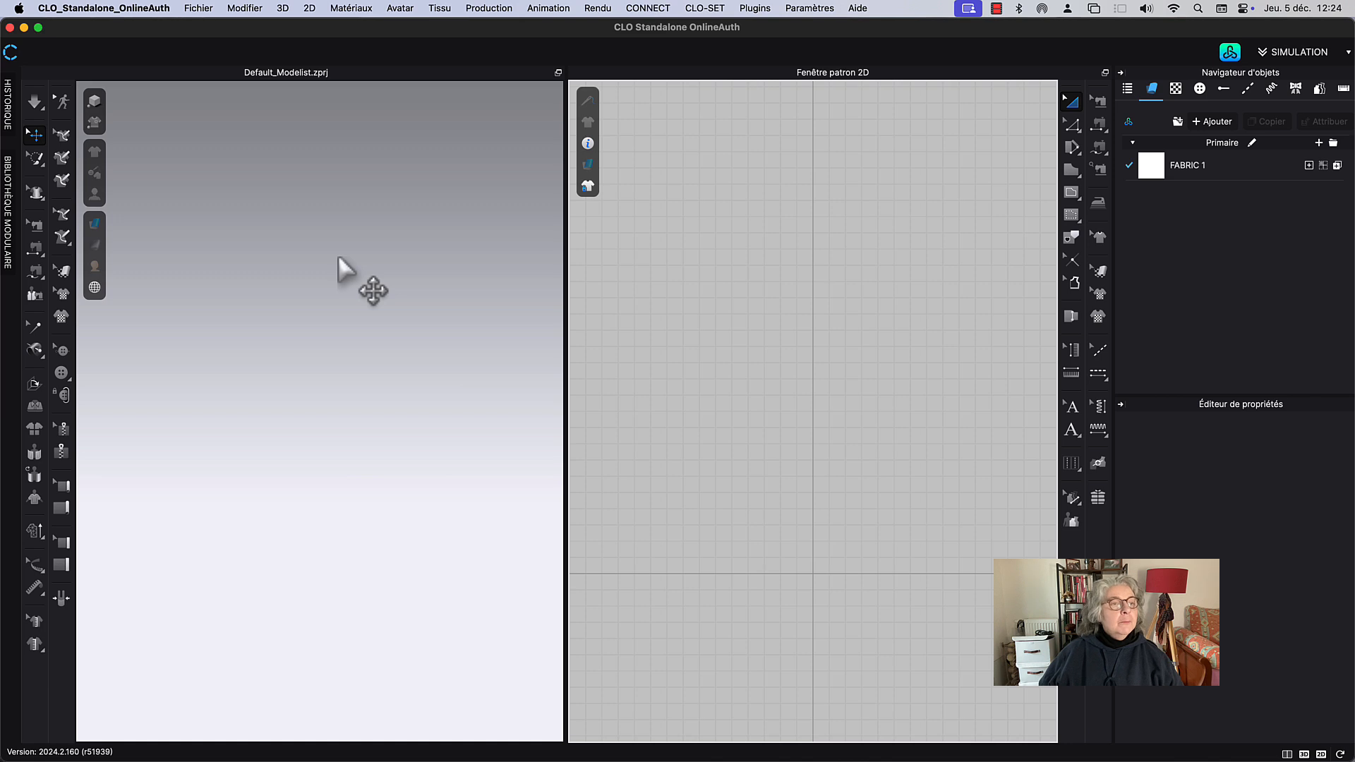
Step: Load the male avatar MV2.1_Jinho.avt from the asset library into the 3D scene
left_click(1219, 54)
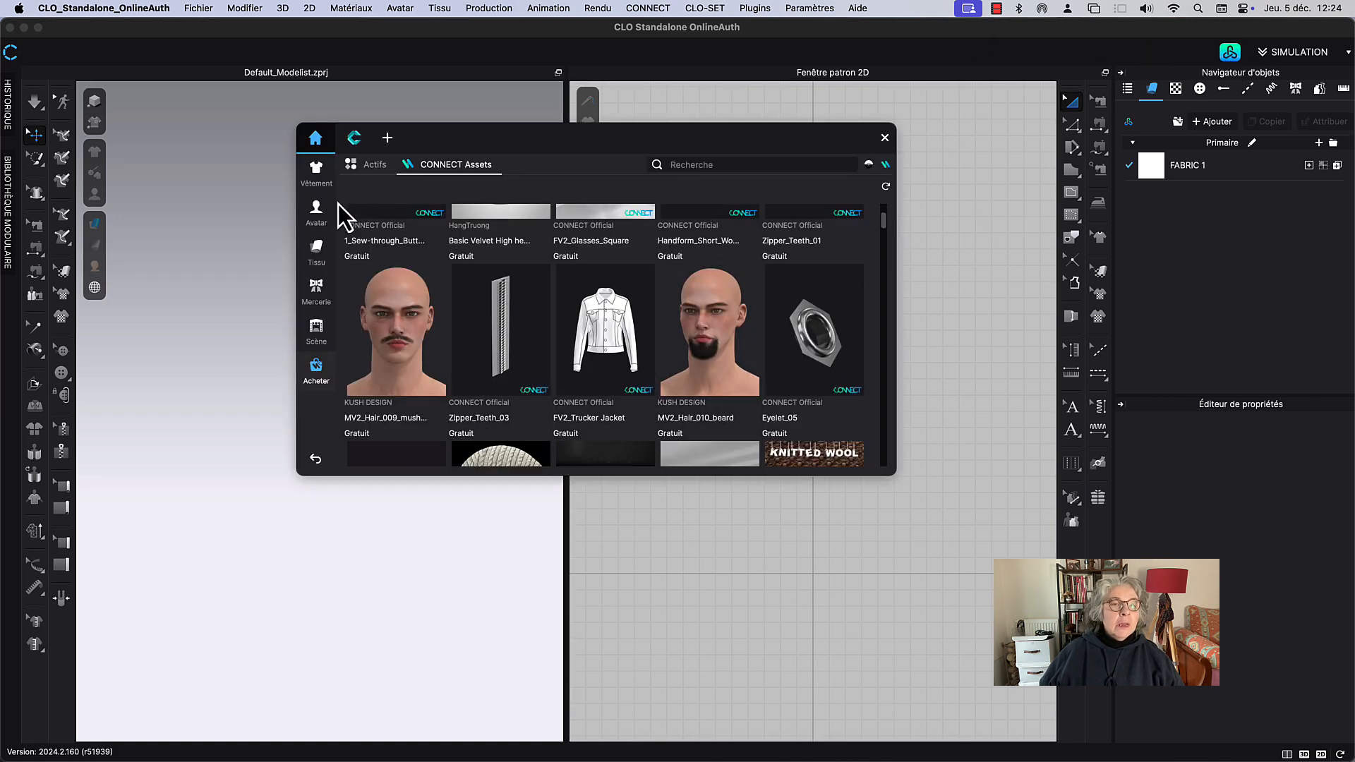
left_click(319, 220)
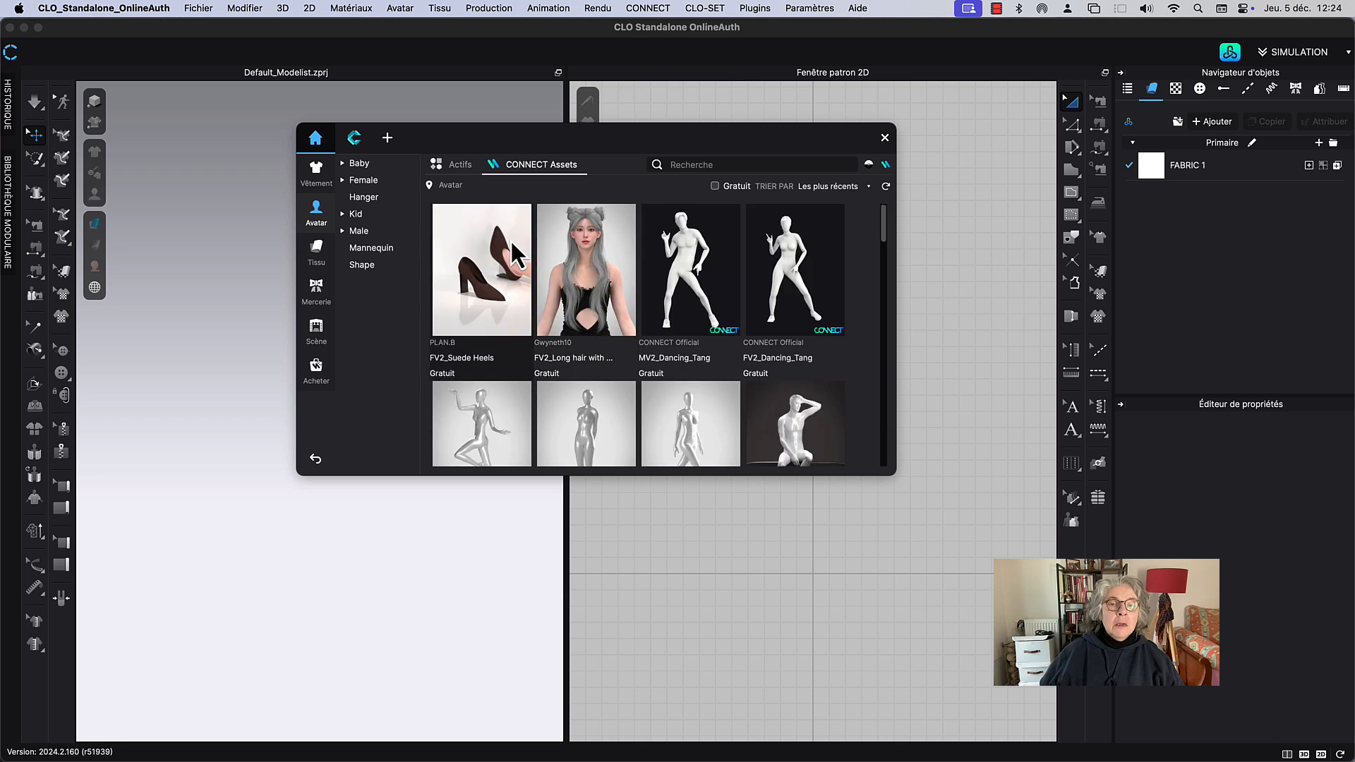
left_click(460, 168)
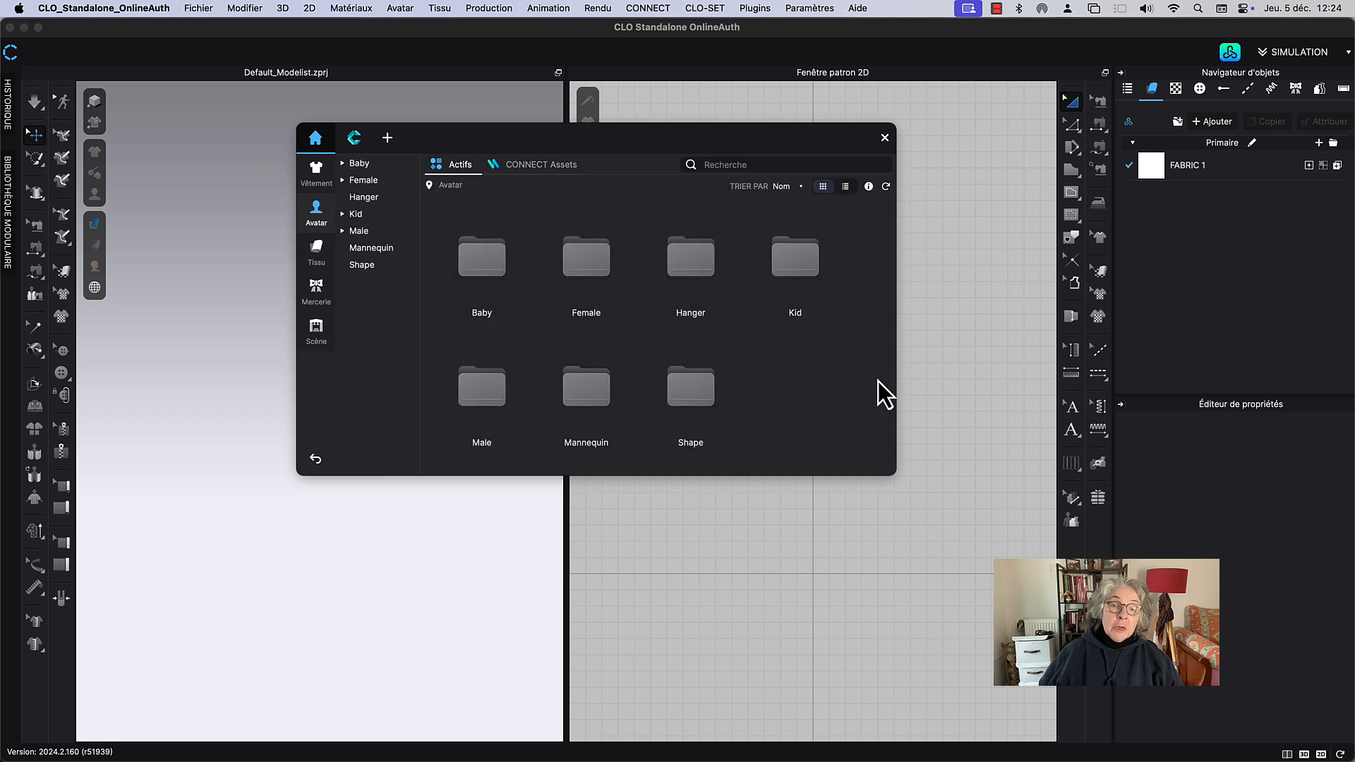
double_click(495, 390)
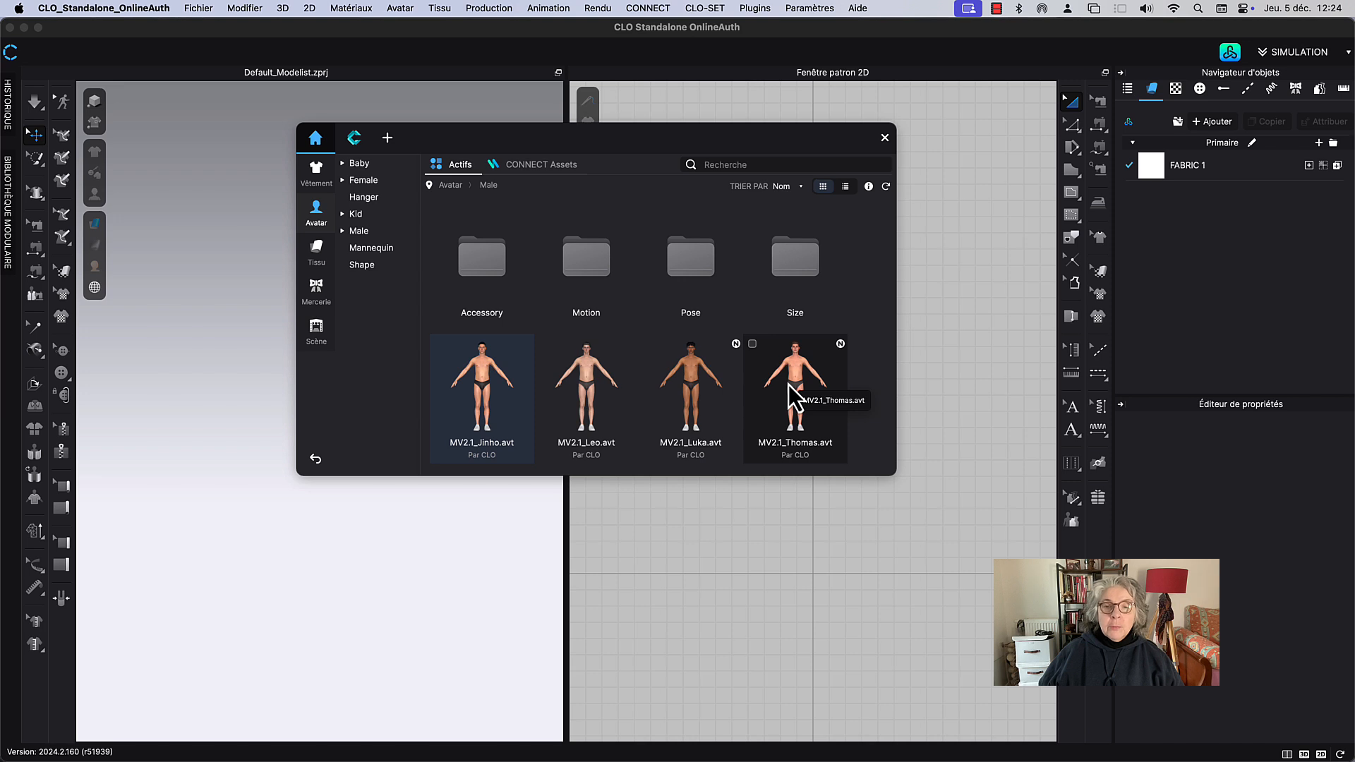
double_click(496, 410)
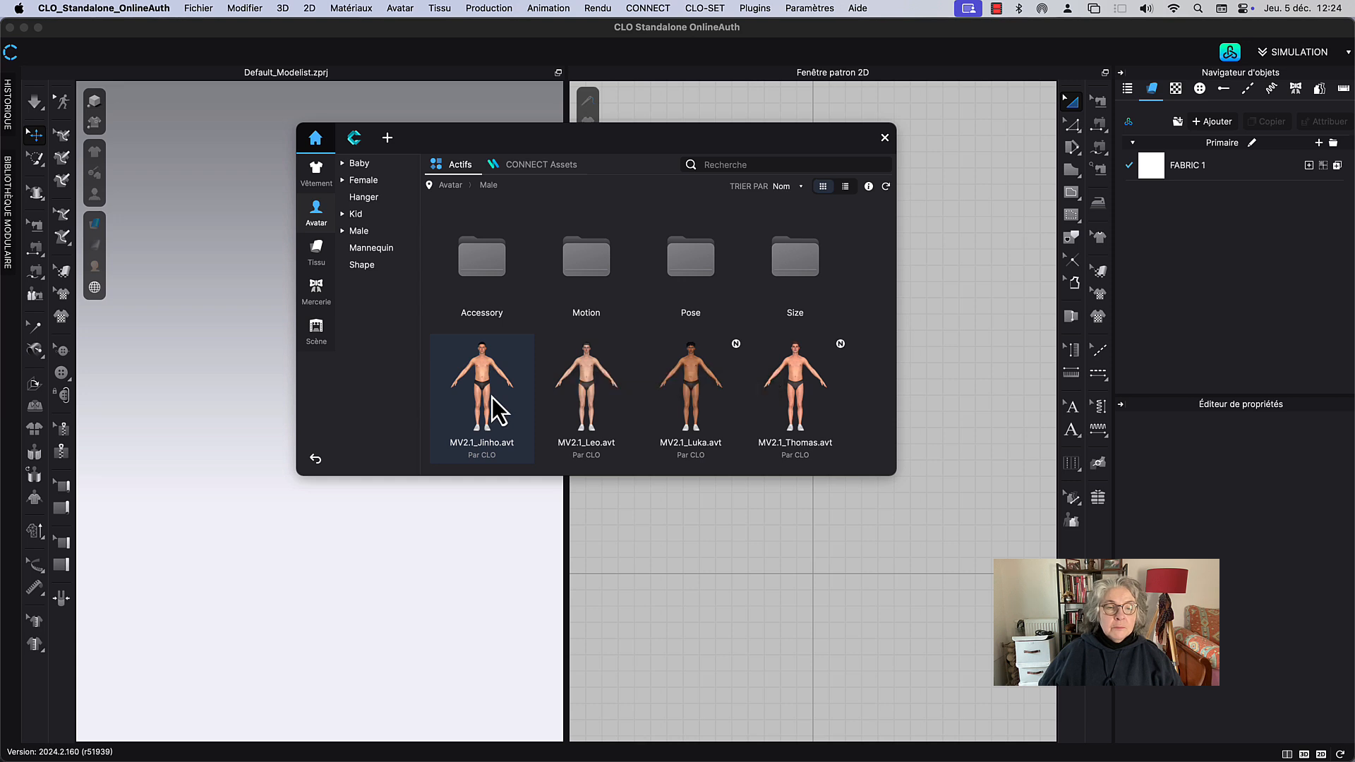
Step: Browse the CONNECT Assets shop and get the free MV2_Hair_010_beard asset
left_click(541, 169)
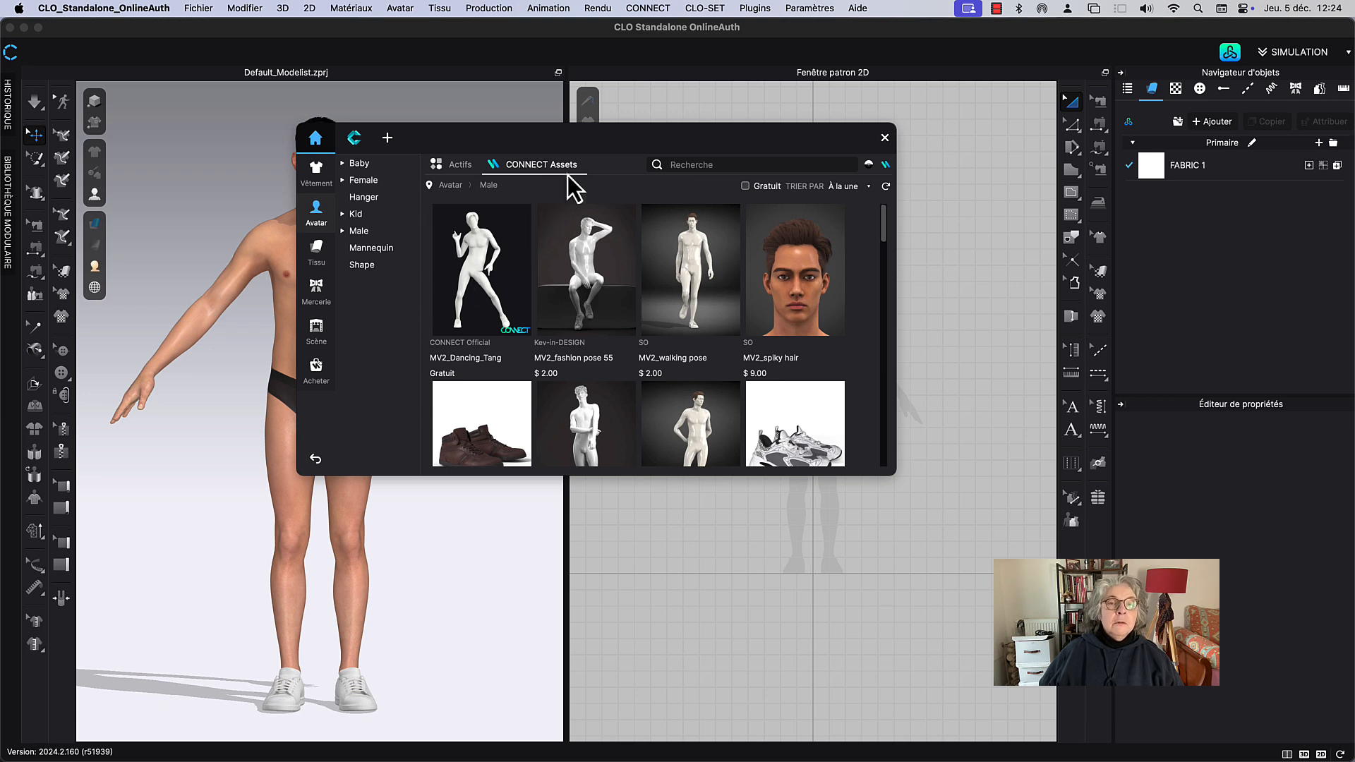
left_click(318, 368)
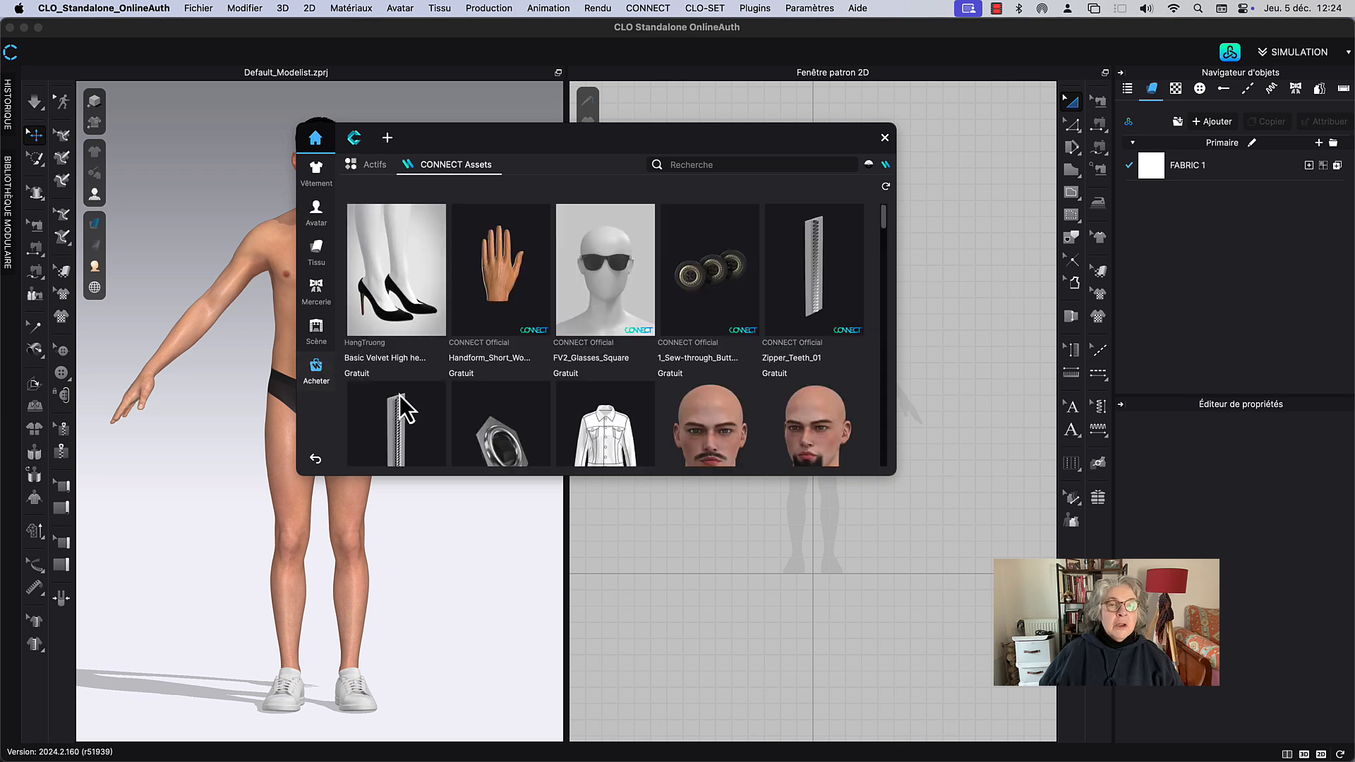
scroll(721, 363, "down", 10)
scroll(720, 363, "up", 10)
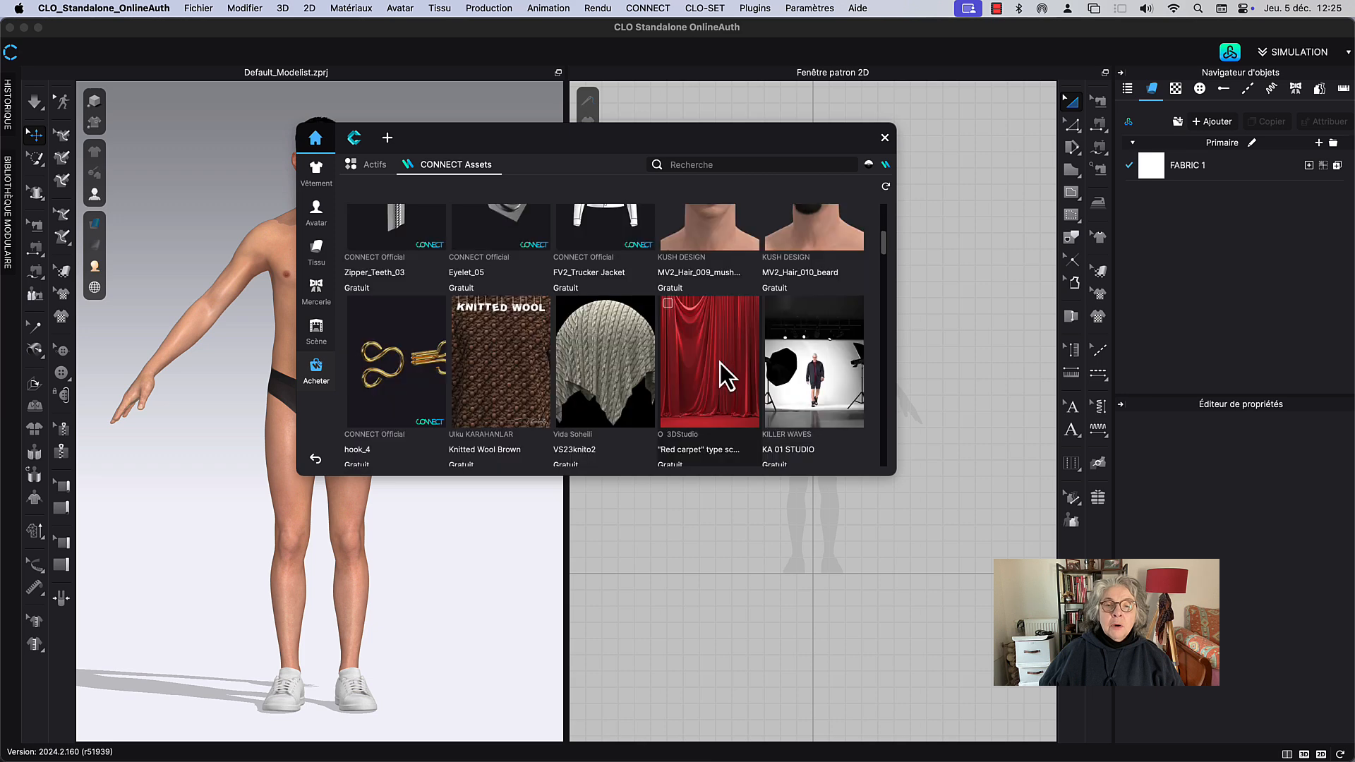
scroll(720, 362, "down", 5)
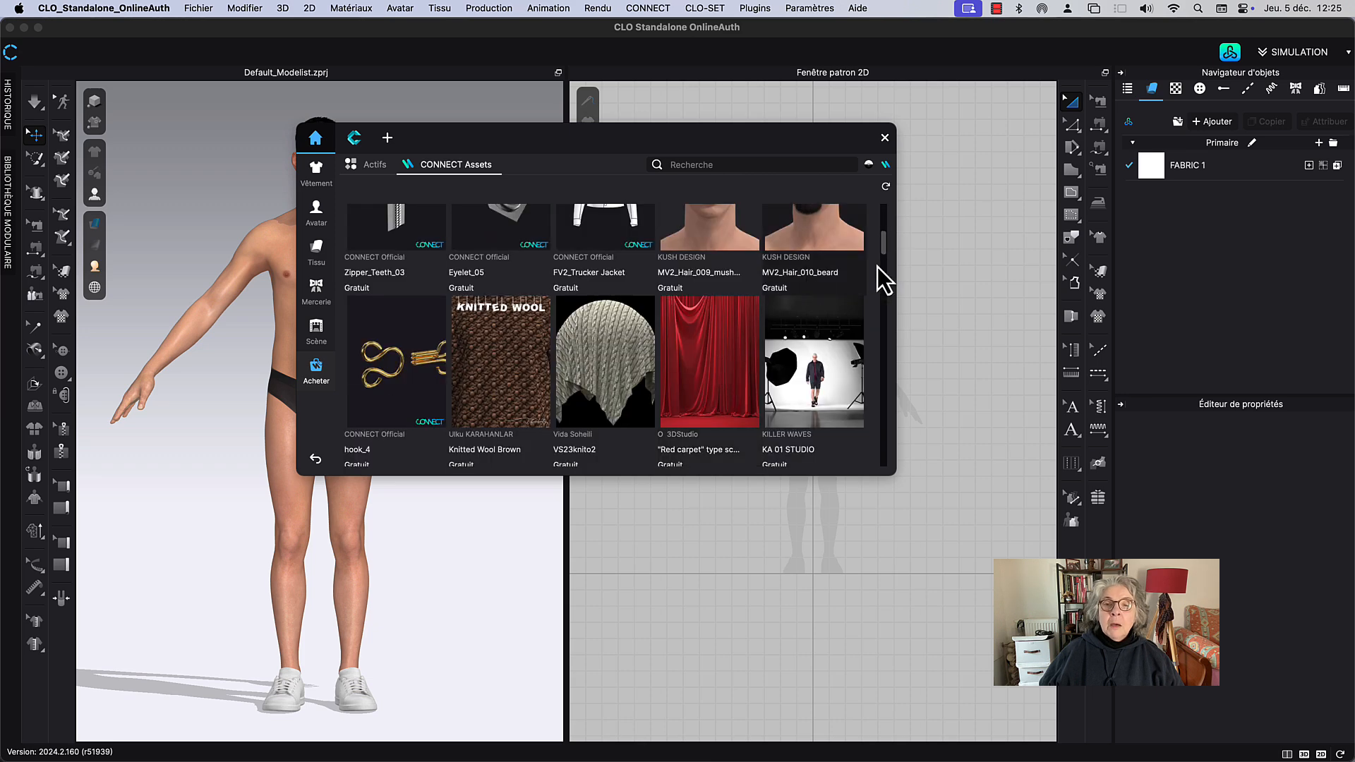
left_click_drag(884, 243, 884, 229)
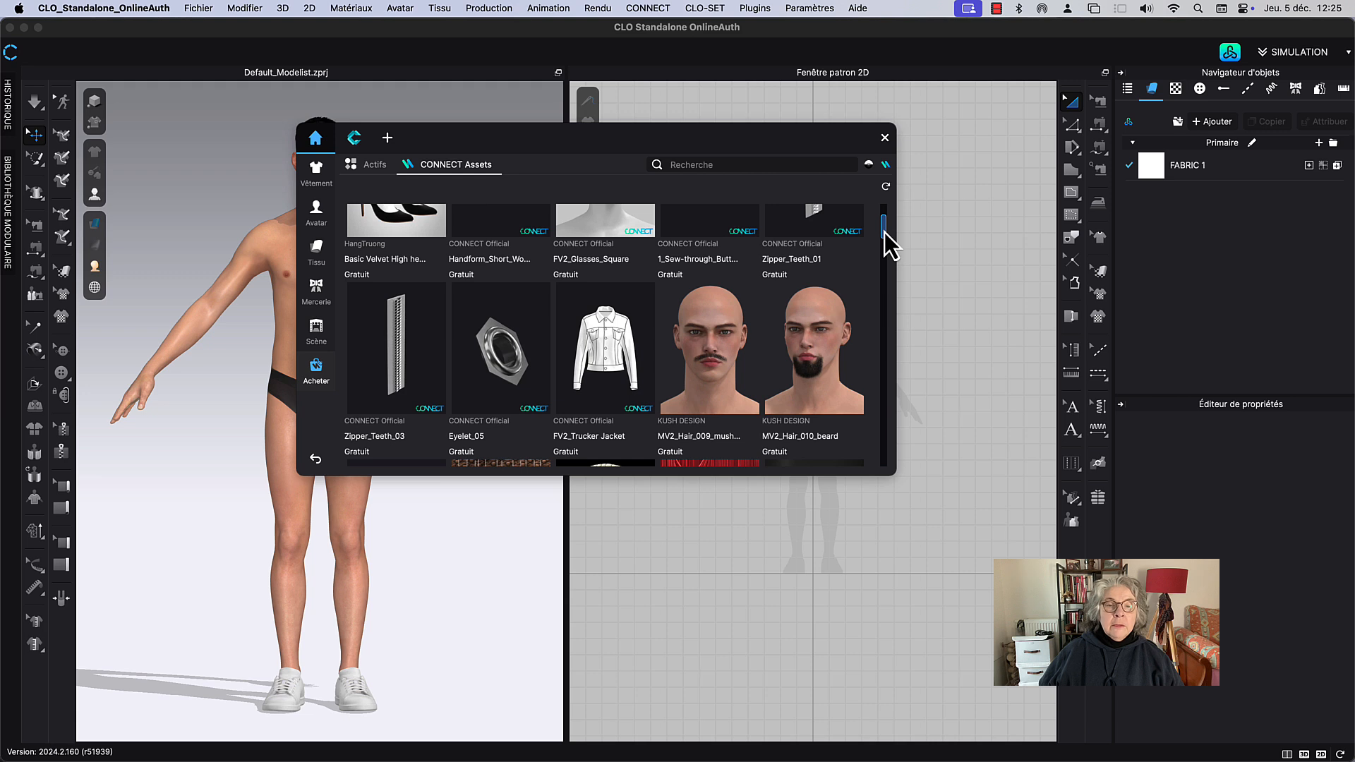
double_click(816, 355)
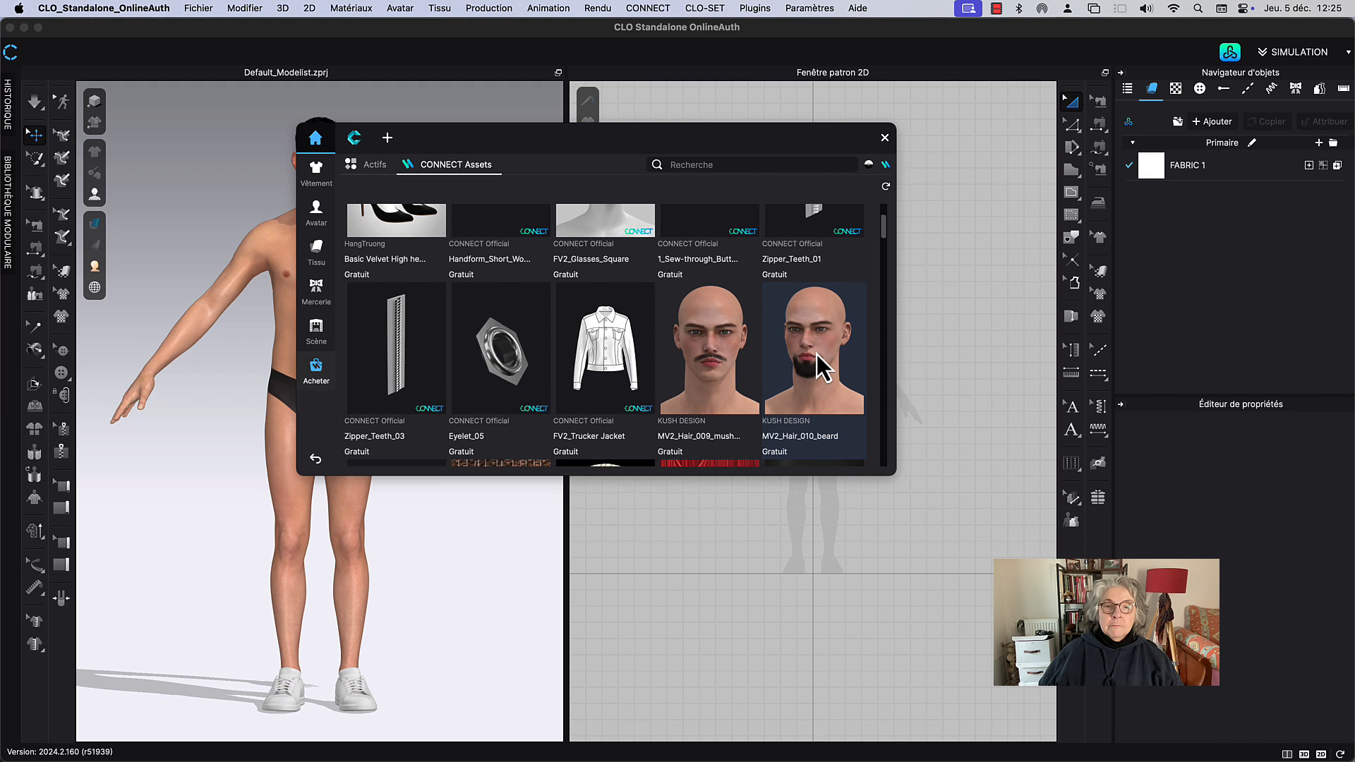
Step: Apply the MV2_Hair_010_beard asset to the avatar's head and close the asset library
left_click_drag(525, 135, 673, 138)
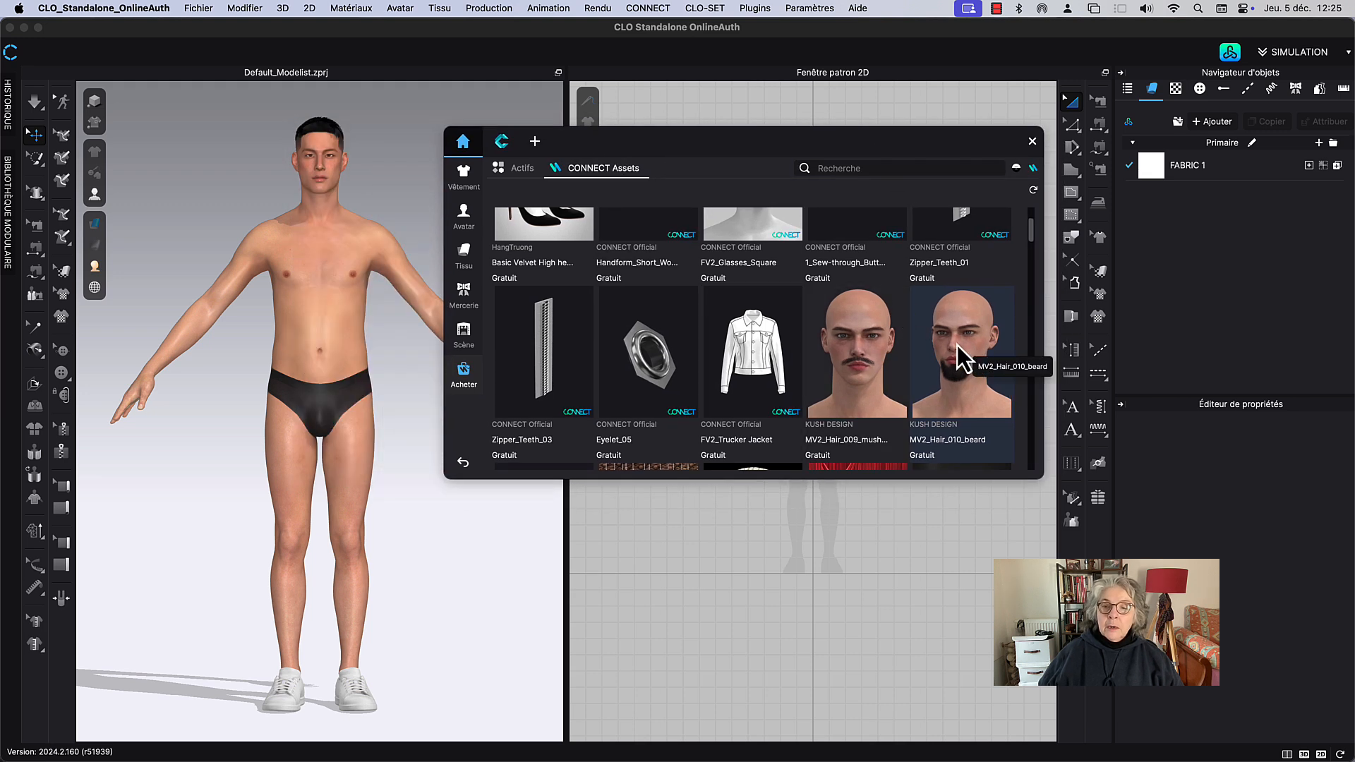
left_click_drag(958, 343, 324, 163)
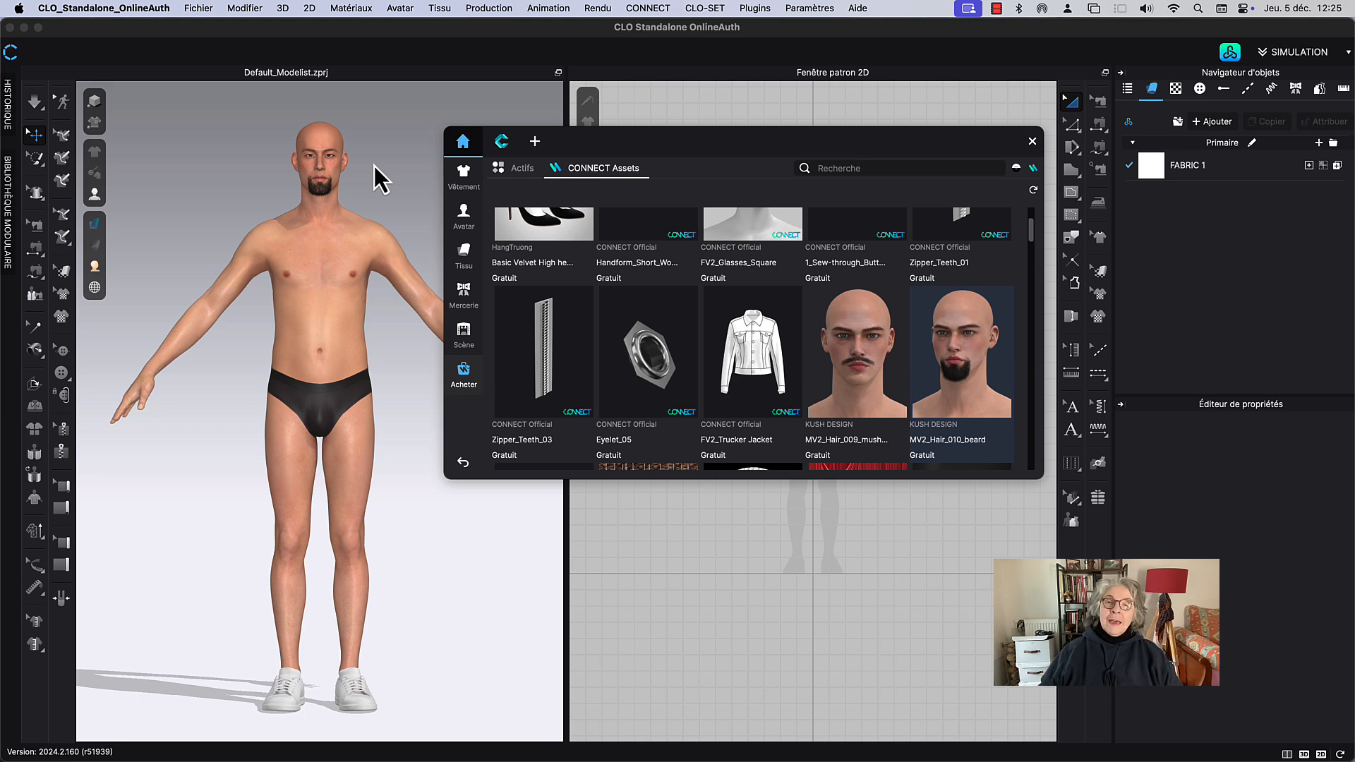
left_click(1032, 141)
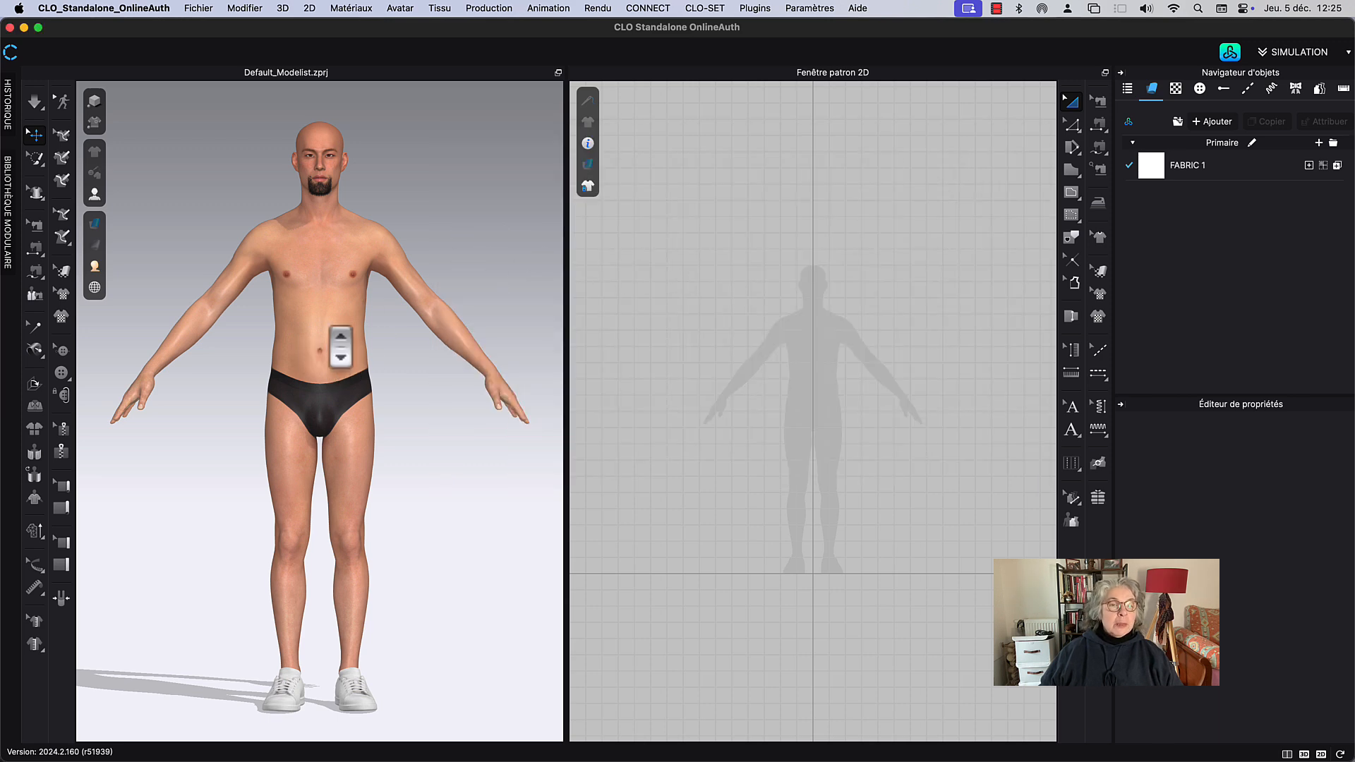
Step: Show only the 3D view, without the 2D pattern window, and leave the avatar deselected
scroll(350, 321, "up", 5)
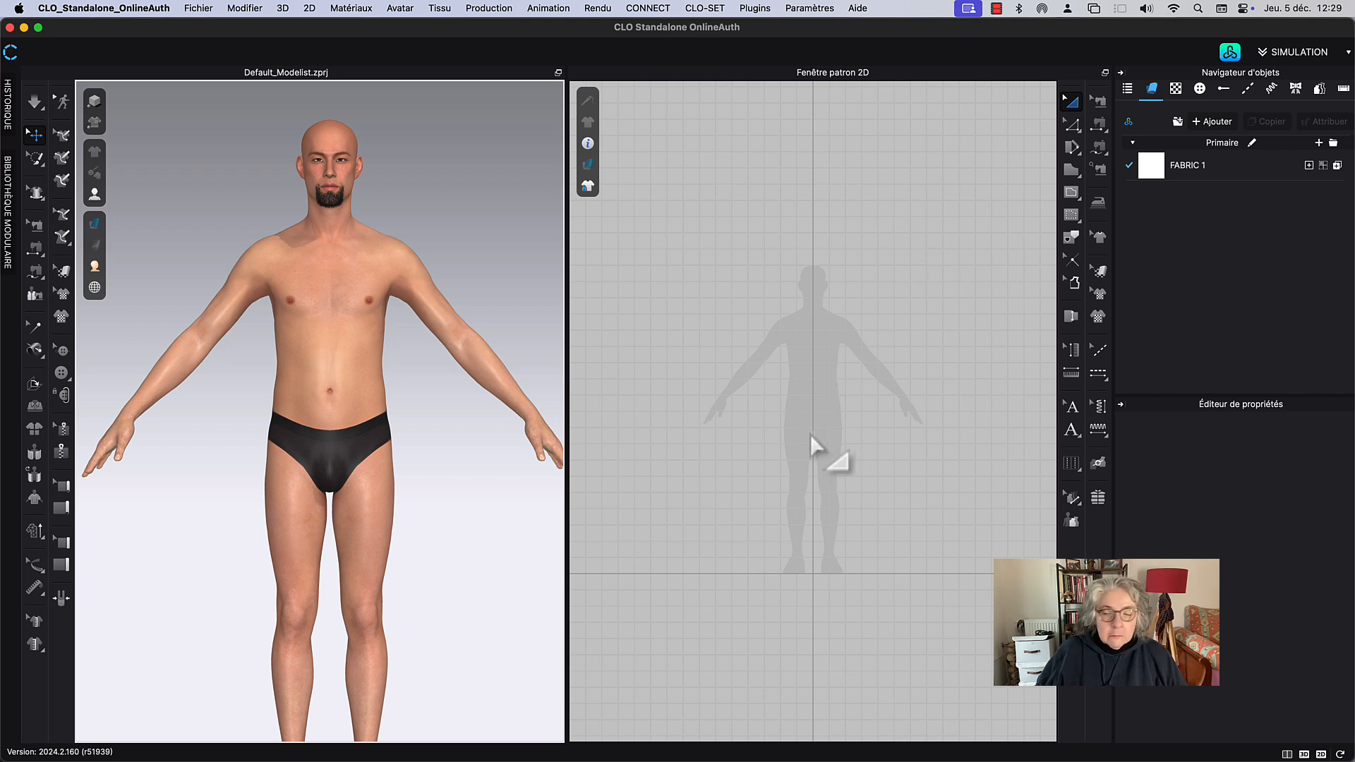
left_click(1304, 755)
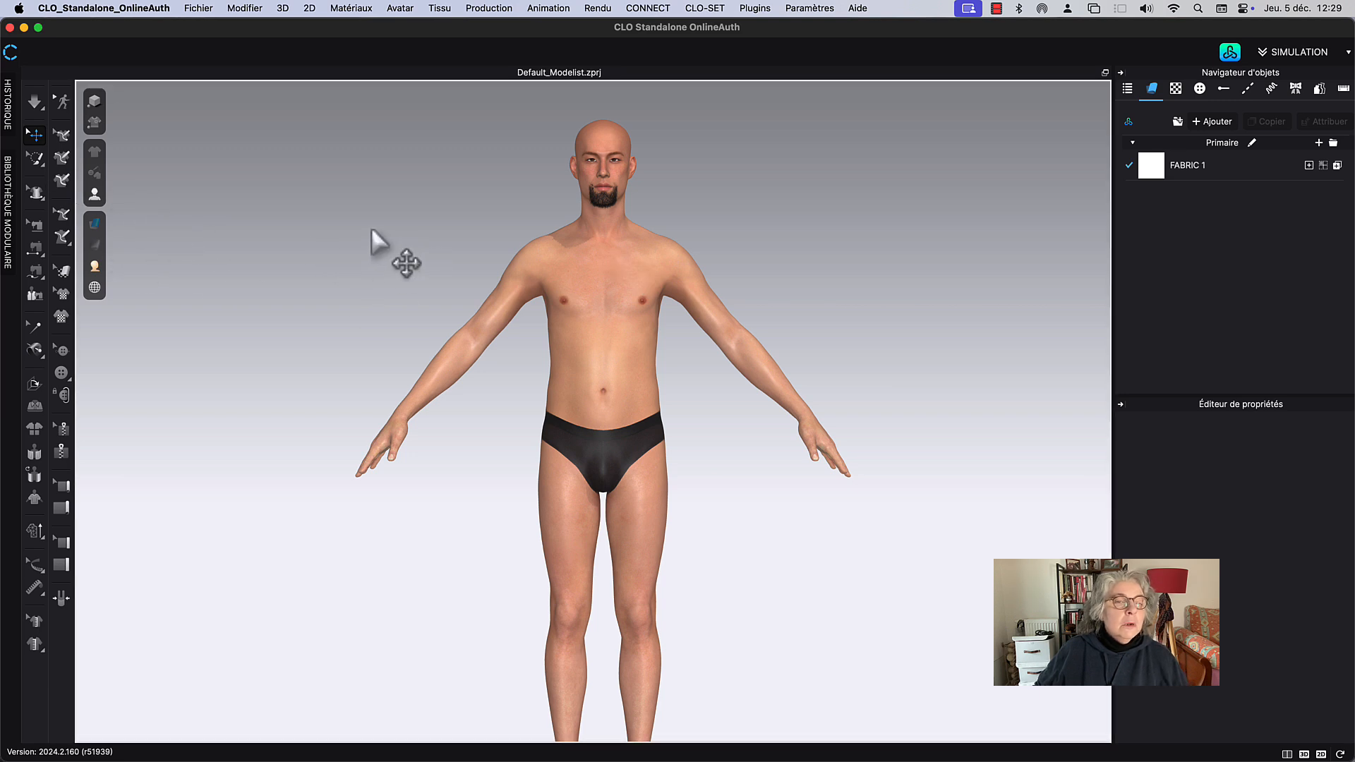
left_click(602, 252)
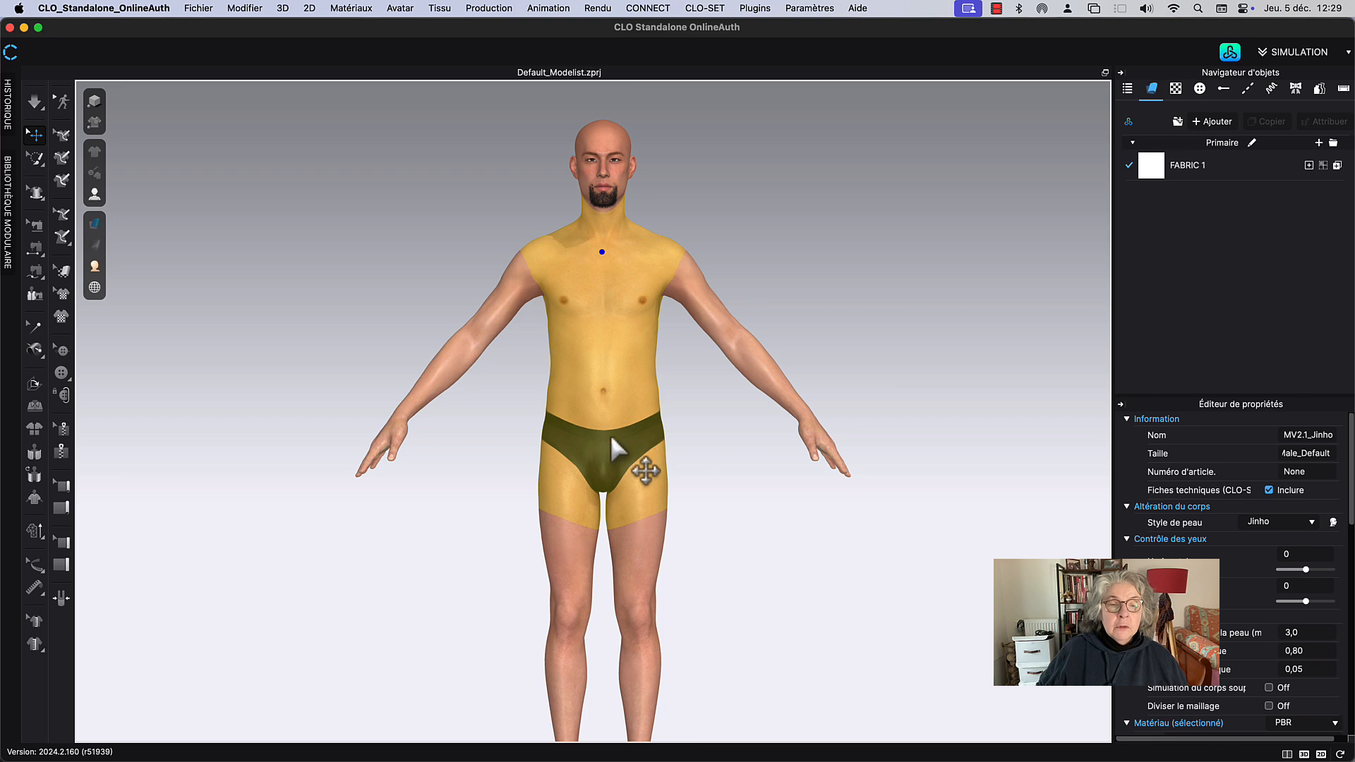
key("Escape")
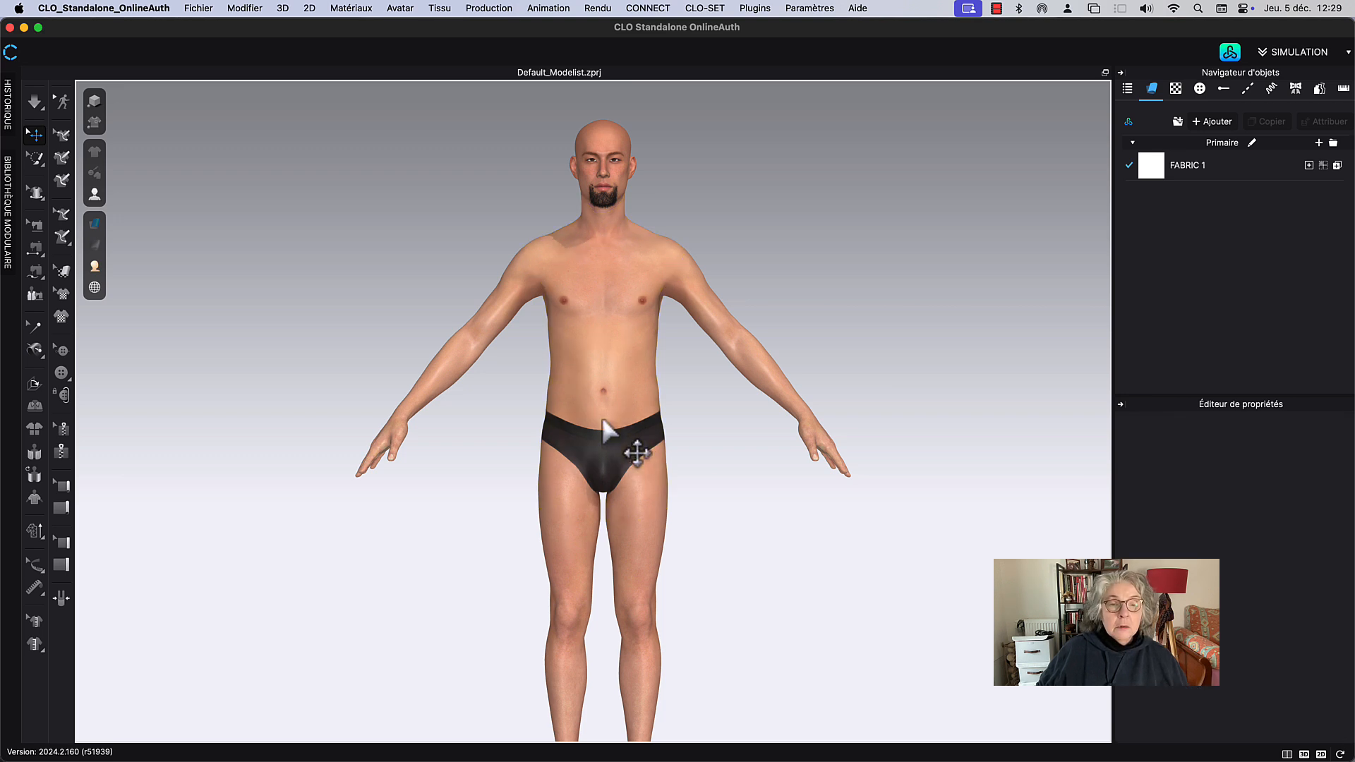
Step: Draw avatar surface lines about 536 mm down the centre front, 220 mm across to the side and 336 mm up to the underarm
left_click(62, 238)
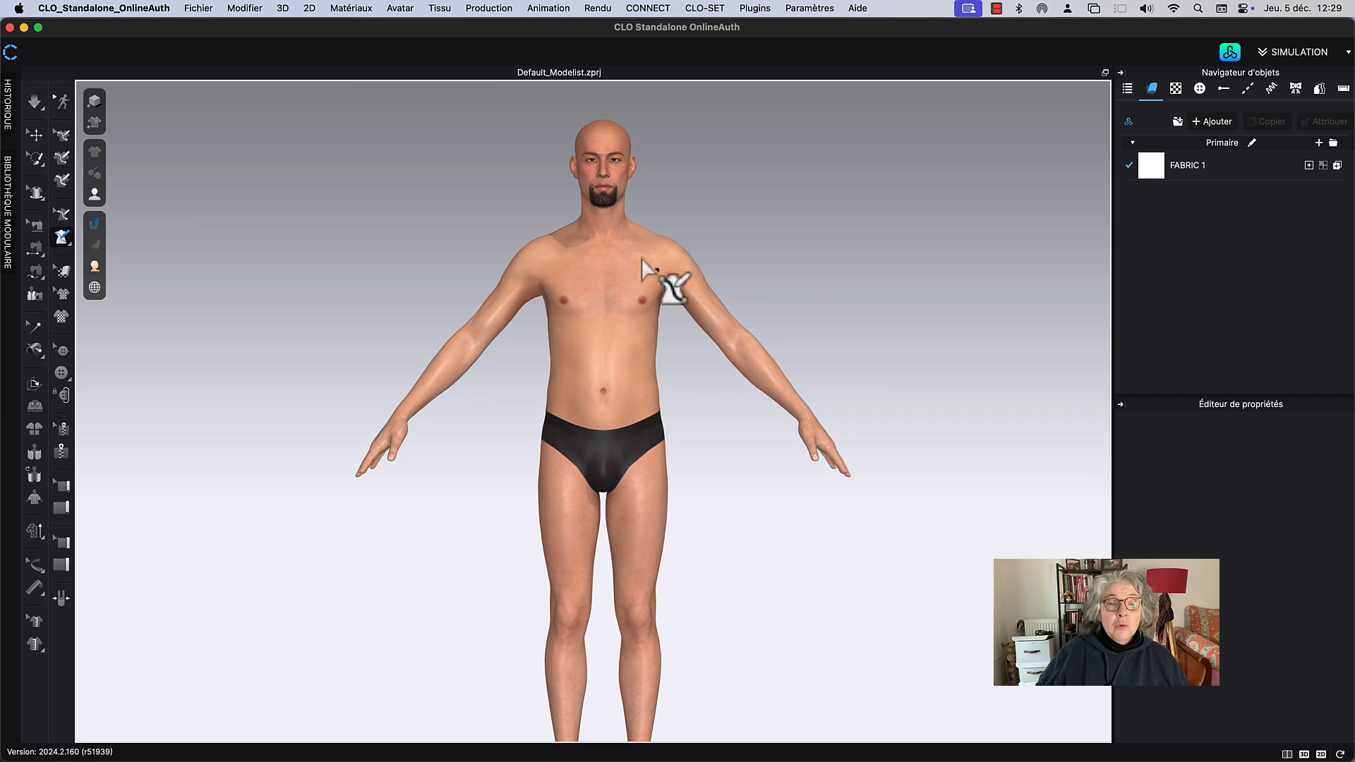
left_click(604, 244)
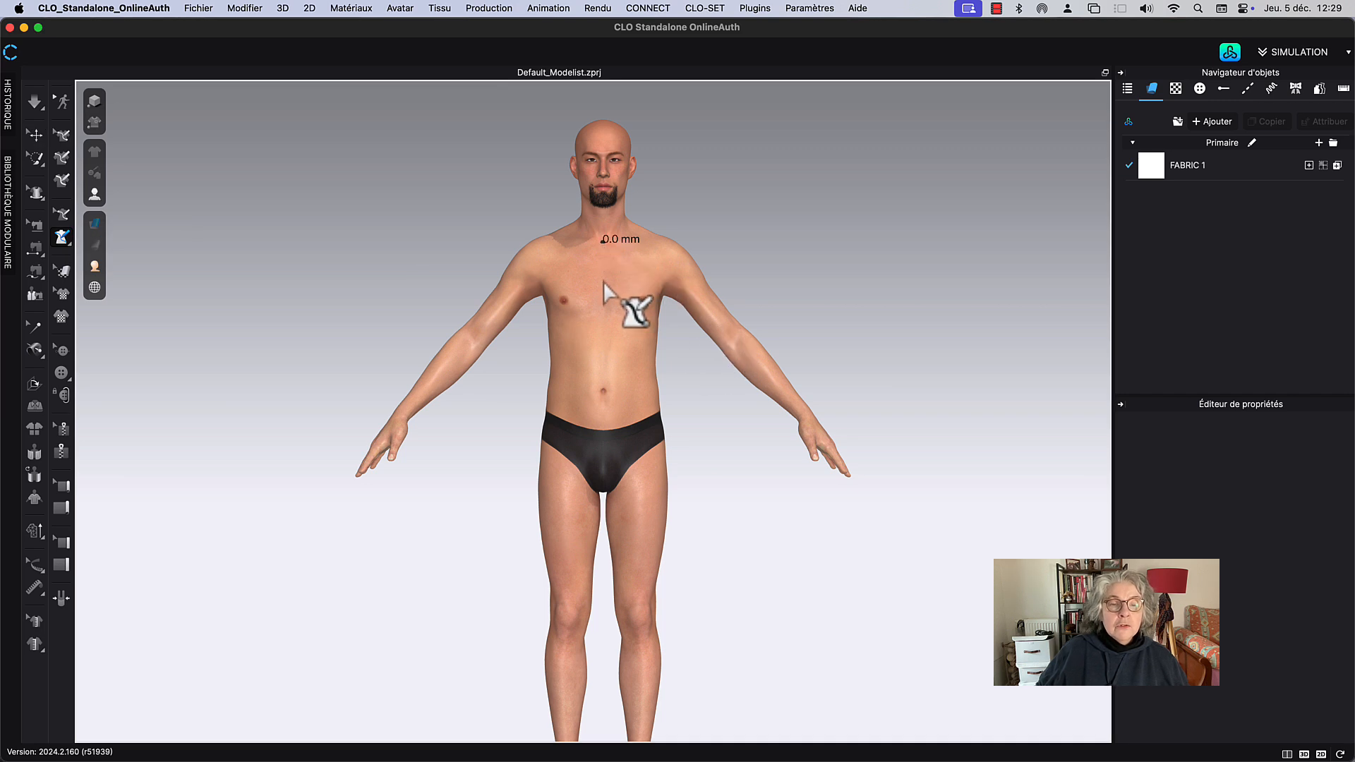
left_click(608, 435)
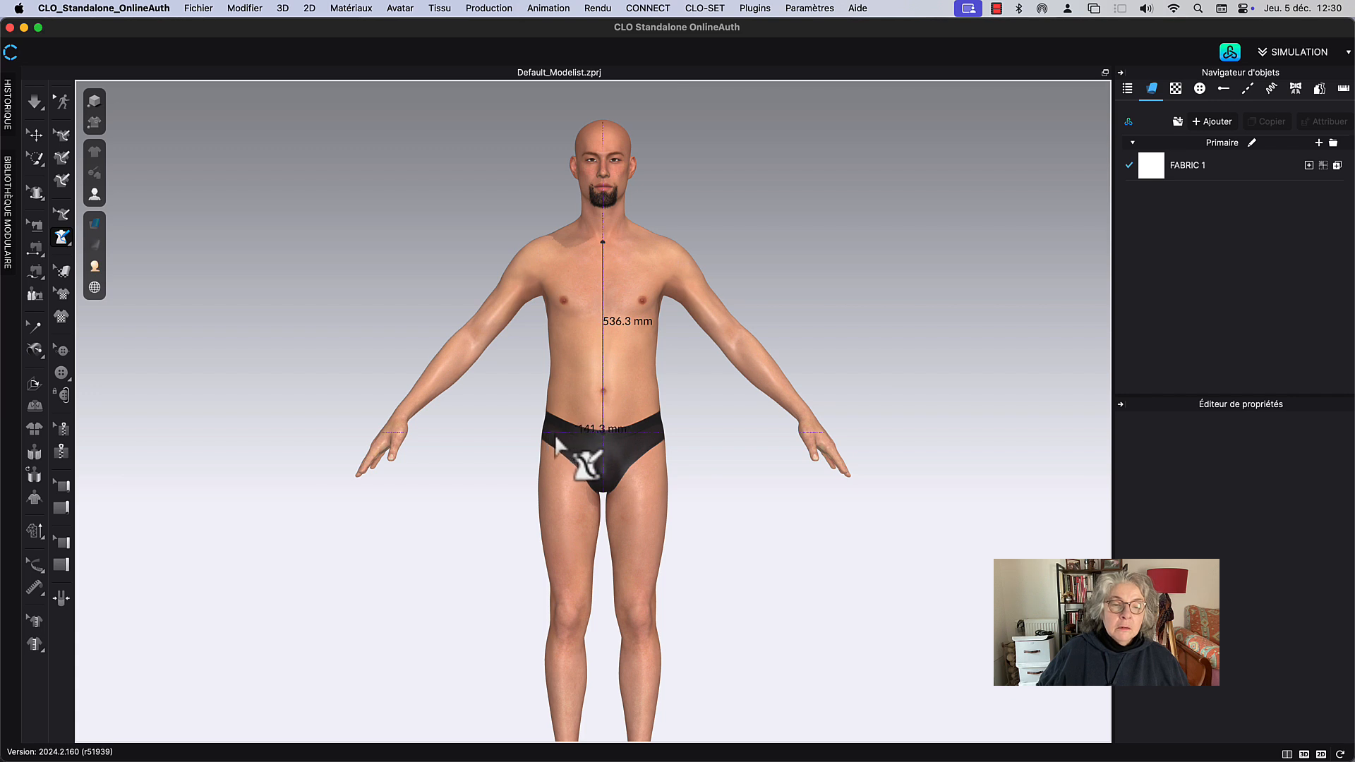
right_click_drag(556, 437, 621, 439)
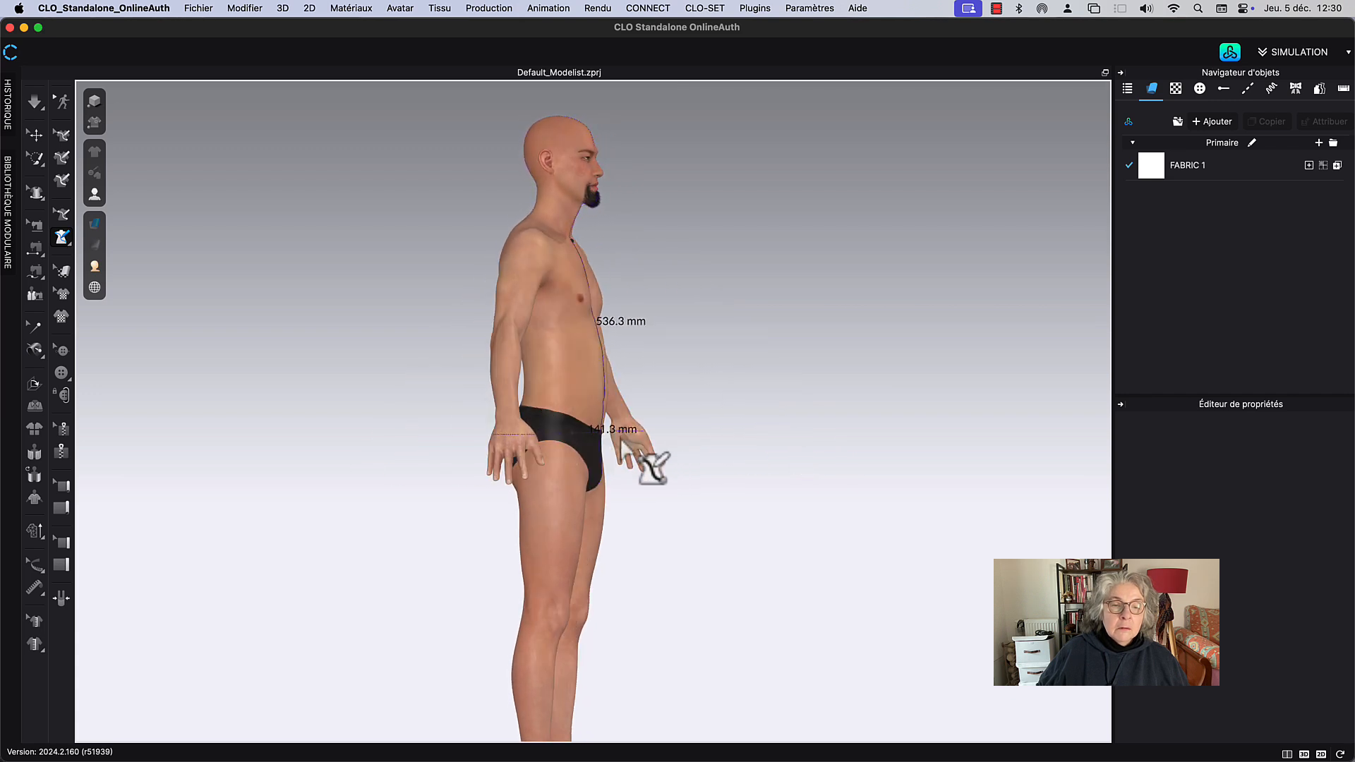
left_click(544, 407)
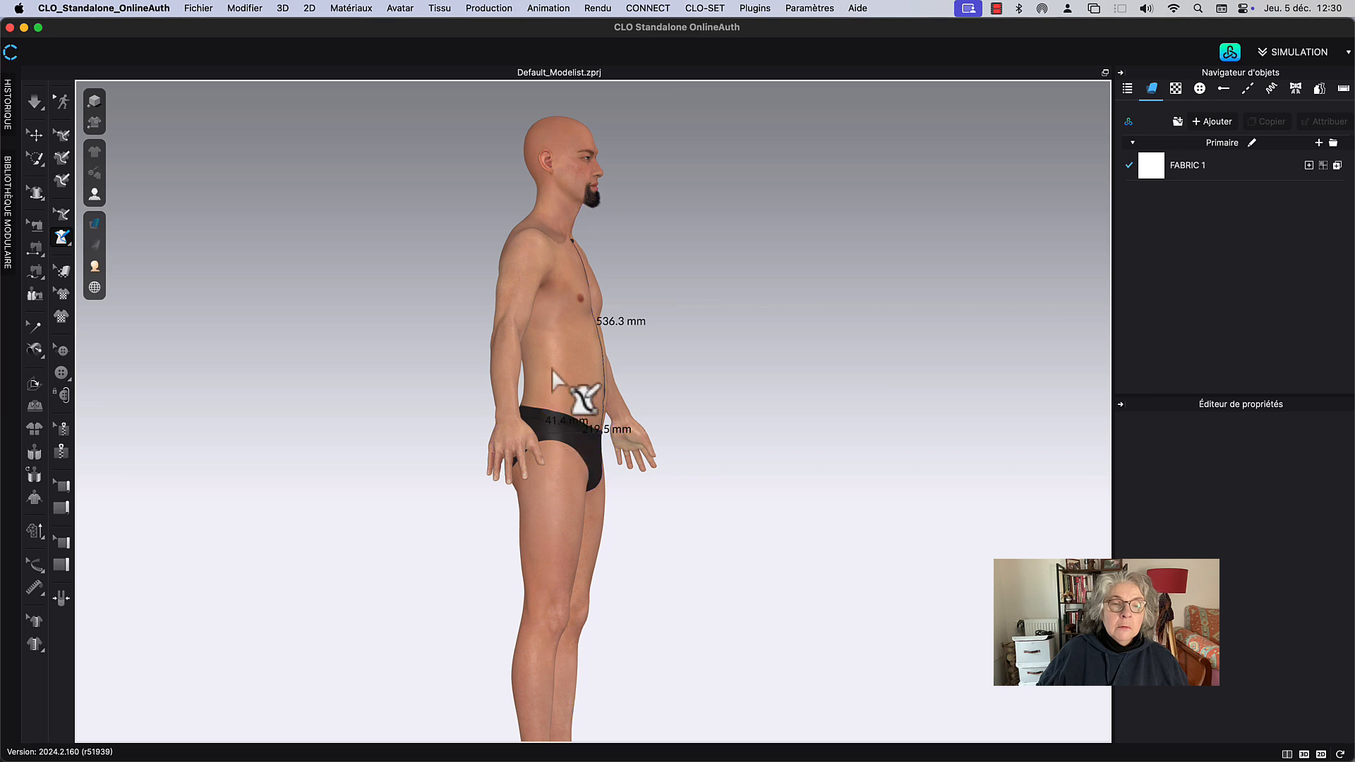
left_click(542, 311)
Step: Continue the avatar outline with a curved armhole about 263 mm long and a straight shoulder line about 117 mm long
right_click_drag(542, 311, 543, 330)
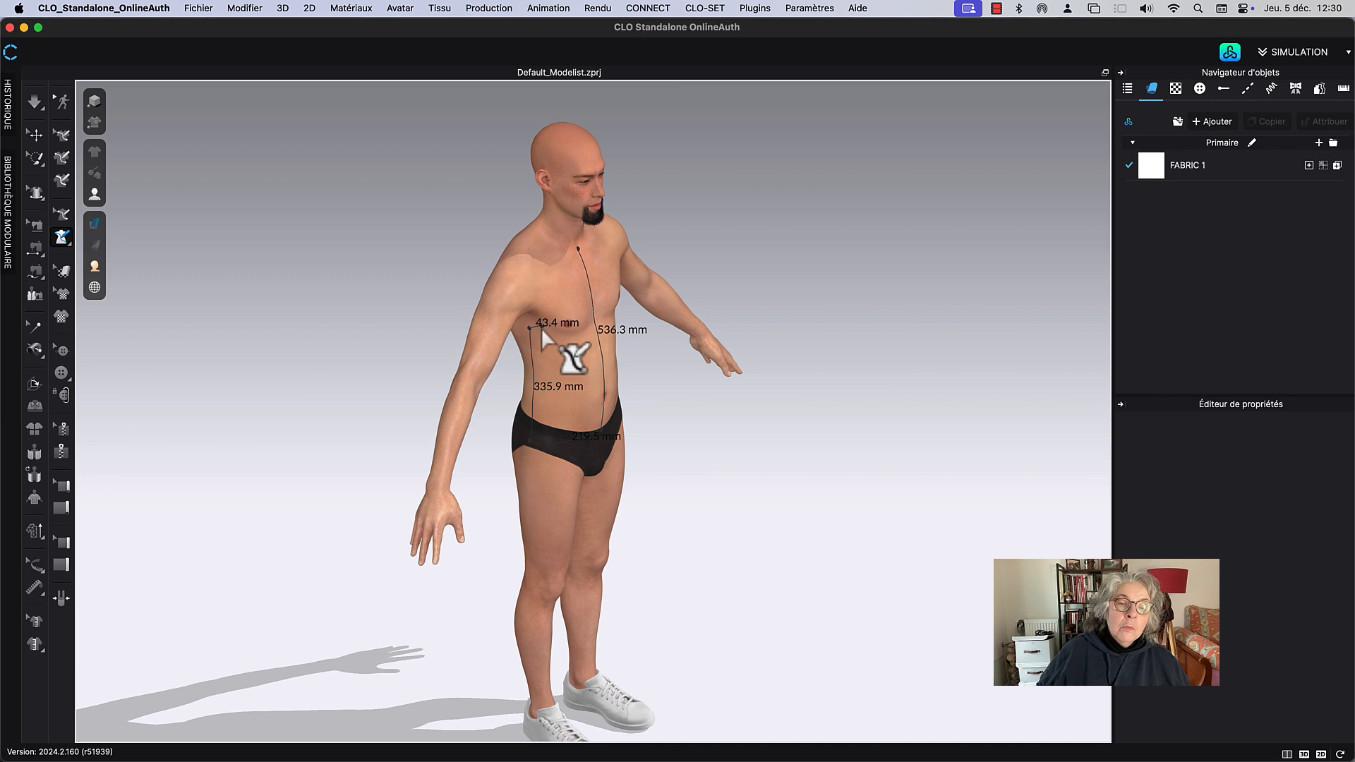
left_click(541, 327)
left_click(546, 310)
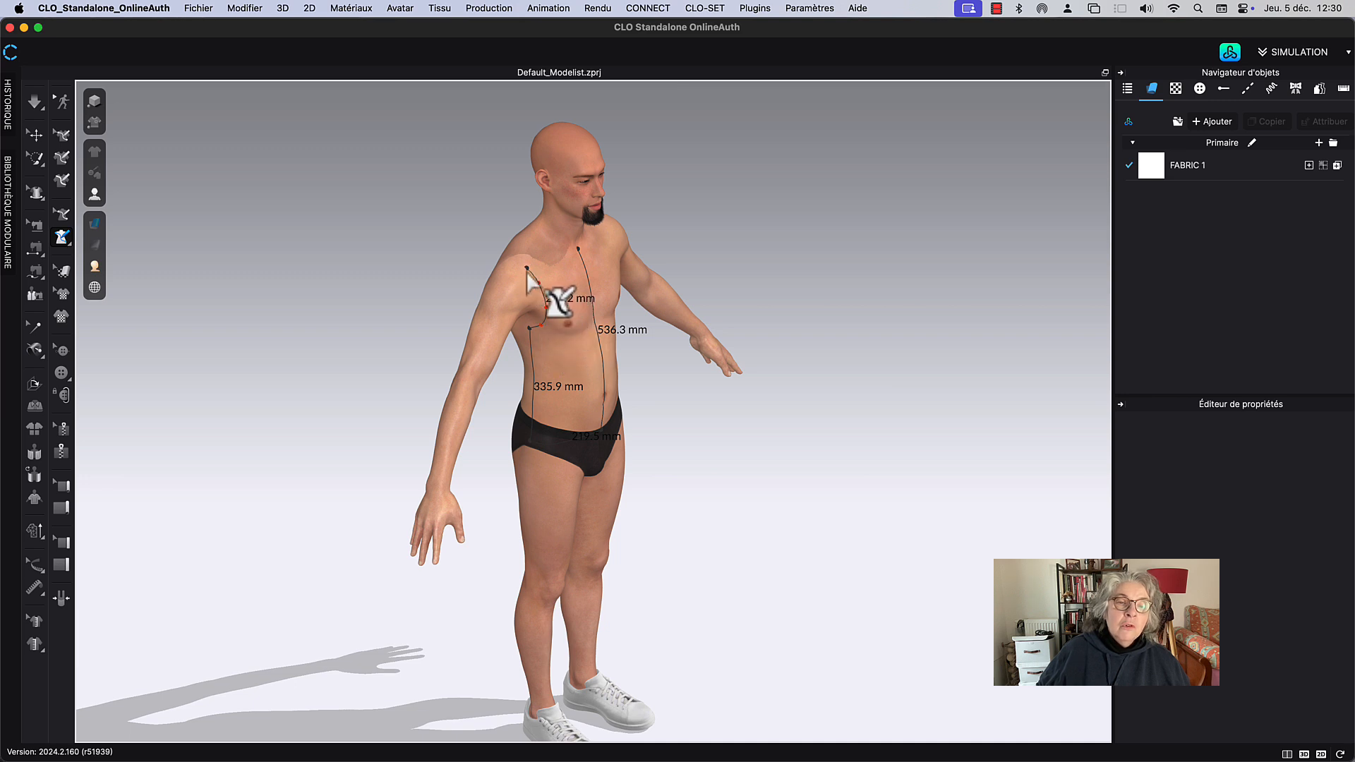
left_click(527, 268)
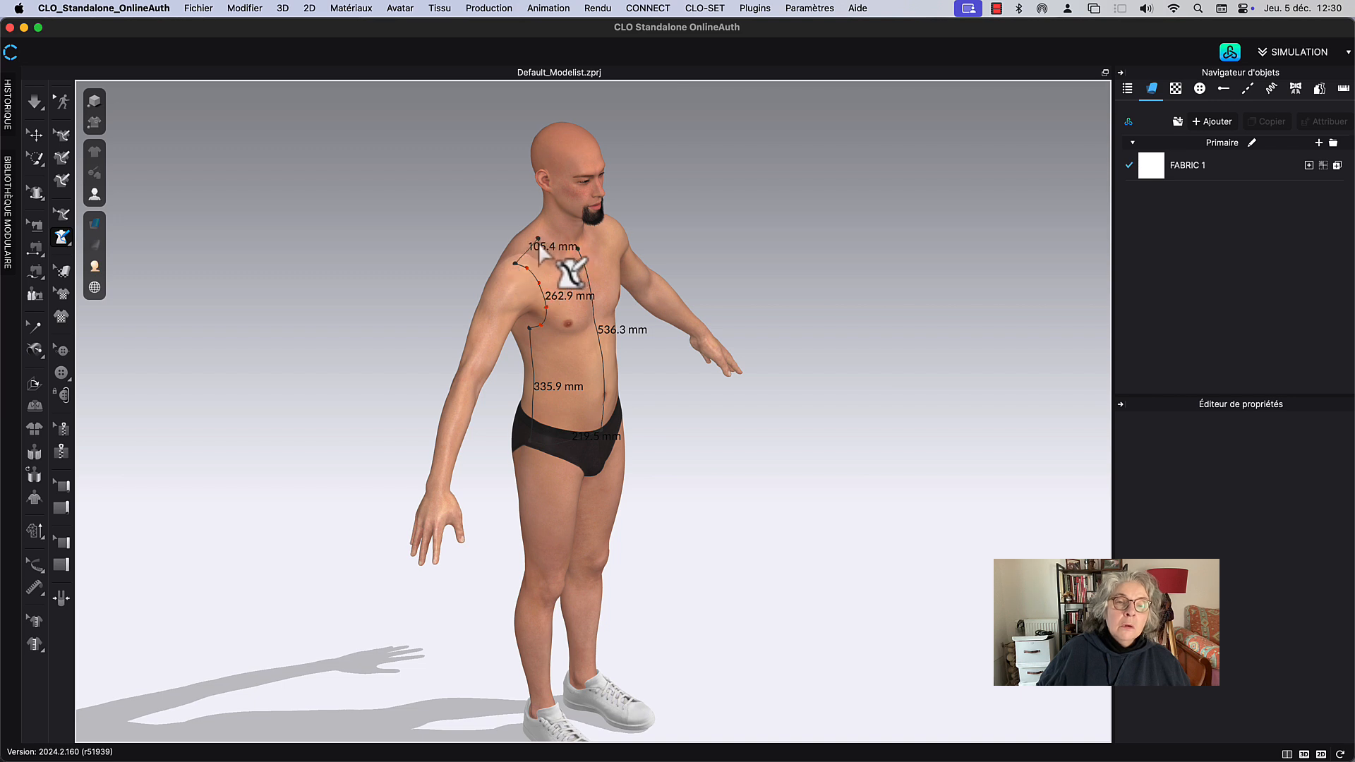
scroll(538, 242, "up", 5)
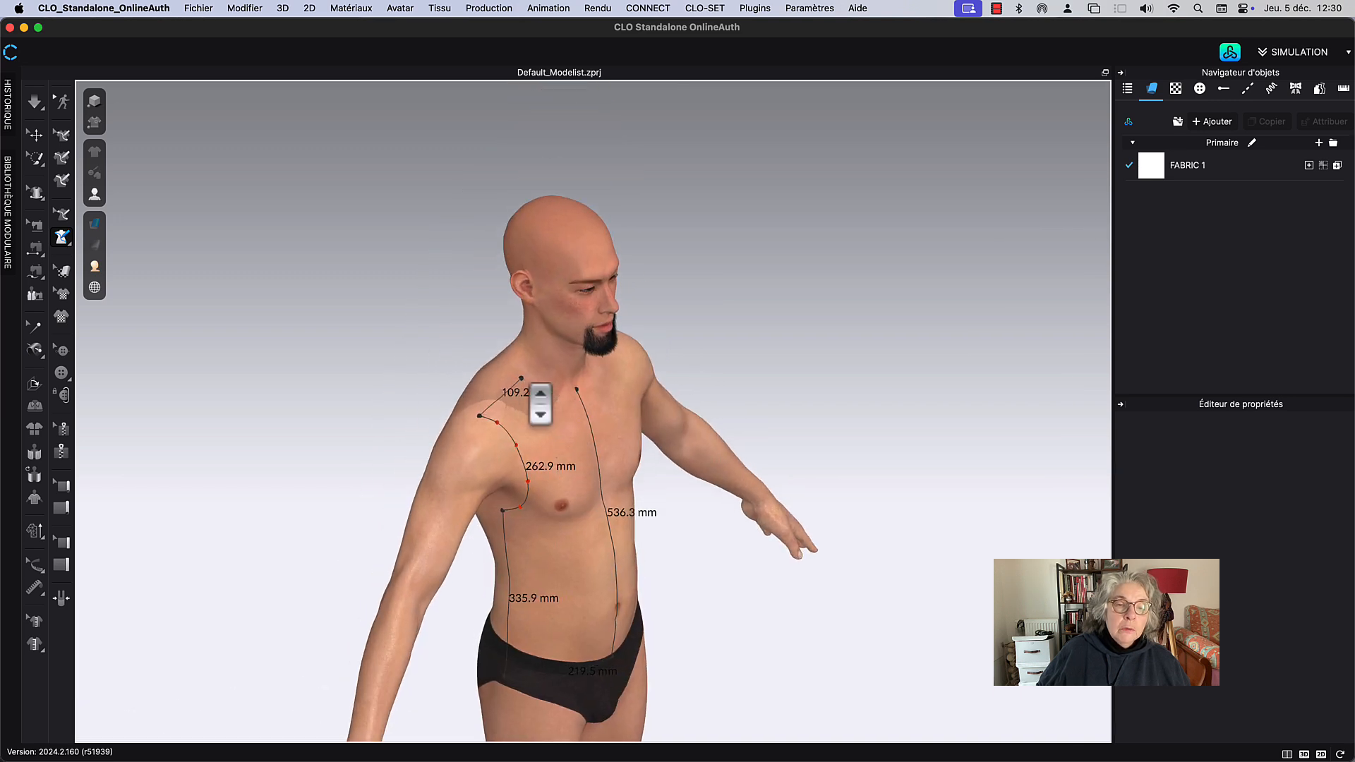
scroll(540, 404, "up", 2)
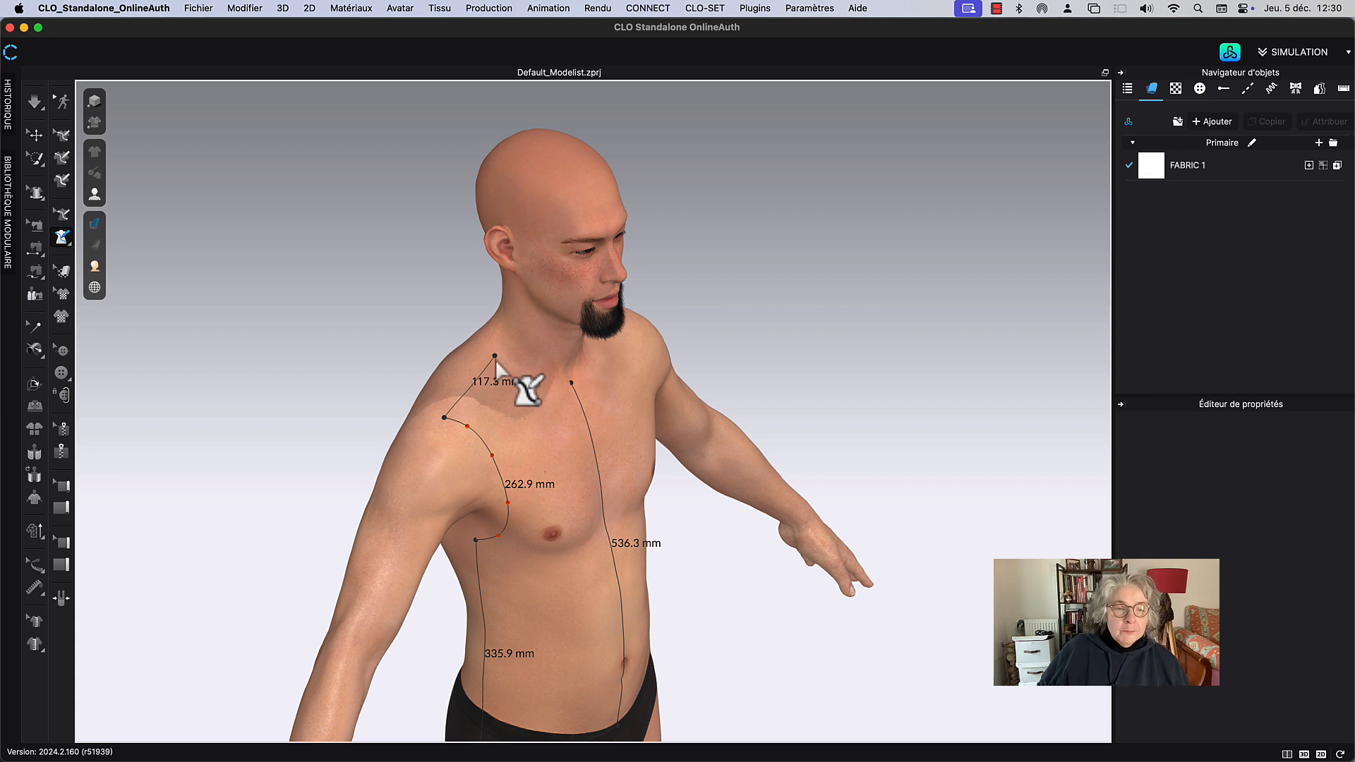
Step: Close the outline with a curved neckline about 127 mm long, from the shoulder's neck point to the centre-front start point
left_click(507, 371, "super")
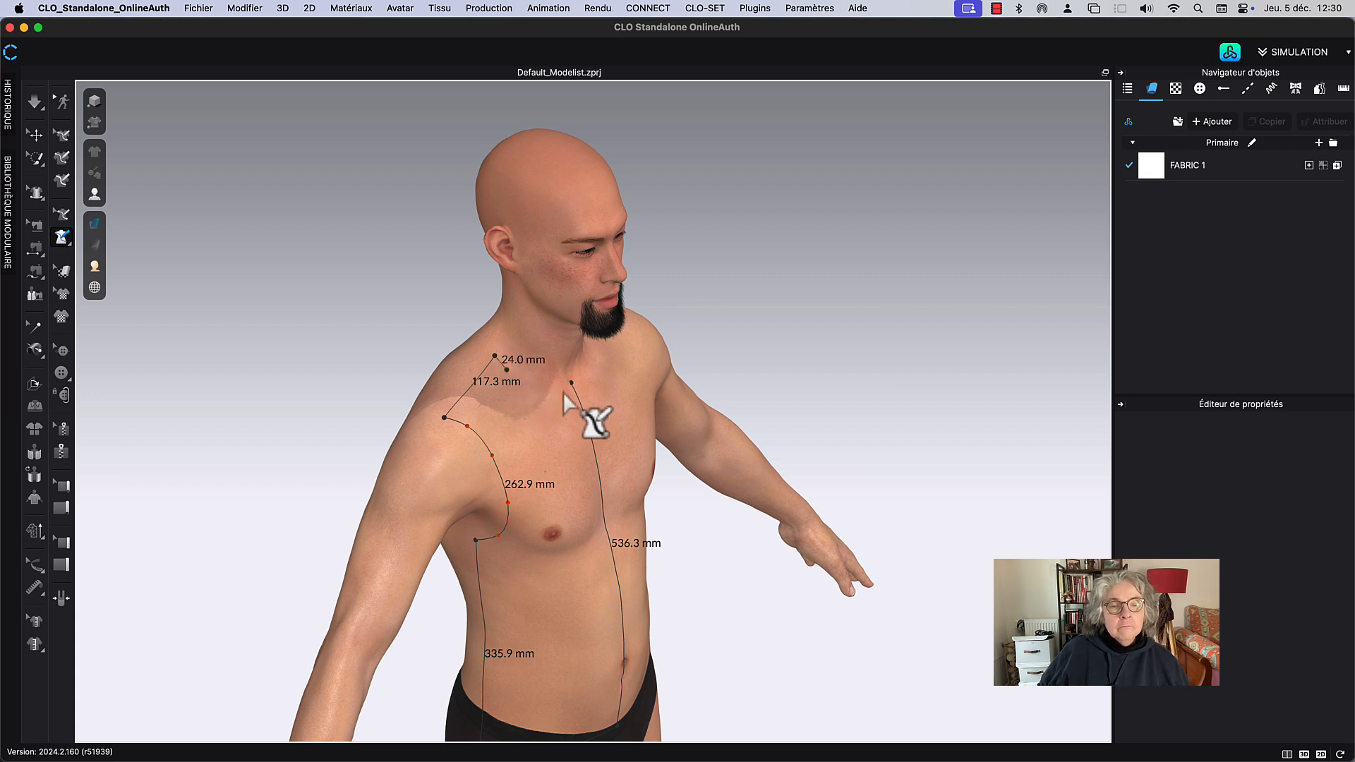
left_click(534, 384, "super")
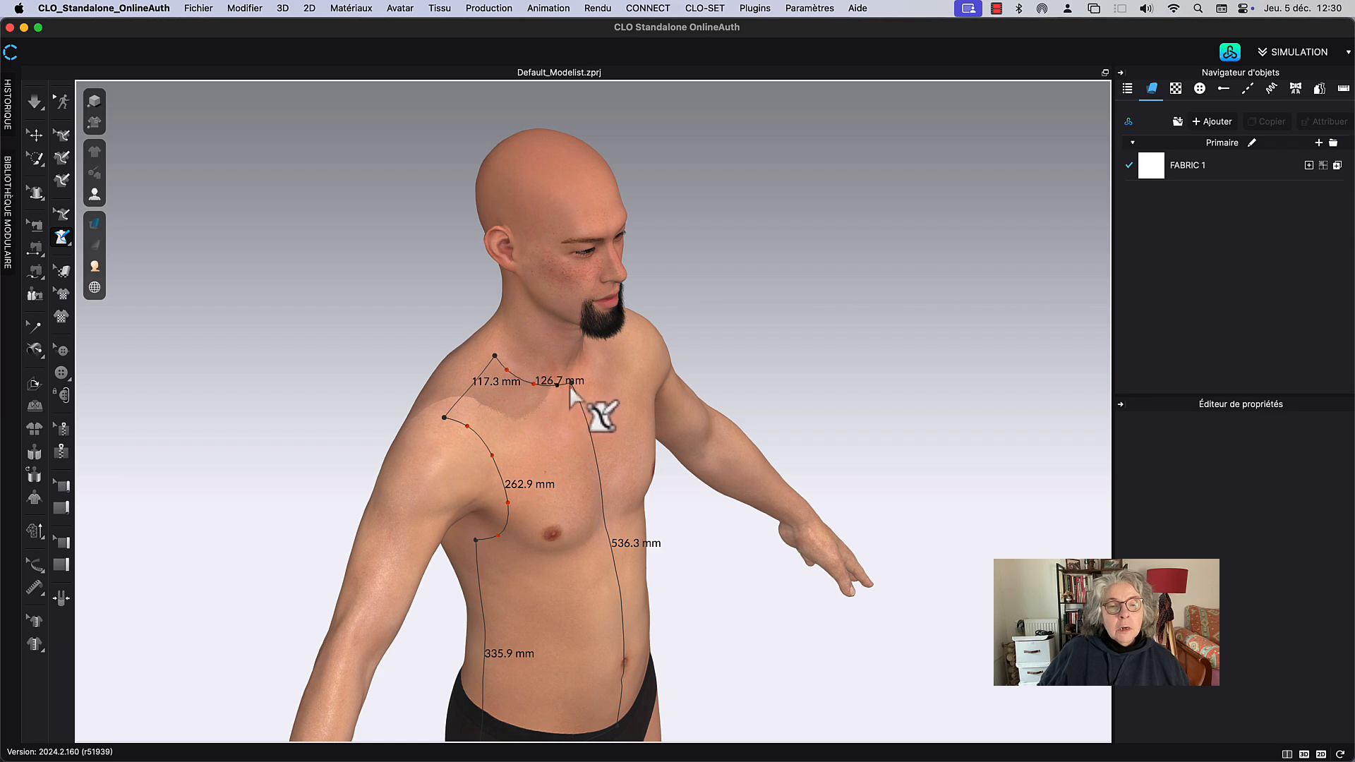
left_click(571, 384)
right_click_drag(420, 320, 374, 311)
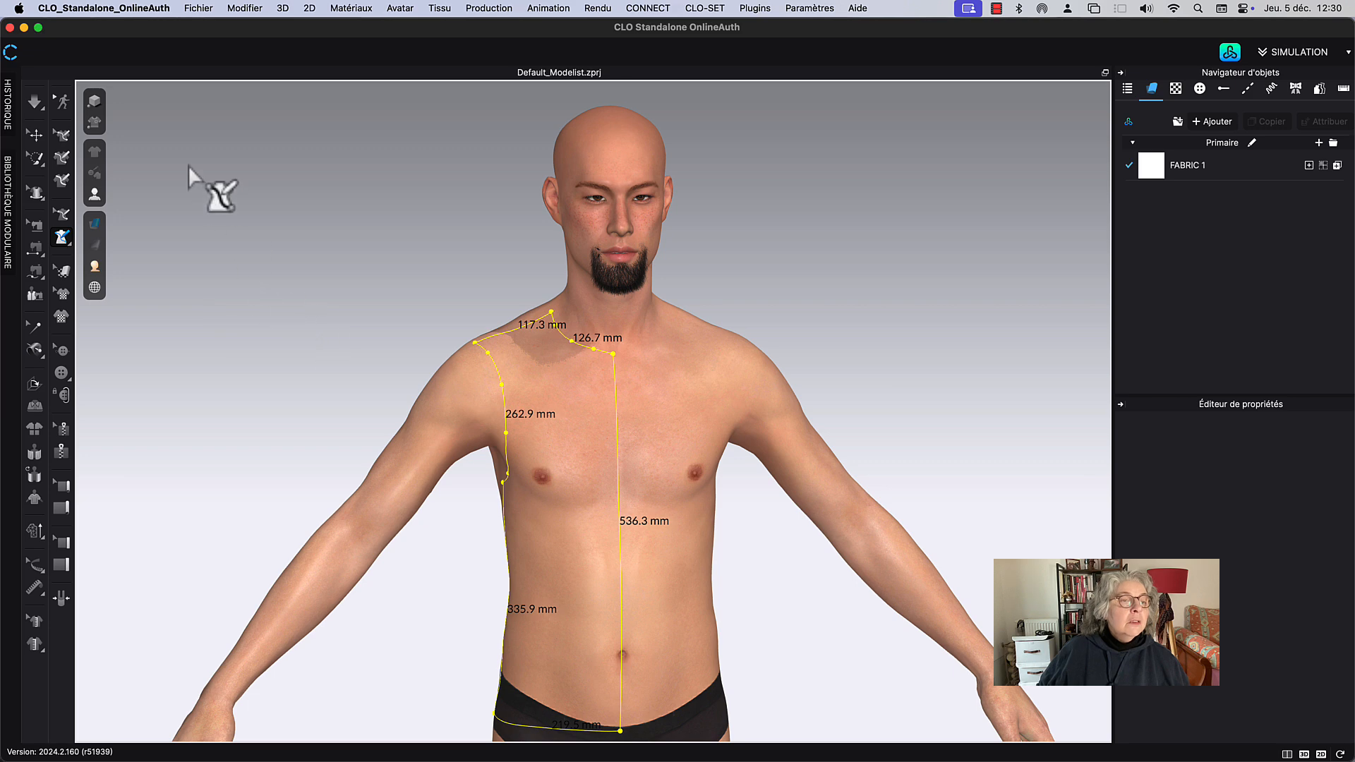
Step: Edit the avatar's neckline by moving its two curve points nearest the centre front slightly downward for a rounder curve
left_click(62, 214)
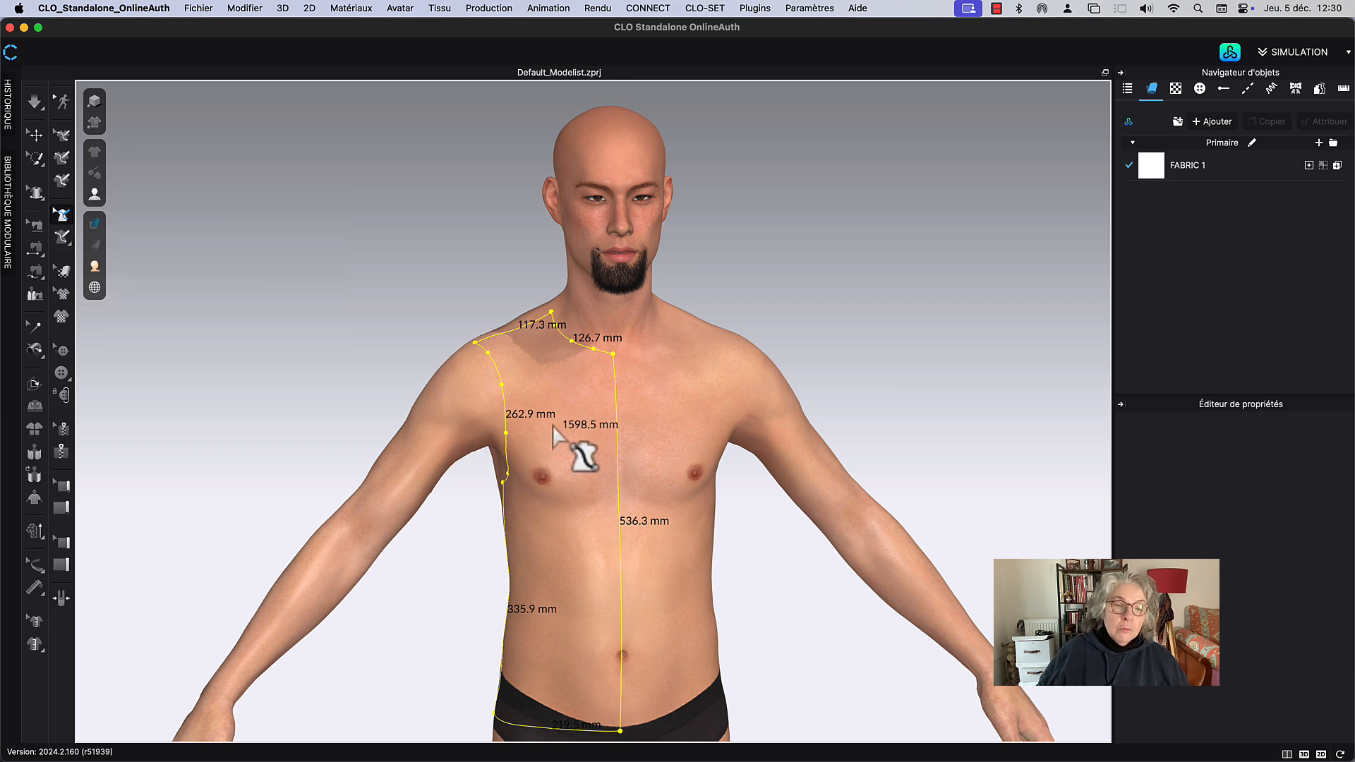
right_click_drag(553, 425, 514, 367)
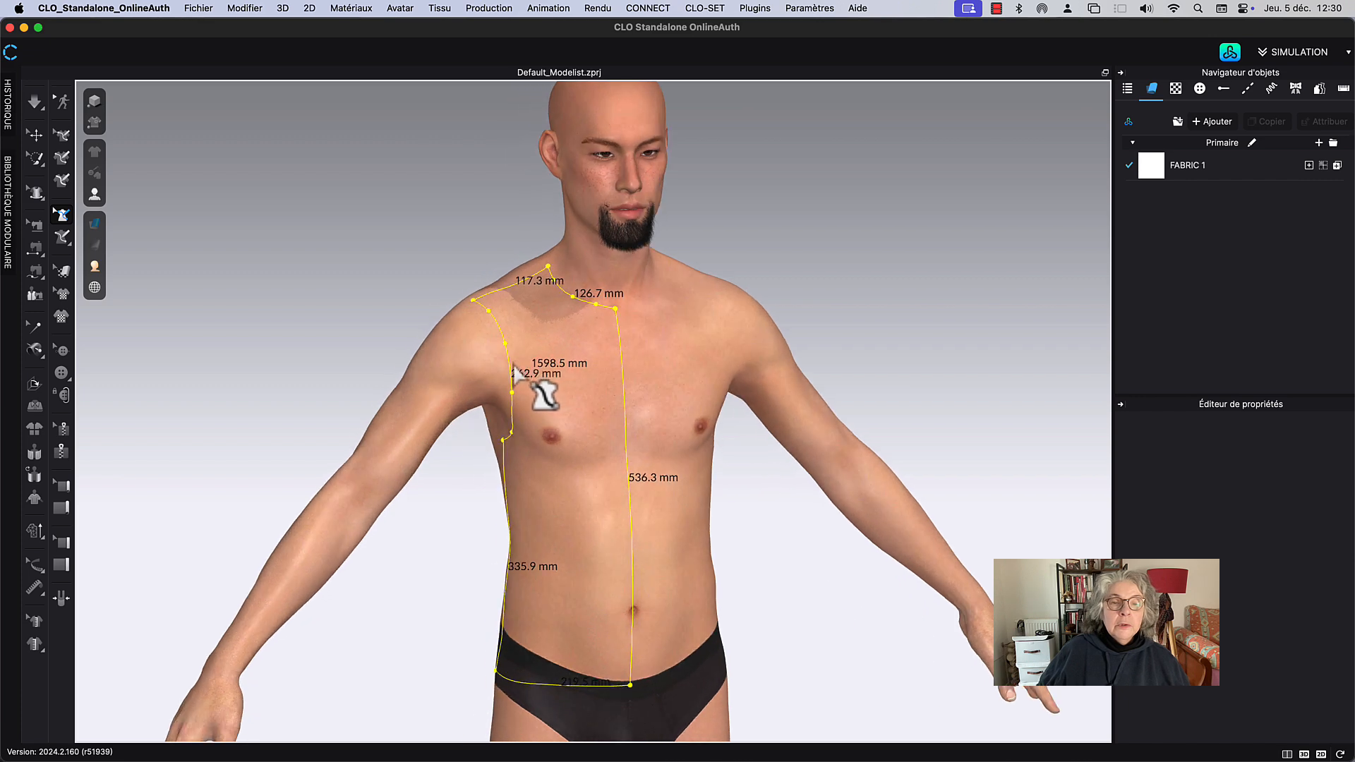
scroll(514, 370, "up", 5)
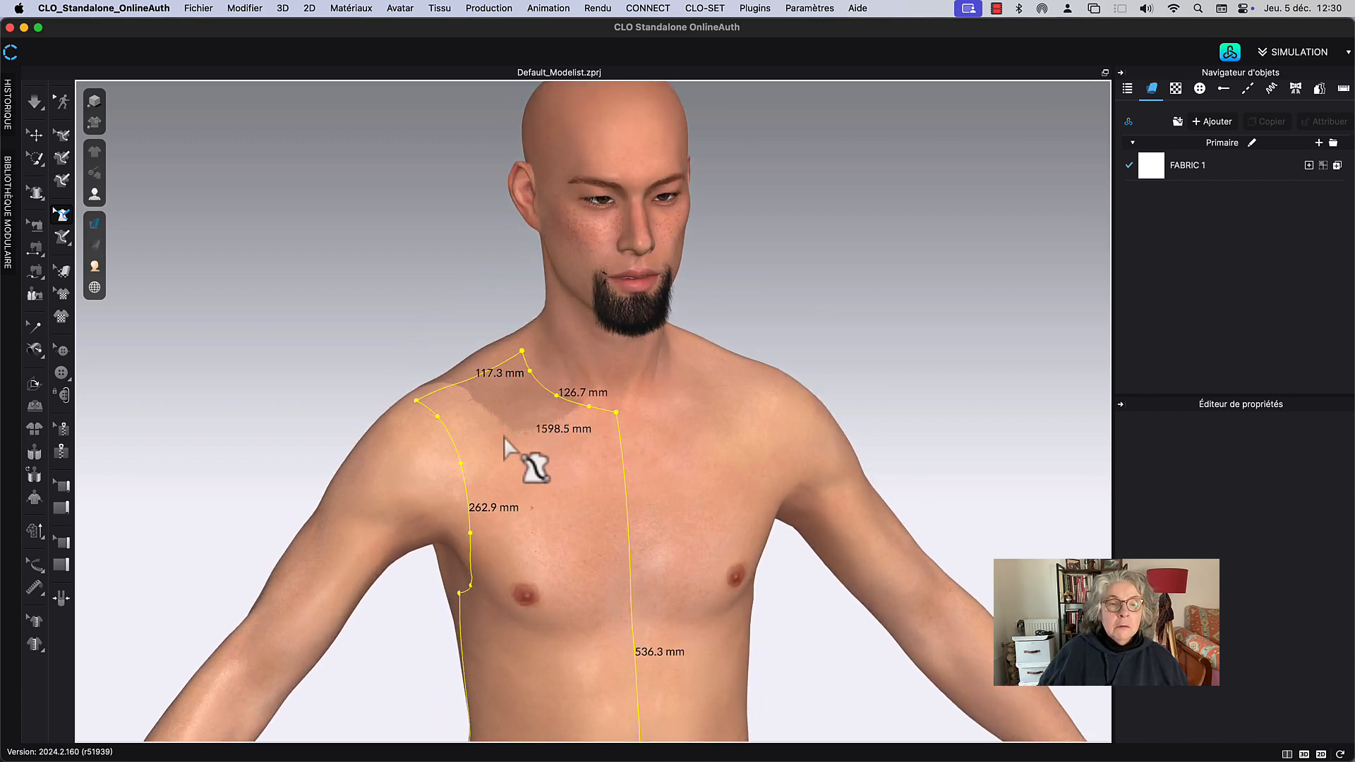
scroll(504, 436, "up", 2)
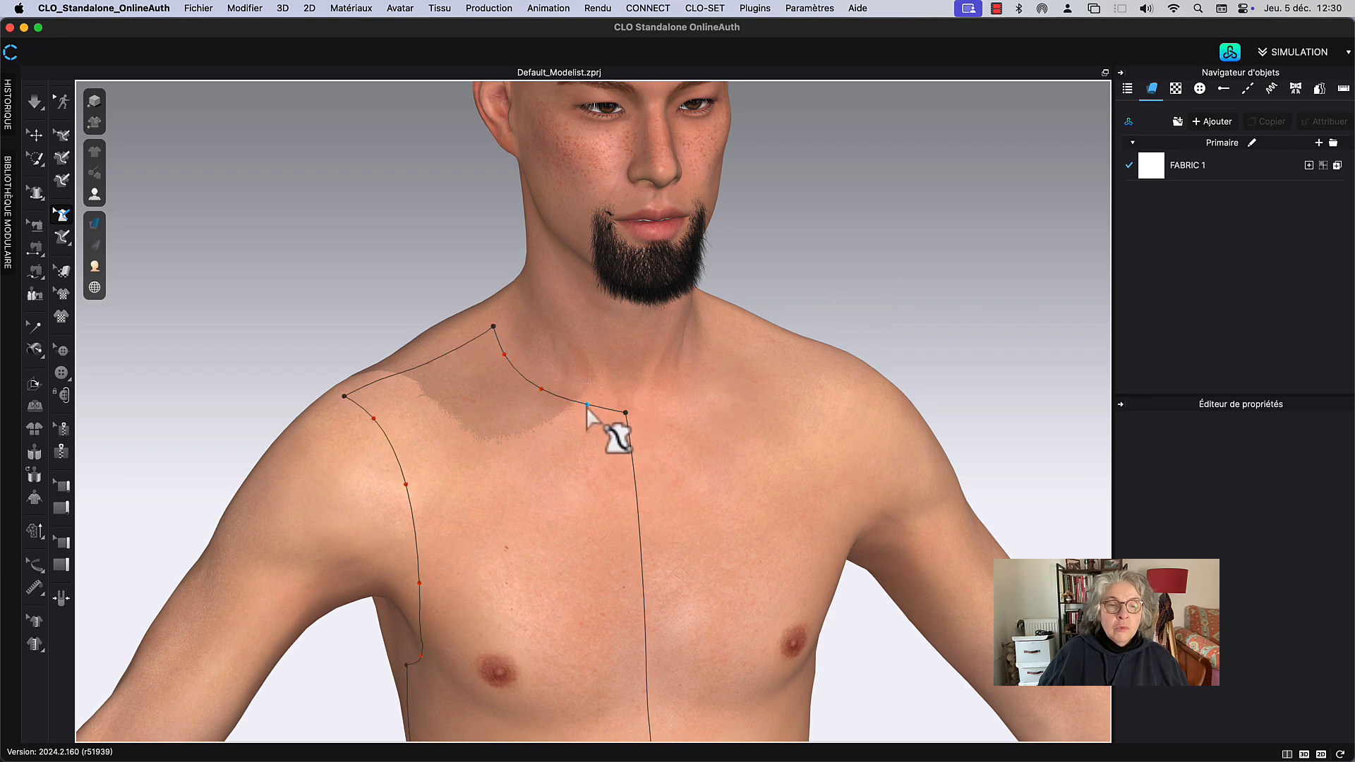
left_click_drag(586, 408, 587, 416)
scroll(588, 417, "up", 6)
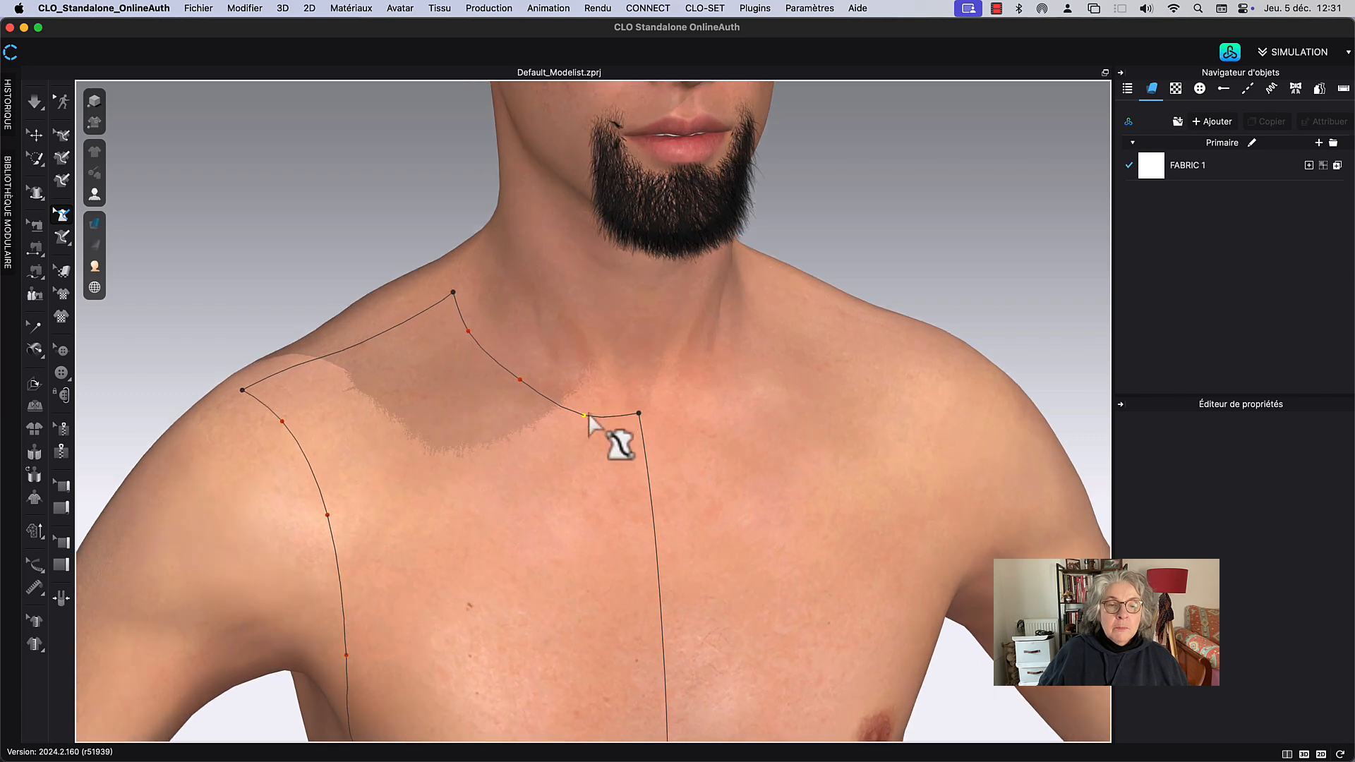
left_click(588, 433)
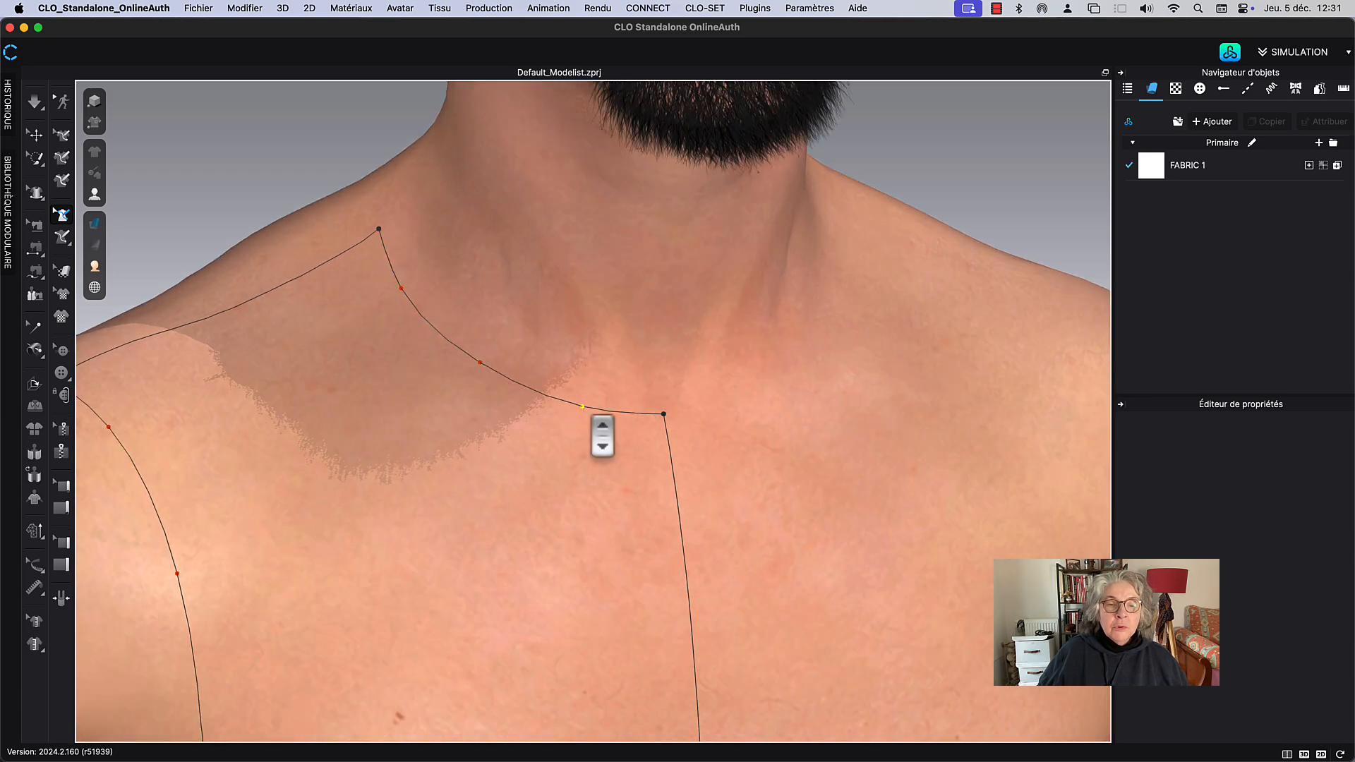
scroll(582, 416, "up", 4)
left_click_drag(576, 408, 582, 418)
left_click_drag(415, 338, 409, 367)
scroll(519, 259, "down", 8)
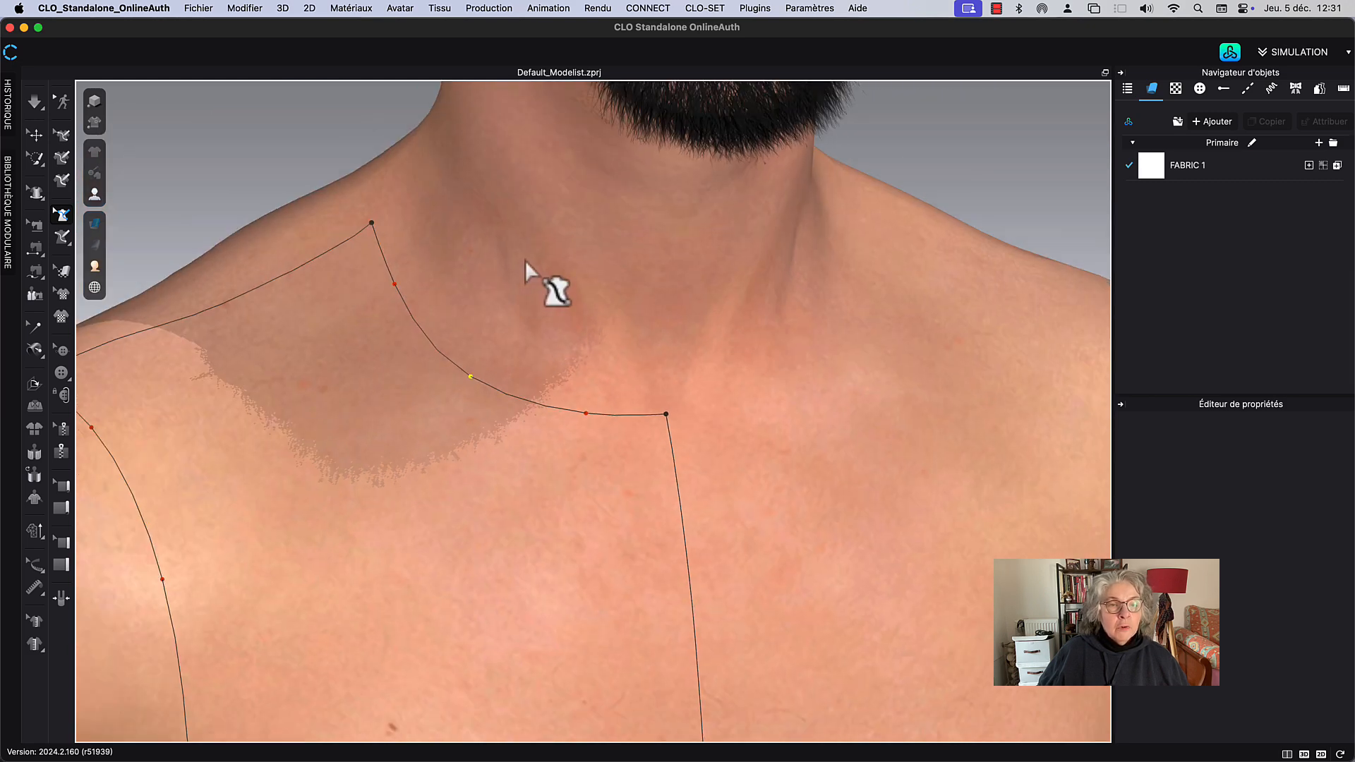
scroll(682, 356, "down", 5)
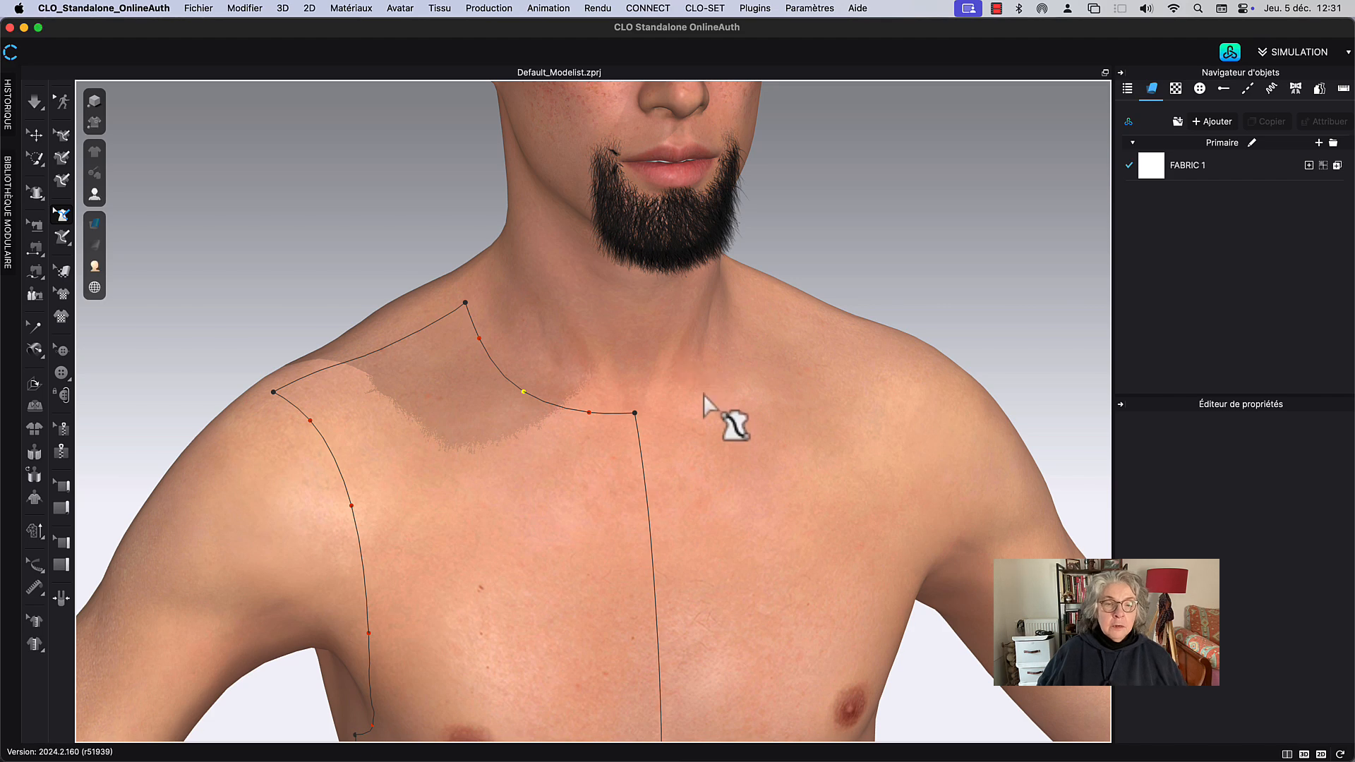
Step: Straighten the upper armhole by moving its two upper curve points toward the arm, making the armhole about 260 mm long
mouse_move(705, 394)
right_mouse_down()
mouse_move(710, 425)
mouse_move(688, 404)
right_mouse_up()
middle_click_drag(687, 404, 672, 345)
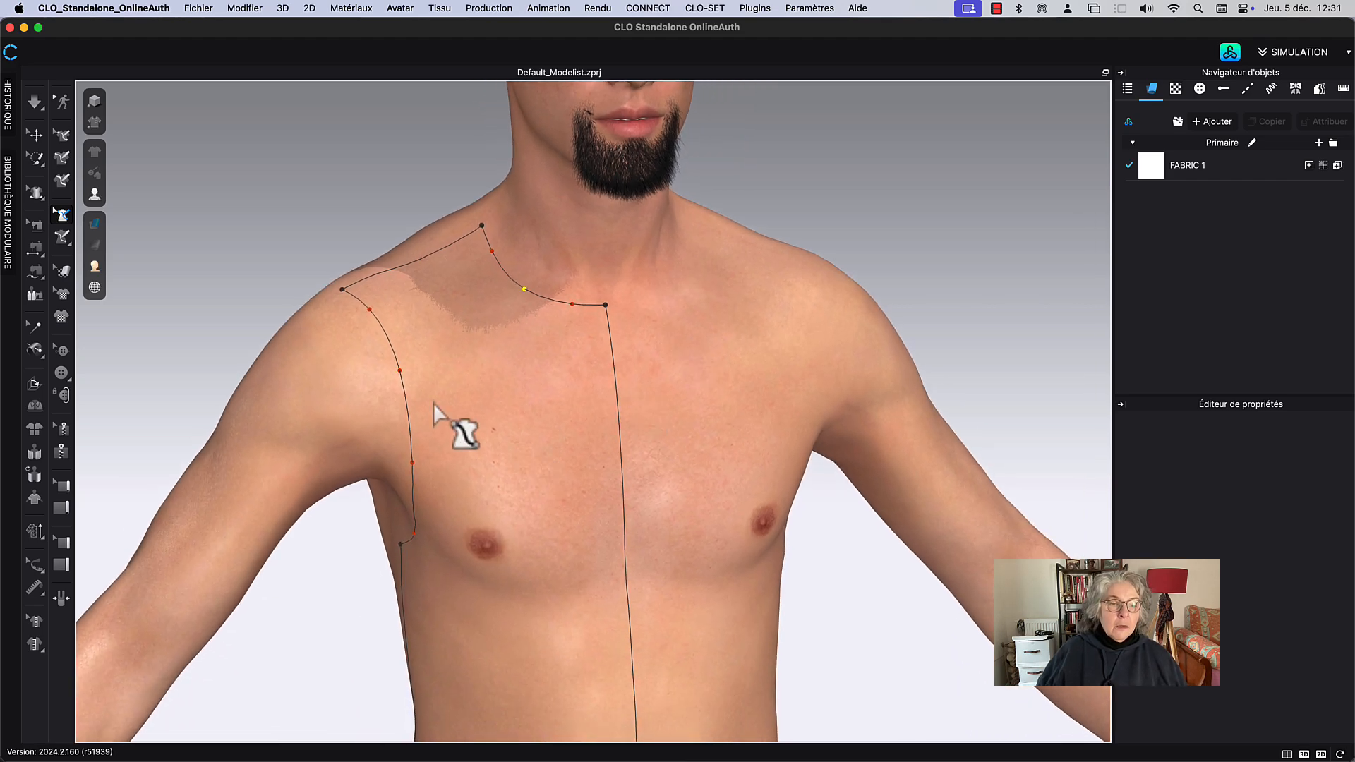
right_click_drag(445, 388, 420, 354)
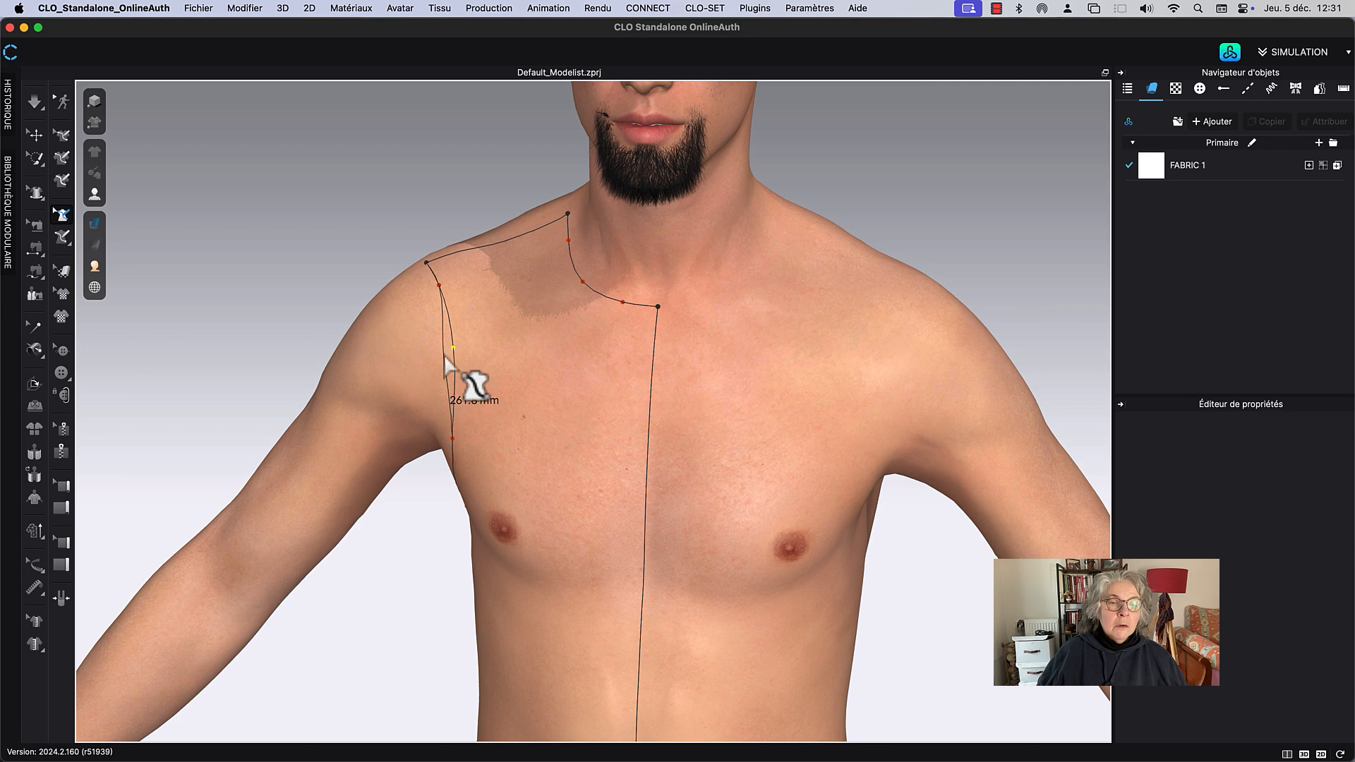
left_click(444, 291)
left_click_drag(439, 286, 434, 297)
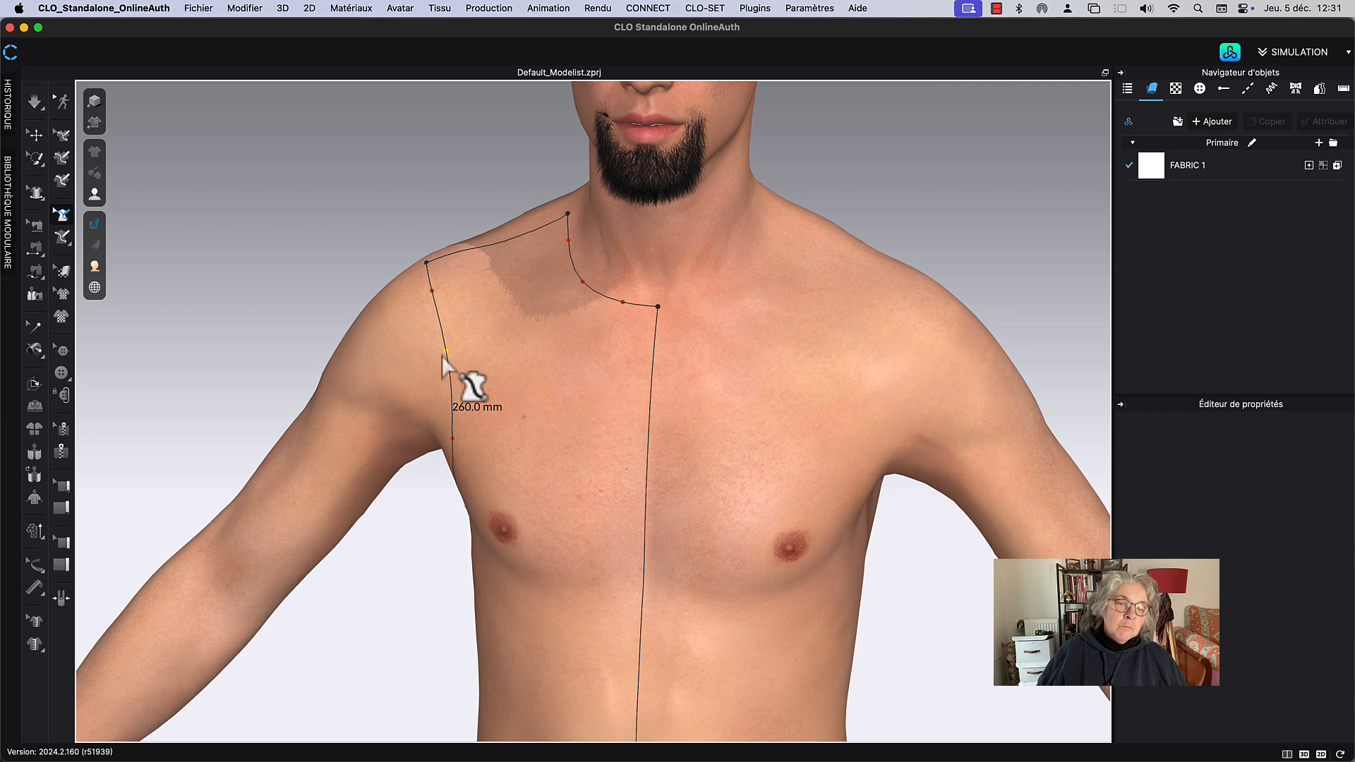
scroll(448, 355, "up", 3)
scroll(438, 344, "up", 2)
middle_click_drag(423, 353, 636, 384)
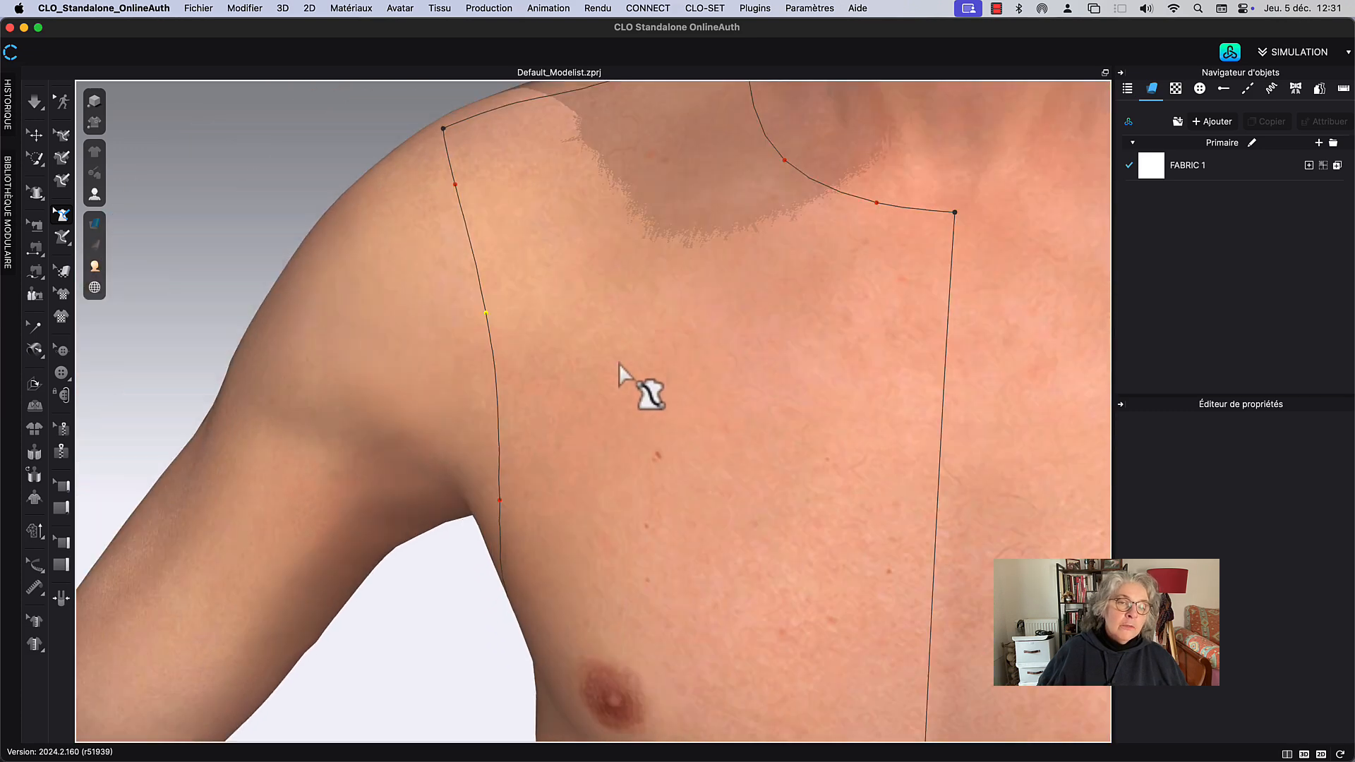
scroll(456, 349, "up", 1)
scroll(455, 349, "up", 1)
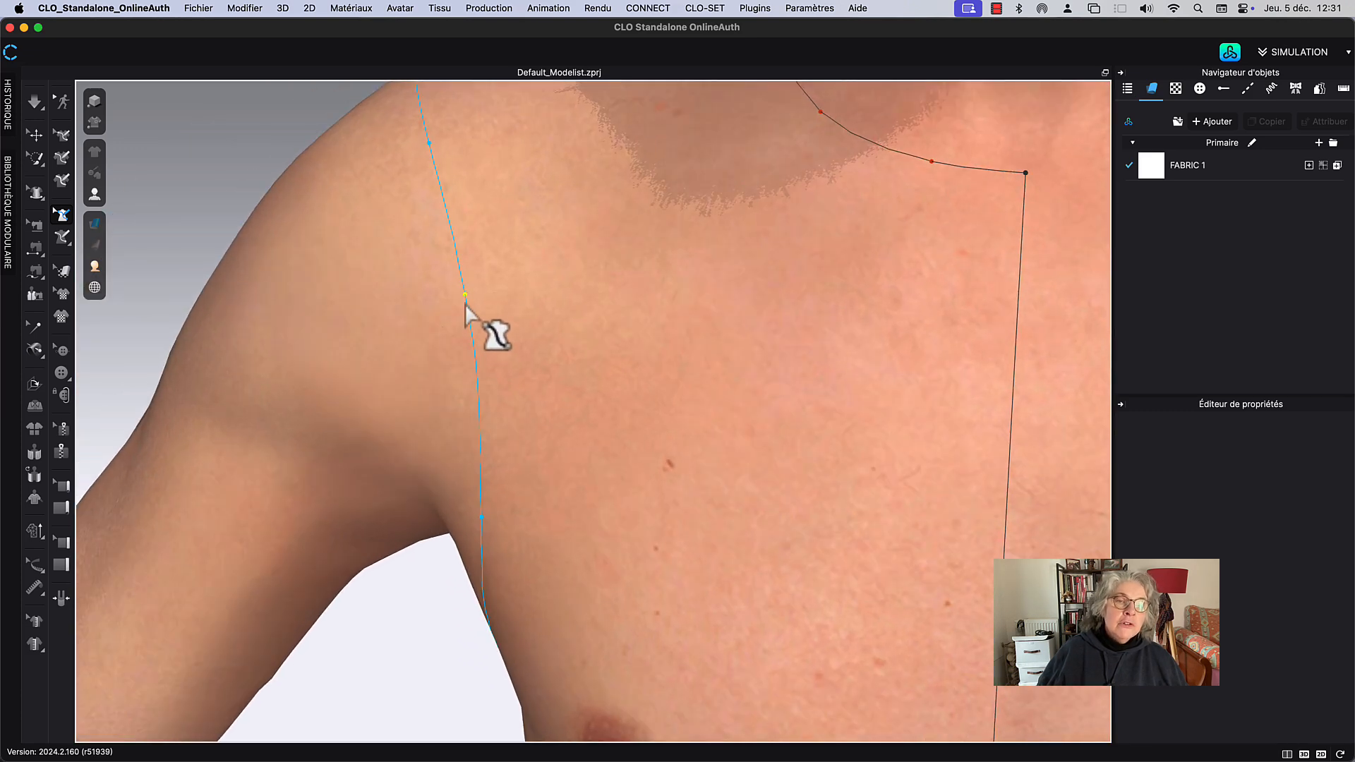
left_click_drag(463, 290, 460, 329)
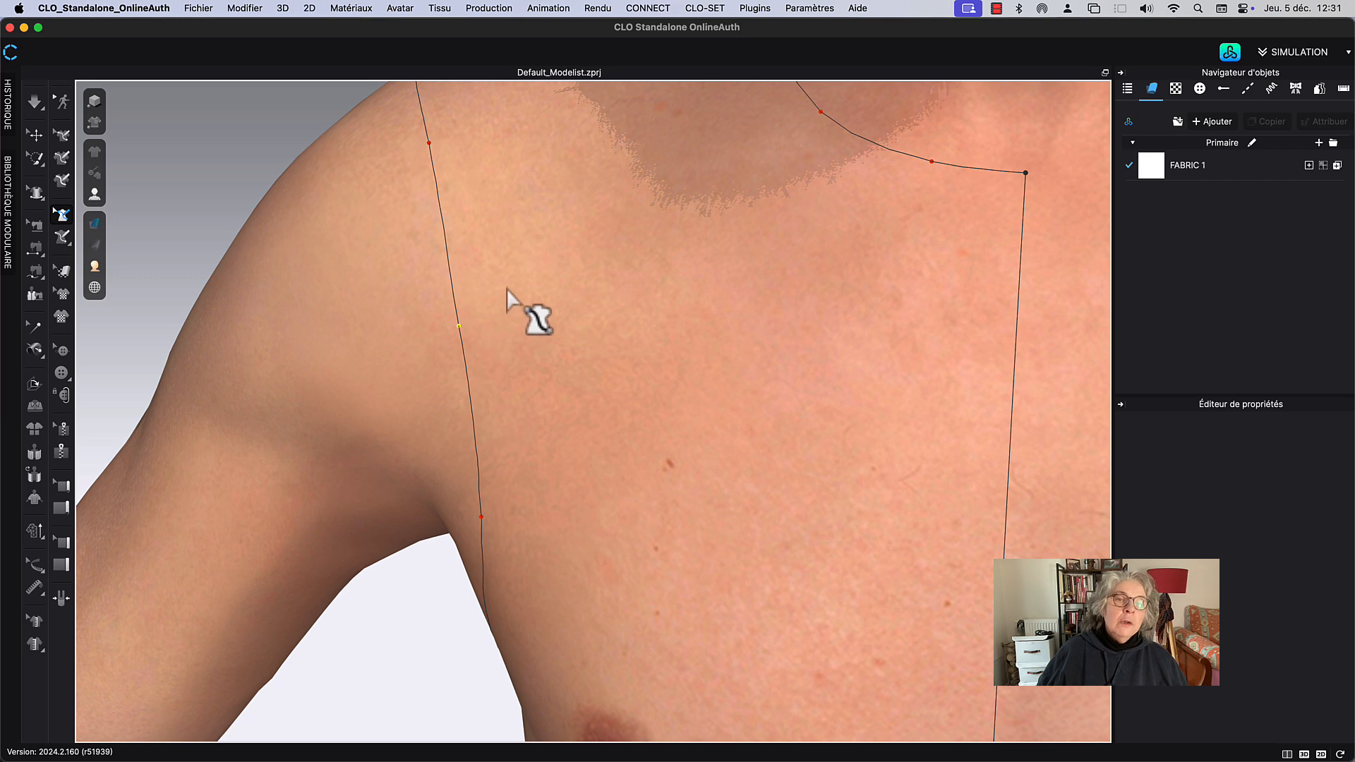
scroll(518, 283, "down", 3)
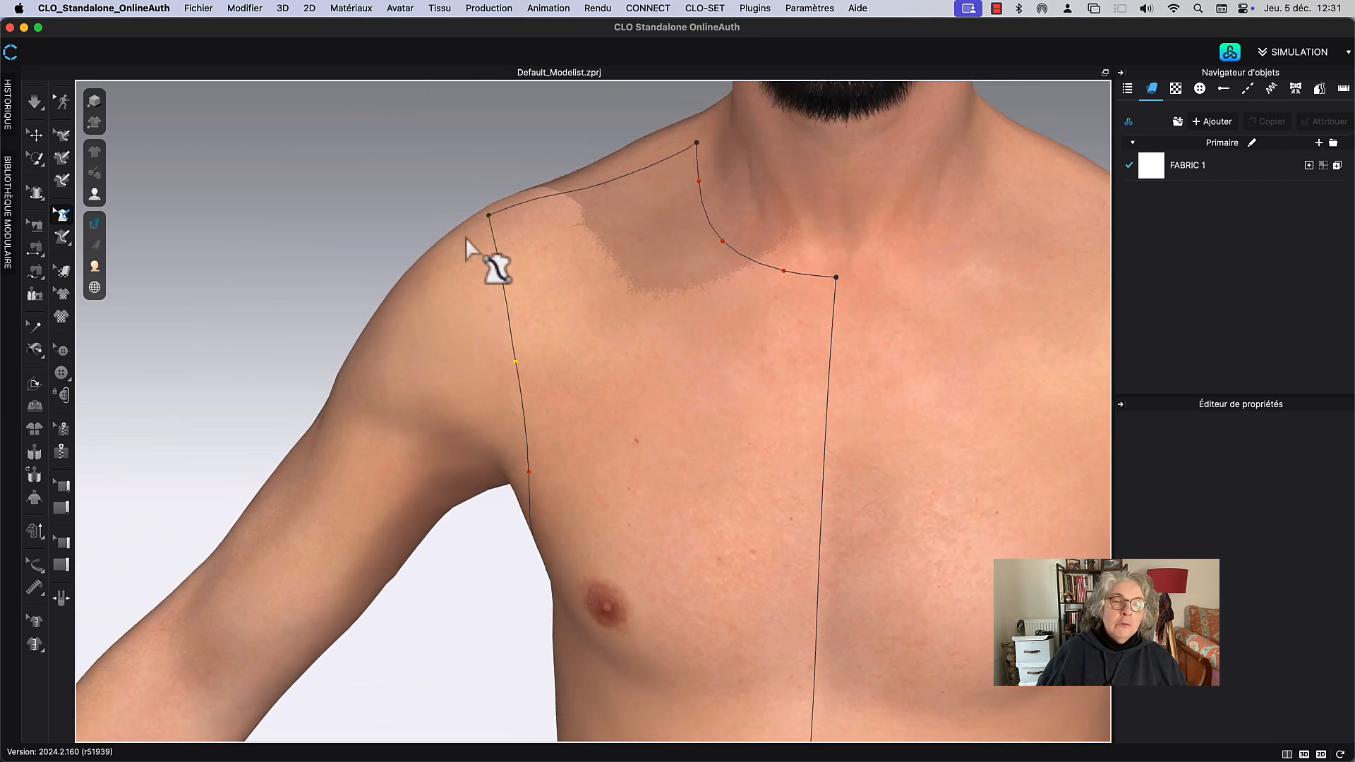
Step: Move the outer shoulder point farther onto the arm and shift the uppermost armhole curve point outward, making the armhole about 263 mm long
left_click(486, 222)
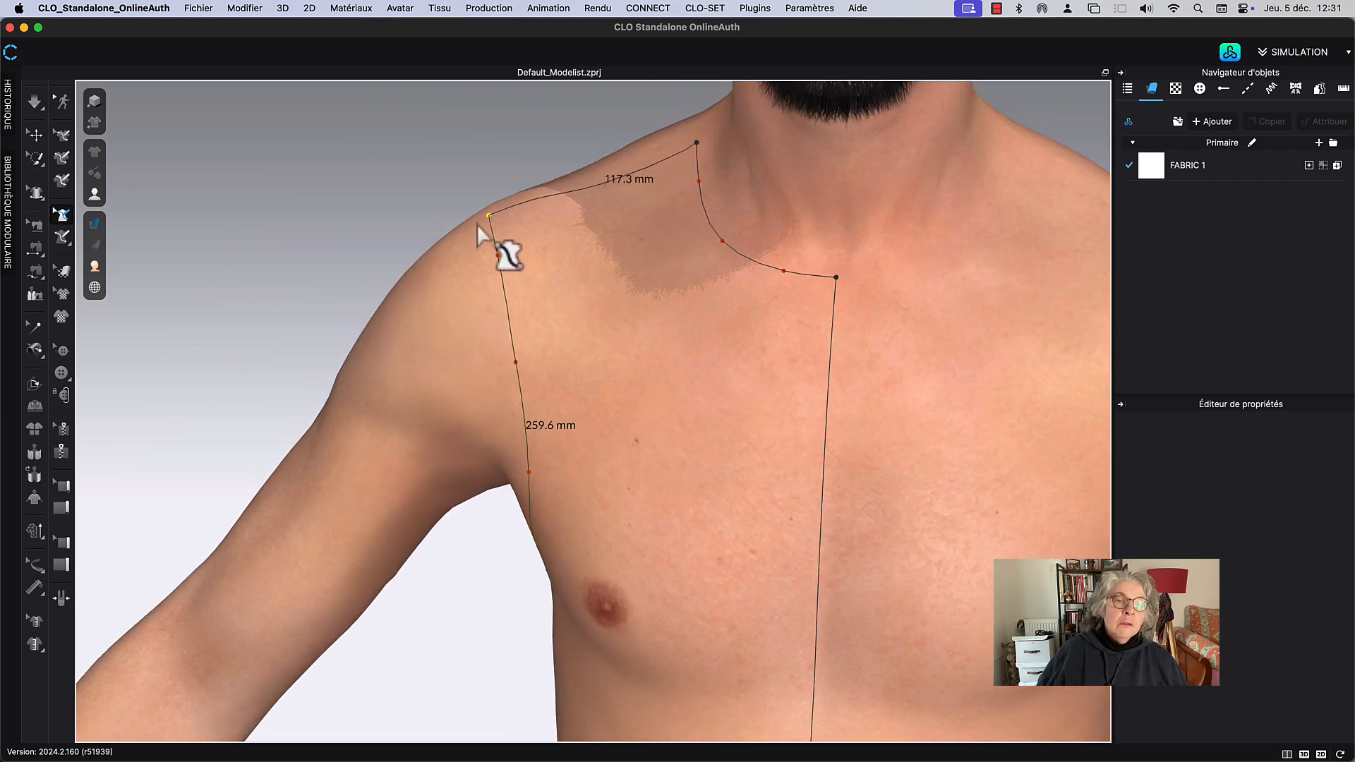
left_click_drag(478, 225, 455, 240)
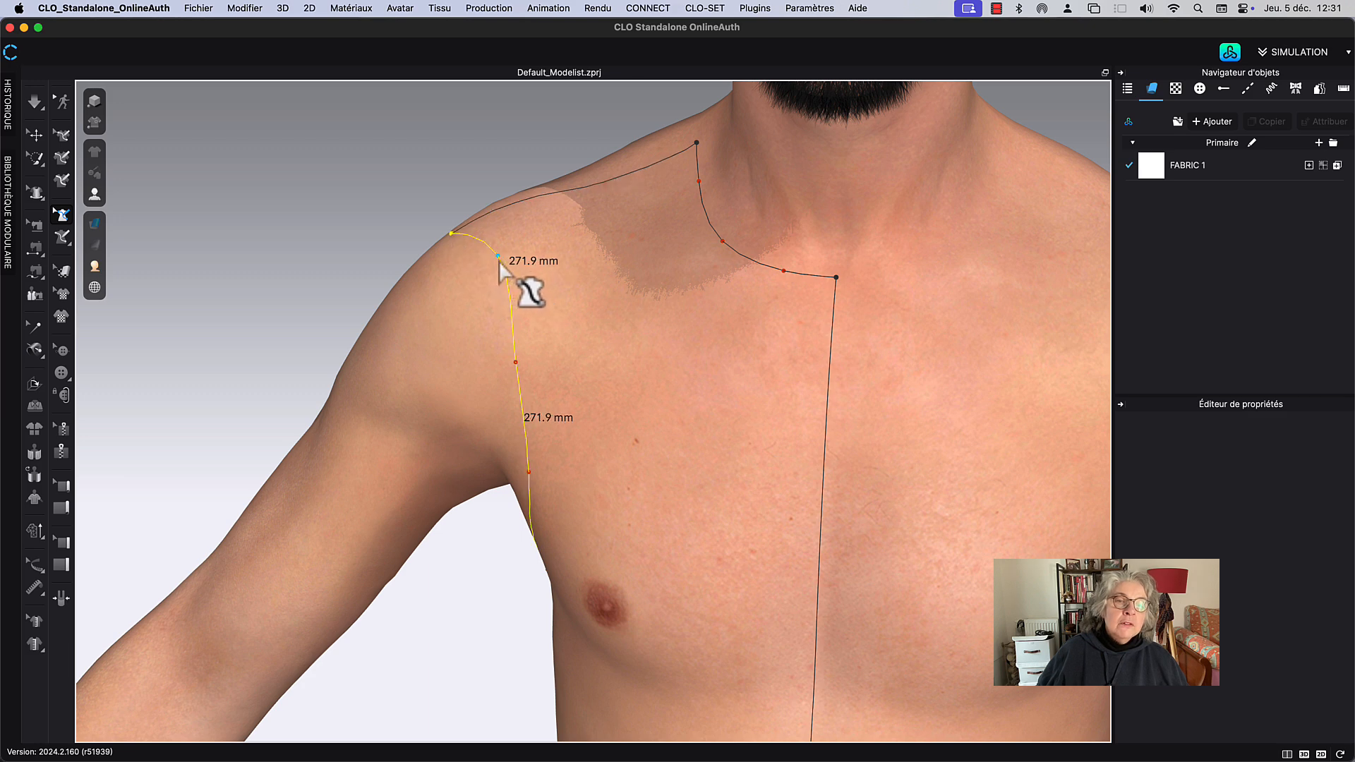
left_click_drag(497, 257, 470, 266)
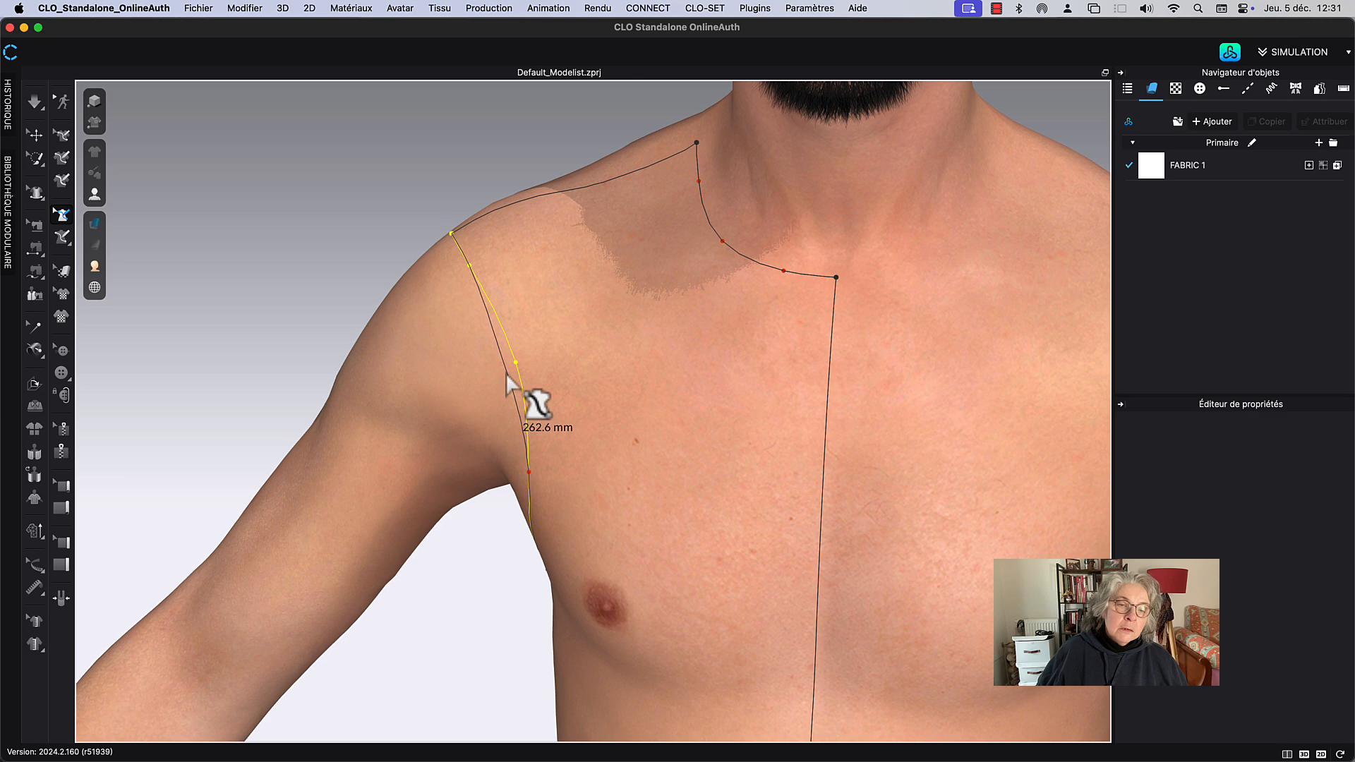
Step: Reshape the middle and lower armhole by moving its curve points toward the arm and underarm, making it about 258 mm long
right_click_drag(574, 436, 484, 514)
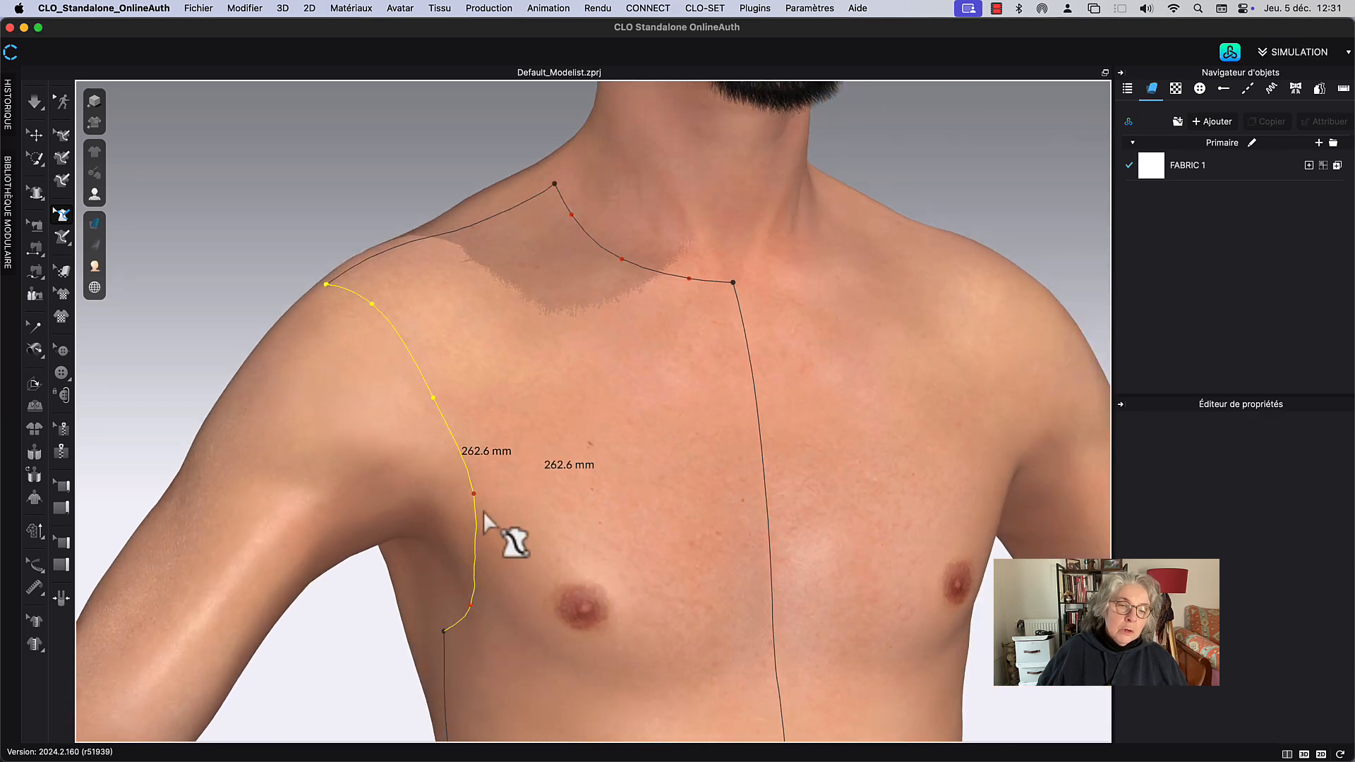
middle_click_drag(484, 514, 536, 385)
left_click_drag(526, 370, 518, 382)
right_click_drag(569, 489, 634, 473)
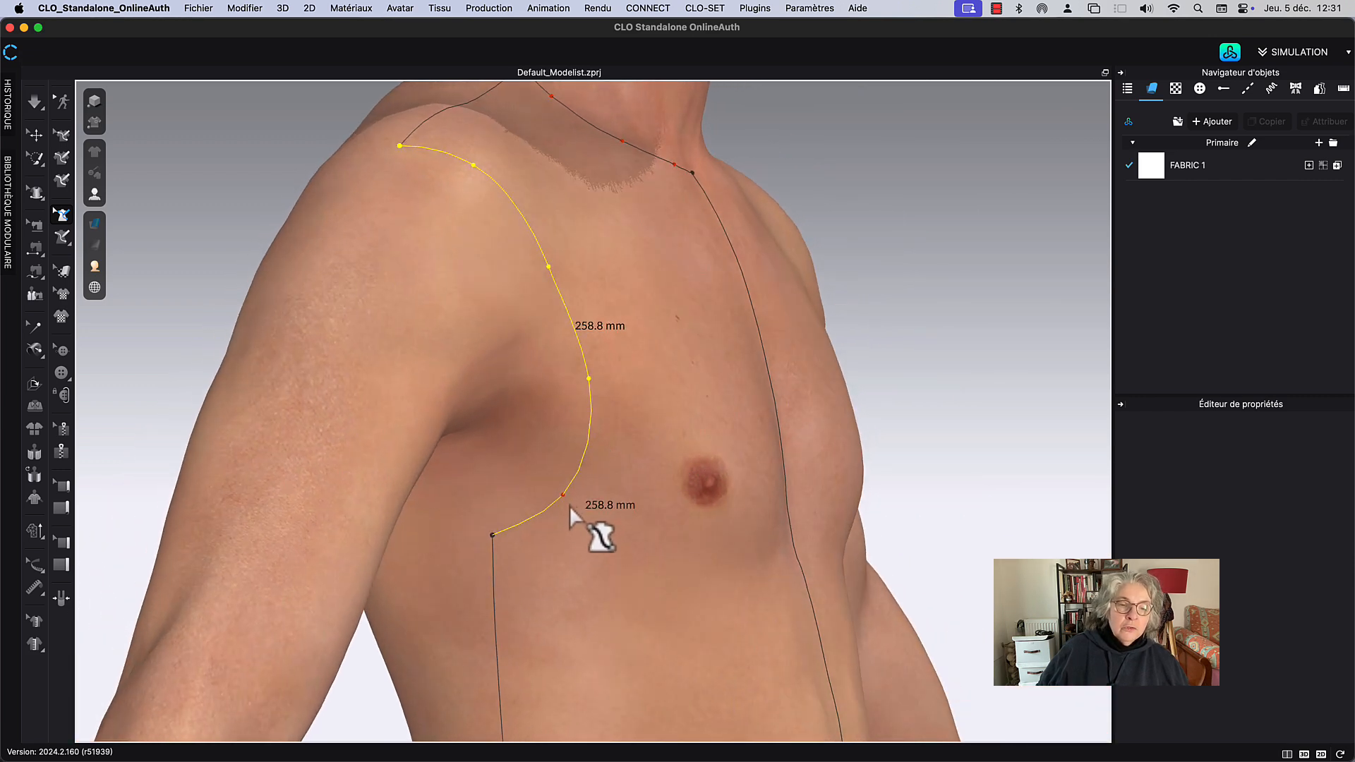
left_click_drag(562, 501, 541, 522)
left_click_drag(589, 387, 581, 388)
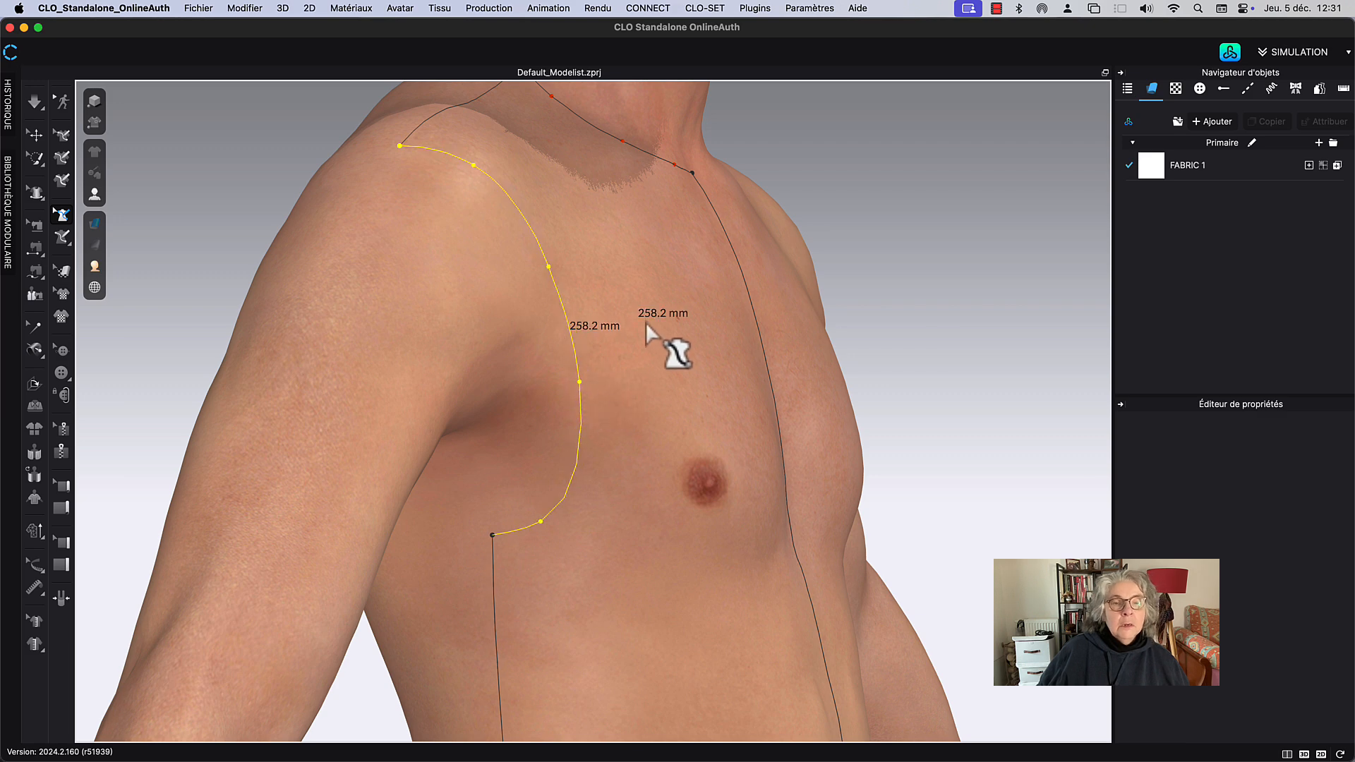
Step: Shift the armhole's upper-middle curve point slightly toward the arm to smooth the line in front view
right_click_drag(643, 331, 598, 226)
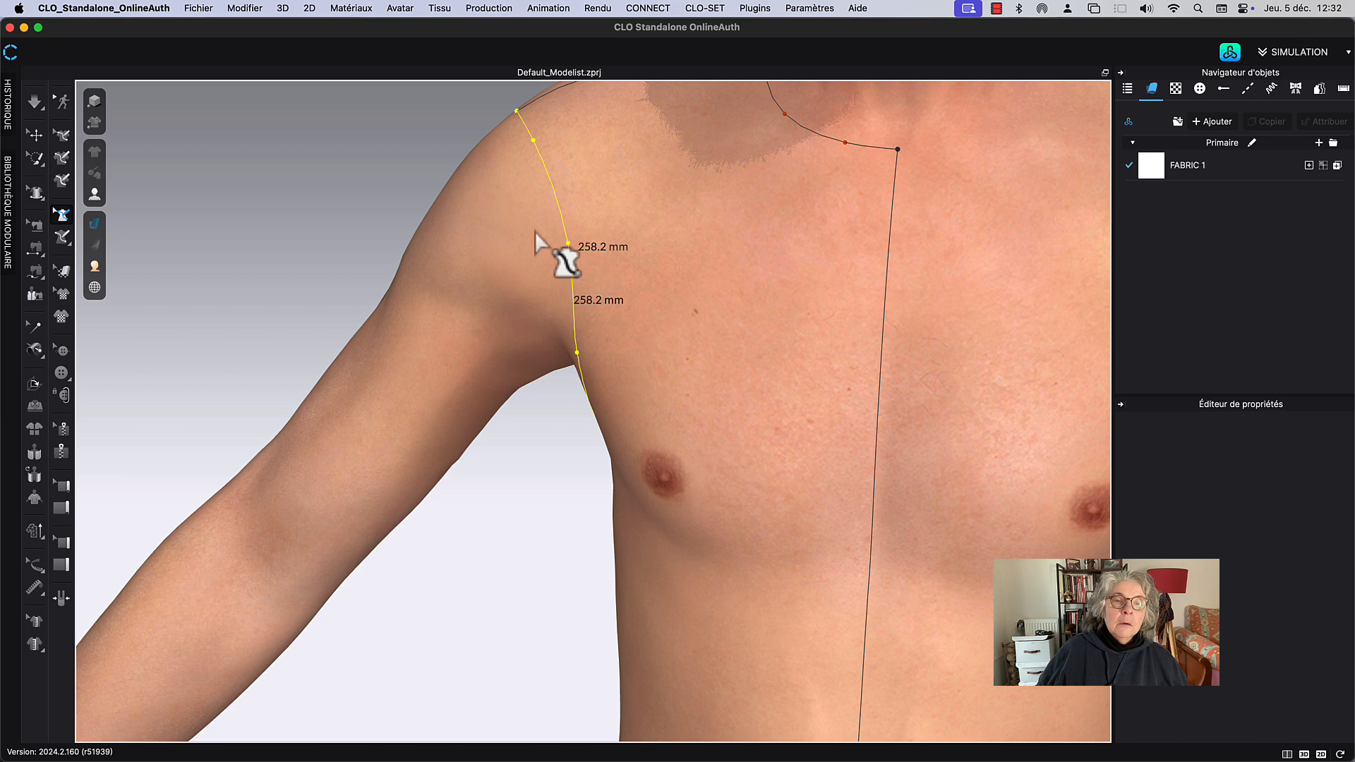
left_click(424, 184)
left_click_drag(569, 247, 558, 251)
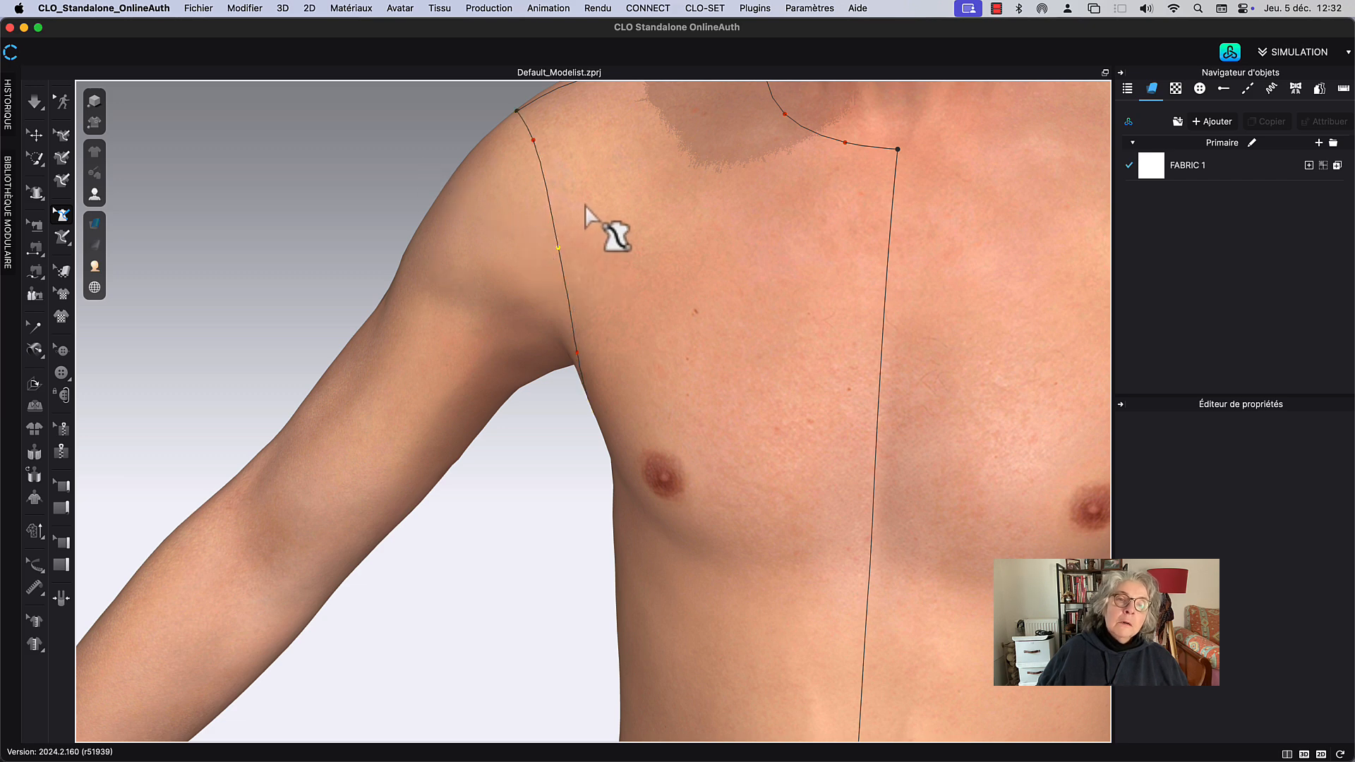
Step: Set the shoulder line and the centre-front line to flatten as straight lines
right_click_drag(586, 204, 710, 284)
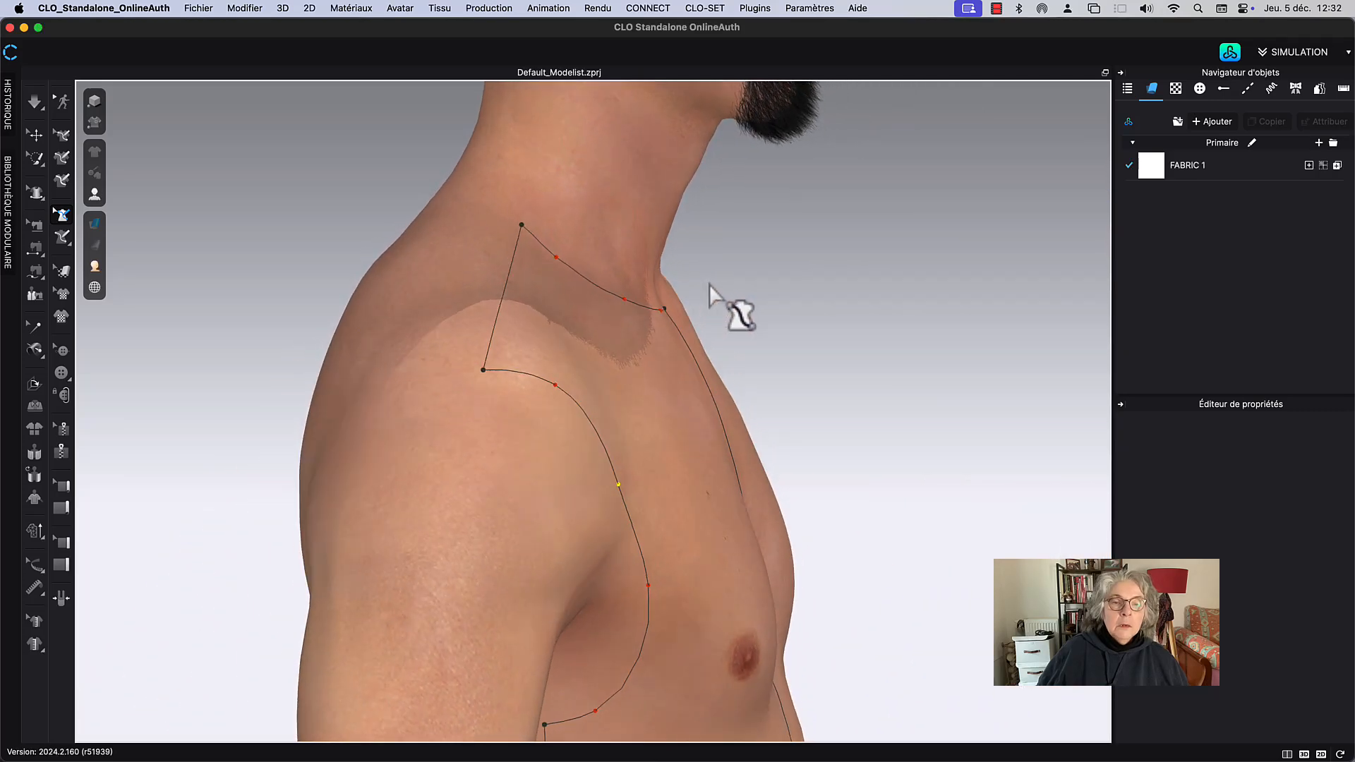
right_click(506, 295)
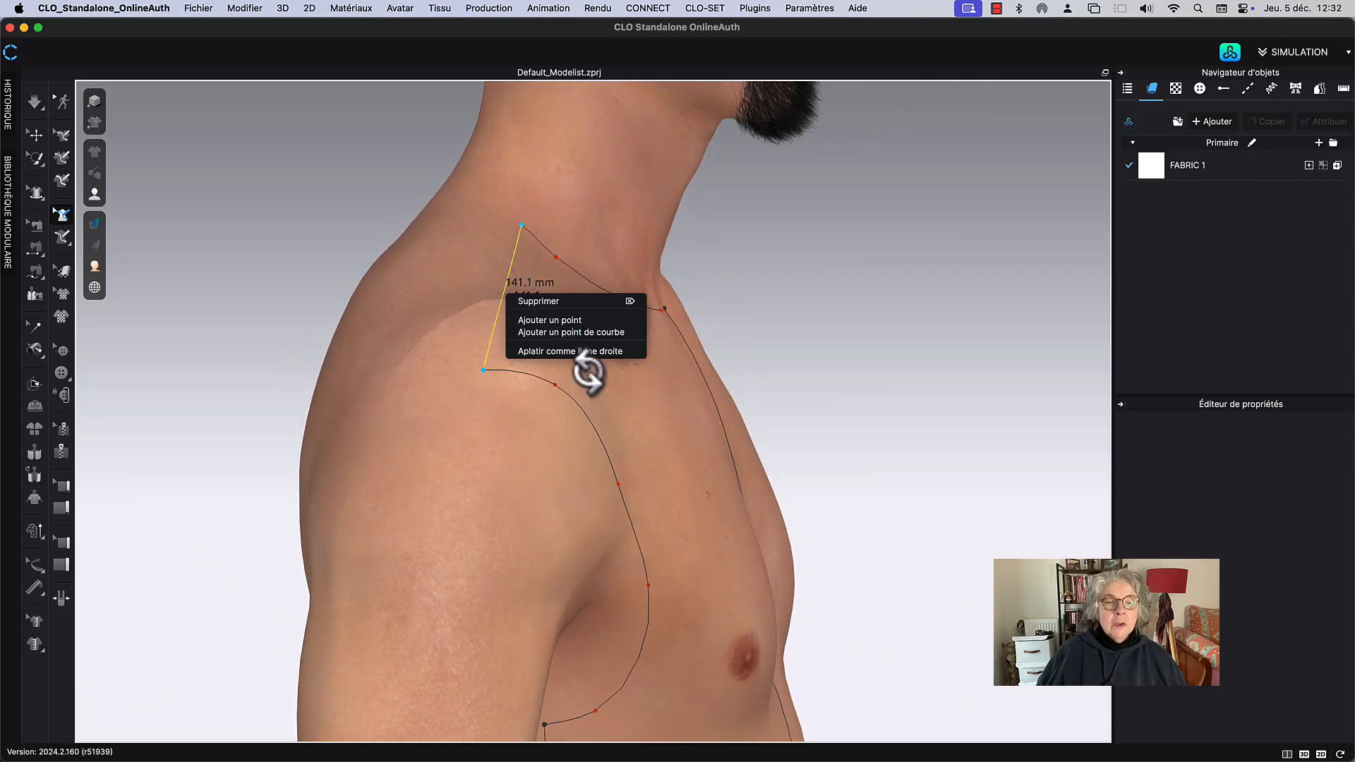
left_click(561, 352)
right_click_drag(808, 400, 765, 393)
right_click(775, 400)
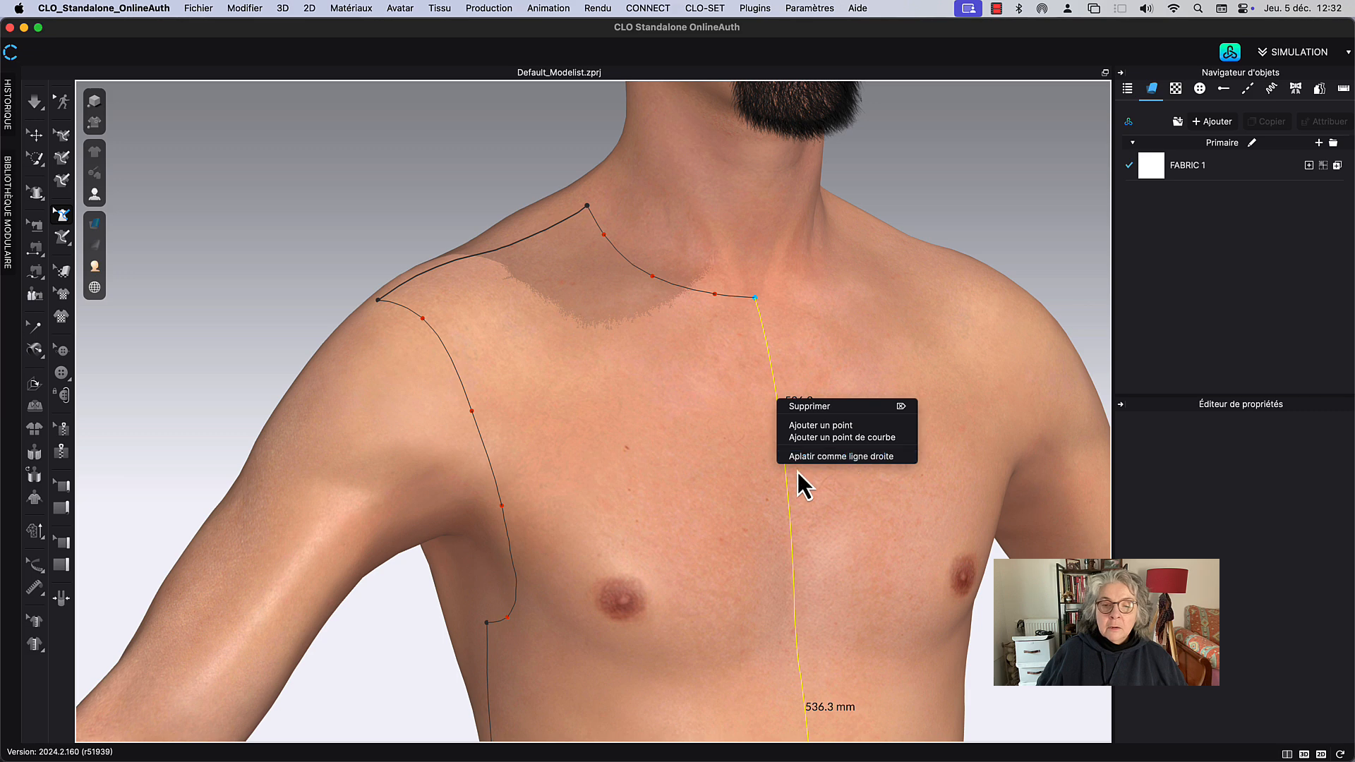
left_click(700, 515)
Step: Set the bottom line across the hip and the side line up to the underarm to flatten as straight lines
middle_click_drag(705, 474, 649, 234)
middle_click_drag(654, 501, 578, 145)
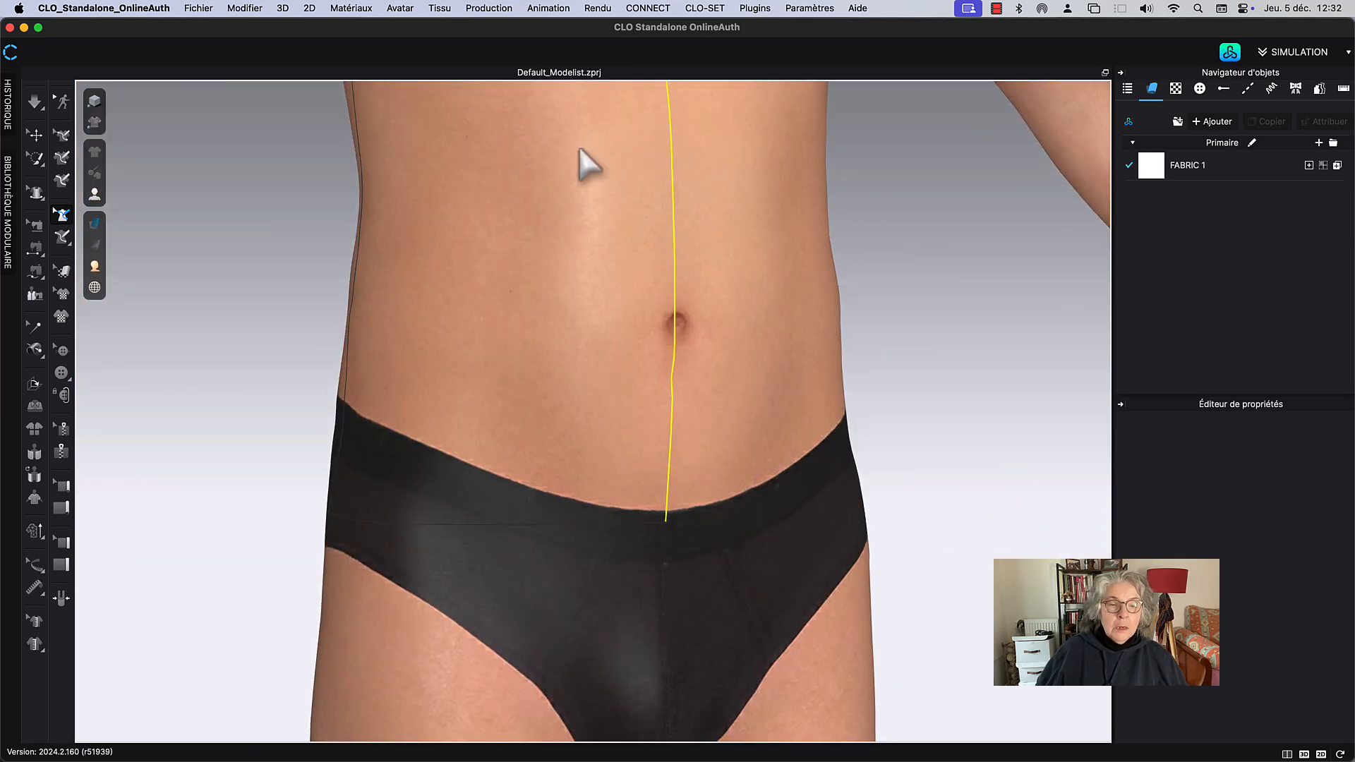
right_click(538, 526)
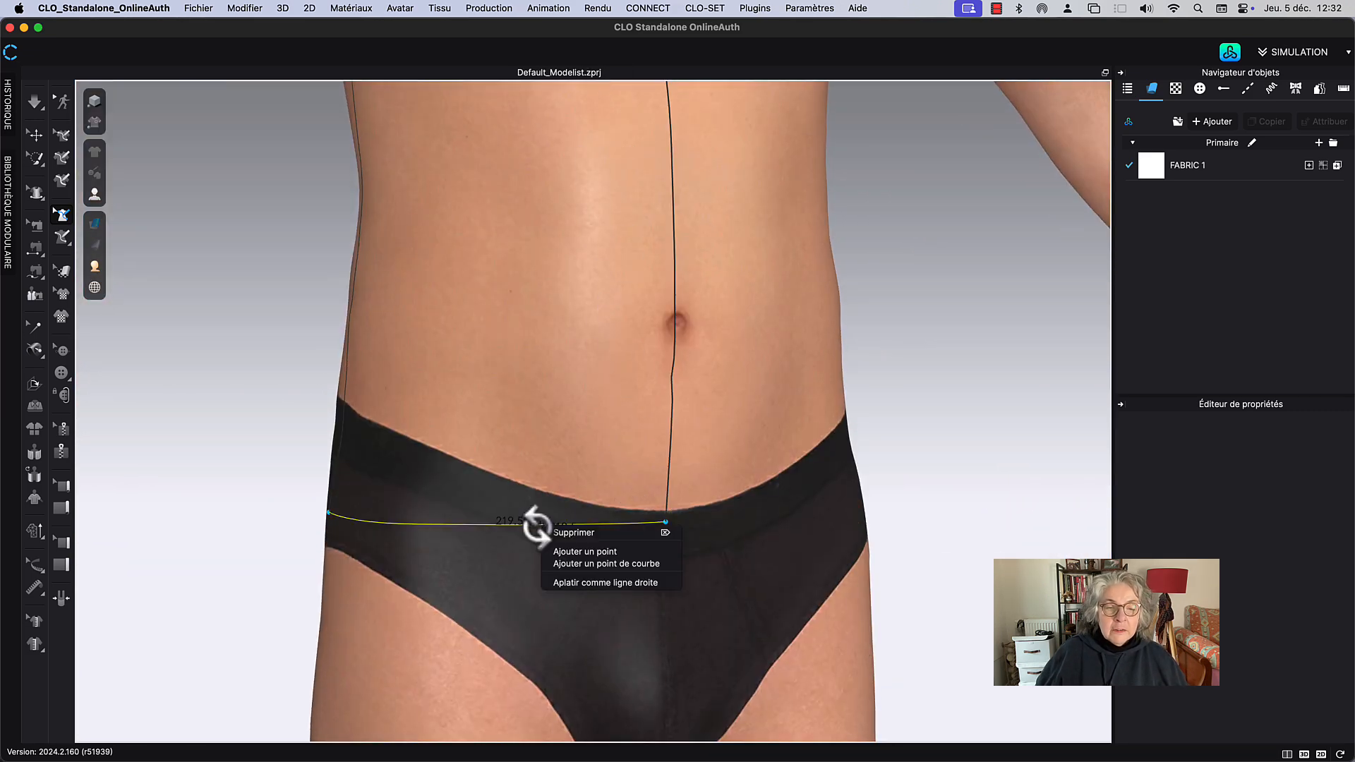
left_click(598, 583)
right_click_drag(493, 344, 438, 387)
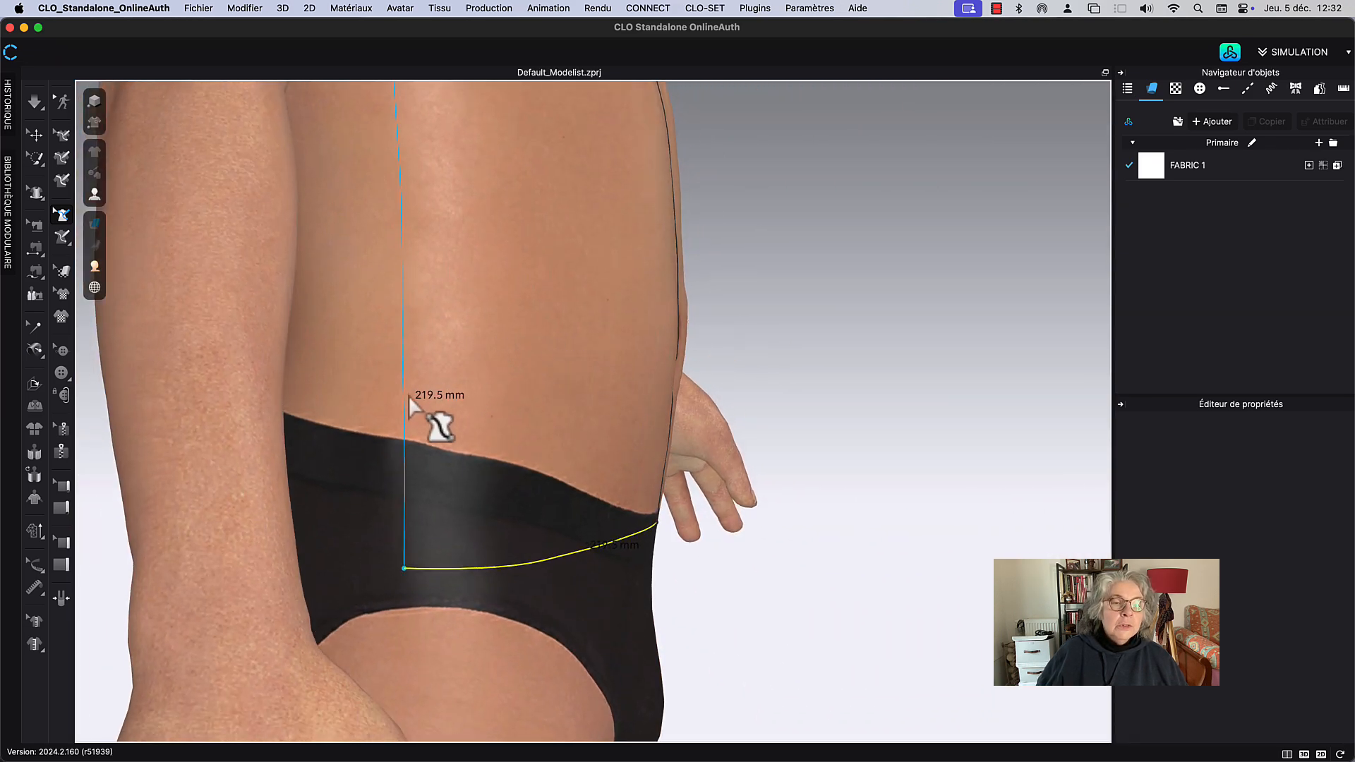
left_click(407, 396)
right_click(410, 394)
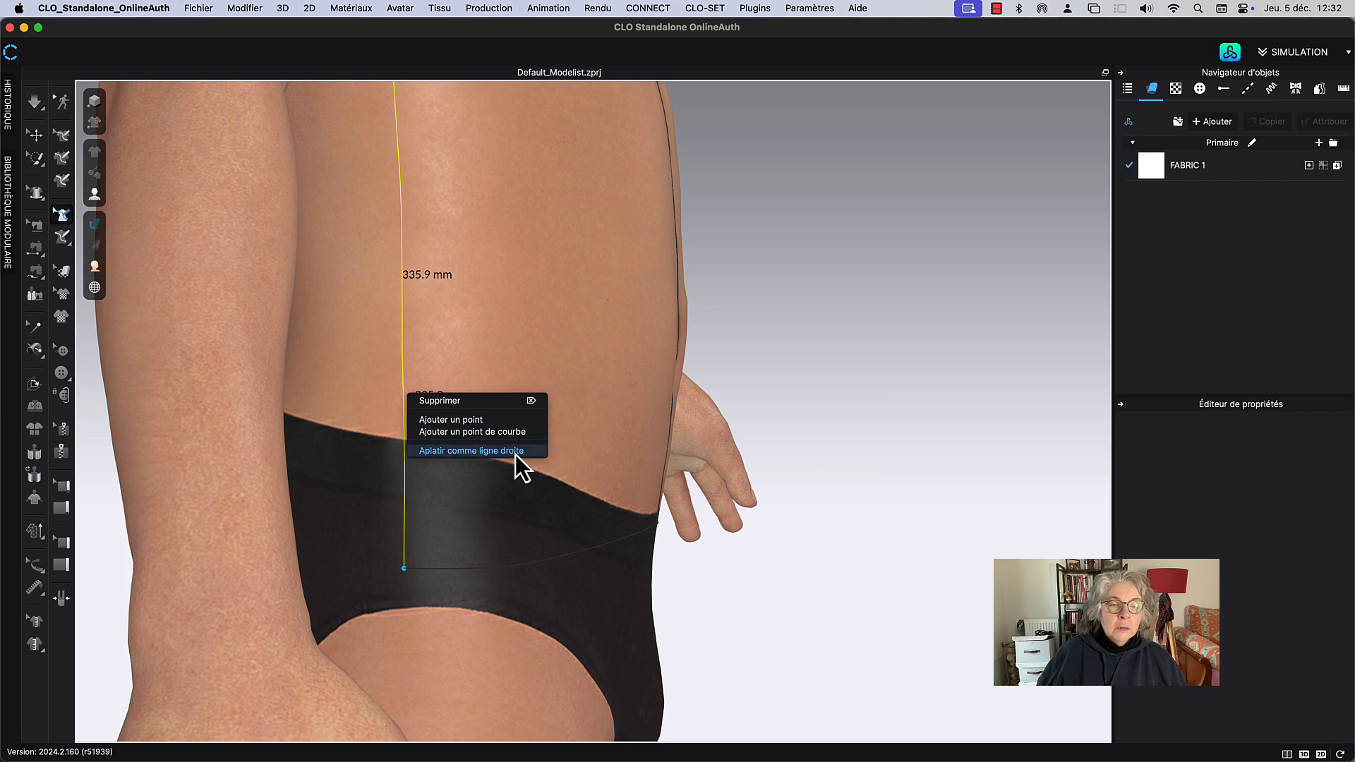
left_click(516, 453)
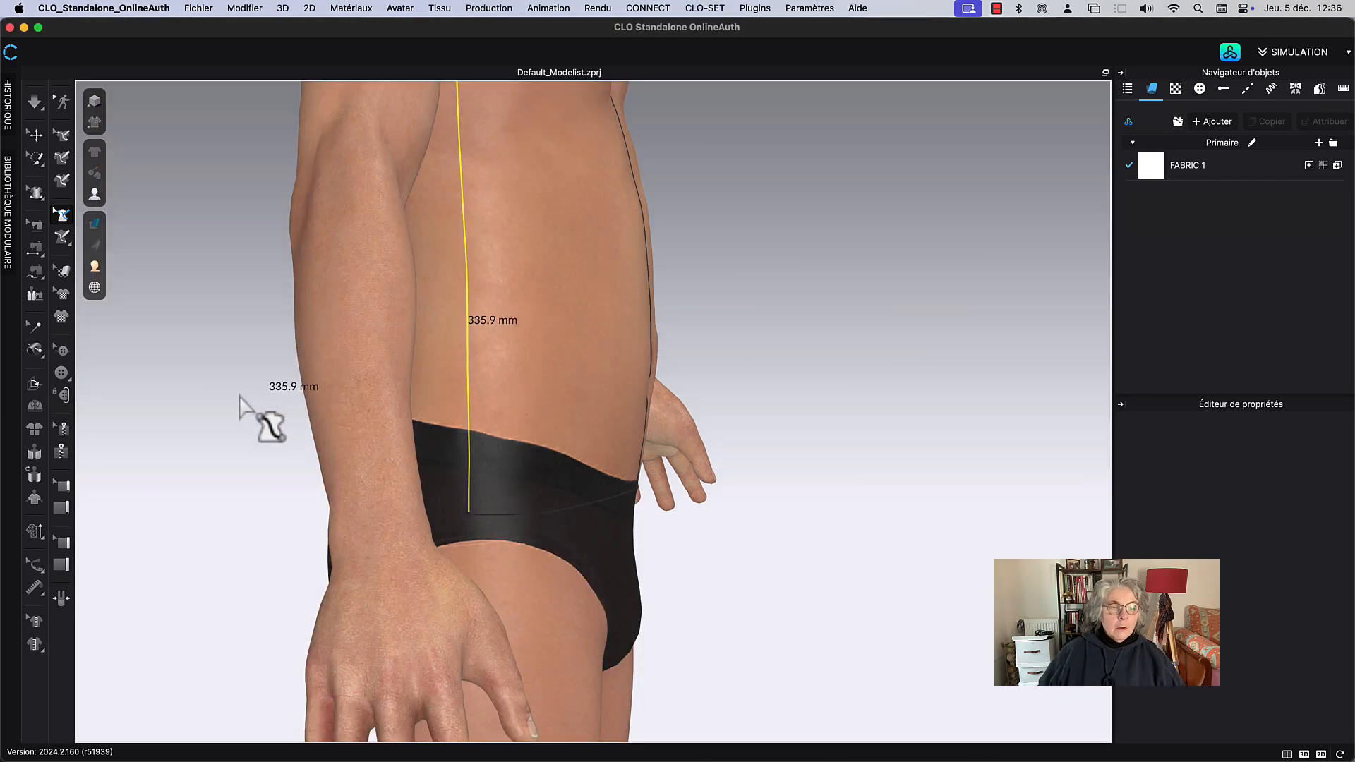
Step: Draw the centre-back line with the curve drawing tool from the nape down the spine to the briefs at hip level
right_click_drag(256, 408, 316, 396)
right_click_drag(914, 554, 747, 564)
scroll(509, 294, "down", 5)
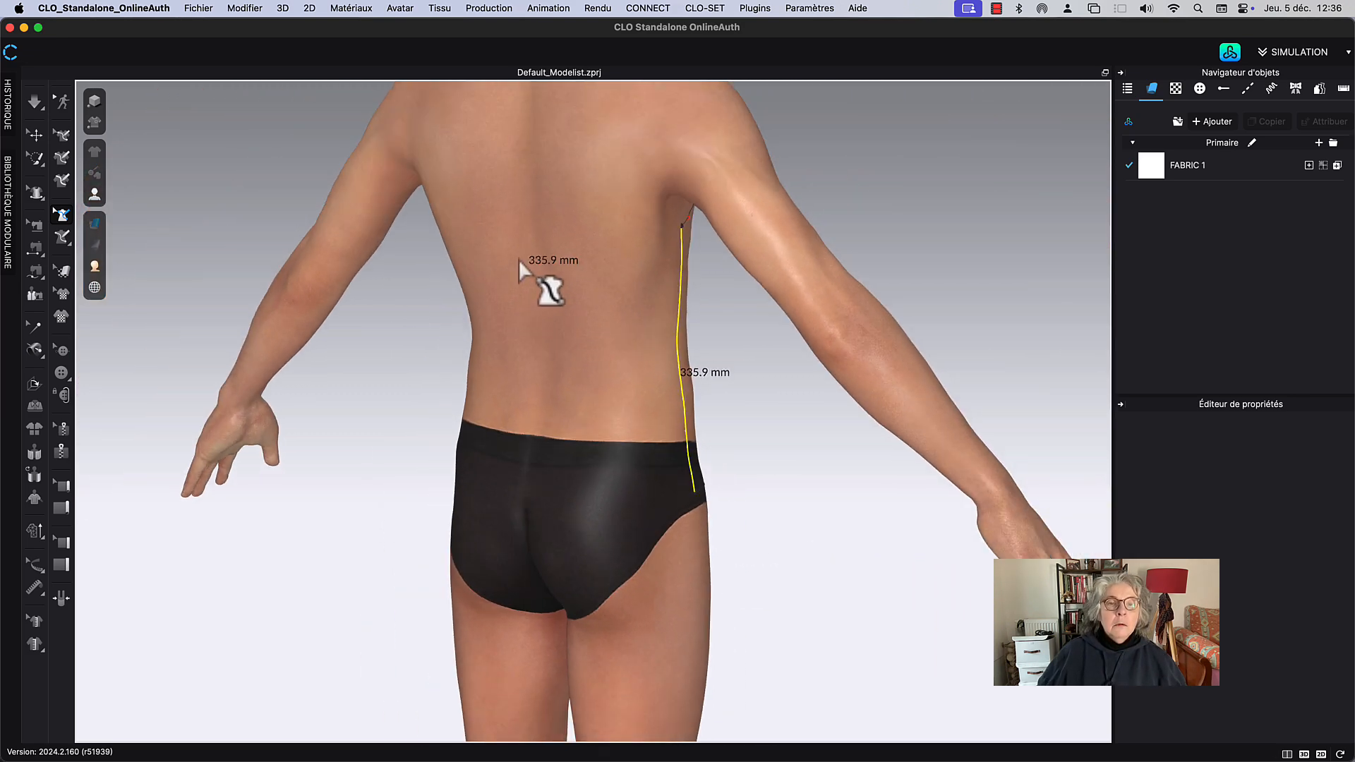
middle_click_drag(520, 262, 548, 463)
right_click_drag(585, 370, 608, 370)
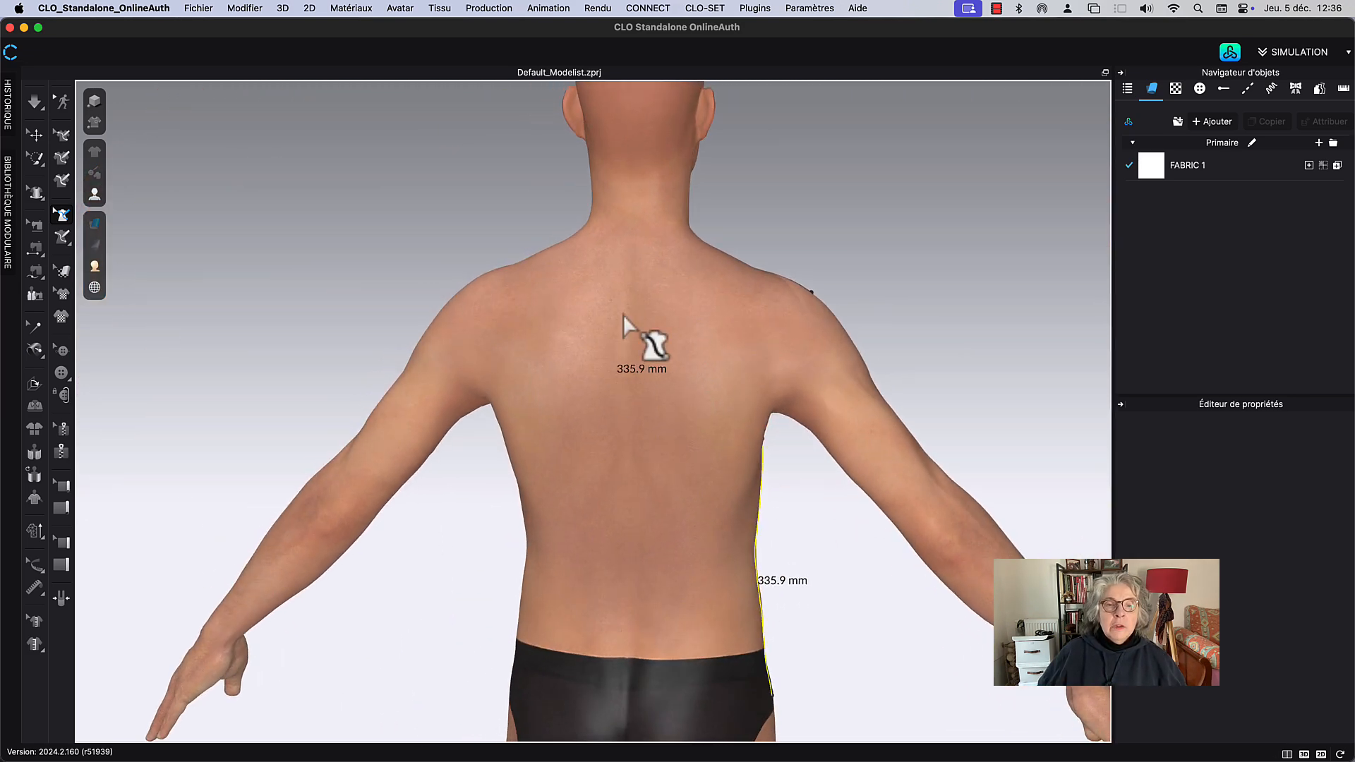
right_click_drag(676, 336, 684, 335)
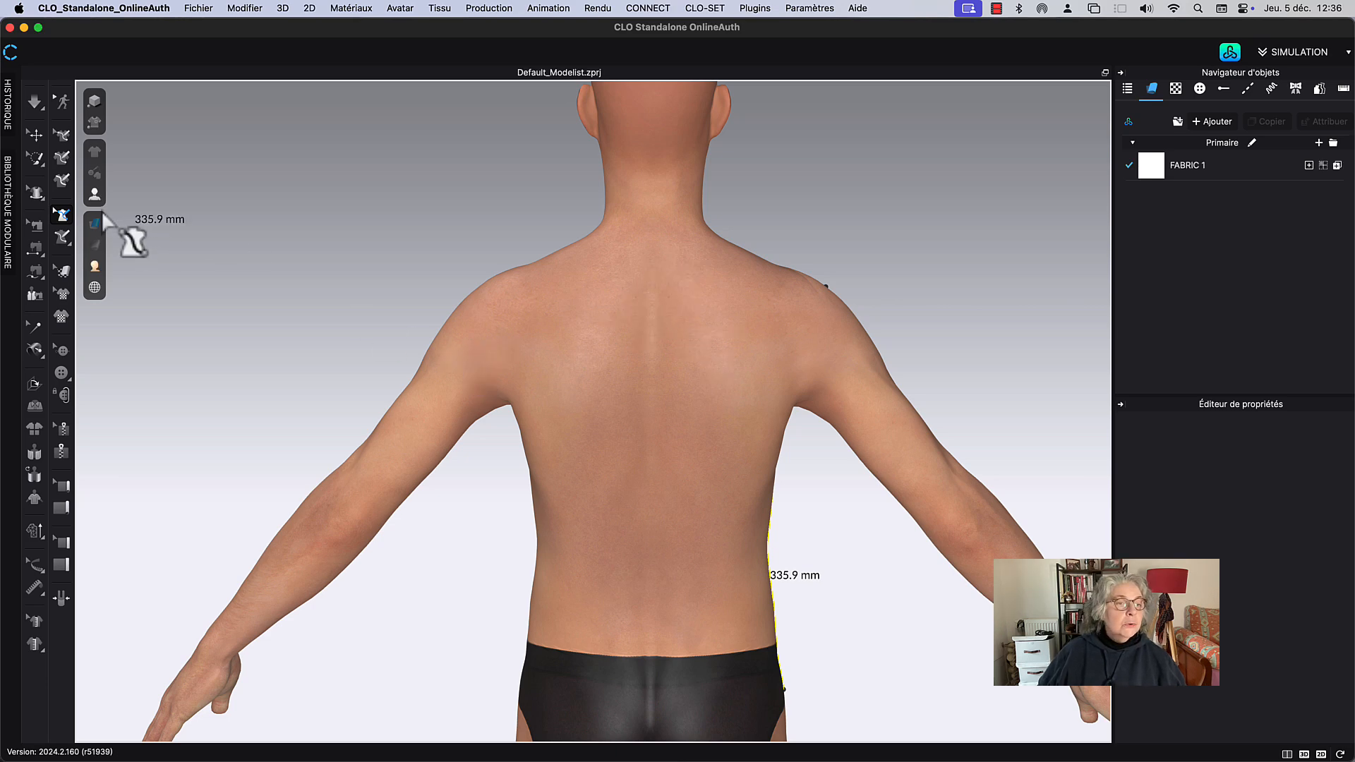
left_click(62, 238)
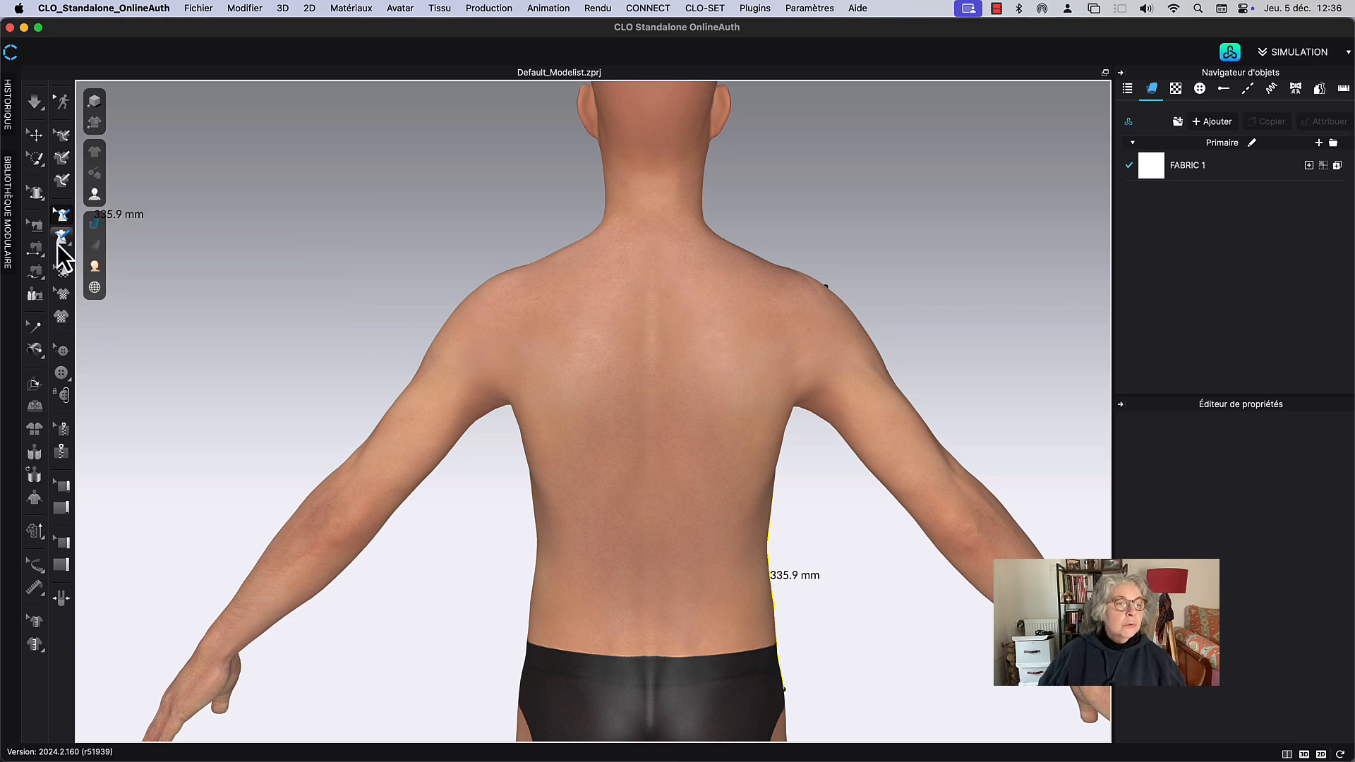
left_click(654, 238)
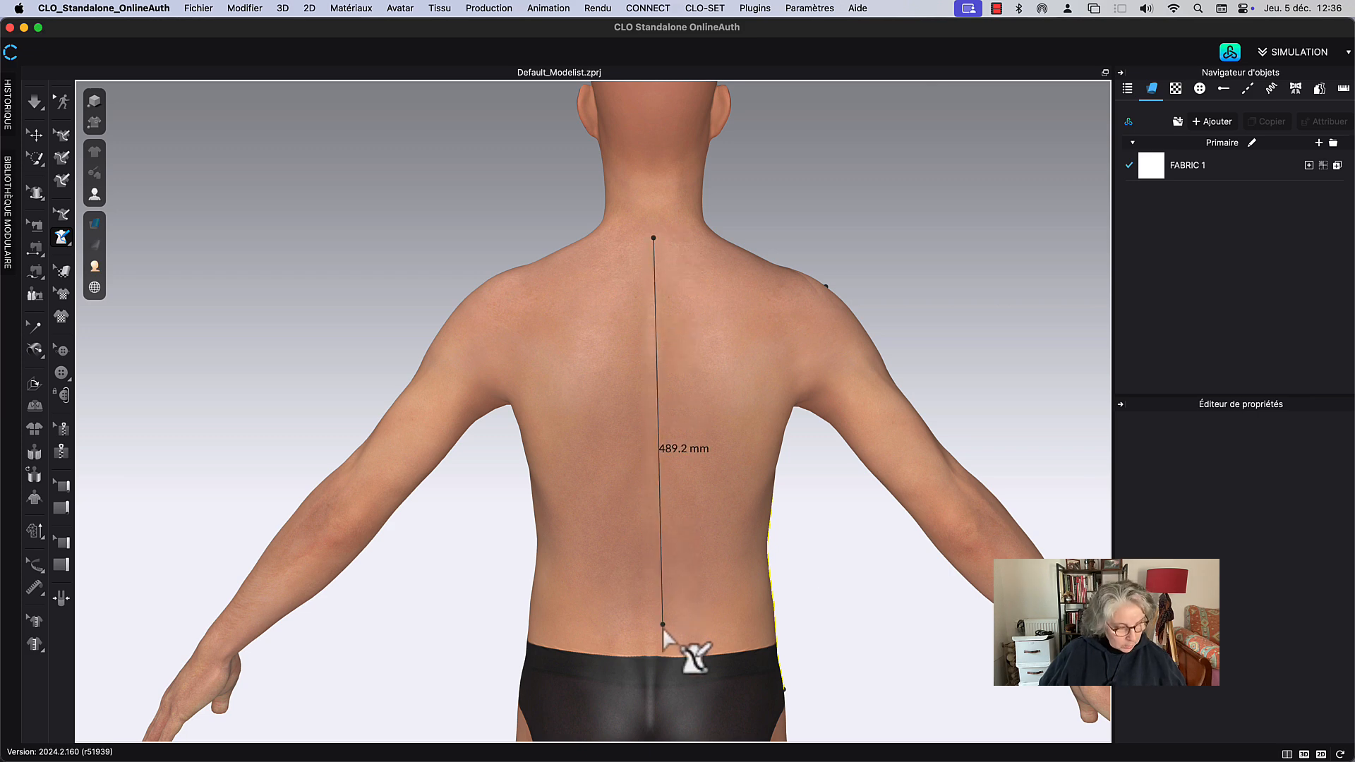
left_click(654, 703)
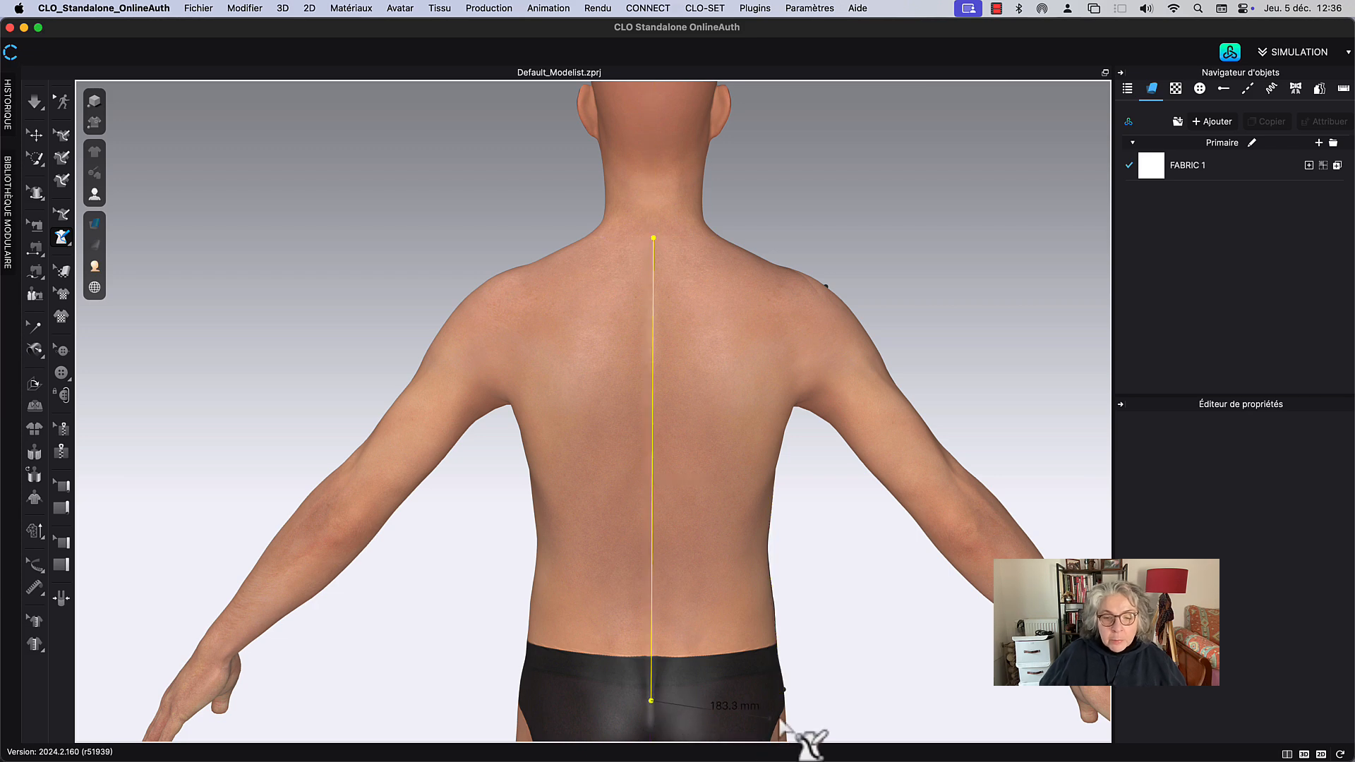
Step: Draw the back bottom line across the hip from the centre-back line's lower end to the side line's lower end, about 236 mm long
right_click_drag(785, 698, 773, 694)
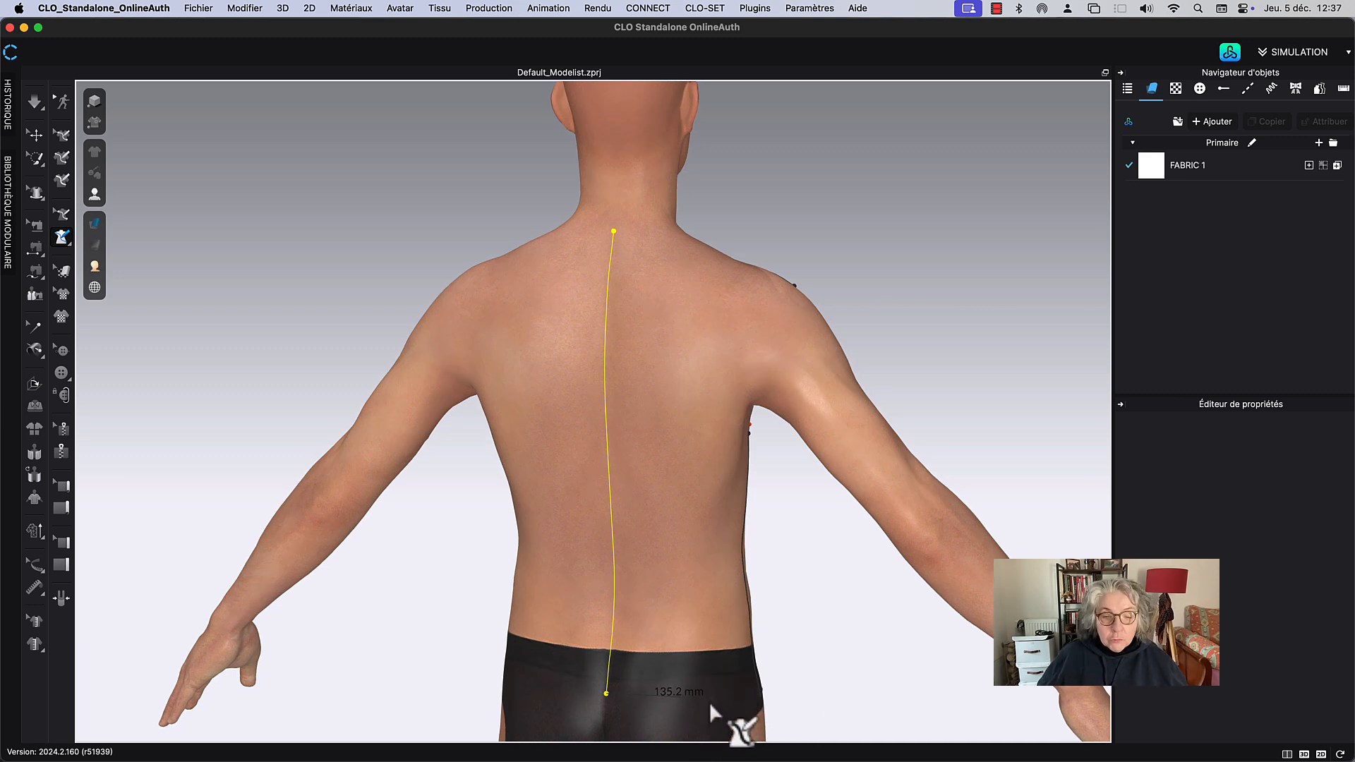
right_click_drag(709, 701, 699, 701)
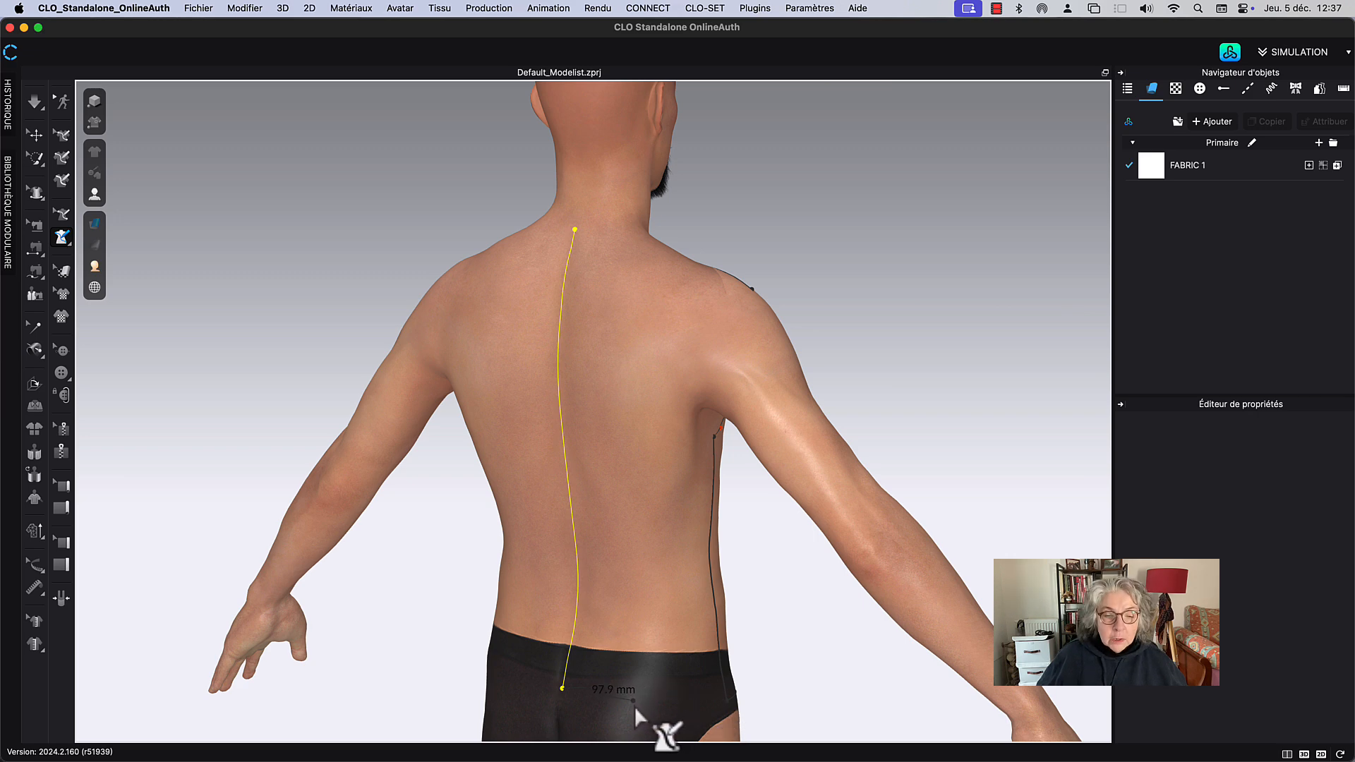
right_click_drag(679, 706, 658, 700)
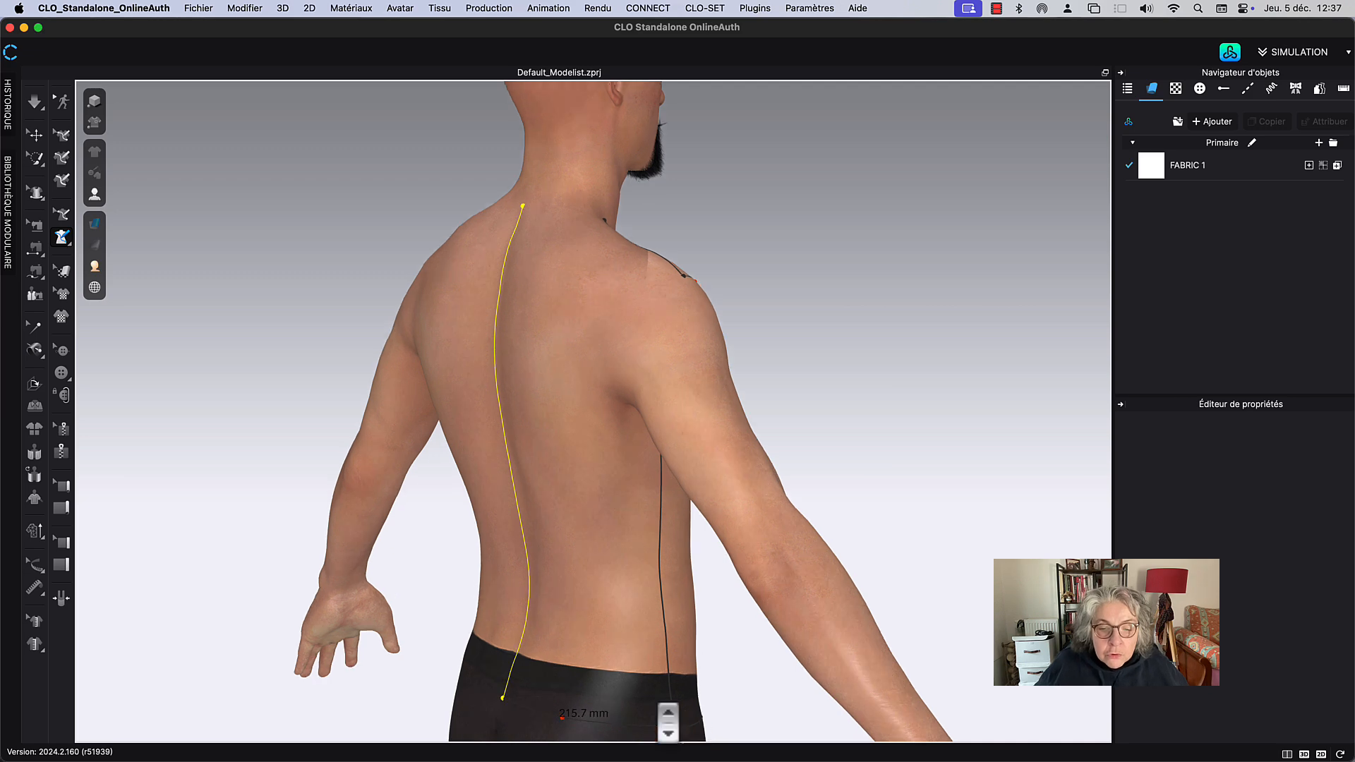
scroll(557, 420, "up", 5)
scroll(561, 448, "up", 5)
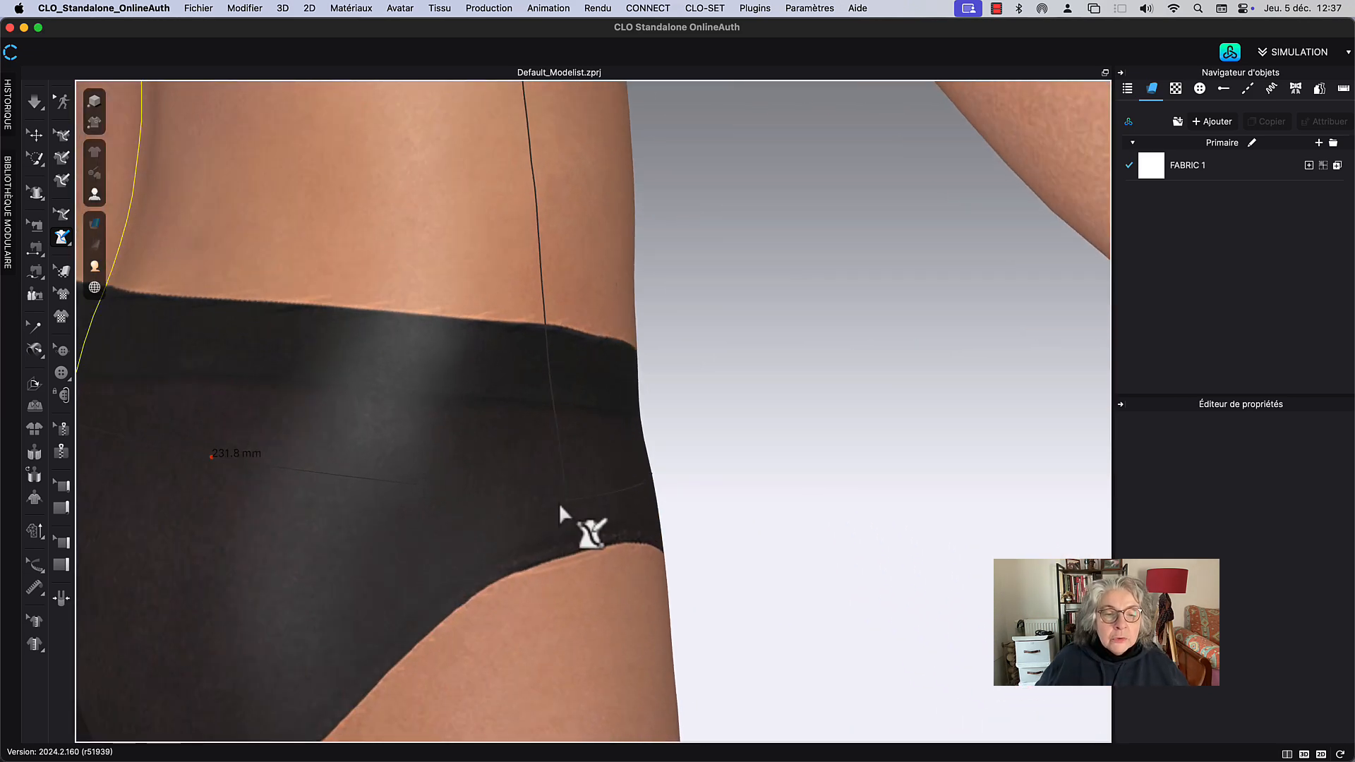
double_click(564, 503)
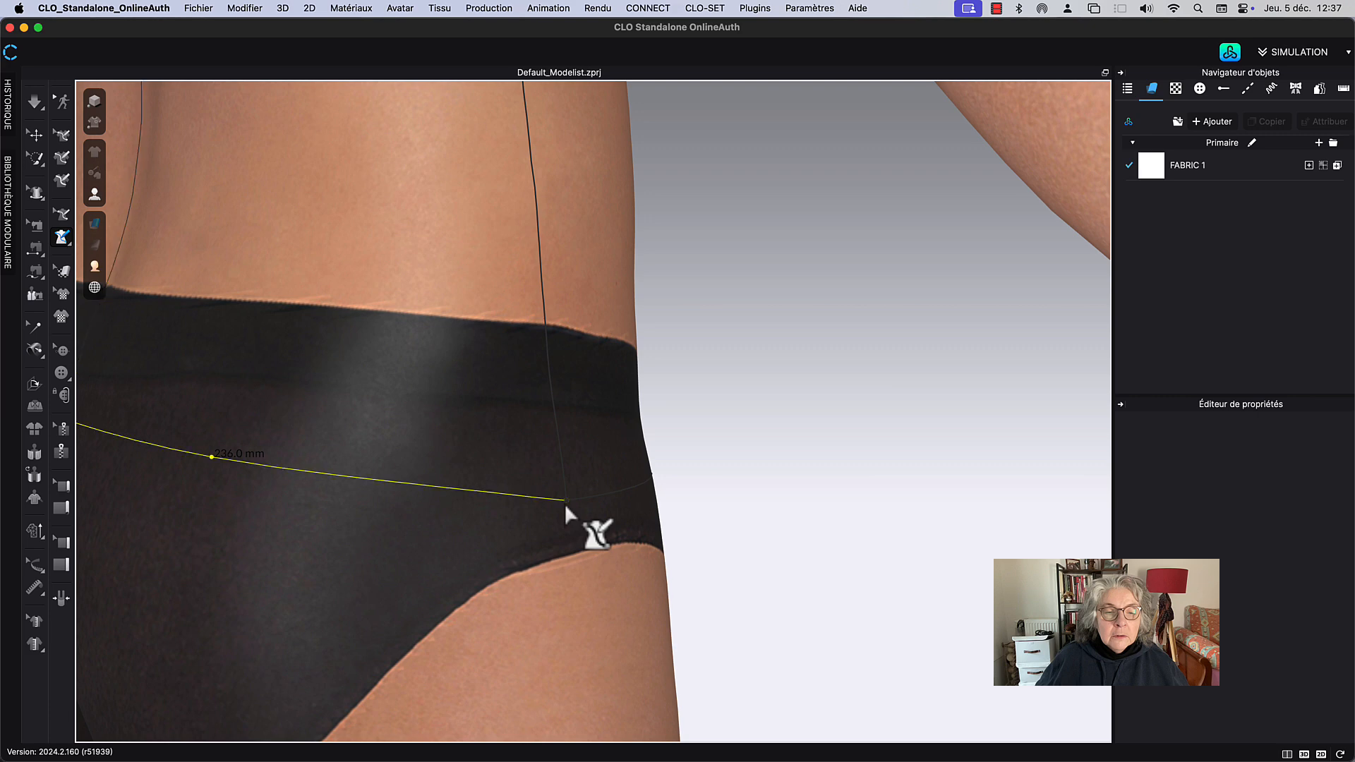
scroll(318, 330, "down", 5)
left_click(329, 323)
key("Escape")
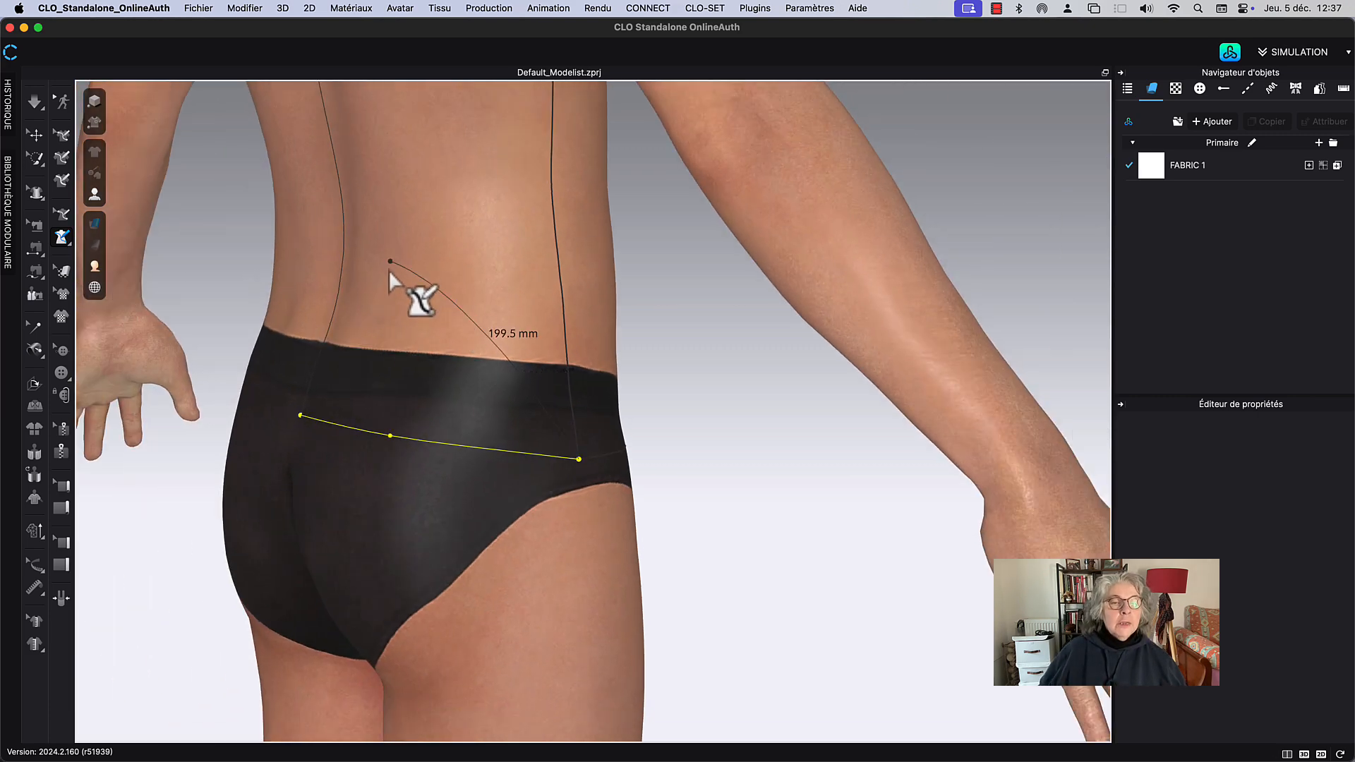
left_click(421, 325)
Step: Draw the curved back neckline from the neck end of the shoulder line to the top of the centre-back line
right_click_drag(421, 329, 473, 350)
middle_click_drag(494, 247, 456, 641)
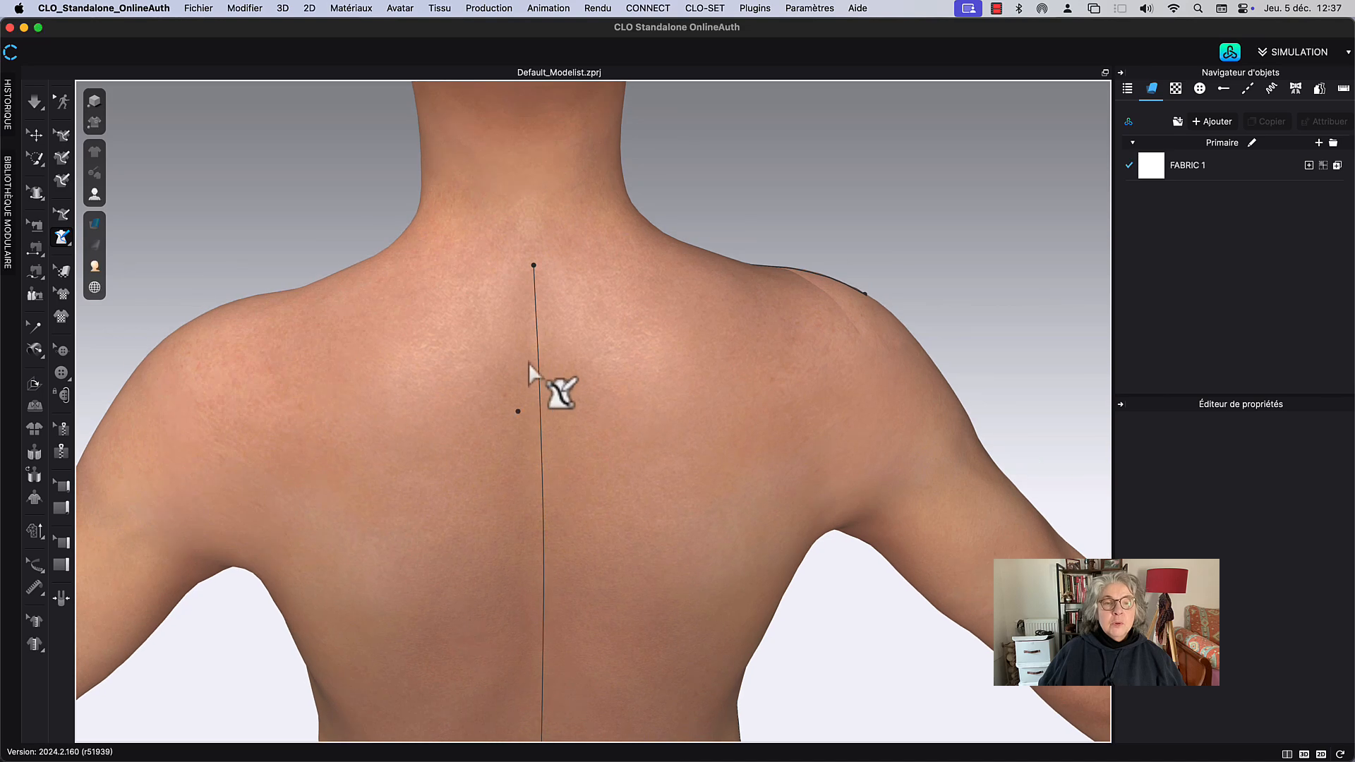
right_click_drag(634, 372, 620, 453)
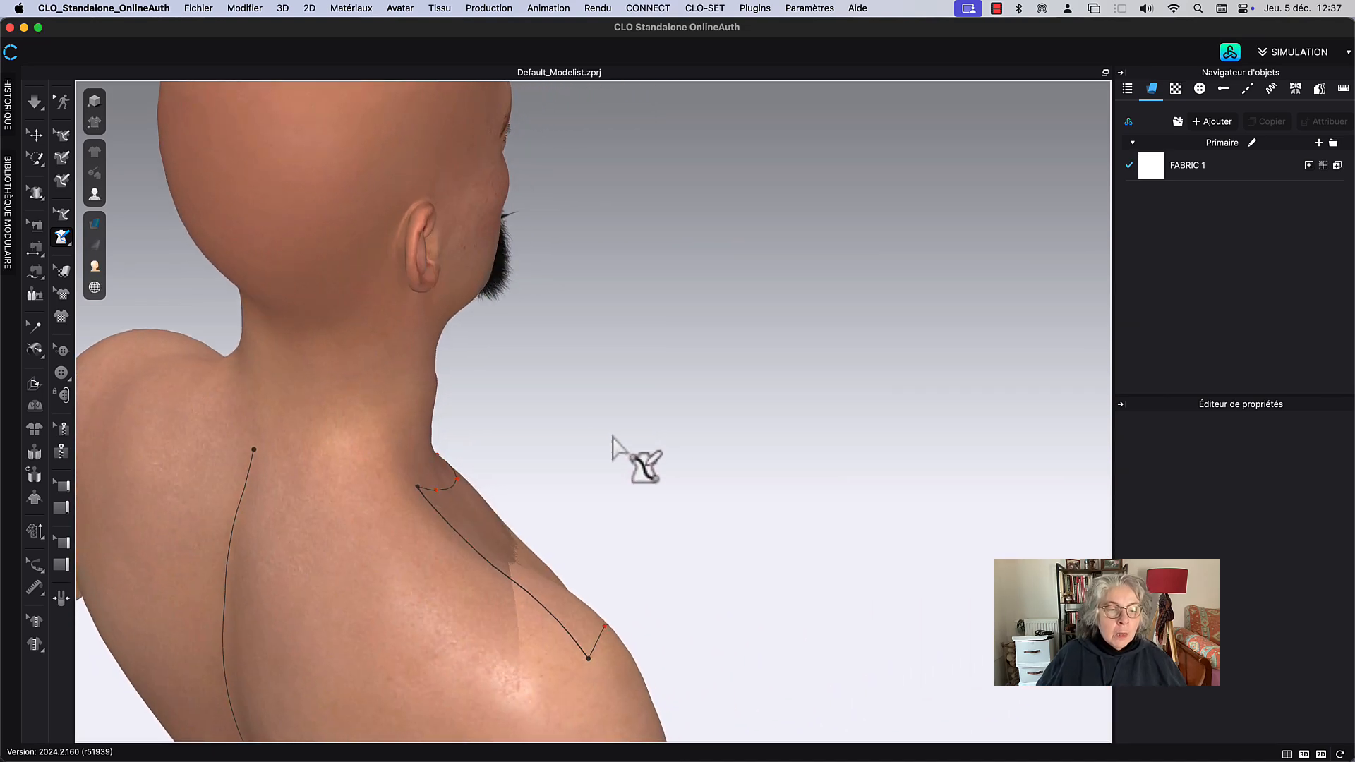
left_click(394, 489)
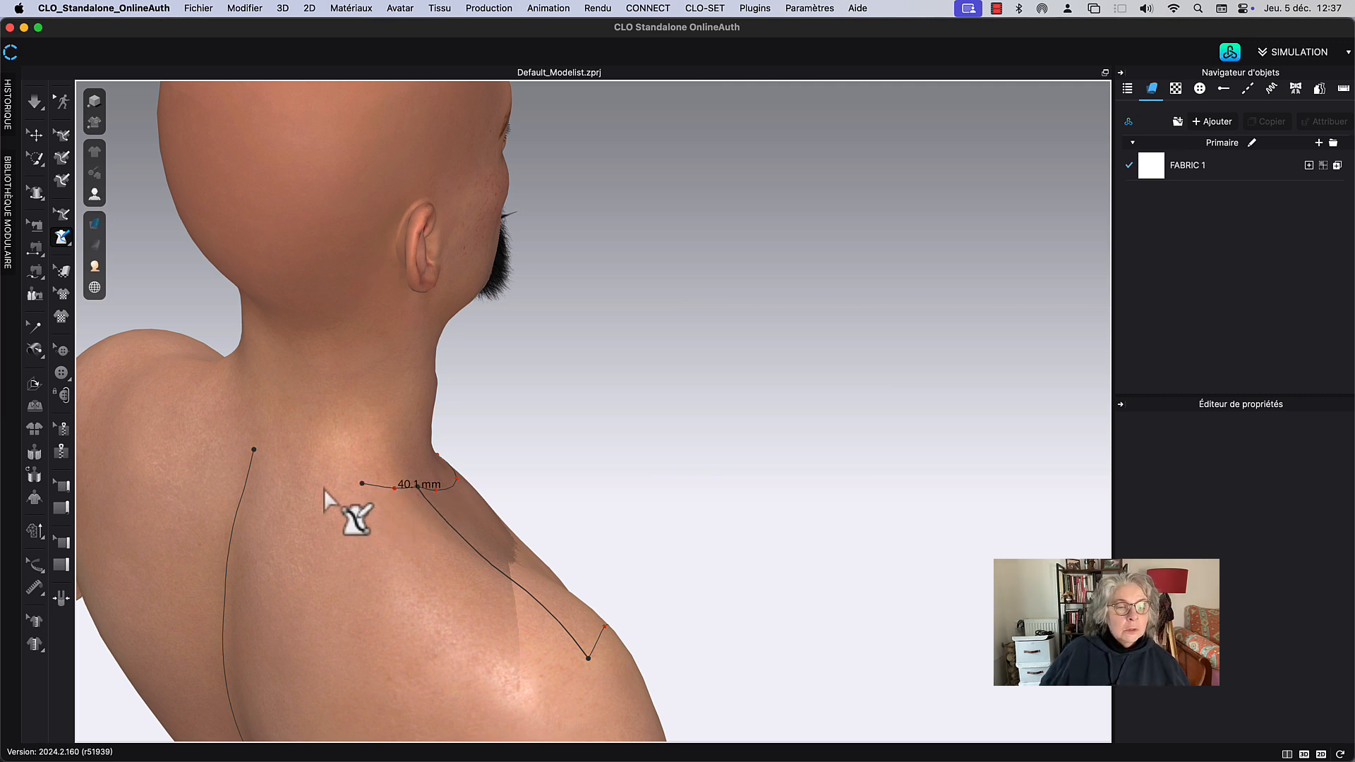
key("8")
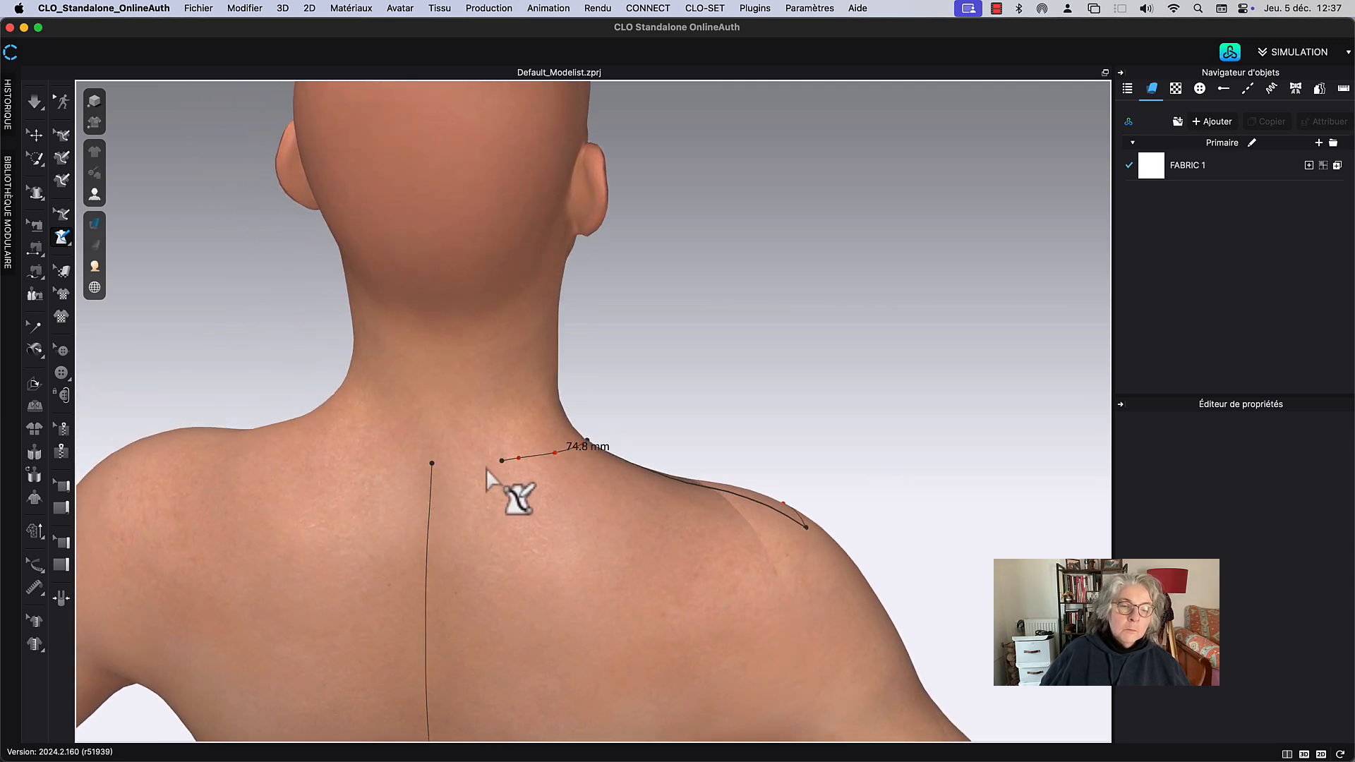
left_click(442, 467)
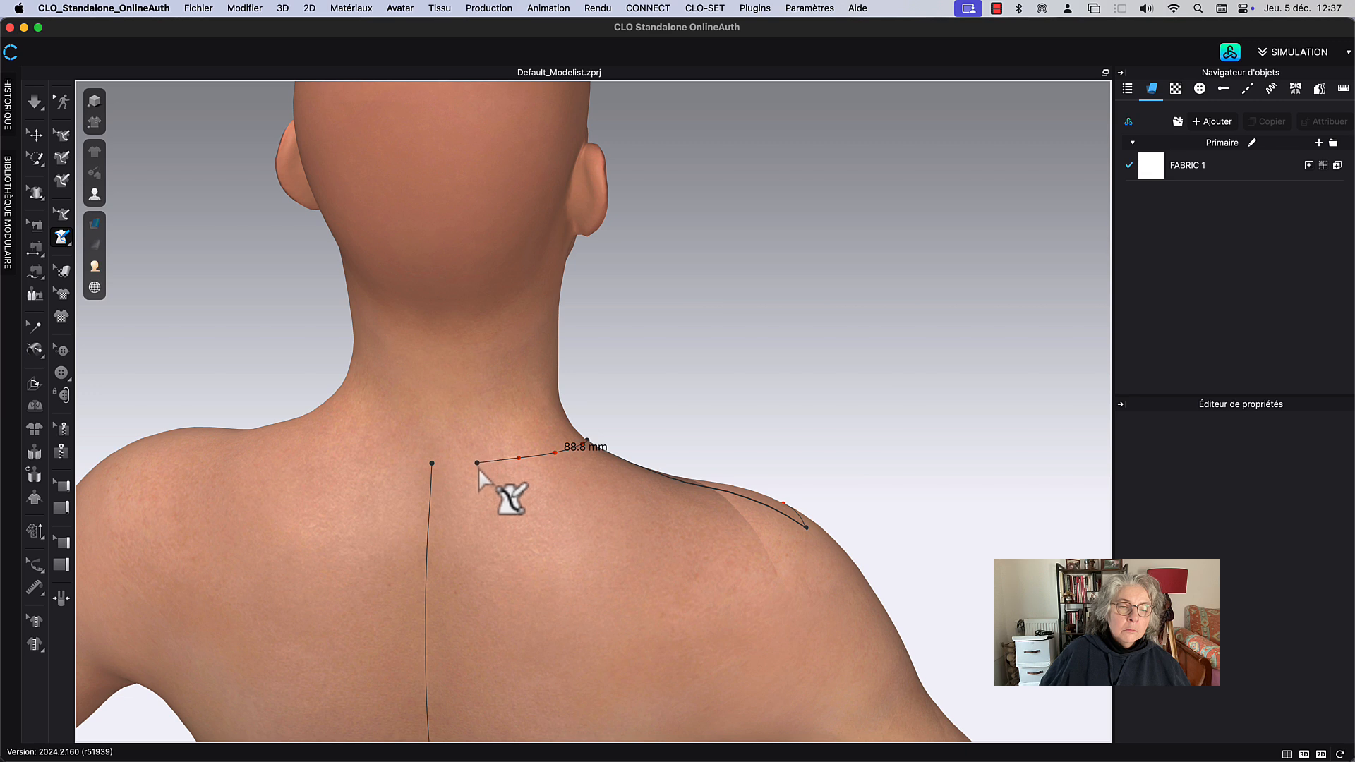
left_click(477, 466)
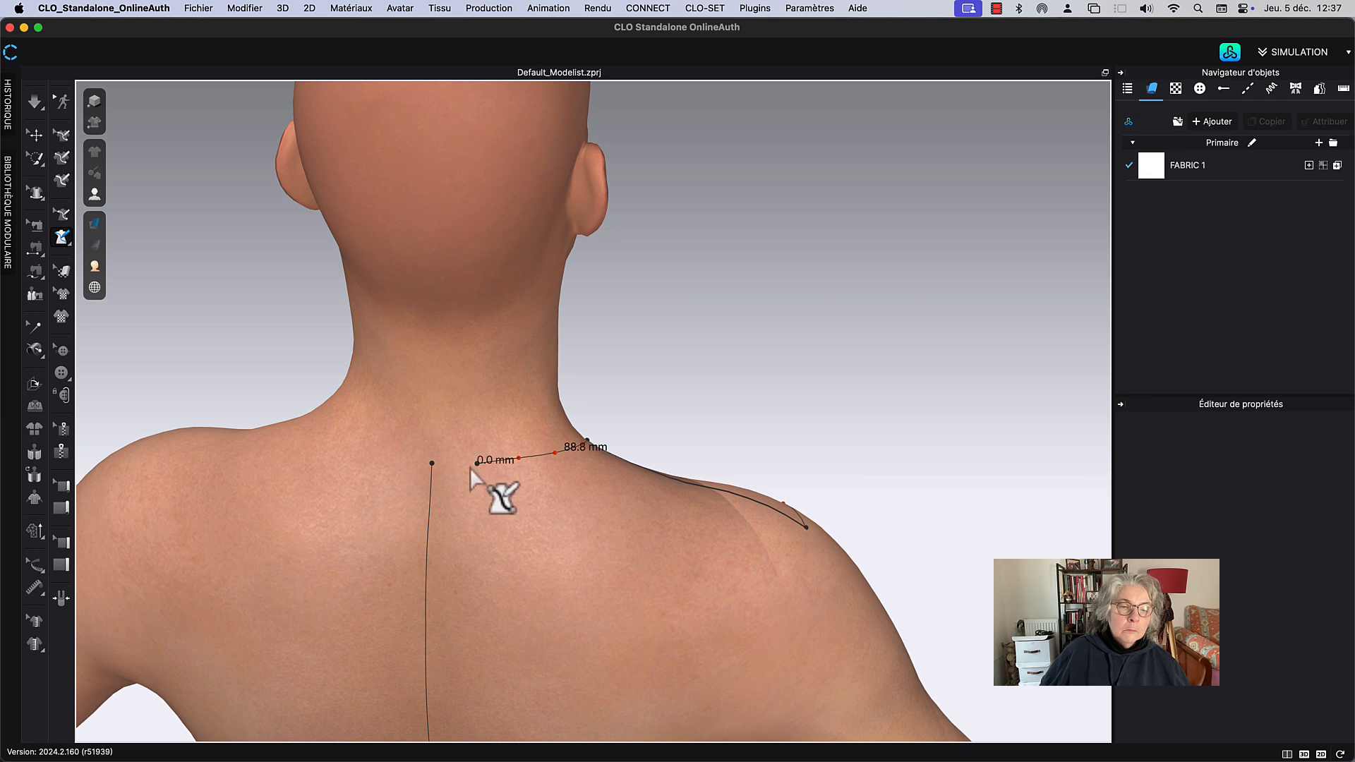
left_click(433, 471)
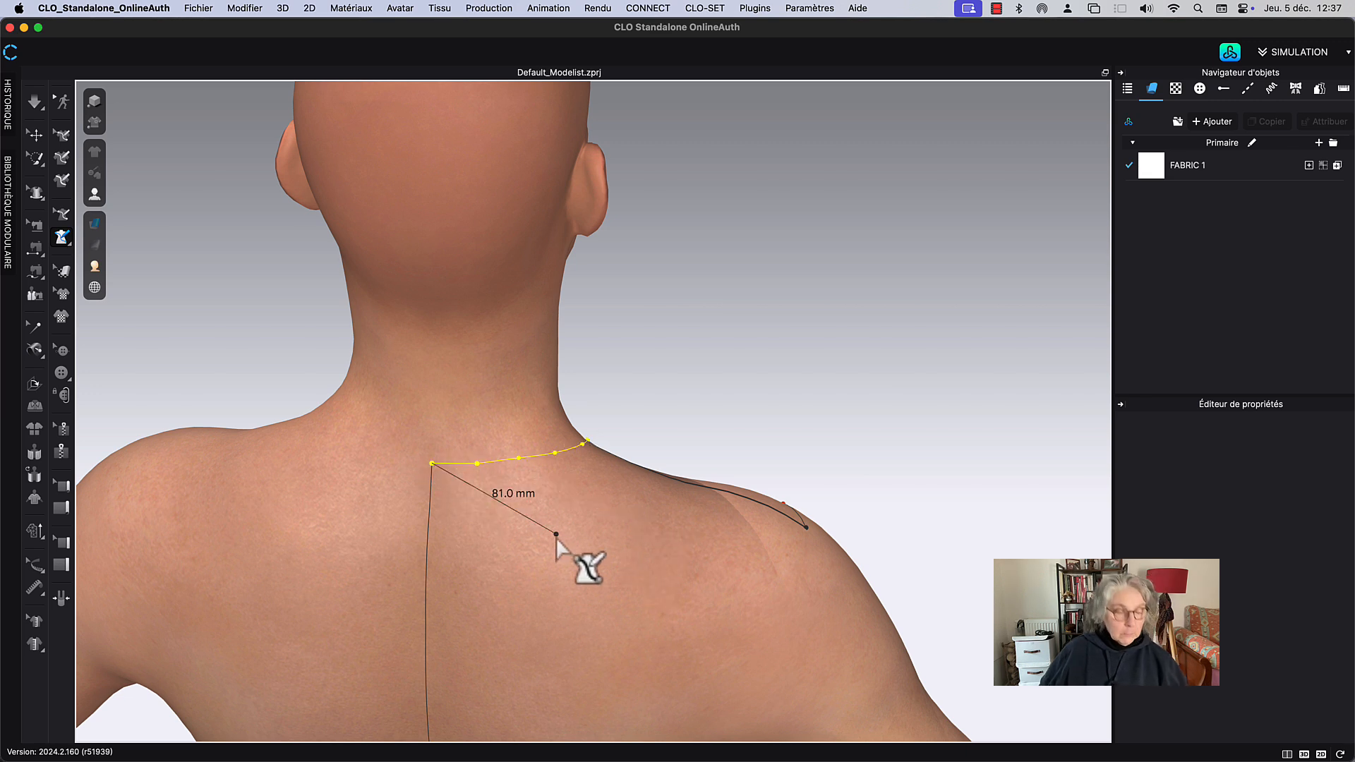
Step: Draw the curved back armhole from the shoulder tip down around the underarm to the top of the side line, about 309 mm long
middle_click_drag(768, 383, 709, 231)
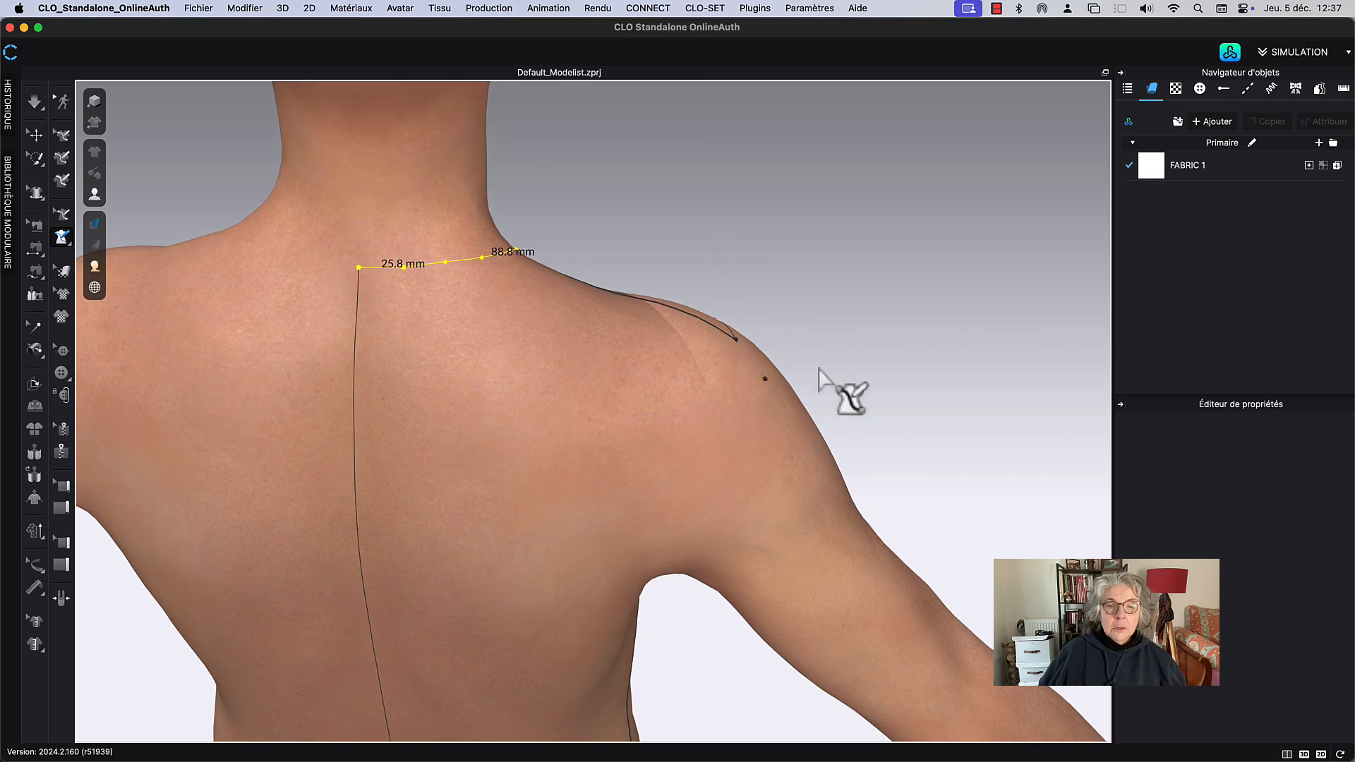
mouse_move(830, 344)
right_mouse_down()
mouse_move(806, 345)
mouse_move(816, 320)
mouse_move(824, 341)
right_mouse_up()
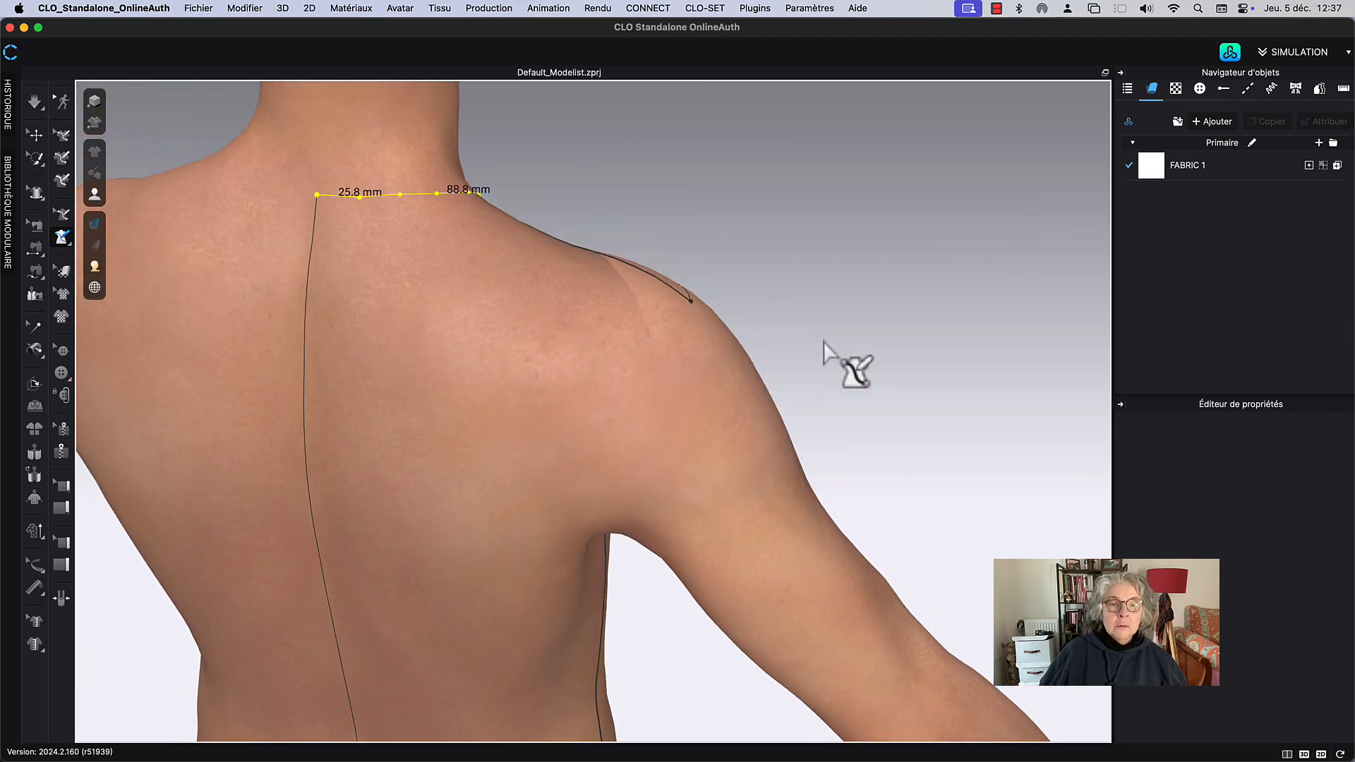
left_click(689, 303)
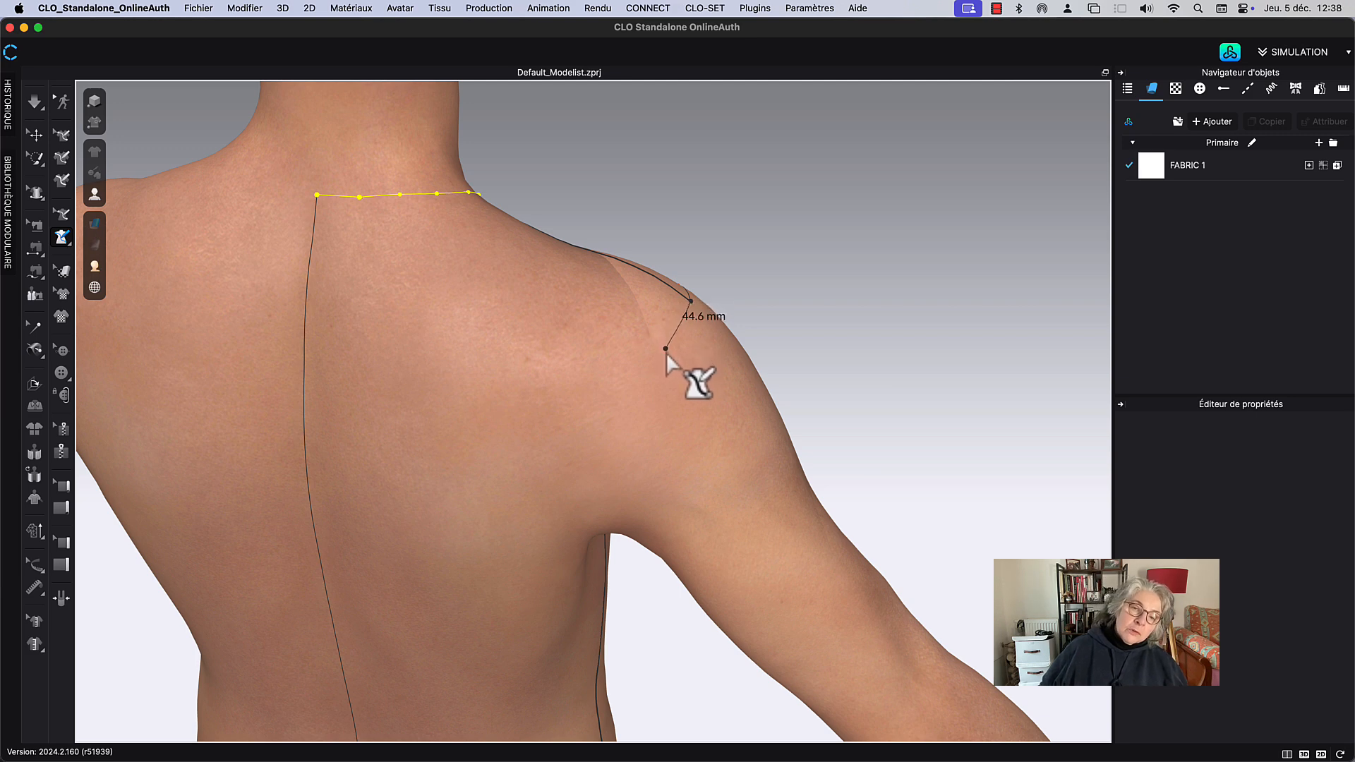
left_click(667, 351)
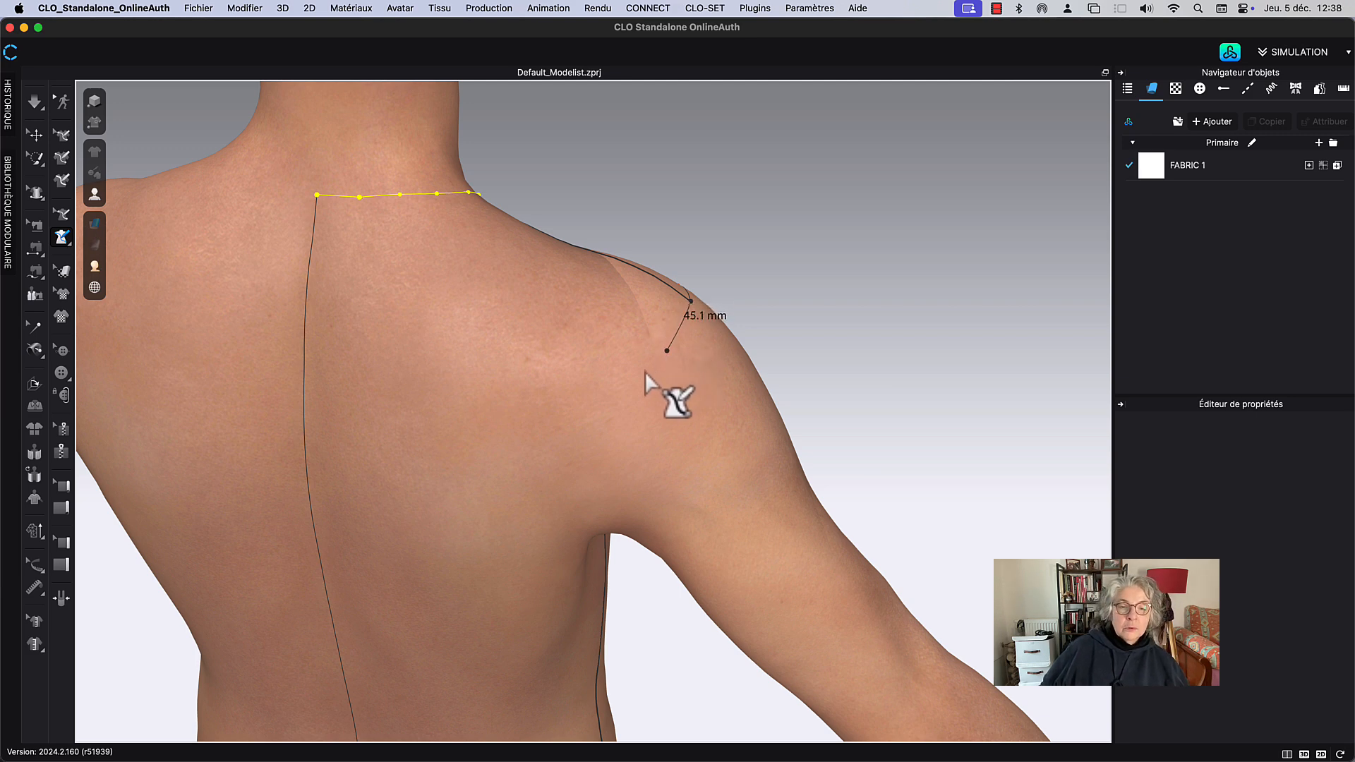
left_click(623, 455)
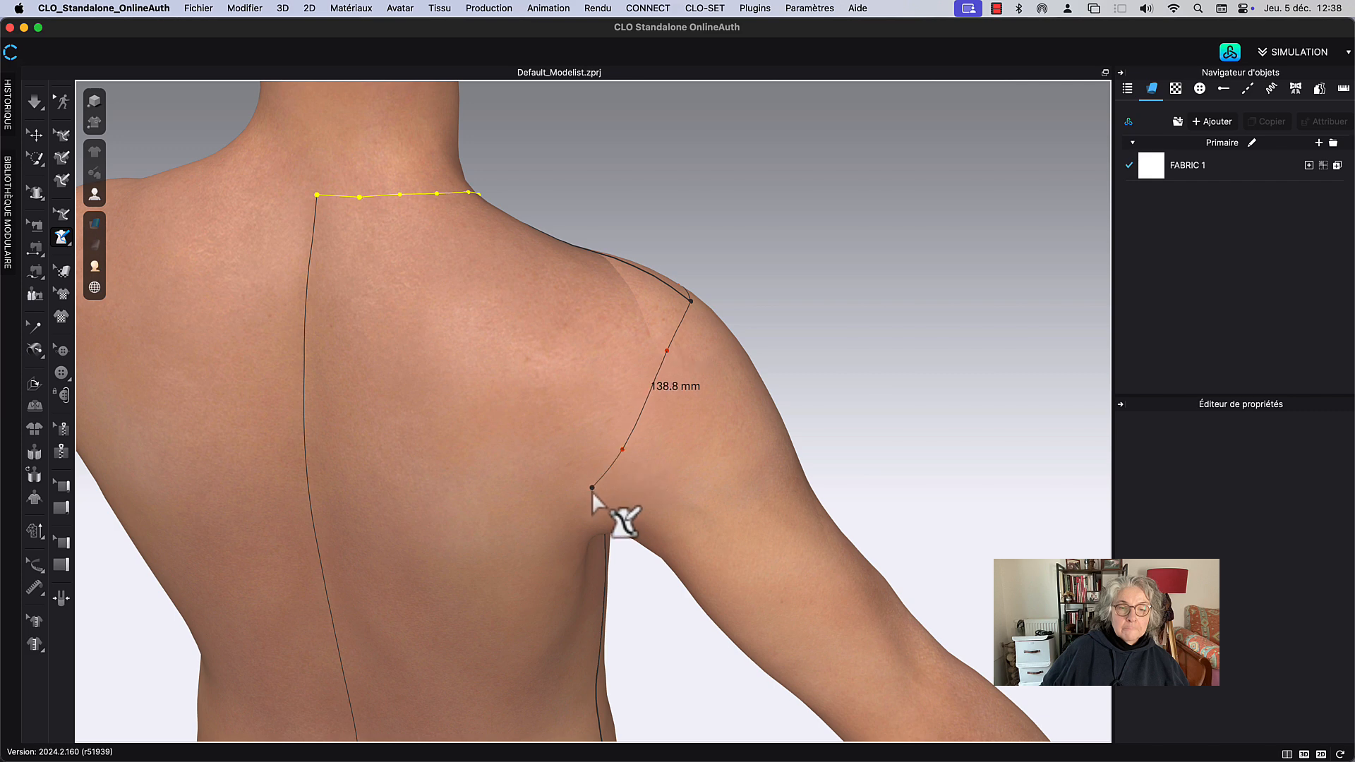
right_click_drag(591, 491, 575, 400)
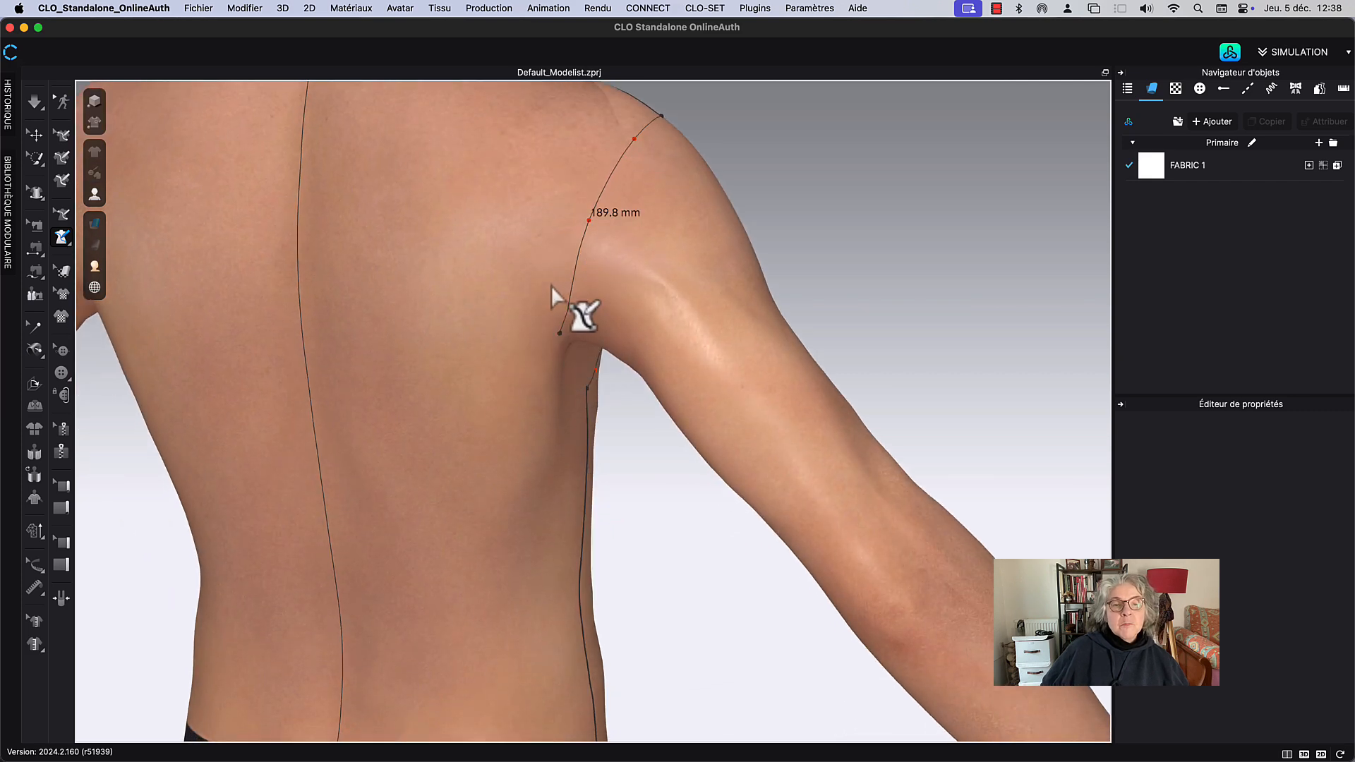
left_click(564, 308)
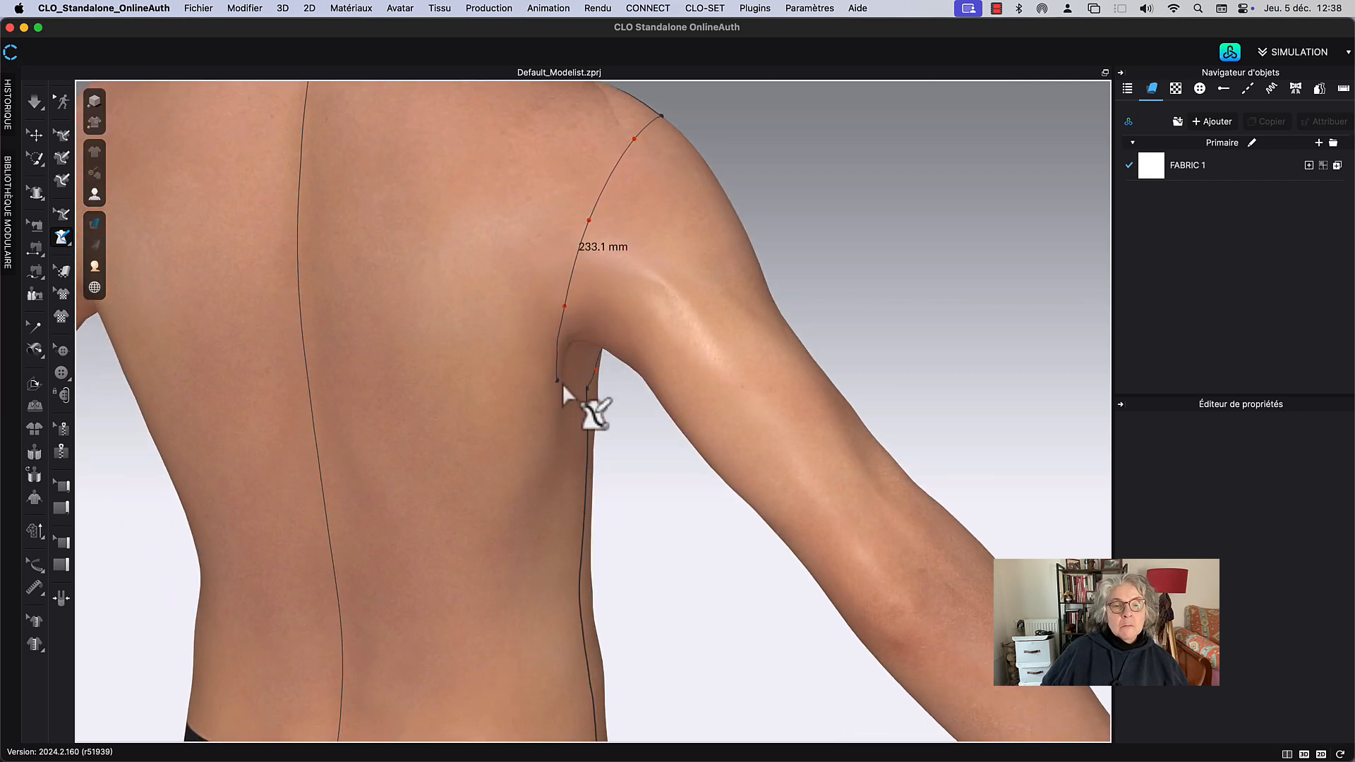
left_click(562, 384)
right_click_drag(574, 404, 547, 399)
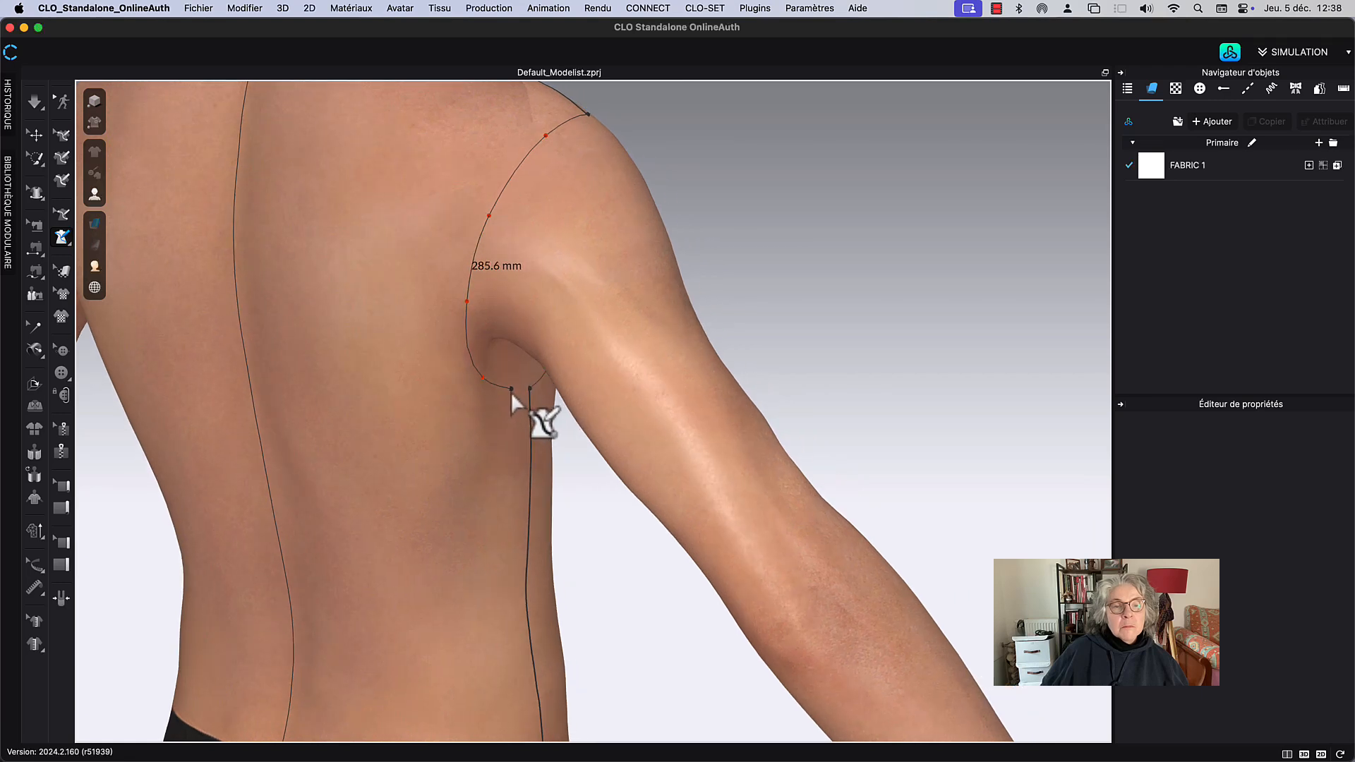
left_click(512, 390)
double_click(530, 390)
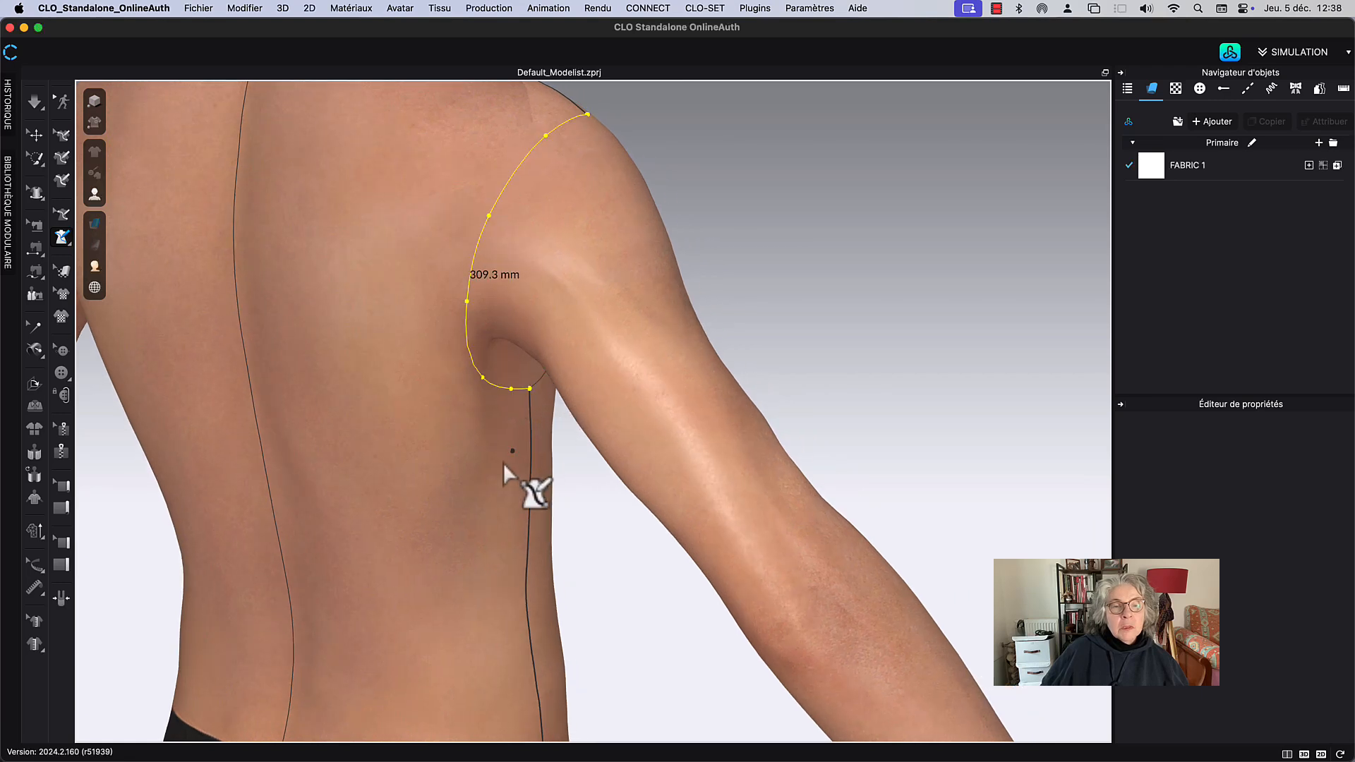
Step: Lower the back armhole's curve point nearest the side line to smooth its transition into the front armhole
right_click_drag(823, 387, 718, 374)
middle_click_drag(438, 409, 602, 409)
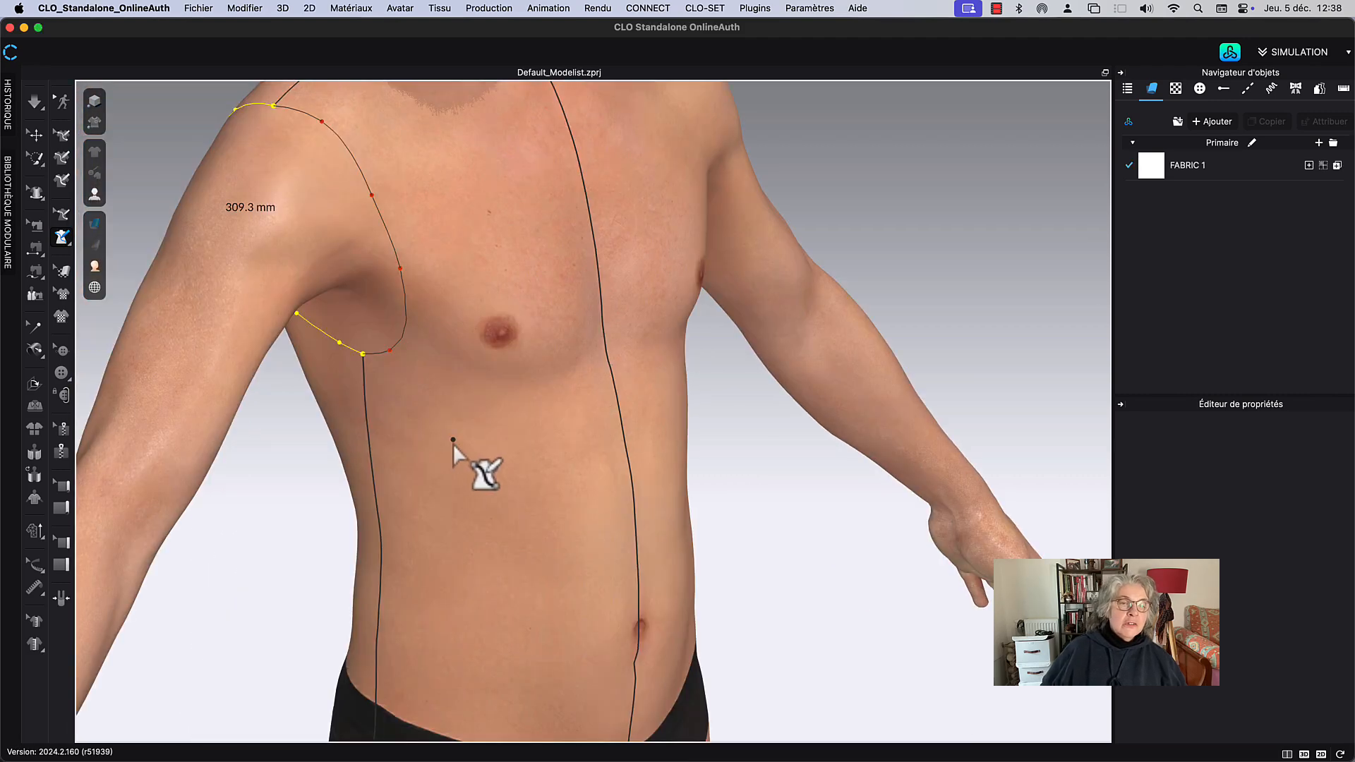
right_click_drag(451, 442, 468, 430)
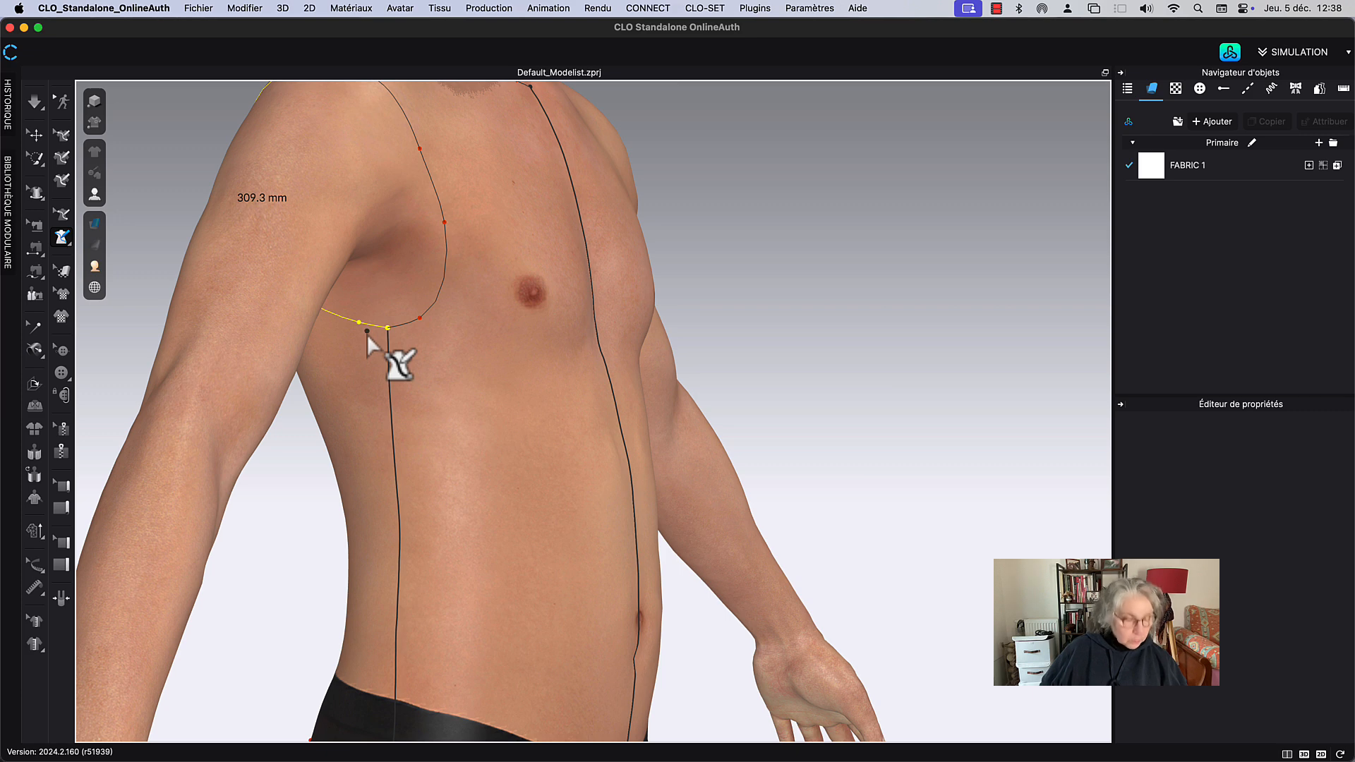
left_click(64, 218)
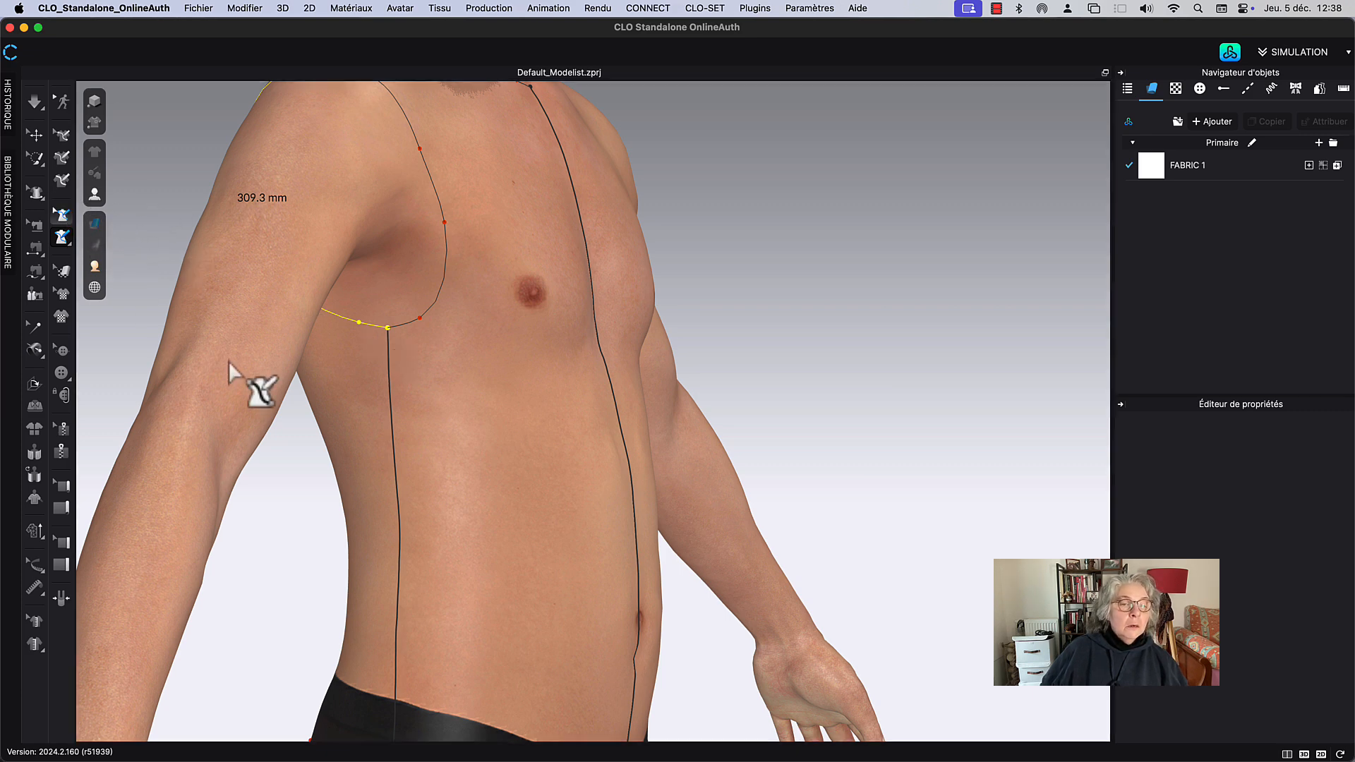
left_click(358, 323)
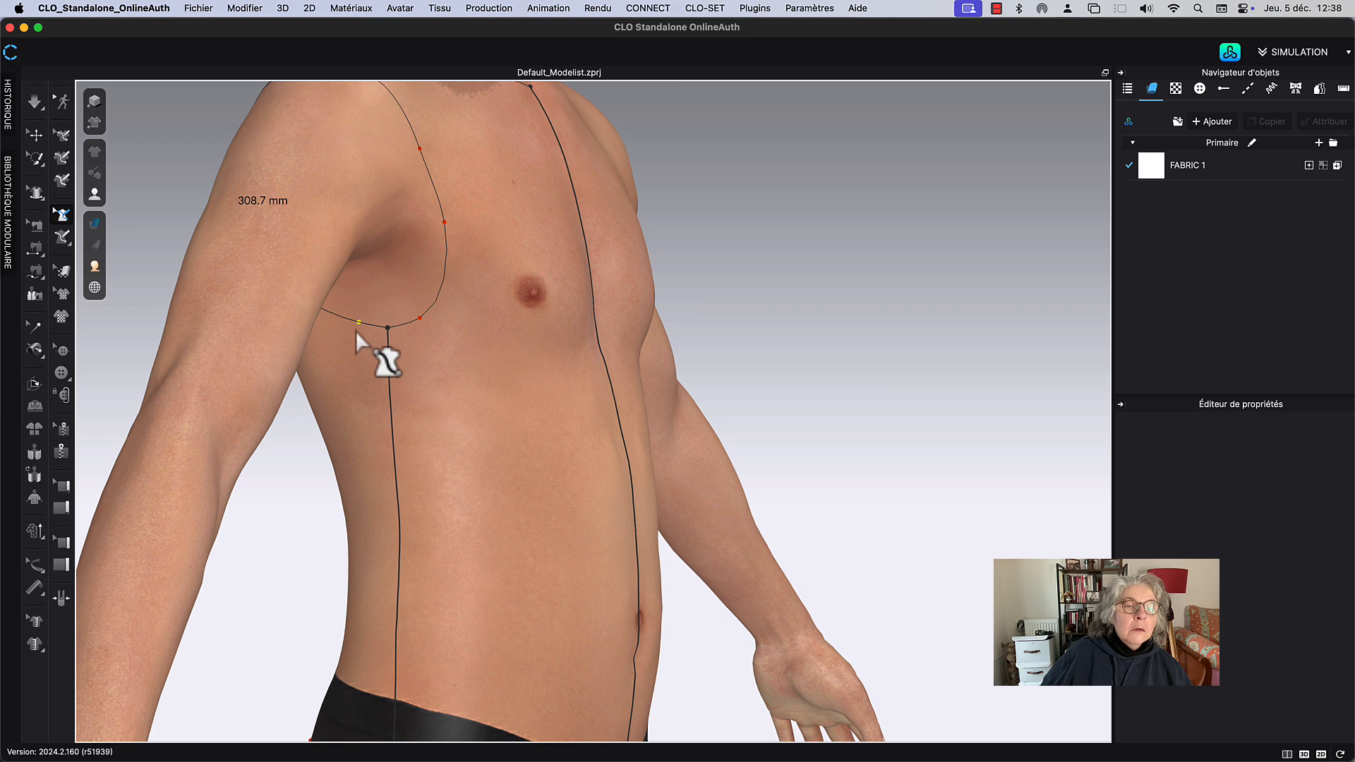
scroll(357, 333, "up", 4)
middle_click_drag(435, 322, 548, 404)
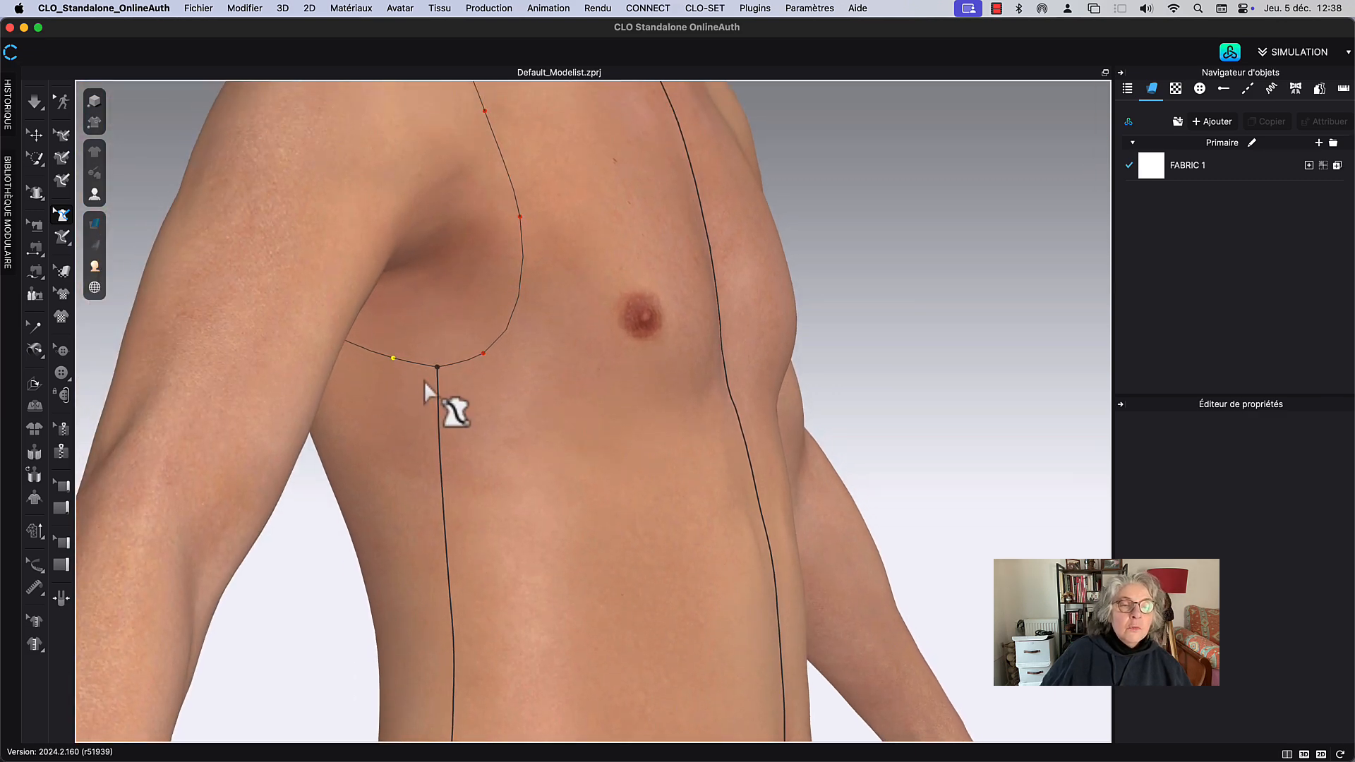
scroll(425, 380, "up", 4)
middle_click_drag(256, 371, 383, 396)
scroll(383, 396, "up", 3)
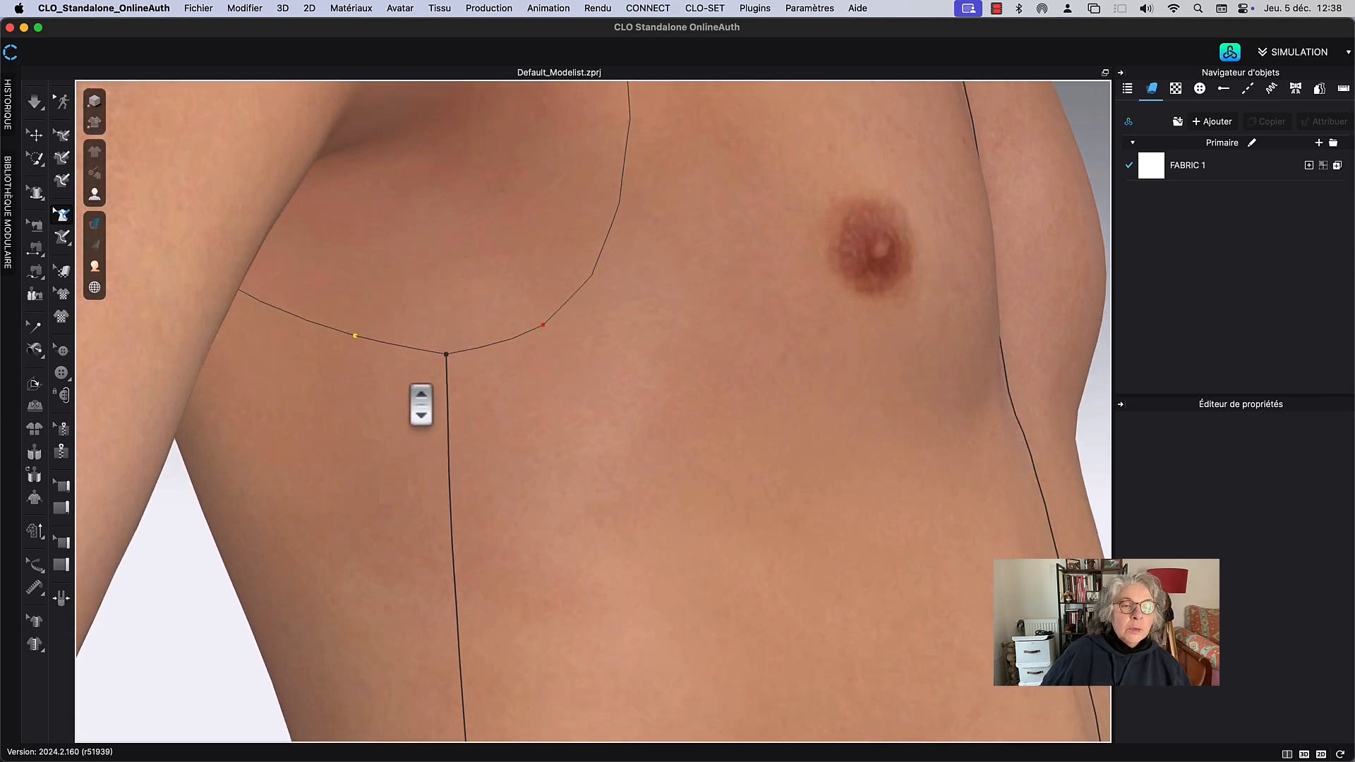
left_click_drag(334, 341, 340, 395)
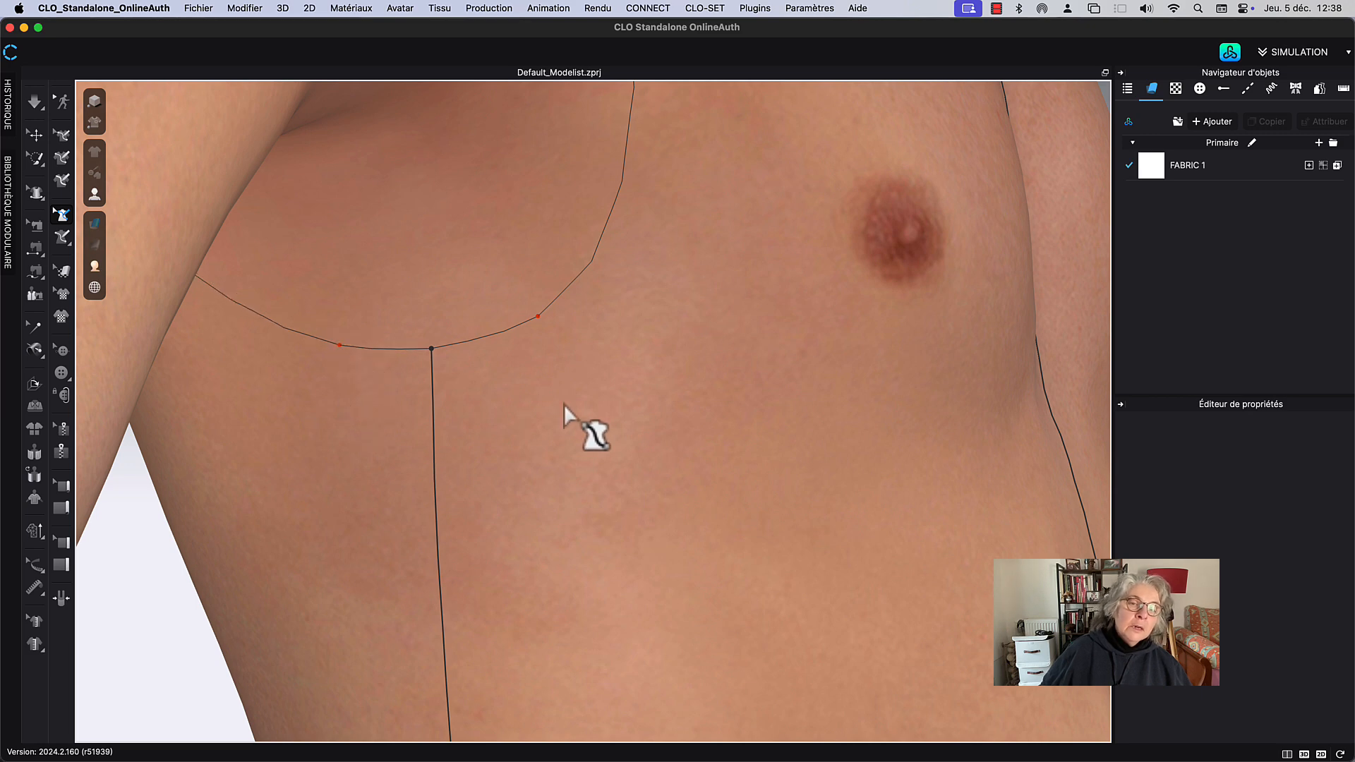
Step: Adjust the centre-back line together with the short neckline segment at its top
scroll(554, 410, "down", 3)
right_click_drag(443, 462, 568, 251)
right_click_drag(566, 130, 382, 456)
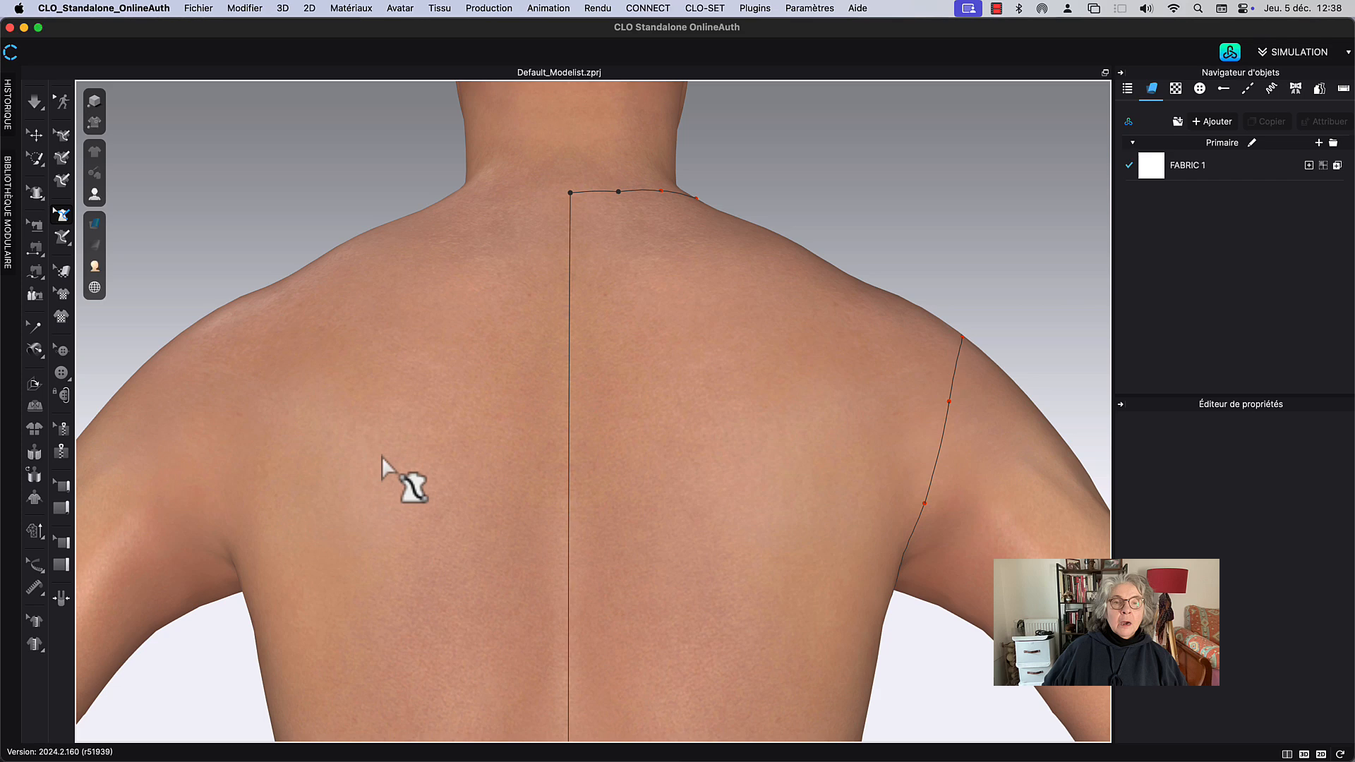
left_click(586, 193)
left_click(569, 255, "shift")
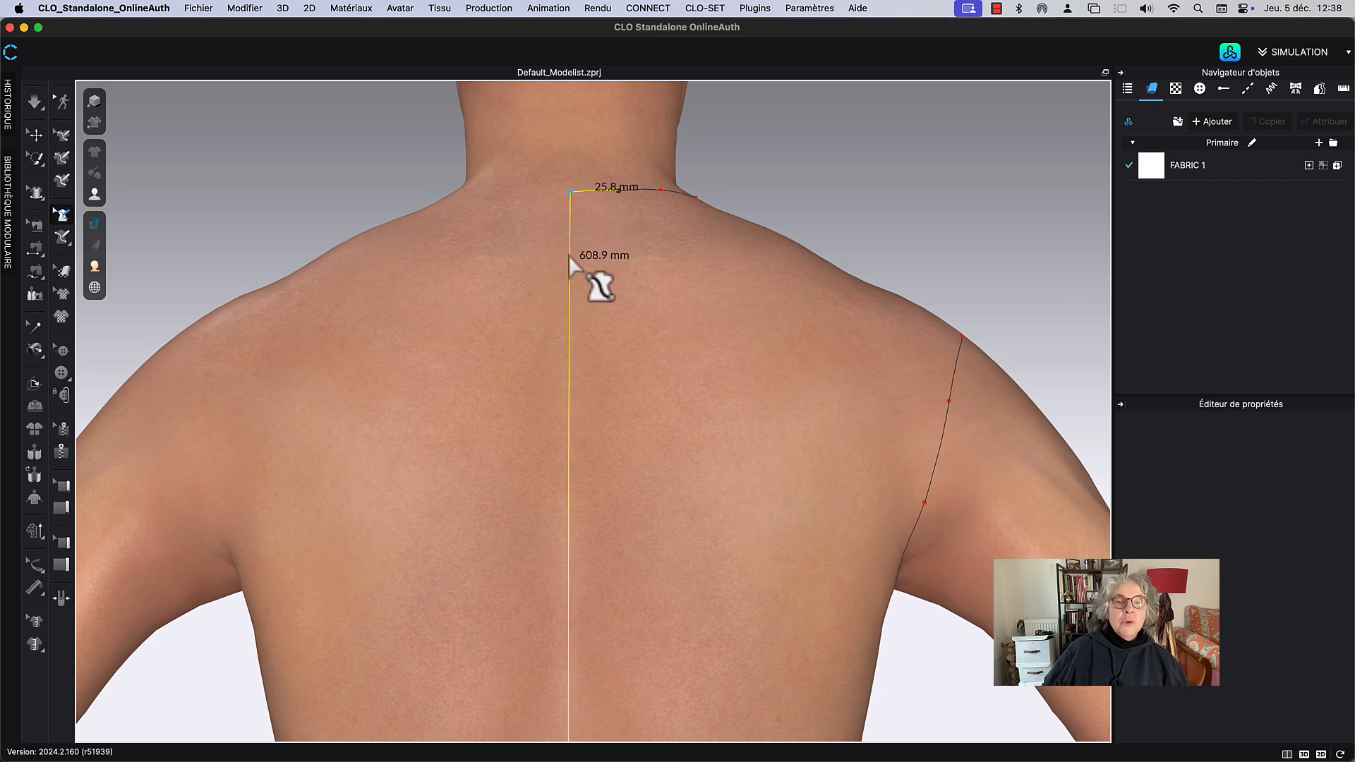
right_click(569, 255)
left_click(629, 310)
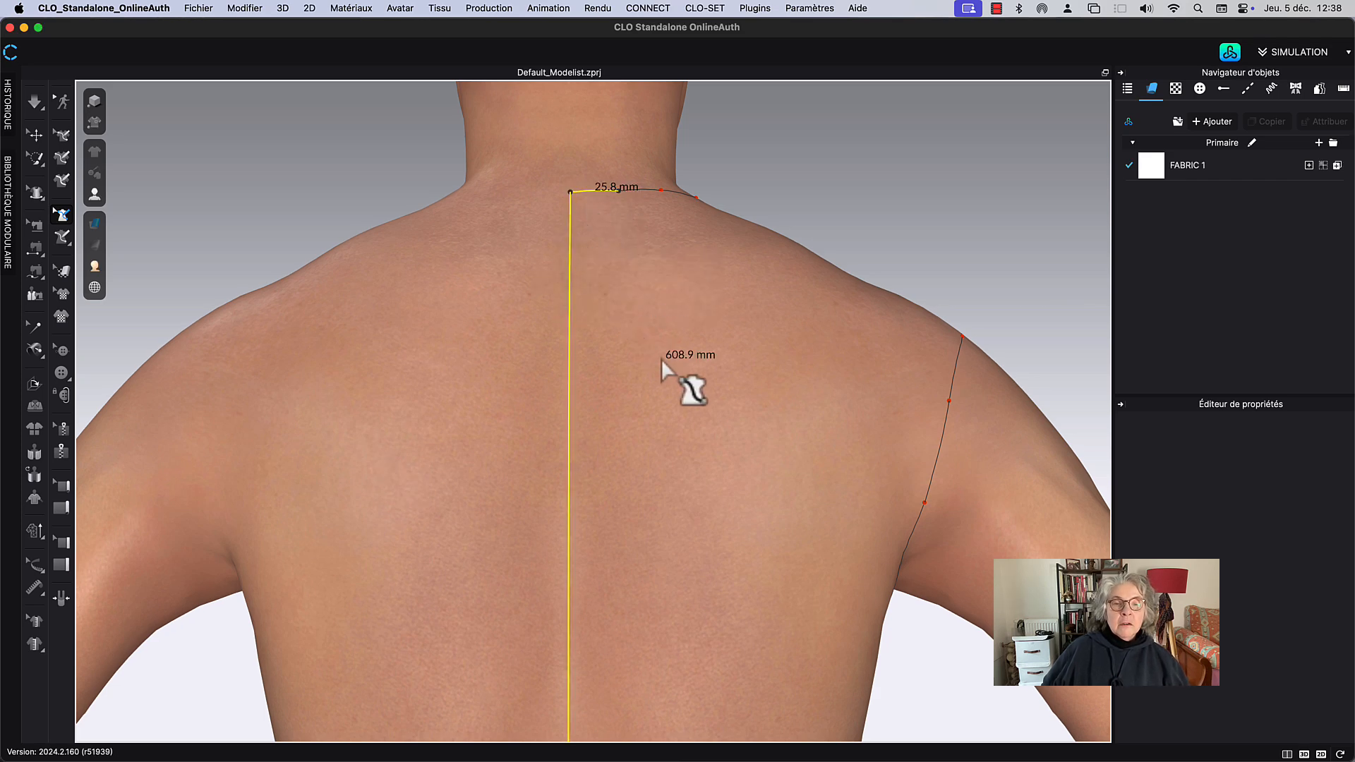
Step: Nudge the centre-back end of the back bottom line and lower the line's curve point on the hip
scroll(674, 484, "down", 2)
scroll(673, 484, "down", 3)
middle_click_drag(654, 574, 620, 194)
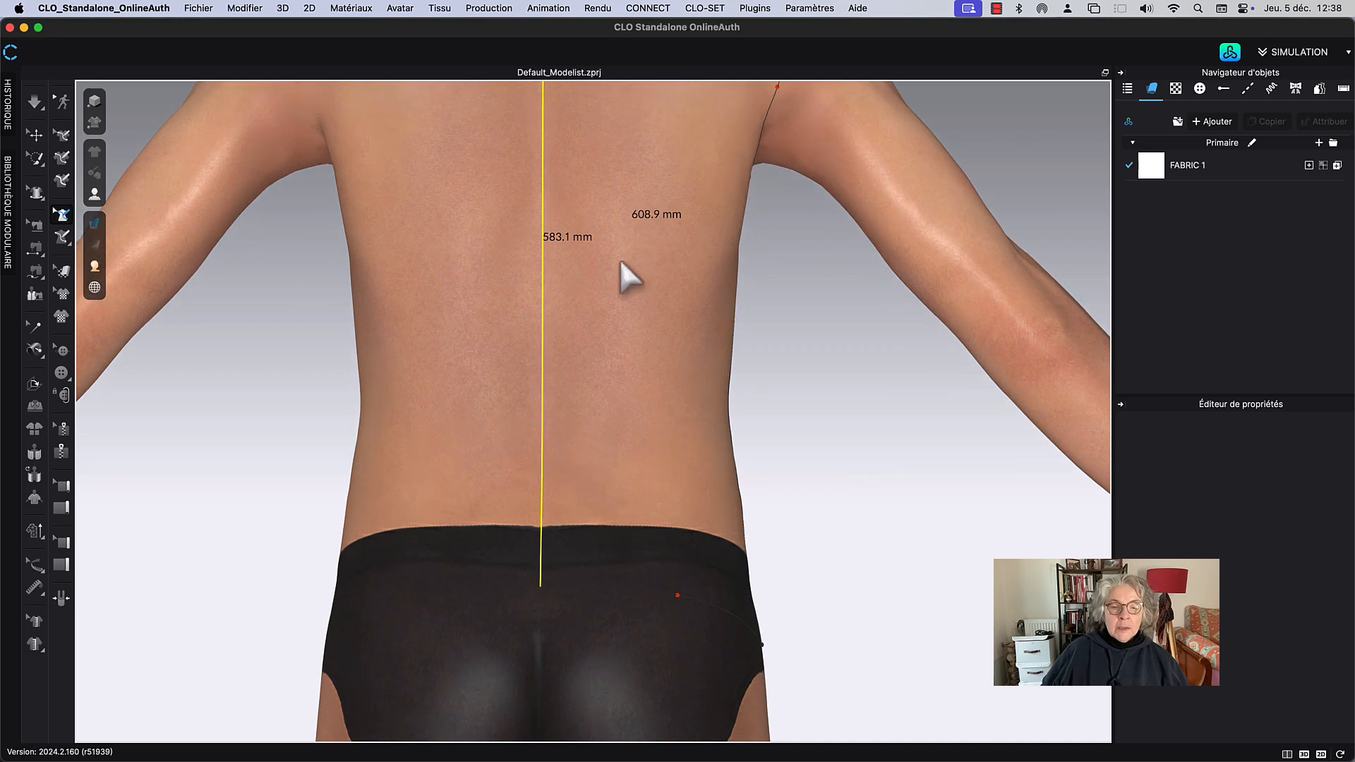
left_click(626, 595)
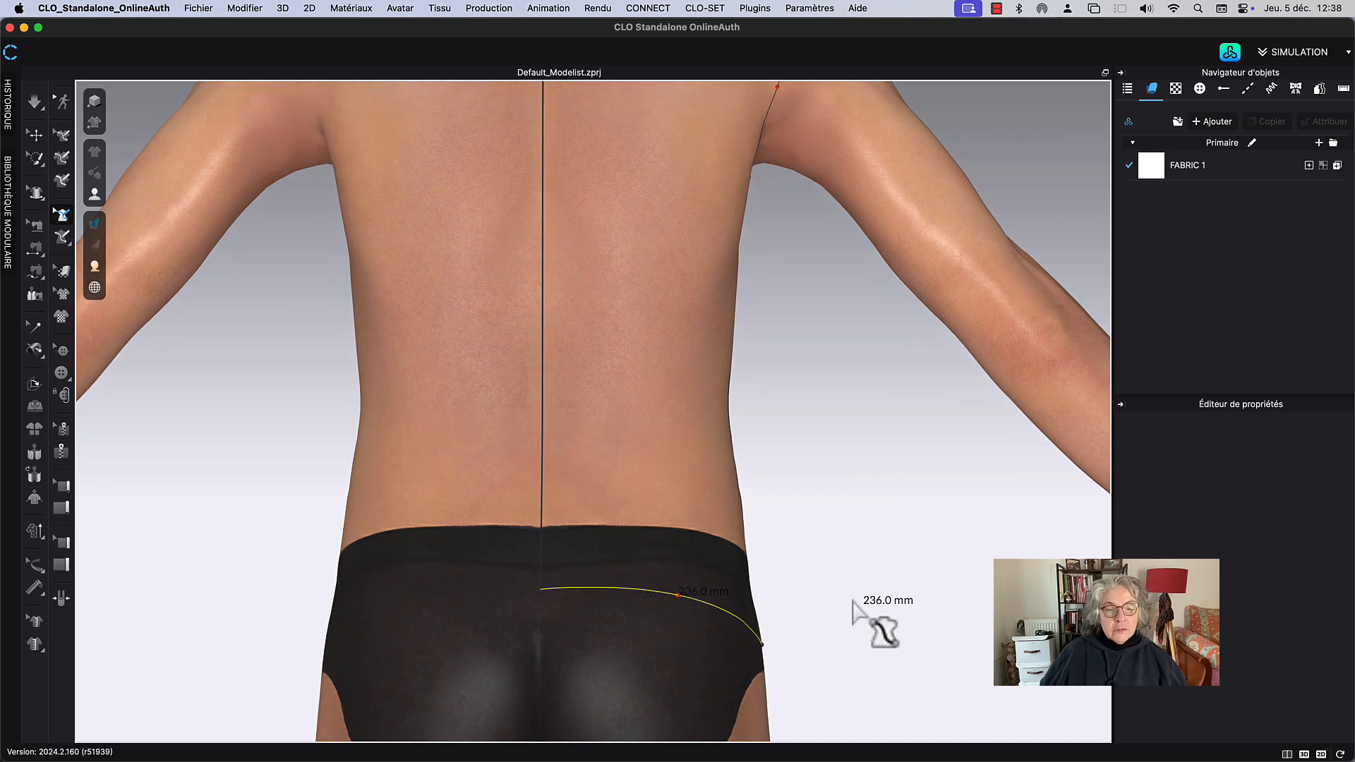
right_click_drag(852, 601, 828, 603)
middle_click_drag(528, 648, 665, 584)
scroll(528, 600, "up", 5)
middle_click_drag(545, 566, 536, 346)
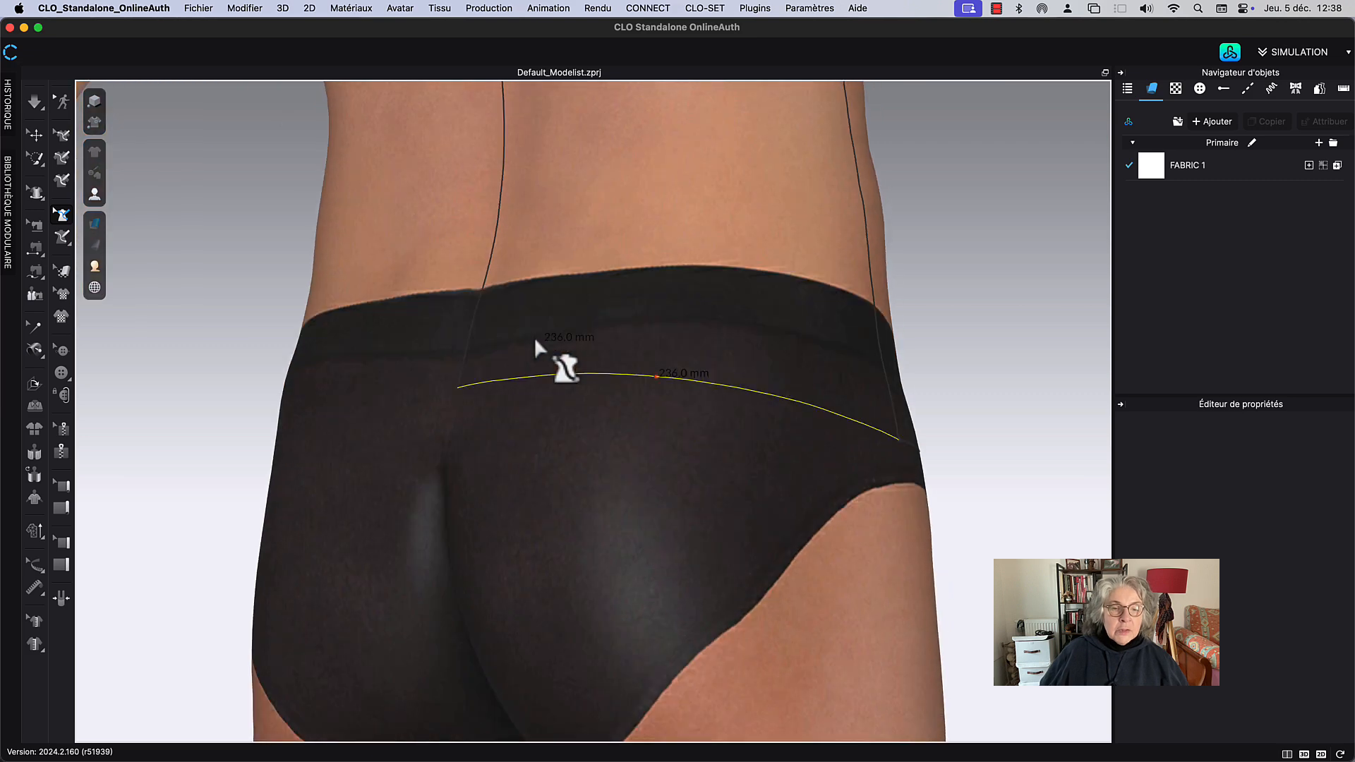
scroll(451, 390, "up", 2)
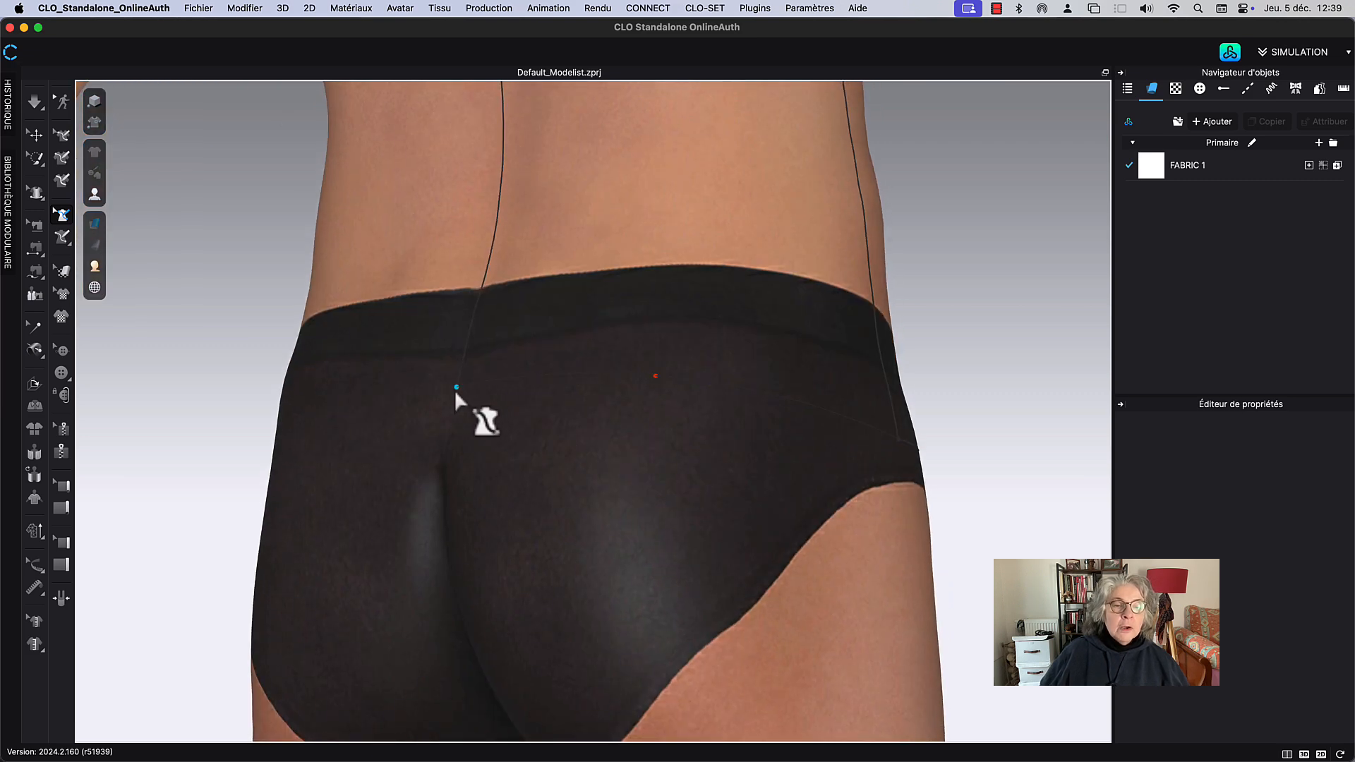
left_click(455, 388)
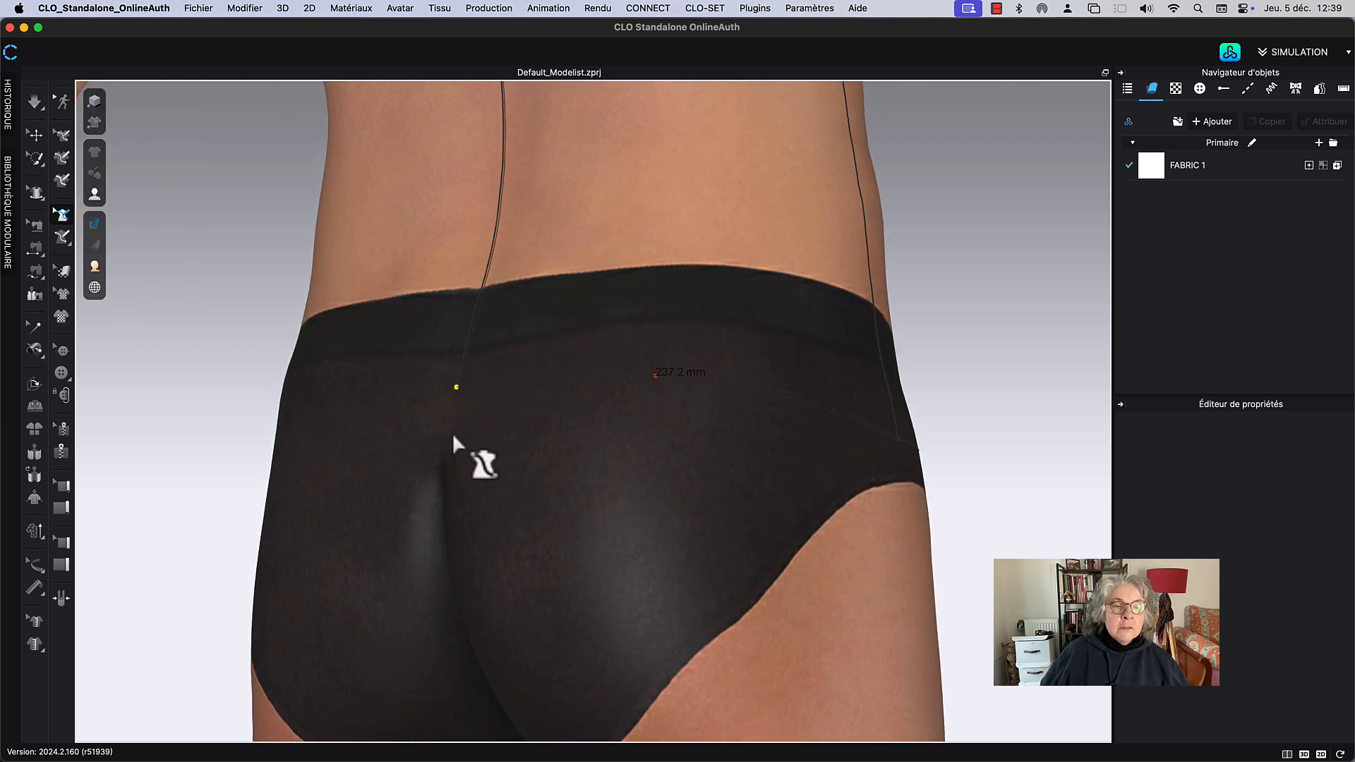
right_click_drag(522, 467, 531, 469)
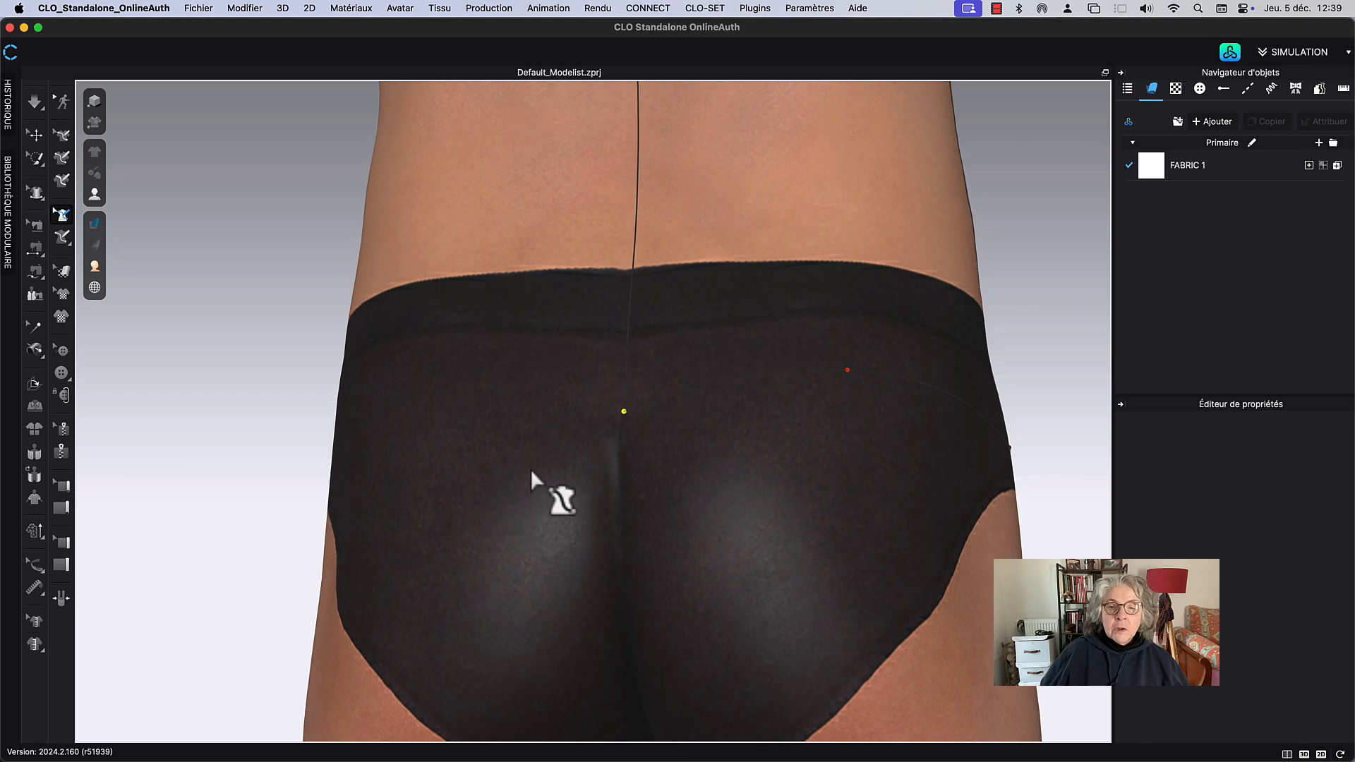
left_click(846, 371)
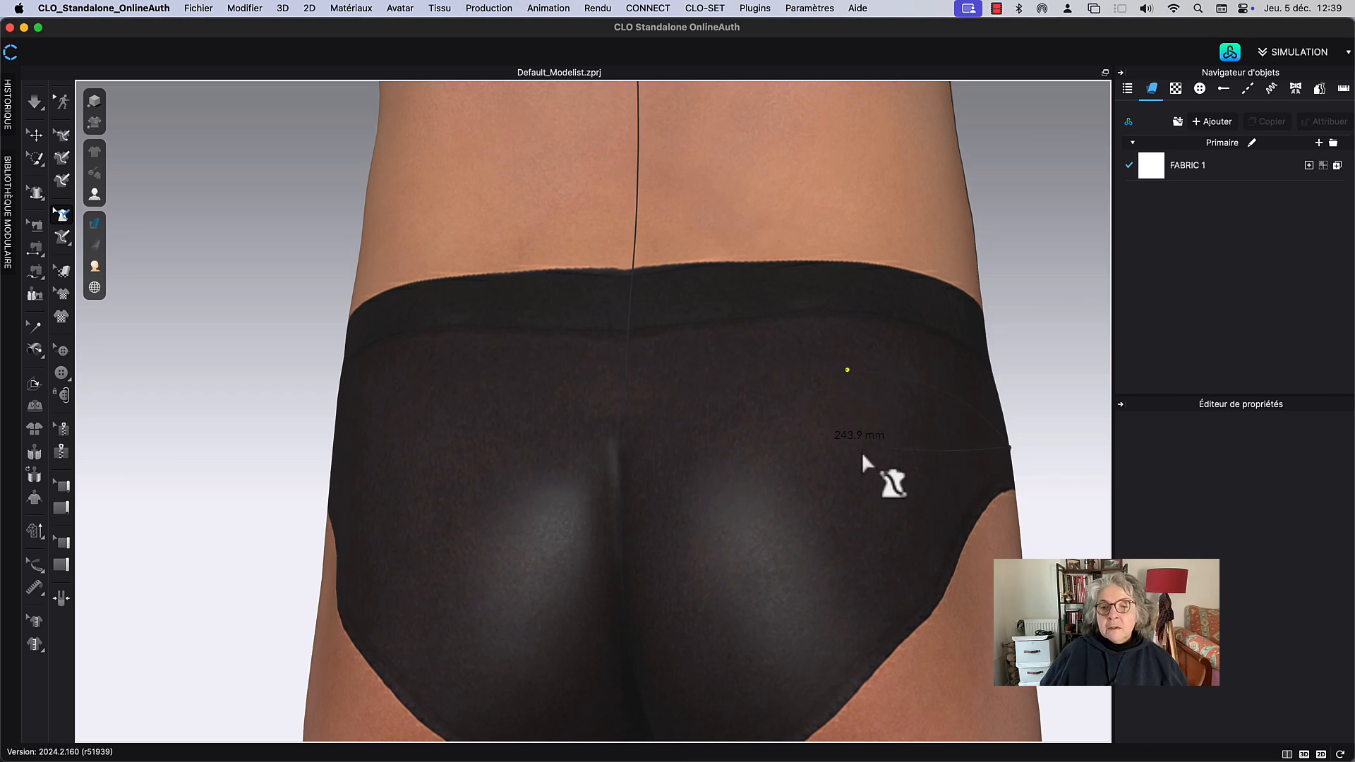
left_click(862, 441)
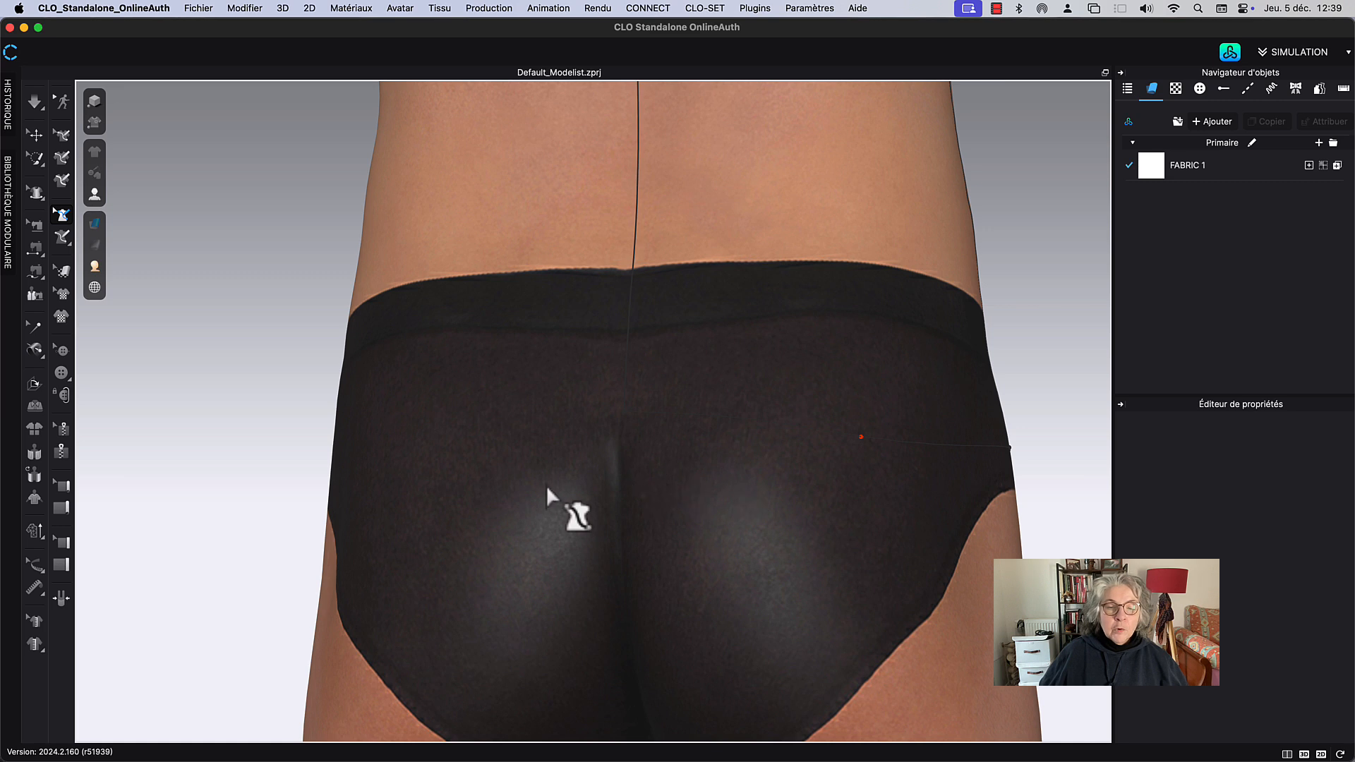
Step: Lower the shared end of the centre-back and bottom lines, making the centre-back line about 618 mm long
right_click_drag(548, 485, 548, 481)
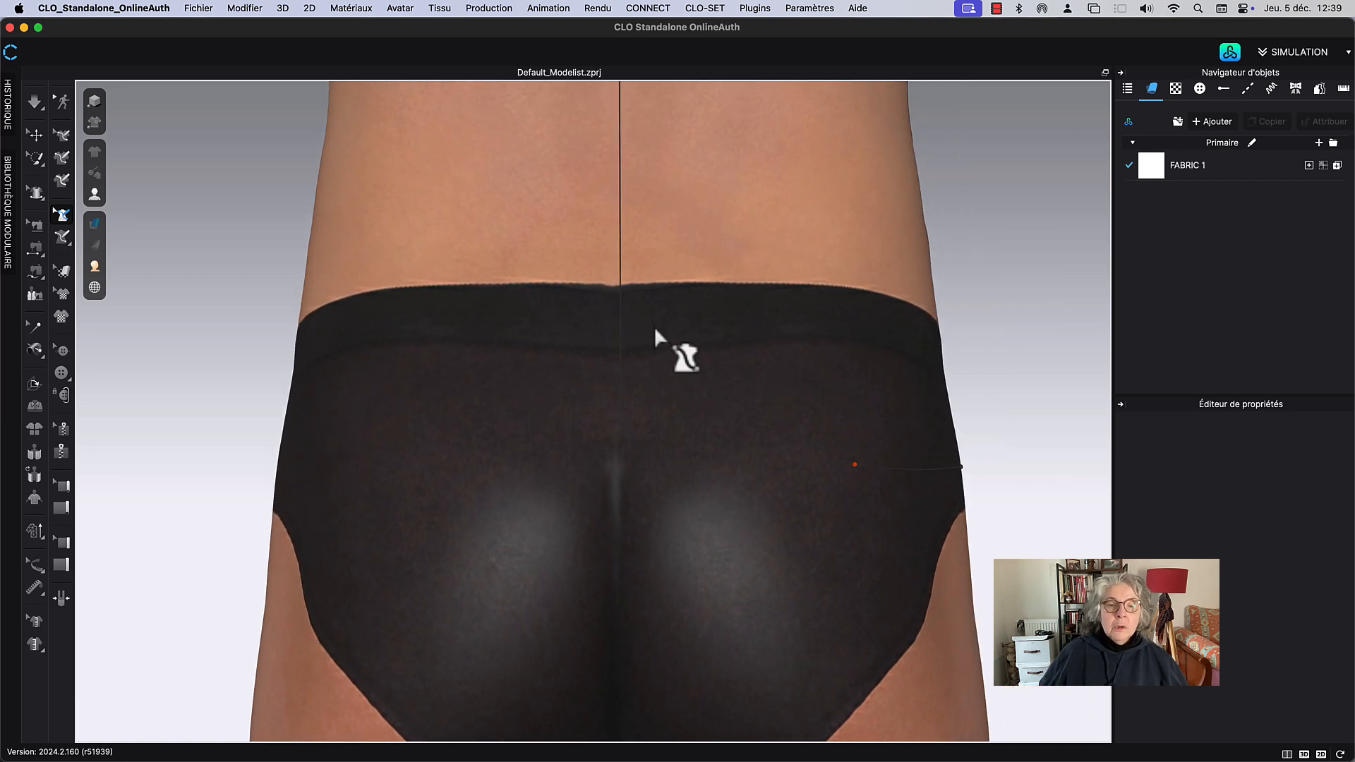
left_click(623, 353)
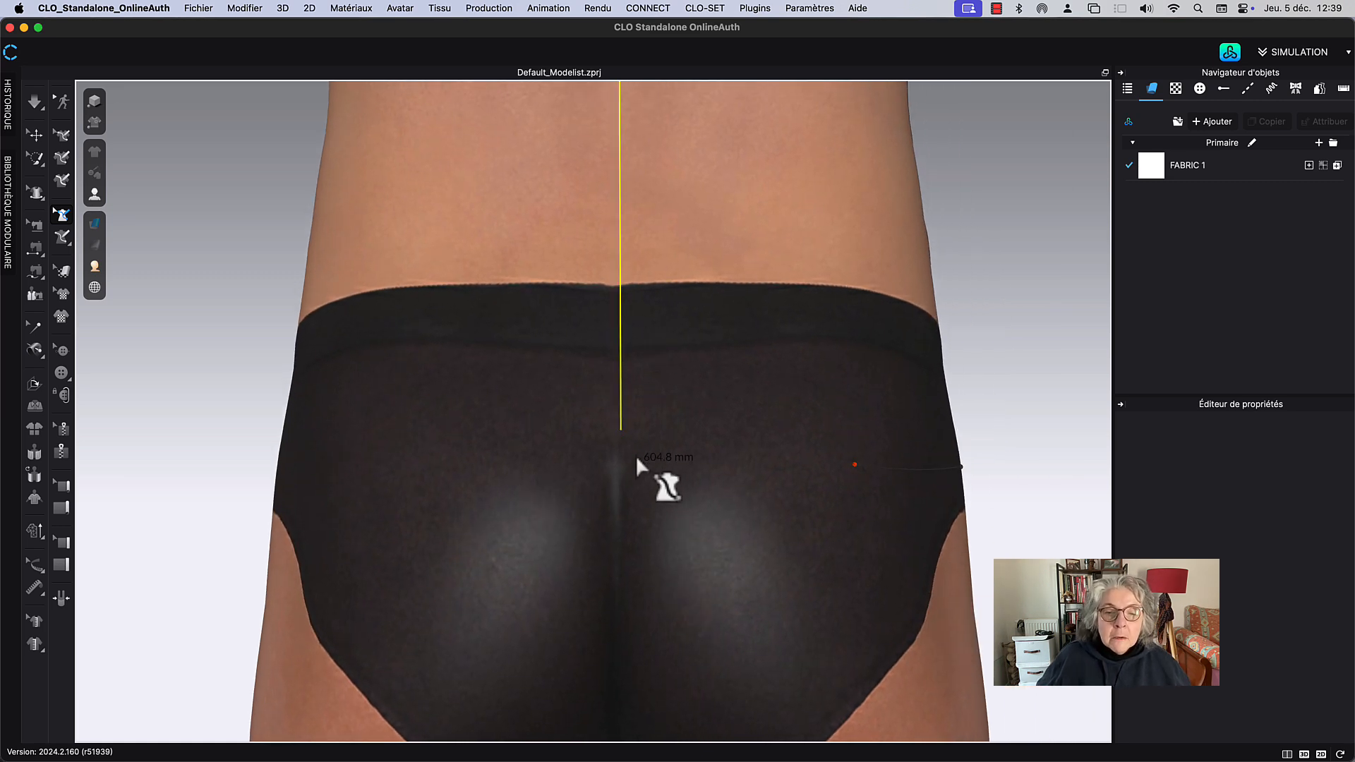
left_click(620, 434)
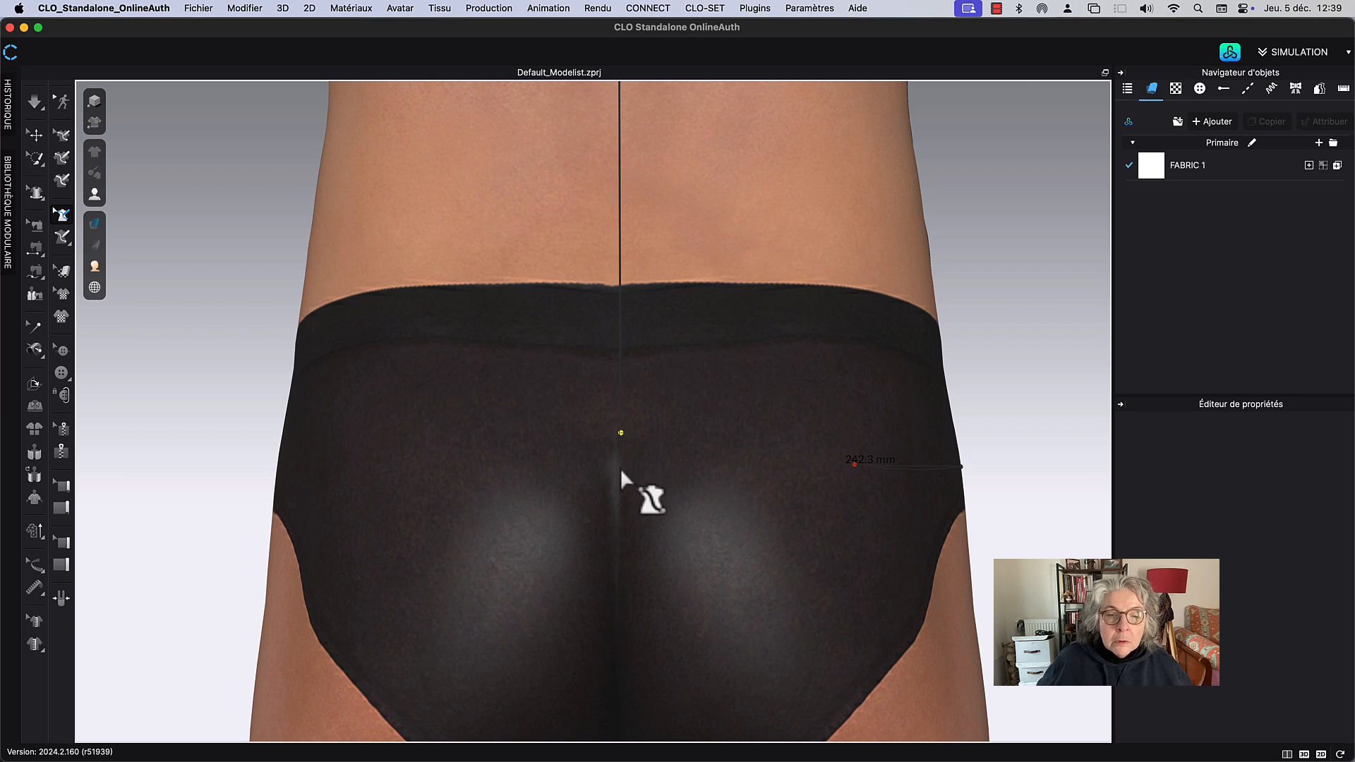
double_click(620, 461)
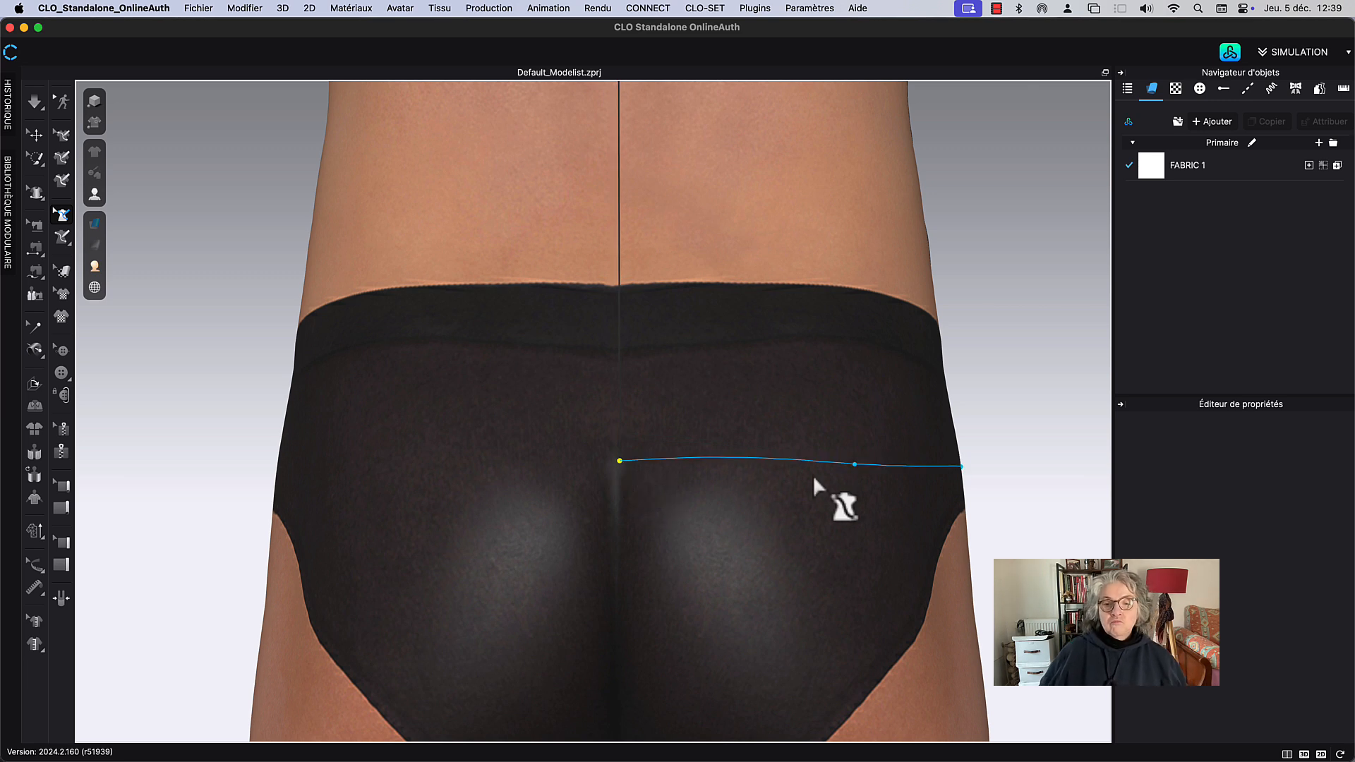
Step: Delete the curve point from the back bottom line and select the centre-back line
right_click(854, 466)
left_click(893, 473)
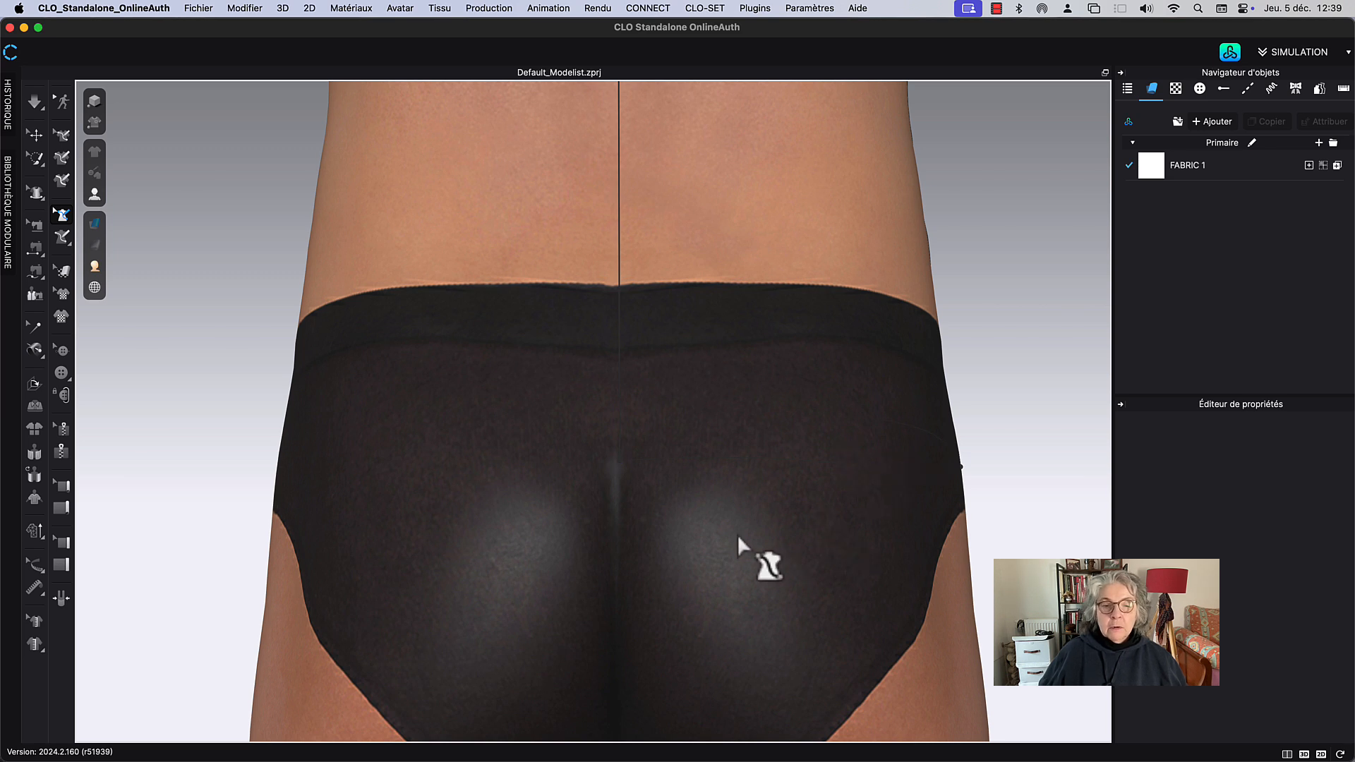
left_click(620, 291)
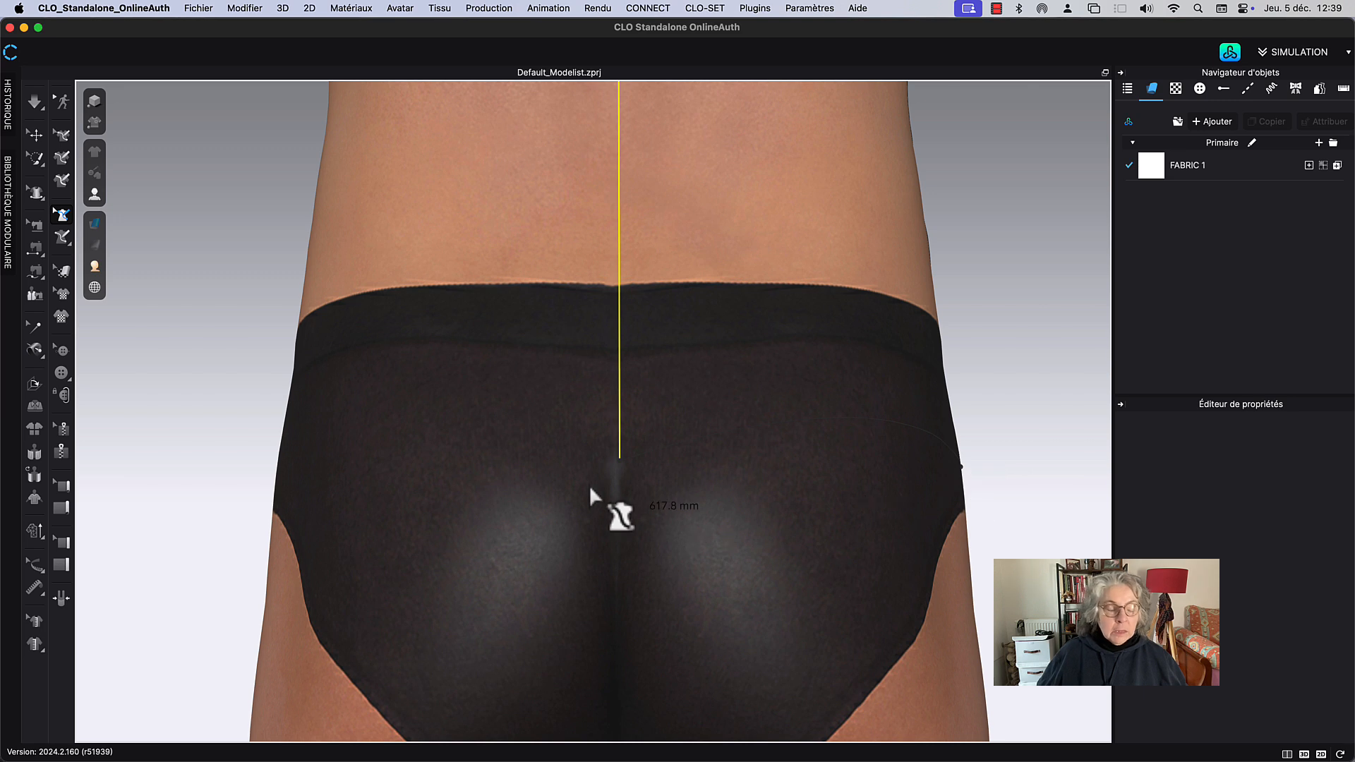
Step: Redraw the back bottom line with the 3D Pen (Avatar) from the centre-back line's lower end to the side line's lower end
left_click(61, 237)
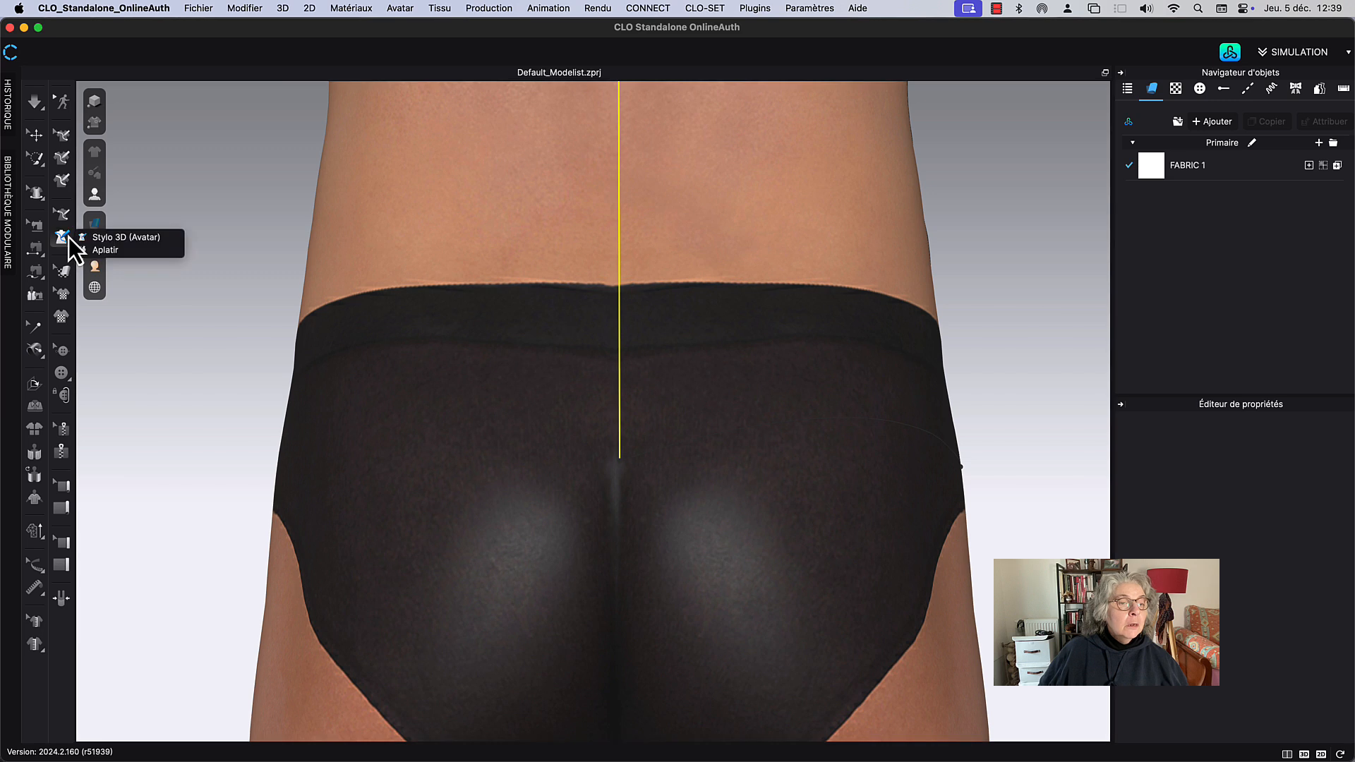
left_click(618, 459)
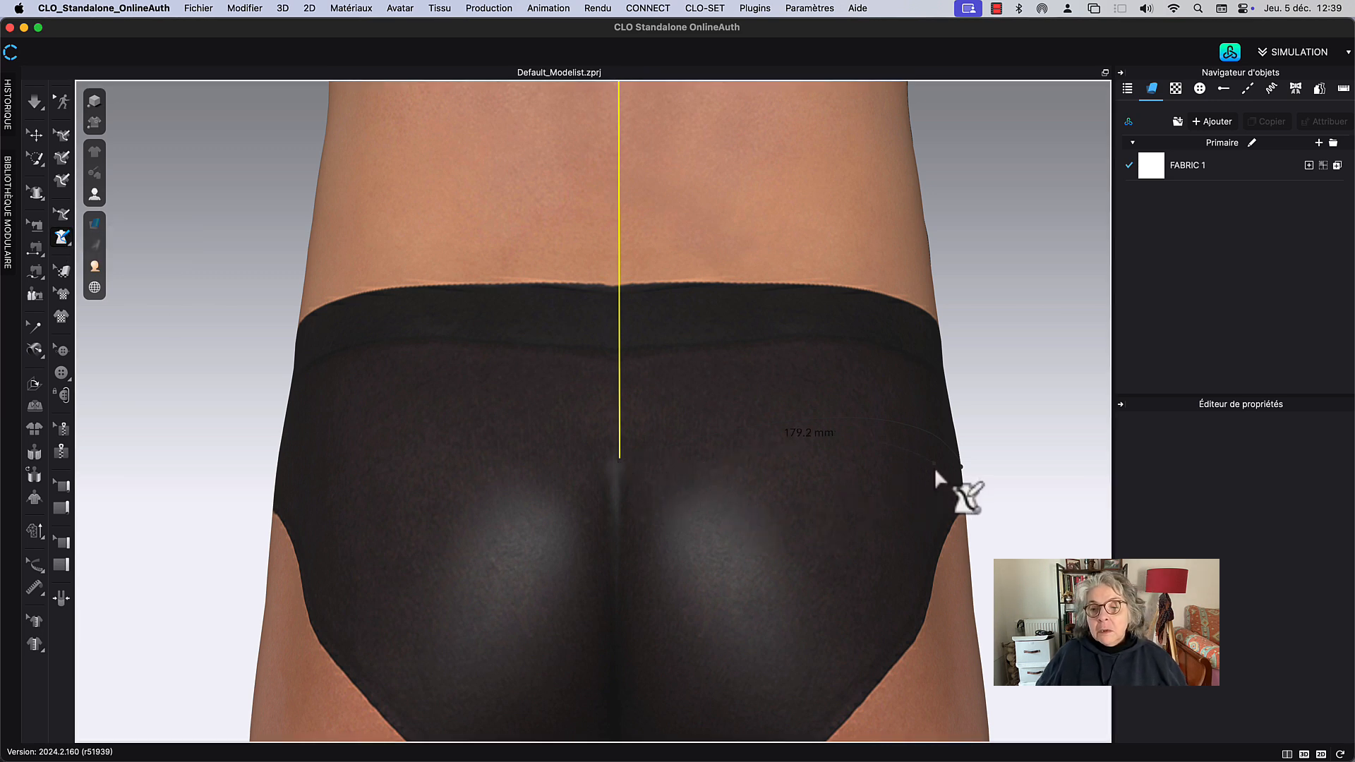
right_click_drag(926, 477, 898, 485)
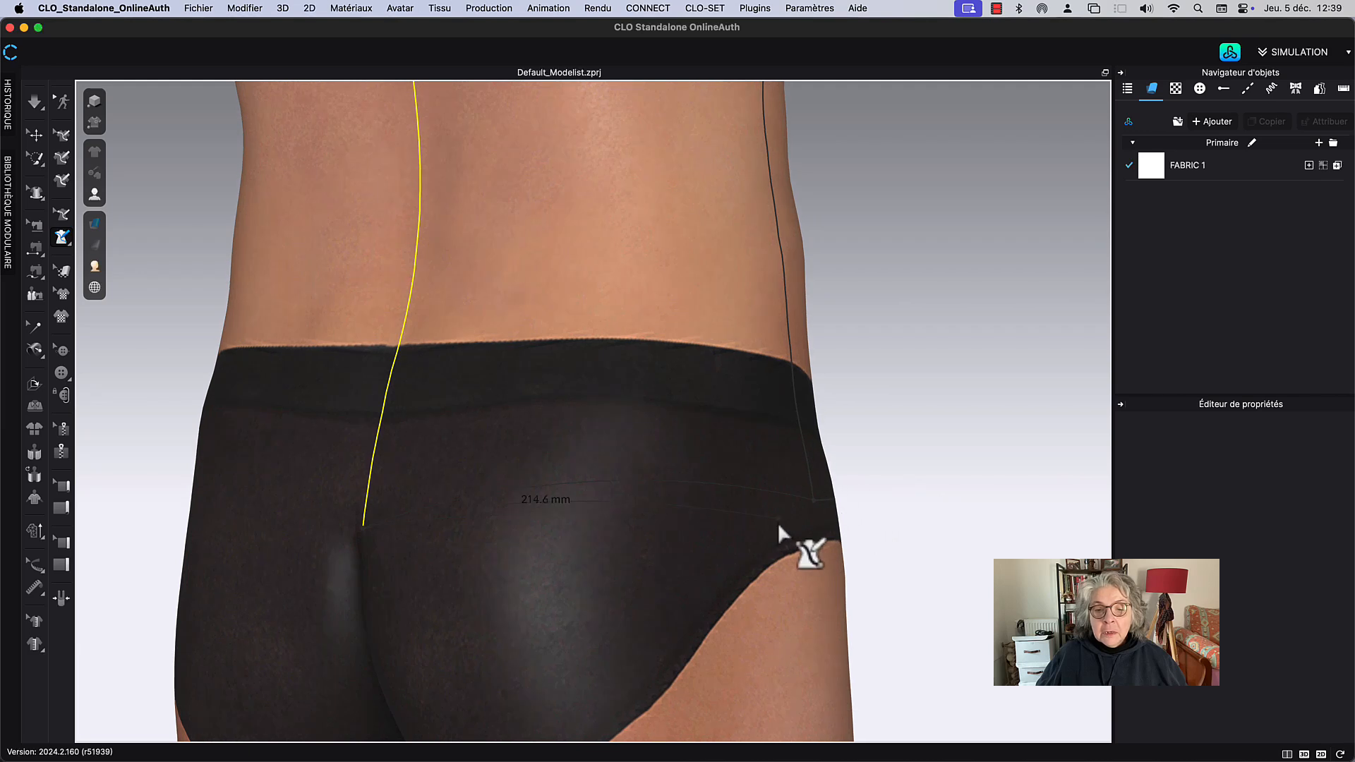
left_click(814, 502)
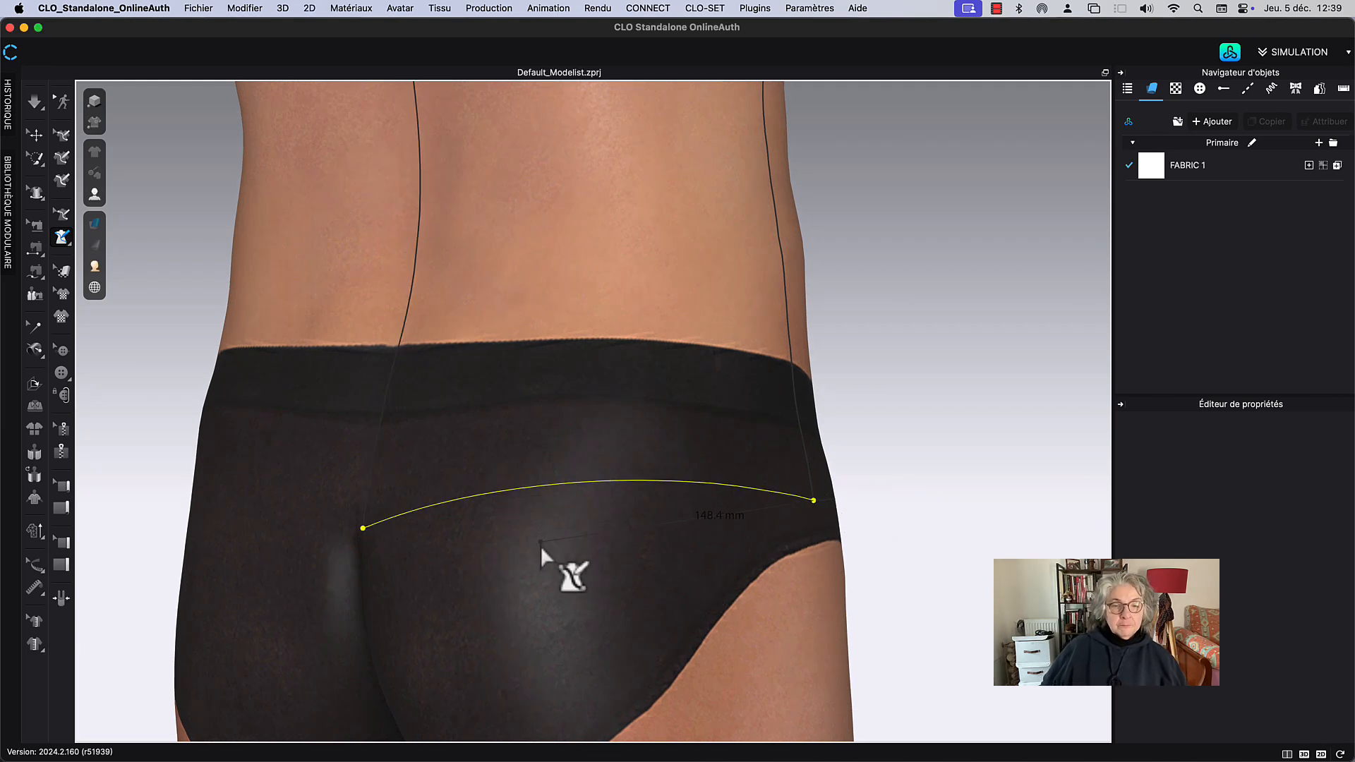
right_click_drag(510, 571, 539, 572)
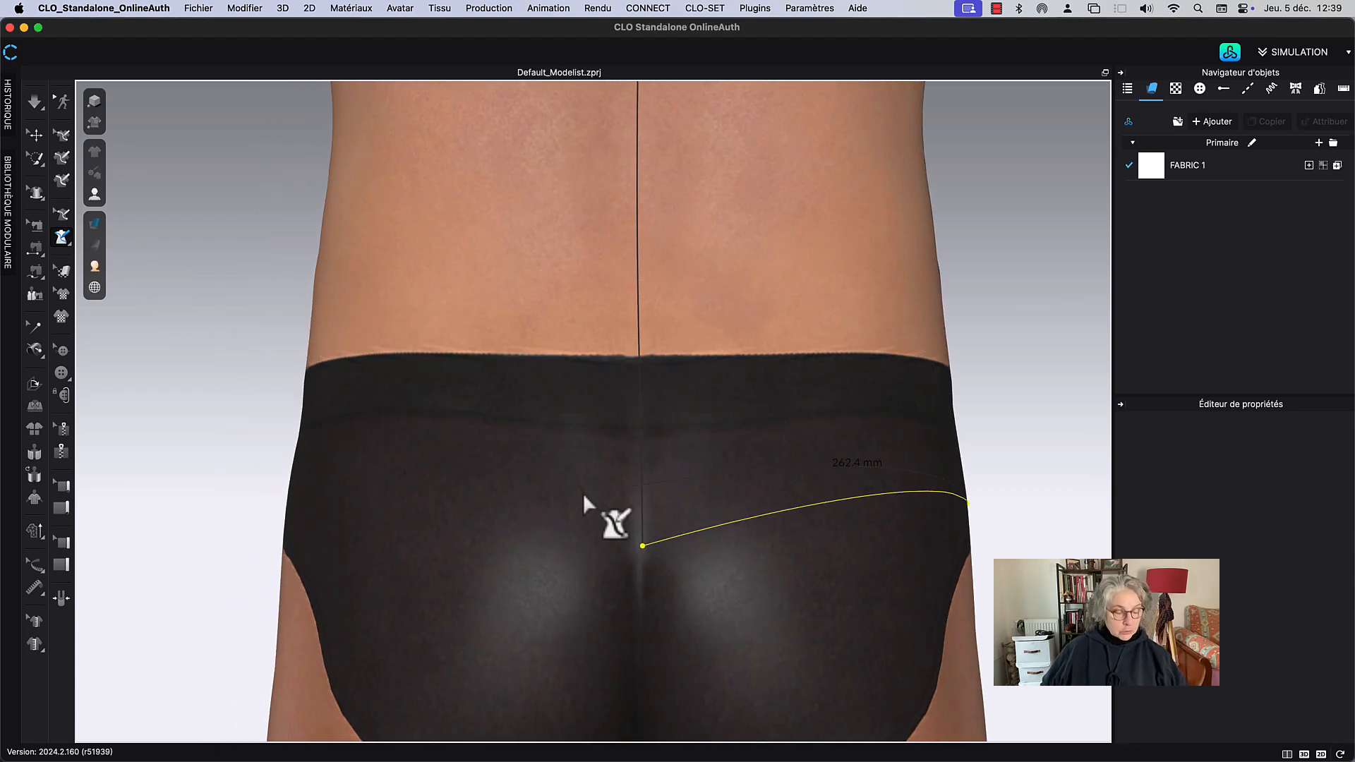
Step: Raise the centre-back end of the back bottom line until the line is about 236 mm long
left_click(61, 222)
right_click_drag(767, 574, 715, 588)
middle_click_drag(494, 618, 610, 565)
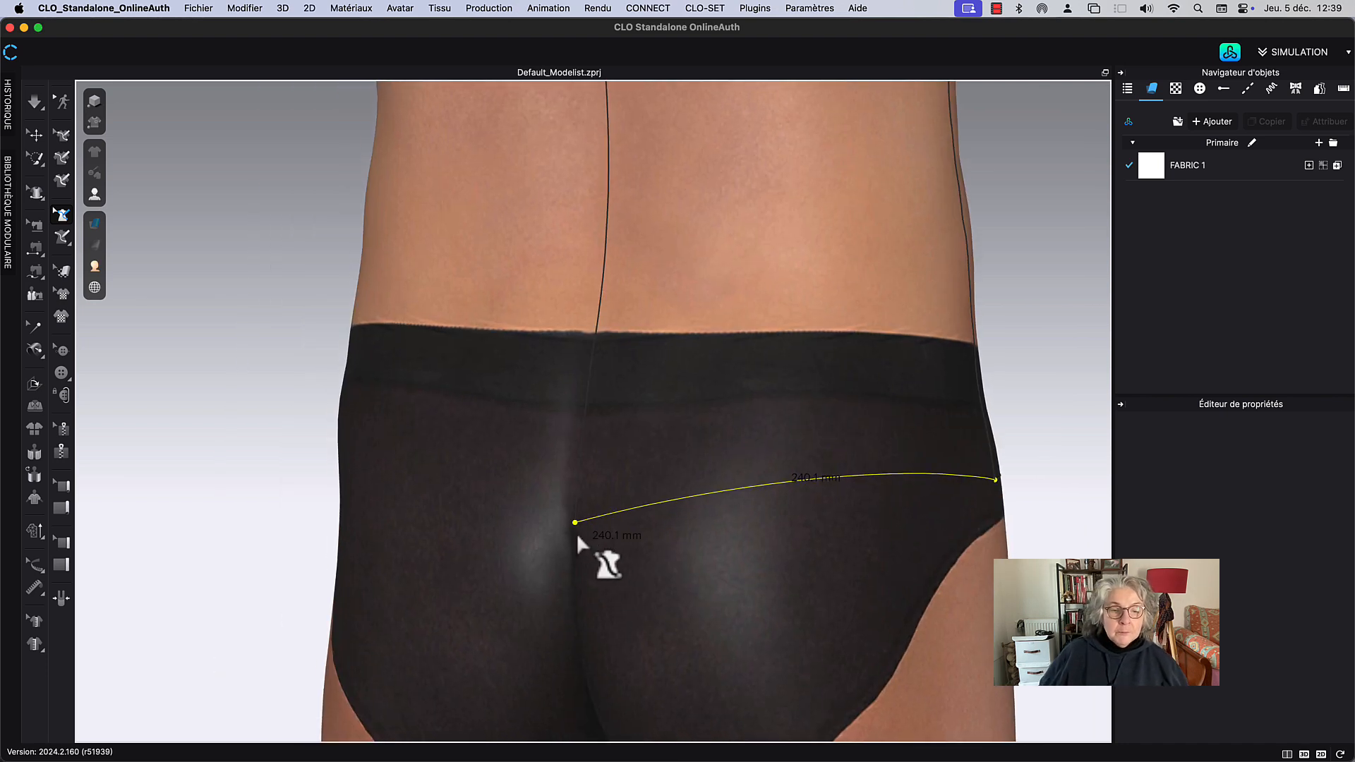
left_click(578, 491)
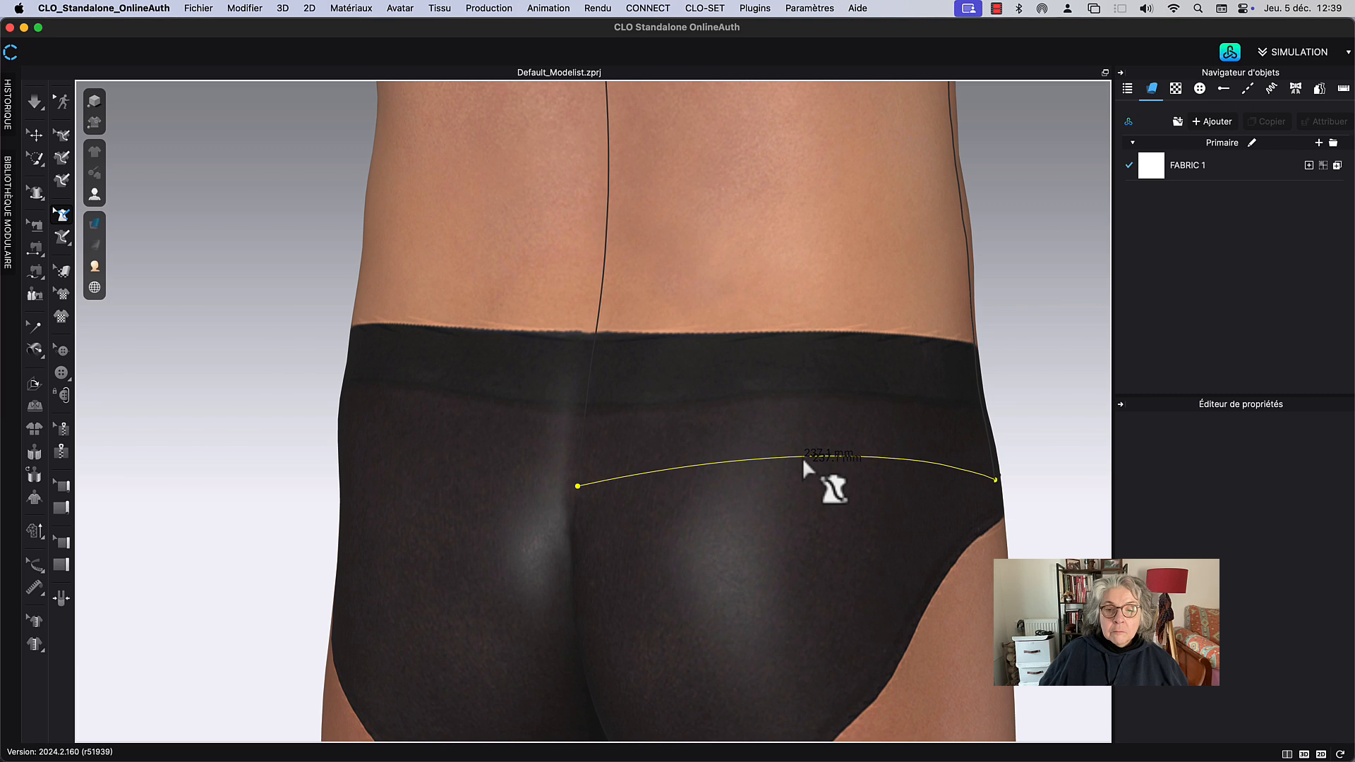
right_click(802, 457)
left_click(908, 515)
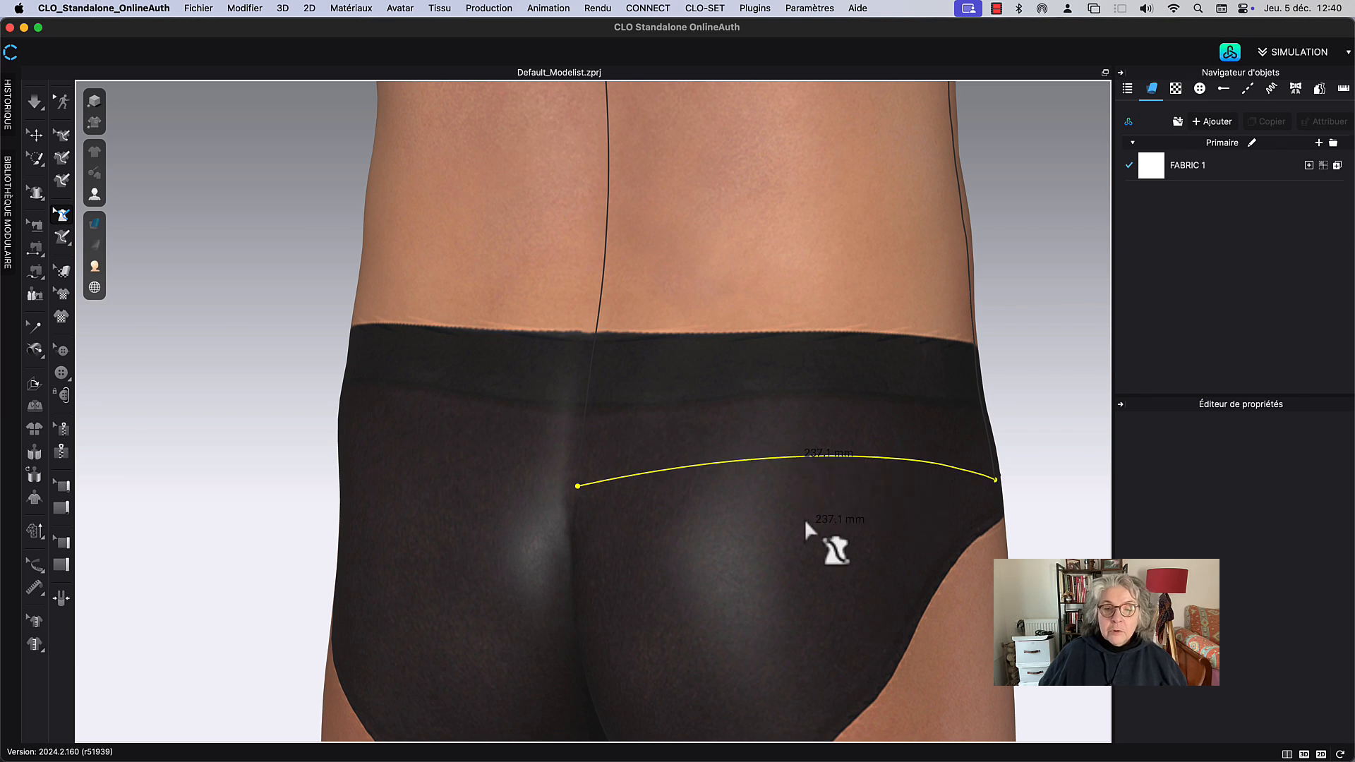
left_click(769, 529)
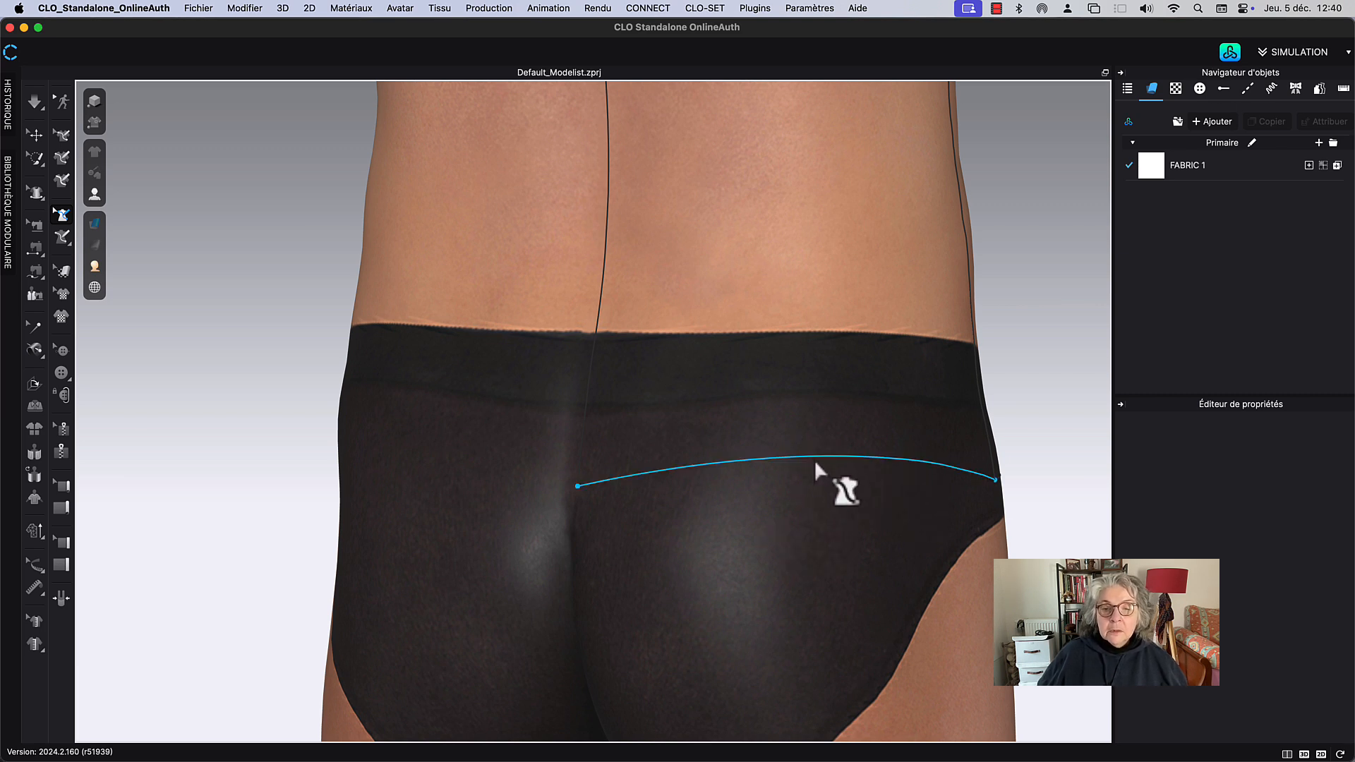
left_click(815, 460)
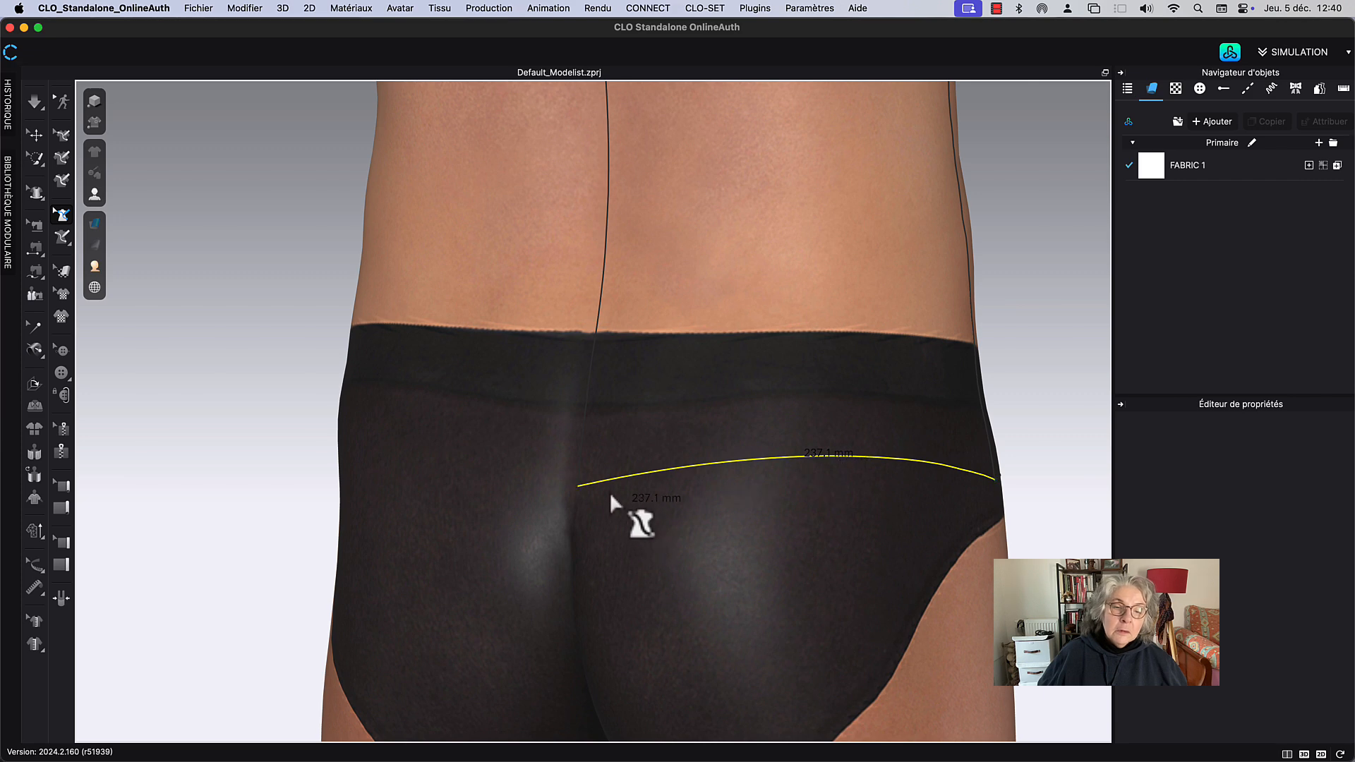
left_click_drag(576, 490, 579, 478)
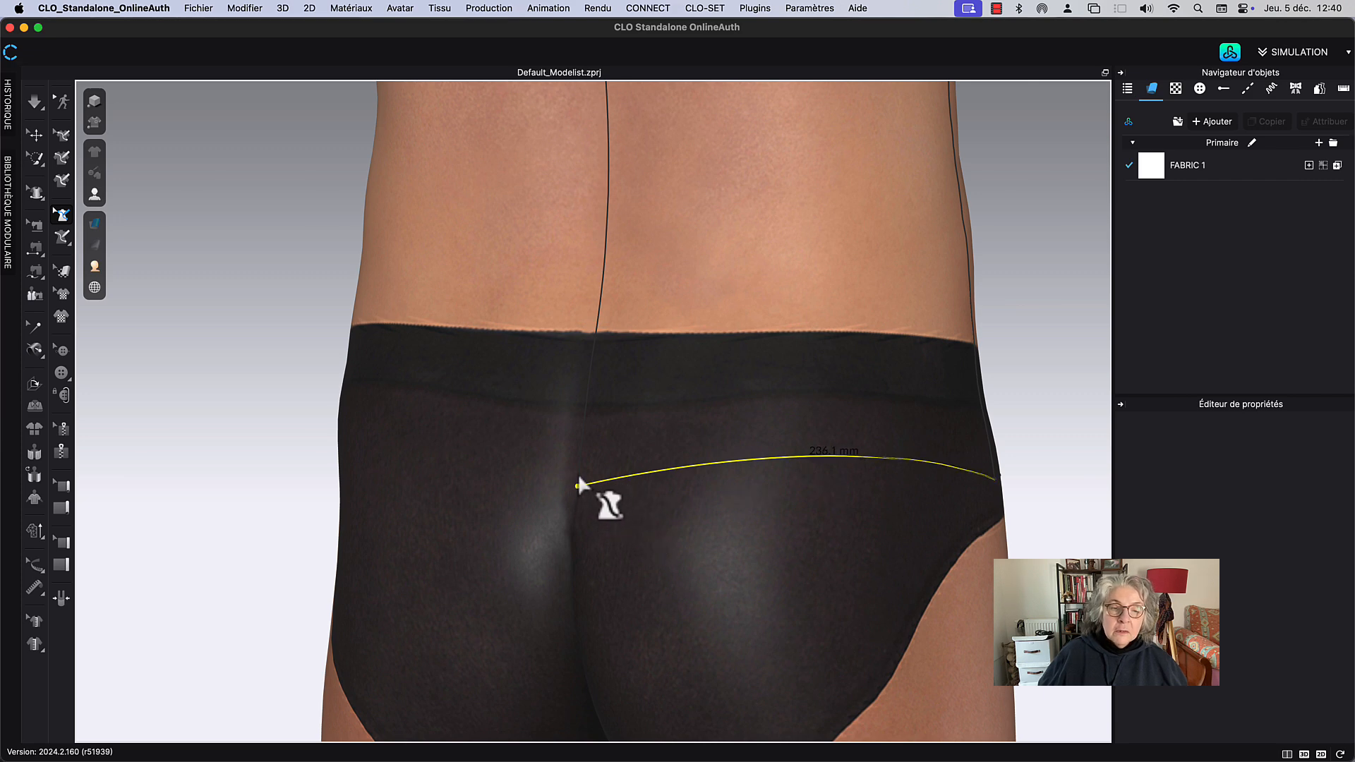
Step: Try to select the outlined front and back bodice areas together with the Flatten tool
right_click_drag(838, 523, 785, 523)
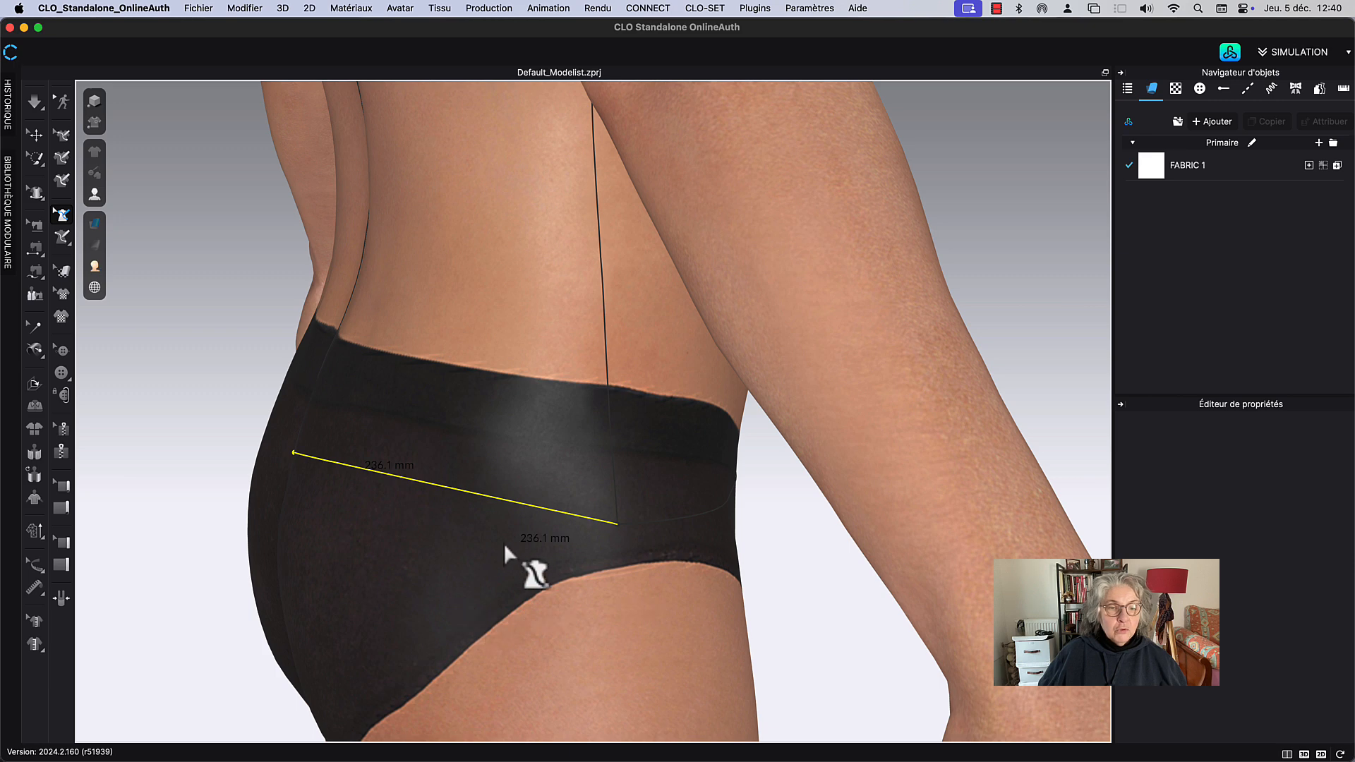
right_click_drag(504, 544, 522, 576)
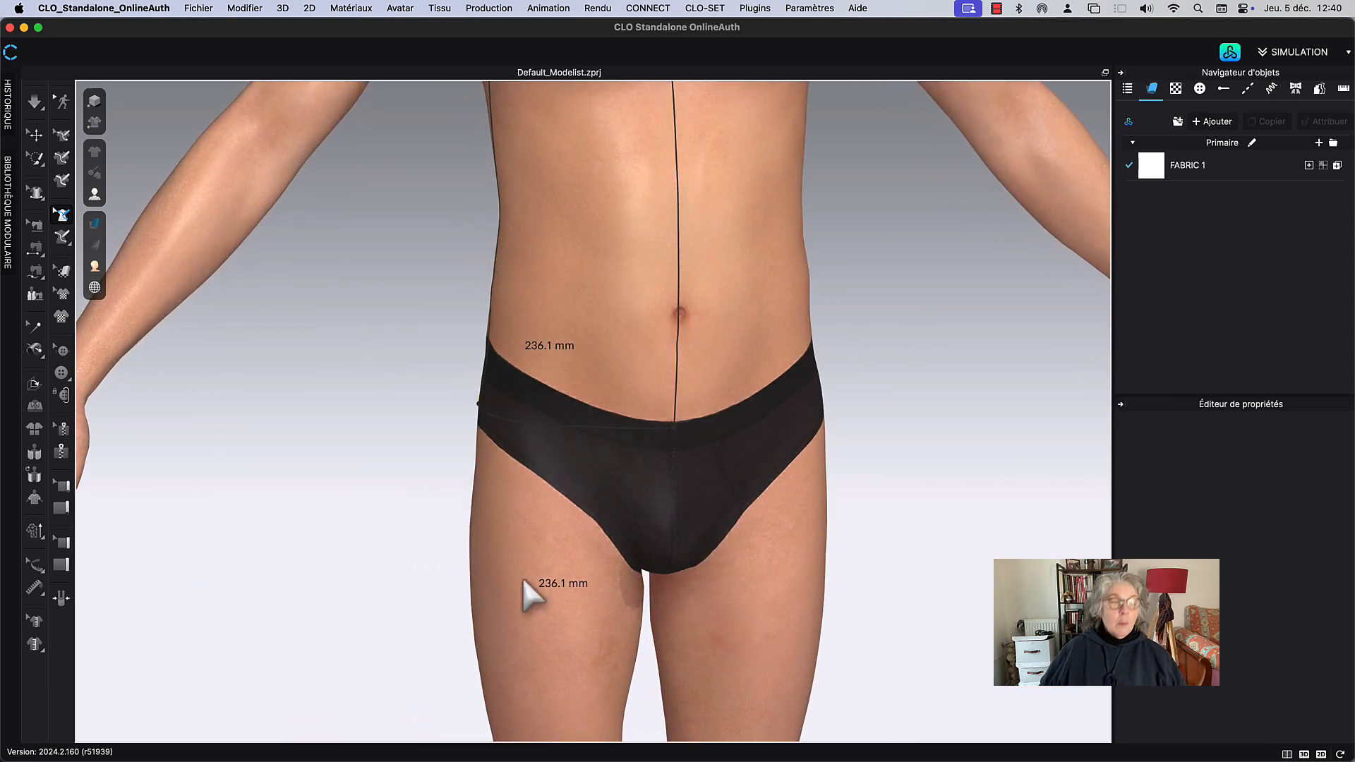
left_click(57, 213)
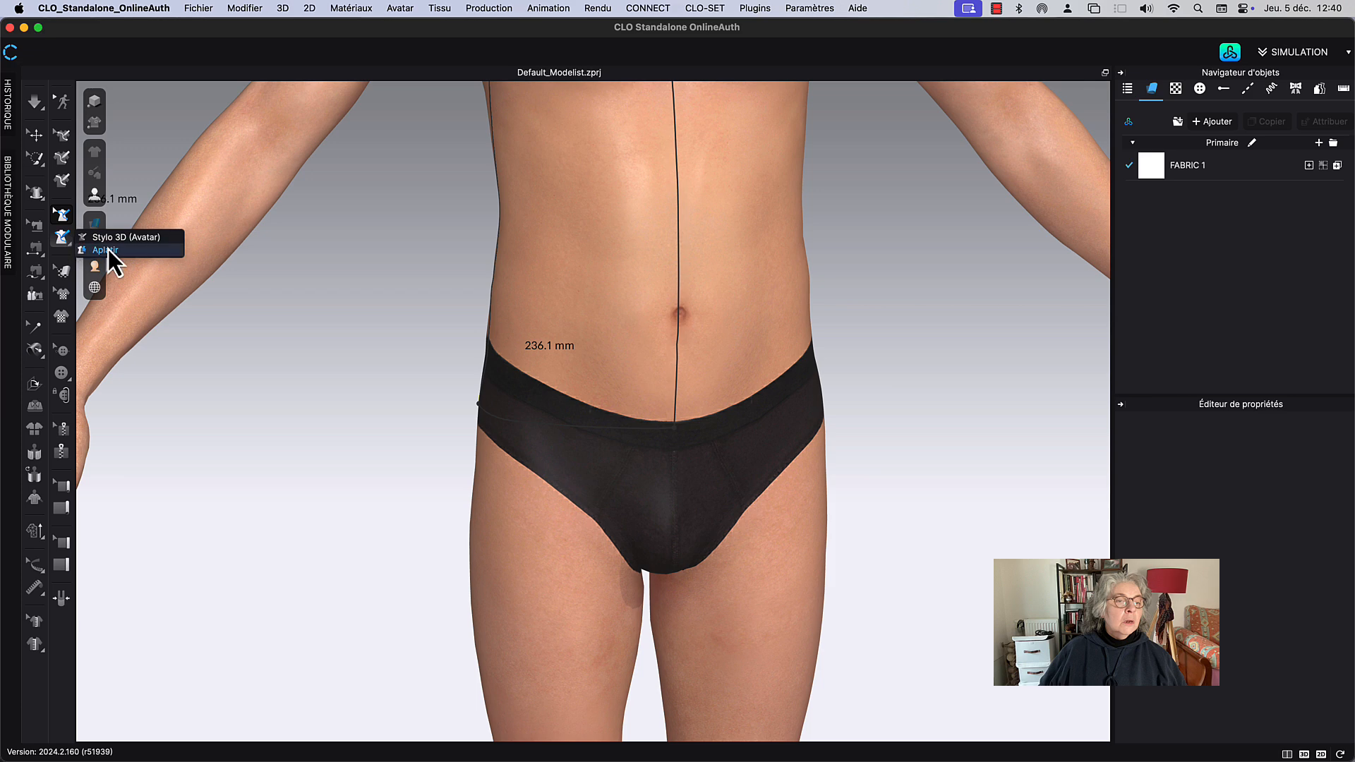
left_click(108, 248)
left_click(596, 328)
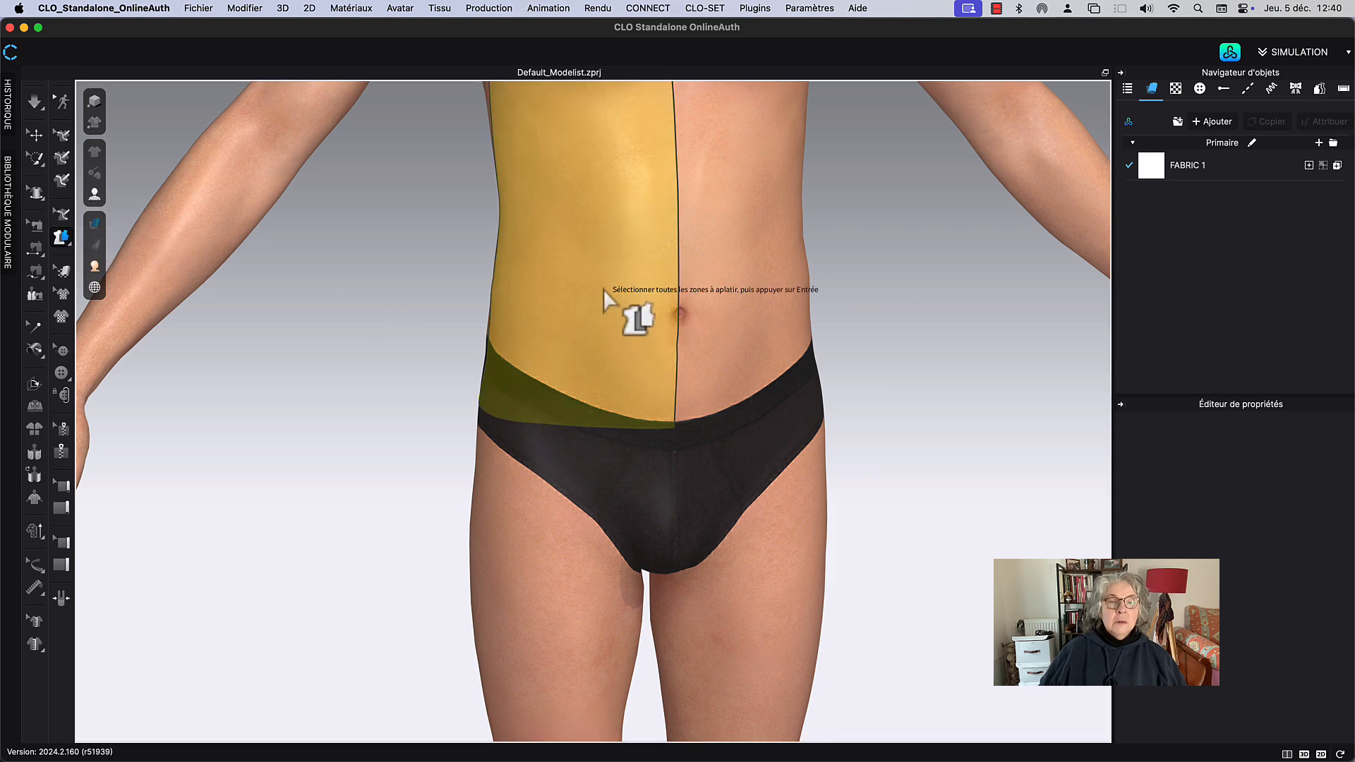
right_click_drag(604, 289, 709, 286)
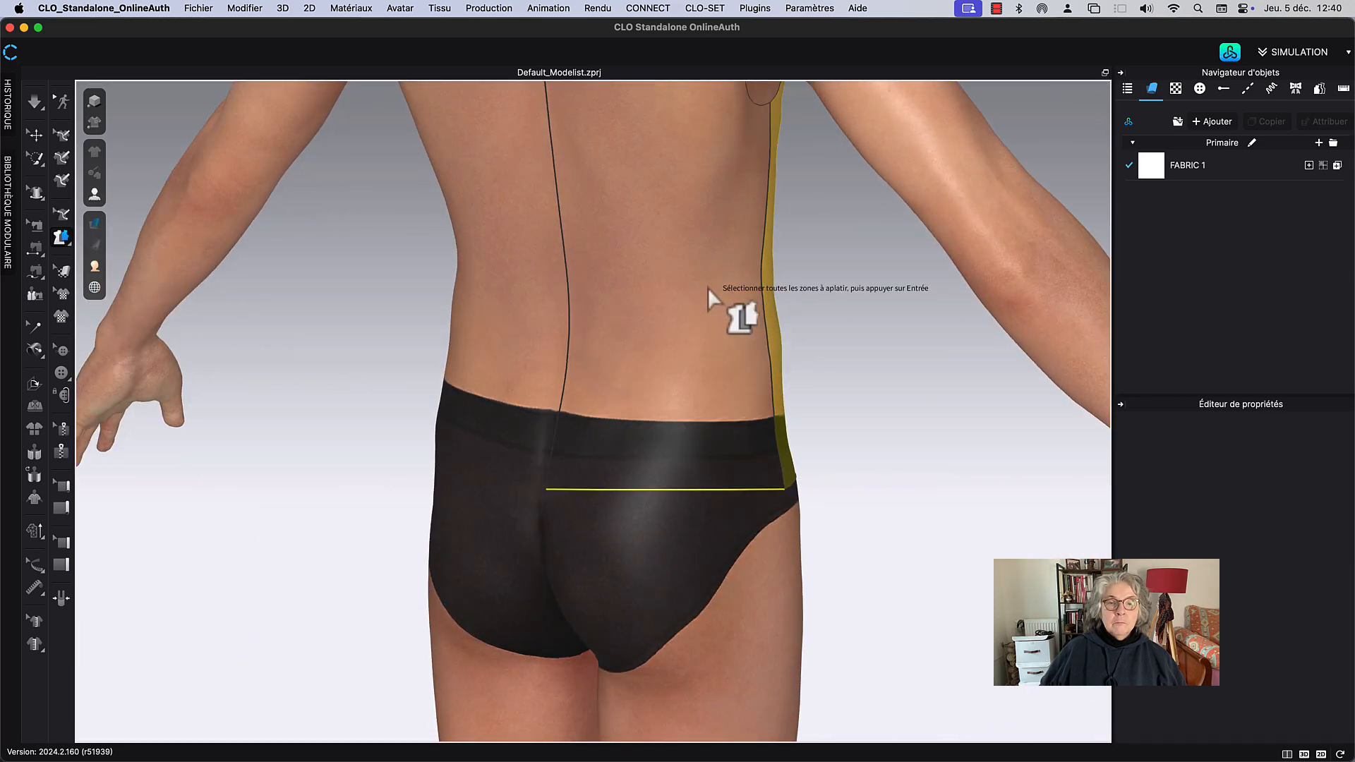
middle_click_drag(660, 384, 613, 548)
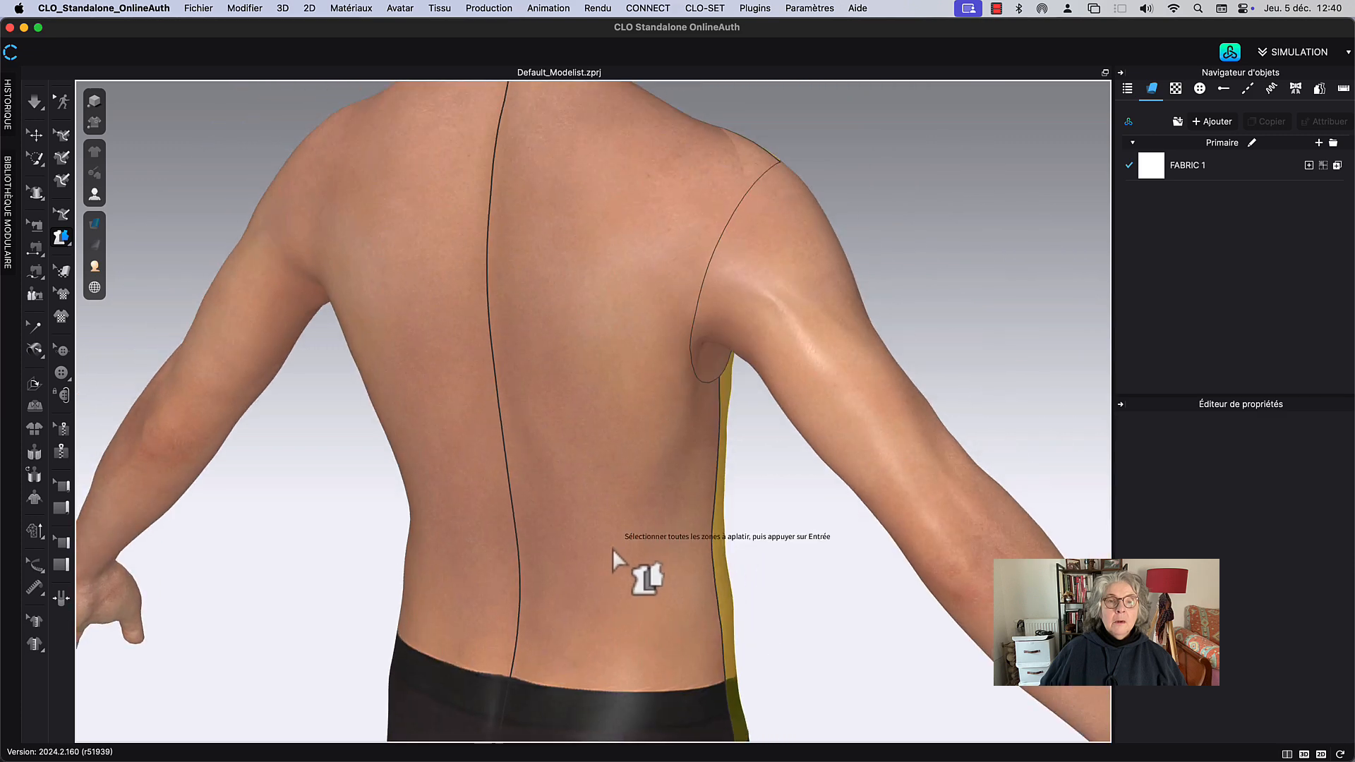
middle_click_drag(599, 384, 563, 485)
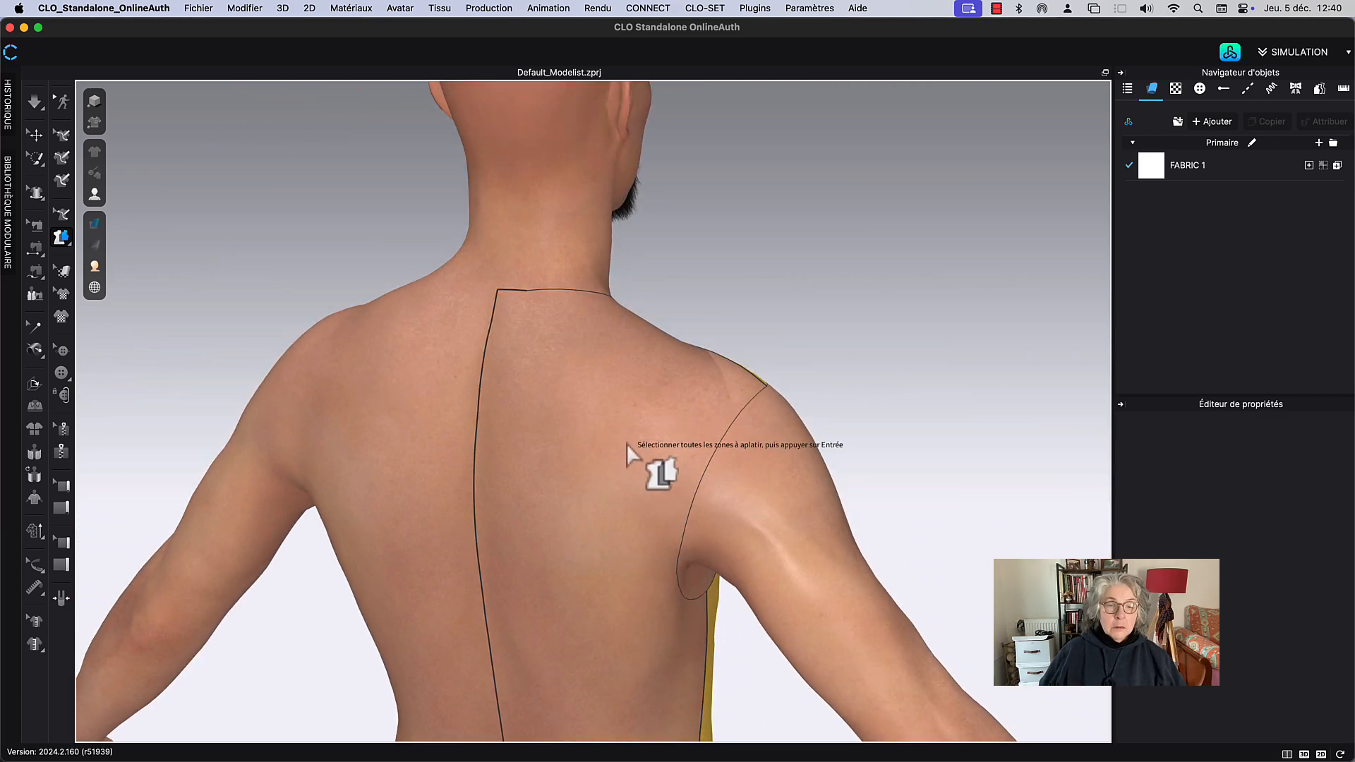
left_click(598, 445)
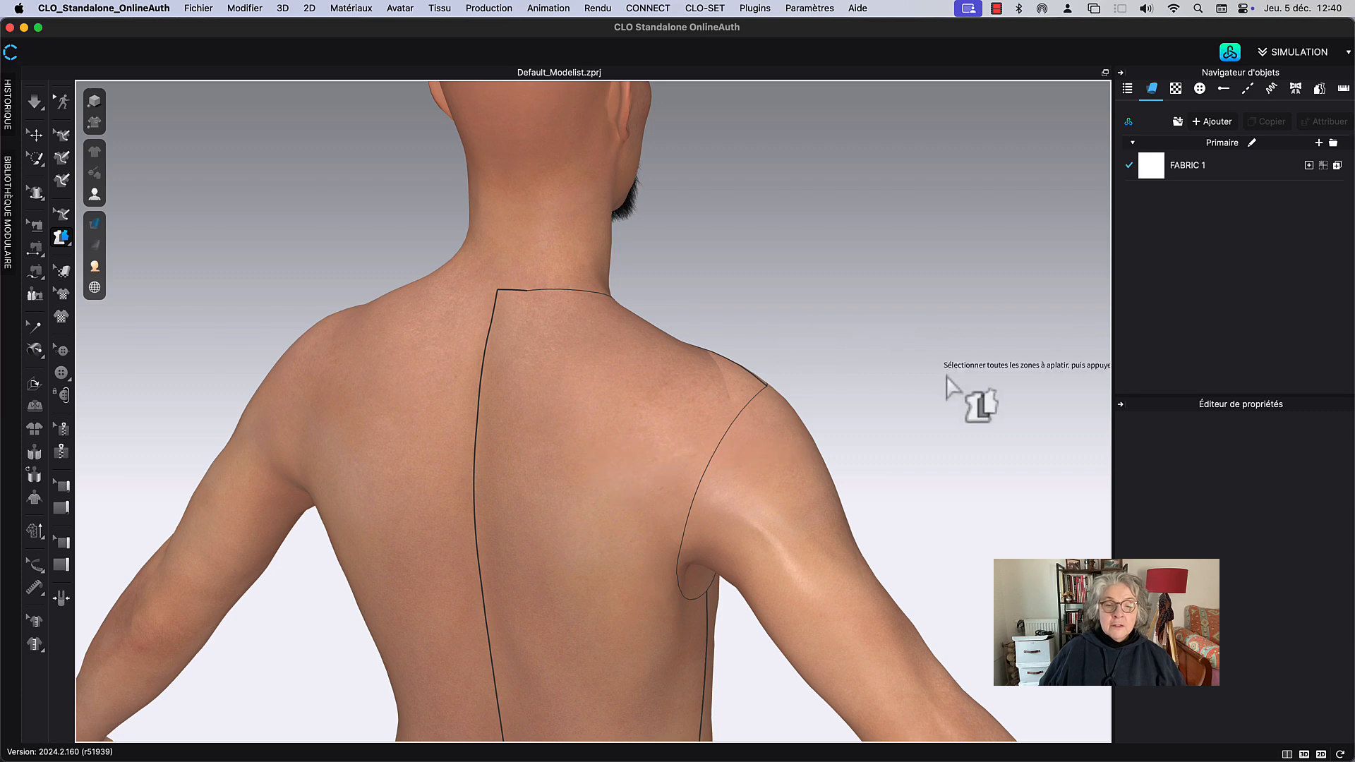
mouse_move(944, 360)
right_mouse_down()
mouse_move(935, 374)
mouse_move(892, 366)
mouse_move(882, 387)
mouse_move(951, 335)
mouse_move(956, 348)
right_mouse_up()
middle_click_drag(646, 480, 583, 283)
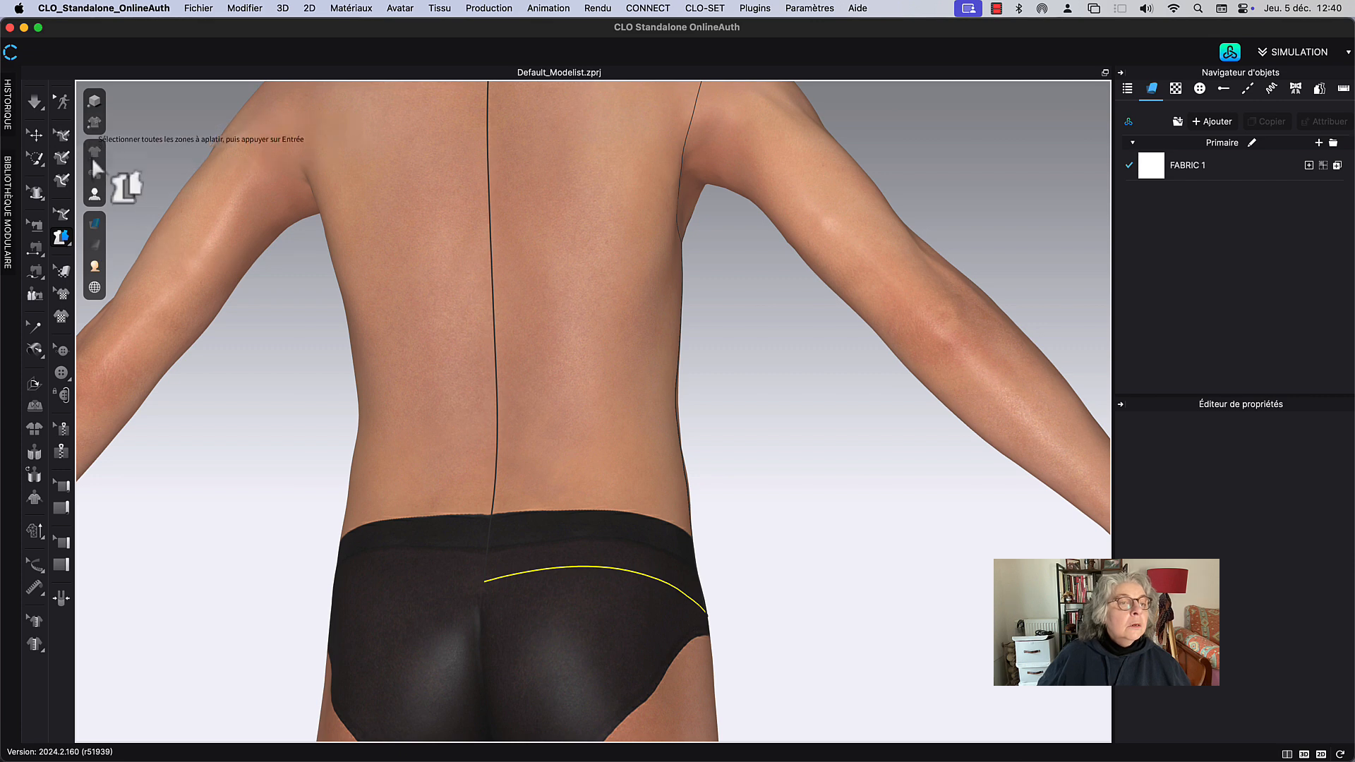
Step: Add a point near the middle of the back bottom line on the avatar and pull it slightly downward
left_click(62, 215)
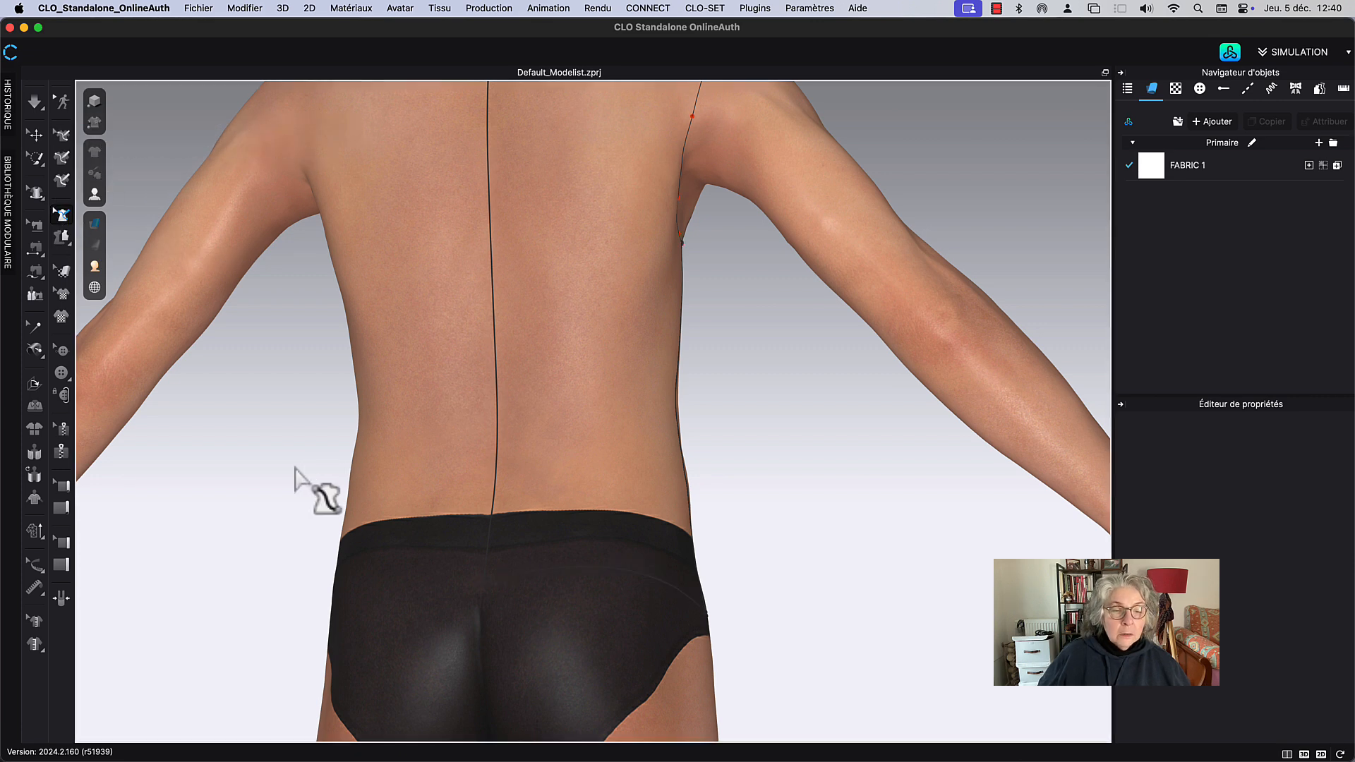
scroll(560, 606, "up", 2)
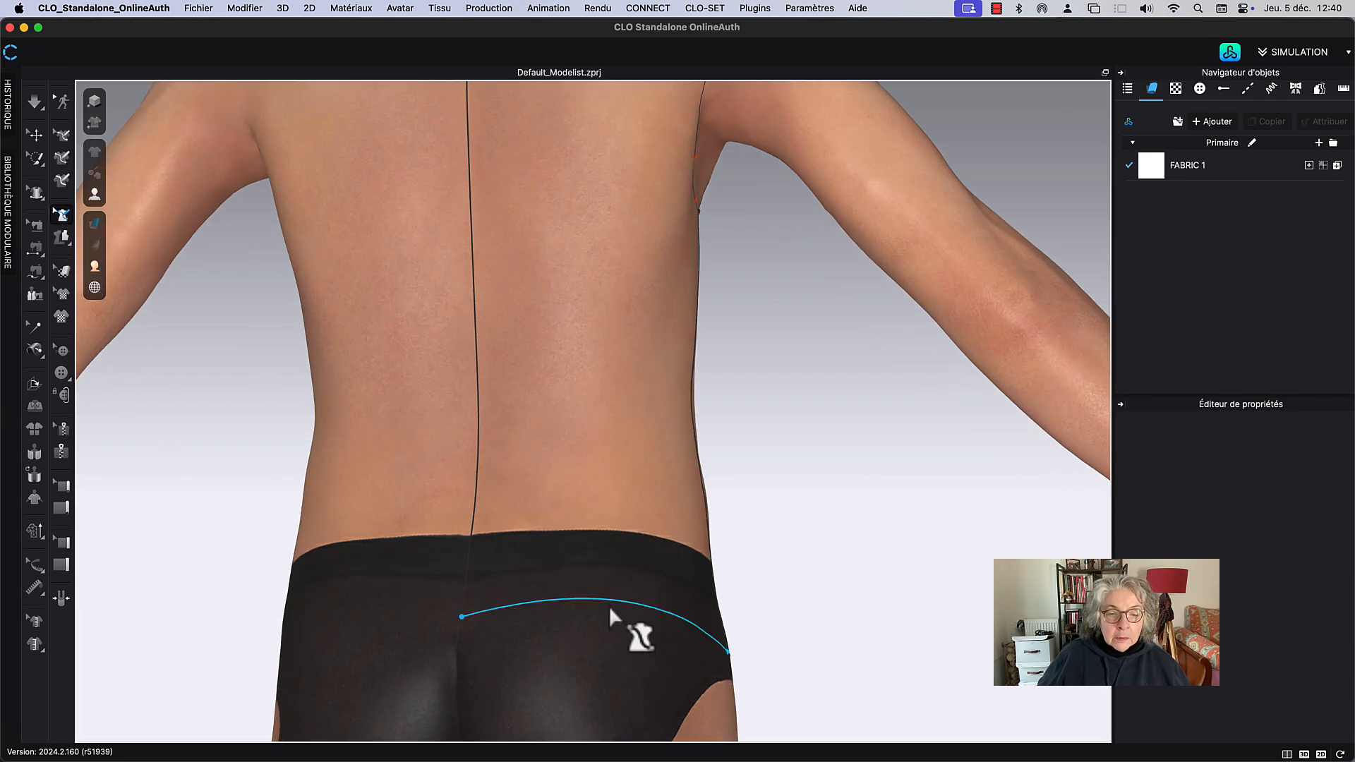
left_click(608, 604)
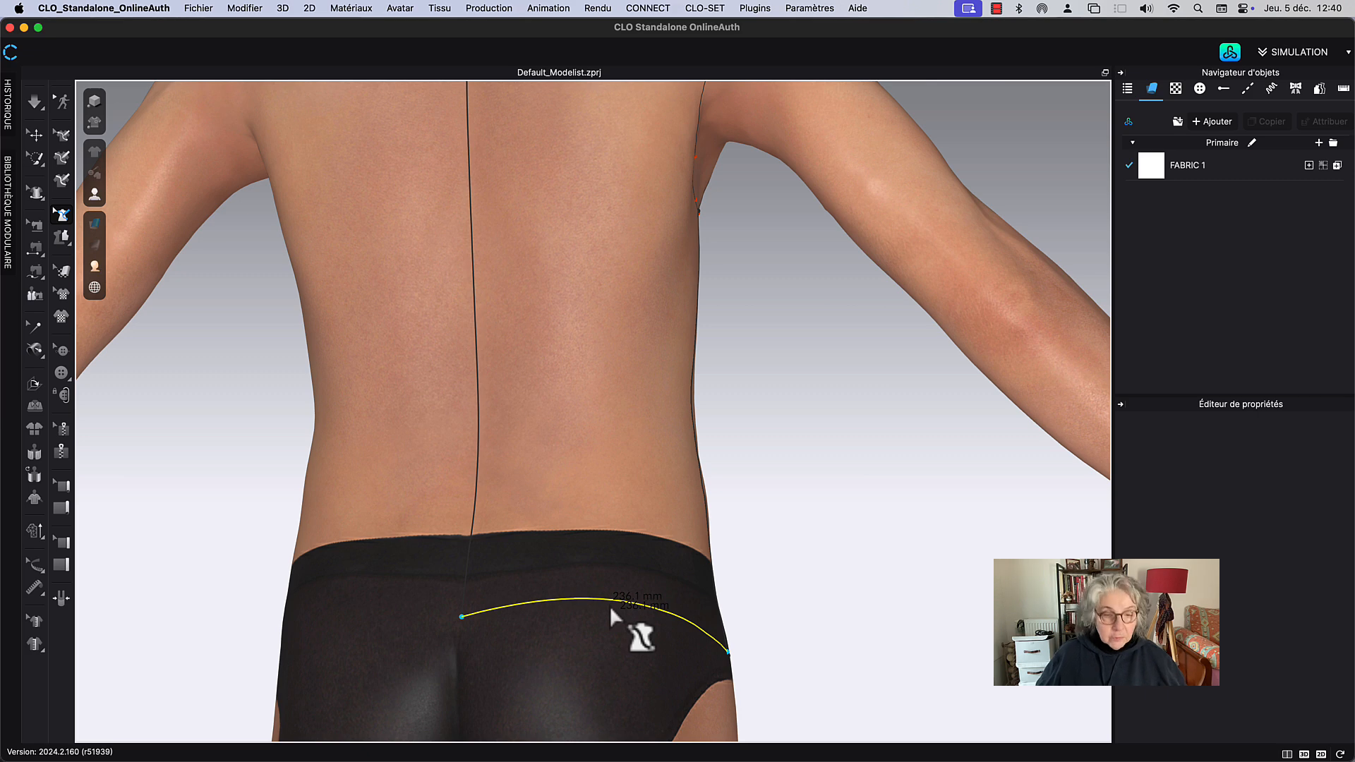
right_click(608, 599)
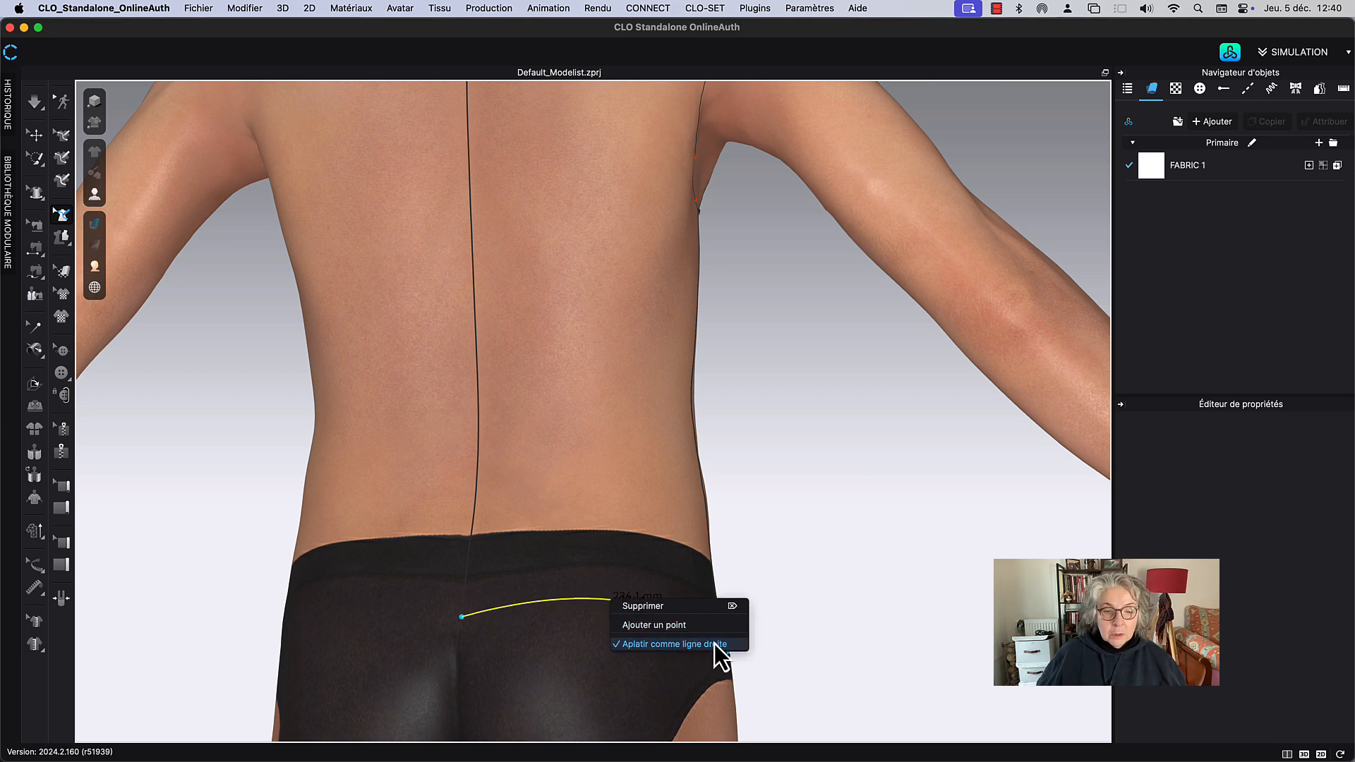
left_click(688, 626)
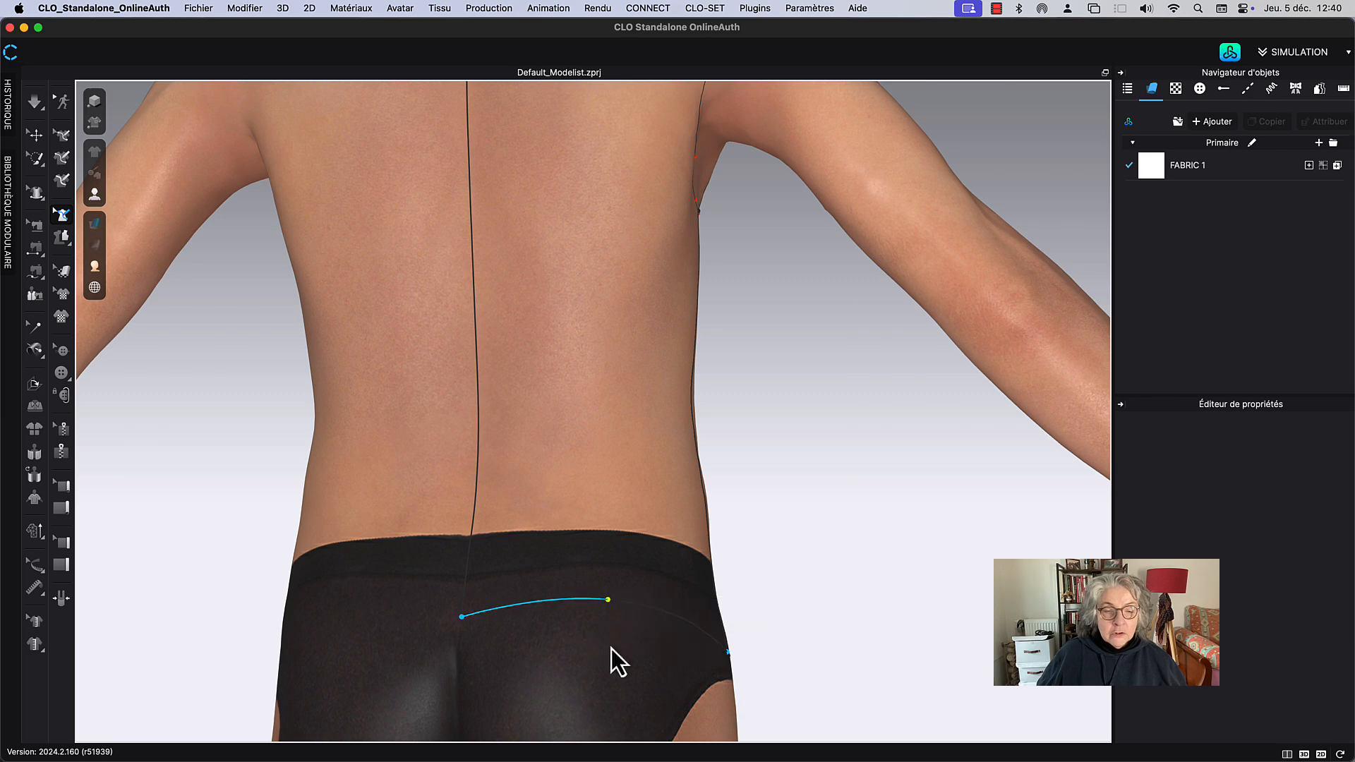
left_click_drag(608, 603, 608, 627)
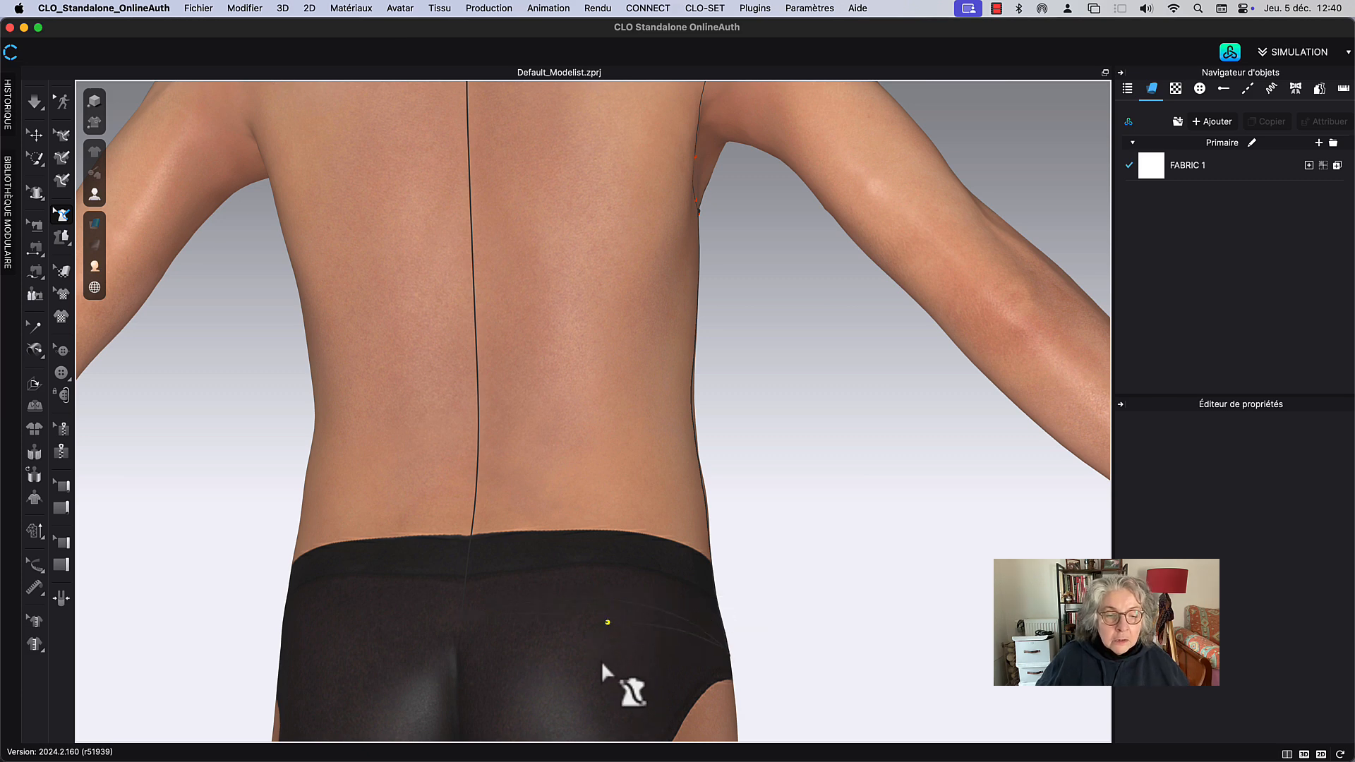
left_click(755, 580)
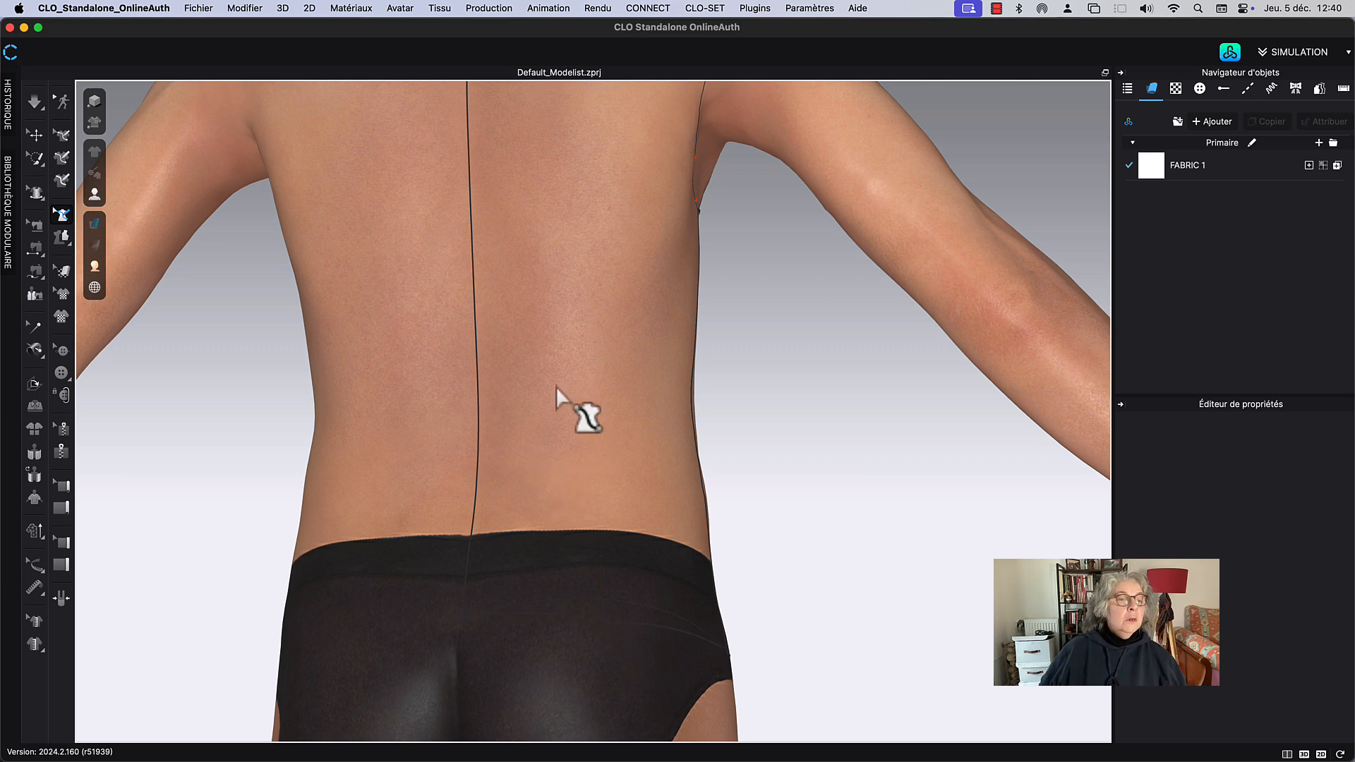
Step: Flatten the outlined back and front bodice areas of the avatar into garment patterns
left_click(70, 235)
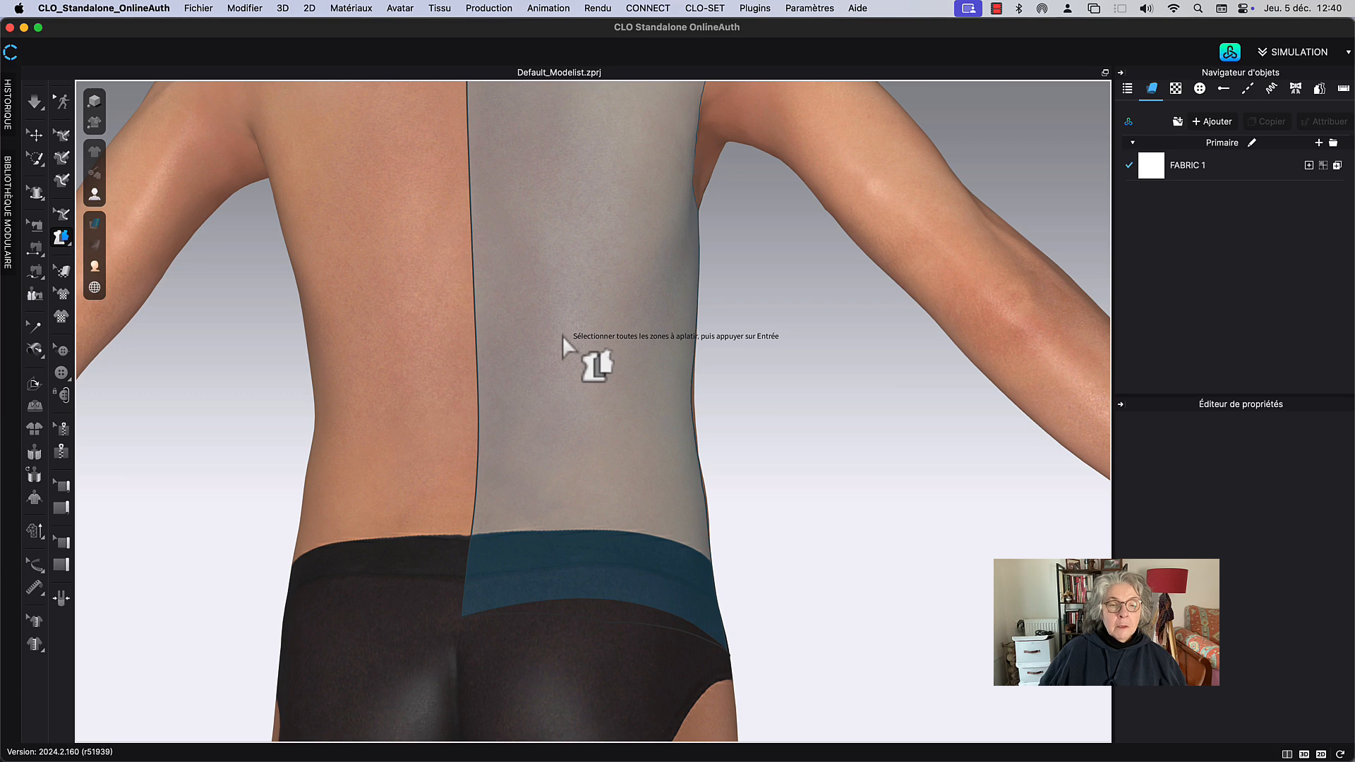
left_click(562, 336)
right_click_drag(795, 438, 696, 447)
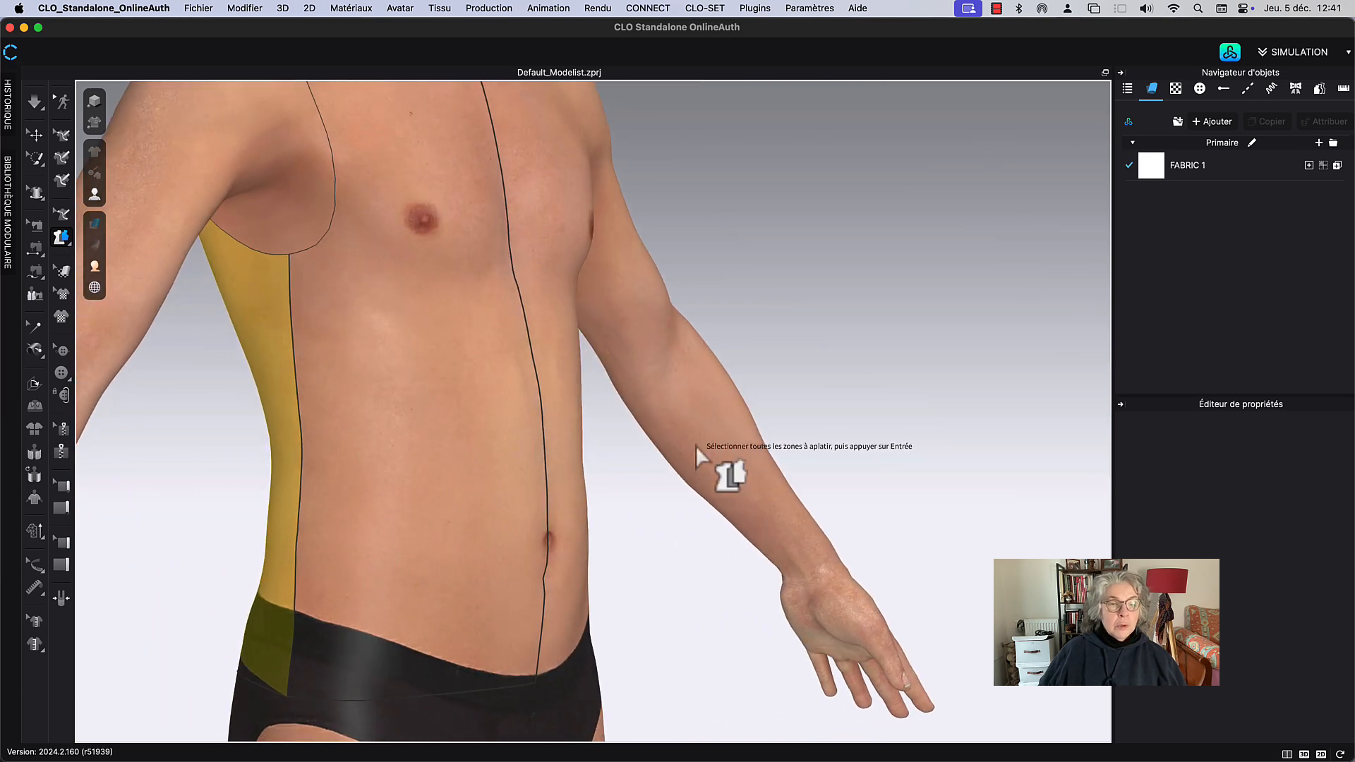
left_click(446, 456)
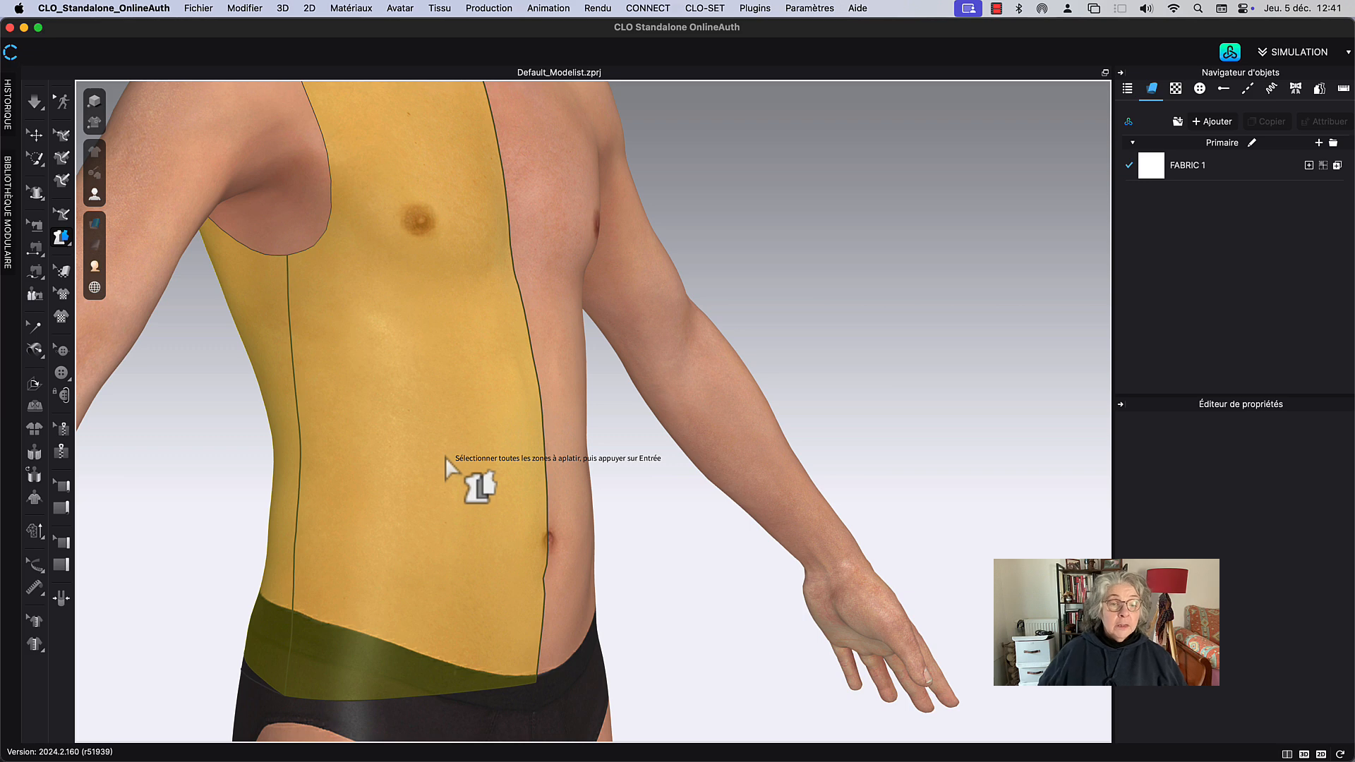
key("Return")
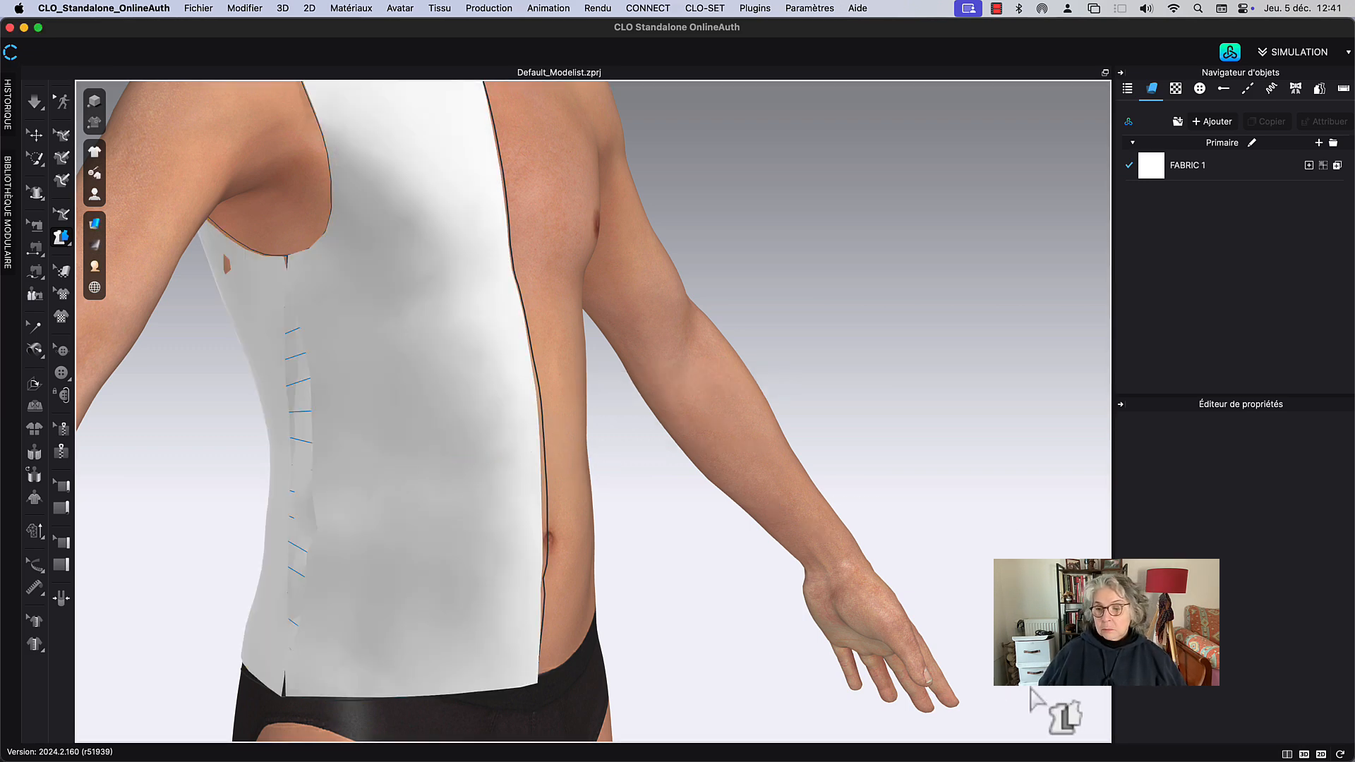
Step: Show the 2D pattern window beside the 3D view and move the back bodice pattern to the left of the front pattern
left_click(1286, 755)
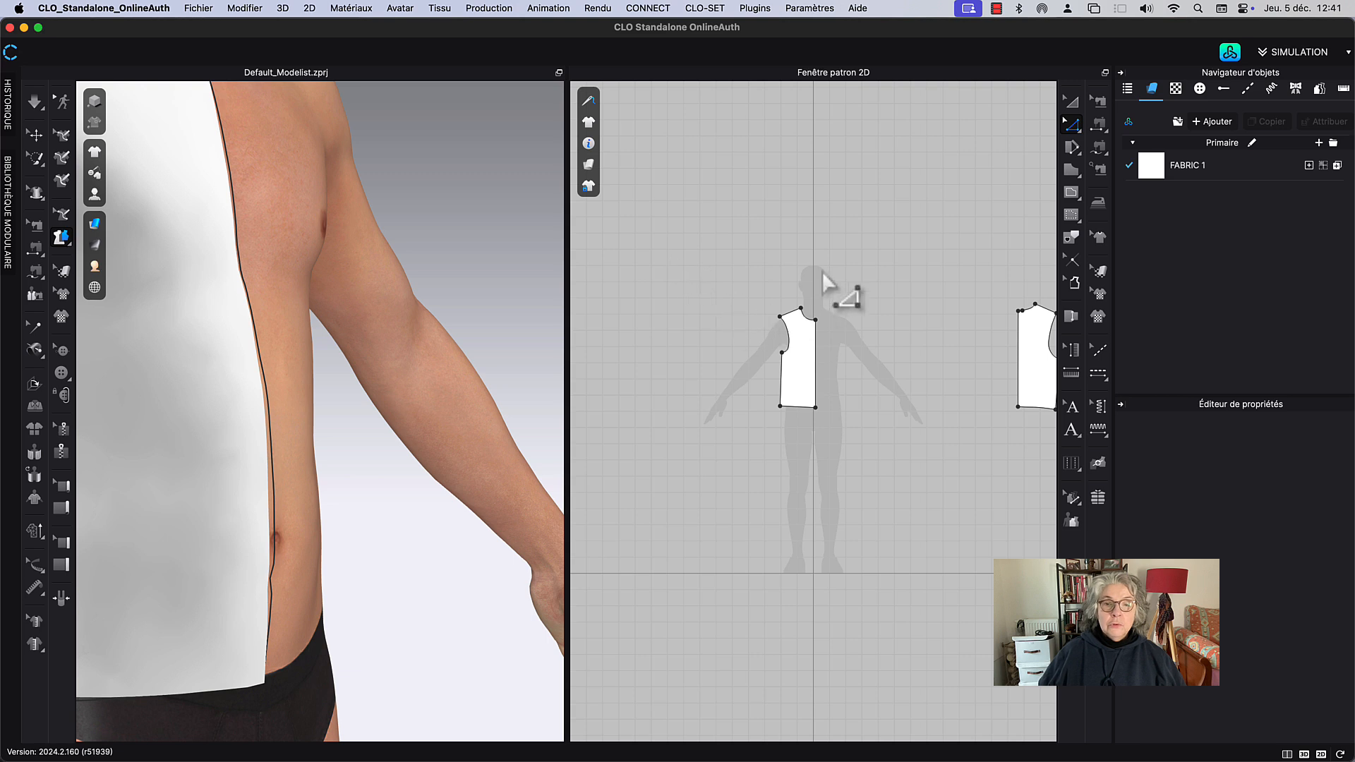
middle_click_drag(823, 271, 781, 311)
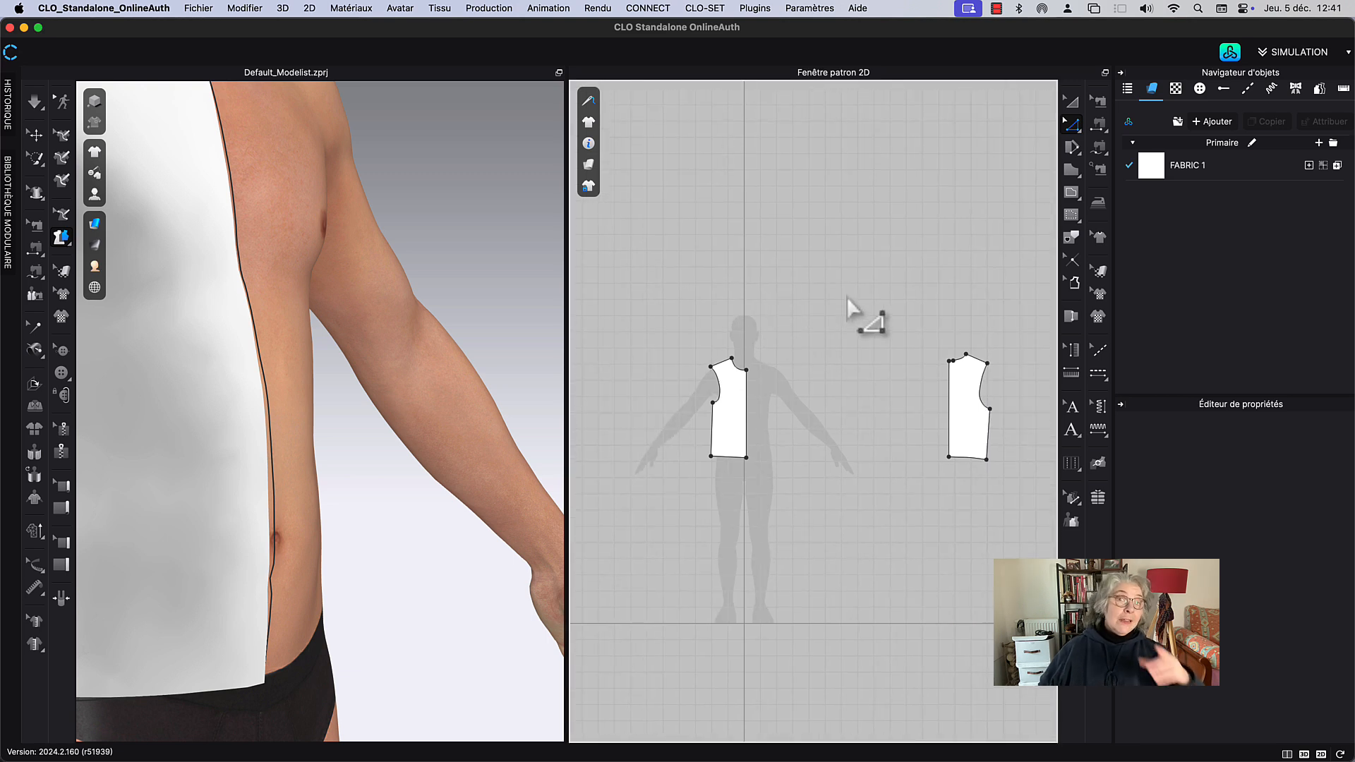
left_click(1071, 103)
left_click_drag(970, 404, 682, 397)
scroll(720, 405, "up", 5)
middle_click_drag(732, 391, 787, 402)
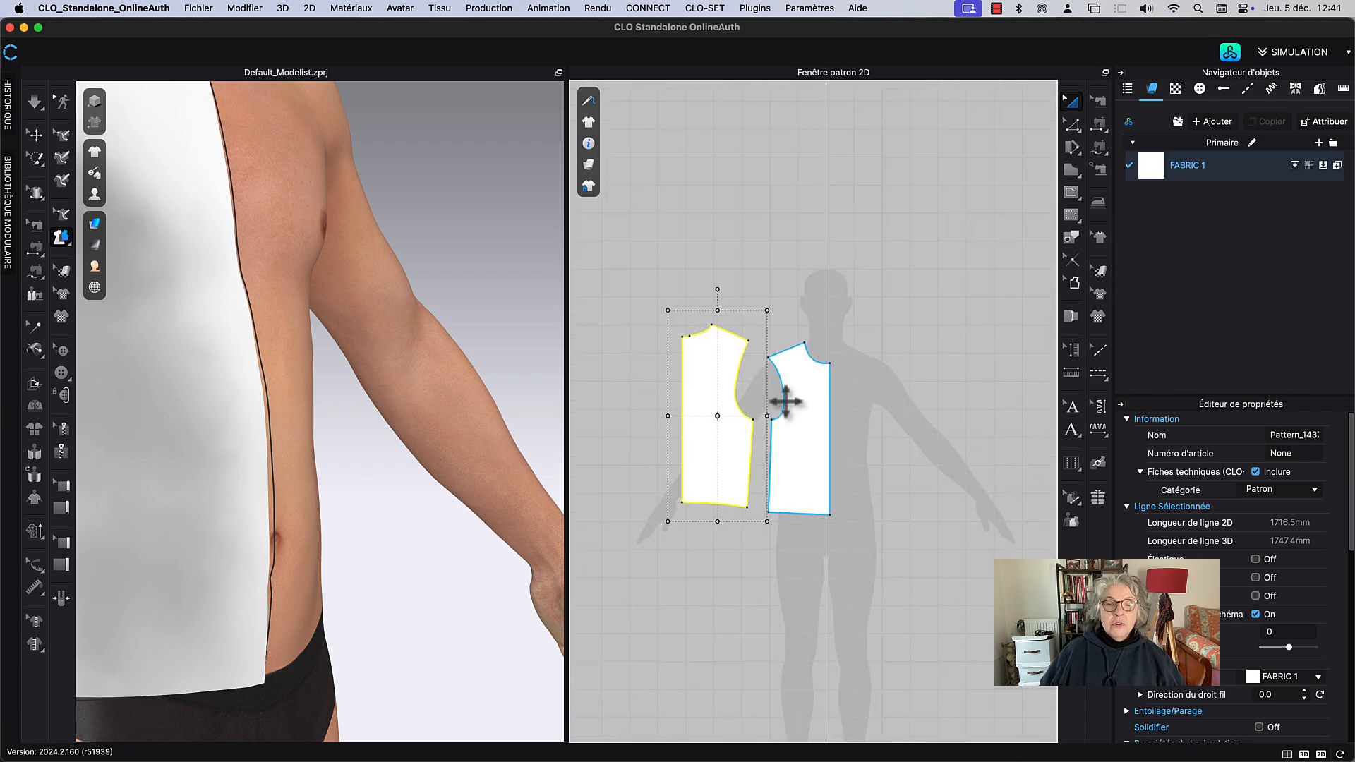
left_click(781, 276)
middle_click_drag(758, 336, 783, 324)
scroll(751, 215, "up", 5)
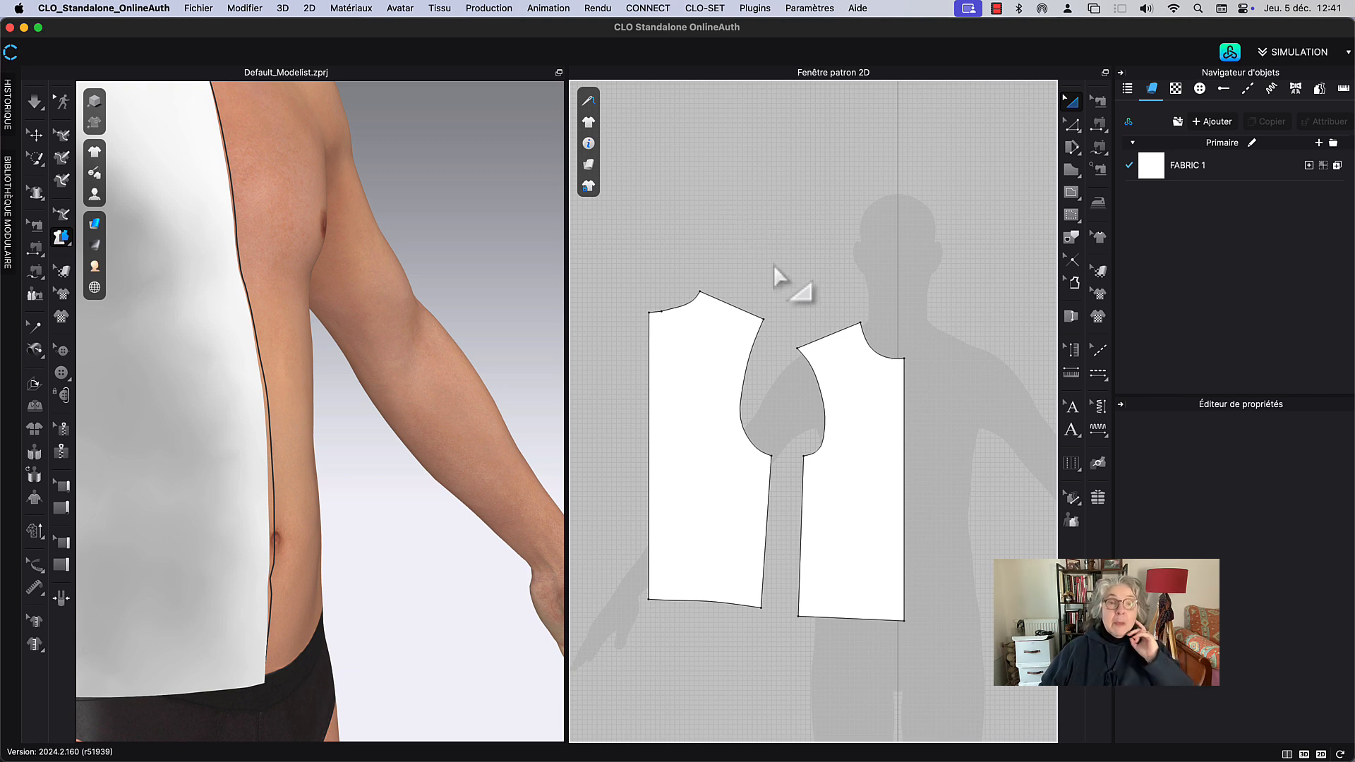
middle_click_drag(781, 268, 773, 267)
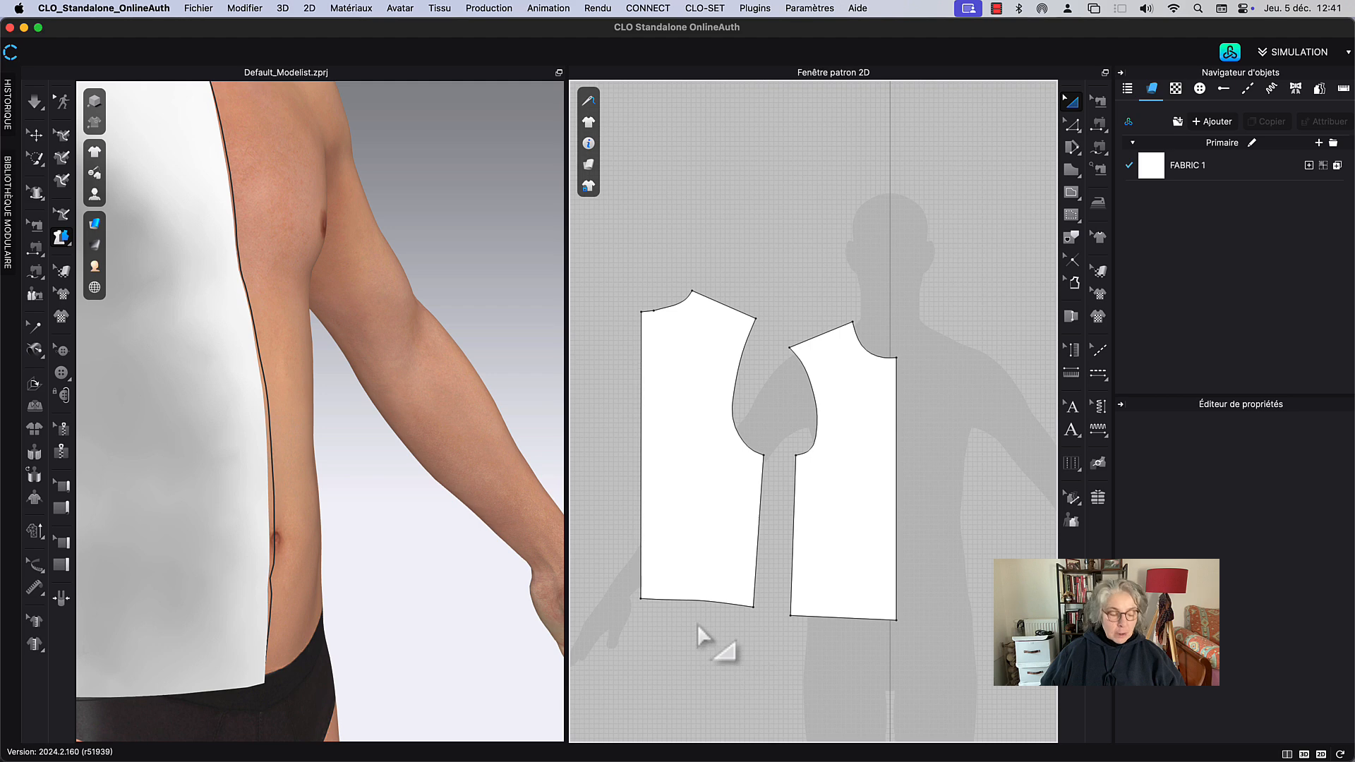
Step: Straighten the back pattern's bottom line by deleting all of its curve points
scroll(697, 624, "up", 5)
key("z")
middle_click_drag(763, 616, 981, 521)
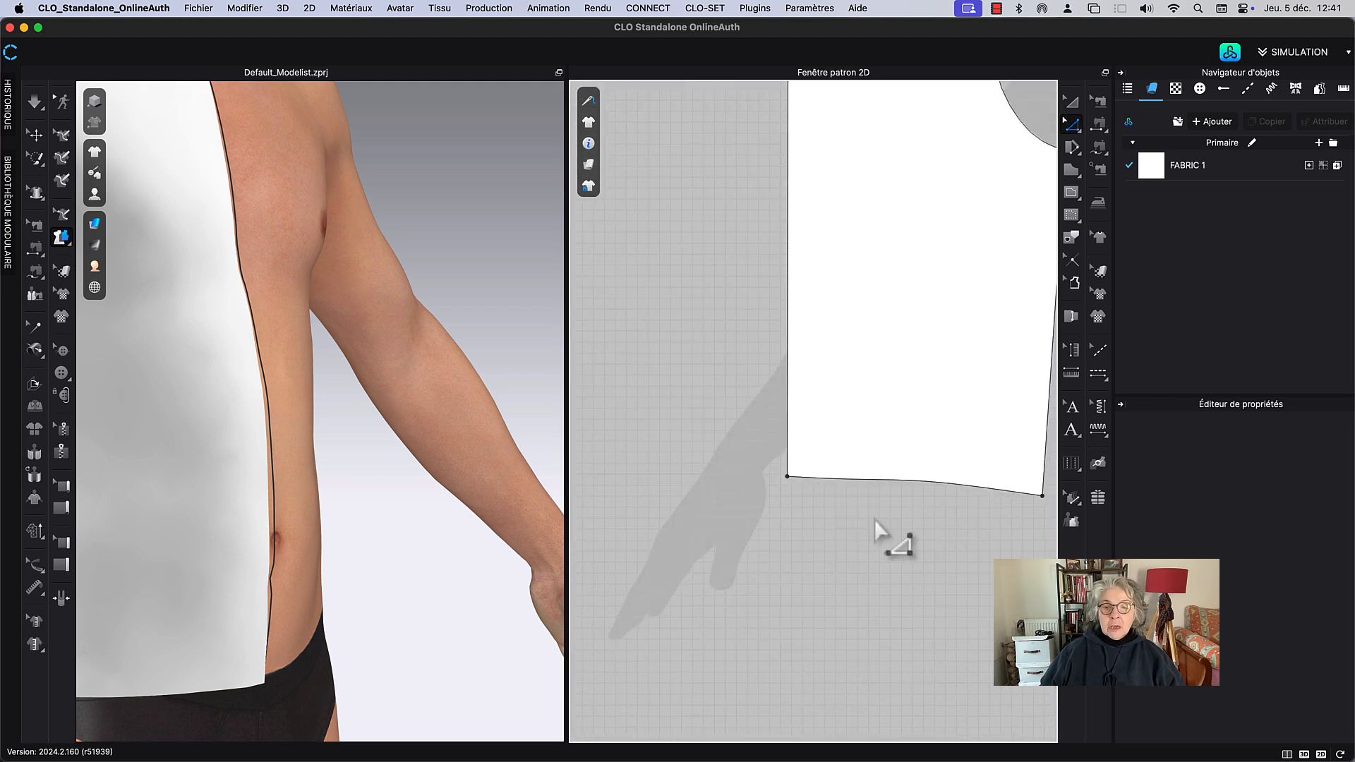
middle_click_drag(875, 519, 773, 522)
left_click(766, 502)
right_click(766, 504)
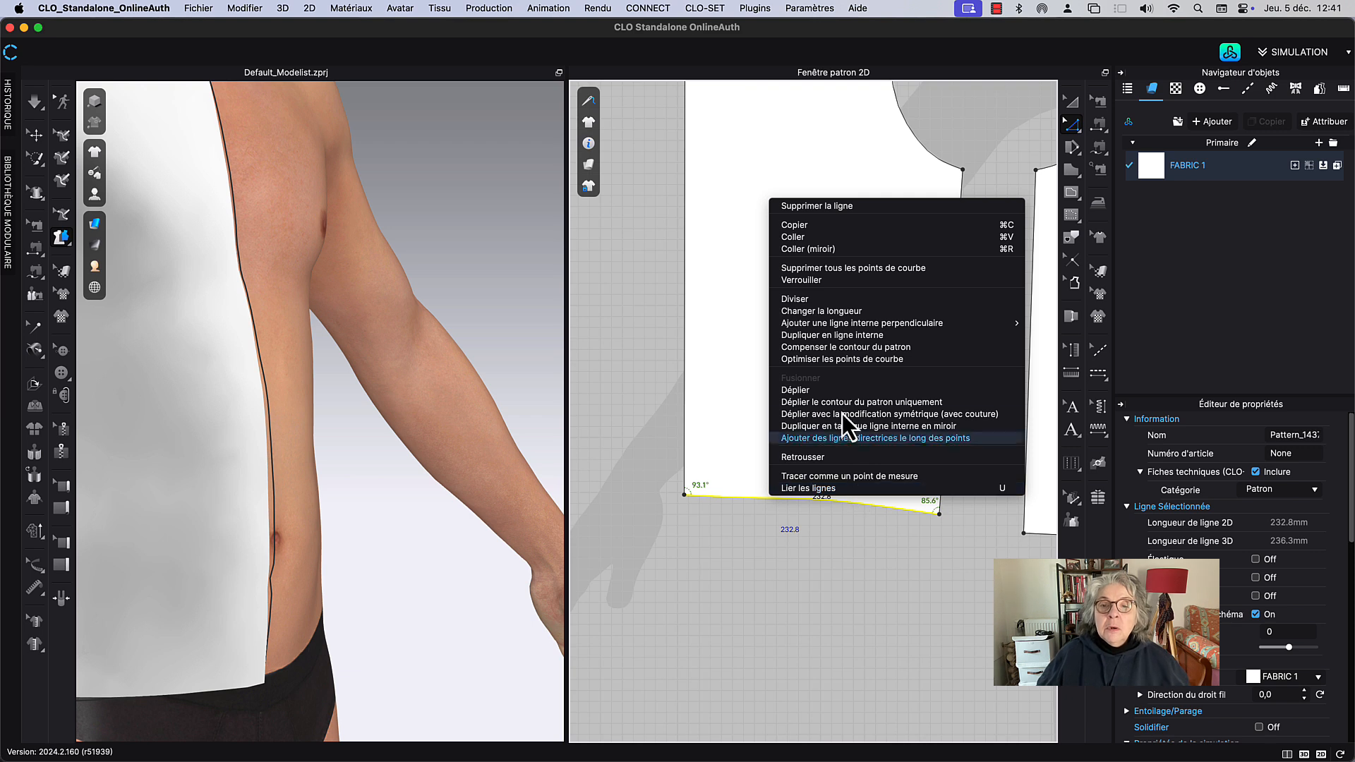
left_click(838, 268)
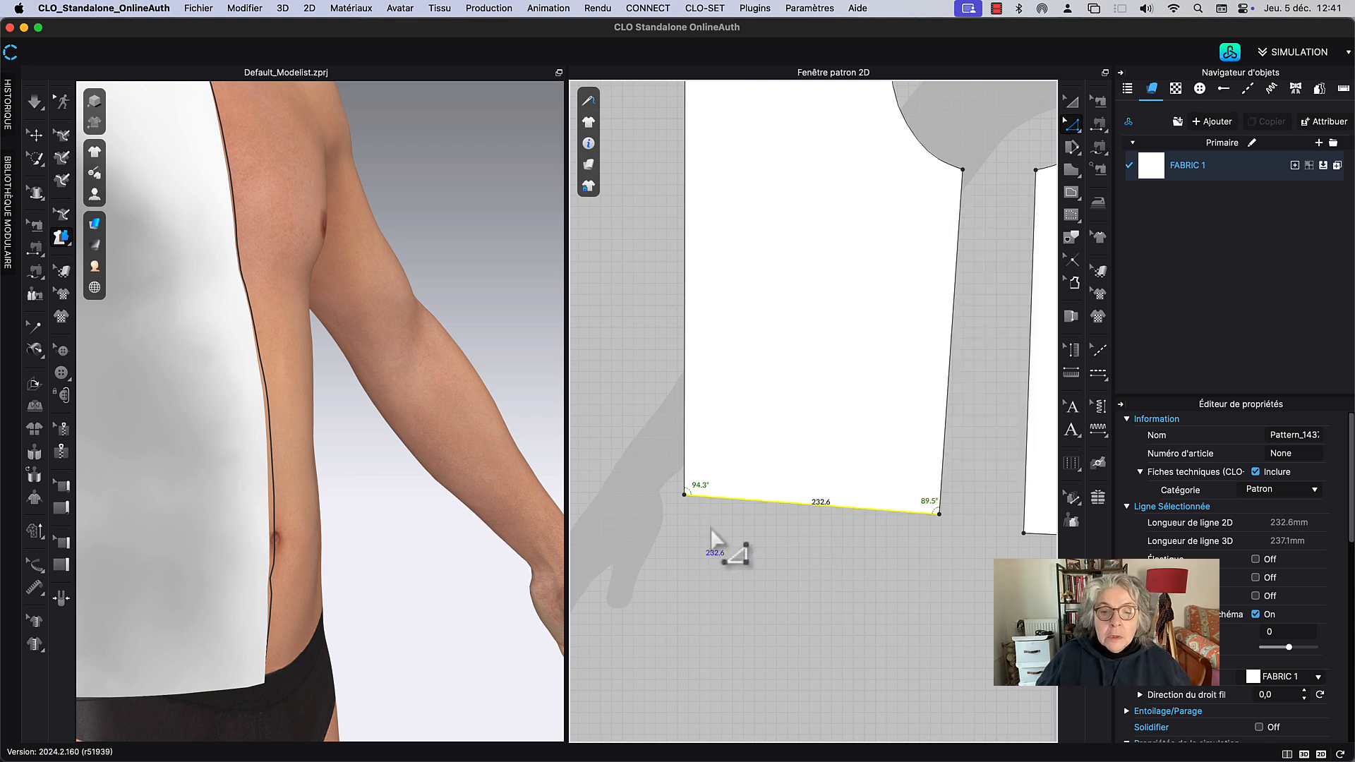
Step: Align the two end points of the back pattern's bottom line to the lower one (Bas)
left_click(688, 498)
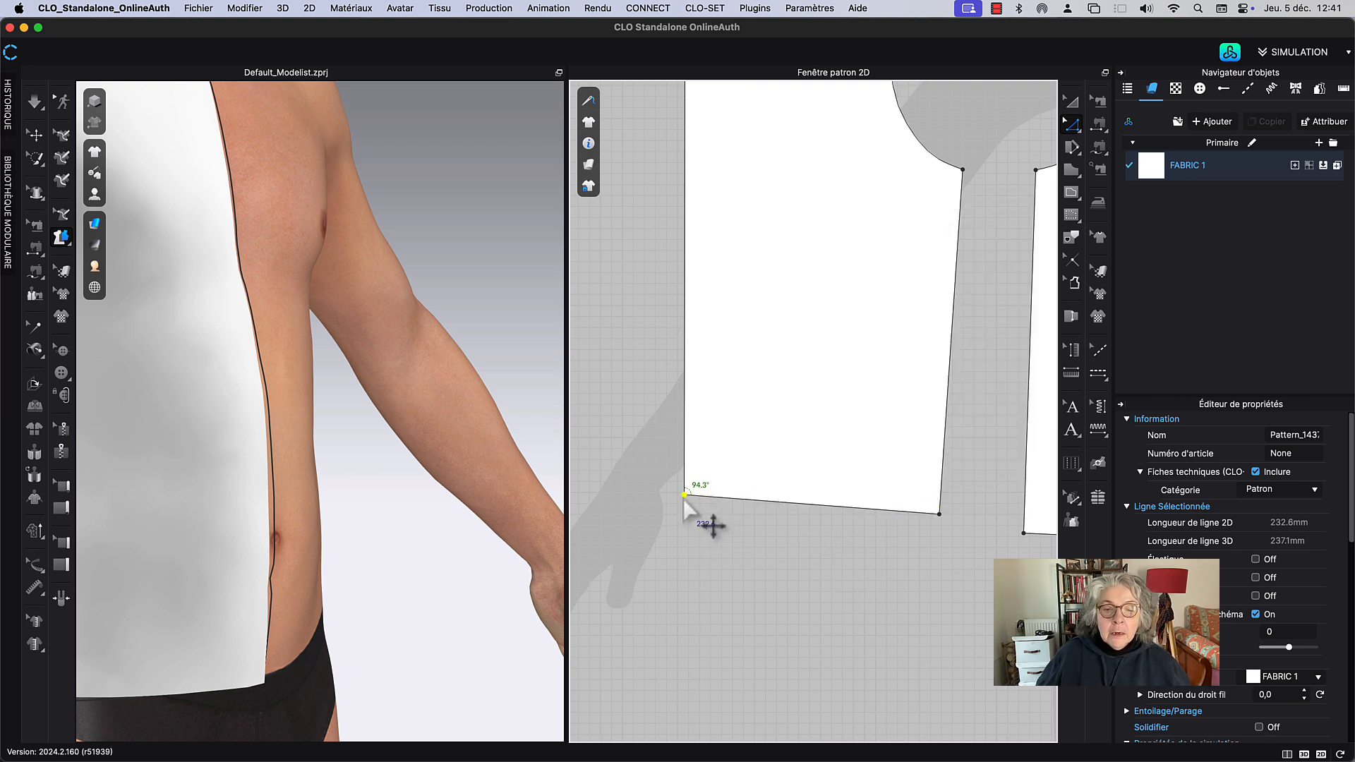
right_click(940, 517)
mouse_move(971, 634)
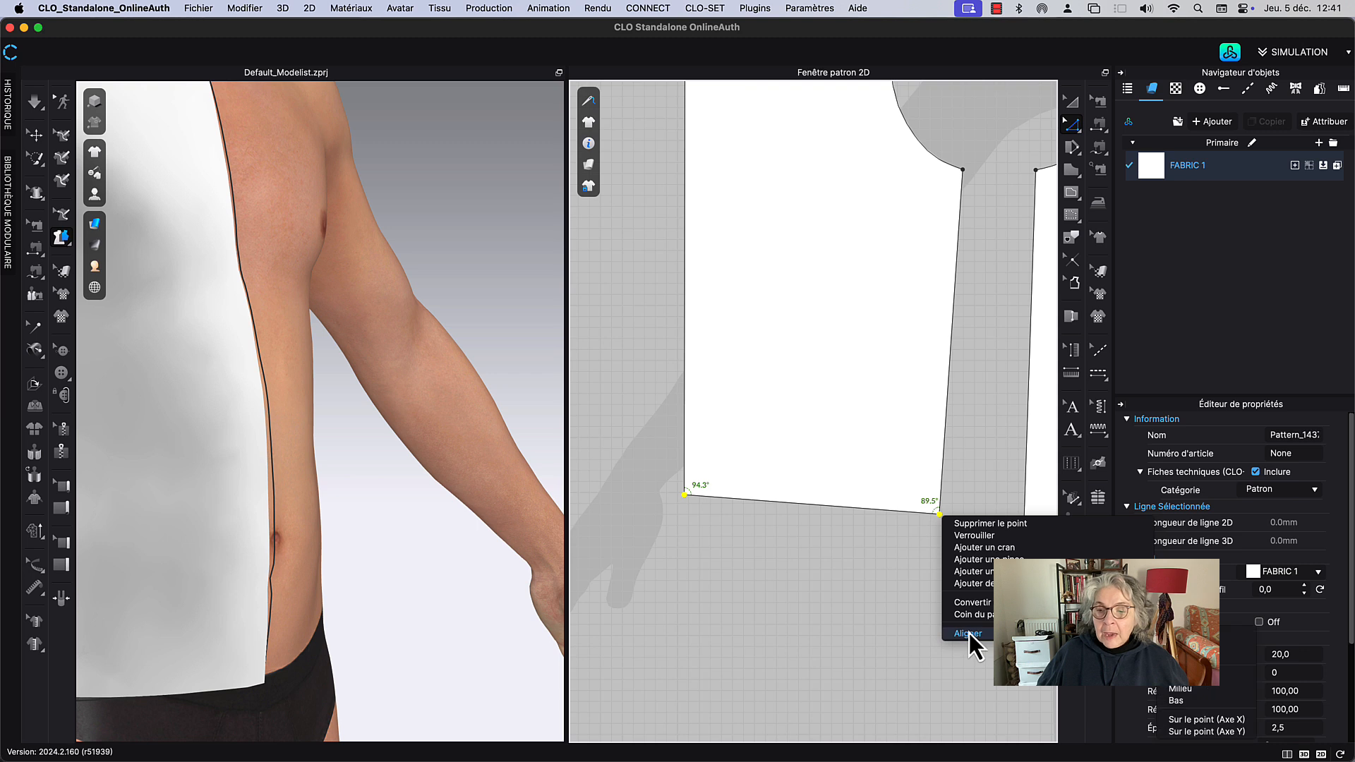
left_click(1194, 701)
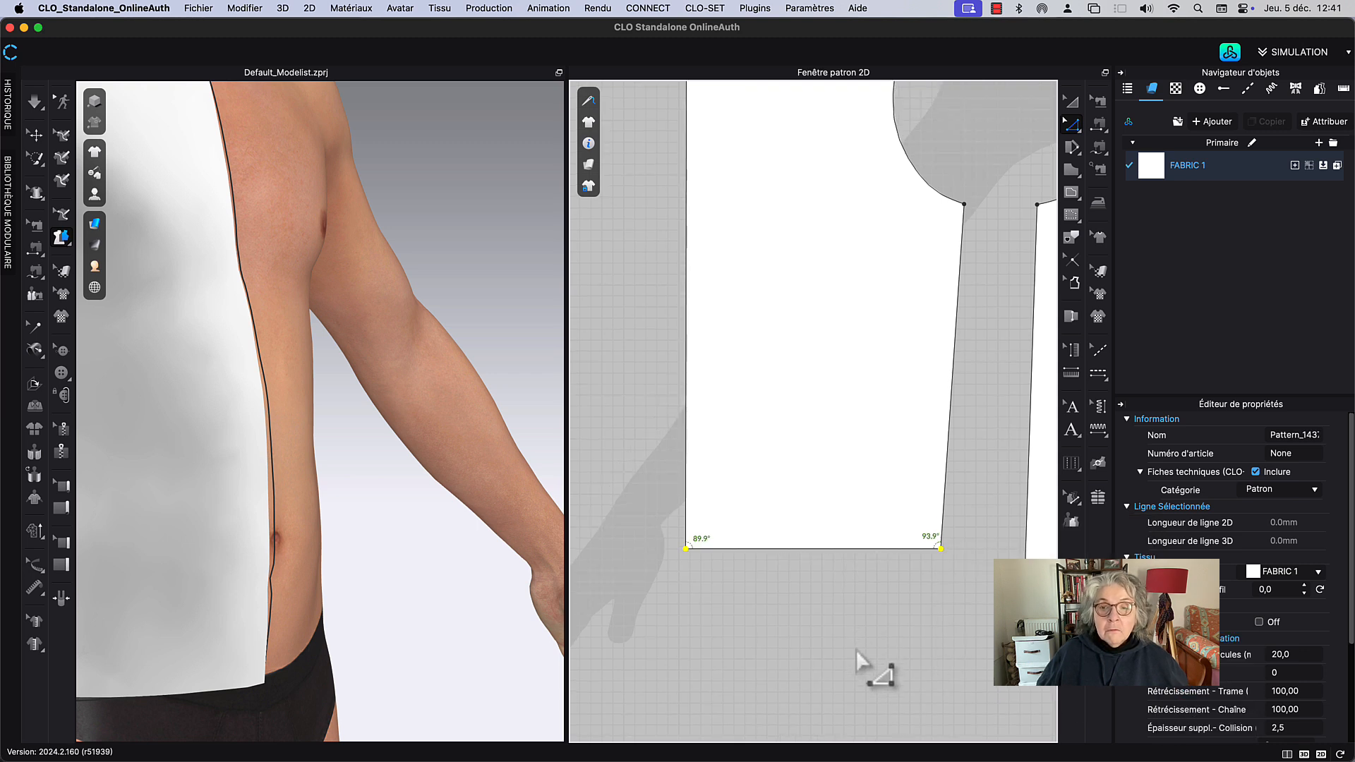
Step: Align the centre-back neck point and the adjacent neckline point of the back pattern to the lower one (Bas)
scroll(829, 484, "down", 2)
middle_click_drag(805, 321, 753, 524)
middle_click_drag(730, 409, 778, 488)
scroll(754, 374, "up", 3)
middle_click_drag(749, 323, 770, 442)
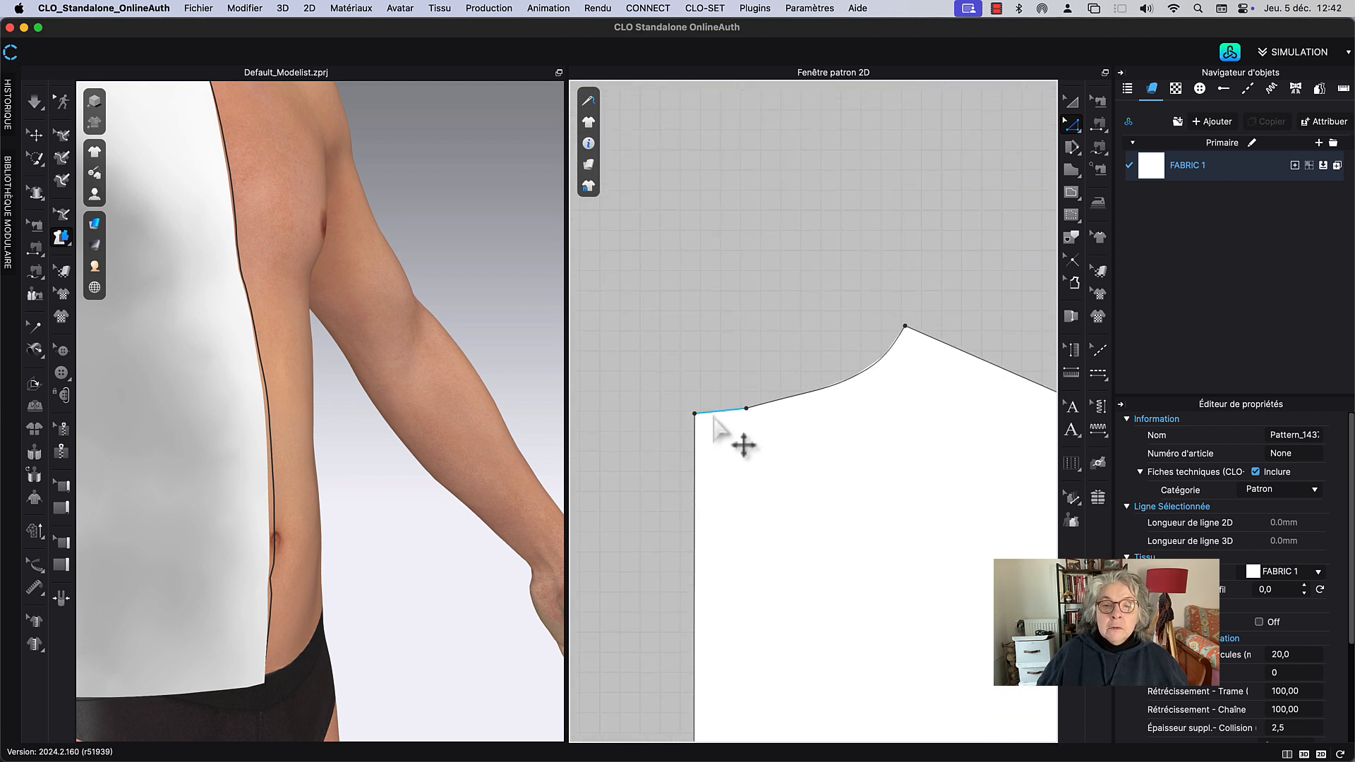
left_click(746, 408)
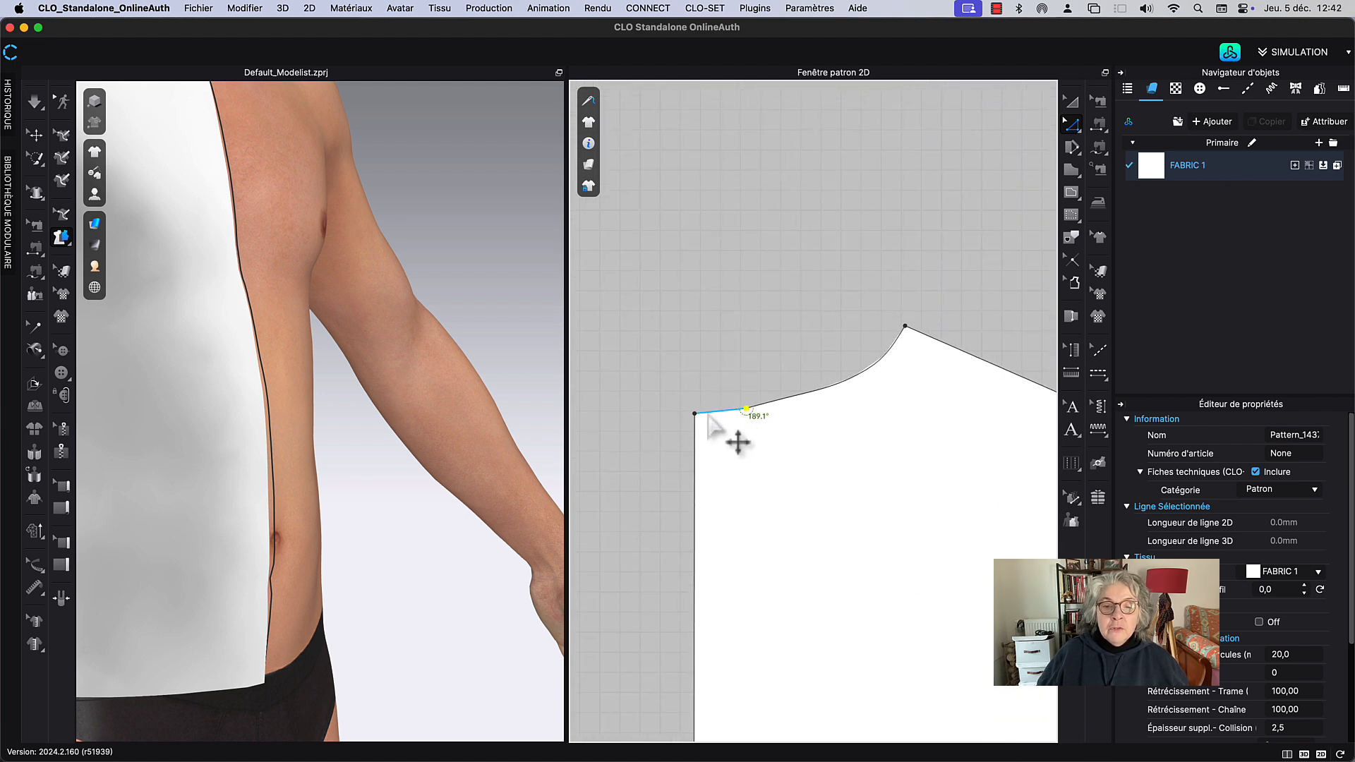
right_click(698, 417)
mouse_move(768, 534)
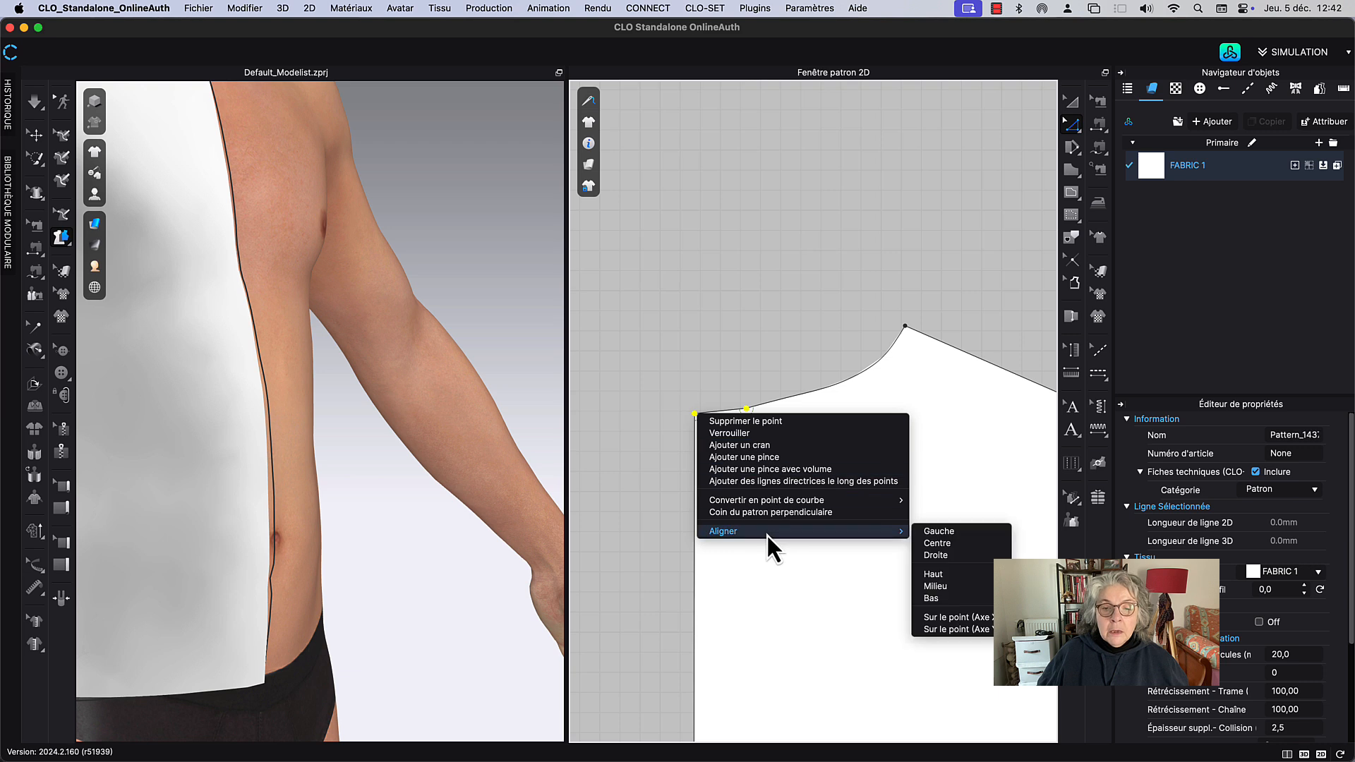
left_click(950, 599)
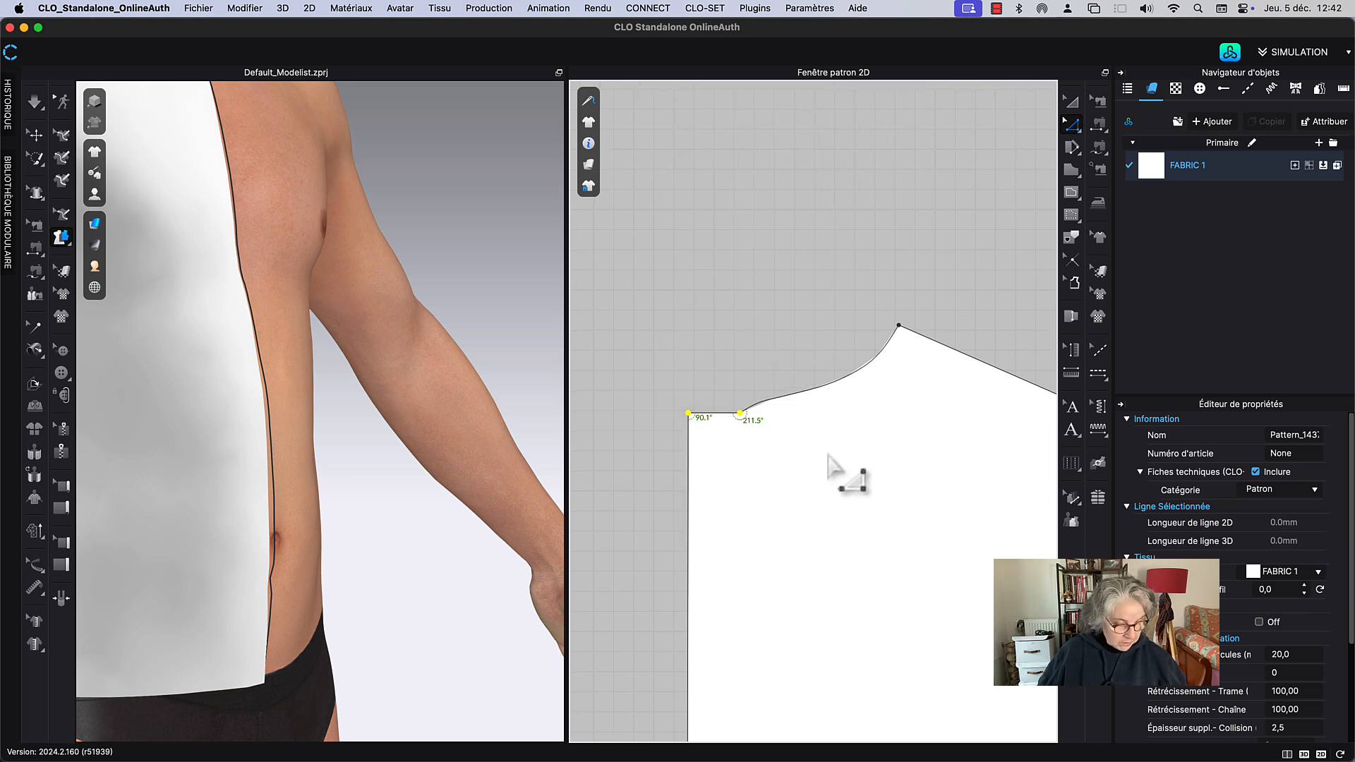
Step: Redraw the back neckline as a smooth curve from the flat neckline segment's end point to the shoulder neck point, using a reference line
key("v")
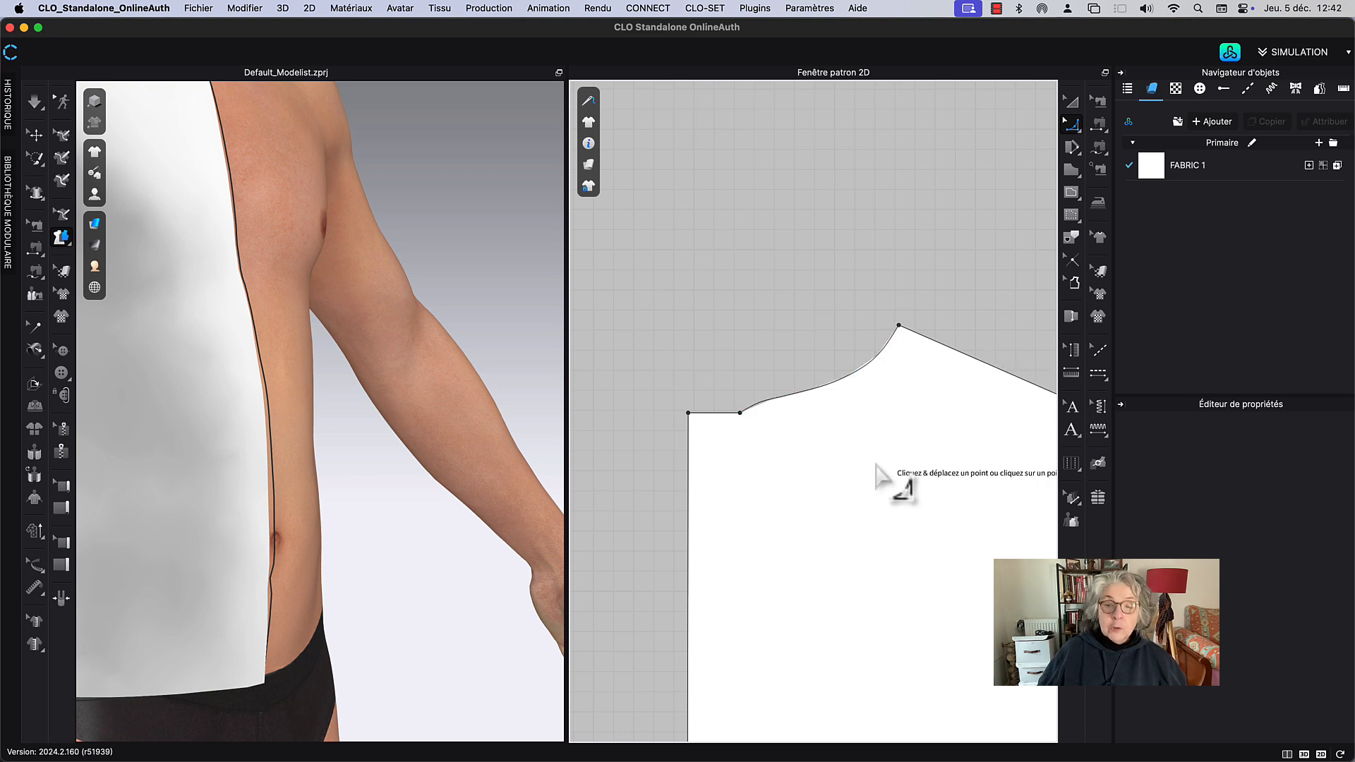
left_click(740, 412)
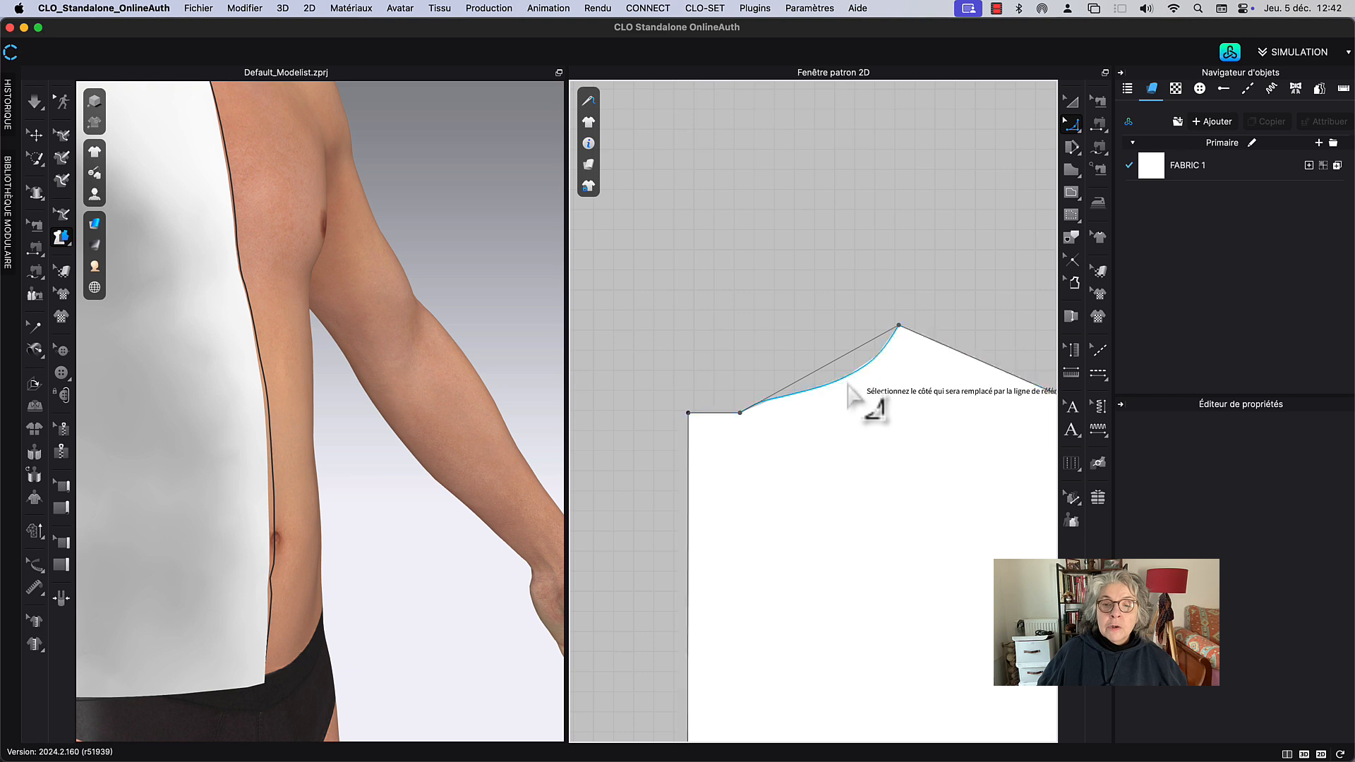
left_click(847, 387)
left_click_drag(824, 374, 846, 394)
left_click(844, 281)
Step: Examine the bodice from behind on the avatar and compare the armholes, side seams and bottom lines of both patterns
scroll(427, 349, "down", 2)
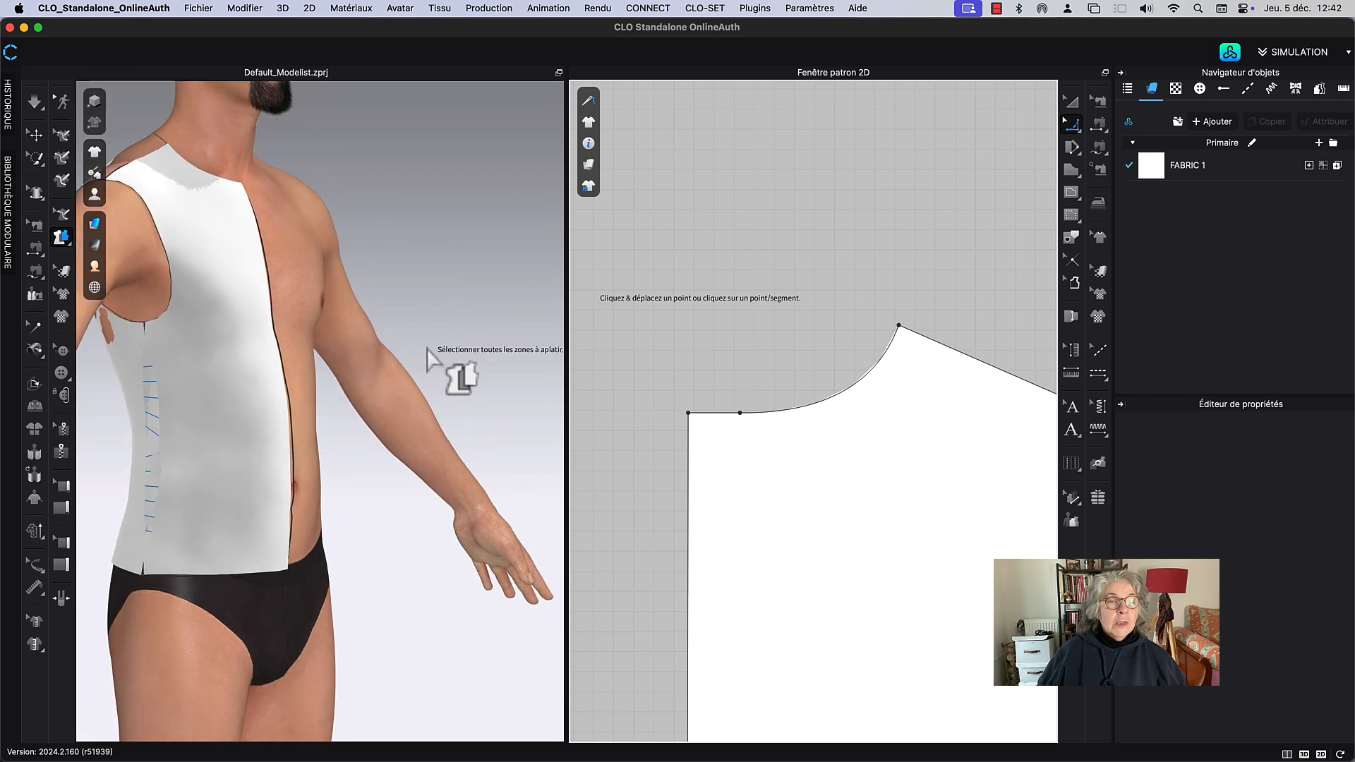
right_click_drag(339, 303, 441, 311)
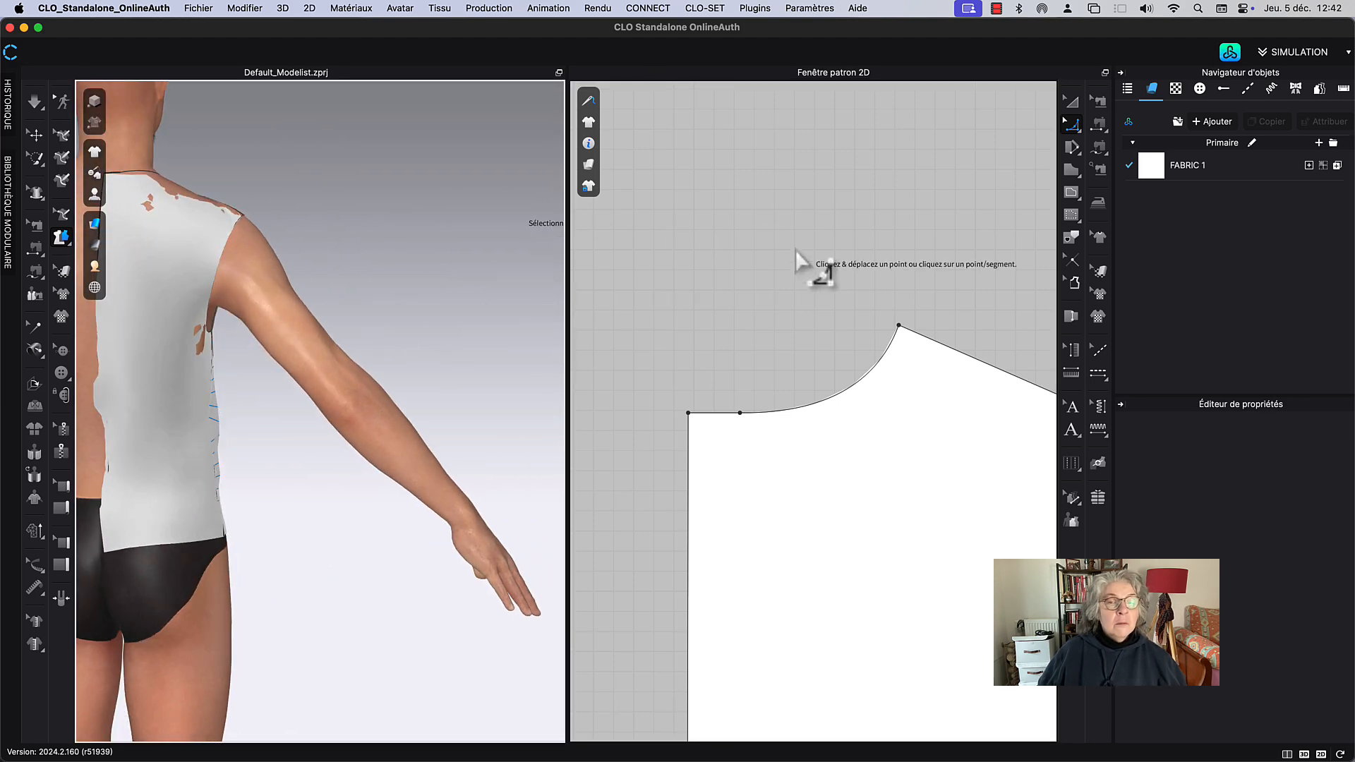
middle_click_drag(807, 226, 783, 121)
scroll(787, 174, "down", 5)
middle_click_drag(769, 173, 664, 132)
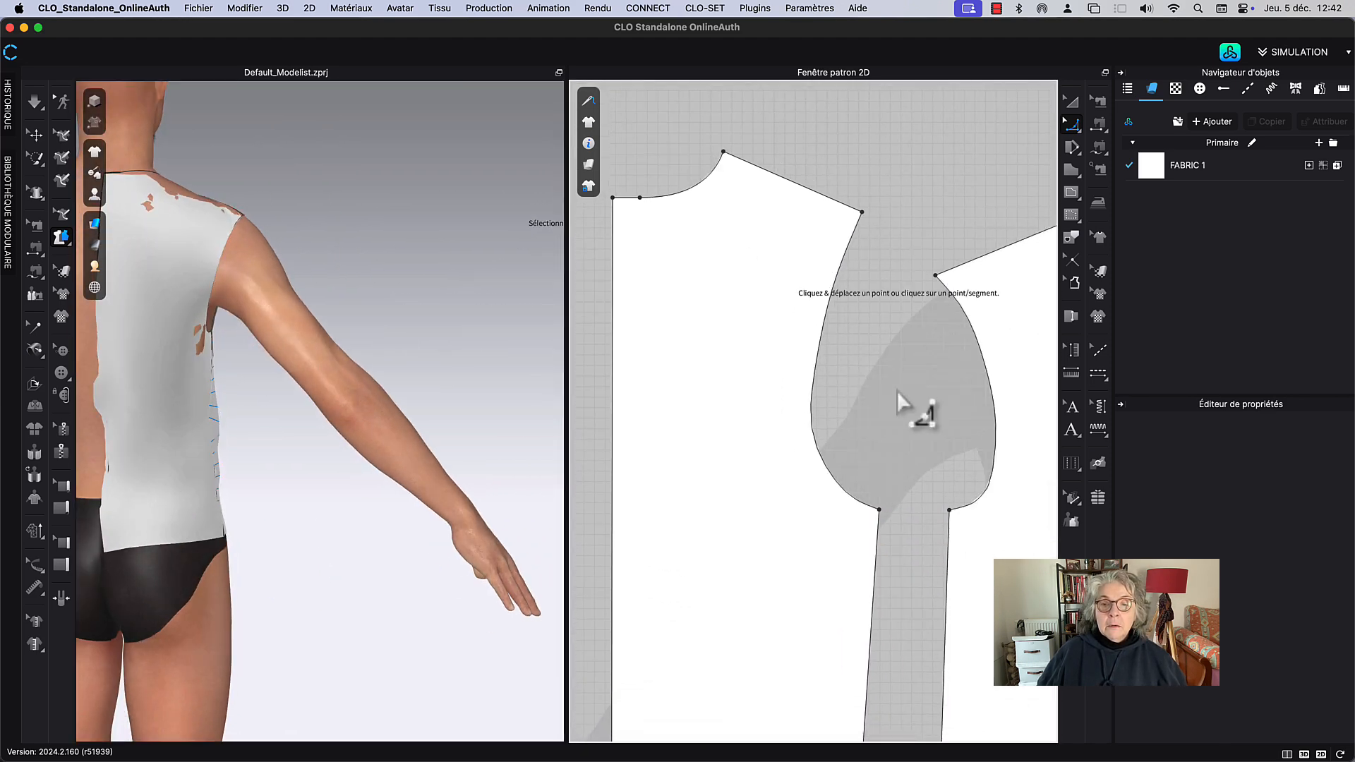
middle_click_drag(831, 386, 796, 365)
middle_click_drag(871, 400, 715, 439)
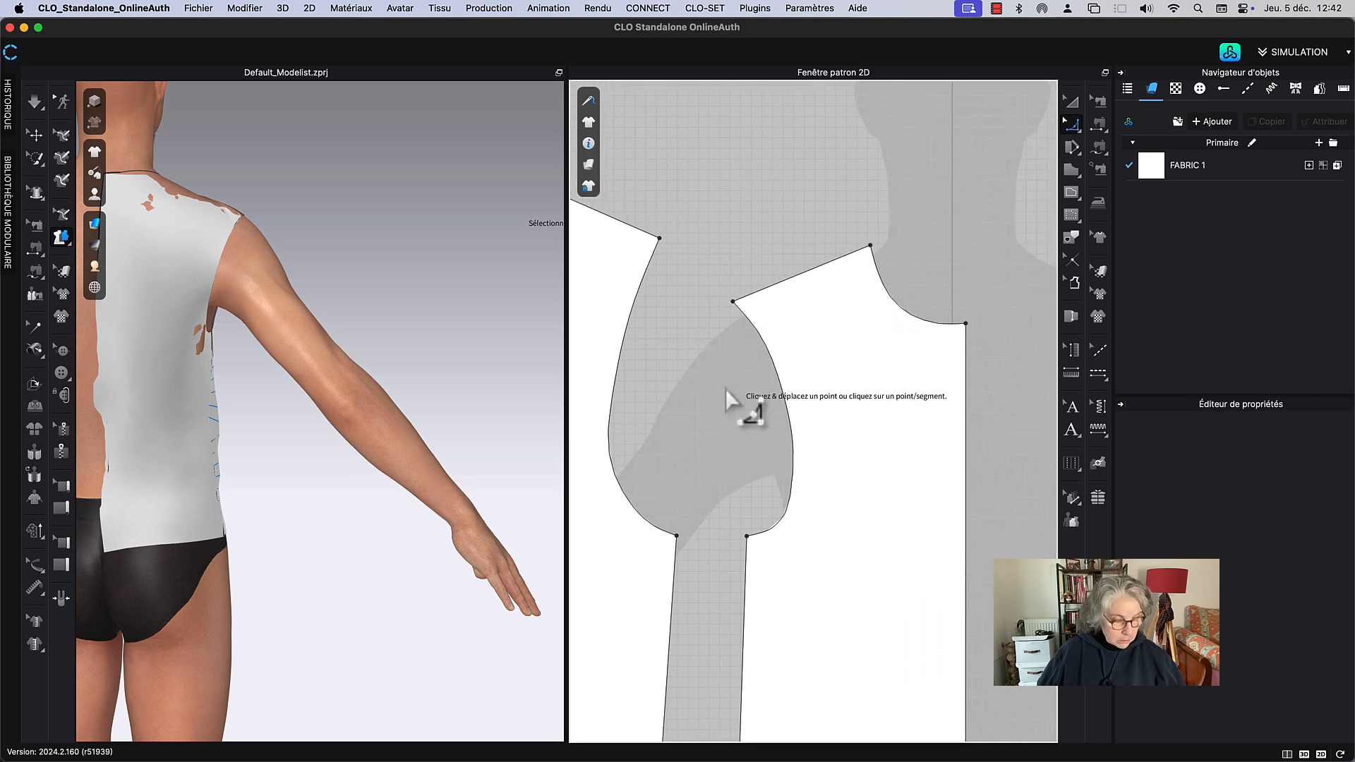
middle_click_drag(719, 455, 765, 223)
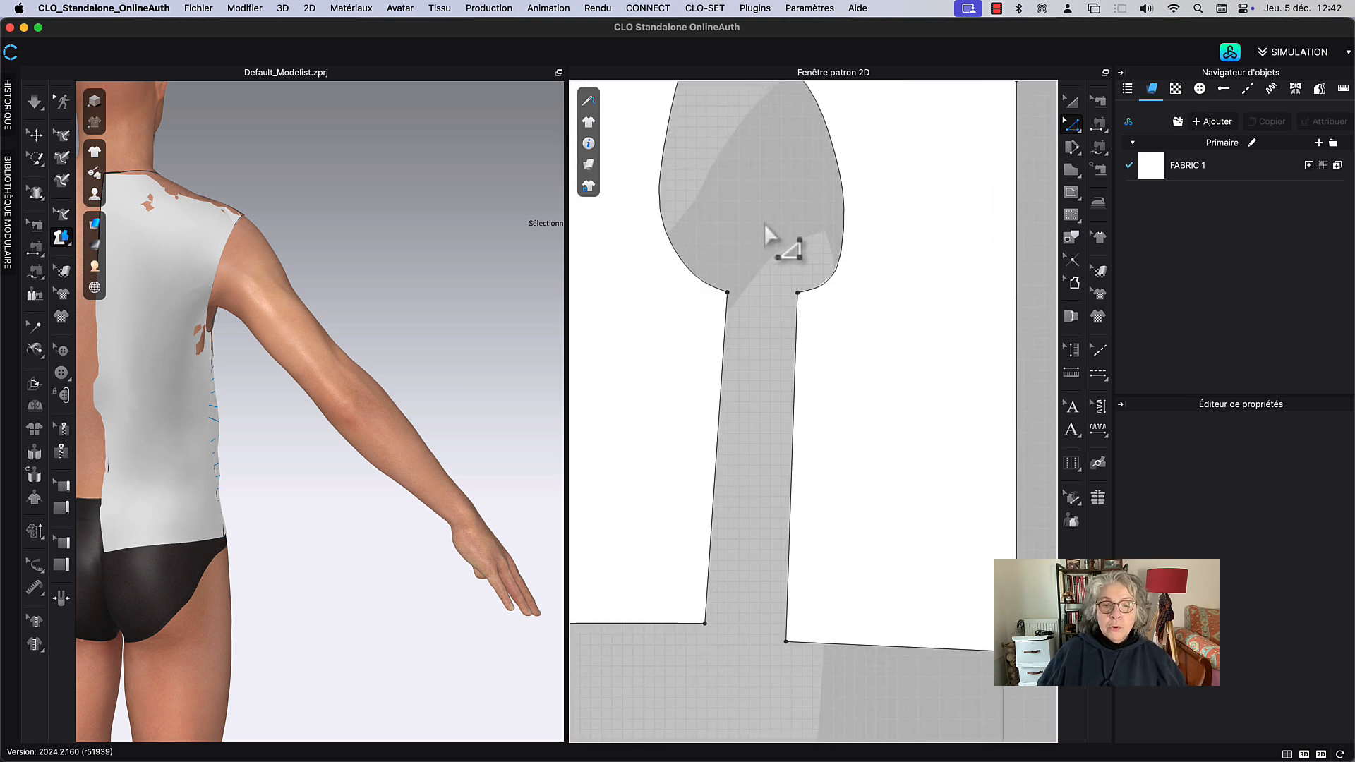
middle_click_drag(777, 331, 823, 378)
scroll(834, 241, "down", 4)
middle_click_drag(833, 239, 812, 320)
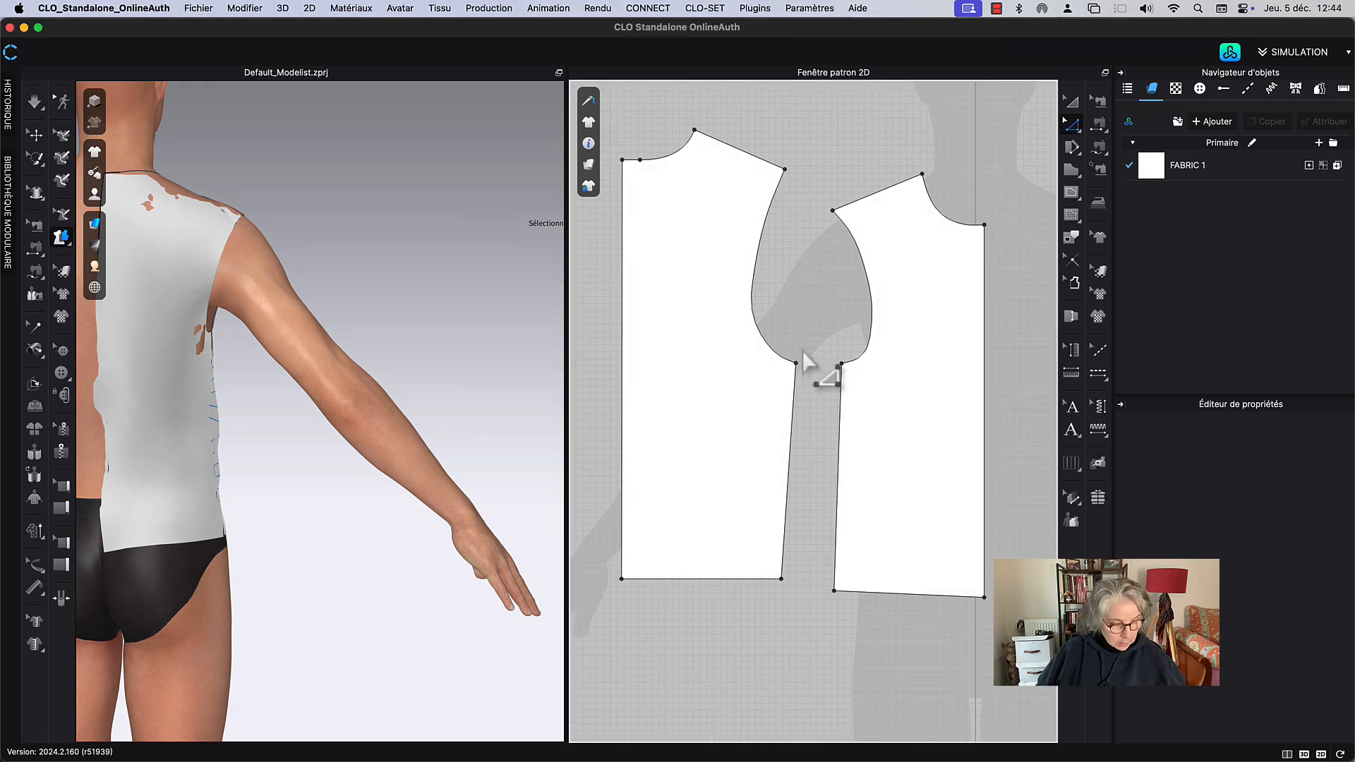
Step: Match the back pattern's underarm point to the front pattern's underarm point with Correspondre
left_click(796, 364)
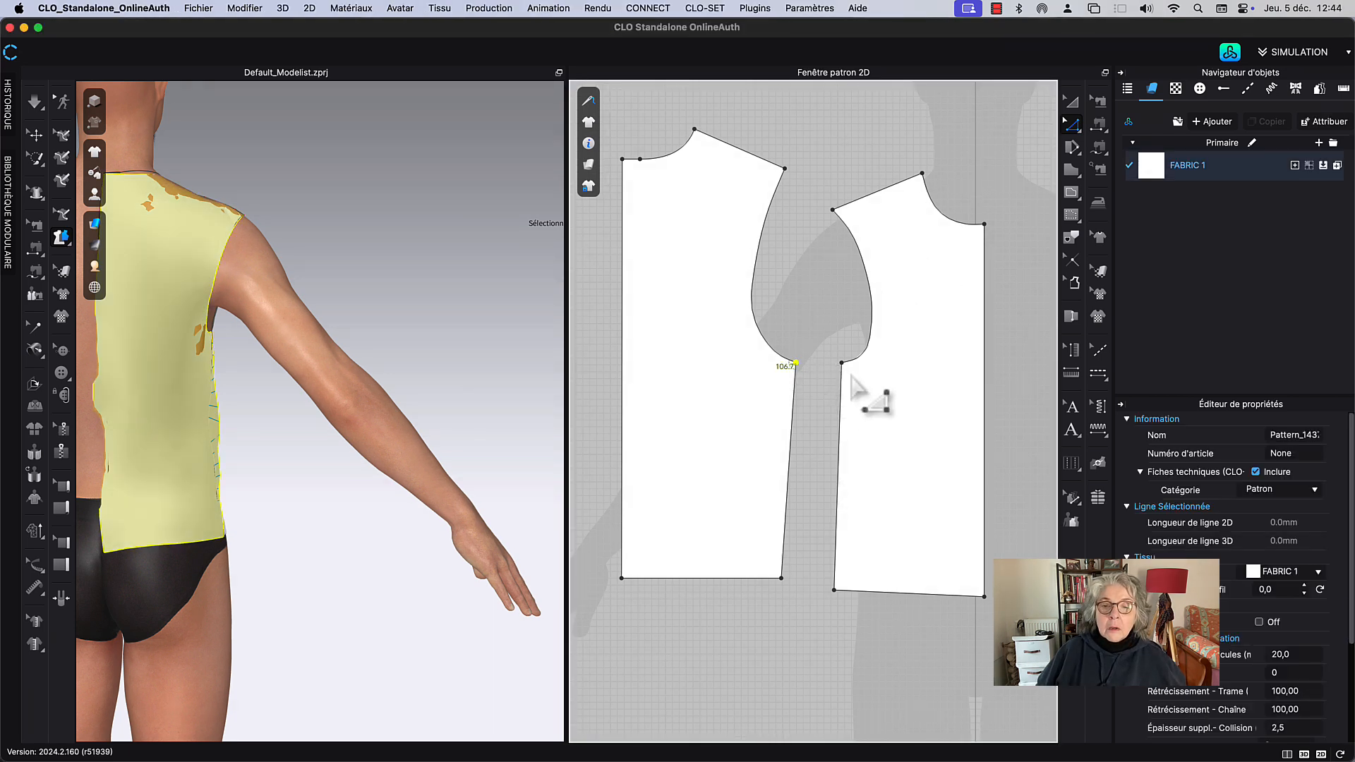
right_click(843, 365)
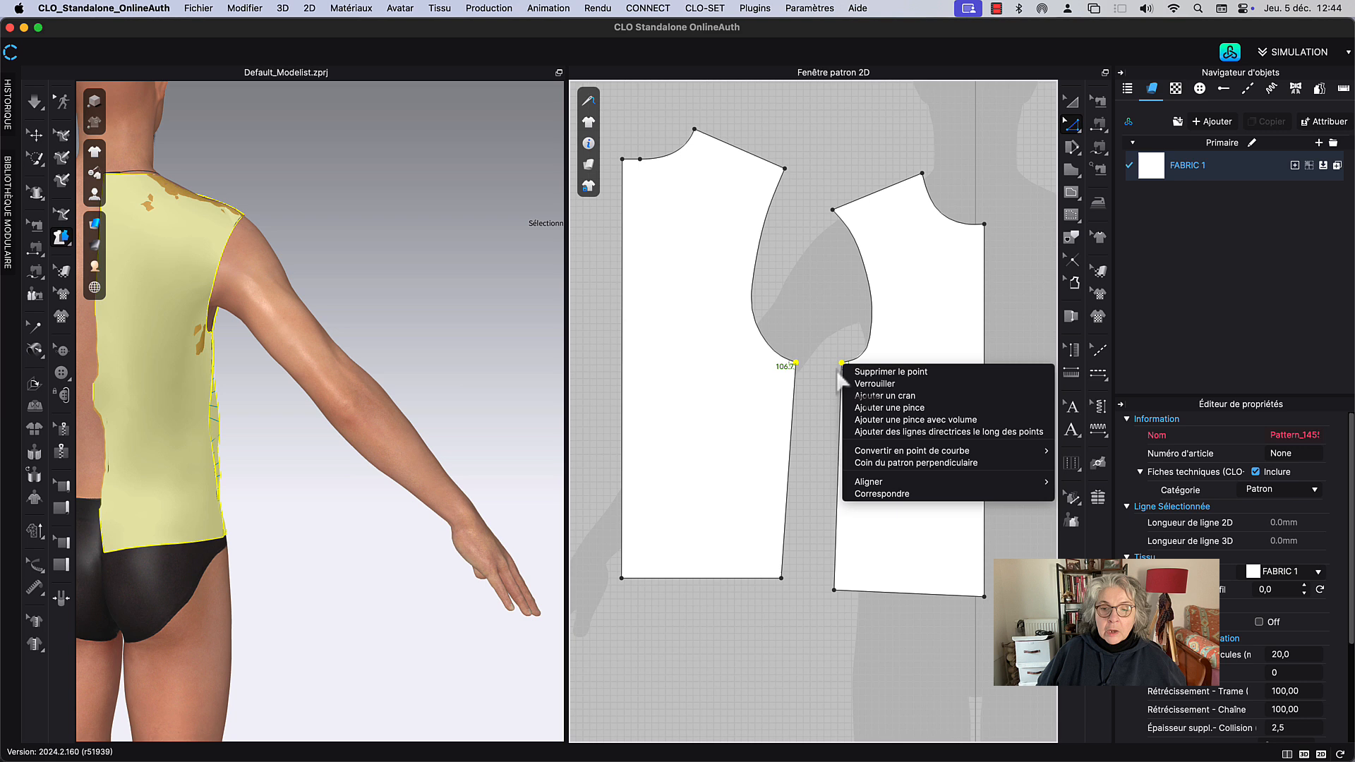
left_click(876, 494)
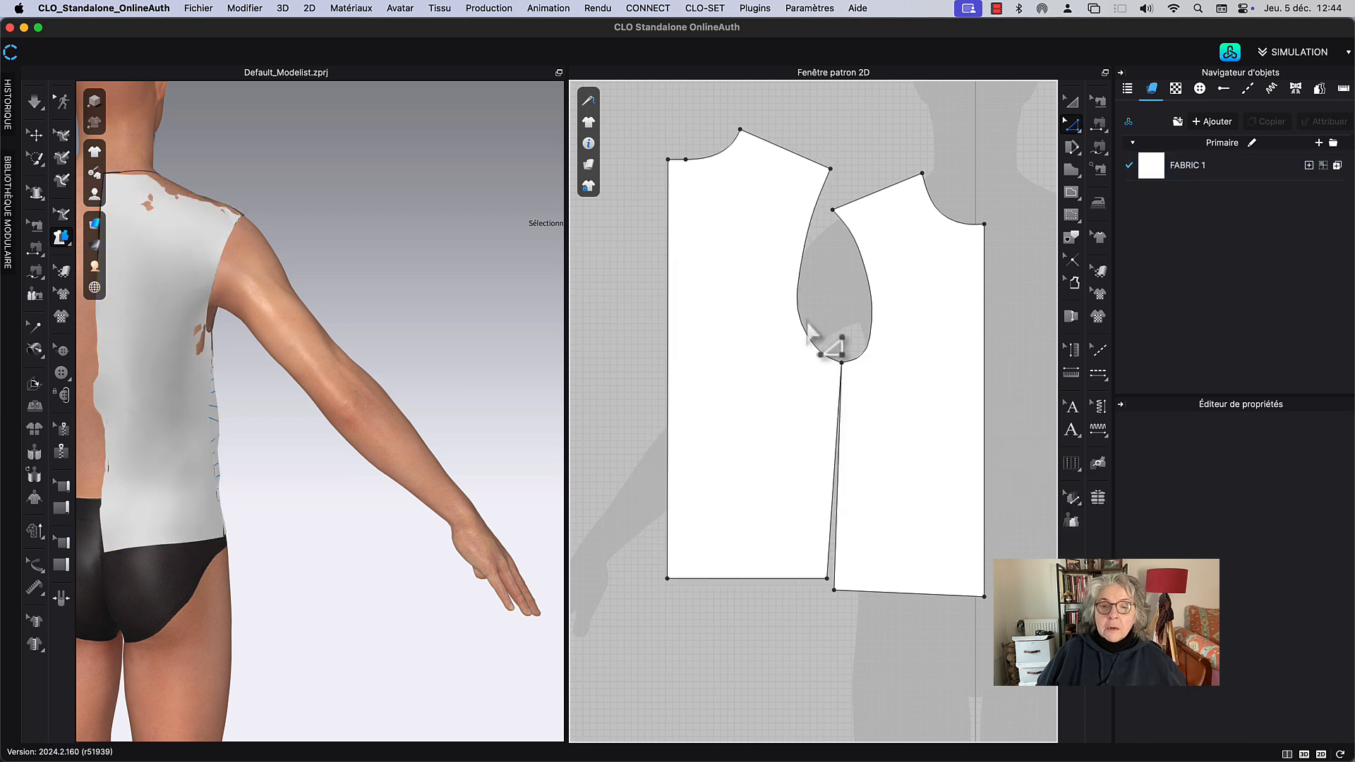
scroll(754, 558, "up", 4)
scroll(756, 545, "down", 4)
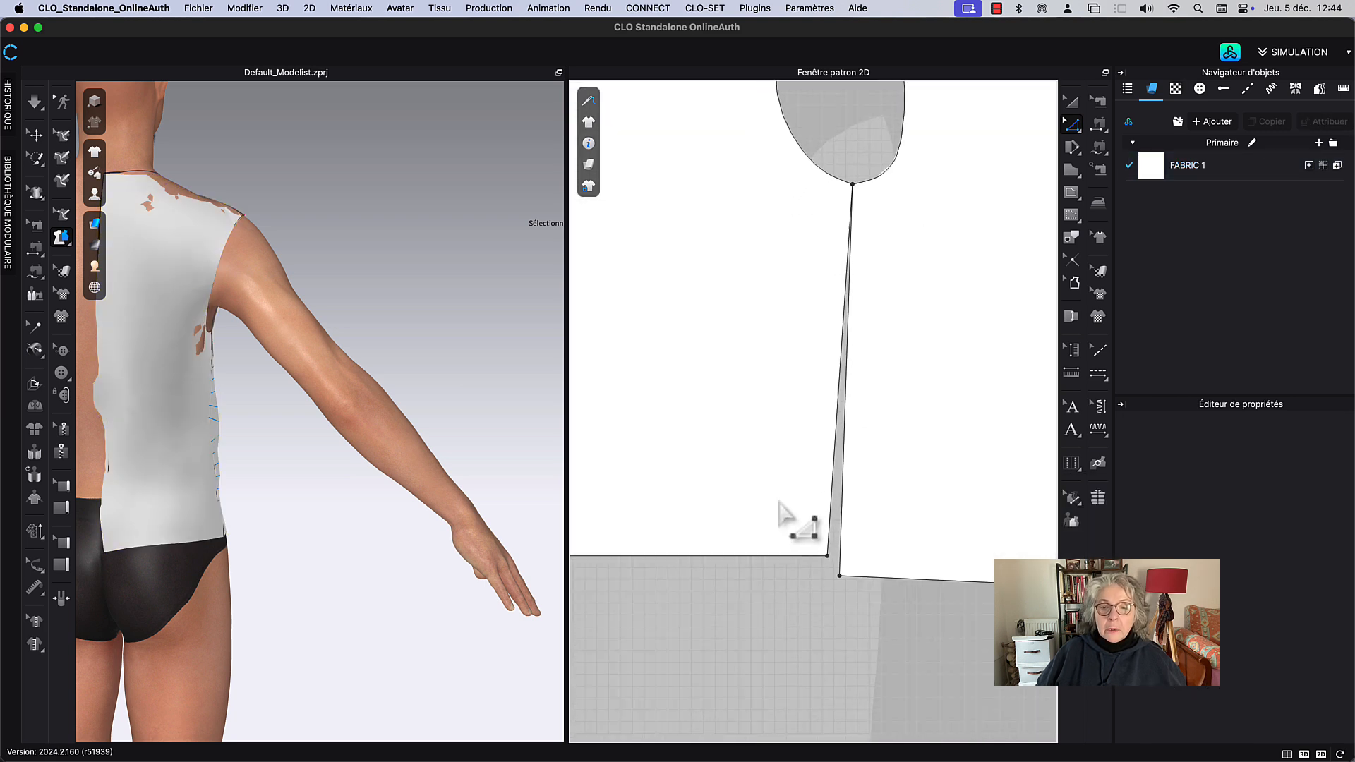
Step: Lower the back pattern's bottom line to the level of the front pattern's bottom side point
scroll(794, 569, "up", 2)
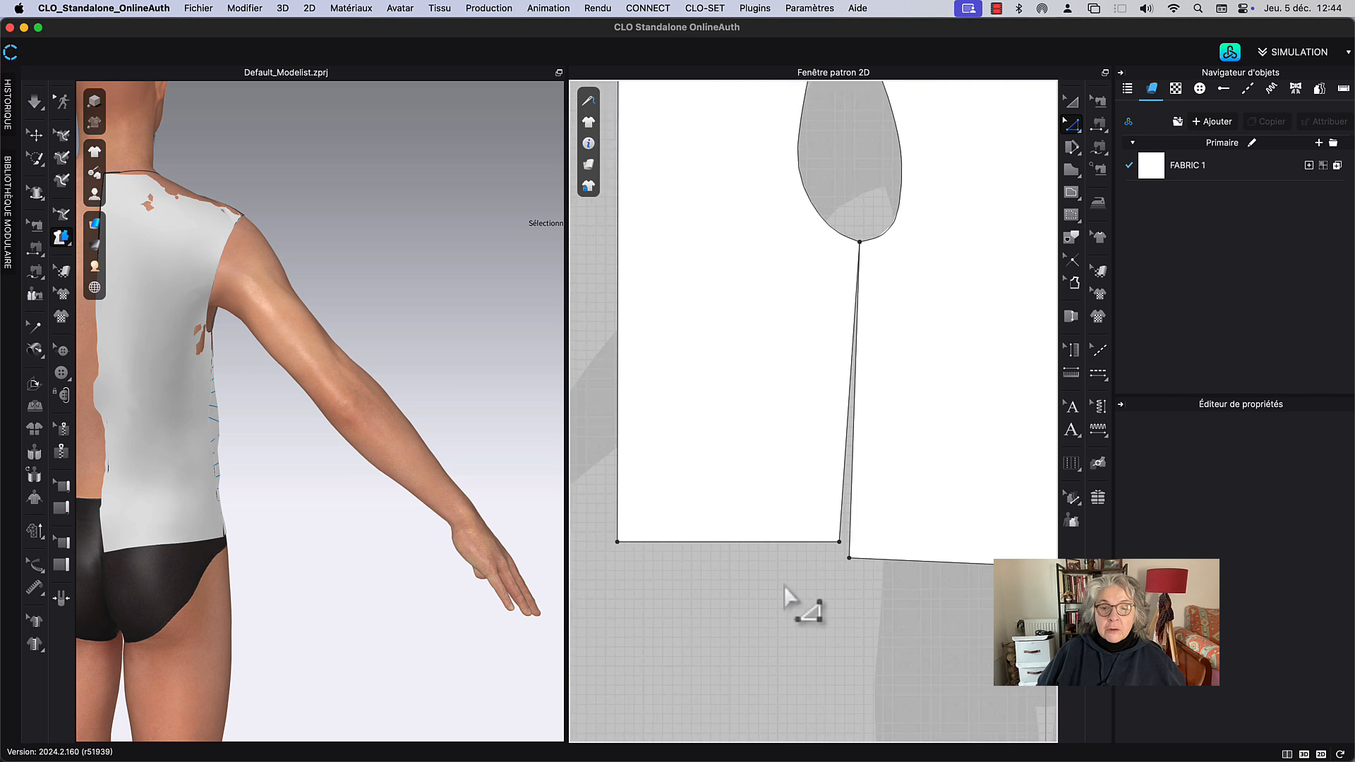
left_click(765, 548)
left_click_drag(764, 550, 765, 565)
left_click(782, 613)
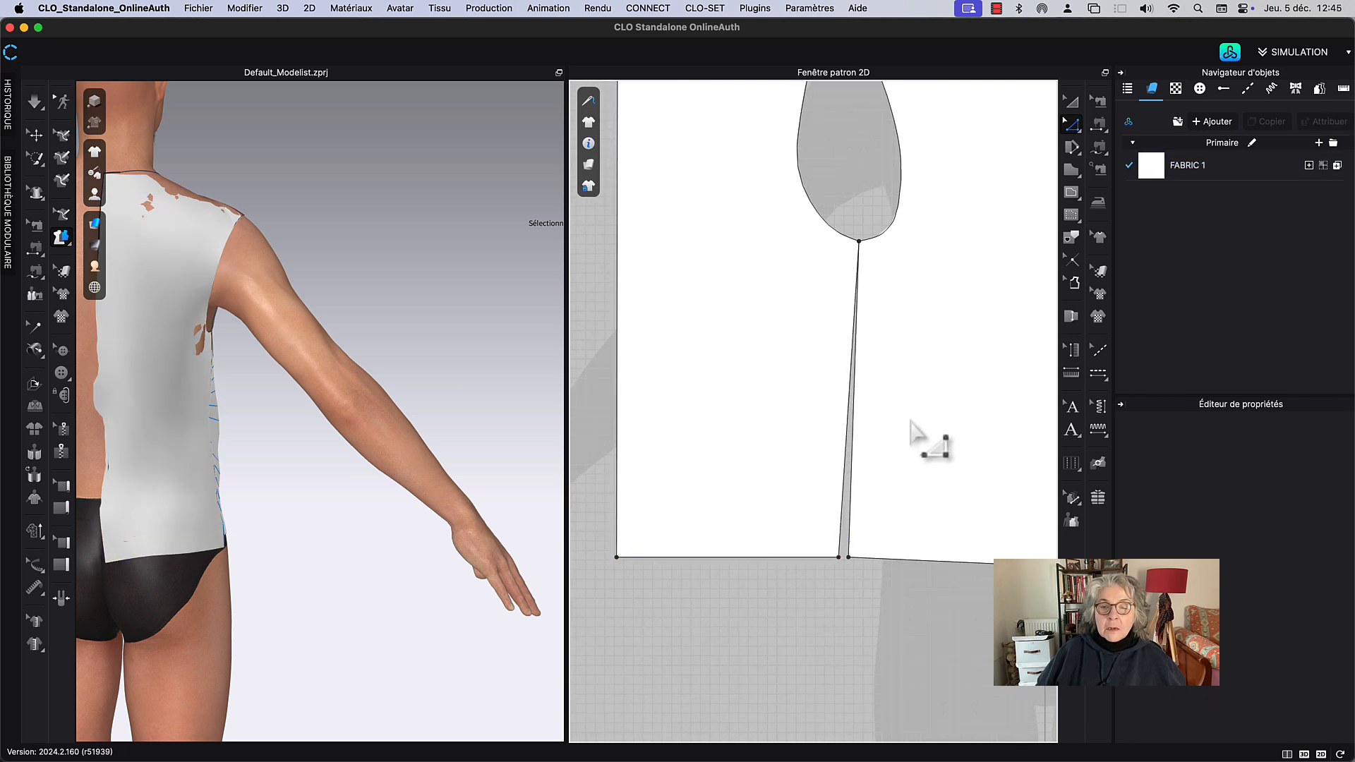
Step: Move the back's bottom side point onto the front's, then shift both coinciding underarm points slightly toward the back to straighten the side seam
right_click_drag(914, 433, 861, 478)
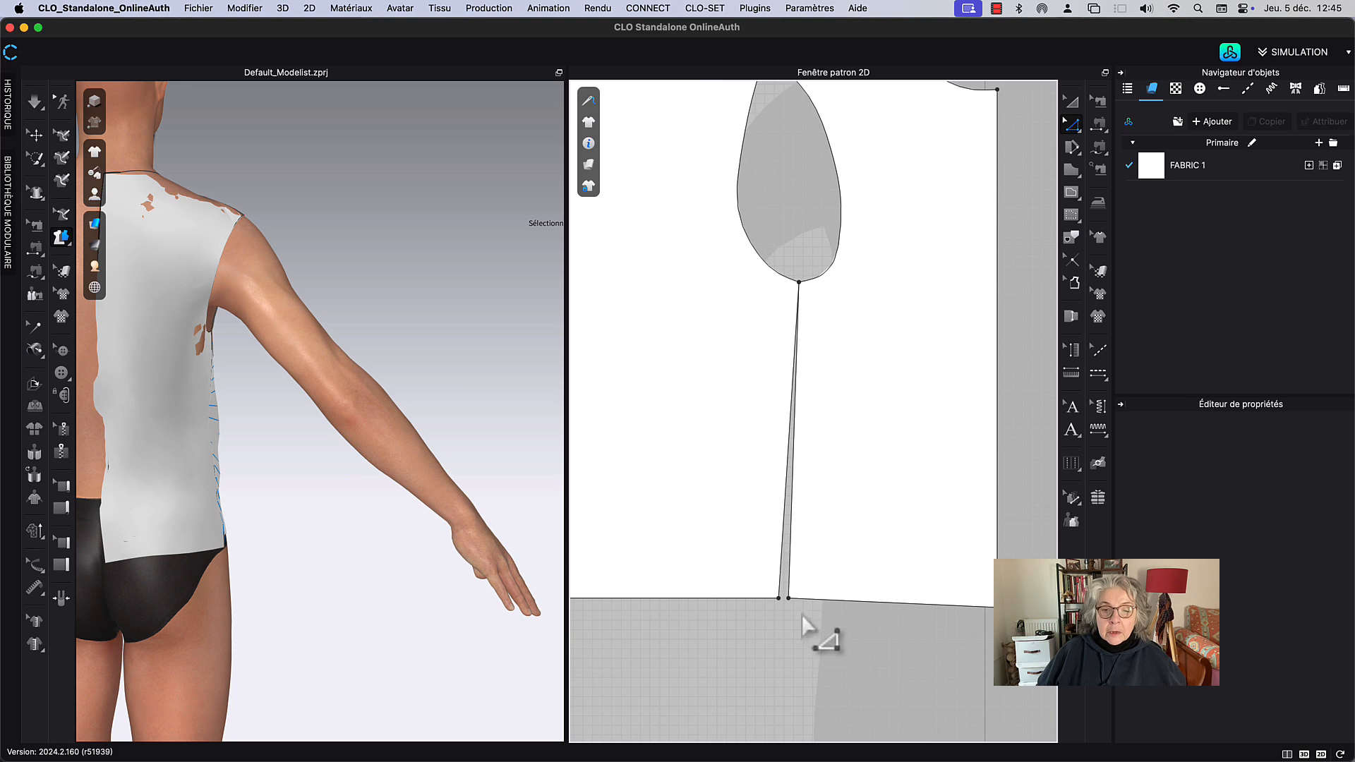
left_click_drag(778, 601, 788, 601)
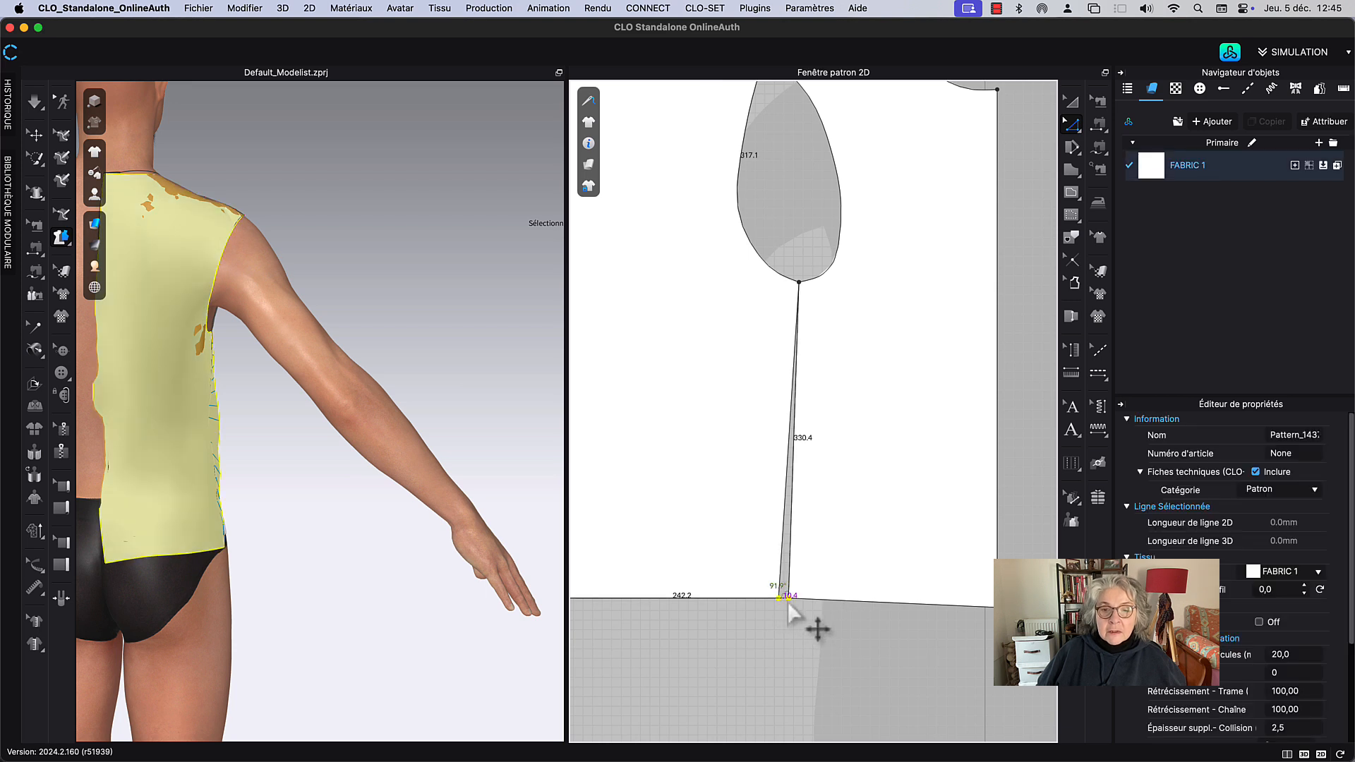
left_click(799, 283)
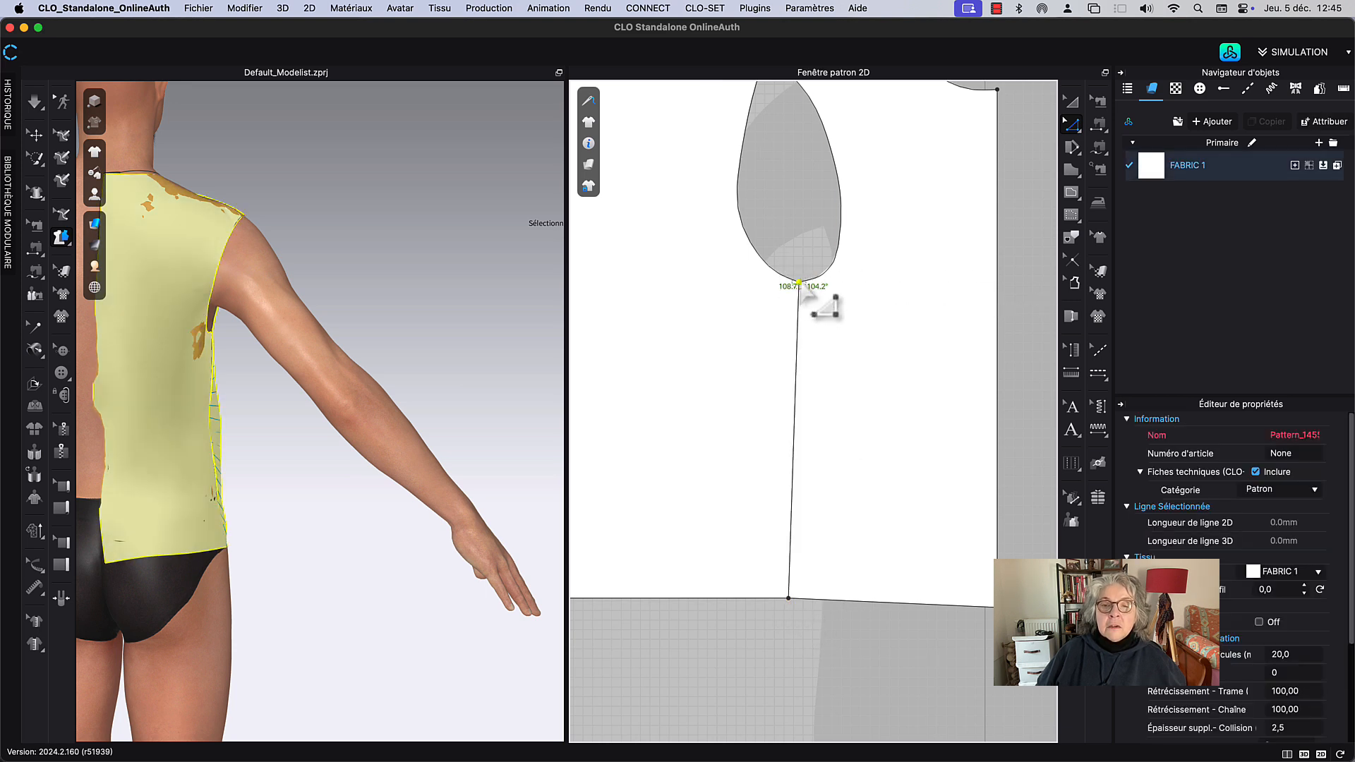
left_click_drag(800, 285, 792, 285)
left_click(793, 250)
scroll(796, 192, "down", 5)
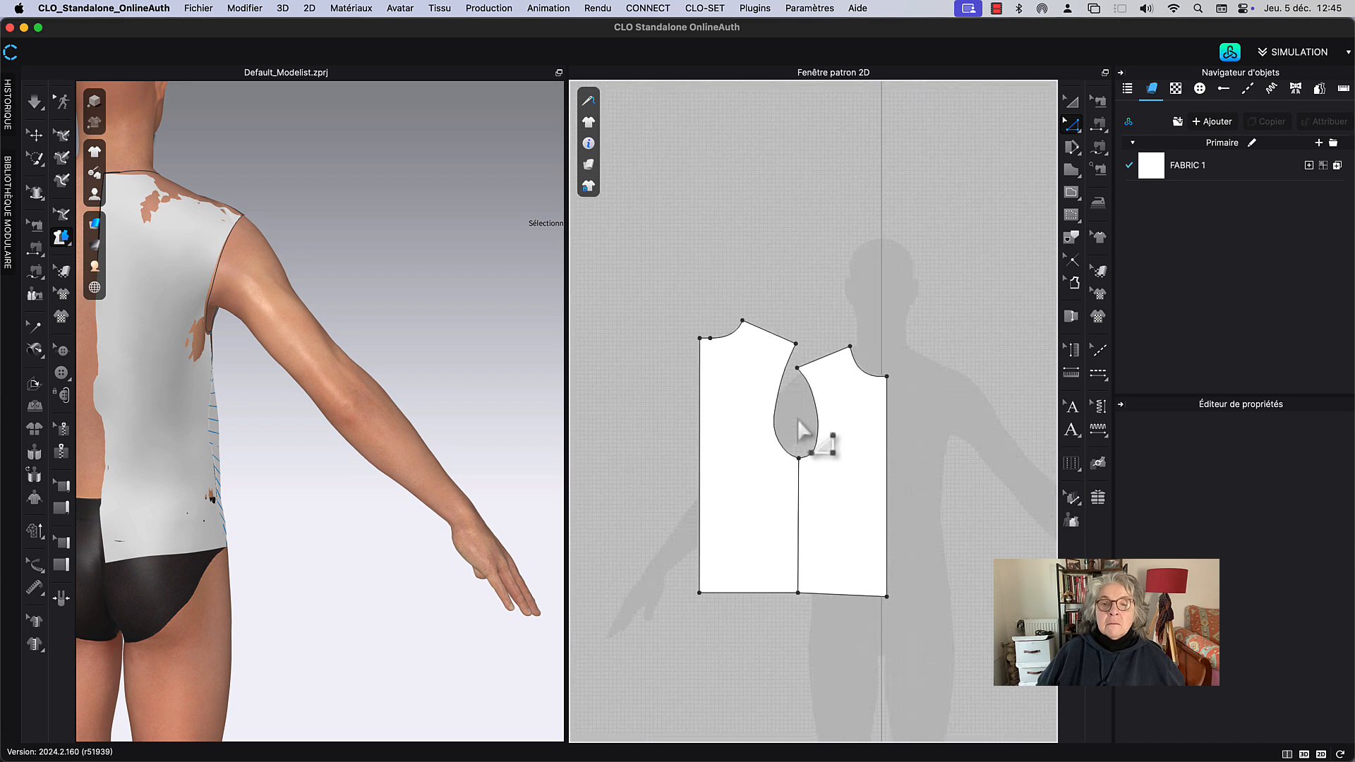
Step: Bend the front pattern's bottom line into a slight downward curve
scroll(797, 418, "up", 4)
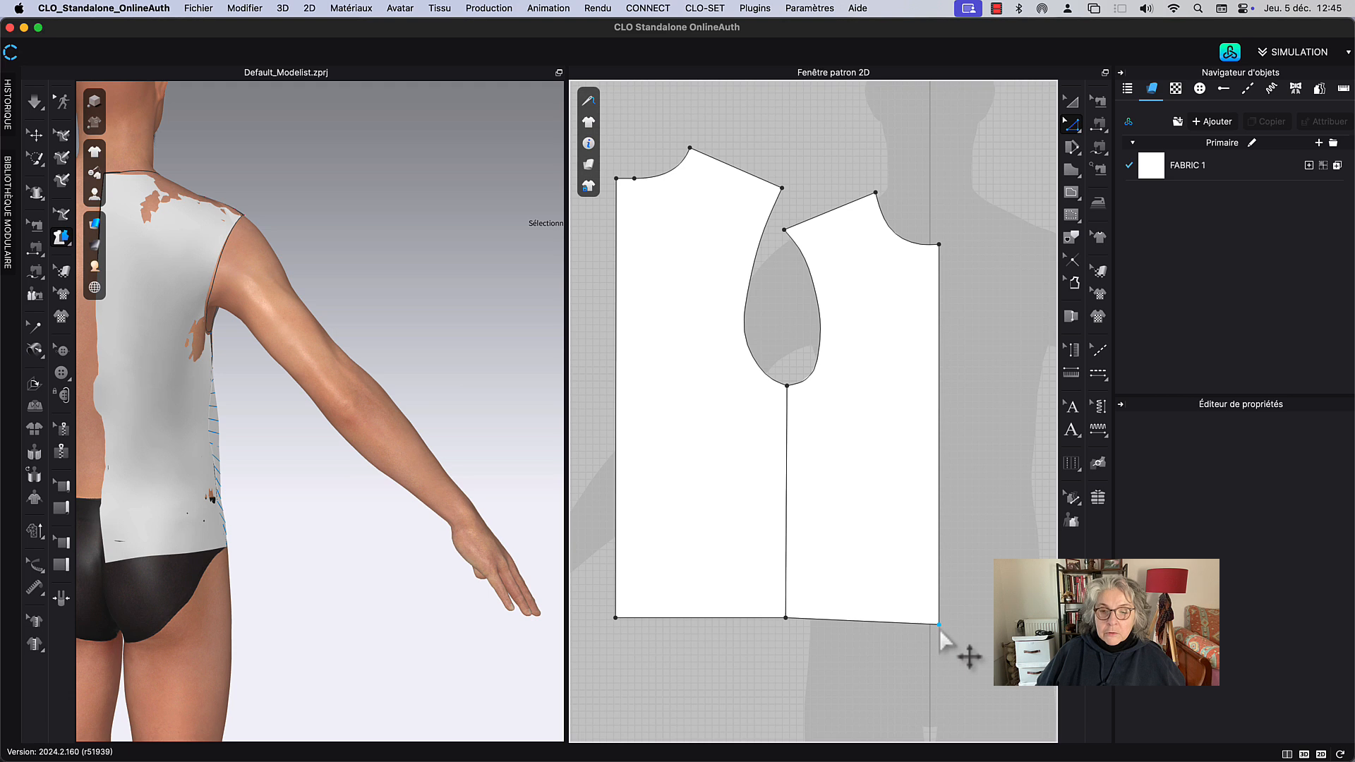
left_click(877, 627)
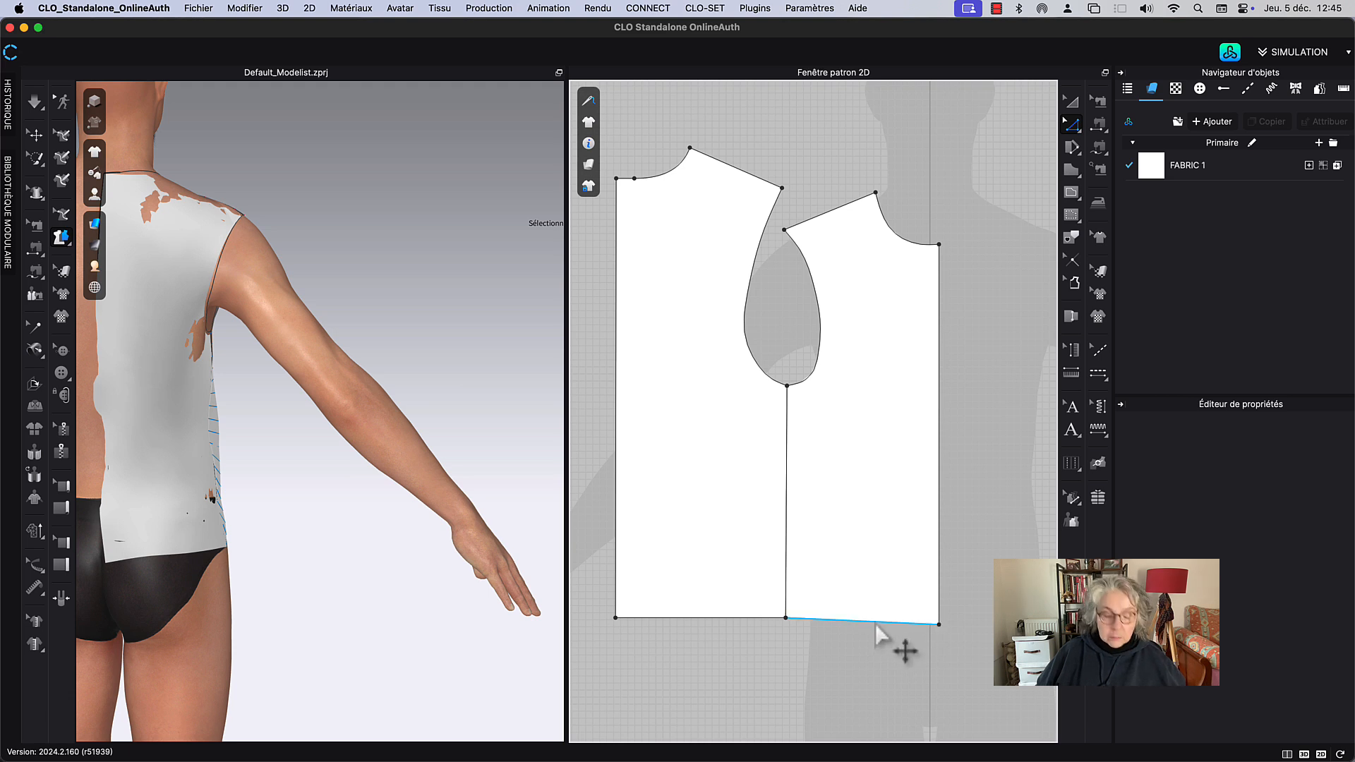
left_click(899, 624)
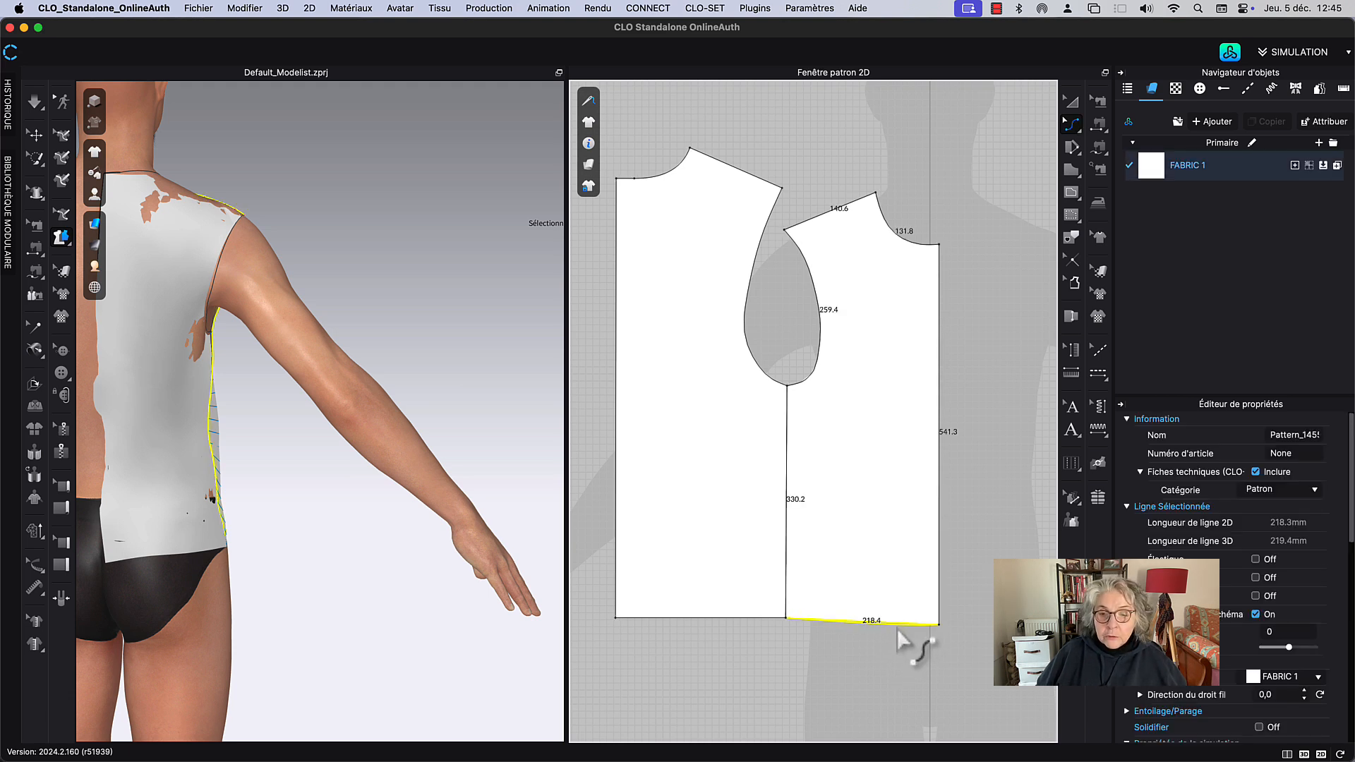
left_click_drag(898, 629, 810, 647)
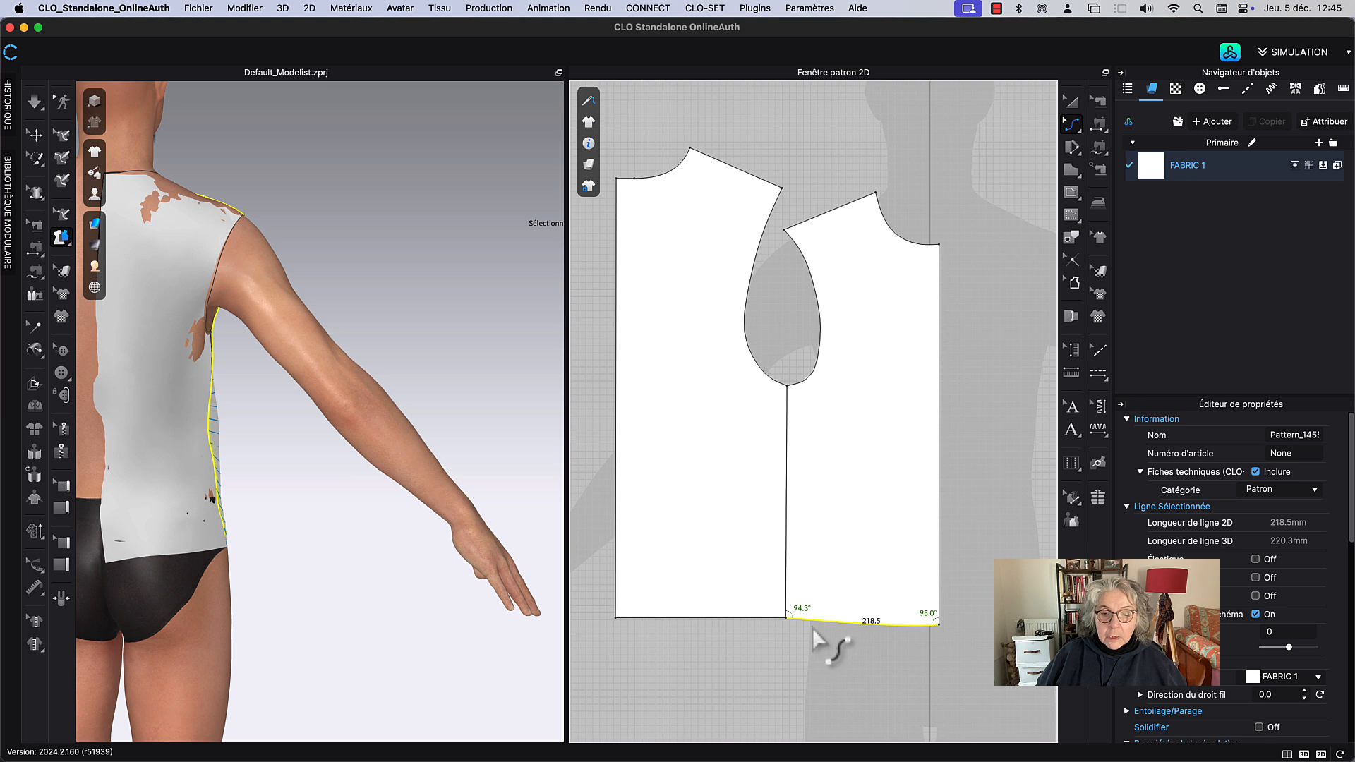
Step: Adjust both curve handles of the front's bottom line so it starts nearly square to the side seam and flattens toward centre front
scroll(811, 628, "up", 3)
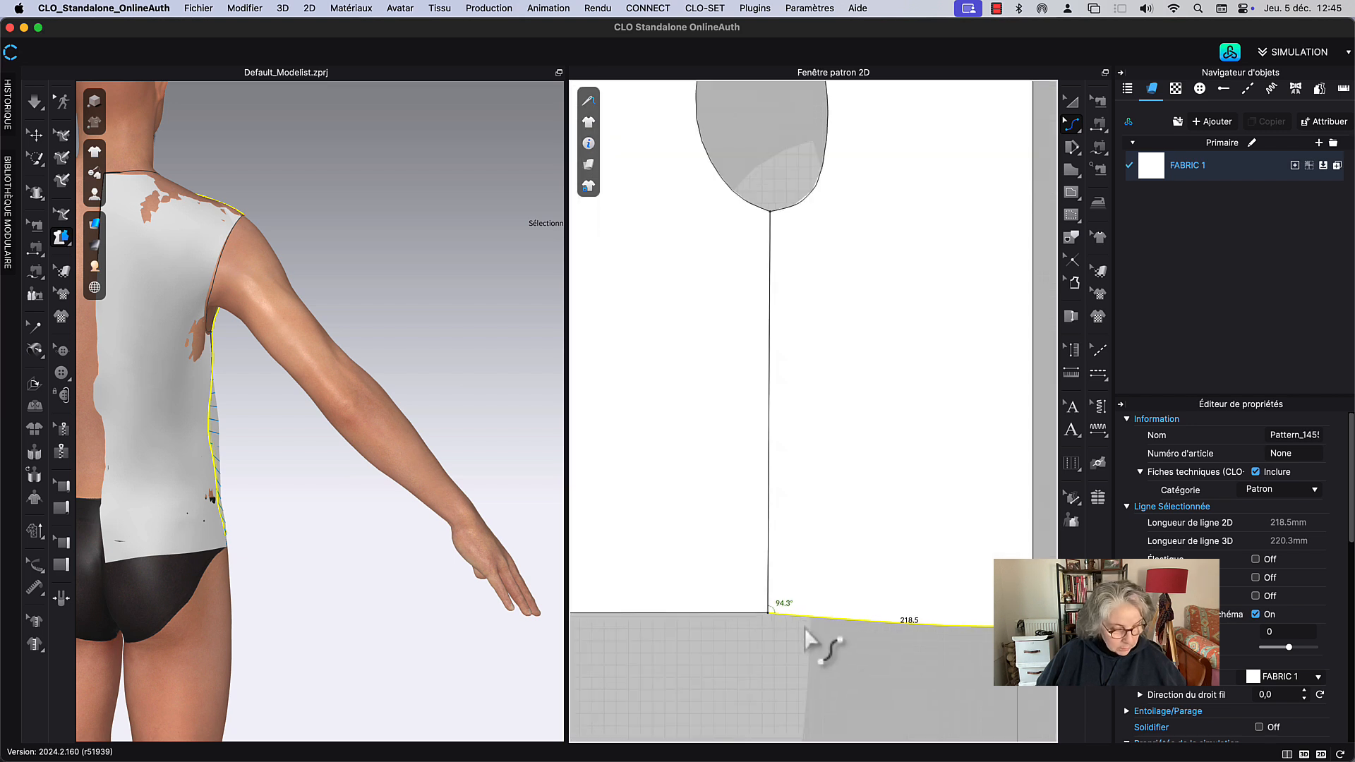
key("x")
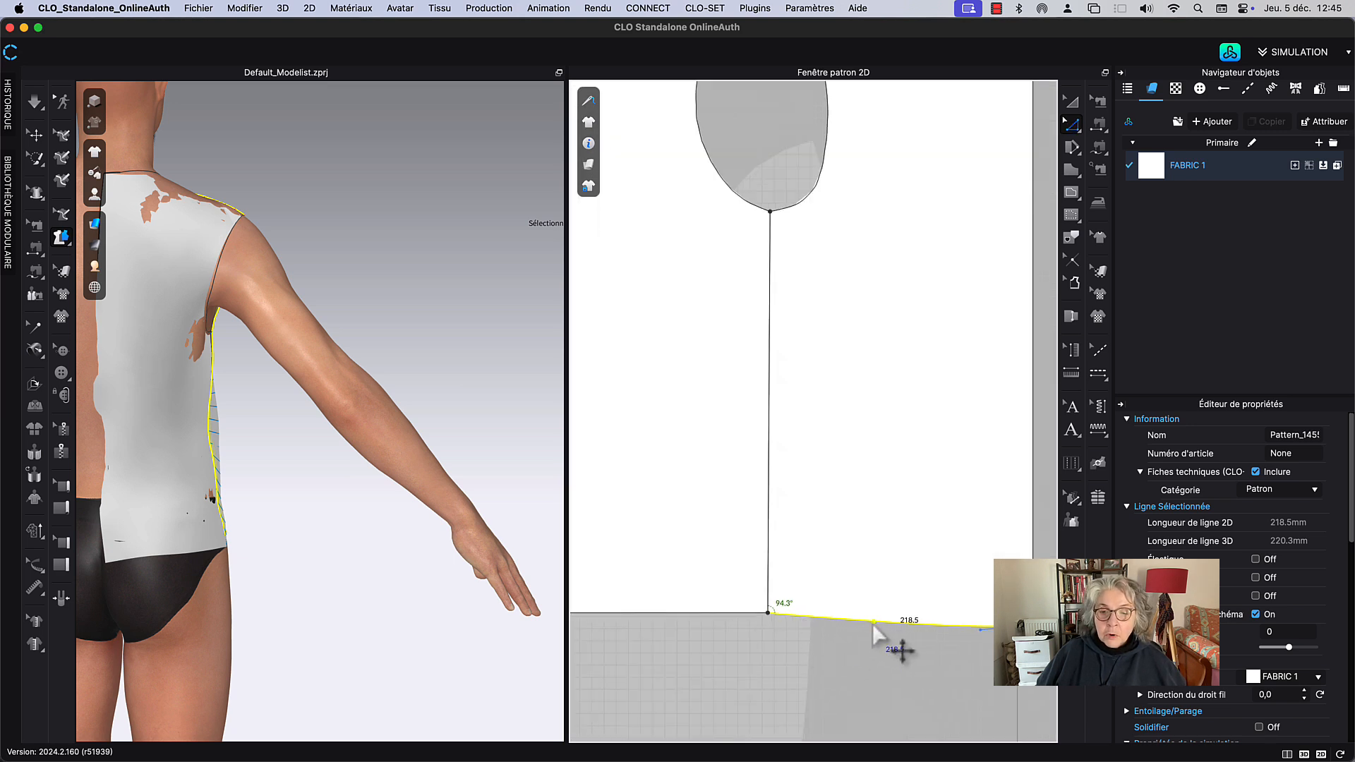
left_click_drag(874, 622, 857, 612)
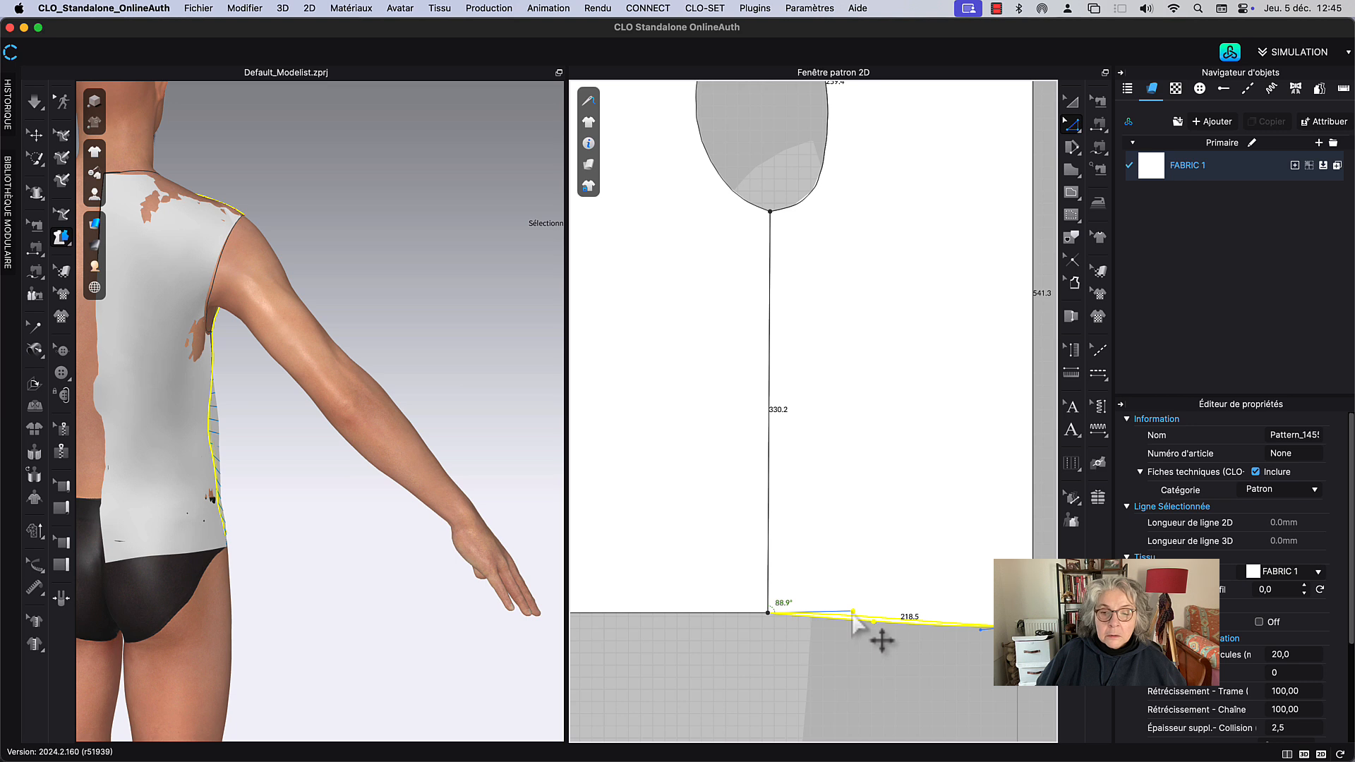
left_click(878, 658)
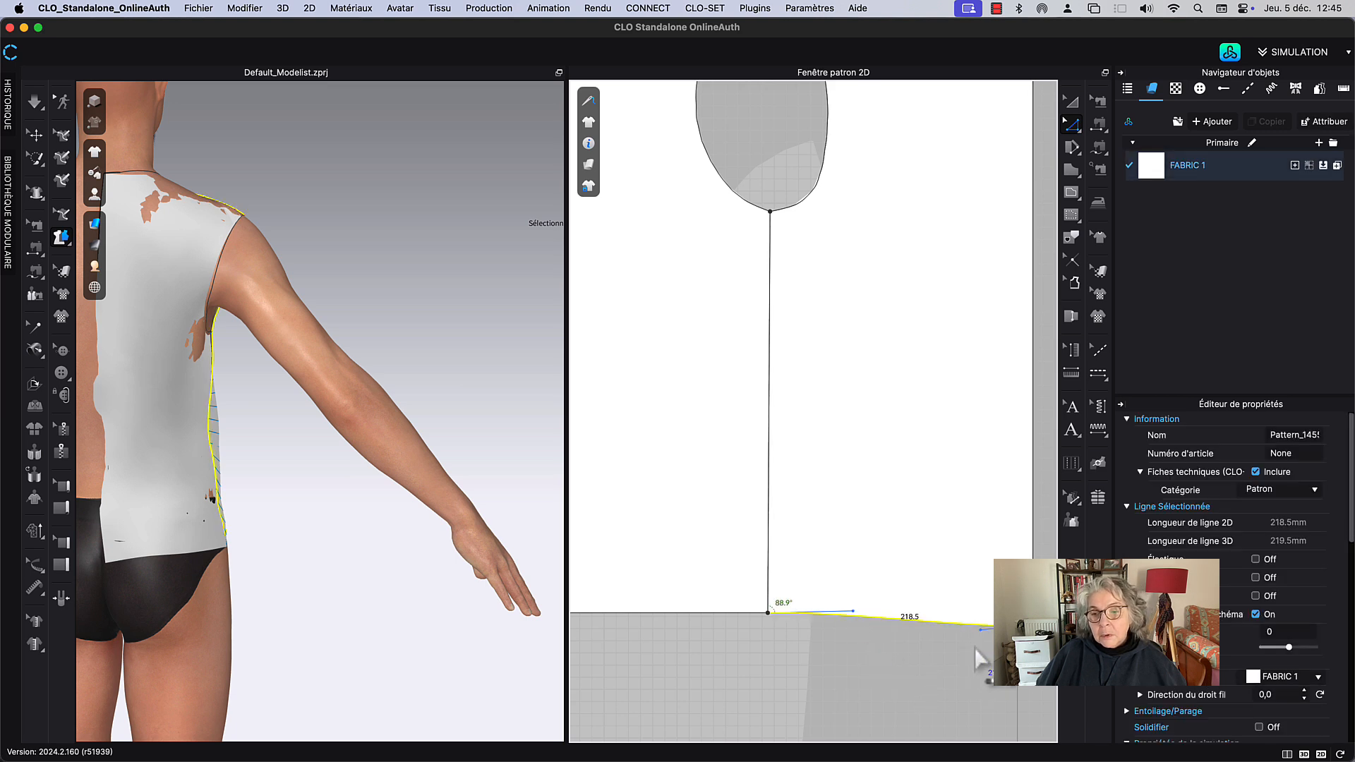
left_click(980, 633)
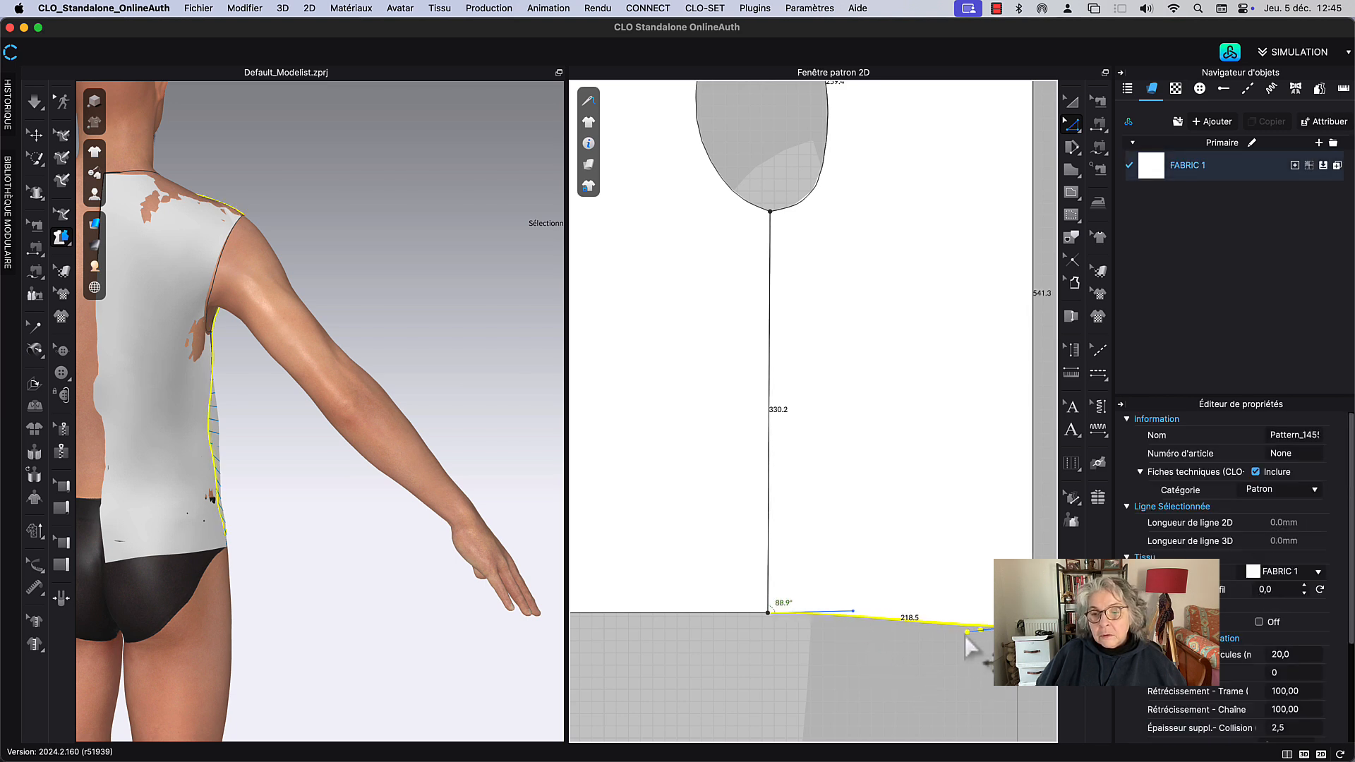
left_click(963, 660)
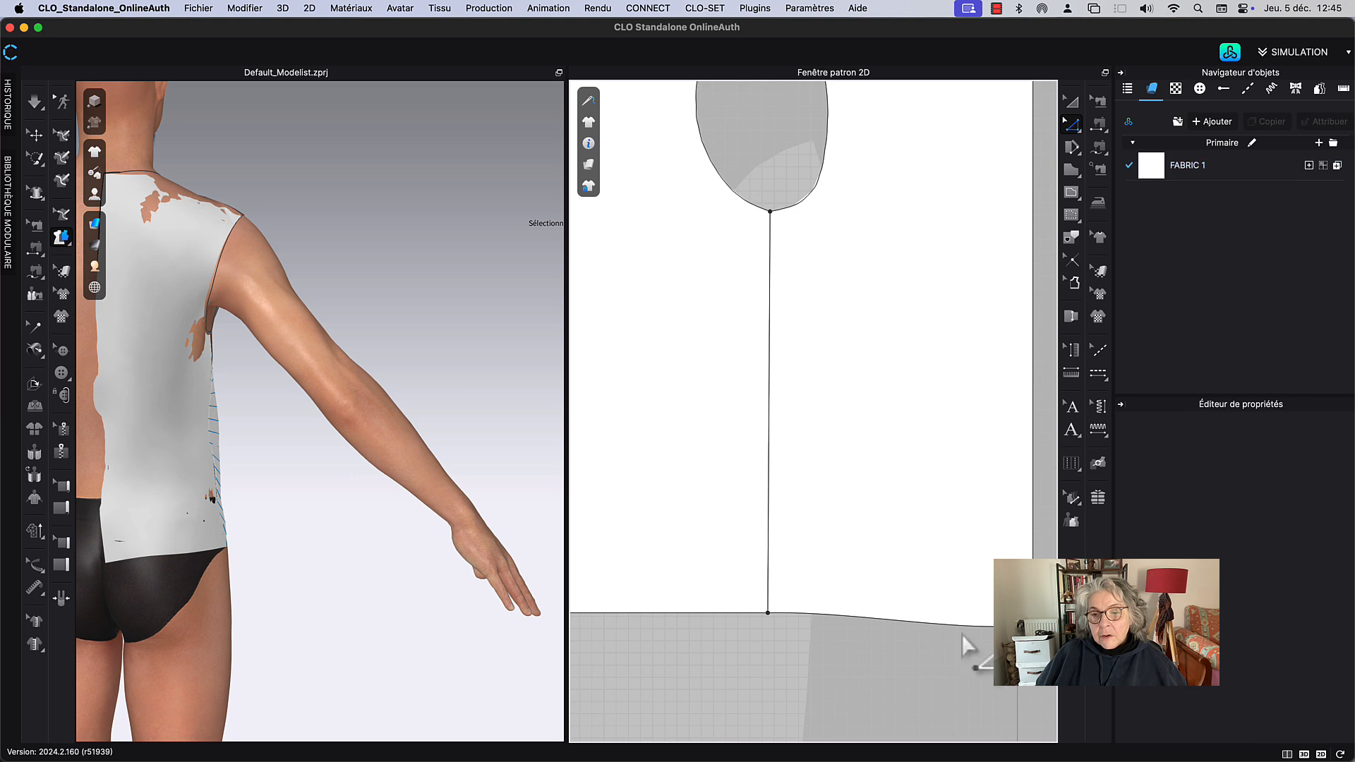
scroll(925, 445, "up", 1)
scroll(924, 444, "down", 5)
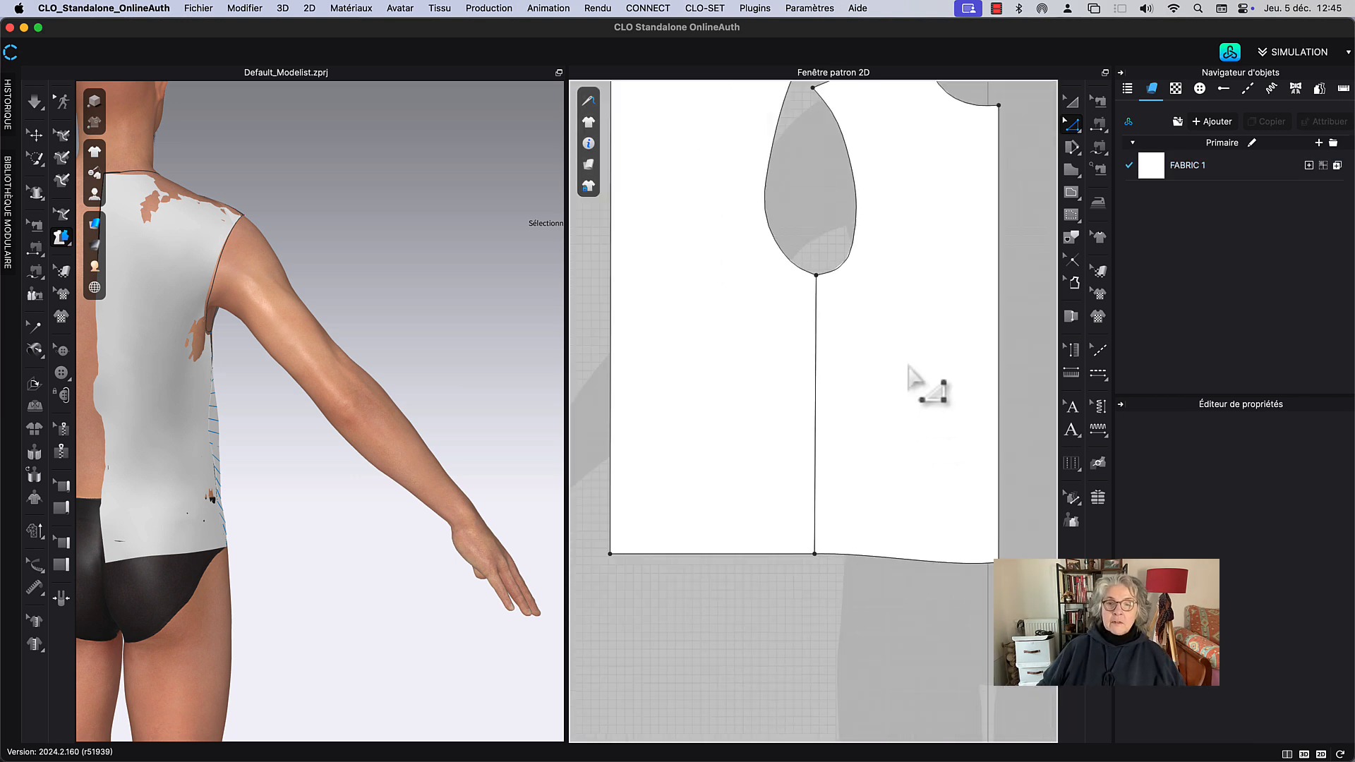
Step: Move the back pattern a little way horizontally away from the front pattern to separate their side seams
scroll(890, 375, "up", 2)
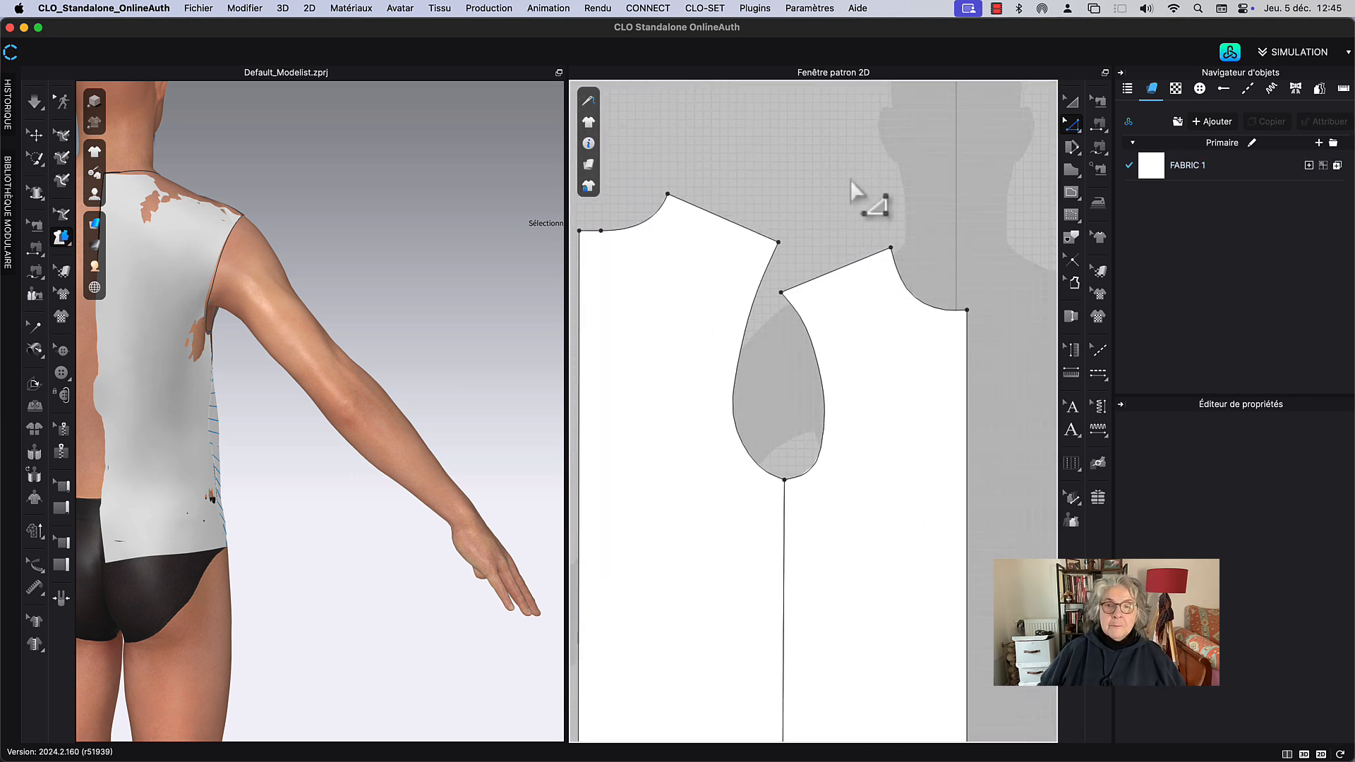
key("a")
left_click_drag(711, 417, 690, 417)
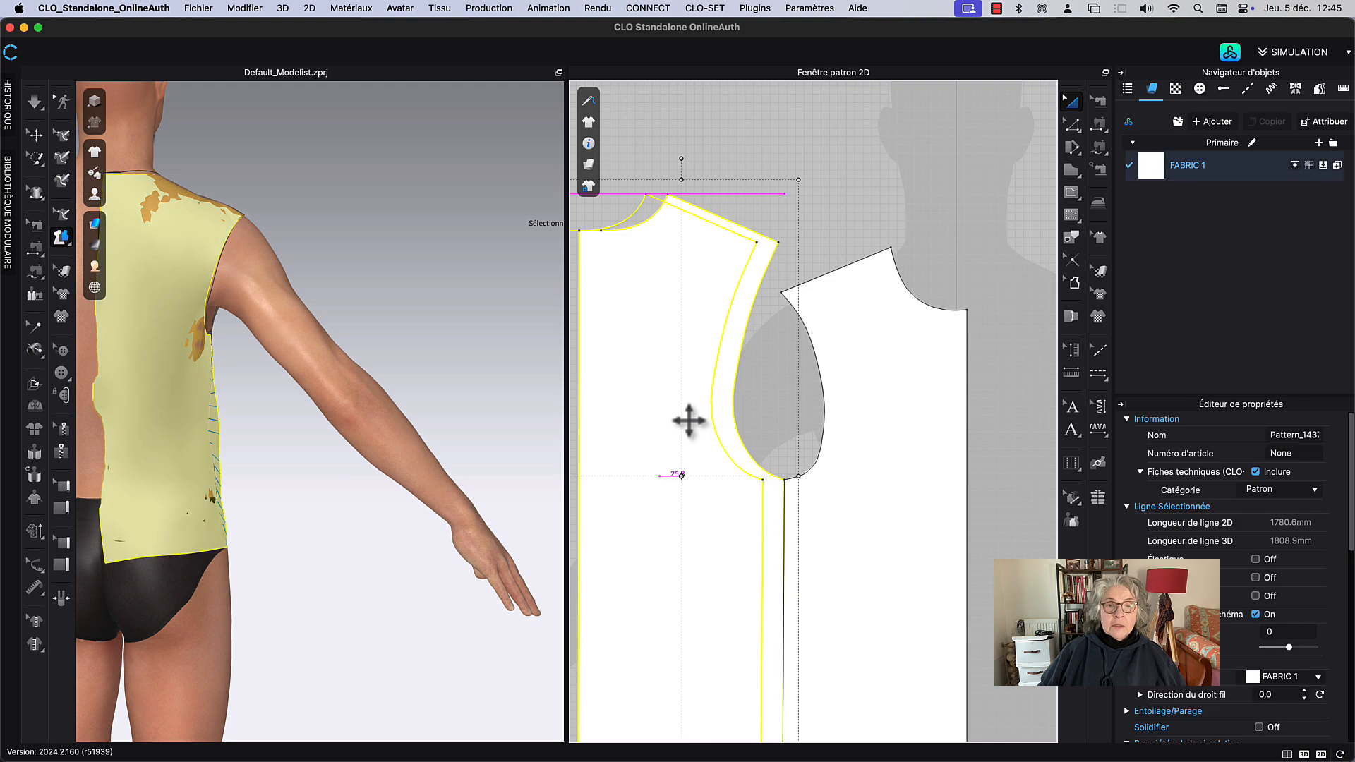
left_click(908, 182)
scroll(886, 407, "down", 2)
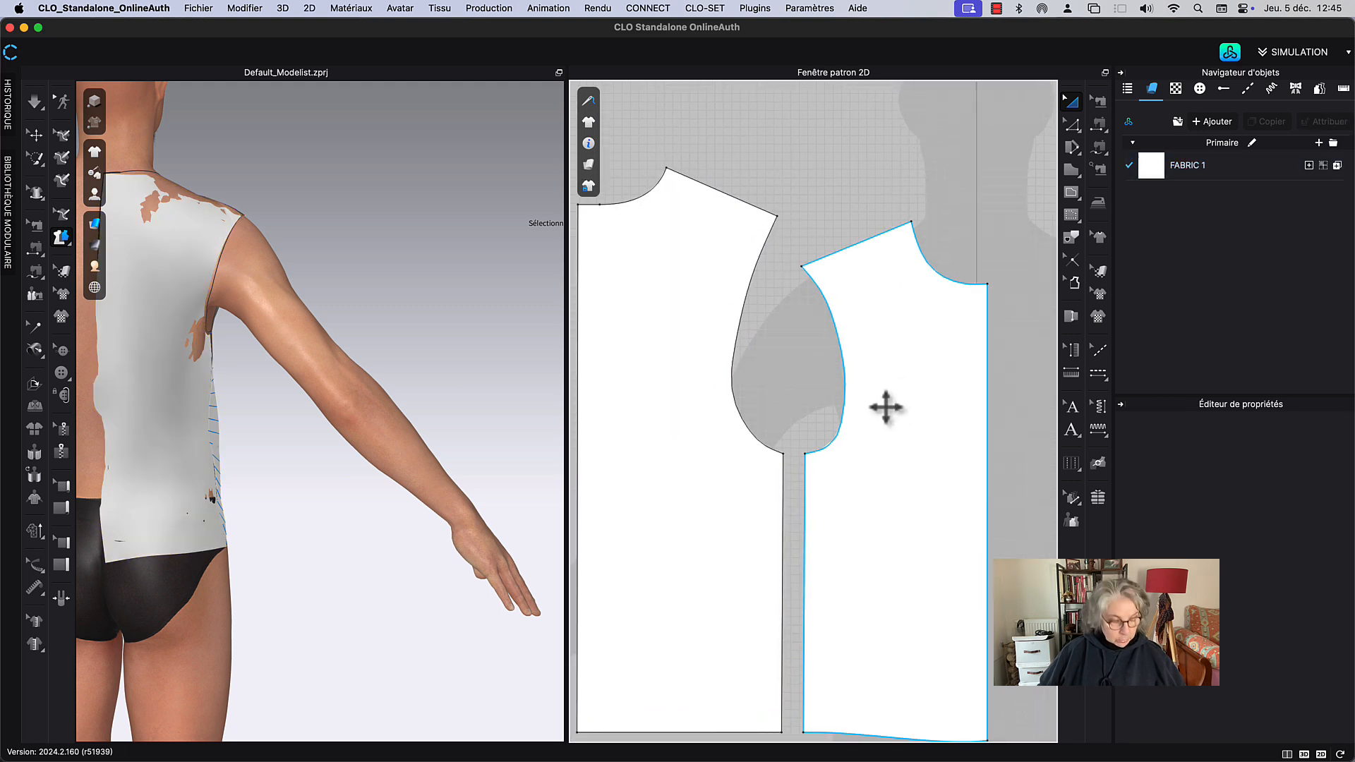
Step: Redraw the front pattern's armhole as one smooth curve from the shoulder tip to the underarm point, with a straighter upper part
key("z")
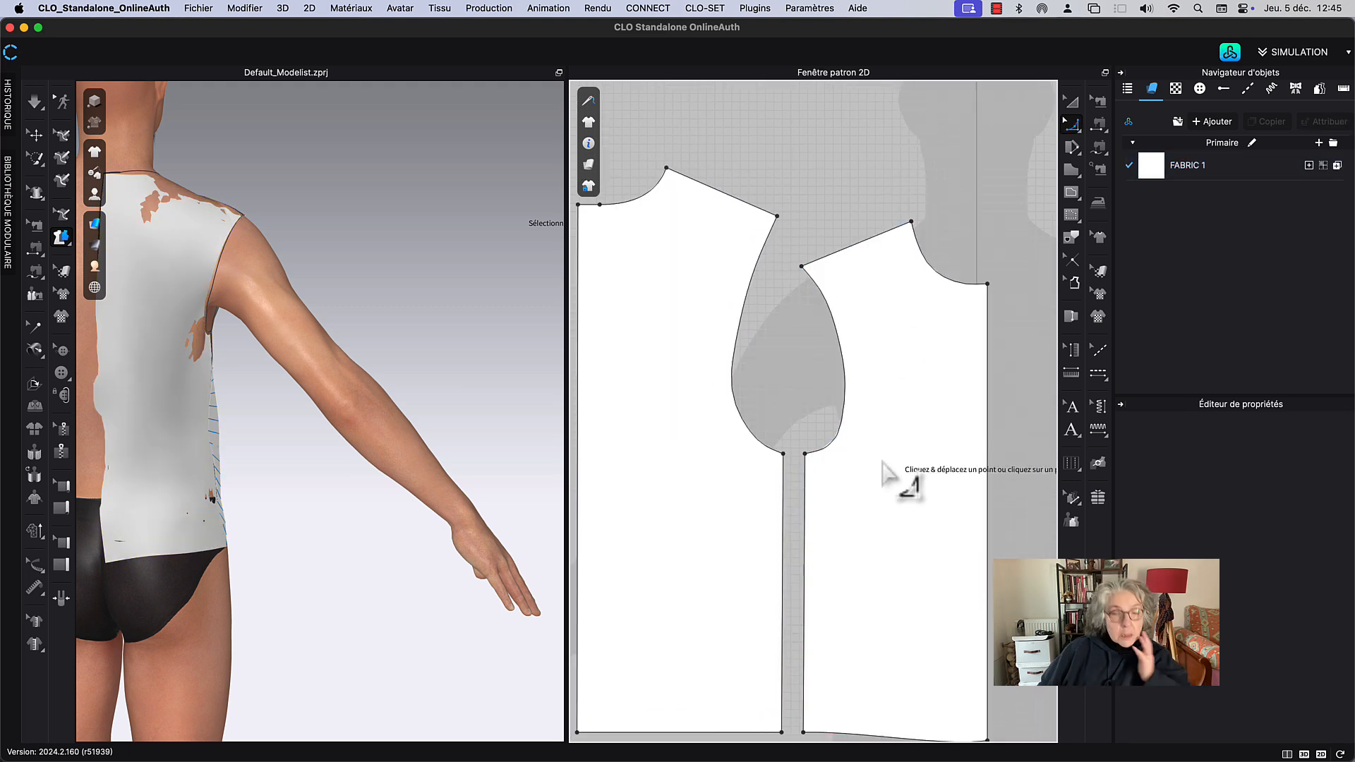
left_click(801, 267)
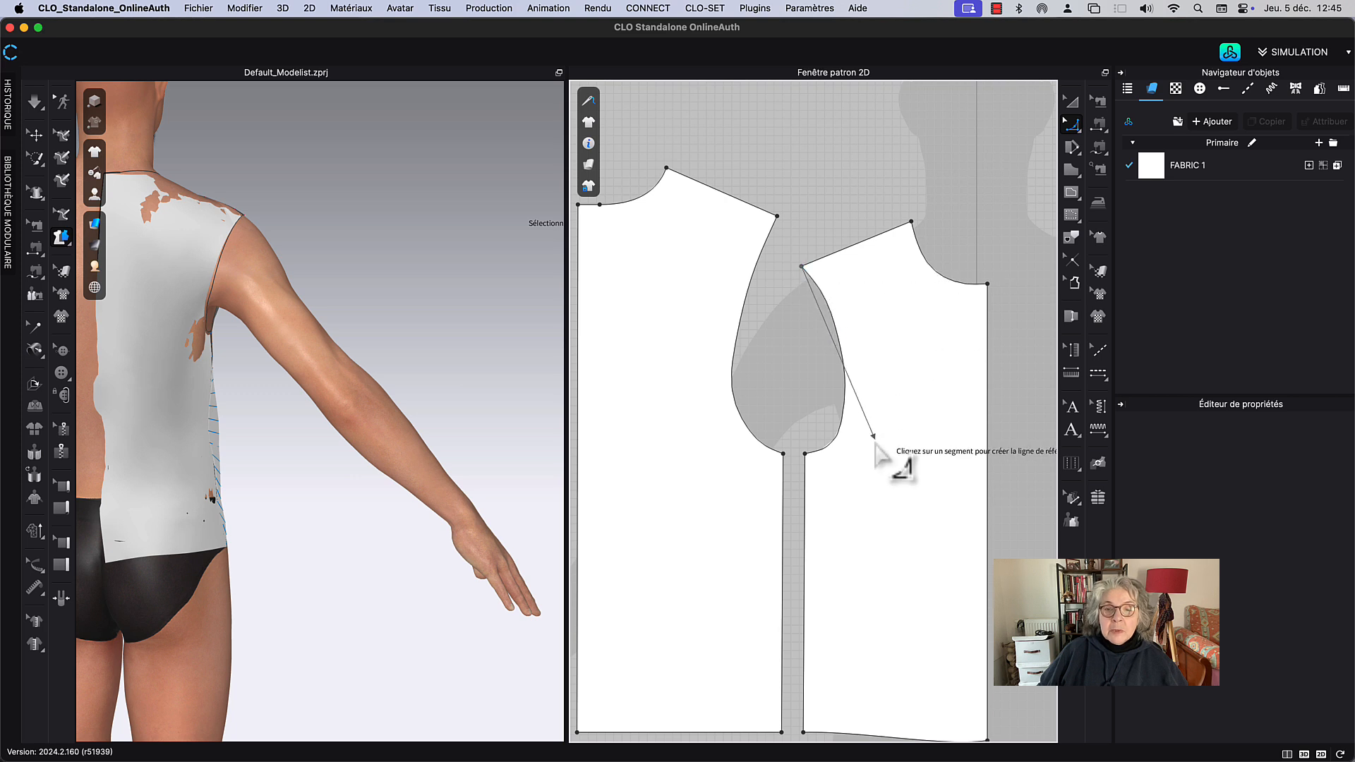
left_click(805, 452)
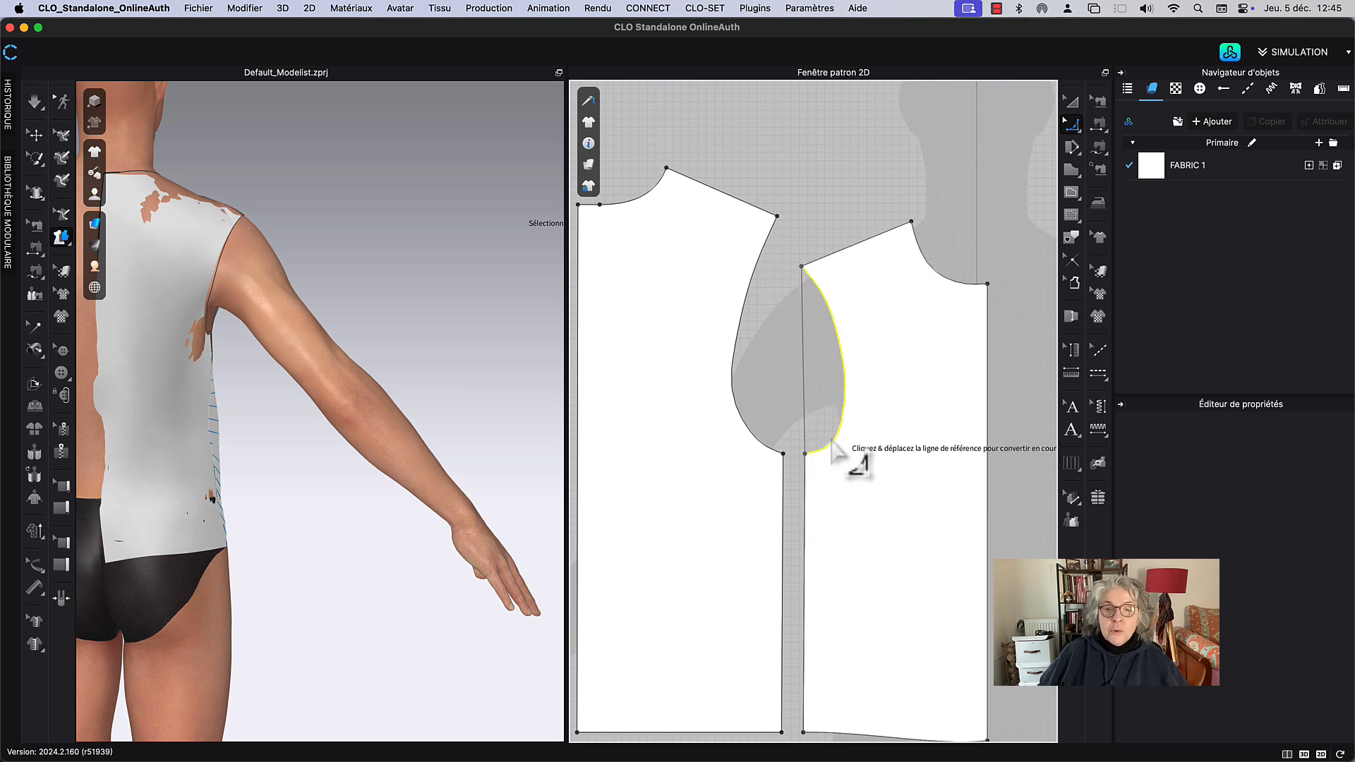
left_click_drag(804, 394, 842, 427)
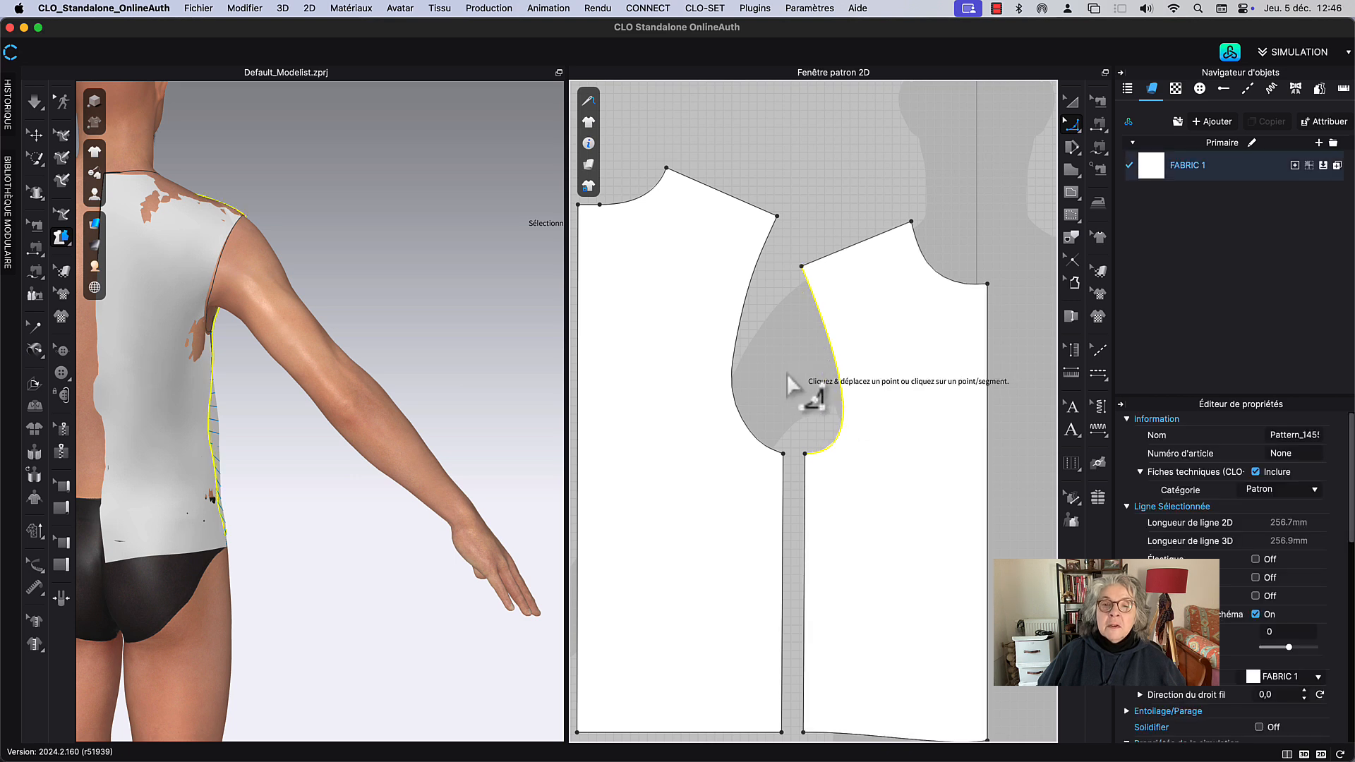
Step: Replace the back pattern's armhole with a shallower smooth reference curve running from the shoulder tip to the underarm point
middle_click_drag(786, 374, 828, 404)
double_click(817, 247)
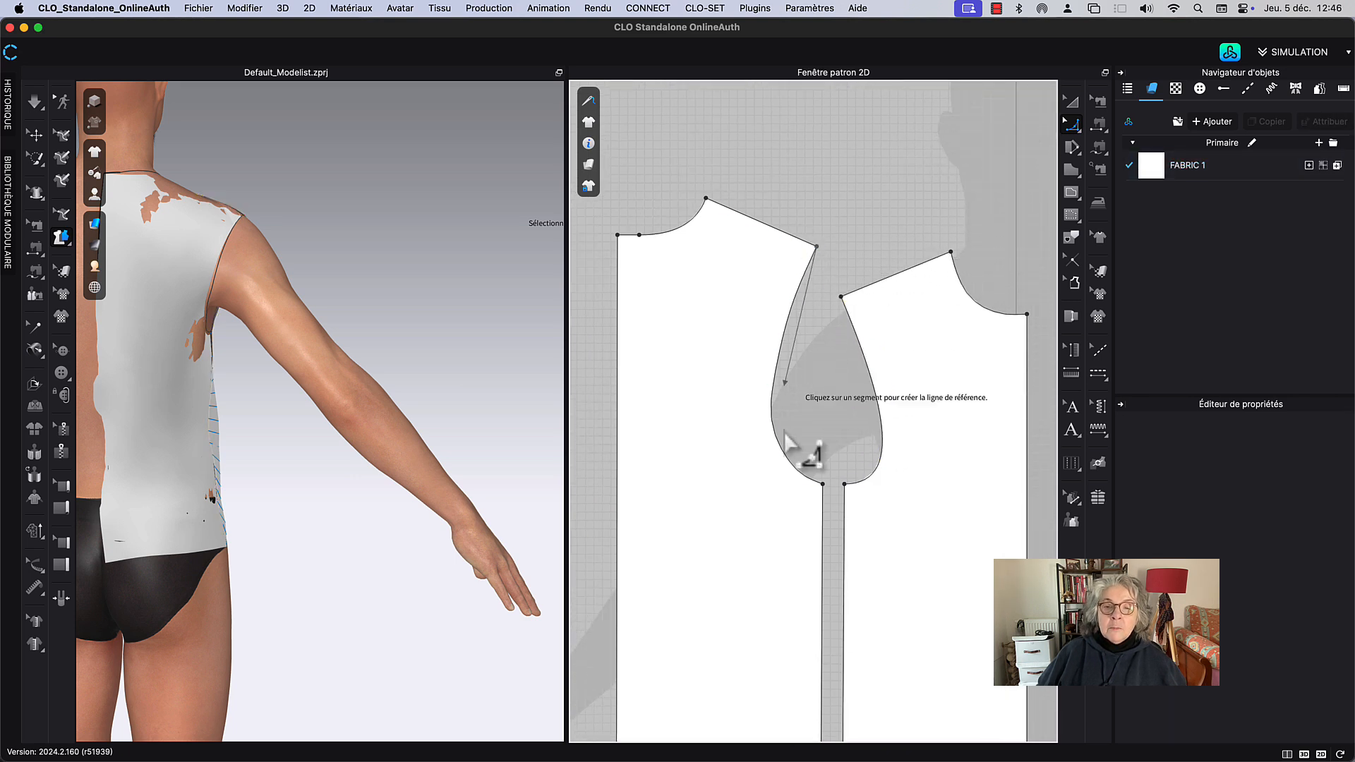
left_click(823, 485)
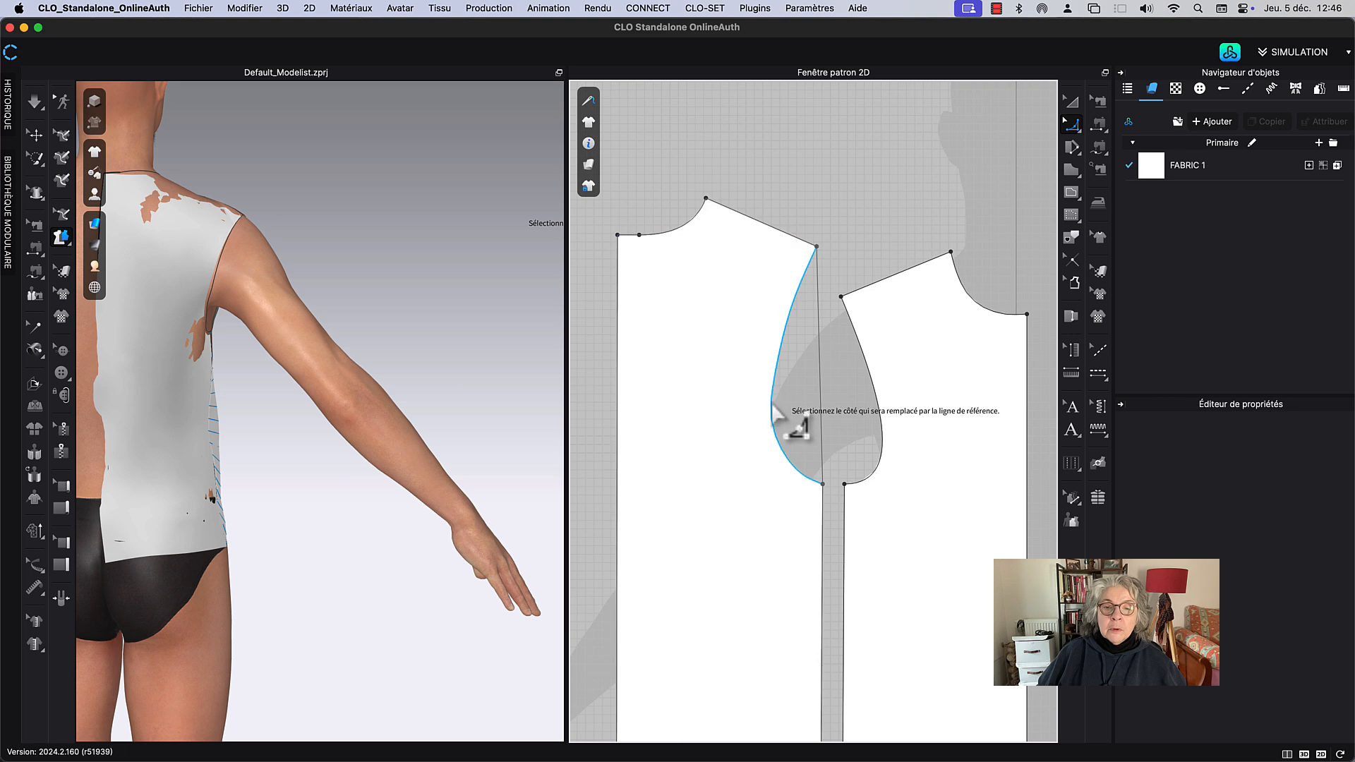
left_click(789, 422)
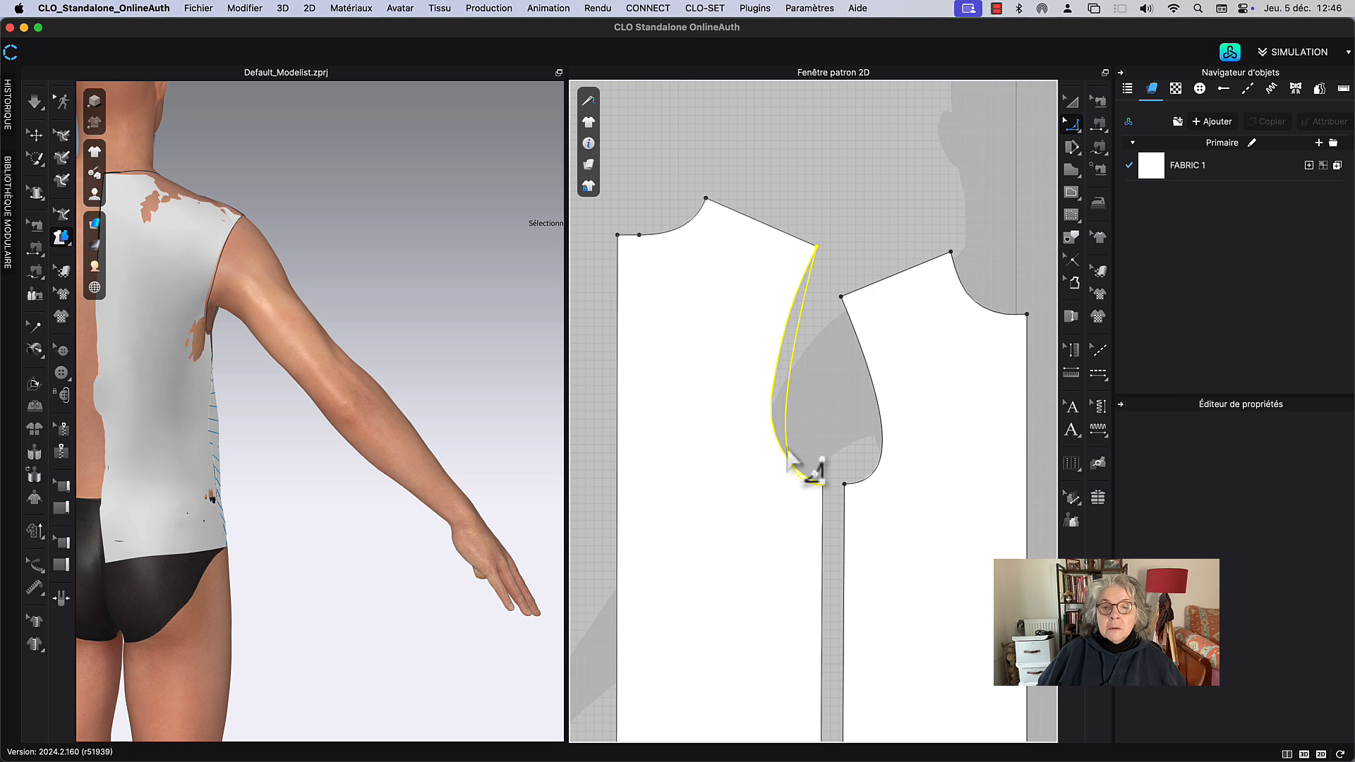
left_click(788, 449)
middle_click_drag(820, 424, 930, 352)
left_click(1069, 104)
left_click(933, 146)
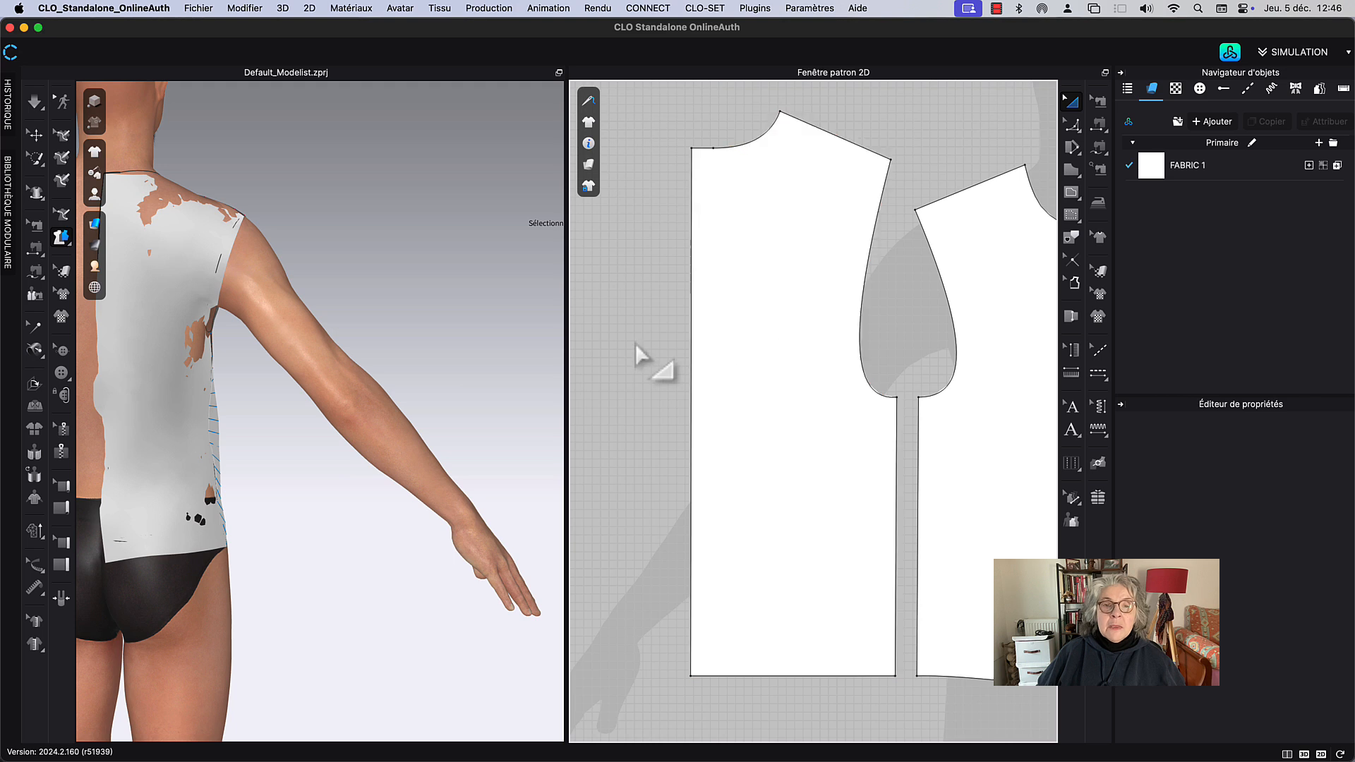
Step: Lower the back pattern's shoulder line slightly
scroll(663, 346, "down", 5)
middle_click_drag(648, 370, 667, 431)
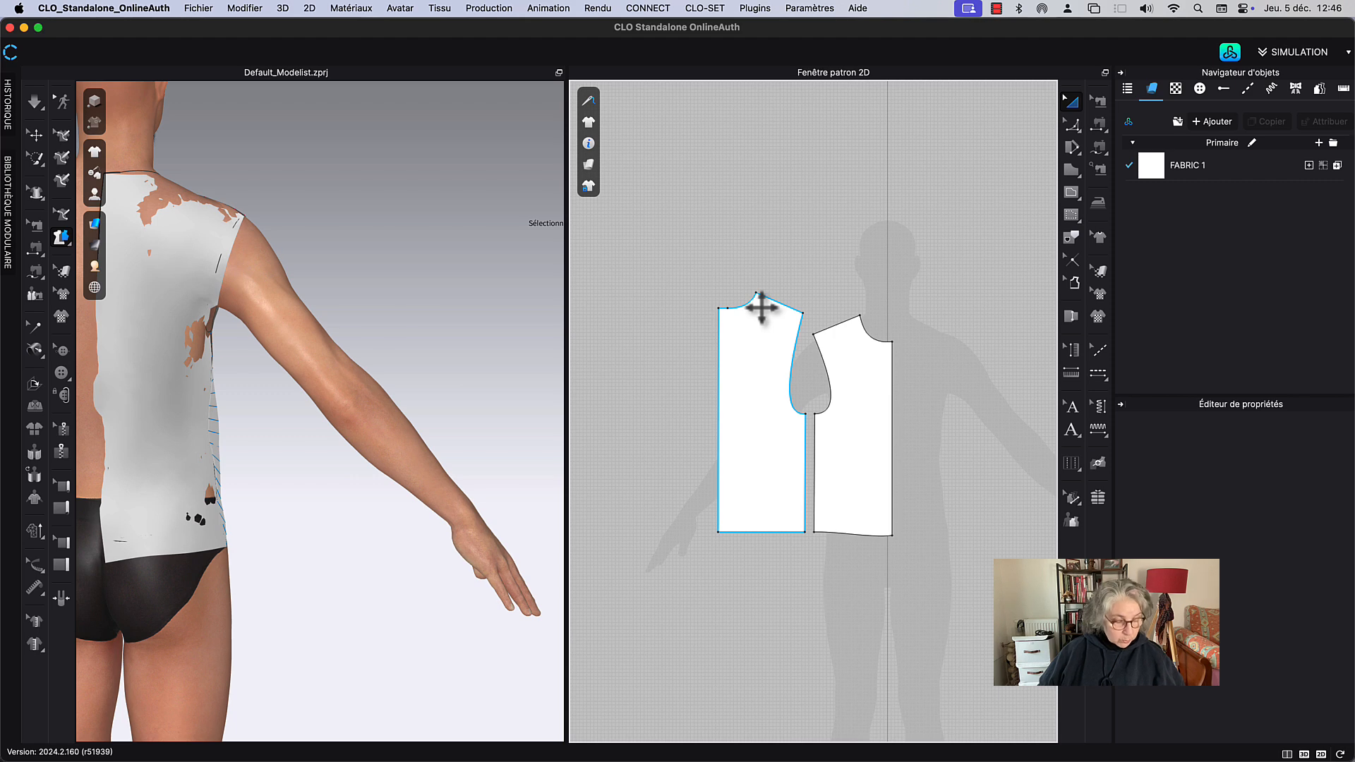
key("z")
left_click(792, 312)
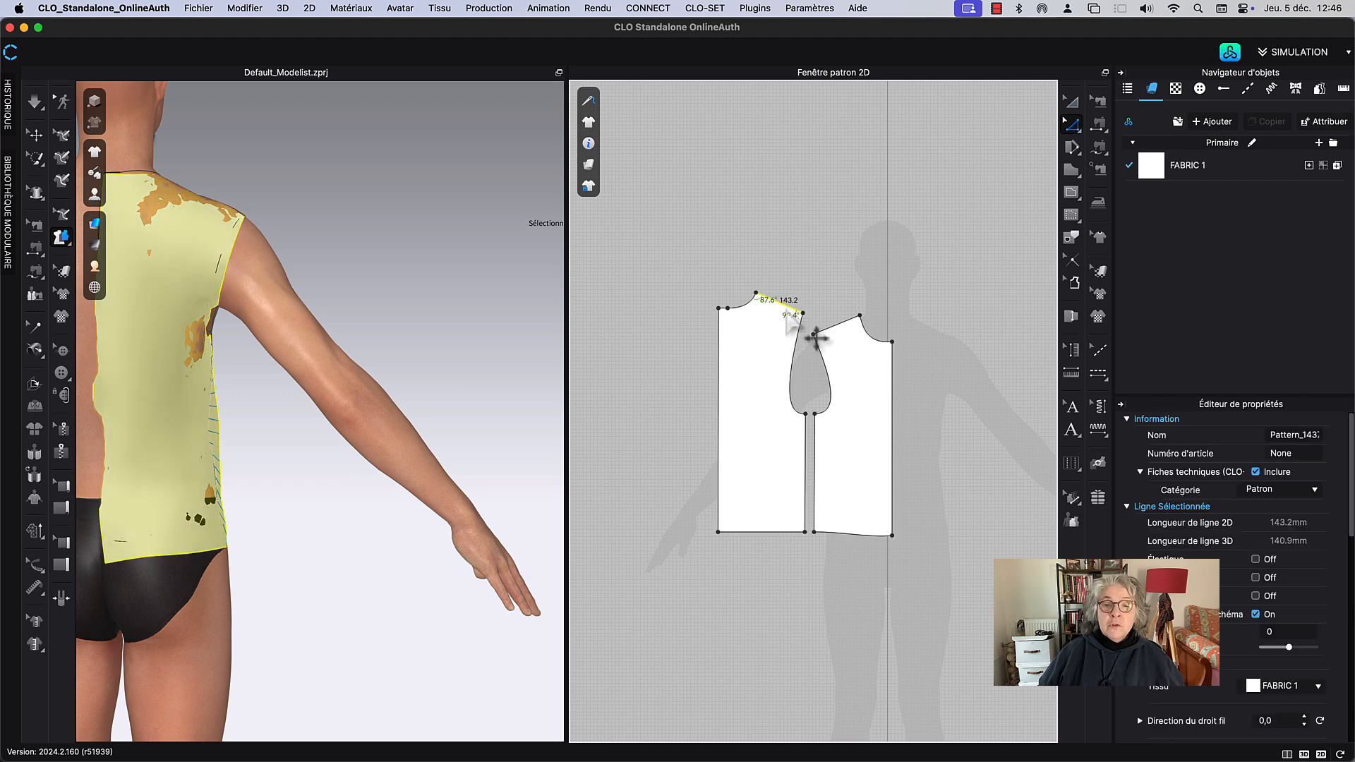
left_click(812, 265)
key("super+z")
left_click(812, 265)
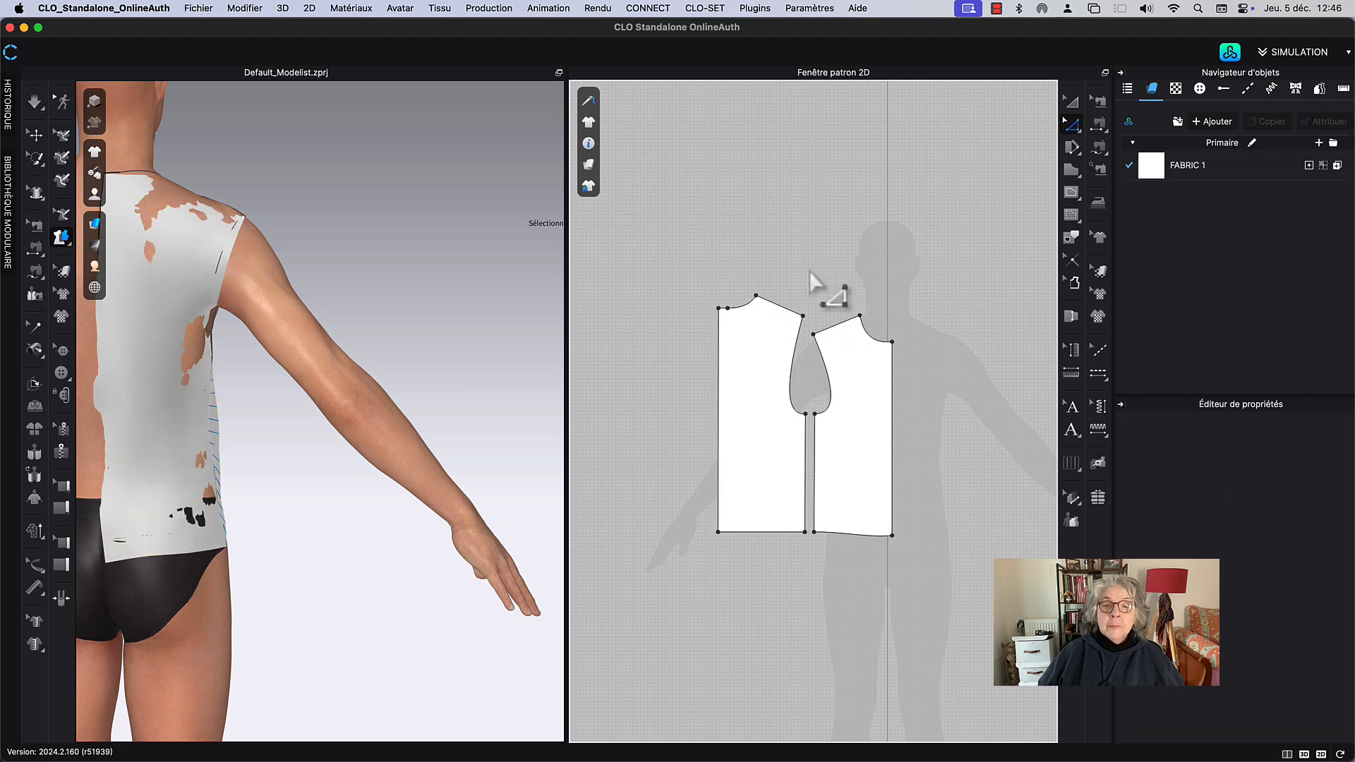
Step: Match the lengths of the back and front shoulder lines, using the longer measure (Long) and the Début direction
left_click(782, 310)
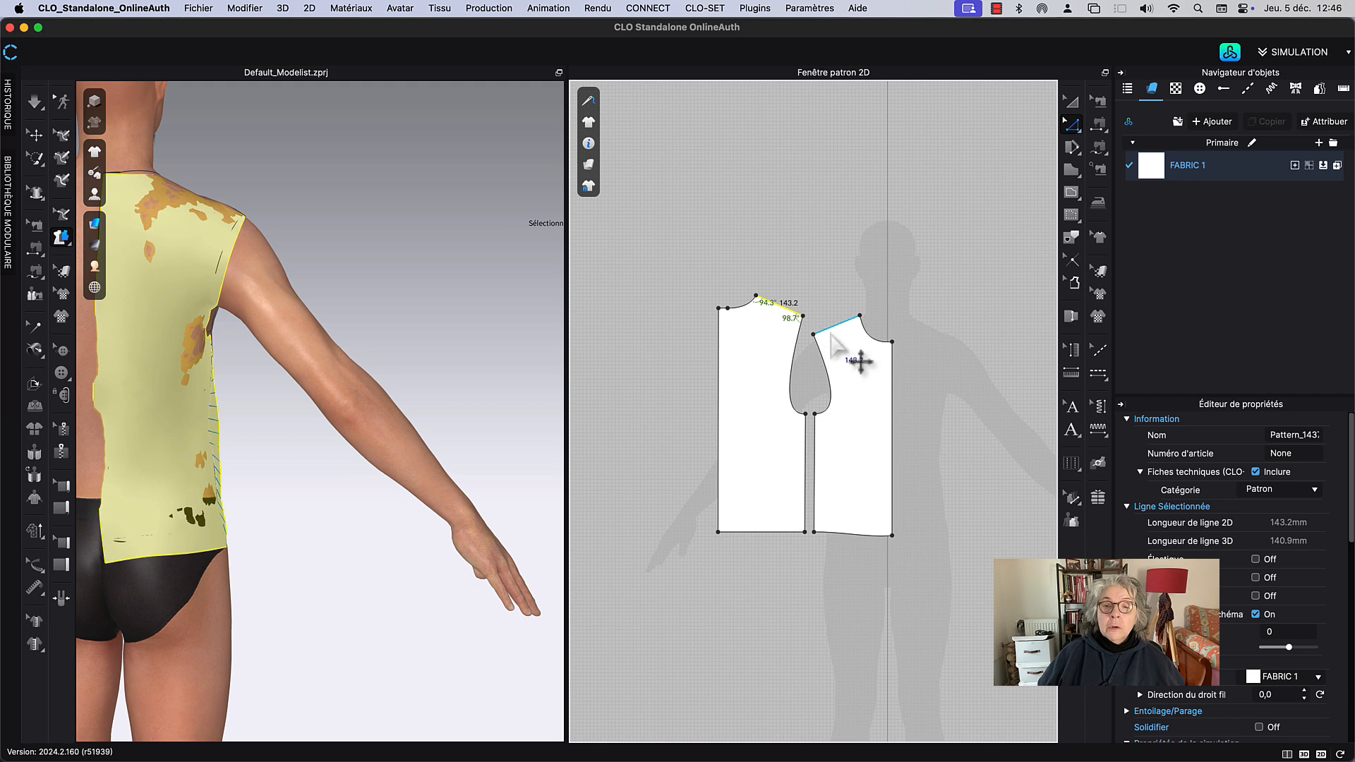
left_click(833, 329, "shift")
right_click(833, 332)
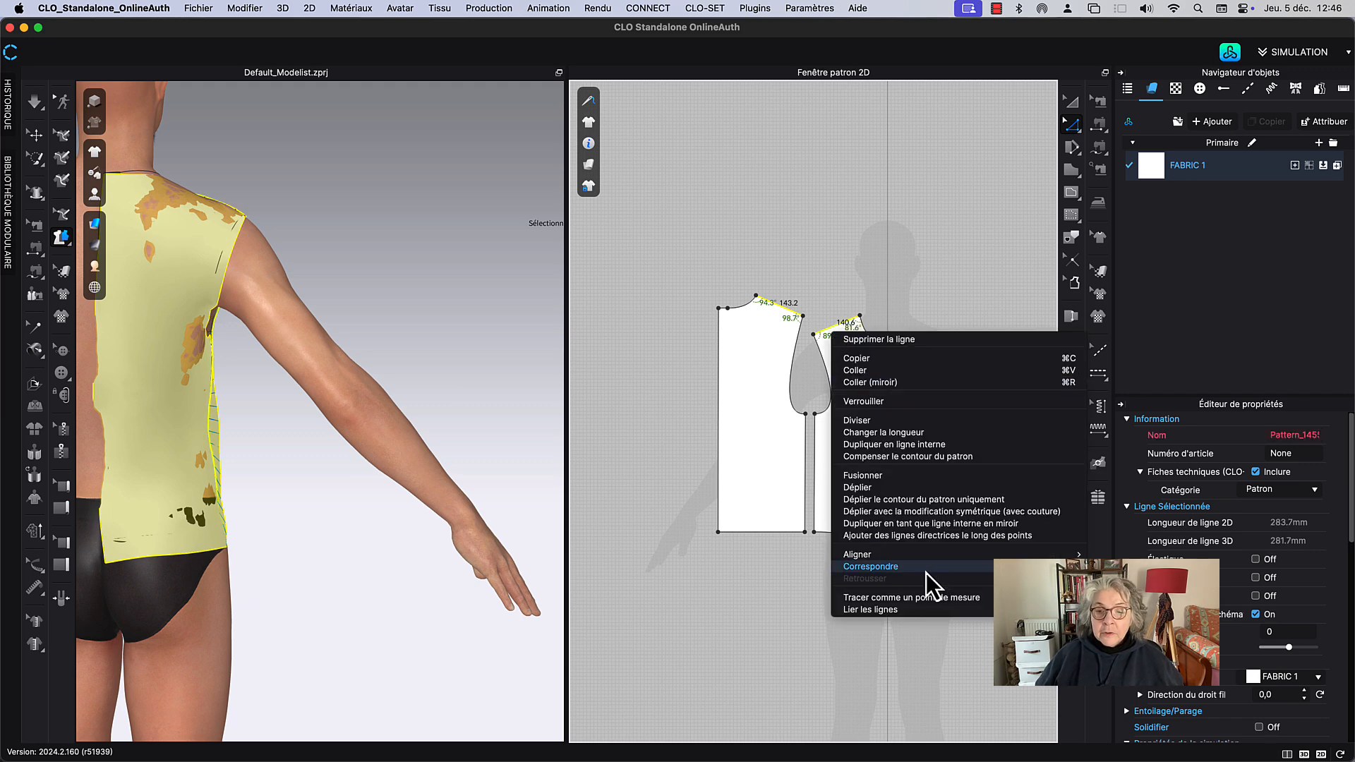
left_click(871, 566)
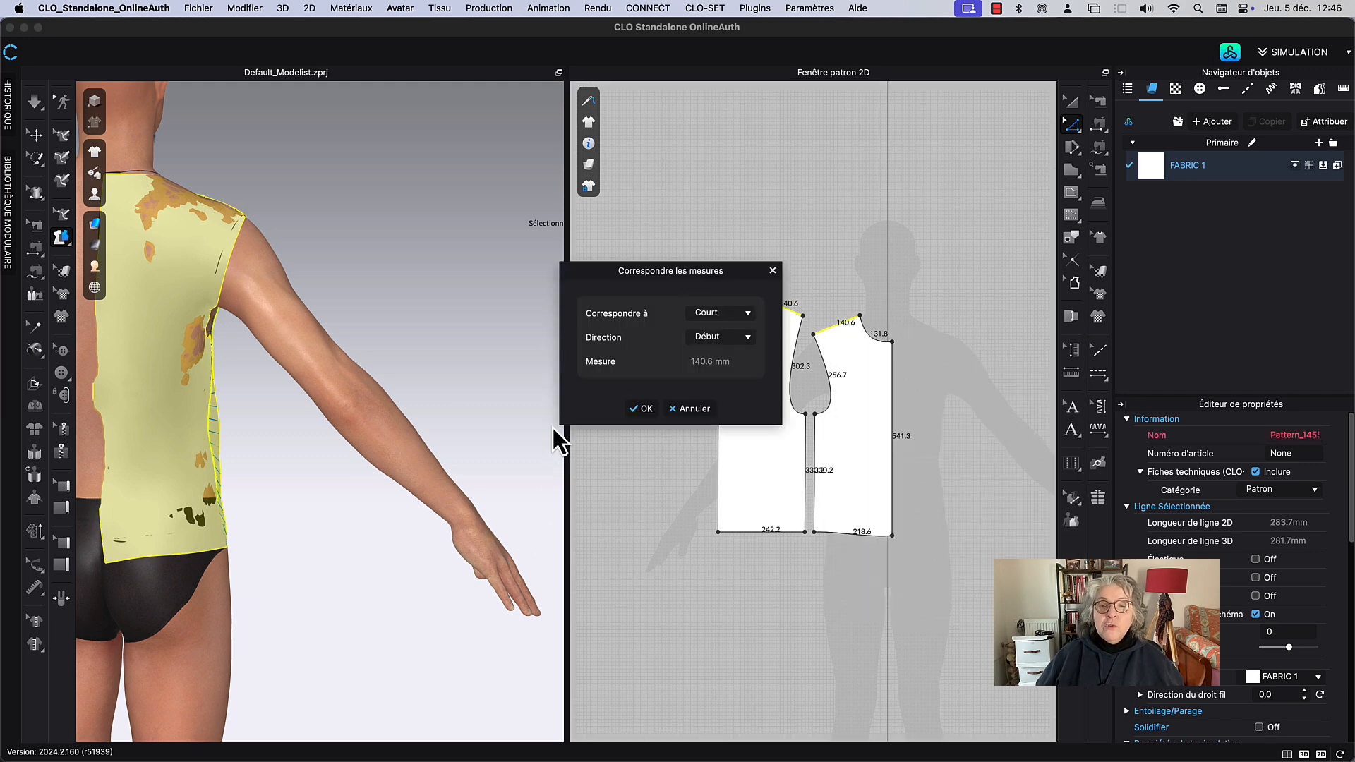
left_click_drag(684, 274, 586, 295)
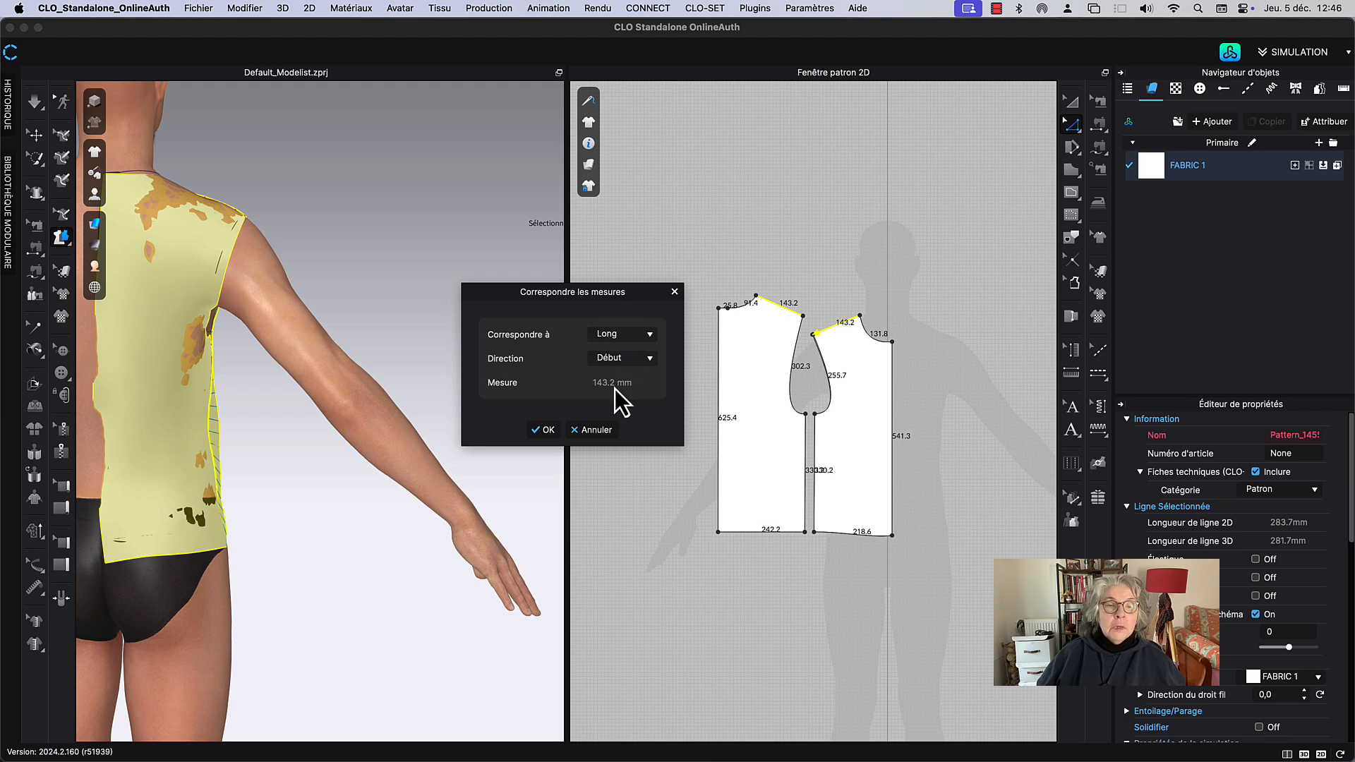
left_click(546, 432)
left_click(811, 289)
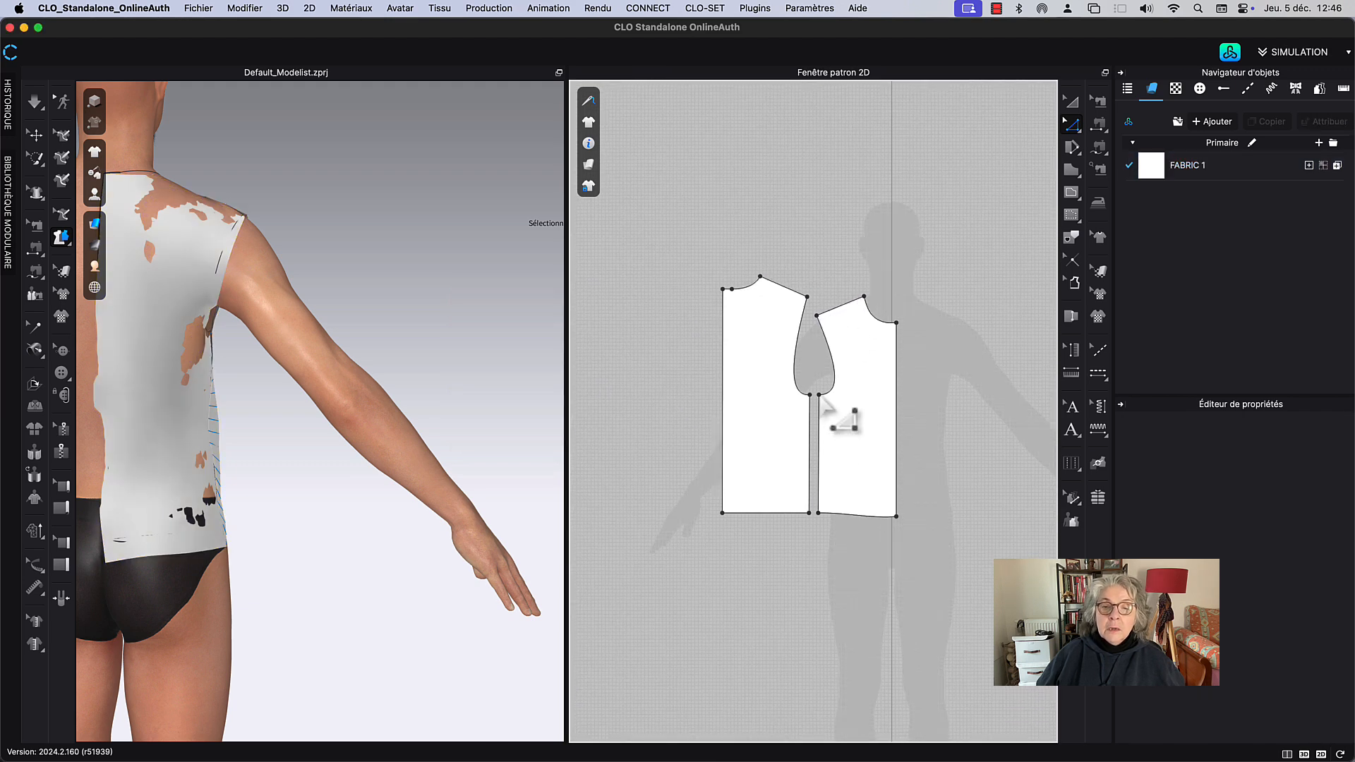
Step: Check the lengths of both side seams and the angle at the back neckline's intermediate point near centre back
left_click(815, 455)
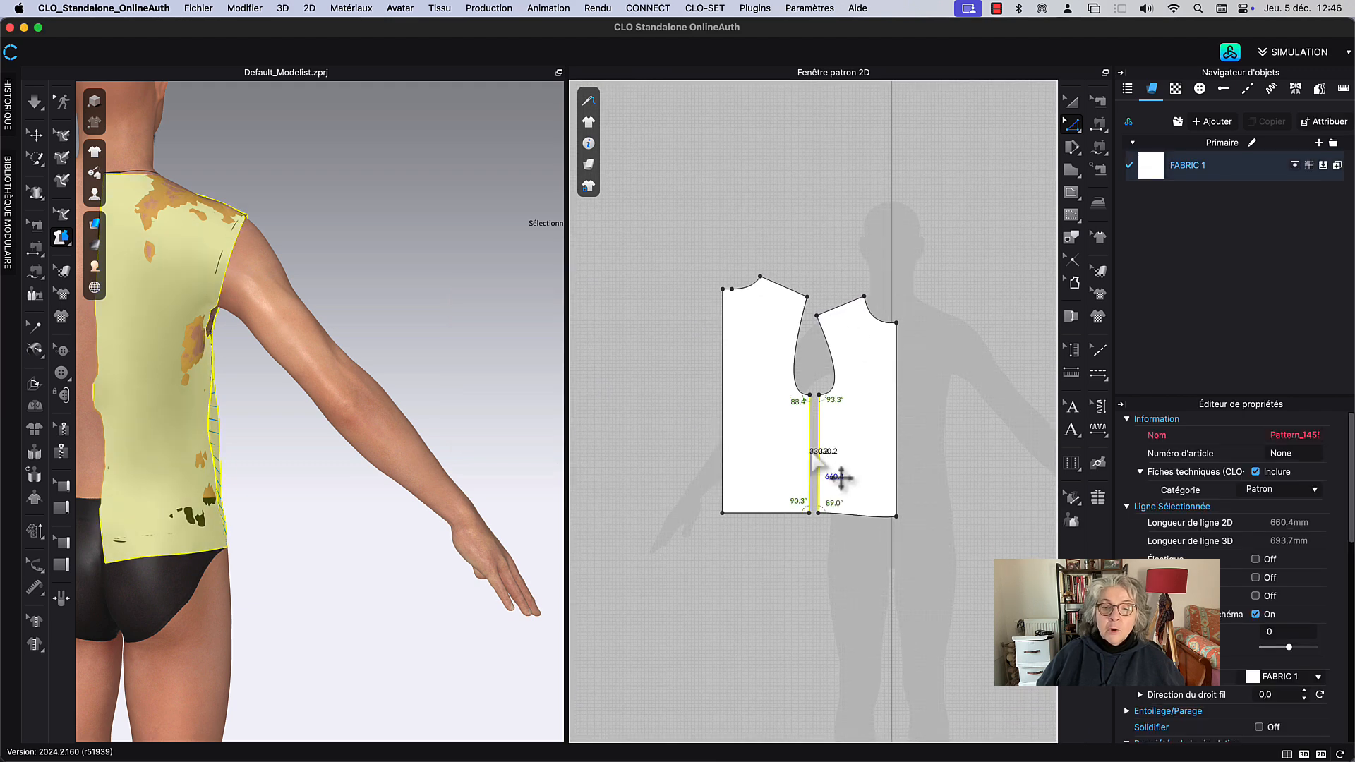
scroll(814, 468, "up", 10)
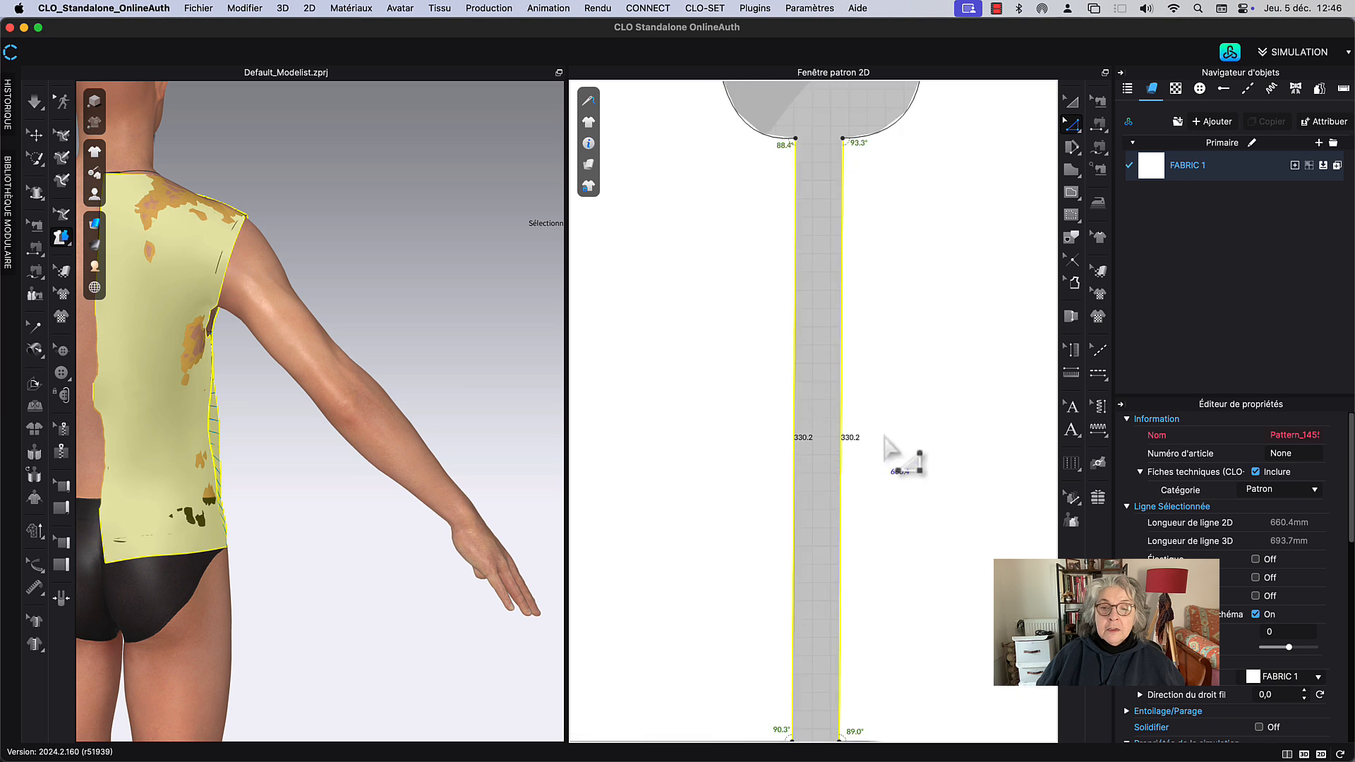
scroll(777, 435, "down", 10)
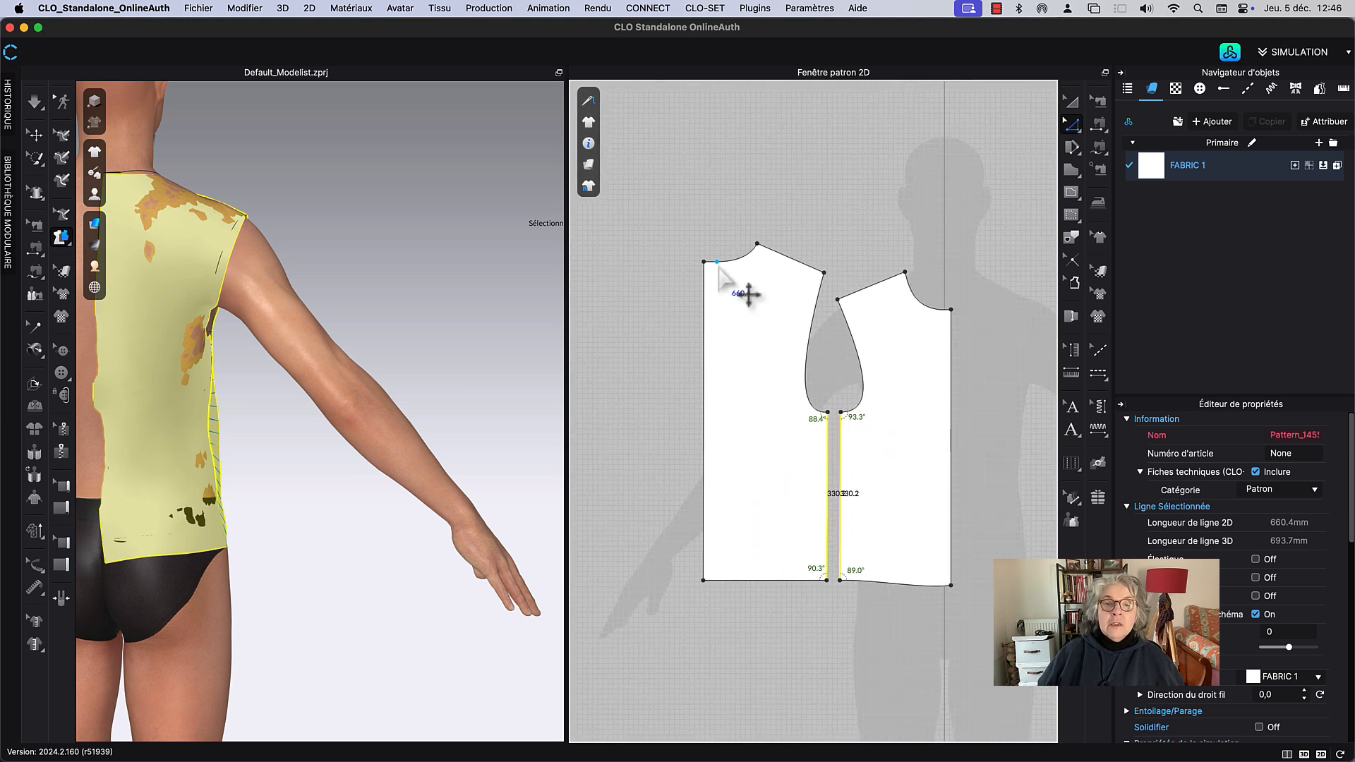
left_click(717, 265)
right_click(718, 267)
left_click(722, 189)
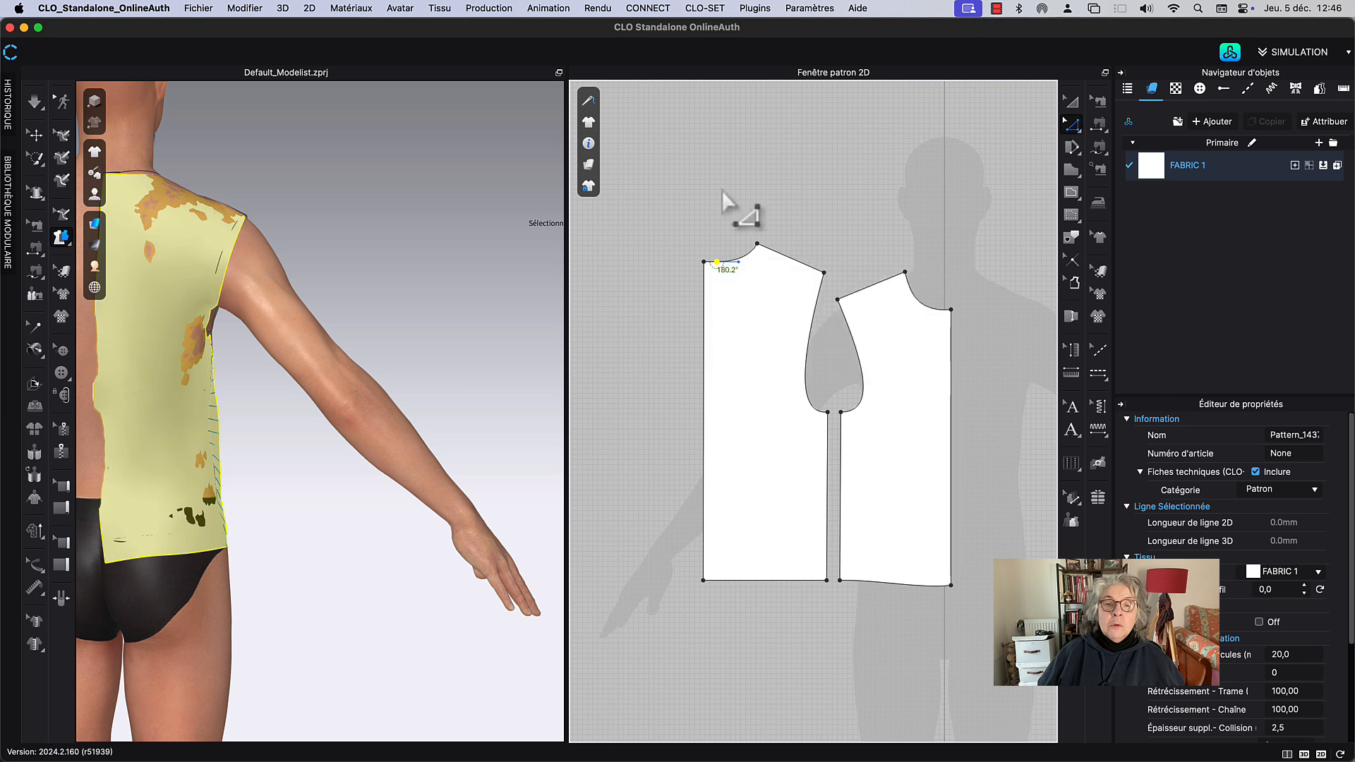
scroll(825, 176, "down", 3)
scroll(941, 185, "up", 1)
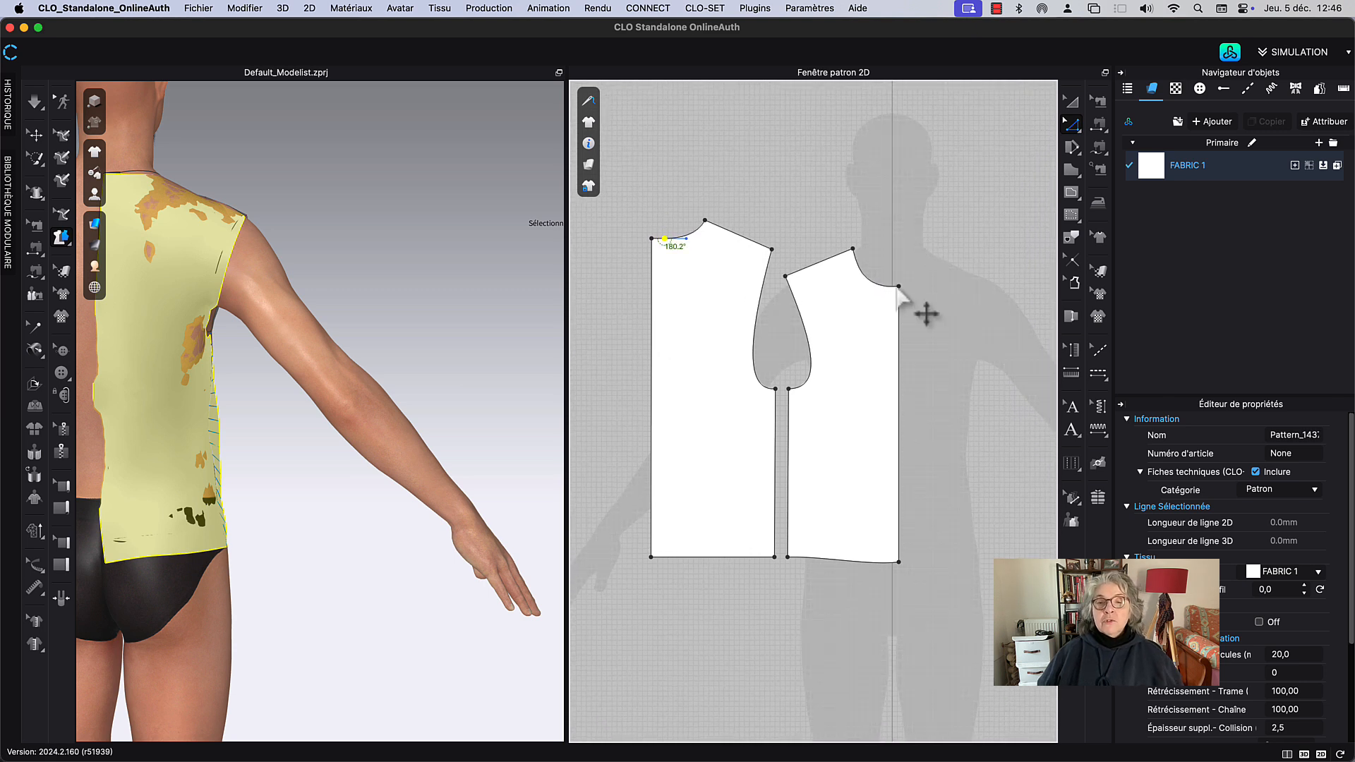
scroll(854, 395, "down", 3)
scroll(816, 543, "right", 2)
scroll(816, 544, "up", 1)
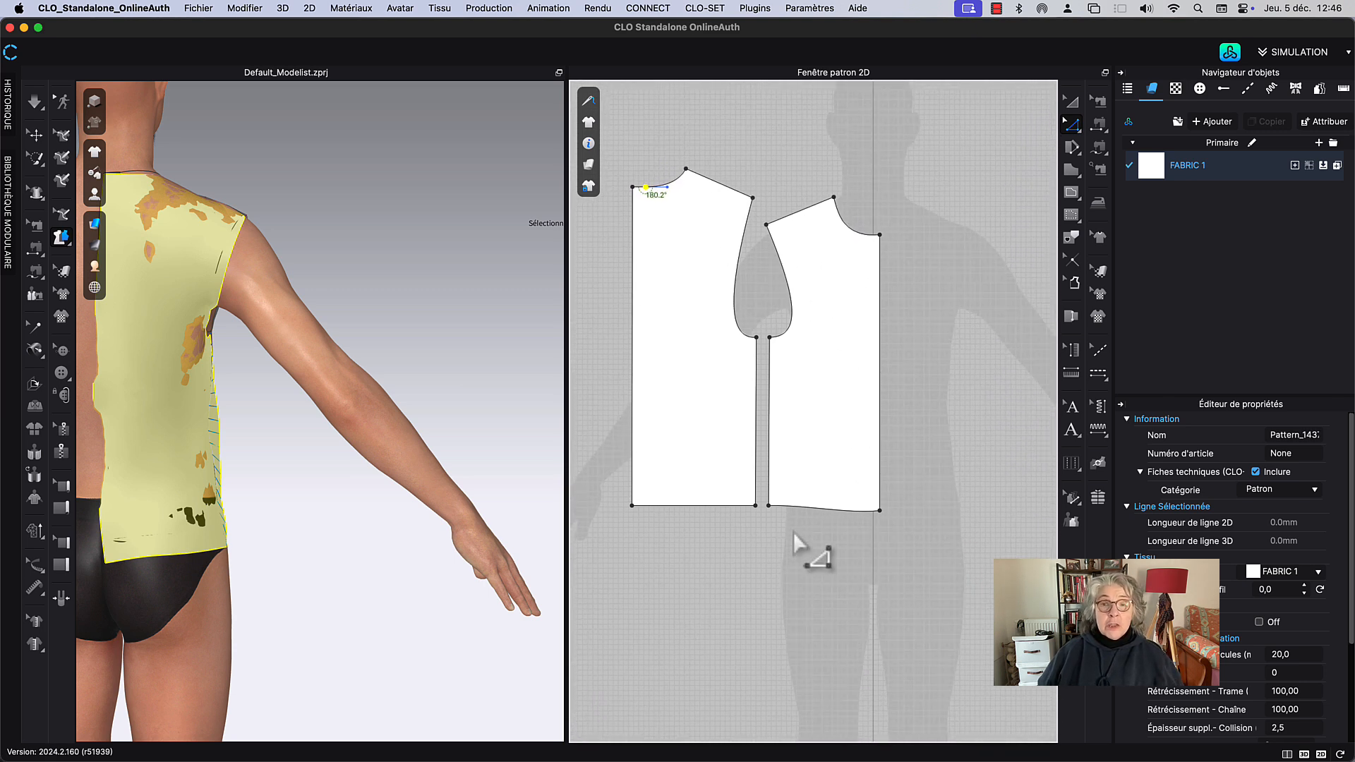
left_click(1072, 102)
scroll(918, 152, "left", 2)
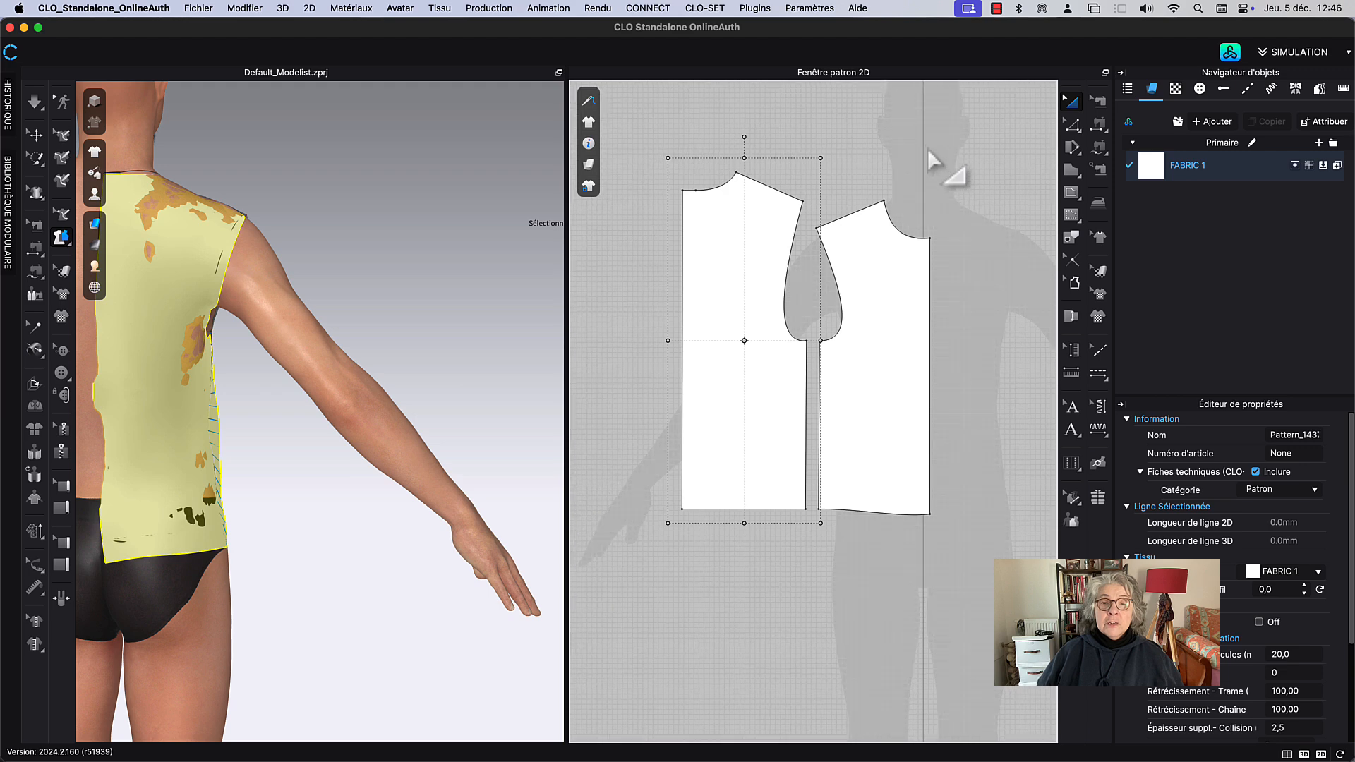
left_click(926, 147)
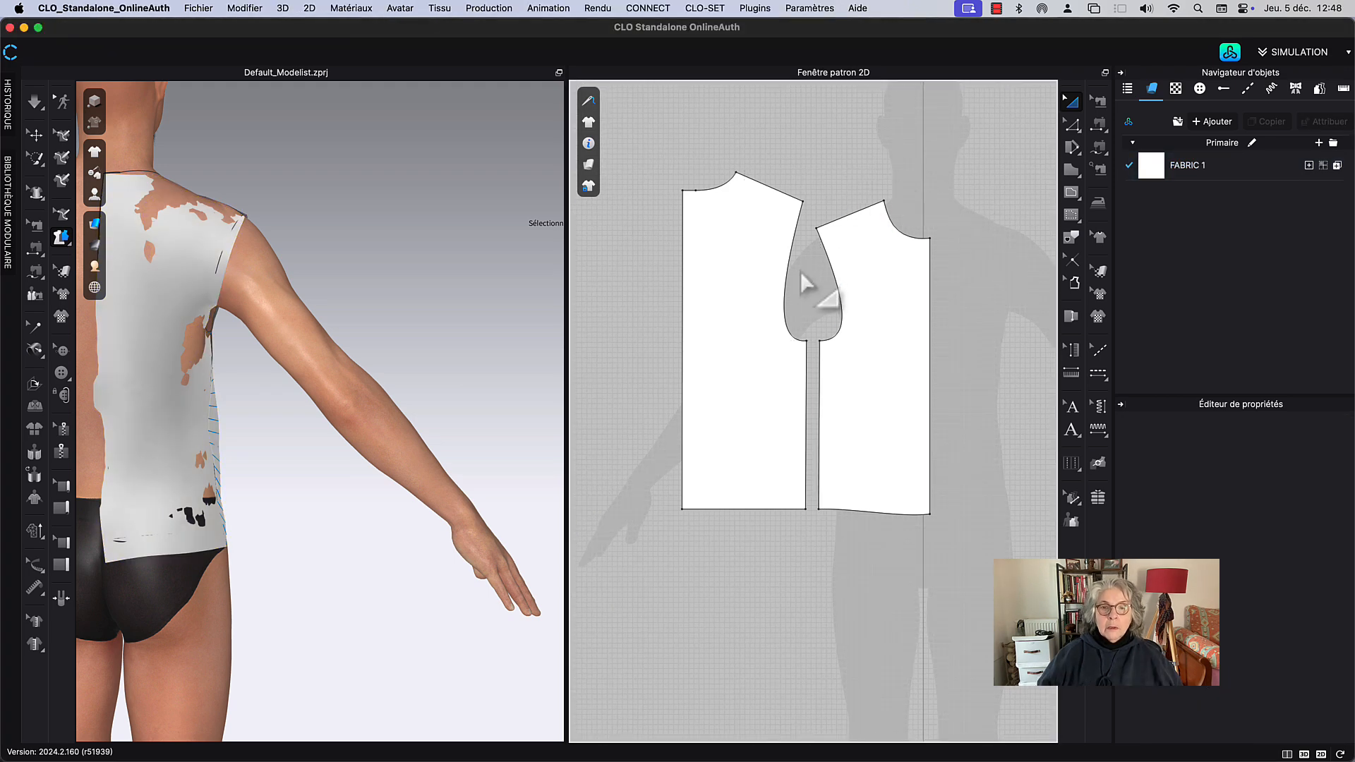
Step: Unfold the back pattern along its centre back line with symmetric editing and sewing
left_click(1071, 125)
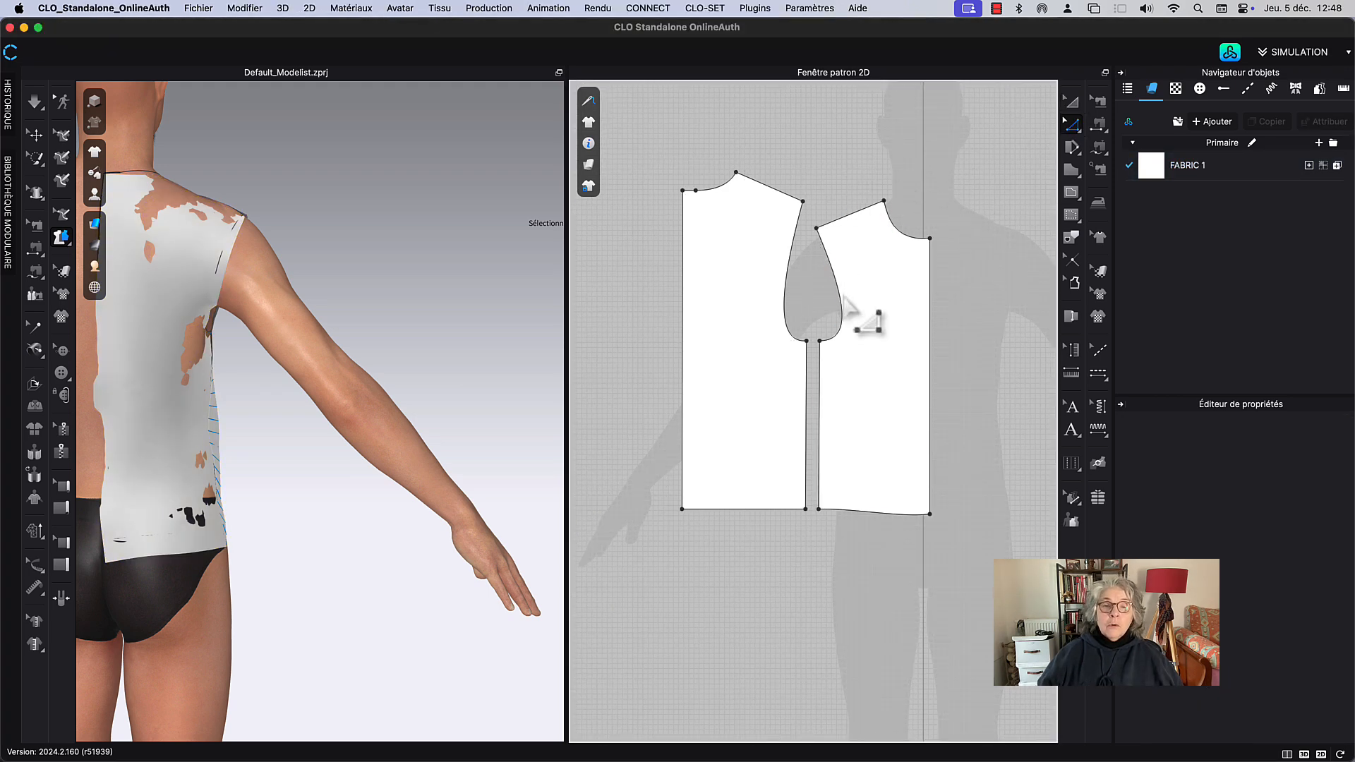
left_click(685, 369)
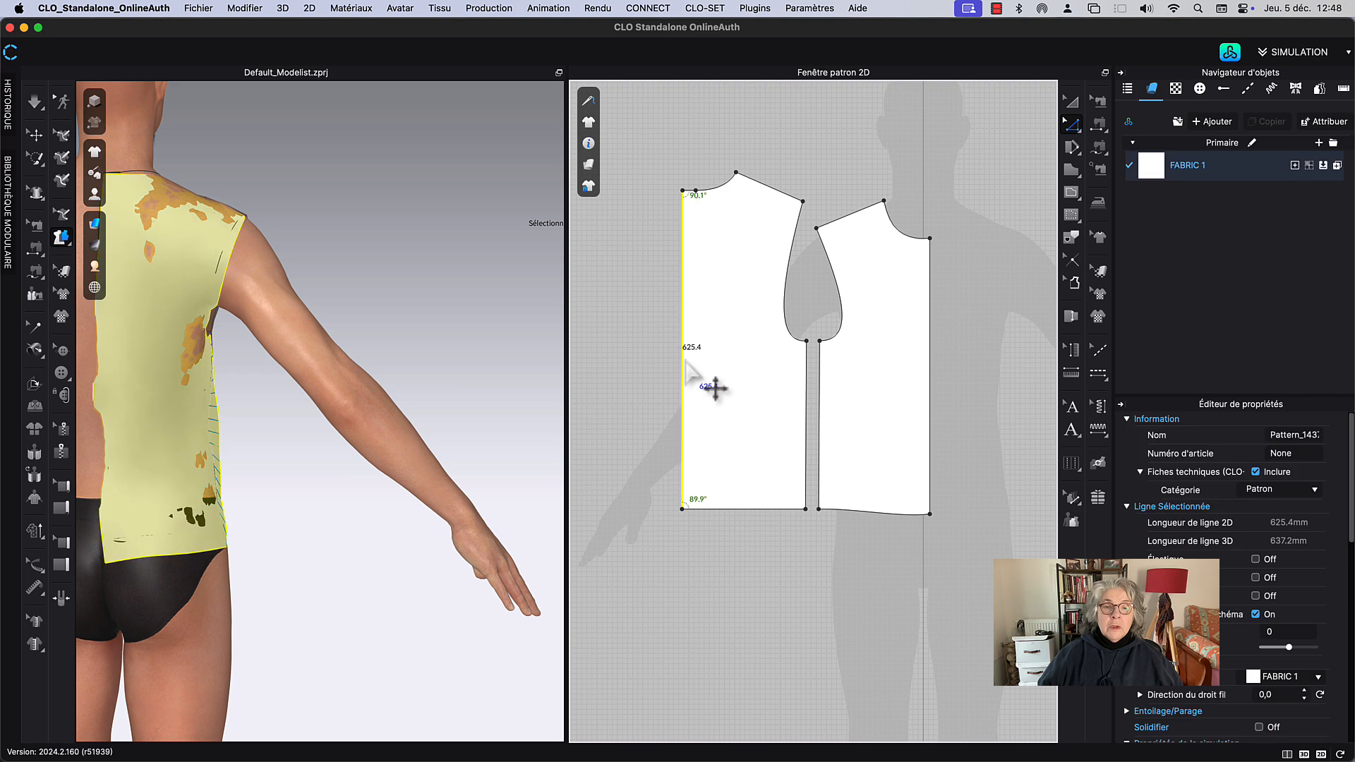
right_click(687, 363)
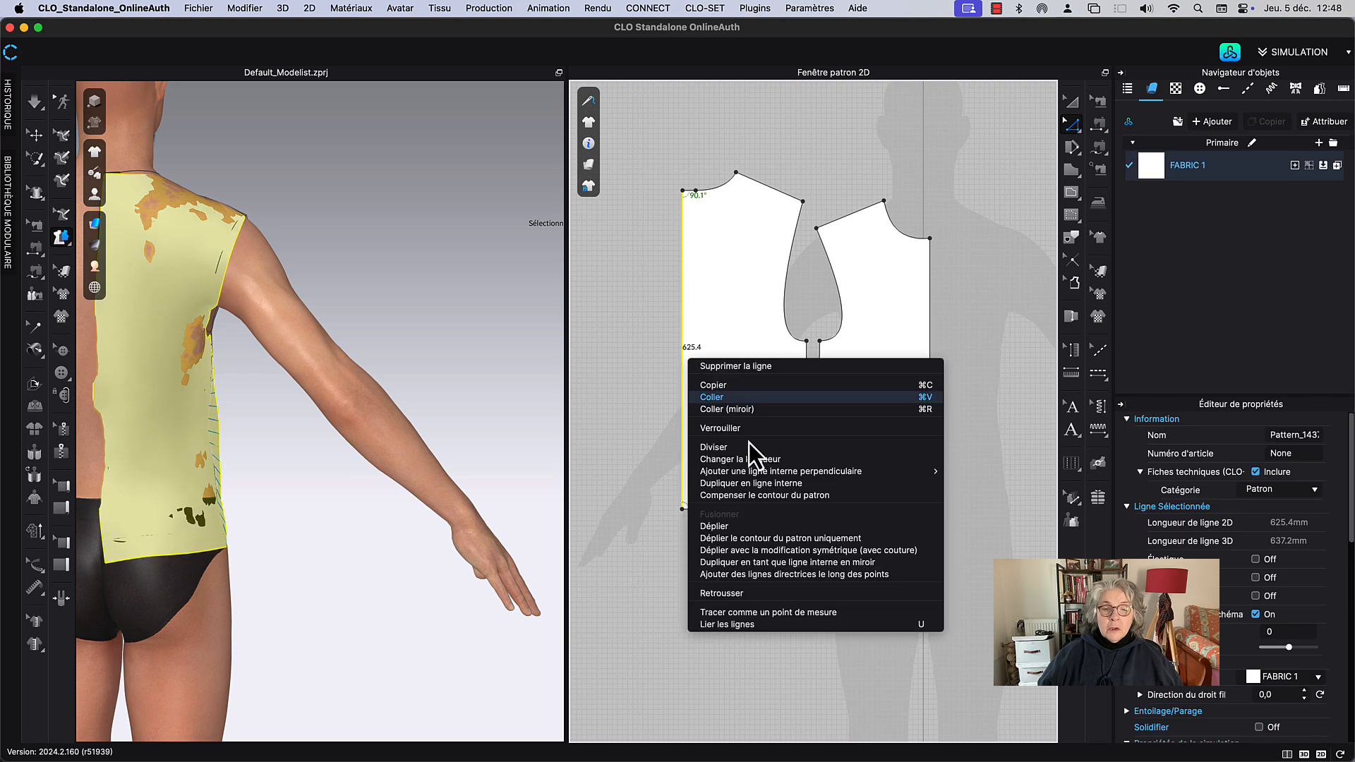
left_click(789, 551)
scroll(780, 169, "down", 2)
left_click(778, 167)
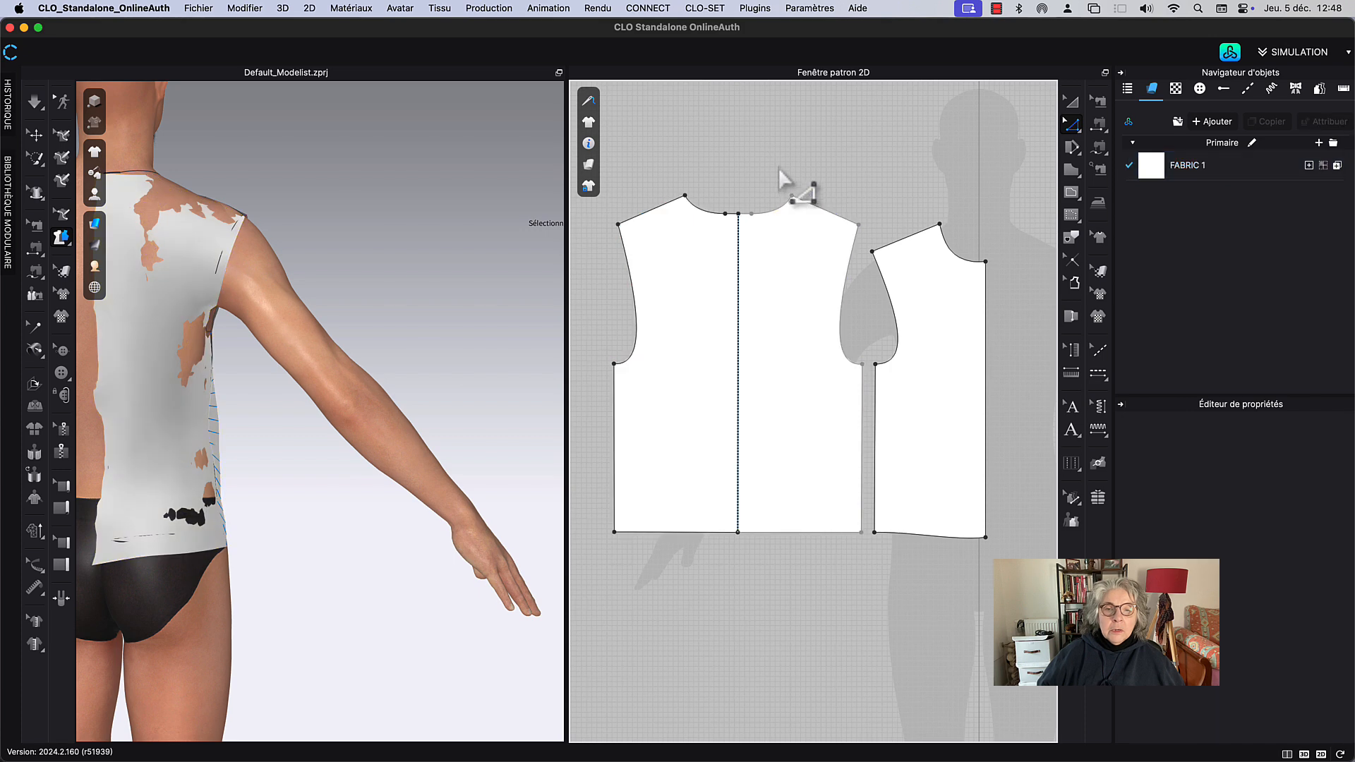
Step: Clone the front pattern as a symmetric pattern with sewing and place the copy level beside it, centre fronts facing
middle_click_drag(778, 168, 668, 166)
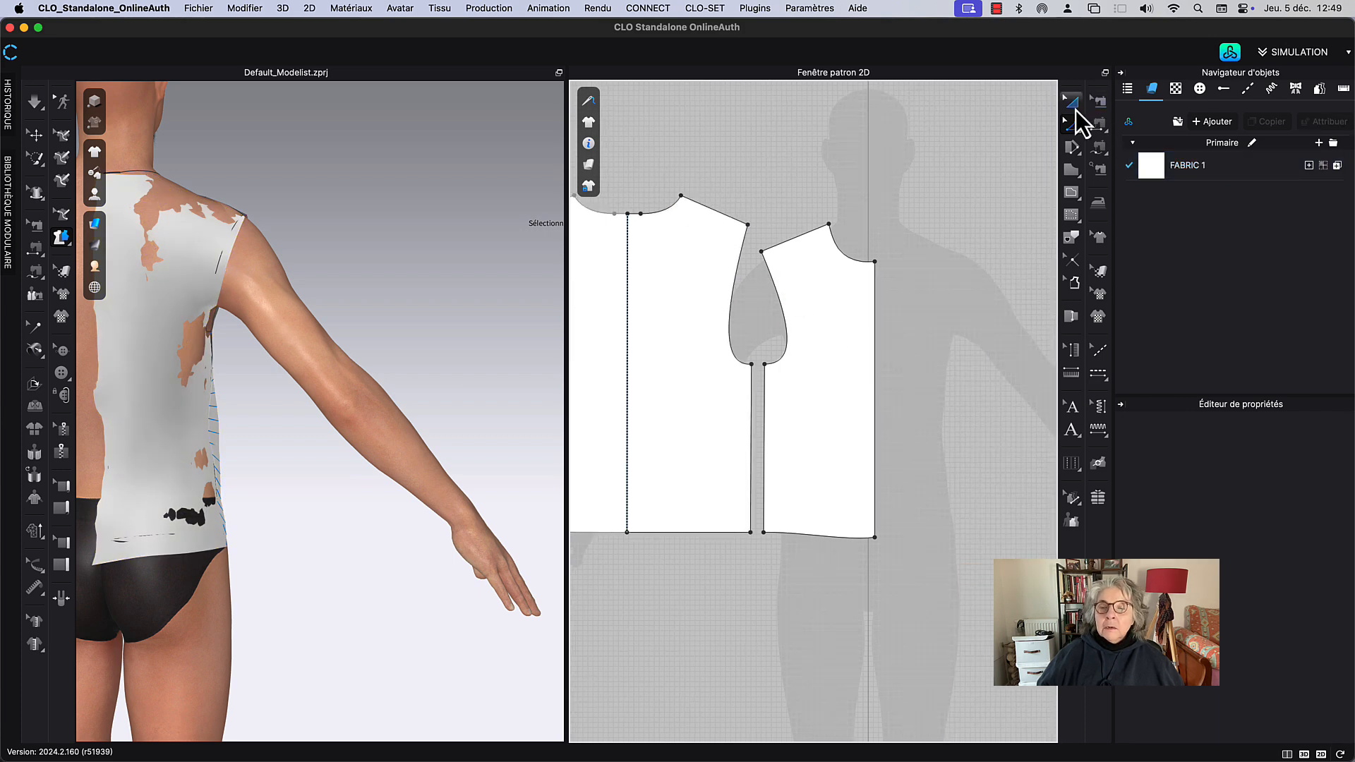
left_click(825, 401)
right_click(824, 401)
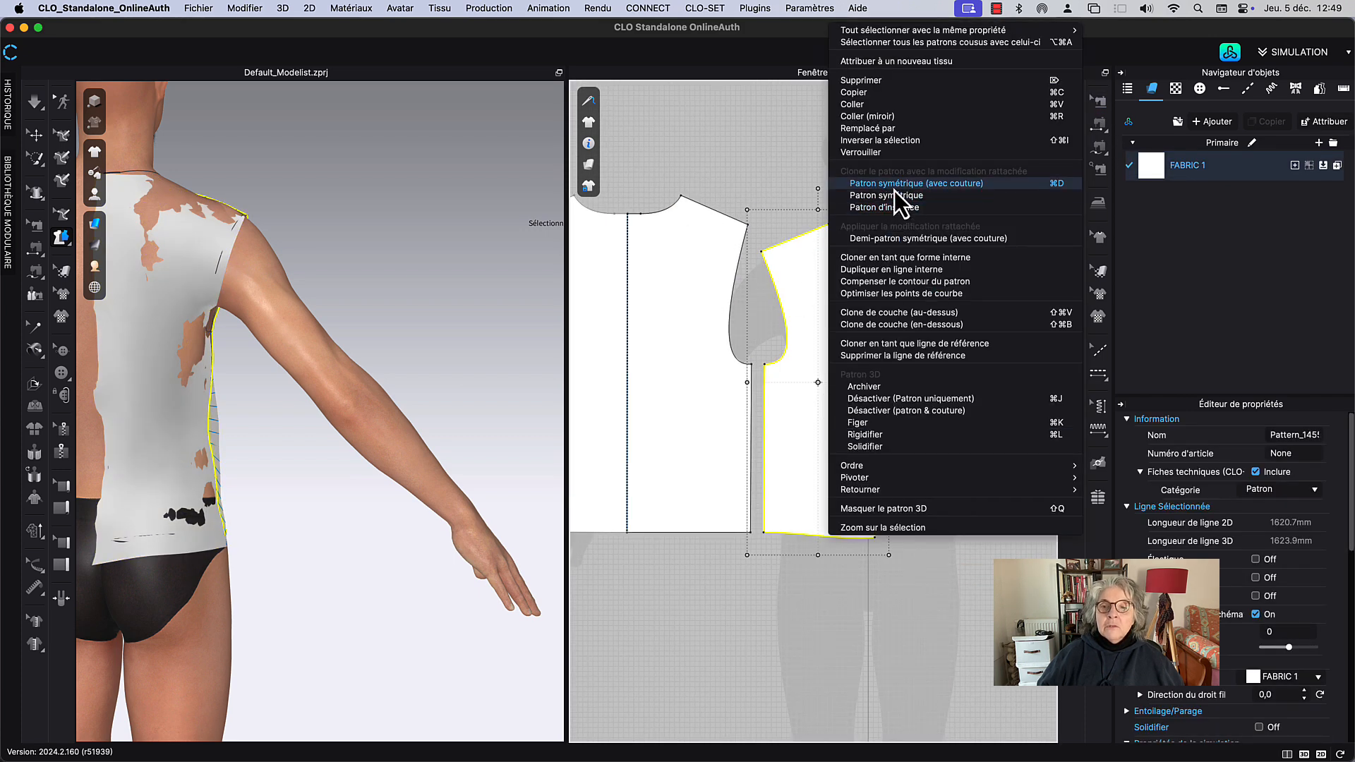
left_click(895, 185)
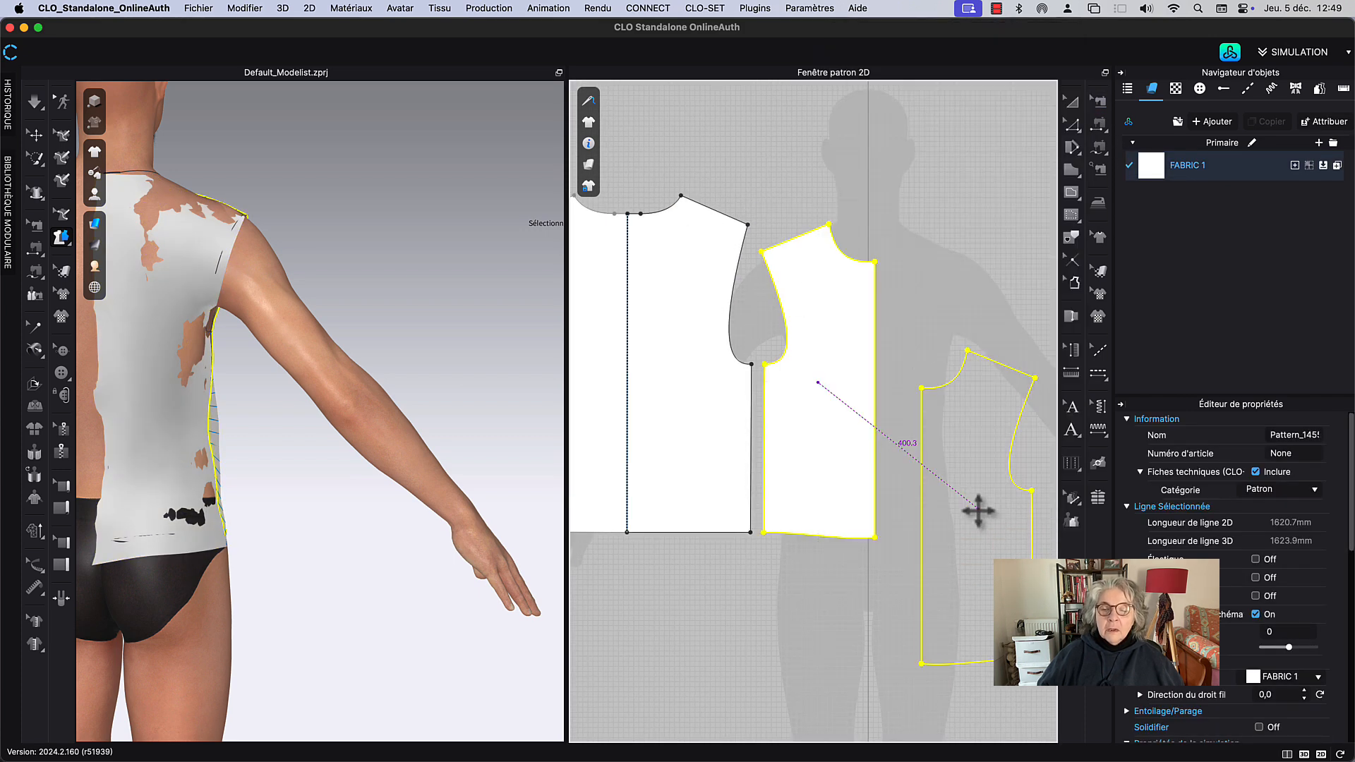
left_click(948, 382)
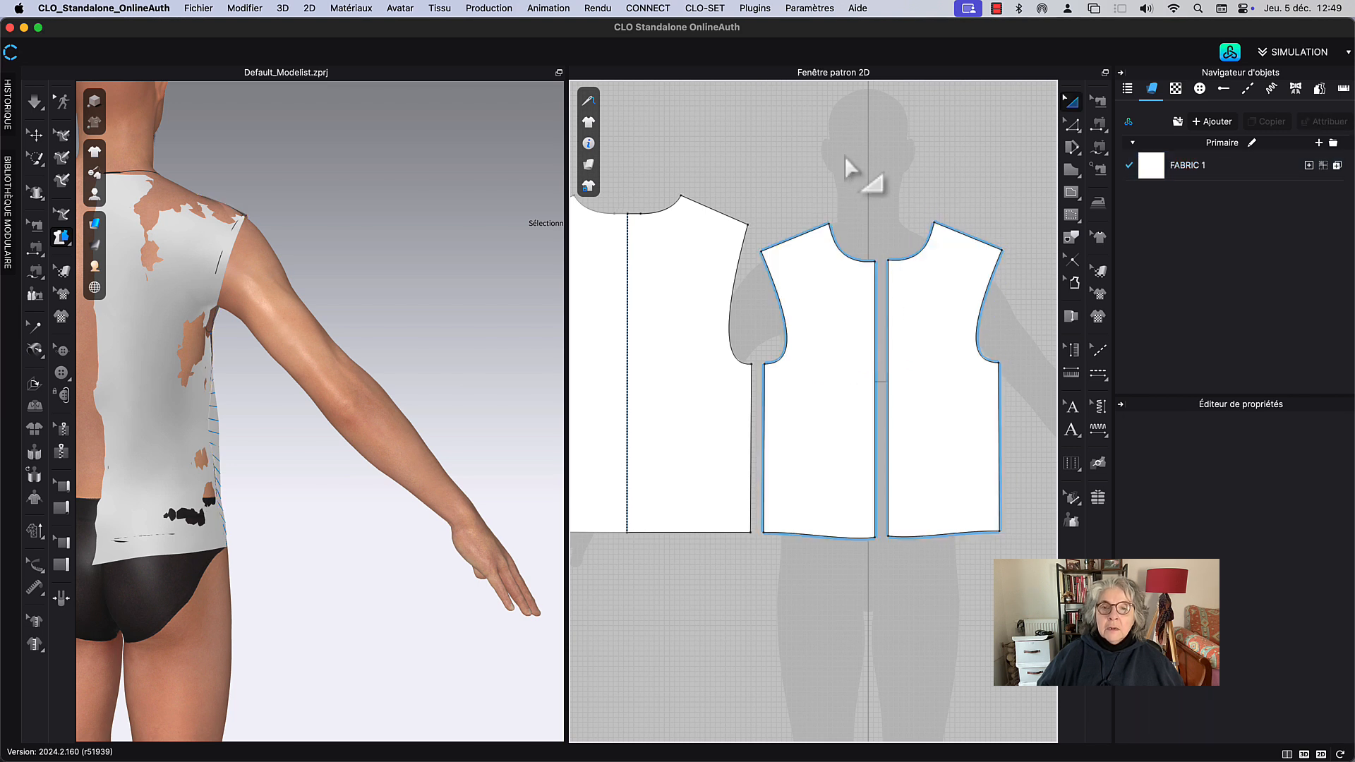
scroll(874, 146, "down", 1)
middle_click_drag(868, 135, 899, 180)
Step: Display the seams to check the shoulder and side seam pairings, and view the garment from behind and from the side
middle_click_drag(385, 182, 561, 172)
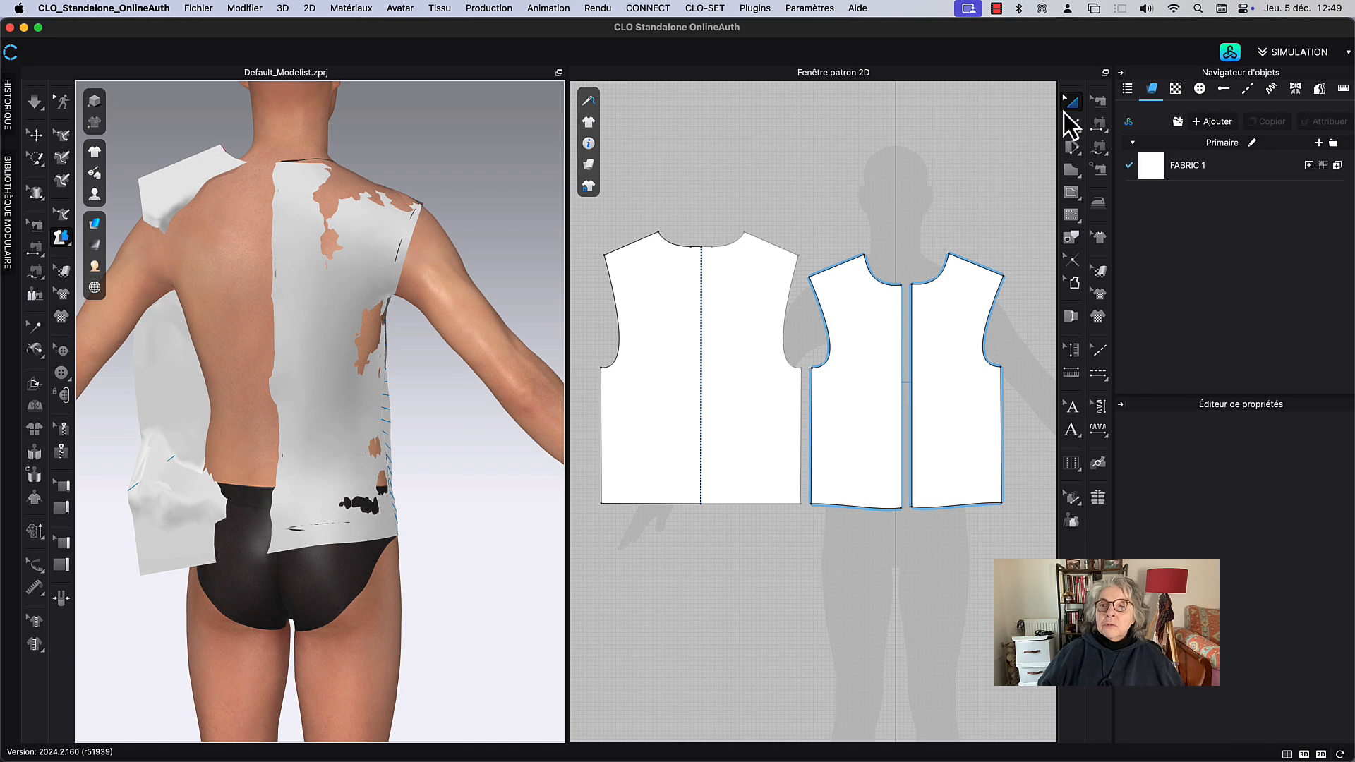
key("n")
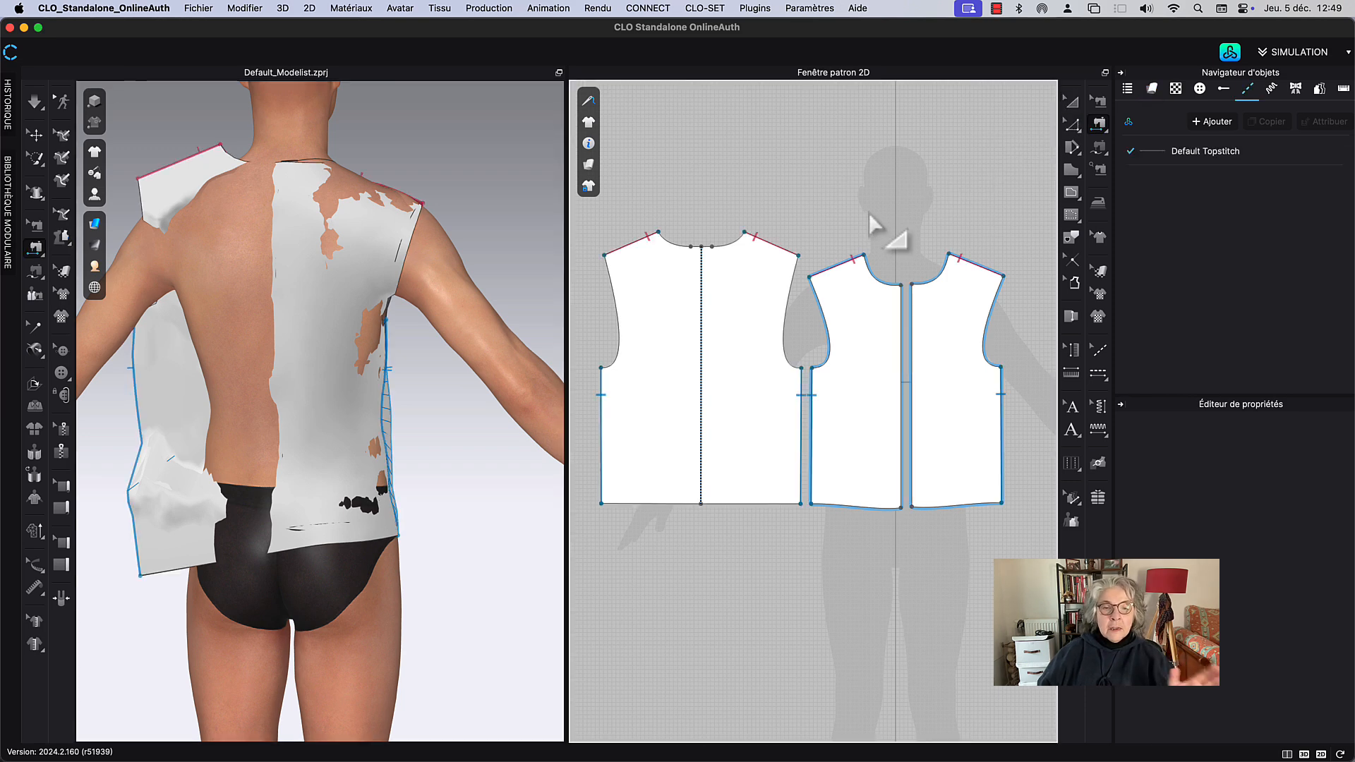
left_click(1072, 100)
right_click_drag(433, 158, 500, 158)
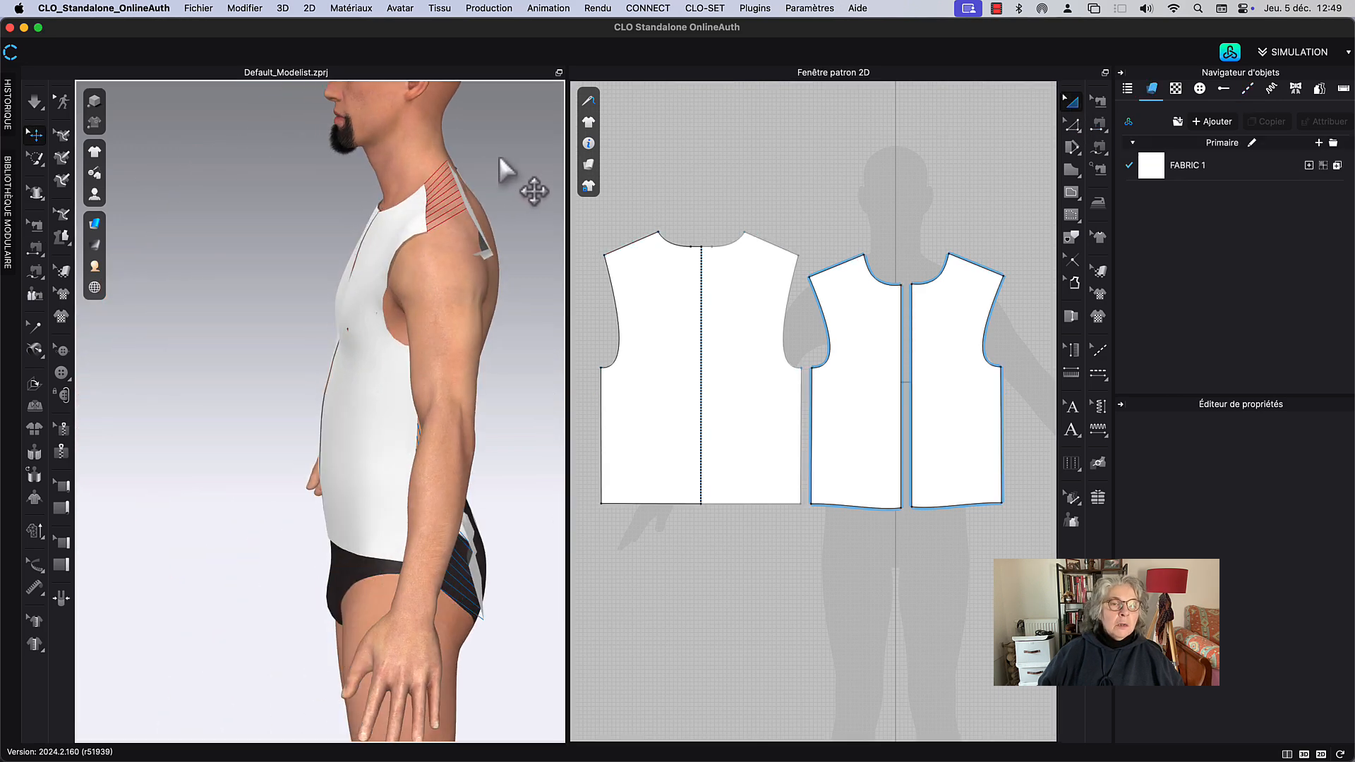
Step: Sew the centre front edges of the two front patterns together
middle_click_drag(497, 154, 212, 416)
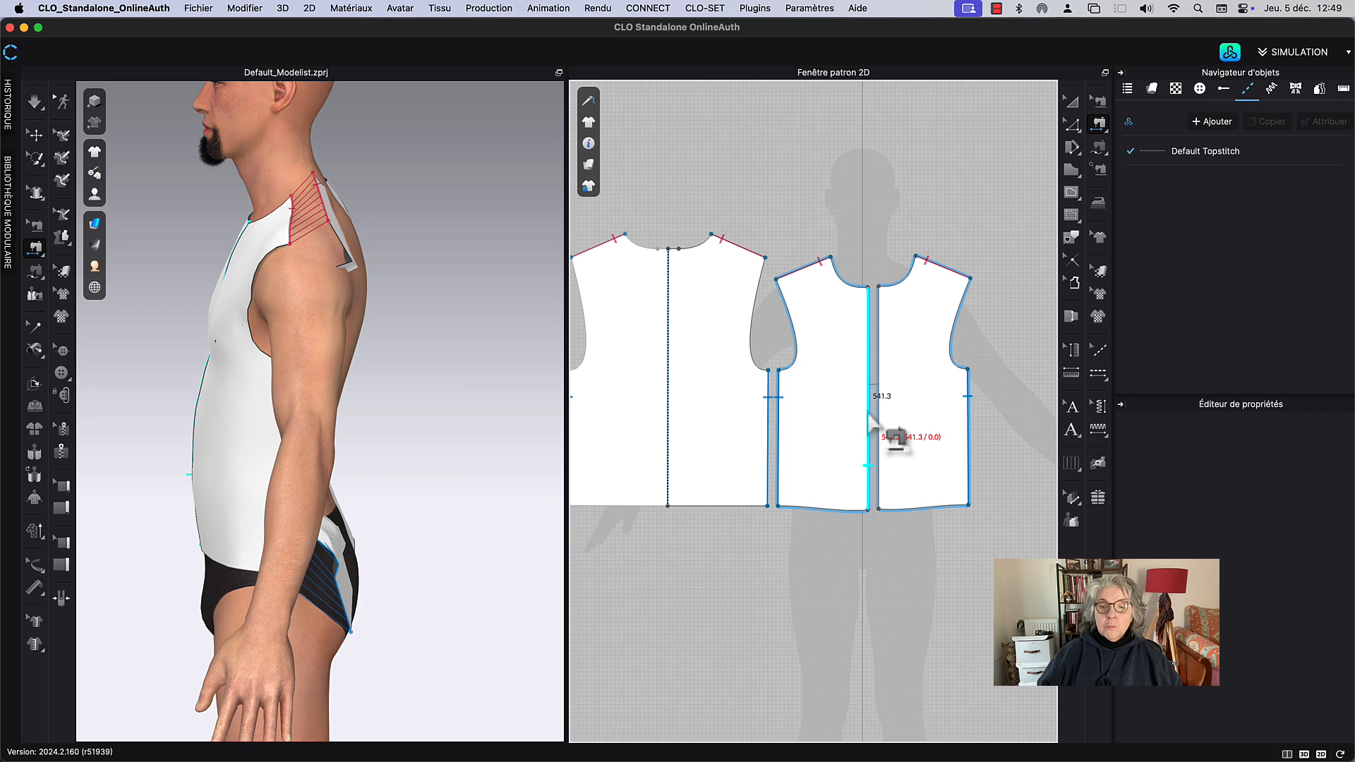
left_click(873, 413)
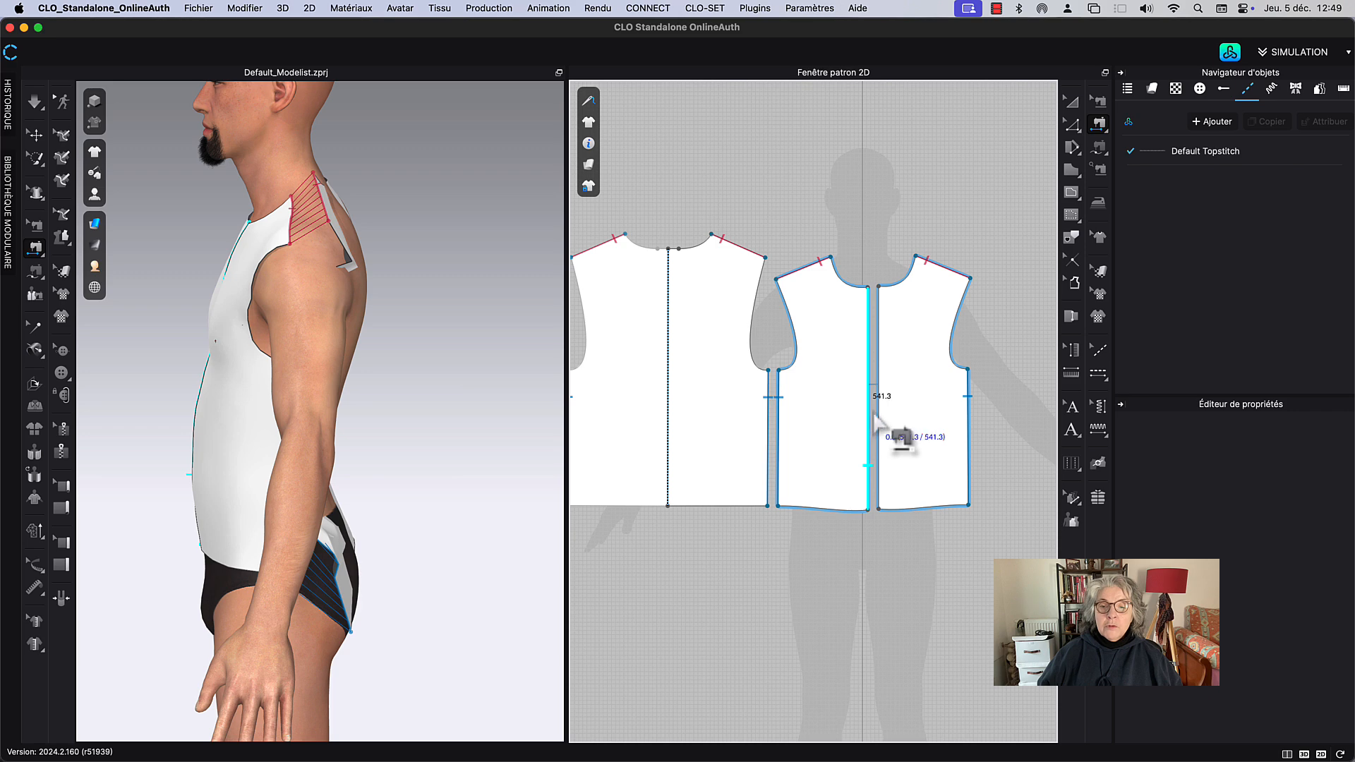
left_click(876, 418)
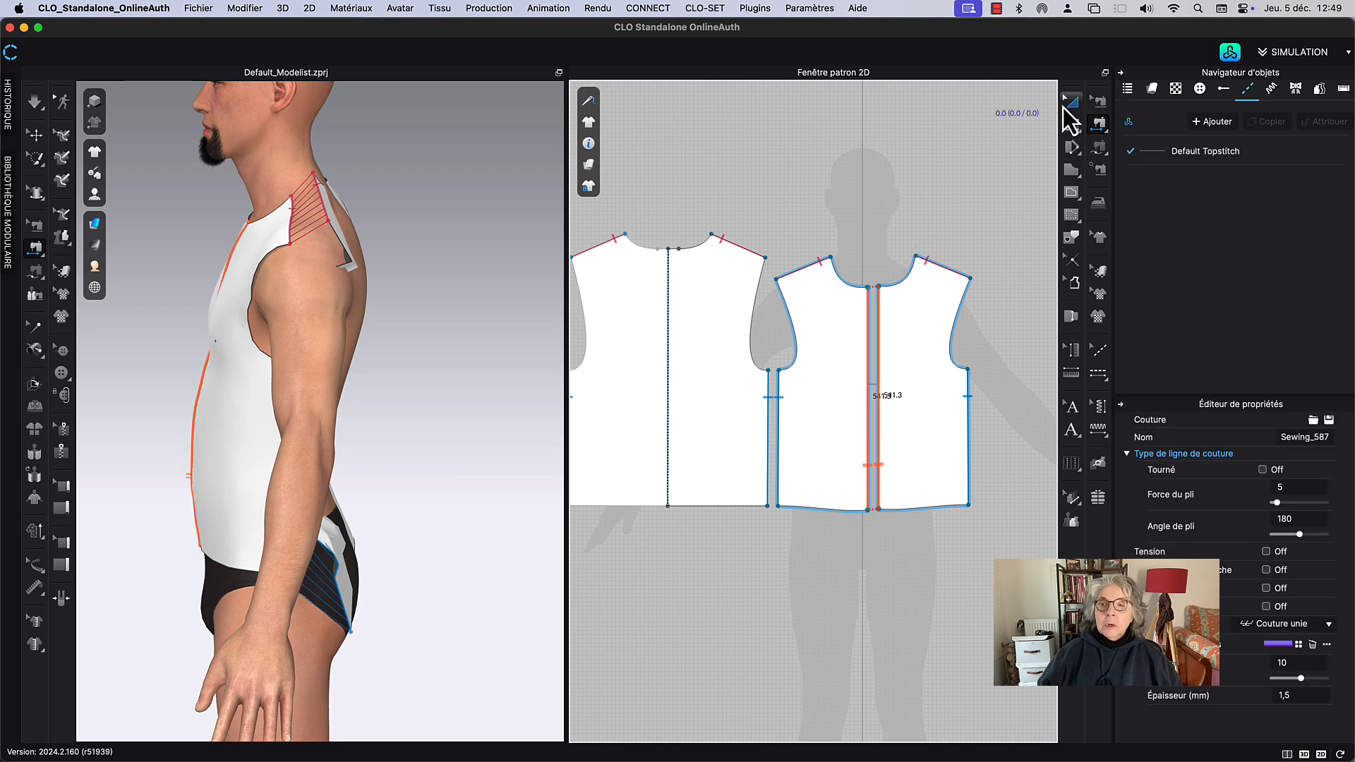
left_click(1067, 104)
Step: Simulate the garment, pull the front panels at the hem and waist to settle them, and view the drape from the front and at an angle
key("space")
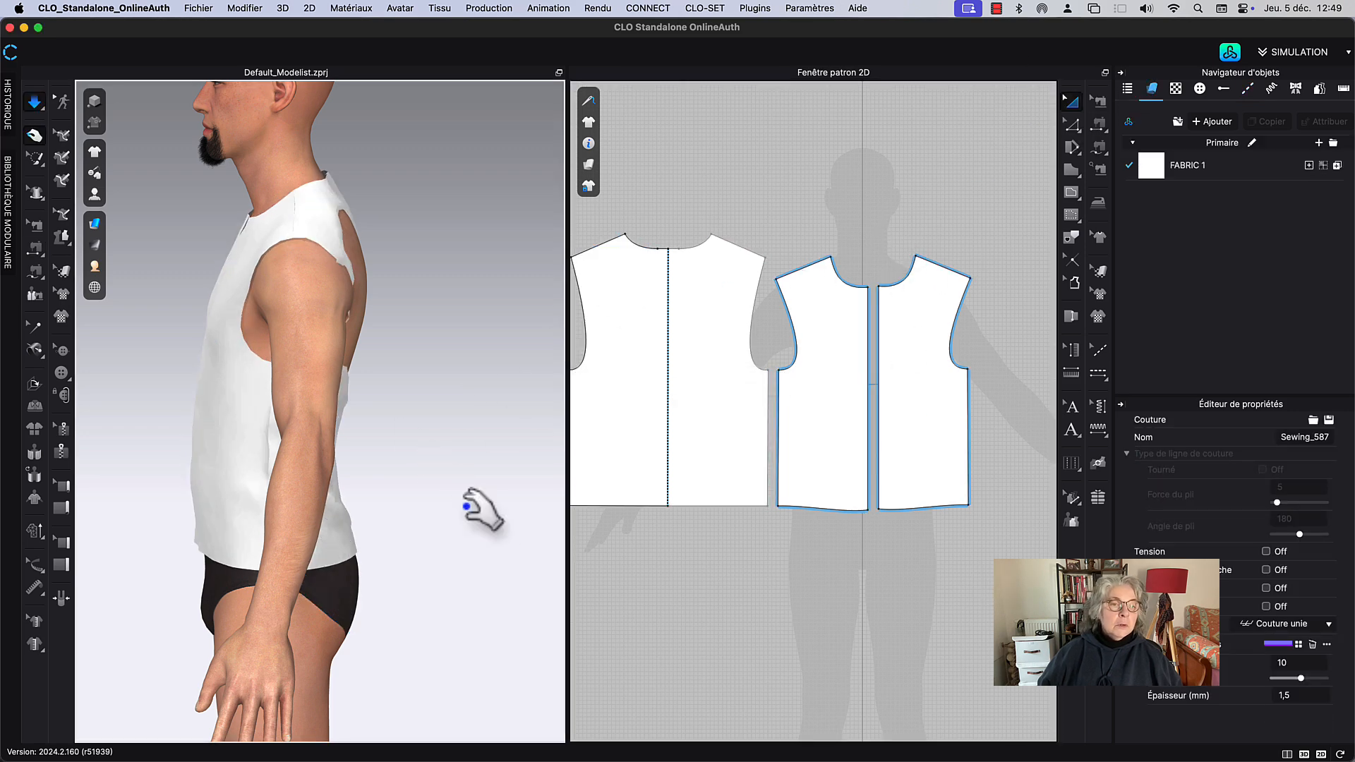
right_click_drag(417, 493, 493, 492)
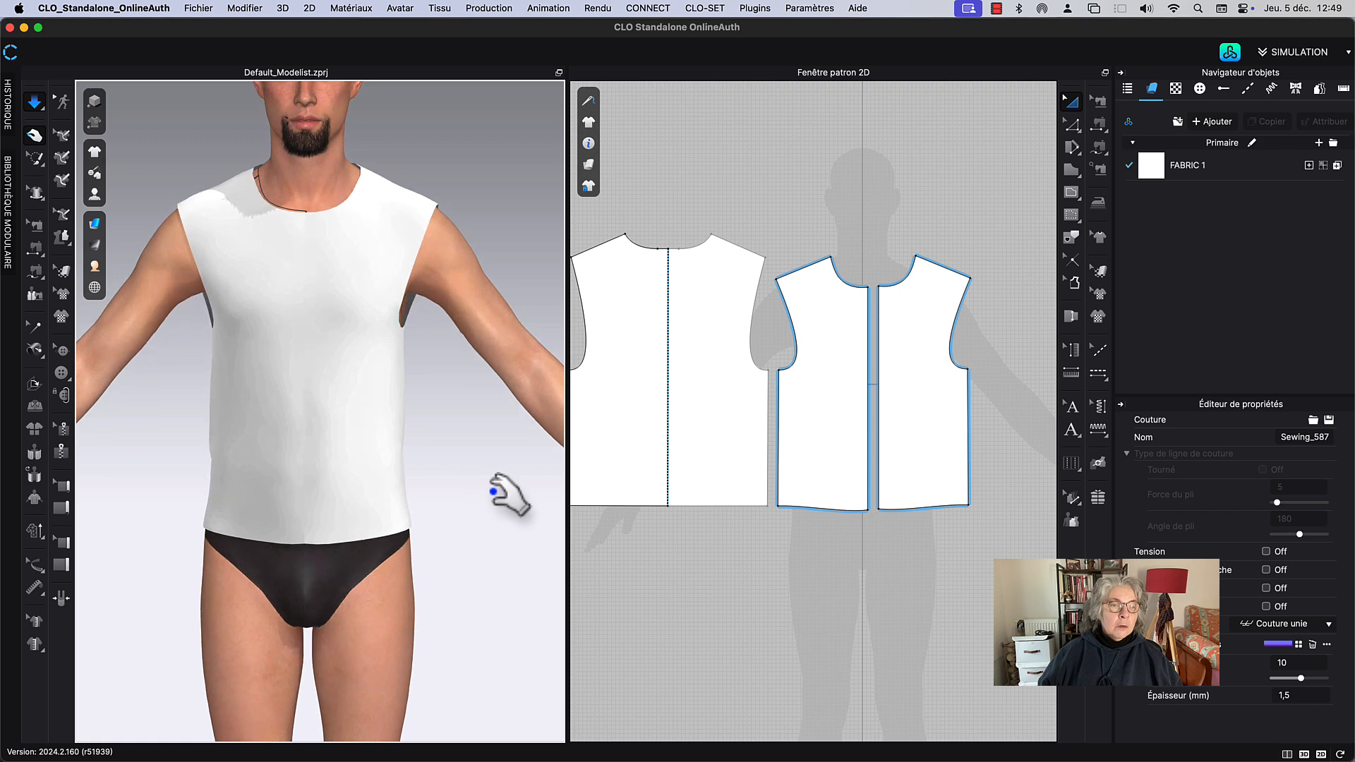
left_click(386, 522)
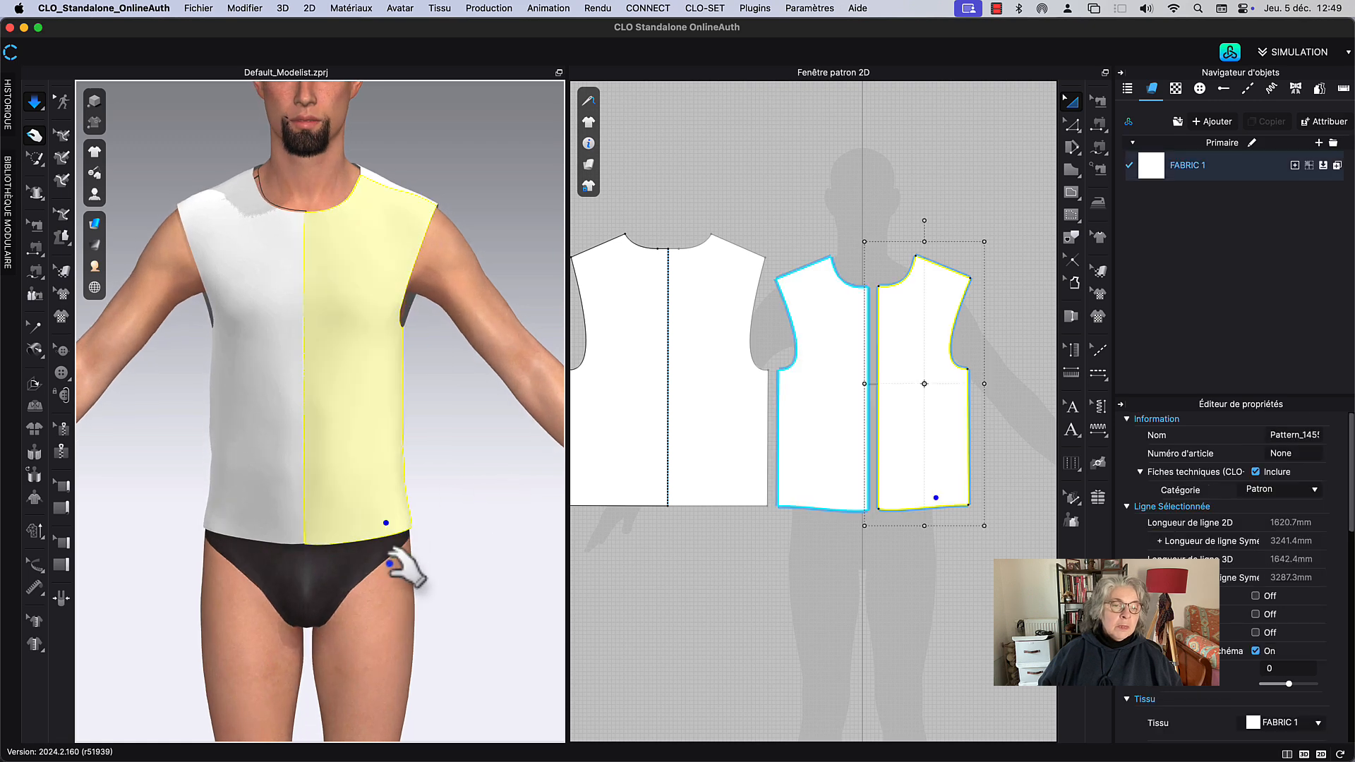
left_click(213, 527)
left_click(338, 444)
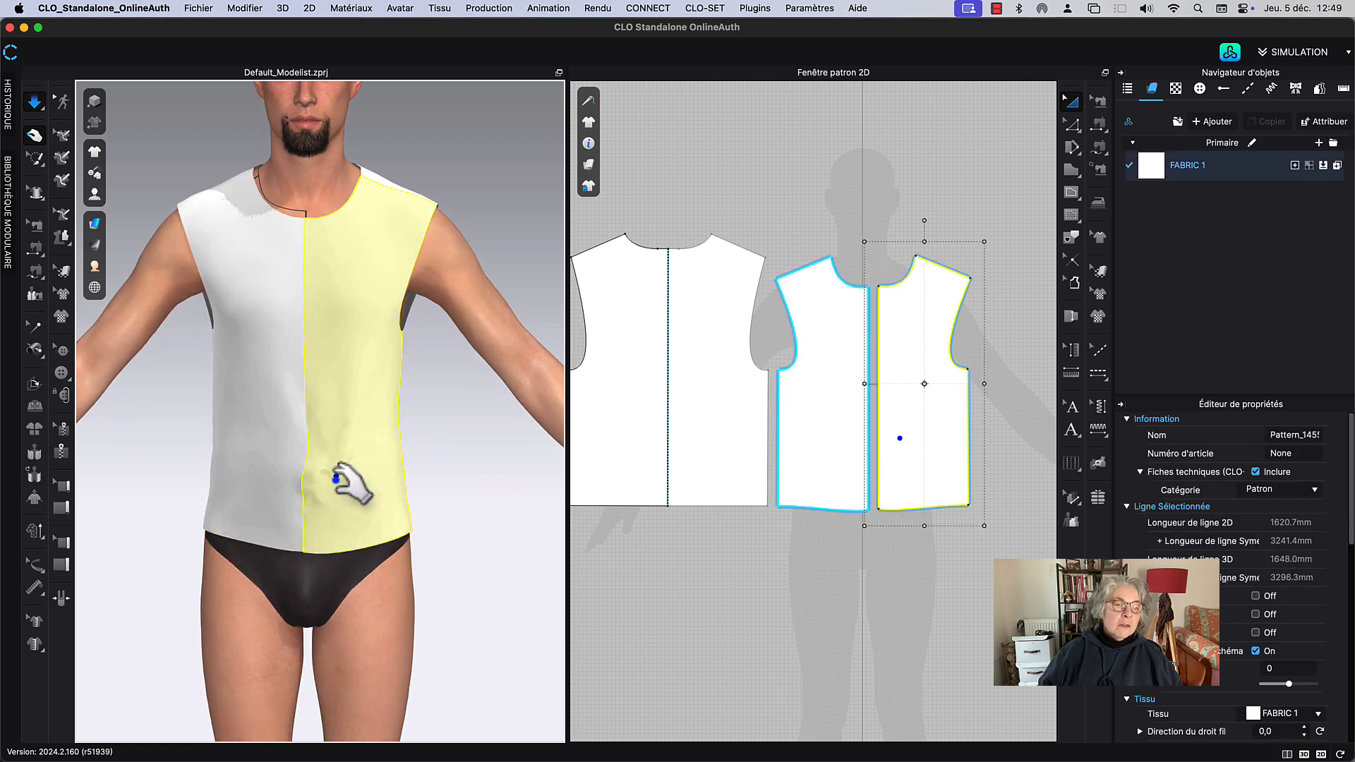
key("space")
key("6")
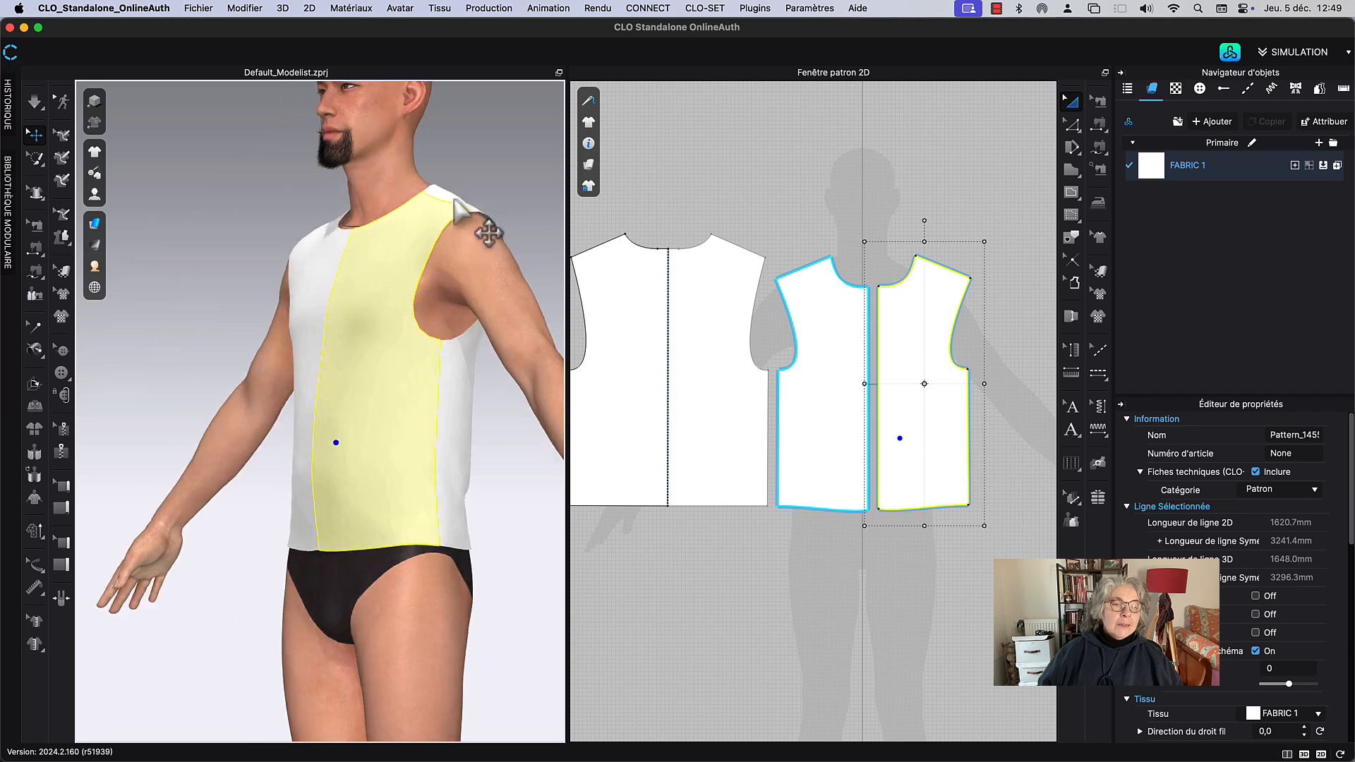
key("2")
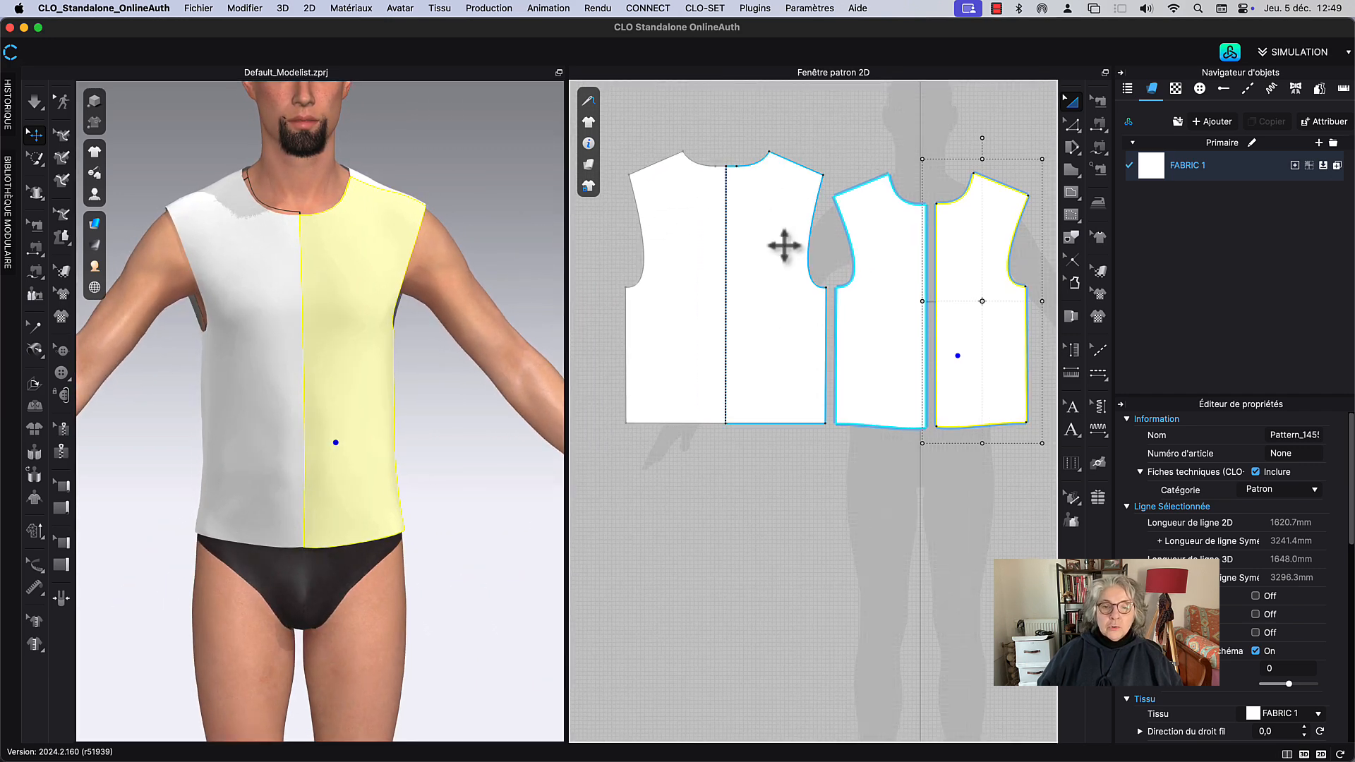
Step: Move the back pattern sideways to leave more space between its side seam and the front pattern
left_click_drag(710, 341, 669, 345)
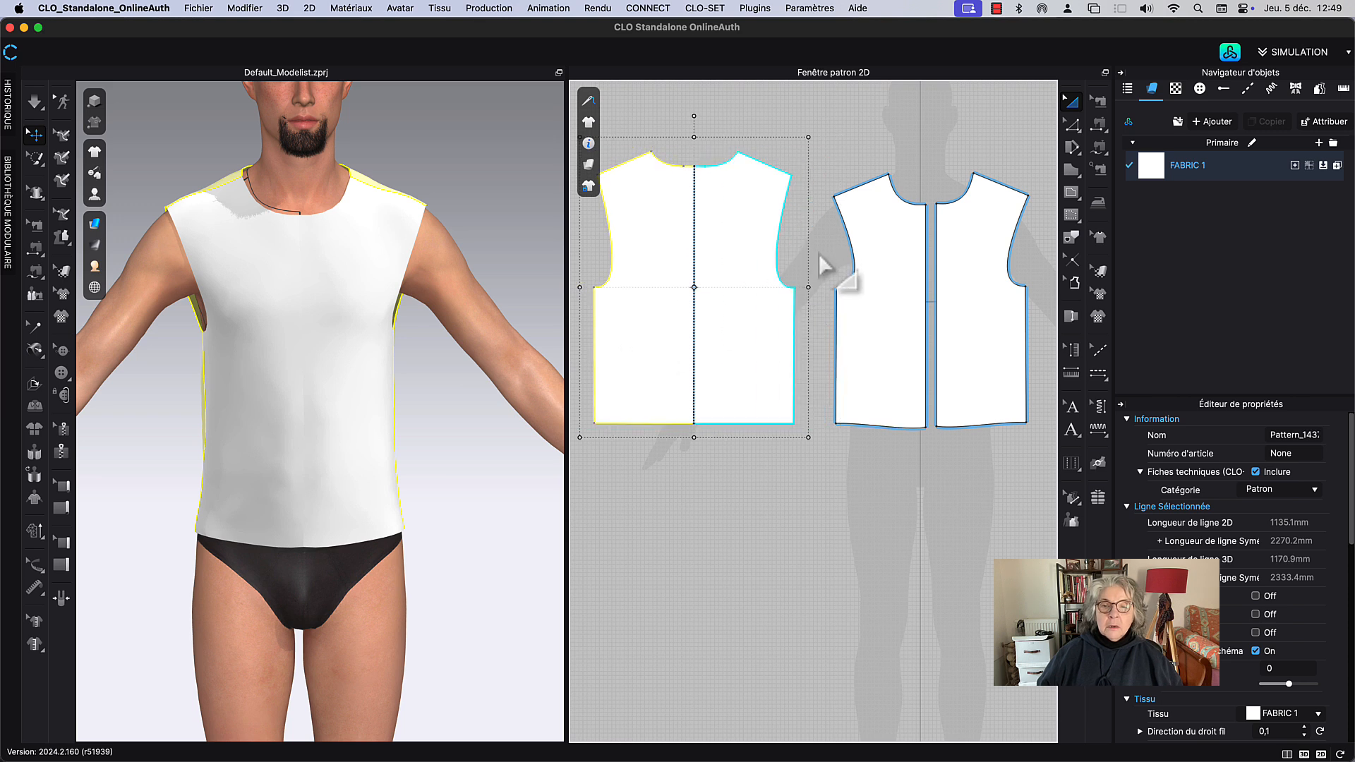
scroll(820, 256, "up", 6)
left_click(802, 314)
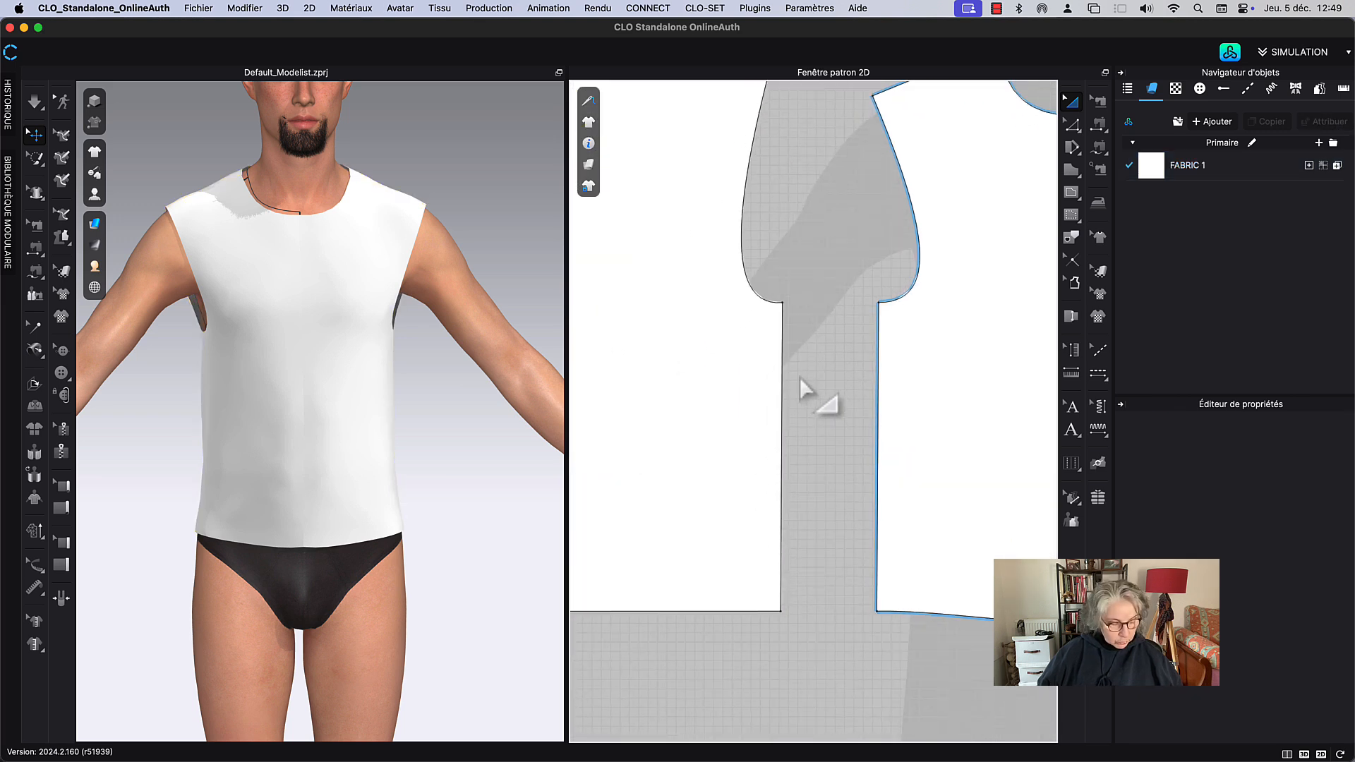
Step: Offset the back pattern's side seam outward by 15 mm, keeping one duplicate and the default corner
key("z")
left_click(784, 454)
right_click(784, 448)
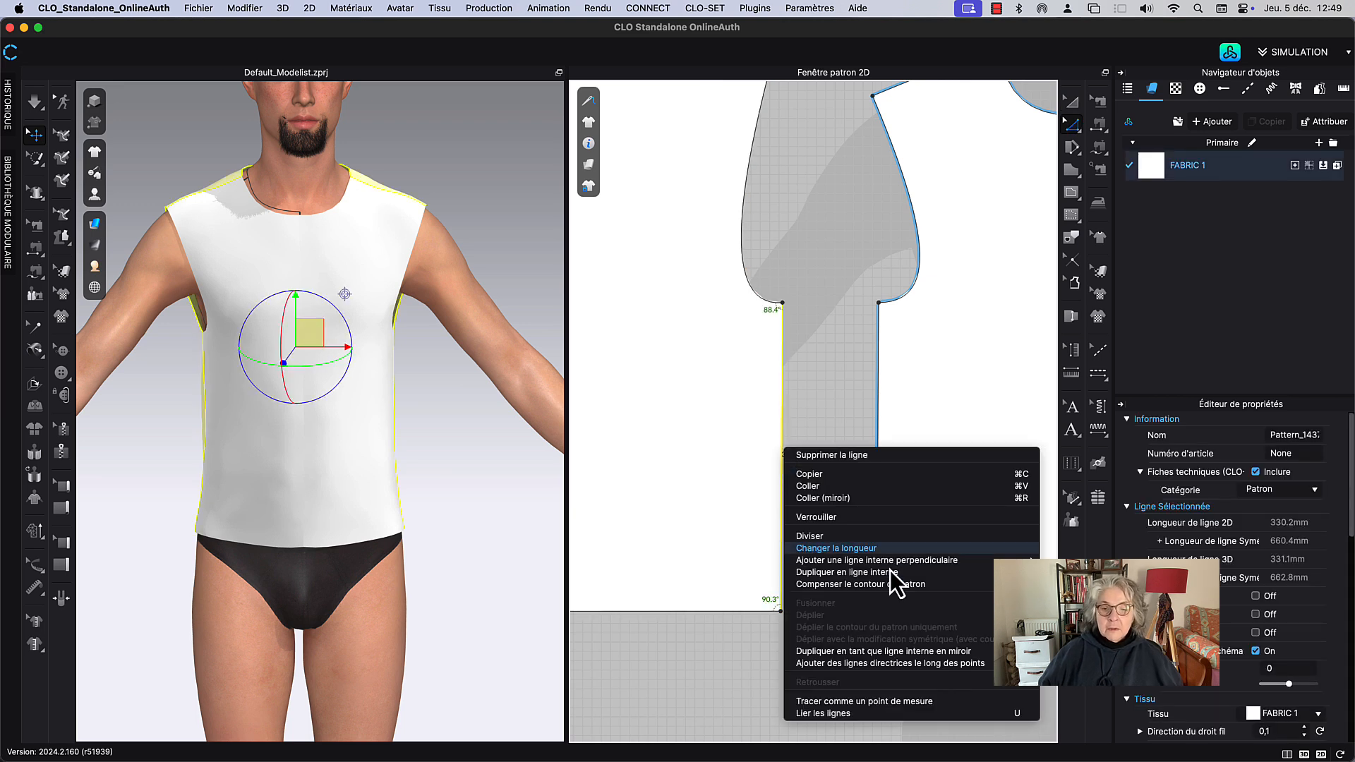
left_click(873, 585)
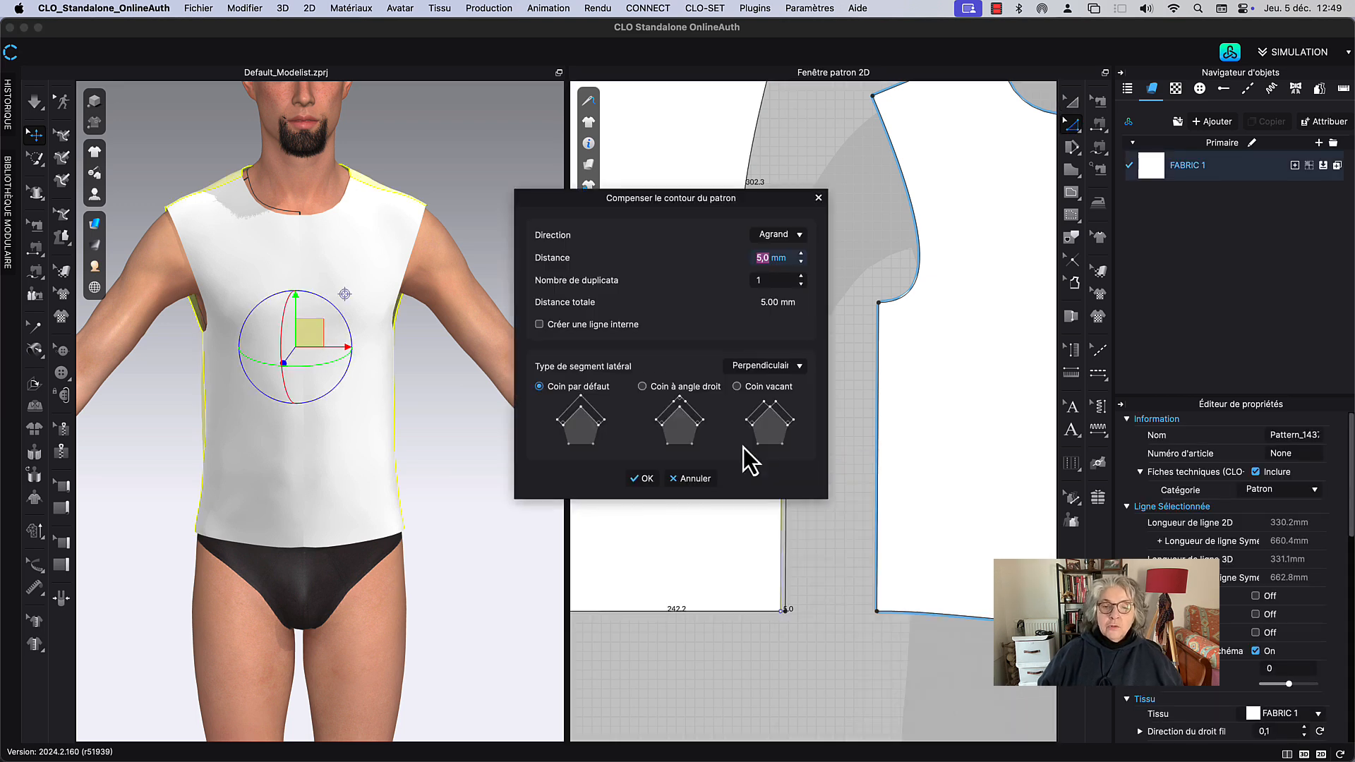
left_click_drag(720, 204, 578, 192)
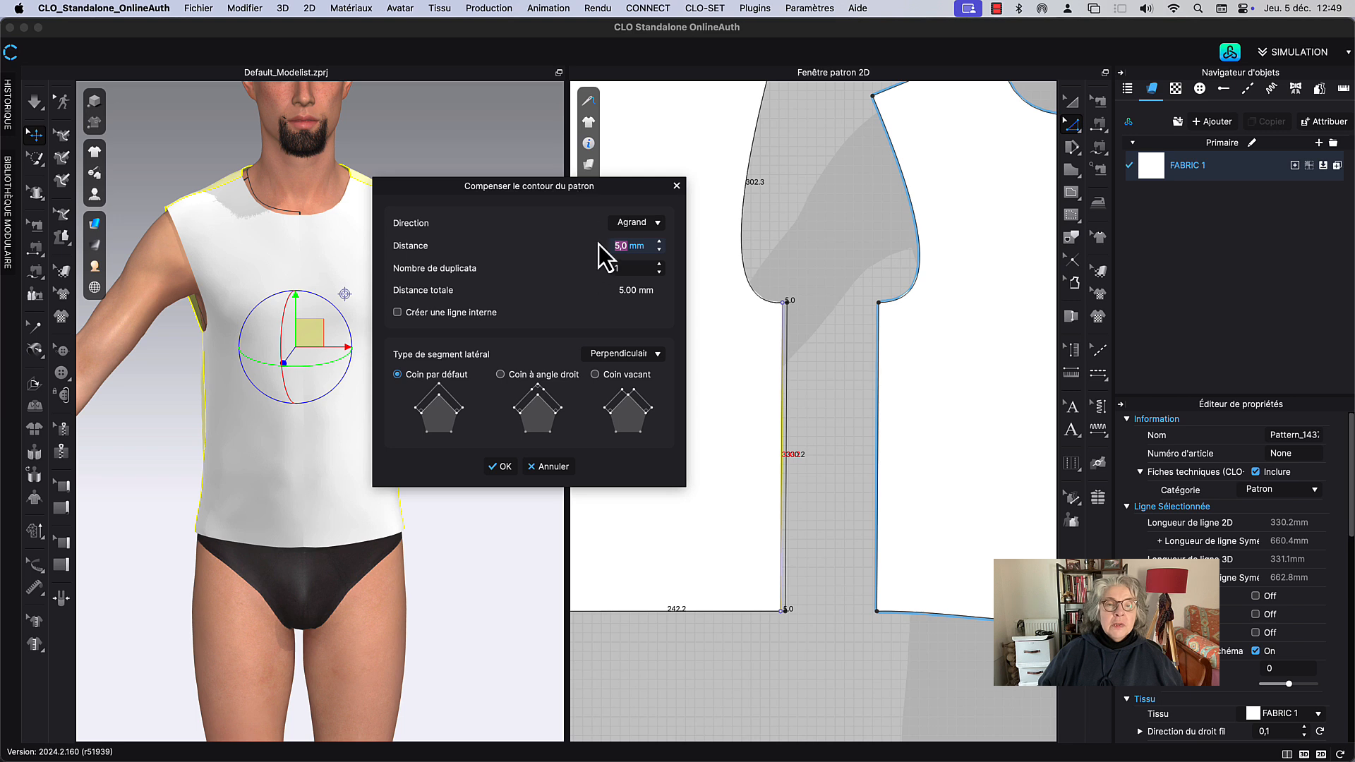
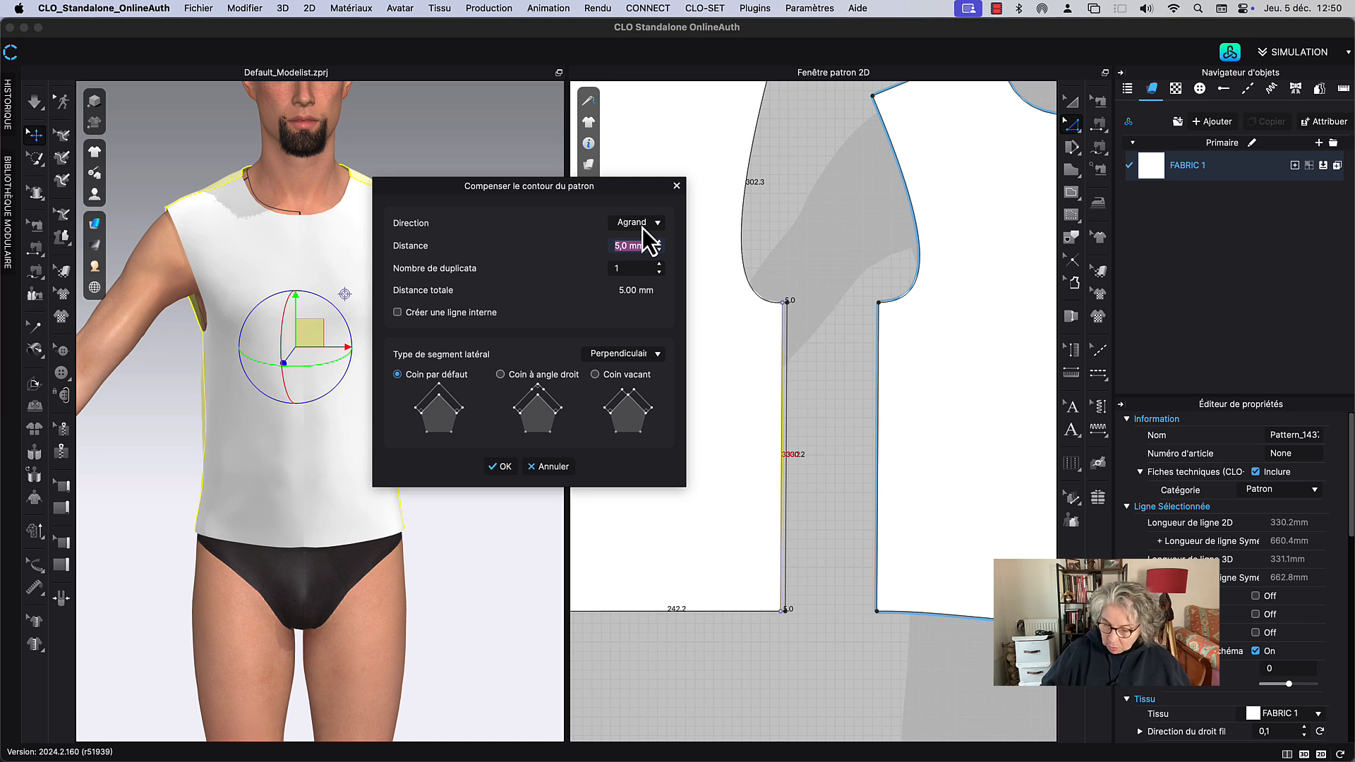
type("15")
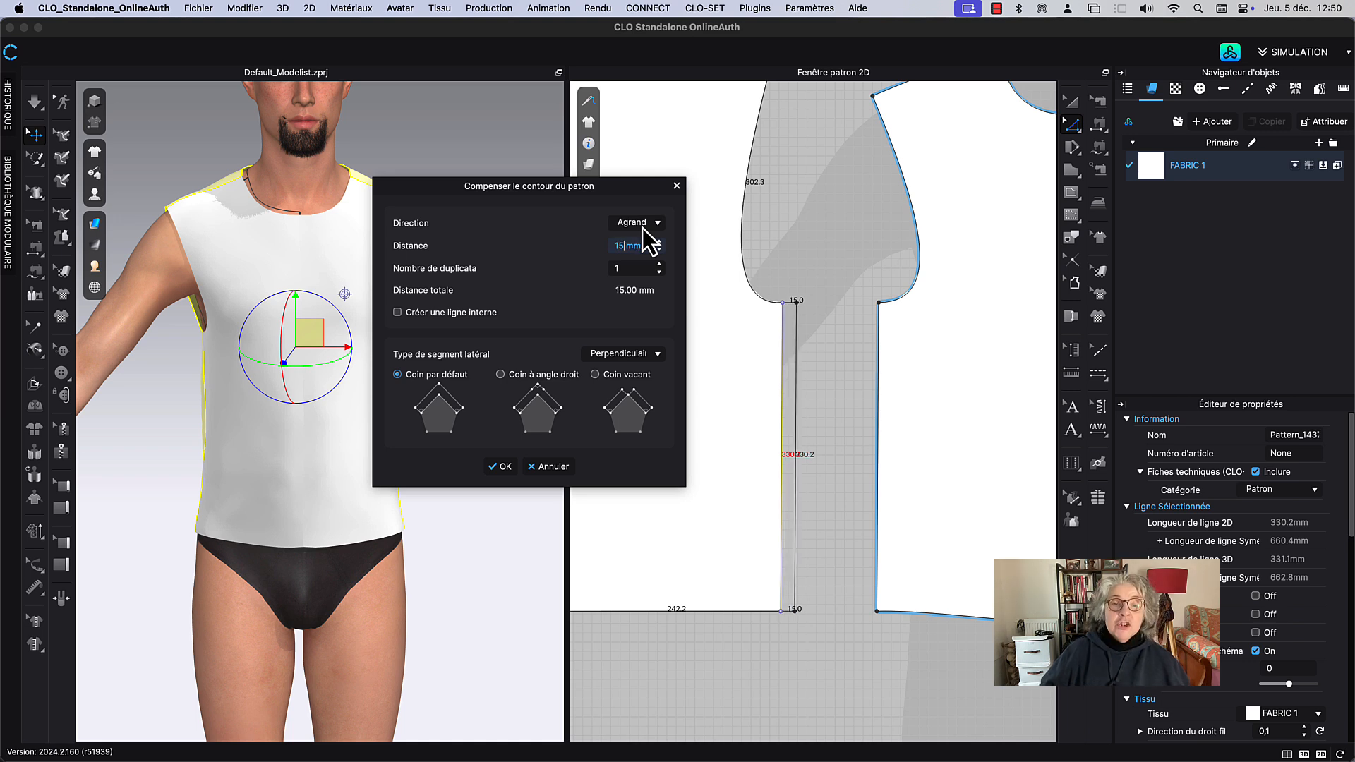
left_click(508, 466)
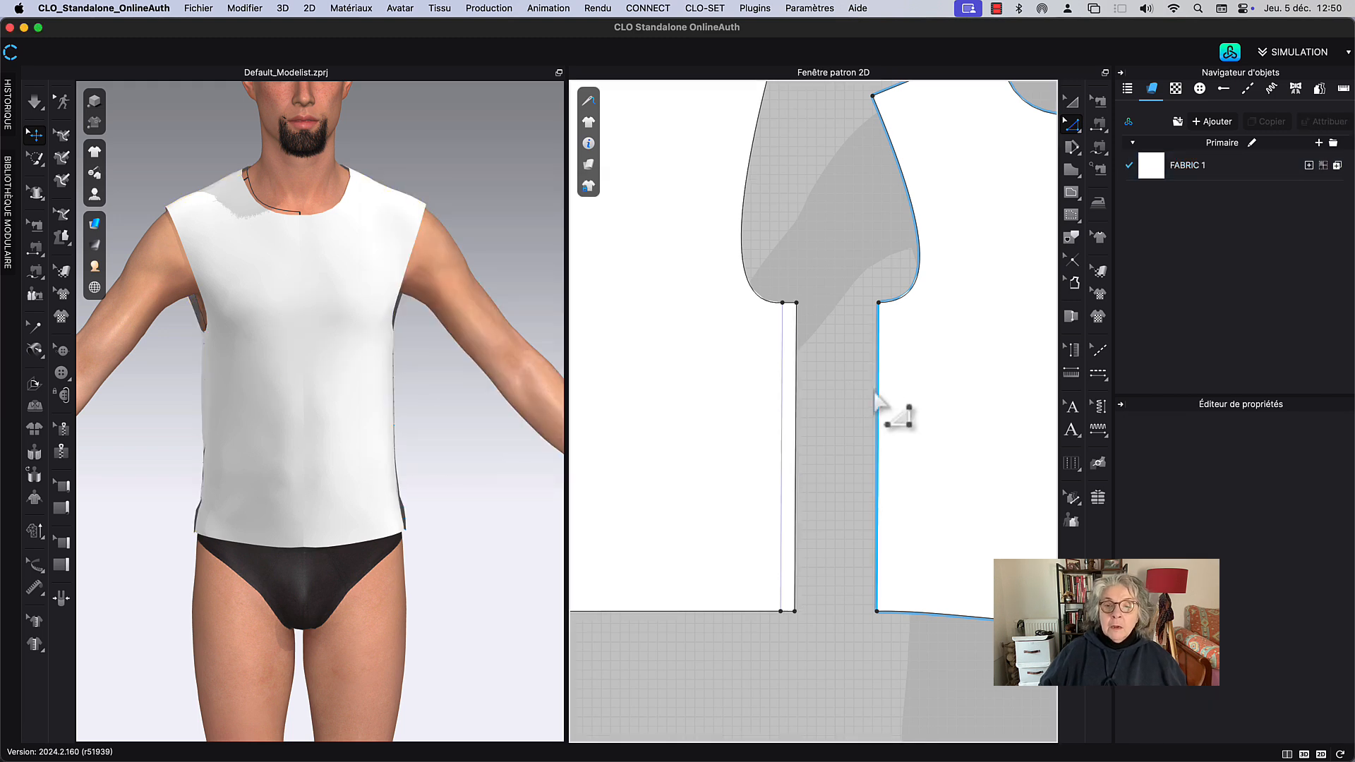
Step: Offset the front pattern's side seam outward by 15 mm with the same outline offset options
left_click(876, 396)
right_click(880, 394)
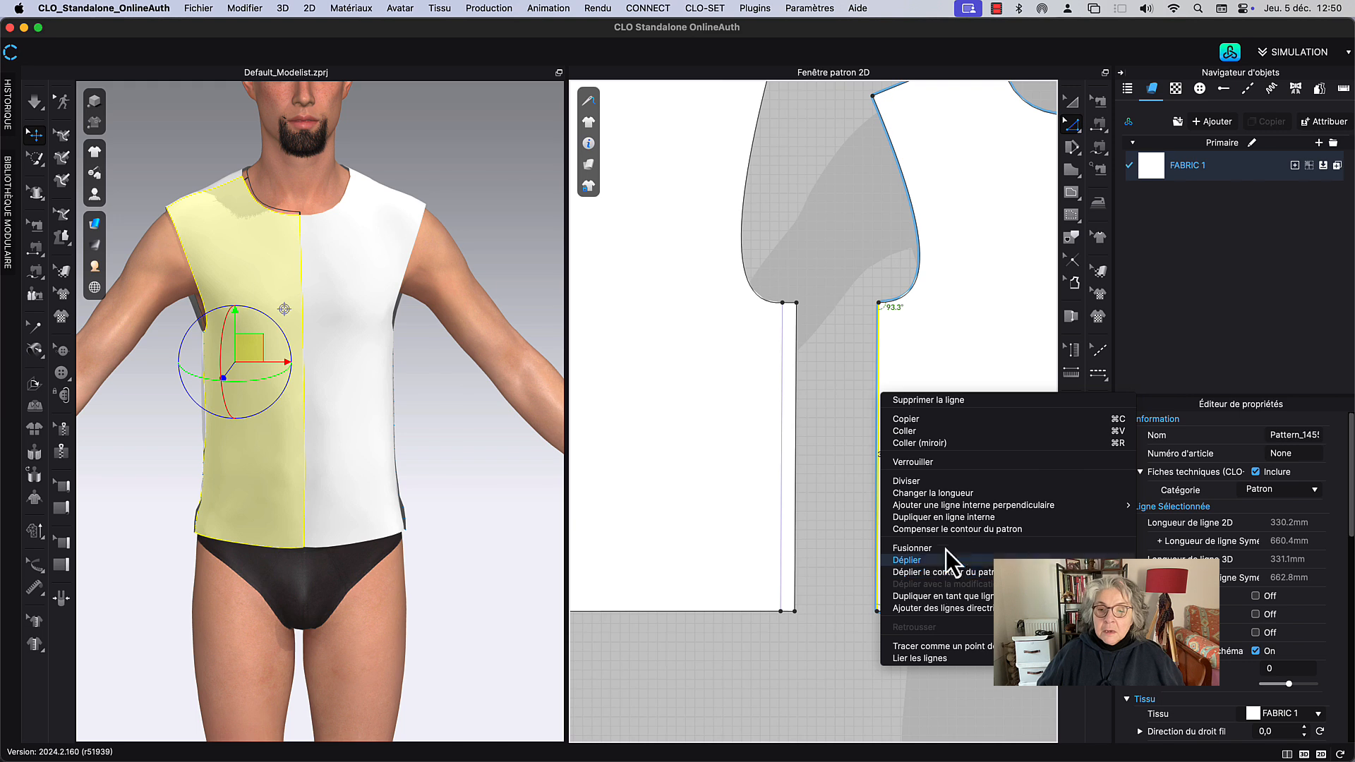
left_click(968, 529)
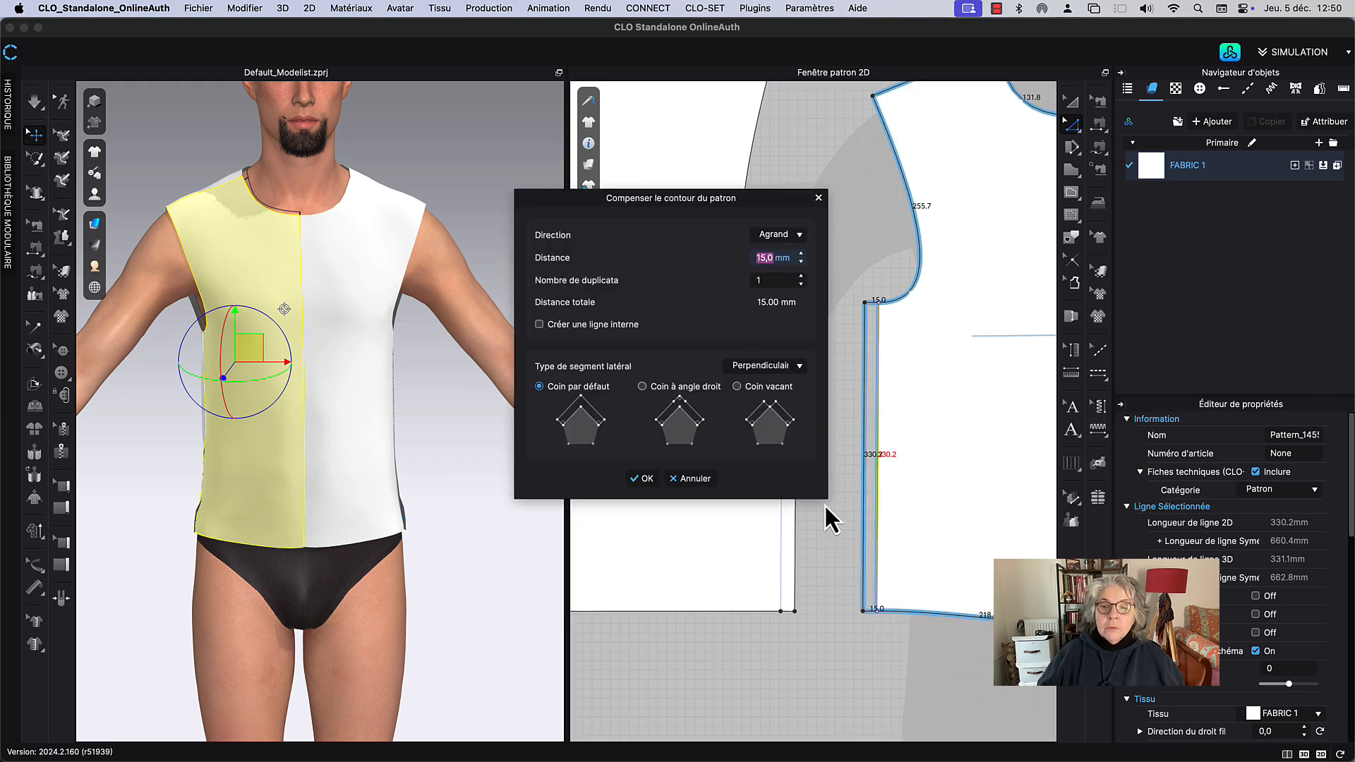
left_click(642, 479)
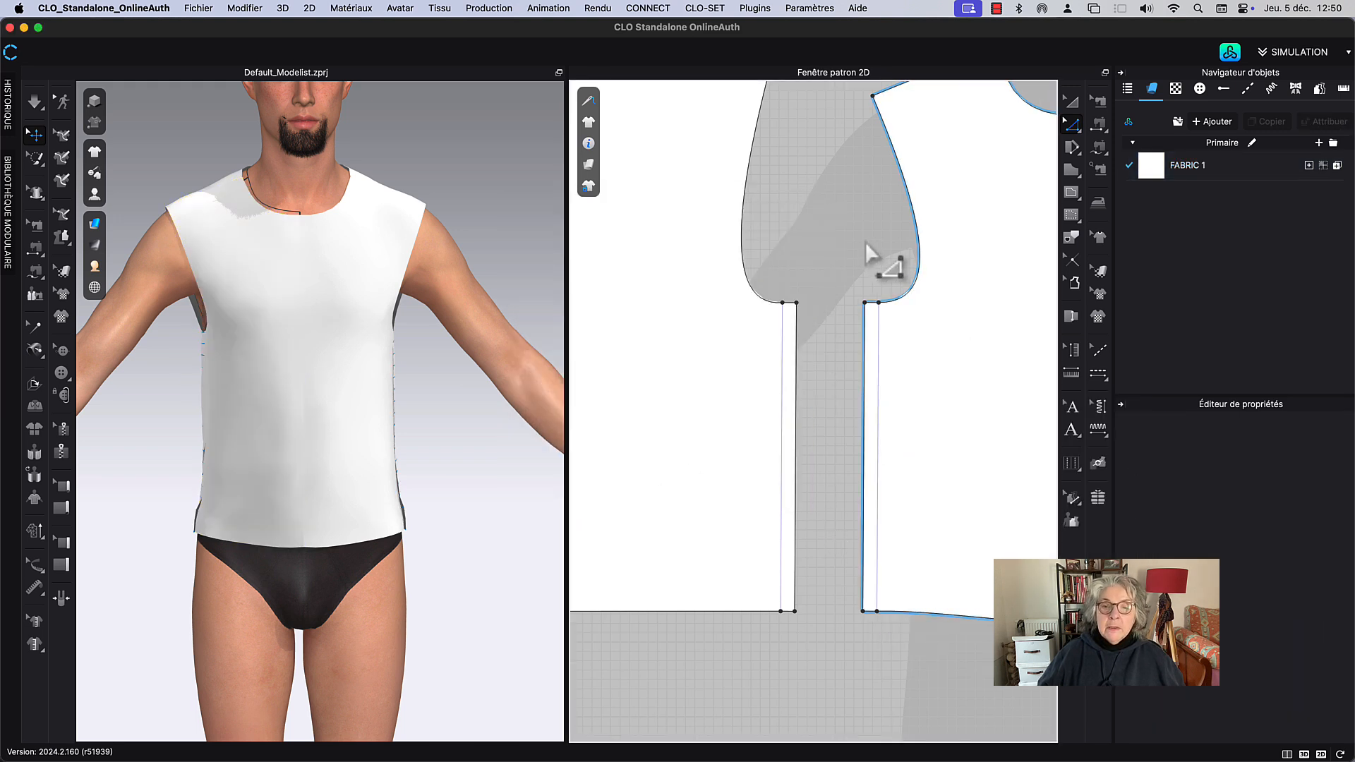
Step: Smooth the back armhole into one continuous curve from the shoulder tip to the outer underarm point, using a reference line
scroll(805, 314, "up", 3)
scroll(847, 367, "down", 6)
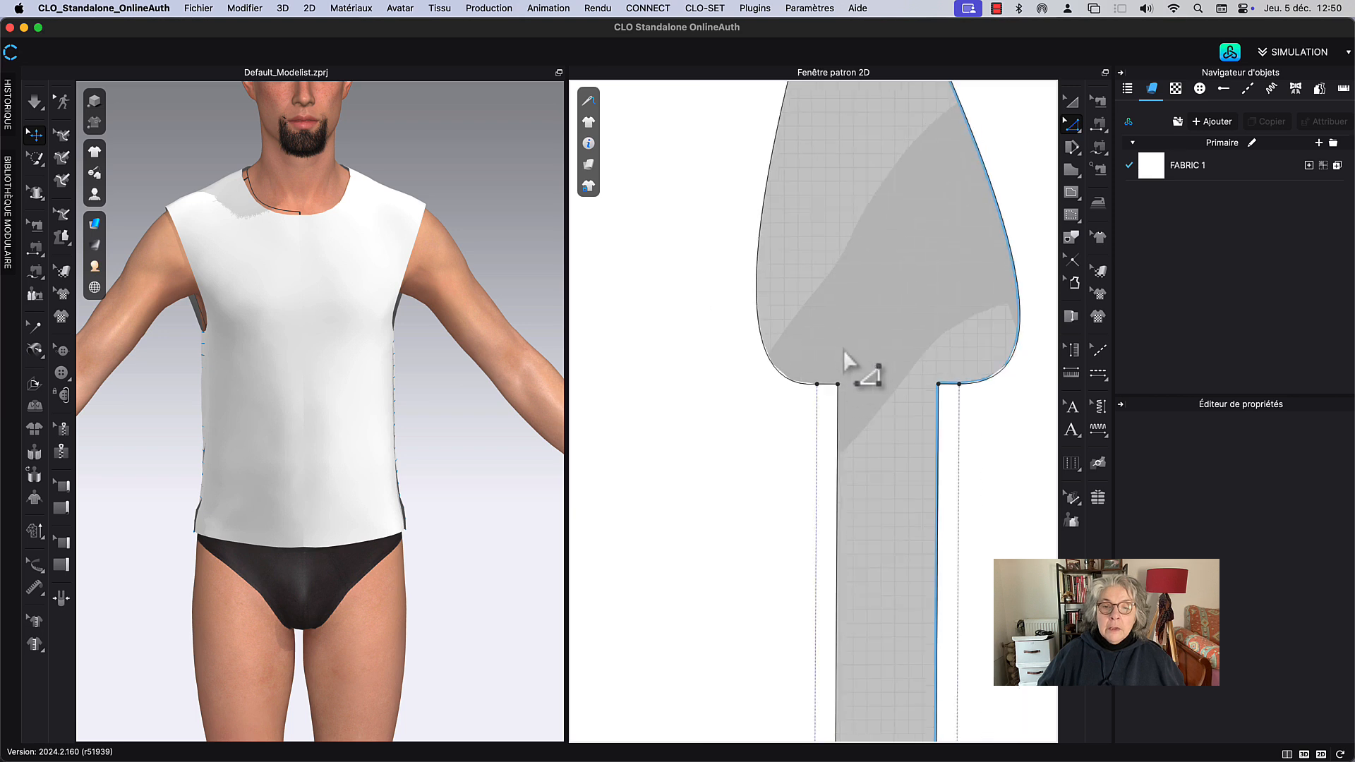
right_click_drag(847, 291, 861, 408)
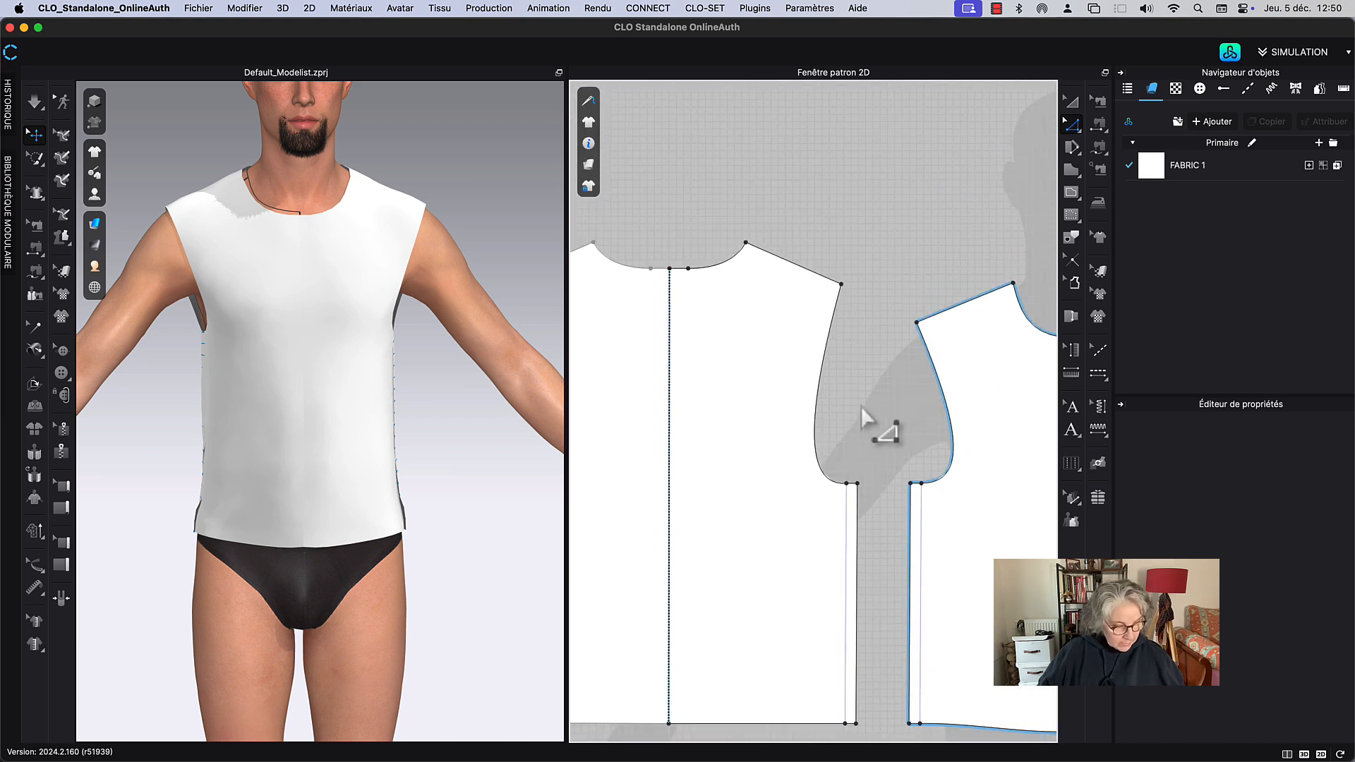
left_click(857, 485)
left_click(917, 379)
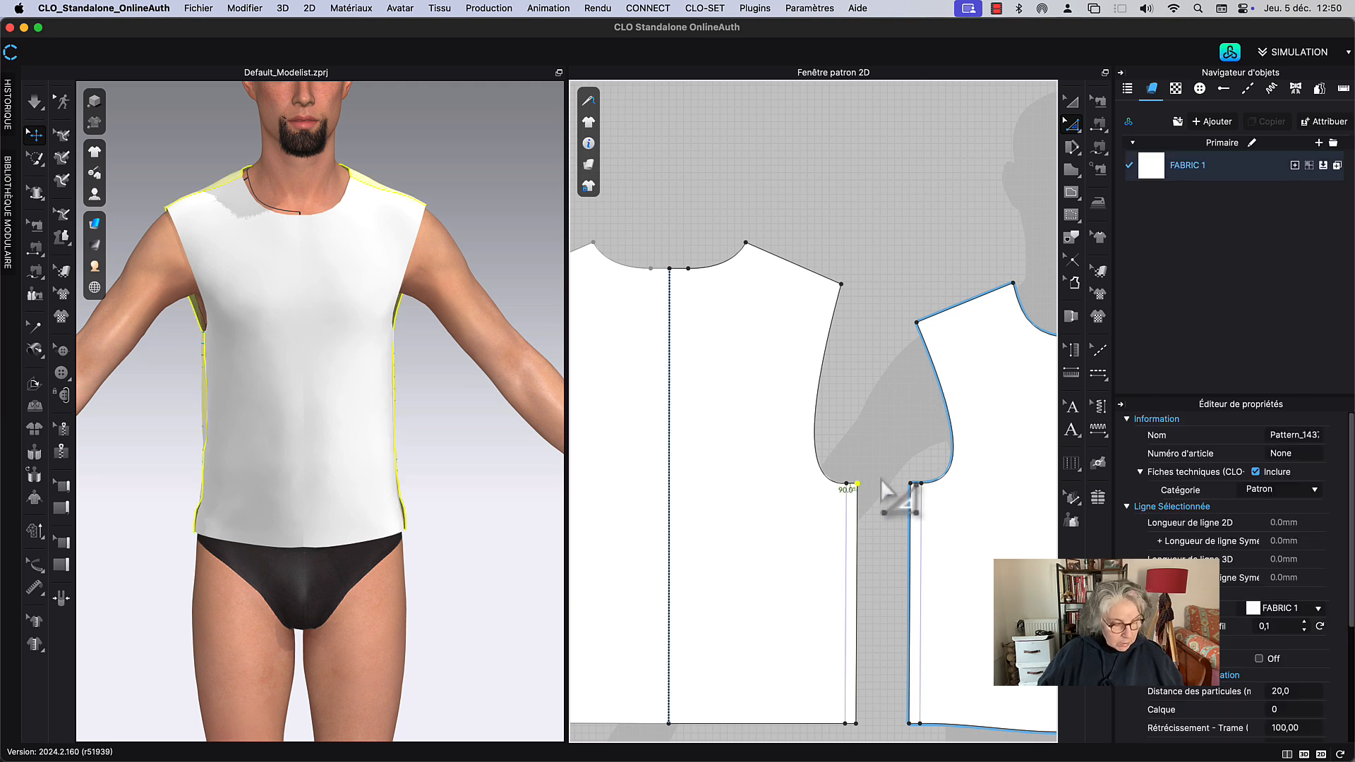
left_click(857, 484)
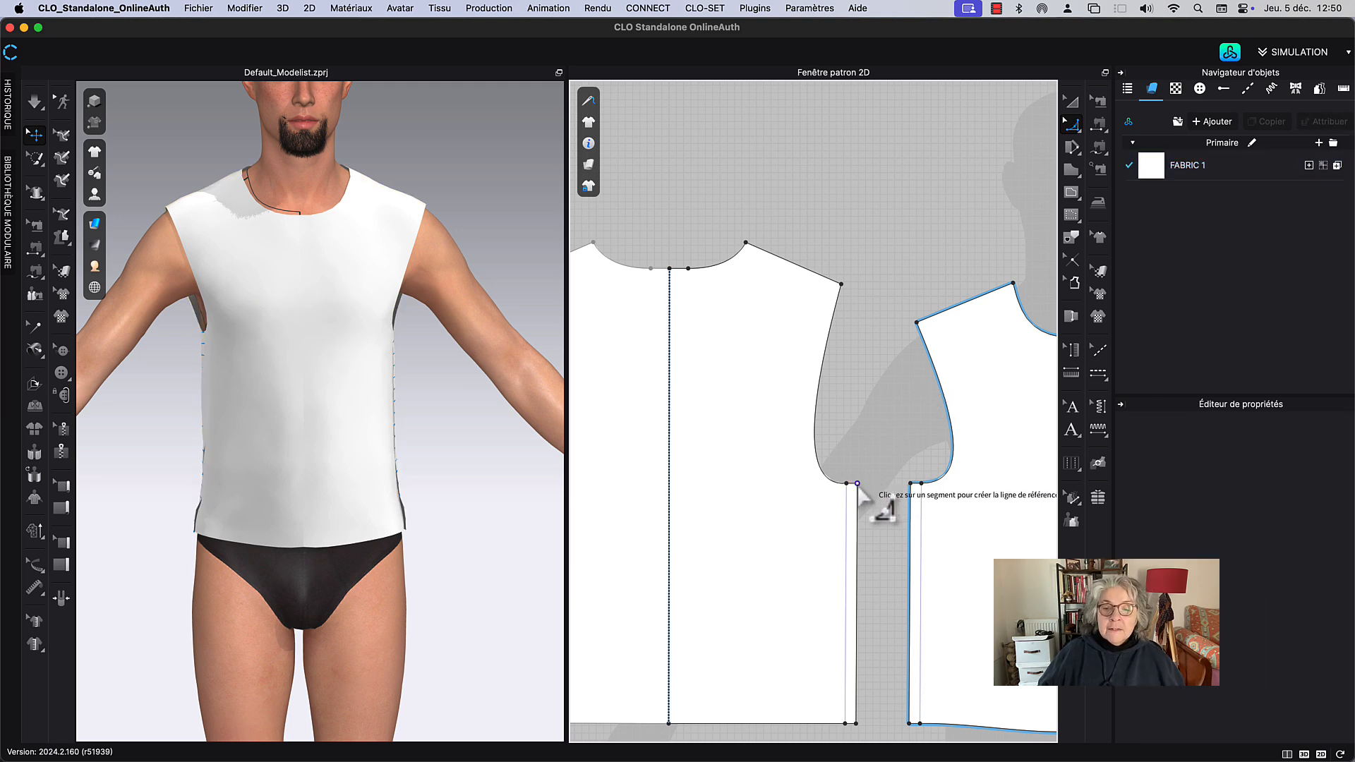
left_click(842, 286)
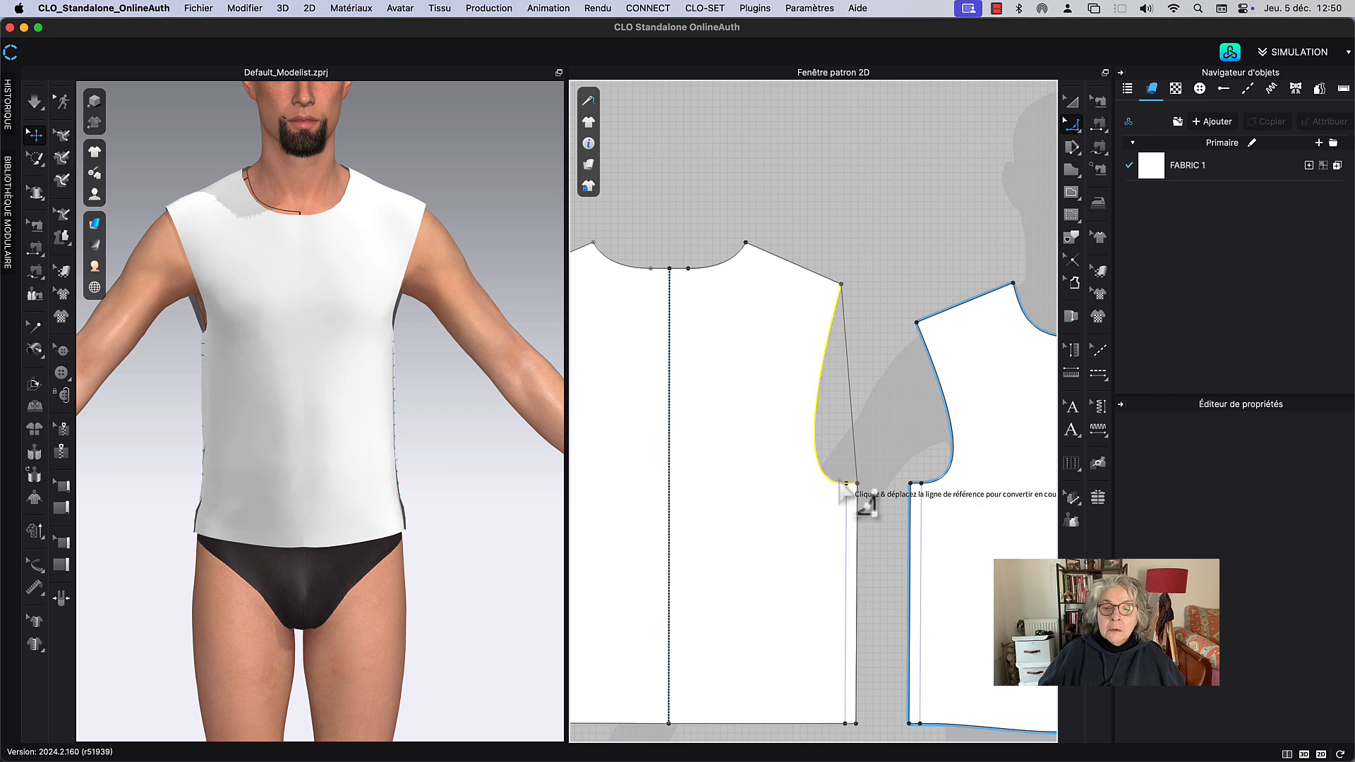
left_click_drag(841, 483, 836, 475)
middle_click_drag(870, 381, 796, 374)
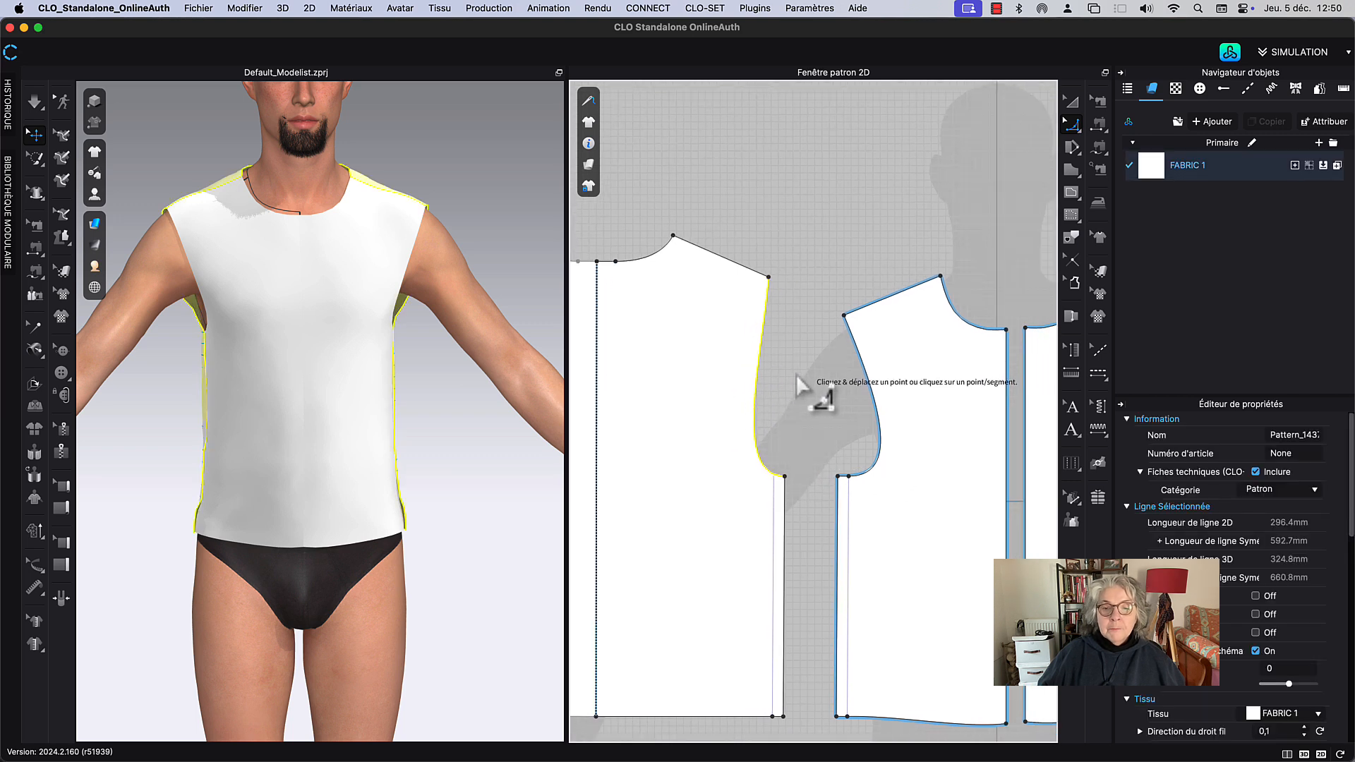
Step: Smooth the front armhole into one continuous curve from the shoulder tip to the outer underarm point, using a reference line
left_click(838, 477)
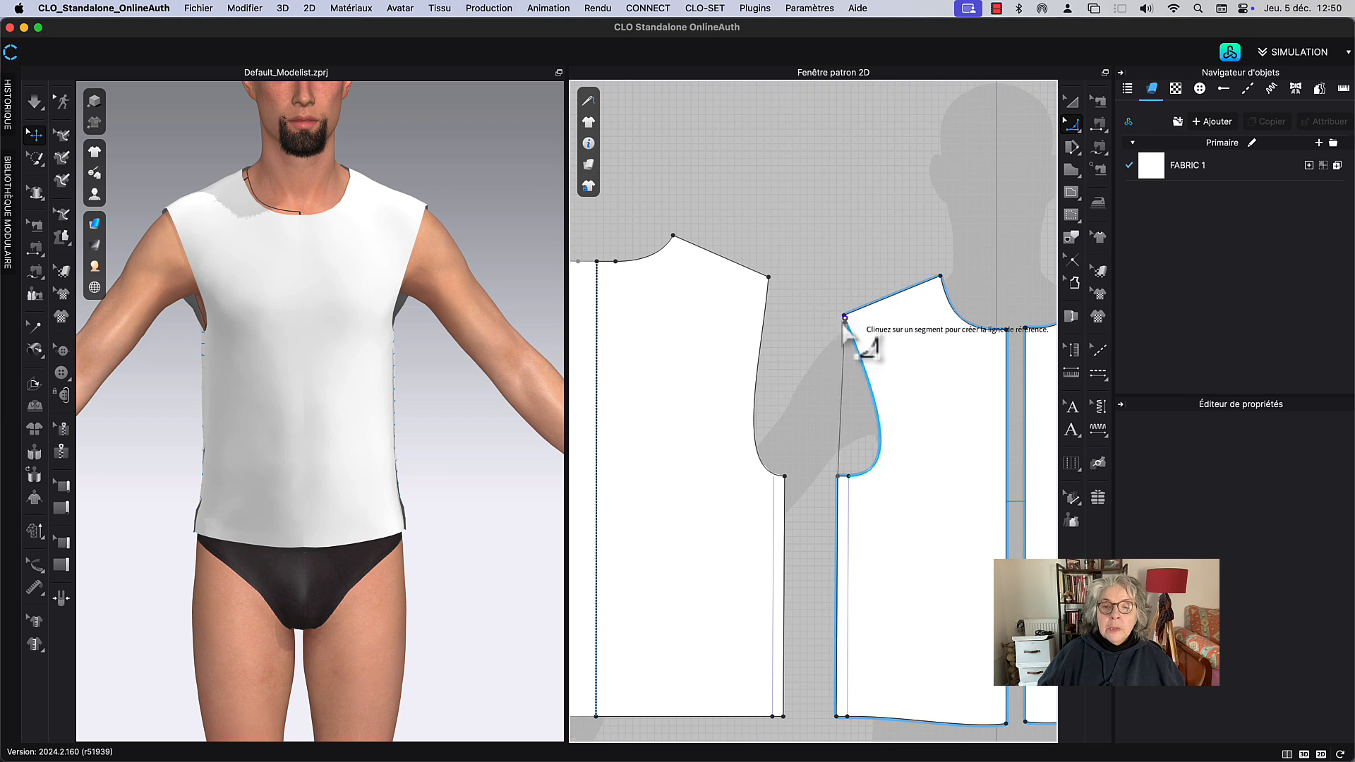
left_click(844, 316)
left_click(869, 471)
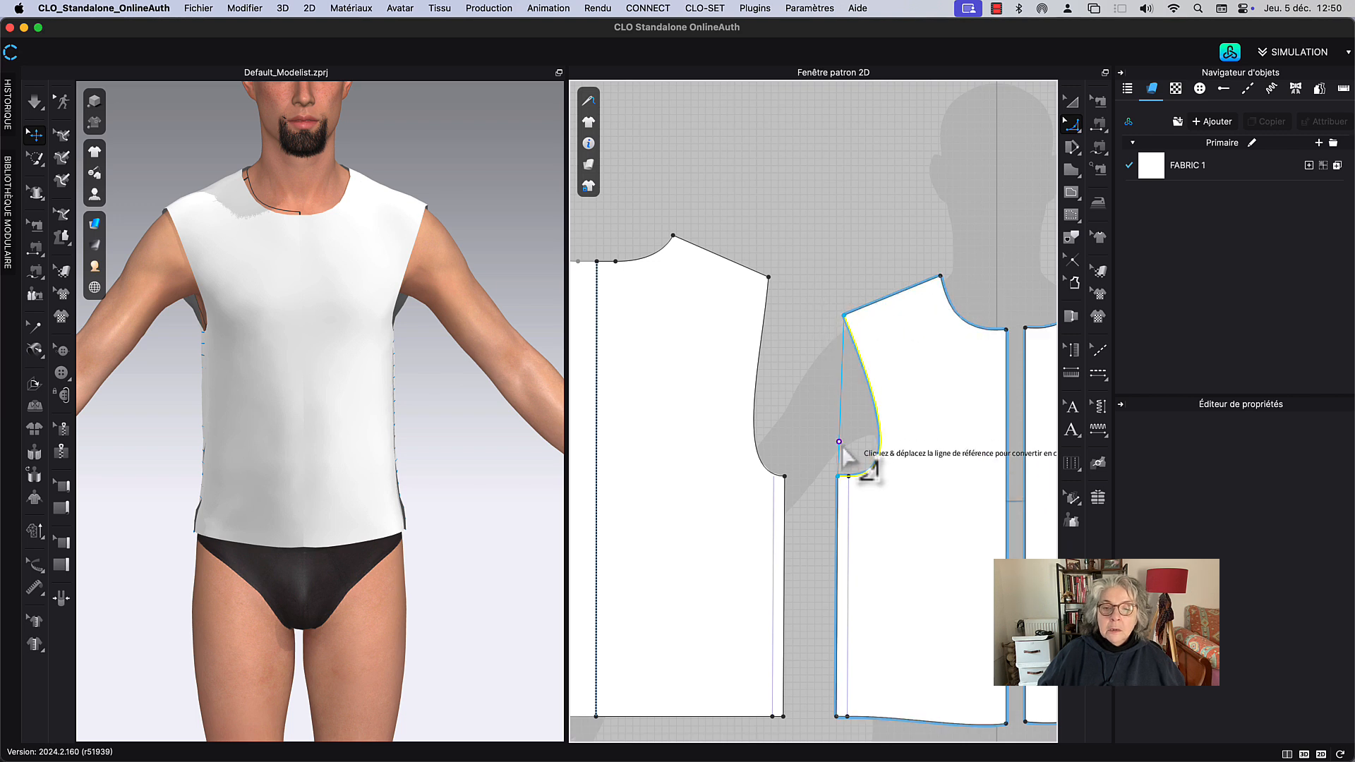
left_click_drag(841, 451, 865, 454)
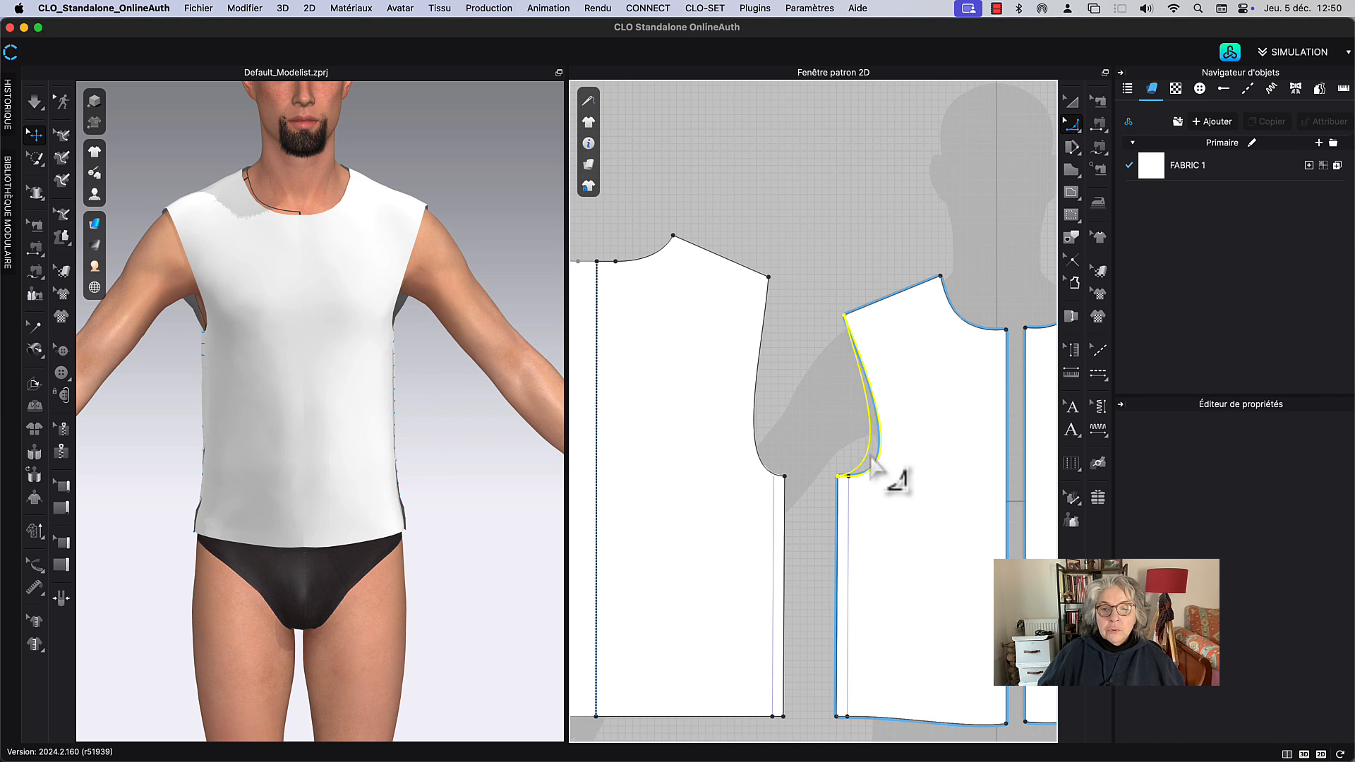
left_click_drag(871, 457, 870, 458)
middle_click_drag(845, 279, 799, 278)
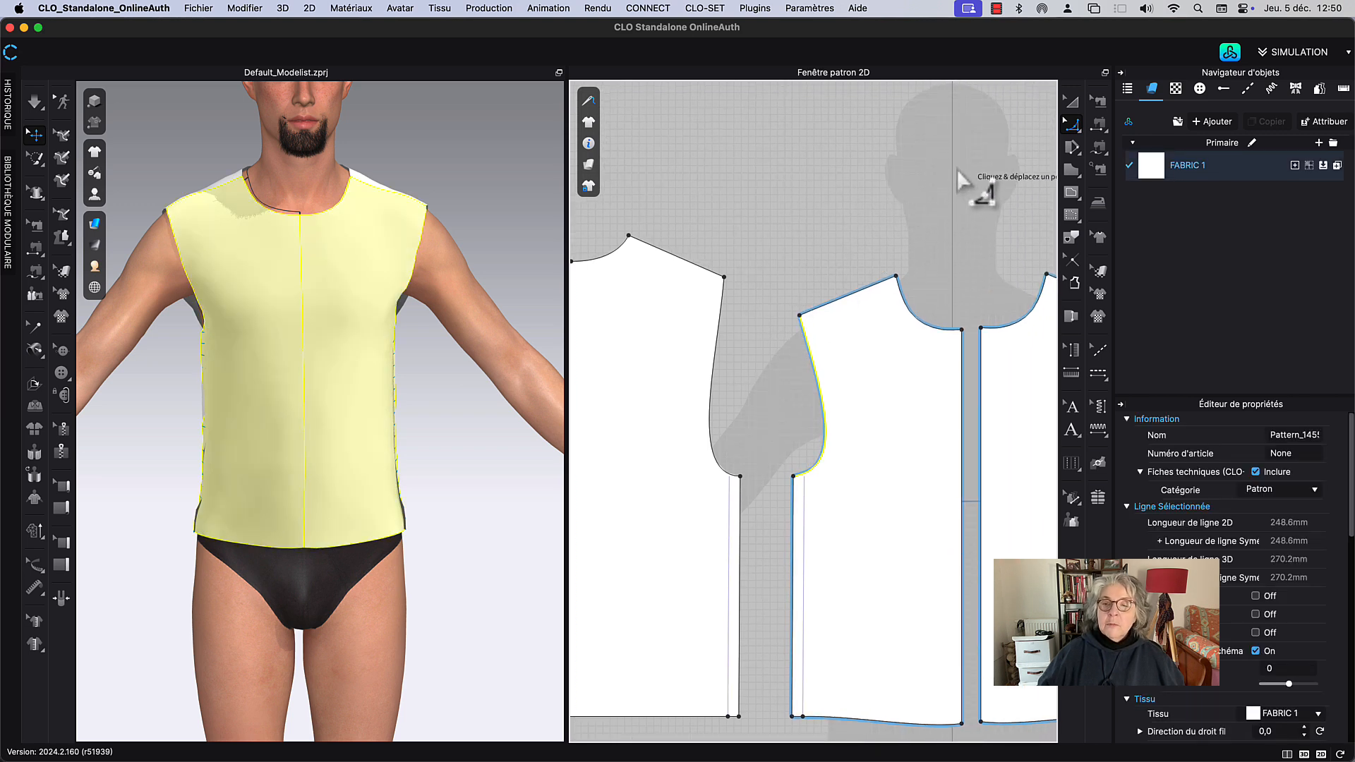
Step: Simulate the widened bodice, pull the front panel near the hem to settle it, and view the fit from the side and front
left_click(1071, 101)
key("space")
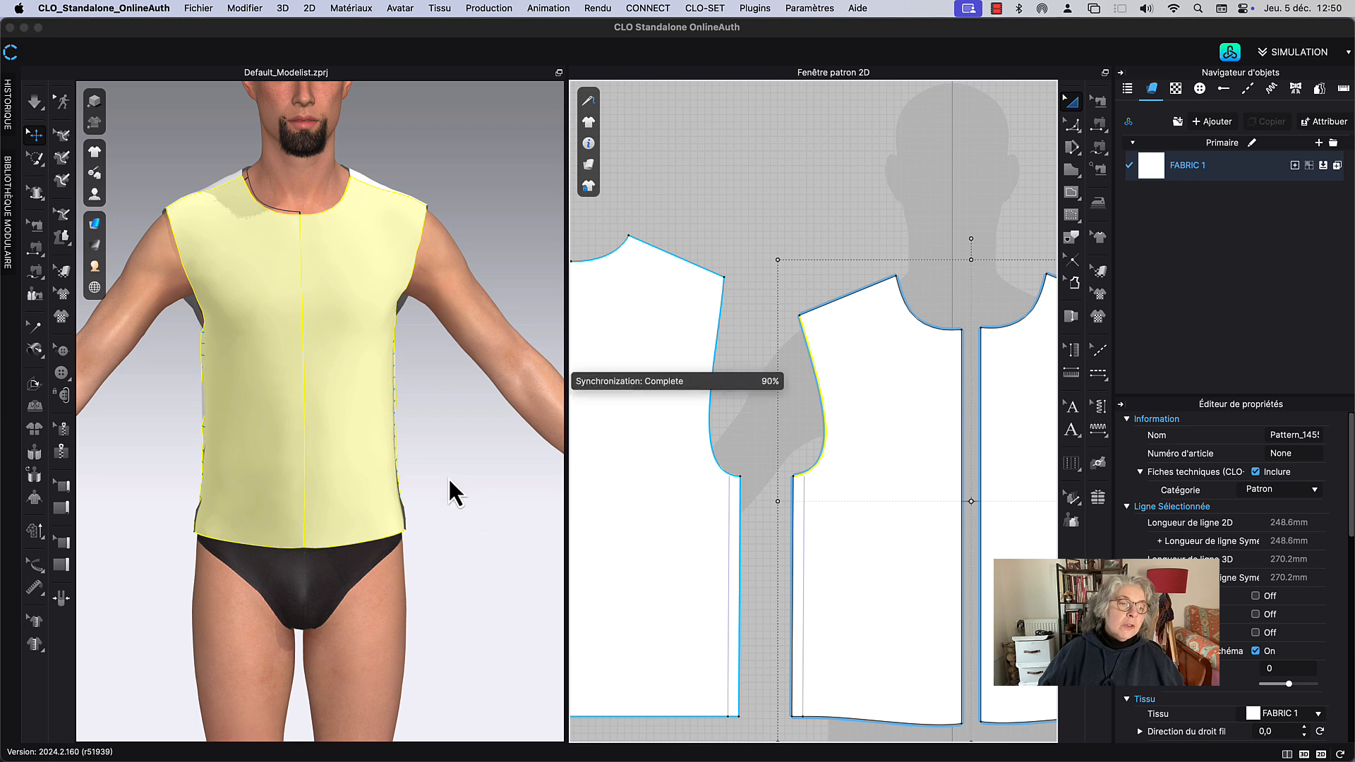
left_click(211, 538)
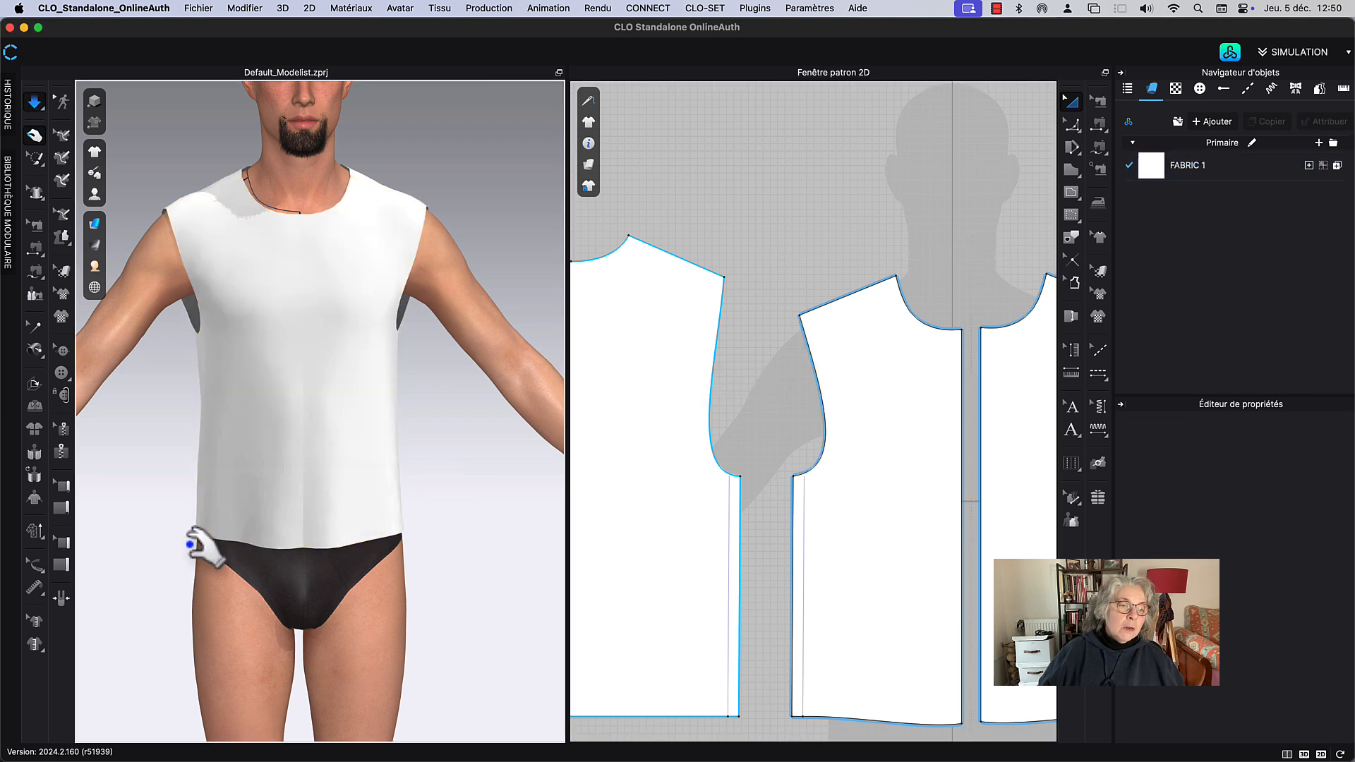
left_click(213, 534)
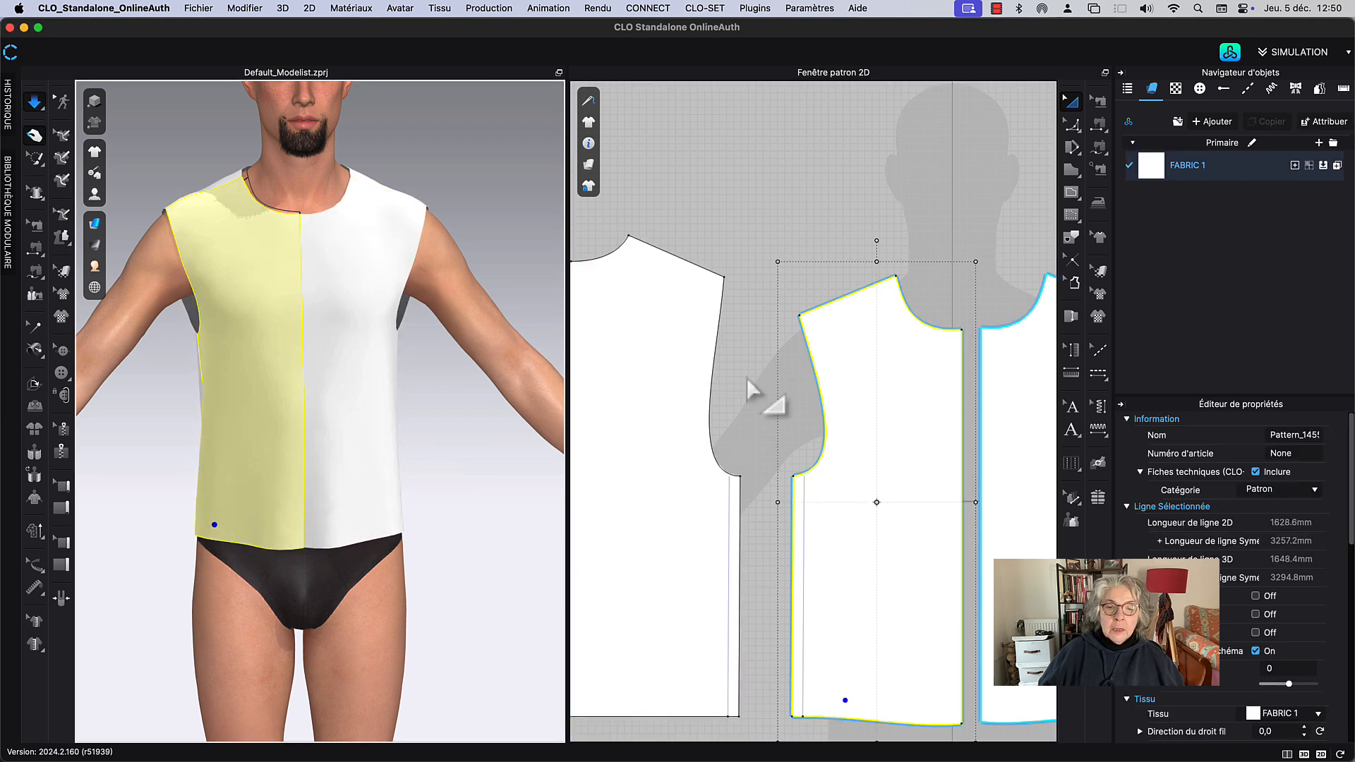
middle_click_drag(747, 378, 750, 267)
left_click(754, 268)
right_click_drag(417, 505, 319, 518)
left_click(178, 509)
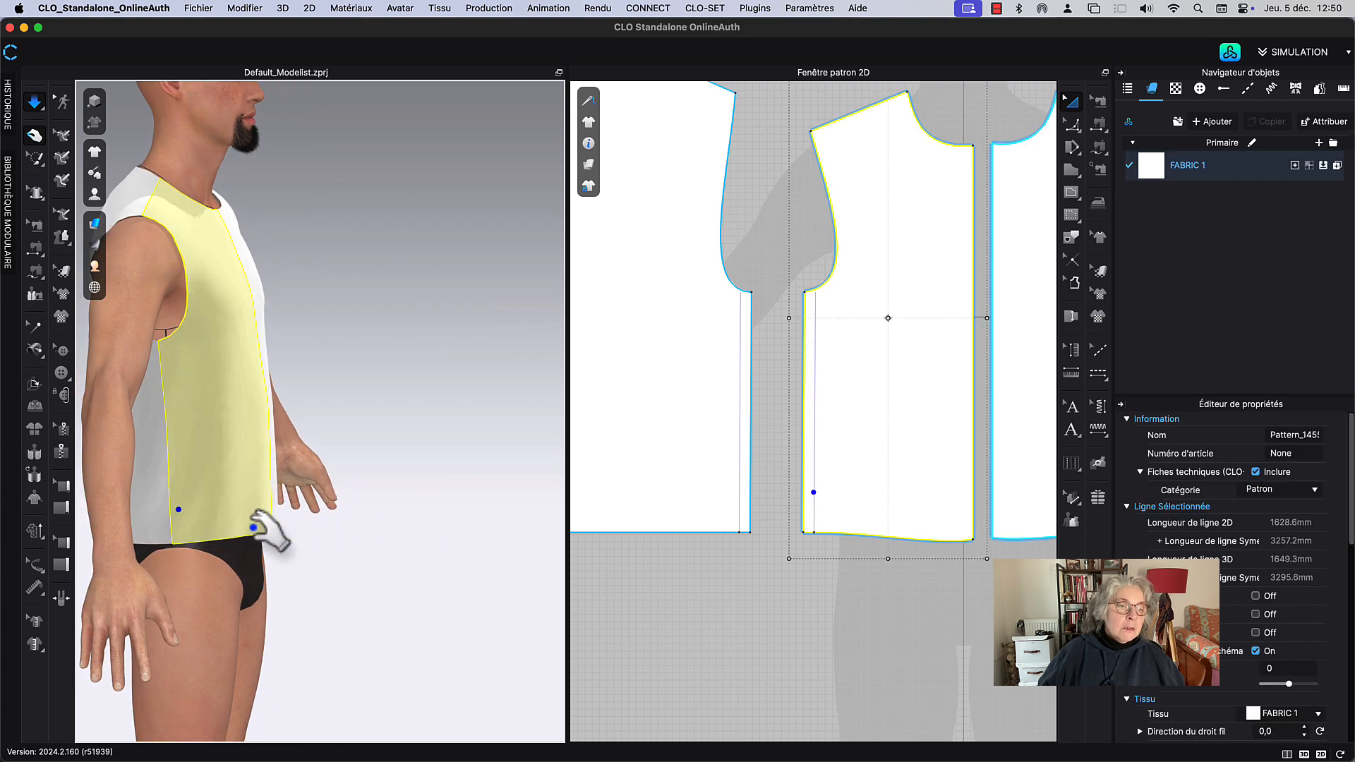
right_click_drag(266, 550, 315, 442)
right_click_drag(774, 554, 759, 561)
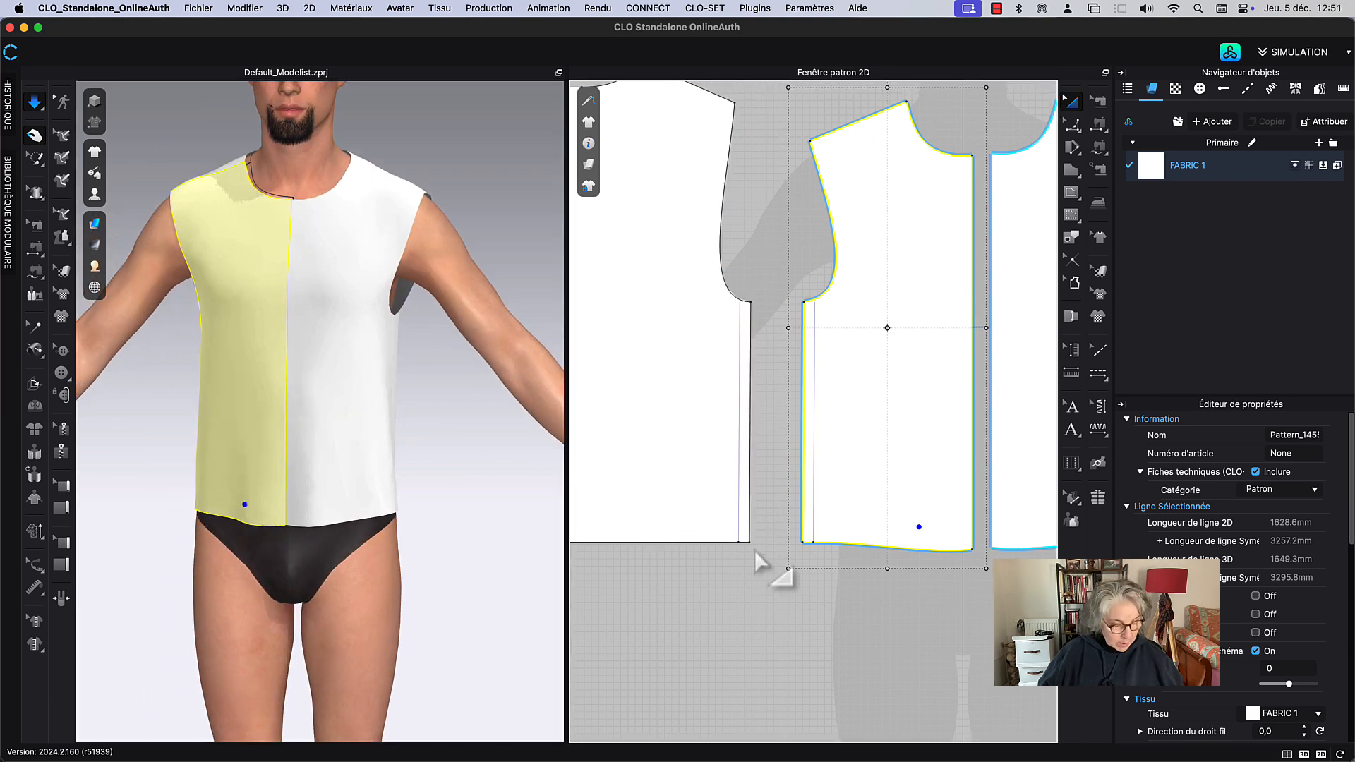
Step: Delete the leftover hem points where the former side seam lines meet the back and front pattern hems
scroll(752, 554, "up", 5)
key("z")
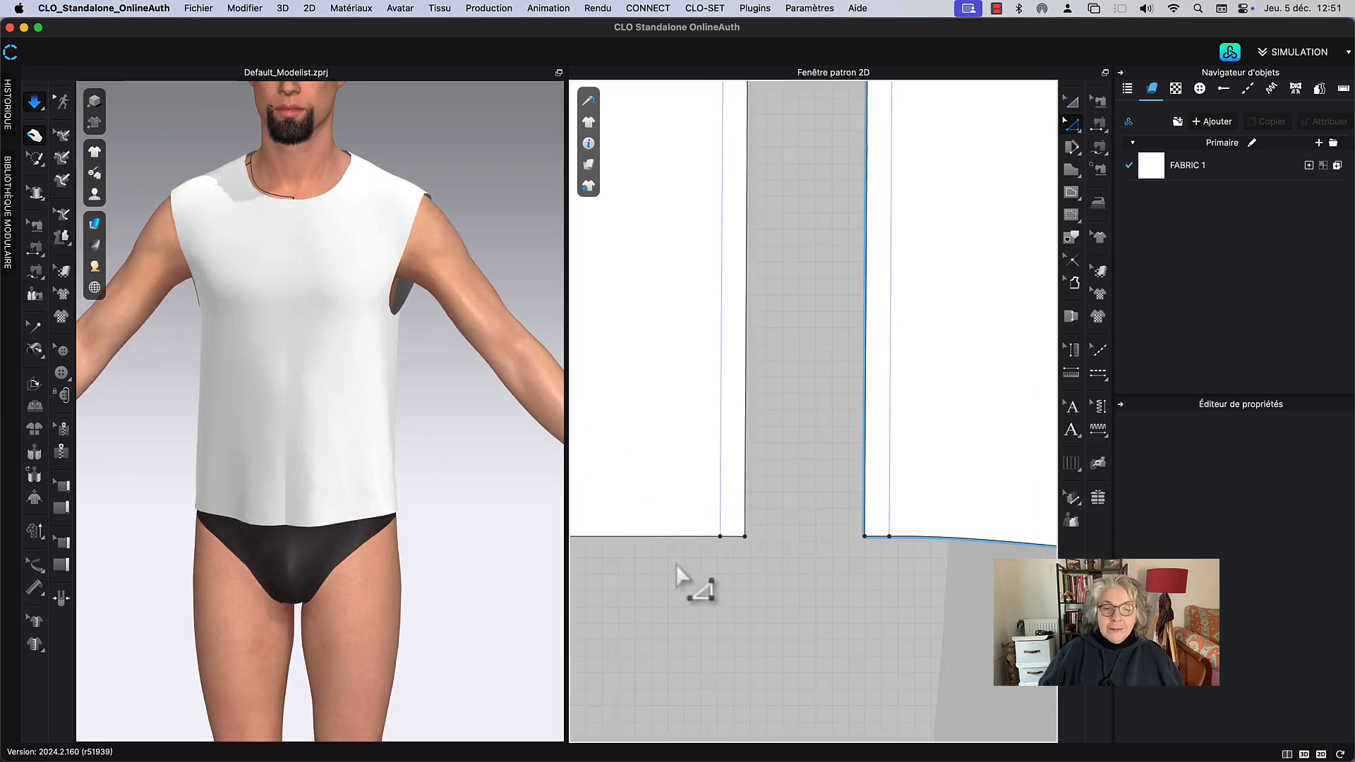
left_click(719, 541)
right_click(718, 540)
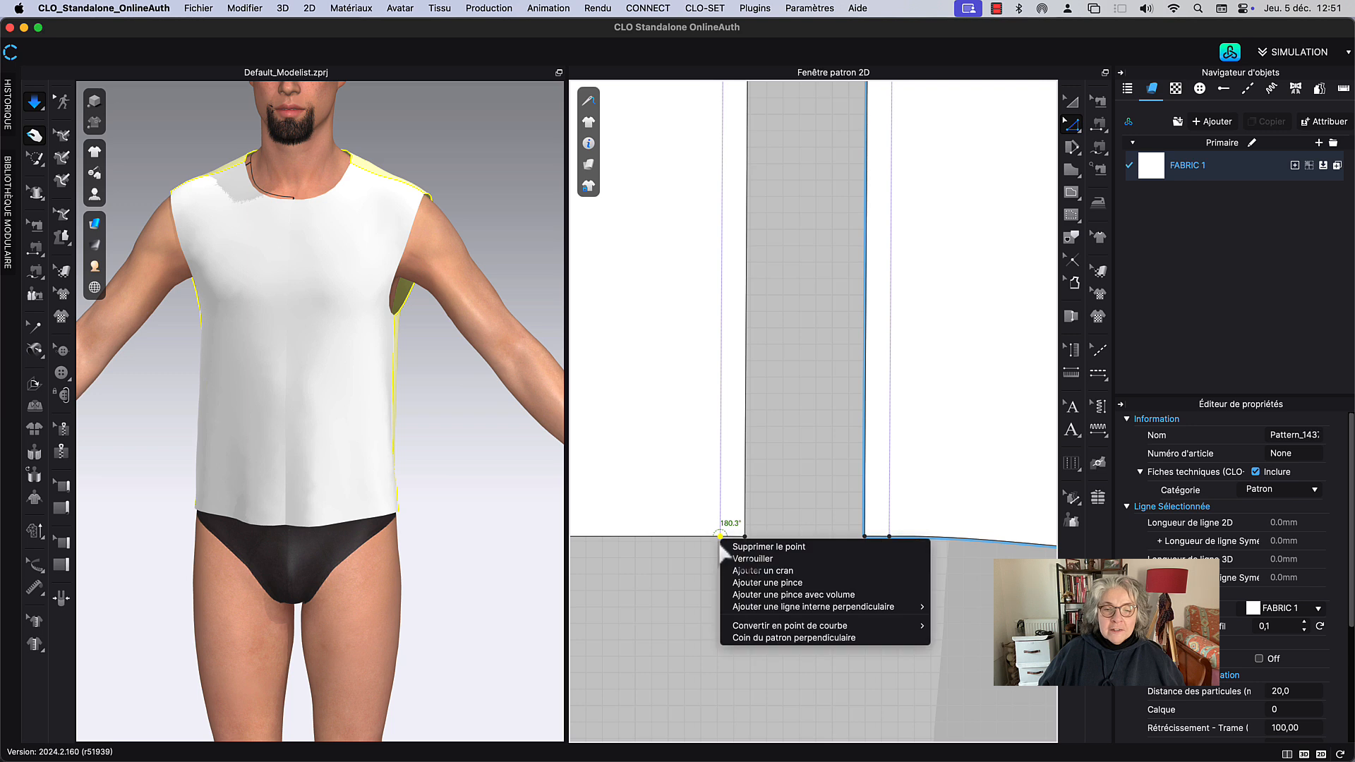
left_click(757, 549)
right_click_drag(860, 571, 693, 578)
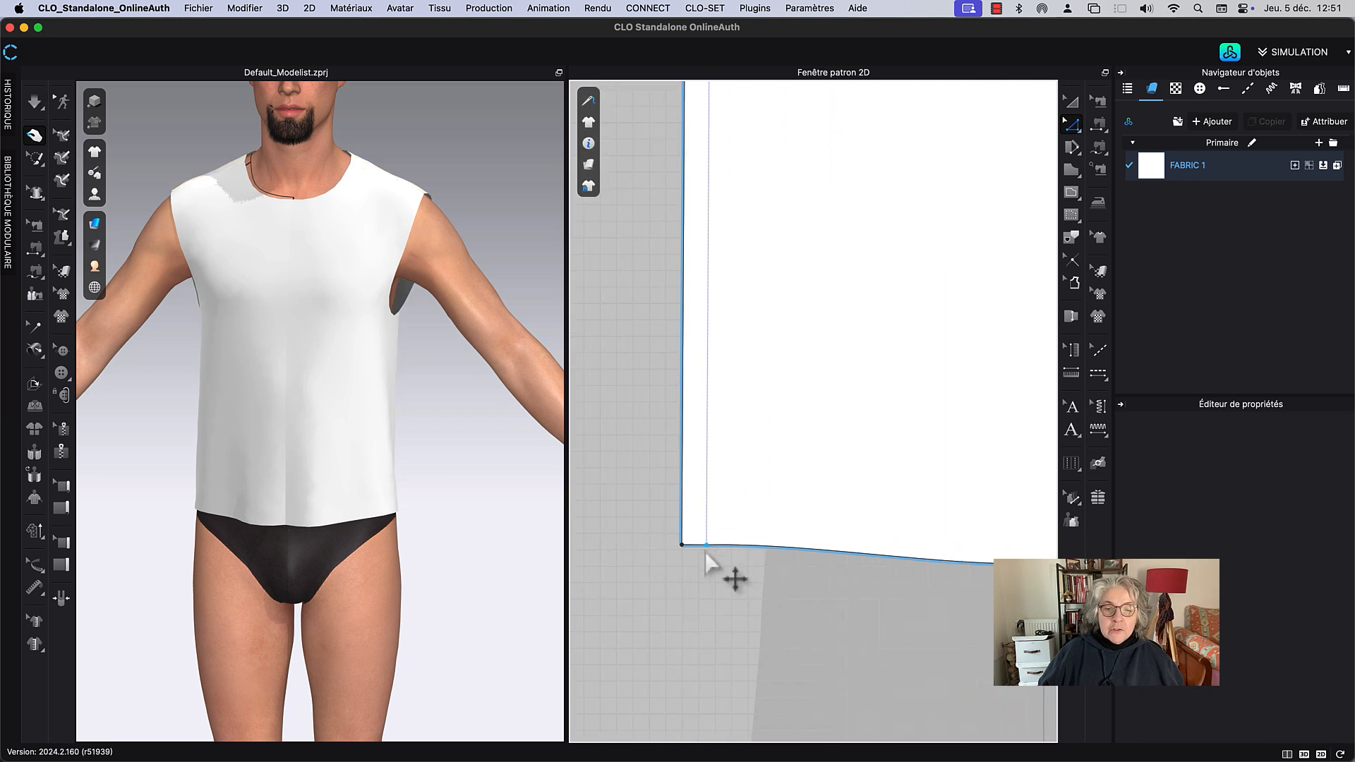
left_click(706, 547)
right_click(707, 546)
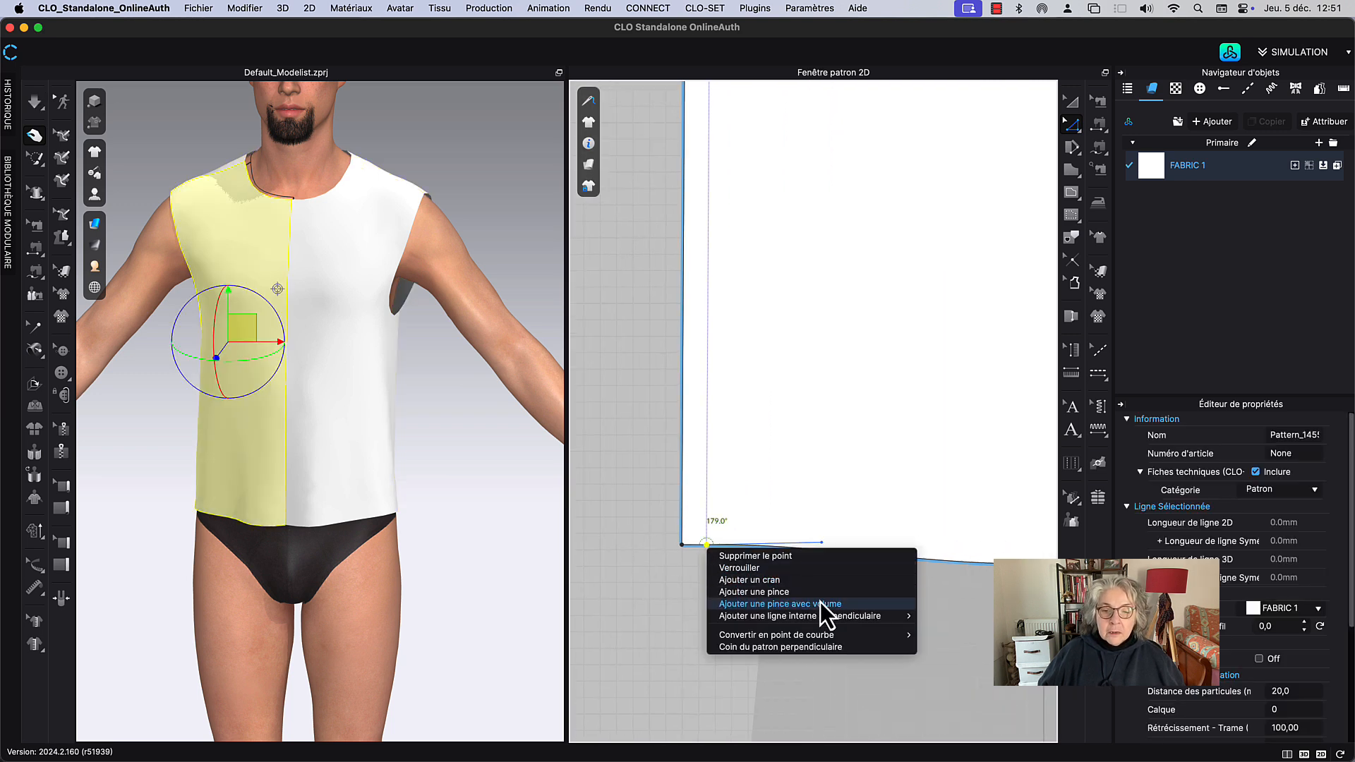
mouse_move(753, 616)
mouse_move(819, 635)
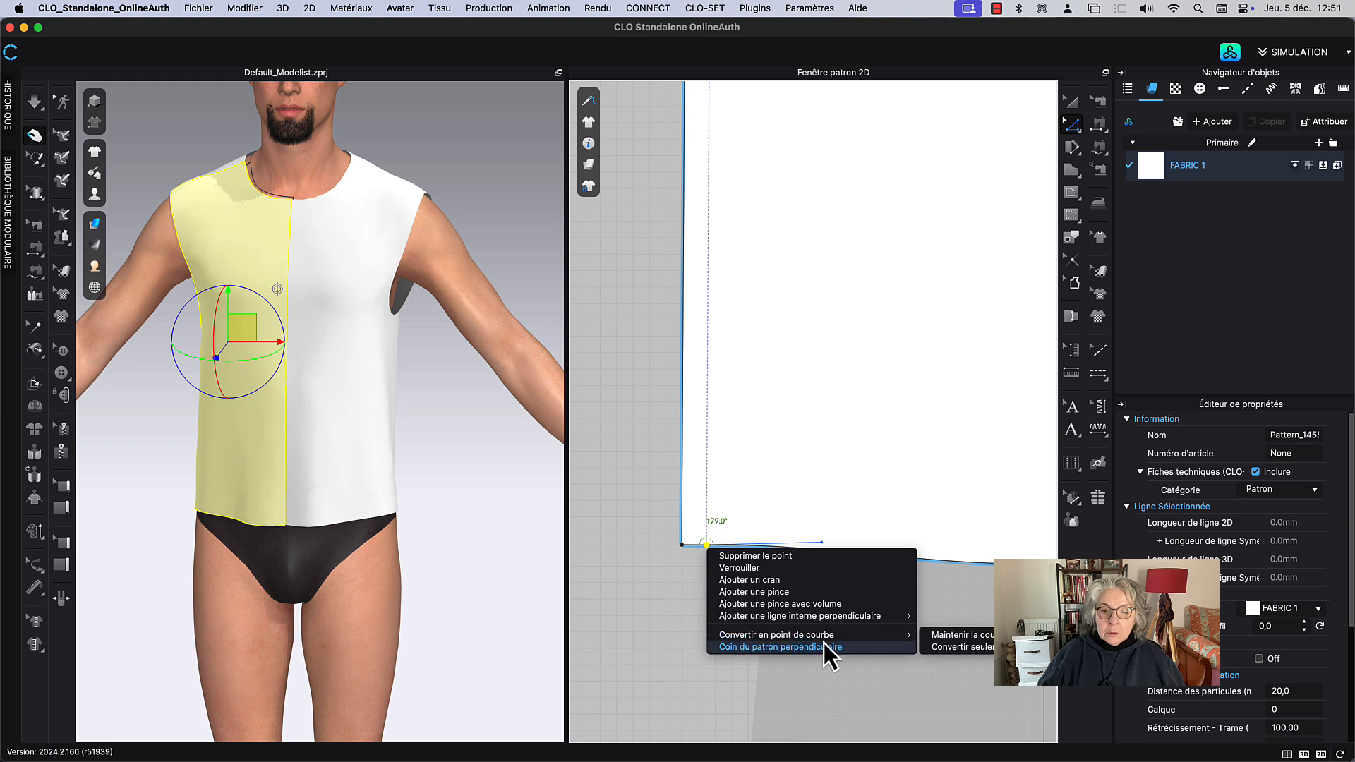
left_click(675, 581)
left_click(675, 583)
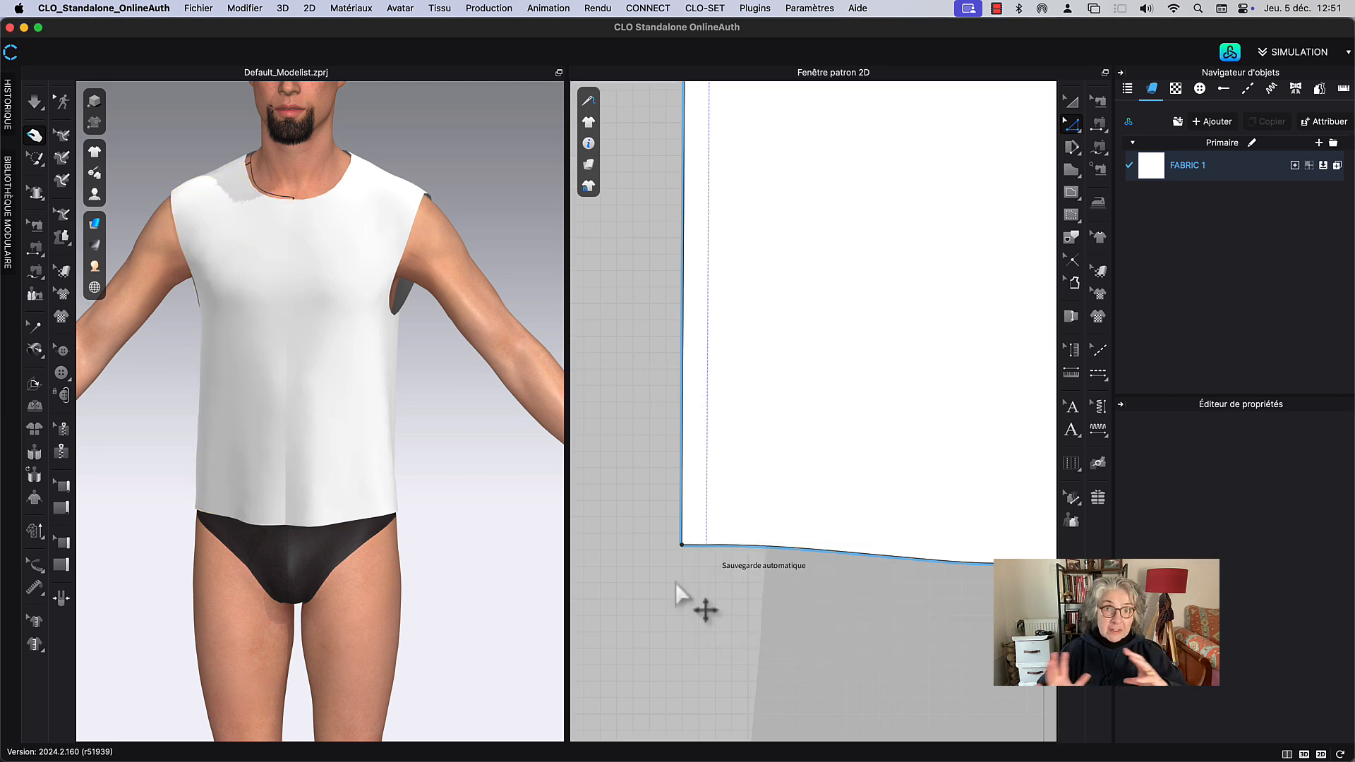
Step: Transform the back and front outer hem corners together, scaling the width between them to 50% to flare both side seams
scroll(709, 407, "down", 2)
scroll(682, 382, "down", 4)
middle_click_drag(729, 432, 805, 453)
scroll(716, 484, "up", 6)
left_click(685, 496)
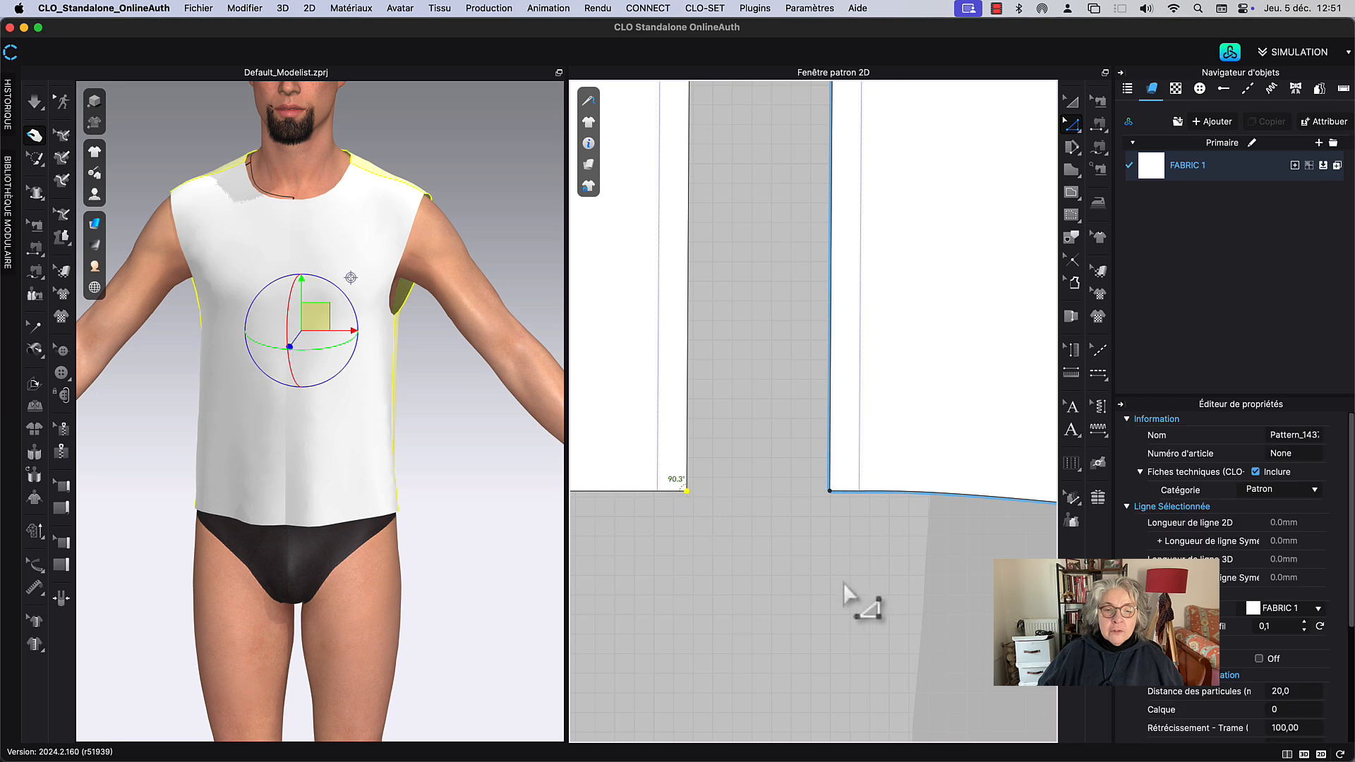
left_click(829, 492, "shift")
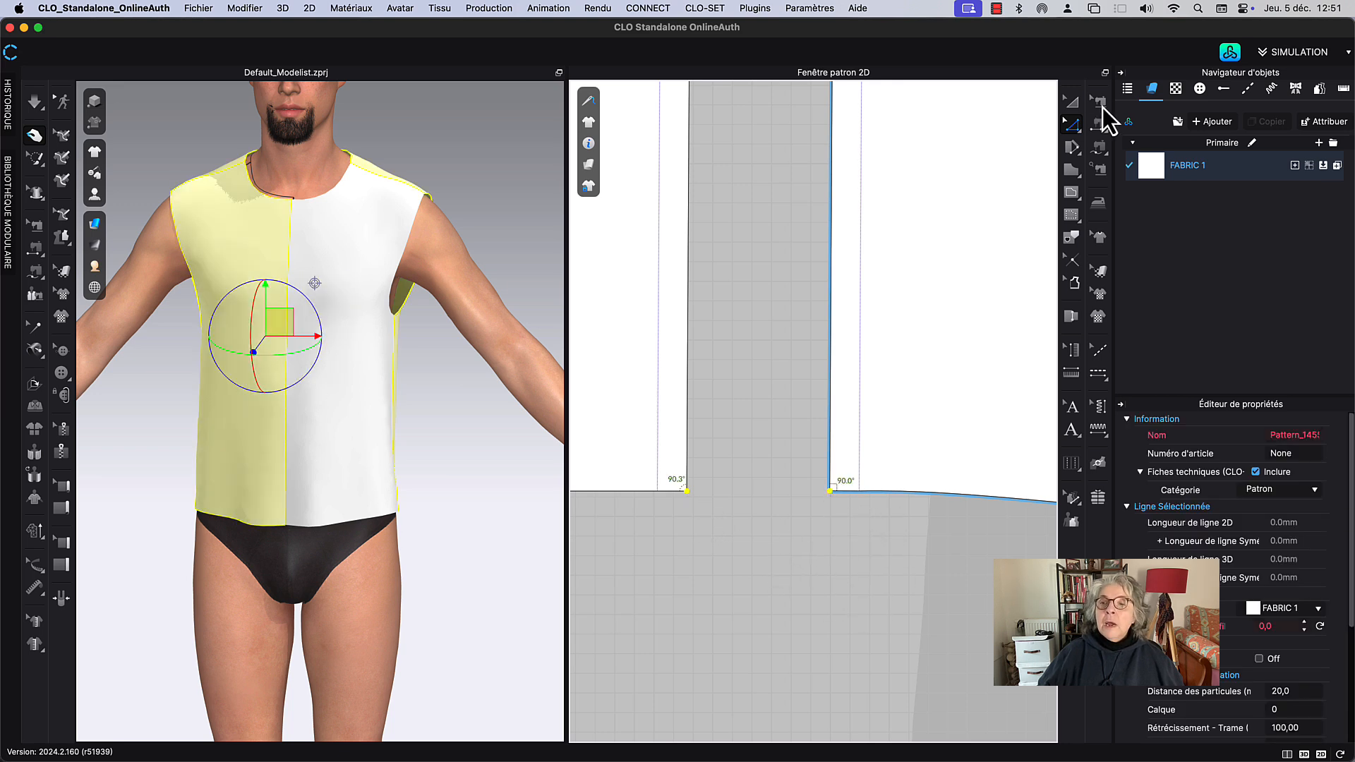
left_click(1079, 126)
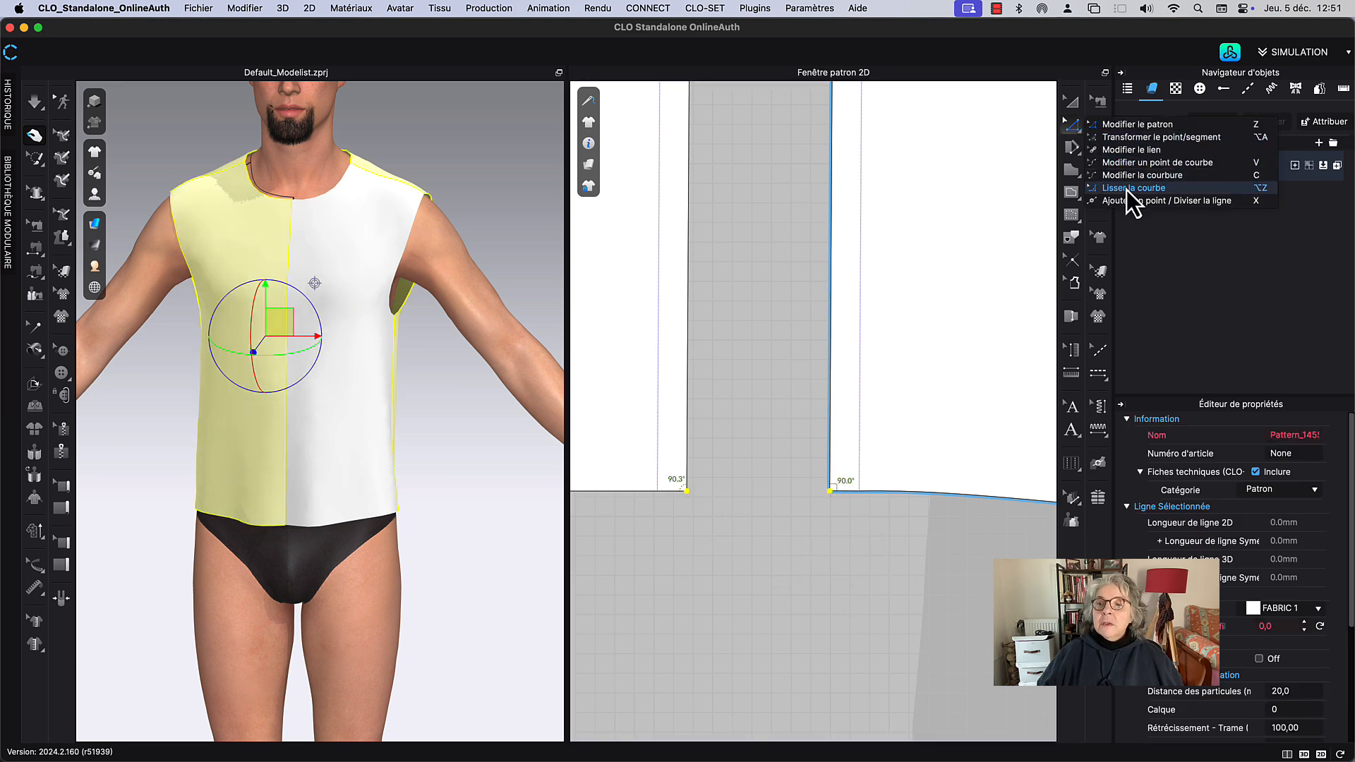
left_click(1157, 137)
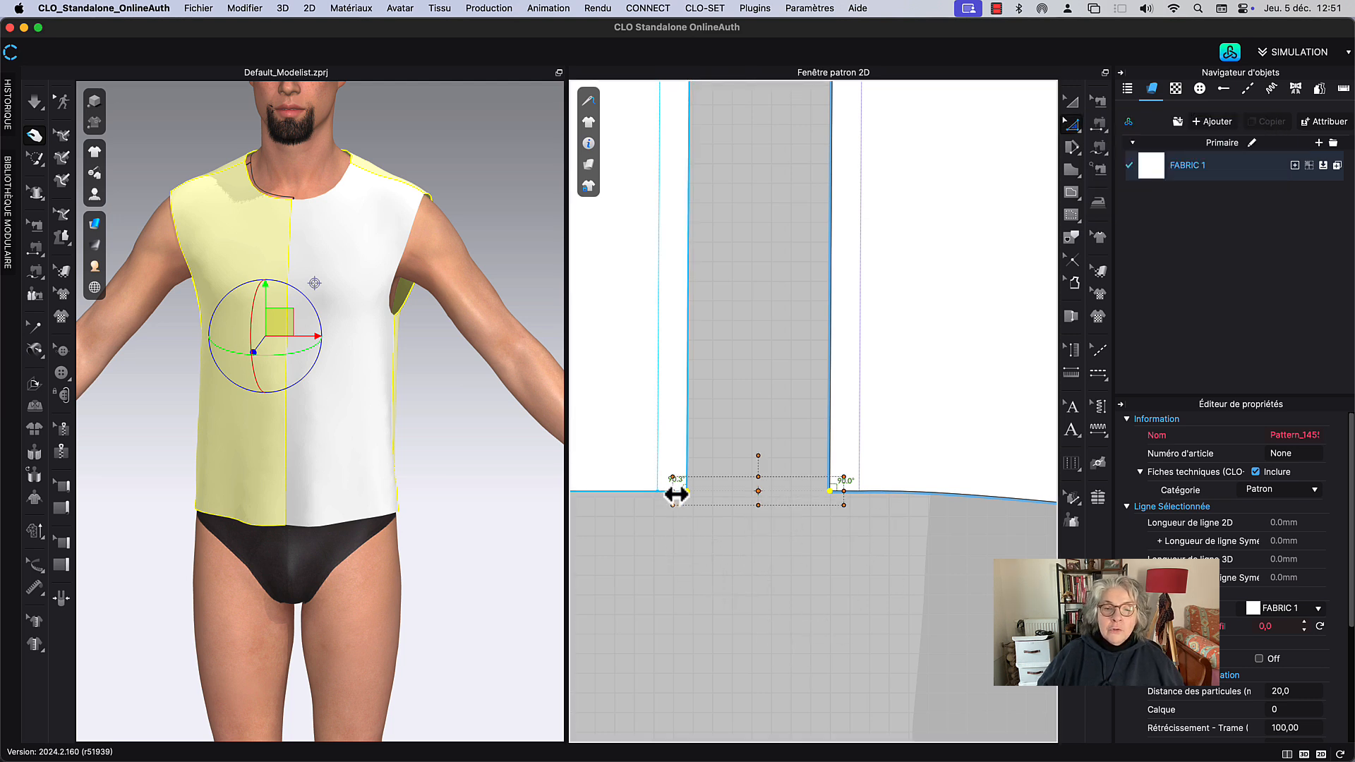
left_click_drag(675, 496, 752, 500)
key("Return")
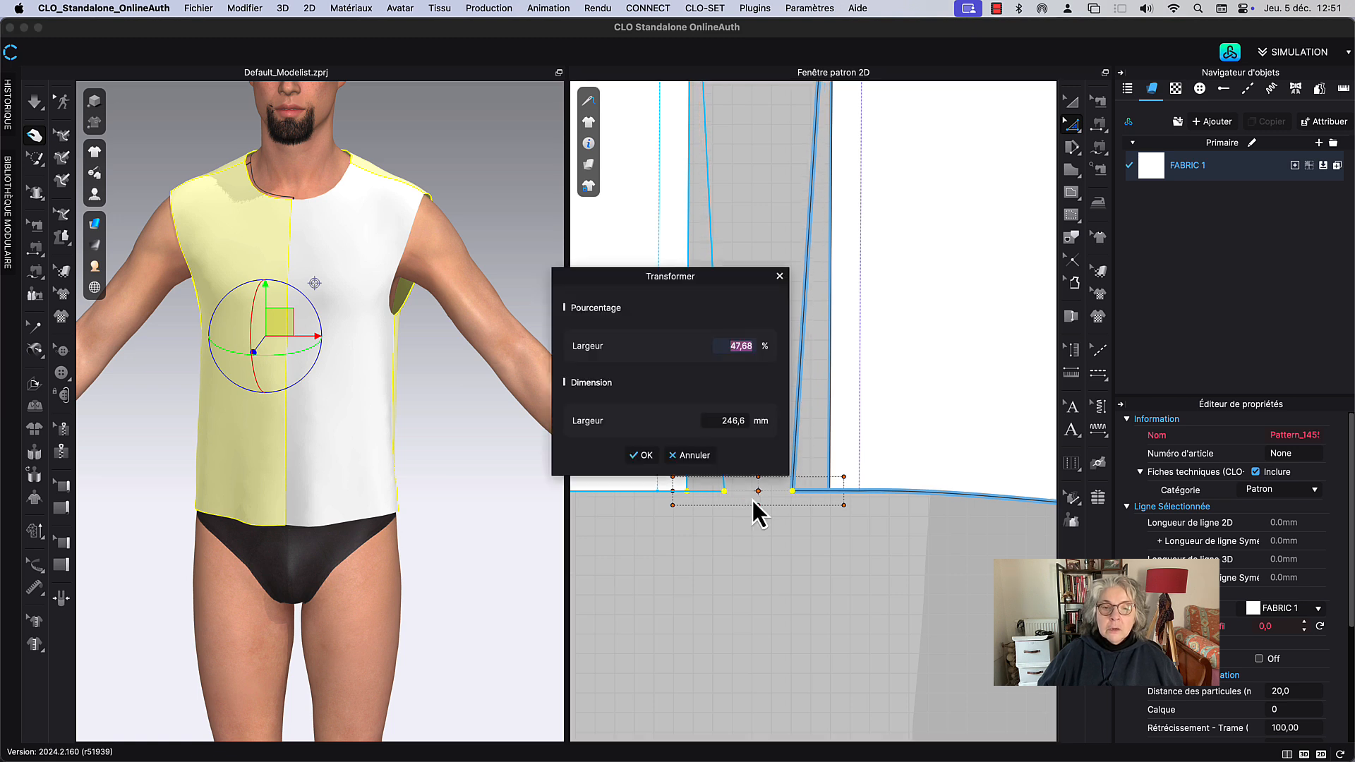
left_click_drag(726, 275, 609, 274)
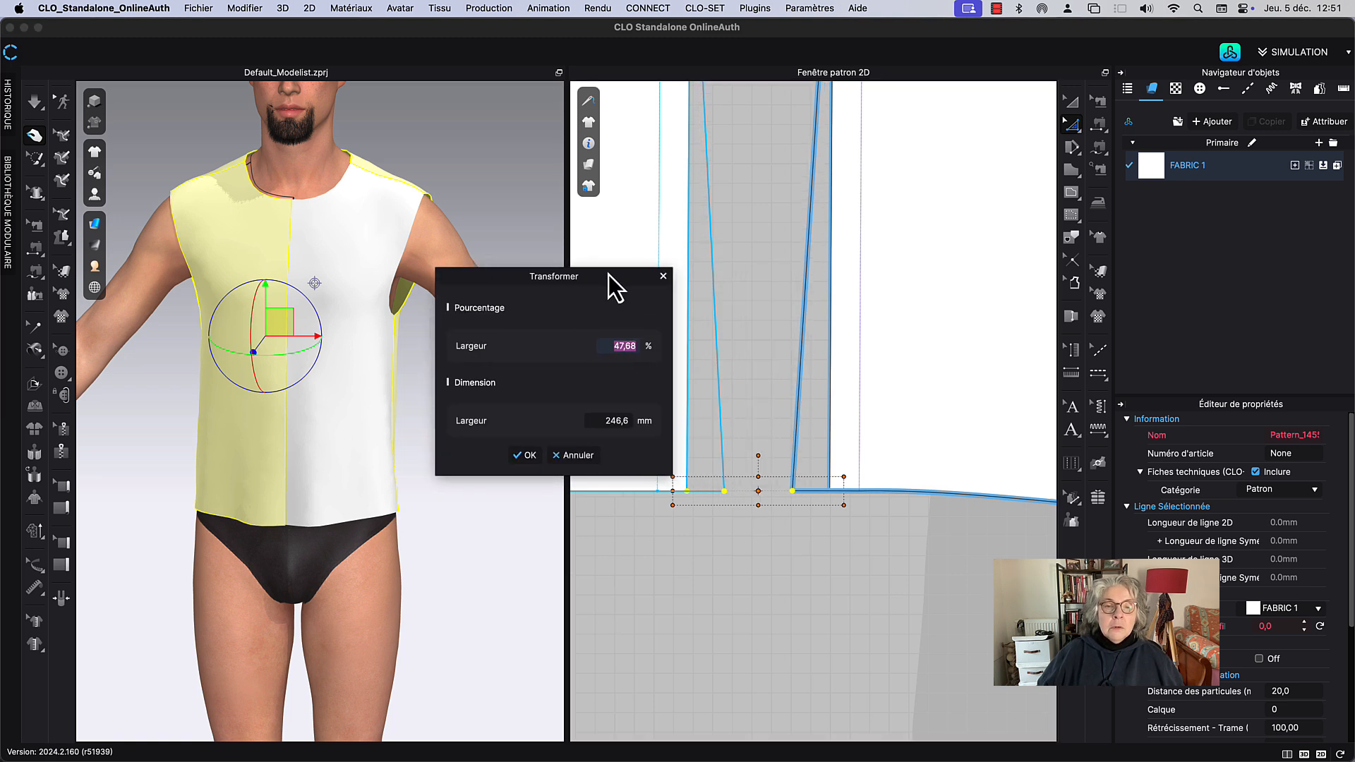
left_click(606, 344)
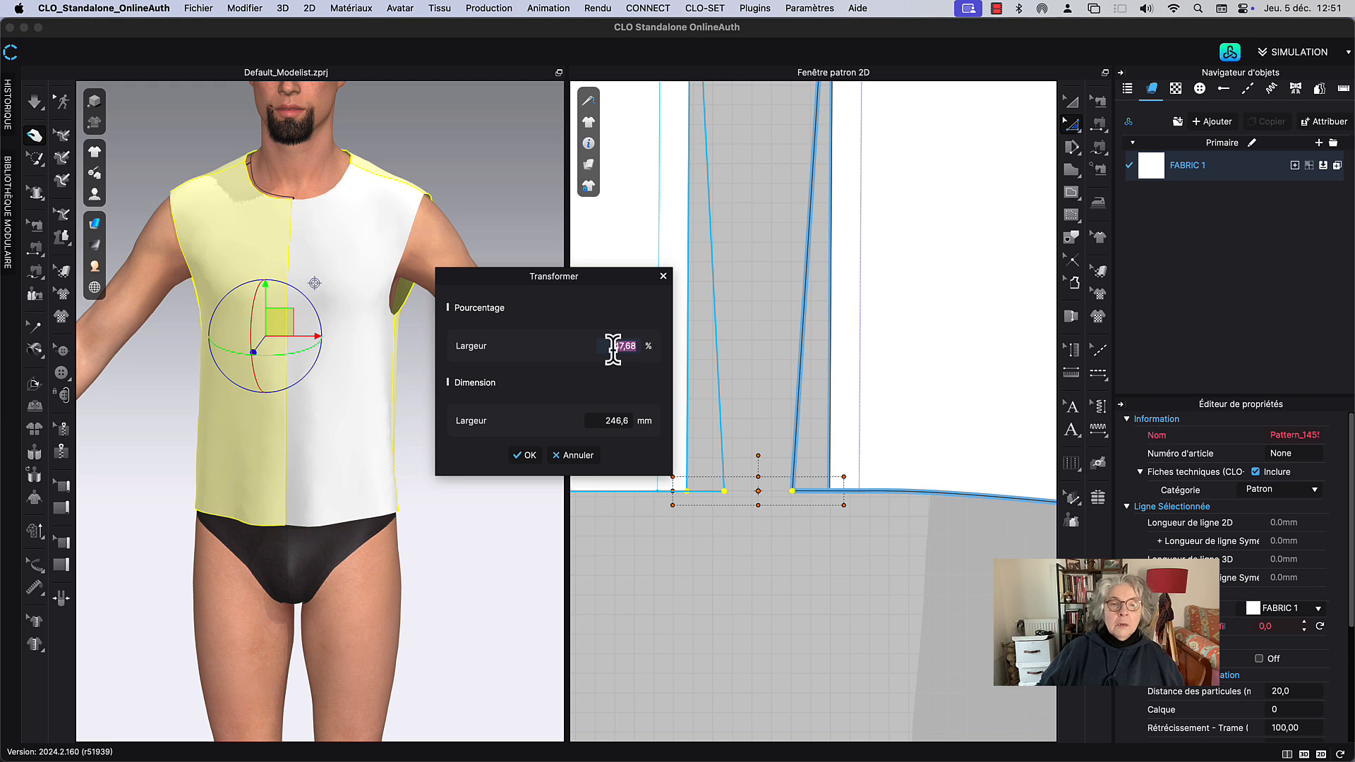
type("50")
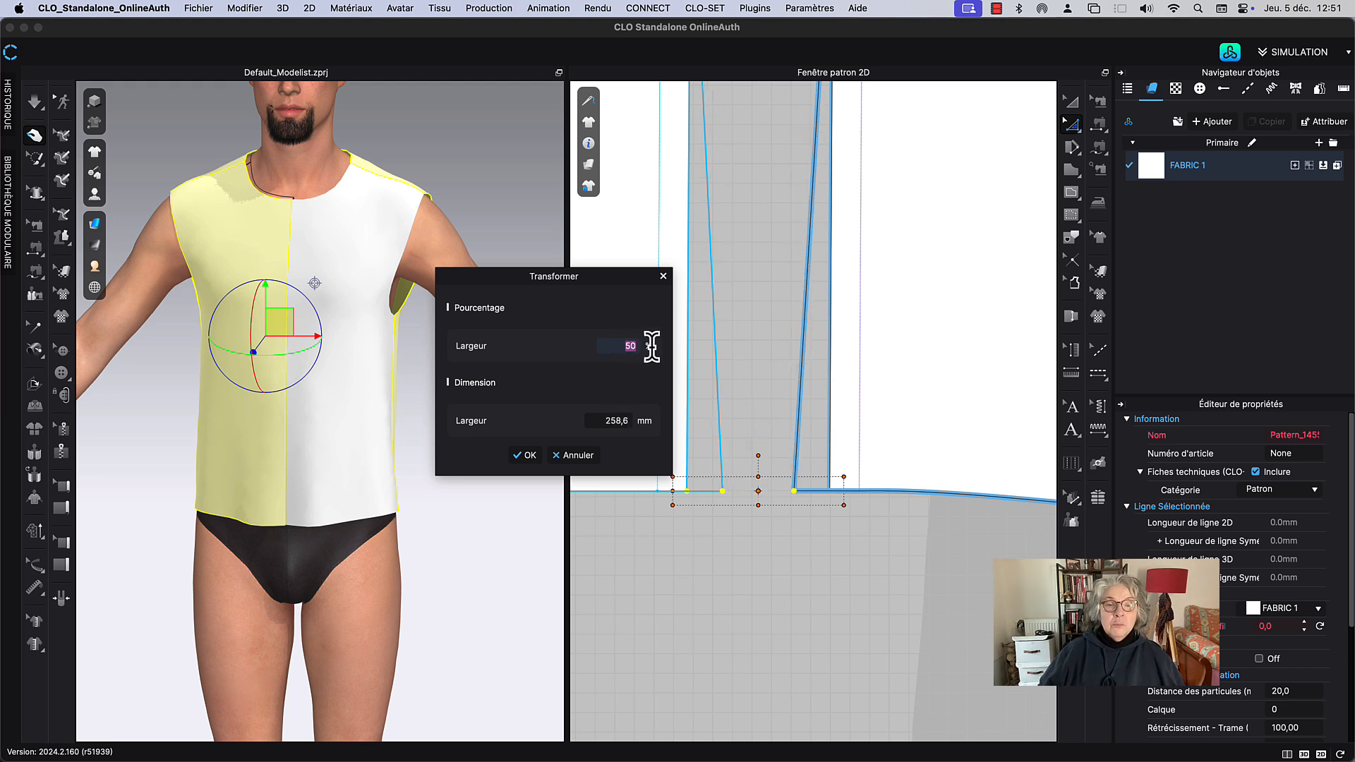
left_click(526, 455)
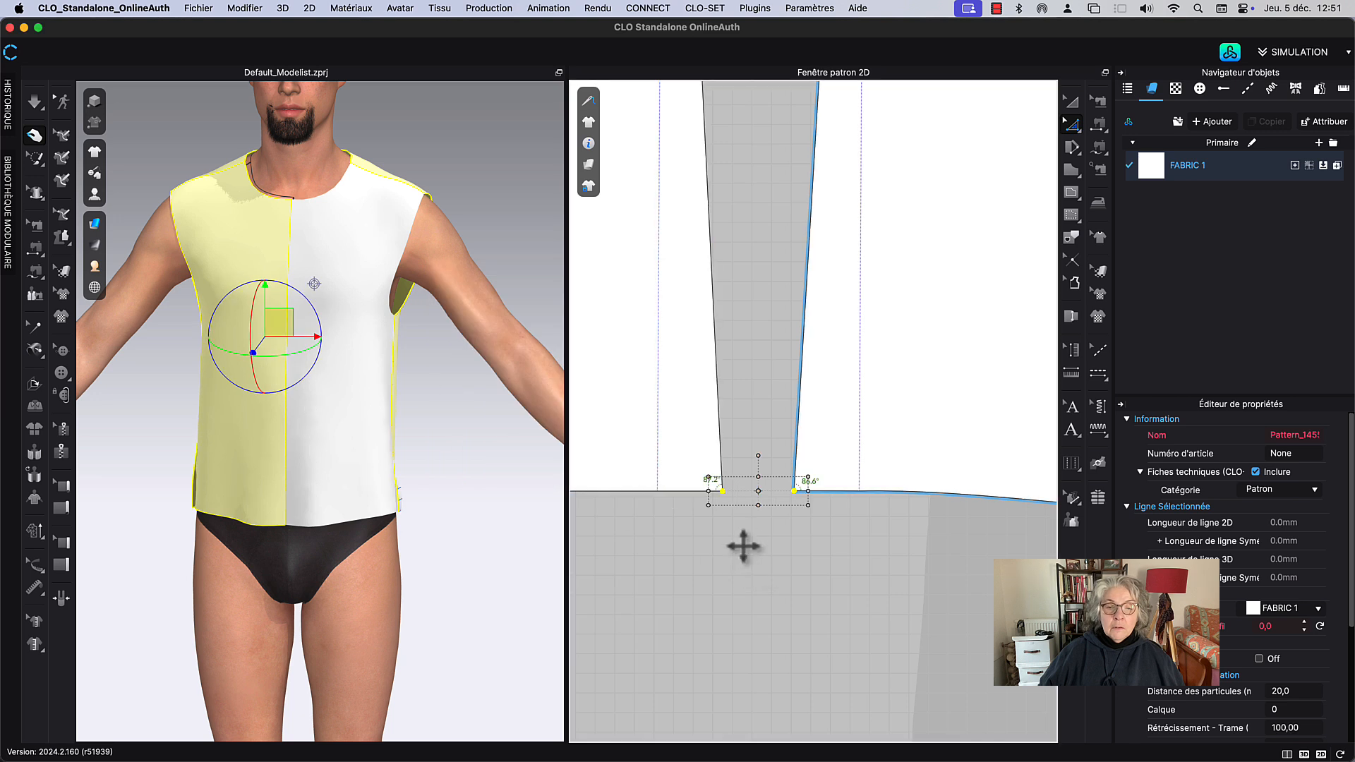
left_click(765, 317)
Step: Transform the back and front underarm points together, scaling the width between them to 67.65%
scroll(761, 172, "down", 3)
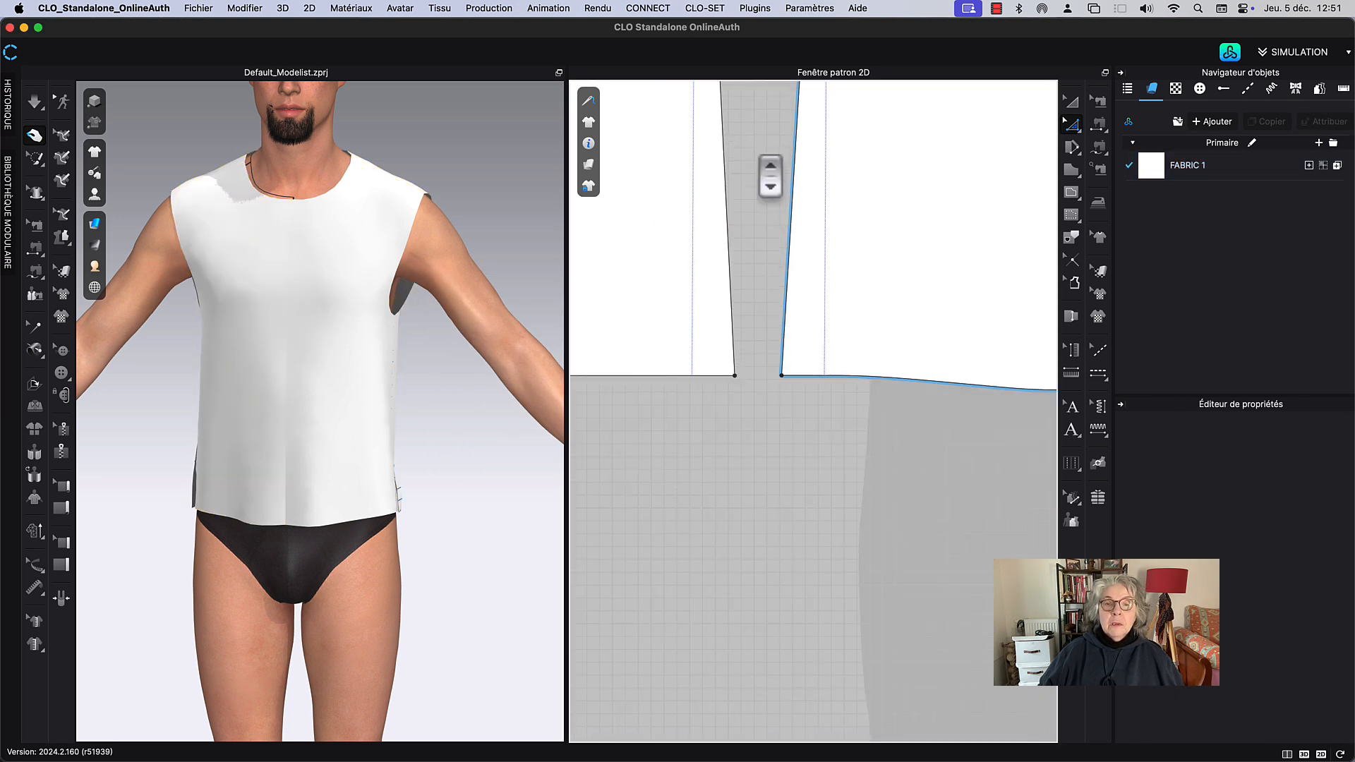
scroll(769, 176, "up", 10)
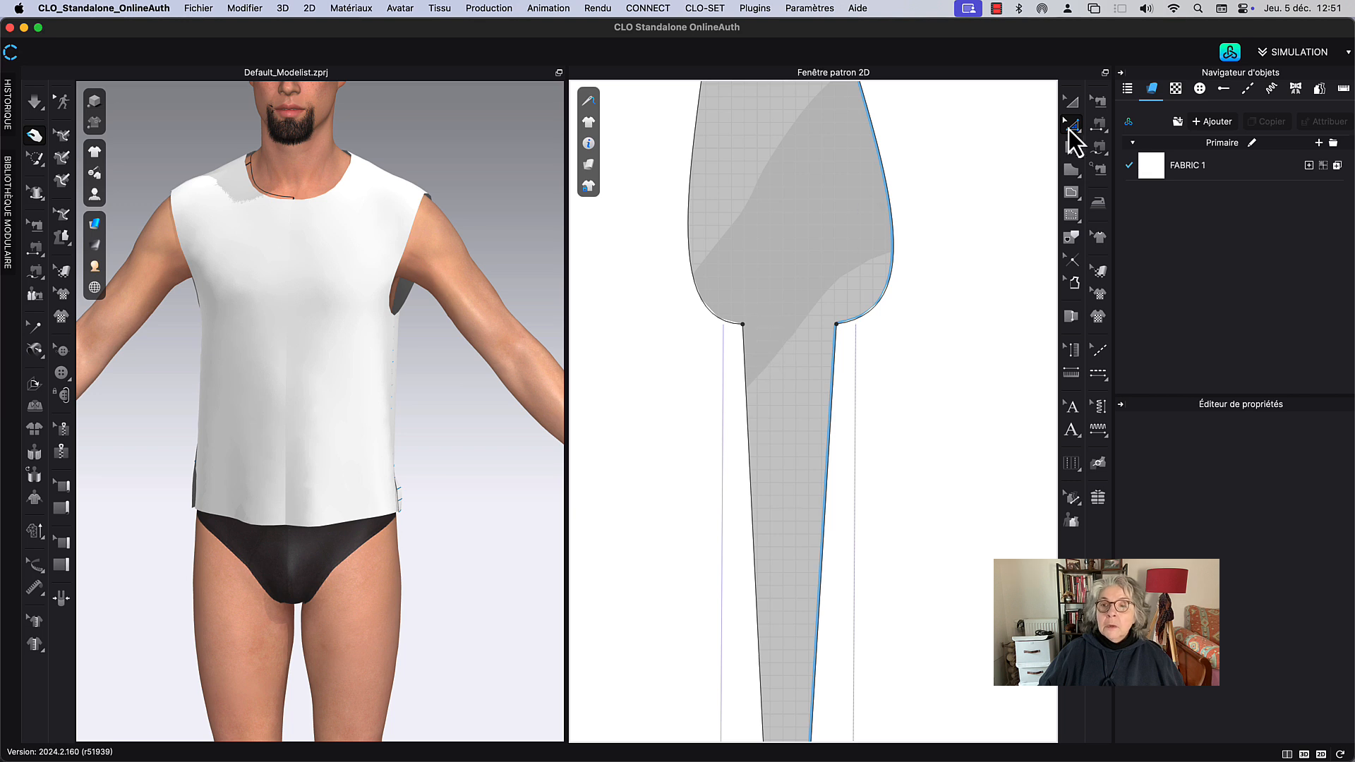
left_click(1070, 127)
left_click(1111, 137)
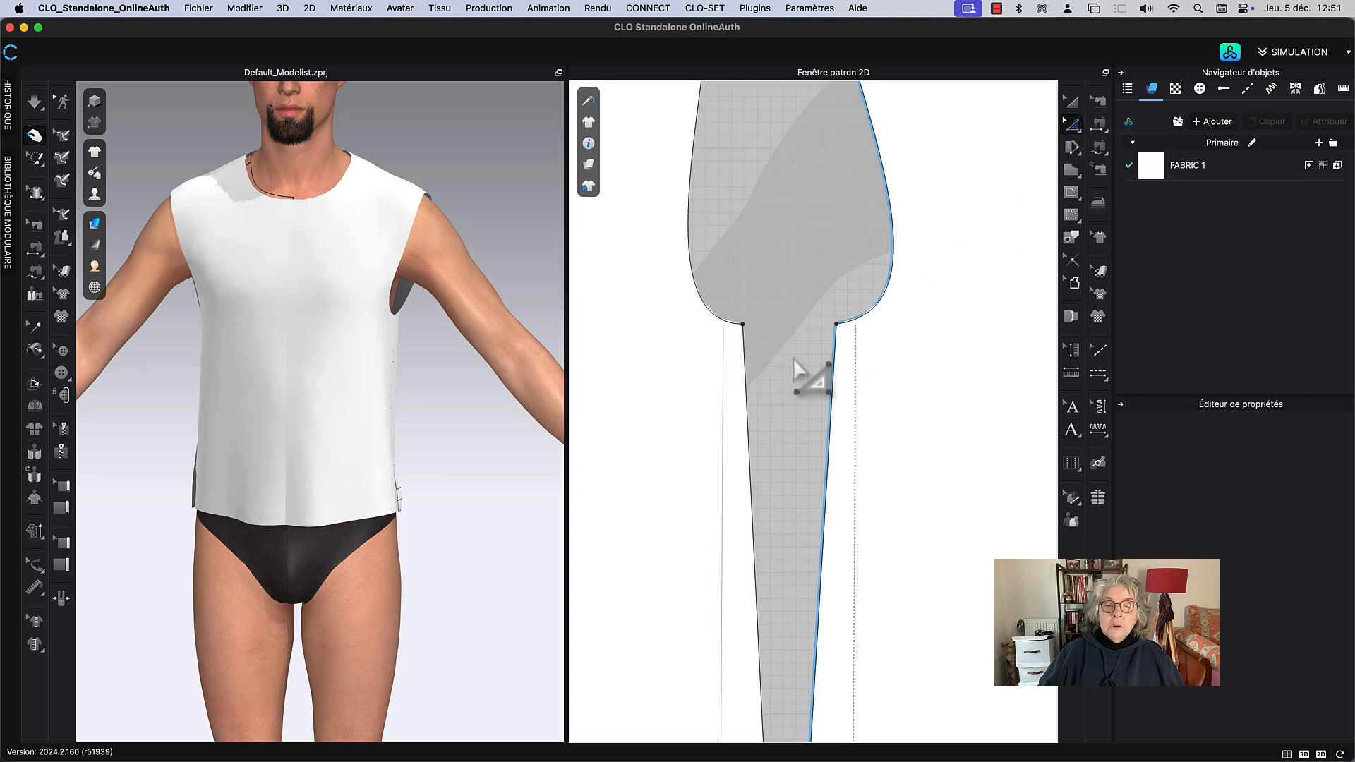
left_click(743, 325)
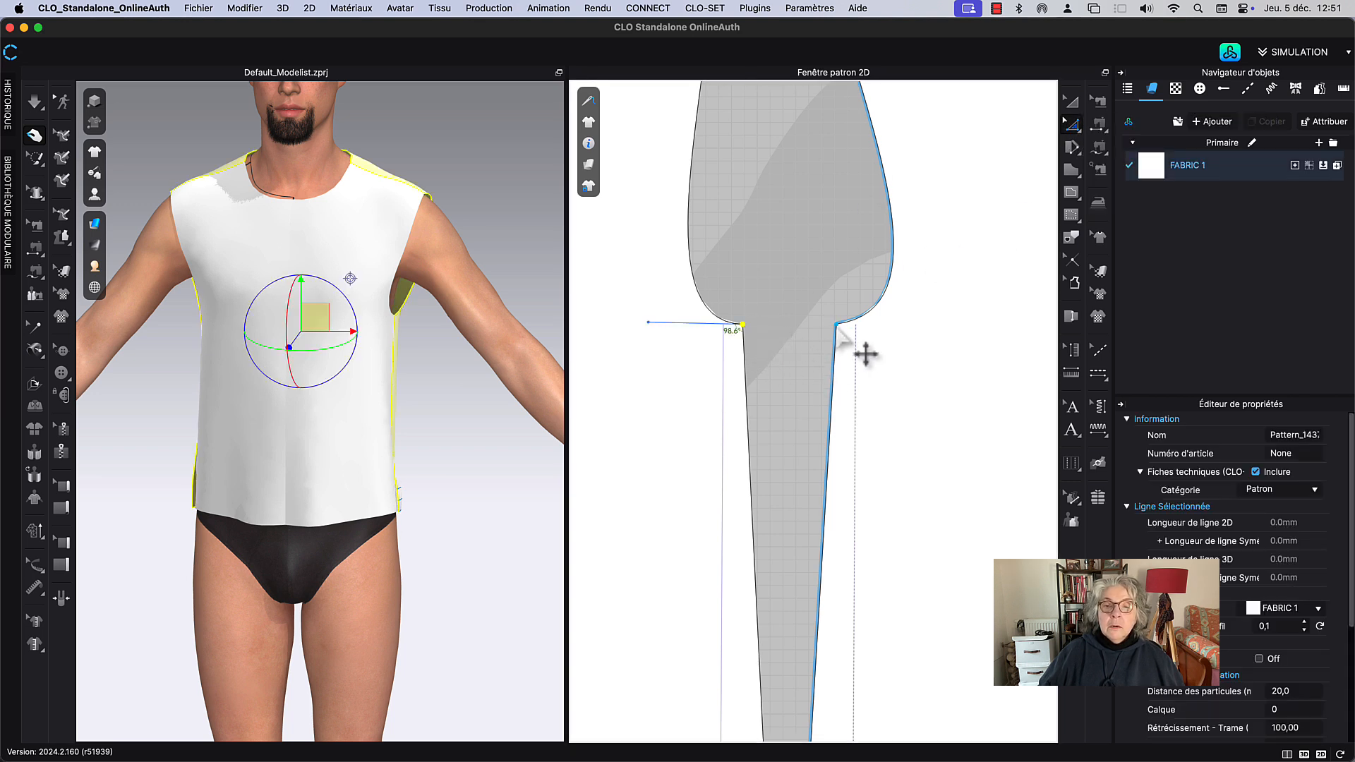
left_click(837, 325, "shift")
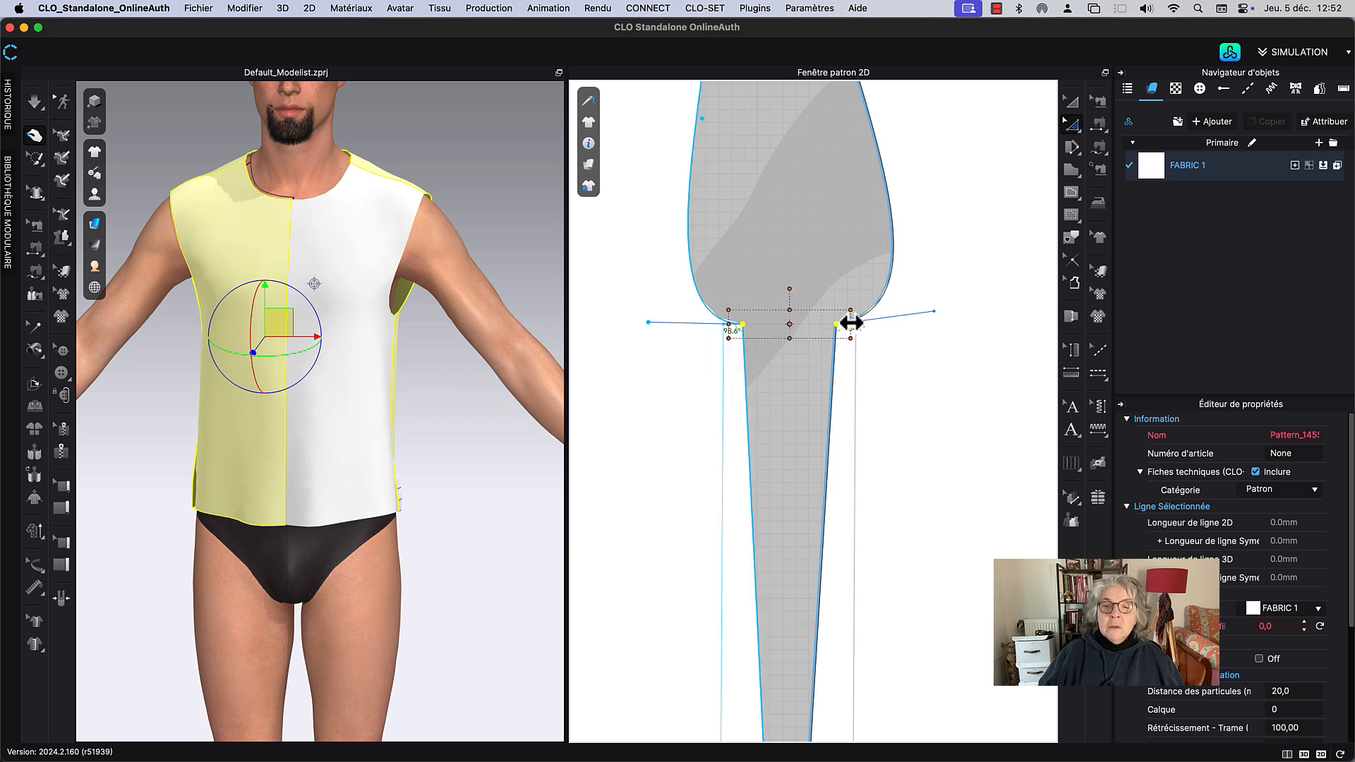
left_click_drag(850, 322, 820, 324)
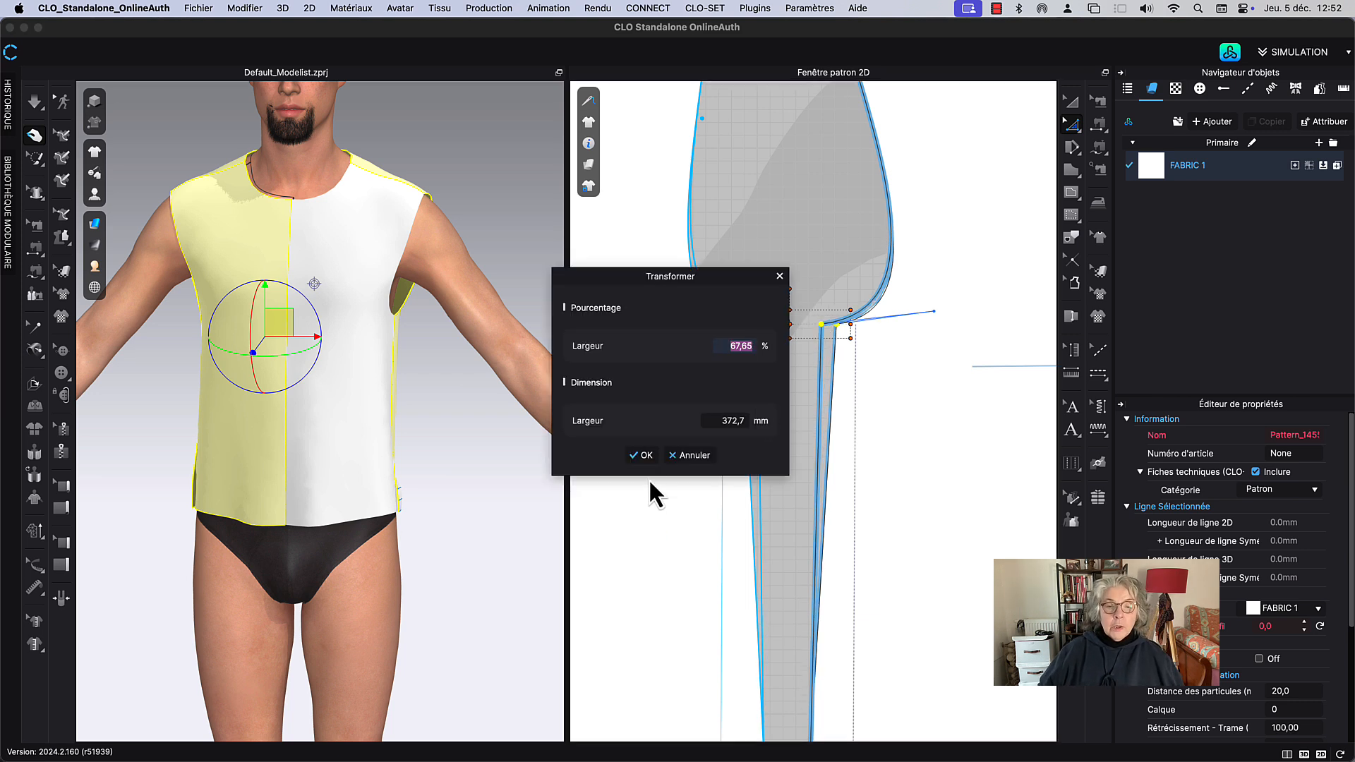
left_click(643, 456)
key("Escape")
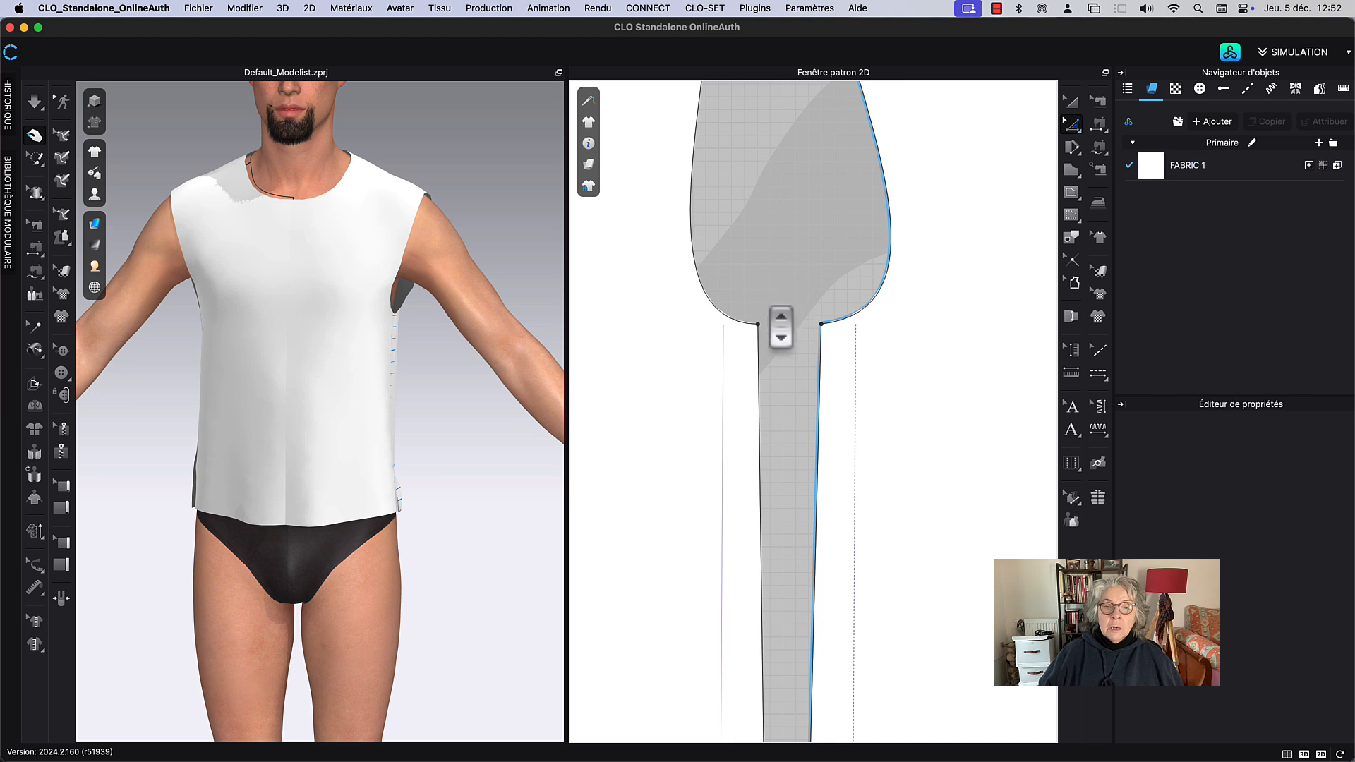
scroll(781, 326, "down", 5)
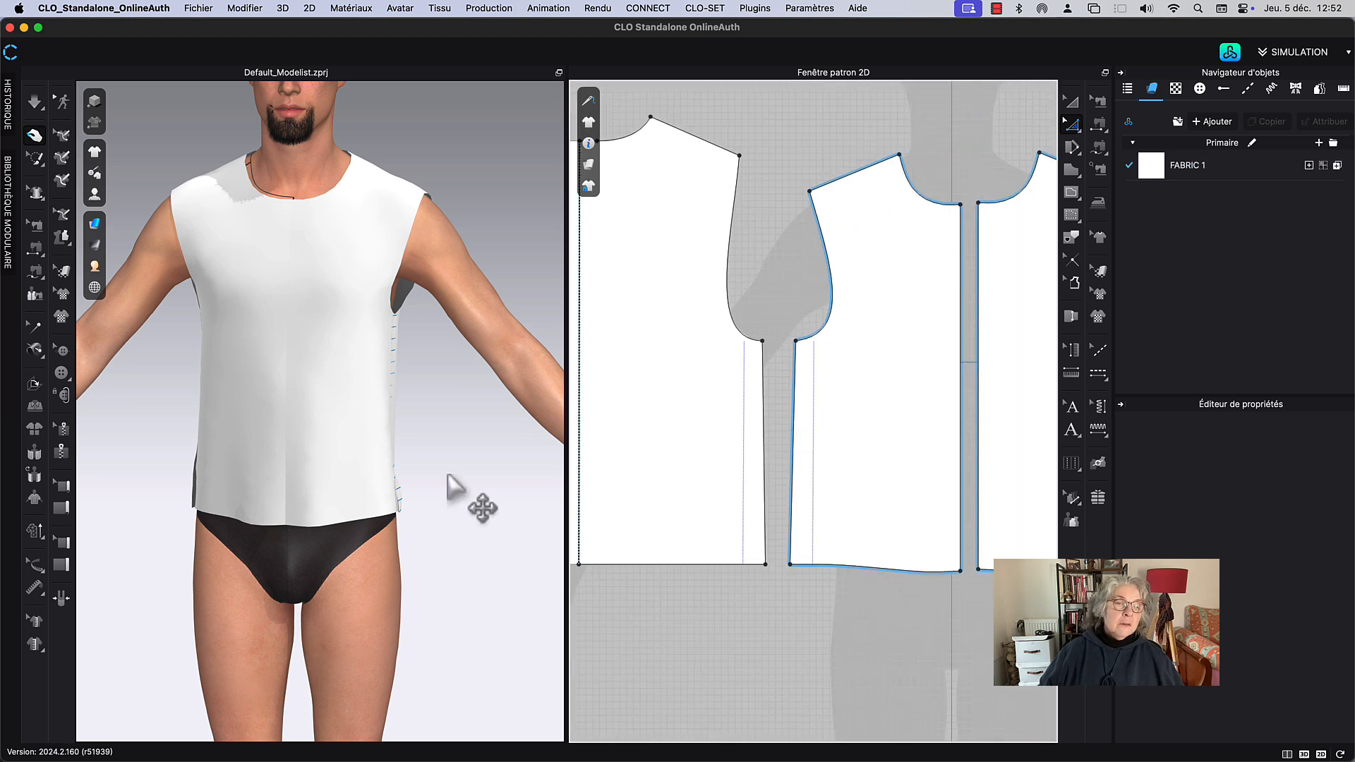
Step: Simulate the flared bodice, pull the hem near both side seams to settle it, and view the drape from a three-quarter angle
key("space")
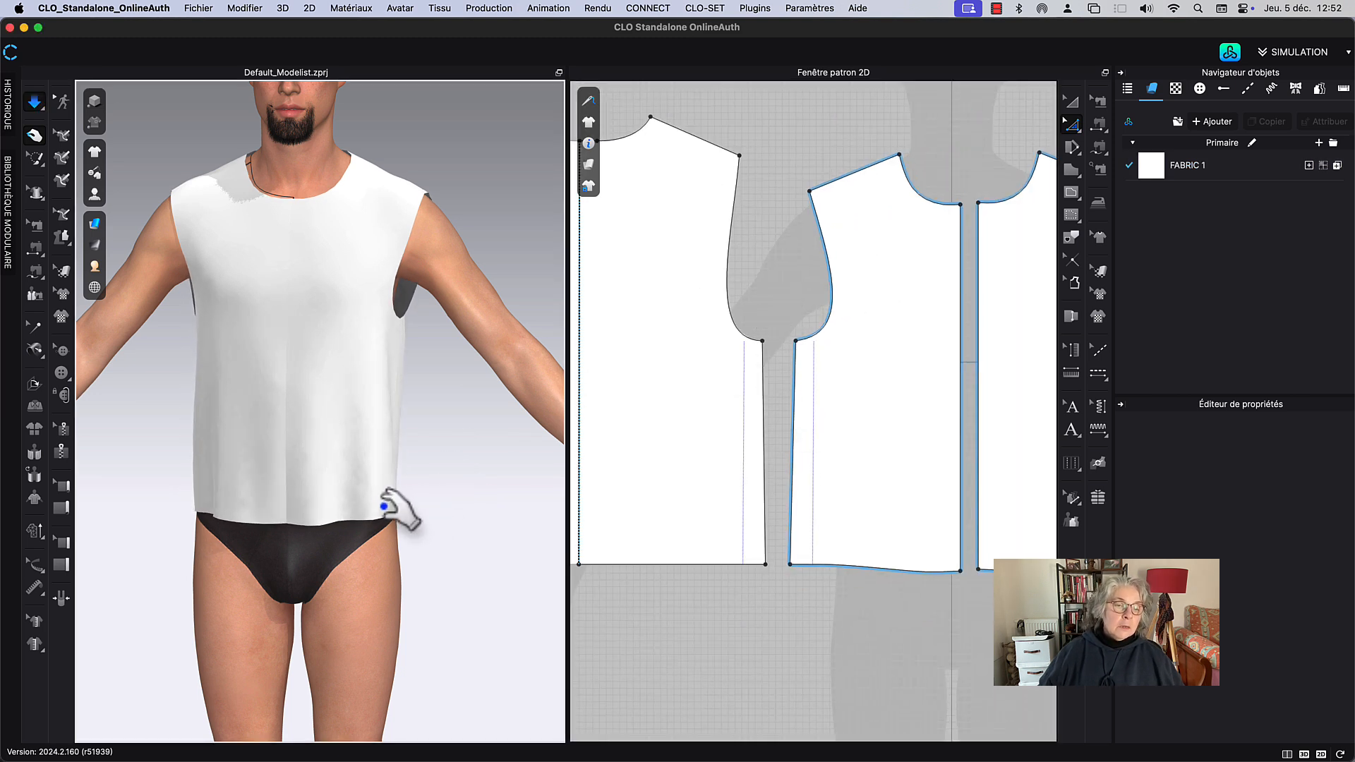
left_click(385, 506)
left_click(188, 519)
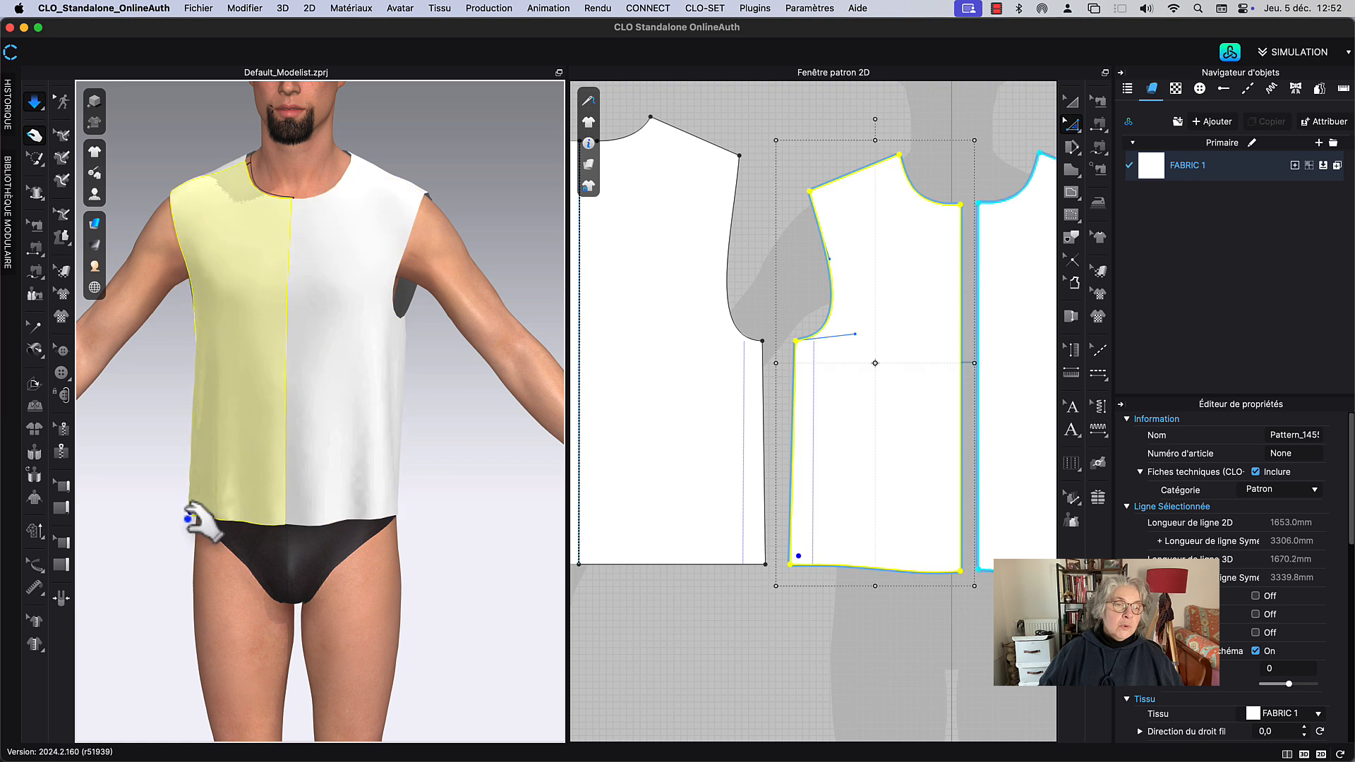
right_click_drag(475, 453, 415, 393)
left_click(375, 522)
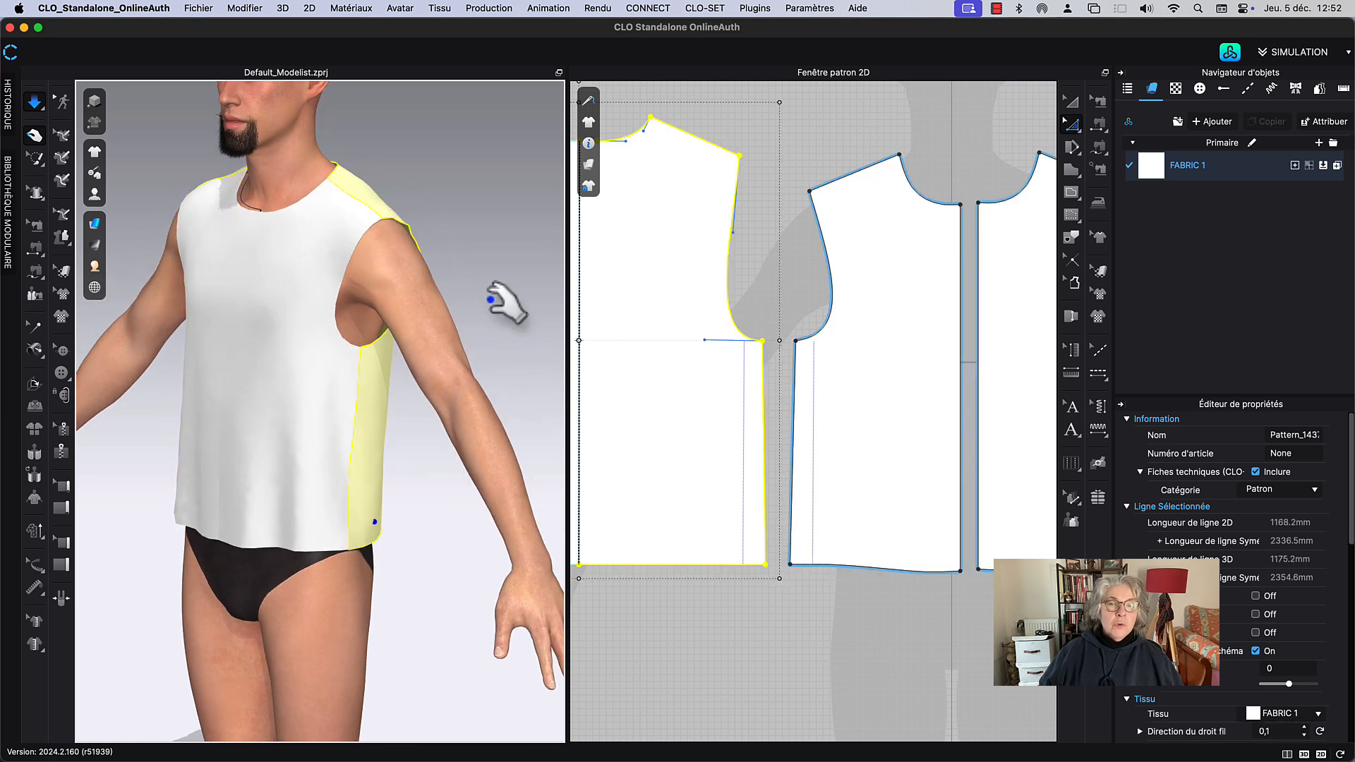
left_click(810, 119)
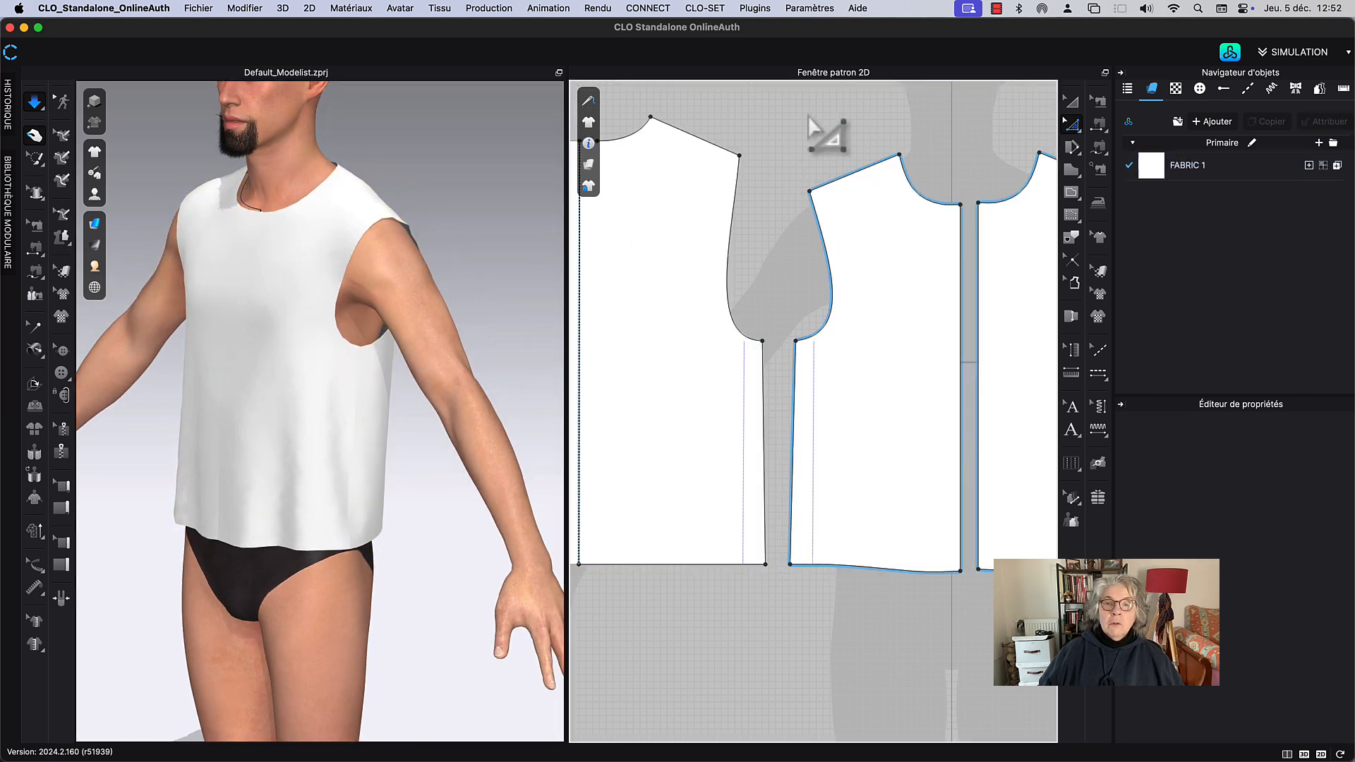
left_click(996, 9)
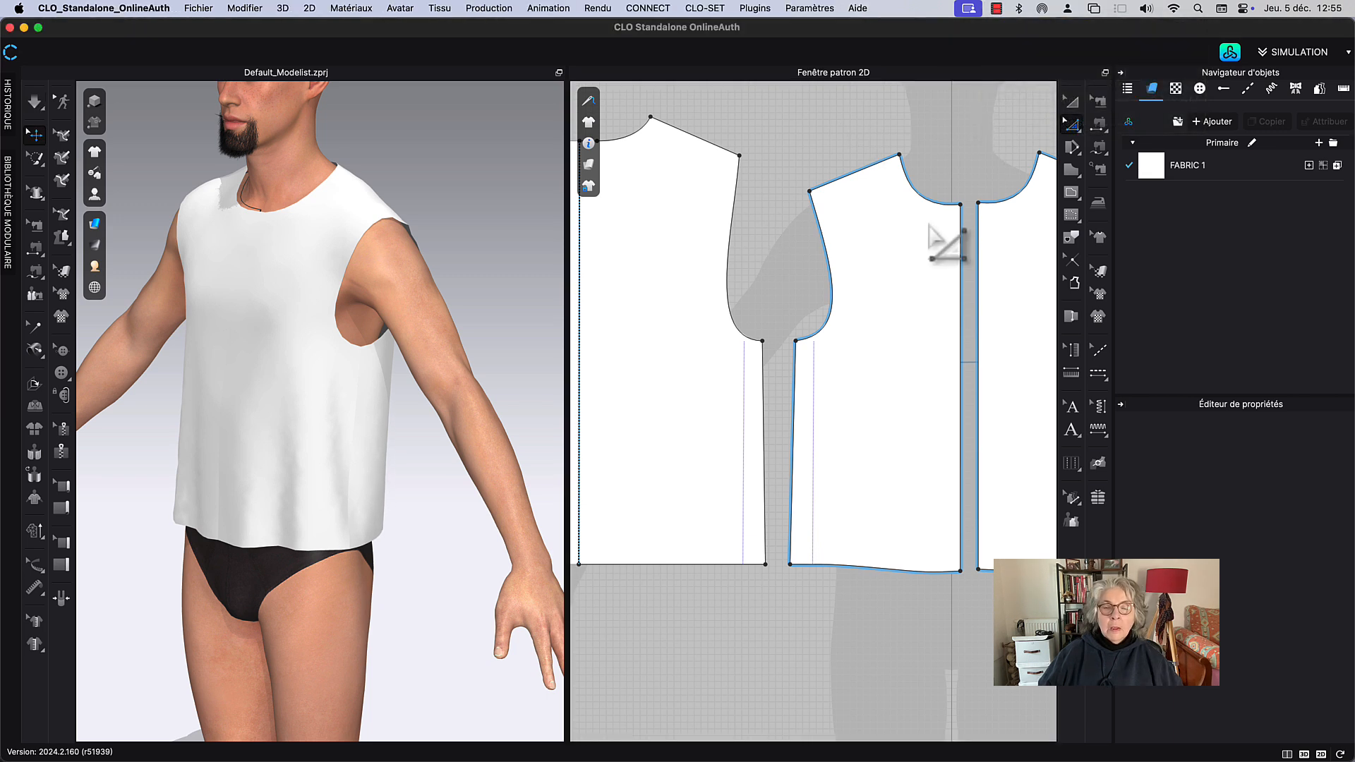
Step: Browse the fabric category of CONNECT Assets and open the brown custom wrinkled leather's store page in the web browser
left_click(1230, 53)
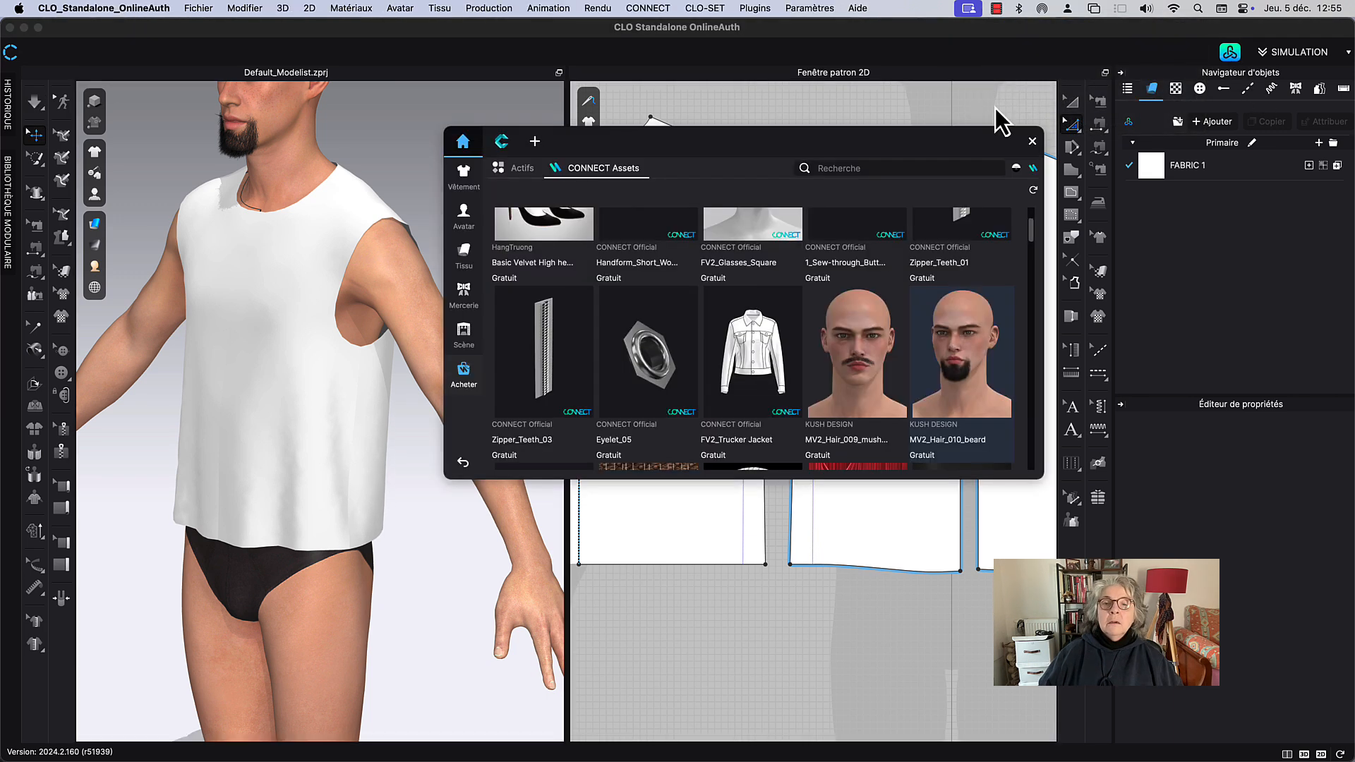
left_click(522, 168)
left_click(572, 170)
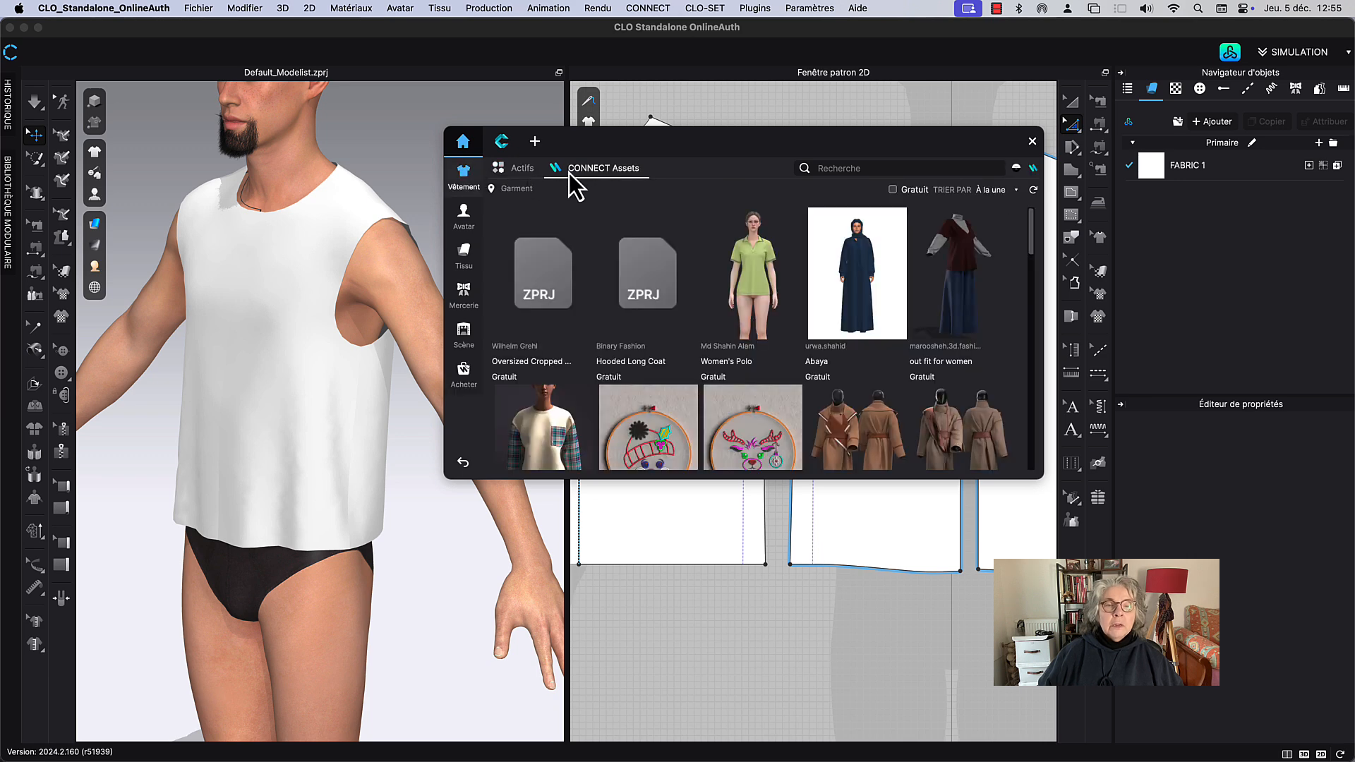
left_click(466, 255)
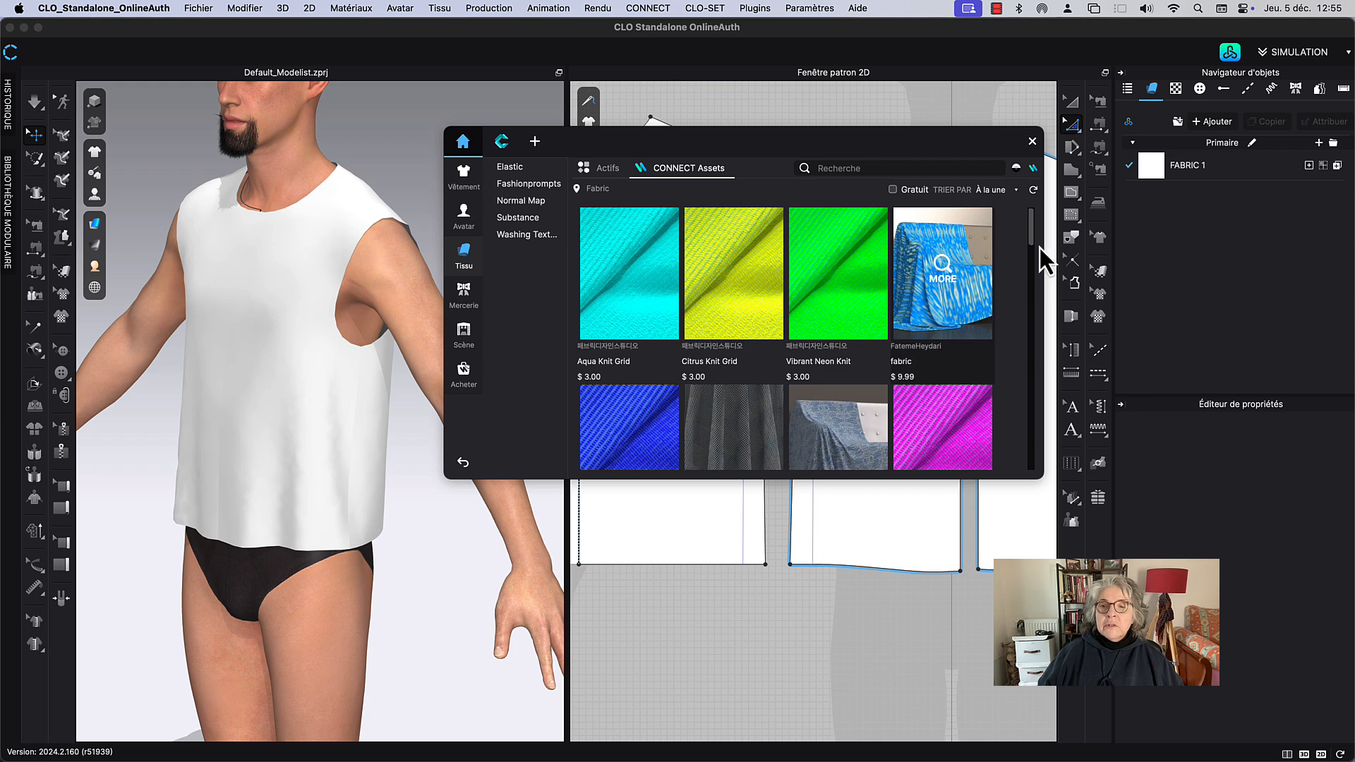
left_click_drag(1034, 233, 1035, 473)
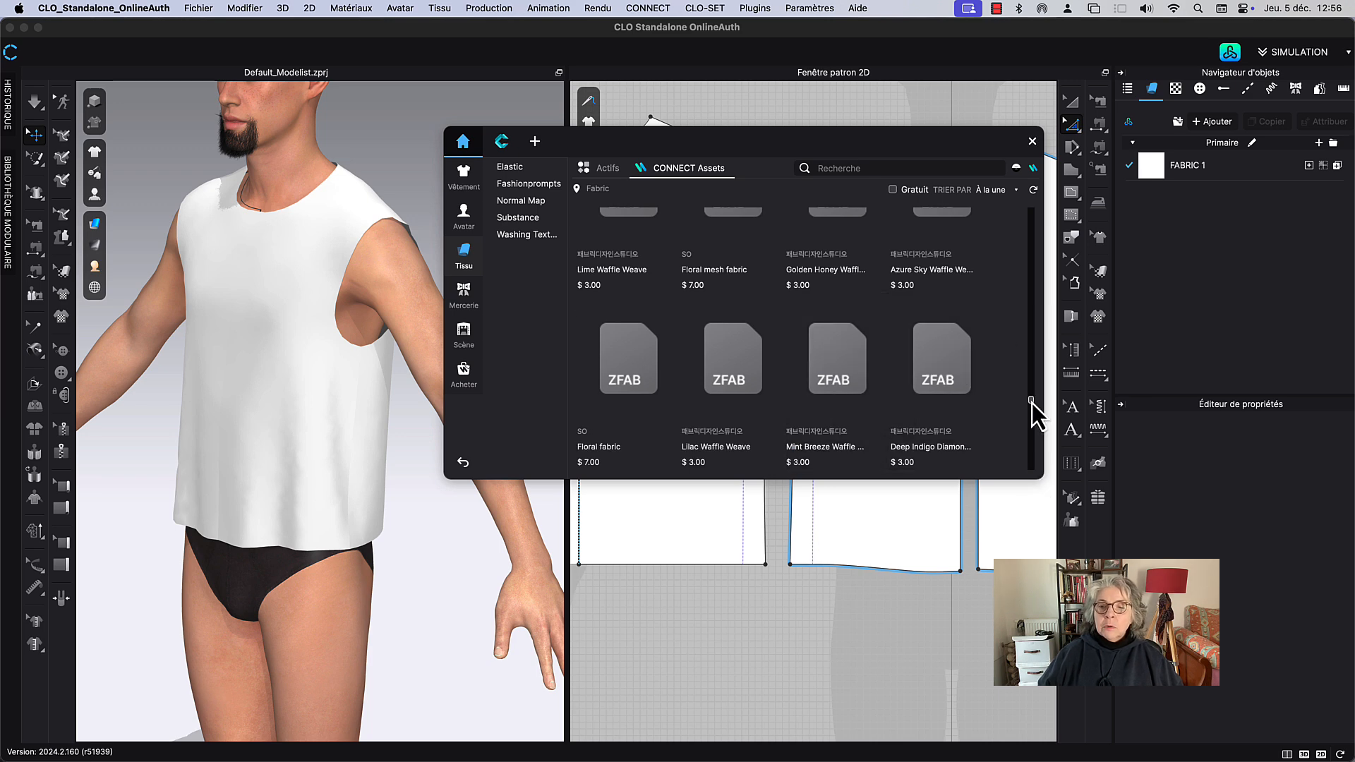
left_click_drag(1032, 403, 1032, 437)
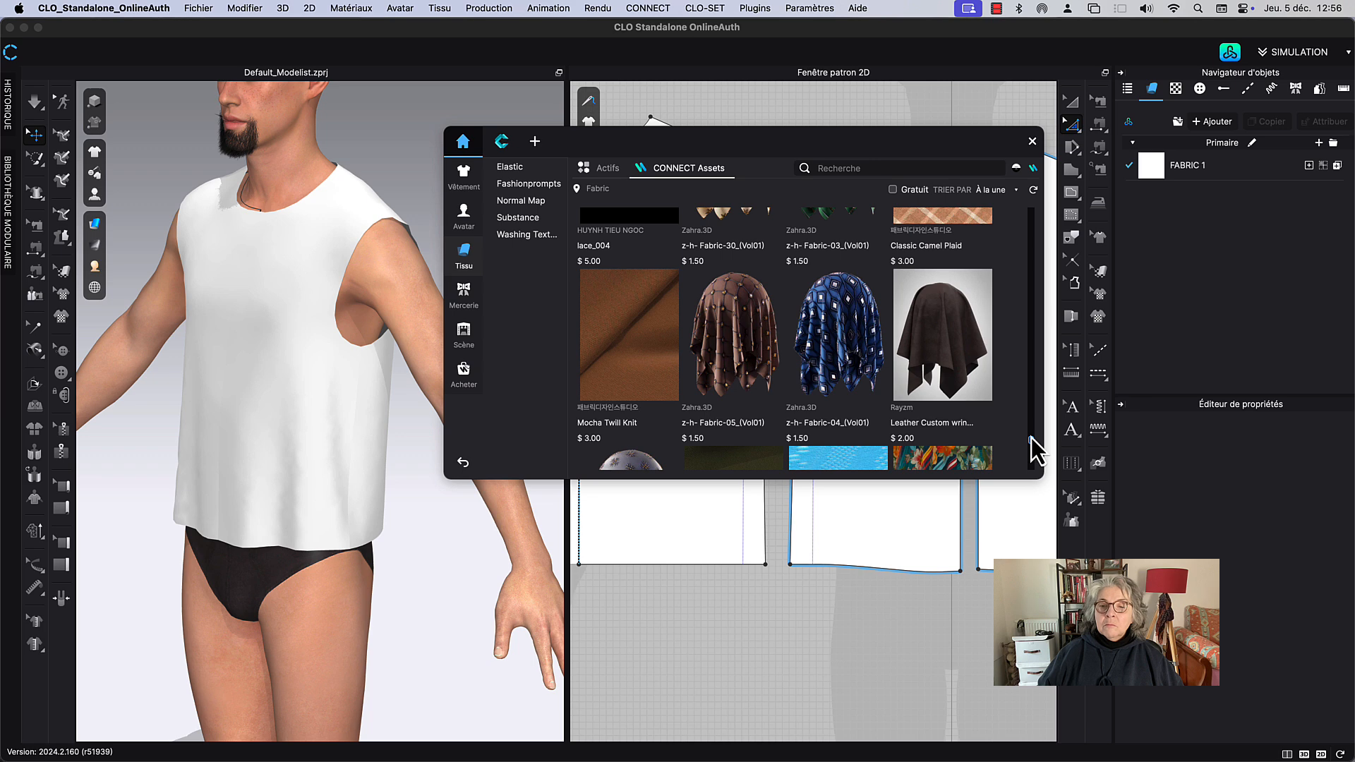
mouse_move(938, 342)
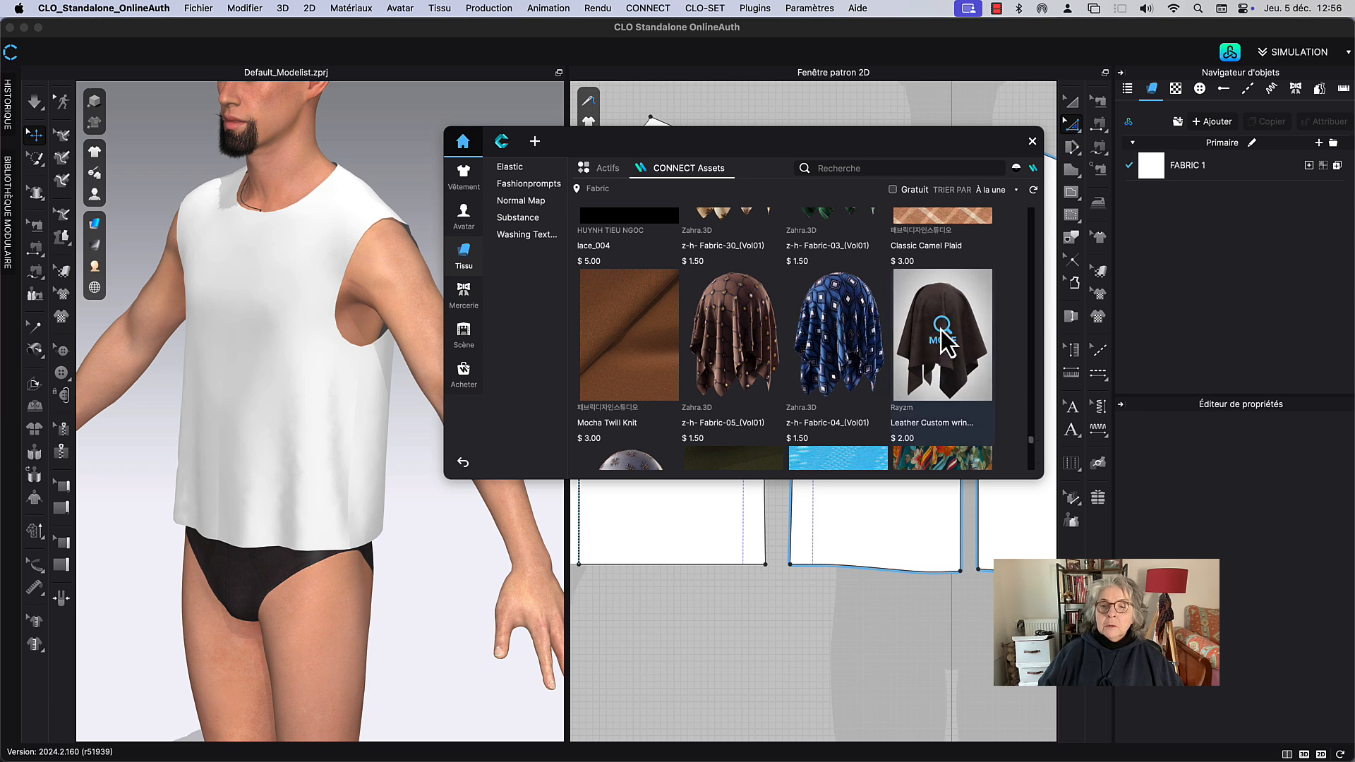
left_click(944, 332)
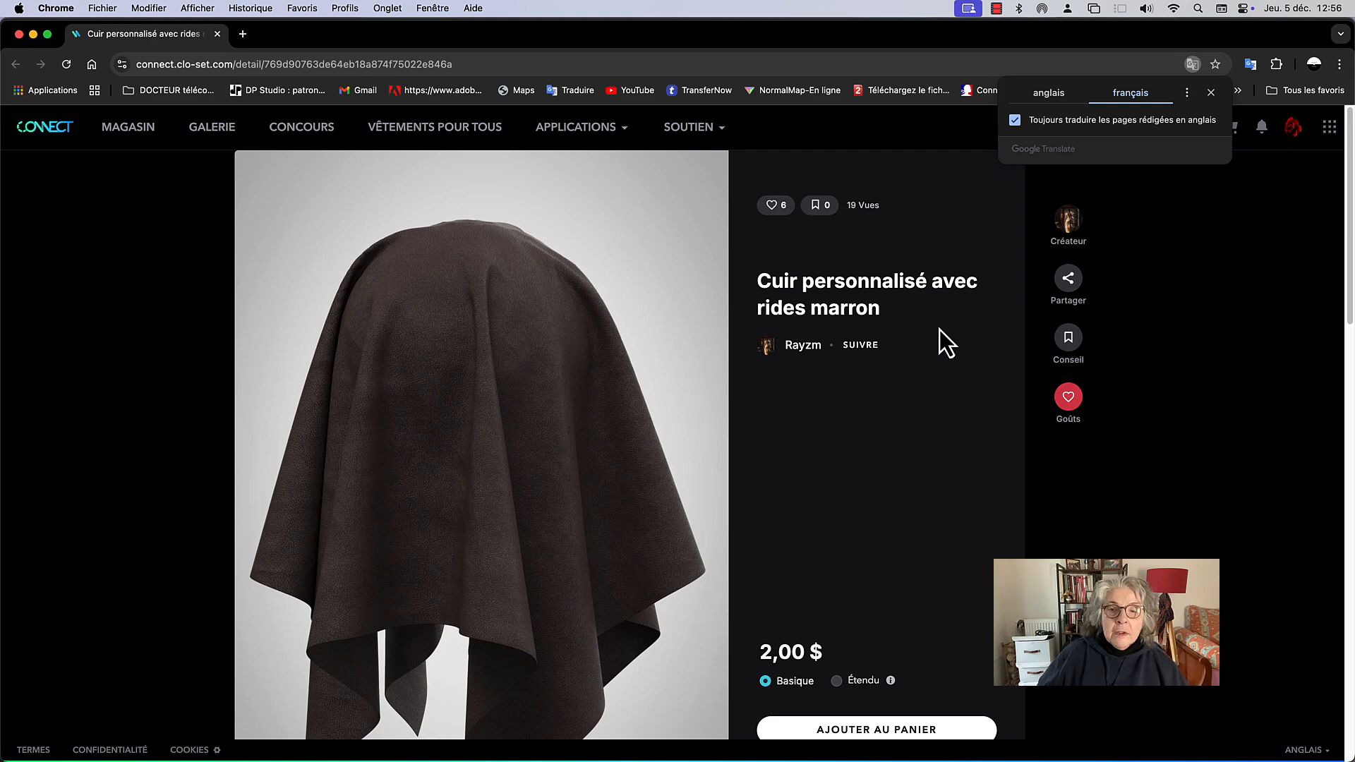
Step: Look over the leather's store page down to its tags and description, and switch back to CLO
scroll(658, 486, "down", 10)
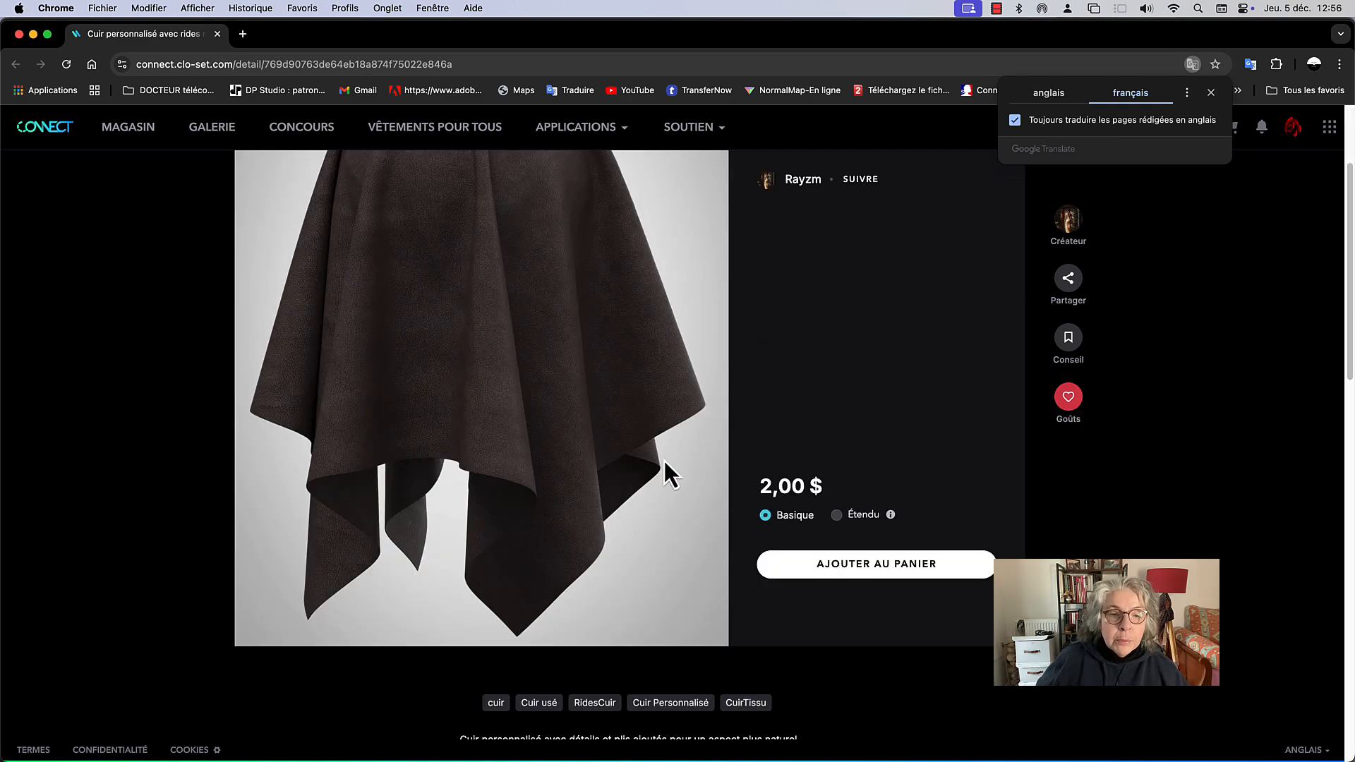
scroll(662, 460, "up", 7)
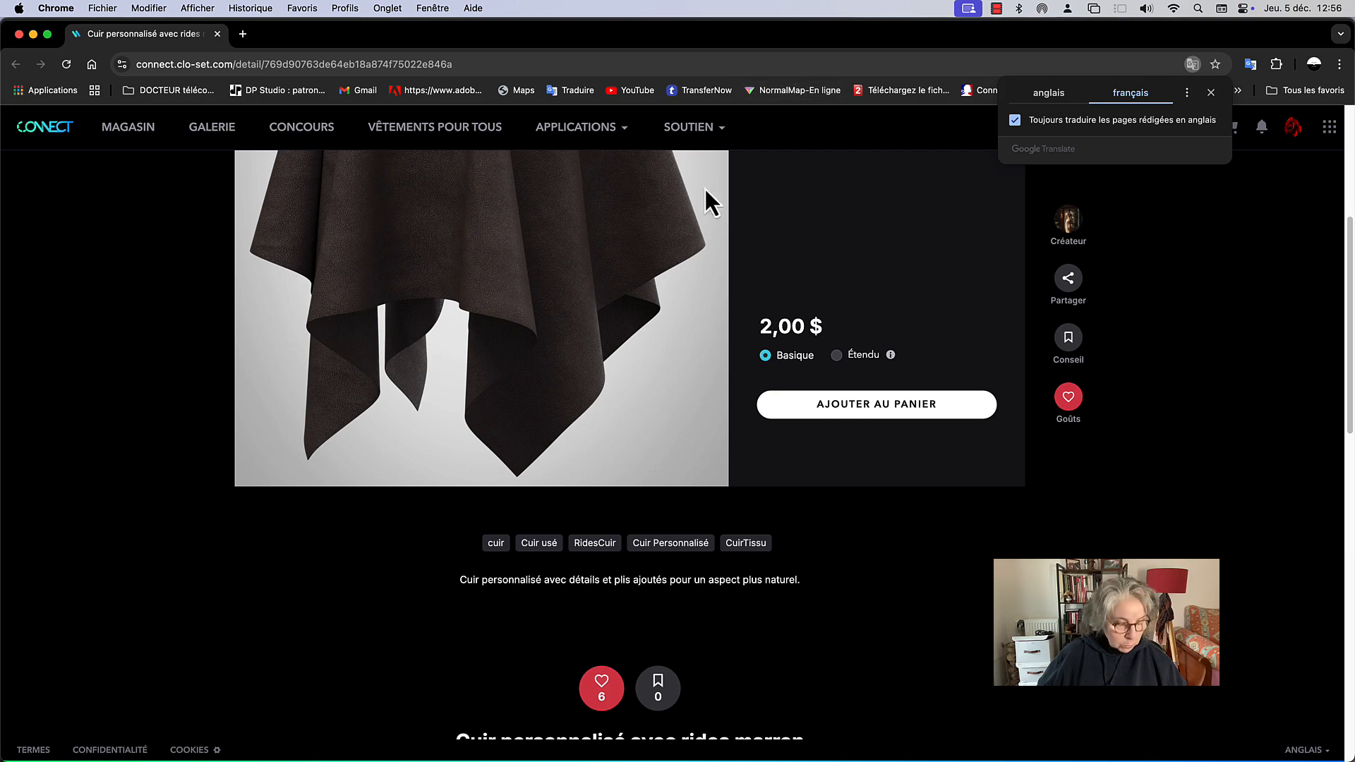
key("ctrl+Up")
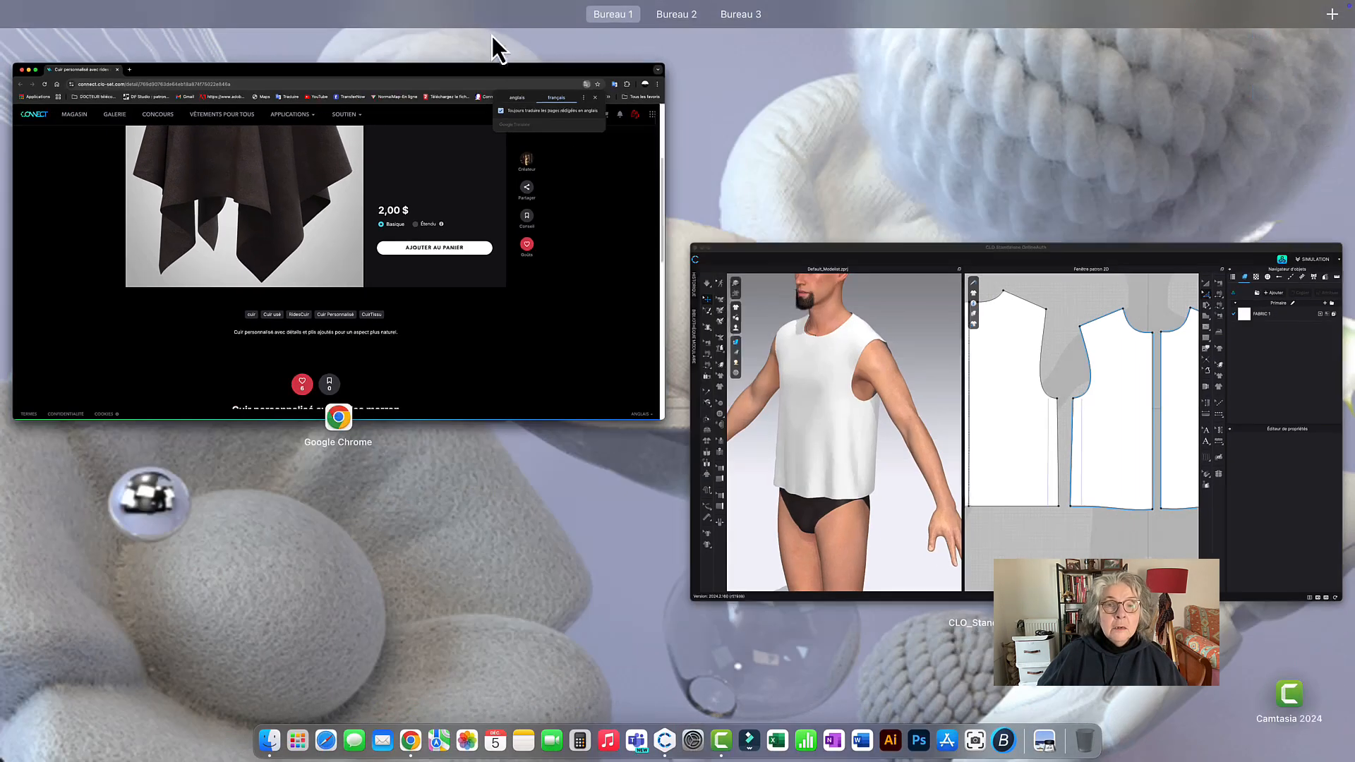
left_click(891, 312)
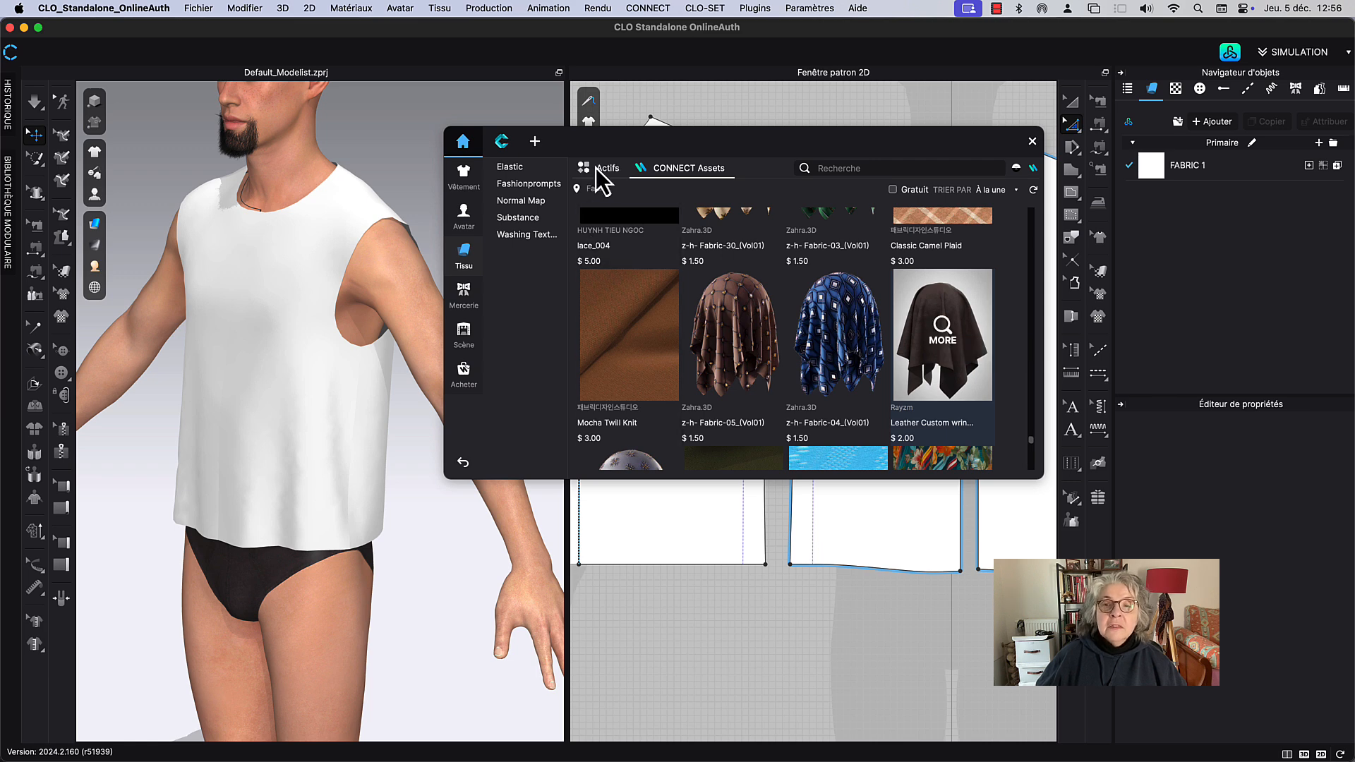
Step: Limit the CONNECT fabrics to free ones and browse the filtered list down to the fur fabrics
left_click(893, 190)
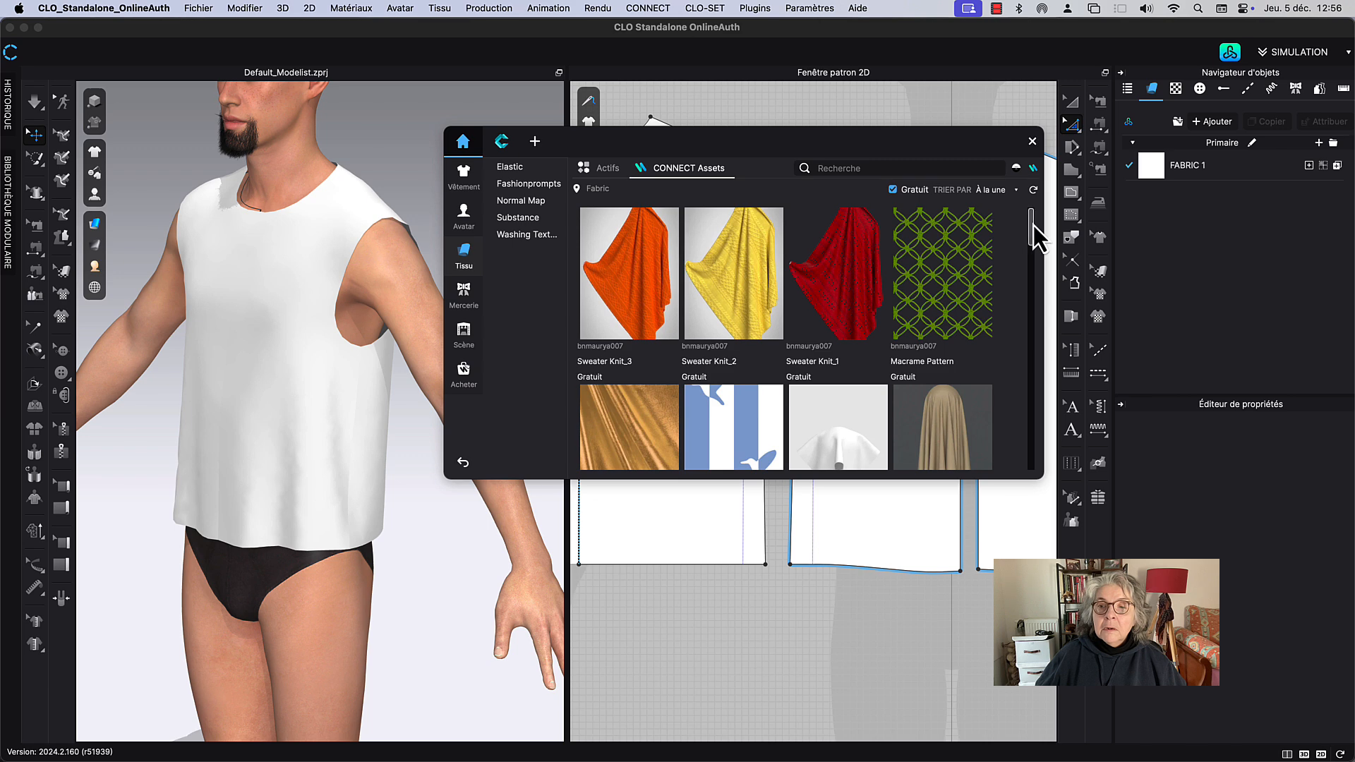
left_click_drag(1032, 226, 1032, 300)
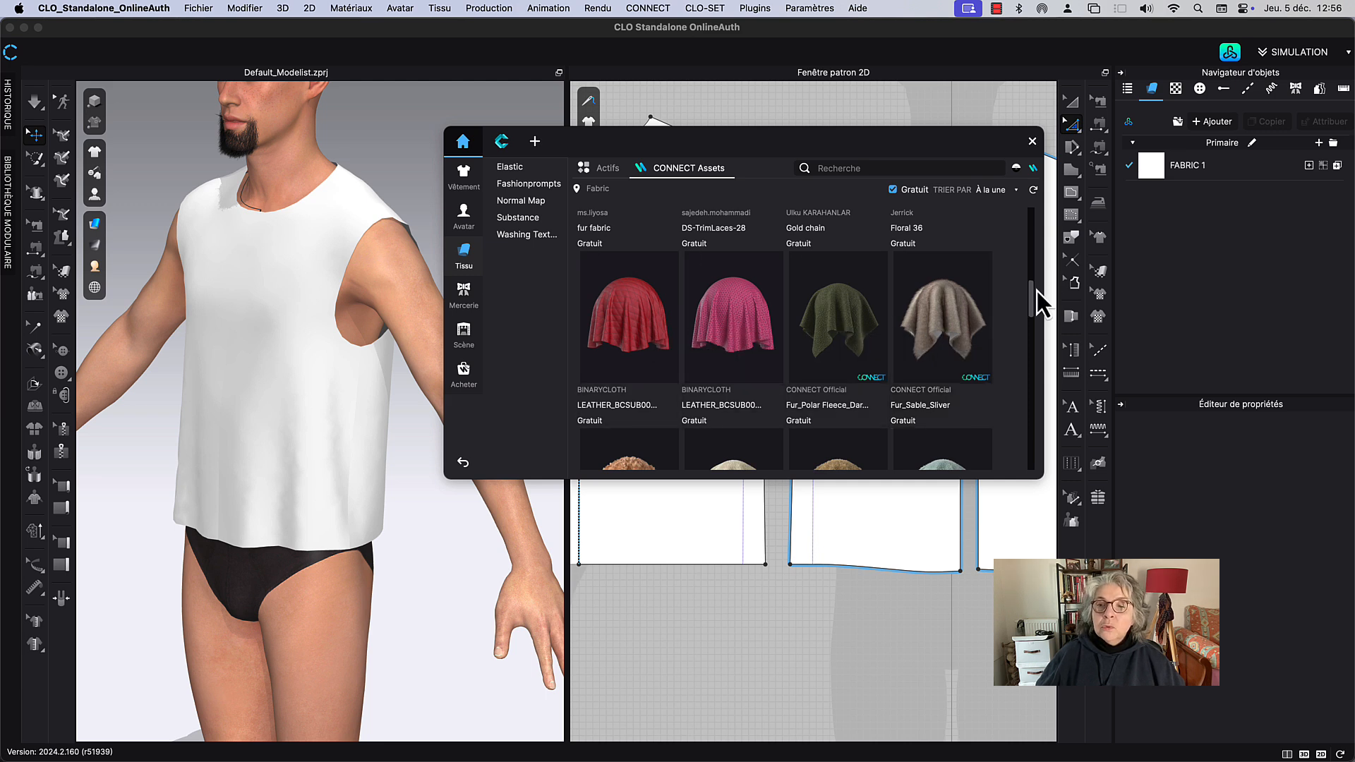
left_click_drag(1033, 295, 1035, 349)
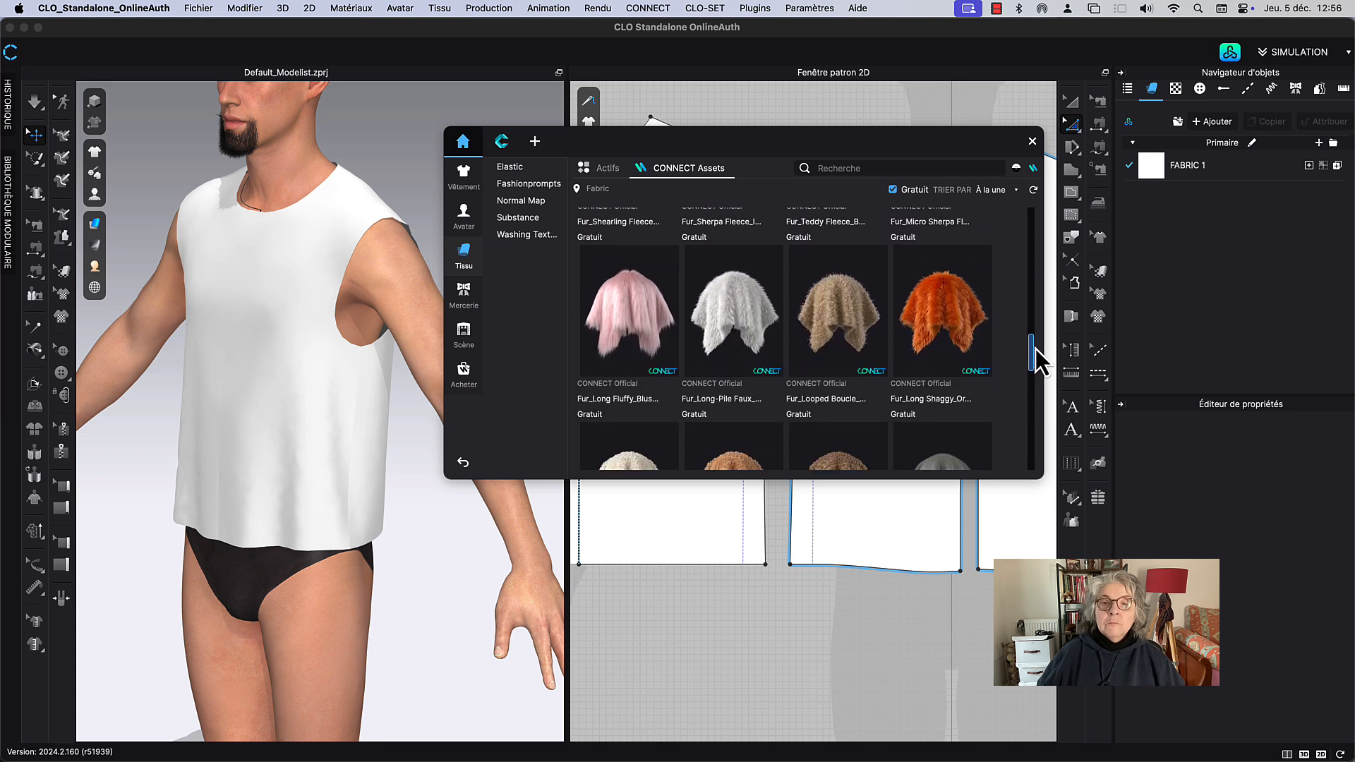
Step: Search the free CONNECT fabrics for "leater" and clear the search term
left_click(845, 166)
type("le")
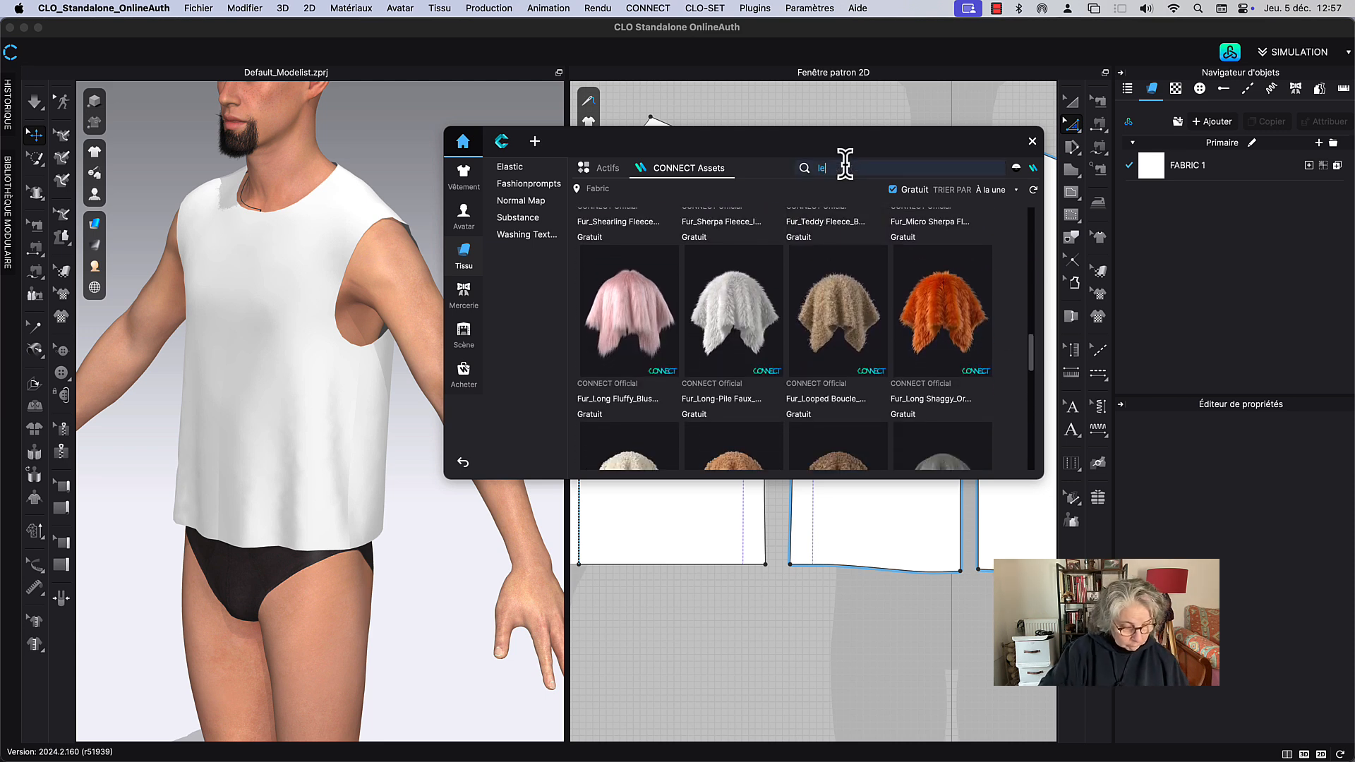
type("ater")
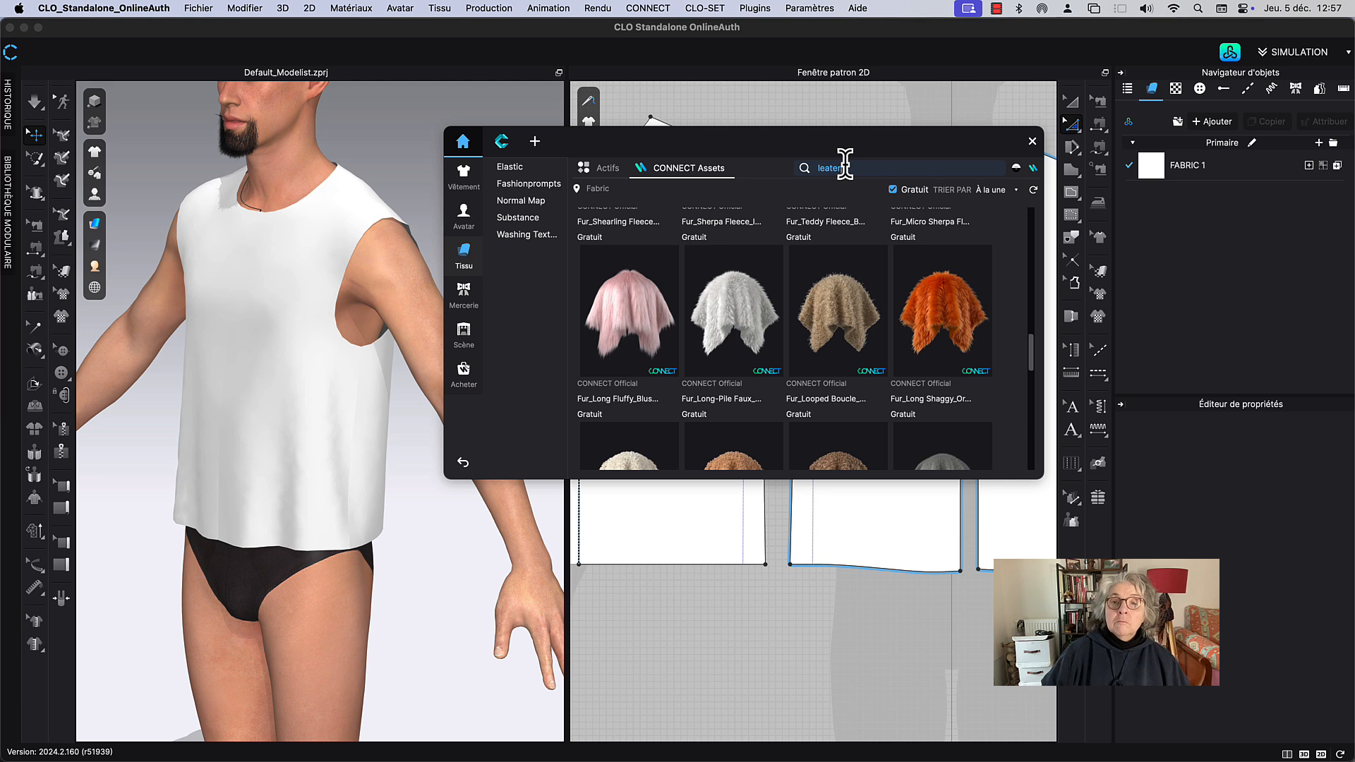
key("Return")
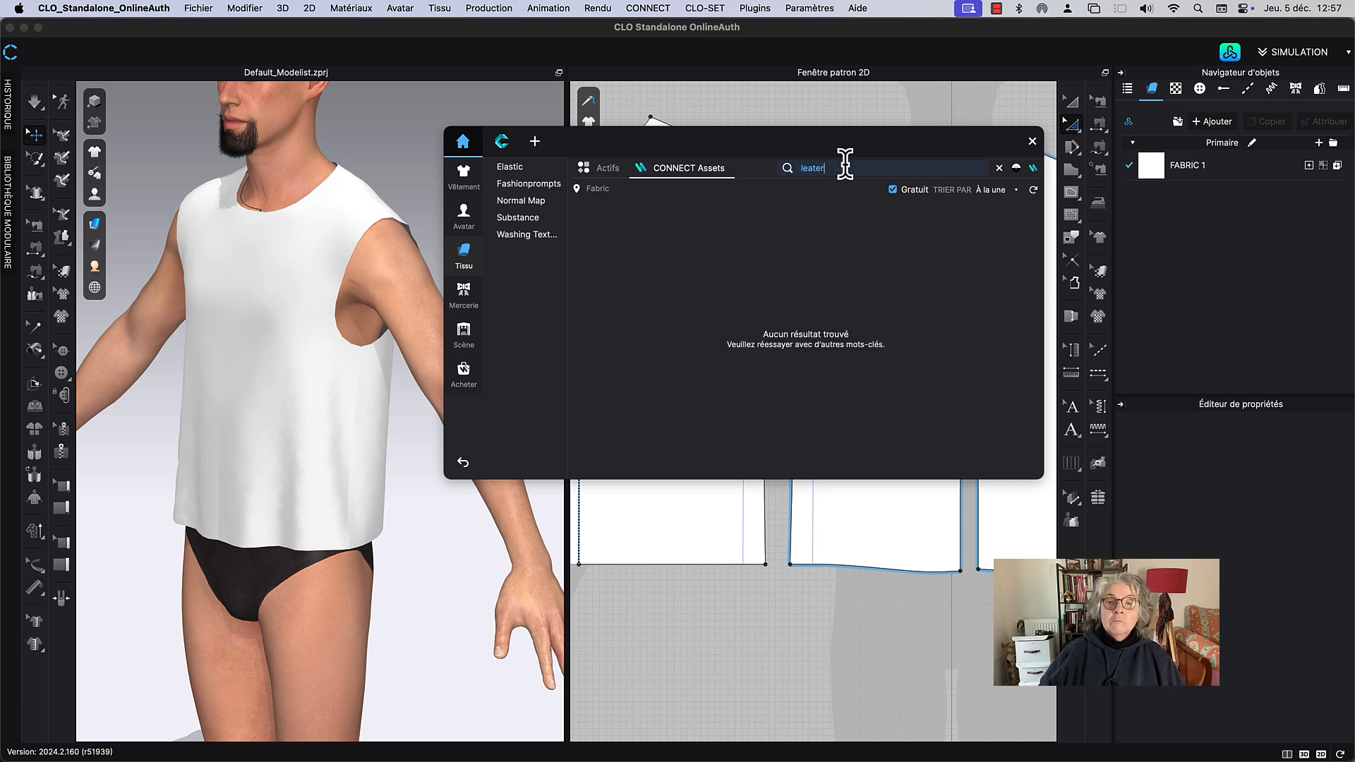
left_click_drag(845, 168, 788, 170)
key("BackSpace")
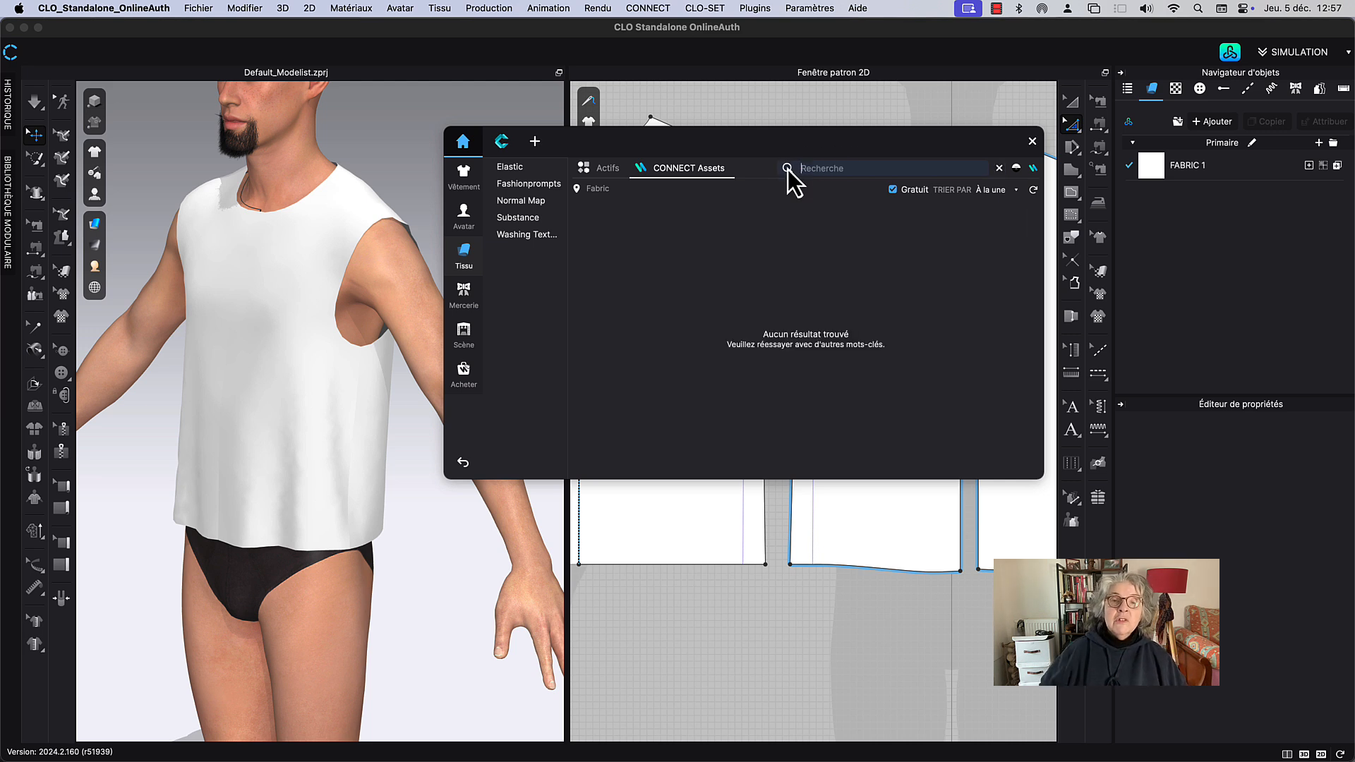
Step: Show the fabrics in the personal assets (Actifs) and search them for "cuir"
left_click(605, 173)
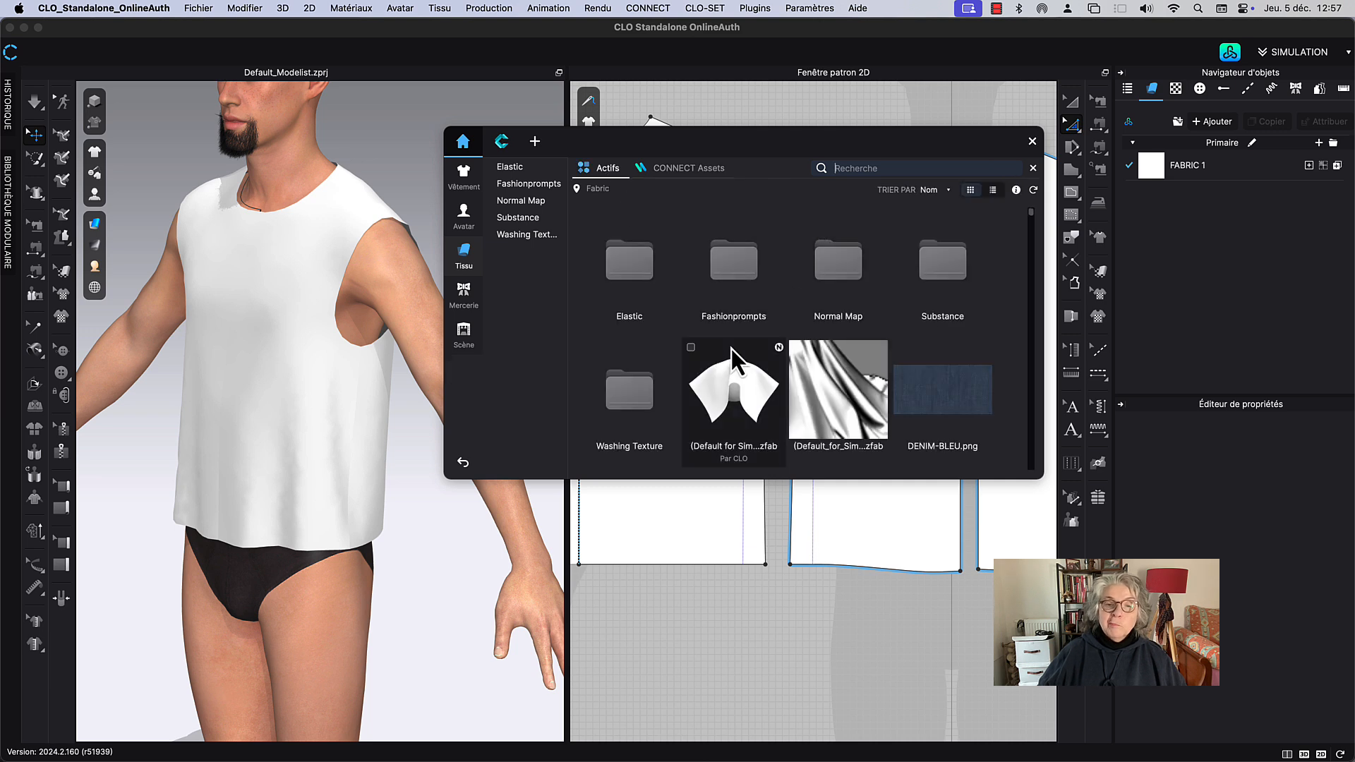
left_click(1032, 215)
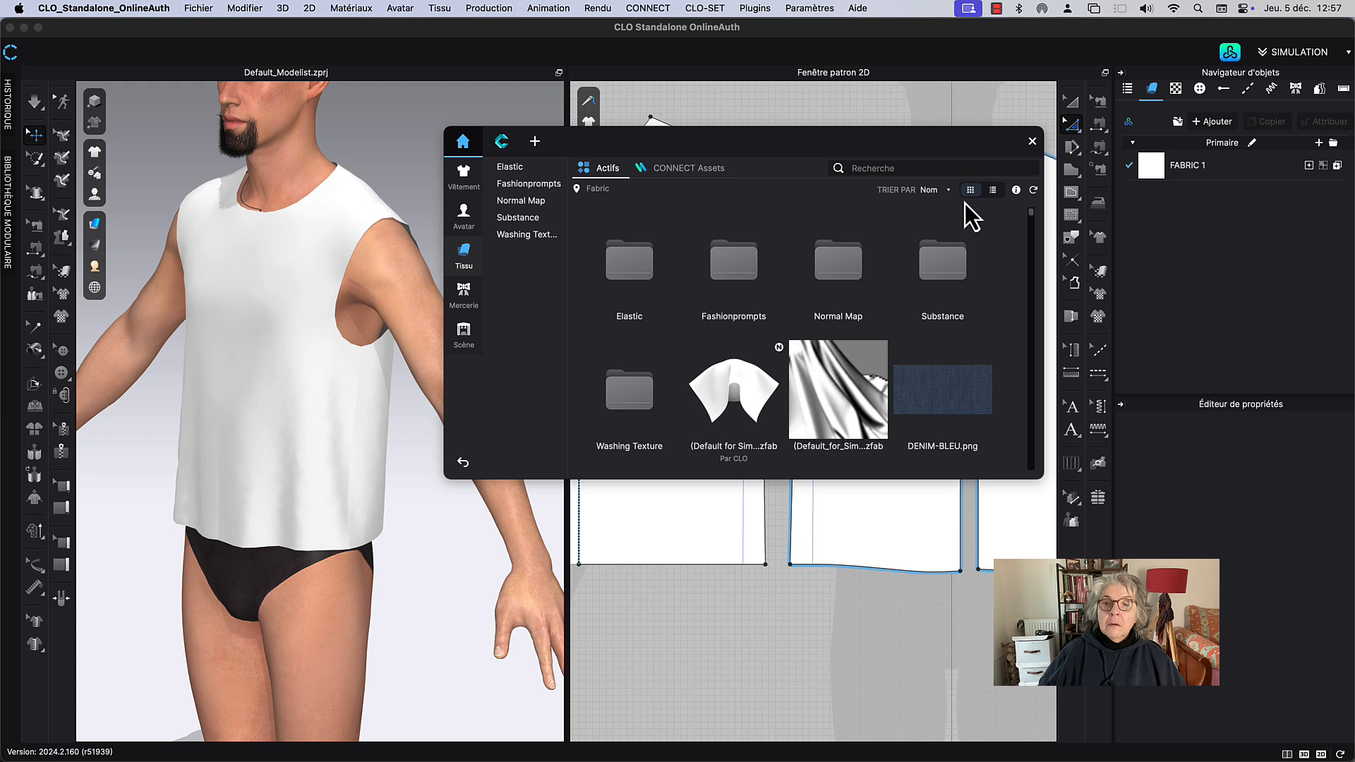
left_click(893, 168)
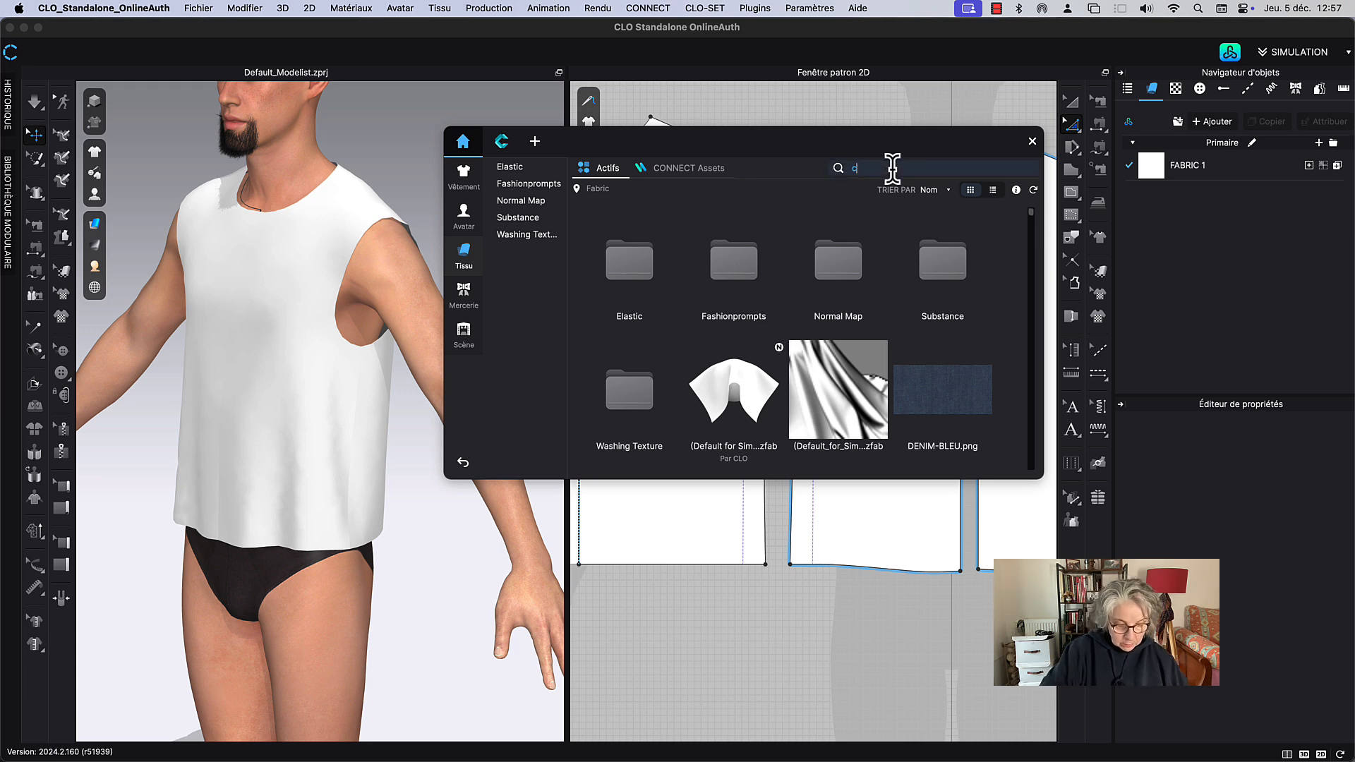
type("cuir")
key("Return")
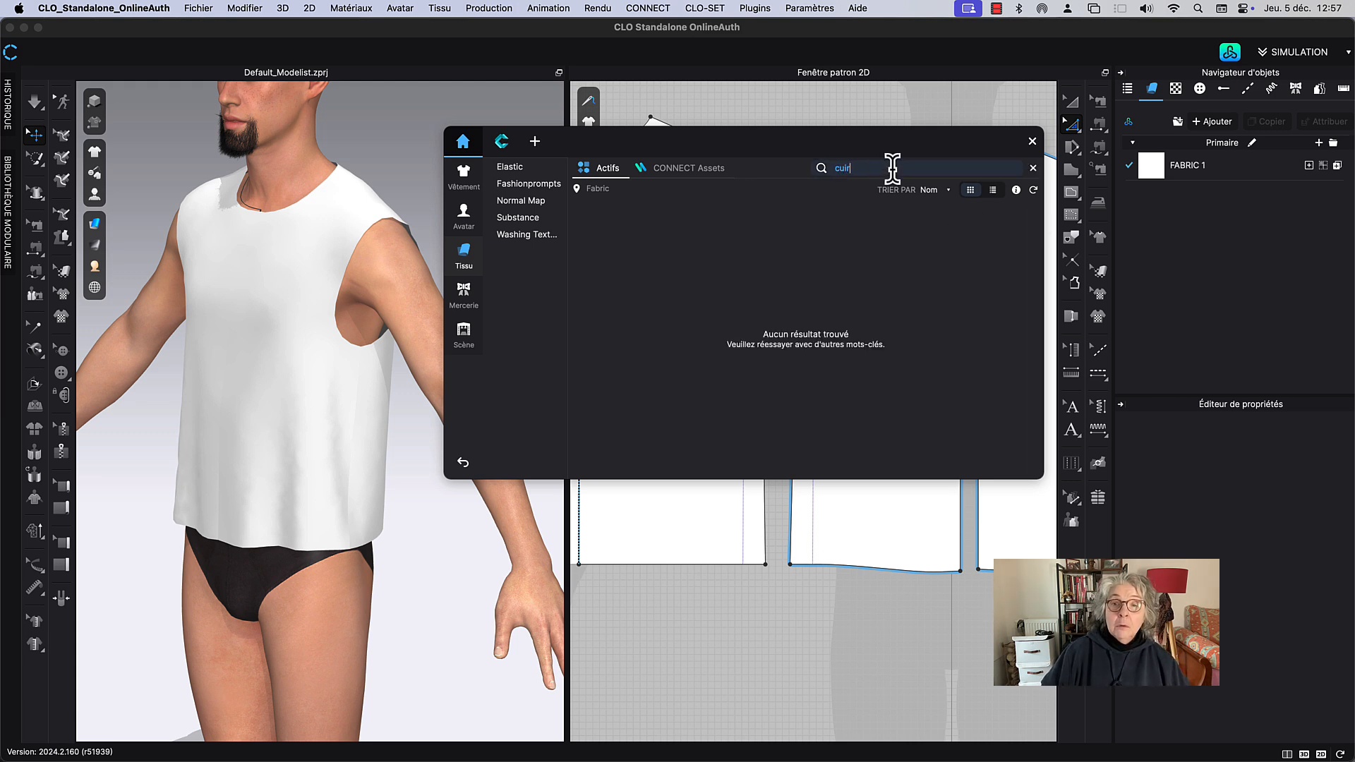
Step: Replace the search term with "leater" and reset the search to list all personal fabric assets again
key("BackSpace")
key("BackSpace")
key("BackSpace")
key("BackSpace")
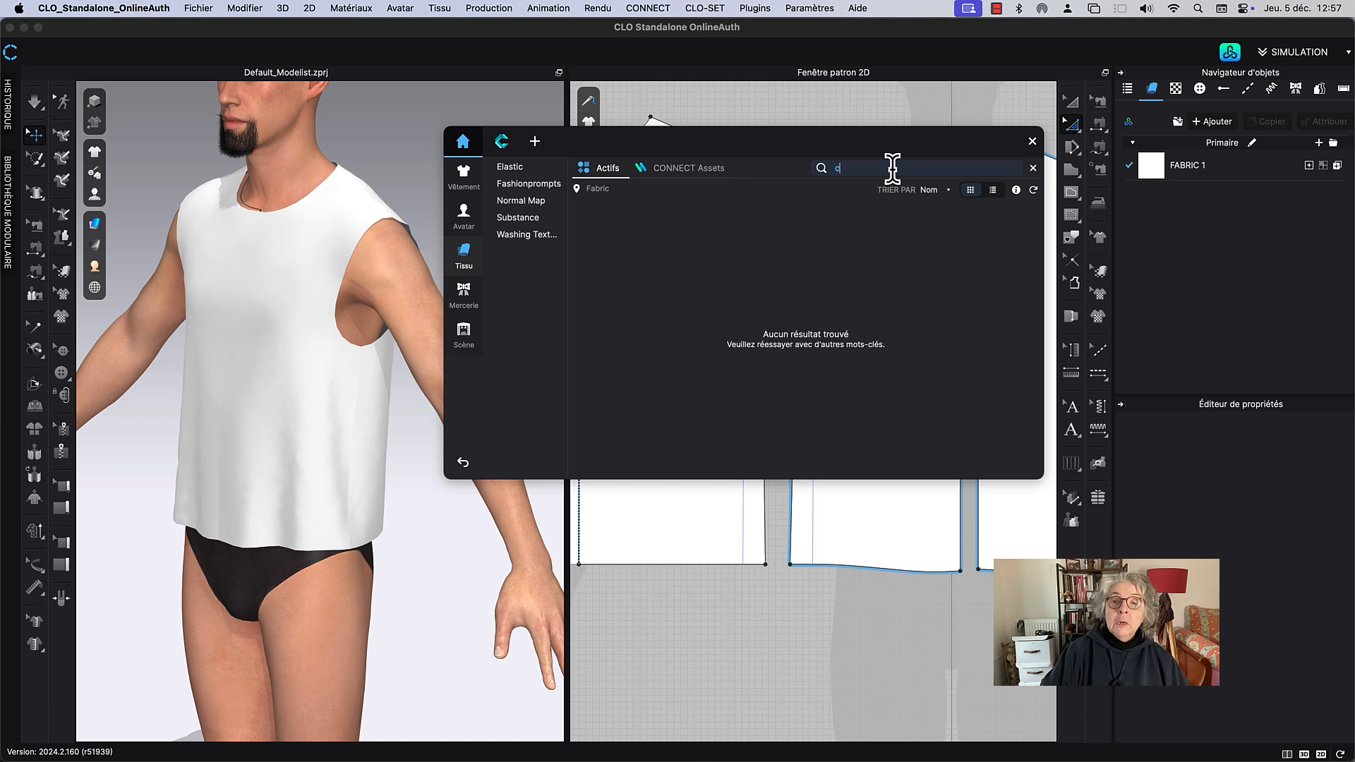
type("lea")
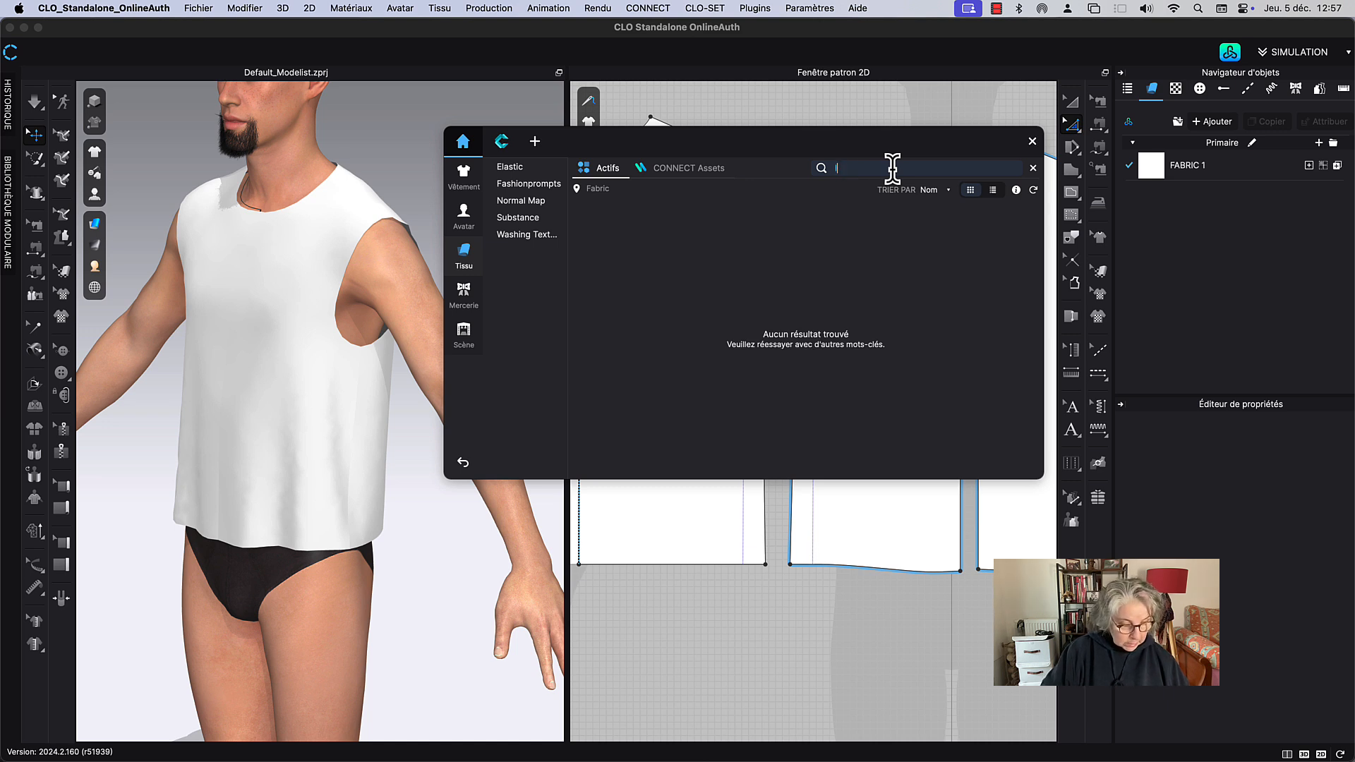
type("ter")
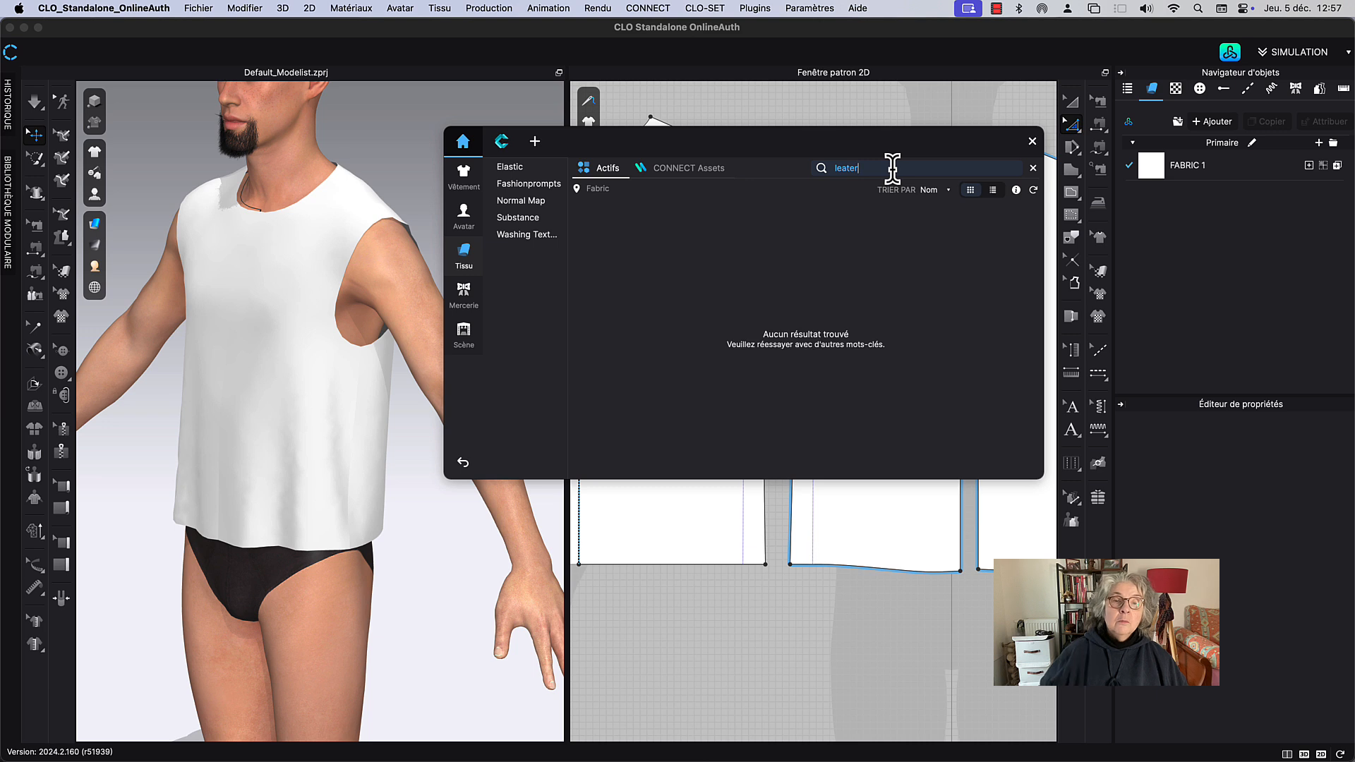
left_click(1033, 168)
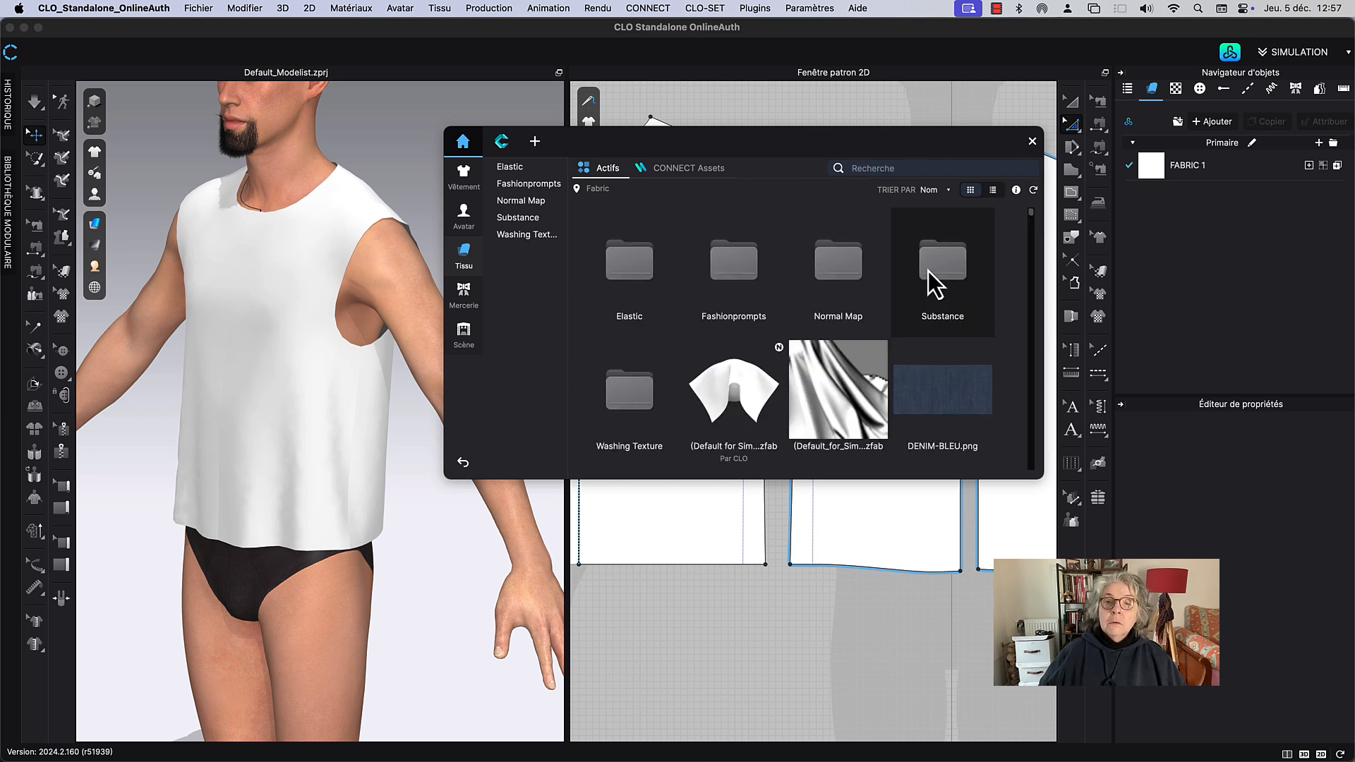
Step: Browse the personal fabric assets from the image and Substance files through the V1 and V2 knits to the V2 woven fabrics
left_click(1032, 243)
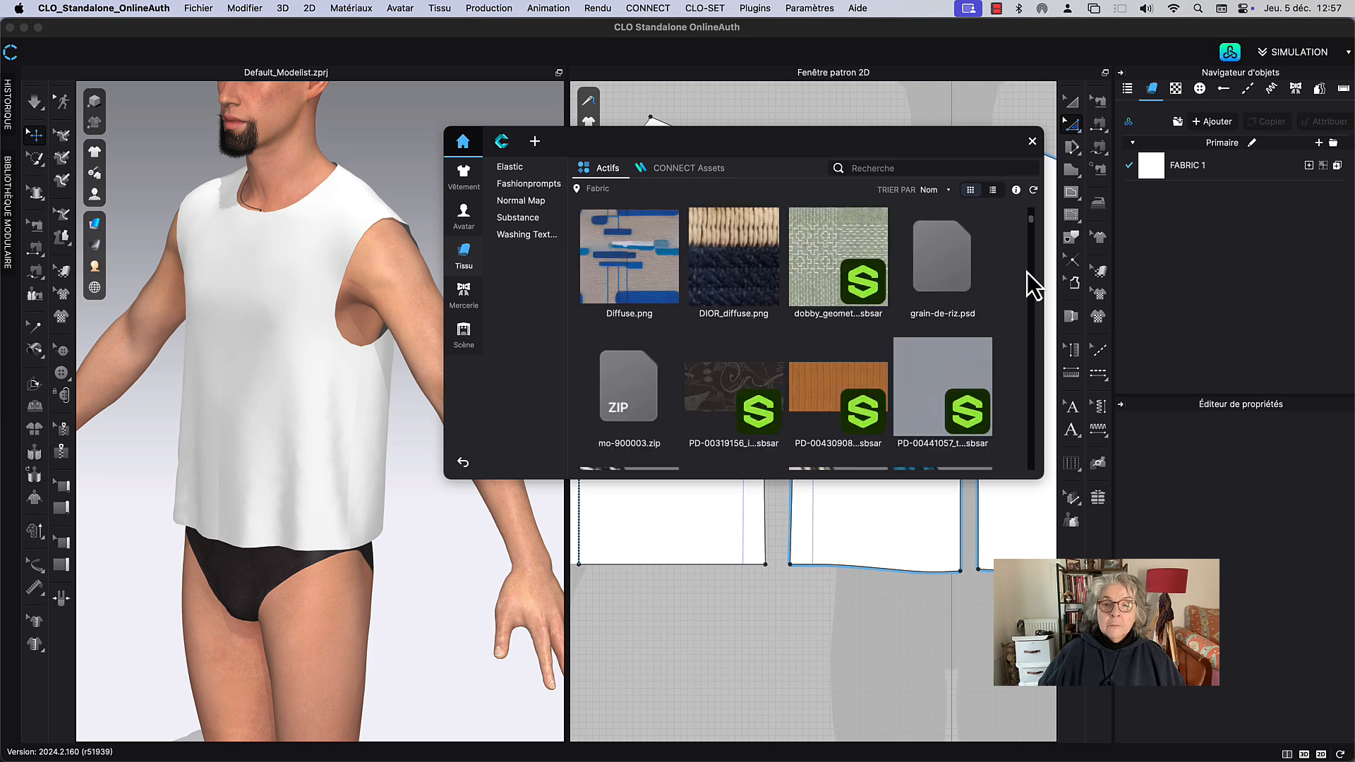
left_click(1032, 272)
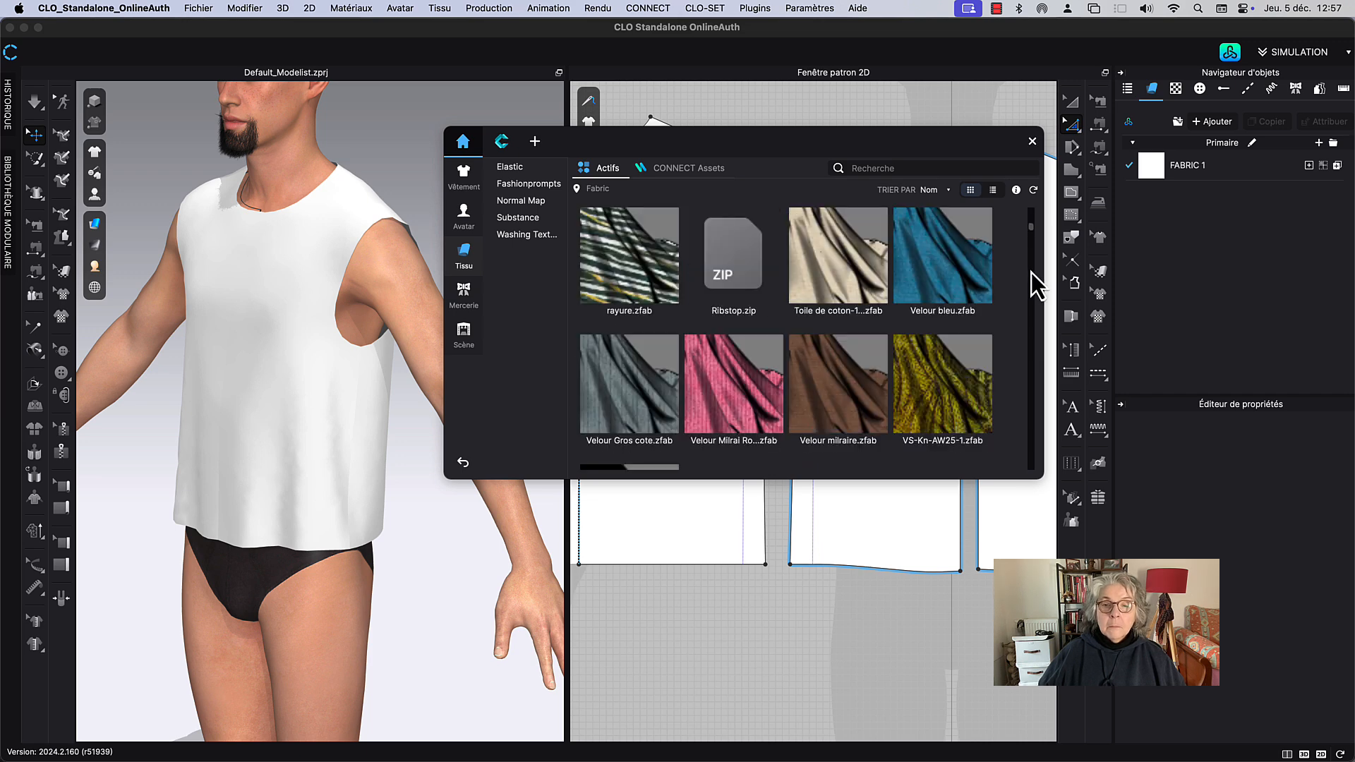
left_click(1031, 273)
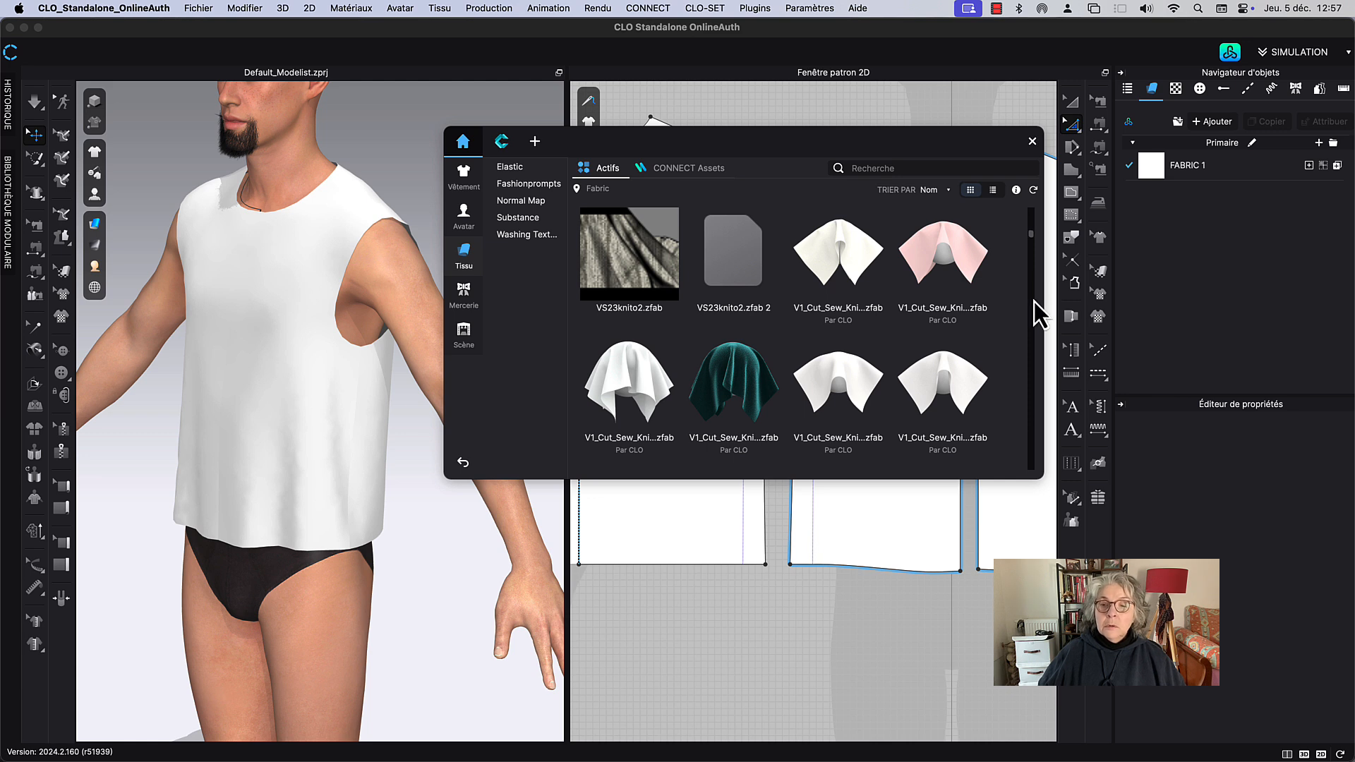
left_click(1031, 307)
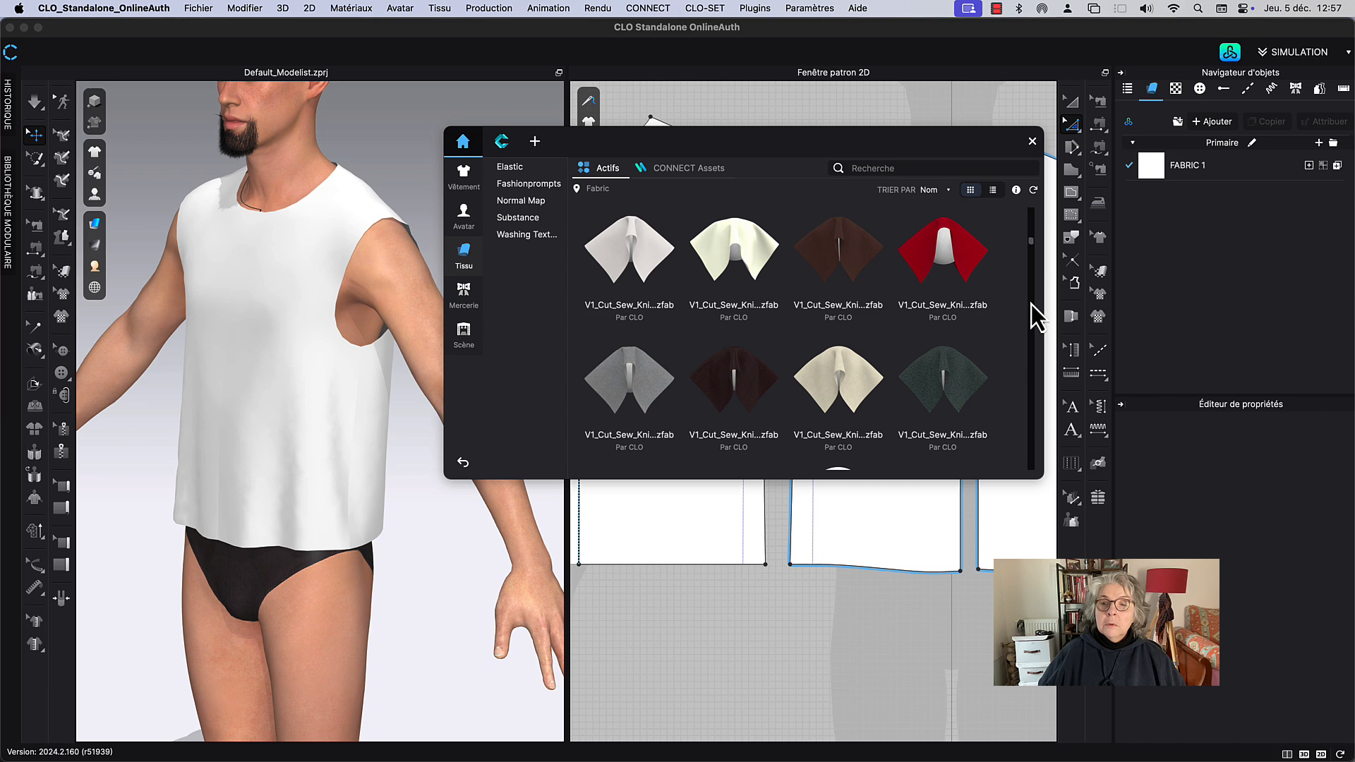
left_click_drag(1032, 244, 1032, 269)
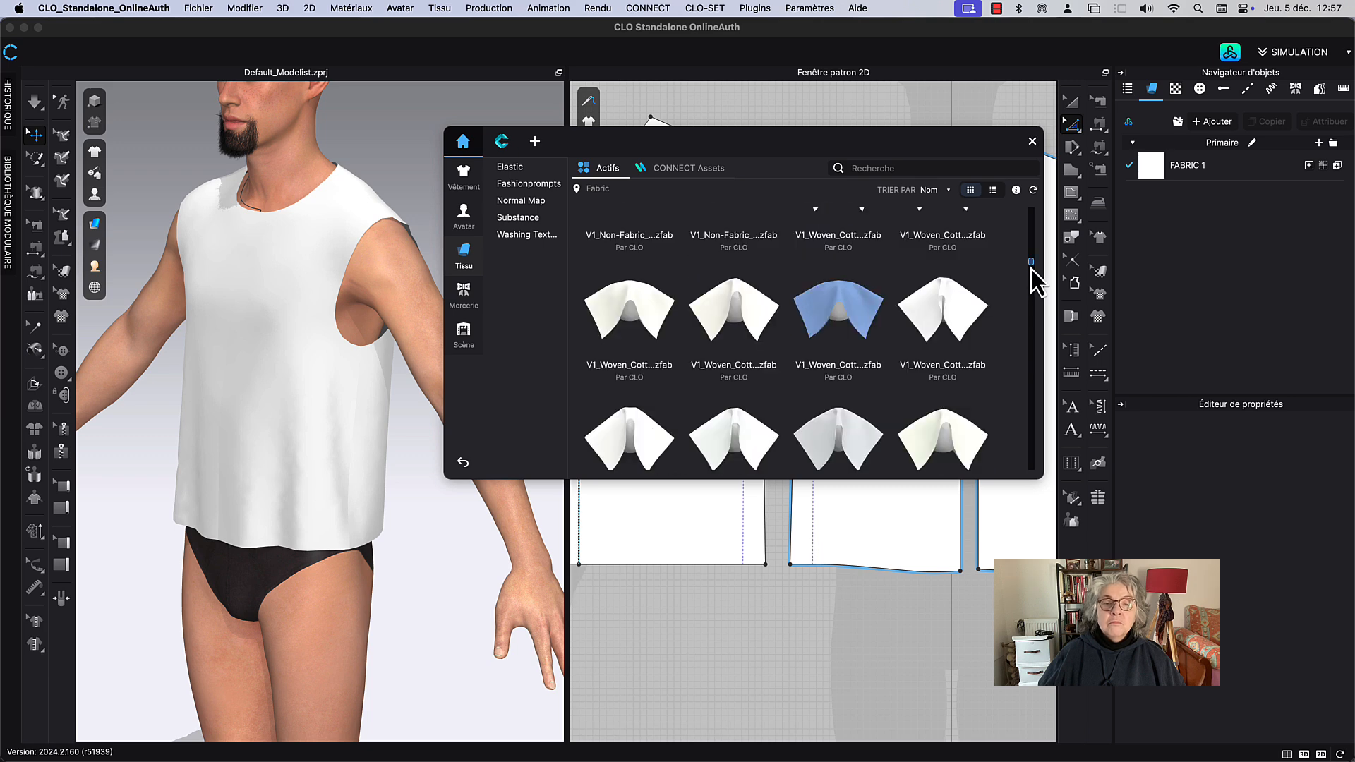
left_click_drag(1031, 269, 1031, 325)
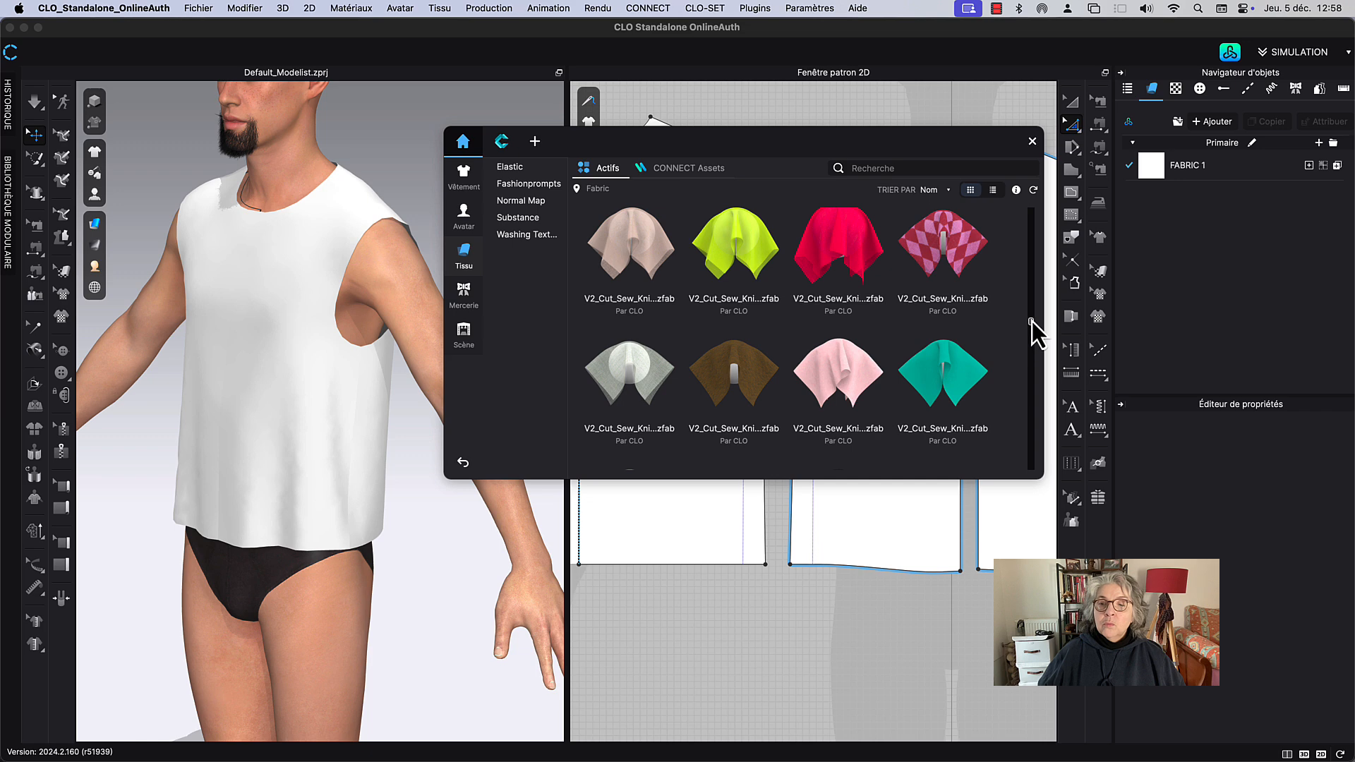
left_click_drag(1033, 321, 1033, 340)
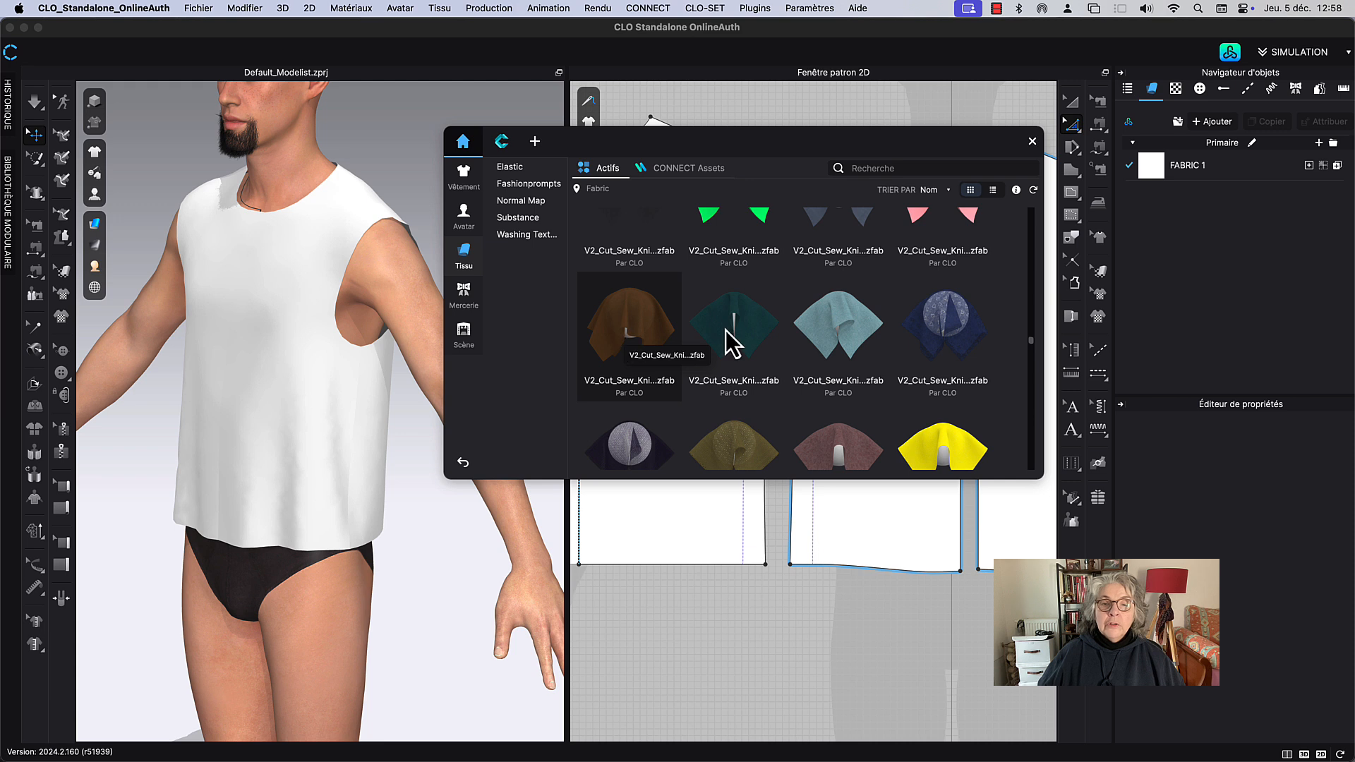
left_click_drag(1035, 340, 1031, 388)
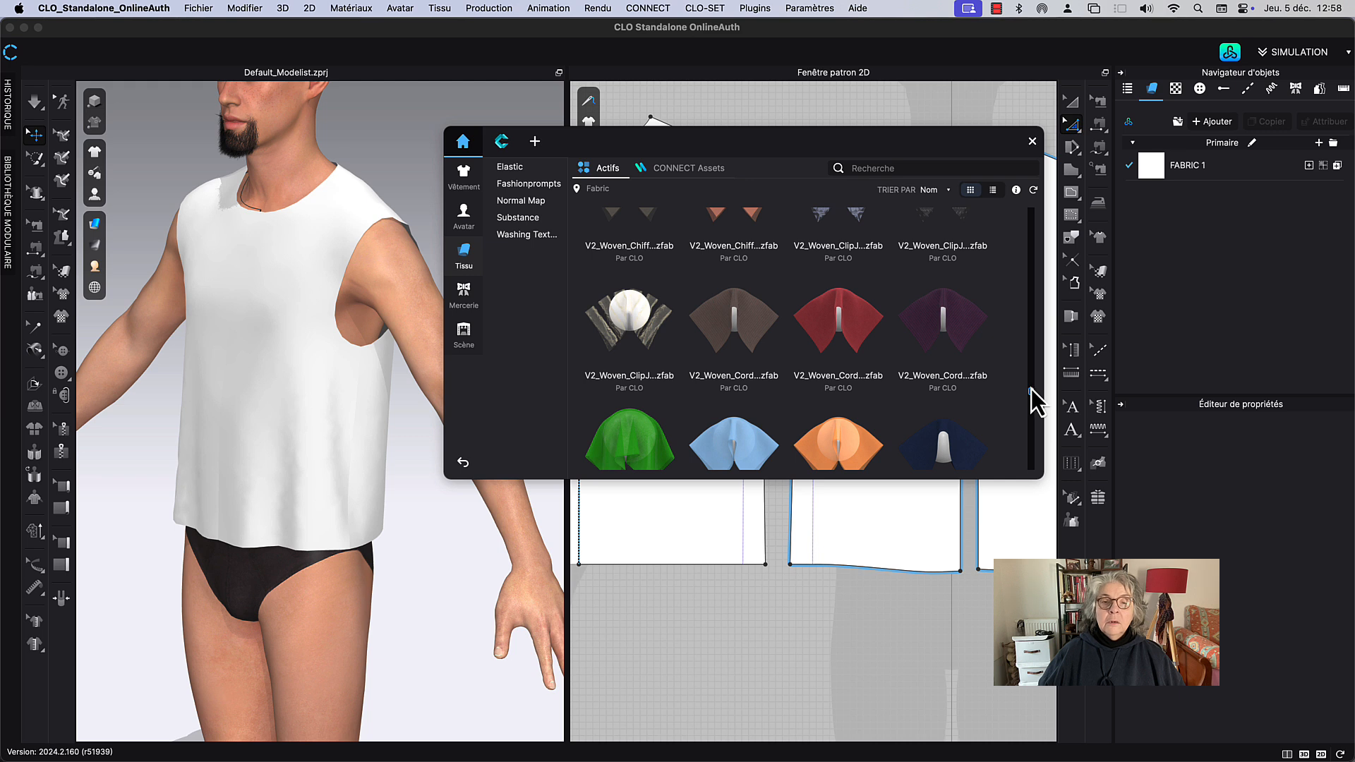
Step: Sort the personal fabric assets by type
left_click(905, 168)
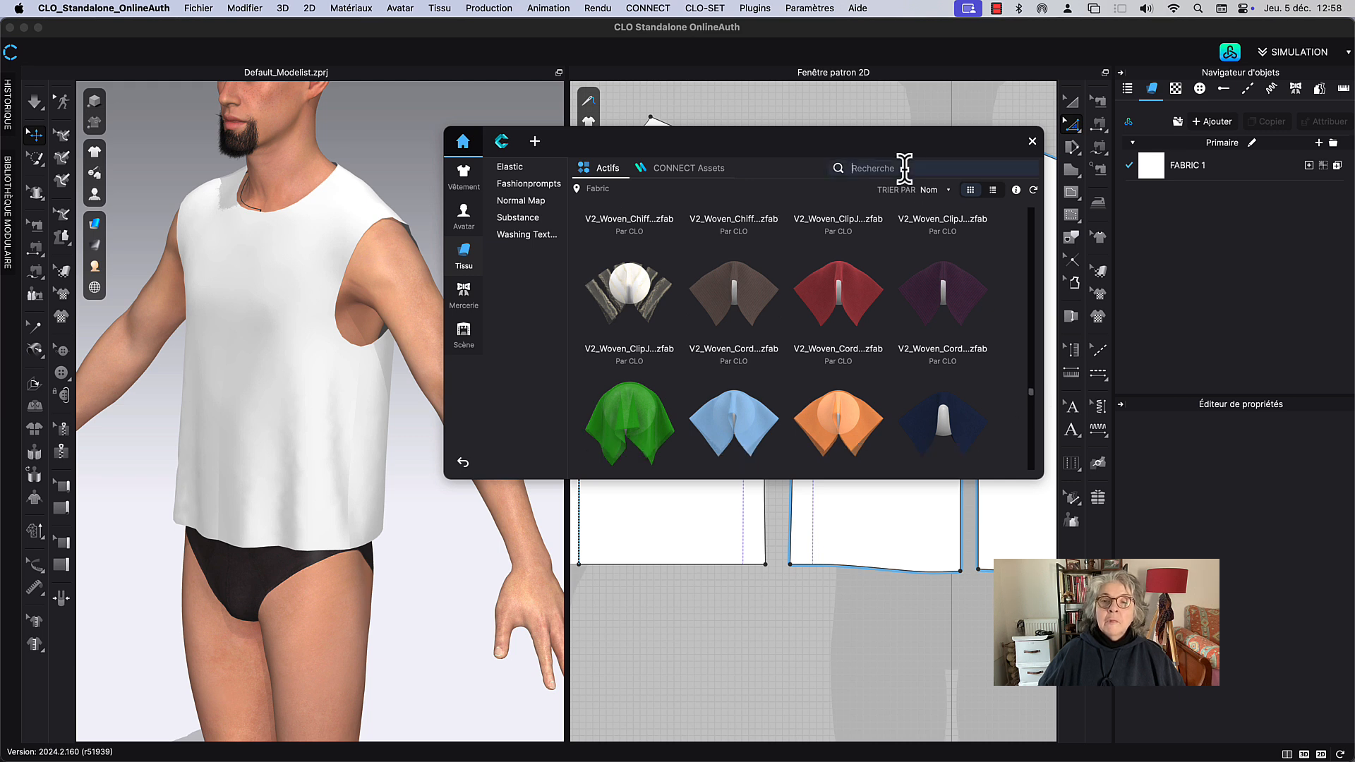
left_click(948, 191)
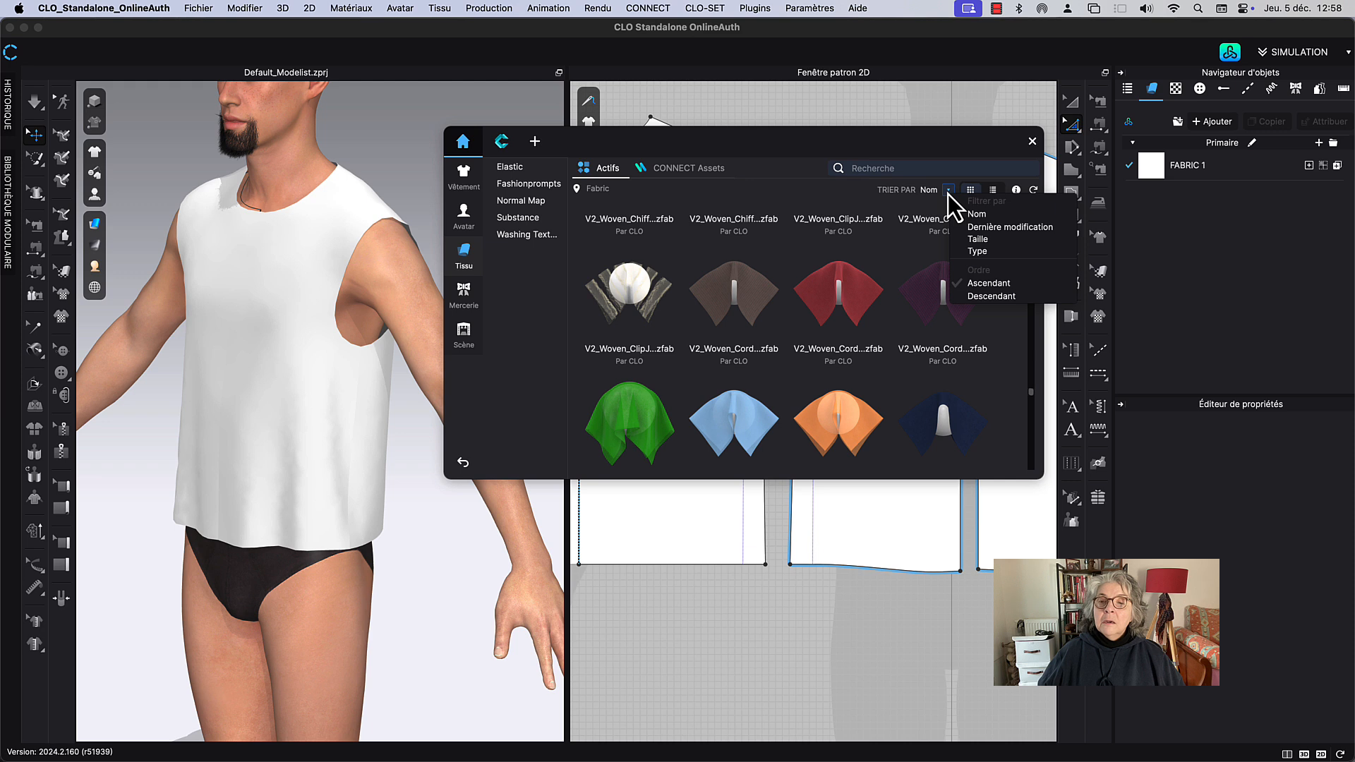
left_click(988, 282)
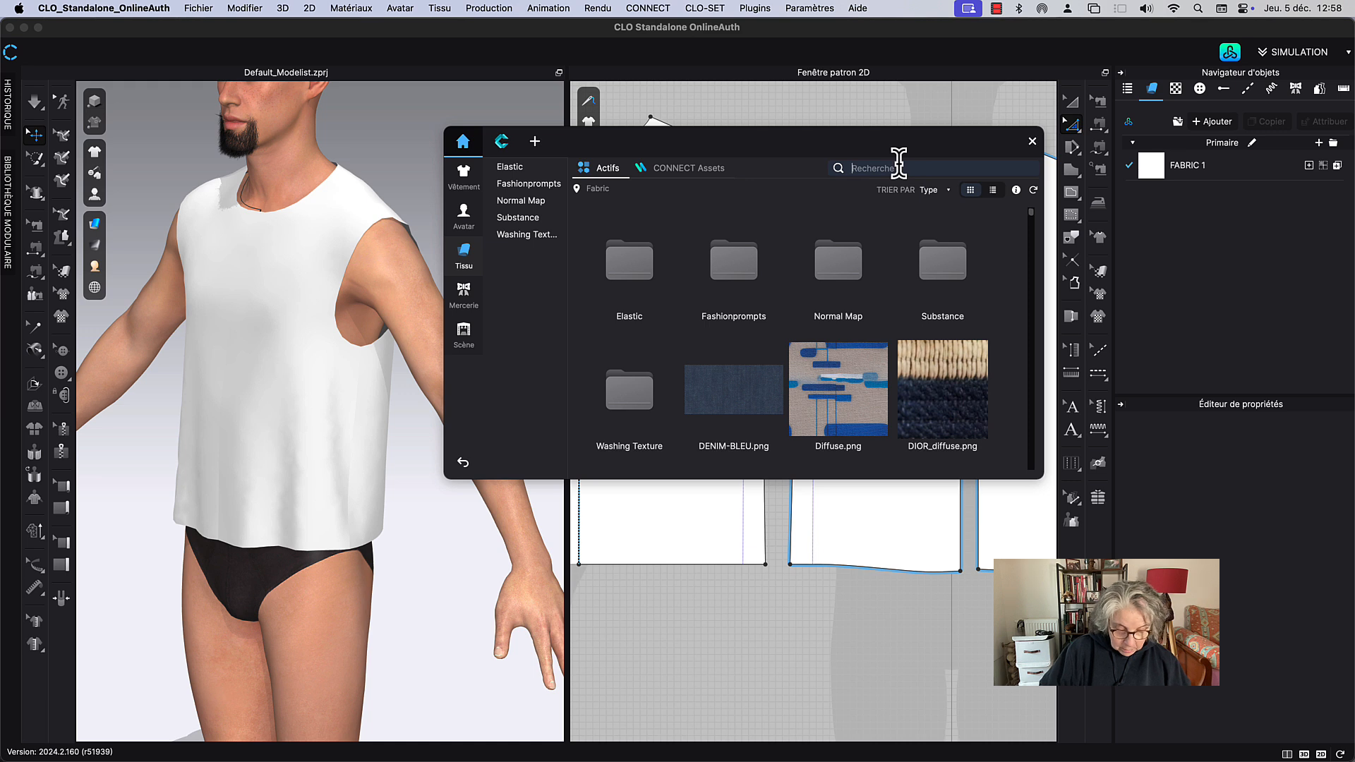
Step: Search the type-sorted fabric assets for "leater" and reset the search to show the whole list
type("leater")
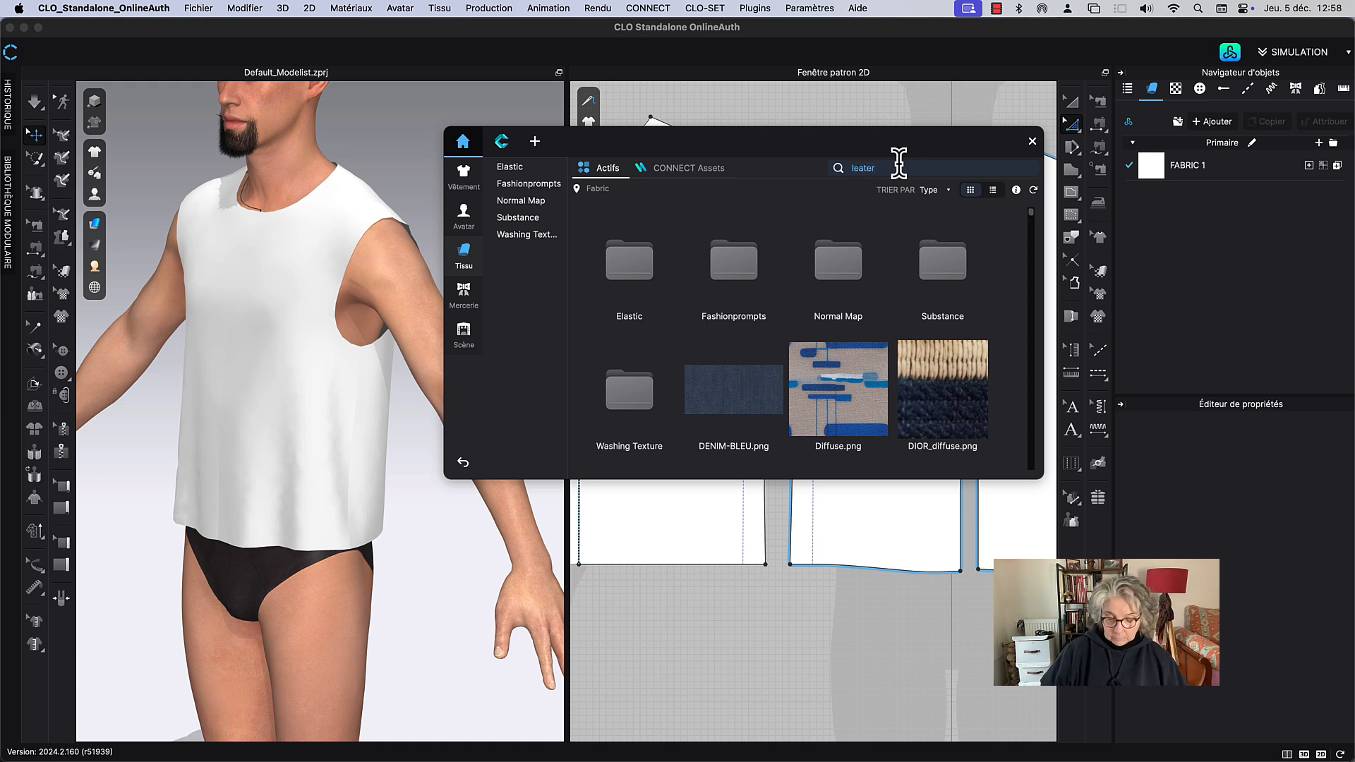
key("Return")
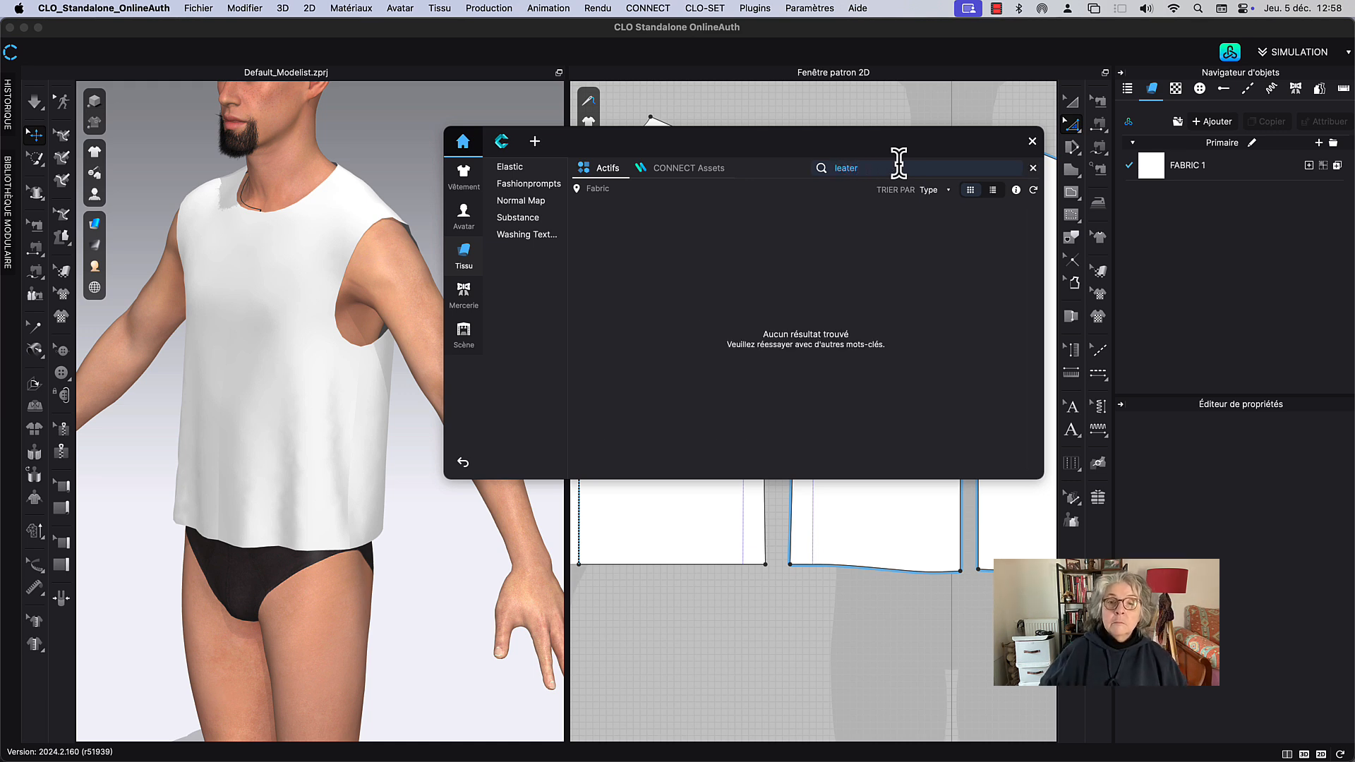
left_click_drag(886, 167, 820, 164)
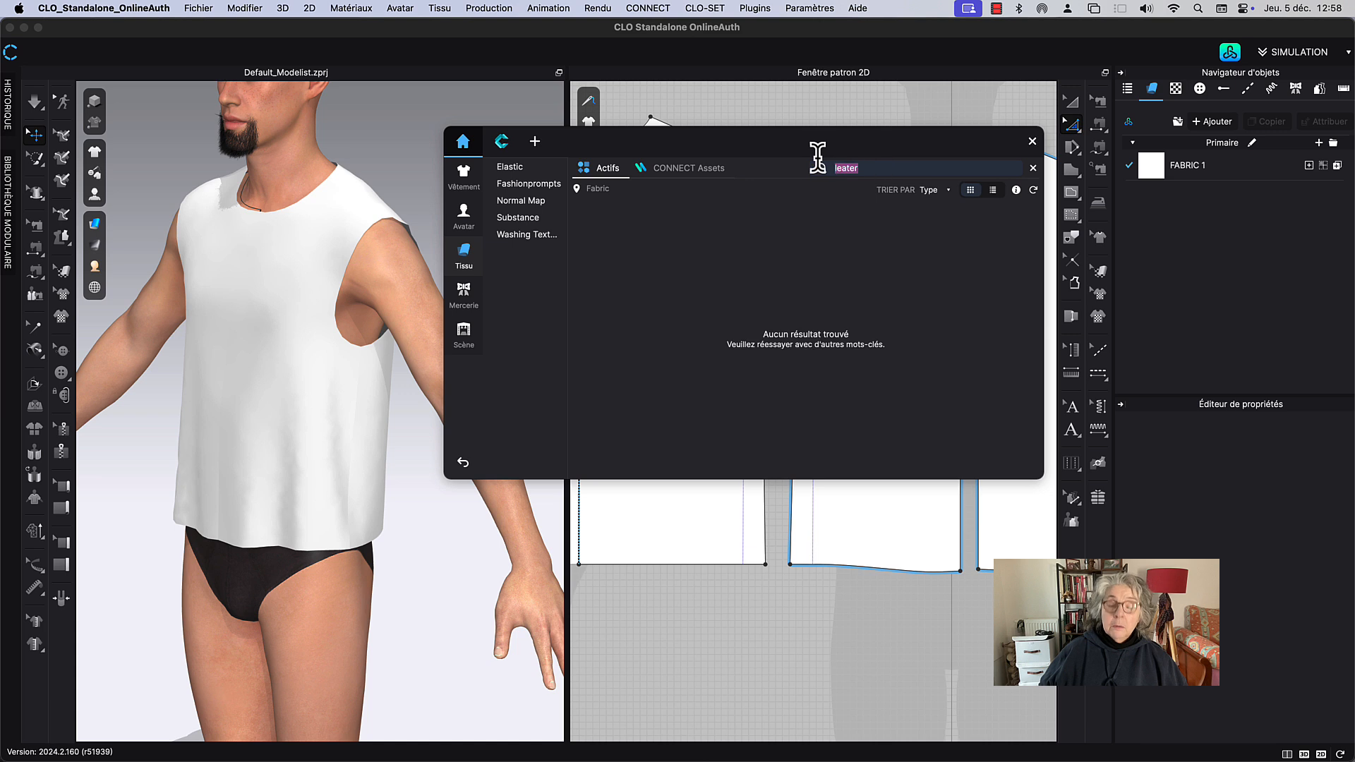
key("BackSpace")
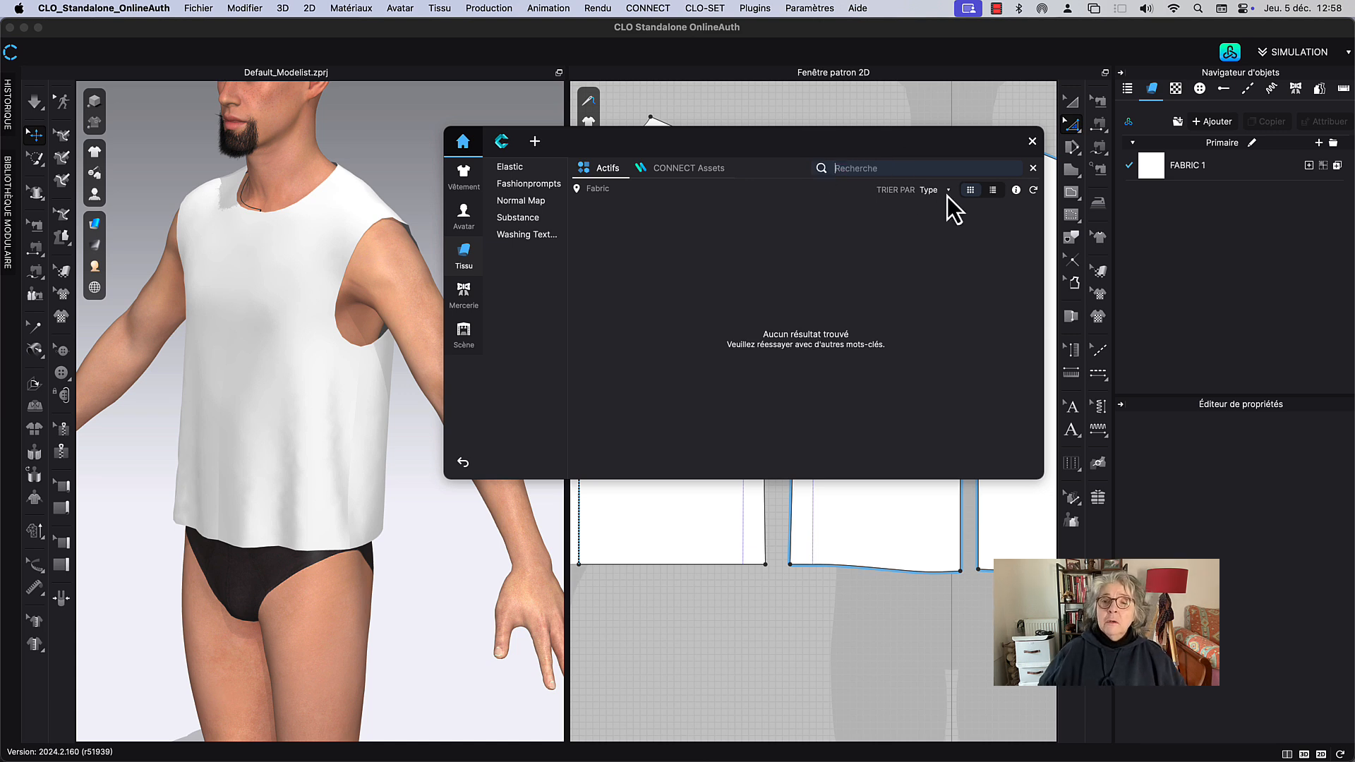
left_click(1032, 168)
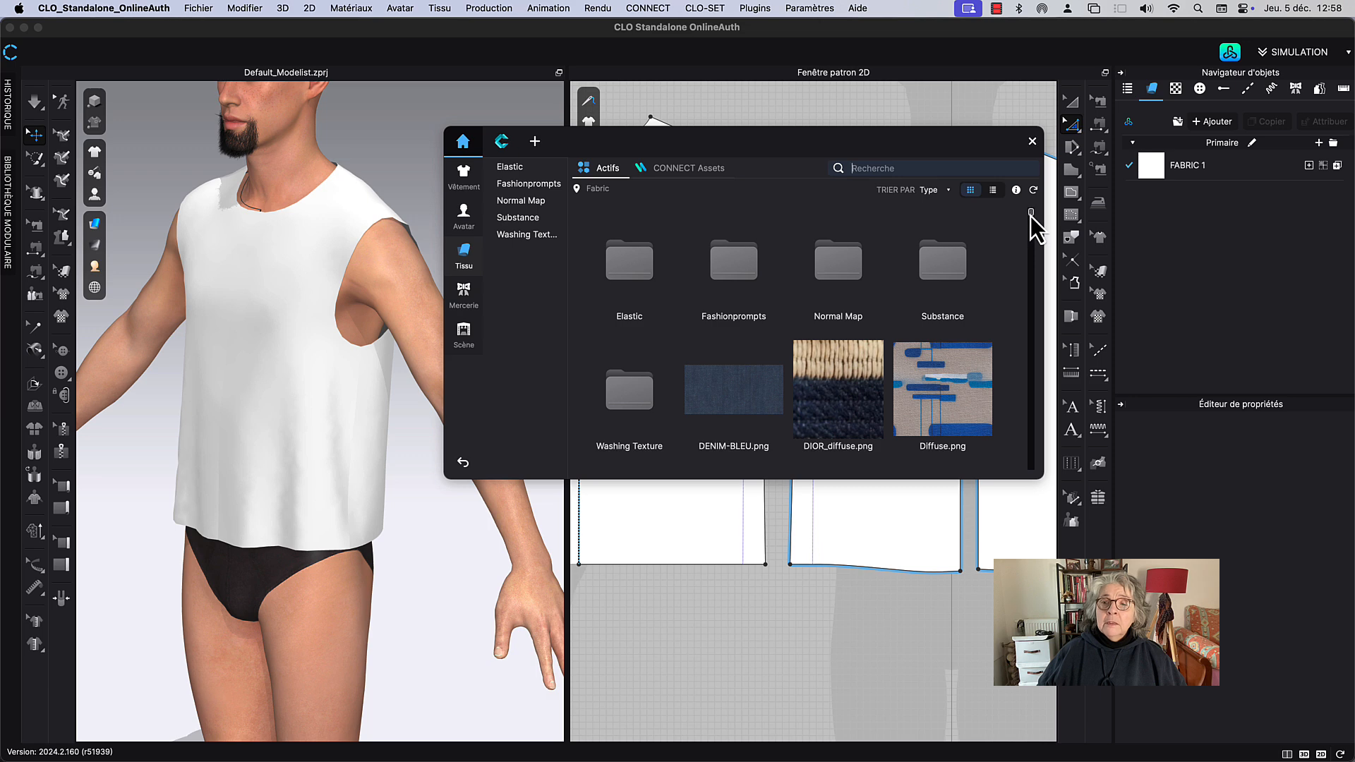
Step: Add the black V2_Animal_Alternatives vegan fur fabric from the type-sorted assets to the project's fabrics and close the asset library
left_click_drag(1032, 217, 1034, 240)
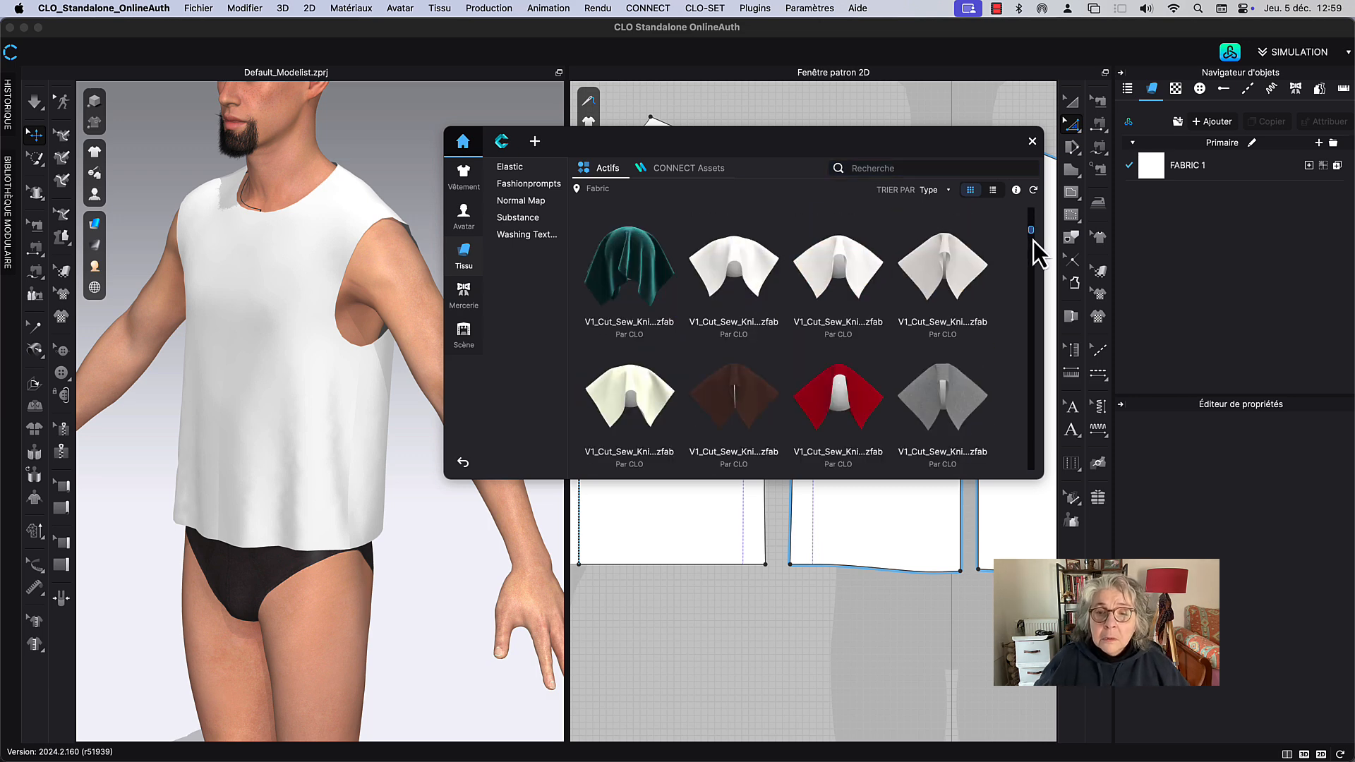
left_click_drag(1032, 240, 1033, 298)
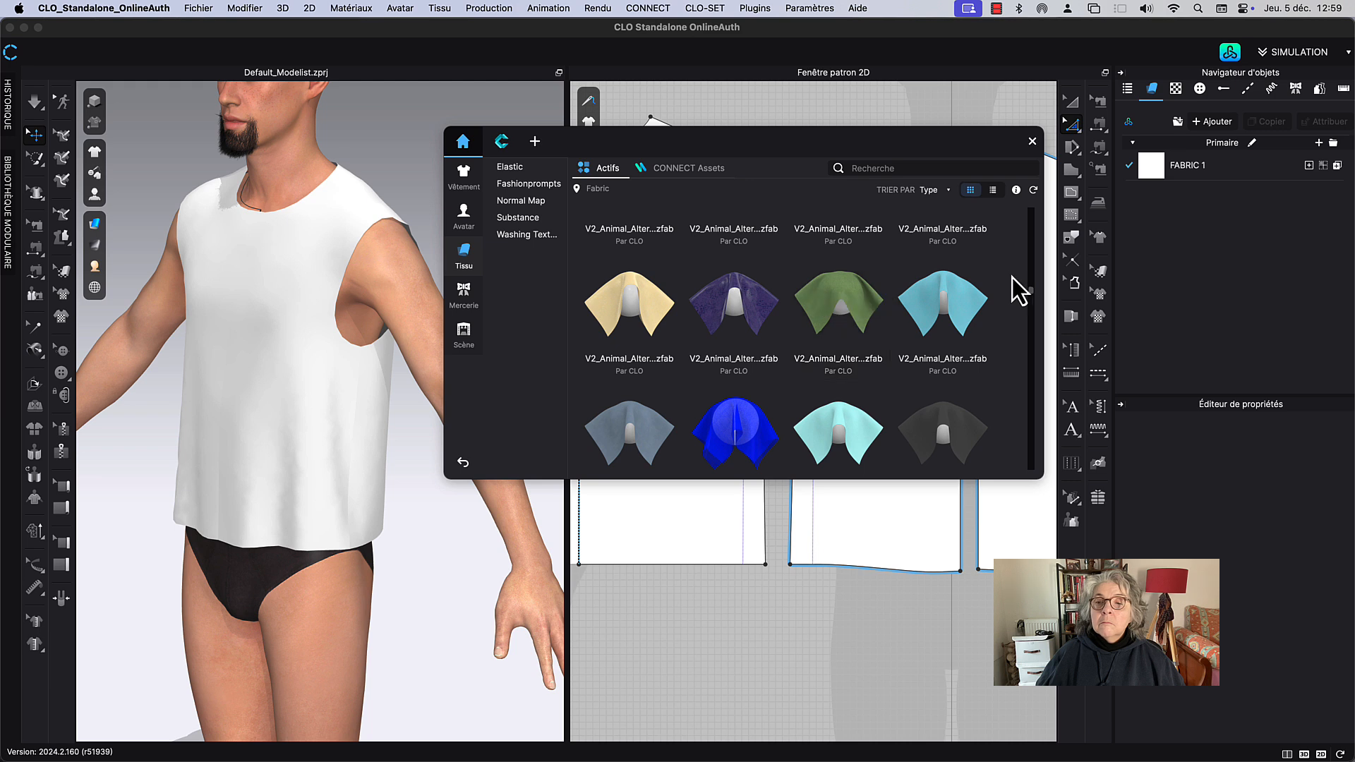
scroll(1032, 291, "up", 2)
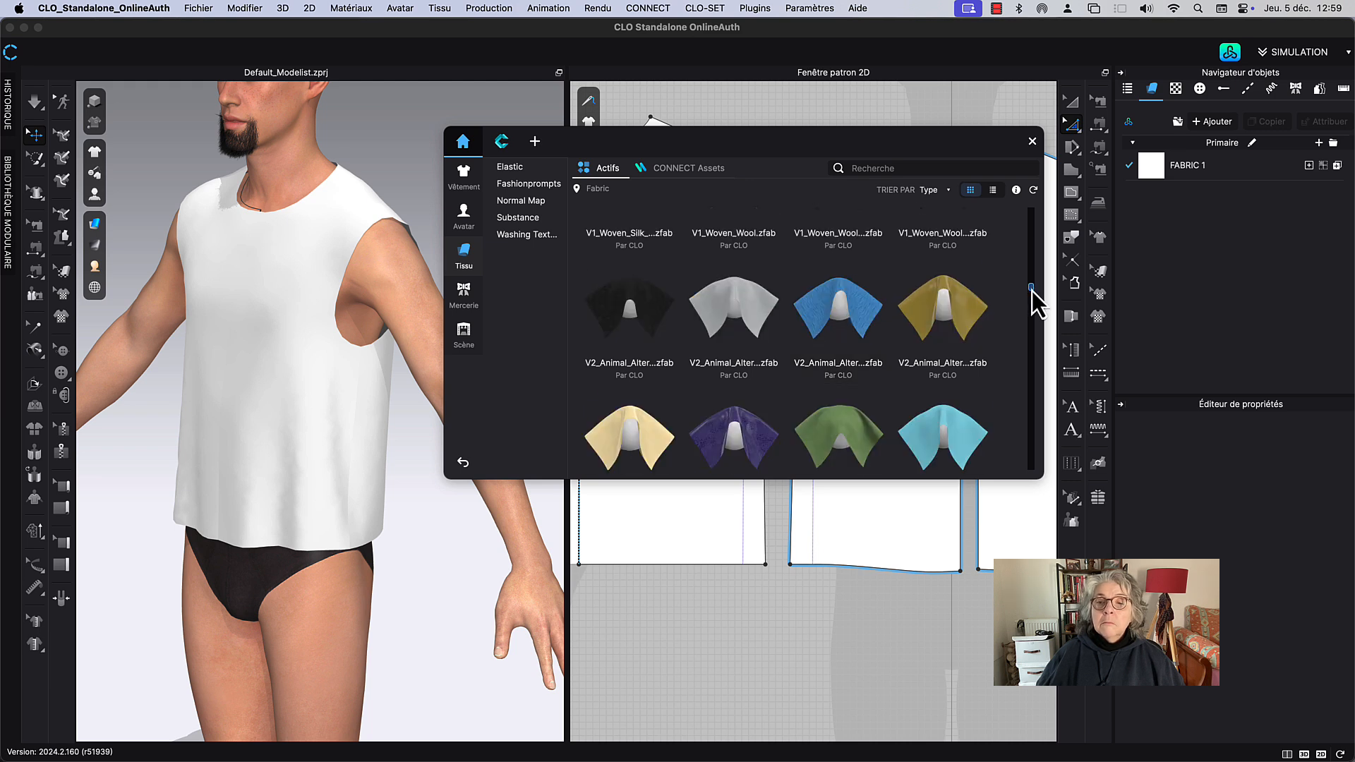
left_click(648, 305)
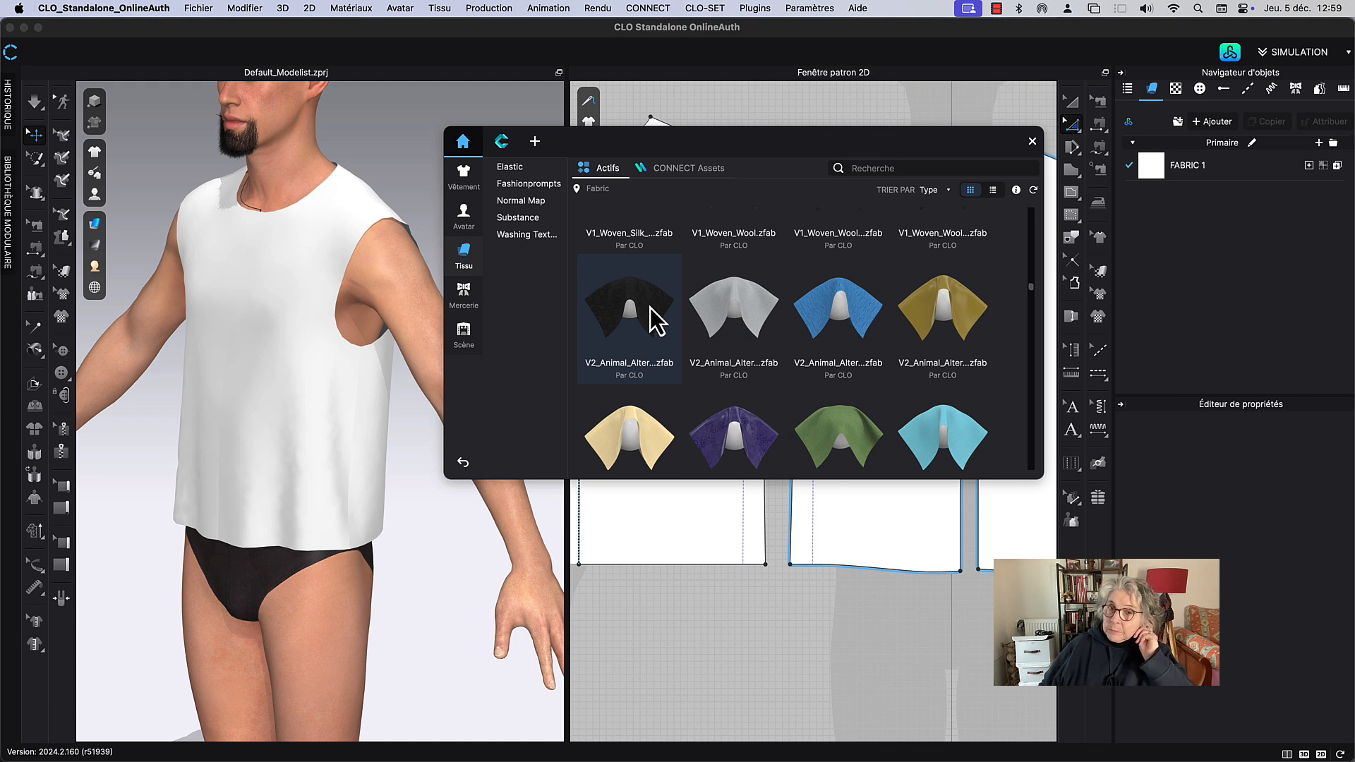
left_click_drag(650, 306, 646, 303)
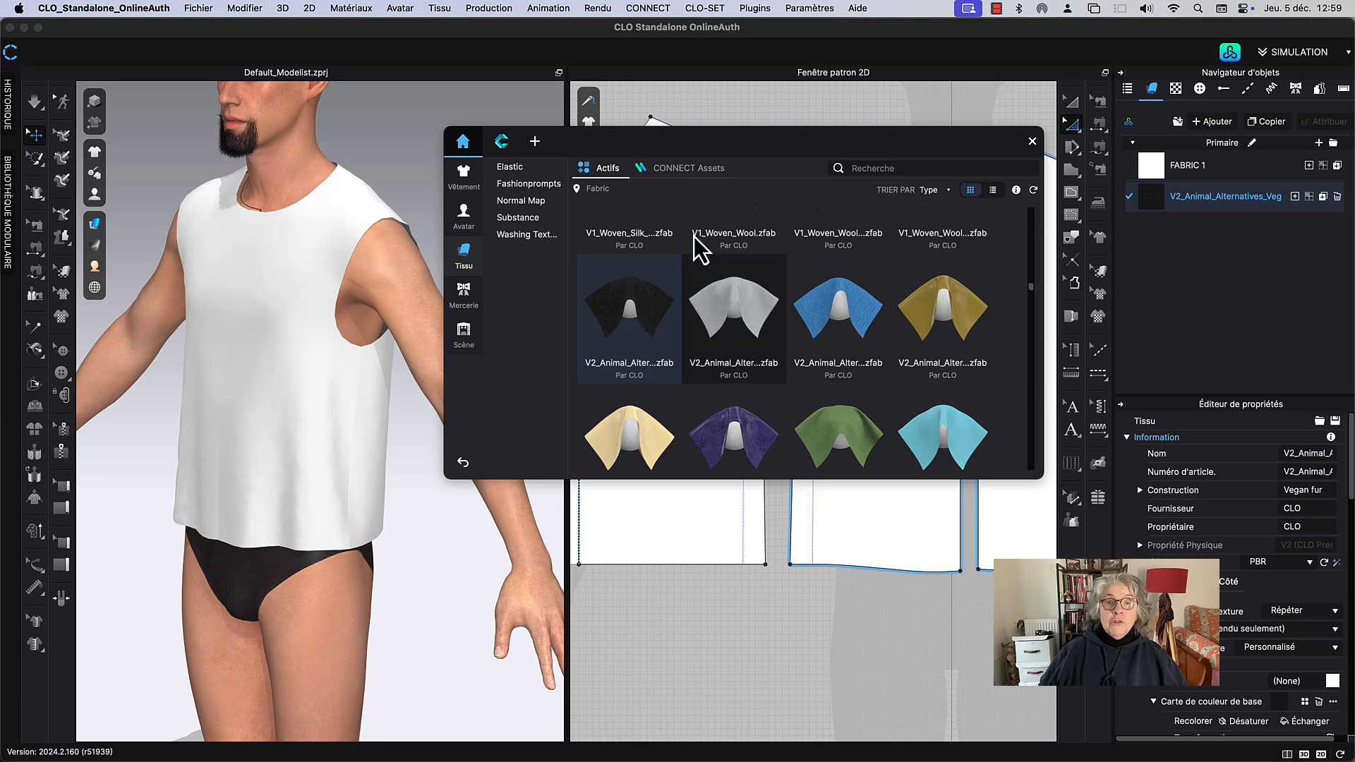
left_click(1032, 141)
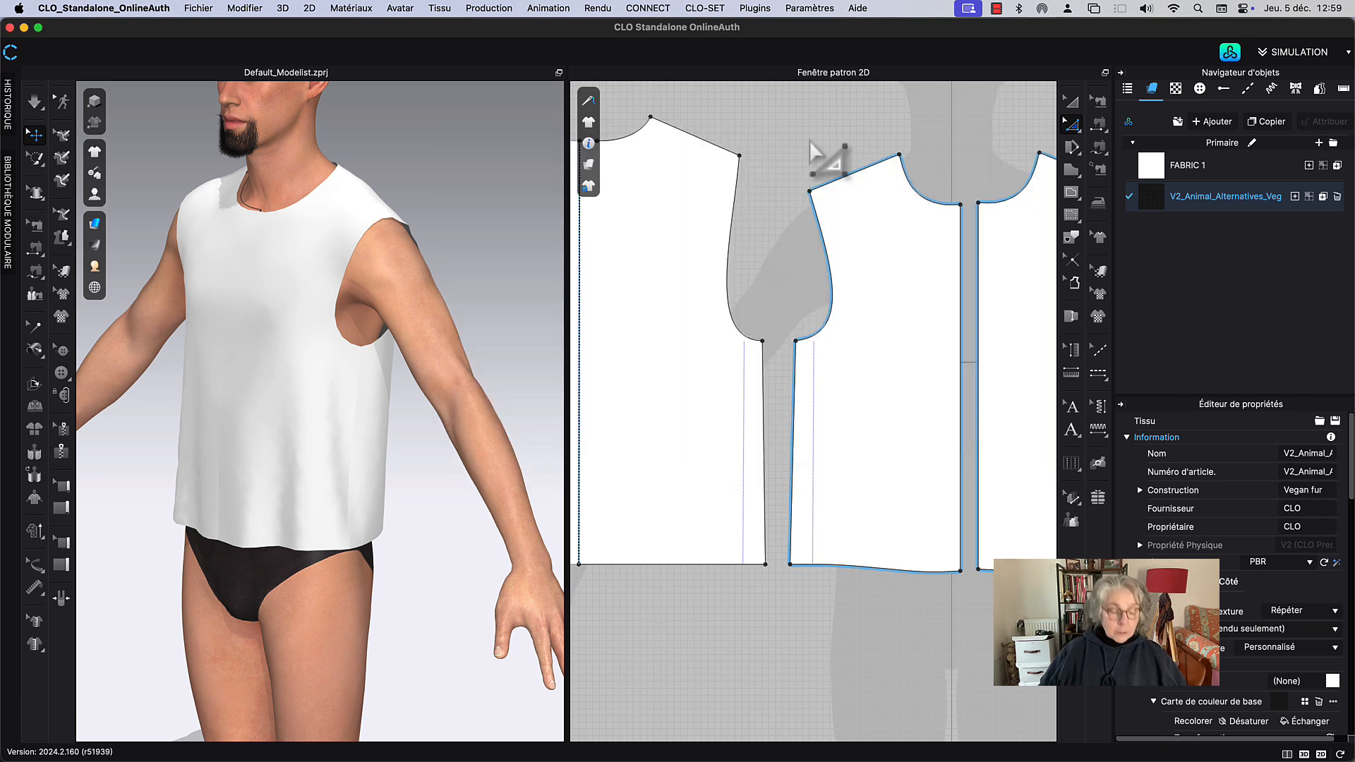
Step: Assign the V2_Animal_Alternatives vegan fur fabric to all pattern pieces of the bodice
key("super+a")
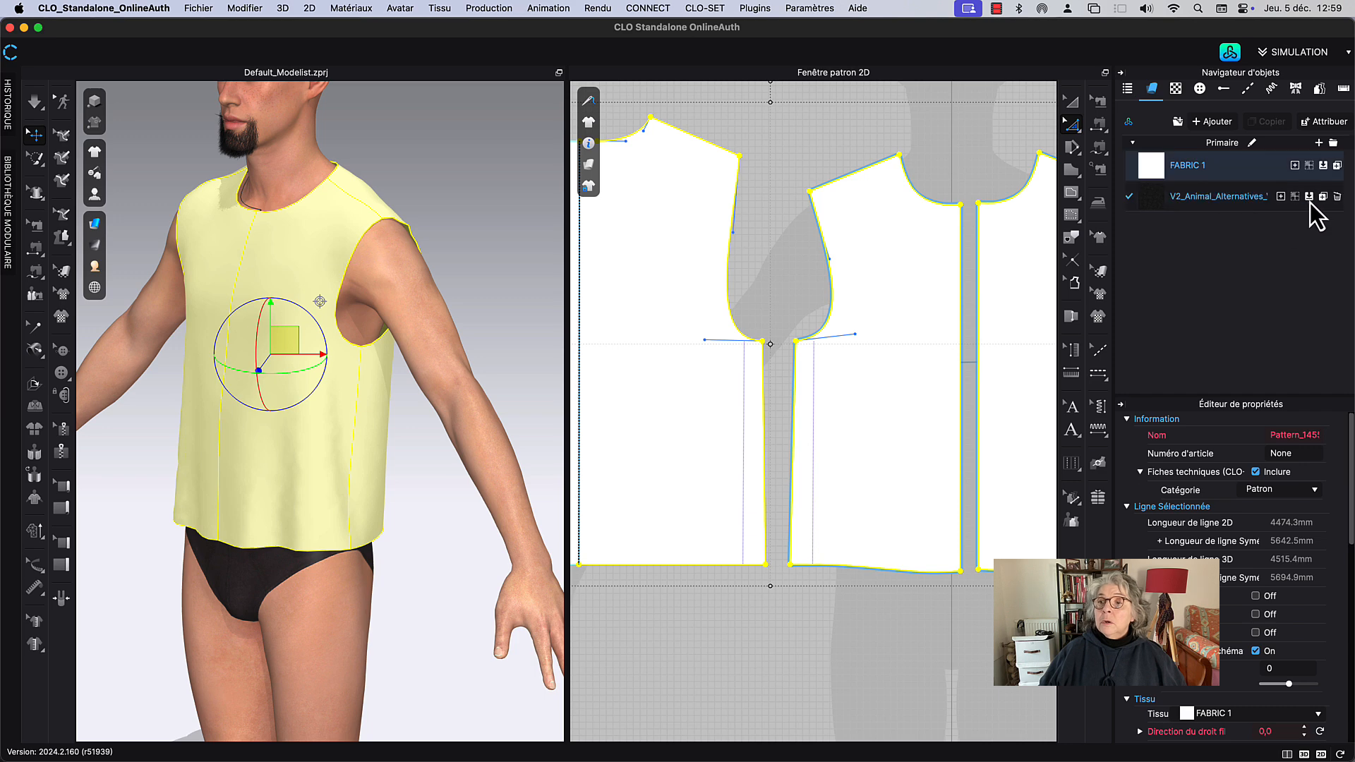
left_click(1311, 197)
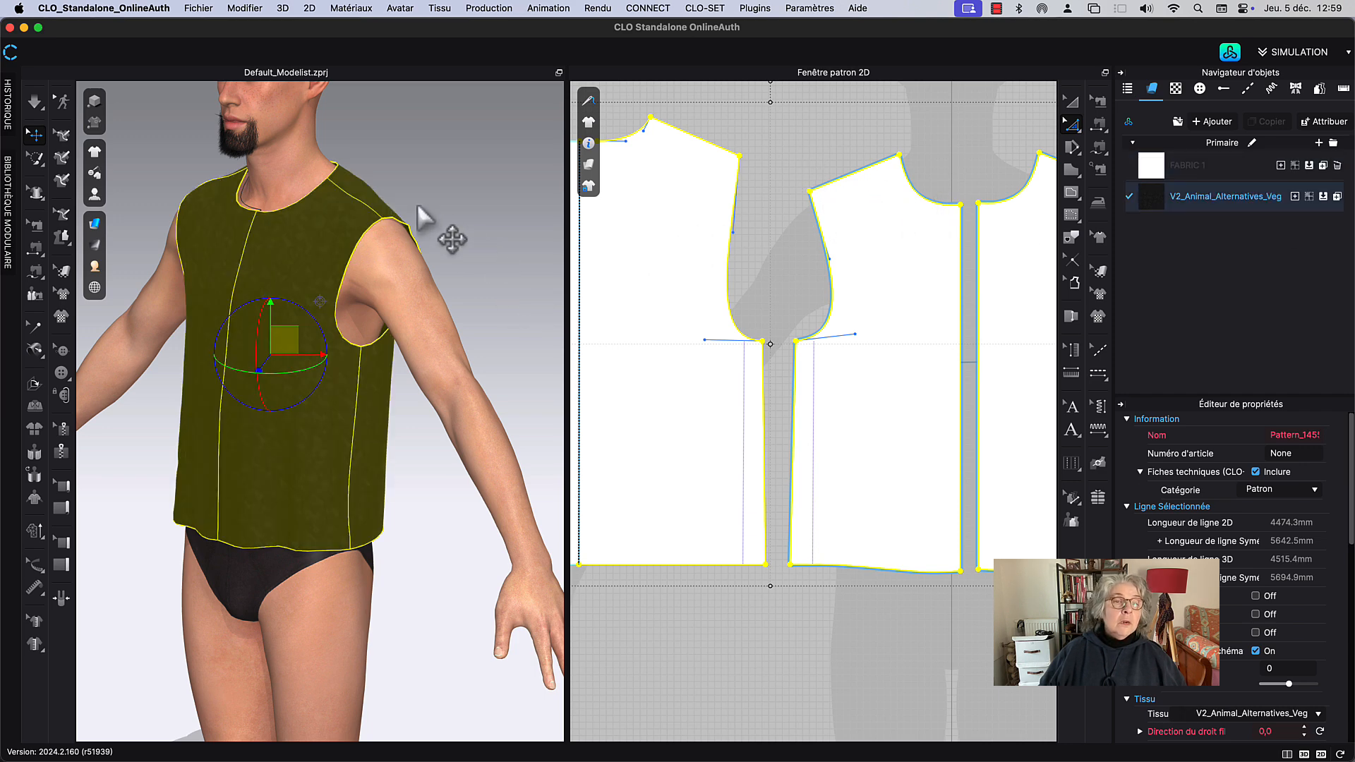
left_click(434, 232)
Step: Run an interactive render of the front of the bodice, inspect the fur surface close up, and close the render window
scroll(319, 339, "up", 10)
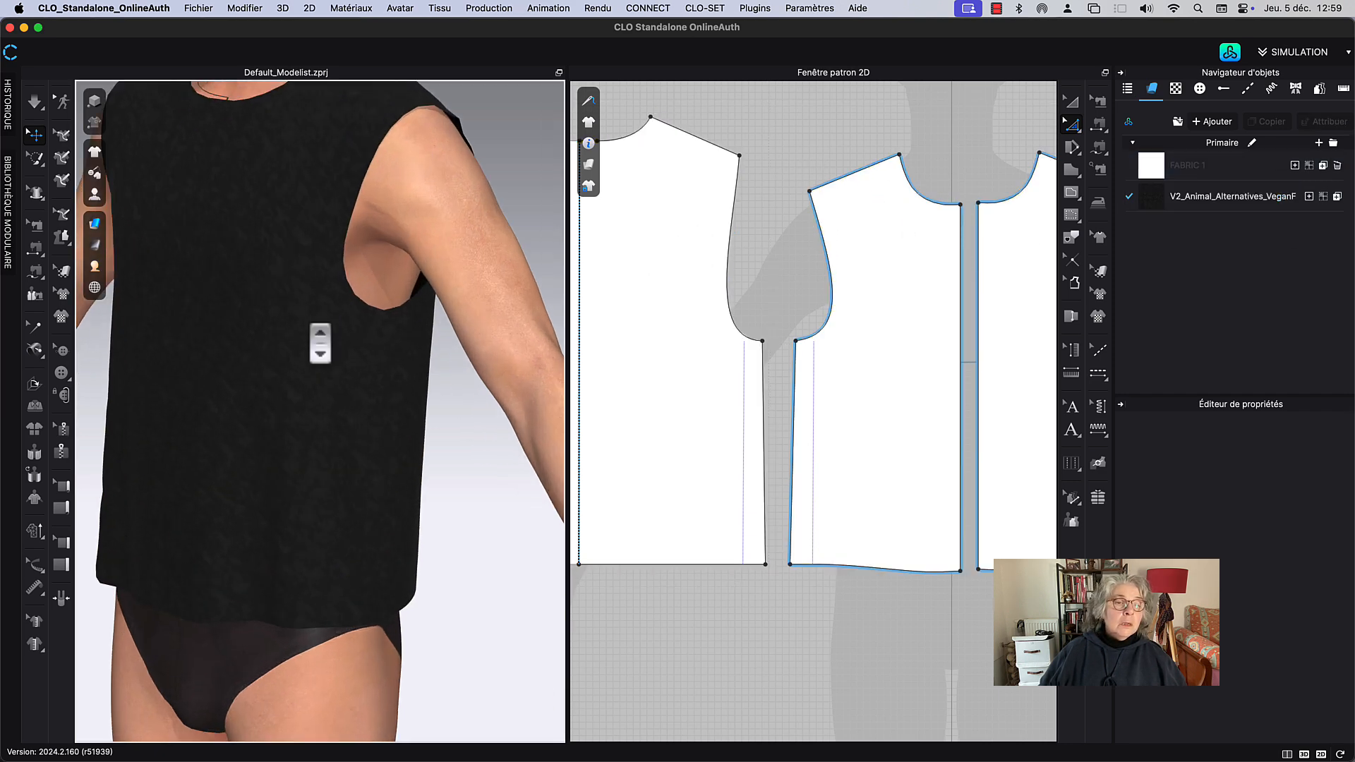
scroll(320, 344, "up", 5)
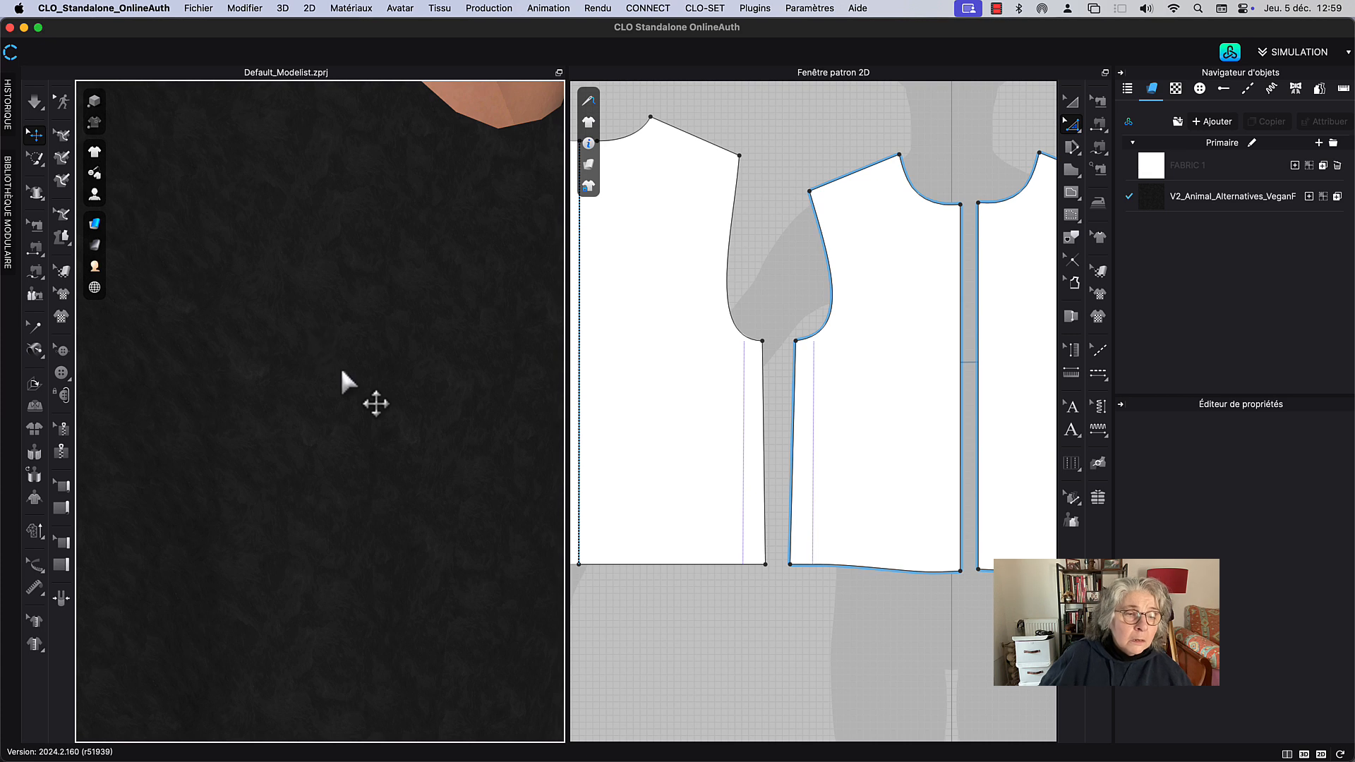
scroll(344, 373, "down", 15)
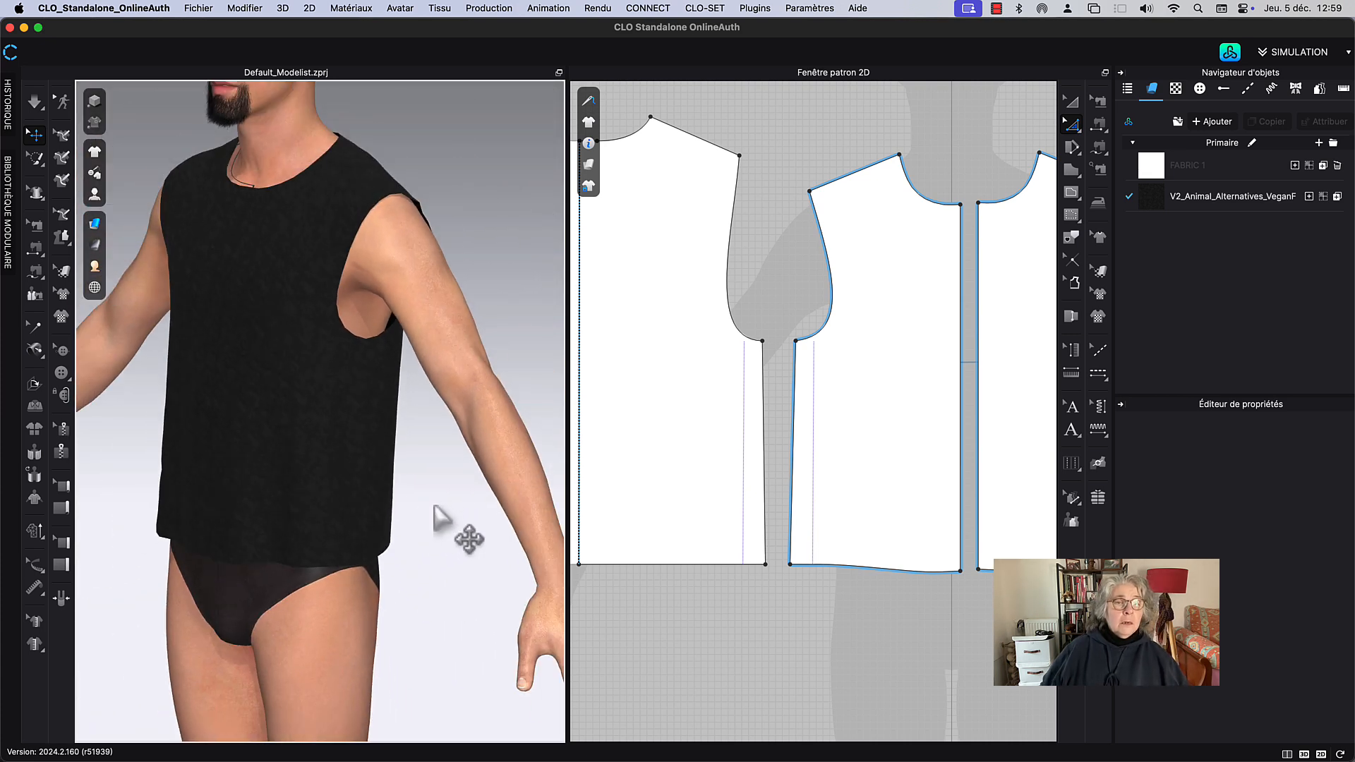
right_click_drag(408, 207, 440, 248)
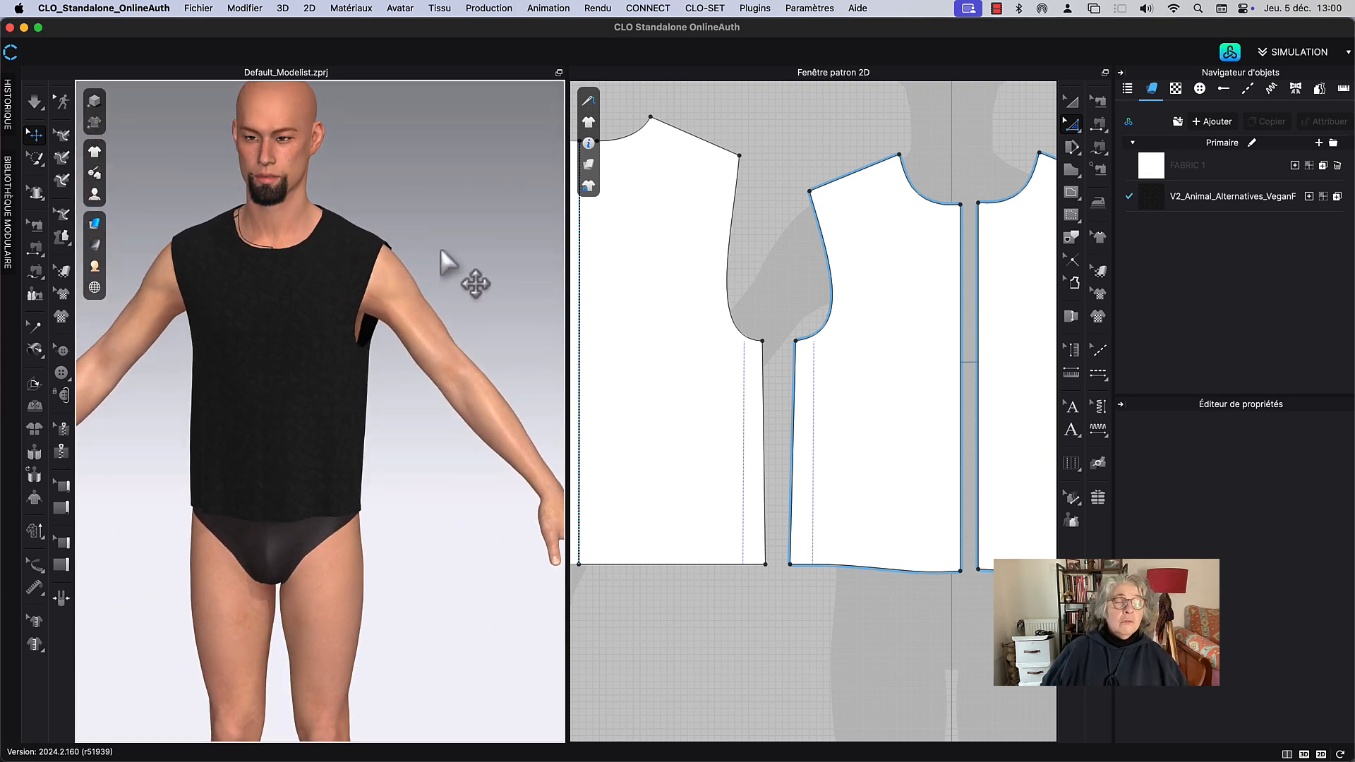
left_click(598, 10)
left_click(599, 29)
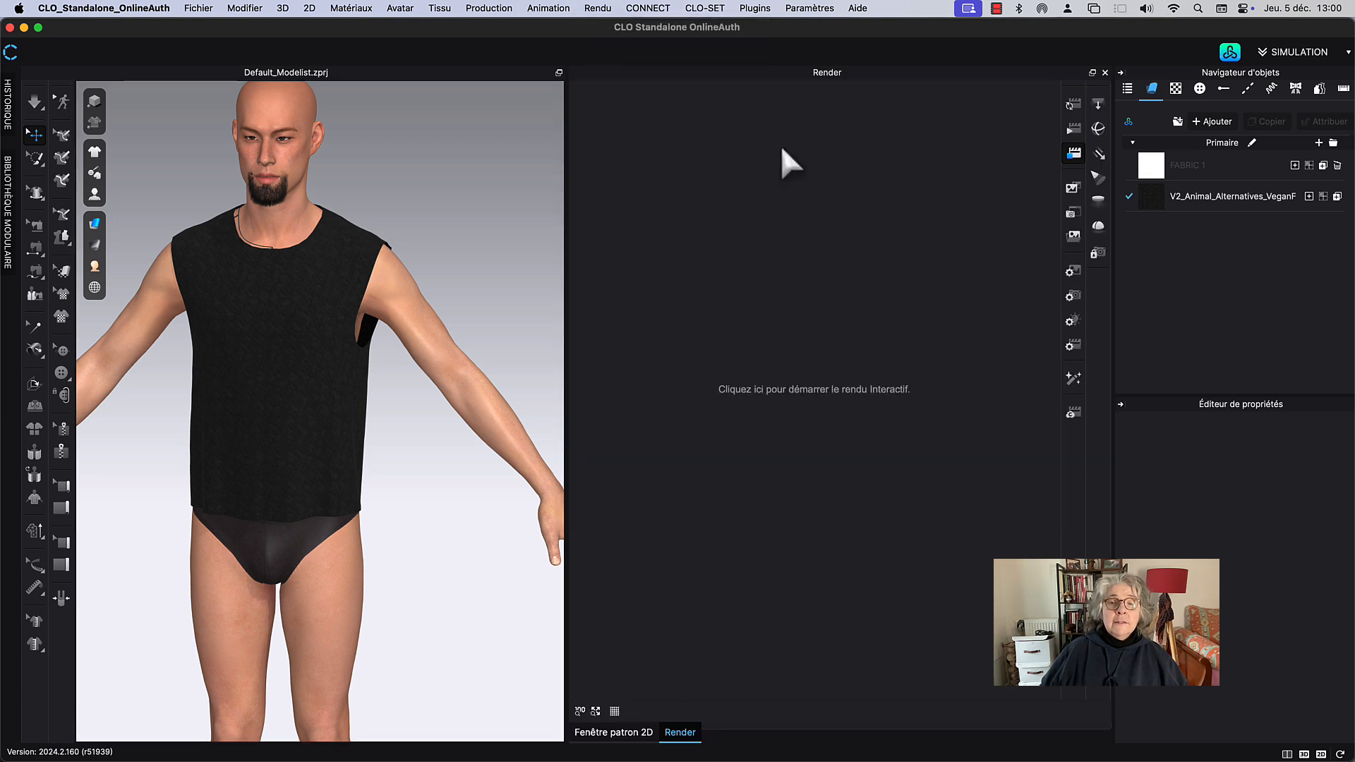
left_click(882, 285)
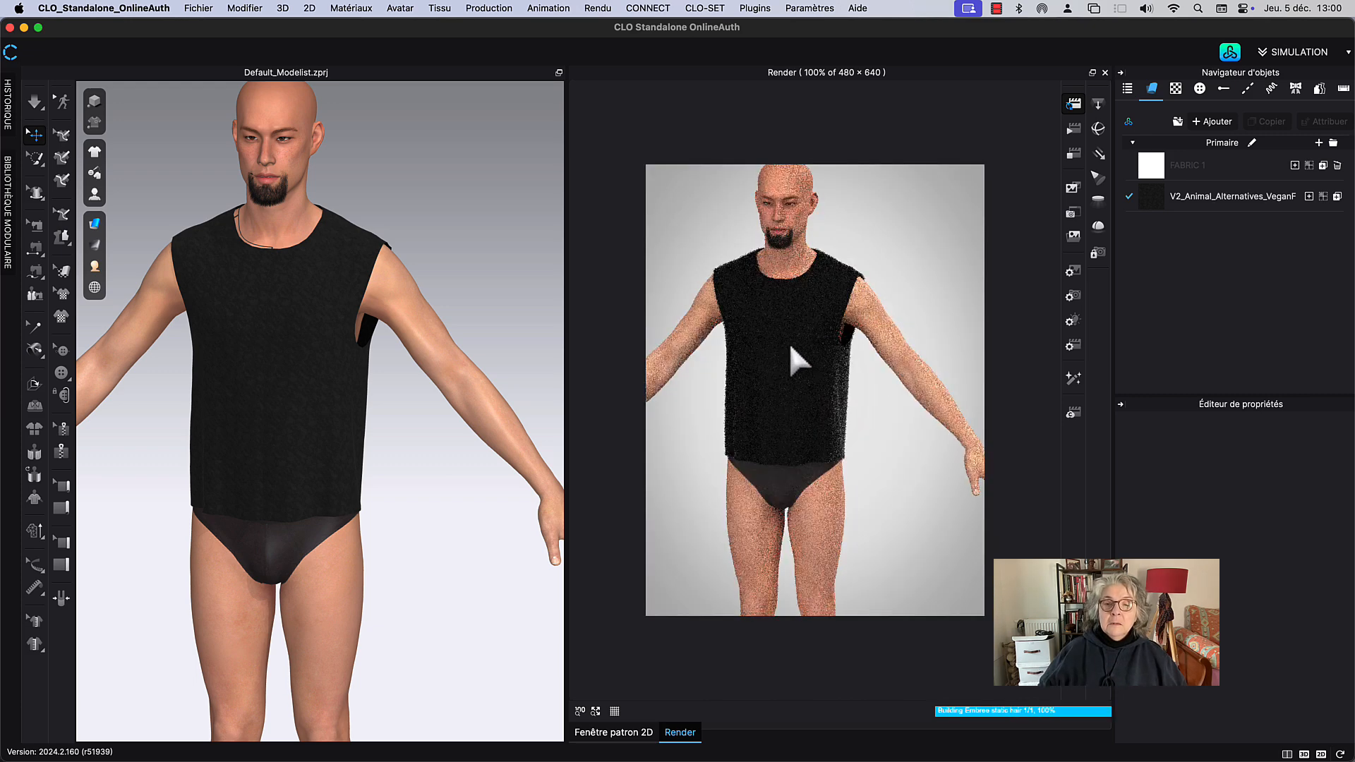
scroll(804, 365, "up", 3)
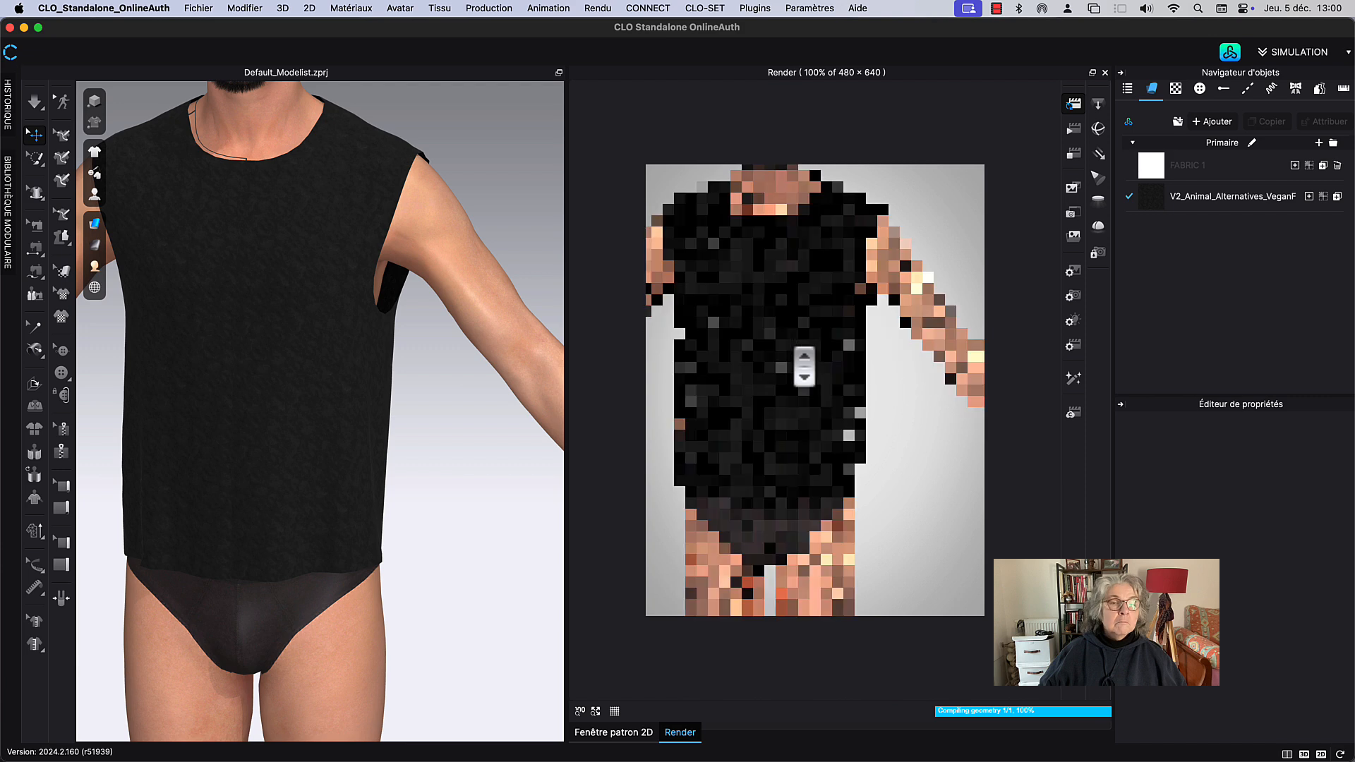
scroll(804, 365, "up", 2)
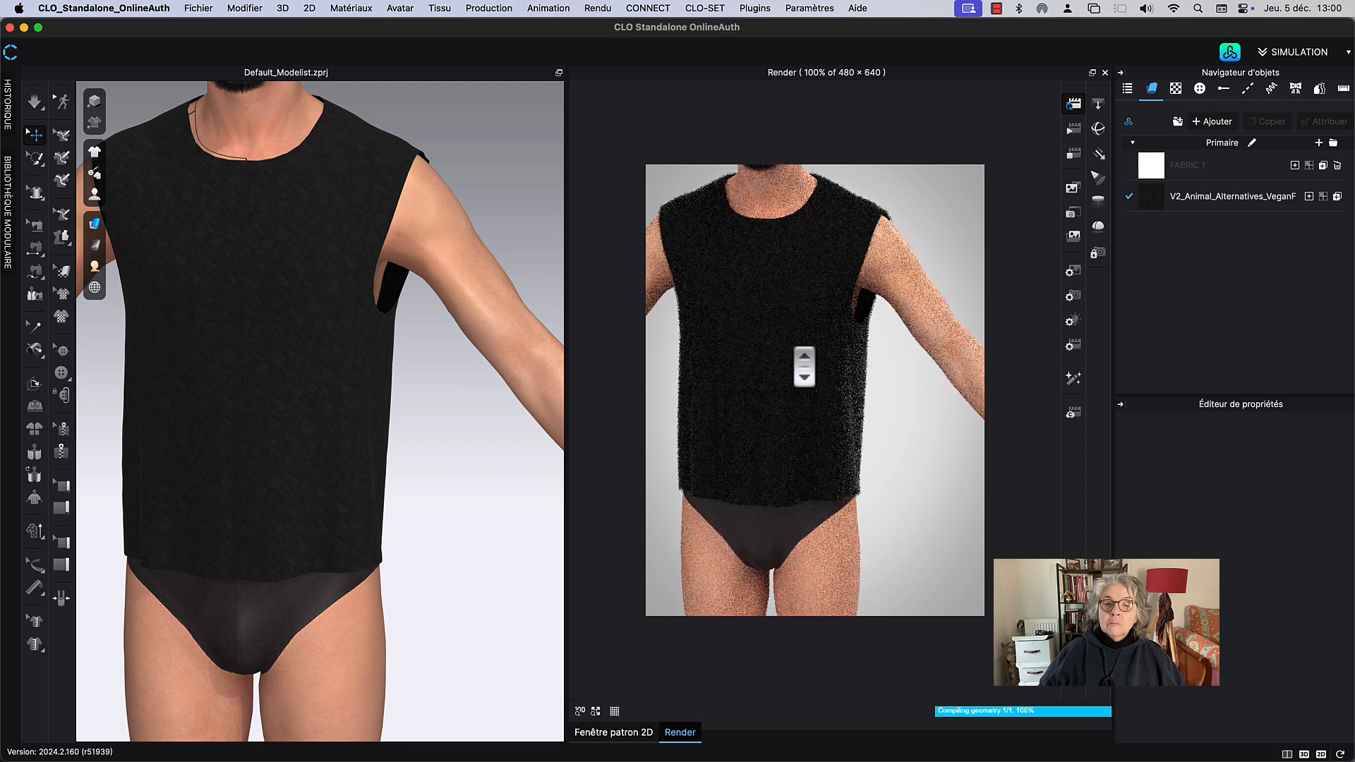
left_click(1106, 71)
scroll(494, 180, "down", 5)
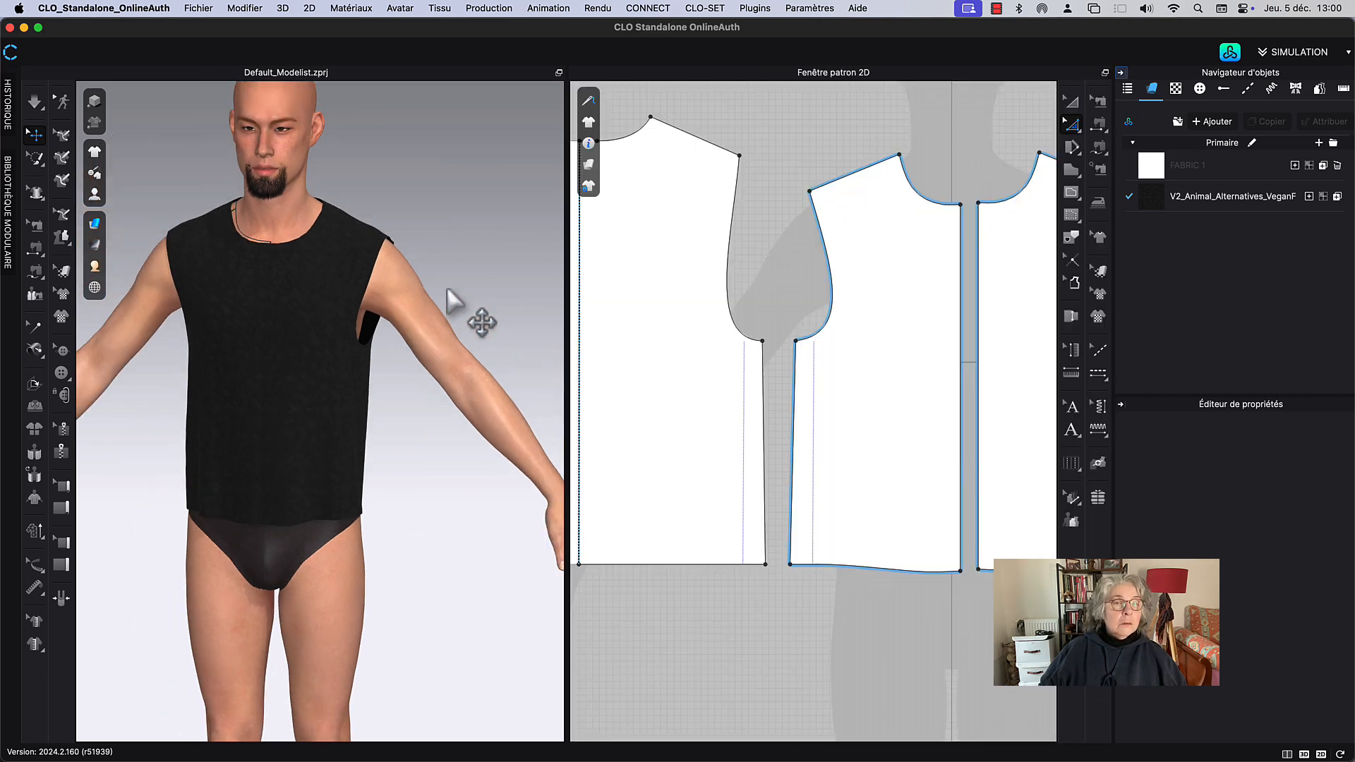
Step: Set the garment rendering style in the 3D view to Surface monochrome épaisse
mouse_move(96, 196)
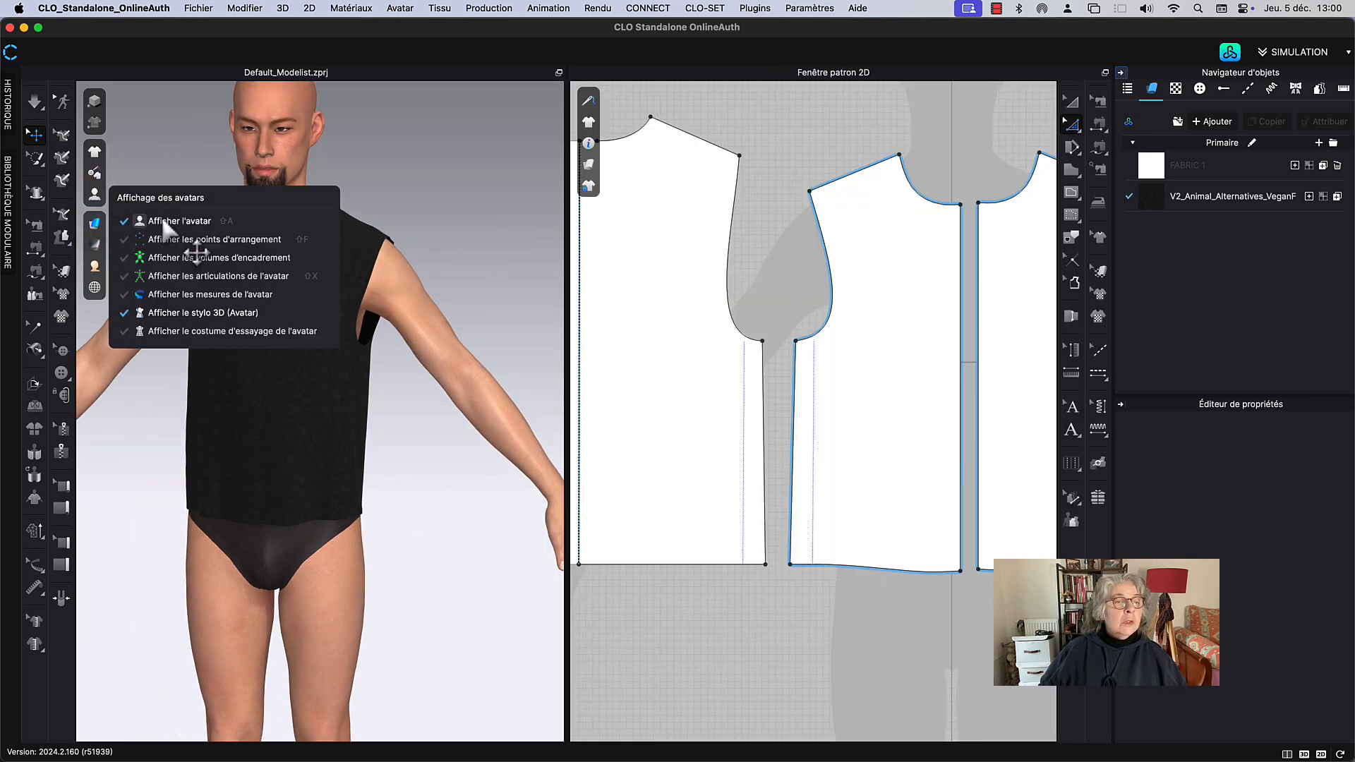
mouse_move(96, 172)
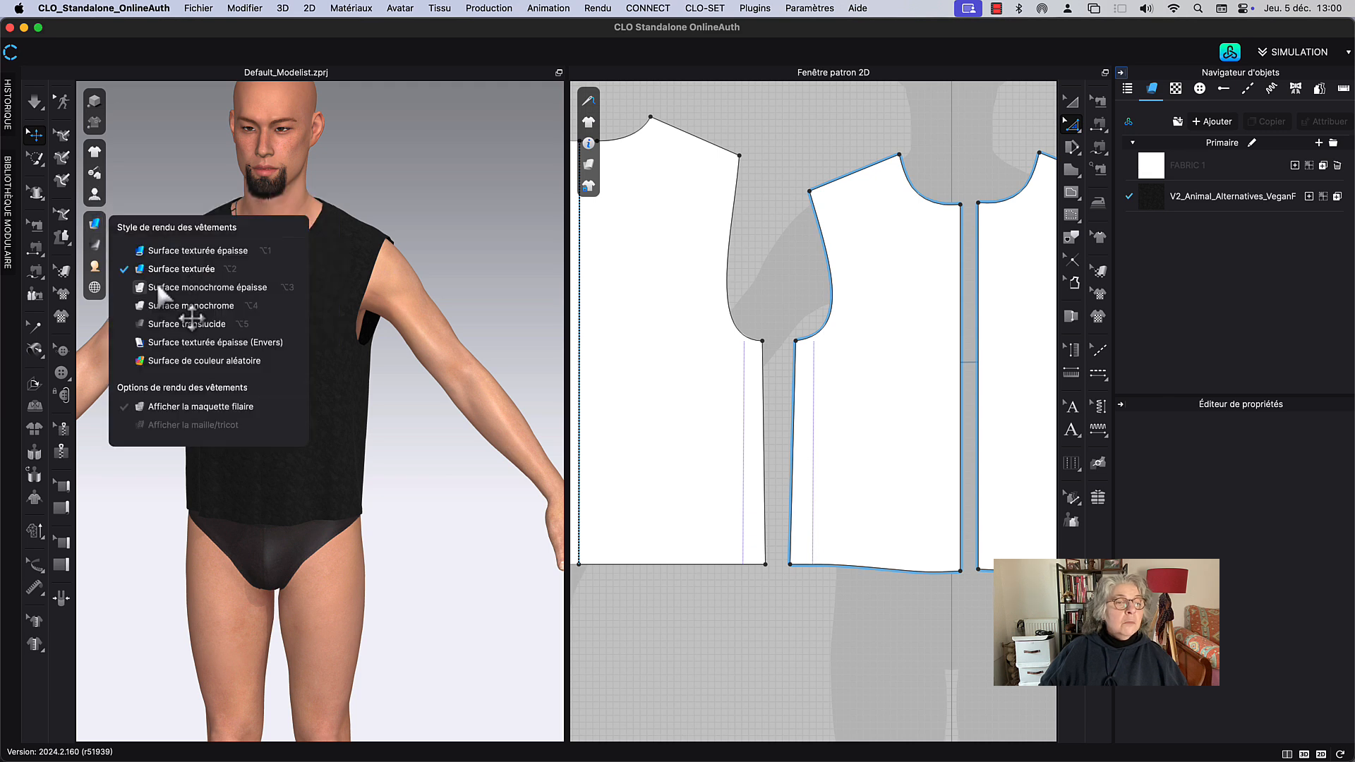
left_click(156, 286)
scroll(297, 382, "up", 5)
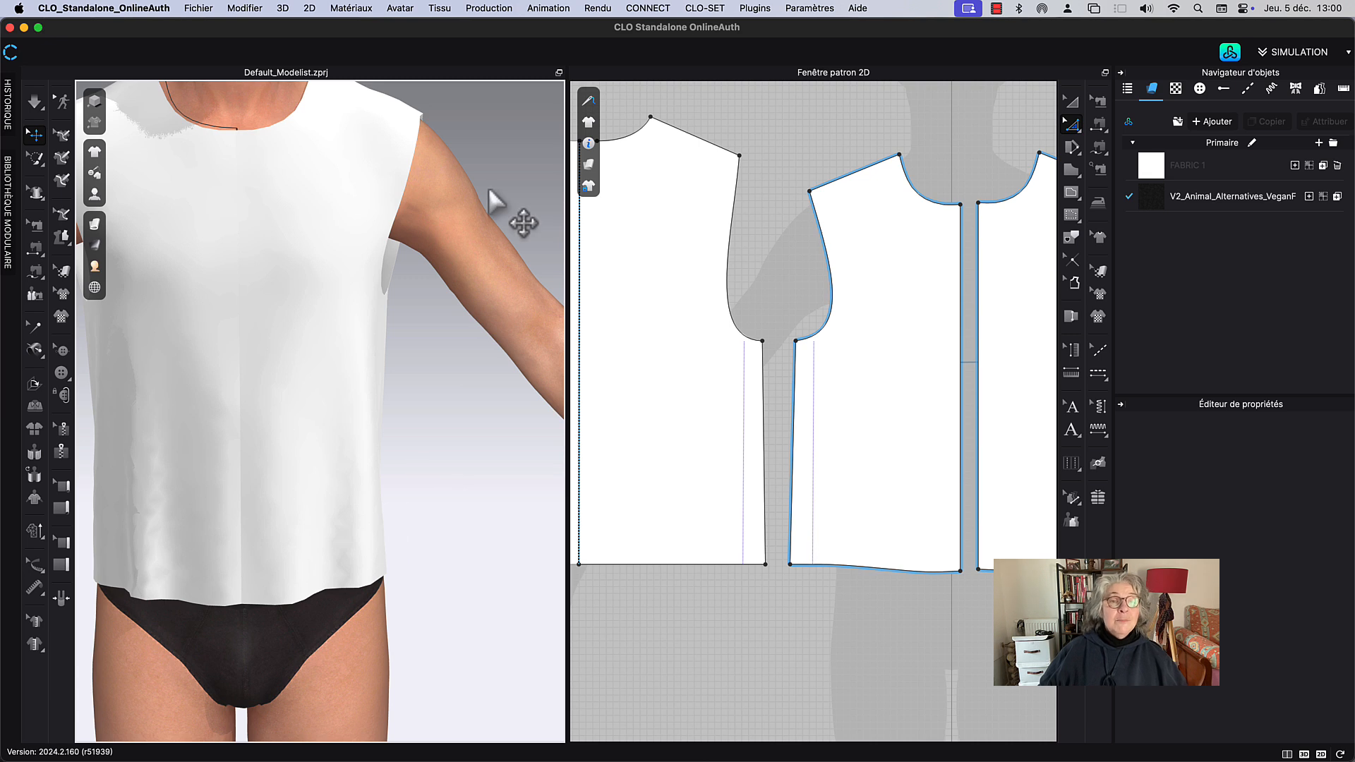
scroll(514, 212, "down", 5)
Step: Draw a horizontal internal line about 196 mm long across the front pattern half, from the centre front edge to the armhole
scroll(671, 268, "up", 2)
scroll(735, 219, "up", 5)
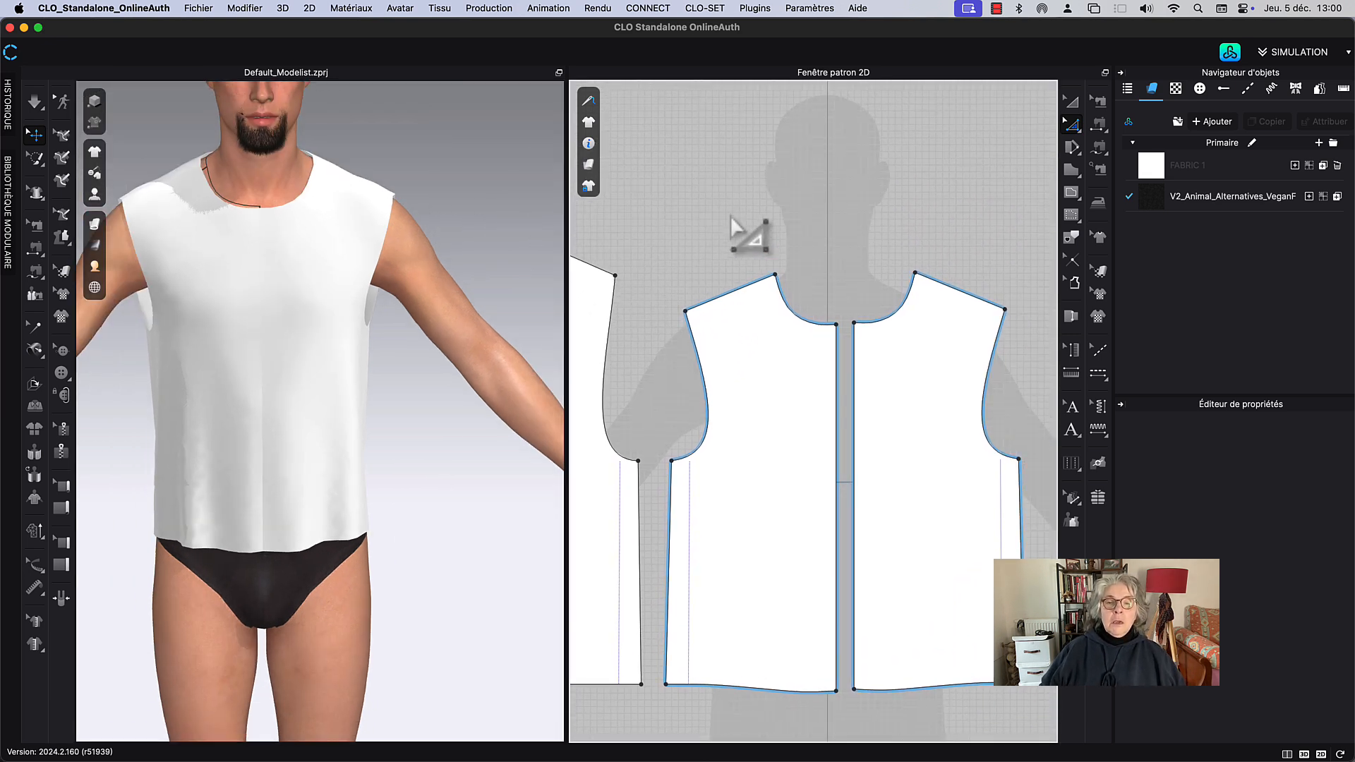
right_click_drag(802, 202, 775, 70)
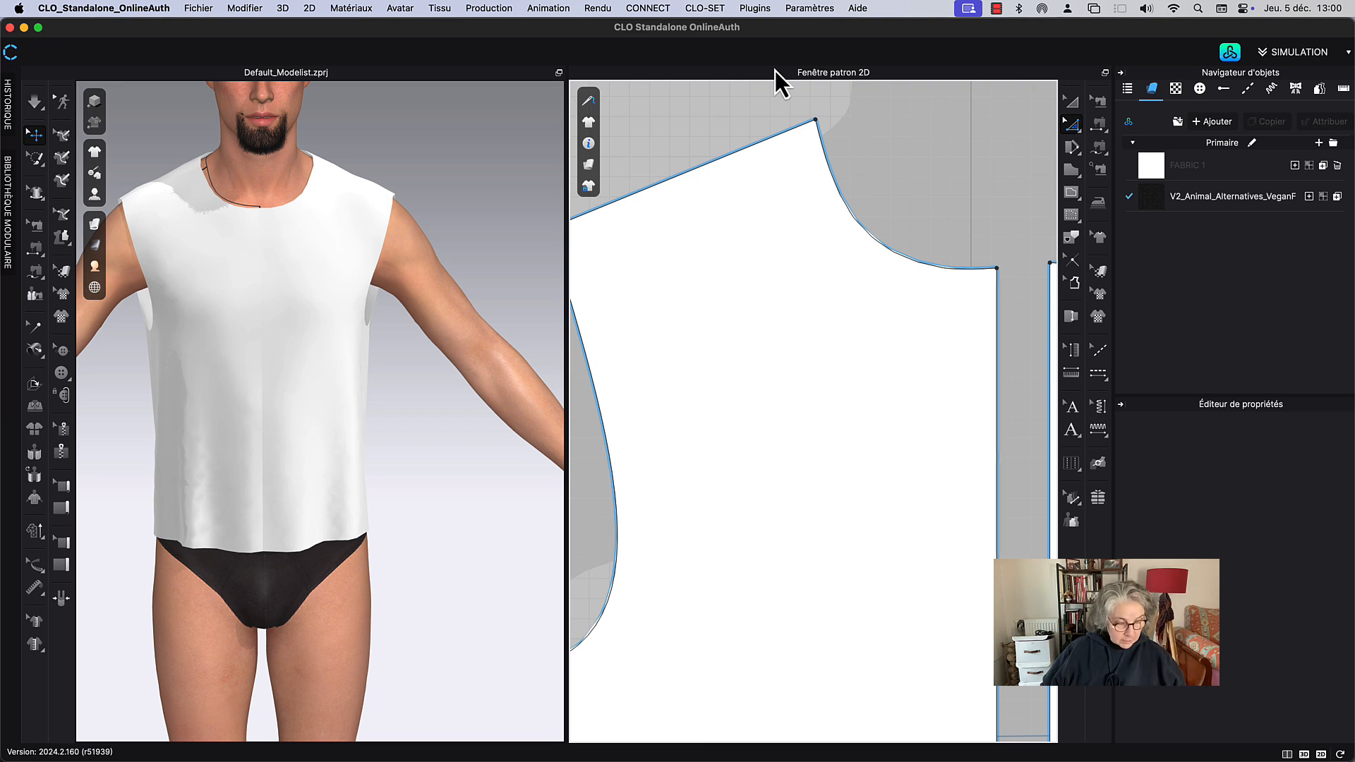
scroll(953, 146, "down", 2)
scroll(854, 409, "down", 3)
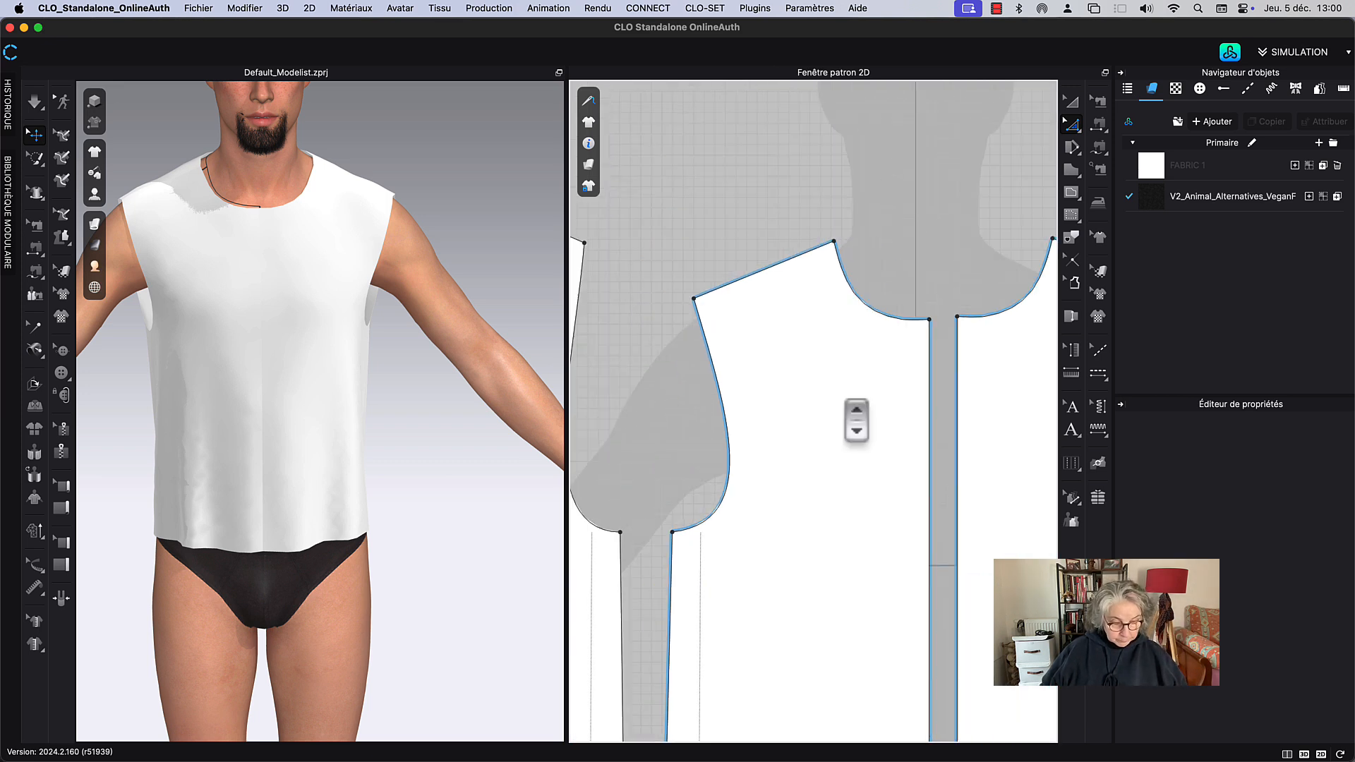
key("s")
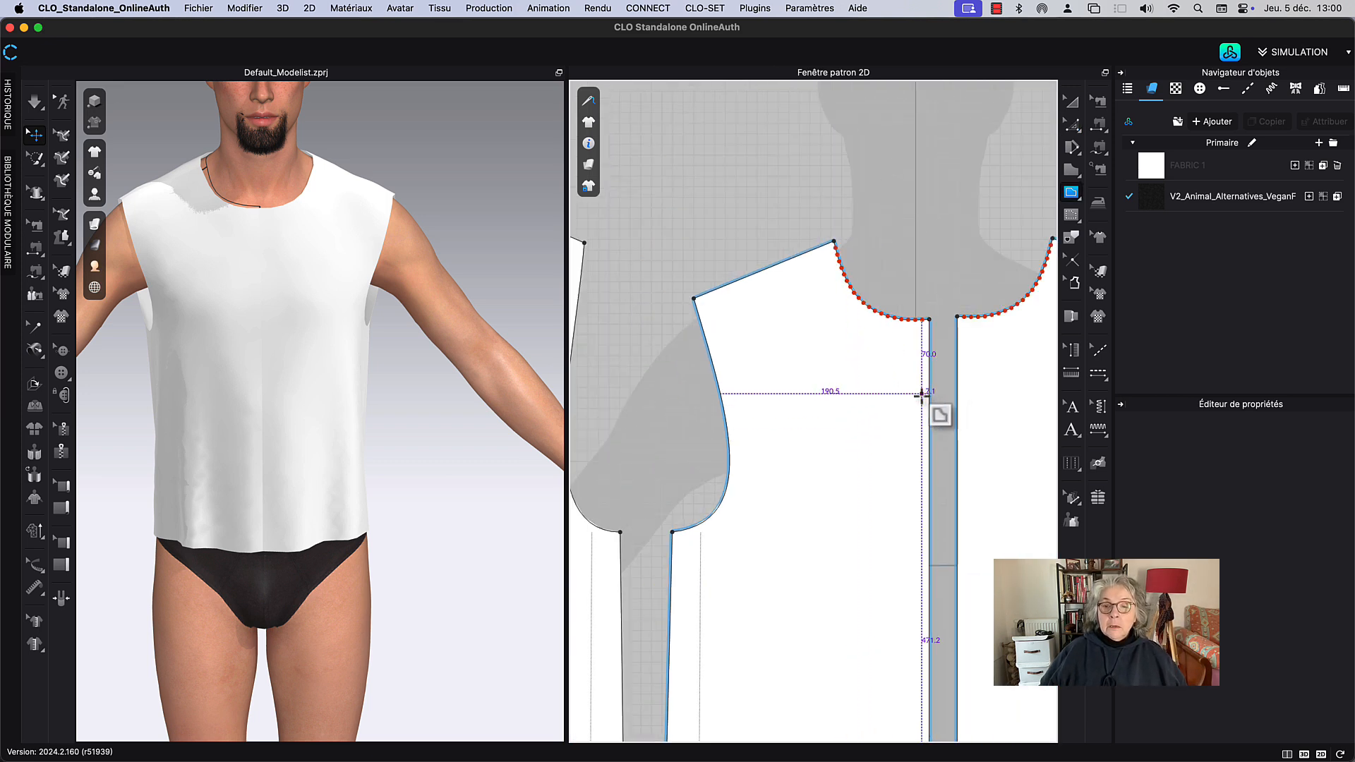
left_click(725, 404)
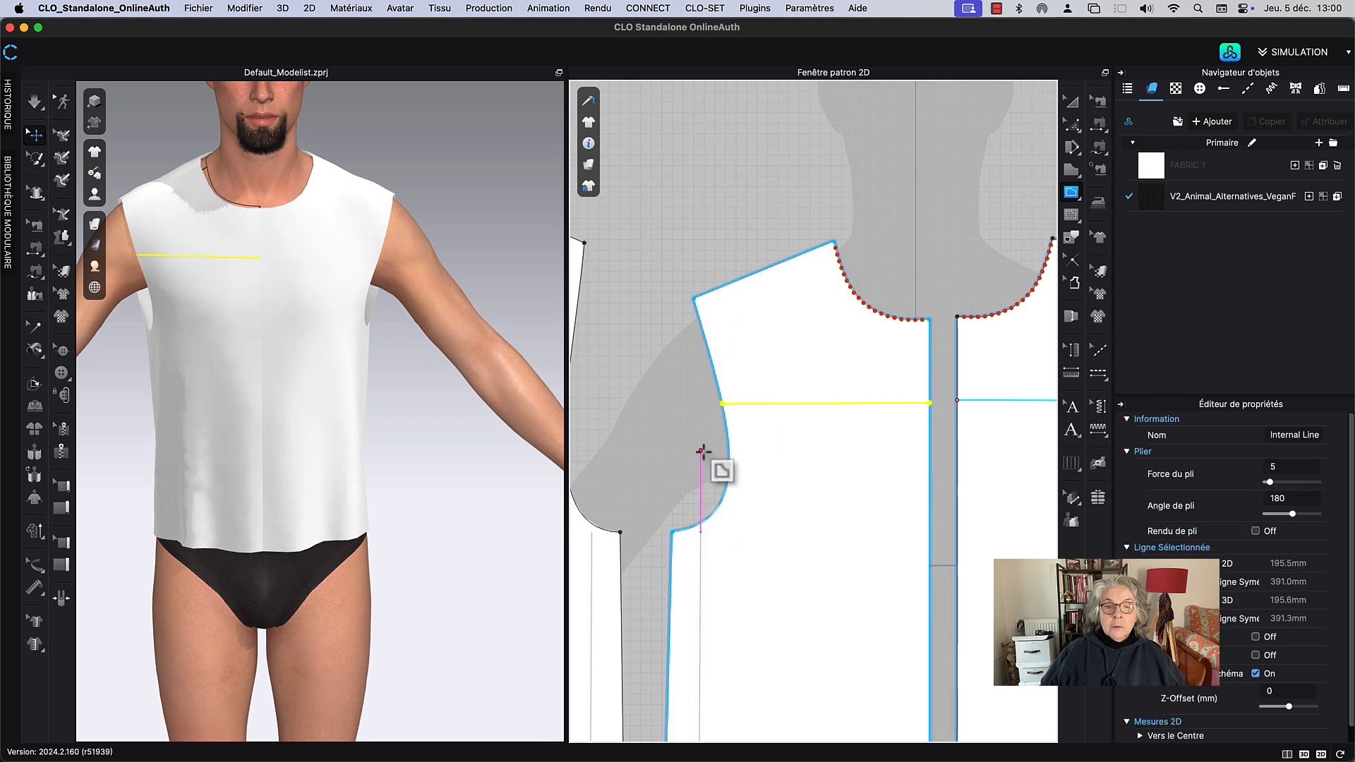
Step: Cut and sew the front pattern halves along the horizontal internal line to separate the yokes
left_click(1073, 103)
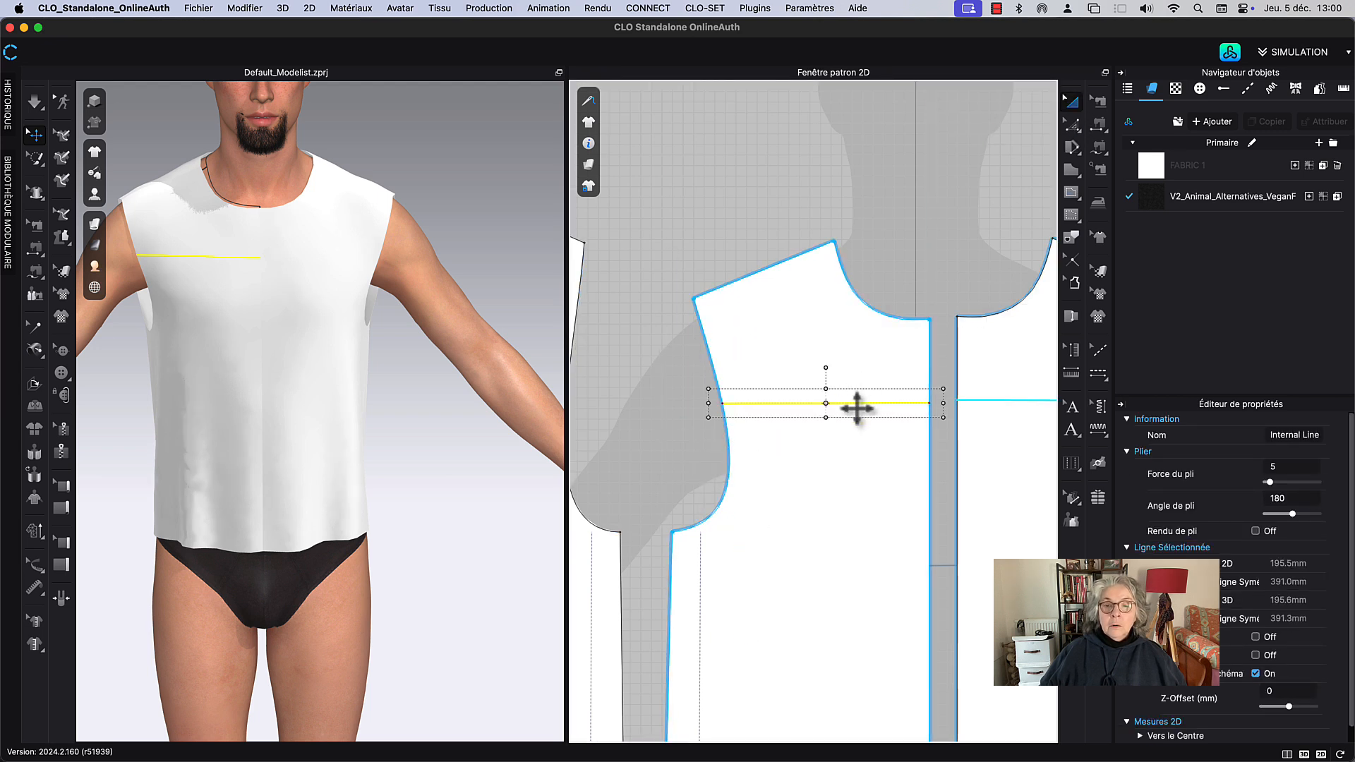
right_click(856, 404)
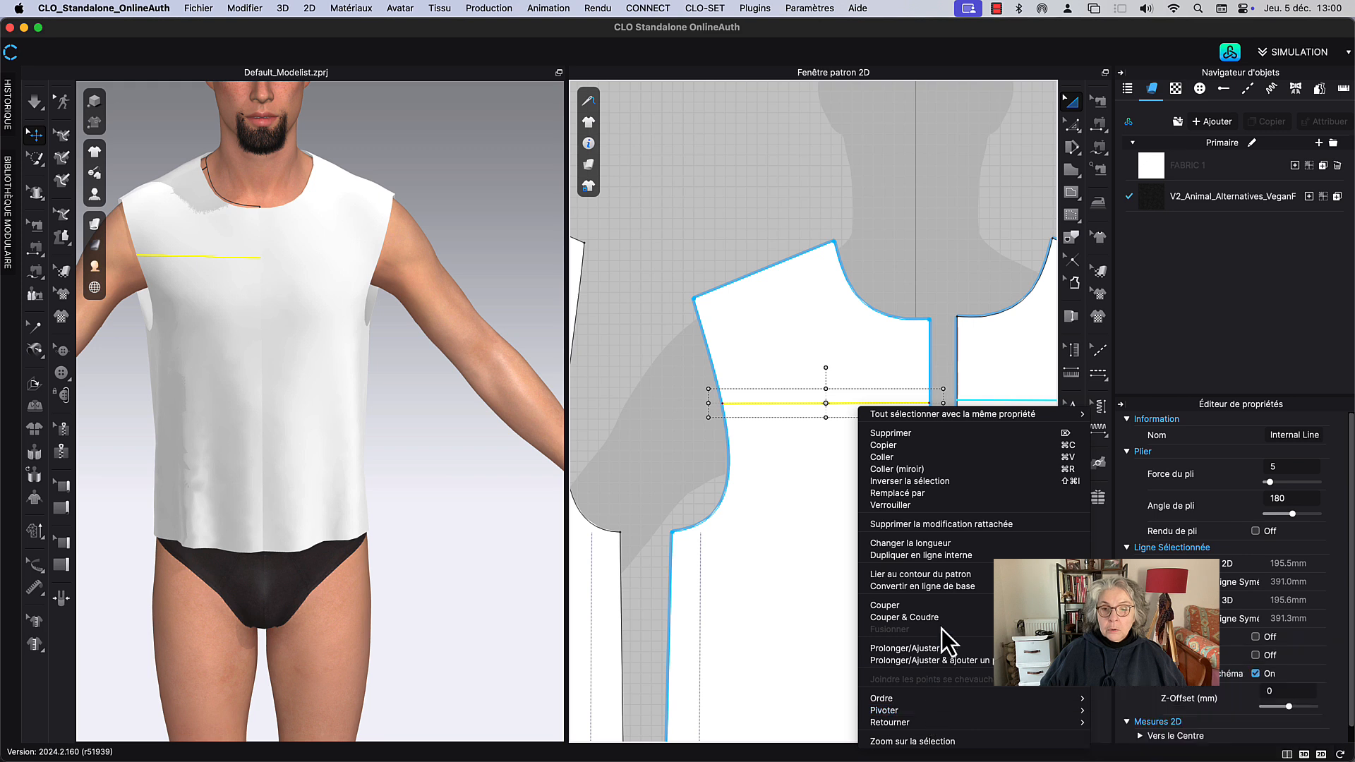
left_click(926, 612)
scroll(847, 245, "down", 3)
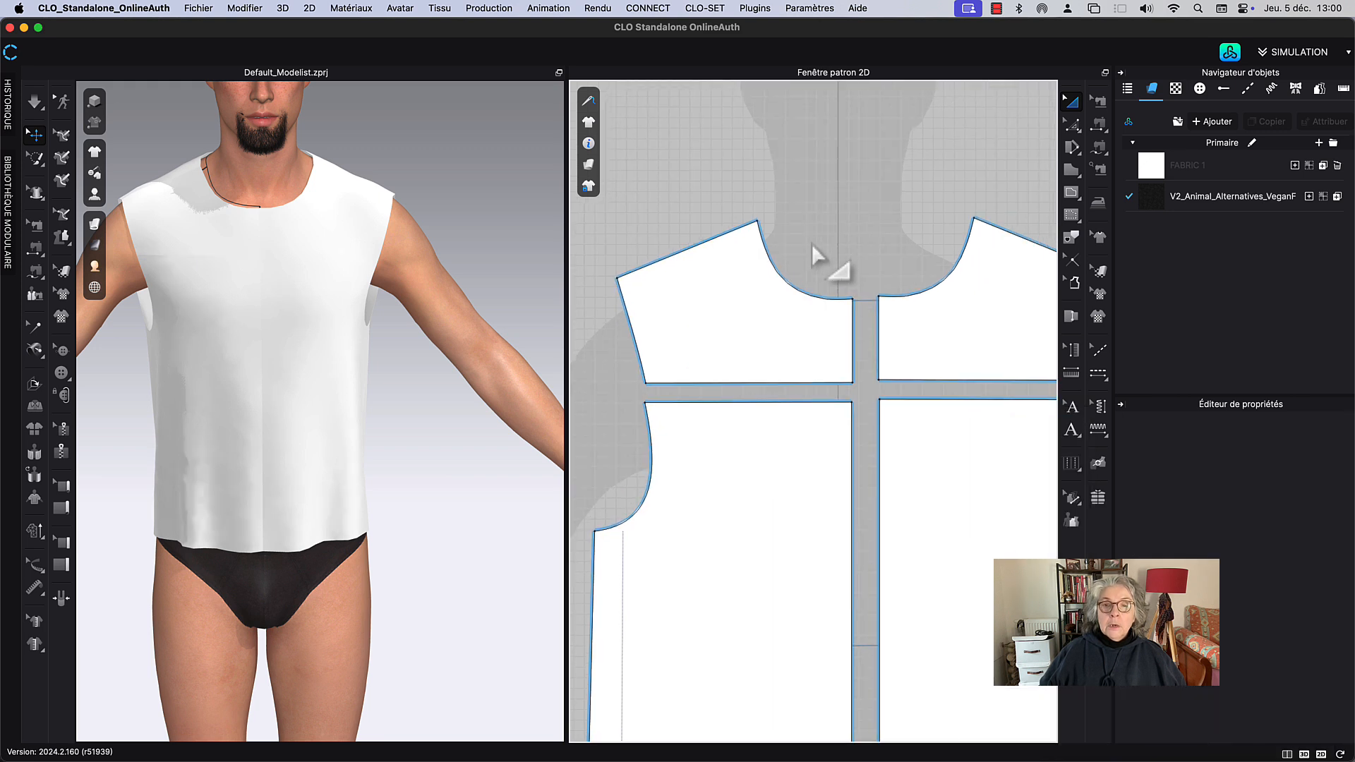
Step: Check the separated front yoke pieces by selecting them in the 3D garment and the 2D pattern, and clear the selection
left_click(356, 256)
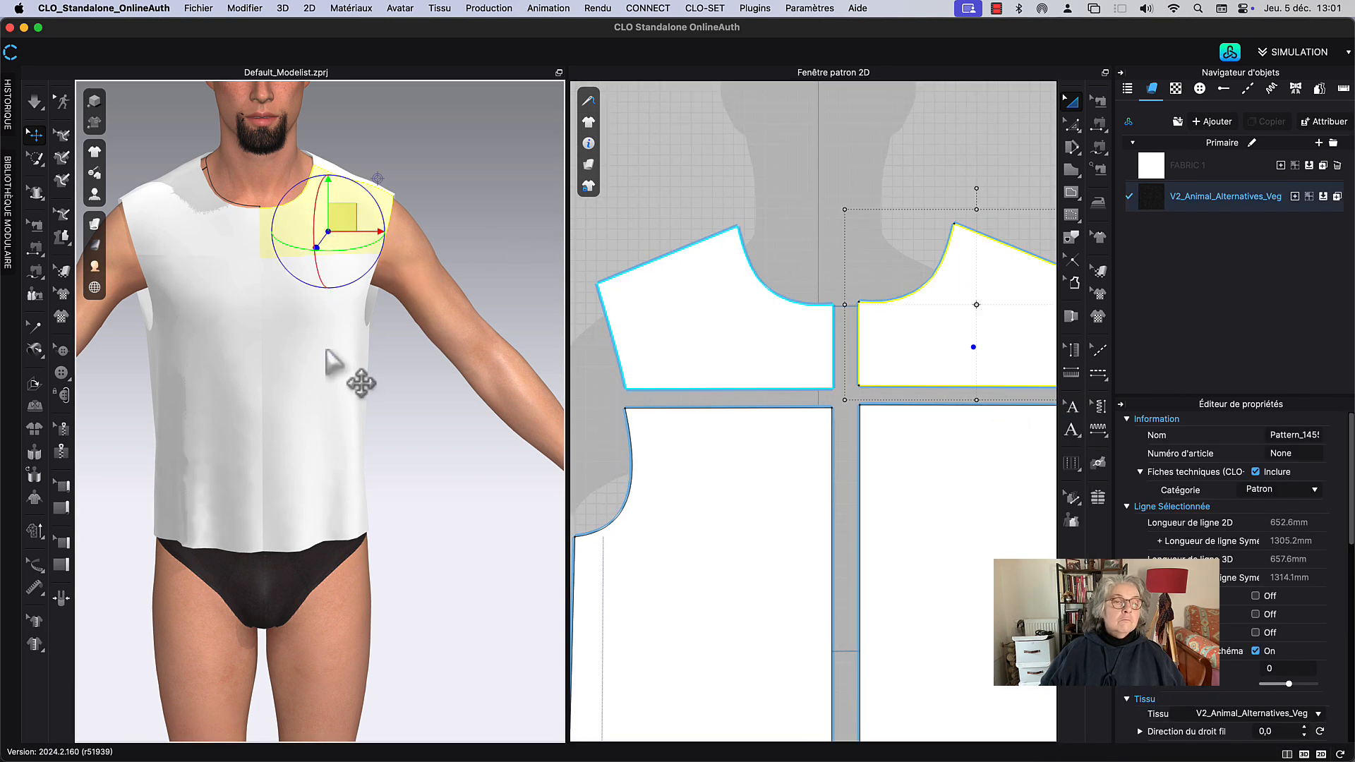
left_click(249, 277)
left_click(713, 175)
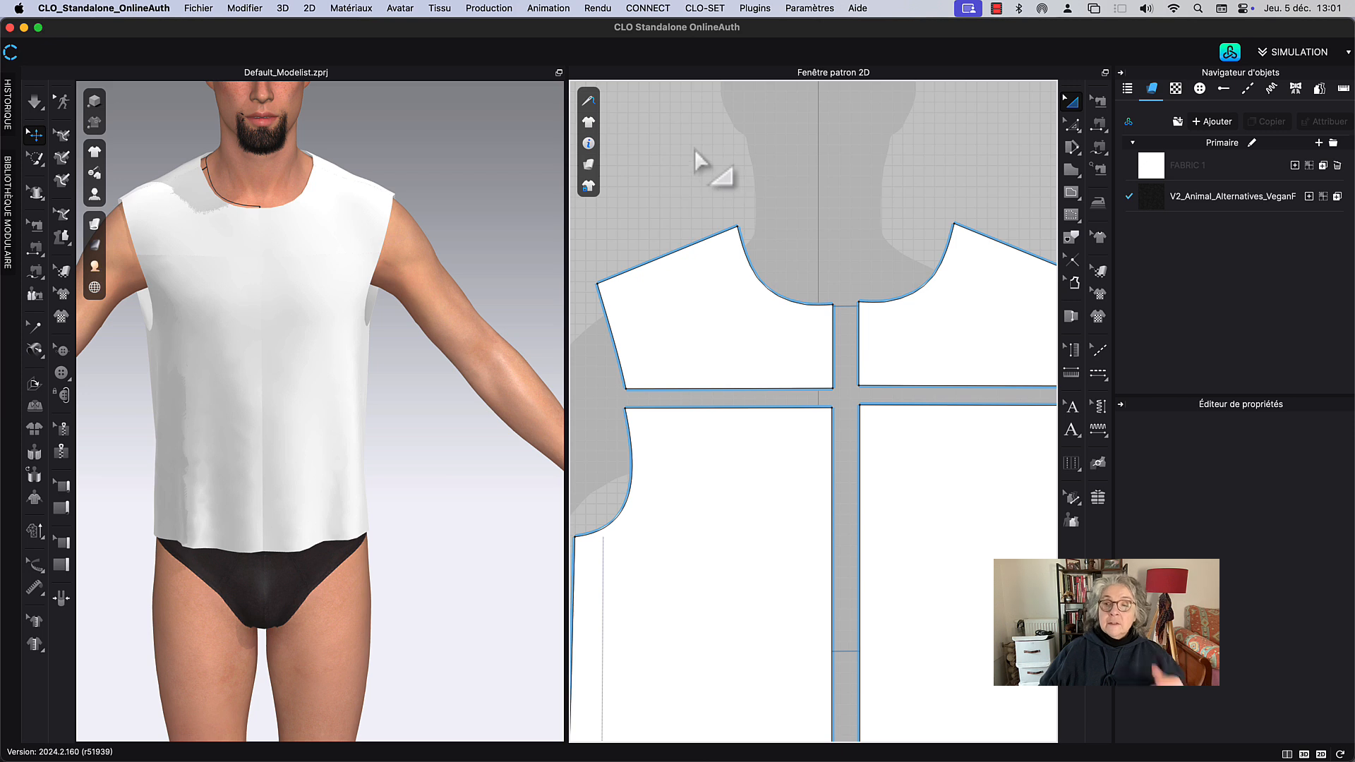
left_click(699, 302)
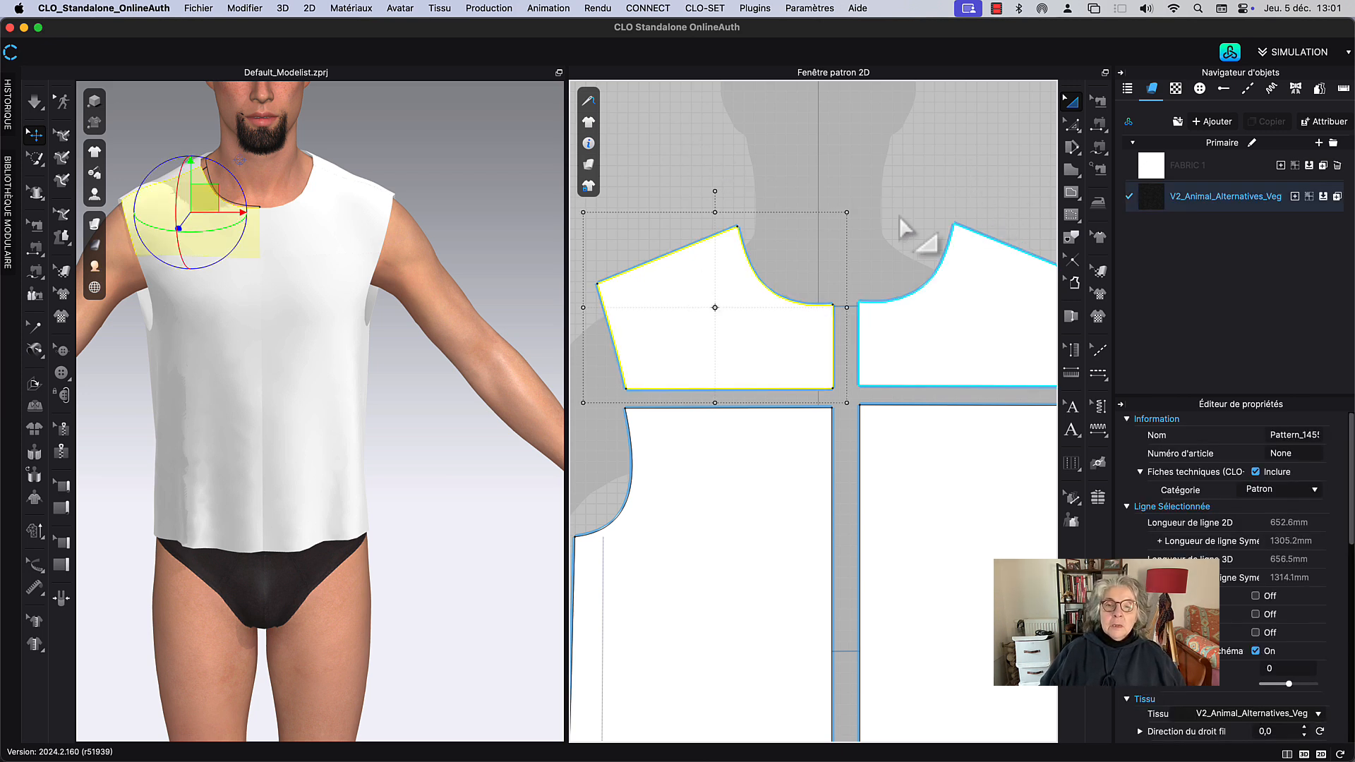
scroll(905, 208, "down", 3)
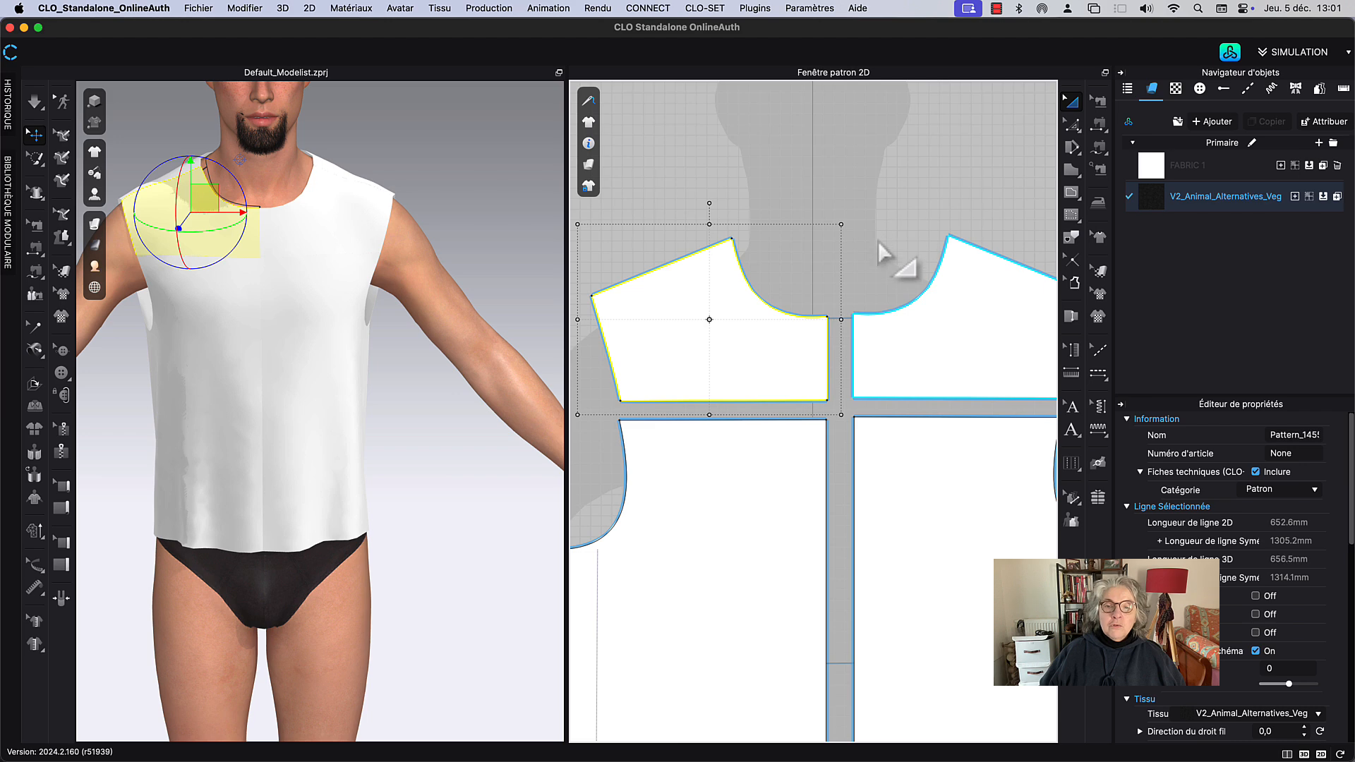
middle_click_drag(905, 185, 888, 135)
left_click(897, 168)
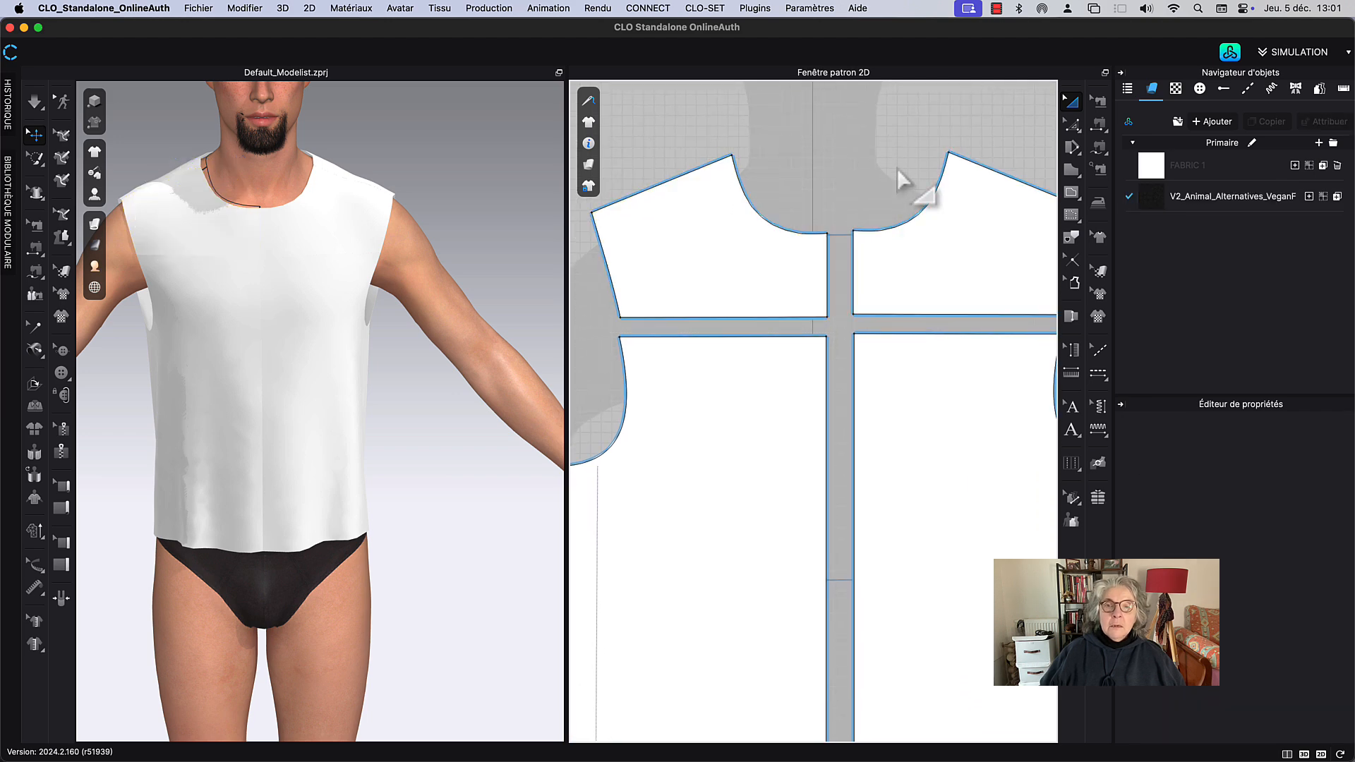
Step: Draw a horizontal internal line about 222 mm long across the back pattern between the armhole and the centre fold line
middle_click_drag(755, 259, 789, 239)
scroll(788, 238, "up", 2)
scroll(780, 303, "down", 5)
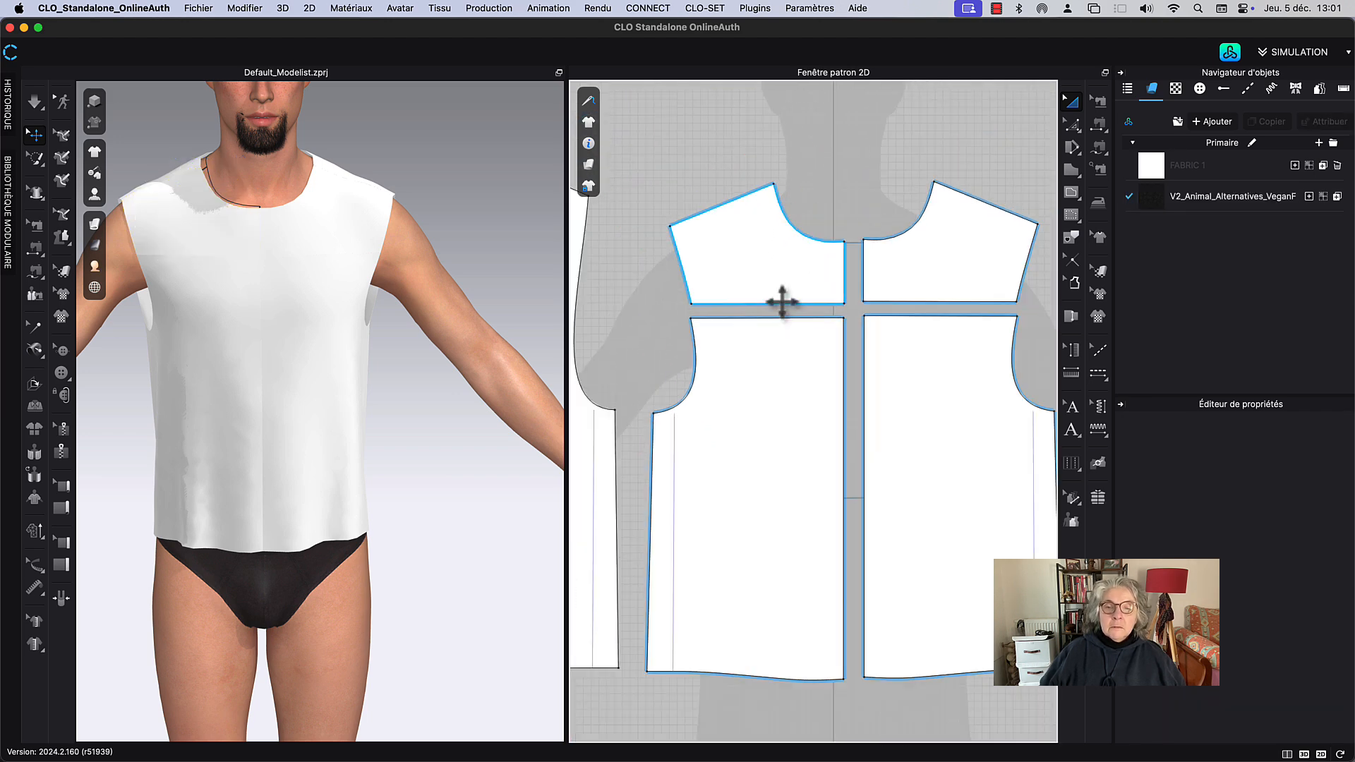
middle_click_drag(774, 387, 960, 399)
middle_click_drag(805, 396, 756, 415)
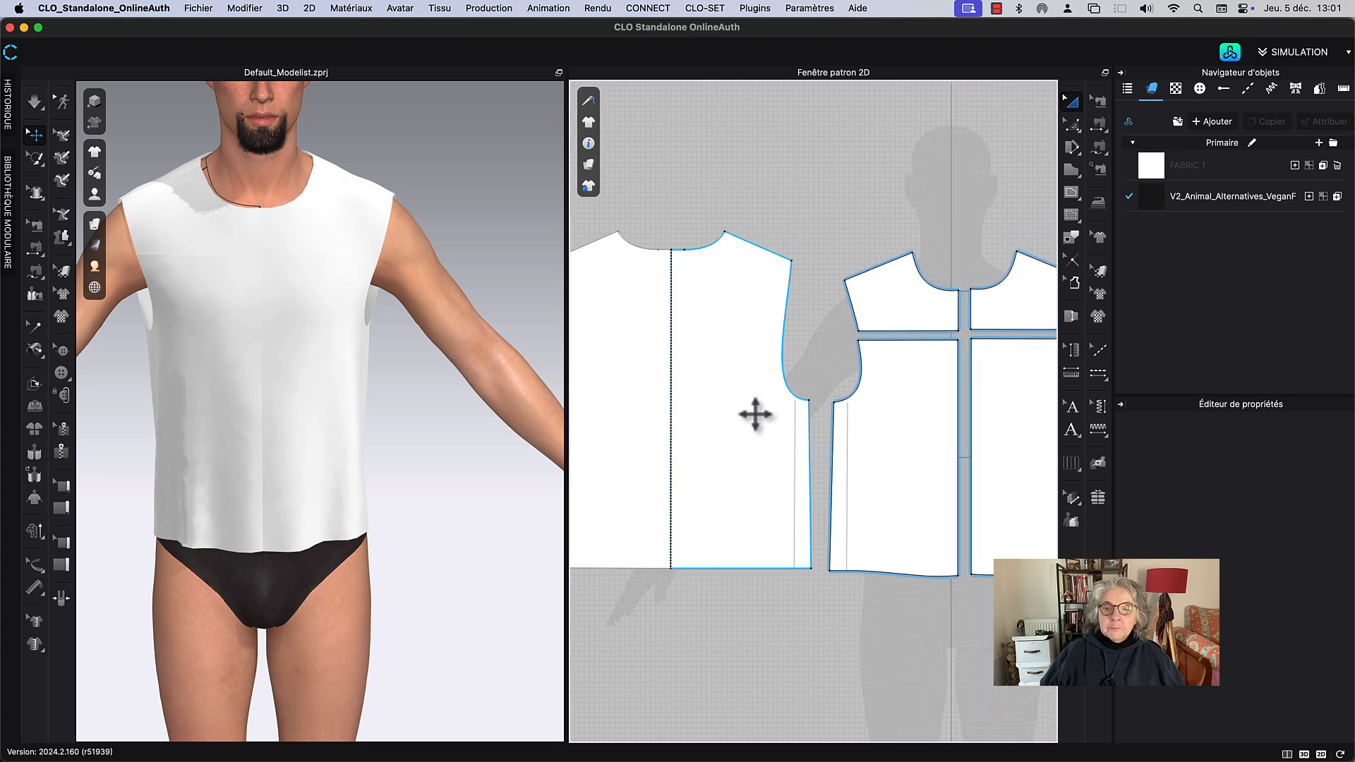
middle_click_drag(741, 248, 830, 208)
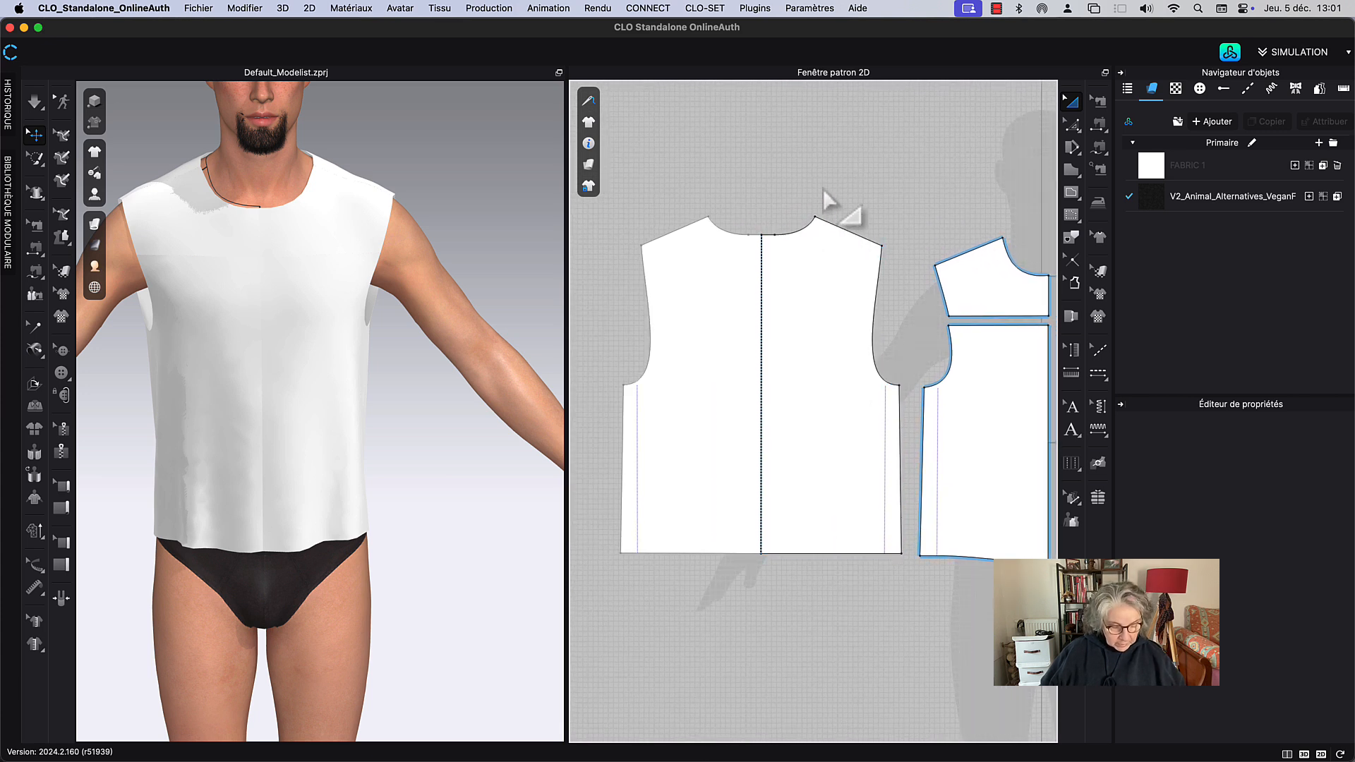
key("s")
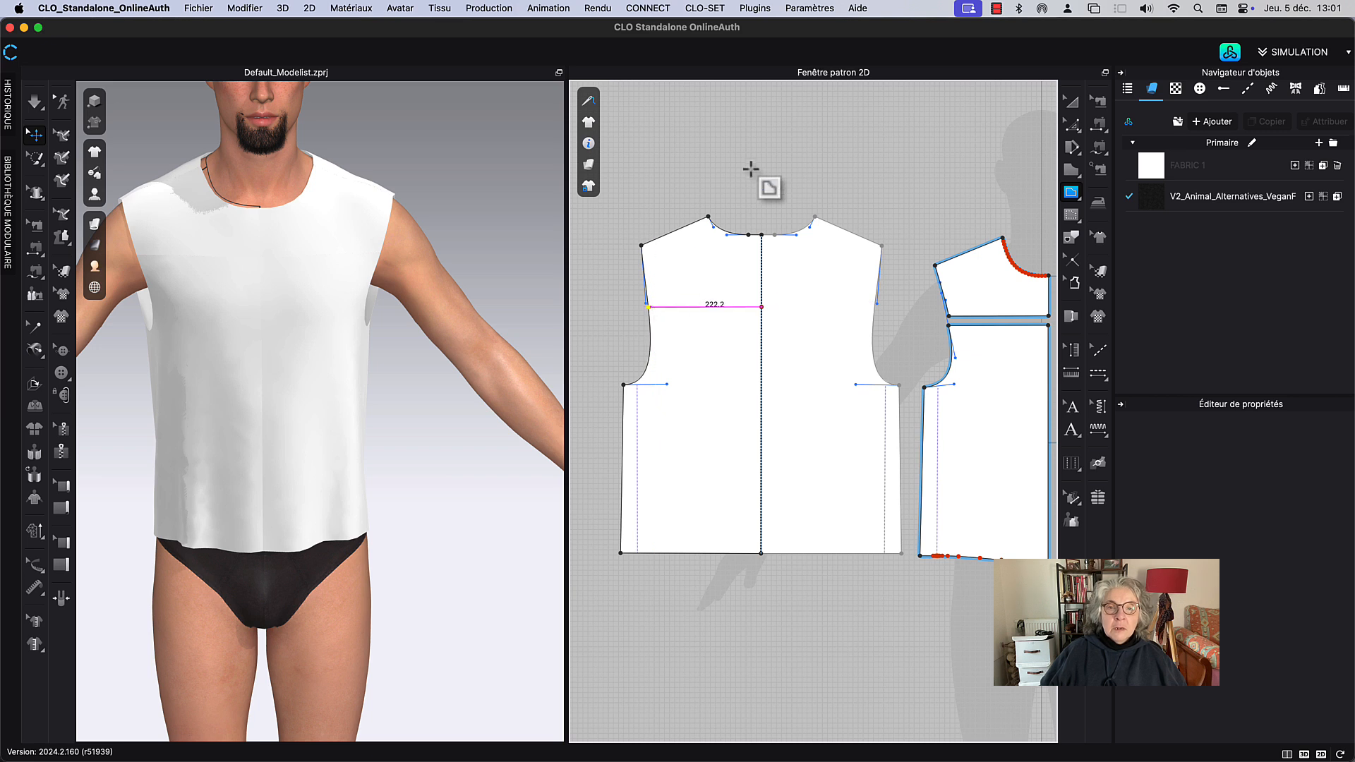
Step: Finish the horizontal internal line from the back pattern's armhole to its centre, and cut and sew the back along it
key("Return")
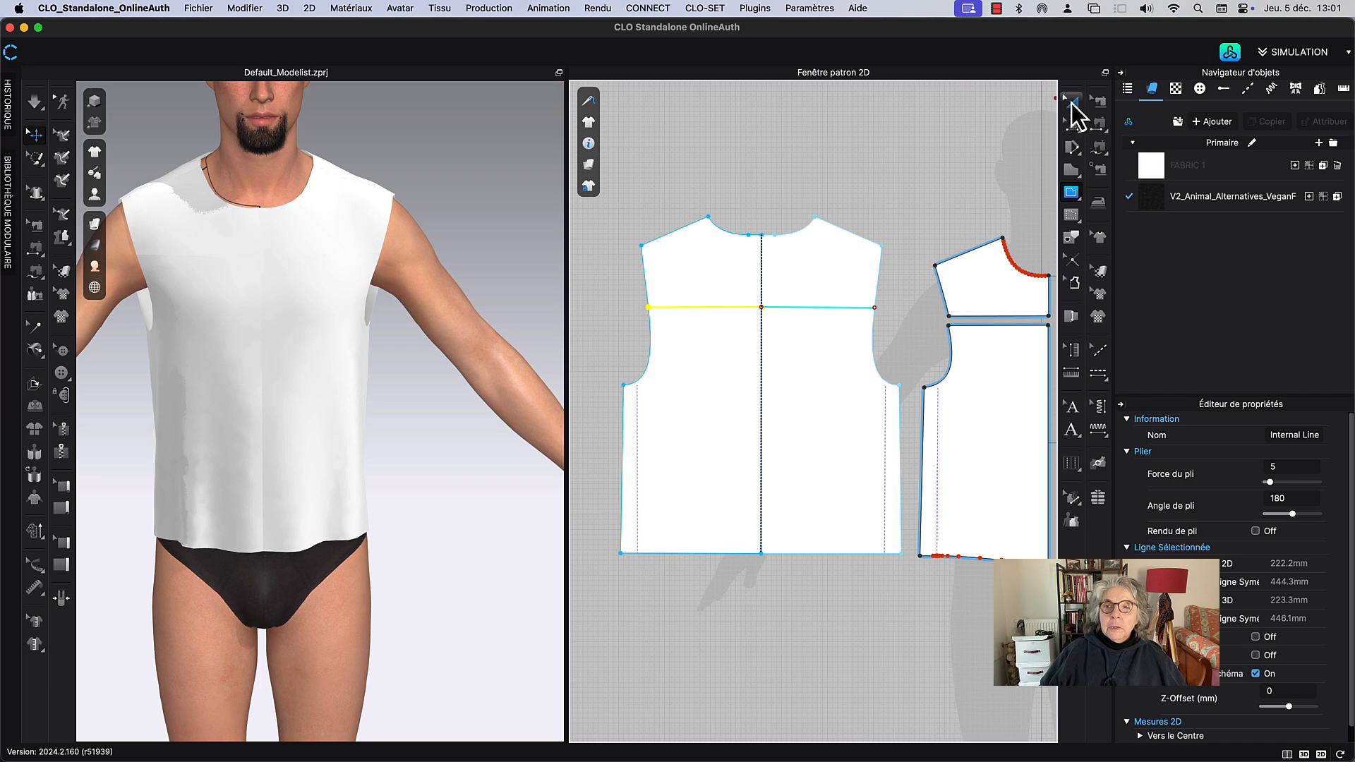
left_click(1071, 101)
right_click(735, 309)
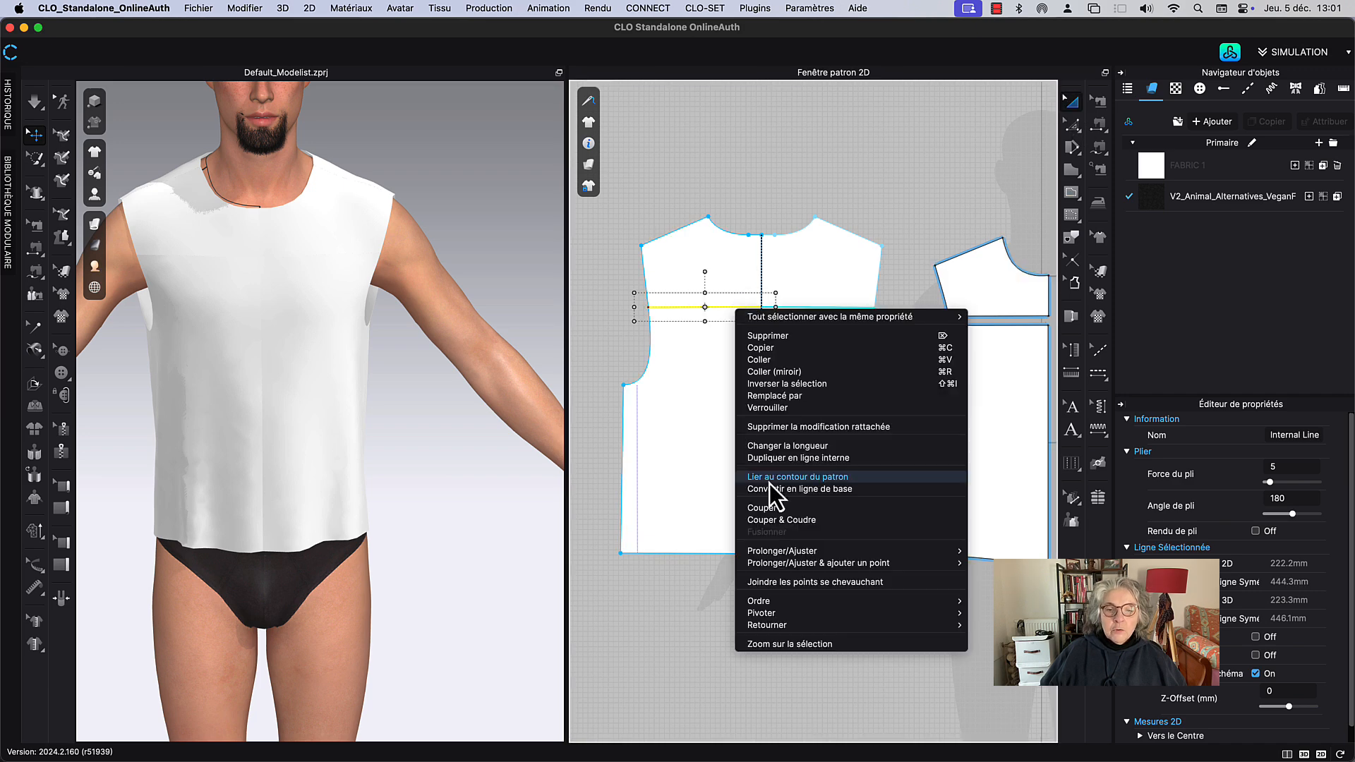
left_click(784, 520)
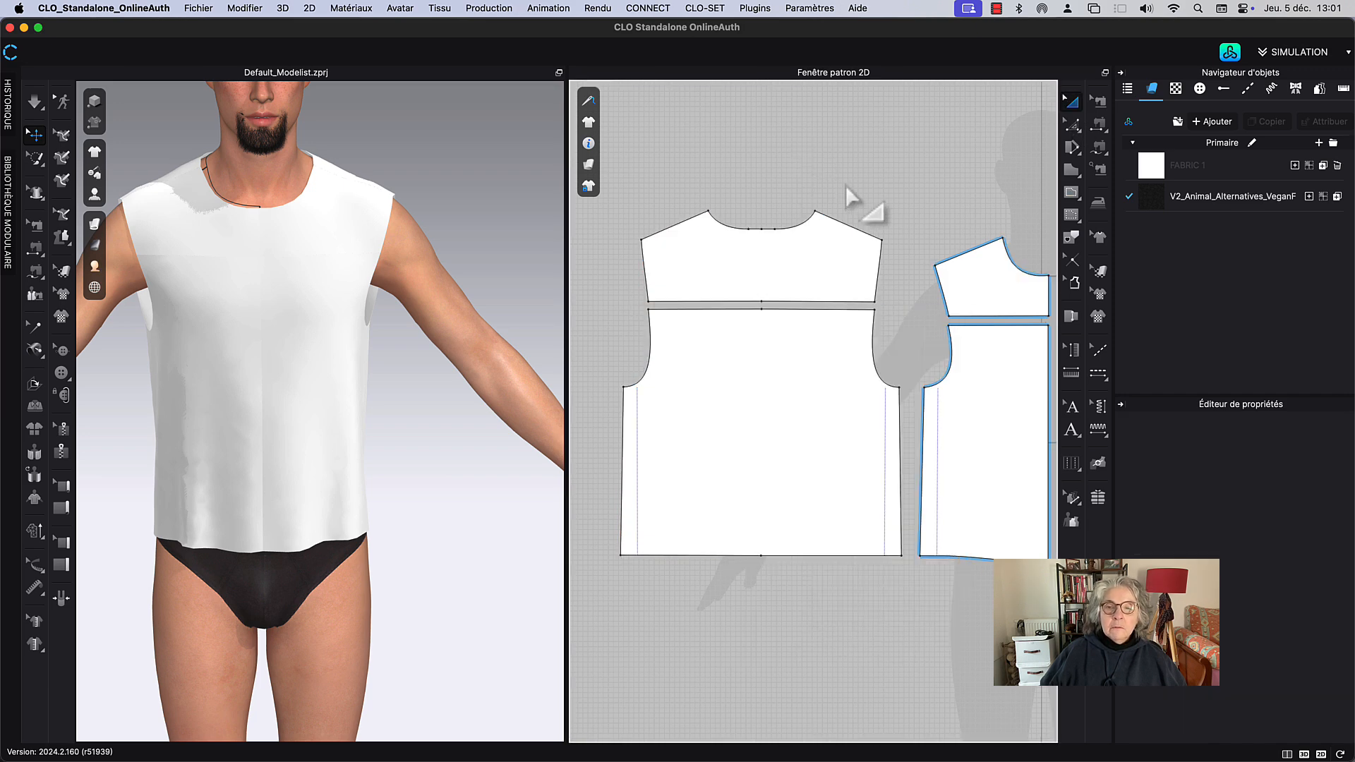
scroll(938, 196, "down", 4)
middle_click_drag(938, 196, 925, 230)
right_click_drag(352, 422, 562, 326)
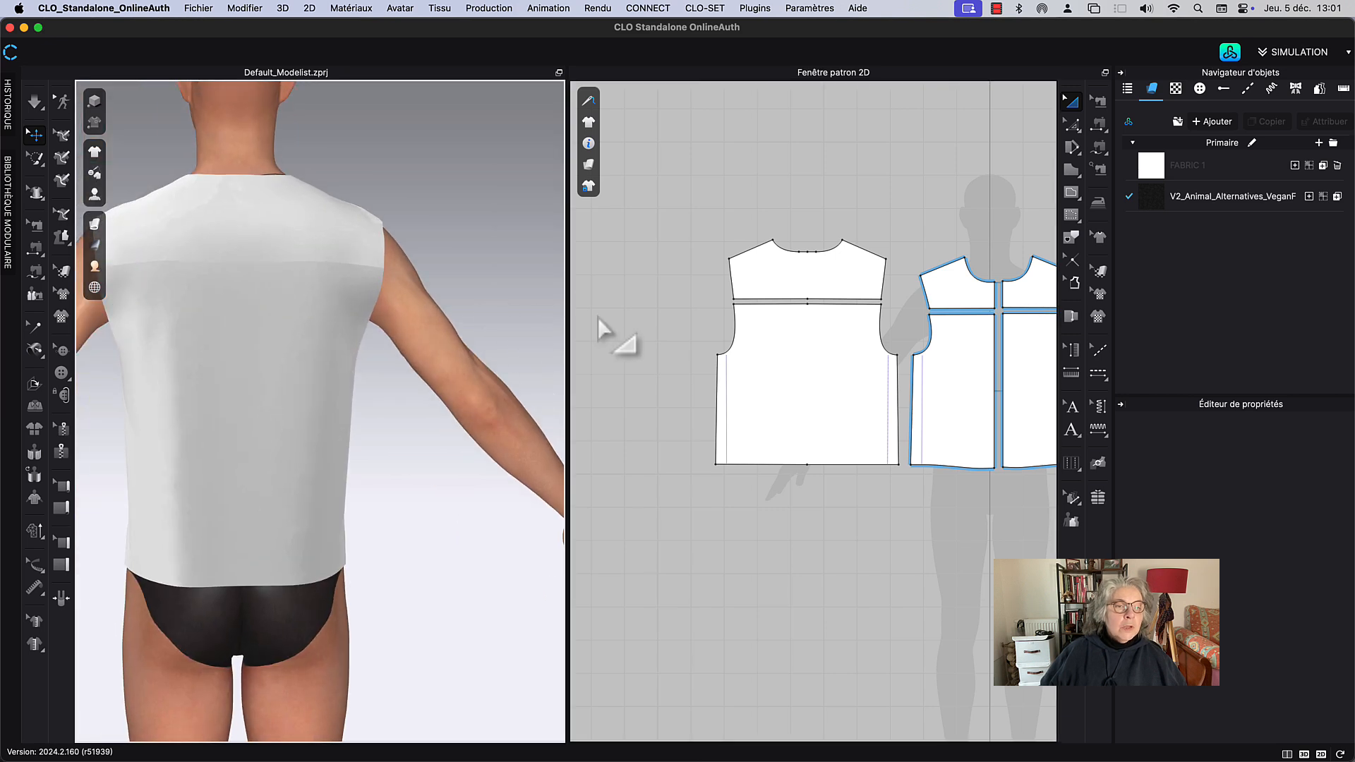
middle_click_drag(848, 192, 722, 257)
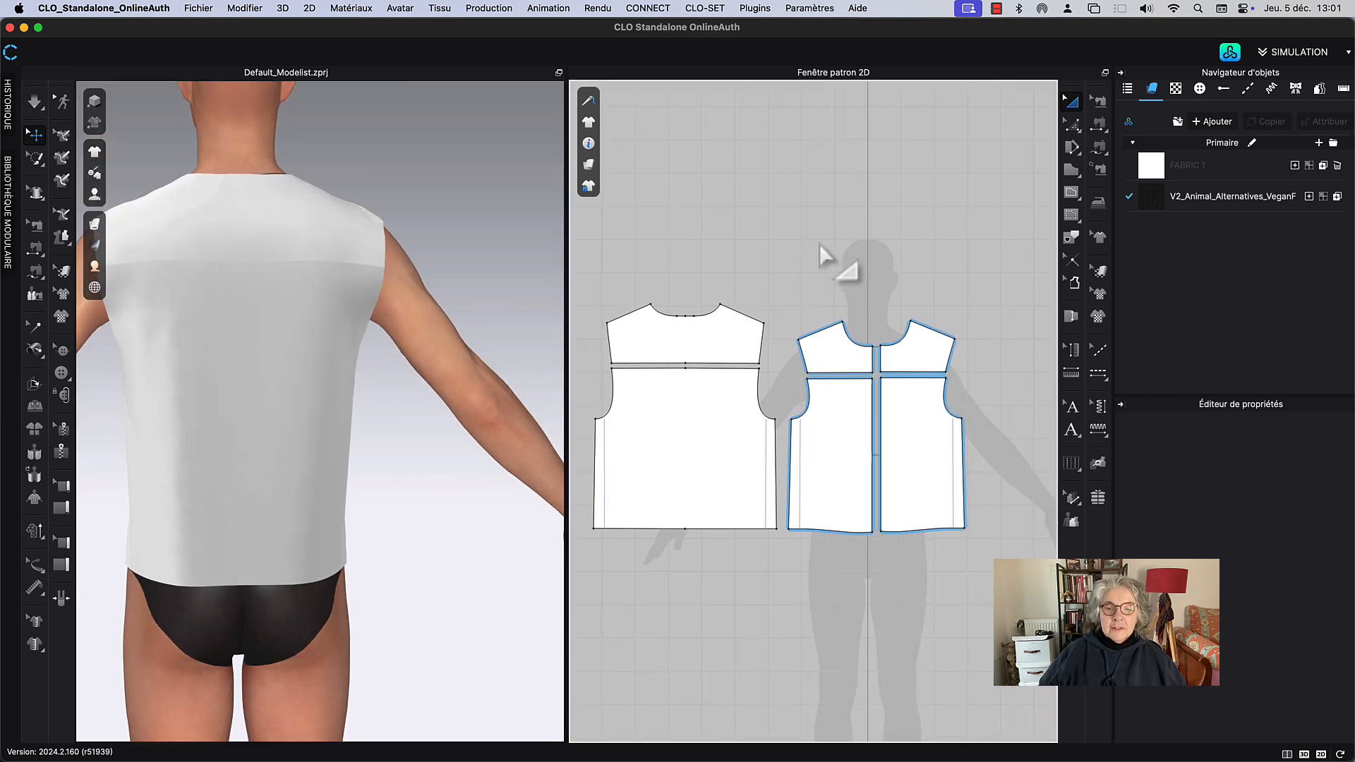
middle_click_drag(819, 244, 786, 171)
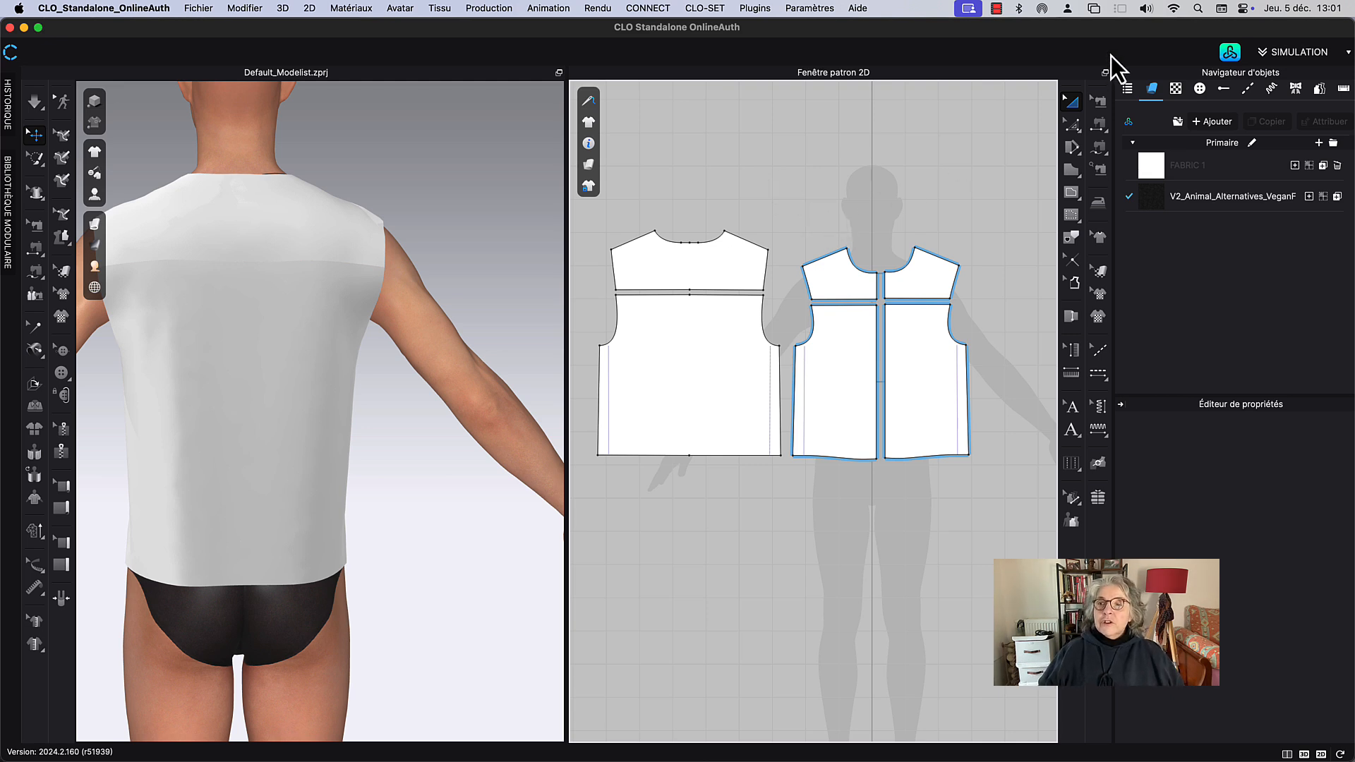
Step: Add the light-blue V2_Animal_Alternatives vegan suede fabric from the fabric library to the project
left_click(1228, 53)
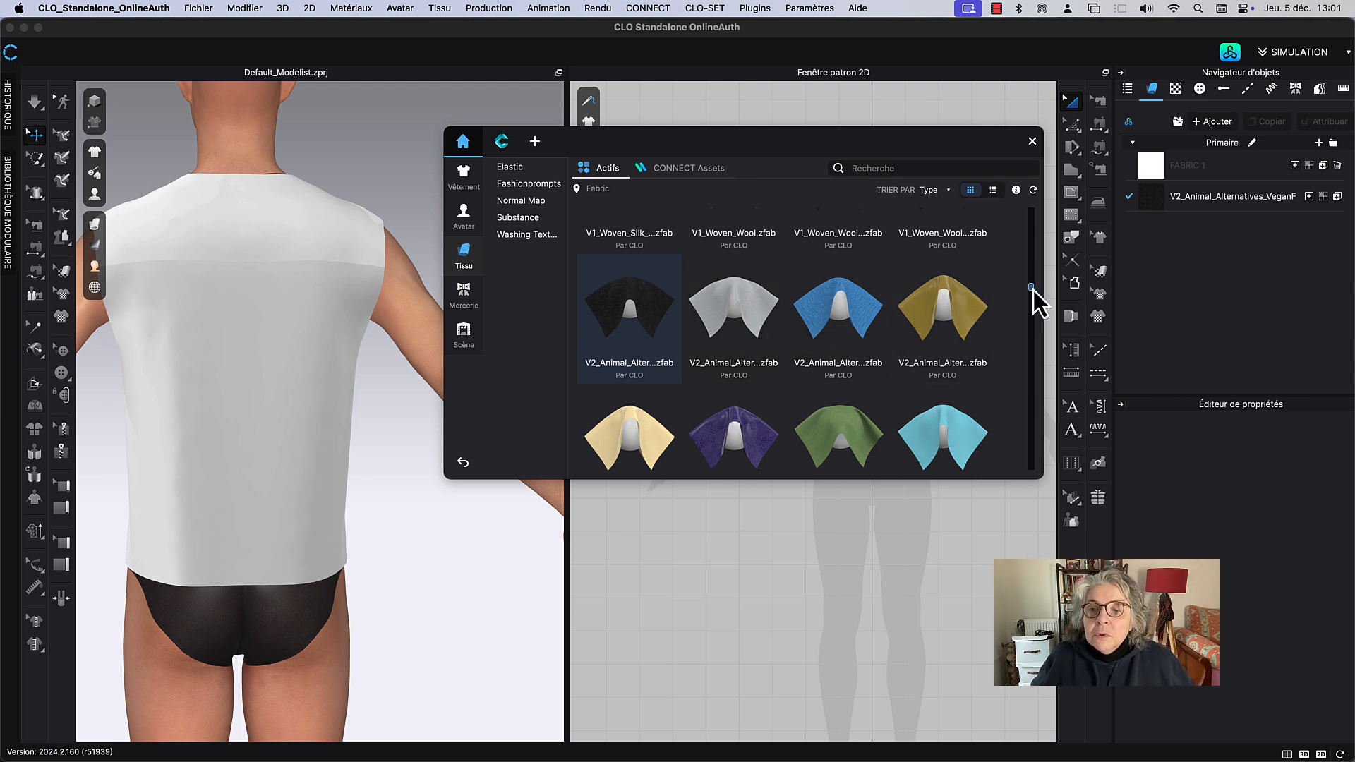
scroll(1033, 291, "up", 2)
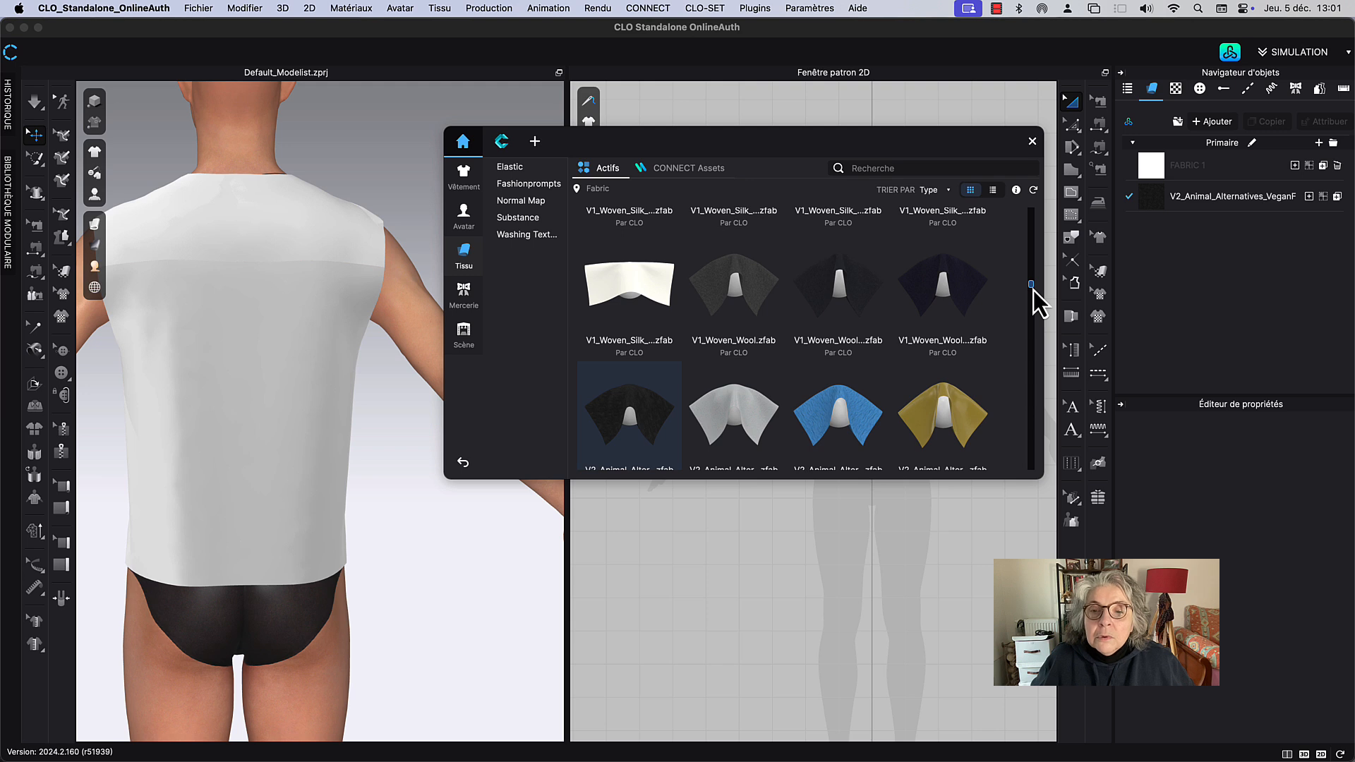
scroll(1034, 290, "down", 2)
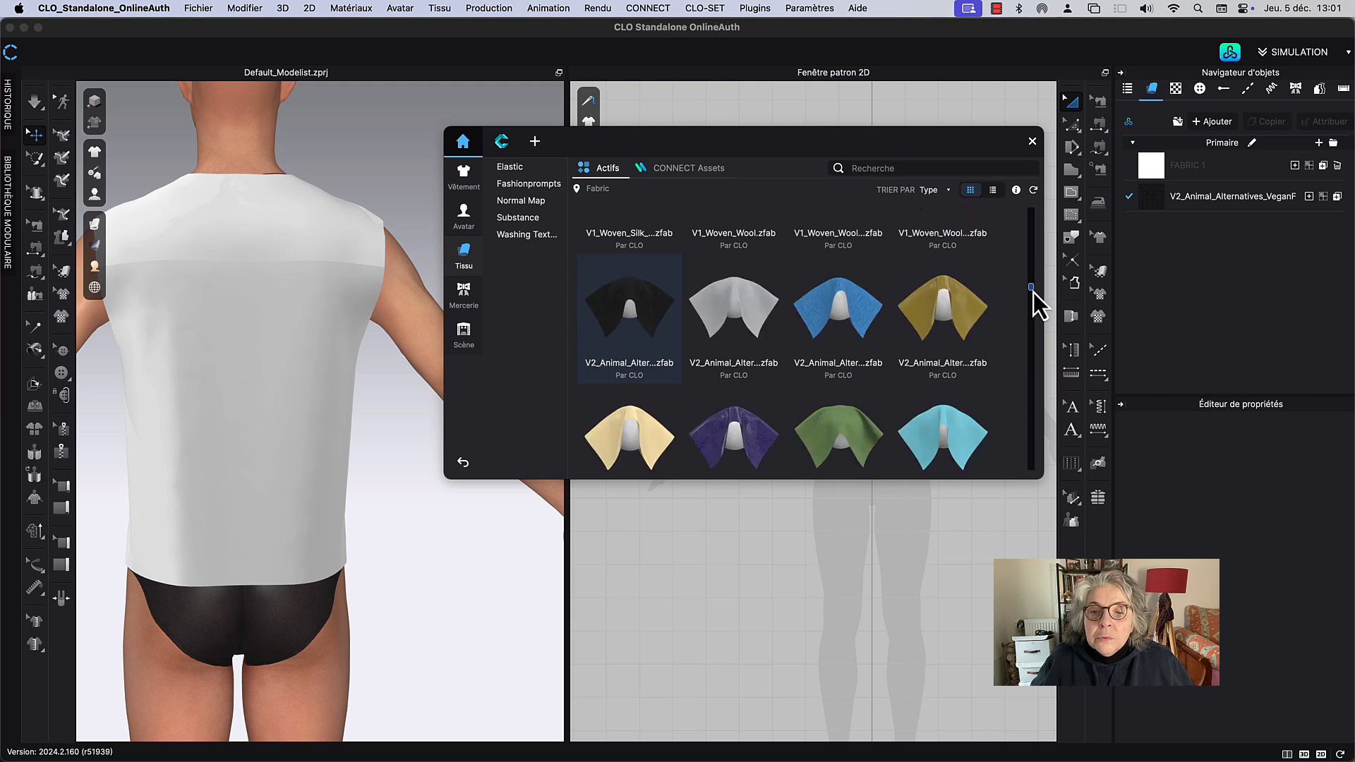
scroll(1033, 292, "down", 3)
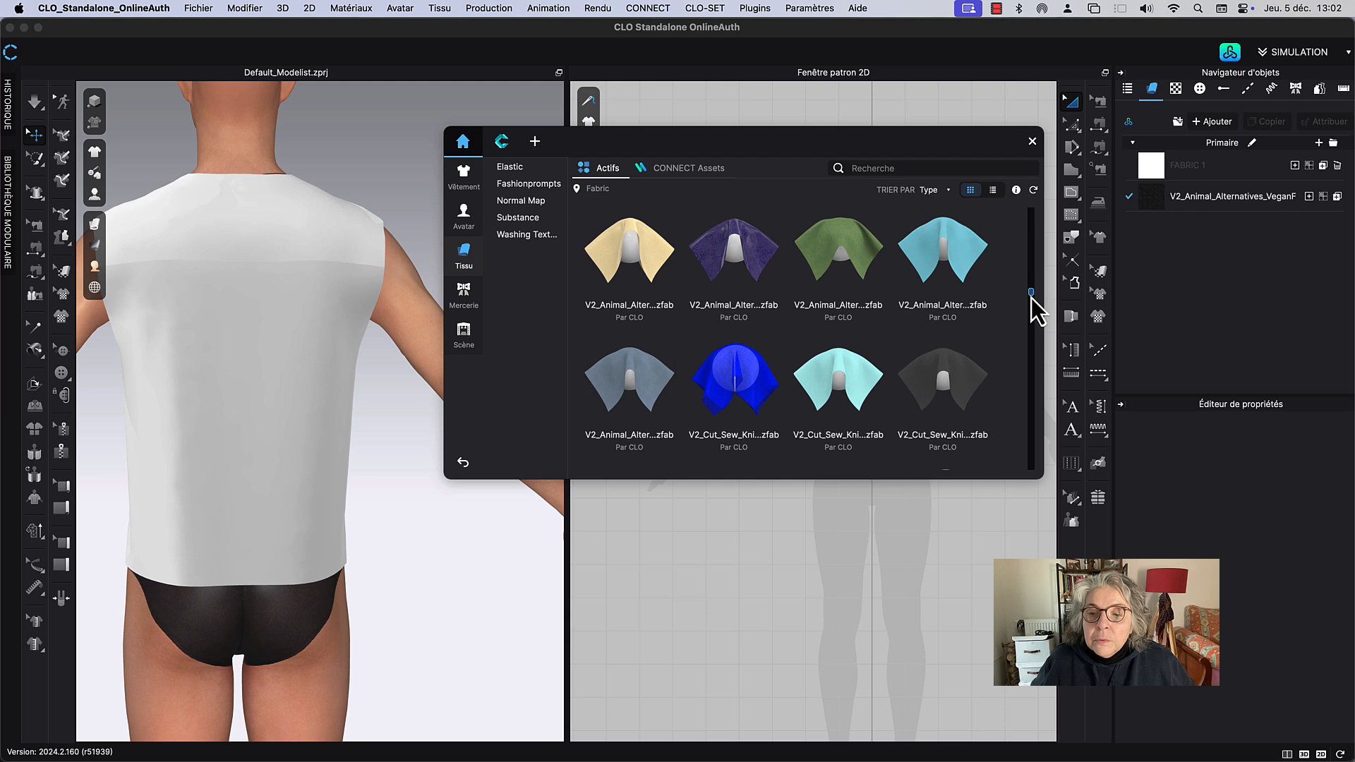
scroll(1032, 297, "up", 2)
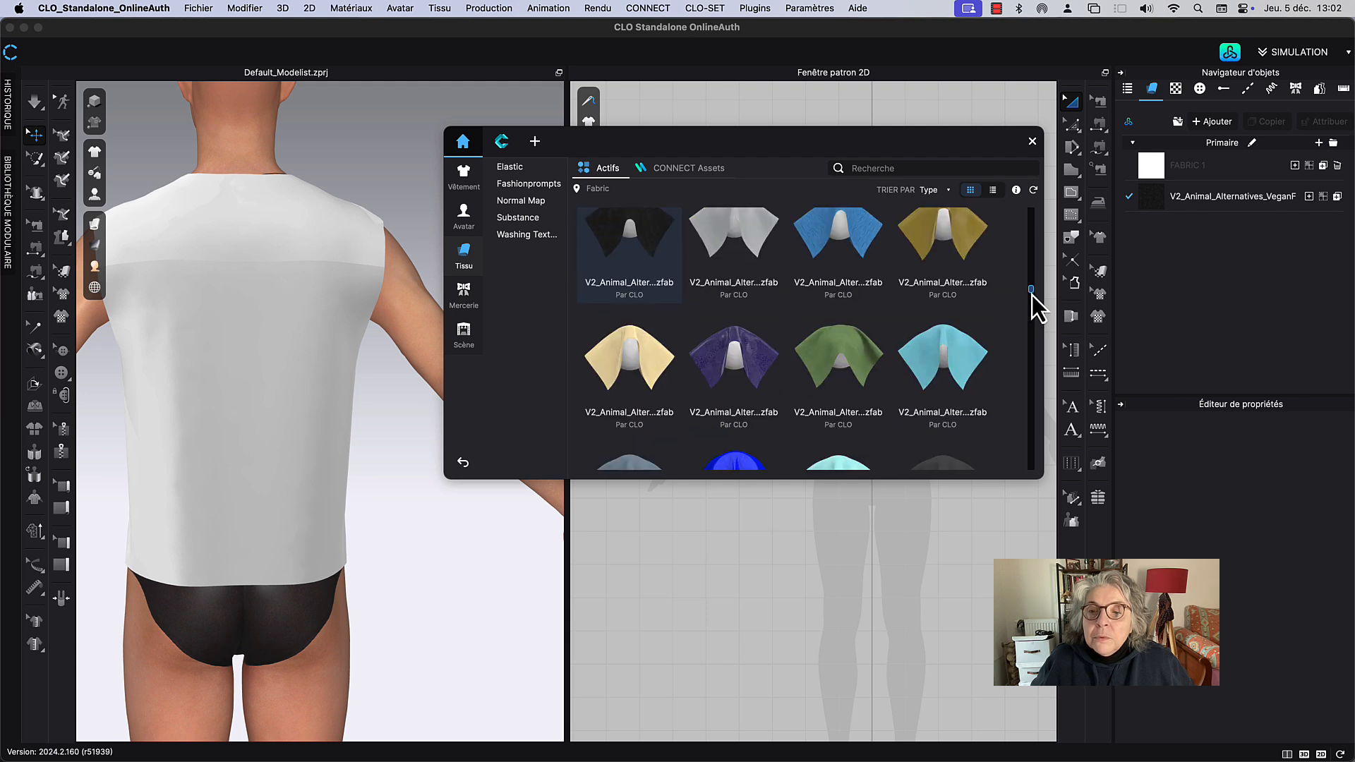
left_click(971, 358)
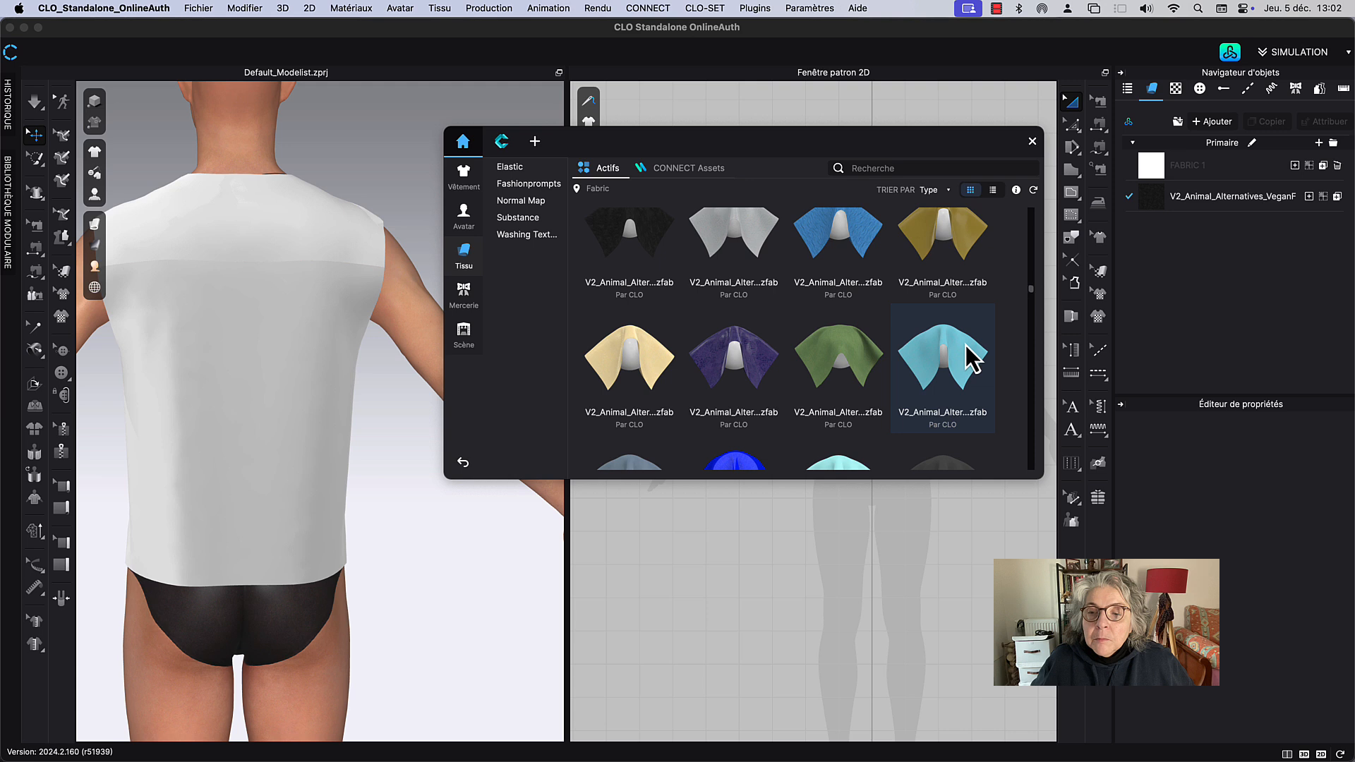
double_click(904, 370)
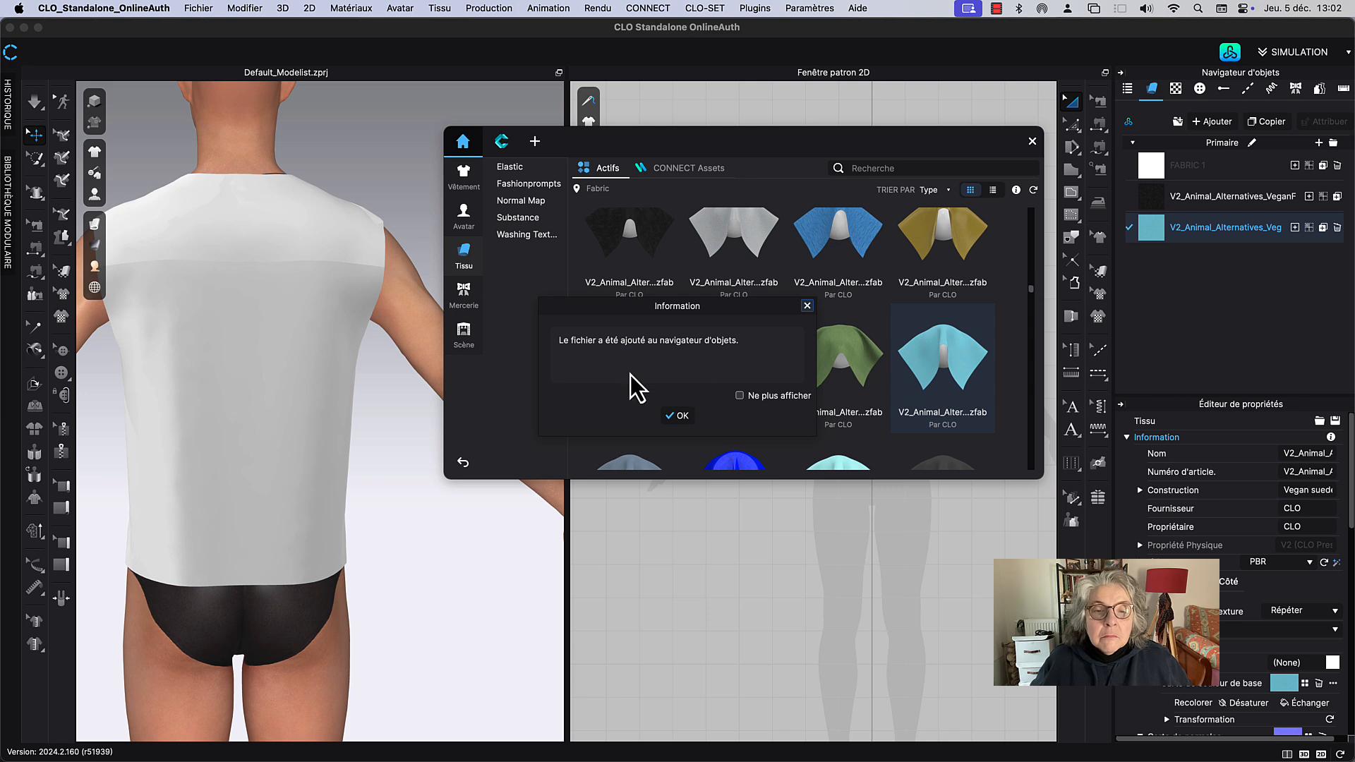
left_click(679, 417)
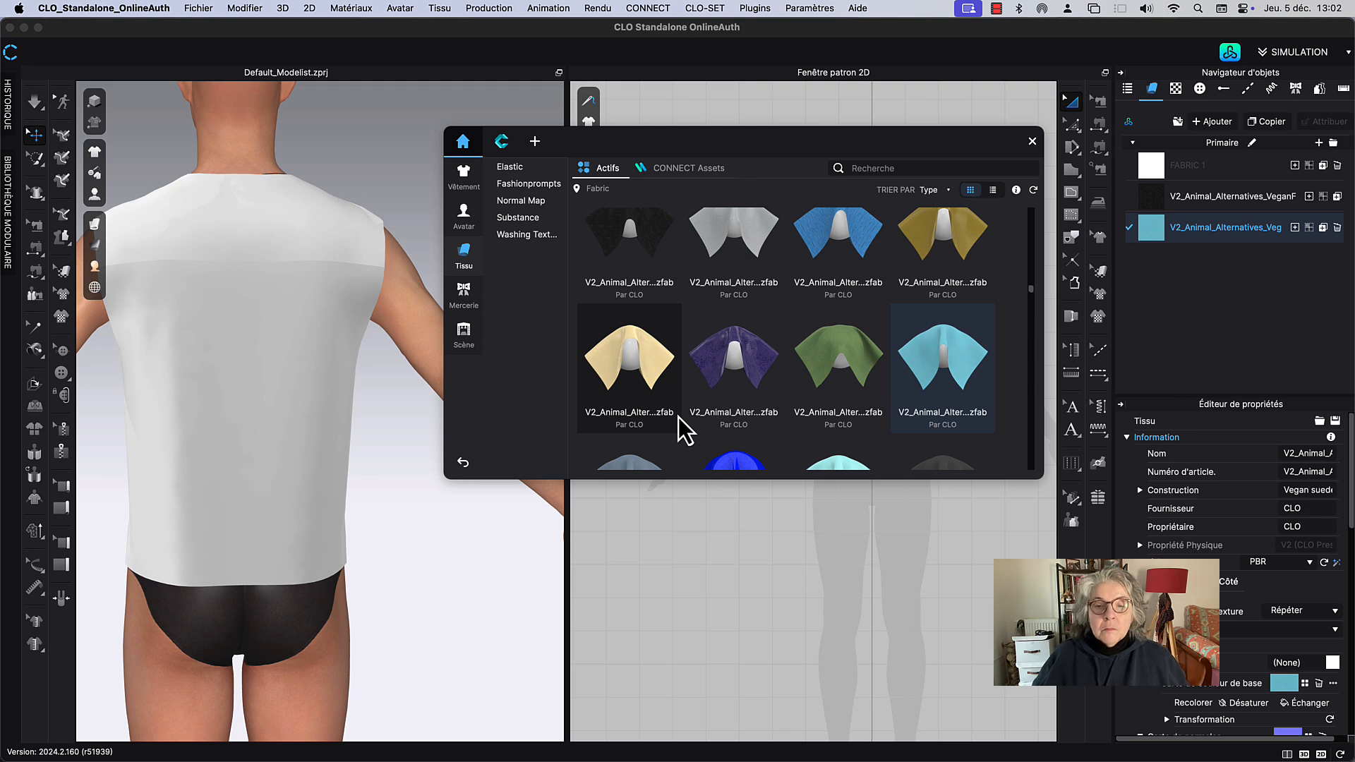
left_click(1033, 141)
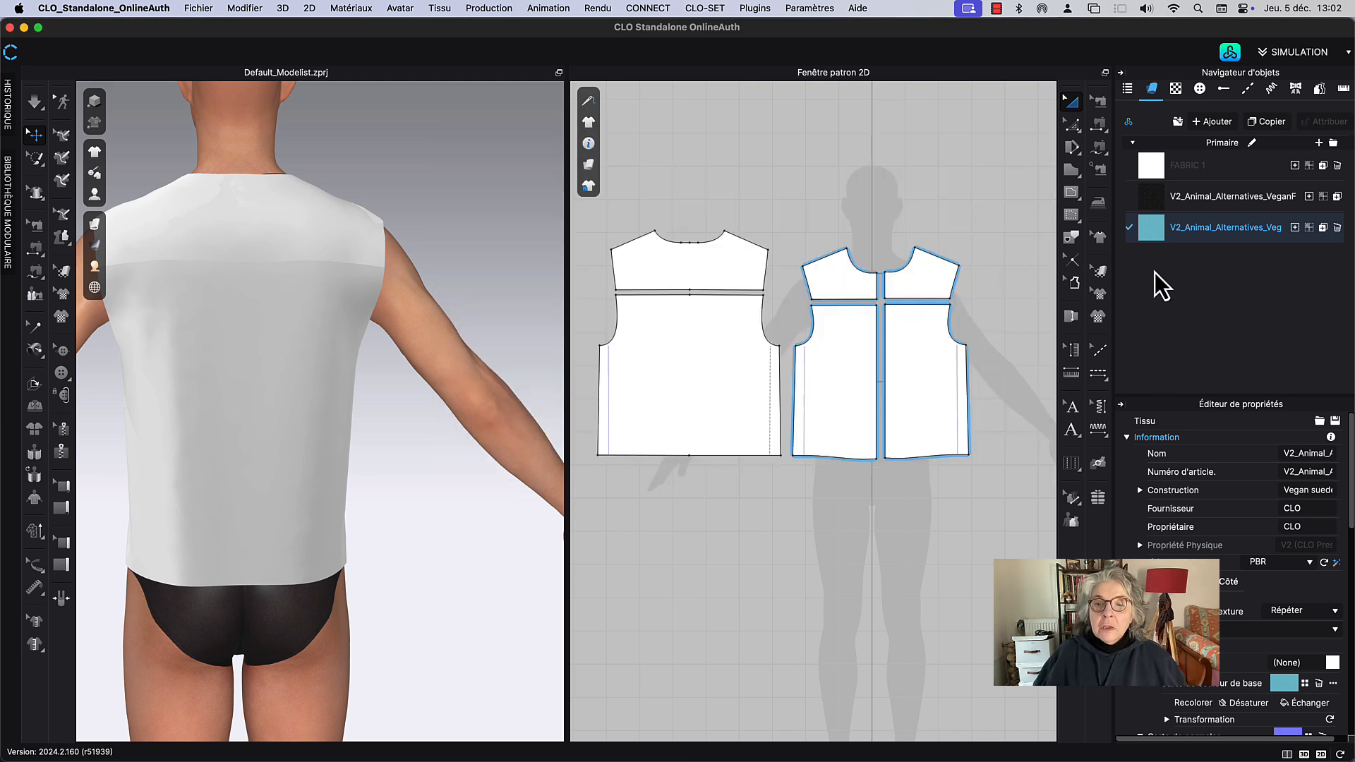
Step: Assign the light-blue vegan suede fabric to the back yoke and both front yoke pieces
left_click(826, 267)
left_click(720, 266, "shift")
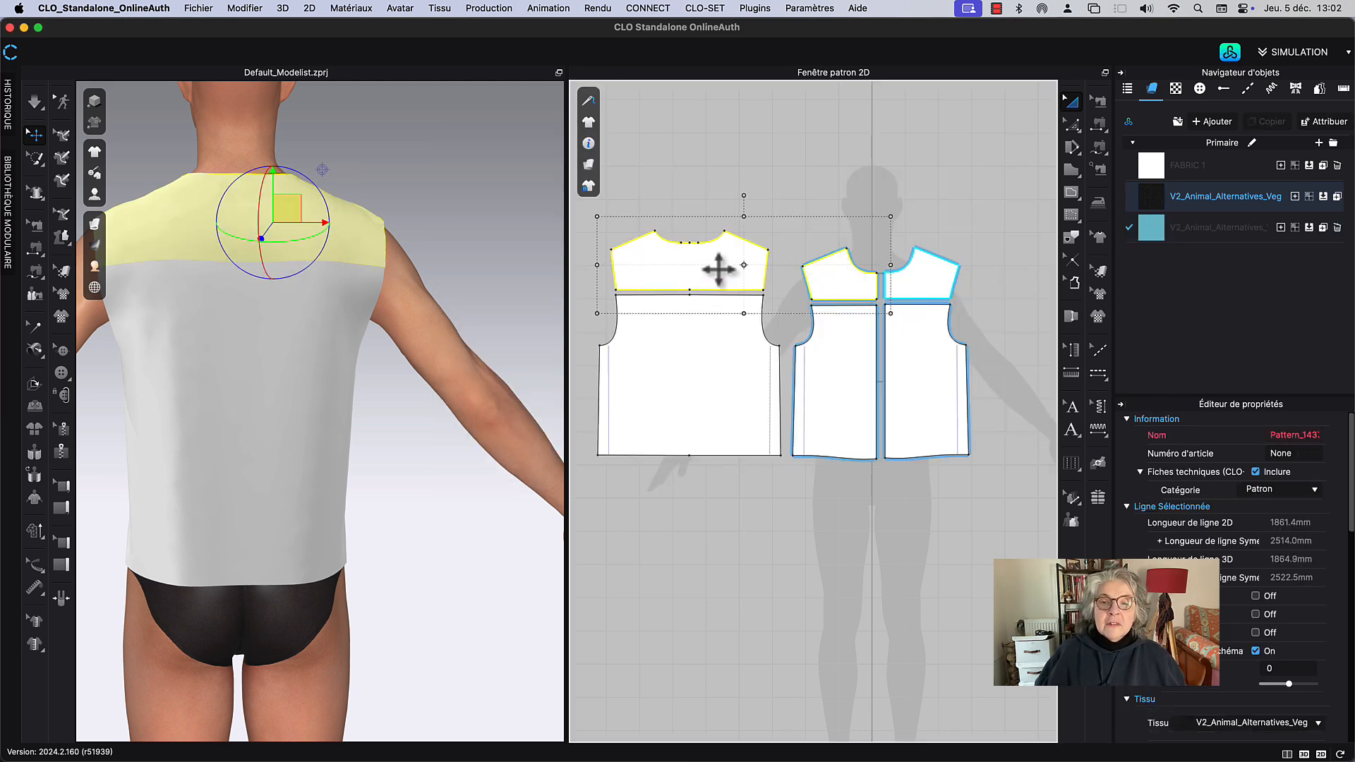
left_click(927, 284, "shift")
left_click(1322, 228)
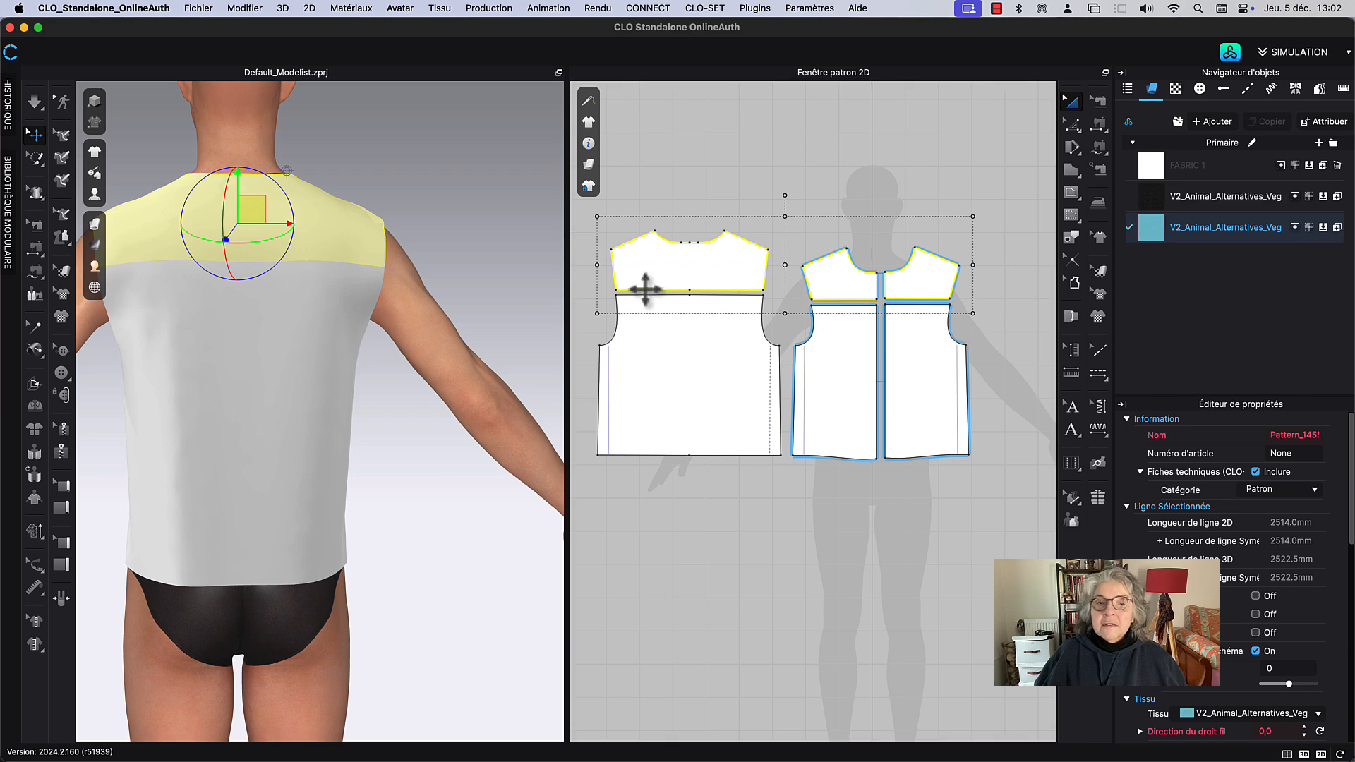
left_click(422, 168)
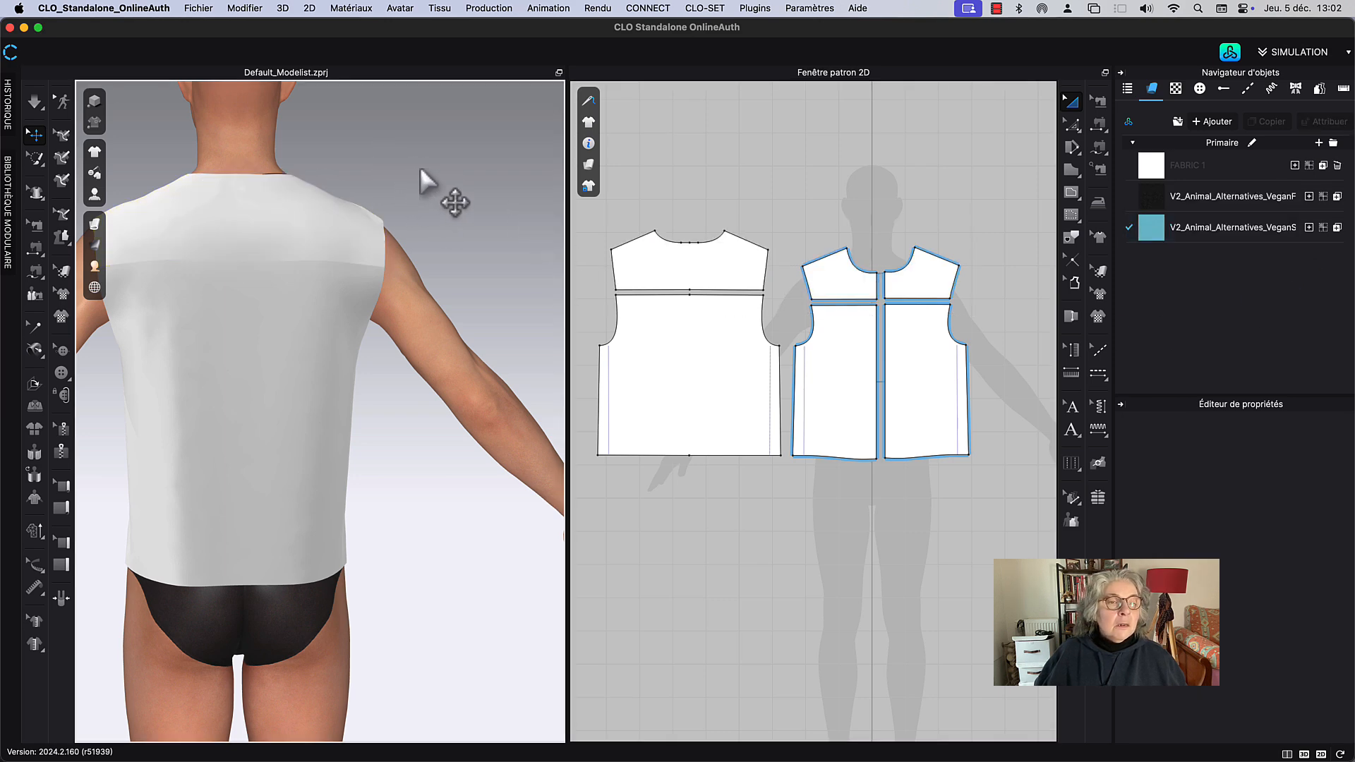
Step: Render the front of the garment to check the blue yoke against the black body, and close the render
right_click_drag(420, 166, 565, 179)
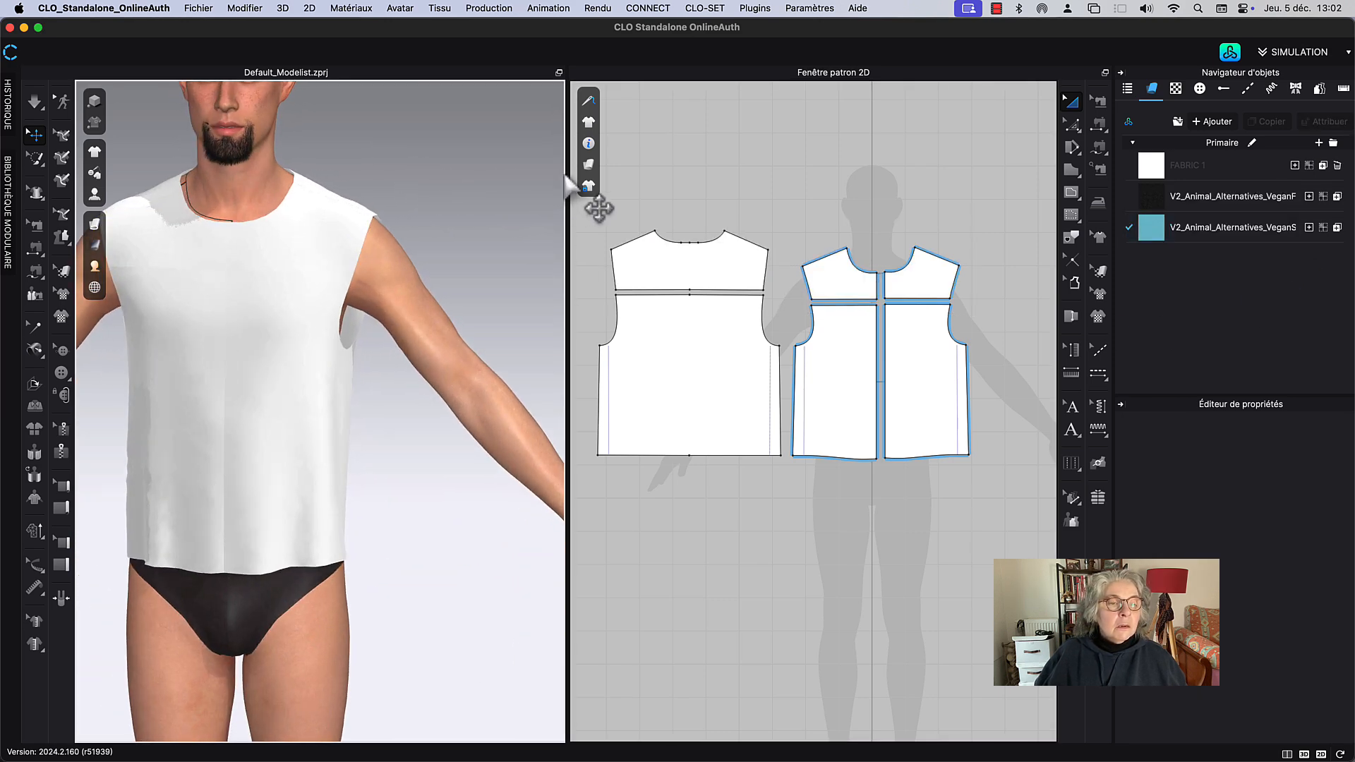
left_click(611, 9)
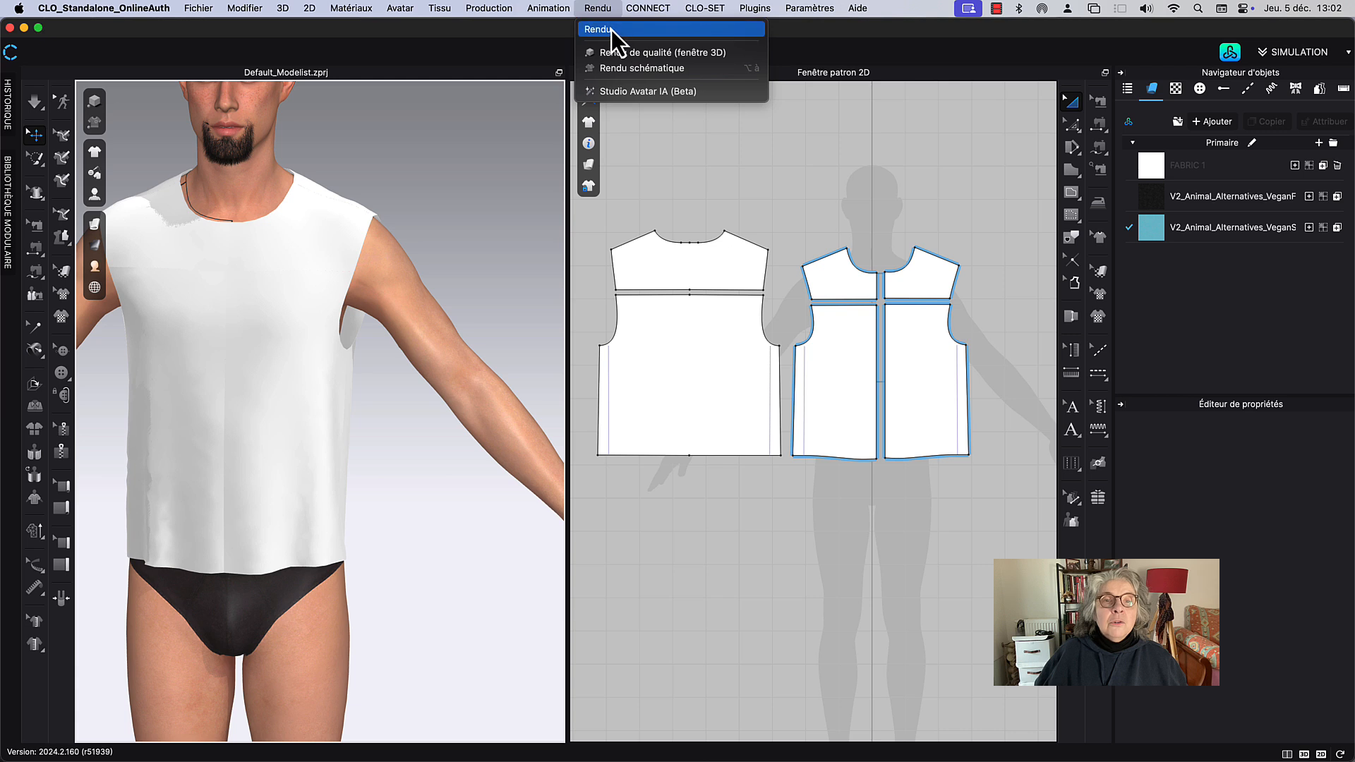
left_click(612, 30)
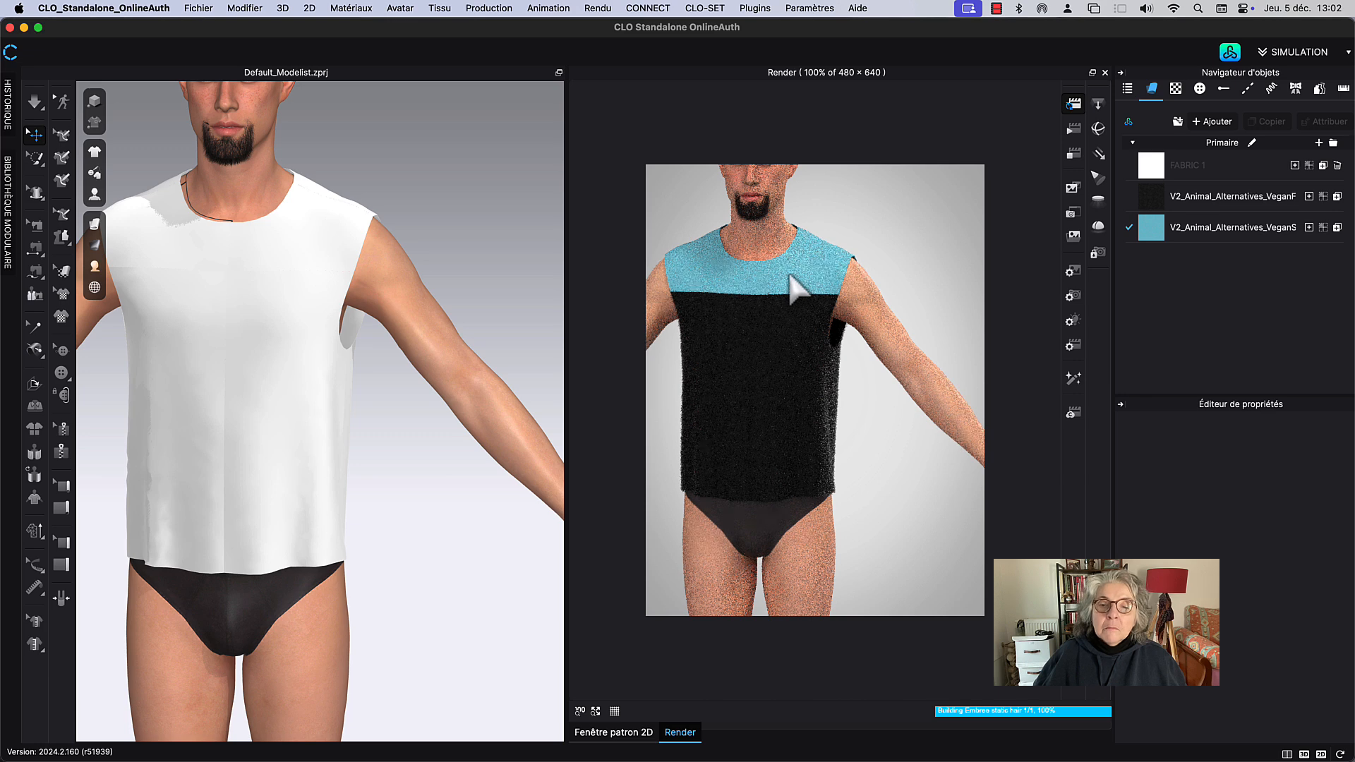
left_click(1106, 73)
Step: Desaturate the base colour map of the light-blue vegan suede fabric
left_click(1141, 224)
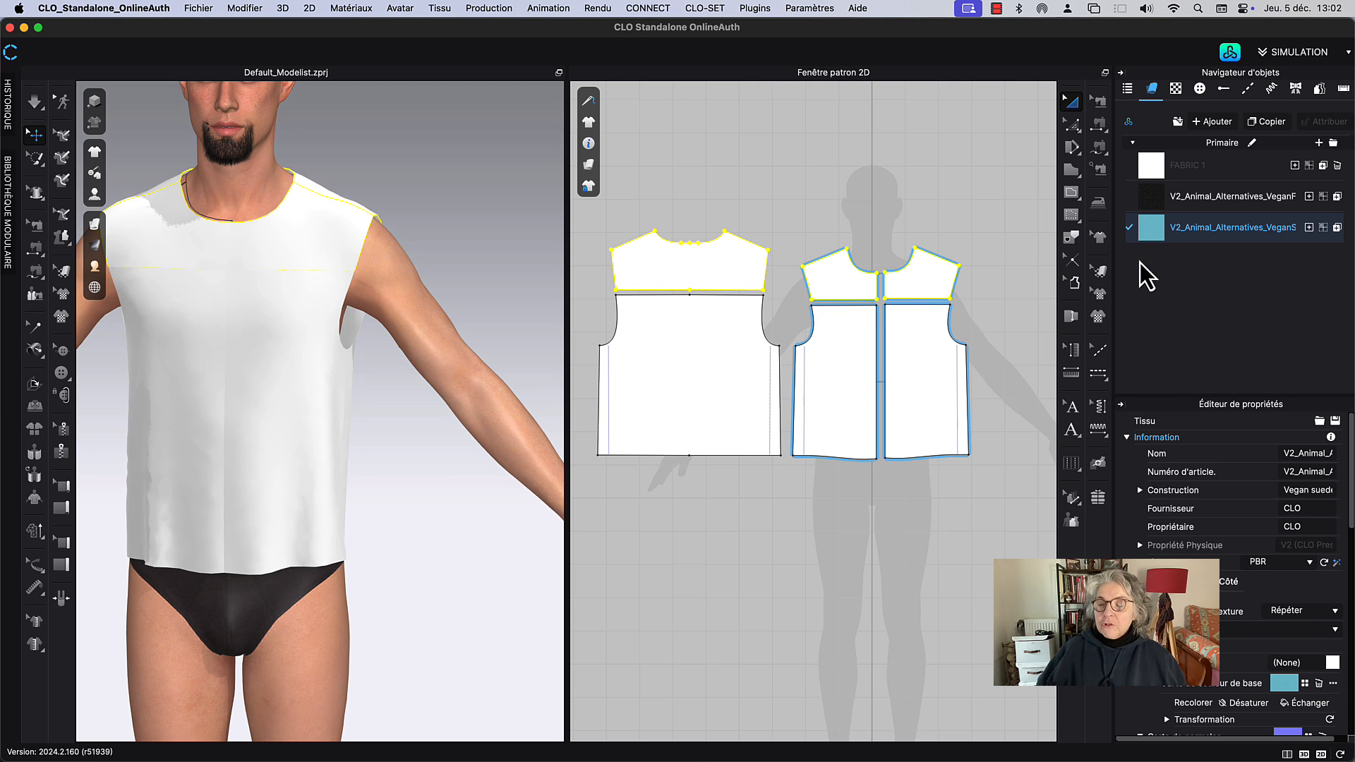
scroll(1250, 638, "down", 4)
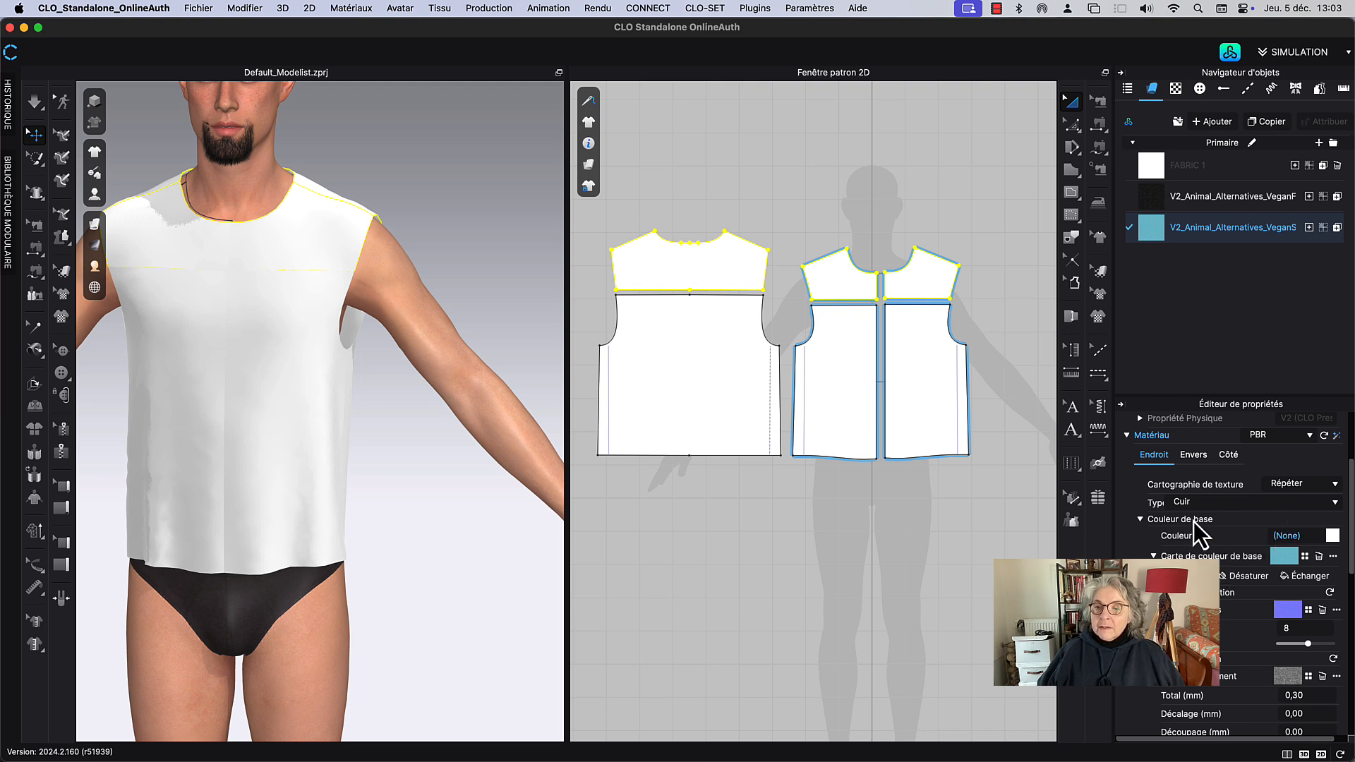
left_click(1332, 537)
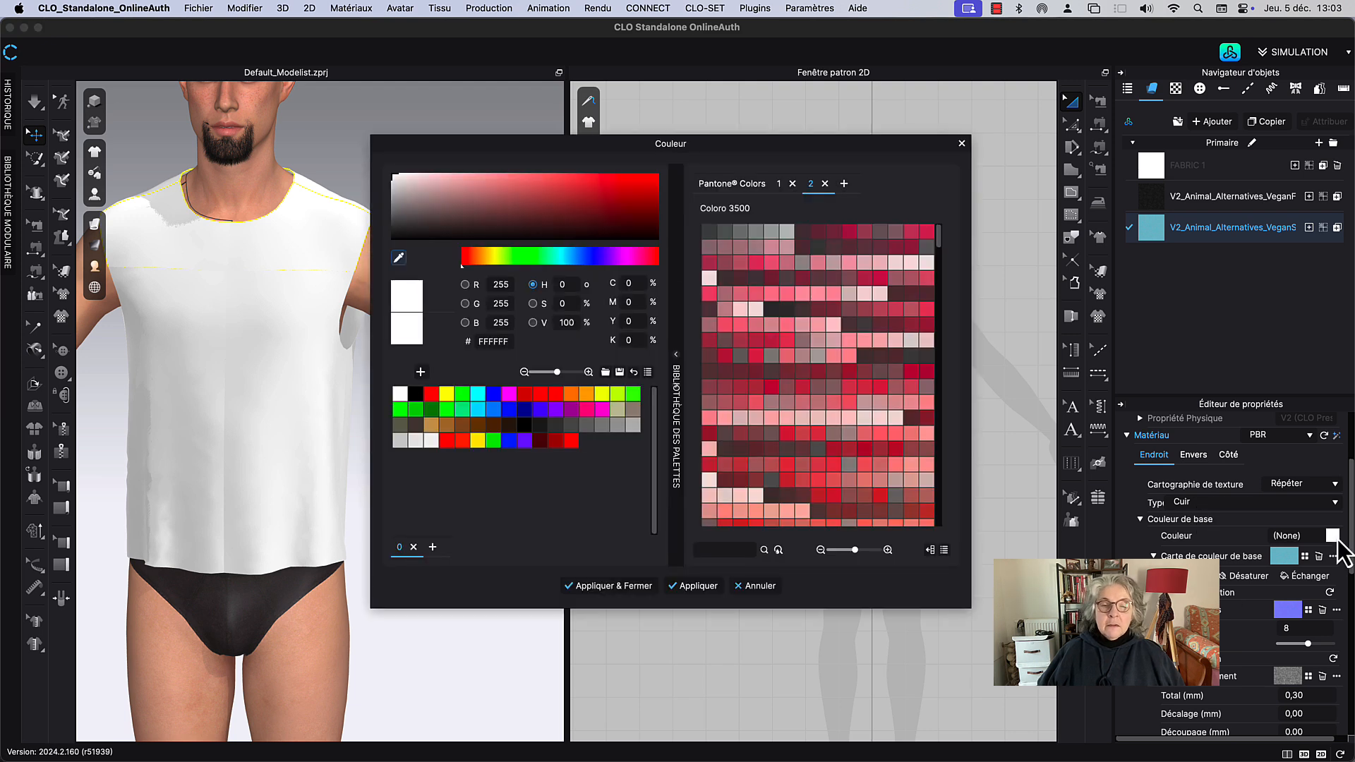
left_click(749, 586)
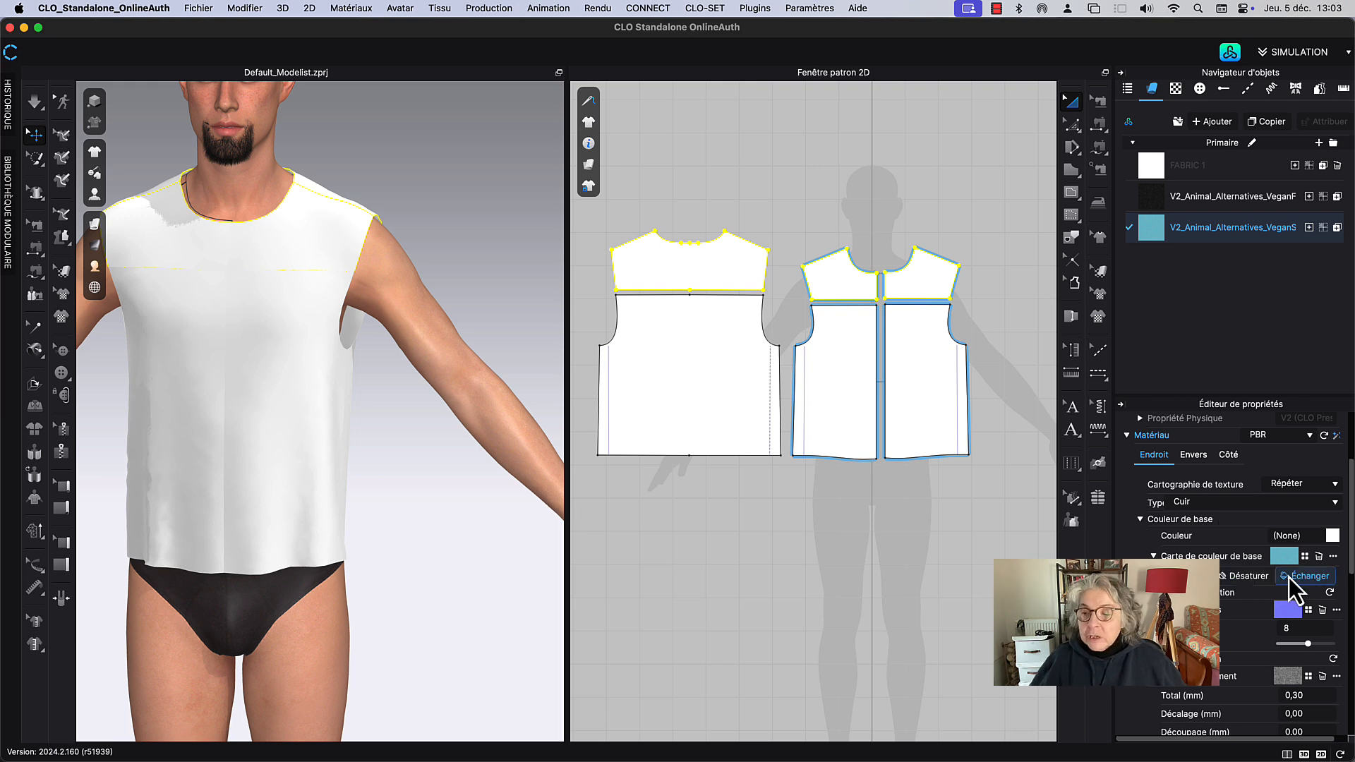
left_click(1250, 579)
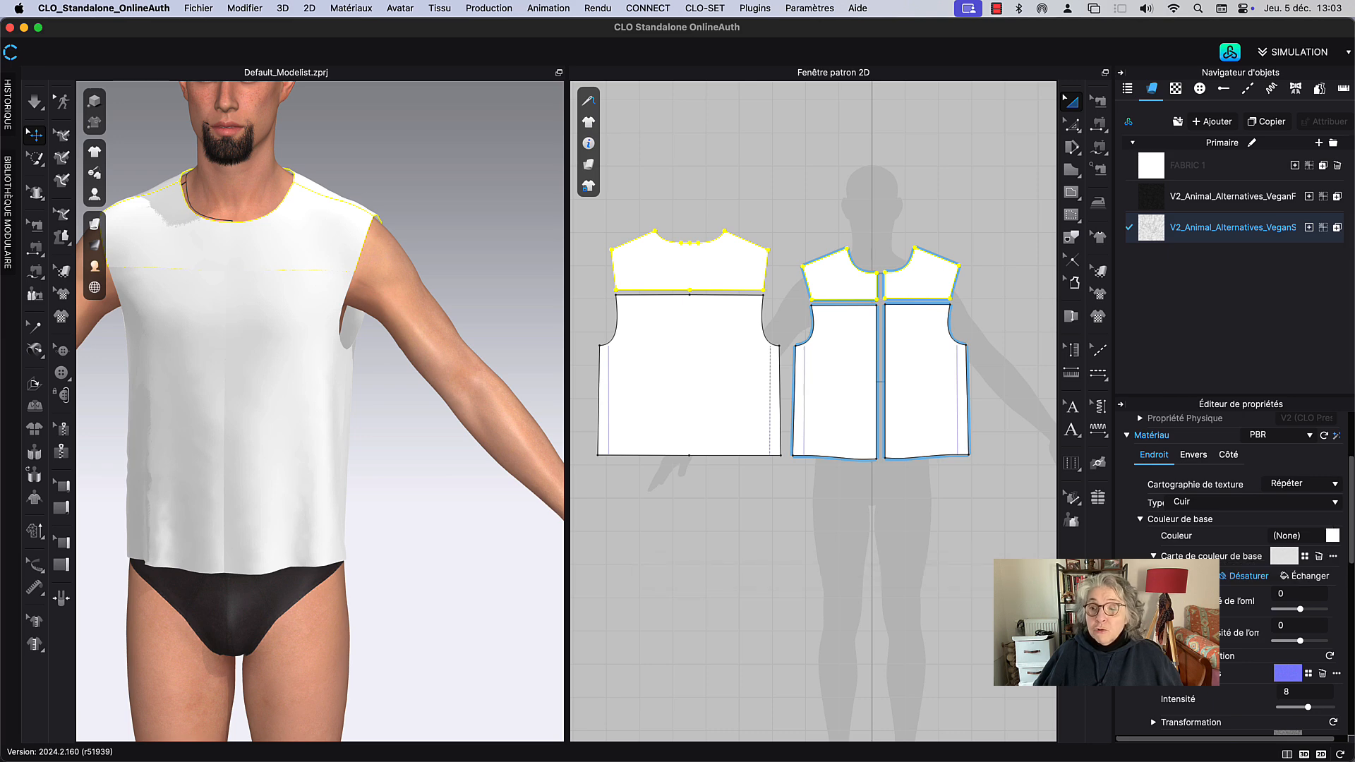
left_click(1284, 556)
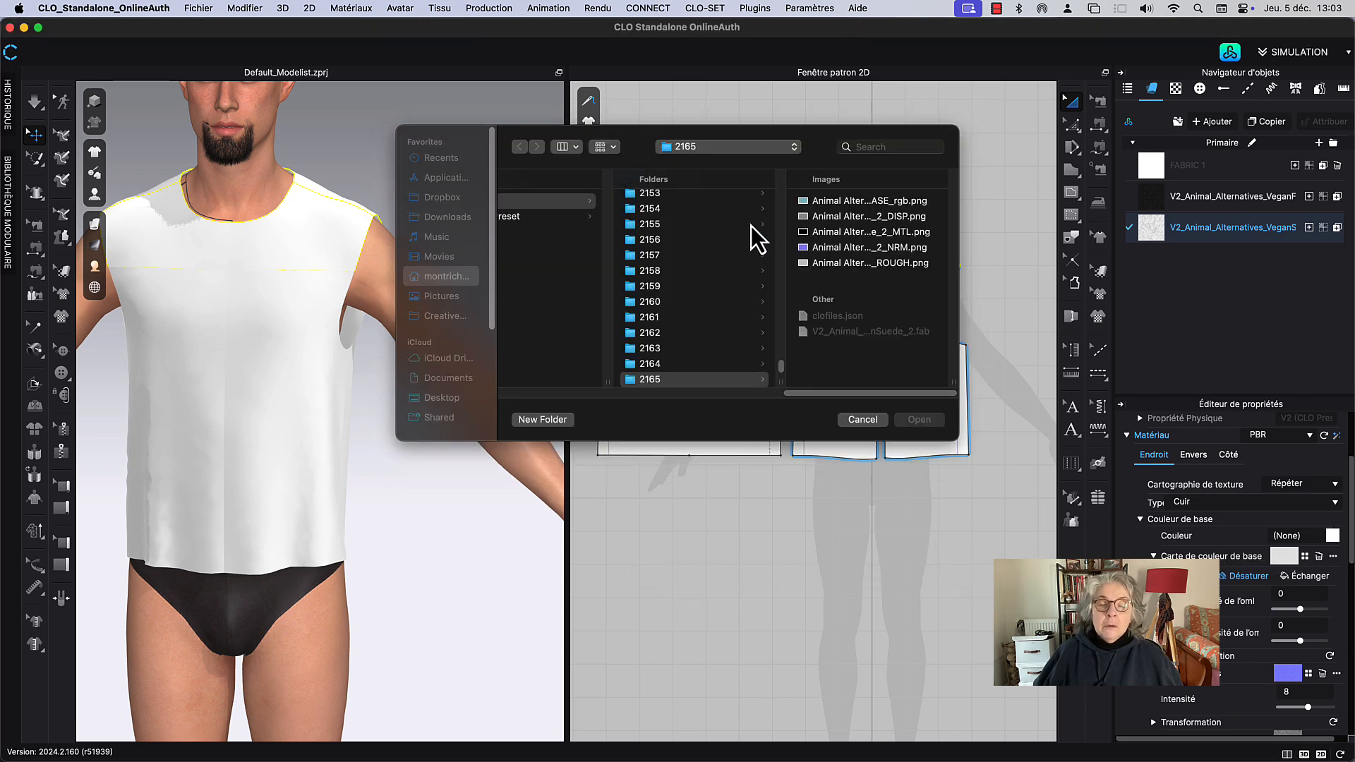
left_click(875, 420)
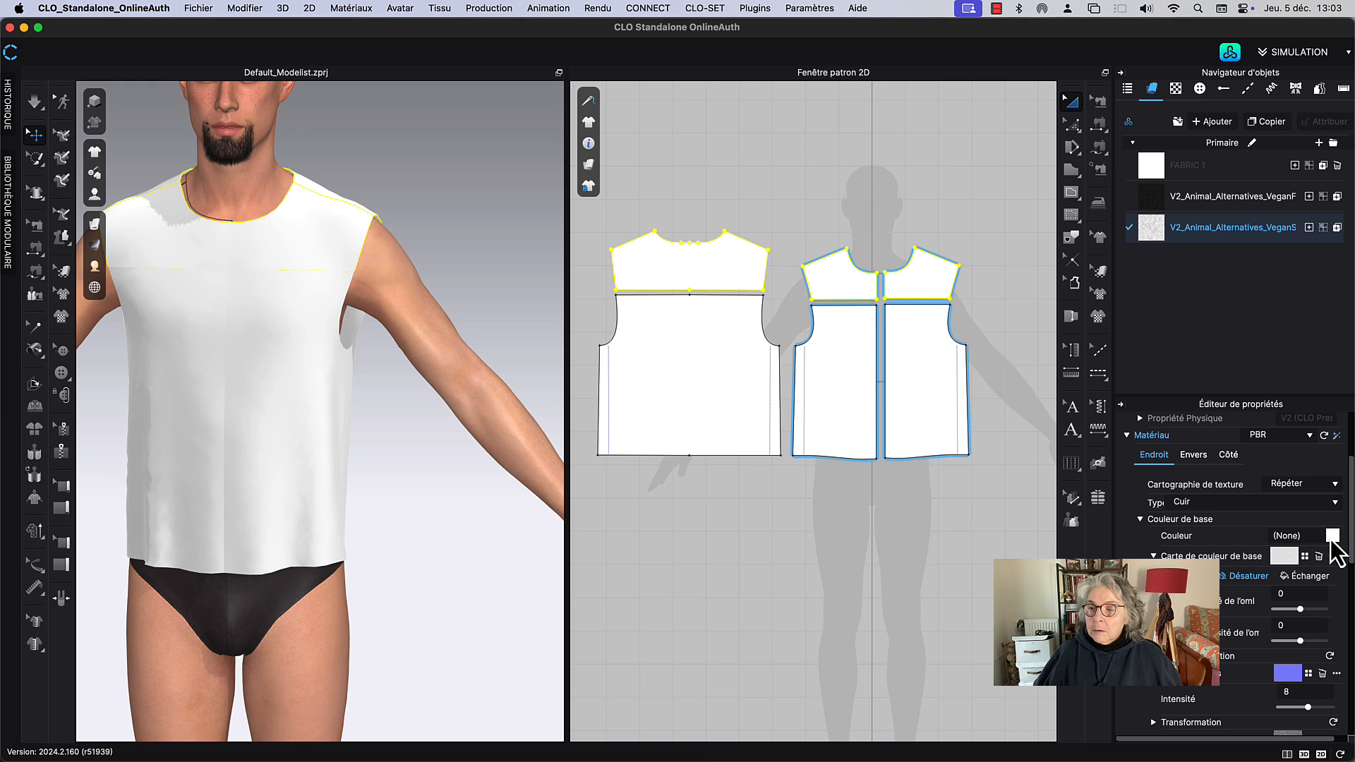
Step: Set the base colour of the desaturated vegan suede fabric to black (Noir)
left_click(1332, 536)
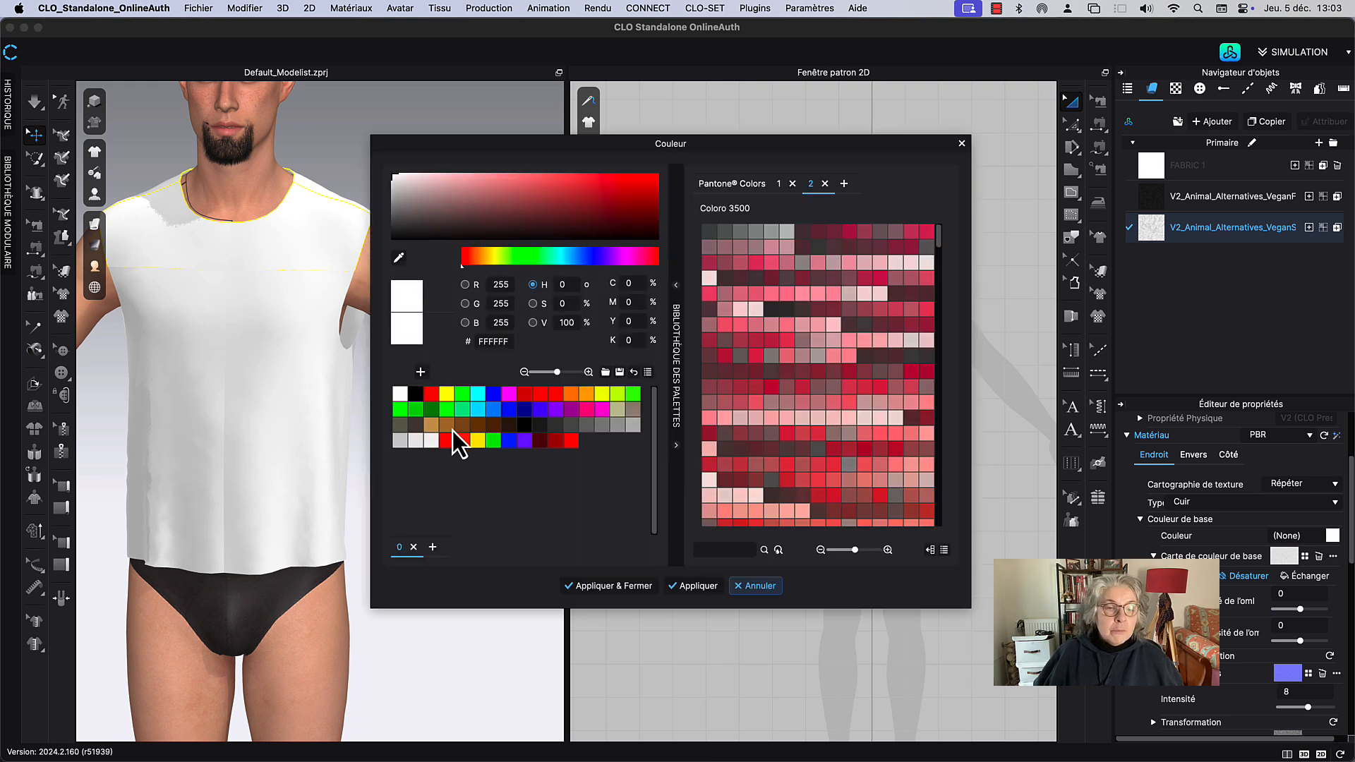
left_click(412, 395)
left_click(582, 587)
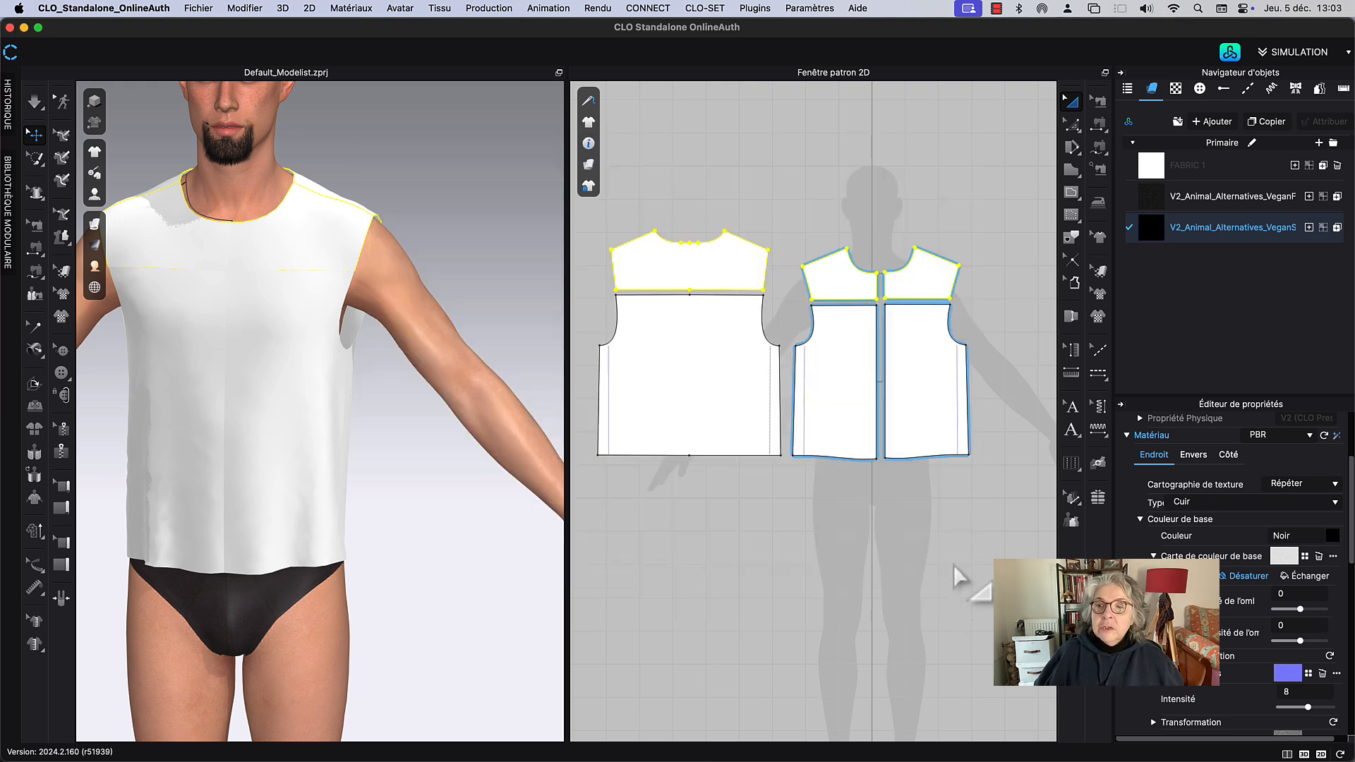
left_click(858, 197)
Step: Render the garment again to check the black suede yoke, and close the render
right_click_drag(772, 212, 771, 291)
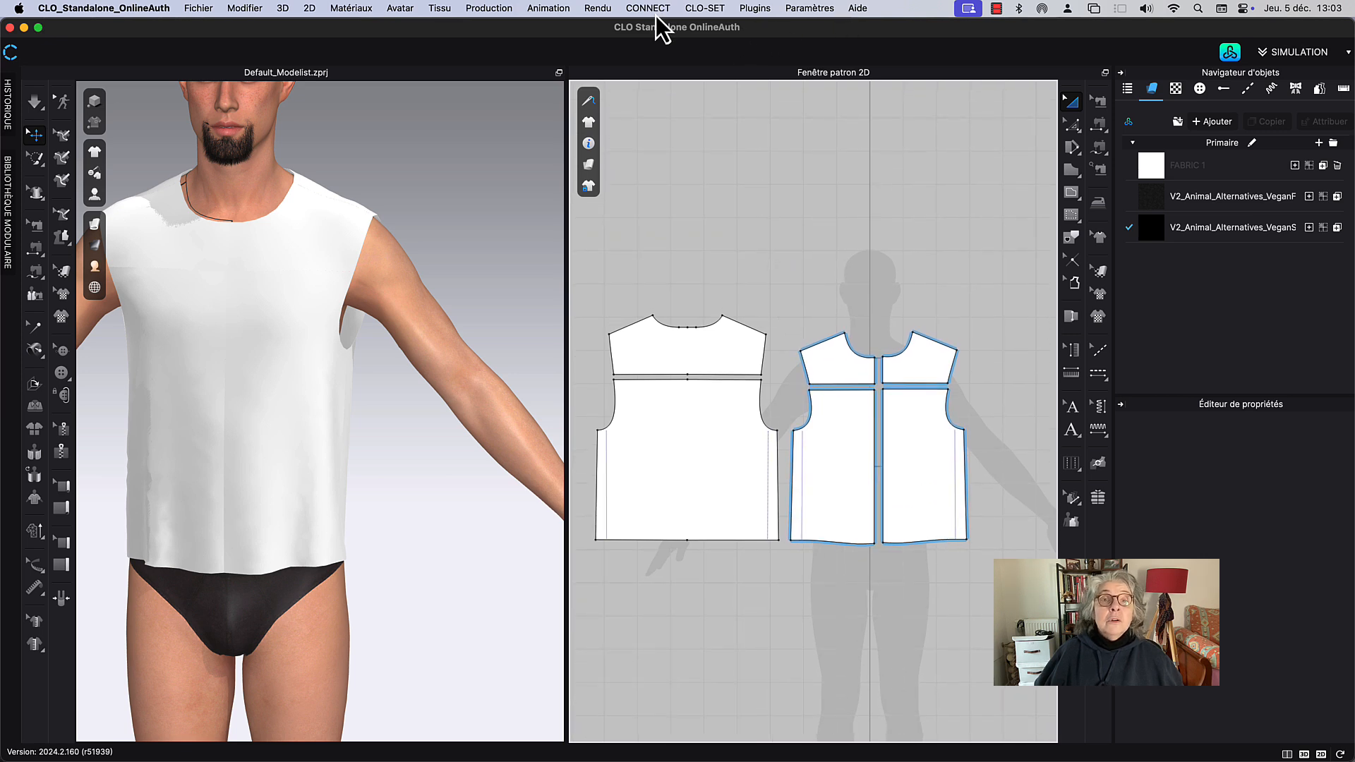
left_click(597, 9)
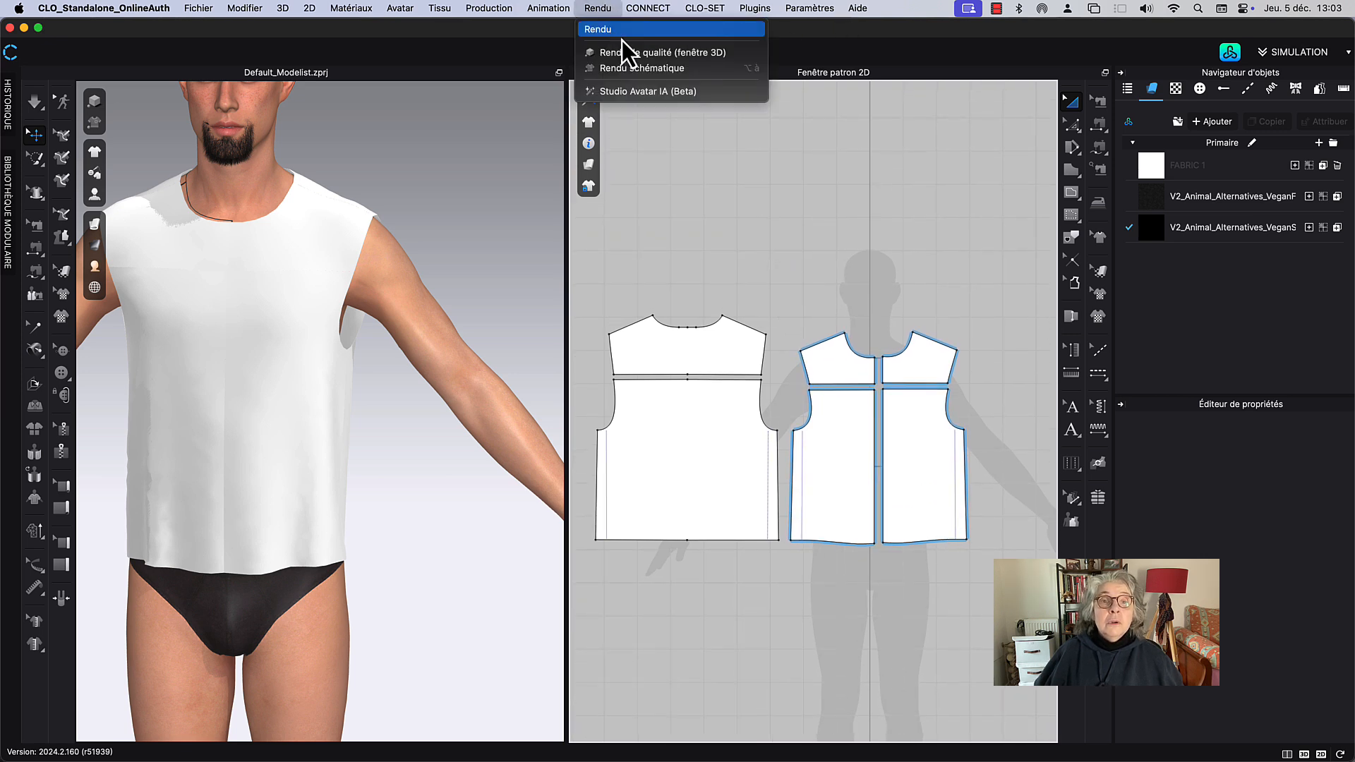
left_click(622, 35)
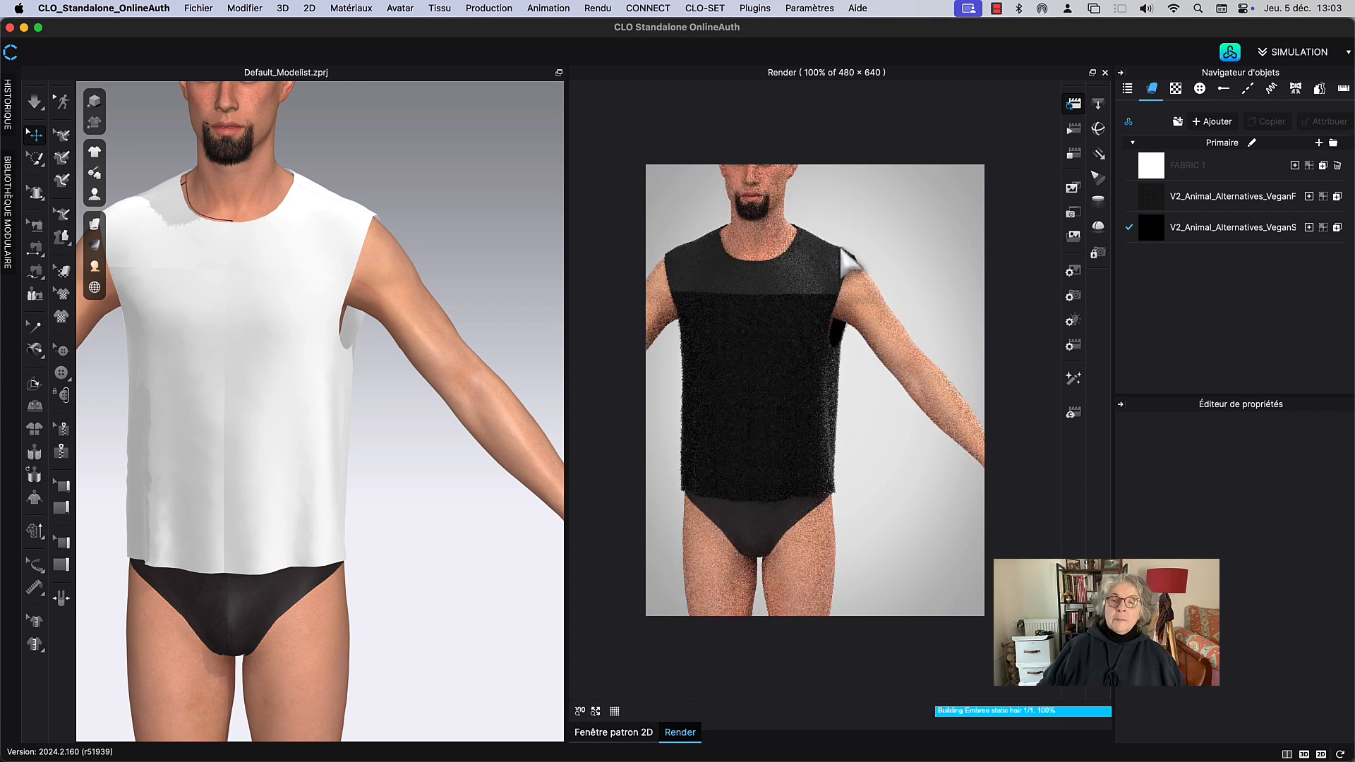
left_click(1106, 73)
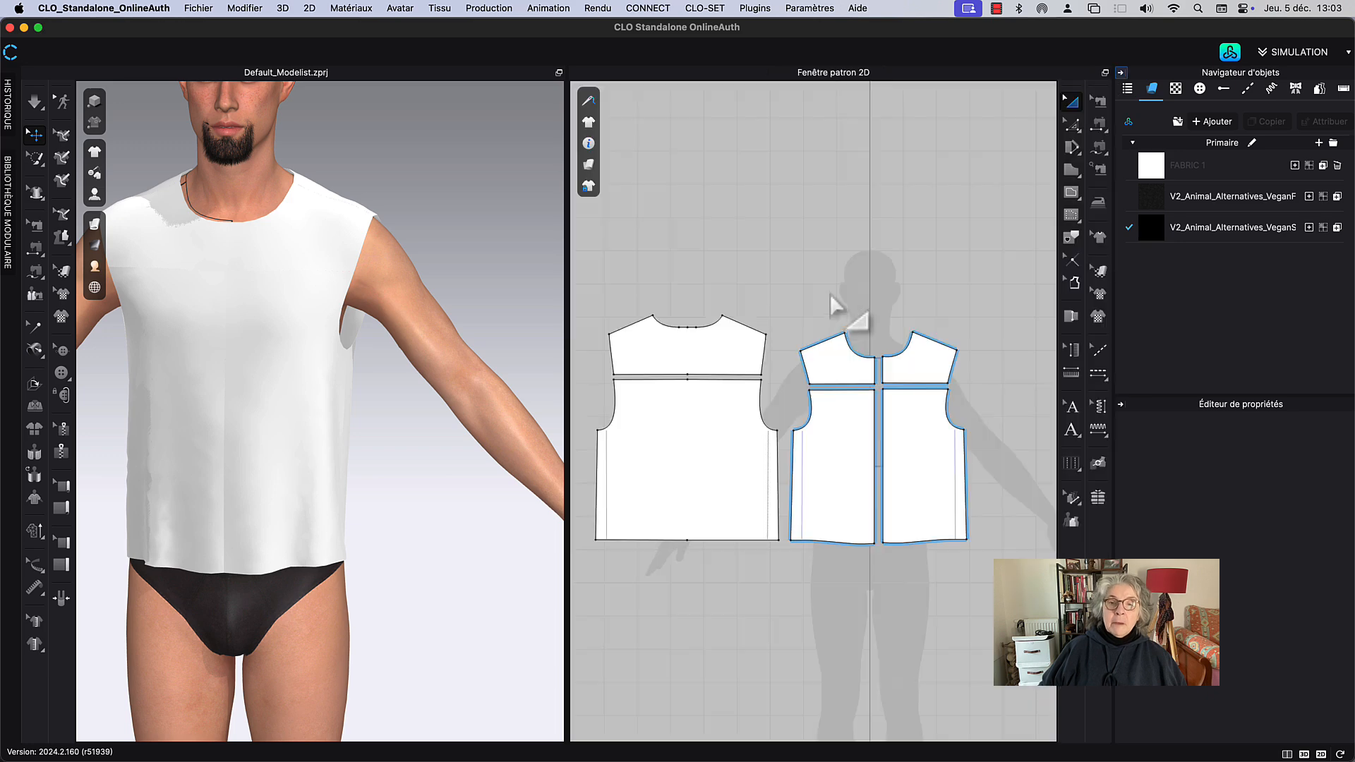
Step: Start an internal polygon on the wearer's right front body panel with a 50 mm line down from its upper edge near the armhole
scroll(897, 297, "up", 2)
scroll(797, 304, "up", 8)
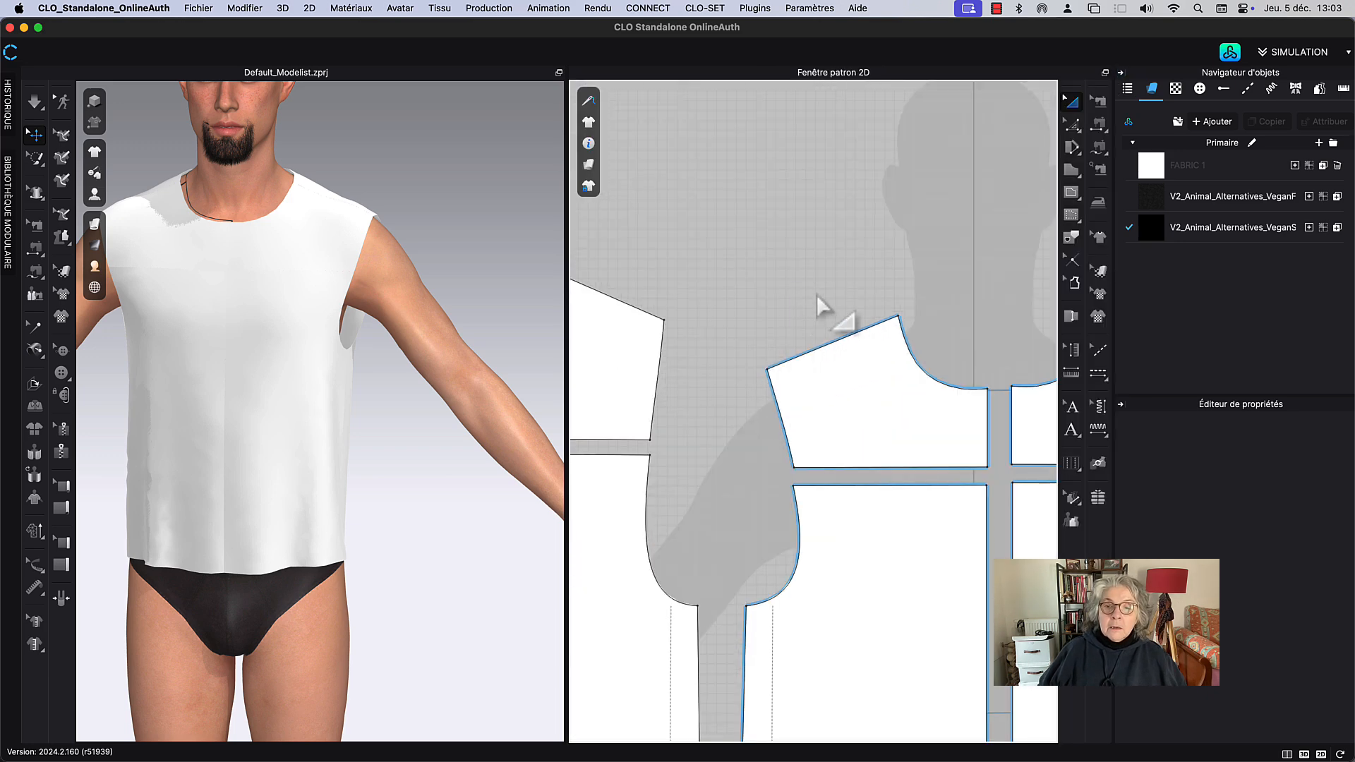
middle_click_drag(900, 129, 953, 111)
middle_click_drag(878, 363, 869, 281)
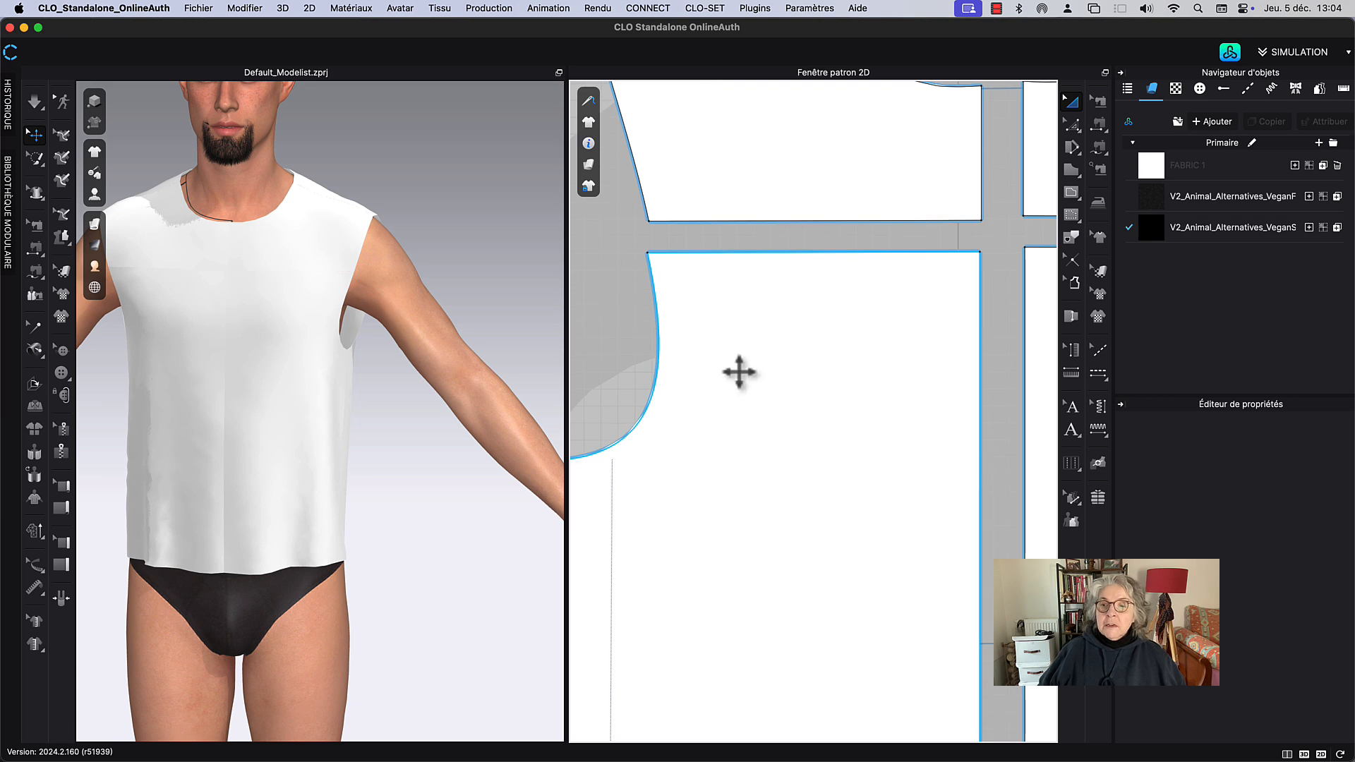
left_click(1072, 193)
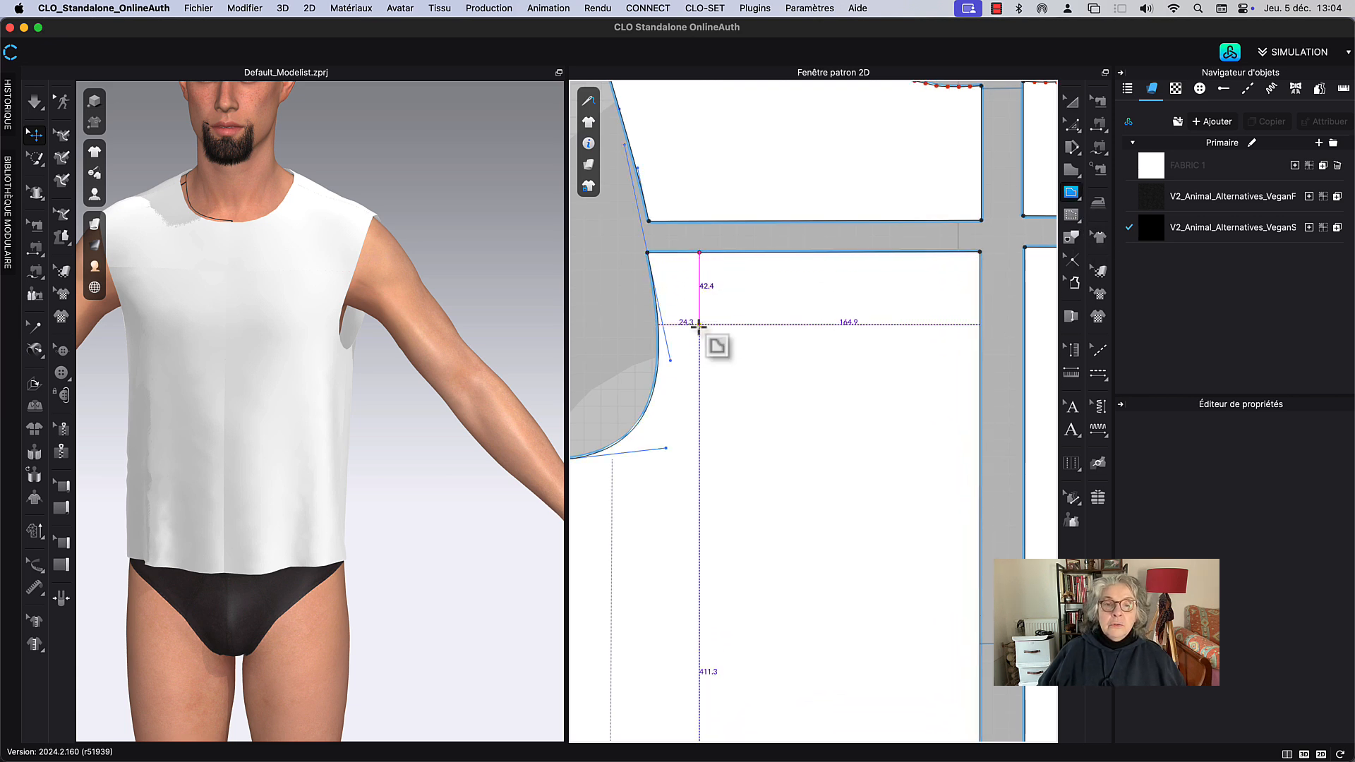
left_click(699, 324)
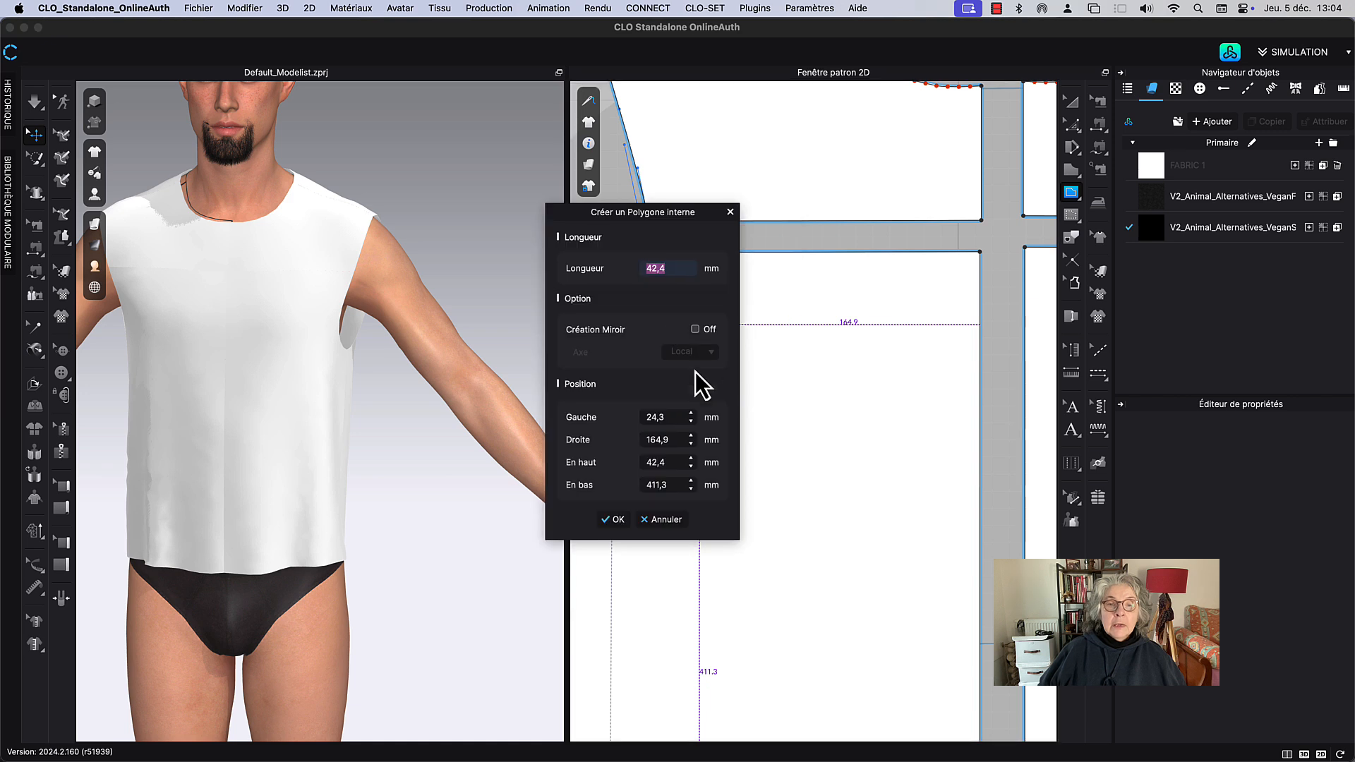
type("50")
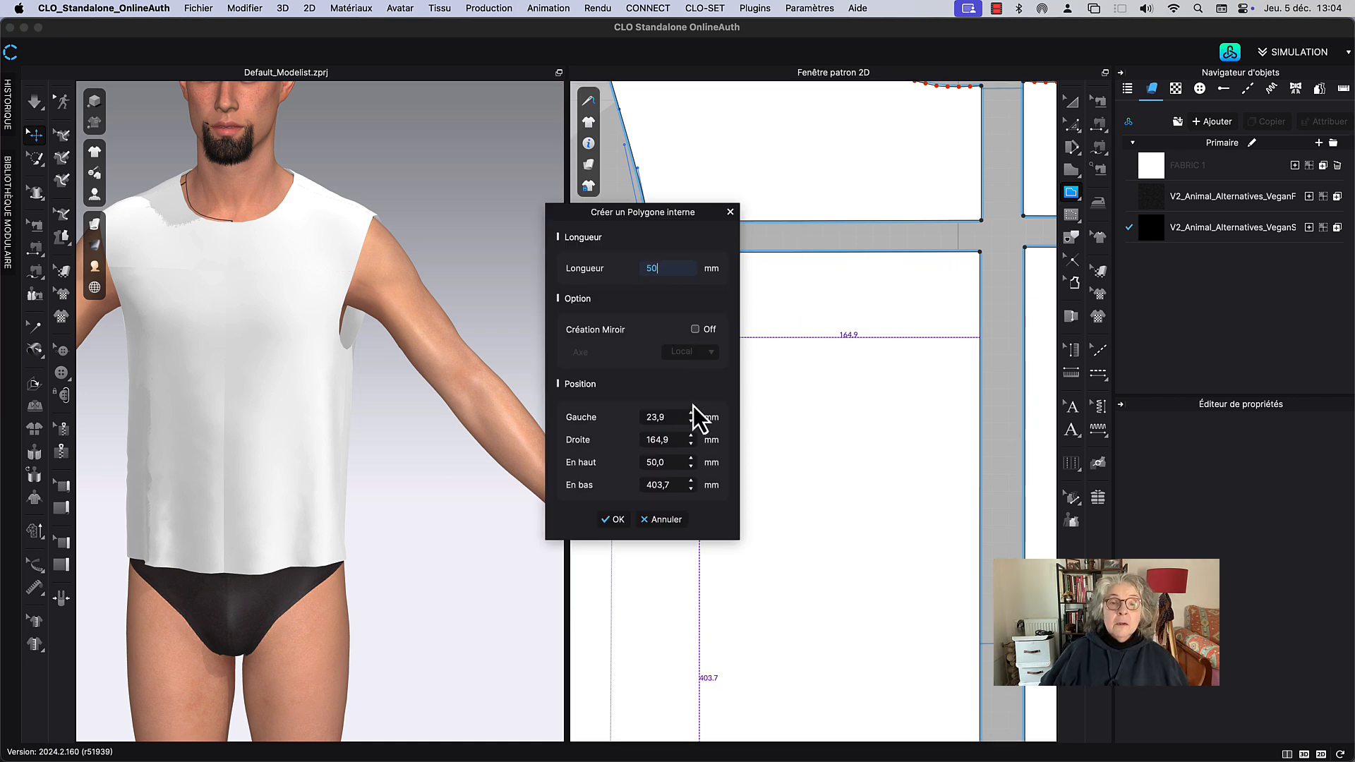
key("Return")
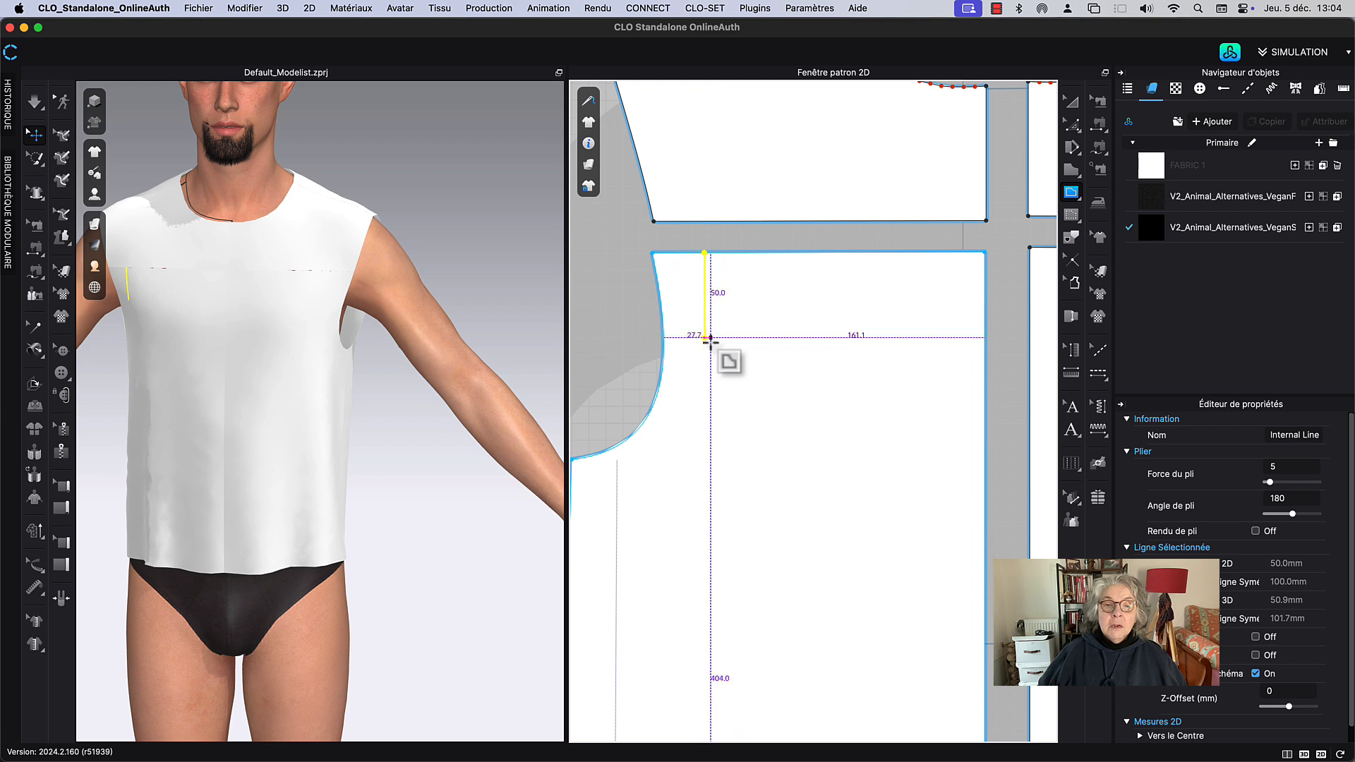
Step: Complete the pointed pocket-flap outline with two 80 mm slanted sides and a vertical line ending on the panel's upper edge
left_click(704, 338)
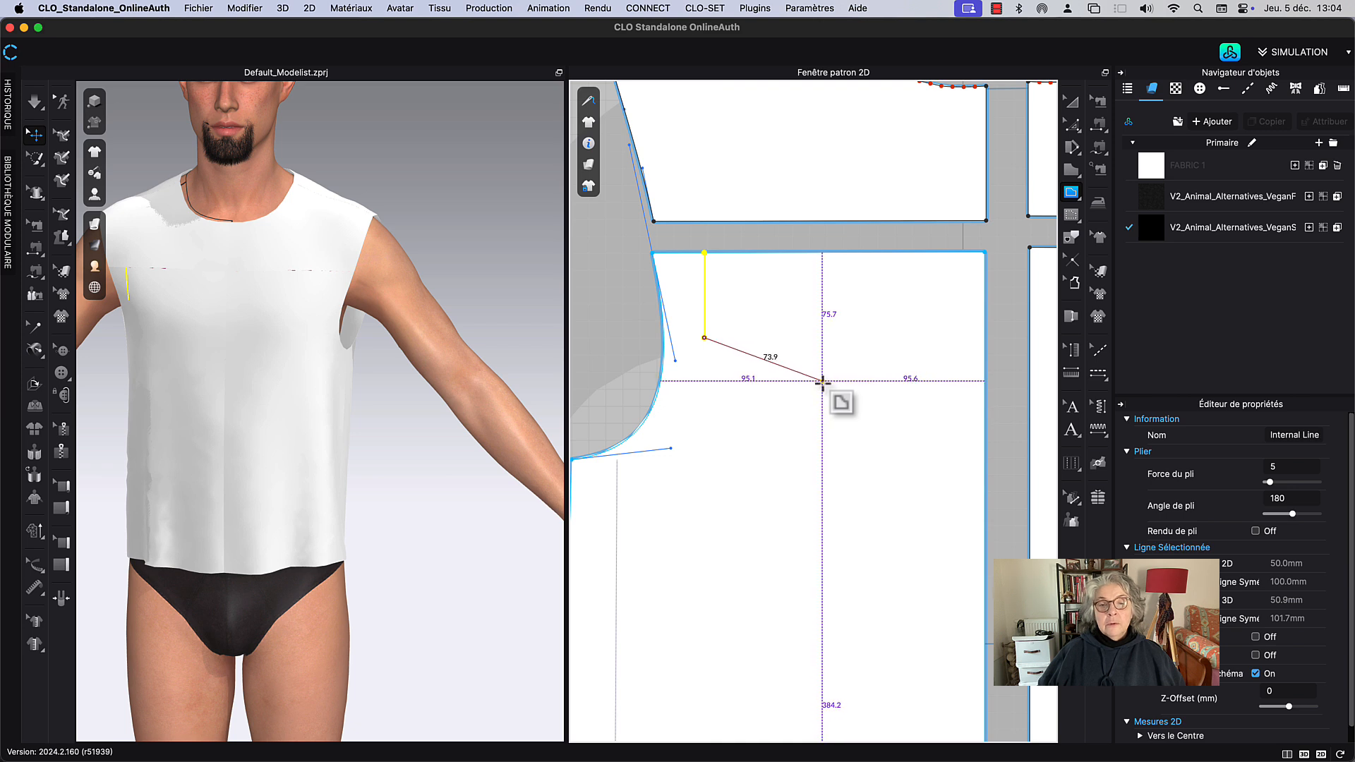
right_click(822, 382)
type("80")
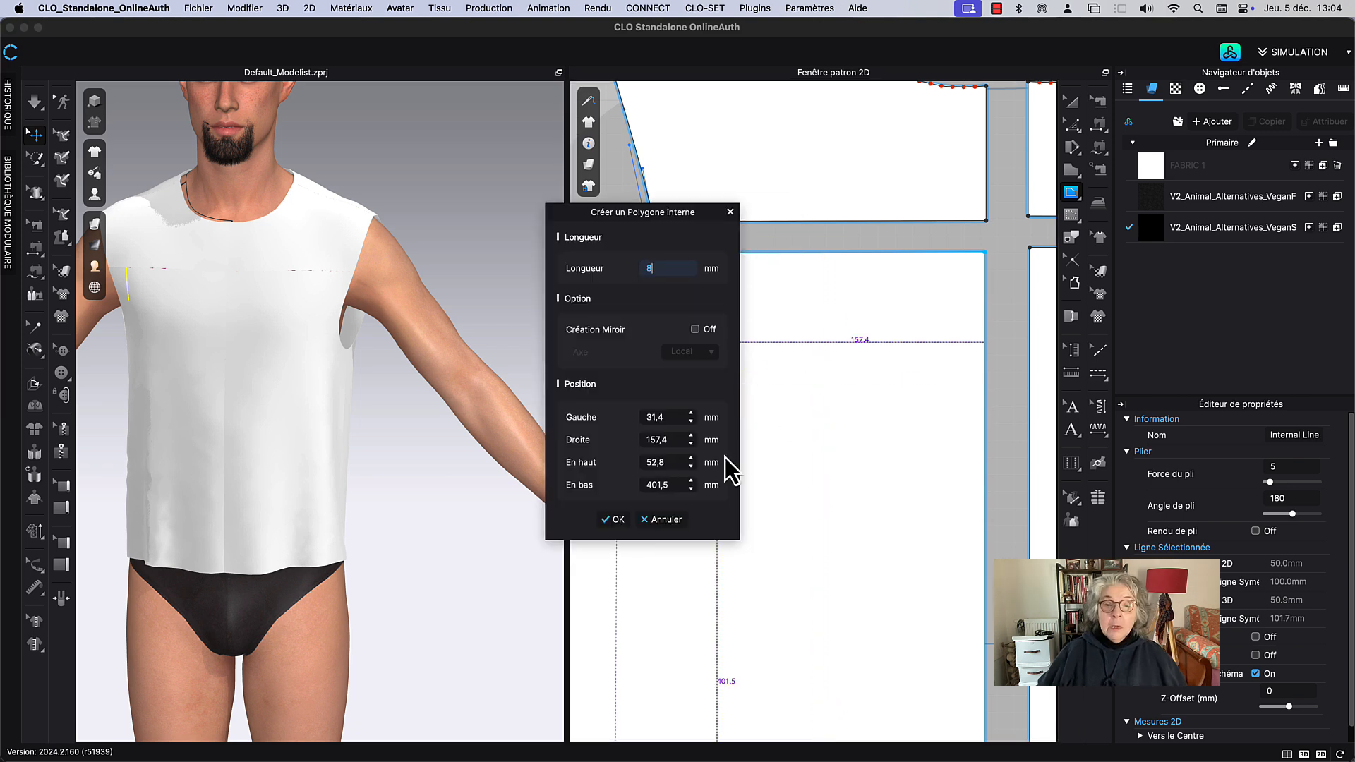
left_click(613, 520)
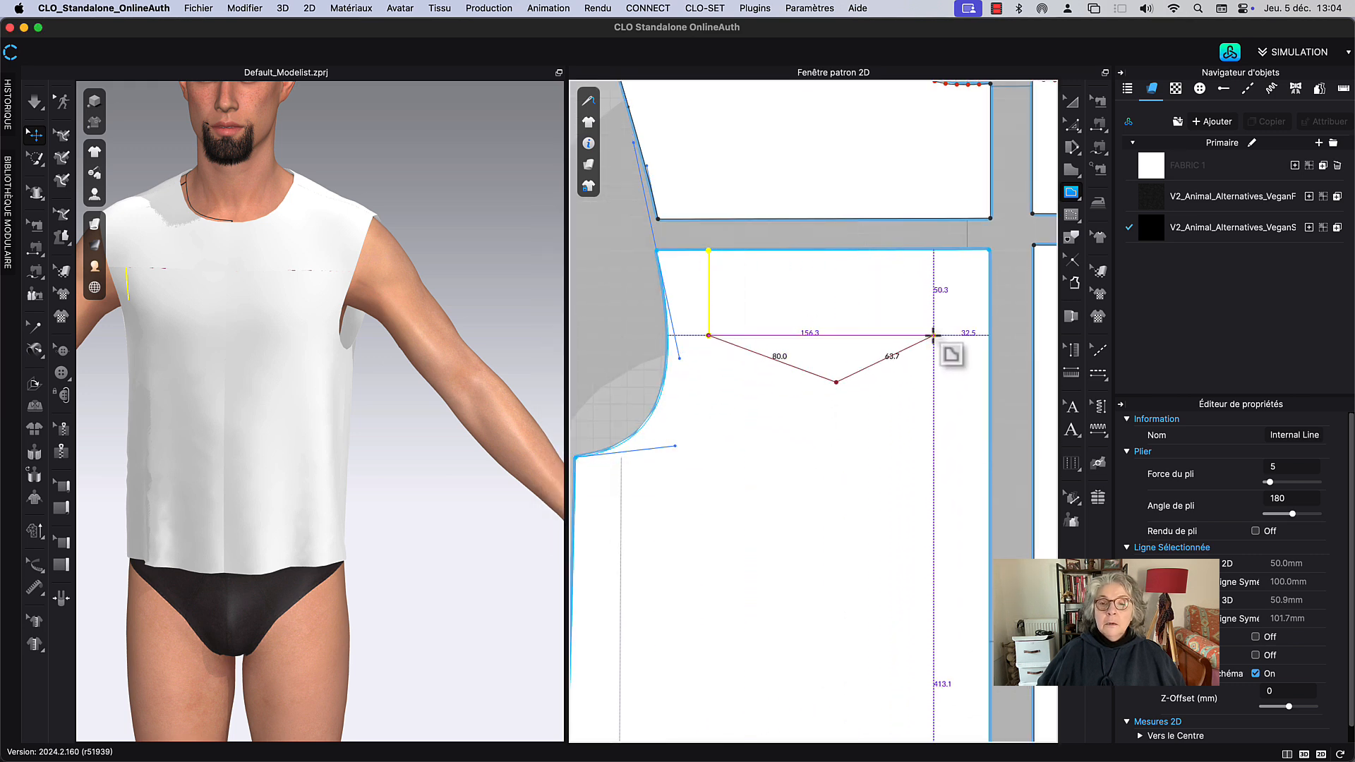
right_click(949, 338)
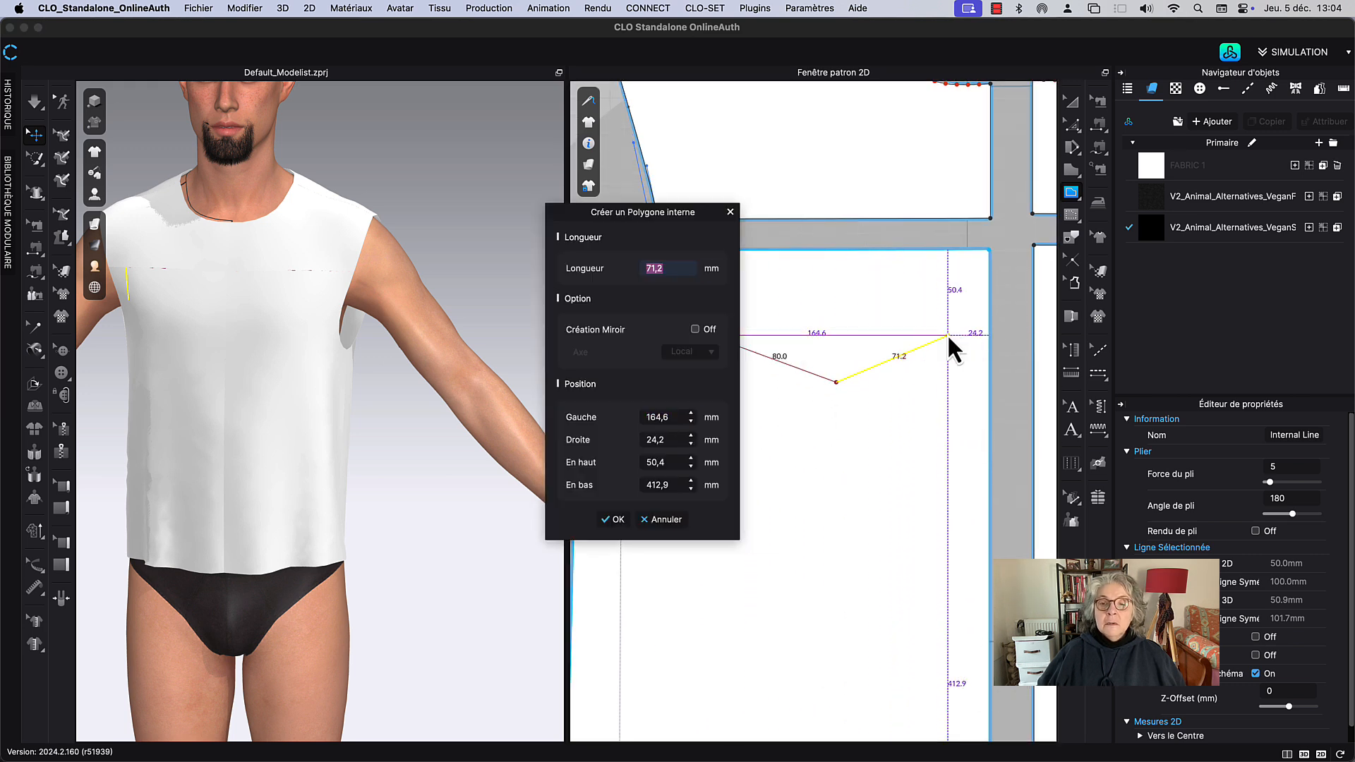
type("80")
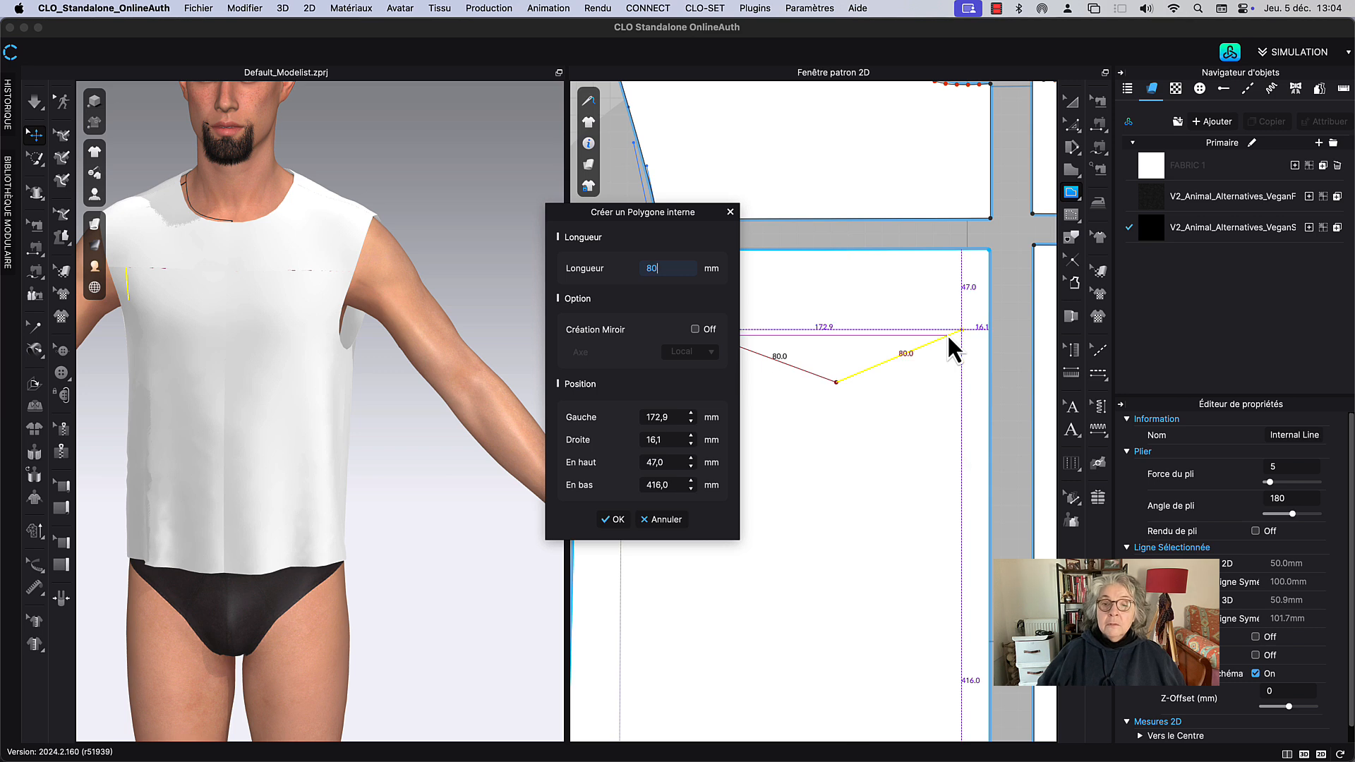
left_click(611, 520)
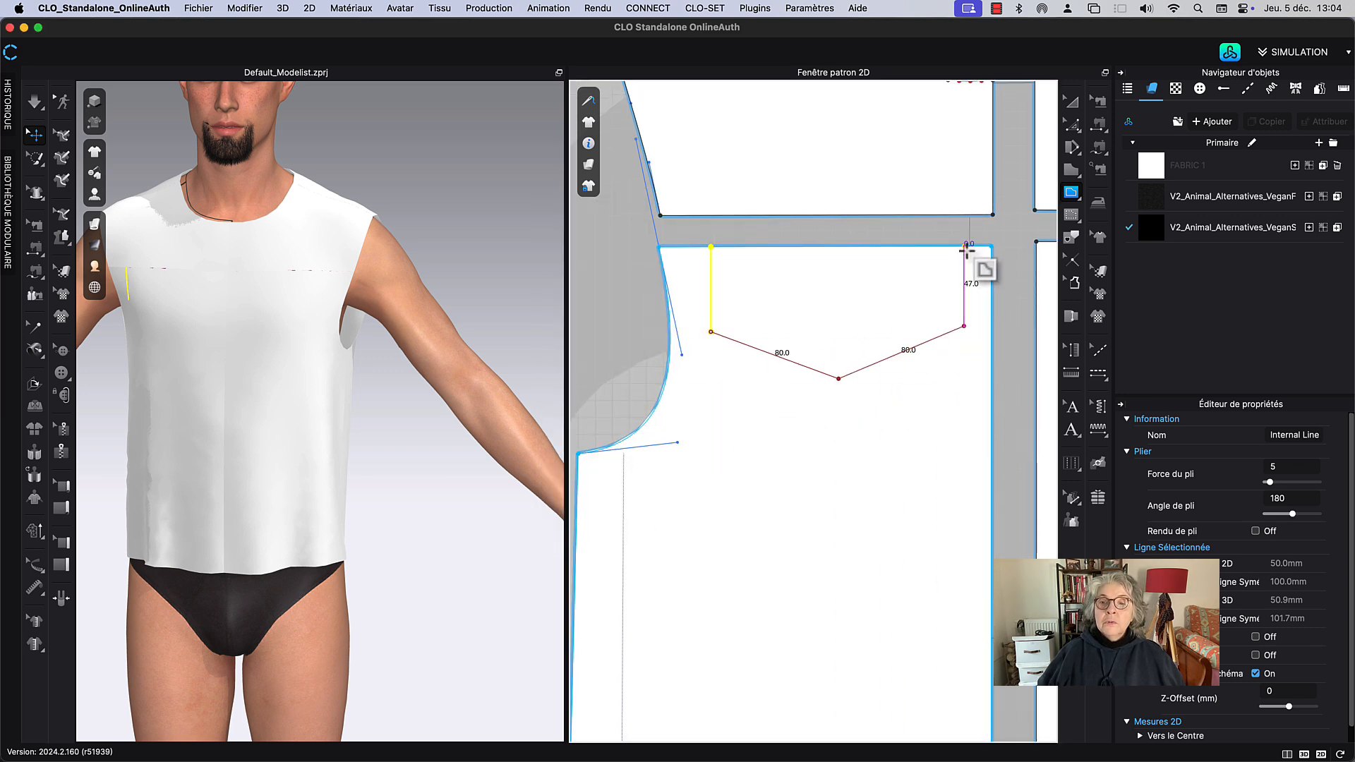
left_click(966, 247)
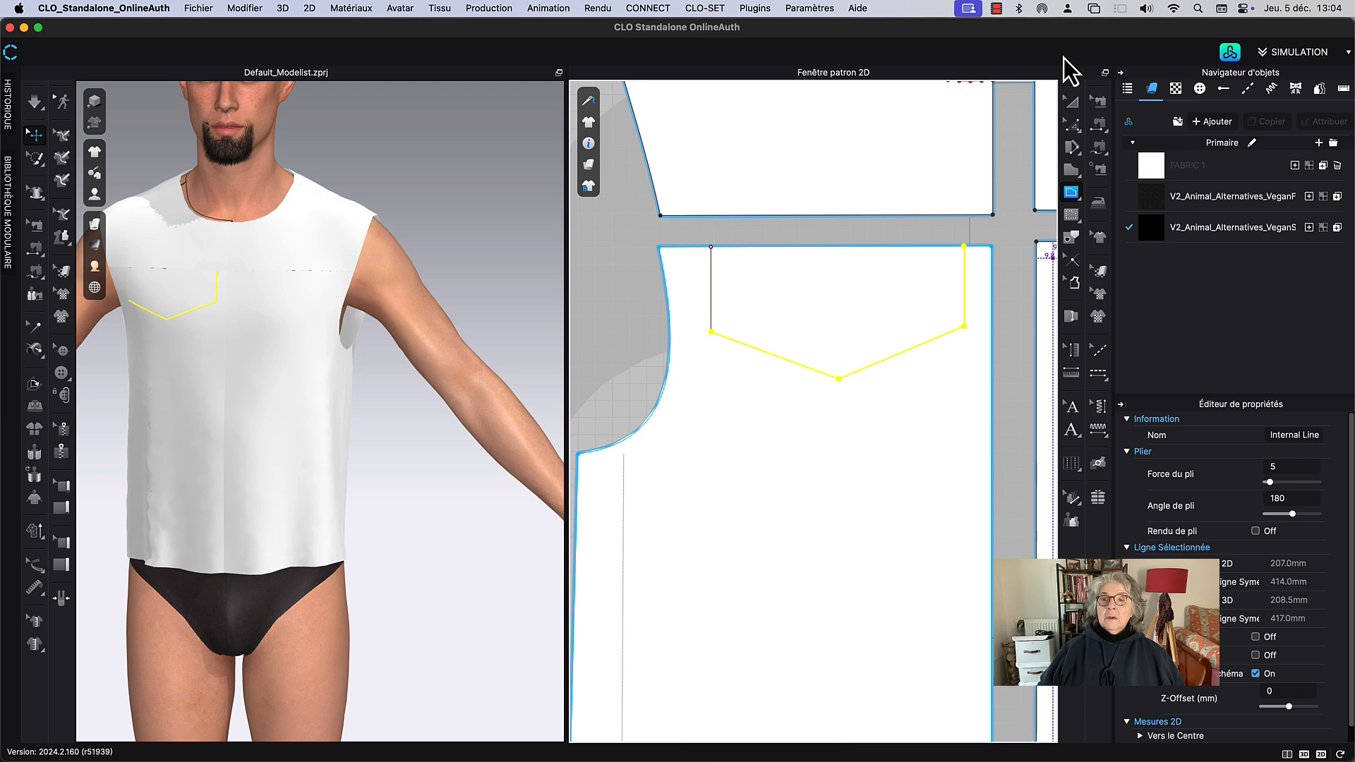
left_click(1074, 106)
left_click(620, 291)
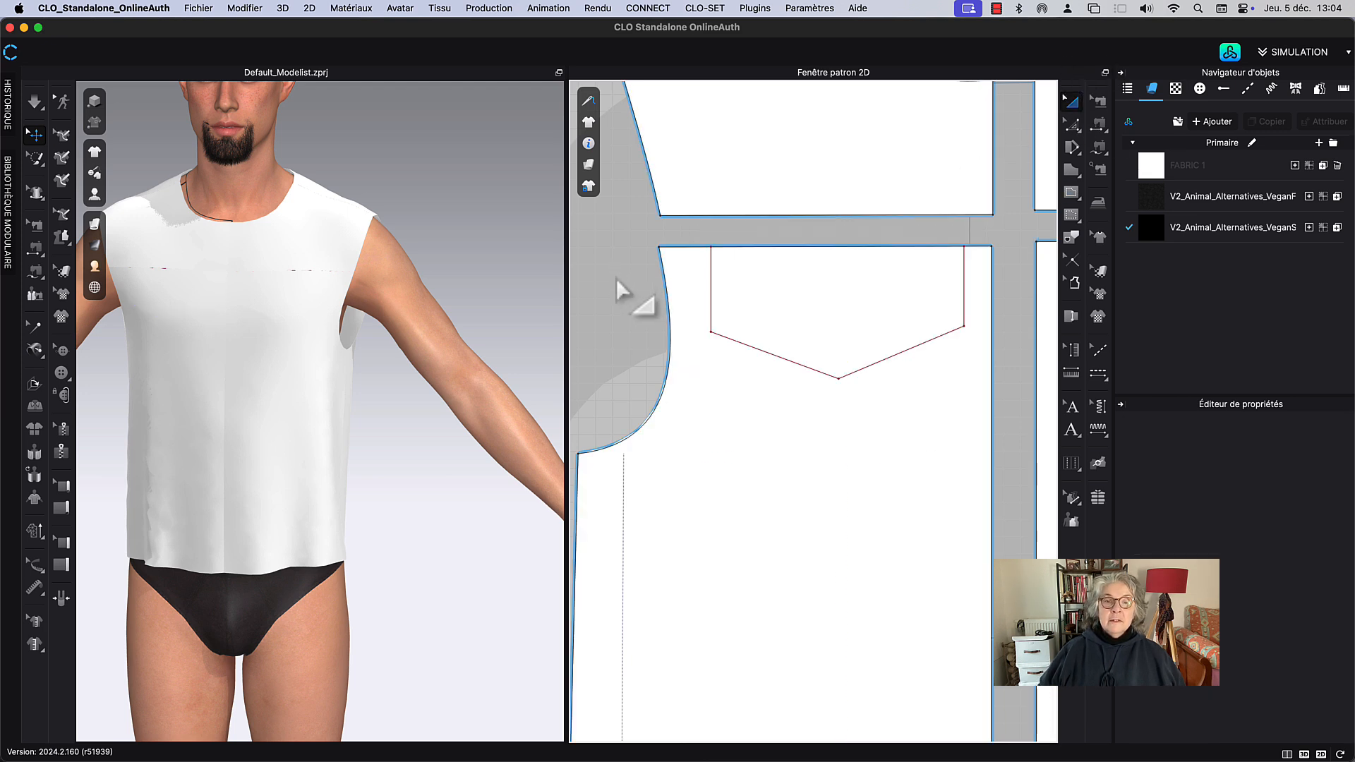
right_click_drag(620, 293, 601, 367)
key("z")
scroll(684, 444, "up", 5)
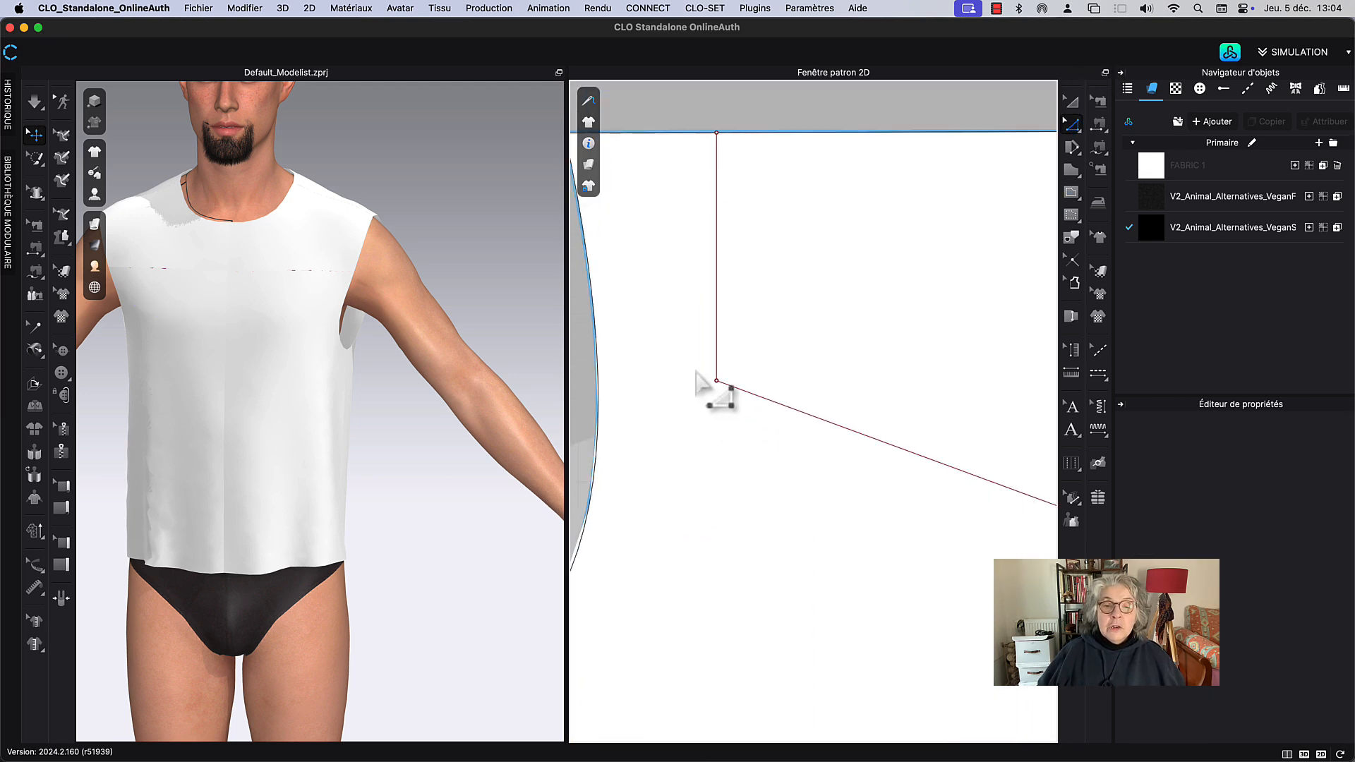
left_click_drag(690, 364, 721, 390)
right_click(717, 385)
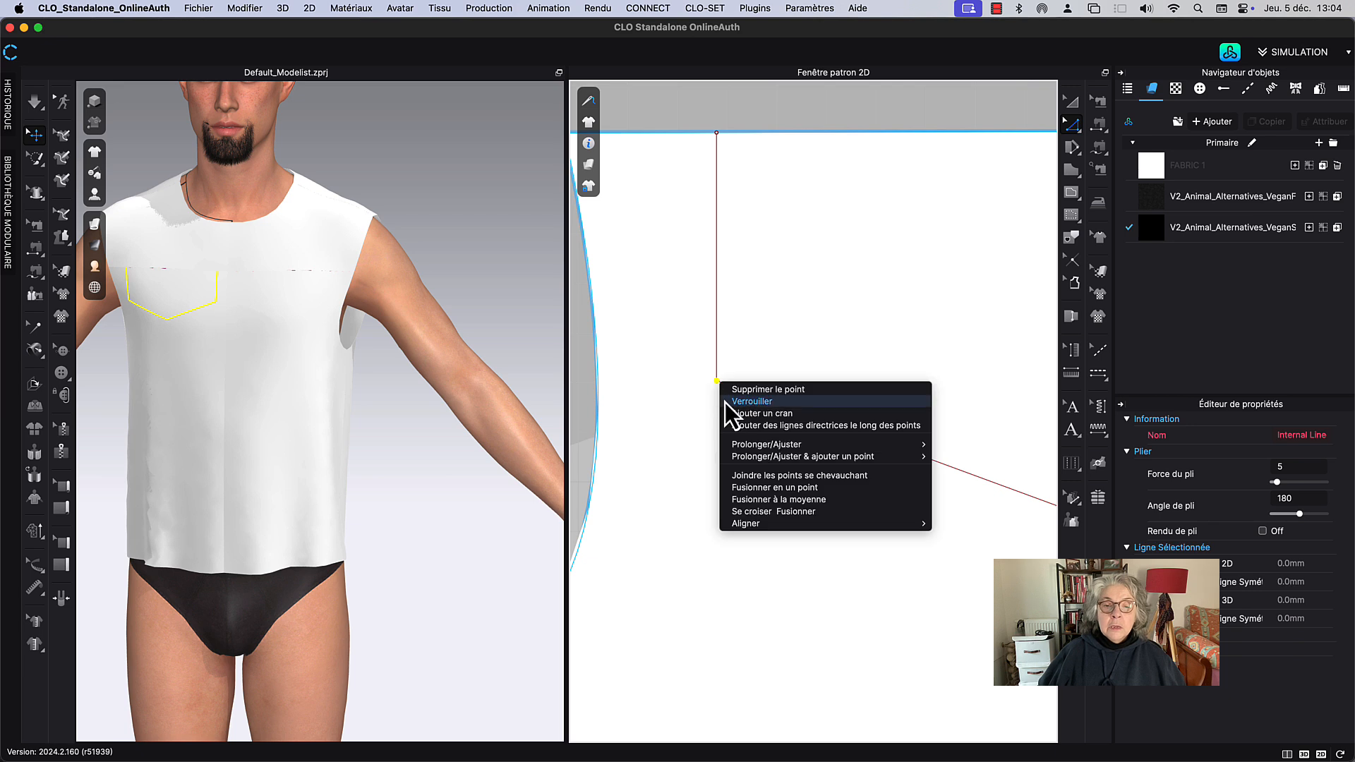
left_click(736, 552)
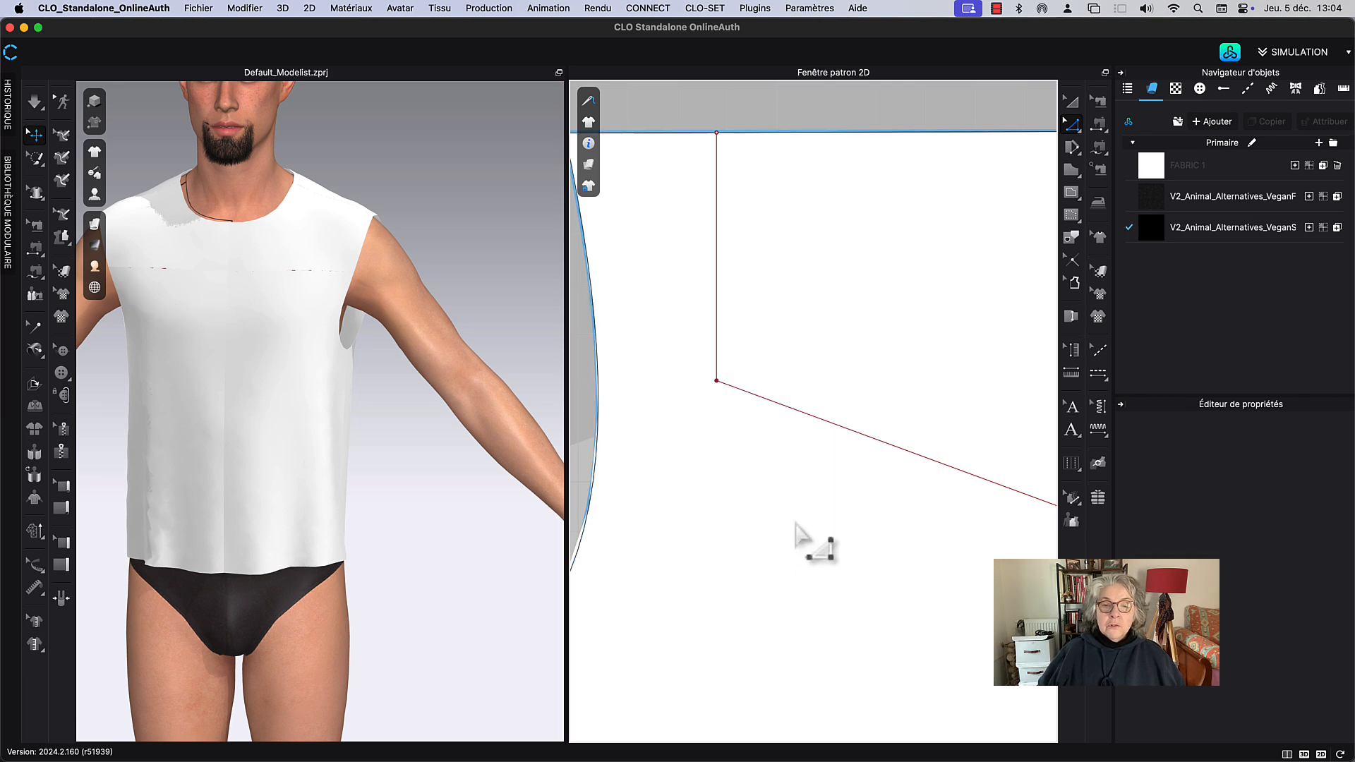
Step: Trace the closed pointed flap outline, including the panel's upper edge, as a separate pattern piece and place it above the front yoke
scroll(847, 487, "down", 4)
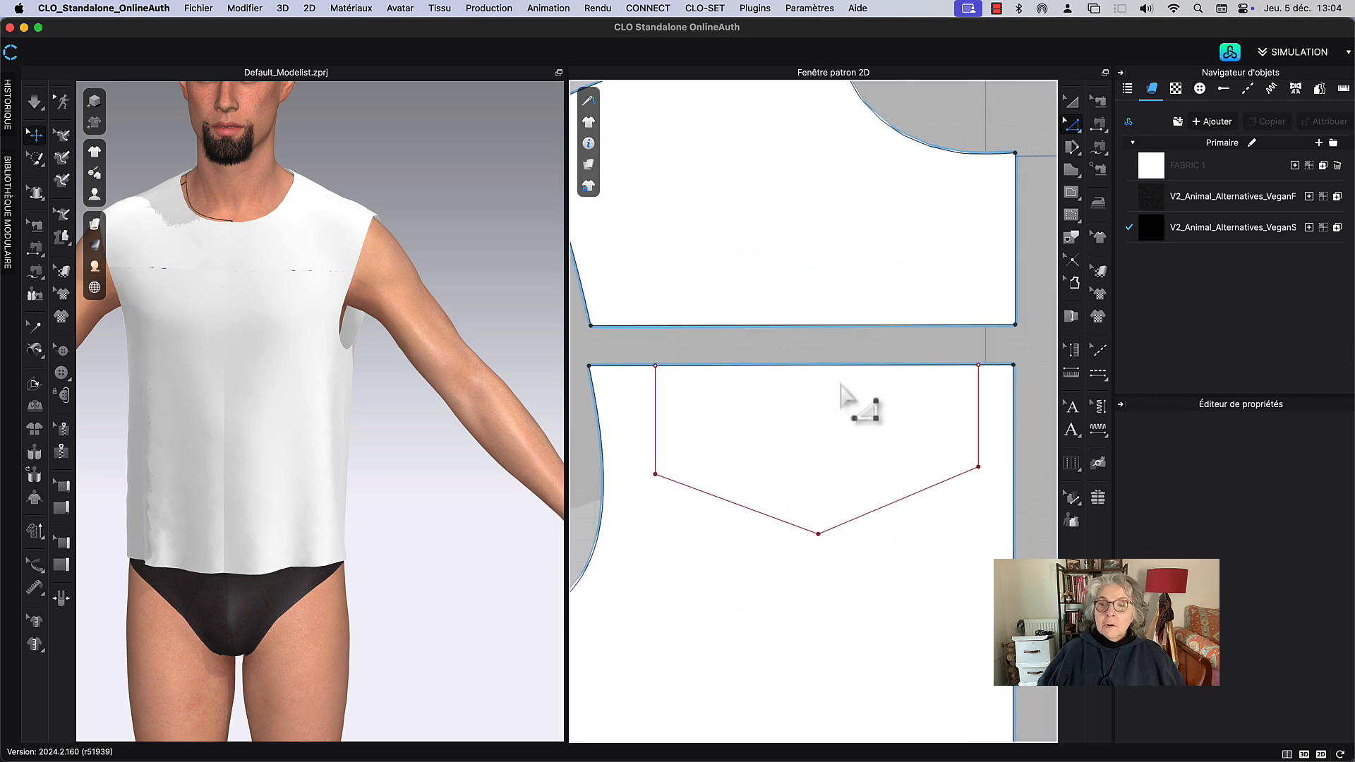
left_click(1072, 237)
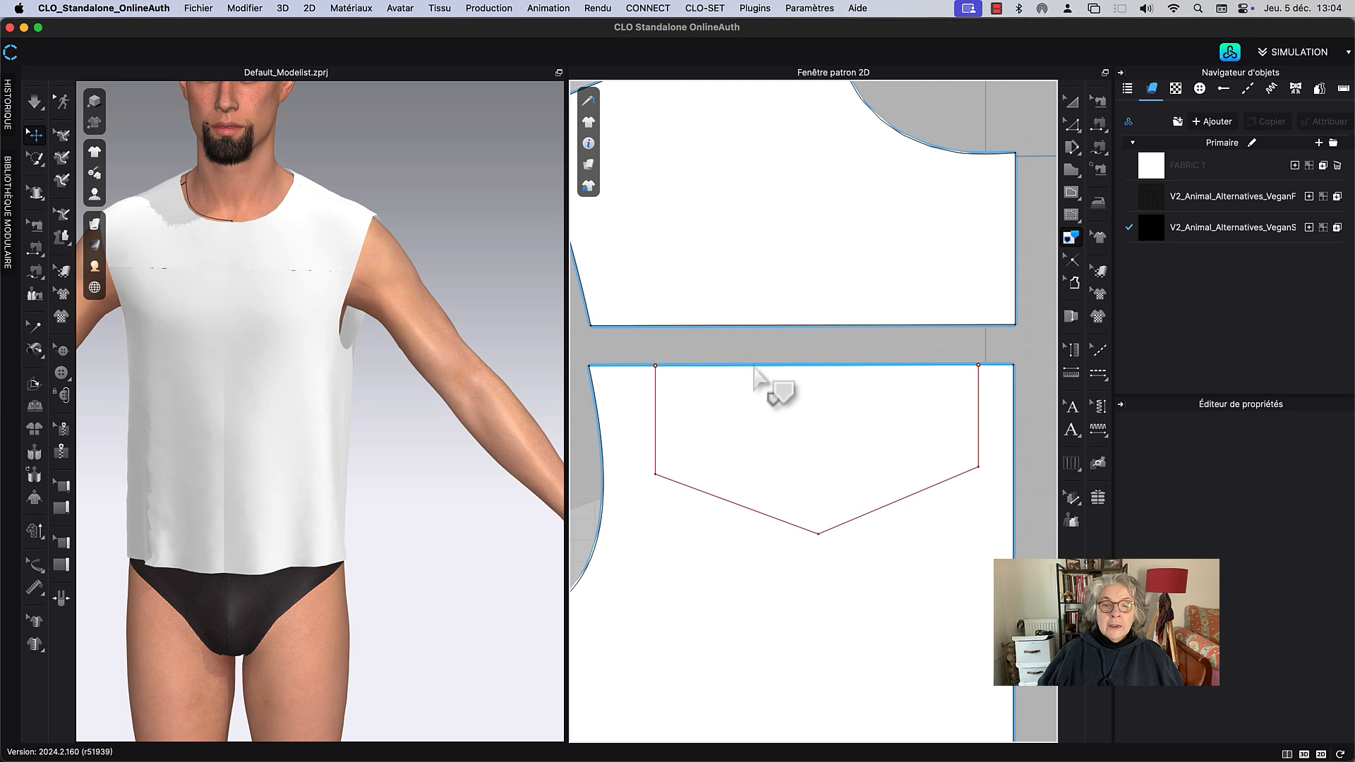
left_click(750, 368)
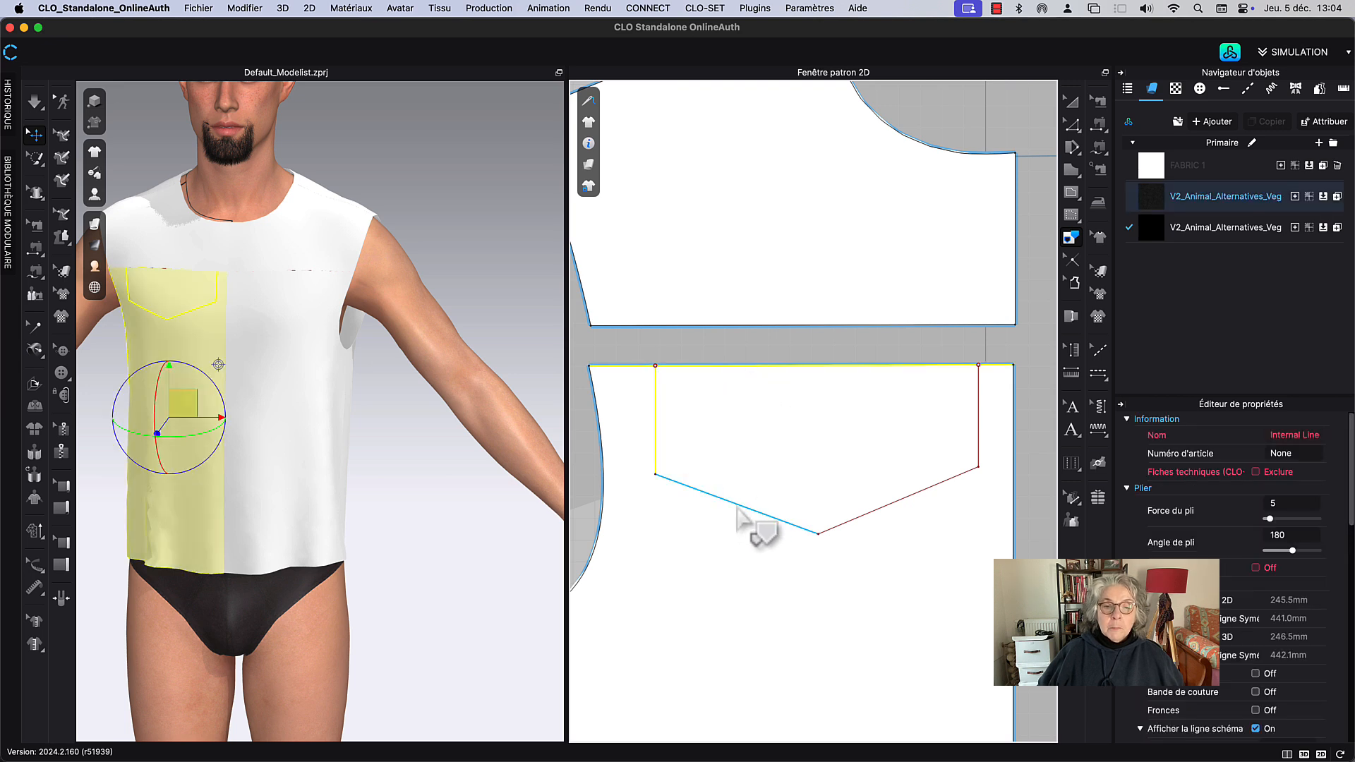
left_click(776, 519, "shift")
left_click(918, 493, "shift")
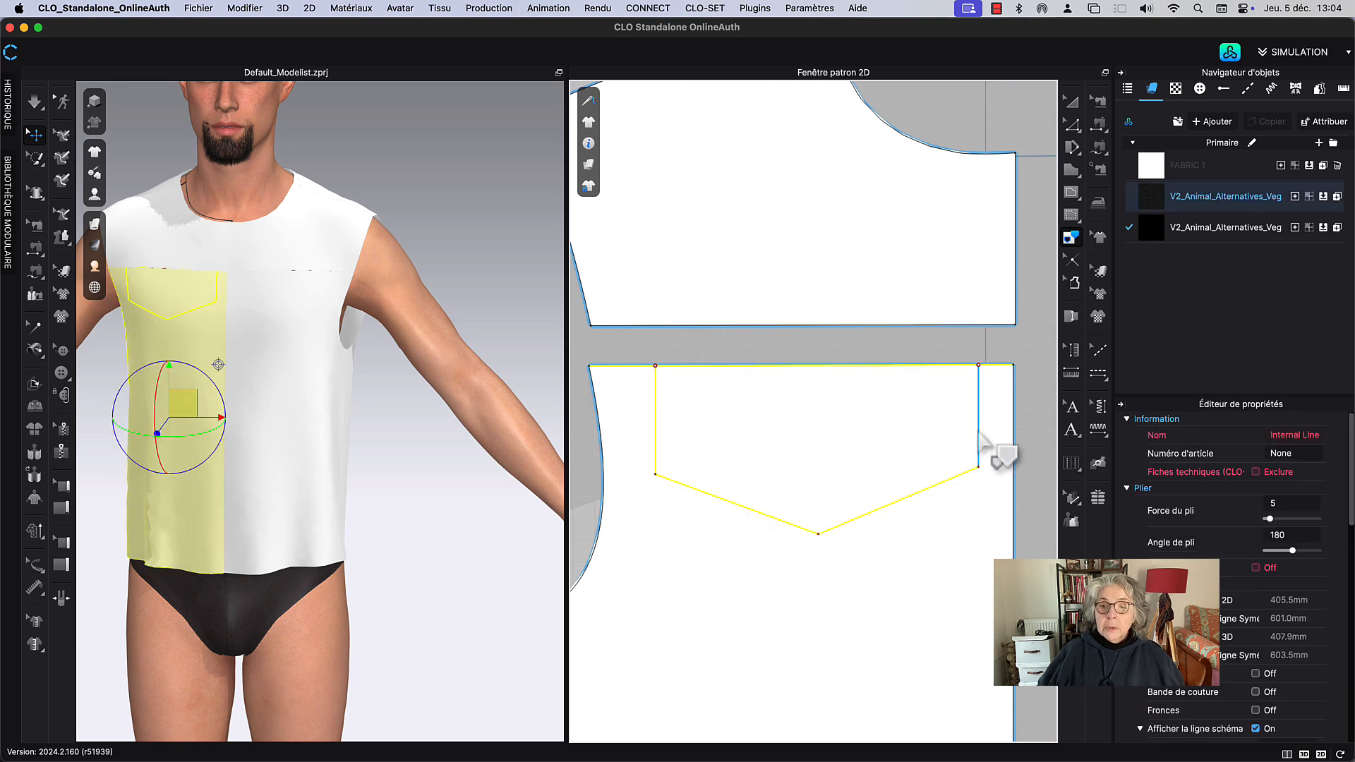
right_click(894, 509)
left_click(908, 514)
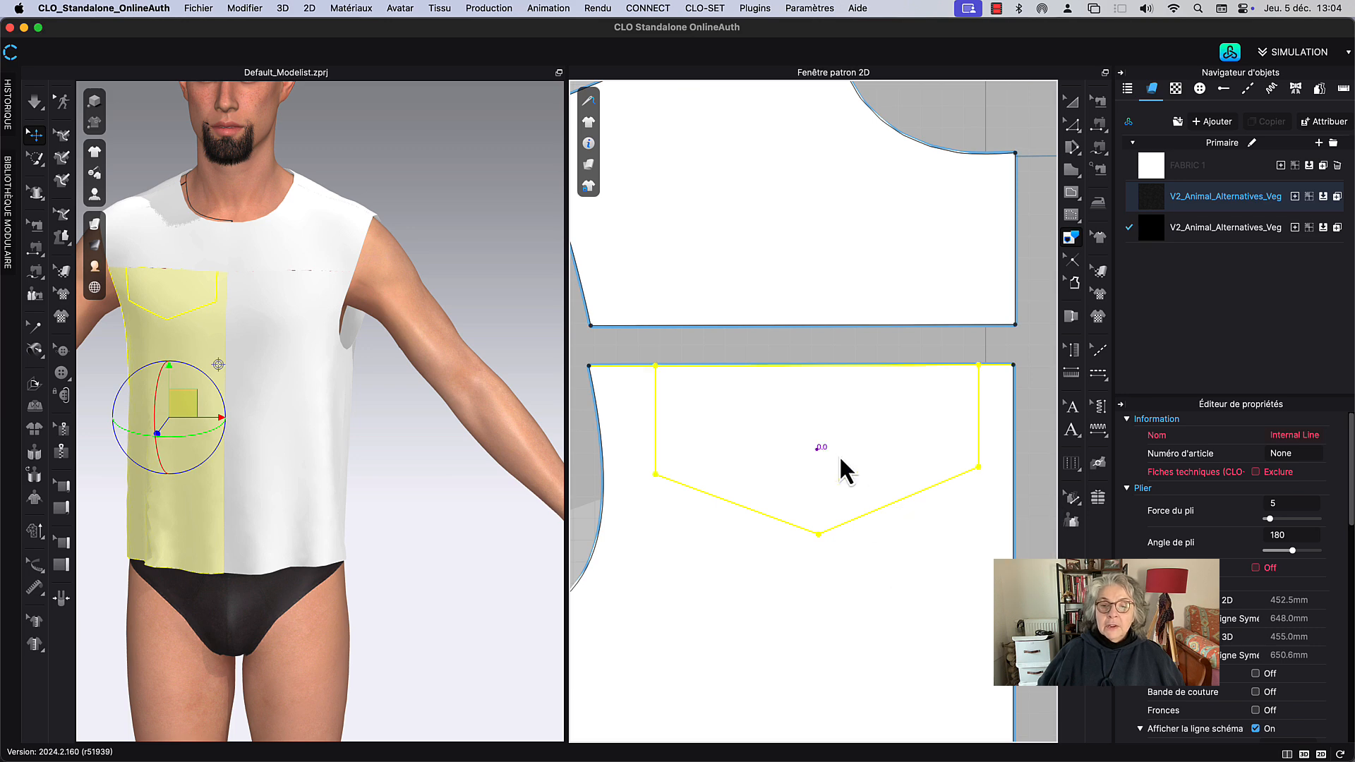
scroll(819, 458, "down", 3)
scroll(826, 226, "down", 3)
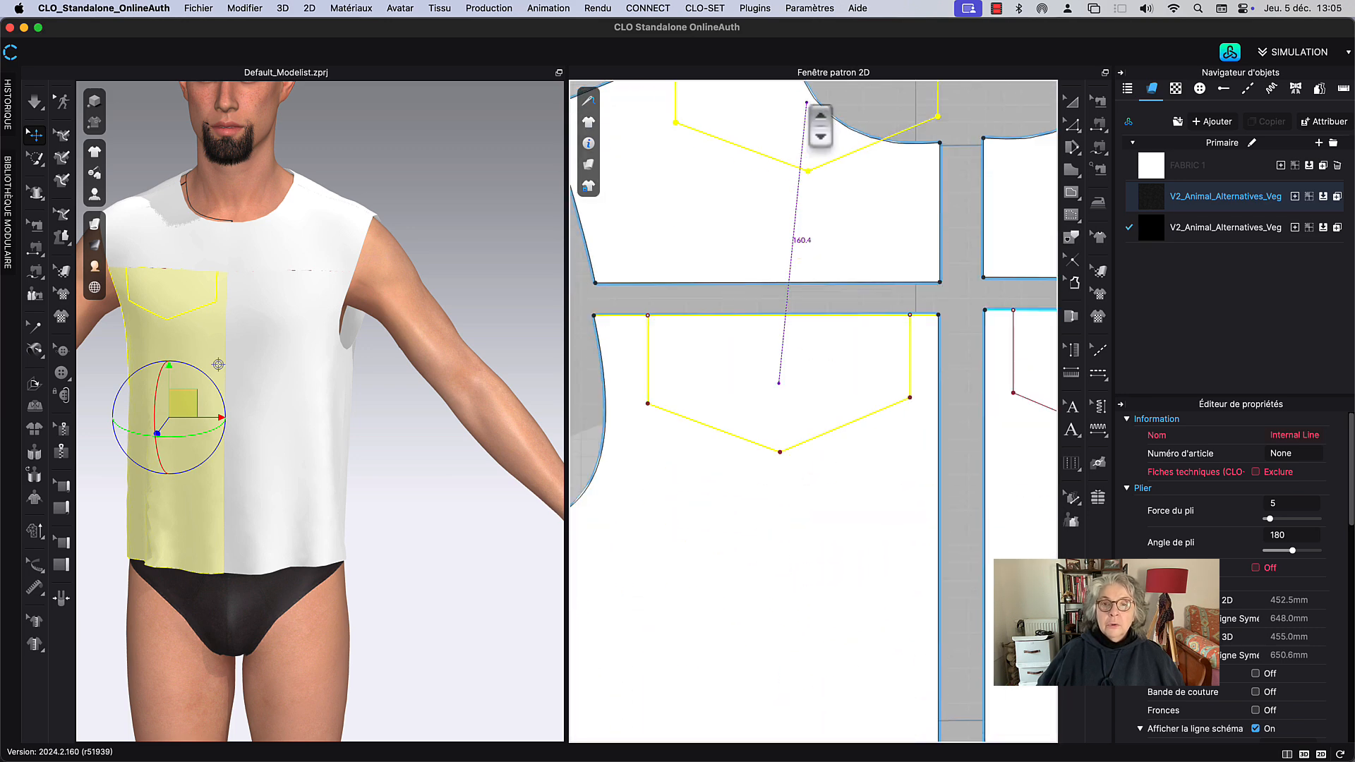
scroll(828, 384, "up", 6)
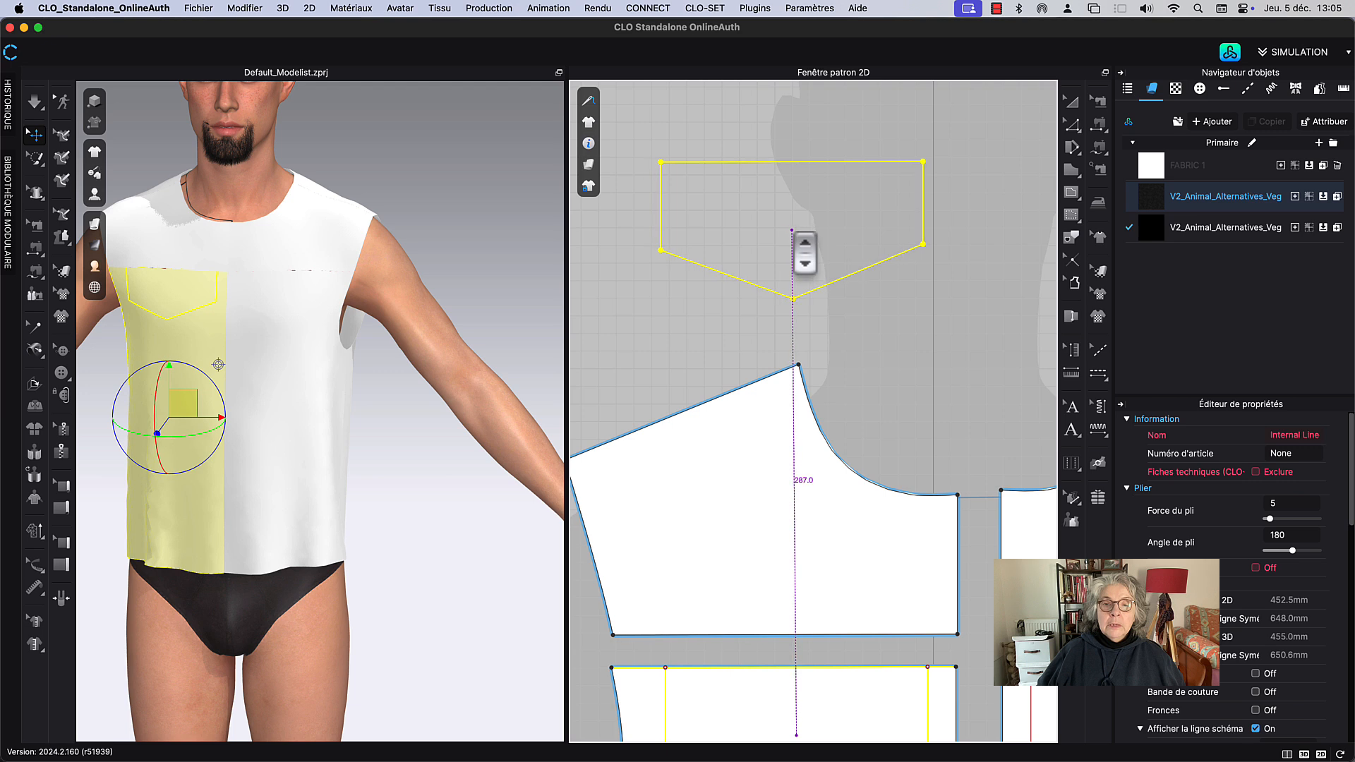
left_click(792, 231)
mouse_move(936, 350)
middle_mouse_down()
mouse_move(892, 299)
mouse_move(835, 327)
middle_mouse_up()
scroll(896, 321, "down", 5)
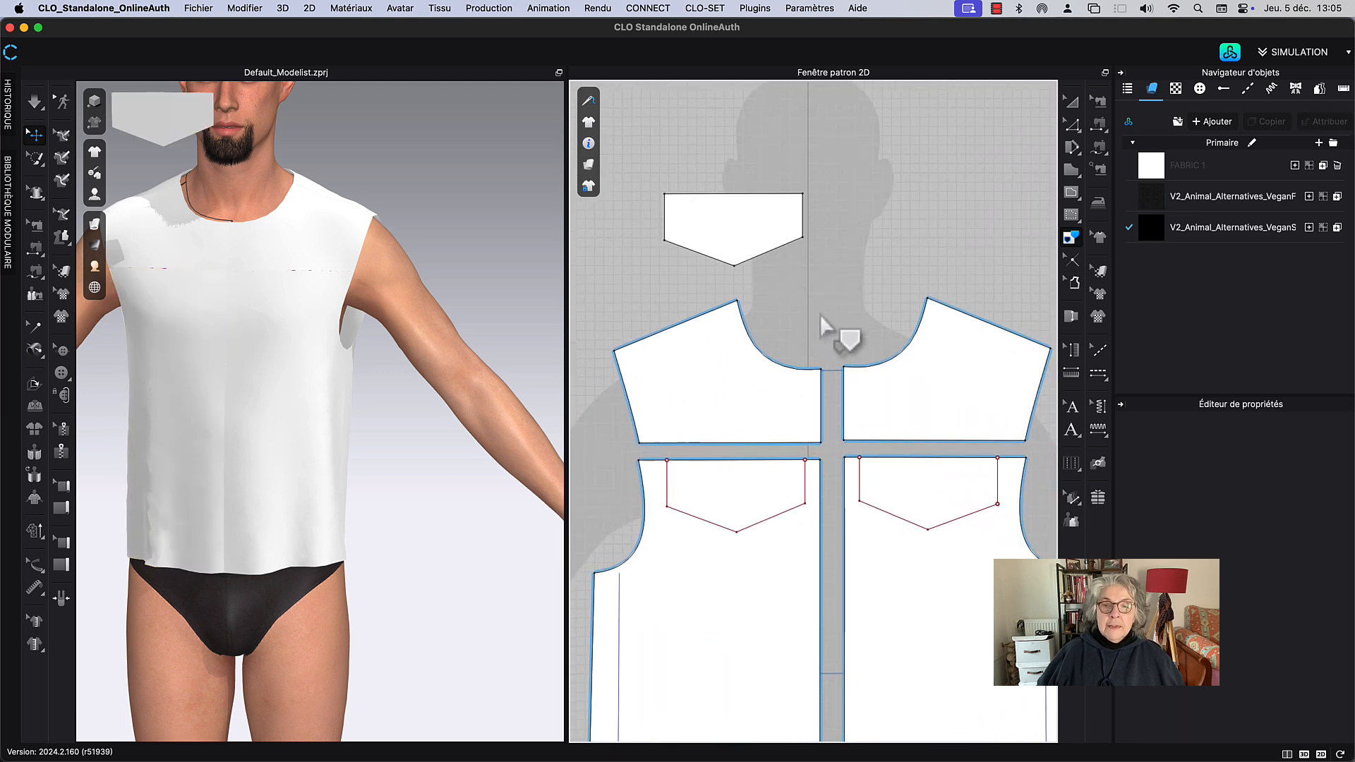
left_click(1071, 102)
Step: Sew the flap piece's straight upper edge to the matching stretch of the front yoke's lower edge with free sewing
scroll(908, 227, "down", 3)
middle_click_drag(883, 187, 877, 241)
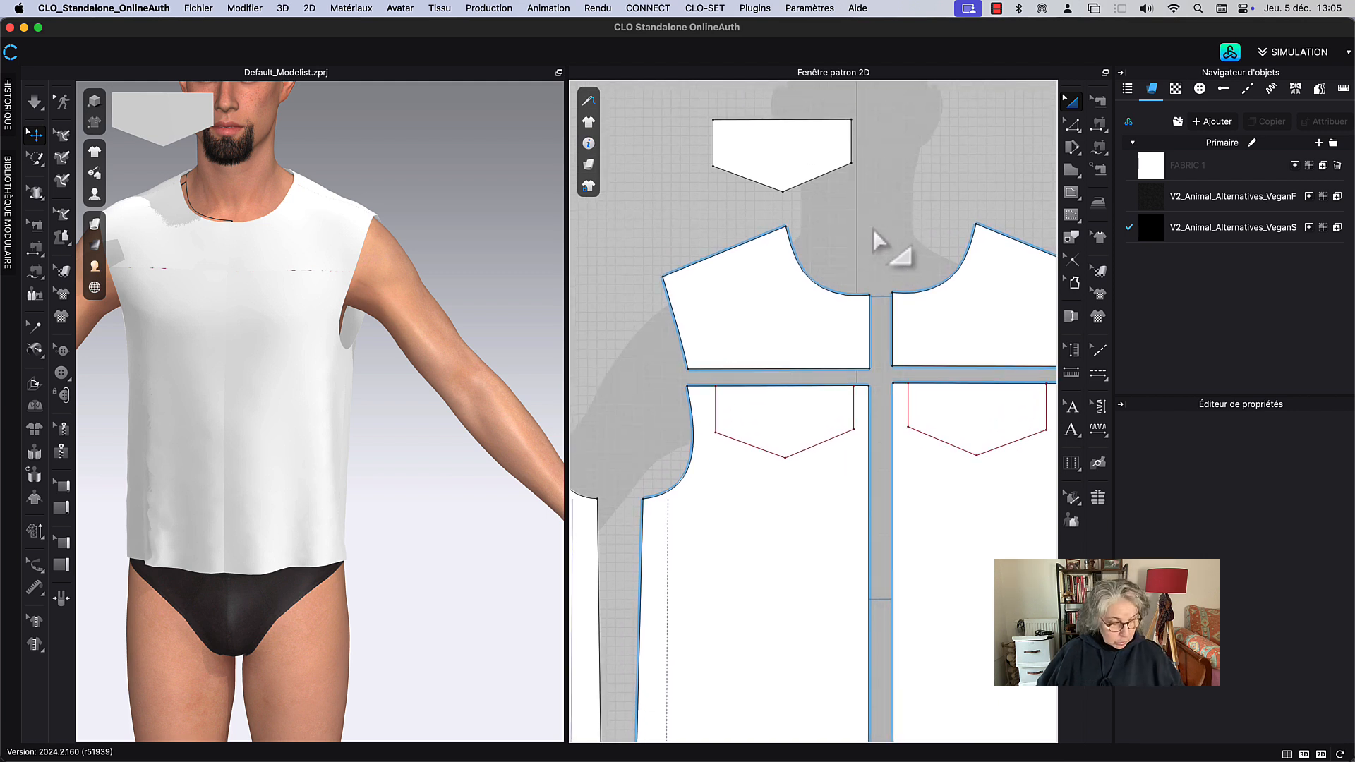
key("z")
scroll(875, 226, "up", 2)
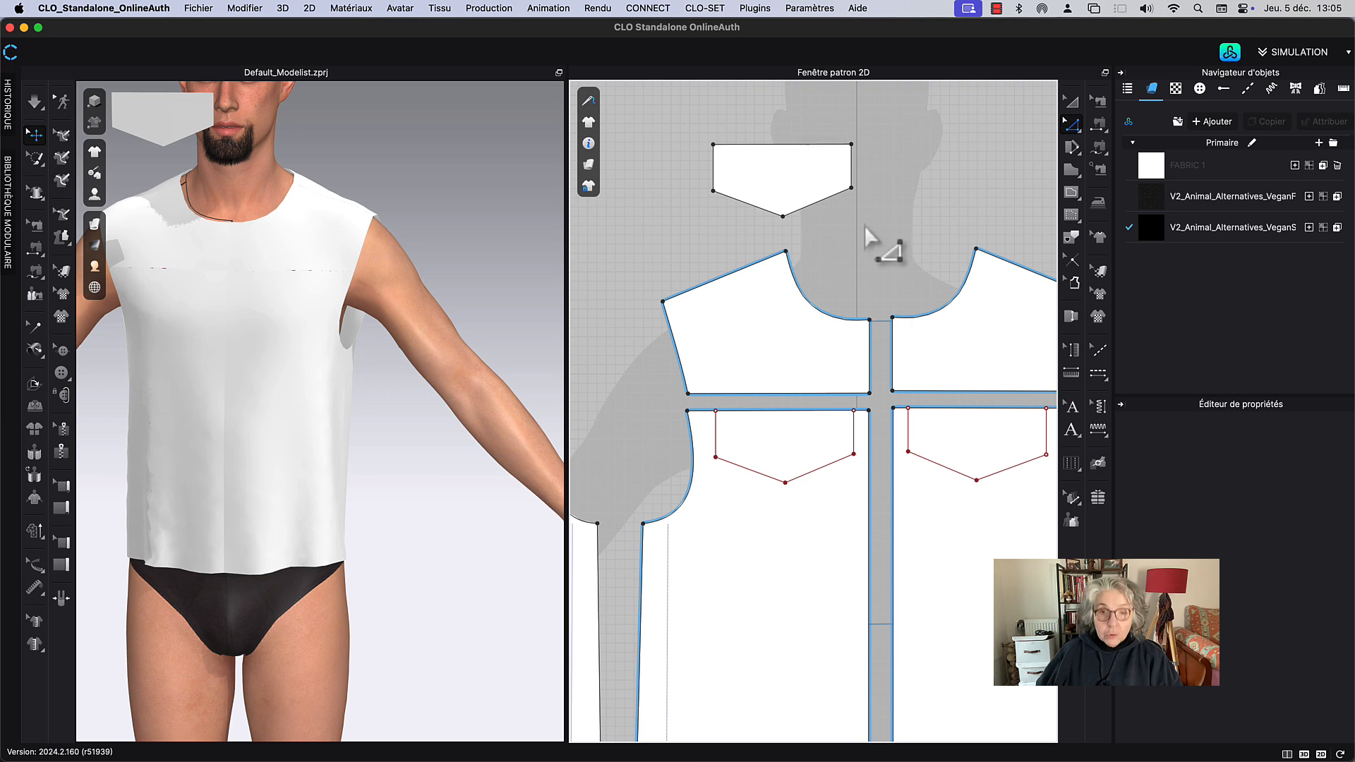
key("m")
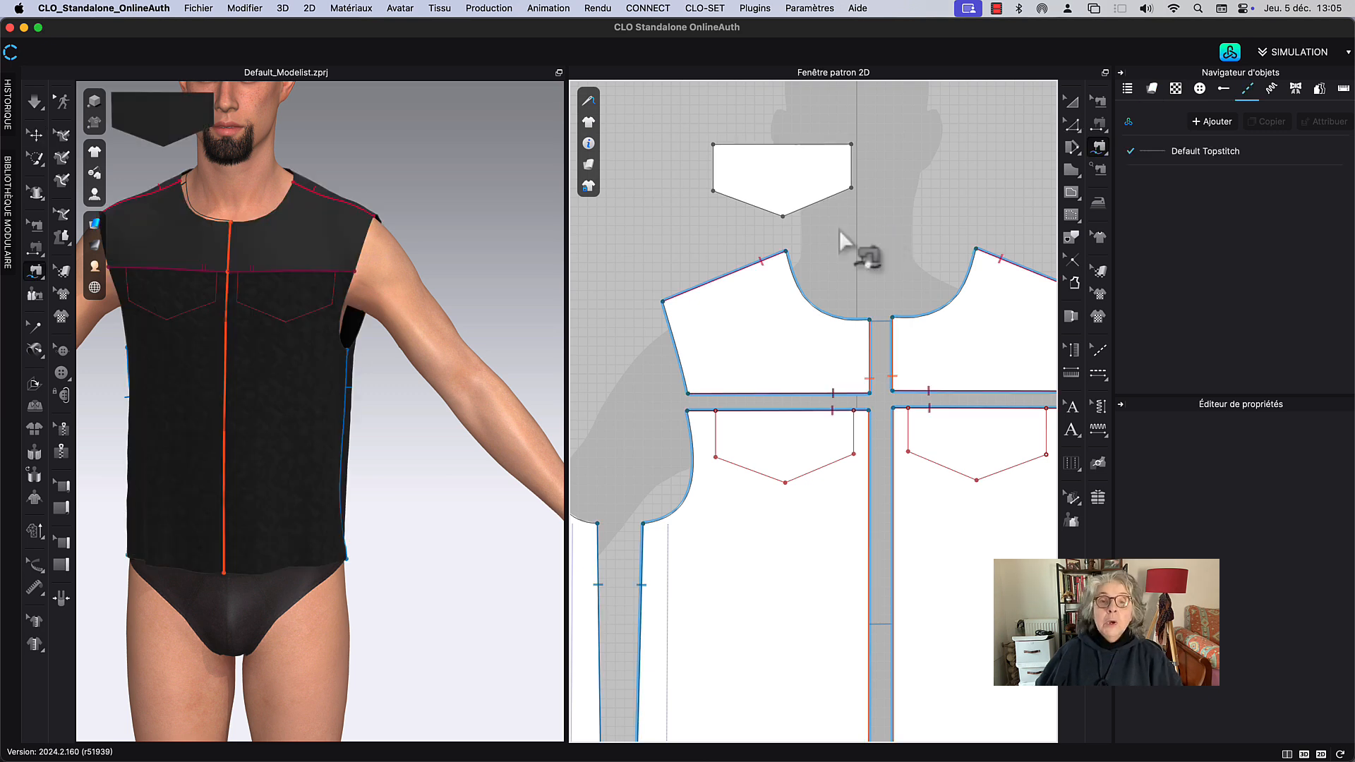
left_click(713, 145)
left_click(851, 144)
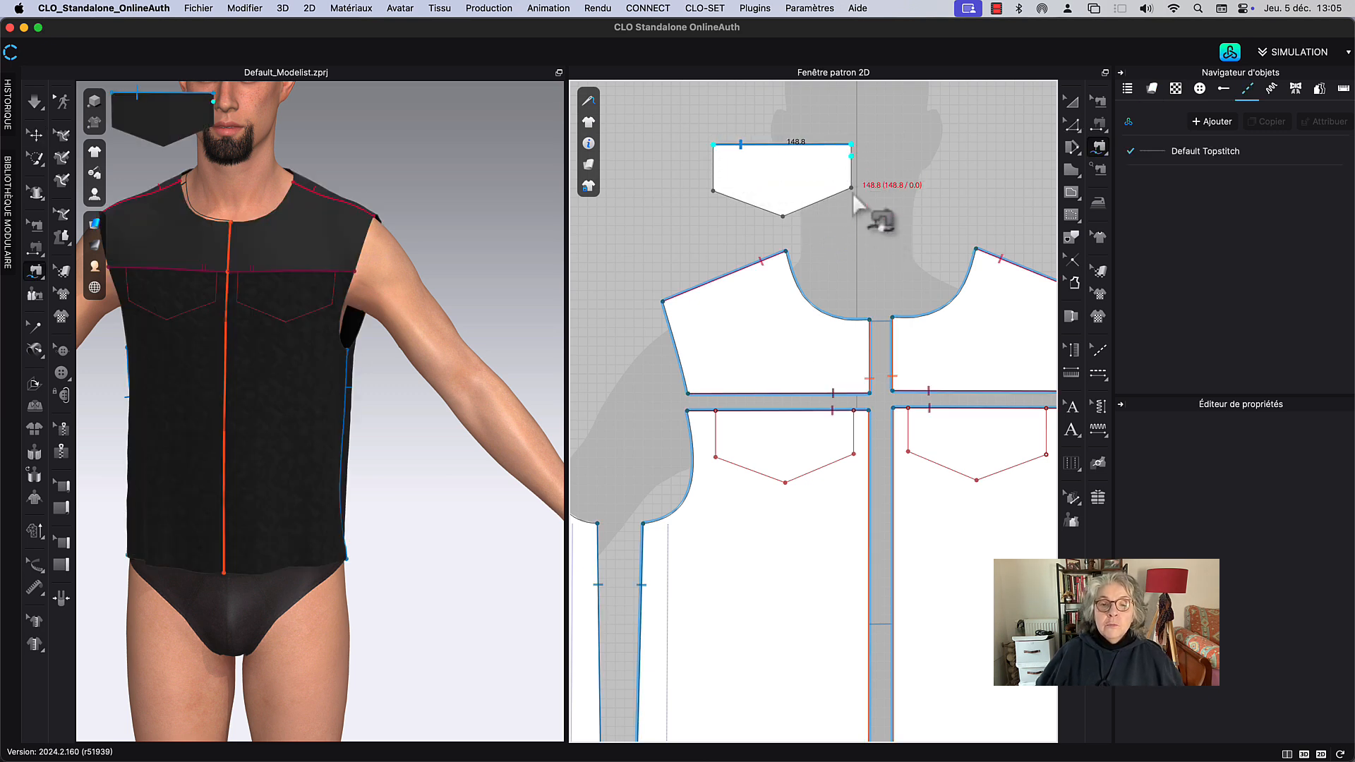
left_click(717, 394)
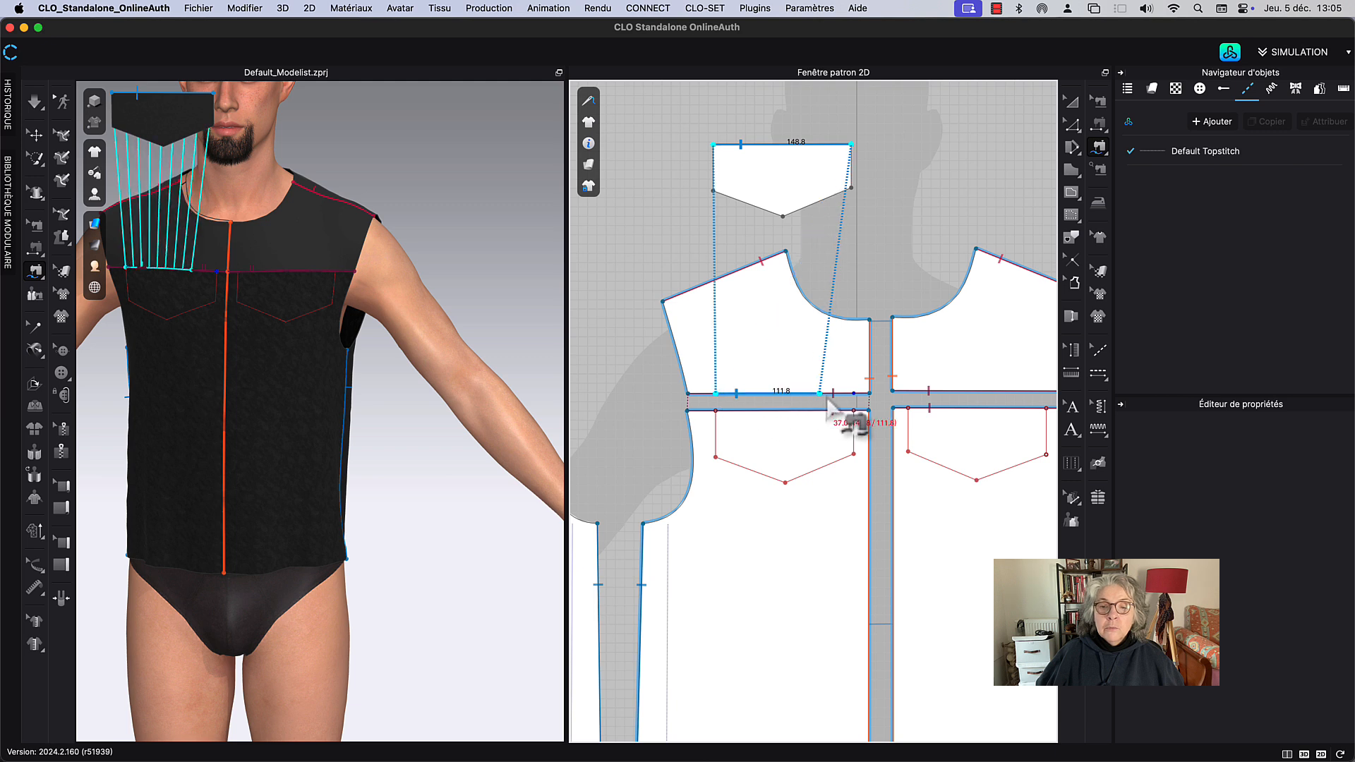
left_click(857, 394)
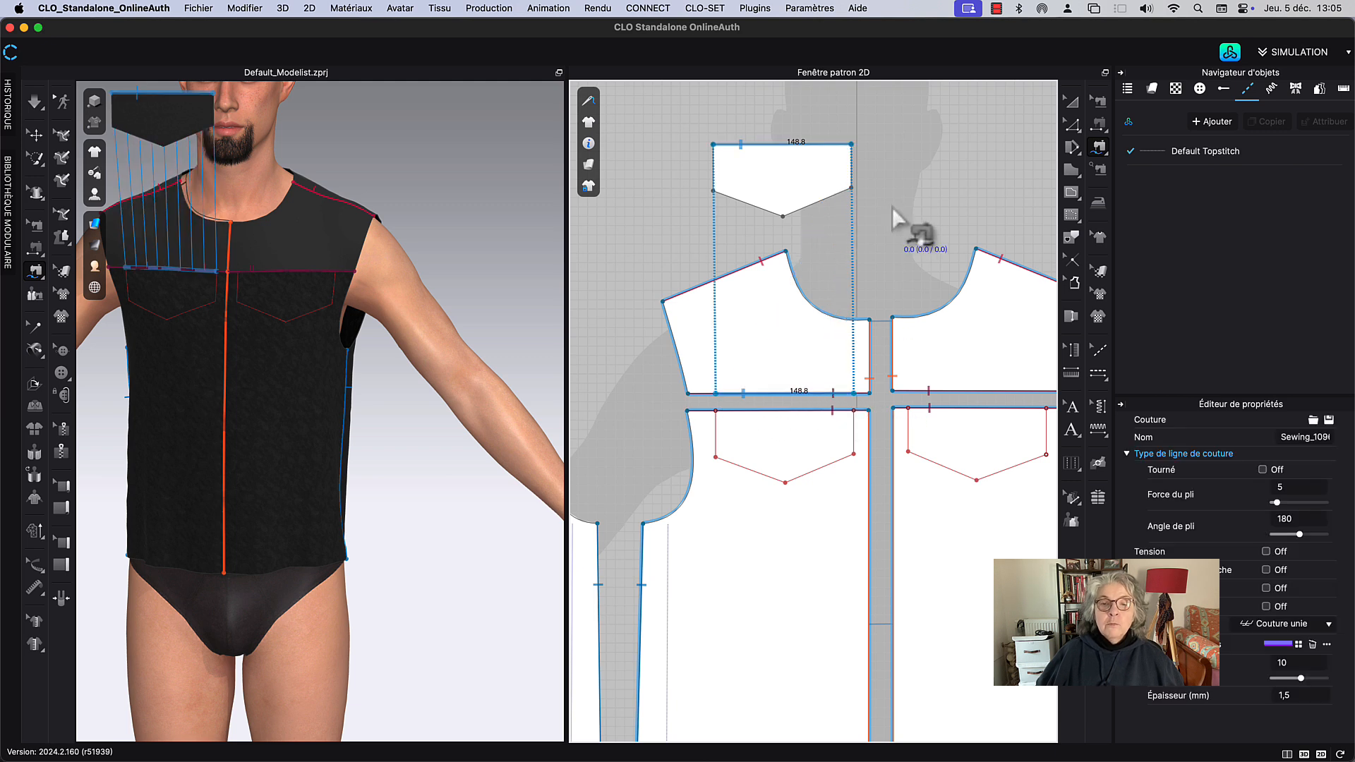
left_click(1076, 99)
Step: Move the flap in the 3D view to the chest just below the yoke seam and run the simulation to drape it
middle_click_drag(975, 197, 950, 260)
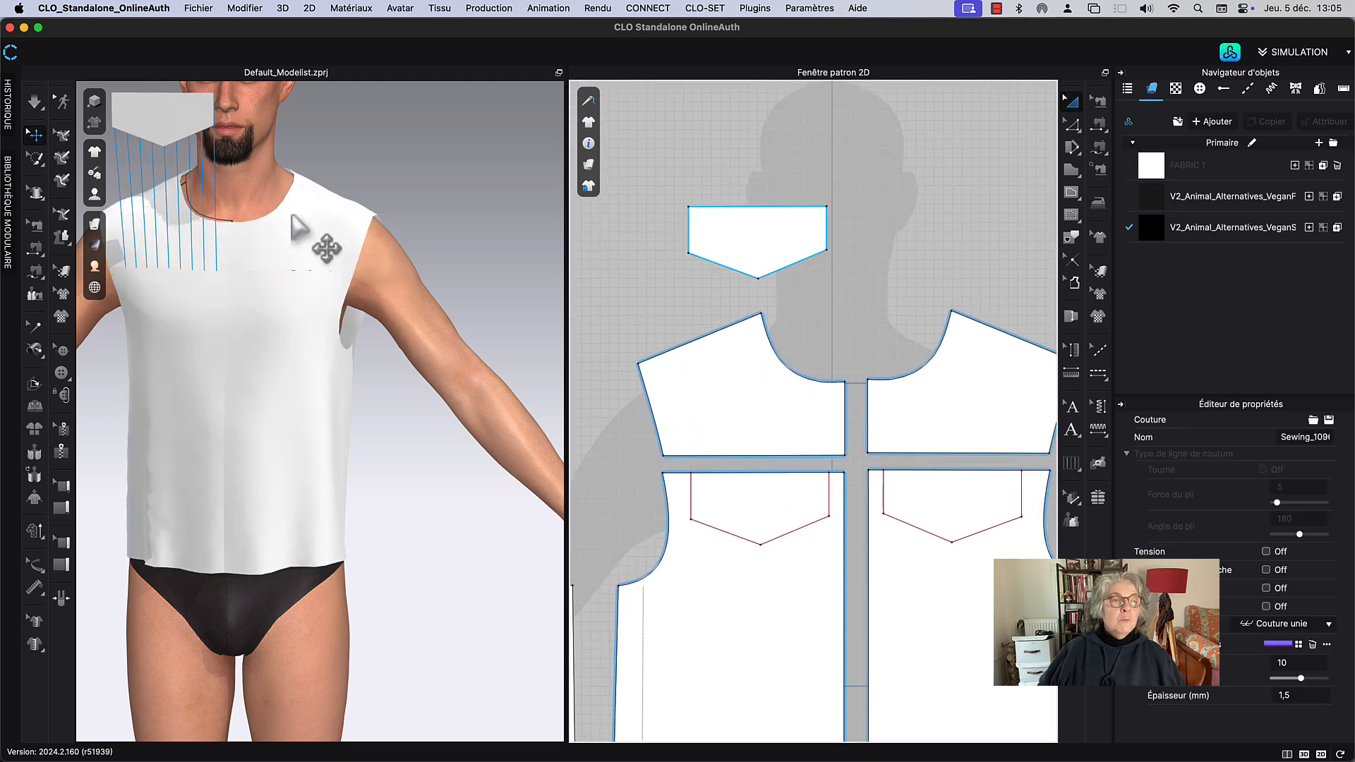
left_click_drag(209, 132, 186, 314)
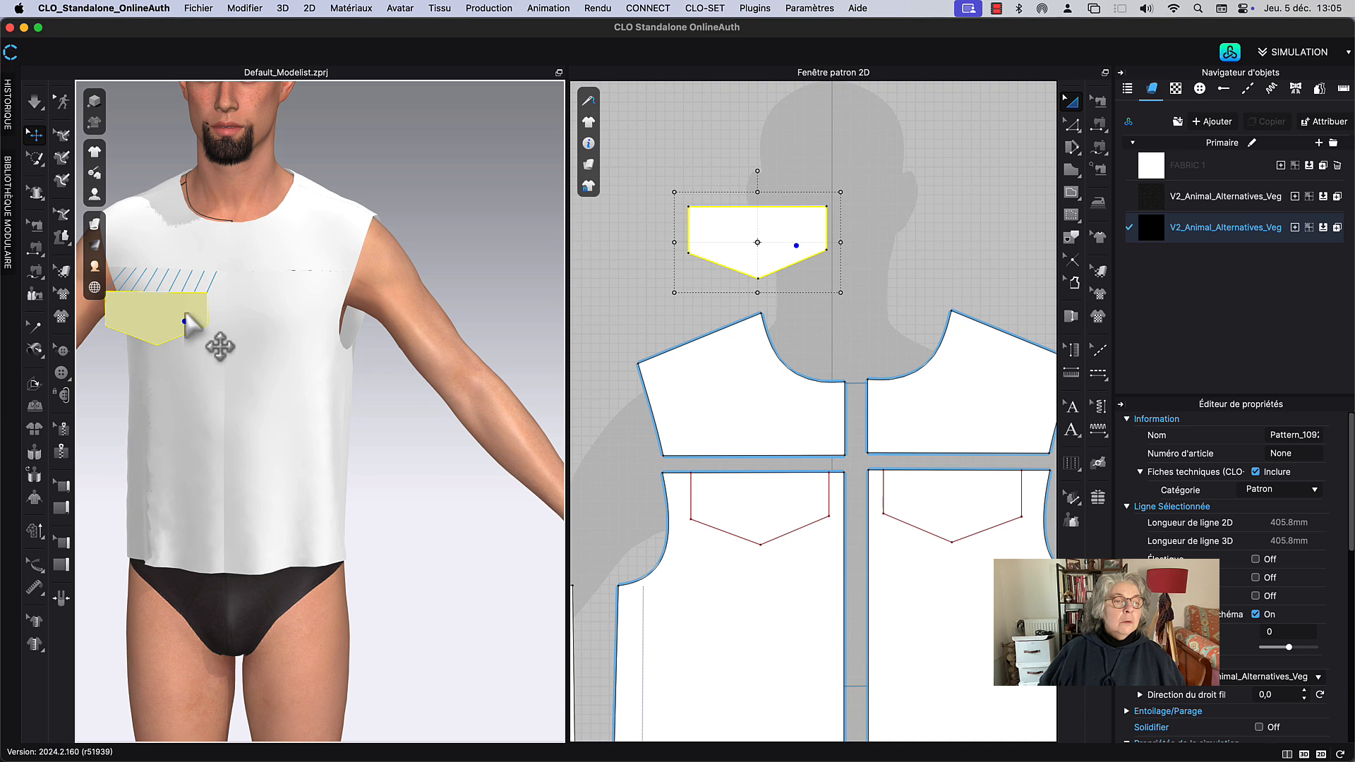
right_click(185, 310)
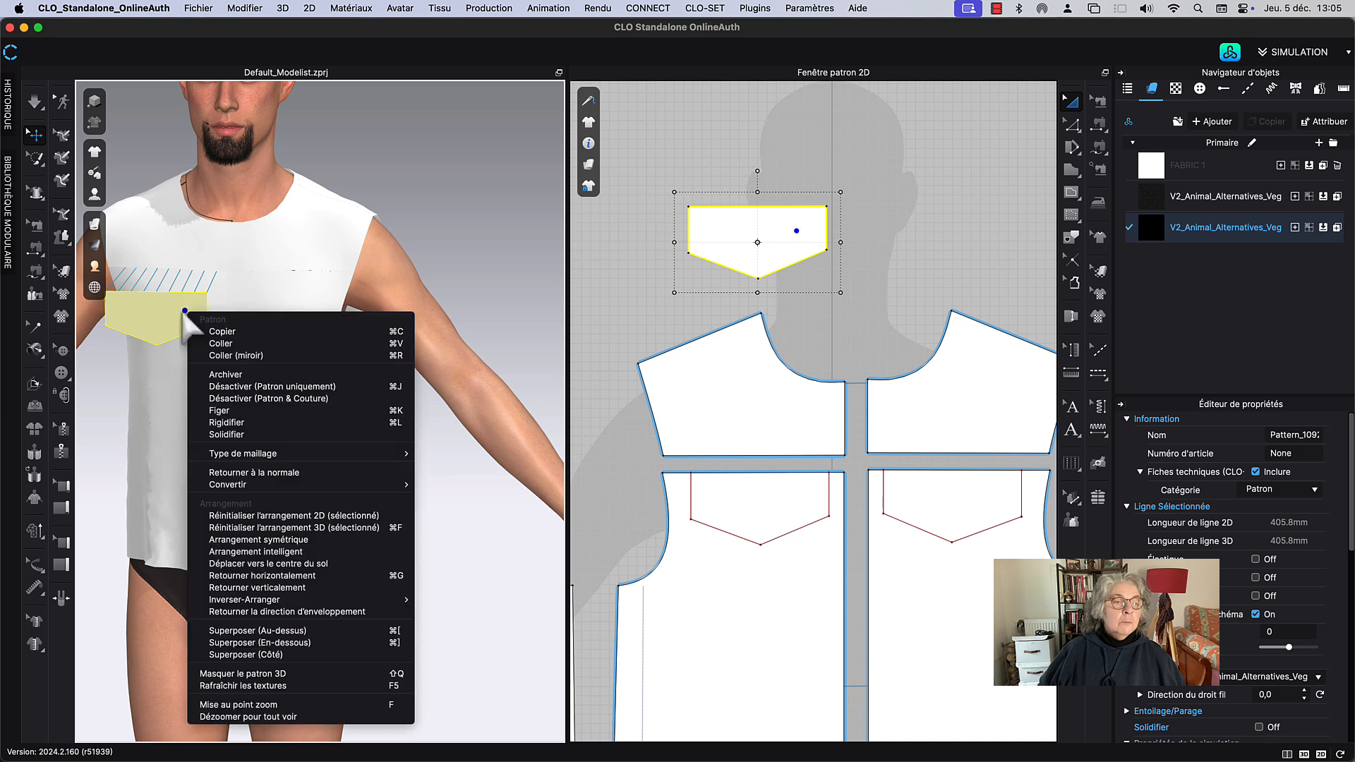
left_click(482, 205)
key("space")
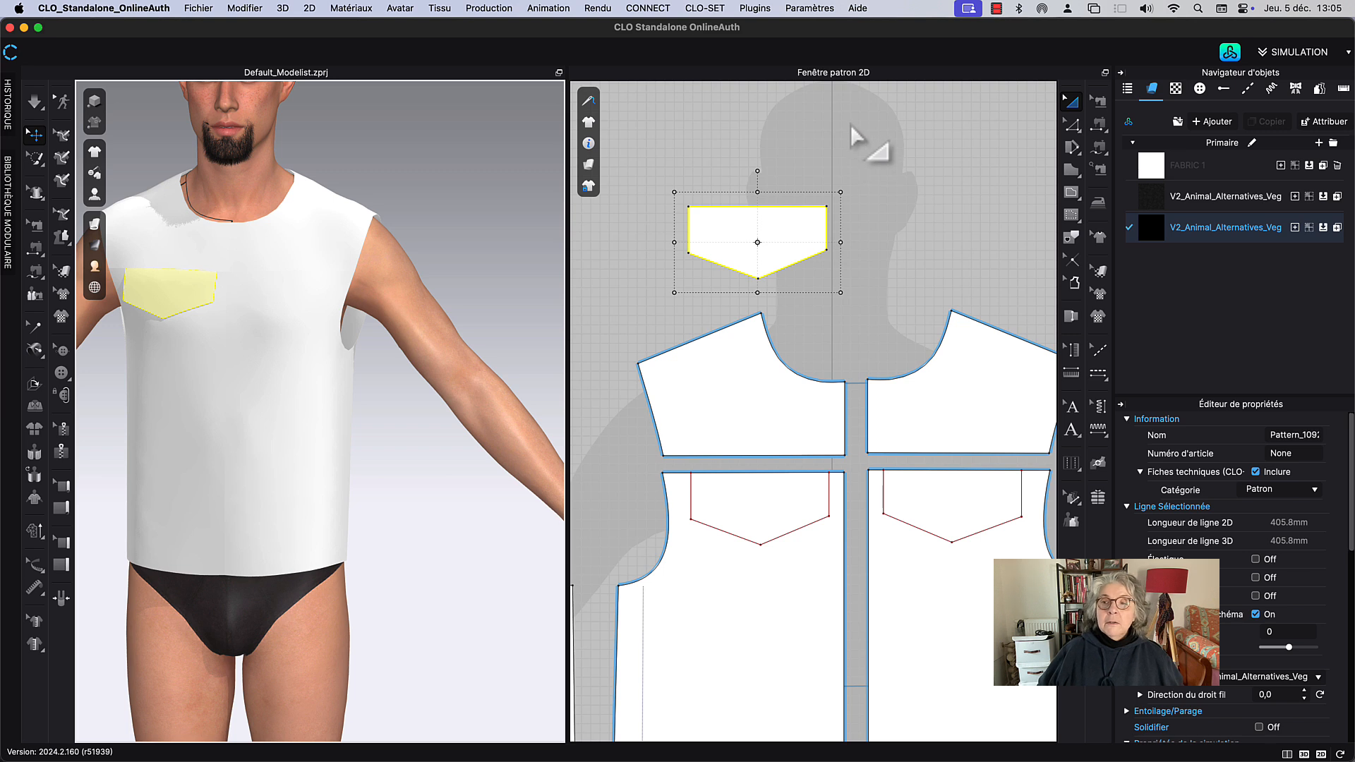
Step: Clone the pocket flap as a symmetric pattern with sewing, place it above the other front yoke, and run the simulation to drape it
key("space")
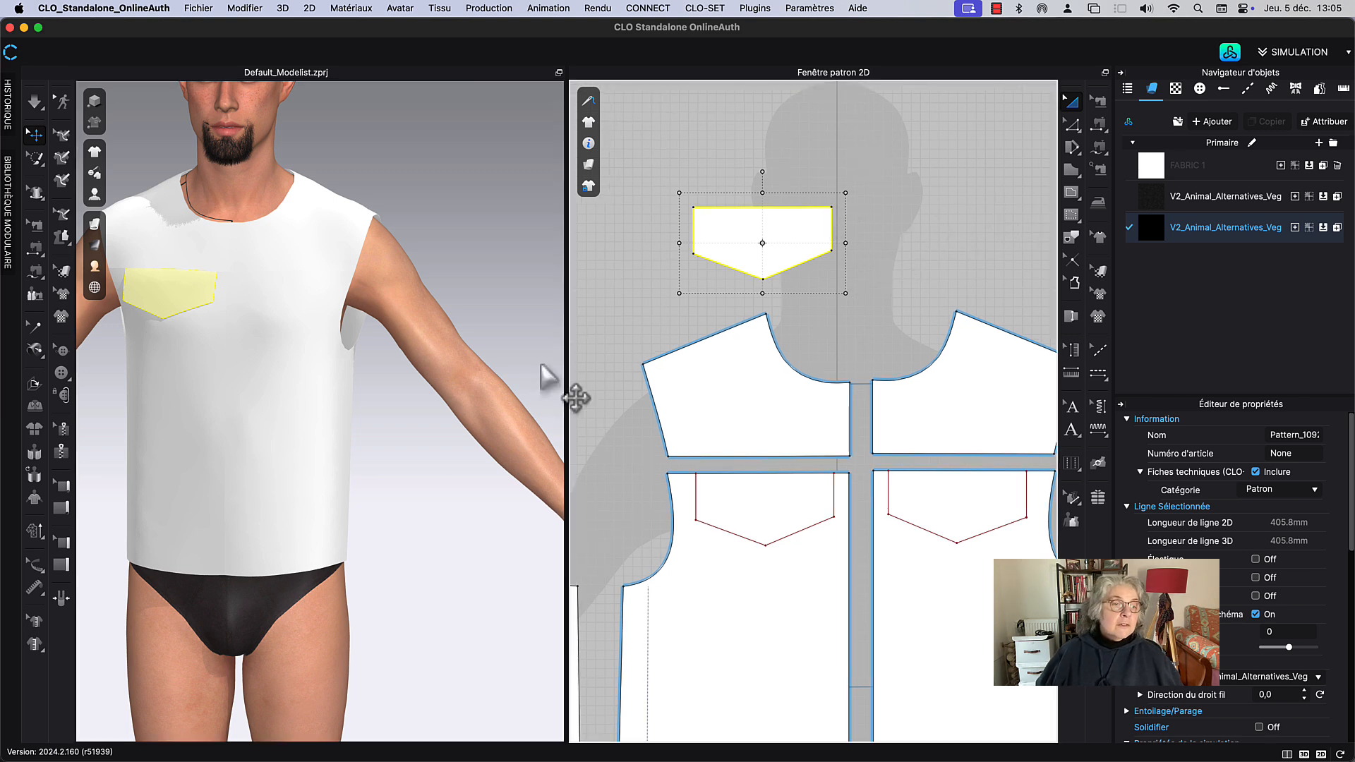
middle_click_drag(508, 265, 499, 265)
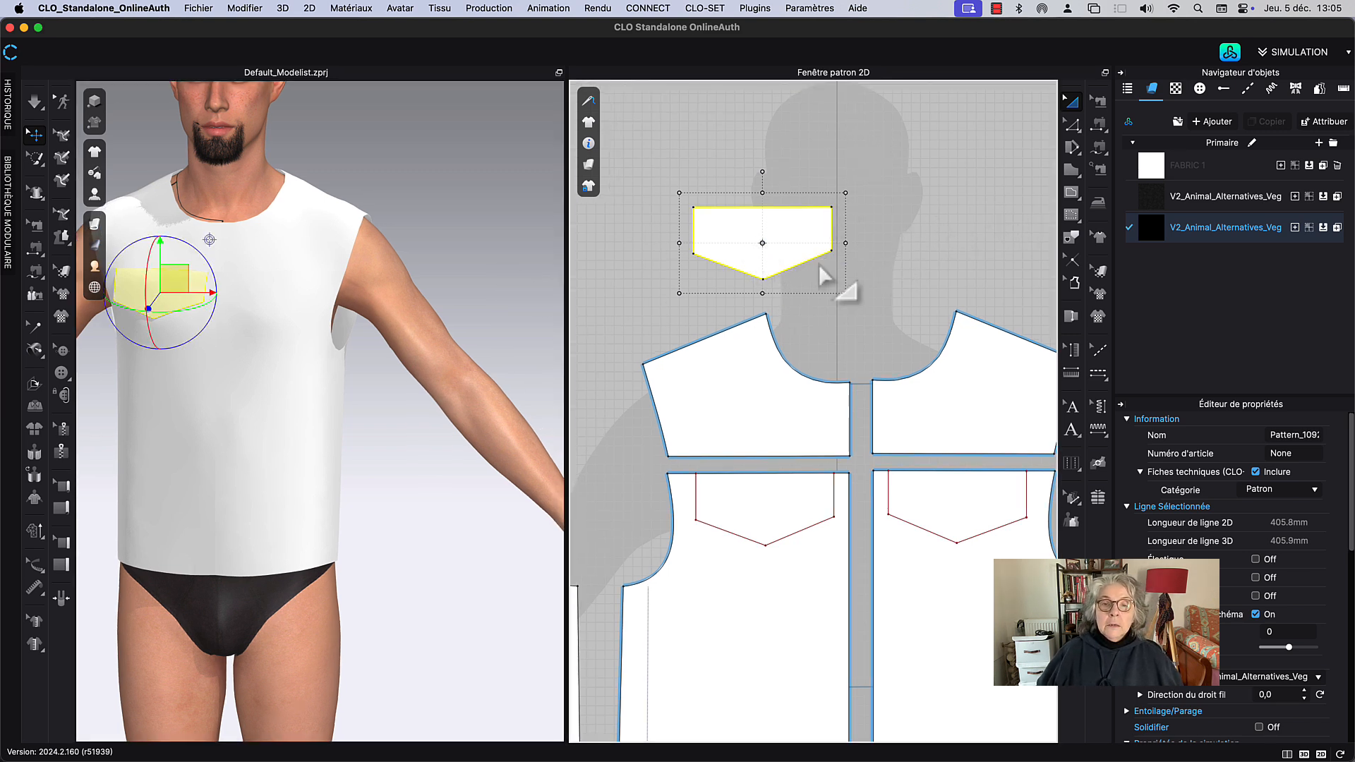
left_click(892, 272)
middle_click_drag(892, 273, 818, 274)
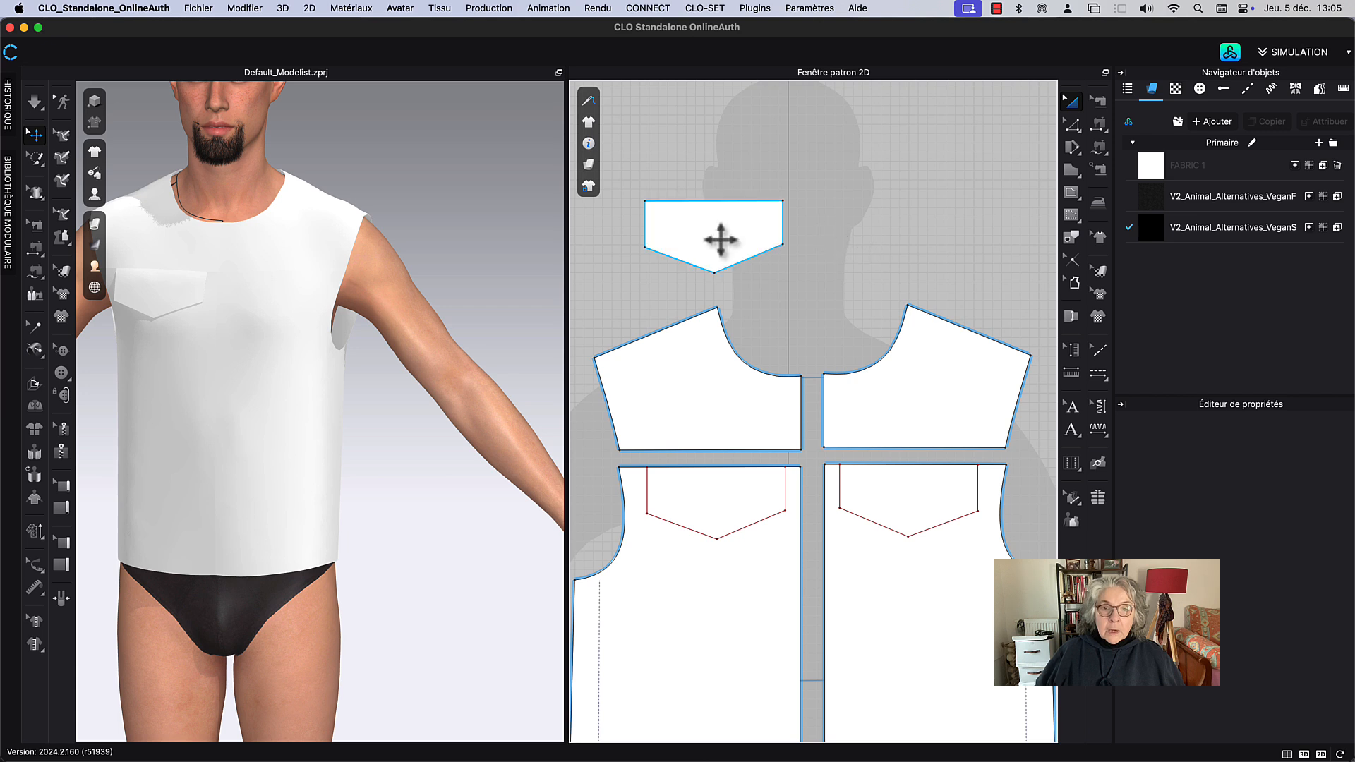
left_click(719, 235)
right_click(717, 234)
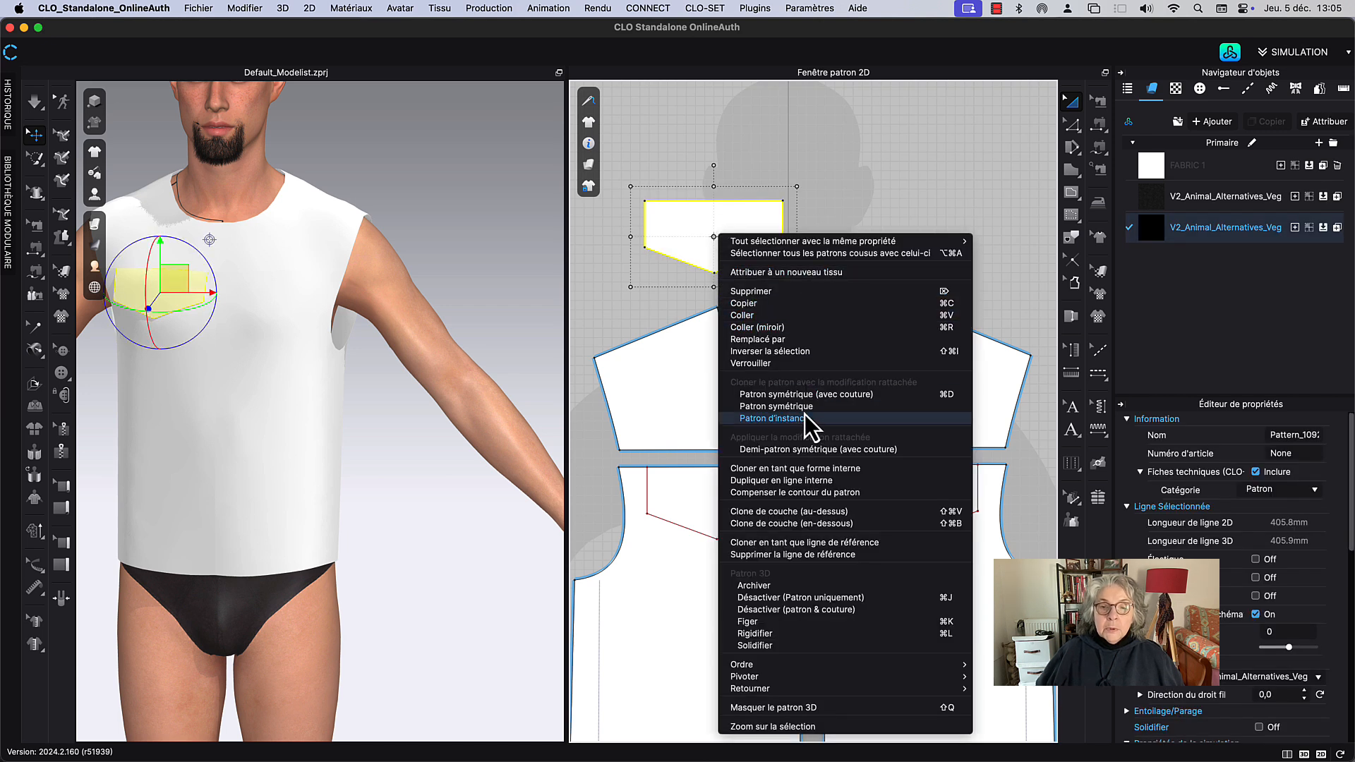
left_click(806, 394)
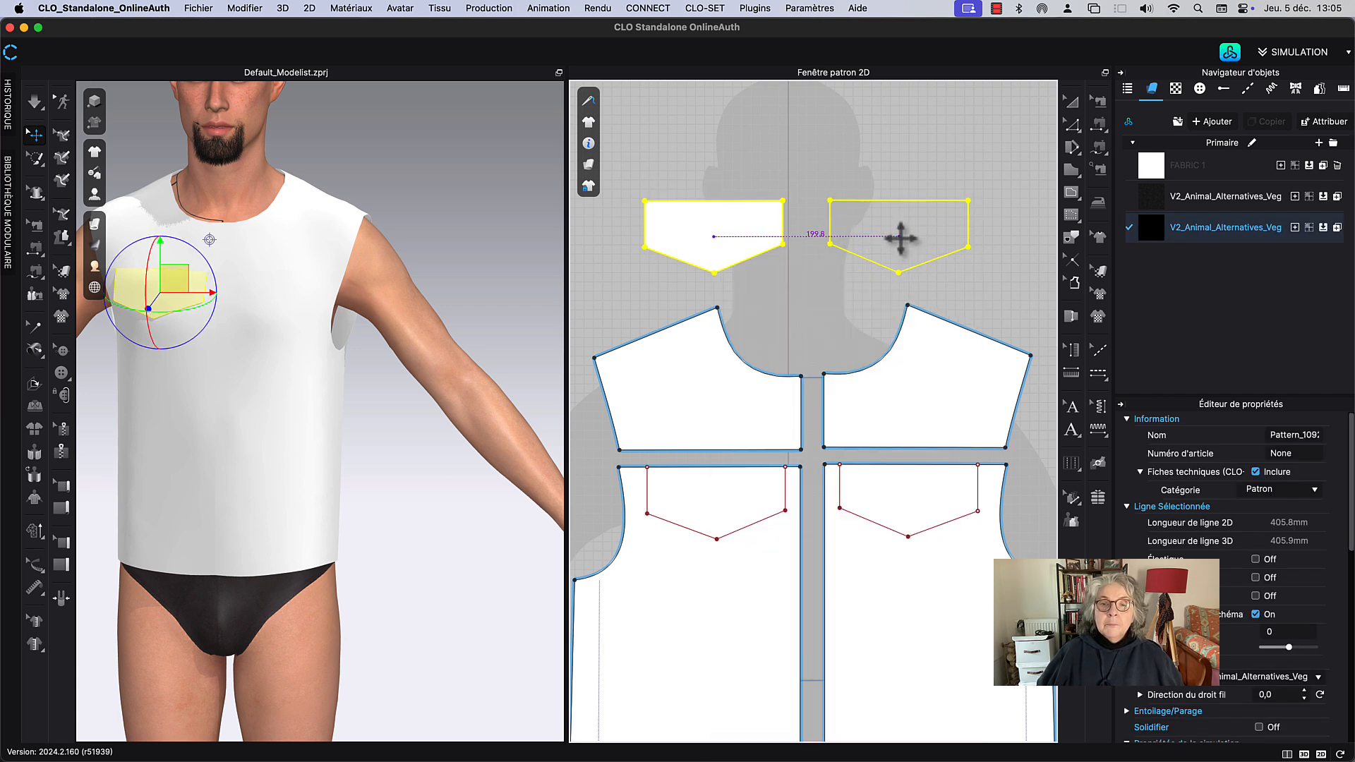
left_click(899, 233)
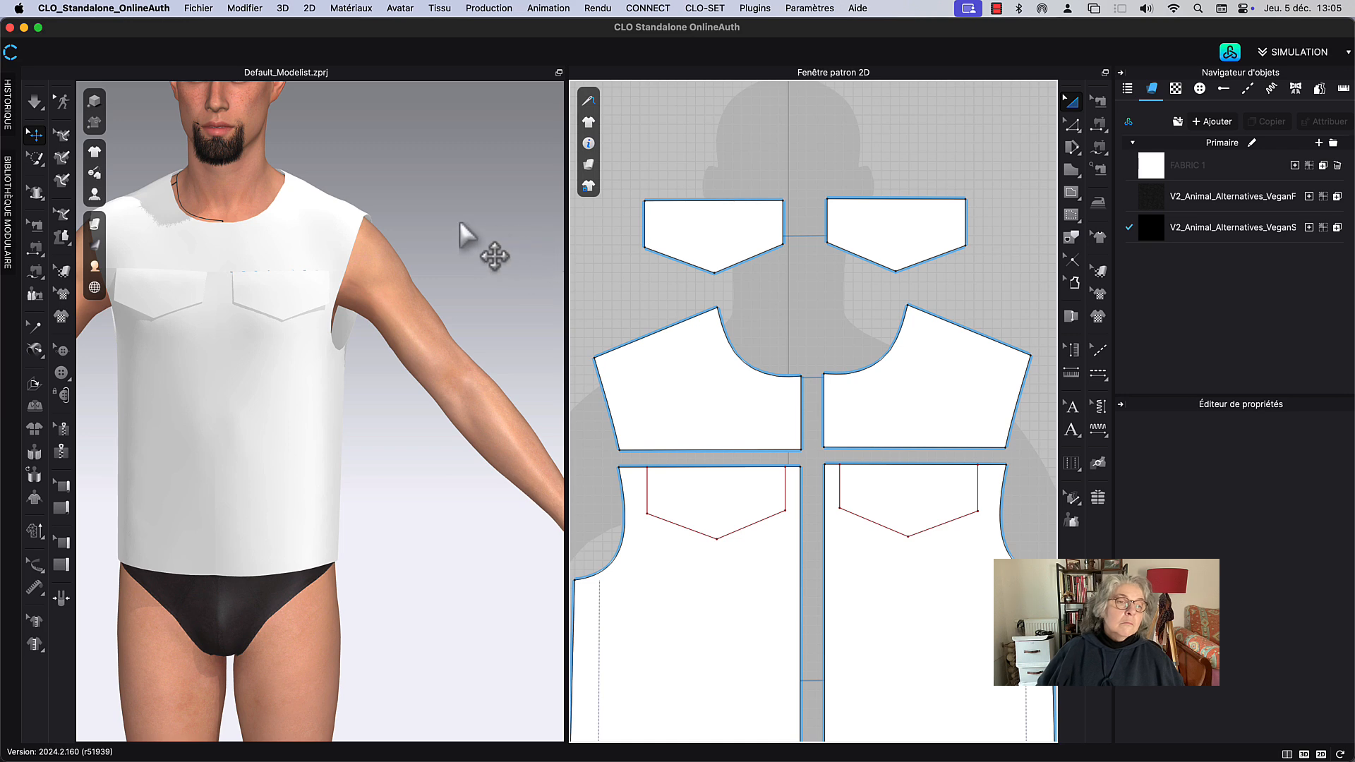
key("space")
key("space")
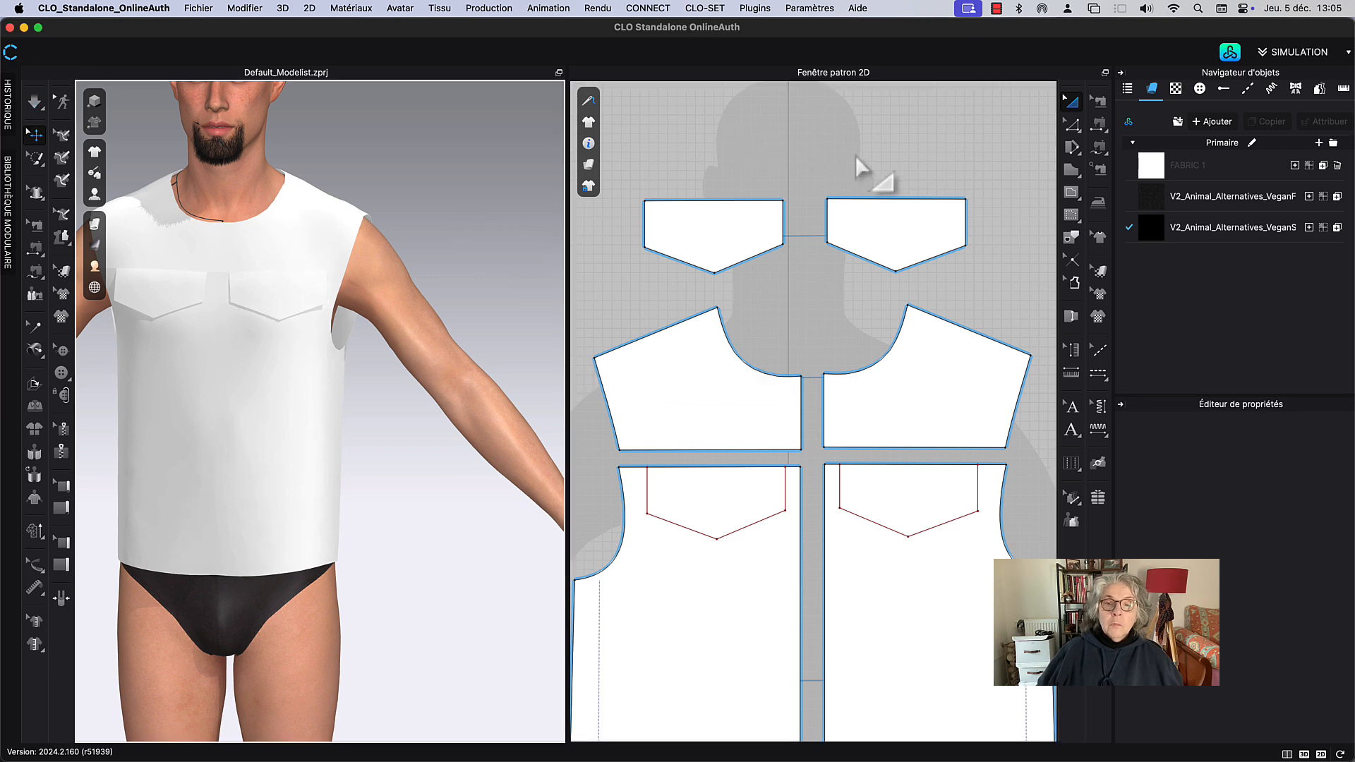
Step: Move the mirrored front panel and its yoke sideways together to widen the gap between the centre-front edges
scroll(847, 198, "down", 5)
scroll(853, 354, "down", 5)
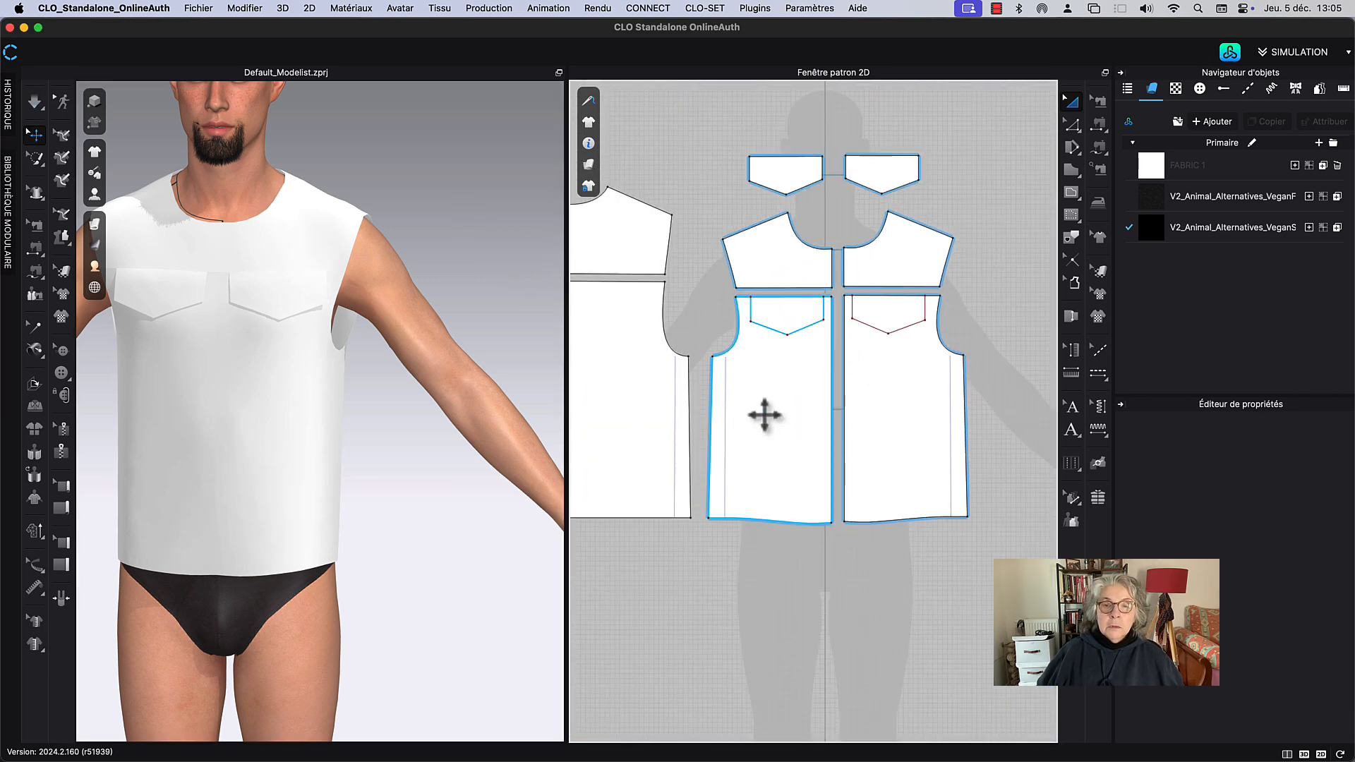
left_click(781, 425)
left_click(778, 274, "shift")
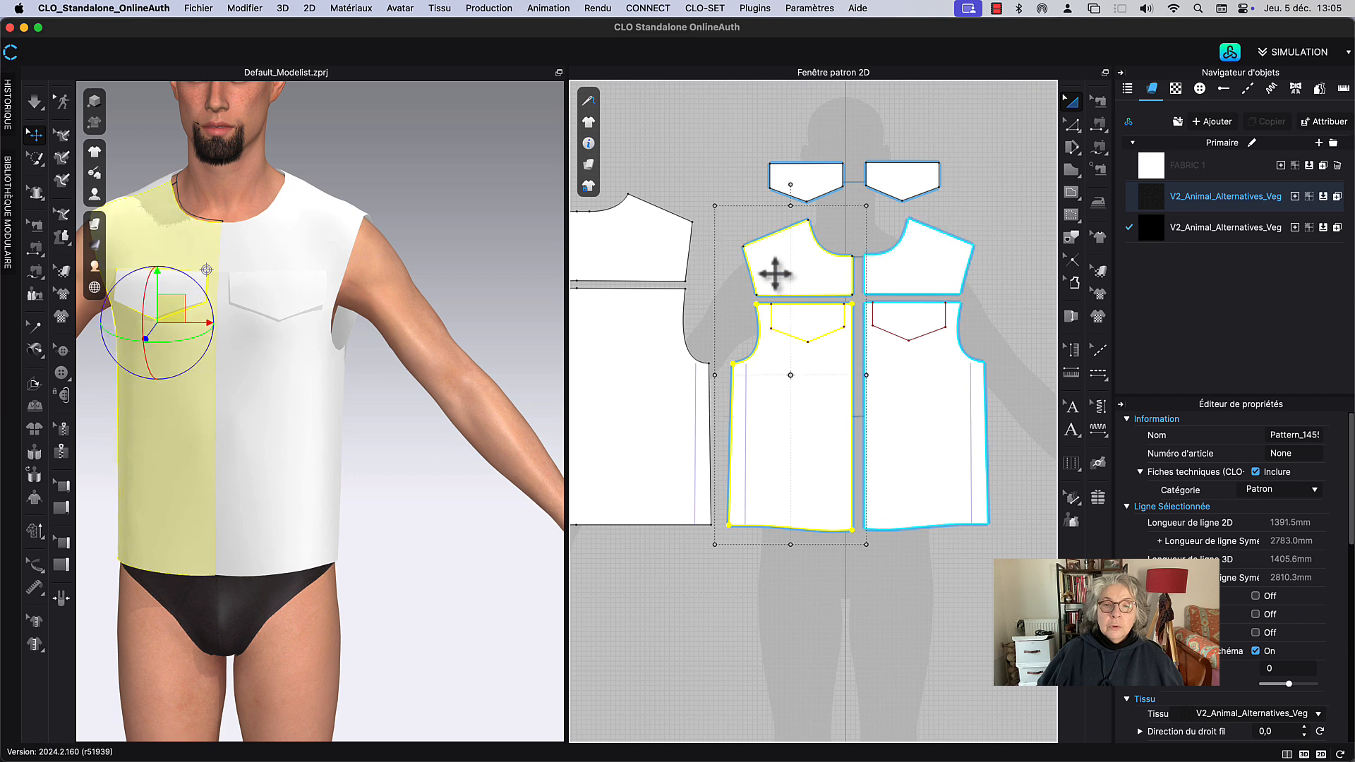
left_click(913, 288)
left_click(937, 401, "shift")
left_click_drag(938, 401, 968, 401)
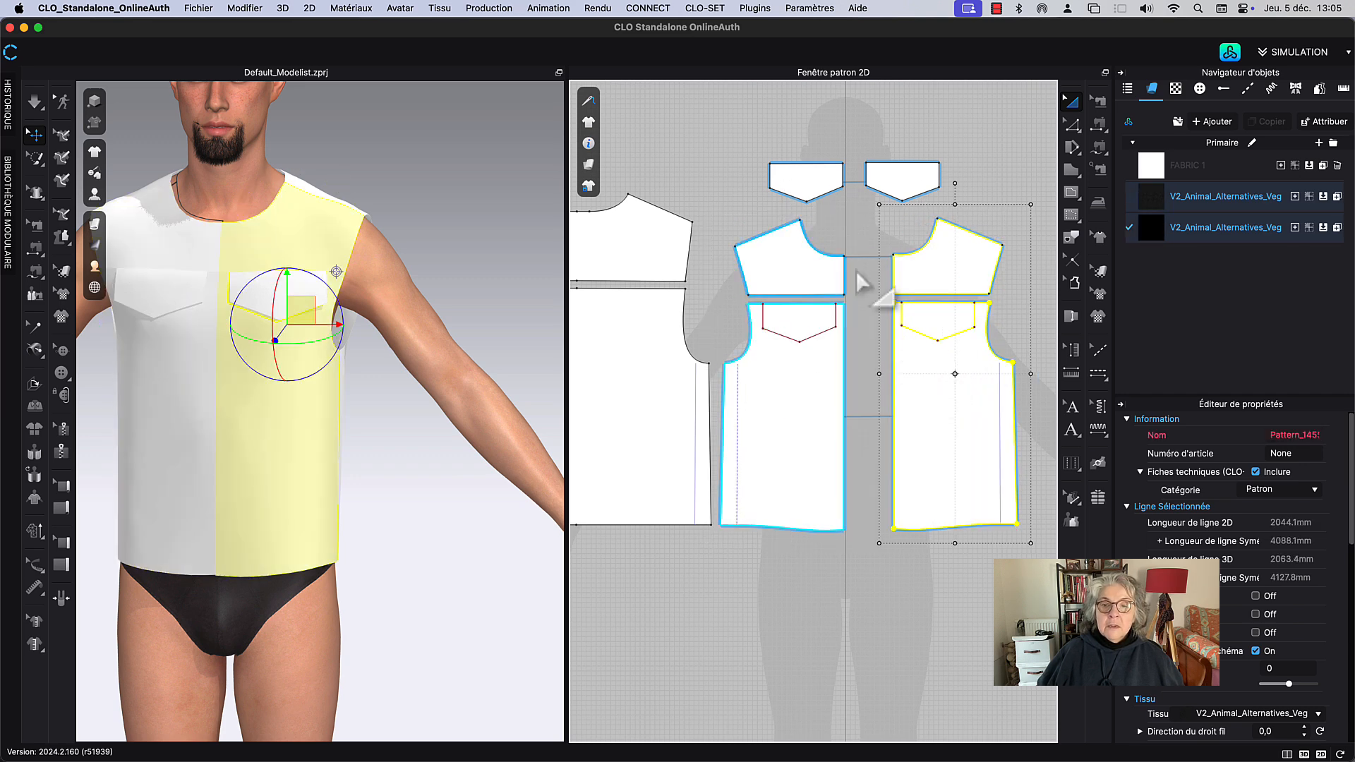
left_click(856, 247)
Step: Align the front yoke's lower edge with the matching front panel's upper edge so the two pieces meet in the 2D pattern
scroll(856, 260, "up", 5)
scroll(856, 259, "down", 5)
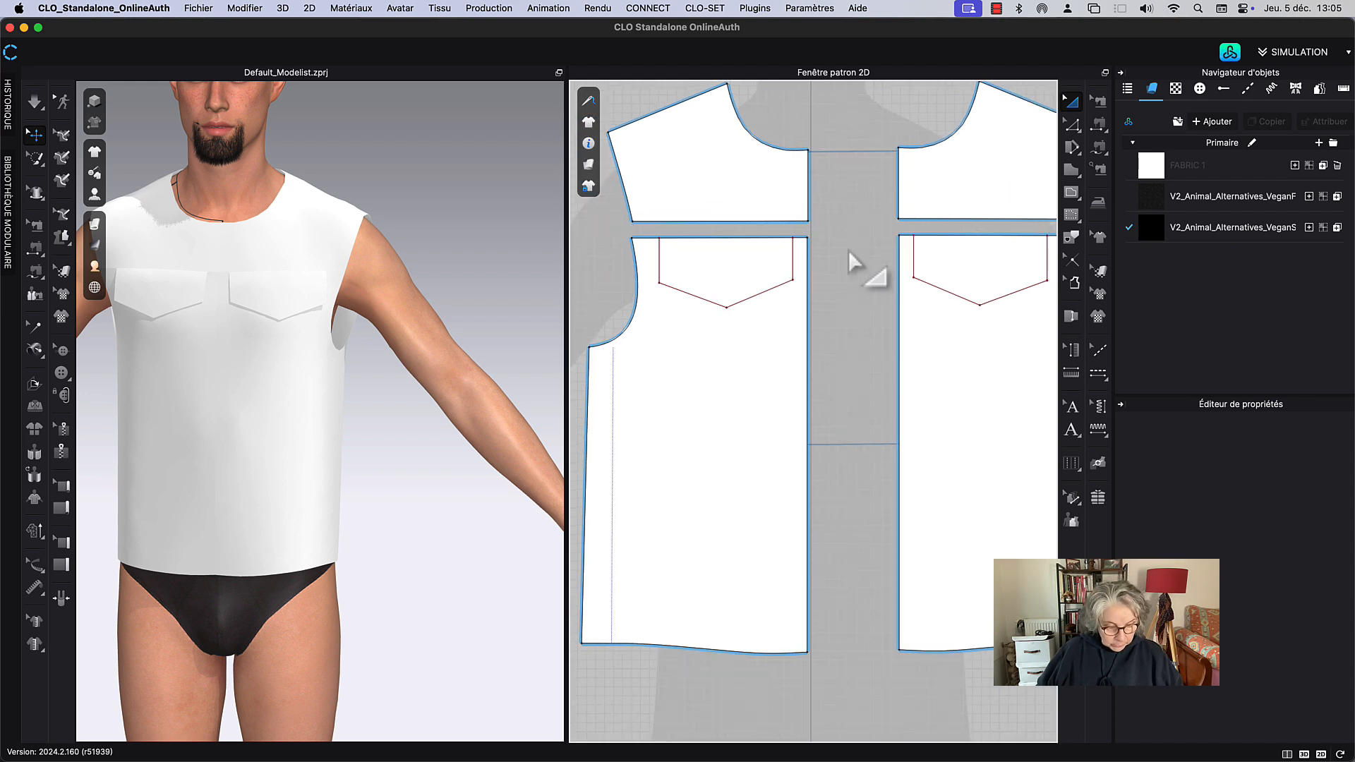
key("z")
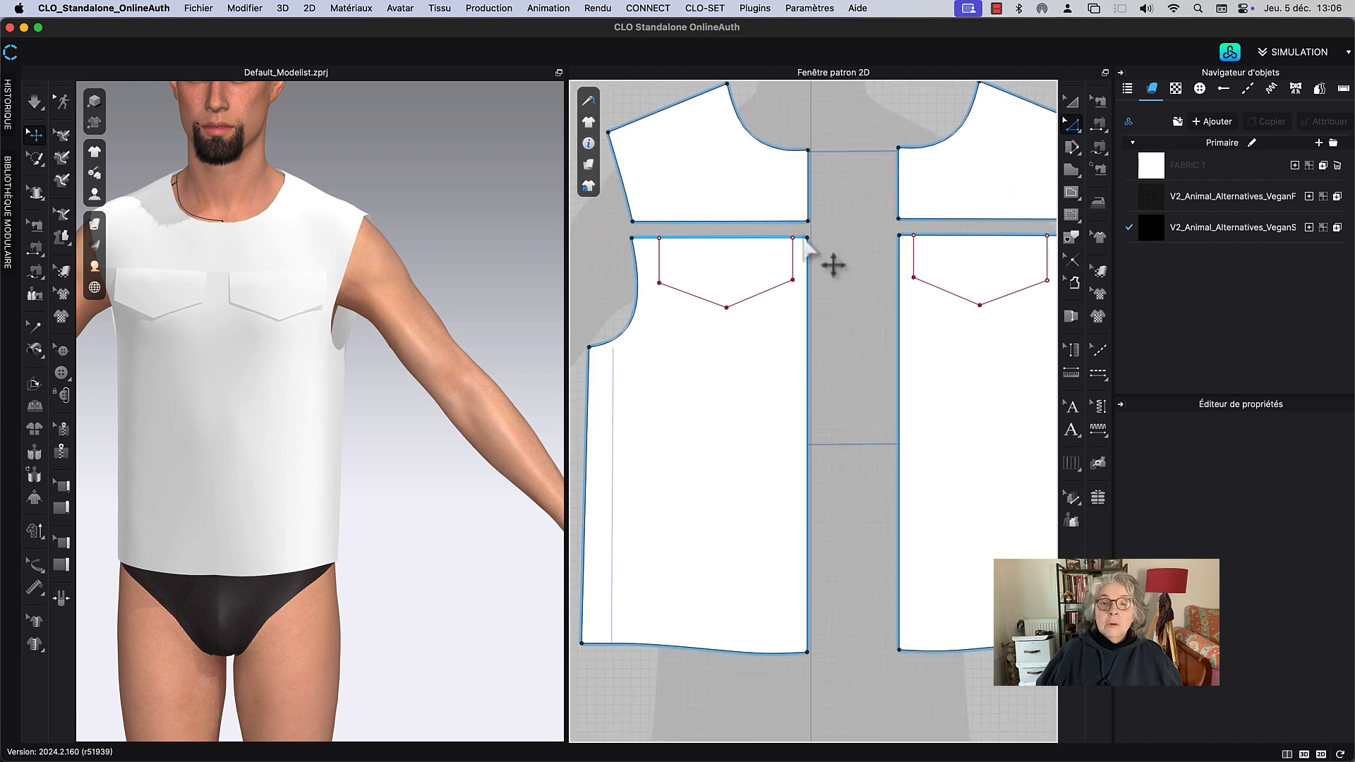
left_click(773, 239)
right_click(773, 240)
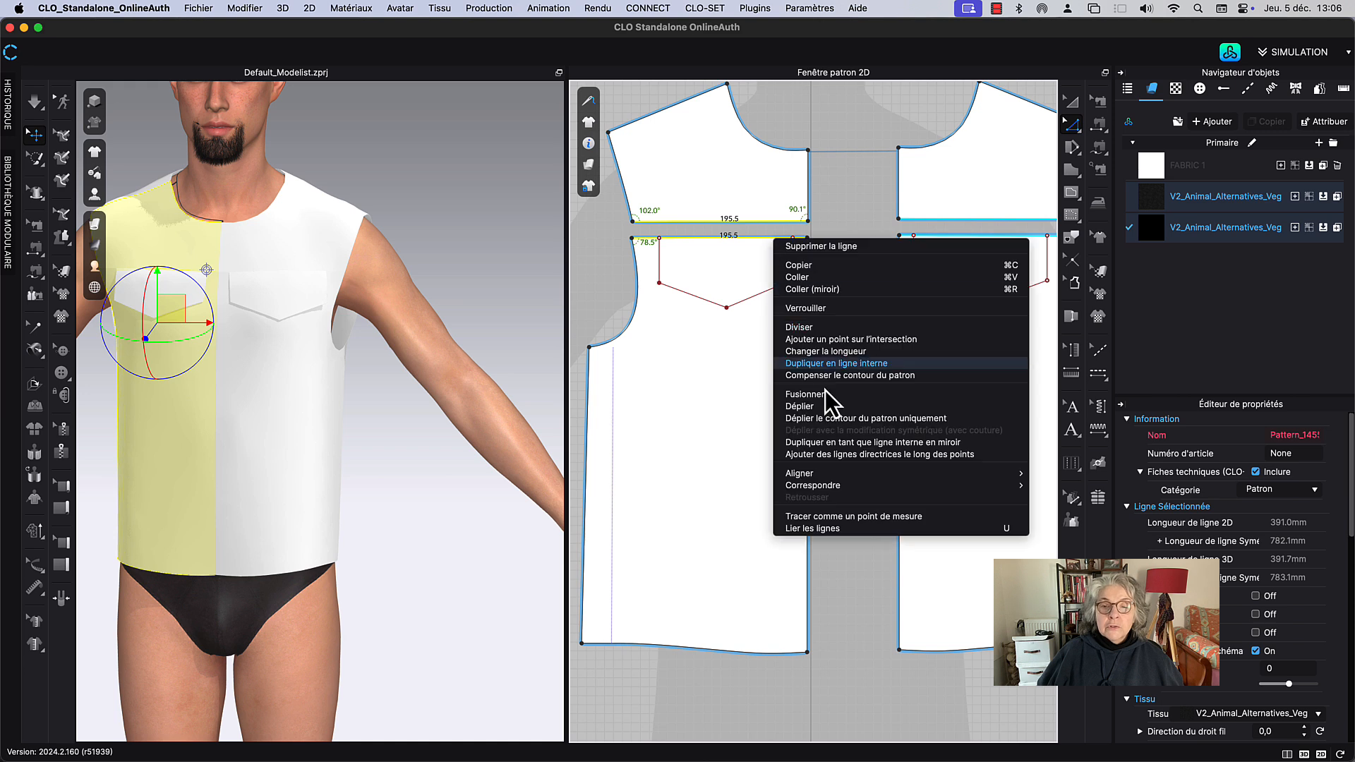
mouse_move(847, 475)
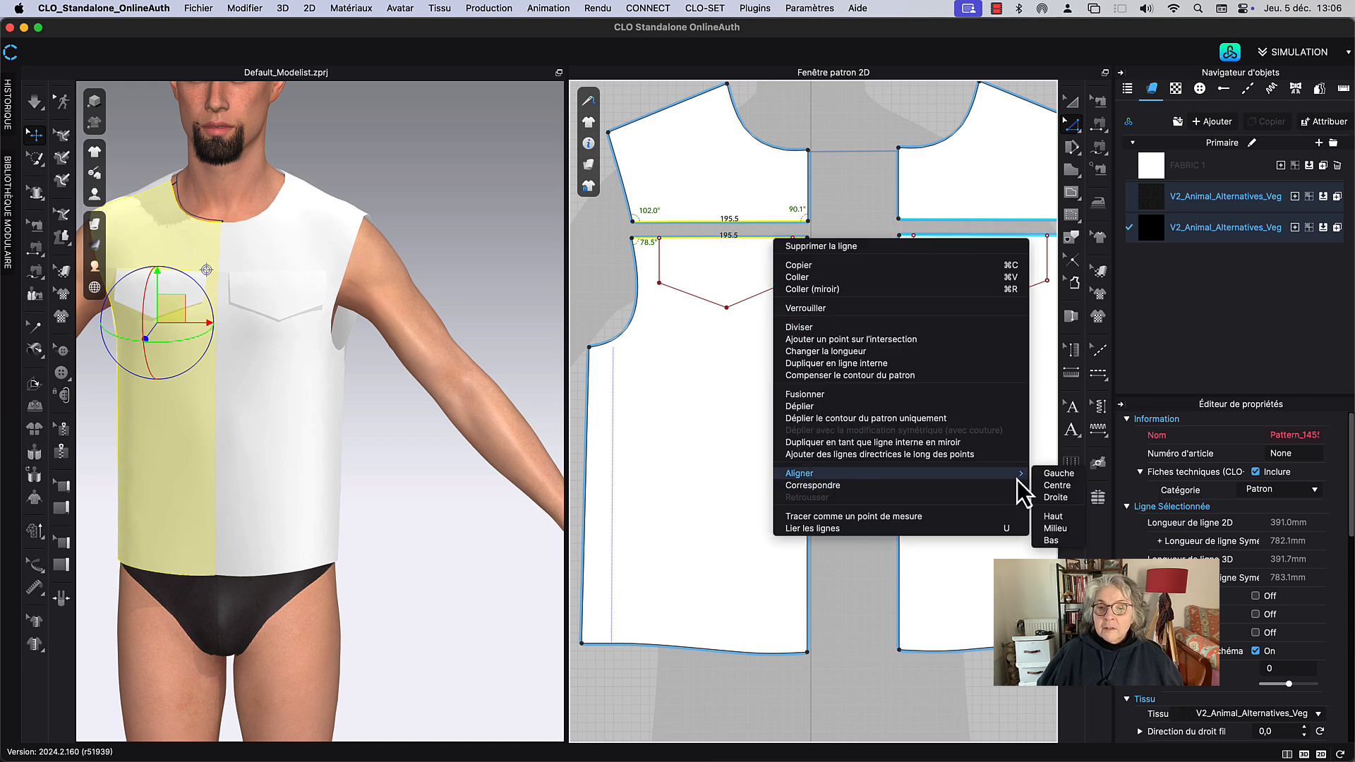
mouse_move(1018, 487)
left_click(1058, 486)
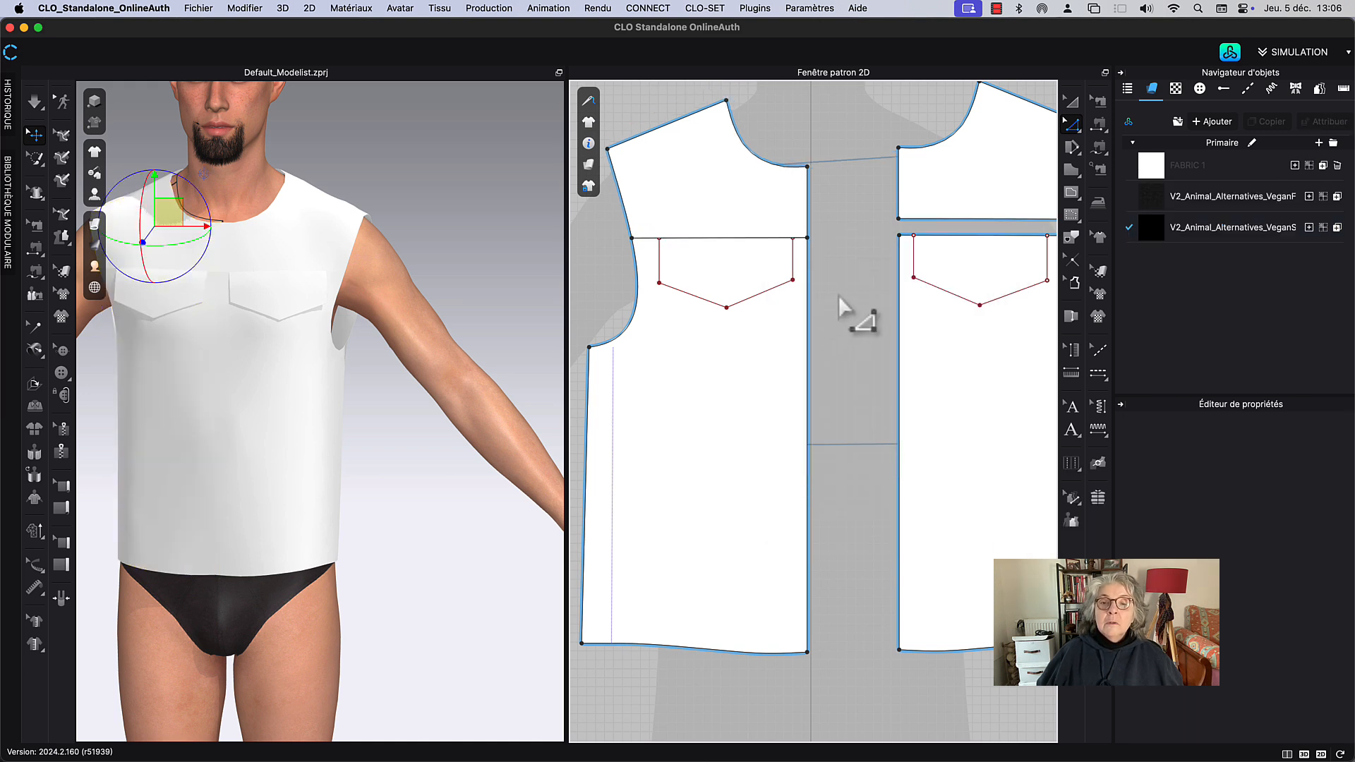
scroll(863, 302, "up", 4)
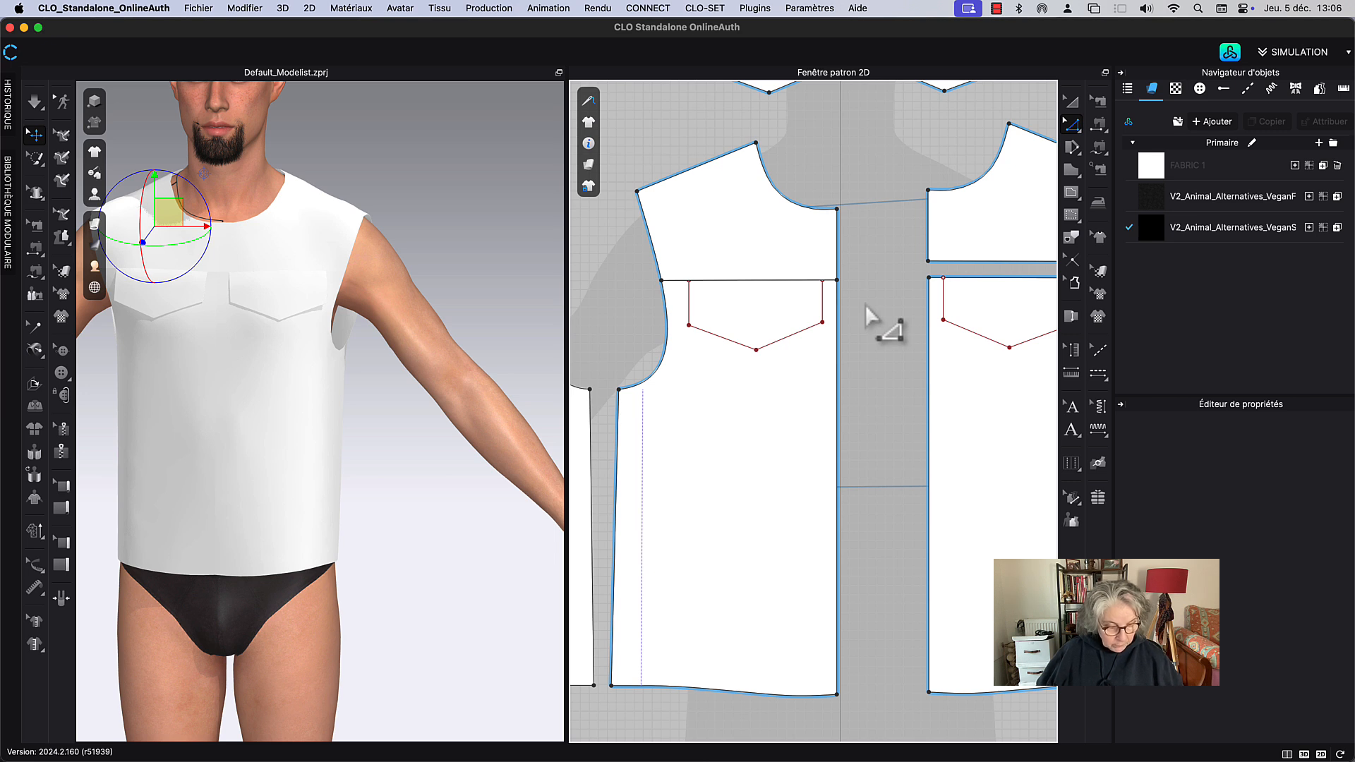
Step: Draw a narrow rectangular placket strip beside the centre-front edge, running from the neckline down to the hem
left_click(1071, 171)
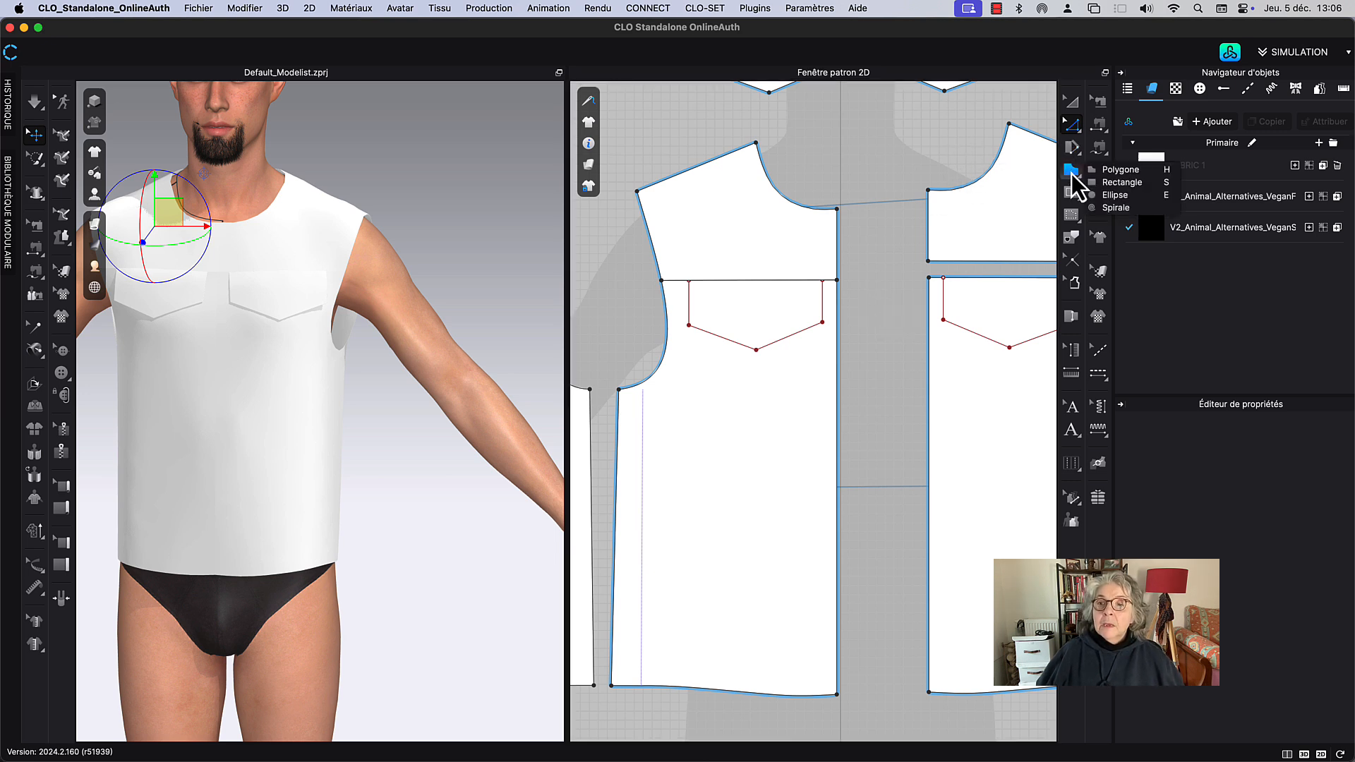
left_click(1127, 182)
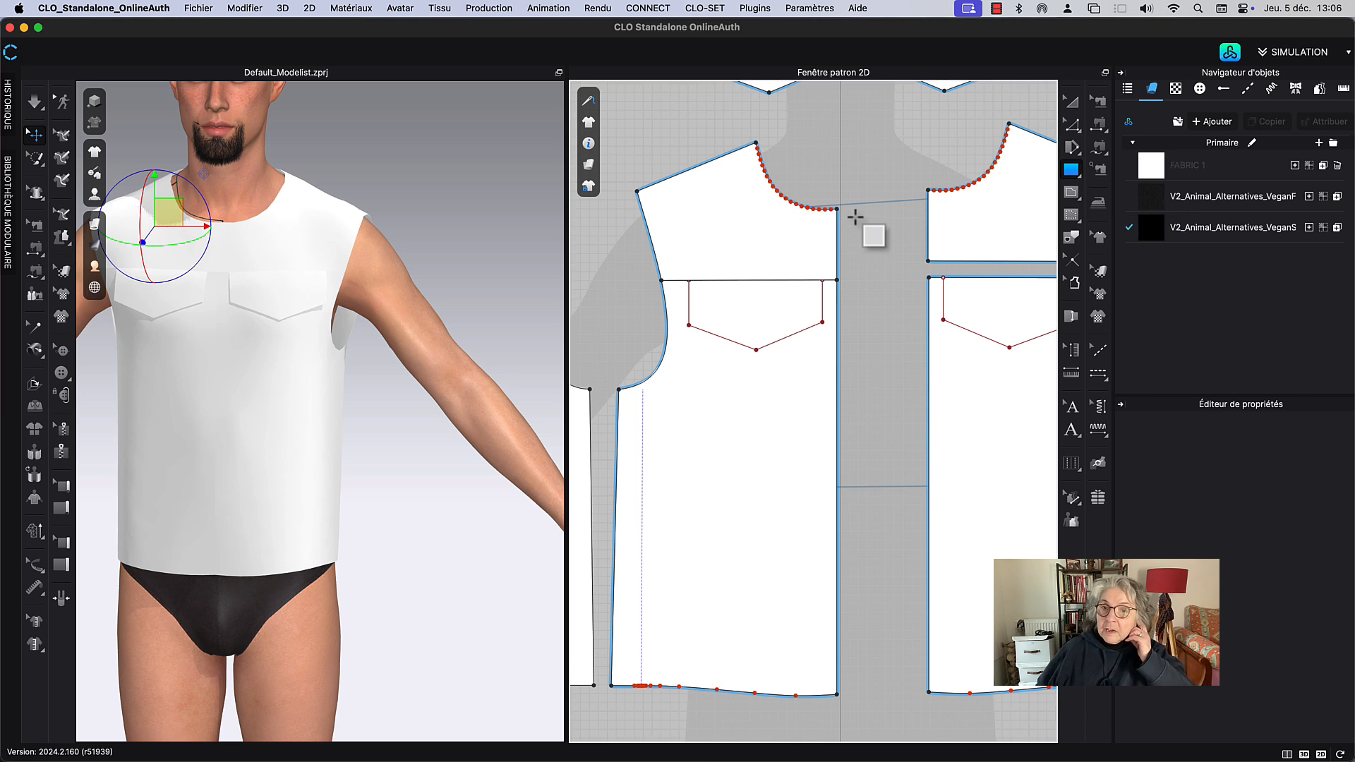
left_click_drag(846, 210, 875, 695)
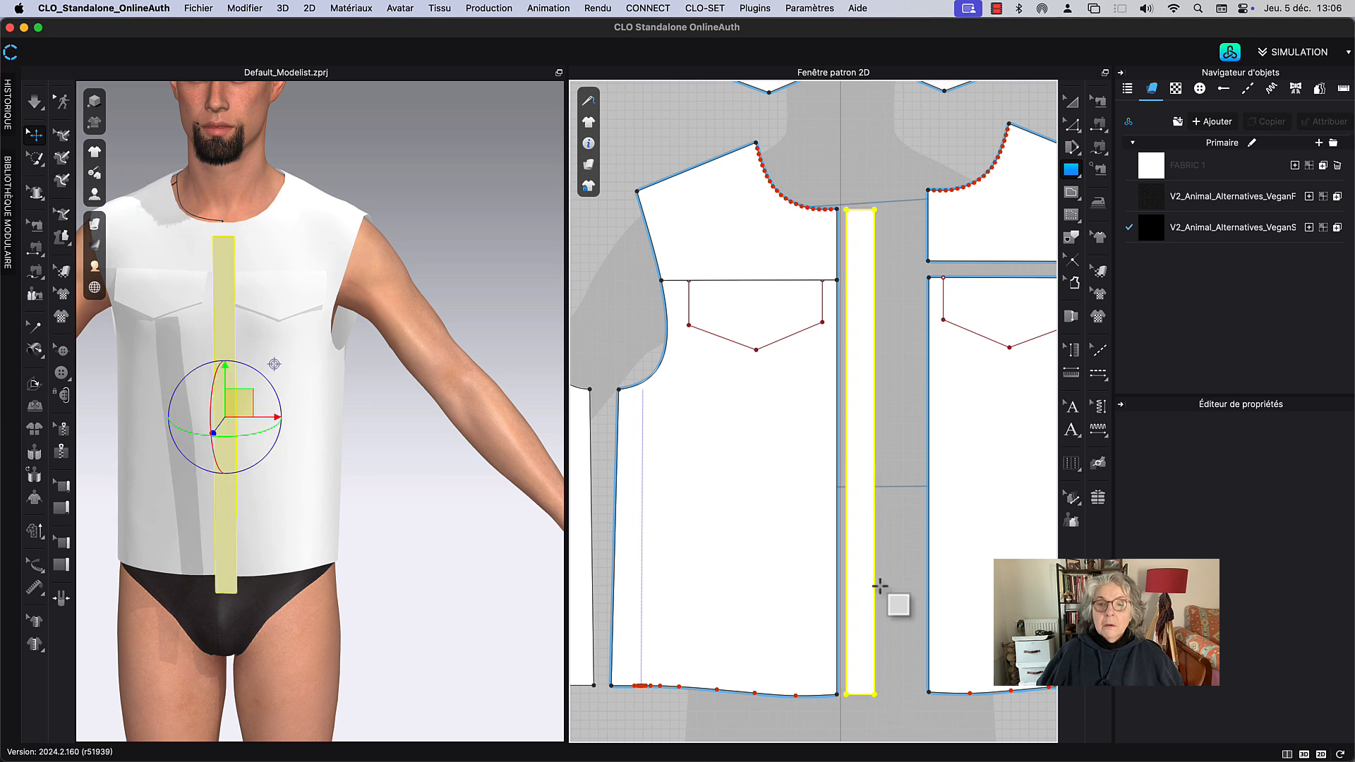
left_click(1074, 102)
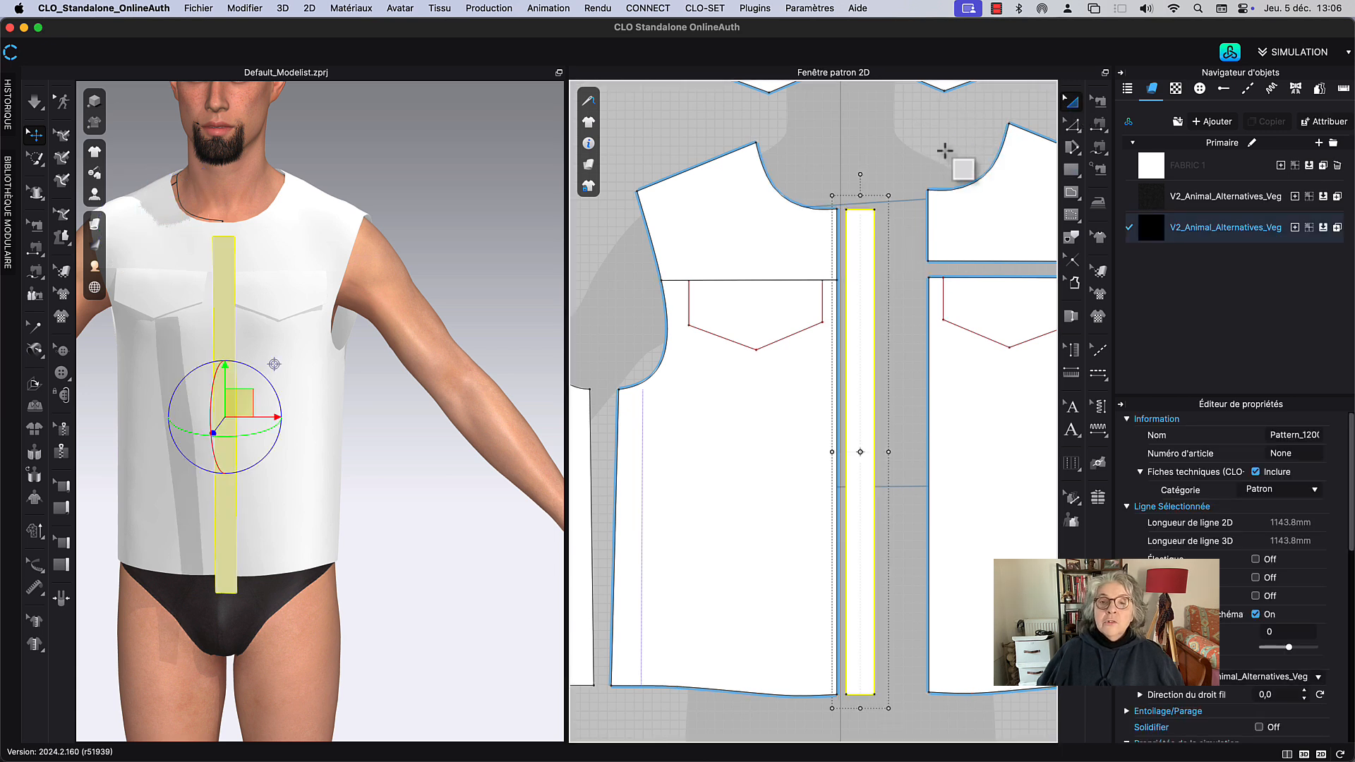
scroll(856, 172, "right", 2)
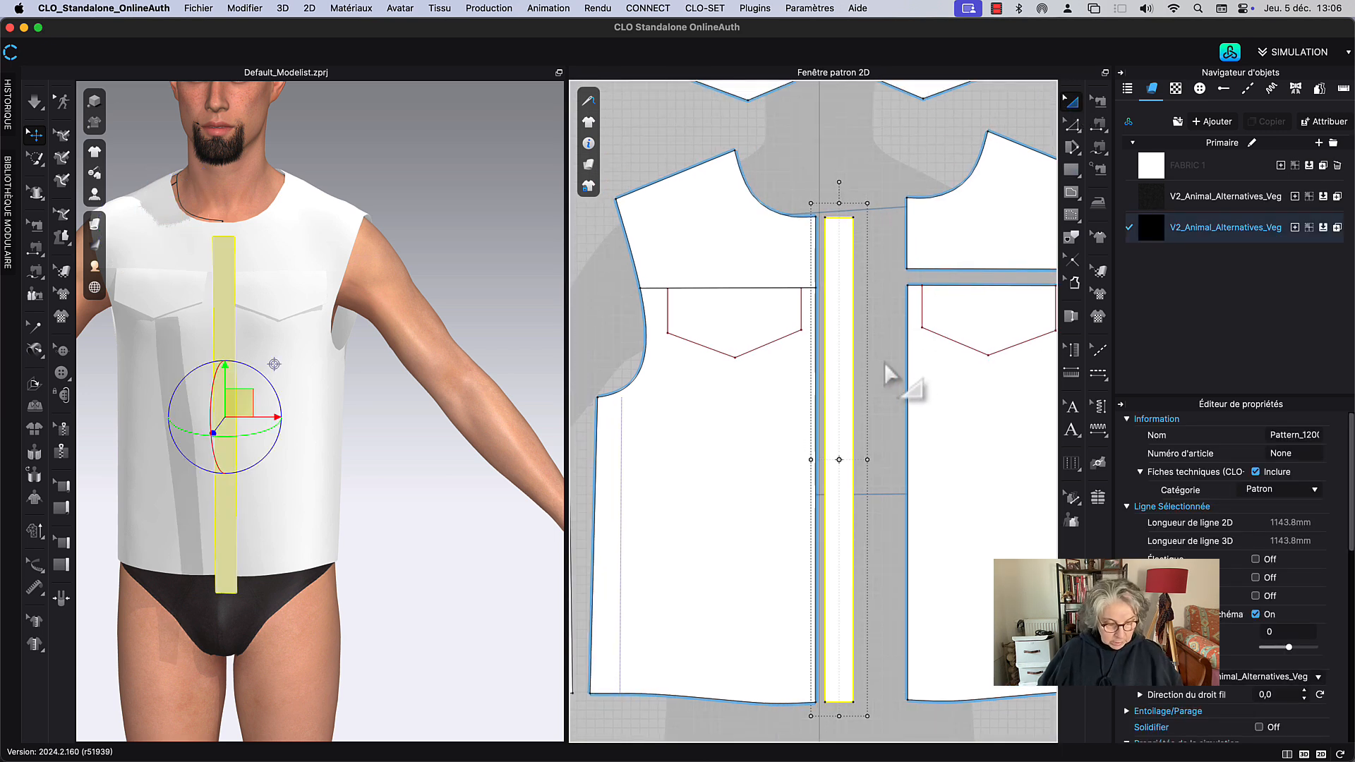
key("b")
scroll(845, 355, "up", 6)
scroll(840, 291, "down", 6)
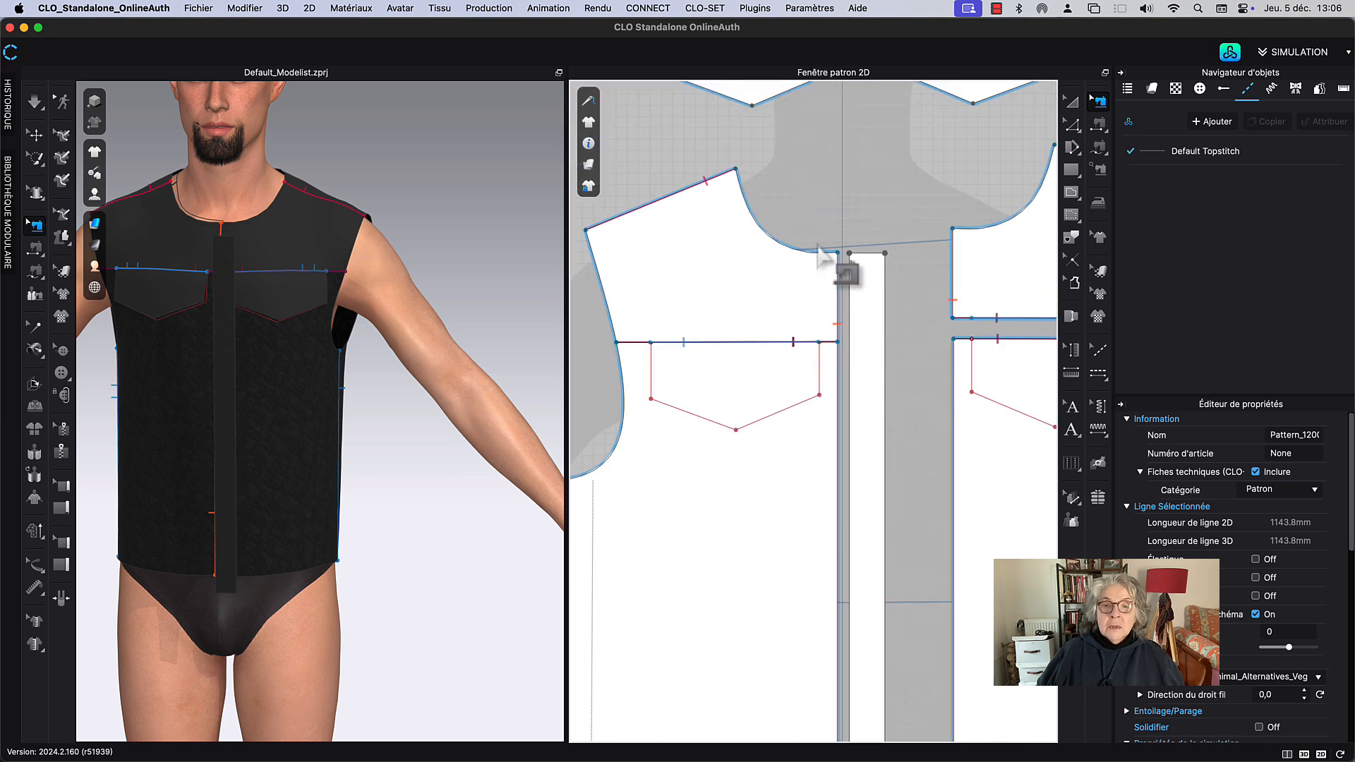
middle_click_drag(835, 206, 843, 205)
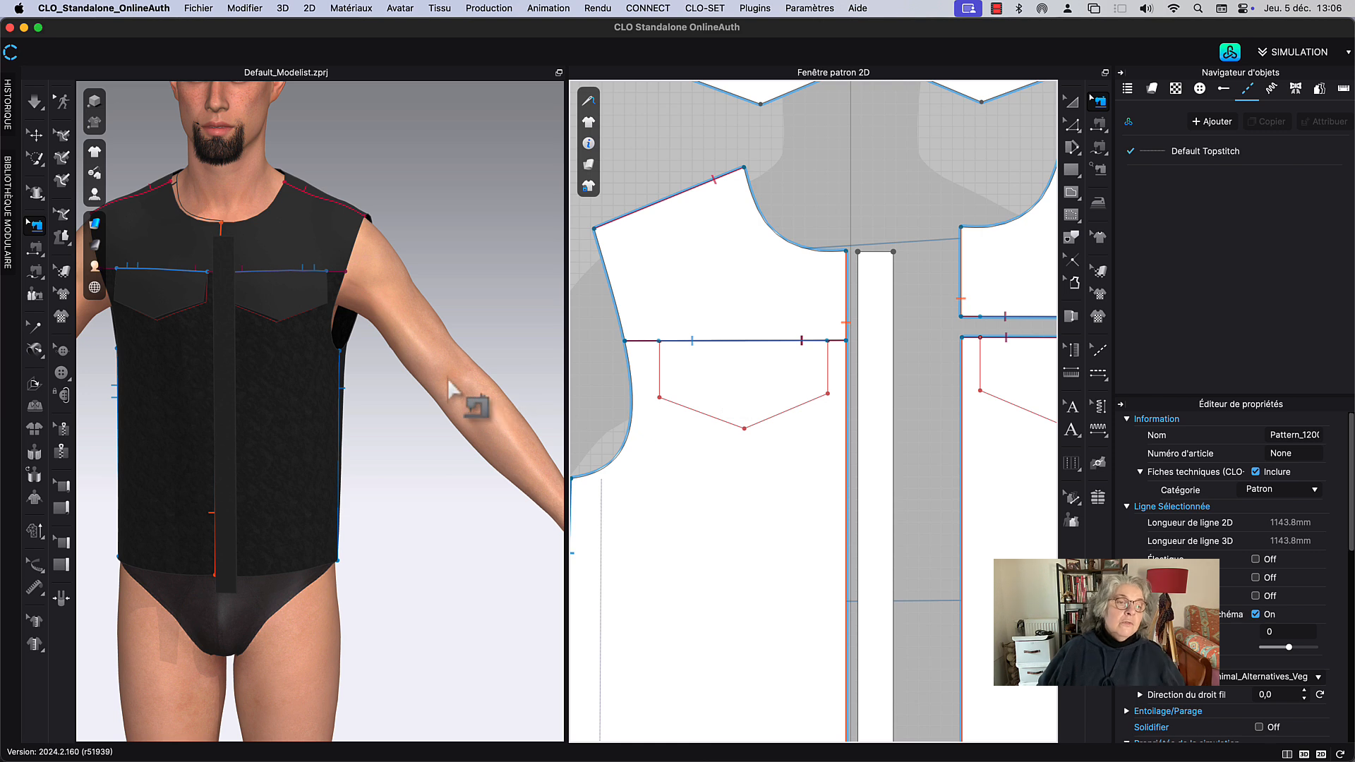
left_click(229, 394)
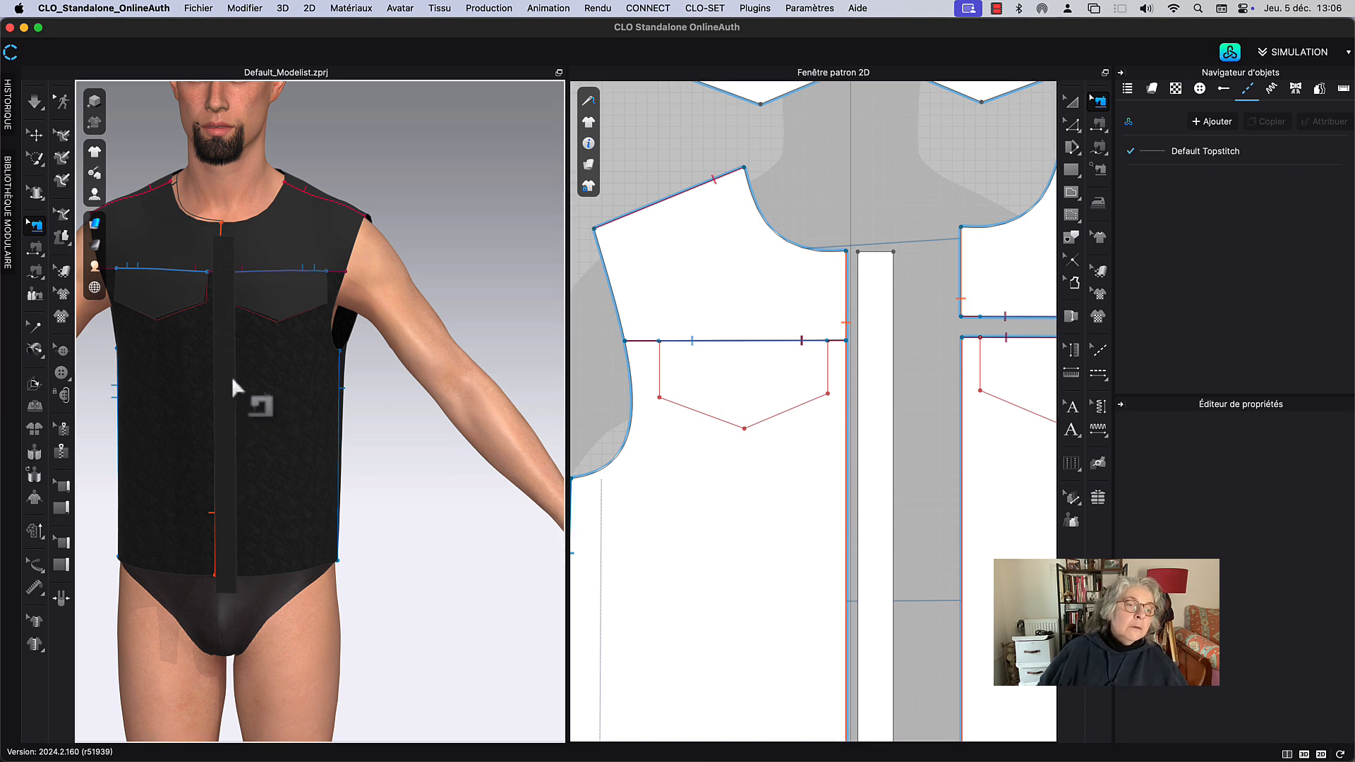
middle_click_drag(891, 257, 864, 230)
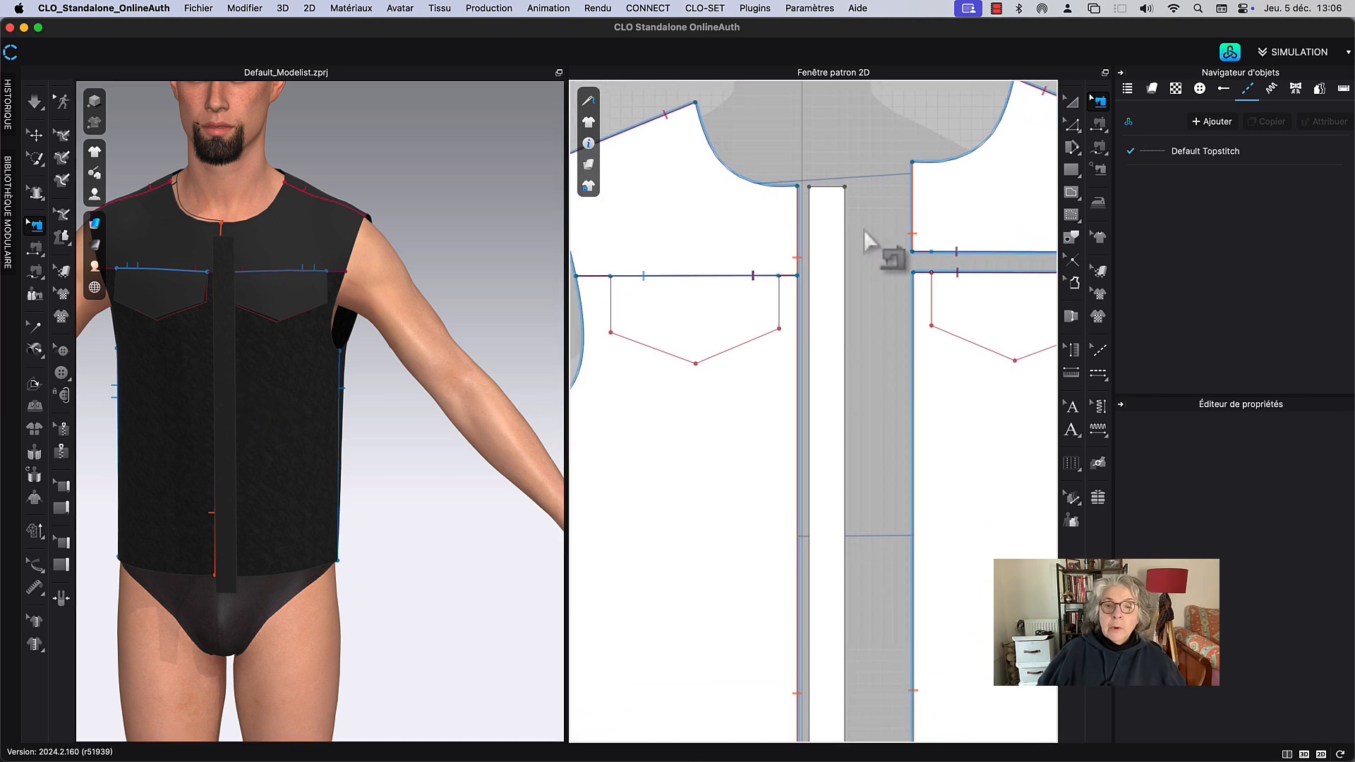
Step: Move the placket strip slightly away from the centre-front edge, into the middle of the gap between the front panels
left_click(1070, 101)
middle_click_drag(841, 329, 887, 294)
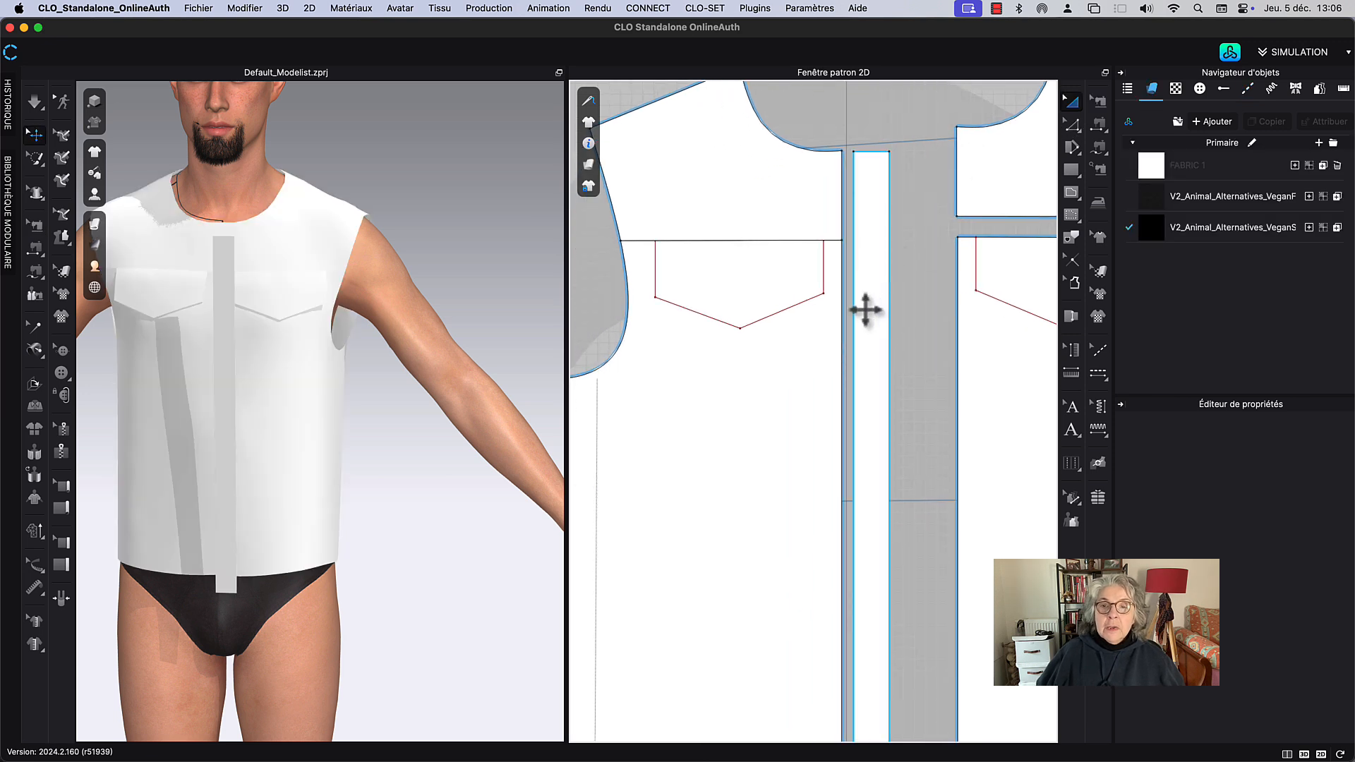
left_click(872, 310)
left_click_drag(872, 311, 891, 311)
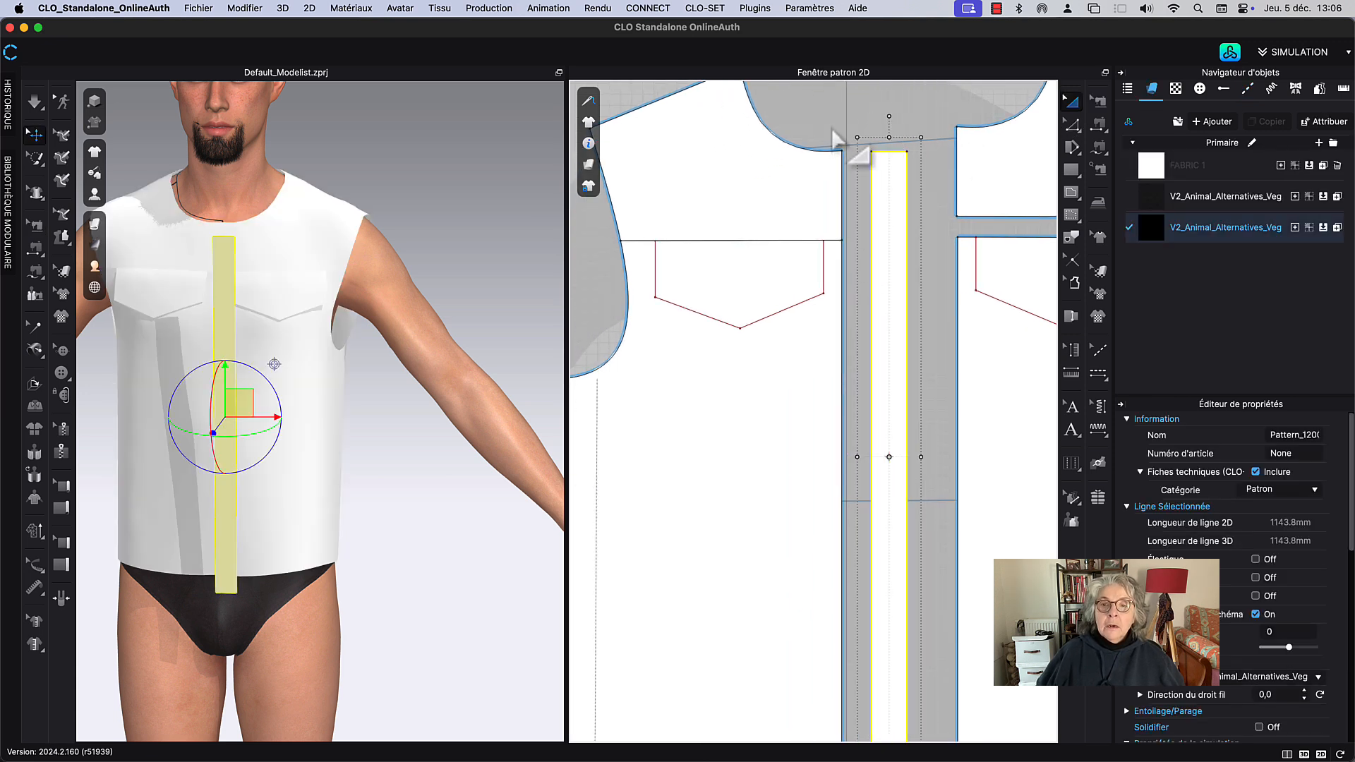
middle_click_drag(836, 129, 773, 201)
scroll(777, 197, "up", 3)
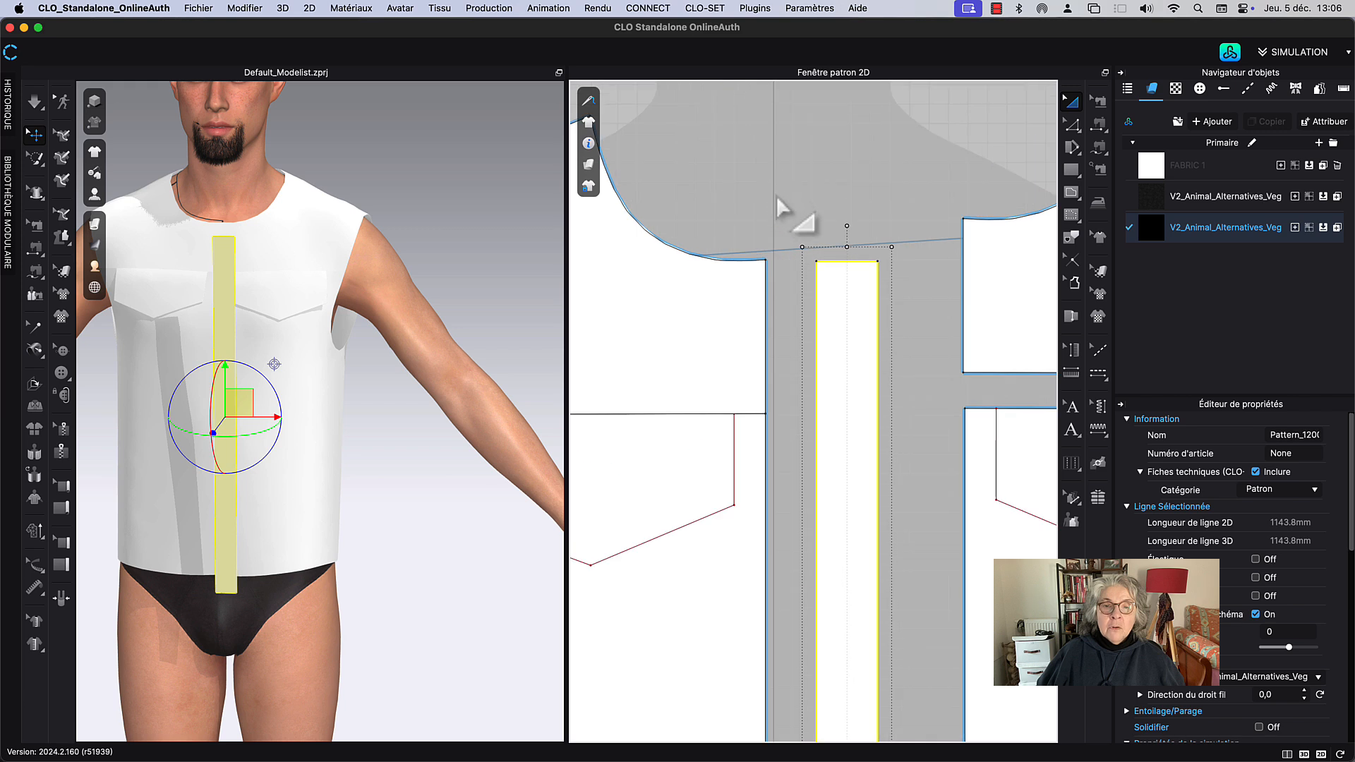
key("v")
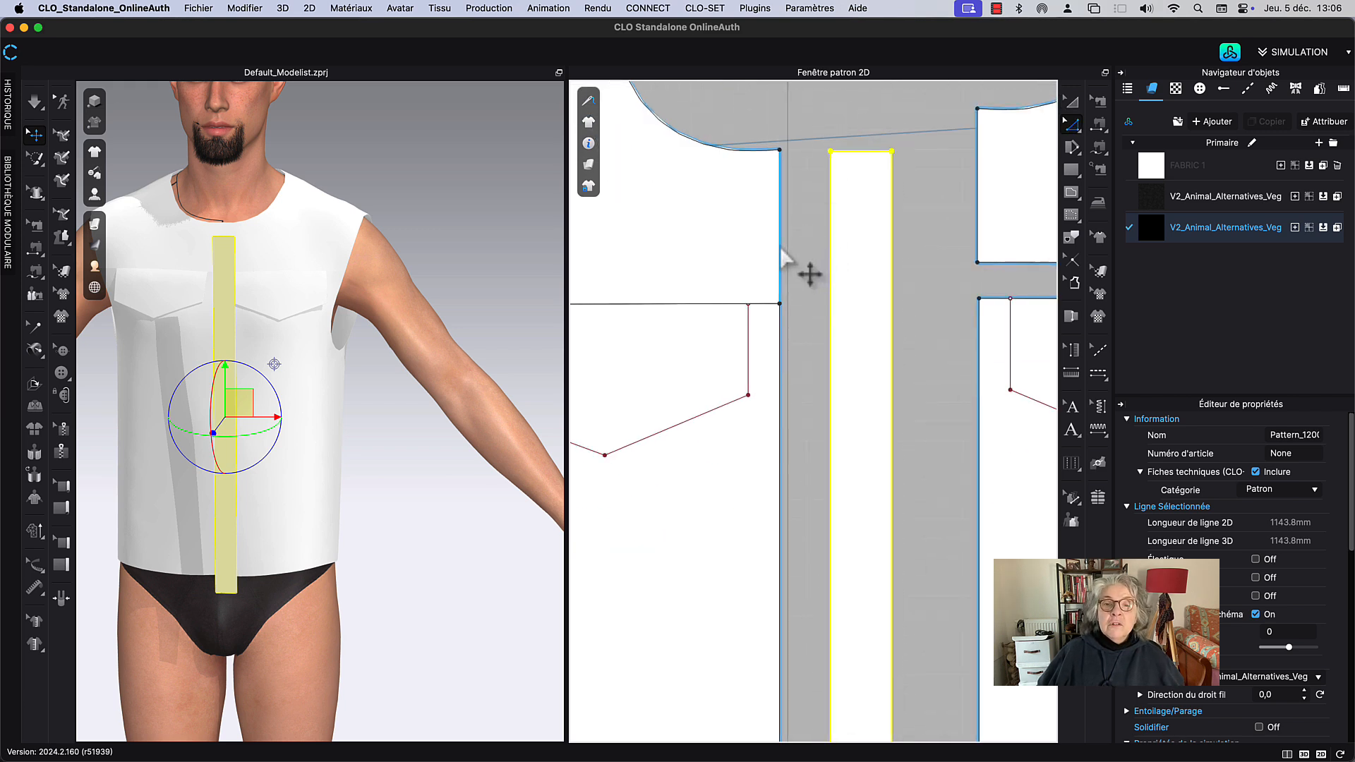
left_click(780, 254)
left_click(781, 392)
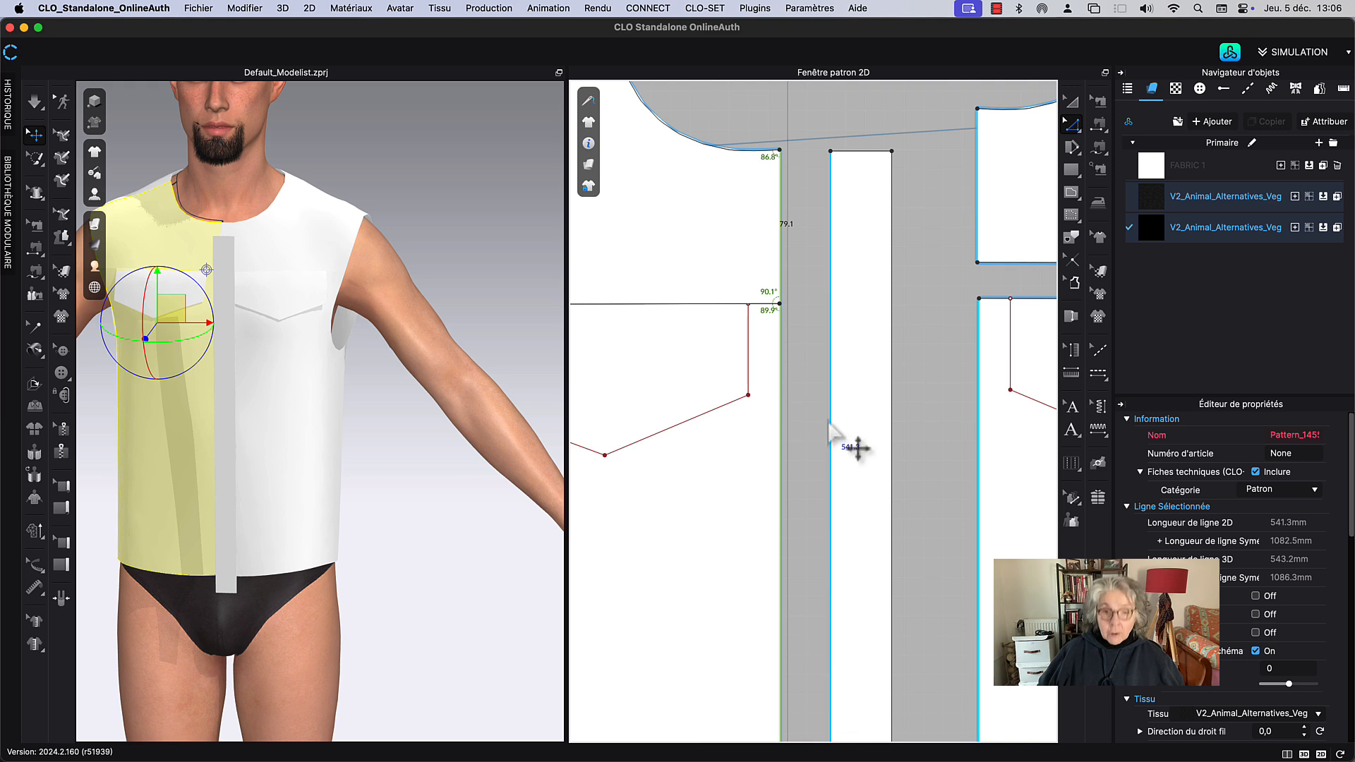
left_click(810, 286)
left_click(797, 206)
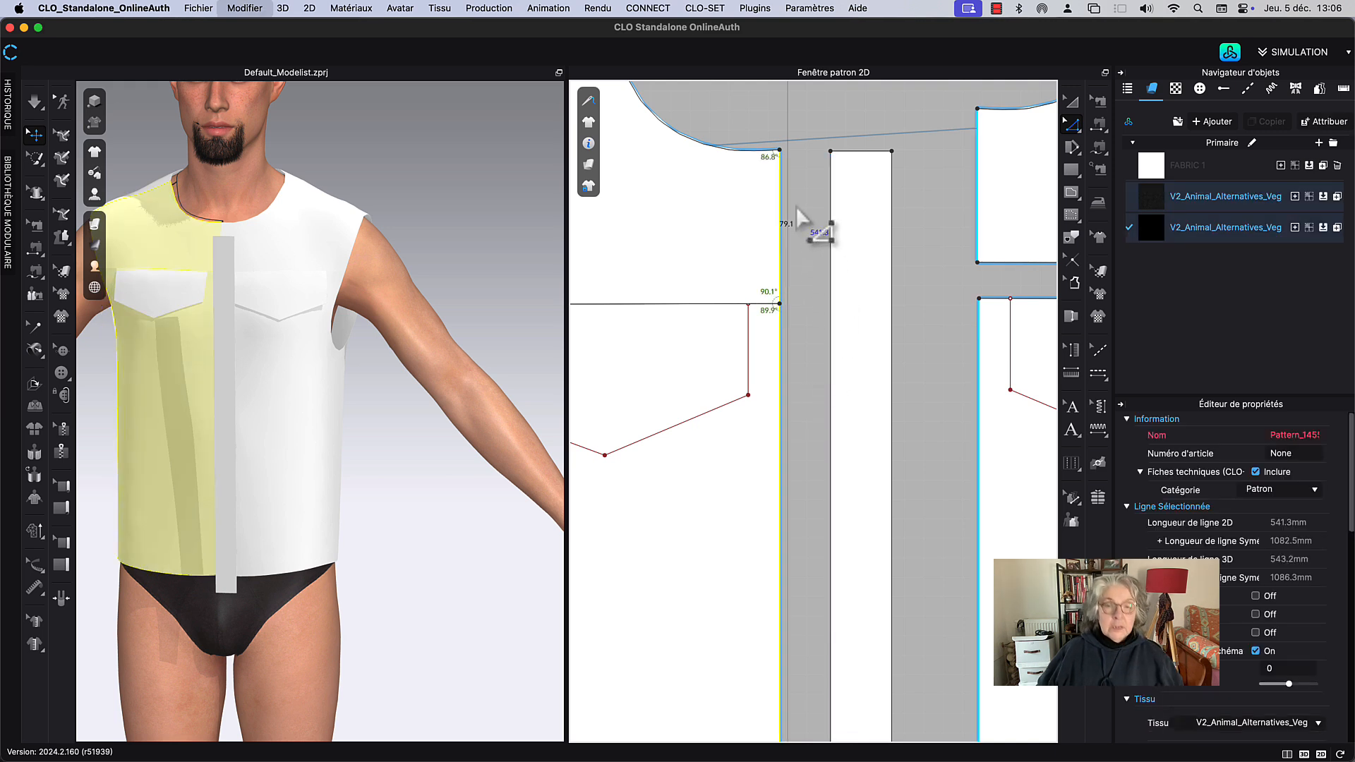
key("super+z")
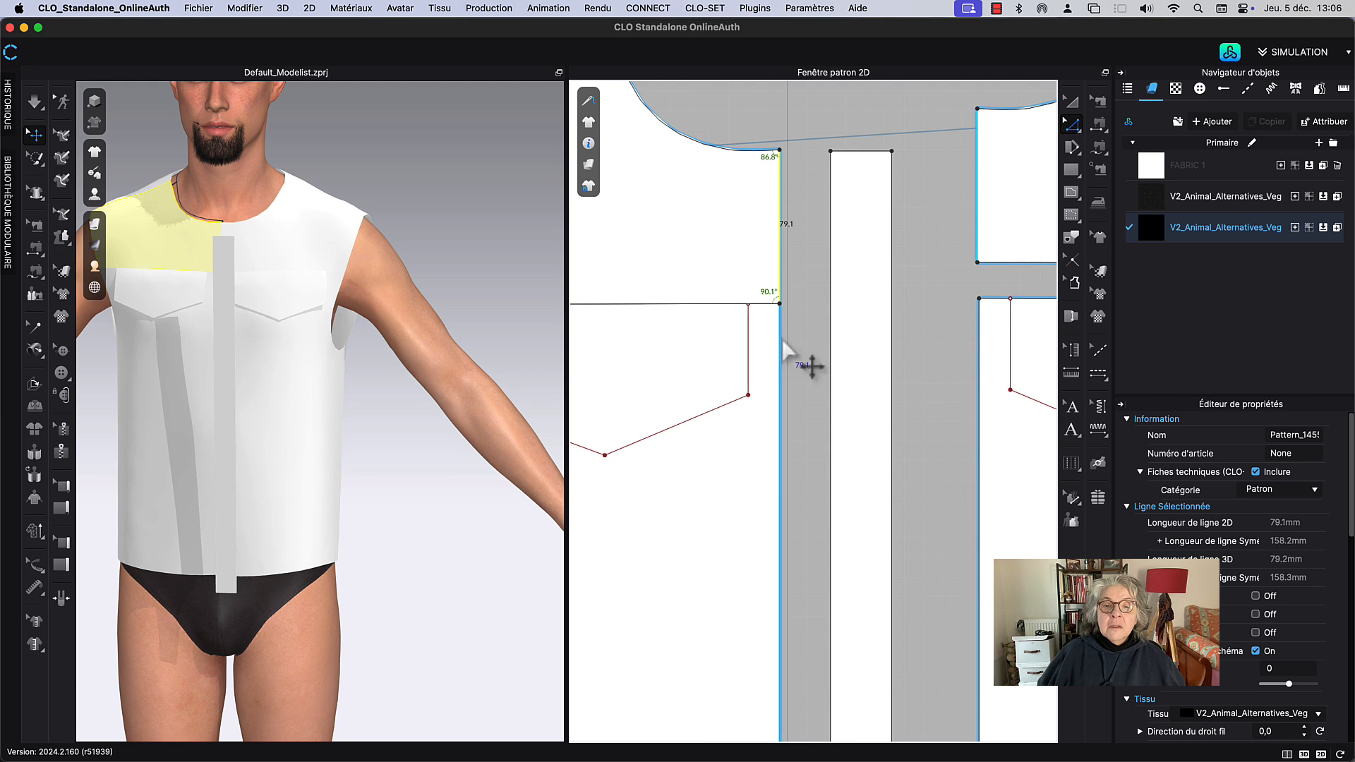
left_click(779, 296)
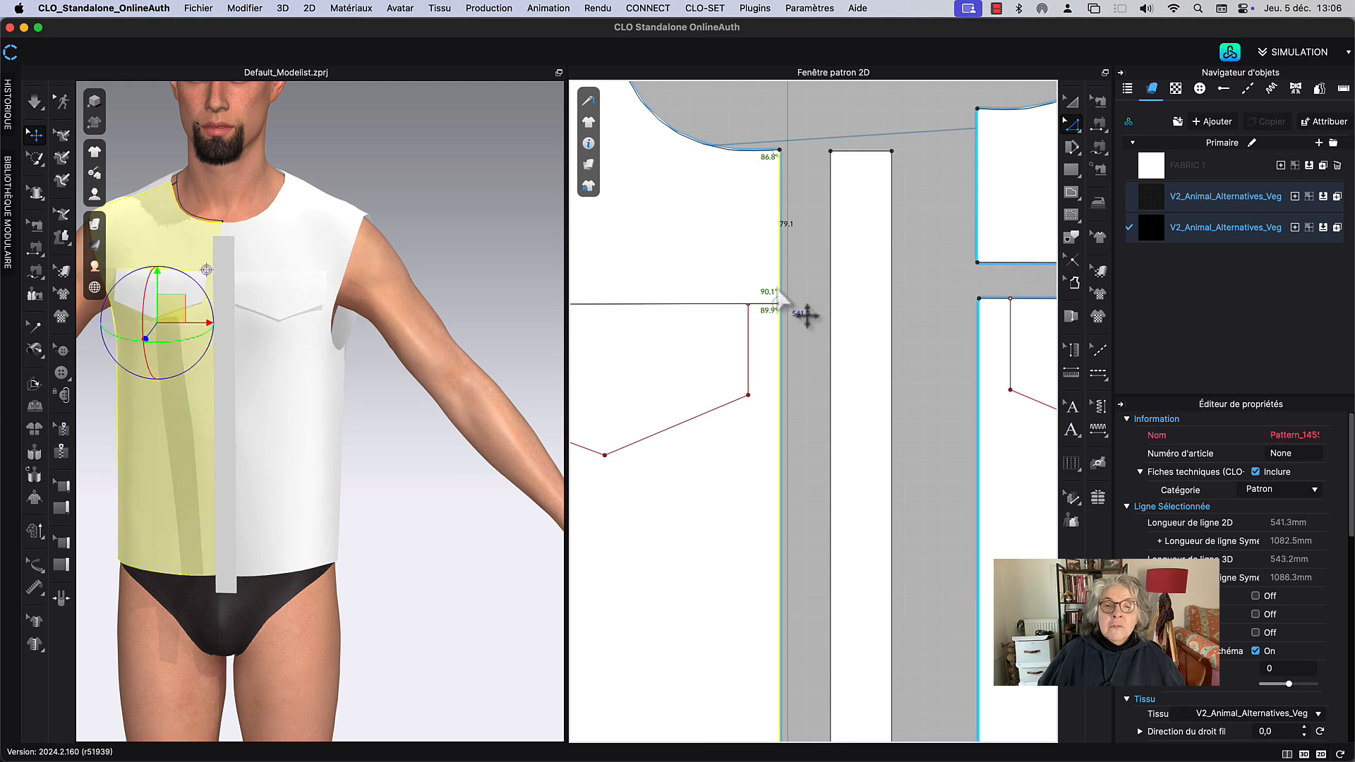
left_click_drag(778, 291, 772, 289)
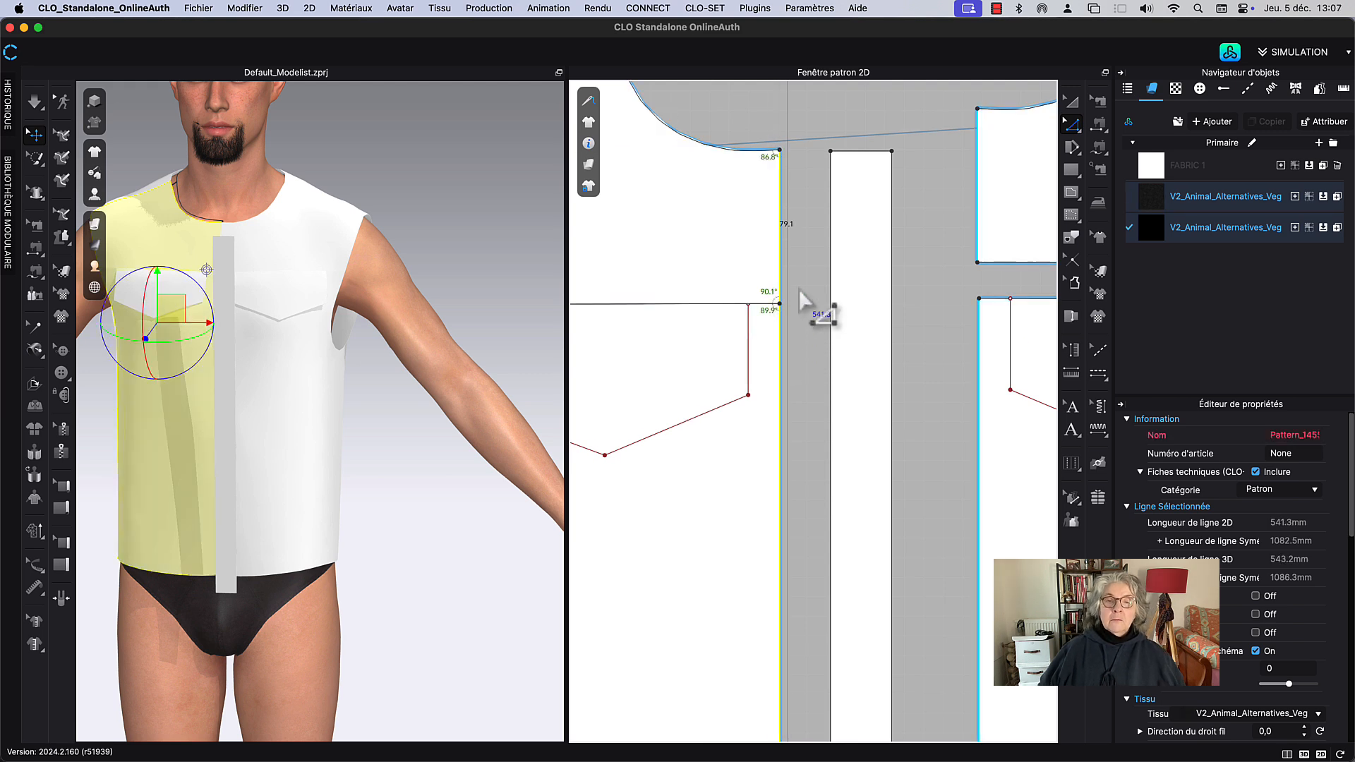
left_click(799, 289)
key("super+z")
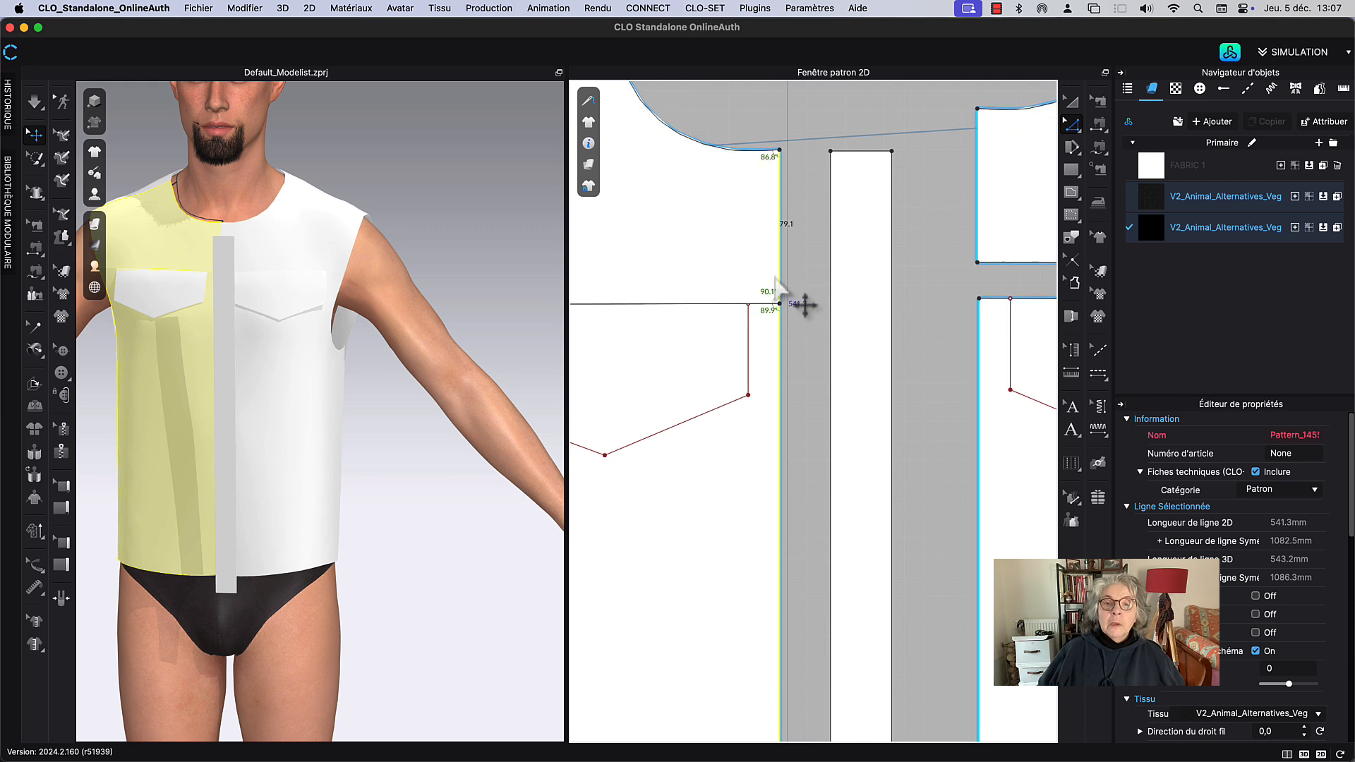
left_click(796, 279)
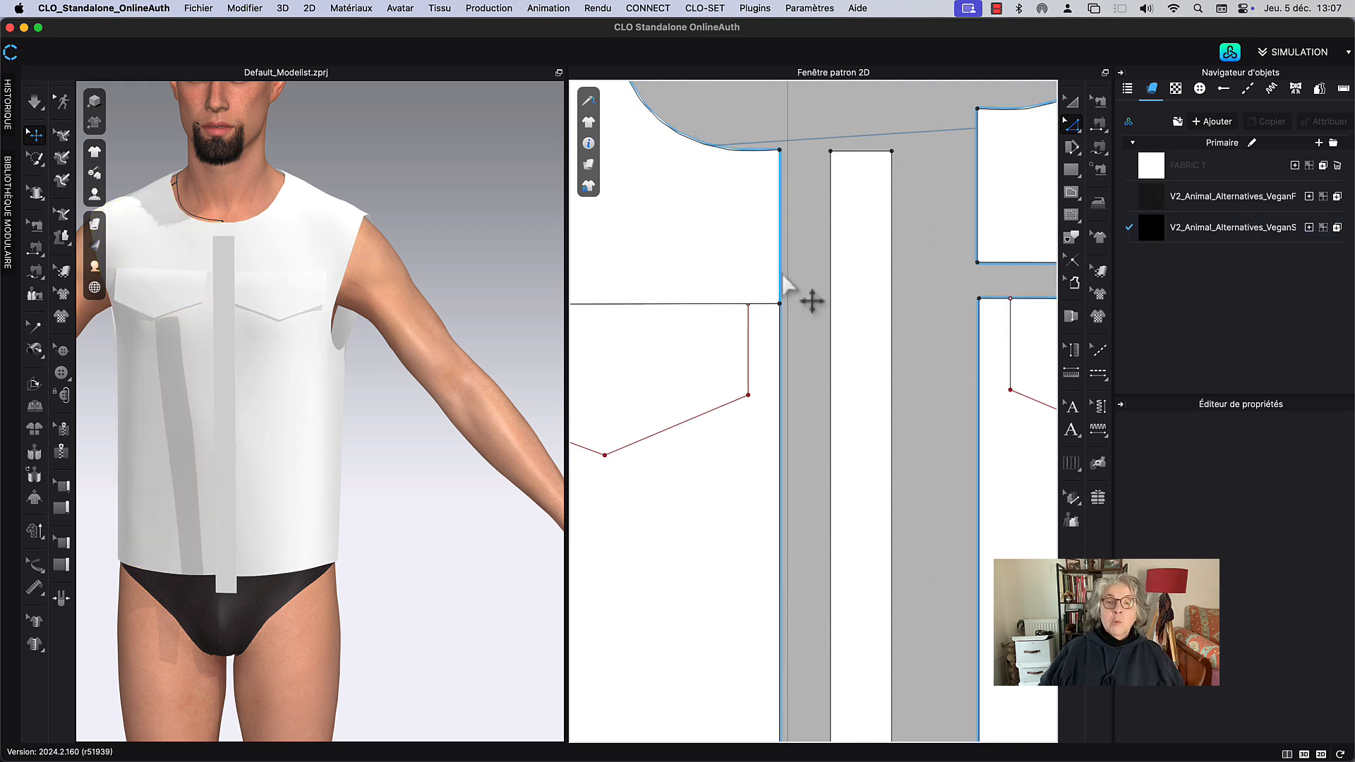
Step: Move the front yoke's centre-front edge 3.5 mm inward and bring the front panel's centre-front edge level with it
left_click(781, 286)
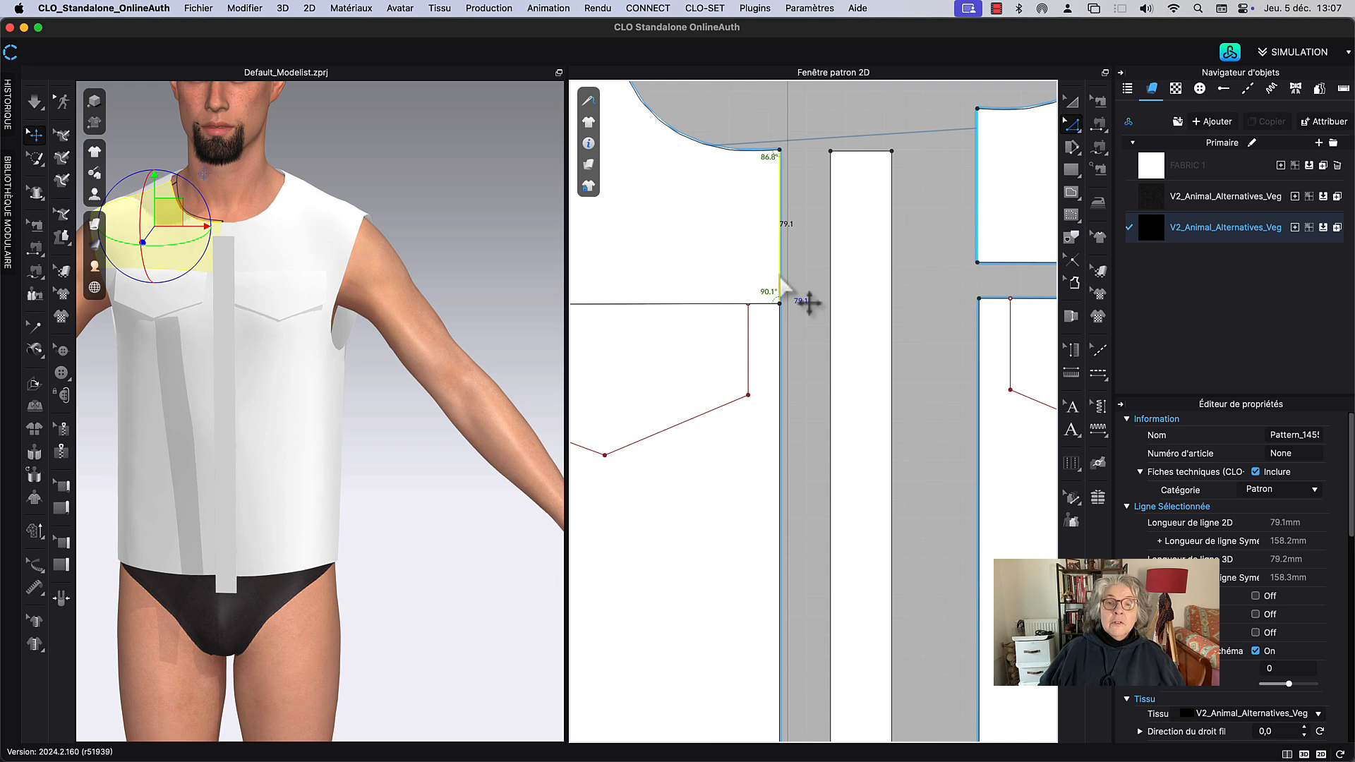
key("Return")
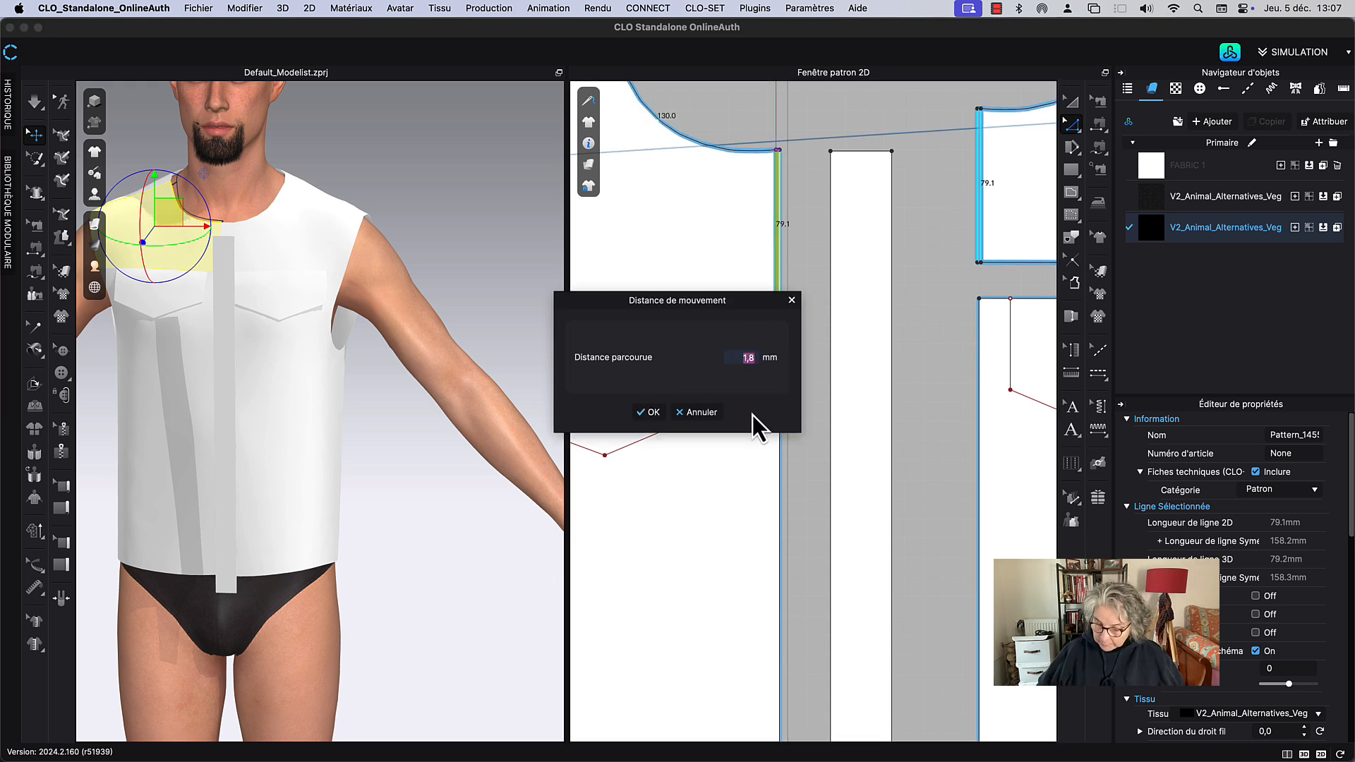
type("3,5")
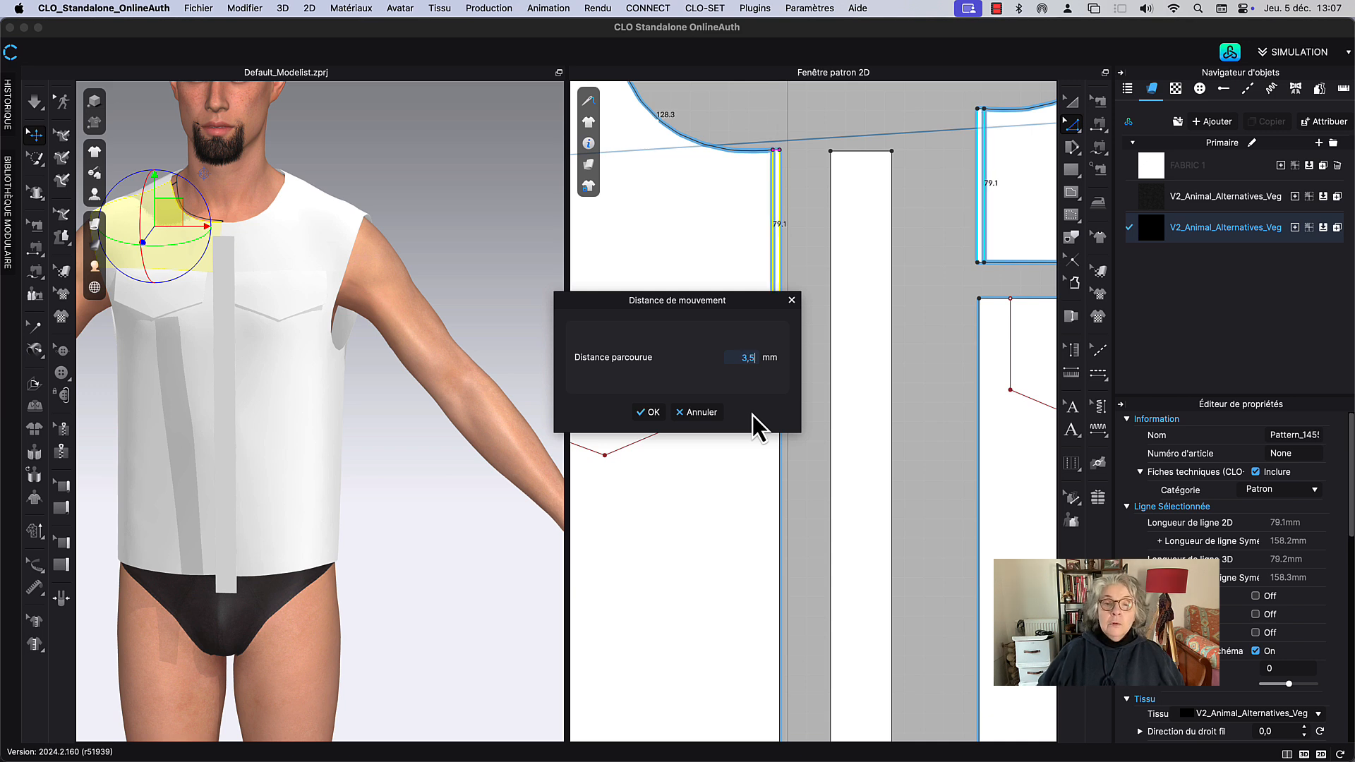
left_click(643, 415)
left_click(783, 365)
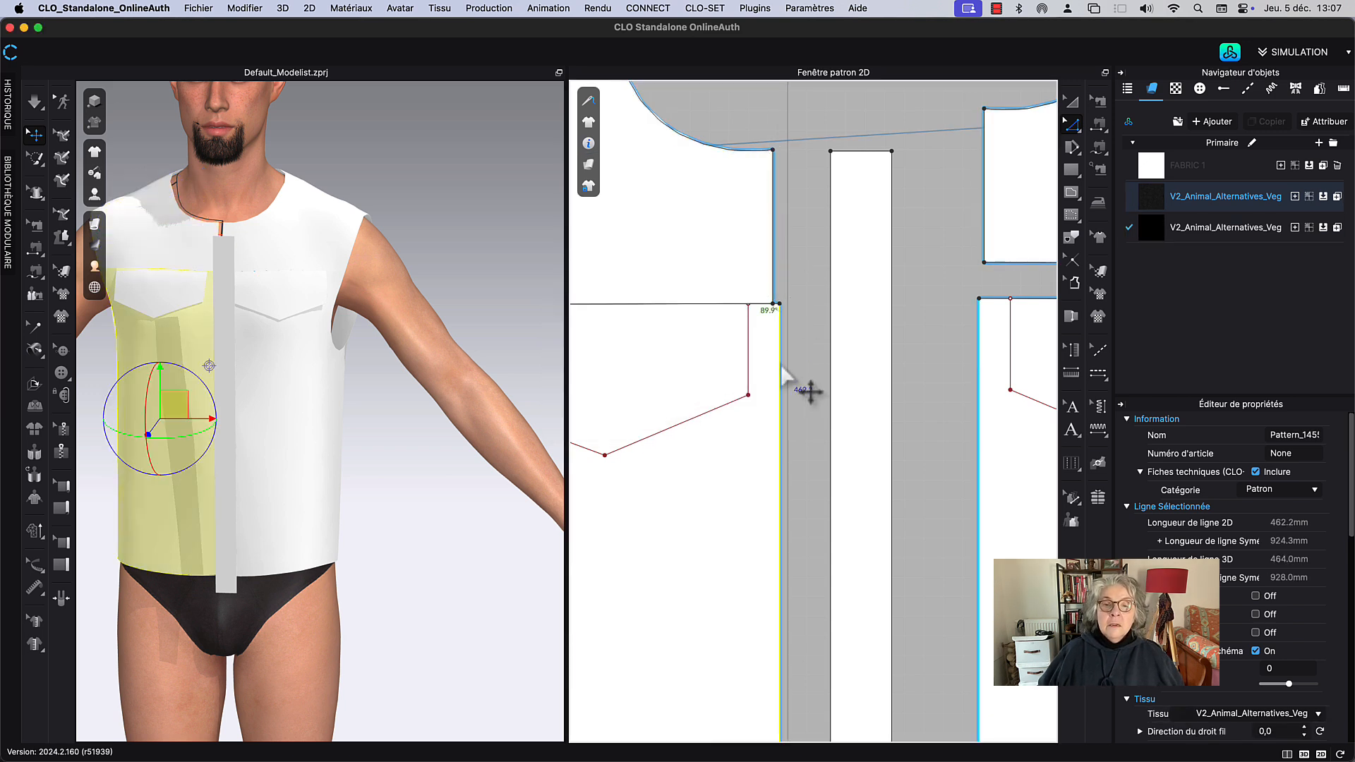
left_click(801, 295)
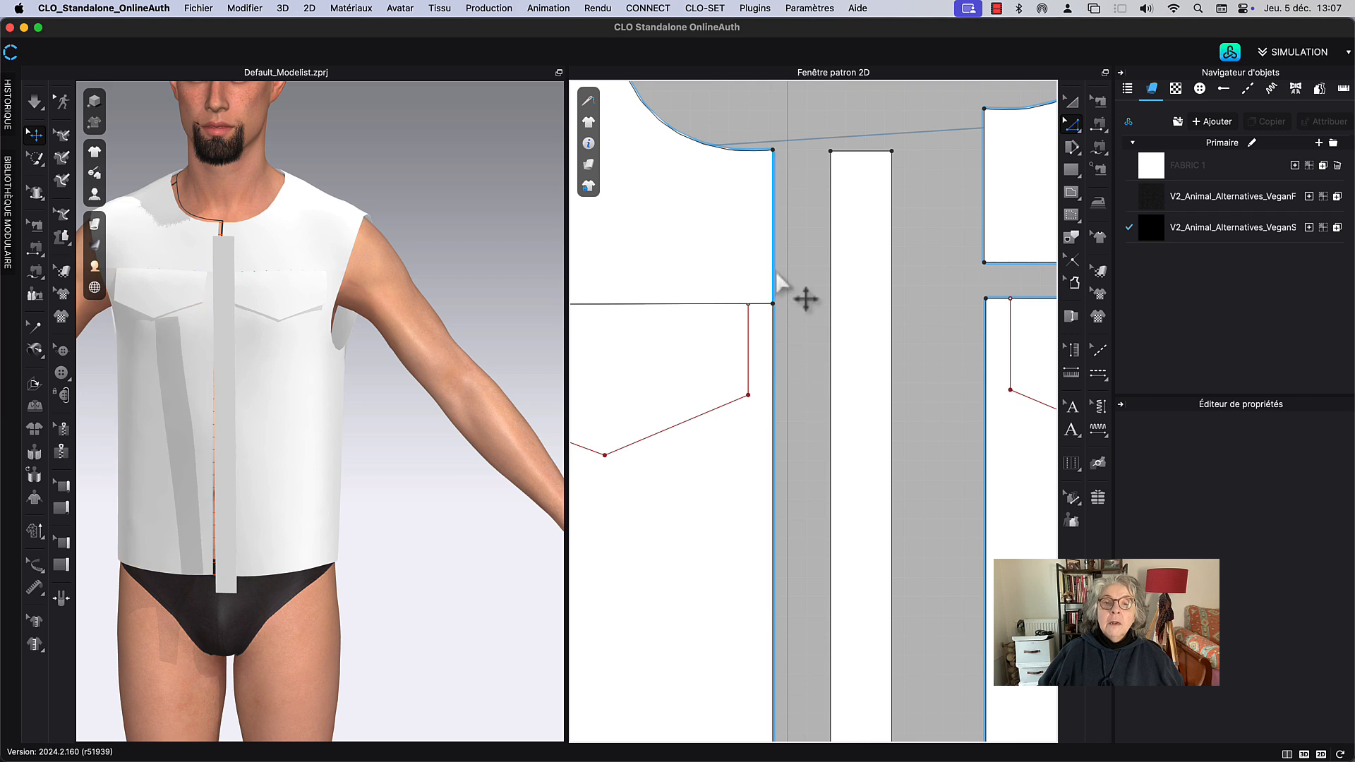
Step: Move the placket strip off the garment in 3D, placing it beside the torso to expose the centre-front opening
scroll(803, 321, "up", 3)
scroll(838, 395, "down", 1)
scroll(839, 395, "down", 2)
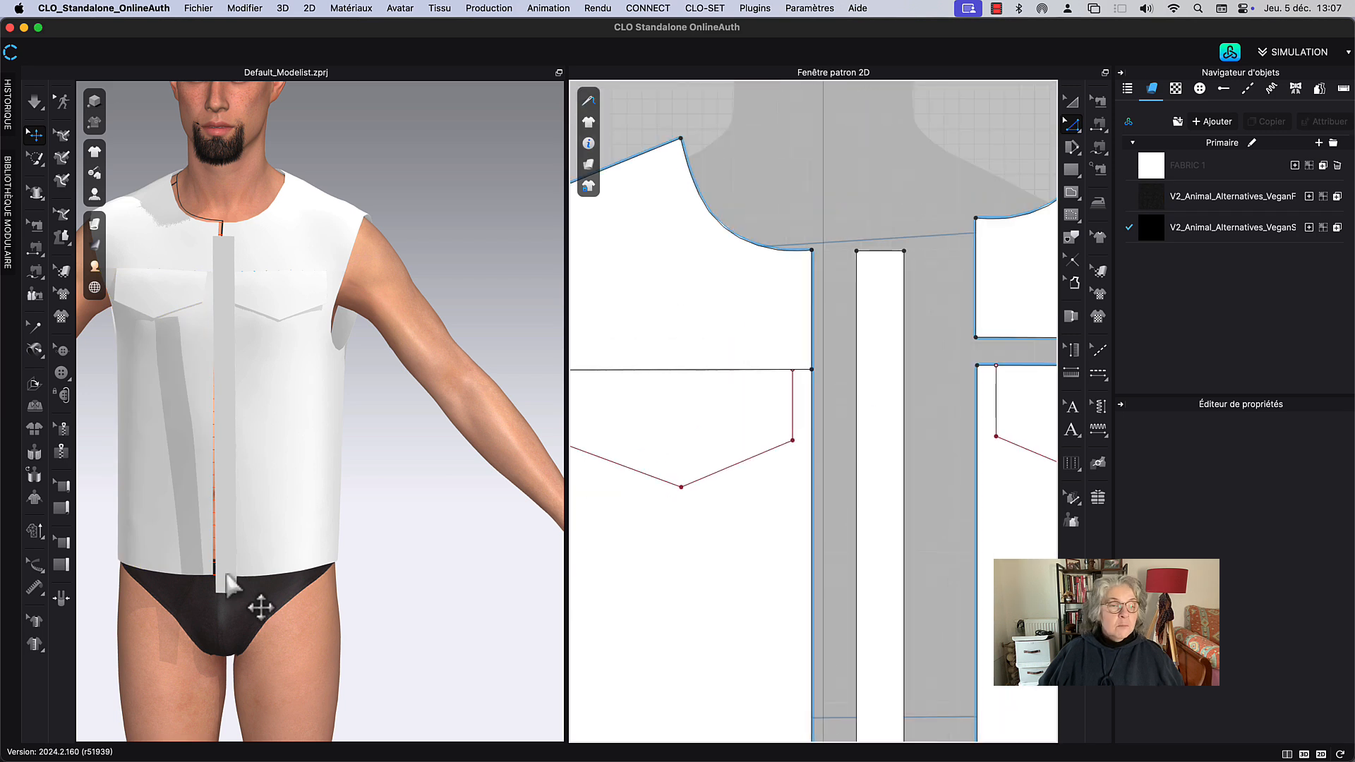
left_click(285, 469)
left_click_drag(225, 345, 438, 316)
Step: Delete the sewing that joins the centre-front edges of the two yokes and of the two front panels
right_click_drag(807, 182, 802, 140)
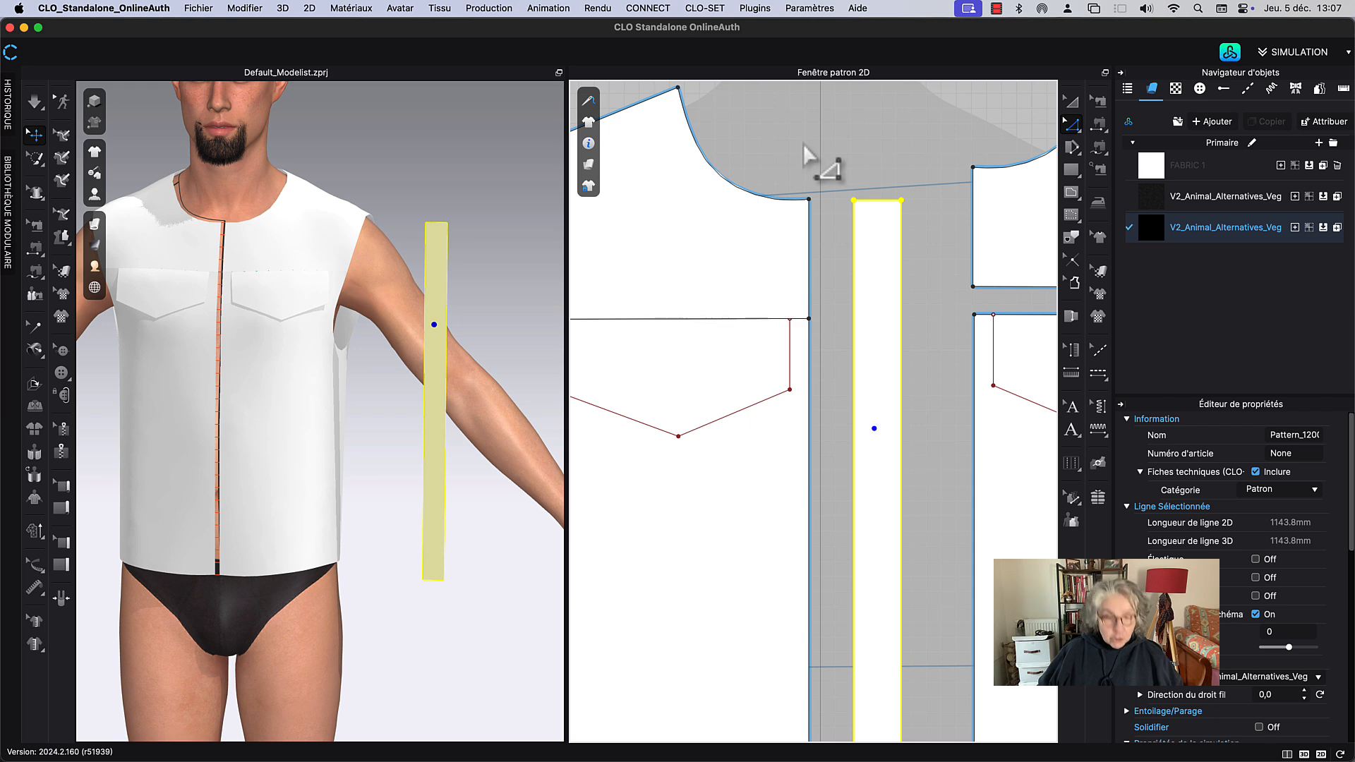
key("1")
left_click(811, 281)
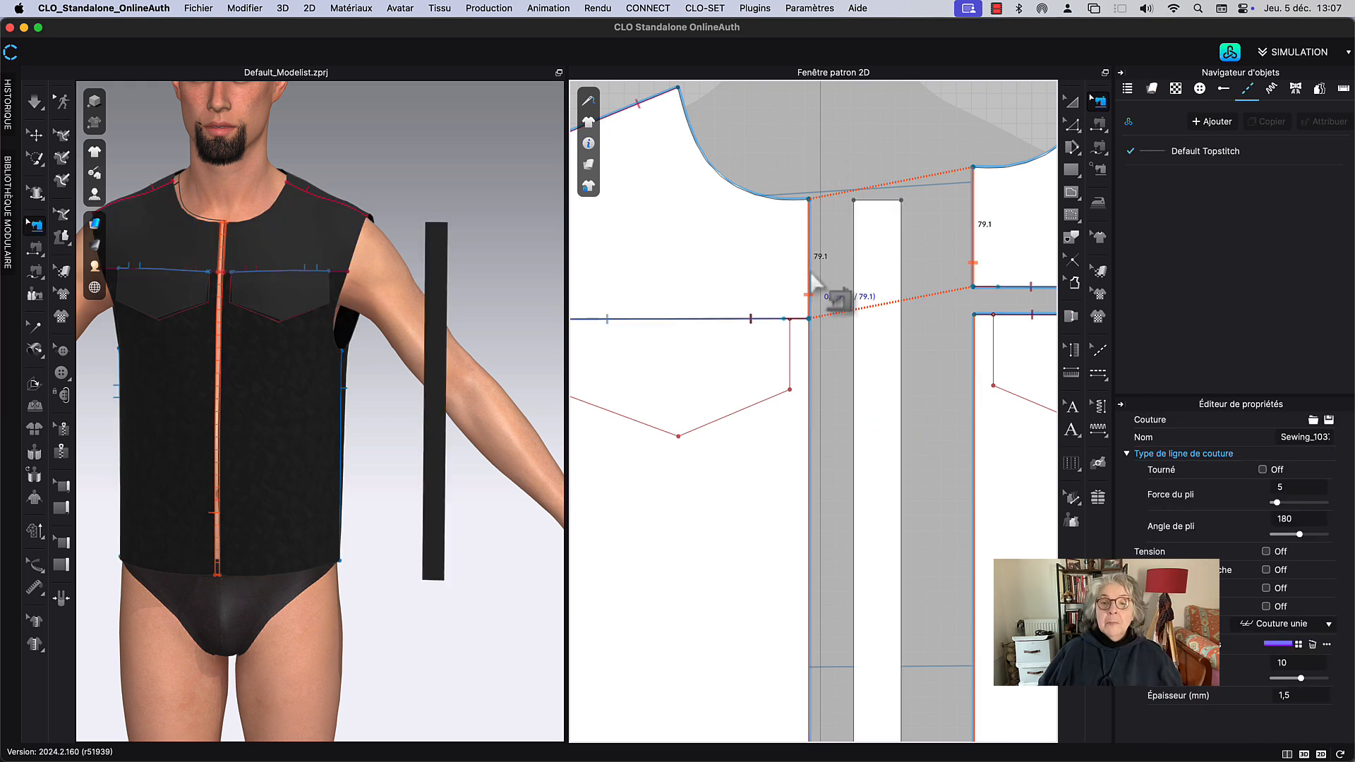
left_click(817, 372)
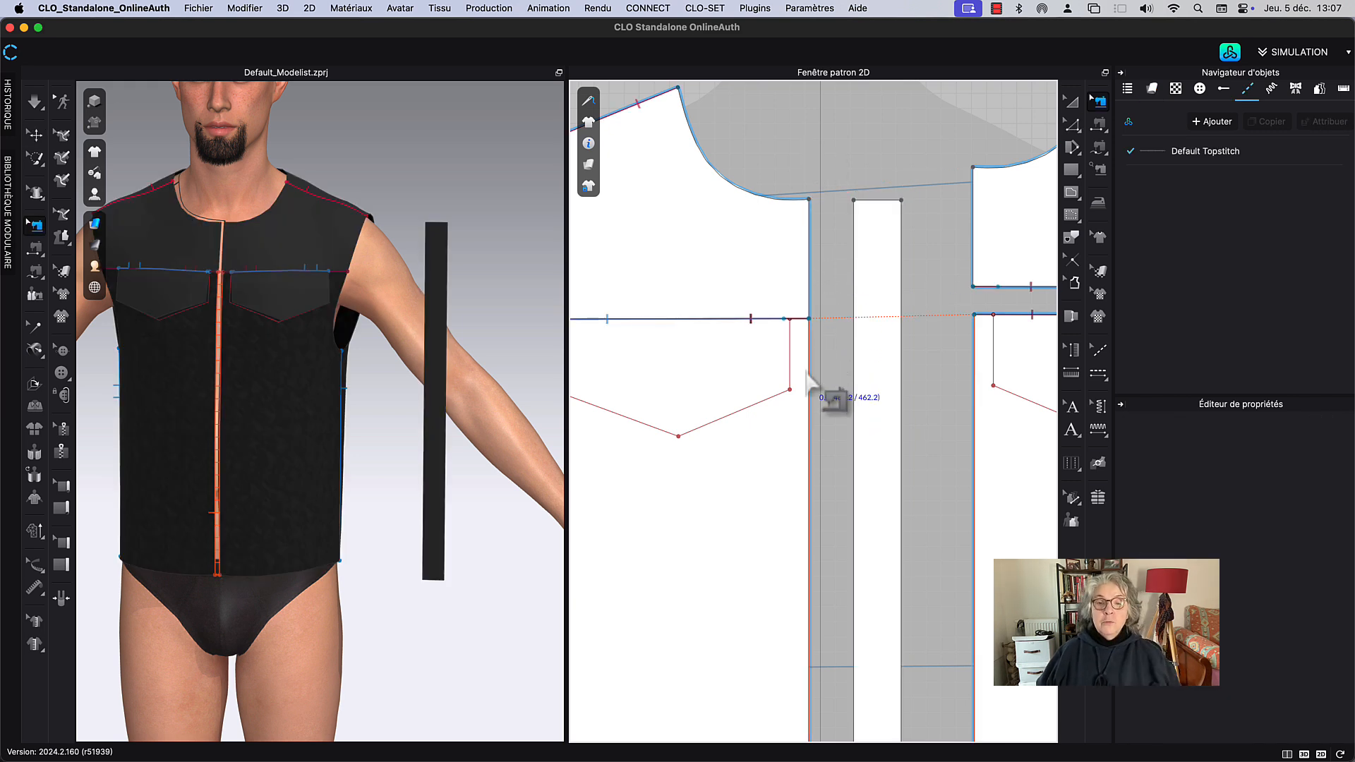
left_click(812, 406)
left_click(819, 418)
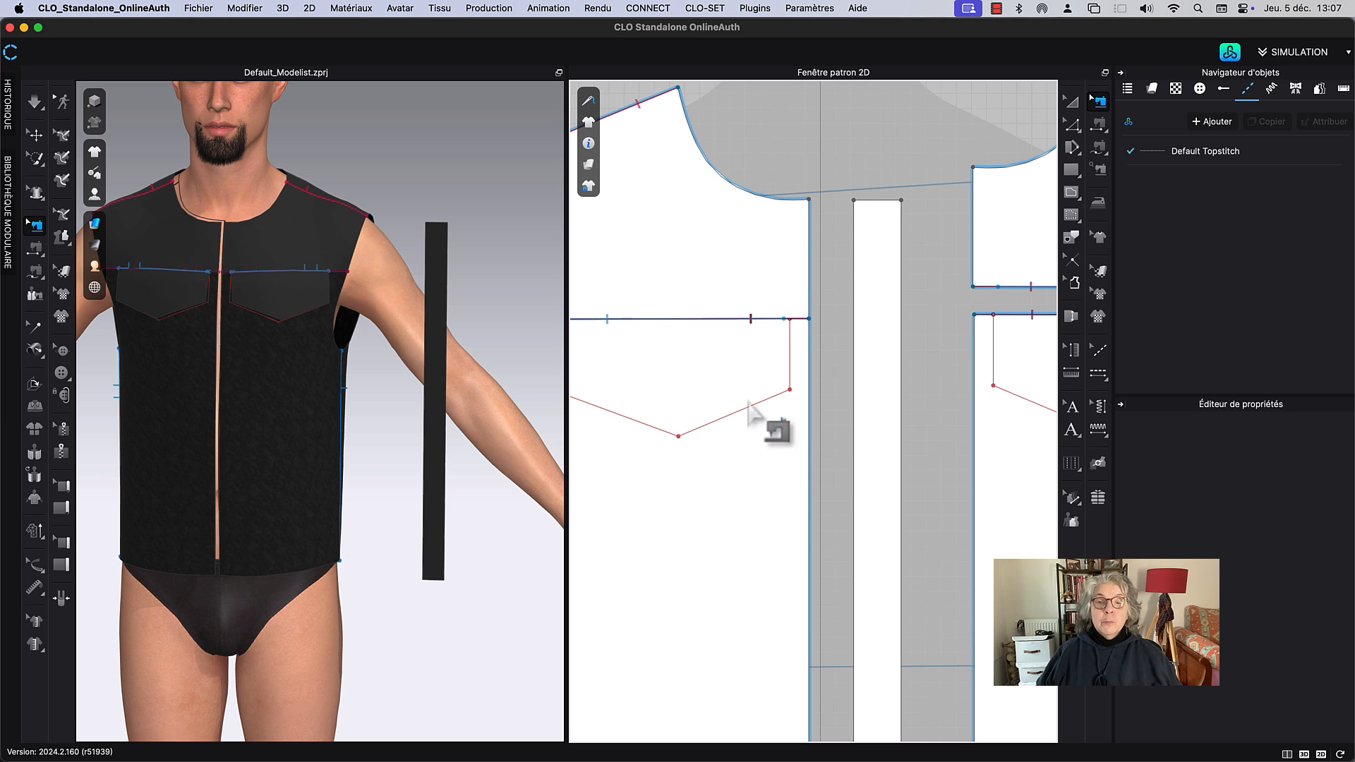
Step: Create a zipper on the centre-front opening, tracing both front edges from the neckline down to the hem
scroll(419, 170, "up", 3)
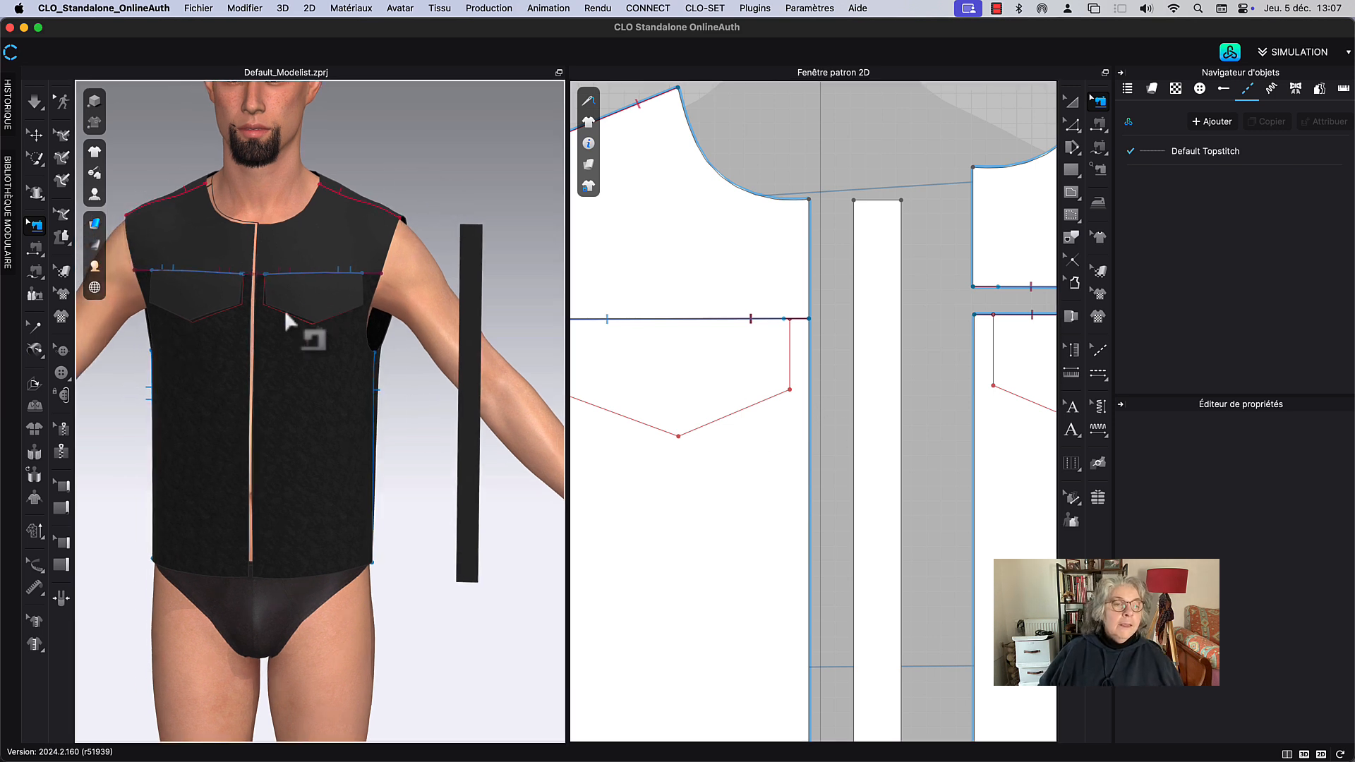
scroll(290, 316, "up", 3)
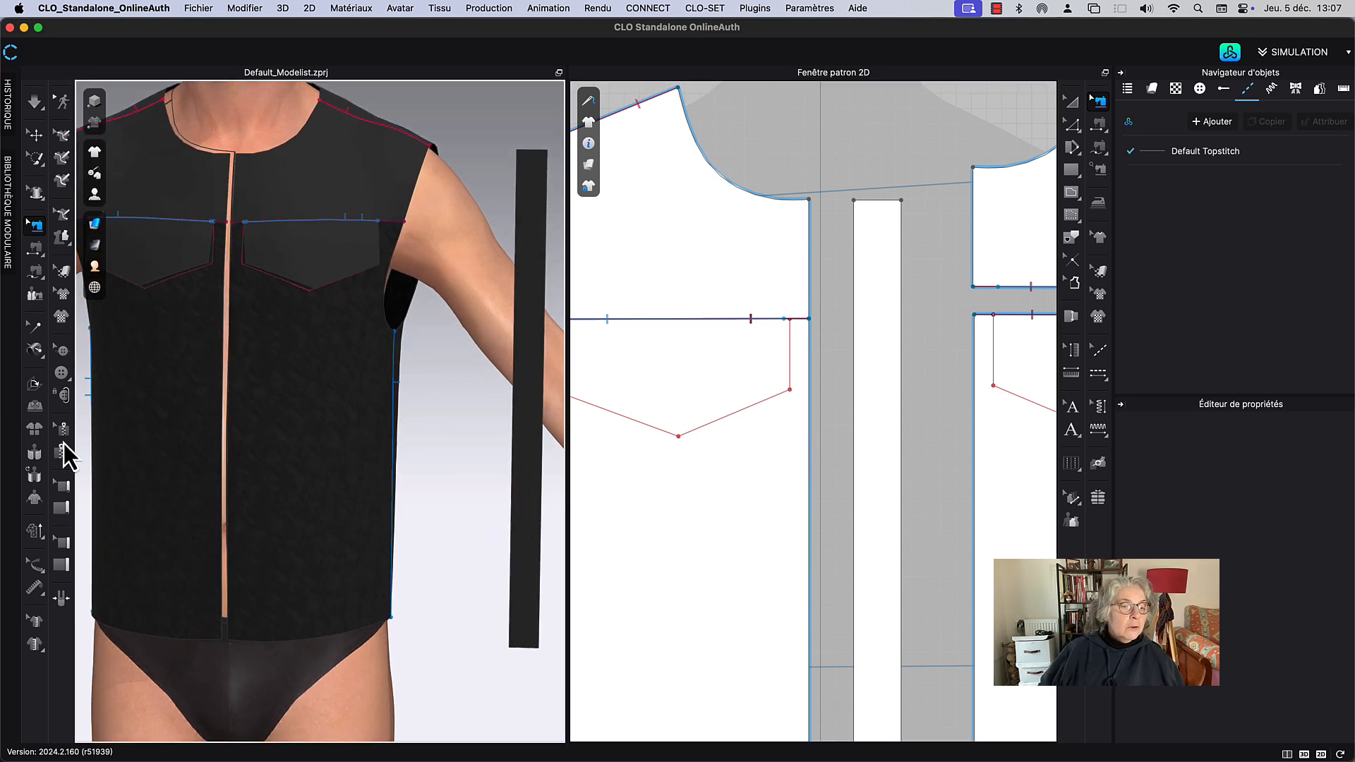
left_click(63, 453)
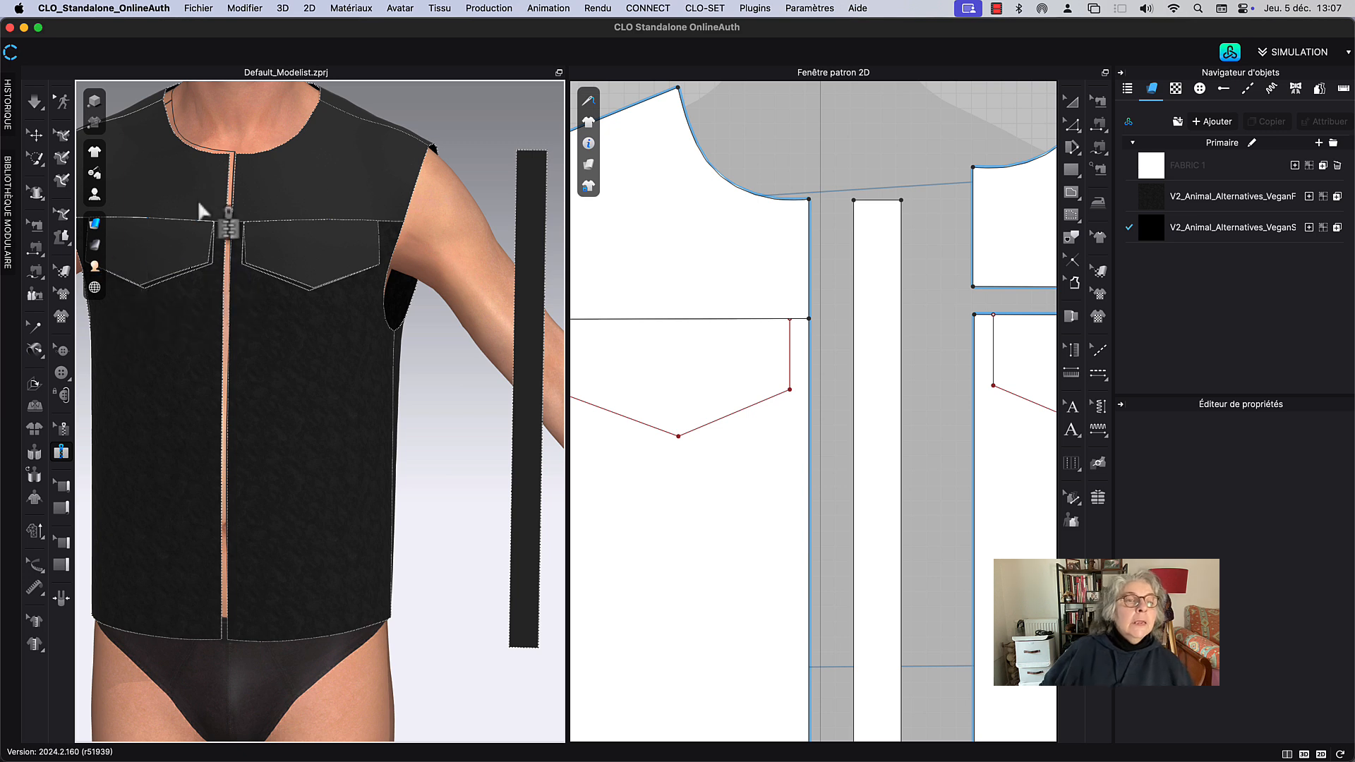
left_click(231, 154)
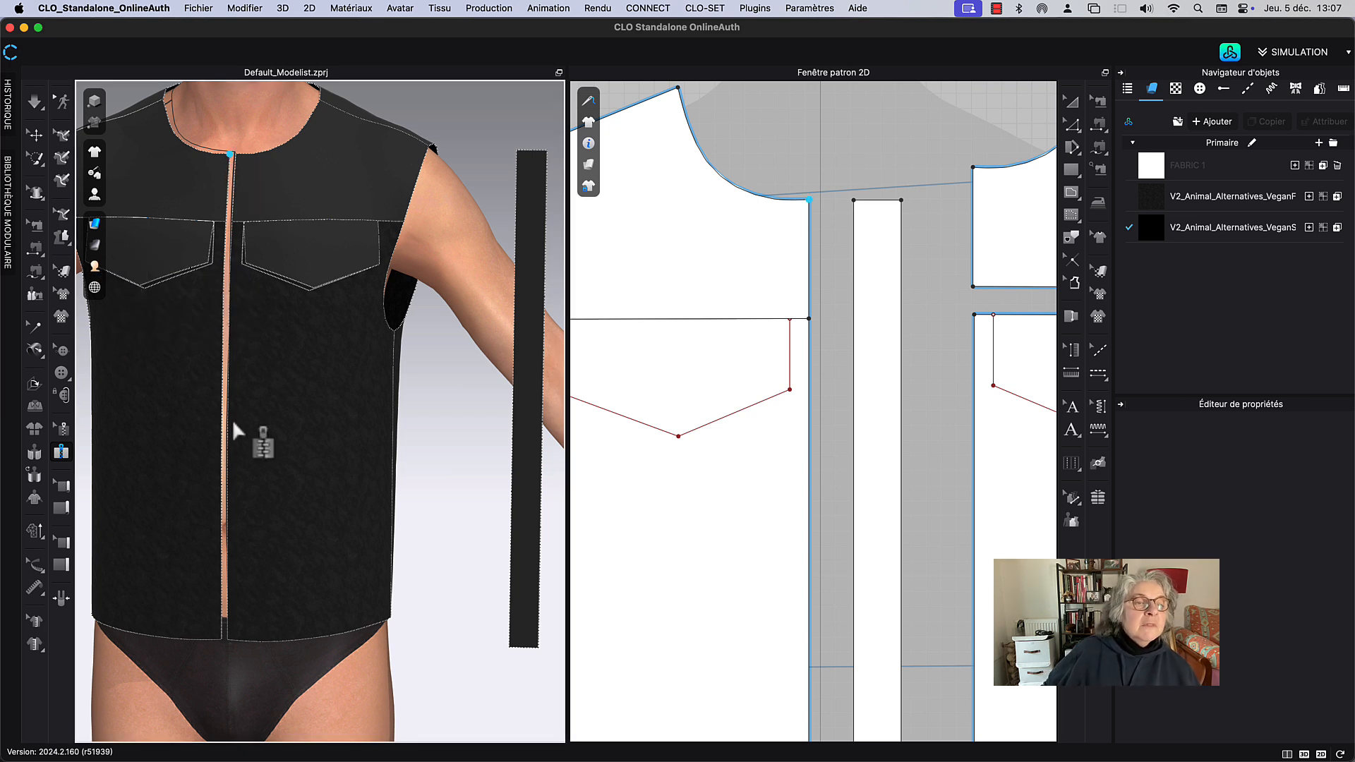
double_click(222, 641)
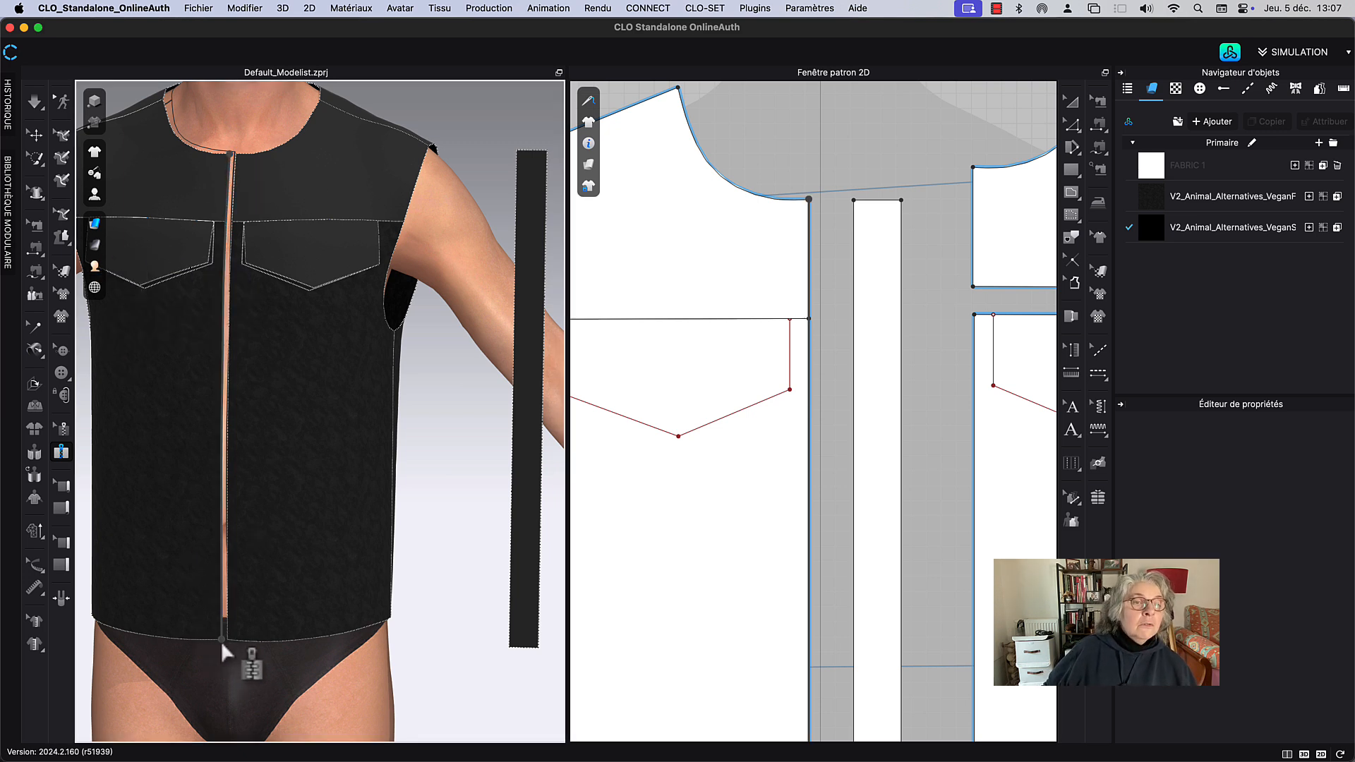
left_click(238, 164)
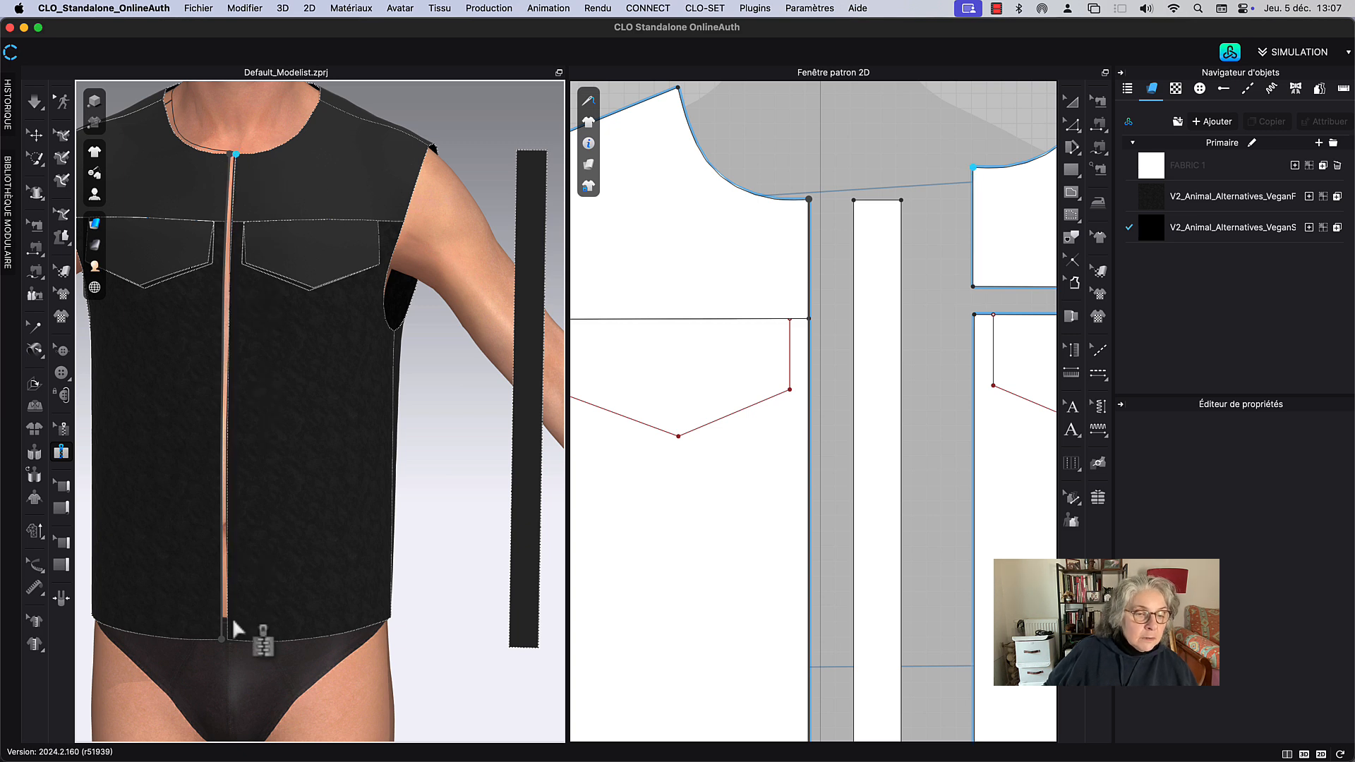
double_click(231, 640)
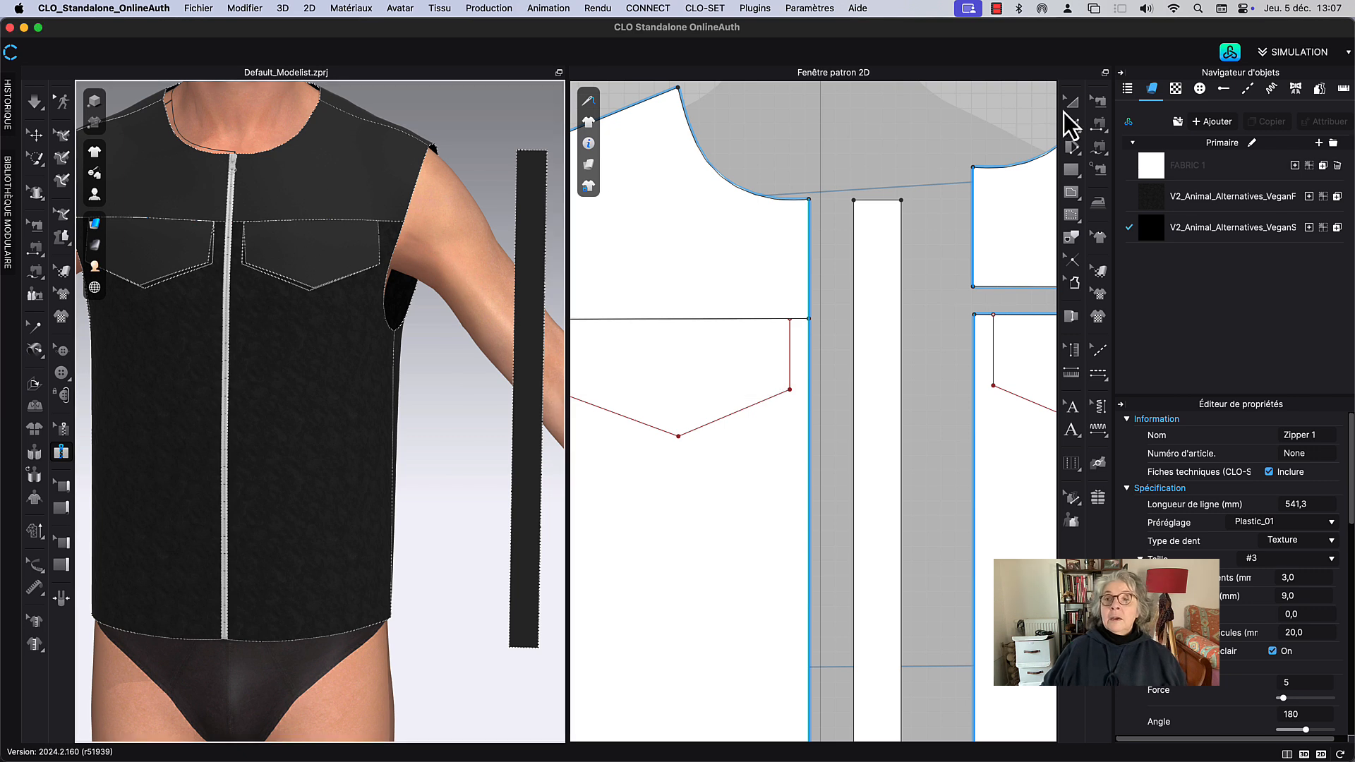
Step: Run the simulation briefly to settle the garment with its zipper, and frame the zipper's upper end at the neckline
key("space")
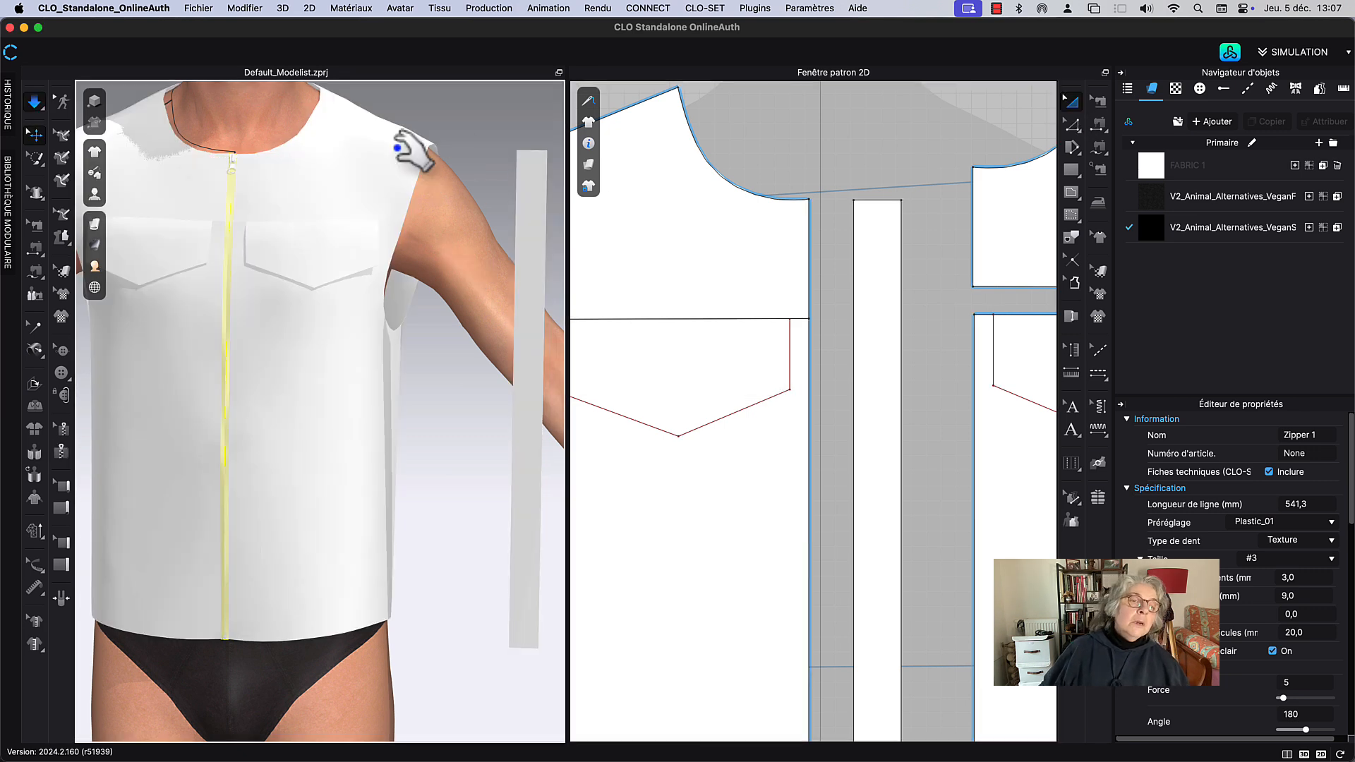
key("space")
scroll(508, 550, "up", 3)
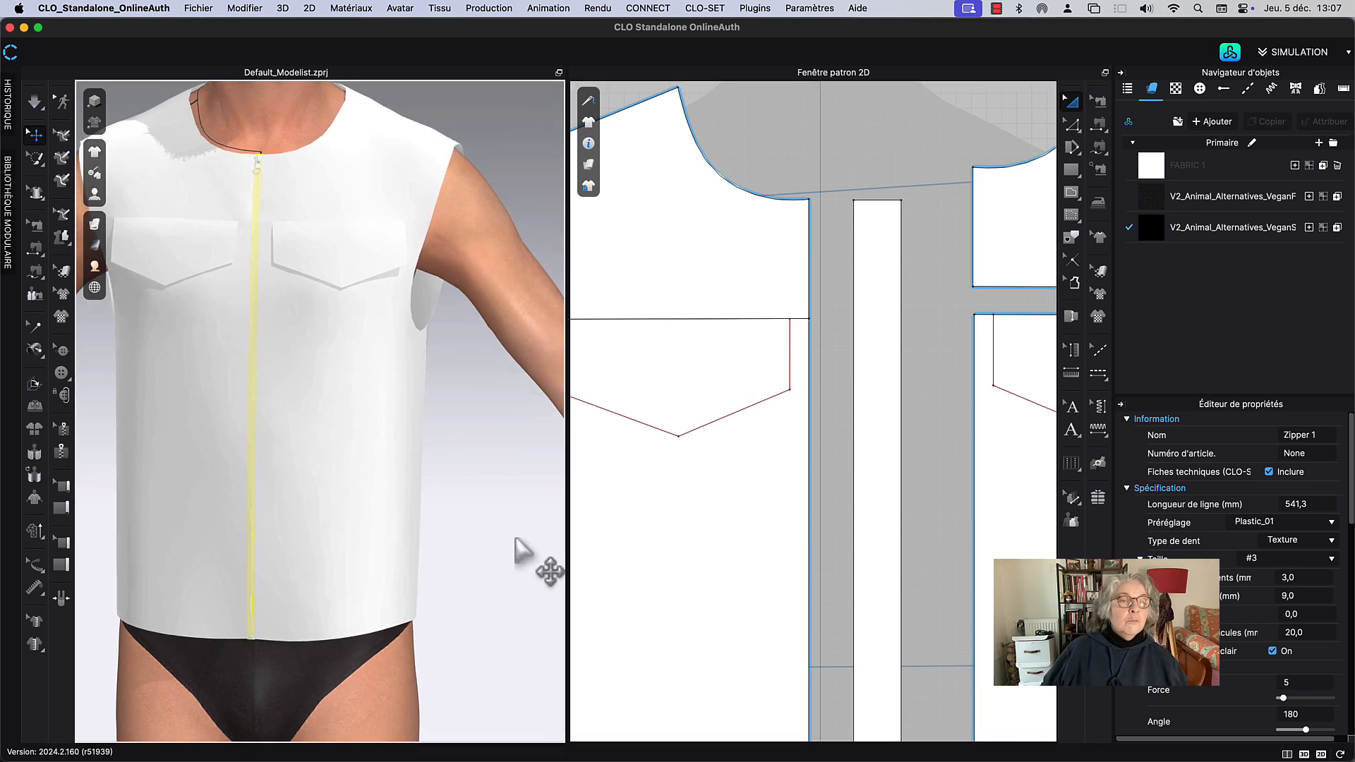
scroll(297, 208, "up", 5)
middle_click_drag(294, 206, 346, 501)
left_click(452, 187)
scroll(302, 341, "up", 3)
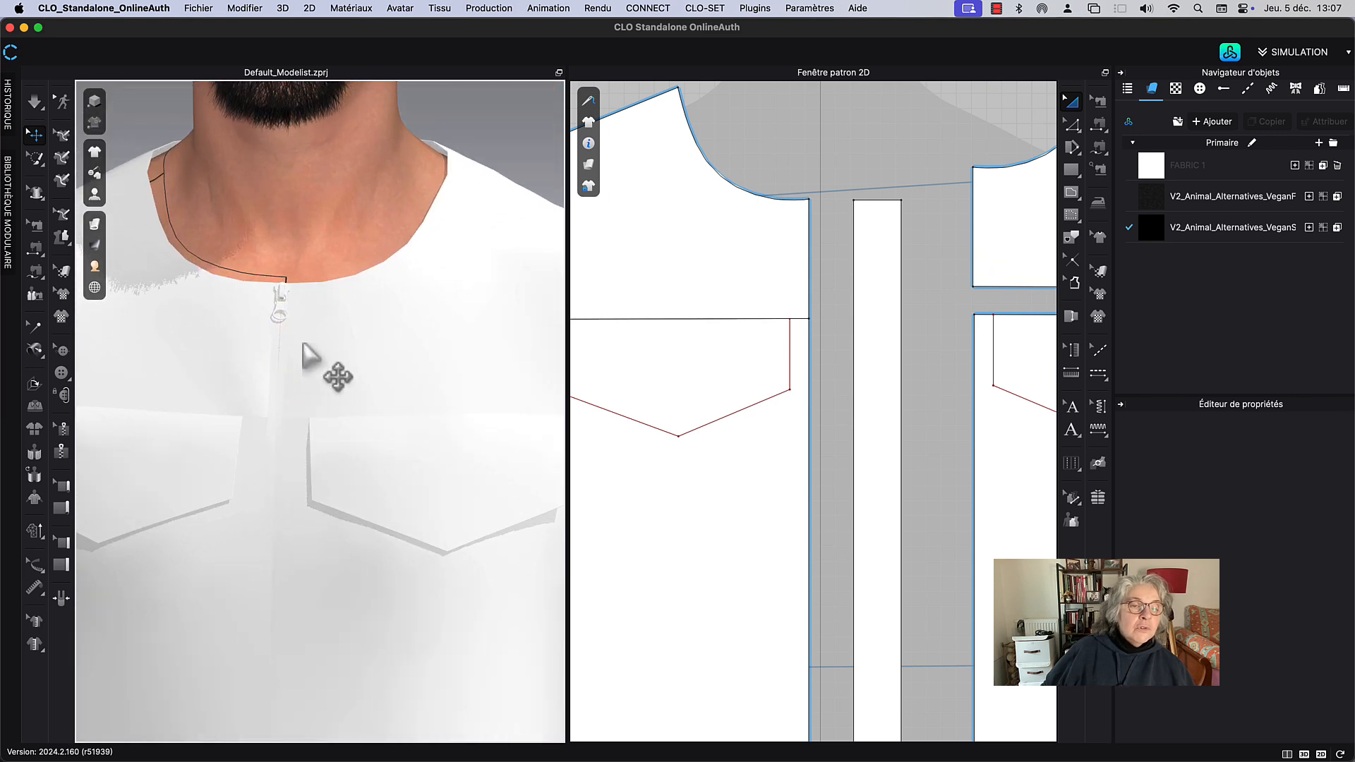
middle_click_drag(899, 167, 869, 173)
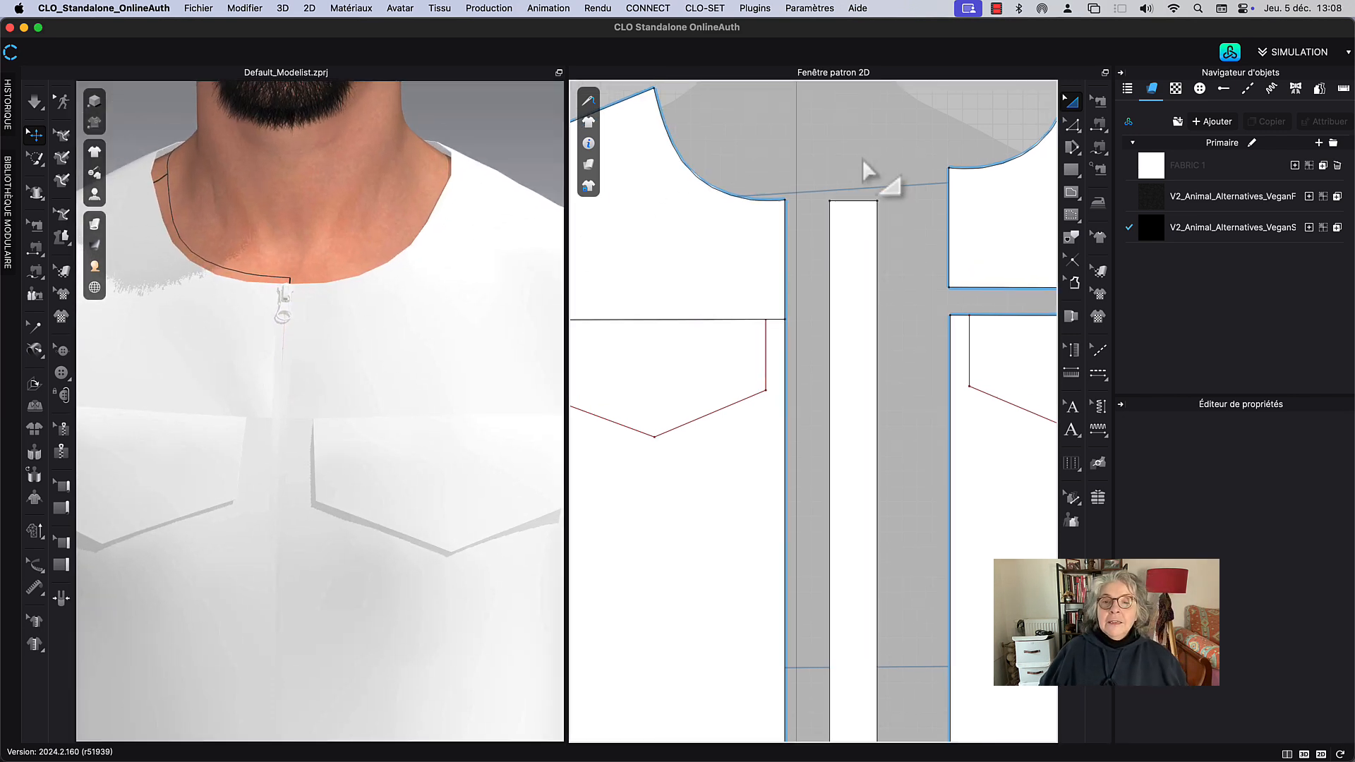
scroll(810, 431, "down", 3)
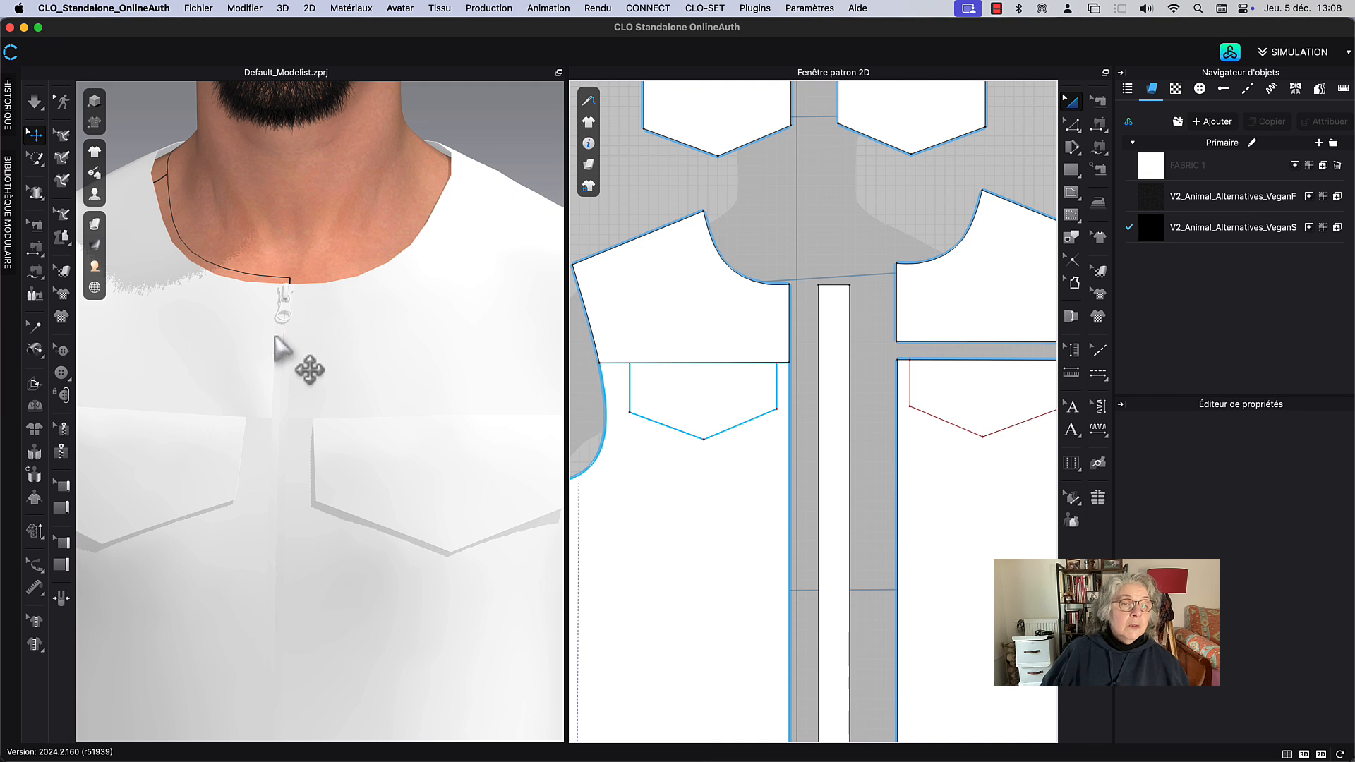
Step: Display the garment in 3D with the Surface texturée render style and select the centre-front zipper
left_click(286, 370)
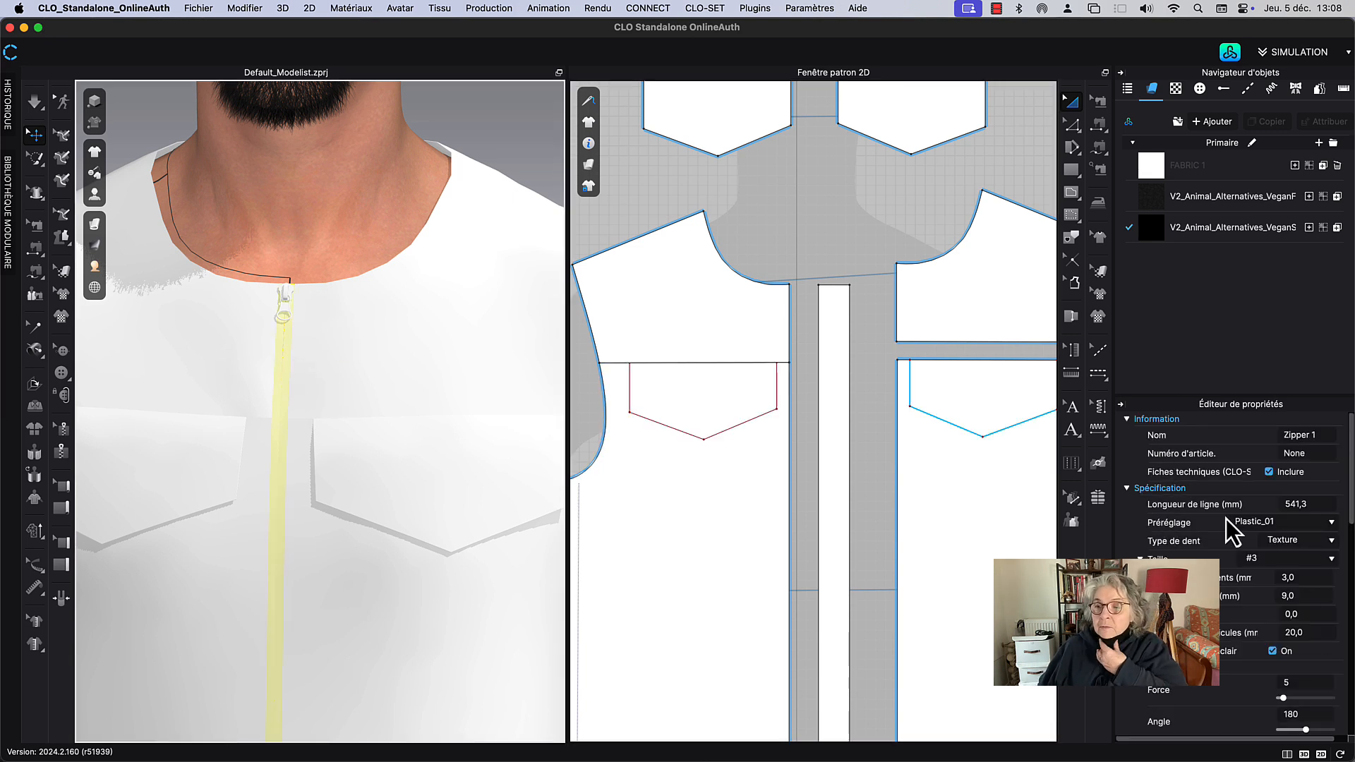
scroll(339, 382, "up", 5)
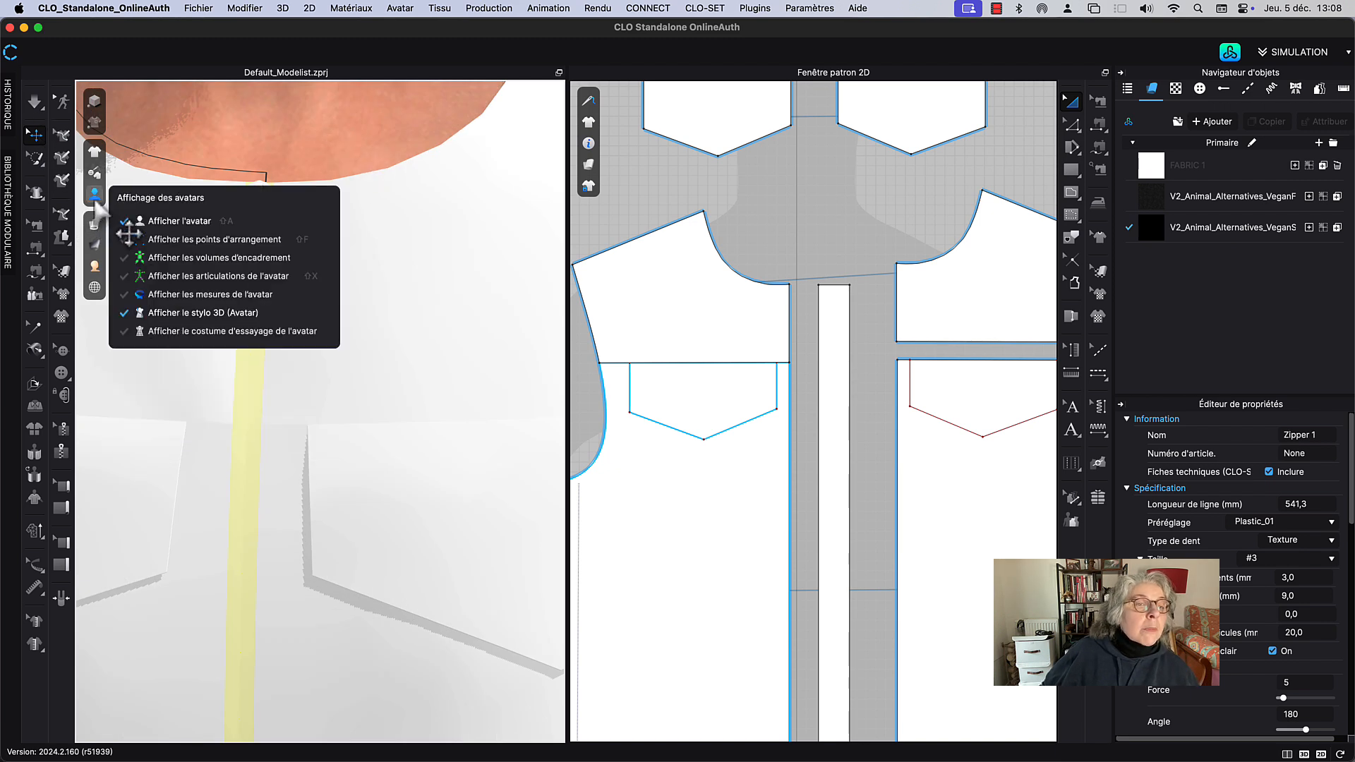
mouse_move(94, 224)
left_click(170, 271)
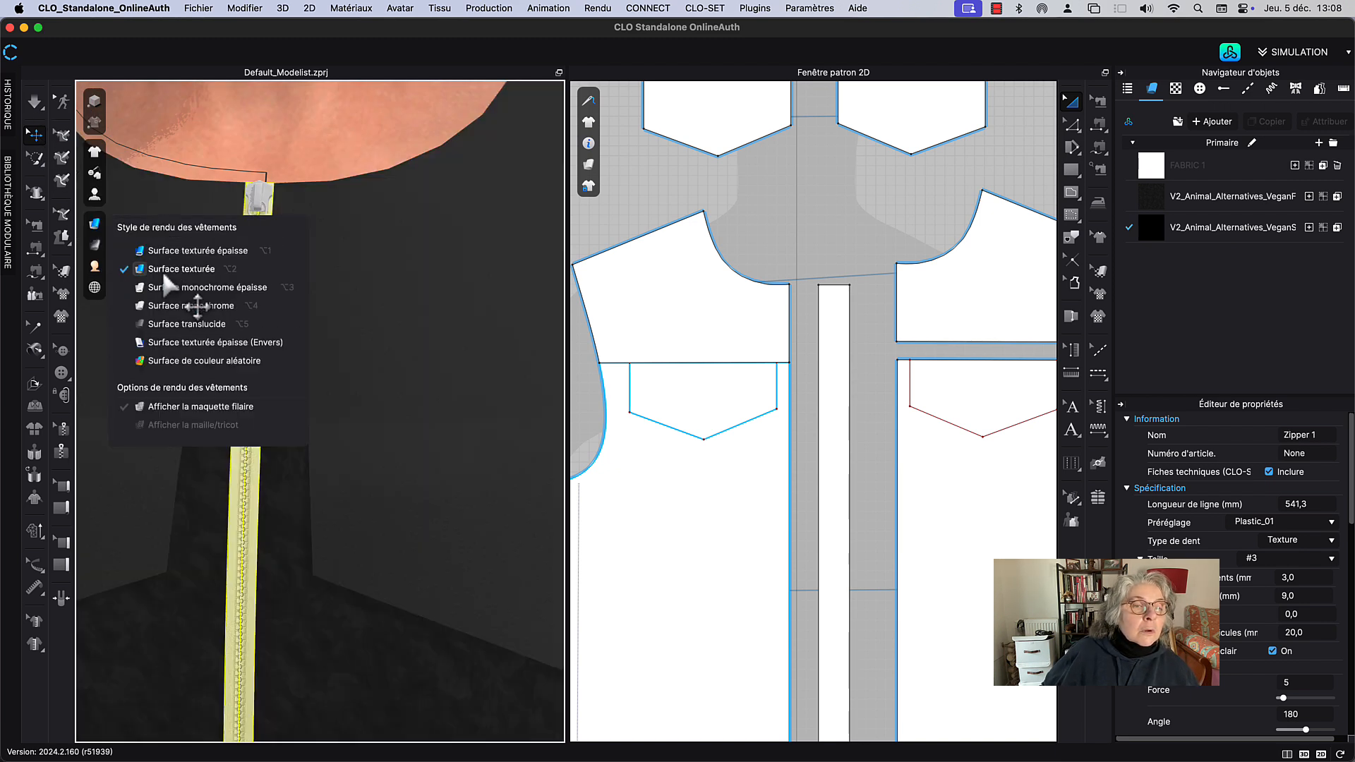
left_click(807, 233)
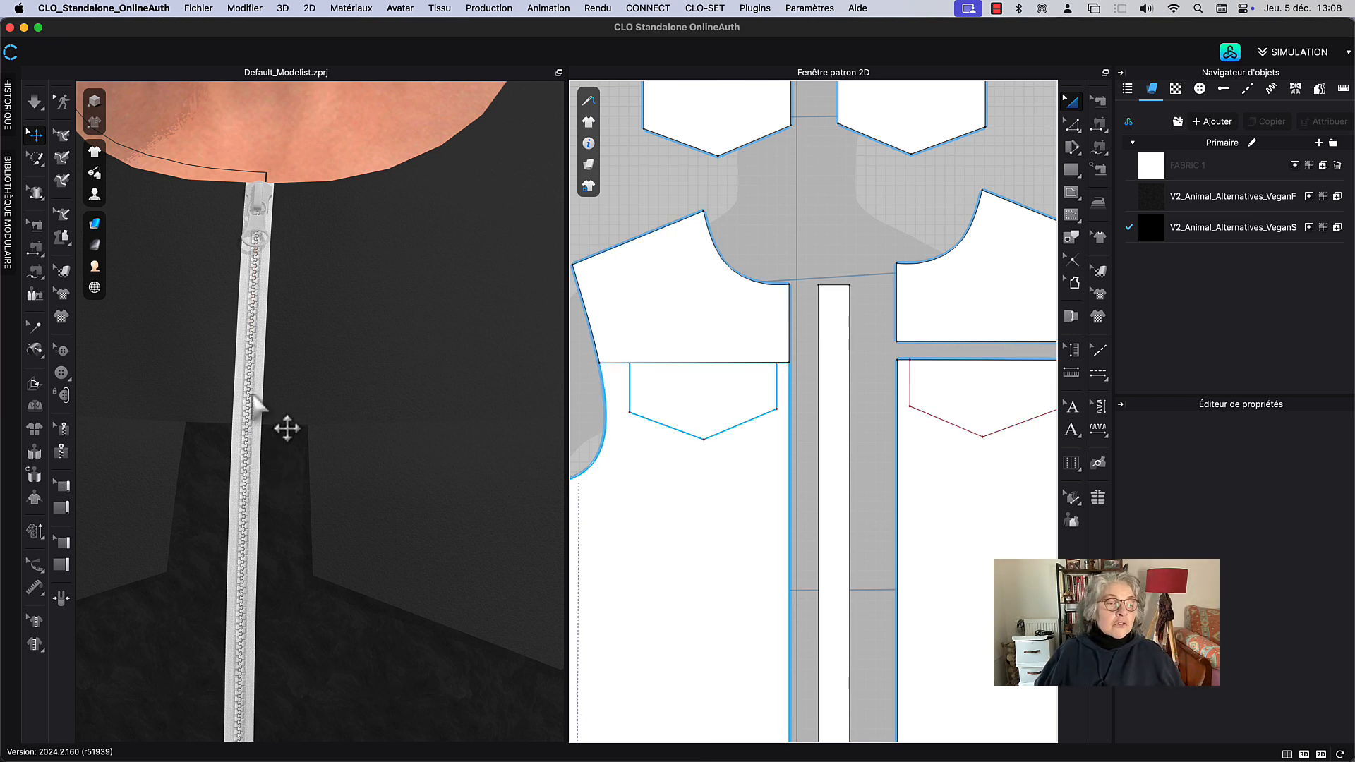
left_click(264, 424)
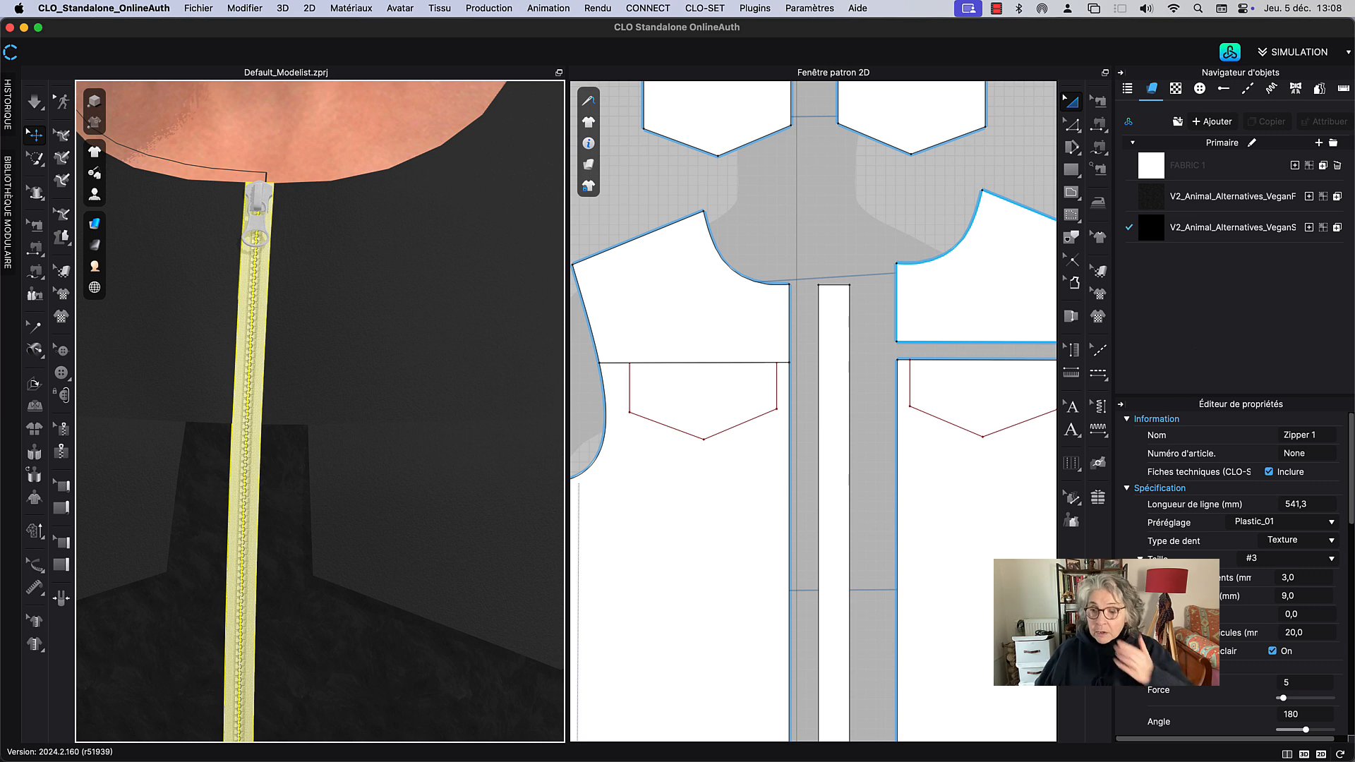
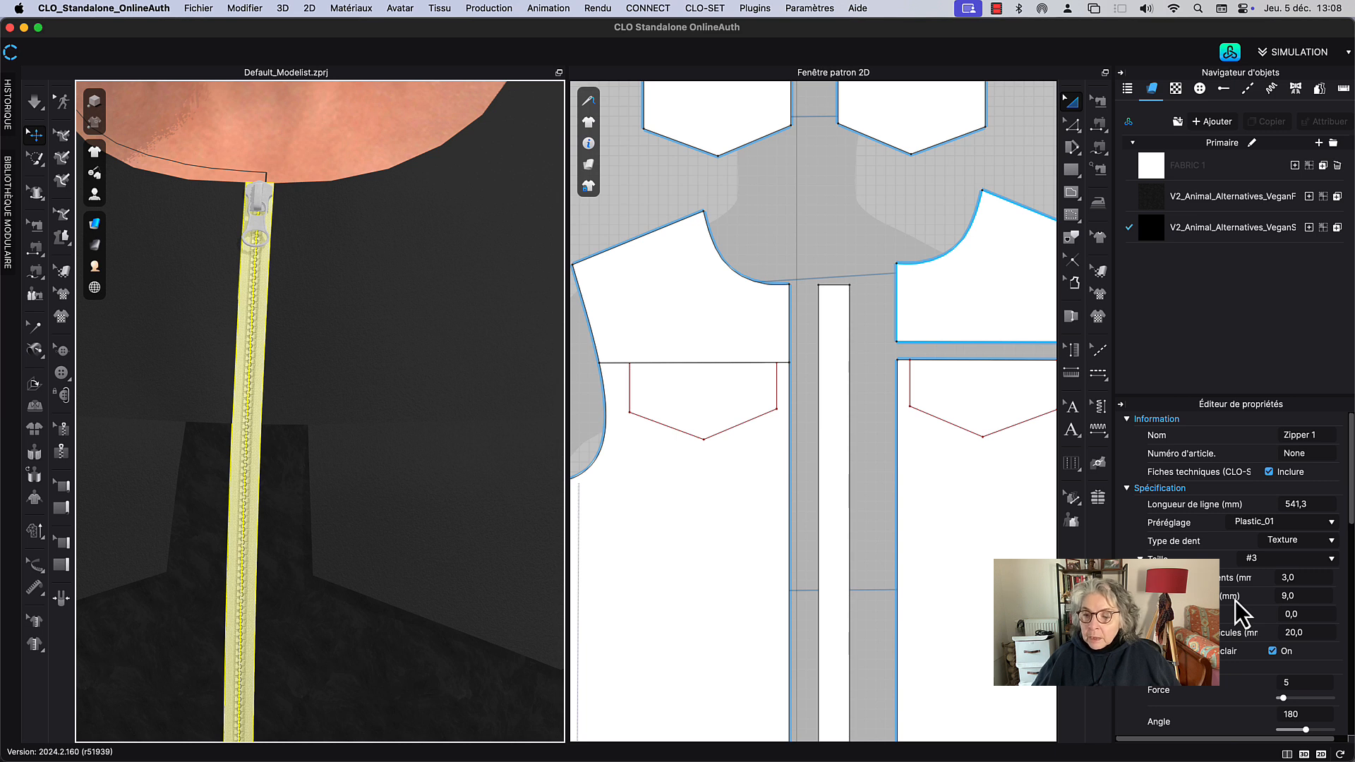
Step: Change the base colour of the centre-front zipper's teeth (Dent) to black and apply it
scroll(1222, 544, "down", 5)
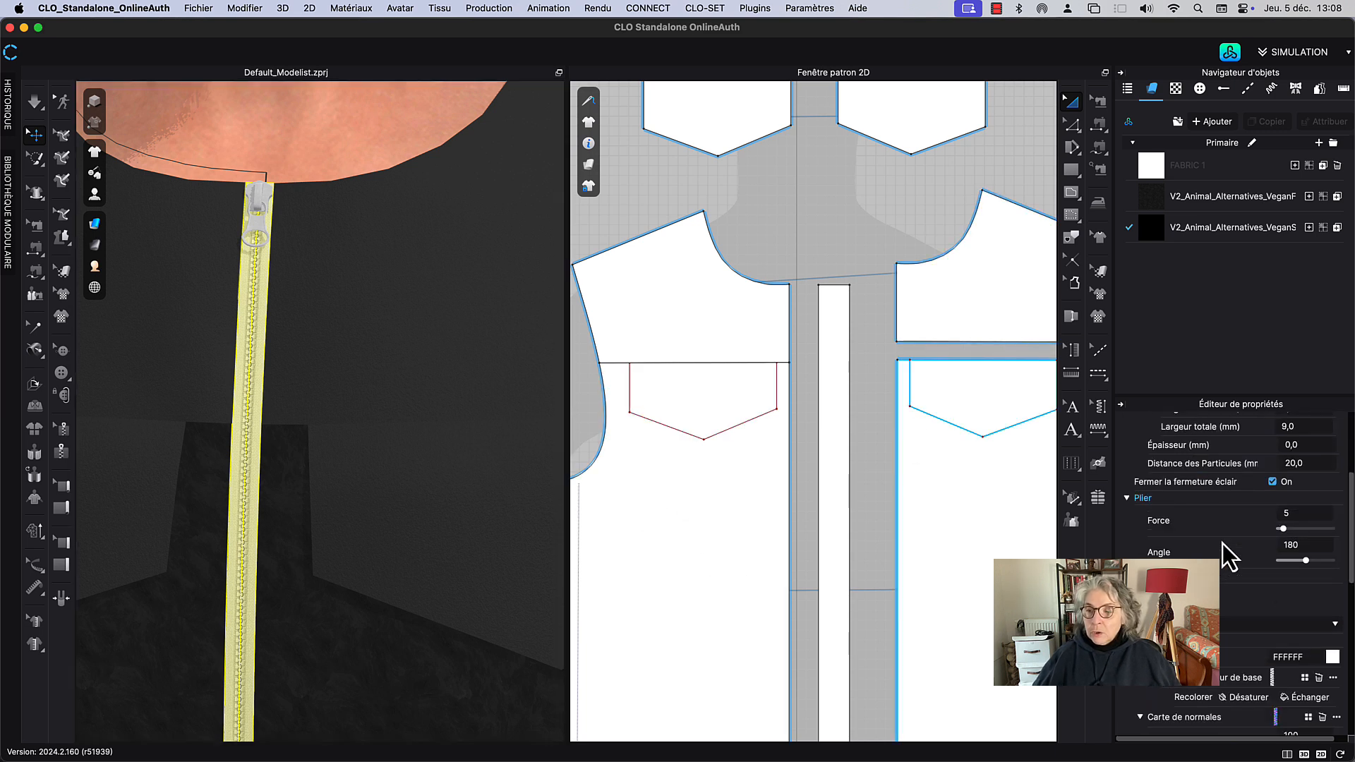
left_click(1332, 572)
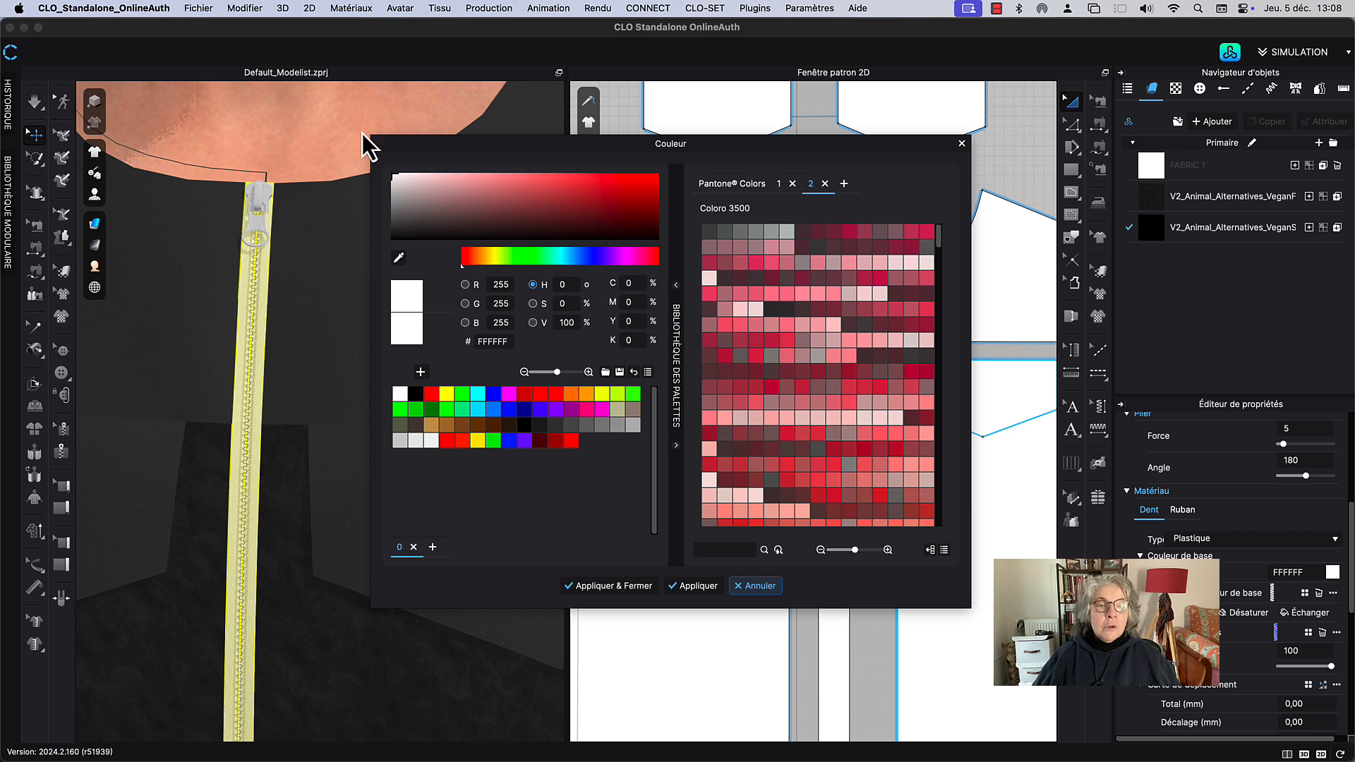
left_click(413, 393)
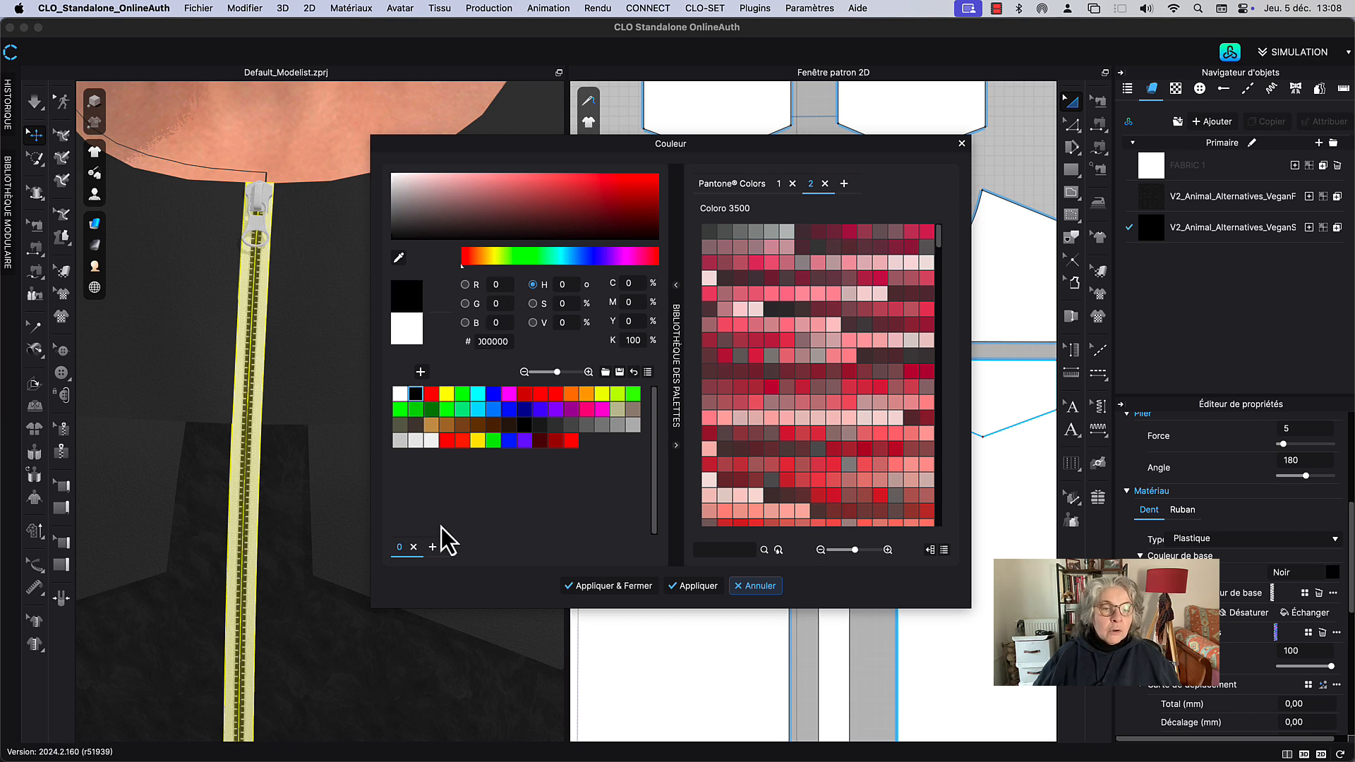
left_click(624, 586)
left_click(853, 189)
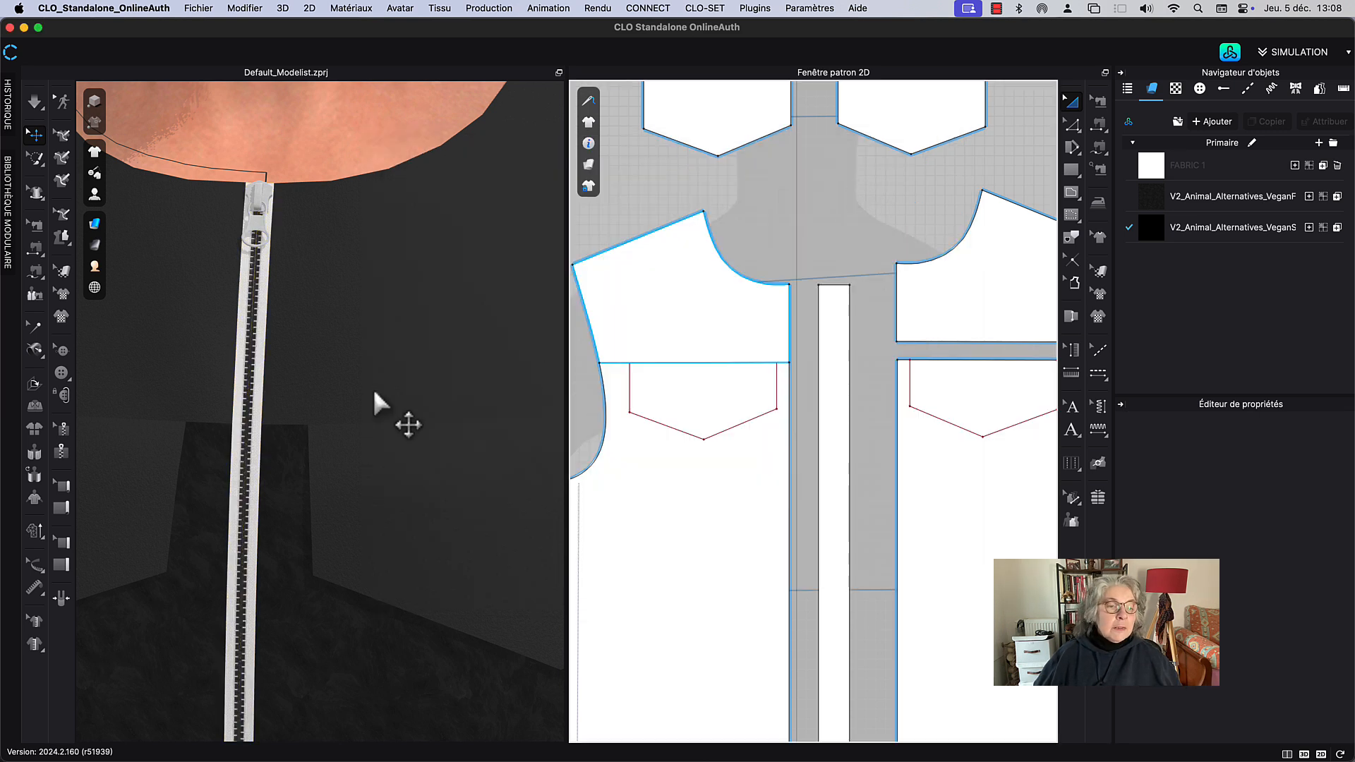
Step: Set the base colour of the zipper's tape (Ruban) to dark red, RGB 151, 12, 0
left_click(259, 504)
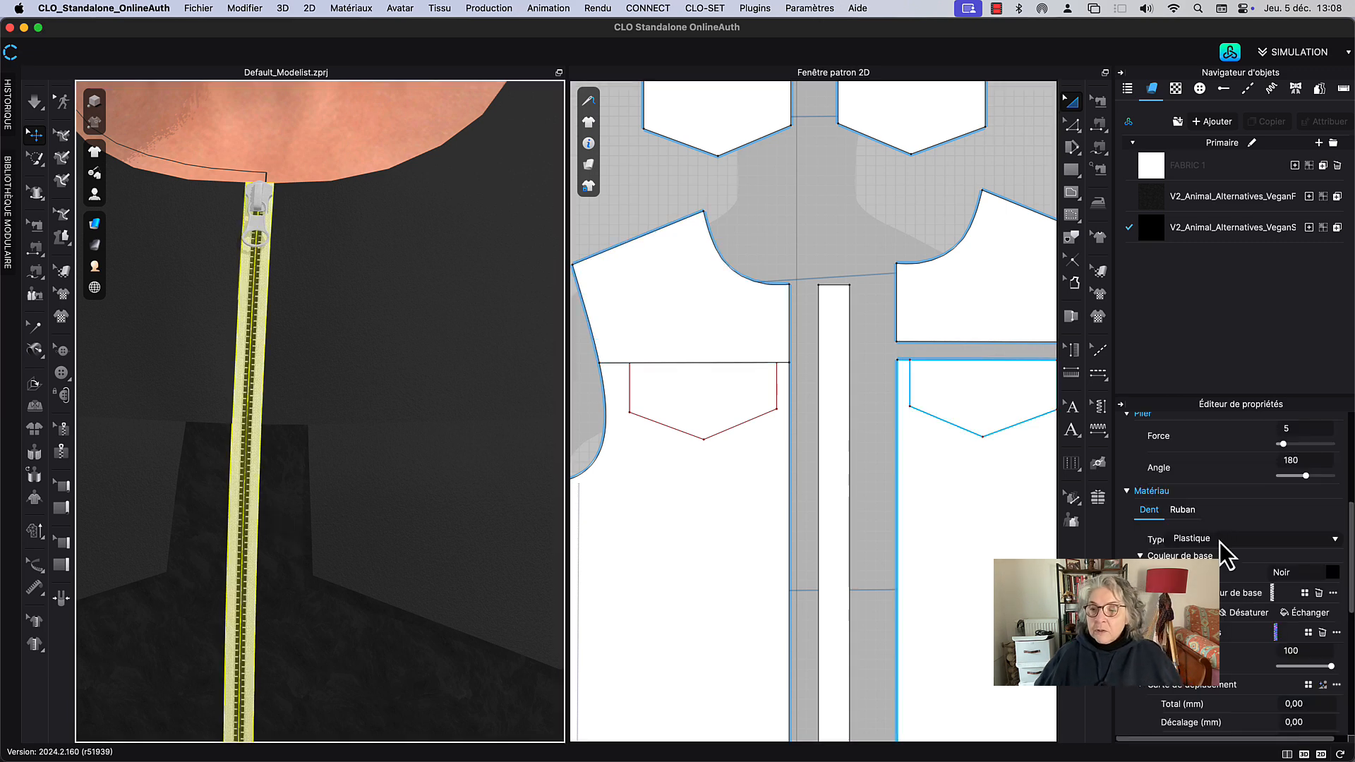
left_click(1178, 511)
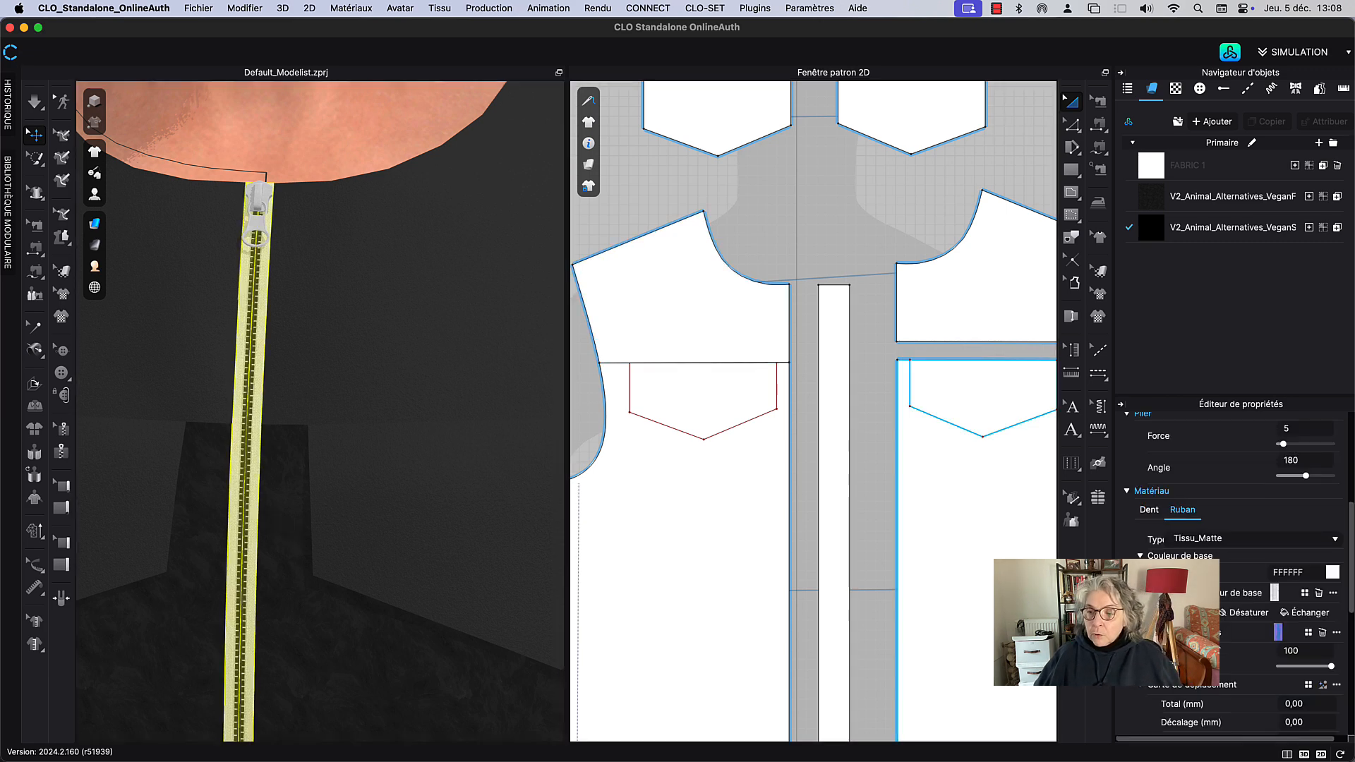
left_click(1332, 573)
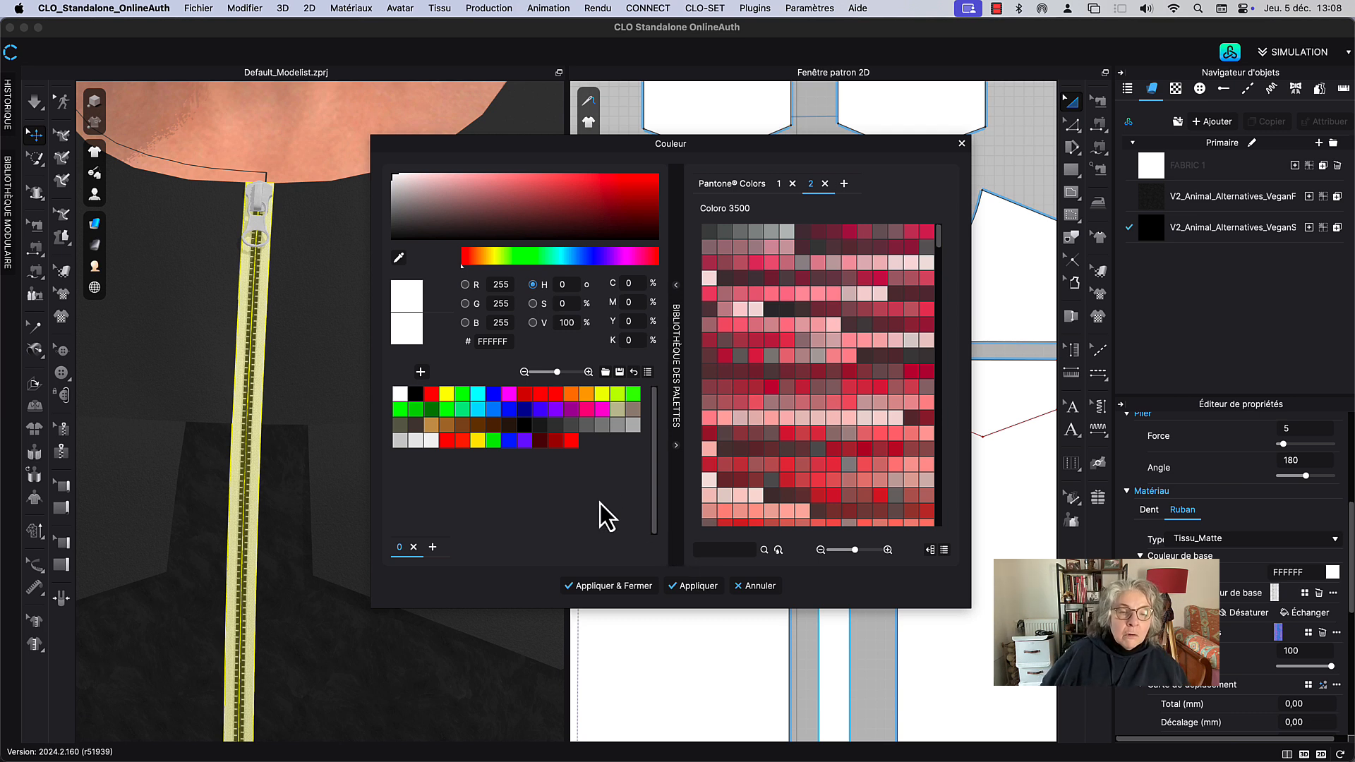
left_click(552, 445)
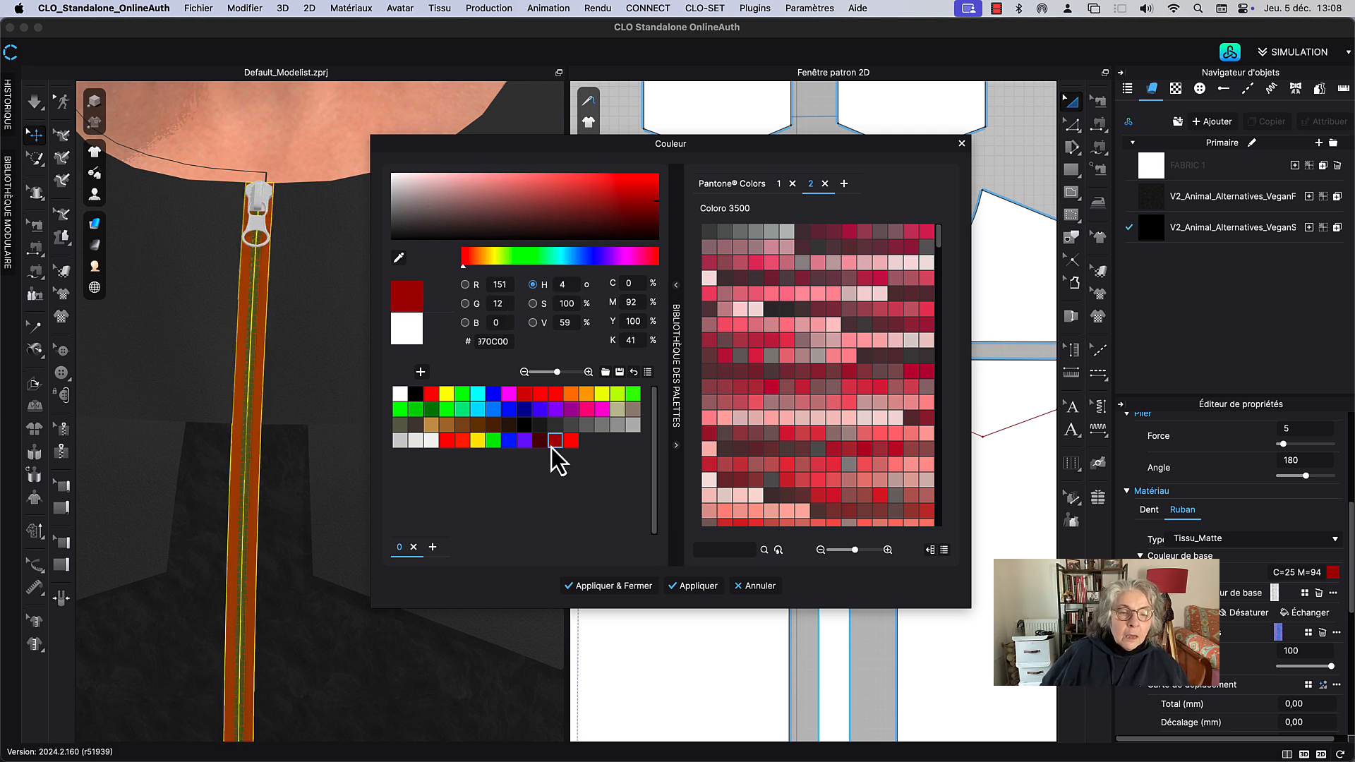
left_click(616, 588)
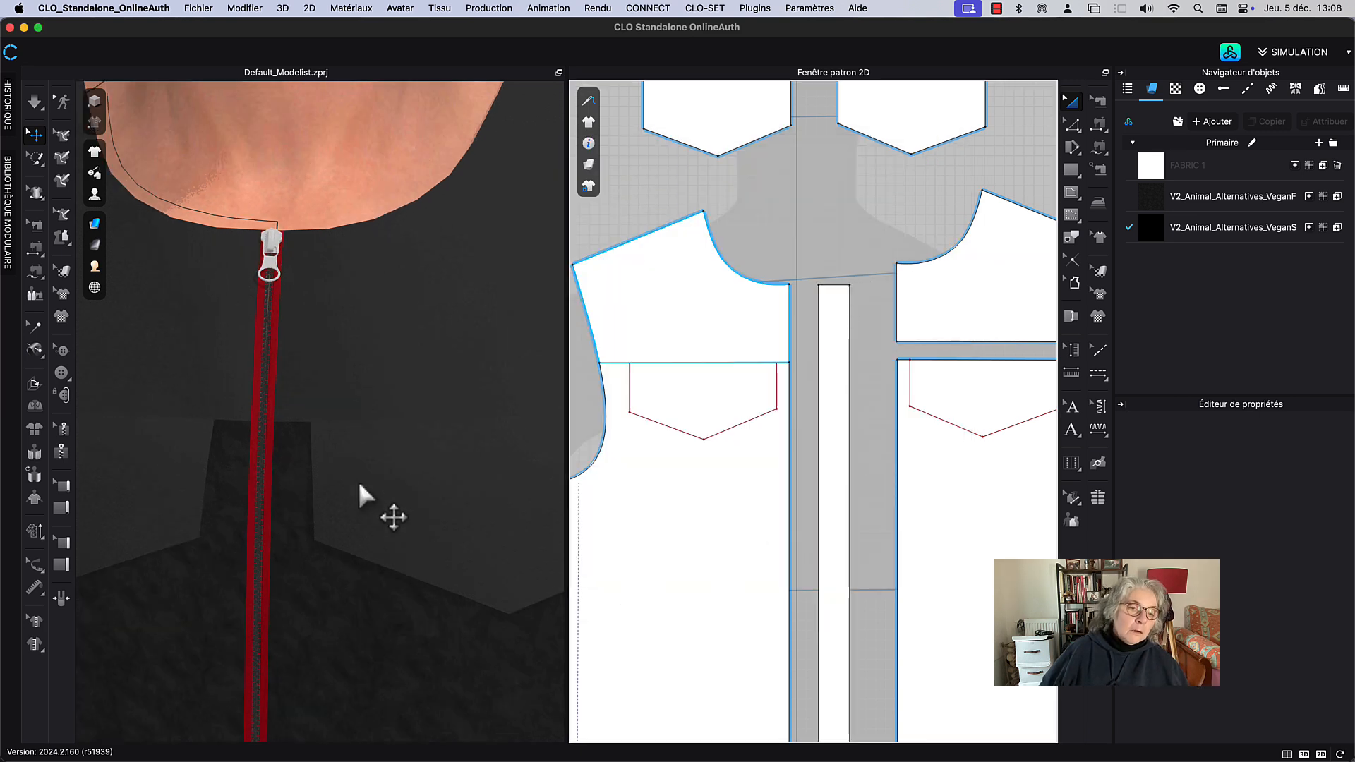
Step: Start segment topstitching and set the Default Topstitch offset (Compensation) to 2 mm
scroll(360, 484, "down", 2)
middle_click_drag(409, 474, 394, 456)
middle_click_drag(864, 226, 871, 409)
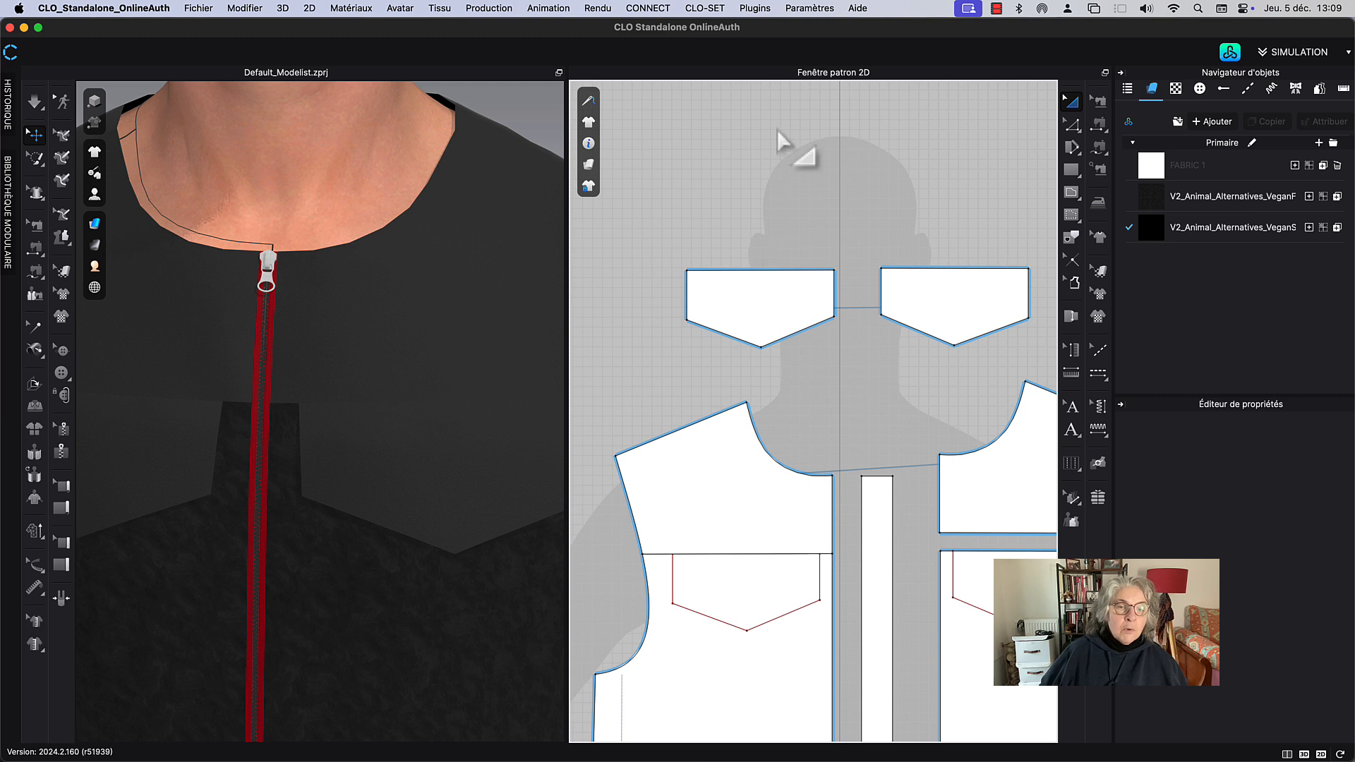
scroll(777, 129, "down", 2)
middle_click_drag(777, 129, 779, 191)
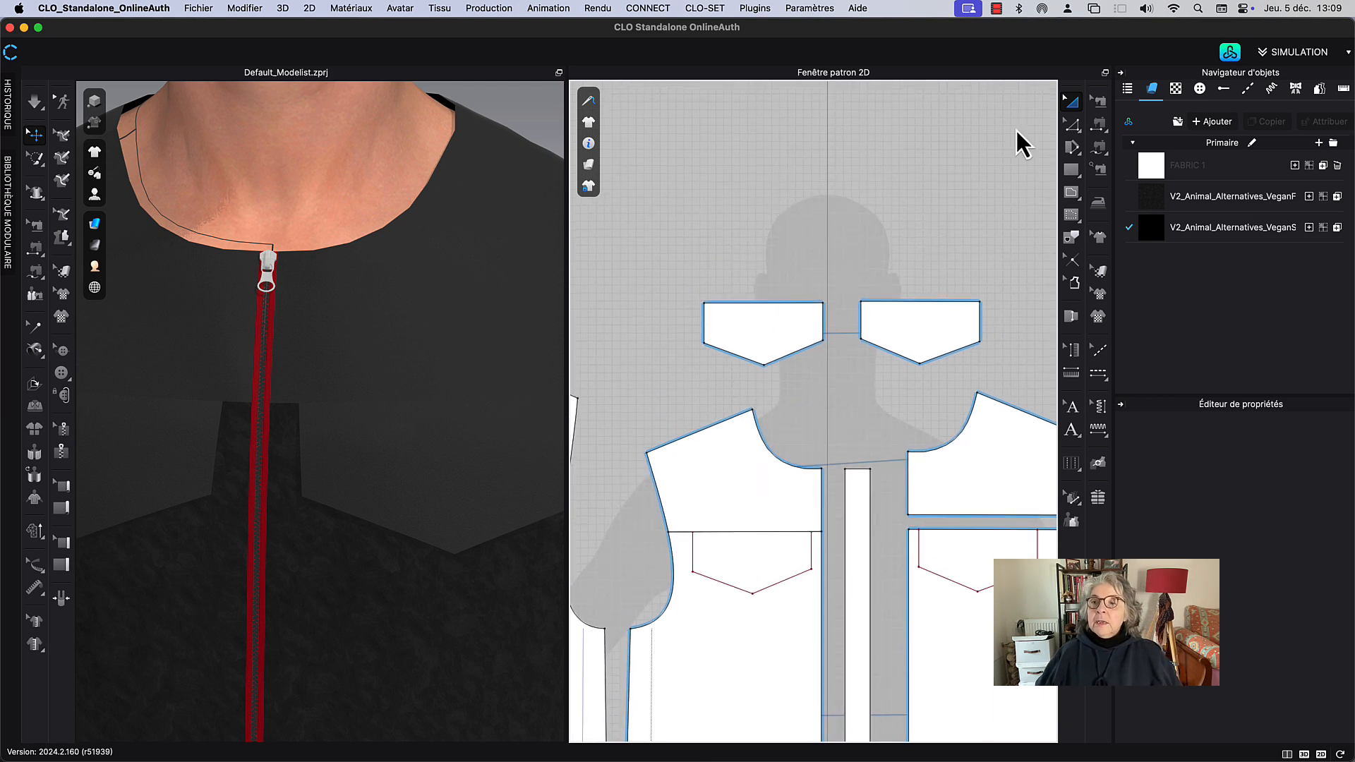
left_click(1099, 374)
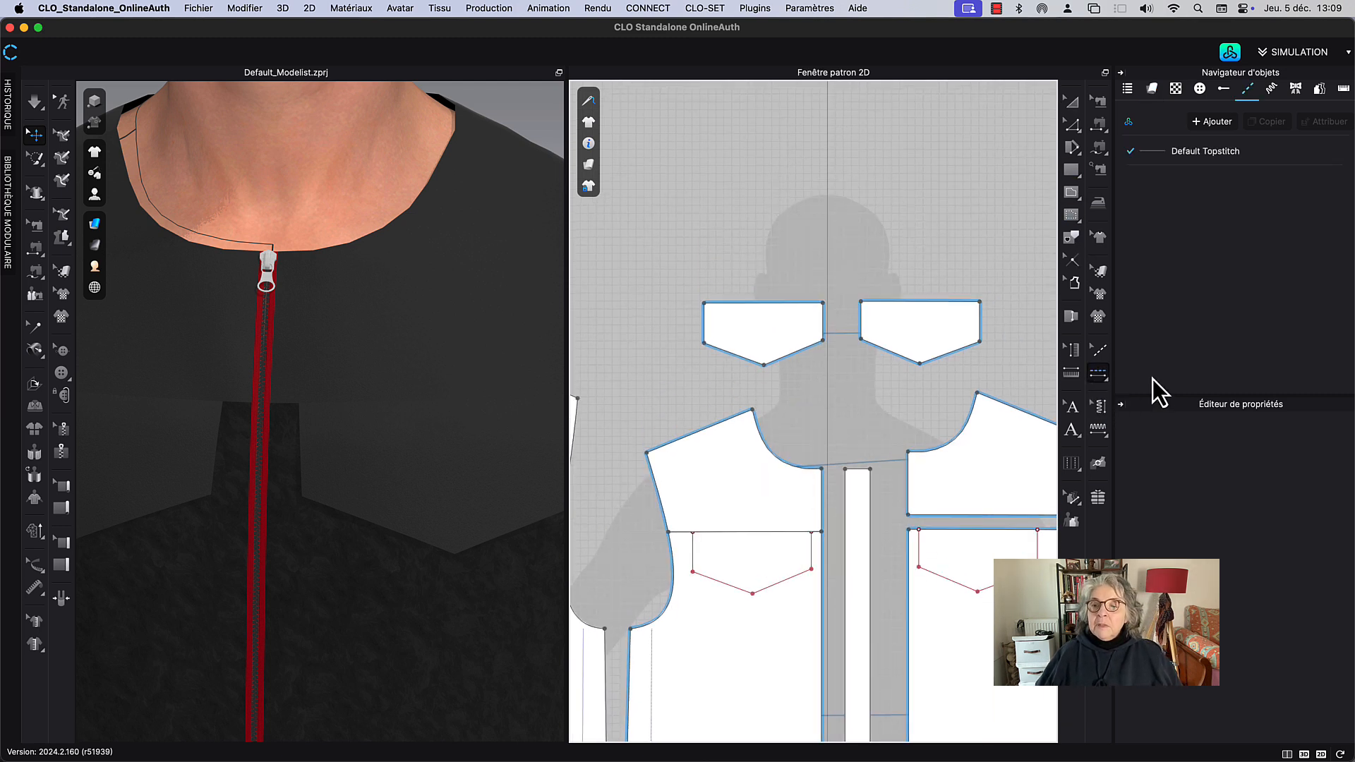
left_click(1163, 151)
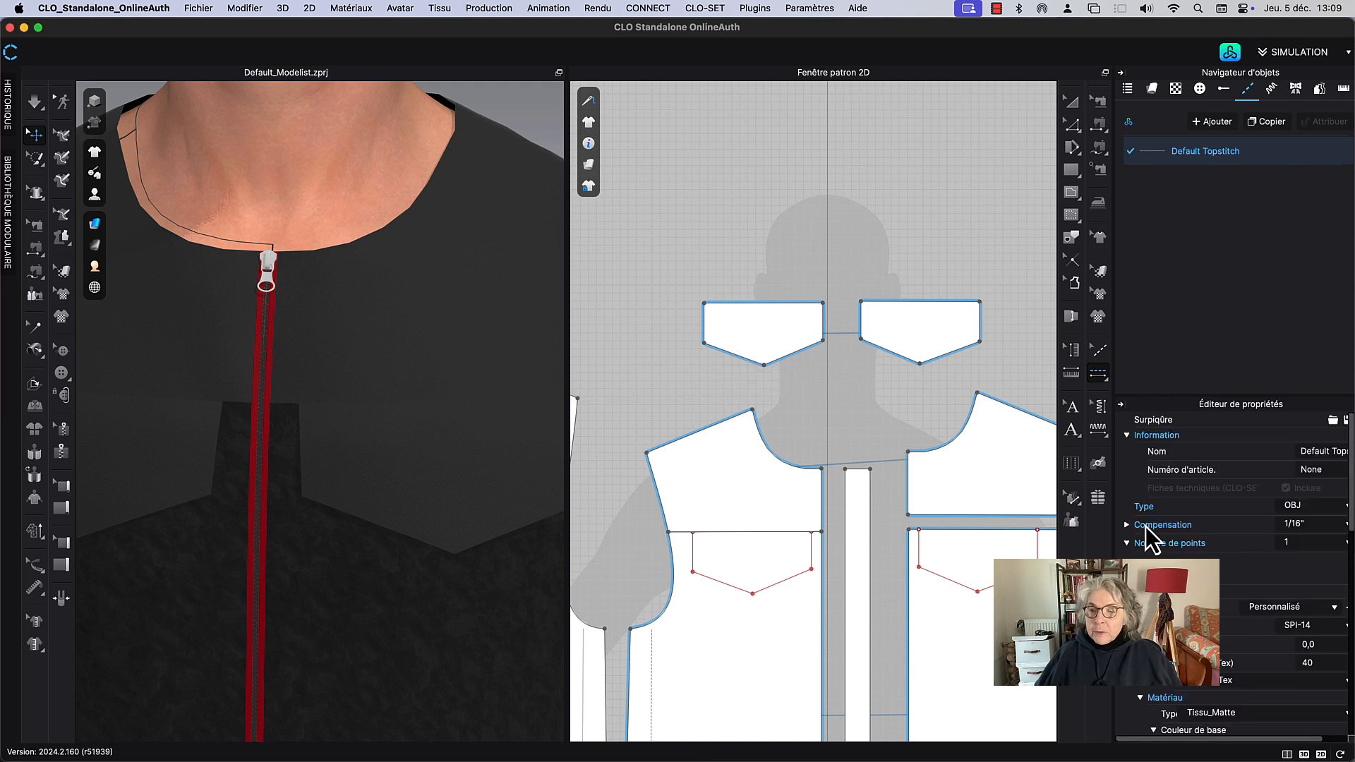
left_click(1125, 526)
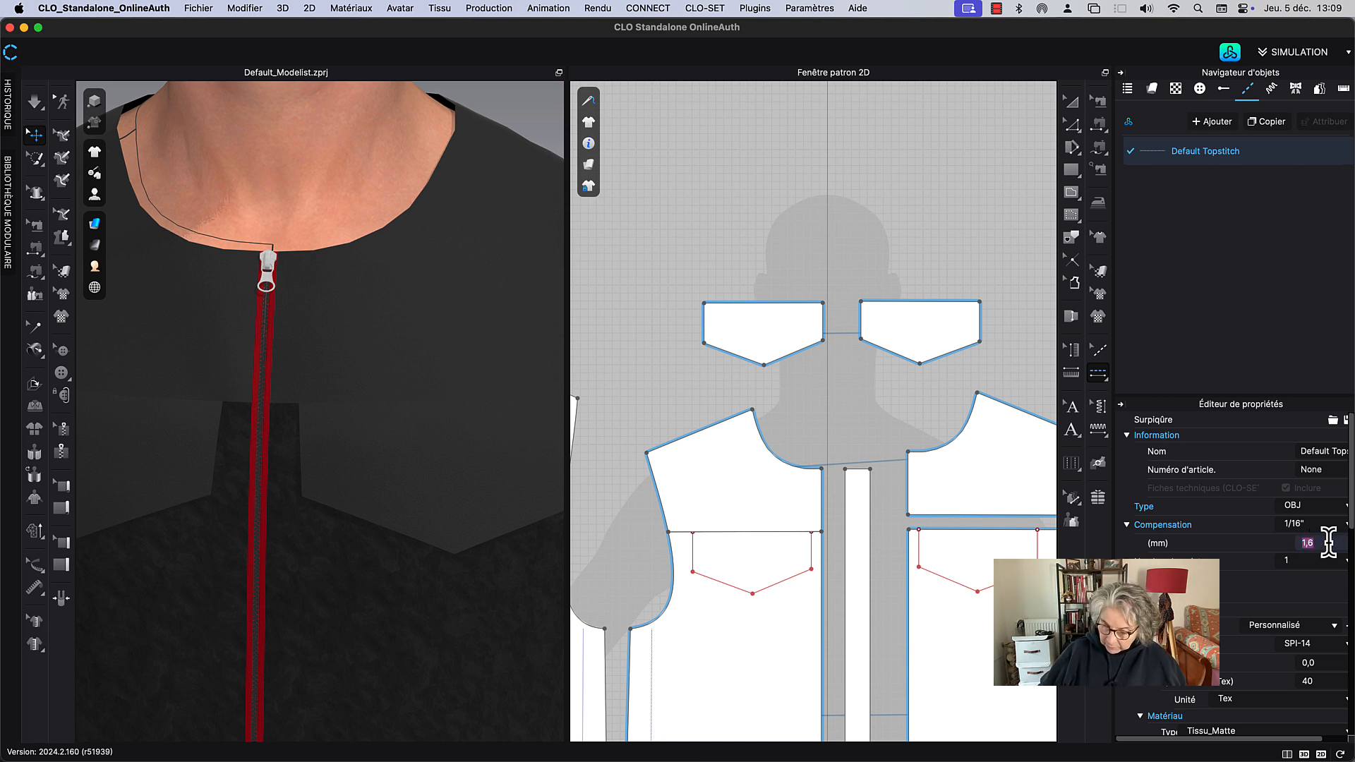
type("2")
key("Return")
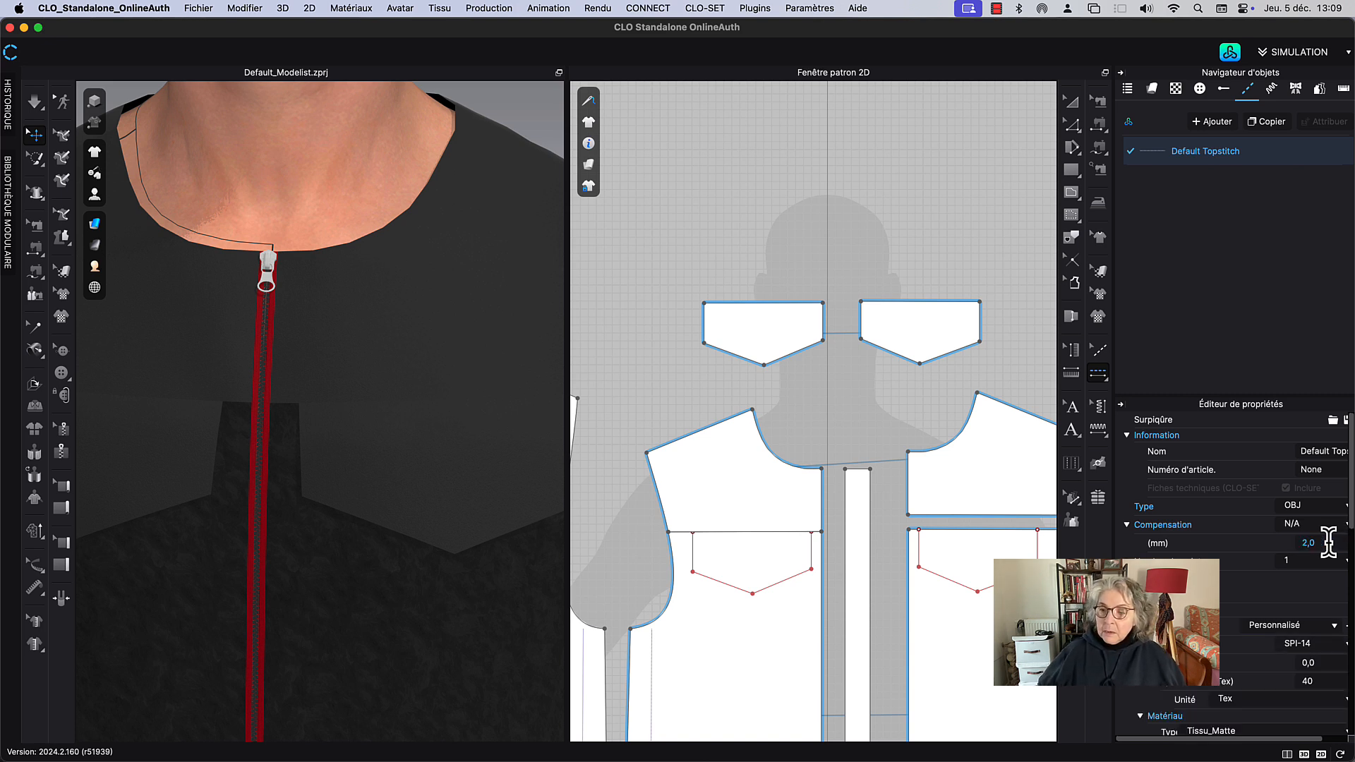
Step: Set the topstitch thread thickness unit to Numéro métrique (Nm) and its material type to Tissu_Soie/Satin
scroll(1243, 590, "down", 3)
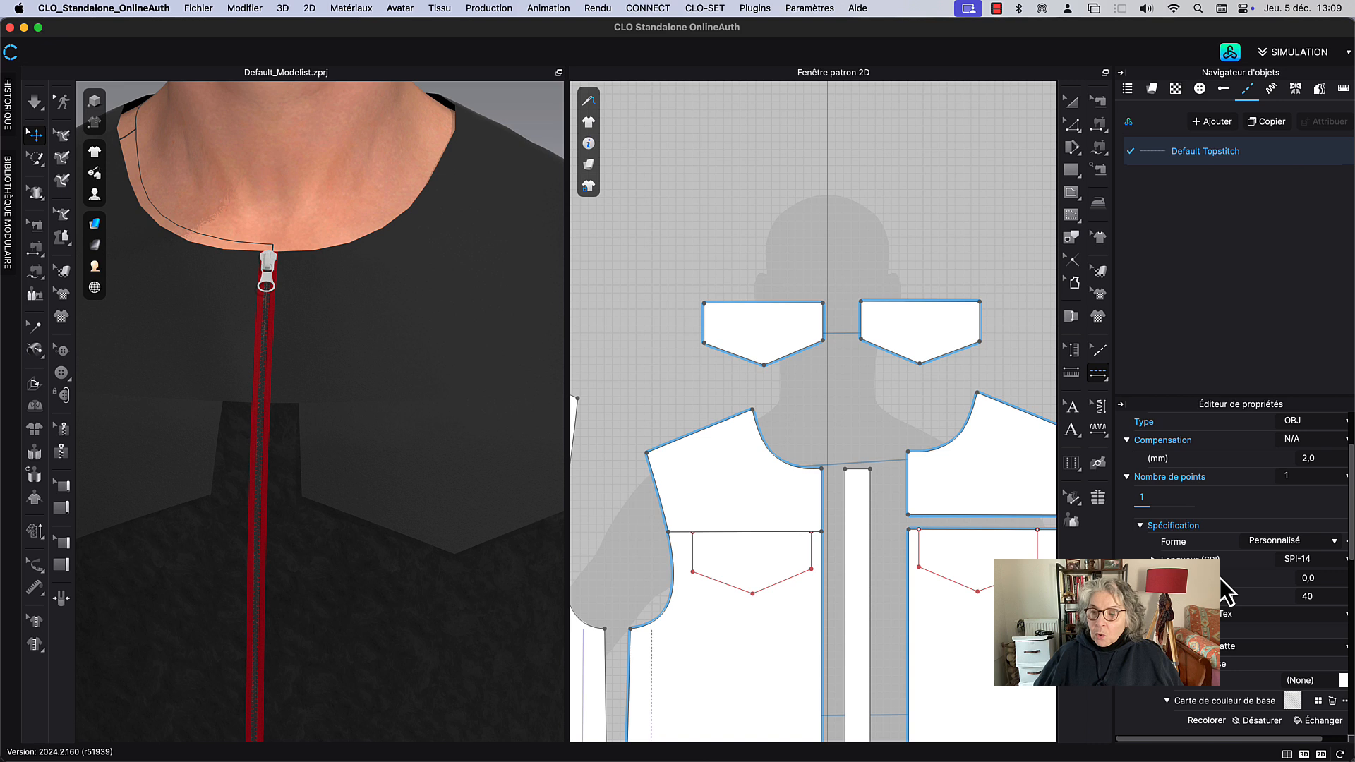
left_click(1232, 613)
left_click(1253, 633)
scroll(1228, 575, "down", 3)
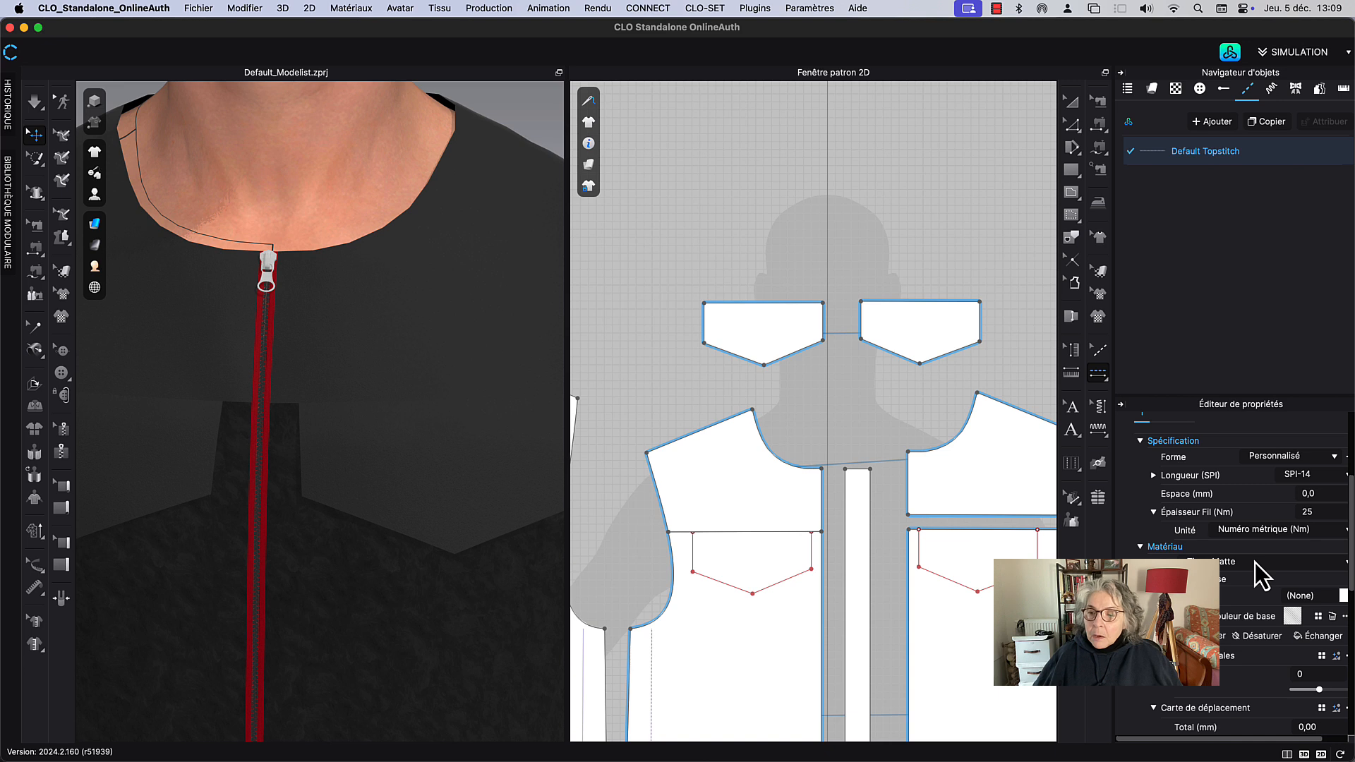
left_click(1255, 562)
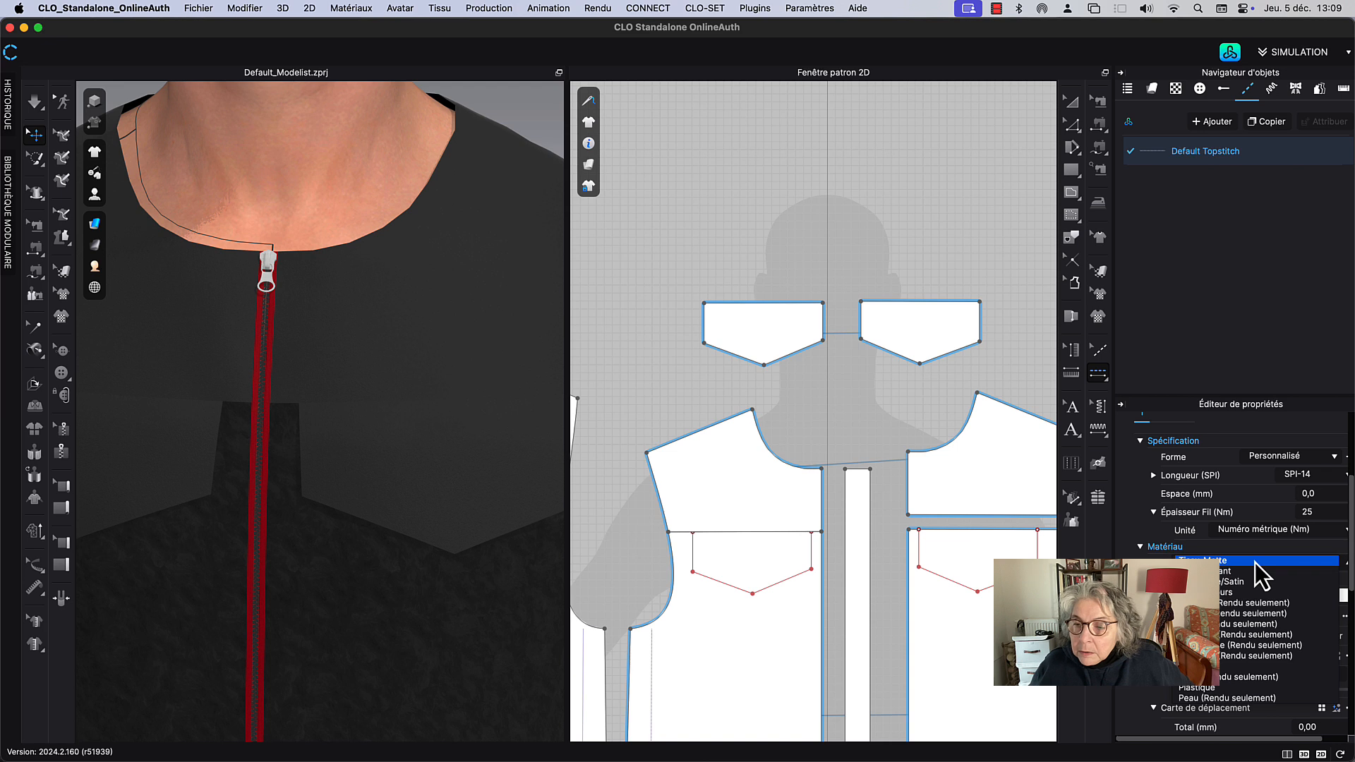
left_click(1240, 585)
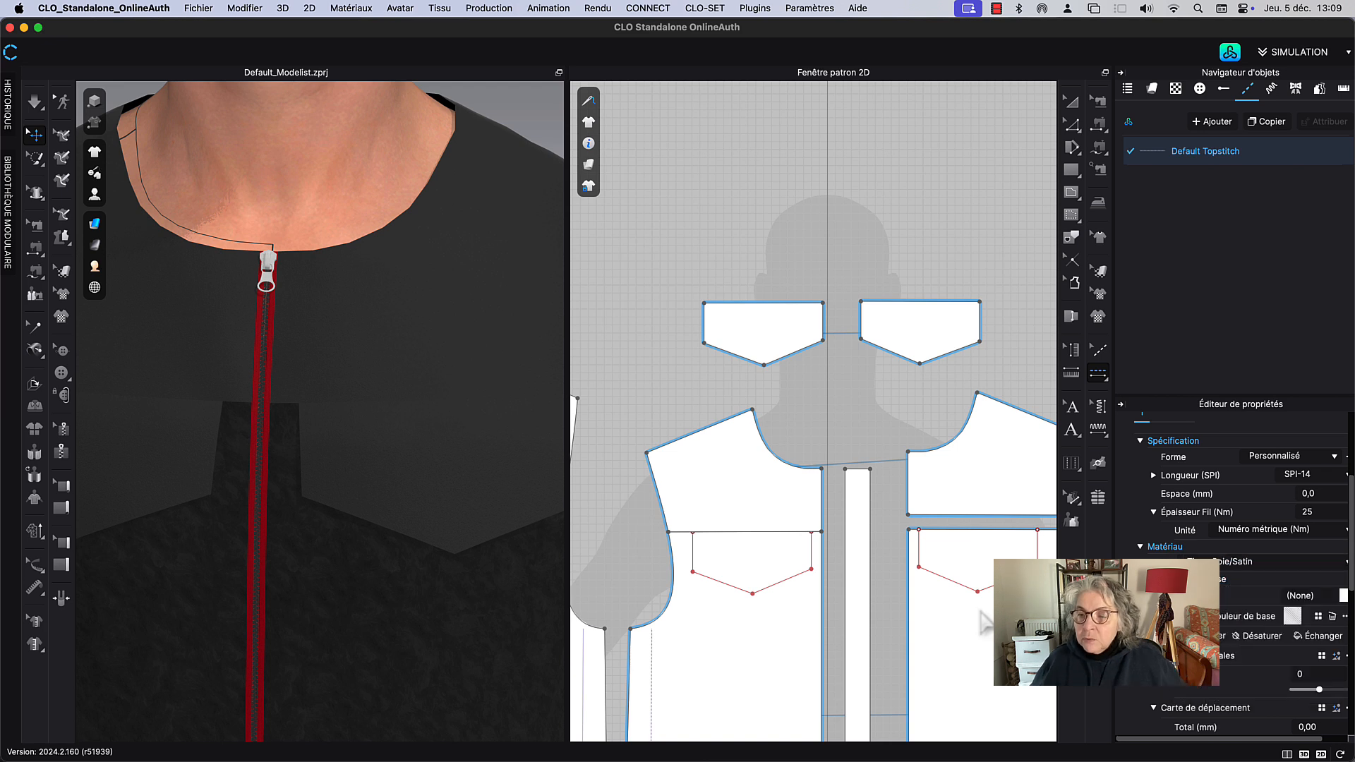
Step: Add a free topstitch (Surpiqûre libre) along the sides and pointed lower edge of the pocket flap, leaving its straight upper edge unstitched
scroll(870, 395, "down", 2)
middle_click_drag(868, 394, 842, 350)
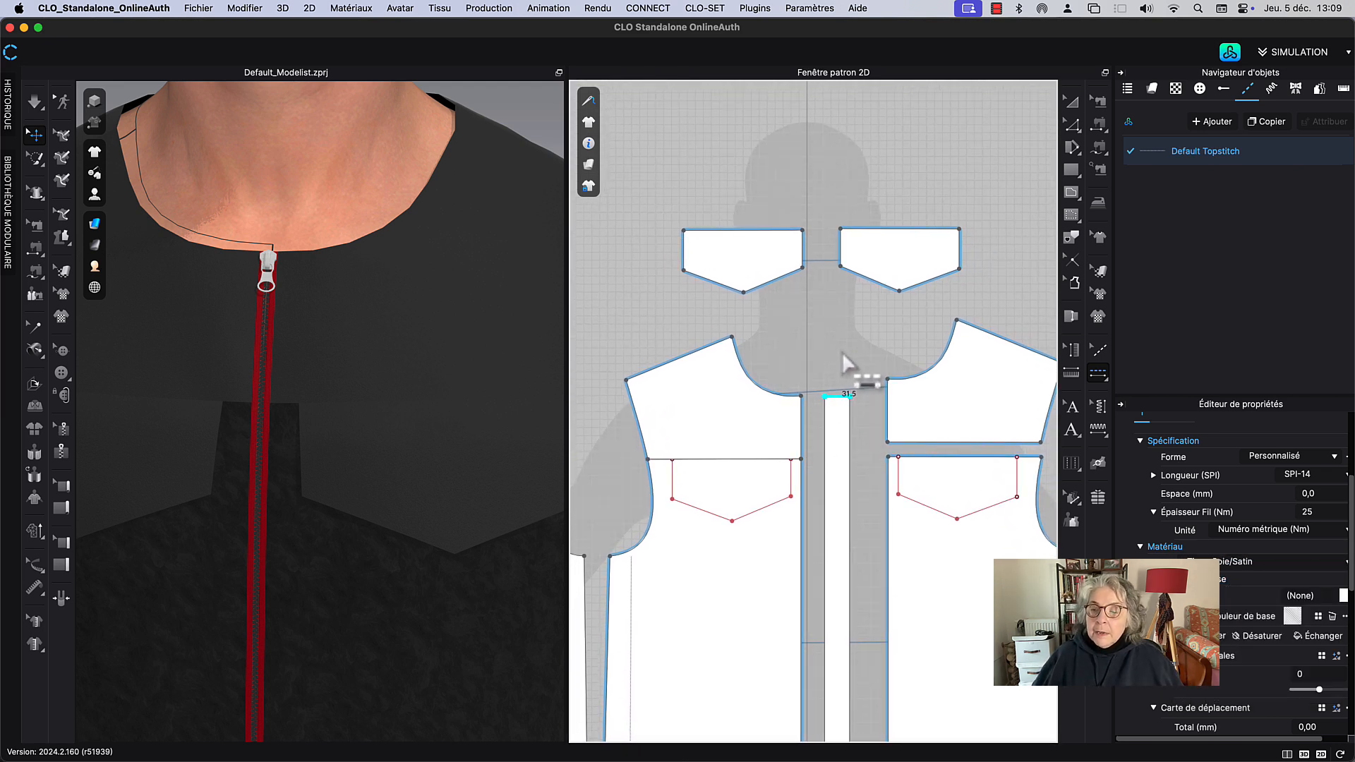
scroll(1227, 692, "down", 3)
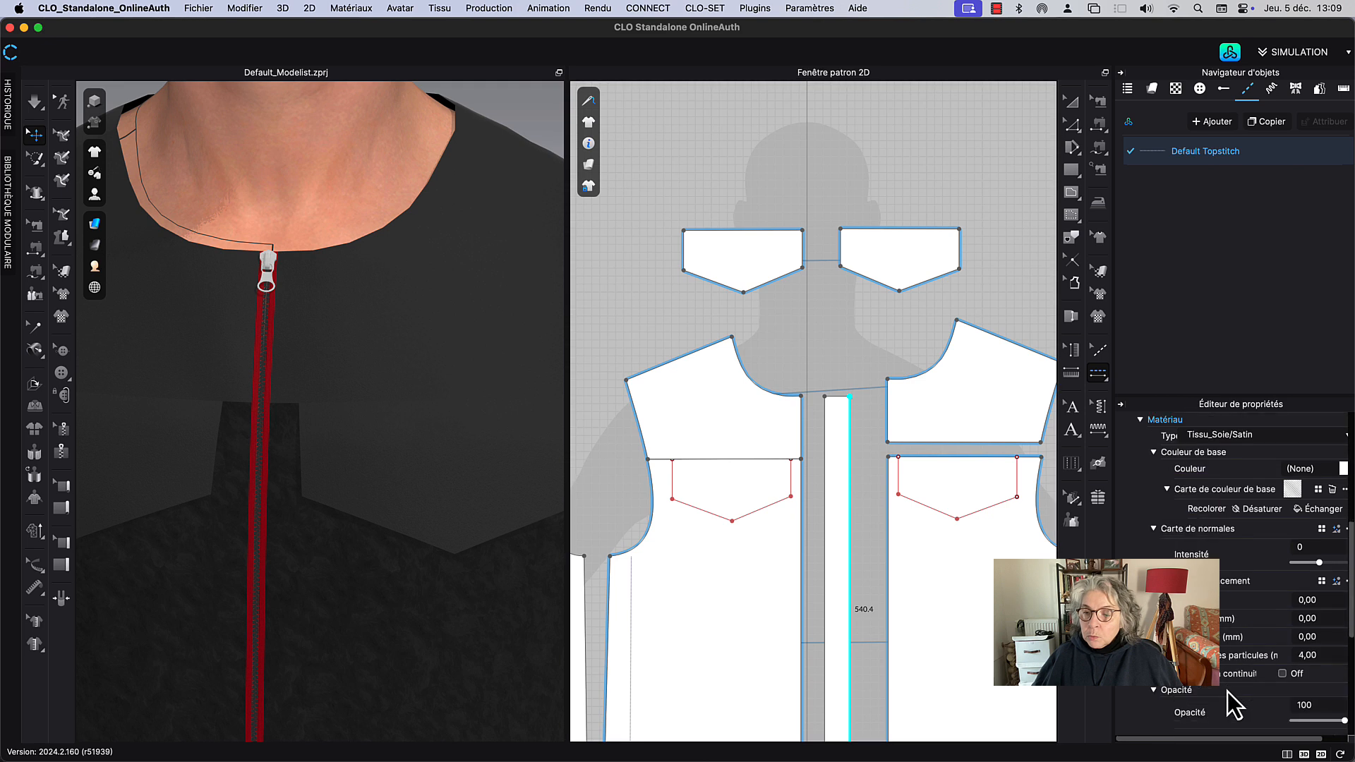
middle_click_drag(811, 342, 870, 451)
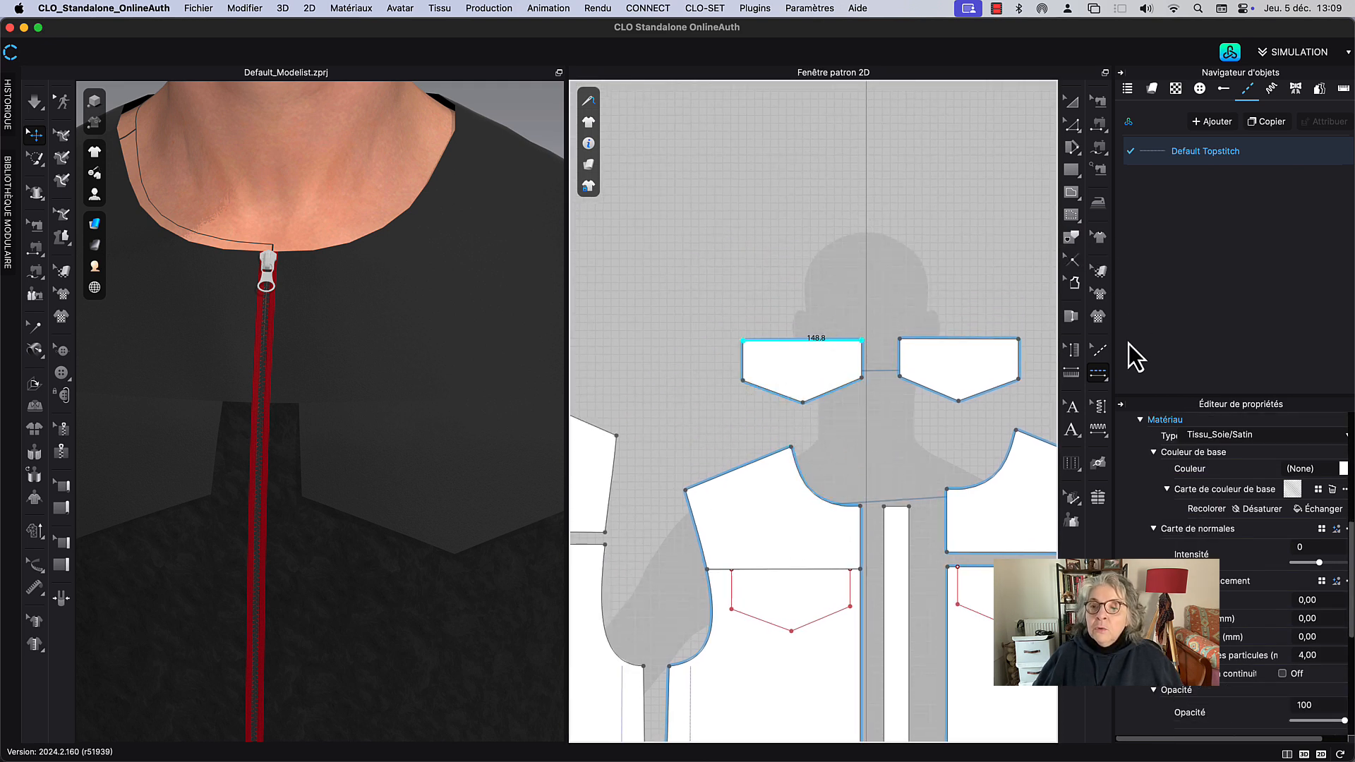
left_click(1098, 373)
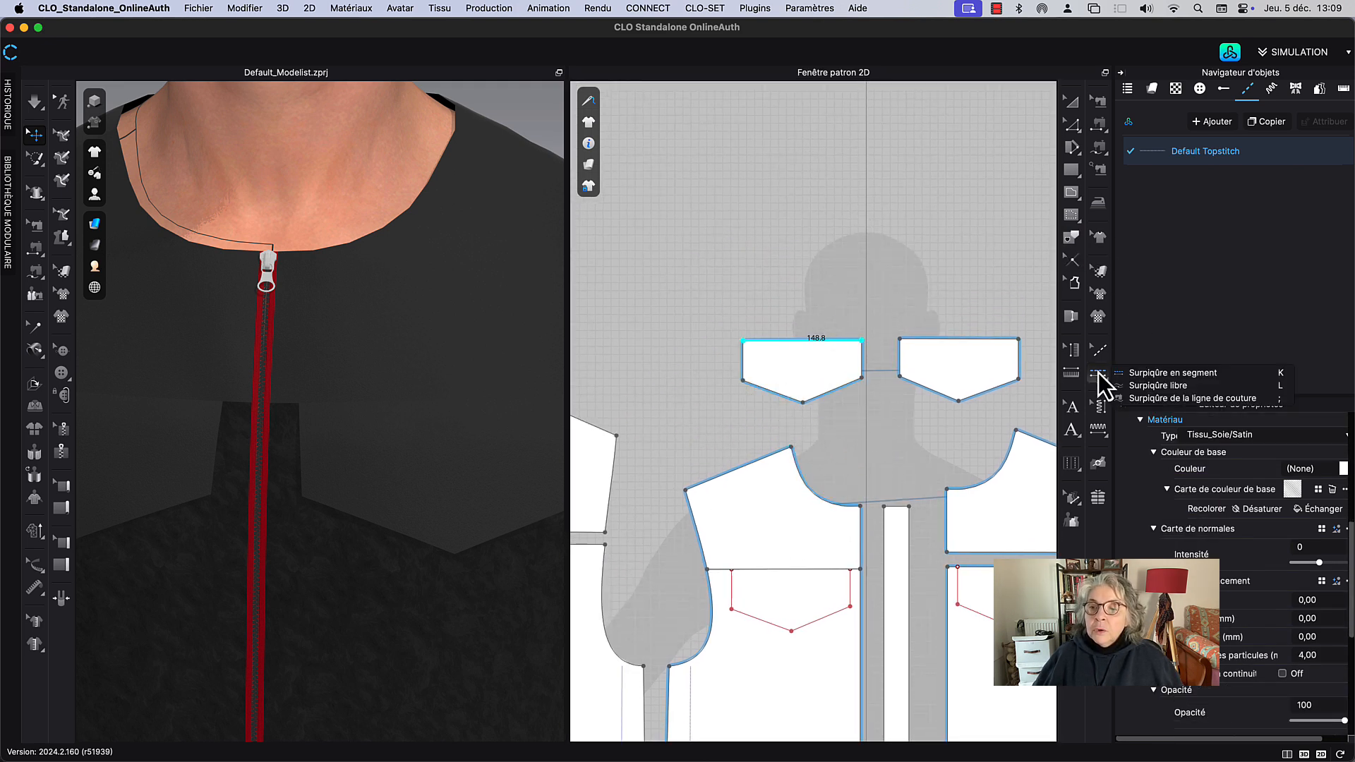
left_click(1147, 386)
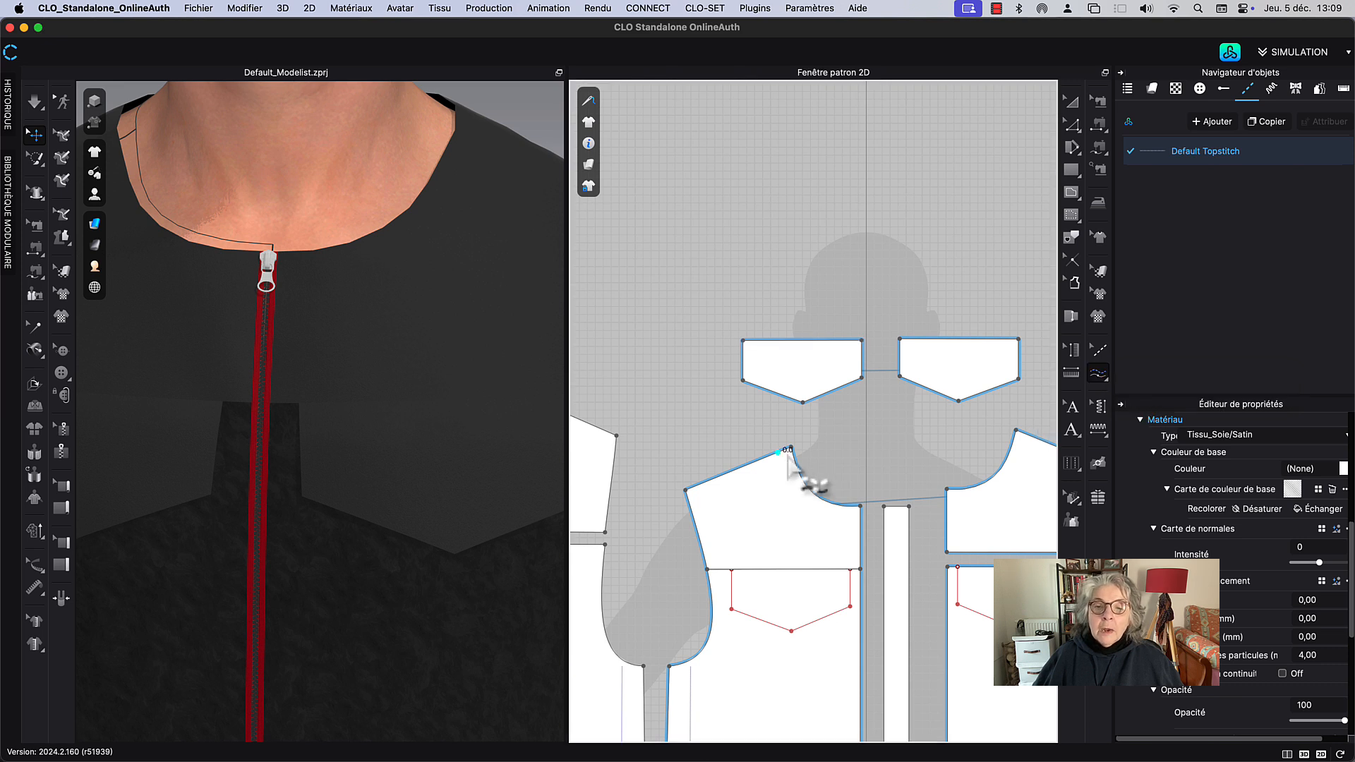
left_click(743, 342)
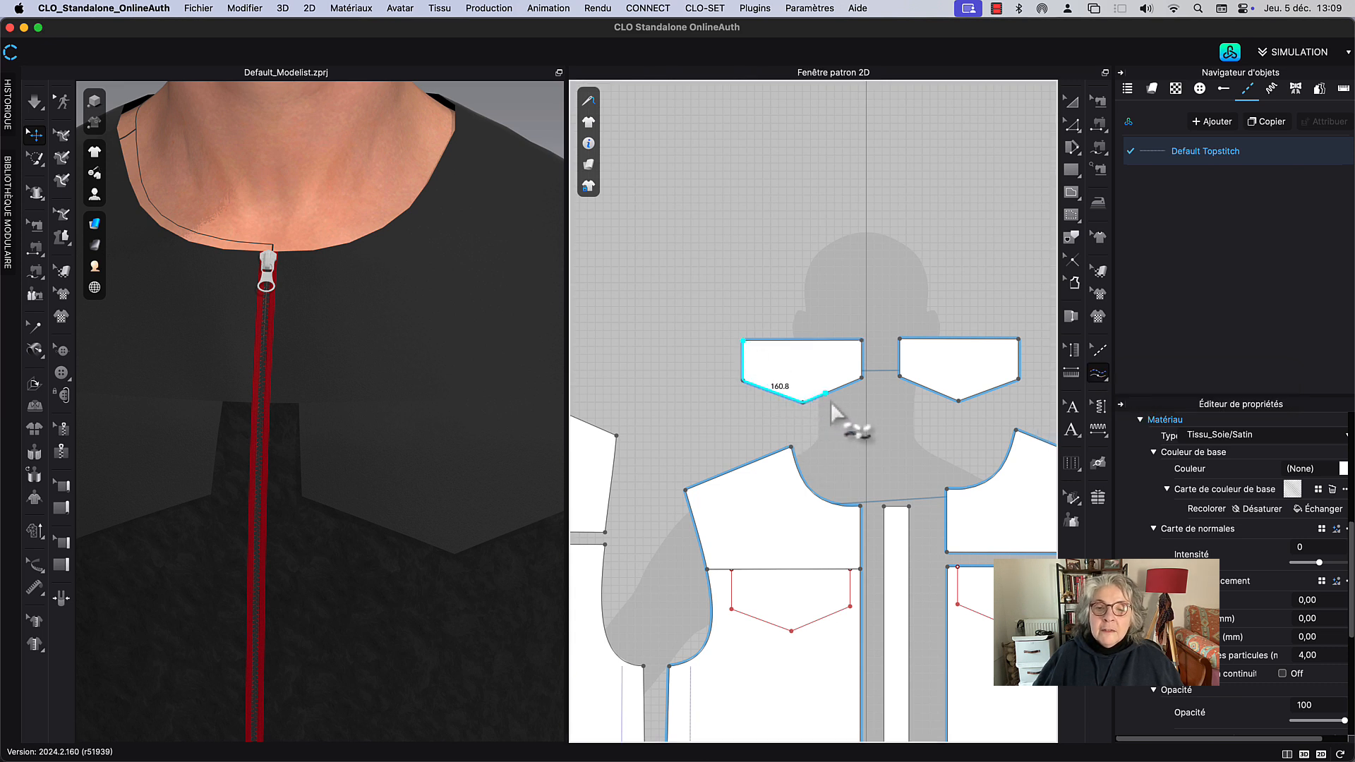
left_click(862, 342)
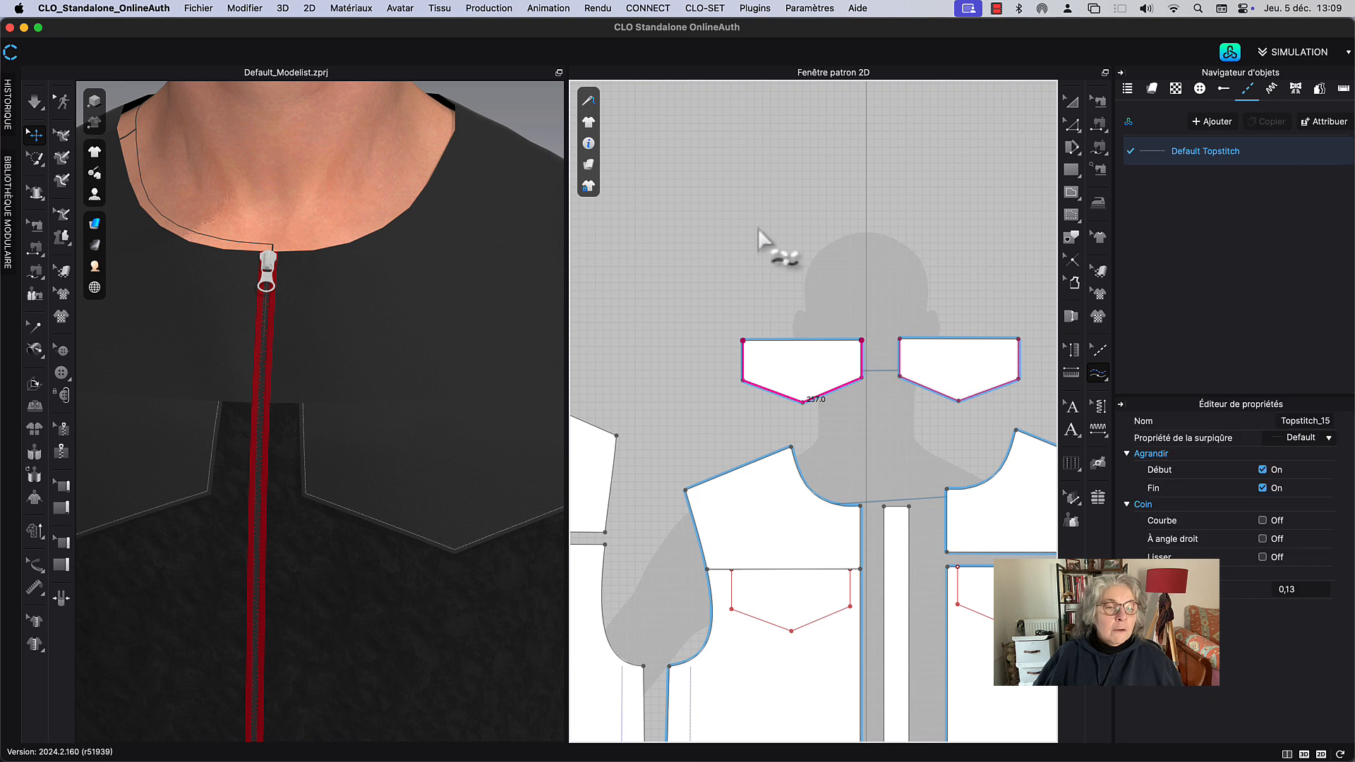
Step: Set the Default Topstitch base colour to the same dark red as the zipper tape, RGB 151, 12, 0
left_click(1162, 154)
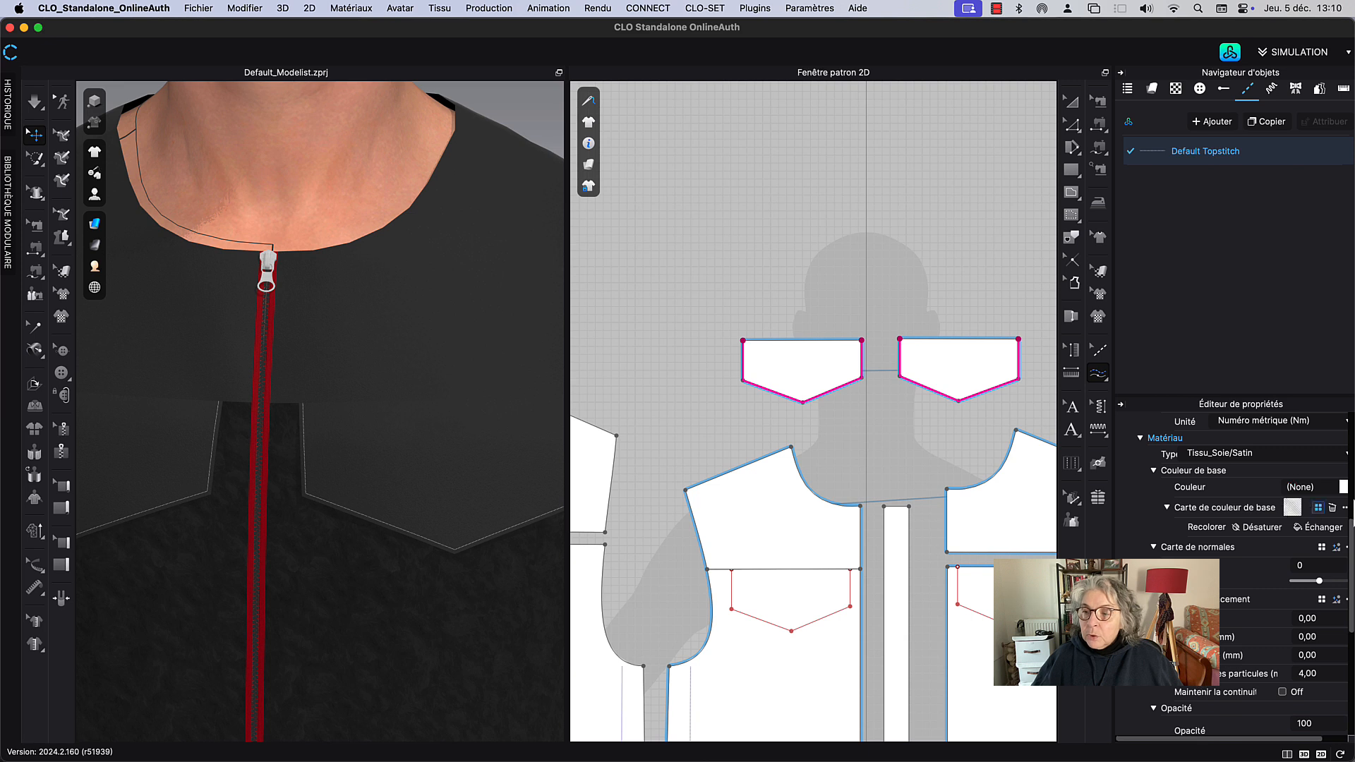
left_click(1342, 488)
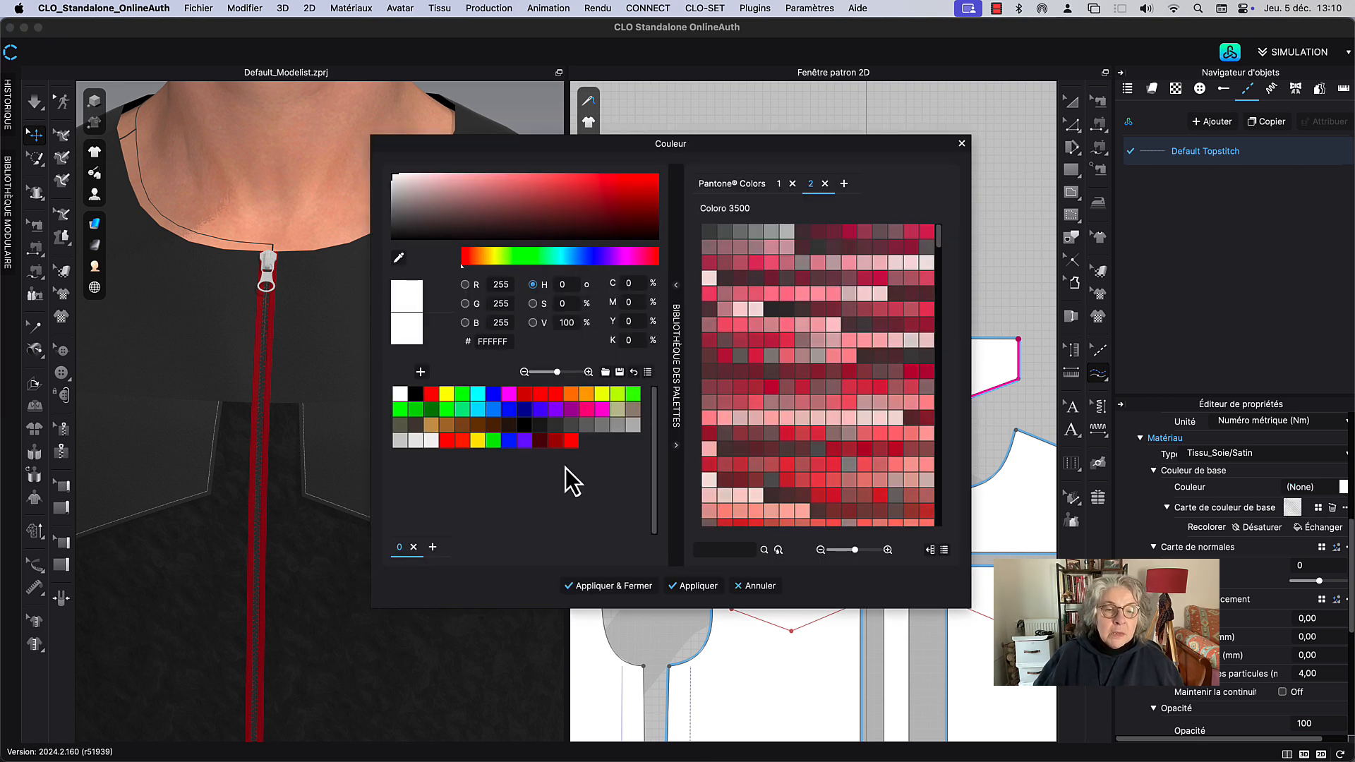
left_click(556, 440)
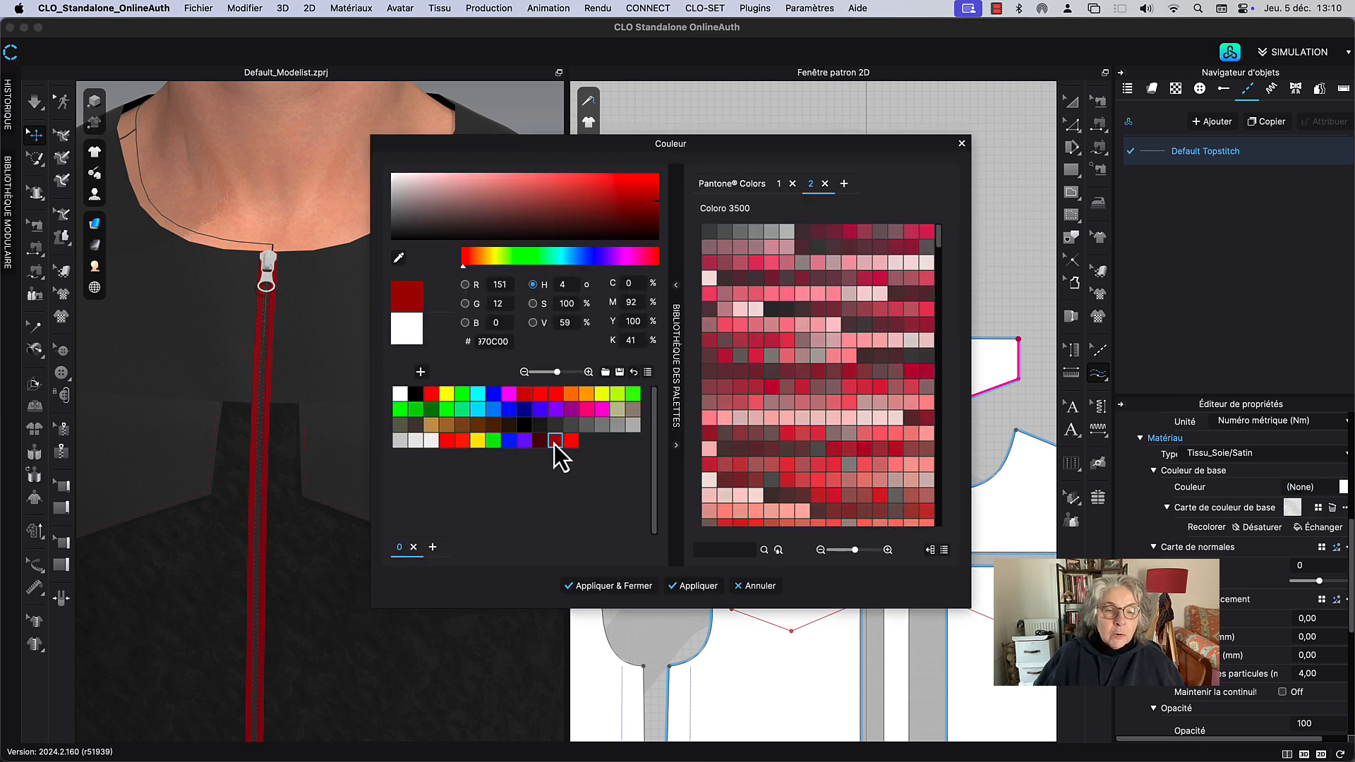
left_click(597, 588)
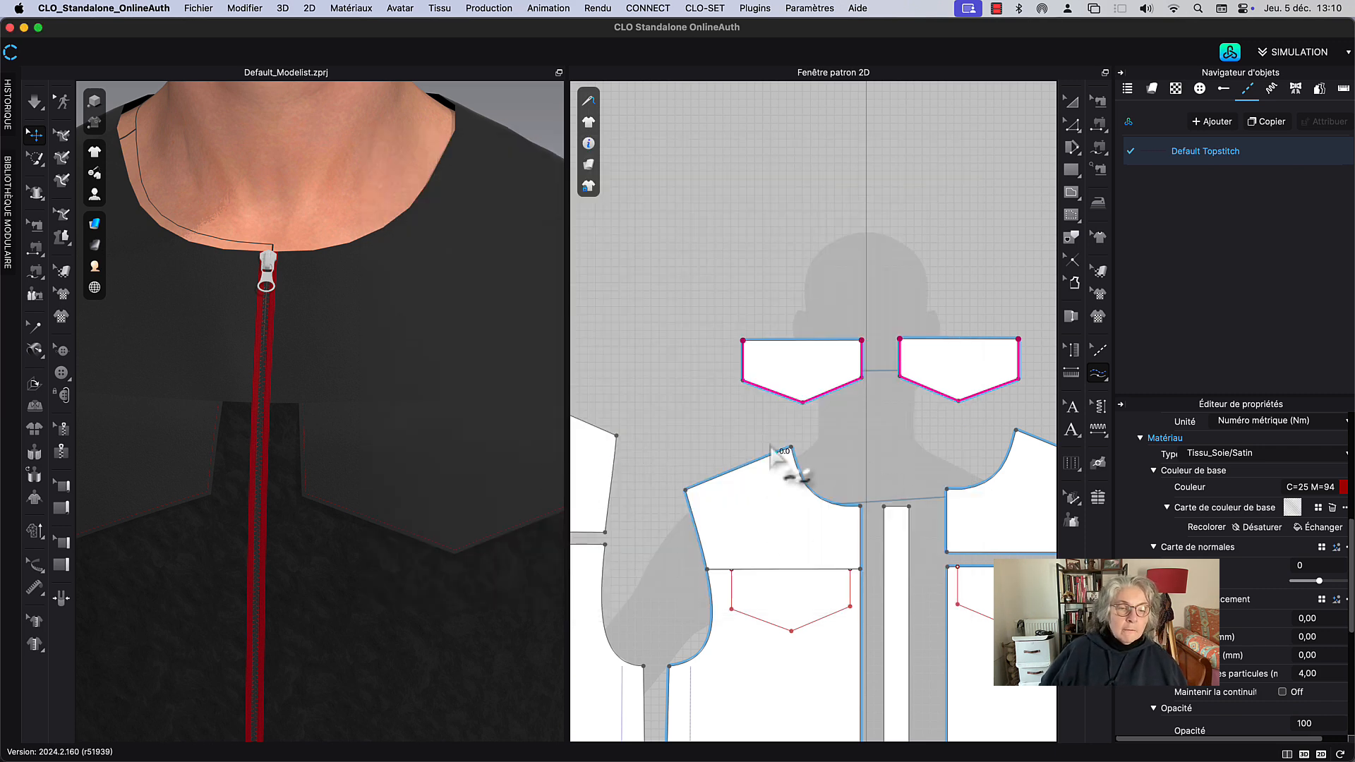
Step: Topstitch the front yoke's lower edge from the centre-front corner to the armhole corner
middle_click_drag(807, 436, 847, 329)
scroll(784, 434, "up", 3)
scroll(794, 436, "down", 6)
scroll(813, 365, "up", 4)
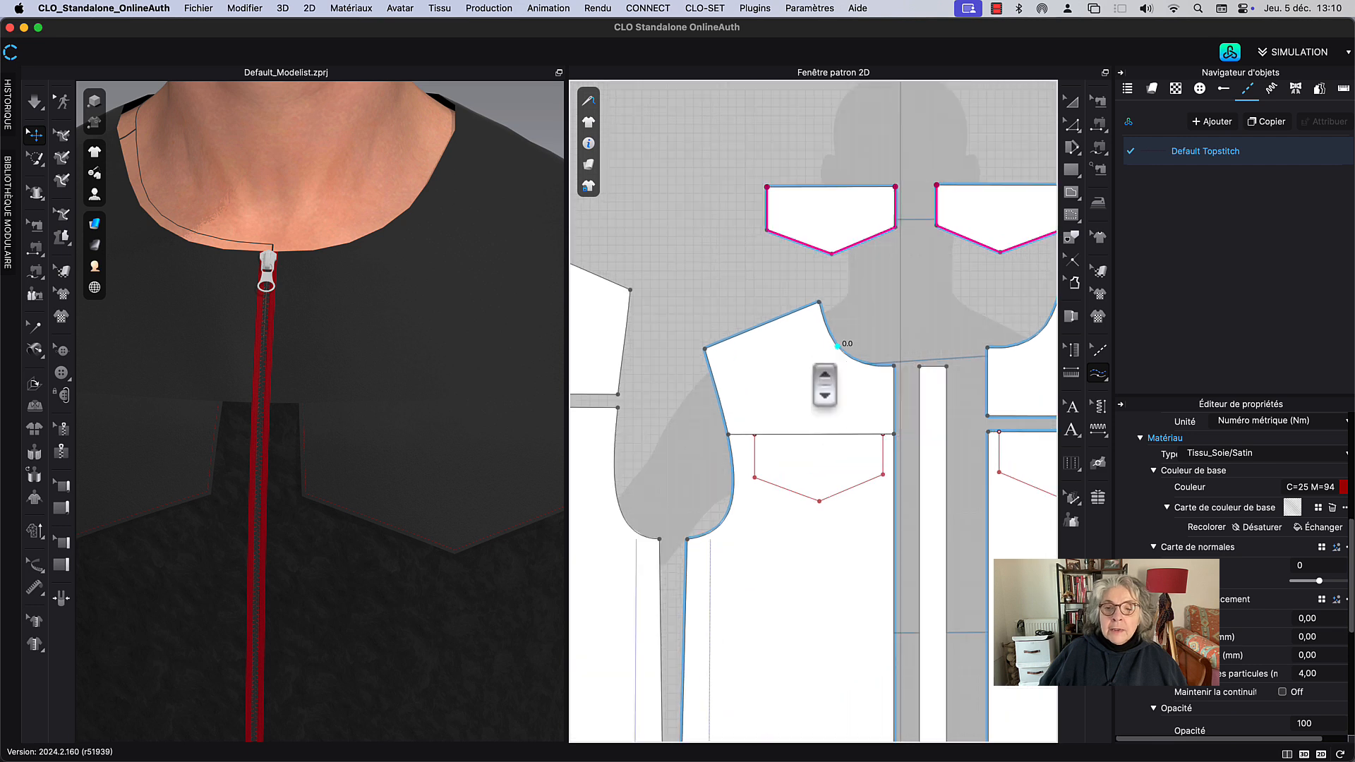
middle_click_drag(966, 320, 680, 345)
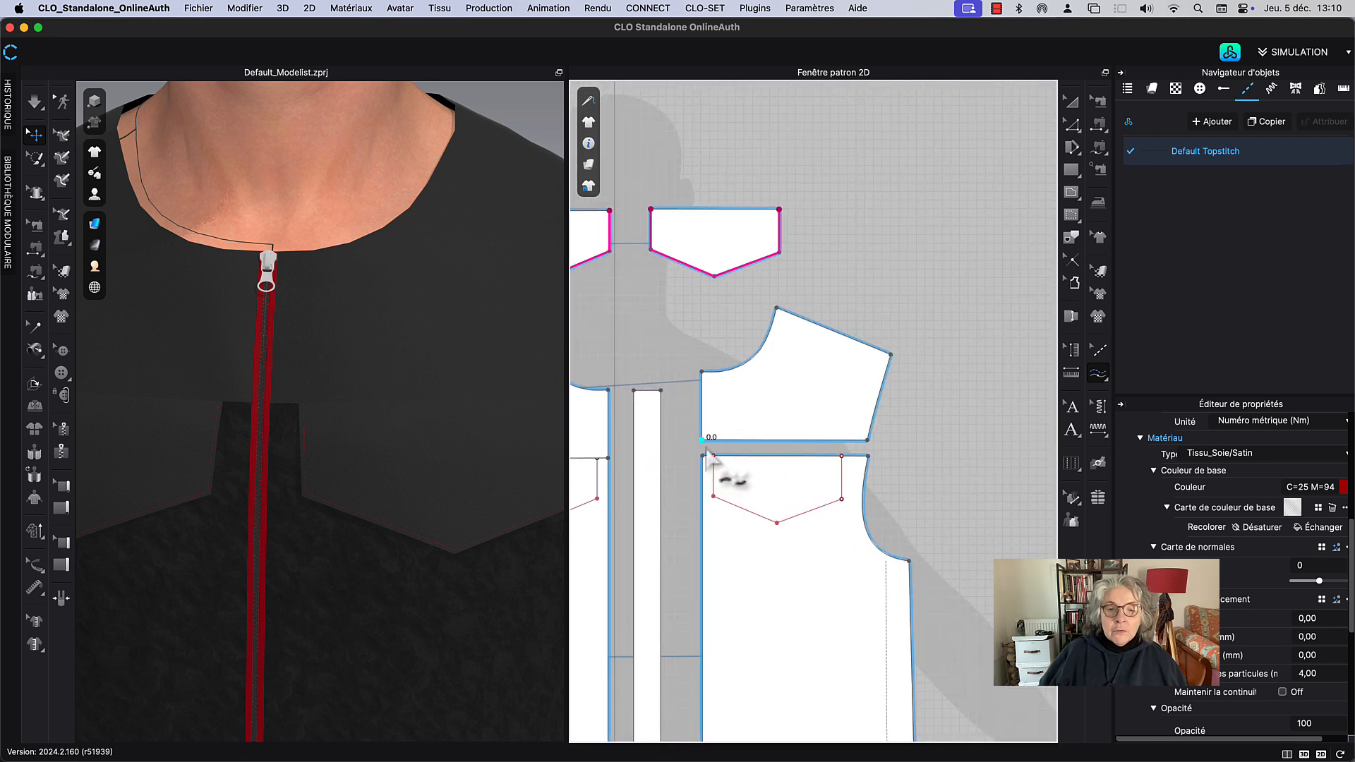
left_click(871, 442)
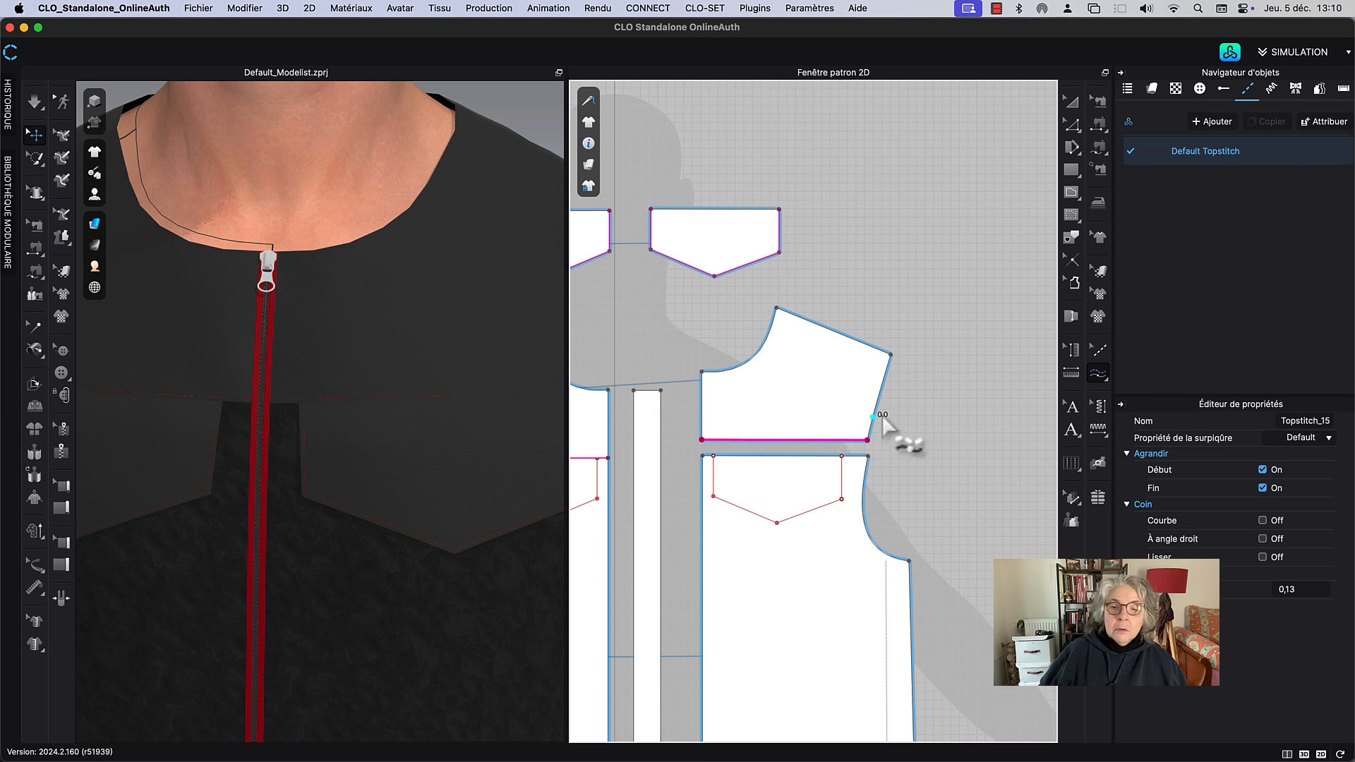
middle_click_drag(898, 315, 970, 297)
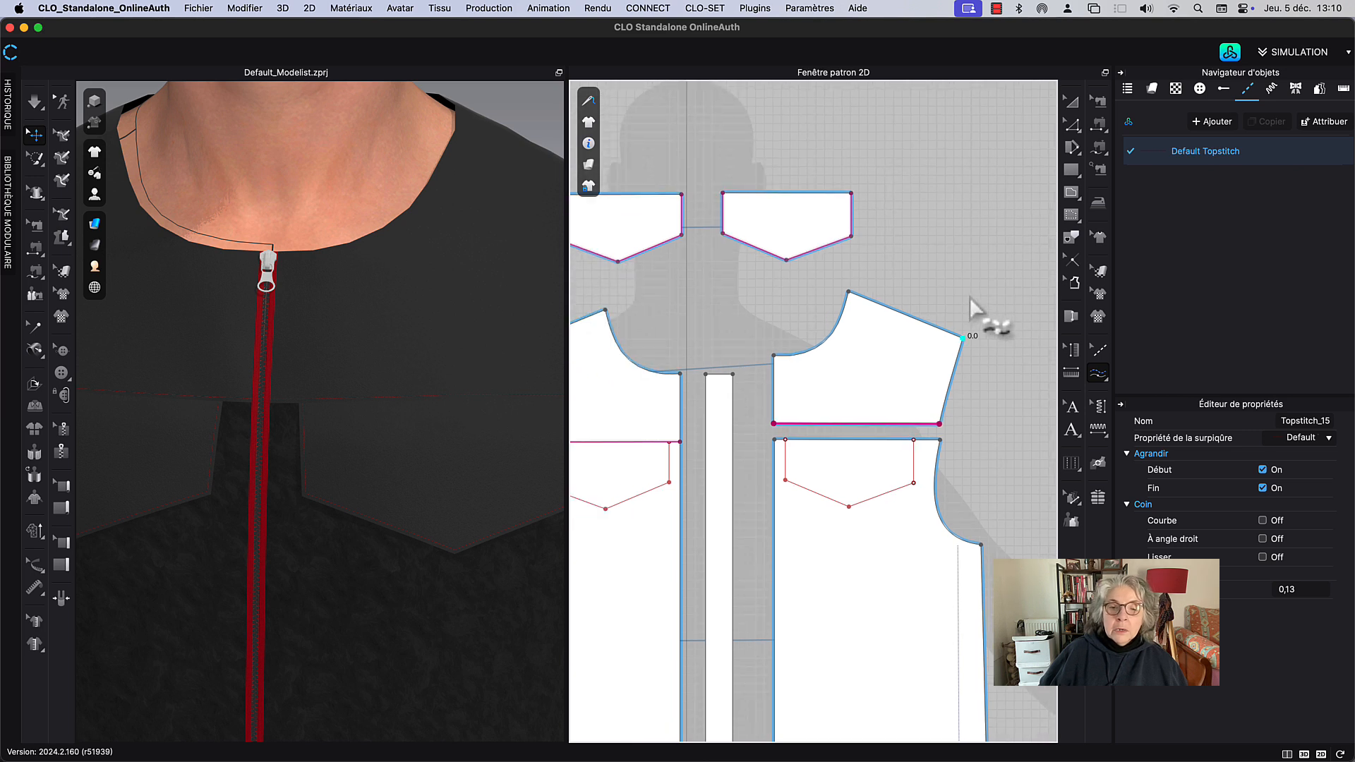
Step: Topstitch the centre-front edges of the front yoke and the lower front panel from neckline to hem
left_click(775, 413)
middle_click_drag(740, 549, 753, 423)
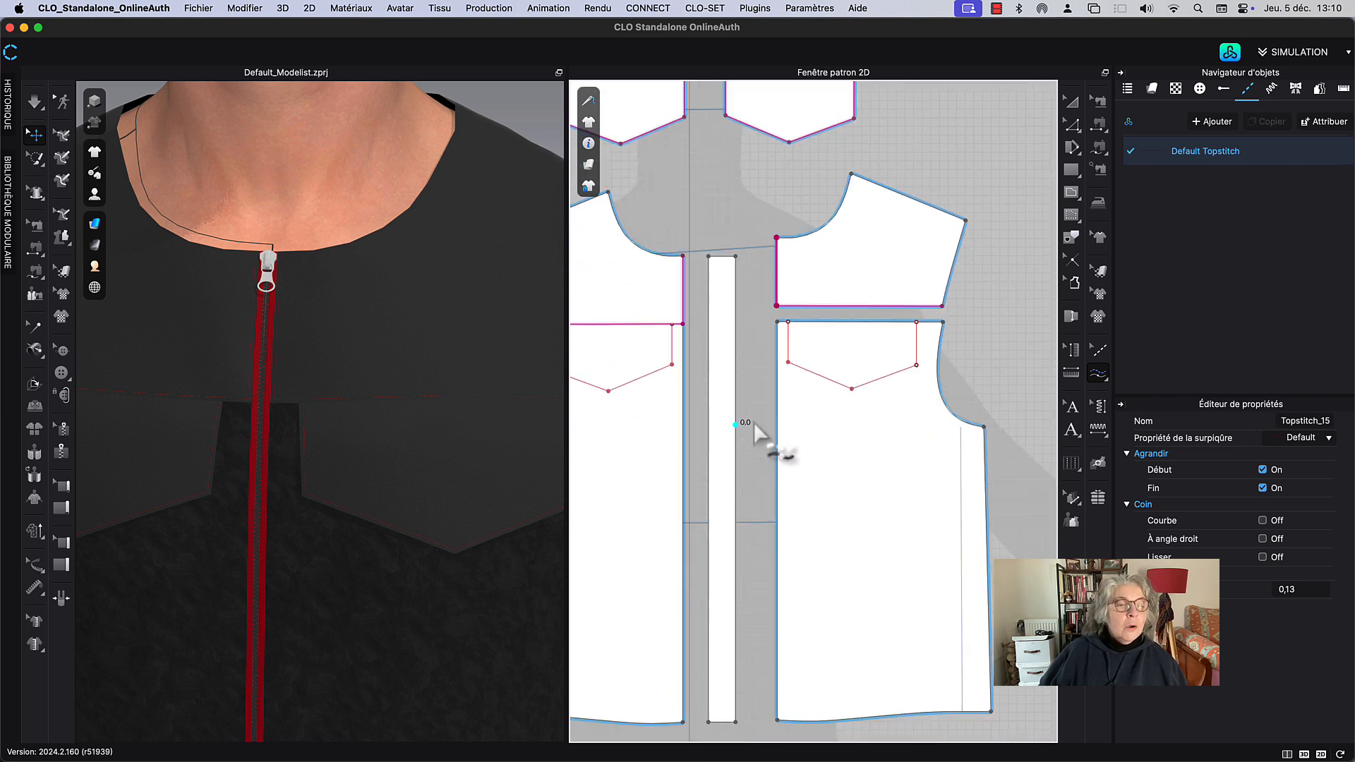
left_click(778, 323)
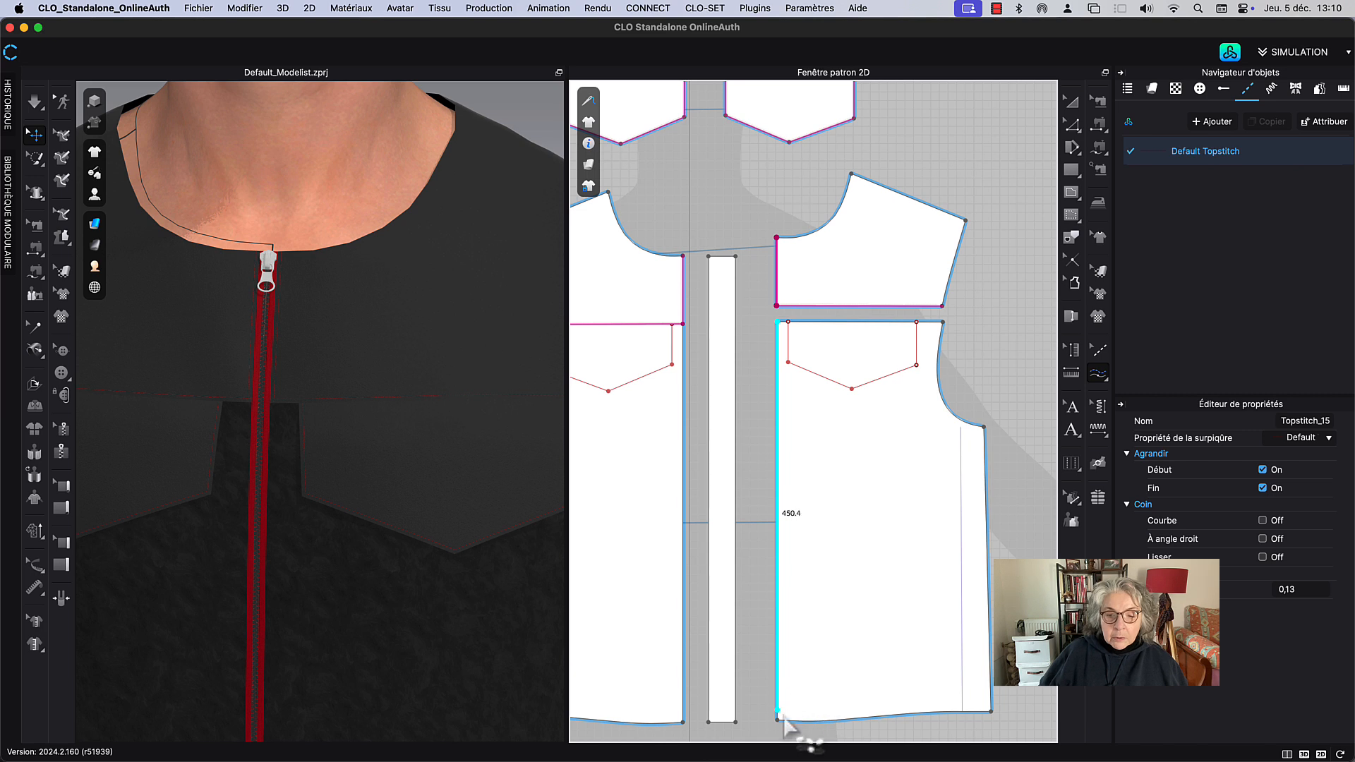
left_click(789, 725)
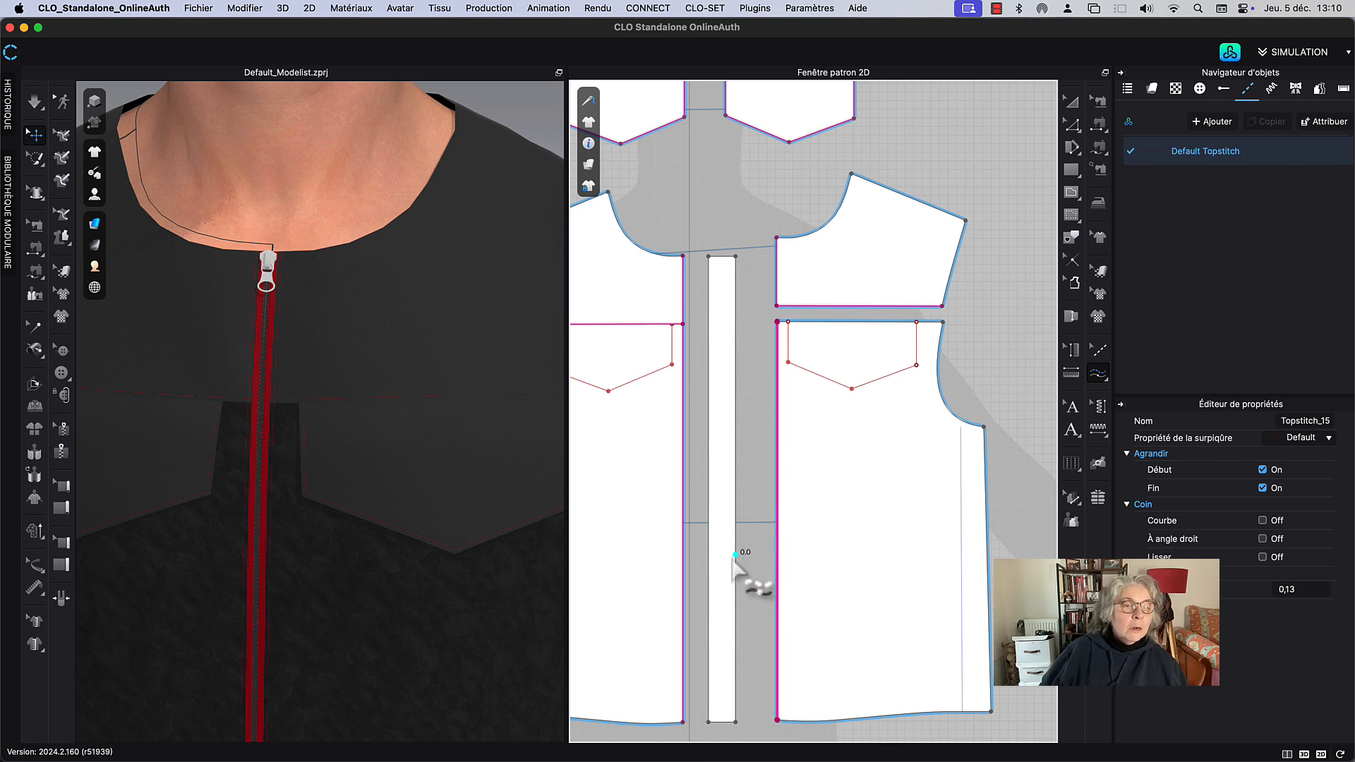
middle_click_drag(937, 173, 901, 251)
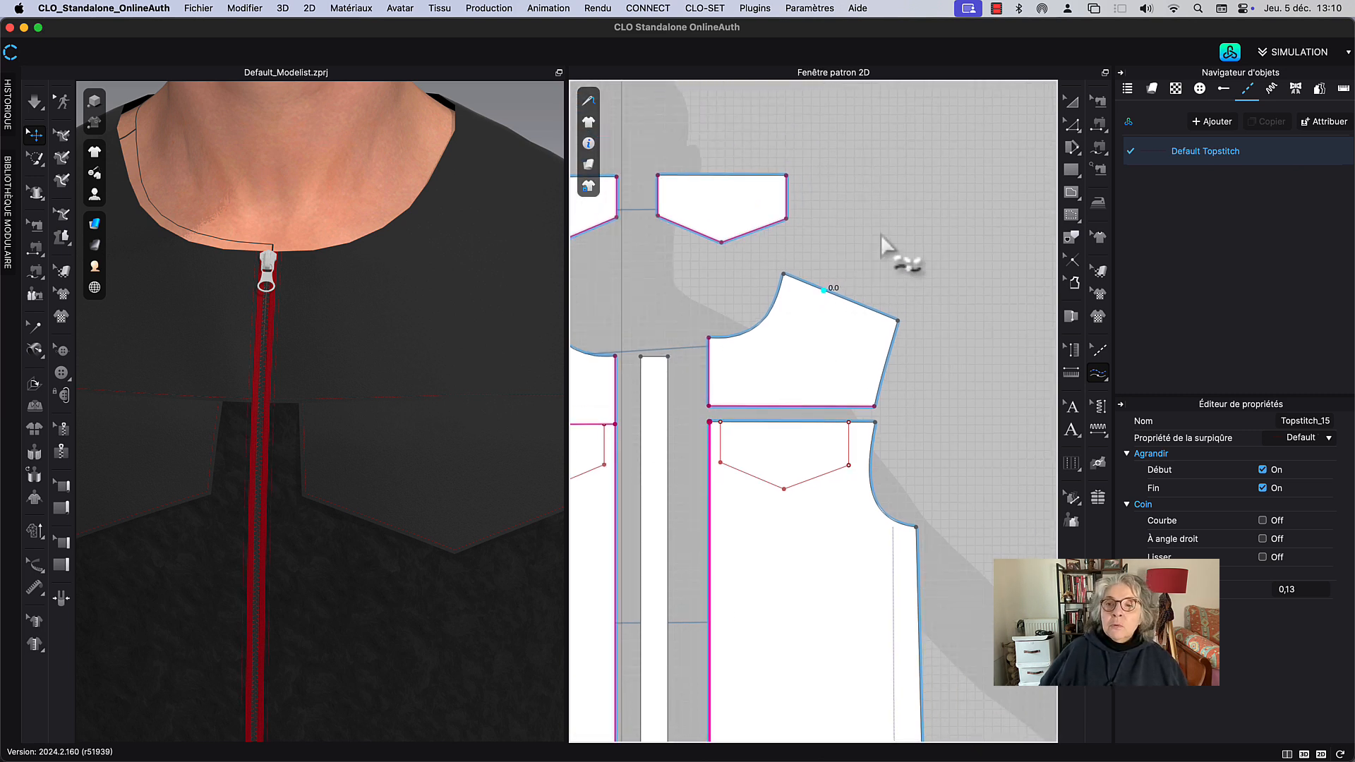
Step: Set the Default Topstitch thread thickness (Épaisseur Fil) to 10 Nm
left_click(1072, 102)
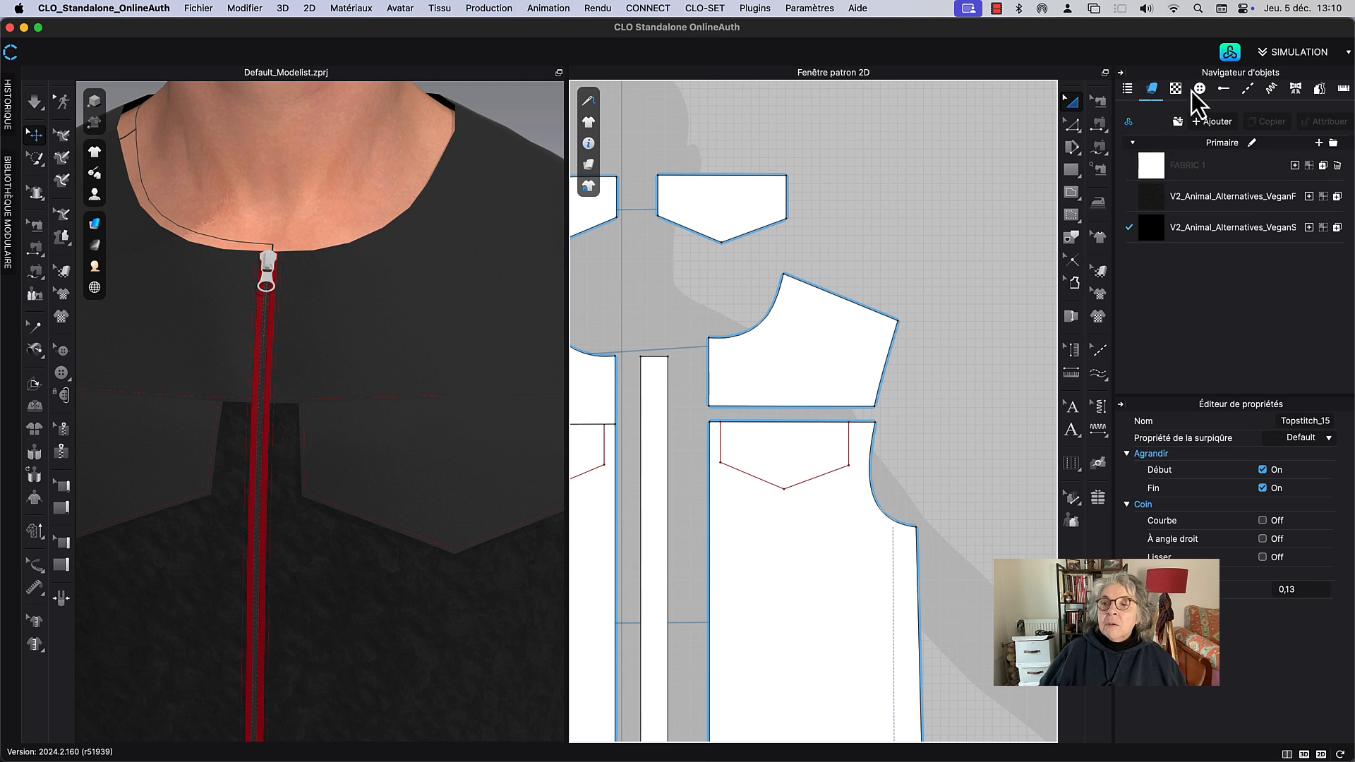
left_click(1247, 97)
left_click(1171, 148)
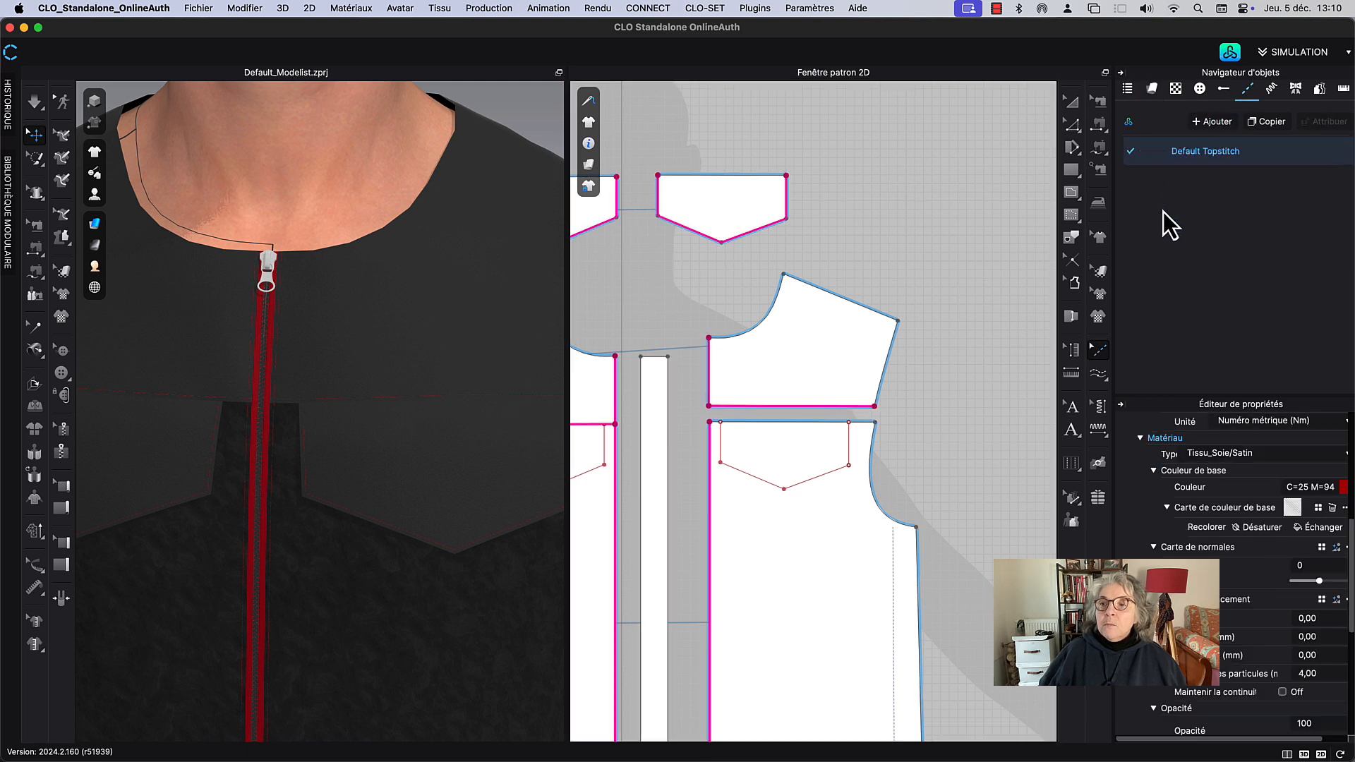
scroll(1235, 561, "up", 3)
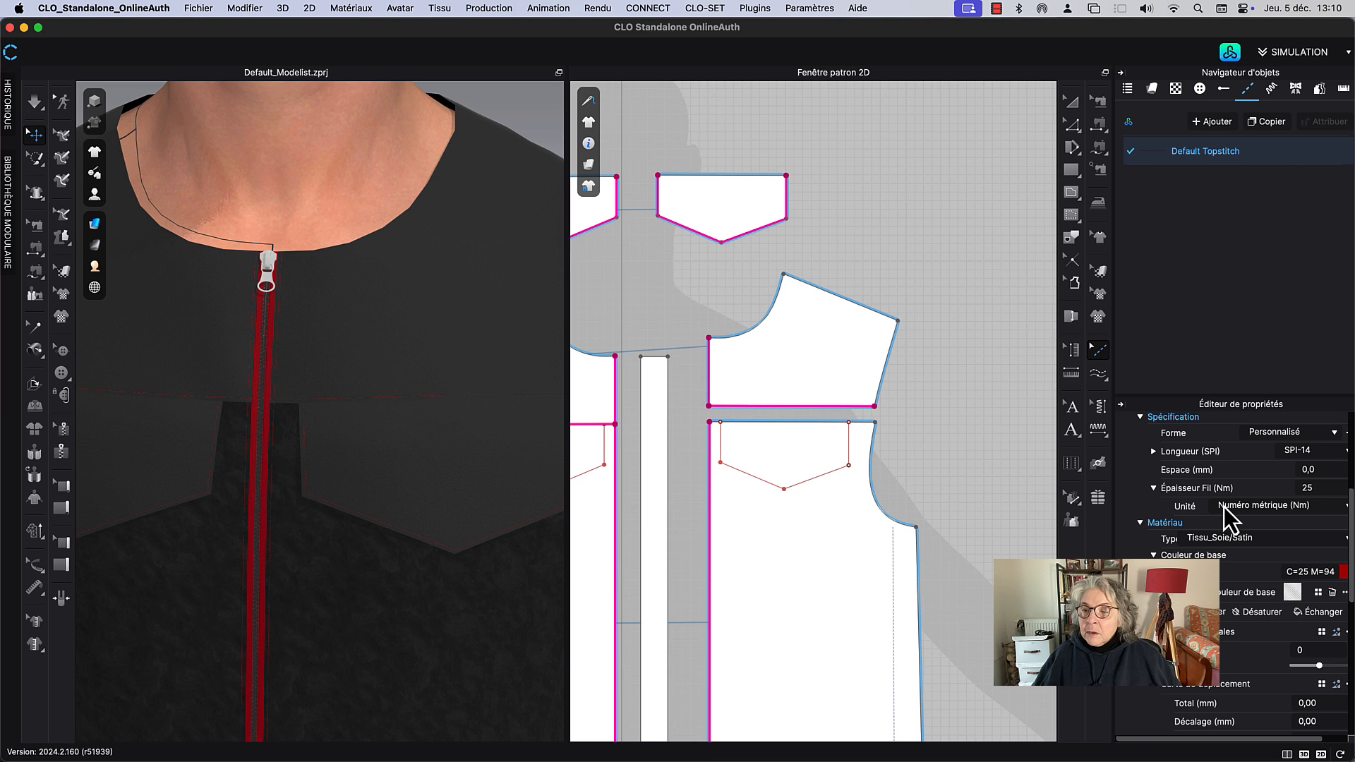
double_click(1322, 487)
type("1")
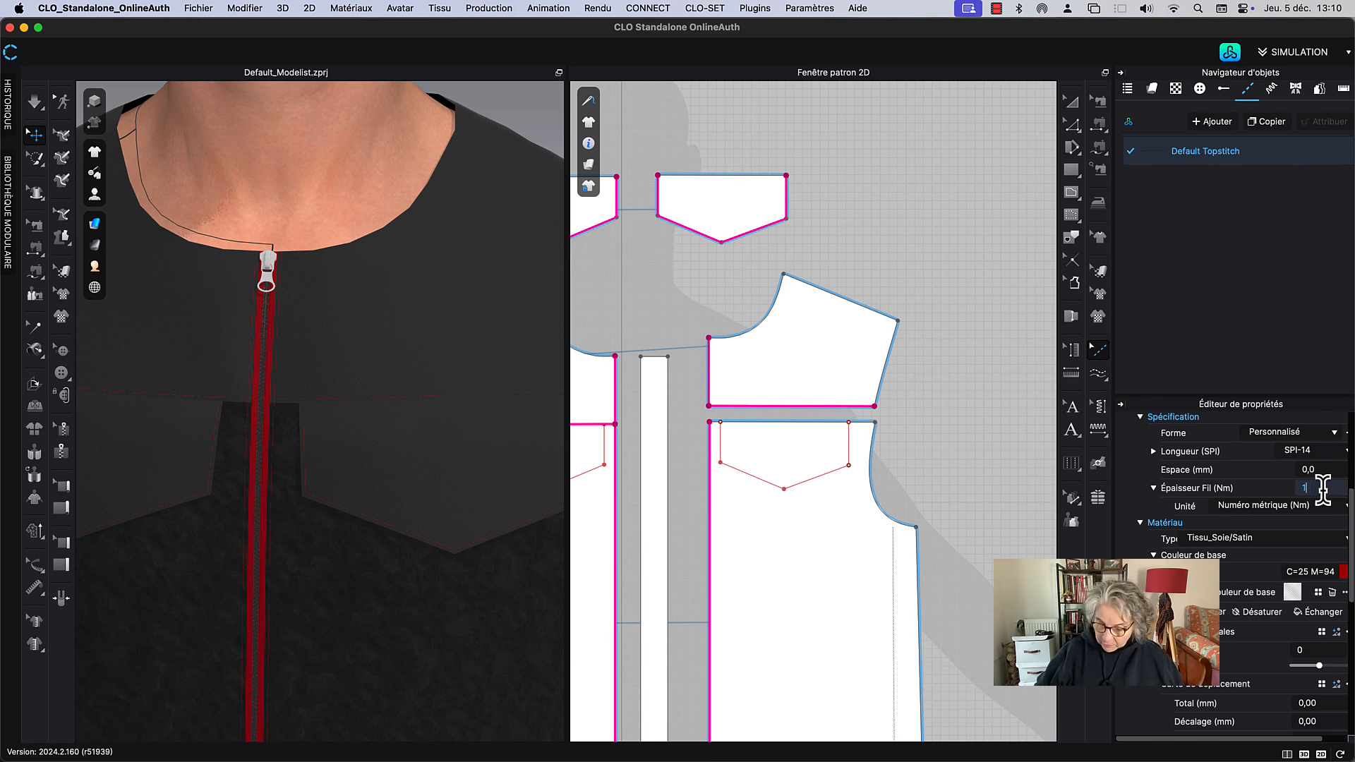
type("0")
key("Return")
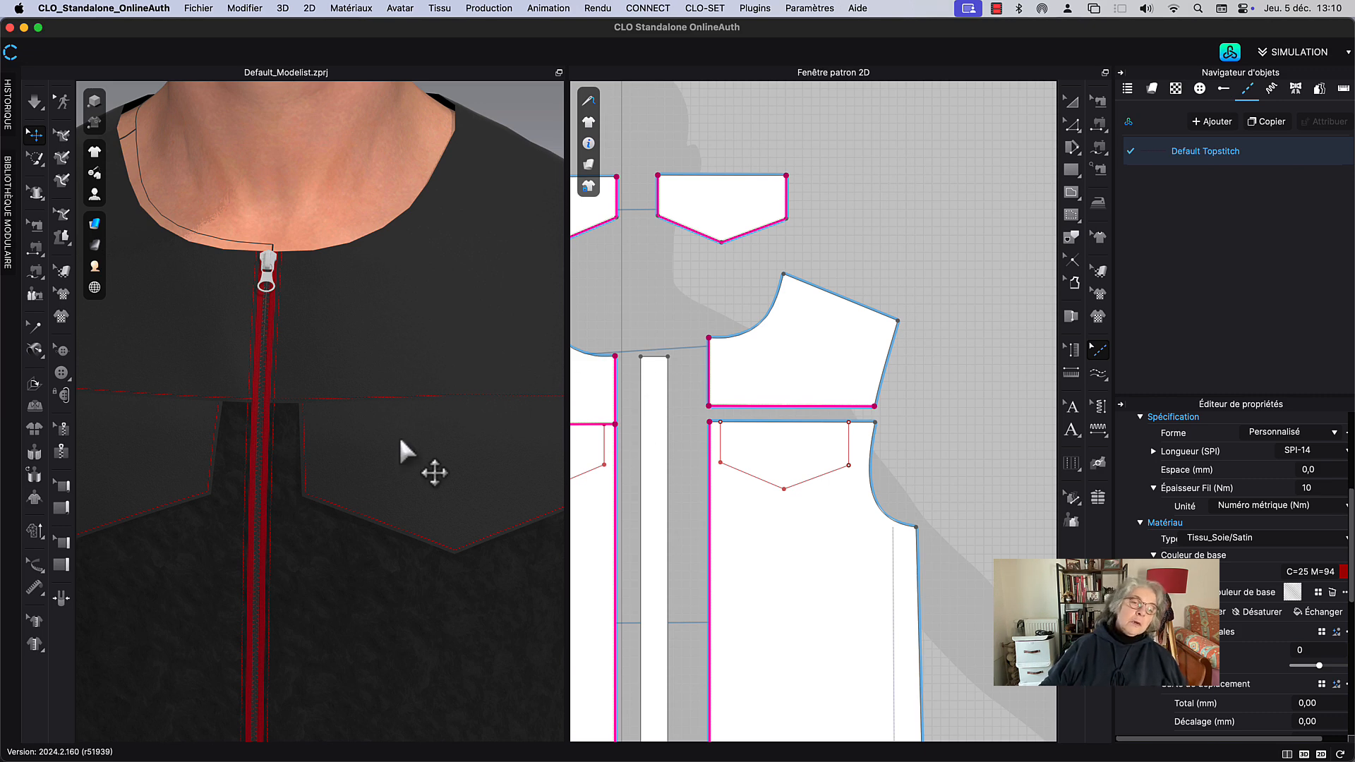
Step: Inspect the topstitching along the zipper, yoke seam and pocket flaps on the avatar, then the 2D pattern layout
scroll(328, 449, "up", 4)
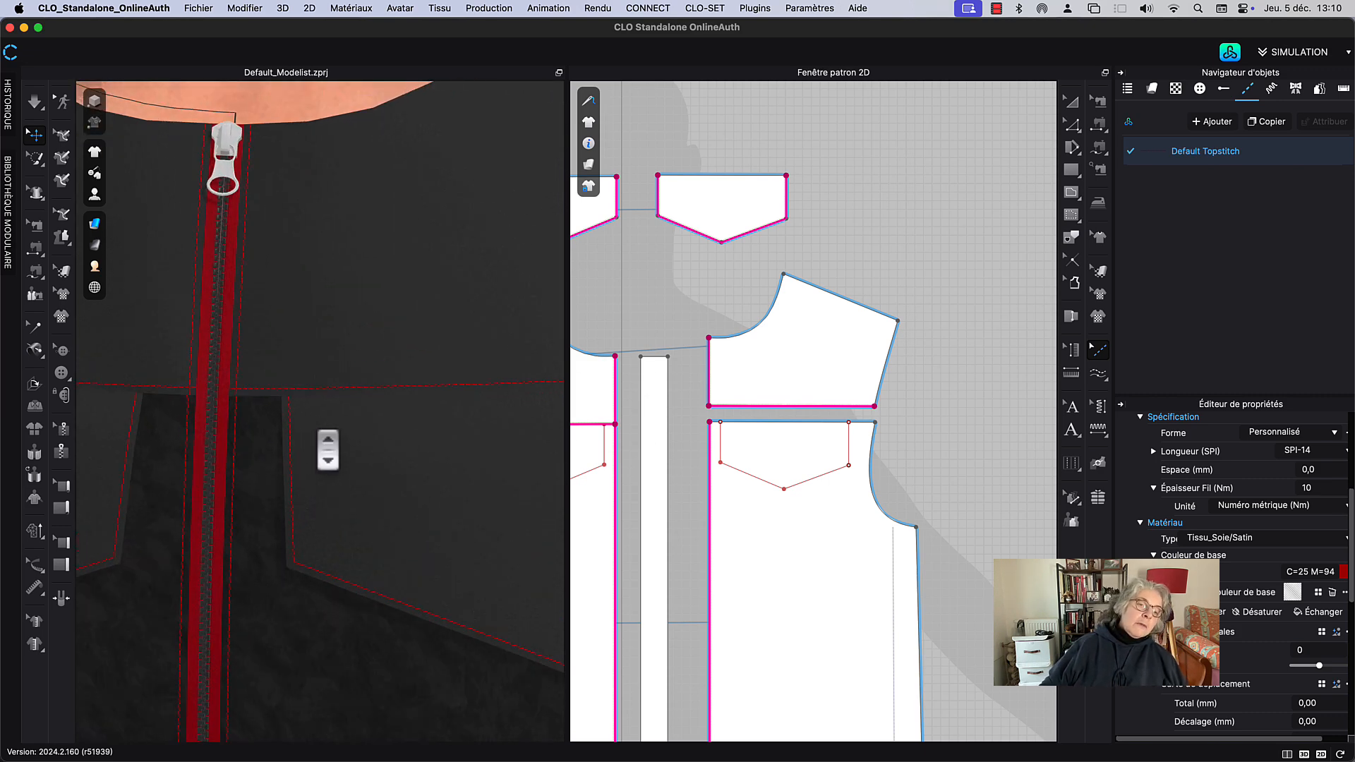
scroll(333, 454, "down", 4)
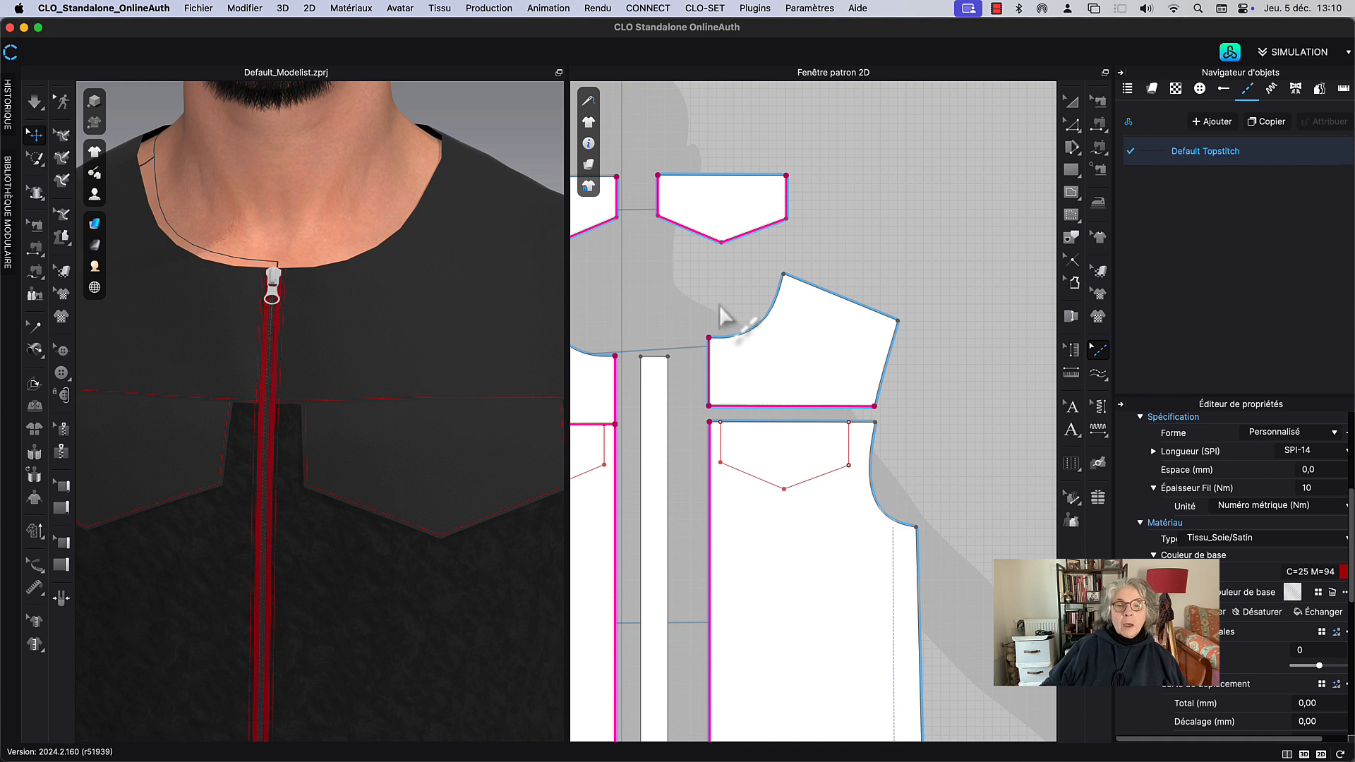
scroll(734, 293, "left", 2)
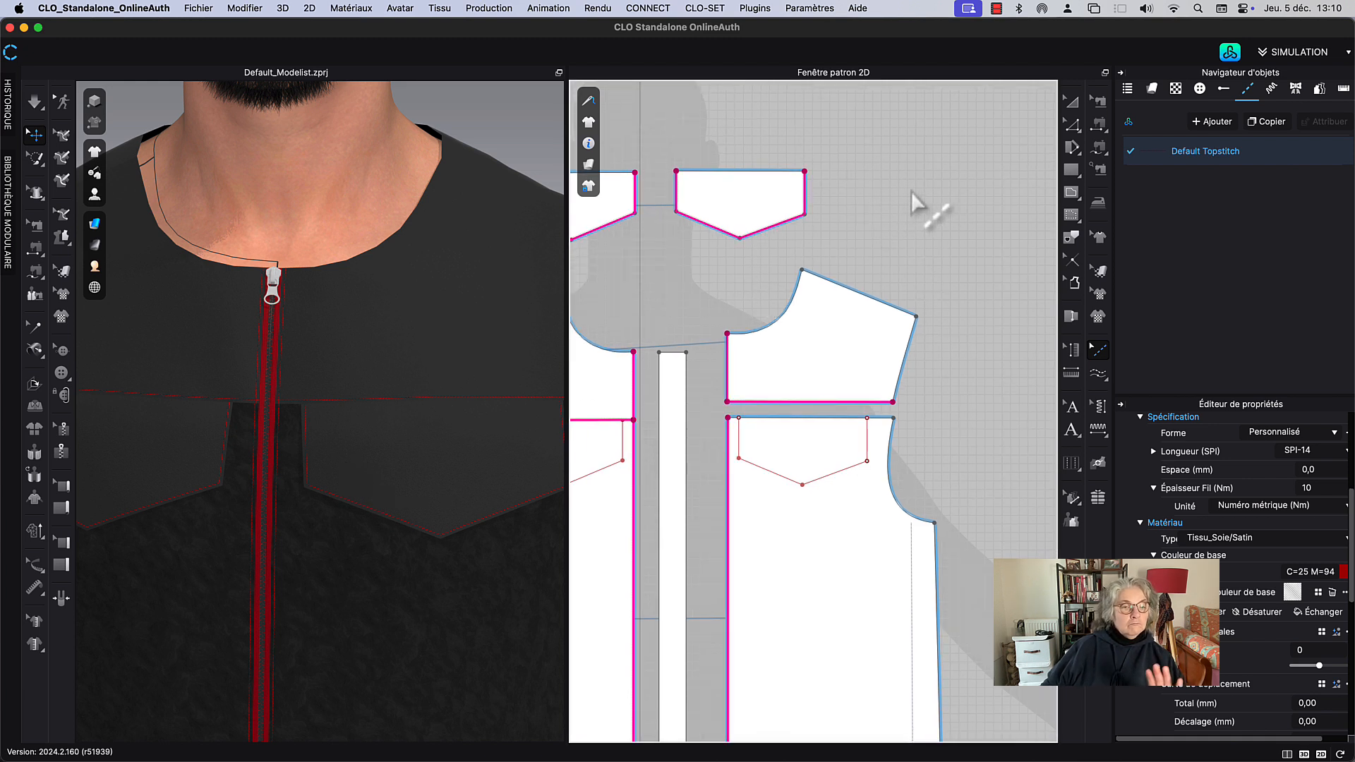
left_click(1080, 100)
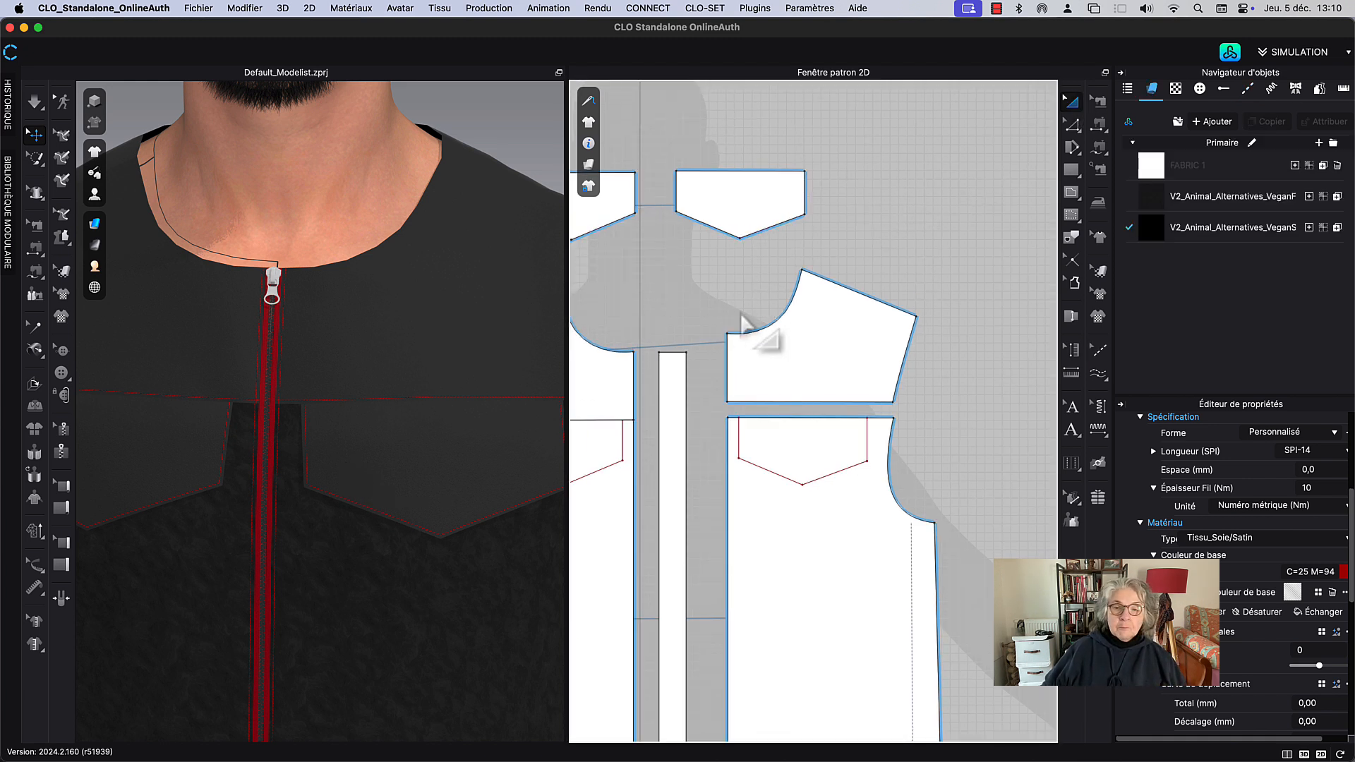
scroll(741, 321, "down", 4)
scroll(826, 323, "up", 5)
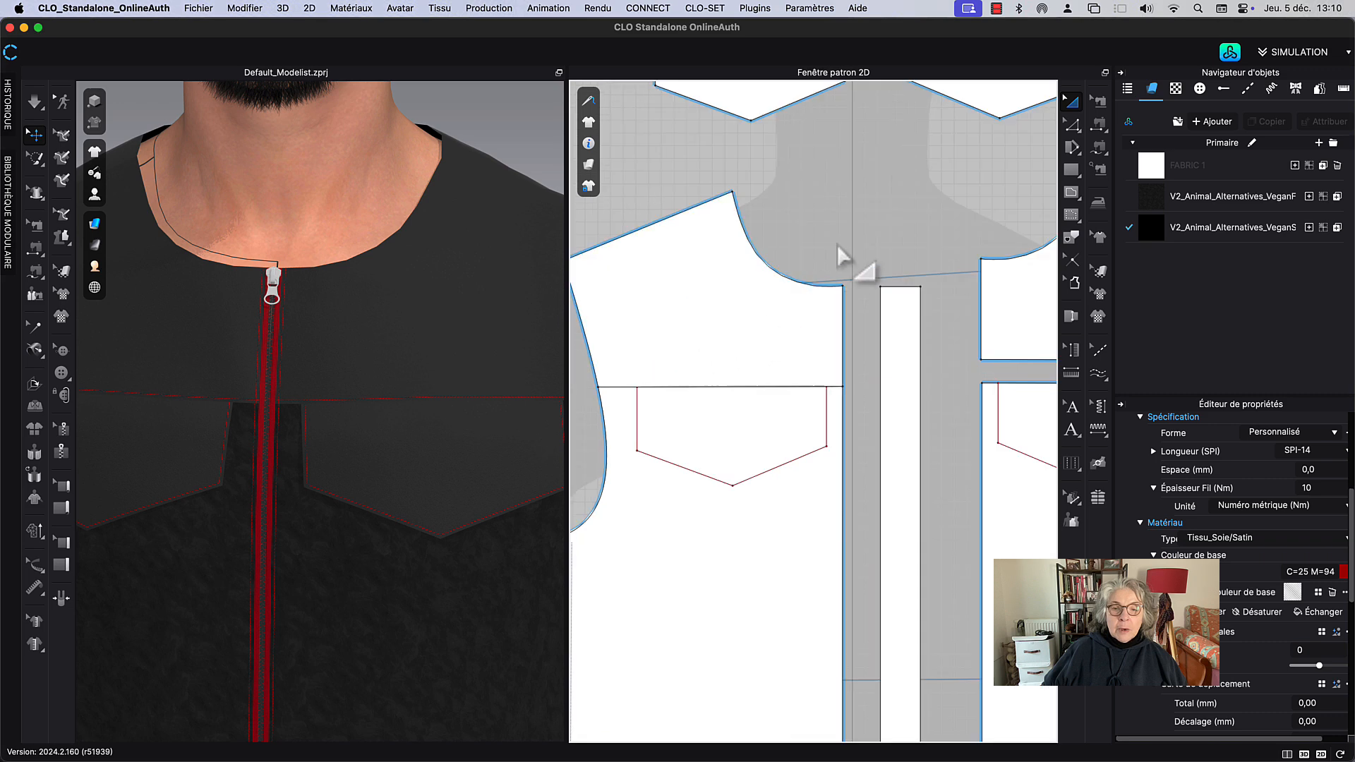
scroll(433, 551, "down", 5)
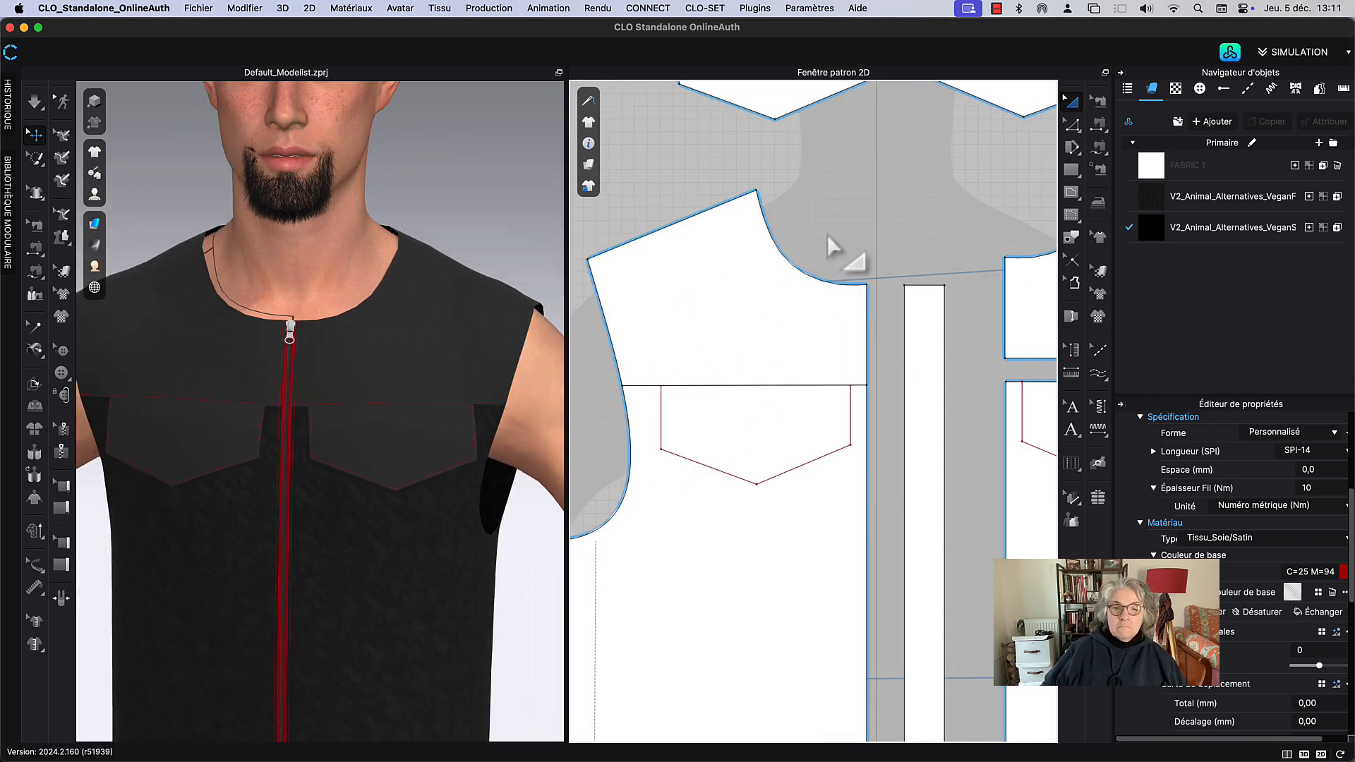
middle_click_drag(873, 205, 969, 125)
scroll(676, 353, "down", 4)
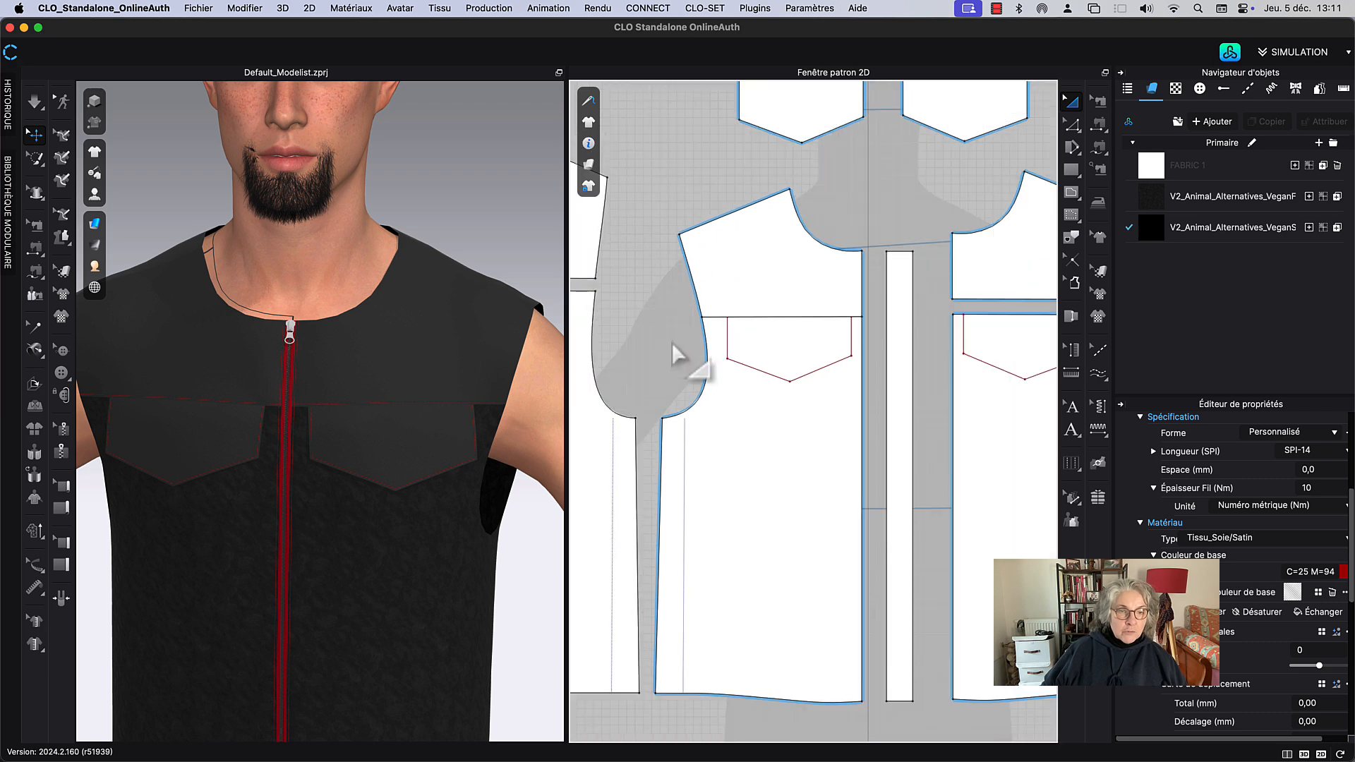
scroll(705, 399, "down", 3)
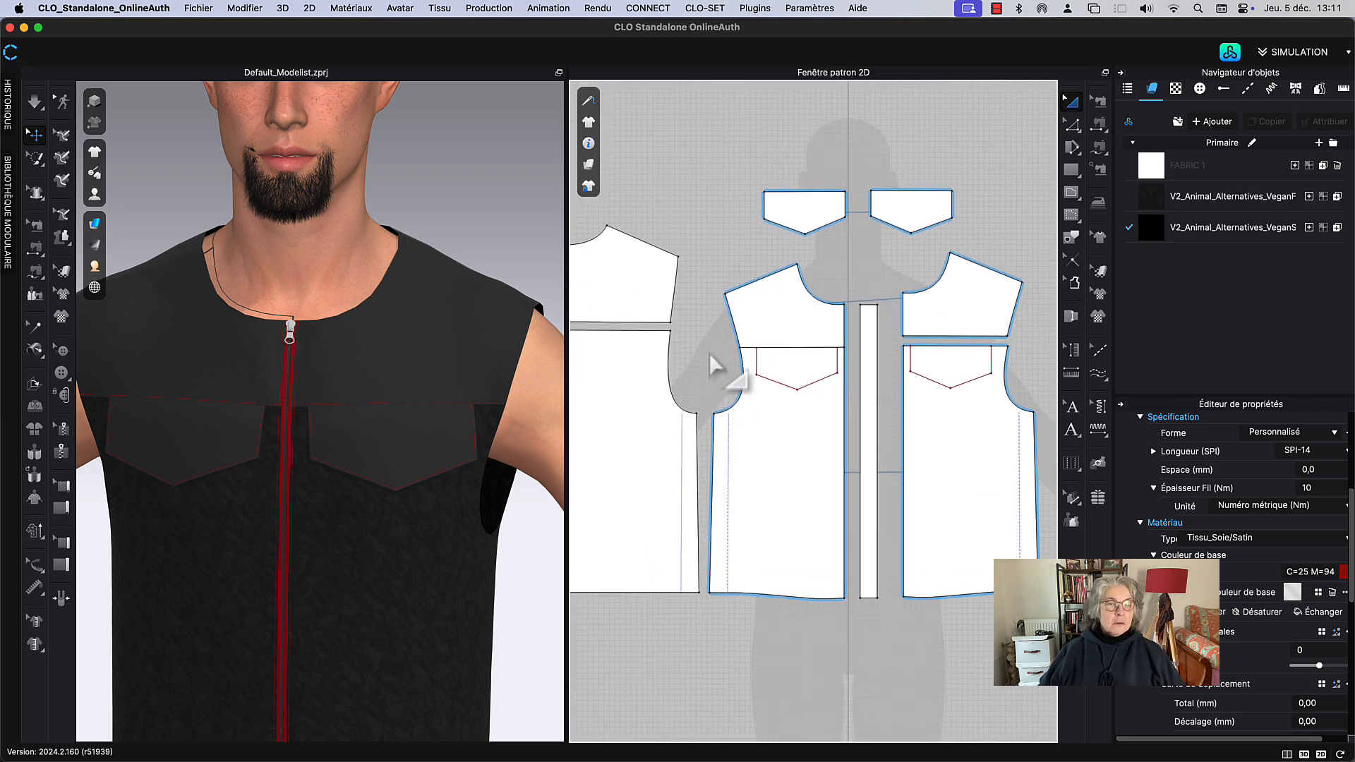
Step: Render the front of the garment, check the zipper and topstitching in a close-up, and close the render
scroll(509, 219, "down", 3)
middle_click_drag(479, 200, 477, 159)
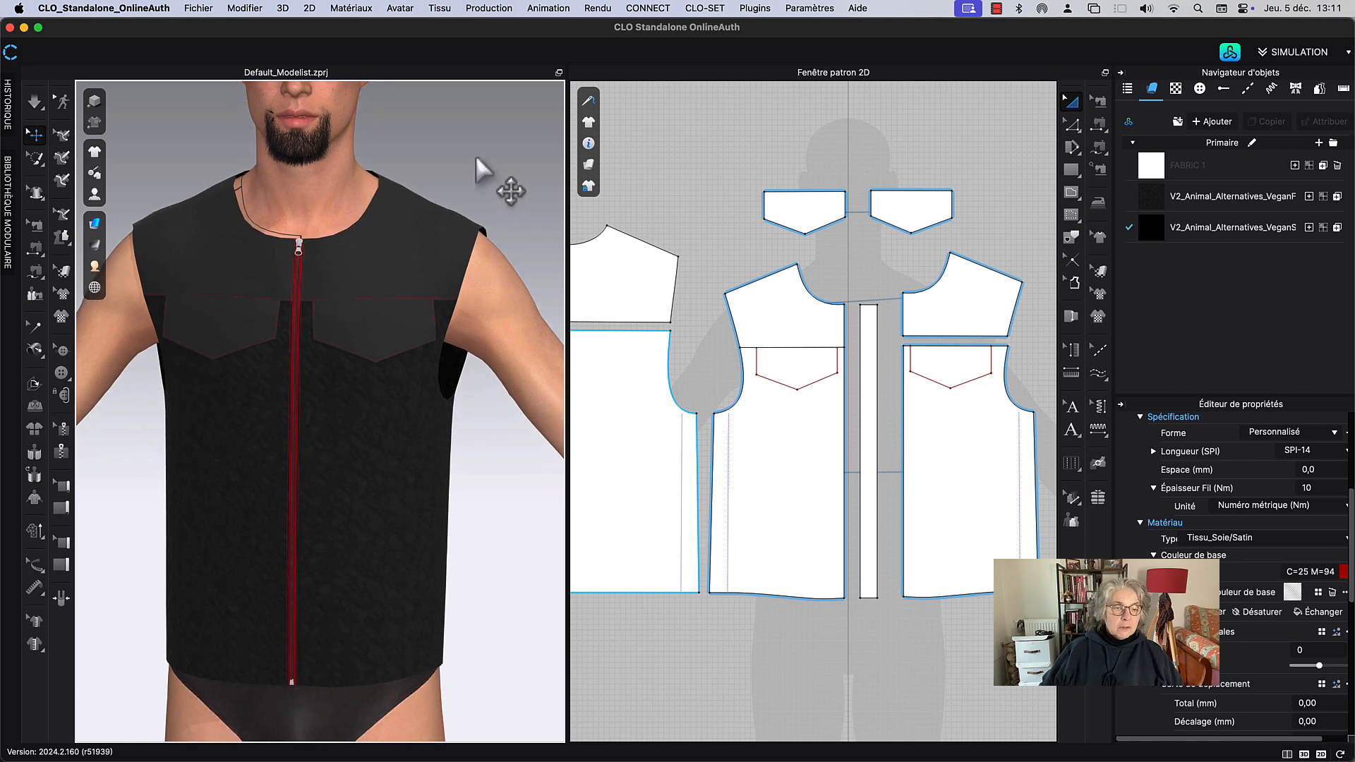
left_click(599, 9)
left_click(605, 49)
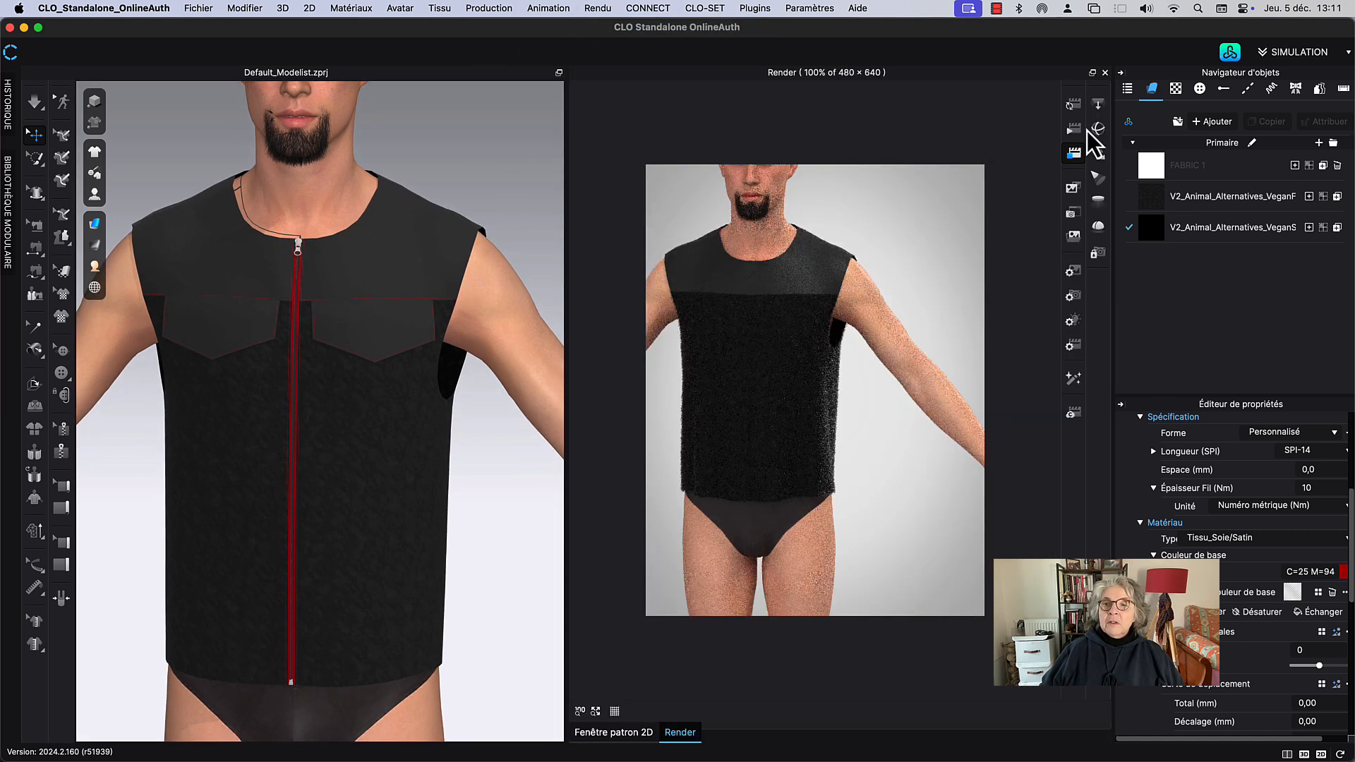
left_click(1074, 106)
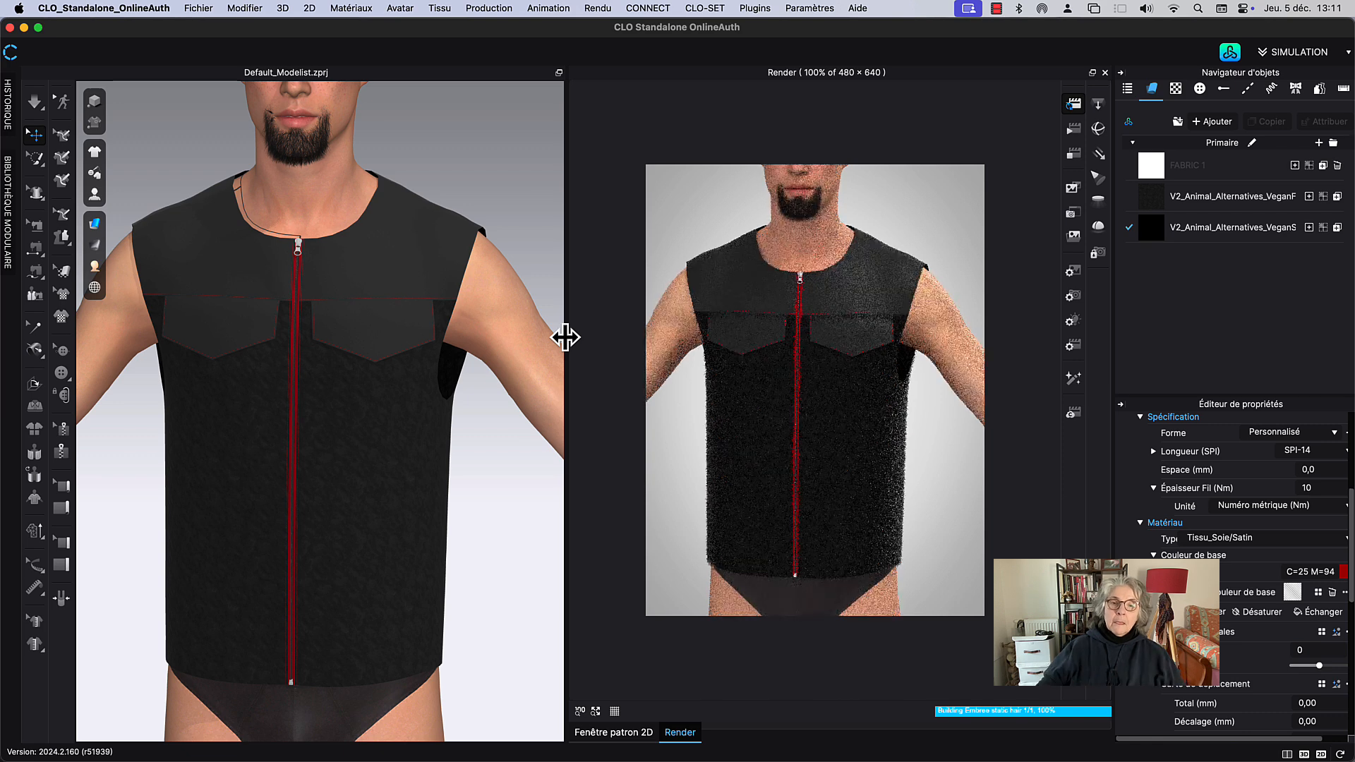
scroll(305, 385, "up", 5)
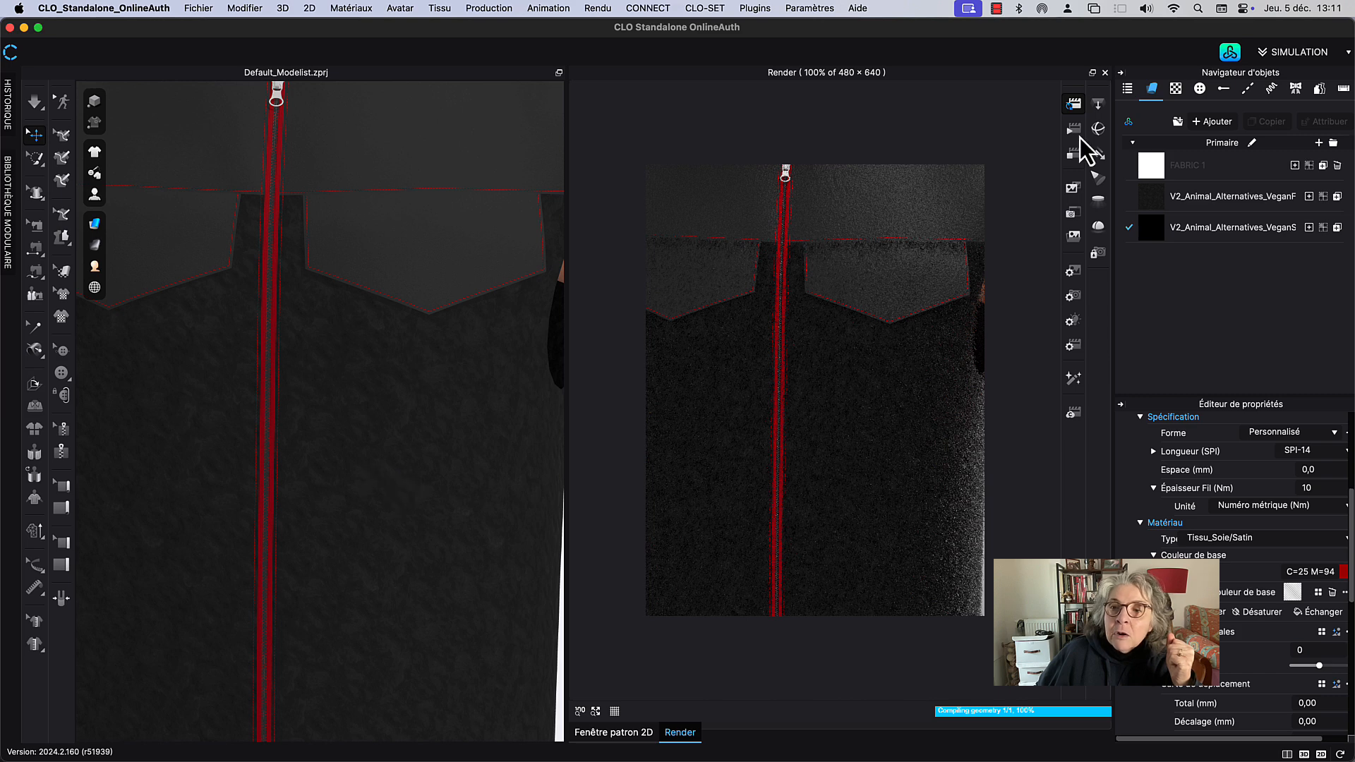
left_click(1106, 74)
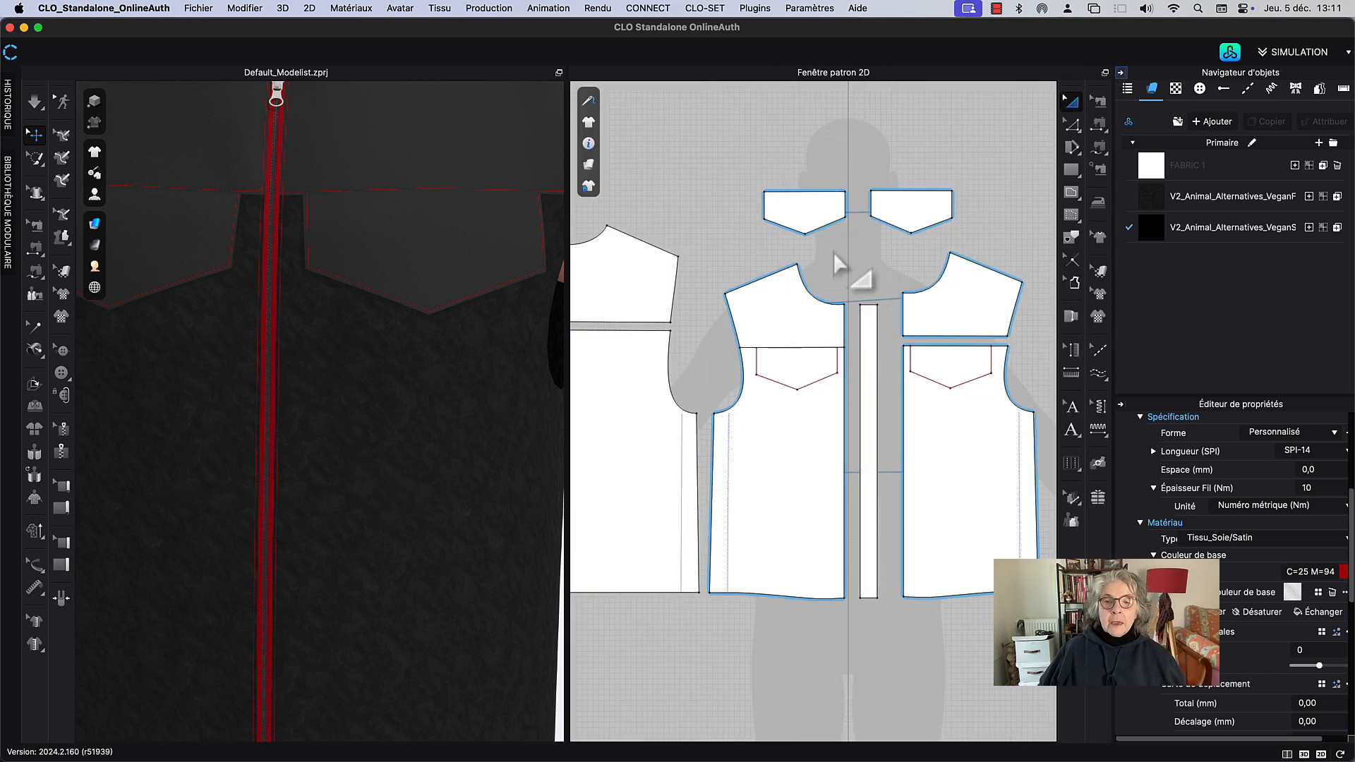
scroll(840, 267, "up", 3)
middle_click_drag(835, 259, 849, 296)
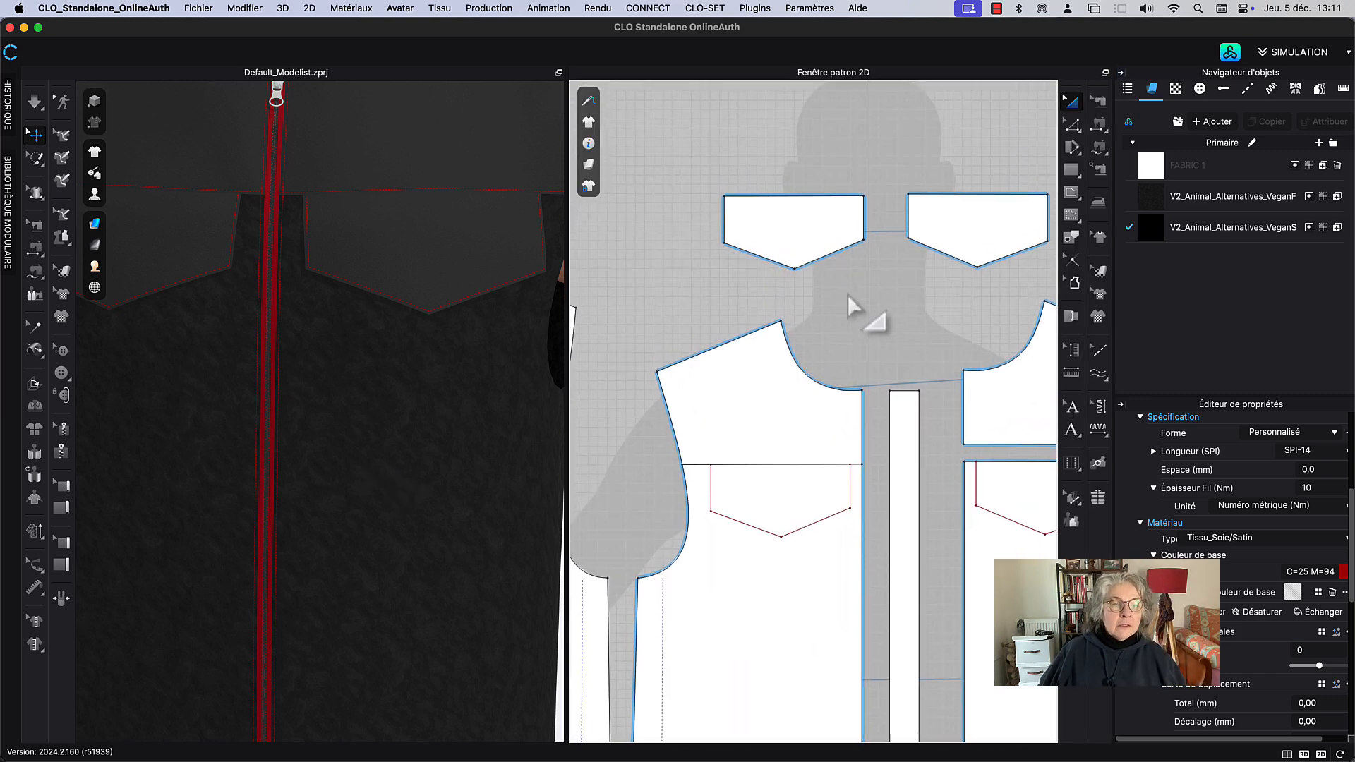
scroll(481, 317, "up", 1)
scroll(463, 403, "down", 3)
scroll(458, 408, "down", 4)
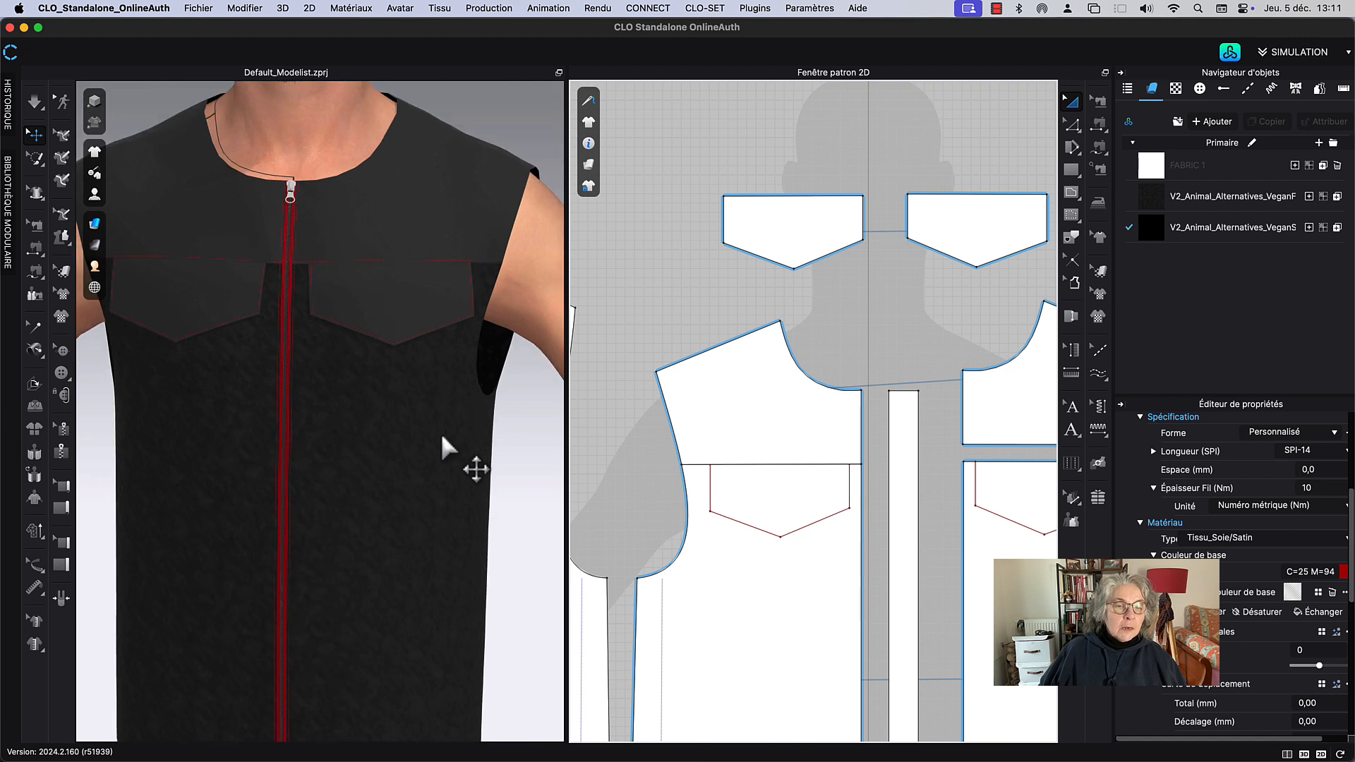
scroll(521, 155, "down", 2)
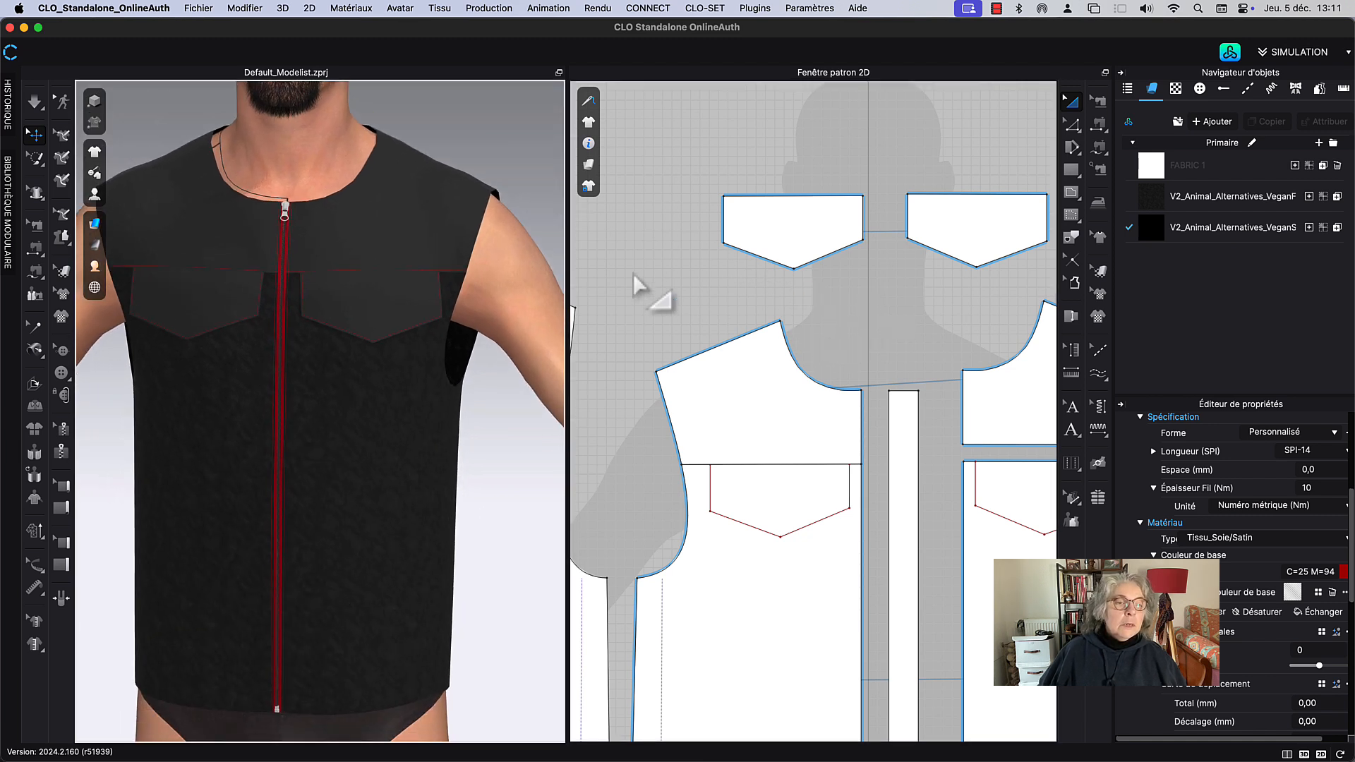
Step: Round the upper right corner of the narrow centre-front strip with both line lengths at 6 mm and 50% curvature
middle_click_drag(629, 259, 637, 245)
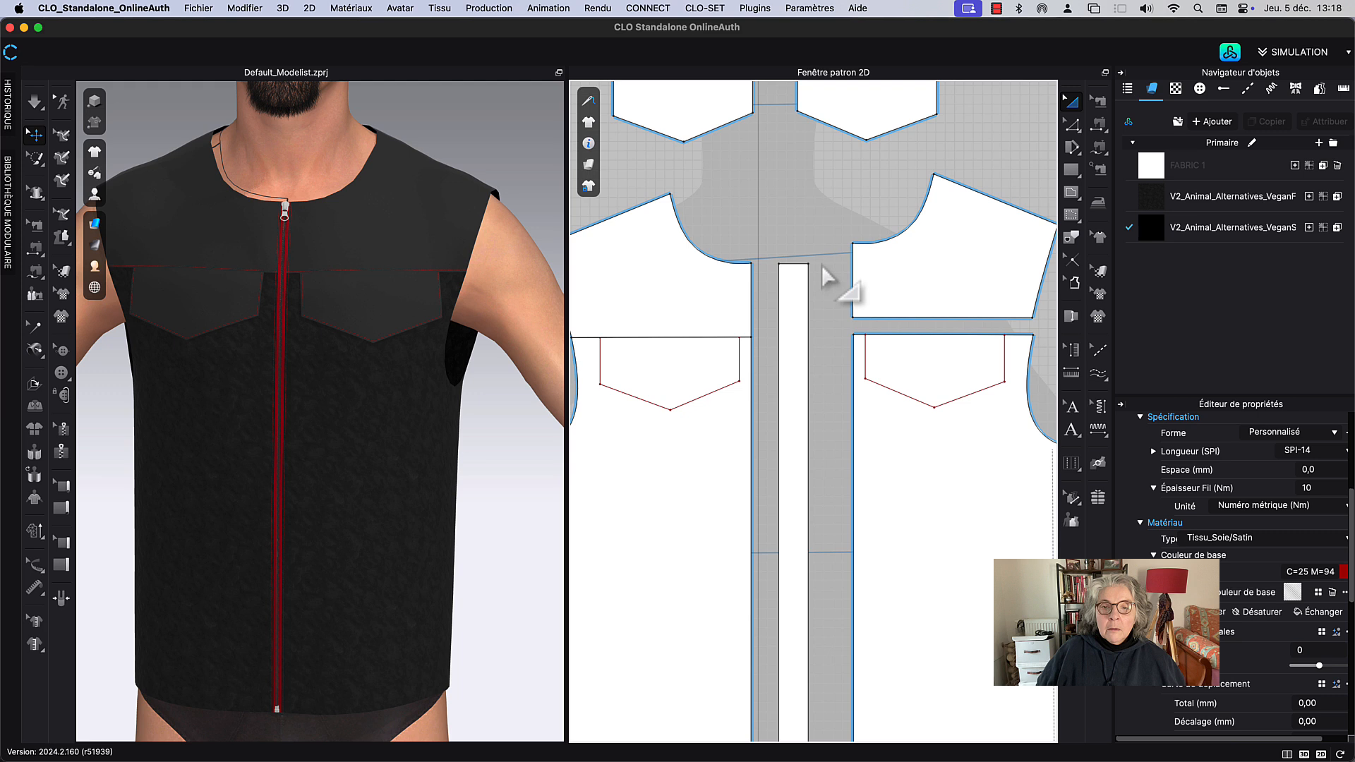
scroll(840, 290, "up", 5)
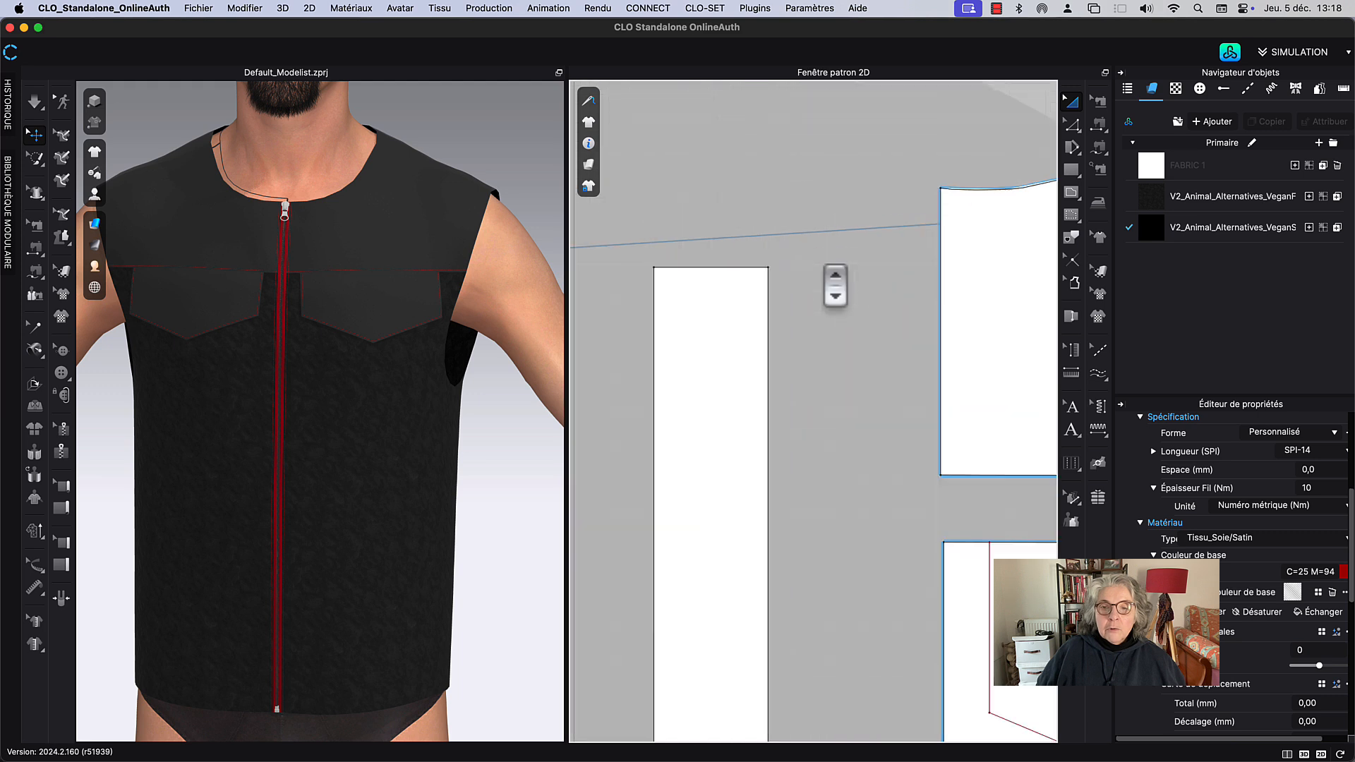
left_click(1072, 127)
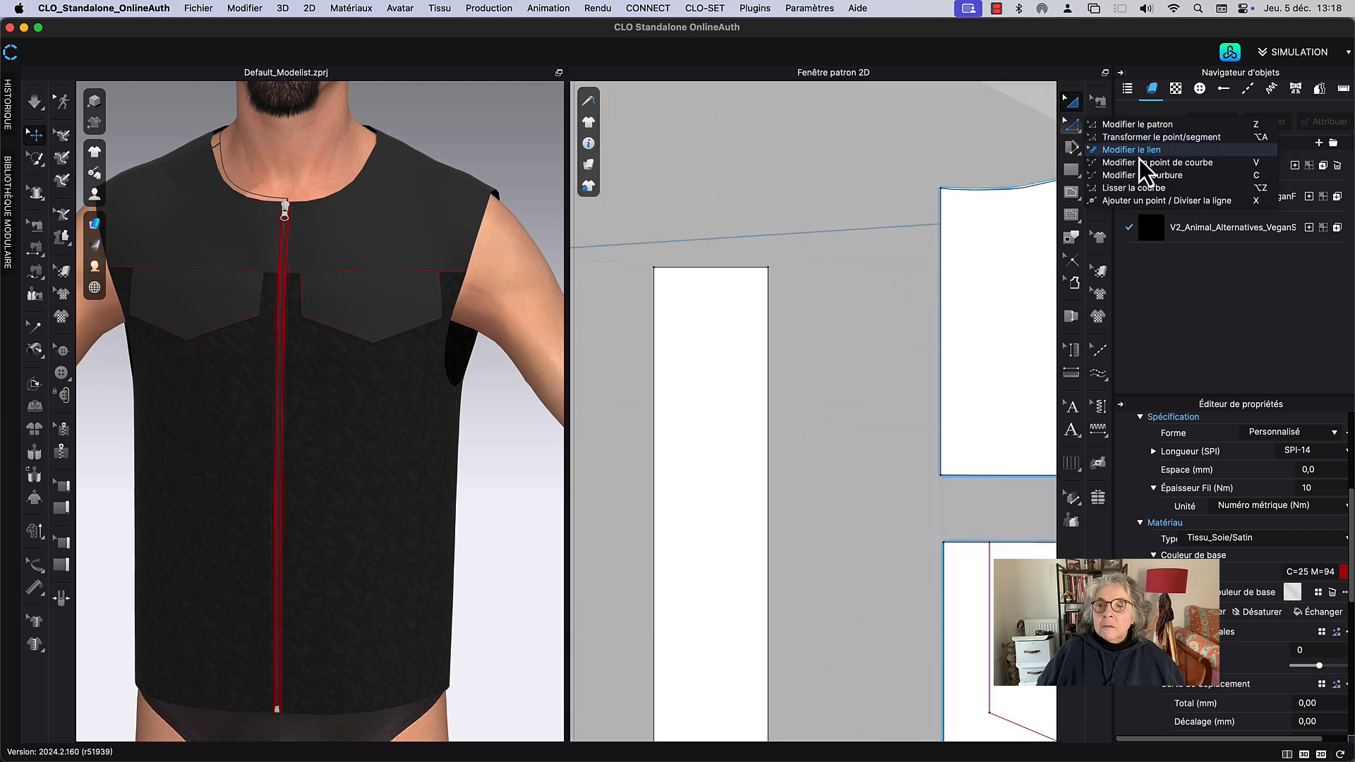
left_click(1132, 187)
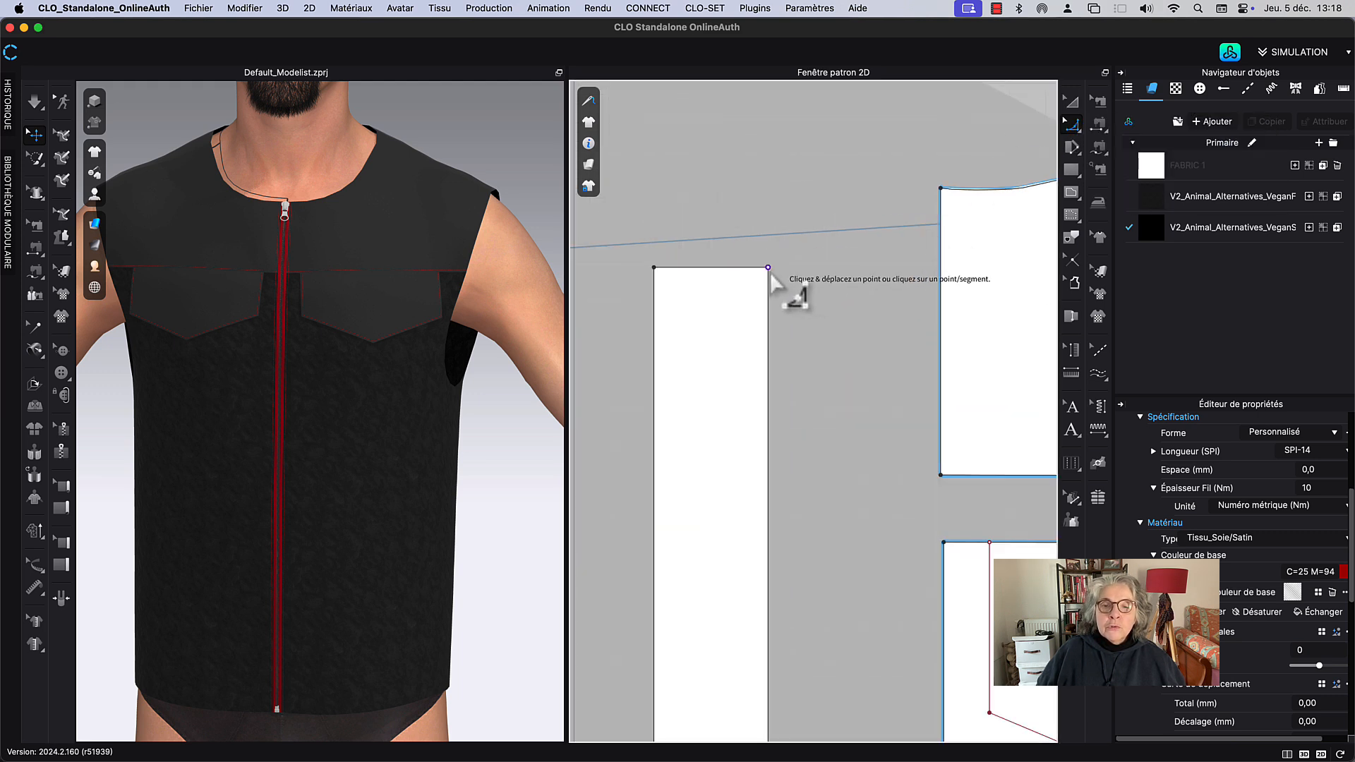
left_click_drag(771, 281, 771, 305)
key("Return")
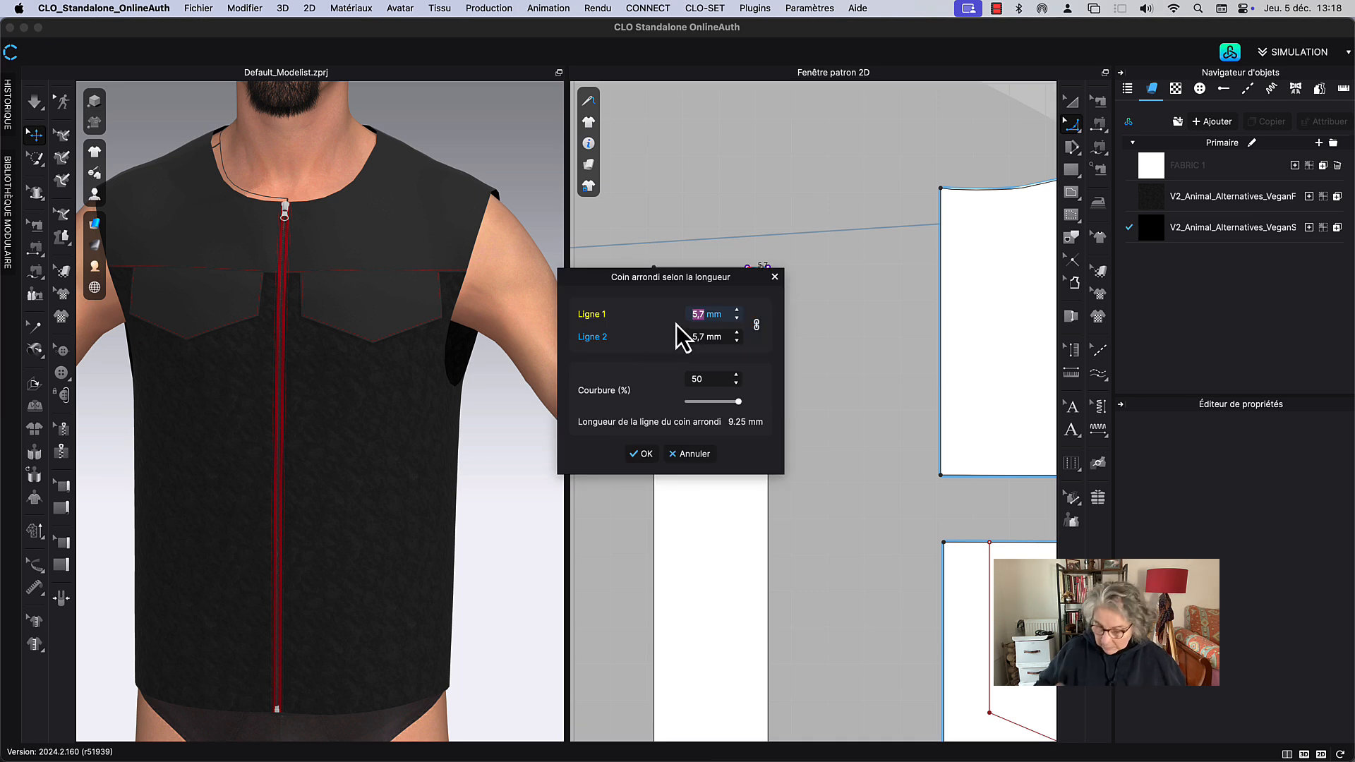
type("6")
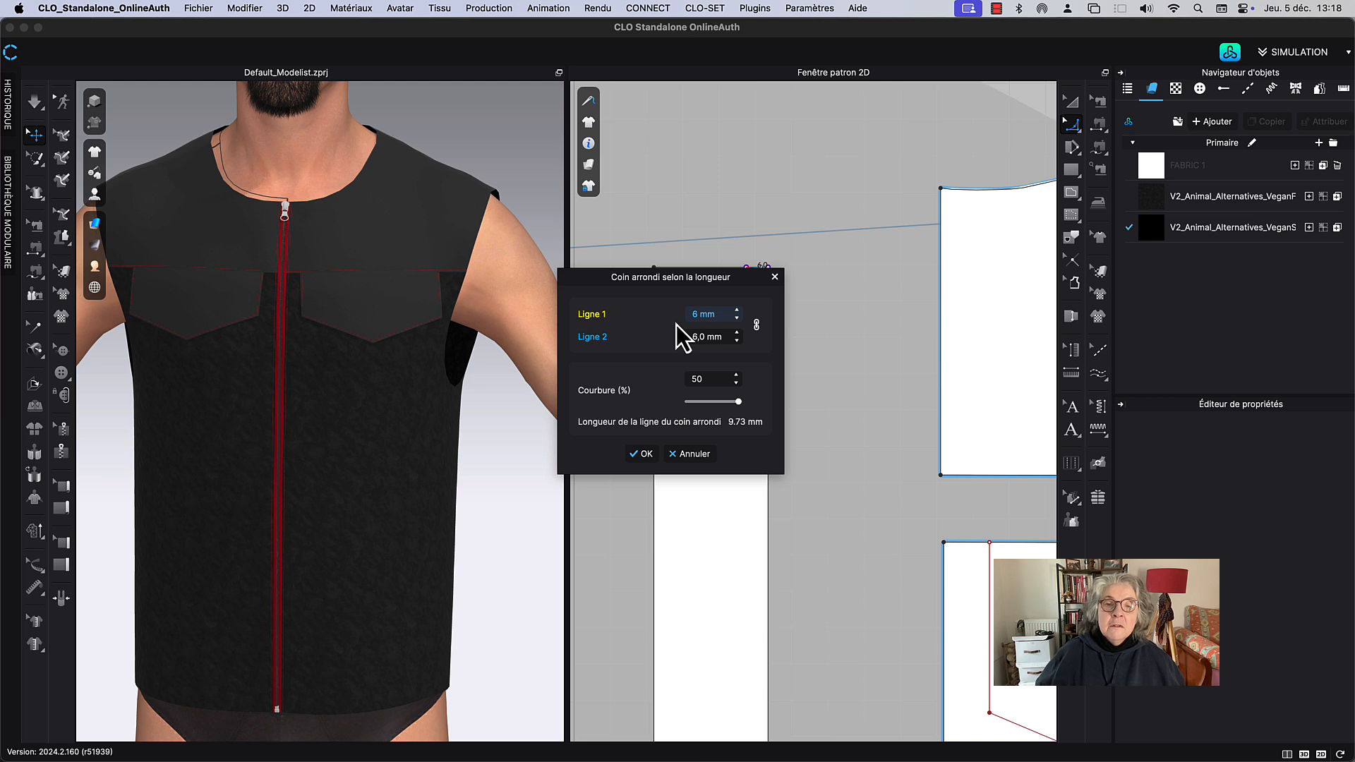
left_click_drag(710, 284, 979, 189)
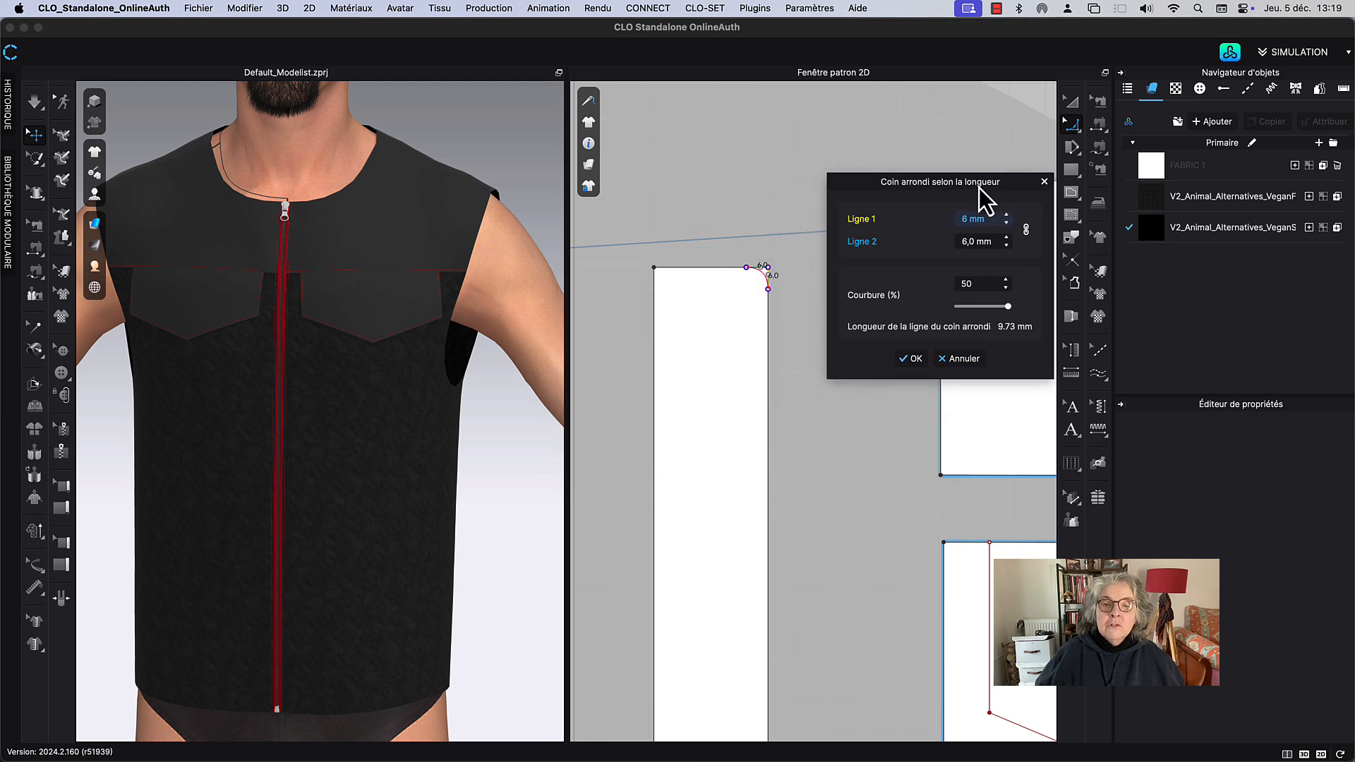
left_click(910, 359)
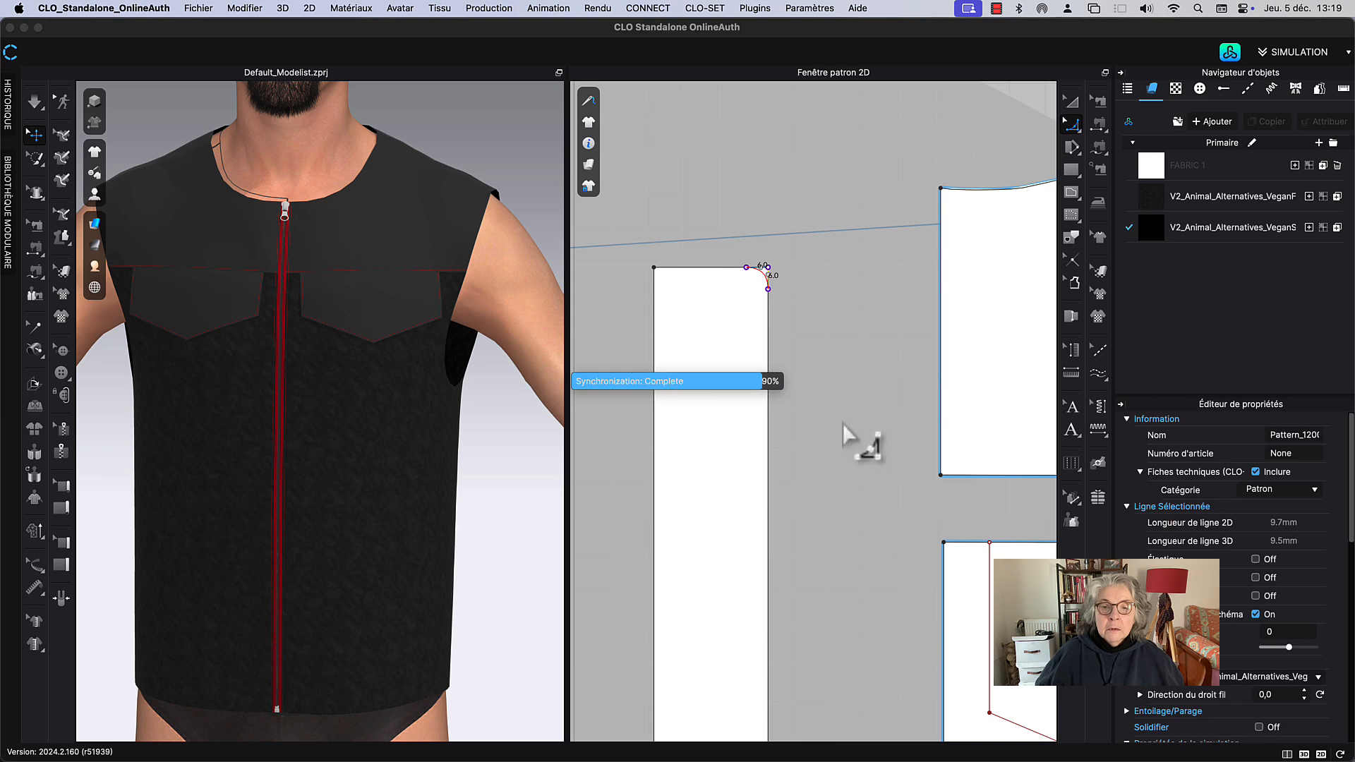
Step: Round the lower right corner of the narrow centre-front strip with both line lengths at 6 mm and 50% curvature
scroll(837, 477, "down", 10)
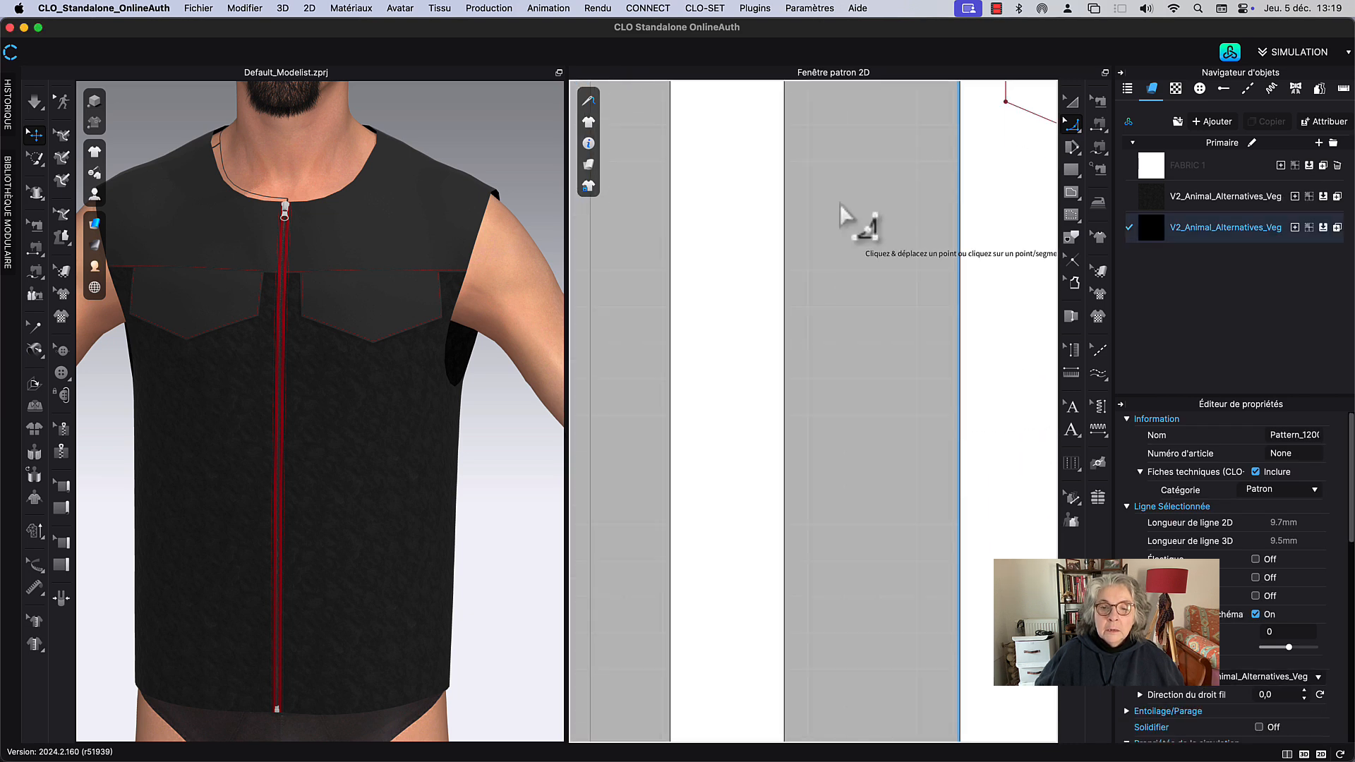
scroll(840, 212, "down", 5)
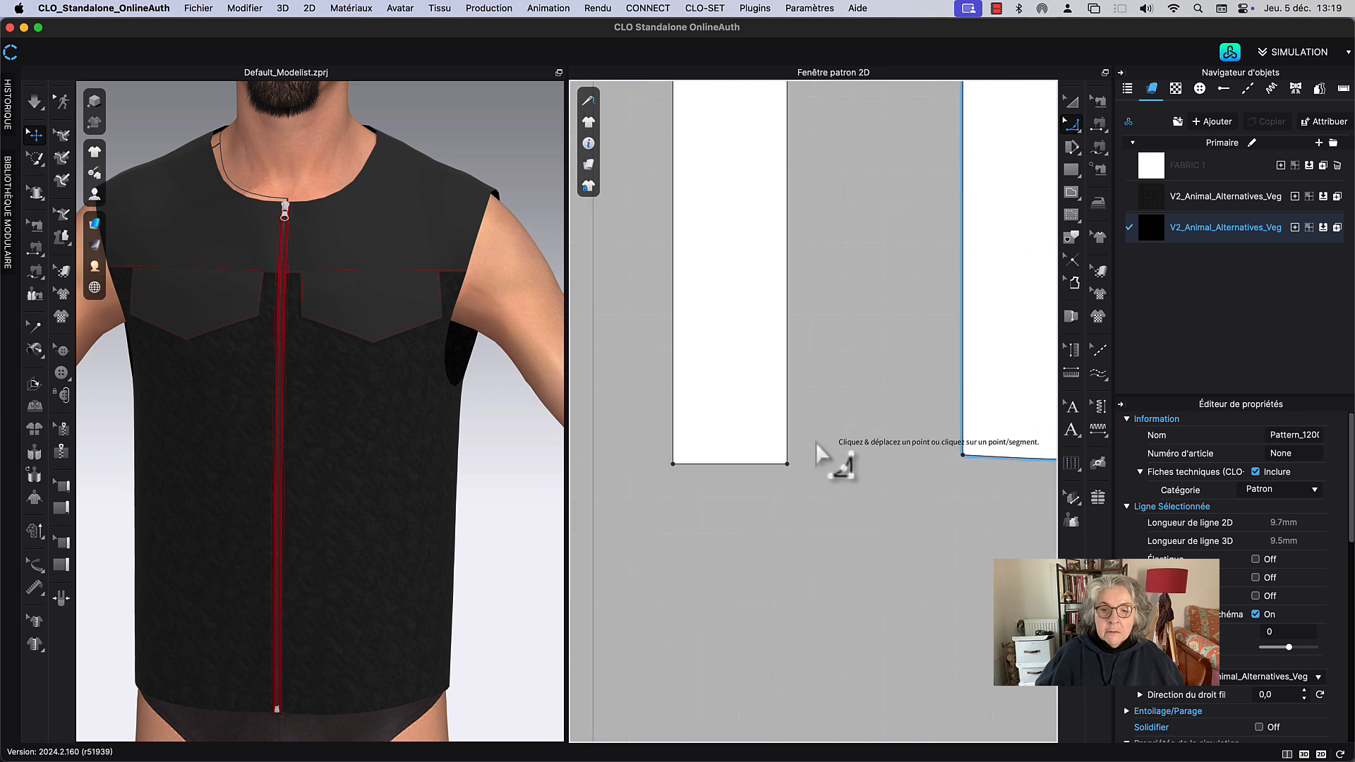
left_click(794, 483)
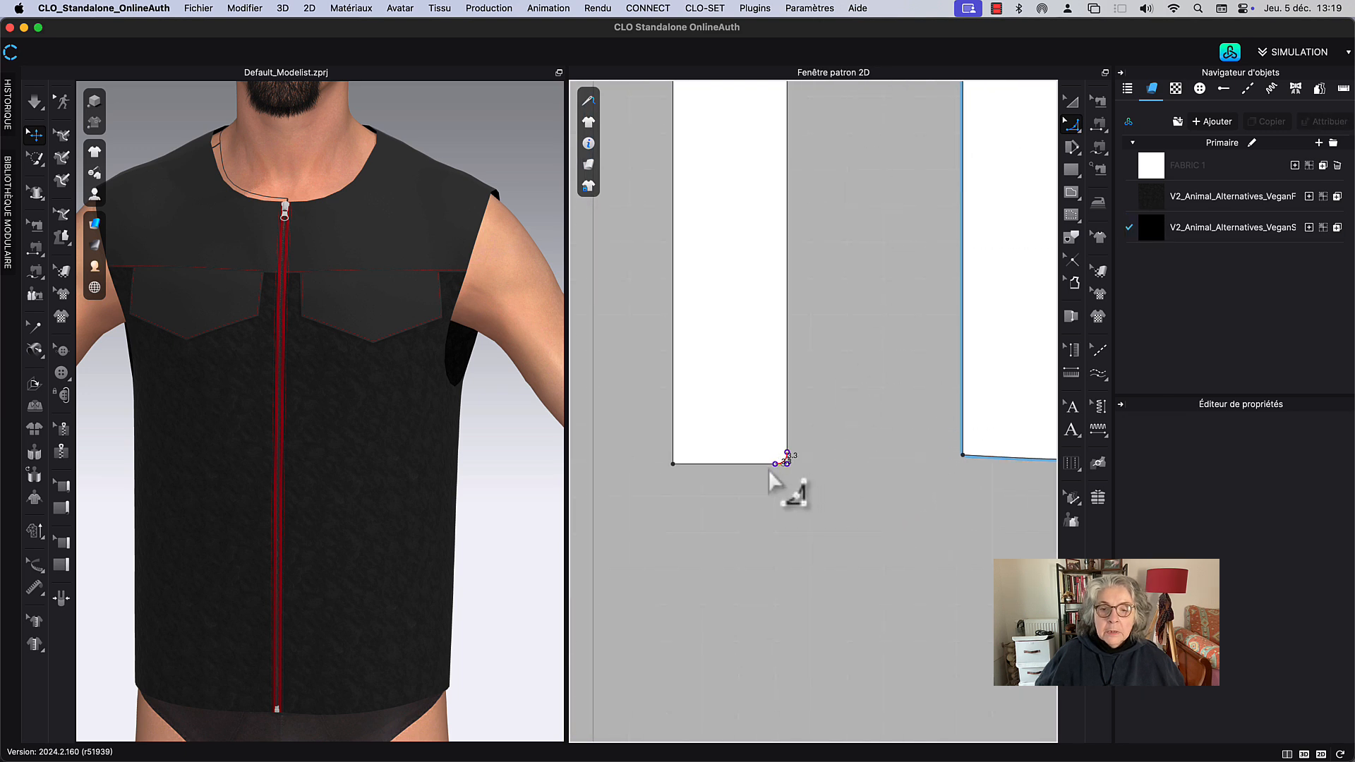
left_click(774, 460)
type("6")
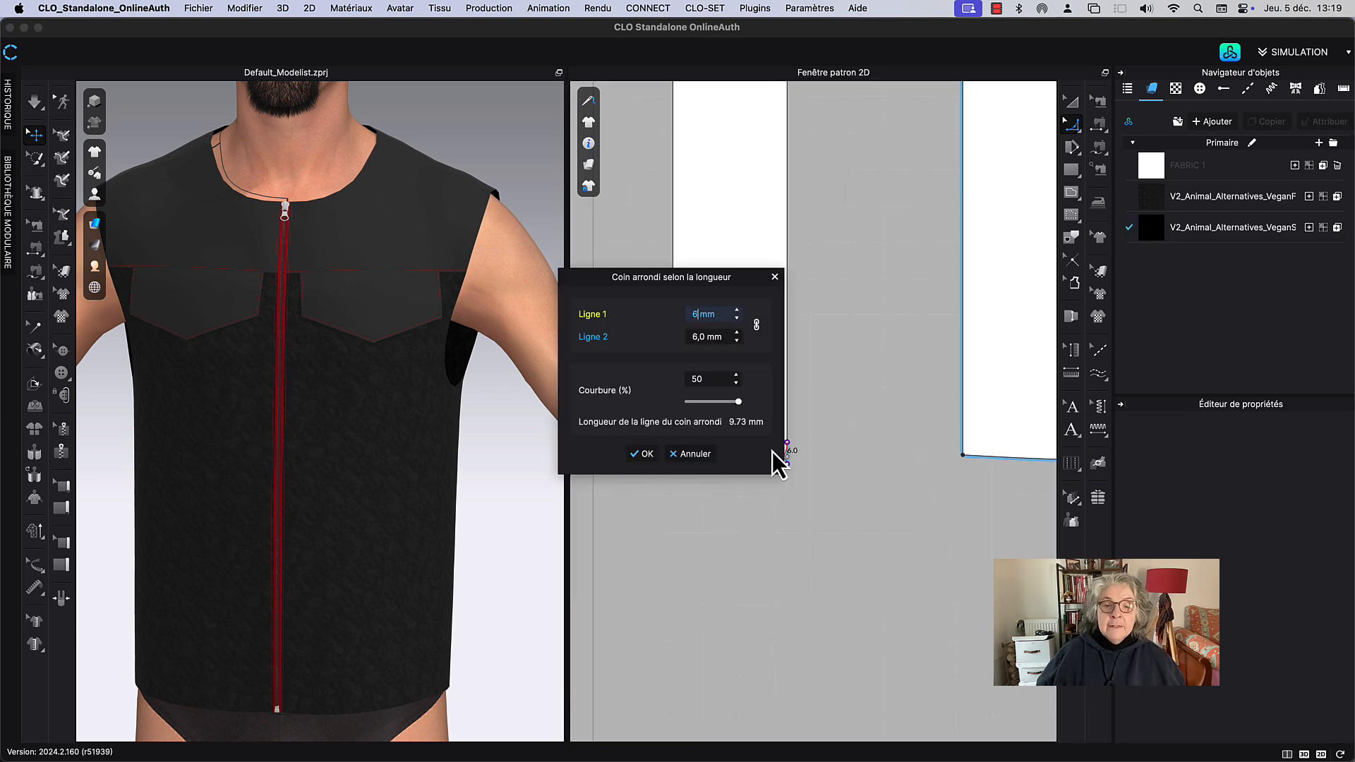
left_click(641, 454)
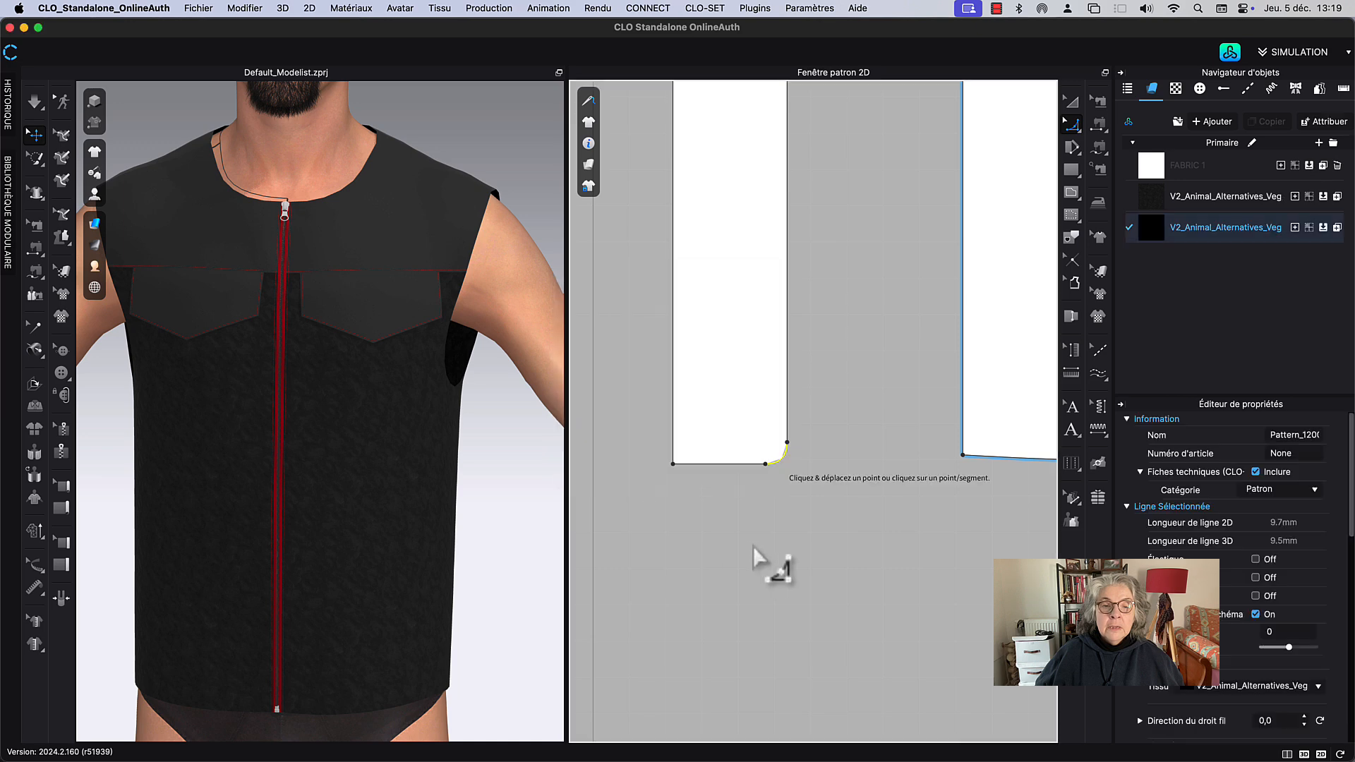
scroll(847, 176, "down", 5)
scroll(811, 569, "down", 5)
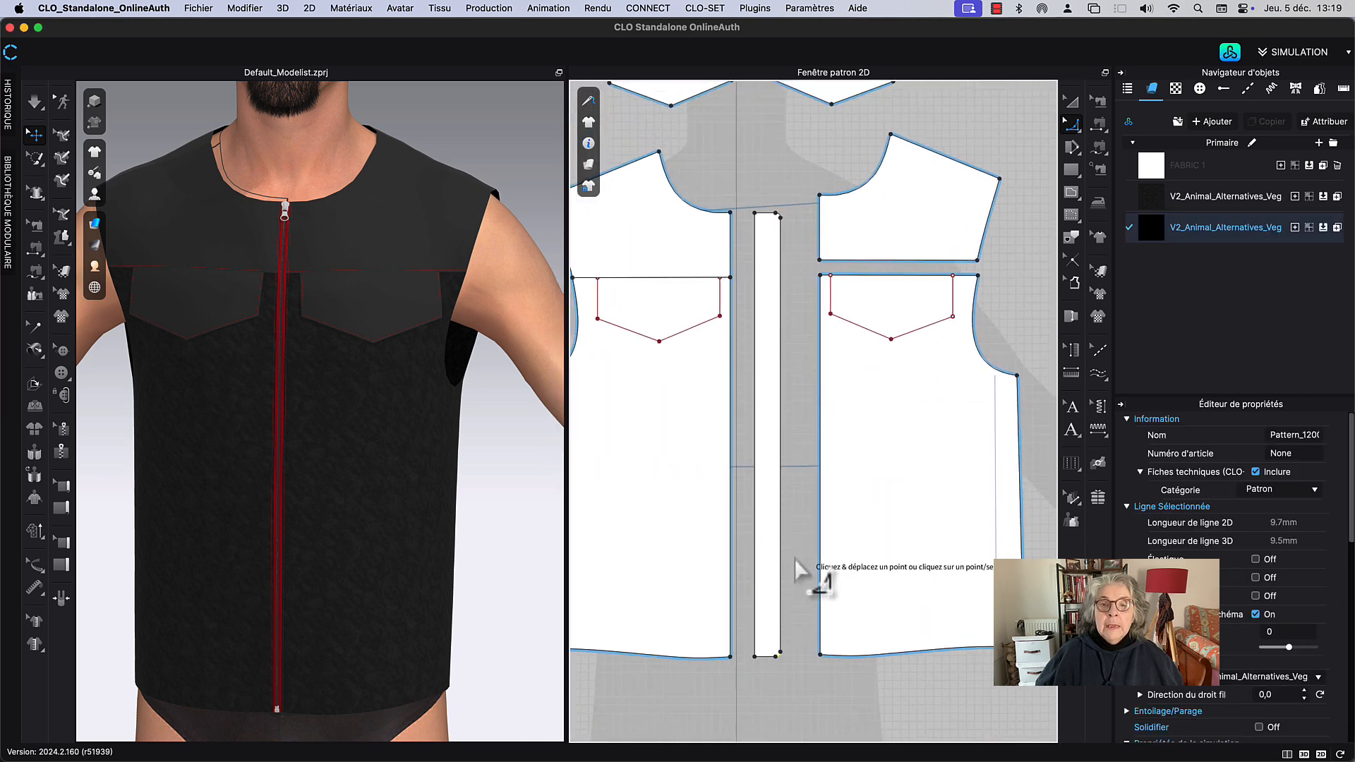
left_click(1071, 102)
left_click(798, 370)
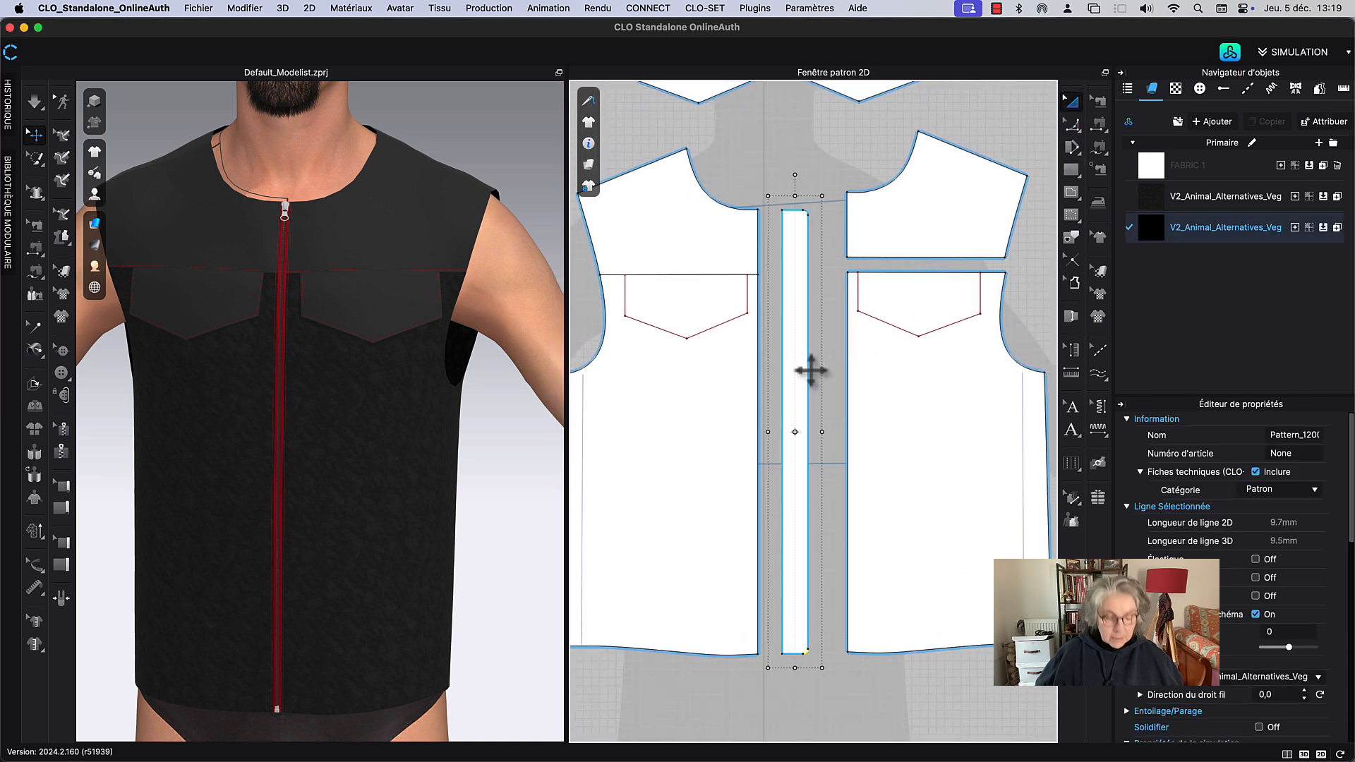
key("n")
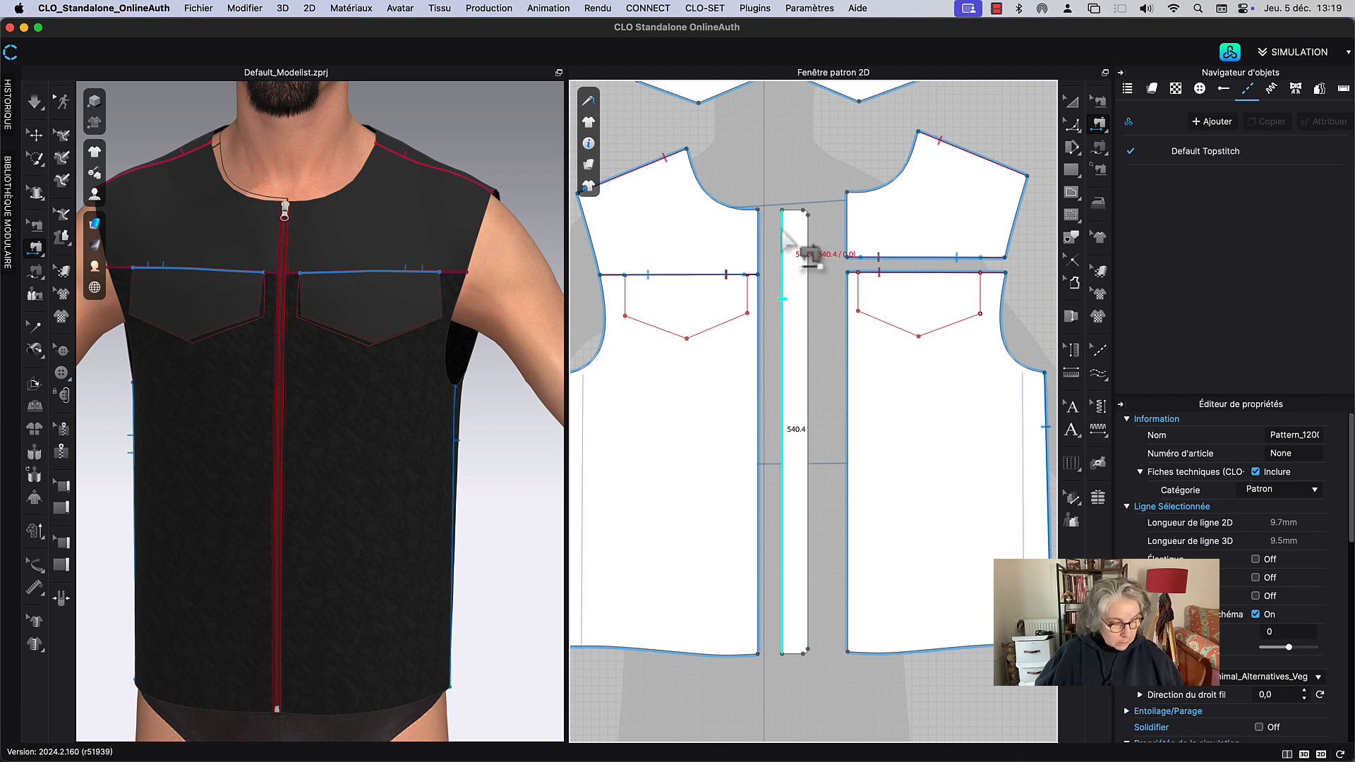
key("a")
left_click(720, 228)
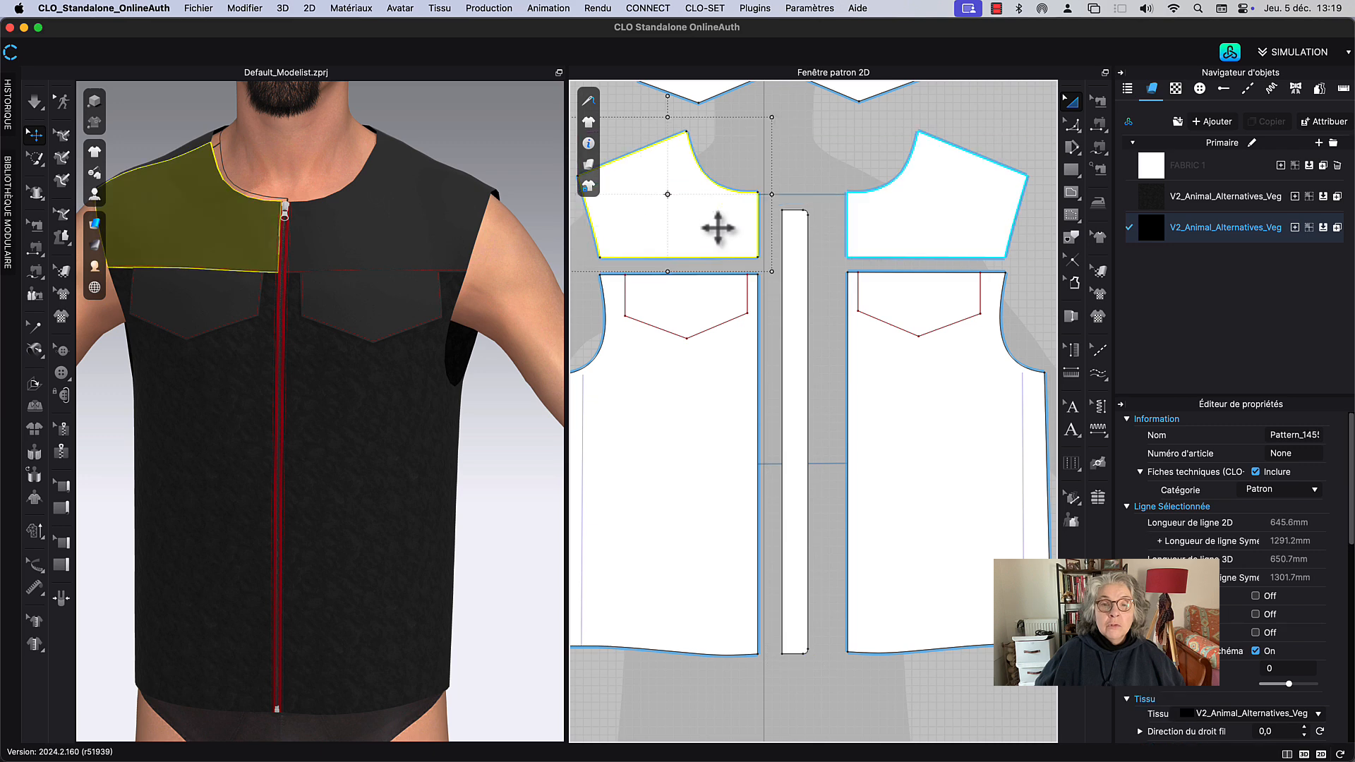
left_click(818, 178)
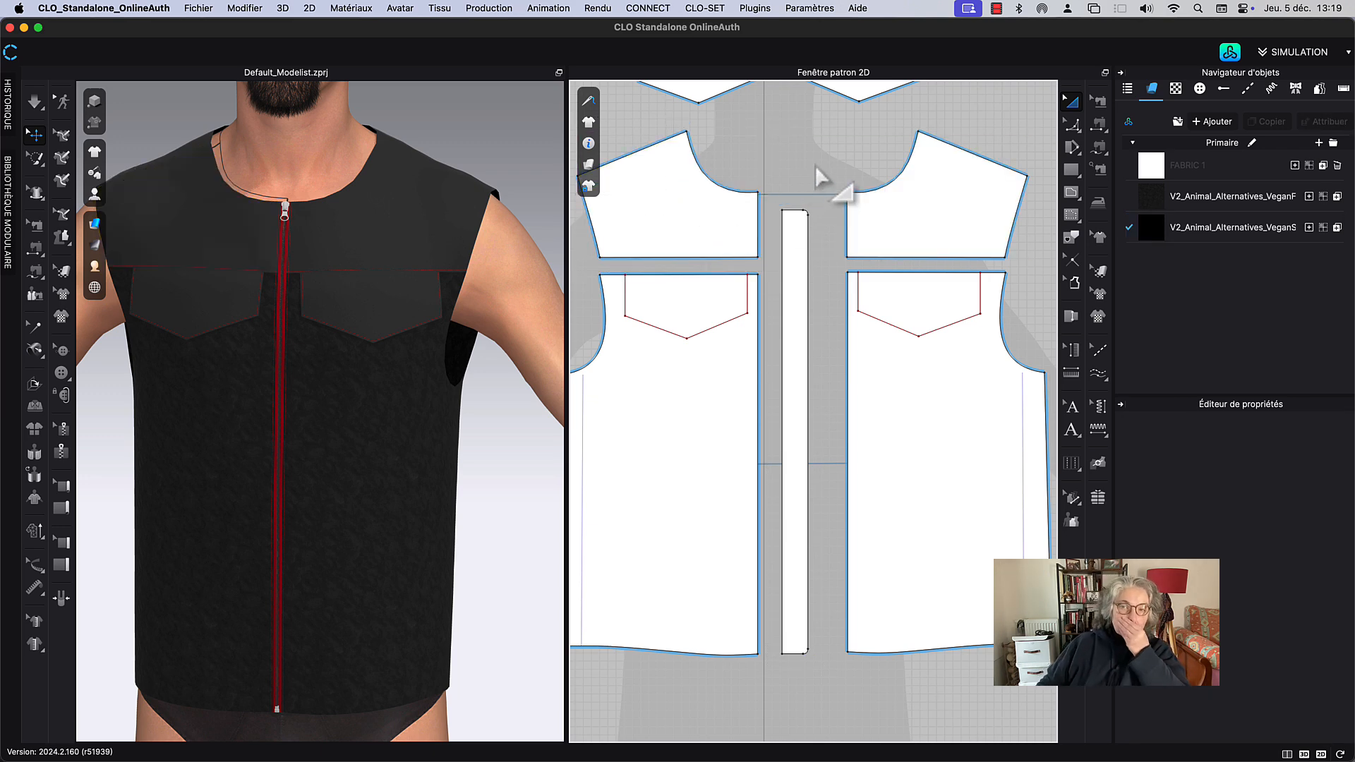
Step: Flip the narrow centre-front strip horizontally in the 2D pattern layout
left_click(794, 303)
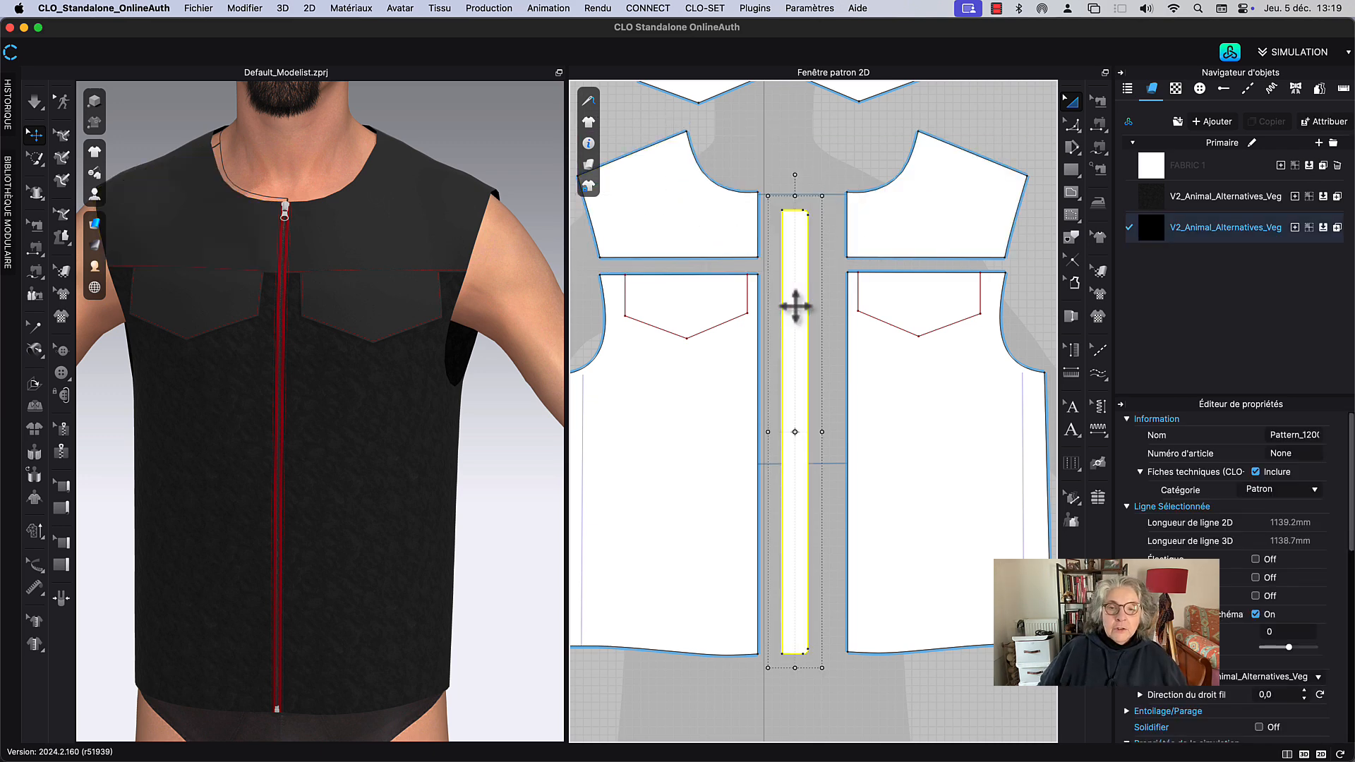
right_click(796, 305)
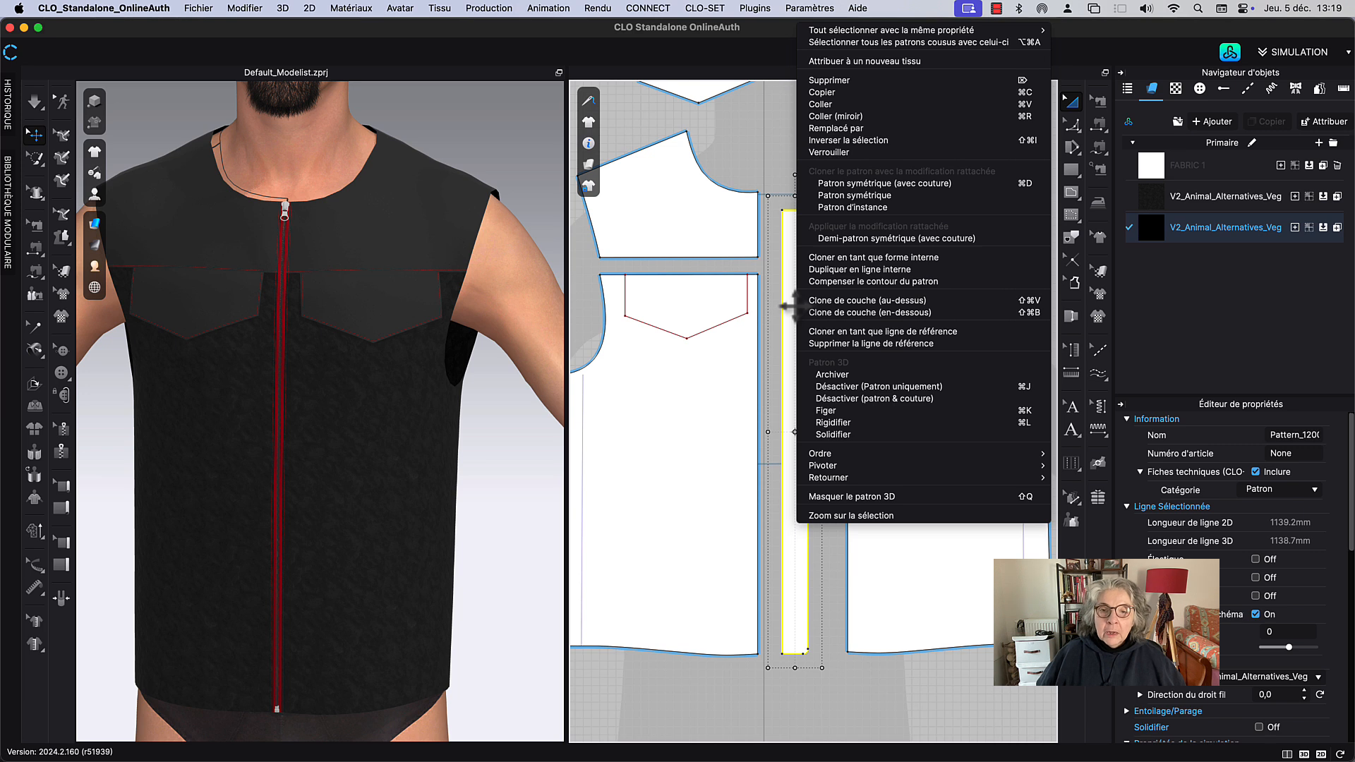
mouse_move(837, 480)
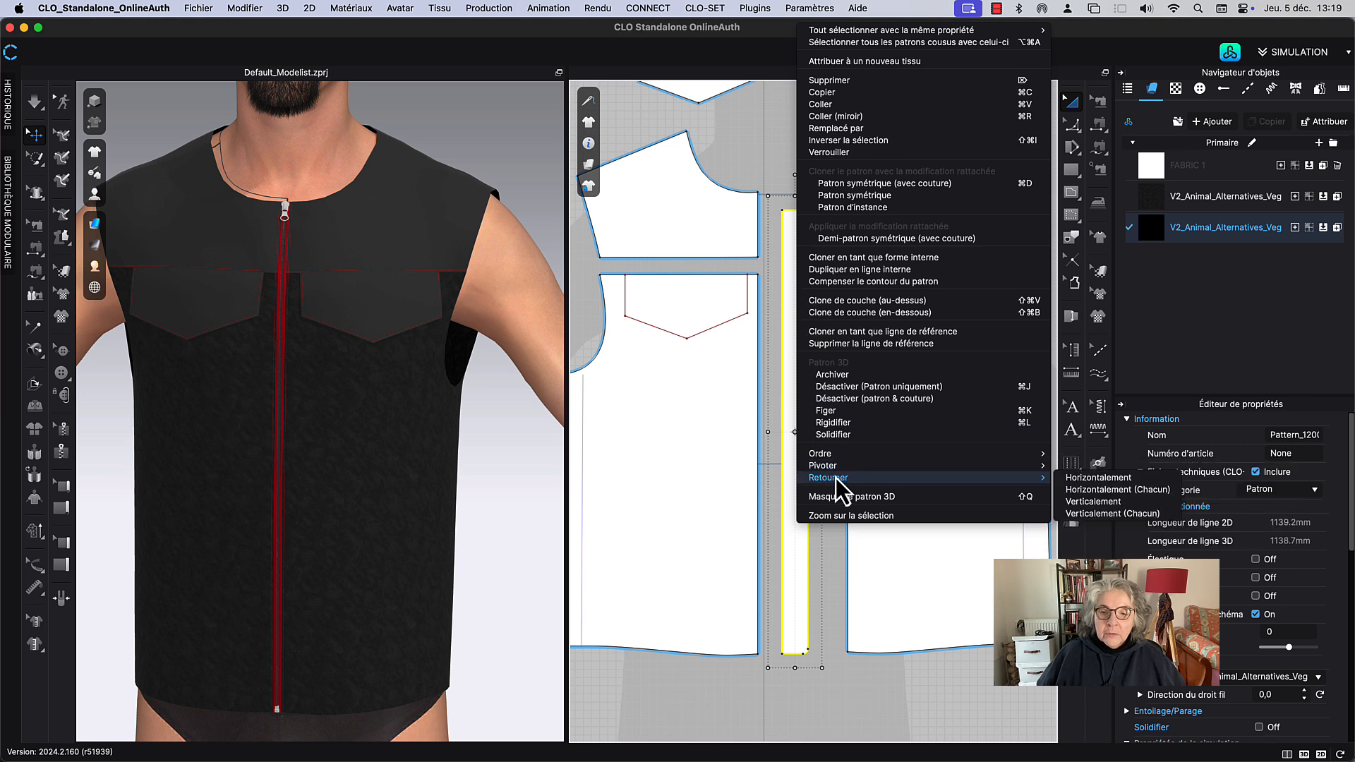
left_click(1098, 478)
left_click(816, 157)
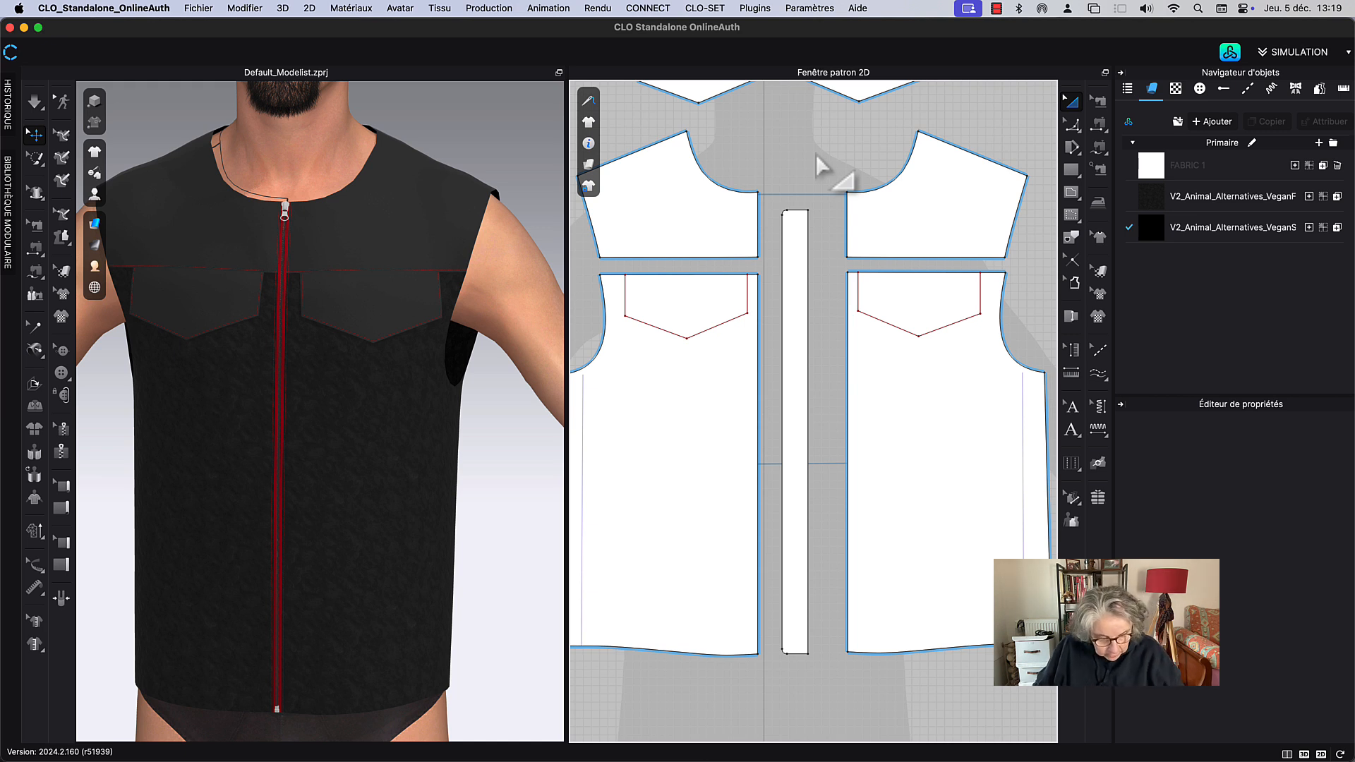
Step: Sew the strip's straight long edge to the centre edges of the right-hand front yoke and body panel with M:N segment sewing
key("n")
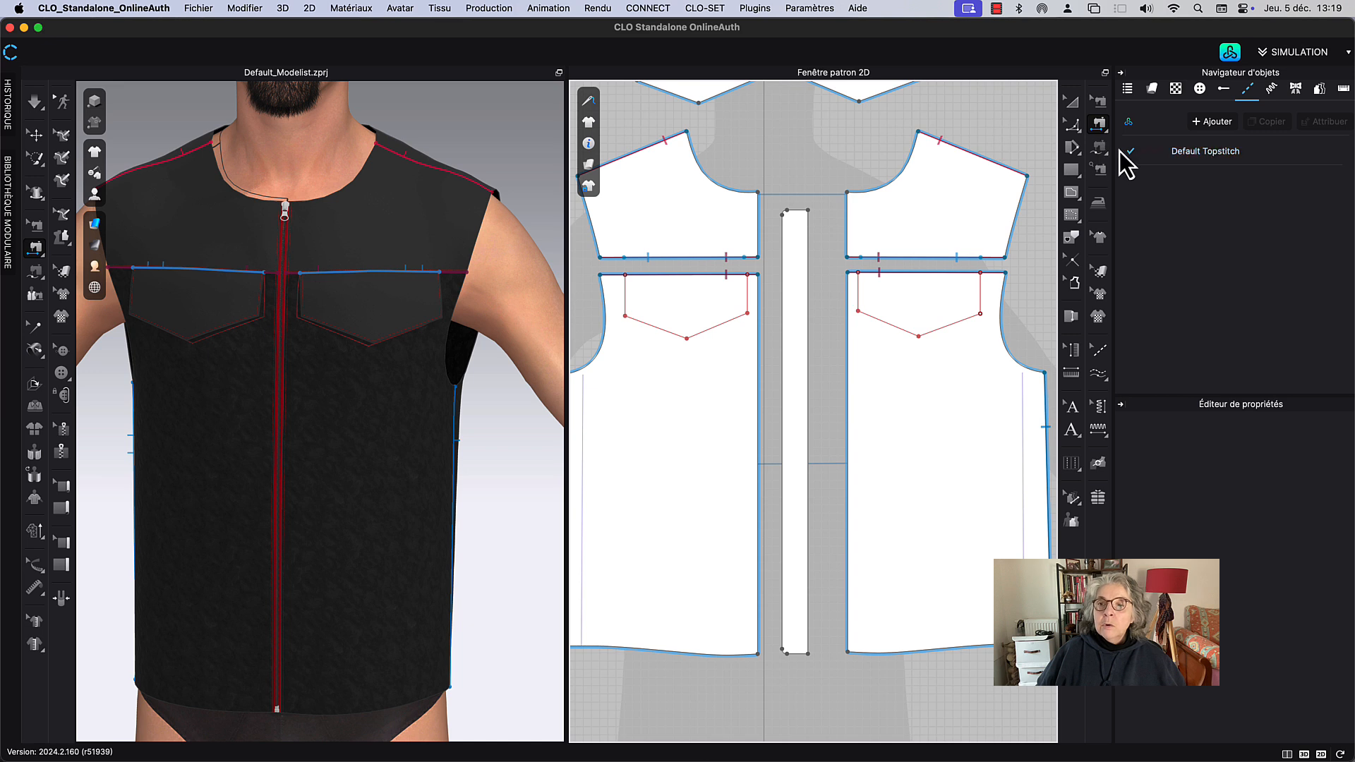
left_click(1104, 134)
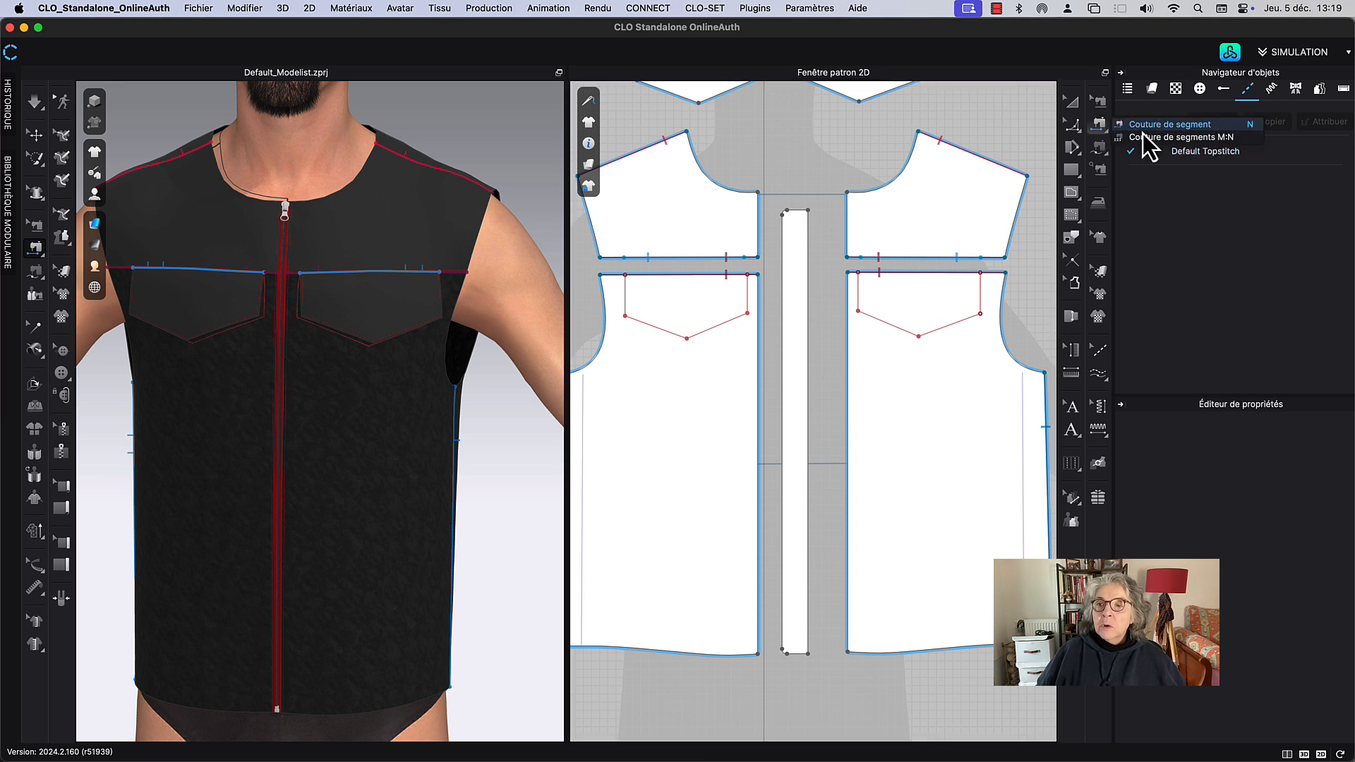
left_click(1172, 137)
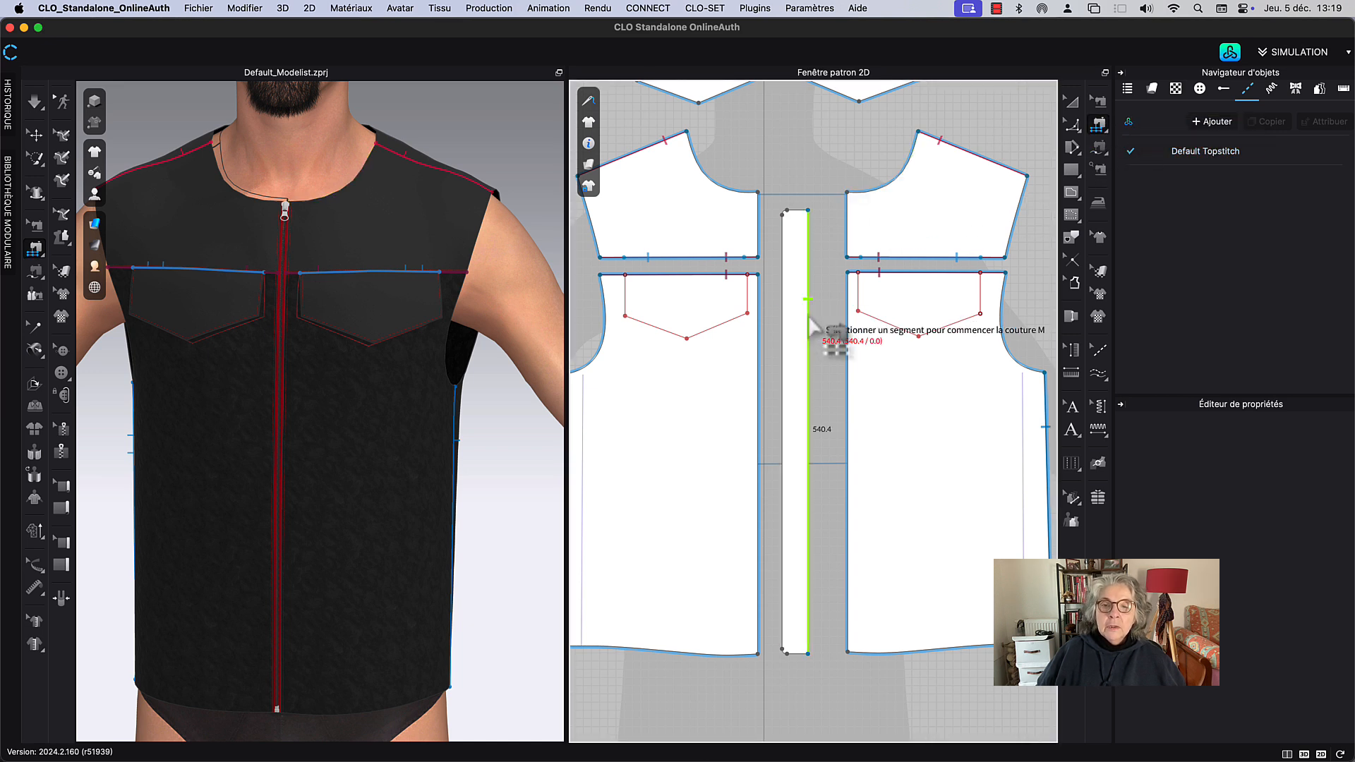
left_click(825, 252)
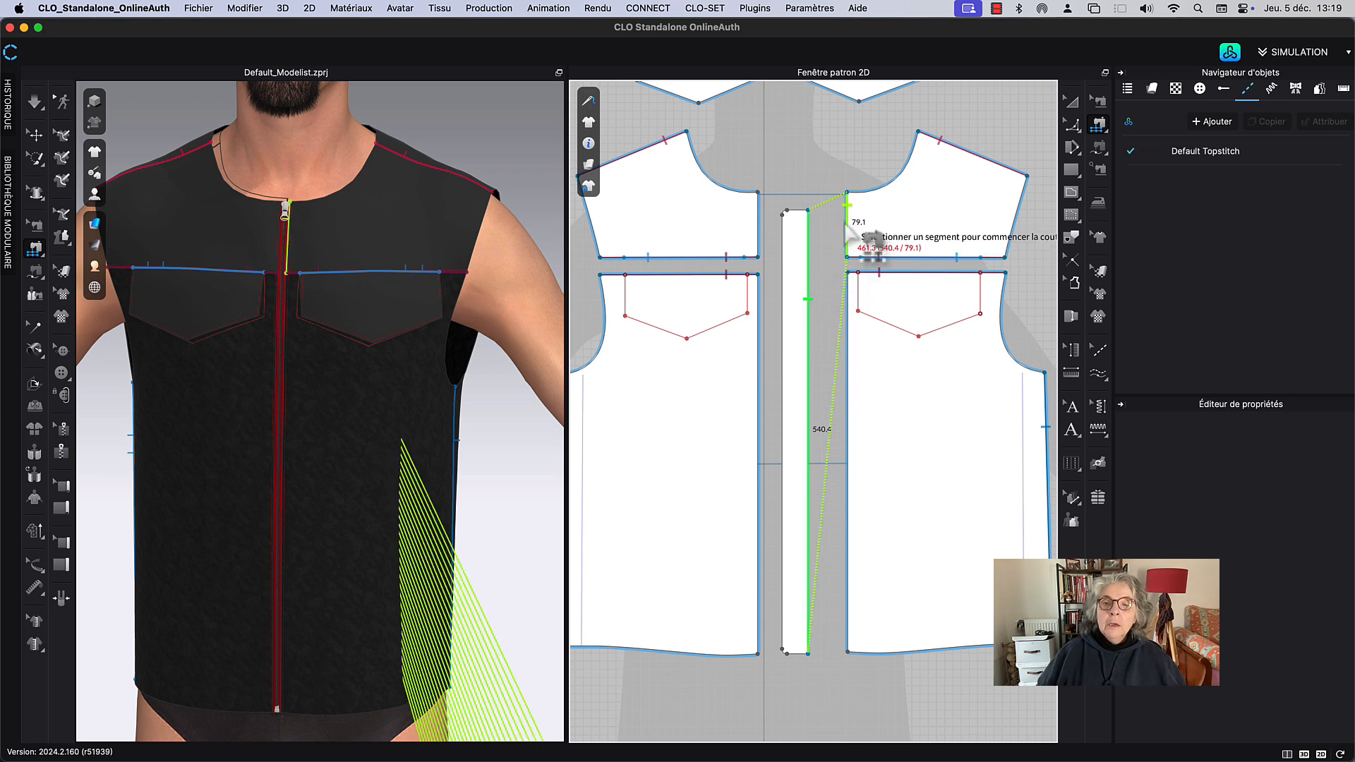
left_click(849, 233)
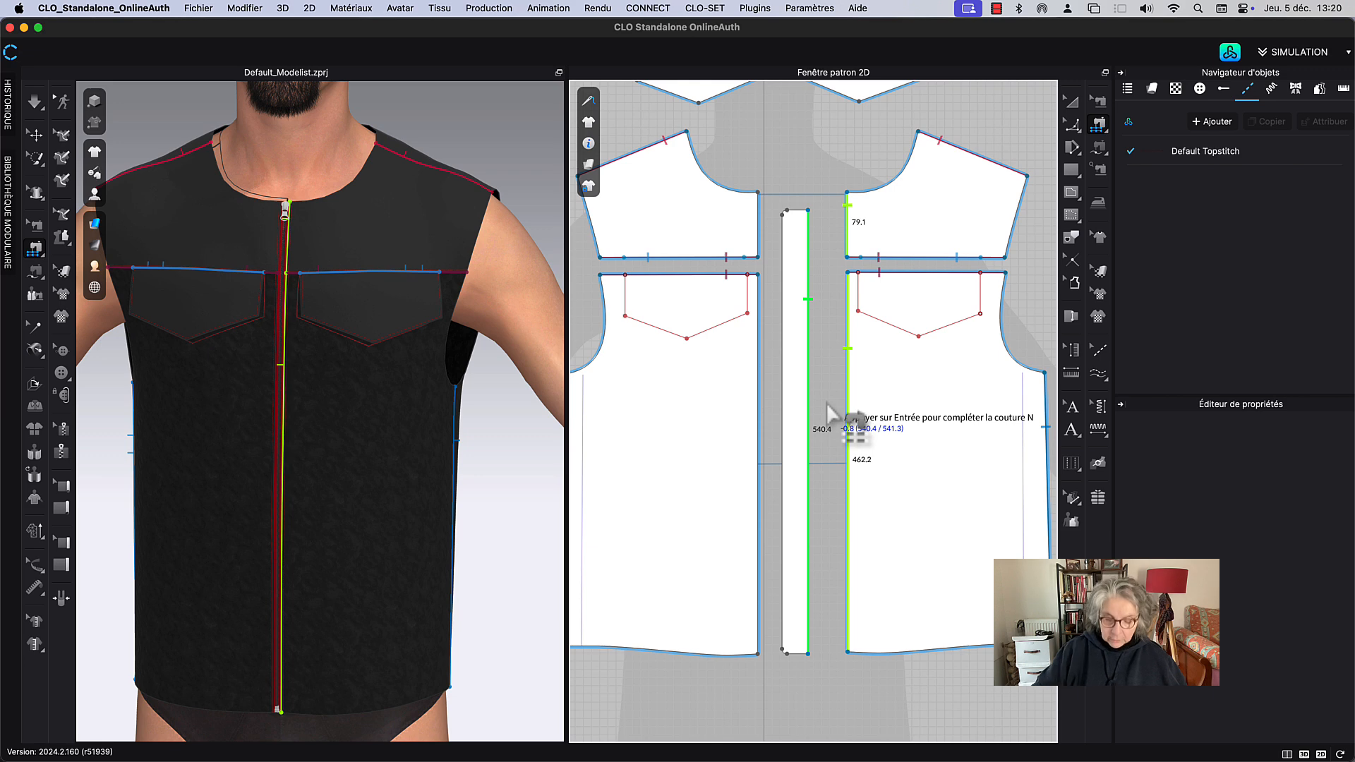
key("Return")
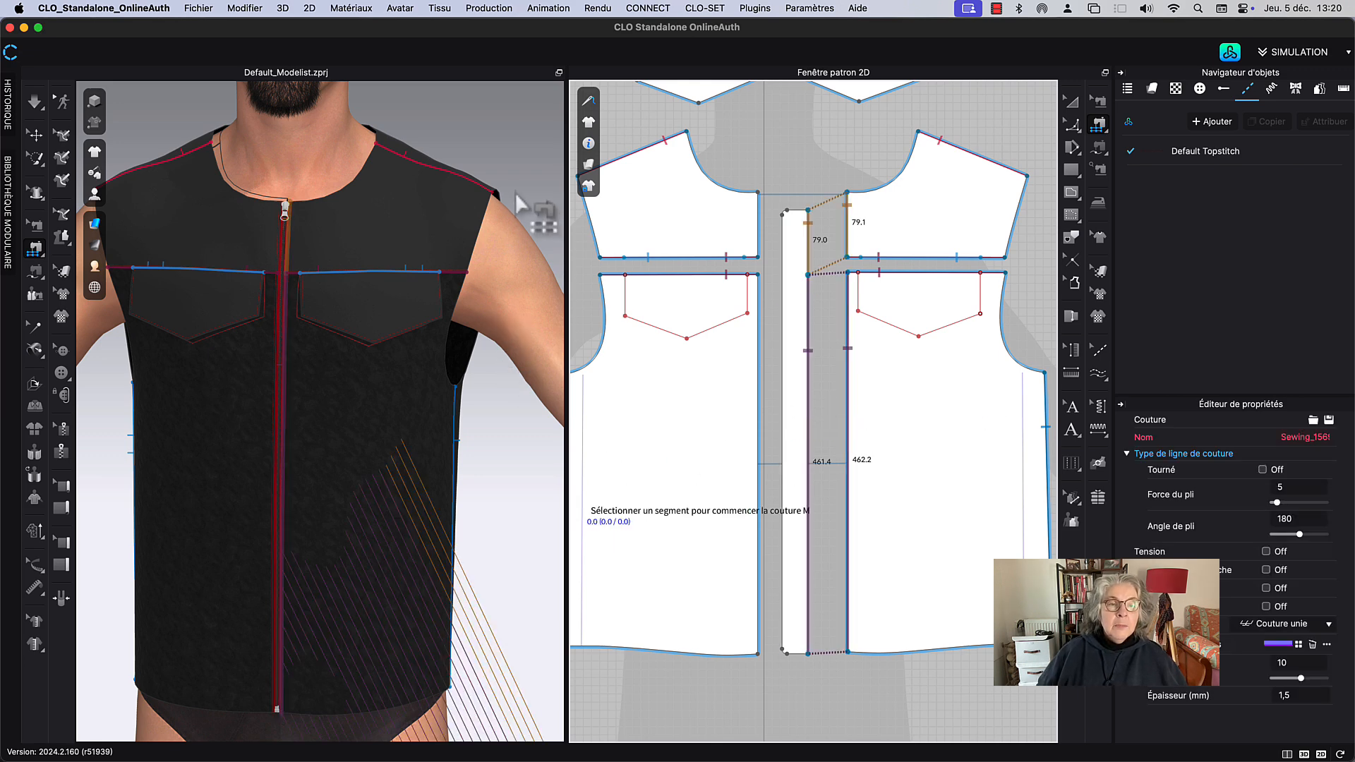
Step: Bring the strip closer to the avatar and superpose it underneath (En-dessous) the front panels
scroll(515, 212, "down", 5)
scroll(513, 558, "down", 3)
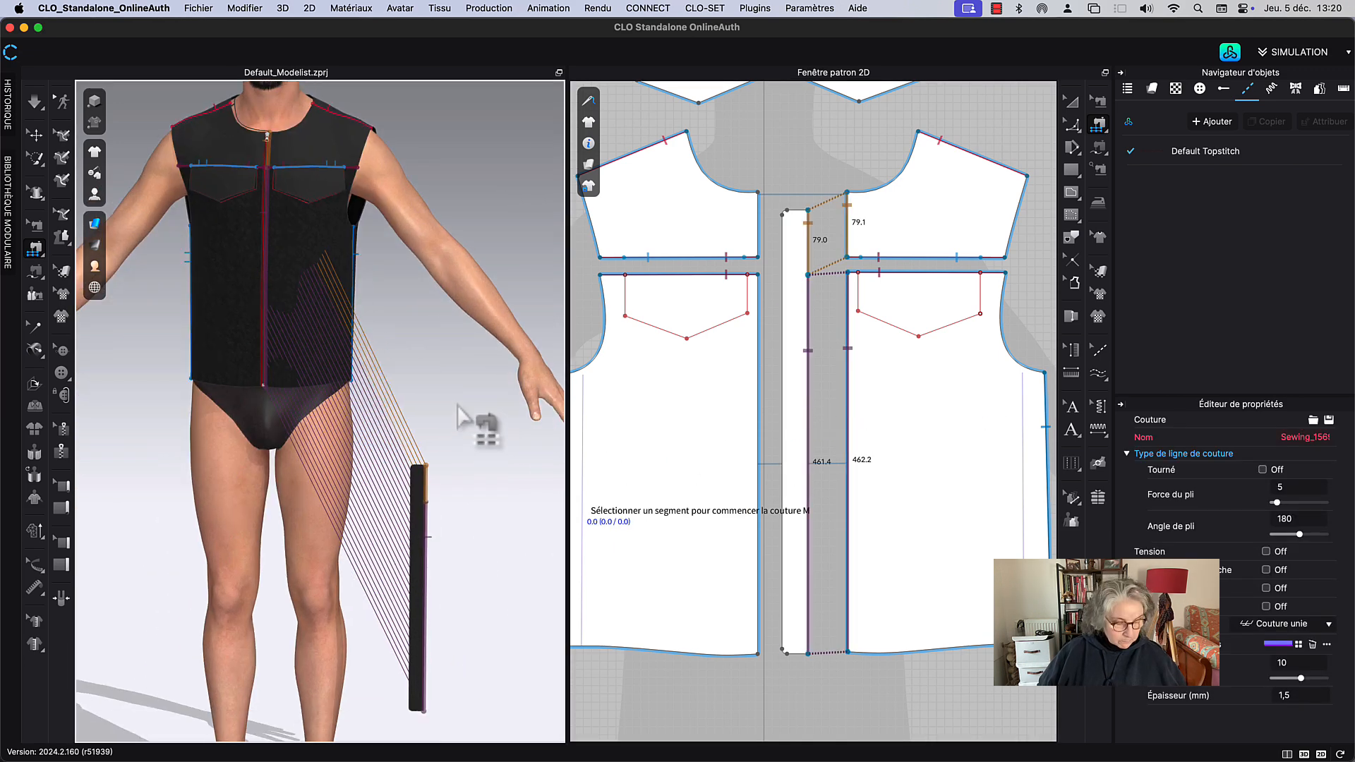
key("q")
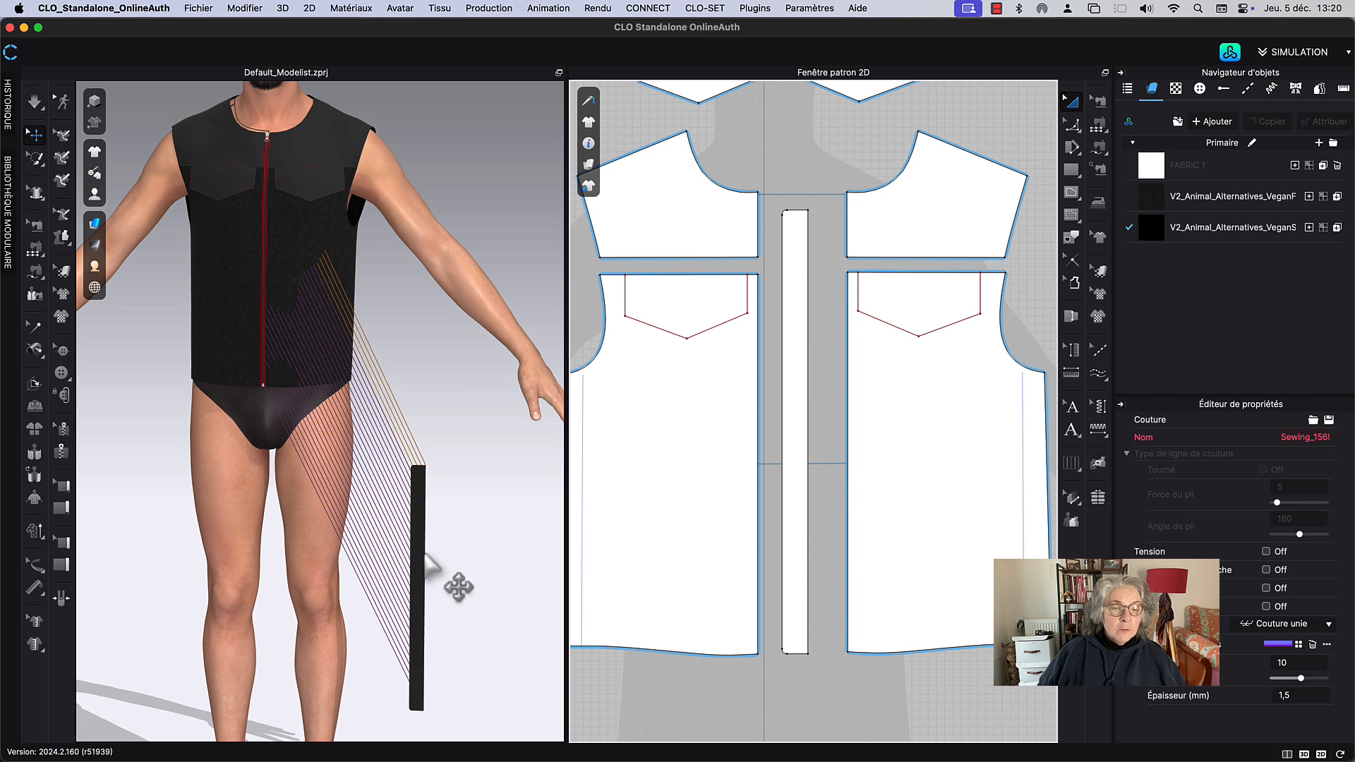
left_click_drag(424, 551, 416, 376)
right_click(415, 375)
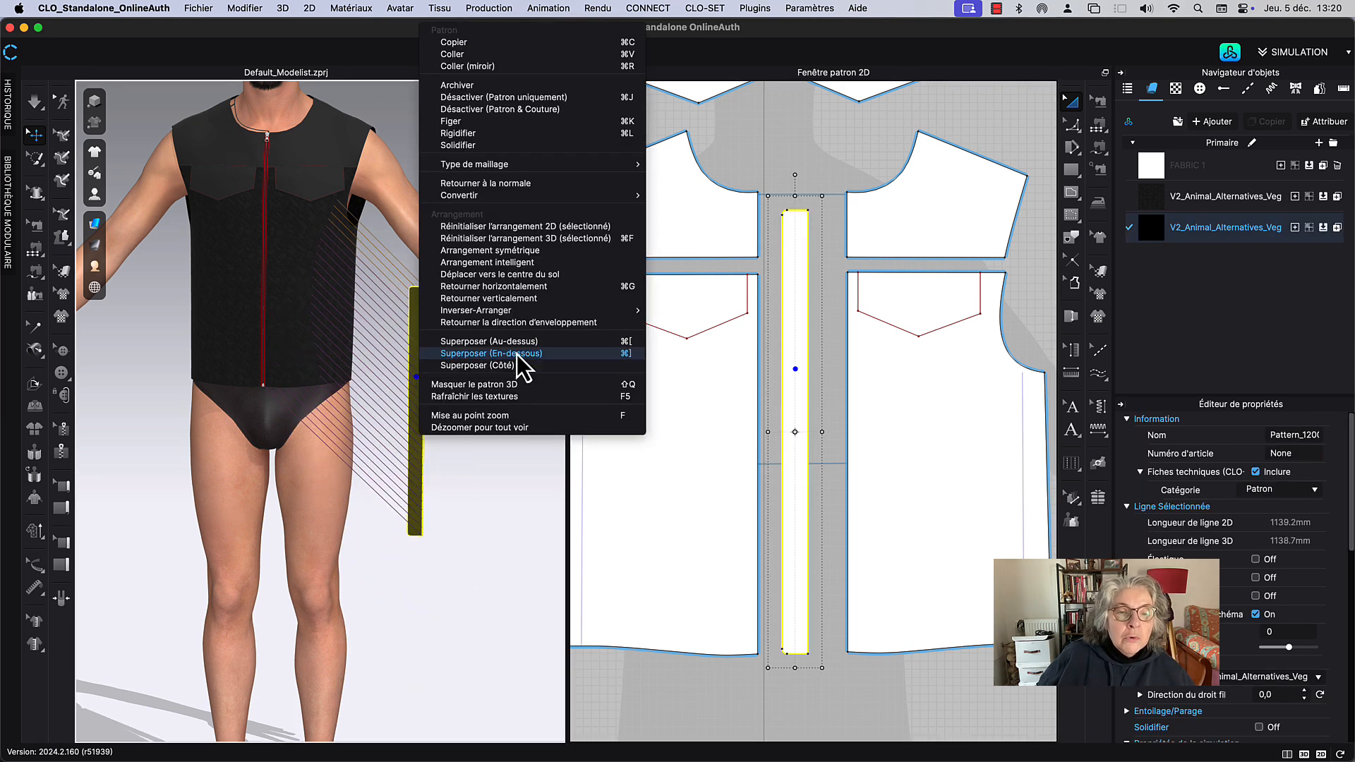
left_click(487, 384)
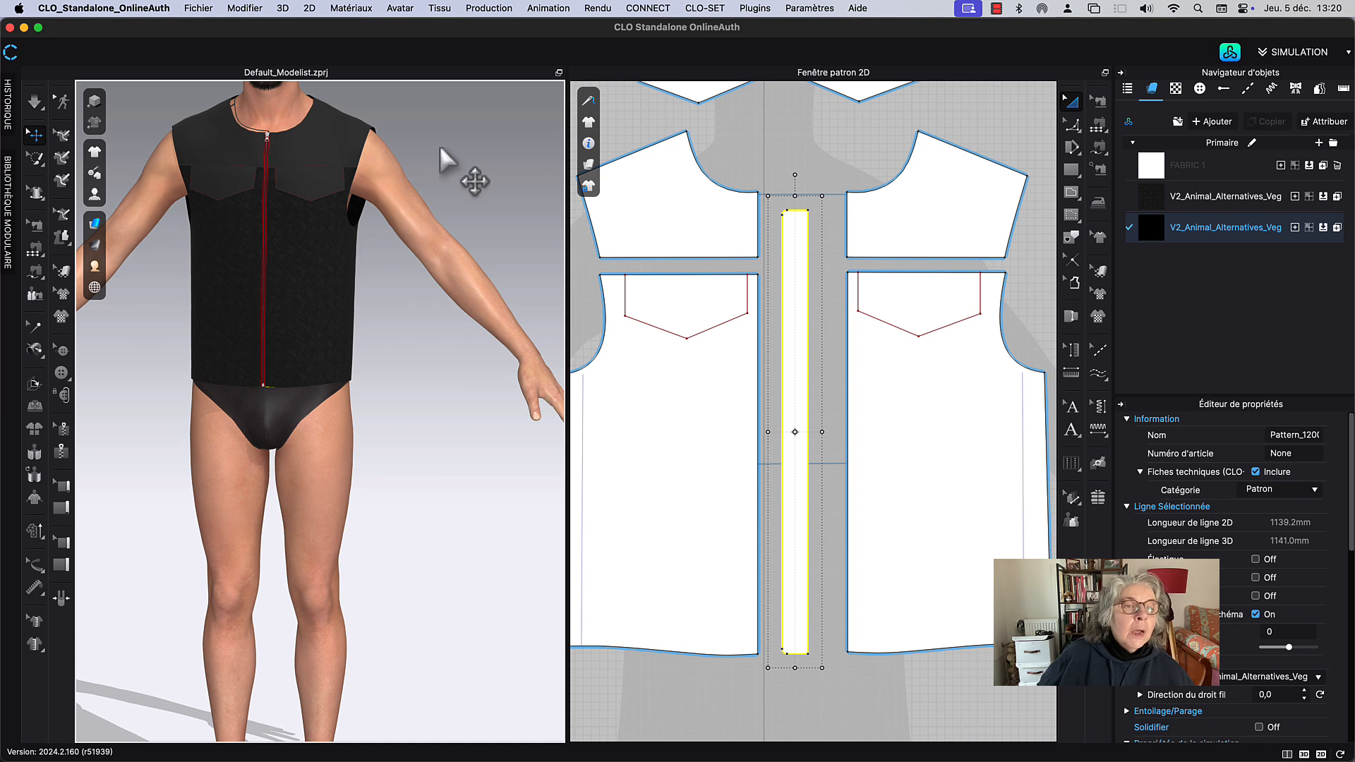
Step: Simulate the garment briefly to settle the strip behind the zipper
middle_click_drag(442, 145, 475, 321)
scroll(412, 272, "up", 4)
scroll(469, 178, "up", 5)
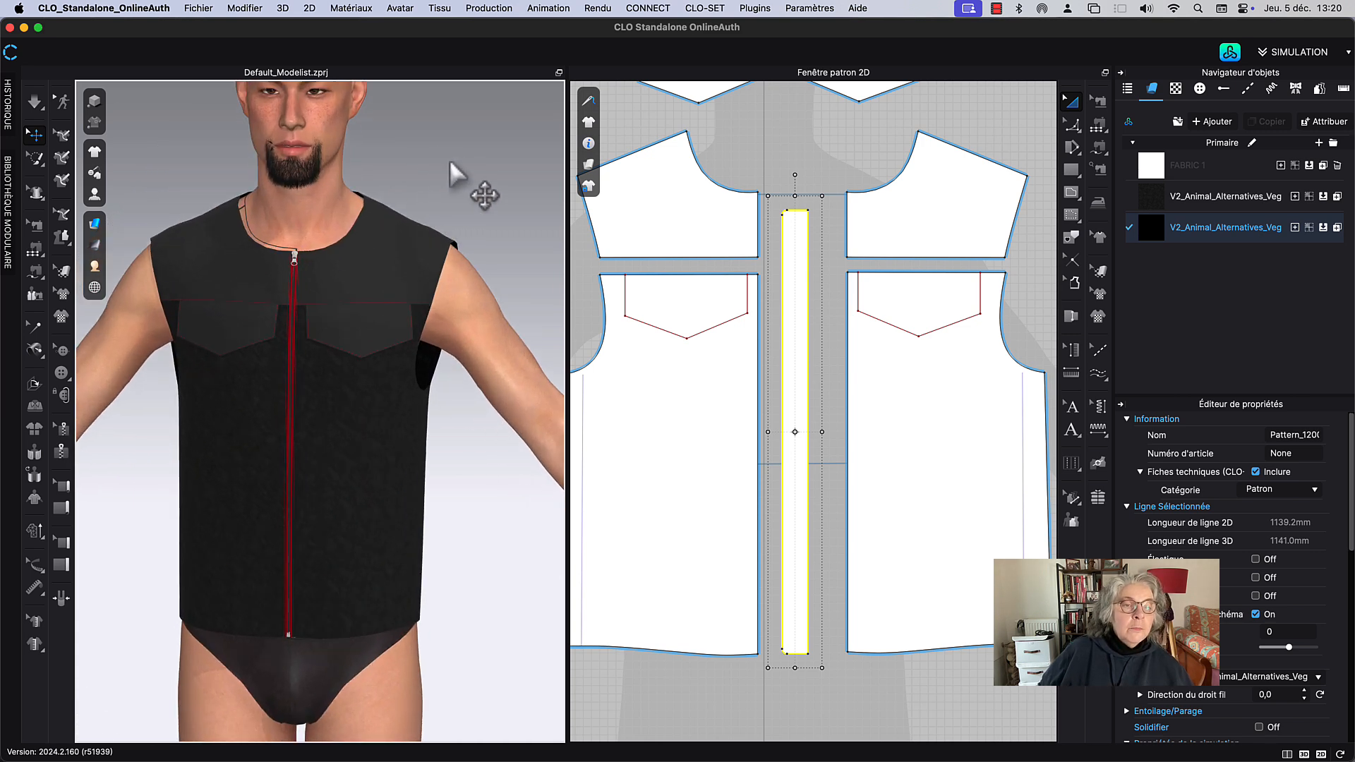
middle_click_drag(510, 214, 496, 215)
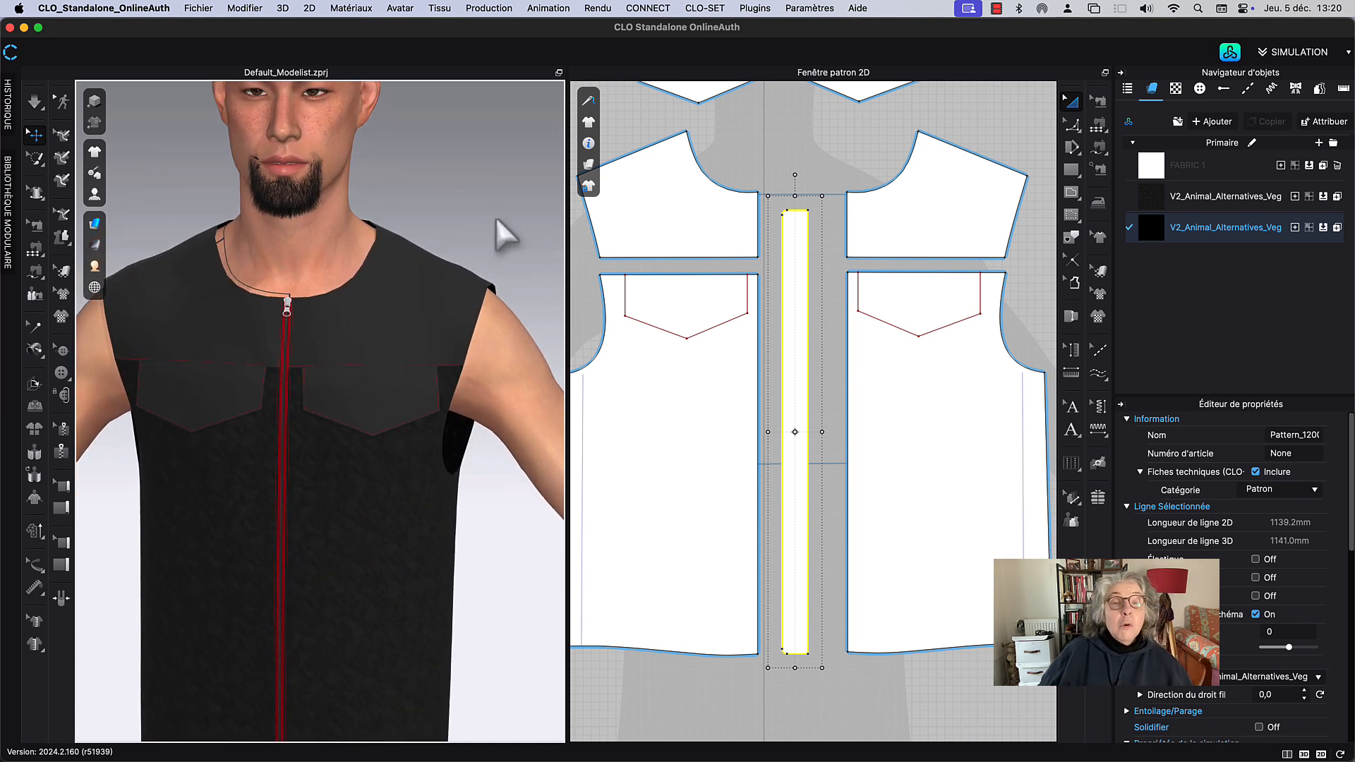
key("space")
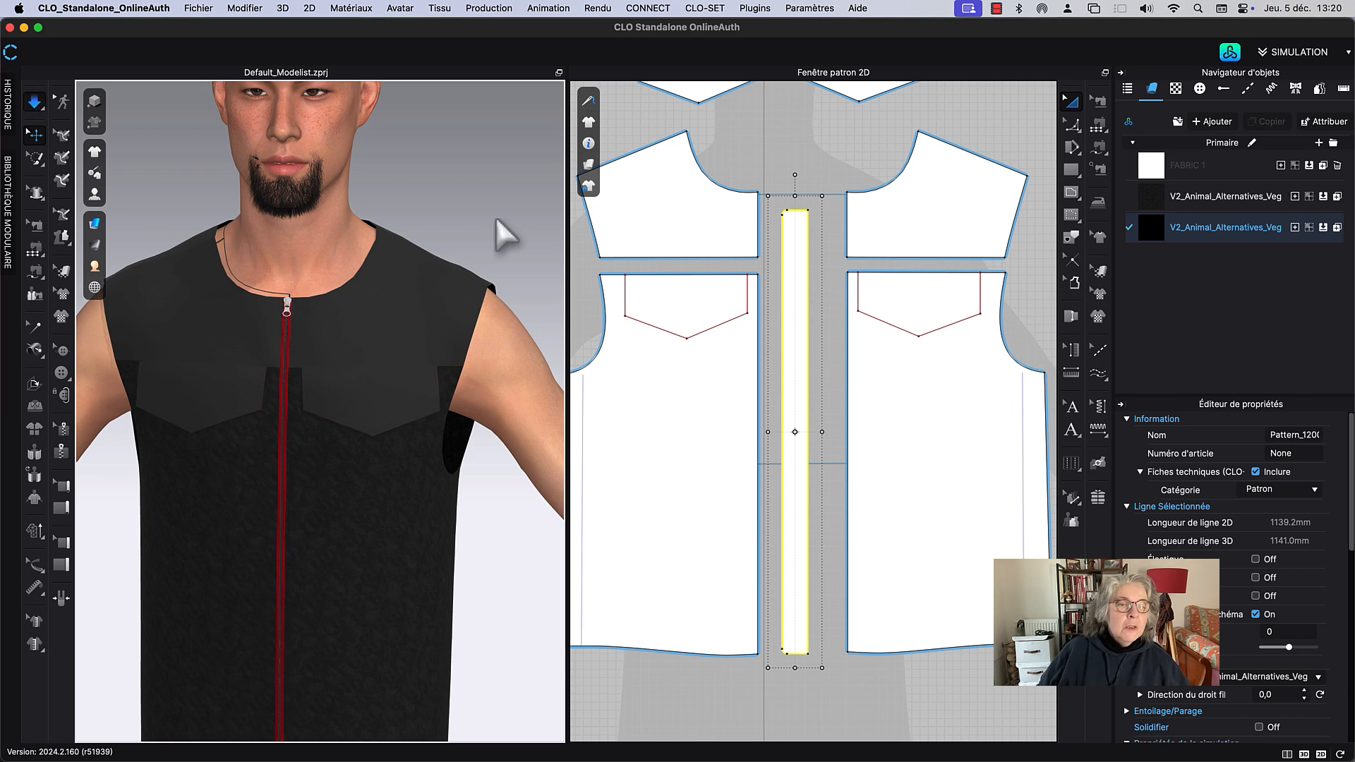
key("space")
Step: Inspect the strip behind the zipper at the neckline from above and compare it with the 2D layout
right_click_drag(526, 261, 478, 277)
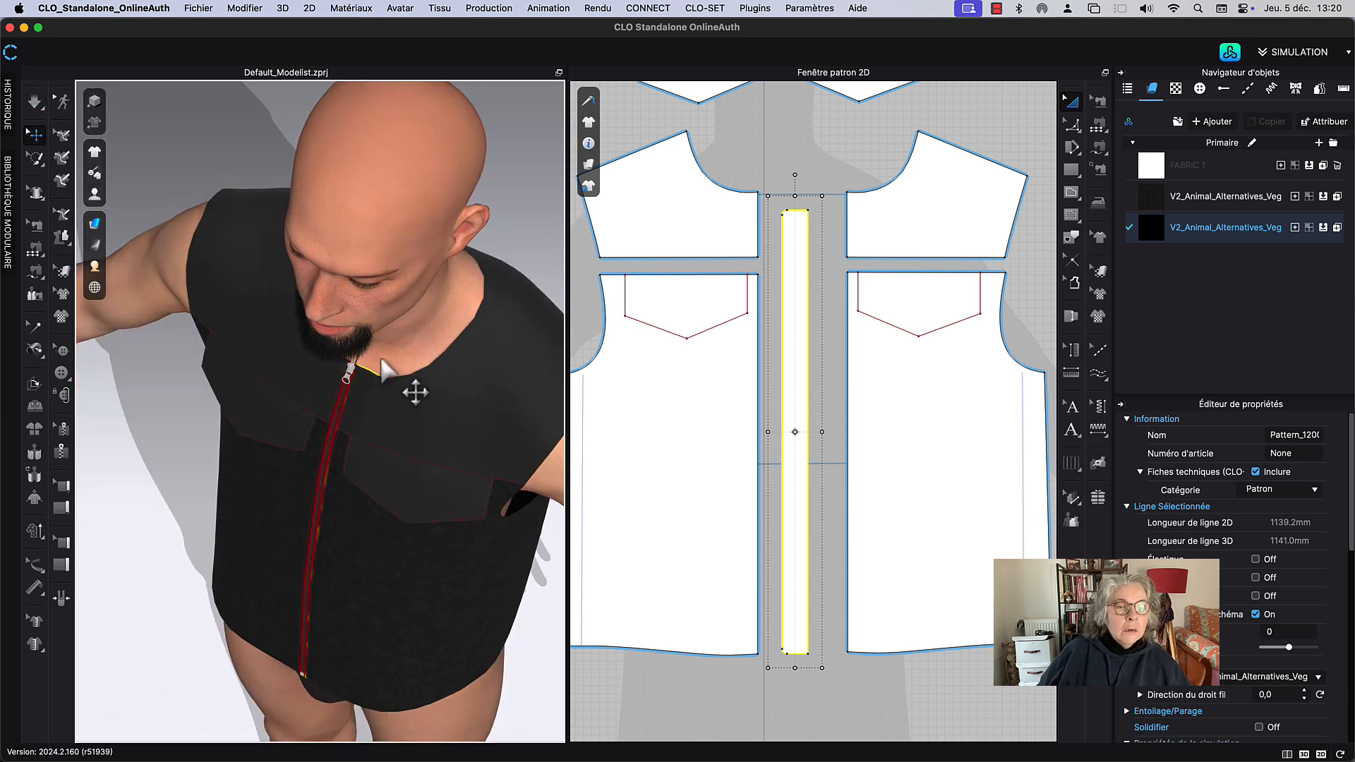
scroll(395, 374, "up", 2)
right_click_drag(134, 390, 339, 422)
middle_click_drag(500, 267, 520, 136)
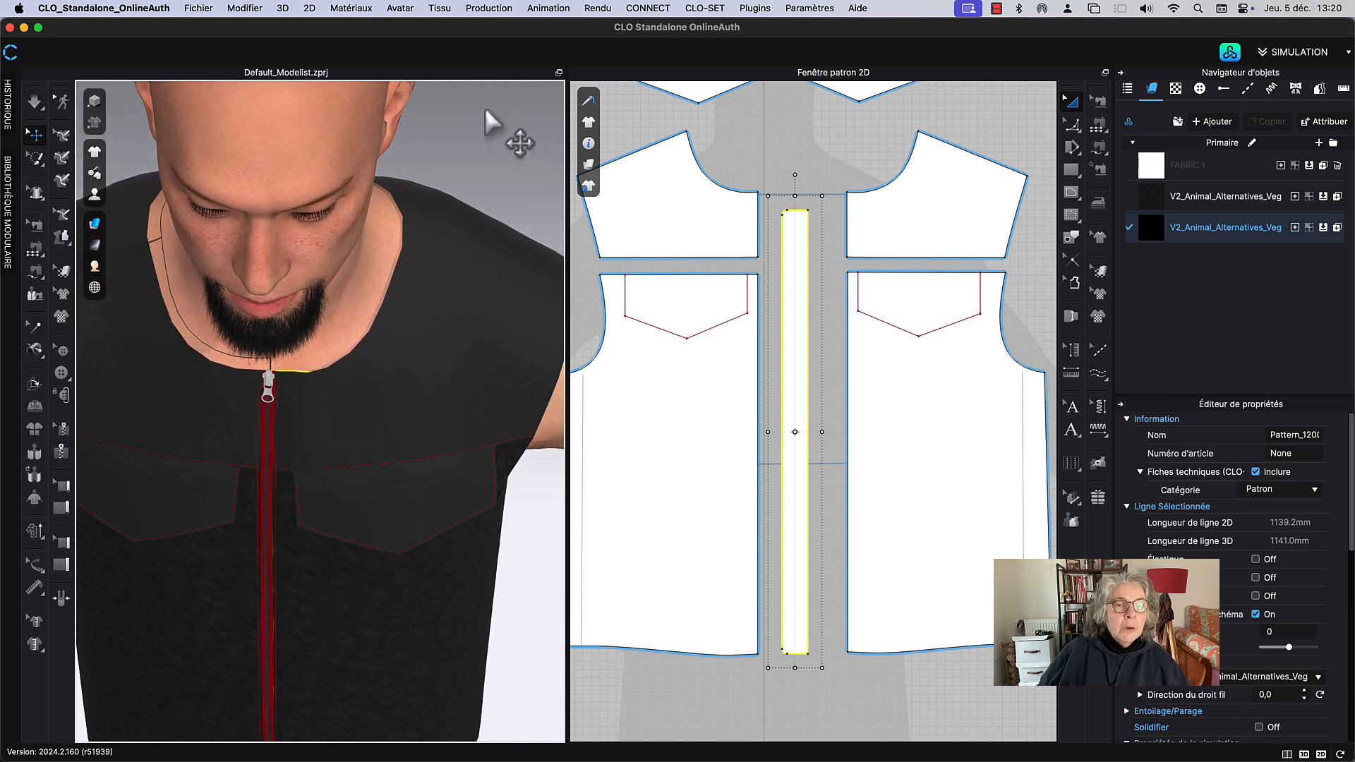
scroll(787, 169, "down", 1)
middle_click_drag(786, 167, 785, 184)
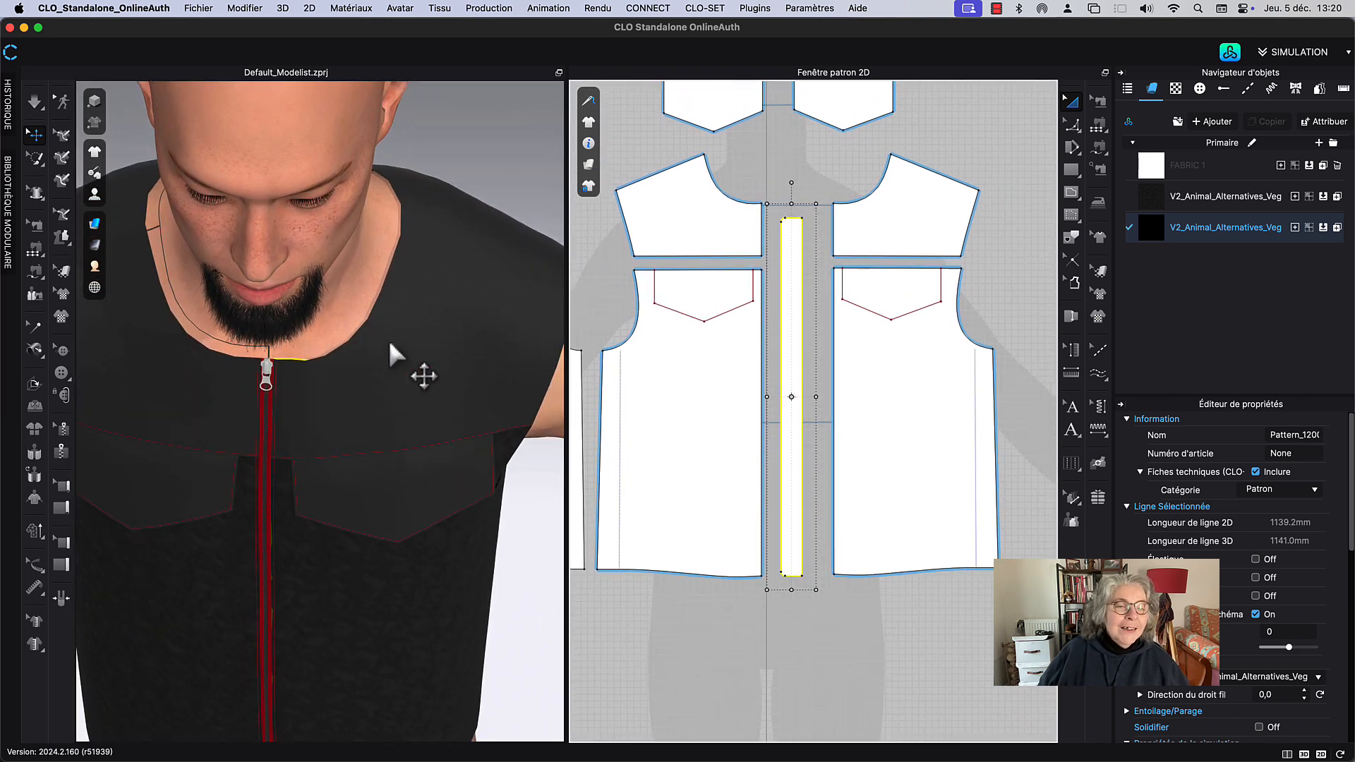
scroll(285, 374, "up", 1)
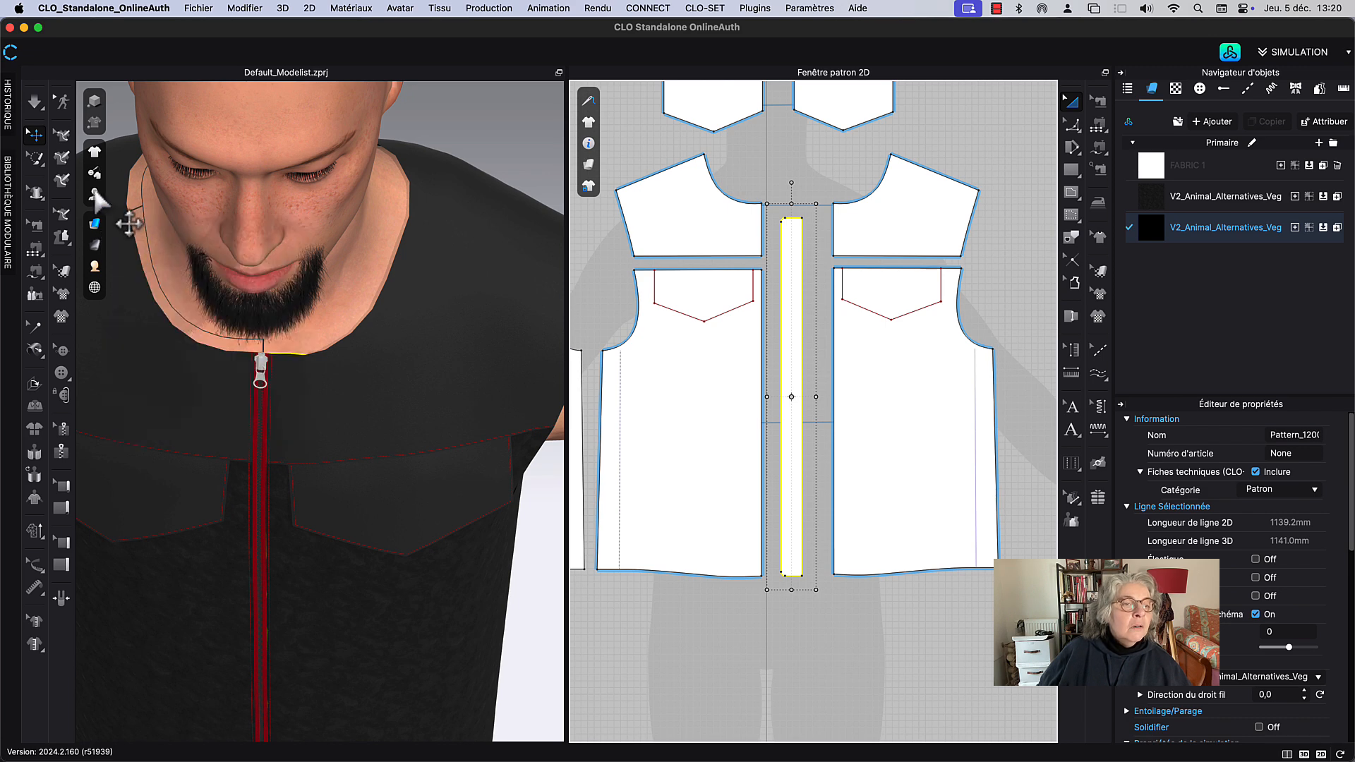
Step: Hide the avatar and show the garment in the back (Dos) view
mouse_move(92, 187)
left_click(176, 221)
right_click_drag(483, 141, 393, 156)
right_click(361, 393)
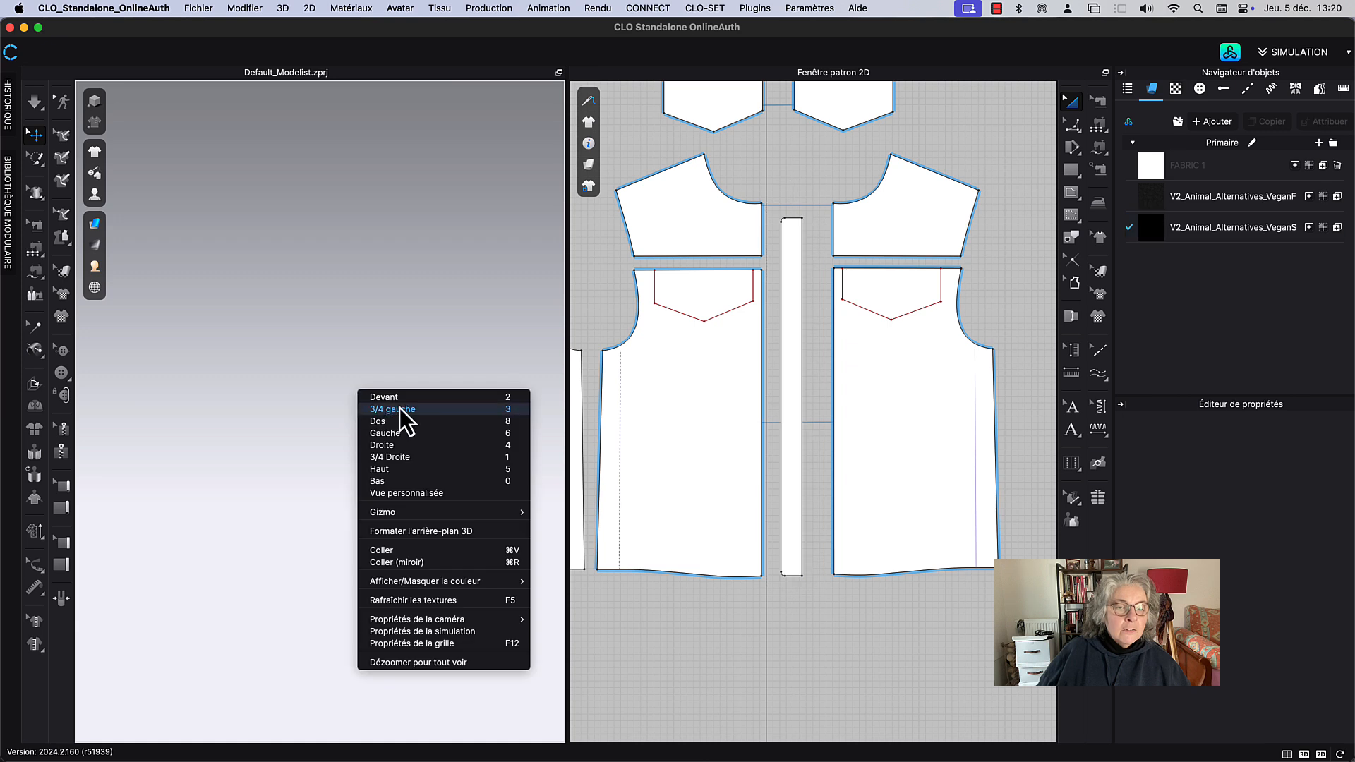
left_click(383, 425)
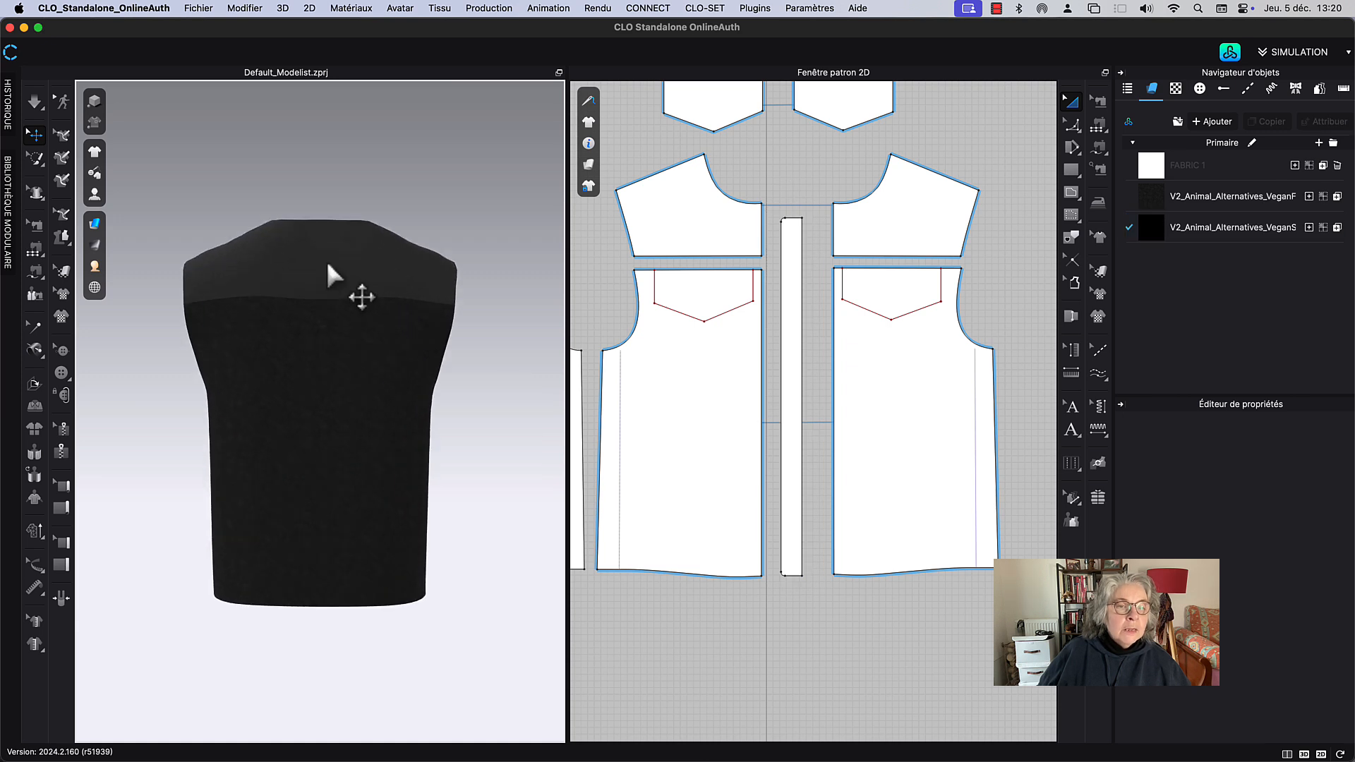
Step: Inspect the upper end of the strip behind the zipper through the neckline
right_click_drag(311, 192, 311, 233)
scroll(323, 324, "up", 5)
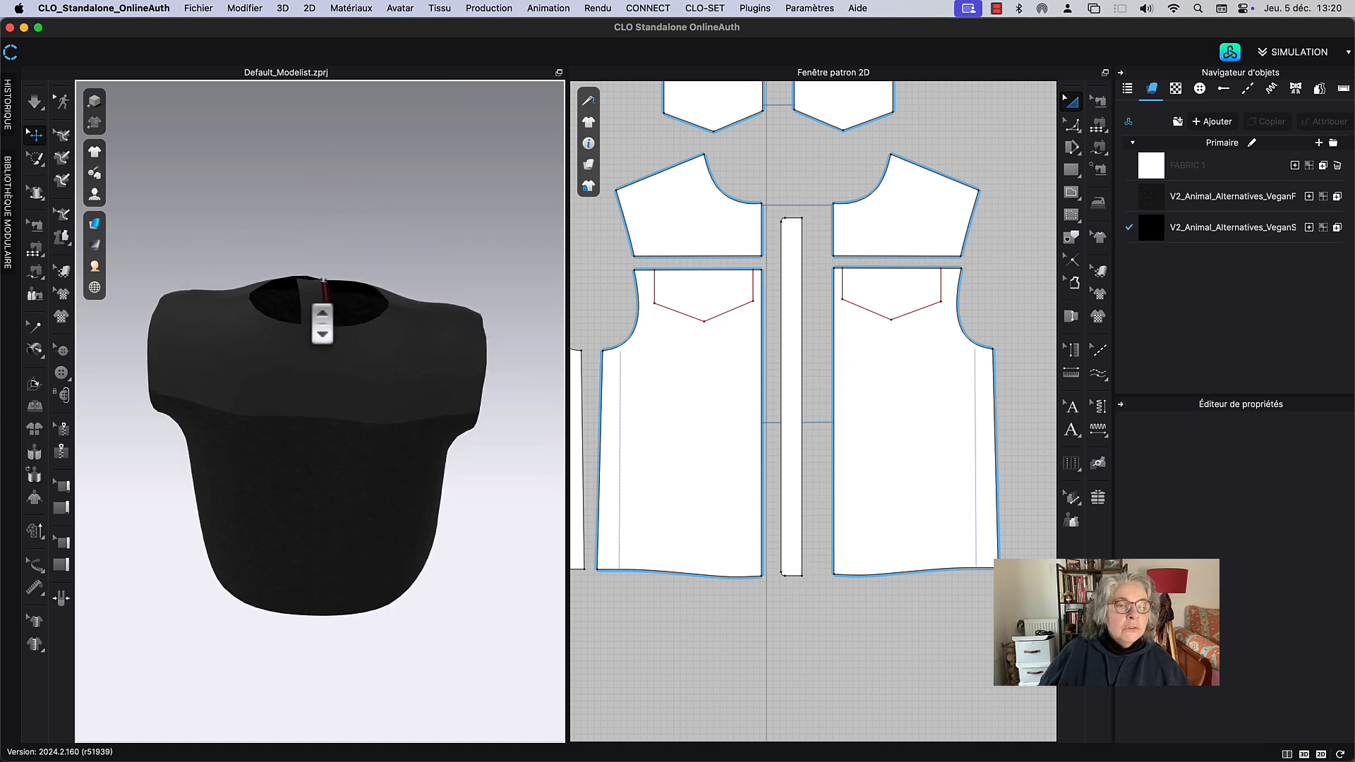
scroll(323, 324, "up", 8)
middle_click_drag(309, 196, 316, 265)
left_click(312, 257)
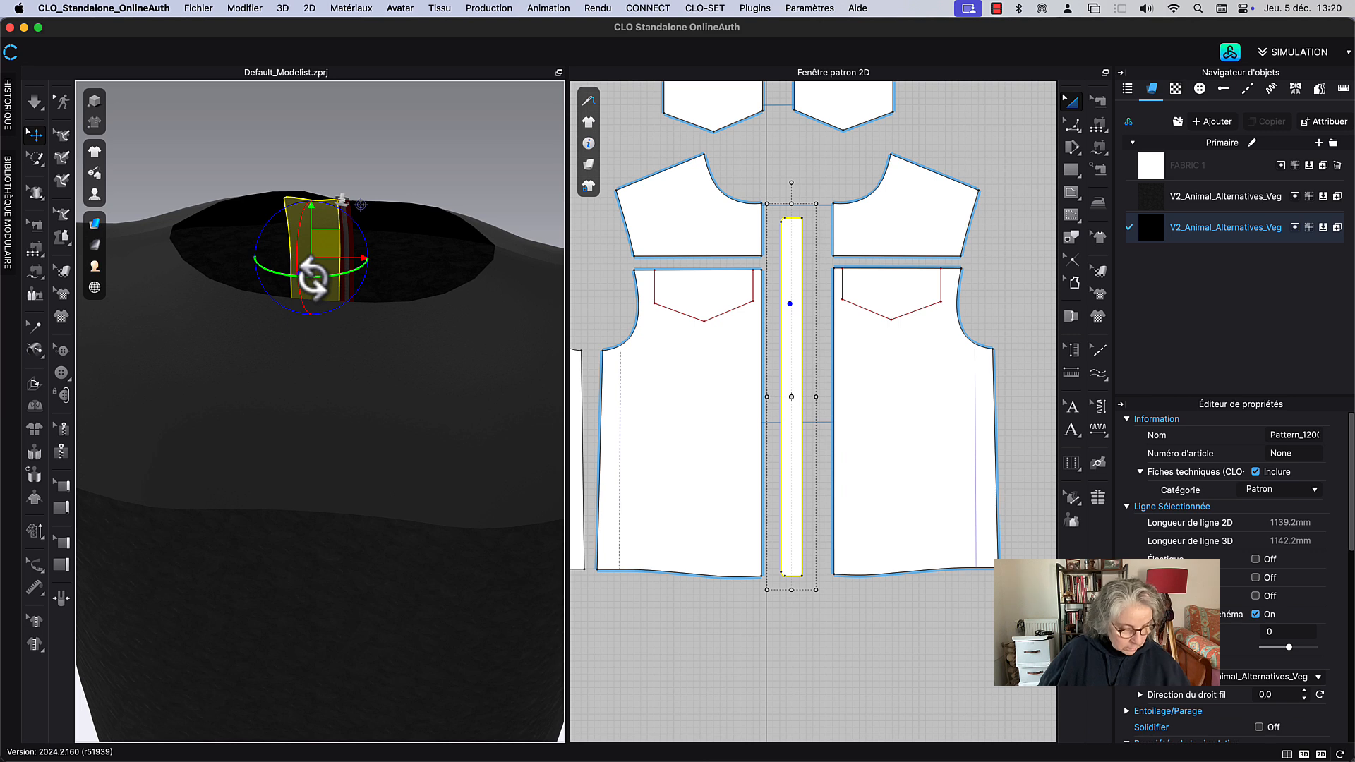
key("super+z")
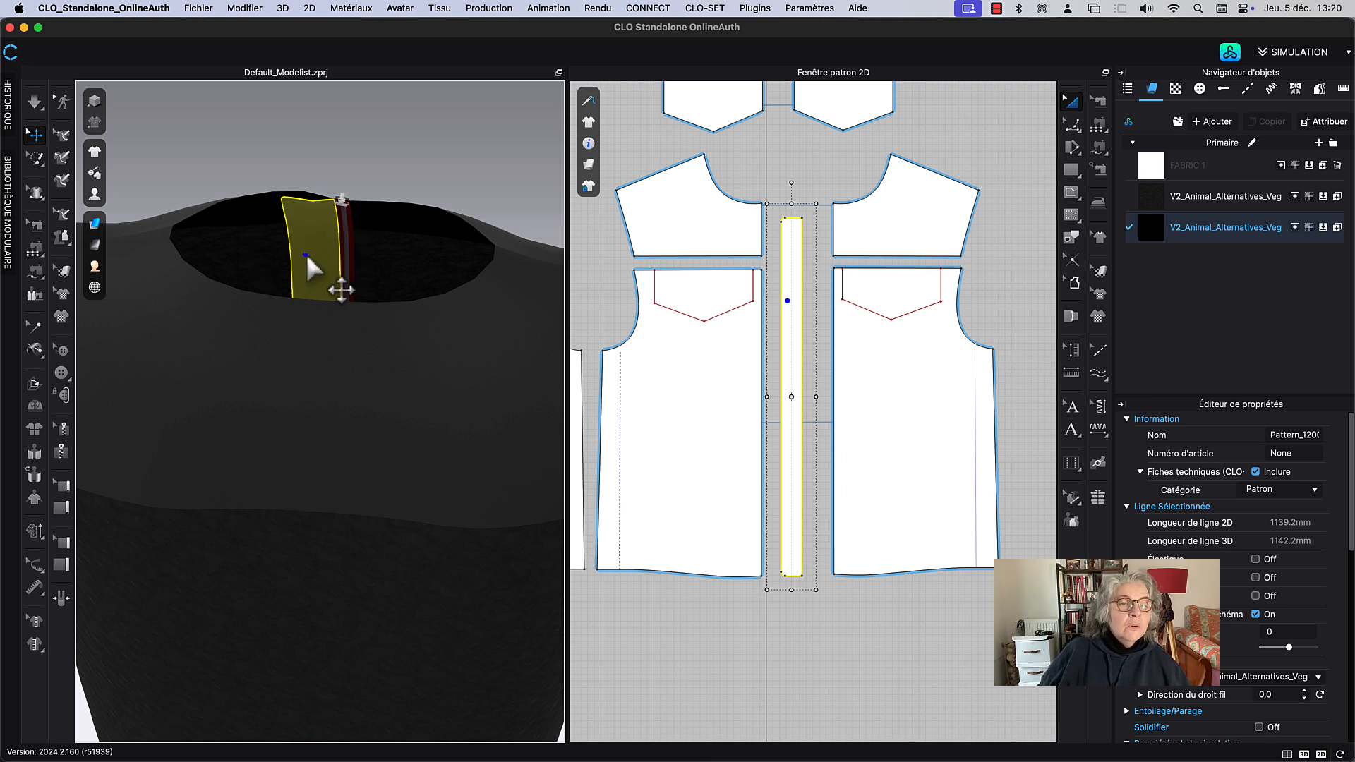
left_click(305, 252)
key("z")
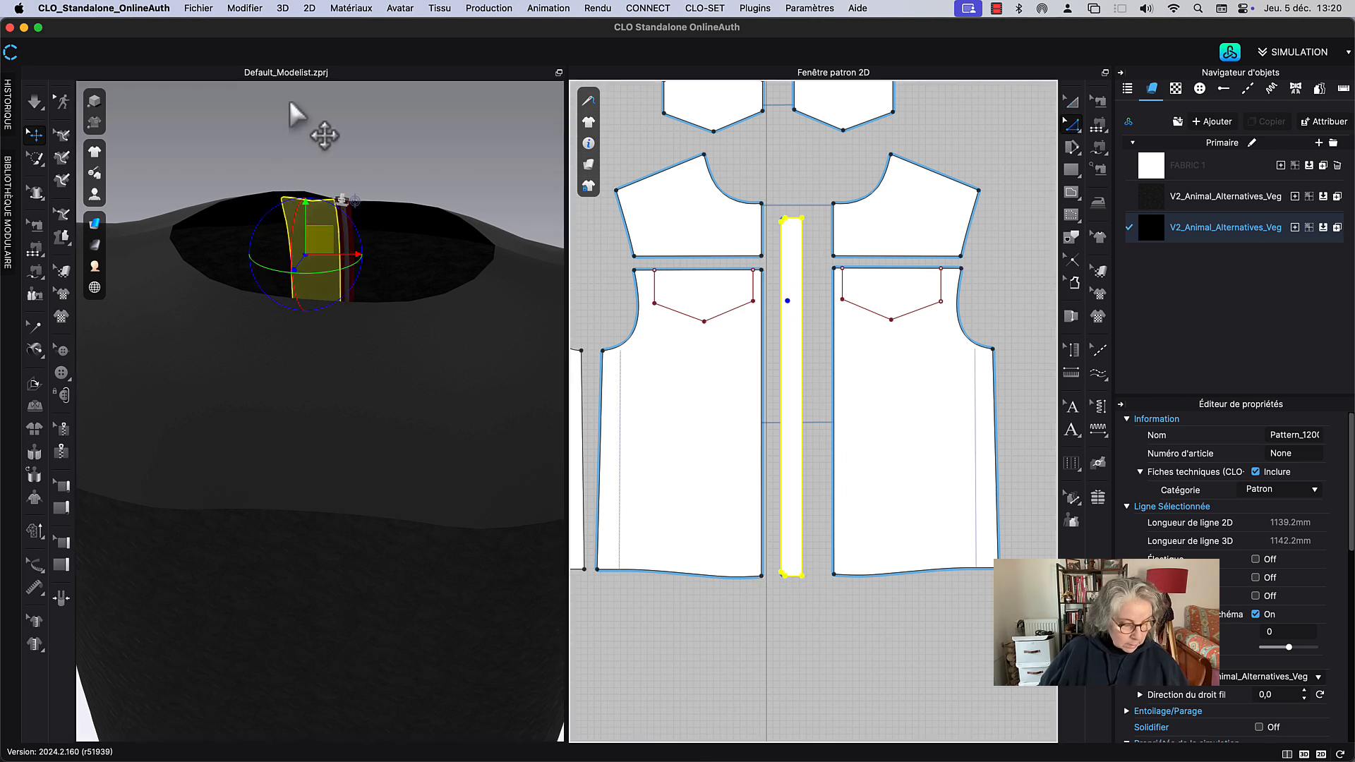
left_click(347, 147)
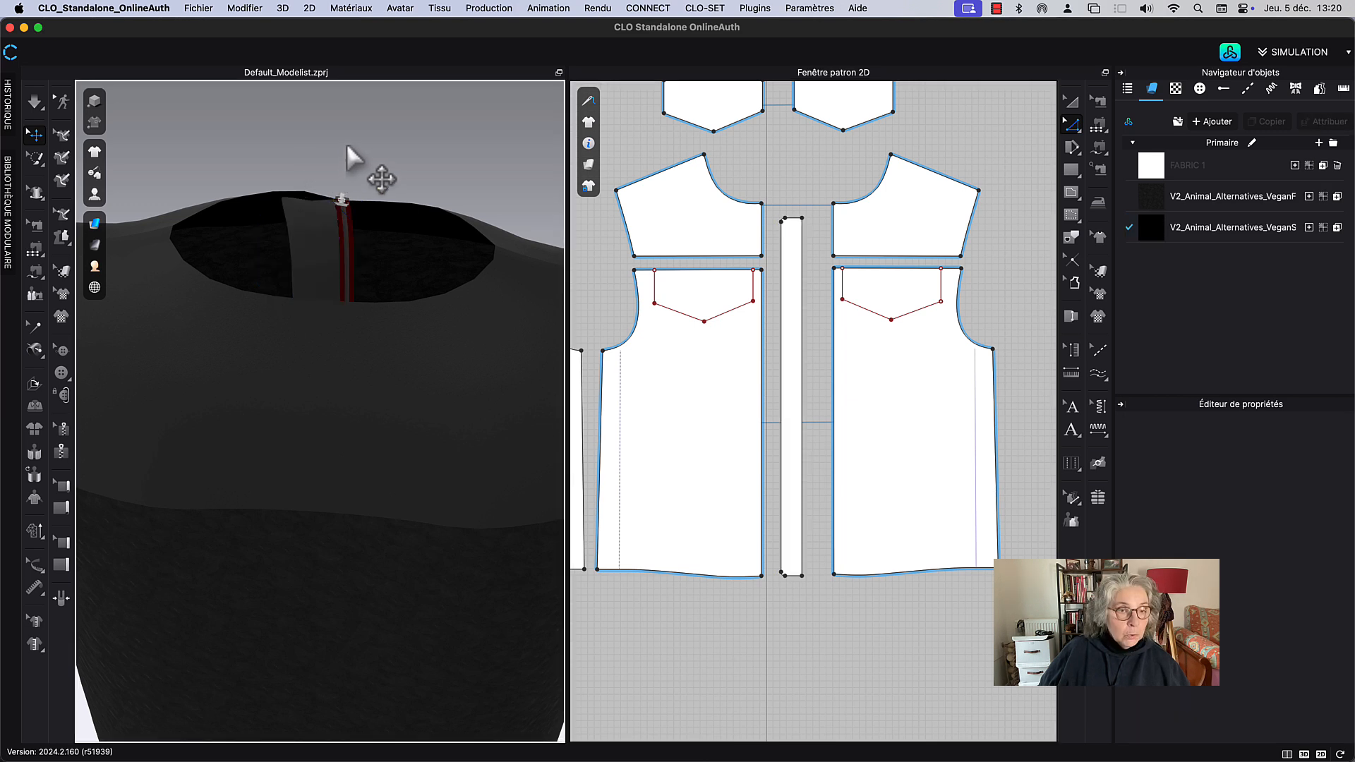
Step: Start simulating and pull the strip's upper part across so it lies behind the zipper at the neckline
left_click(312, 263)
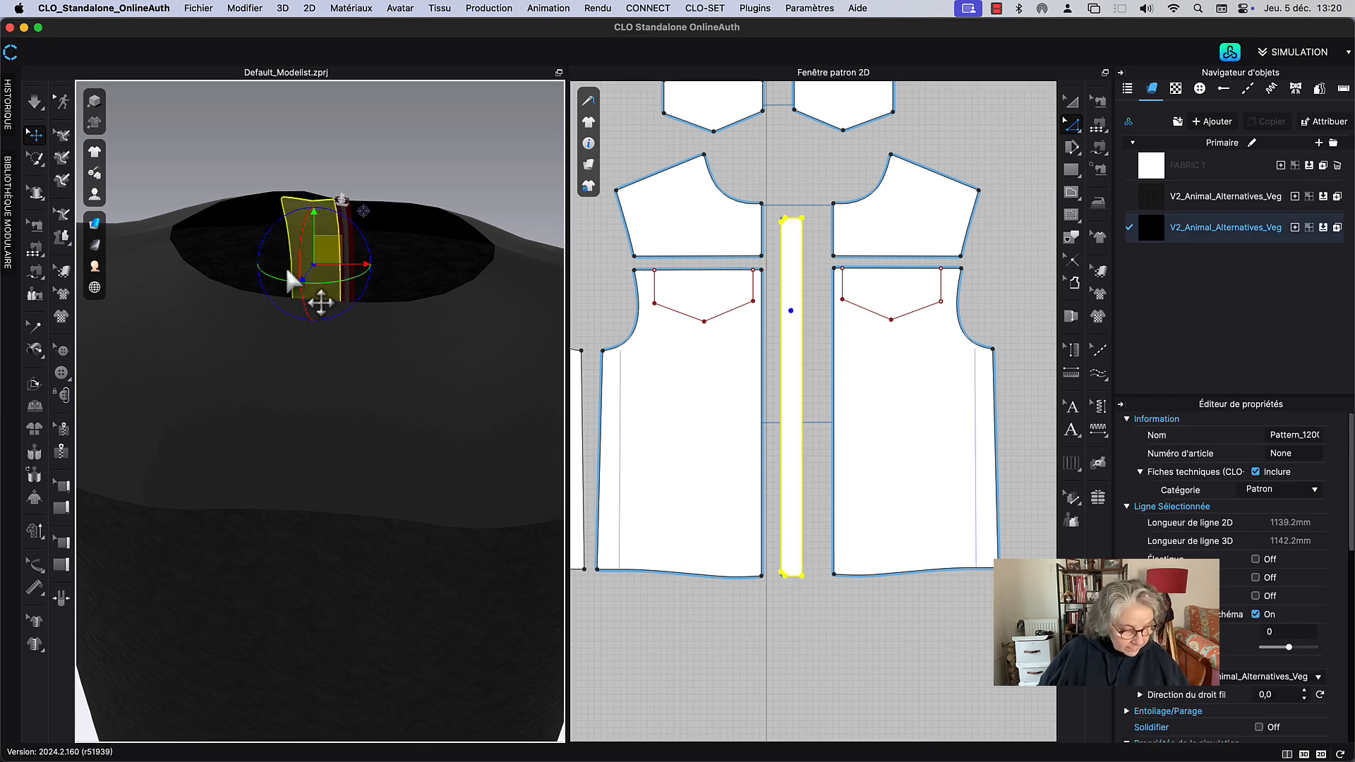
key("space")
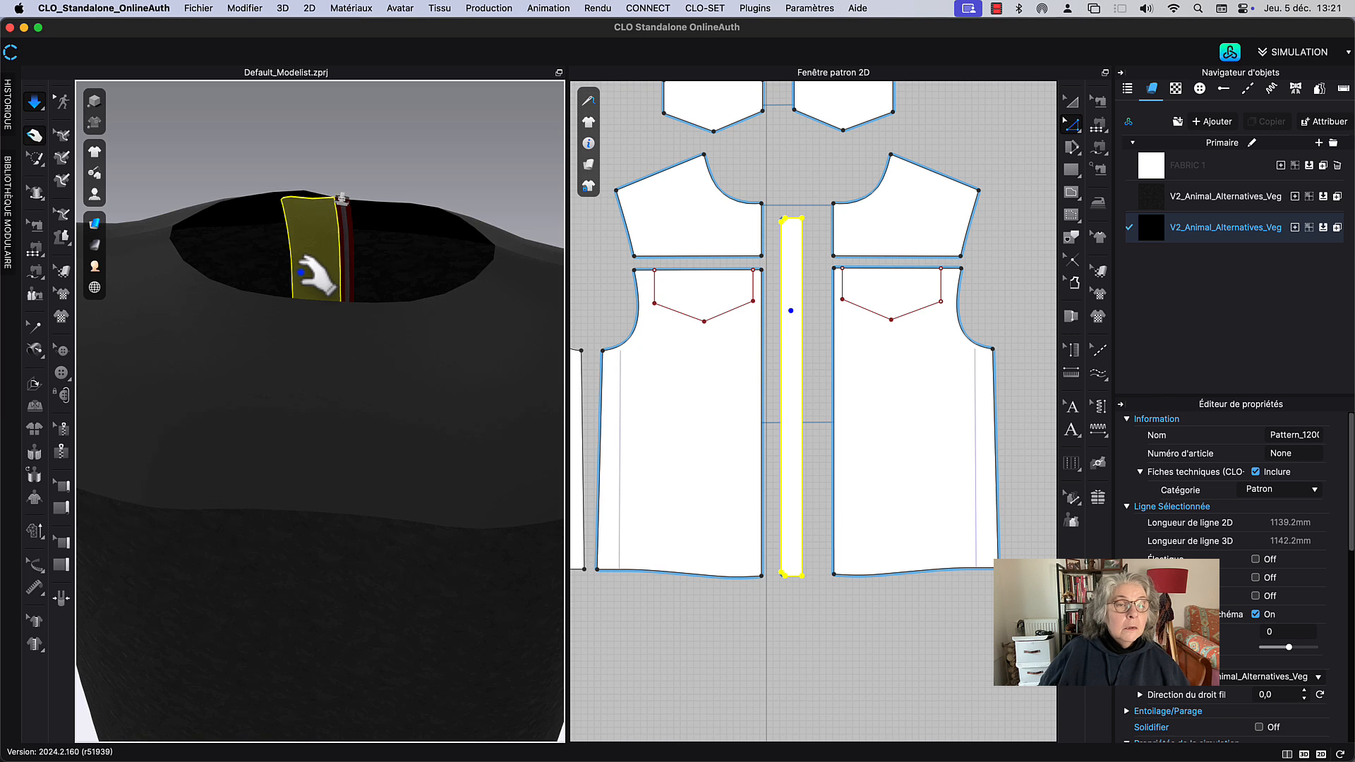
left_click_drag(301, 272, 453, 284)
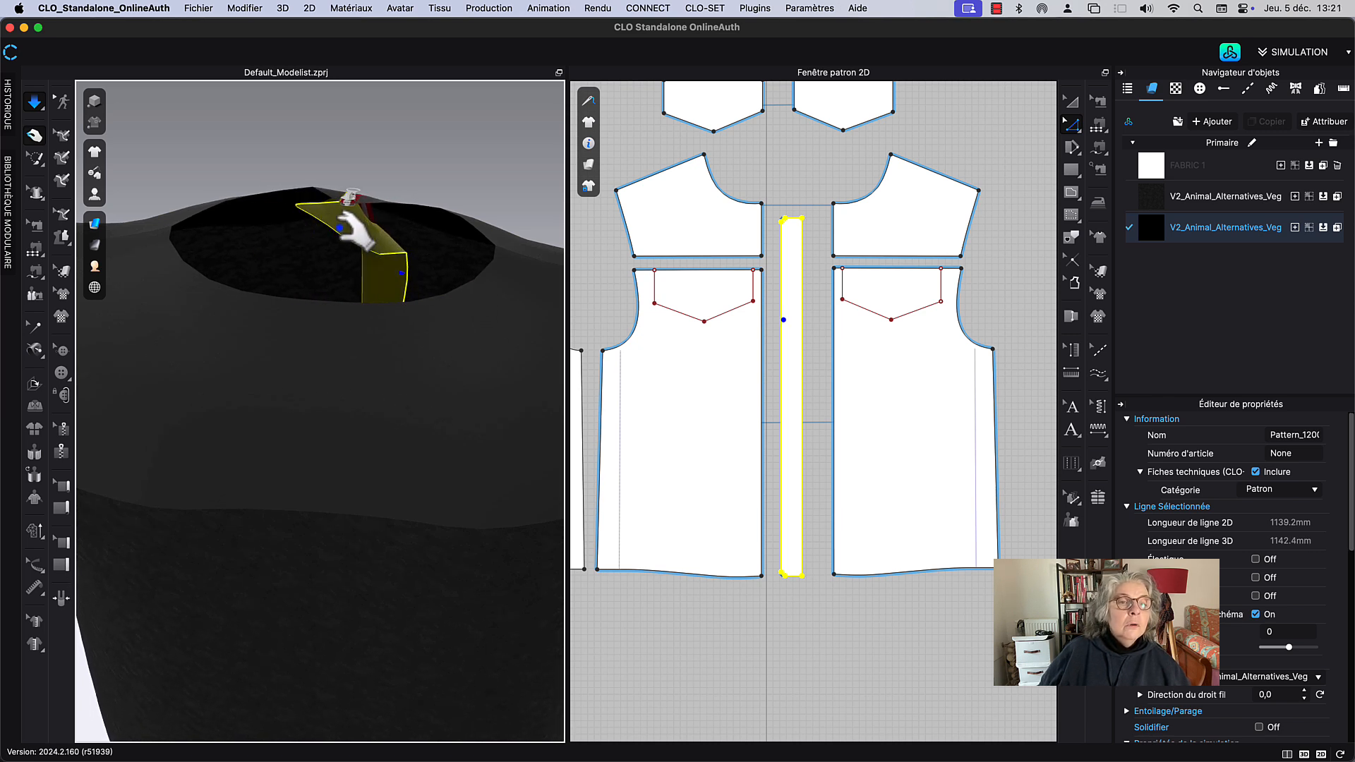
left_click_drag(339, 228, 439, 212)
middle_click_drag(441, 291, 361, 226)
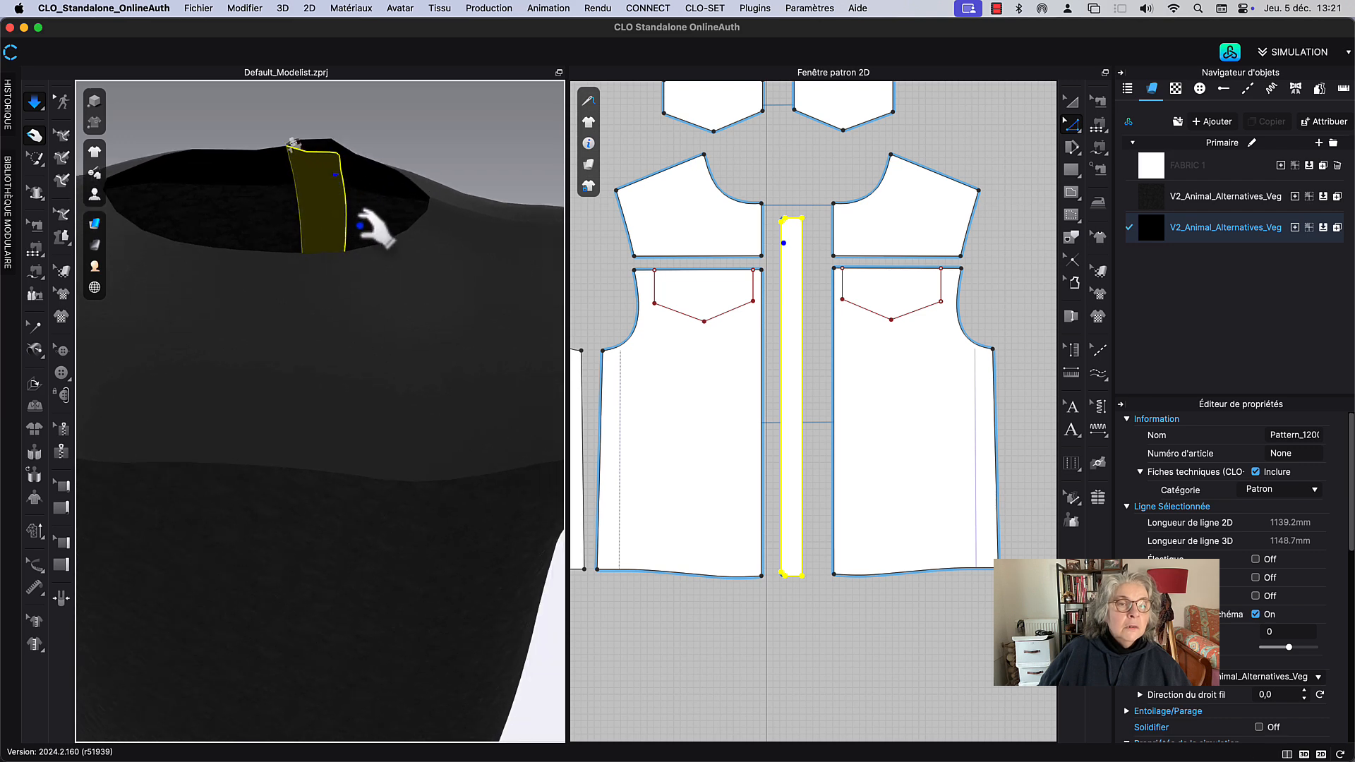
Step: From inside the garment, pull the strip's lower part flat behind the zipper down to the hem, and stop the simulation
right_click_drag(415, 242, 388, 127)
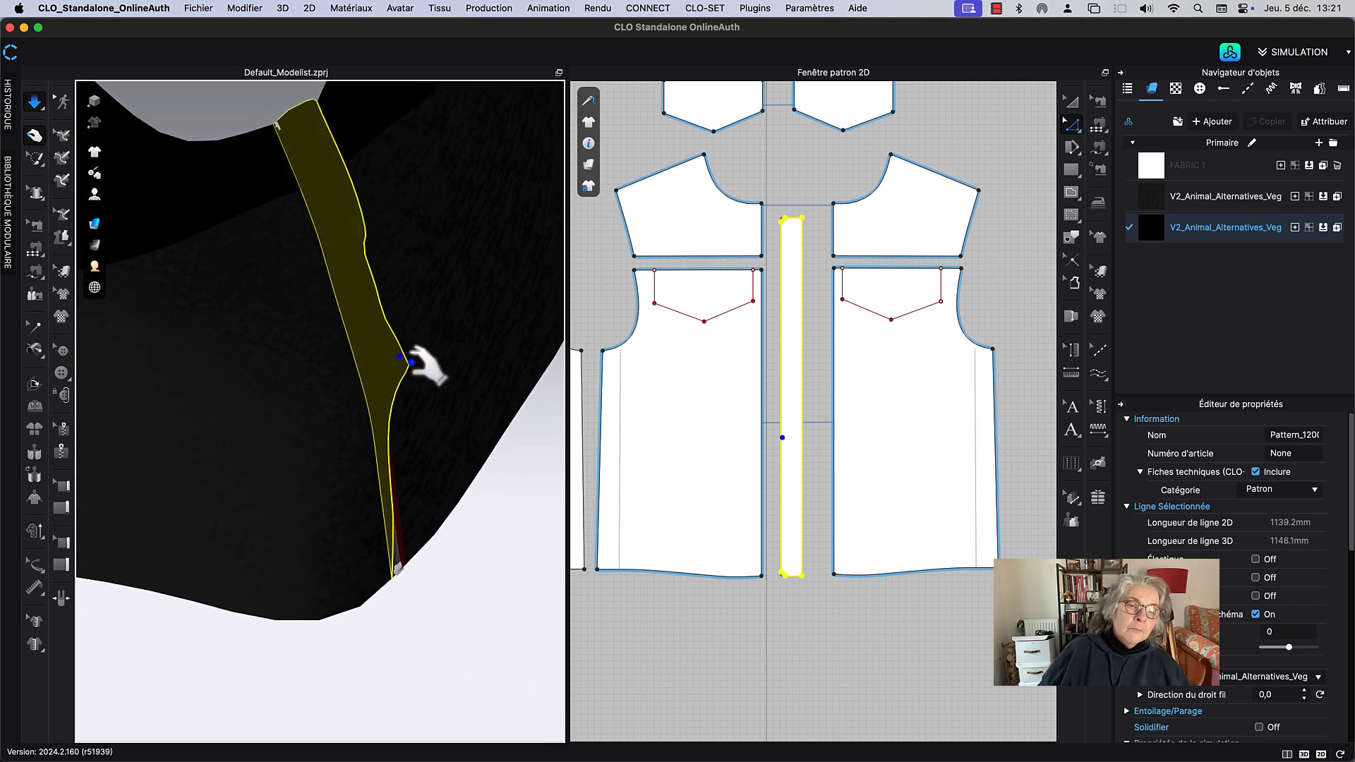
left_click_drag(413, 364, 448, 281)
left_click_drag(417, 558, 452, 565)
left_click_drag(432, 501, 417, 503)
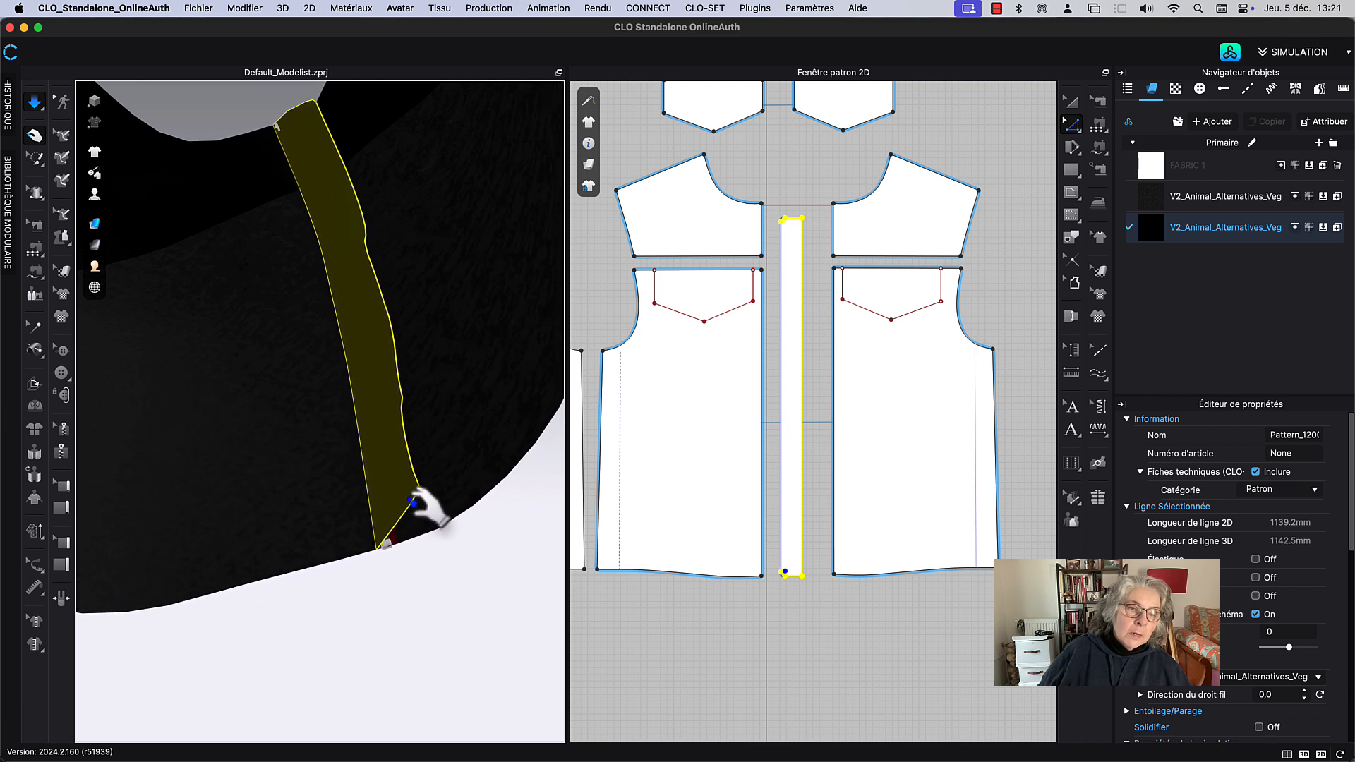
left_click_drag(388, 298, 409, 320)
left_click_drag(408, 462, 415, 487)
key("space")
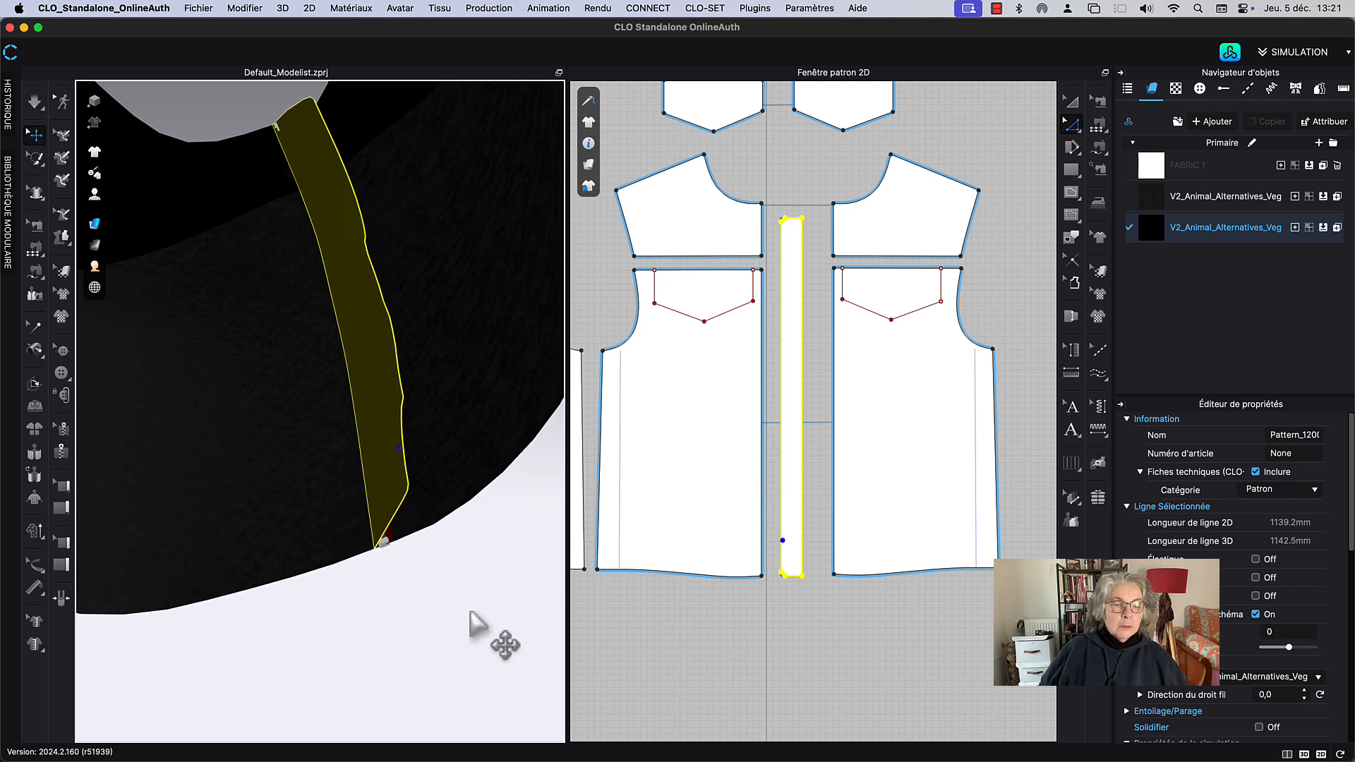
Step: Return the garment to the front view and show the avatar again
right_click(470, 613)
left_click(498, 337)
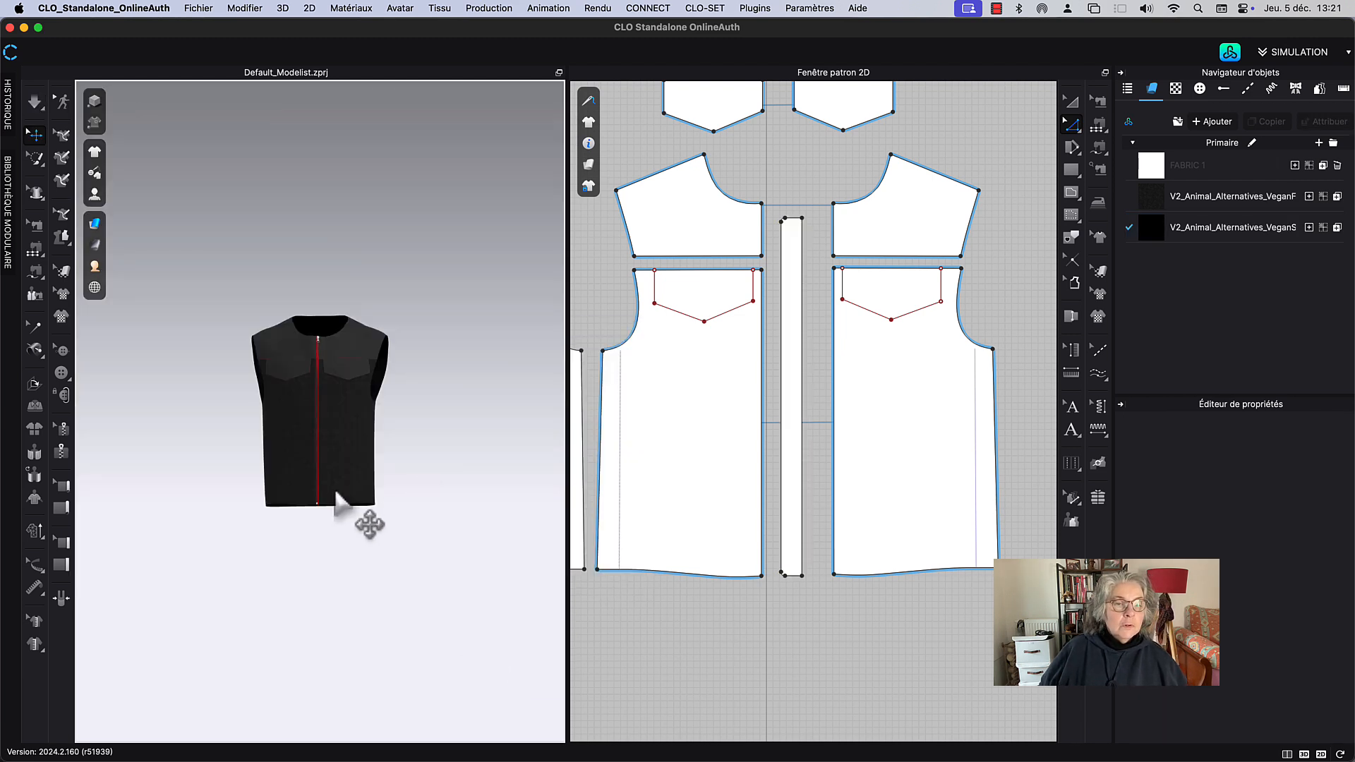
left_click(95, 194)
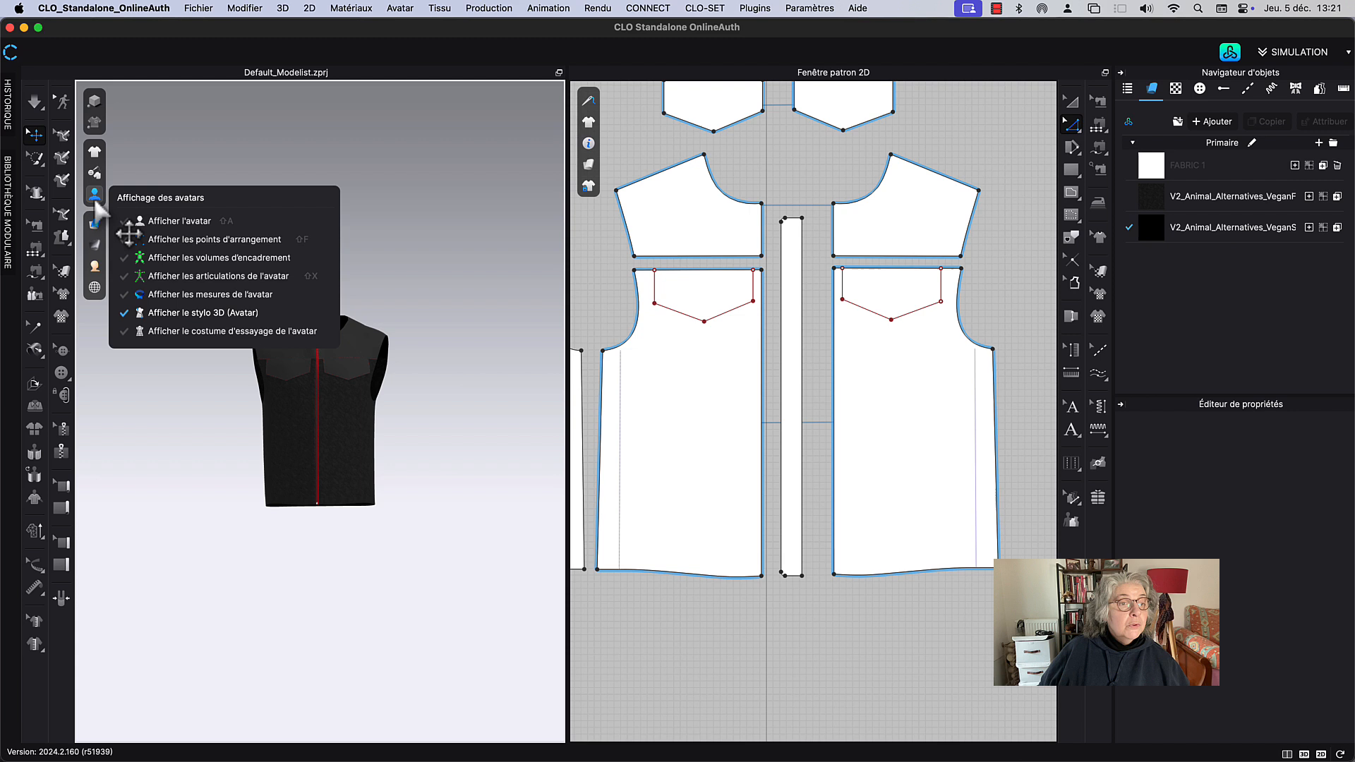
left_click(167, 223)
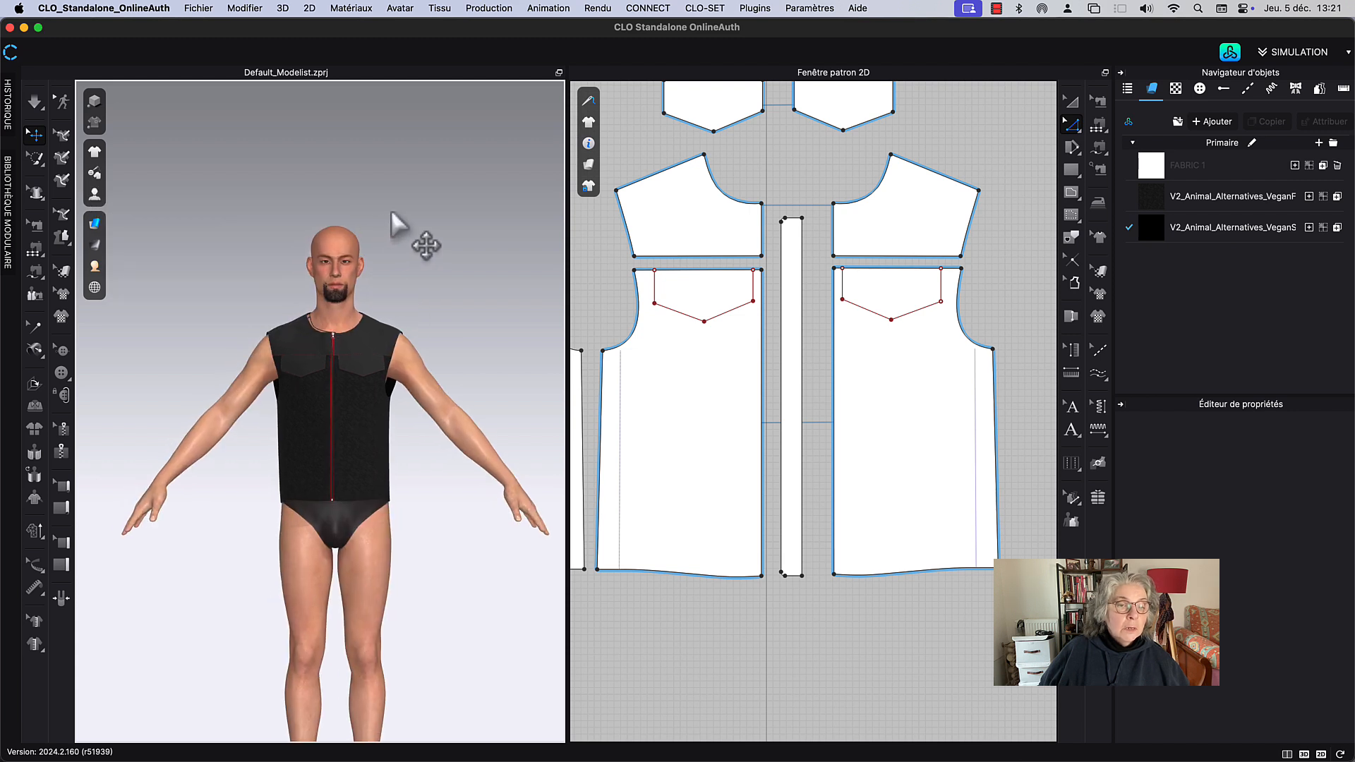
scroll(459, 312, "up", 5)
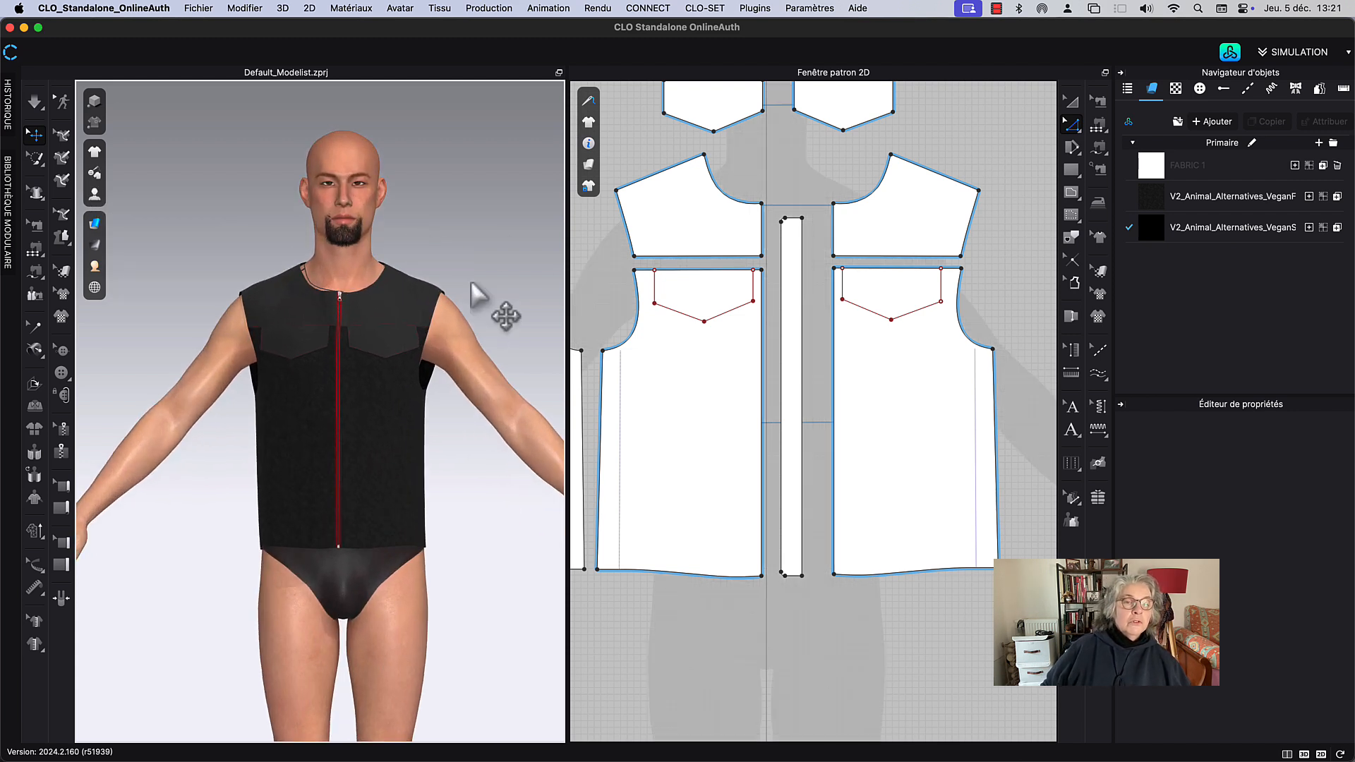
scroll(451, 244, "up", 2)
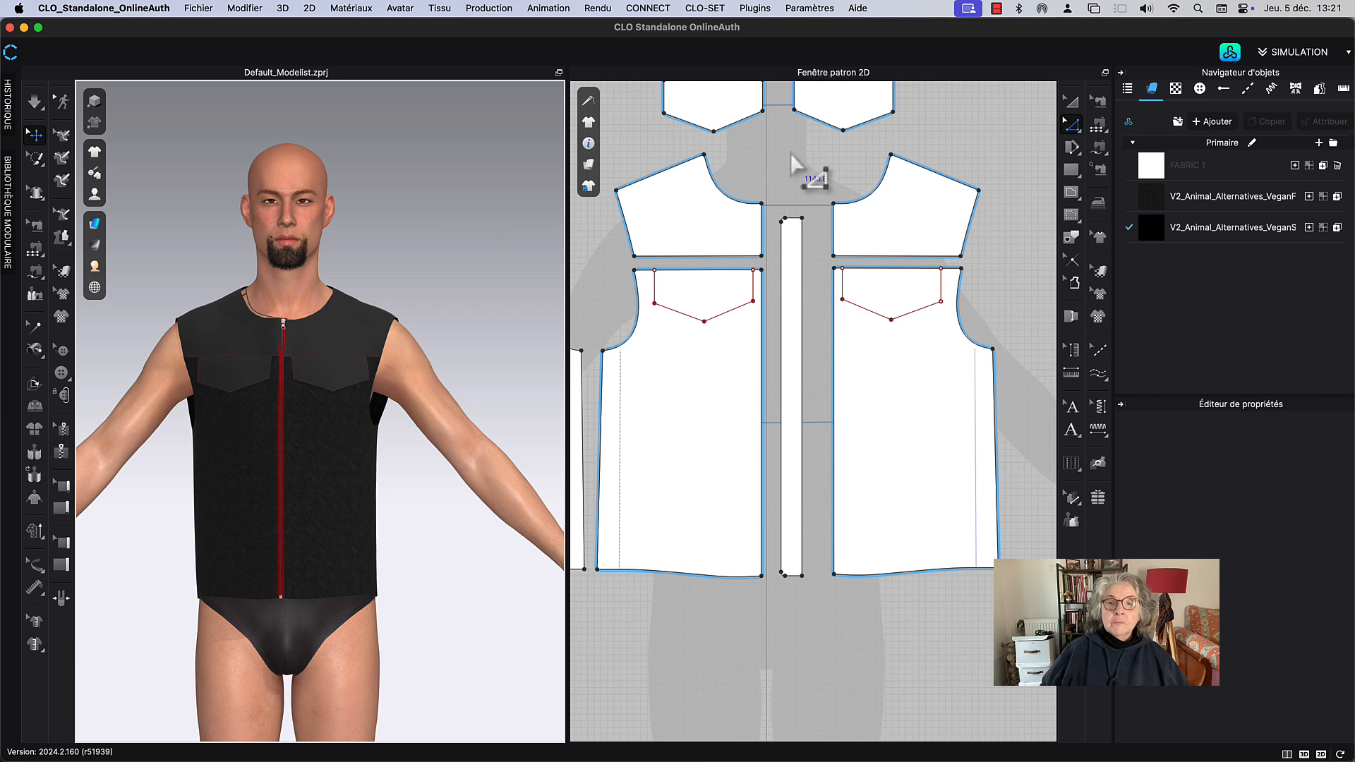
Step: Match (Correspondre) the front yoke's lower edge with the front panel's upper edge in the 2D layout
middle_click_drag(790, 152, 785, 206)
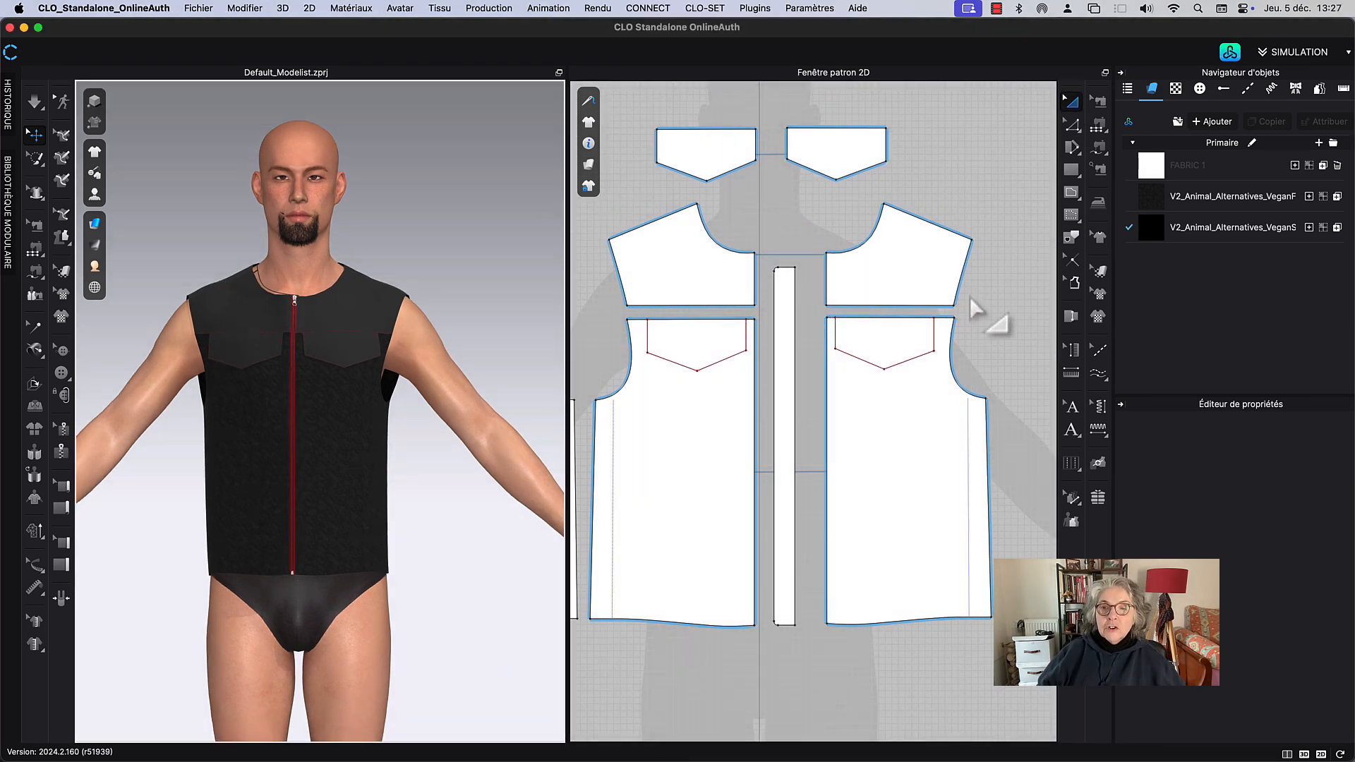
middle_click_drag(970, 297, 918, 306)
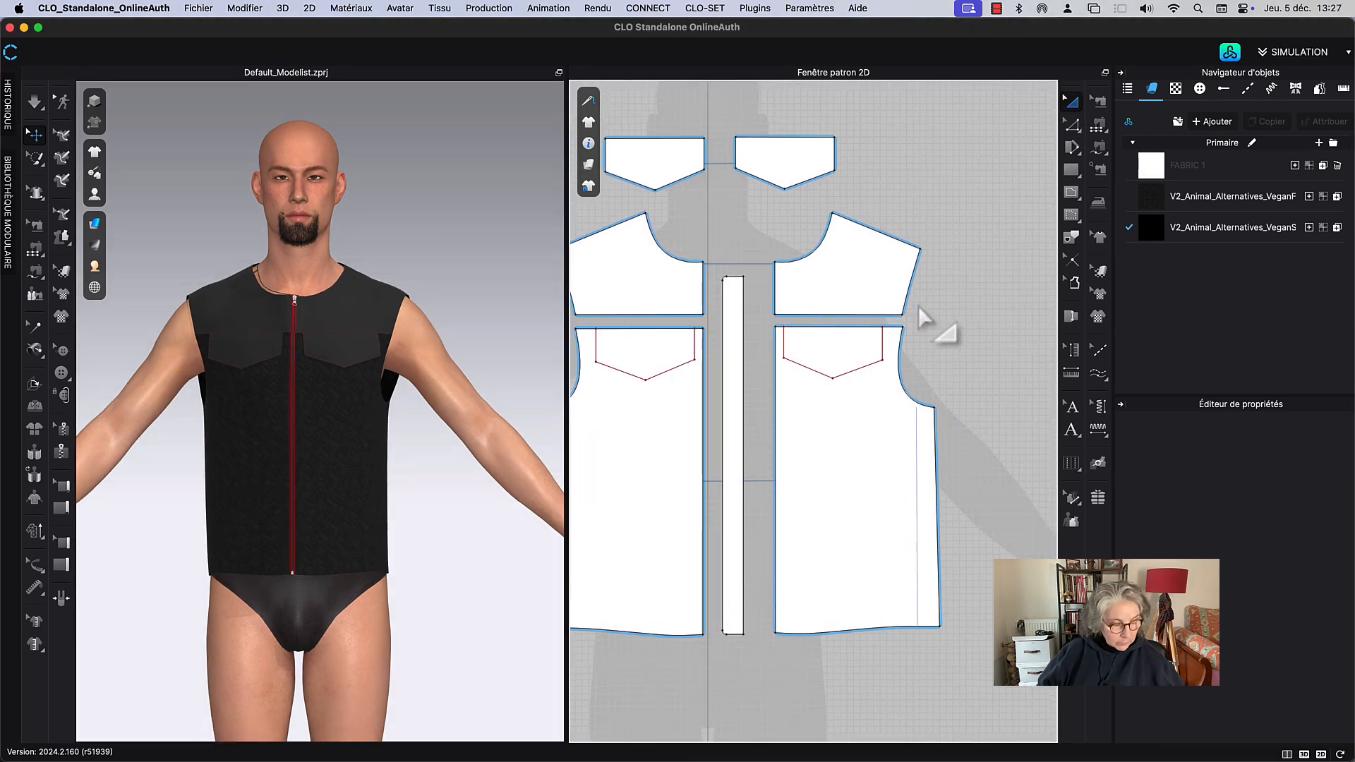
key("z")
left_click(892, 316)
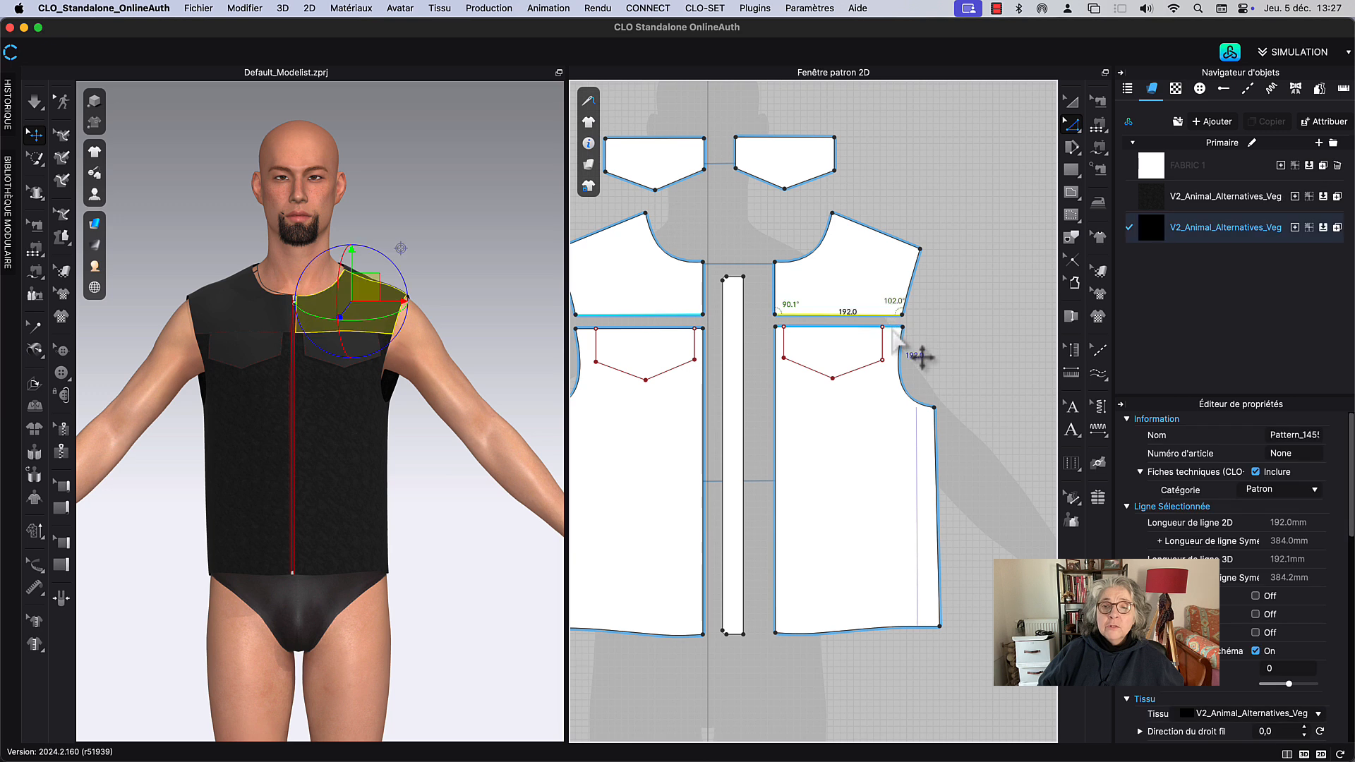
left_click(893, 326, "shift")
right_click(895, 326)
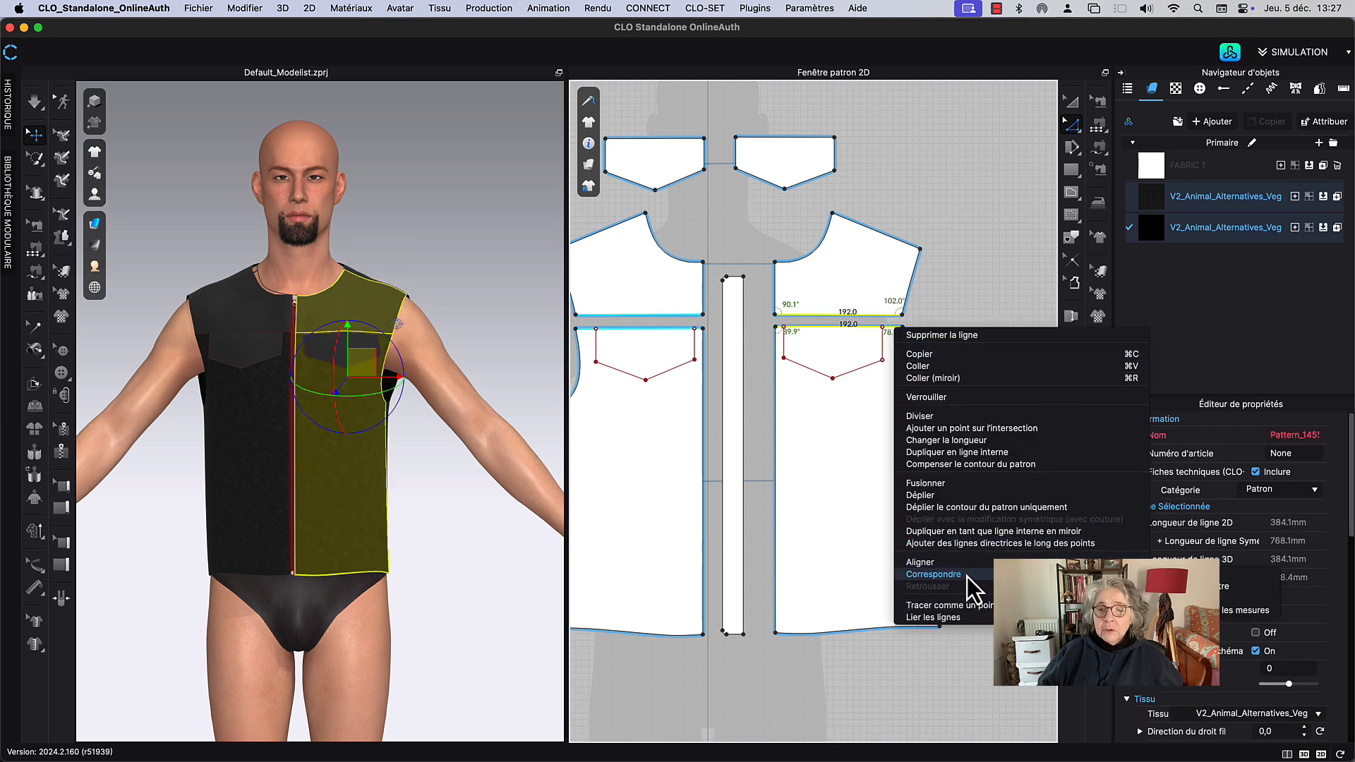
mouse_move(946, 574)
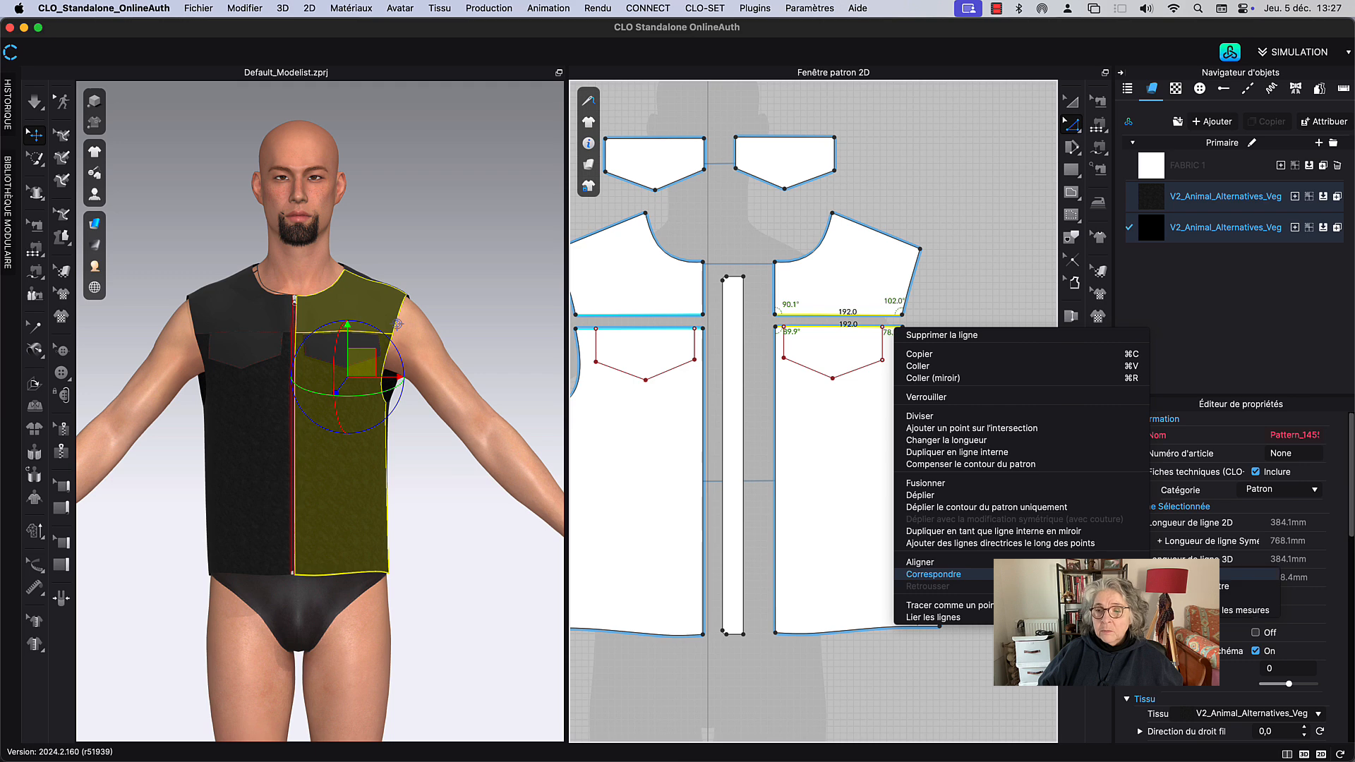
left_click(1016, 363)
Step: Flatten the front panel's armhole curve below the yoke seam with the curve editing tool
scroll(903, 452, "up", 5)
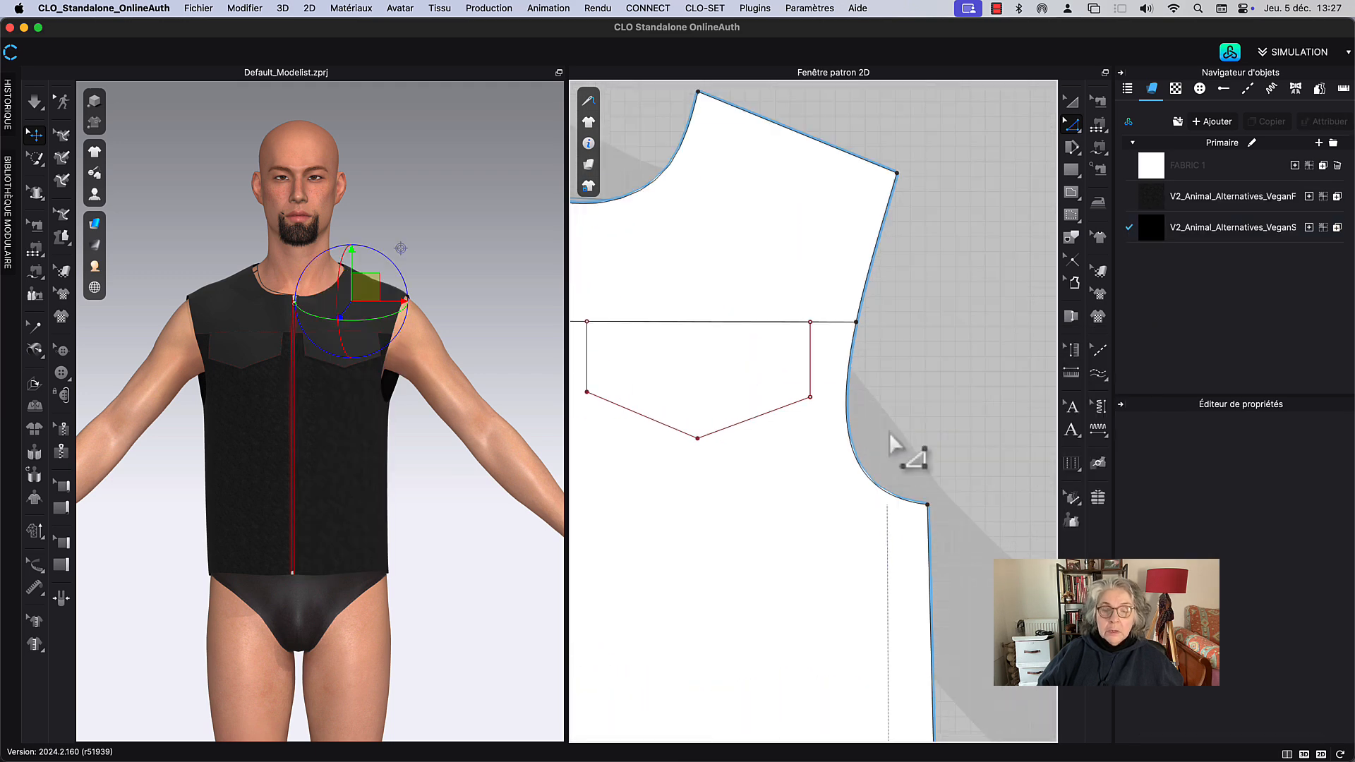
middle_click_drag(890, 432, 899, 430)
key("c")
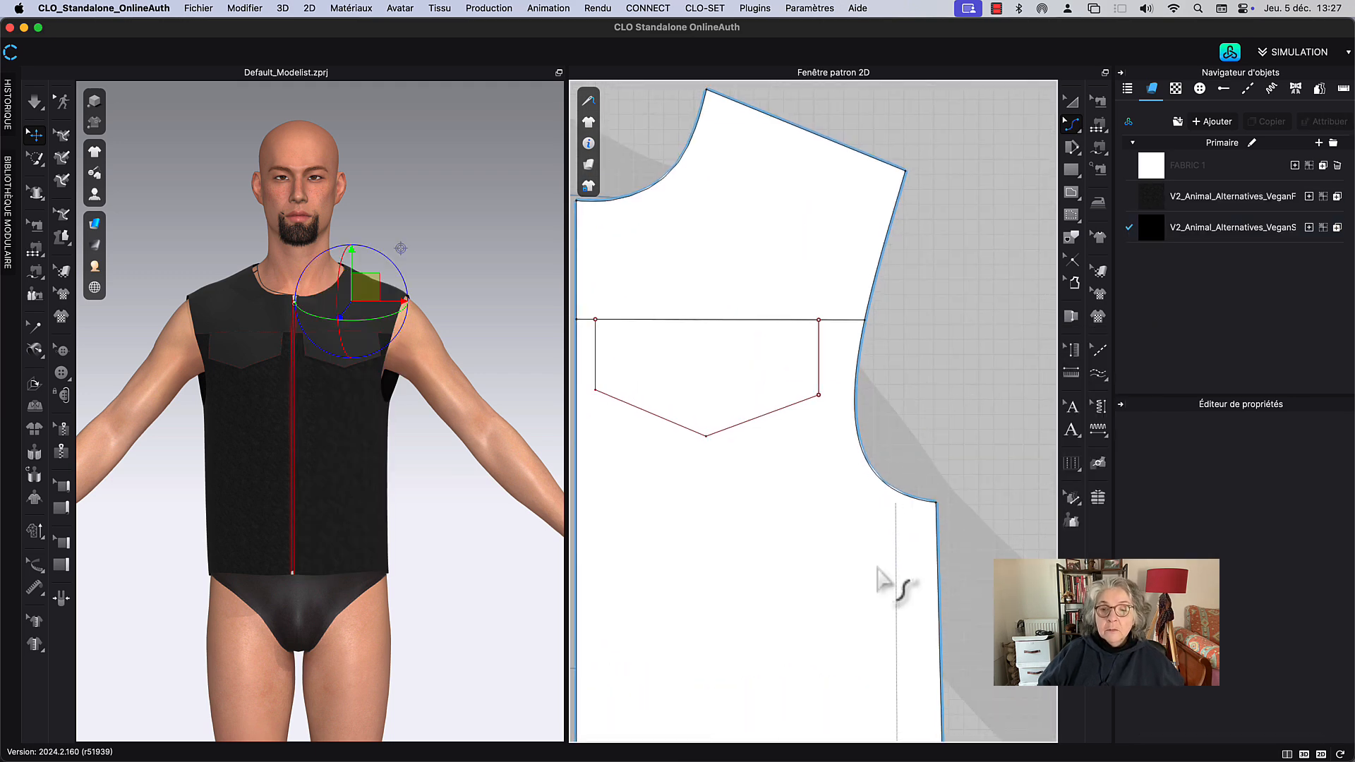
left_click(873, 478)
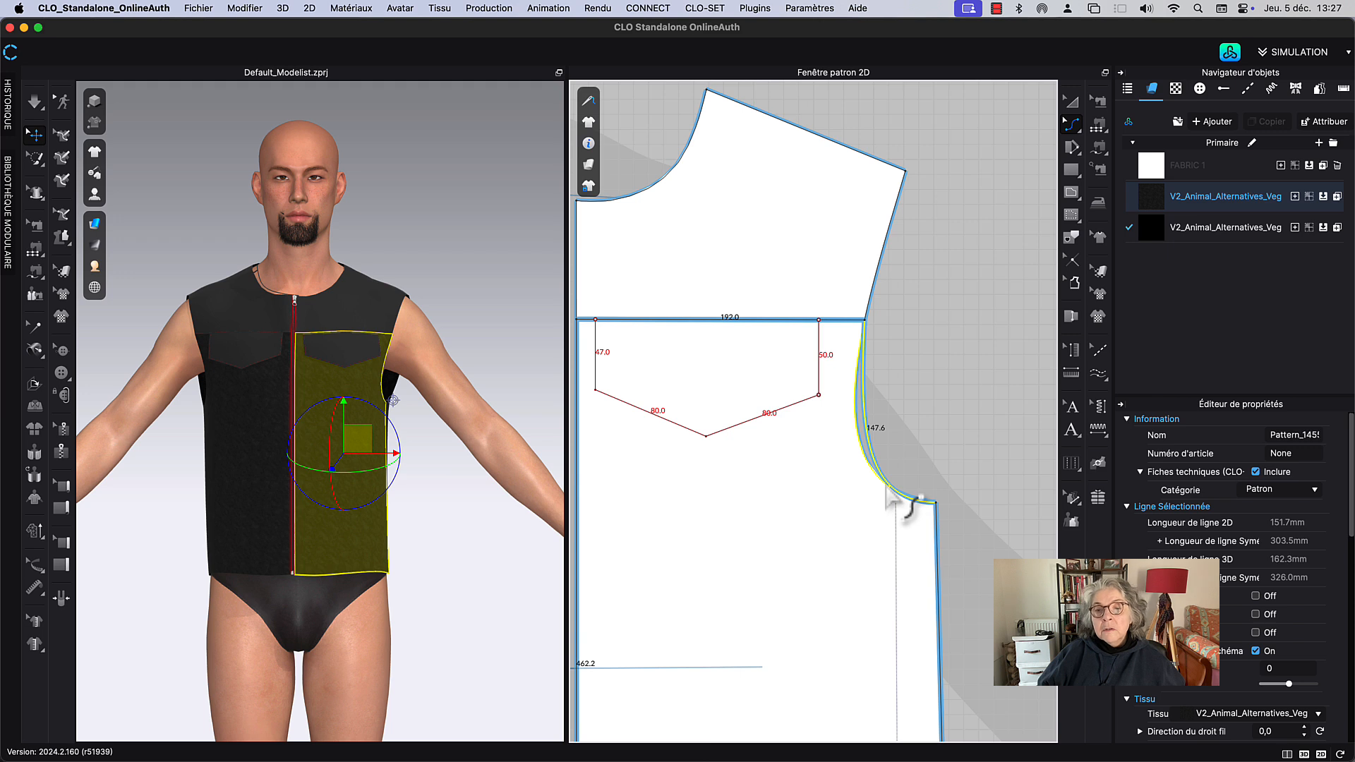
left_click(918, 332)
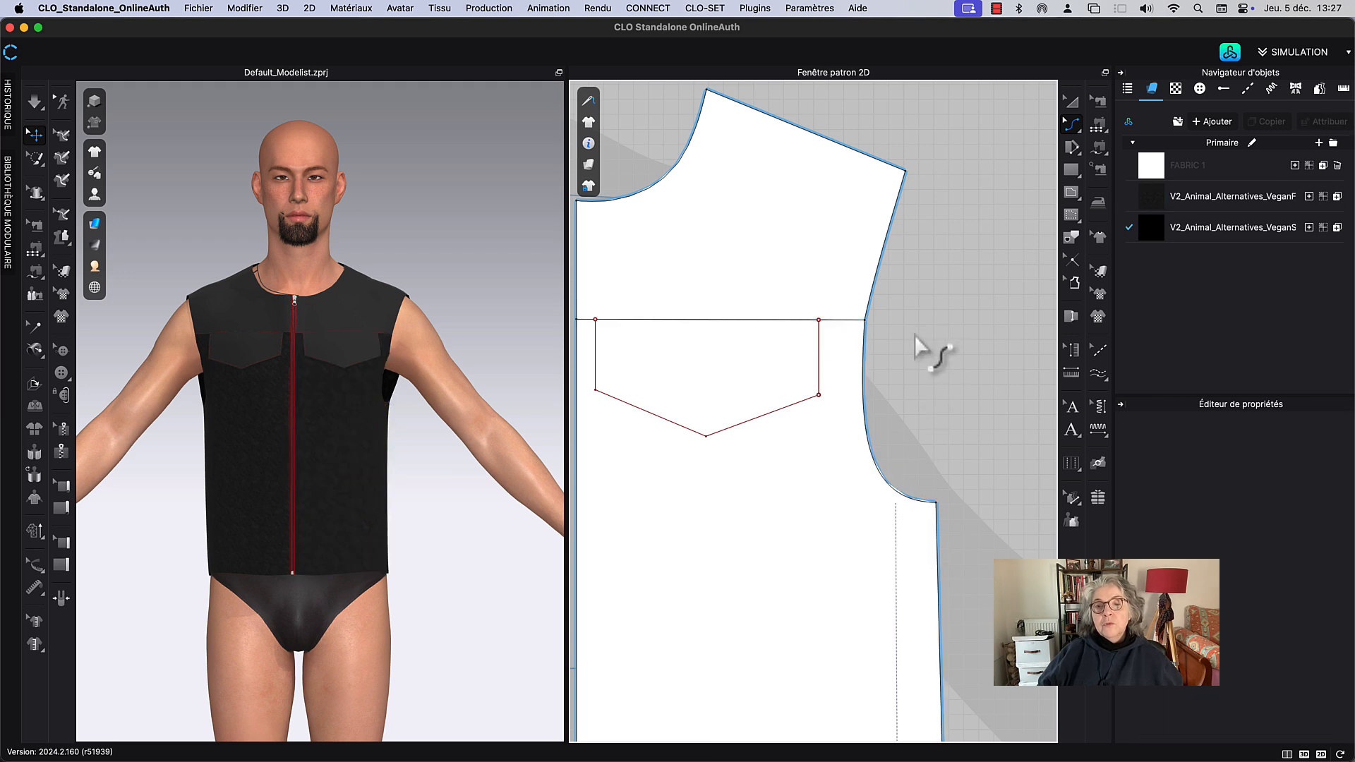
Step: Move the armhole point shared by yoke and front panel outward to widen the seam to about 200 mm, and curve the yoke's armhole edge
middle_click_drag(915, 334, 908, 388)
key("v")
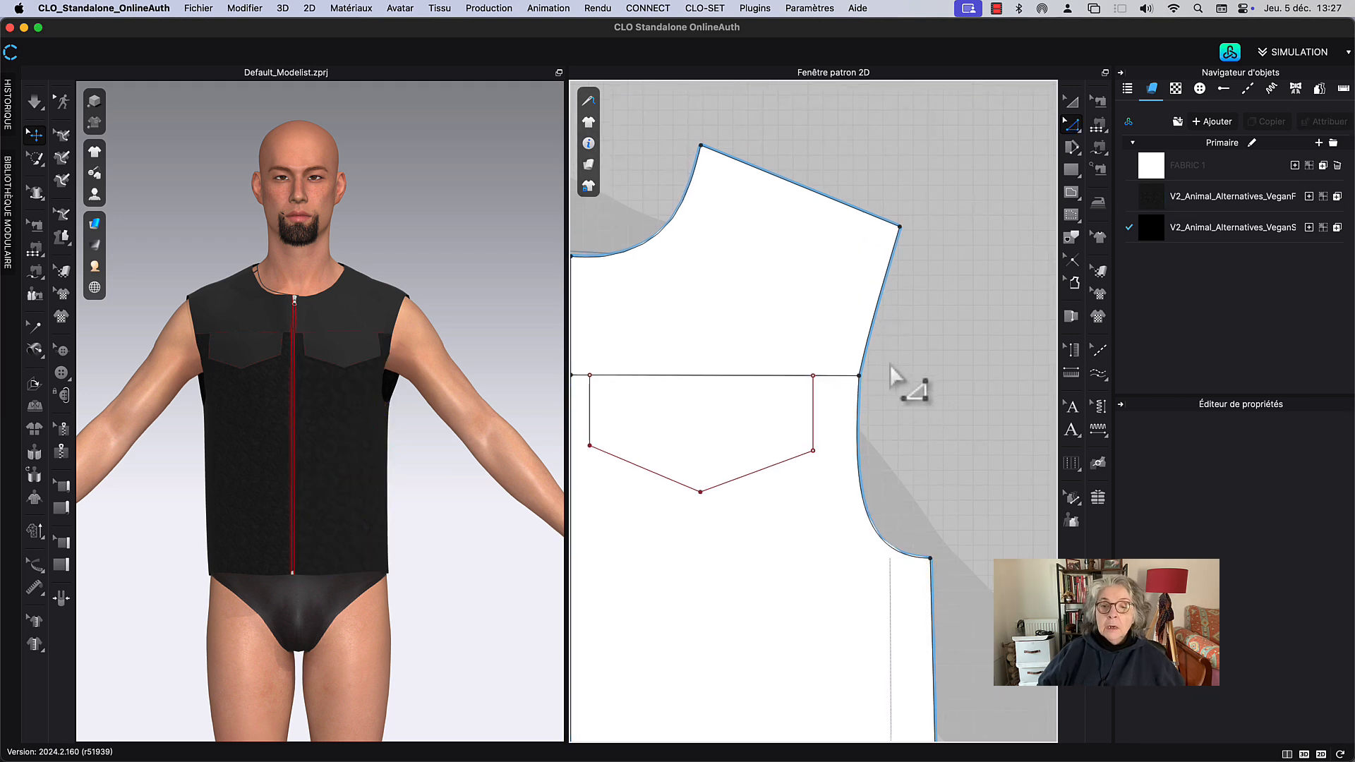
left_click(859, 379)
left_click_drag(863, 385, 874, 384)
left_click(879, 329)
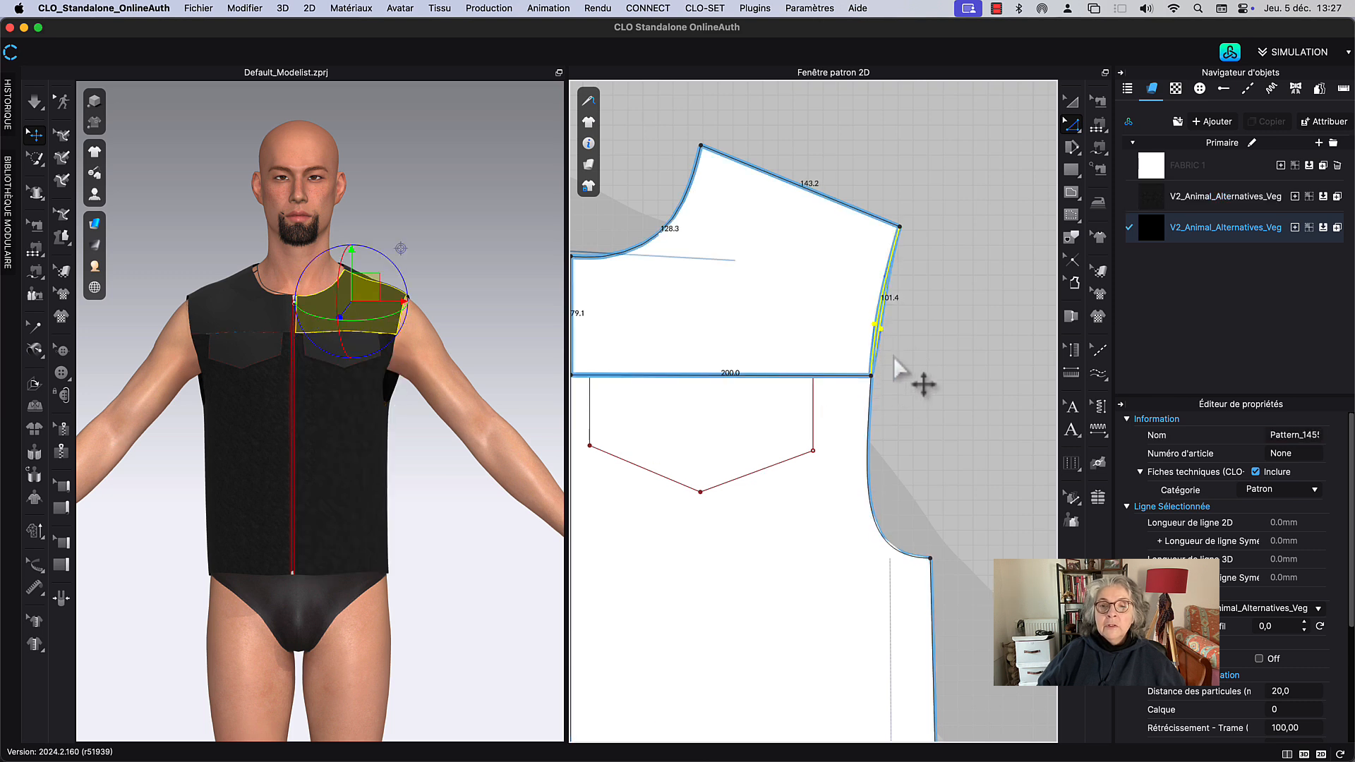
left_click(904, 365)
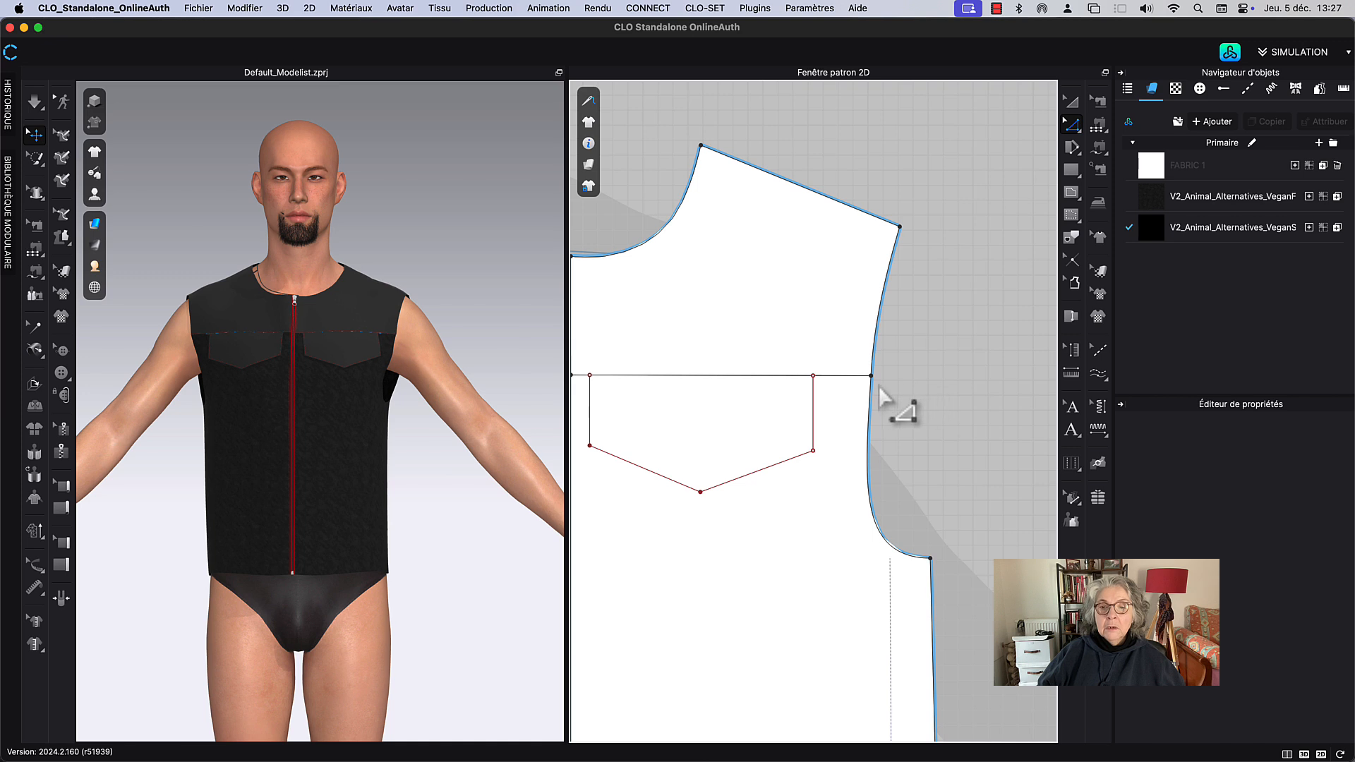
Step: Adjust the curve handle on the front panel's armhole to deepen the curve slightly below the yoke seam
left_click(871, 417)
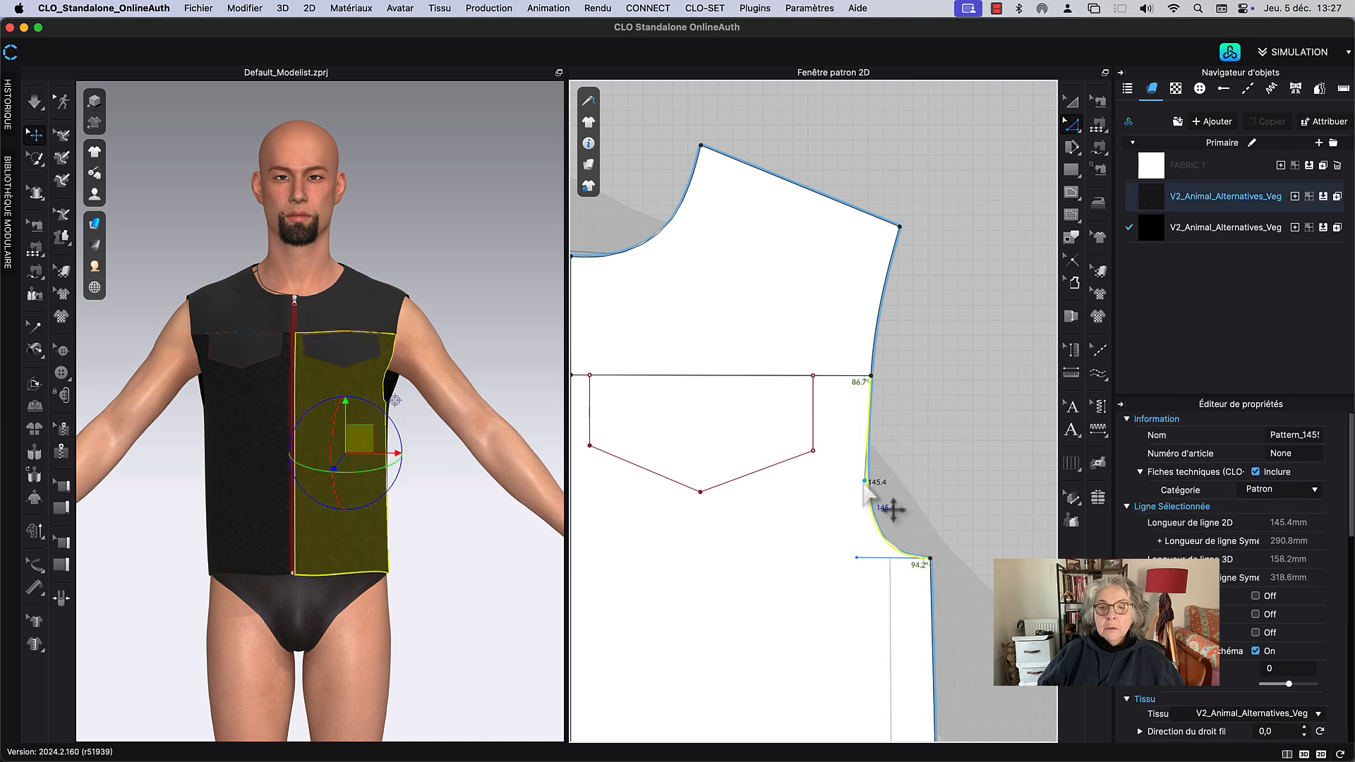
left_click(861, 485)
left_click(891, 445)
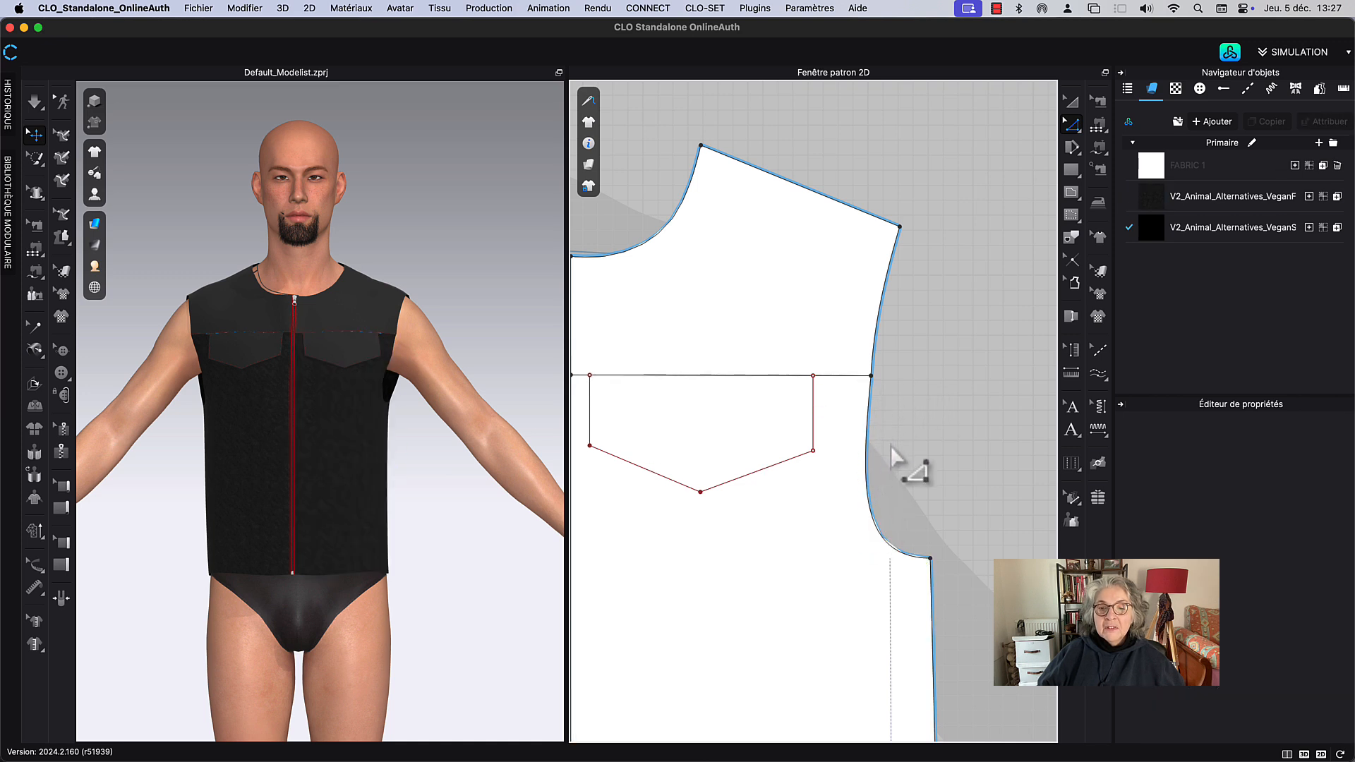
Step: Adjust the yoke-side curve handle at the shared armhole point to smooth the transition across the seam
scroll(905, 375, "down", 3)
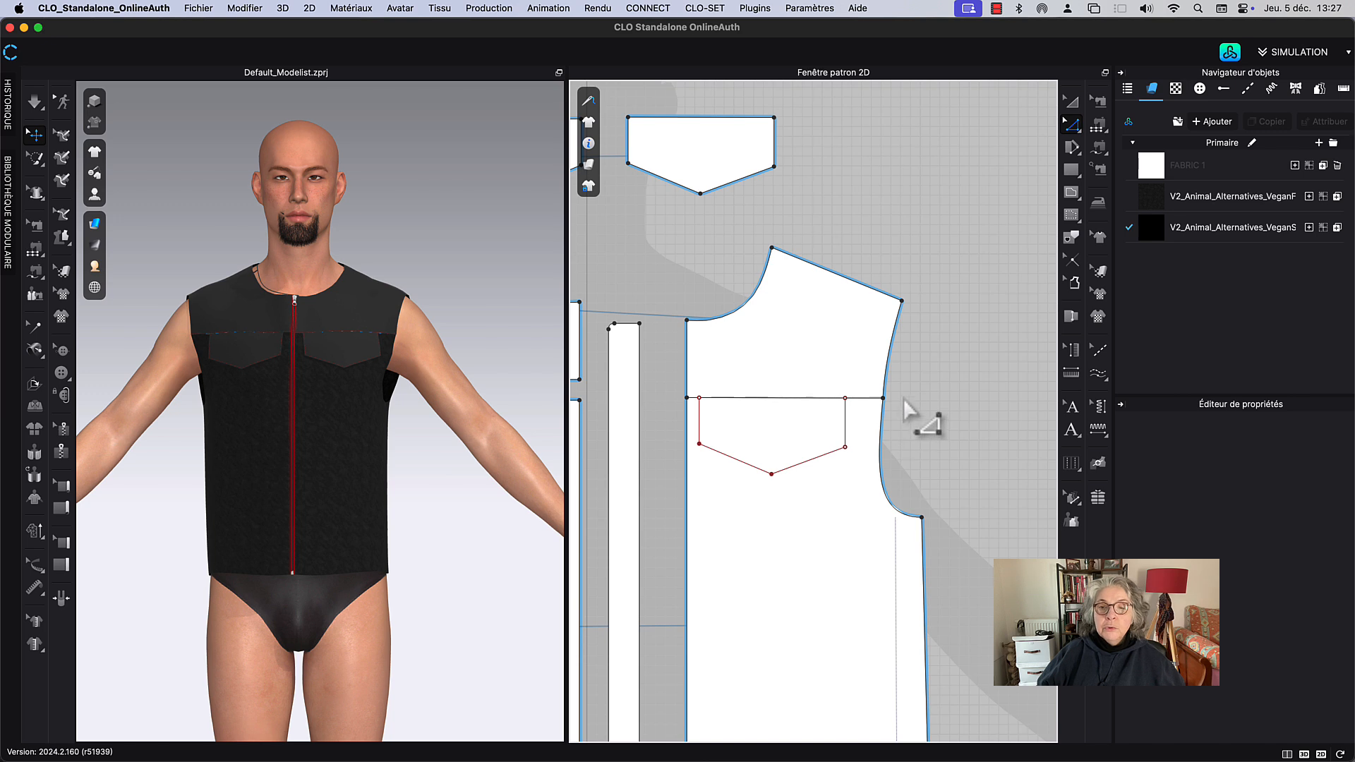
scroll(898, 401, "up", 3)
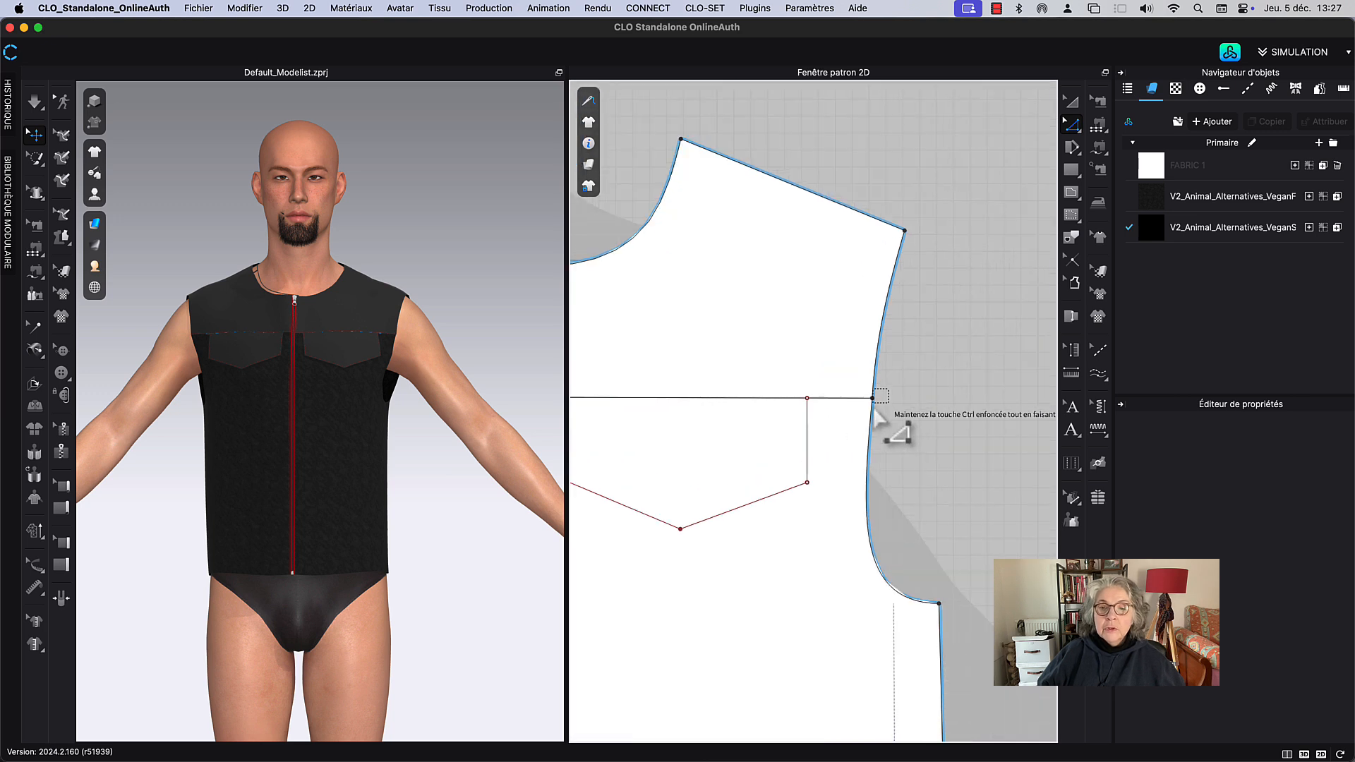
left_click(872, 404)
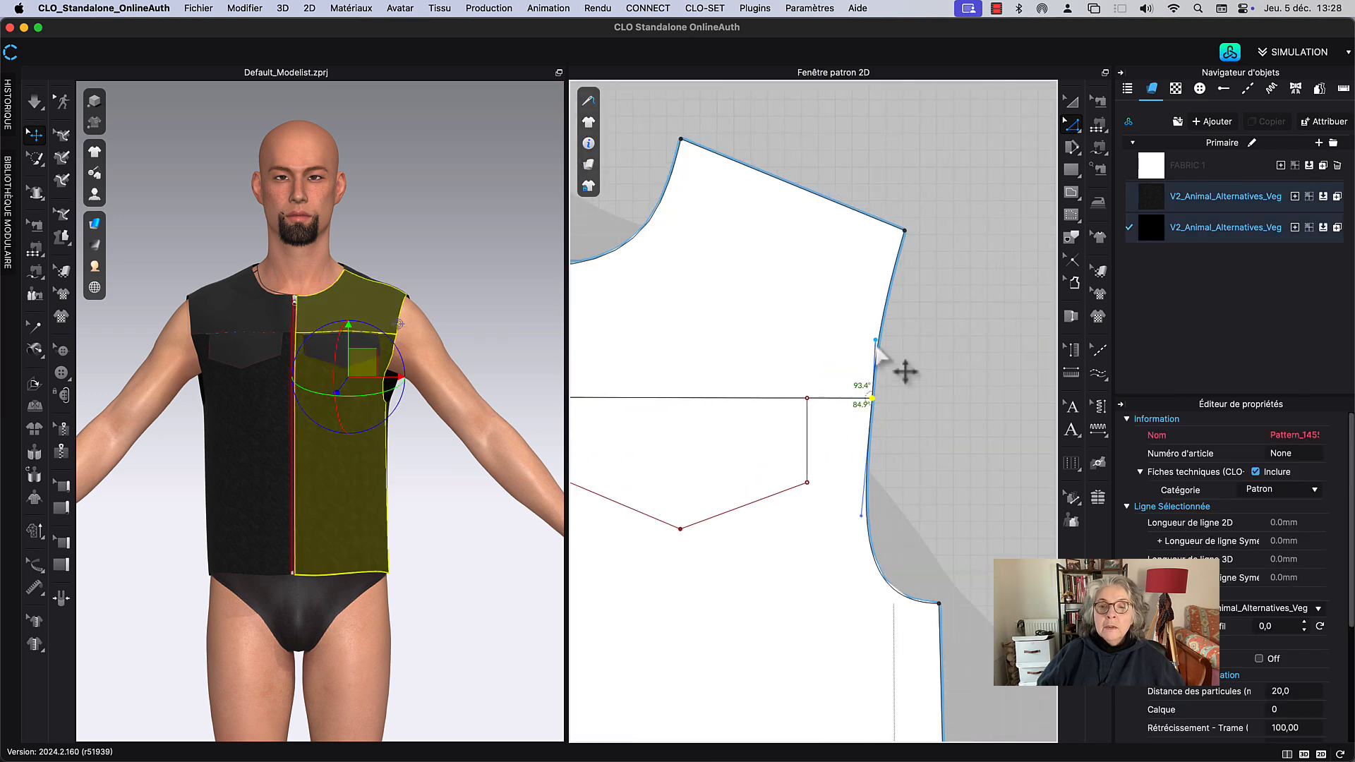
left_click(877, 345)
left_click(896, 374)
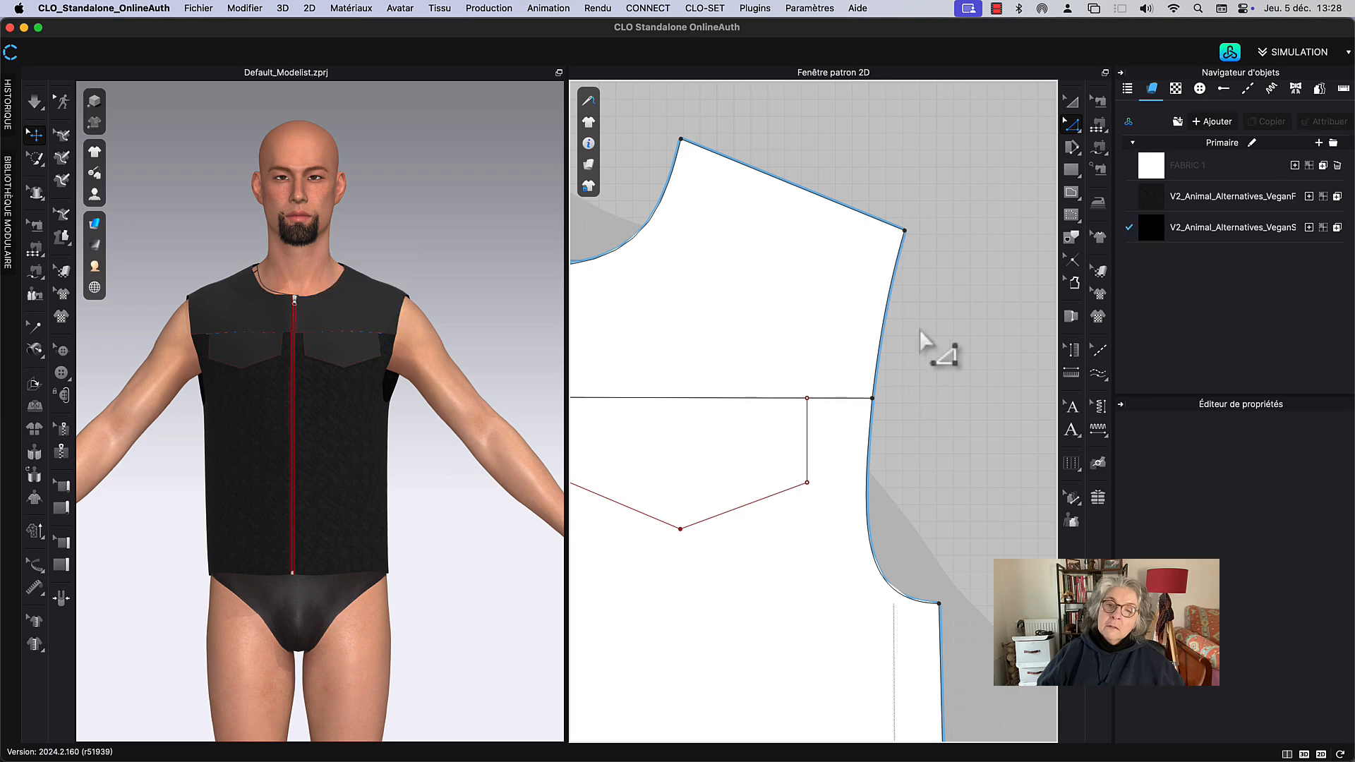
Step: Match the back yoke's lower edge to the back panel's top edge so the two pieces sit flush
scroll(925, 331, "down", 3)
scroll(913, 372, "down", 1)
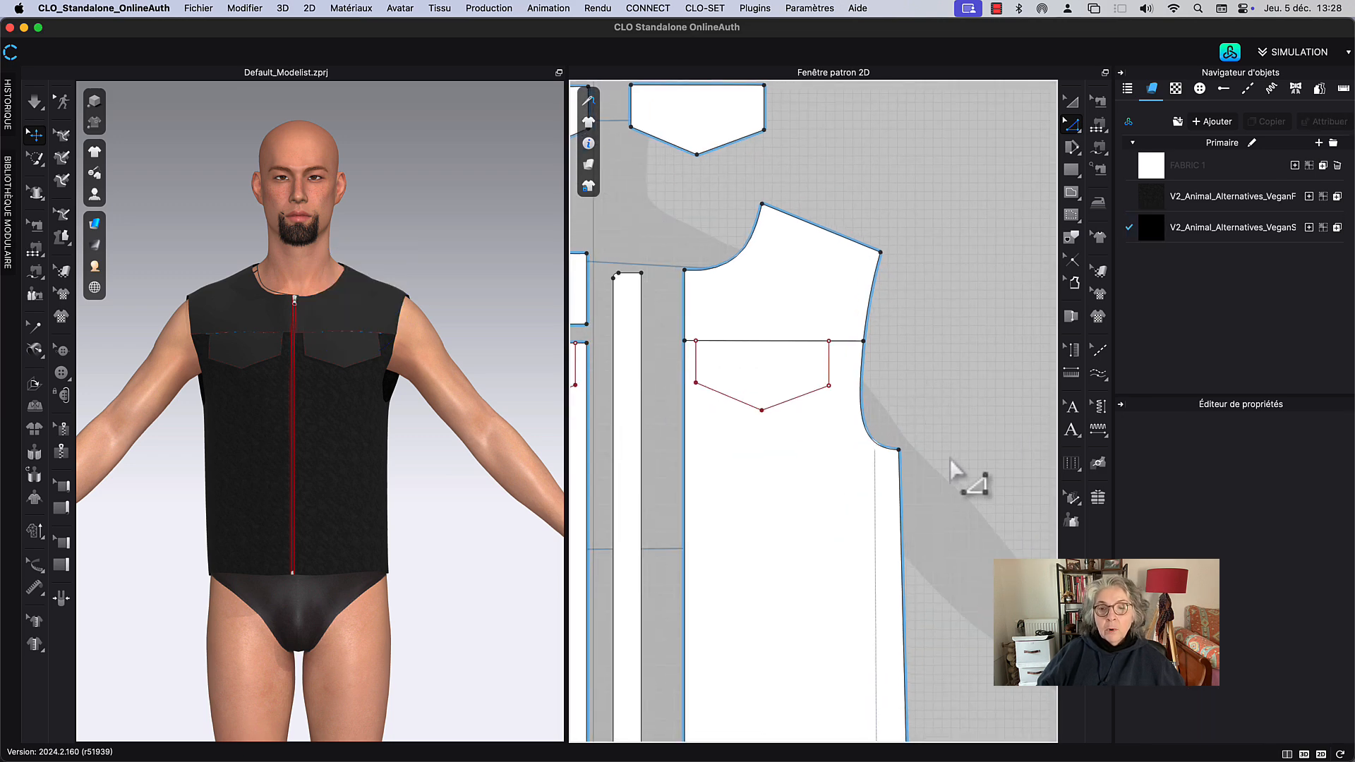
scroll(942, 332, "down", 2)
scroll(996, 363, "down", 3)
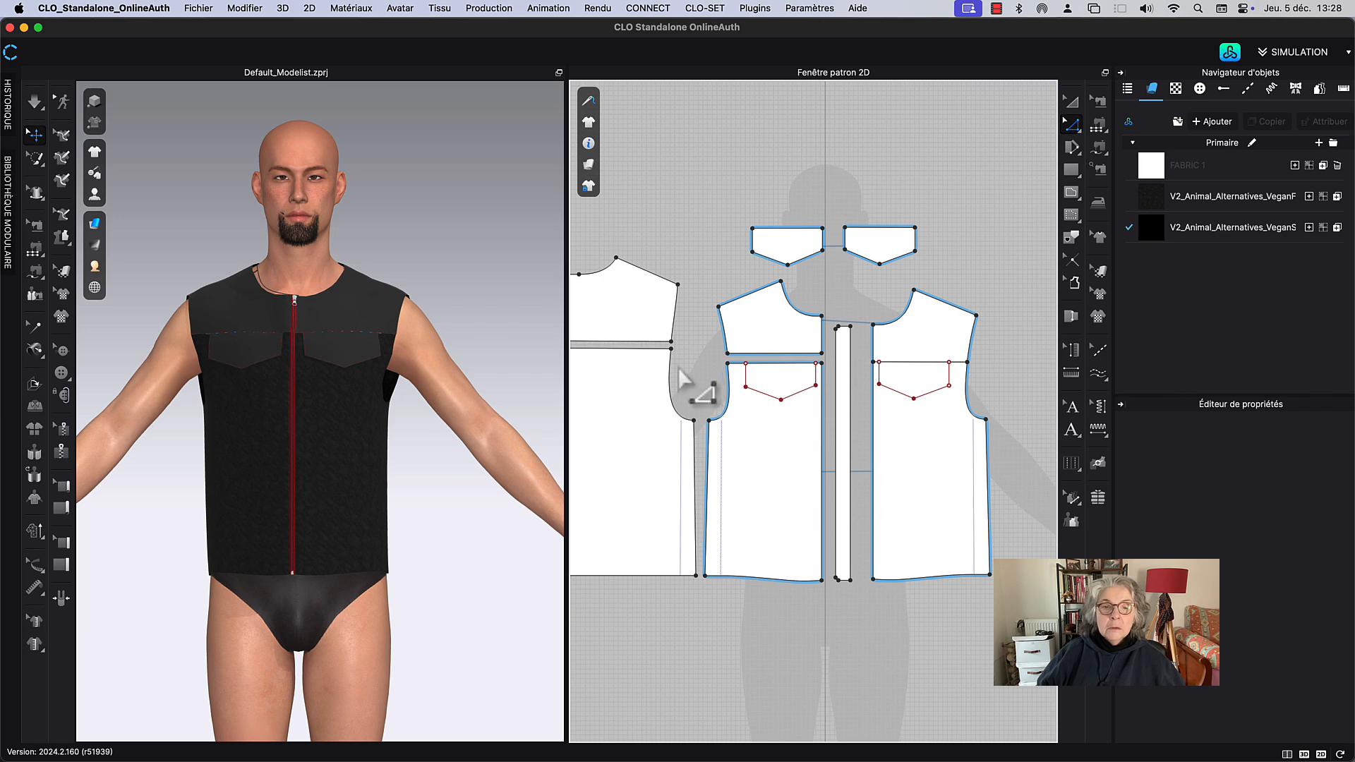
scroll(679, 367, "up", 5)
right_click_drag(398, 272, 532, 262)
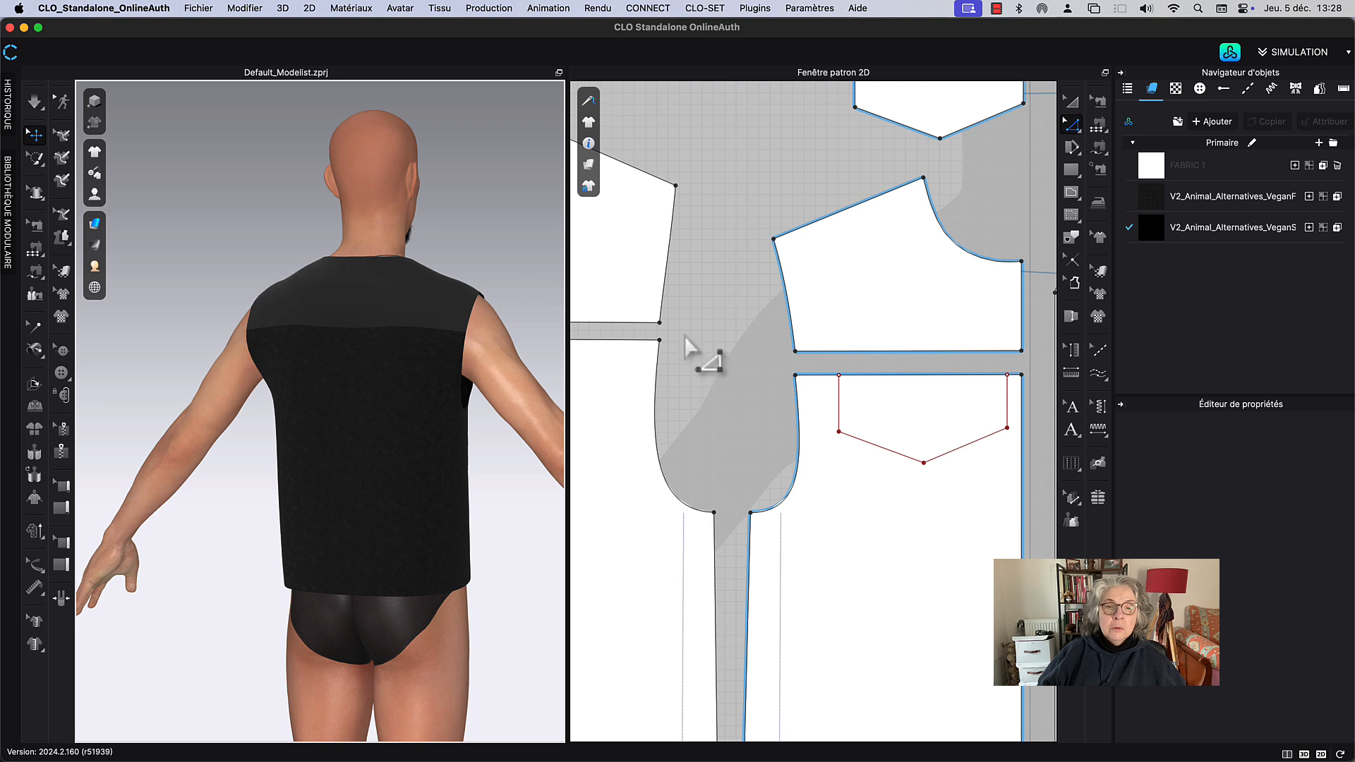
right_click_drag(685, 336, 828, 353)
left_click(769, 340)
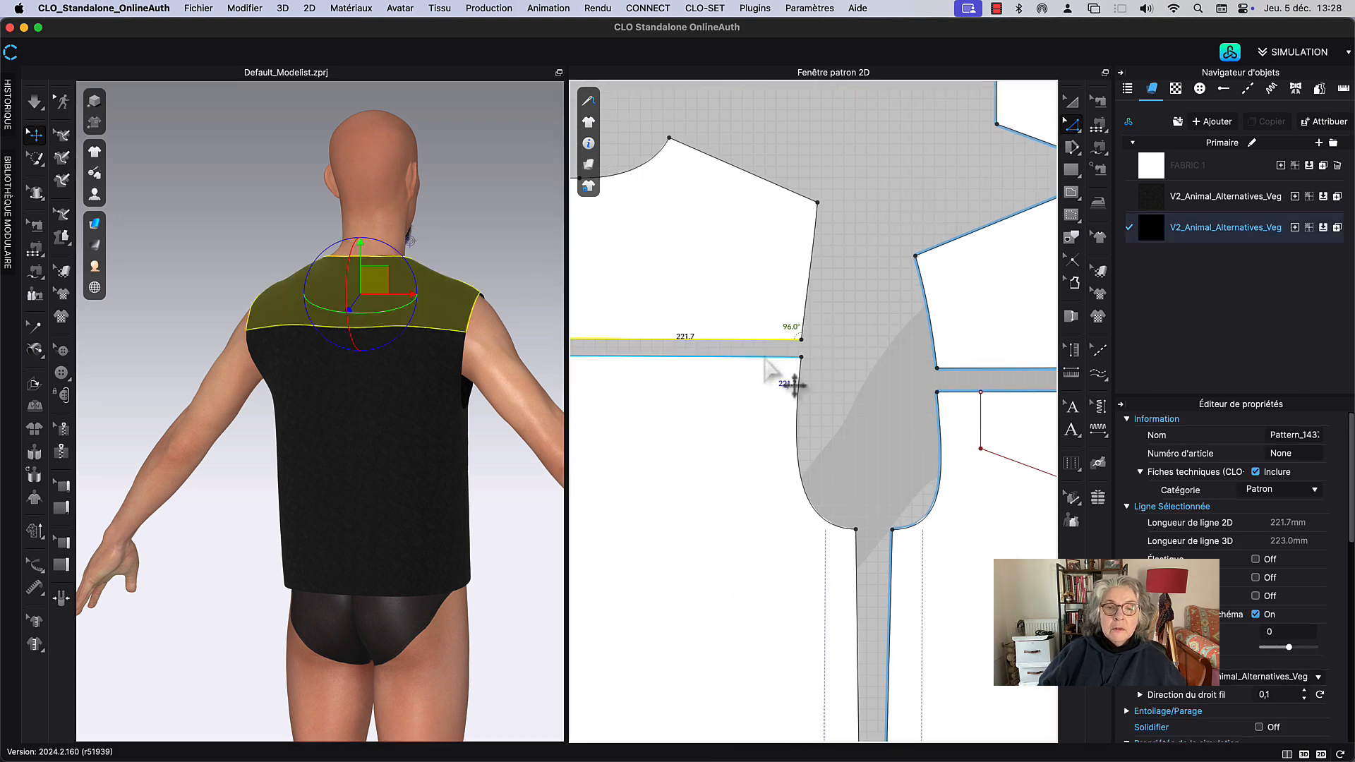
left_click(767, 357, "shift")
right_click(767, 357)
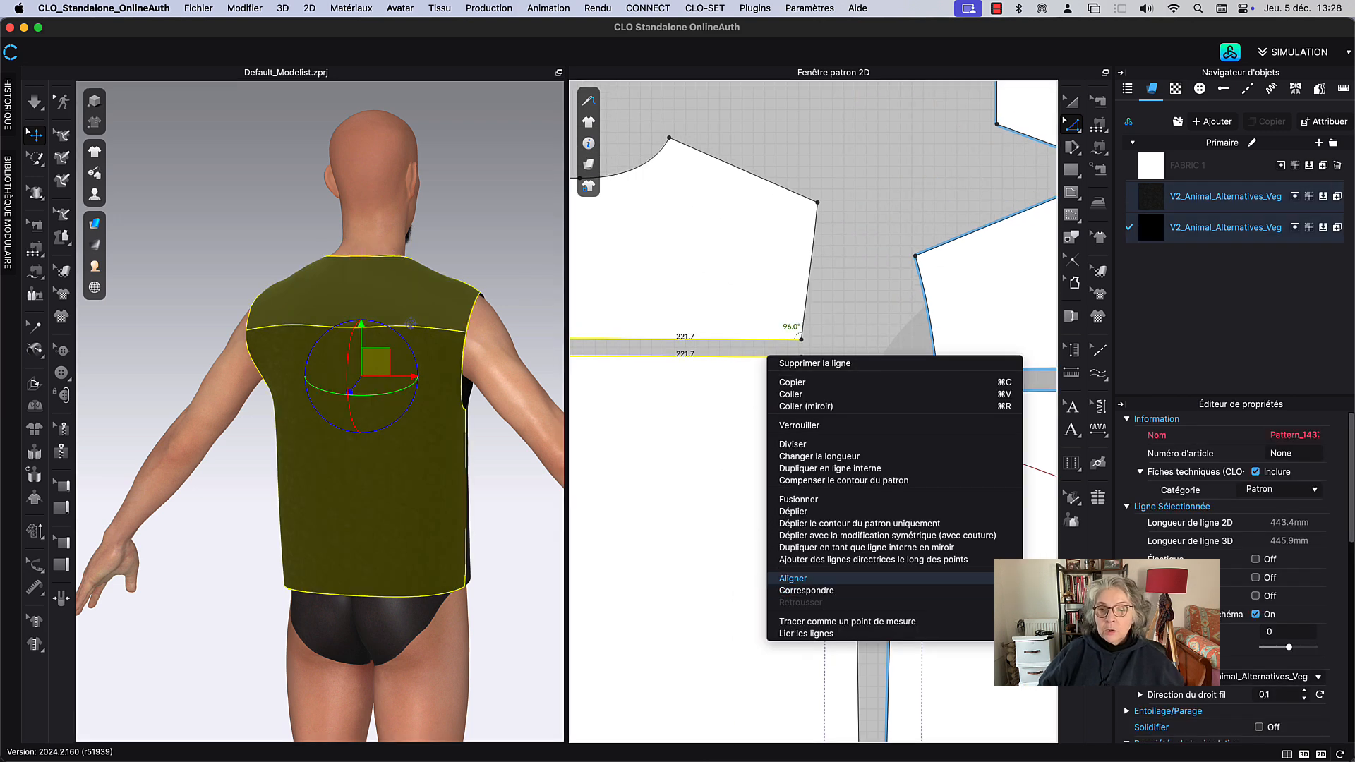
left_click(807, 590)
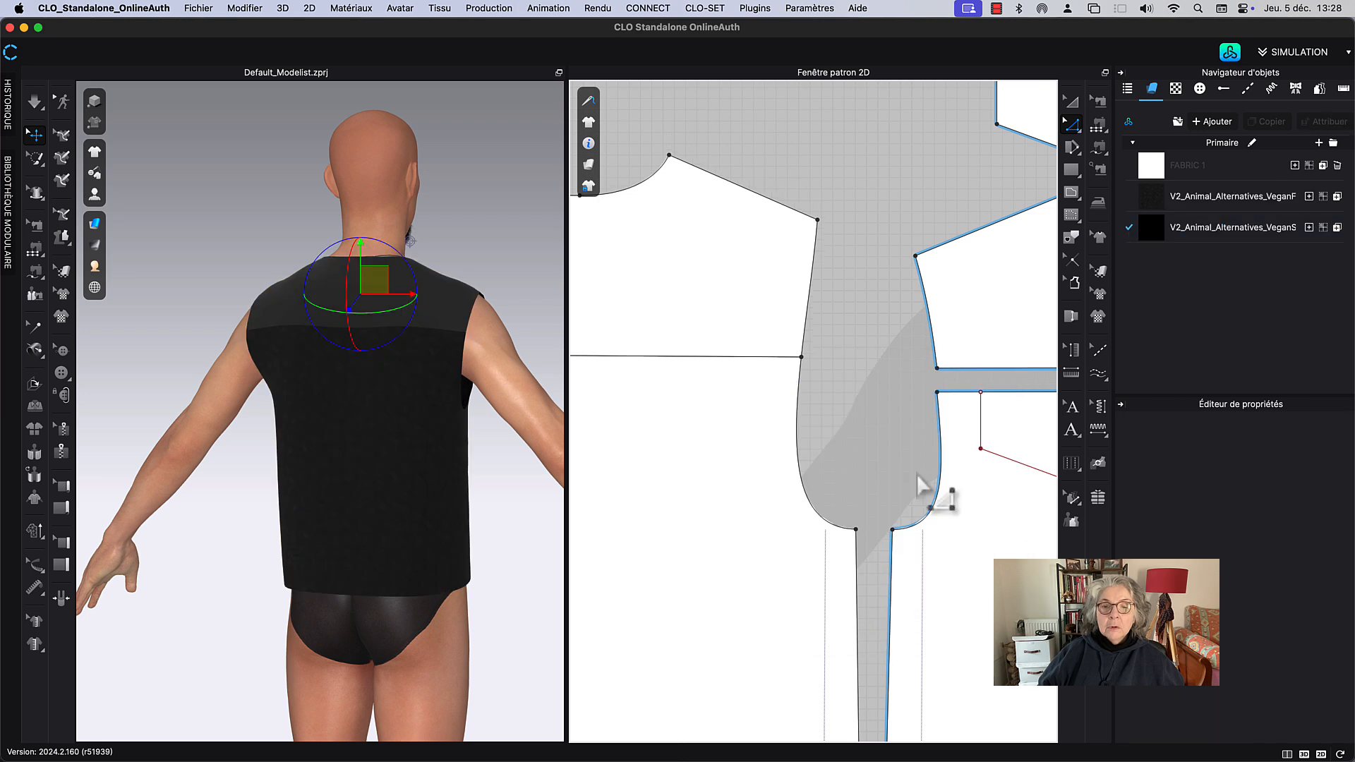
Step: Move the armhole point shared by back yoke and panel outward to a seam of about 227 mm, and shorten the underarm curve handle
left_click(810, 390)
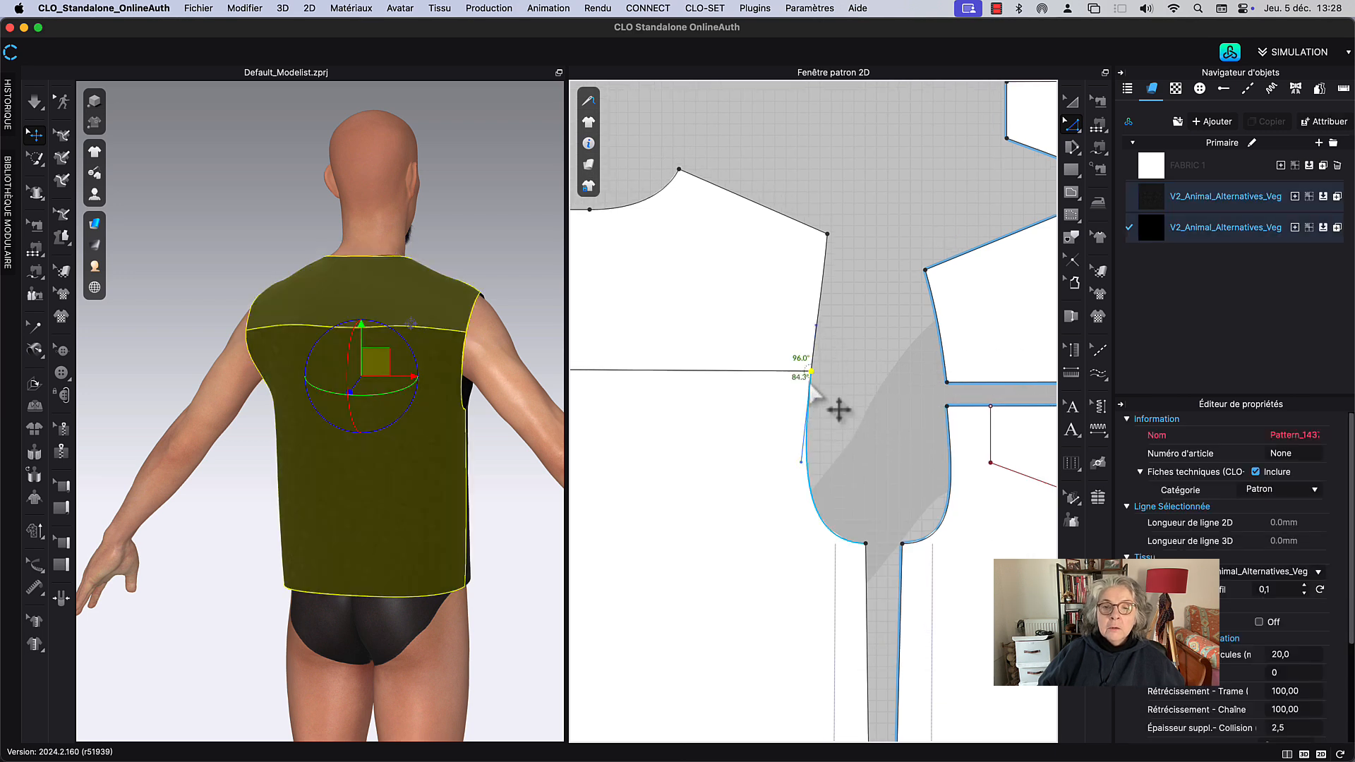
left_click(813, 377)
left_click_drag(816, 377, 818, 379)
left_click(850, 544)
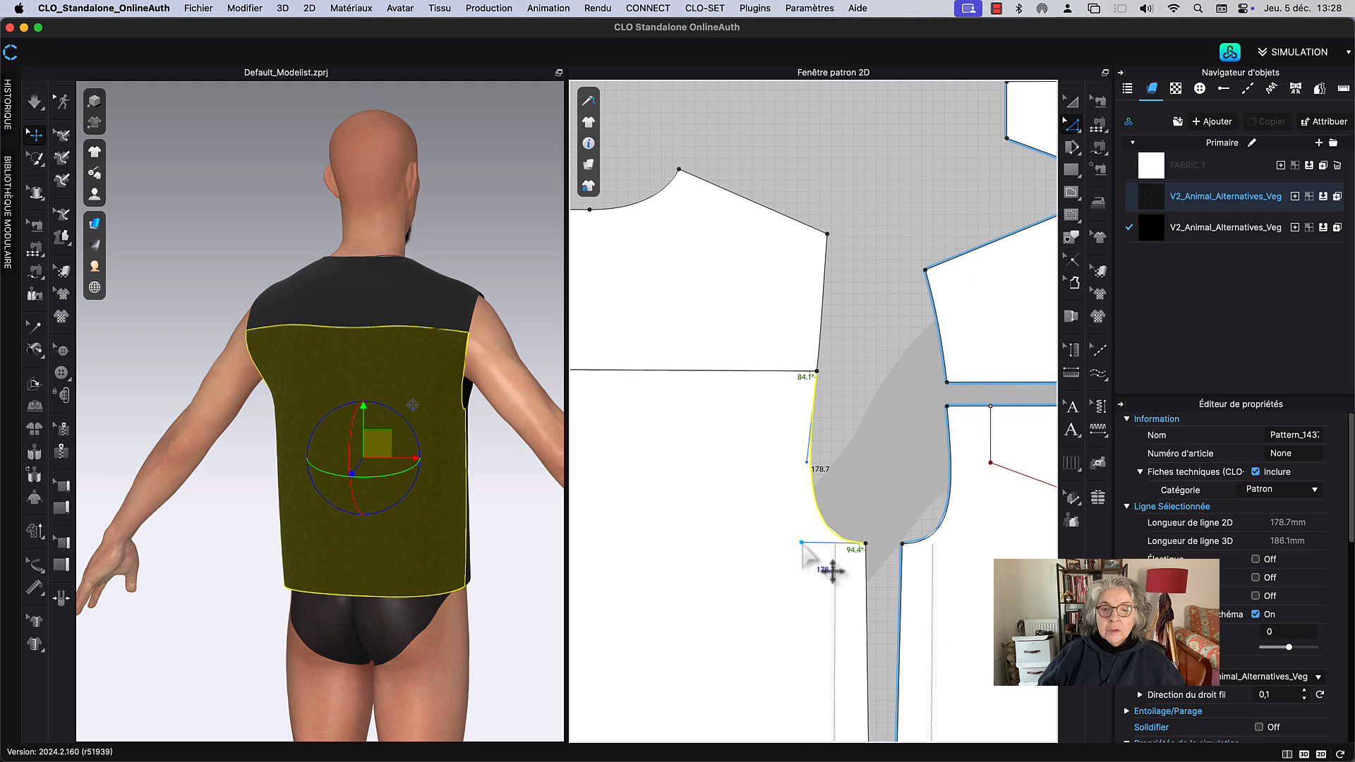
left_click_drag(802, 544, 816, 544)
Step: Adjust the lower curve handle on the back yoke's armhole edge to bend it smoothly into the seam
left_click(823, 355)
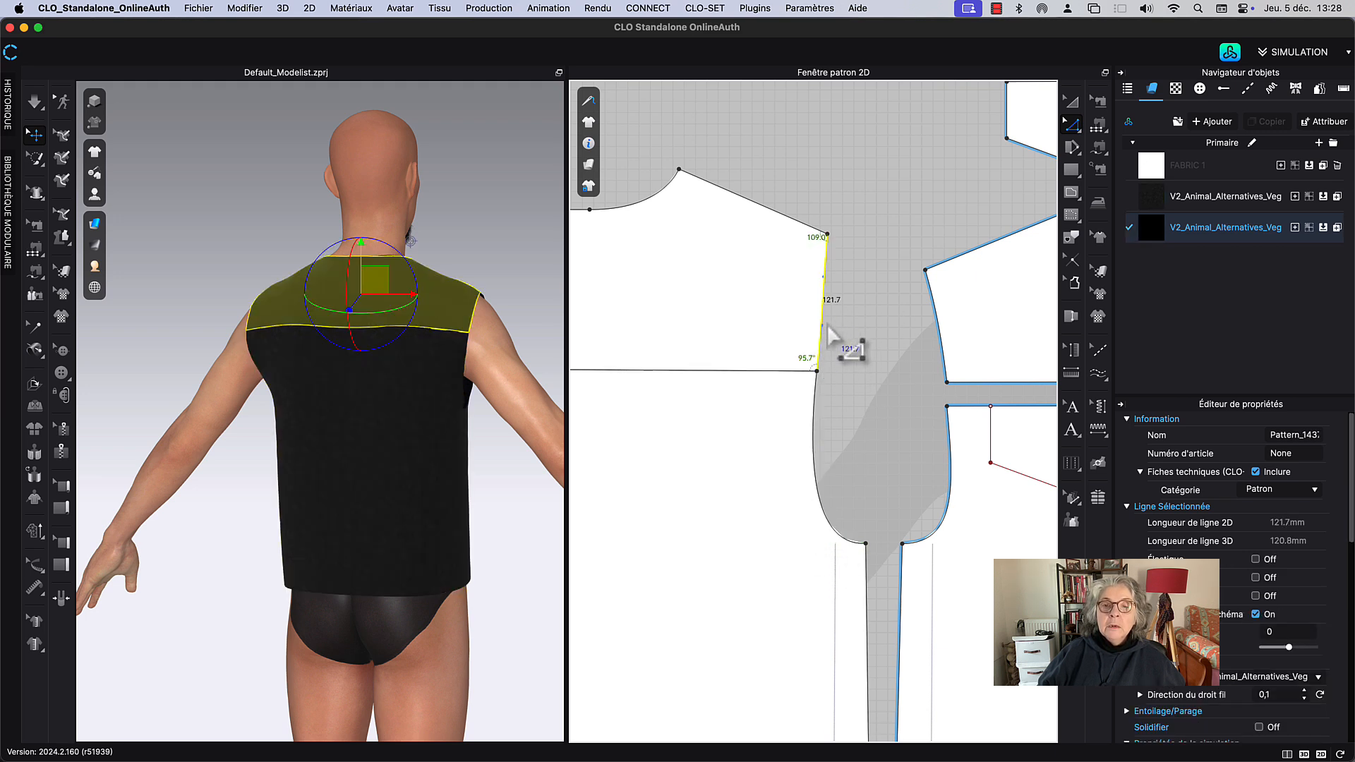
left_click(822, 326)
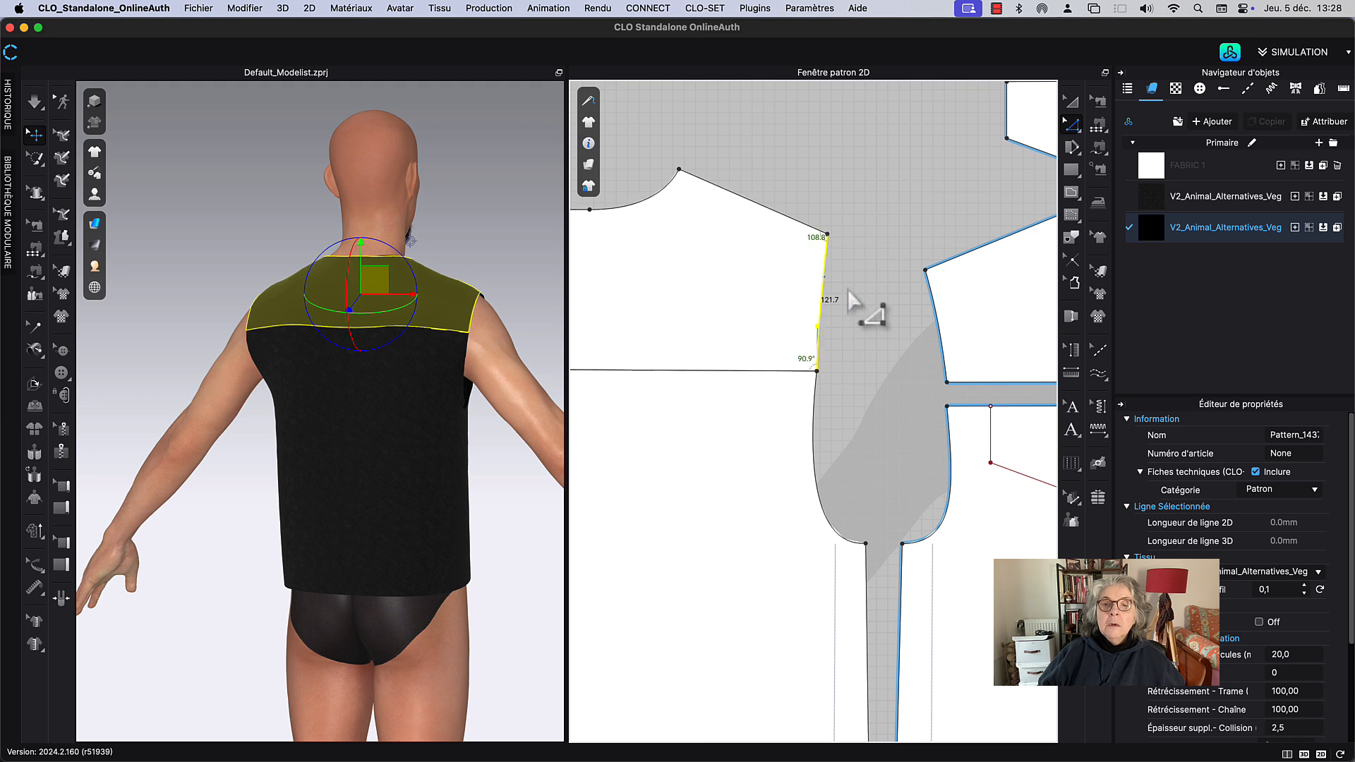
left_click(872, 428)
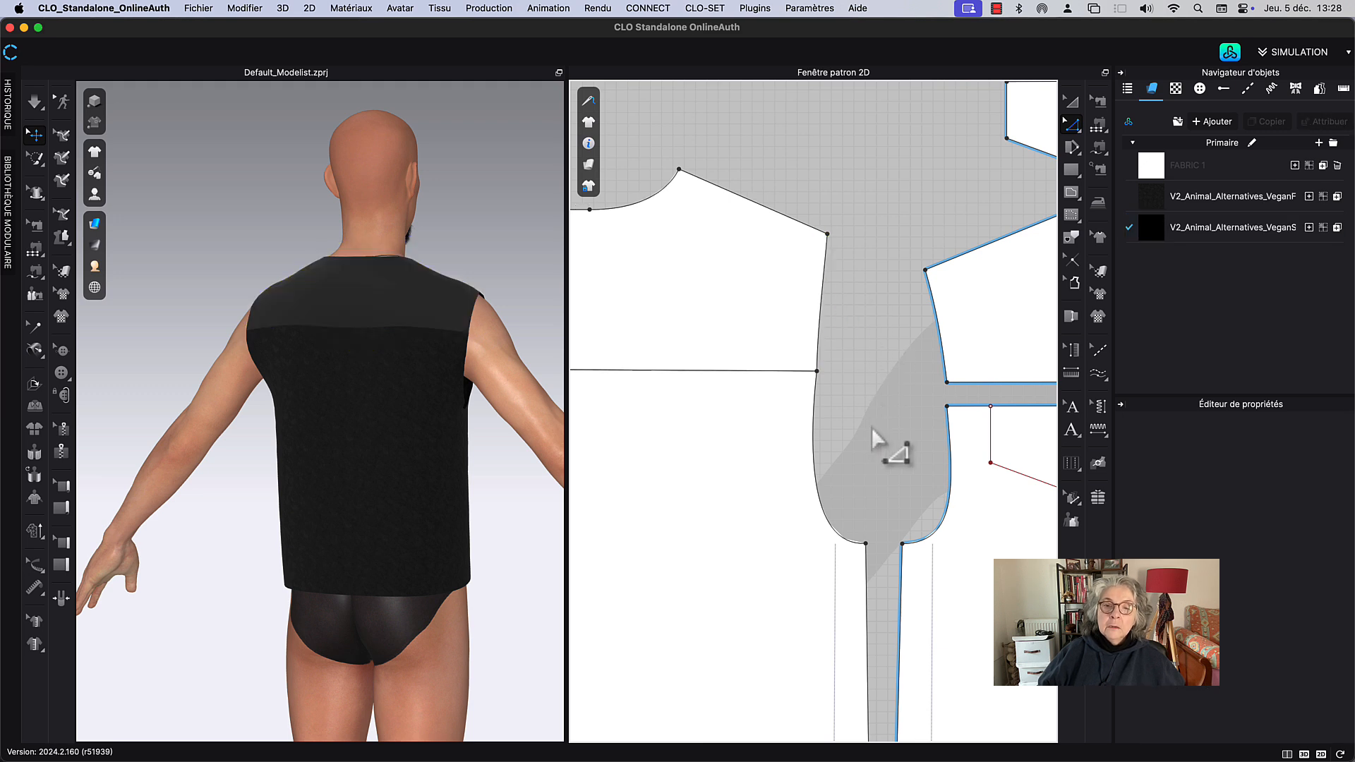
Step: Adjust the upper curve handle of the back panel's armhole to flatten the curve below the yoke seam
scroll(834, 372, "up", 1)
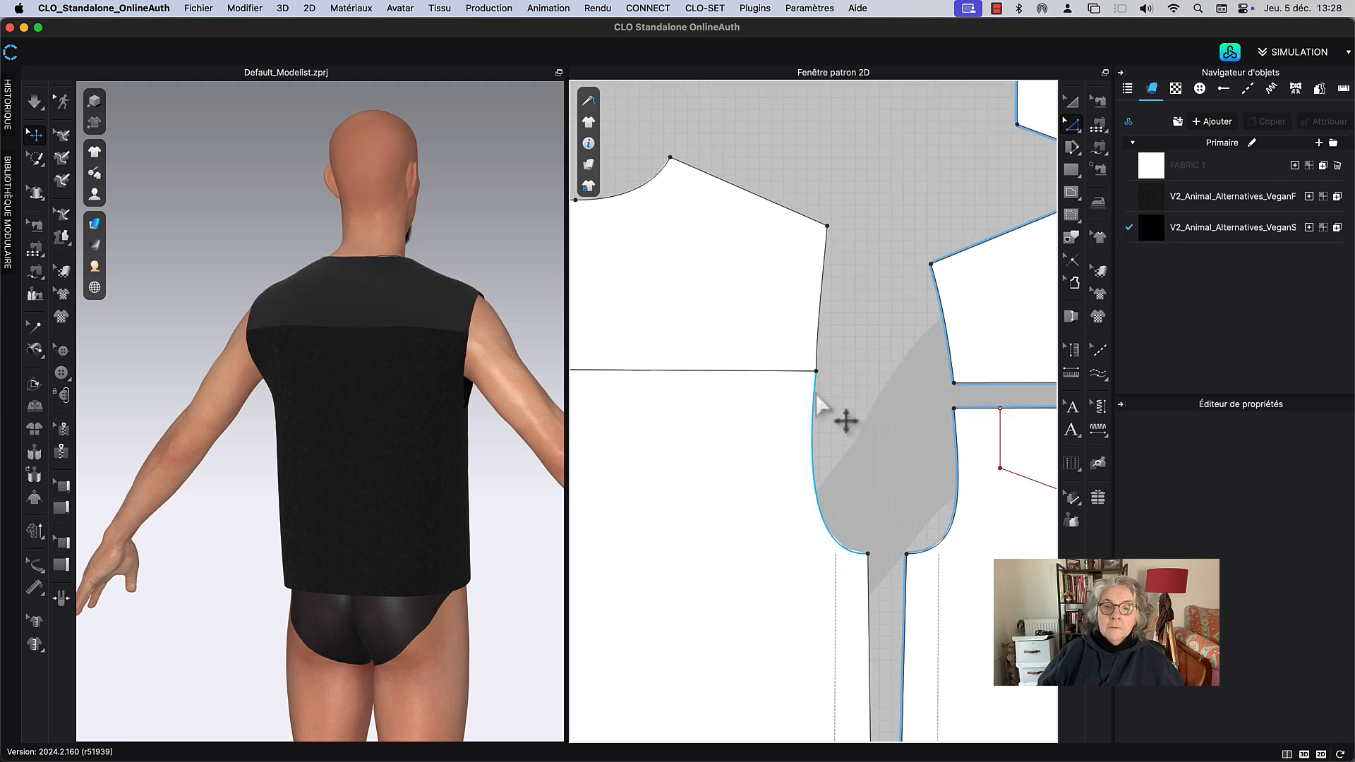
left_click(816, 399)
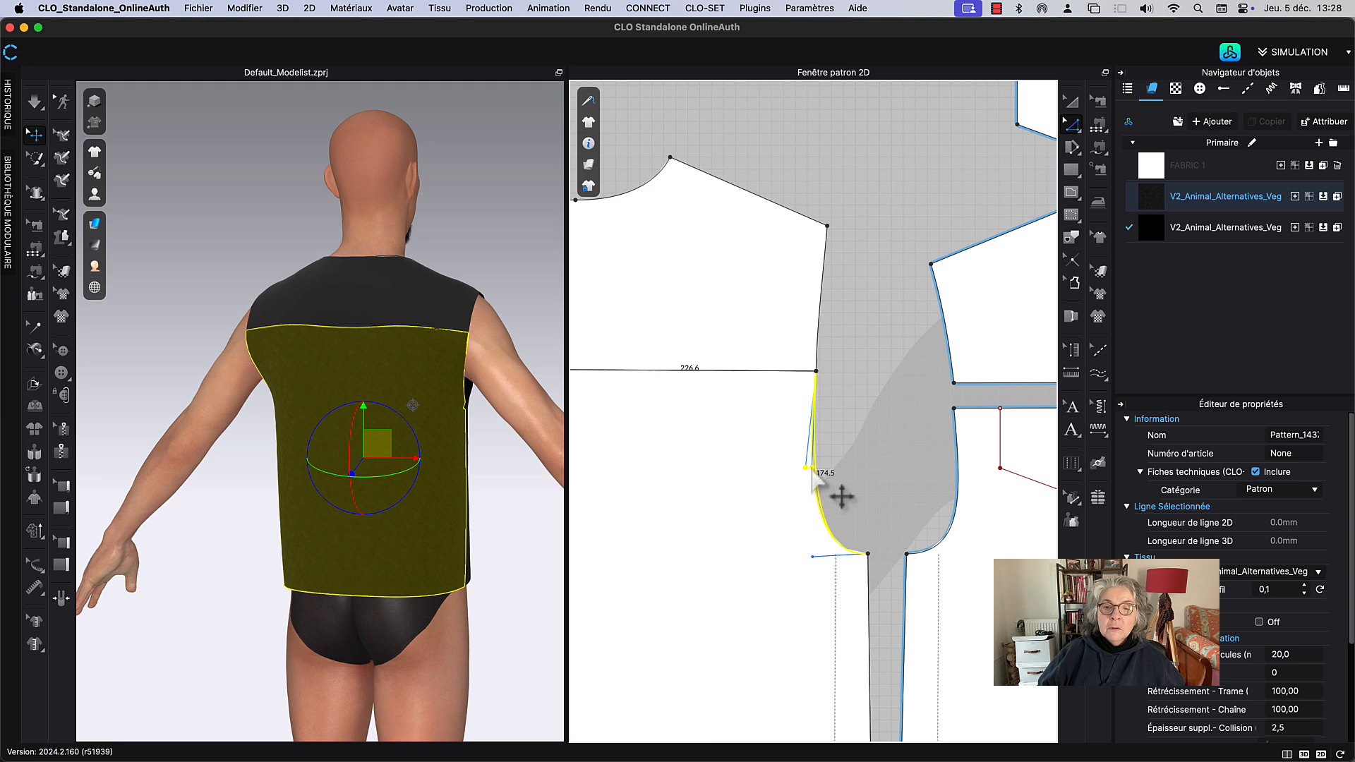
left_click(845, 422)
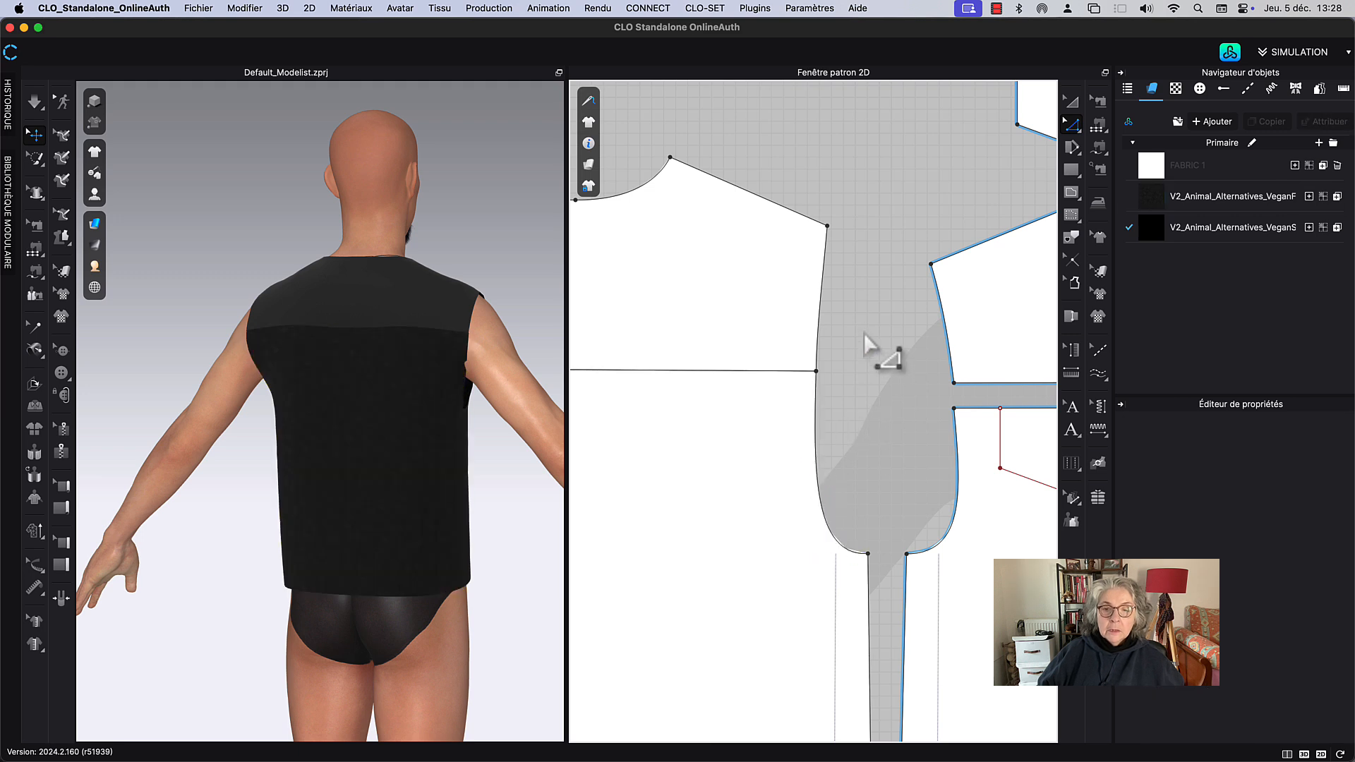
Step: Simulate the garment with the reshaped back armholes and check it from the front
key("space")
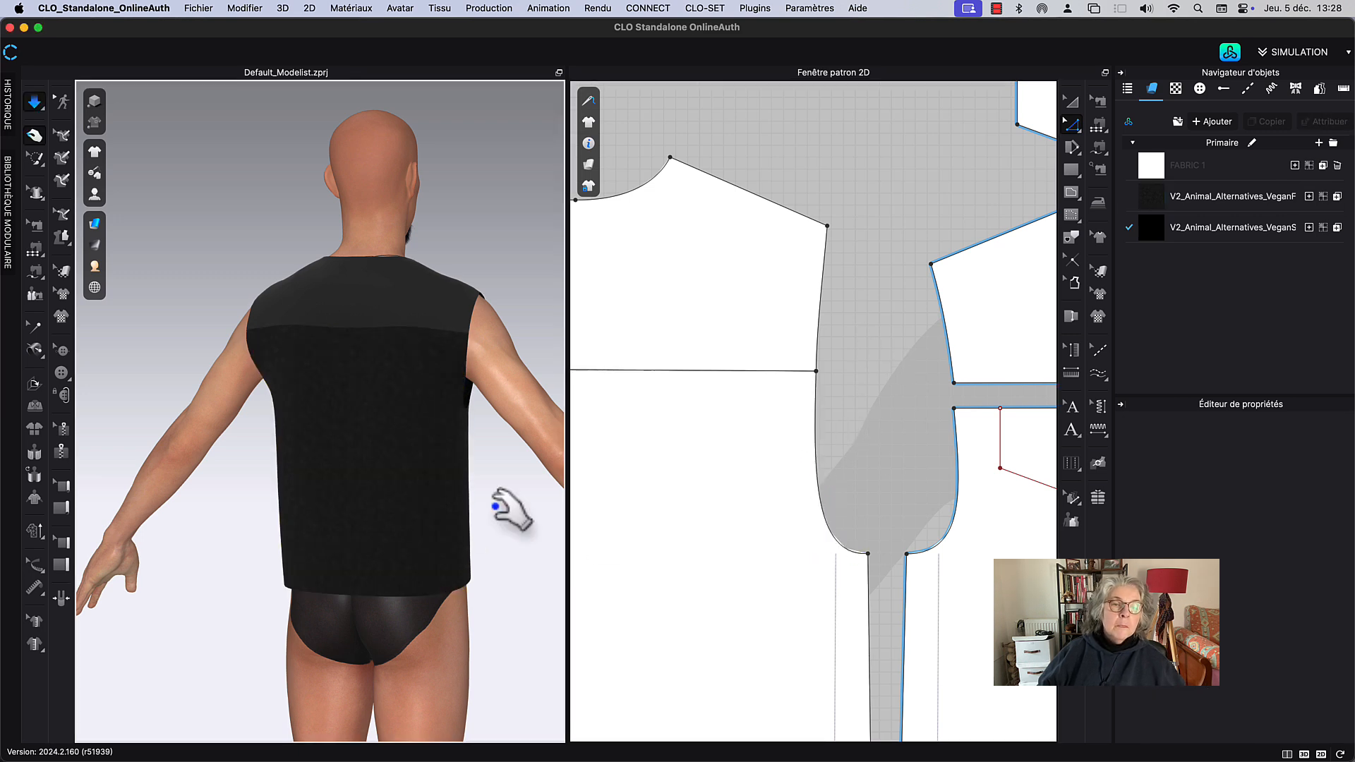
right_click_drag(495, 506, 351, 494)
scroll(459, 228, "down", 3)
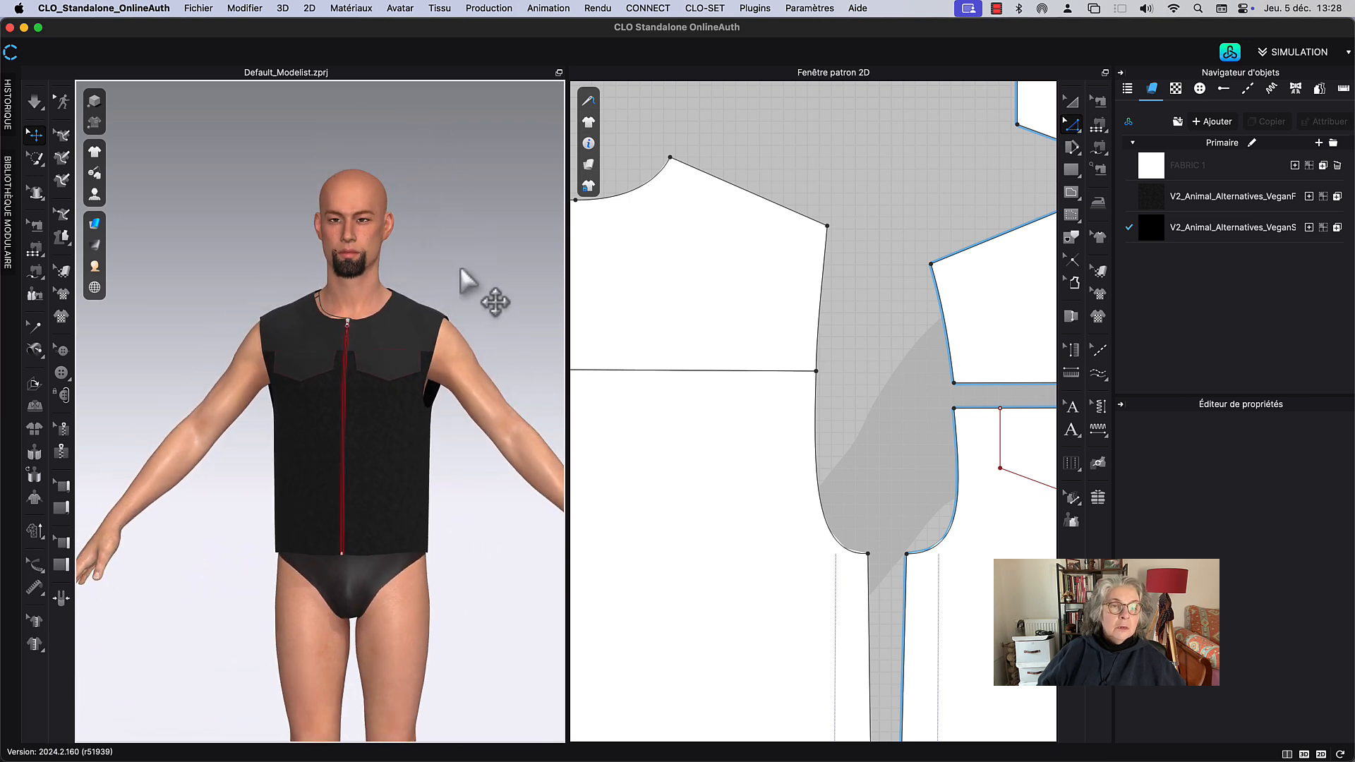
scroll(845, 157, "down", 5)
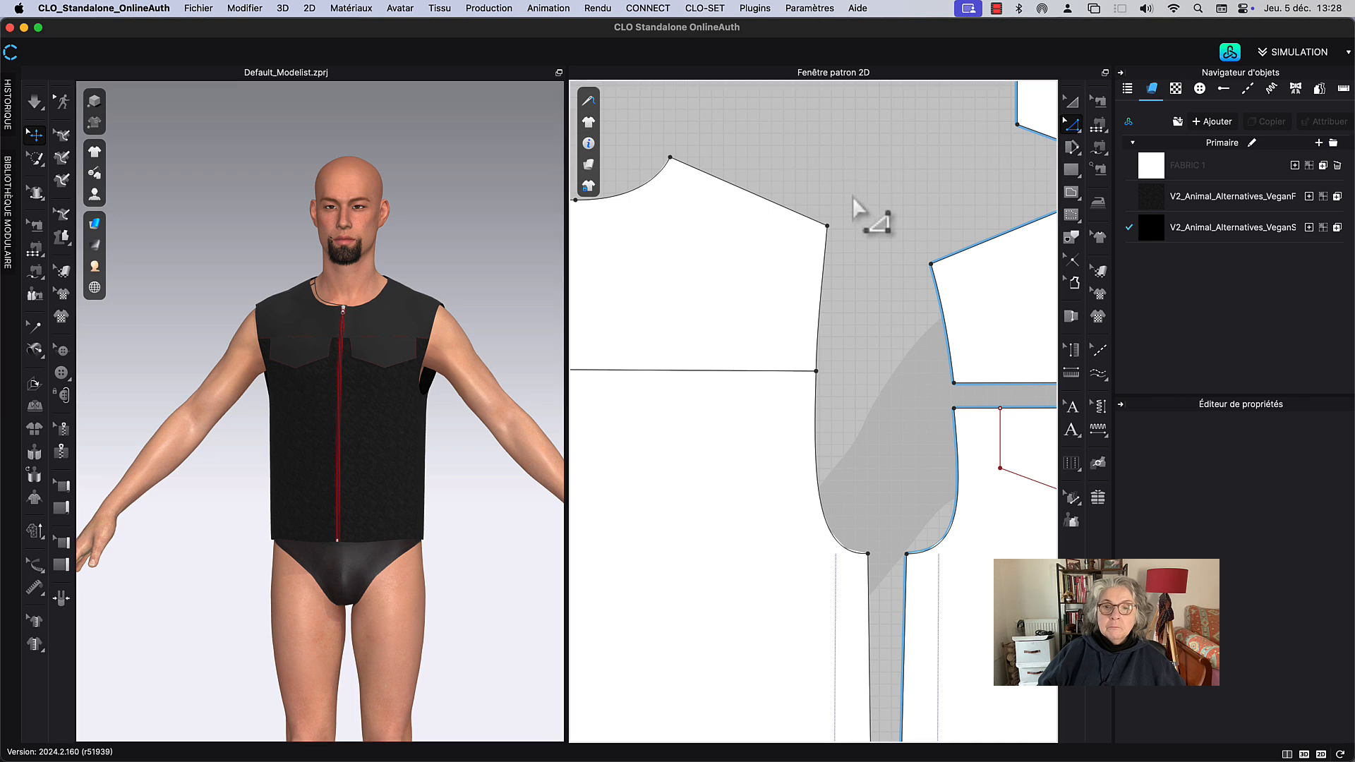
left_click(1071, 101)
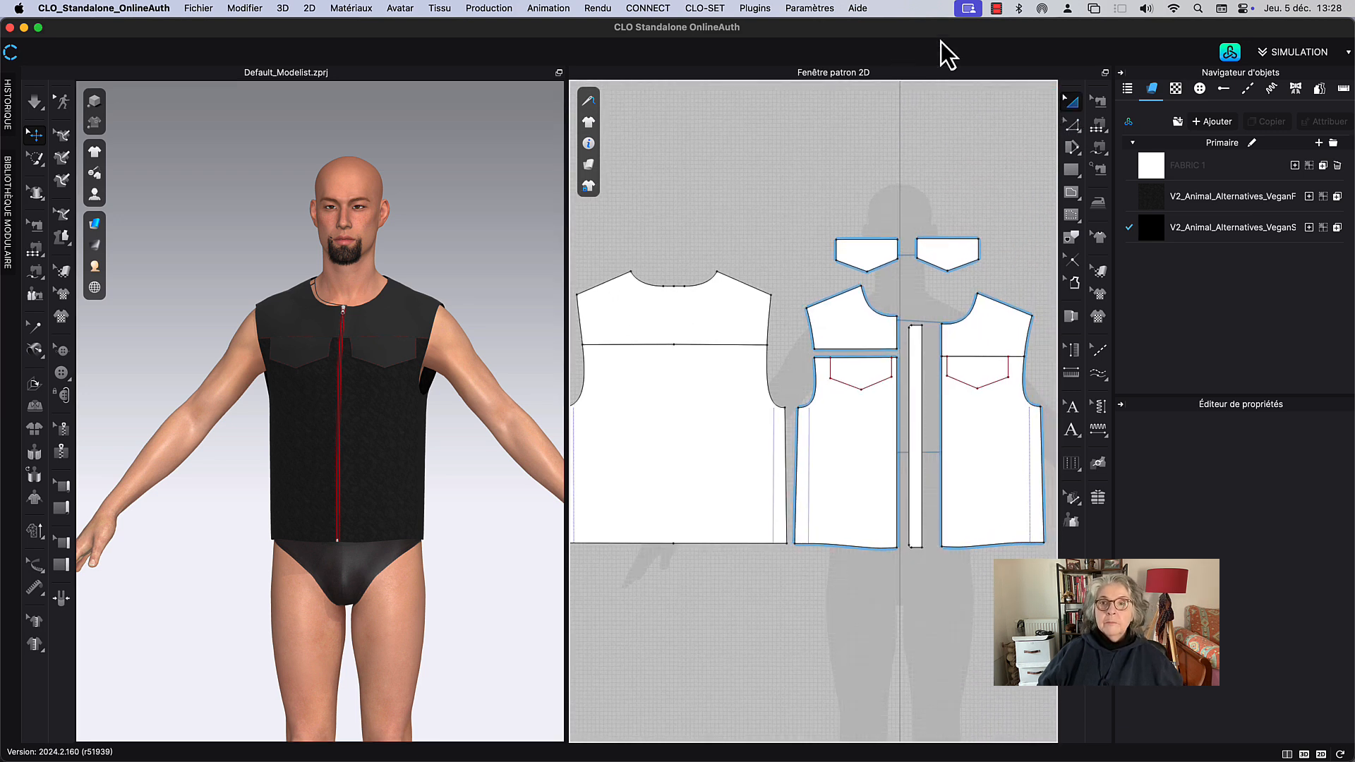
left_click(997, 10)
left_click(1003, 24)
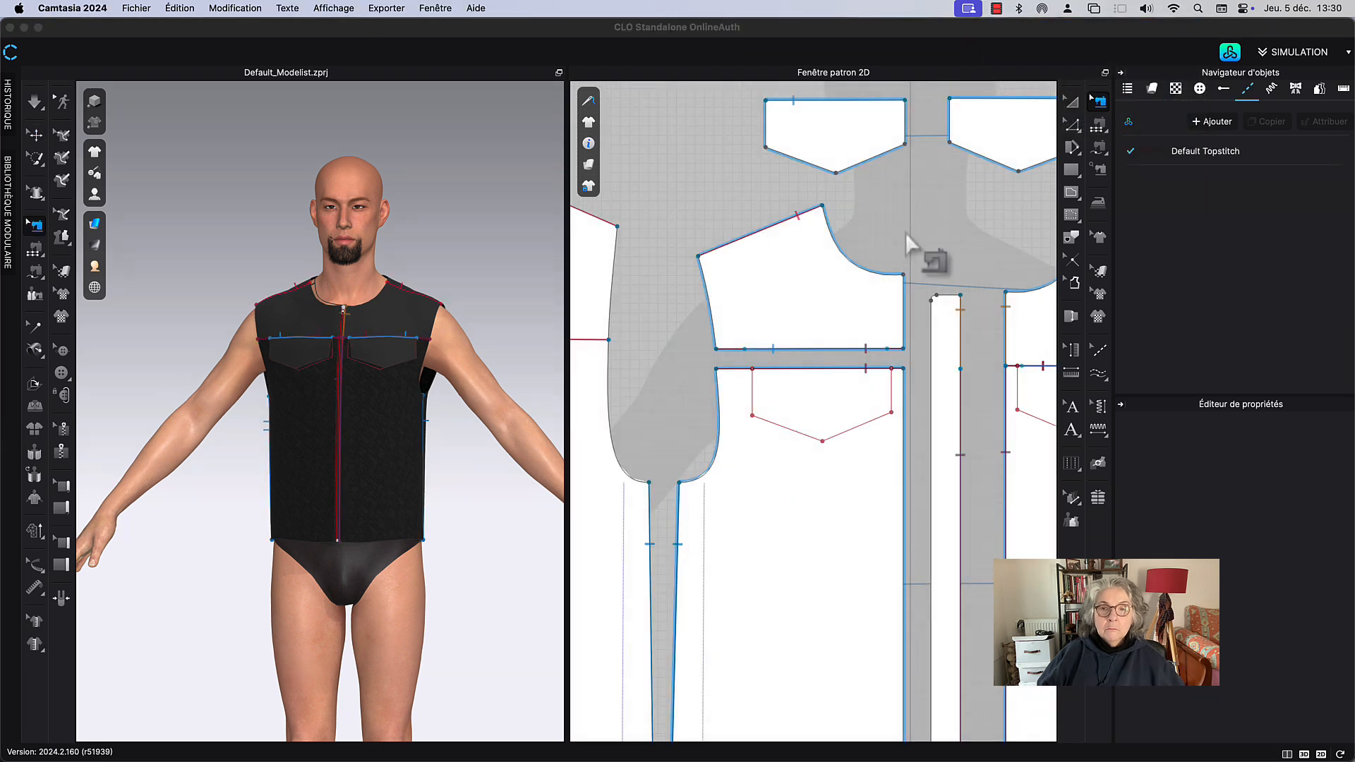
Step: Shift the pocket flap's seam along the front yoke's lower edge toward the armhole and simulate the garment
left_click(1097, 105)
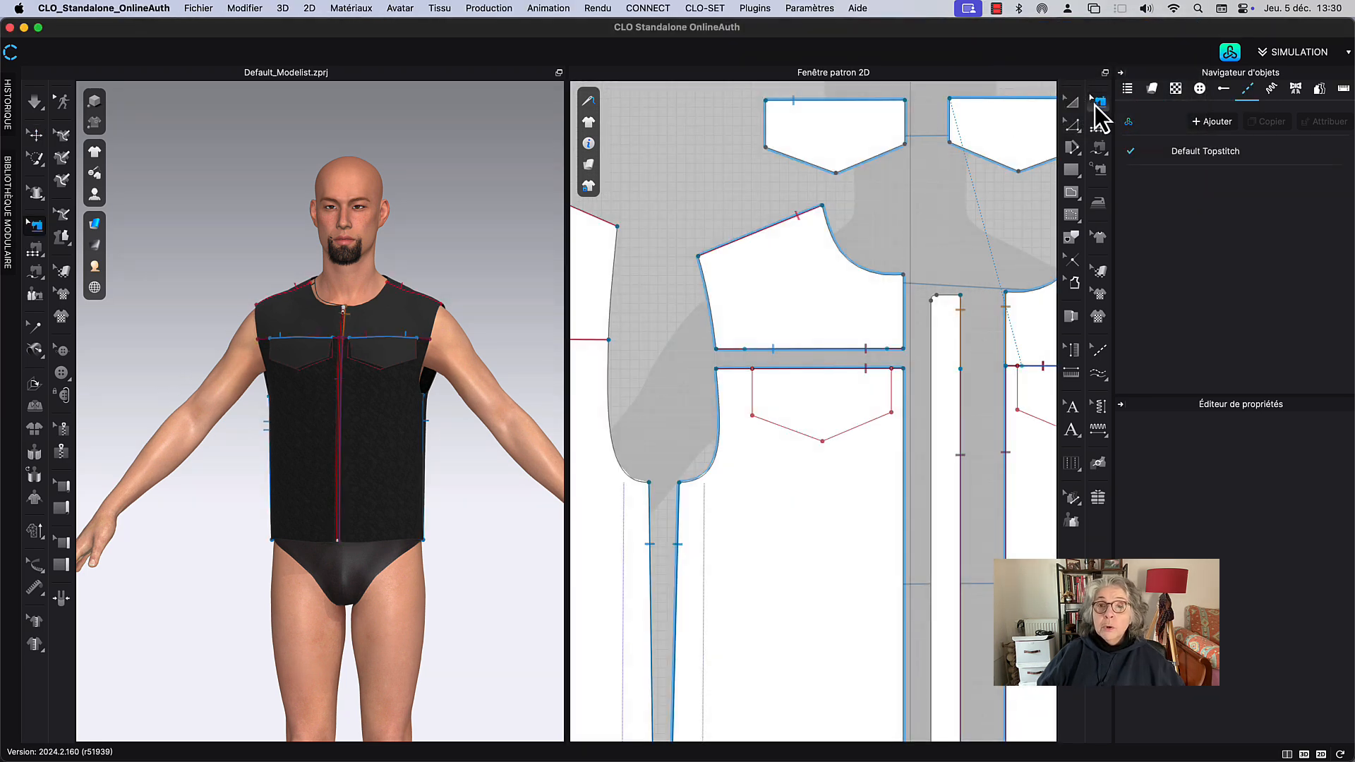
left_click(874, 112)
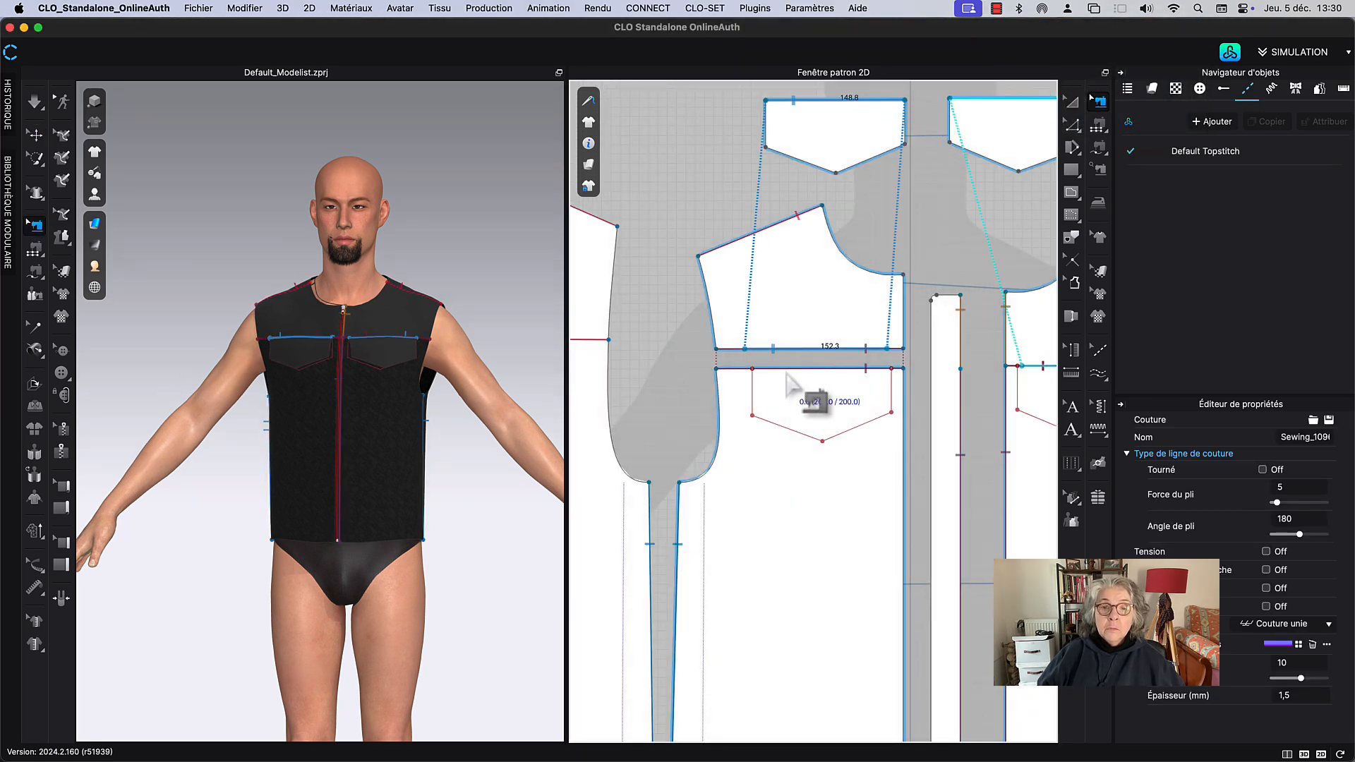
scroll(801, 378, "up", 3)
scroll(801, 378, "up", 3)
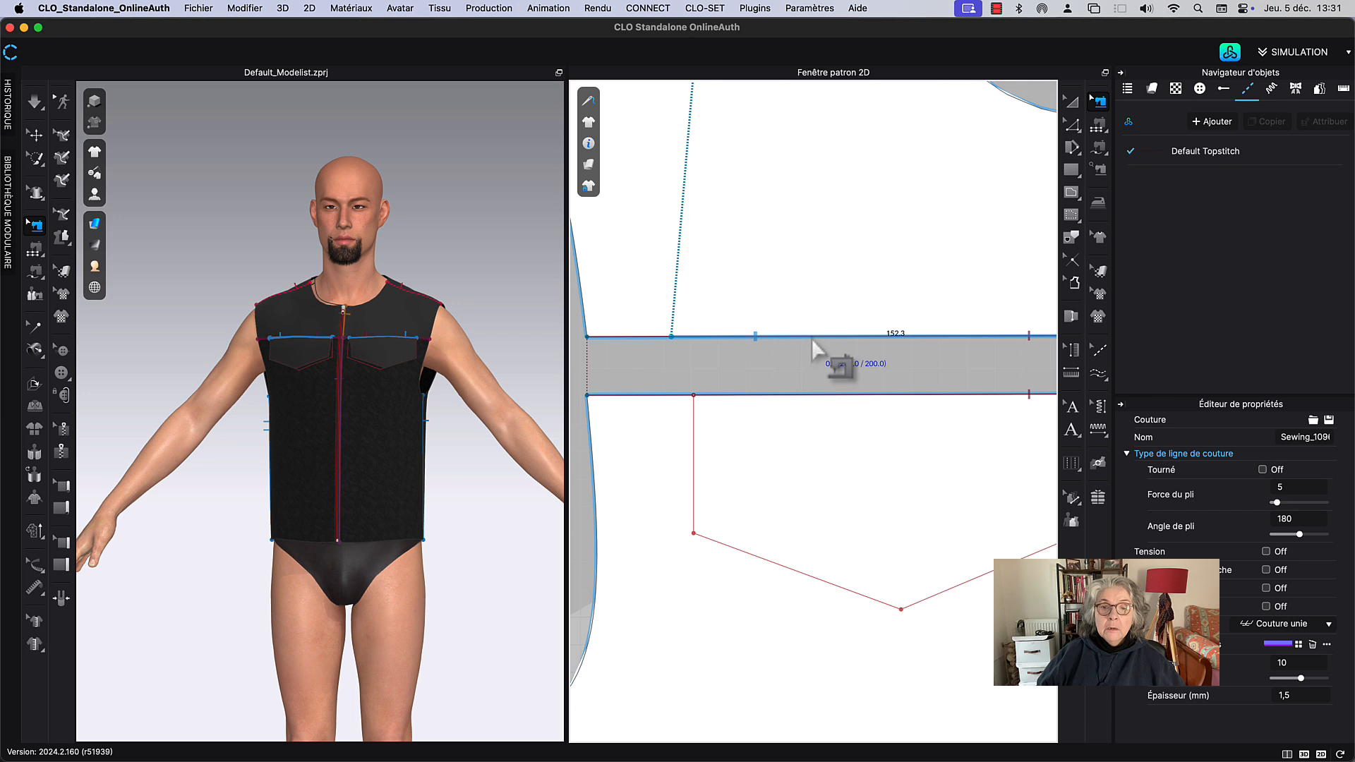
left_click_drag(798, 337, 769, 337)
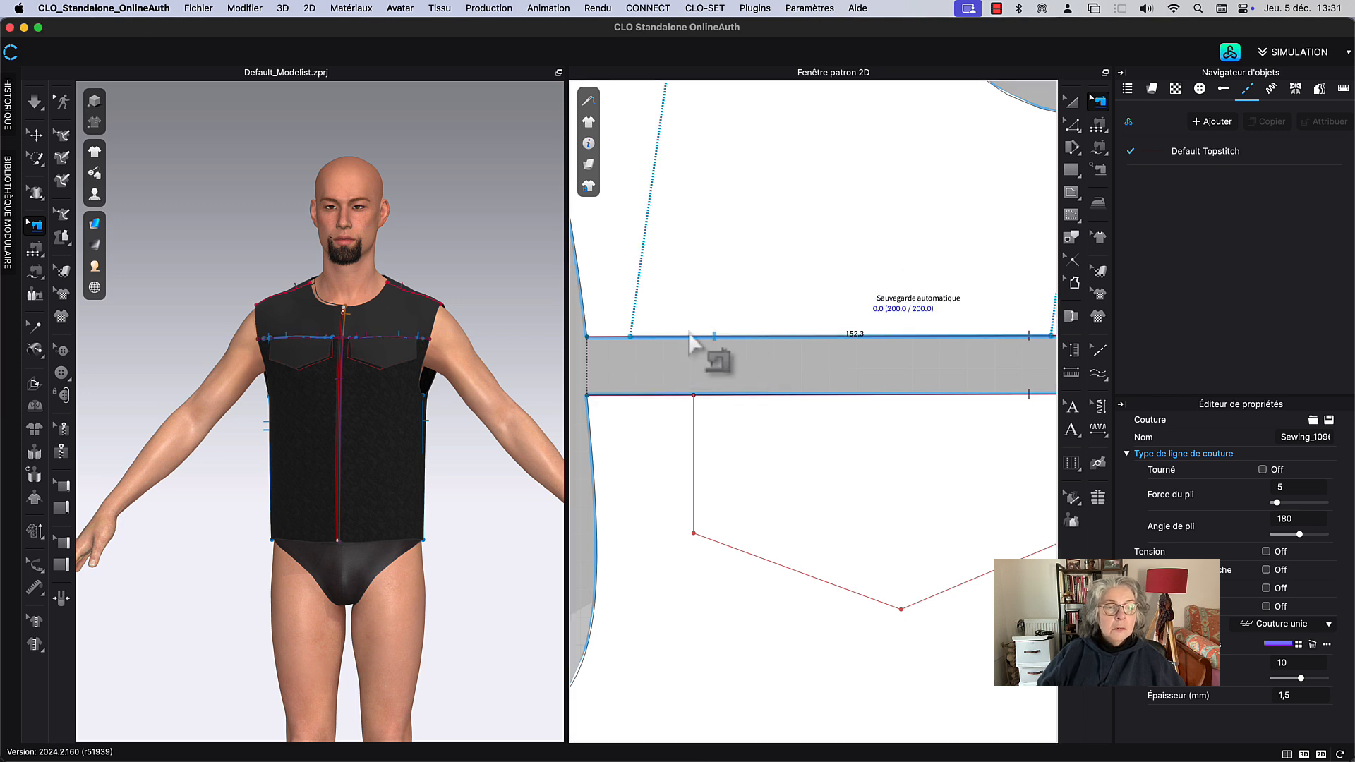
key("q")
key("q")
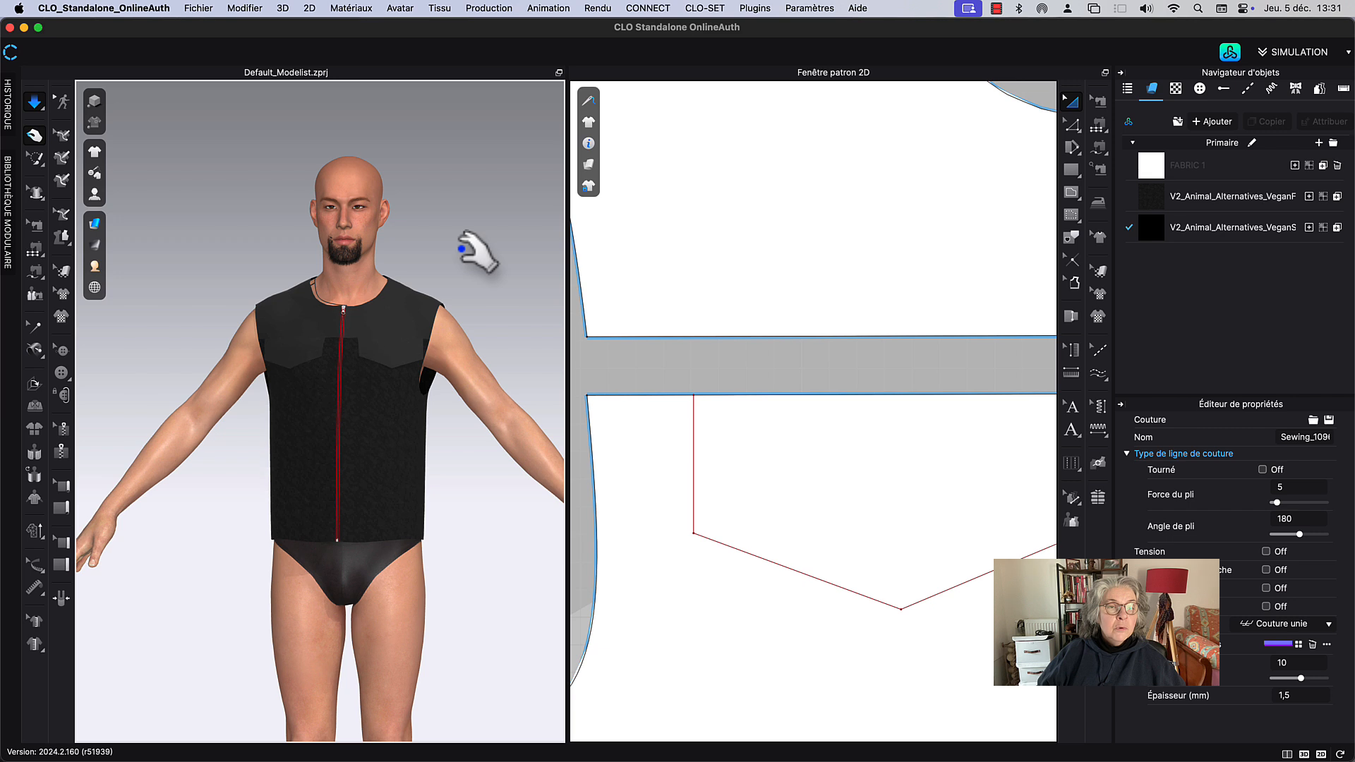
Step: Move the internal pocket flap outline on the front panel sideways toward the armhole
key("b")
scroll(764, 360, "down", 3)
middle_click_drag(765, 361, 749, 368)
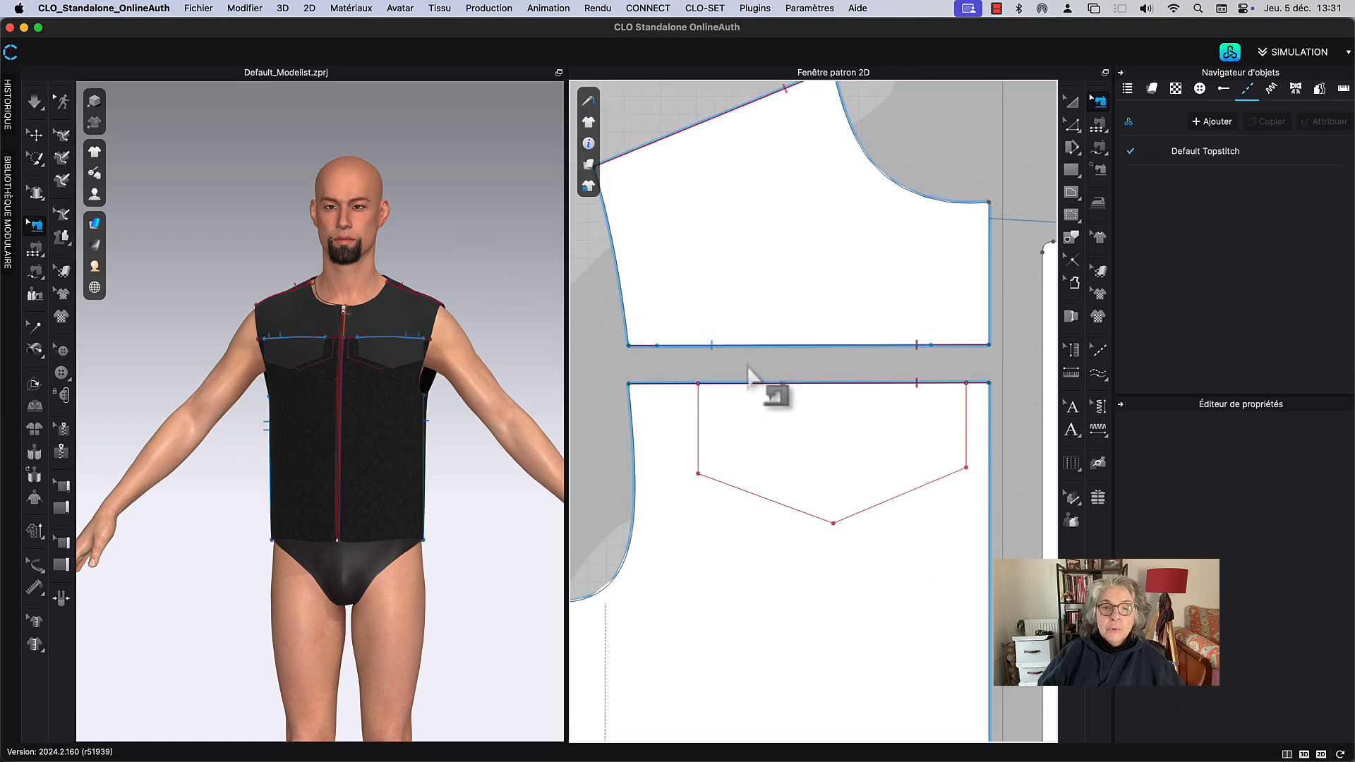
key("z")
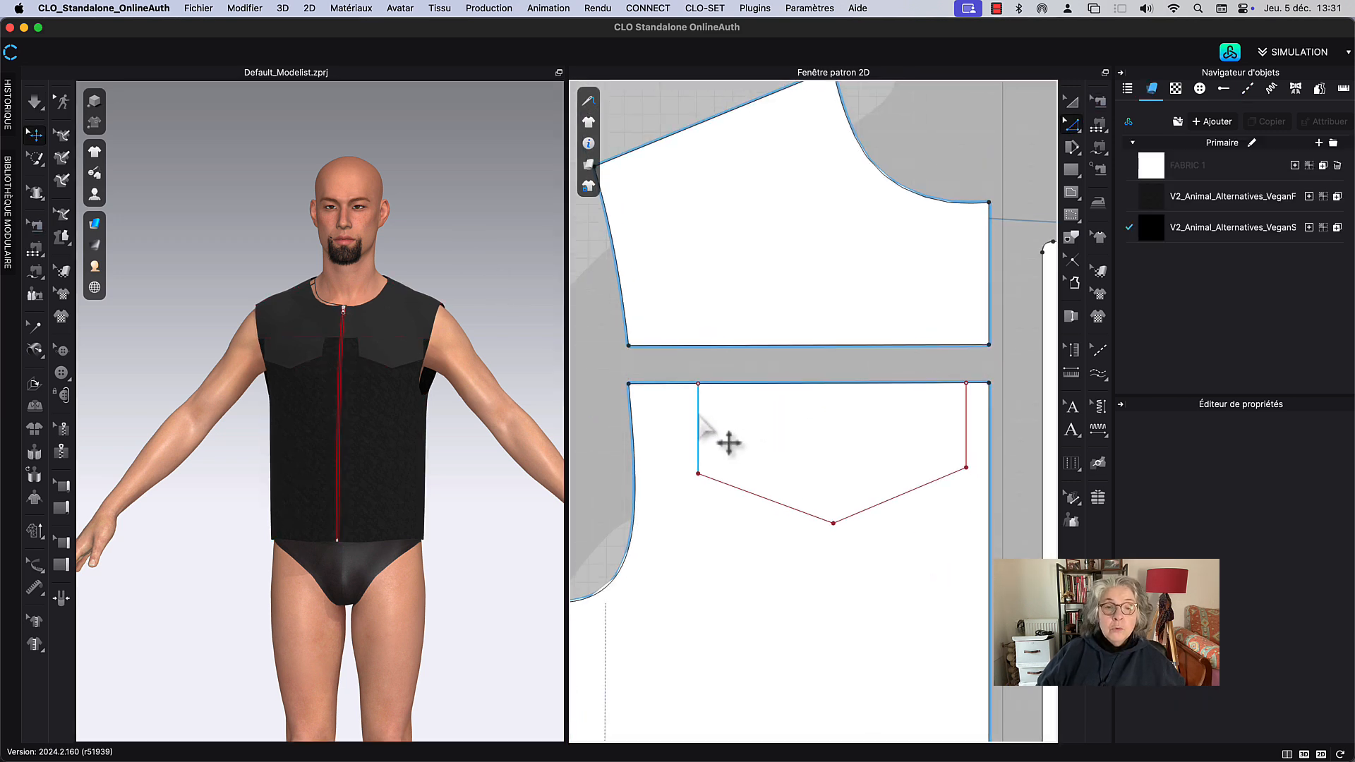
left_click(738, 491)
left_click(879, 505, "shift")
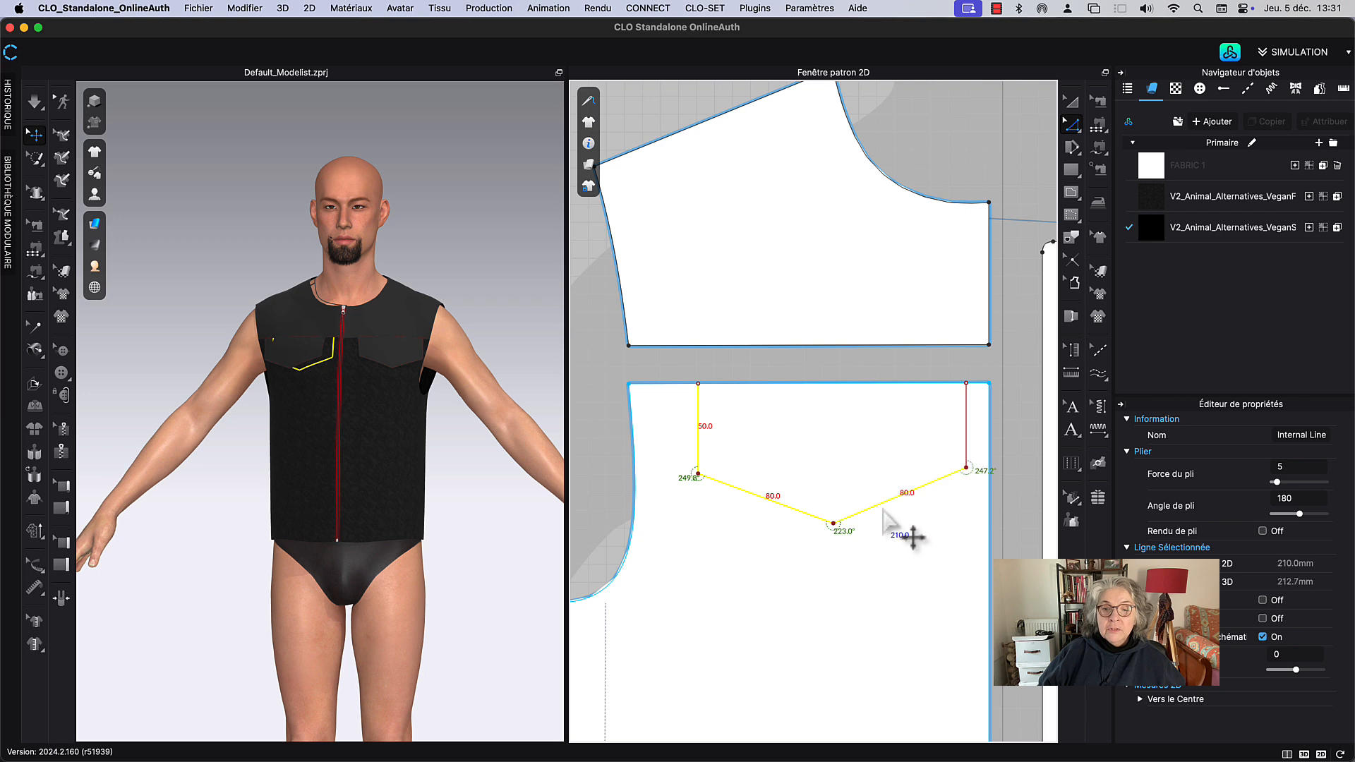
left_click_drag(965, 437, 925, 433)
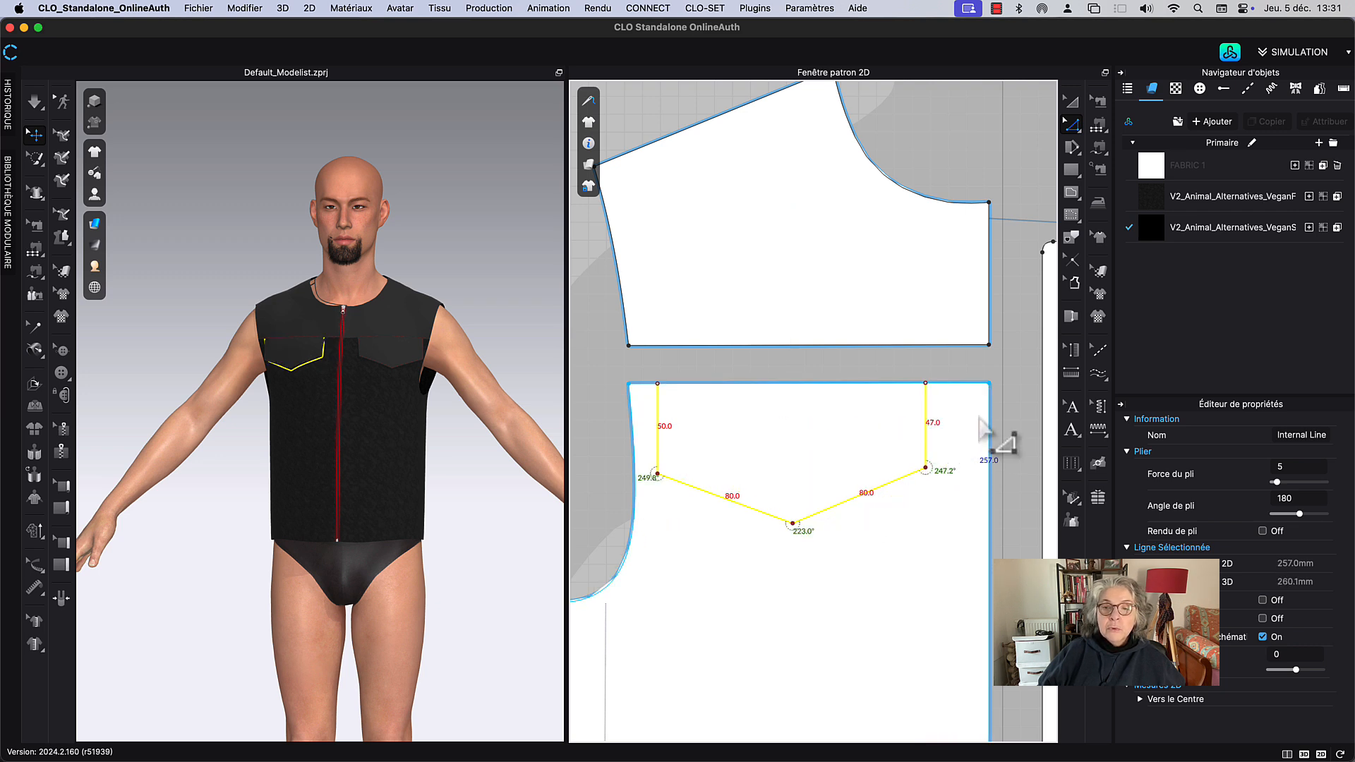
left_click(991, 369)
Step: Simulate the garment with the moved pocket outline and inspect the yokes and zipper up close from the front
key("space")
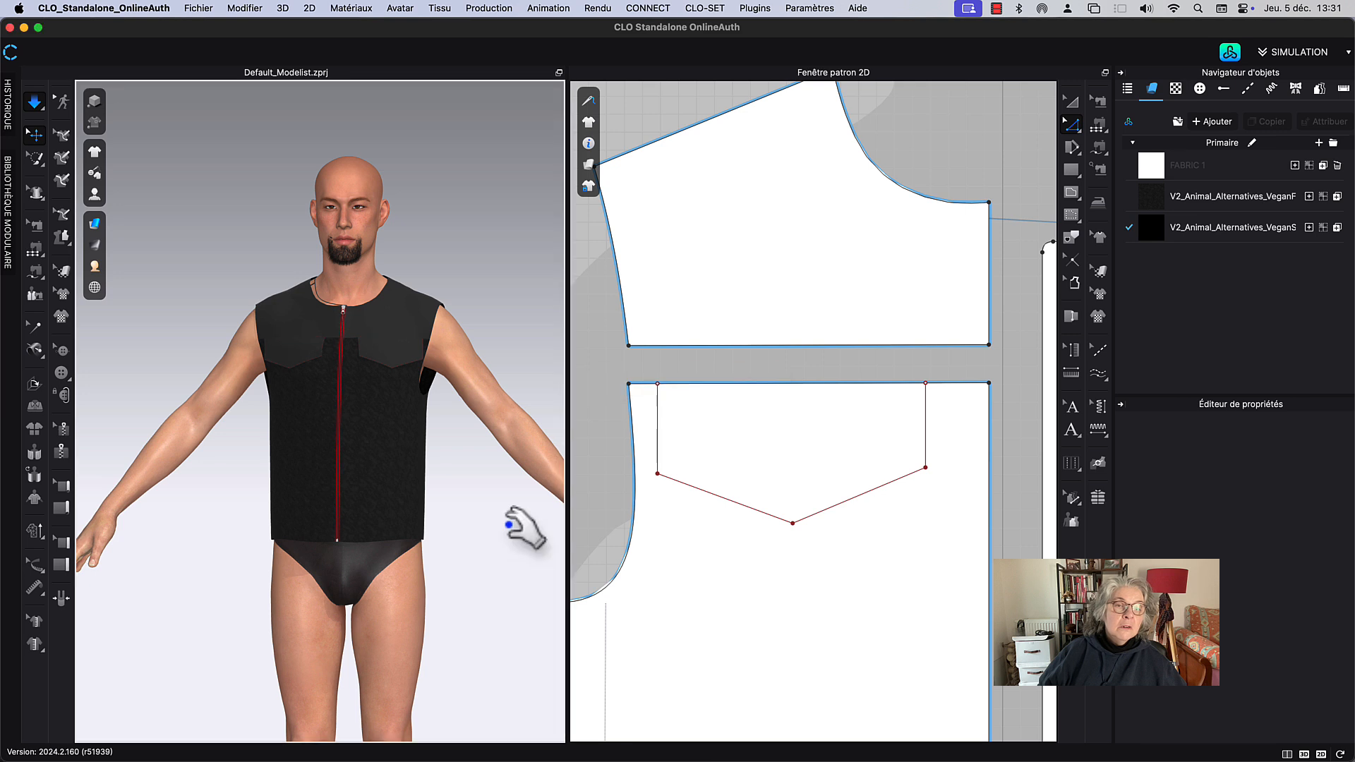
key("space")
middle_click_drag(473, 226, 482, 264)
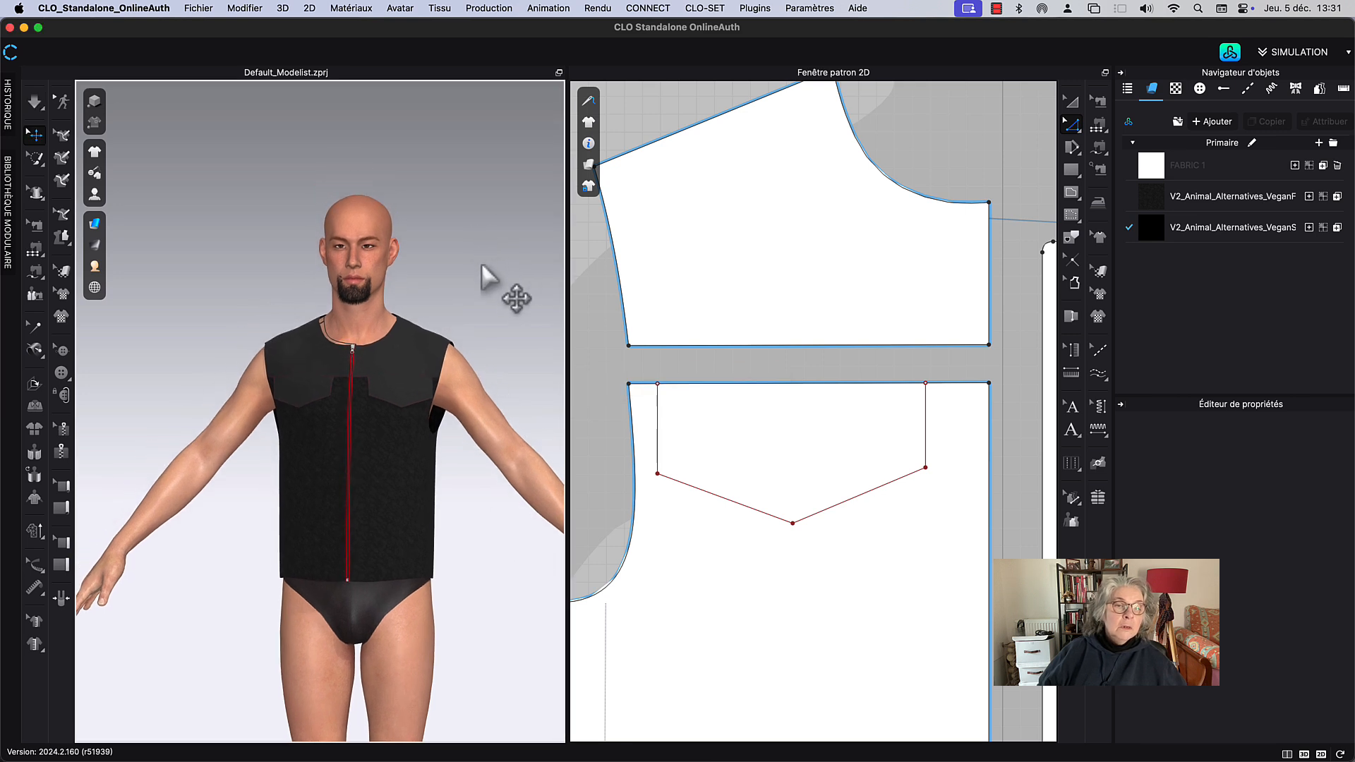
scroll(811, 302, "down", 3)
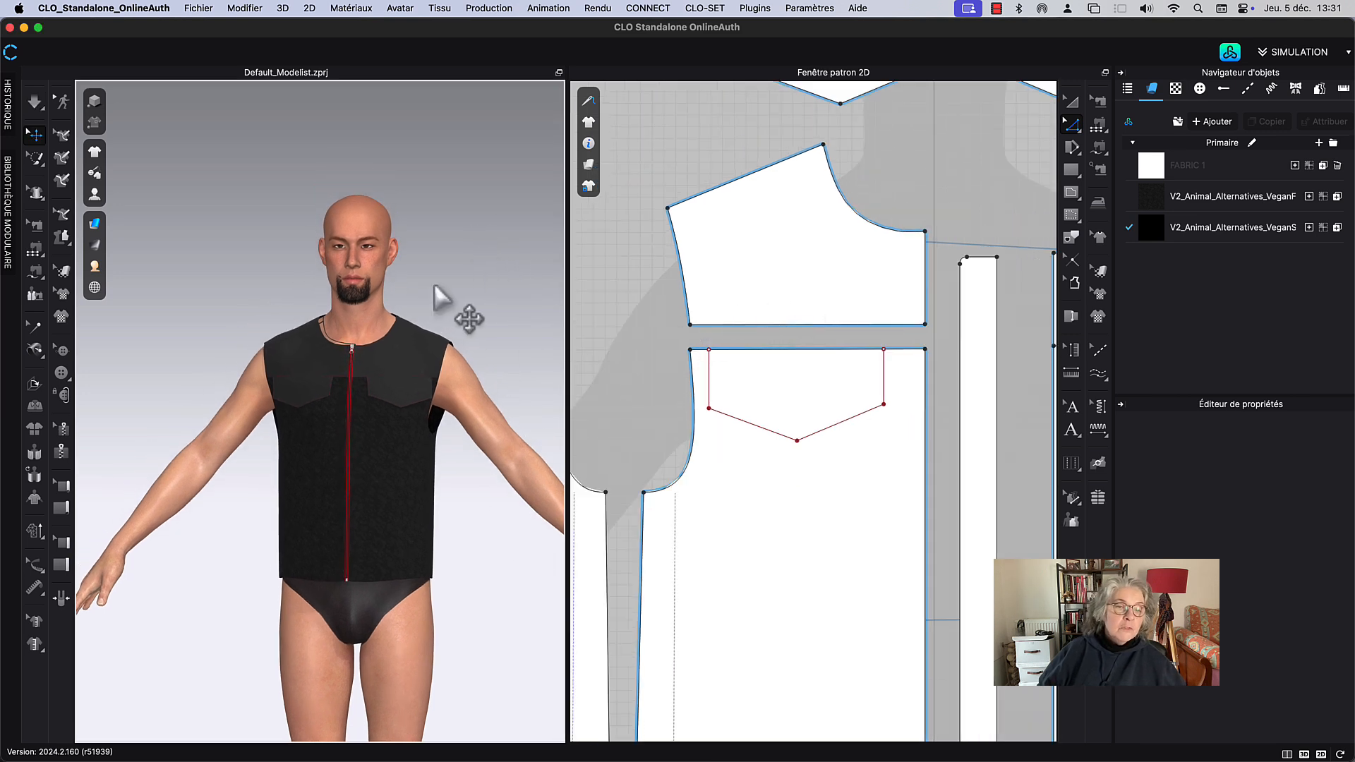
scroll(466, 222, "up", 2)
scroll(480, 212, "up", 2)
middle_click_drag(490, 212, 440, 305)
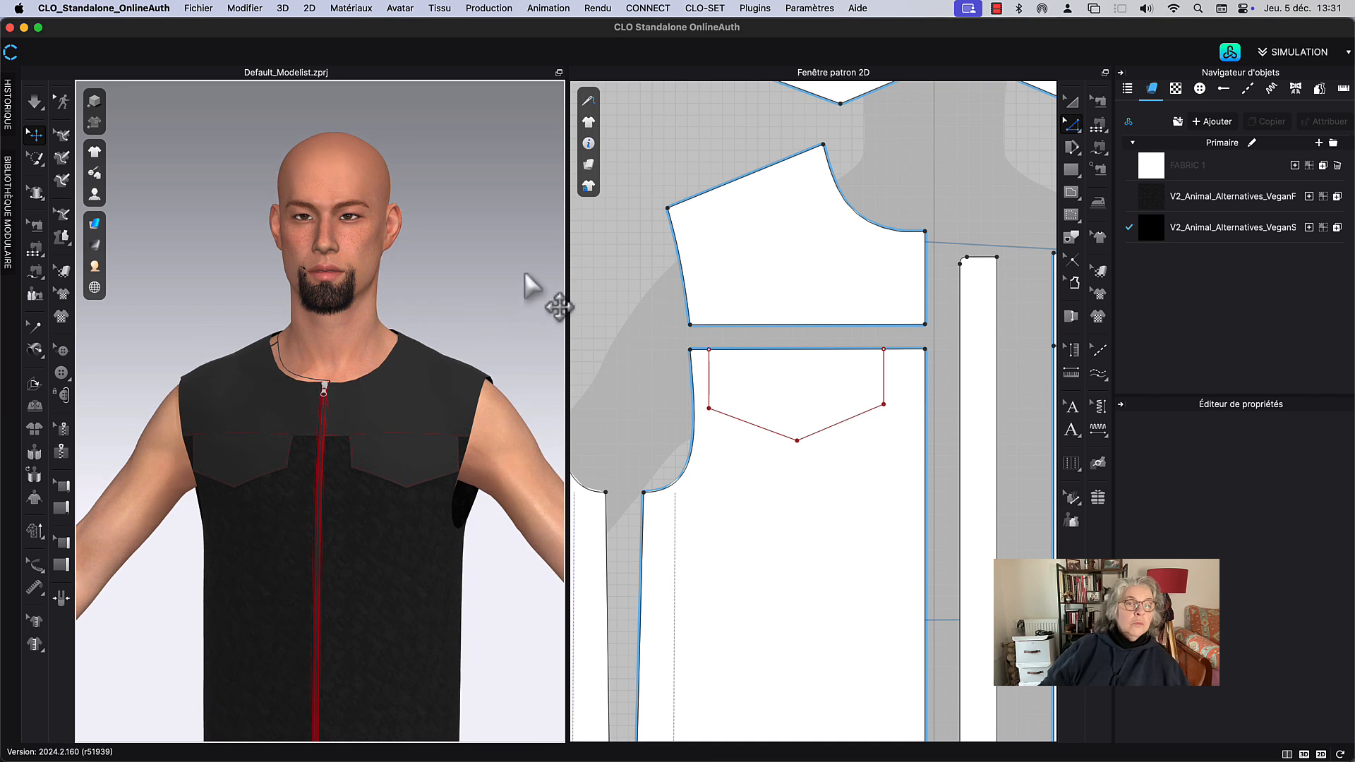
mouse_move(94, 223)
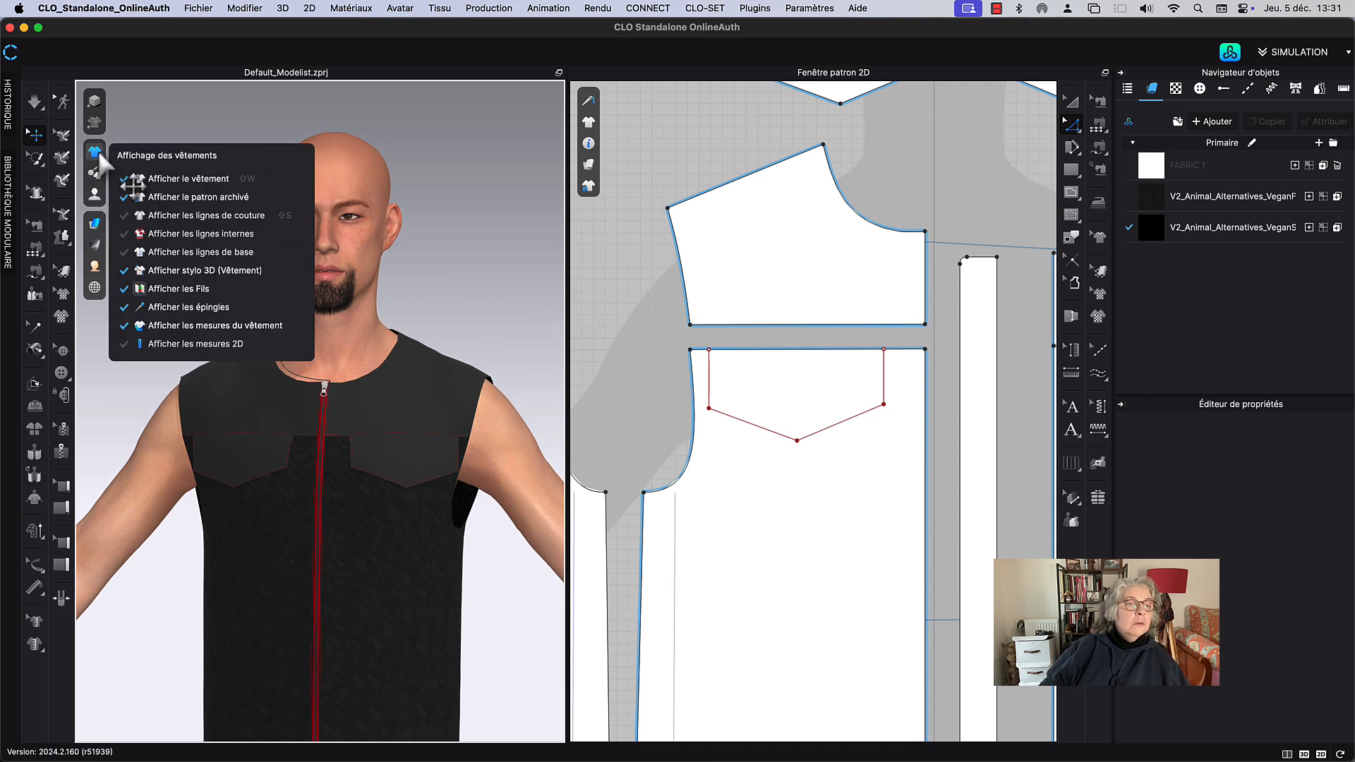
mouse_move(106, 163)
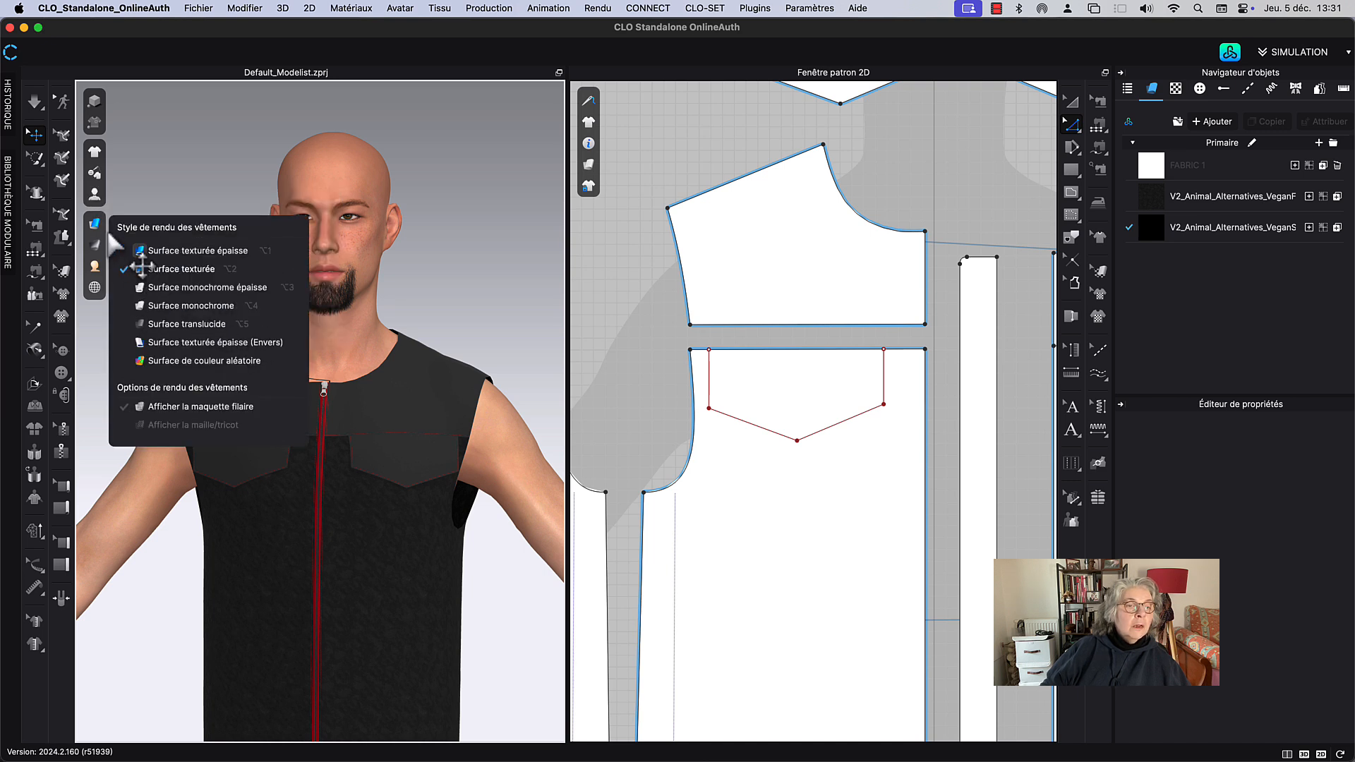
mouse_move(94, 194)
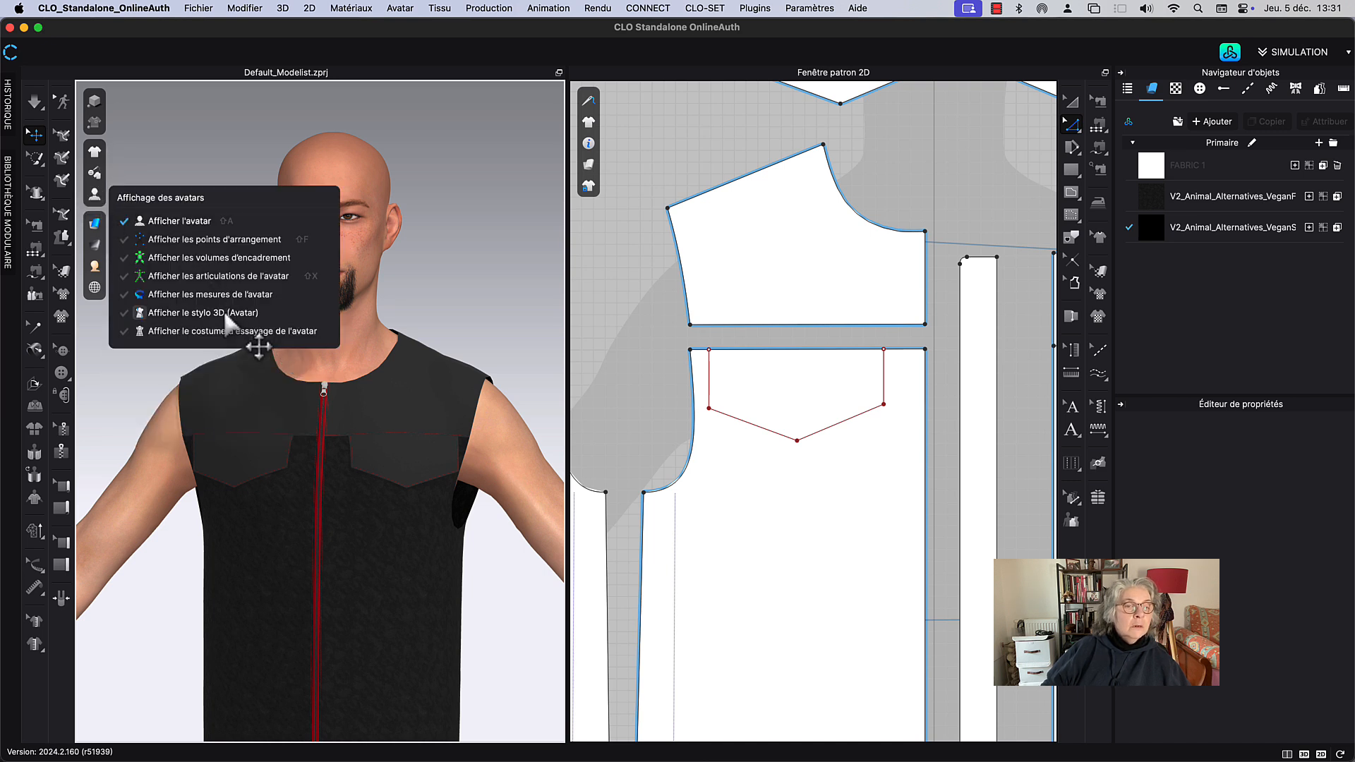
right_click_drag(223, 268, 242, 287)
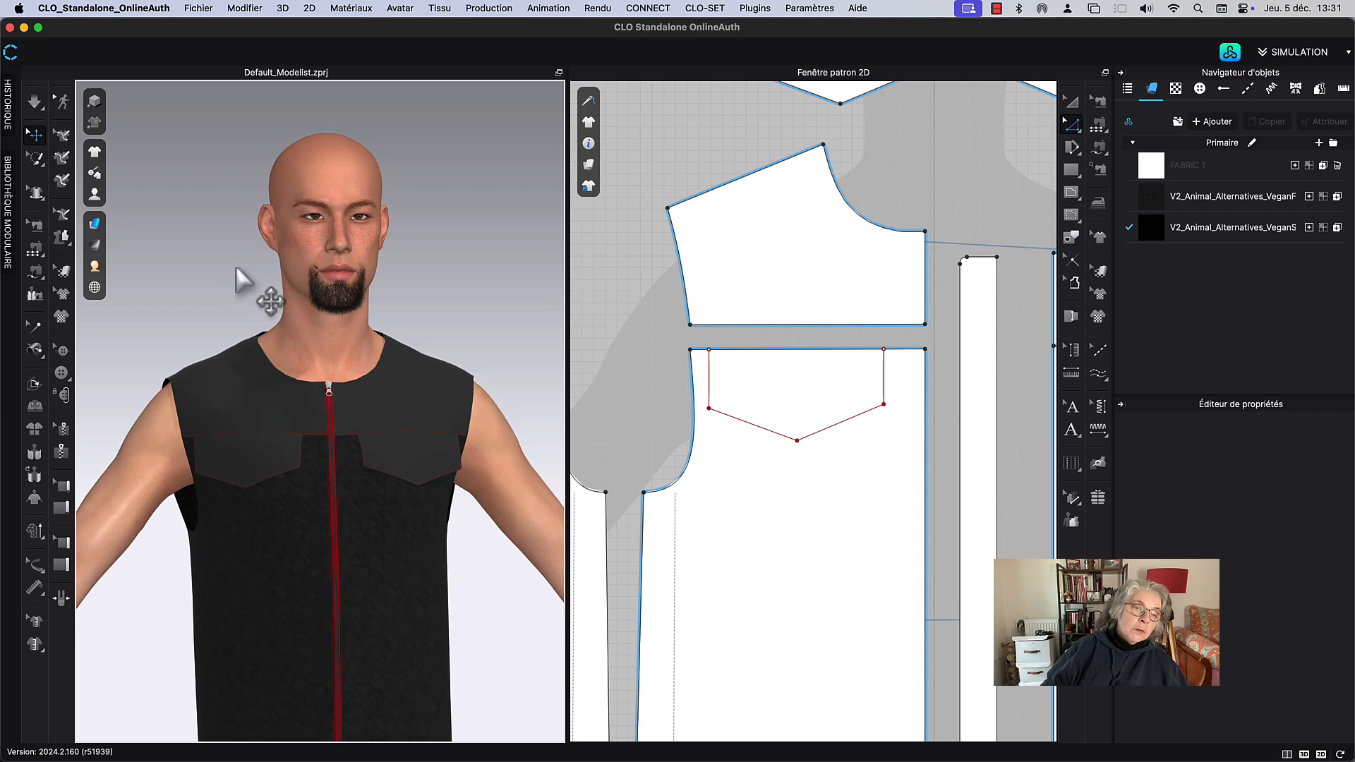
right_click_drag(454, 384, 494, 339)
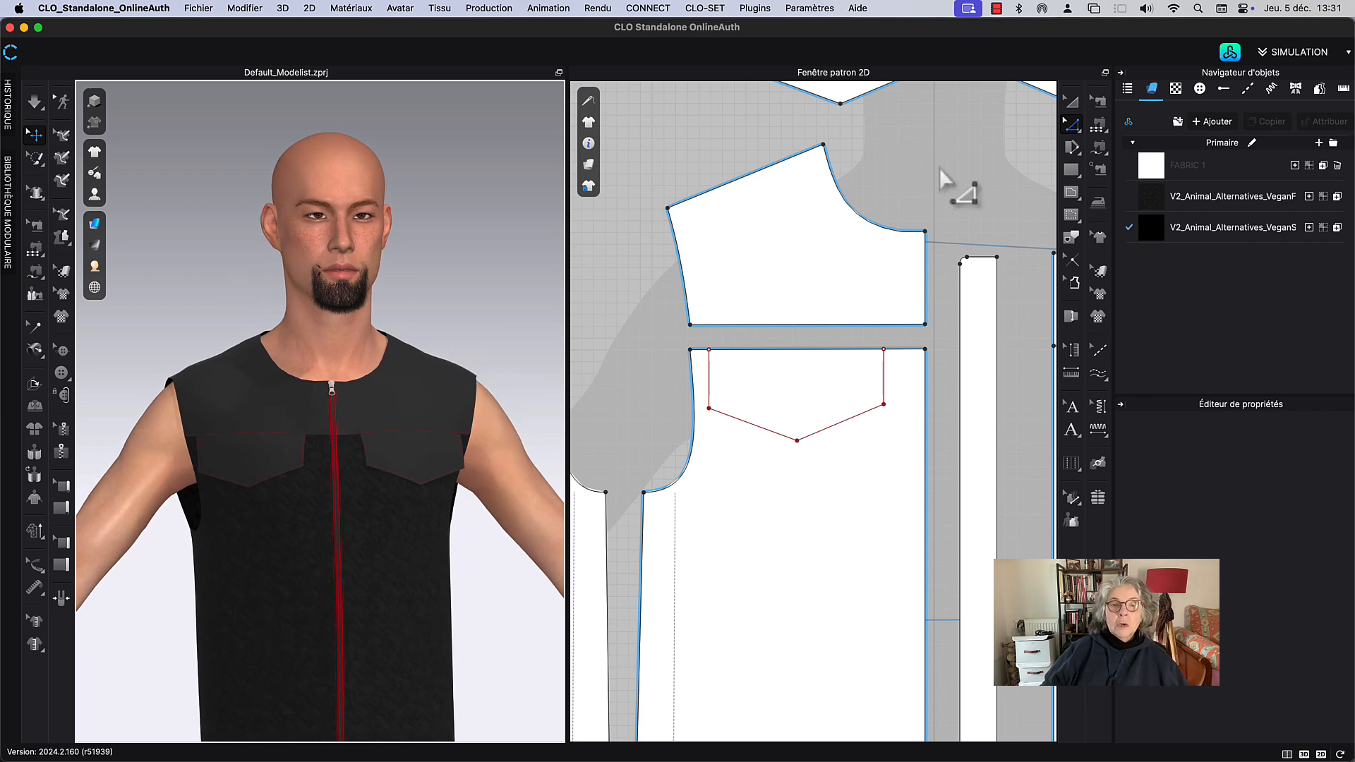
Step: Select the front yokes and pocket flaps, extend the selection to every pattern piece, and shift them all slightly upward in the 2D layout
scroll(802, 375, "down", 5)
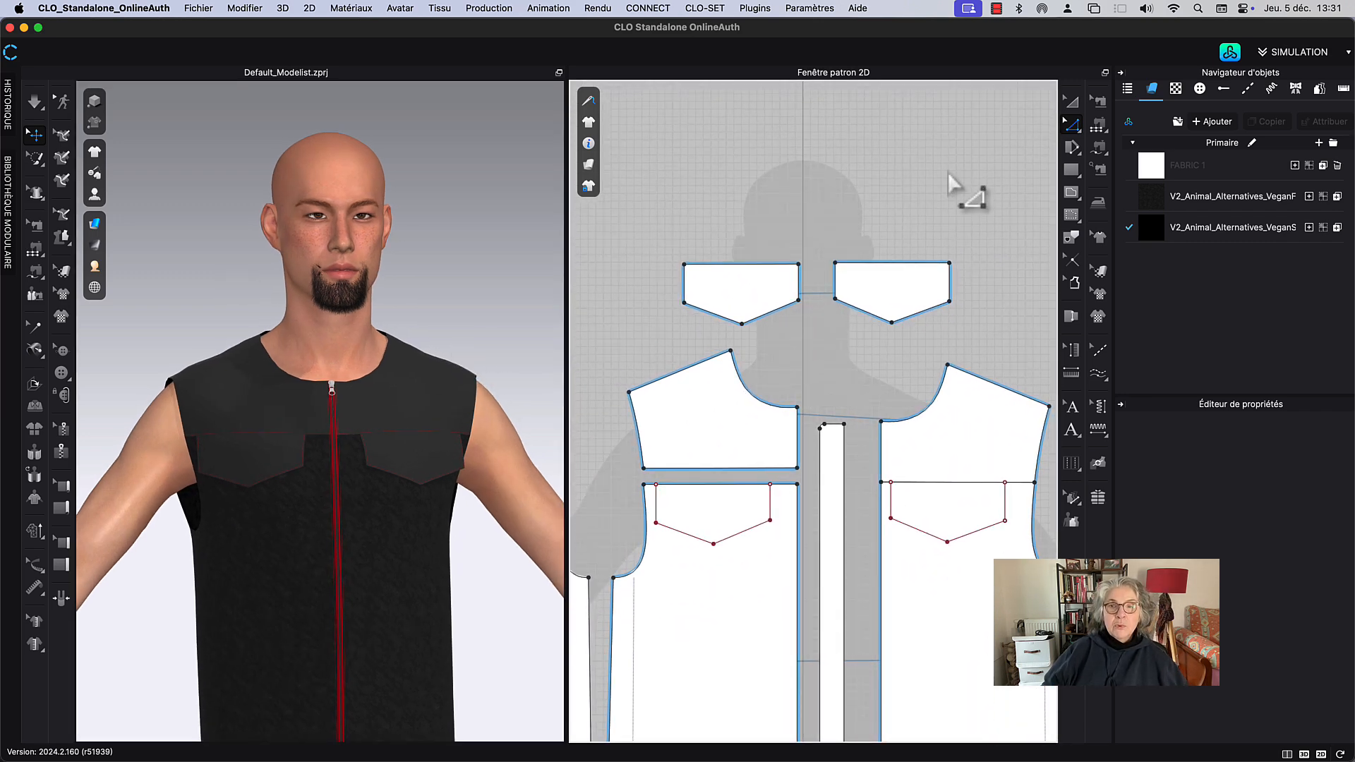
left_click(1072, 101)
scroll(856, 182, "down", 3)
right_click_drag(836, 197, 802, 387)
left_click_drag(697, 384, 911, 483)
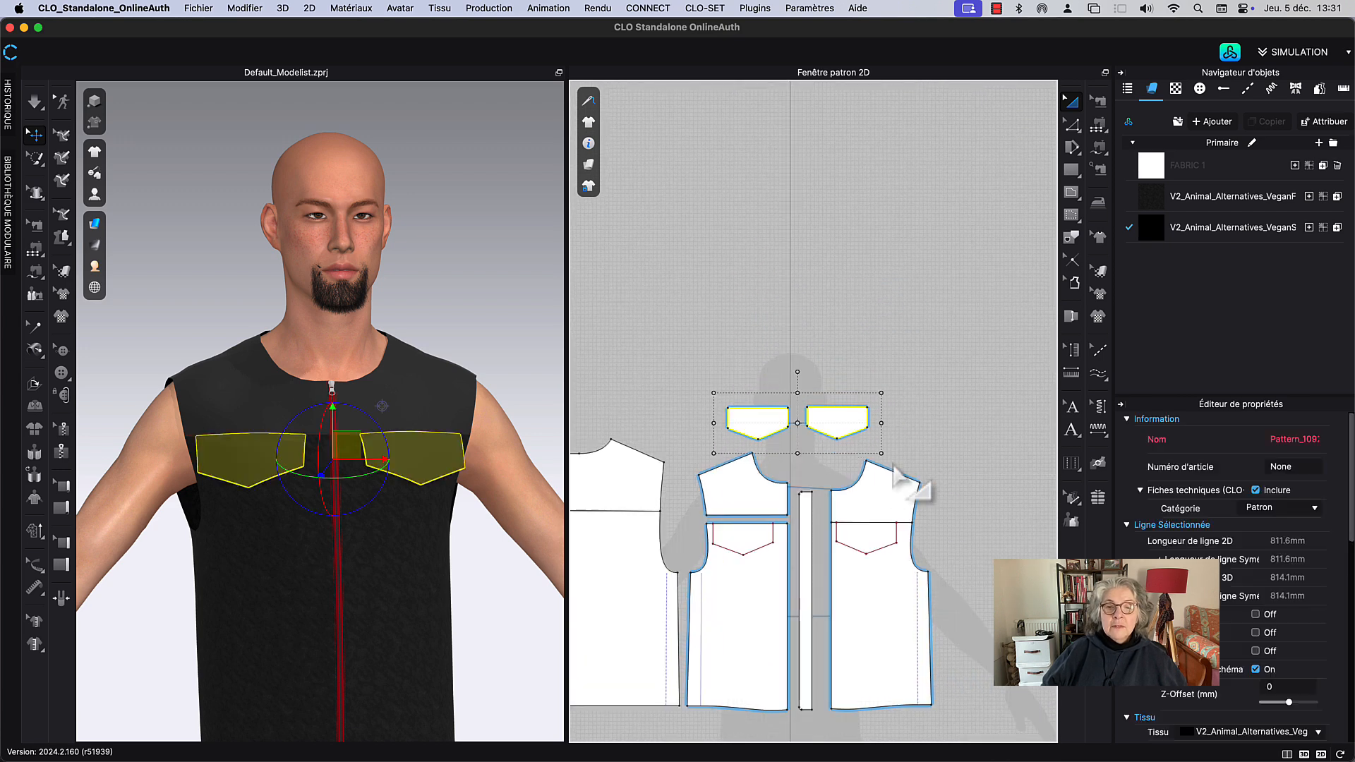
left_click(746, 506)
left_click(897, 515, "shift")
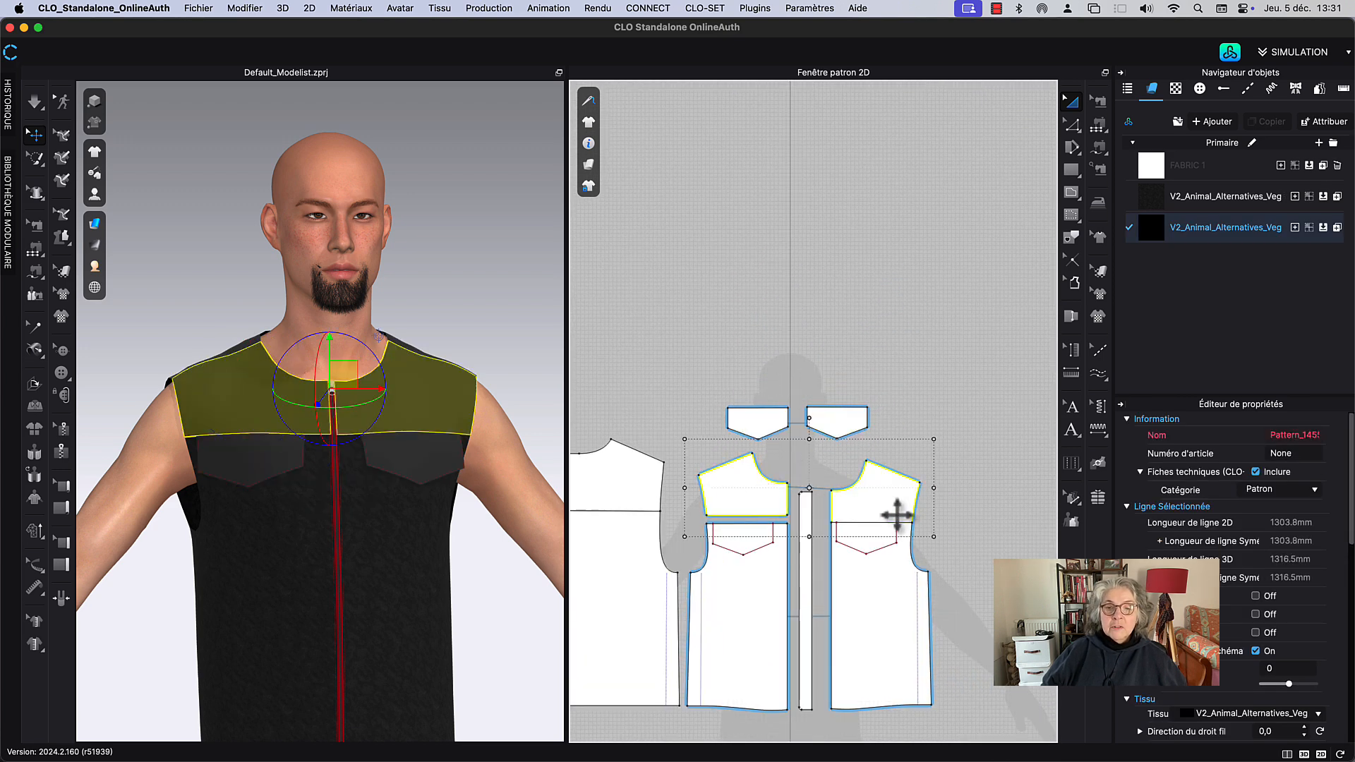
left_click(843, 421, "shift")
left_click(760, 420, "shift")
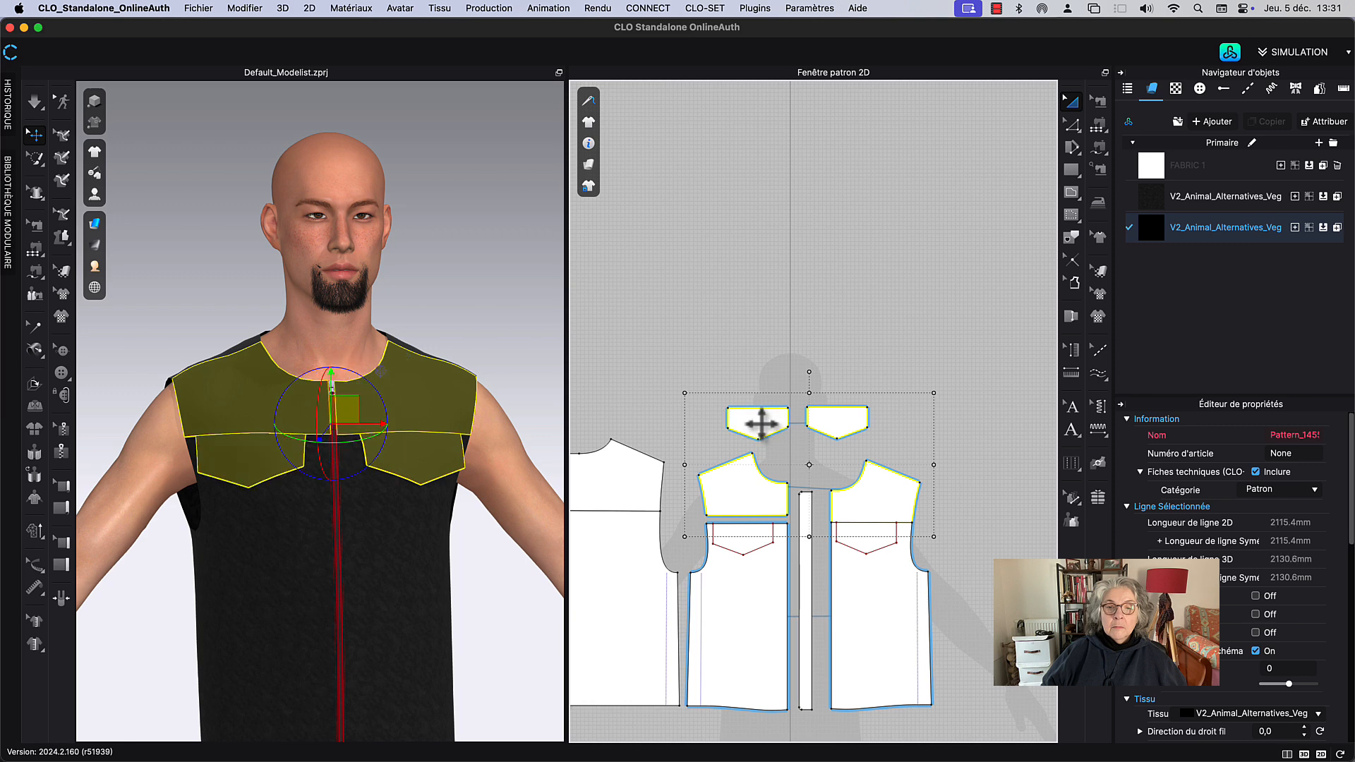
key("ctrl+a")
left_click_drag(759, 420, 747, 303)
left_click(752, 303)
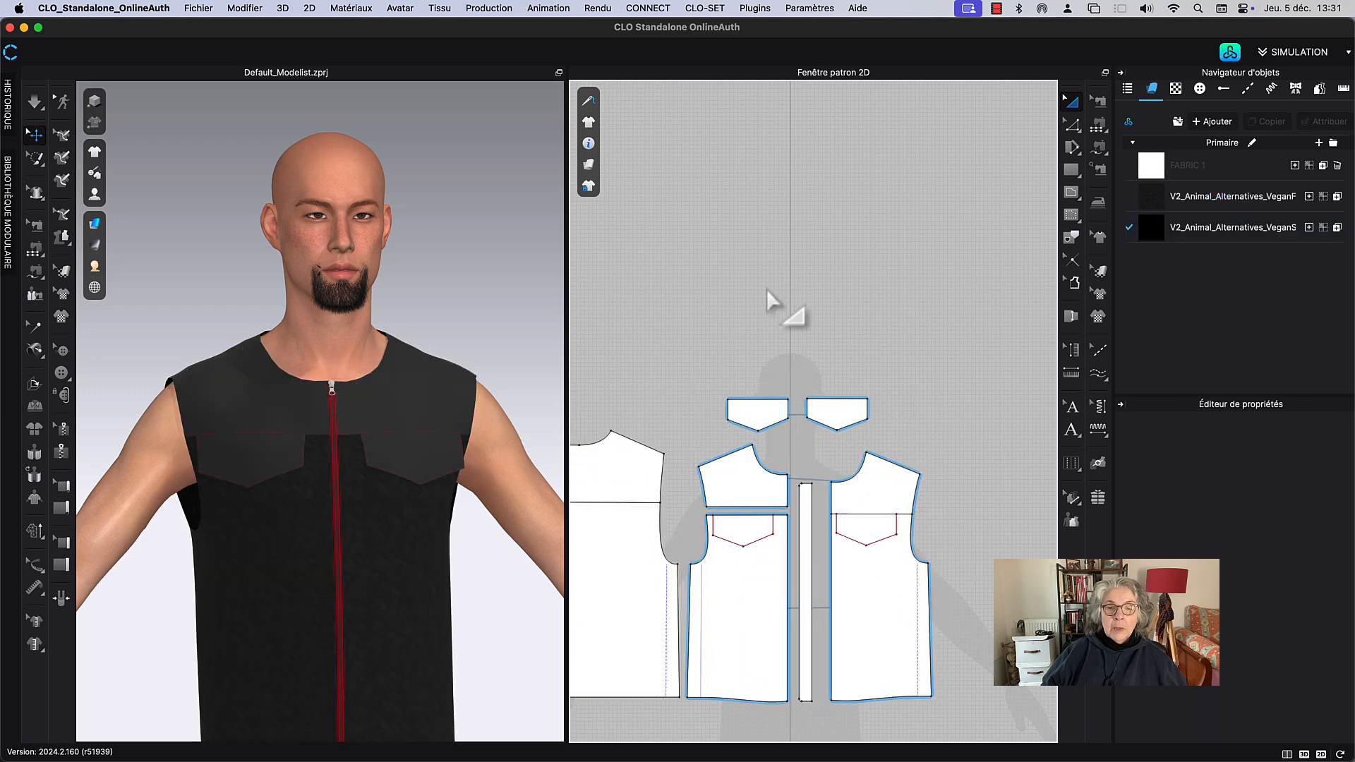
Step: Move the pocket flaps and both front yokes up in the 2D layout, clear of the front panels
left_click(788, 485)
left_click(896, 497)
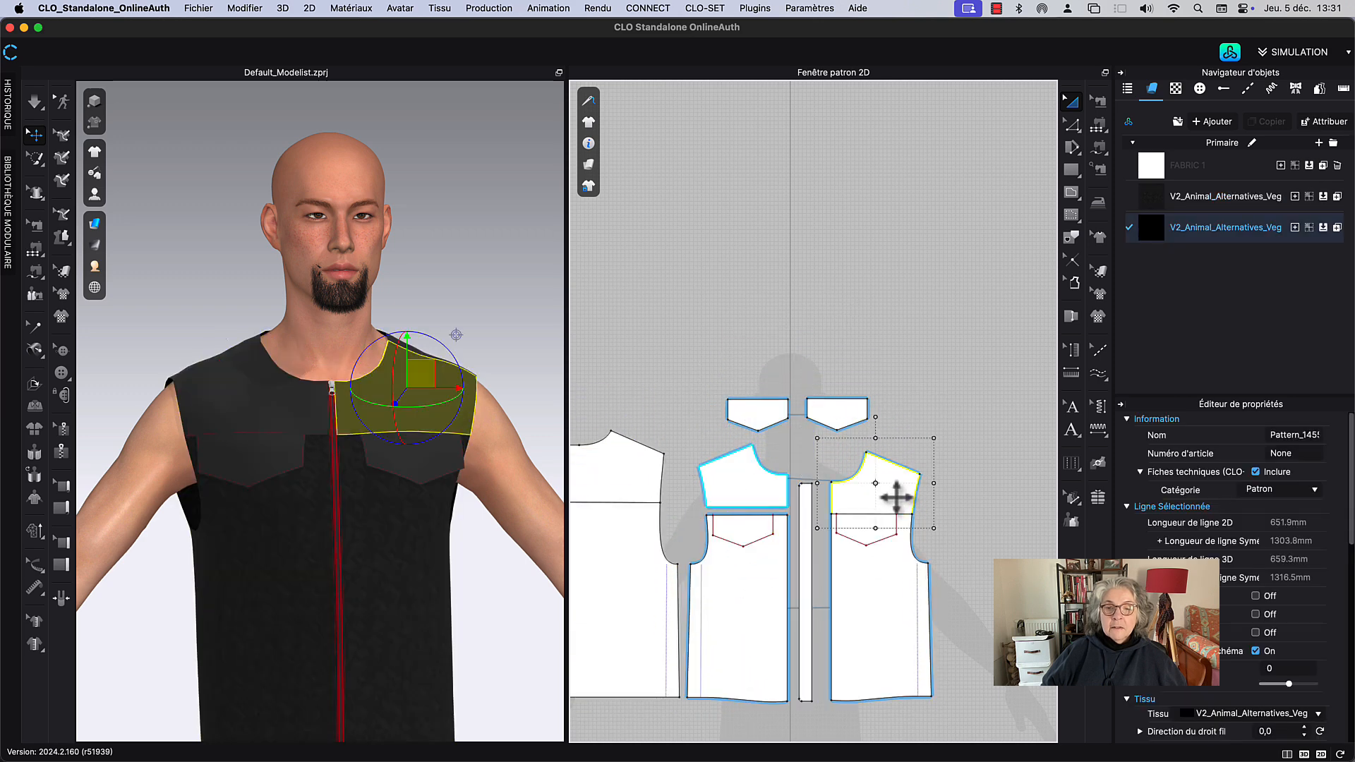
left_click(756, 492, "shift")
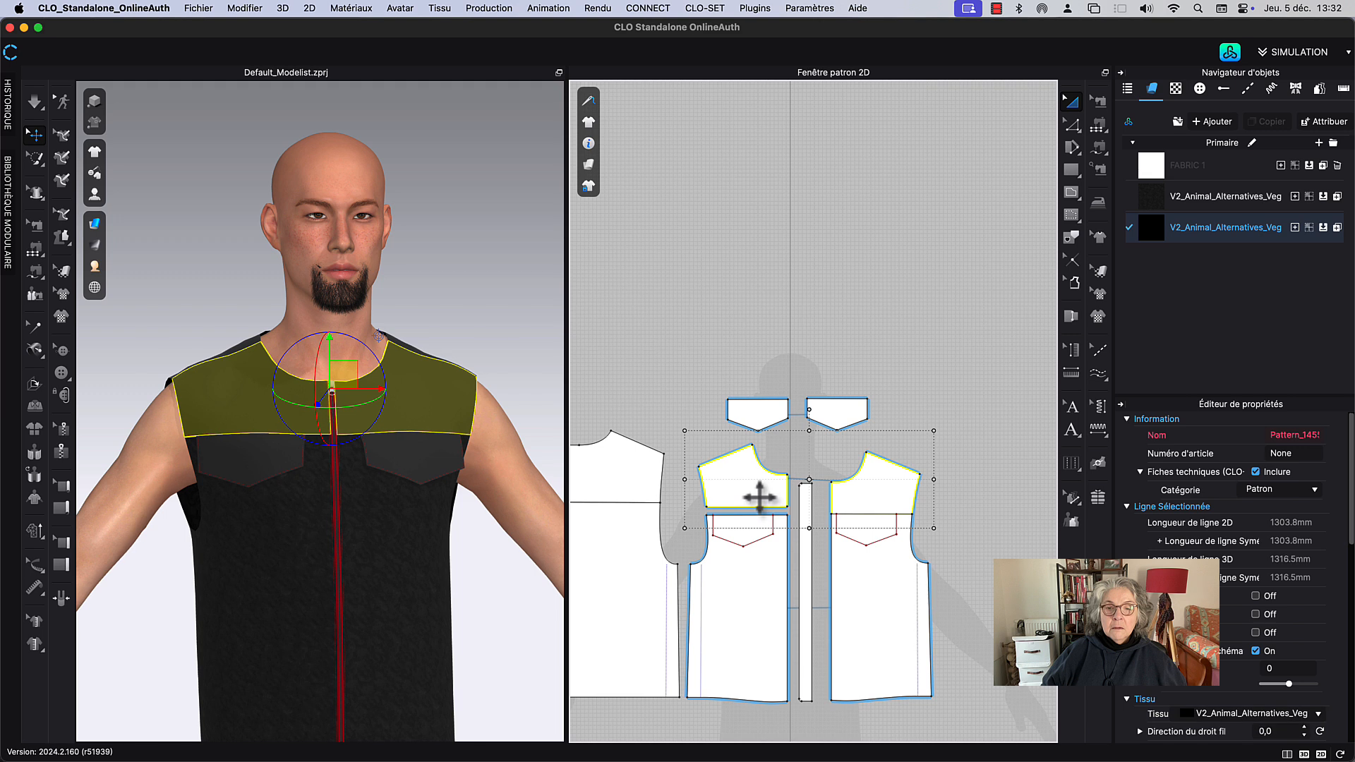
left_click_drag(765, 415, 830, 341)
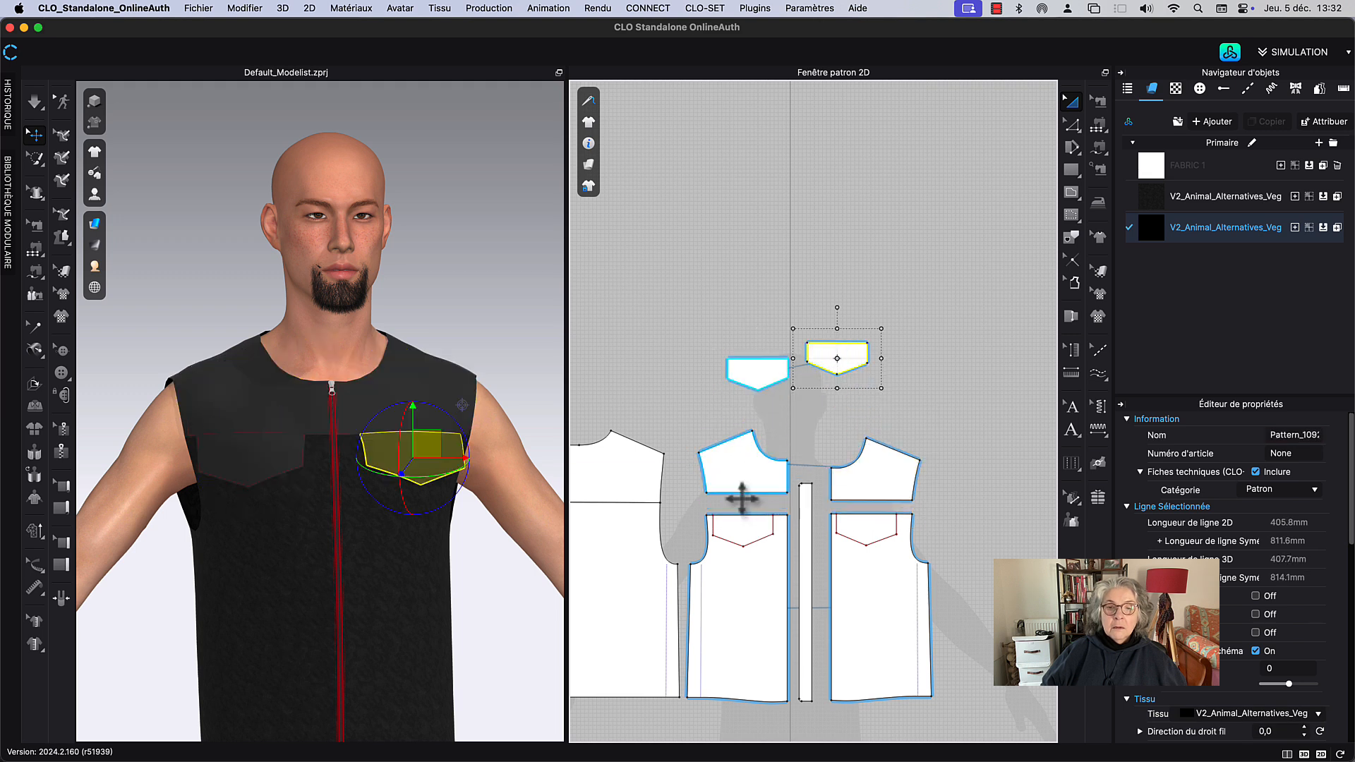
left_click_drag(747, 462, 752, 427)
left_click_drag(898, 472, 882, 420)
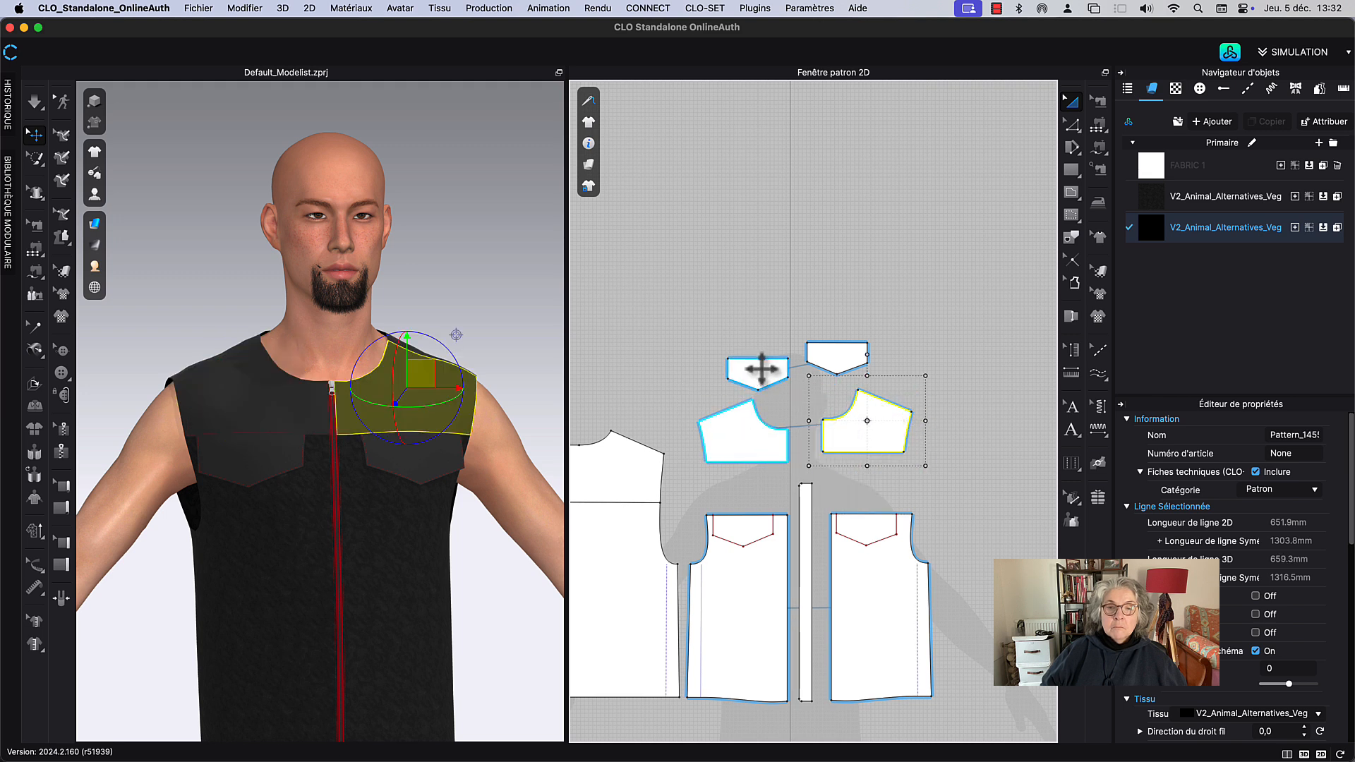
Step: Place each pocket flap between its front yoke and front panel, and level the front yokes with each other
left_click_drag(757, 370, 741, 484)
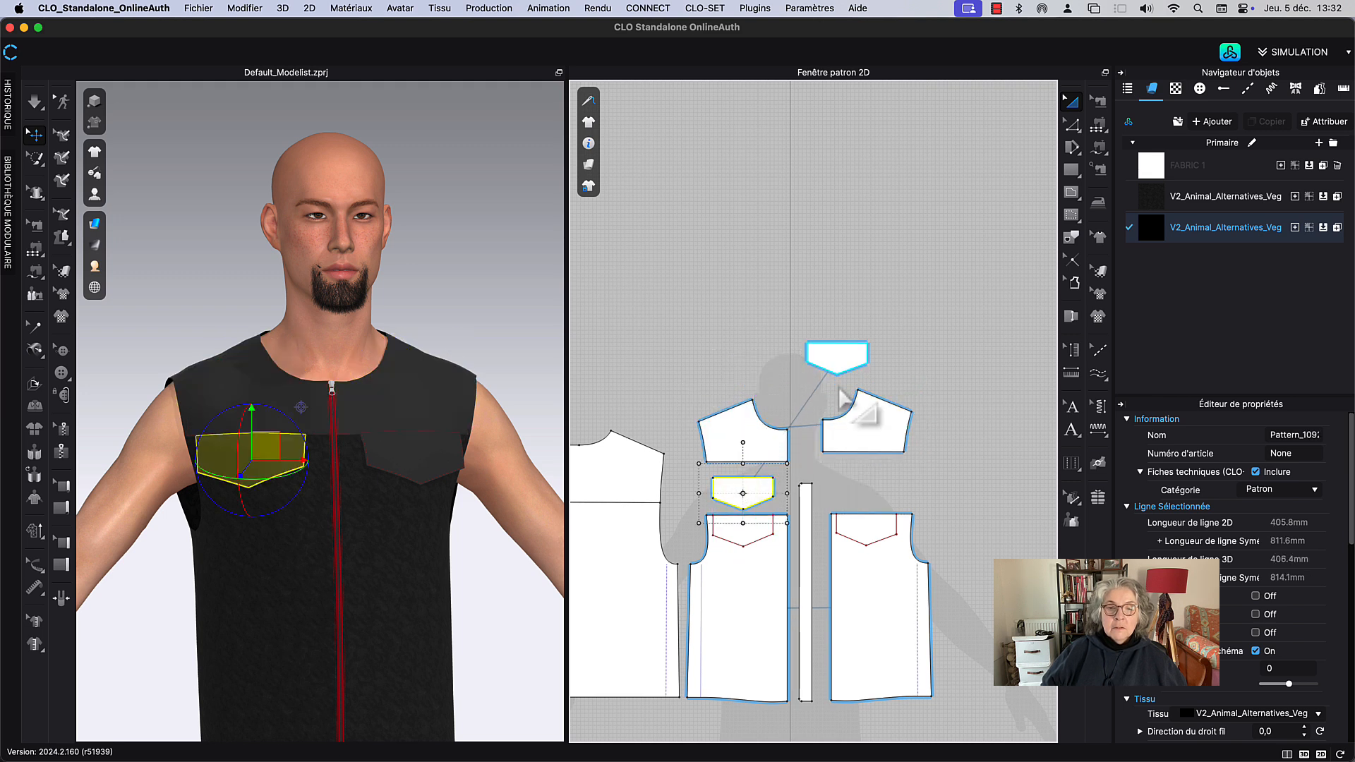
left_click_drag(839, 365, 868, 499)
left_click_drag(867, 408, 867, 403)
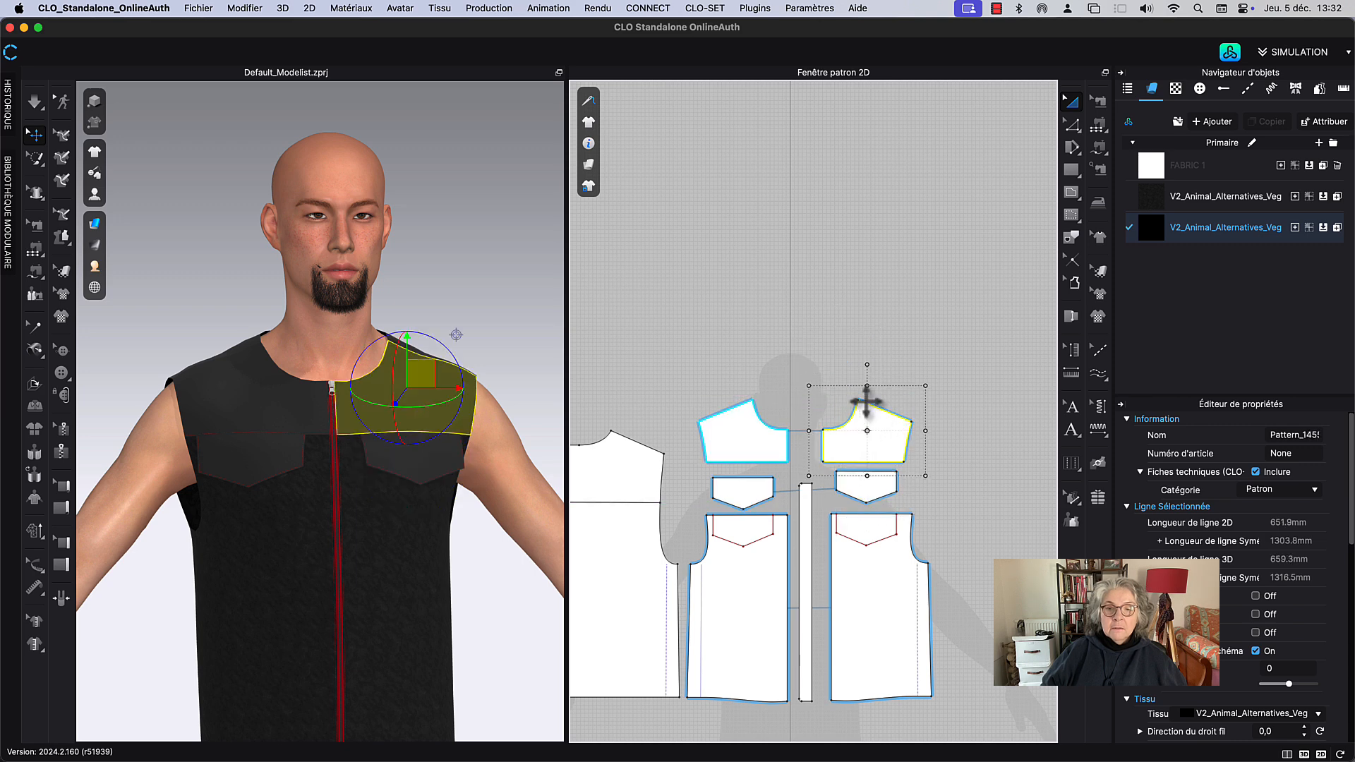
left_click(825, 334)
middle_click_drag(839, 302, 842, 136)
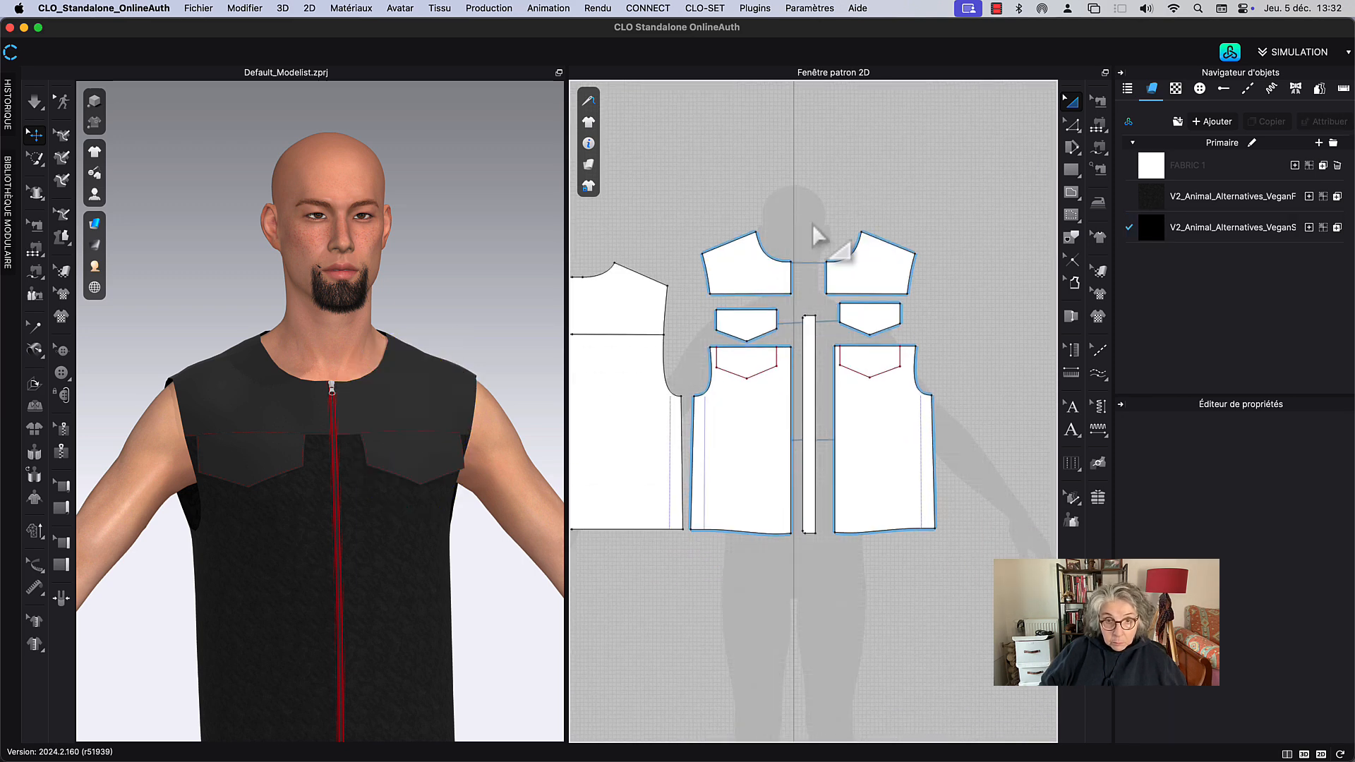
Step: Move the back yoke straight up in the 2D layout to leave a gap above the back panel
scroll(812, 229, "up", 5)
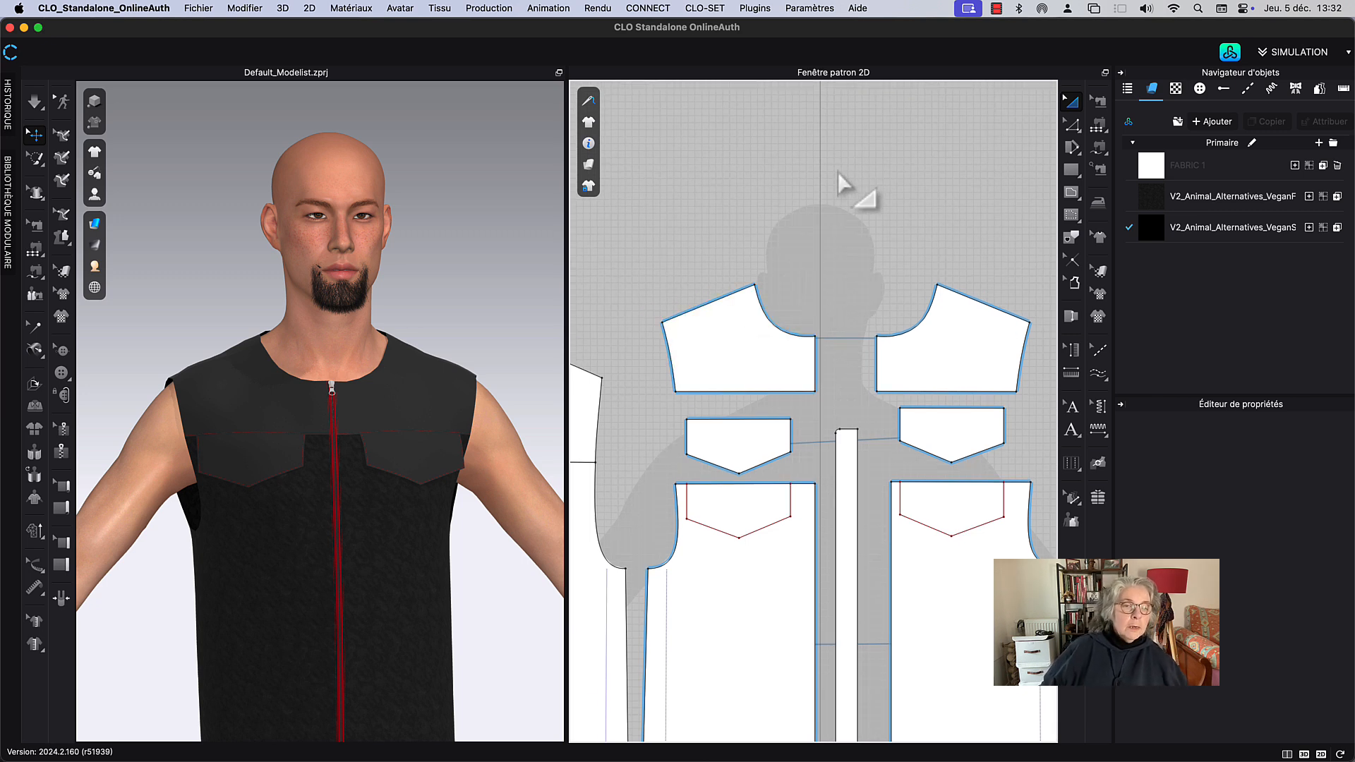
scroll(790, 240, "up", 3)
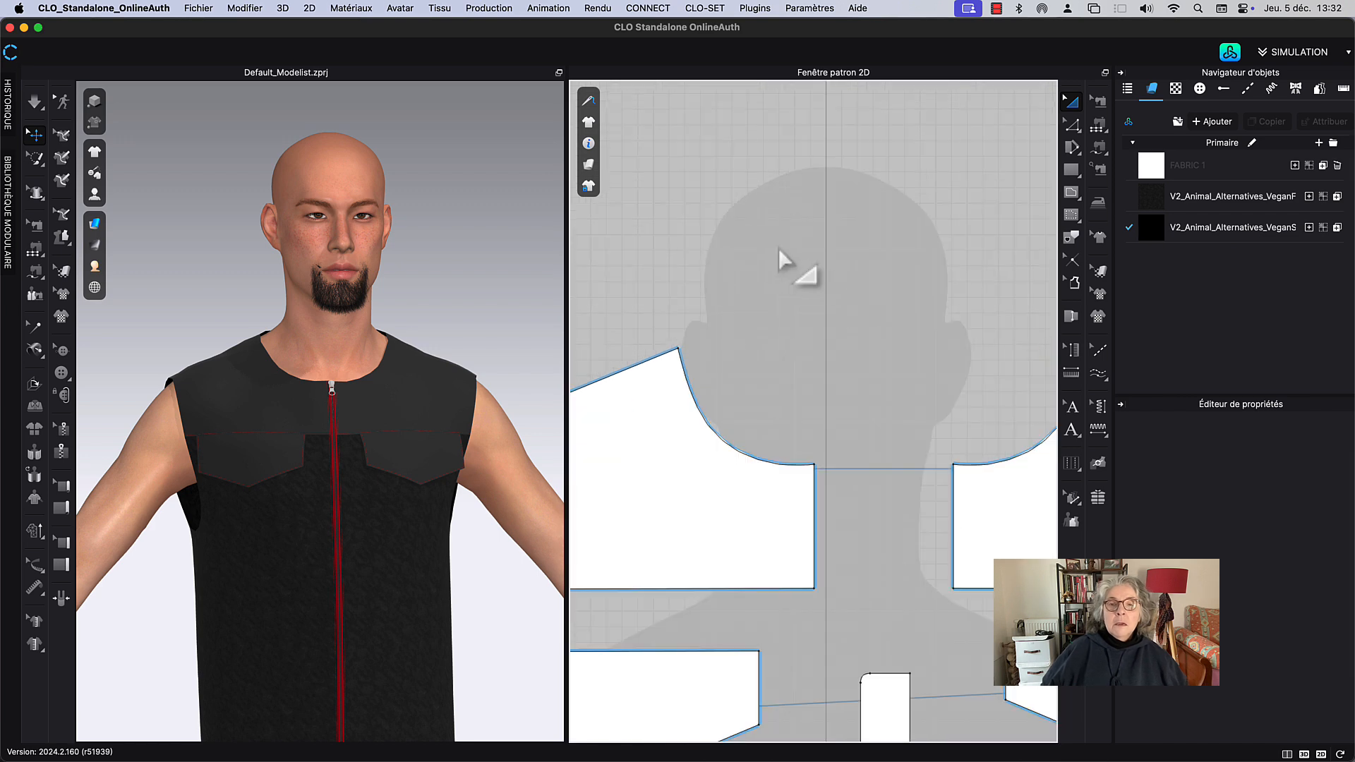
scroll(742, 226, "down", 5)
scroll(781, 353, "up", 3)
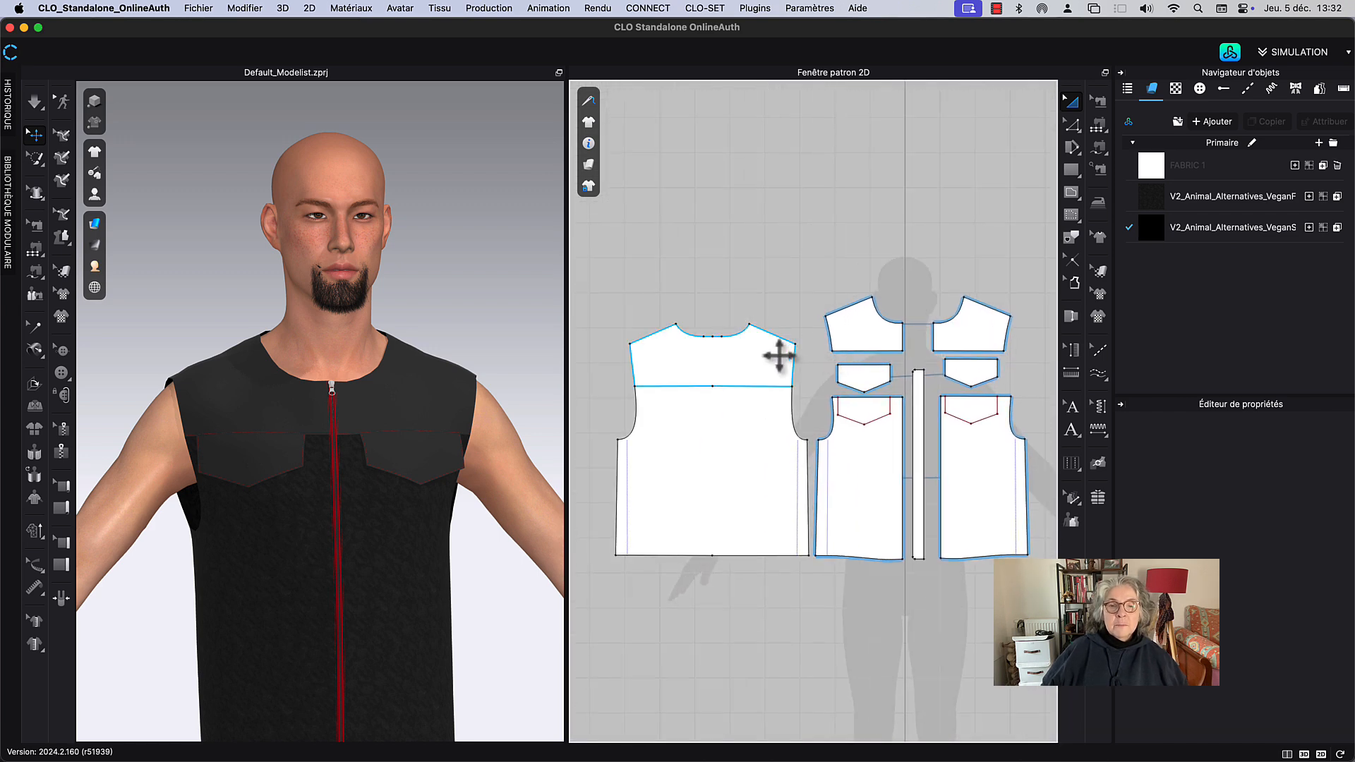
left_click(738, 342)
left_click(855, 227)
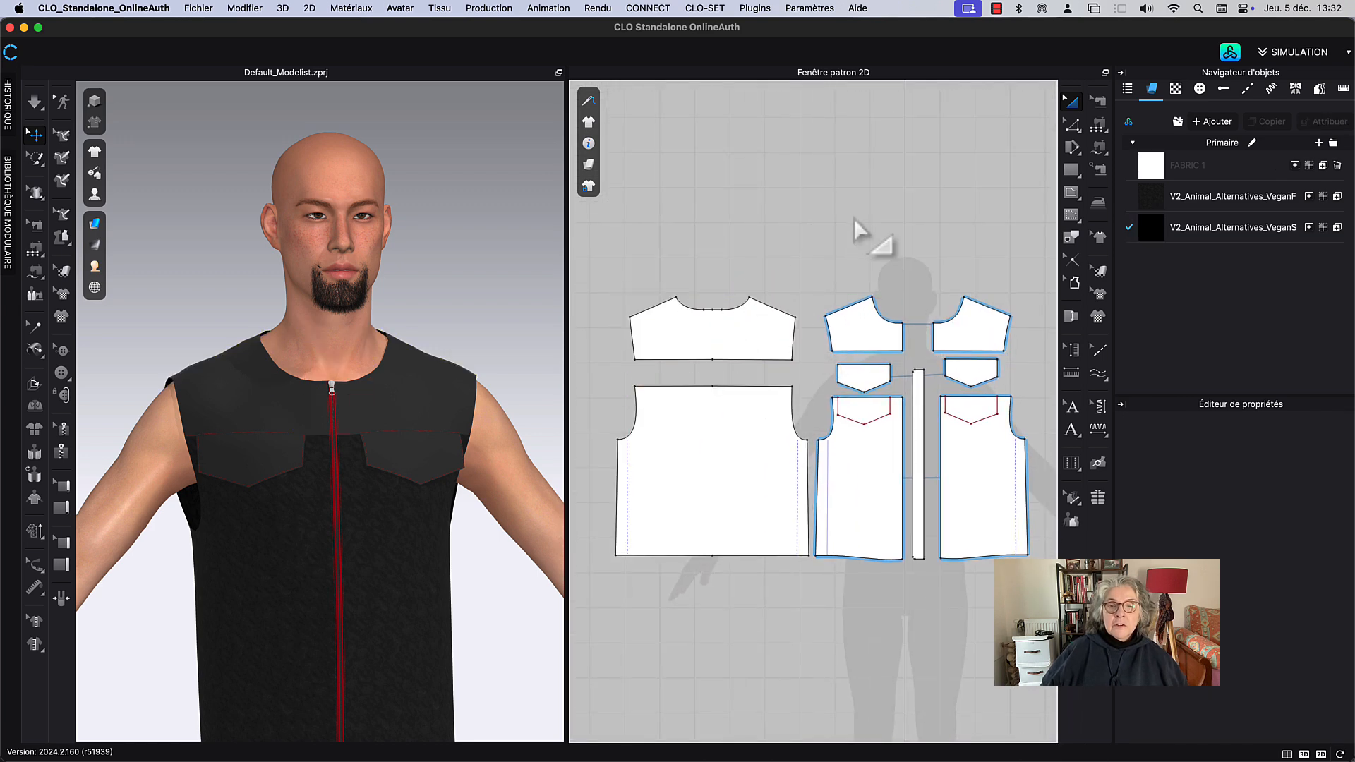
scroll(815, 254, "up", 6)
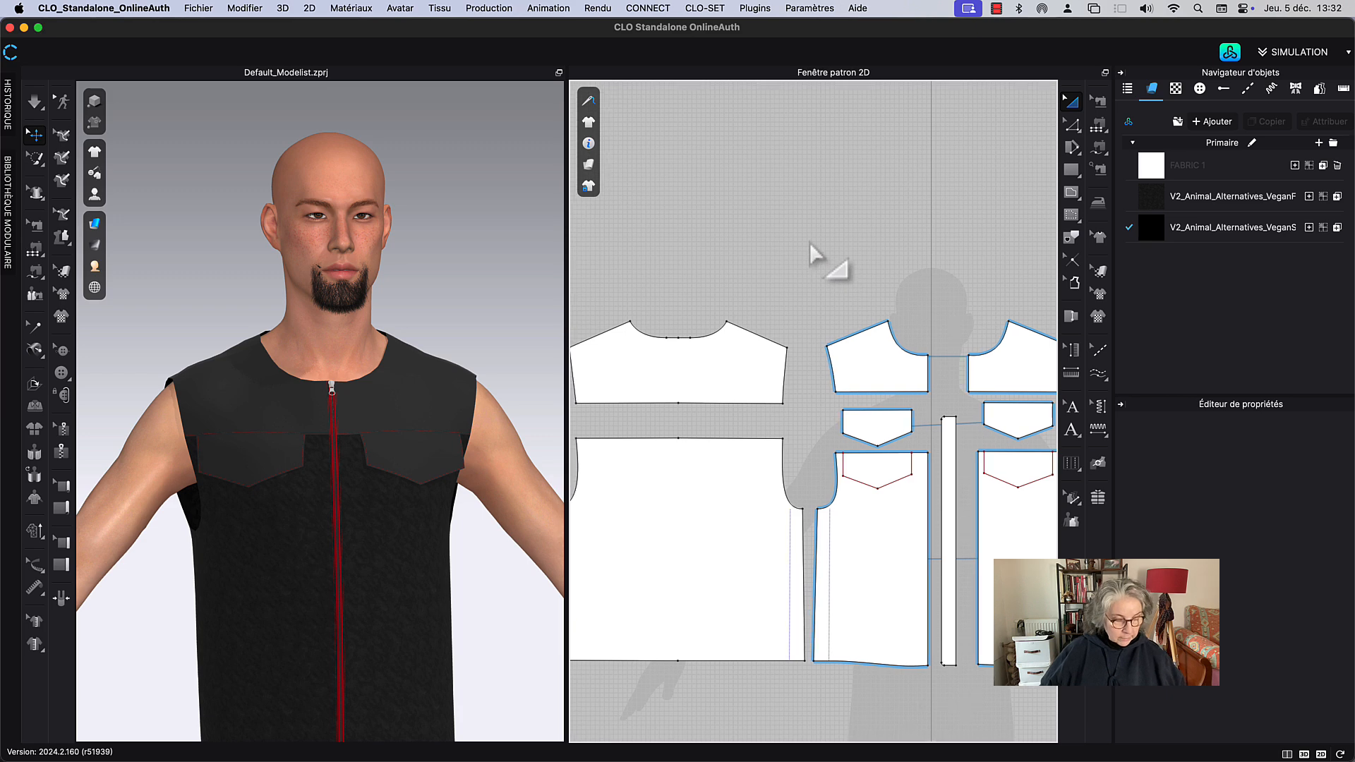
scroll(823, 250, "up", 3)
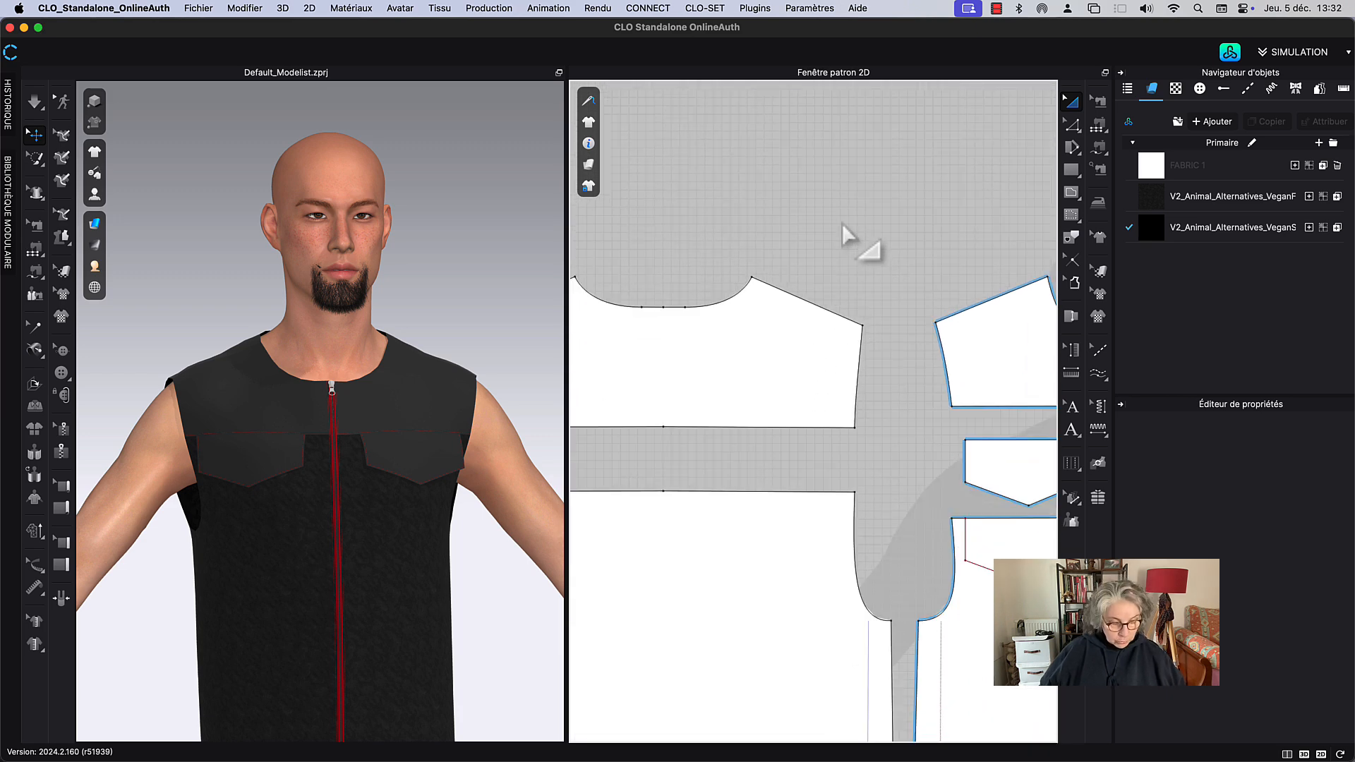
scroll(857, 230, "down", 5)
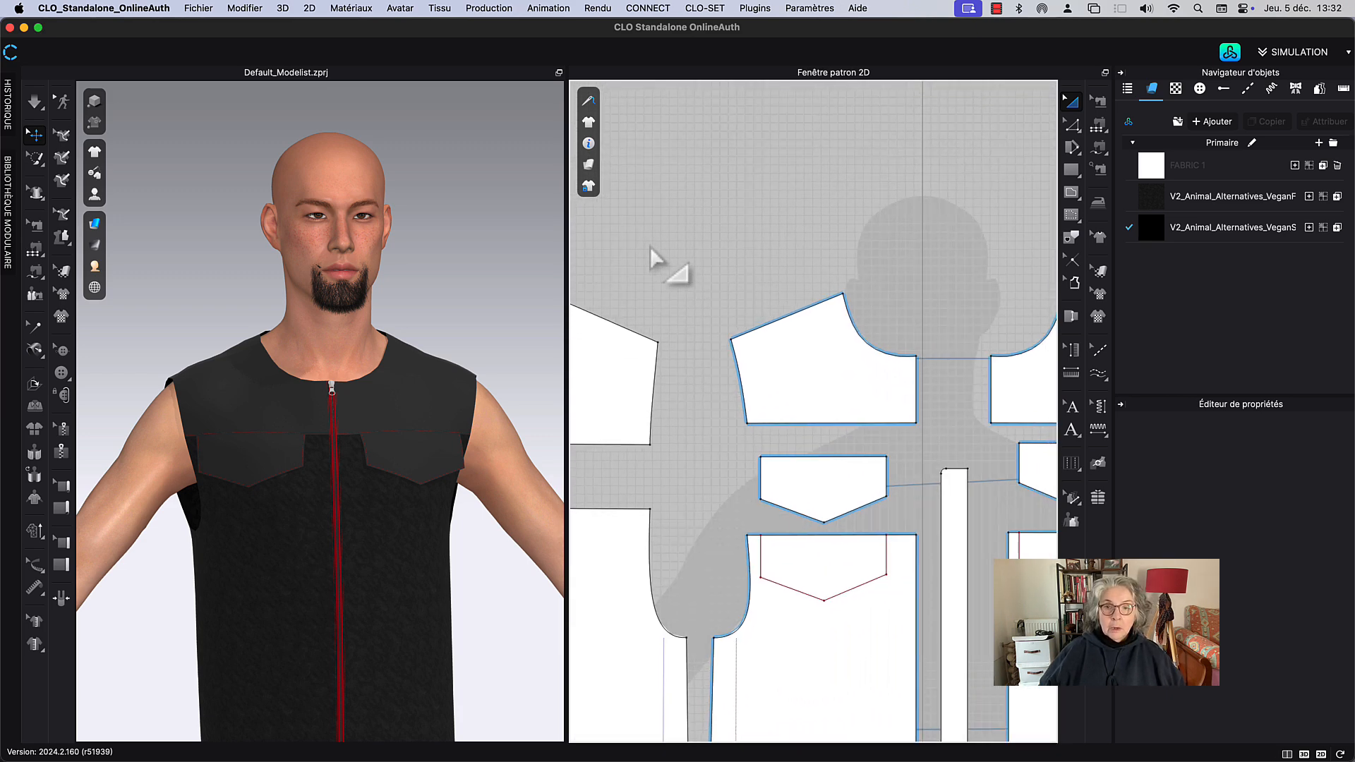
scroll(650, 247, "down", 5)
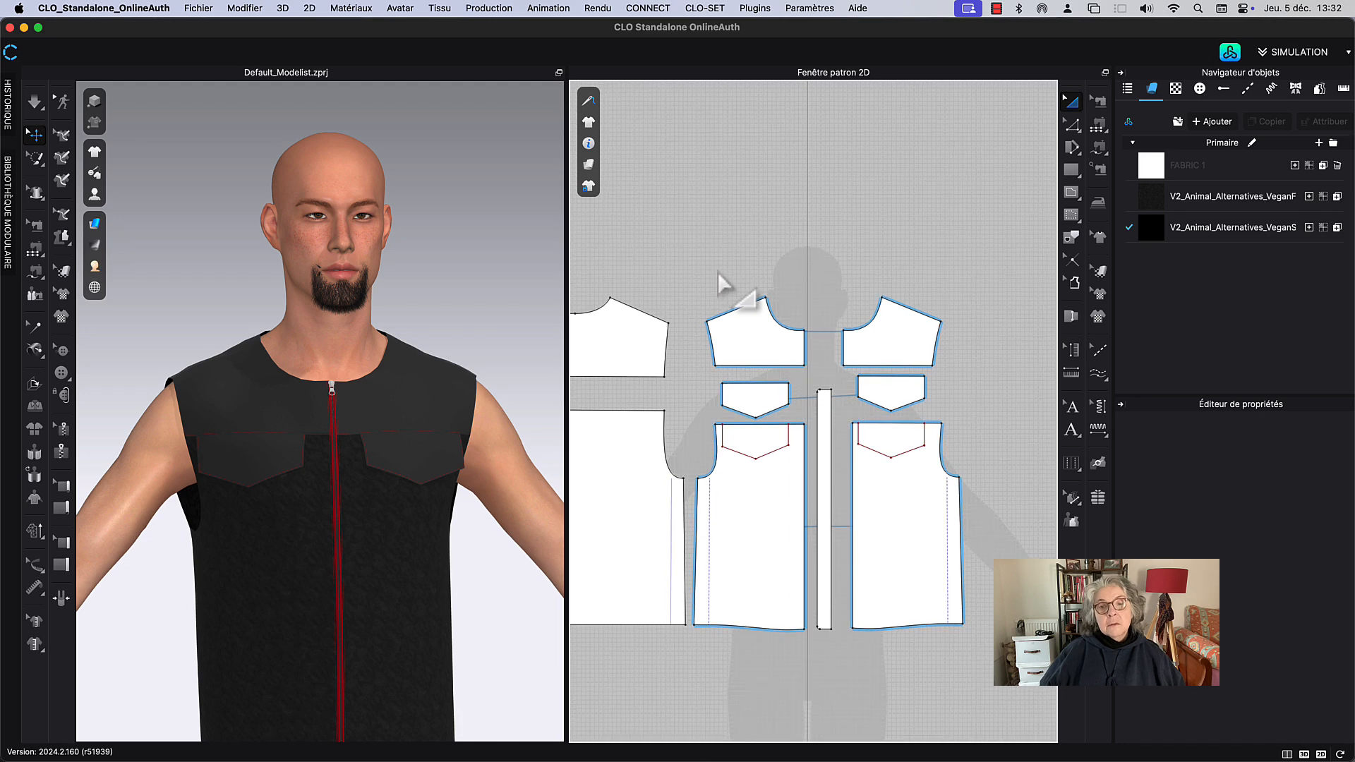
Step: Duplicate the front yoke's centre front edge as one internal line, offset outward by 3.5 mm with the direction reversed and extension kept on
scroll(780, 286, "up", 3)
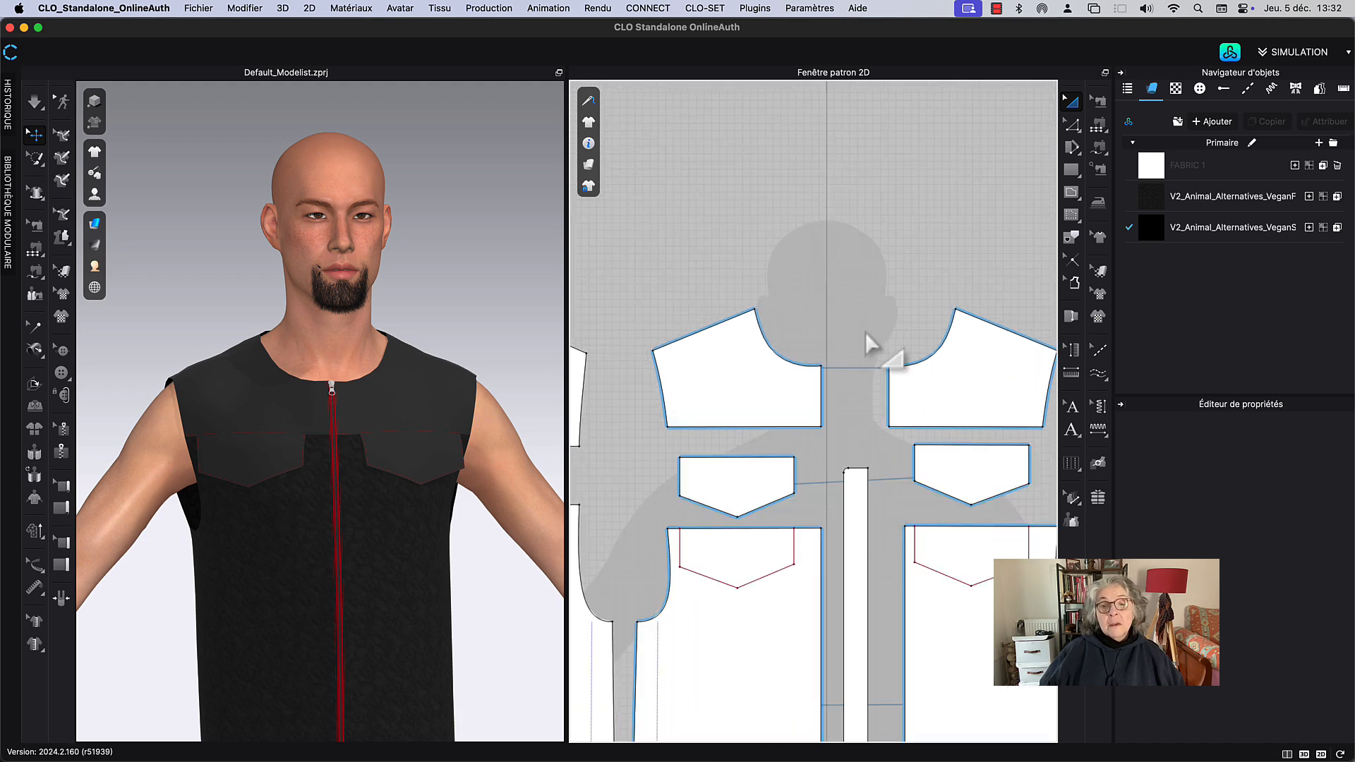
scroll(867, 361, "up", 4)
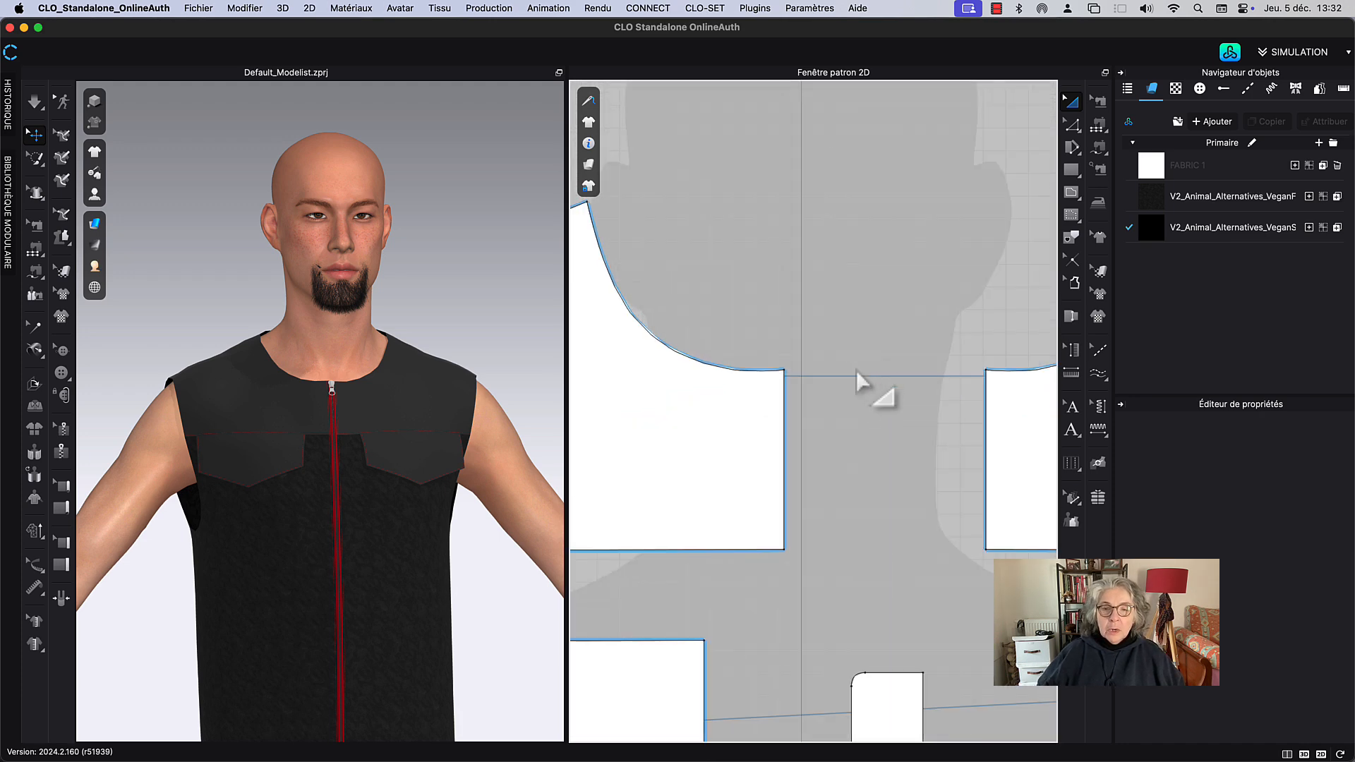
key("z")
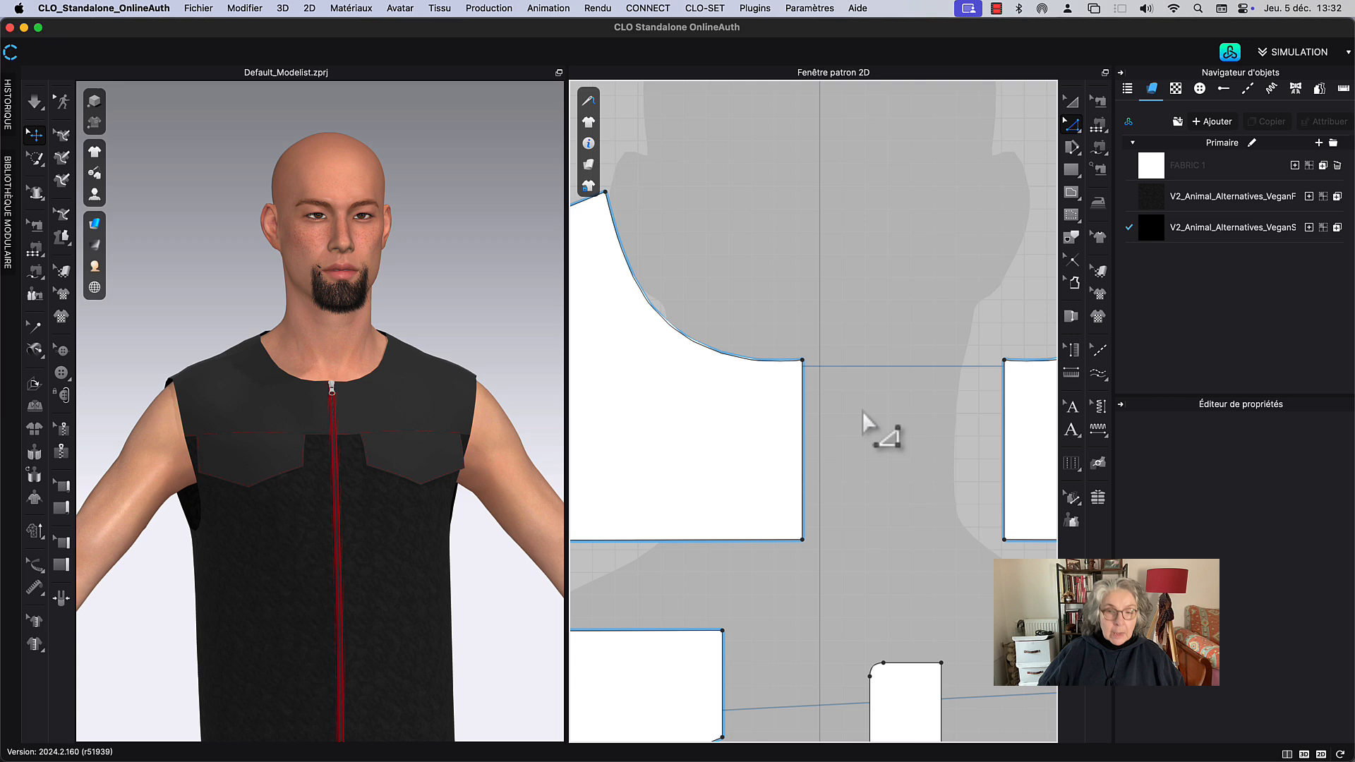
left_click(805, 450)
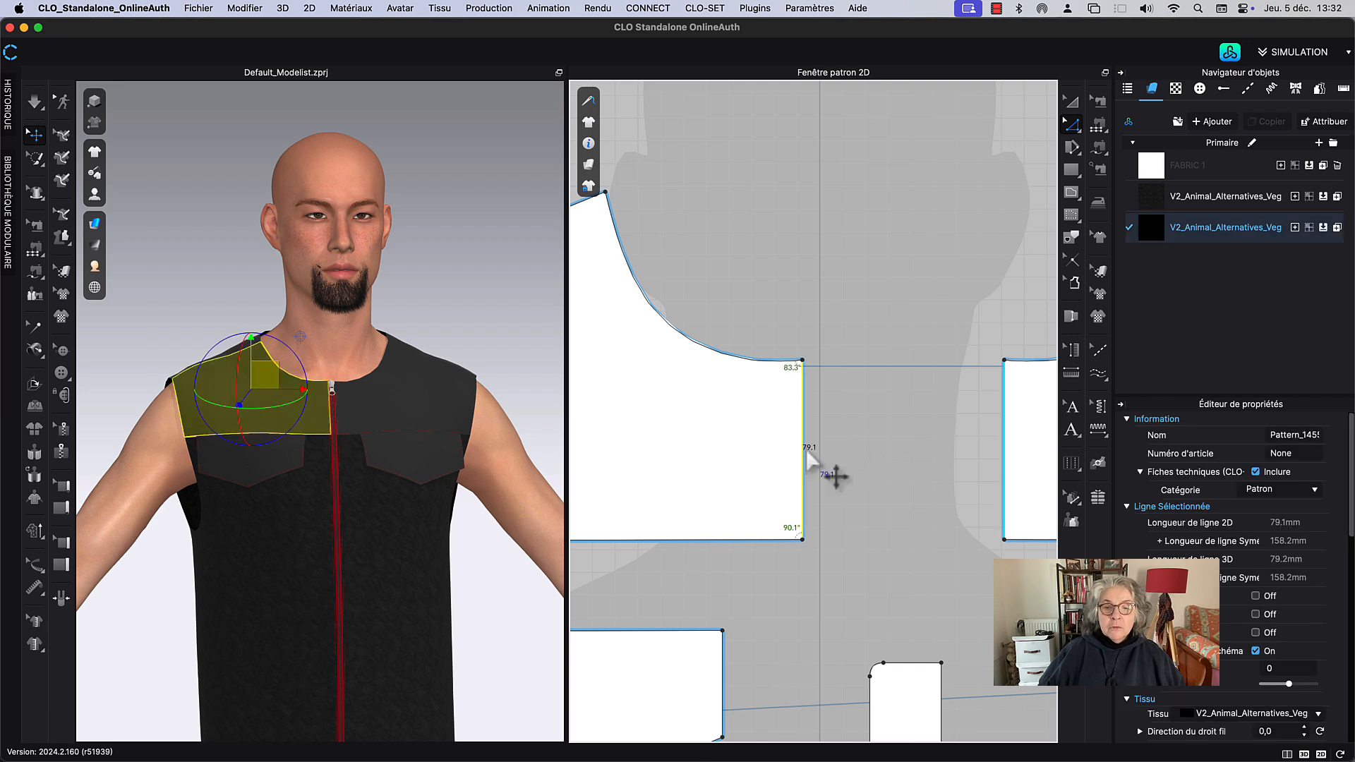
right_click(805, 450)
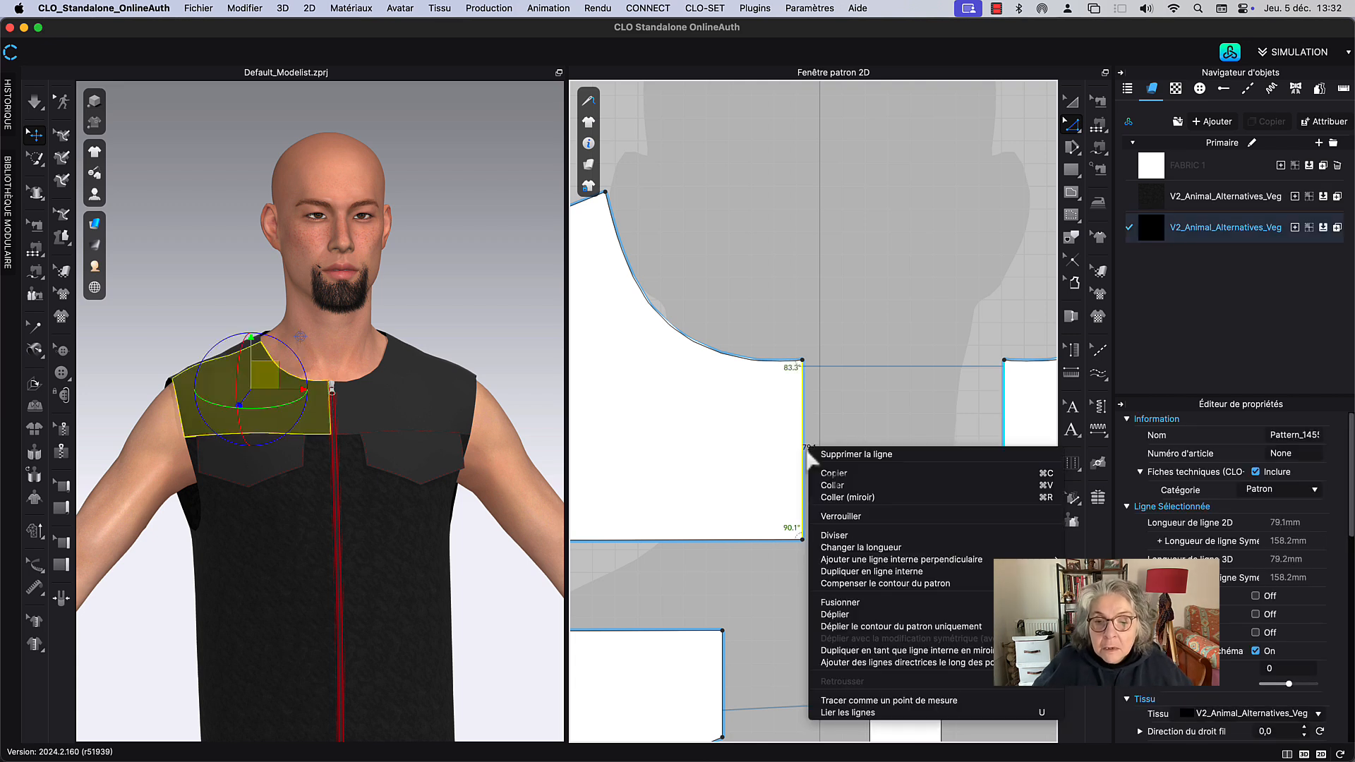
left_click(898, 571)
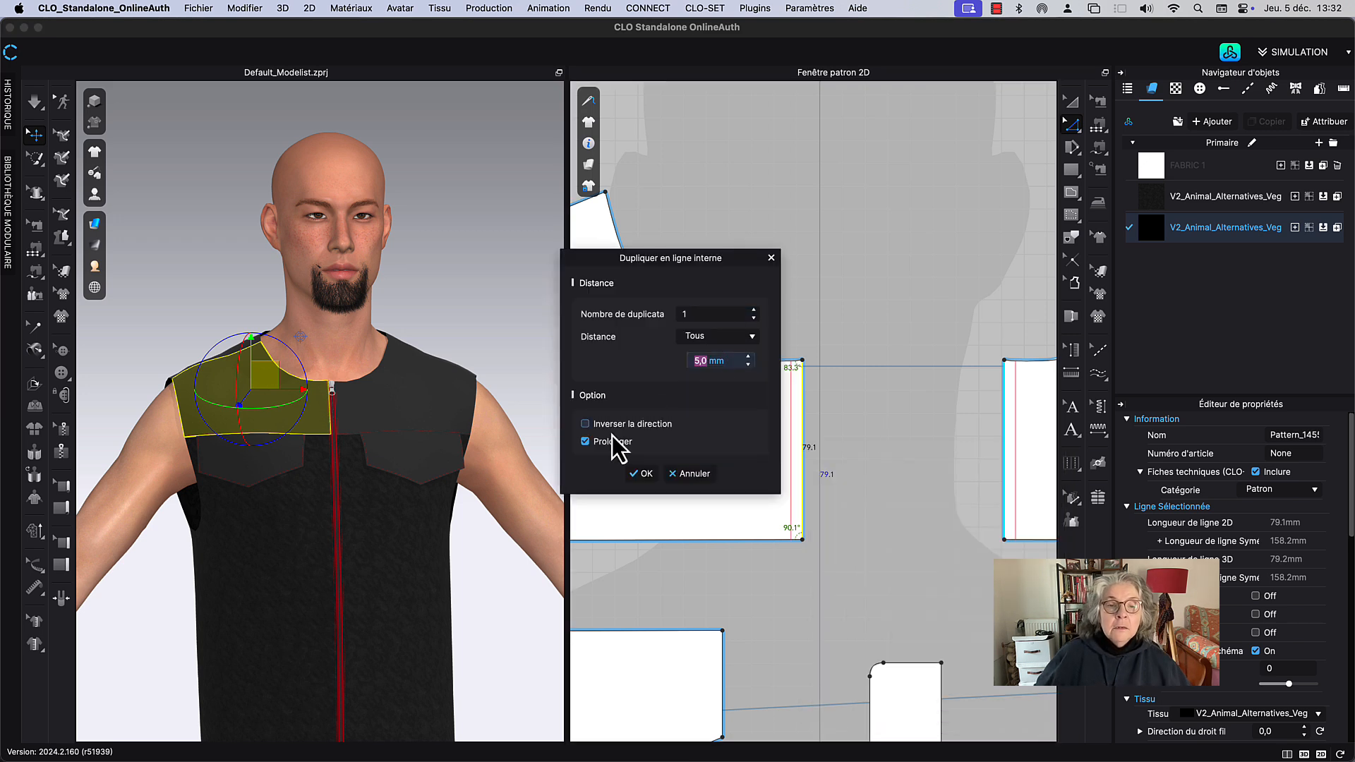
left_click(585, 424)
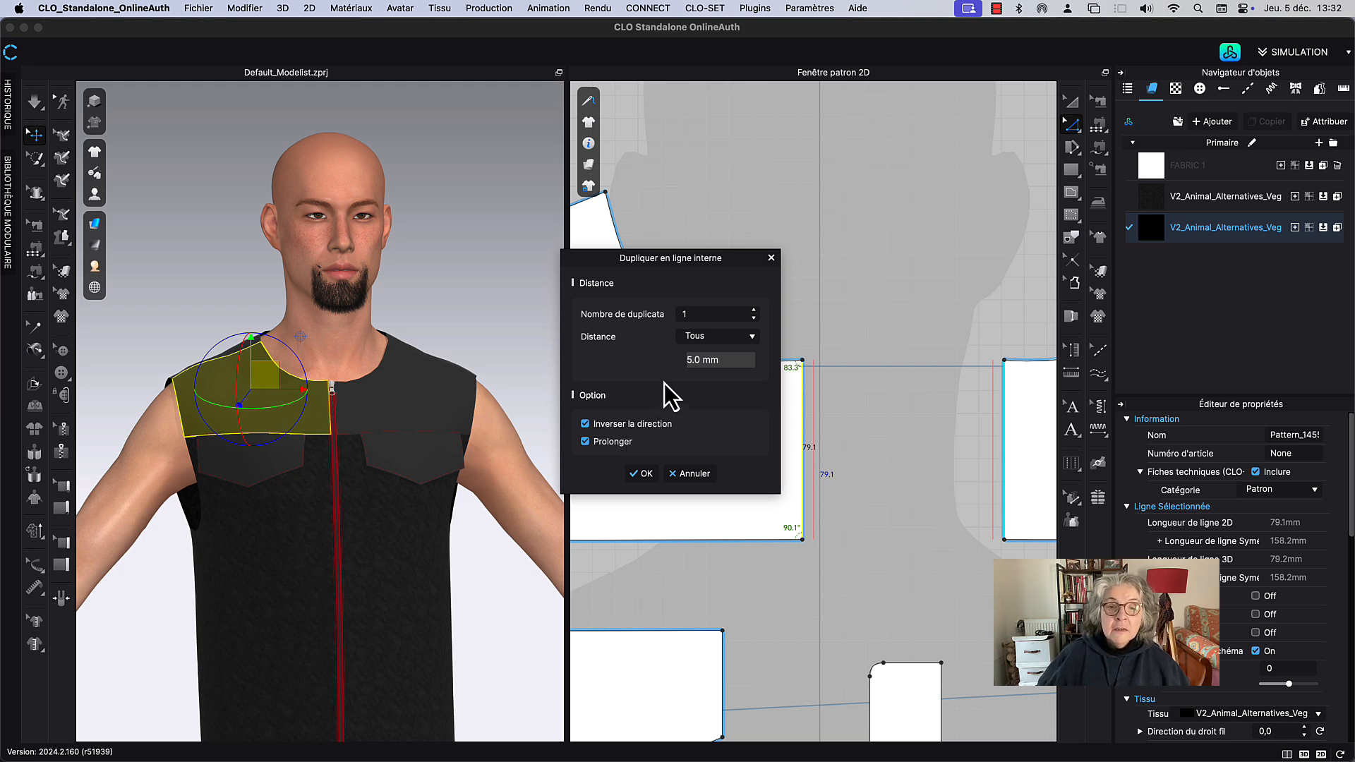
left_click_drag(720, 361, 680, 359)
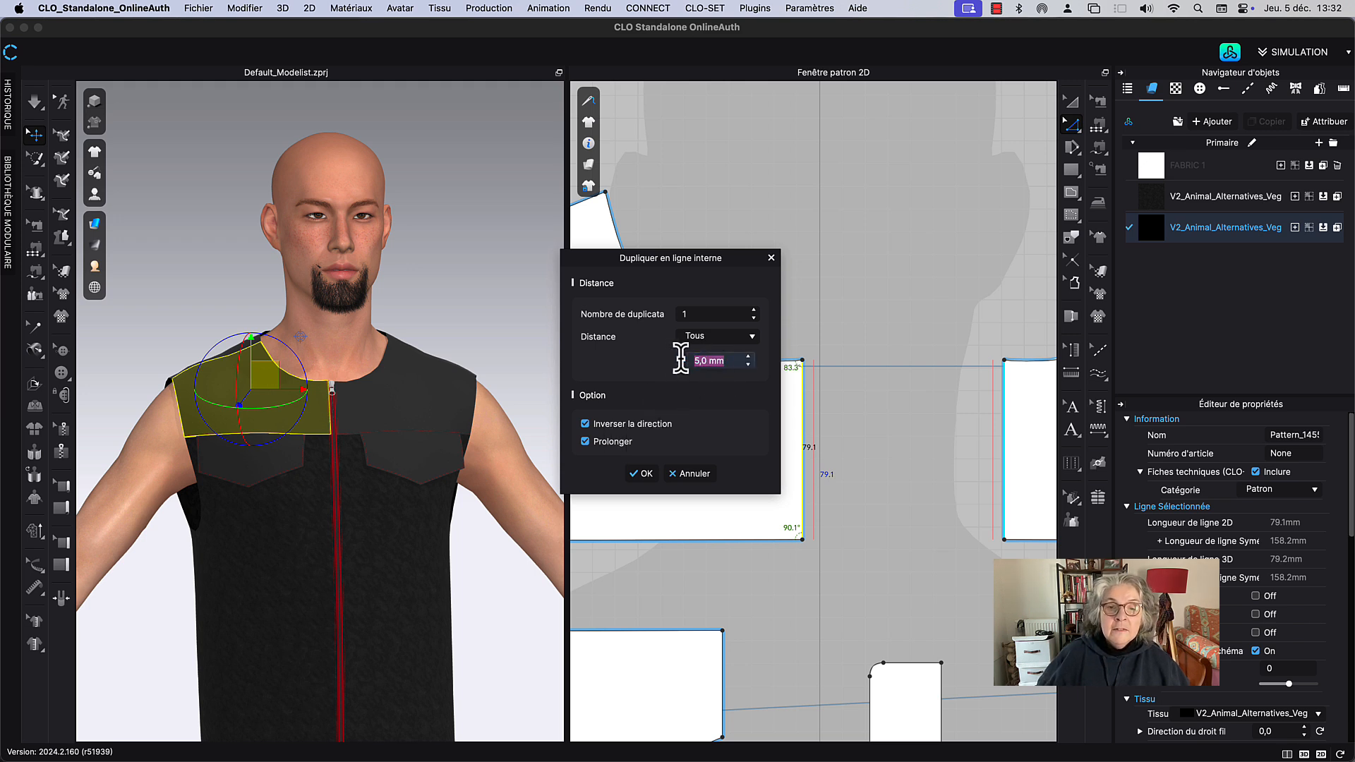
type("35")
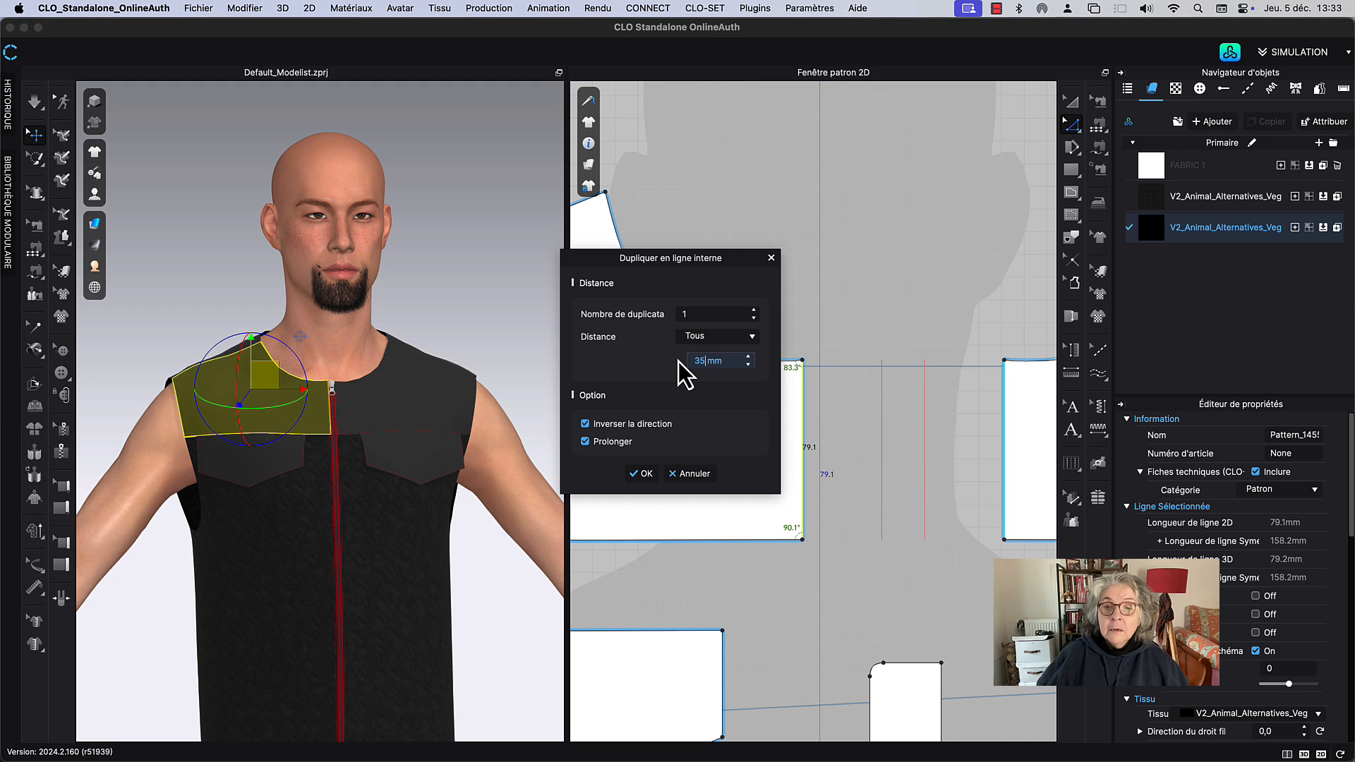
key("BackSpace")
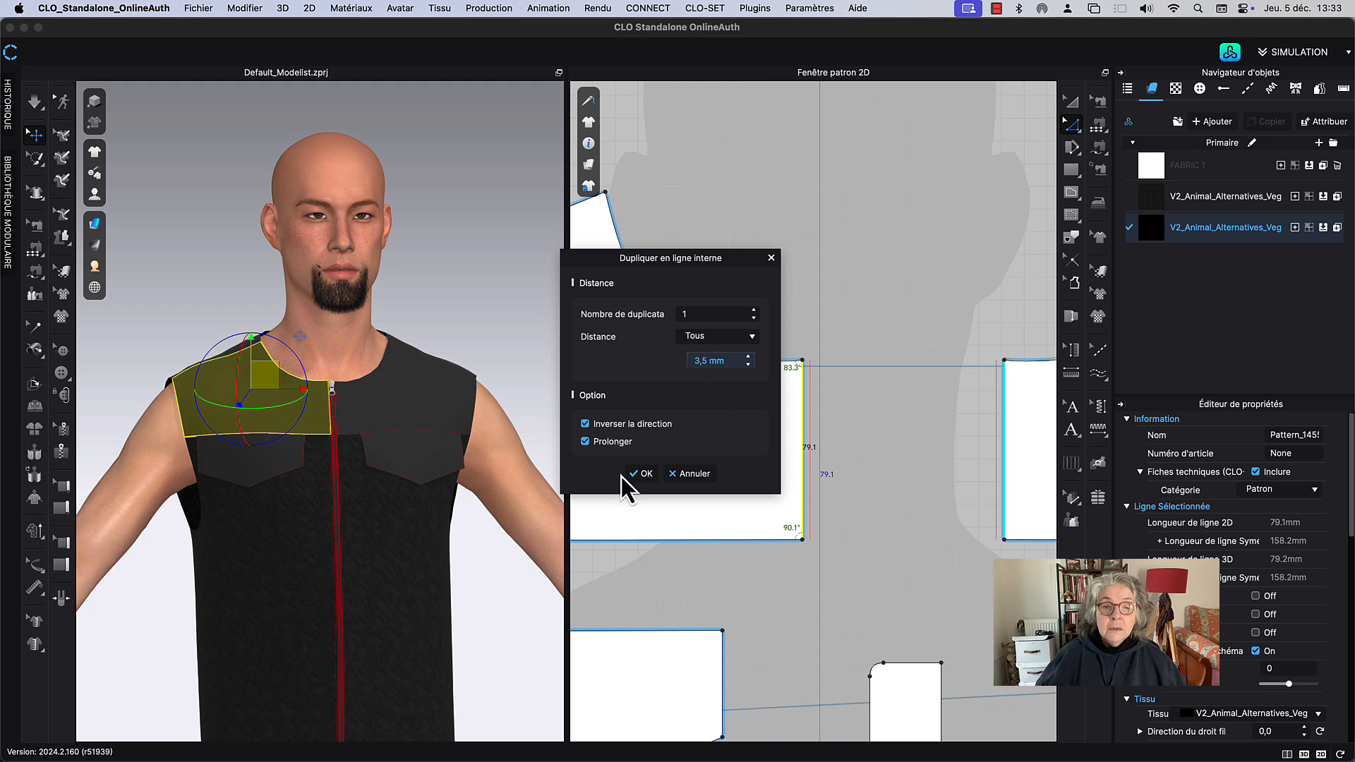
left_click(641, 474)
left_click(819, 426)
Step: Examine the offset internal line along the centre front edge of the front yokes
scroll(796, 427, "up", 5)
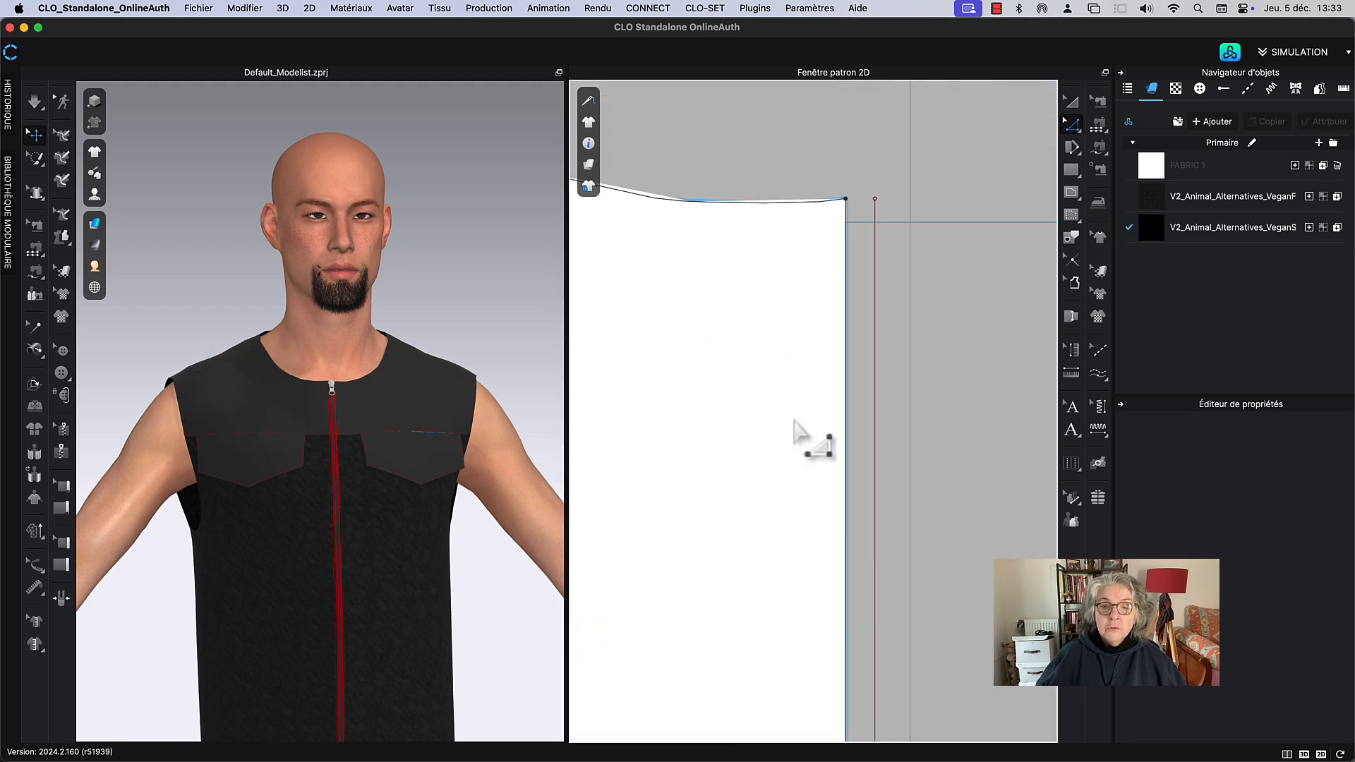
middle_click_drag(794, 420, 677, 430)
scroll(847, 400, "down", 2)
middle_click_drag(847, 400, 828, 442)
scroll(828, 442, "down", 3)
scroll(879, 307, "down", 5)
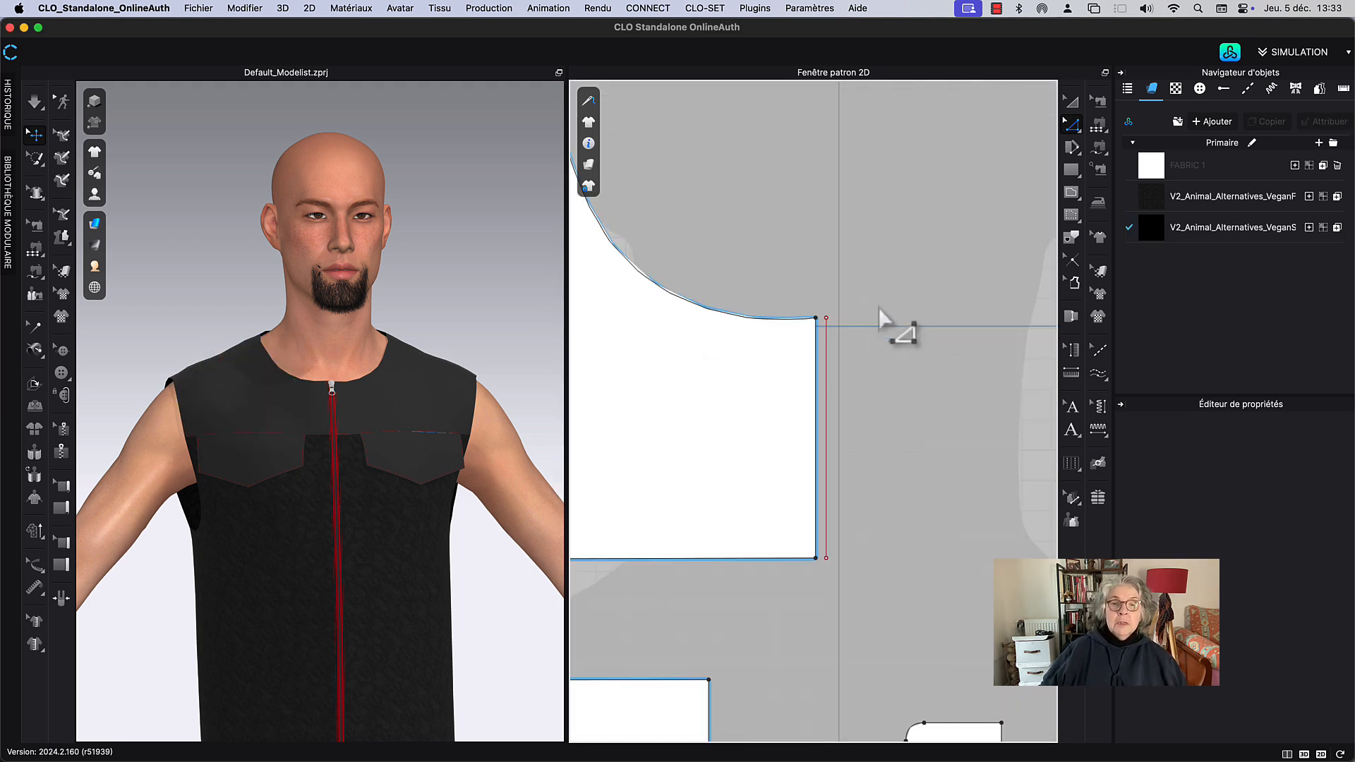
middle_click_drag(879, 307, 858, 432)
scroll(840, 332, "down", 5)
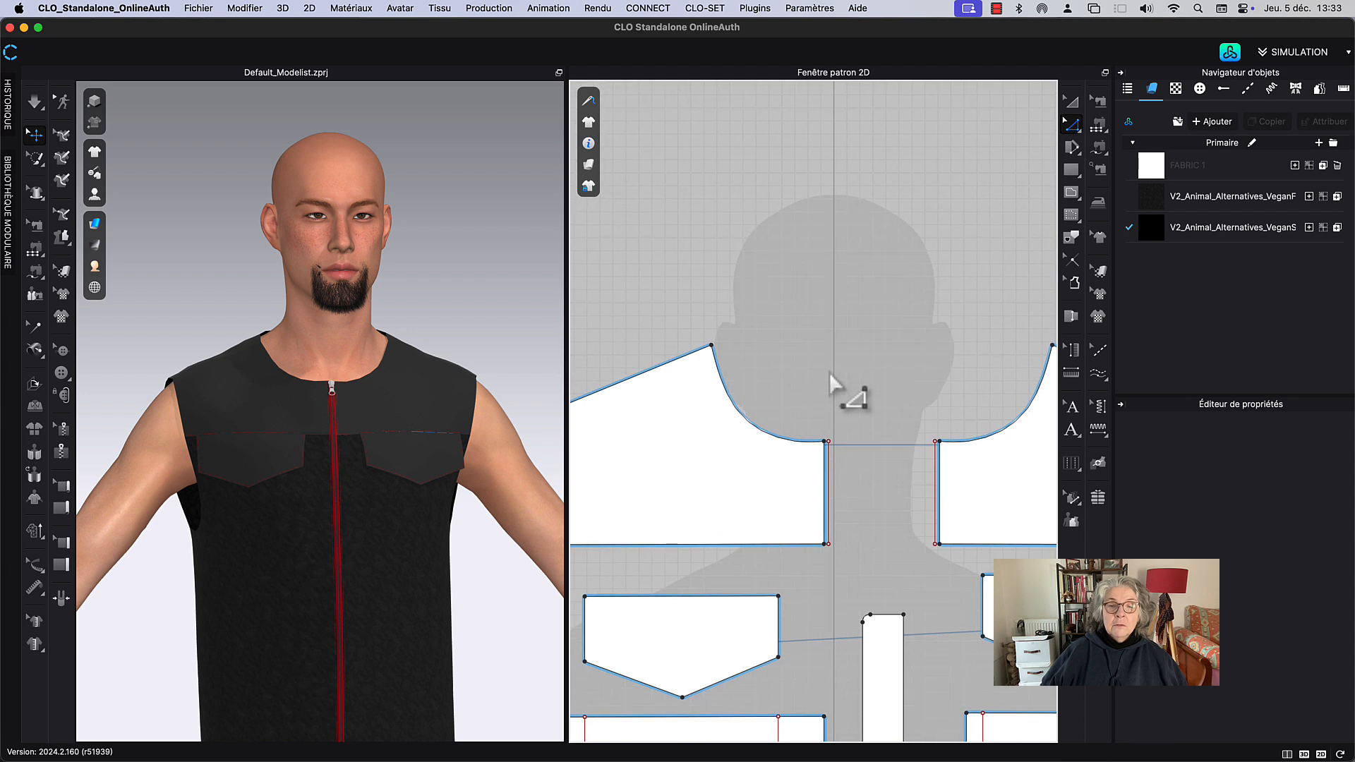
Step: Draw an internal line about 61 mm long on the yoke's shoulder seam, and move it to extend the shoulder line beyond the neck point
scroll(829, 371, "up", 3)
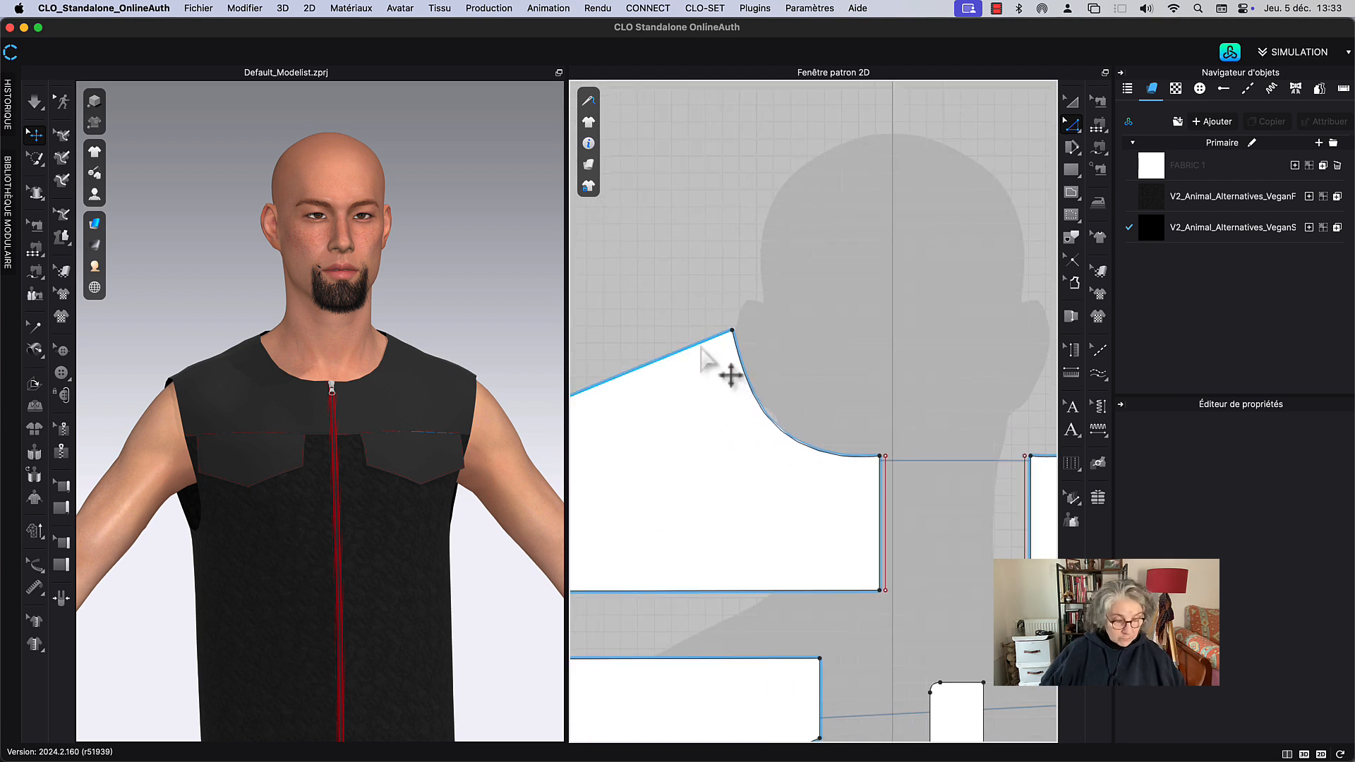
key("g")
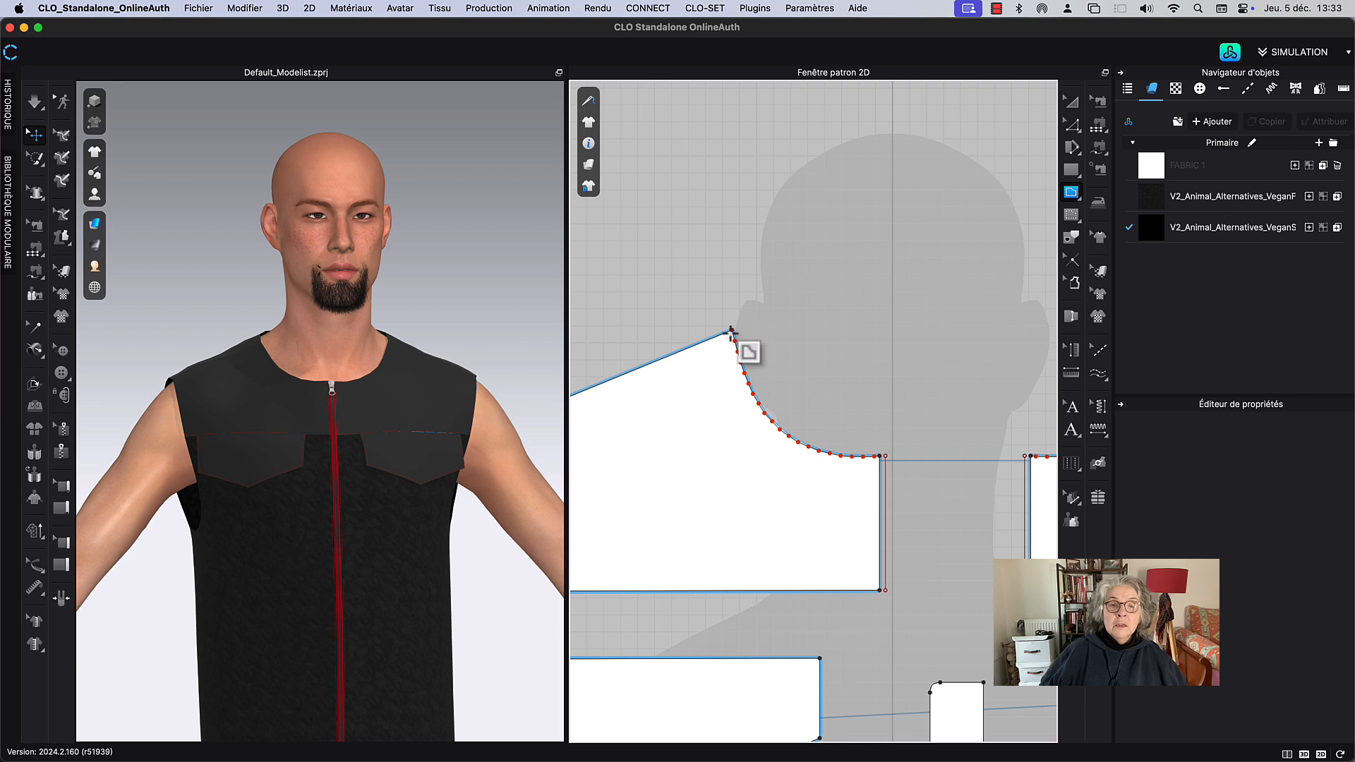
left_click(637, 368)
key("z")
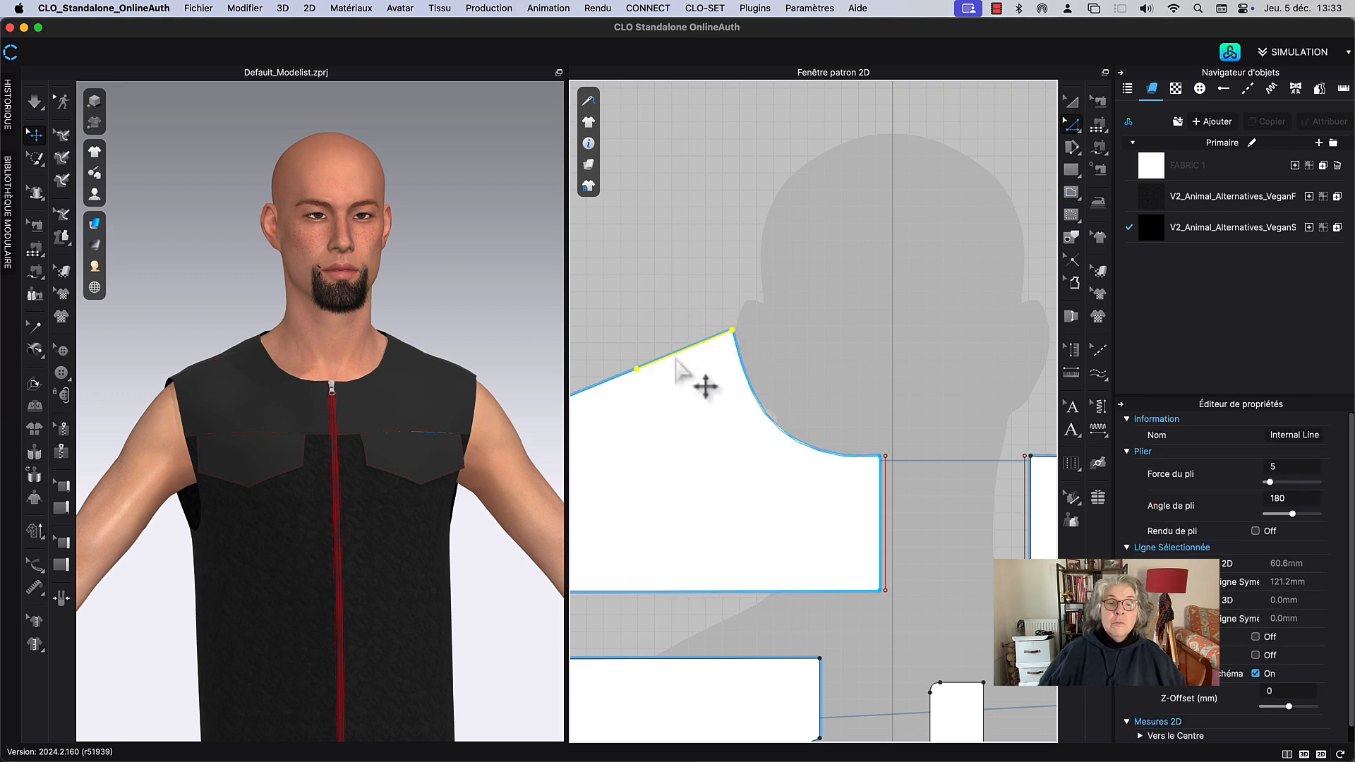
mouse_move(676, 358)
left_mouse_down()
mouse_move(717, 369)
mouse_move(796, 321)
mouse_move(777, 320)
mouse_move(739, 273)
left_mouse_up()
left_click(740, 274)
scroll(752, 276, "up", 3)
scroll(773, 277, "down", 2)
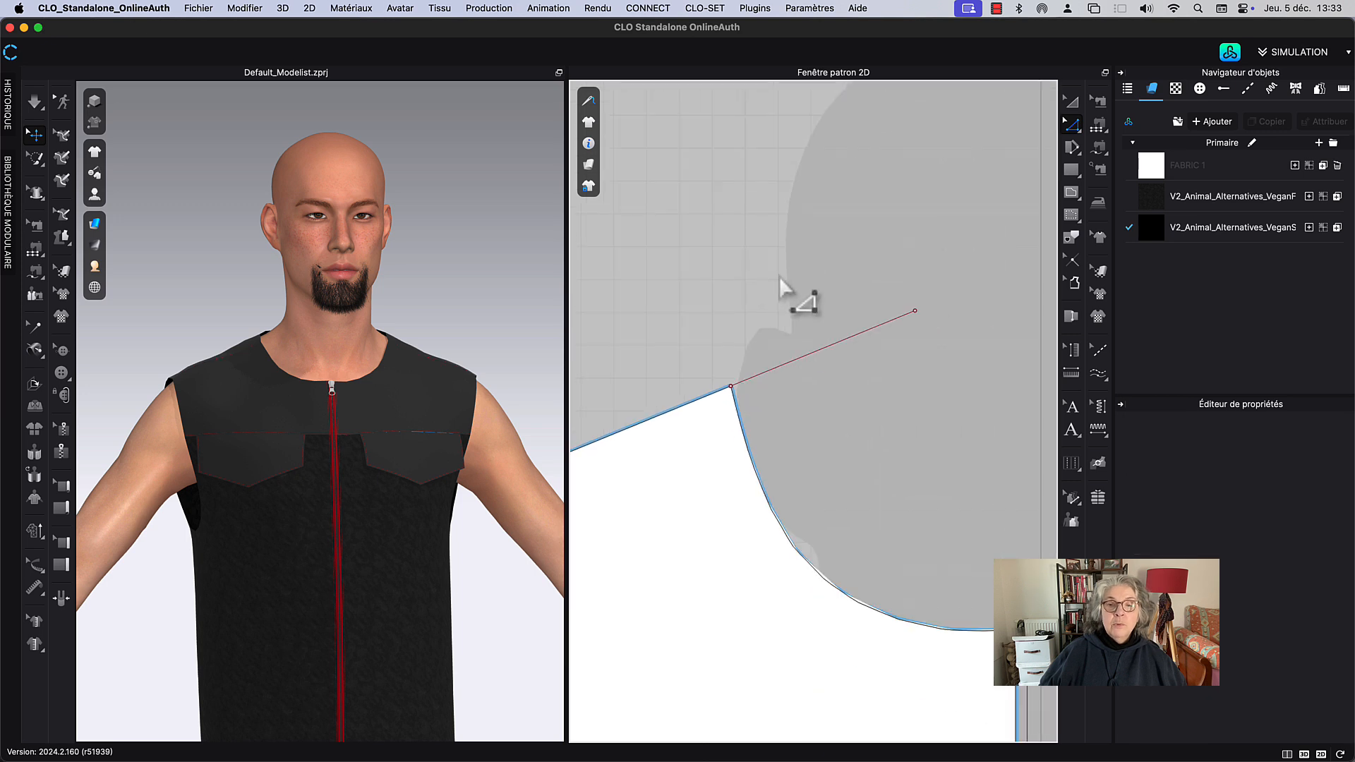
Step: Set the length of the shoulder extension line to 25 mm, with the direction set to Début
middle_click_drag(815, 258, 719, 279)
left_click(726, 338)
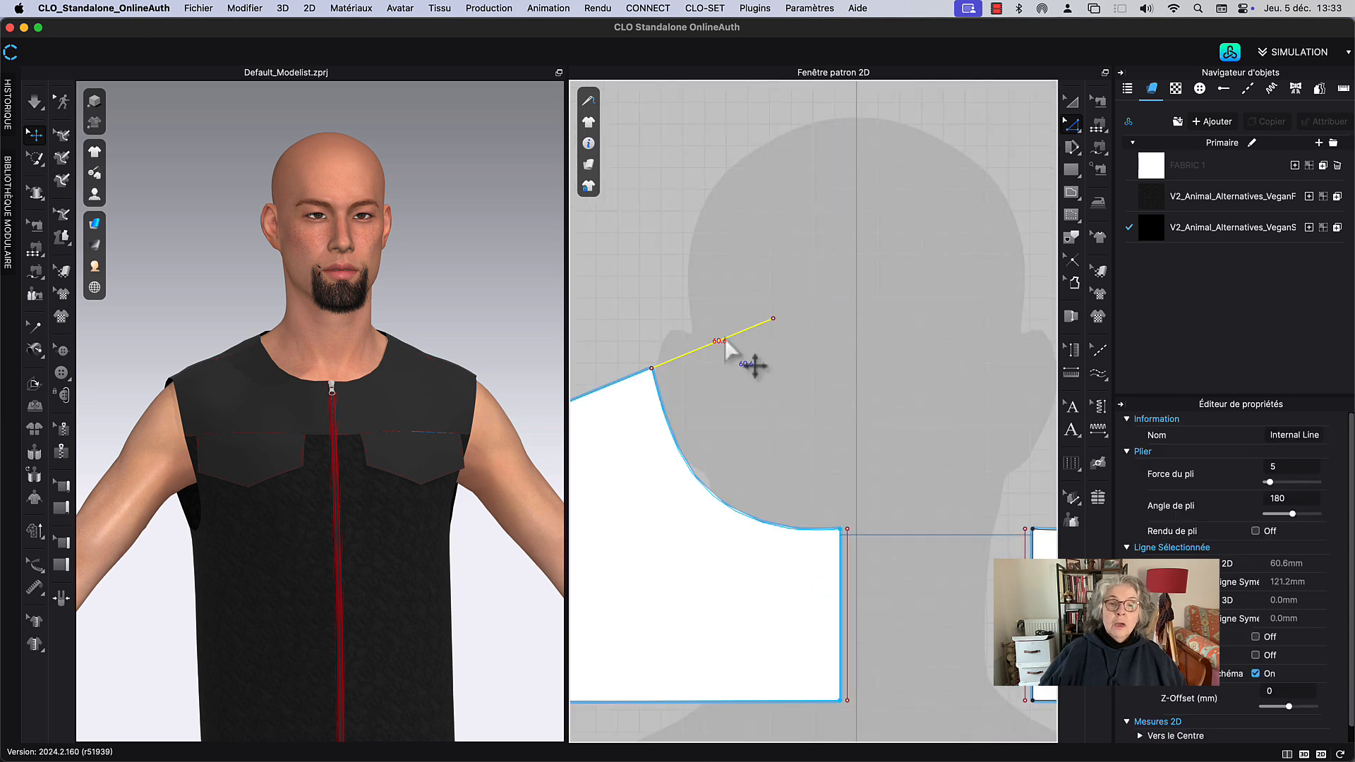
right_click(727, 338)
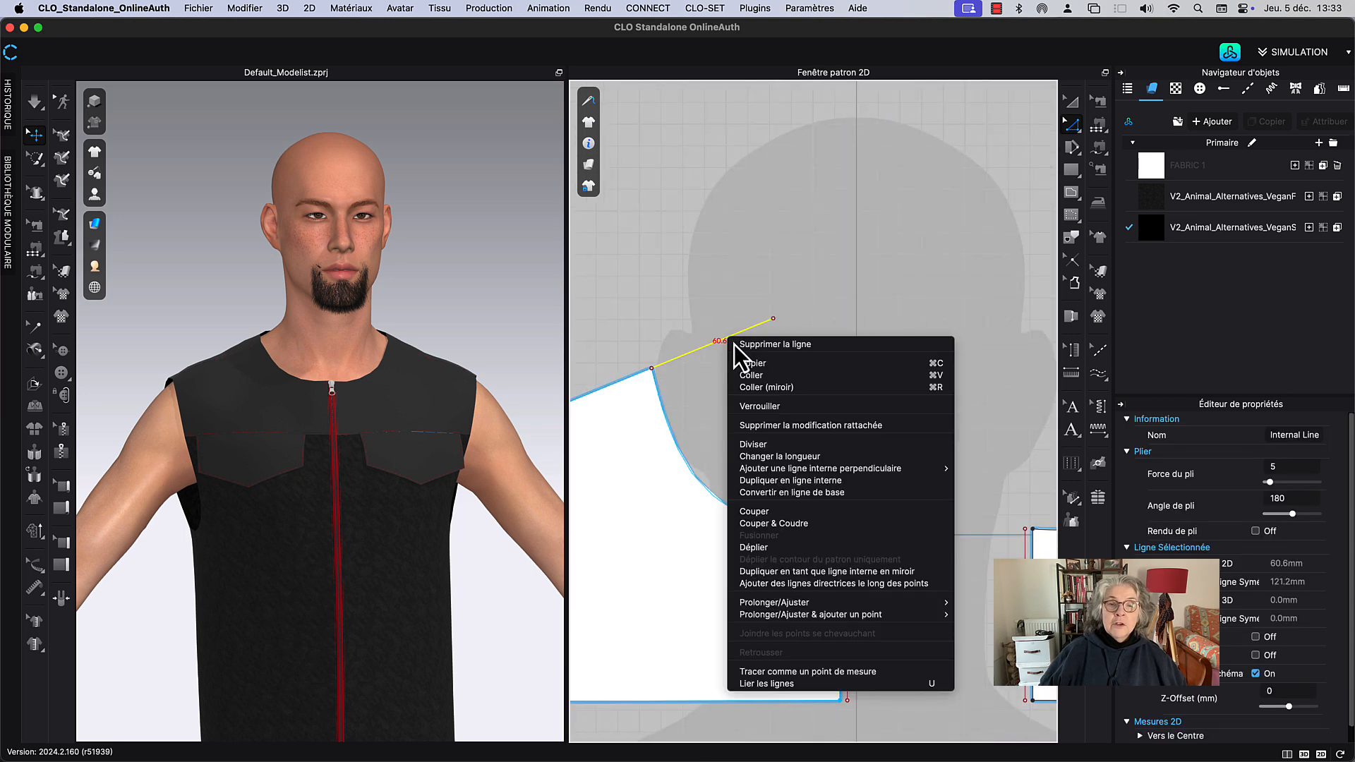
left_click(819, 457)
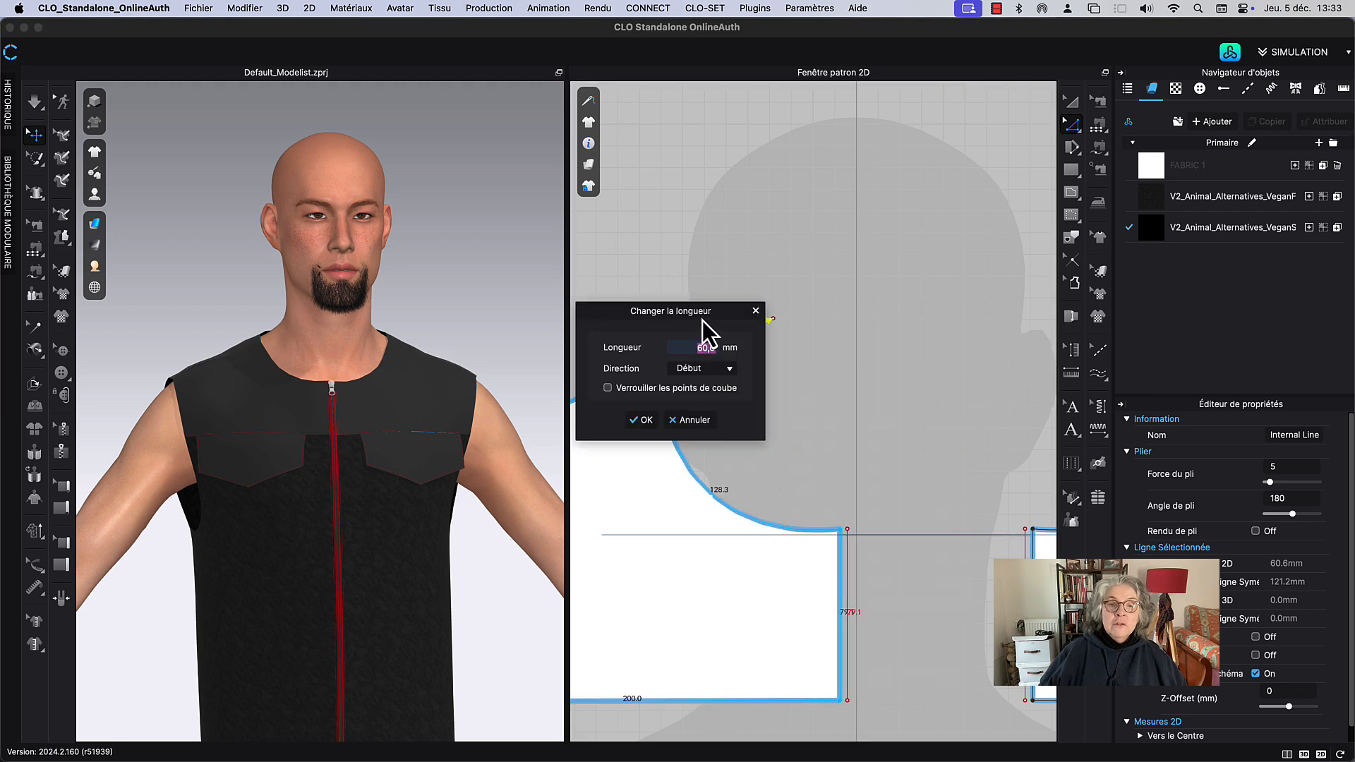
left_click_drag(701, 321, 957, 361)
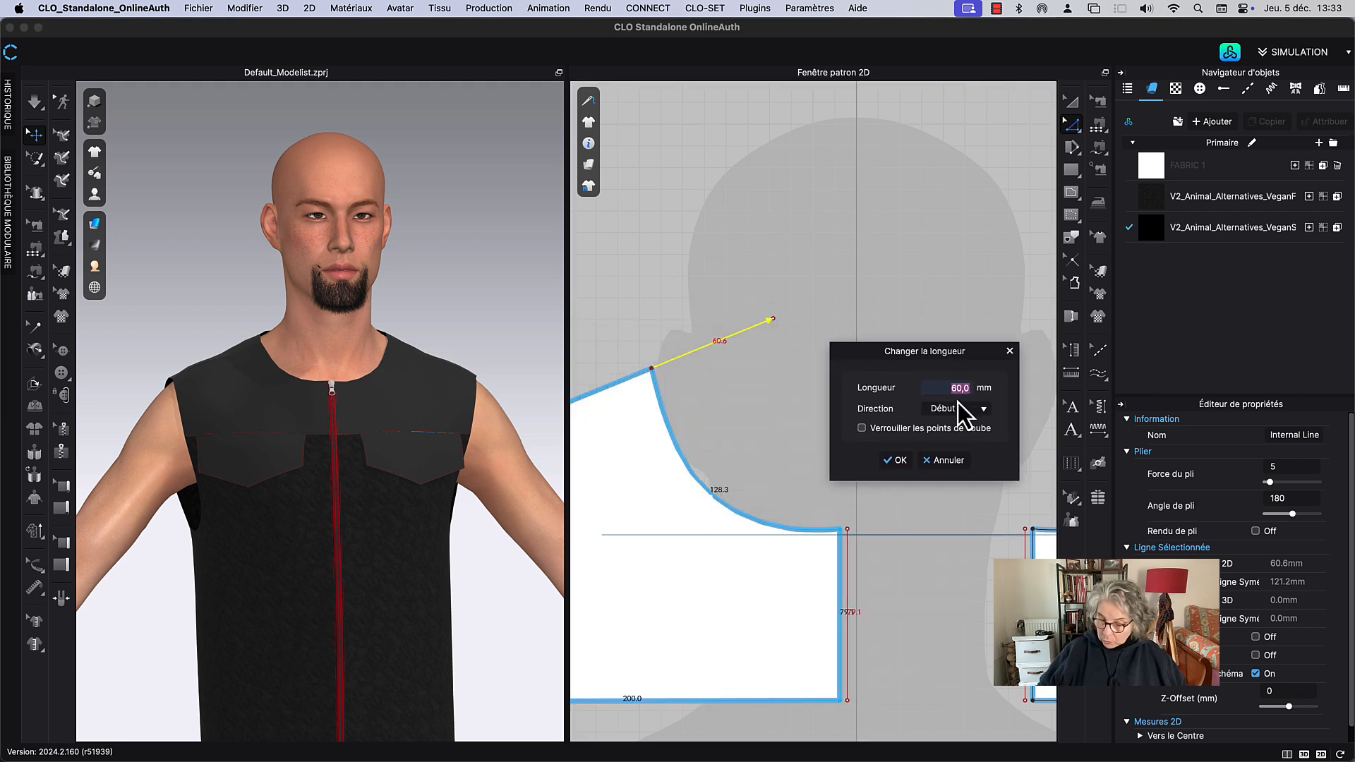
type("25")
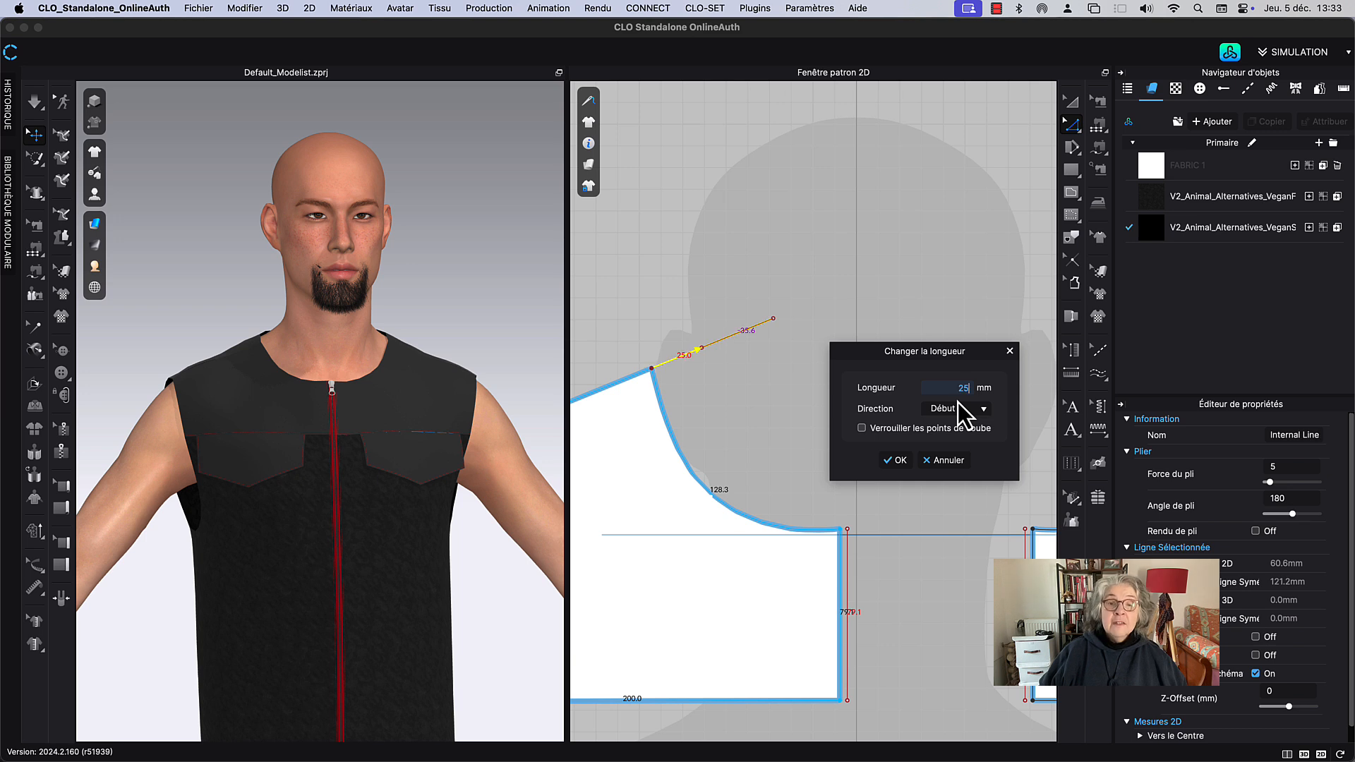
left_click(895, 461)
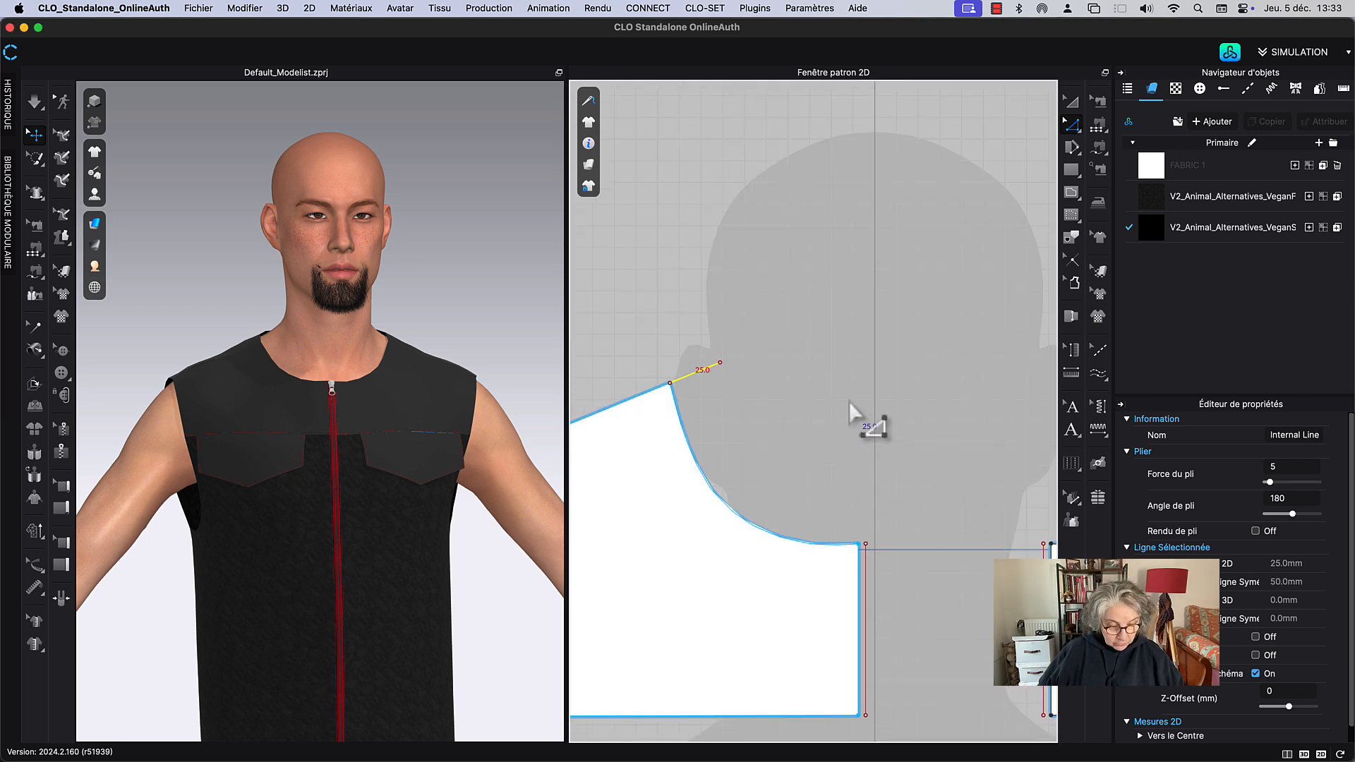
Step: Draw a diagonal internal line about 107 mm long from the top of the offset centre front line to the shoulder extension's end
key("g")
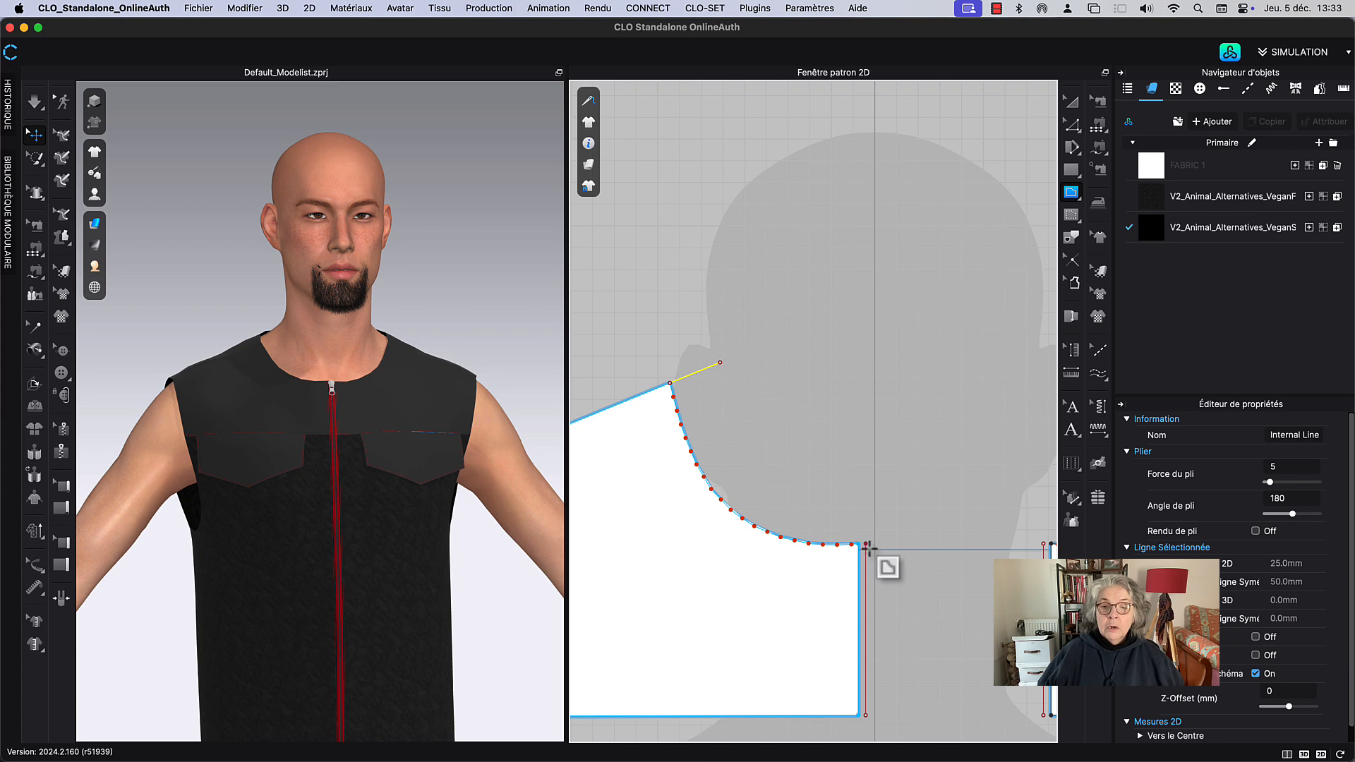
left_click(866, 544)
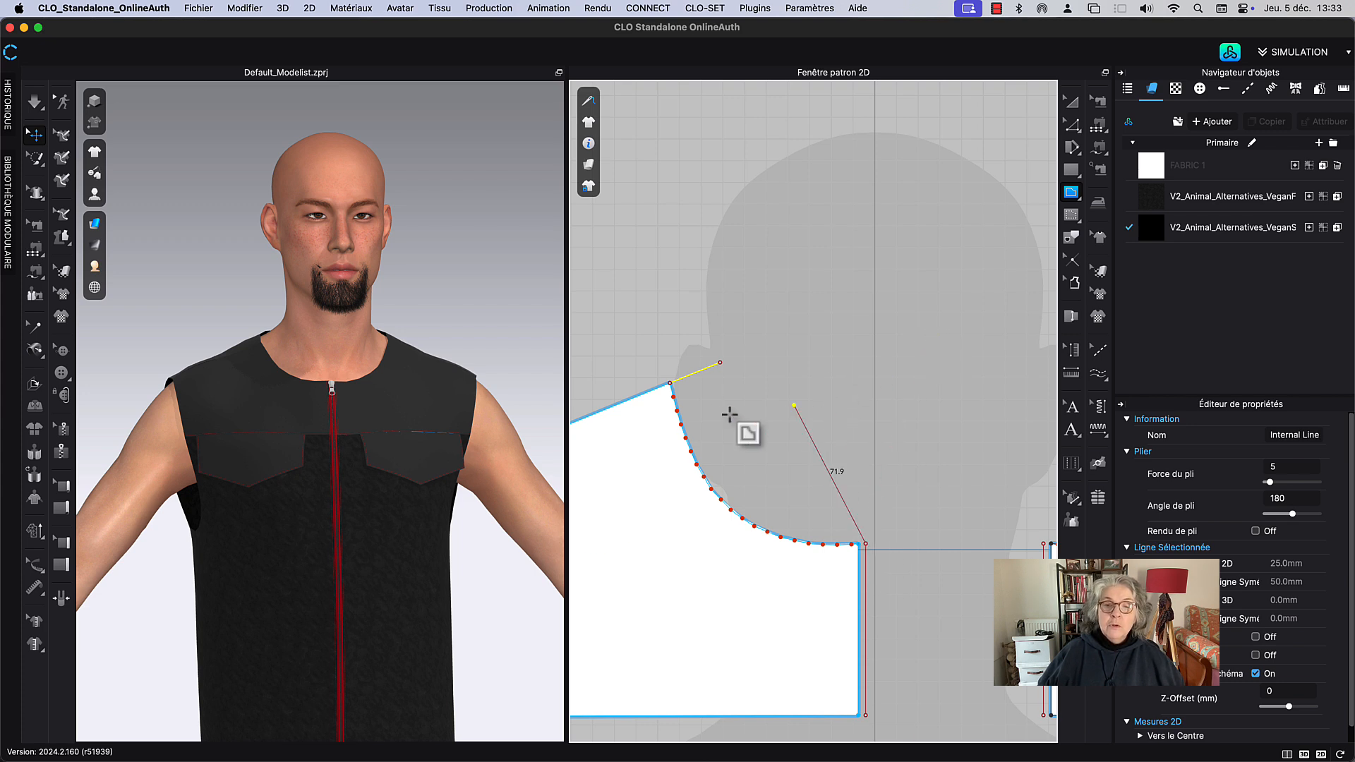
double_click(720, 363)
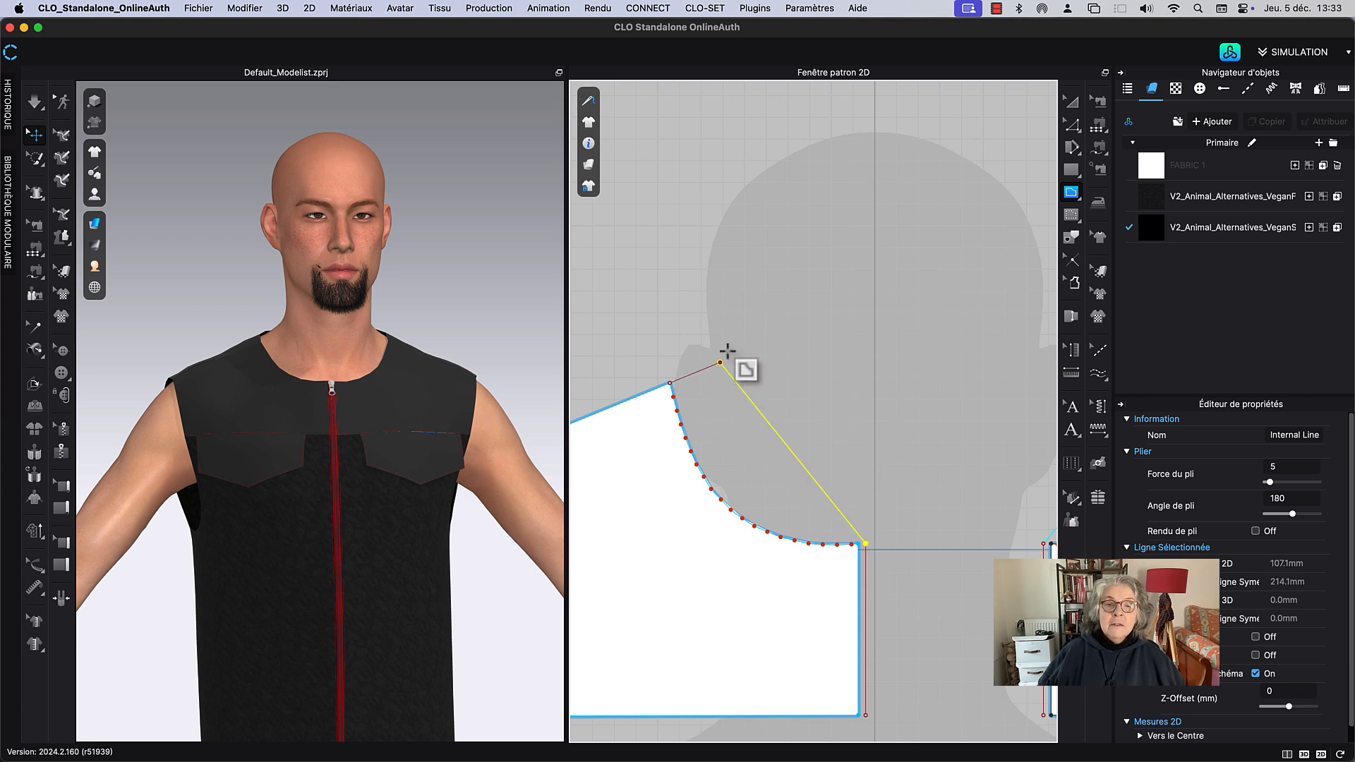
left_click(1072, 103)
middle_click_drag(858, 243, 887, 248)
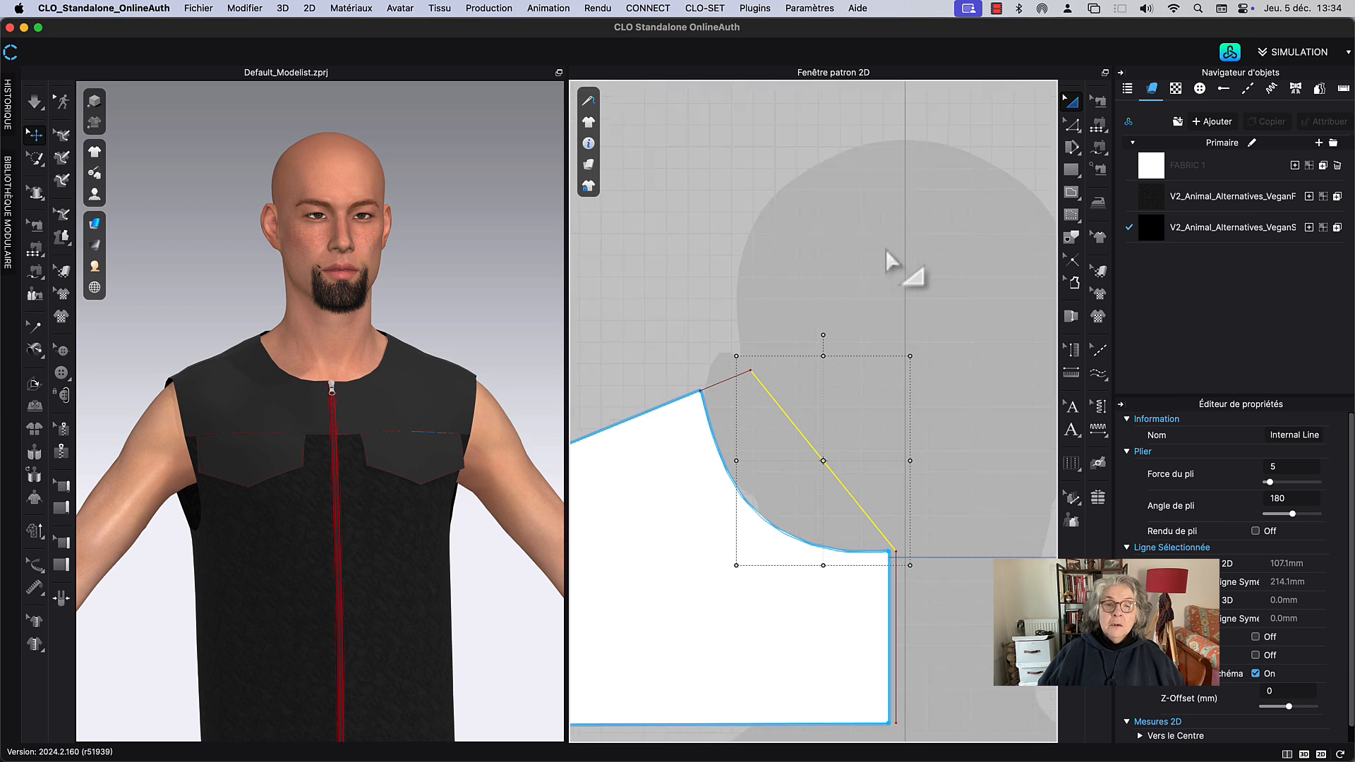
left_click(806, 290)
Step: Examine the diagonal line, its junction with the shoulder extension, and its mirrored counterpart on the other front yoke
scroll(803, 299, "up", 3)
middle_click_drag(802, 299, 845, 339)
scroll(845, 341, "up", 3)
key("z")
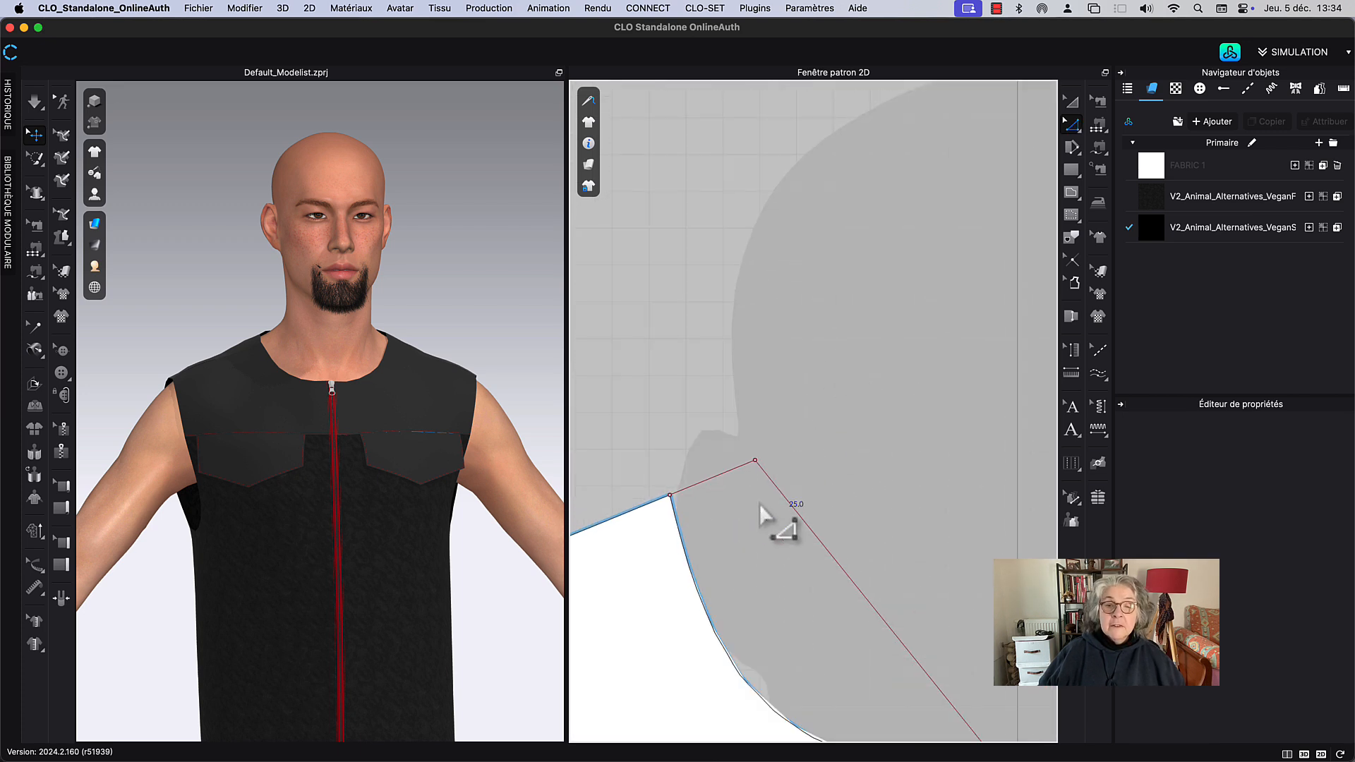
left_click(805, 523)
scroll(817, 433, "down", 4)
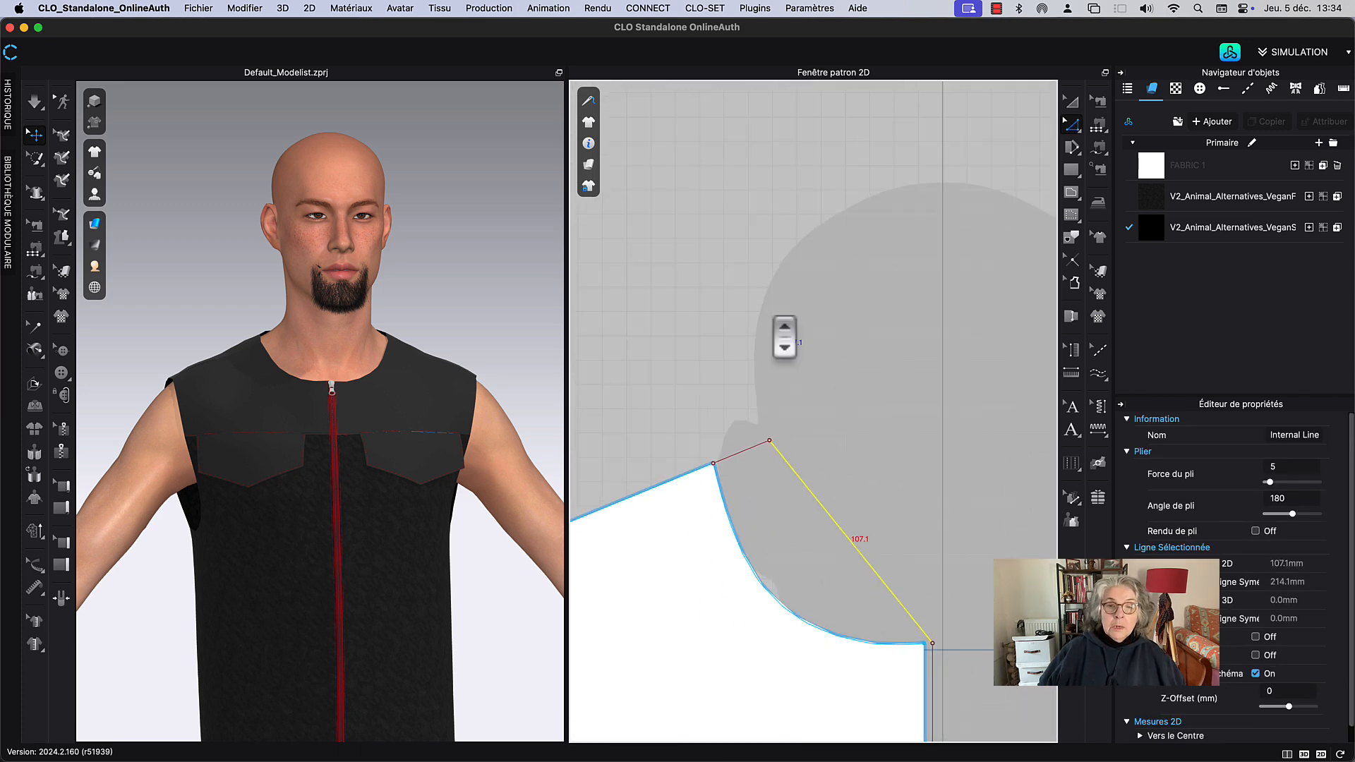
middle_click_drag(764, 318, 864, 355)
scroll(840, 325, "down", 3)
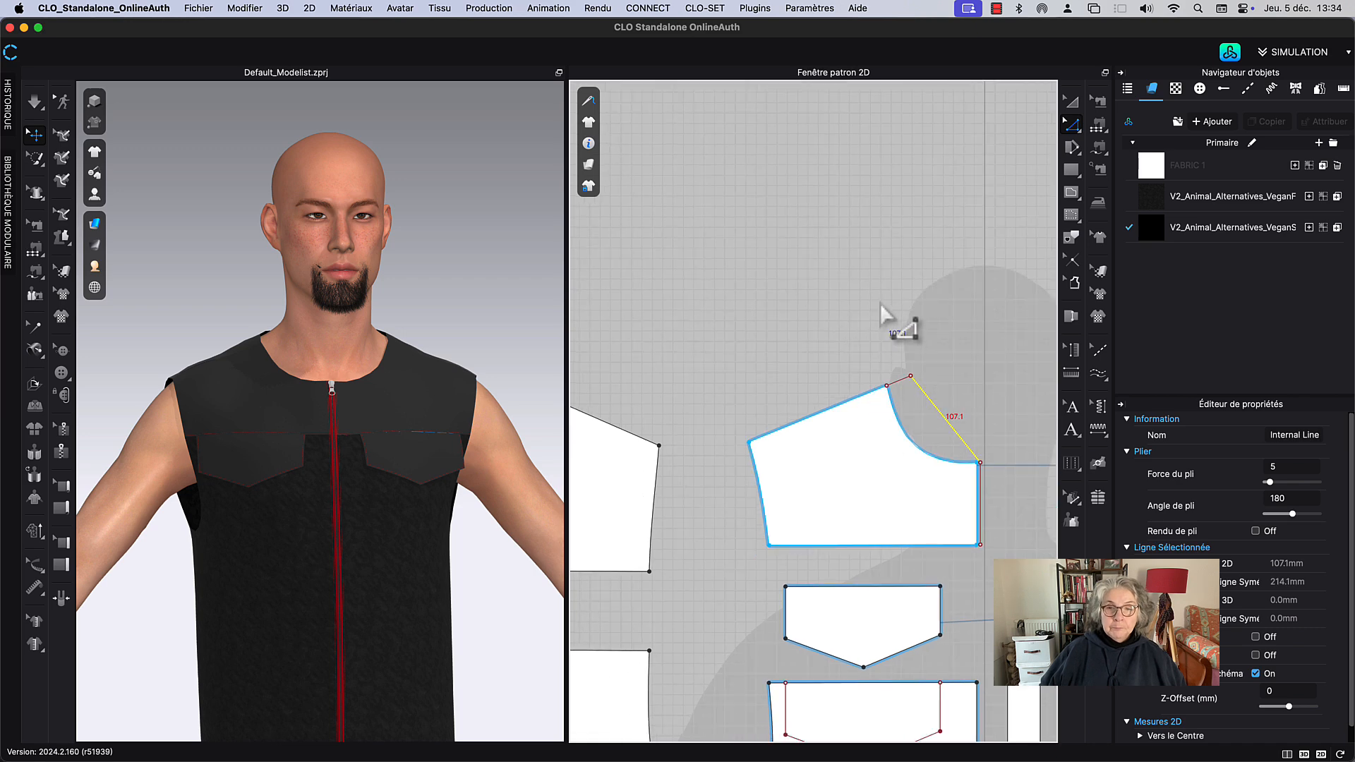
scroll(836, 387, "up", 5)
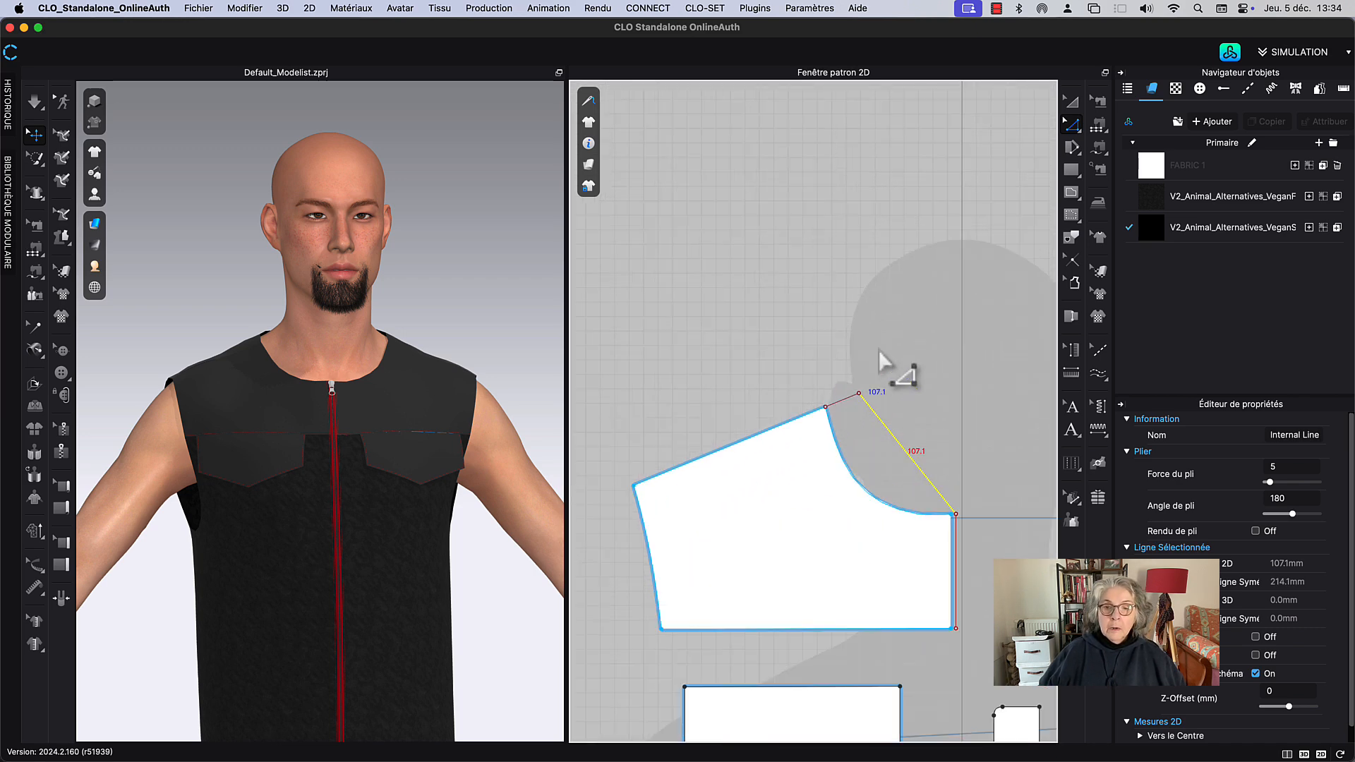
scroll(812, 374, "down", 3)
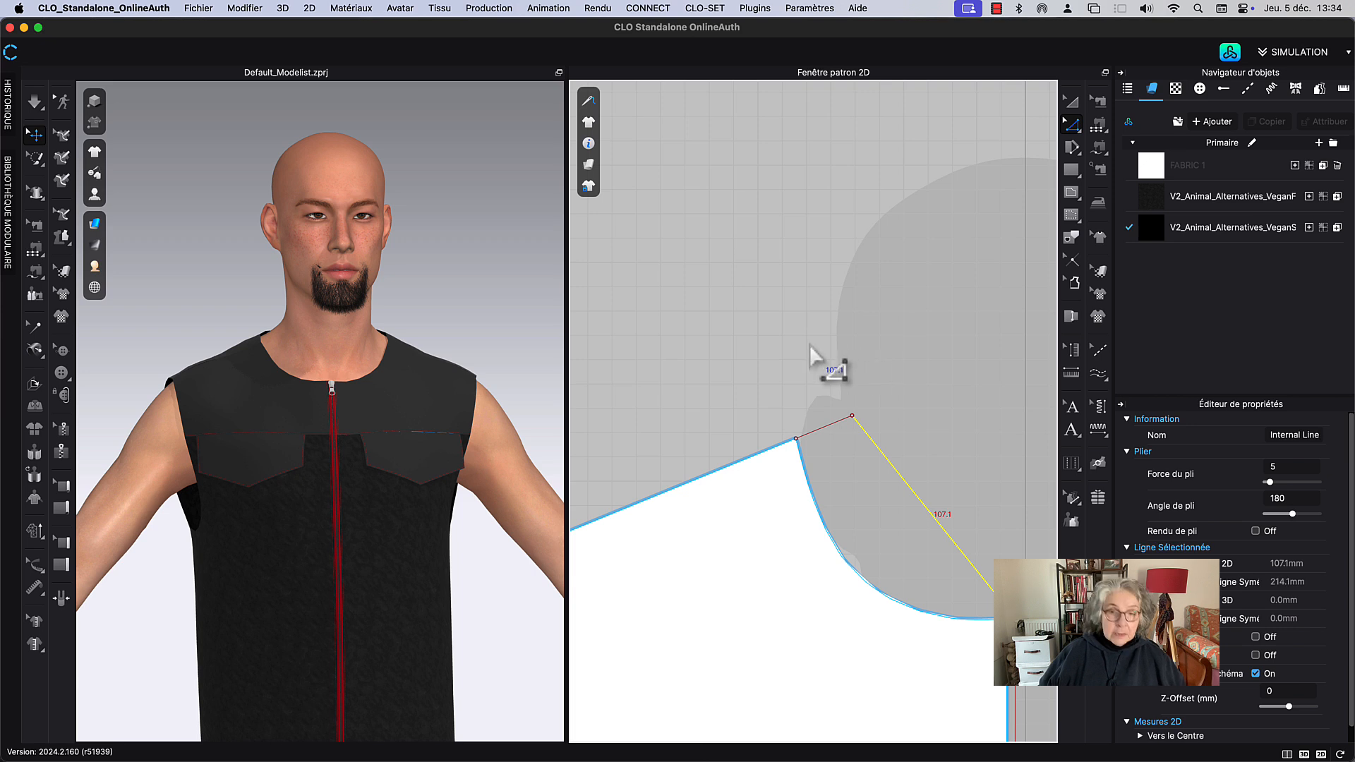
scroll(815, 361, "down", 3)
scroll(695, 387, "down", 2)
left_click(790, 384)
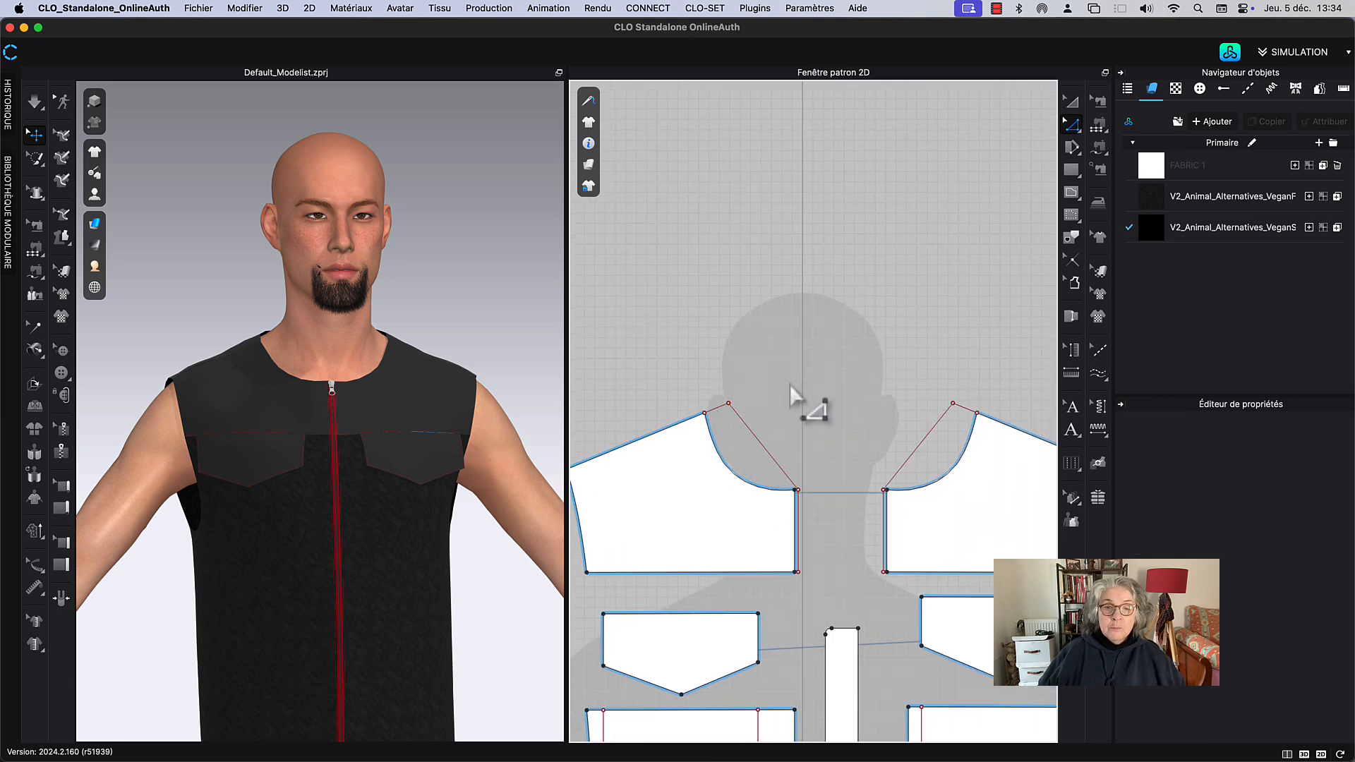
left_click(751, 438)
right_click(751, 438)
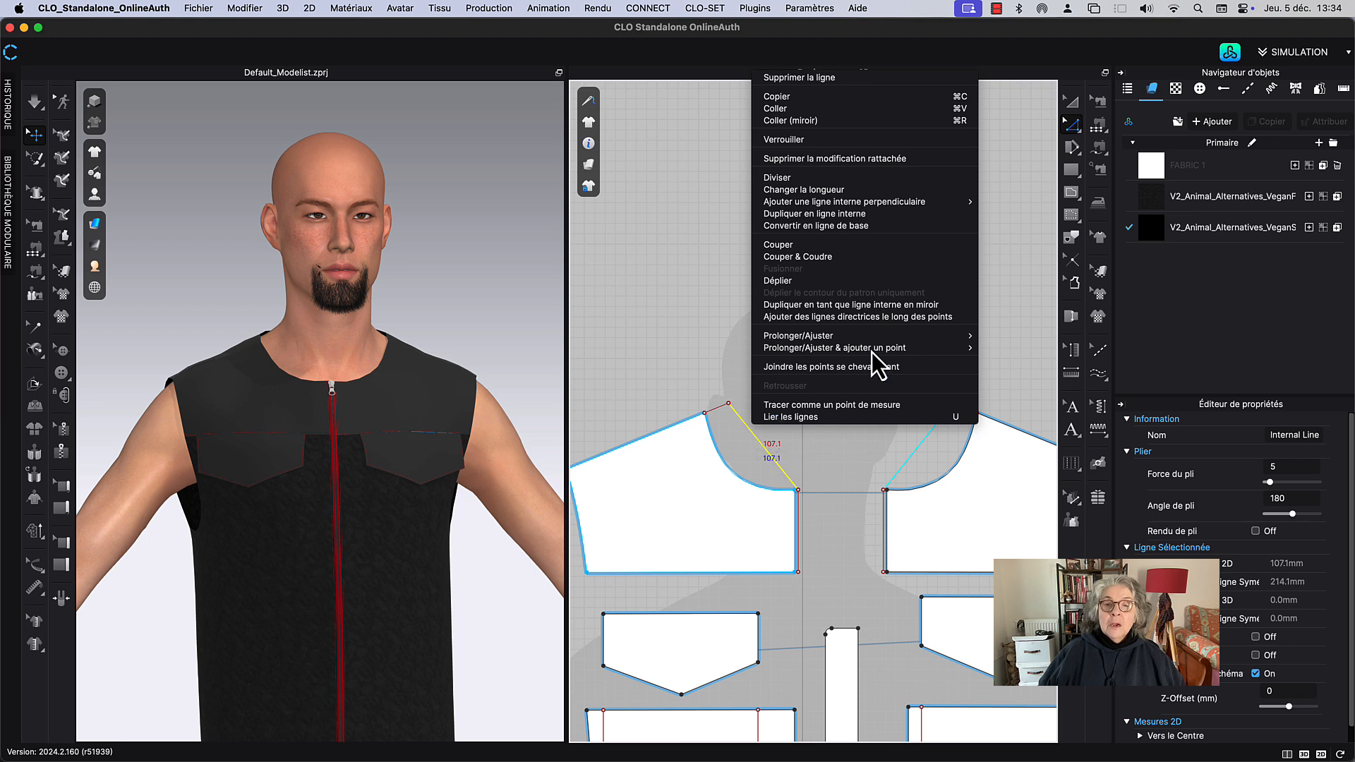
mouse_move(923, 340)
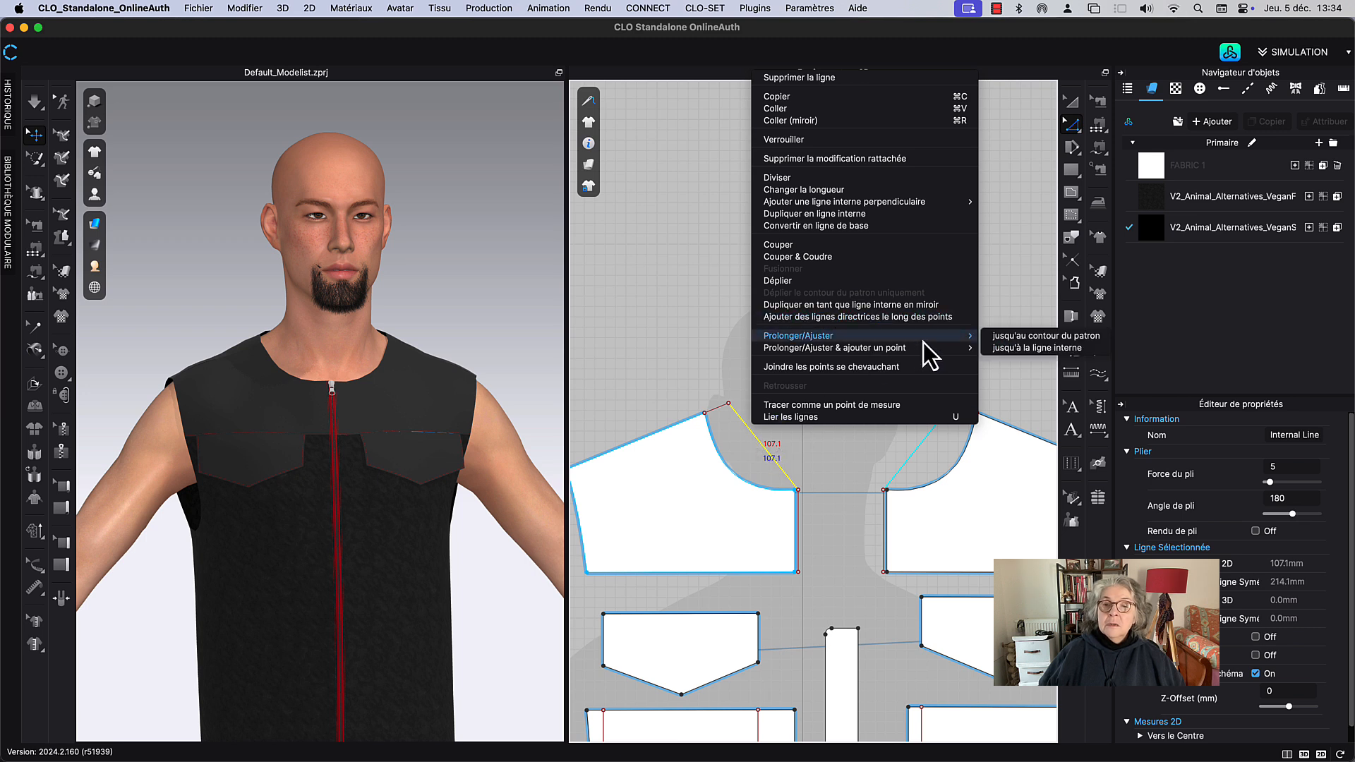
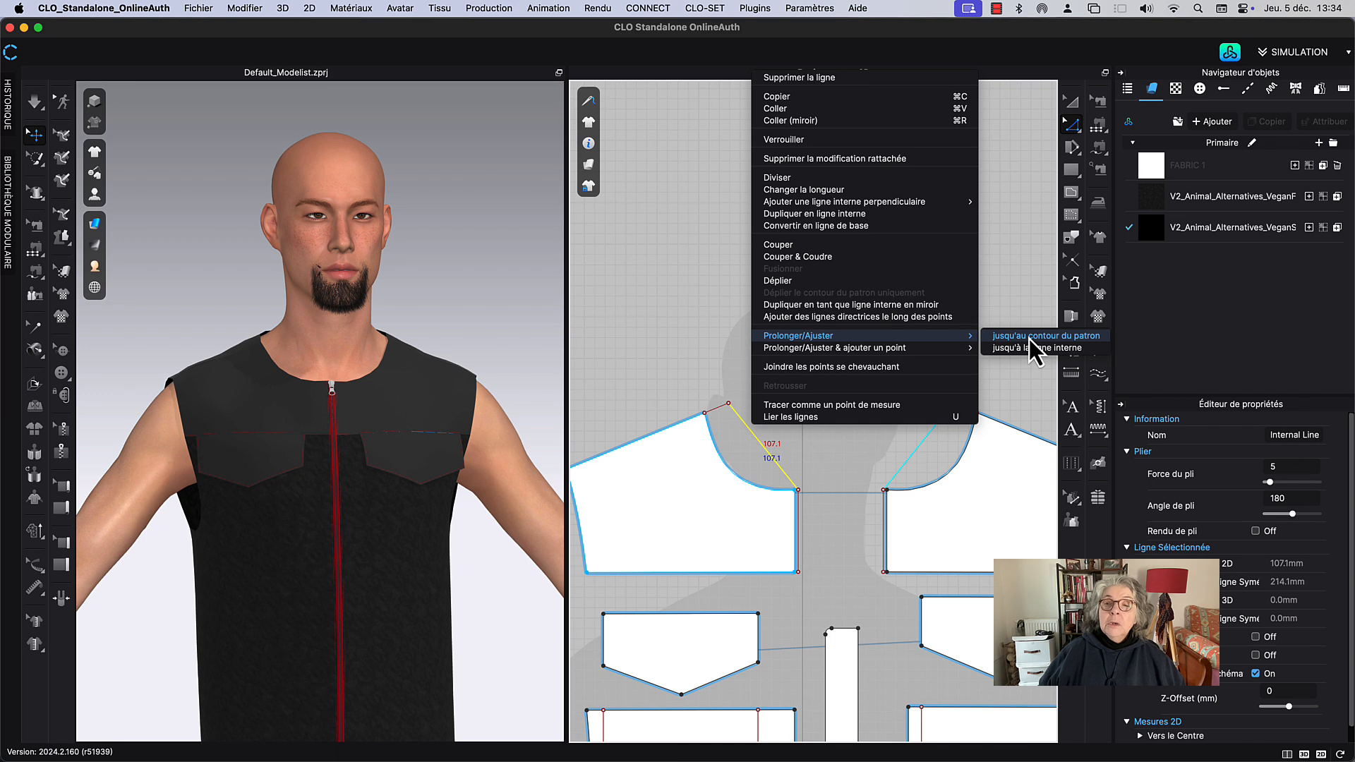
left_click(1015, 265)
left_click(761, 346)
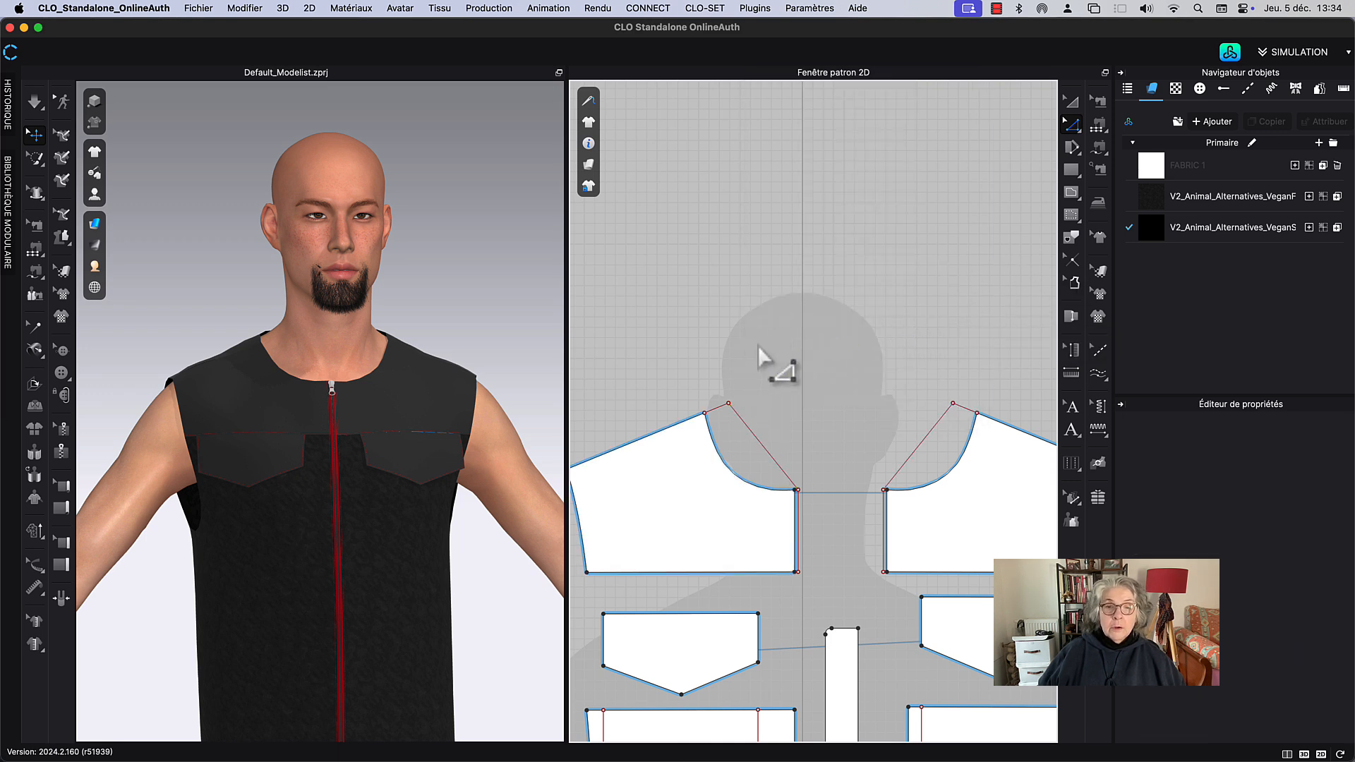
Step: Measure the combined length of the back yoke's half neckline, from the centre back to the shoulder neck point
scroll(758, 345, "up", 5)
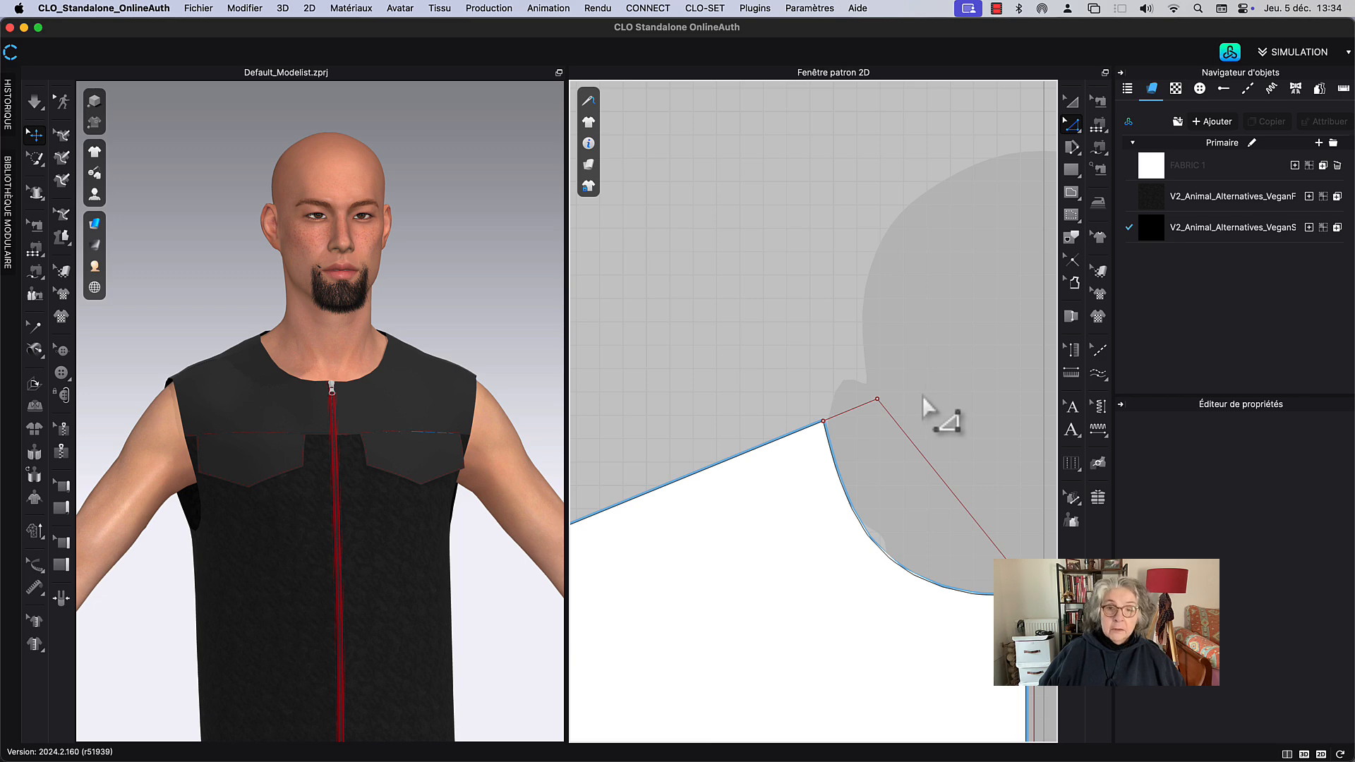
scroll(922, 395, "down", 5)
scroll(724, 313, "up", 4)
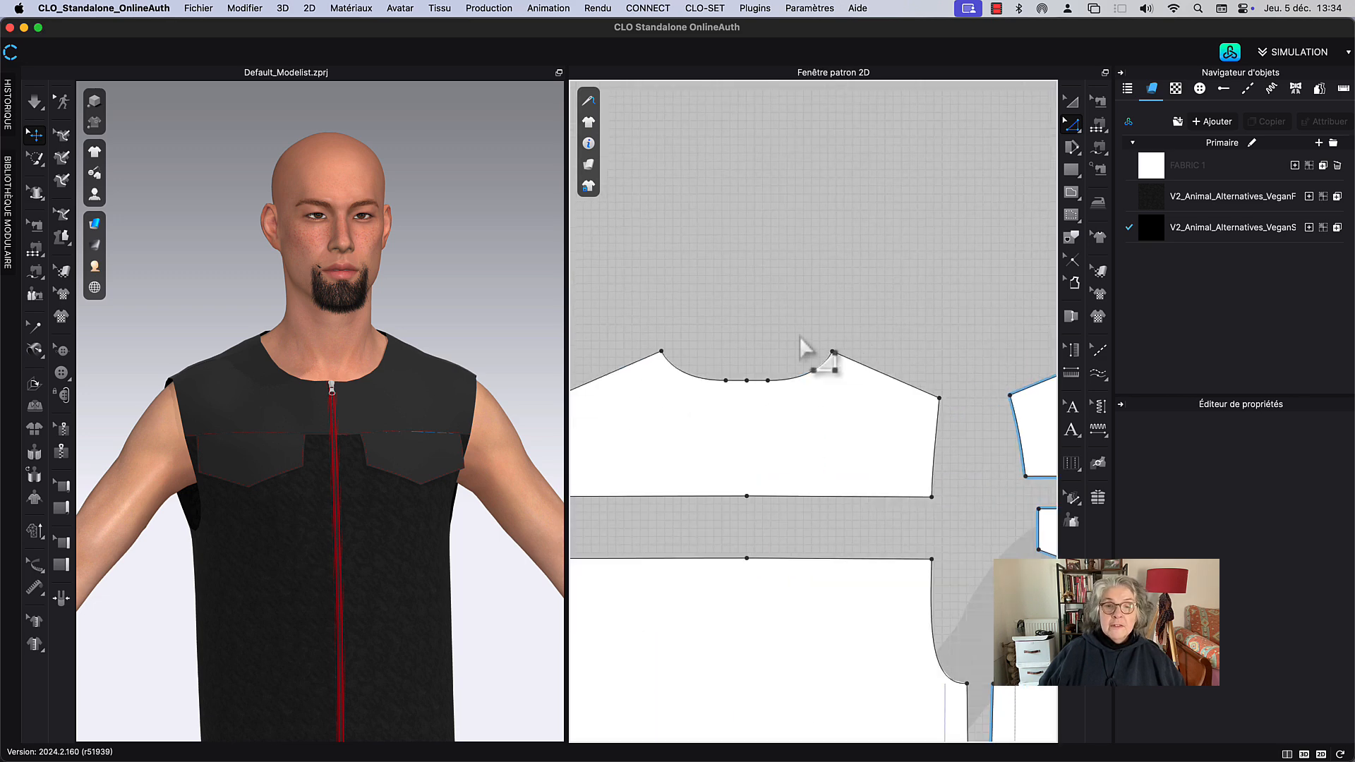
scroll(801, 337, "up", 3)
key("a")
left_click(780, 463)
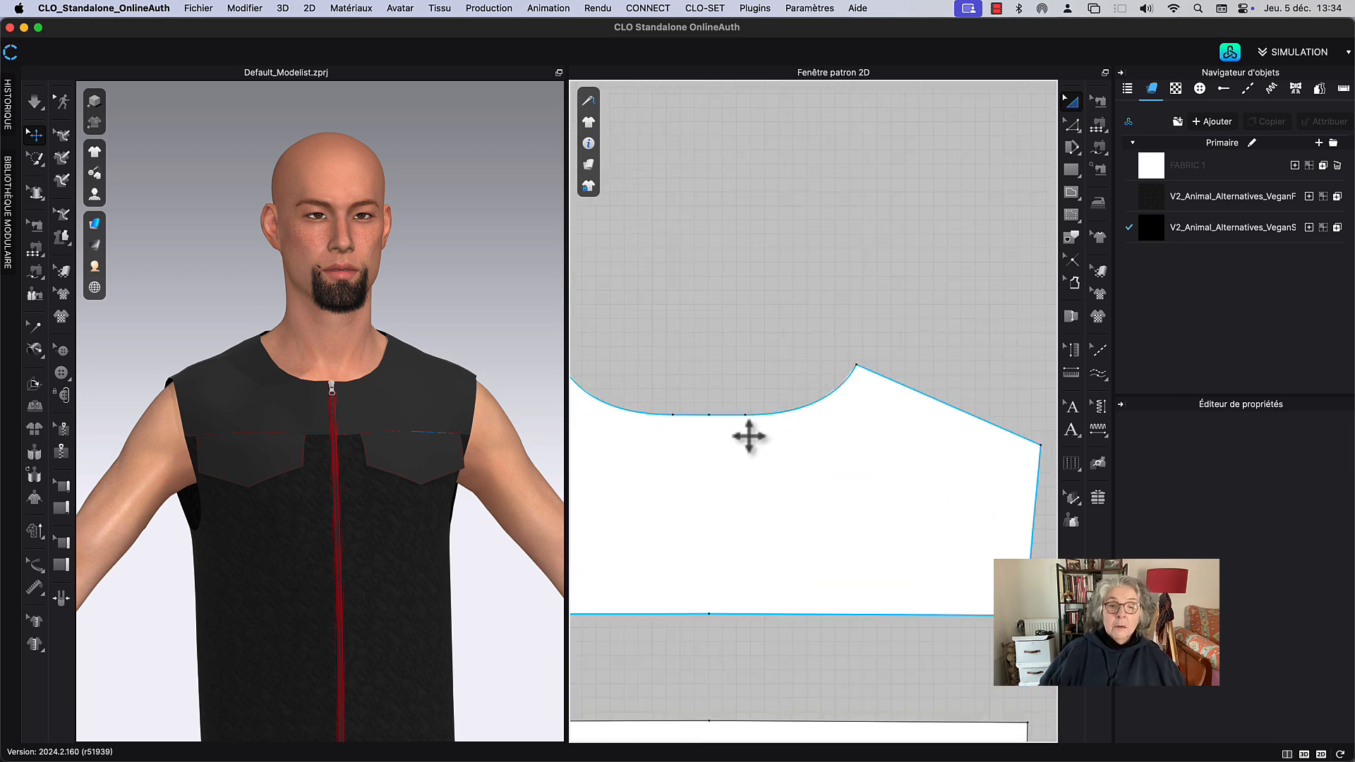
key("z")
left_click(727, 418)
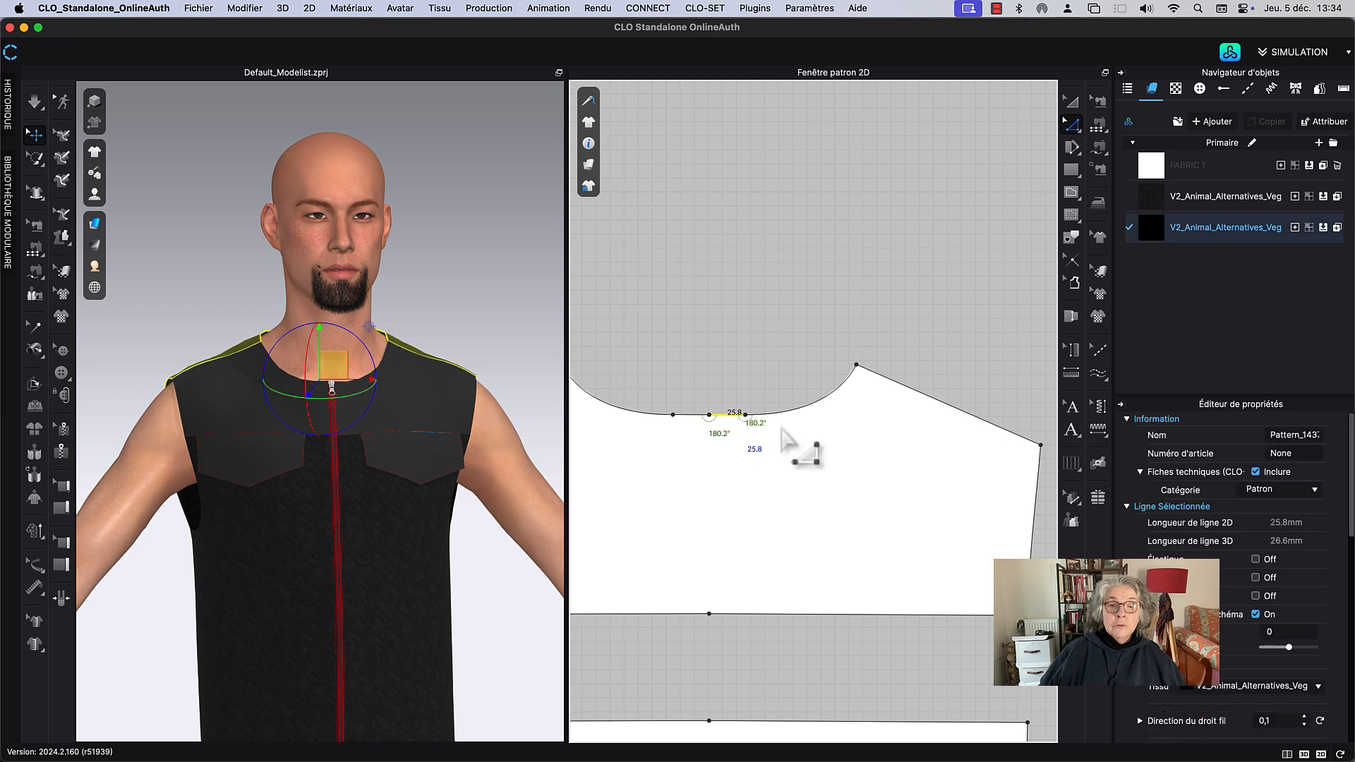
left_click(785, 417, "shift")
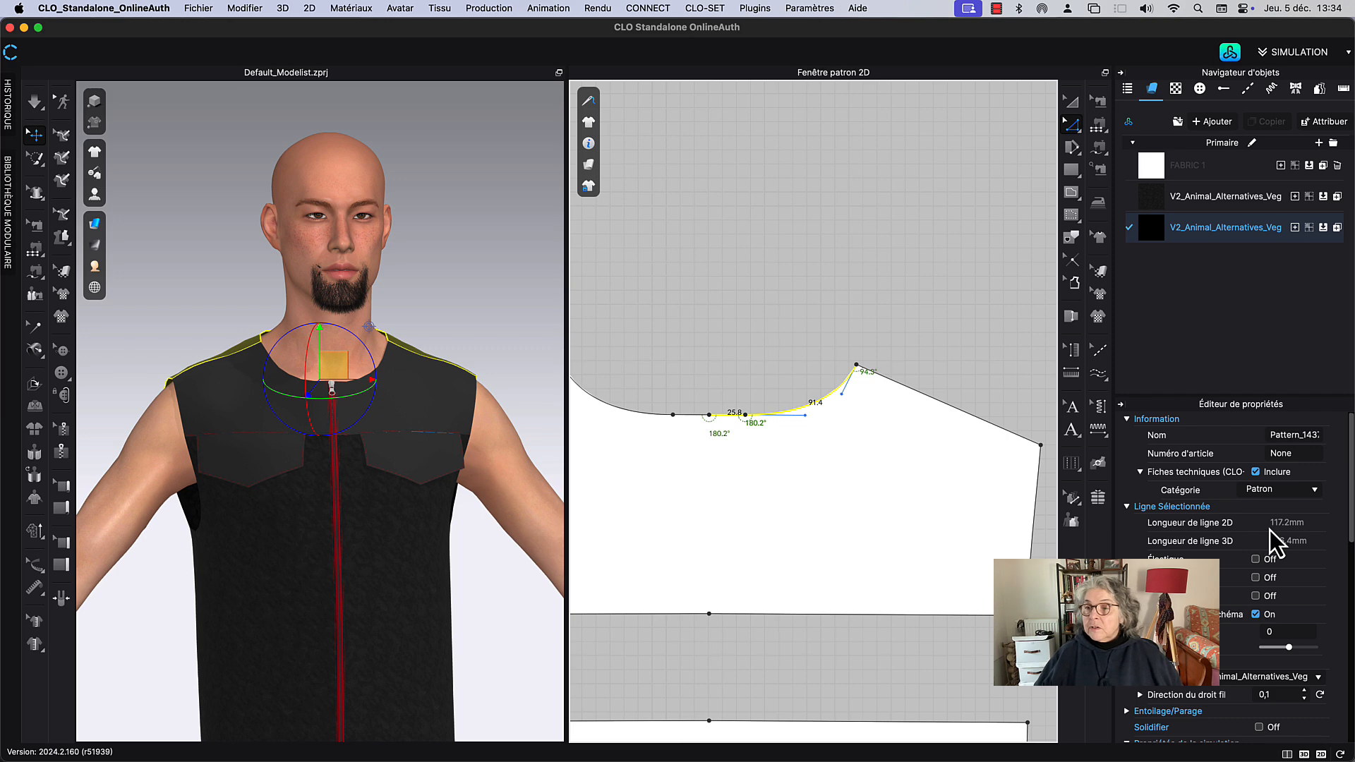
right_click_drag(960, 346, 748, 388)
scroll(748, 388, "down", 3)
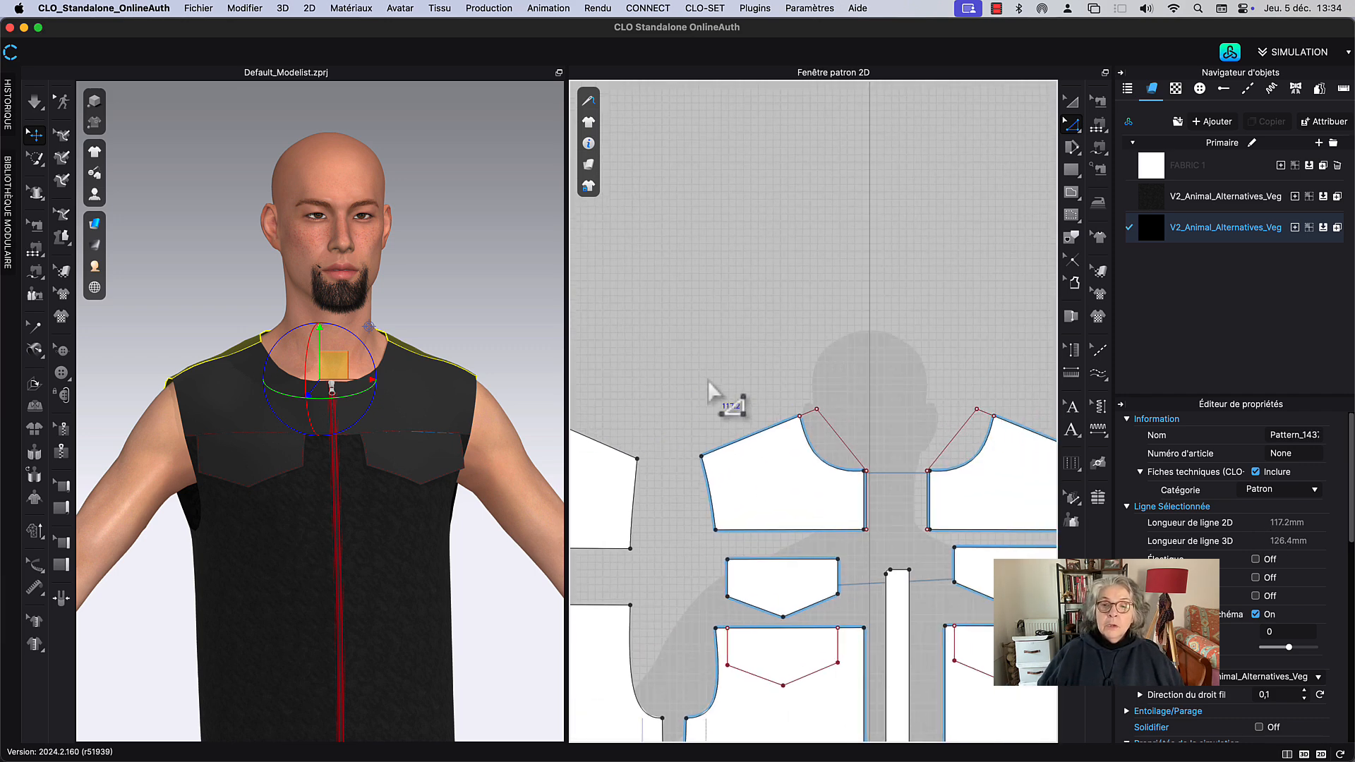
Step: Clear the back neckline selection and select the diagonal internal line at the front yoke's neckline
left_click(777, 382)
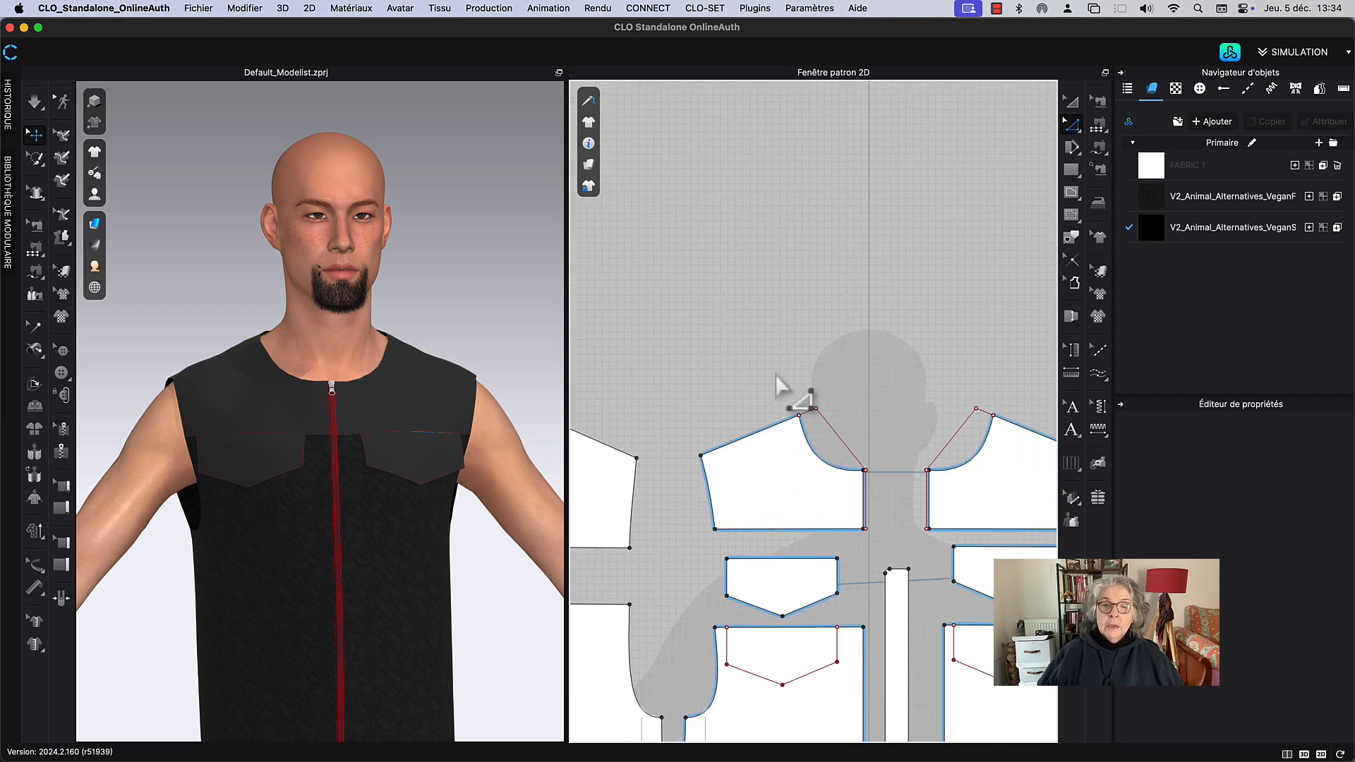
left_click(861, 466)
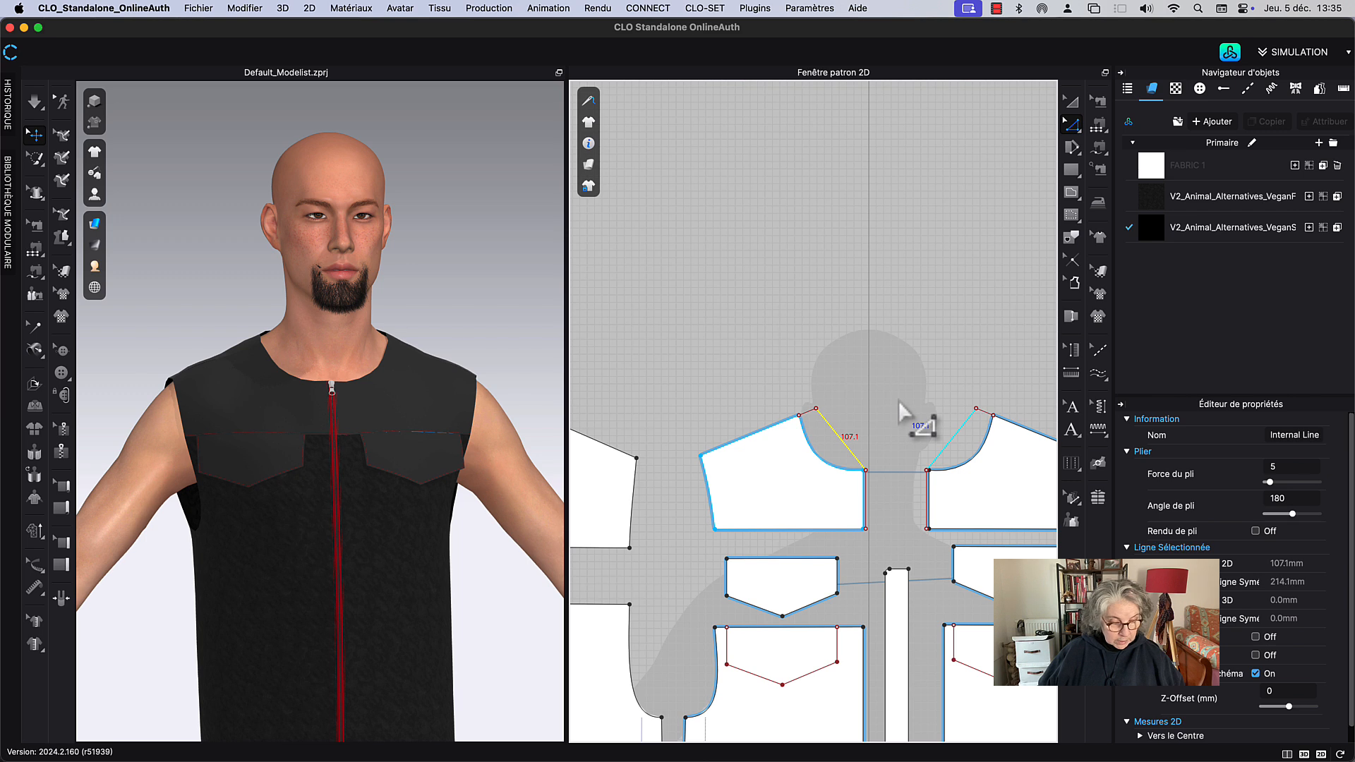
mouse_move(816, 408)
left_mouse_down()
mouse_move(792, 387)
mouse_move(822, 405)
left_mouse_up()
scroll(792, 388, "up", 3)
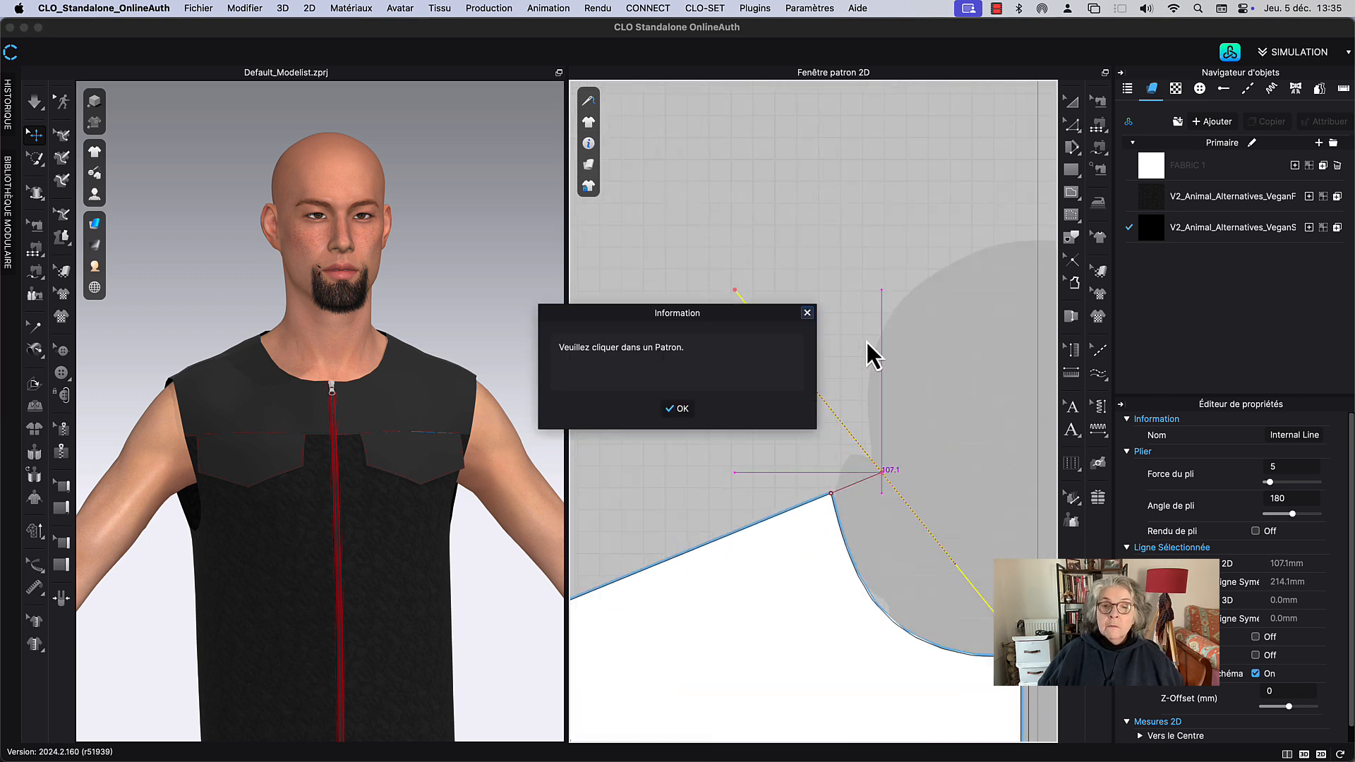
left_click(675, 408)
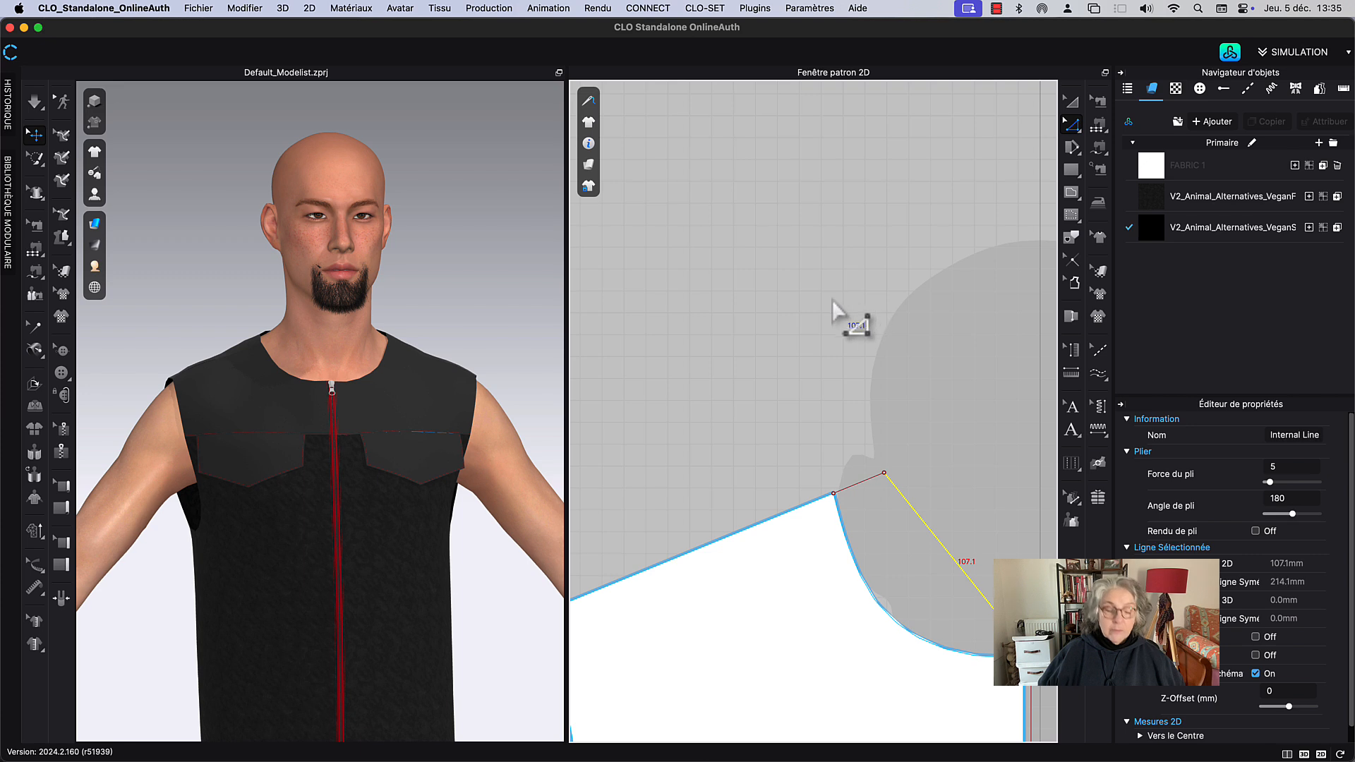
Step: Paste a copy of the diagonal neckline line inside the yoke and move it so it extends upward from that diagonal's upper end
scroll(833, 300, "down", 3)
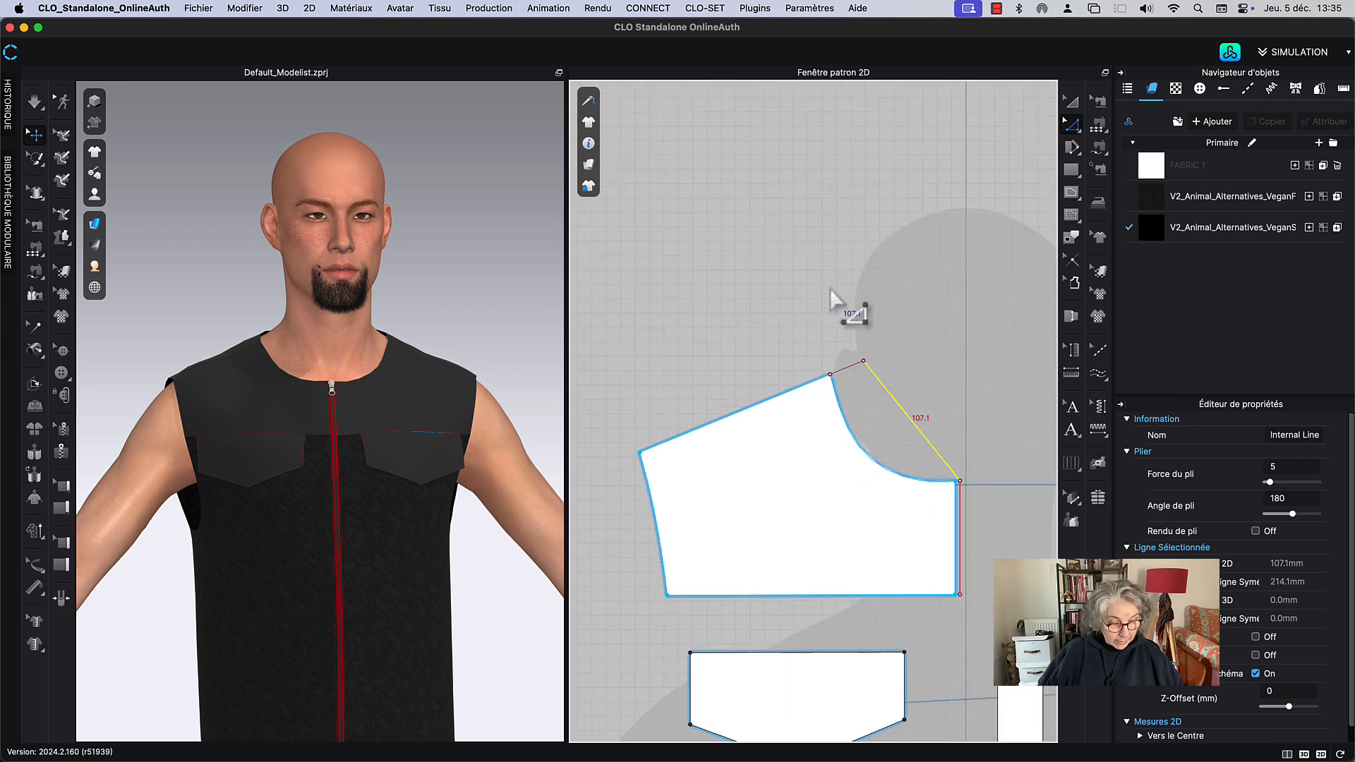
left_click_drag(817, 429, 809, 502)
left_click(794, 321)
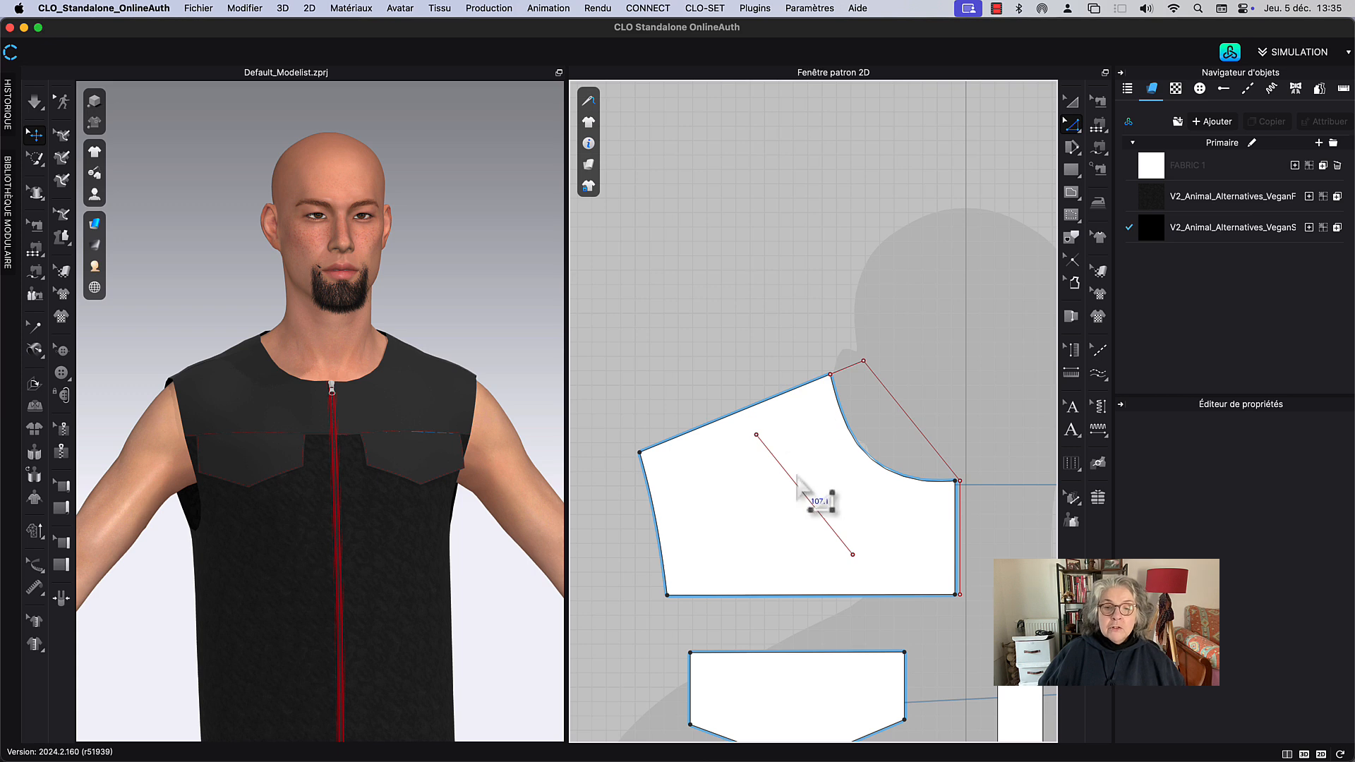
left_click_drag(795, 485, 803, 287)
left_click(832, 198)
scroll(828, 251, "up", 3)
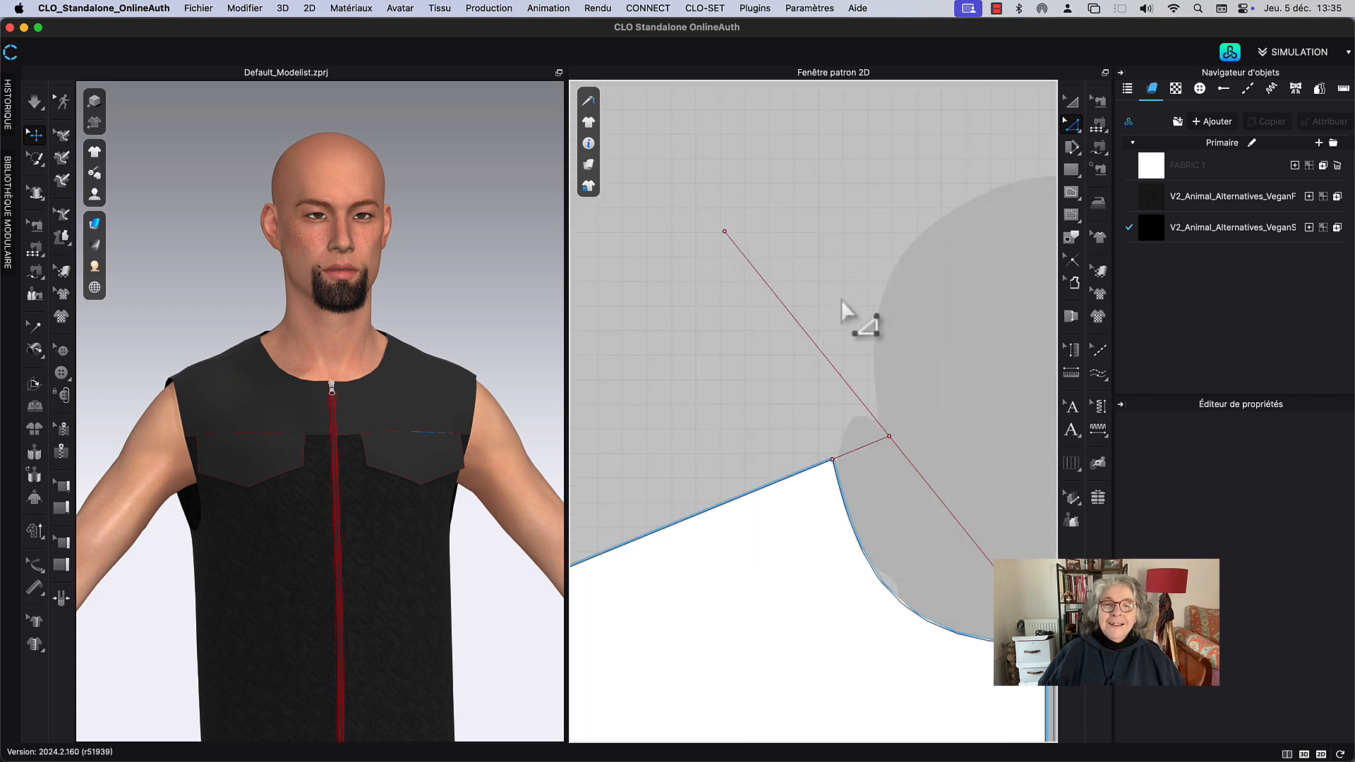
middle_click_drag(841, 299, 850, 324)
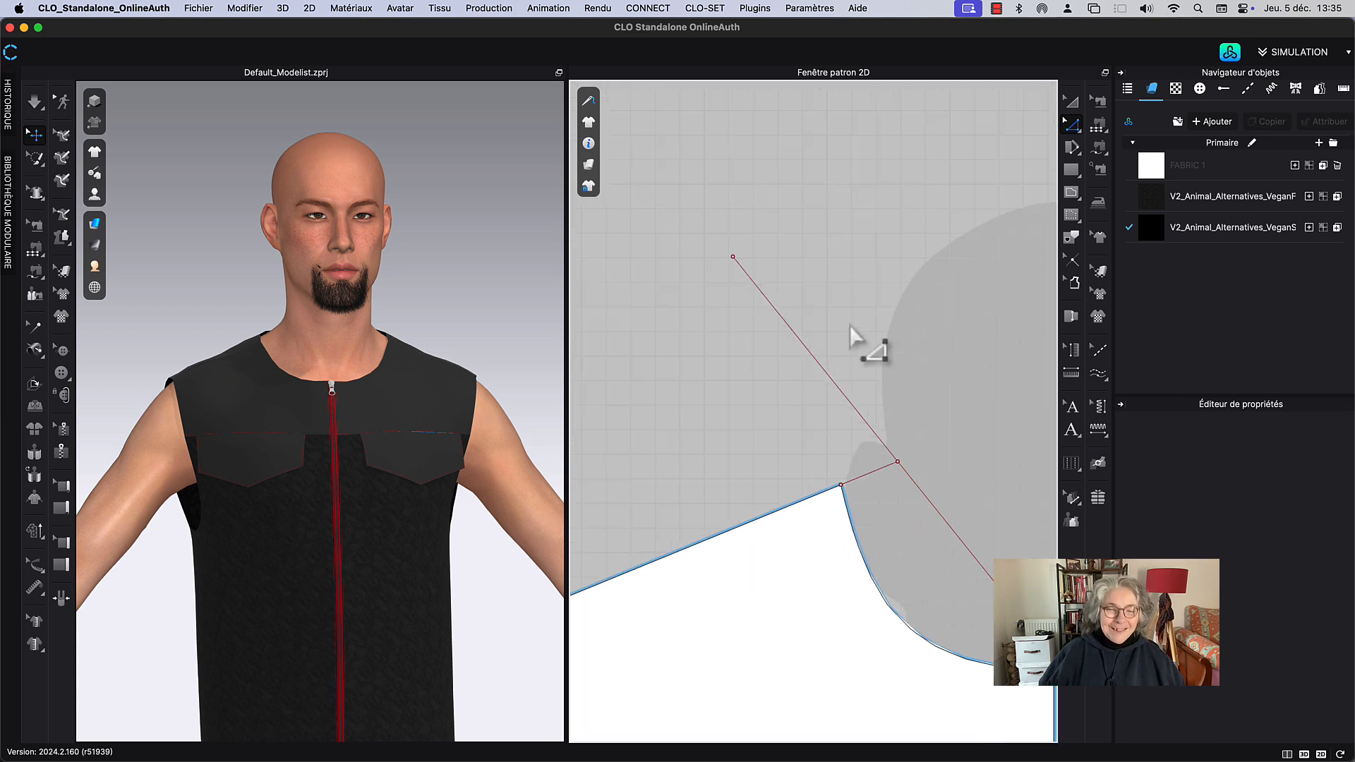
Step: Set the length of the copied upper diagonal line to 110.2 mm, applied in the Fin direction
left_click(812, 358)
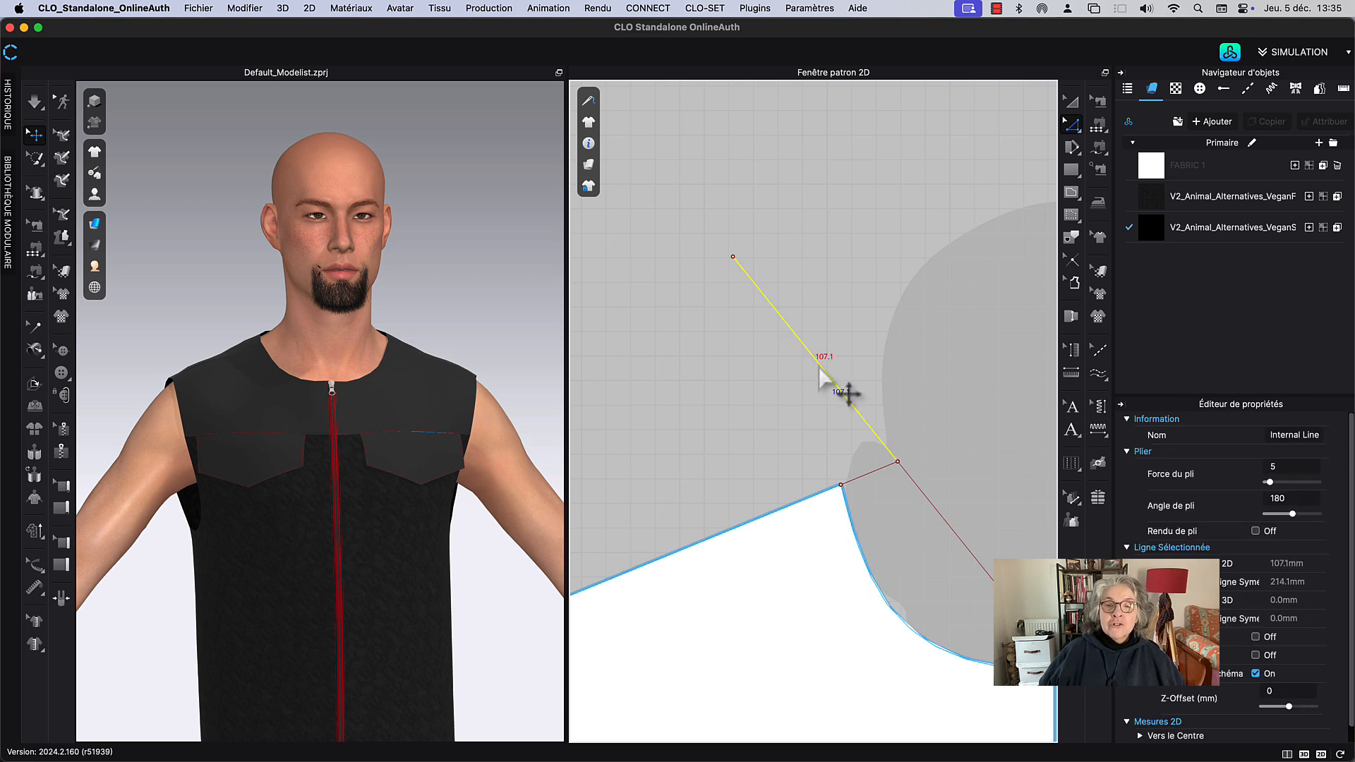
right_click(819, 367)
left_click(896, 485)
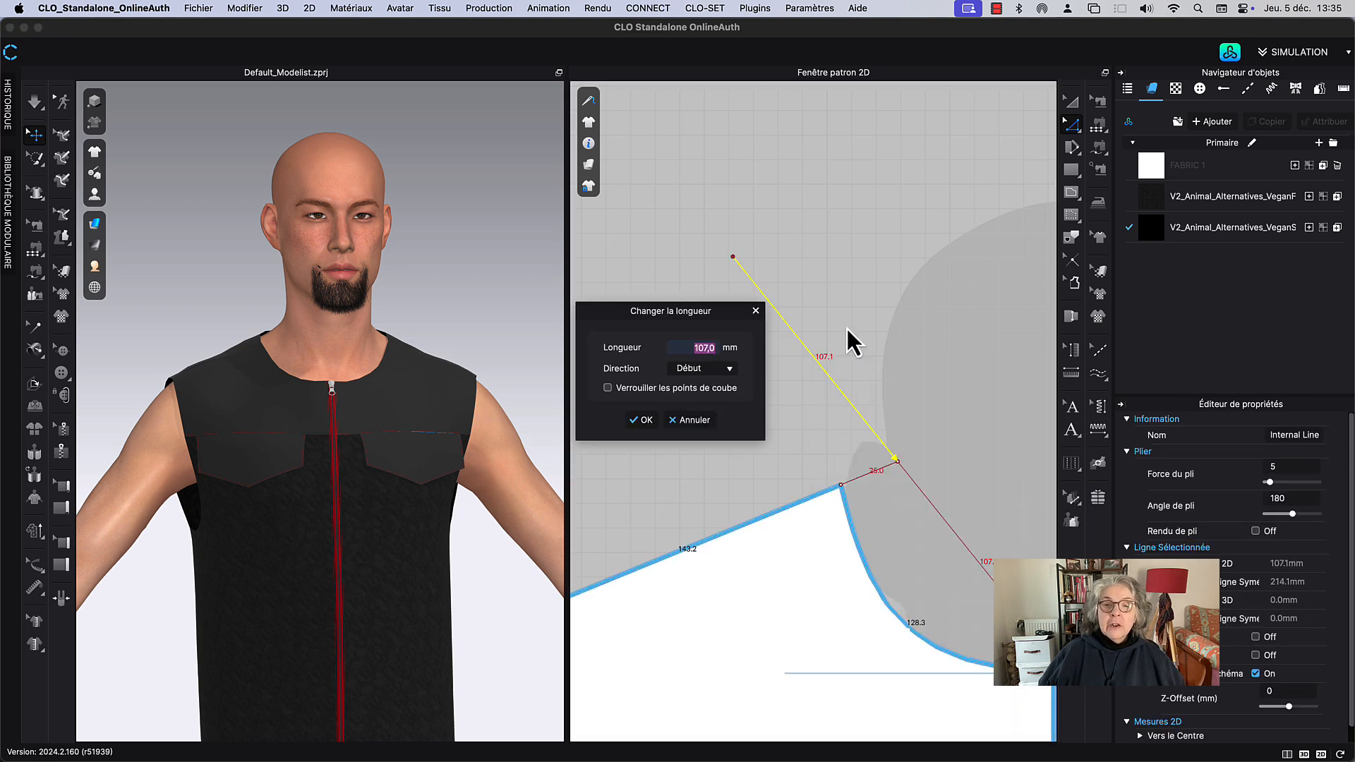
left_click(706, 369)
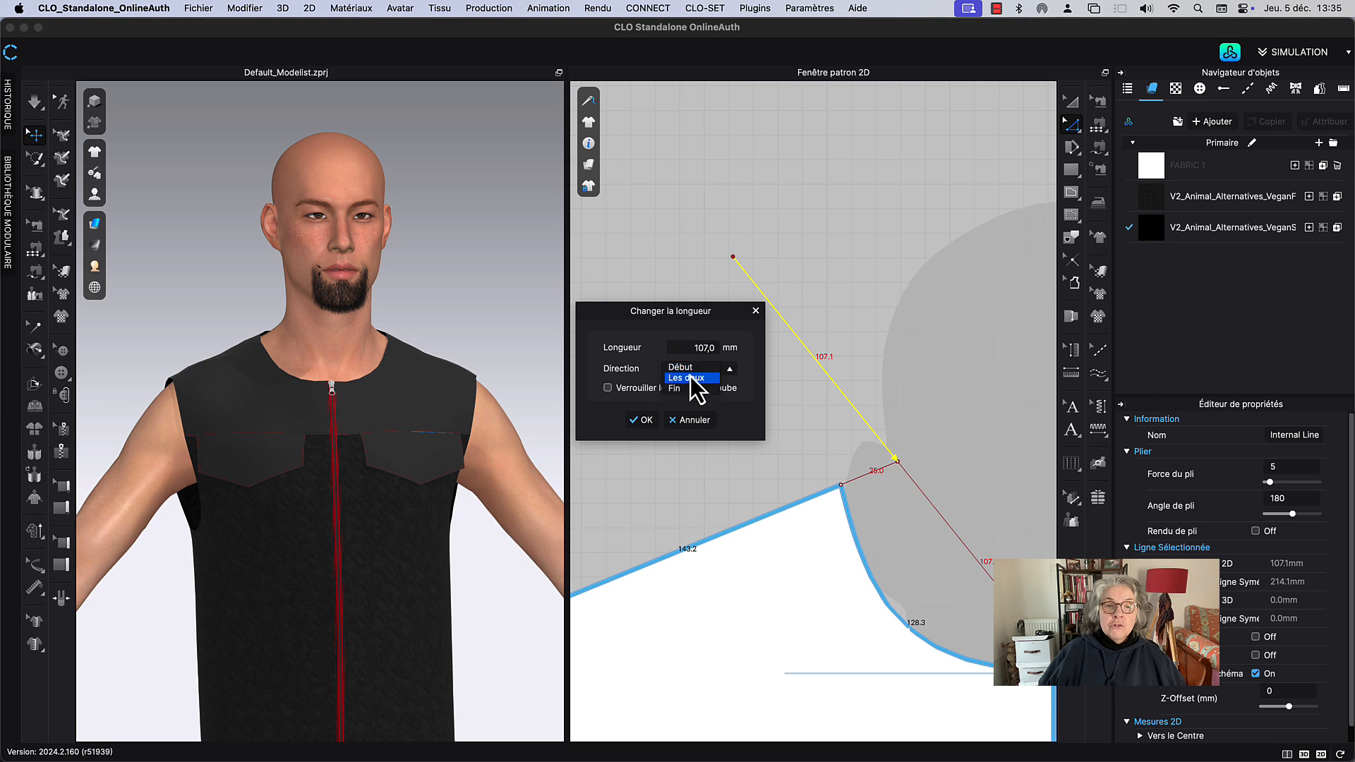
left_click(675, 388)
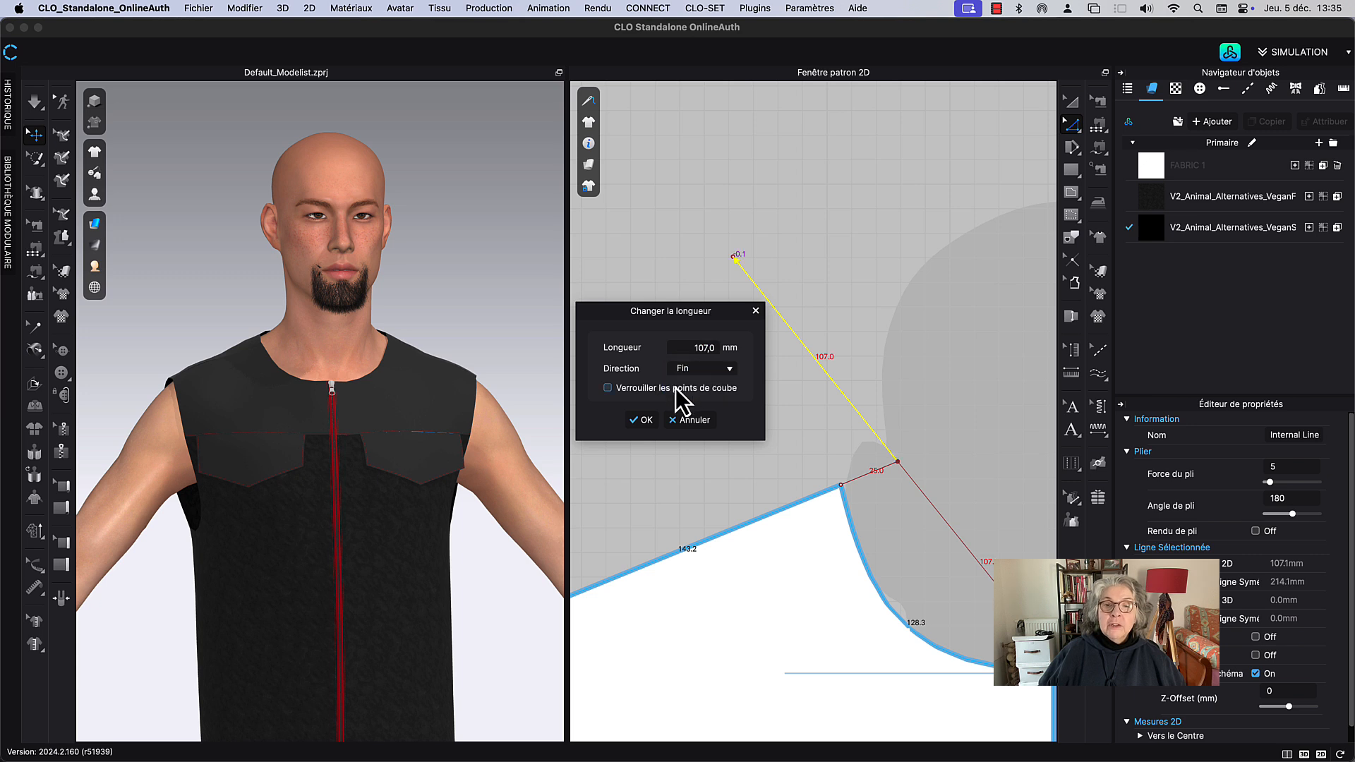
double_click(690, 347)
type("1")
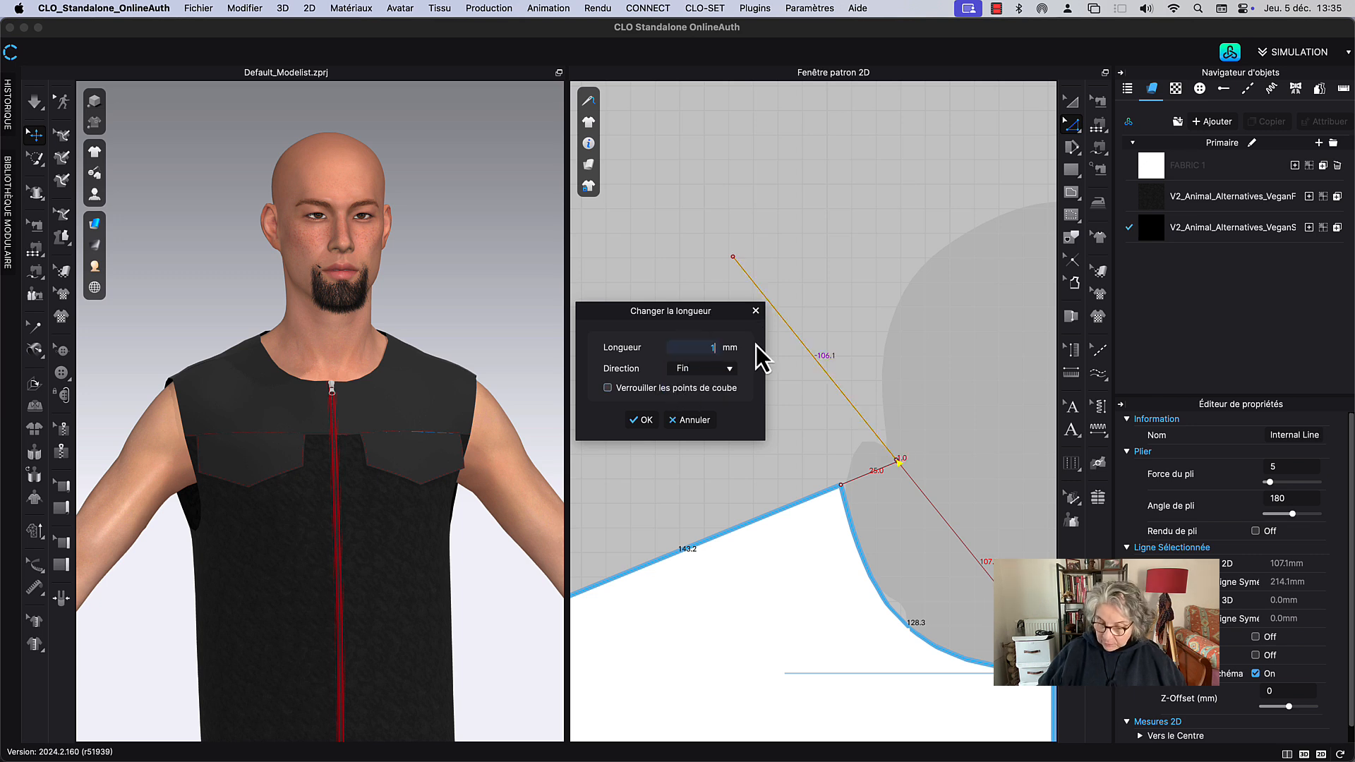
type("10")
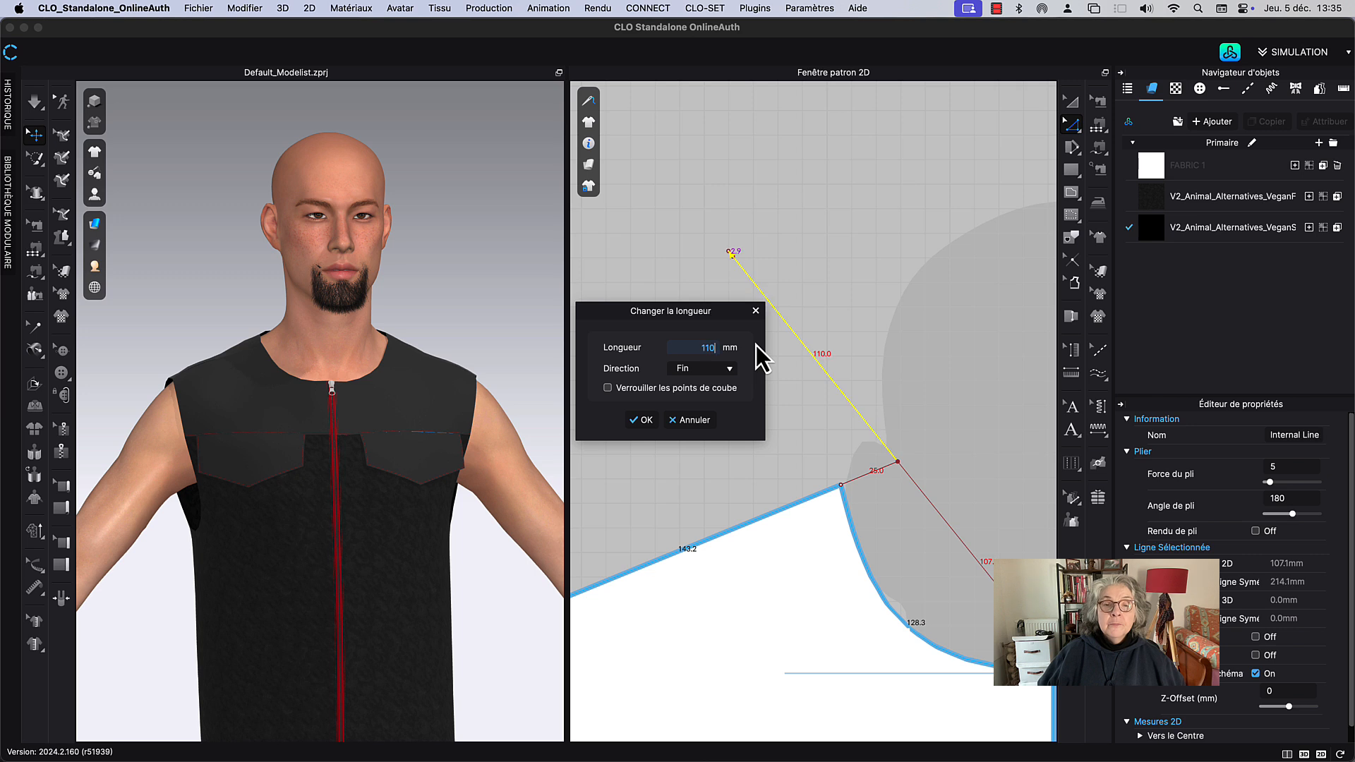
type(",")
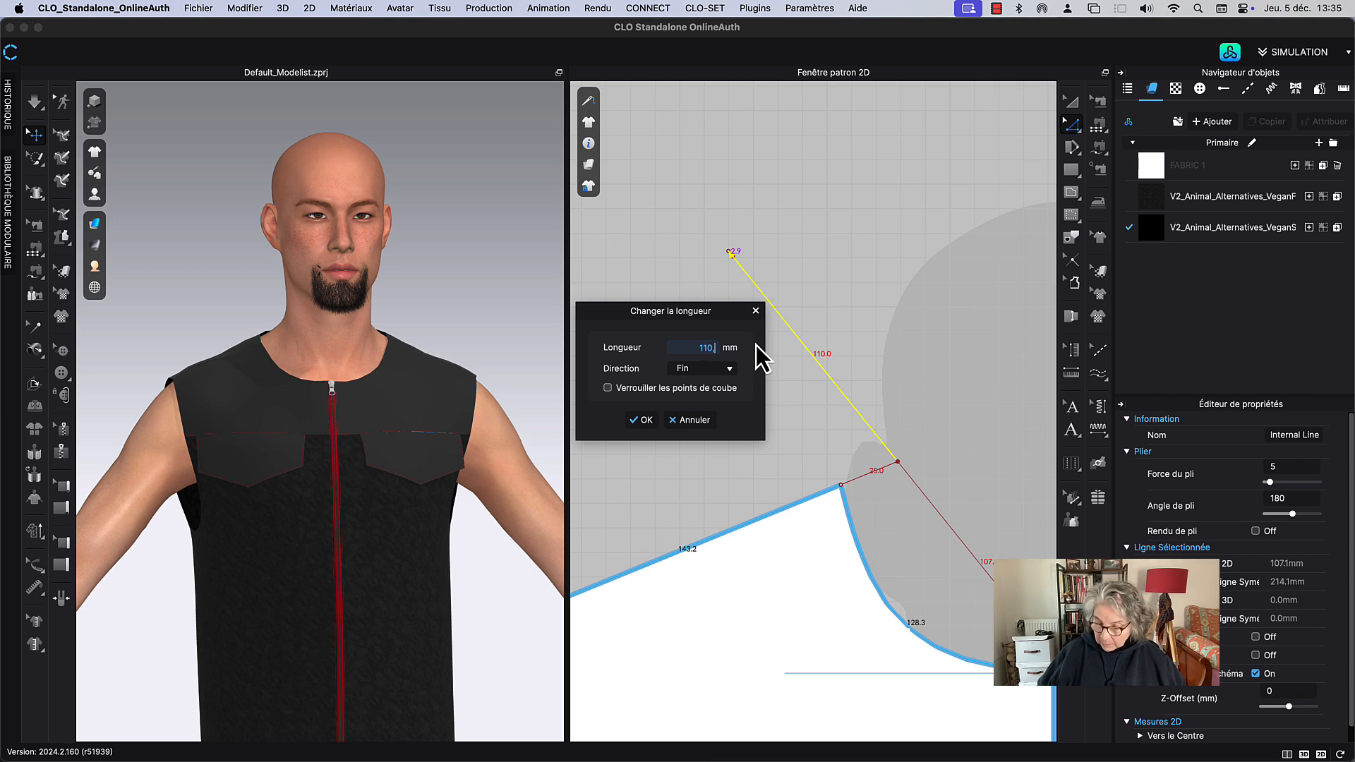
type("2")
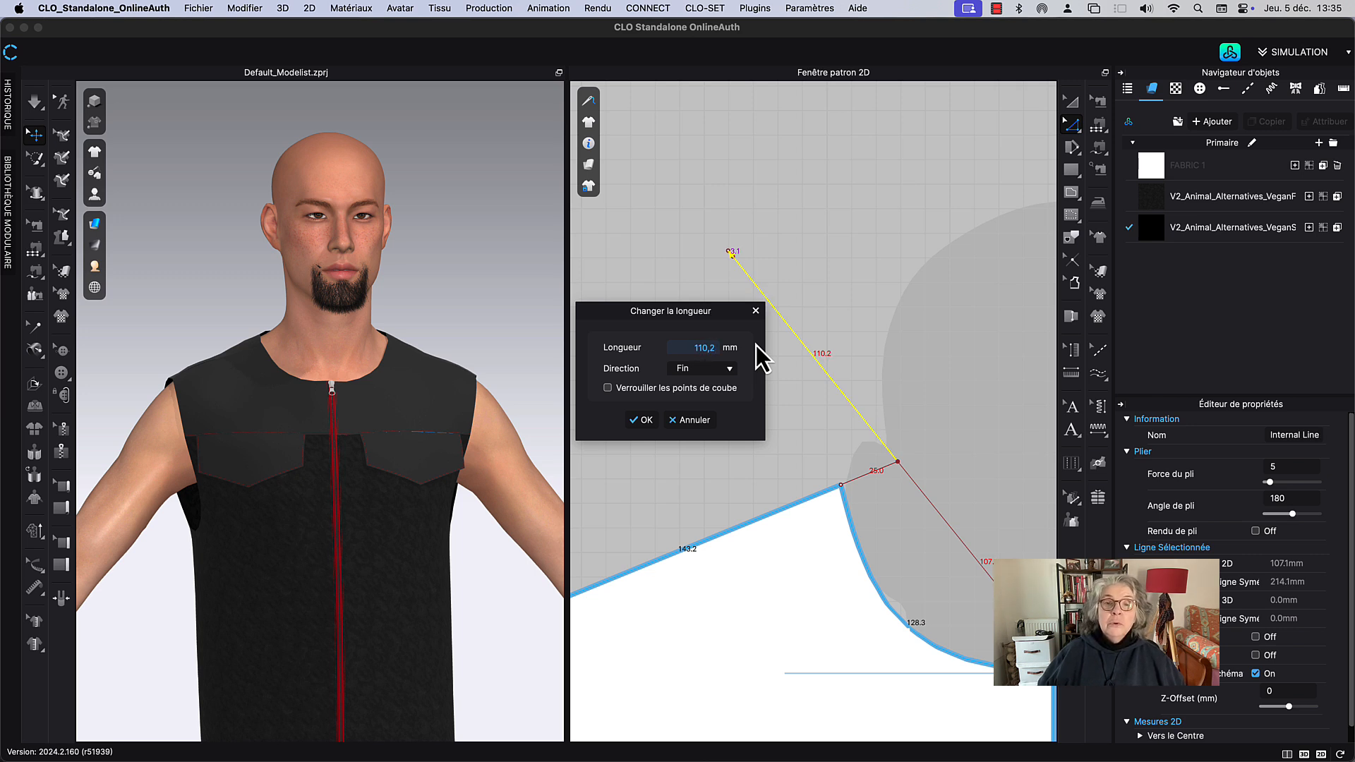
left_click(642, 420)
left_click(786, 206)
scroll(810, 326, "up", 3)
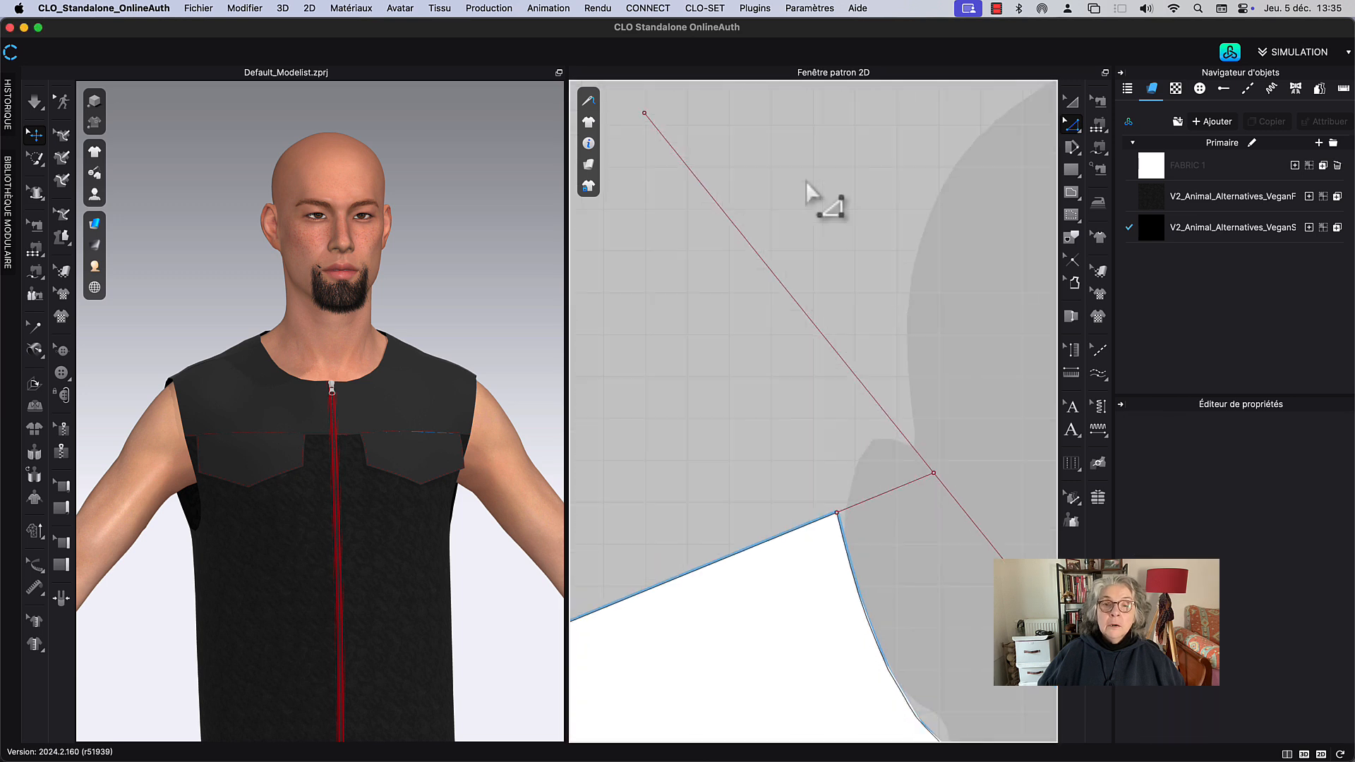
Step: Rotate the upper diagonal line 15° clockwise around its lower end with the point/segment transform tool
scroll(807, 182, "down", 5)
middle_click_drag(845, 212, 844, 361)
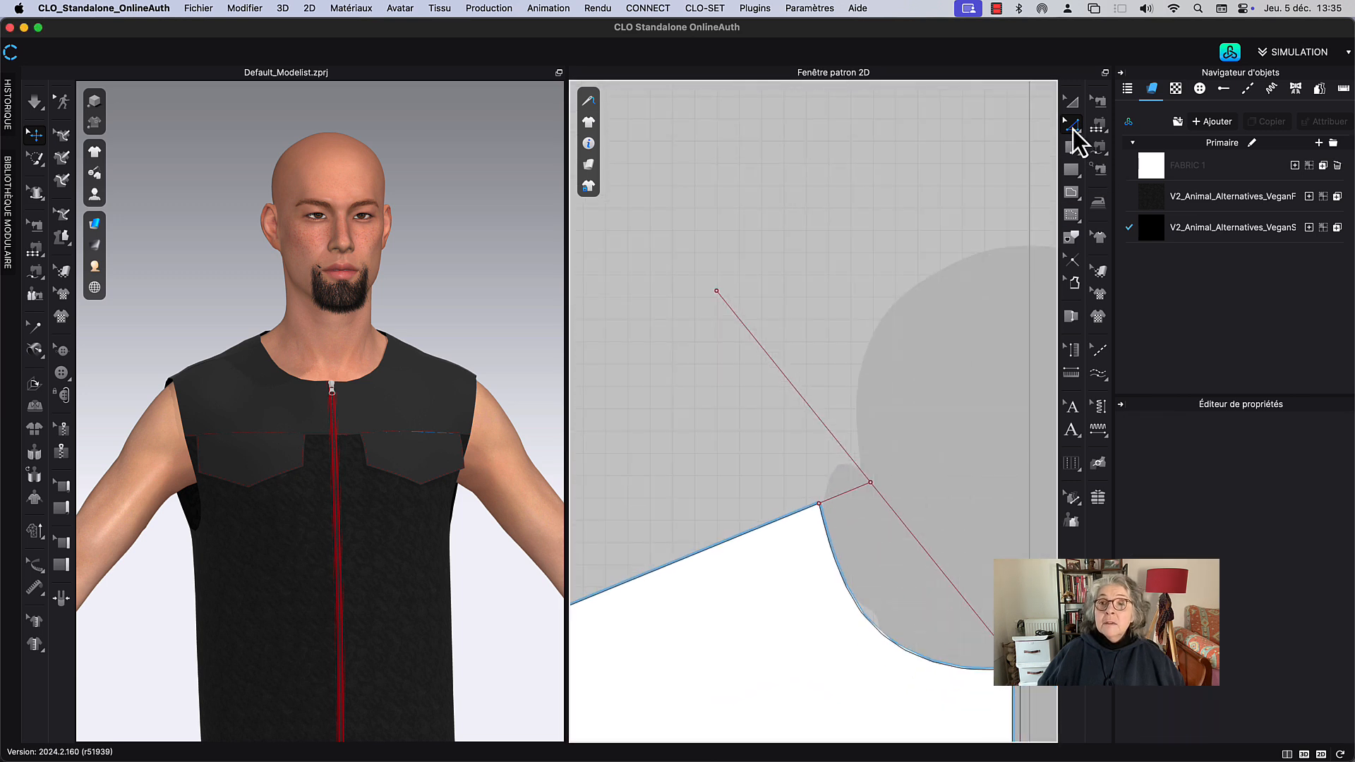
left_click(1072, 127)
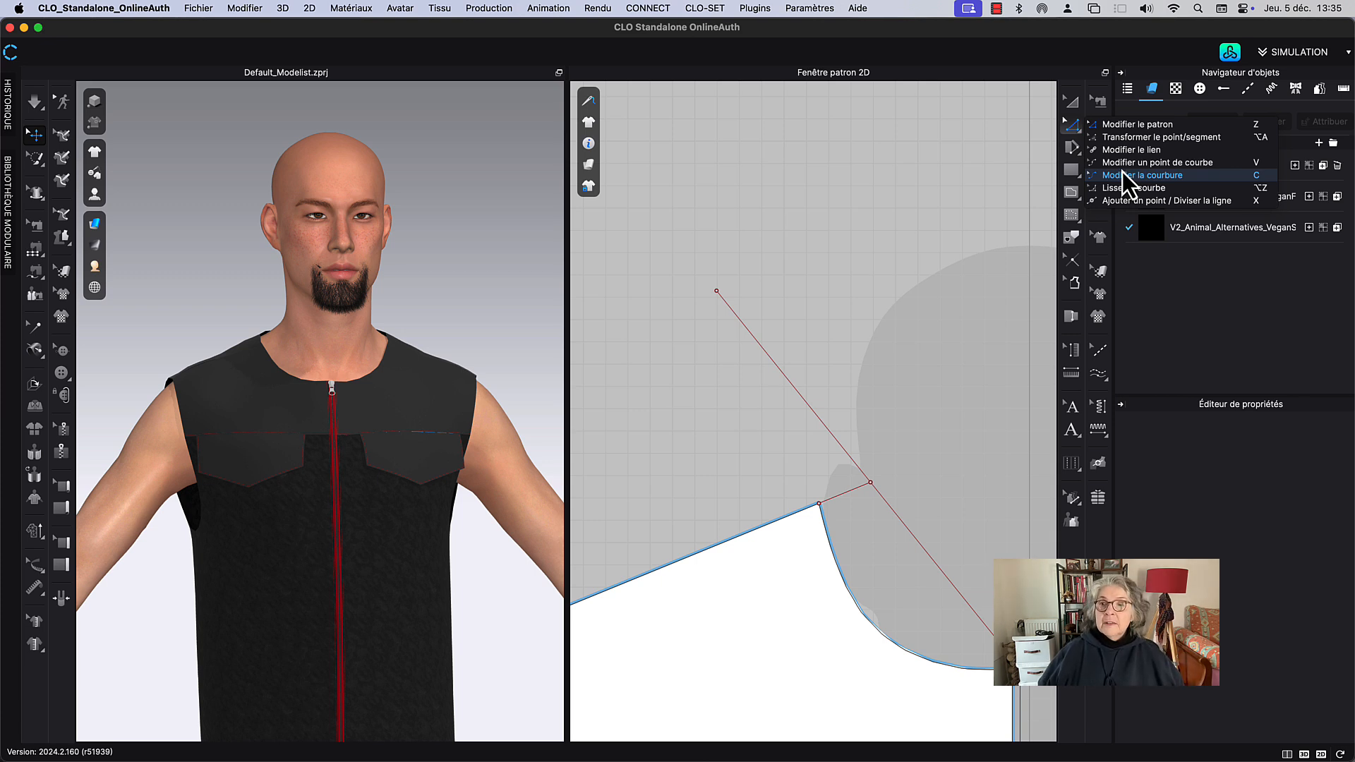
left_click(1144, 137)
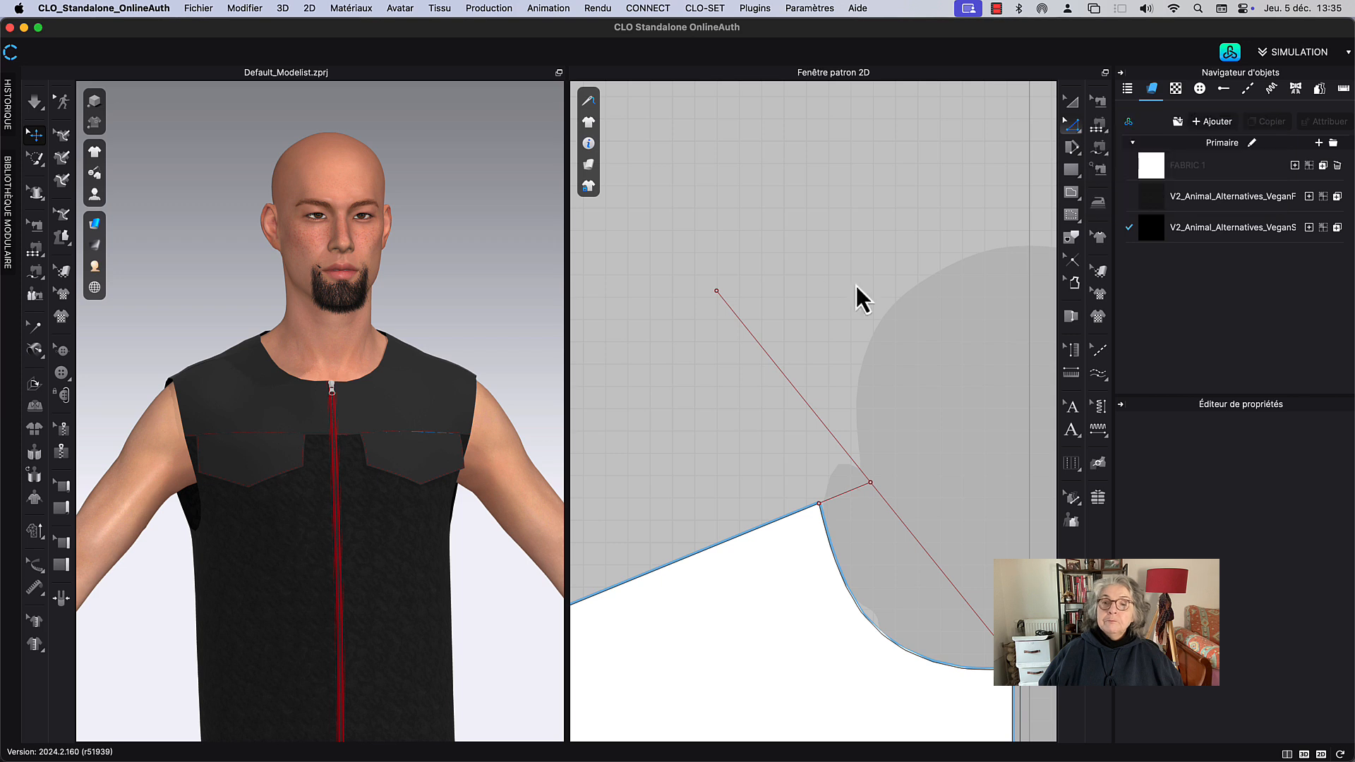
left_click(790, 384)
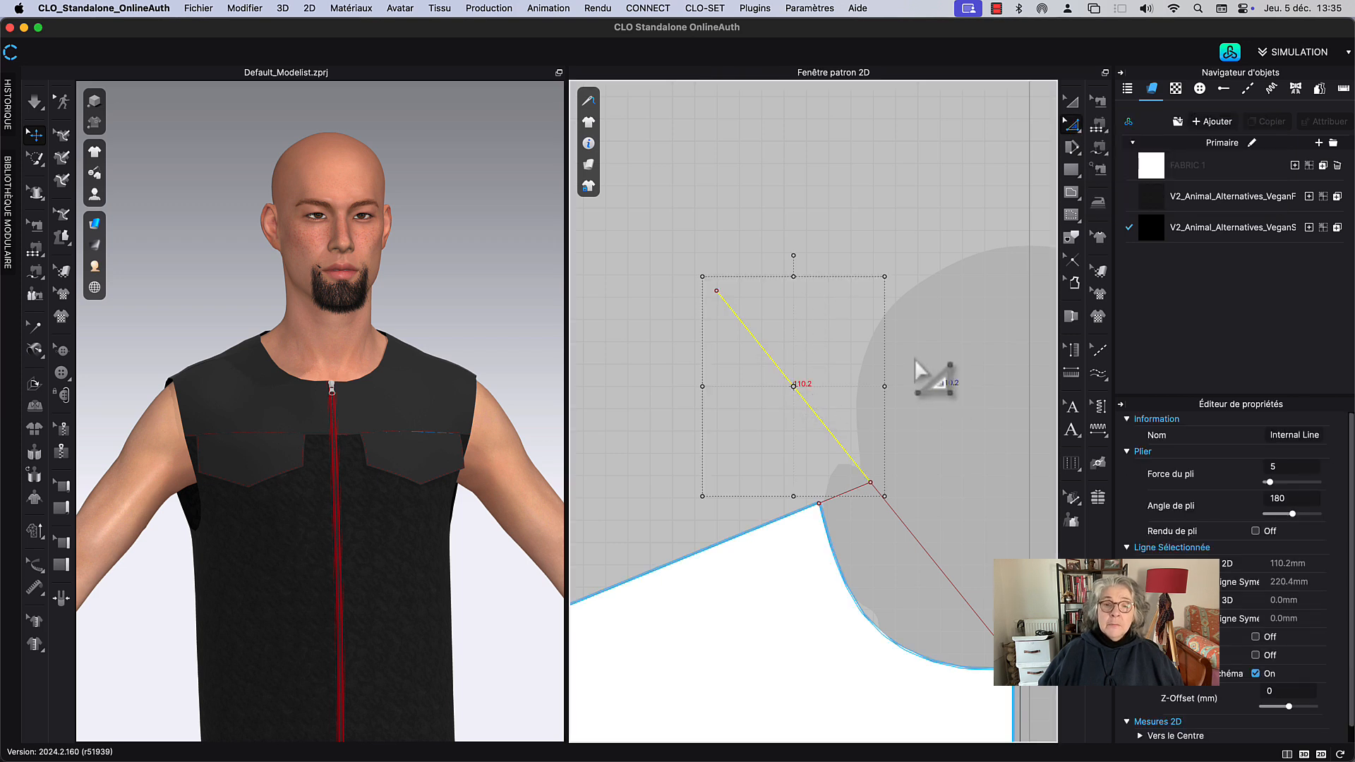
right_click_drag(917, 360, 865, 319)
scroll(865, 319, "down", 2)
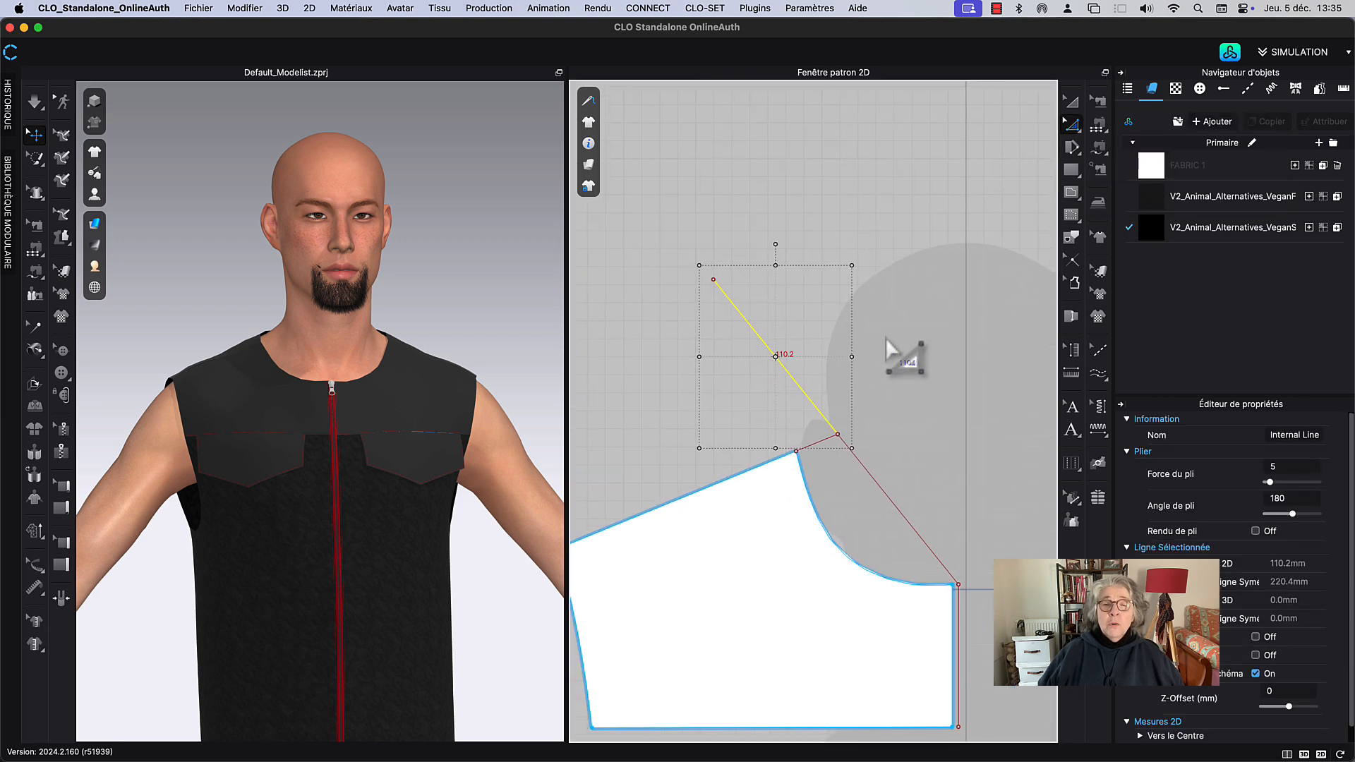
left_click_drag(777, 362, 838, 434)
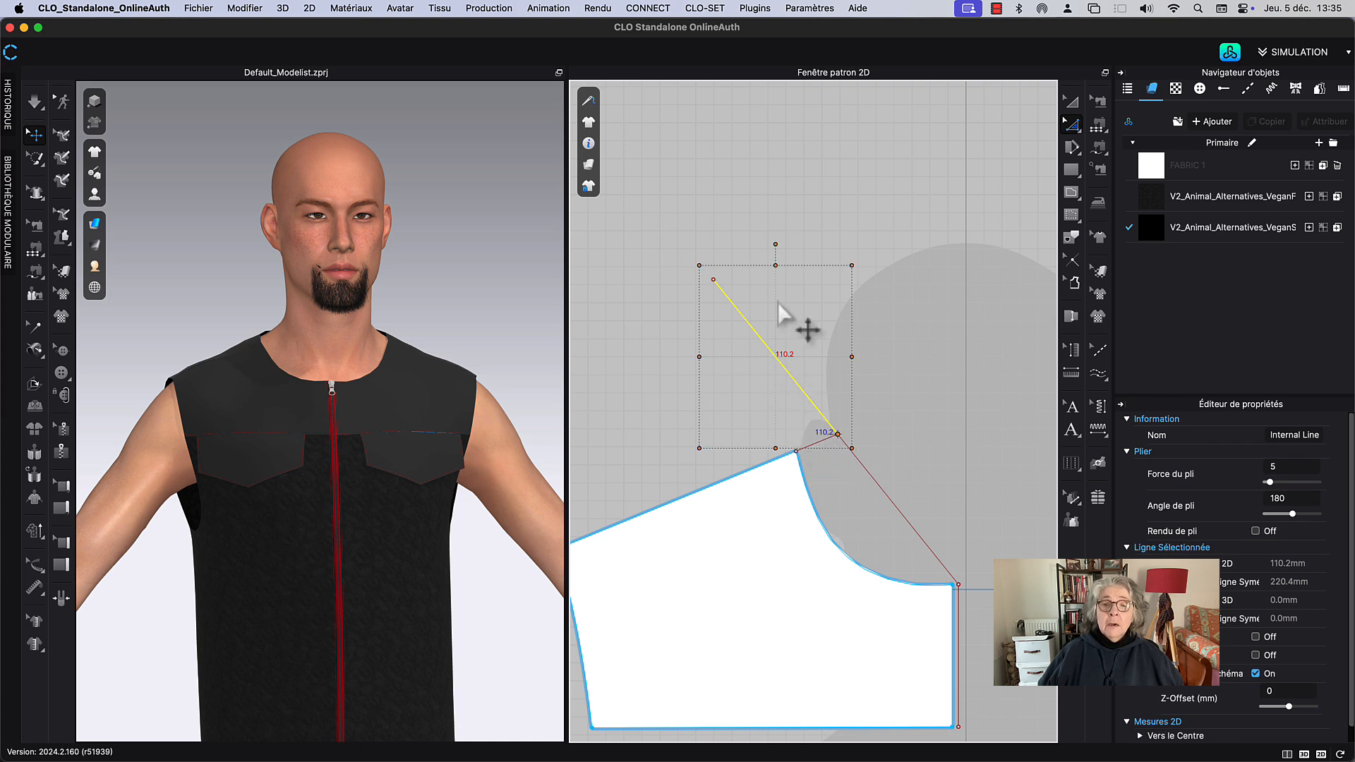
left_click_drag(776, 244, 830, 358)
right_click(830, 359)
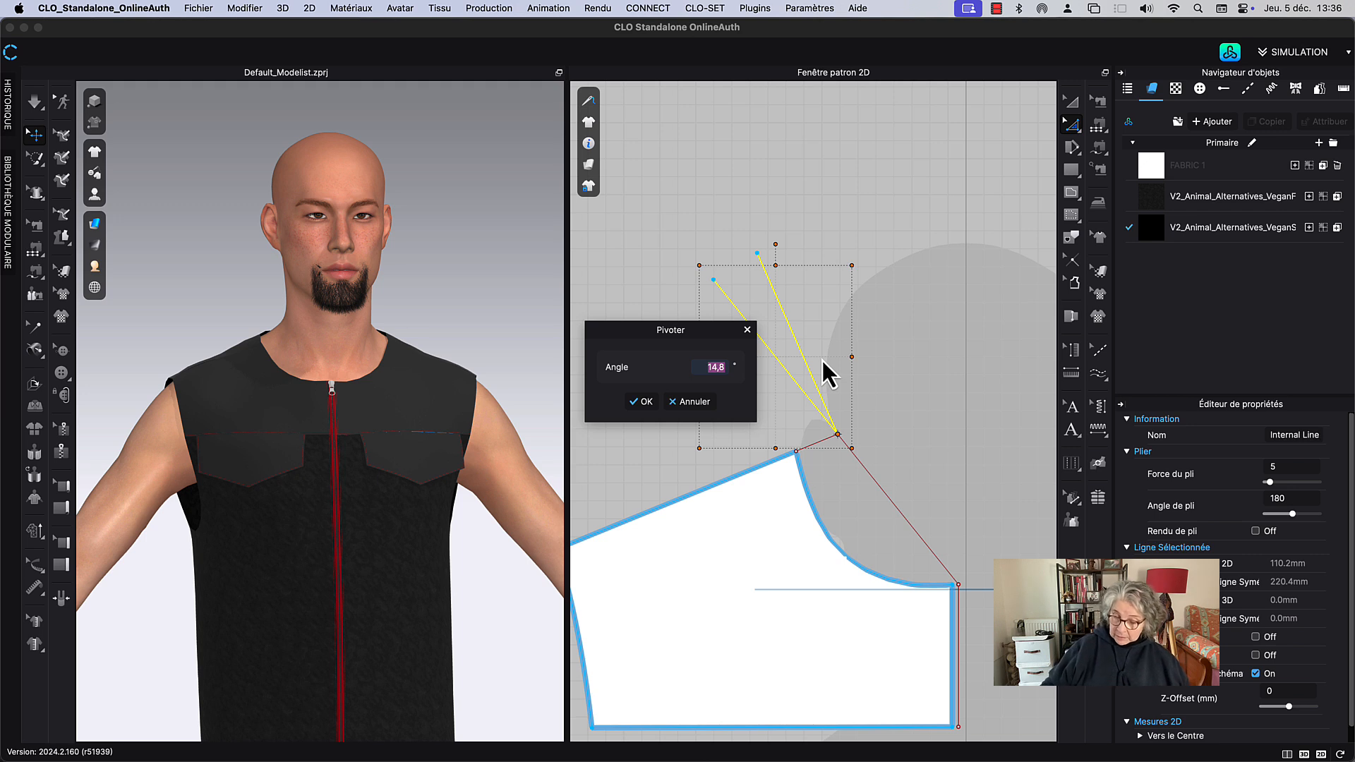
type("15")
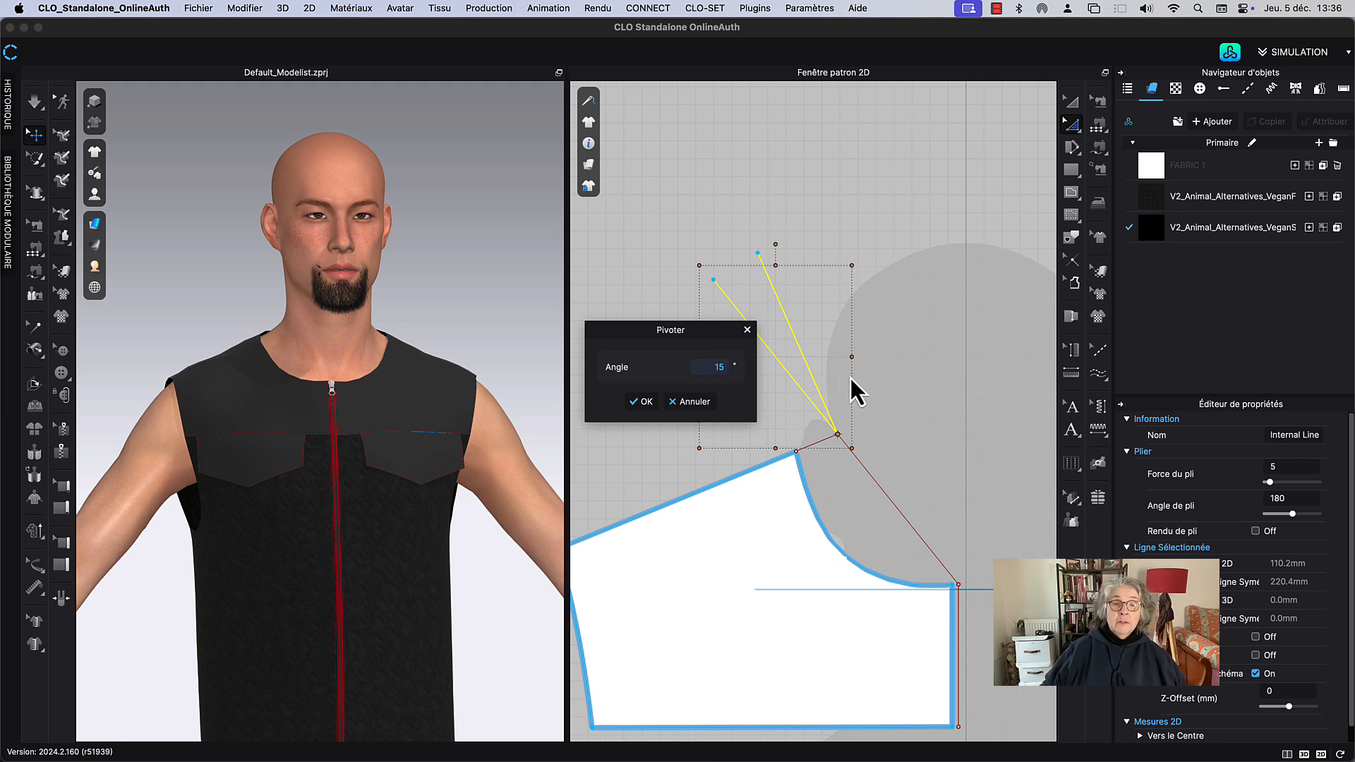
left_click(642, 402)
middle_click_drag(882, 317, 813, 311)
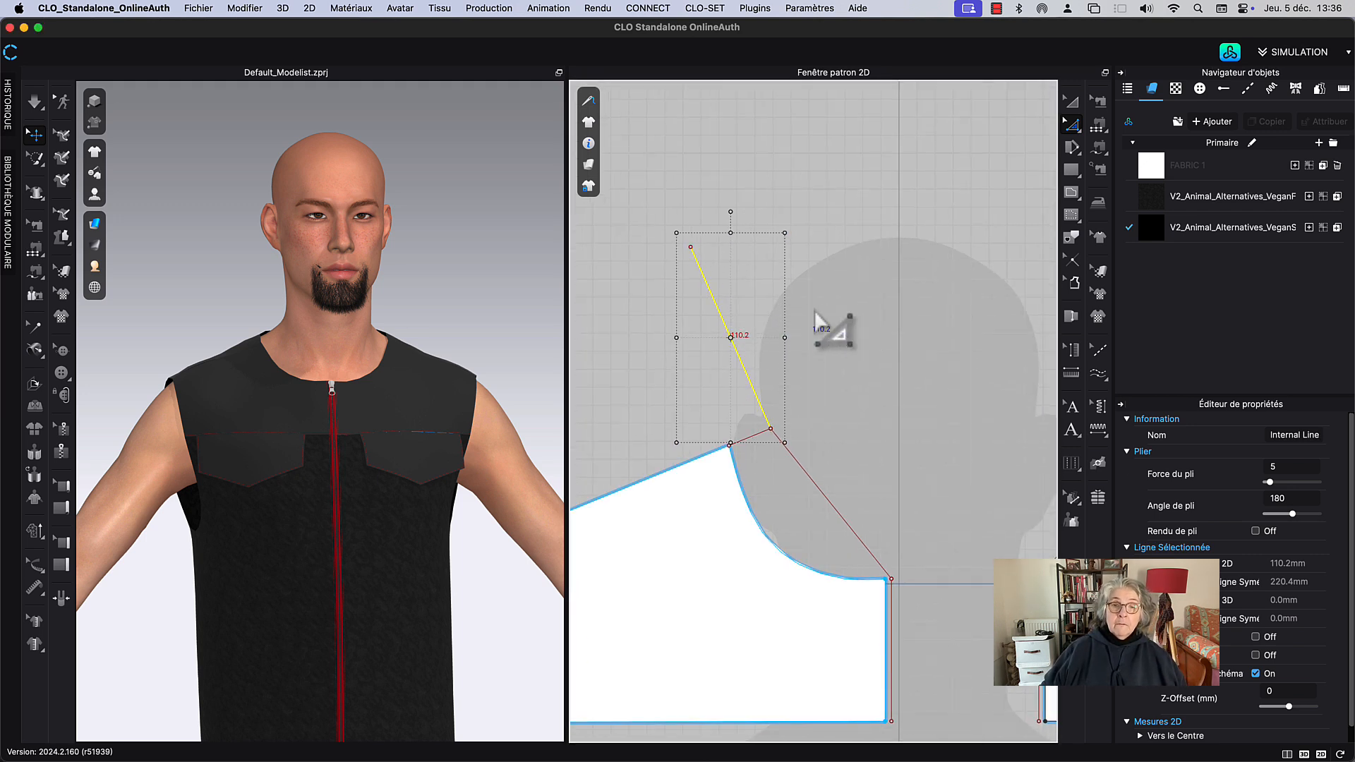
left_click(813, 309)
middle_click_drag(791, 262, 843, 310)
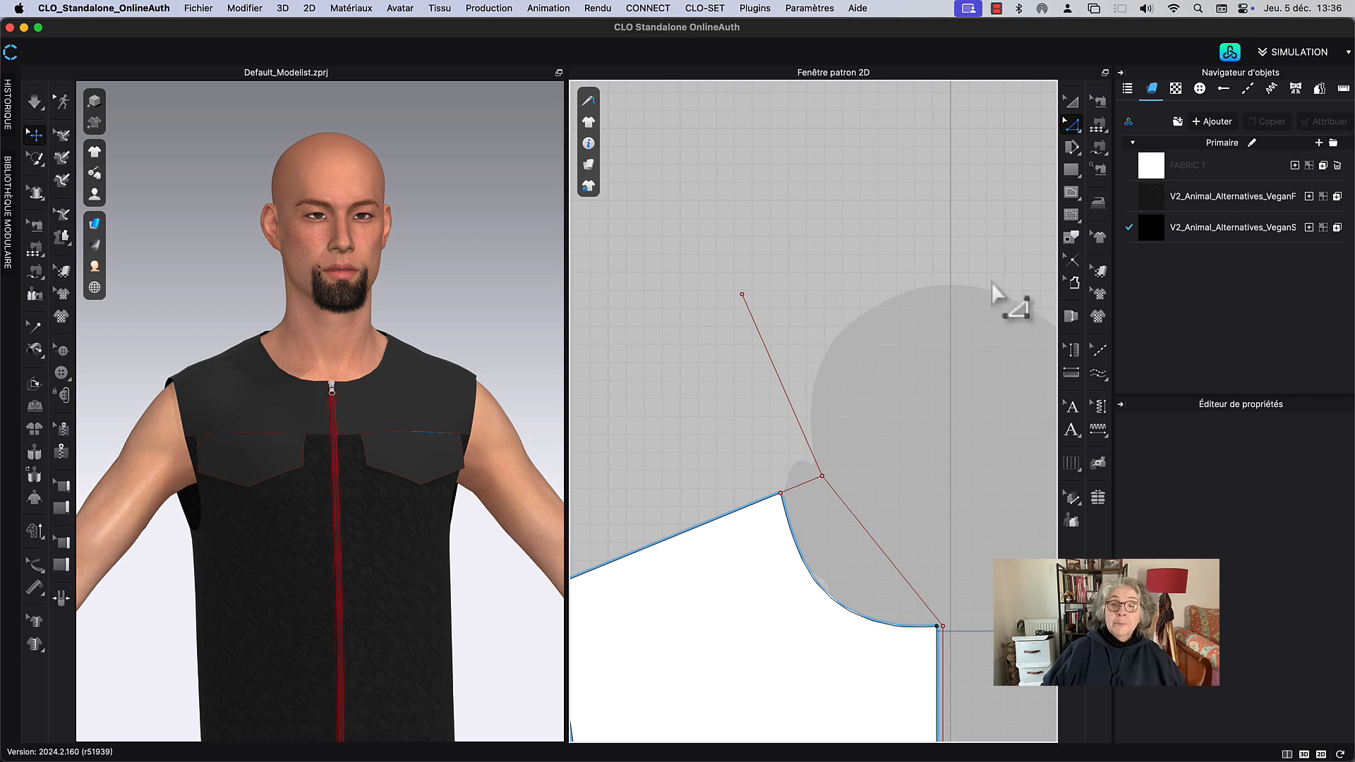
key("v")
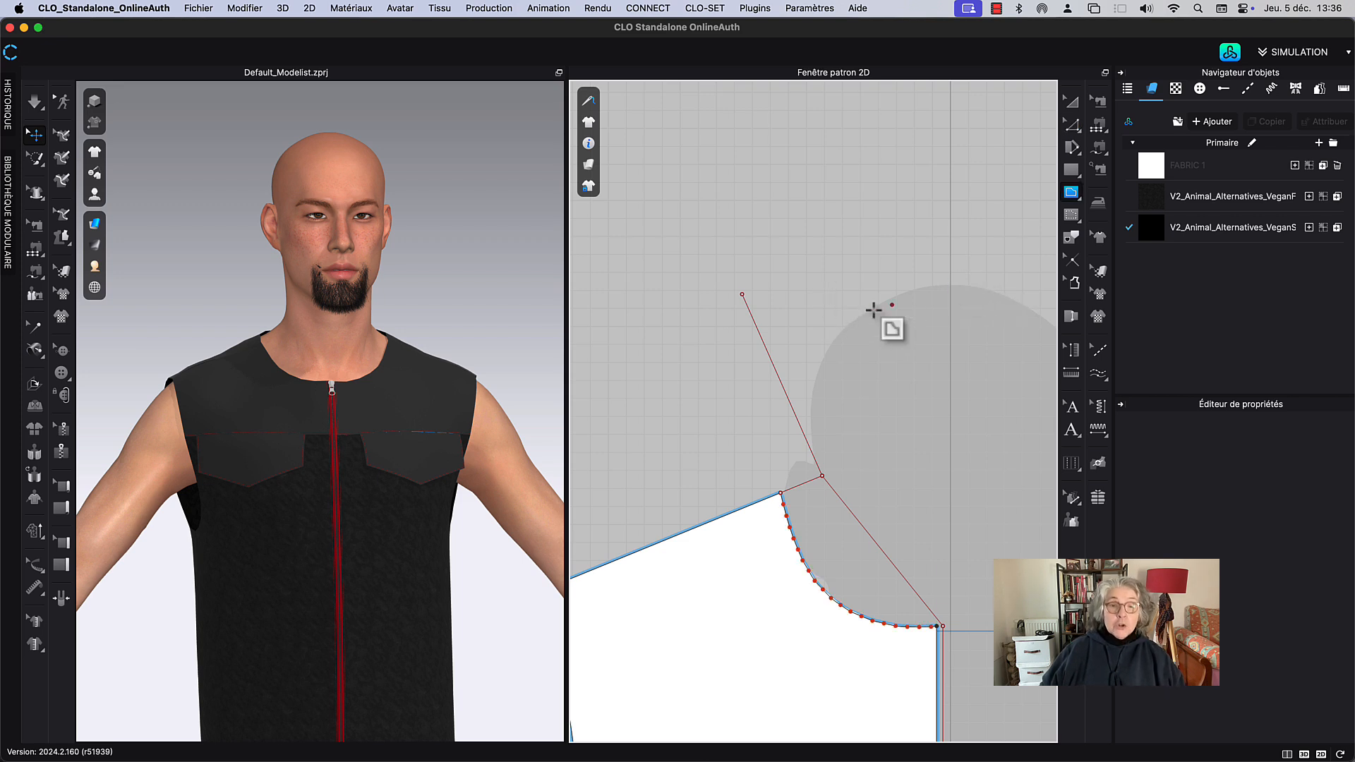
left_click(741, 295)
key("Escape")
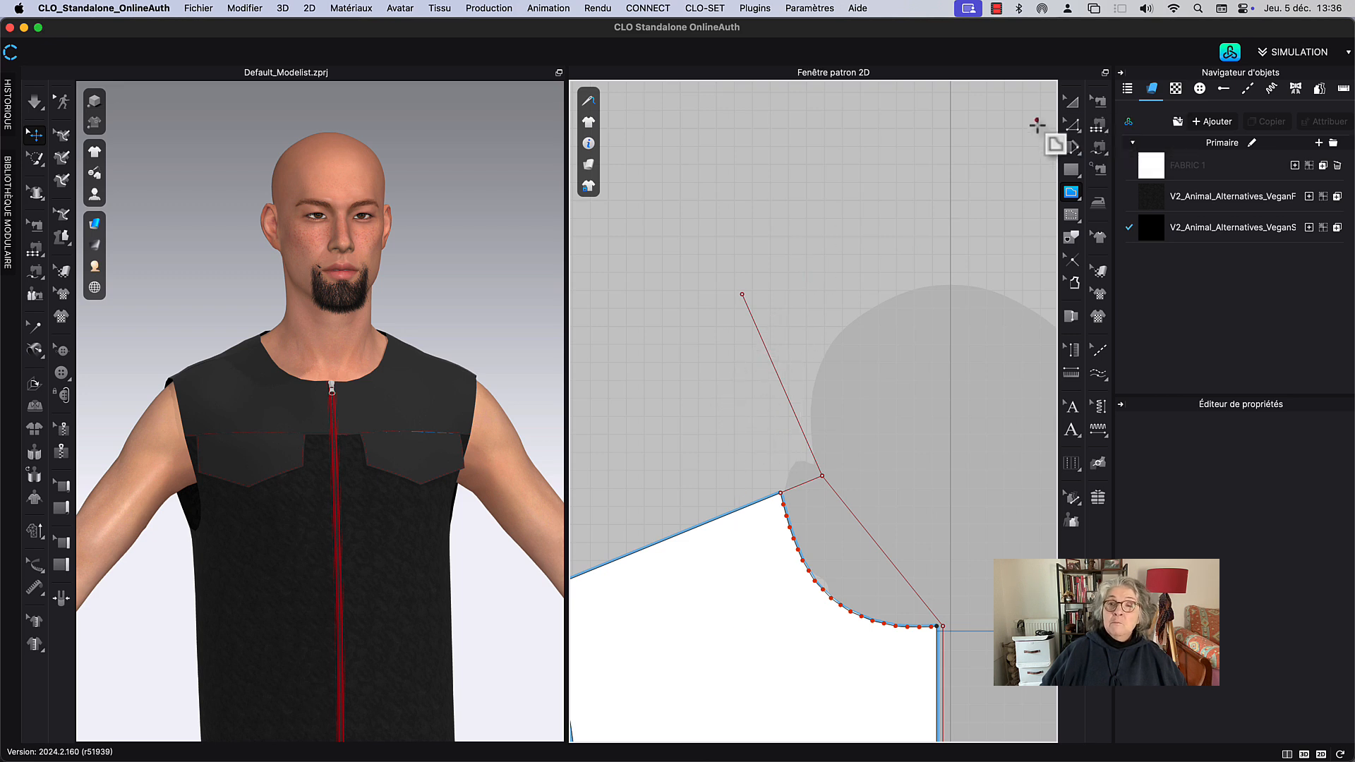
Step: Open the settings for adding a perpendicular internal line to the rotated upper line, keeping the pattern lines in view
left_click(1071, 124)
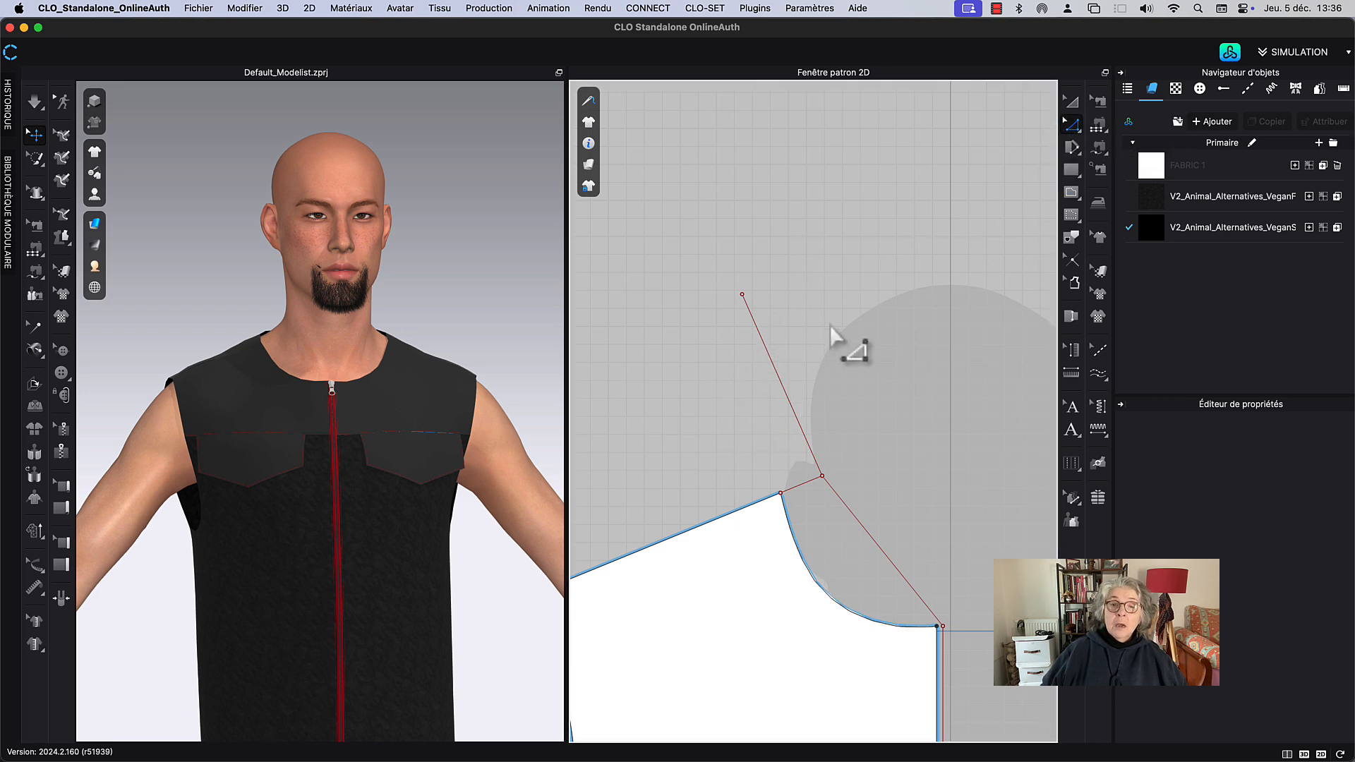
left_click(777, 387)
right_click(778, 387)
left_click(854, 258)
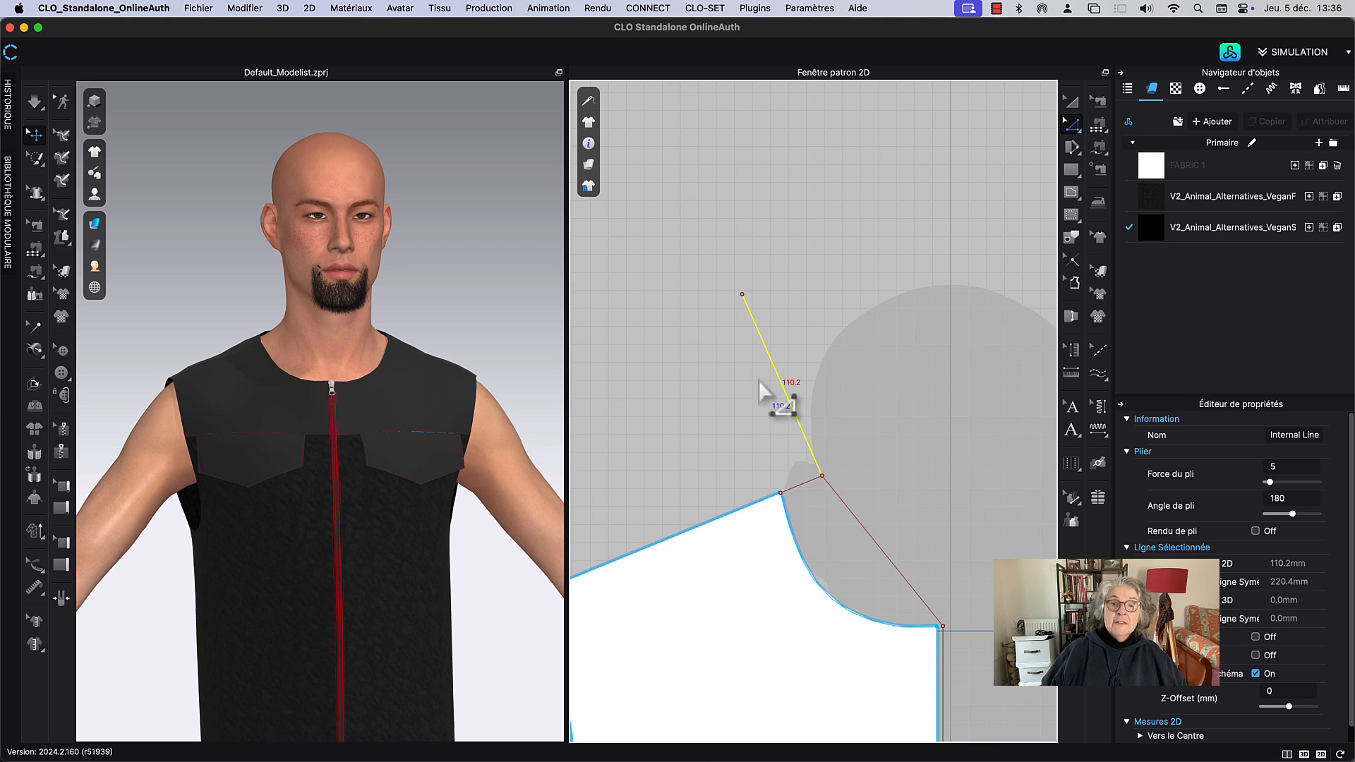
right_click(780, 381)
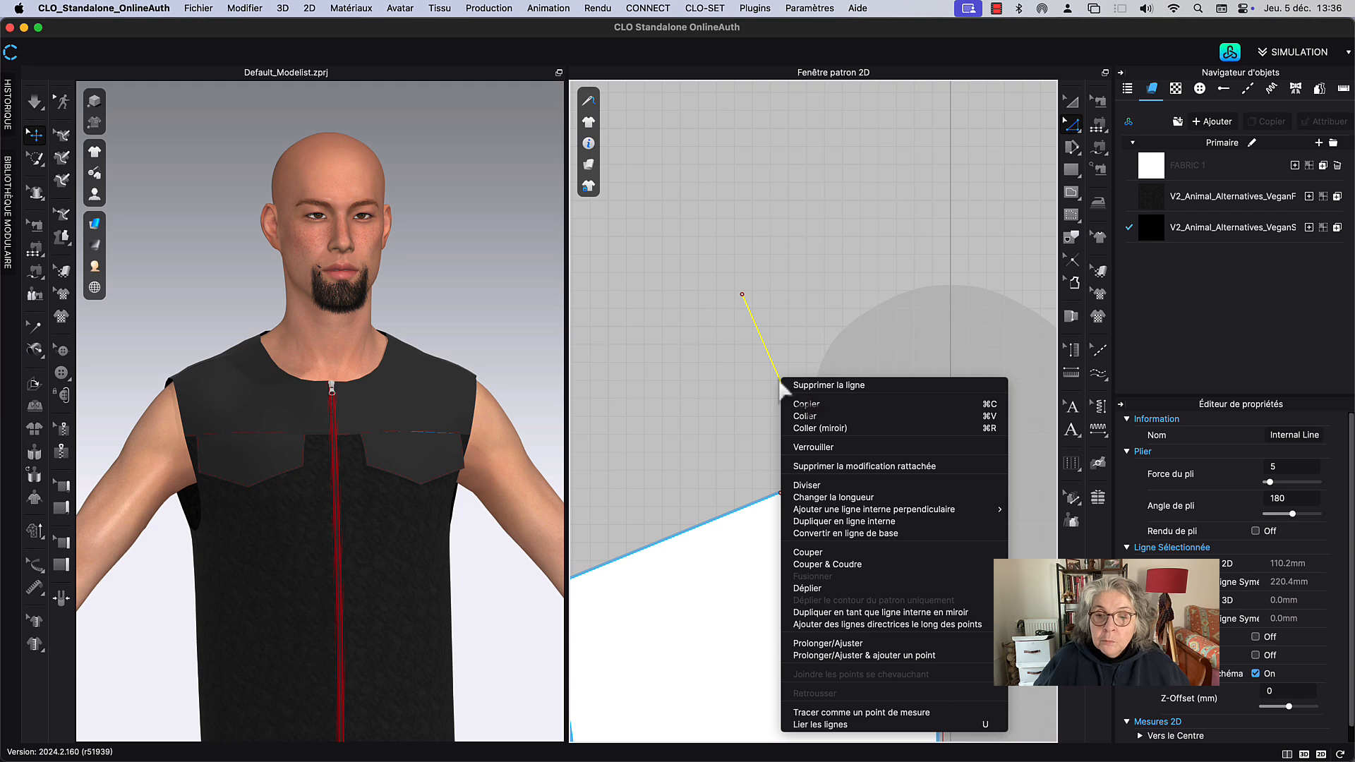
mouse_move(947, 512)
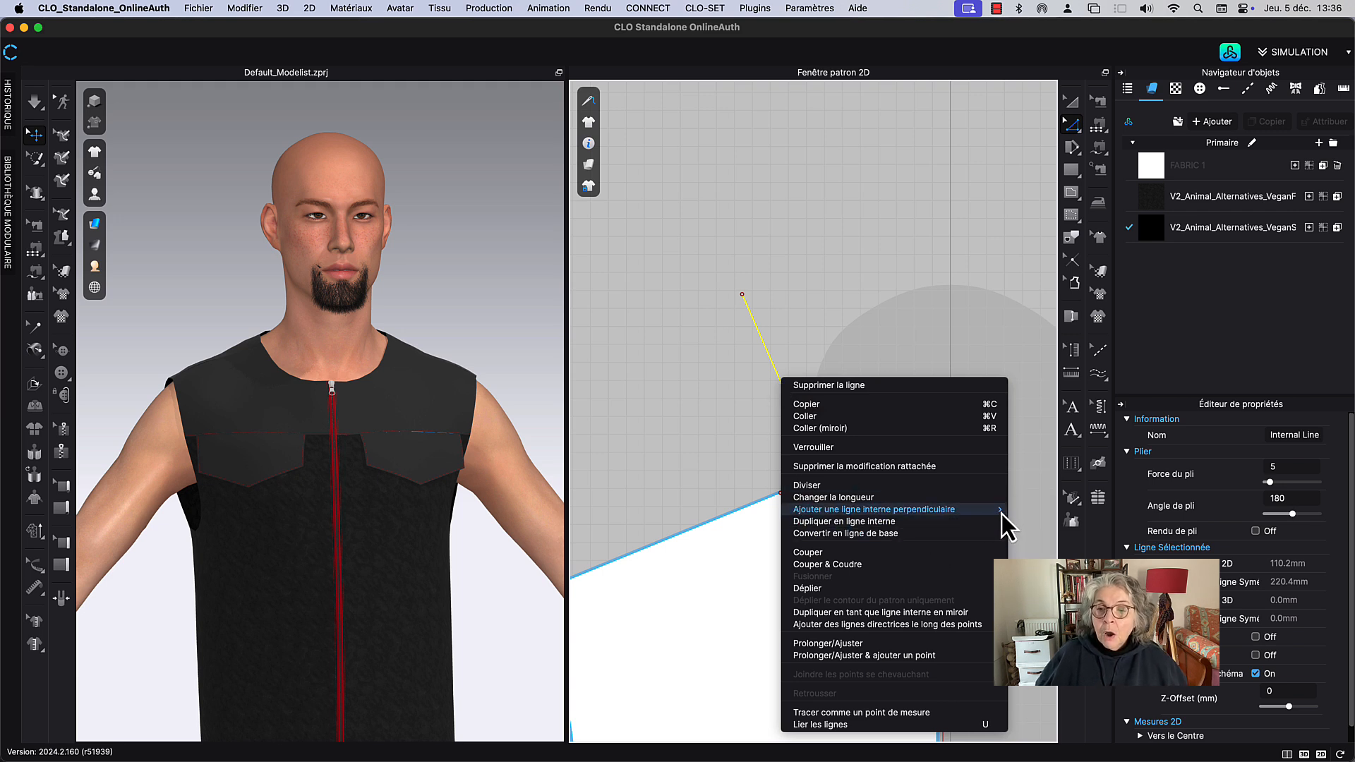
left_click(1033, 533)
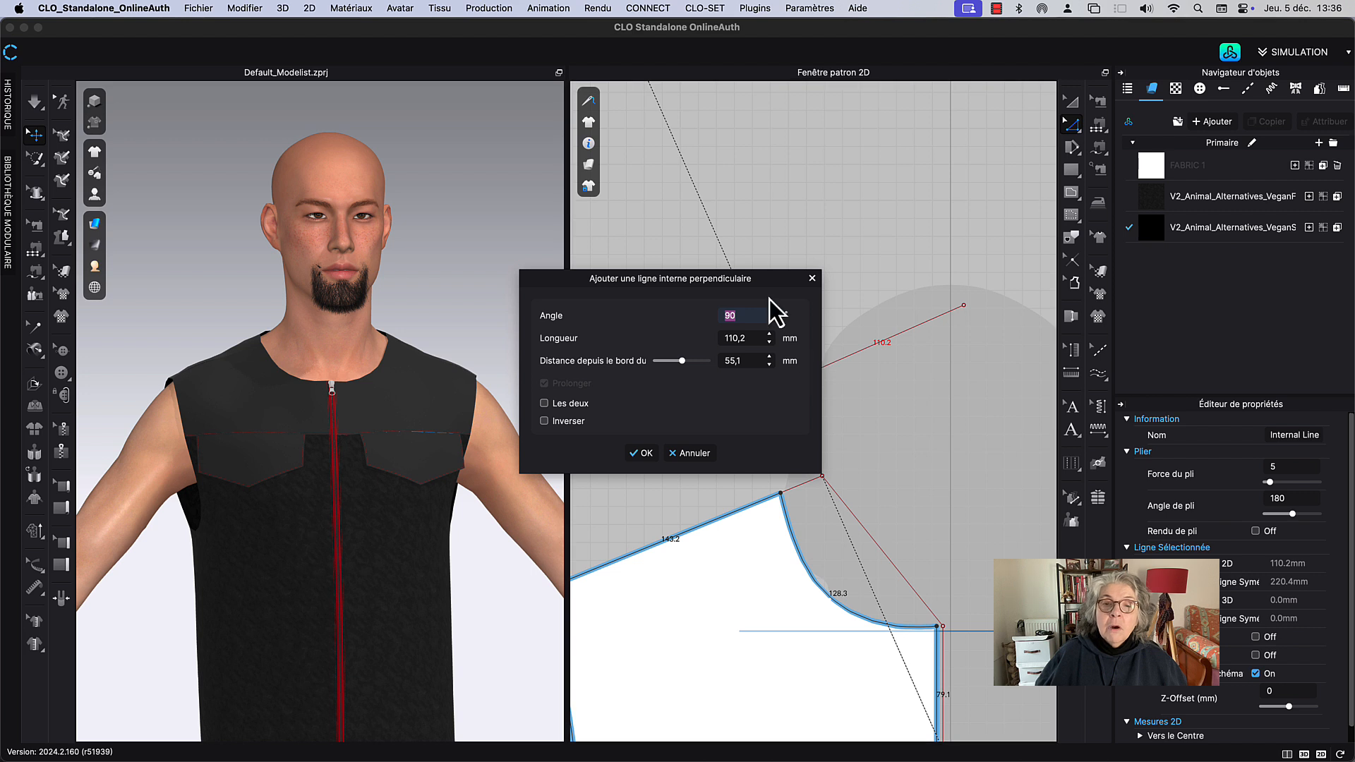
left_click_drag(760, 286, 573, 299)
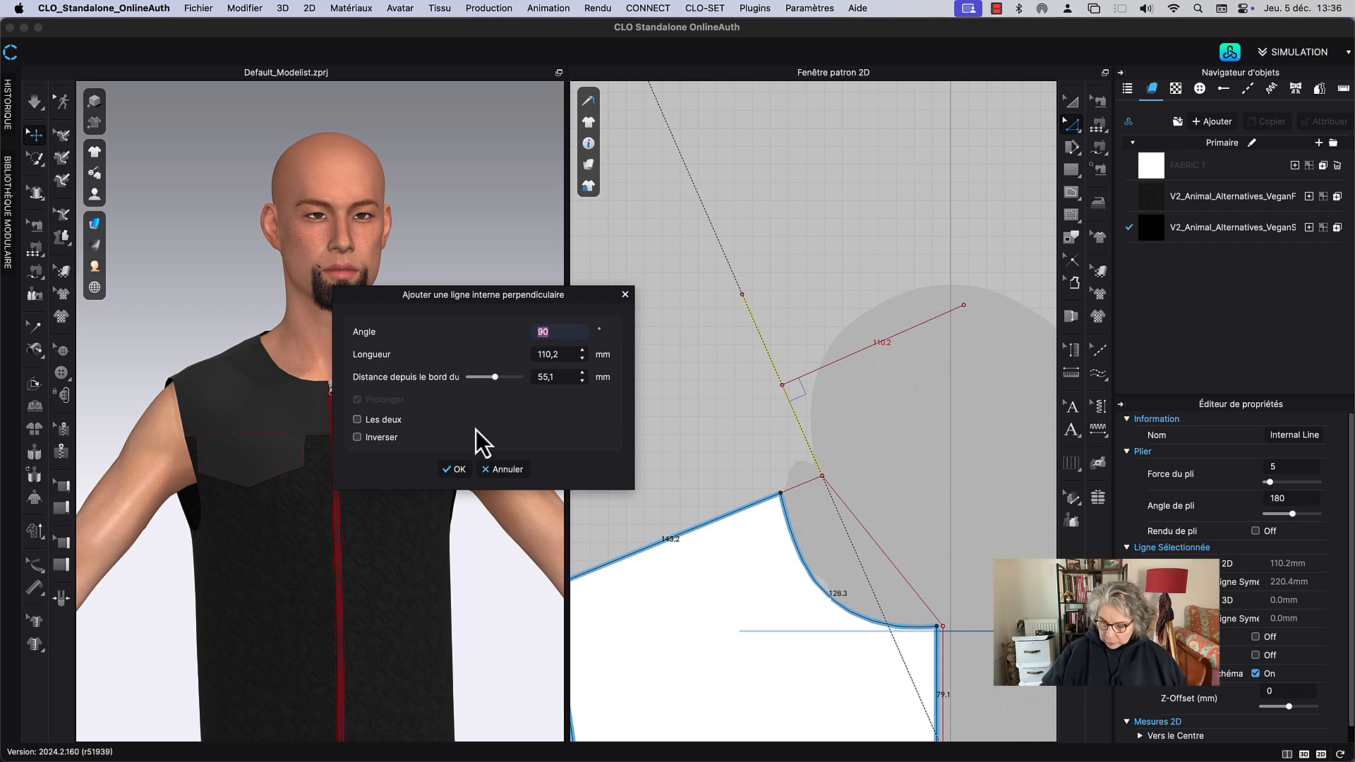
Step: Try an angle of 70° for the perpendicular internal line and set it back to 90°
type("70")
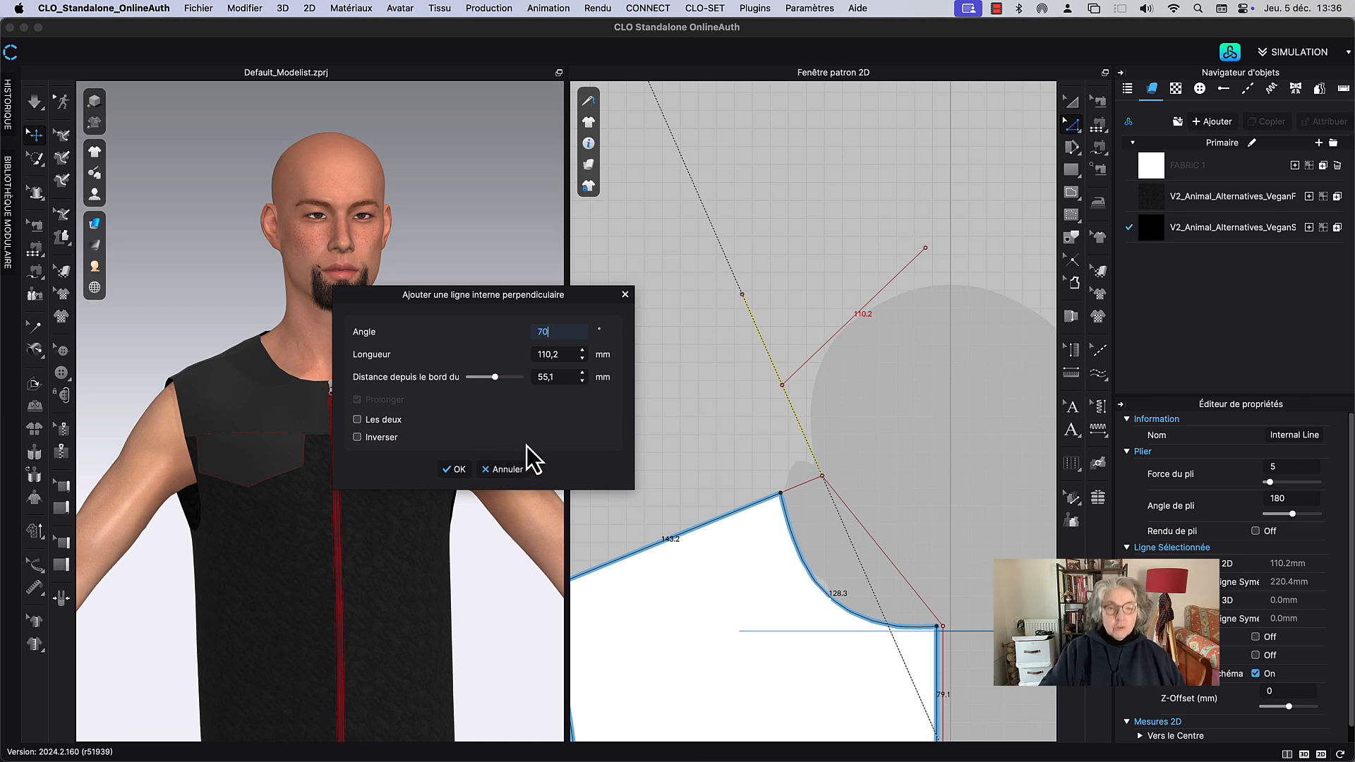
key("BackSpace")
key("BackSpace")
type("90")
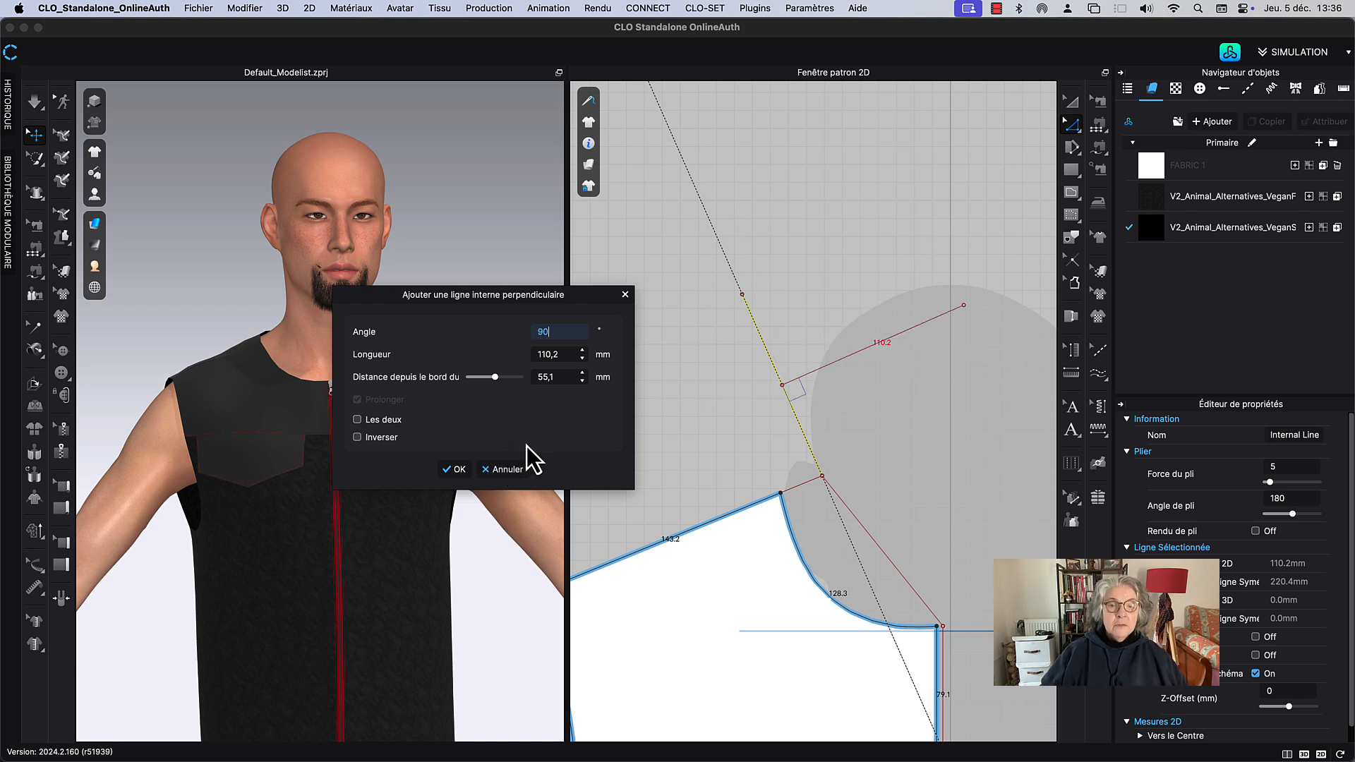
Step: Add the 90° perpendicular internal line on both sides of the rotated upper line, 110.2 mm from the edge, at its upper end
double_click(561, 377)
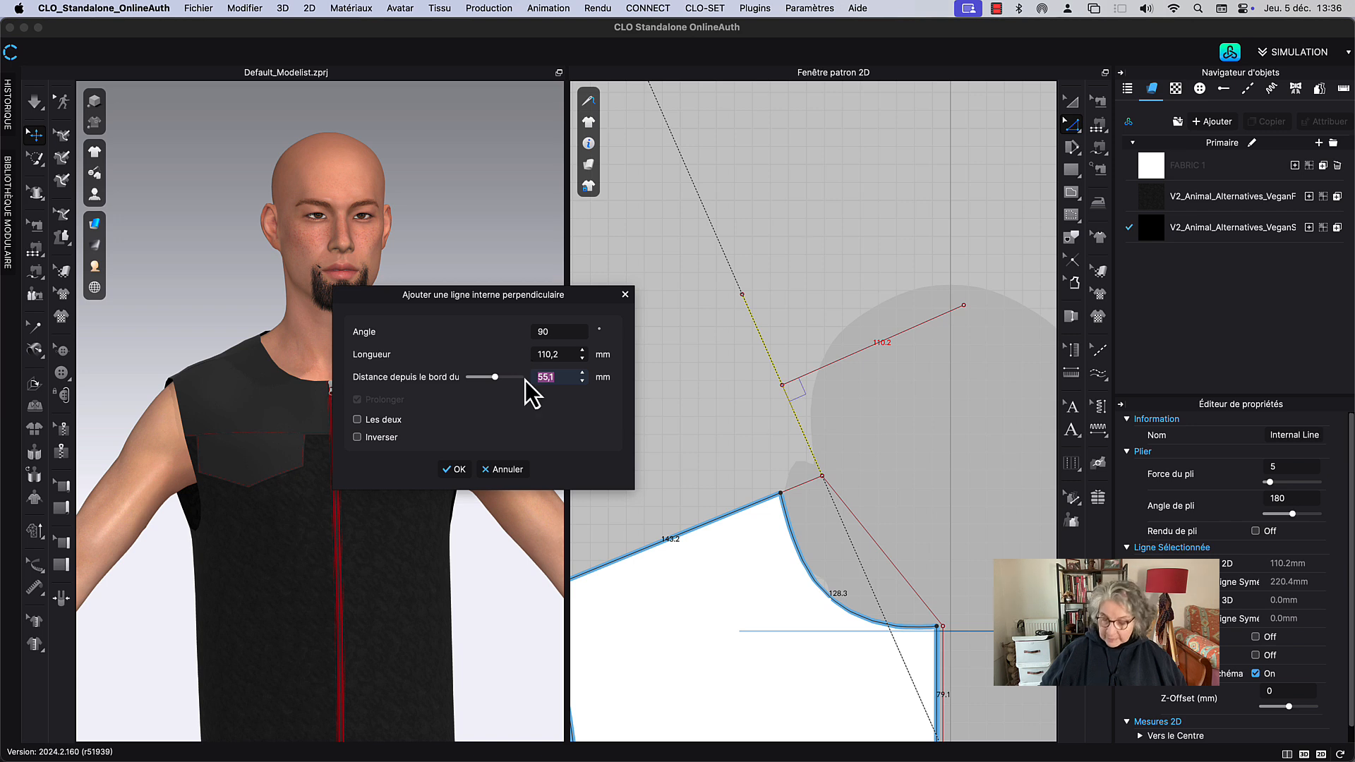
type("70")
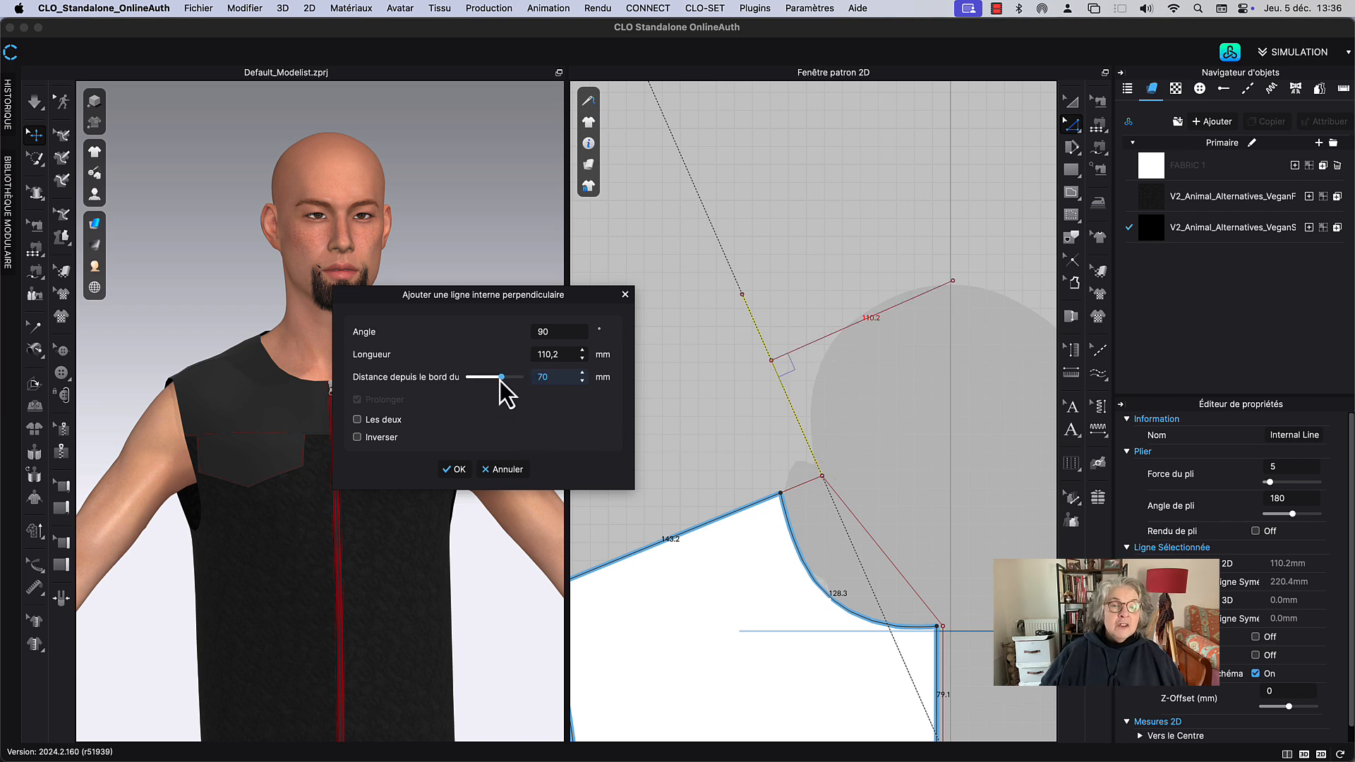
mouse_move(500, 381)
left_mouse_down()
mouse_move(478, 375)
mouse_move(521, 374)
left_mouse_up()
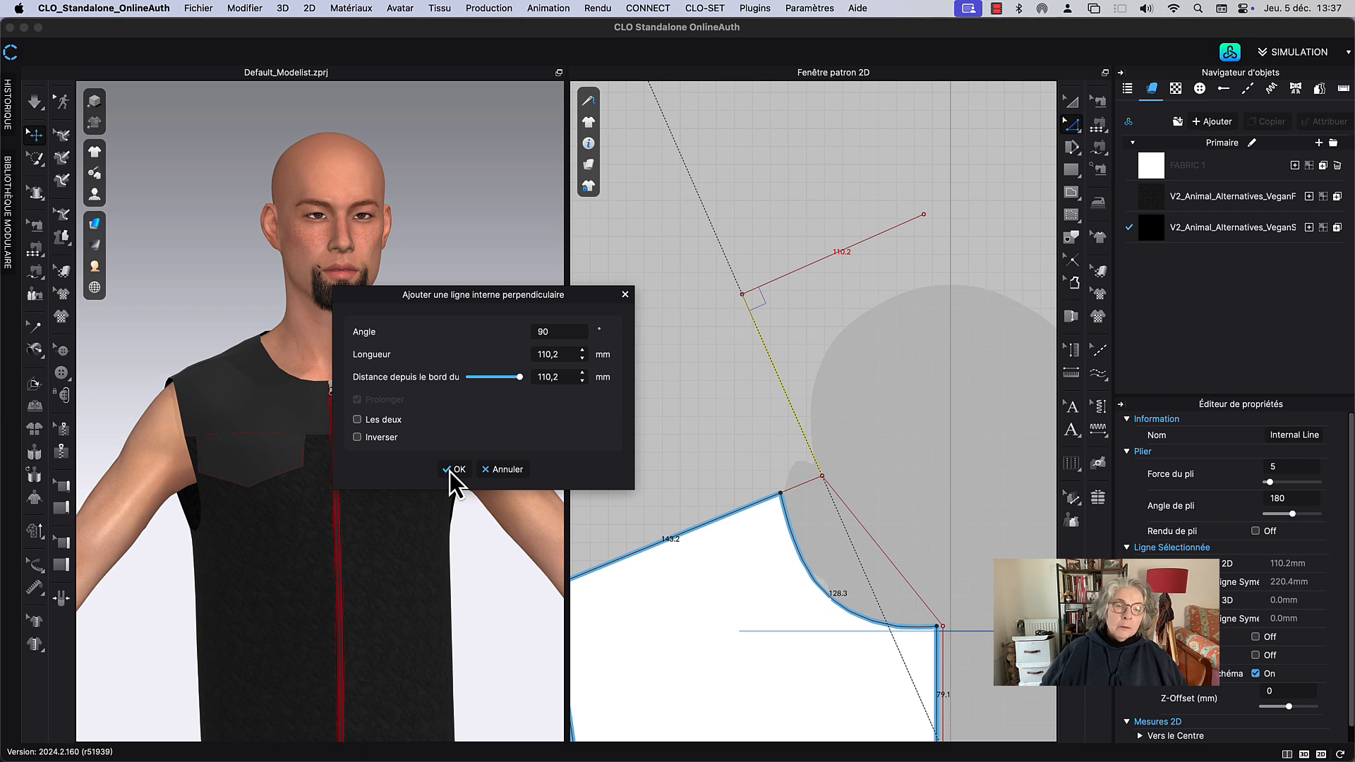
left_click(358, 420)
left_click_drag(531, 298, 464, 301)
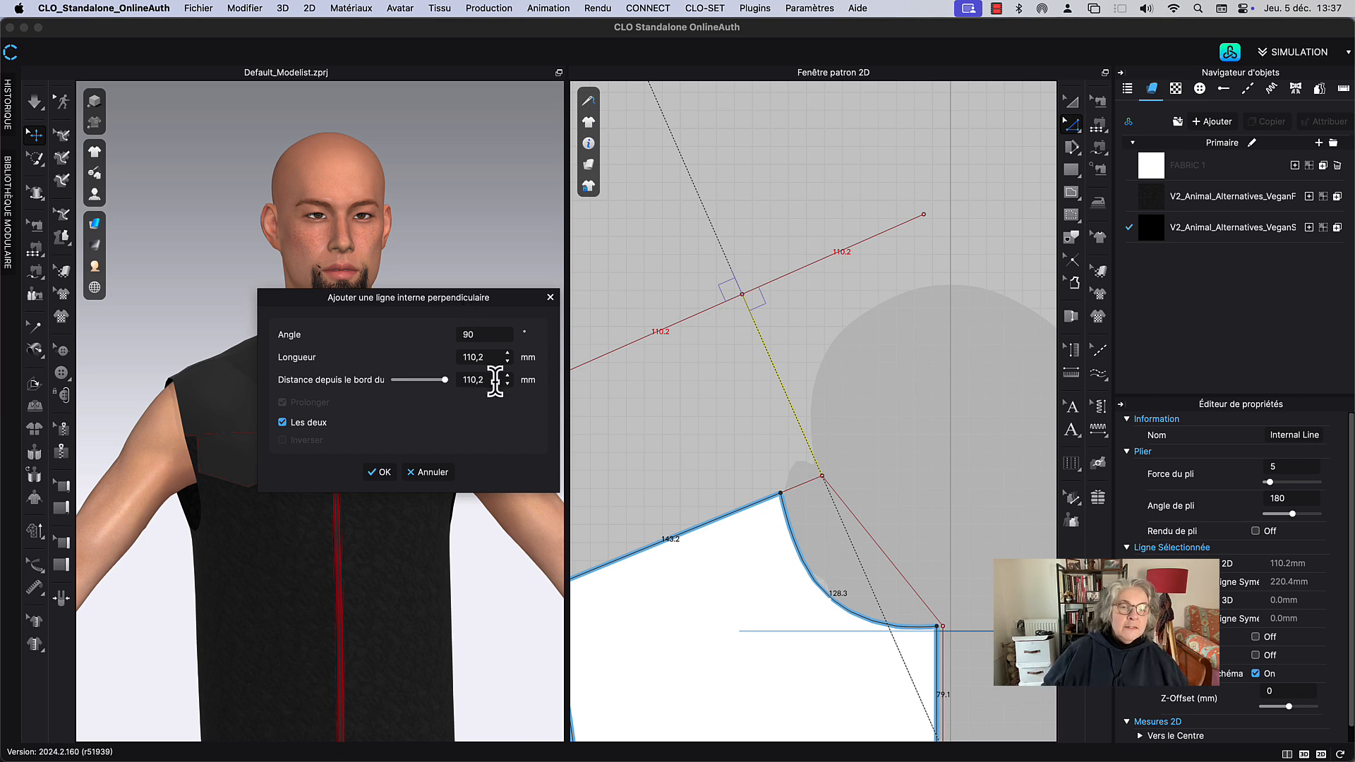
left_click_drag(496, 380, 454, 380)
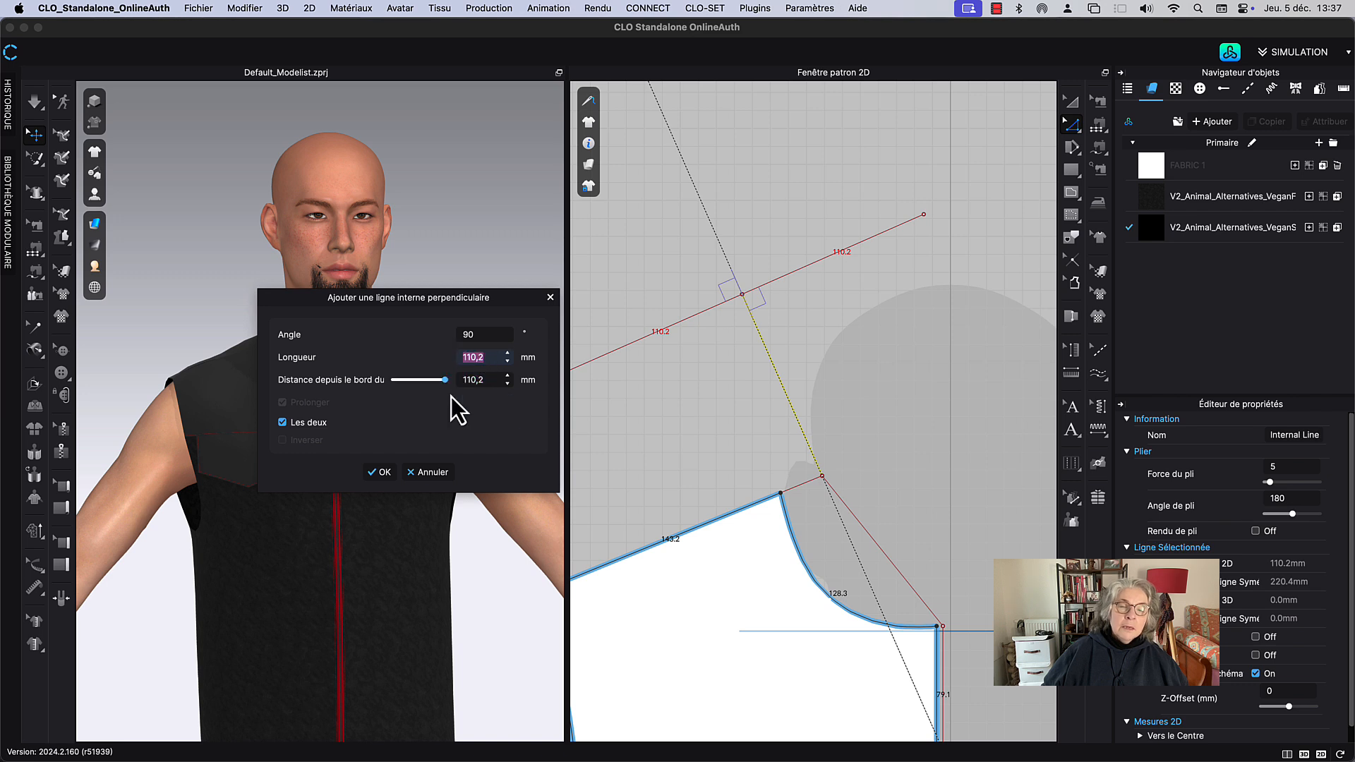
left_click(381, 473)
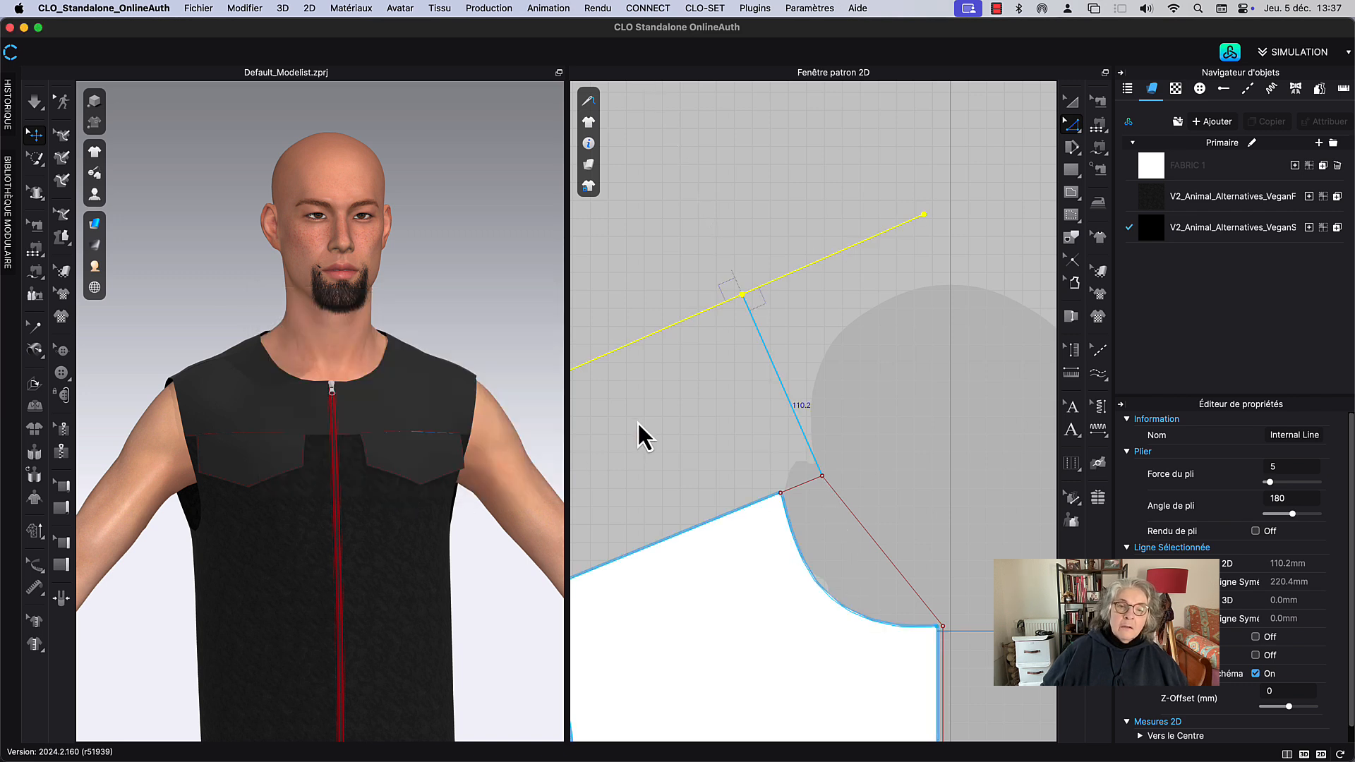
Step: Set the length of the perpendicular segment outside the rotated line, on the shoulder side, to 25 mm in the Fin direction
middle_click_drag(671, 404, 725, 406)
left_click(725, 405)
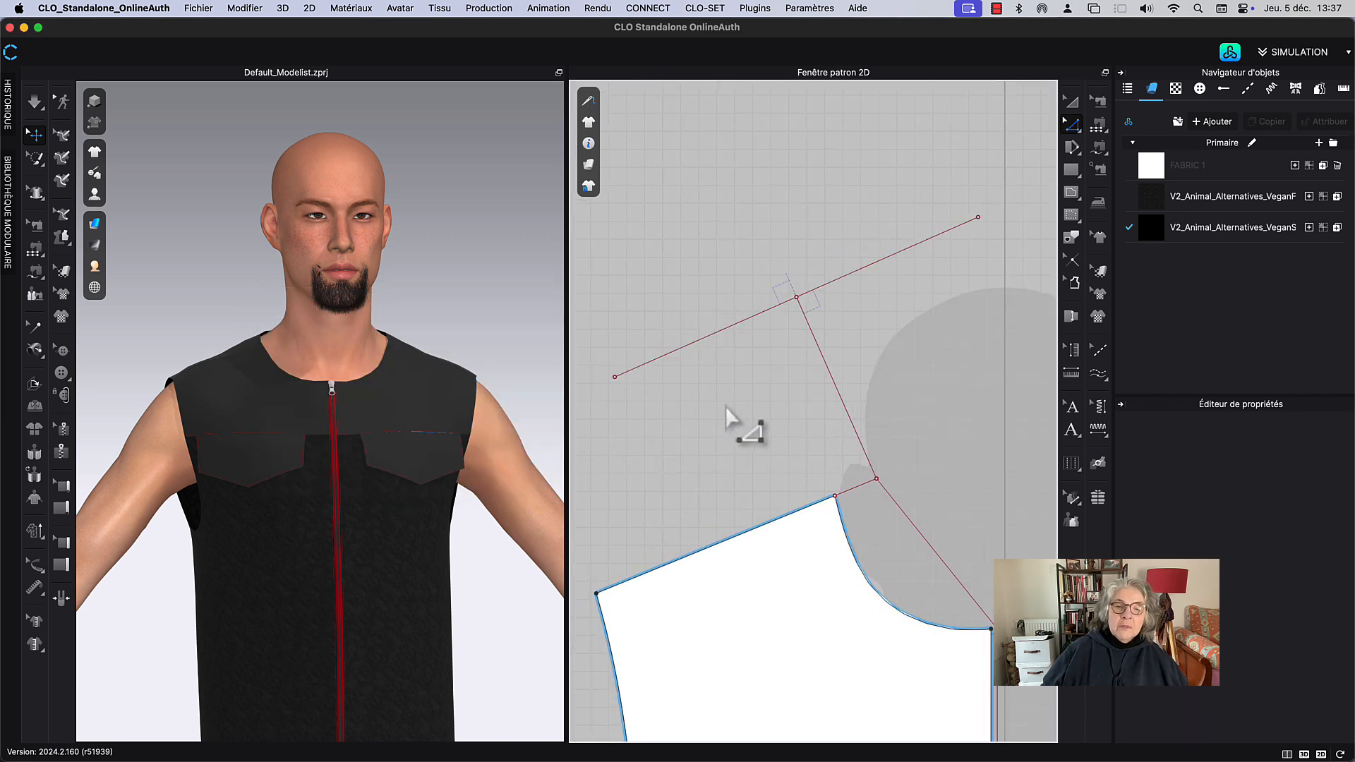
left_click(617, 384)
left_click(658, 364)
right_click(658, 366)
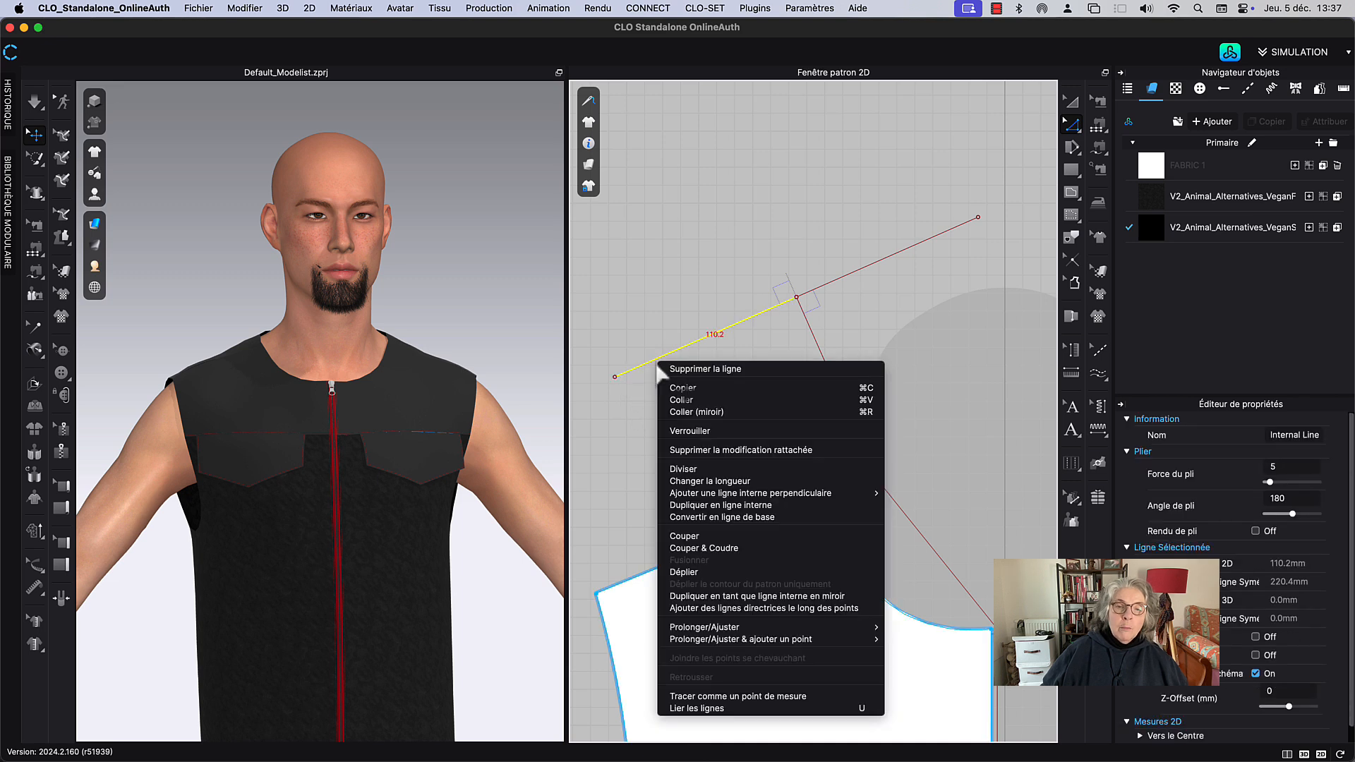
left_click(729, 481)
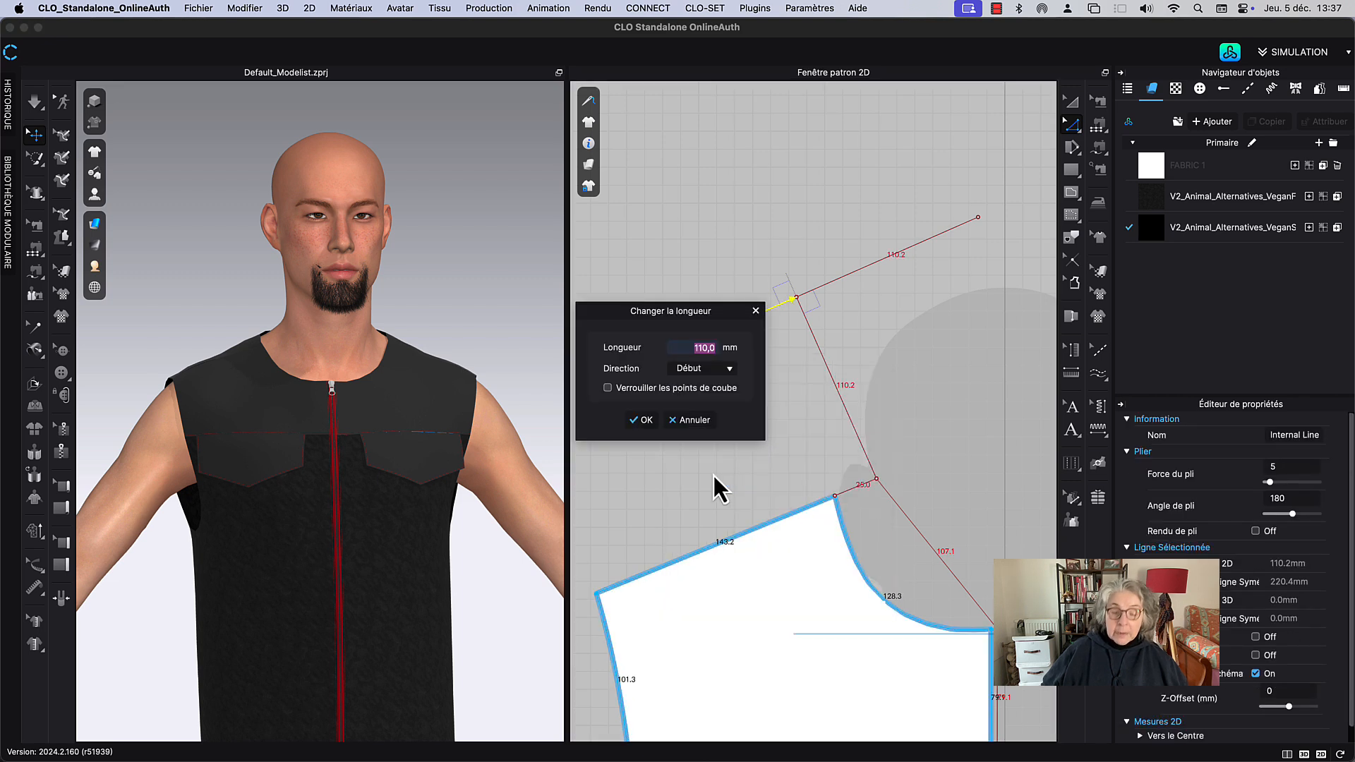
type("25")
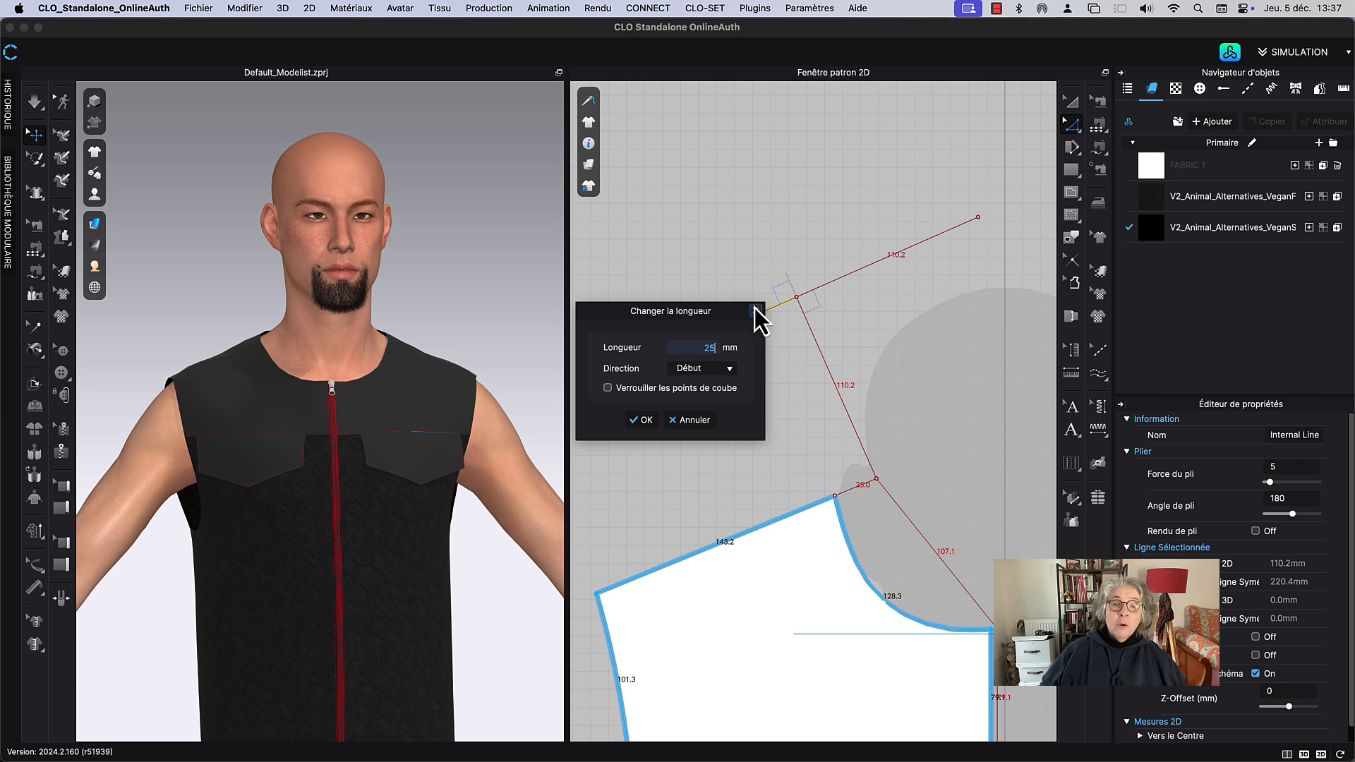
left_click_drag(709, 306, 588, 198)
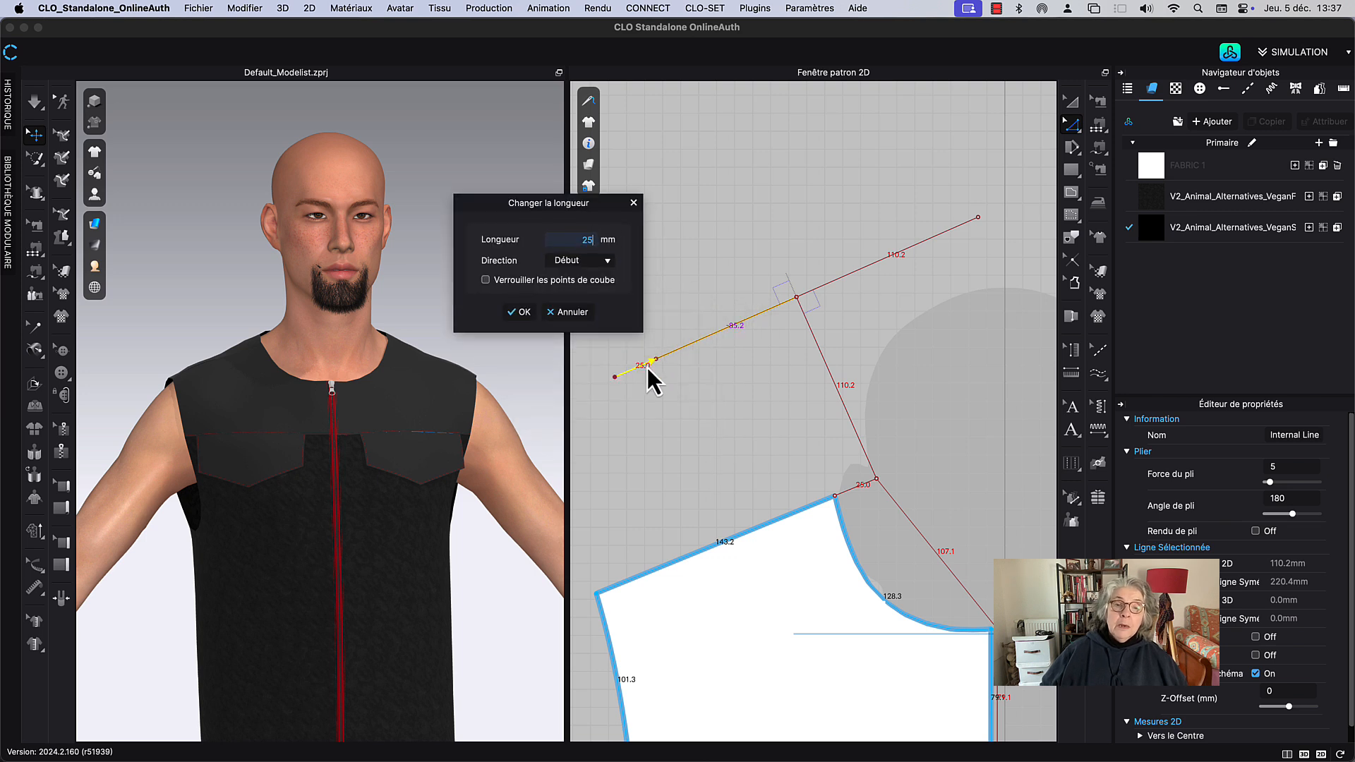
left_click(586, 264)
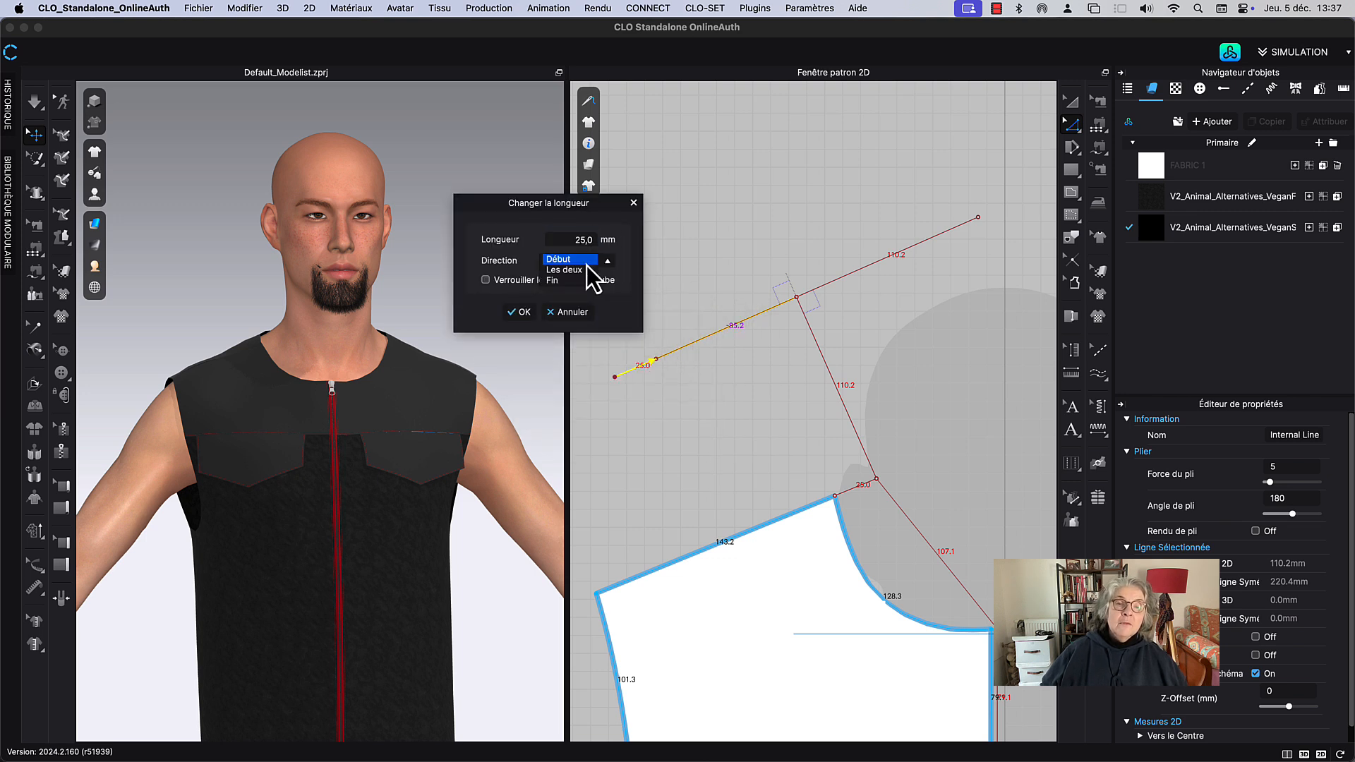
left_click(555, 285)
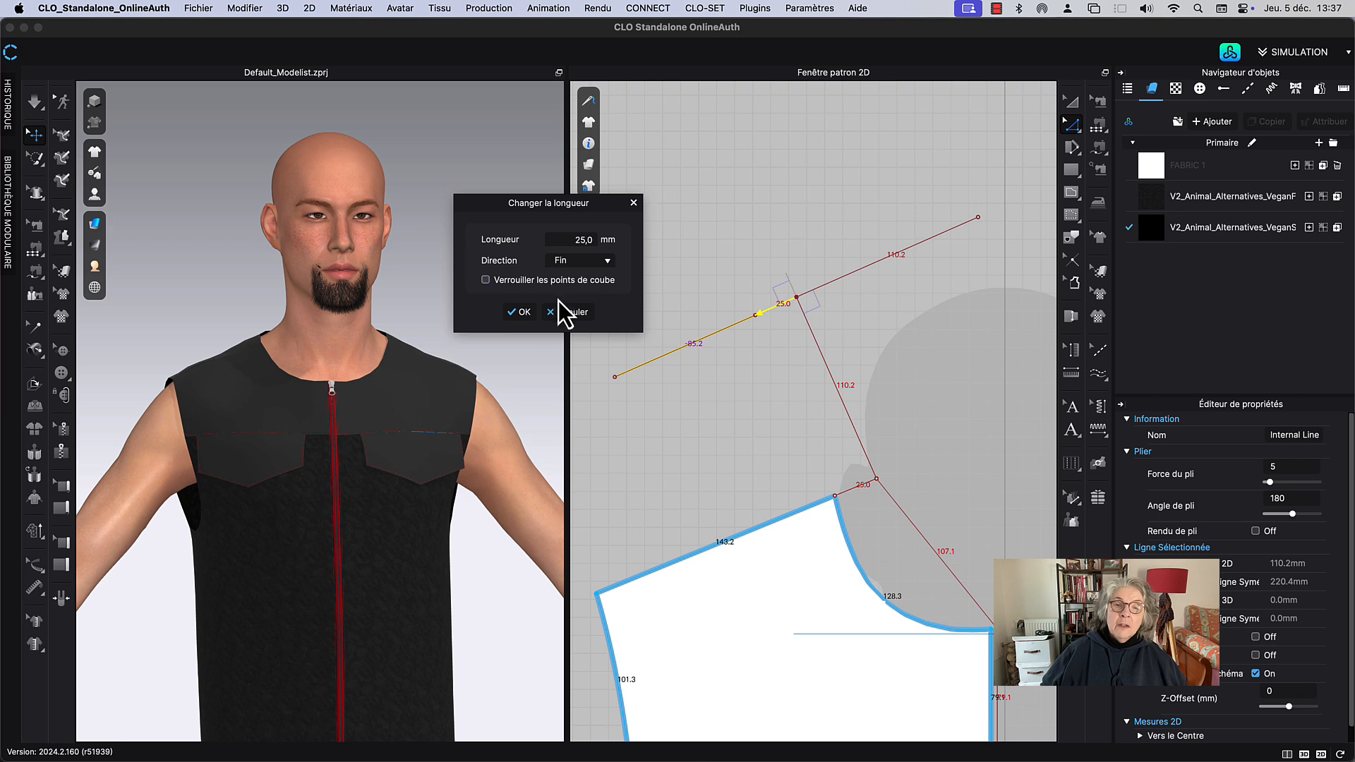
left_click(523, 320)
Step: Set the length of the perpendicular segment on the head side of the rotated line to 70 mm in the Fin direction
middle_click_drag(753, 284, 643, 350)
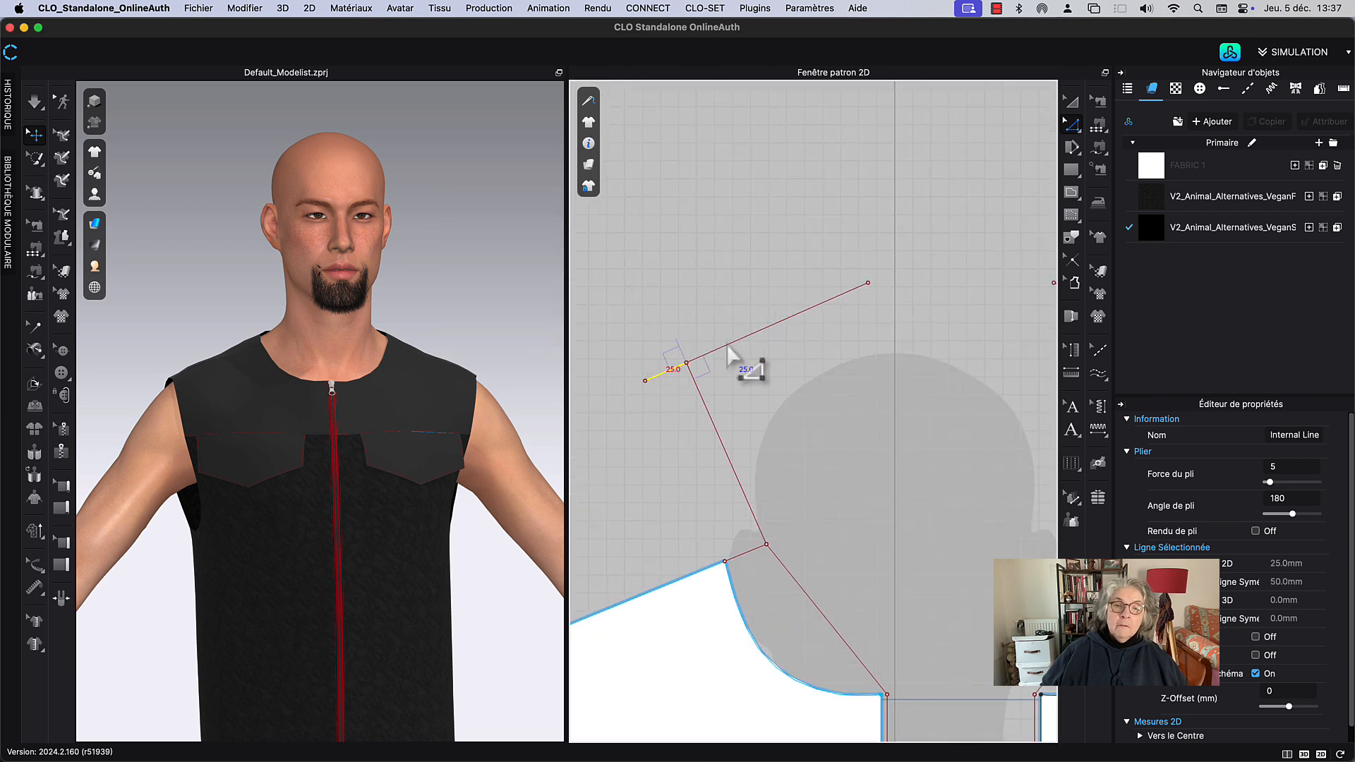
right_click(743, 341)
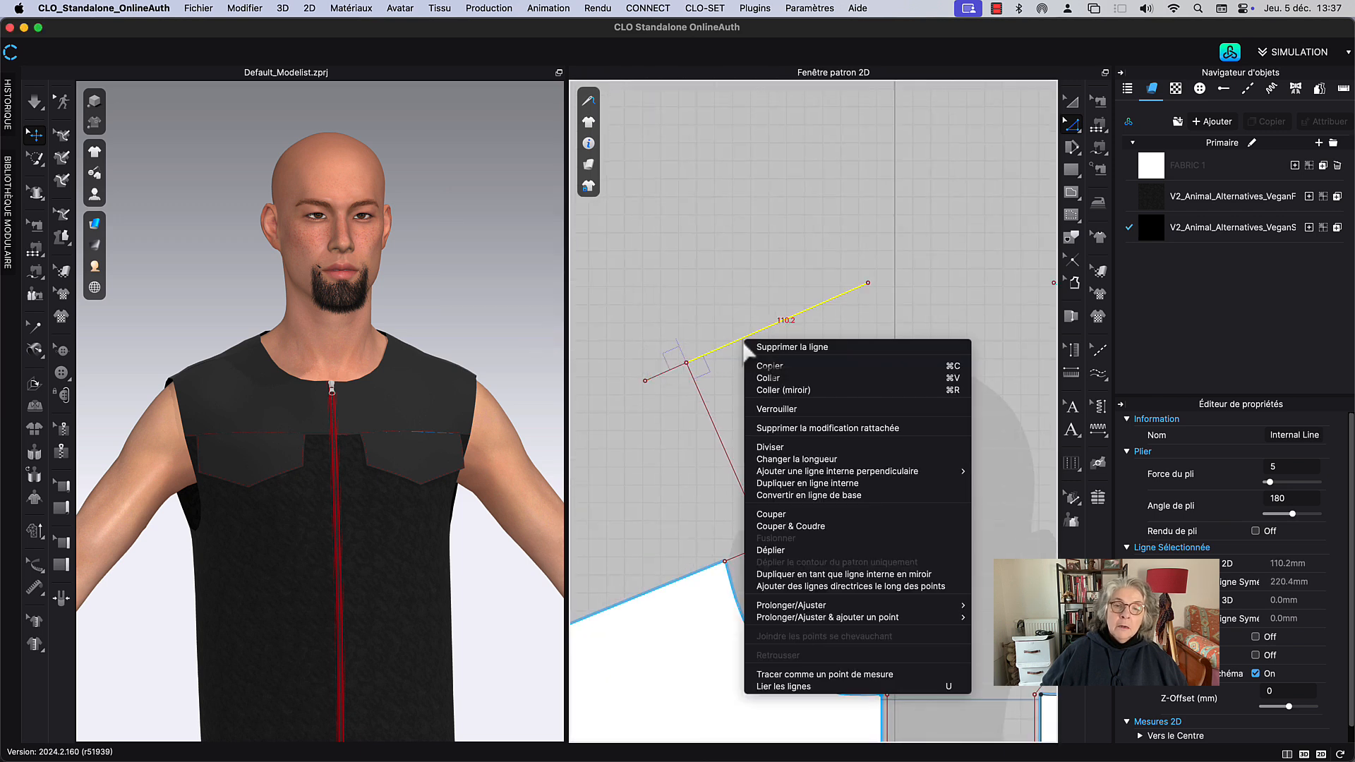
left_click(816, 460)
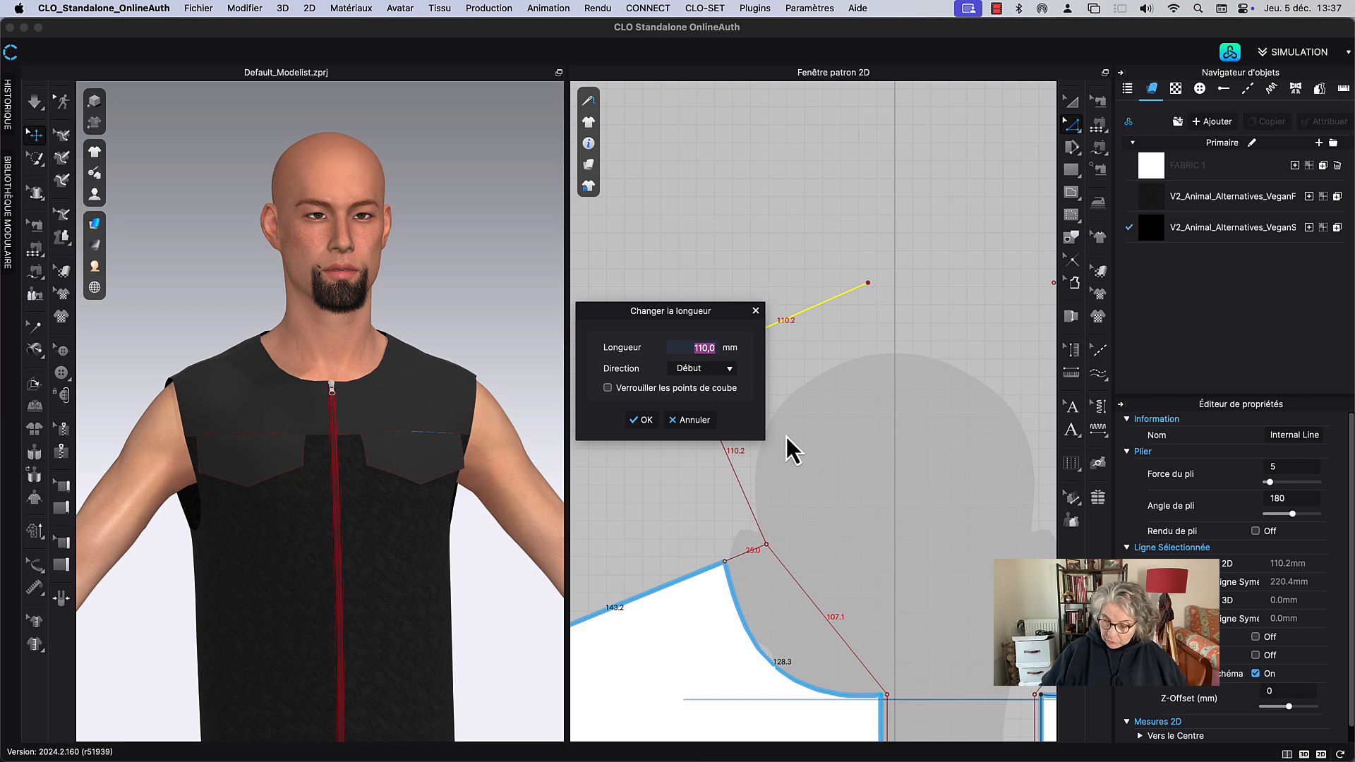
type("70")
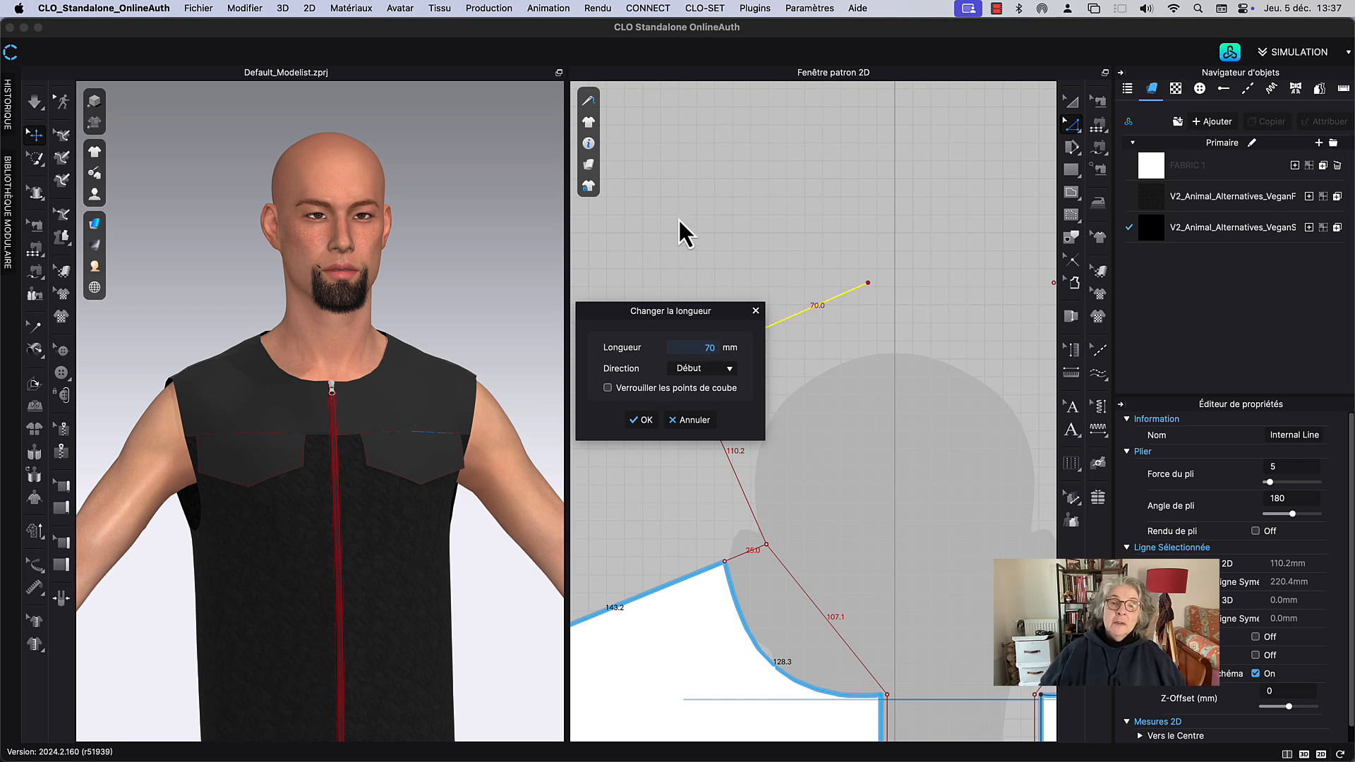
left_click_drag(690, 309, 579, 169)
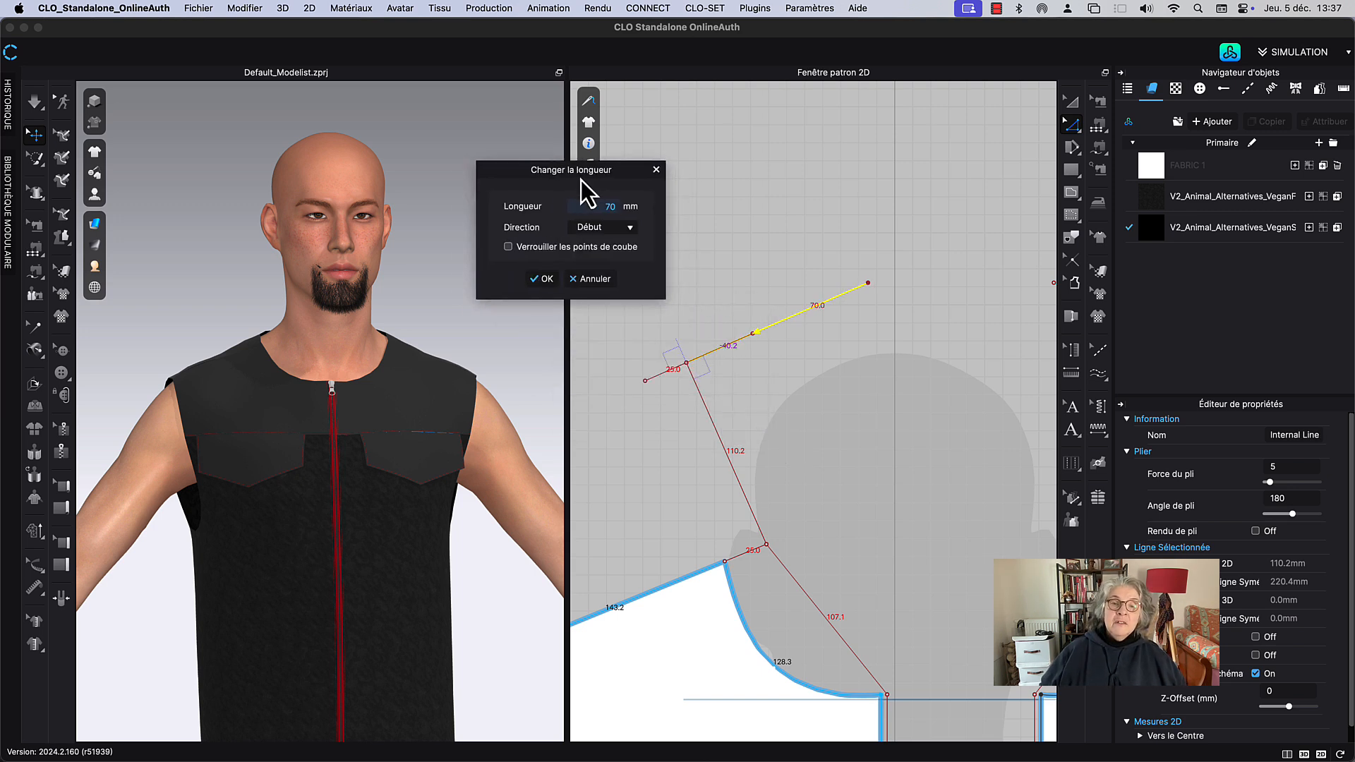
left_click(588, 227)
left_click(585, 247)
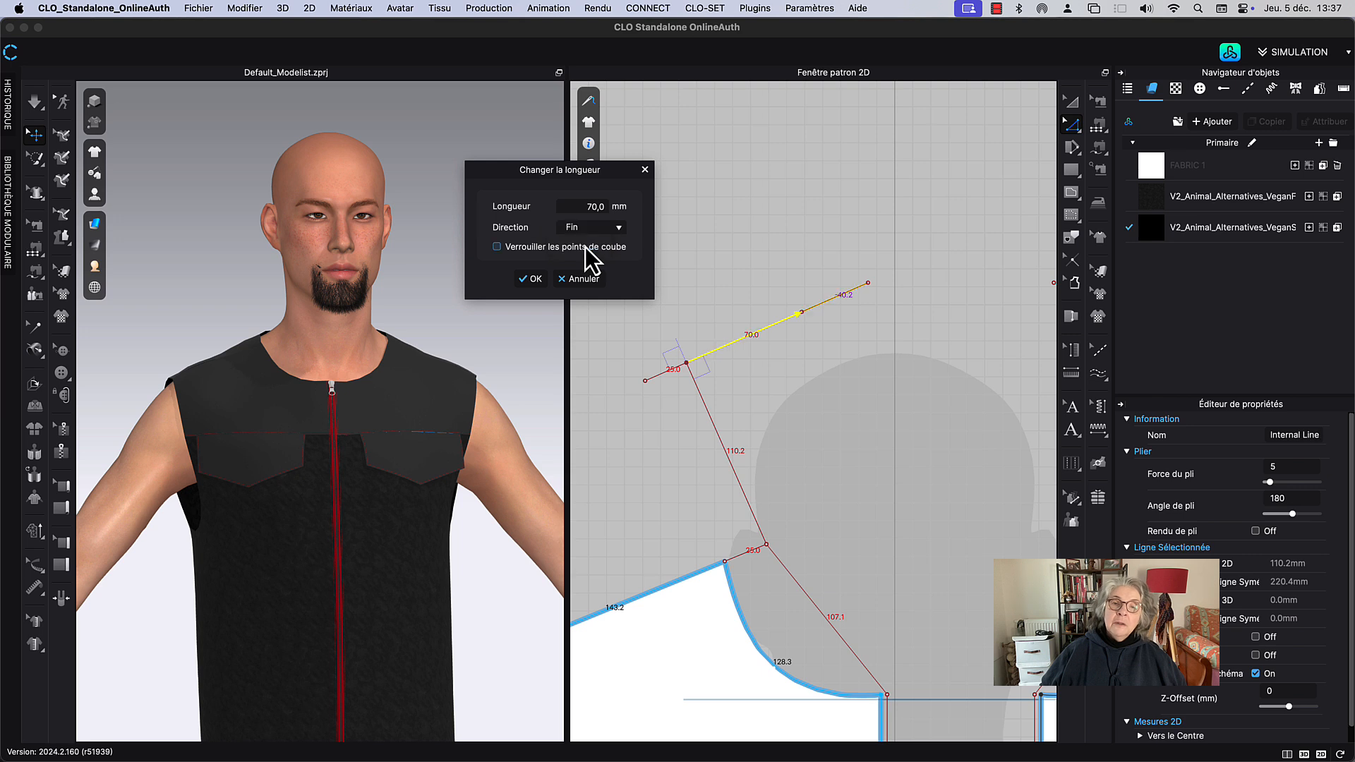
left_click(534, 280)
left_click(735, 308)
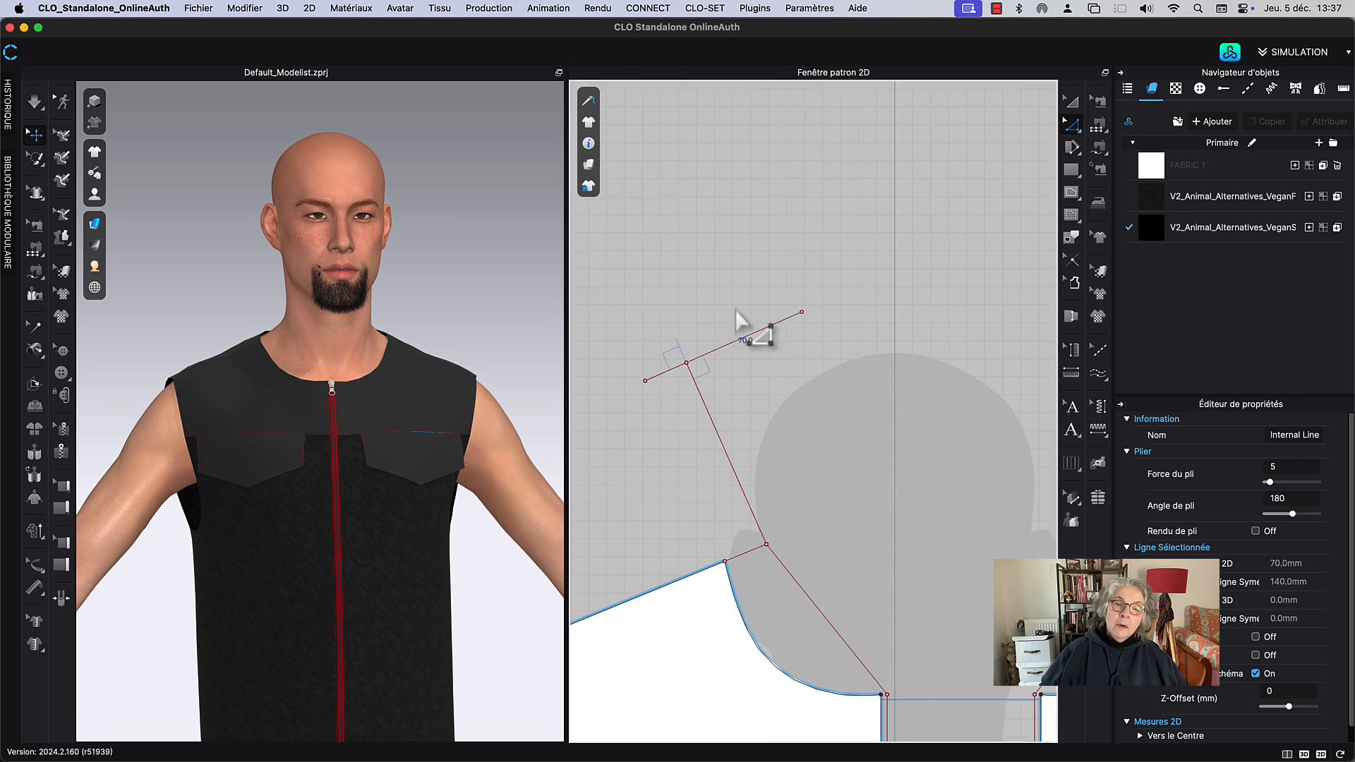
Step: Copy the 110.2 mm rotated line and place it between the yoke's neck-shoulder point and the free end of the 25 mm perpendicular segment
middle_click_drag(797, 254, 851, 242)
middle_click_drag(870, 402, 821, 311)
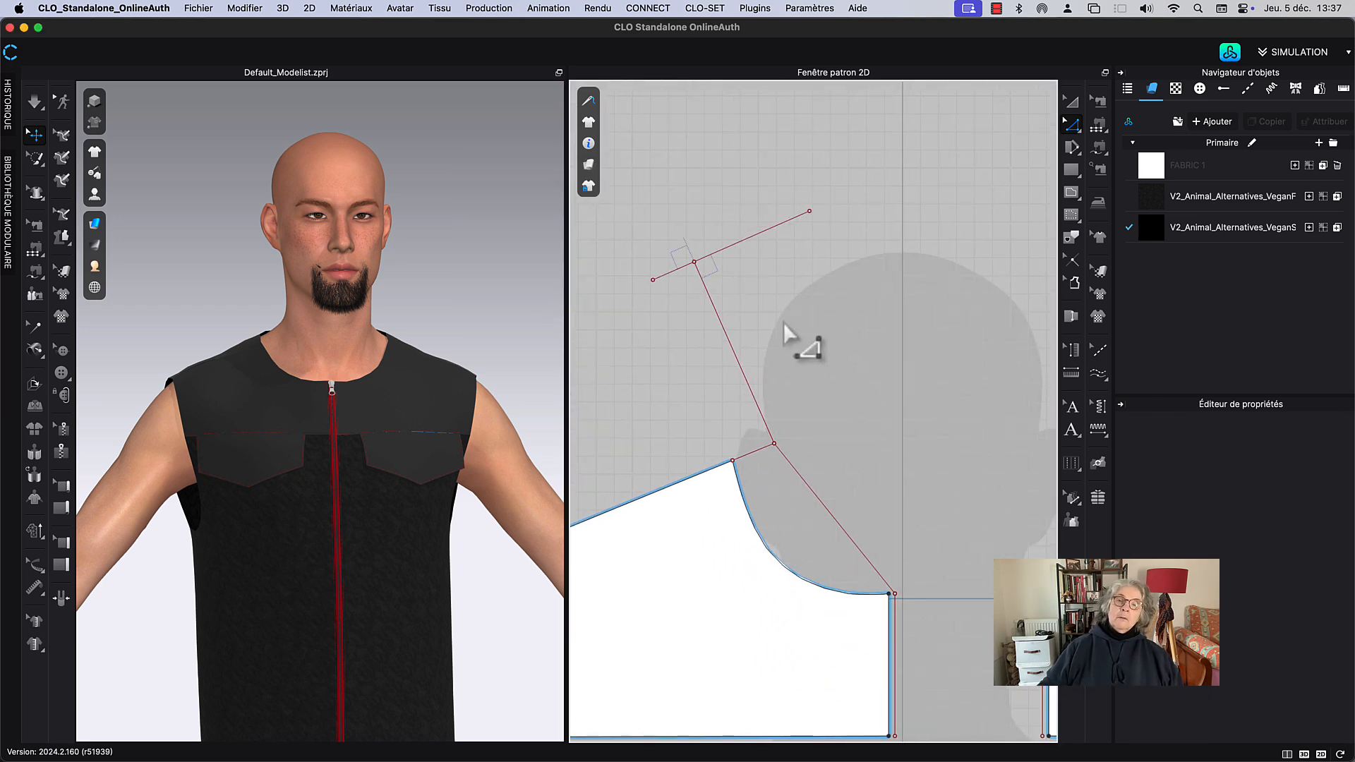
left_click(748, 243)
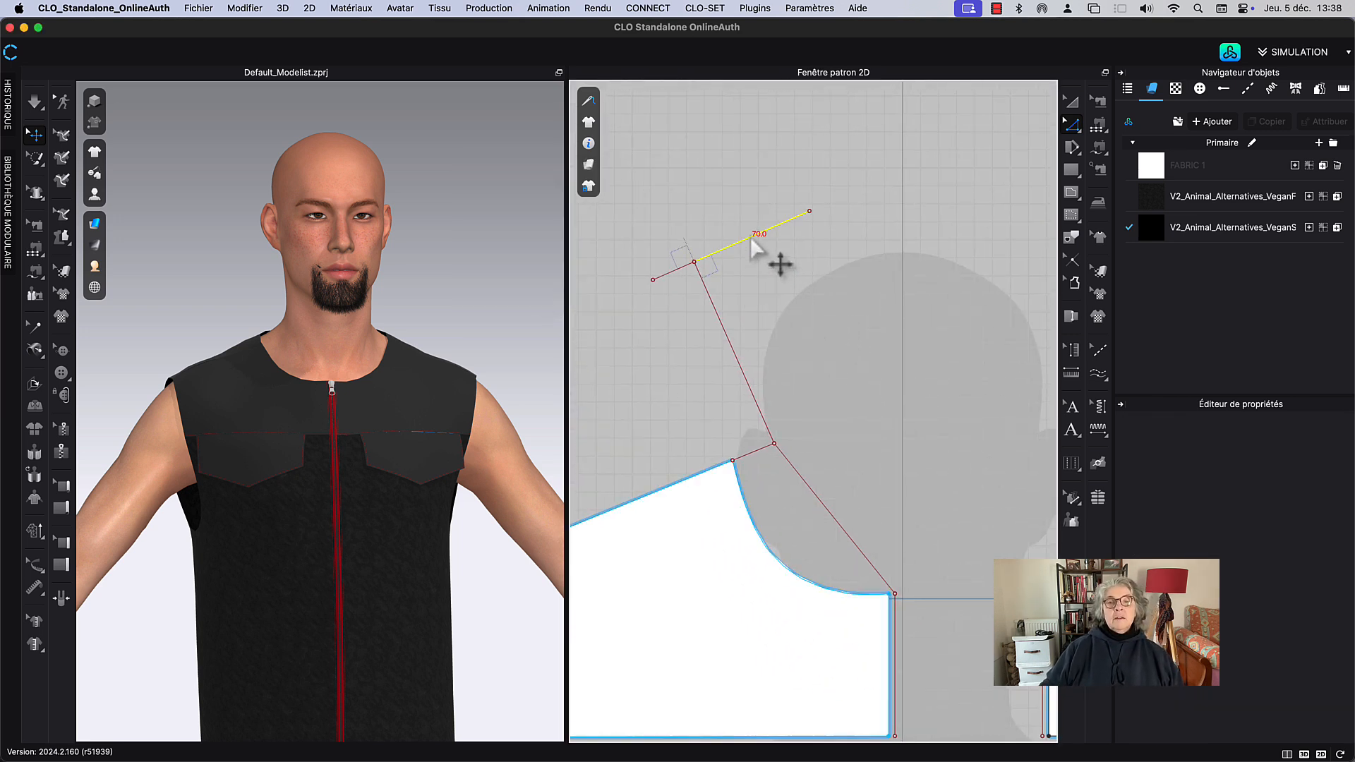
left_click(671, 272)
middle_click_drag(833, 342, 832, 315)
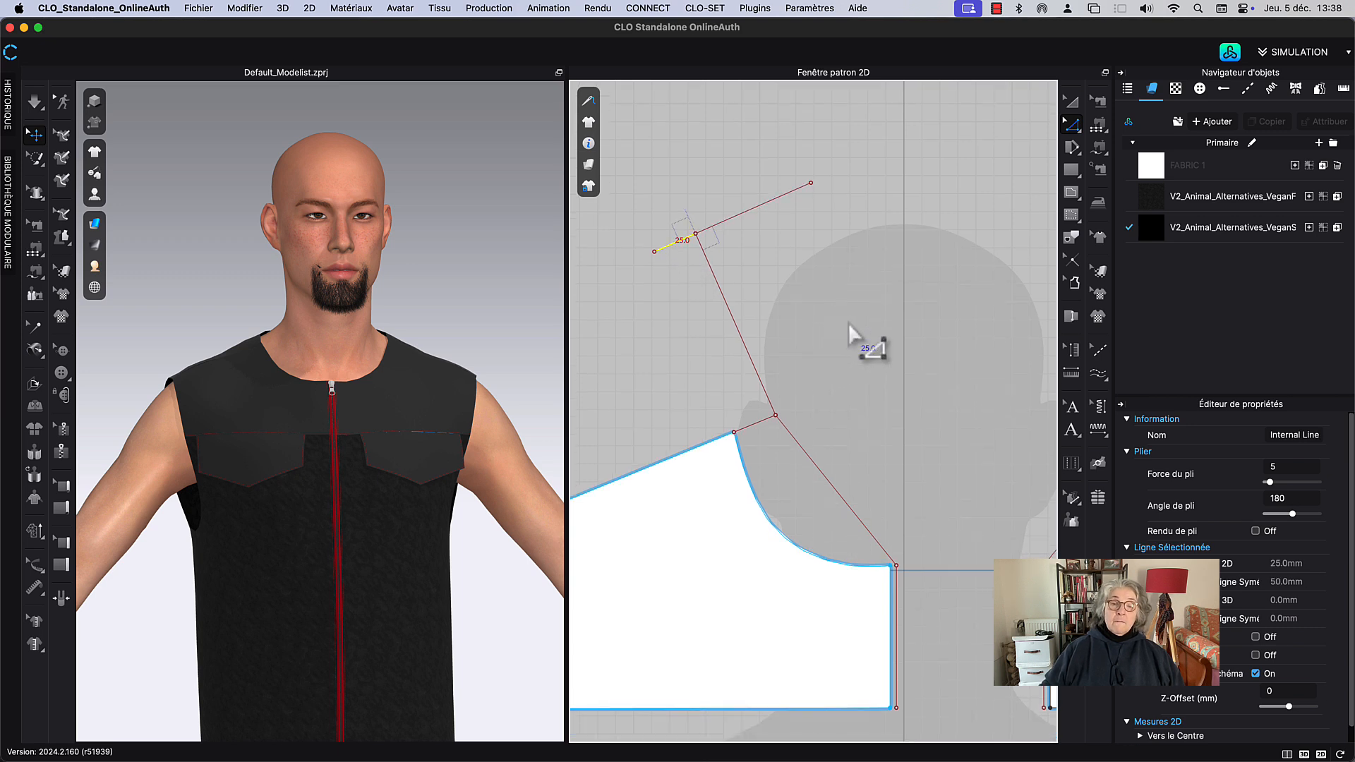
left_click(755, 426)
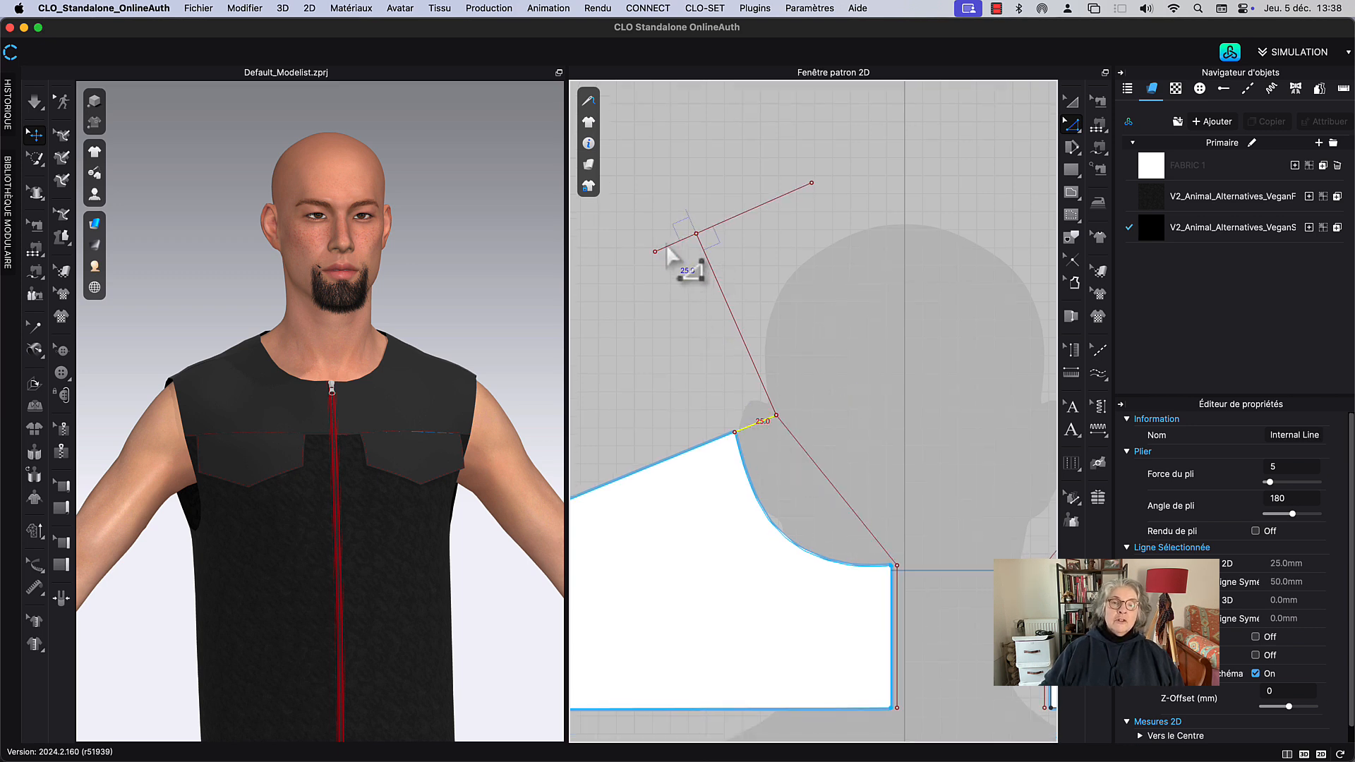
left_click(730, 312)
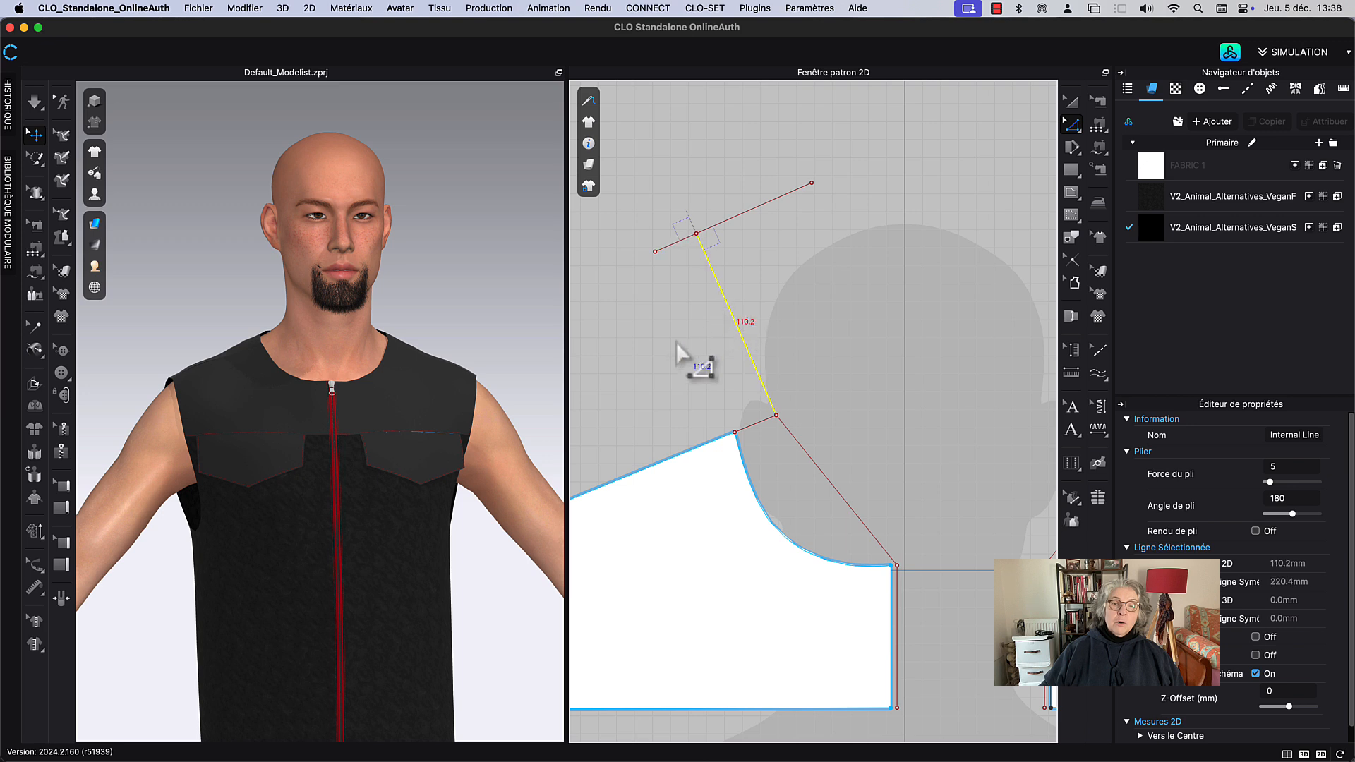
mouse_move(676, 342)
left_mouse_down()
mouse_move(696, 351)
mouse_move(710, 586)
mouse_move(698, 340)
mouse_move(697, 351)
left_mouse_up()
left_click(836, 333)
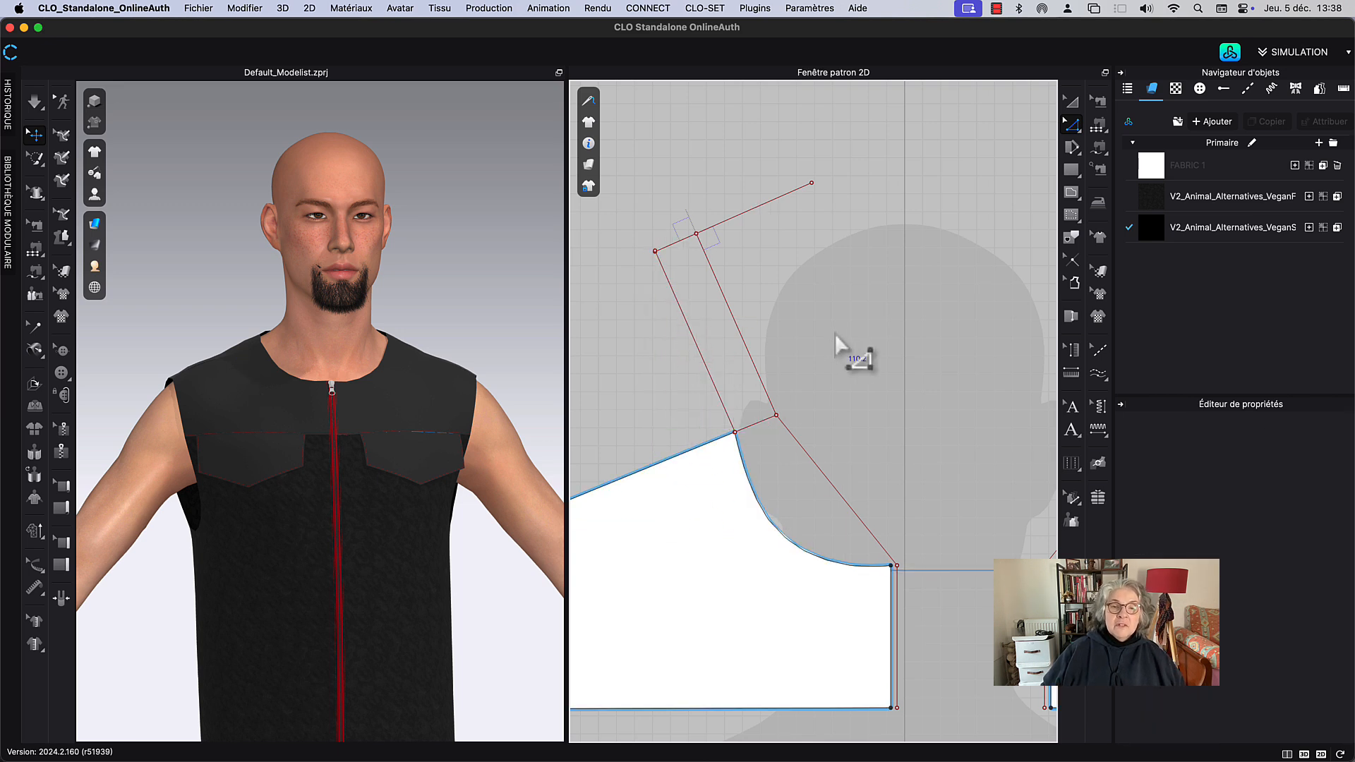
Step: Draw an internal polyline from the lower end of the collar diagonal, with an 80 mm rising segment and a segment to the 70 mm line's free end
middle_click_drag(862, 391, 832, 318)
middle_click_drag(797, 272, 803, 448)
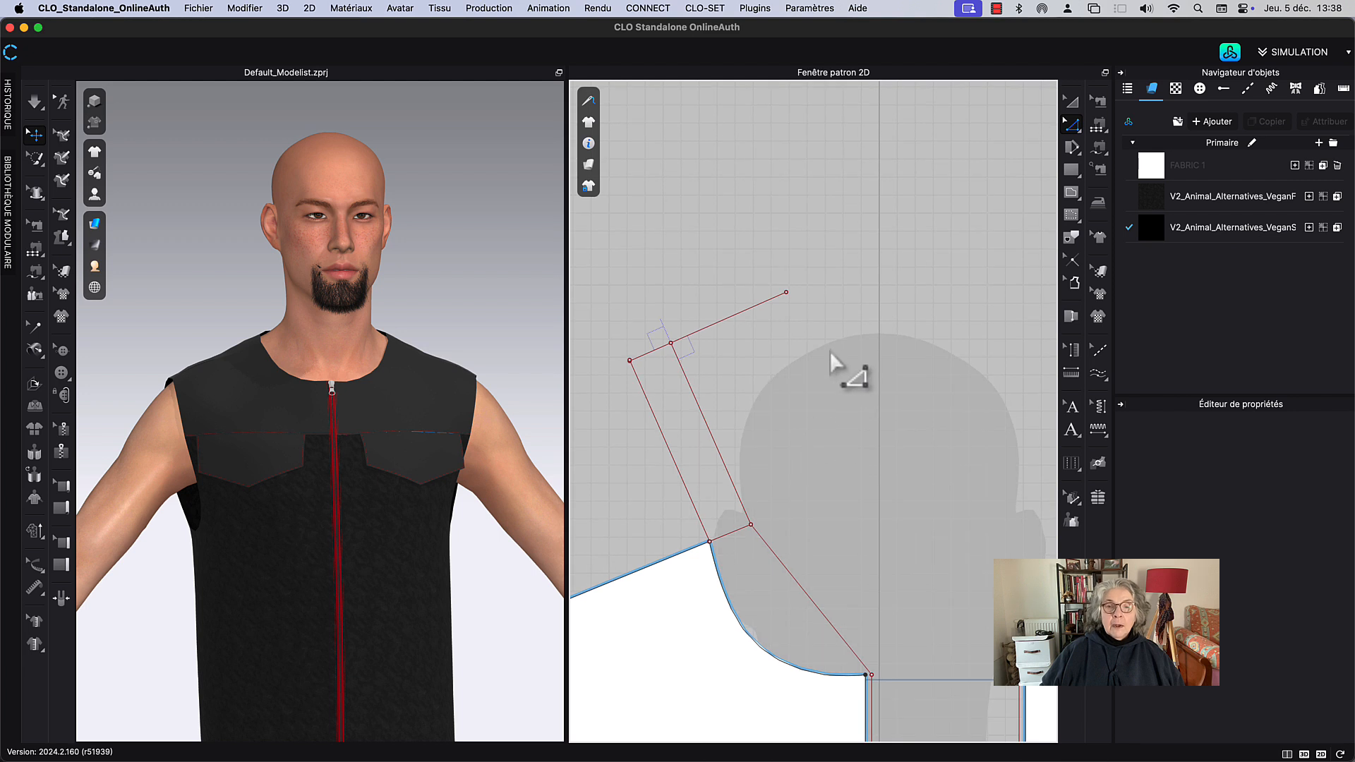
middle_click_drag(830, 350, 824, 236)
mouse_move(852, 454)
middle_mouse_down()
mouse_move(840, 324)
mouse_move(882, 333)
mouse_move(870, 327)
mouse_move(883, 345)
mouse_move(865, 354)
middle_mouse_up()
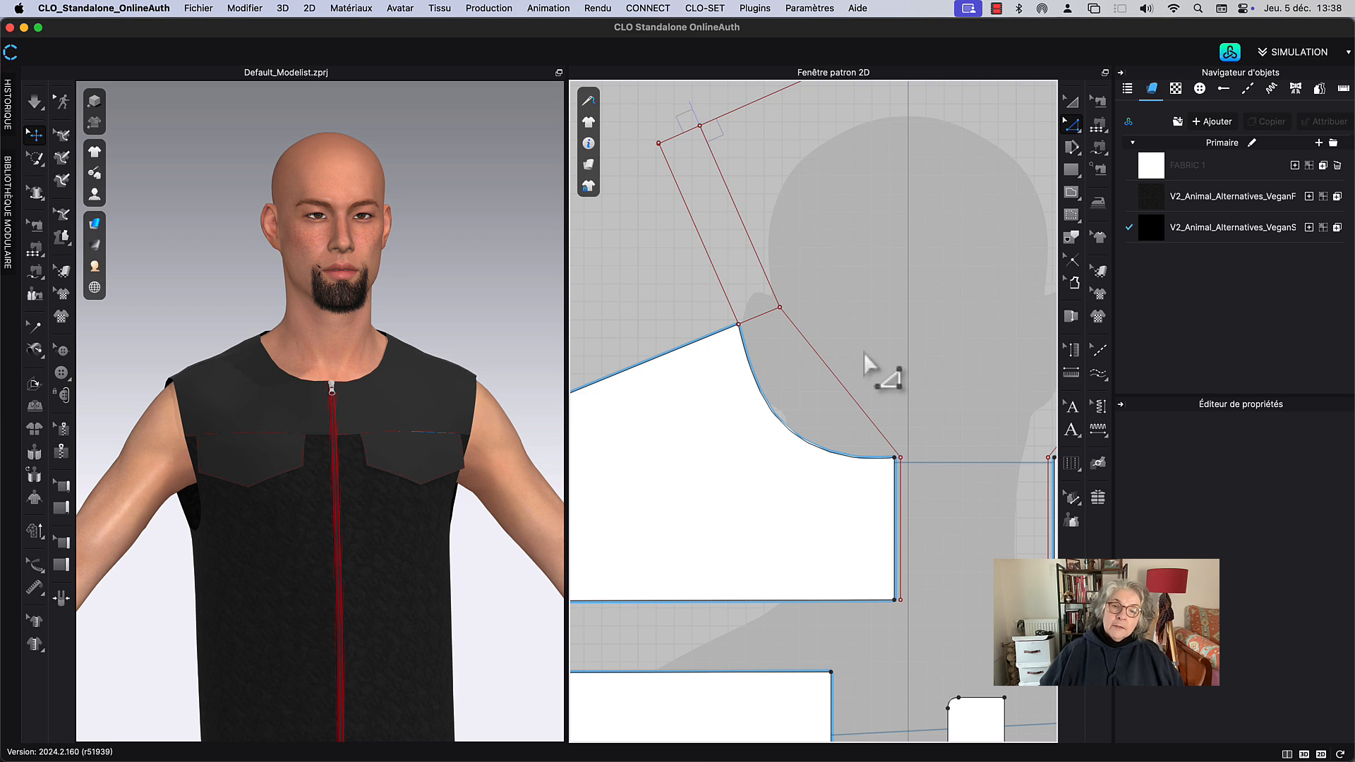
middle_click_drag(858, 353, 793, 430)
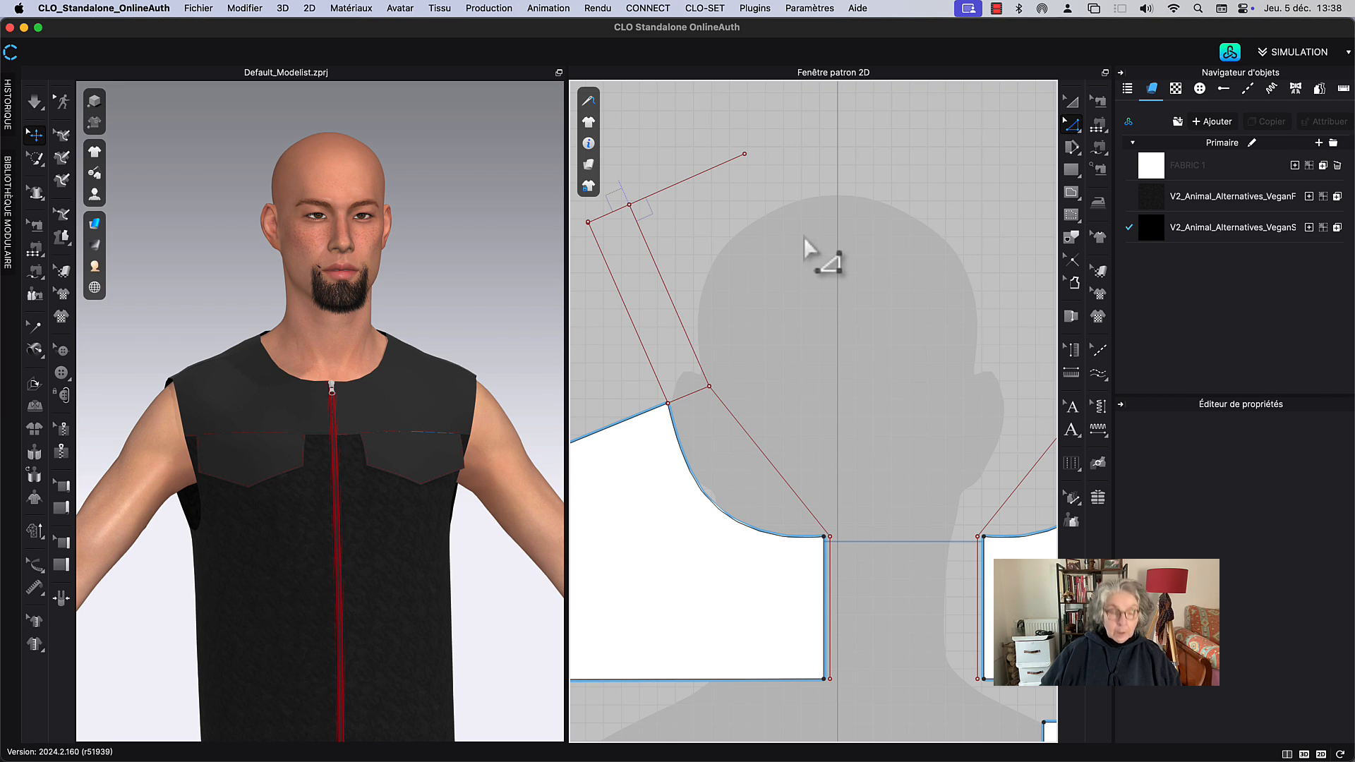
key("v")
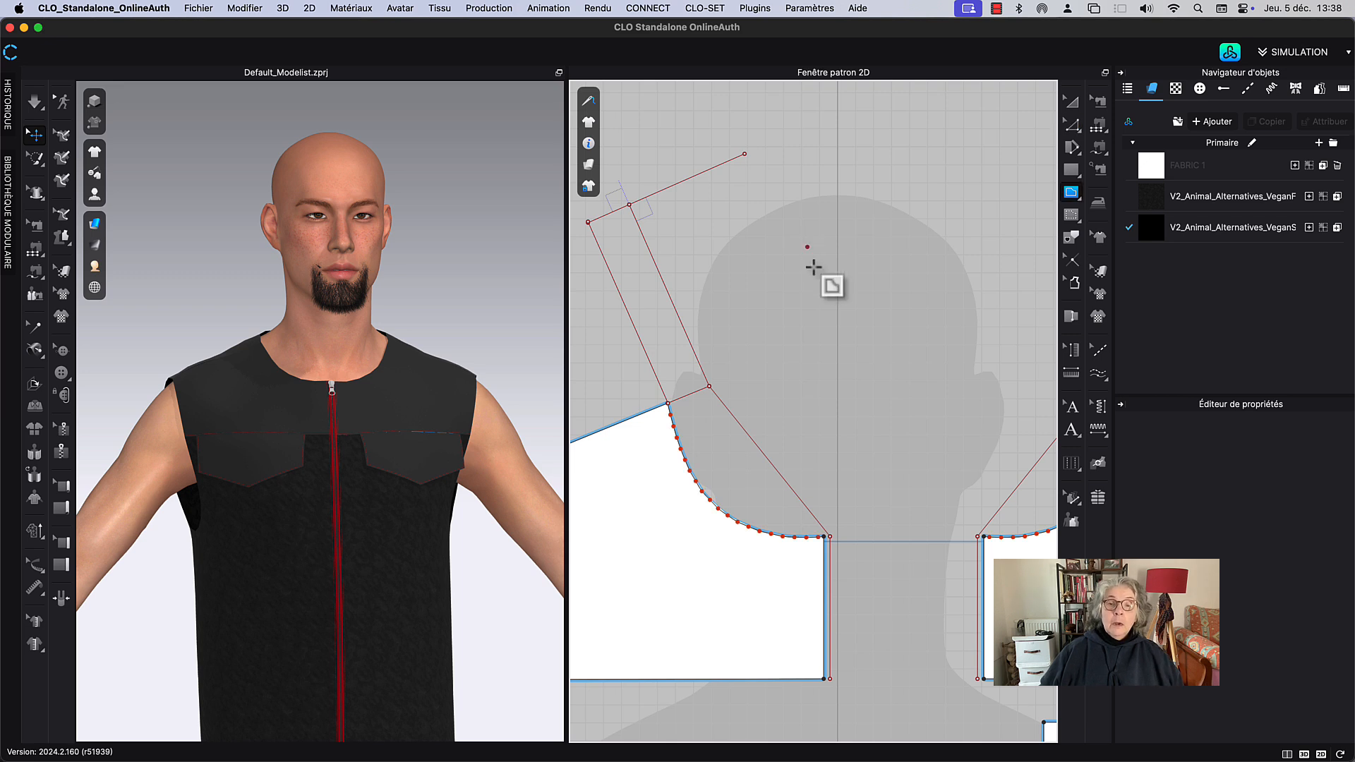
left_click(830, 538)
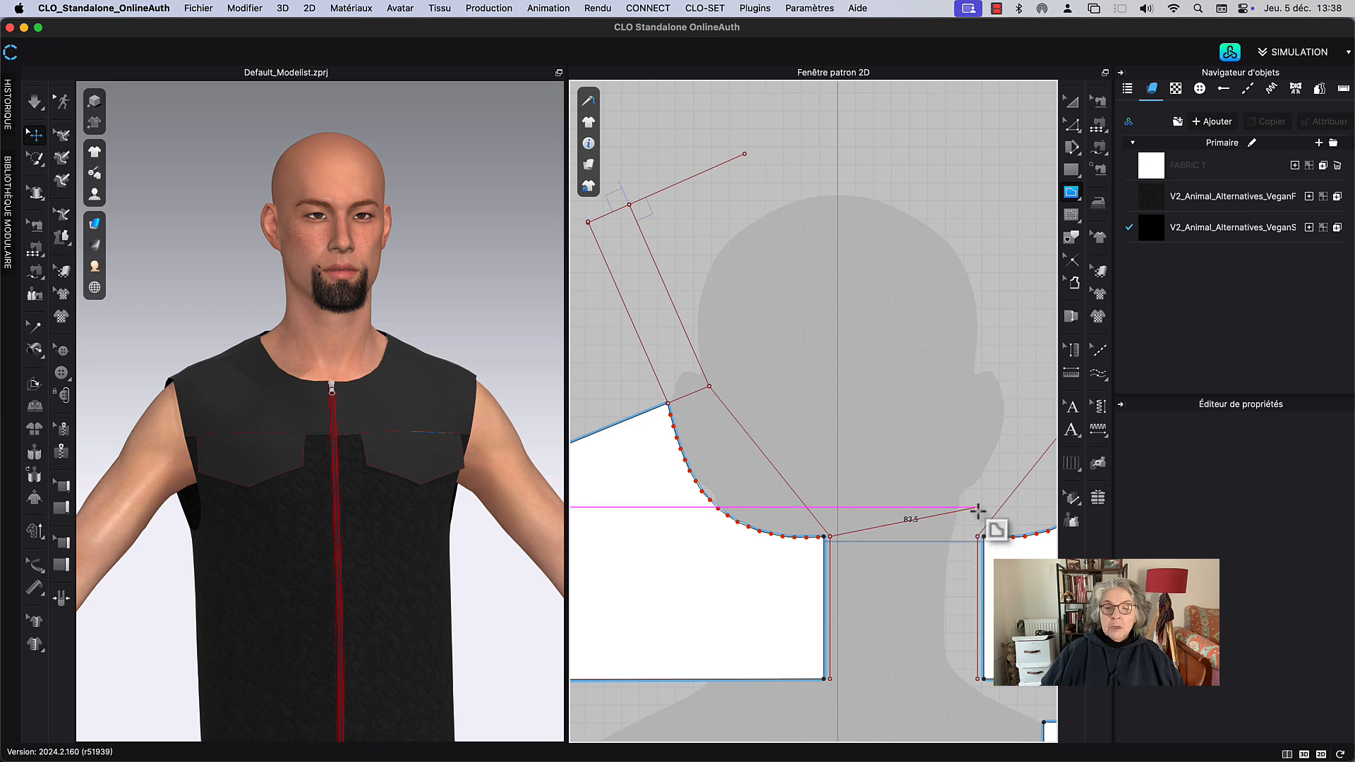
right_click(977, 510)
type("8")
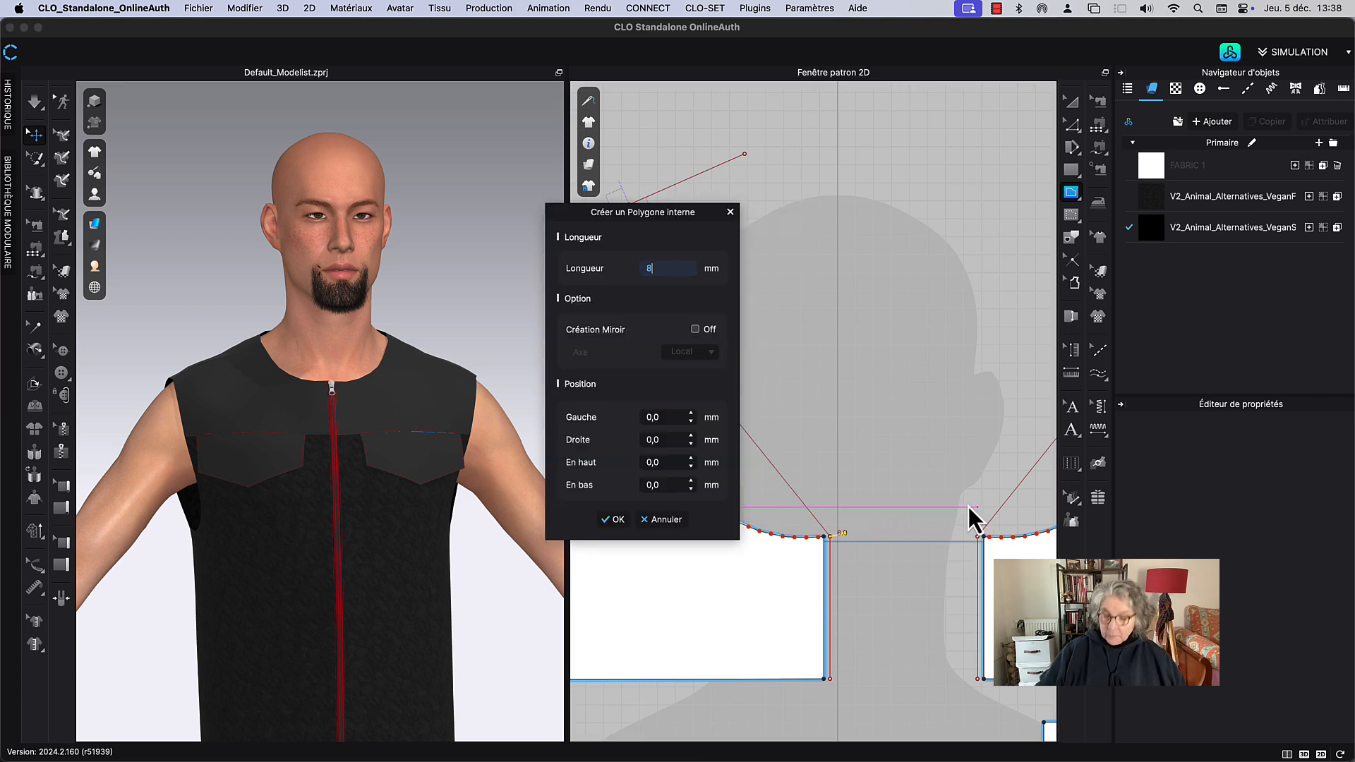
type("0")
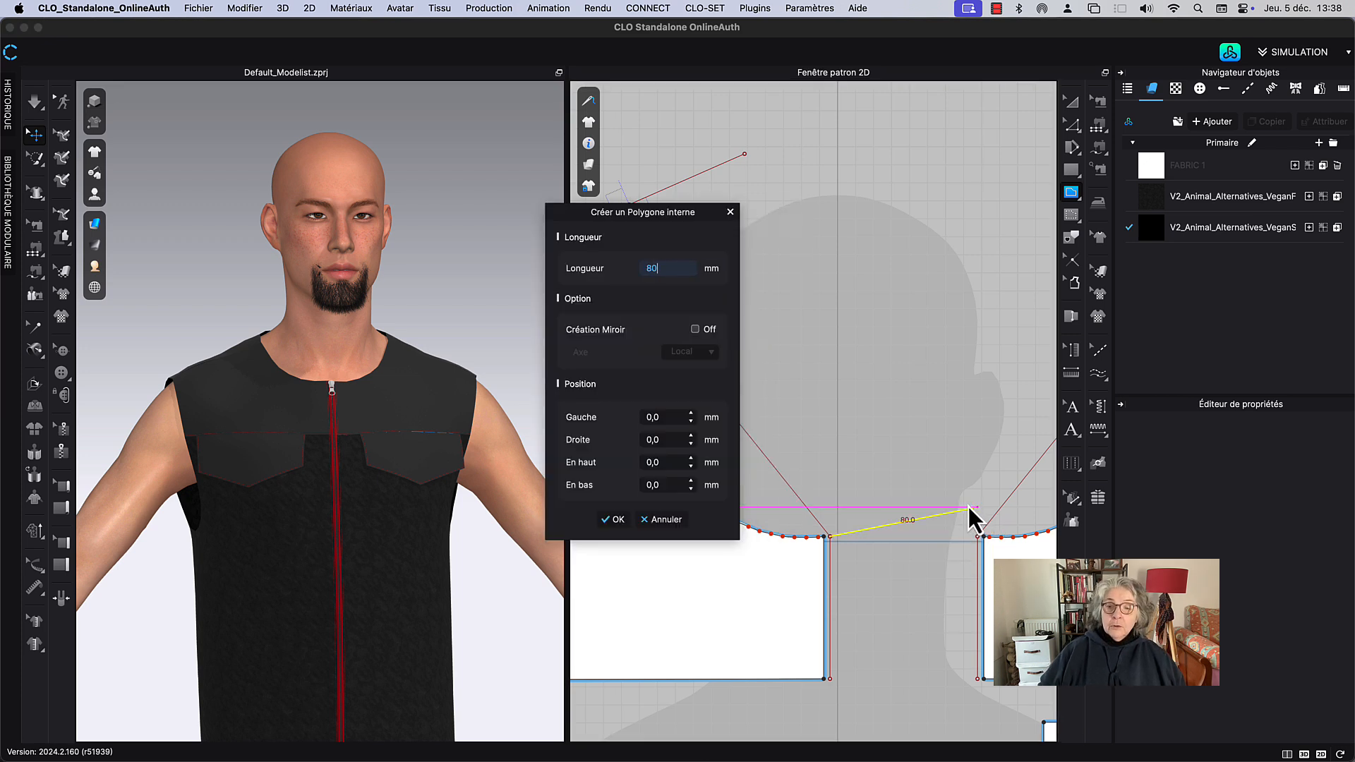
left_click(611, 521)
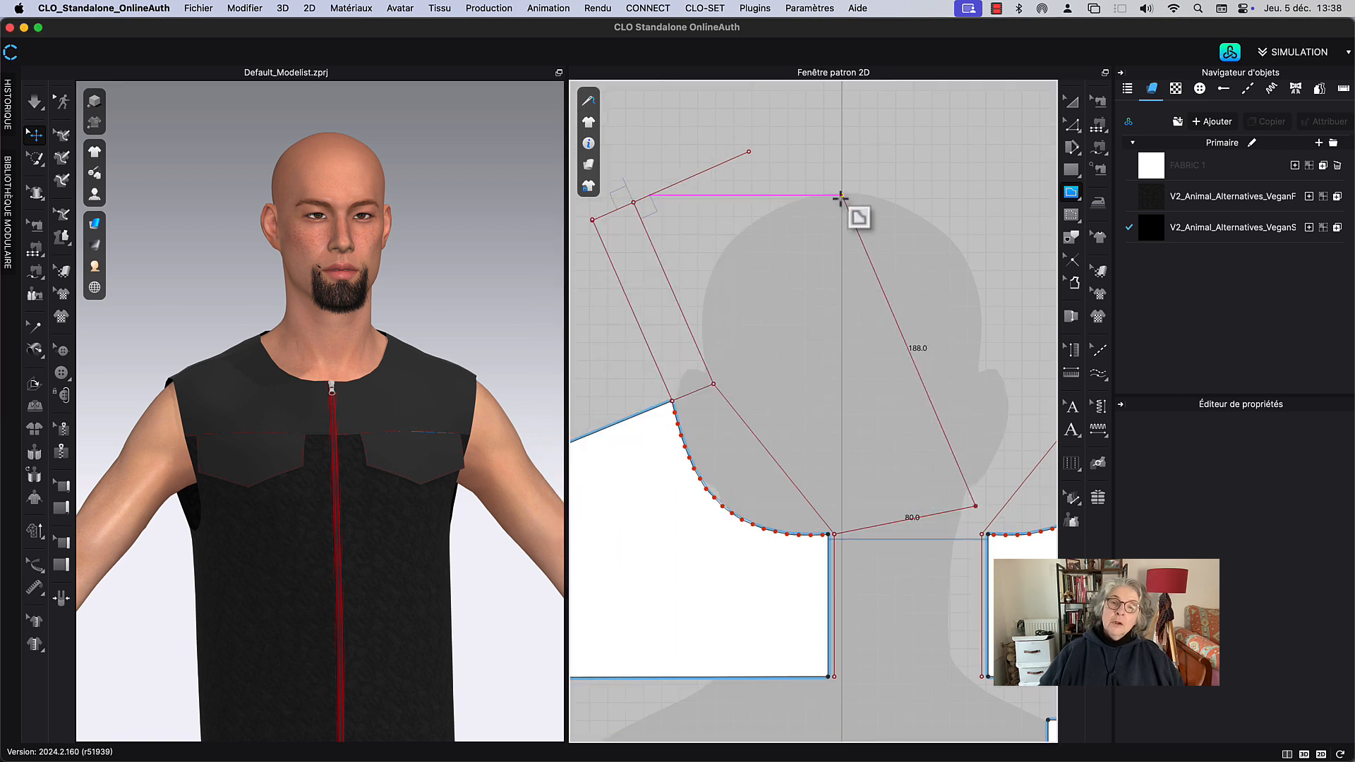
left_click(750, 154)
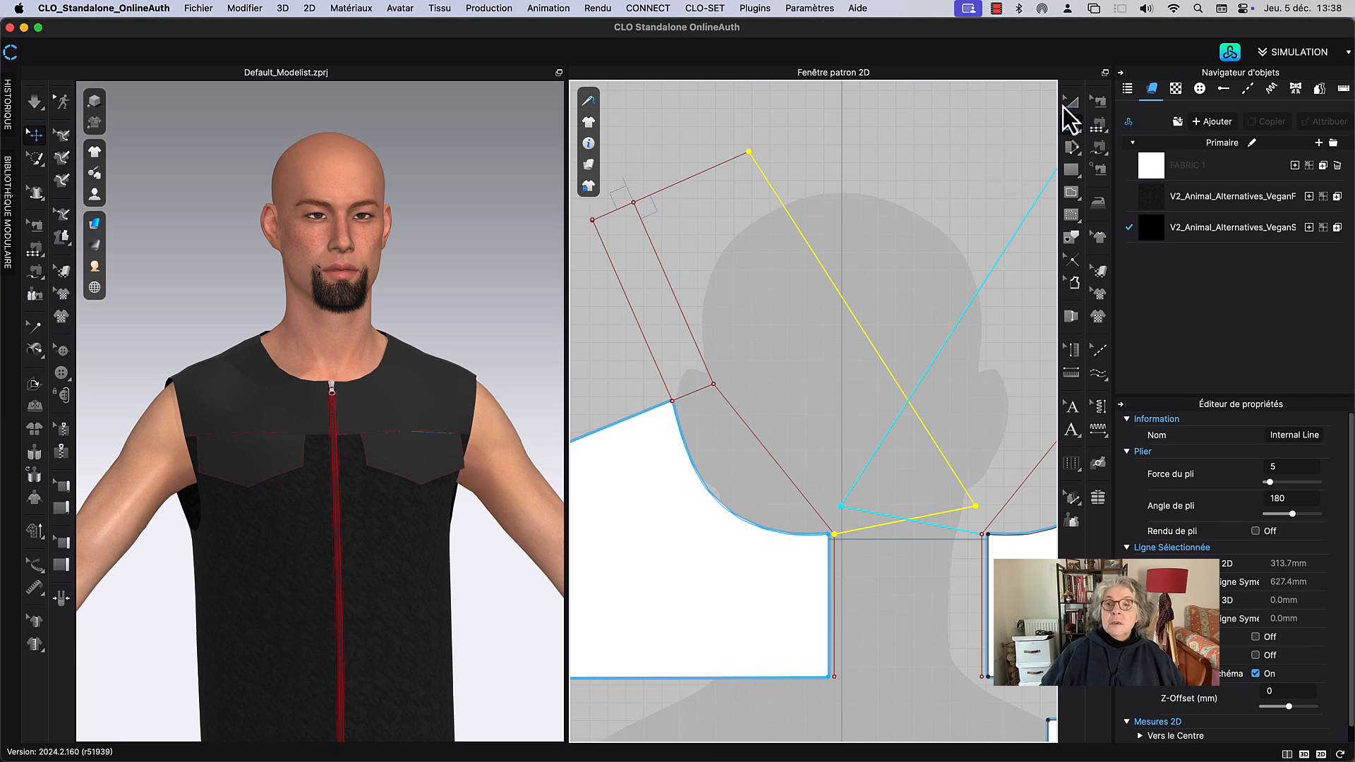
Step: Move the collar's front corner, where the rising segment meets the long diagonal, inward so the rising segment is about 68 mm long
left_click(1071, 103)
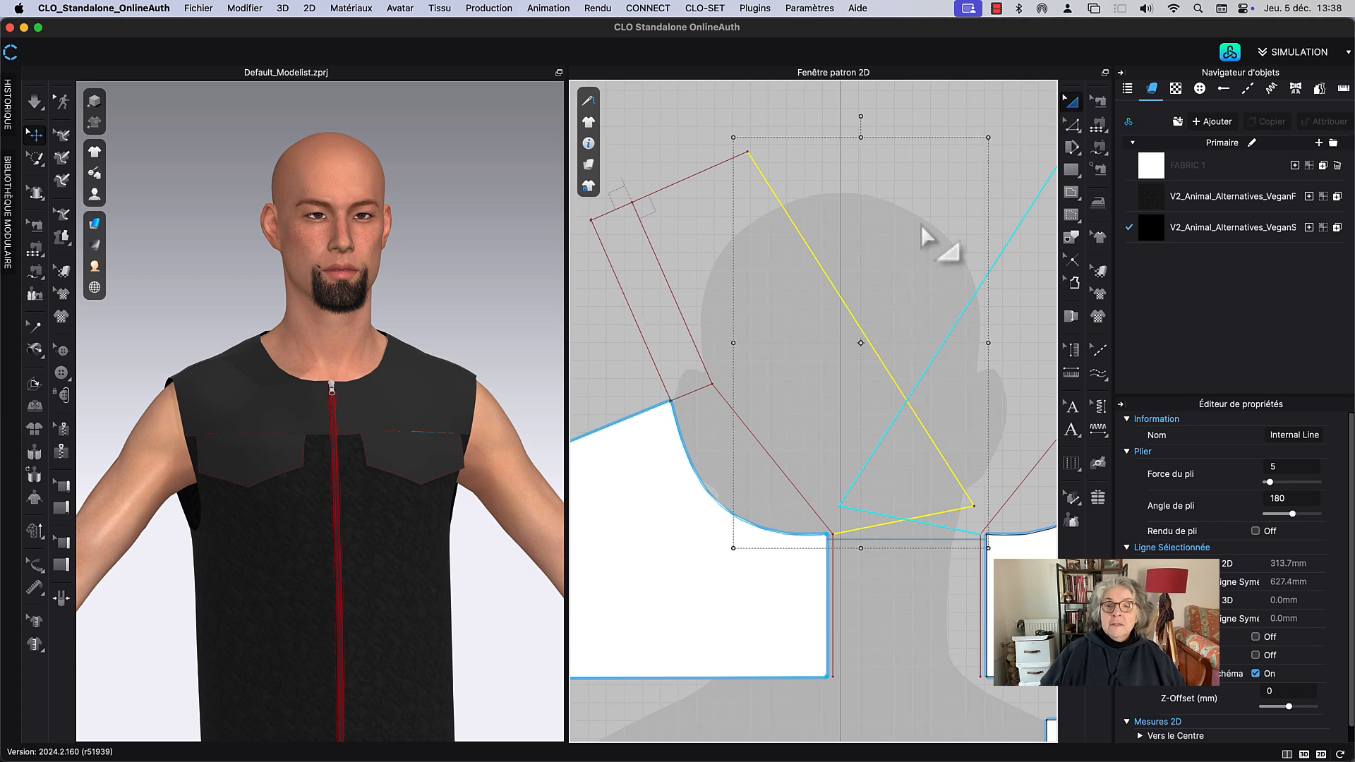
scroll(943, 242, "right", 3)
left_click(838, 103)
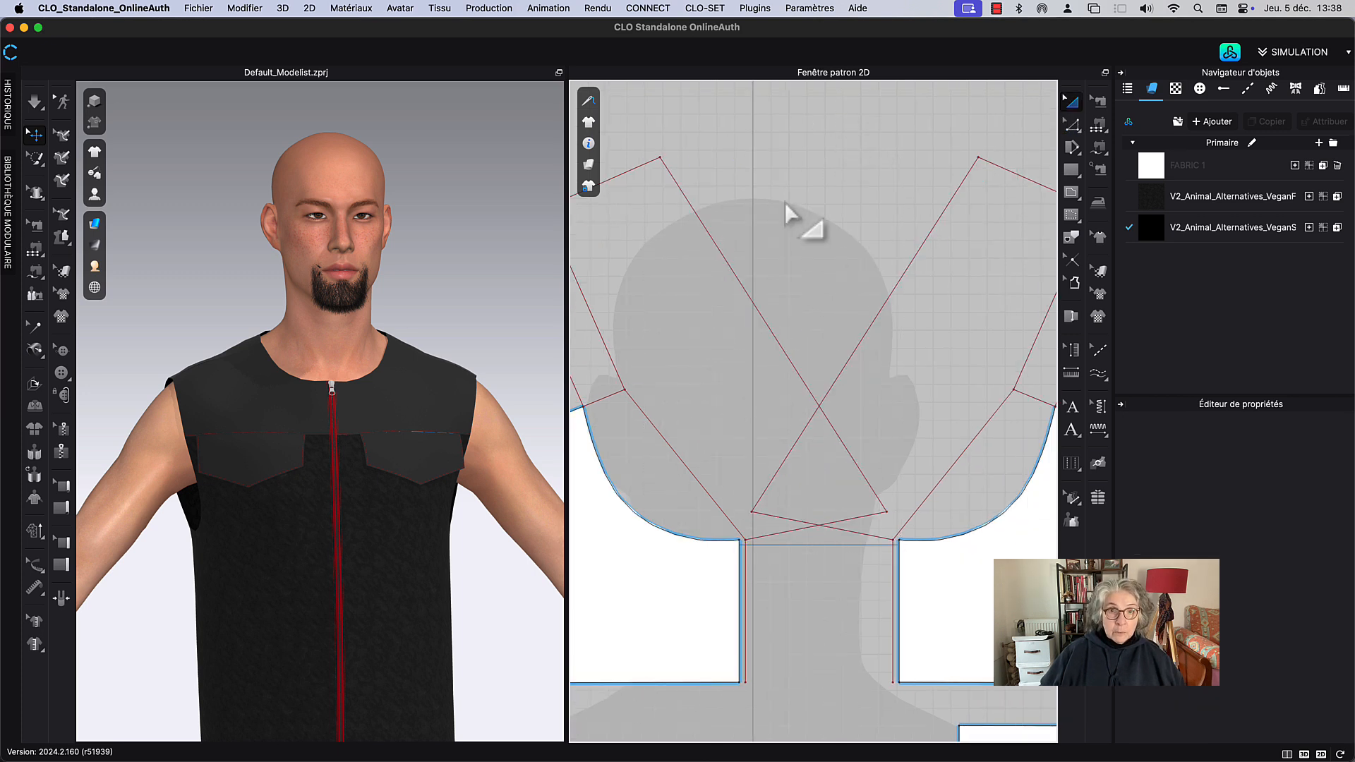
key("z")
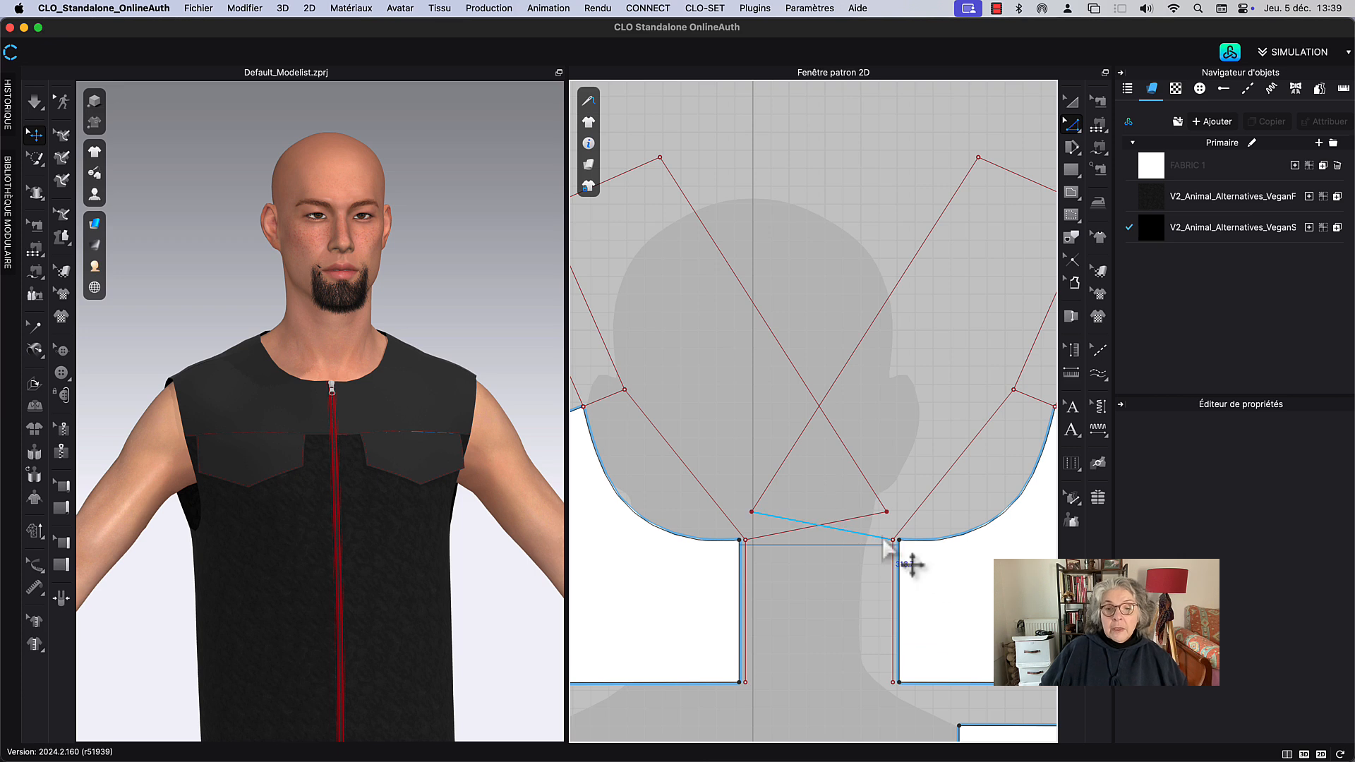
left_click_drag(886, 514, 865, 514)
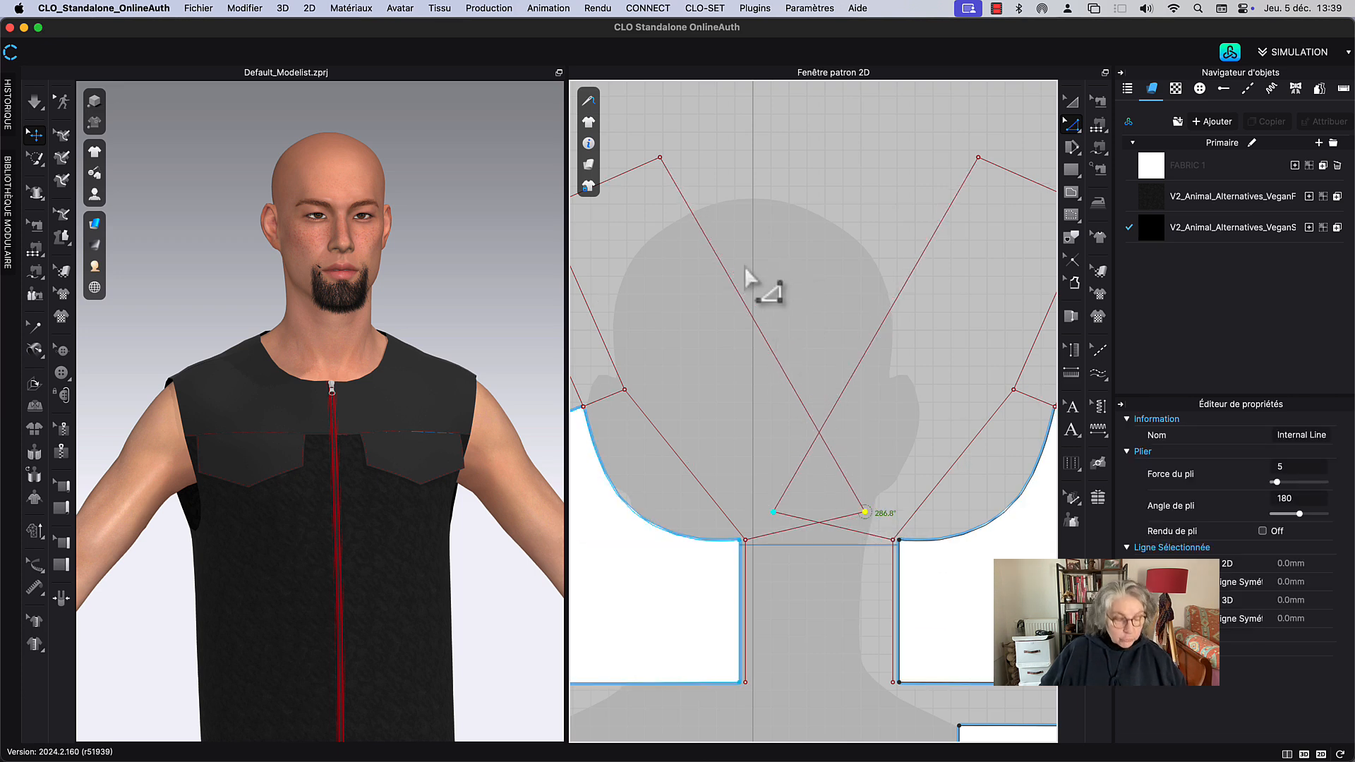
Step: Curve the collar's long upper diagonal slightly and adjust the curve handle nearest its upper end
key("c")
left_click(799, 401)
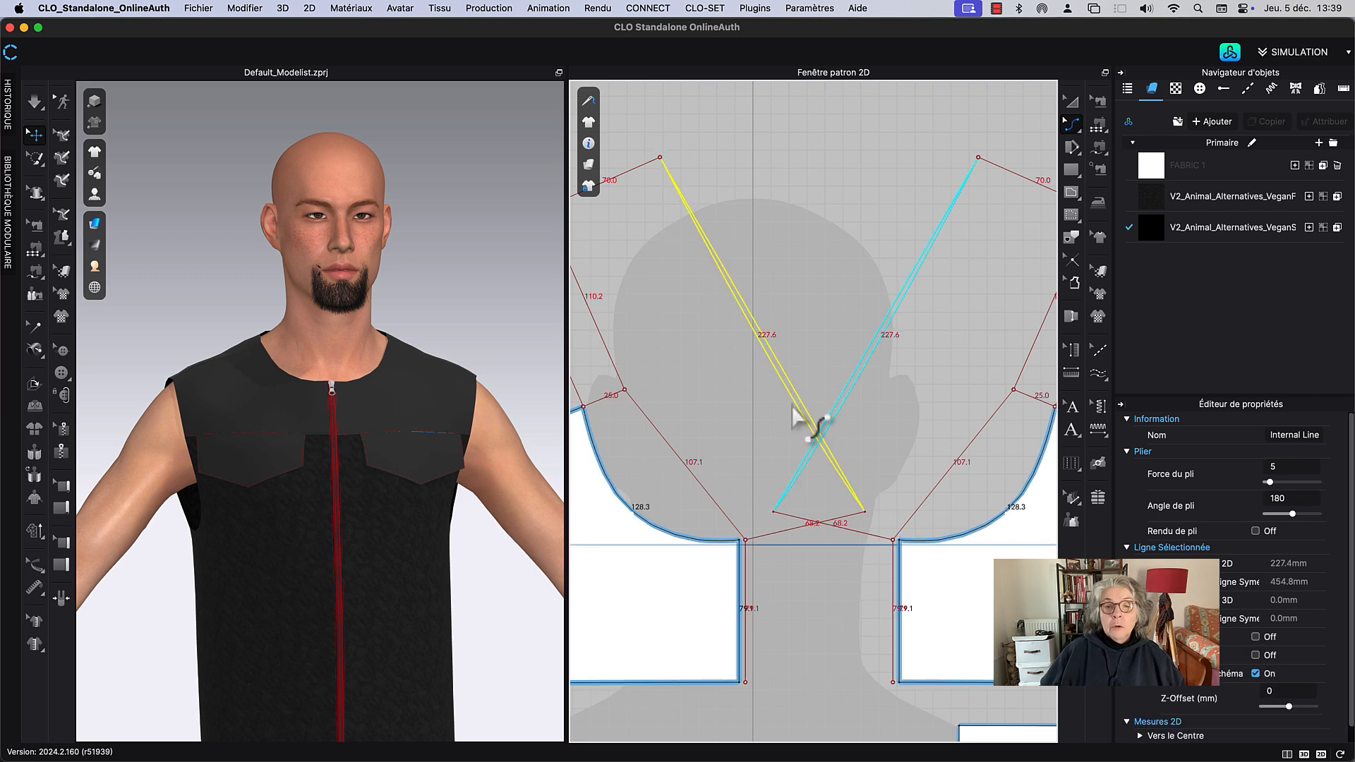
left_click_drag(794, 418, 792, 413)
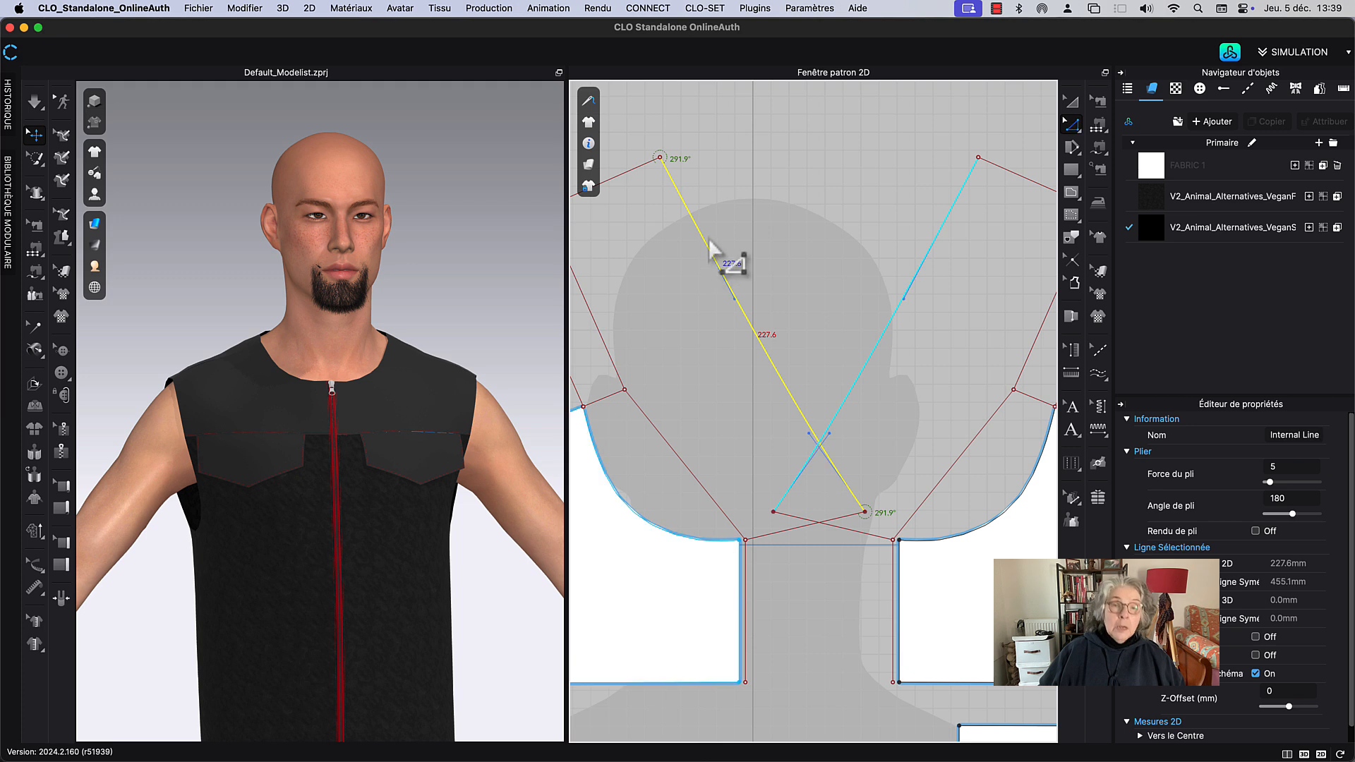
key("v")
left_click(736, 299)
left_click_drag(736, 299, 716, 267)
middle_click_drag(763, 216, 791, 210)
left_click(792, 212)
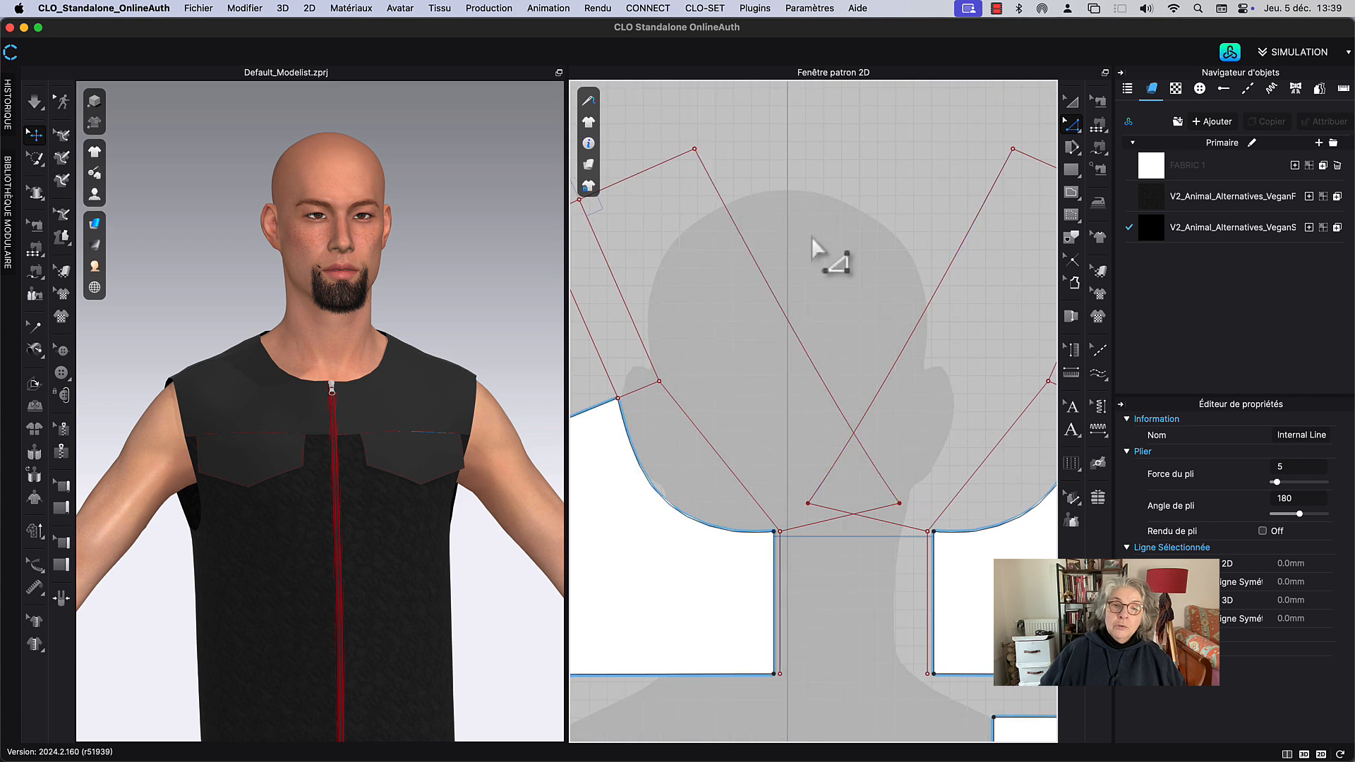
Step: Draw an internal line from the yoke's front neck point to its neck-shoulder point and curve it toward the neckline, about 119 mm long
scroll(819, 240, "down", 5)
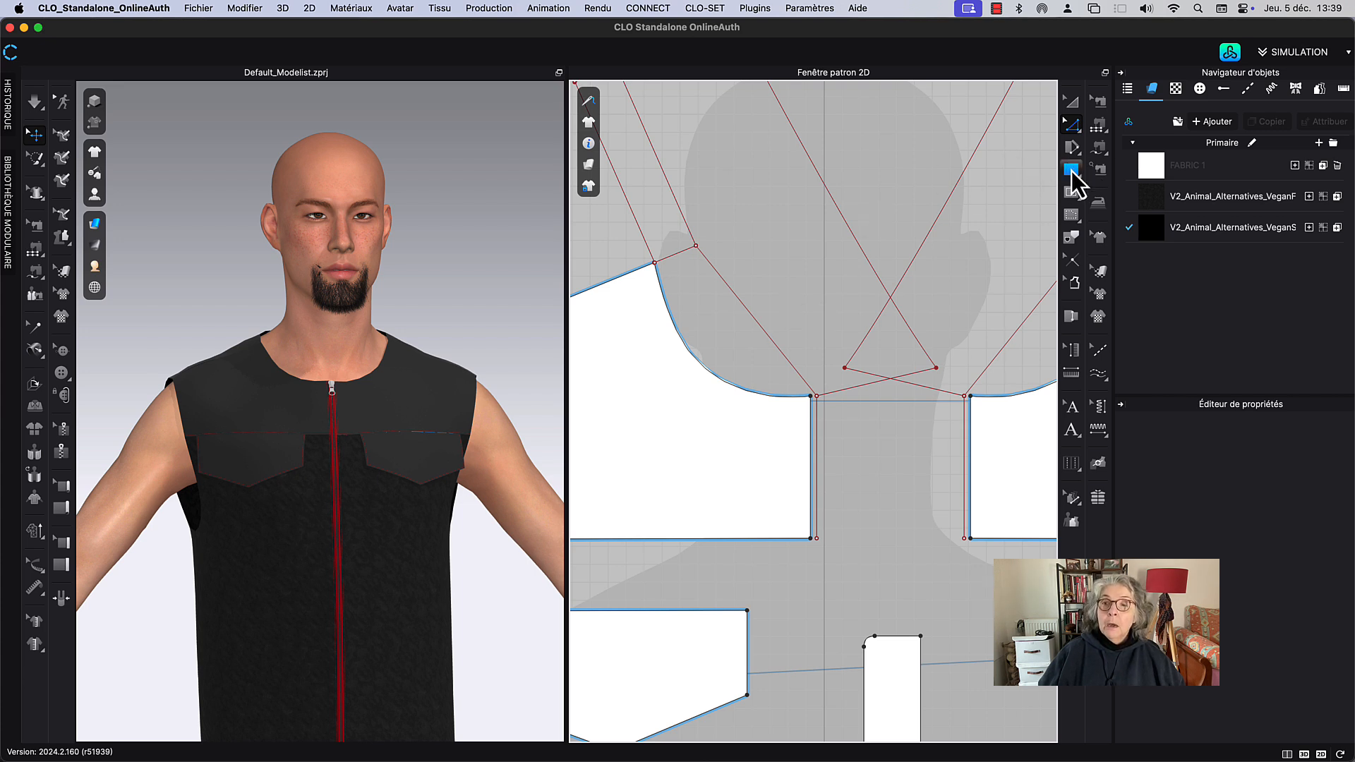
left_click(1070, 196)
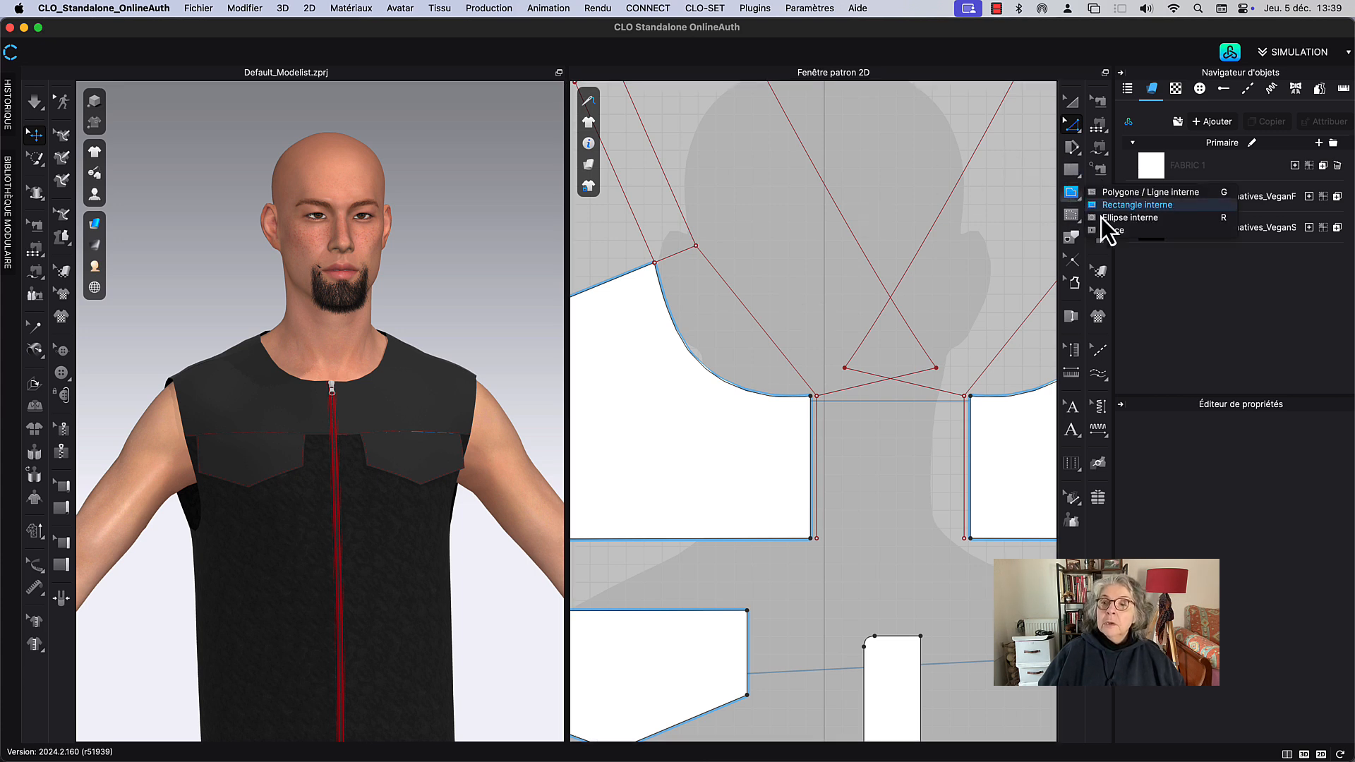
left_click(1122, 192)
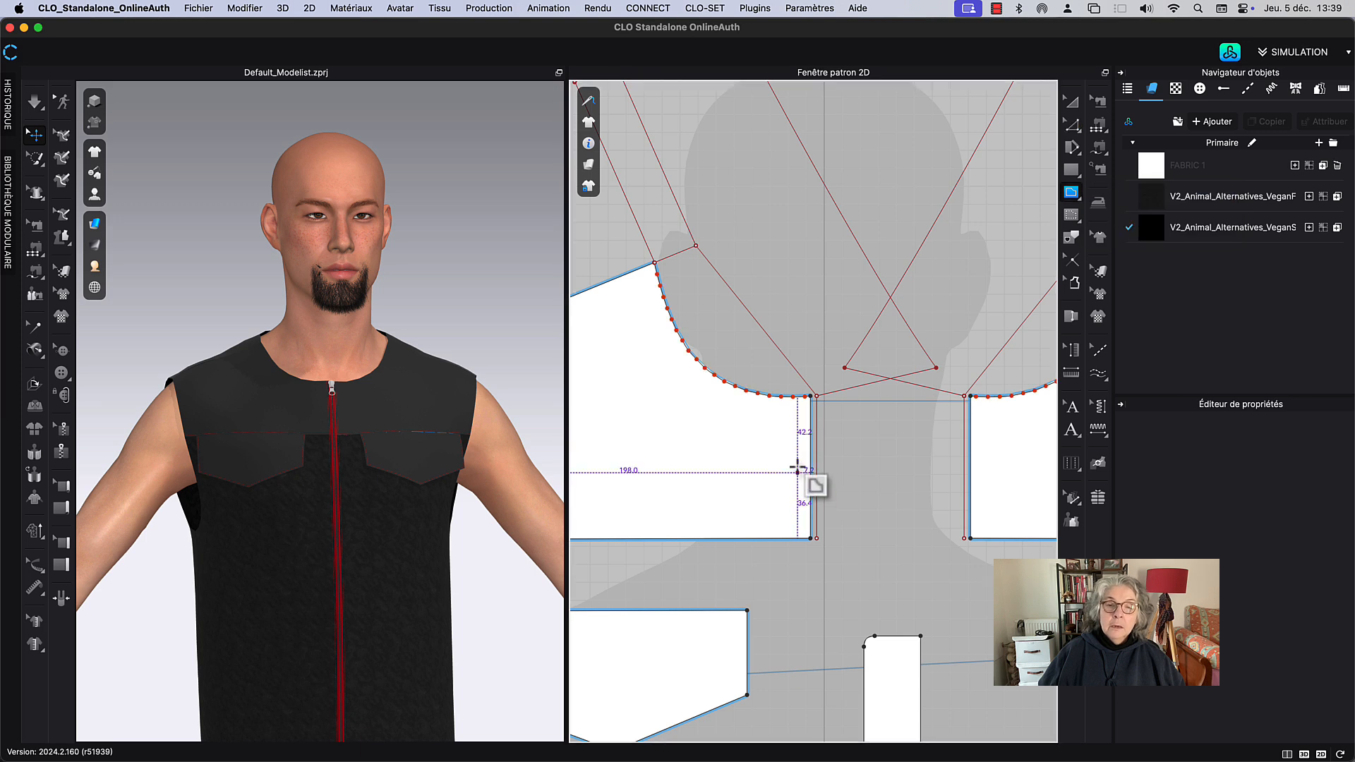
left_click(817, 397)
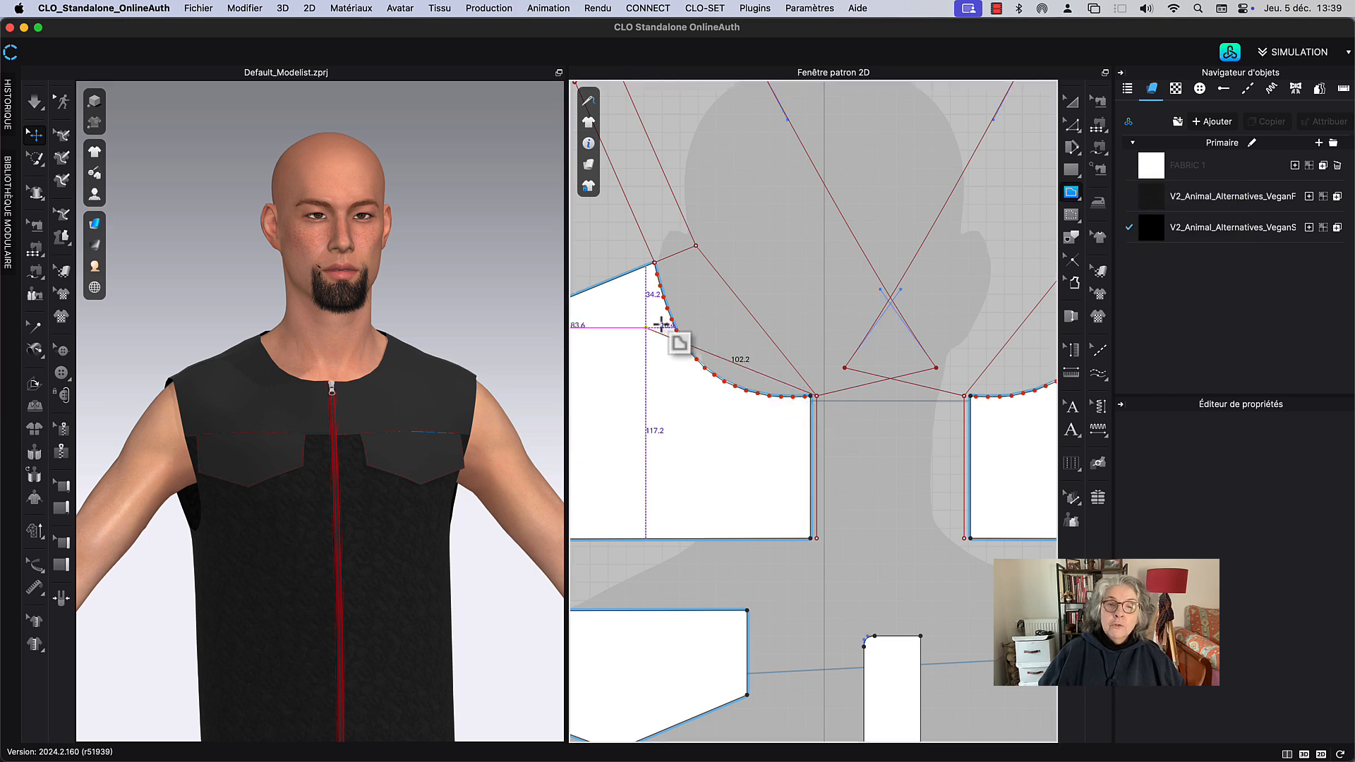
left_click(657, 262)
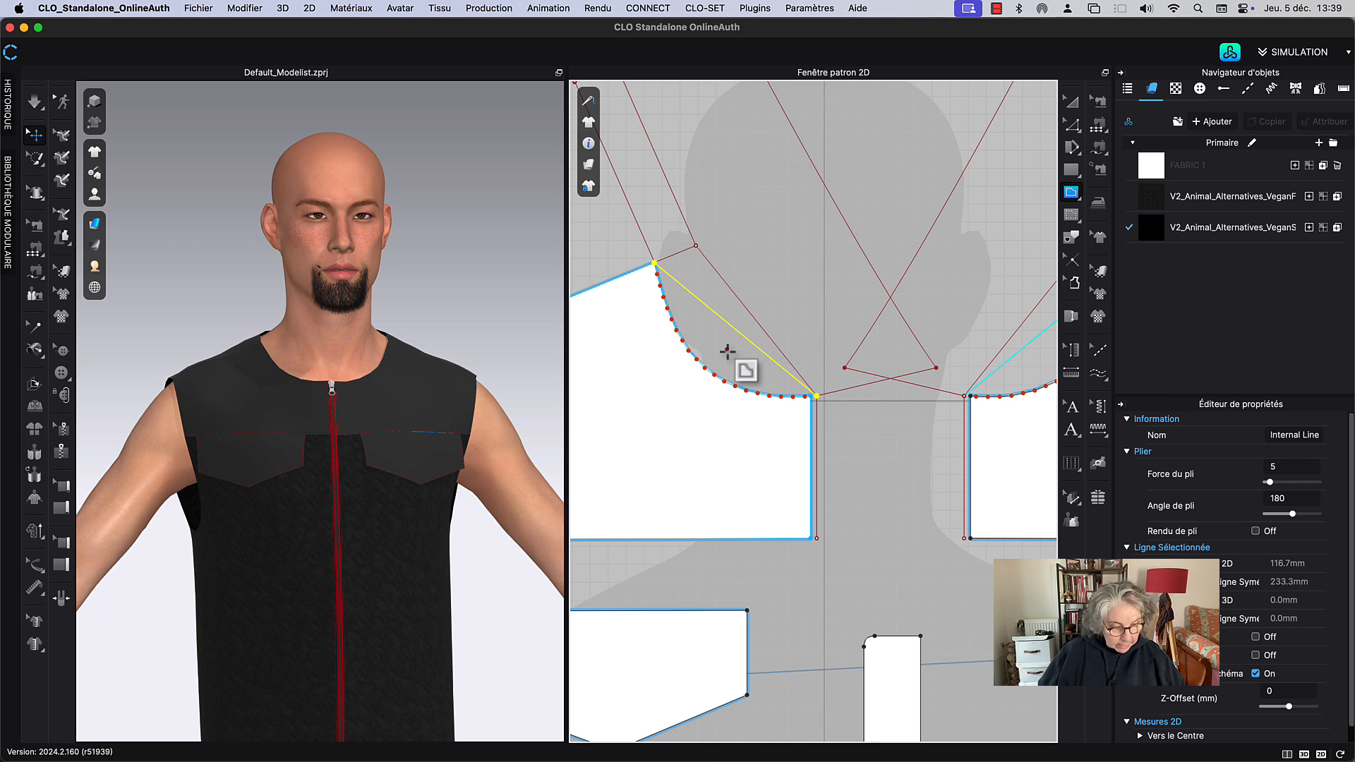
key("c")
left_click_drag(746, 342, 740, 356)
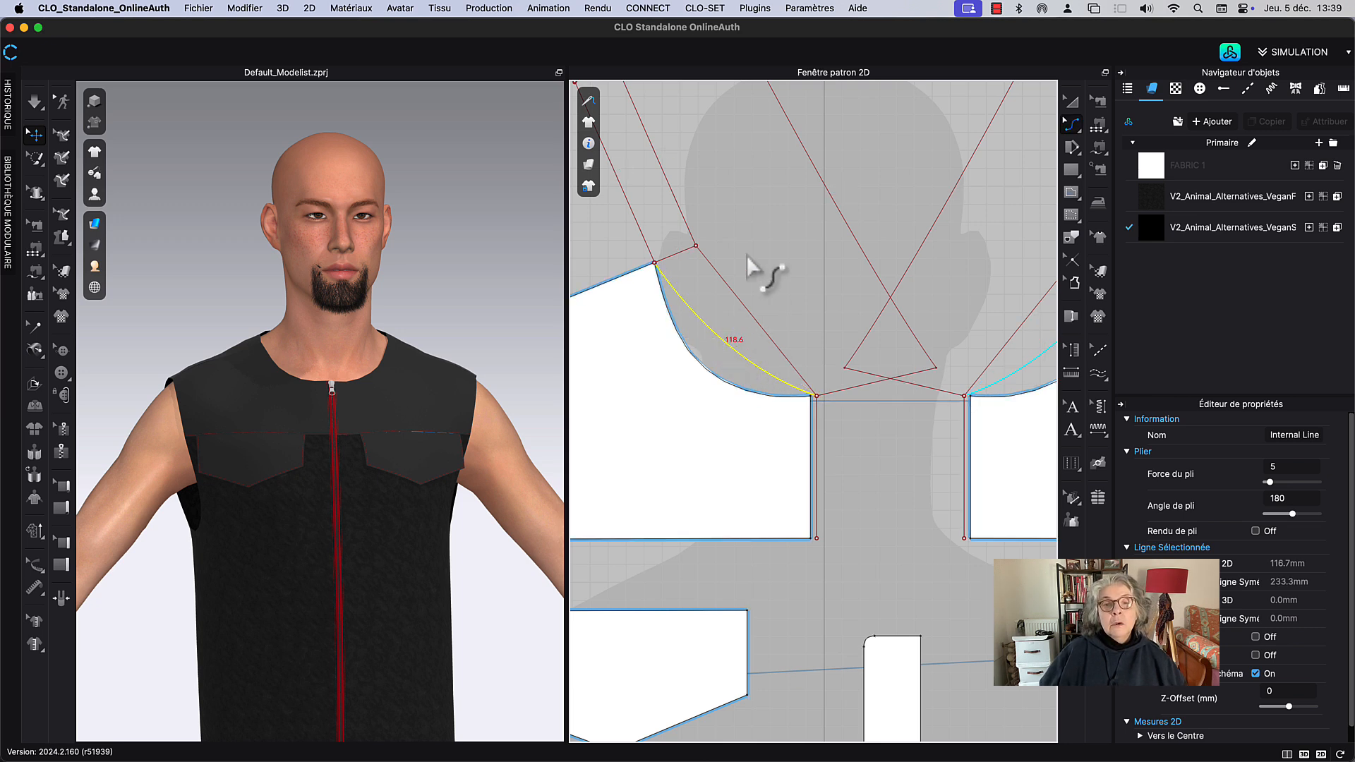
middle_click_drag(738, 272, 764, 414)
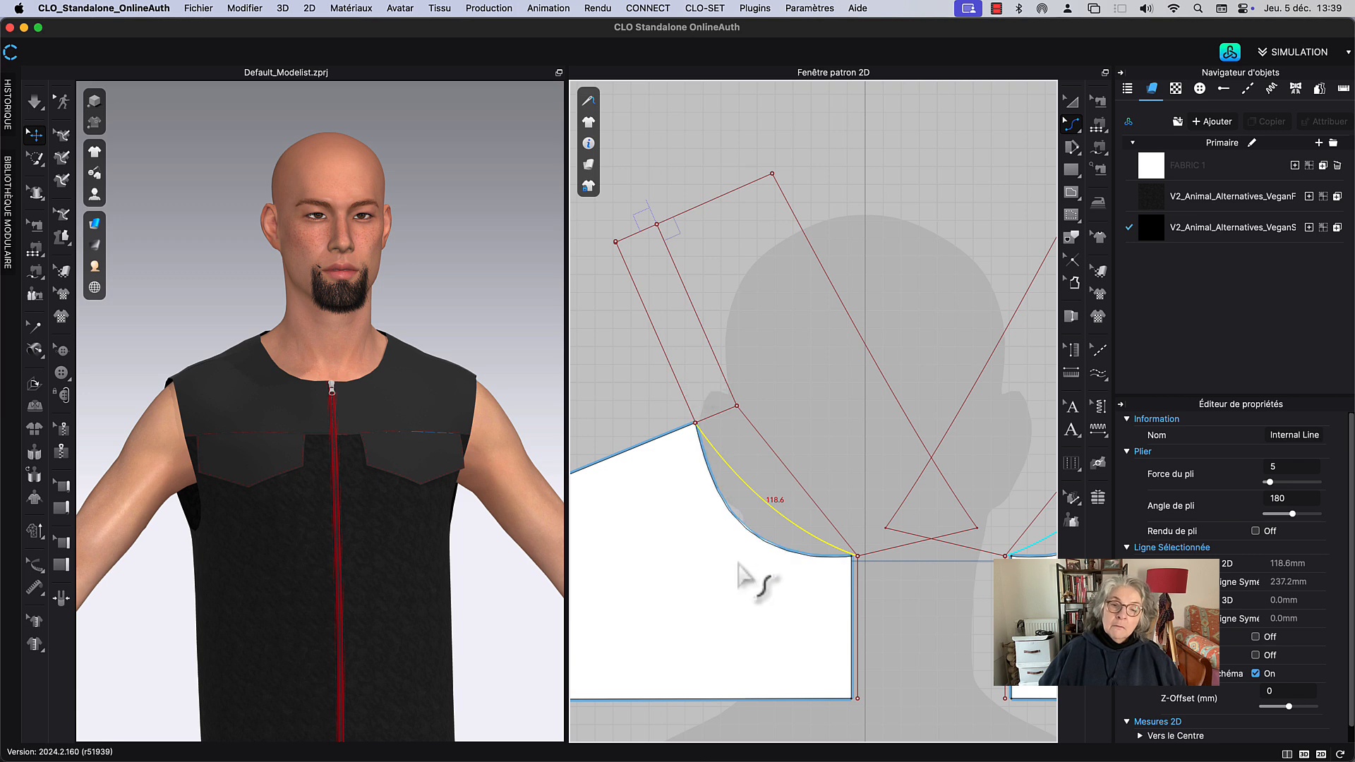
middle_click_drag(793, 511, 778, 498)
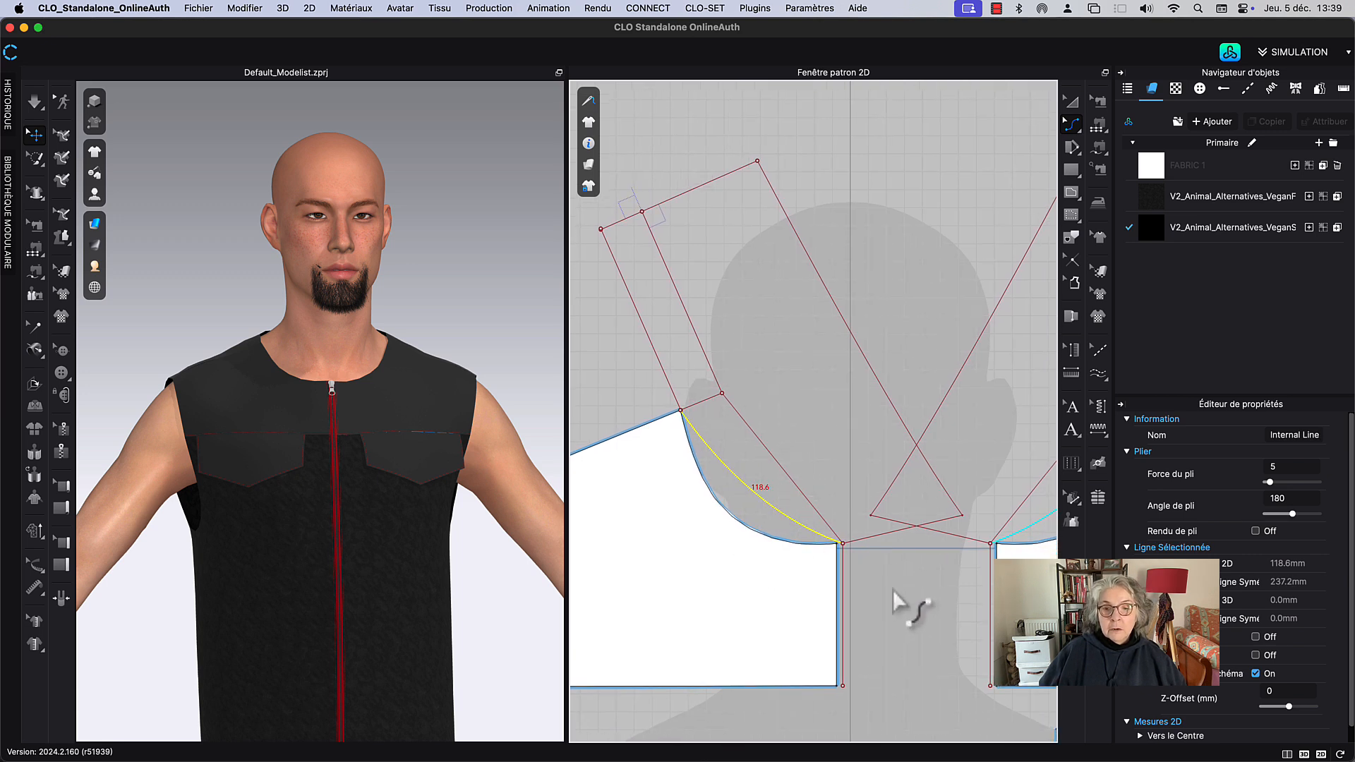
middle_click_drag(893, 589, 881, 559)
middle_click_drag(870, 312, 880, 243)
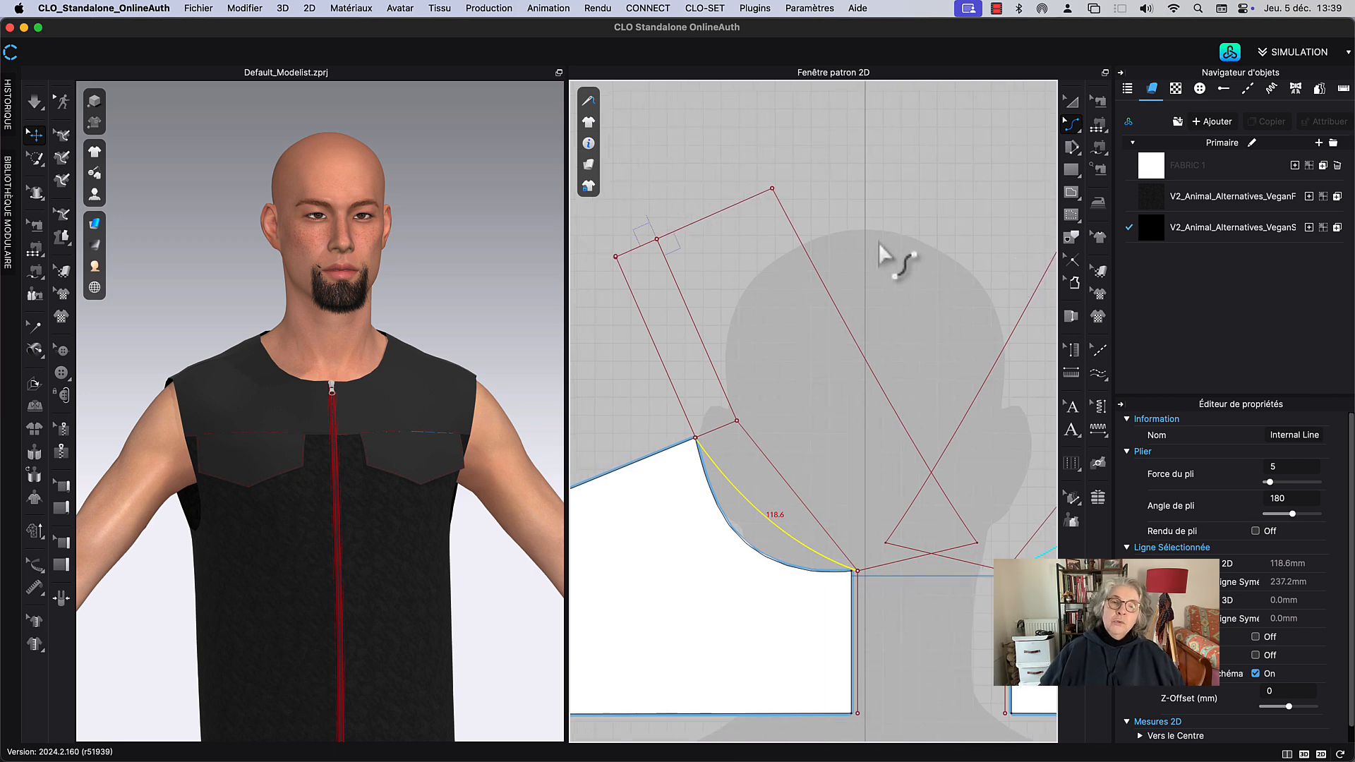
mouse_move(771, 311)
middle_mouse_down()
mouse_move(793, 311)
mouse_move(782, 304)
middle_mouse_up()
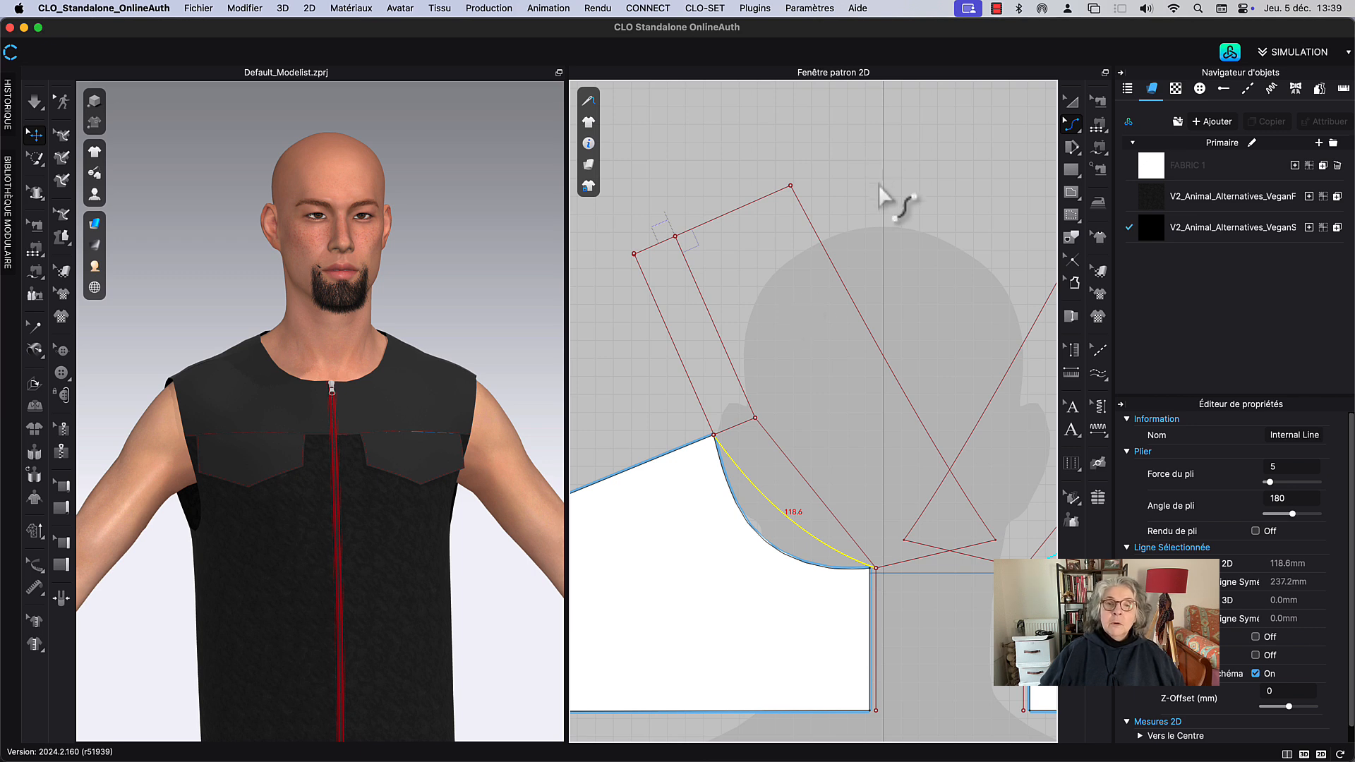
middle_click_drag(879, 184, 870, 176)
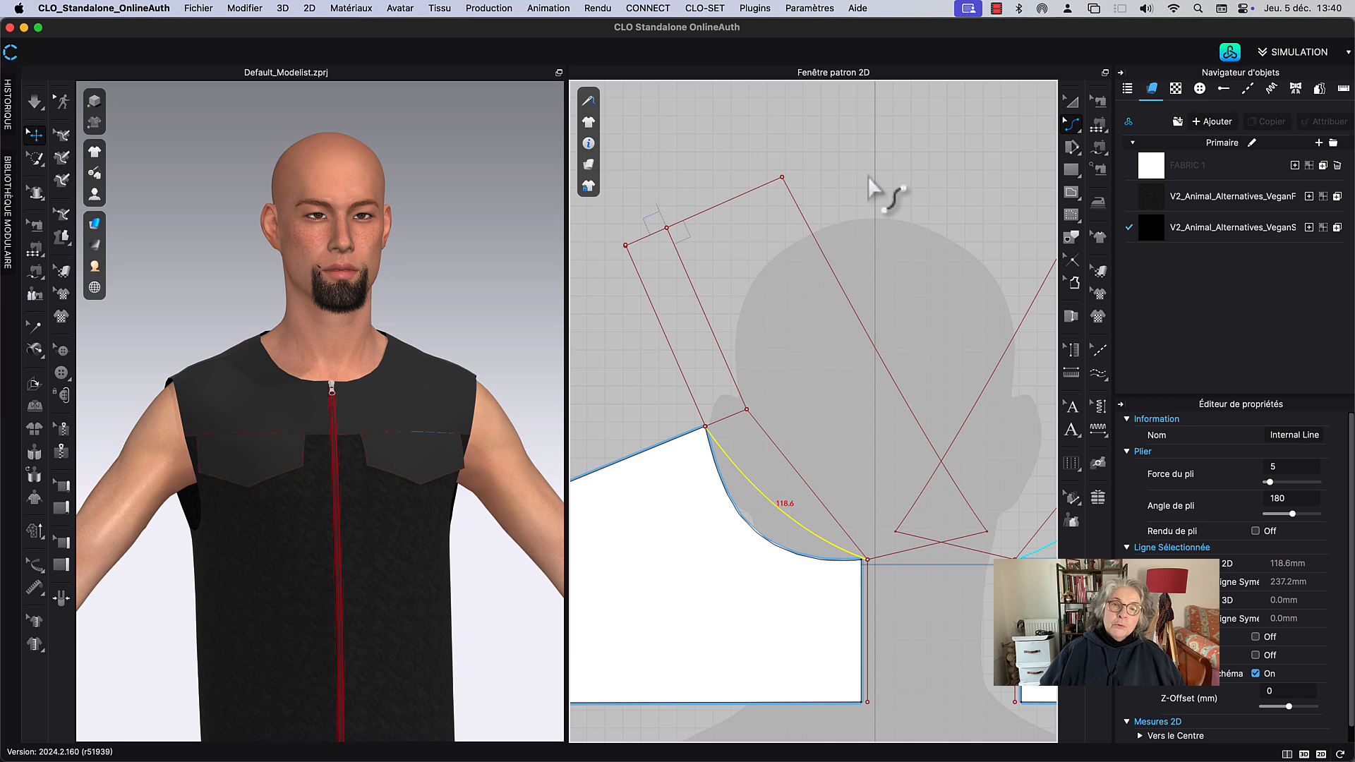
Step: Trace the collar's closed outline from the internal lines as a new pattern piece and place it above the yoke
left_click(1072, 238)
left_click(738, 199)
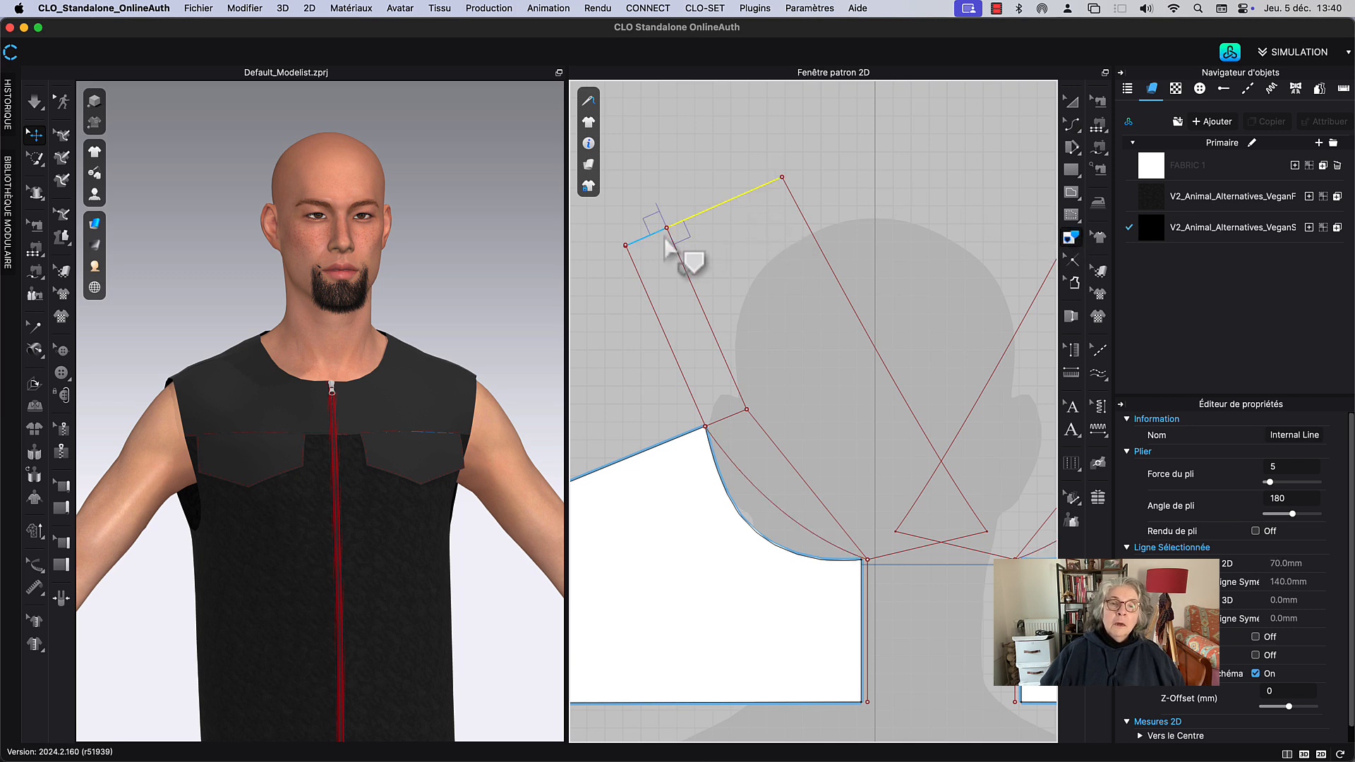
left_click(659, 312)
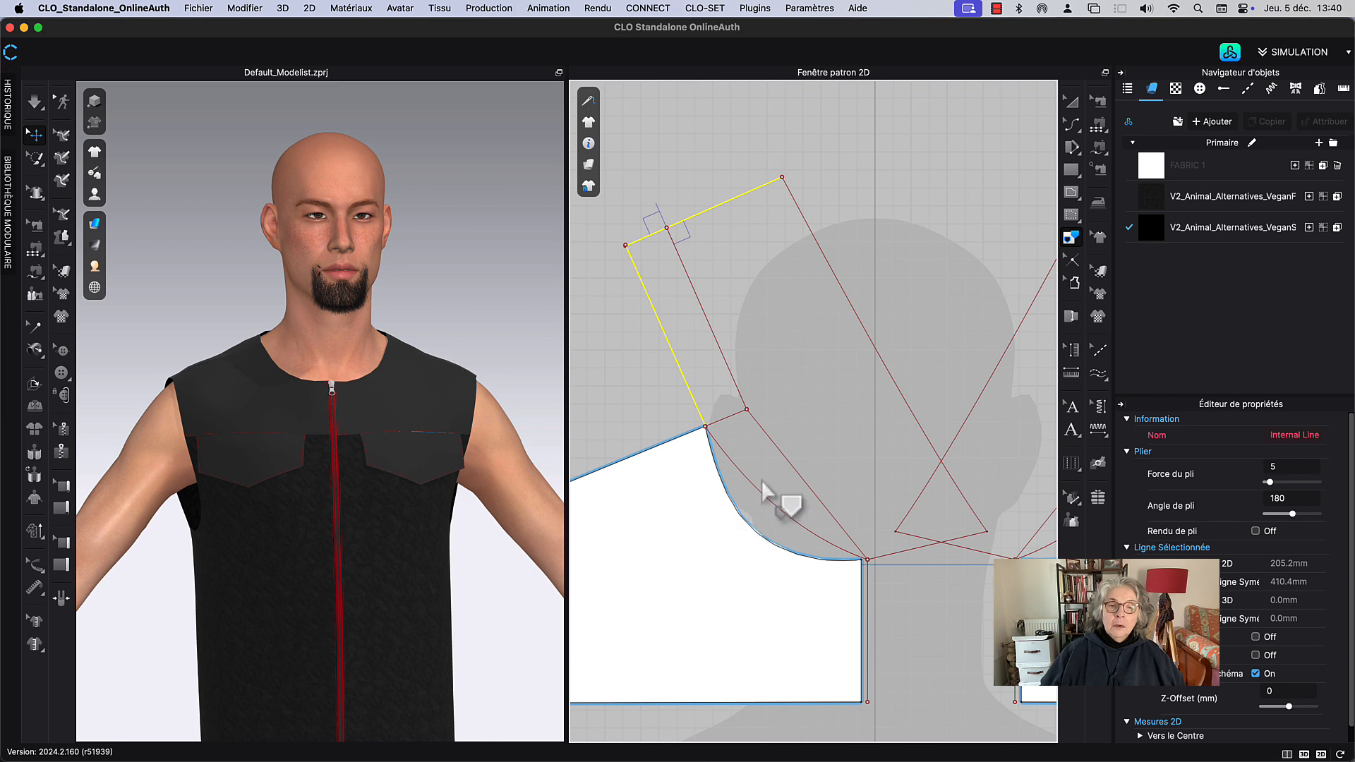
left_click(976, 517)
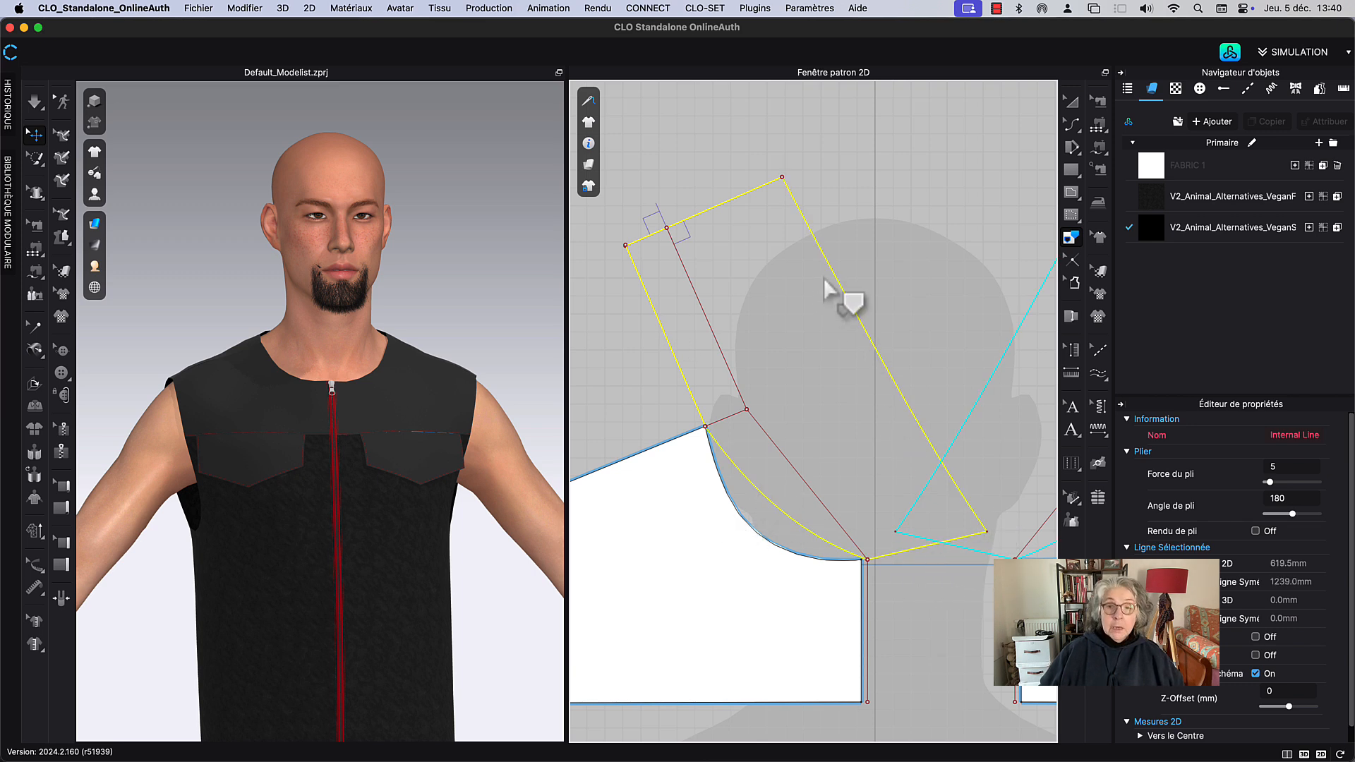
right_click(857, 297)
left_click(858, 288)
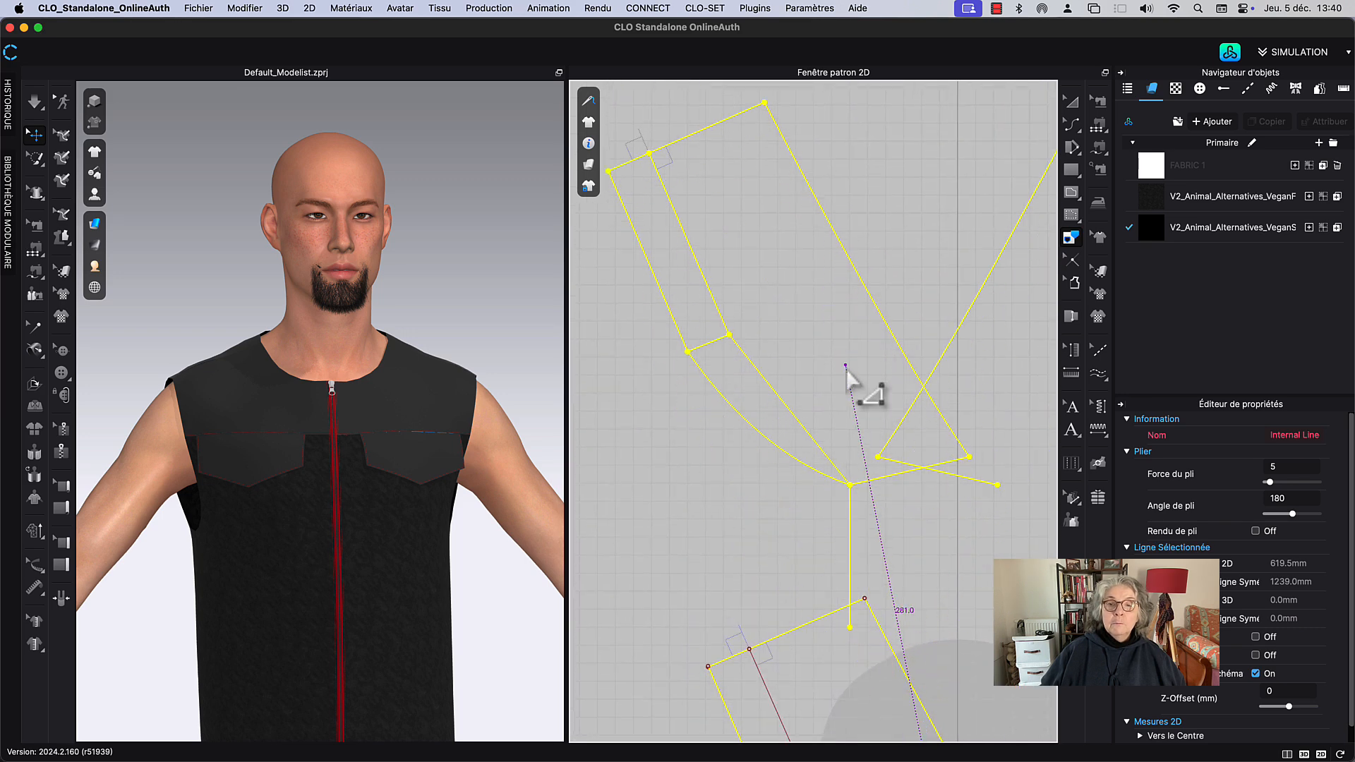
Step: Delete the stray mirrored diagonal and the short vertical line left beside the traced collar piece
left_click(1071, 101)
scroll(878, 177, "down", 5)
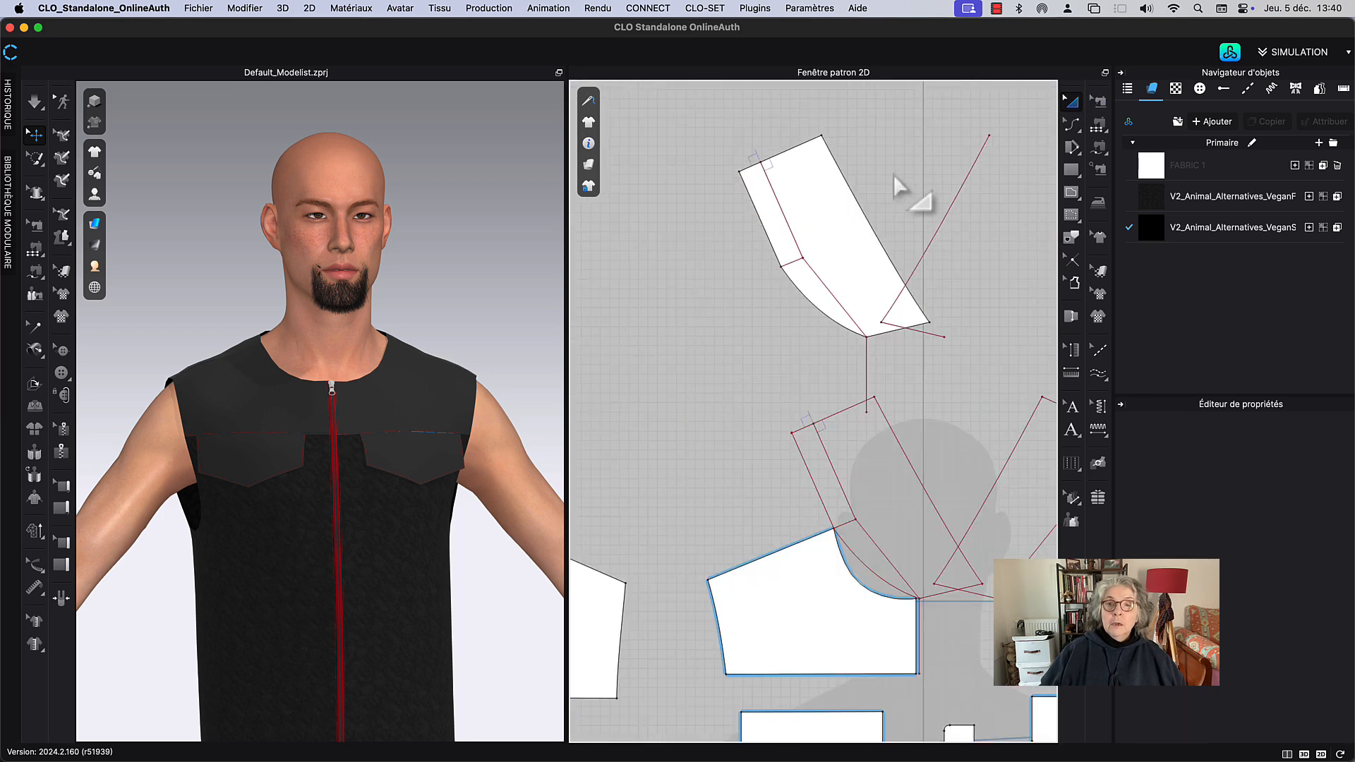
left_click(874, 211)
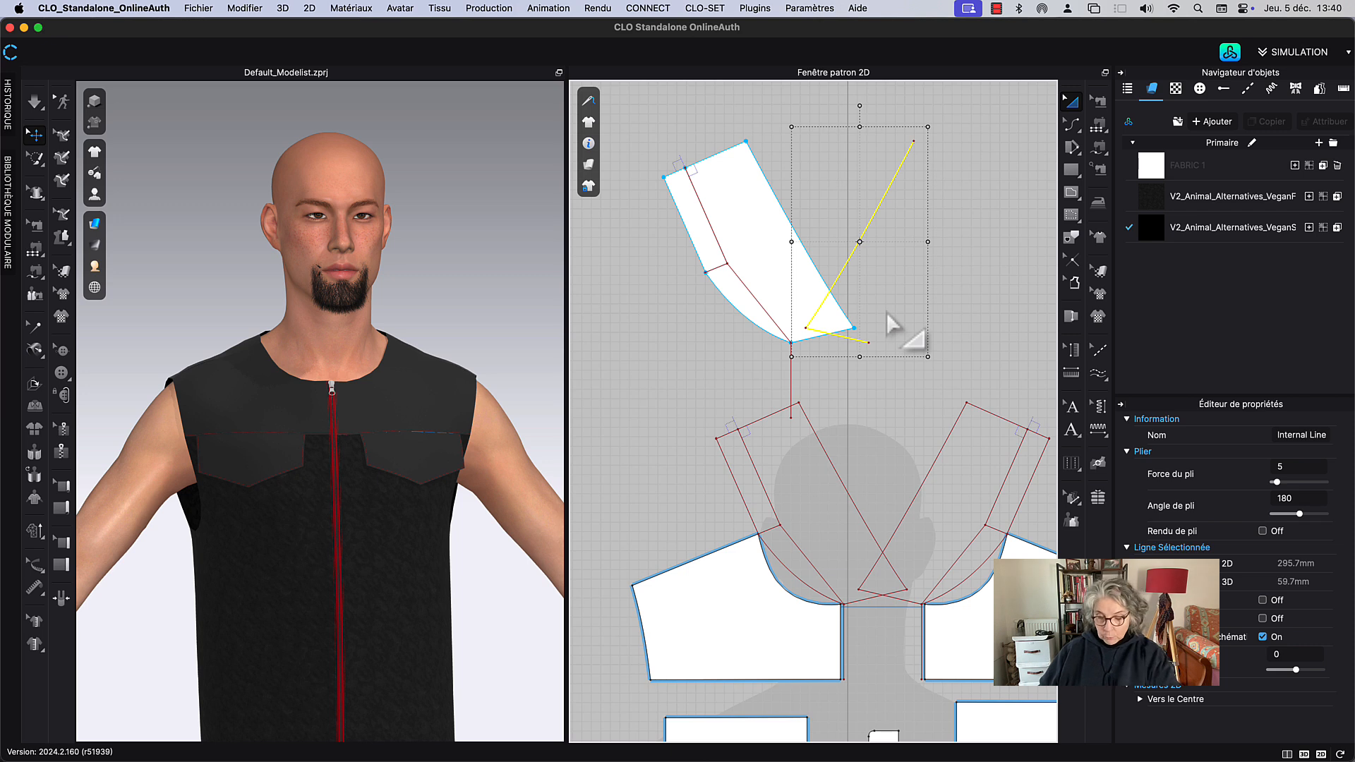
key("Delete")
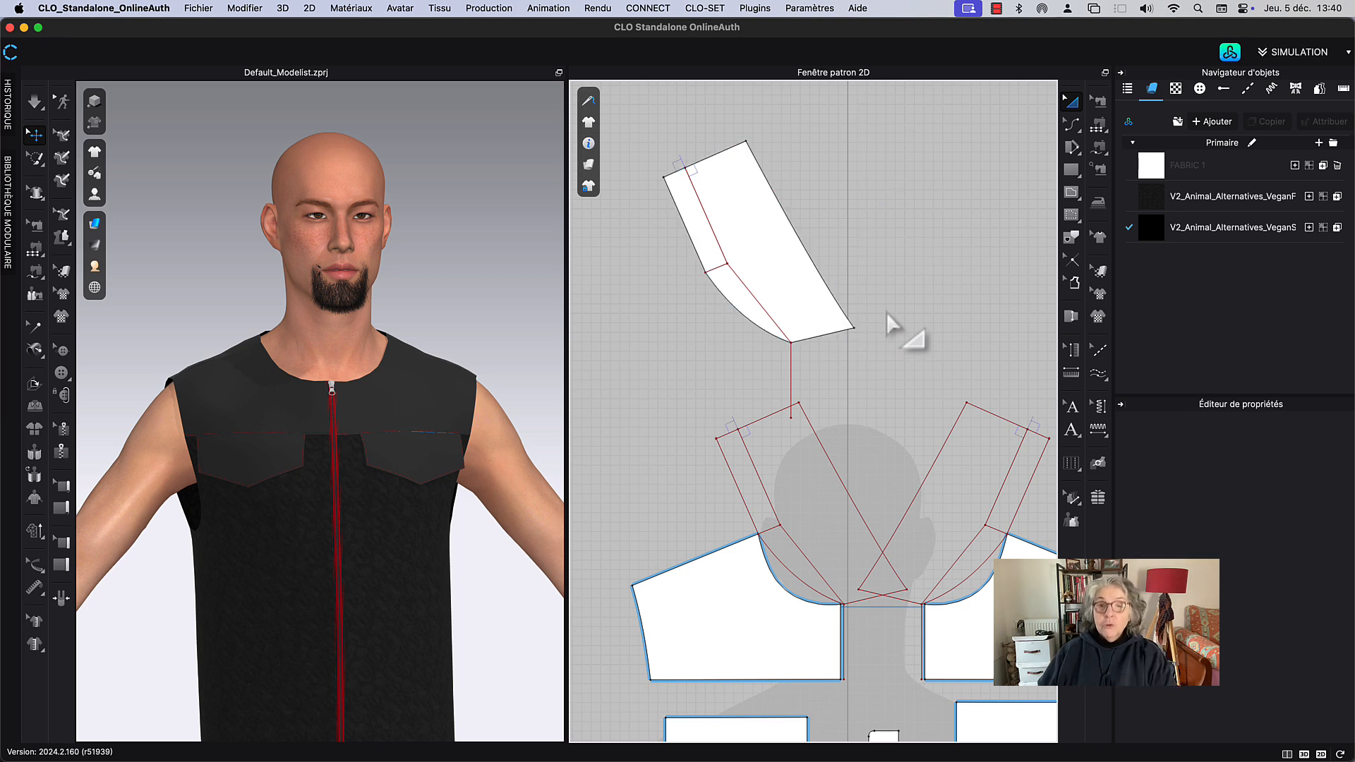
left_click(790, 377)
key("Delete")
Step: Rotate the traced collar piece to the X axis so that its straight neck edge lies horizontal
right_click_drag(746, 220, 822, 281)
left_click(832, 324)
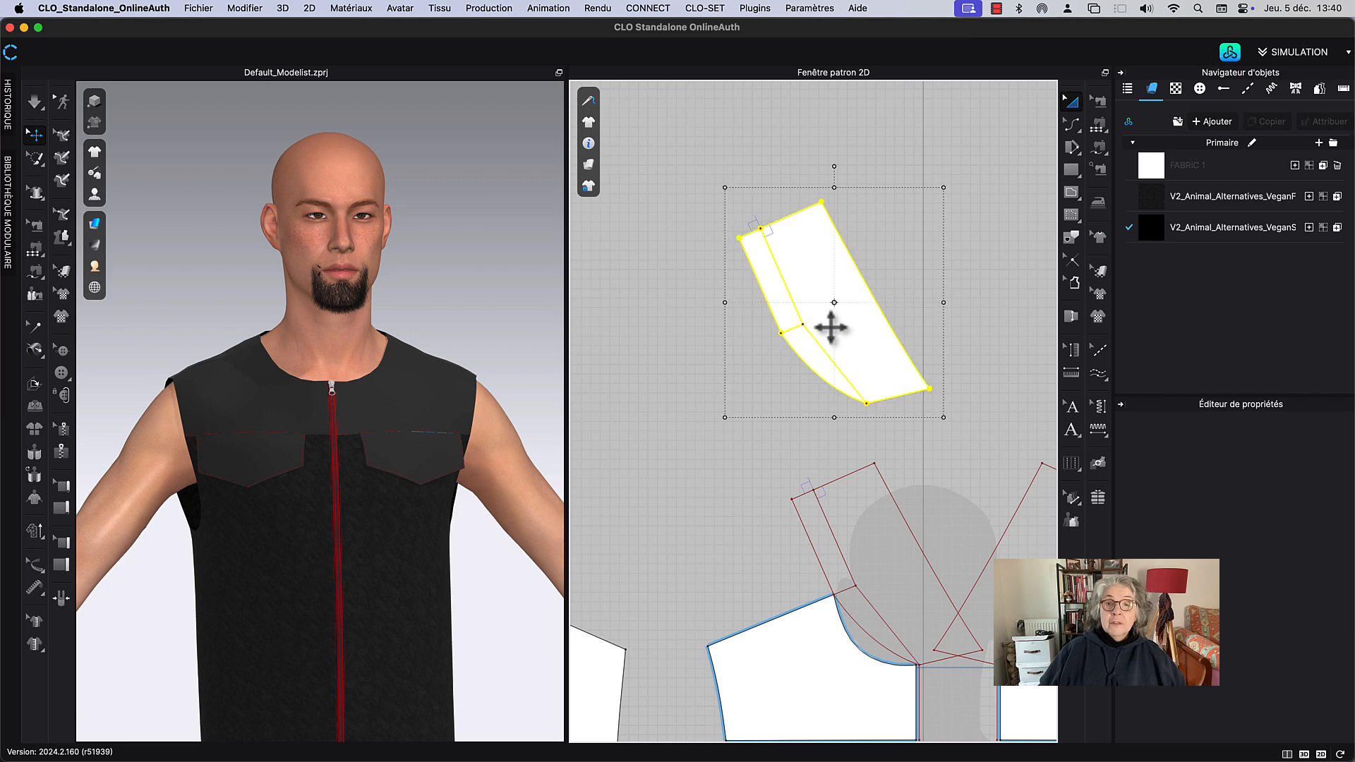
right_click(826, 288)
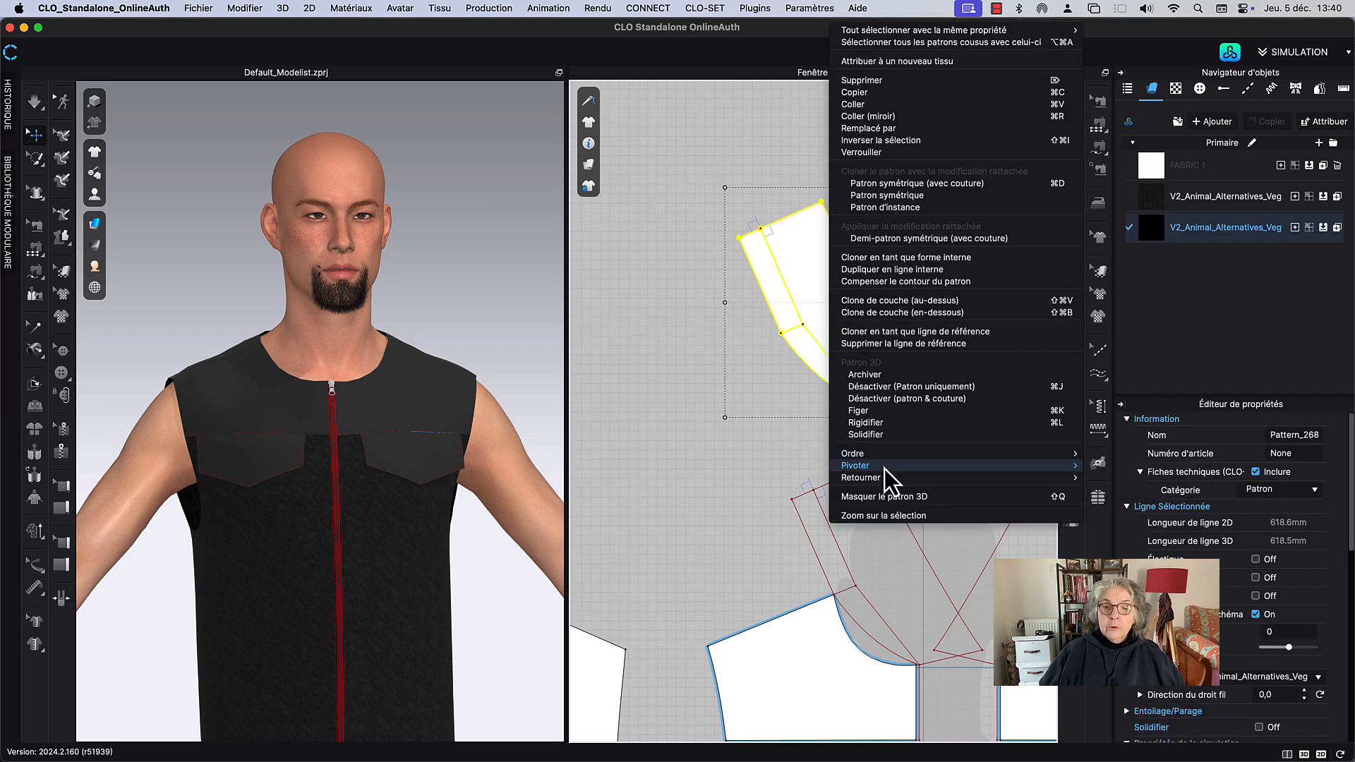
mouse_move(872, 463)
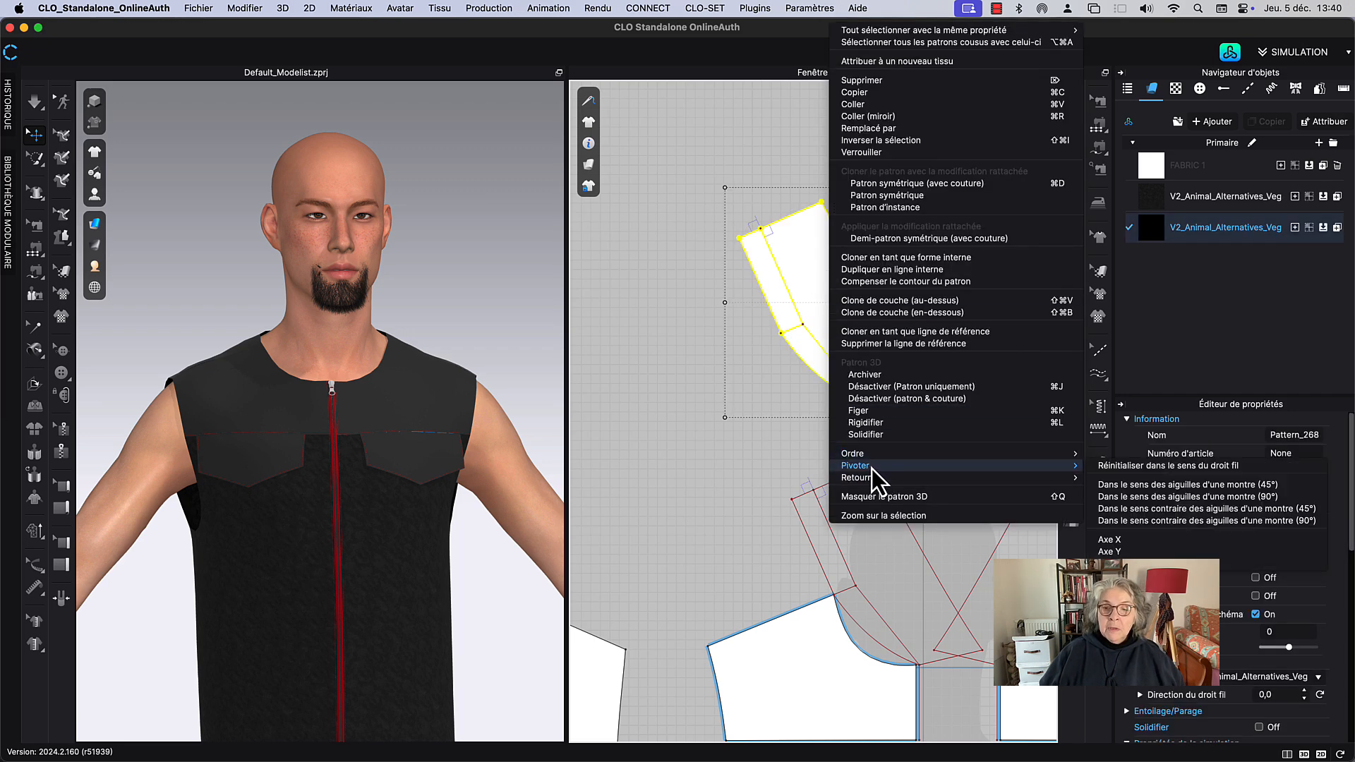
left_click(1122, 541)
left_click(824, 243)
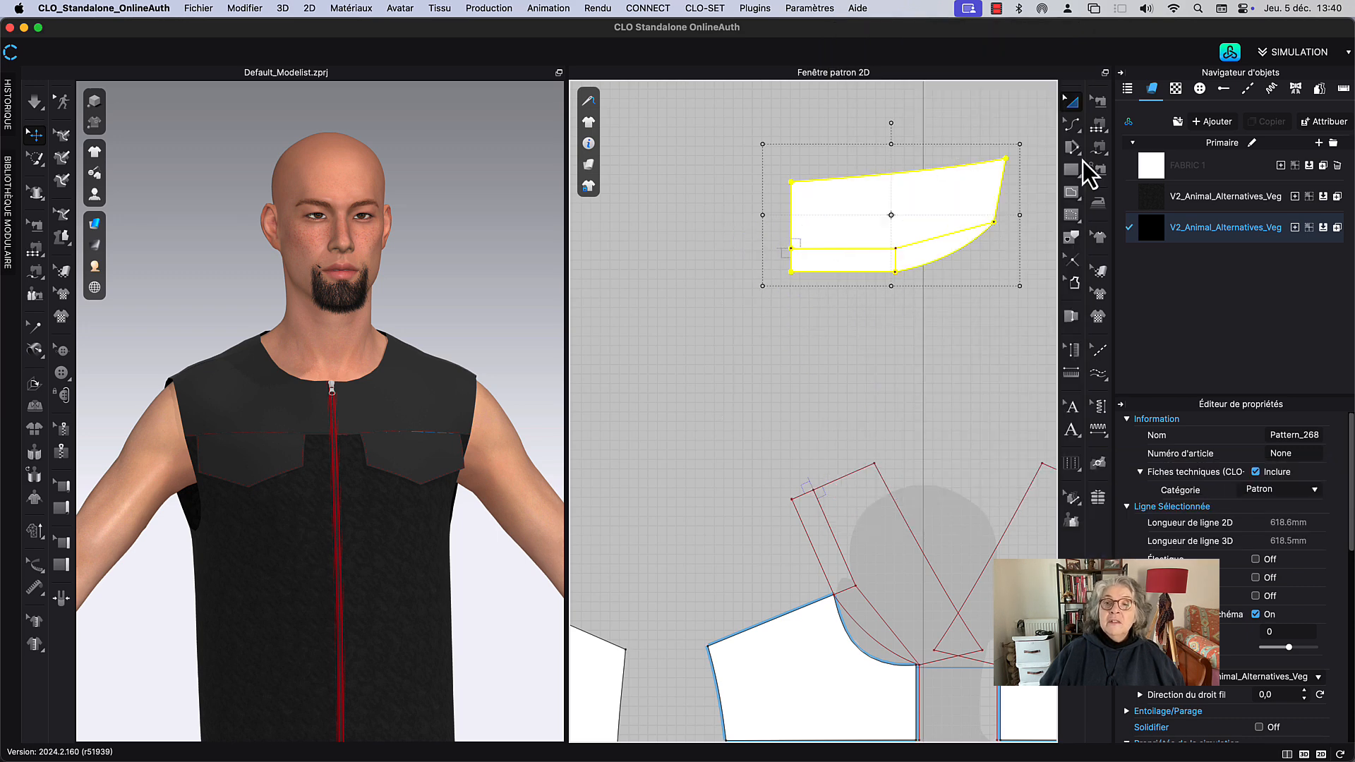
left_click(884, 134)
Step: Spread the collar by 30 mm at its upper edge, pivoting the front portion about the shoulder point on the neck edge
middle_click_drag(850, 175, 746, 209)
scroll(791, 308, "up", 3)
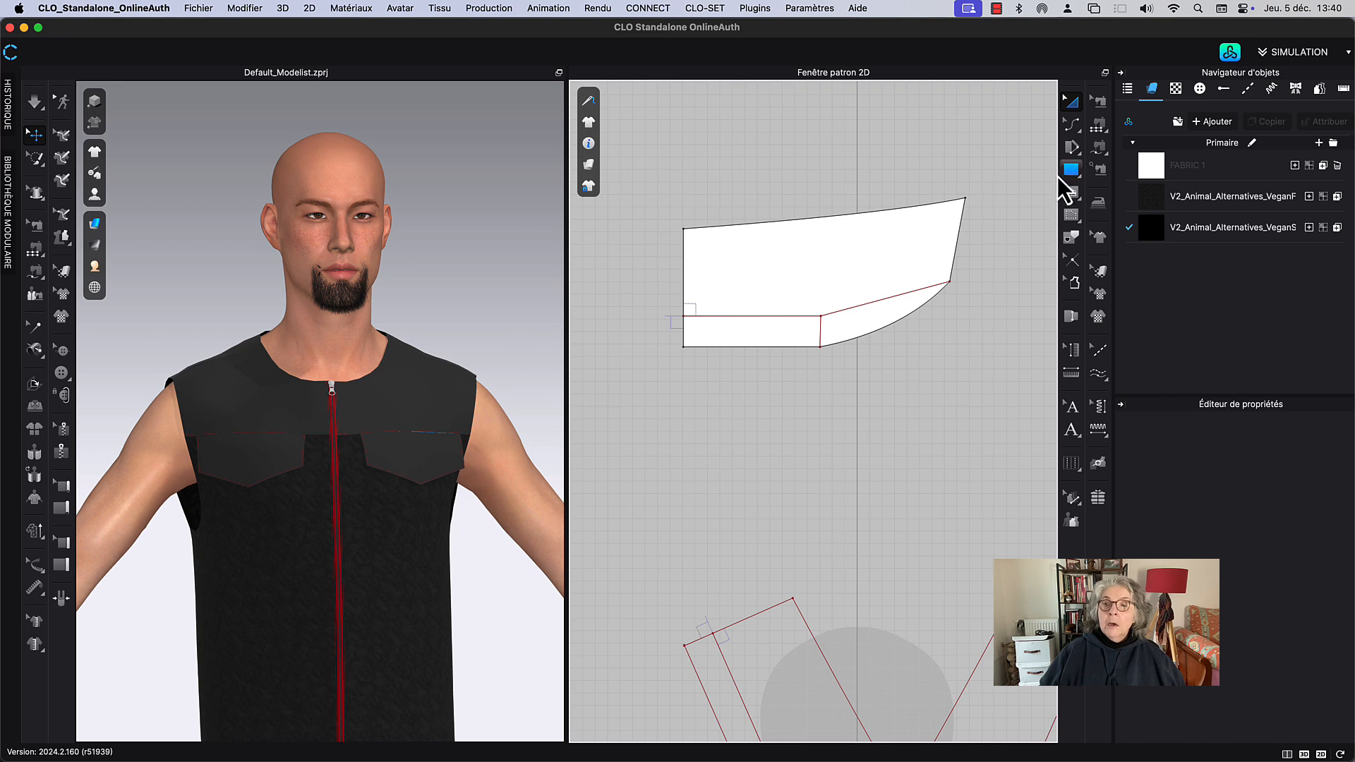
middle_click_drag(936, 162, 922, 162)
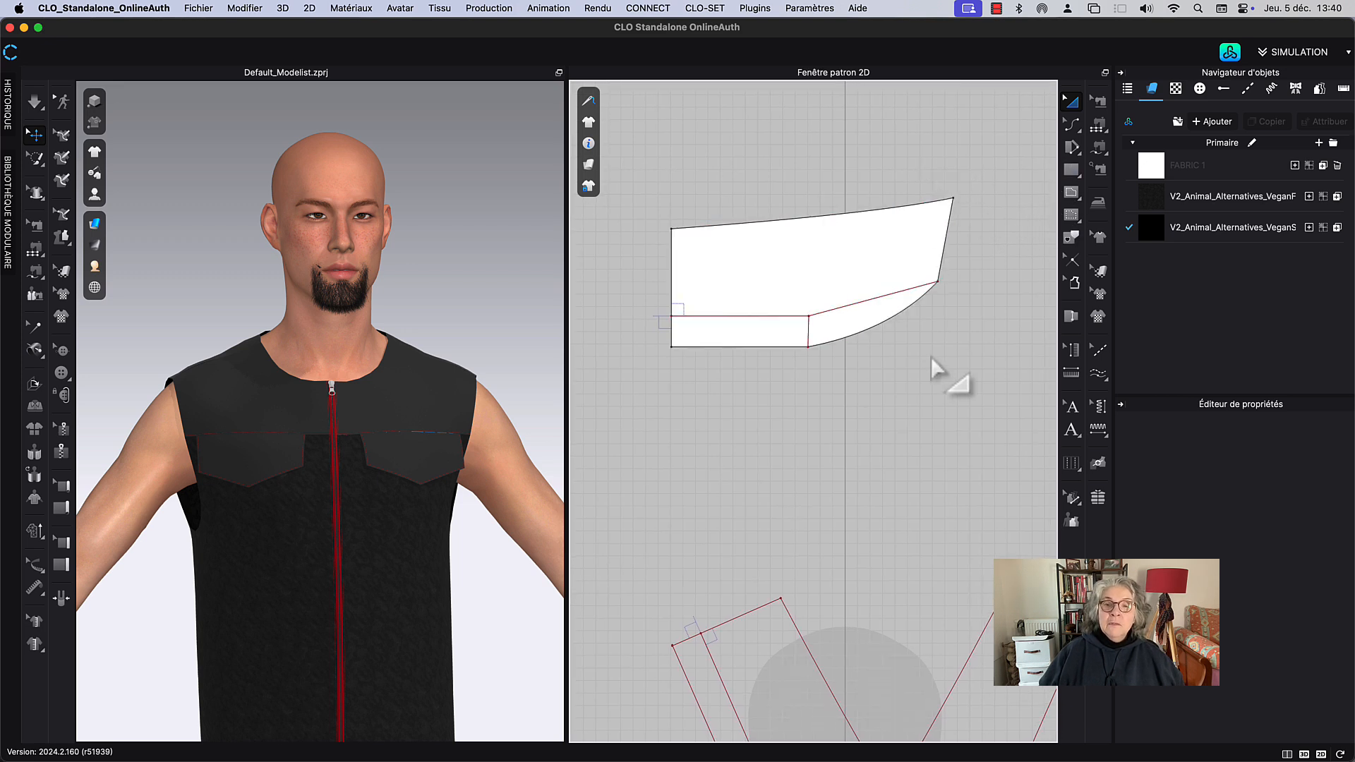
left_click(1075, 145)
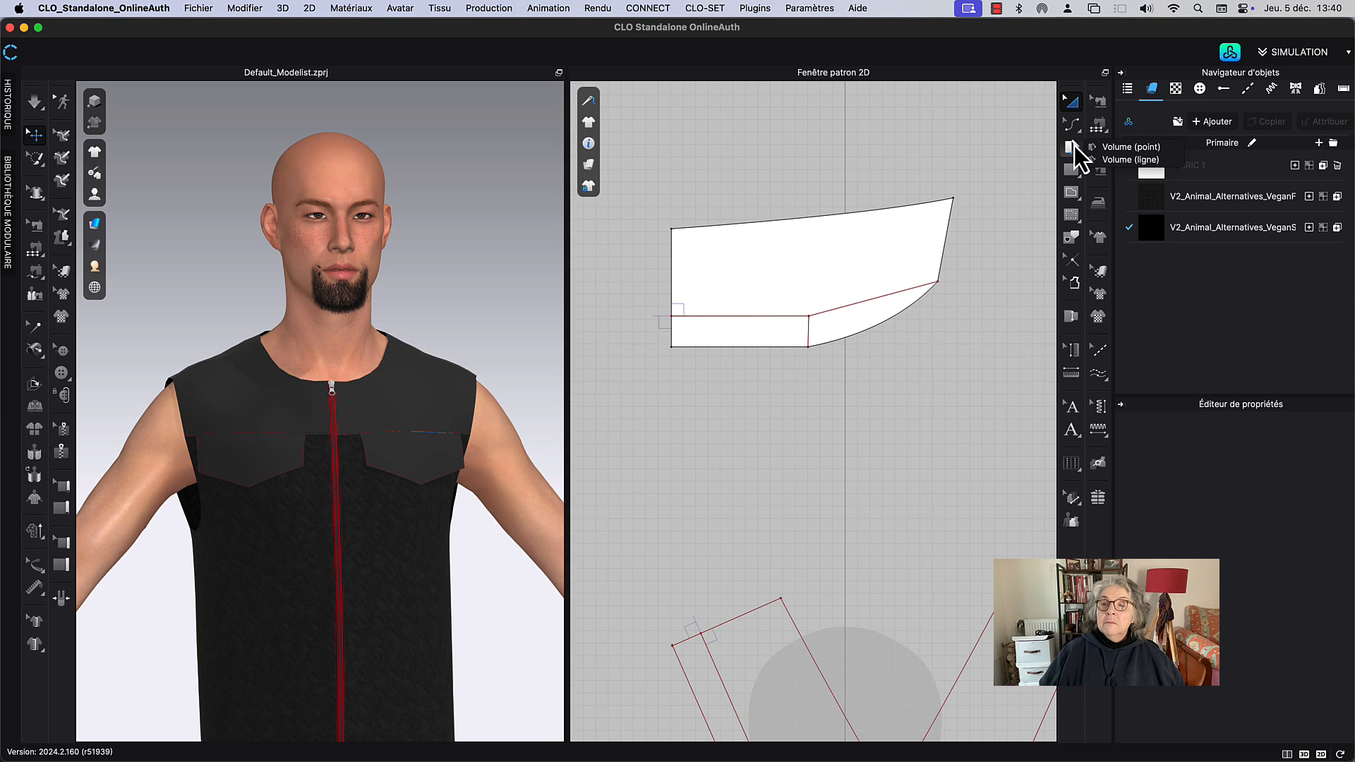
left_click(1130, 147)
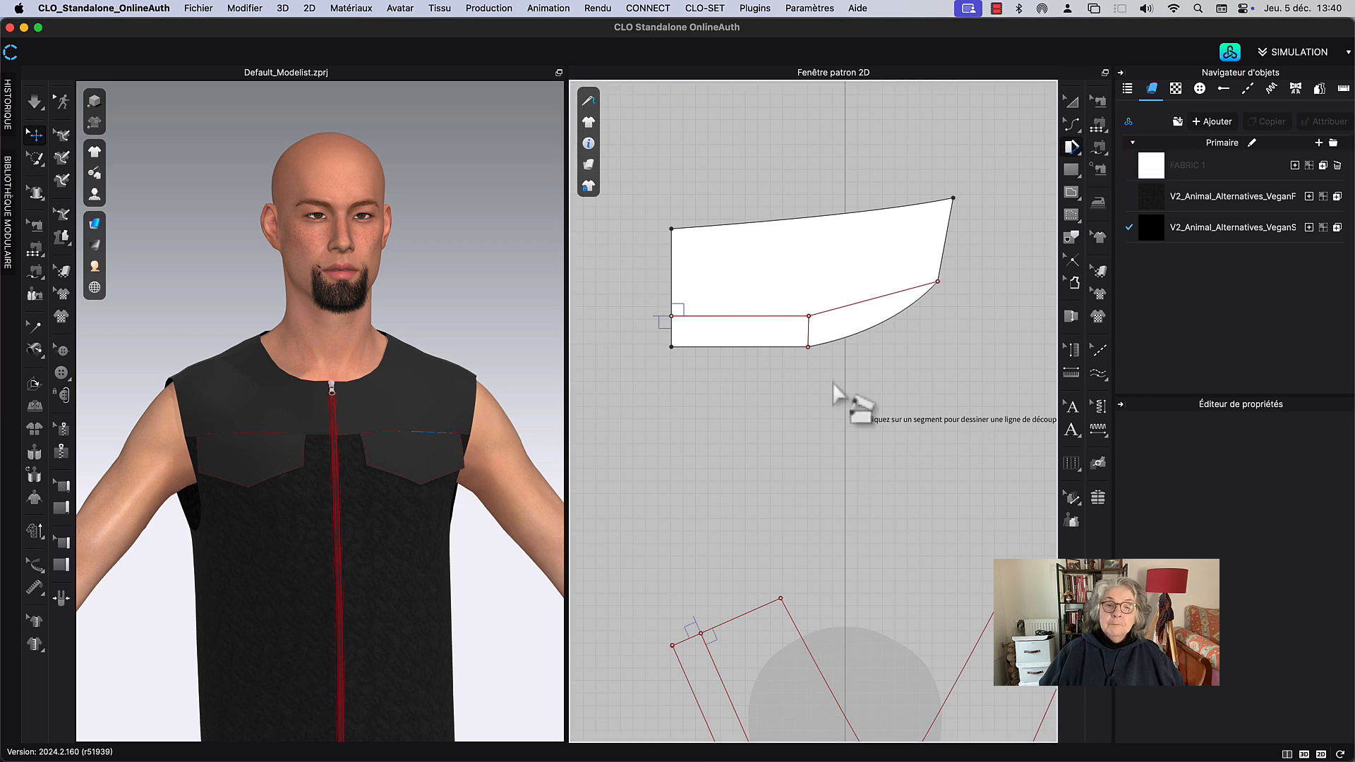
left_click(809, 347)
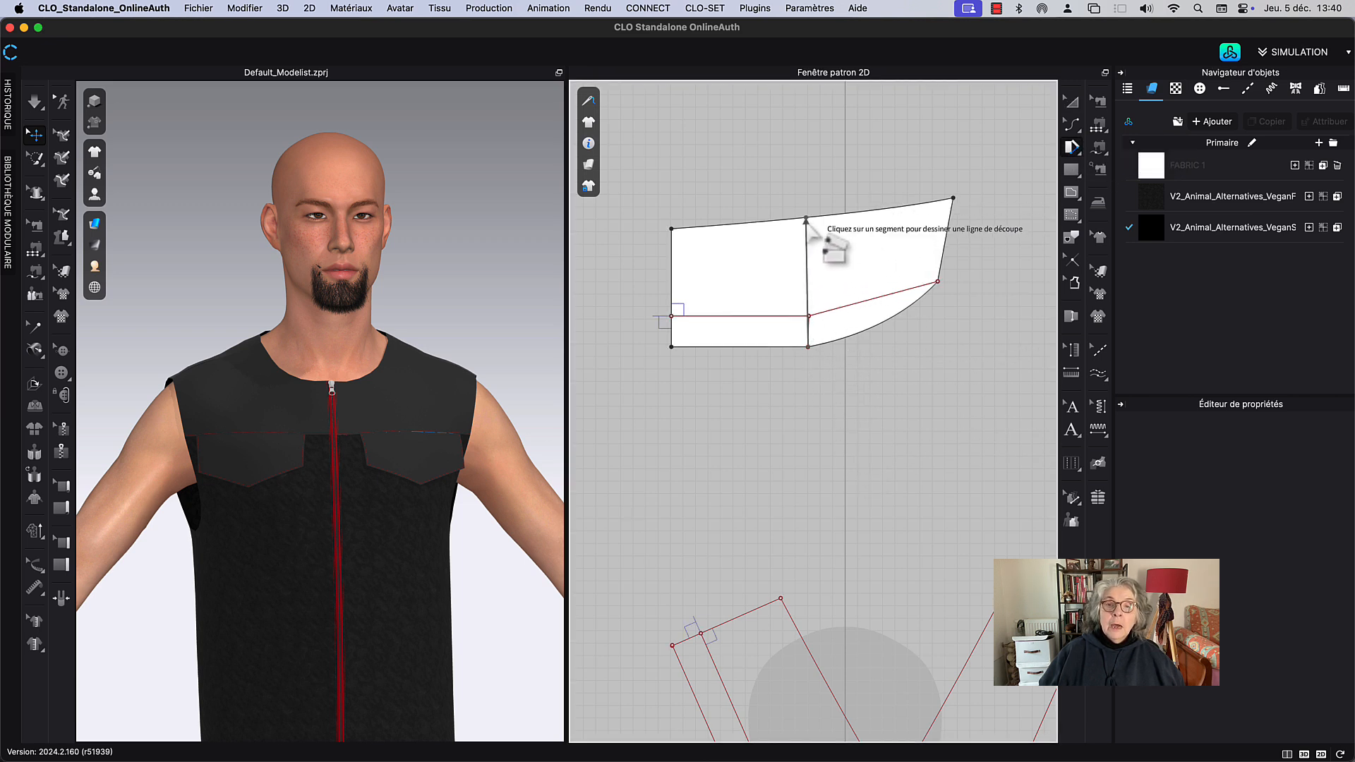
left_click(823, 230)
left_click(832, 228)
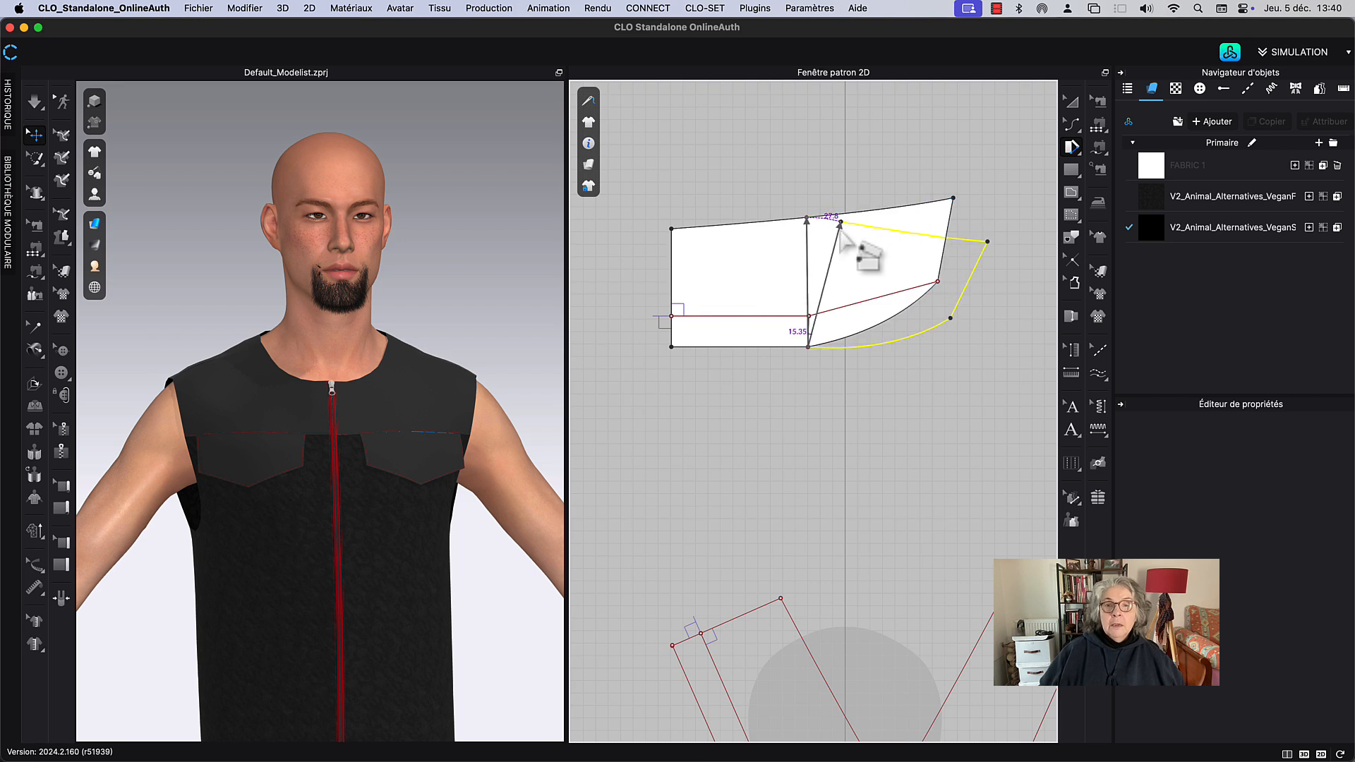
left_click(840, 225)
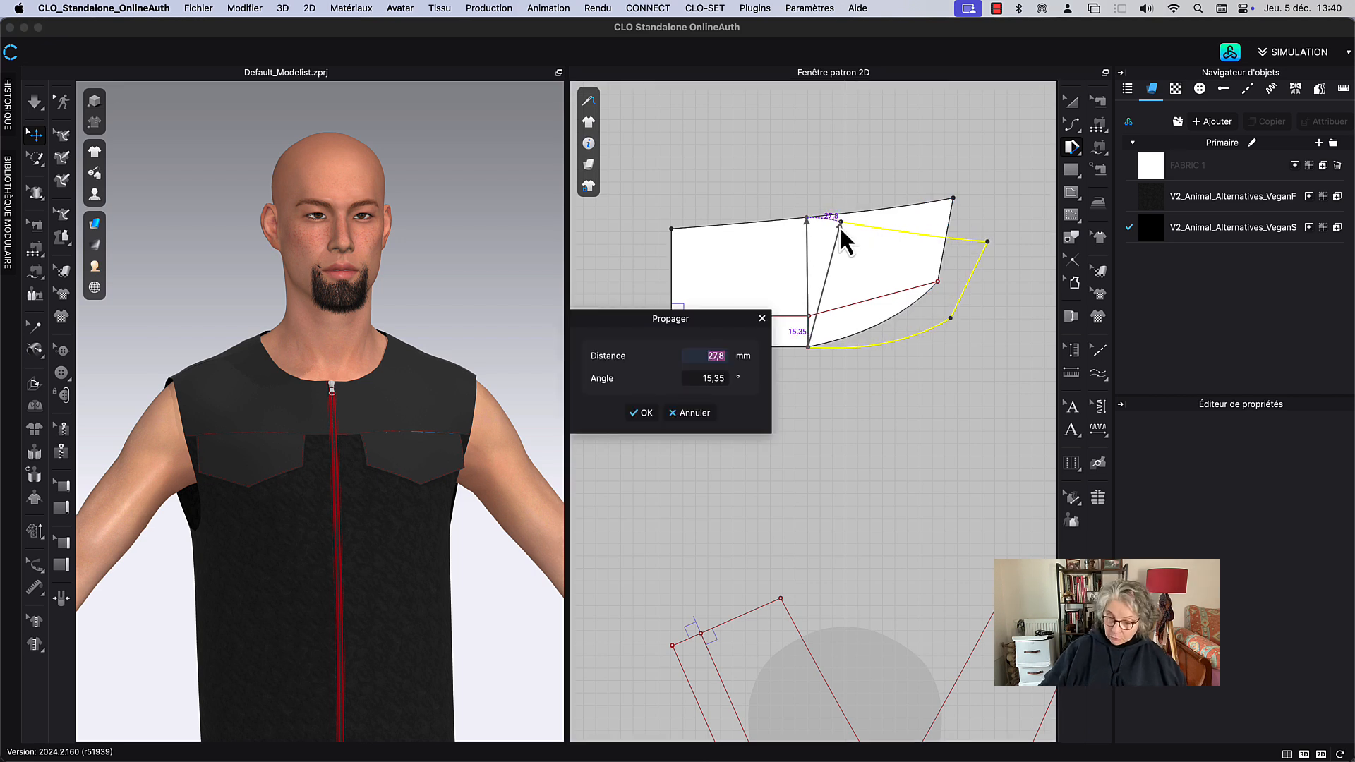
type("30")
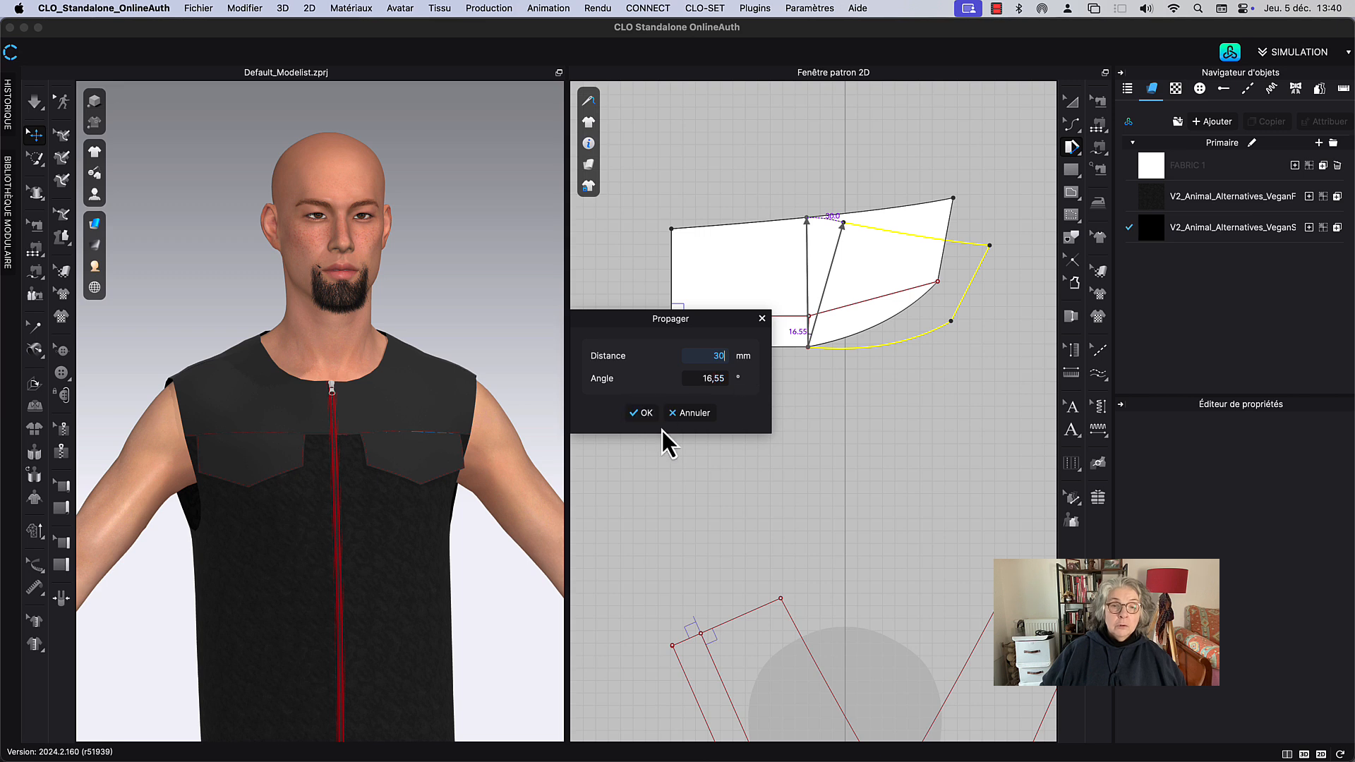
left_click(644, 413)
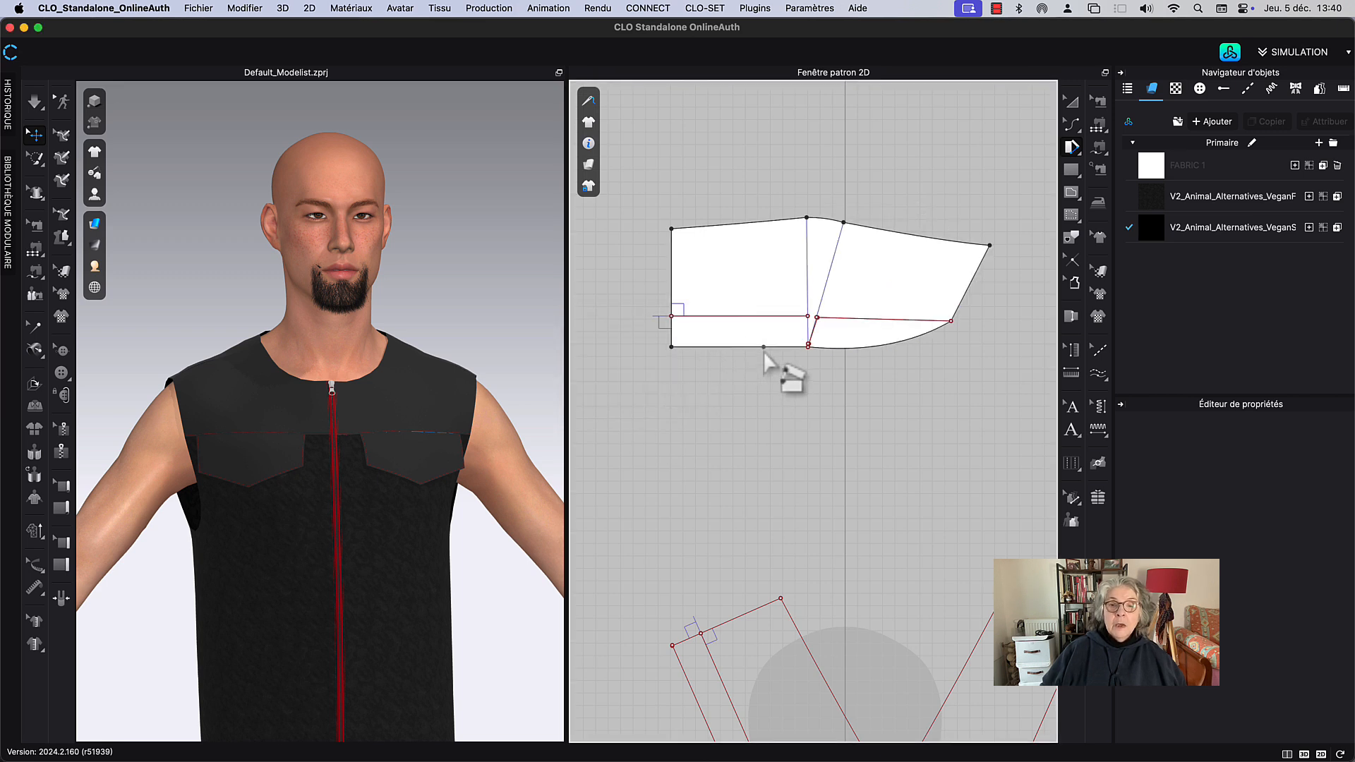
Step: Spread the collar's upper edge by another 20 mm along a cut line midway between centre back and the shoulder point
left_click(739, 347)
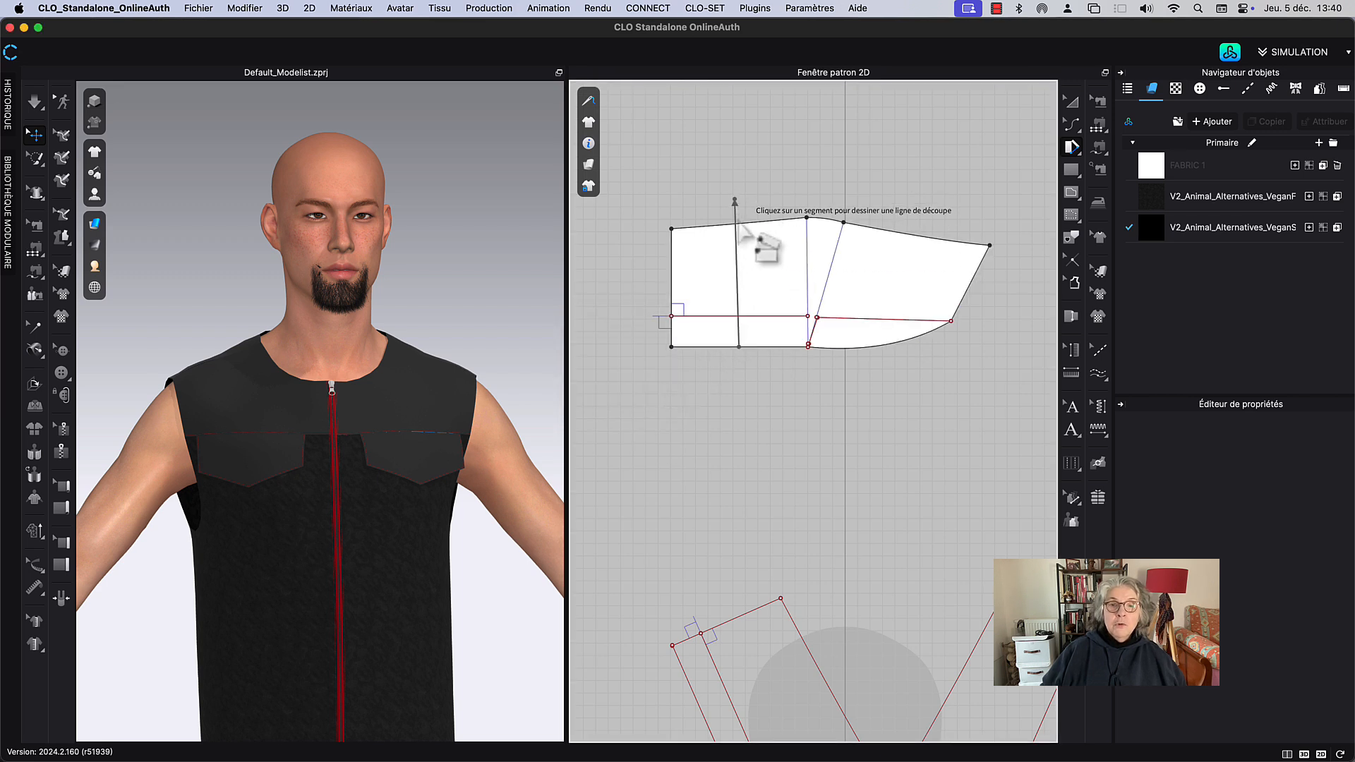
left_click(739, 227)
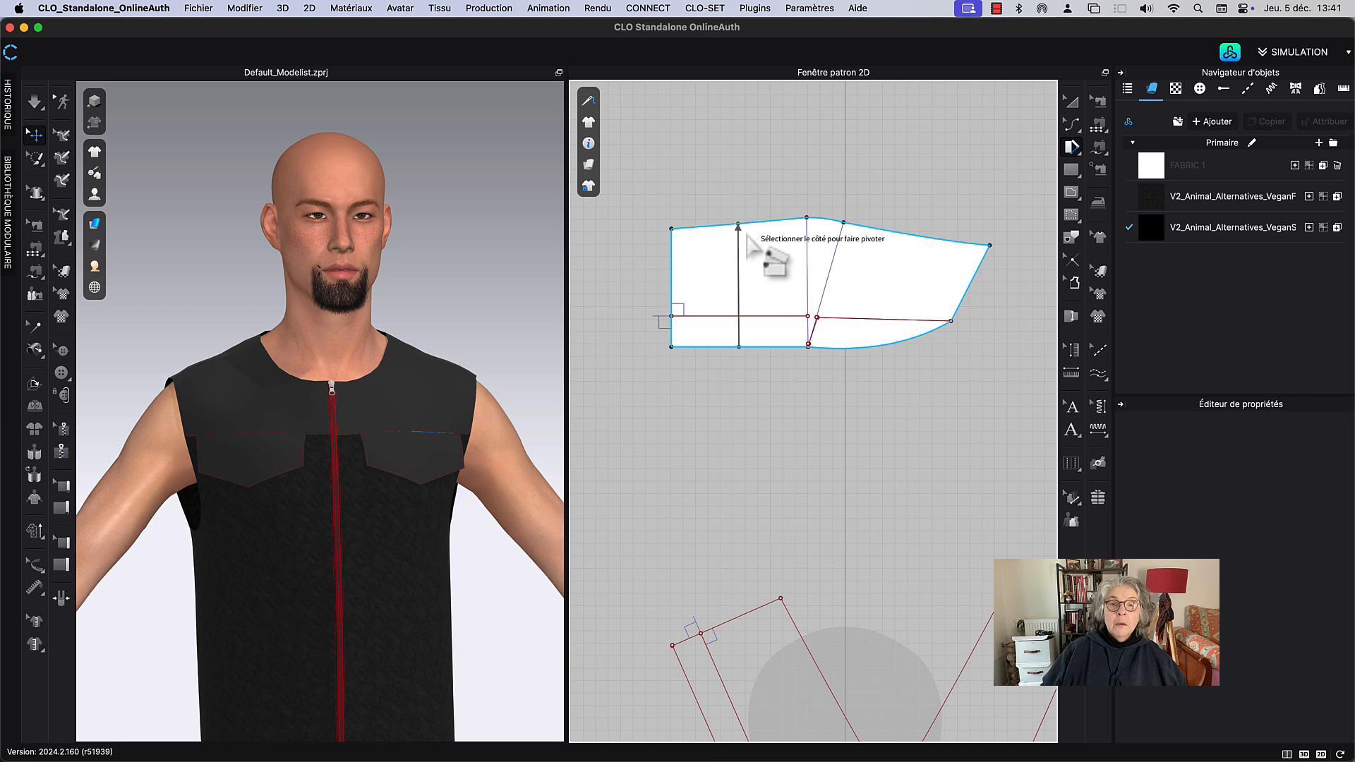
left_click(768, 246)
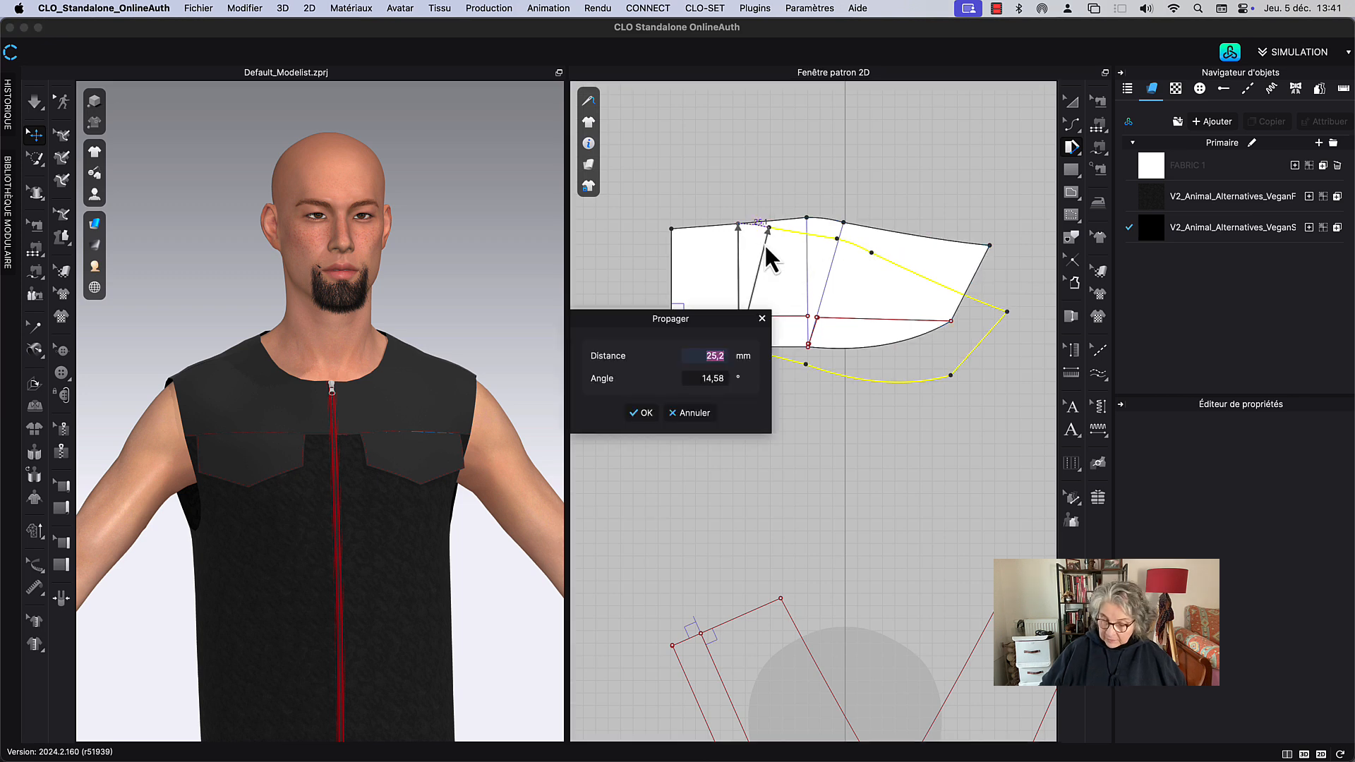
type("25")
key("BackSpace")
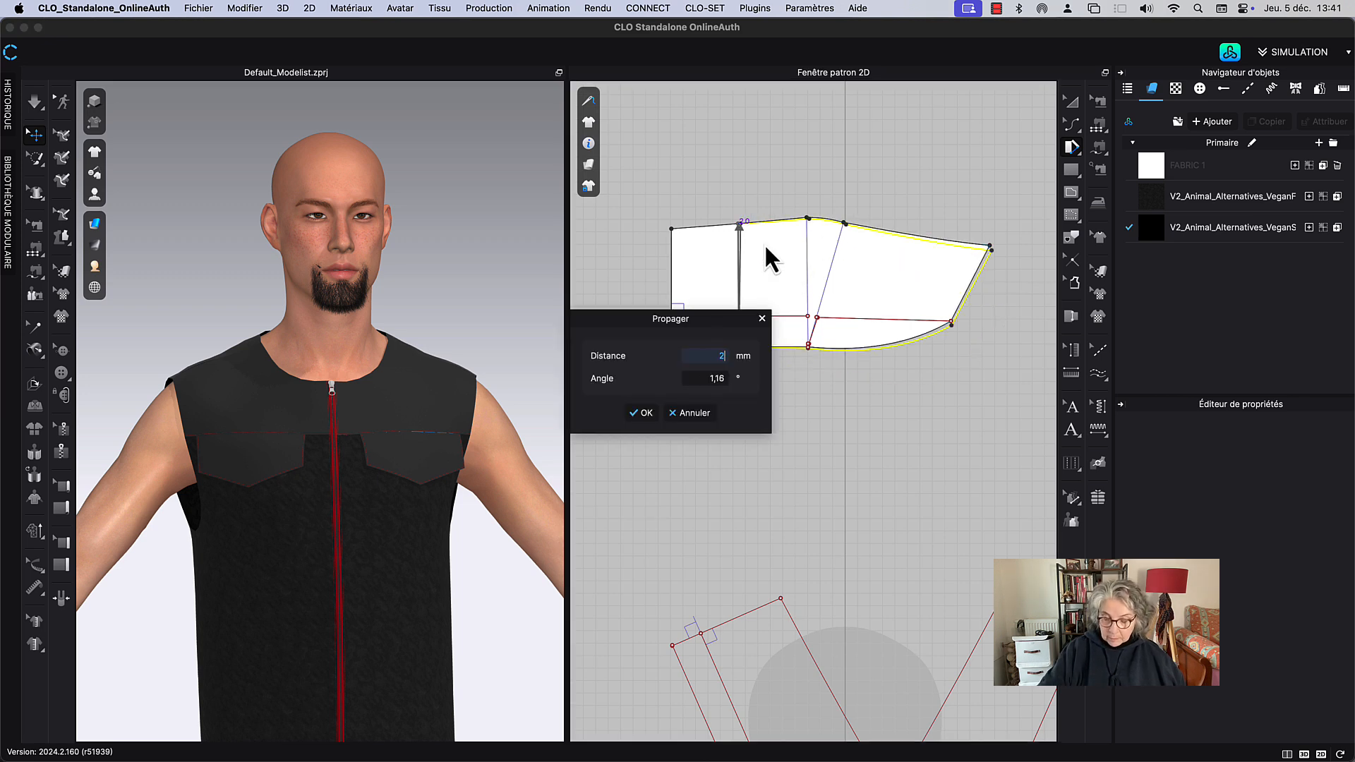
type("0")
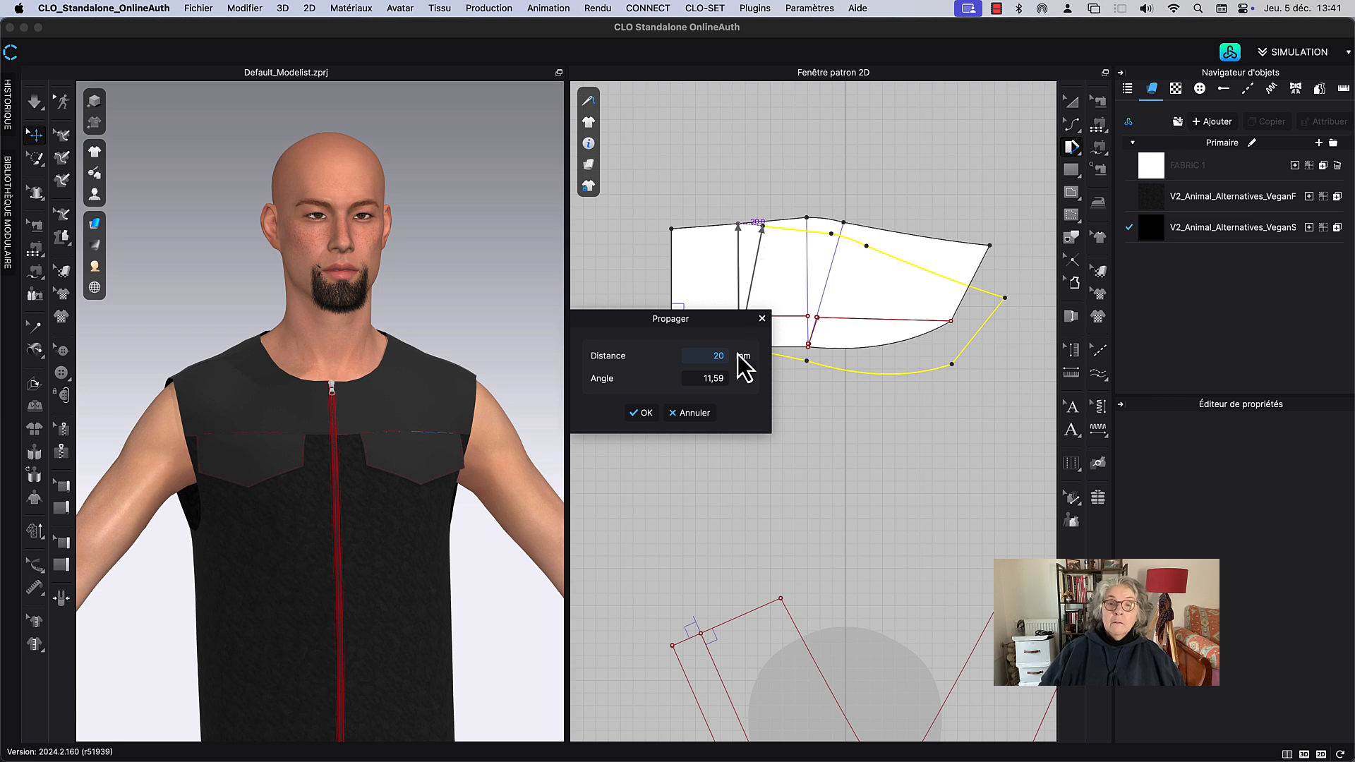
left_click(644, 414)
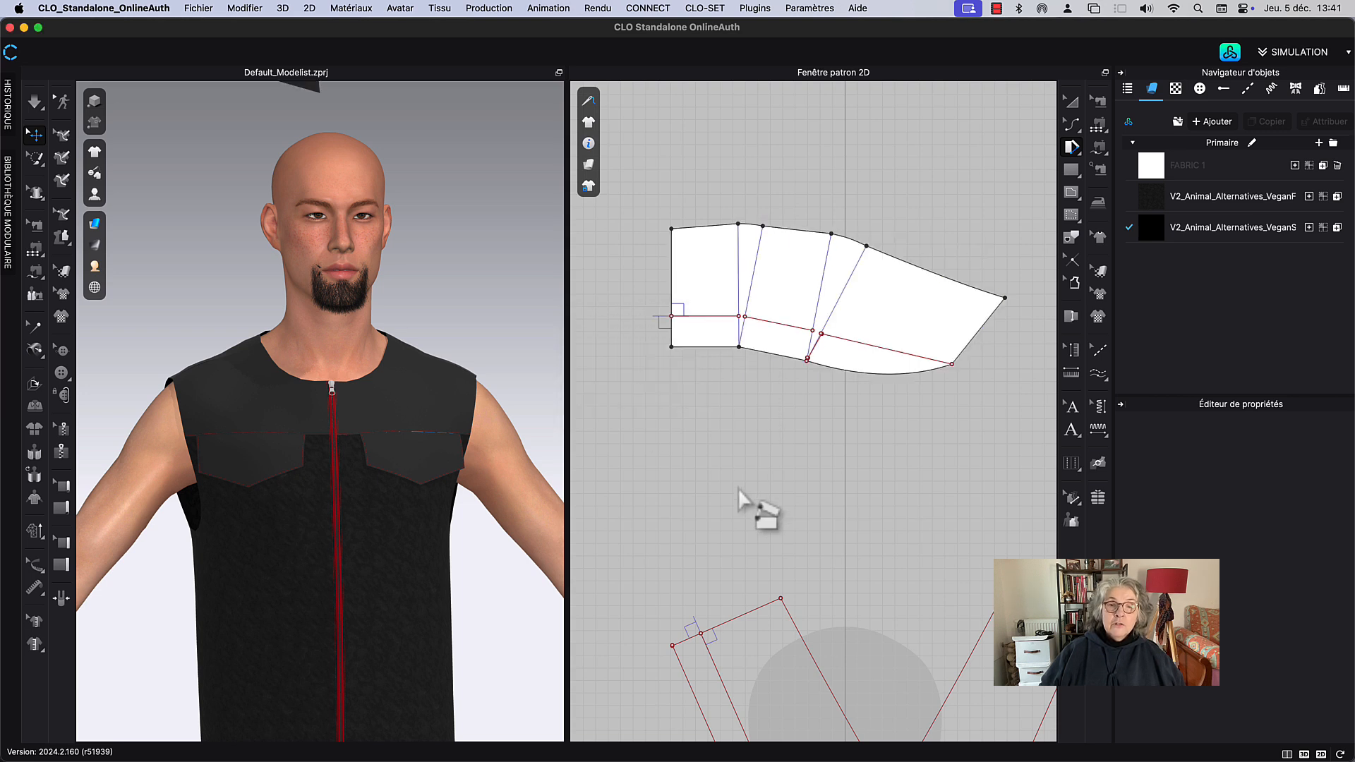
Step: Compare the collar before and after the second spread, keep the spread, and display the segment lengths
left_click(1067, 109)
middle_click_drag(883, 182, 896, 205)
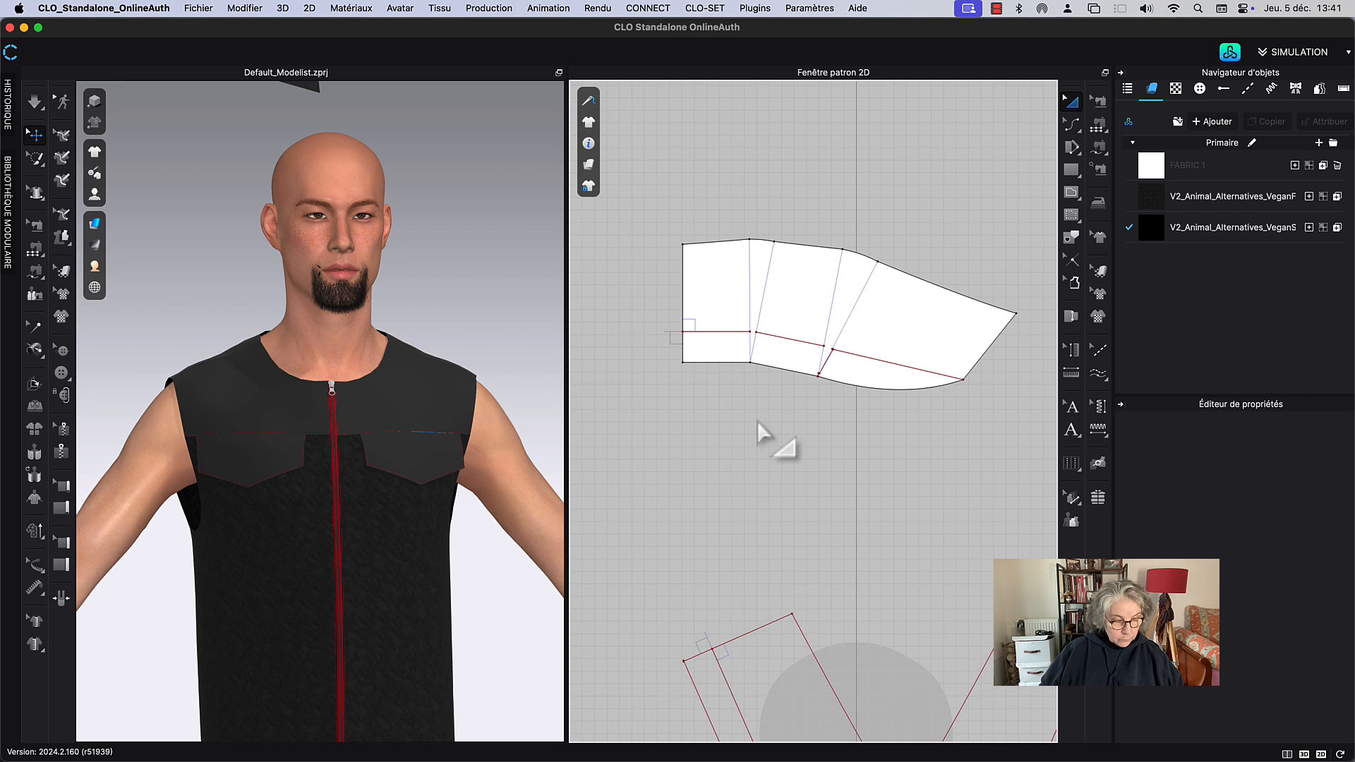
key("super+z")
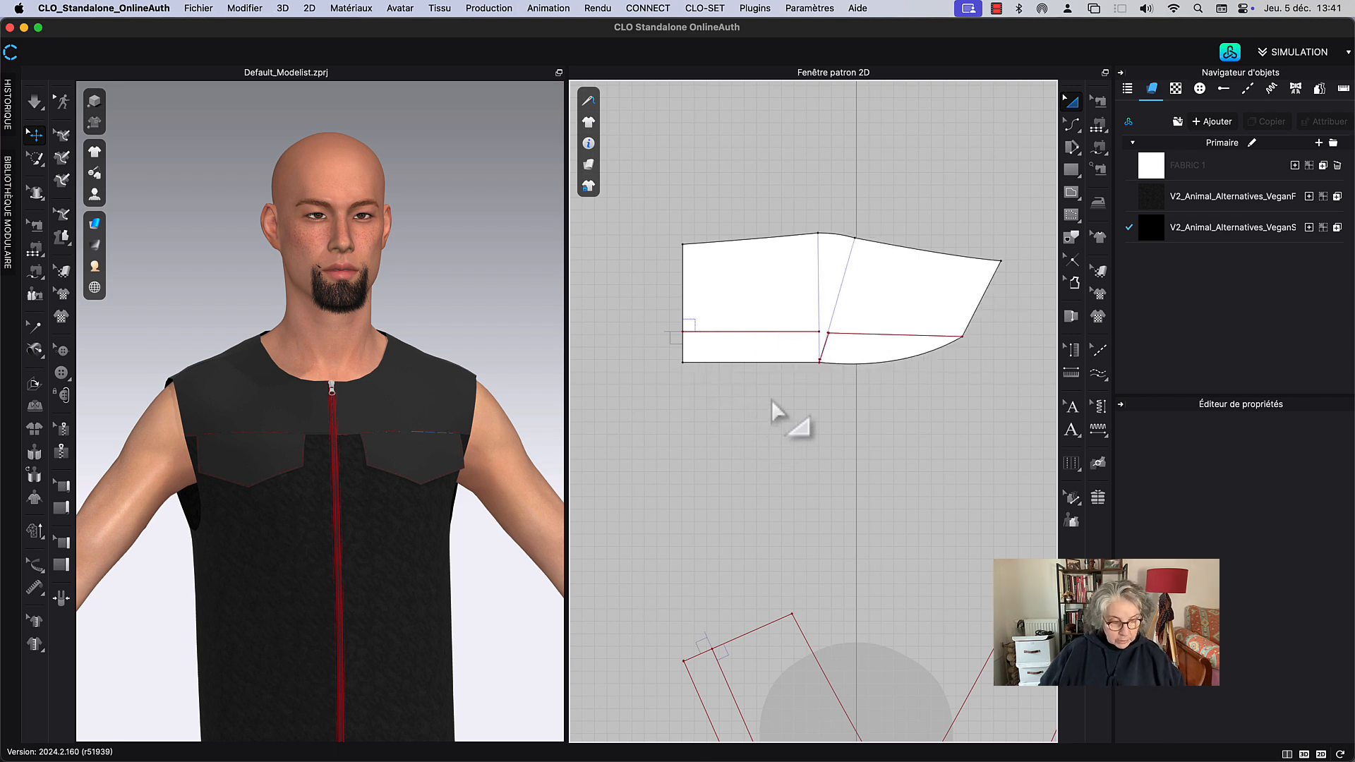
key("super+shift+z")
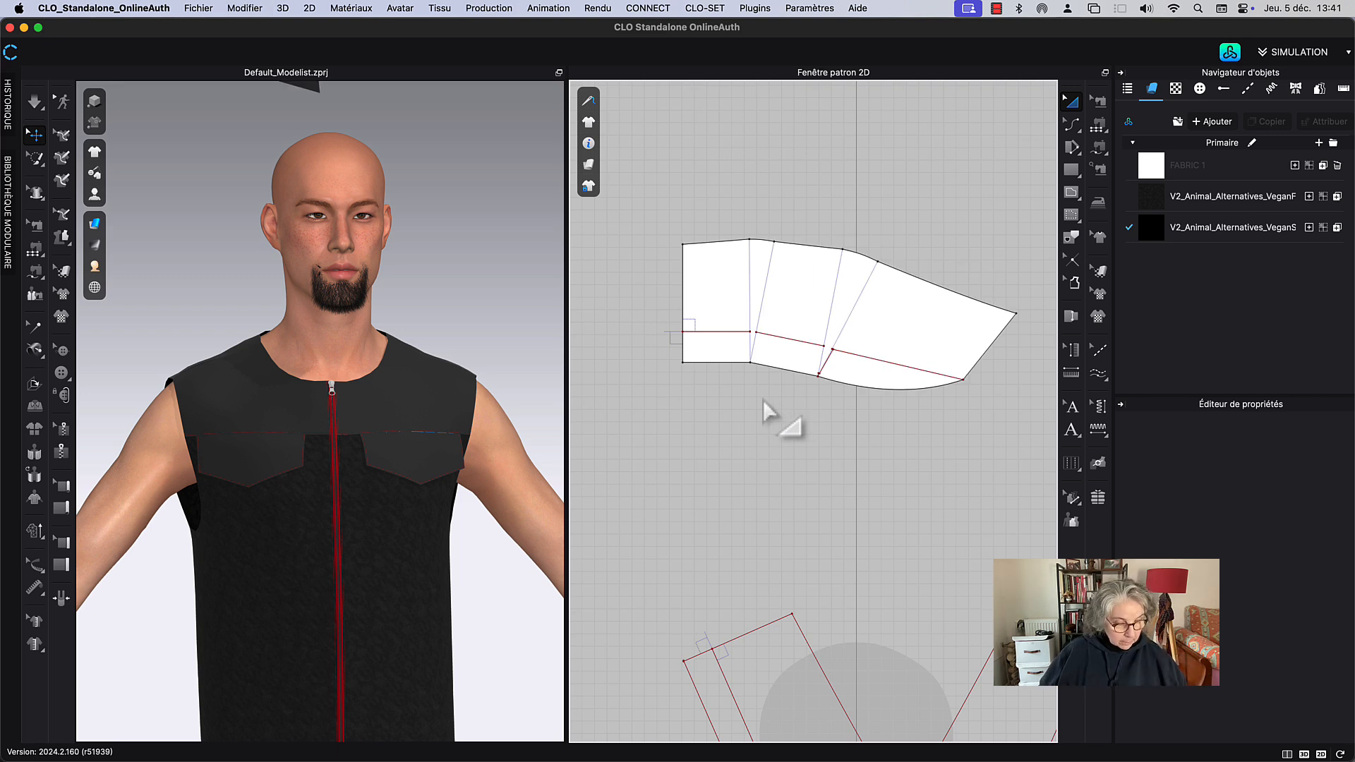
key("shift+z")
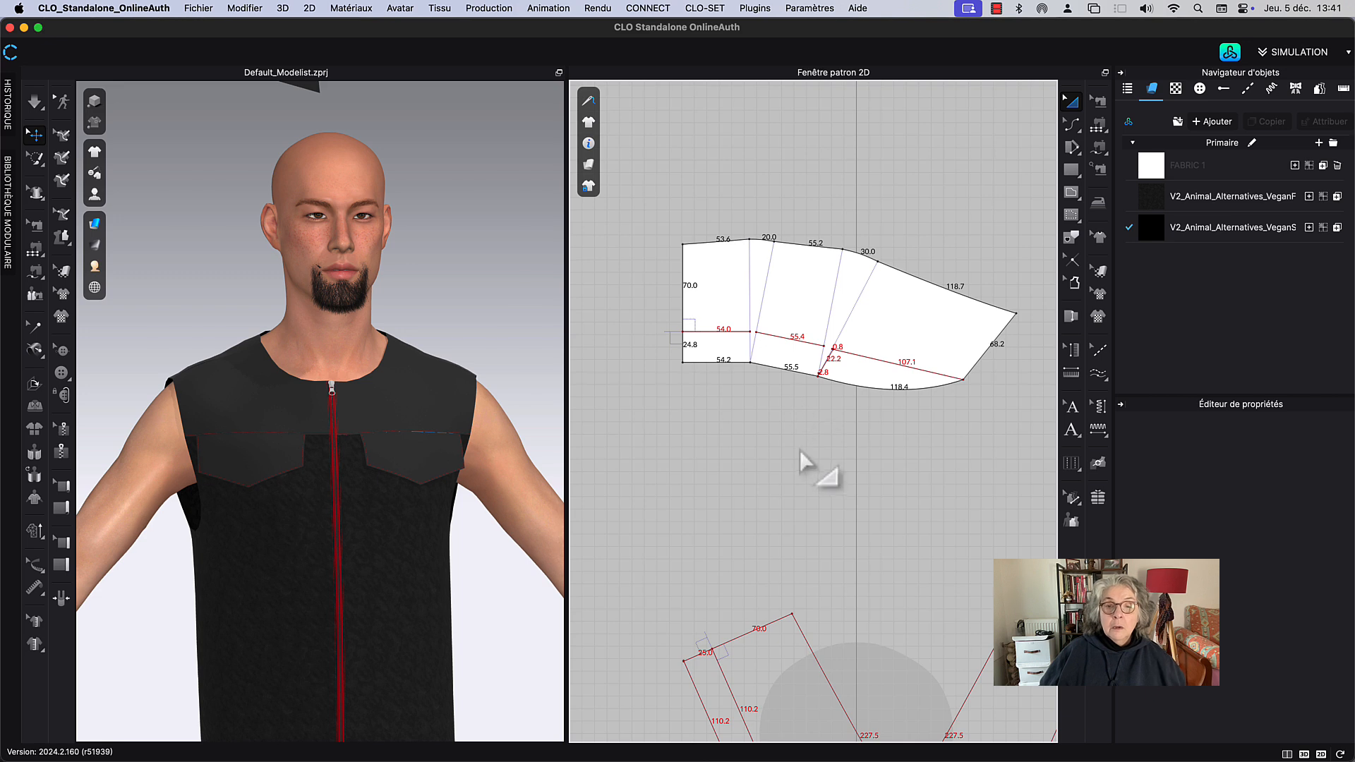
Step: Raise the collar's upper centre-back corner point straight up by 9 mm
left_click(1062, 128)
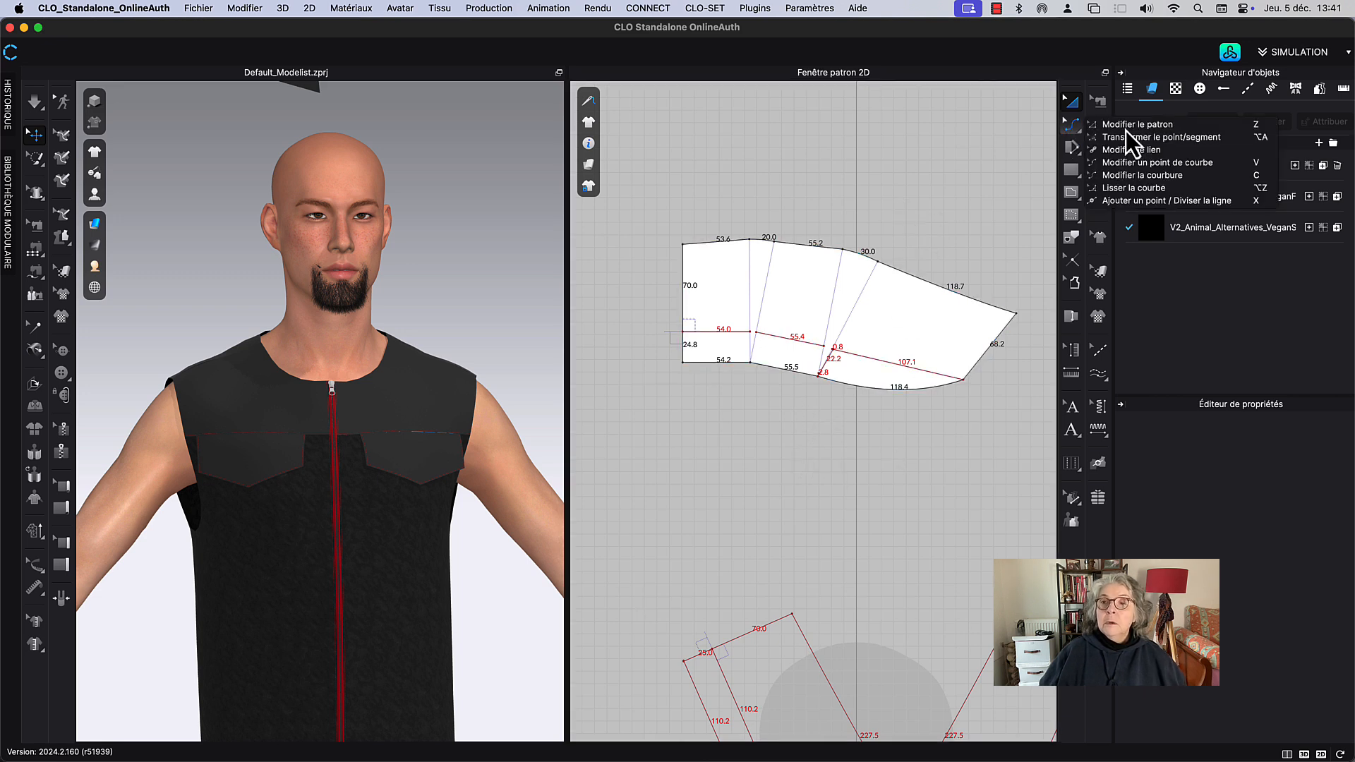
left_click(1140, 200)
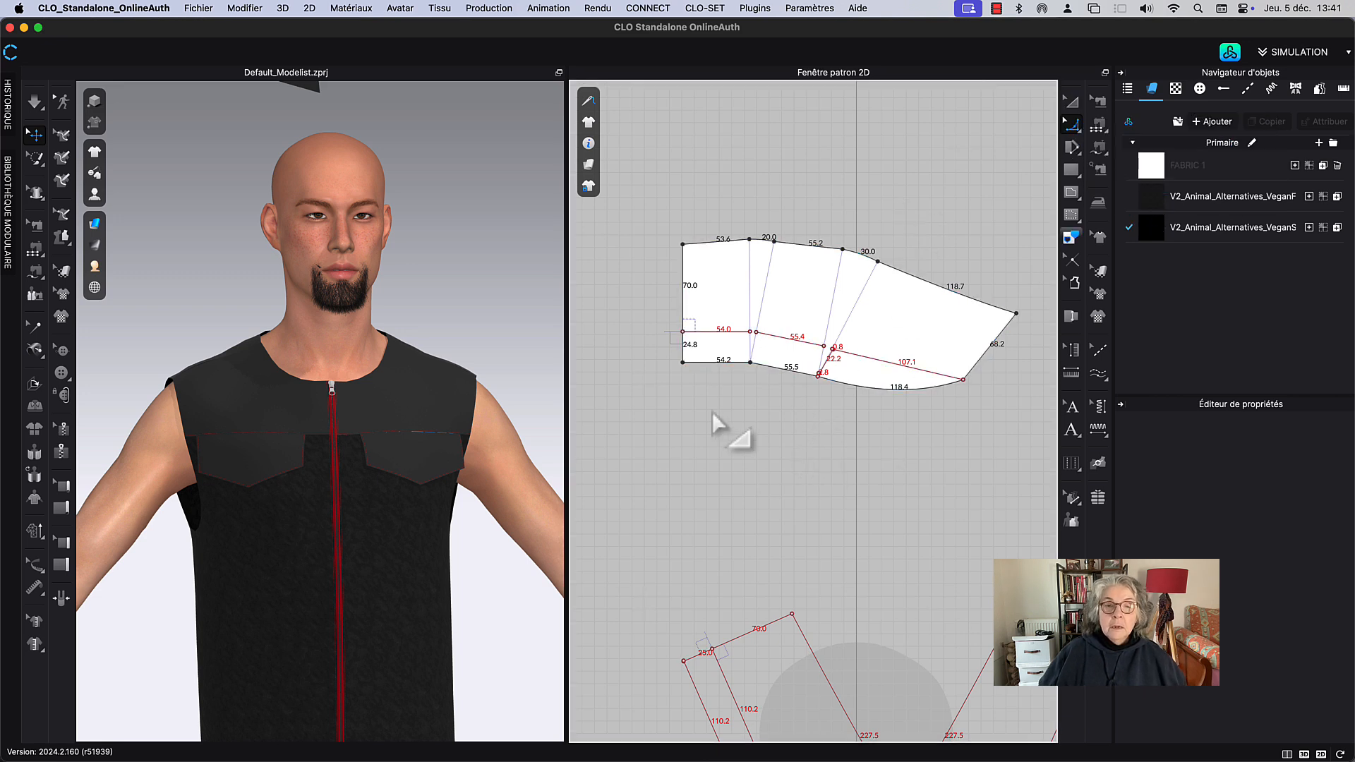
scroll(713, 412, "up", 2)
scroll(715, 418, "up", 3)
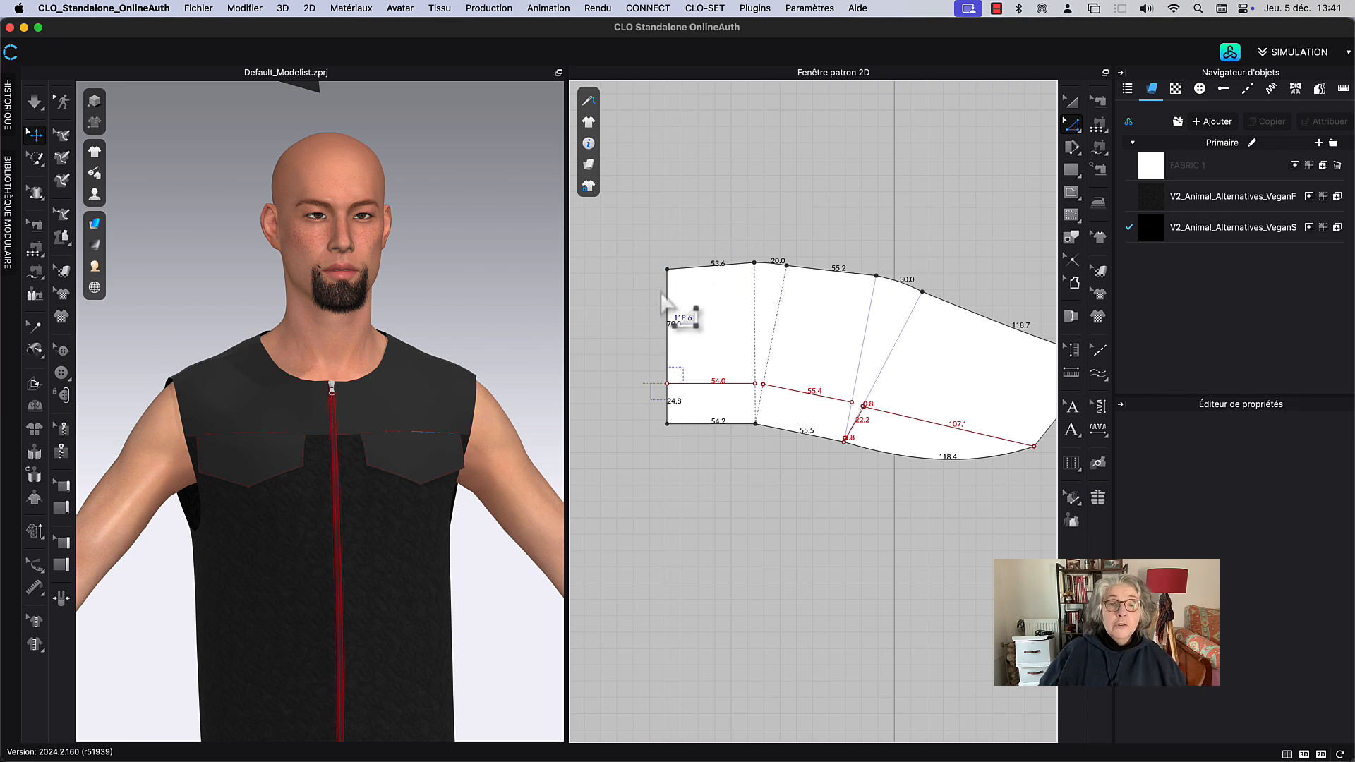
left_click_drag(668, 269, 668, 254)
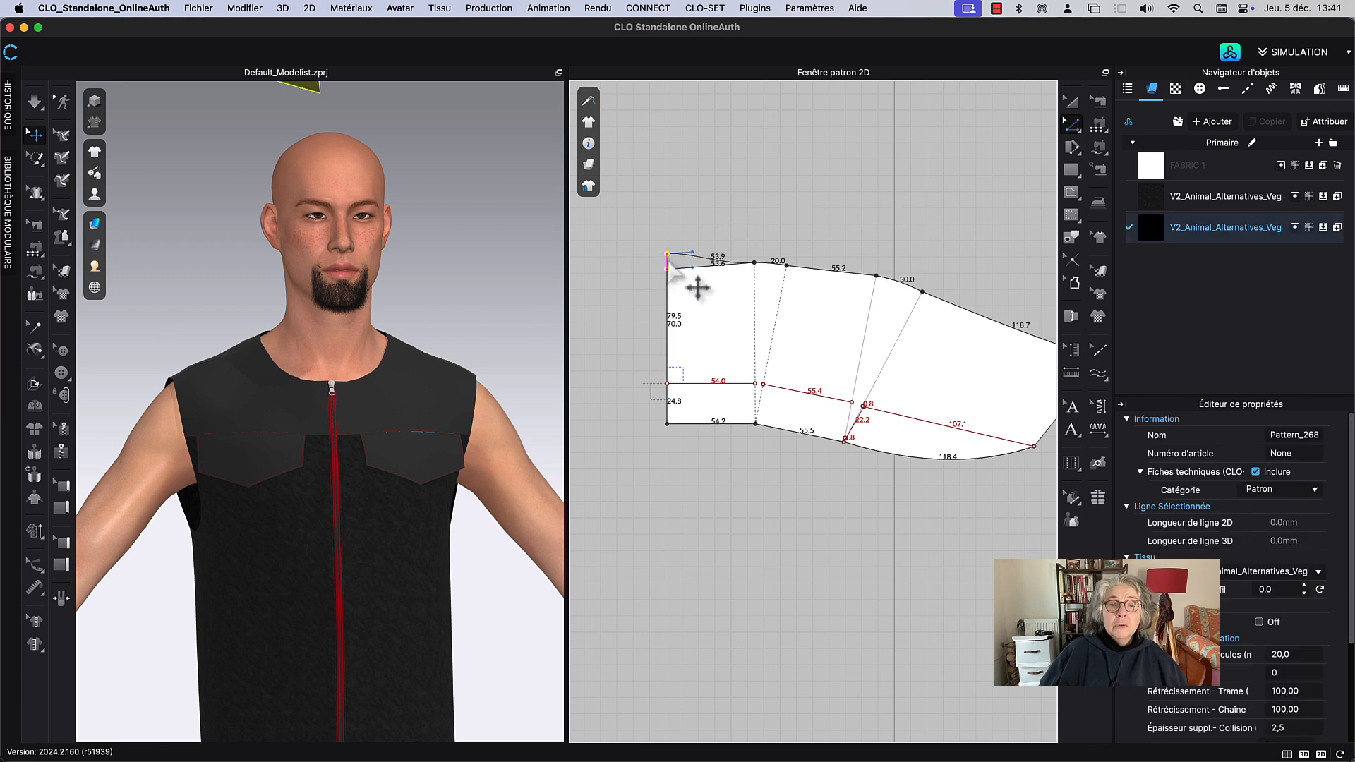
right_click(667, 260)
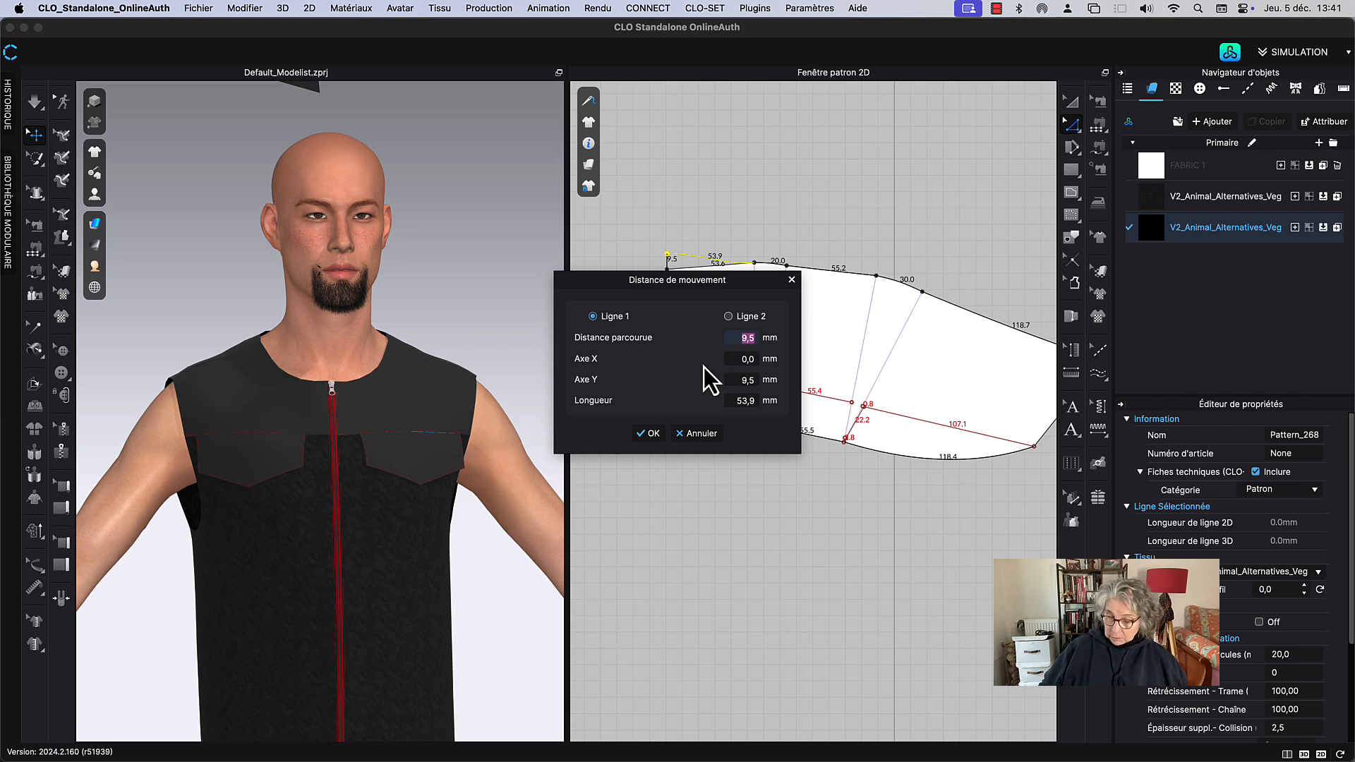
type("90")
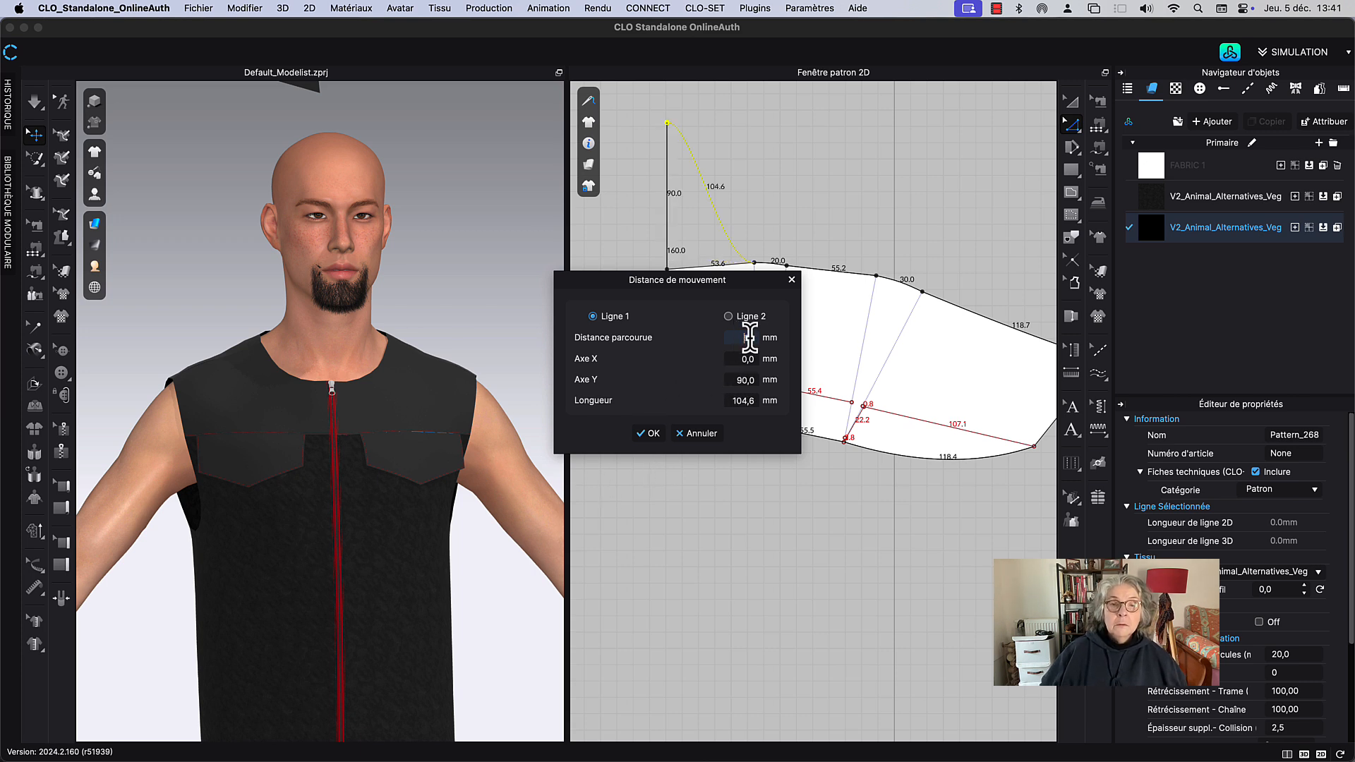
type("9")
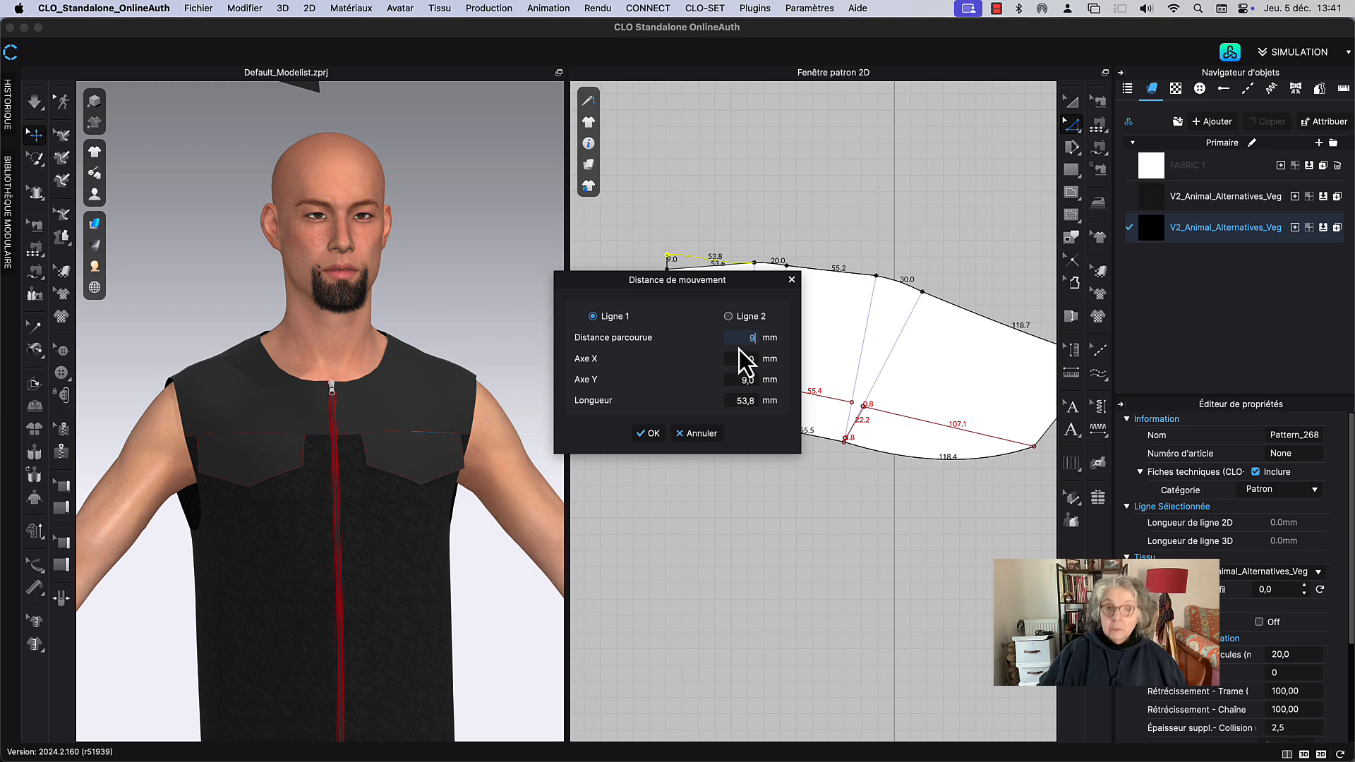
left_click(662, 435)
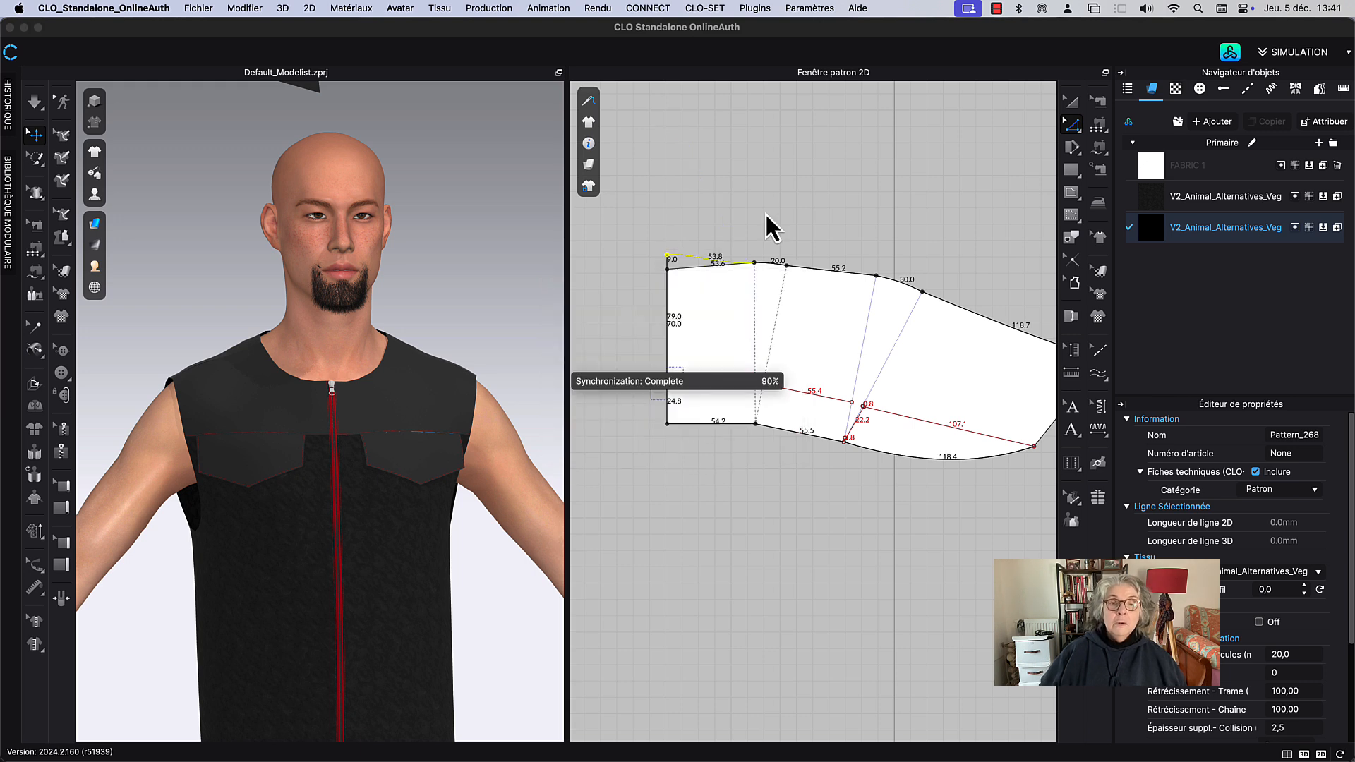
Step: Smooth the collar's upper edge into a single curve from the centre-back corner to the front end of the 30 mm spread
middle_click_drag(729, 282, 739, 344)
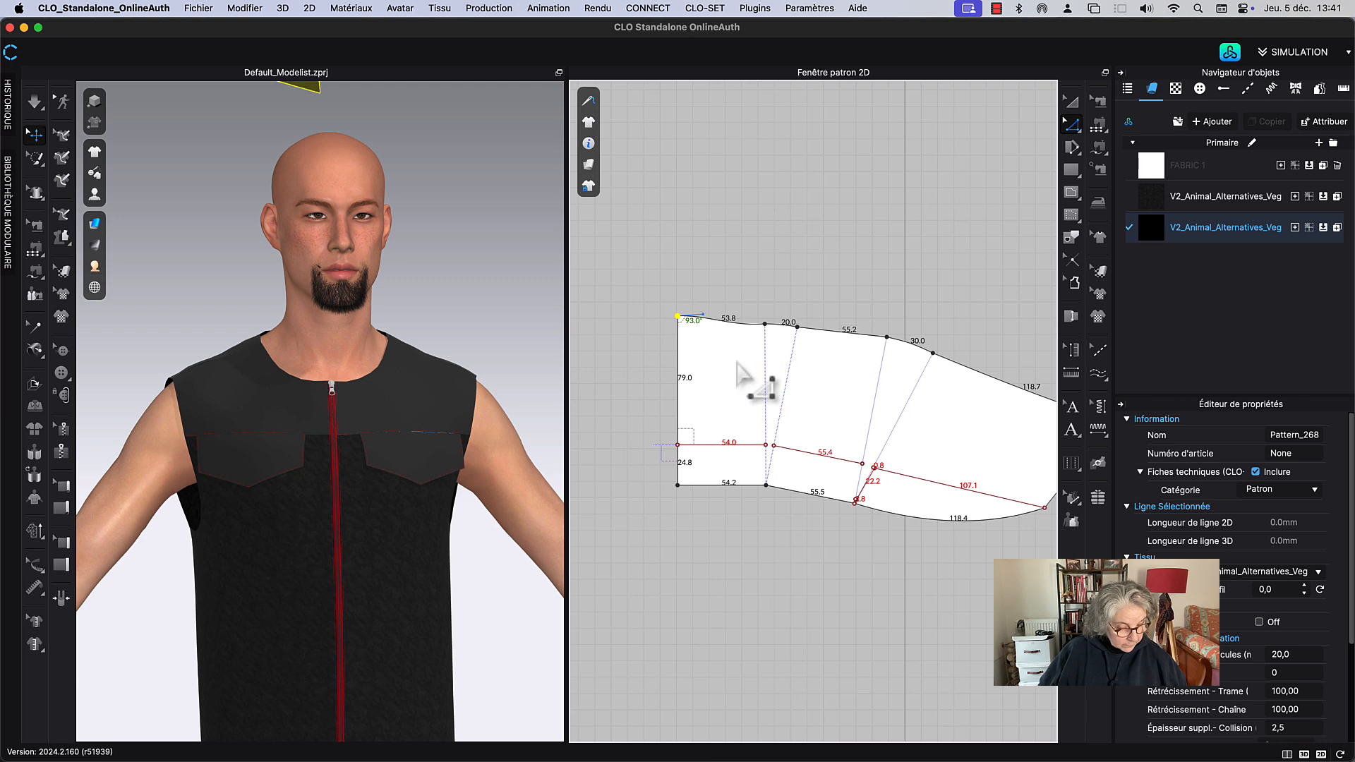
left_click(678, 316)
middle_click_drag(884, 358, 709, 345)
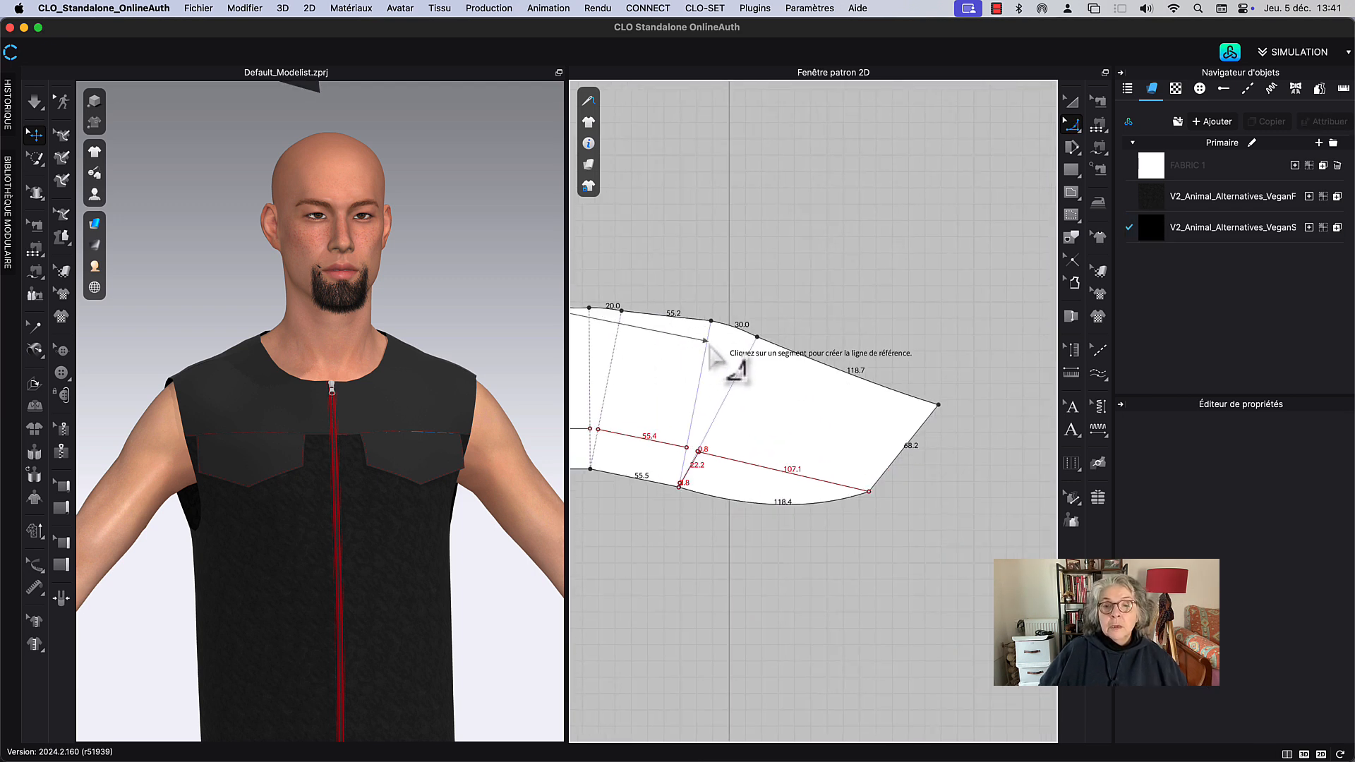
left_click(777, 359)
middle_click_drag(701, 388, 835, 417)
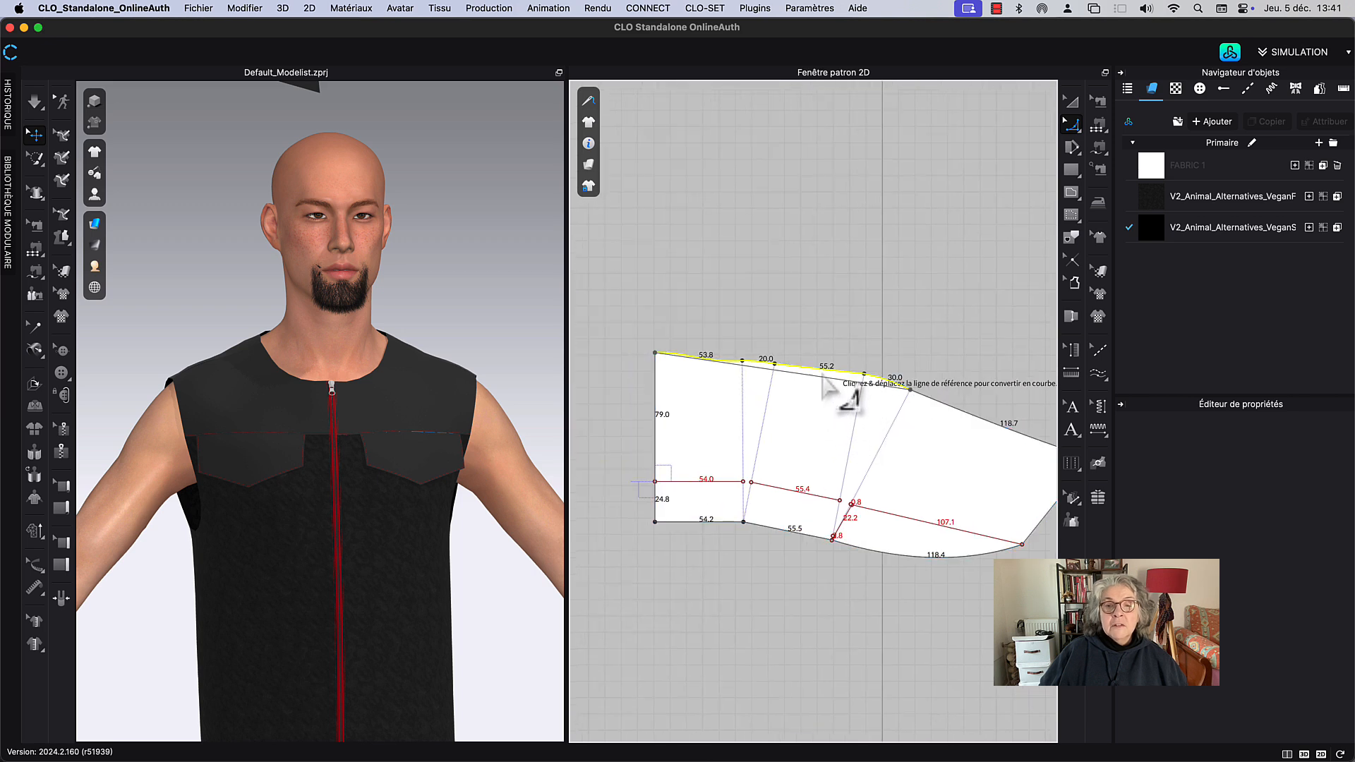
left_click(830, 381)
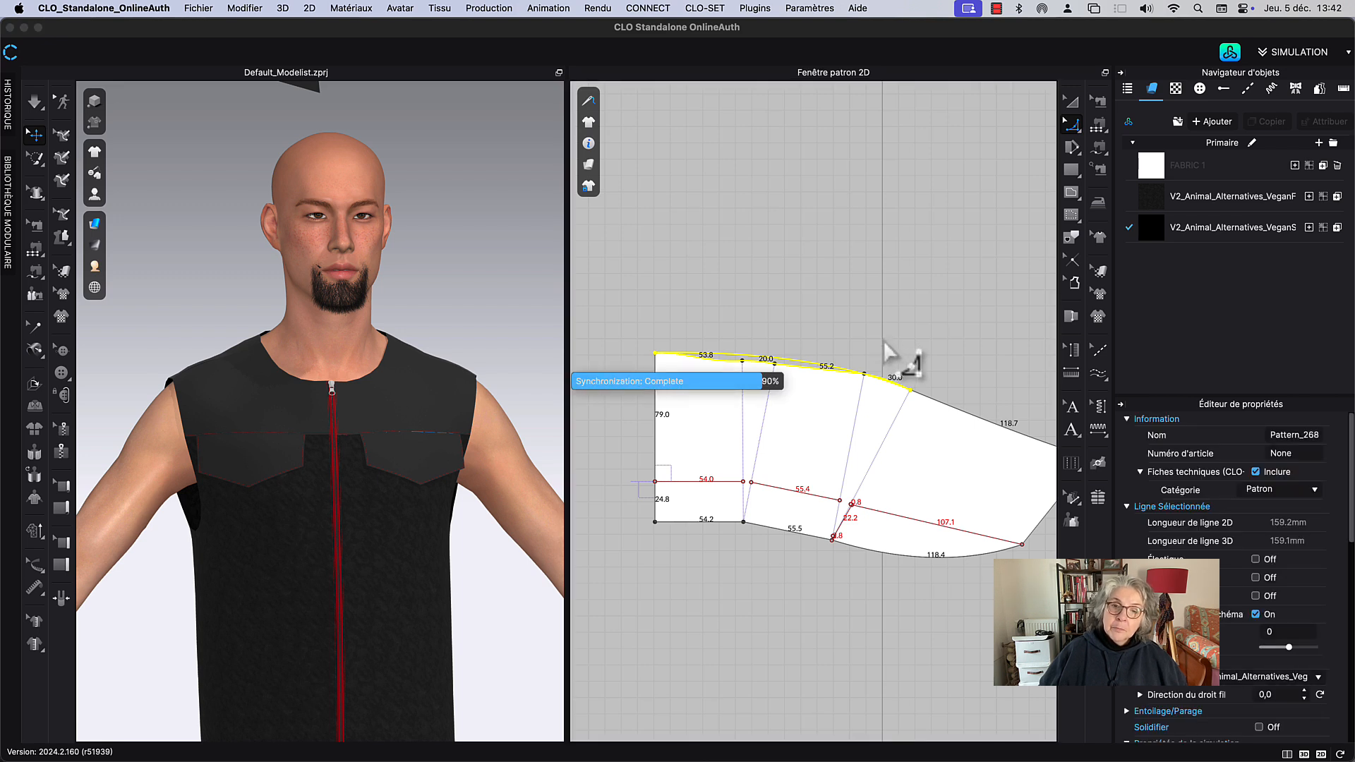
middle_click_drag(883, 340, 893, 379)
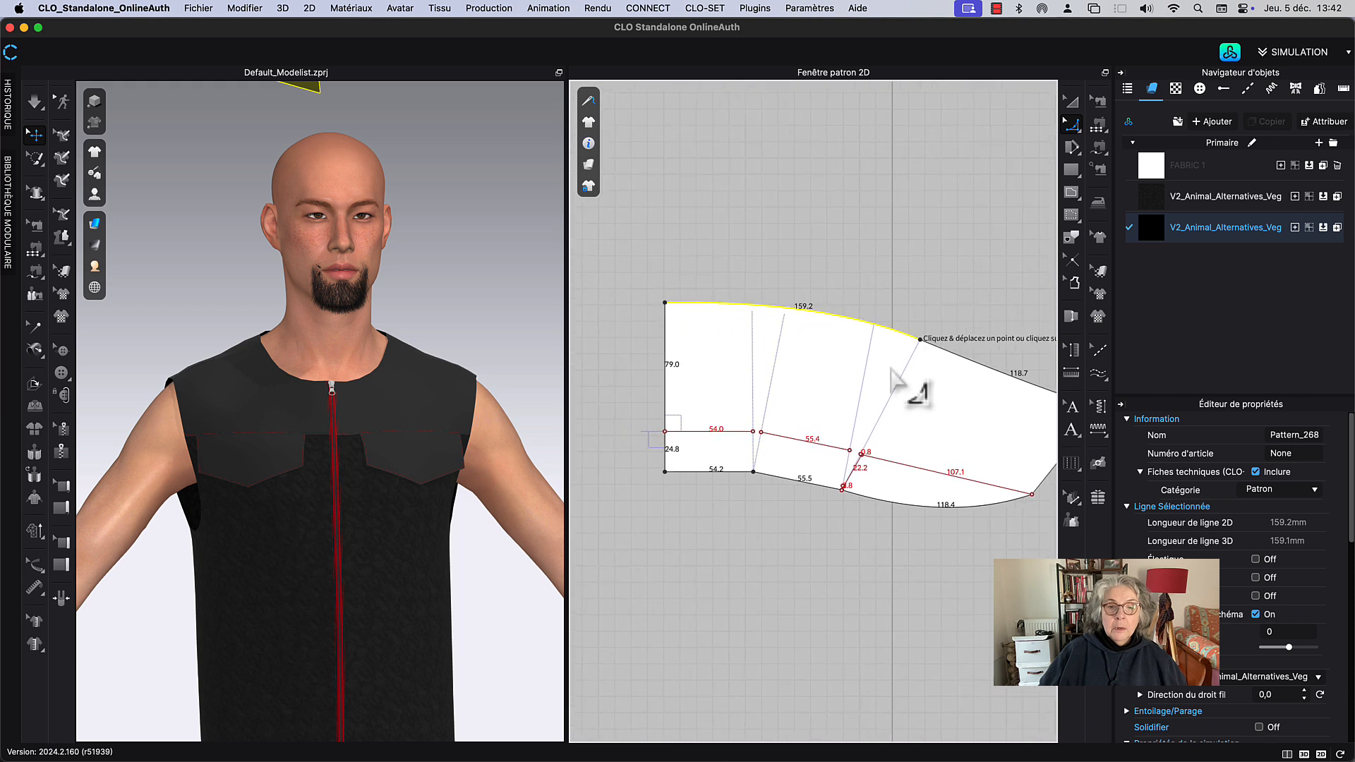
left_click(811, 558)
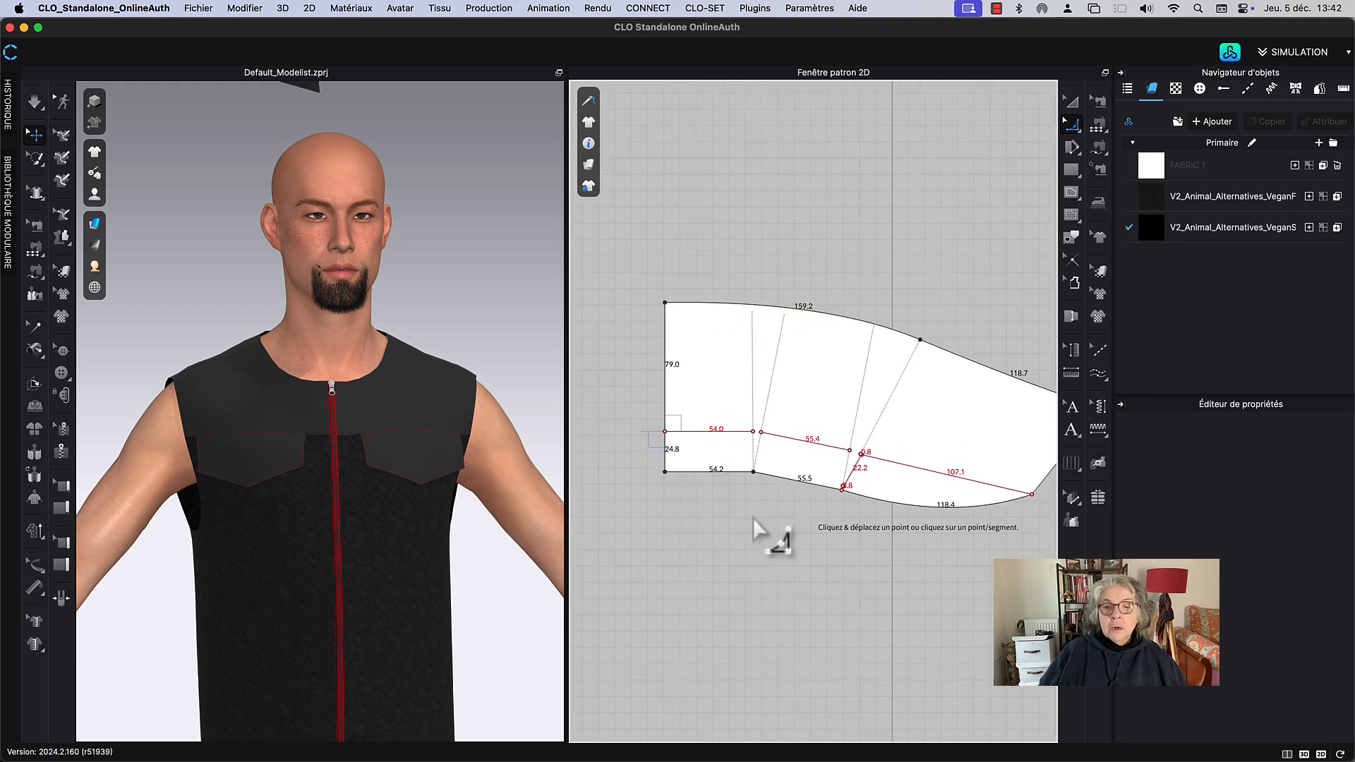
left_click(665, 472)
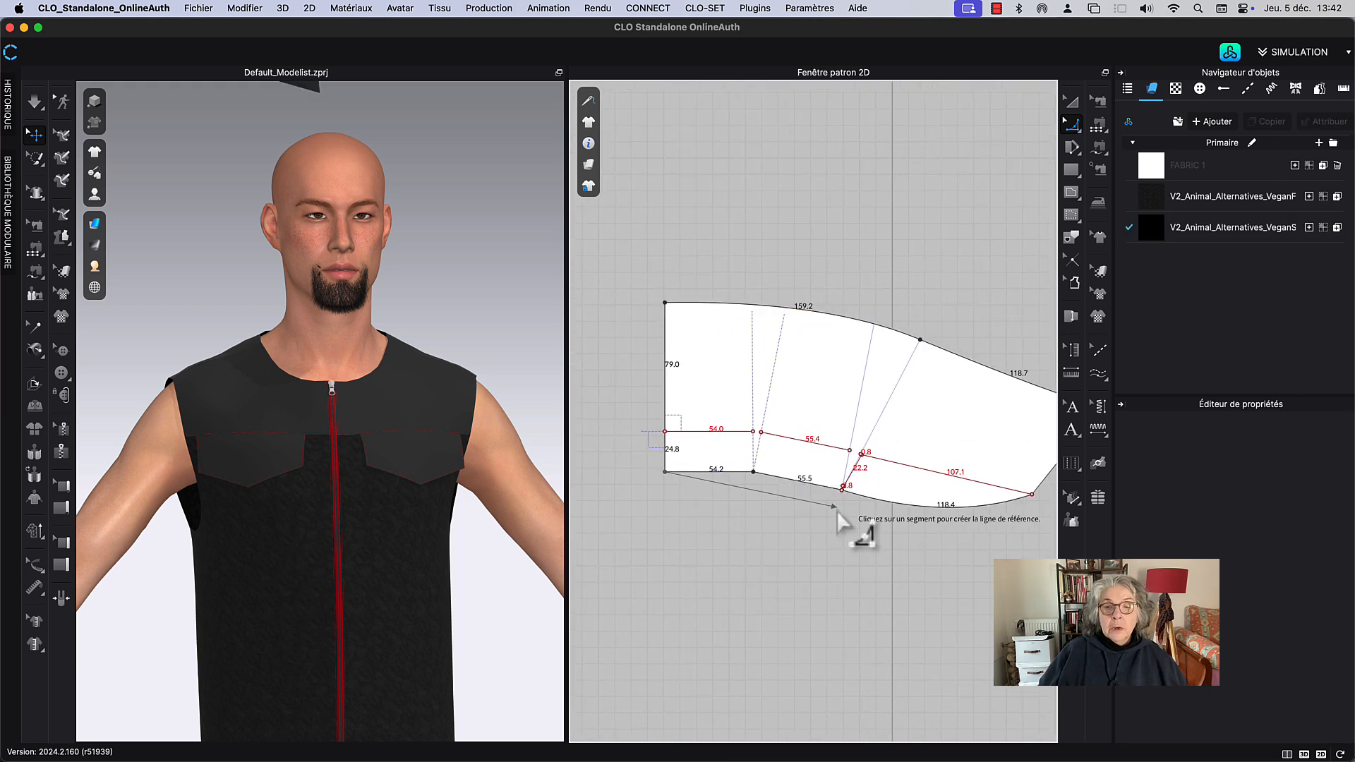
key("Escape")
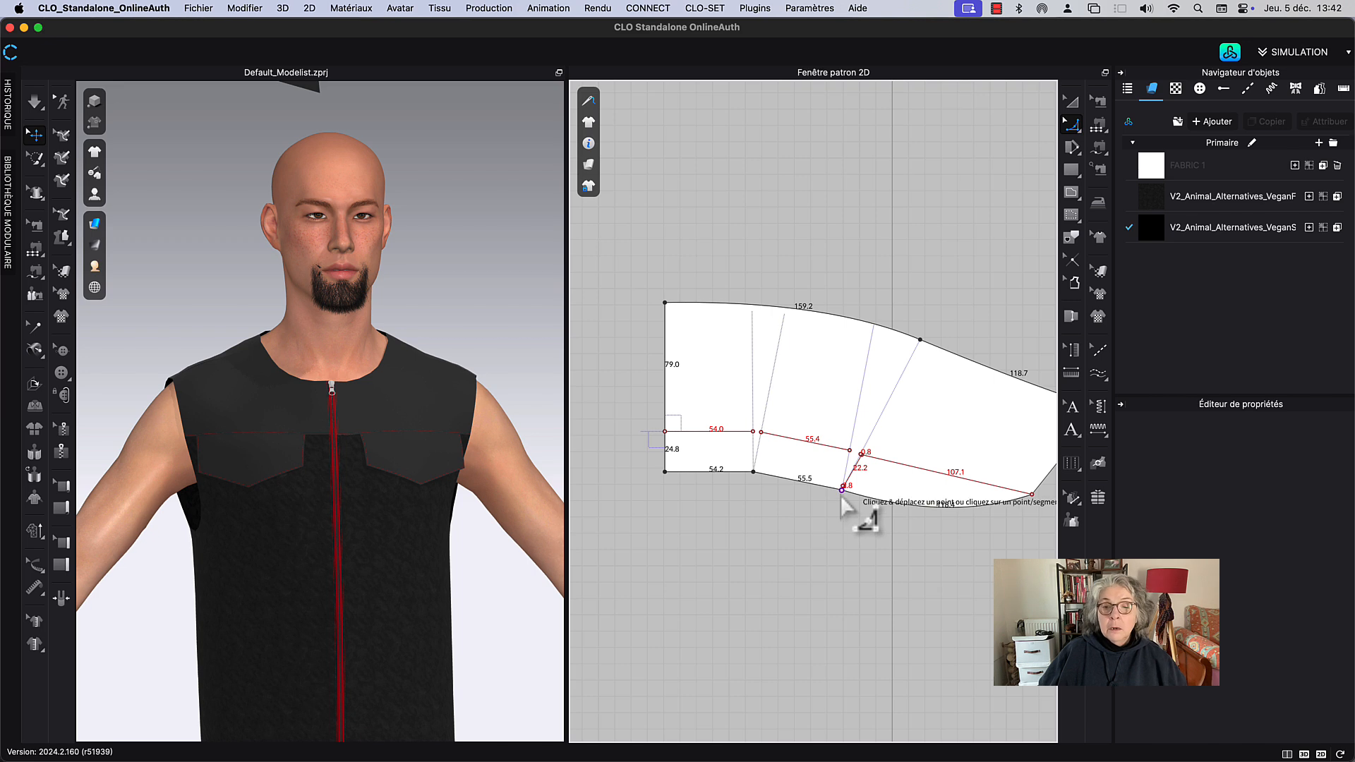
left_click(841, 496)
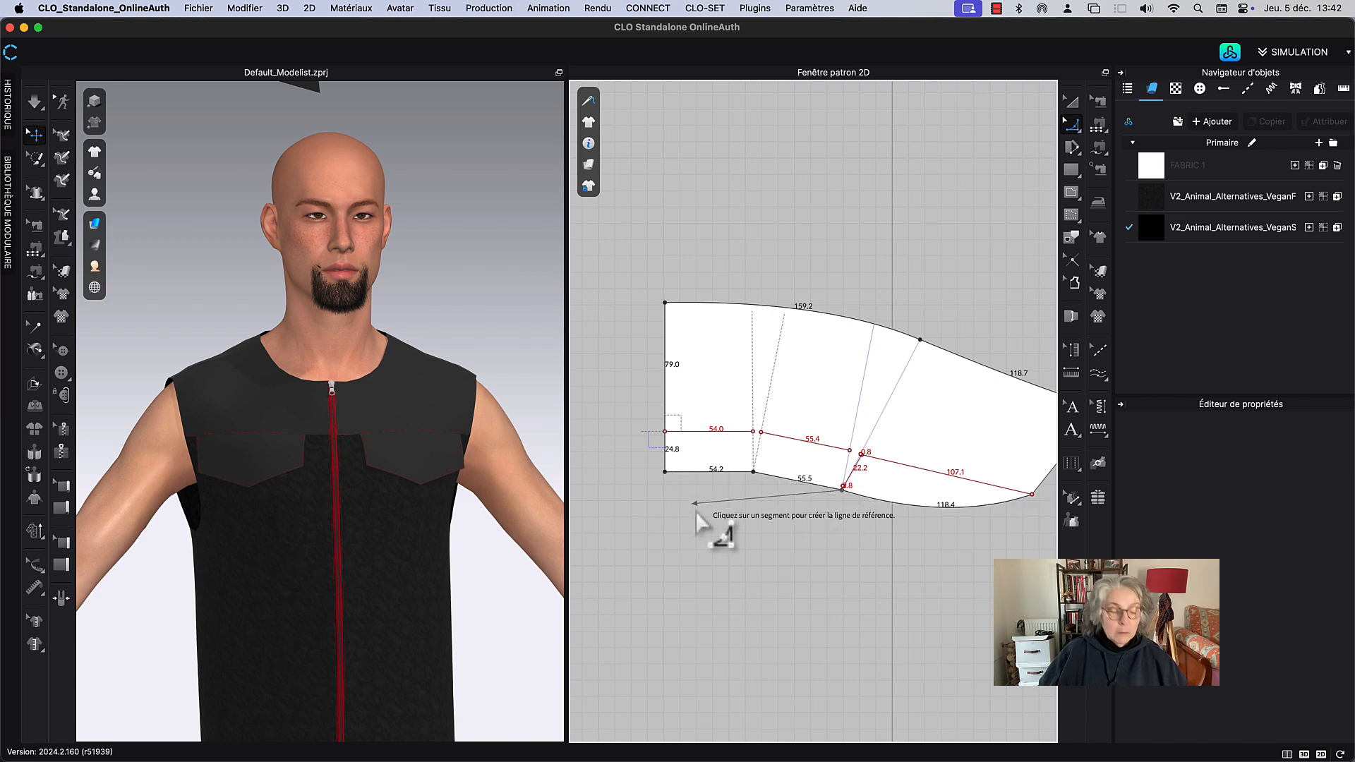
key("Escape")
Step: Delete the slanted internal line rising from the collar's lower shoulder point and the tiny leftover line at its base
scroll(848, 528, "up", 4)
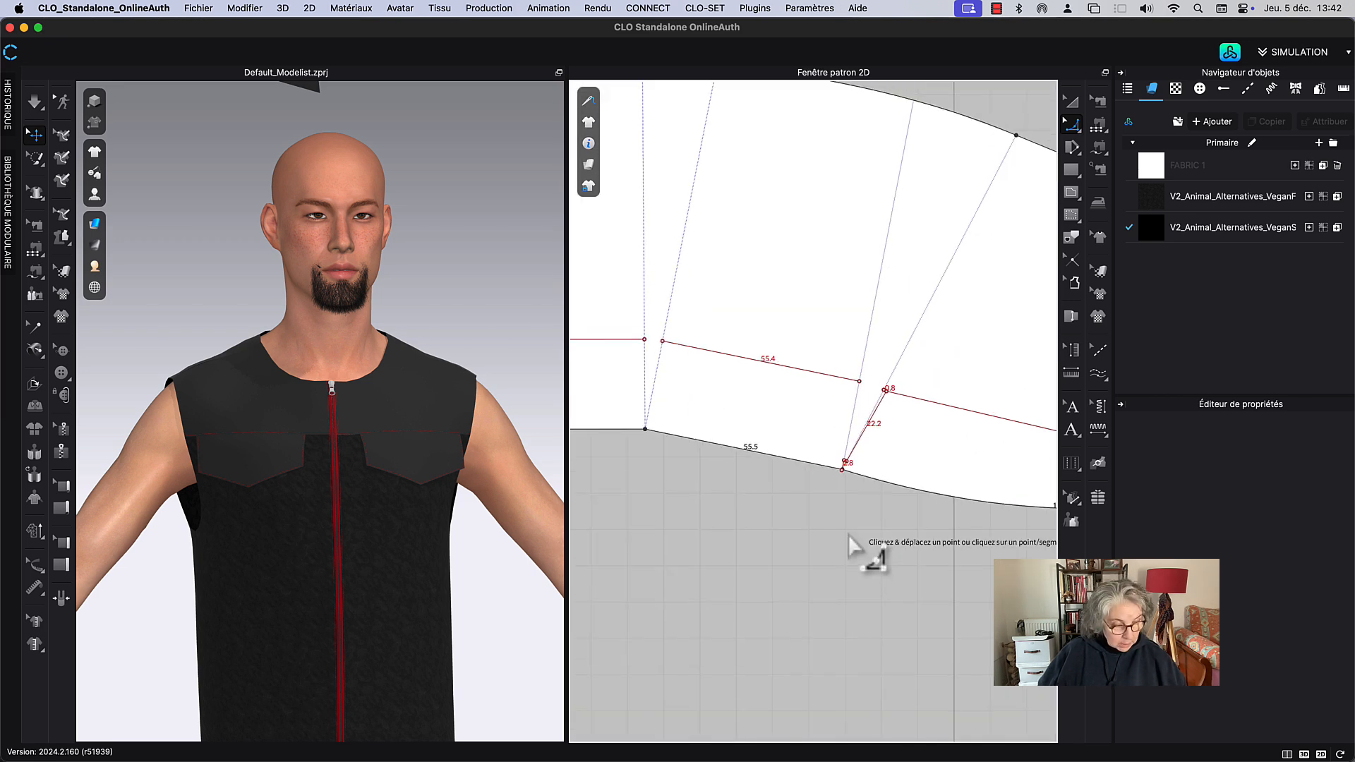
left_click(868, 427)
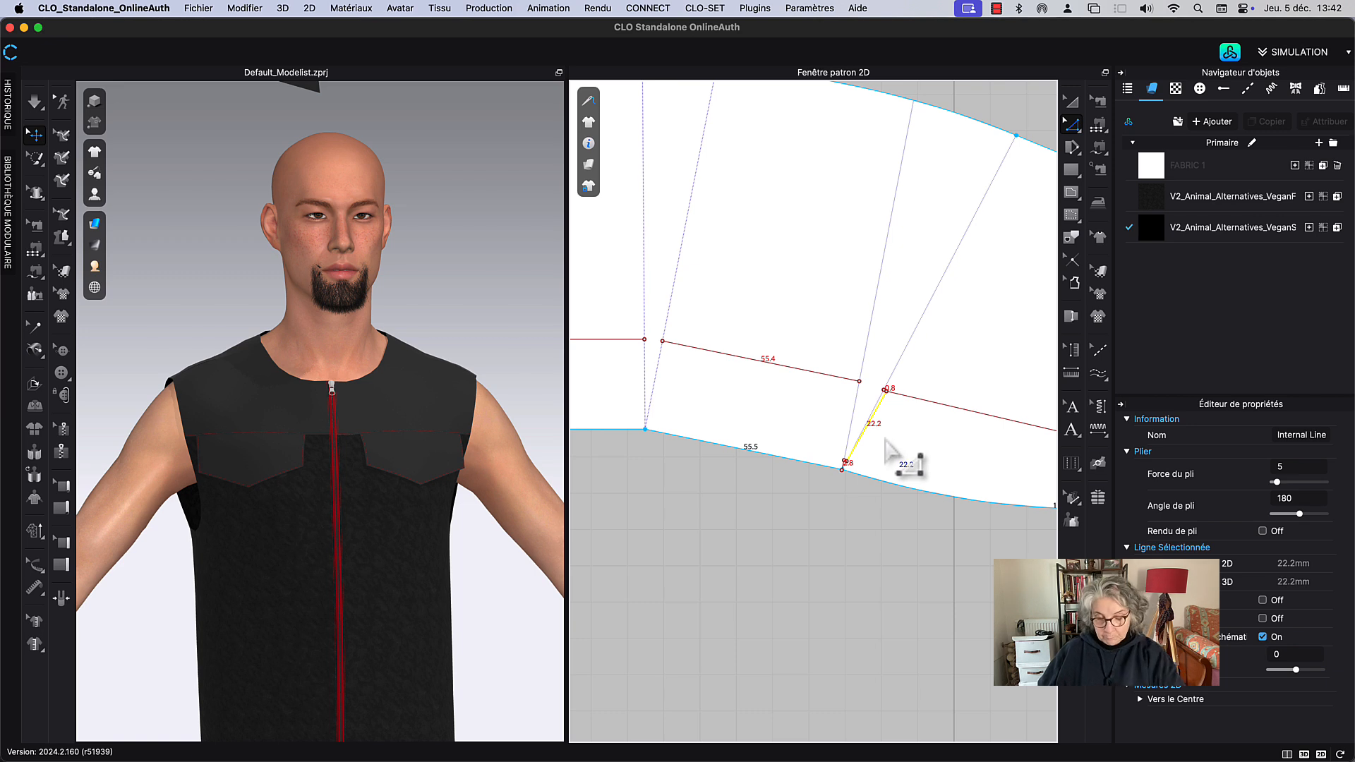
key("Delete")
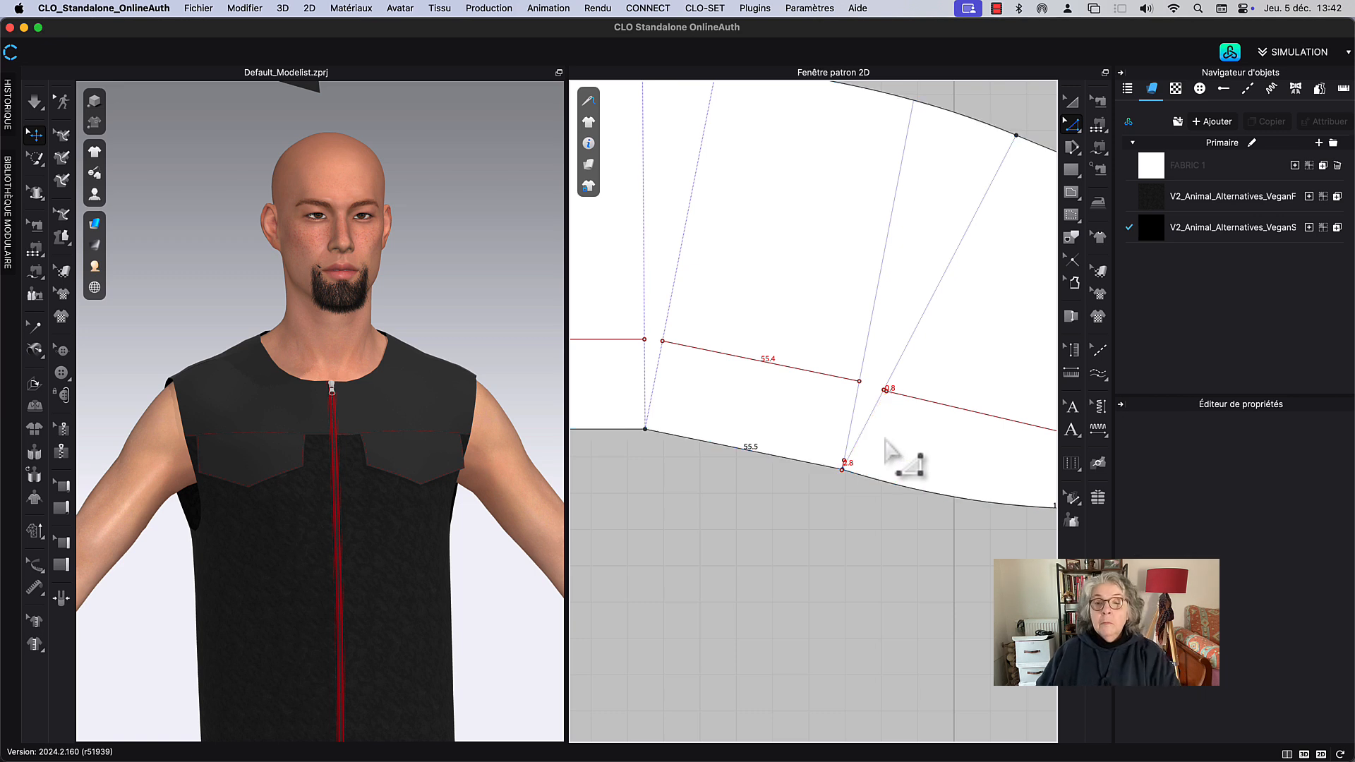
left_click(843, 471)
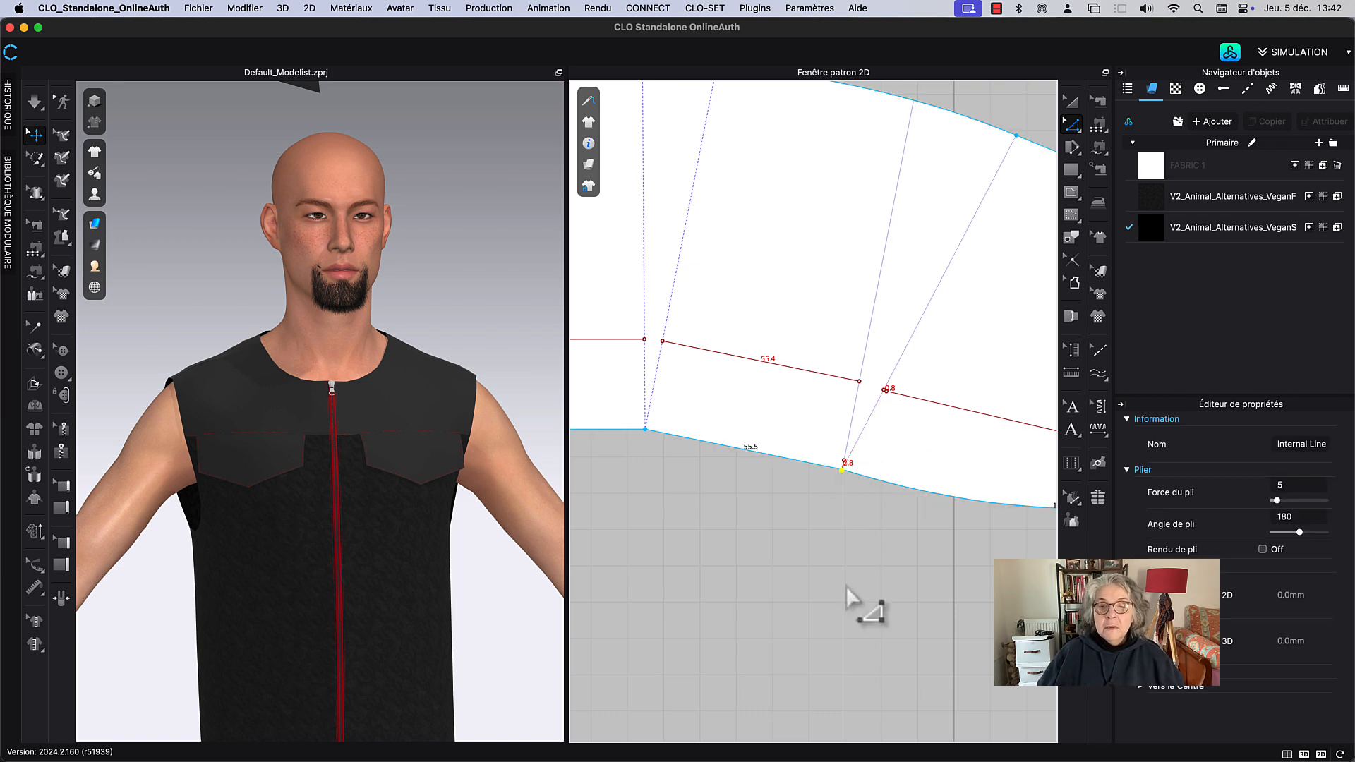
left_click(846, 586)
scroll(765, 532, "down", 2)
right_click_drag(765, 534, 847, 539)
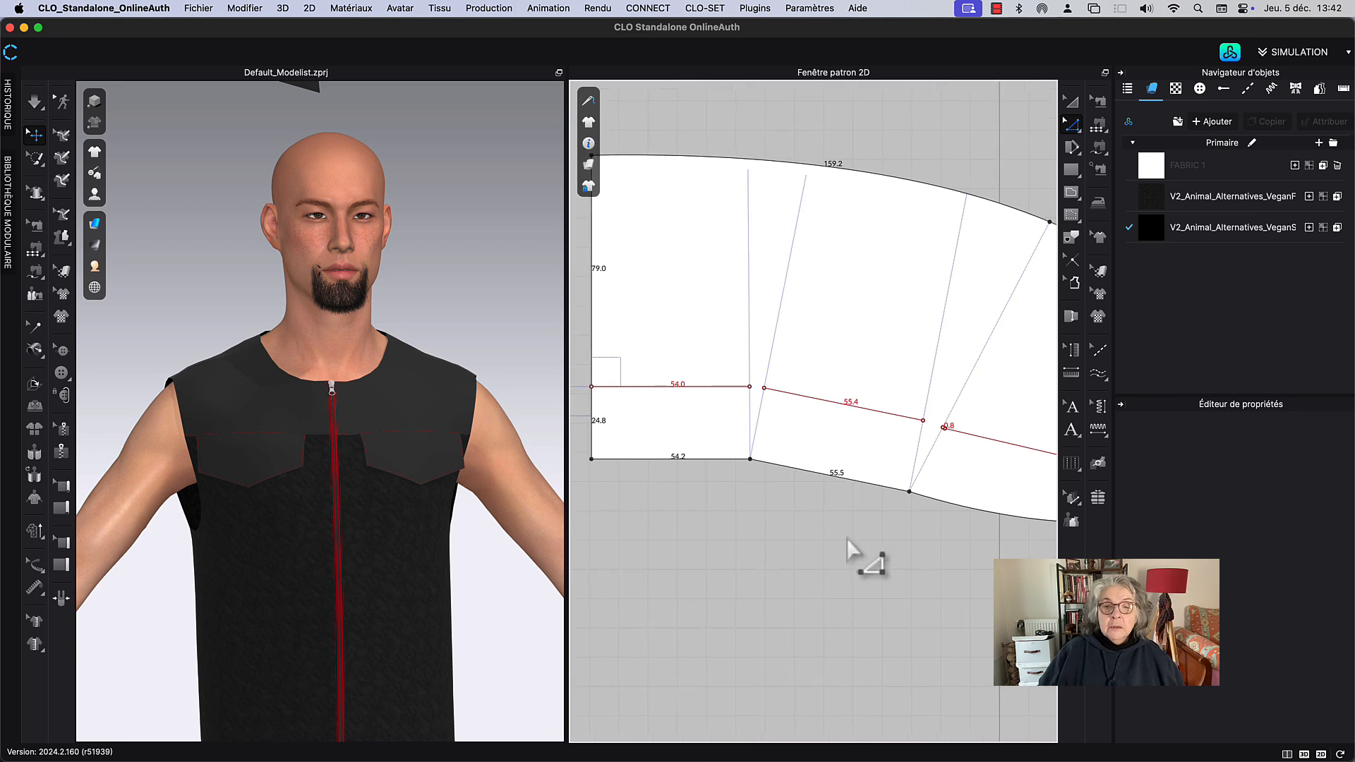
Step: Smooth the collar's lower edge into a single curve from the lower centre-back corner to the shoulder point
scroll(840, 539, "down", 1)
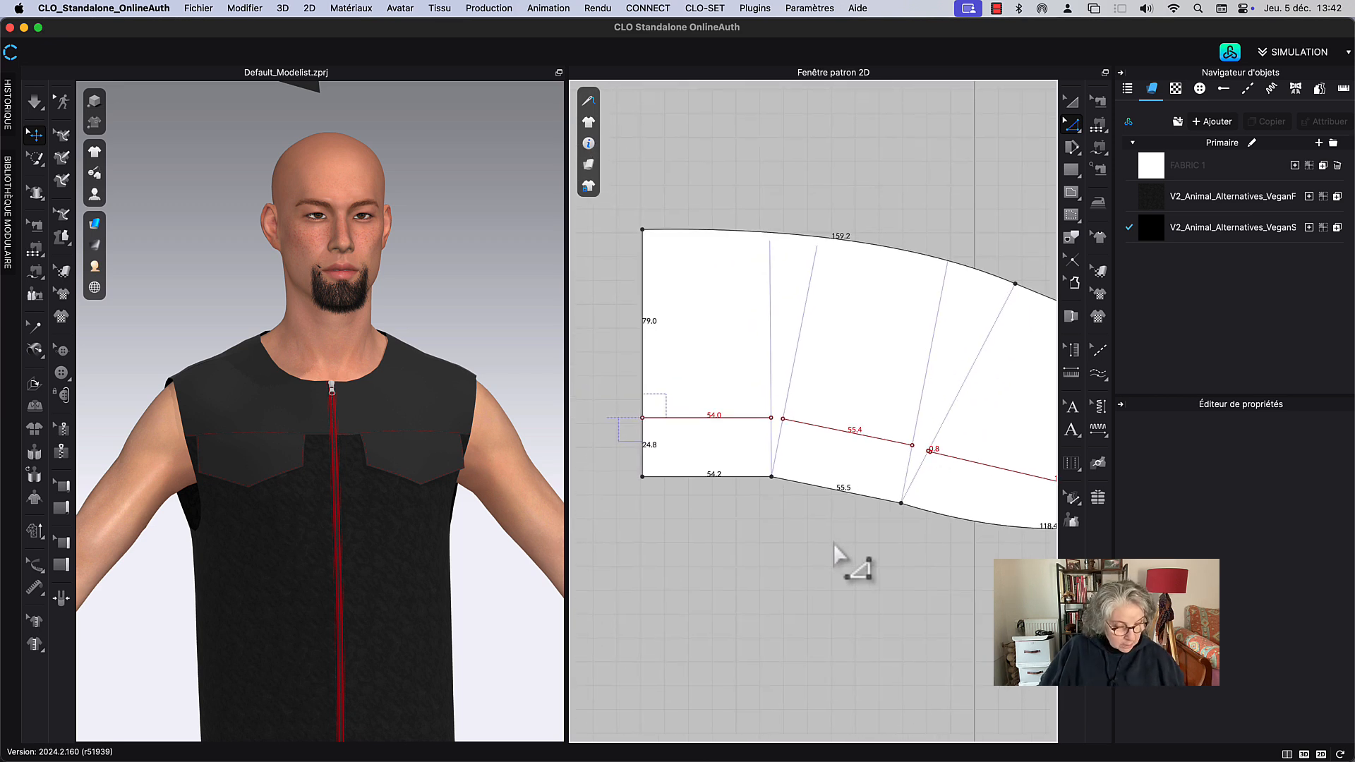
left_click(643, 477)
left_click(902, 503)
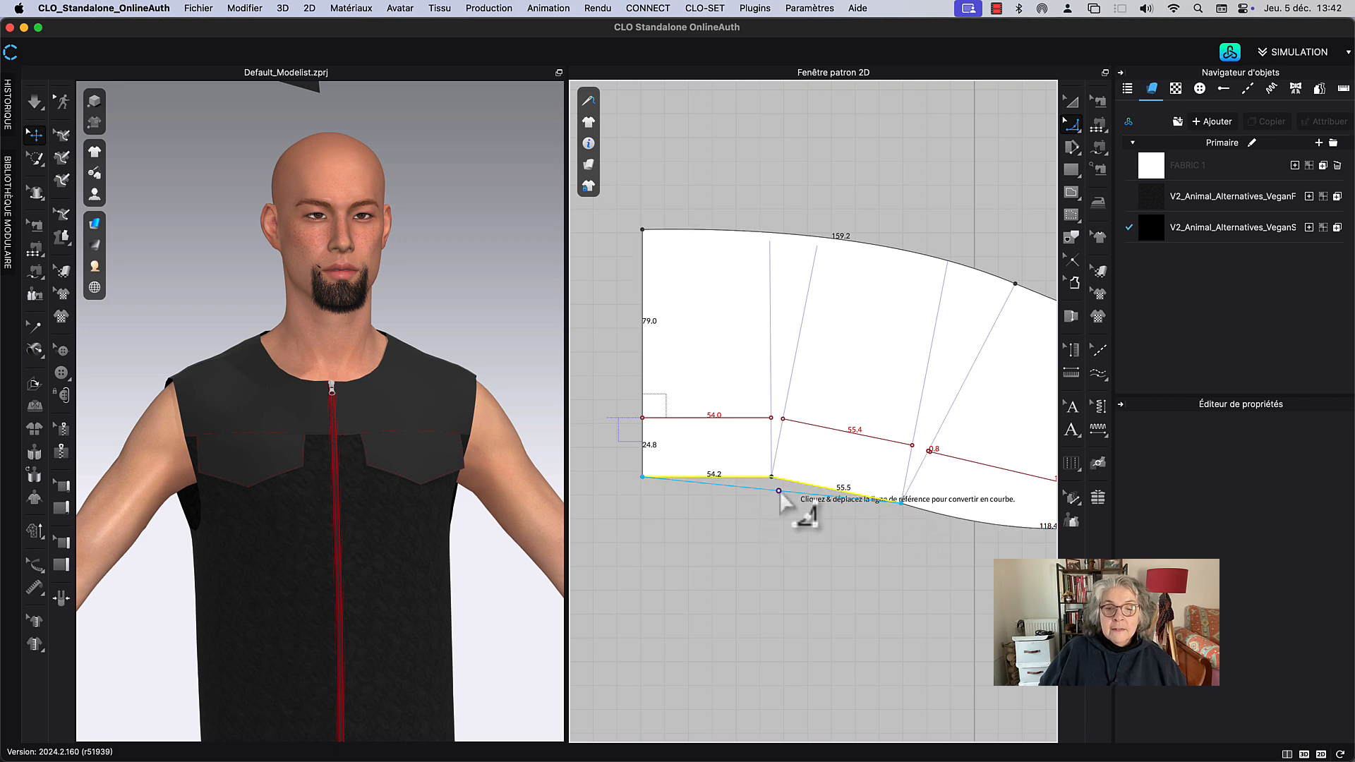
left_click(778, 485)
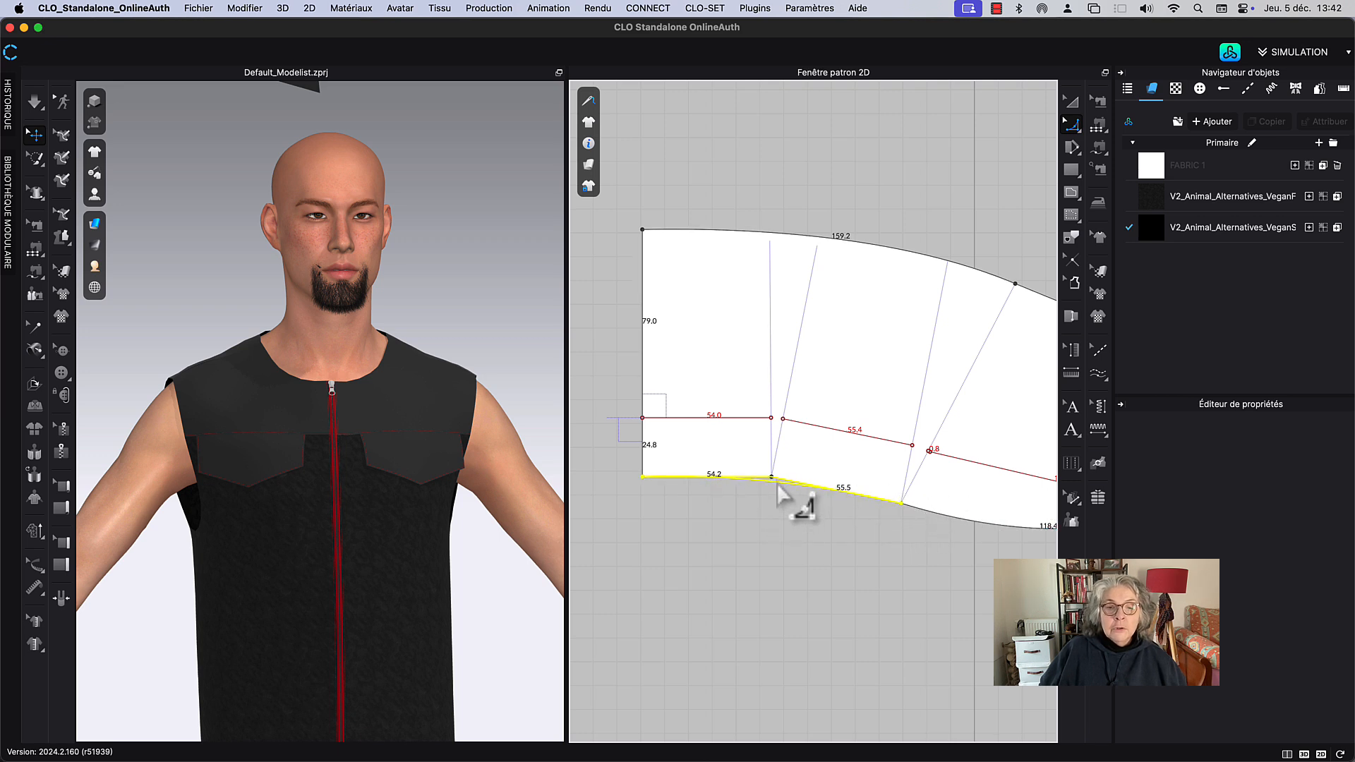
scroll(895, 569, "down", 2)
middle_click_drag(895, 569, 809, 582)
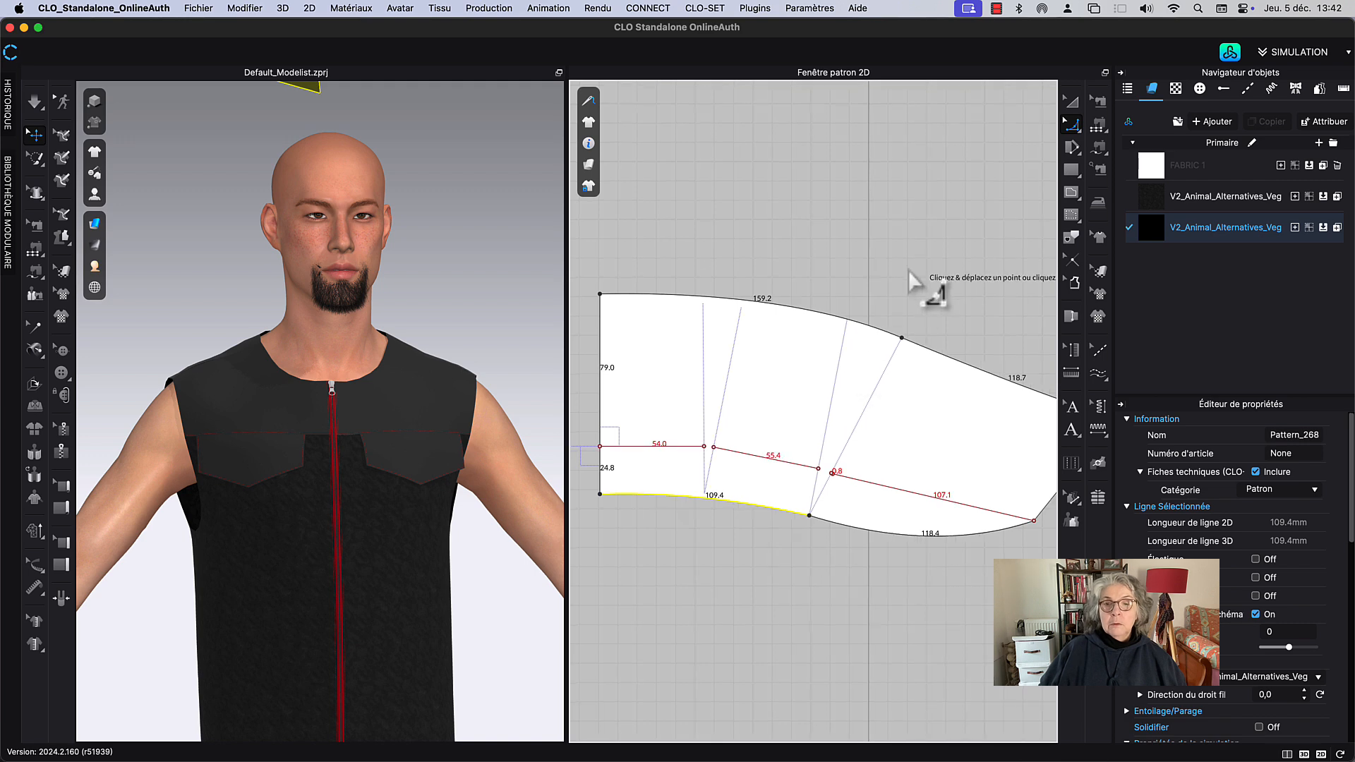
middle_click_drag(908, 270, 895, 281)
Step: Examine the collar's lower edge against the front yoke's neckline and inspect the shape of the yoke's neckline curve
left_click(1074, 99)
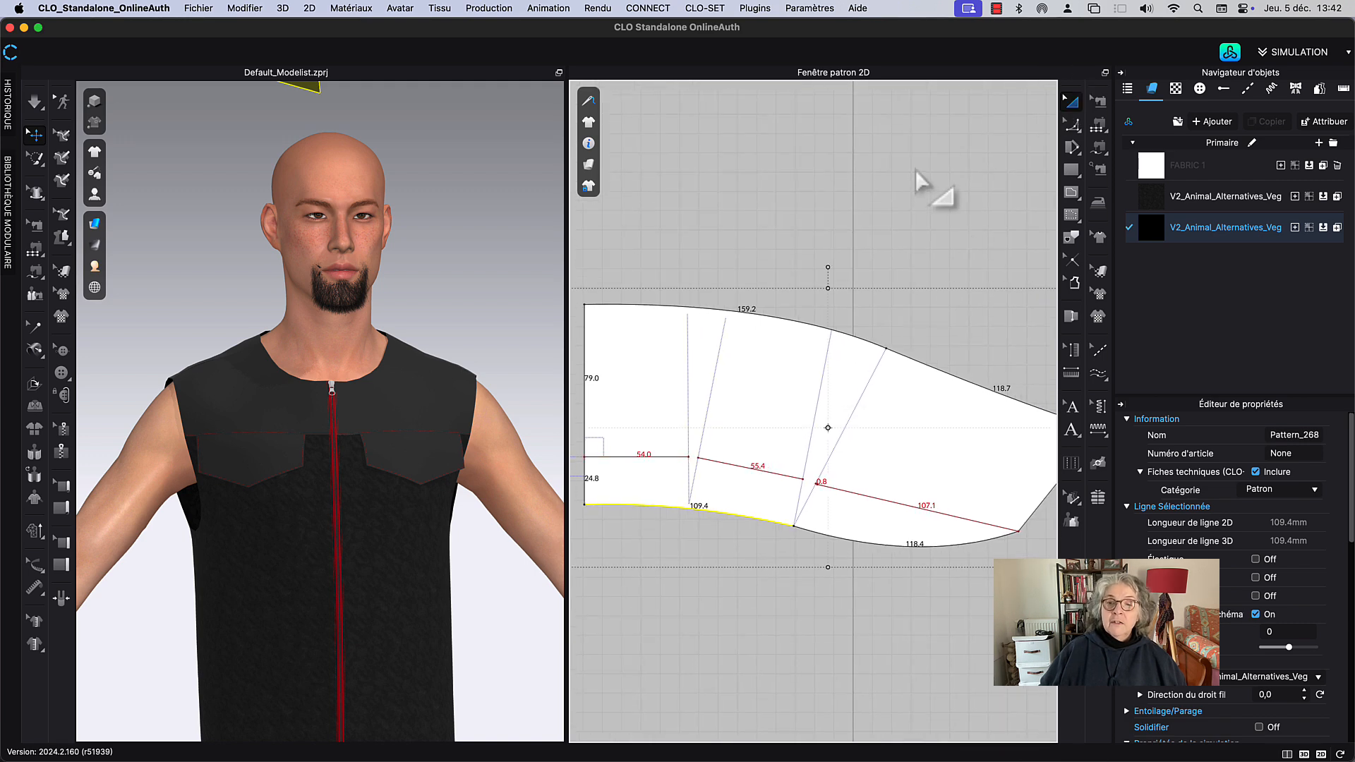
scroll(911, 167, "down", 3)
scroll(889, 164, "down", 3)
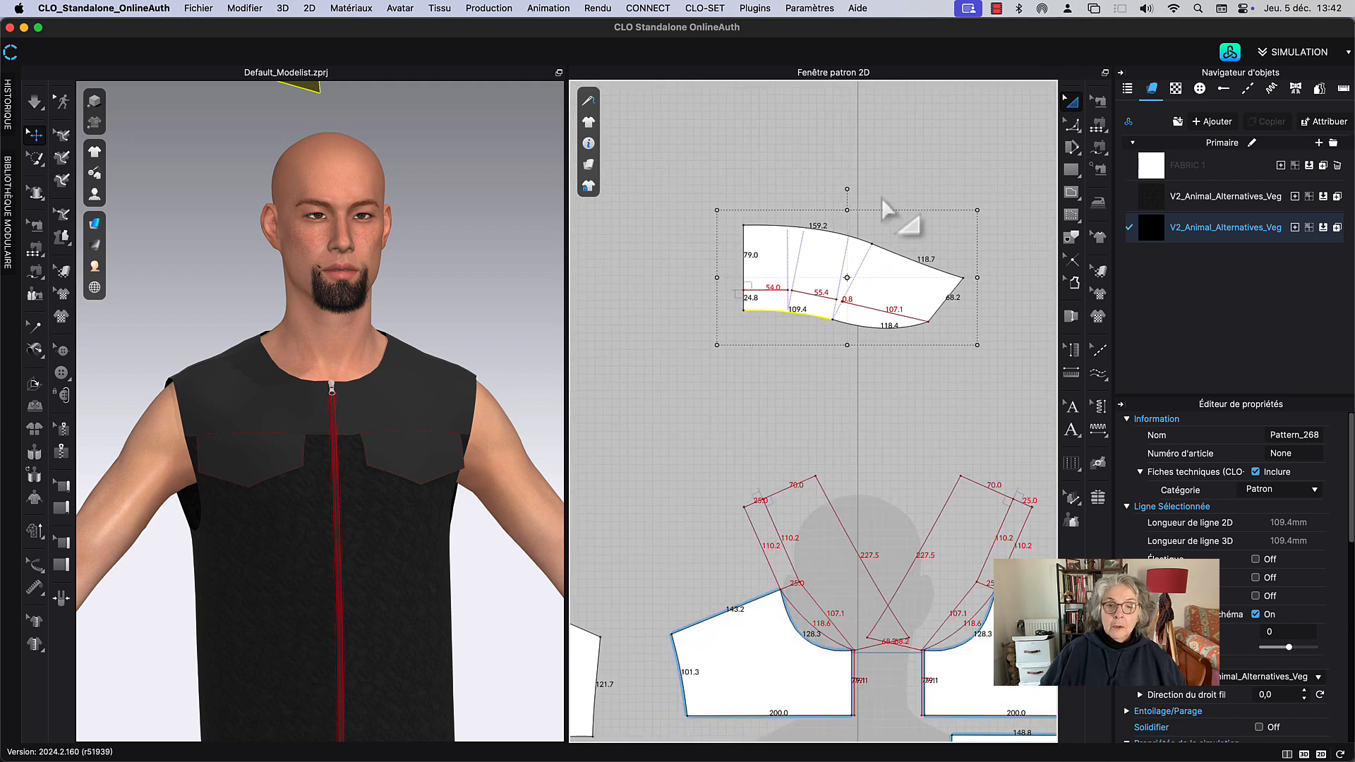
middle_click_drag(866, 371, 830, 328)
scroll(829, 323, "up", 3)
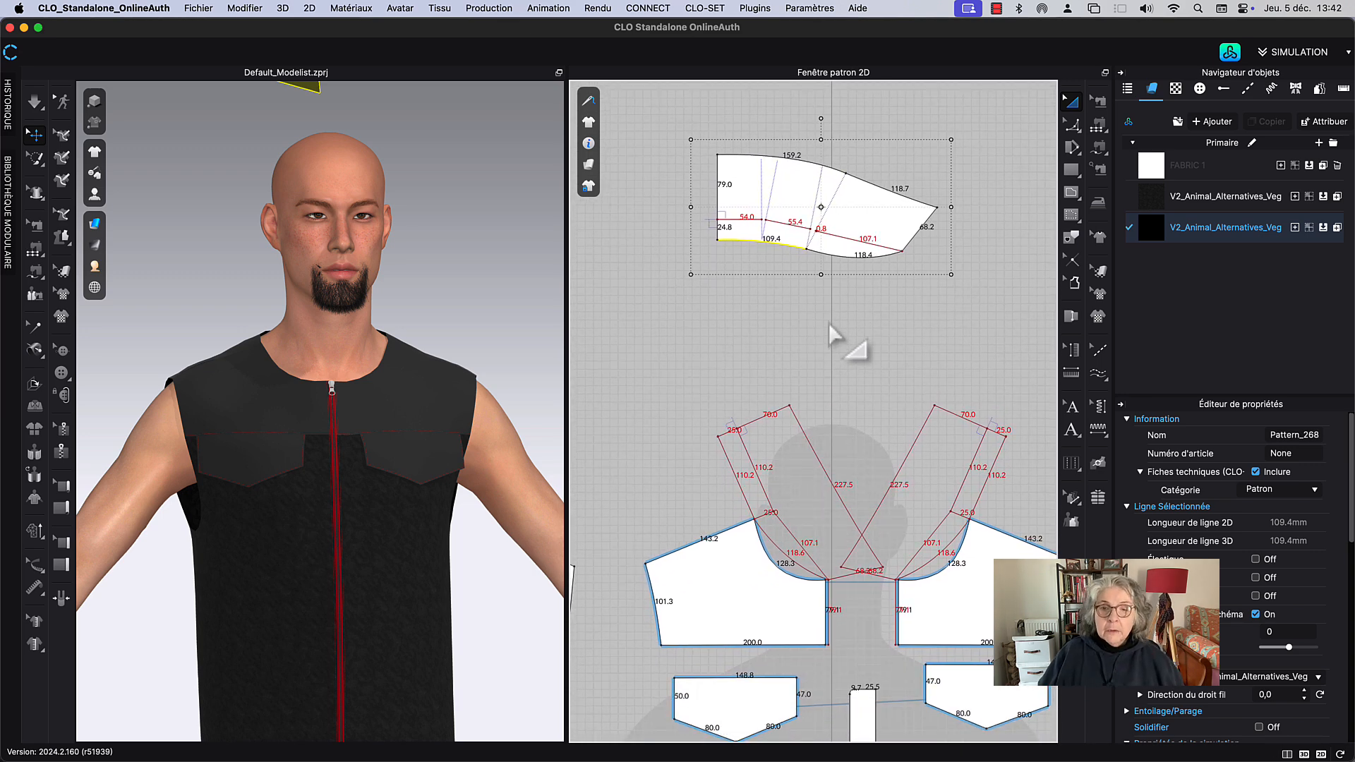
middle_click_drag(874, 656, 892, 574)
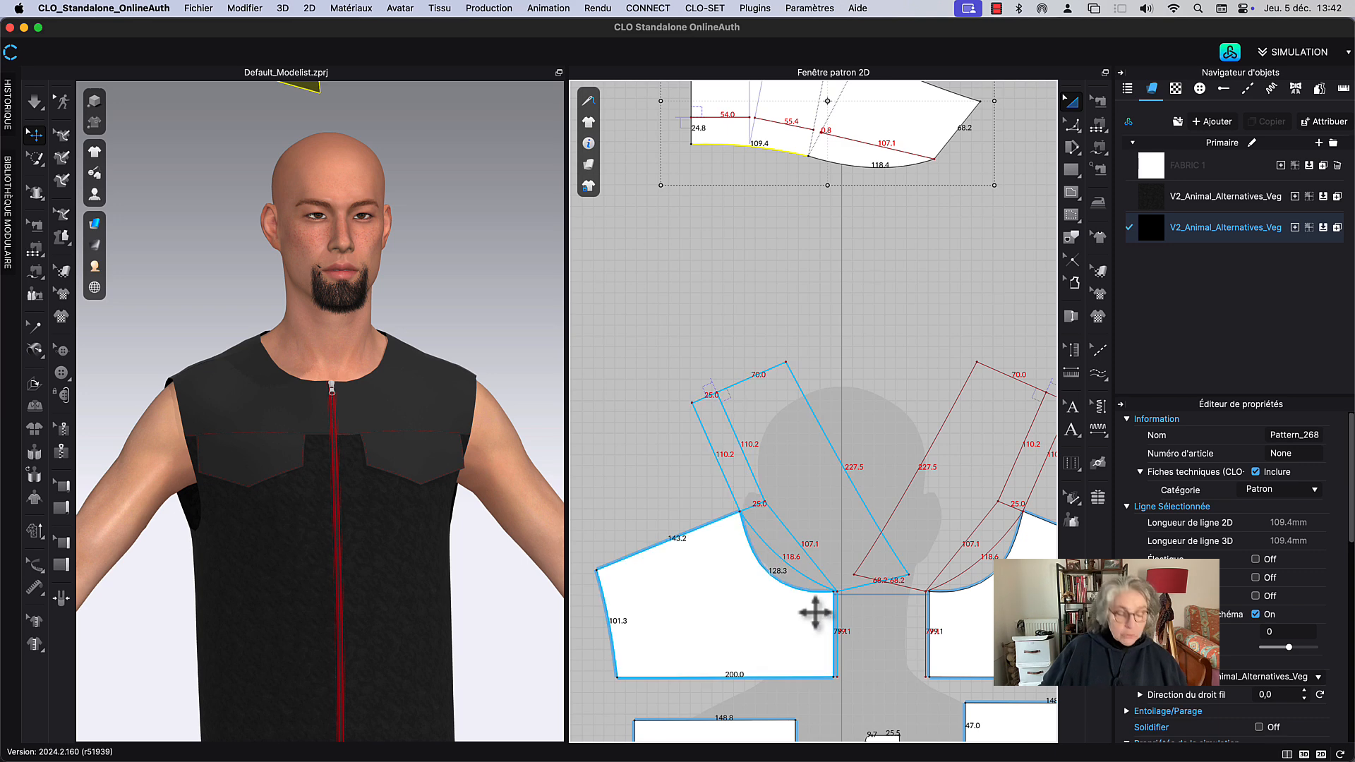
key("z")
left_click(796, 596)
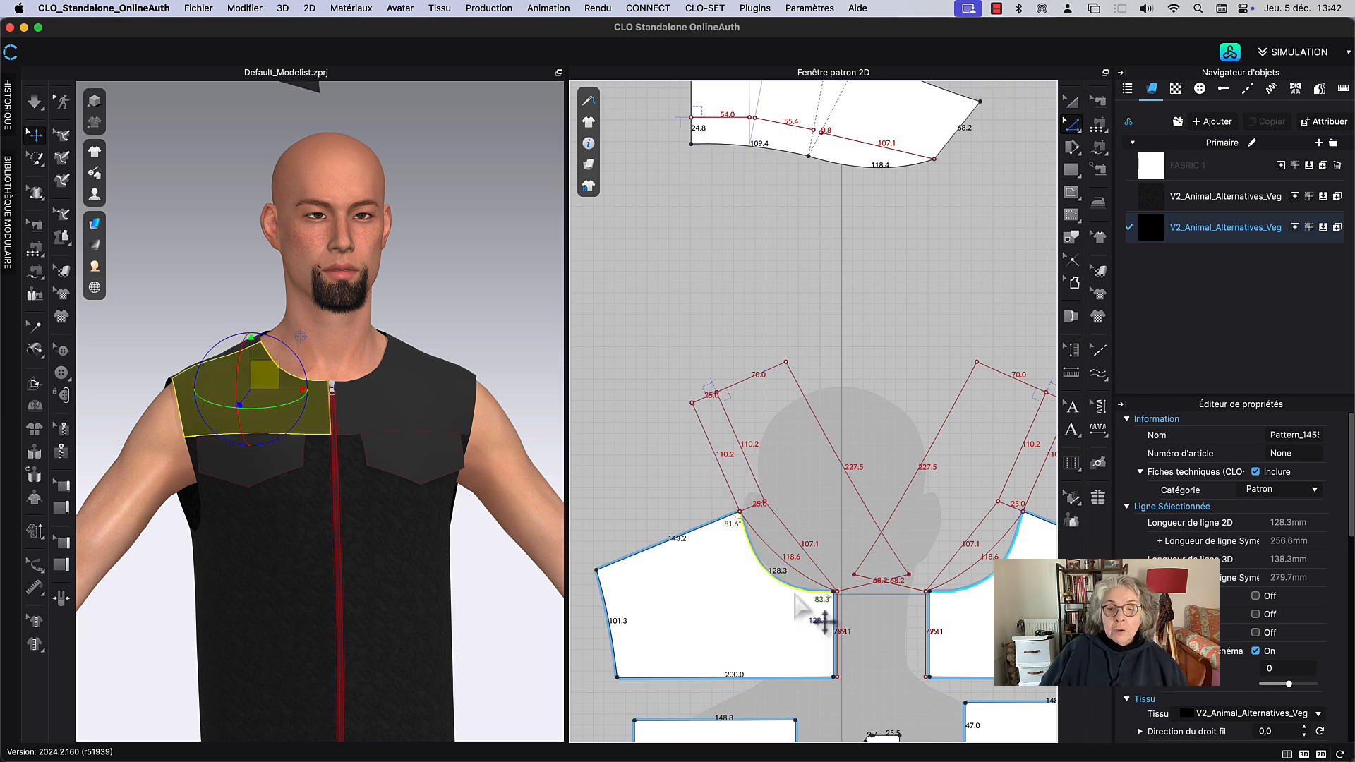
scroll(805, 611, "up", 3)
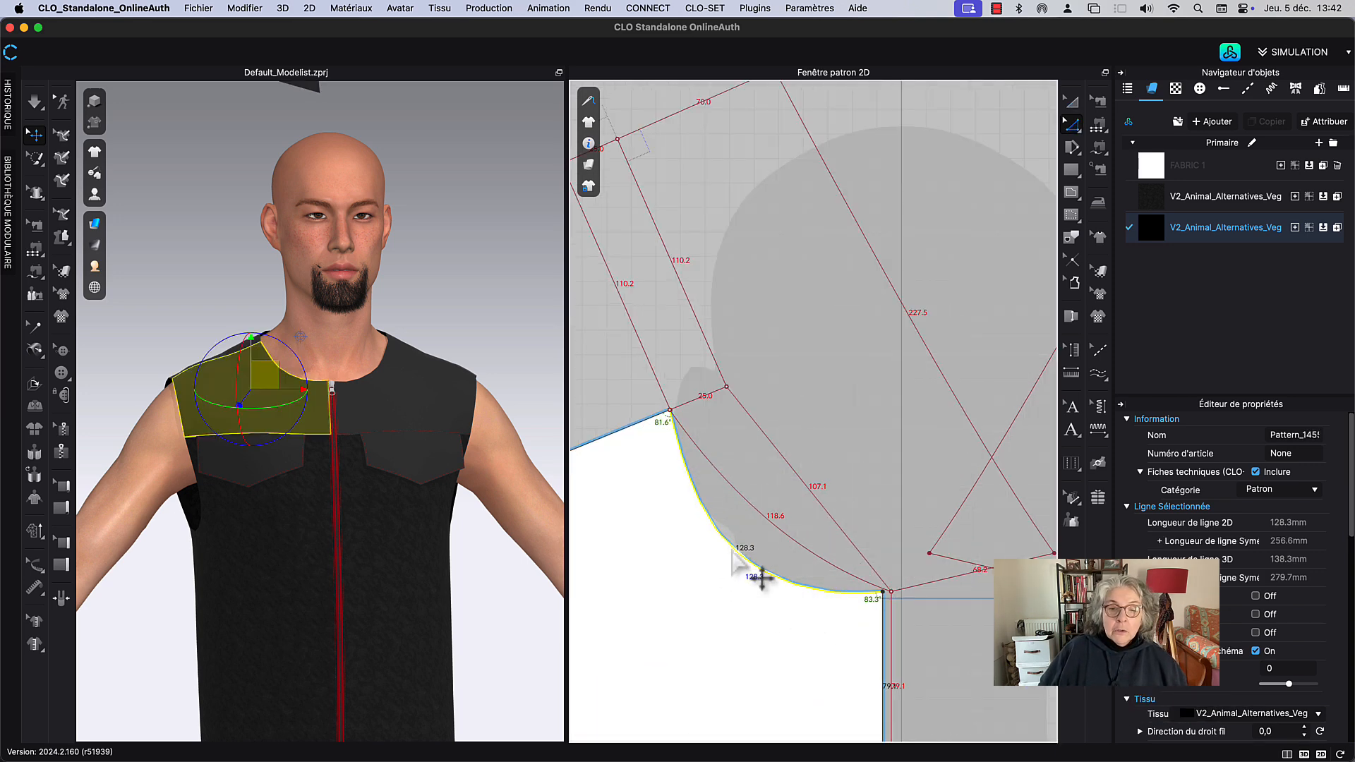
scroll(918, 628, "up", 3)
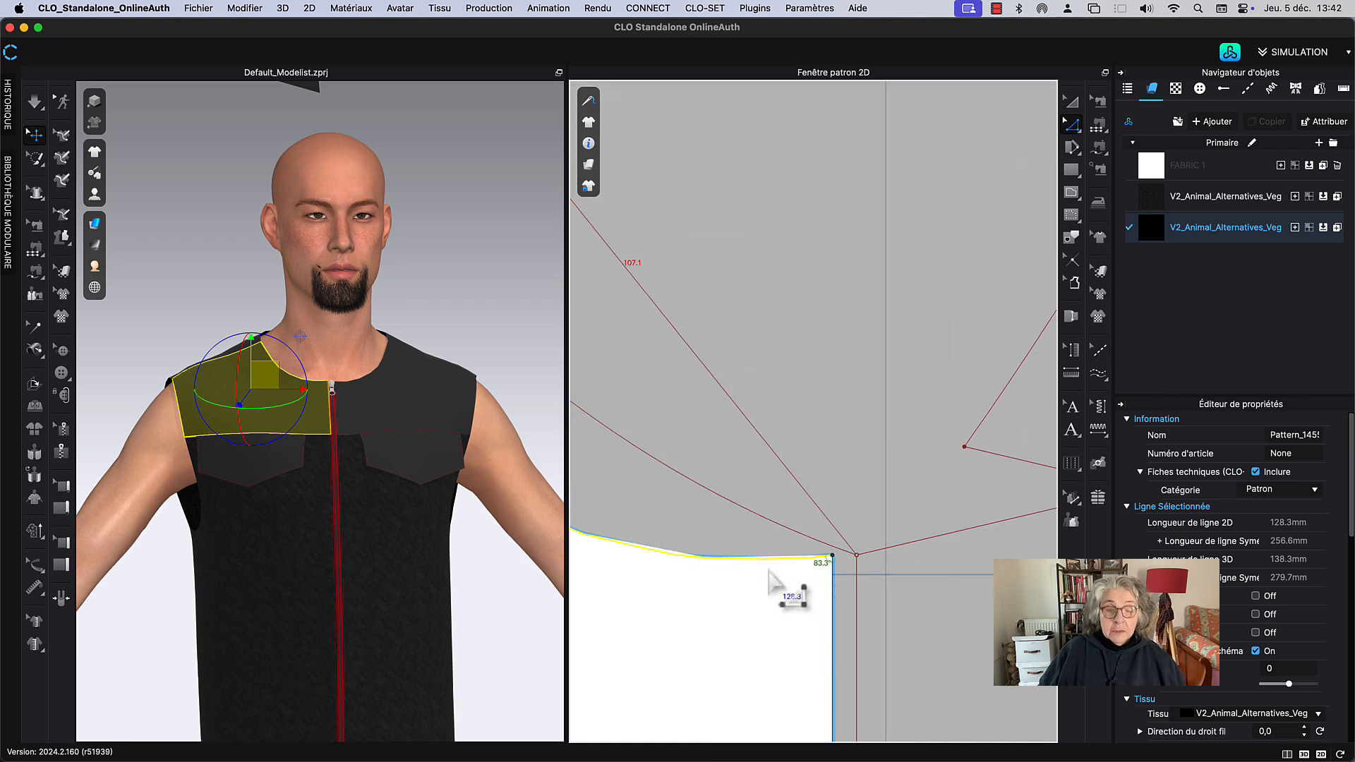
scroll(724, 625, "down", 4)
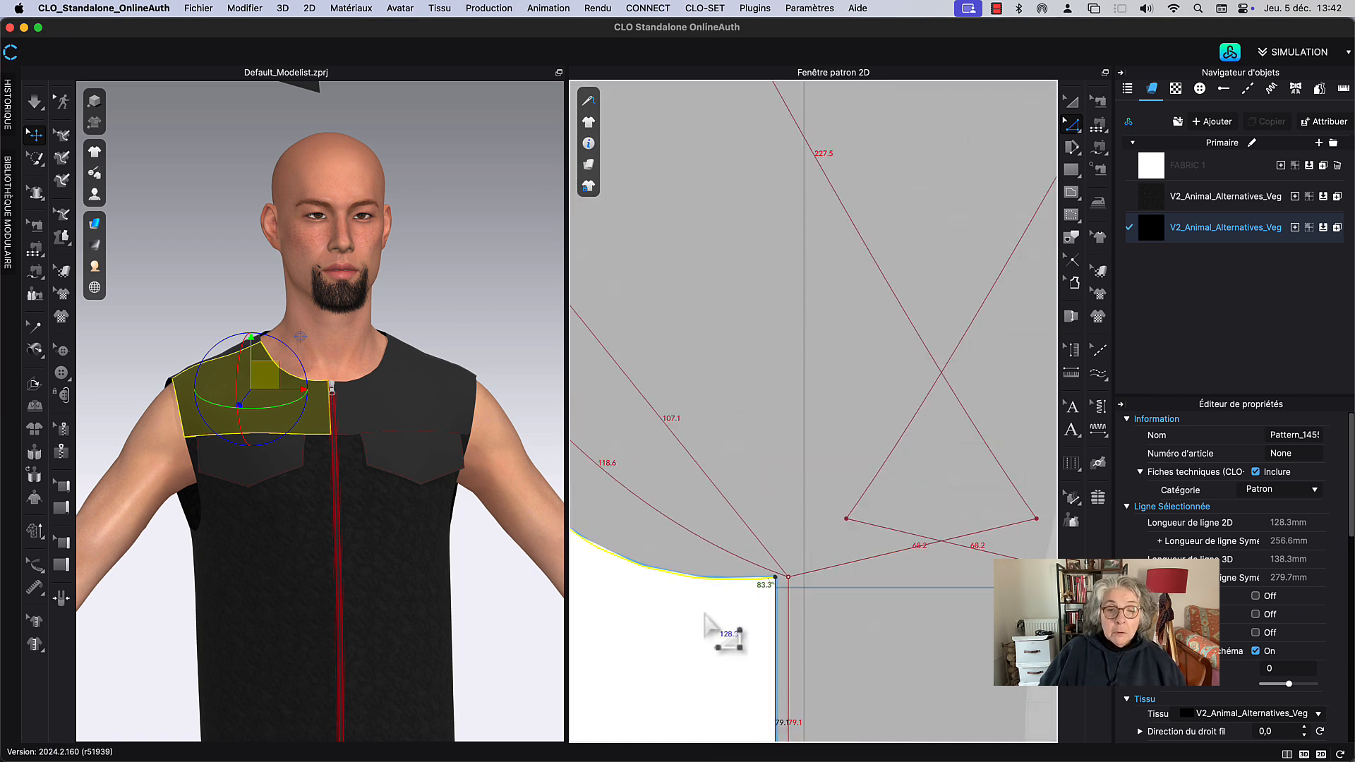
scroll(860, 625, "up", 2)
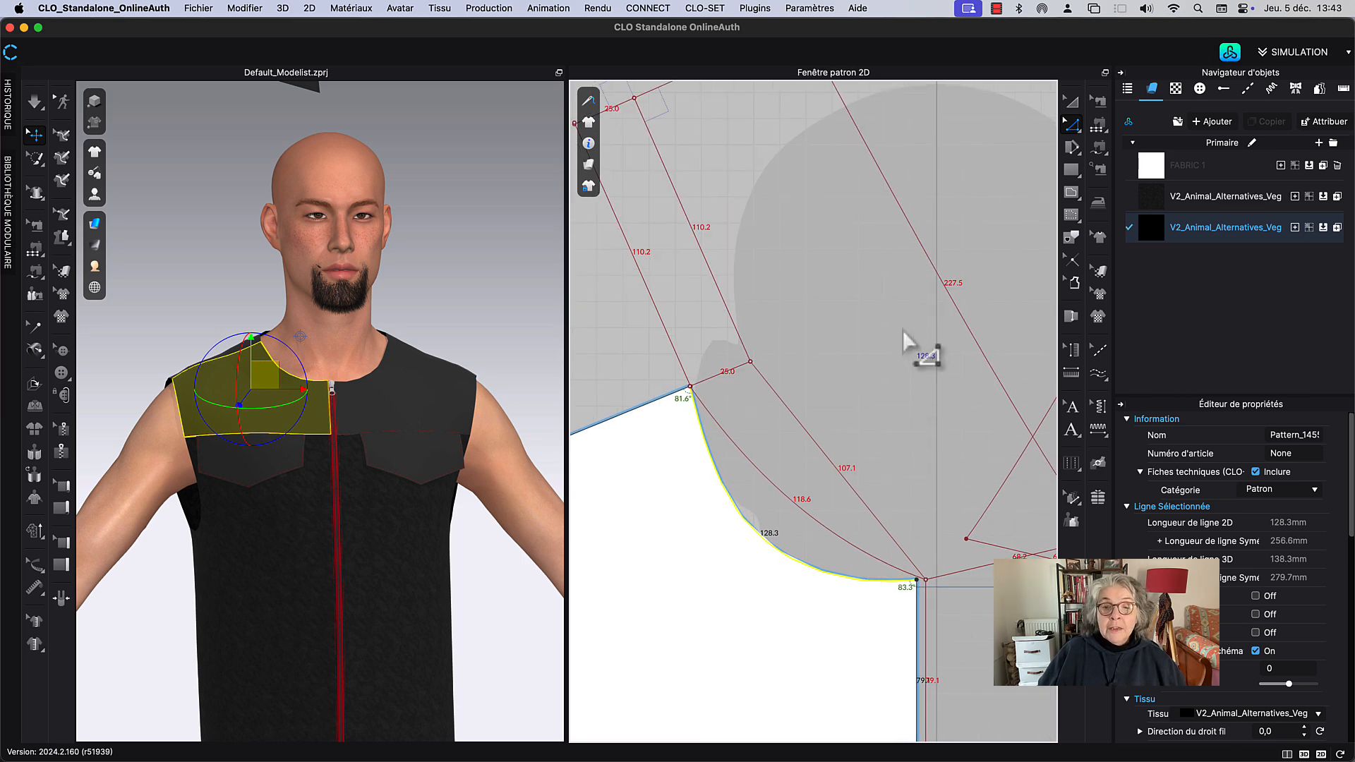
scroll(903, 329, "down", 4)
middle_click_drag(888, 366, 776, 581)
scroll(882, 300, "down", 3)
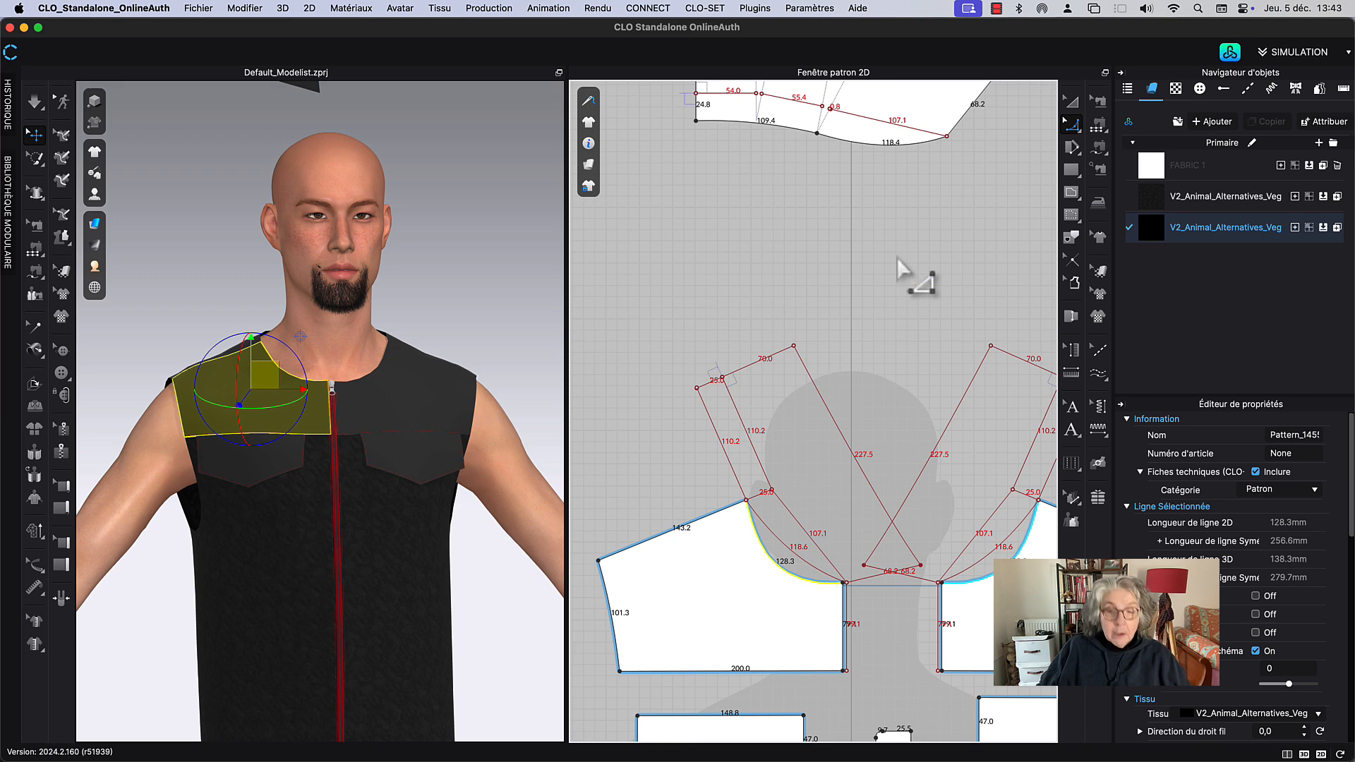
scroll(840, 611, "down", 1)
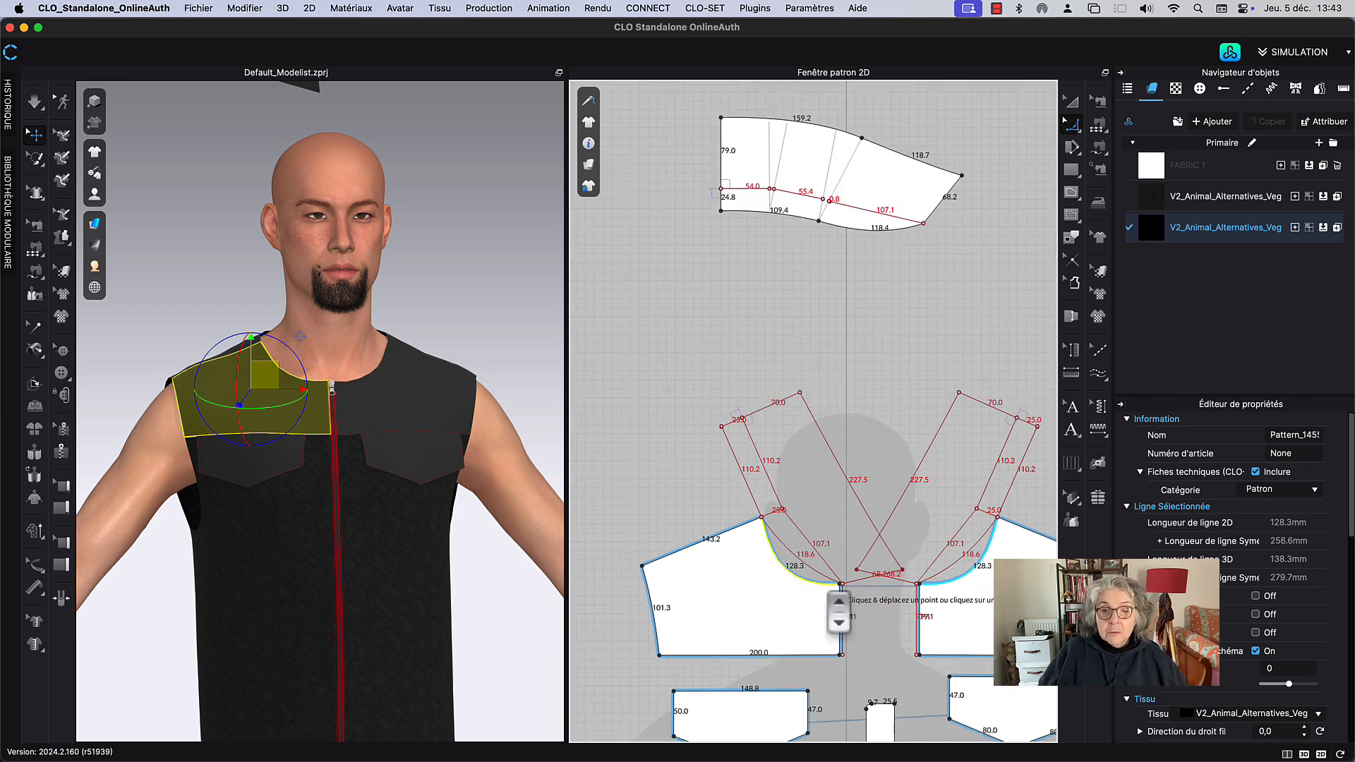
scroll(837, 610, "down", 4)
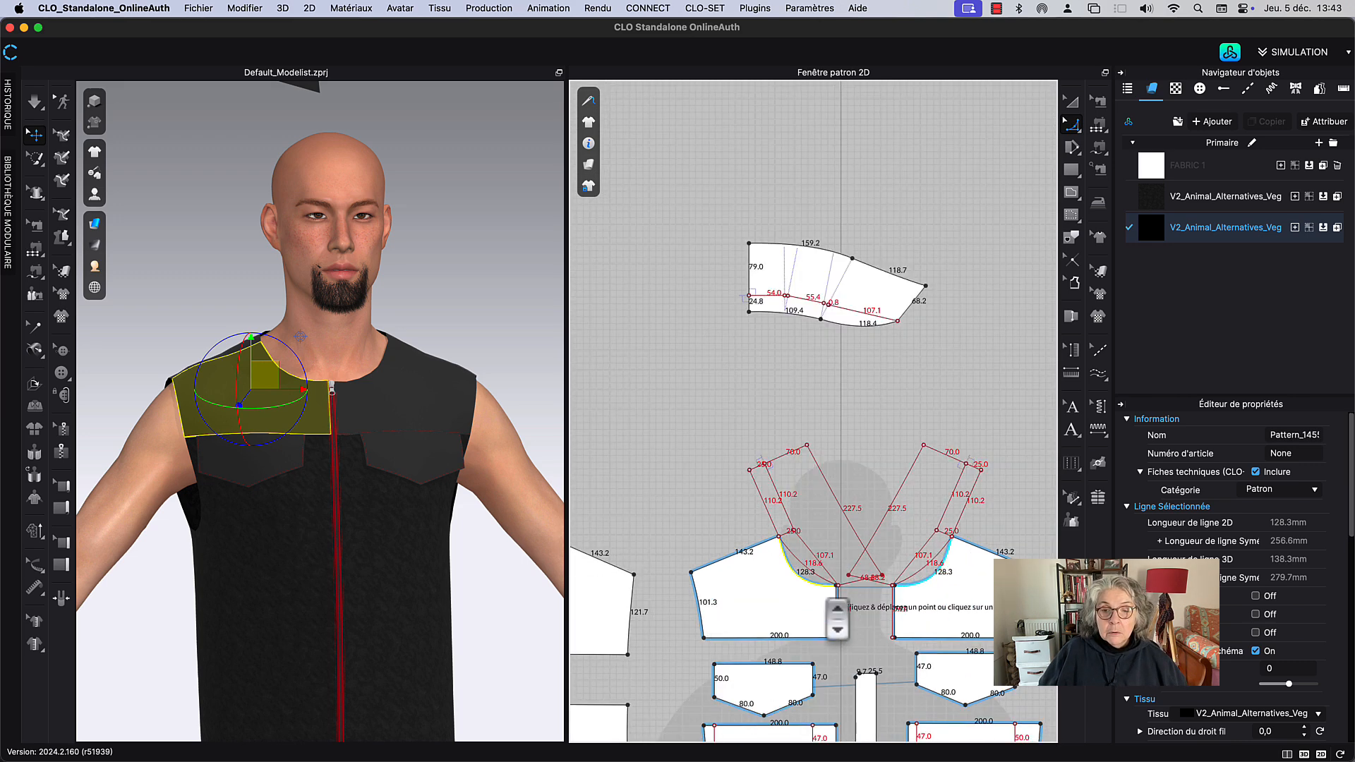
scroll(844, 618, "up", 6)
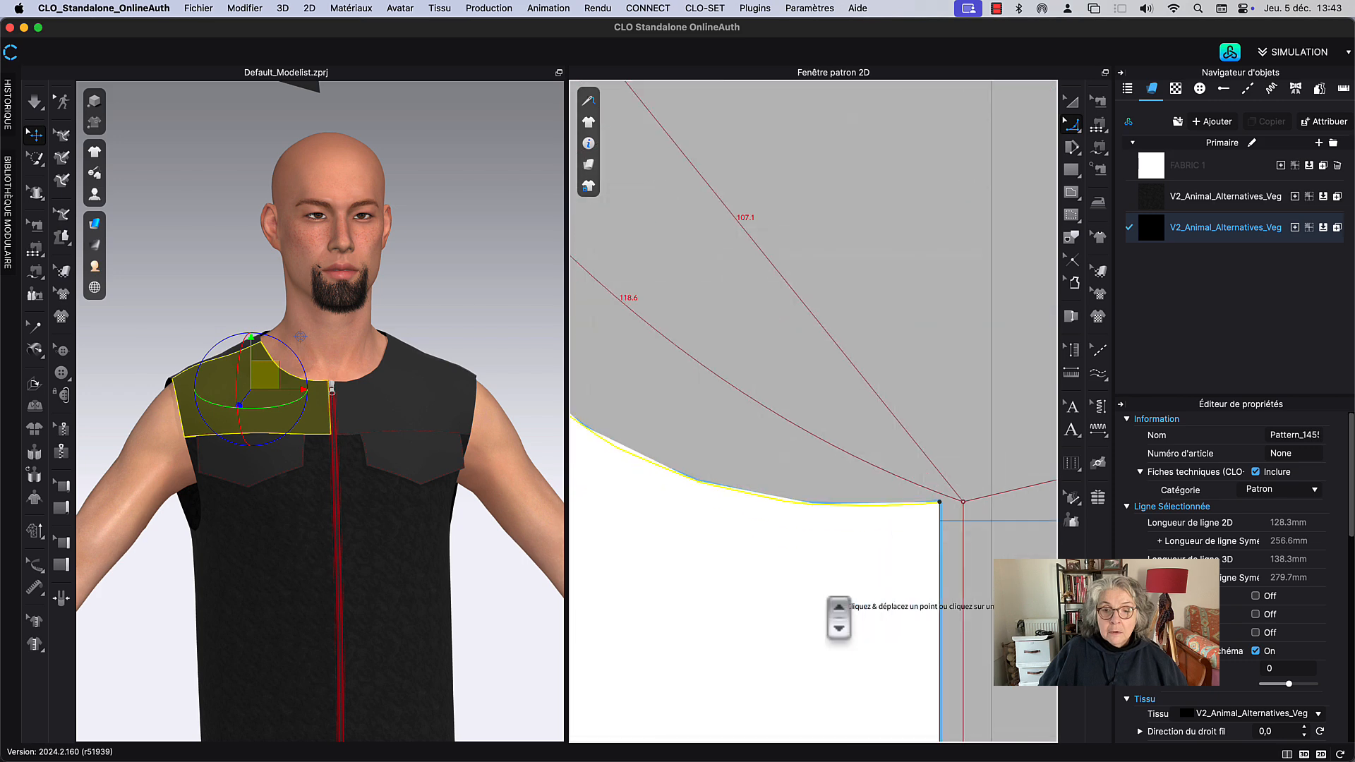
scroll(833, 614, "down", 2)
middle_click_drag(802, 608, 834, 605)
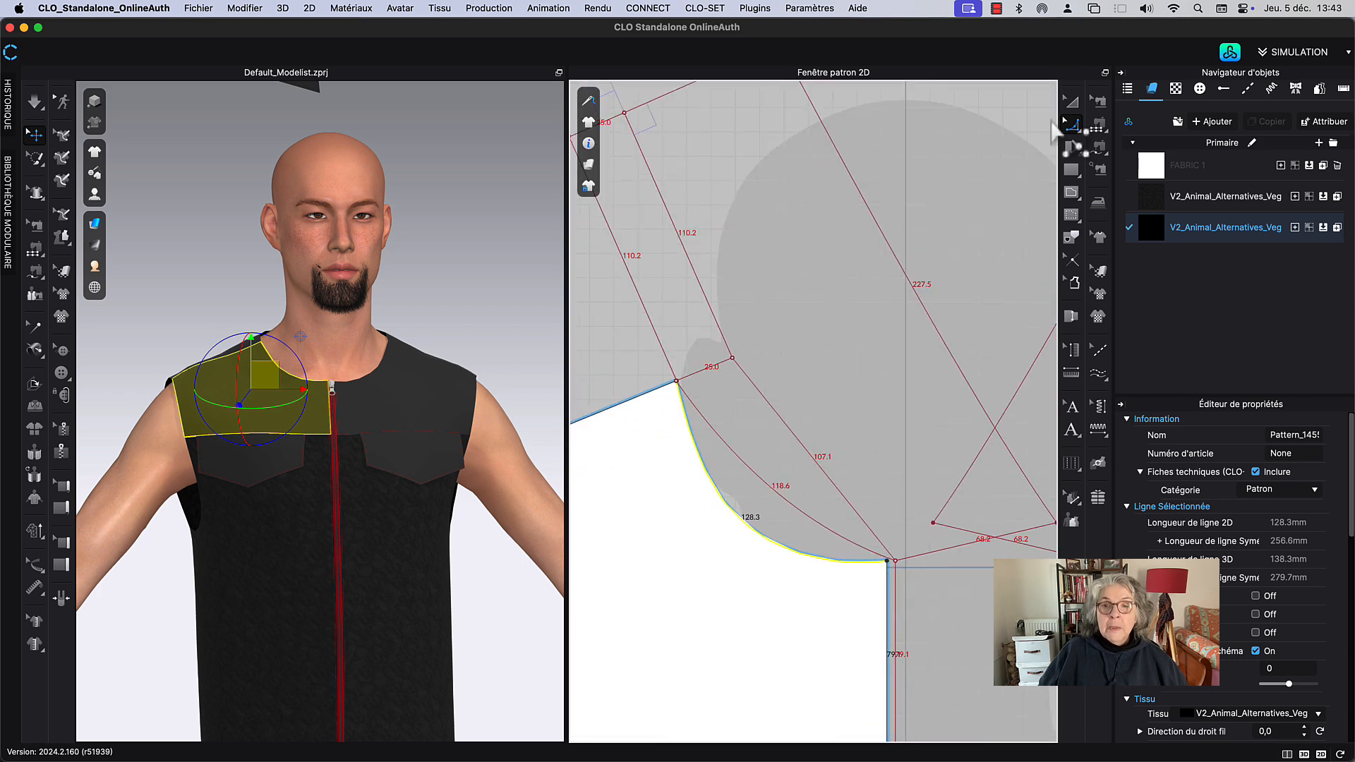
Step: Delete all the collar construction lines from the front yoke pieces
left_click(1071, 105)
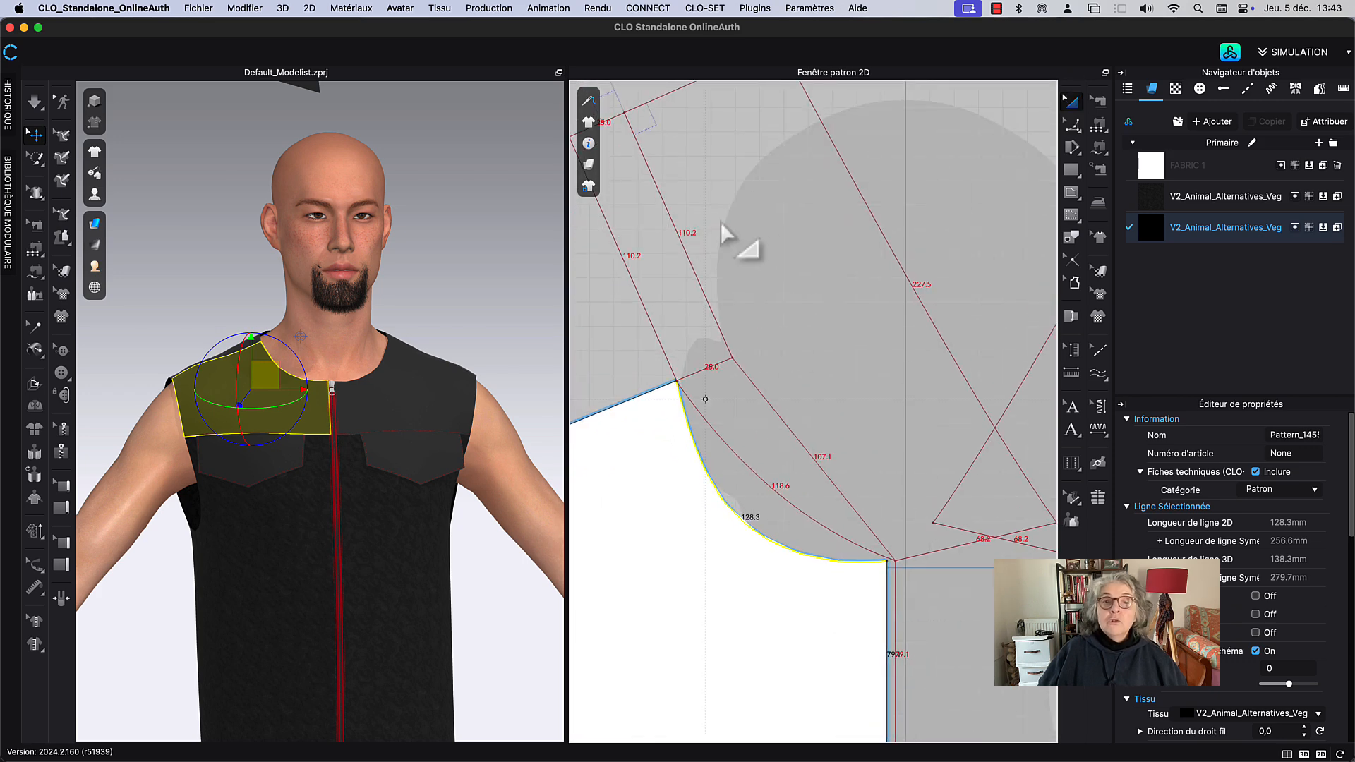
left_click(648, 312)
key("super+a")
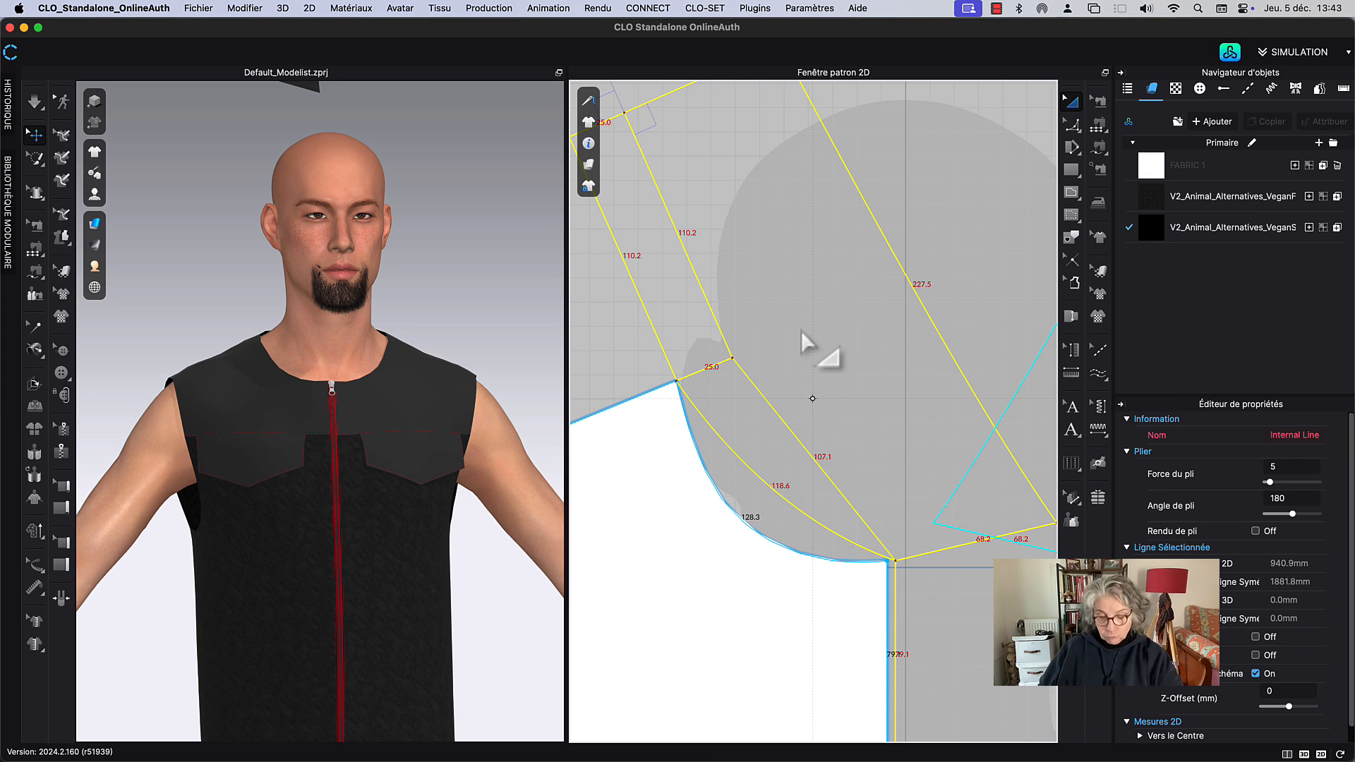
key("Delete")
middle_click_drag(802, 332, 852, 292)
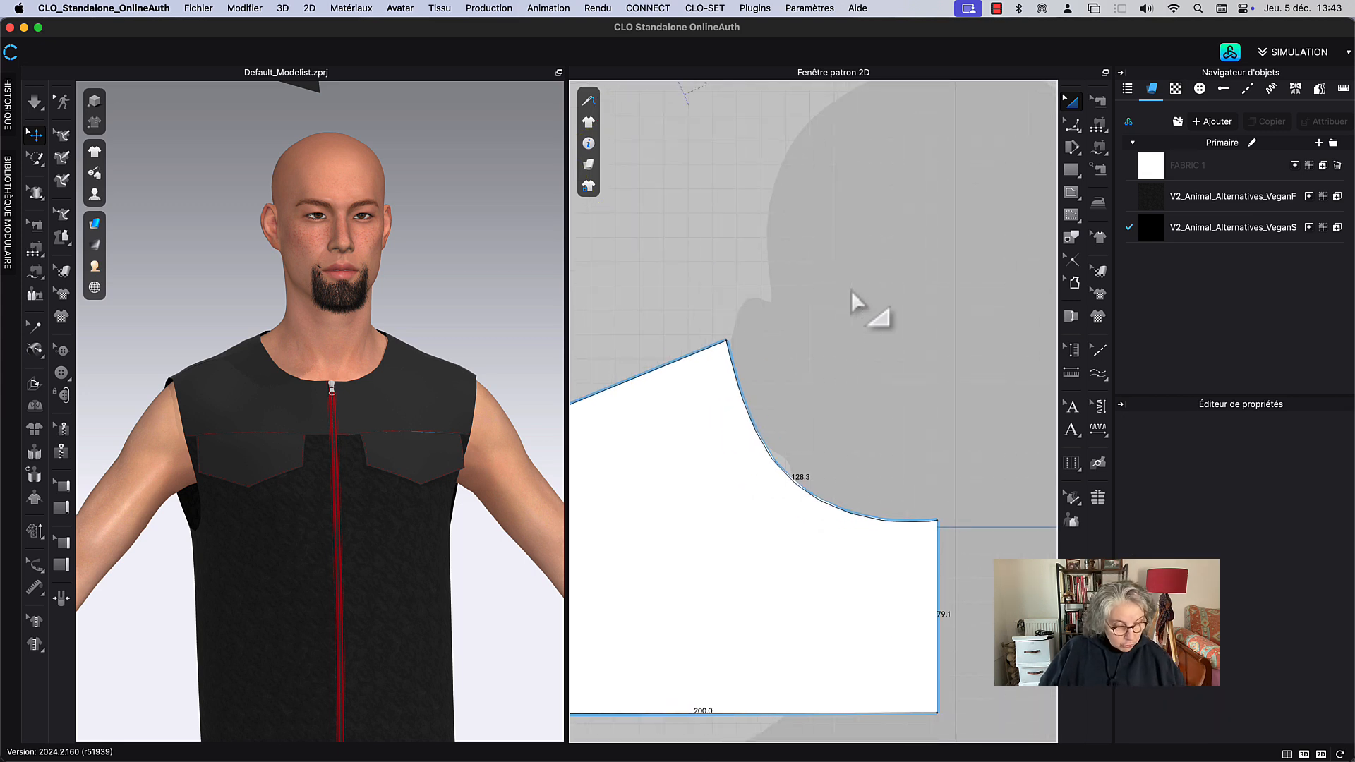
Step: Replace the front yoke's neckline with a smooth curve from the centre-front corner to the shoulder point
key("z")
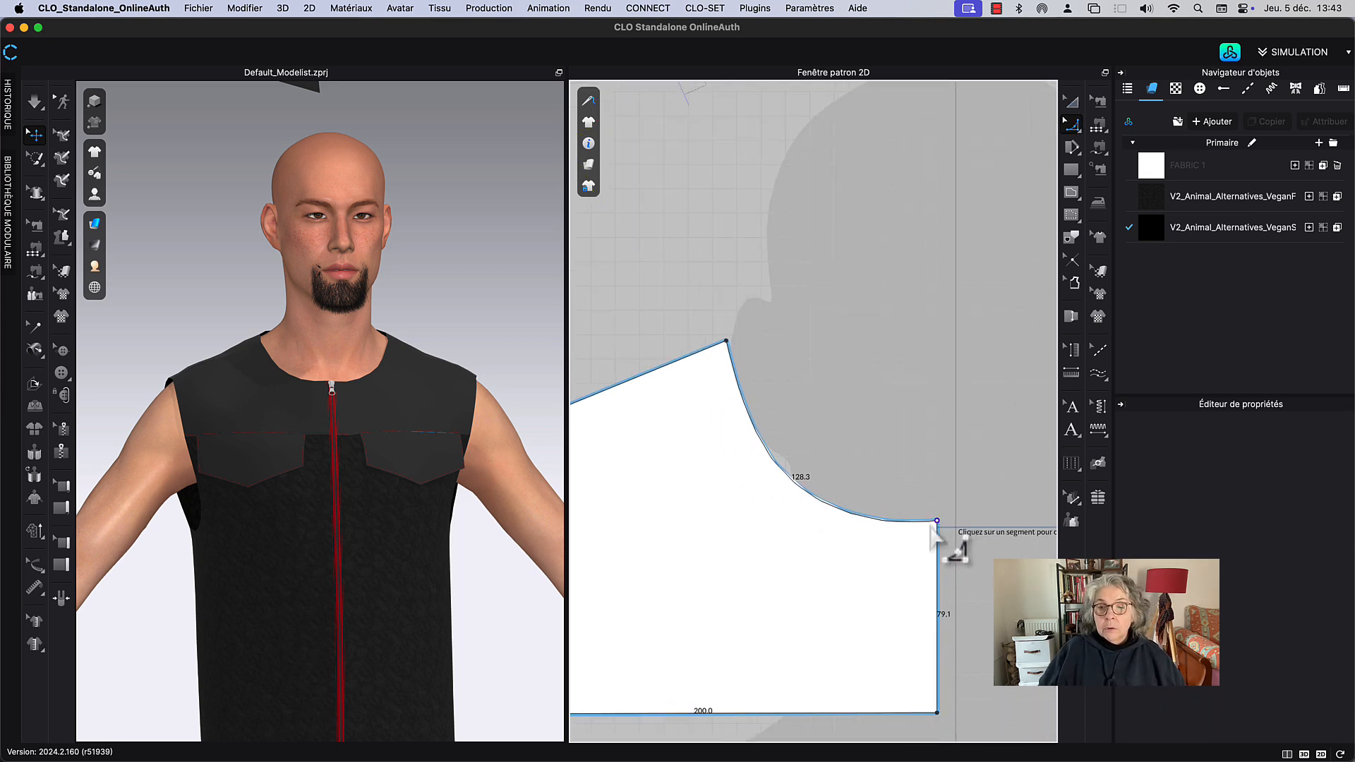
left_click(937, 521)
left_click(727, 342)
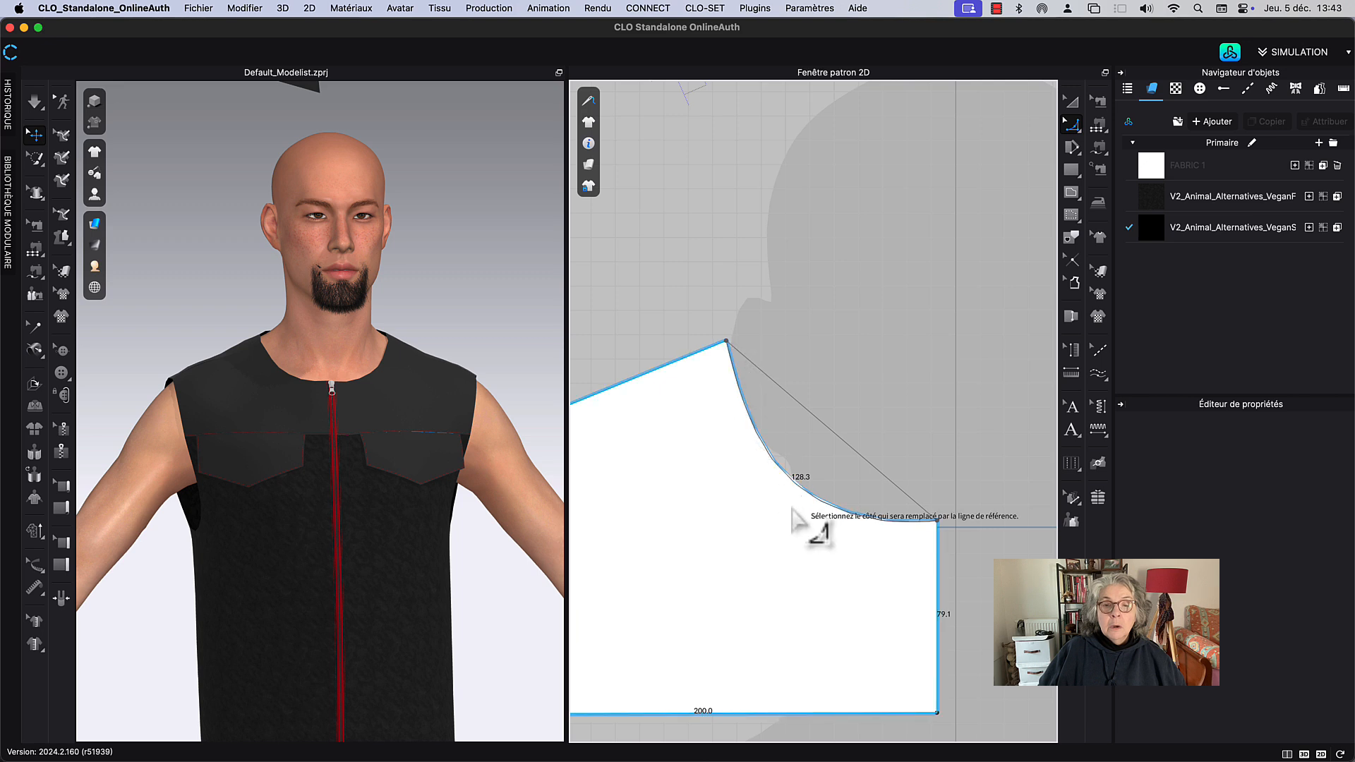
left_click(809, 497)
left_click_drag(849, 452, 823, 497)
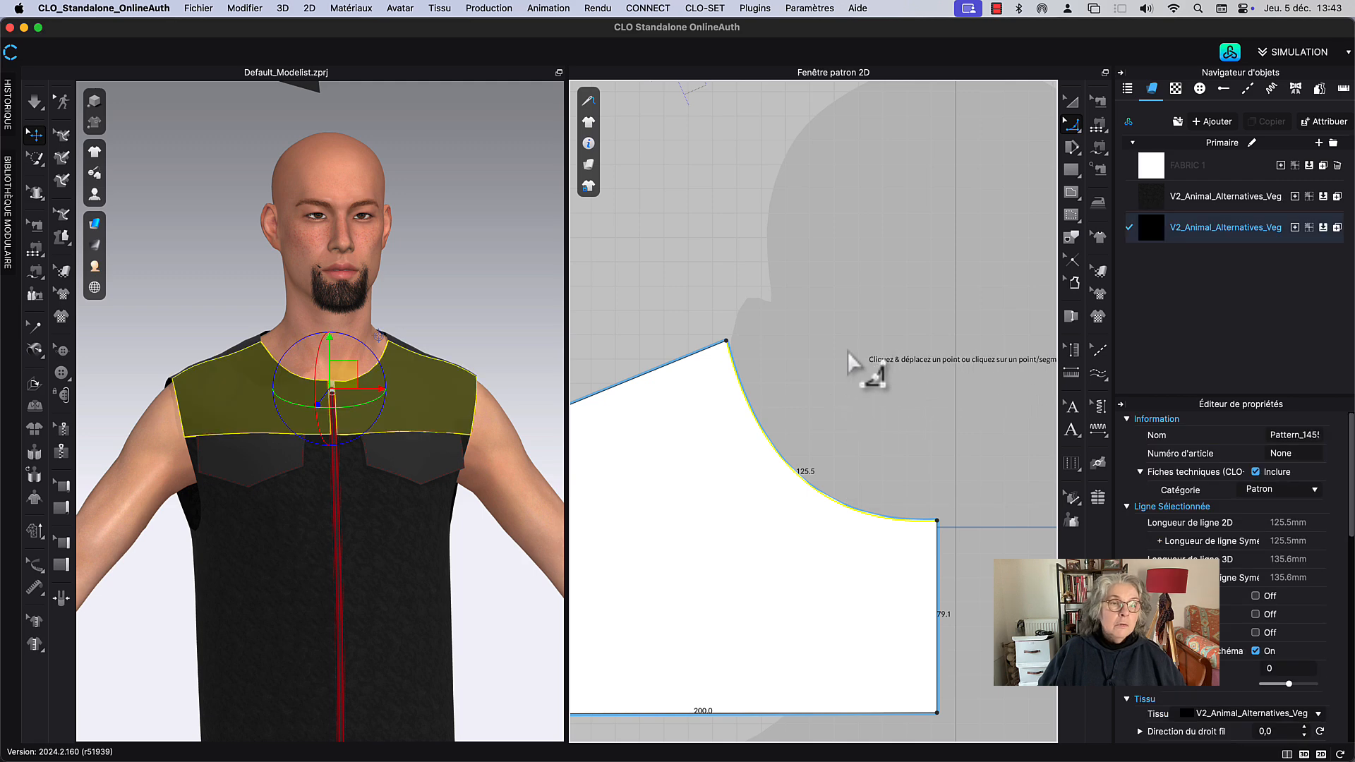
scroll(852, 331, "down", 1)
scroll(853, 330, "down", 2)
scroll(856, 324, "up", 3)
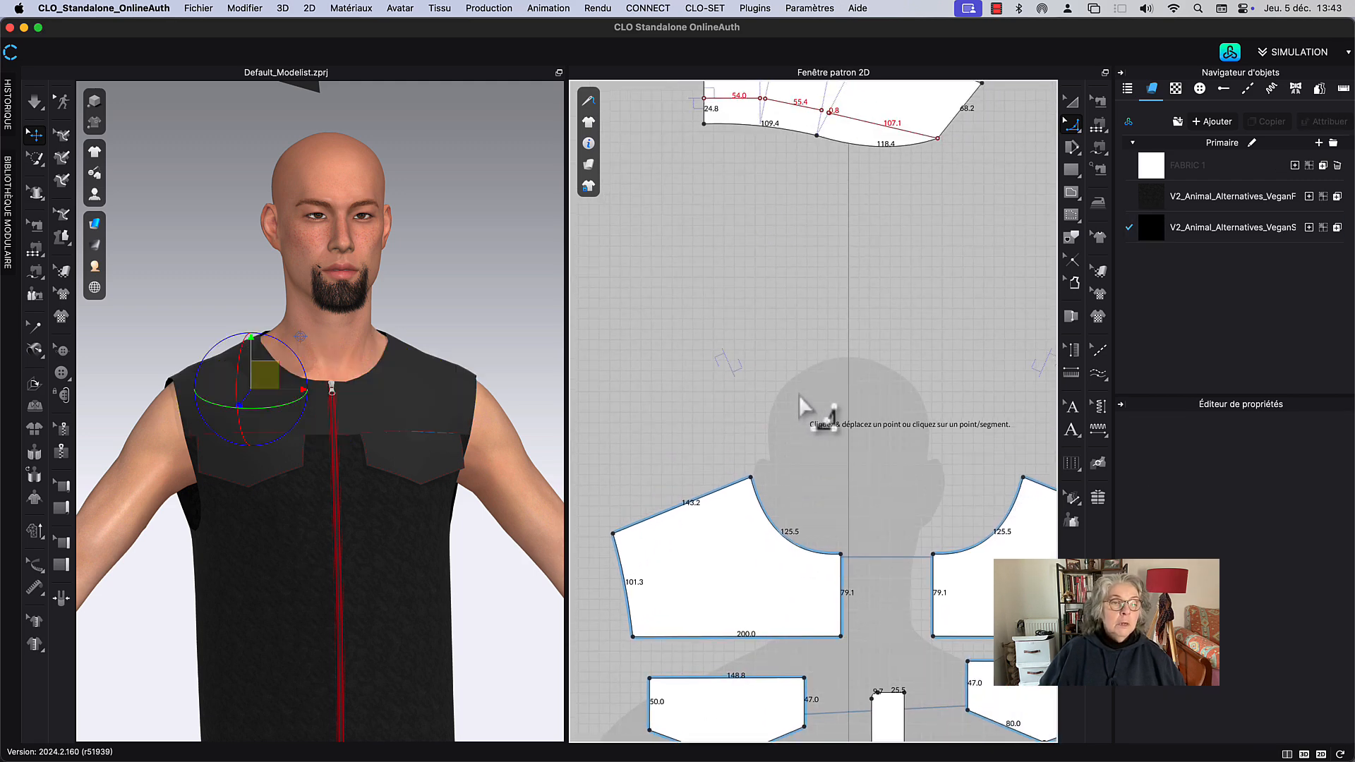
Step: Start walking the collar along the back yoke's neckline, matching its lower centre-back corner to the neckline's centre point, and flip it horizontally
middle_click_drag(809, 328, 995, 342)
scroll(747, 371, "down", 1)
middle_click_drag(748, 371, 791, 393)
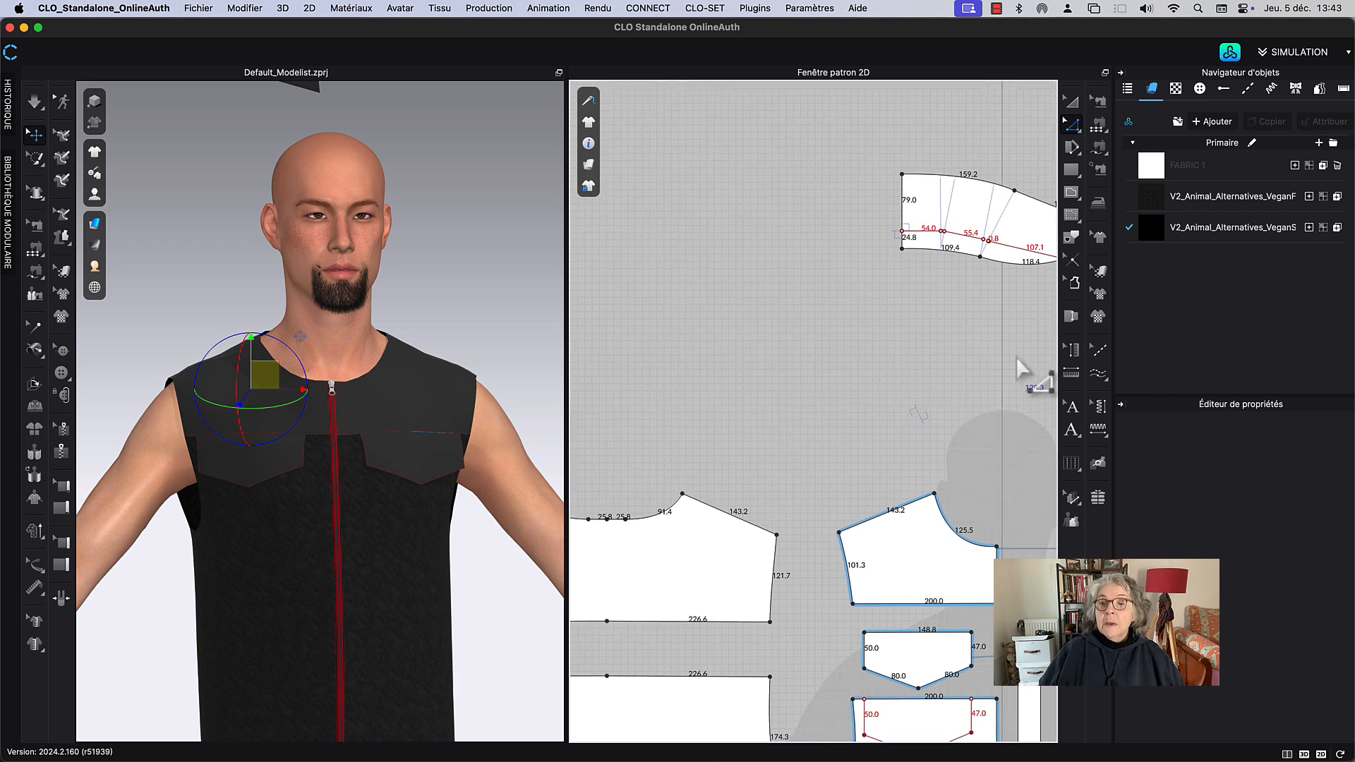
left_click(1070, 320)
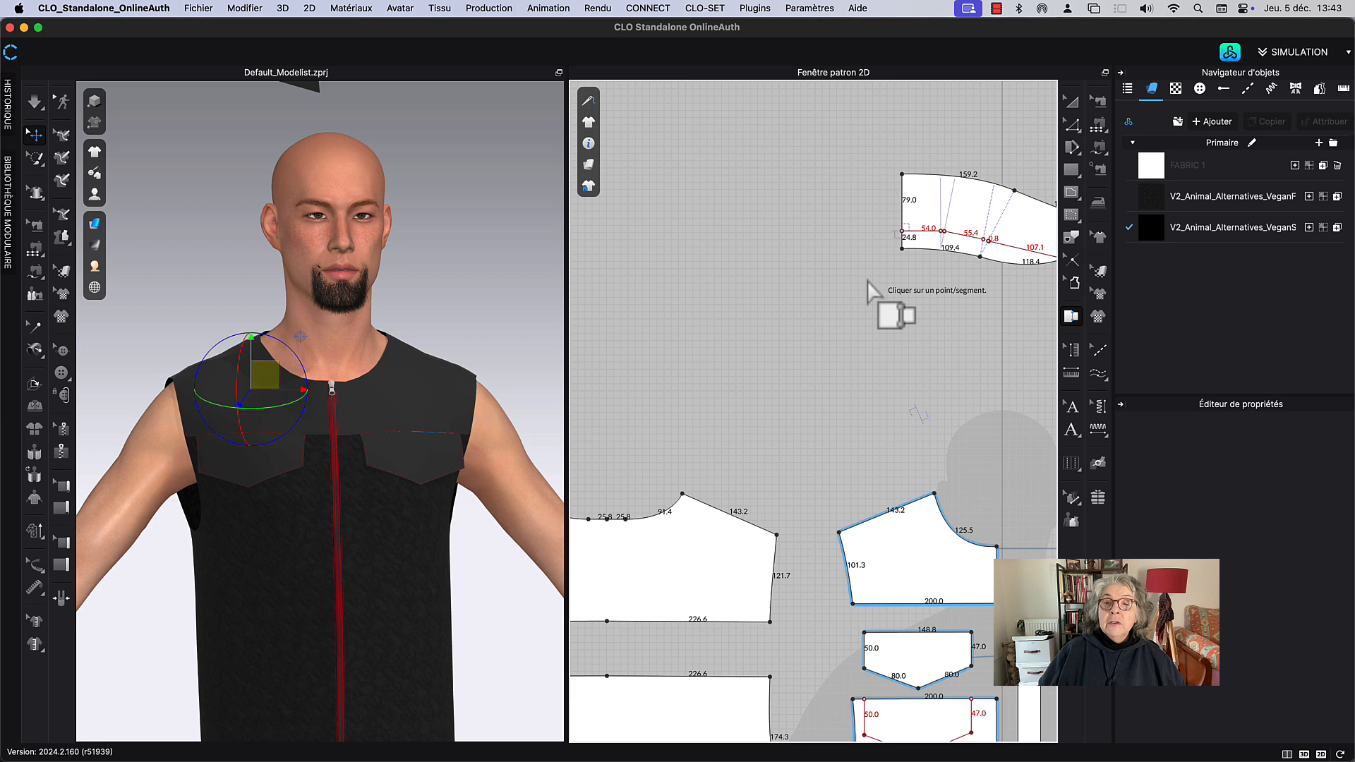
left_click(903, 249)
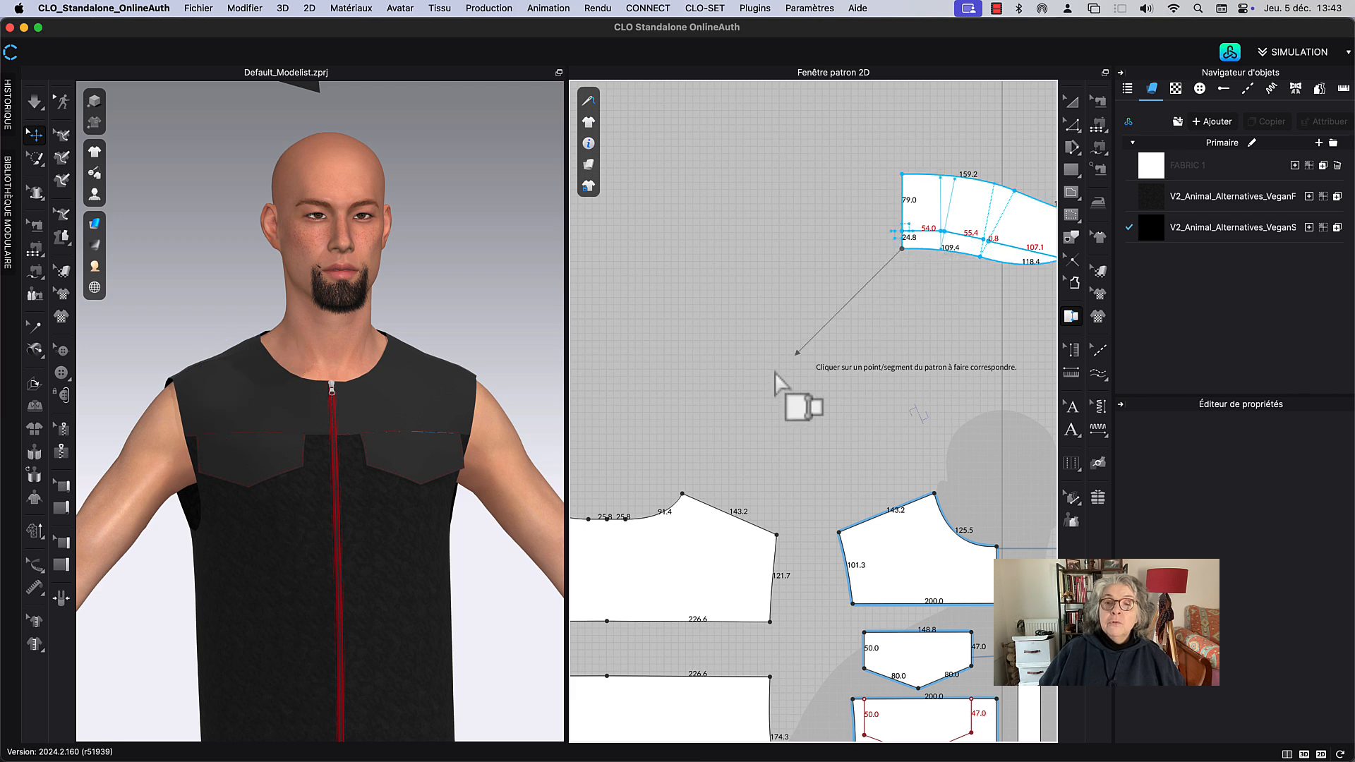
left_click(608, 519)
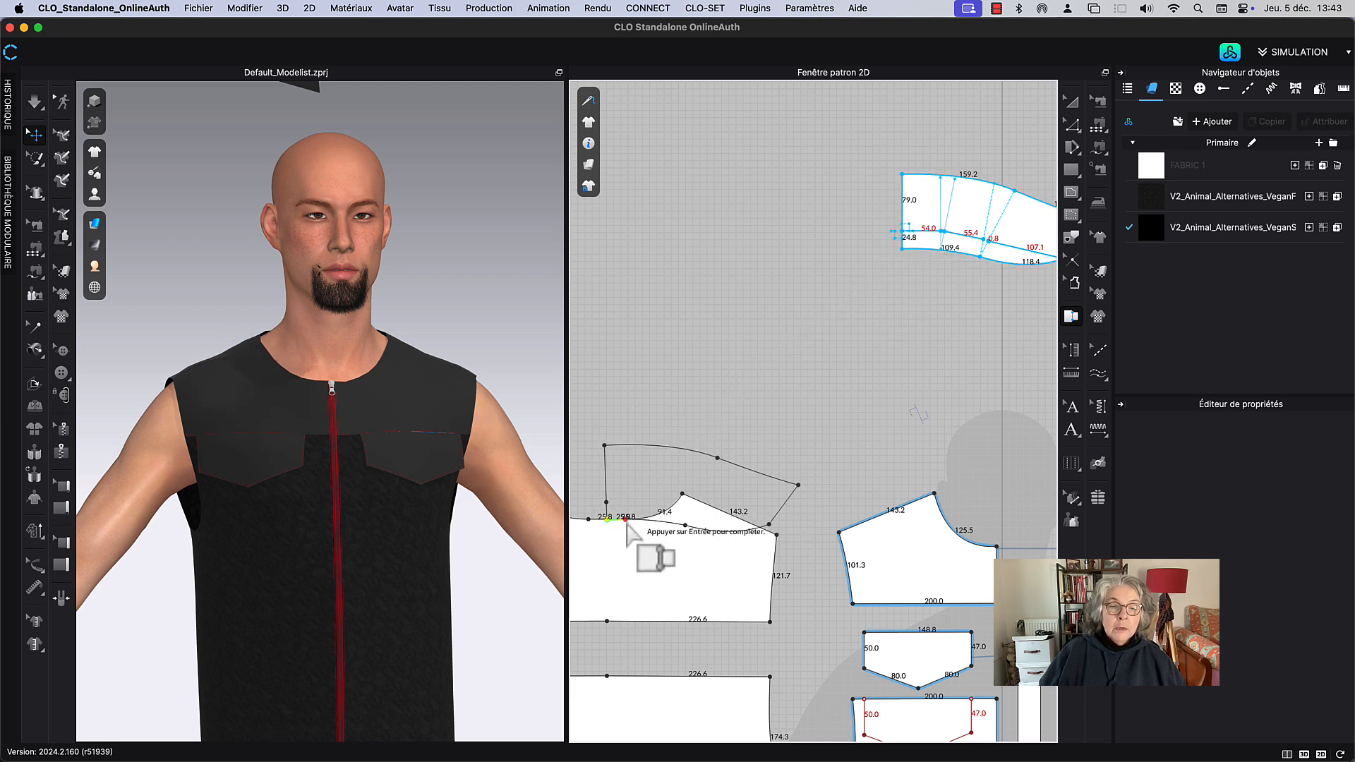
key("Return")
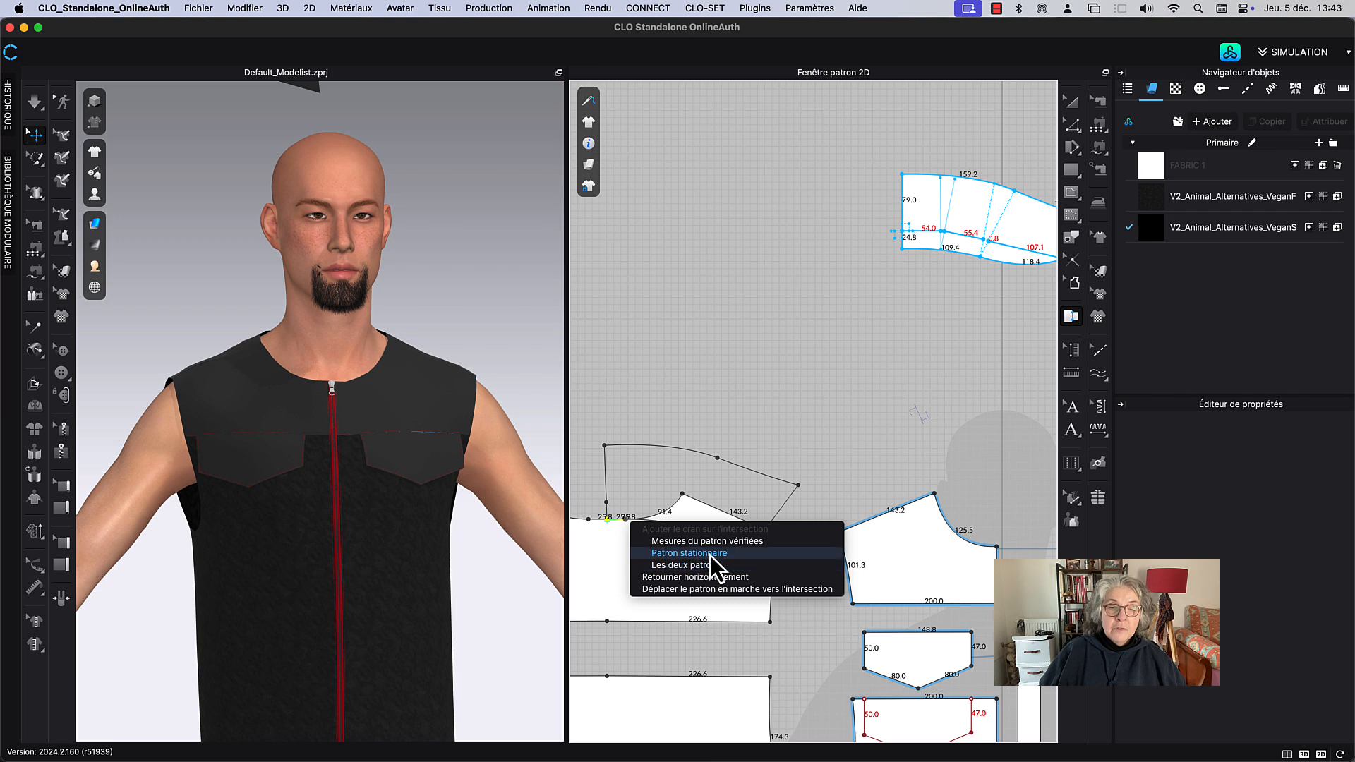
left_click(701, 579)
middle_click_drag(641, 549, 705, 493)
scroll(760, 500, "up", 5)
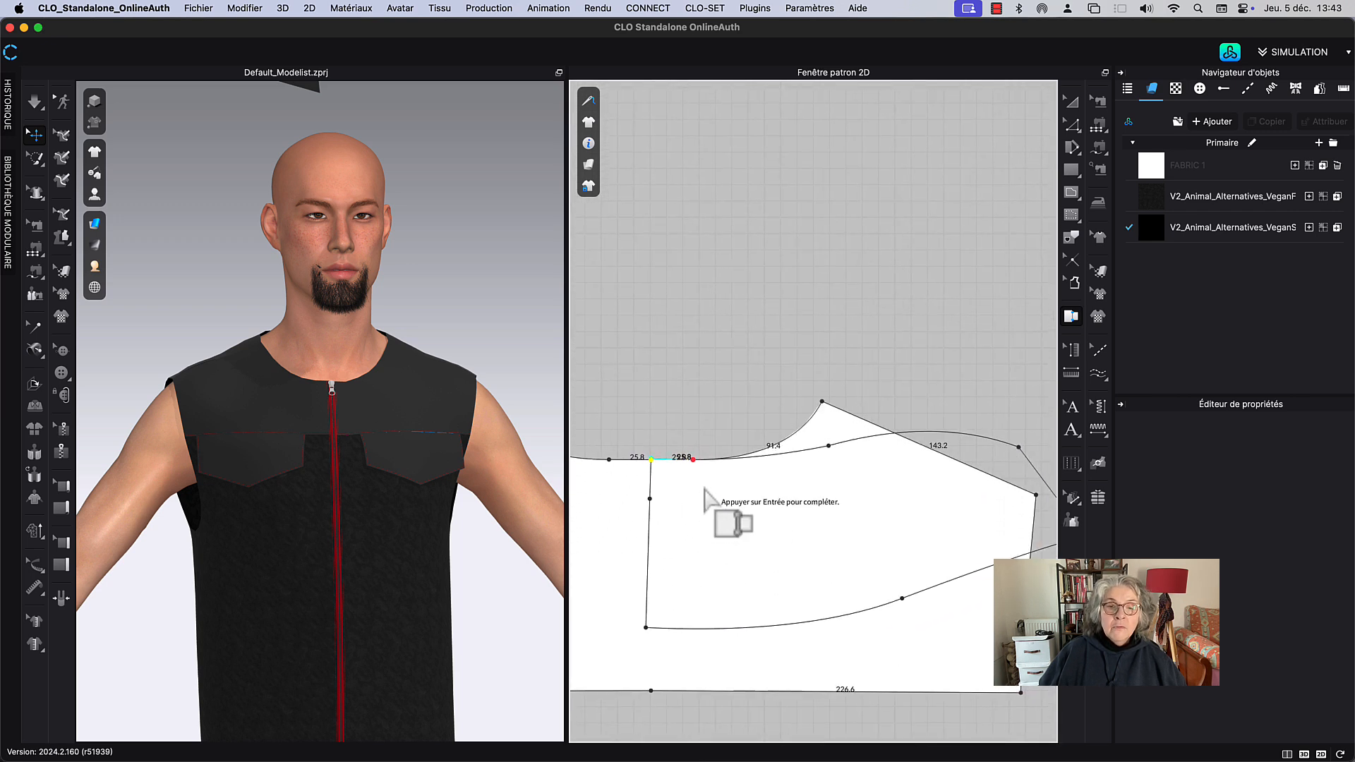
Step: Walk the collar to the back yoke's shoulder point, add a notch there on the walking collar only, and complete the walk
left_click_drag(695, 463, 822, 409)
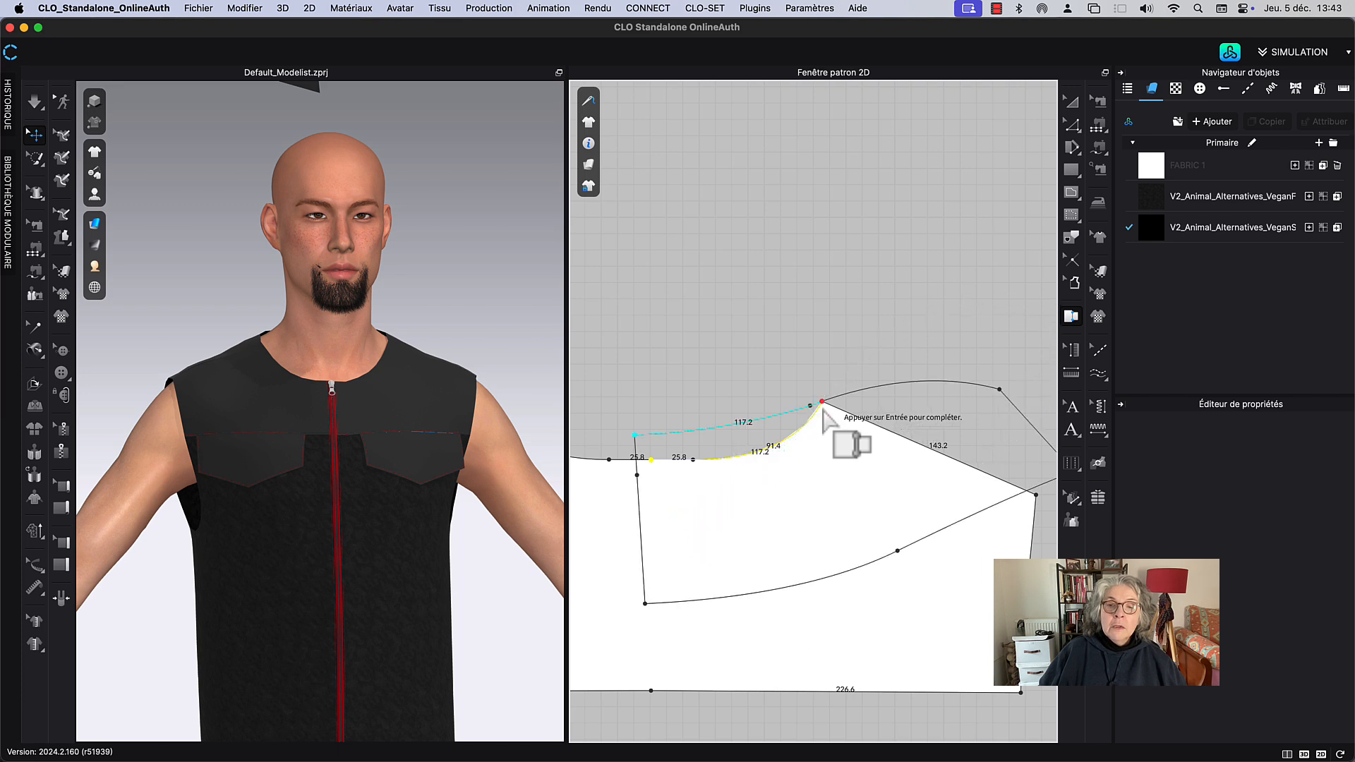
right_click(823, 409)
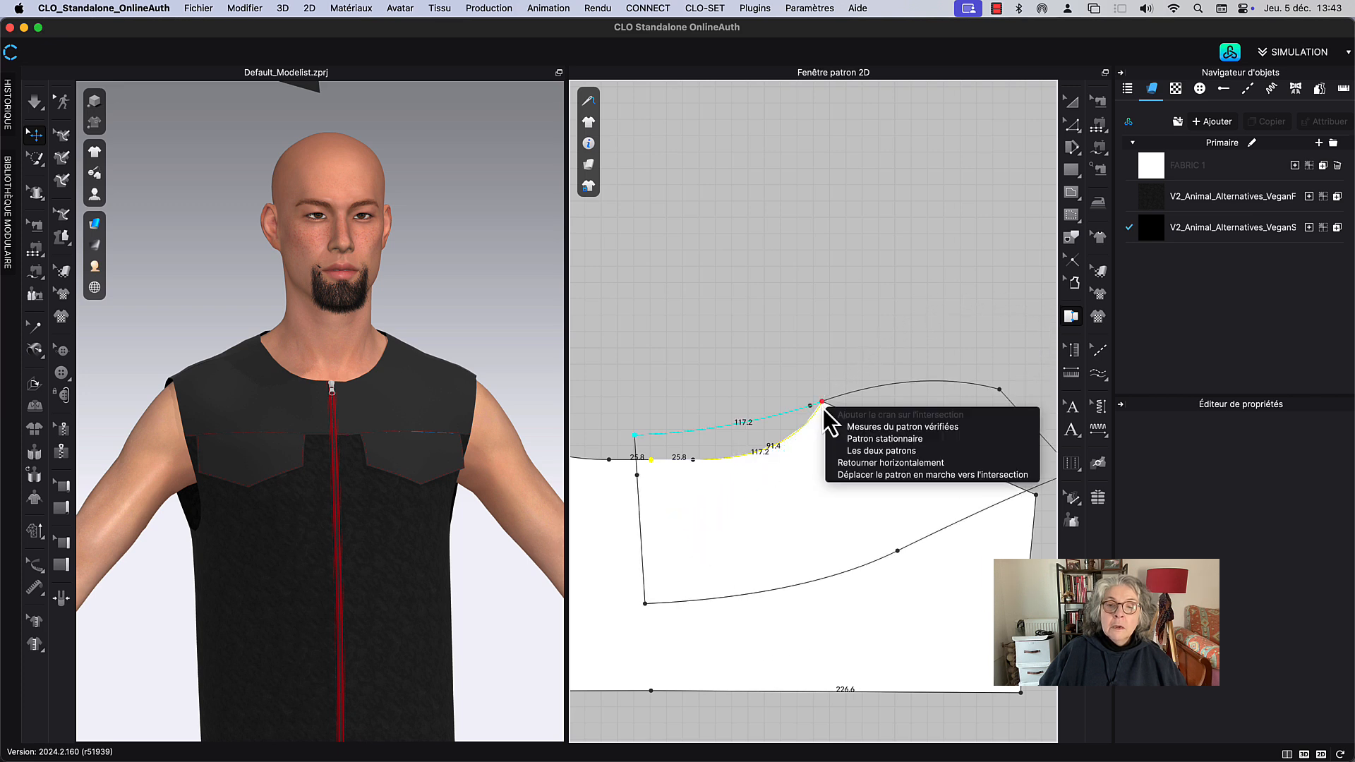
left_click(867, 427)
key("Return")
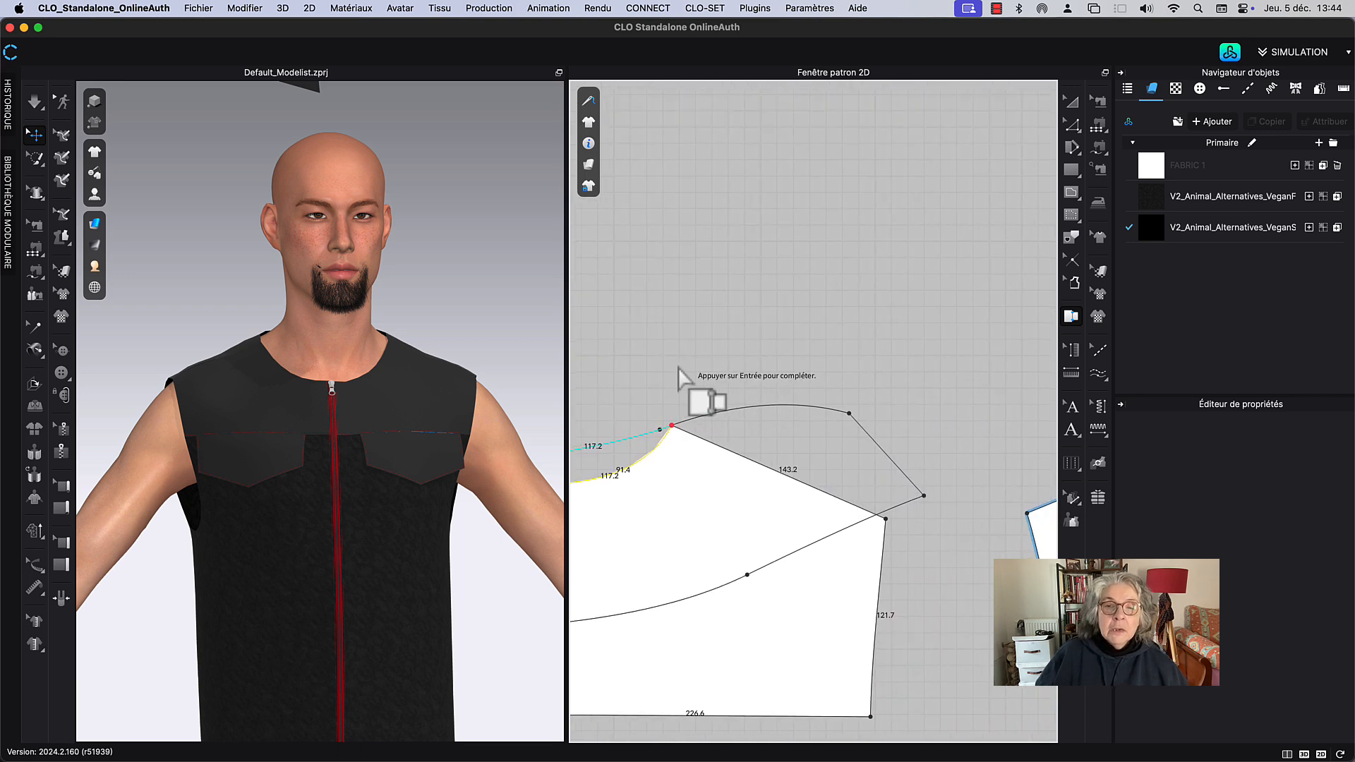
scroll(807, 278, "down", 5)
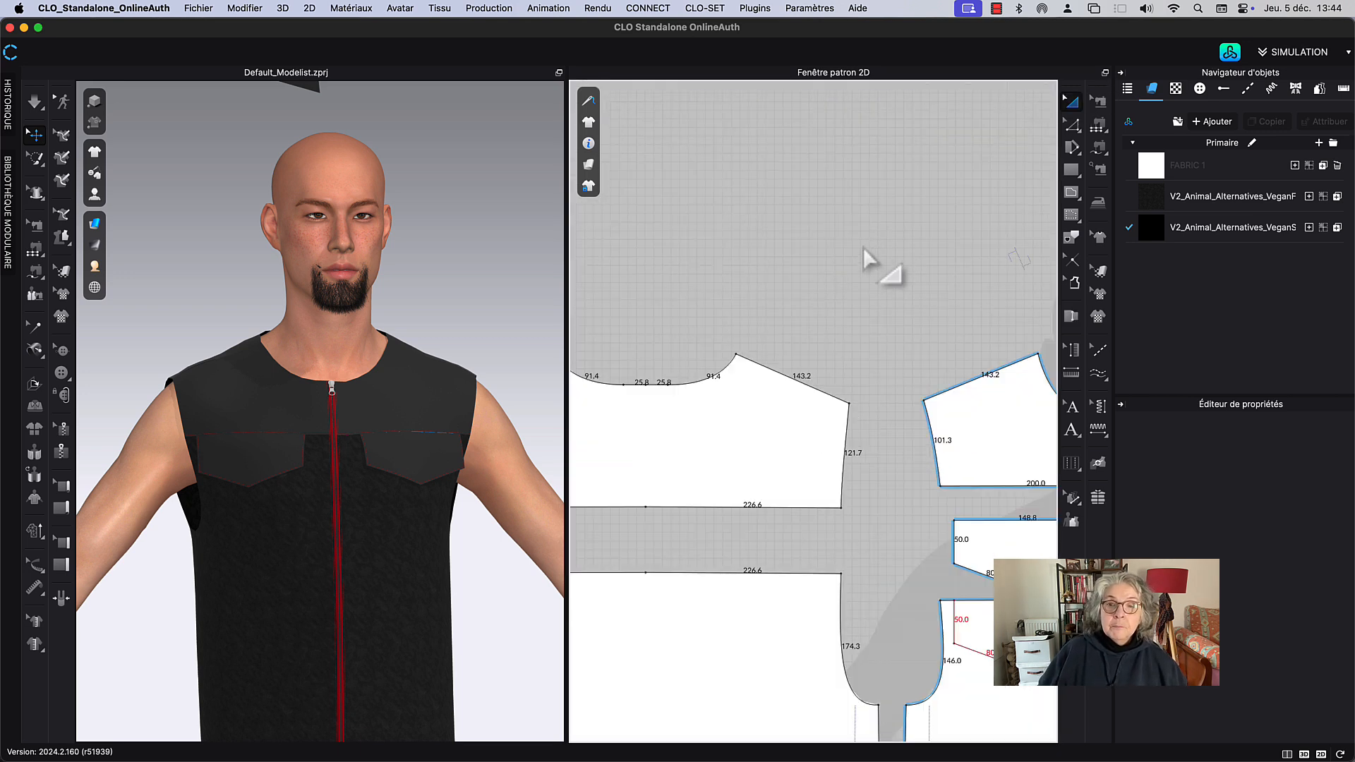
middle_click_drag(863, 247, 731, 351)
scroll(782, 313, "up", 5)
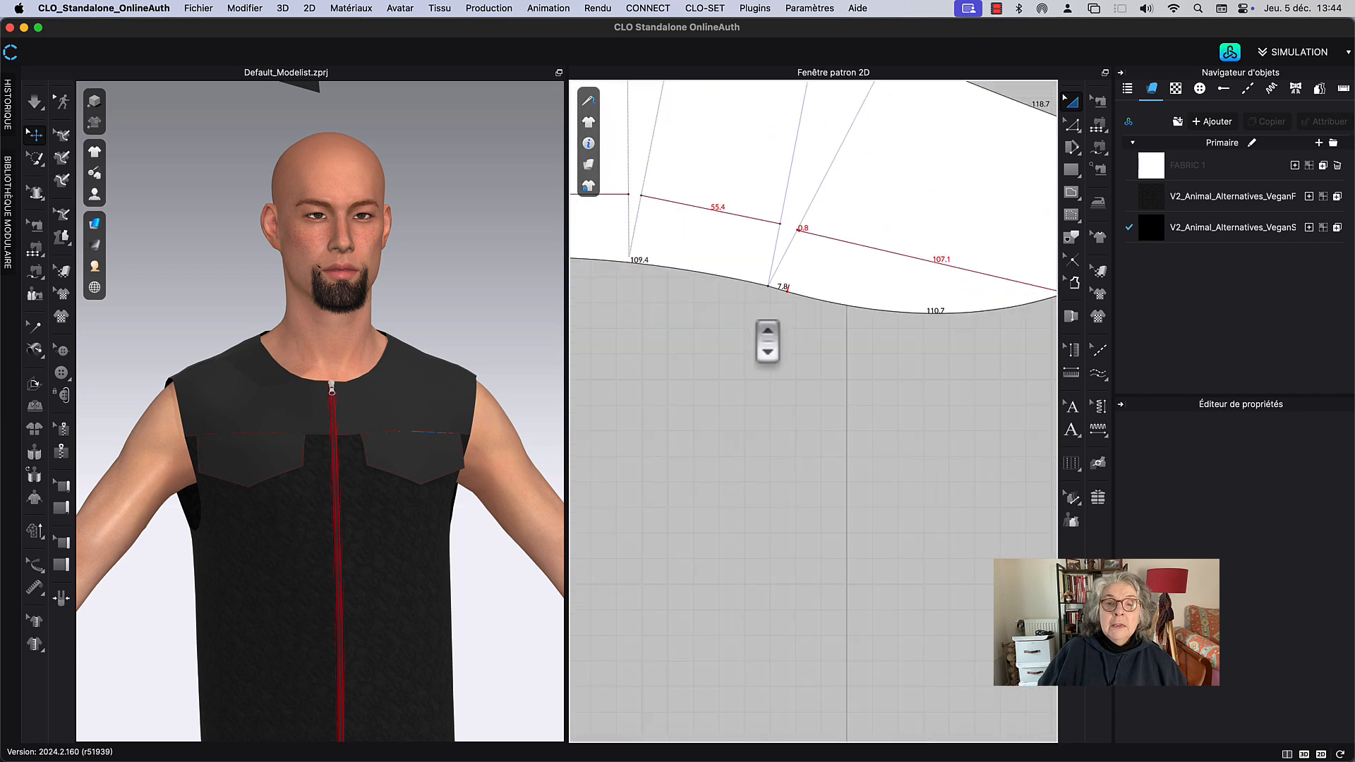
key("z")
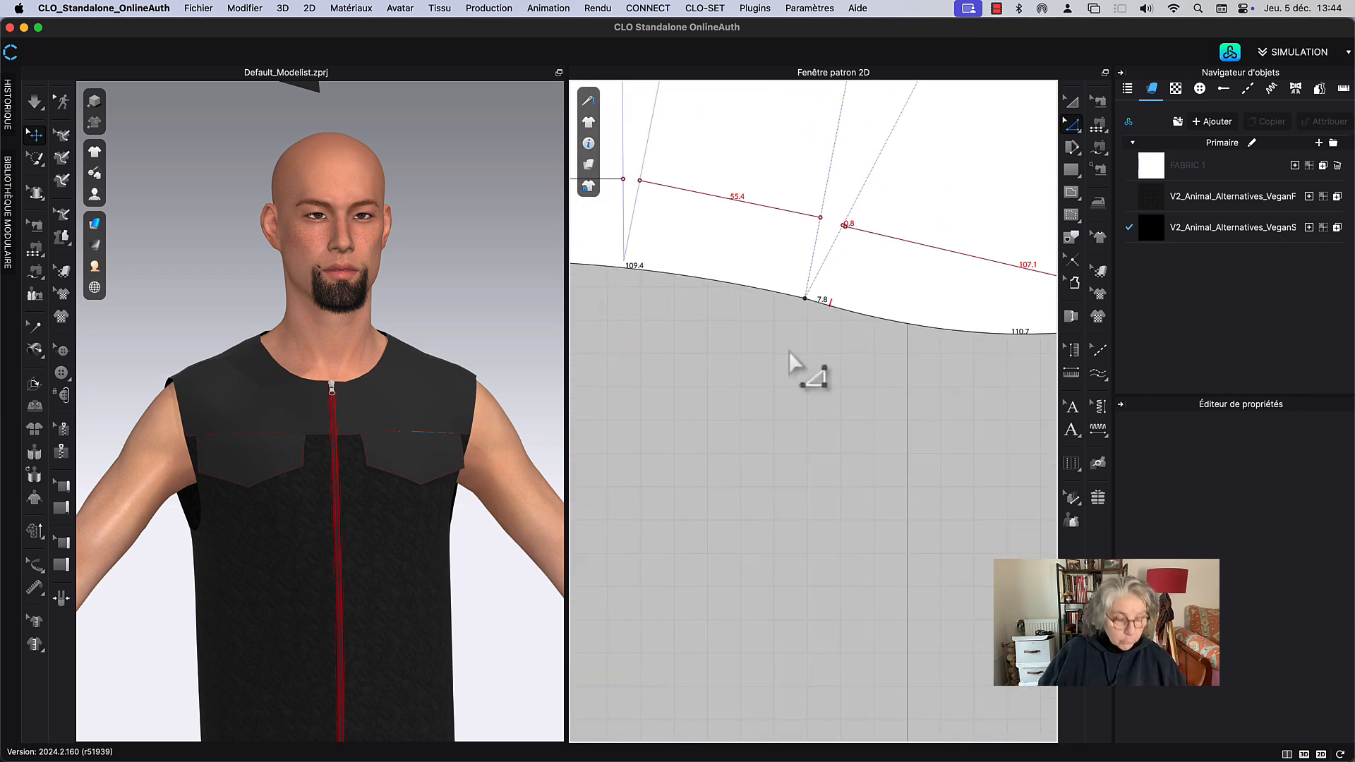
right_click(804, 298)
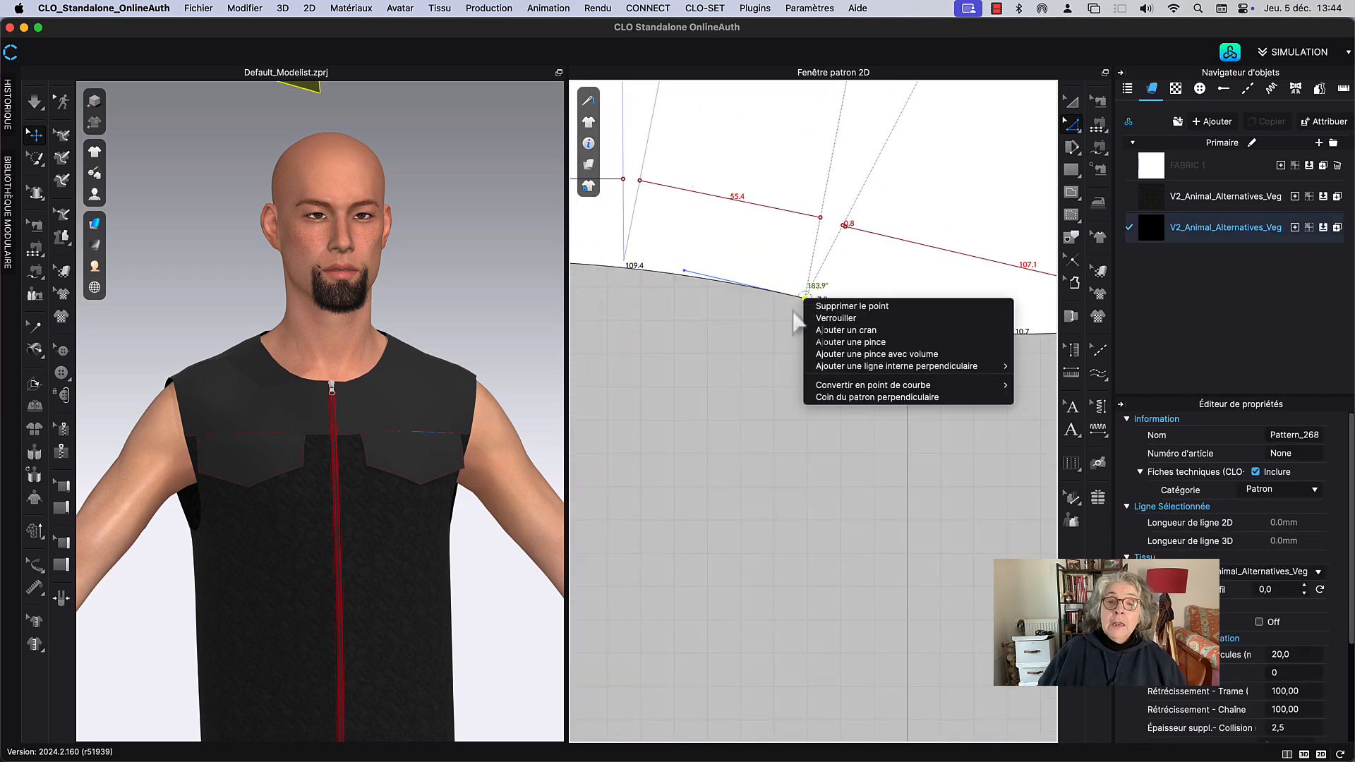
left_click(794, 311)
left_click_drag(805, 306, 813, 311)
key("super+z")
left_click(817, 330)
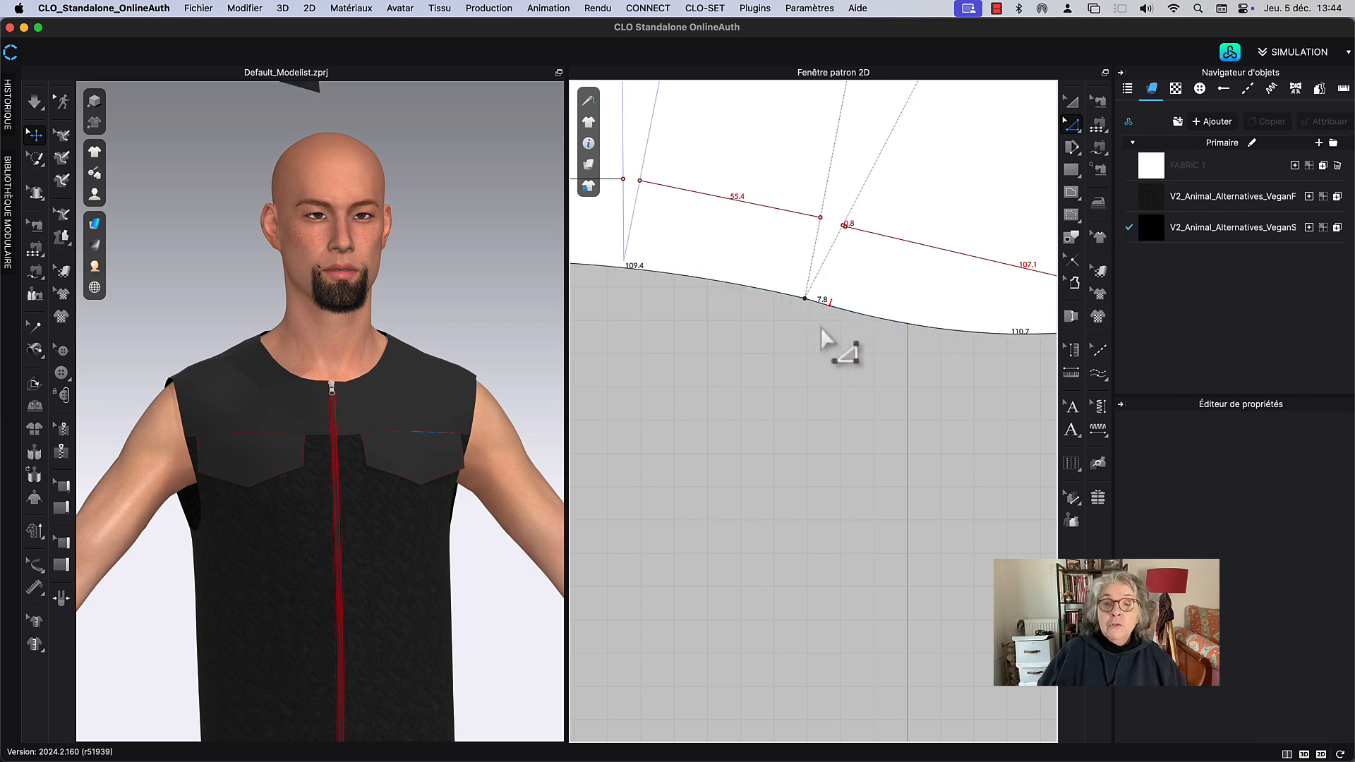
Step: Add a point at the shoulder notch on the collar's lower edge
scroll(820, 328, "up", 5)
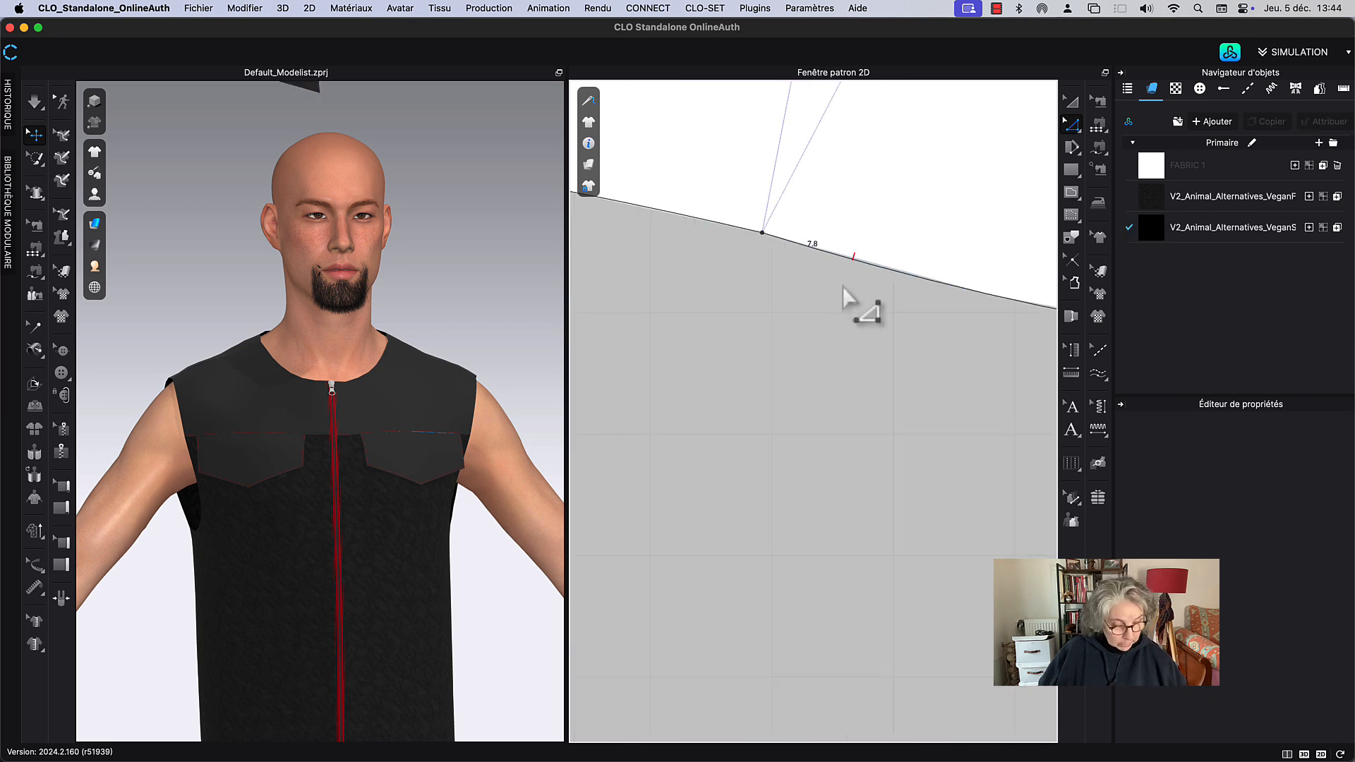
key("x")
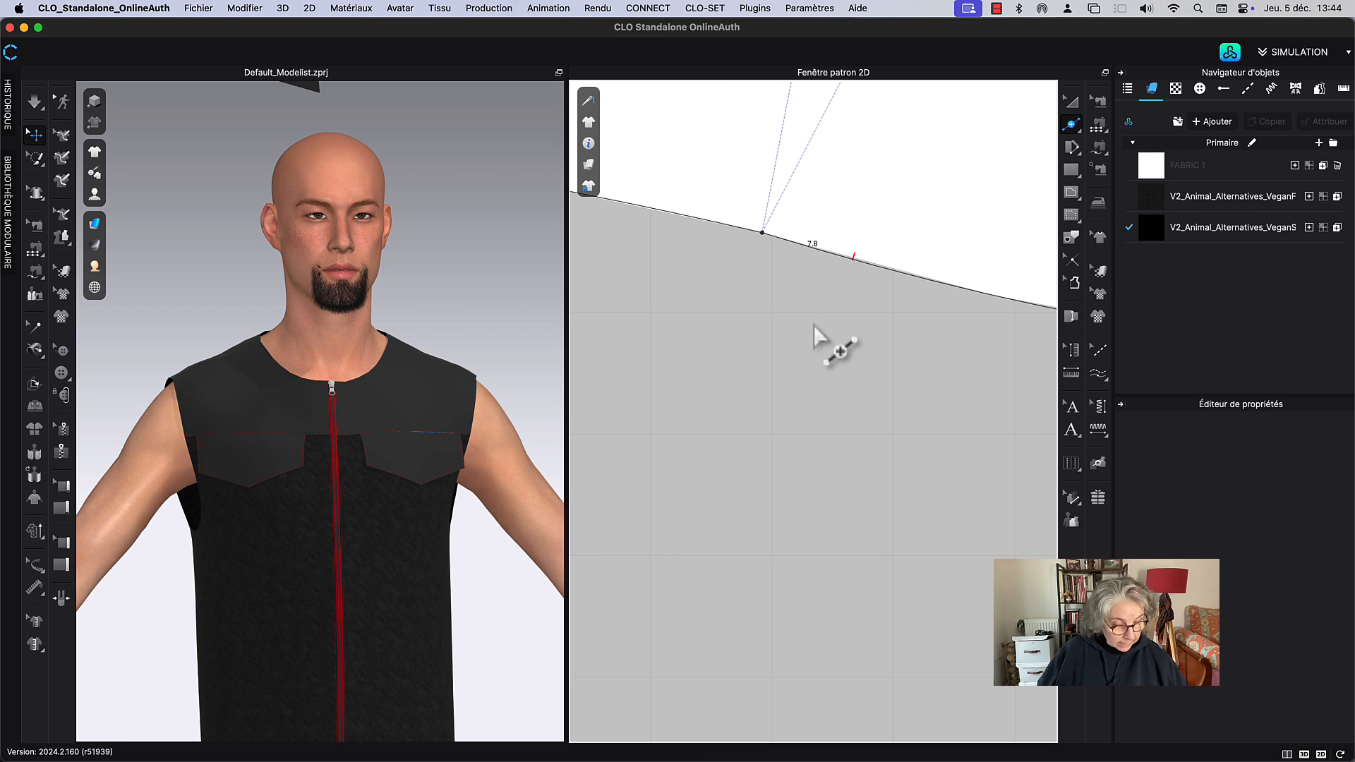
left_click(1071, 260)
scroll(862, 269, "up", 3)
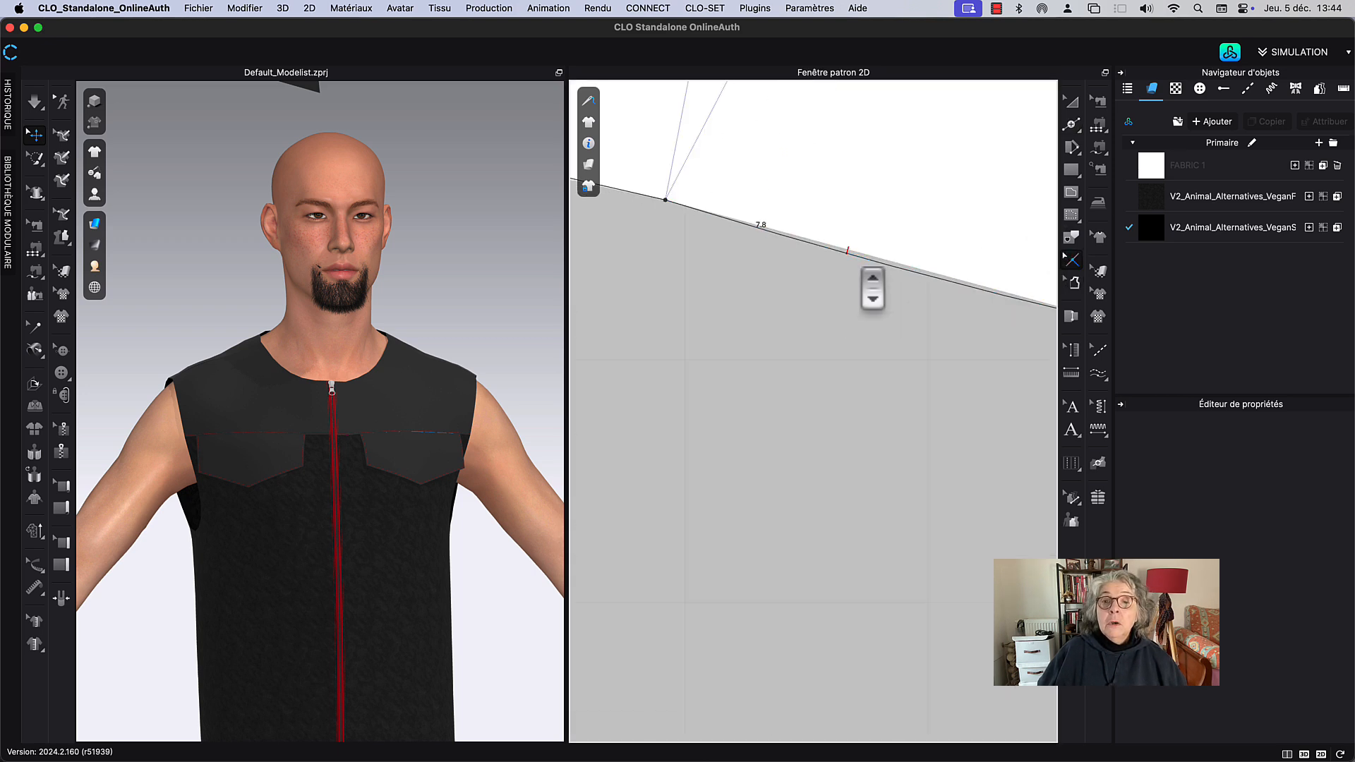
right_click(849, 252)
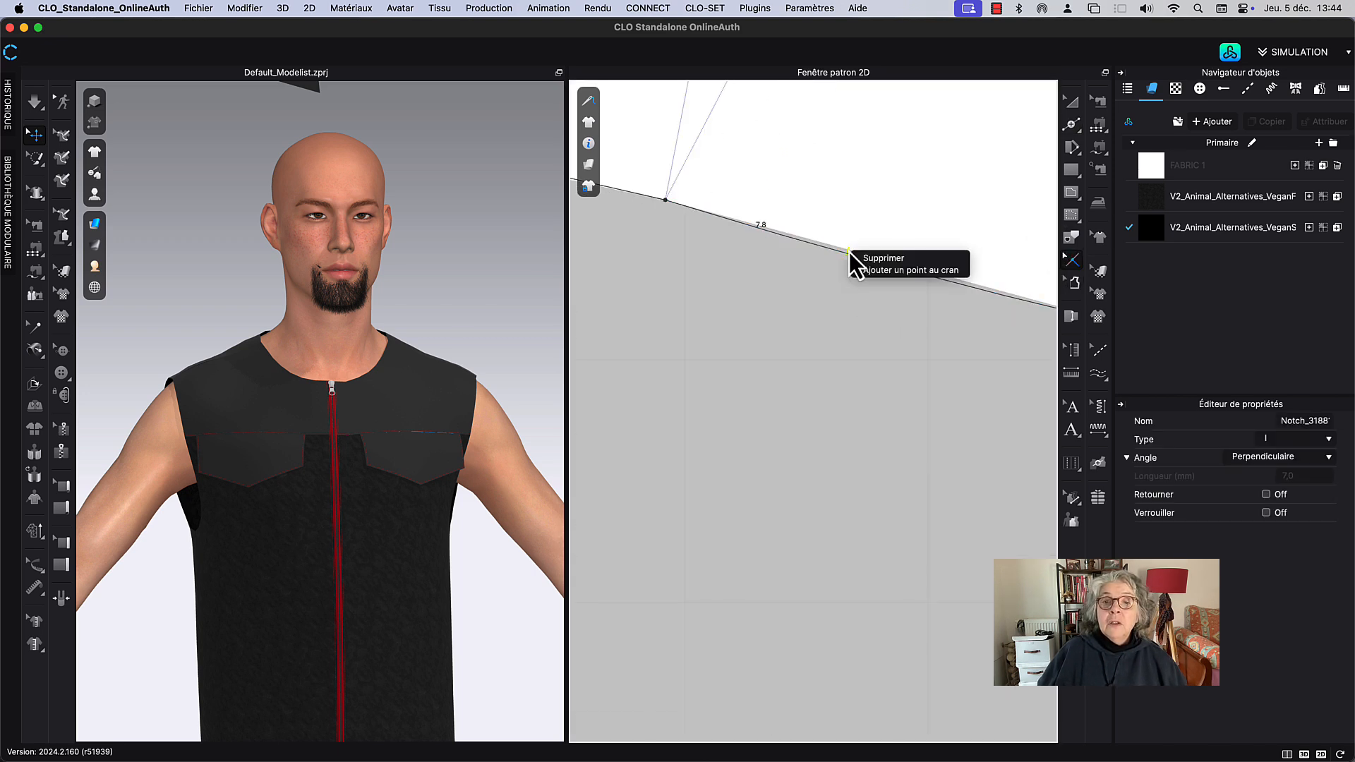
left_click(891, 273)
Step: Convert the old corner point beside the shoulder notch on the collar's lower edge to a curve point, maintaining the curvature
scroll(789, 323, "down", 6)
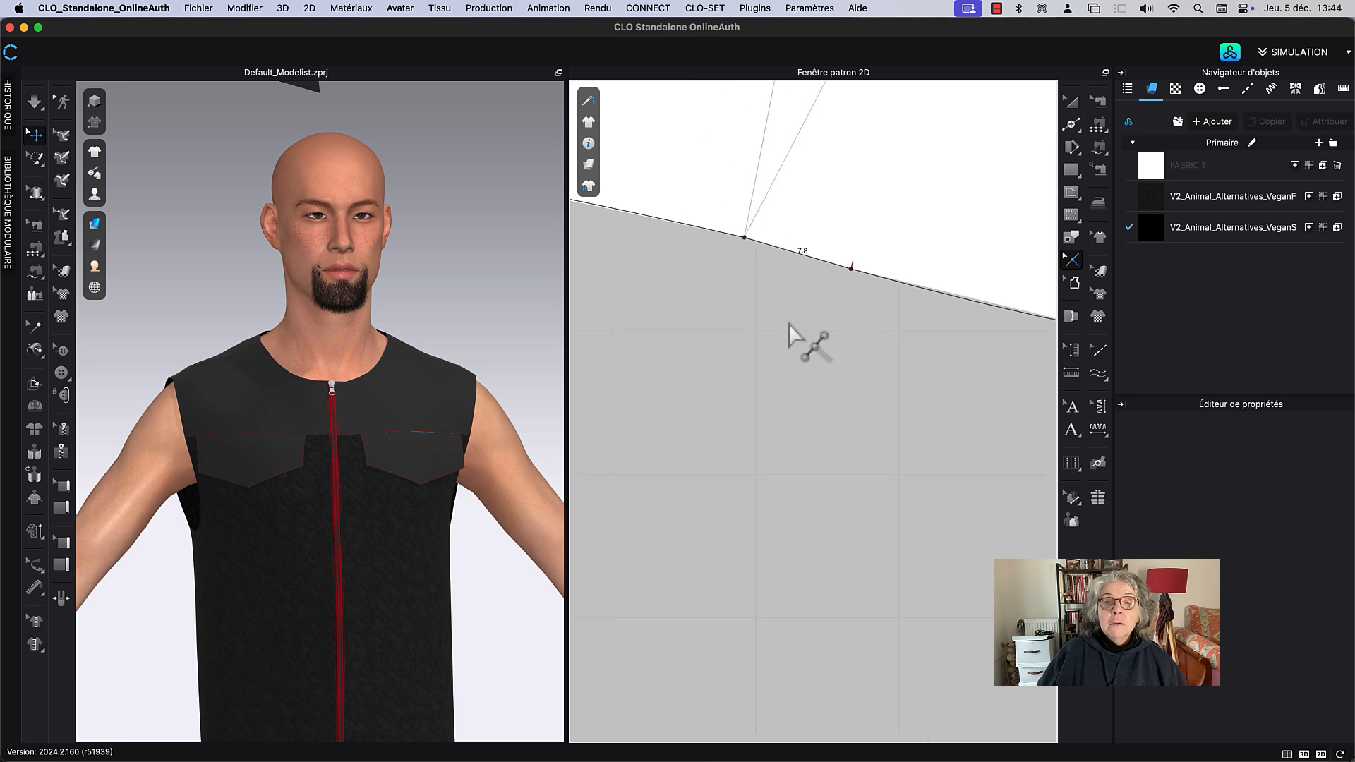
middle_click_drag(744, 347, 824, 369)
key("z")
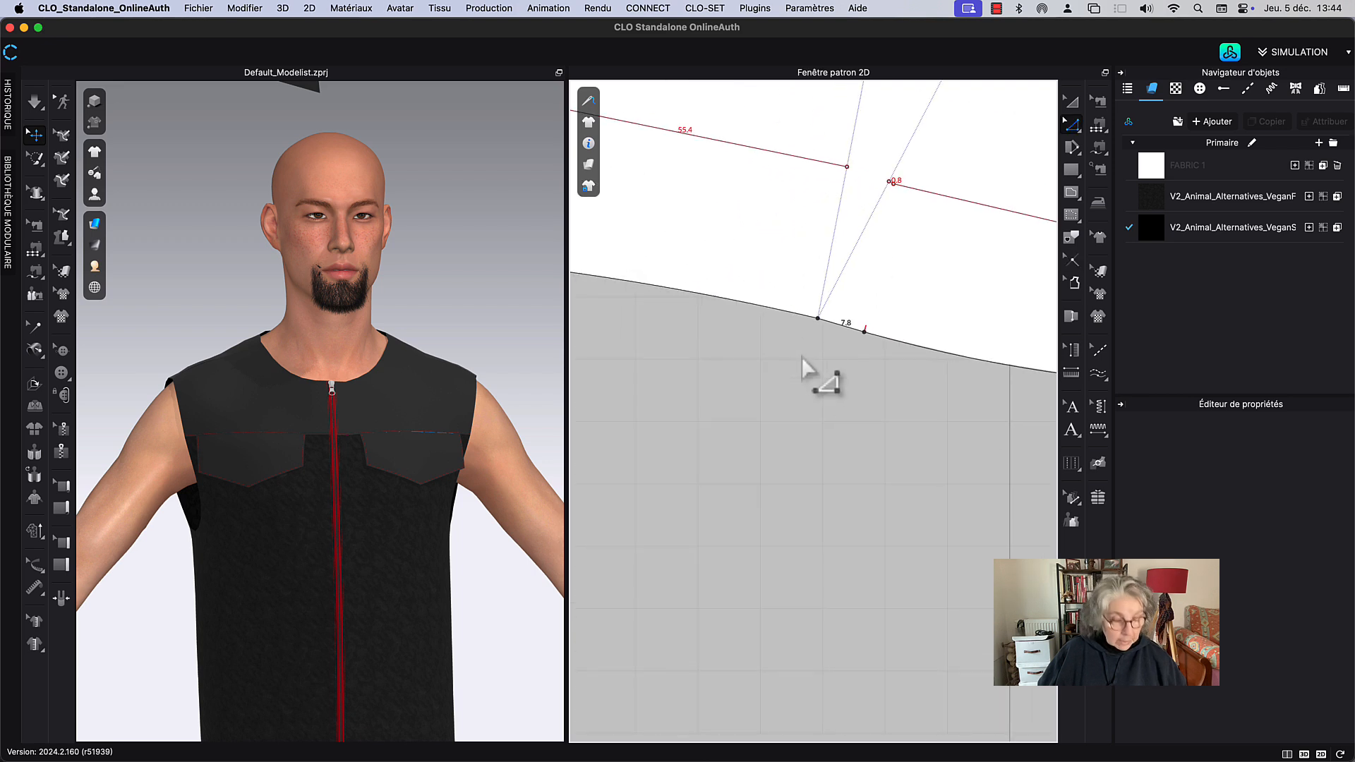
left_click(817, 323)
right_click(819, 321)
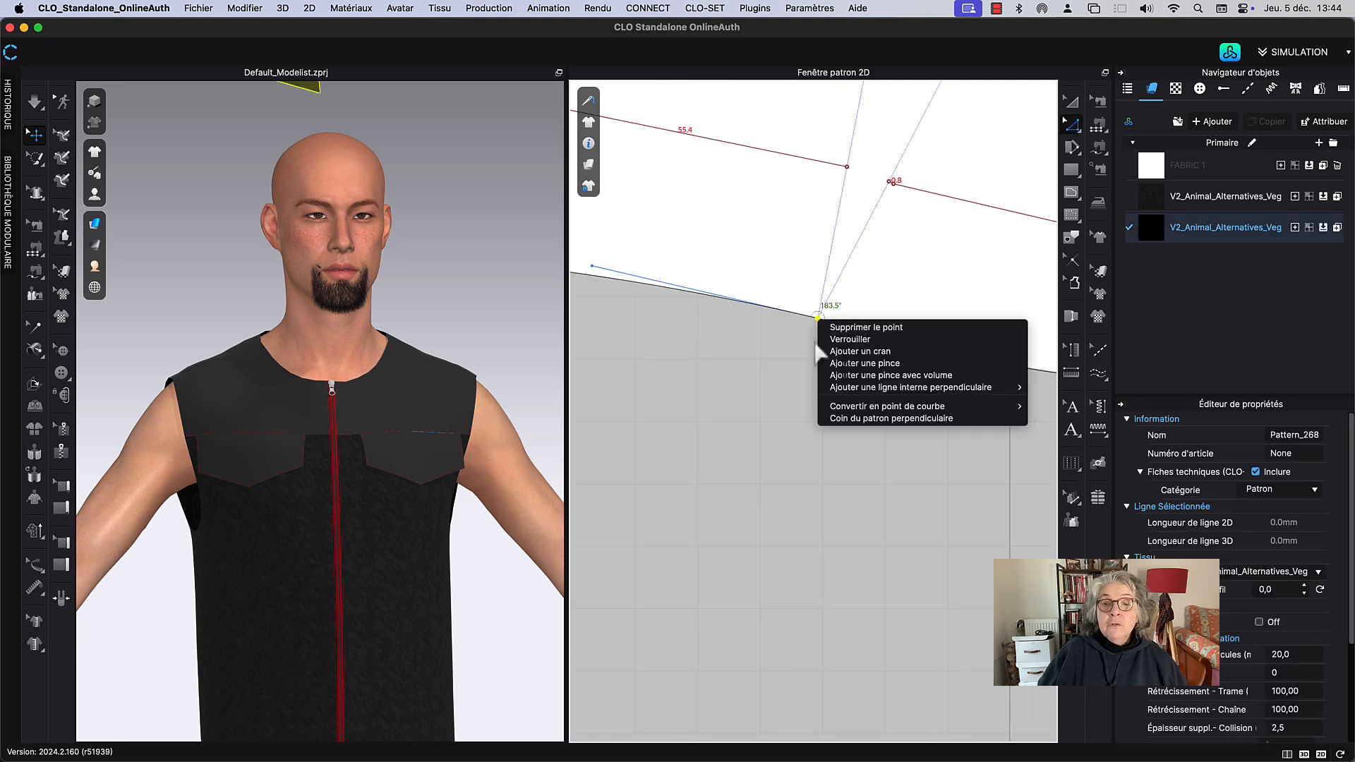
mouse_move(925, 407)
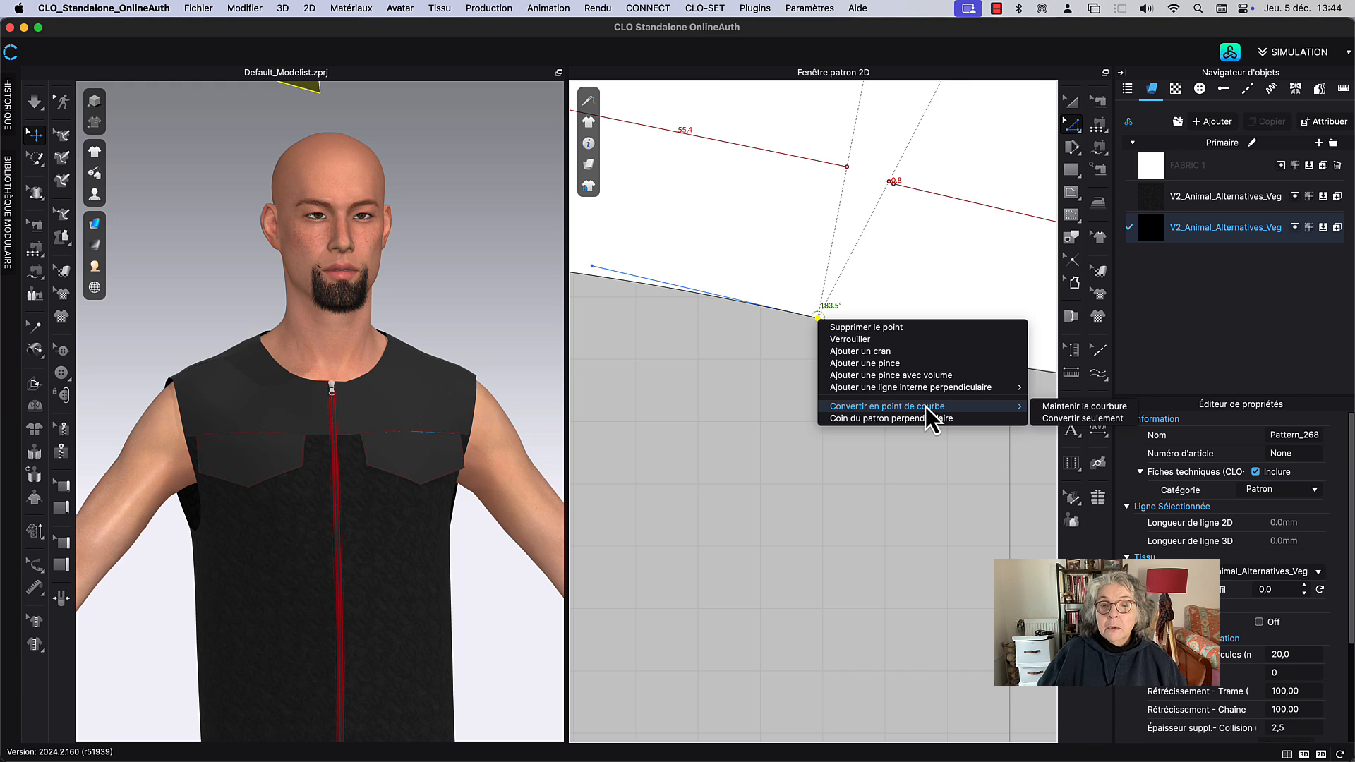
left_click(1052, 406)
scroll(713, 360, "down", 5)
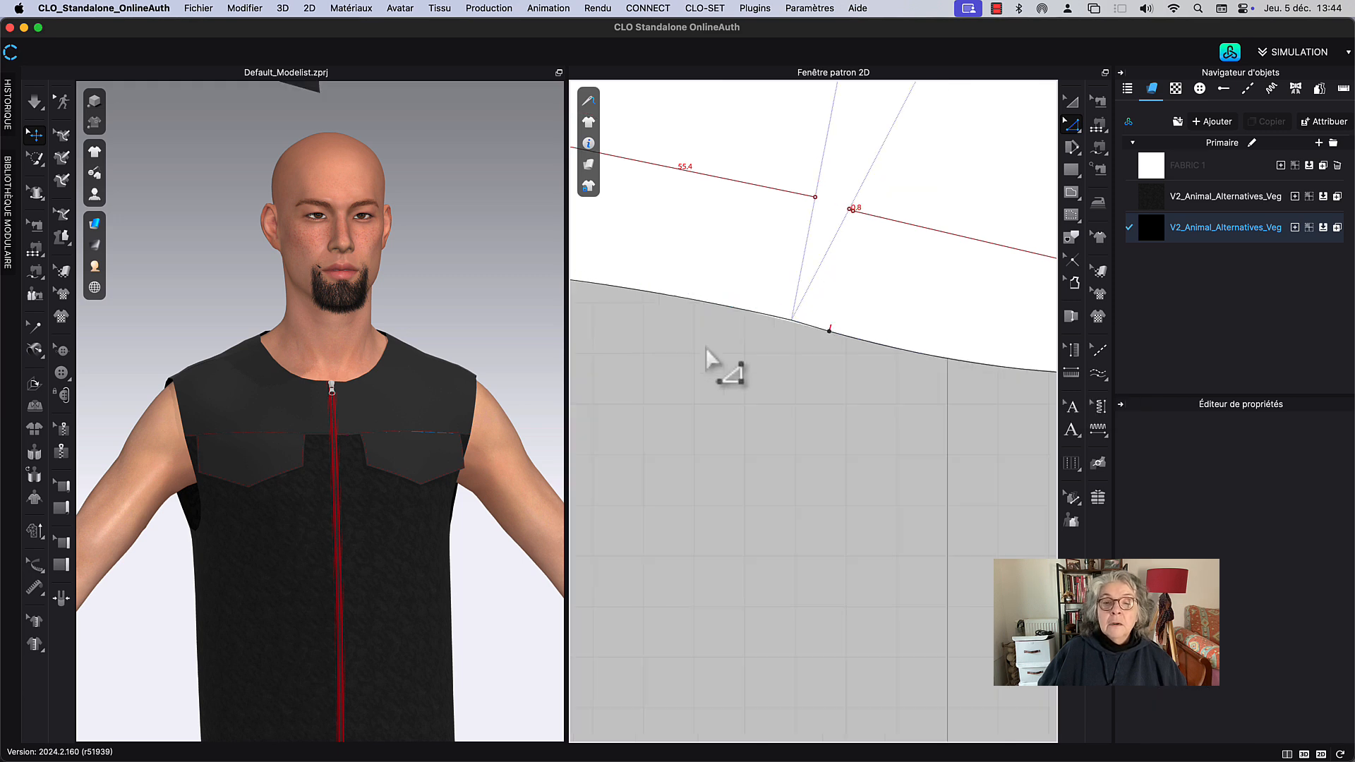
Step: Compare the length of the collar's lower front segment with the front yoke's neckline
scroll(757, 426, "down", 4)
middle_click_drag(757, 425, 735, 380)
middle_click_drag(886, 439, 780, 456)
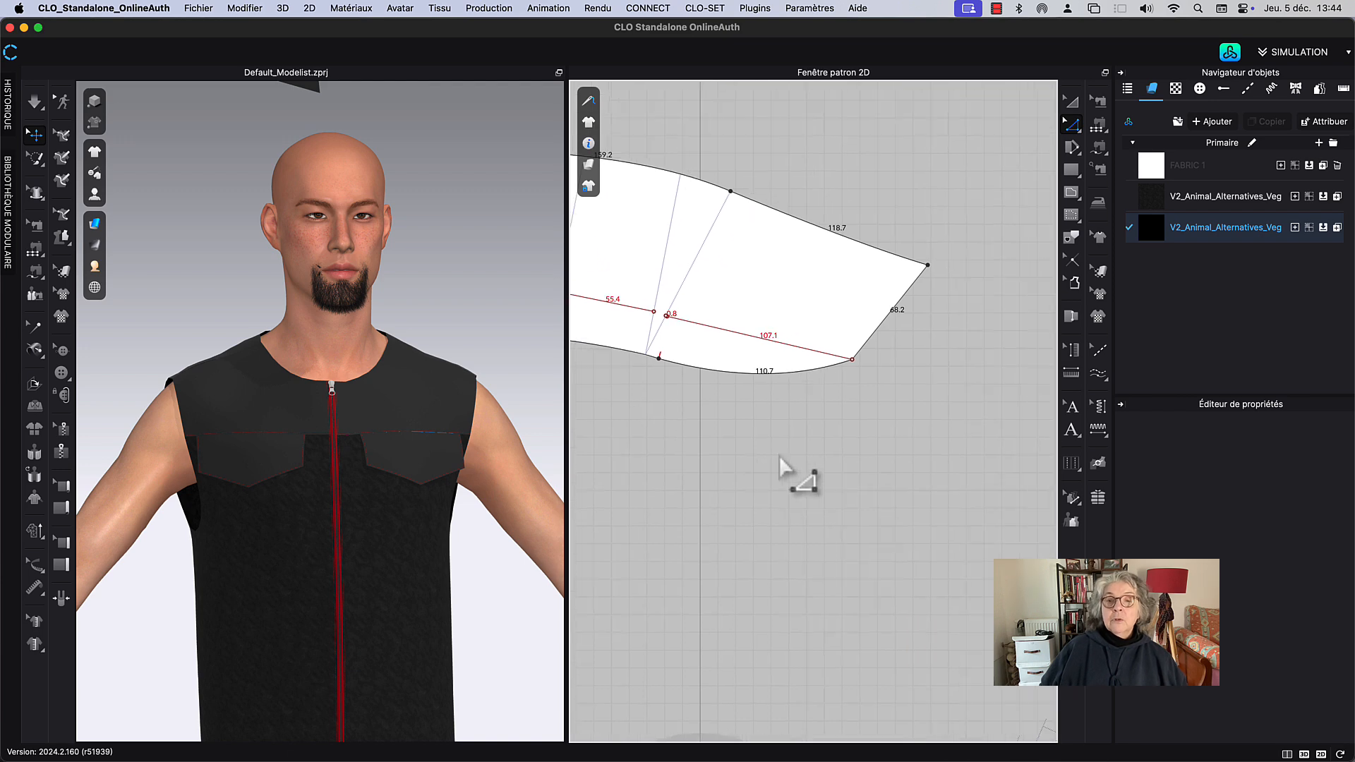
left_click(767, 379)
scroll(767, 383, "down", 3)
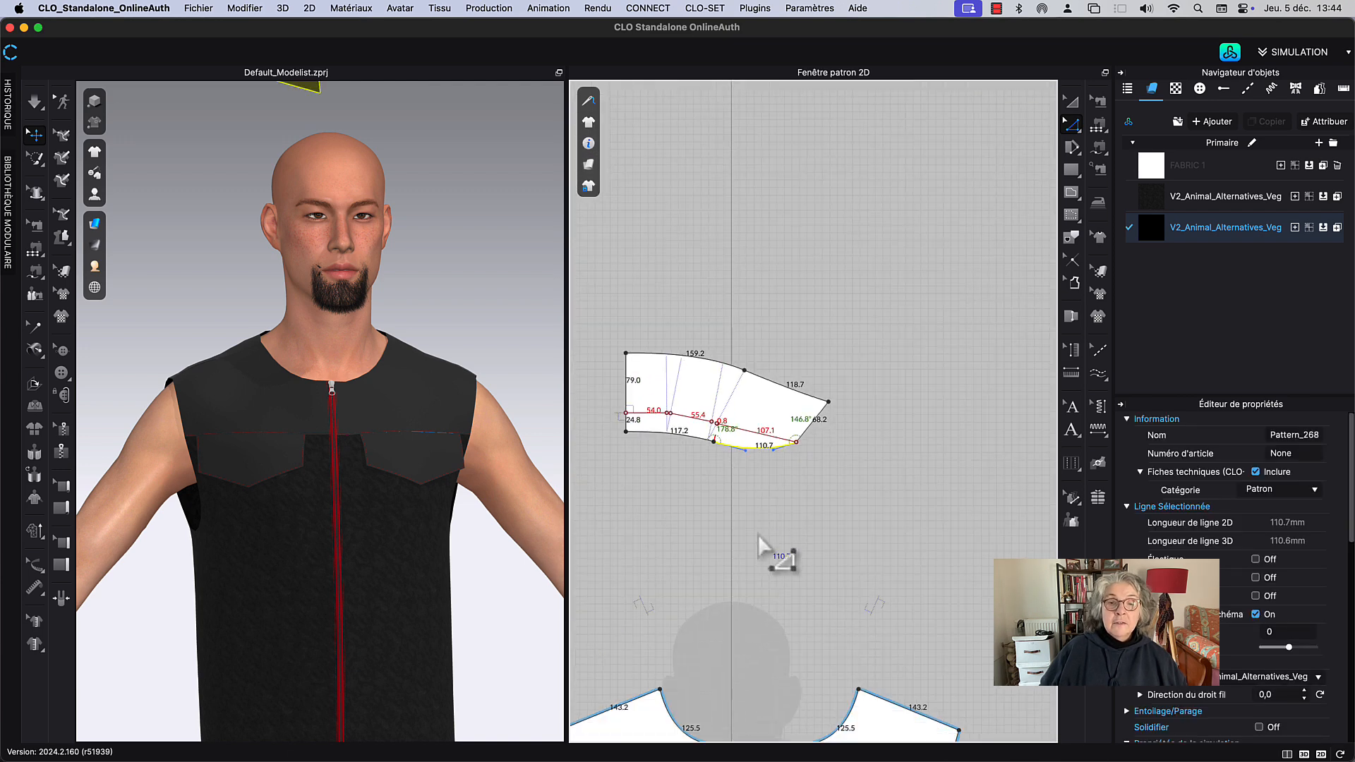
middle_click_drag(771, 553, 812, 311)
scroll(768, 417, "up", 3)
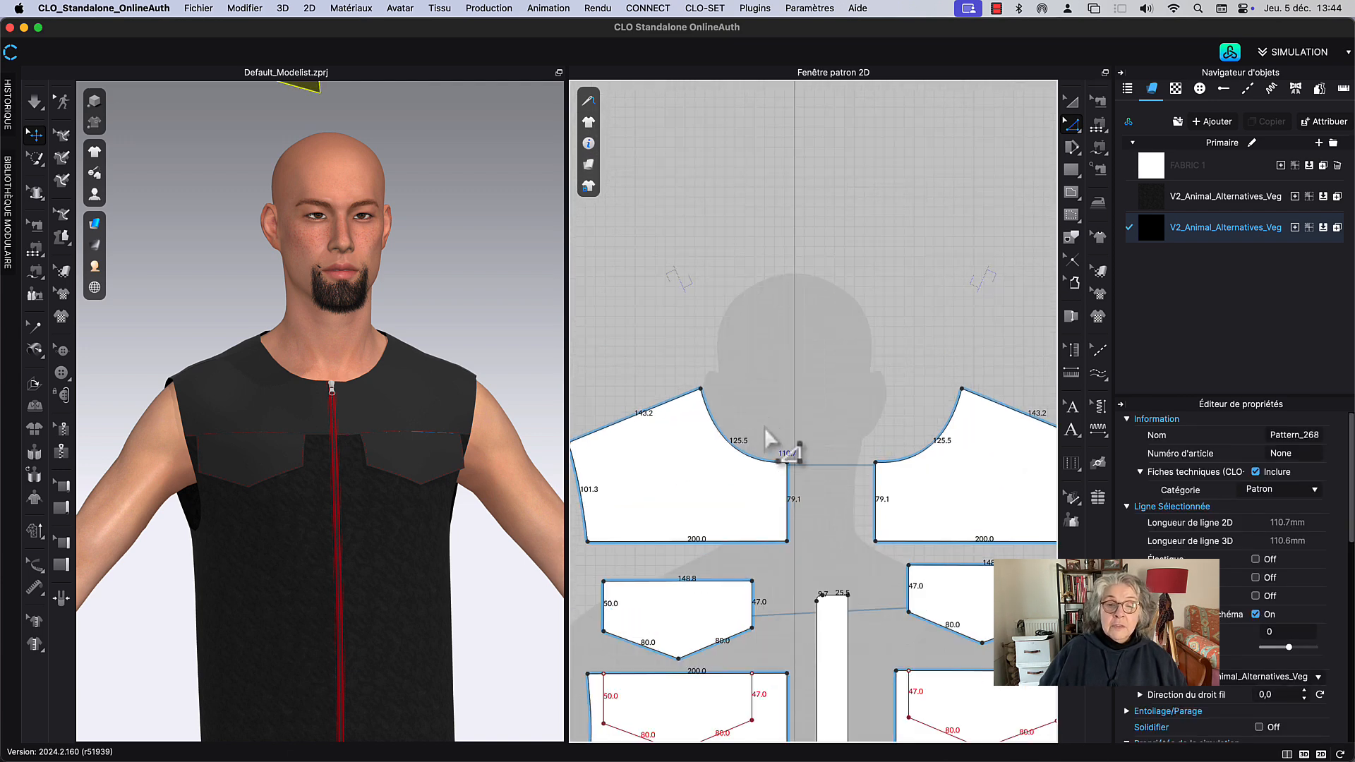
left_click(764, 473)
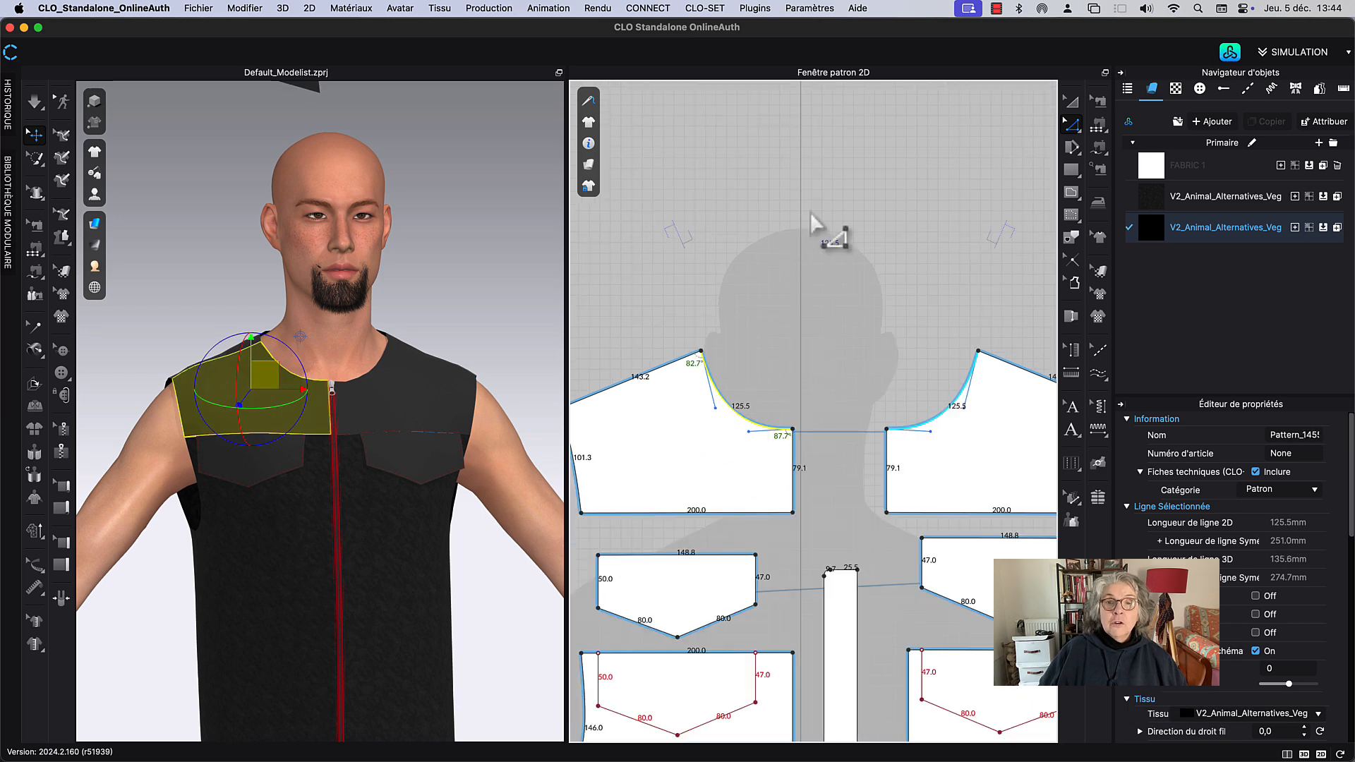
middle_click_drag(810, 219, 754, 487)
Step: Set the length of the collar's lower front segment to 128 mm, extending it from its end
left_click(772, 318)
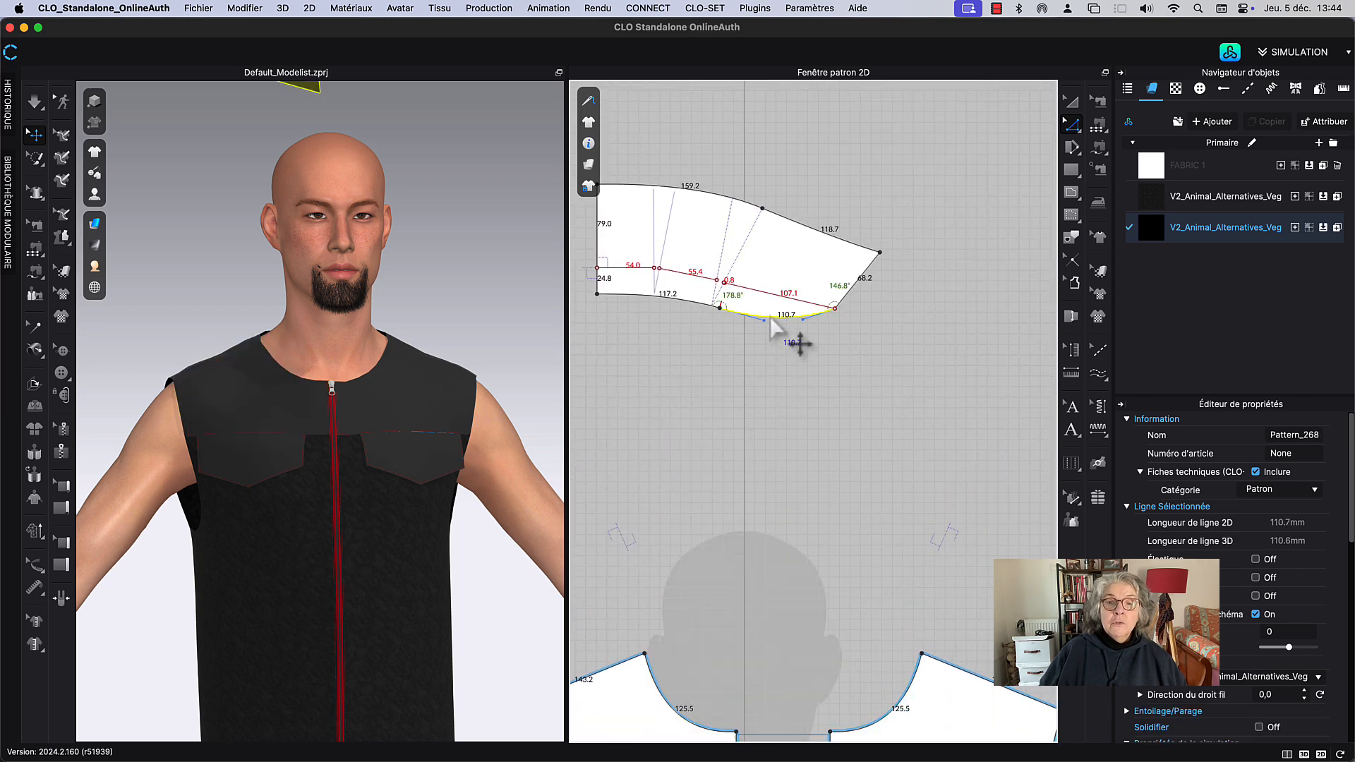
right_click(771, 317)
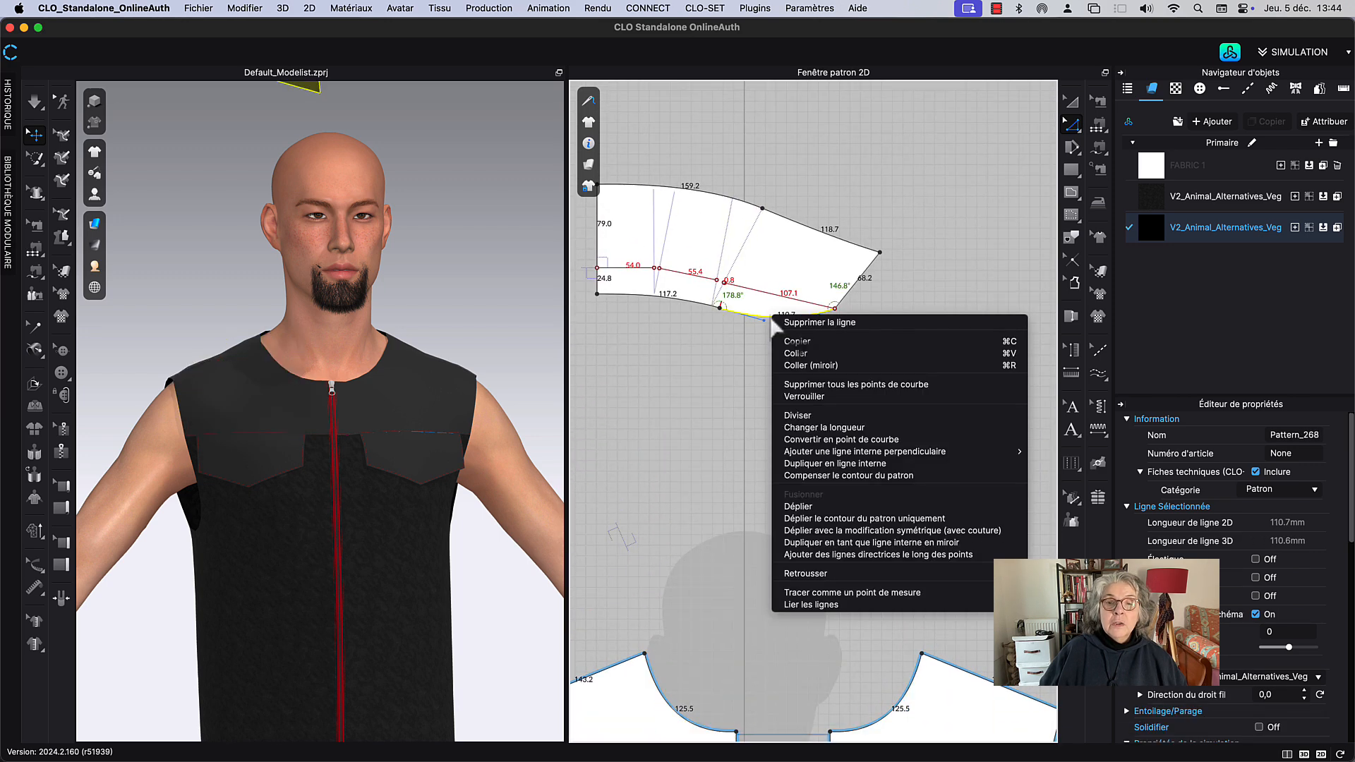
left_click(824, 427)
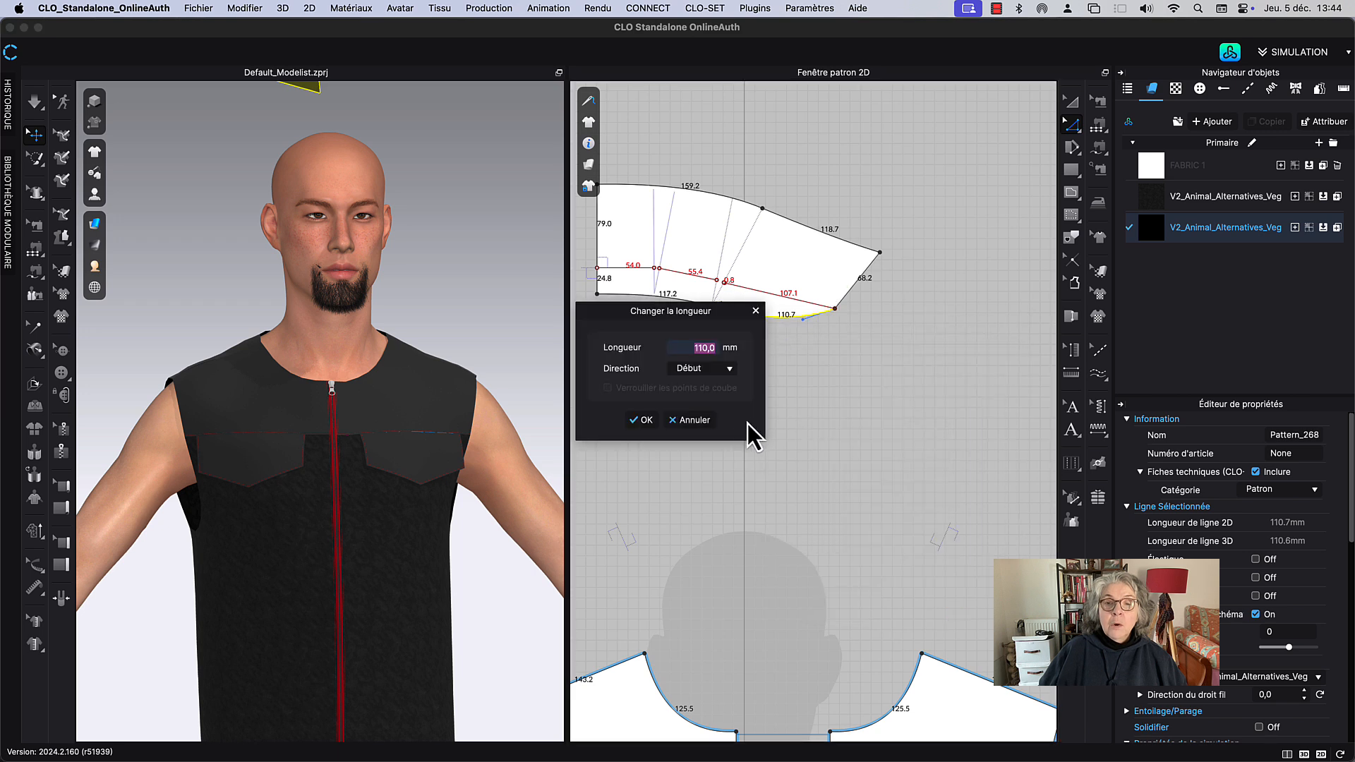
left_click(718, 352)
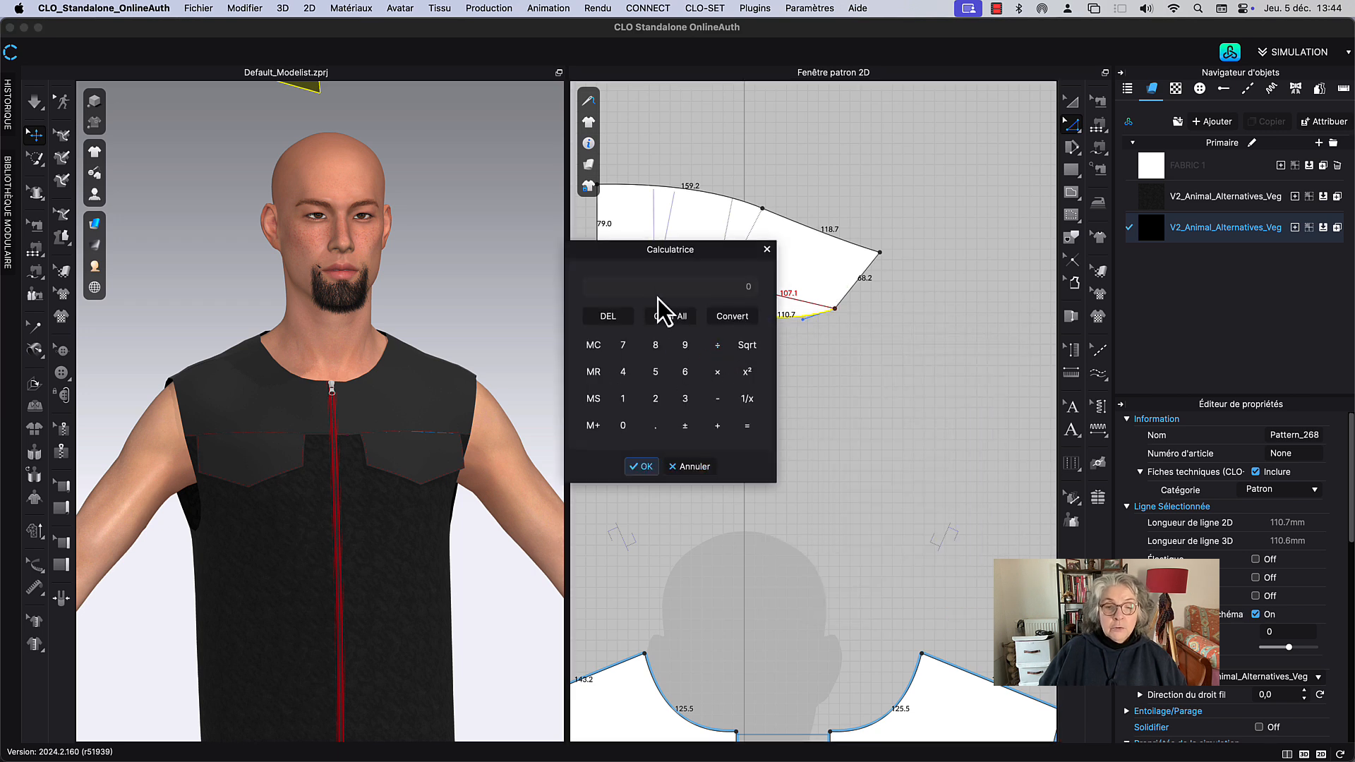
left_click(646, 404)
left_click(656, 374)
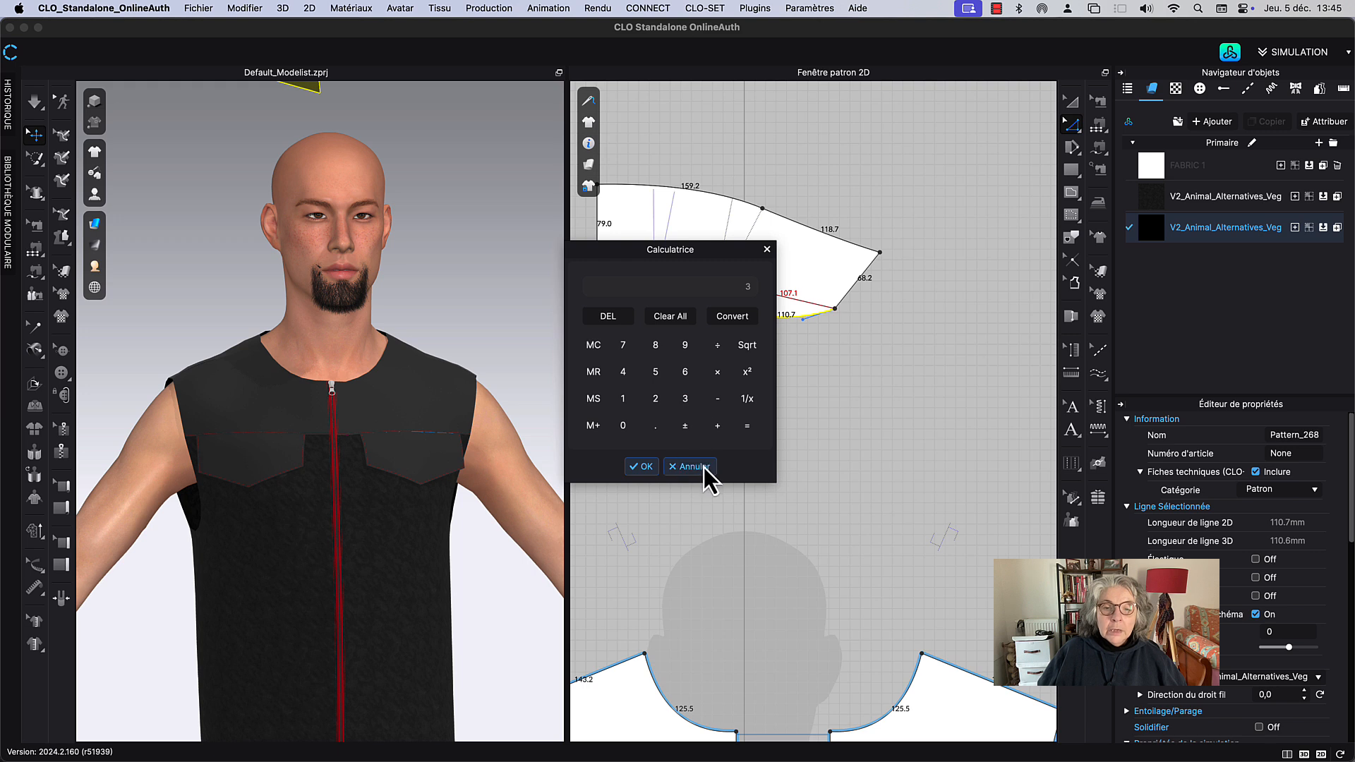
left_click(645, 466)
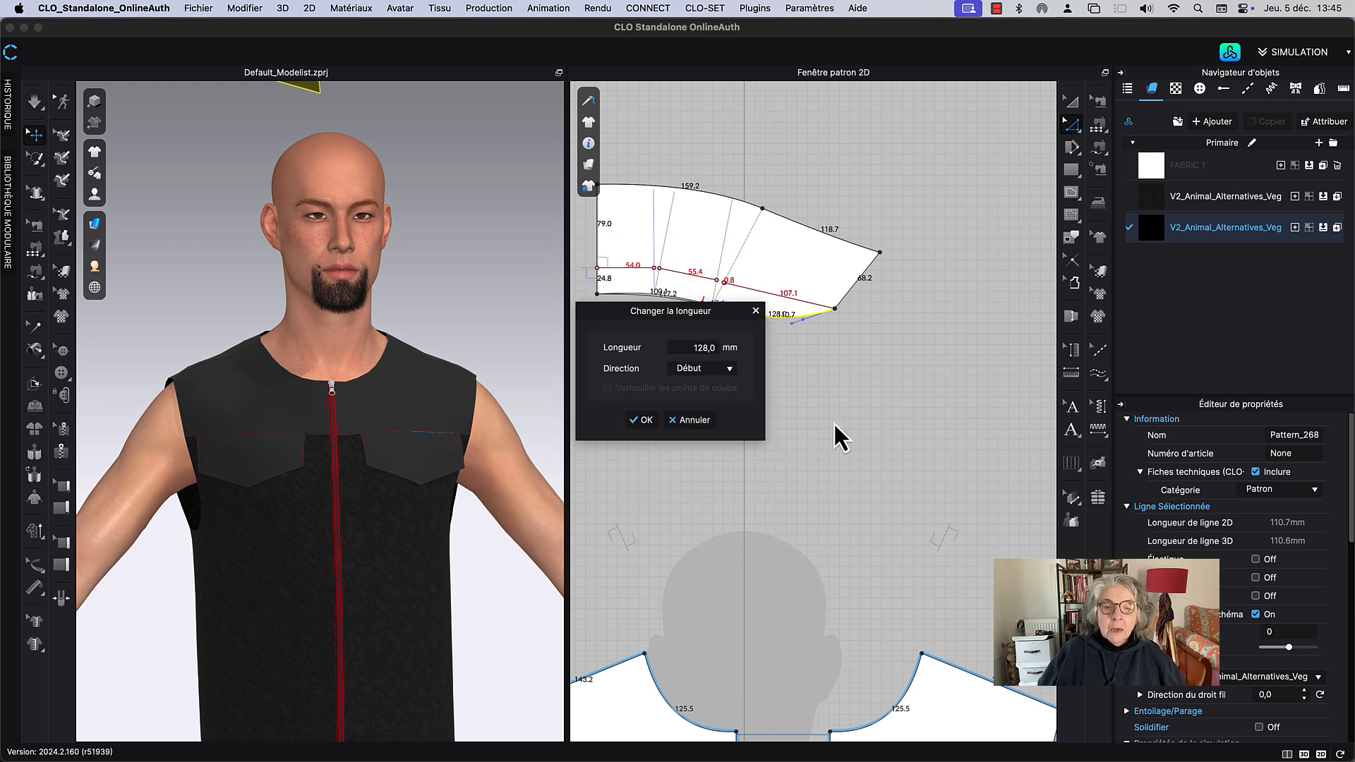
left_click_drag(682, 313, 721, 401)
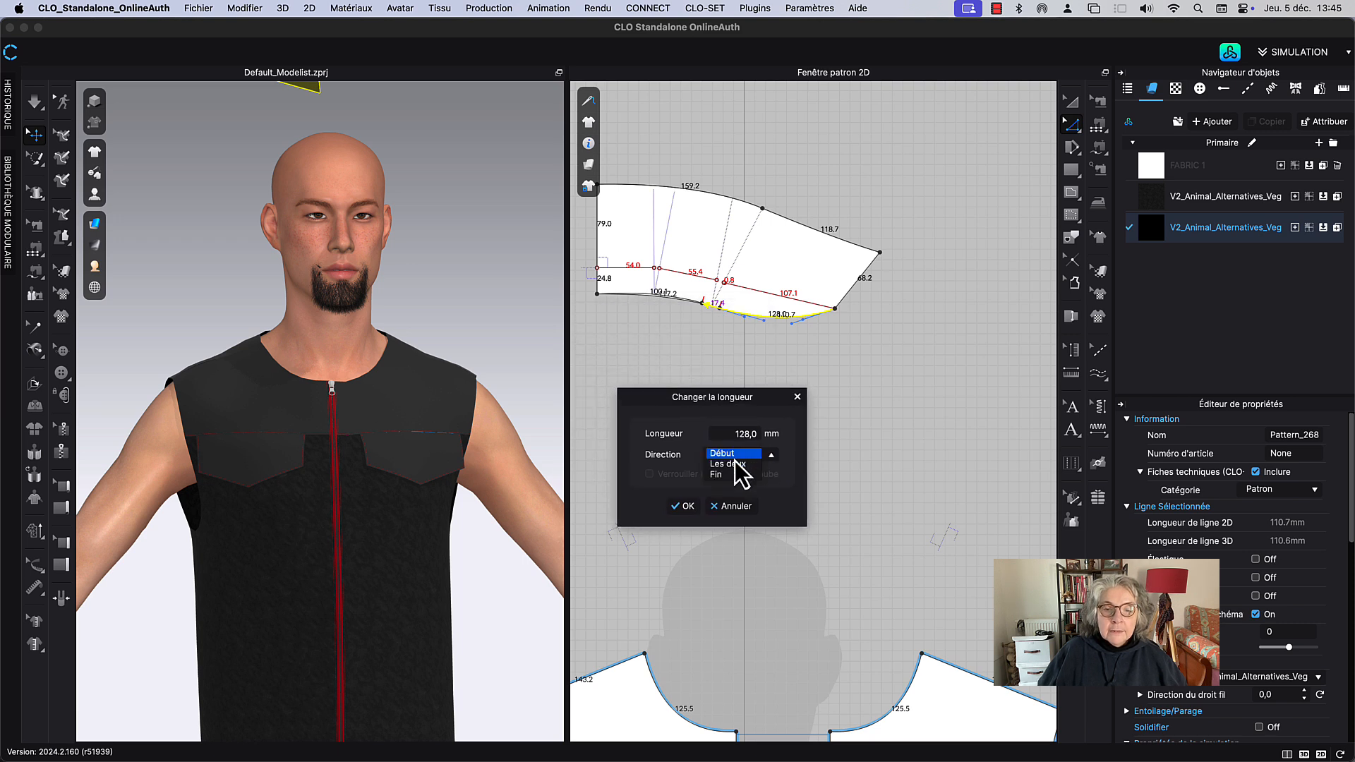
left_click(727, 473)
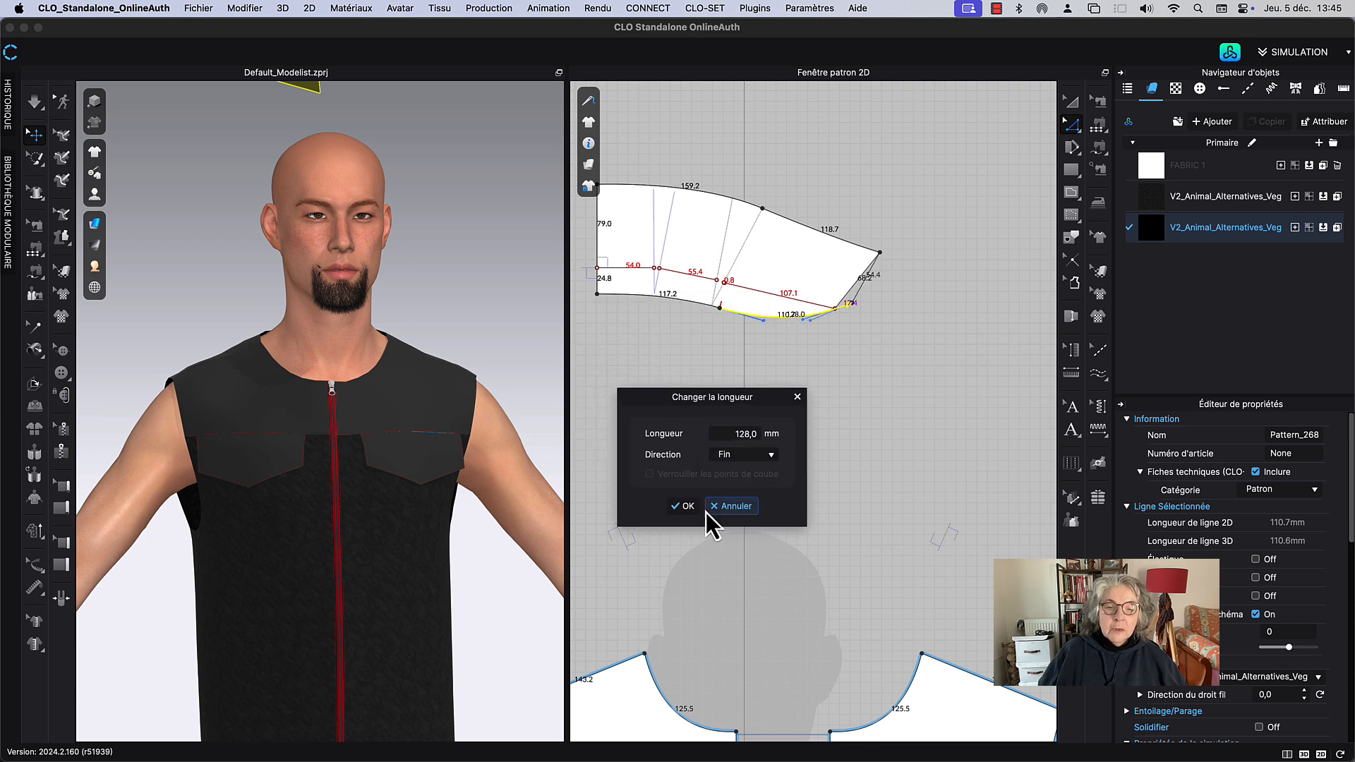
left_click(679, 506)
Step: Raise the collar's upper front corner and set the front edge's length to 70 mm, extending it from its end
middle_click_drag(833, 385, 775, 507)
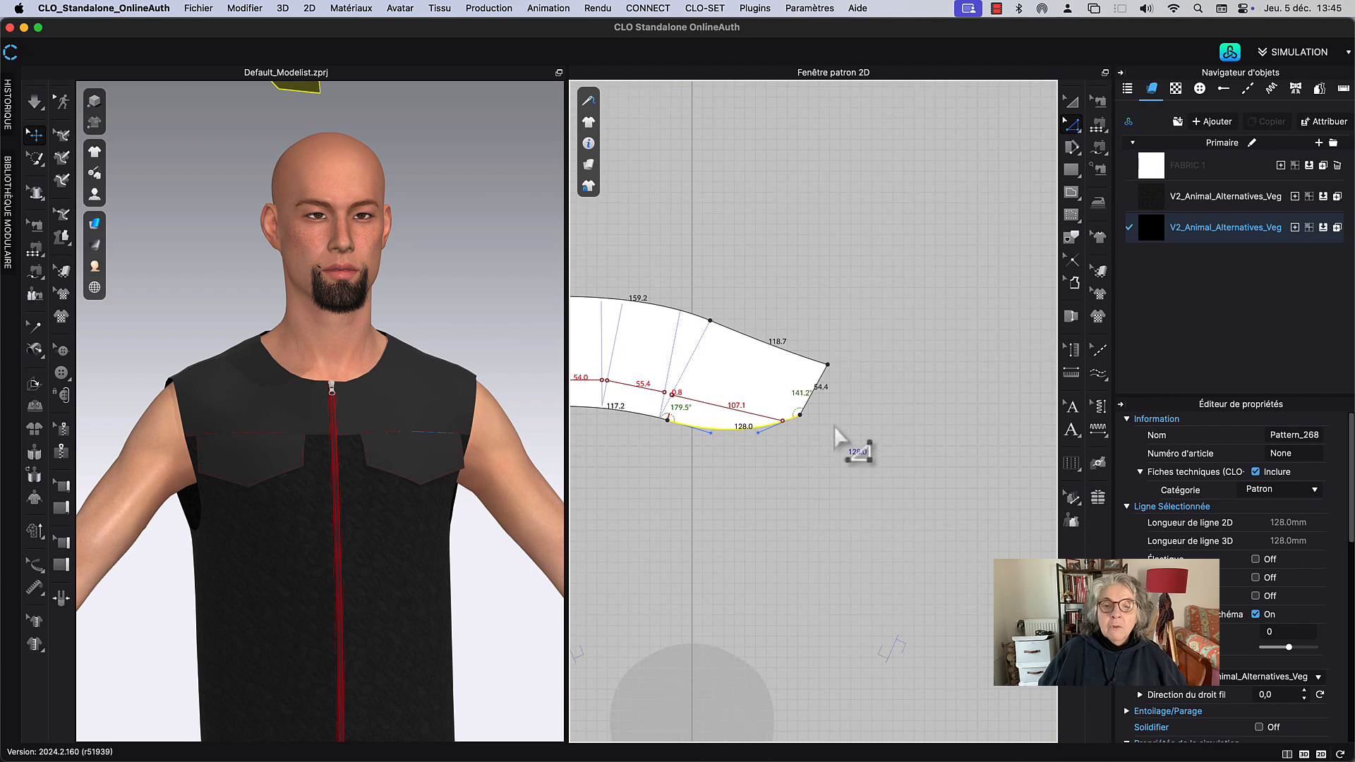
scroll(857, 353, "up", 3)
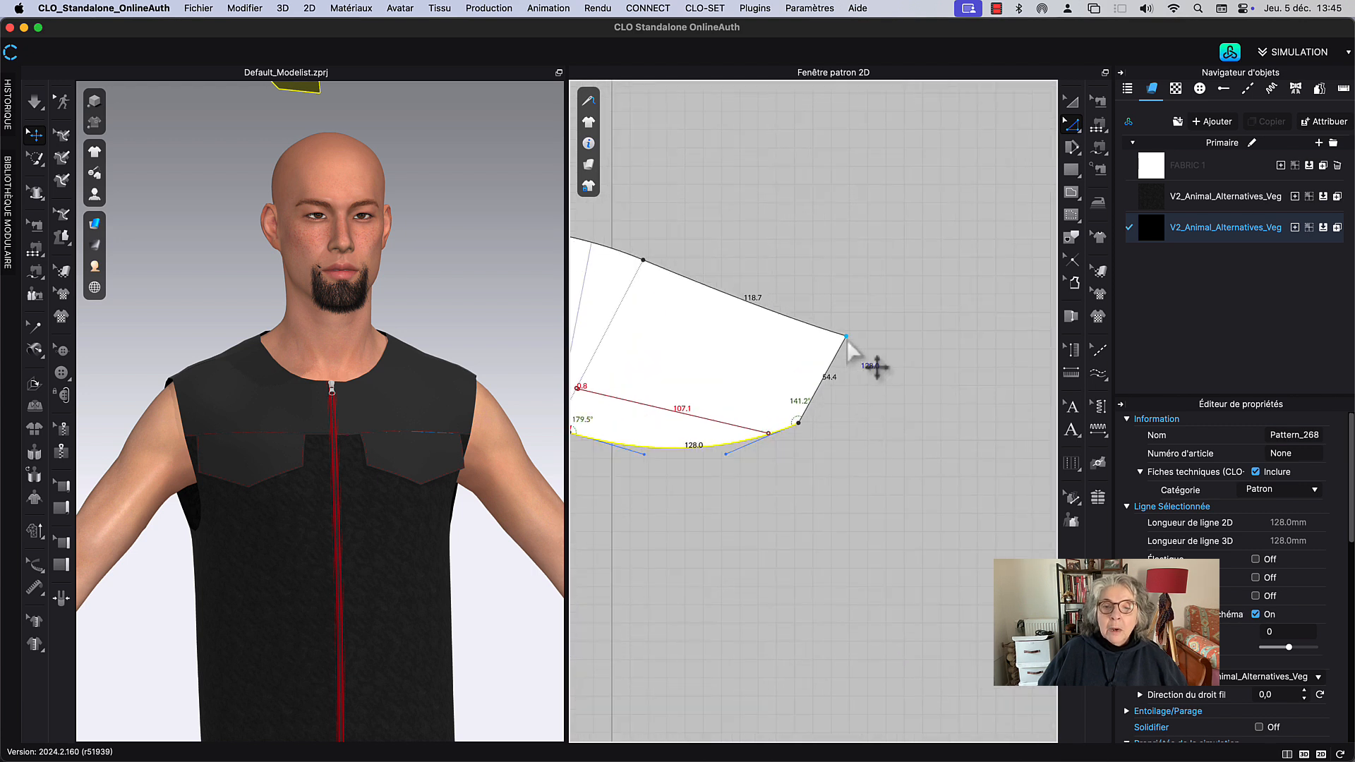
left_click(848, 332)
left_click_drag(850, 336, 856, 318)
right_click(827, 381)
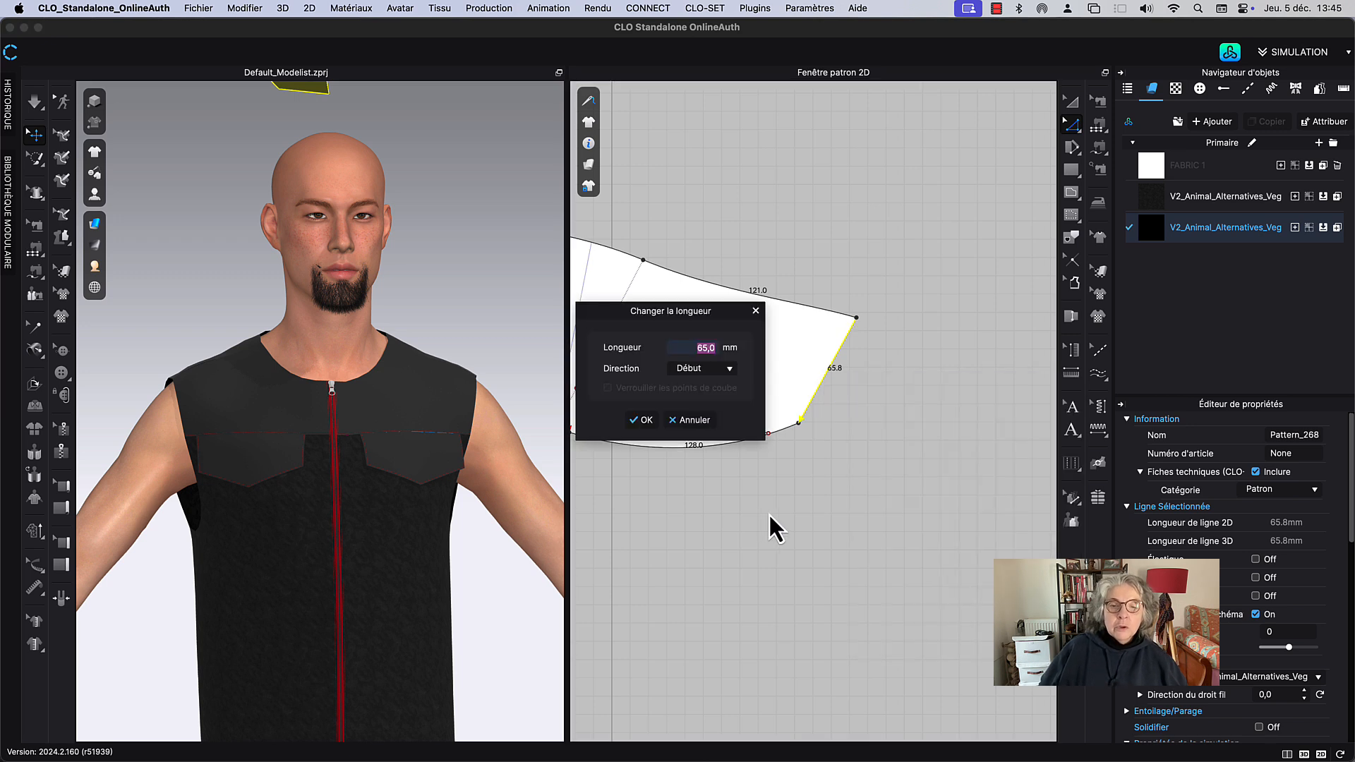
type("70")
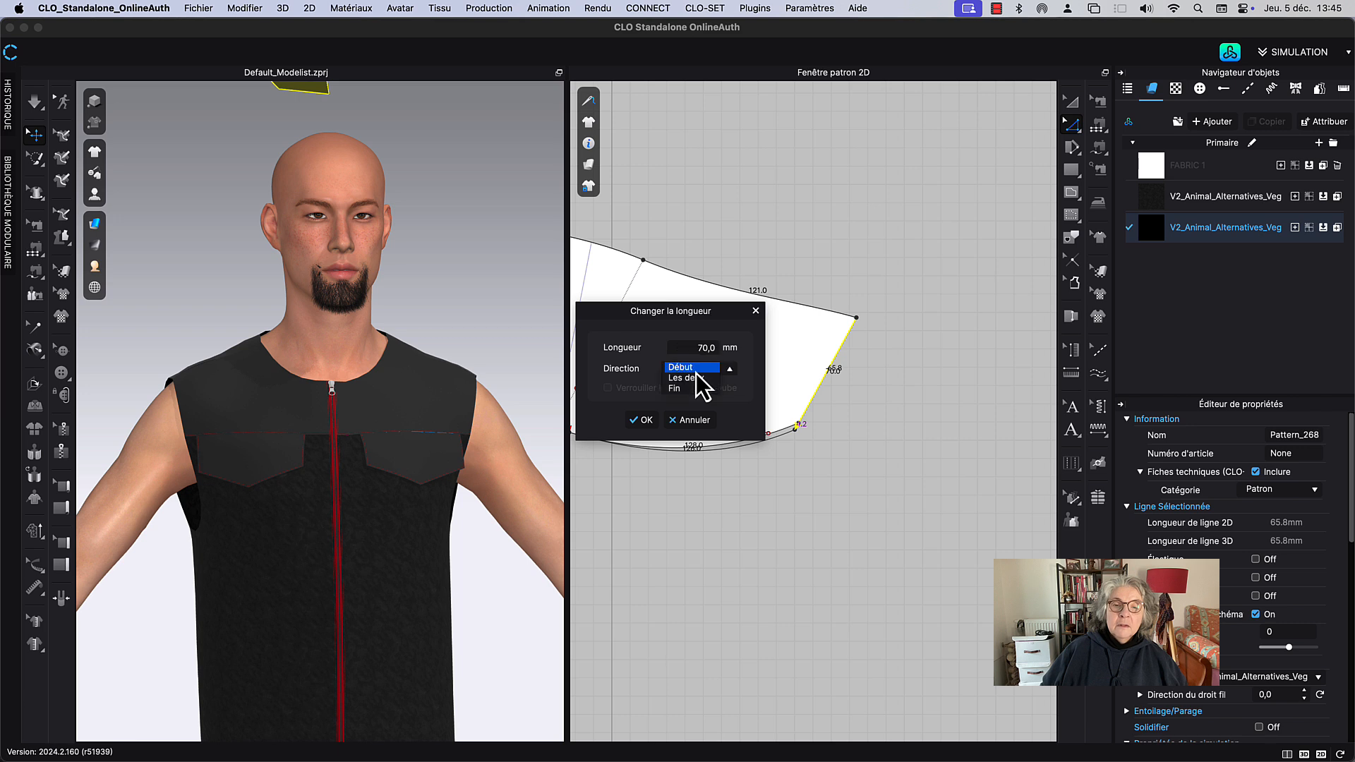
left_click(685, 389)
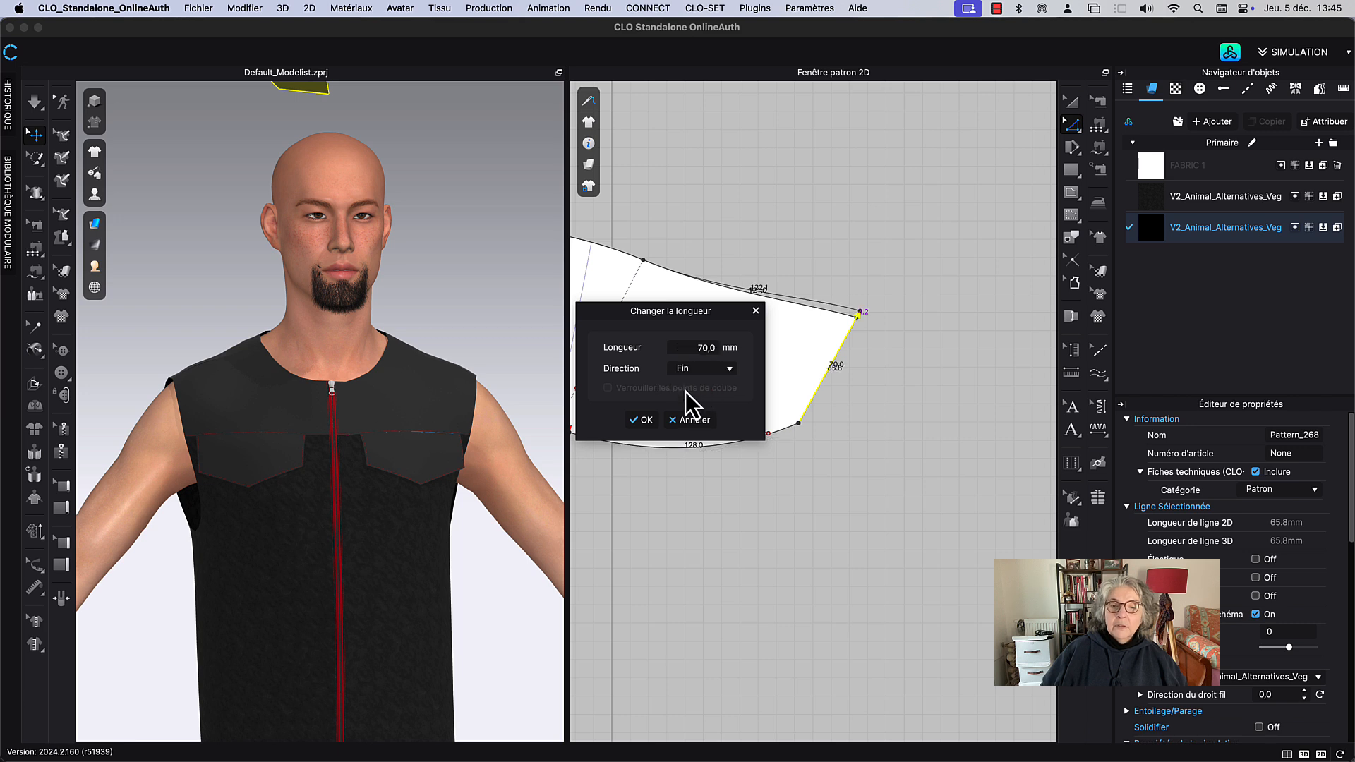
left_click(642, 420)
Step: Adjust the curve handle at the middle point of the collar's upper edge to smooth the curve towards the front
right_click_drag(763, 216, 938, 319)
scroll(897, 315, "down", 2)
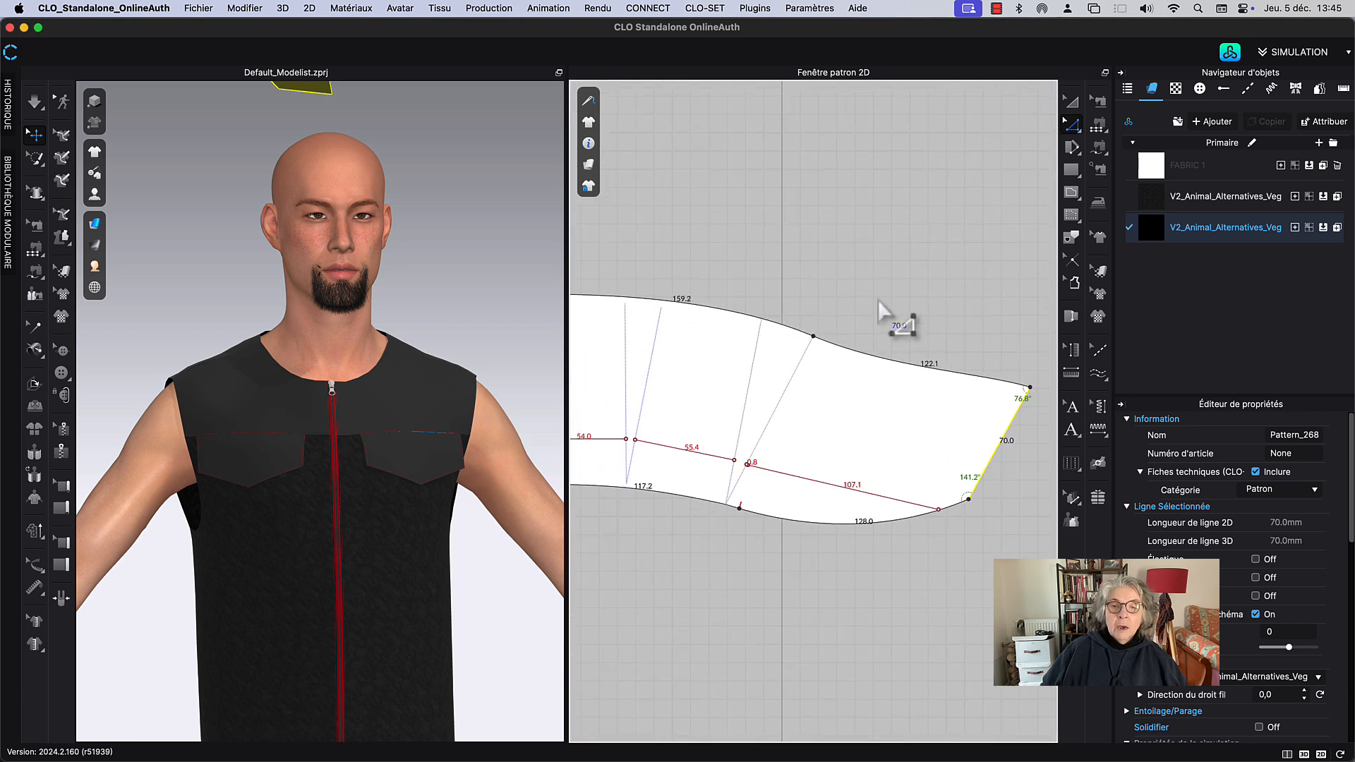
left_click(848, 340)
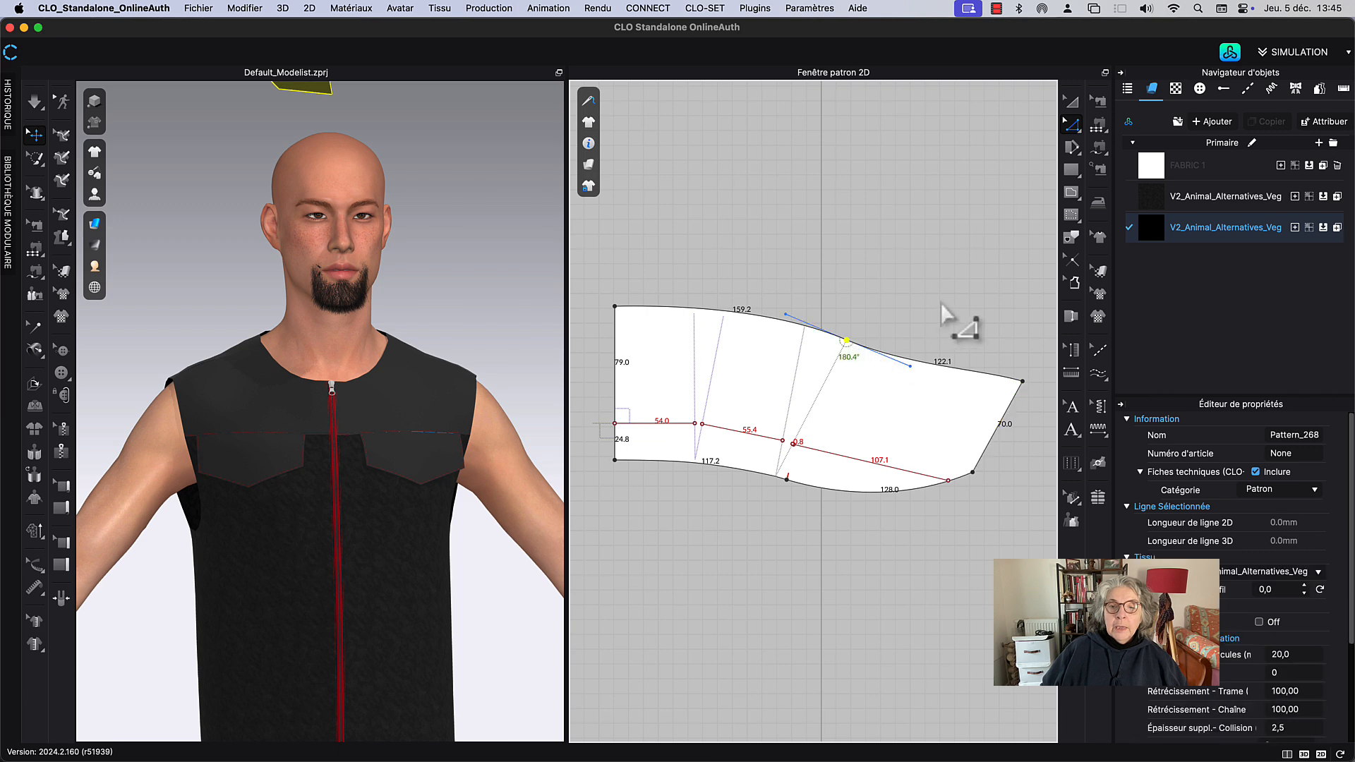
left_click_drag(908, 369, 913, 366)
left_click(926, 257)
Step: Delete the three straight internal line segments running across the collar from the center back to the front
scroll(918, 261, "down", 4)
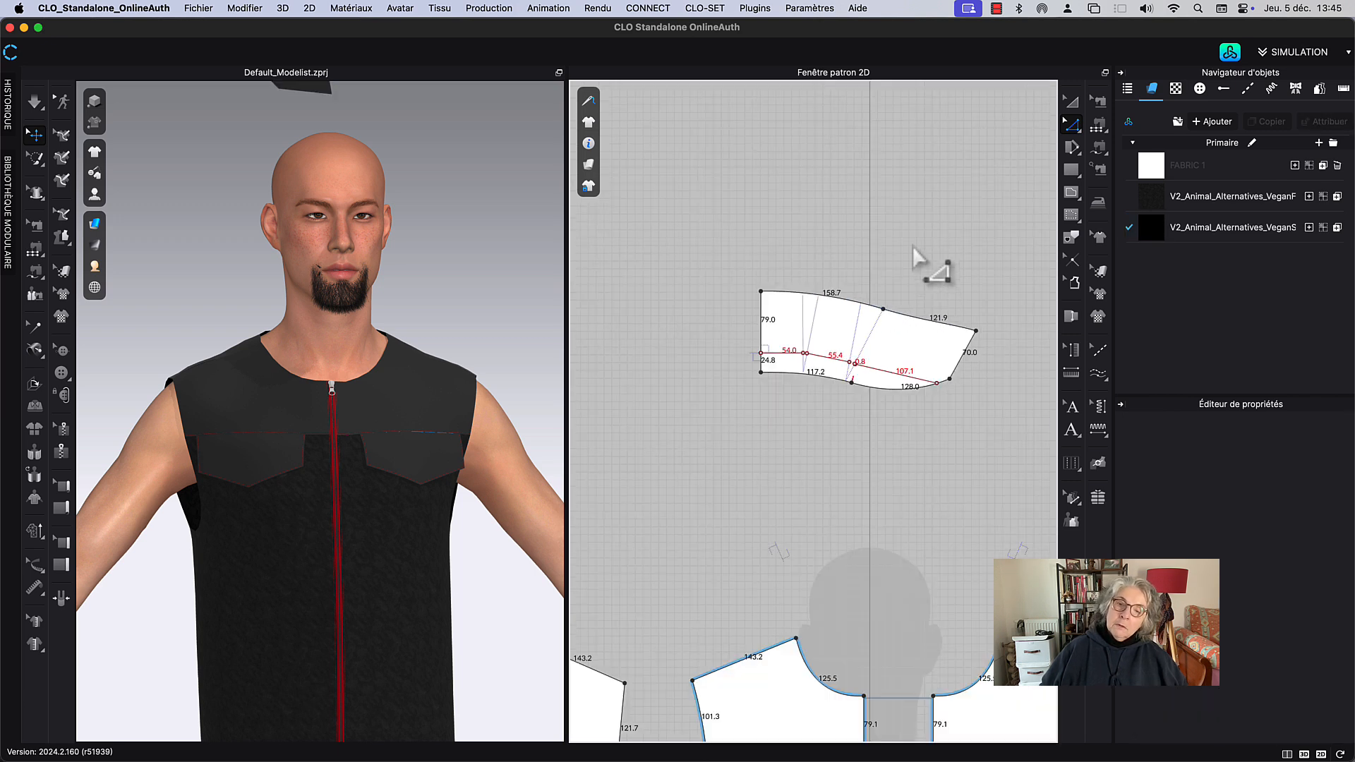
right_click_drag(844, 226, 871, 247)
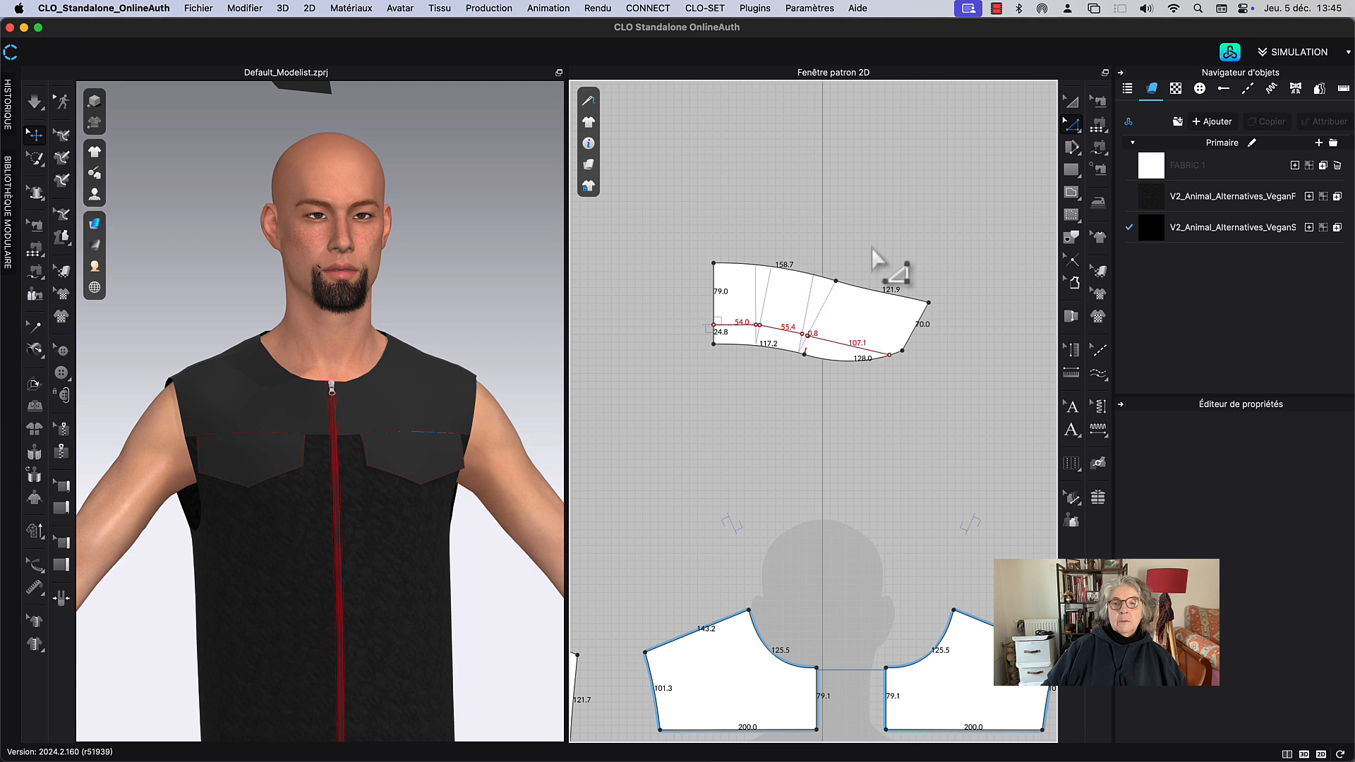
left_click(1071, 102)
scroll(822, 378, "up", 3)
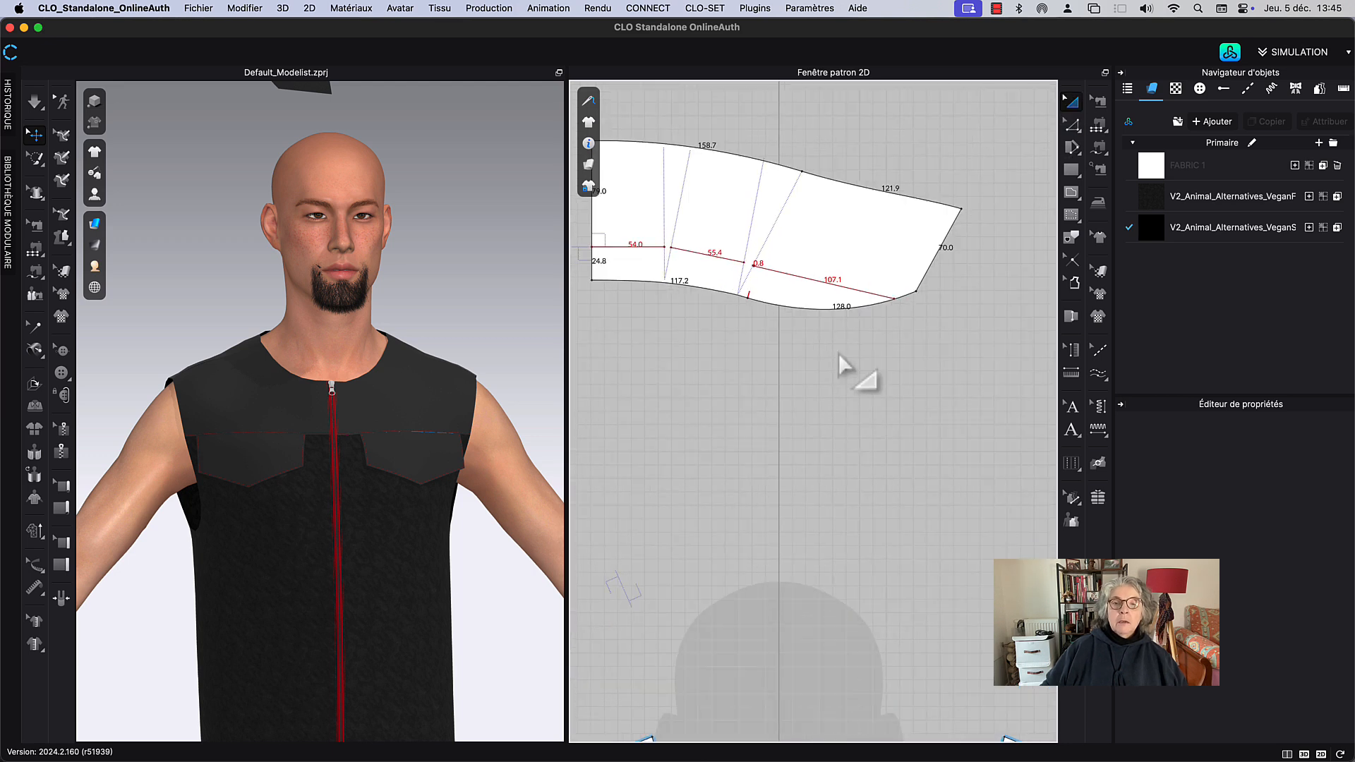
left_click(741, 337)
left_click(744, 320)
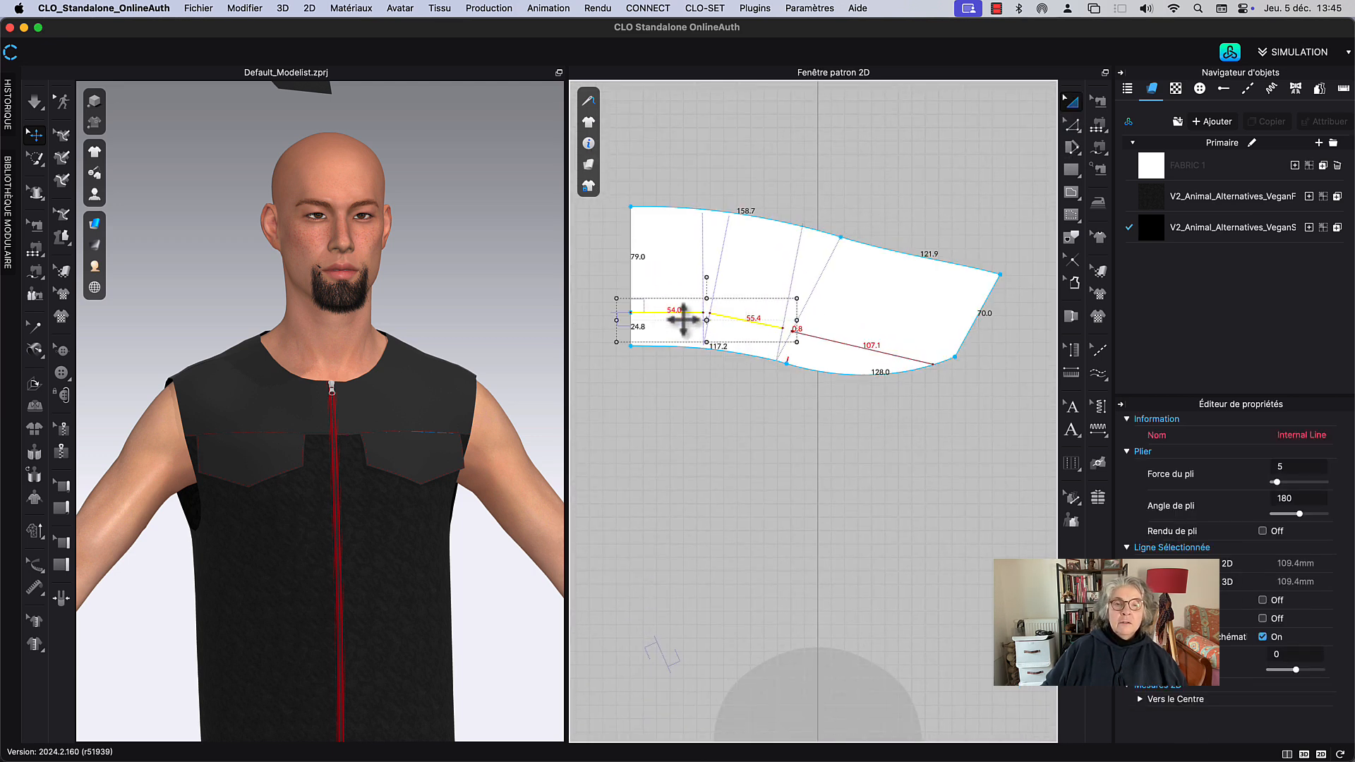
left_click(815, 494)
key("z")
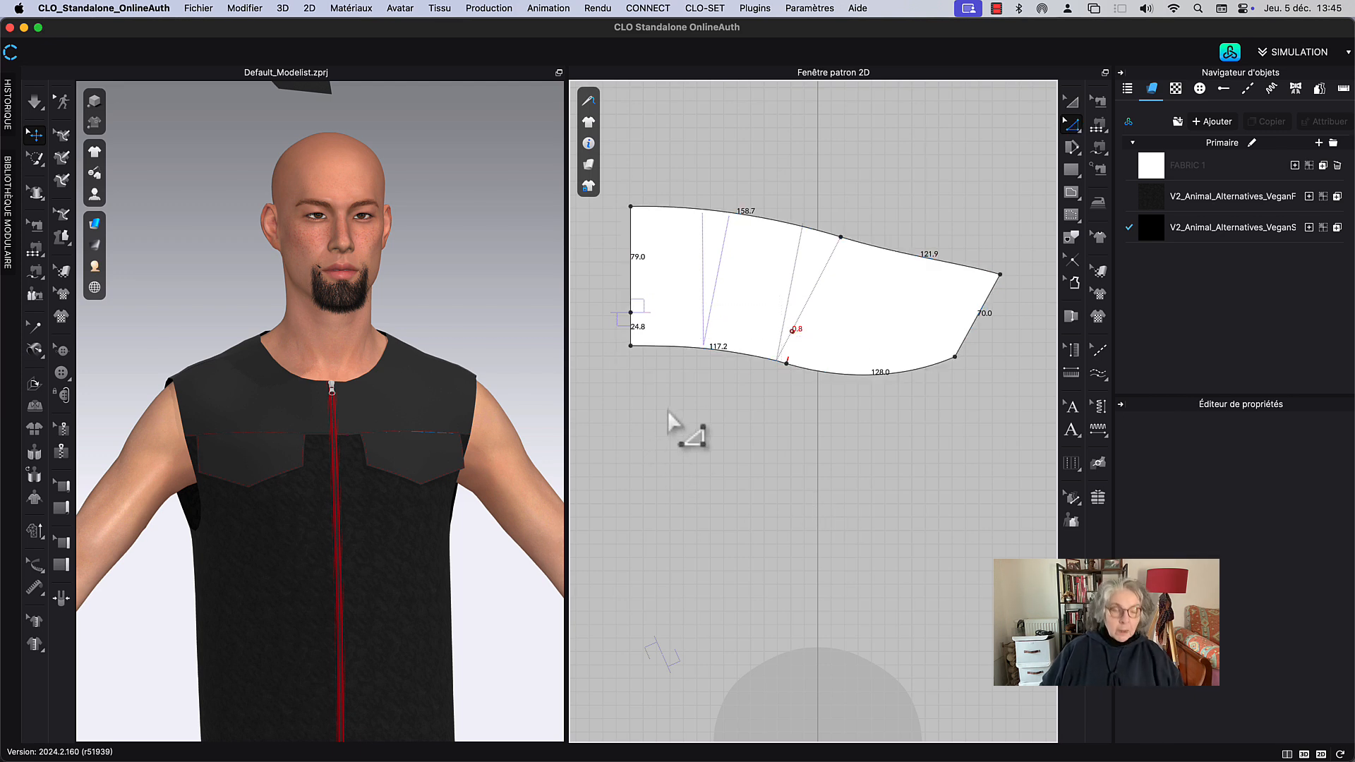
Step: Duplicate both segments of the collar's lower edge as one internal line 25 mm inside the pattern, extended to the outline
left_click(678, 351)
left_click(824, 372, "shift")
right_click(824, 374)
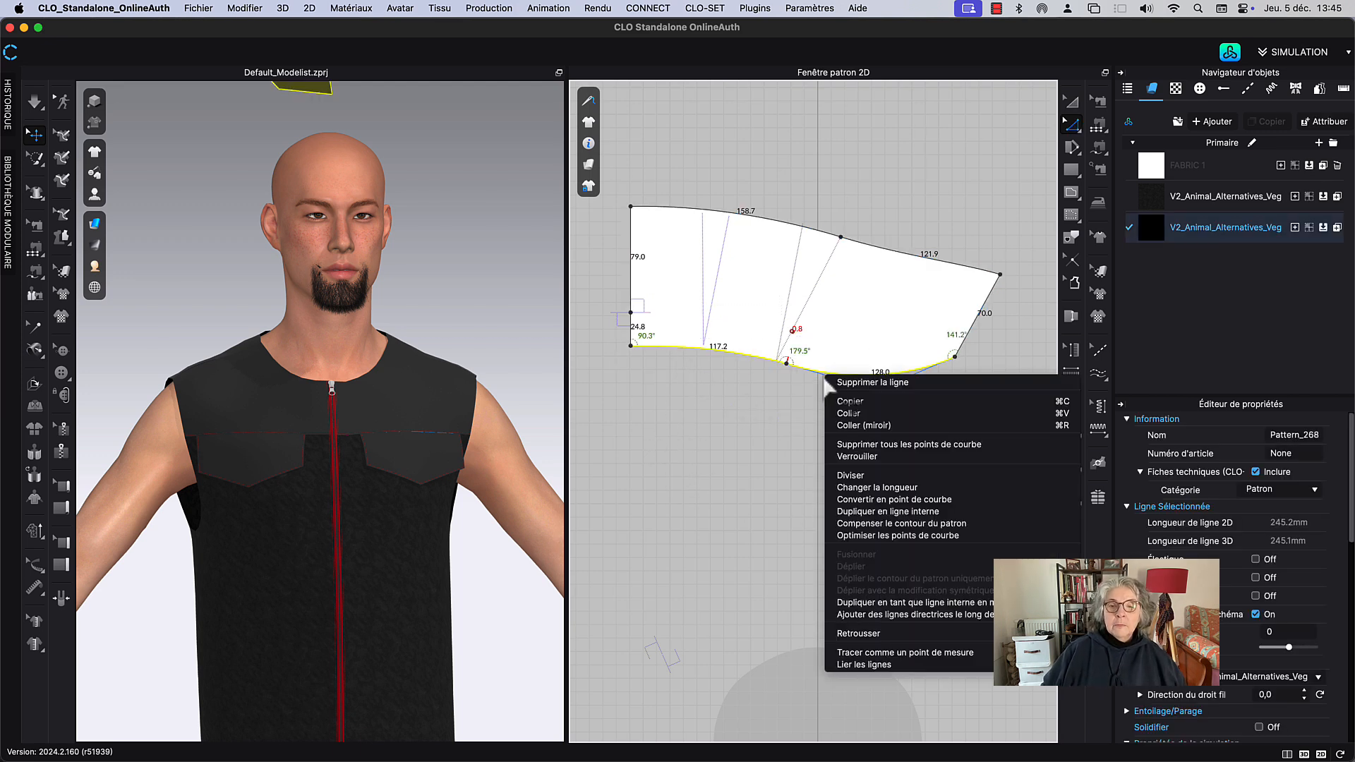
left_click(888, 513)
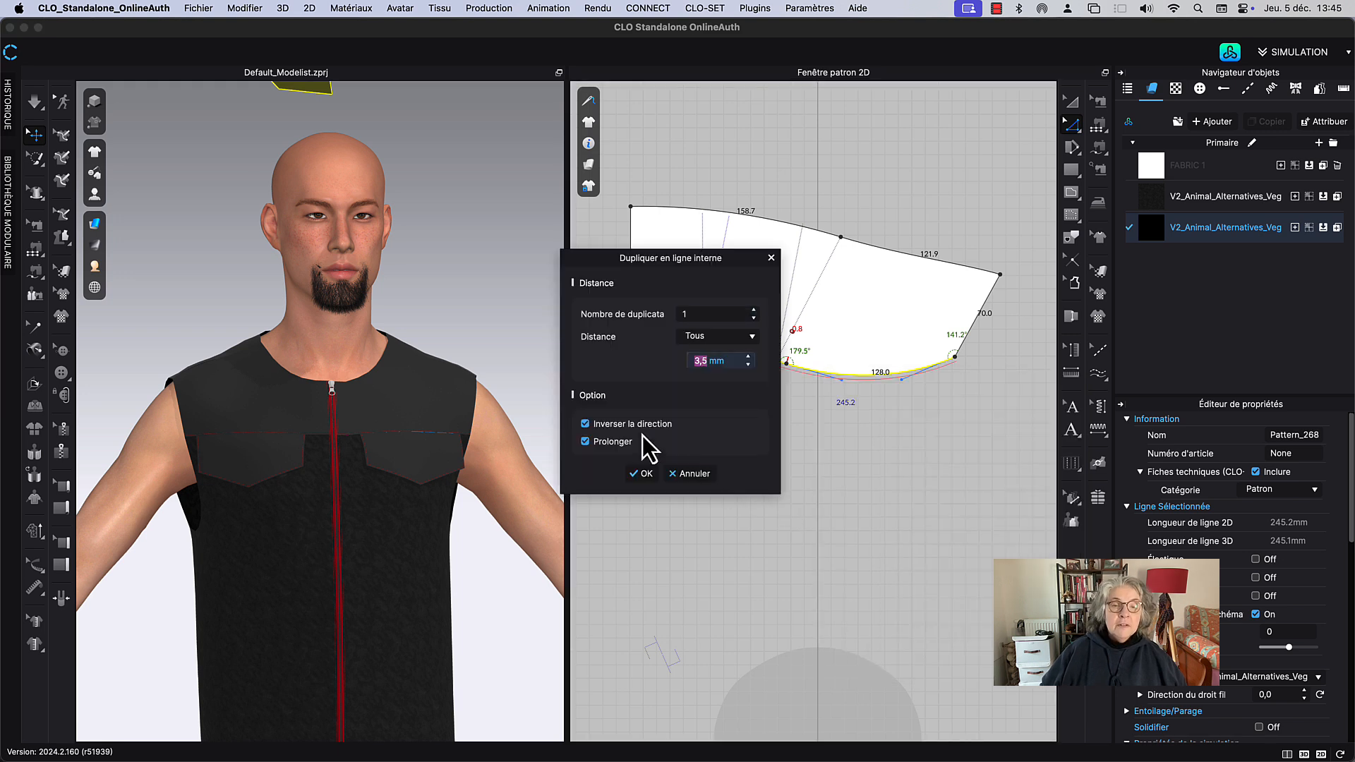
left_click(586, 424)
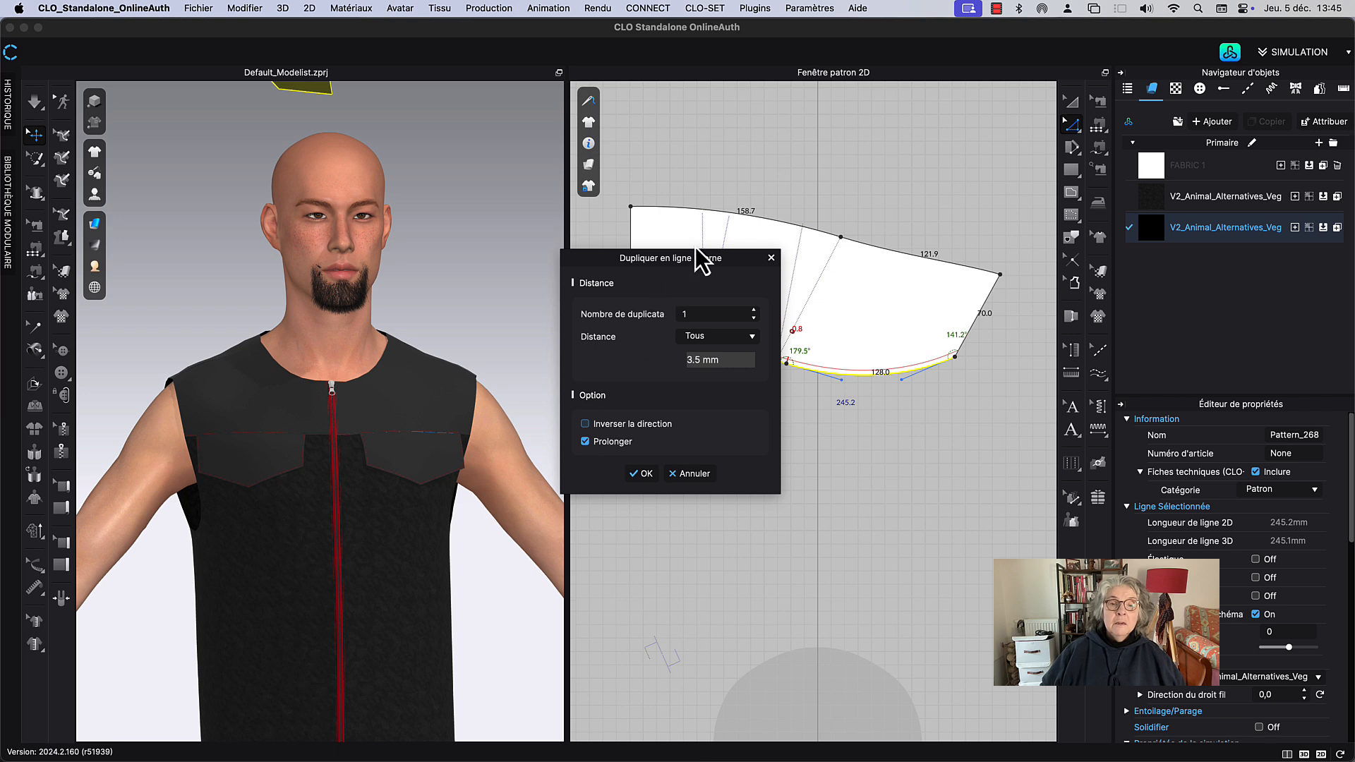
double_click(726, 360)
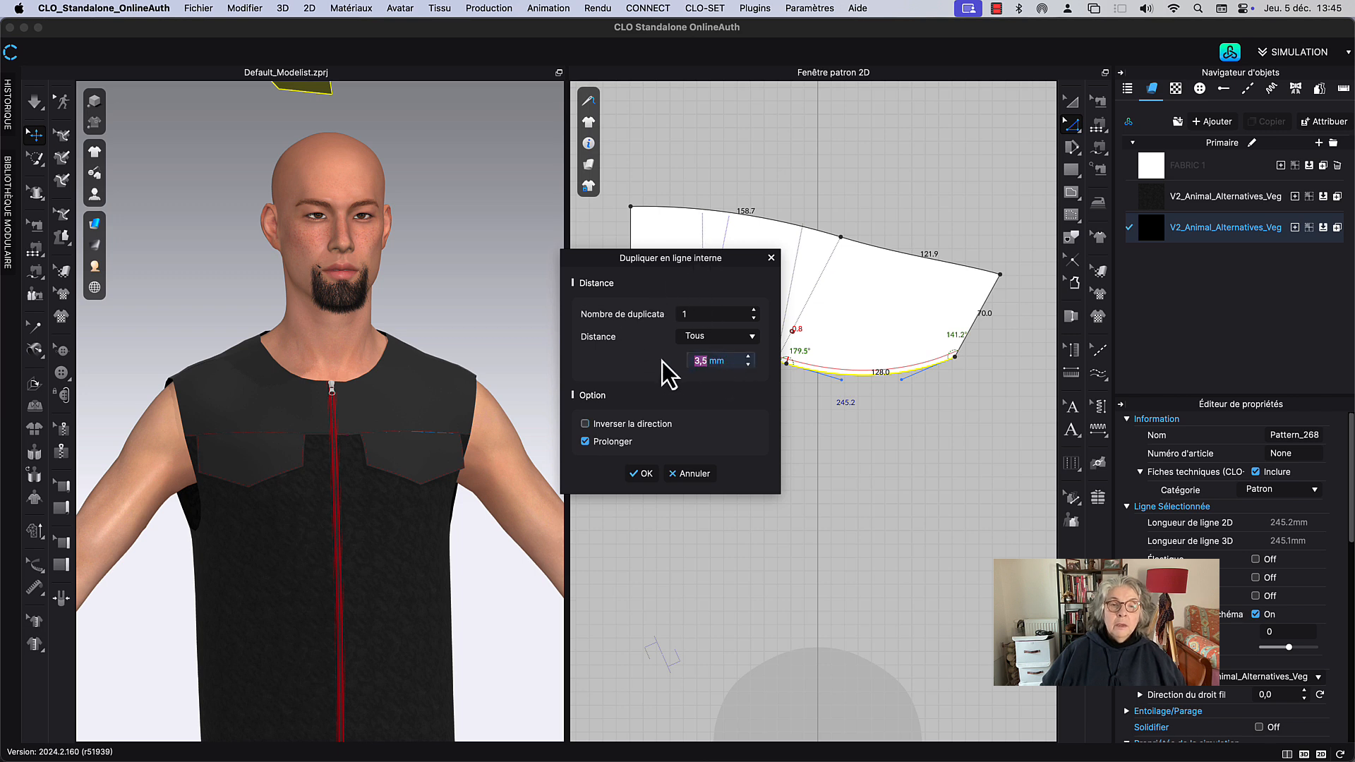
type("25")
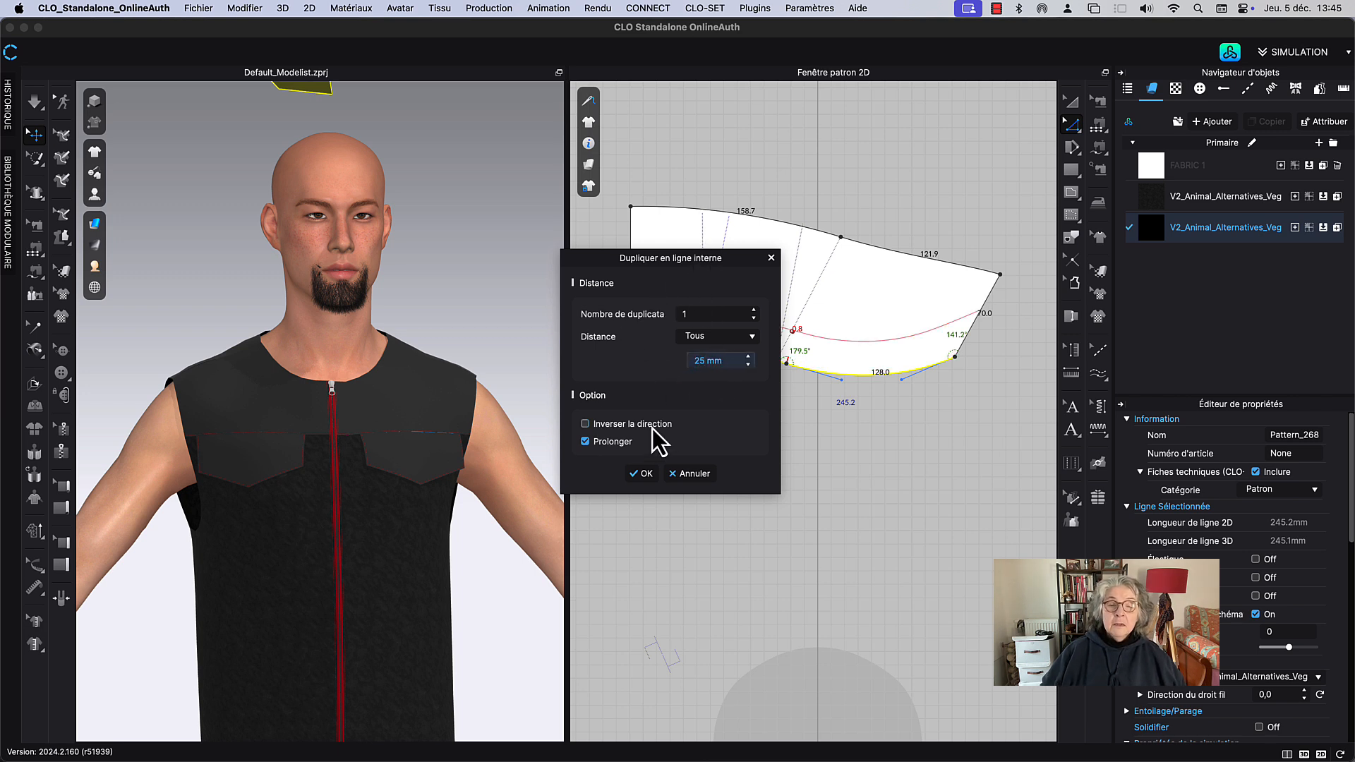
left_click(641, 474)
Step: Move the front end of the new internal line down to the collar's lower front corner
scroll(907, 384, "up", 5)
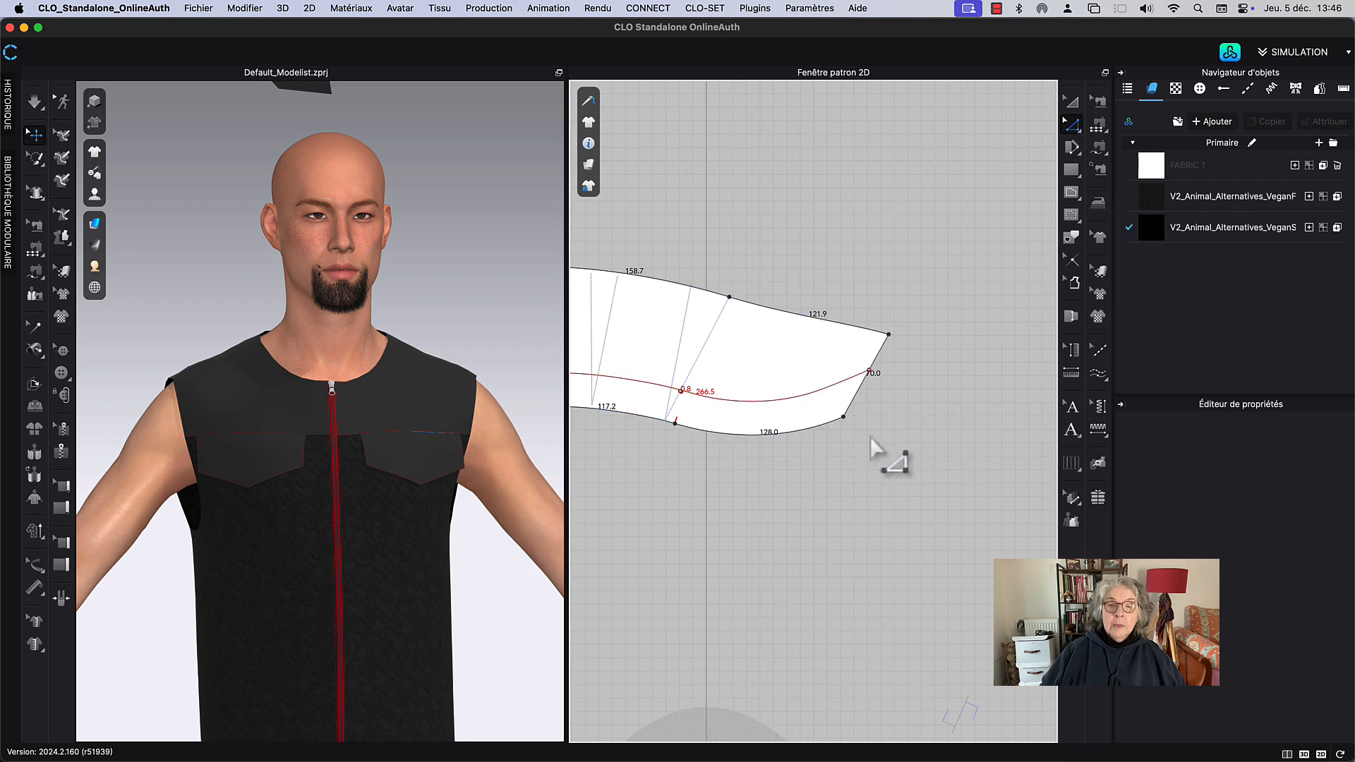
scroll(858, 445, "down", 4)
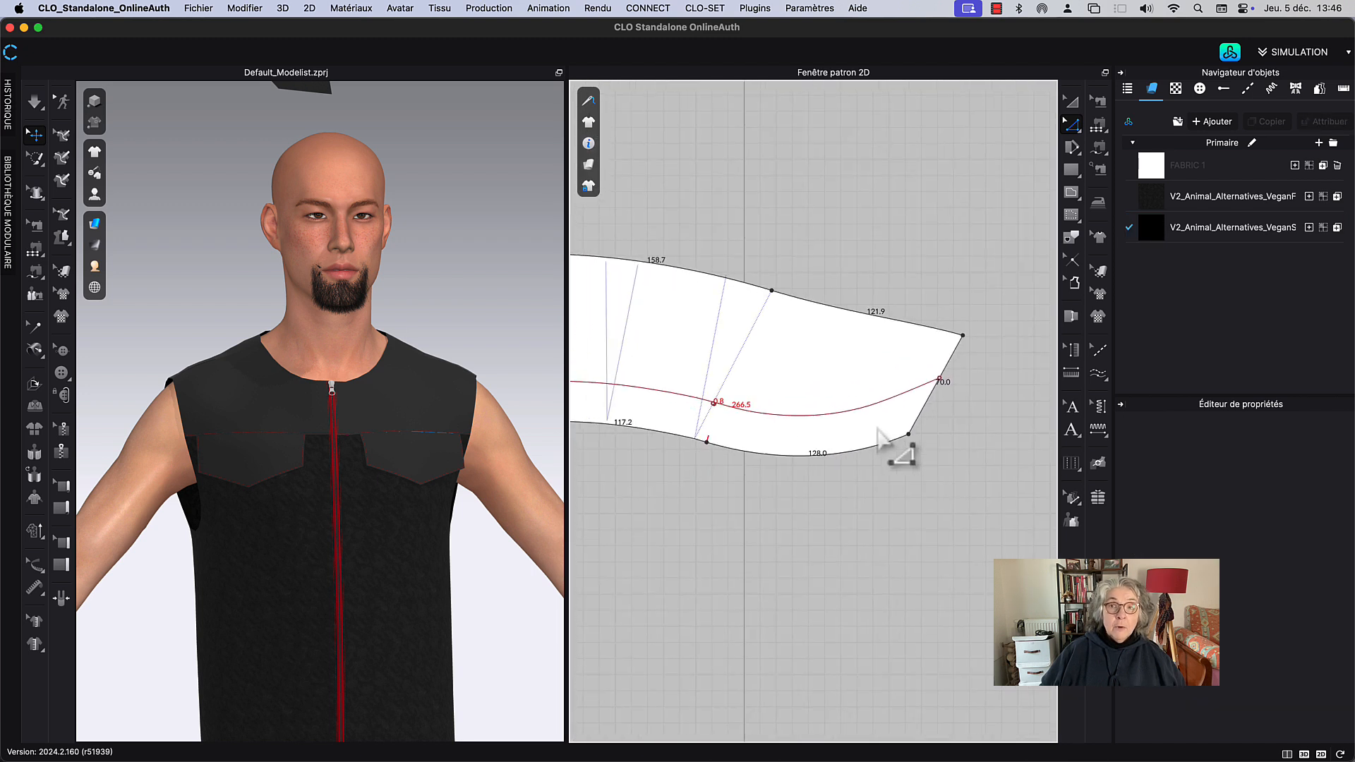
left_click(792, 444)
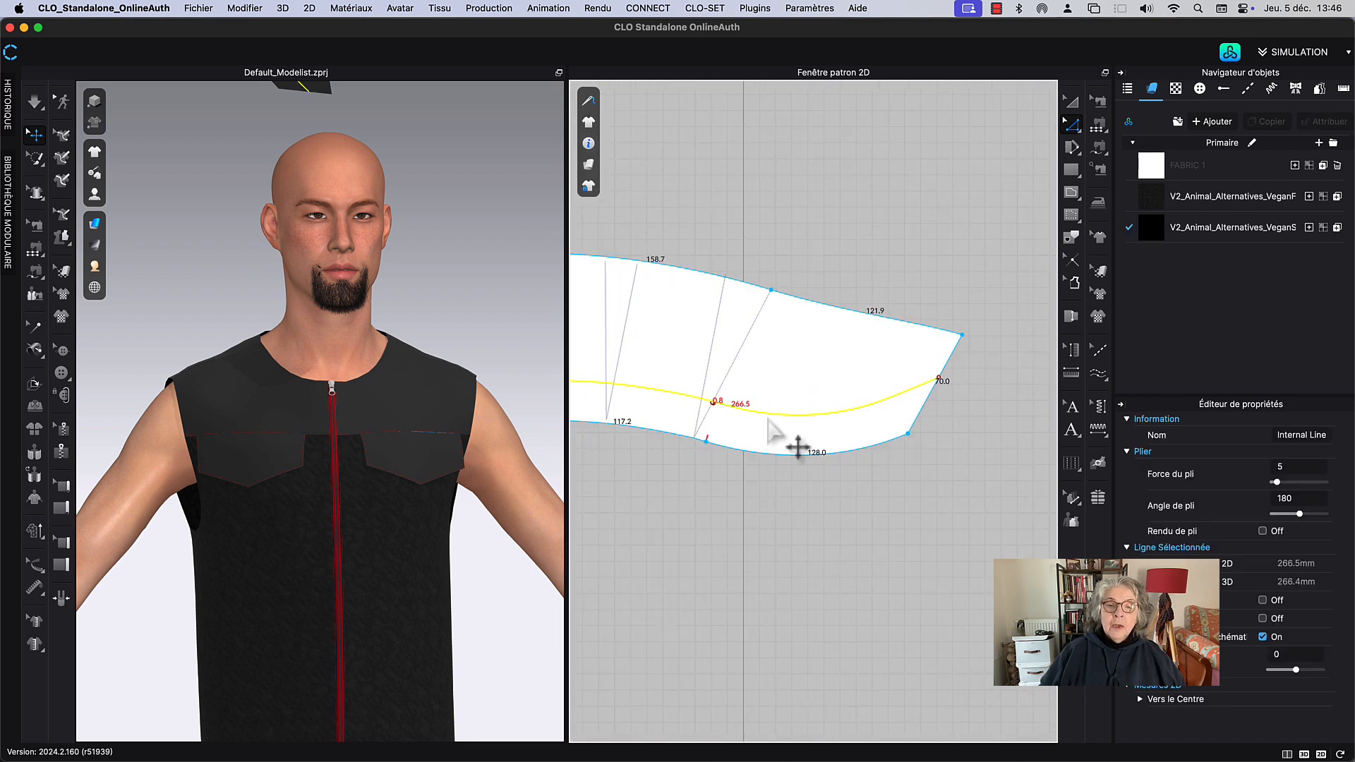
left_click(946, 393)
left_click(940, 381)
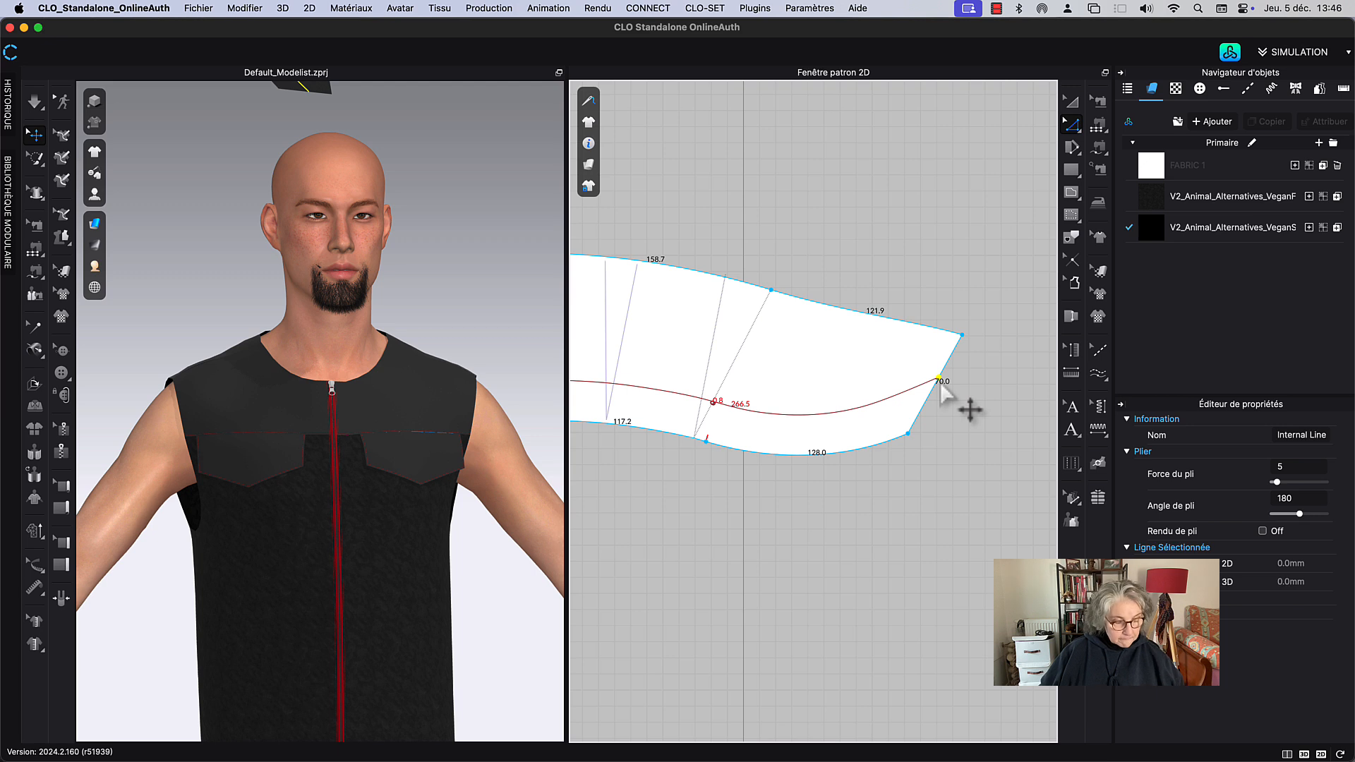
left_click_drag(939, 380, 908, 434)
Step: Straighten the collar's internal fold line between its center back end and the lower front corner
scroll(751, 460, "up", 5)
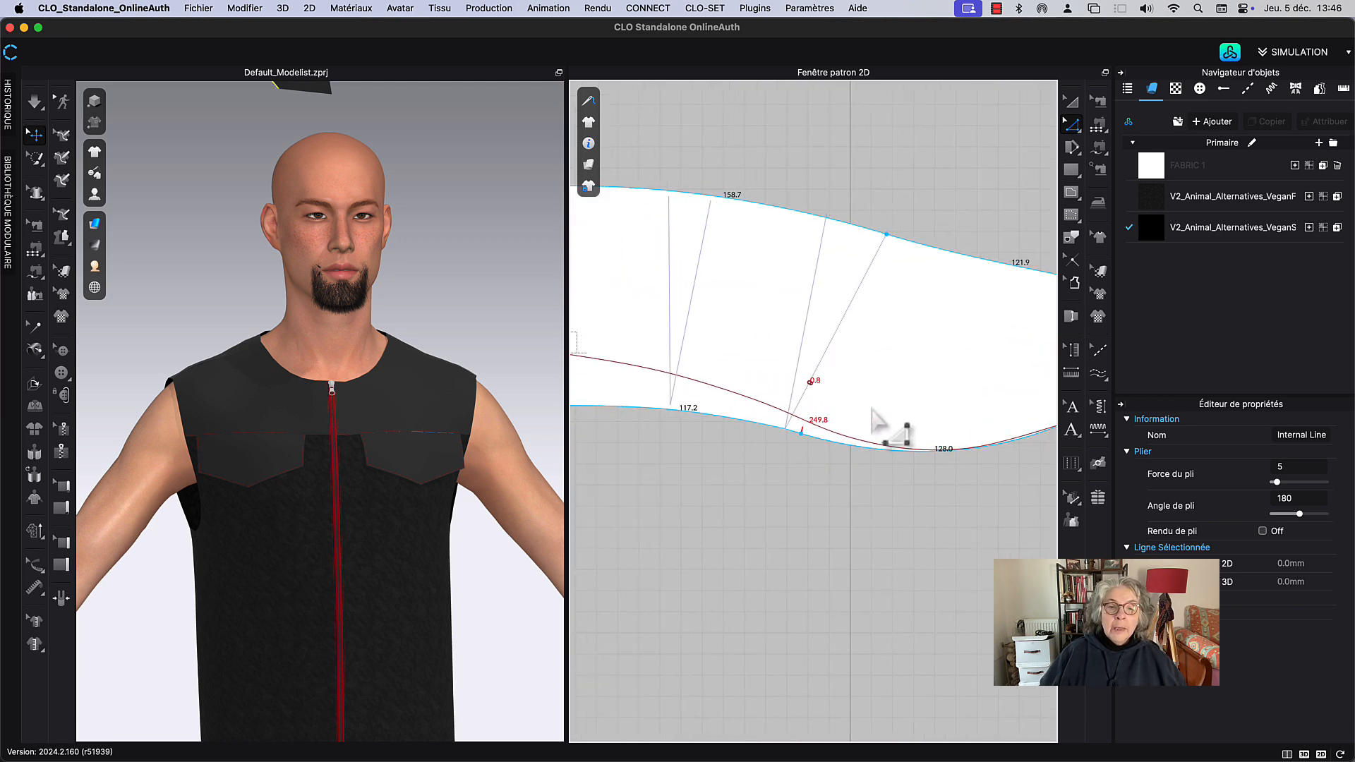
scroll(821, 408, "up", 3)
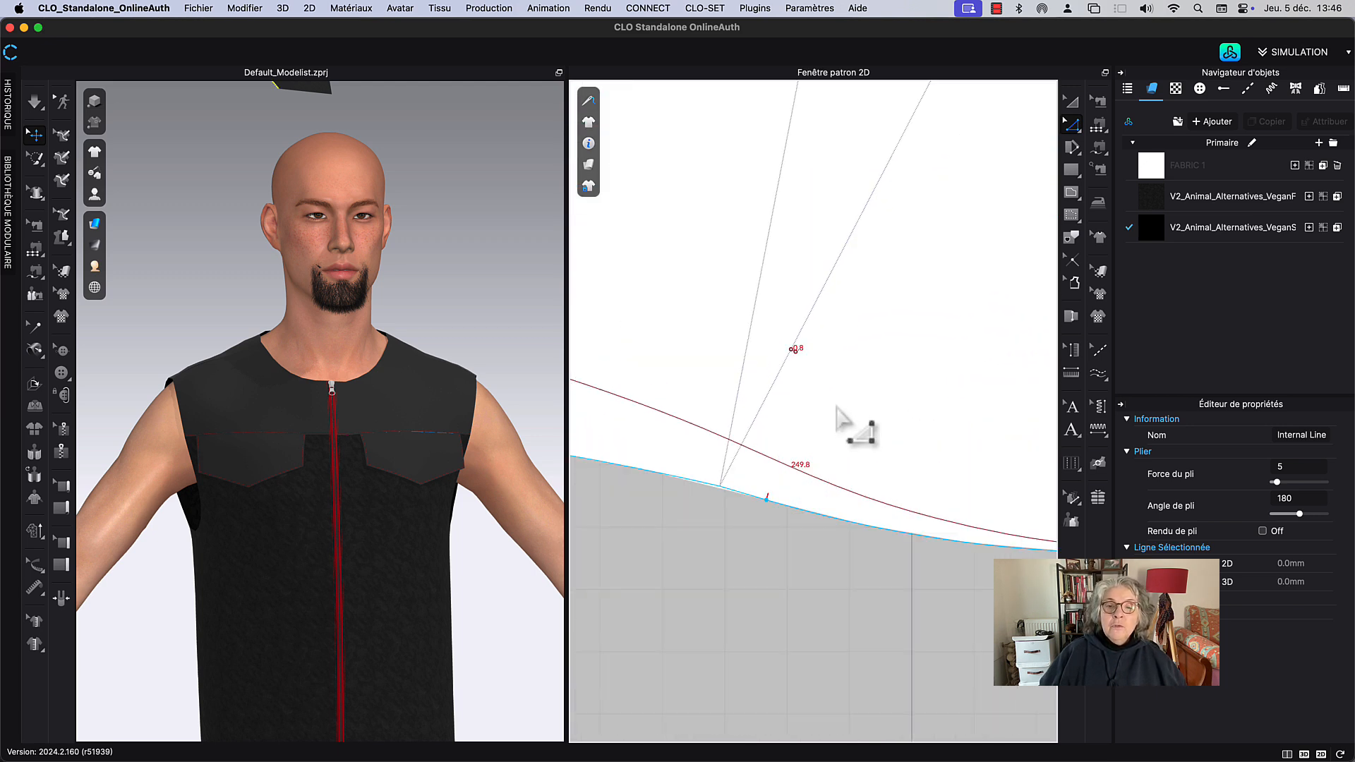
left_click(761, 458)
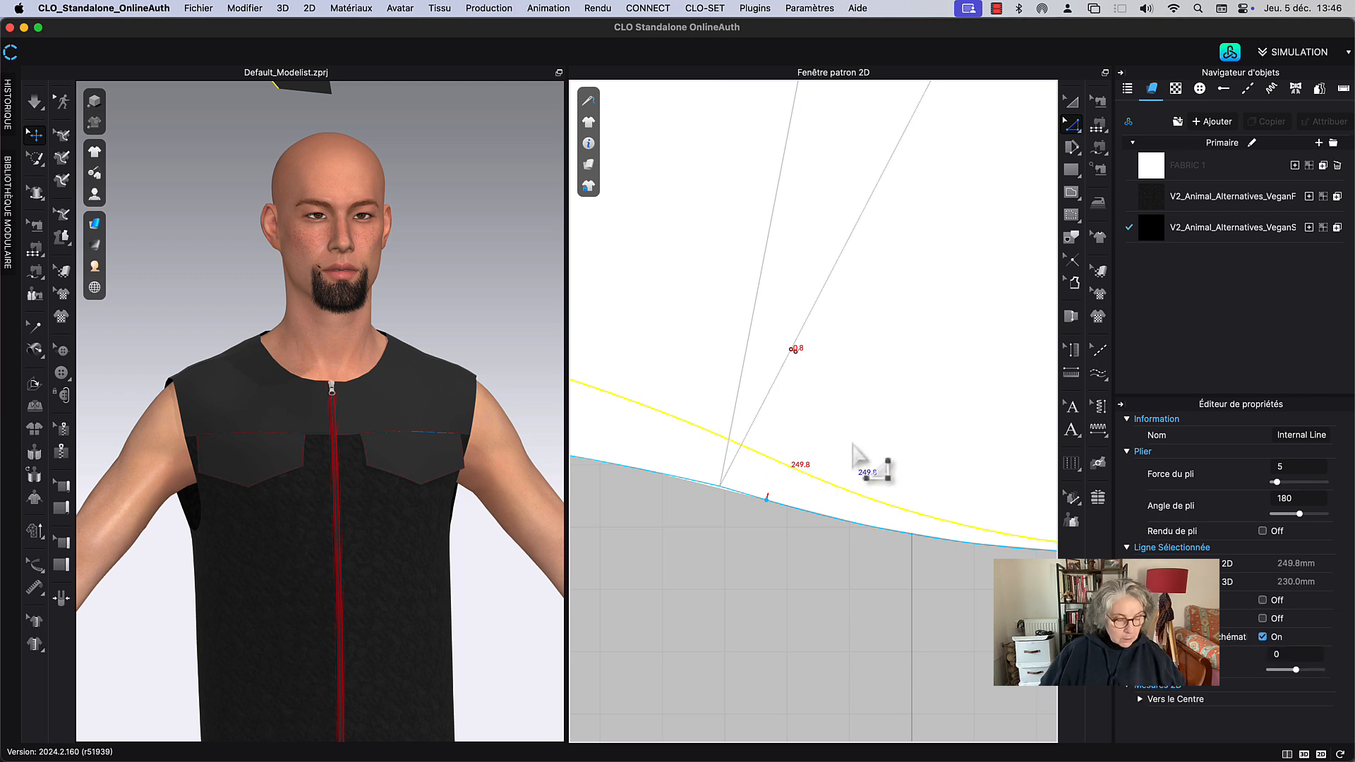
scroll(871, 372, "down", 5)
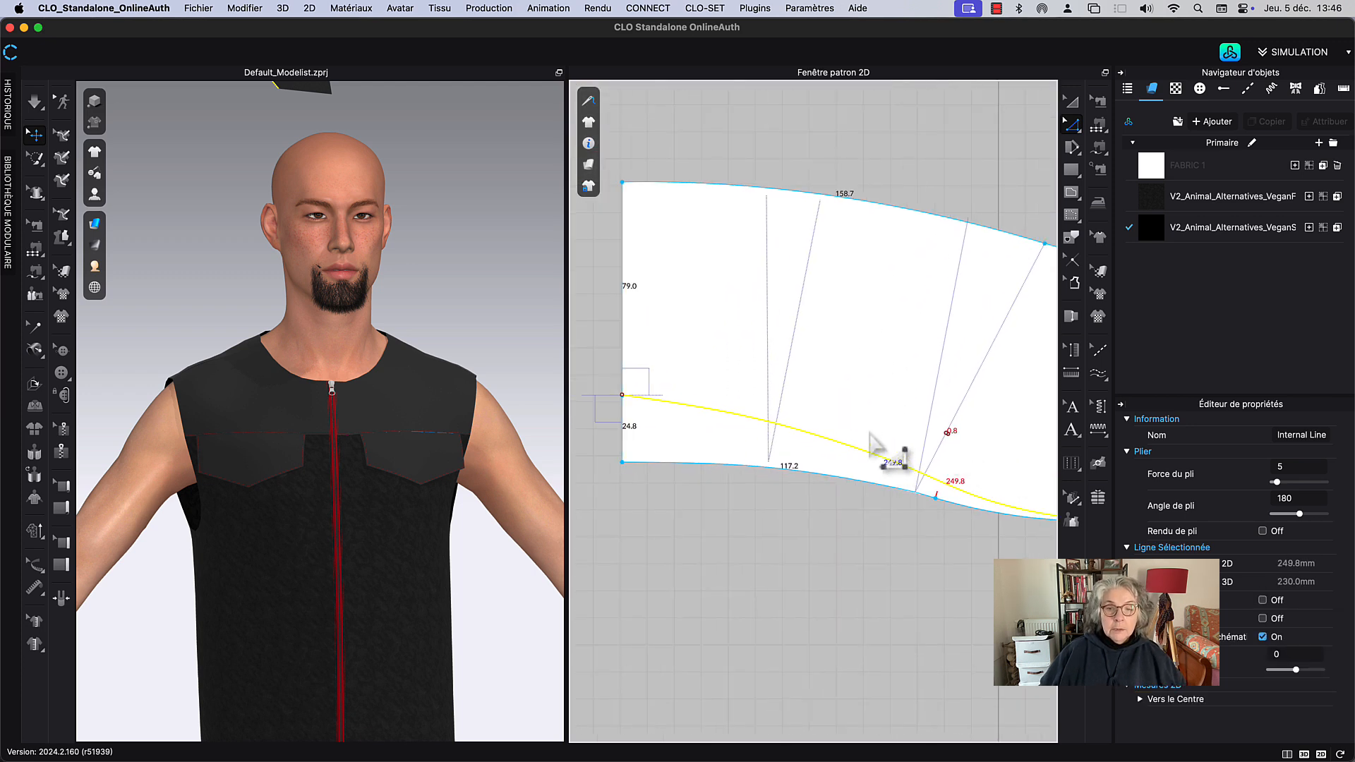
scroll(779, 348, "down", 2)
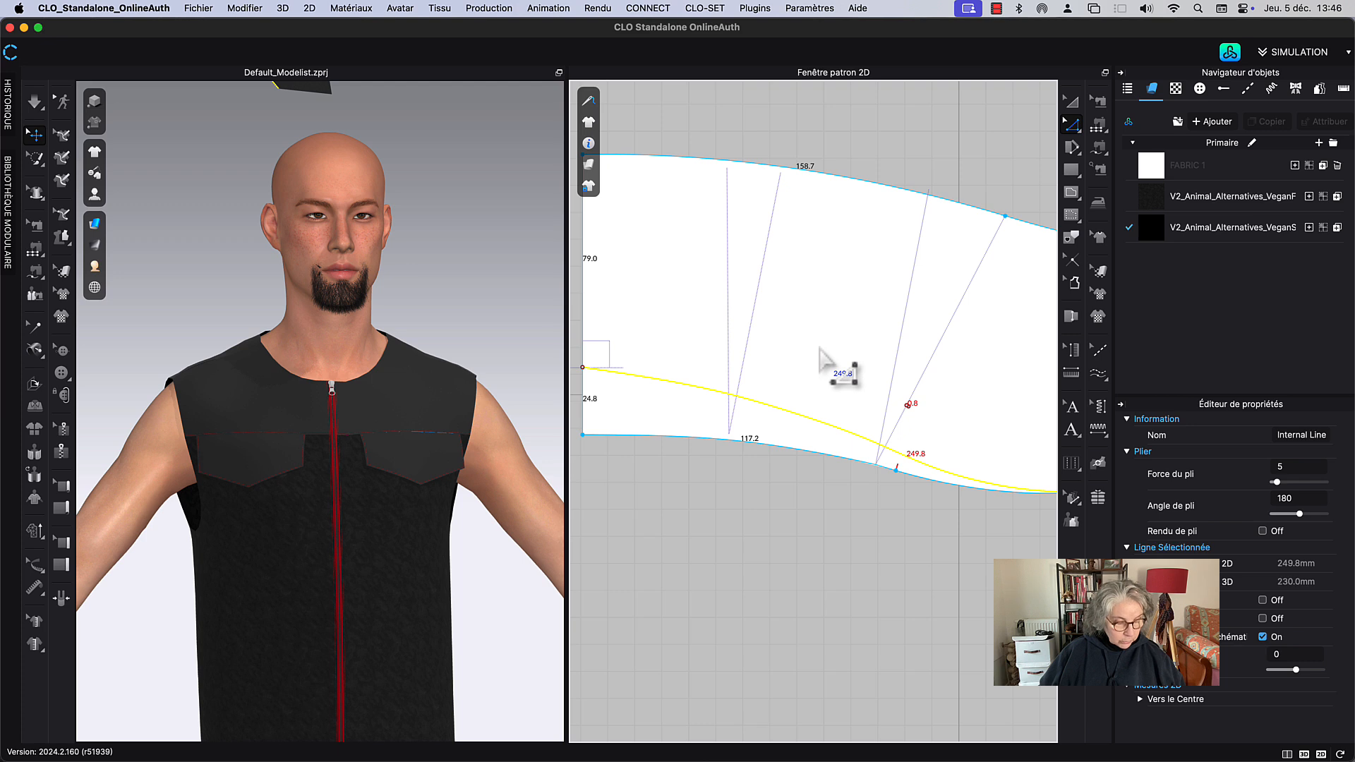
scroll(815, 352, "down", 2)
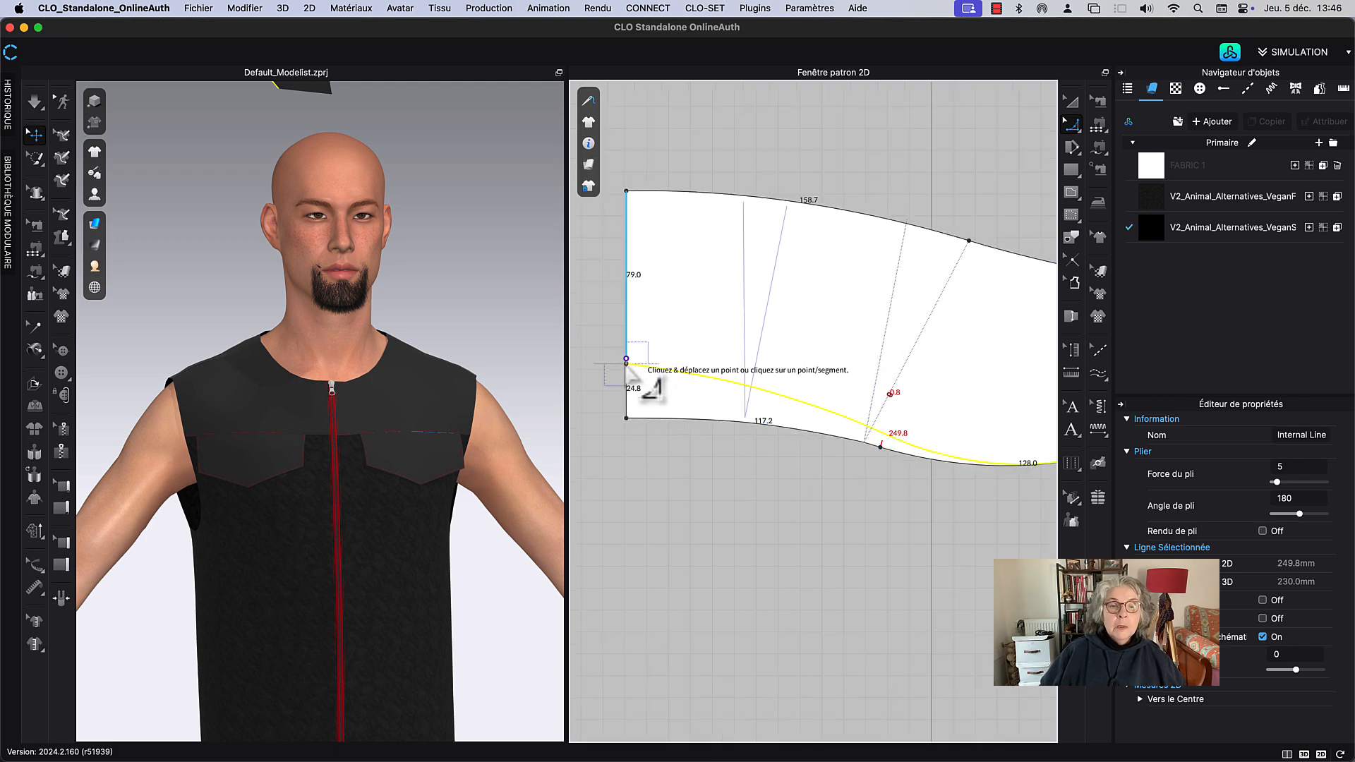
key("Escape")
middle_click_drag(890, 393, 754, 353)
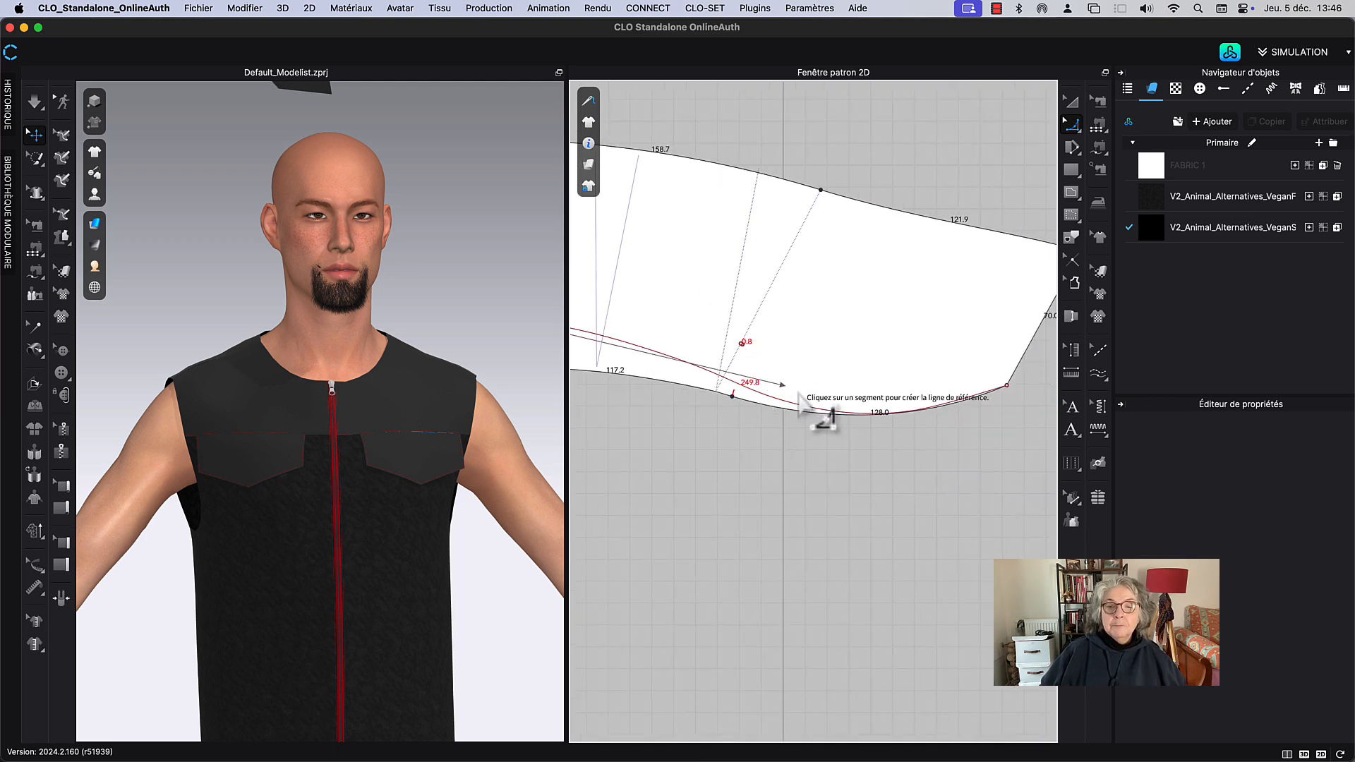
left_click(1006, 389)
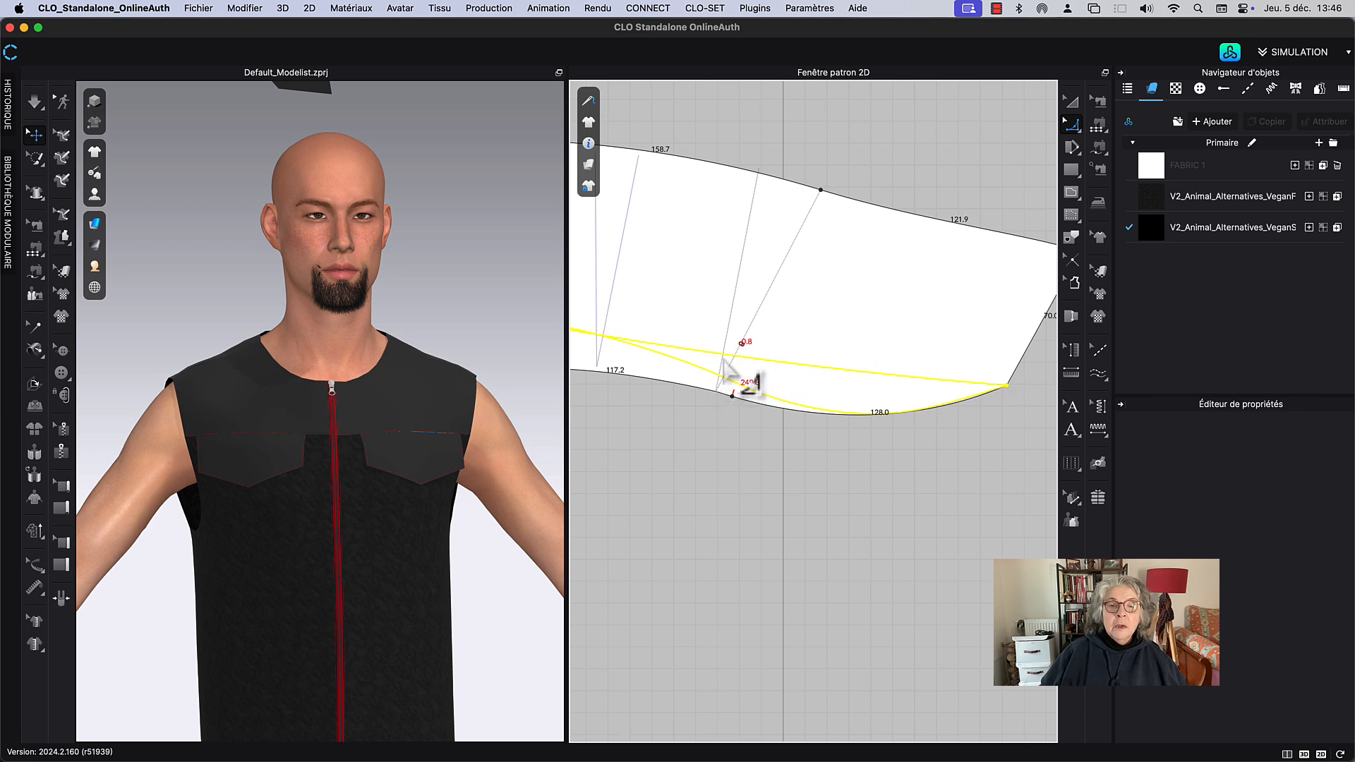
left_click_drag(723, 359, 737, 352)
Step: Adjust the fold line's curve handle at the center back so the line starts square to the center back edge
scroll(812, 293, "down", 5)
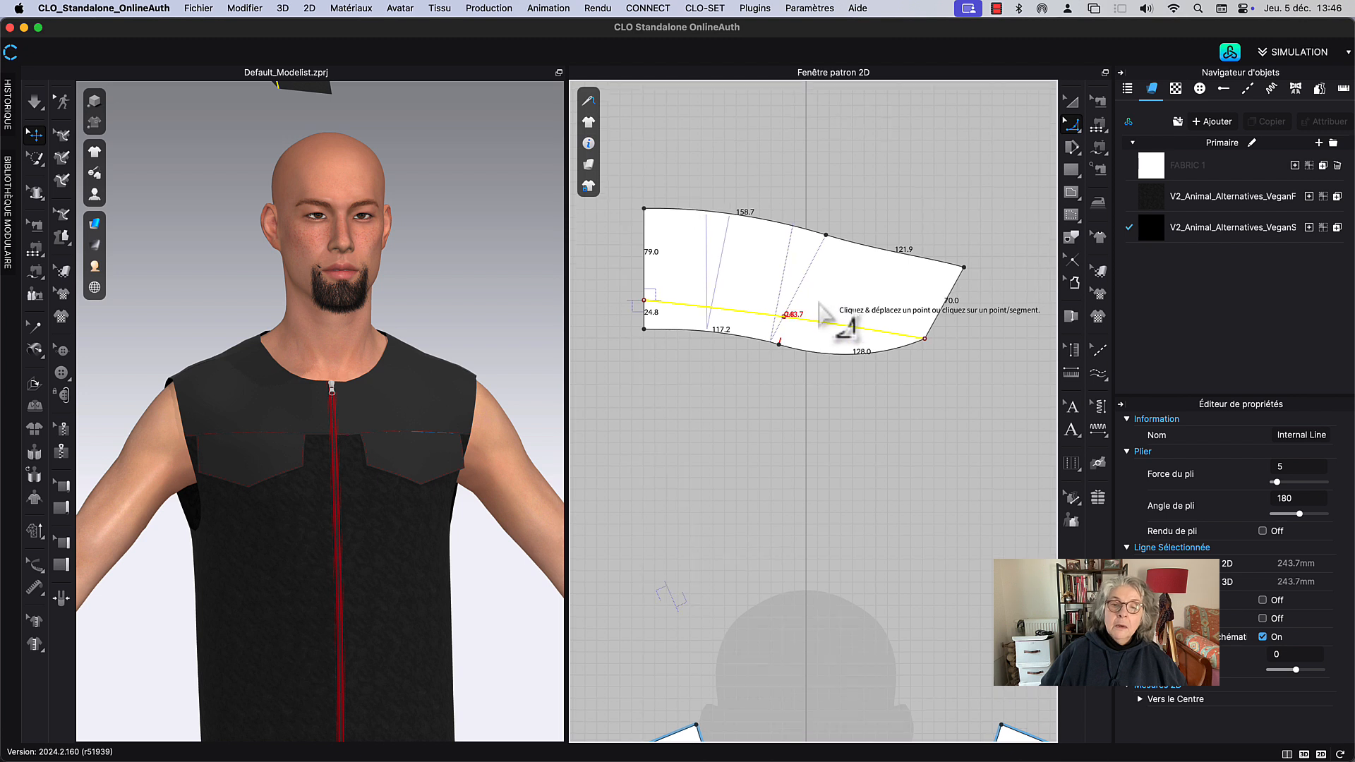
scroll(753, 351, "up", 5)
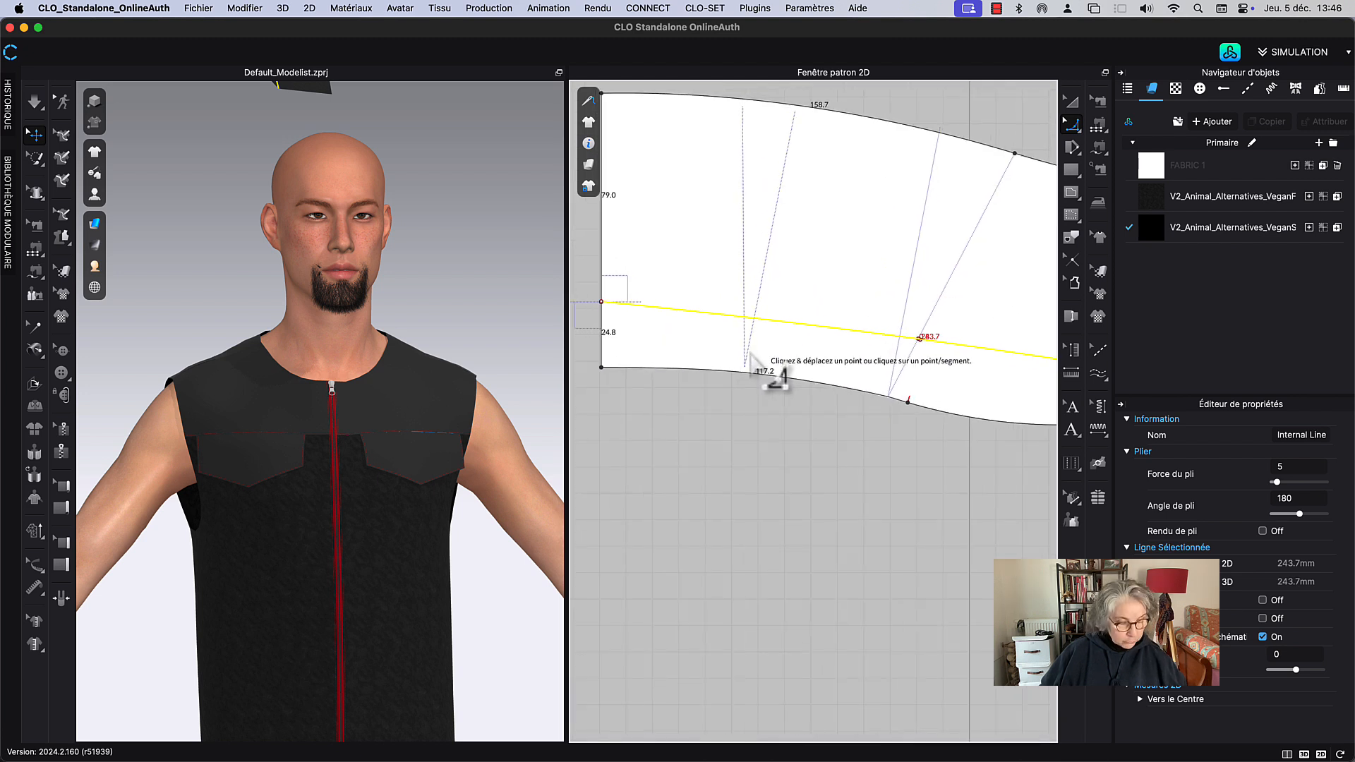
left_click(814, 323)
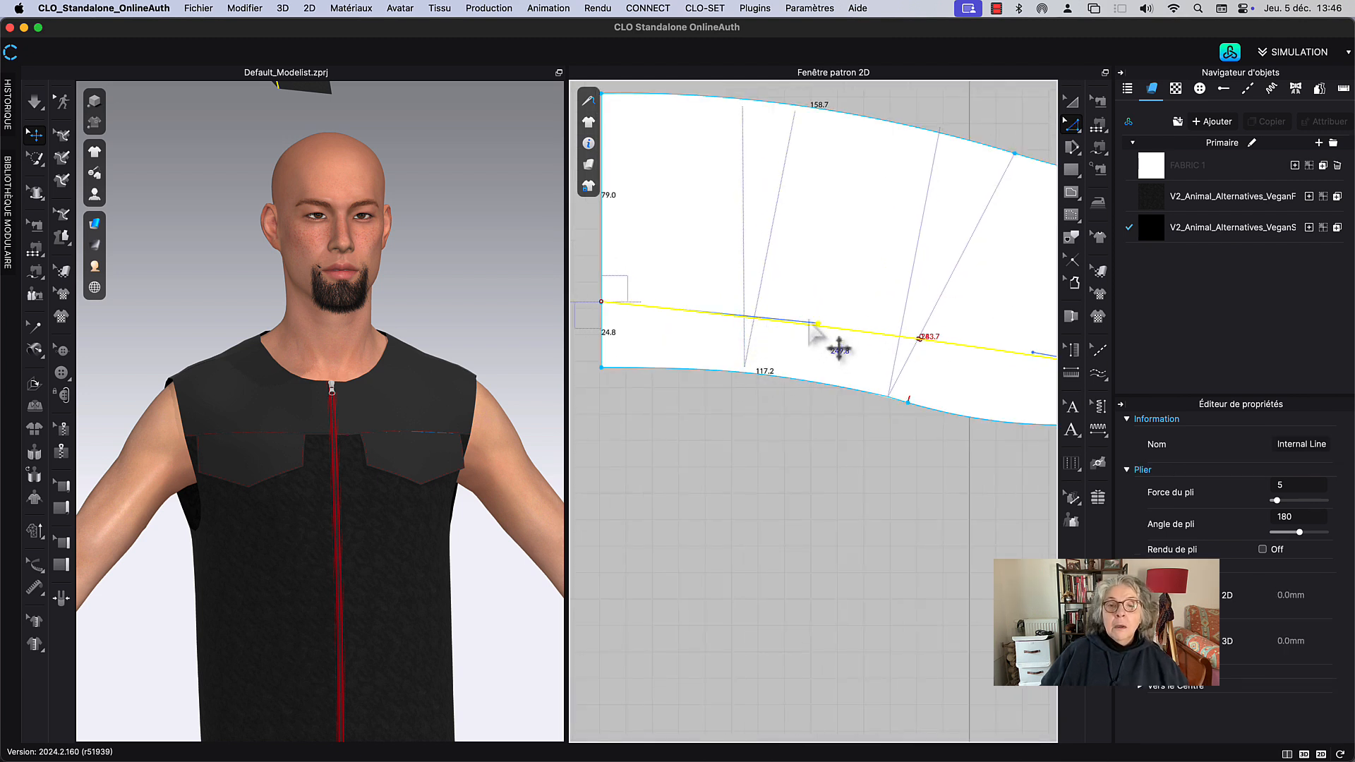
mouse_move(811, 323)
left_mouse_down()
mouse_move(798, 303)
mouse_move(824, 329)
left_mouse_up()
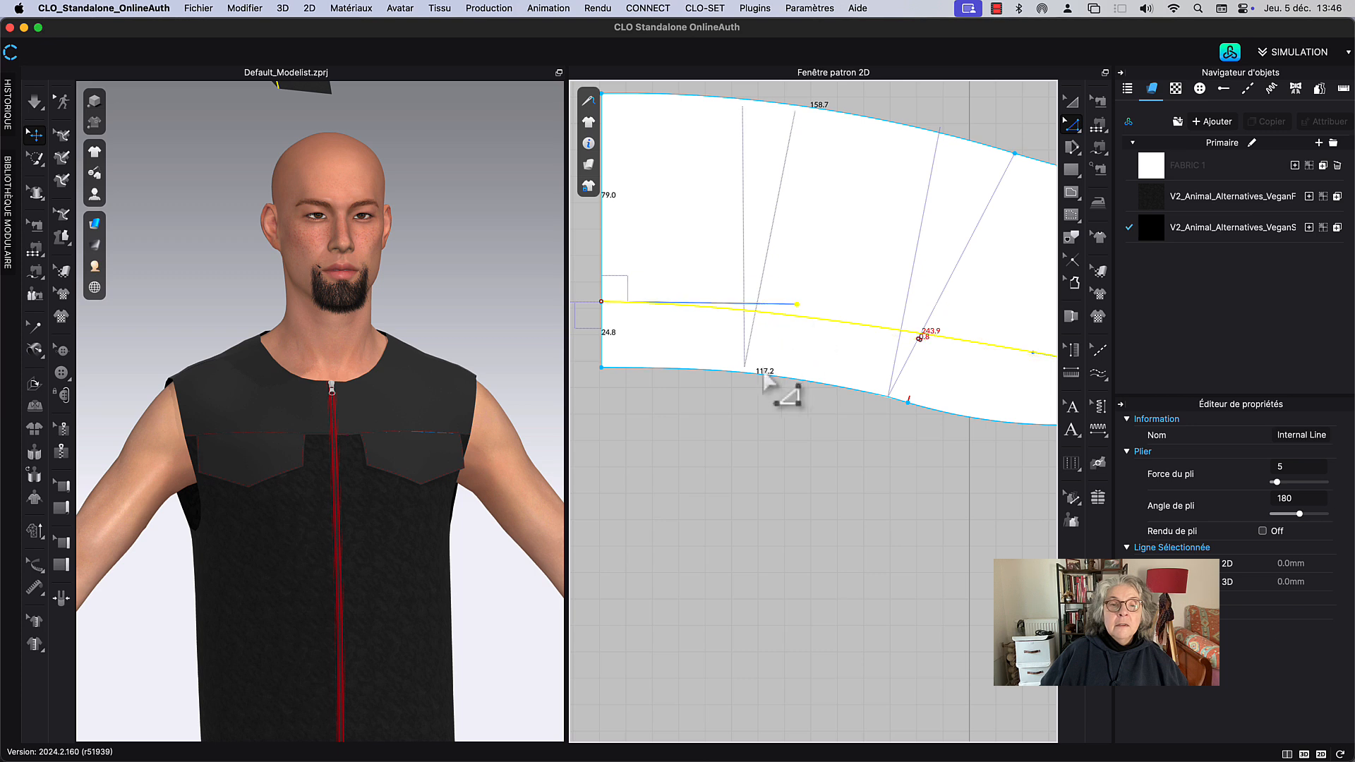
left_click(782, 387)
Step: Adjust the fold line's curve handle at the front corner to bow its front portion slightly downward
scroll(826, 367, "right", 2)
middle_click_drag(923, 379, 786, 388)
scroll(823, 365, "up", 3)
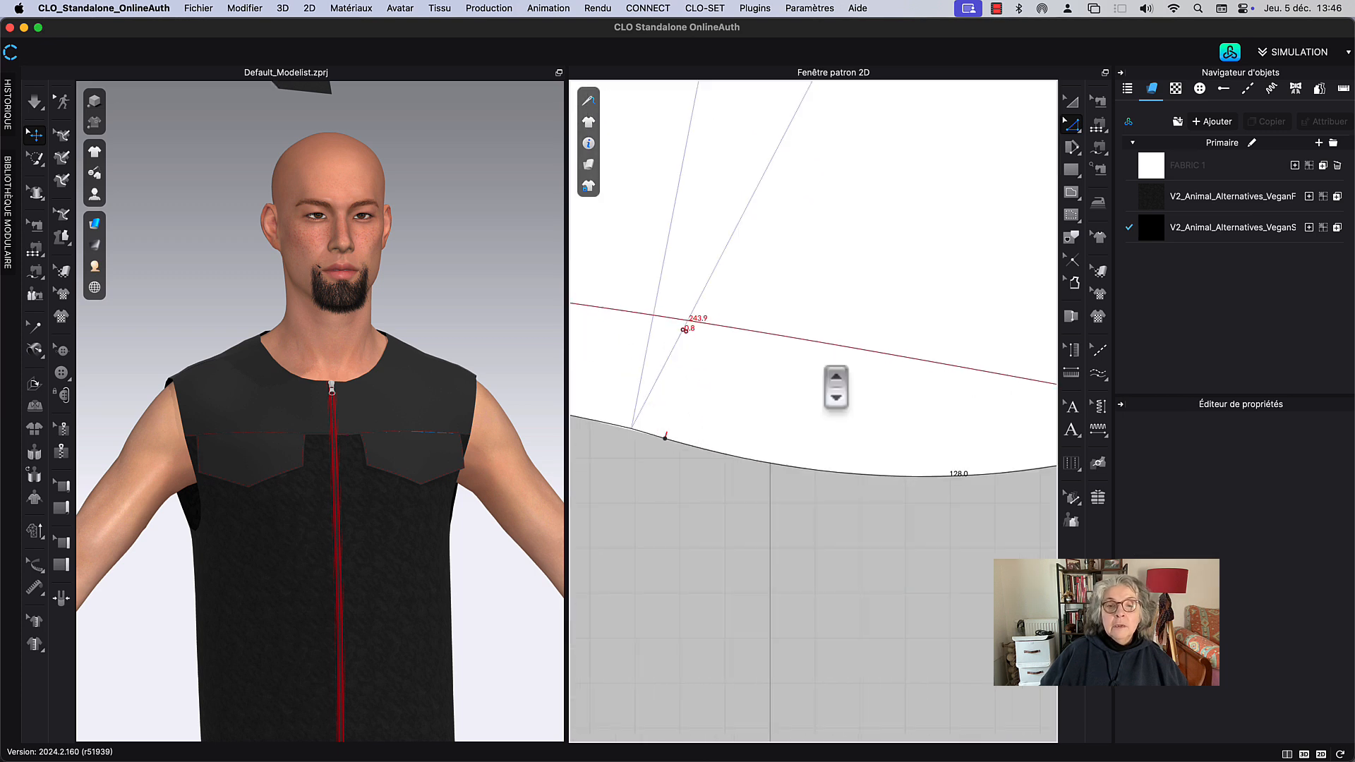
scroll(893, 392, "down", 4)
middle_click_drag(893, 394, 811, 404)
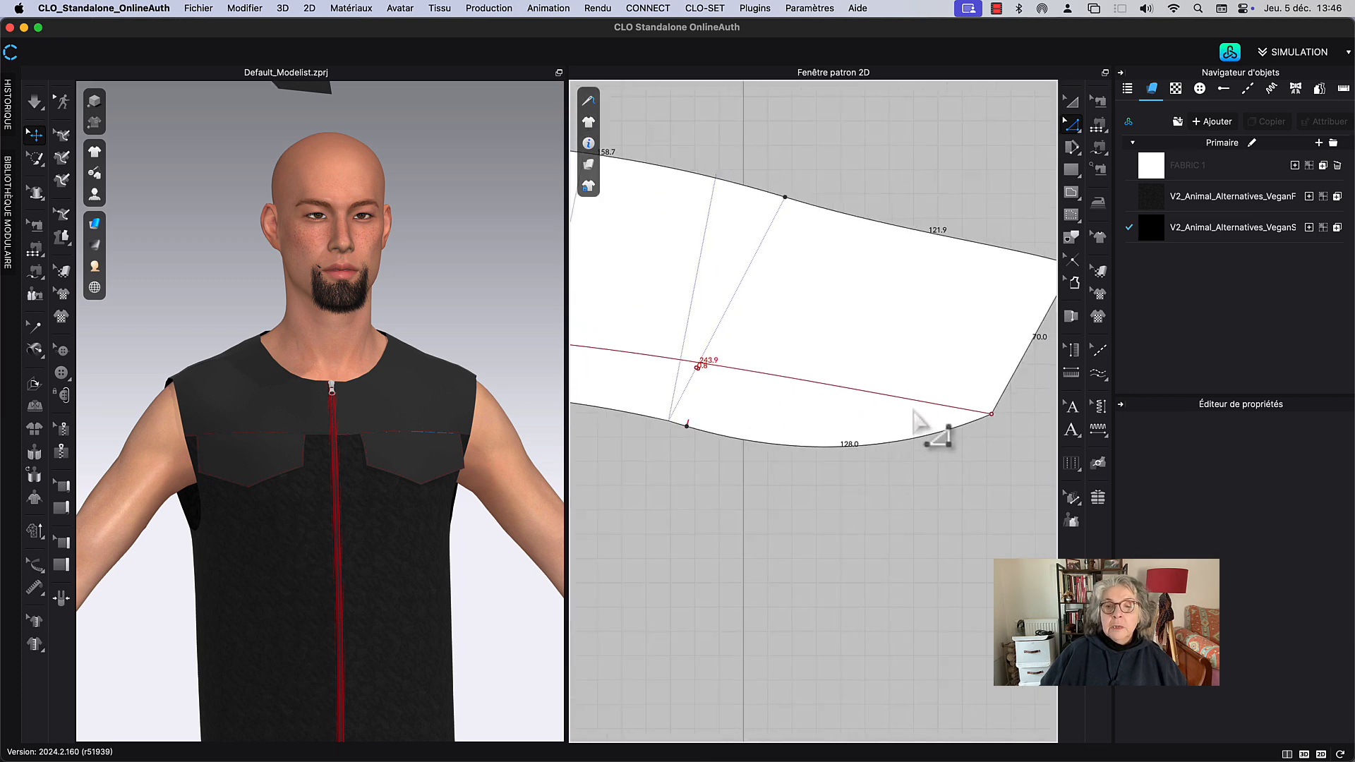
left_click(859, 407)
left_click_drag(802, 387, 803, 394)
scroll(699, 420, "up", 5)
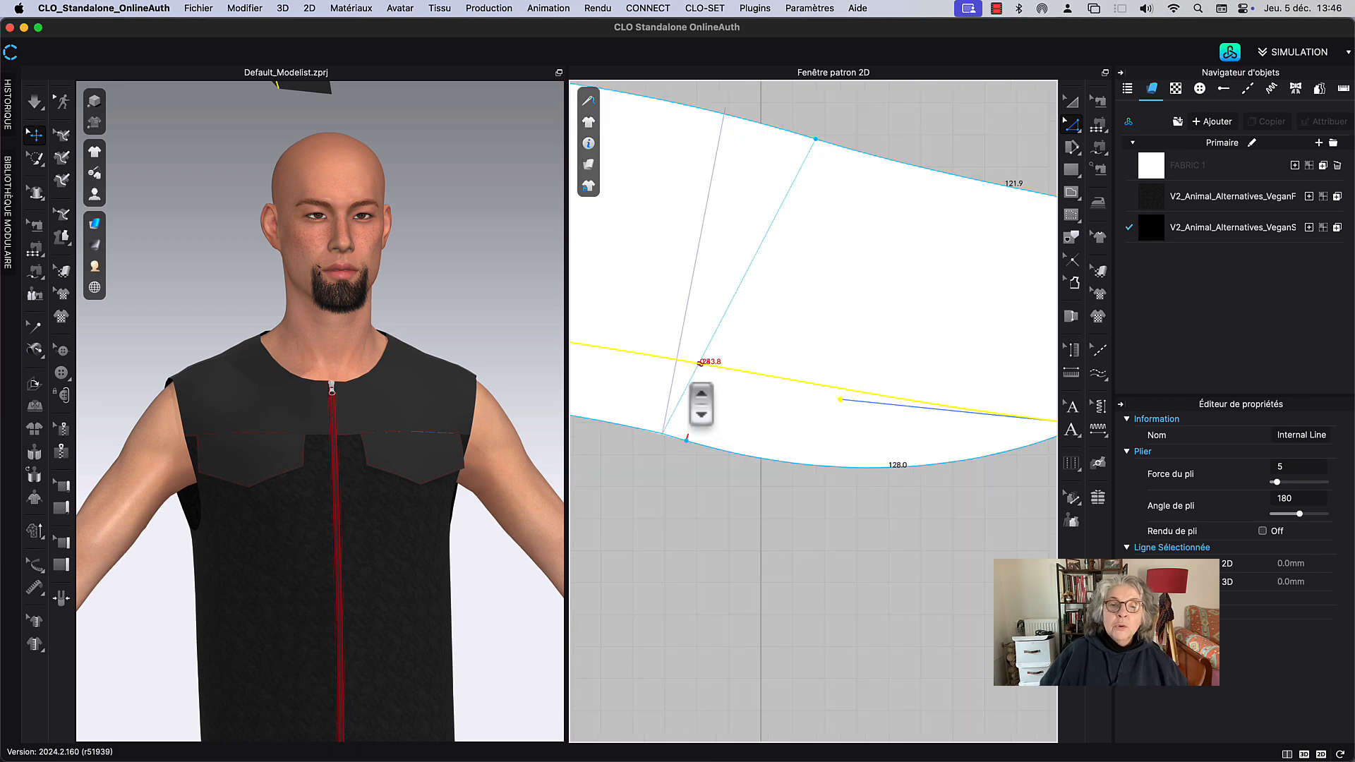
key("Escape")
Step: Delete the tiny stray internal line segment next to the middle of the collar's fold line
scroll(877, 309, "down", 3)
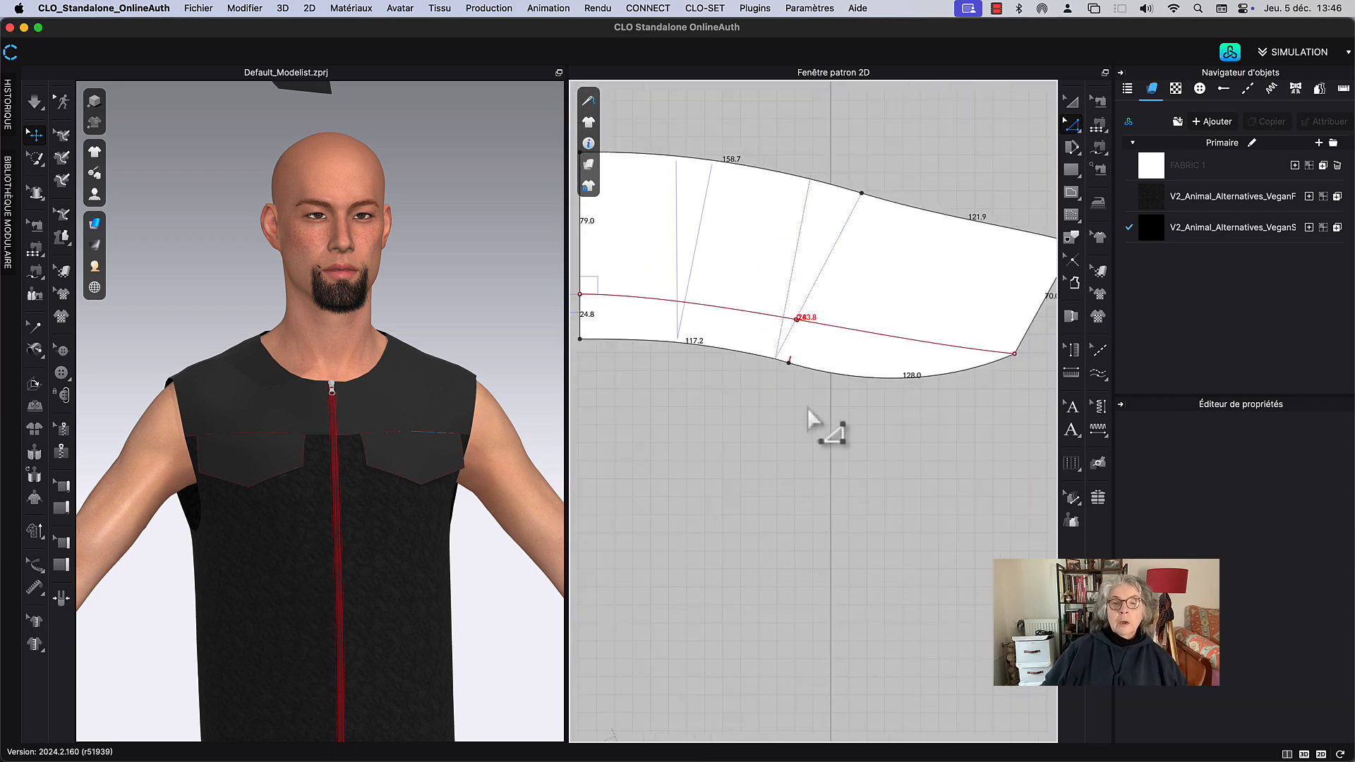
scroll(823, 423, "down", 3)
middle_click_drag(941, 185, 950, 206)
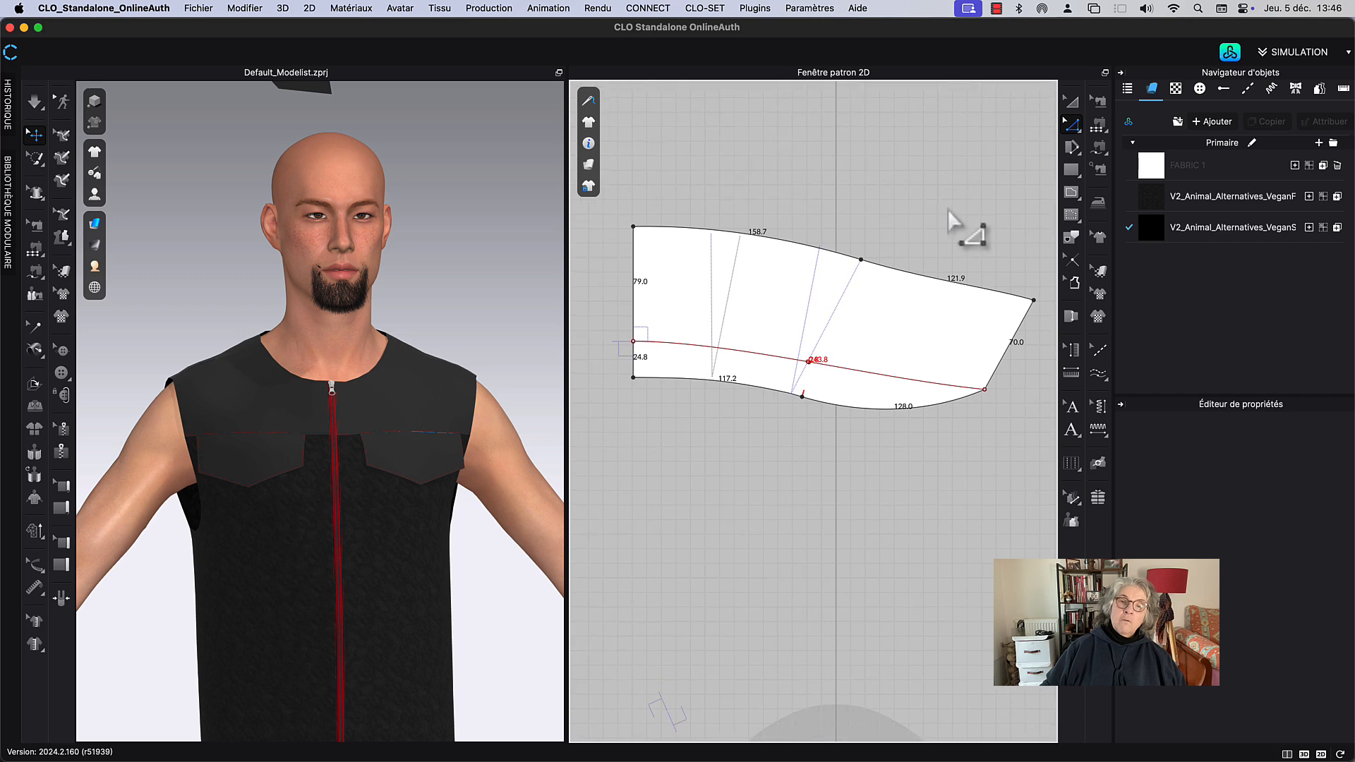
left_click(1071, 123)
scroll(847, 370, "up", 5)
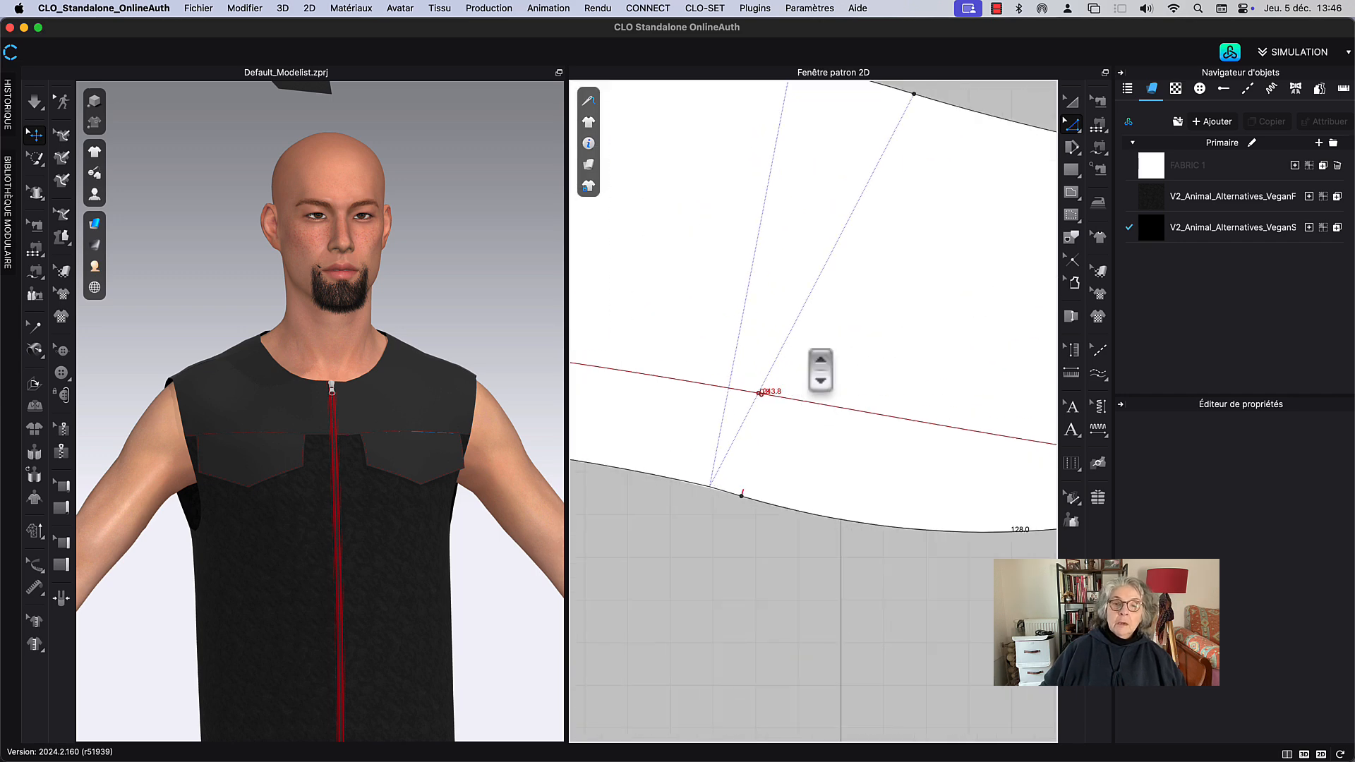
left_click_drag(724, 371, 816, 454)
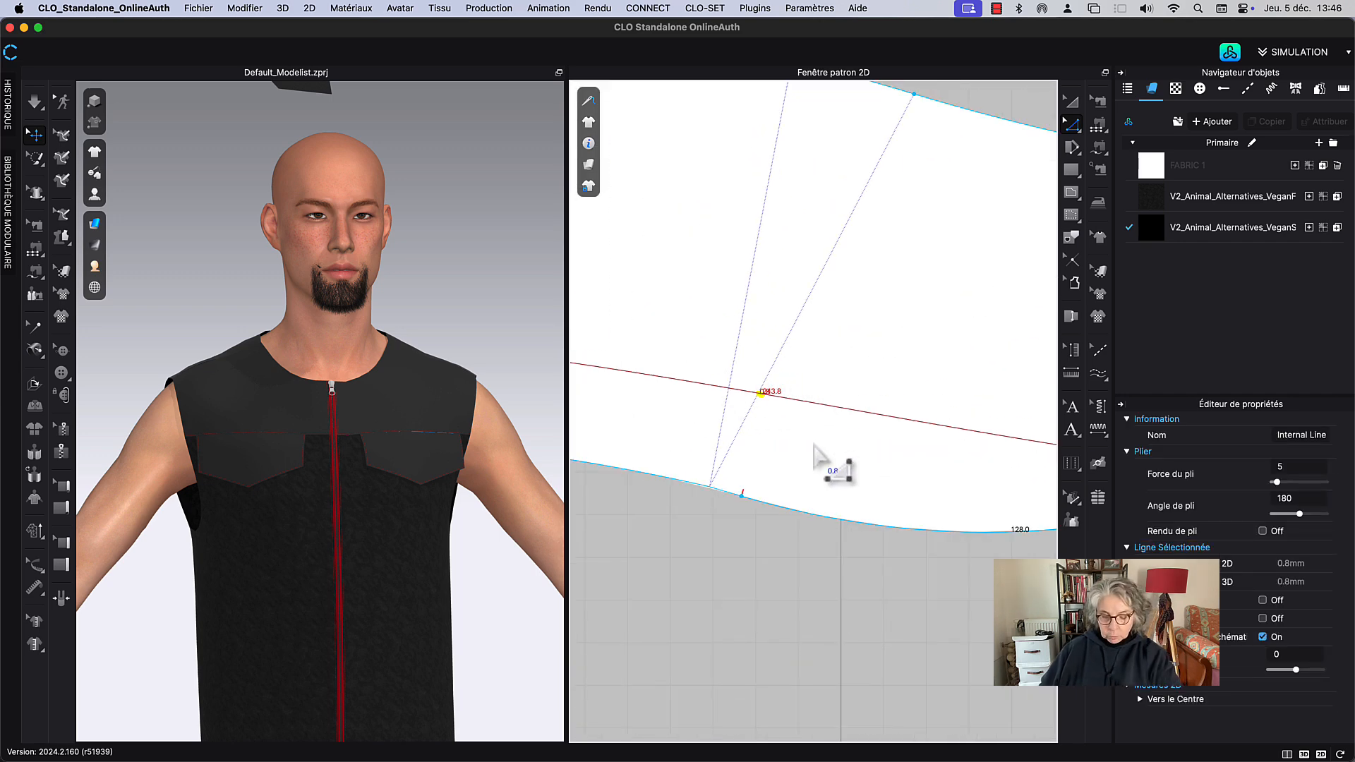
left_click(817, 454)
scroll(939, 300, "down", 2)
scroll(937, 298, "down", 3)
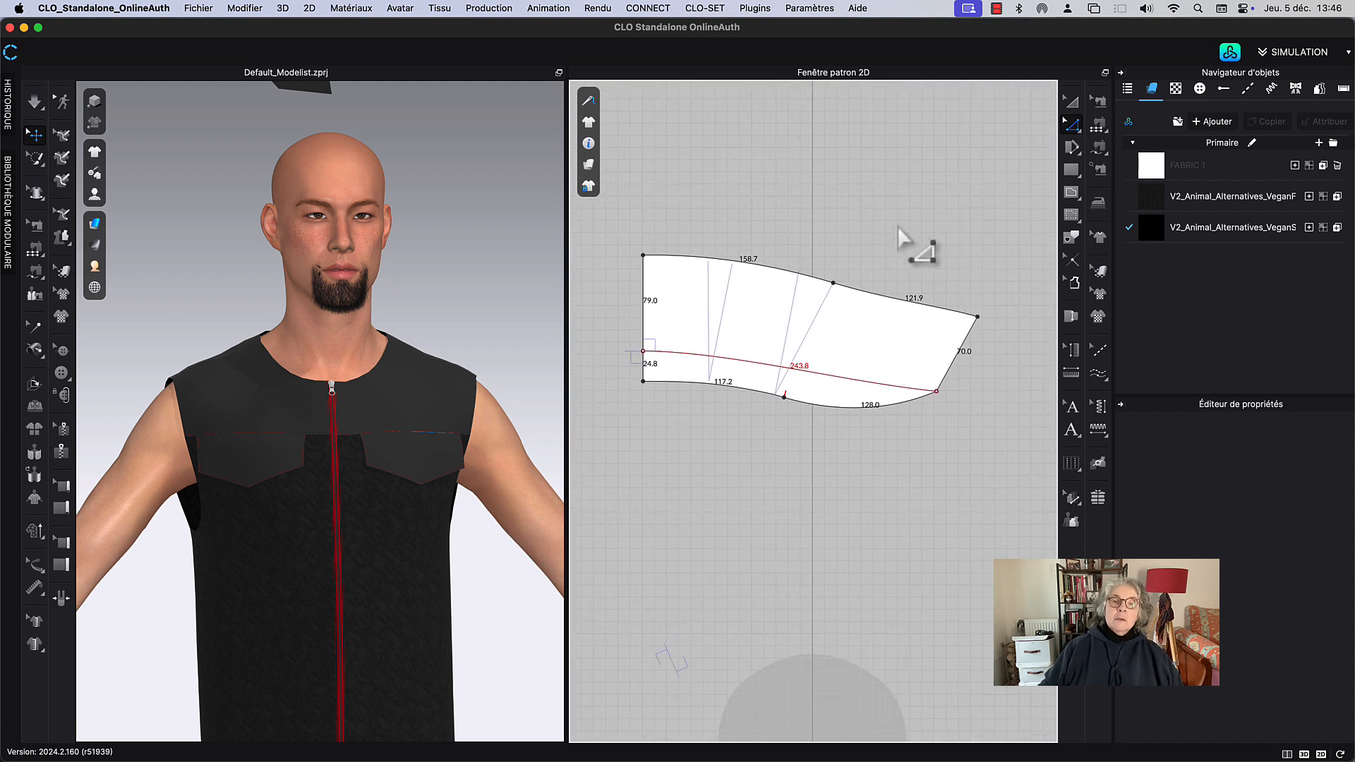
Step: Delete the extra outline point on the center back edge where the fold line meets it
left_click(644, 321)
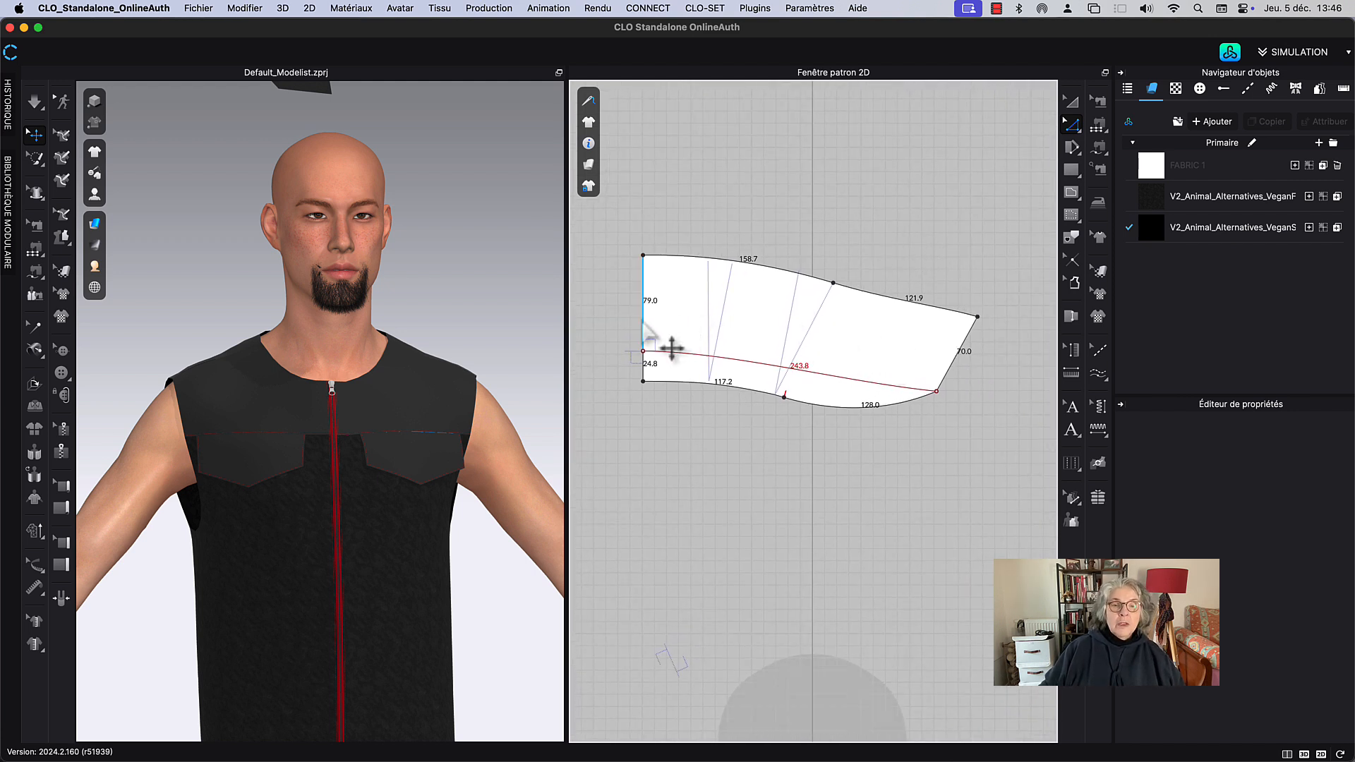
left_click(672, 388)
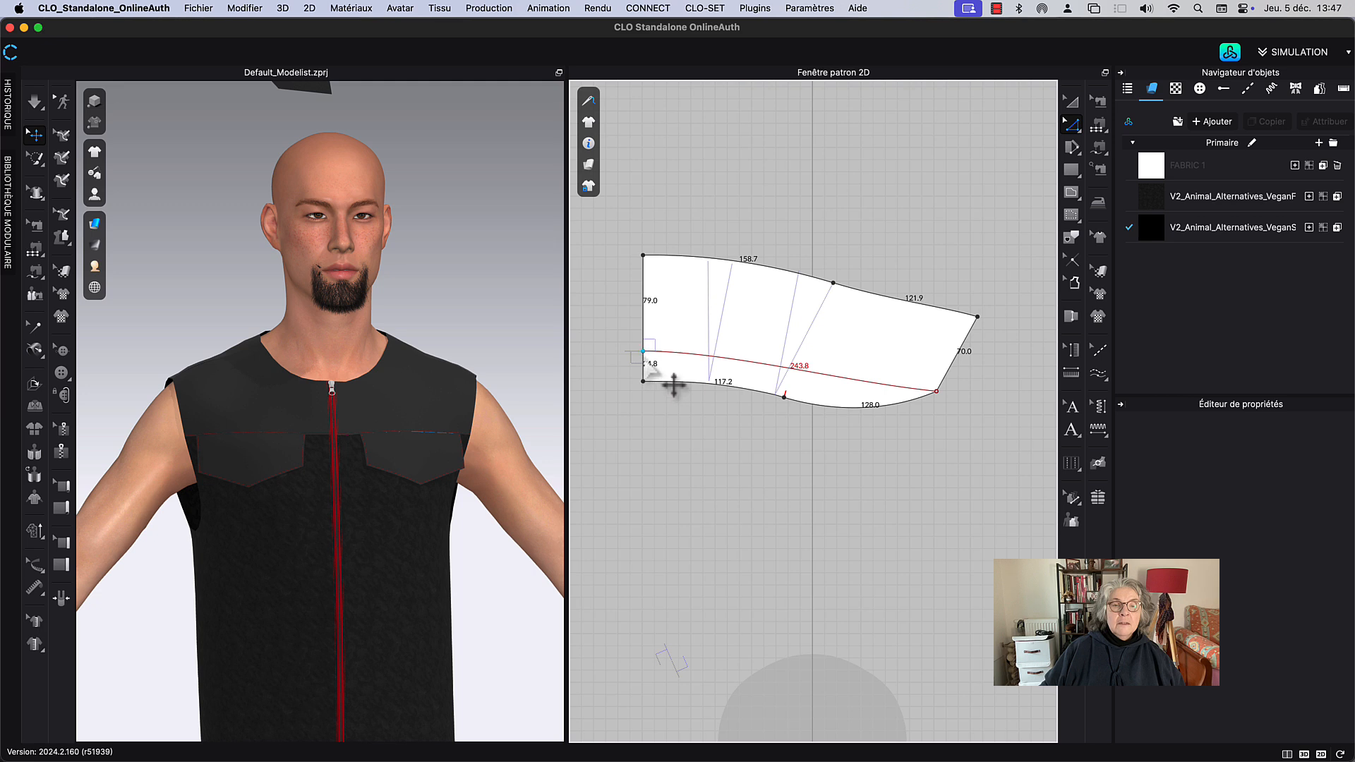
left_click(643, 354)
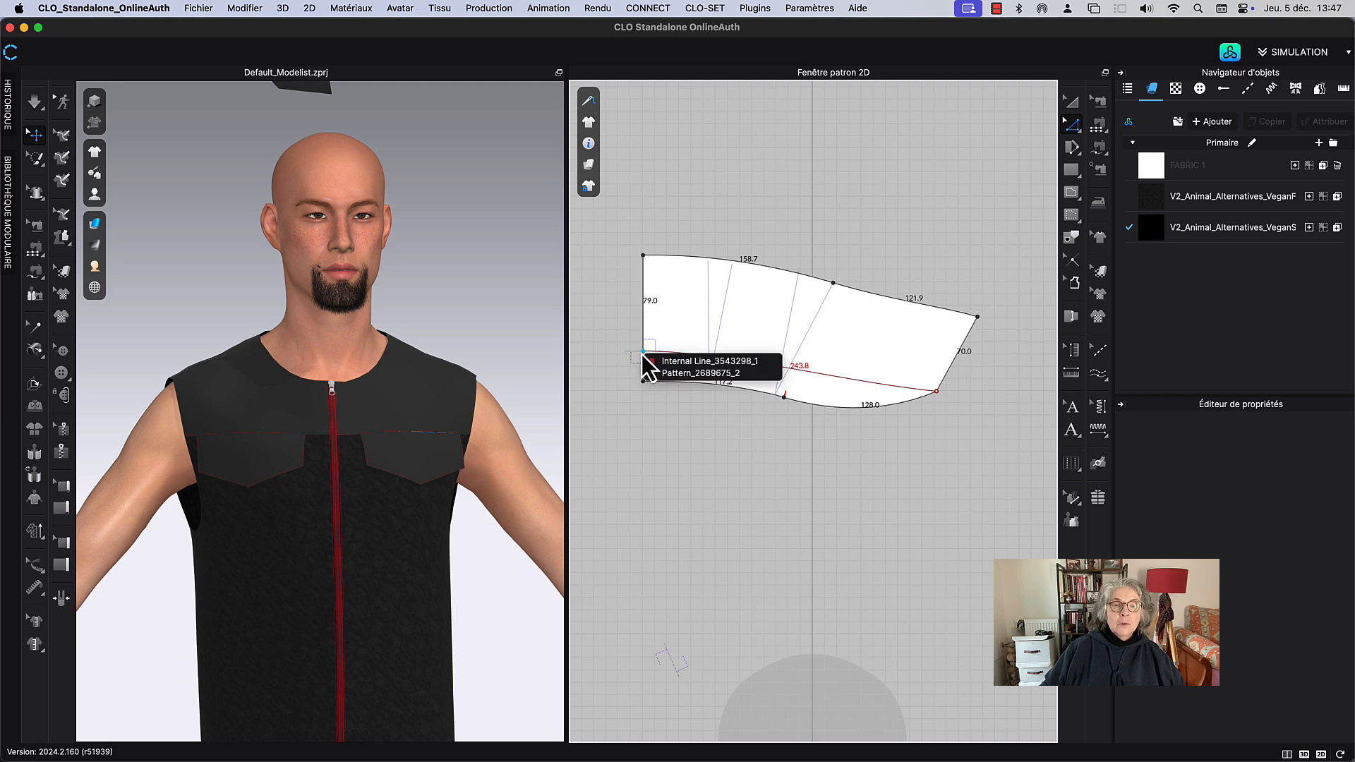
left_click(679, 378)
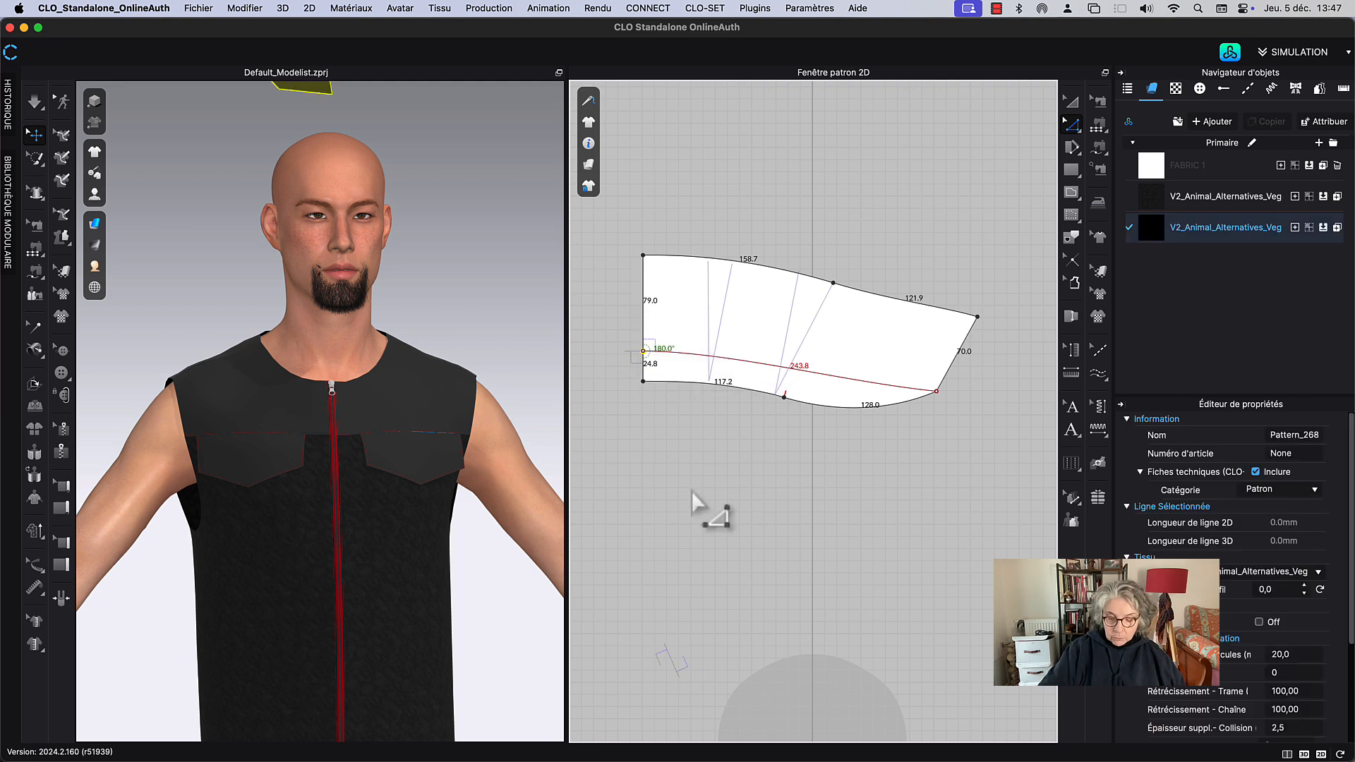
key("Delete")
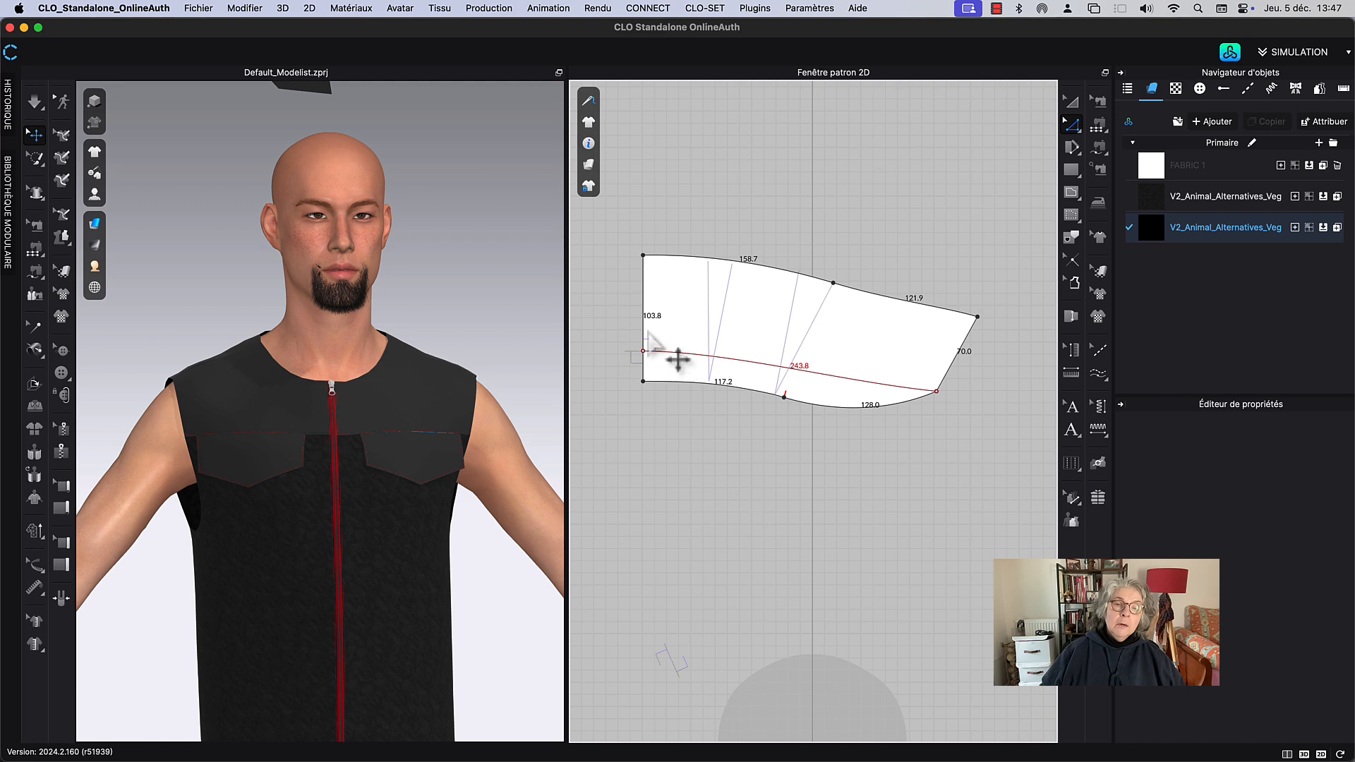
Step: Unfold the half collar along its center back edge with symmetric editing and sewing
left_click(645, 334)
right_click(645, 330)
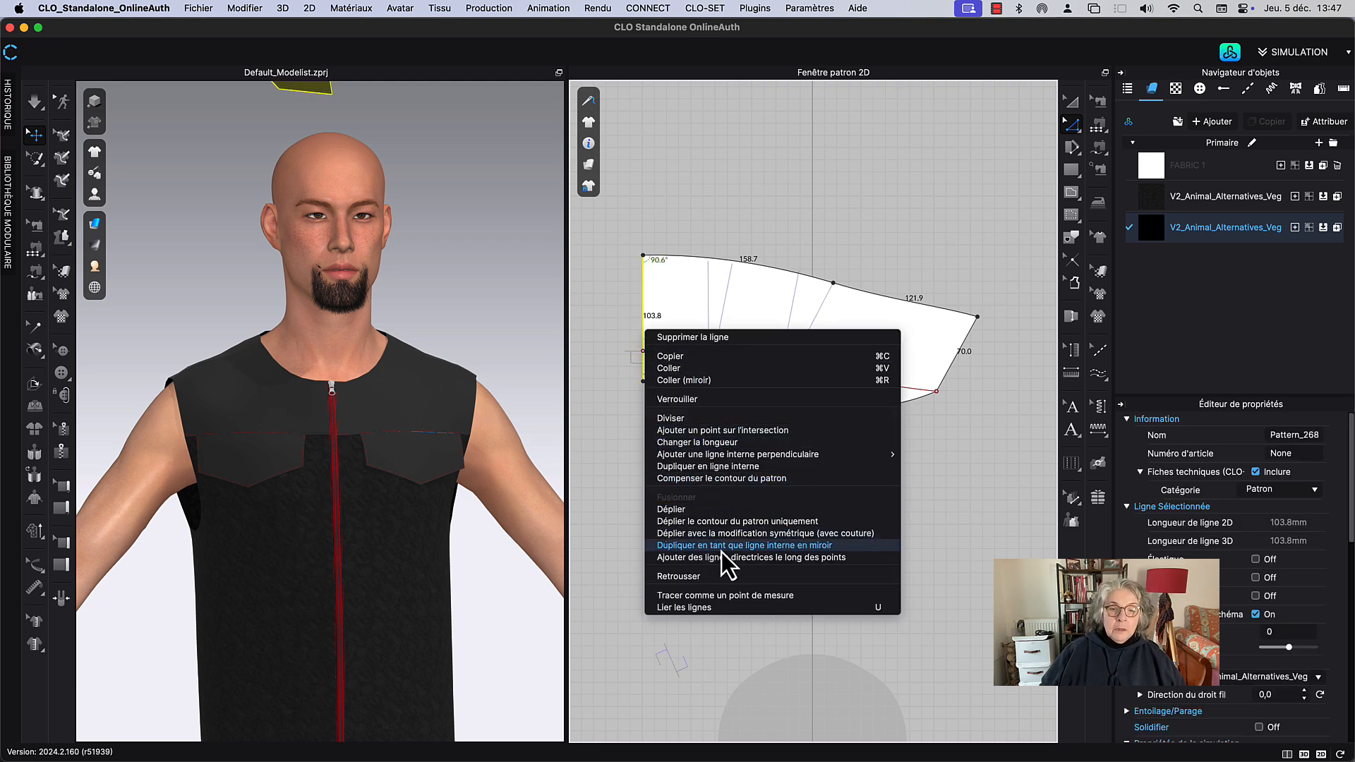
left_click(711, 536)
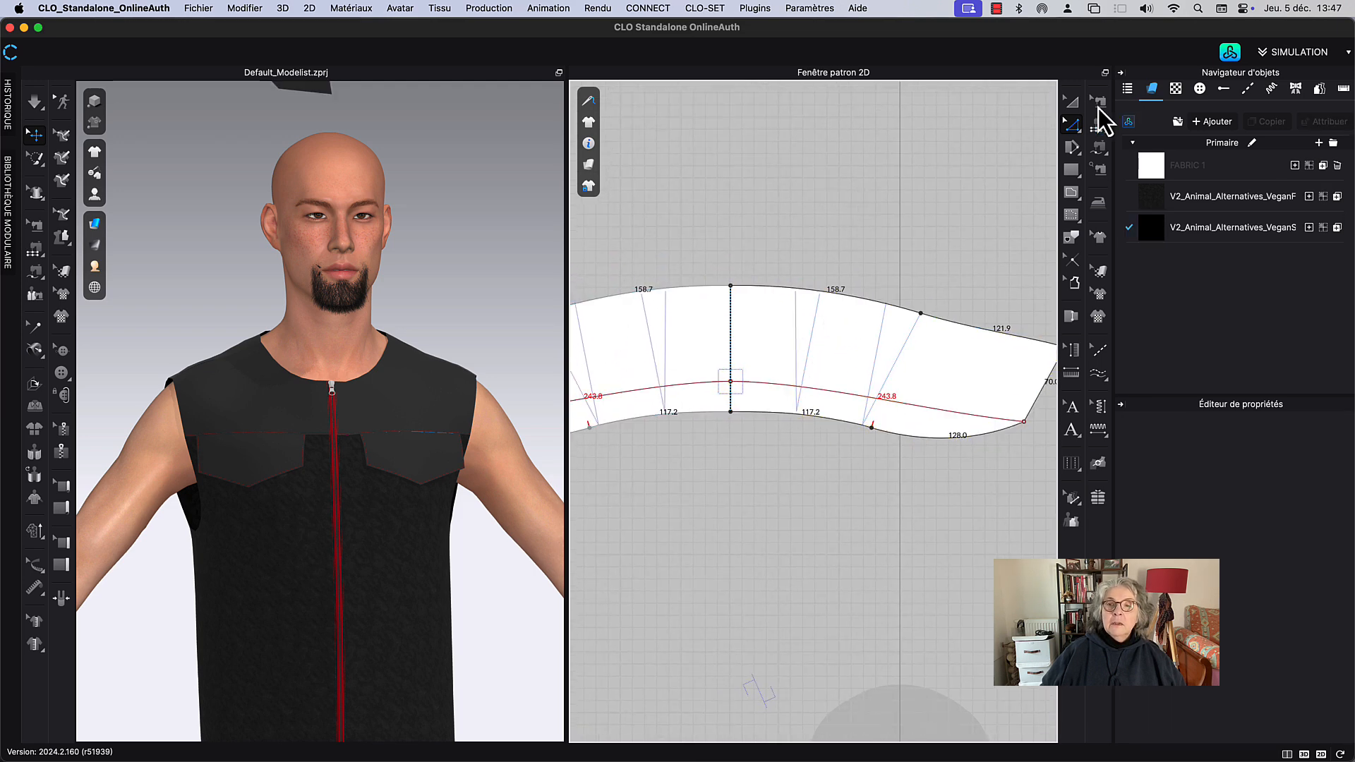
Step: Show the avatar's arrangement points and place the full collar on the one at the back of the neck
left_click(1067, 100)
scroll(719, 205, "down", 6)
middle_click_drag(722, 205, 772, 202)
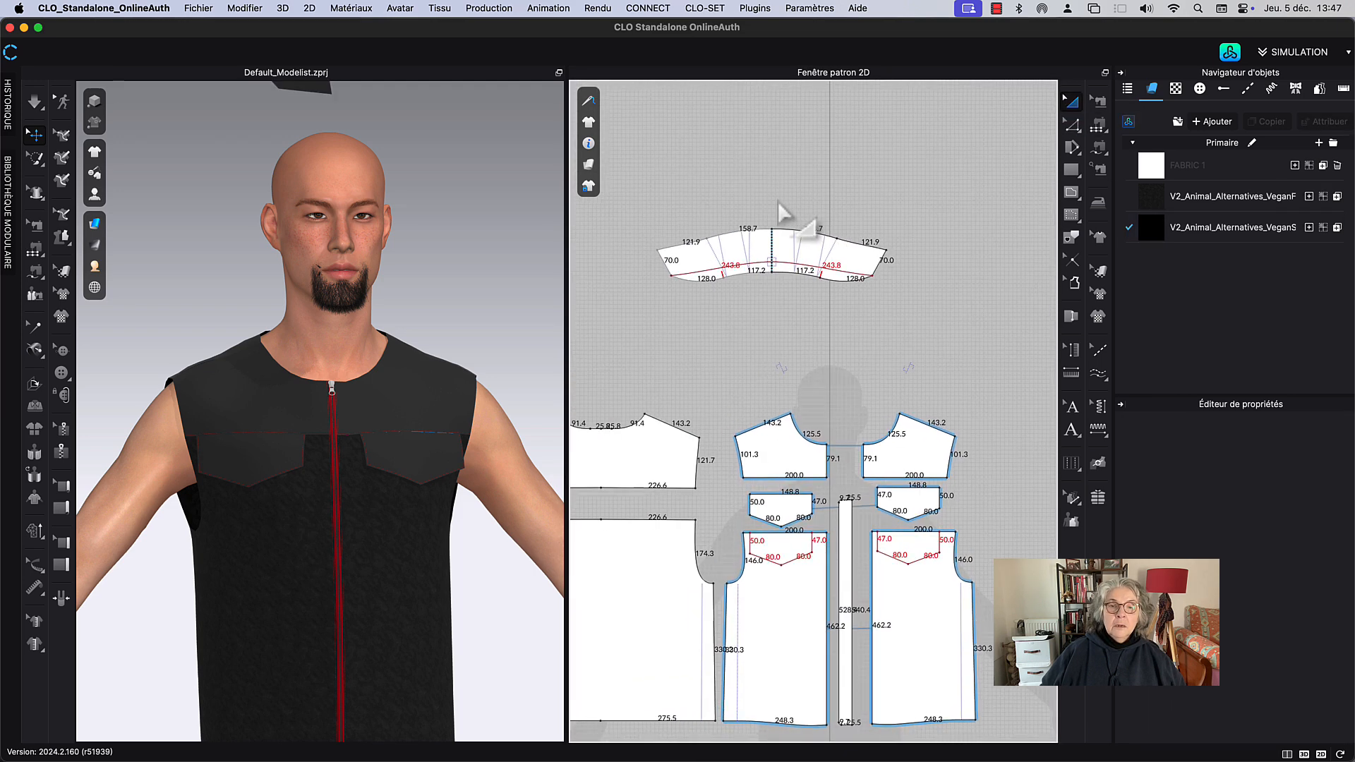
right_click_drag(473, 279, 372, 271)
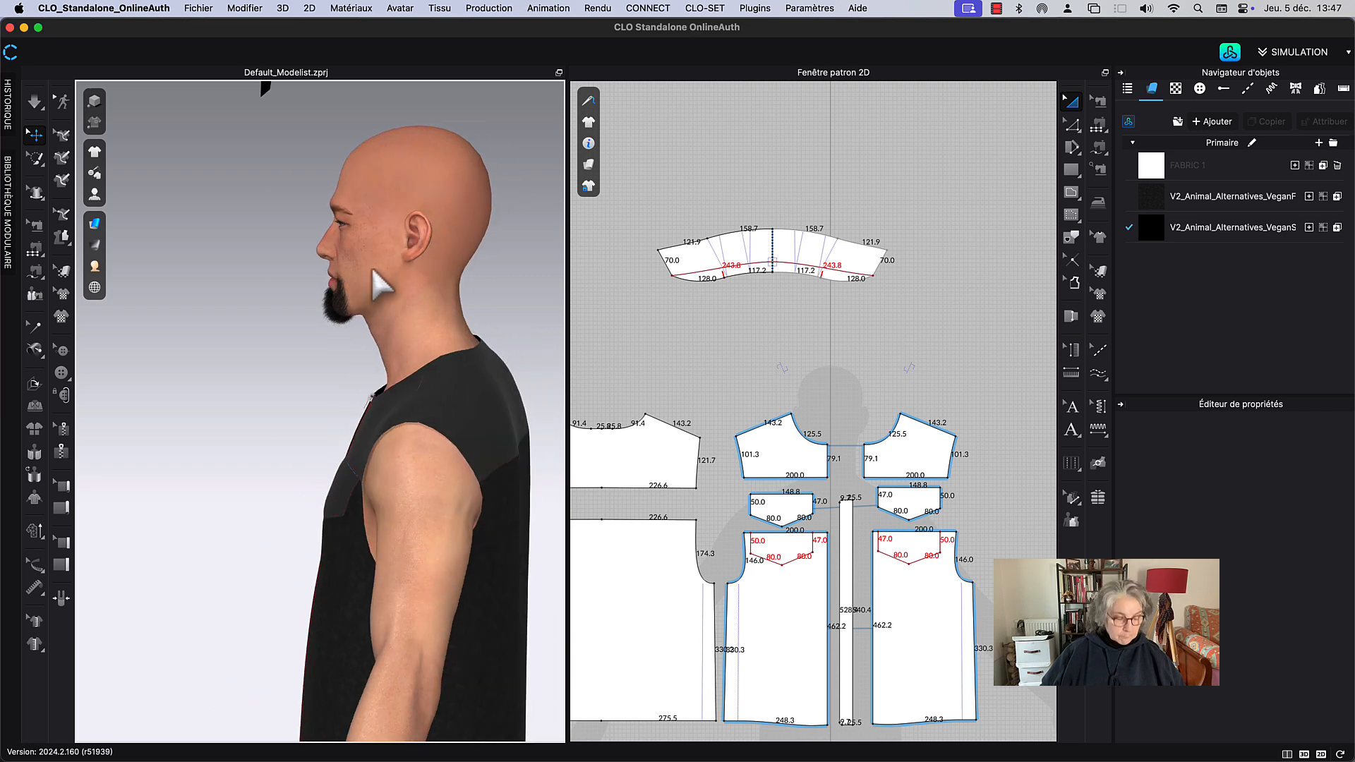
key("shift+f")
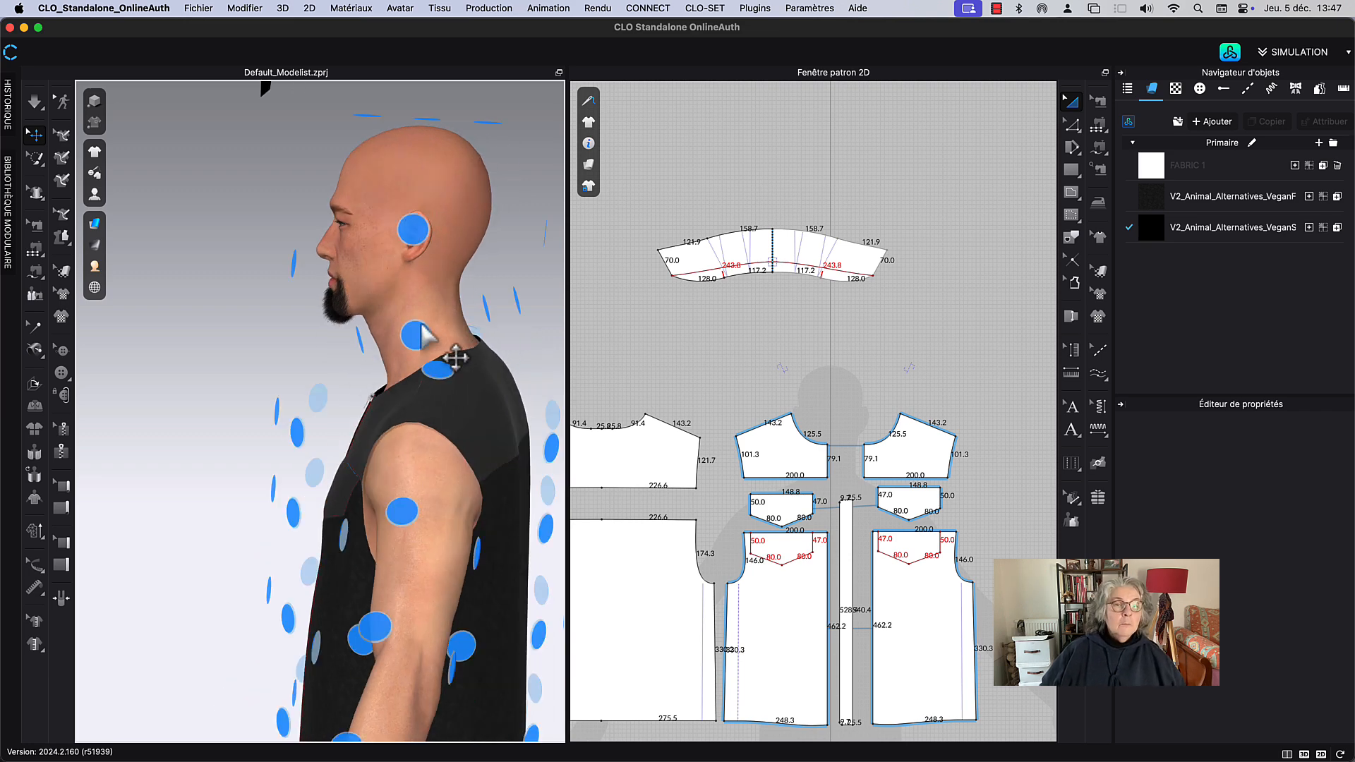
right_click_drag(422, 326, 373, 326)
left_click(765, 251)
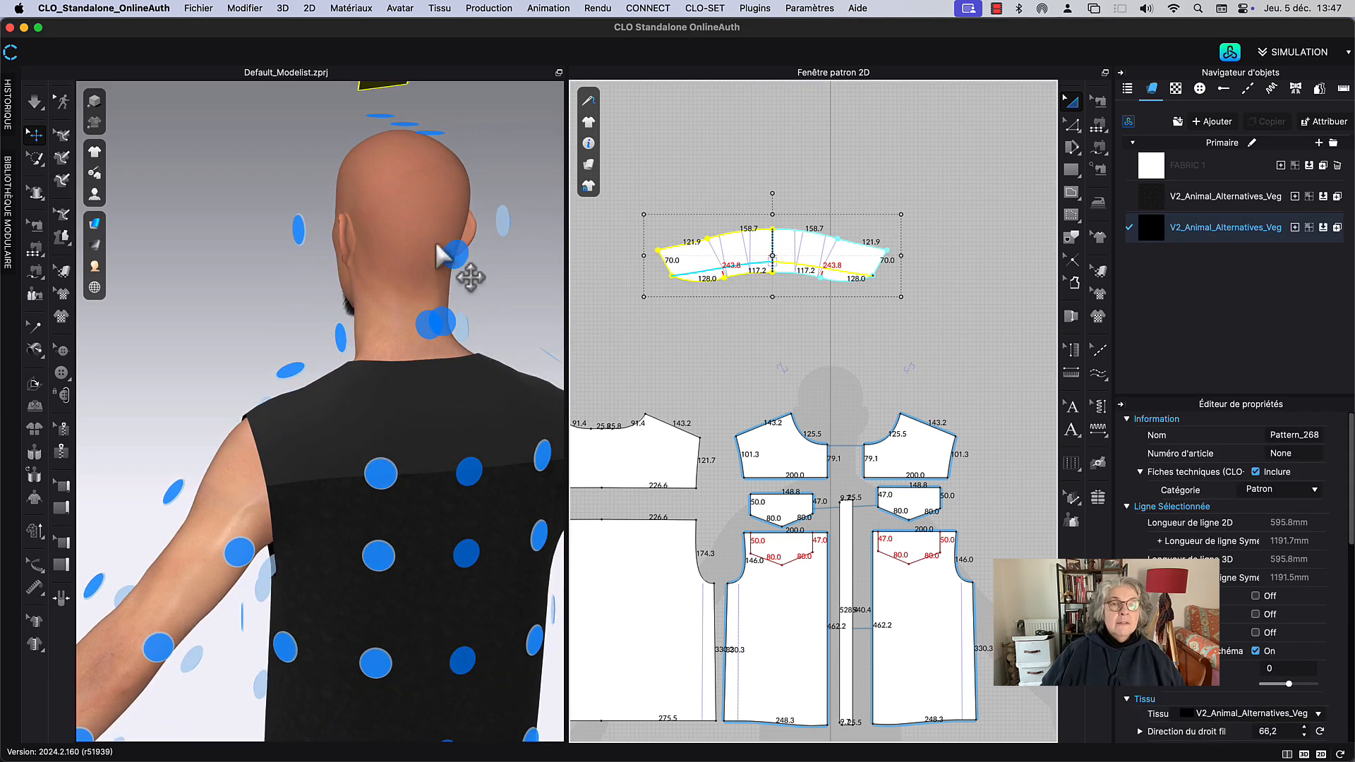
right_click_drag(469, 278, 416, 250)
middle_click_drag(411, 240, 348, 312)
left_click(298, 368)
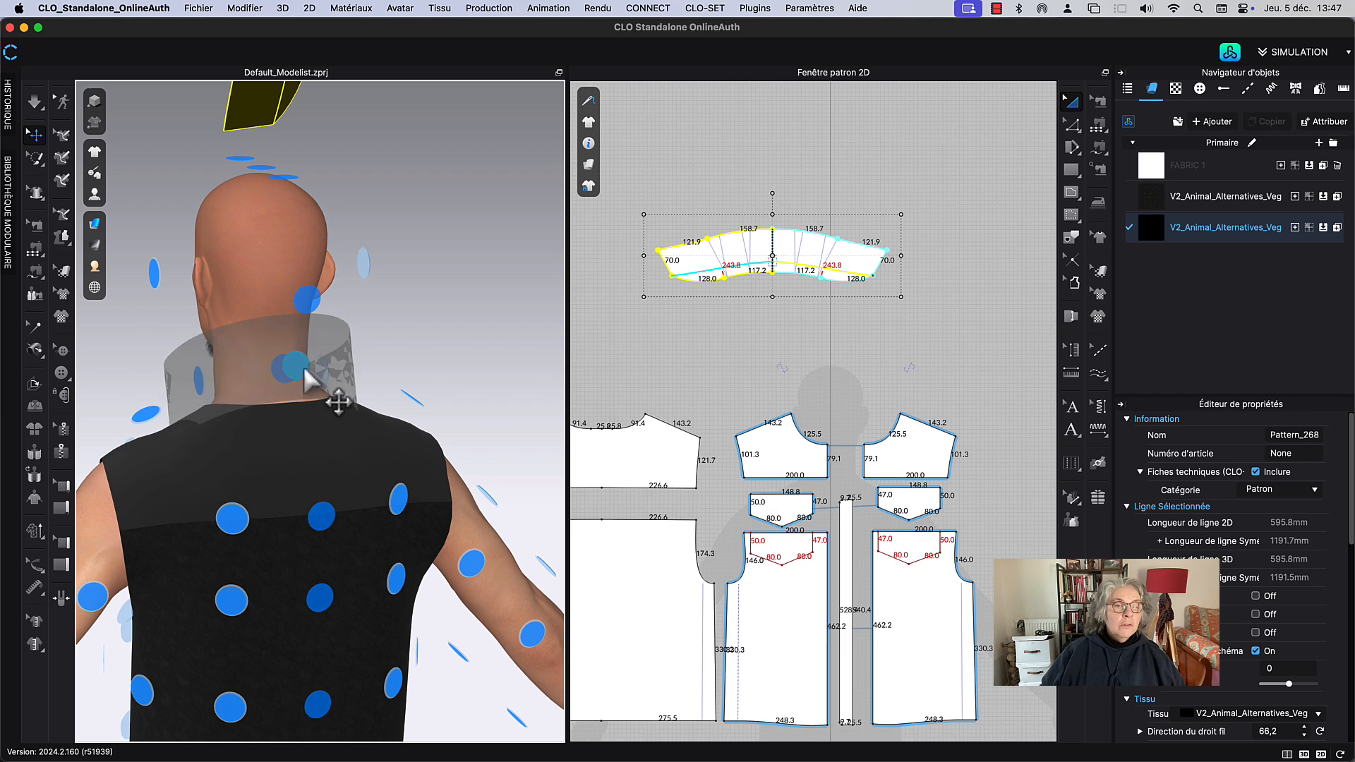
Step: Raise the collar slightly around the avatar's neck so it sits above the vest's neckline, and deselect it
right_click_drag(408, 325, 394, 329)
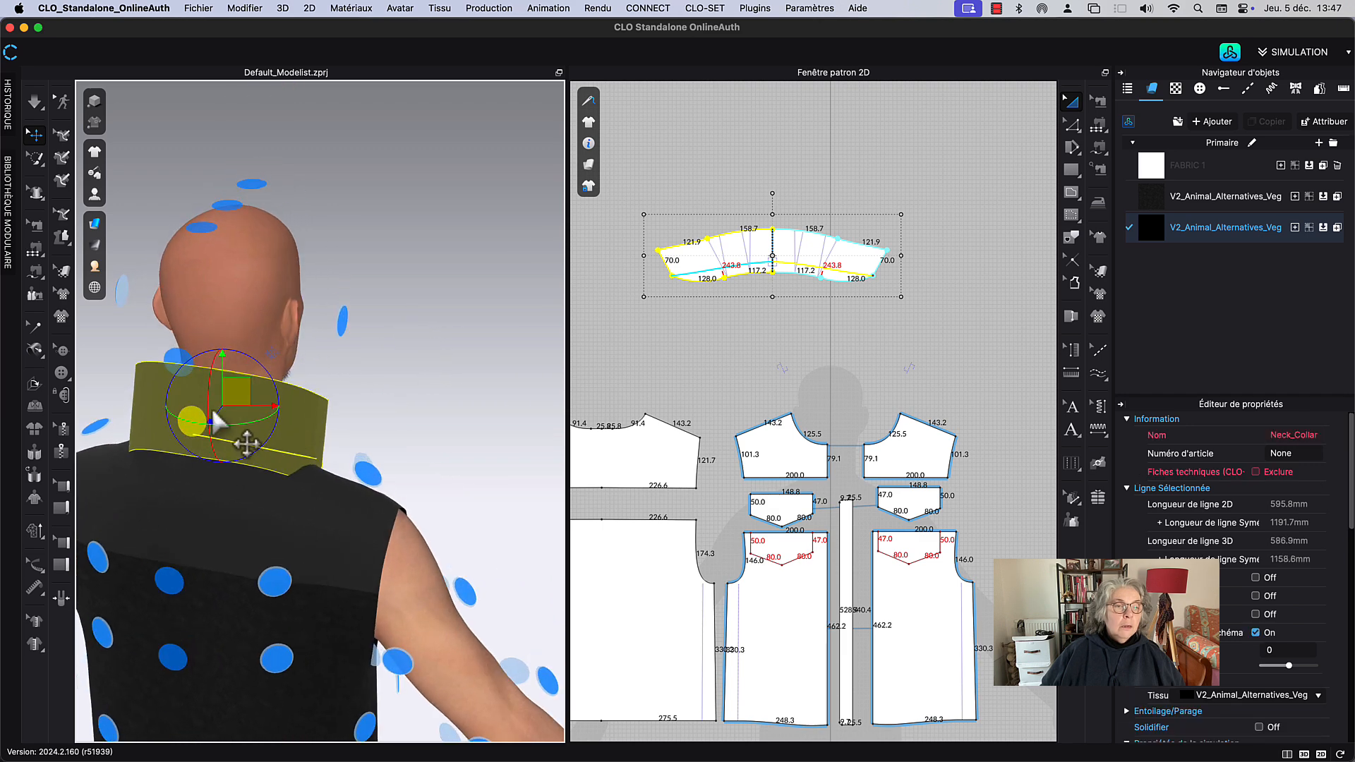
left_click_drag(232, 391, 230, 363)
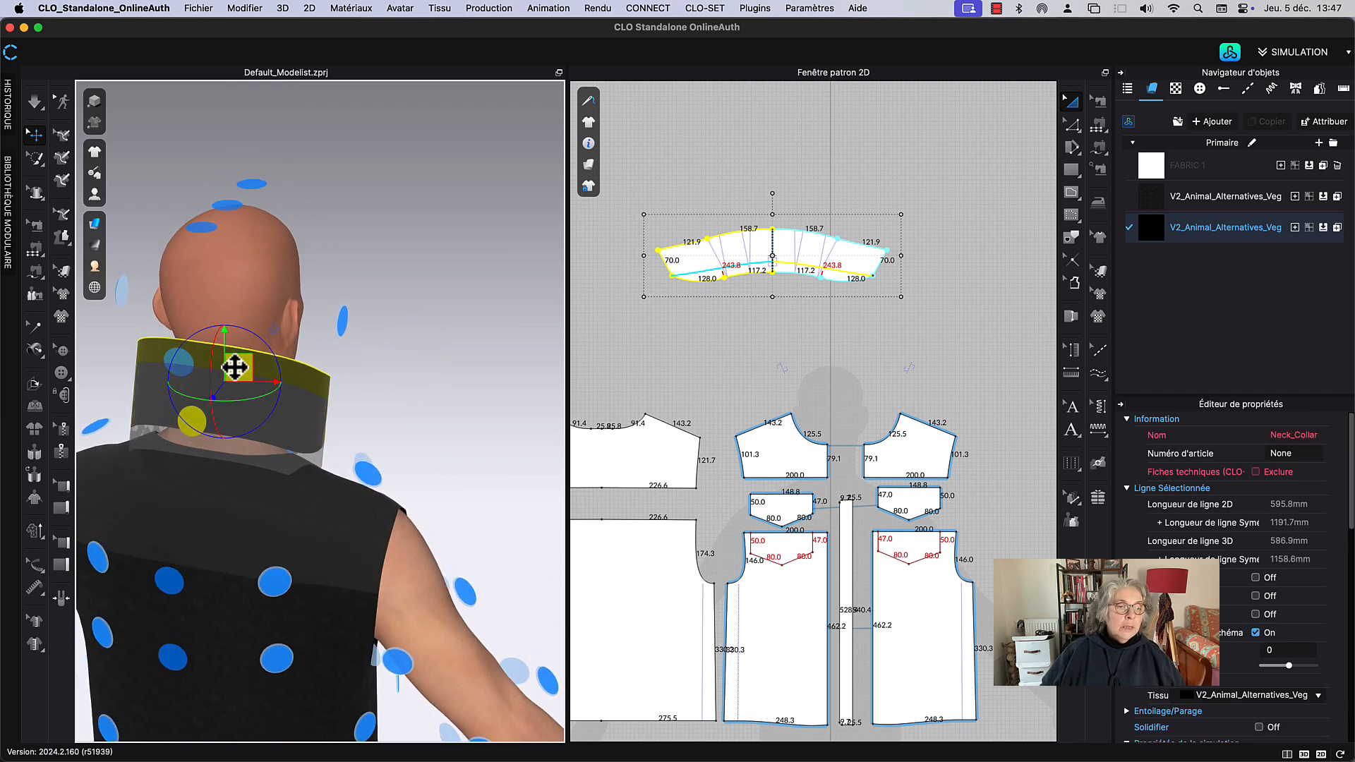
left_click(434, 374)
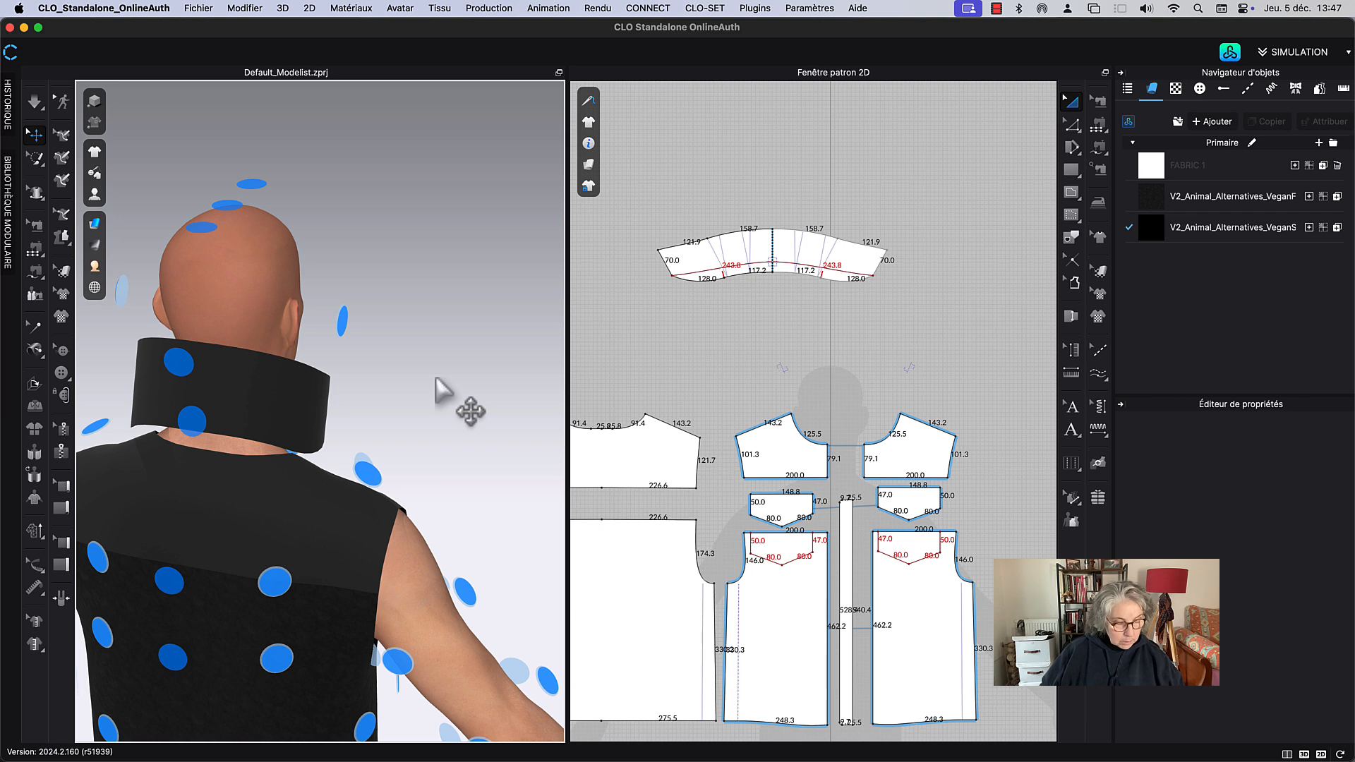
Step: Activate free sewing for joining the collar to the vest's back neckline
key("v")
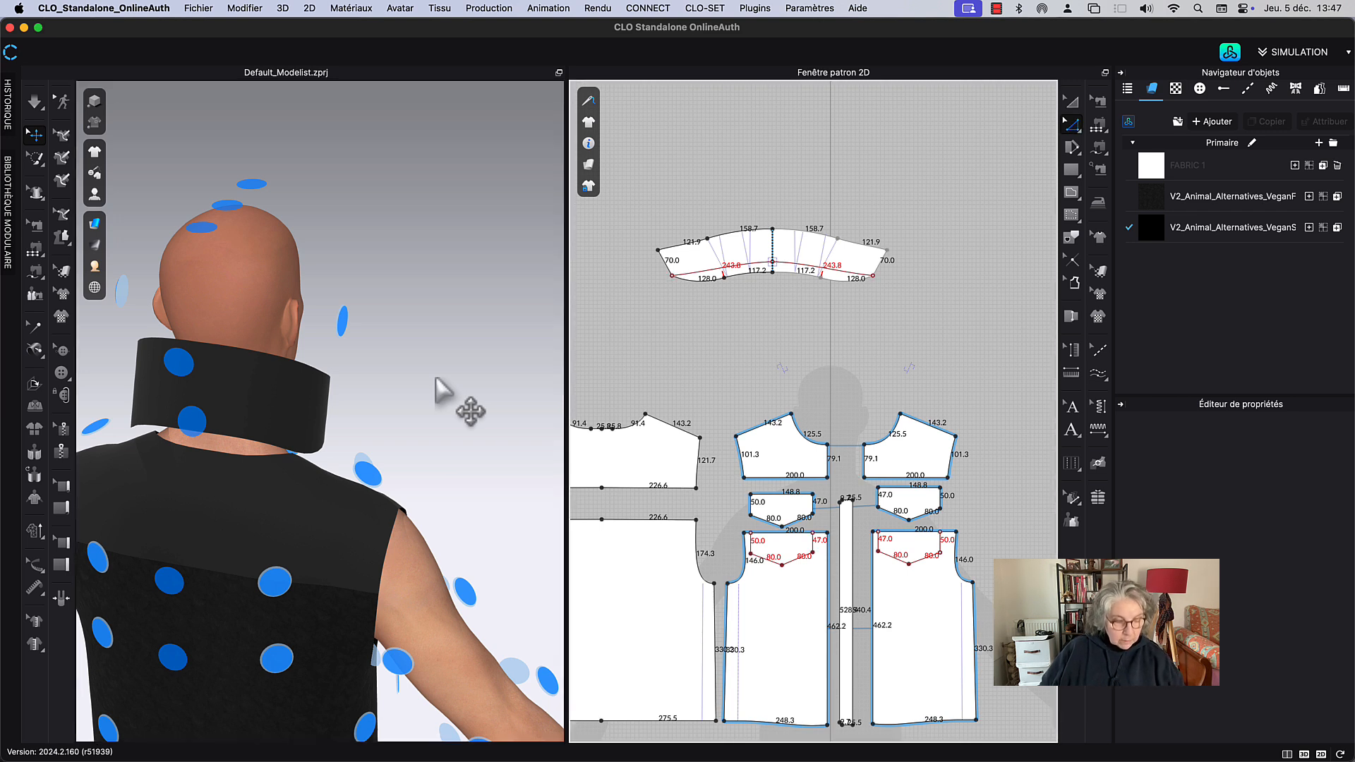
scroll(466, 353, "up", 5)
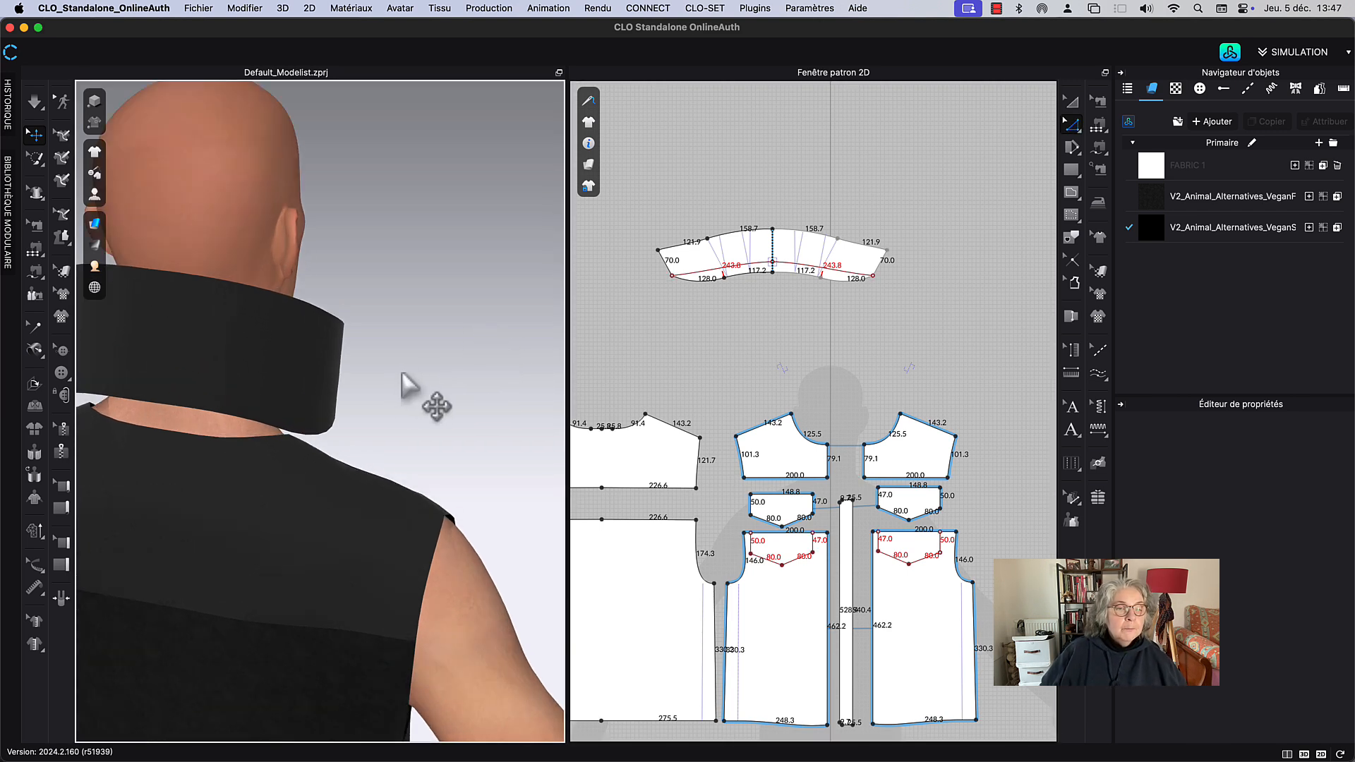
scroll(452, 392, "up", 5)
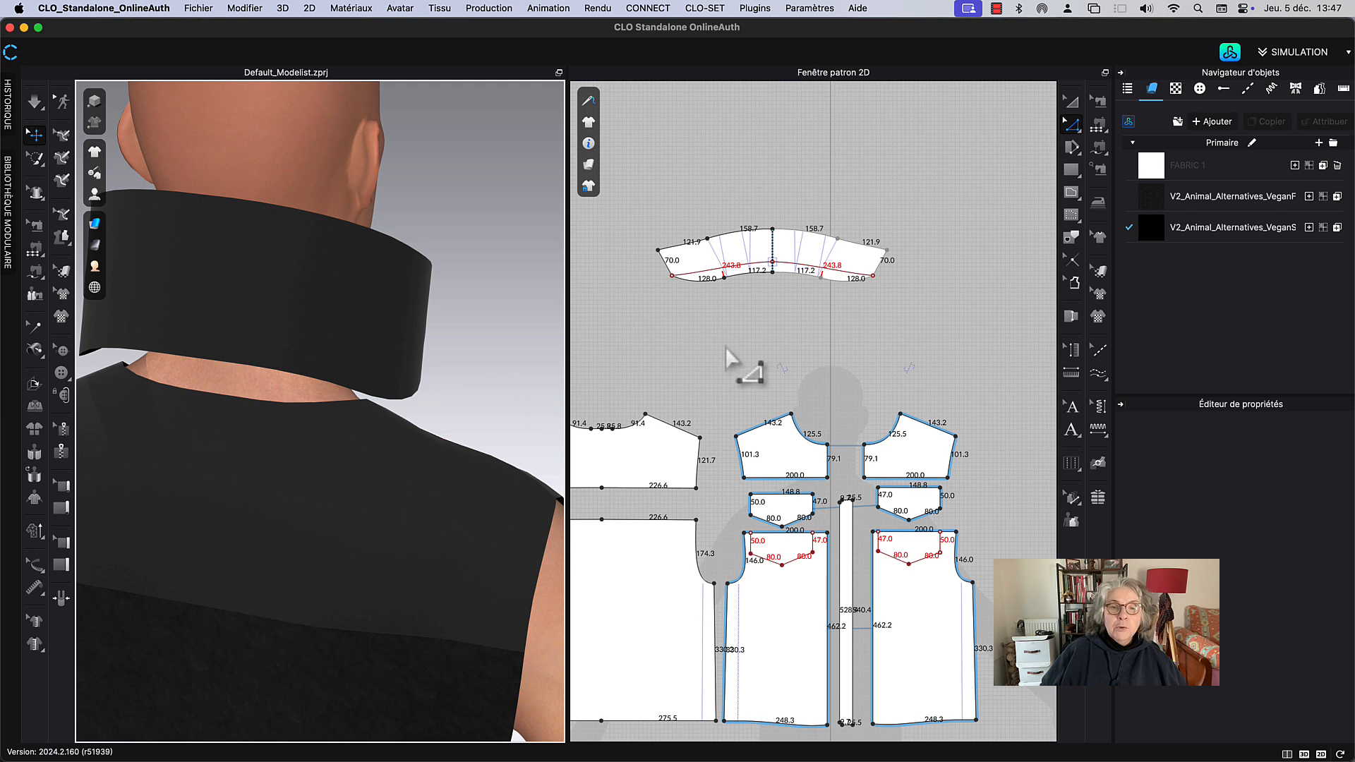
scroll(636, 388, "up", 3)
middle_click_drag(497, 405, 505, 385)
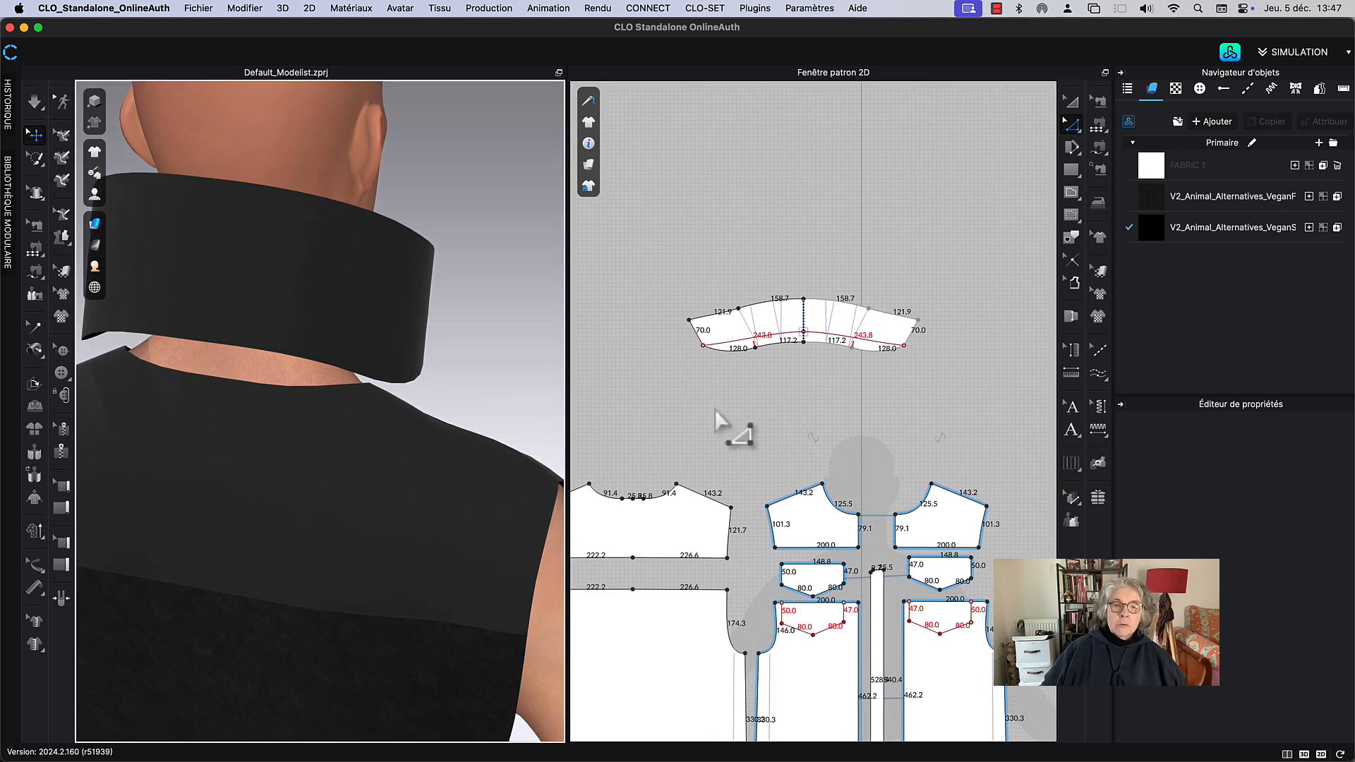
middle_click_drag(450, 397, 493, 416)
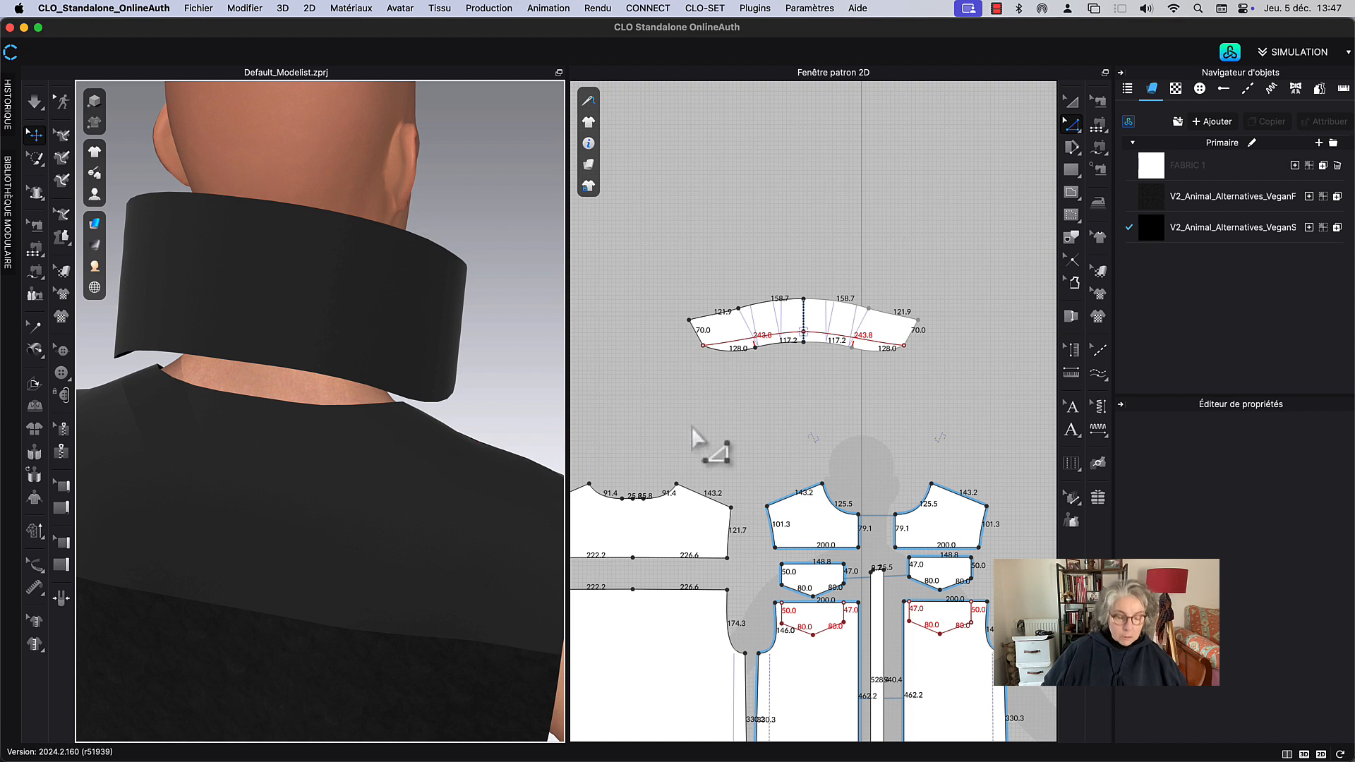
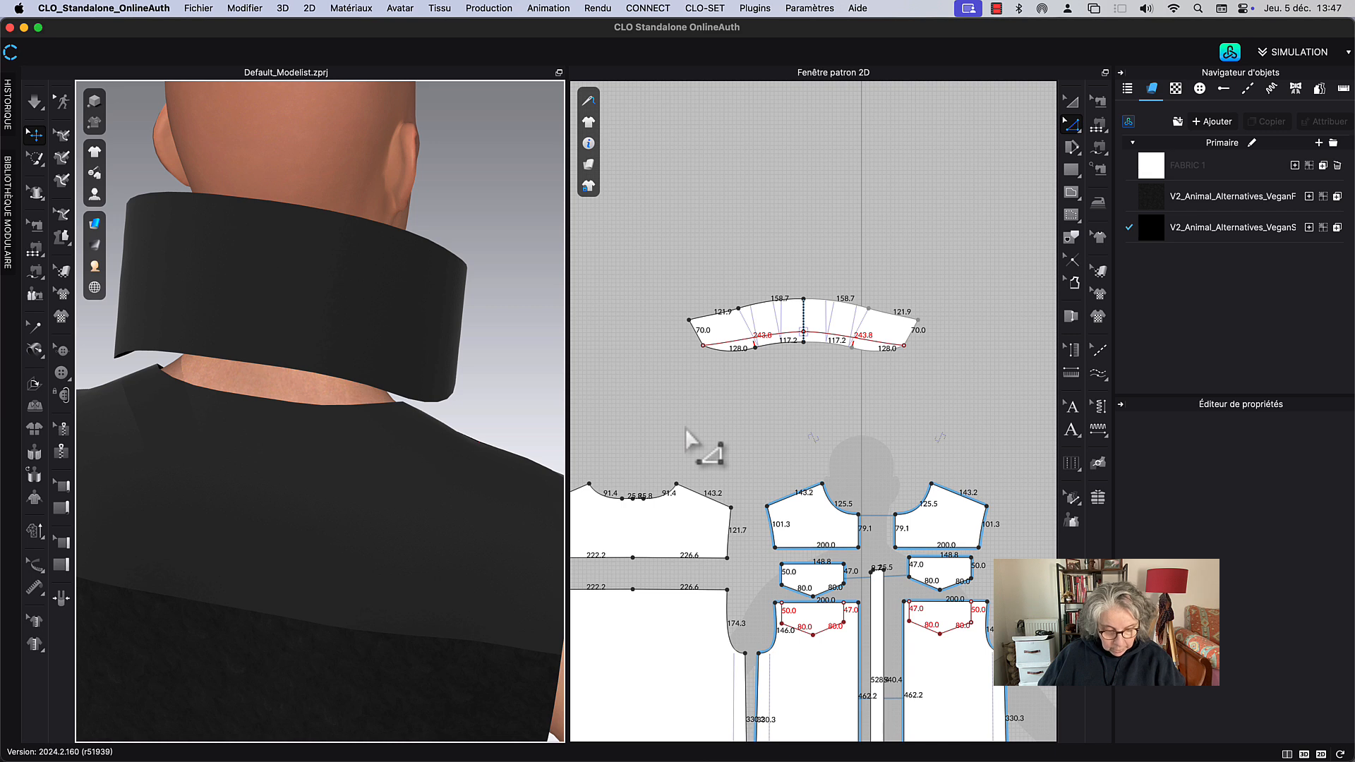
key("l")
key("m")
middle_click_drag(708, 427, 723, 406)
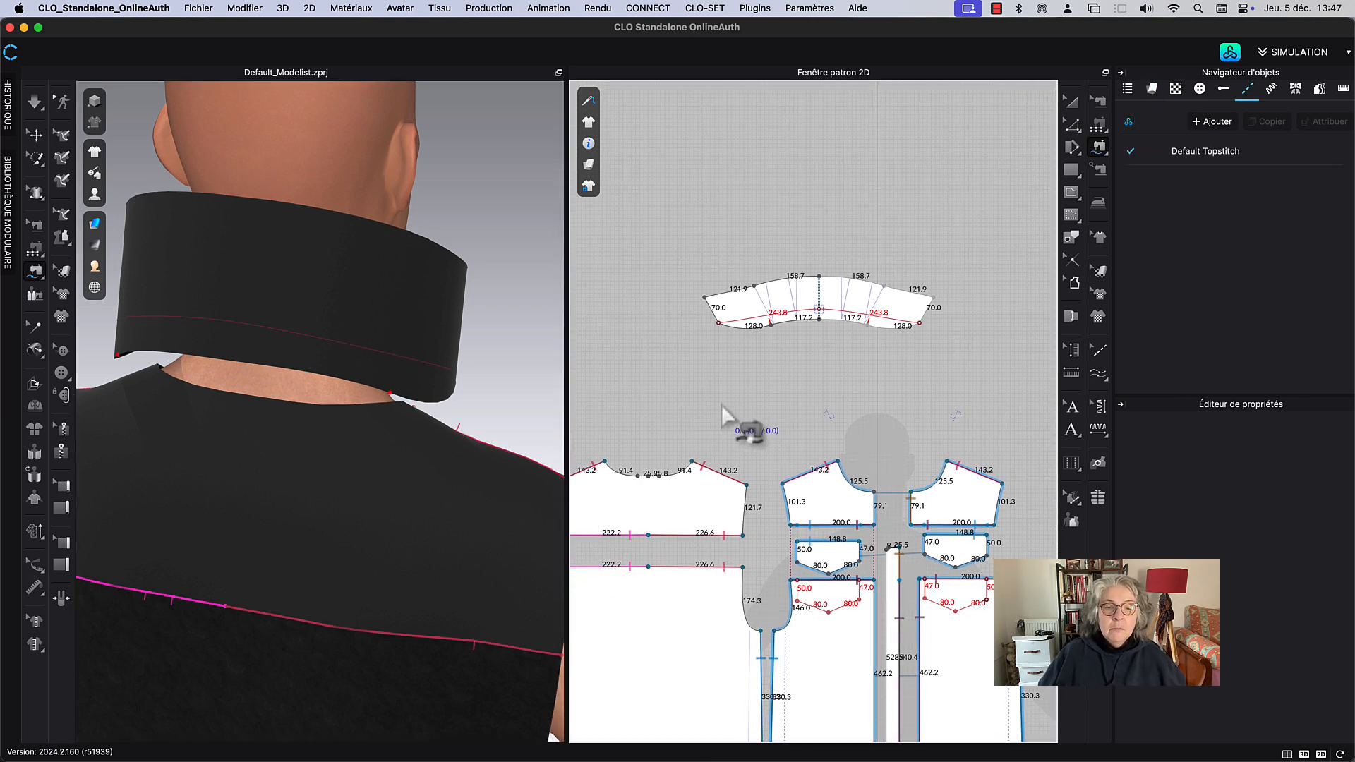
left_click(648, 475)
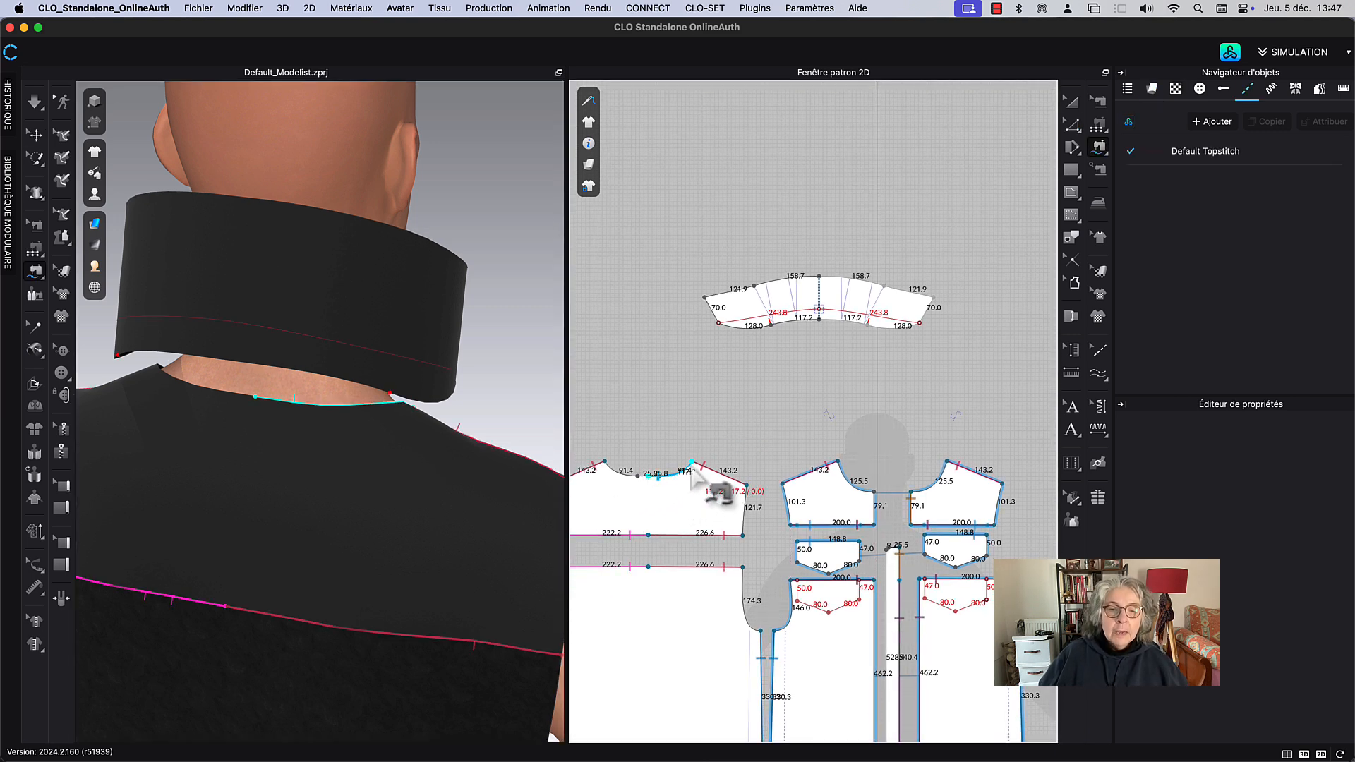
left_click(692, 469)
left_click(820, 322)
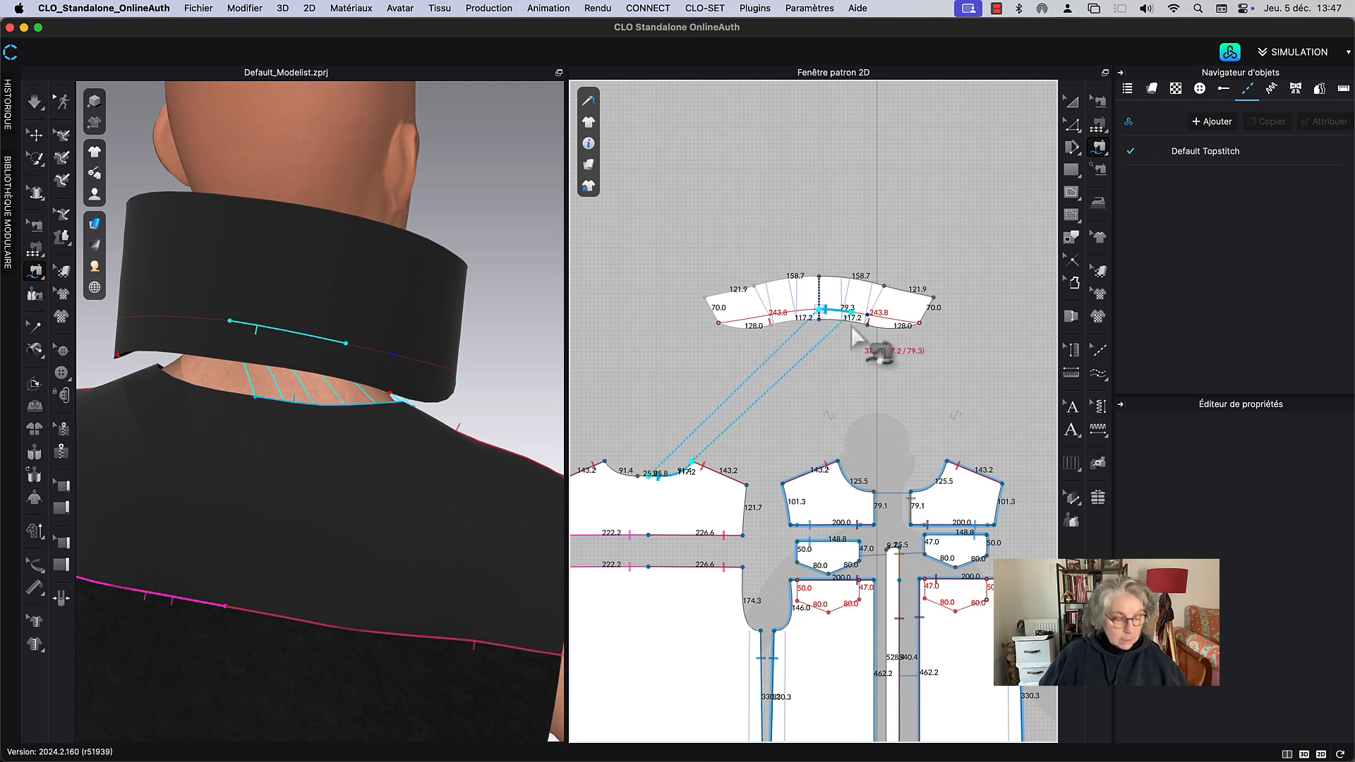
key("Escape")
Step: Free-sew the right half of the back neckline, from center back to shoulder point, to the collar's lower edge from center back to its notch
left_click(649, 478)
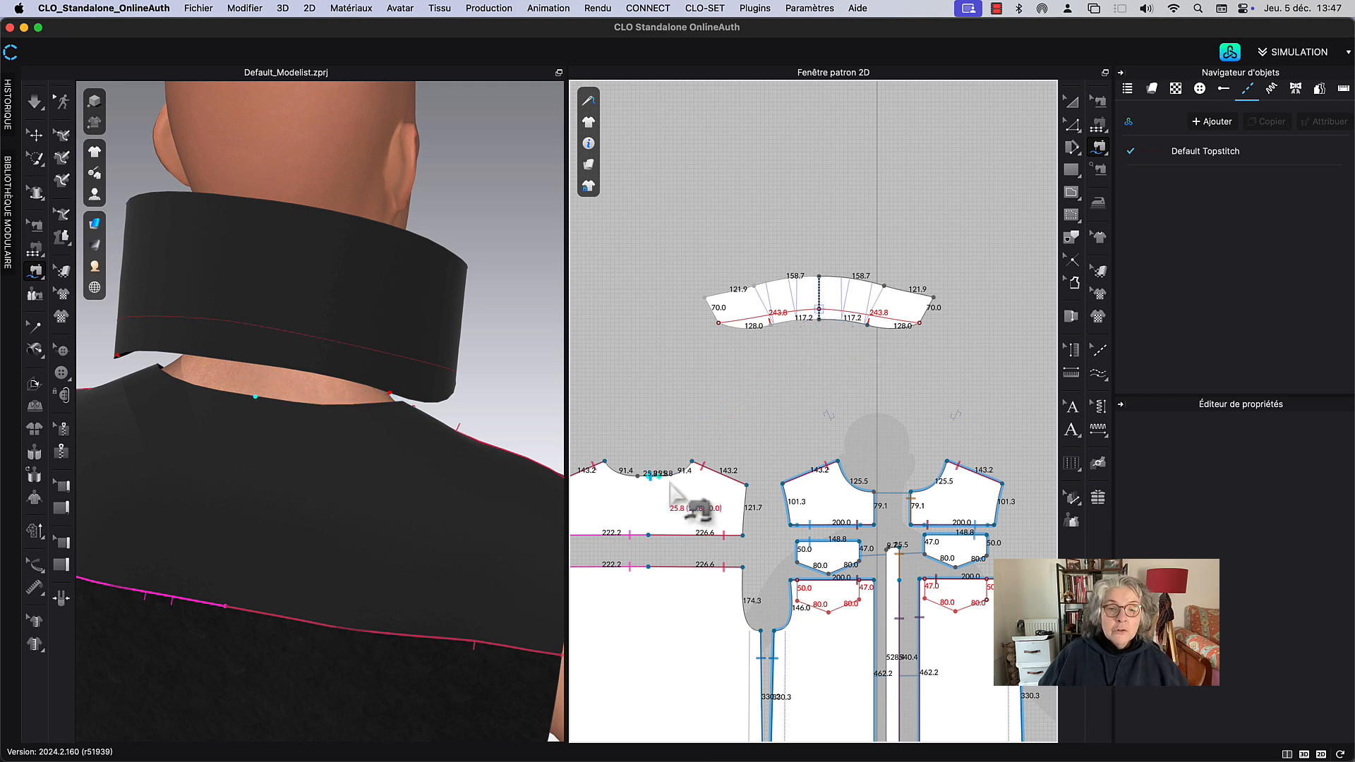
left_click(691, 466)
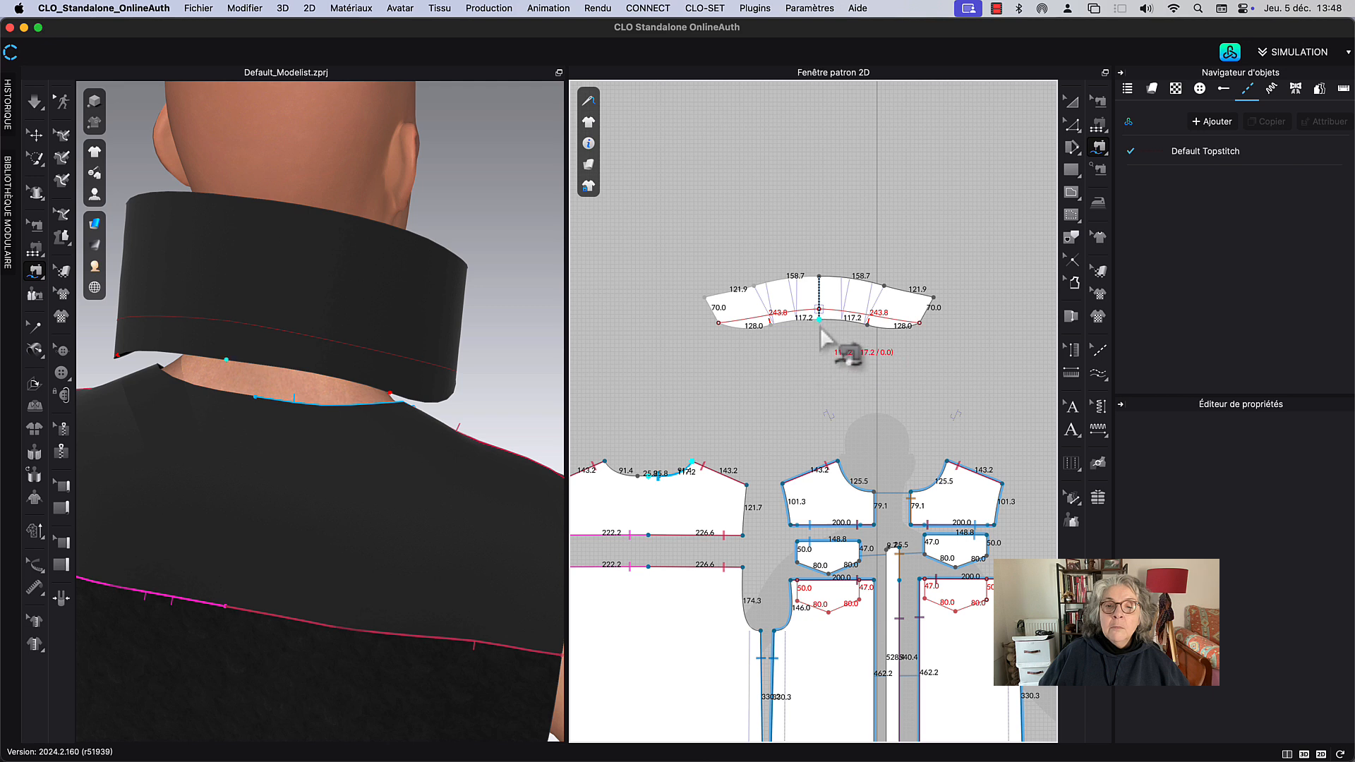
left_click(820, 329)
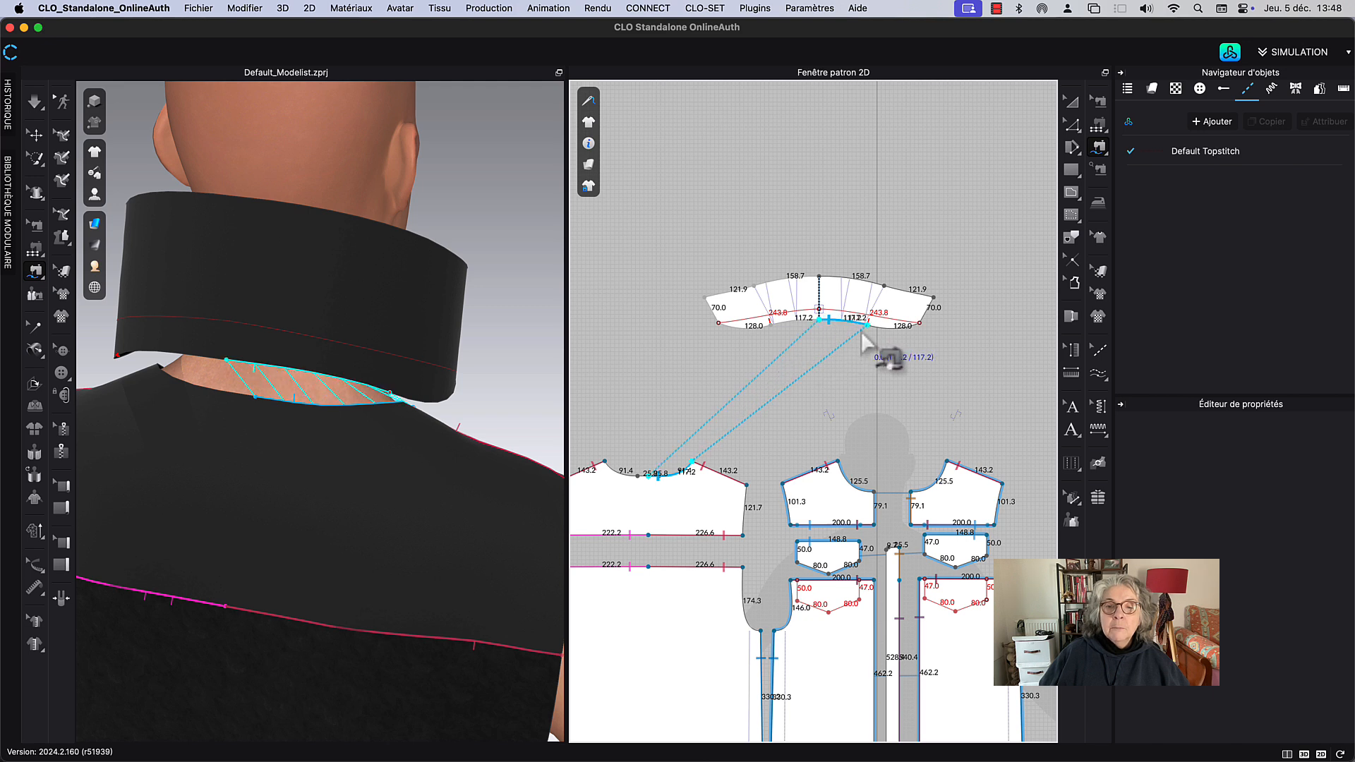
left_click(858, 393)
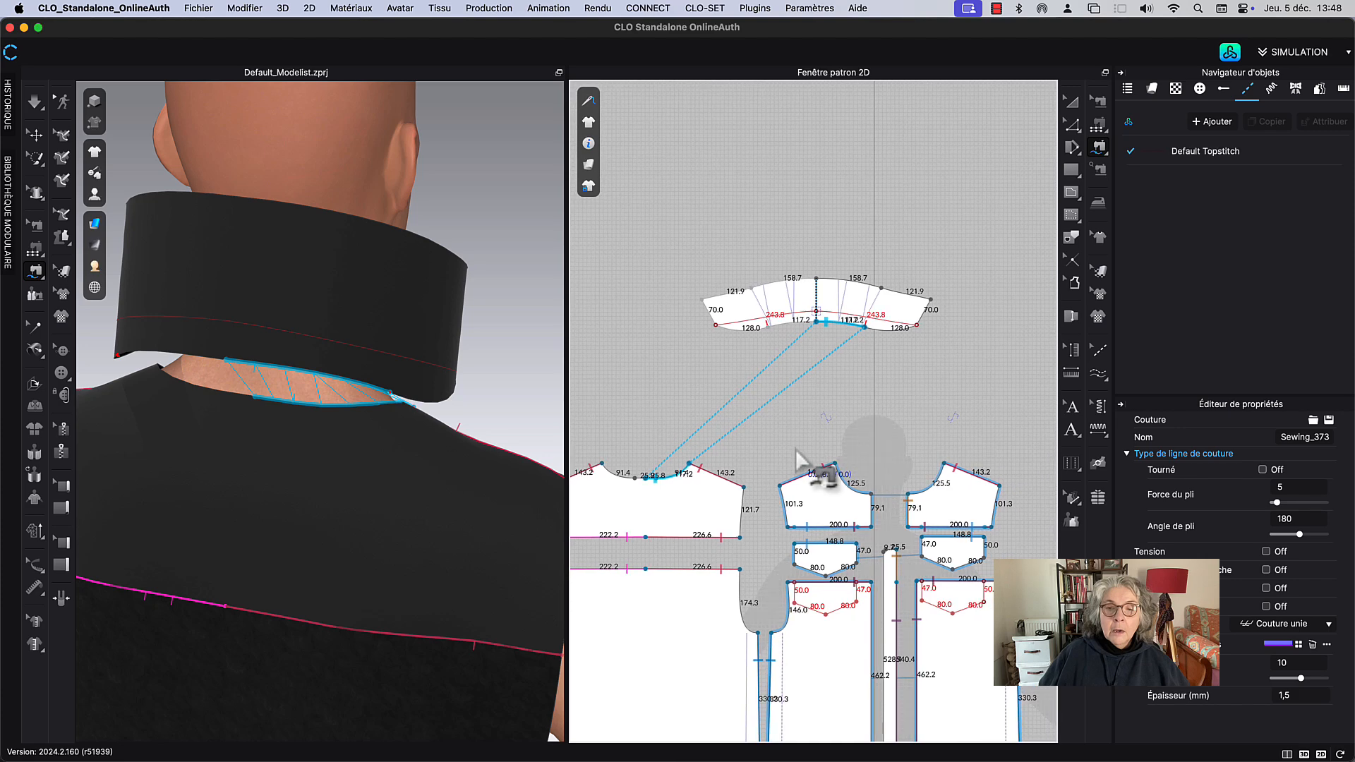
Step: Free-sew the collar's lower edge from the notch to its front end onto the front yoke's neckline, from shoulder point to center front
left_click(866, 329)
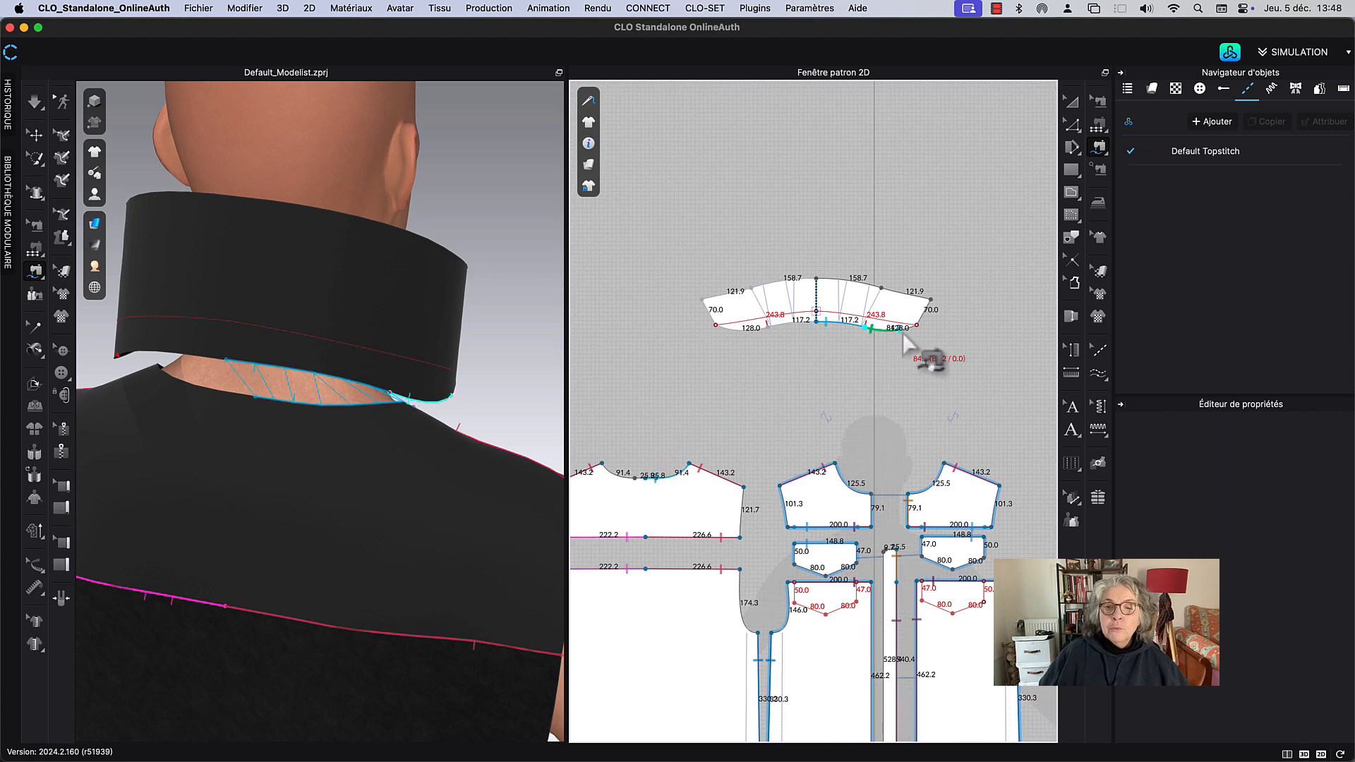
left_click(914, 331)
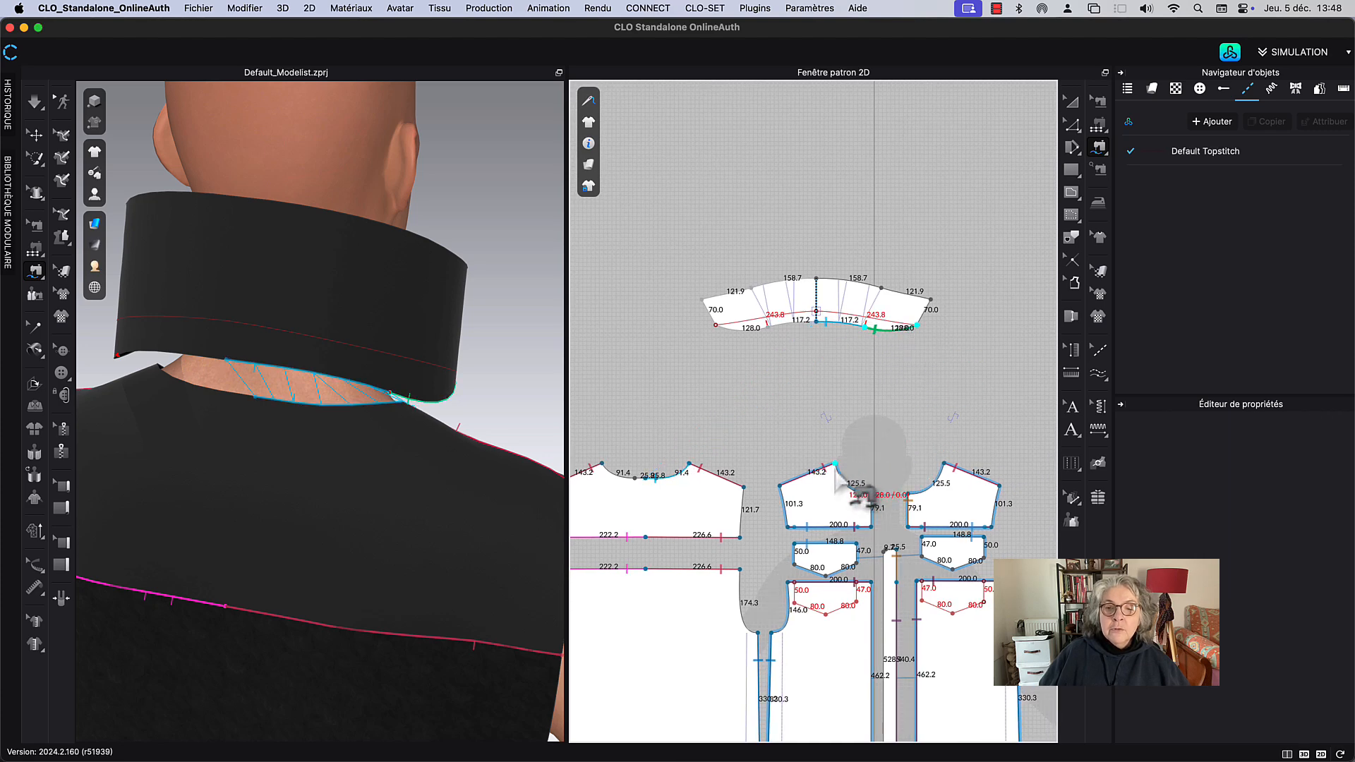
right_click_drag(516, 393, 452, 394)
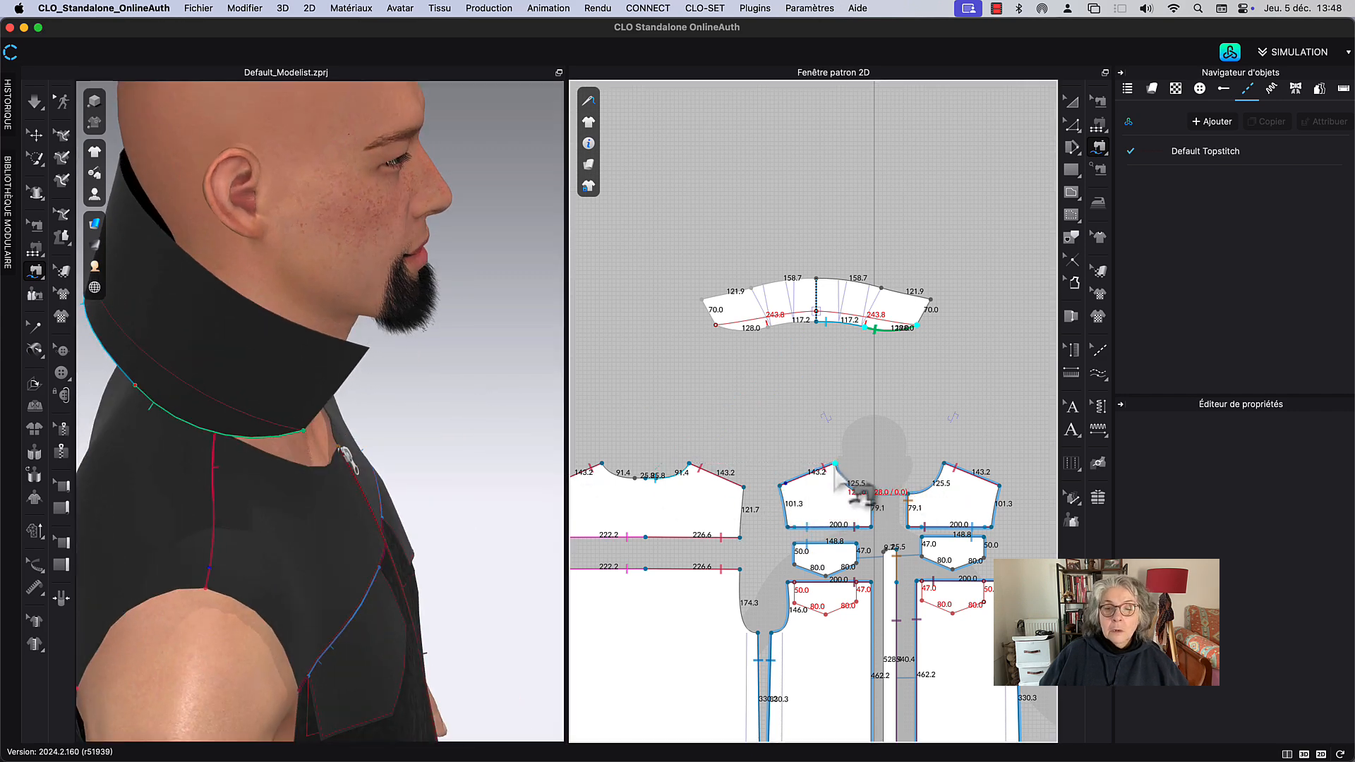
left_click(835, 466)
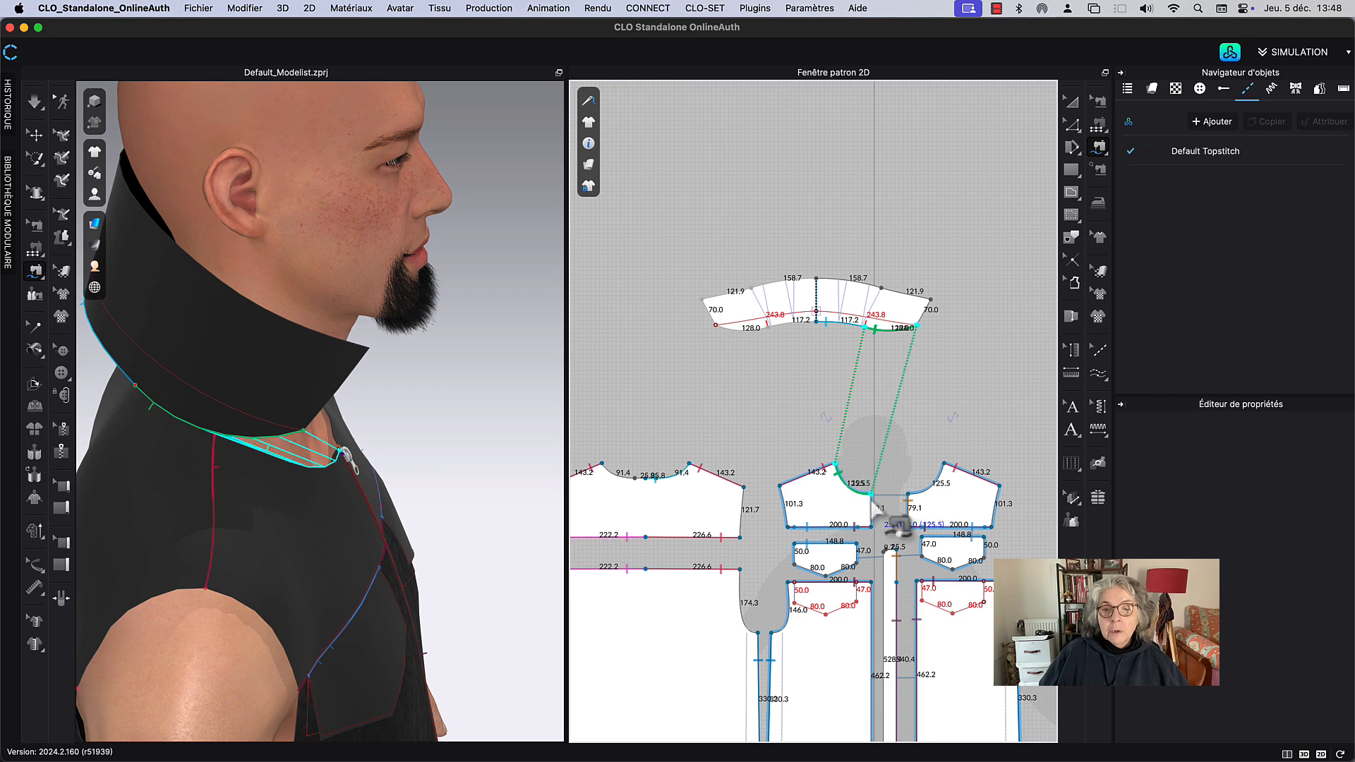
left_click(873, 495)
scroll(942, 364, "down", 3)
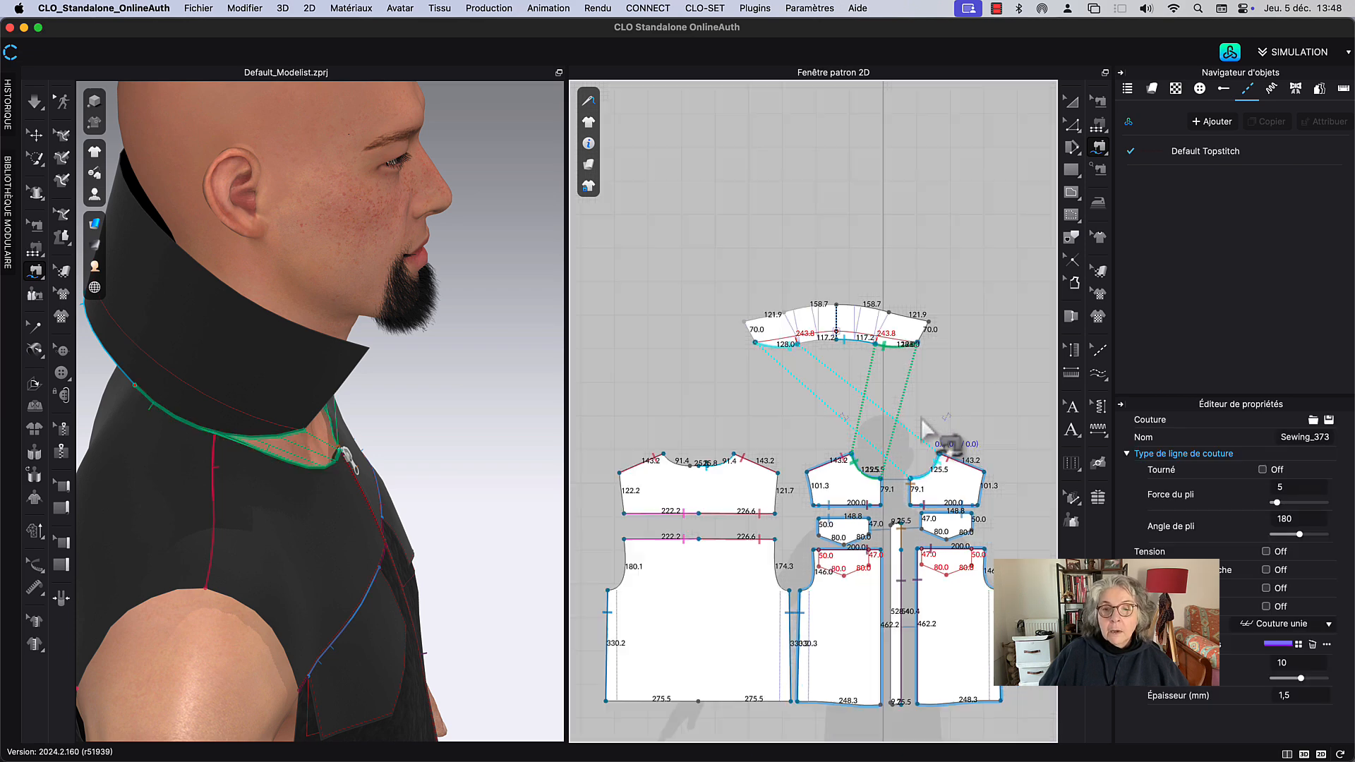
Step: Simulate the vest with its sewn collar and tug the collar slightly at the back of the neck
left_click(1071, 105)
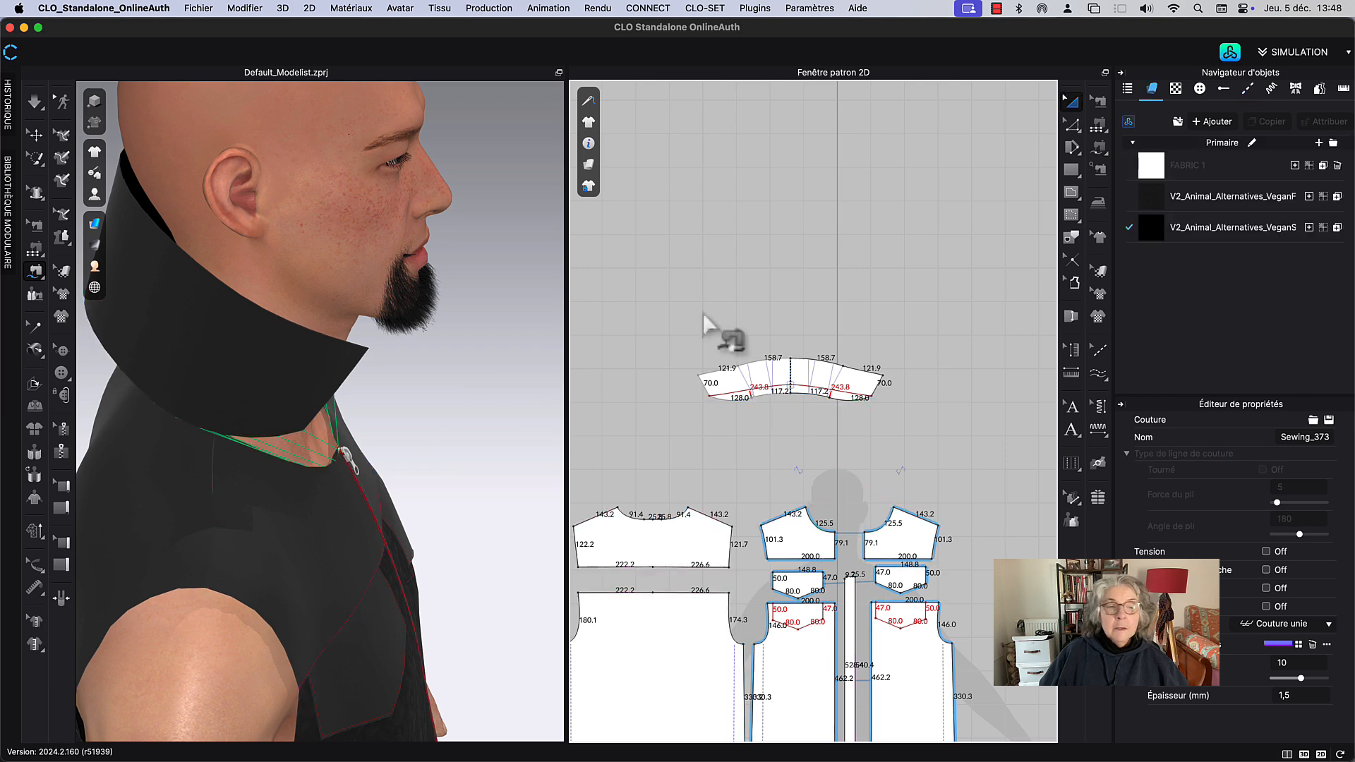
right_click_drag(463, 460, 384, 444)
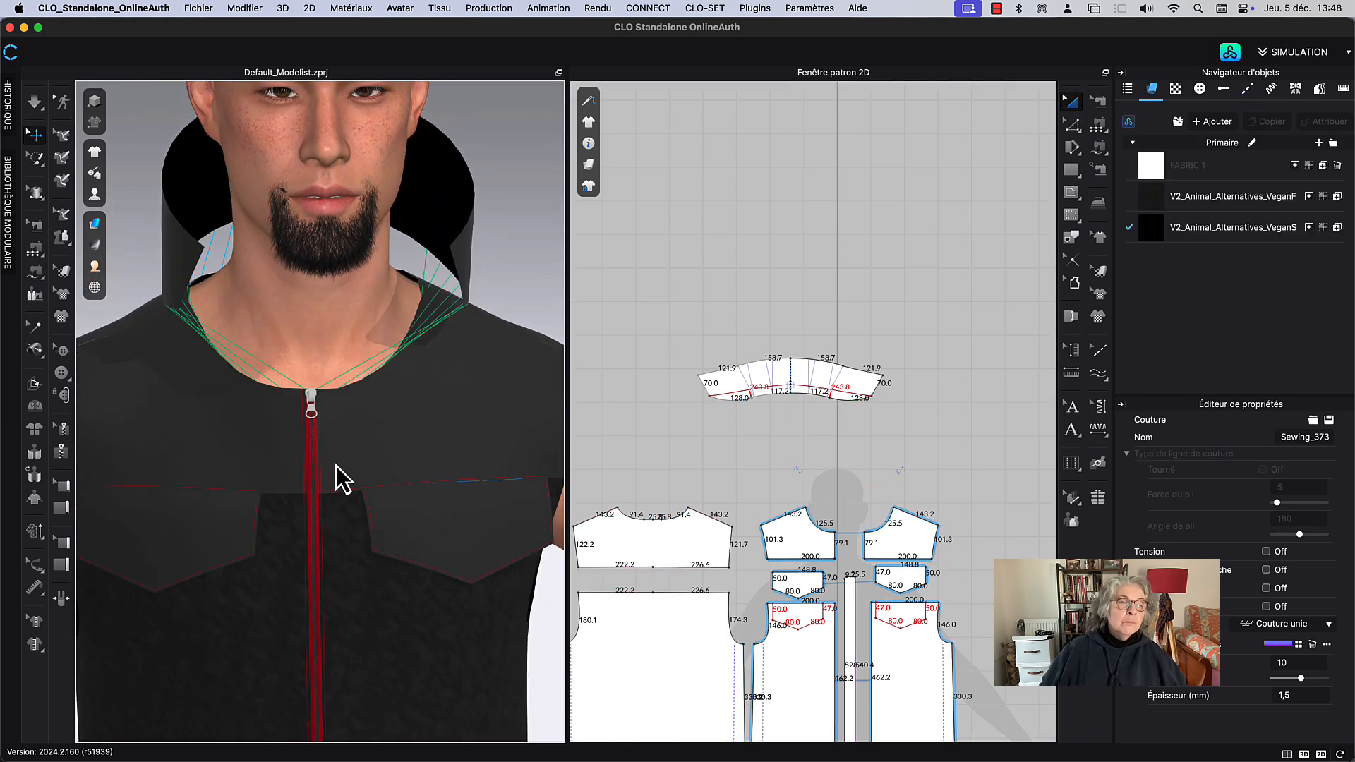
key("space")
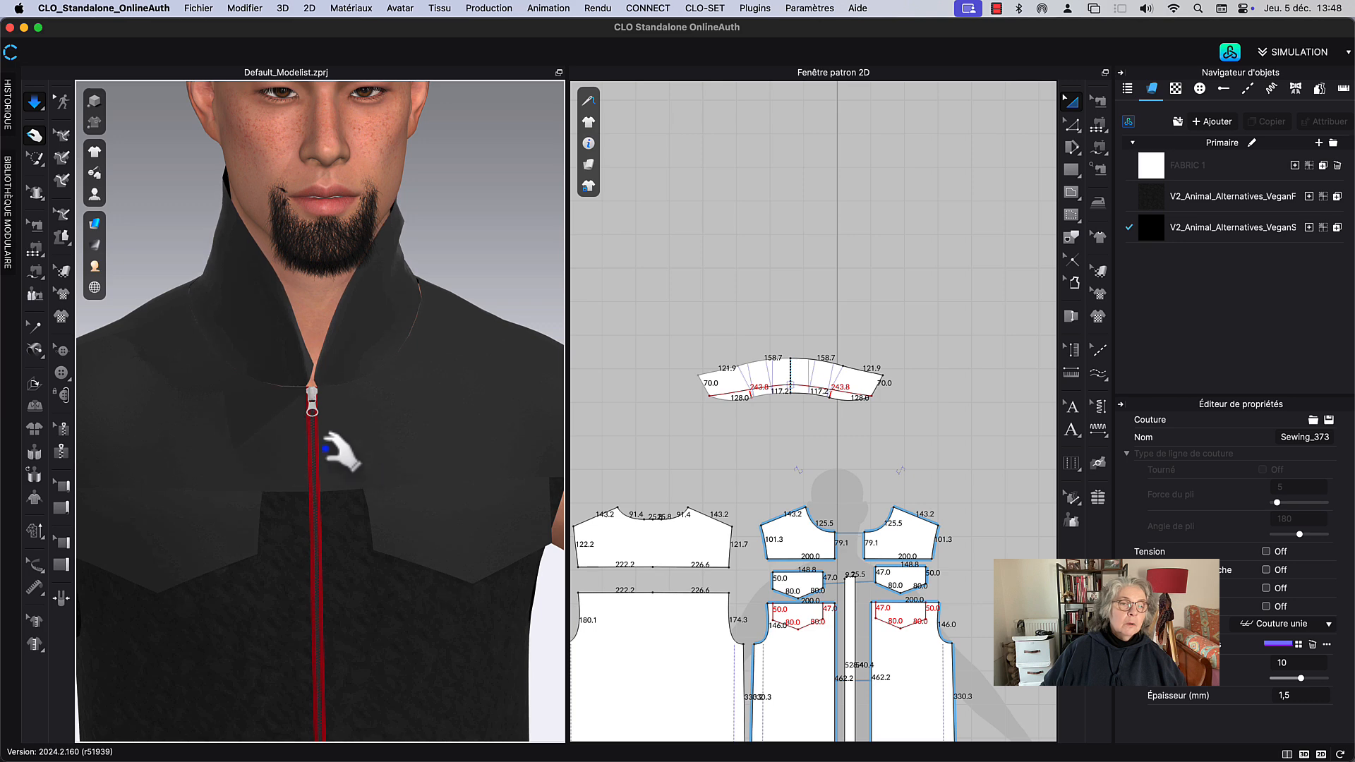
right_click_drag(266, 444, 430, 445)
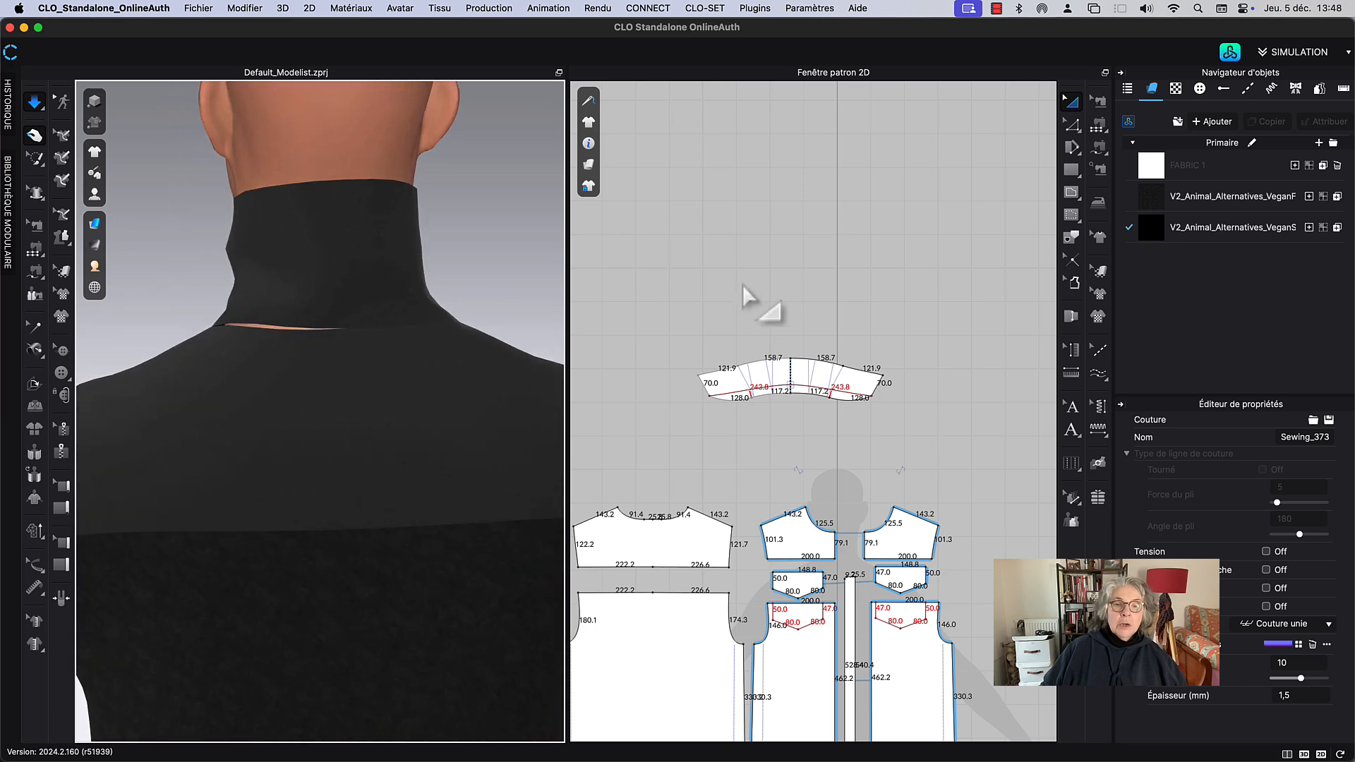
middle_click_drag(743, 285, 749, 282)
left_click_drag(285, 296, 289, 272)
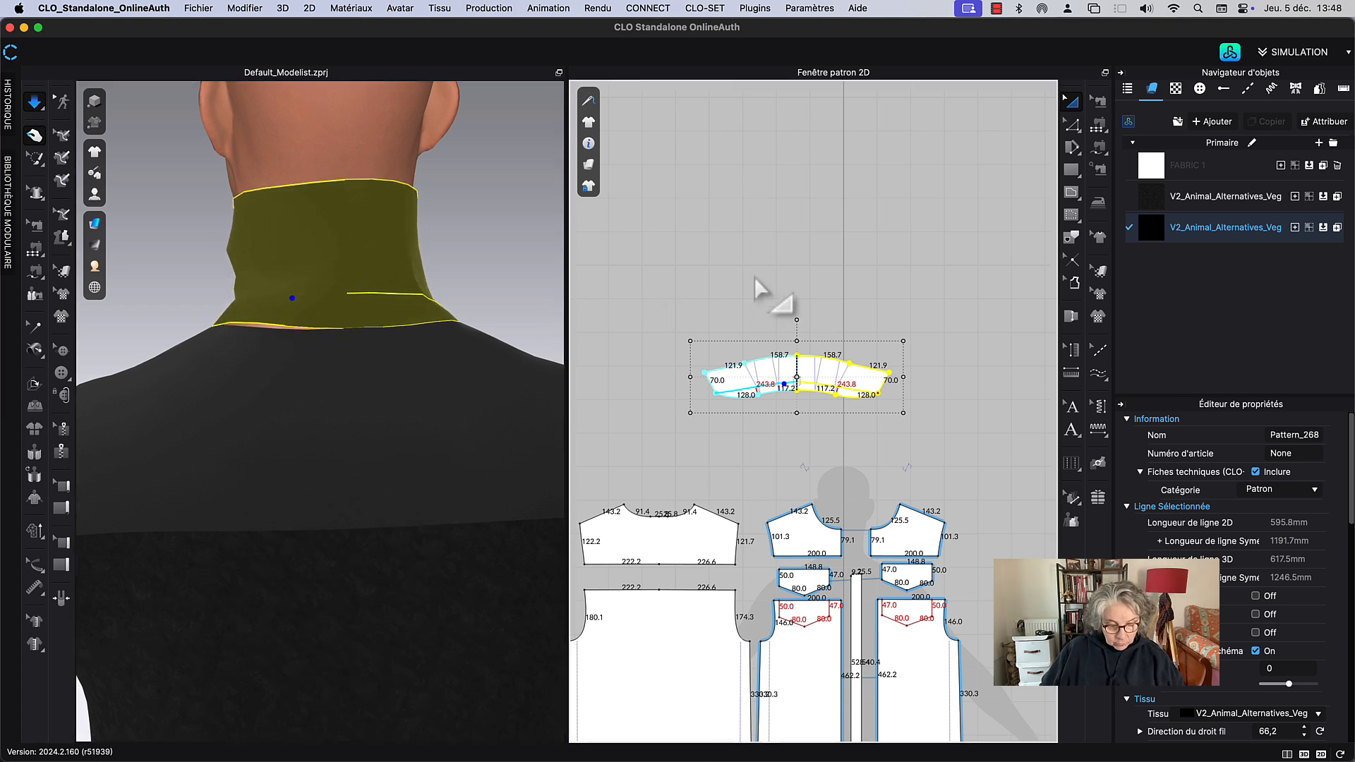
Step: Sew the collar's open lower segment on the other side of center back to the back yoke's matching neckline curve using segment sewing
key("t")
scroll(755, 277, "up", 5)
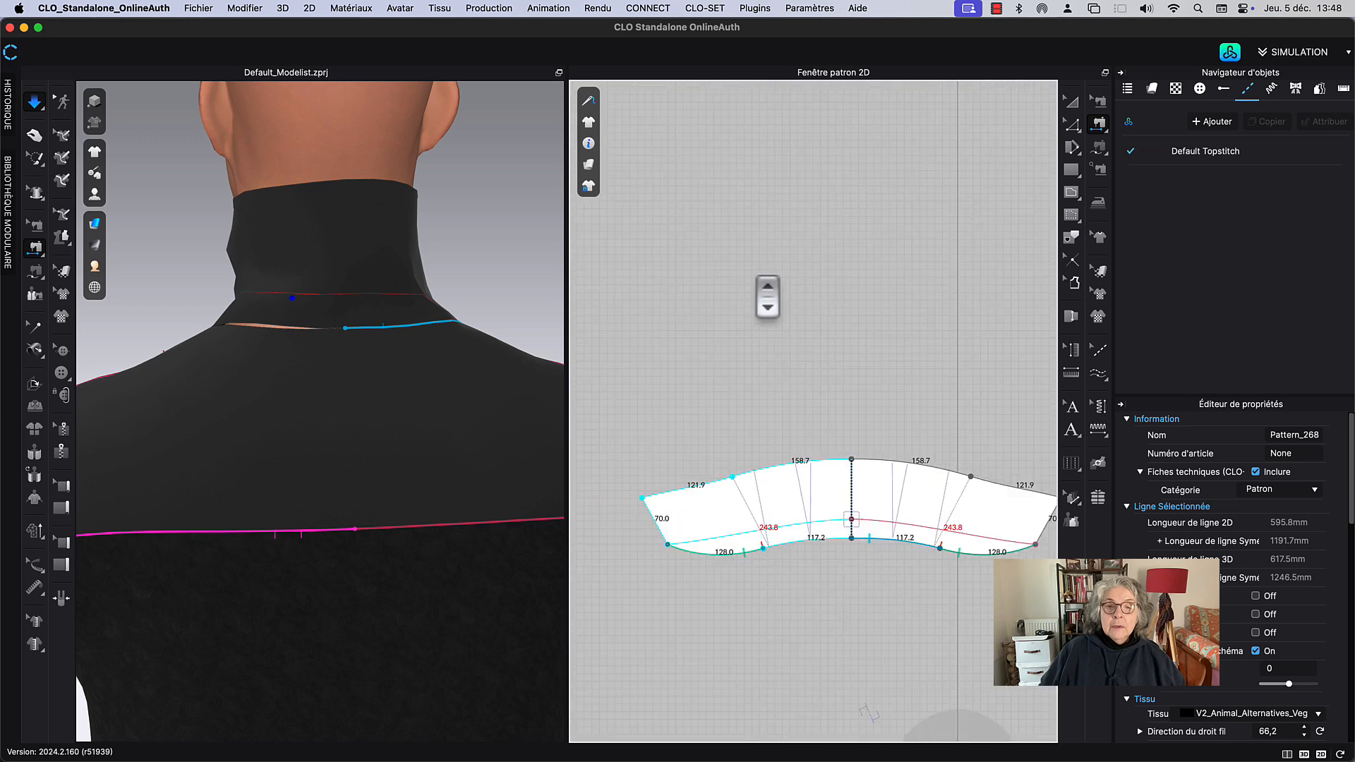
scroll(773, 339, "down", 2)
scroll(805, 526, "up", 5)
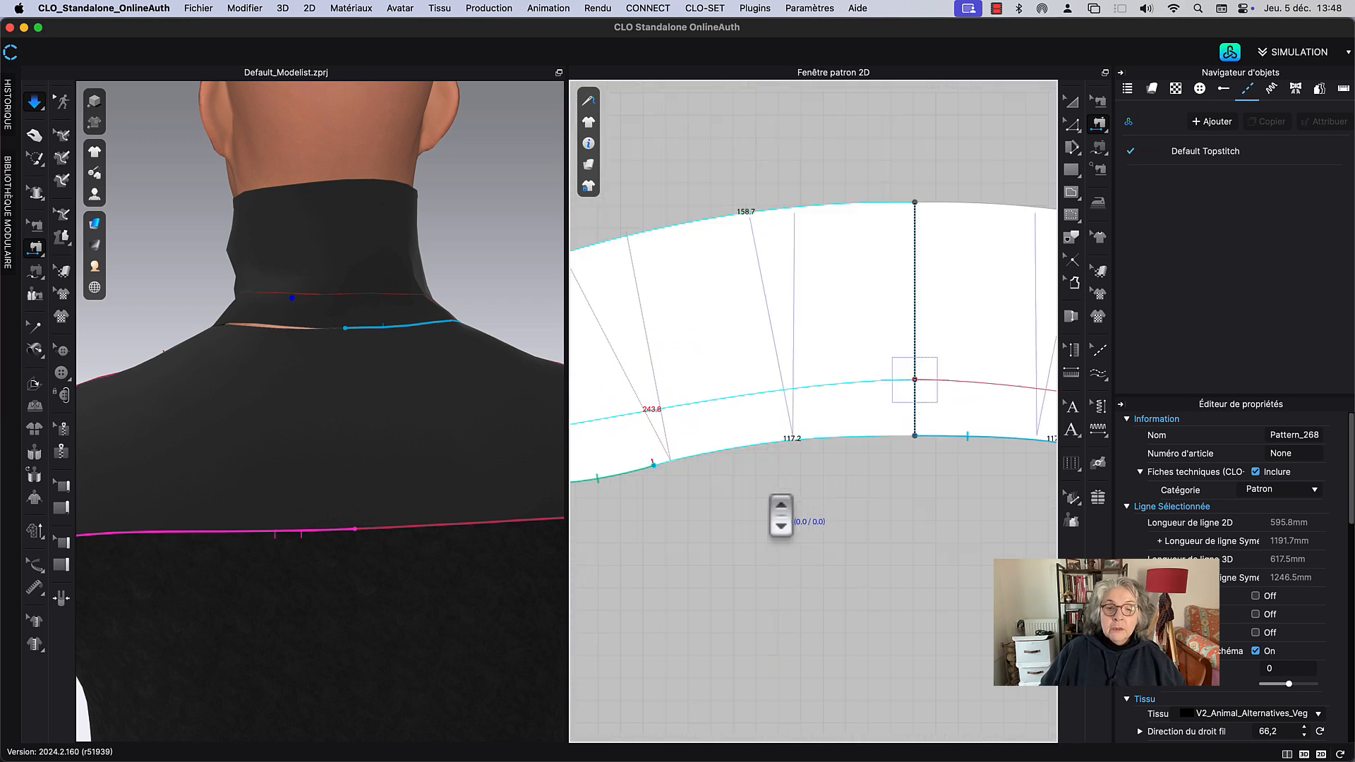
scroll(826, 523, "down", 3)
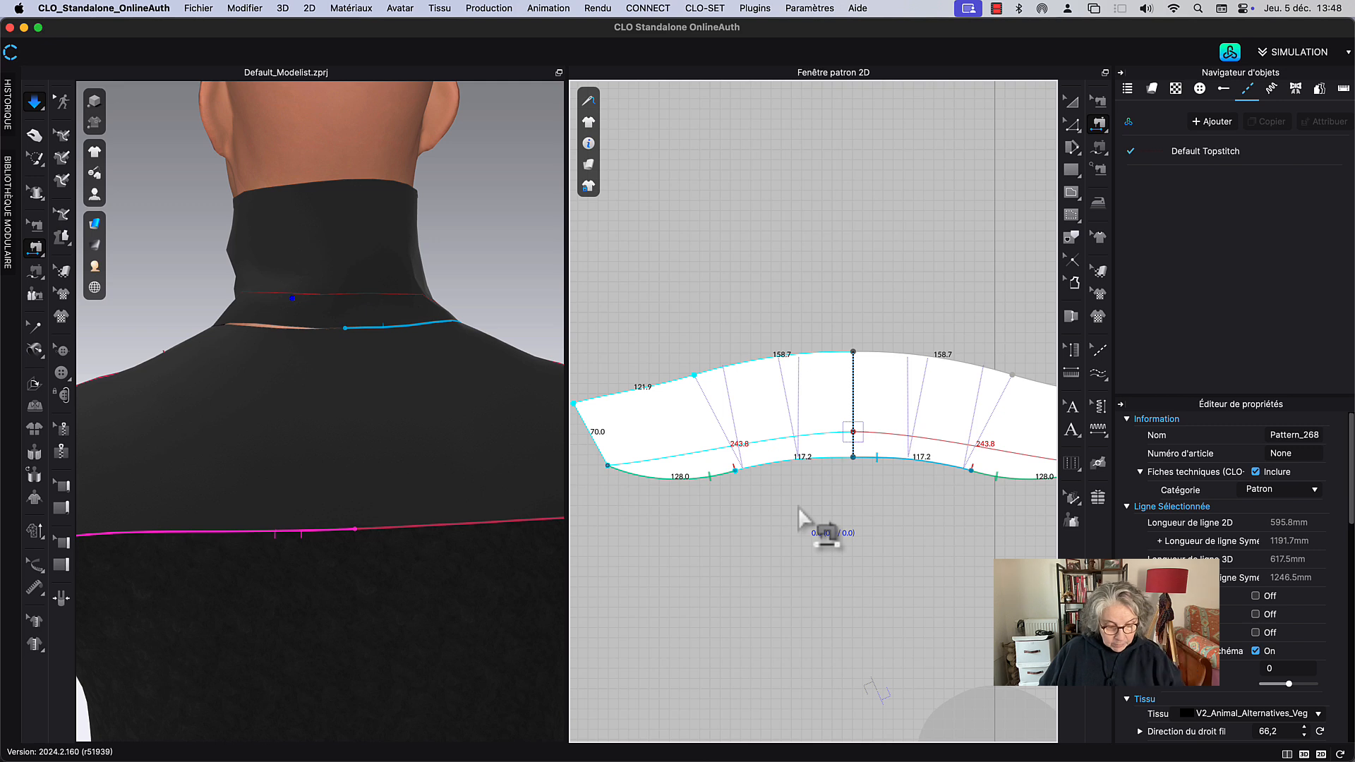
key("m")
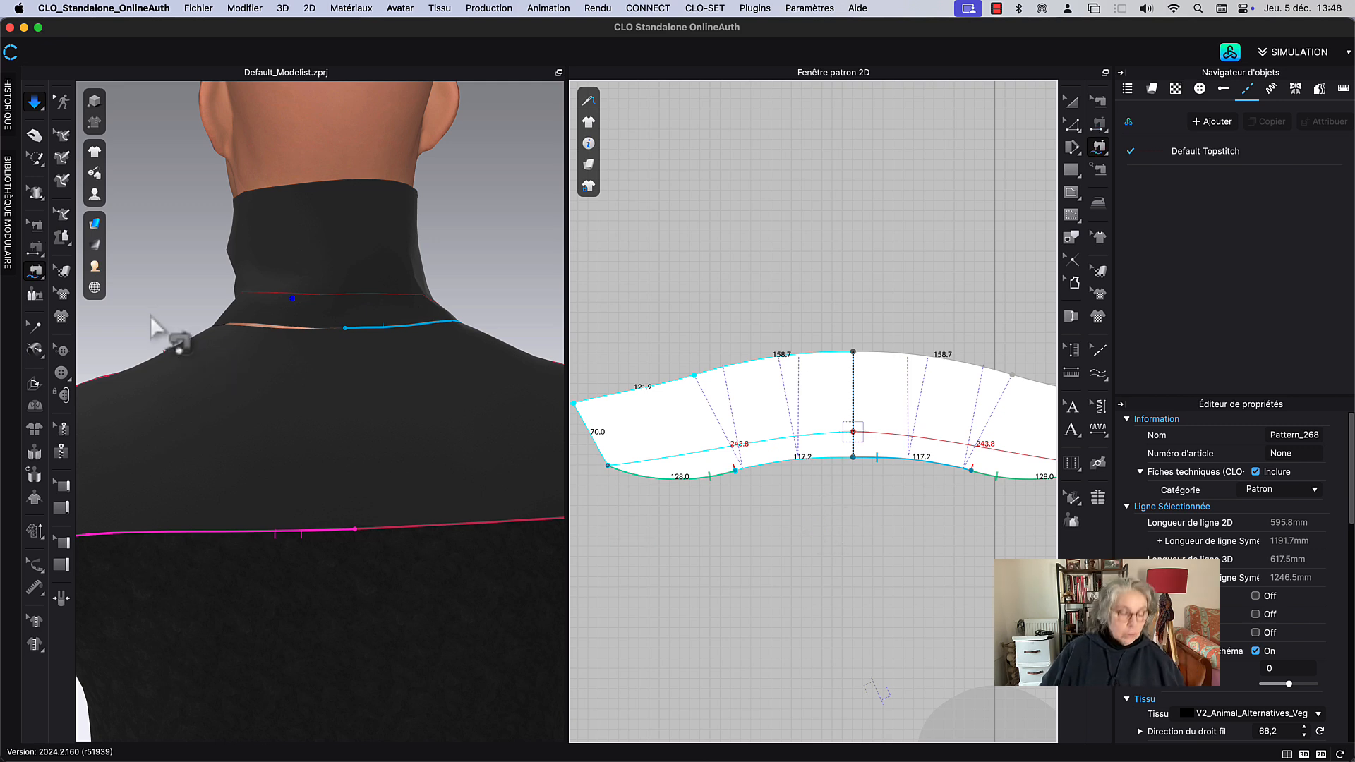
key("m")
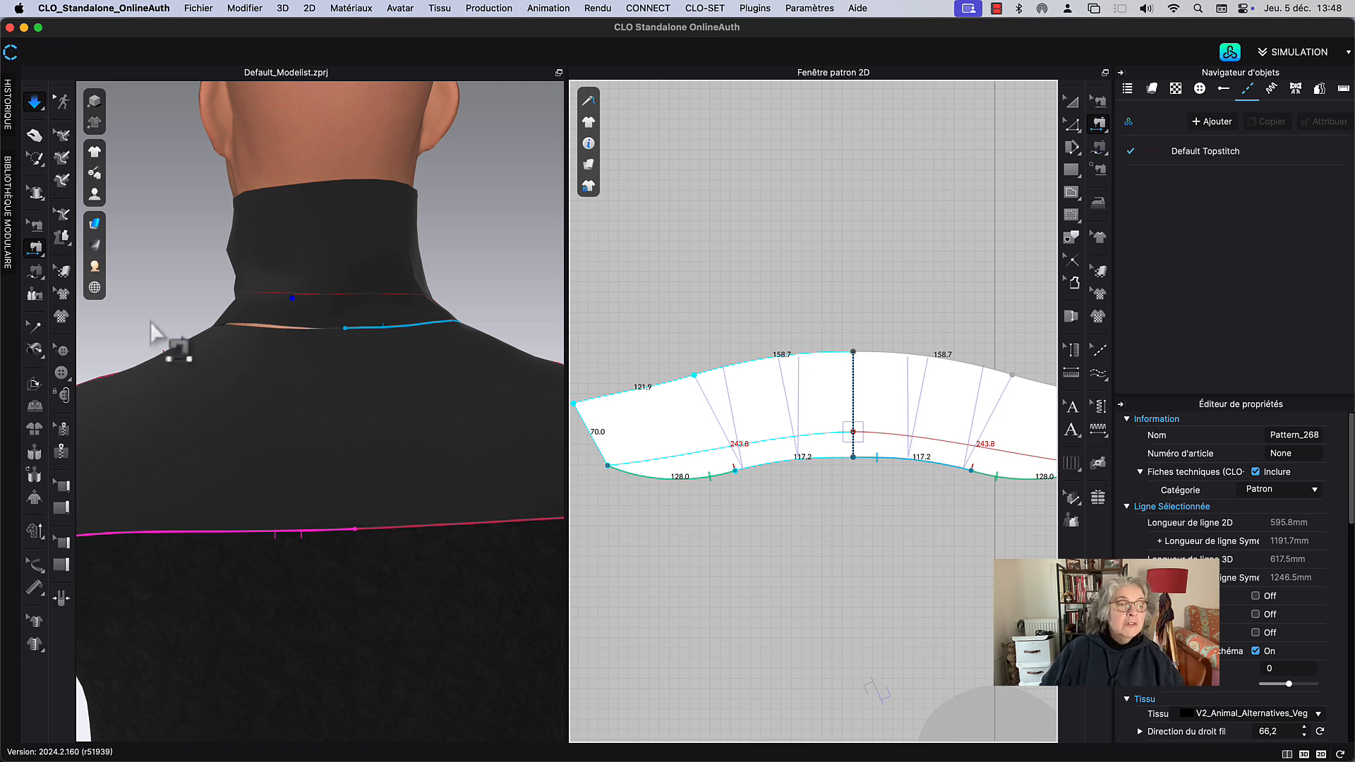
left_click(273, 328)
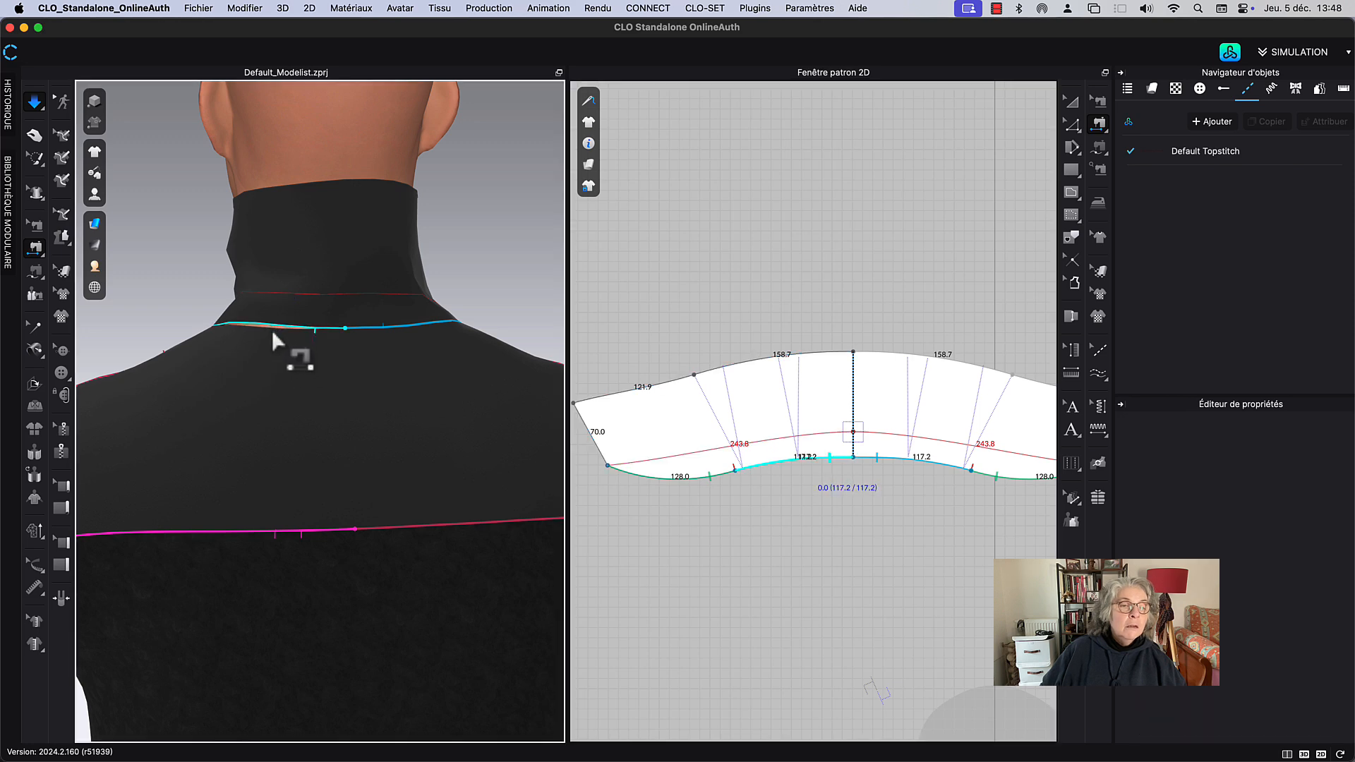
left_click(273, 330)
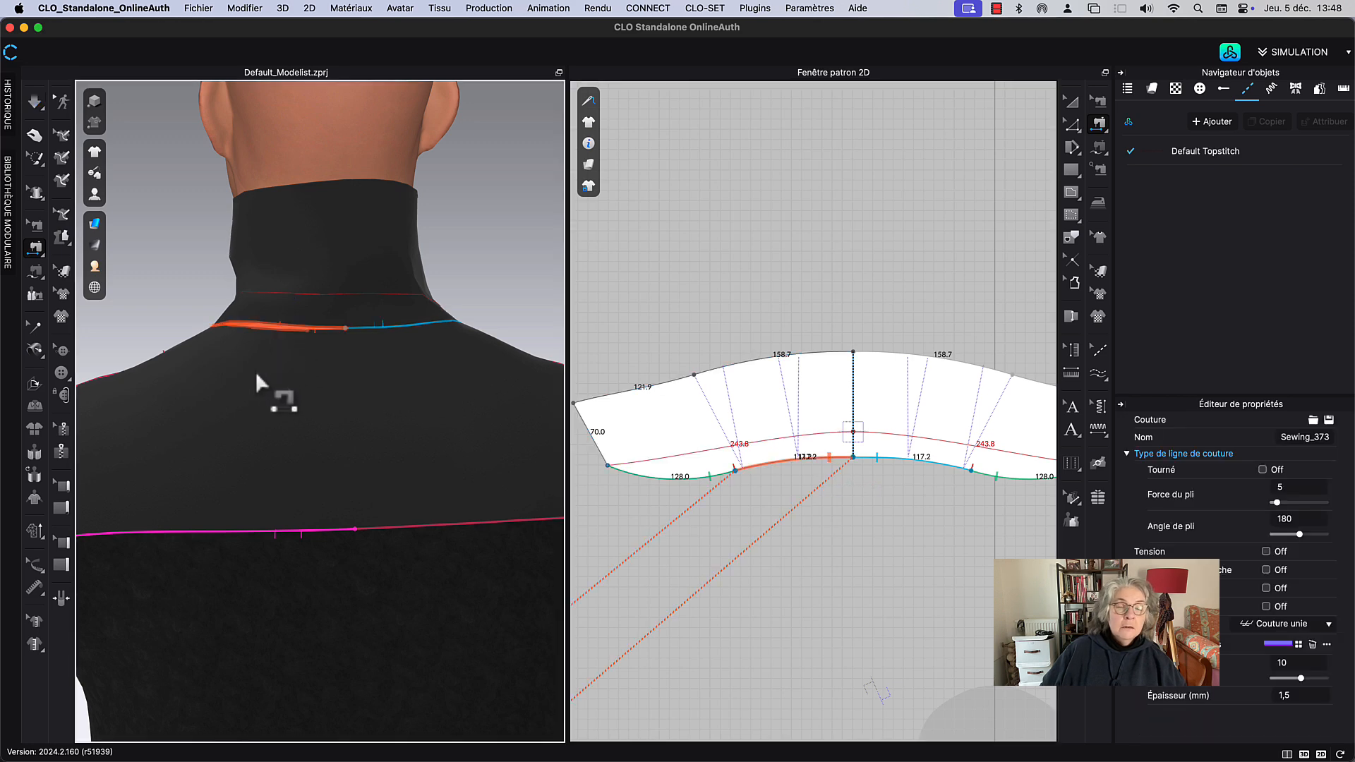
Step: Extend the new seam on the back yoke's neckline to the center back point and resume the simulation
scroll(739, 375, "down", 5)
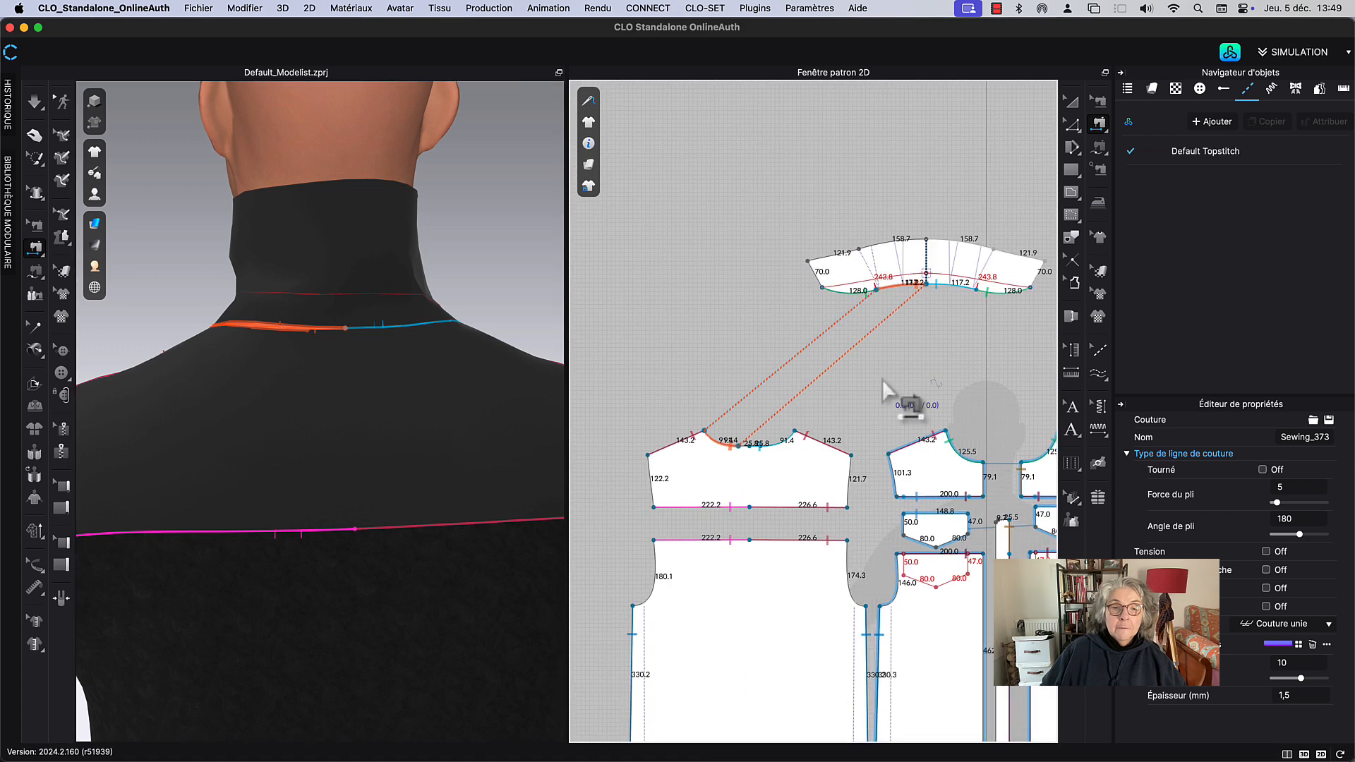
scroll(703, 417, "up", 3)
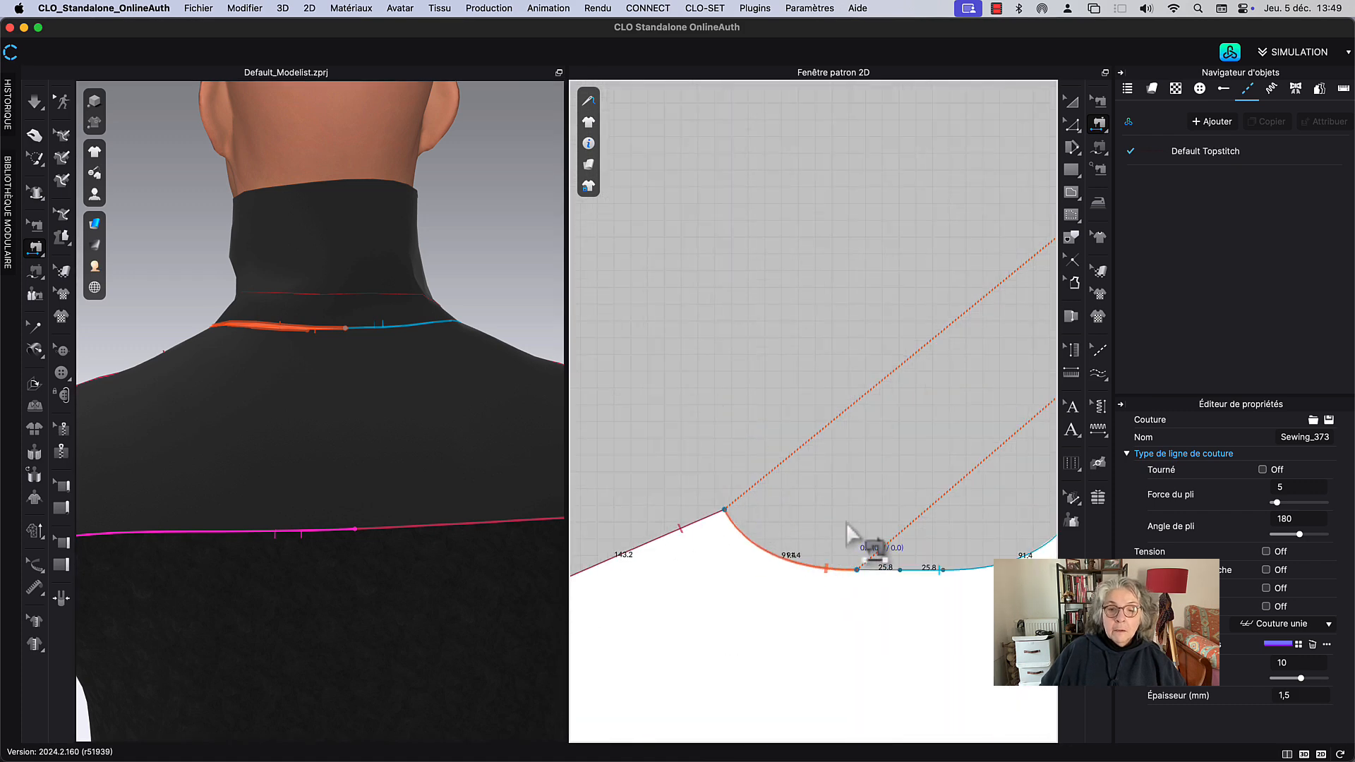
scroll(845, 522, "up", 2)
key("b")
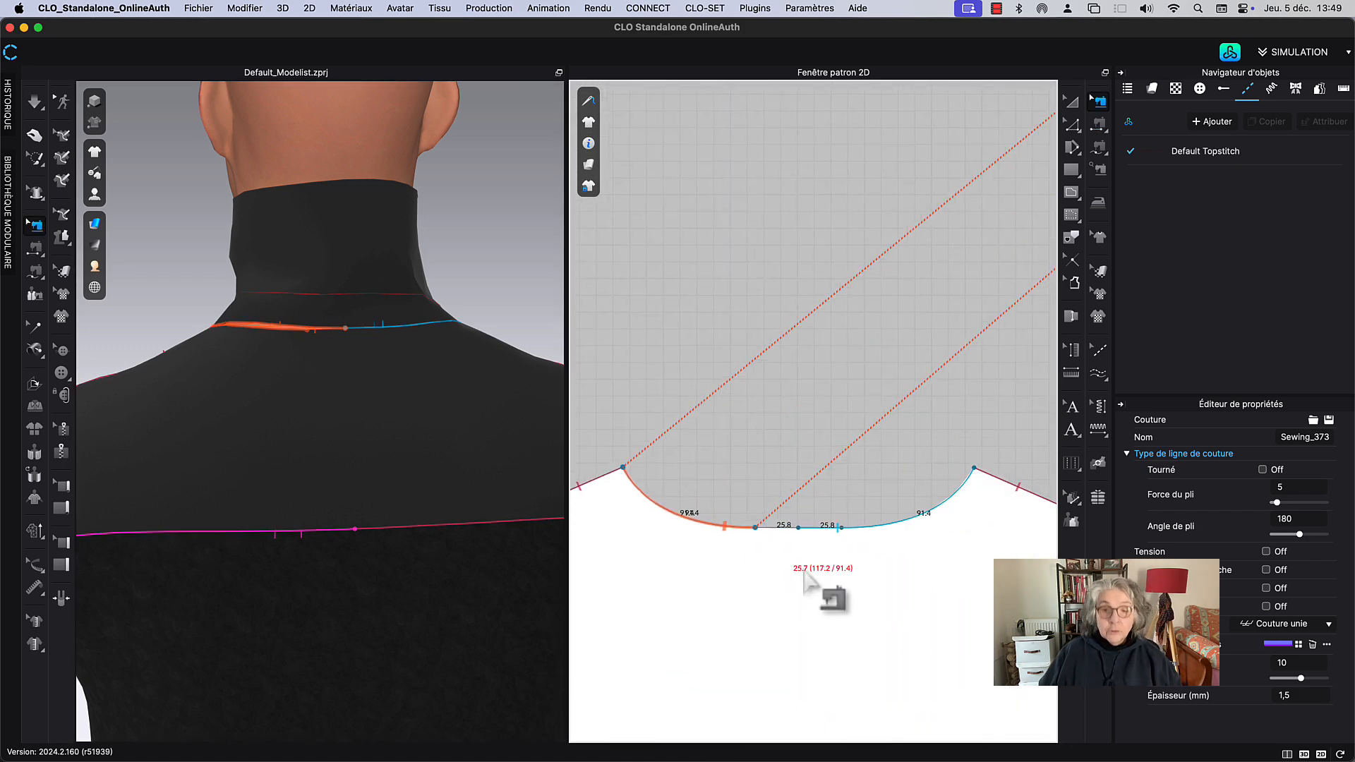
left_click_drag(777, 535, 796, 535)
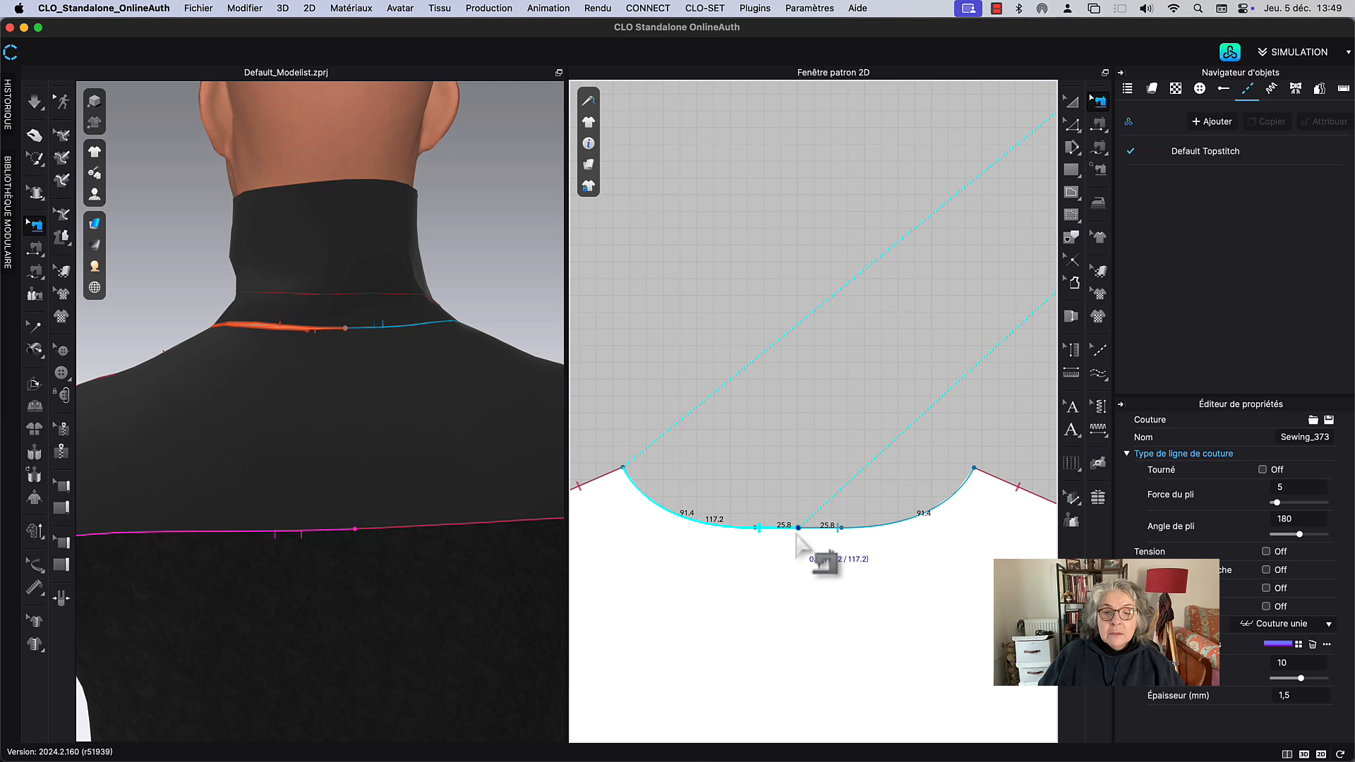
key("a")
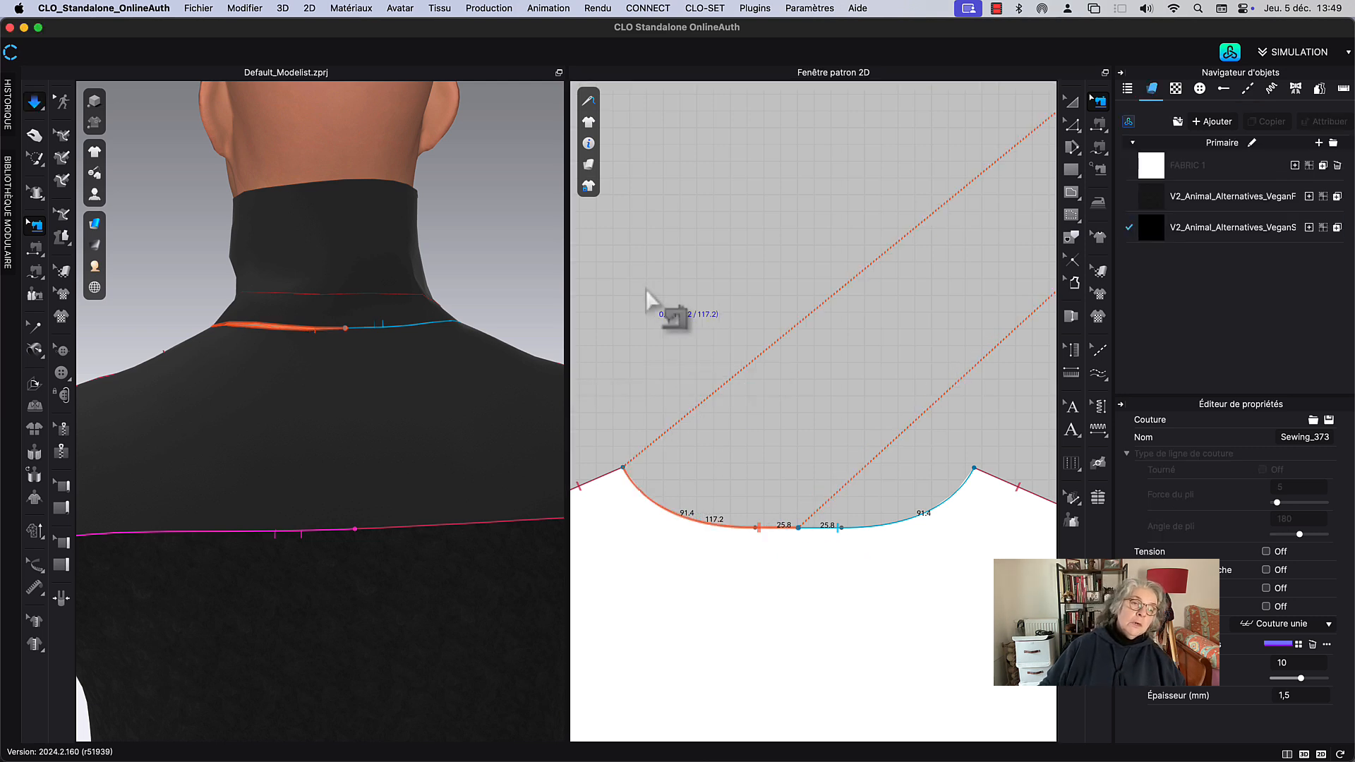
Step: Fold the standing collar outward and down around its internal fold line using Fold Arrangement
key("b")
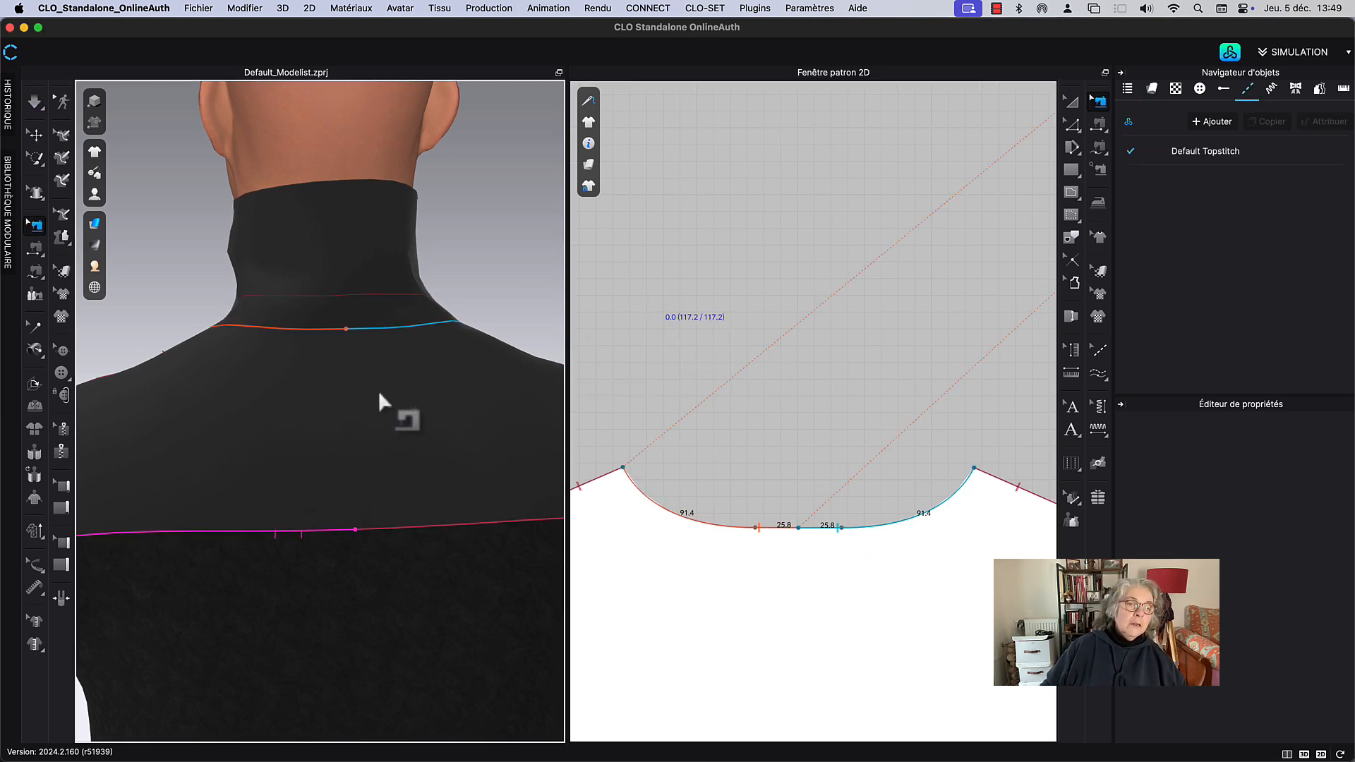
left_click(33, 135)
left_click(32, 385)
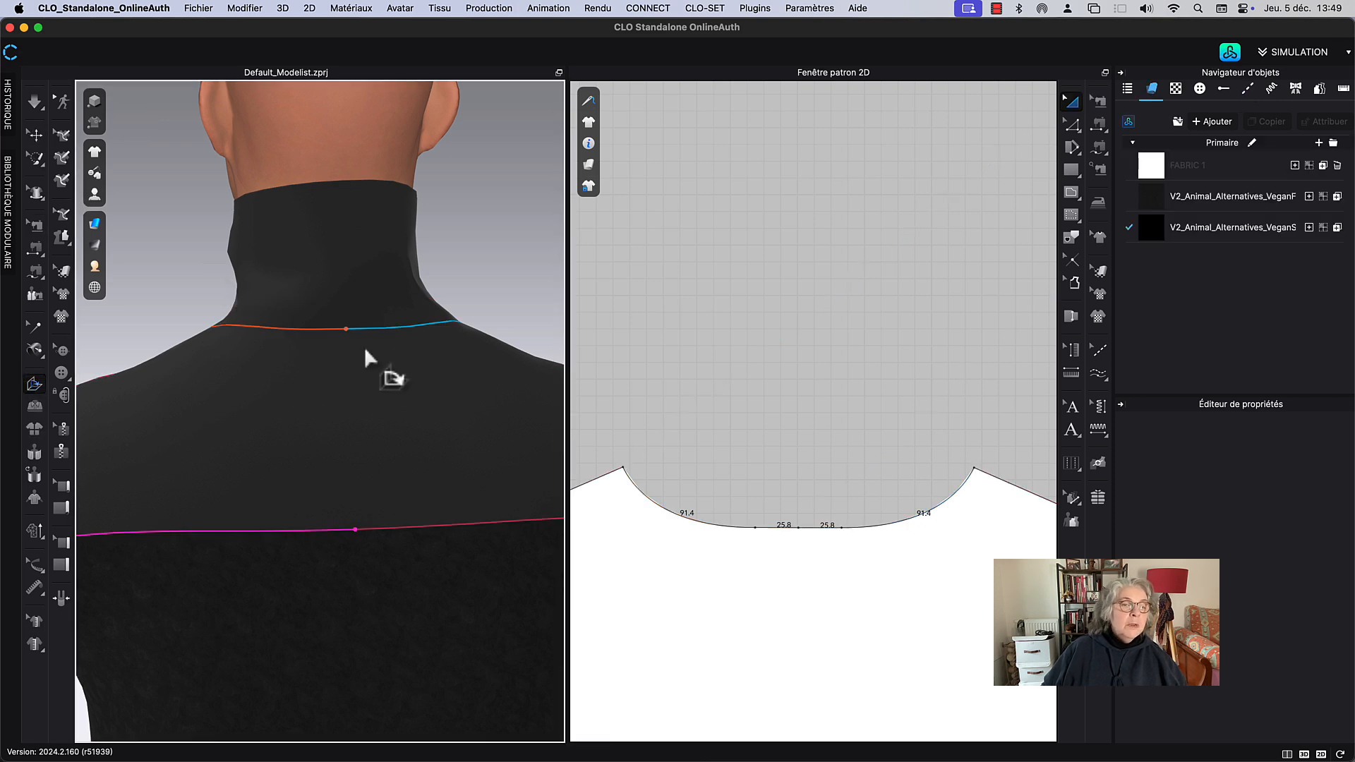
left_click(356, 296)
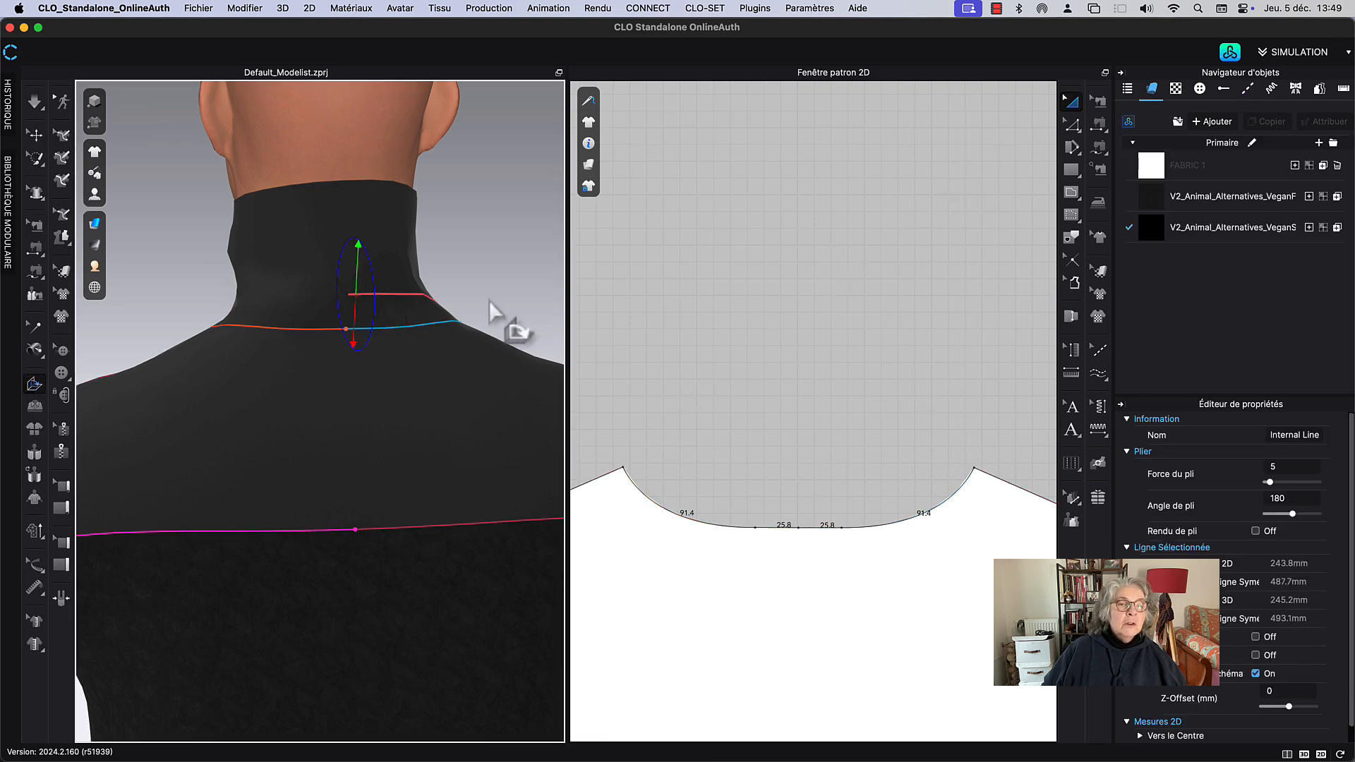
right_click_drag(489, 299, 404, 295)
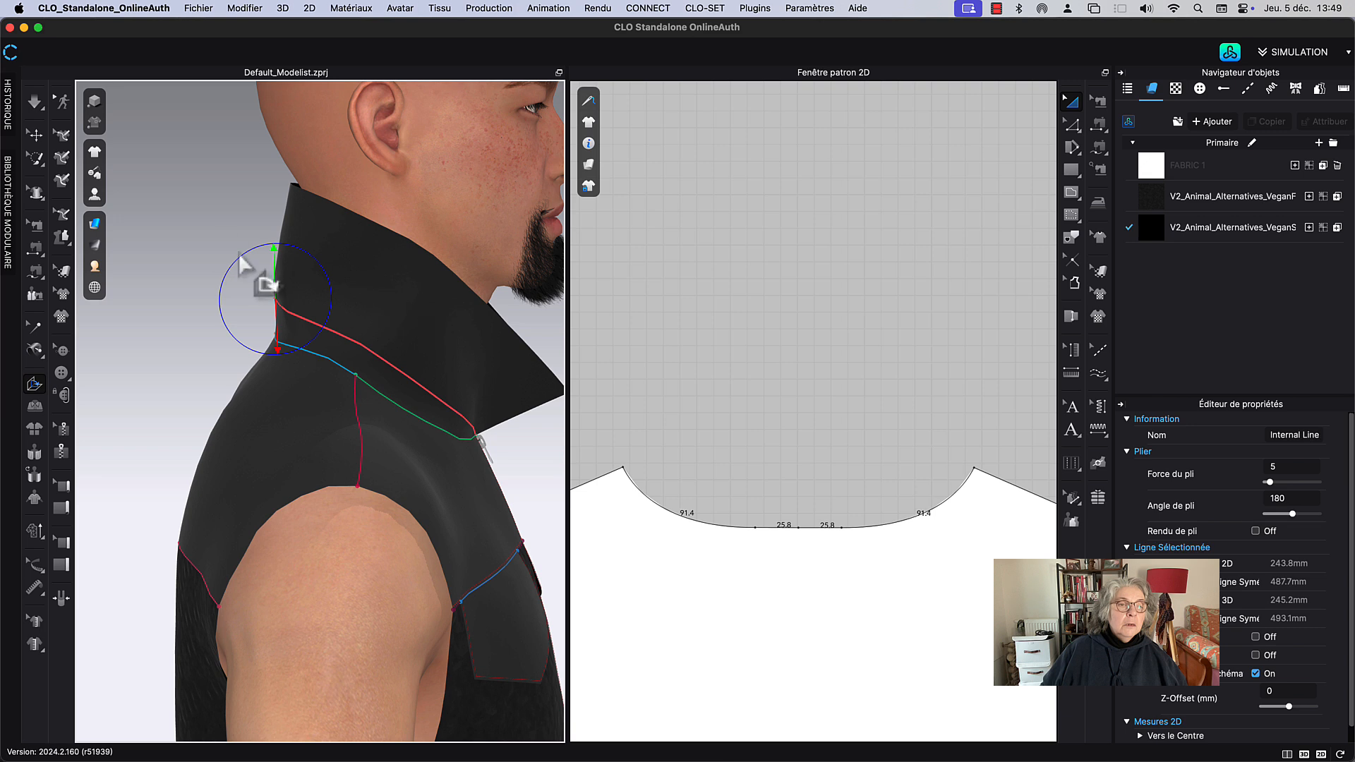
left_click_drag(248, 252, 236, 353)
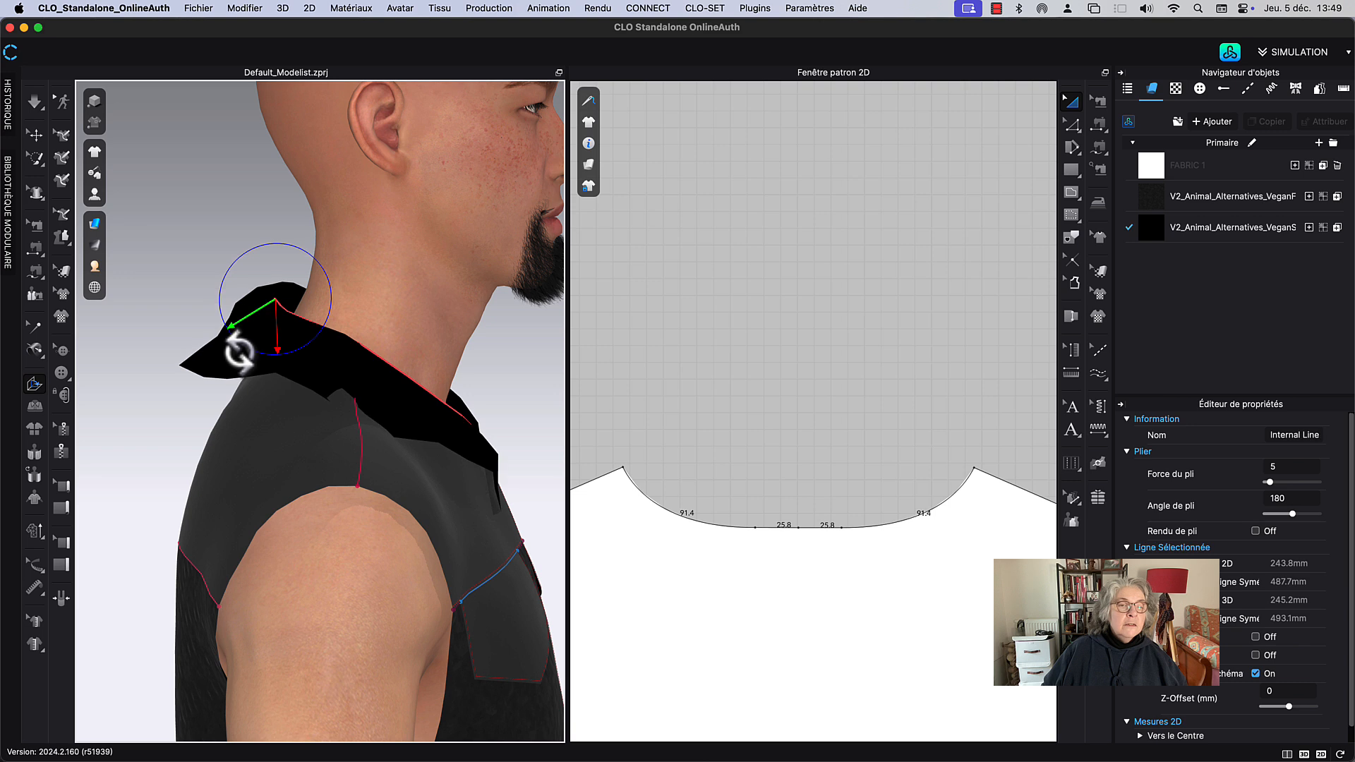
Step: Simulate the folded collar and pull its outer edge down over the shoulder and the back of the neck
key("space")
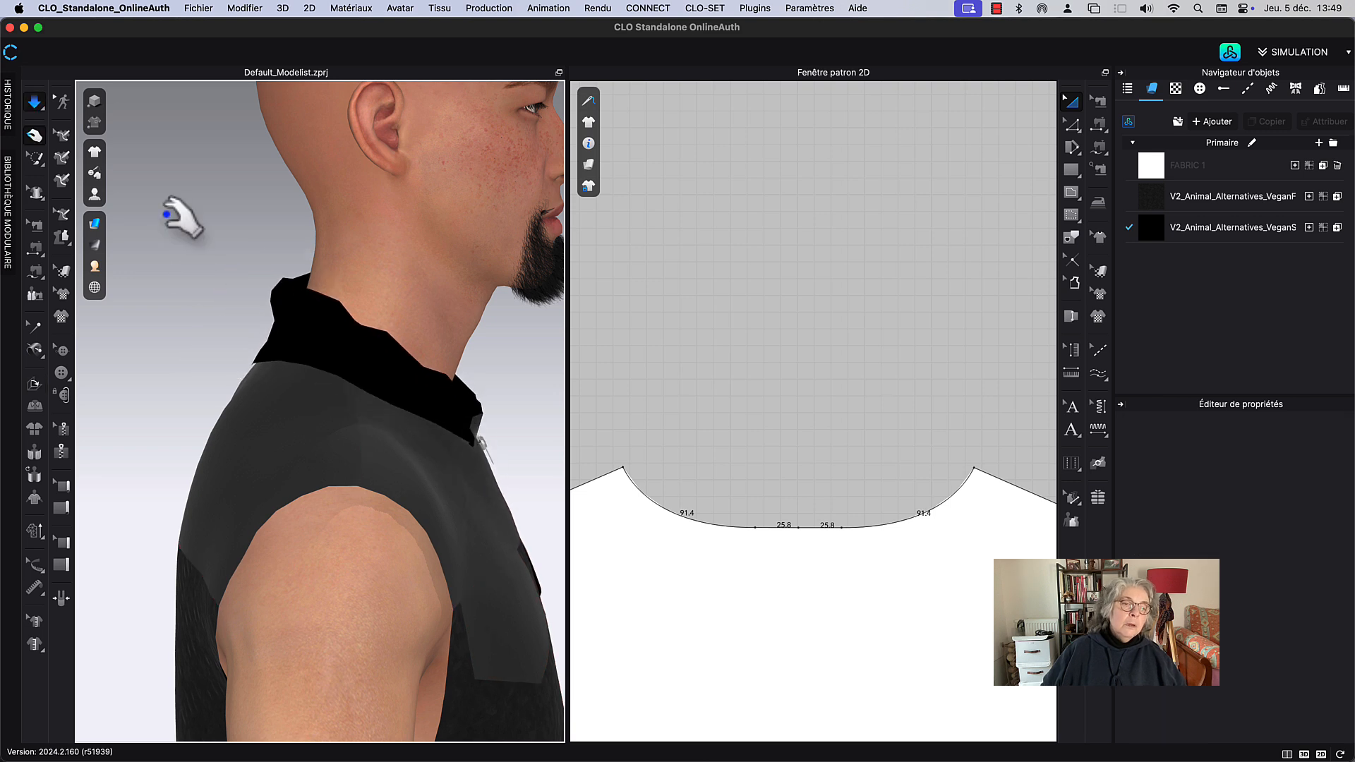
left_click(472, 413)
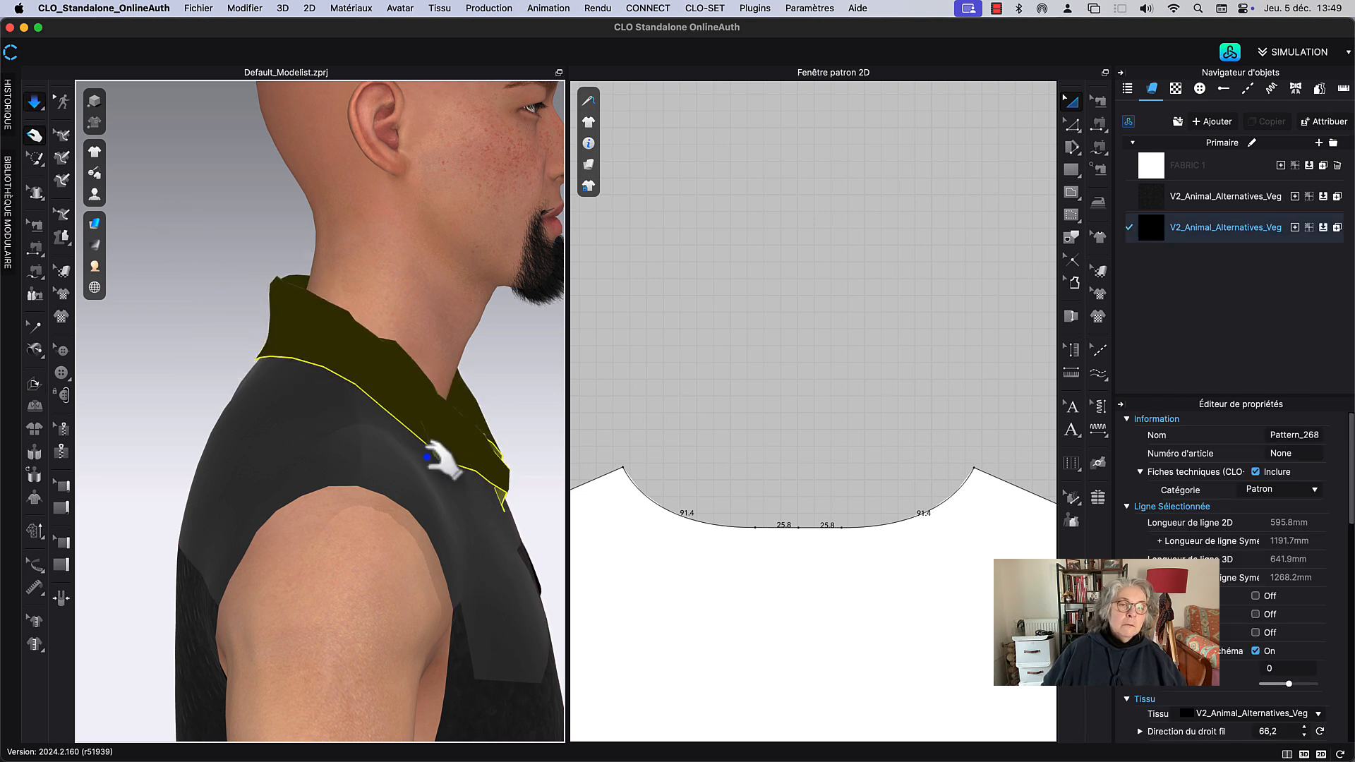
left_click_drag(427, 457, 231, 388)
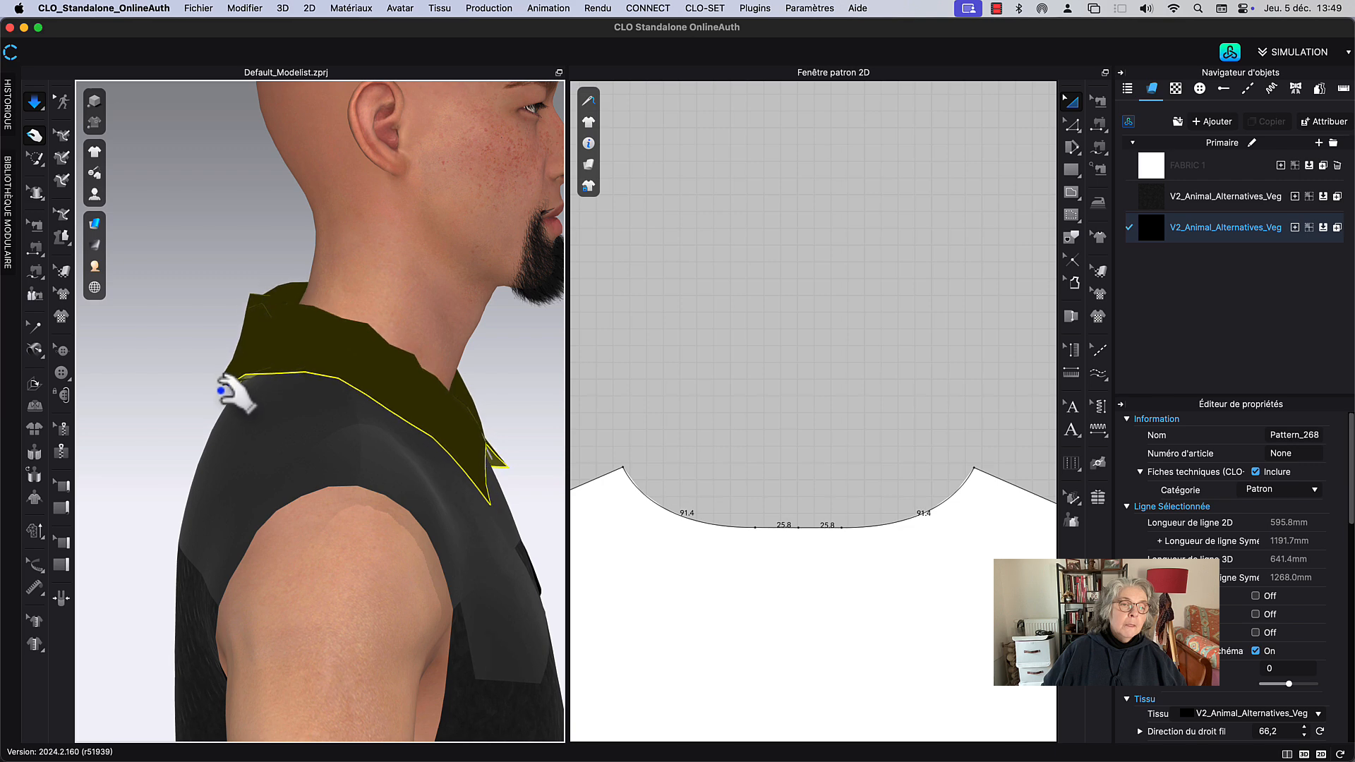
Step: Tug both front points and shoulder sides of the simulated collar so it lies flat and even in front view
key("2")
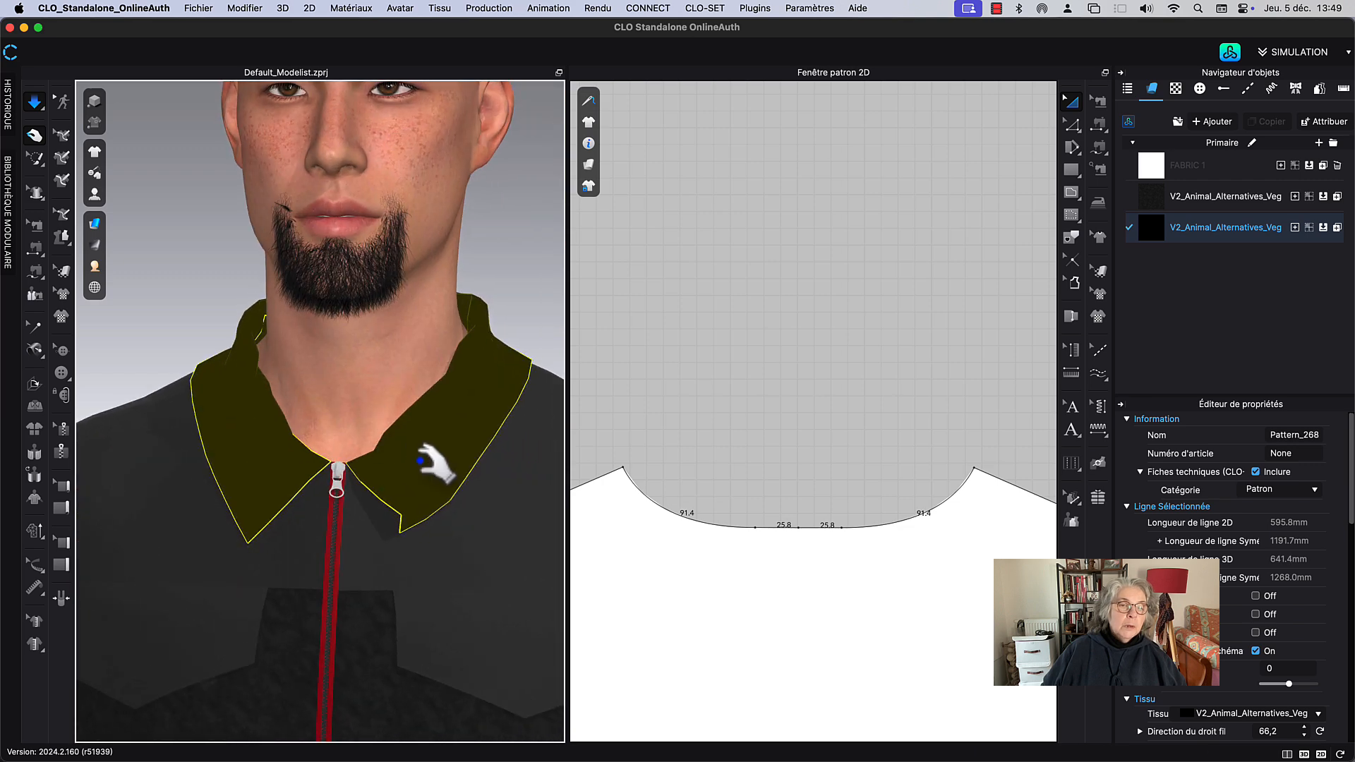
left_click_drag(432, 542, 266, 550)
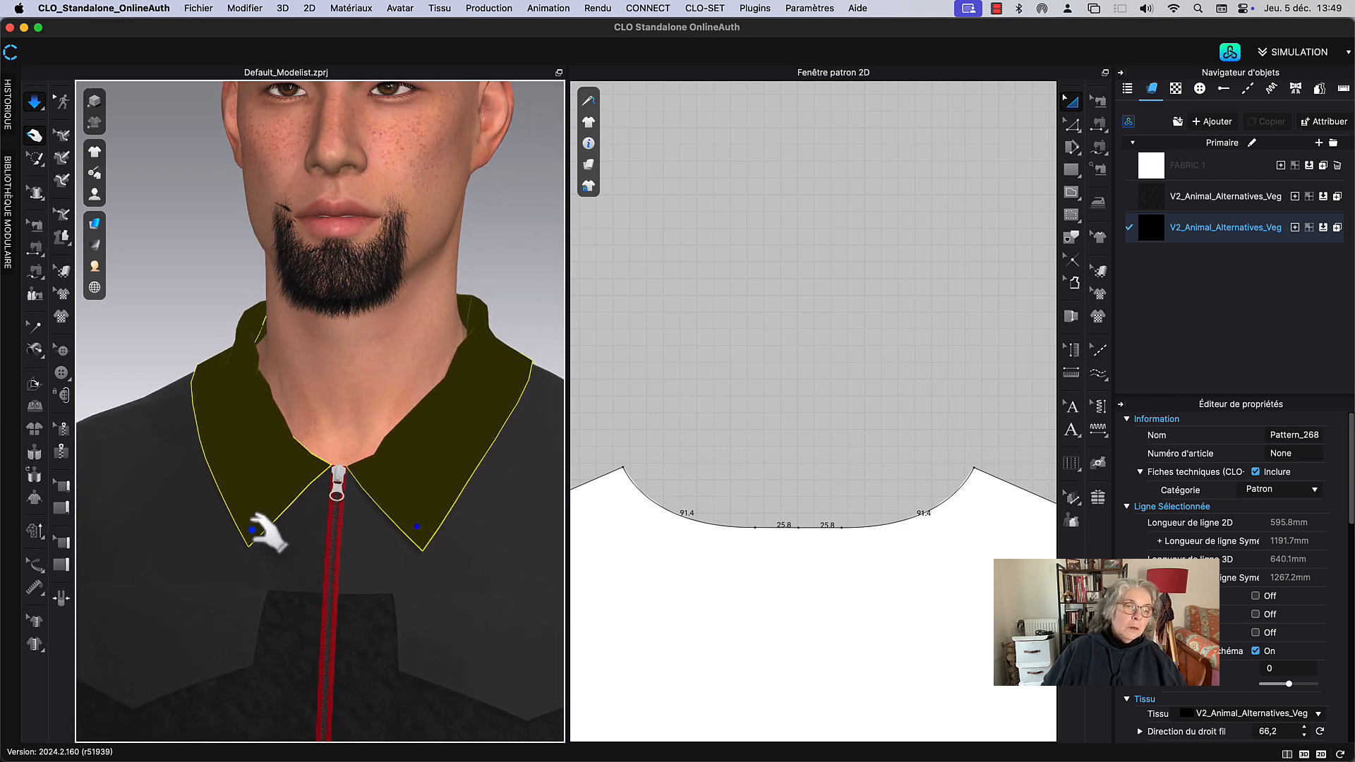
left_click_drag(236, 378, 201, 374)
middle_click_drag(506, 280, 482, 207)
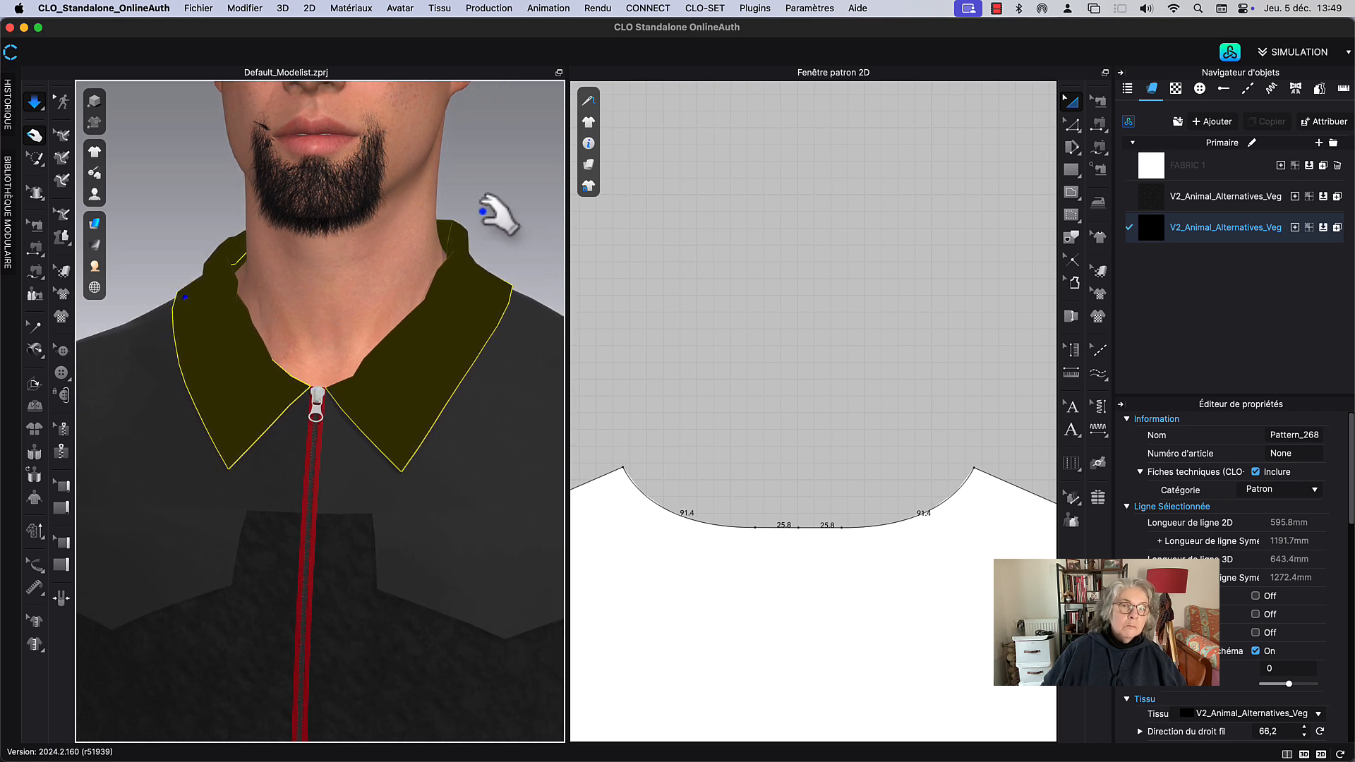
mouse_move(497, 229)
right_mouse_down()
mouse_move(544, 227)
mouse_move(520, 236)
right_mouse_up()
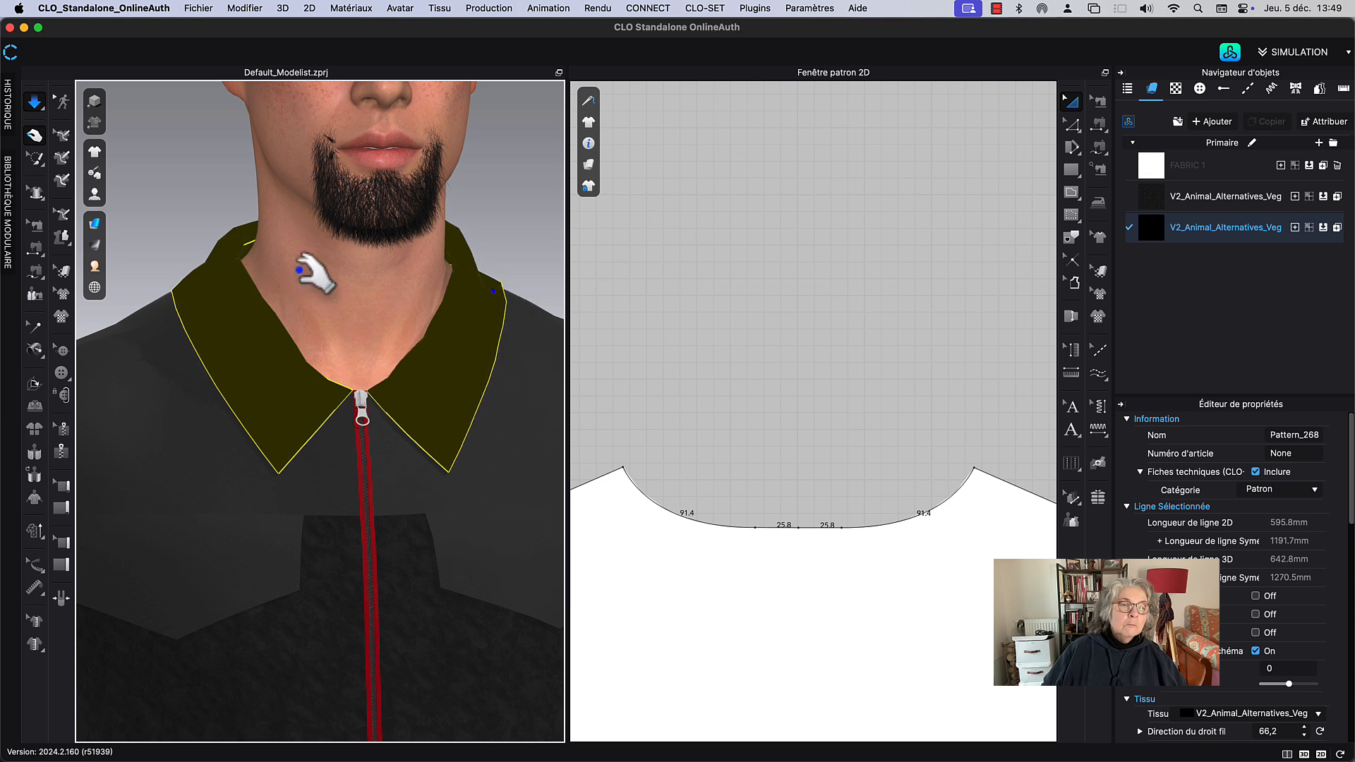
left_click_drag(233, 238, 189, 298)
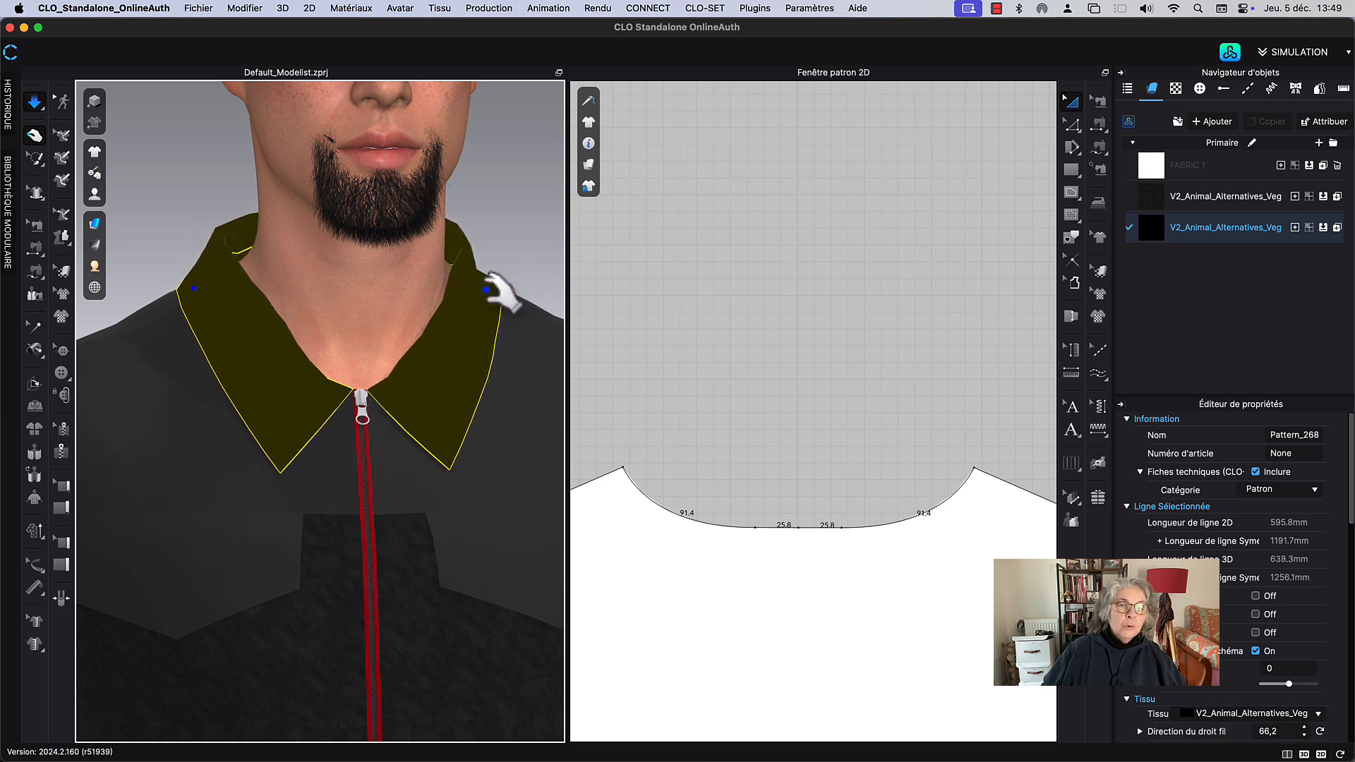
left_click_drag(488, 284, 499, 242)
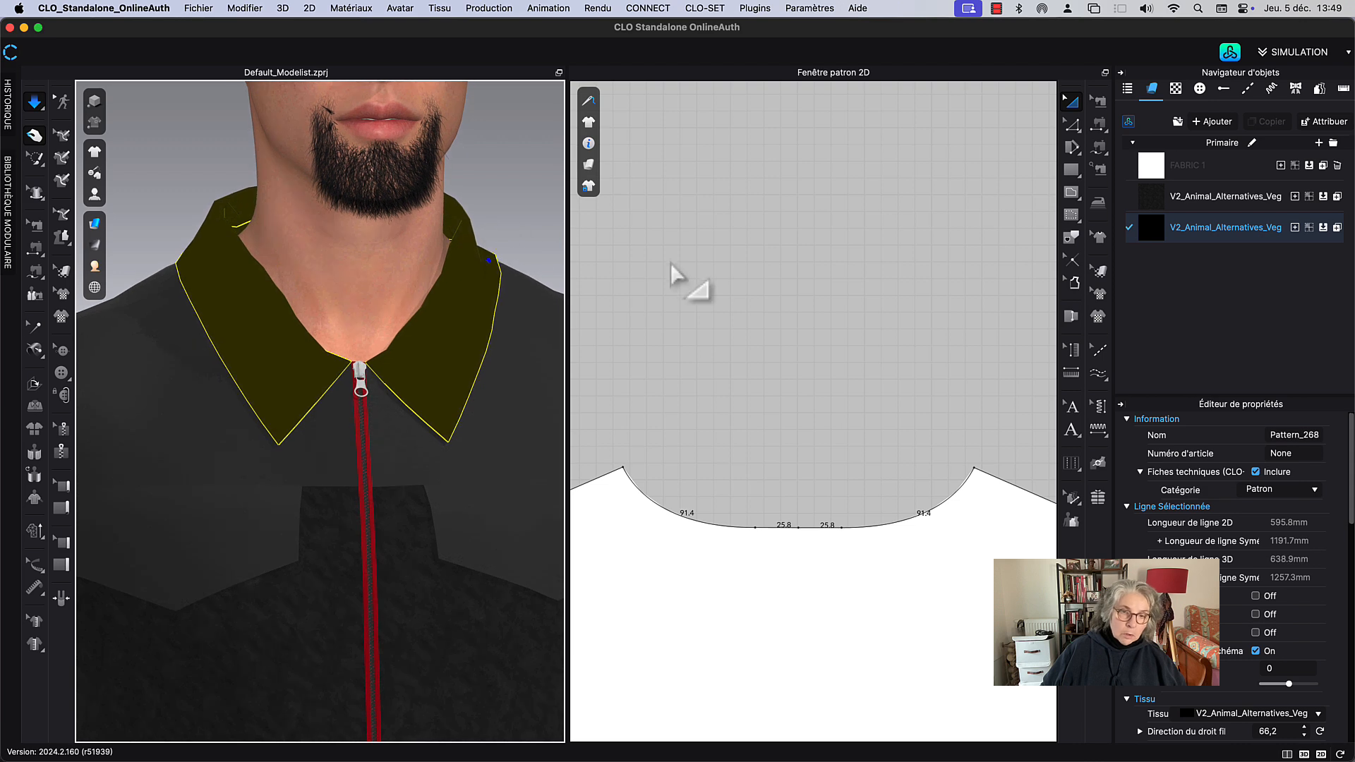
Step: Move the outer corner of the collar pattern's front end outward, lengthening the front edge to about 87 mm
scroll(713, 325, "down", 6)
middle_click_drag(732, 302, 669, 383)
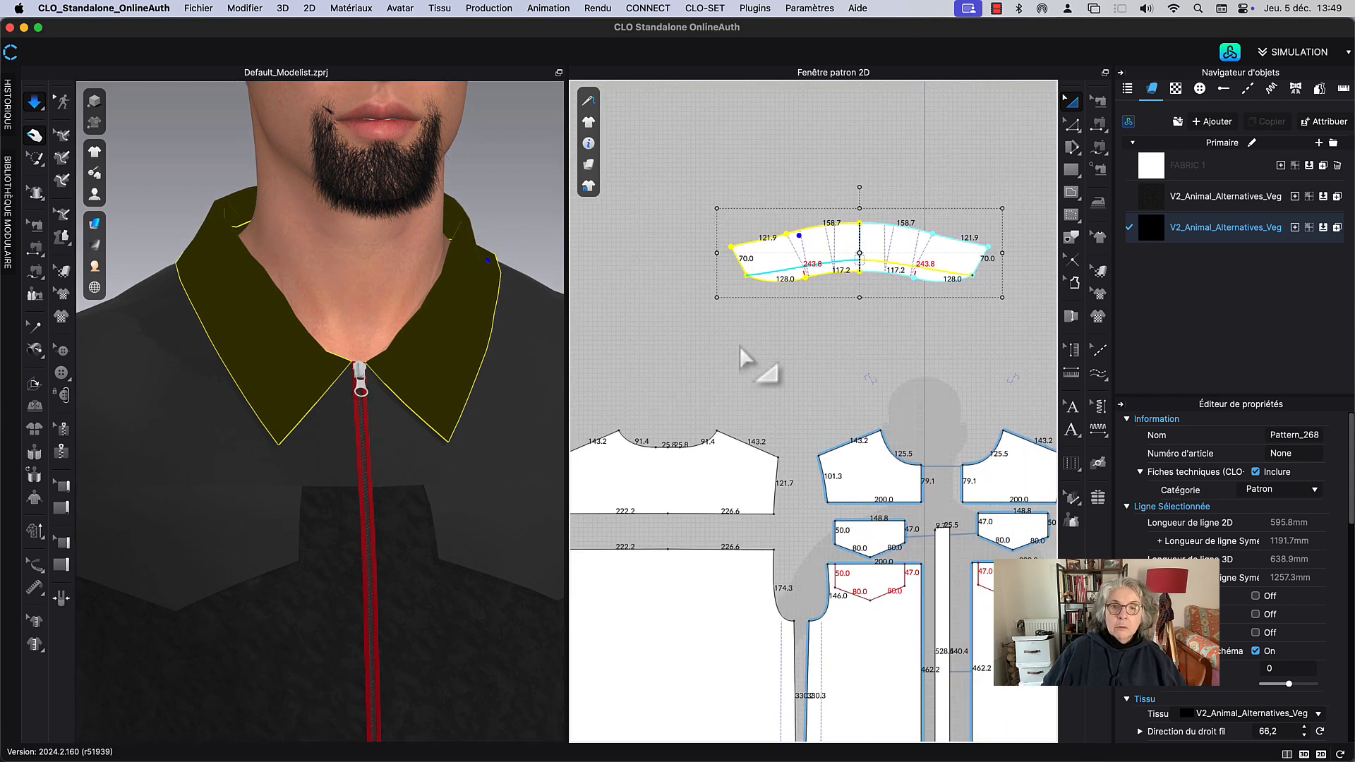
left_click(727, 317)
scroll(819, 332, "up", 5)
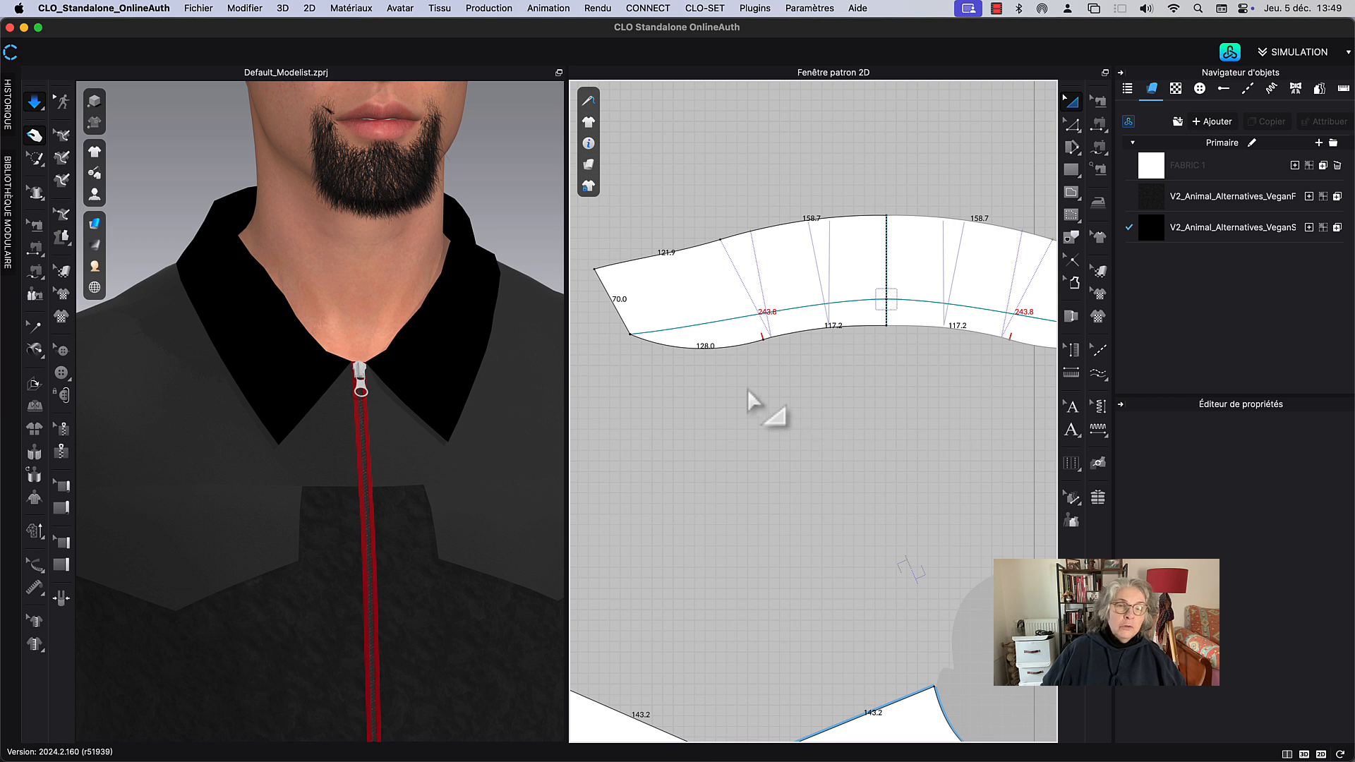
scroll(748, 388, "up", 3)
middle_click_drag(672, 425, 739, 472)
middle_click_drag(599, 391, 685, 455)
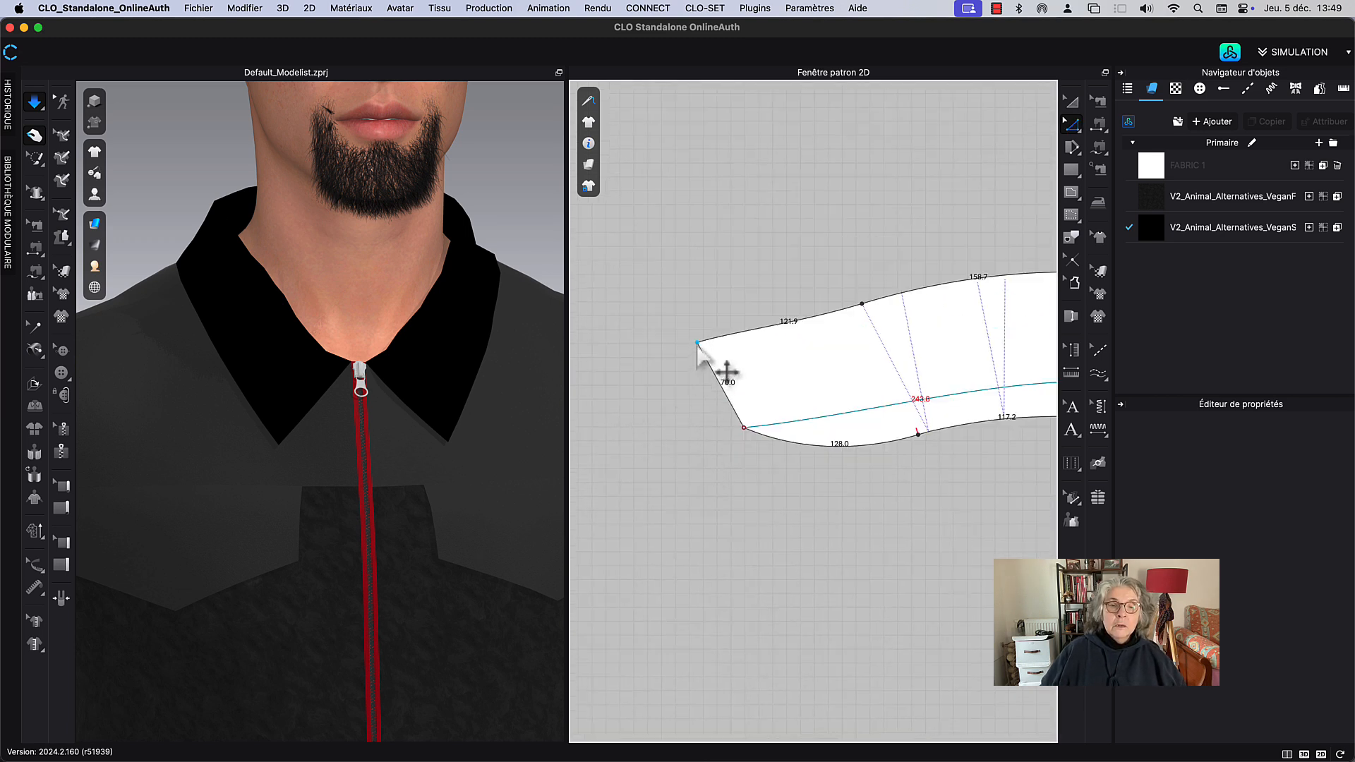
left_click_drag(697, 344, 686, 323)
left_click(698, 424)
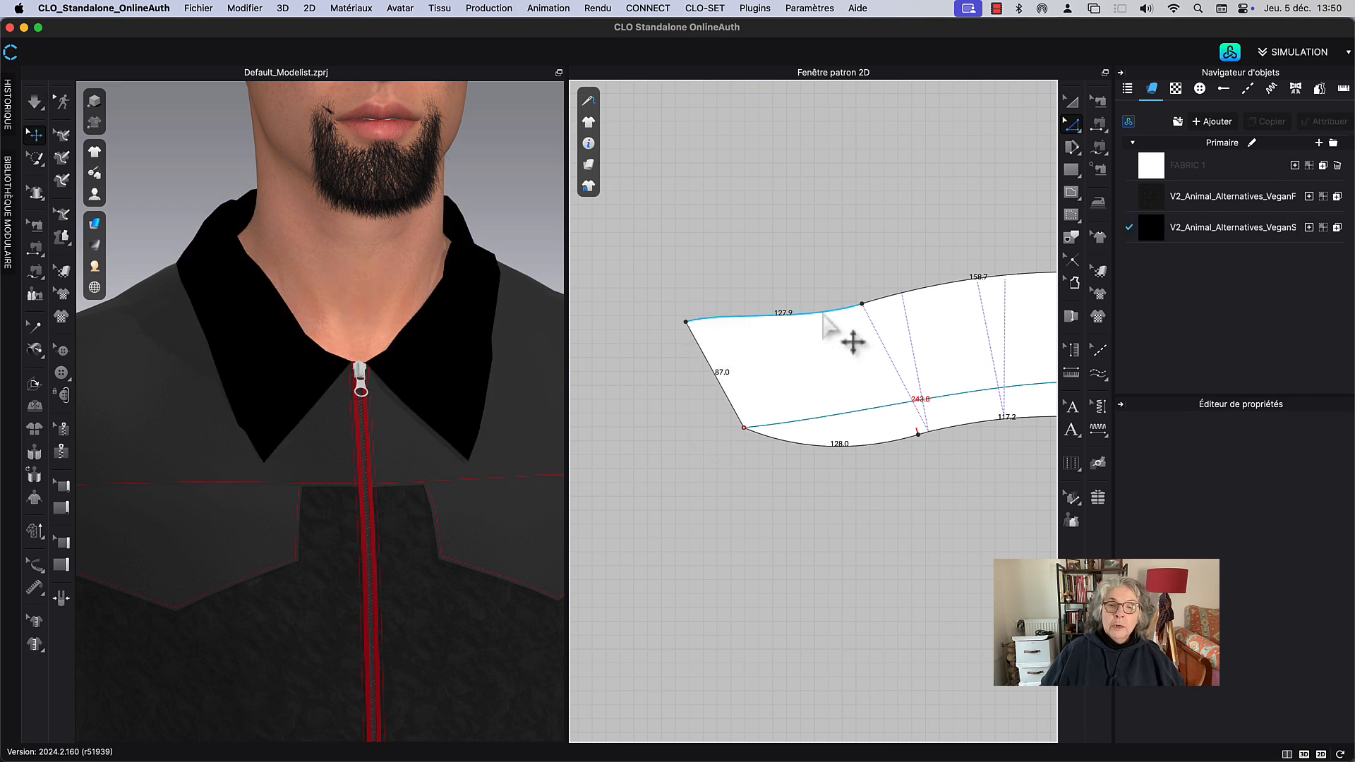
Step: Reshape the collar's outer edge into a smooth 180° curve through the point joining the front and back segments
left_click(824, 313)
left_click_drag(801, 323, 862, 290)
middle_click_drag(865, 312, 784, 367)
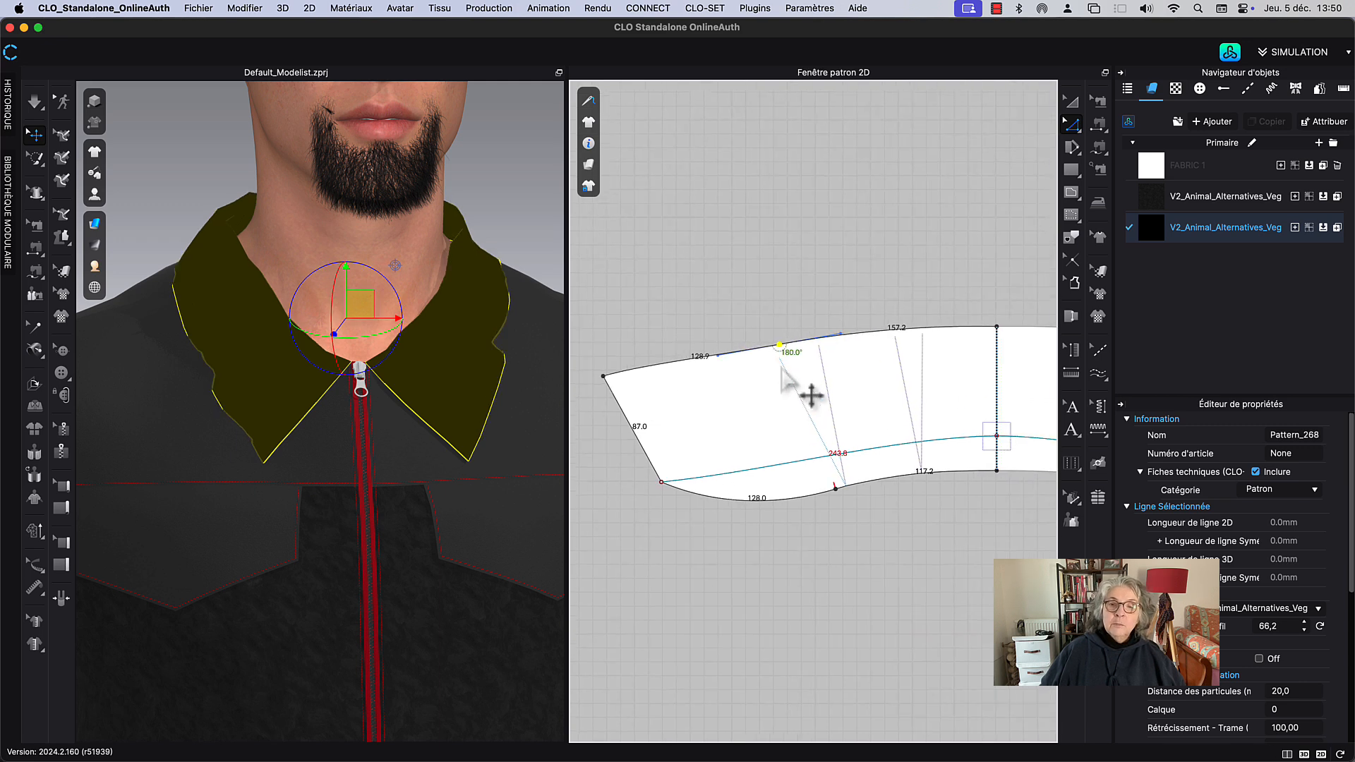
left_click(791, 282)
Step: Simulate the enlarged collar and tug its front points and shoulder edges into place on the vest
key("space")
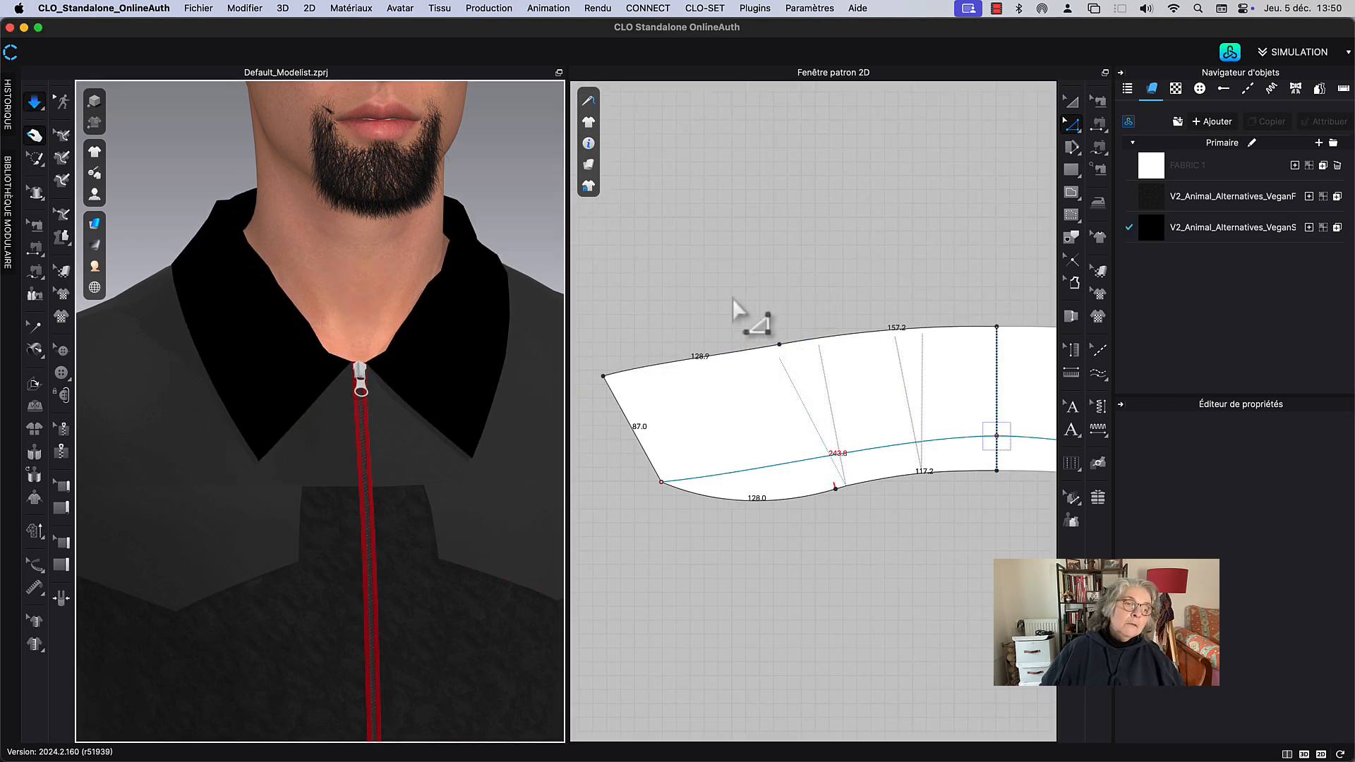
left_click(239, 433)
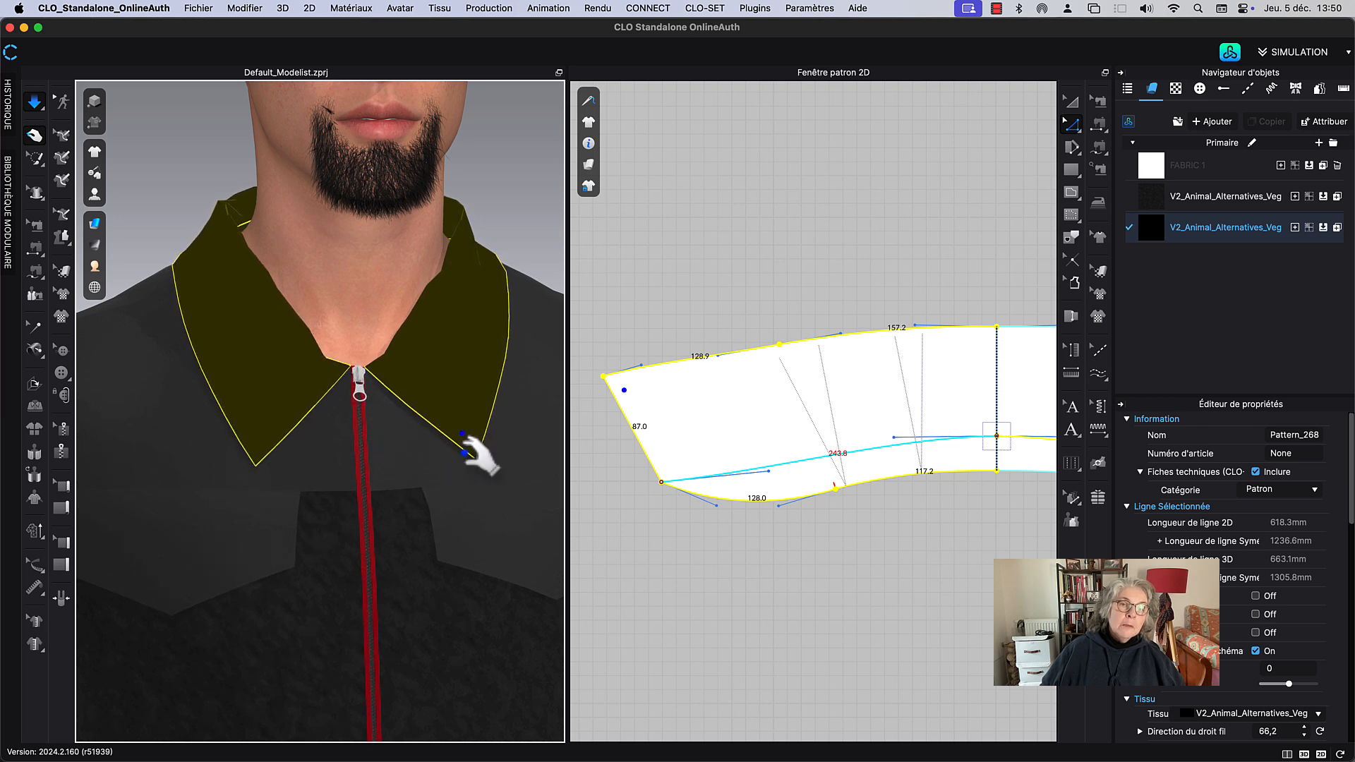
left_click_drag(464, 453, 487, 447)
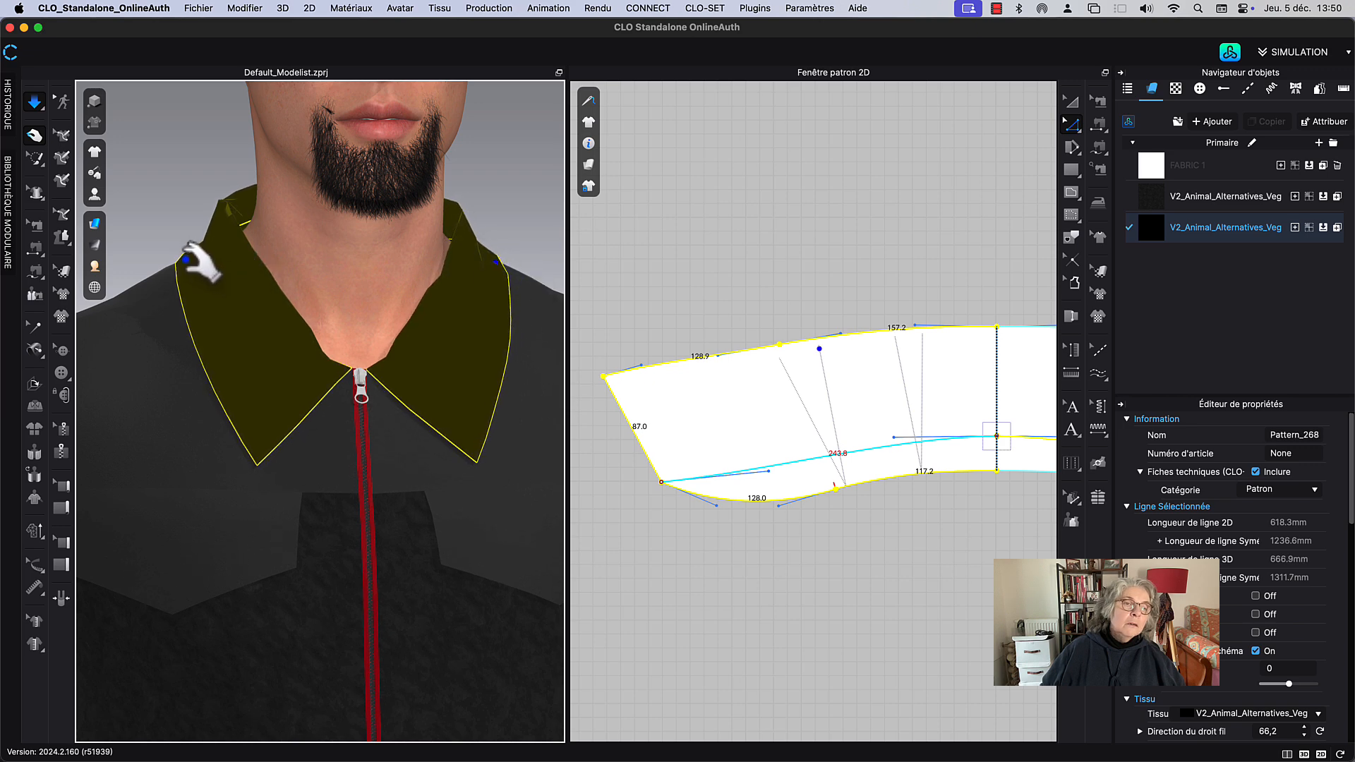
right_click_drag(201, 263, 265, 247)
middle_click_drag(819, 292, 782, 237)
left_click(783, 237)
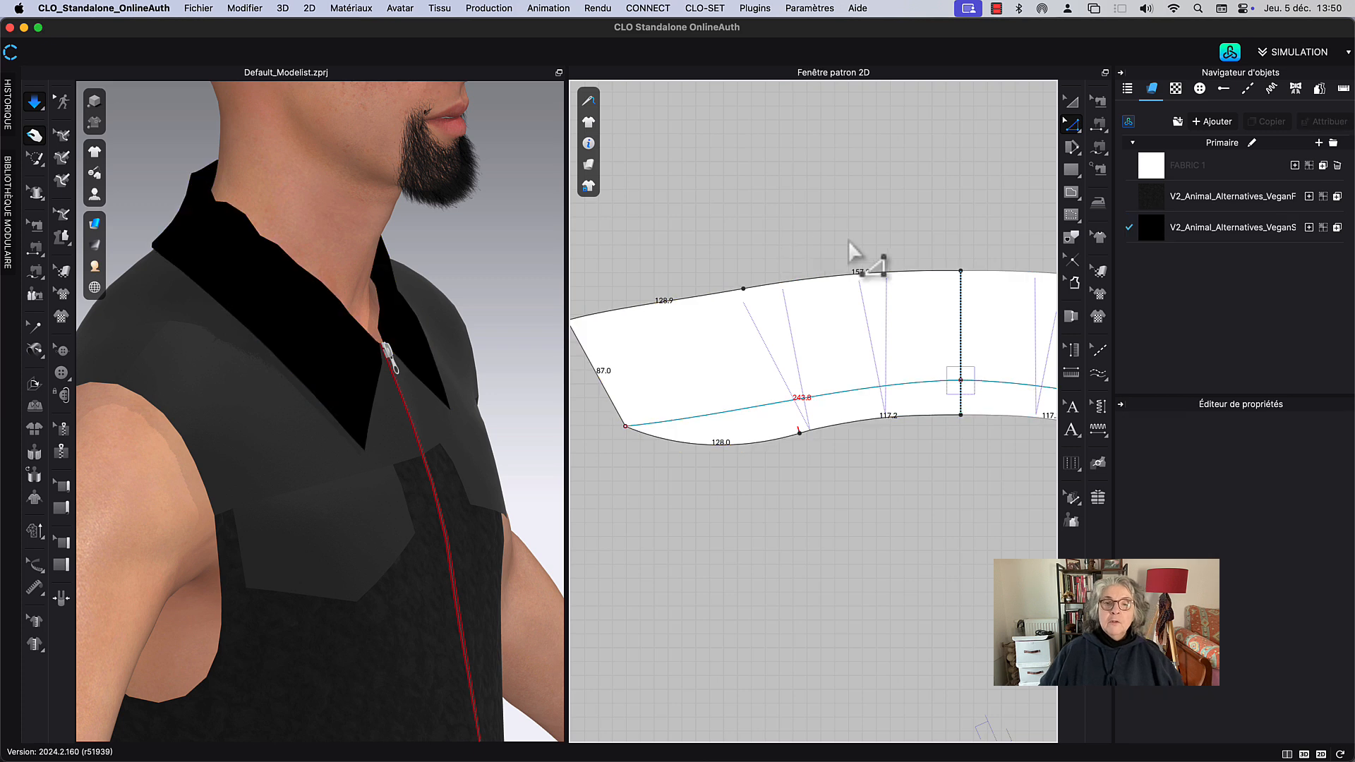
Step: Slash the collar from the lower-edge notch to its outer edge and spread the front part by 20 mm
scroll(857, 256, "up", 2)
scroll(847, 487, "up", 5)
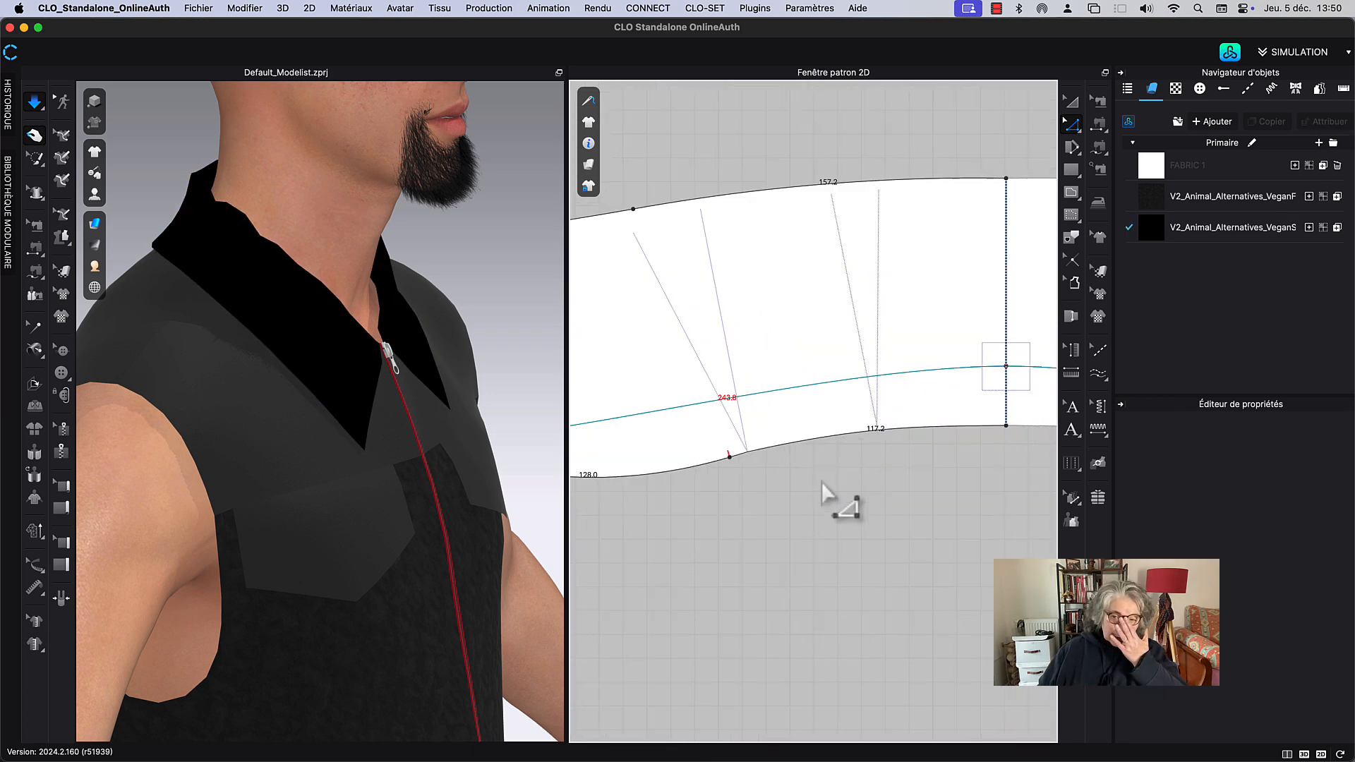
left_click(1072, 149)
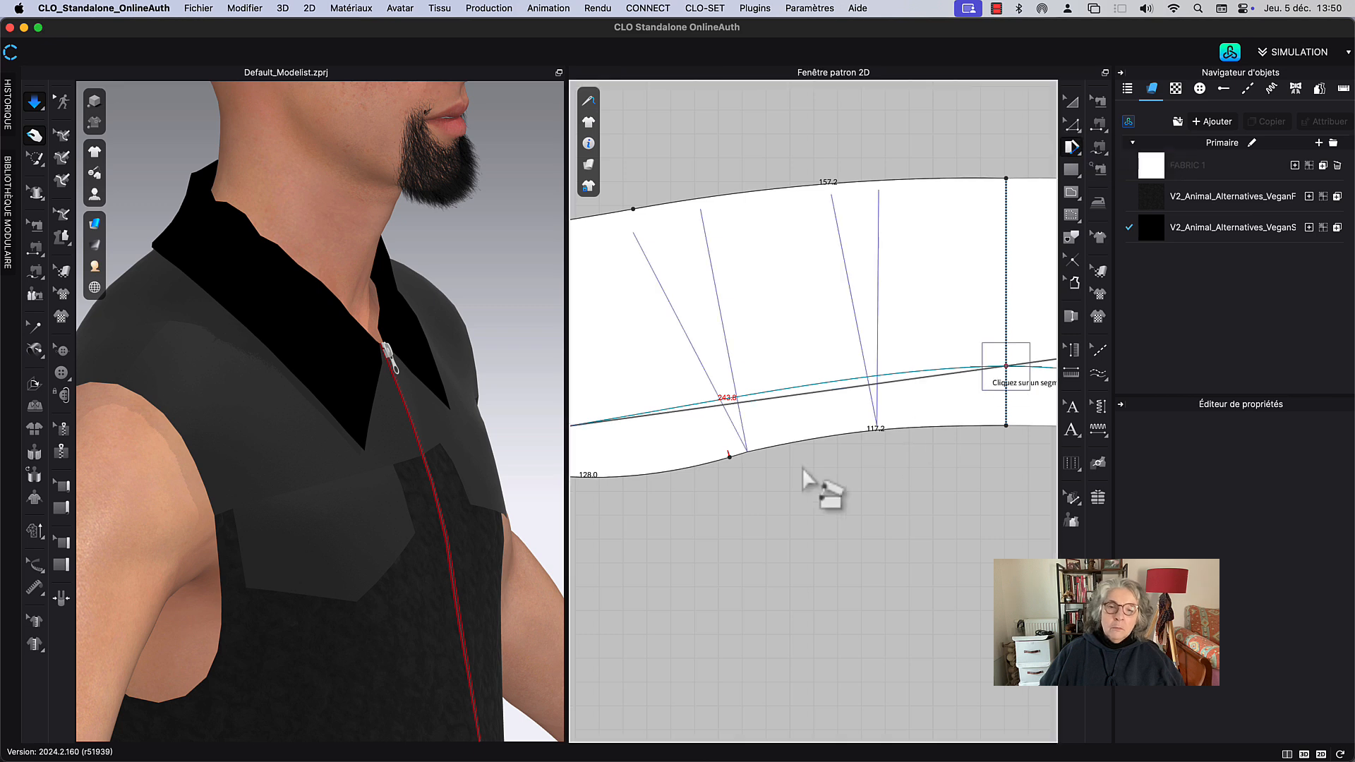
left_click(730, 457)
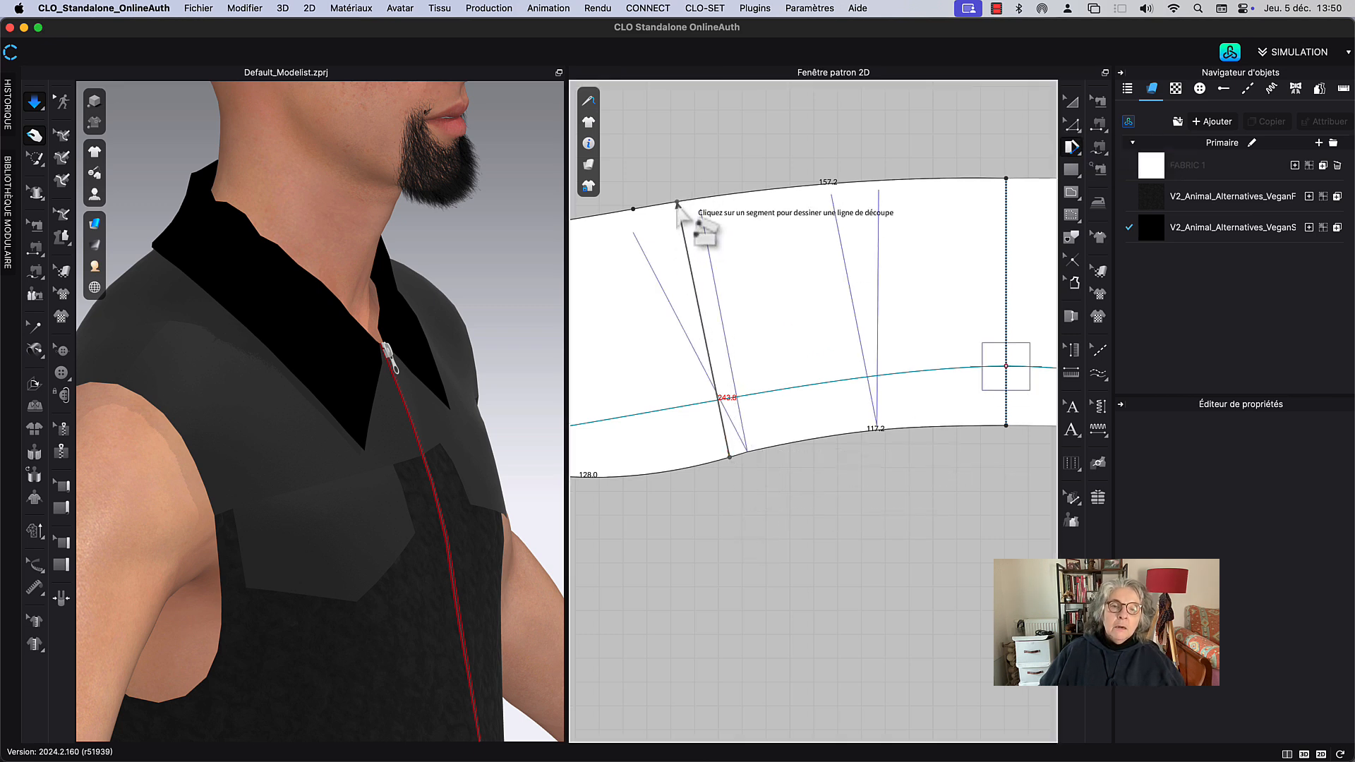
left_click(678, 203)
right_click_drag(734, 242, 902, 218)
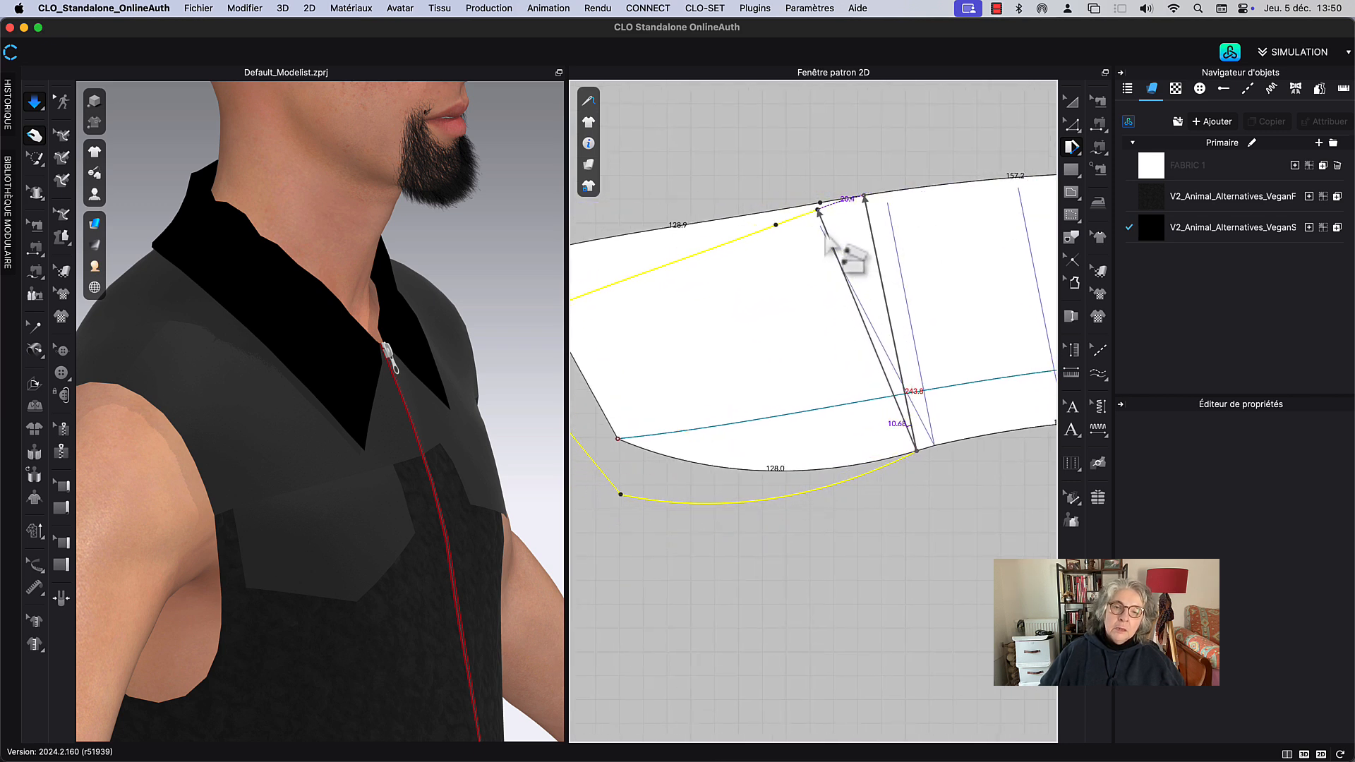
left_click(825, 232)
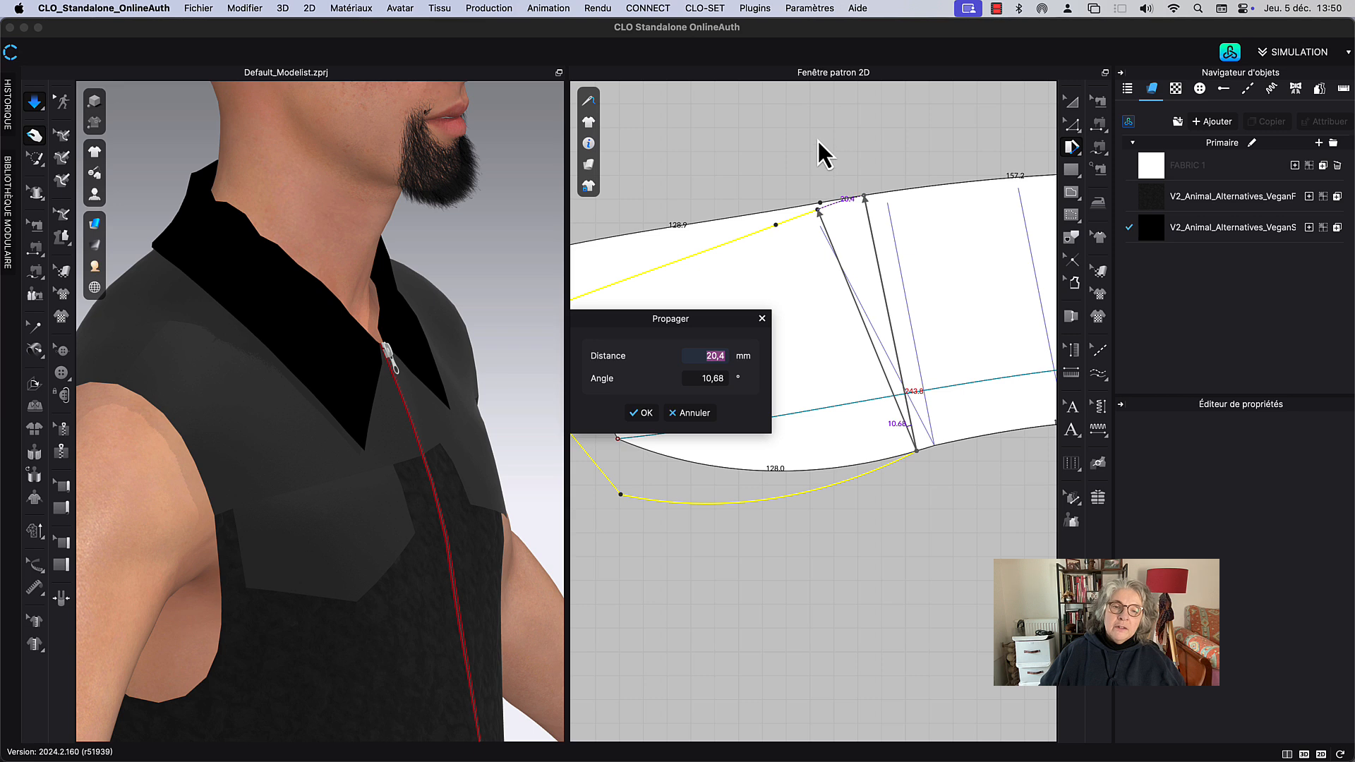
type("20")
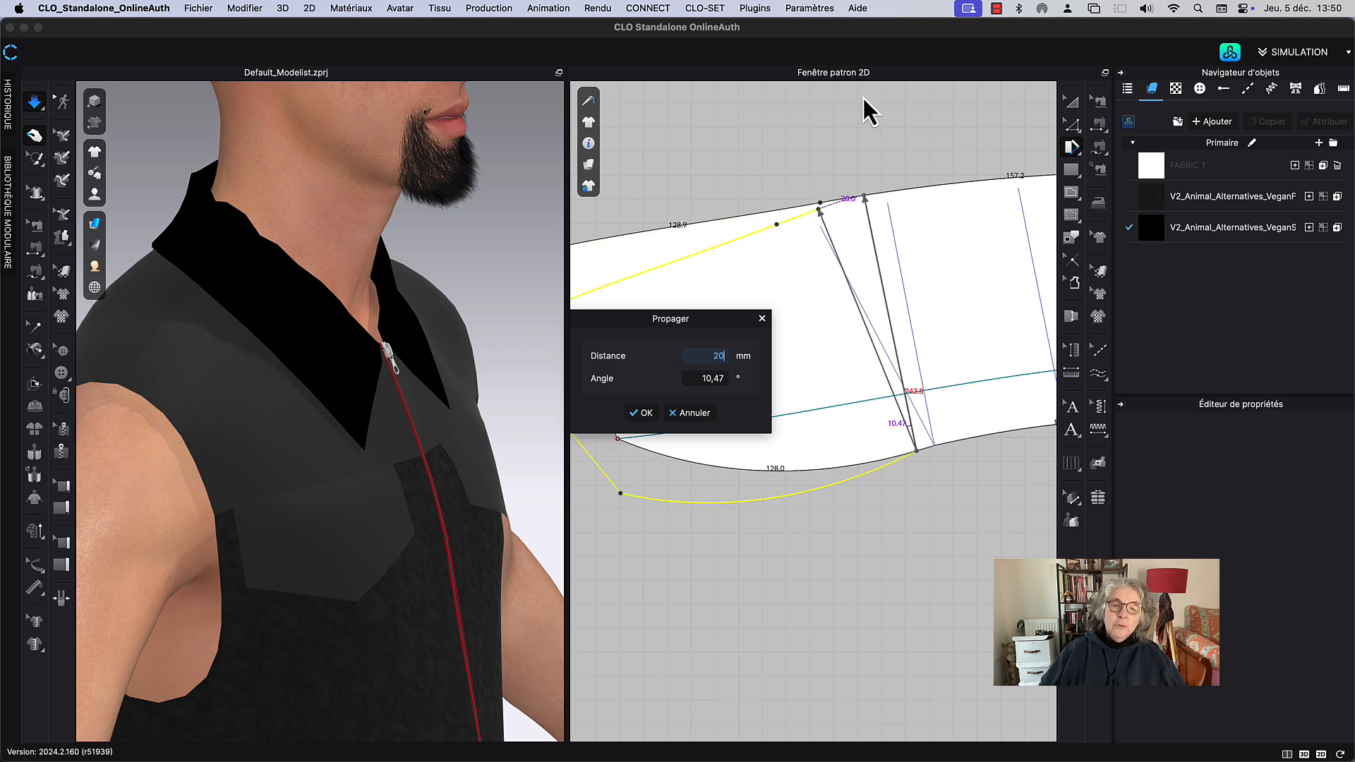
left_click(644, 414)
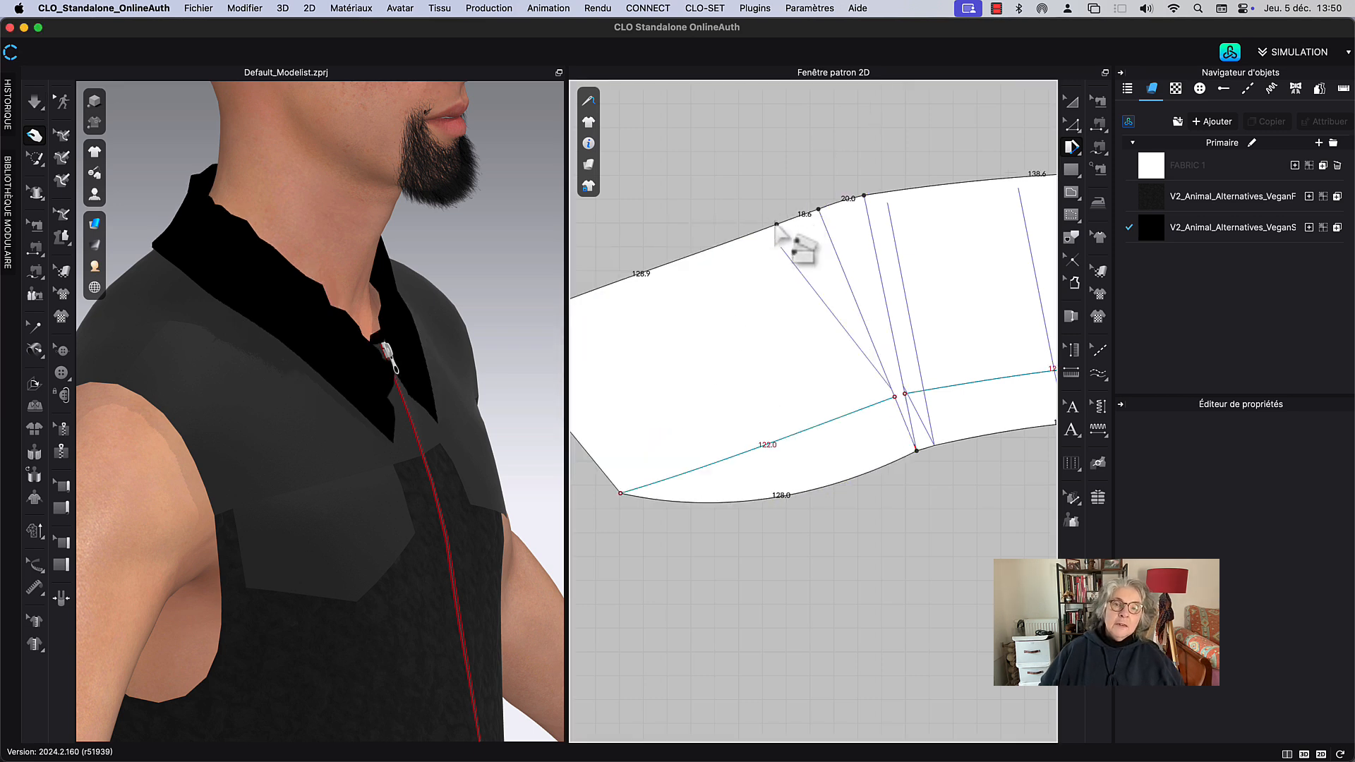
Step: Simulate the widened collar and pull its front and shoulder areas down smoothly onto the yokes
middle_click_drag(743, 172, 753, 175)
key("space")
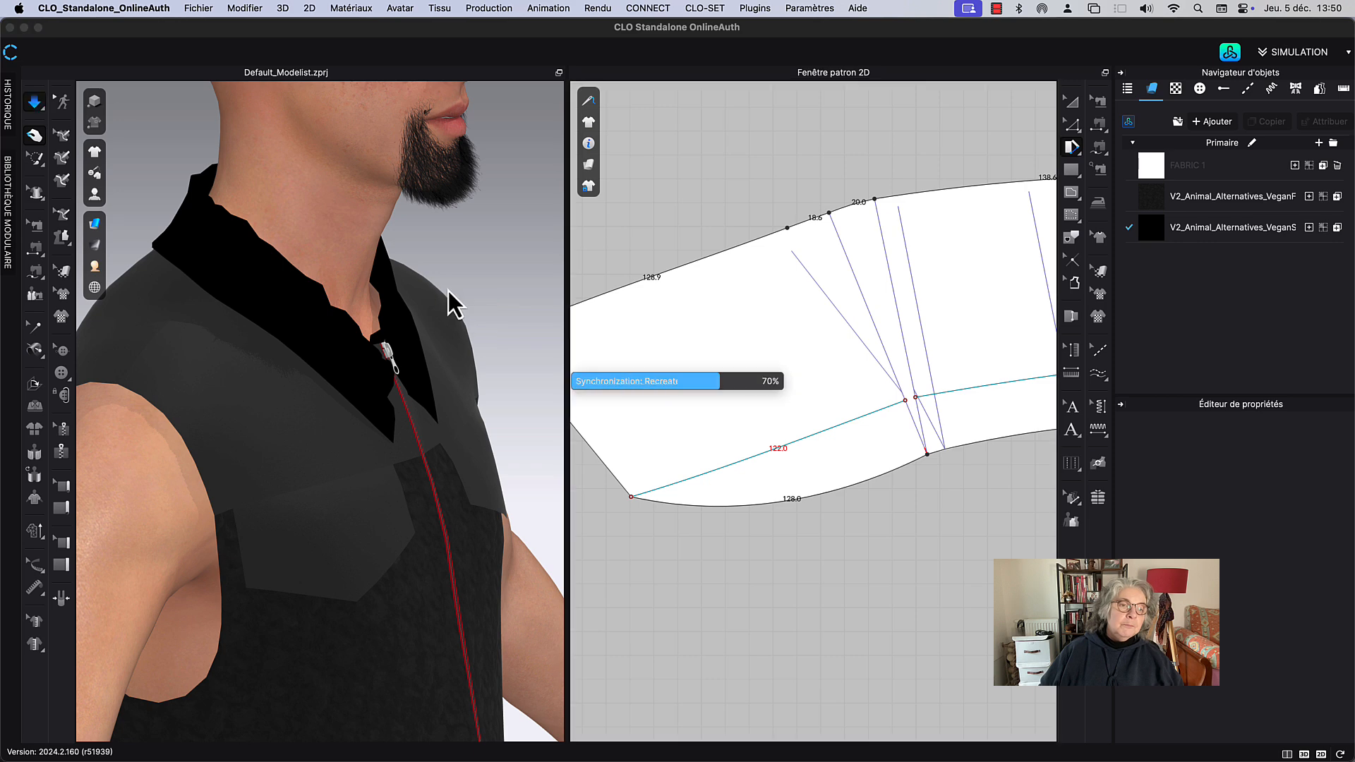
left_click_drag(343, 393, 360, 420)
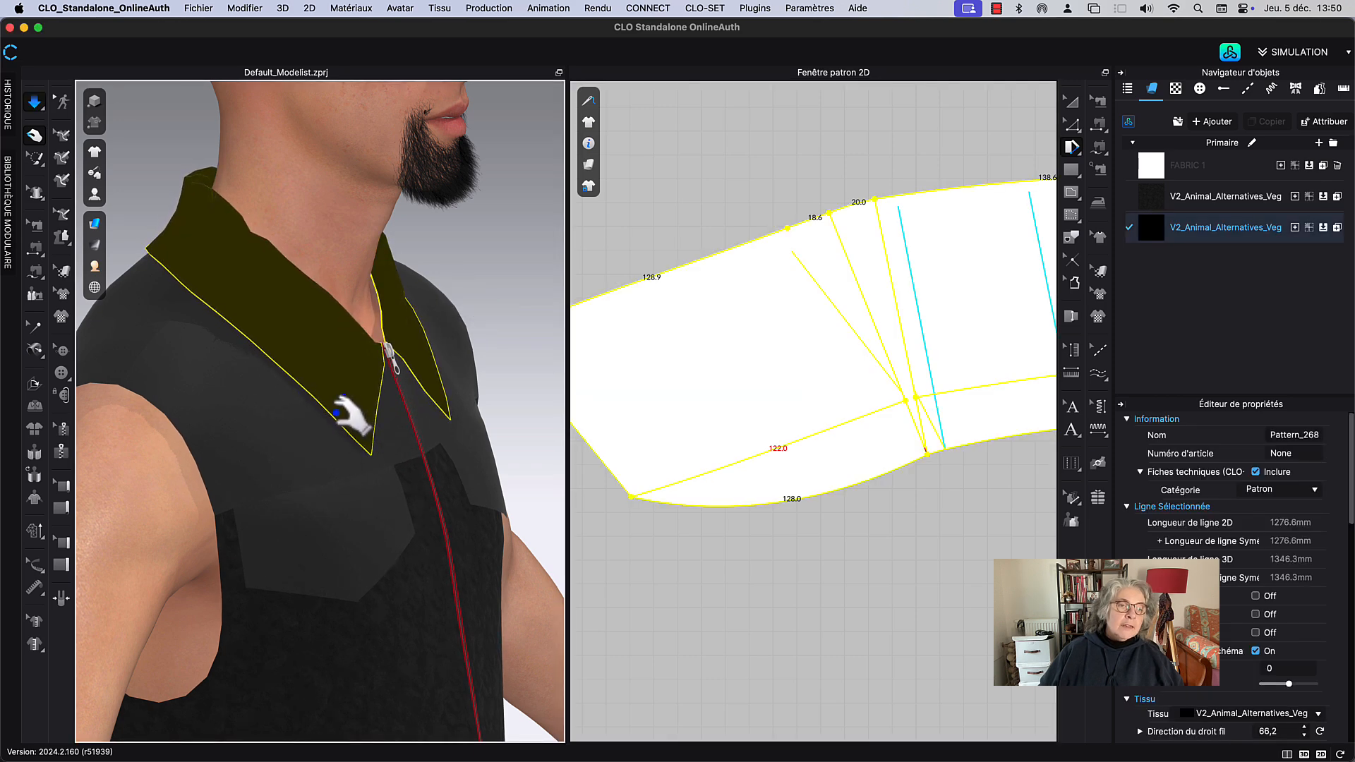
right_click_drag(336, 413, 416, 346)
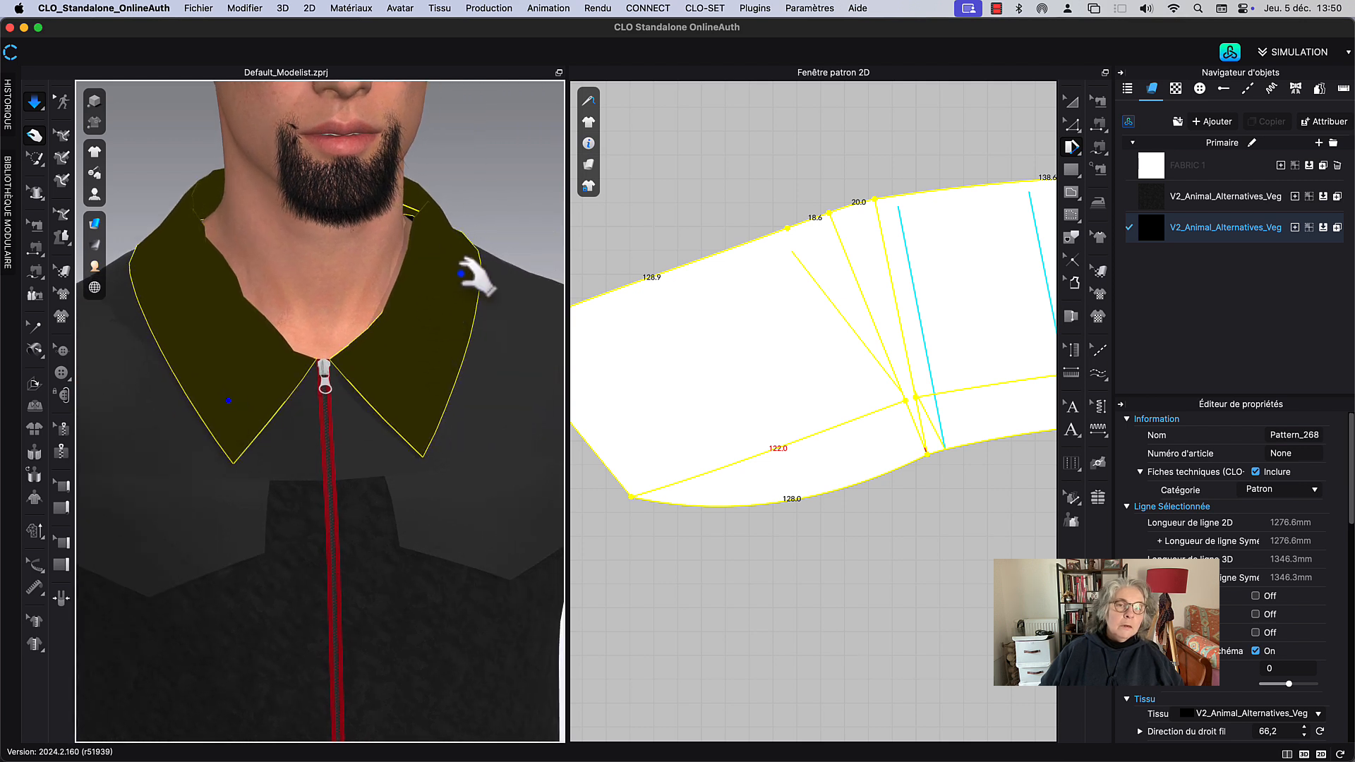
left_click(461, 274)
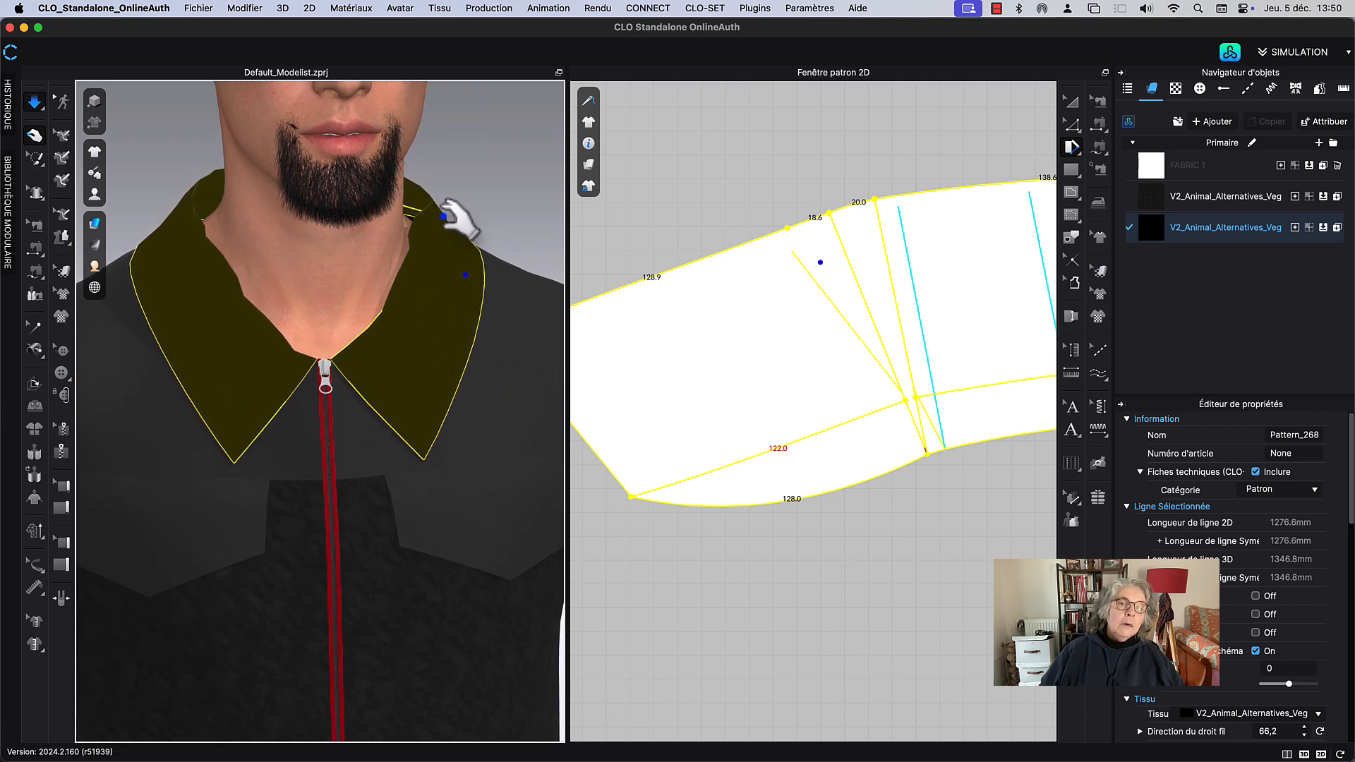
left_click_drag(443, 216, 472, 268)
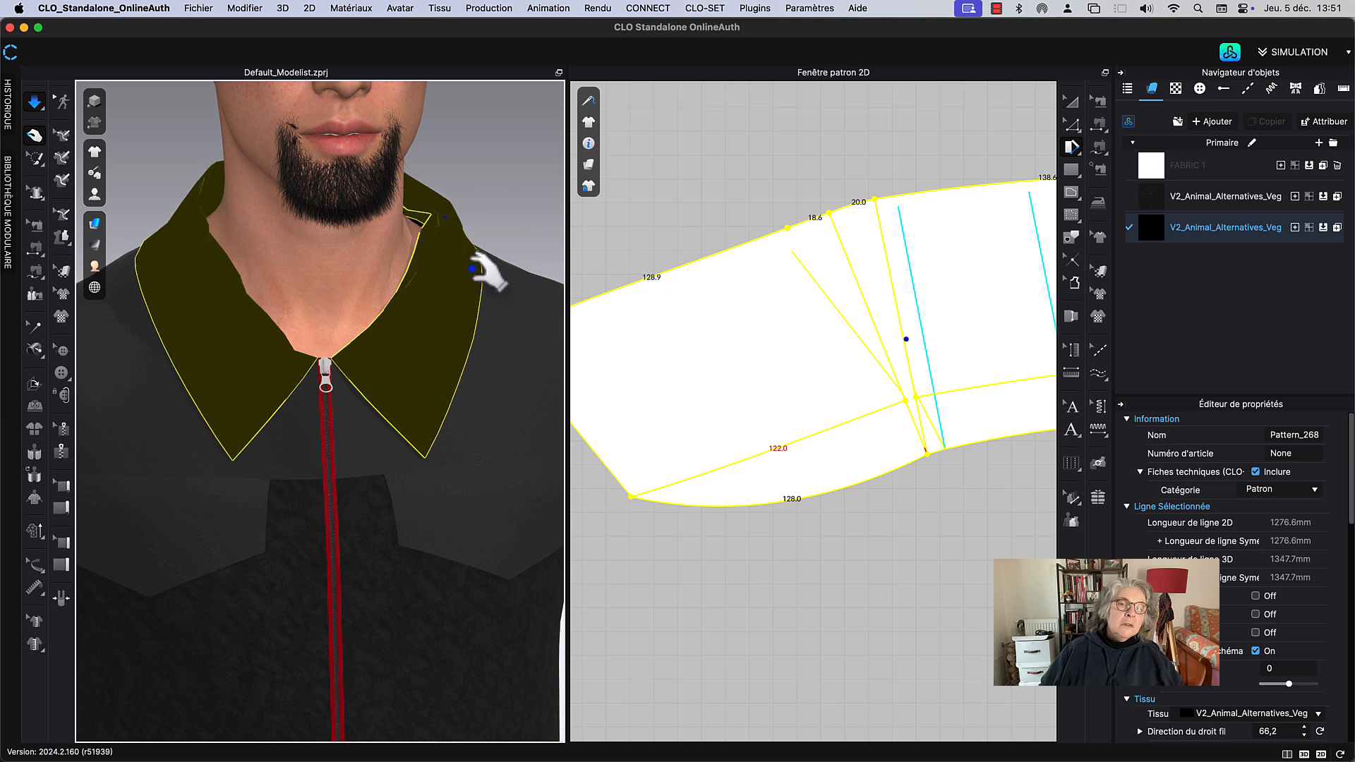
Step: Tug the simulated collar's shoulder area and front point into place on the vest
mouse_move(431, 198)
left_mouse_down()
mouse_move(493, 209)
mouse_move(432, 199)
mouse_move(434, 168)
mouse_move(437, 220)
left_mouse_up()
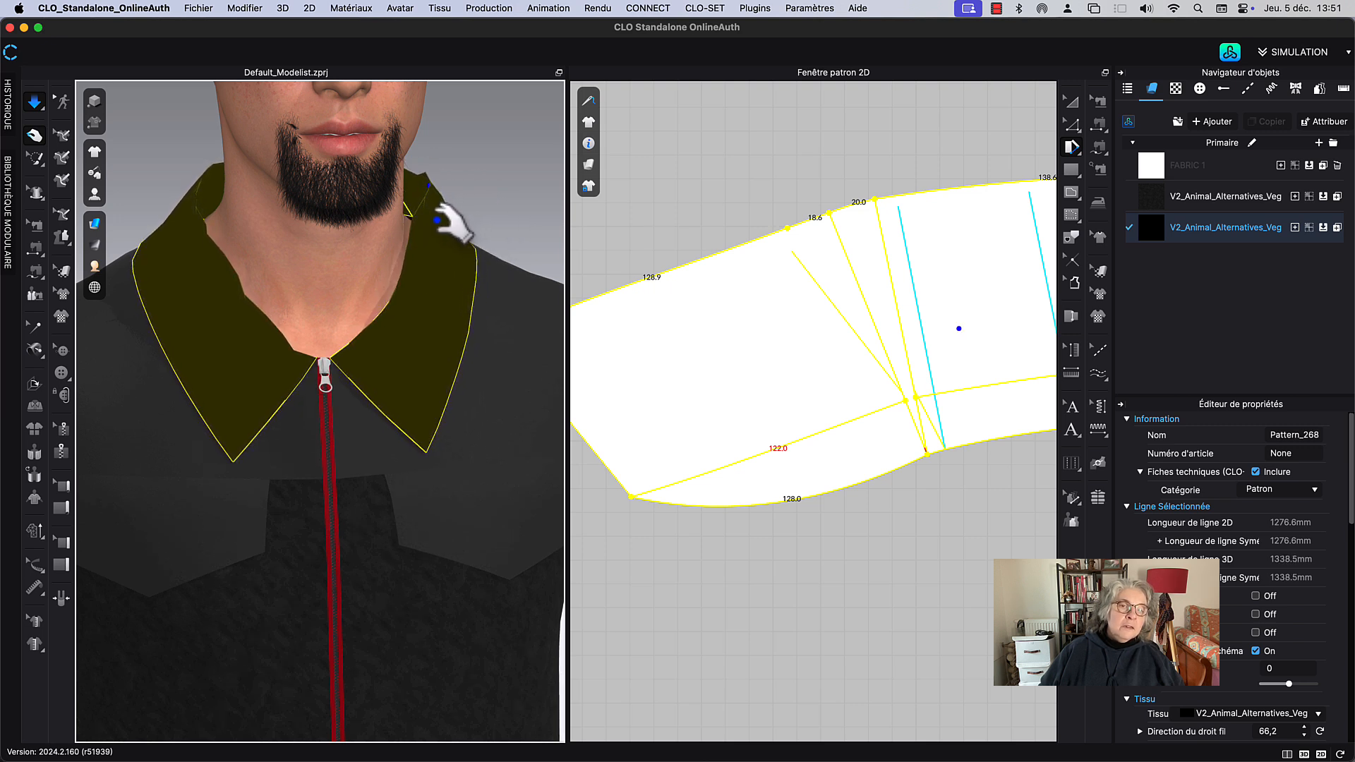
left_click_drag(421, 439, 423, 443)
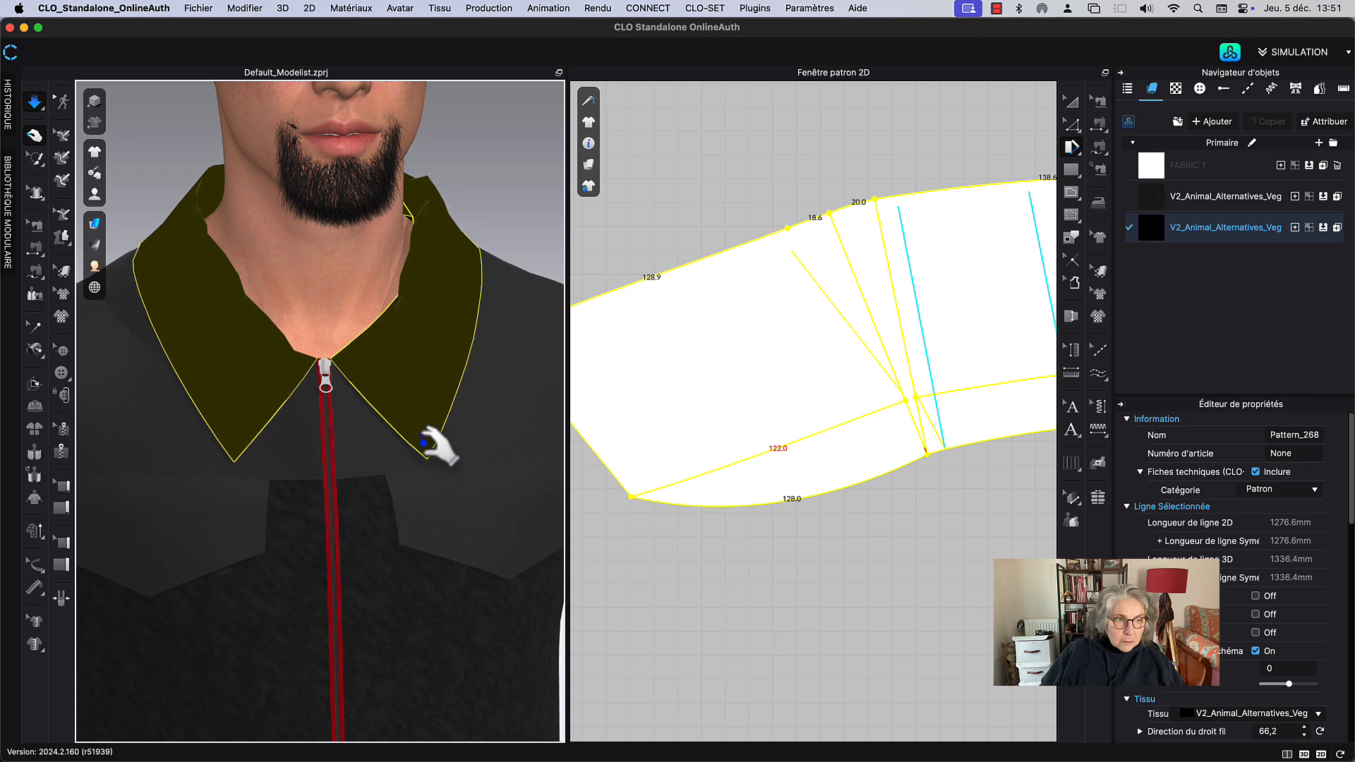
left_click(499, 214)
Step: Slash the back part of the collar from its lower edge to its outer edge and spread it by 15 mm
right_click_drag(500, 214, 368, 219)
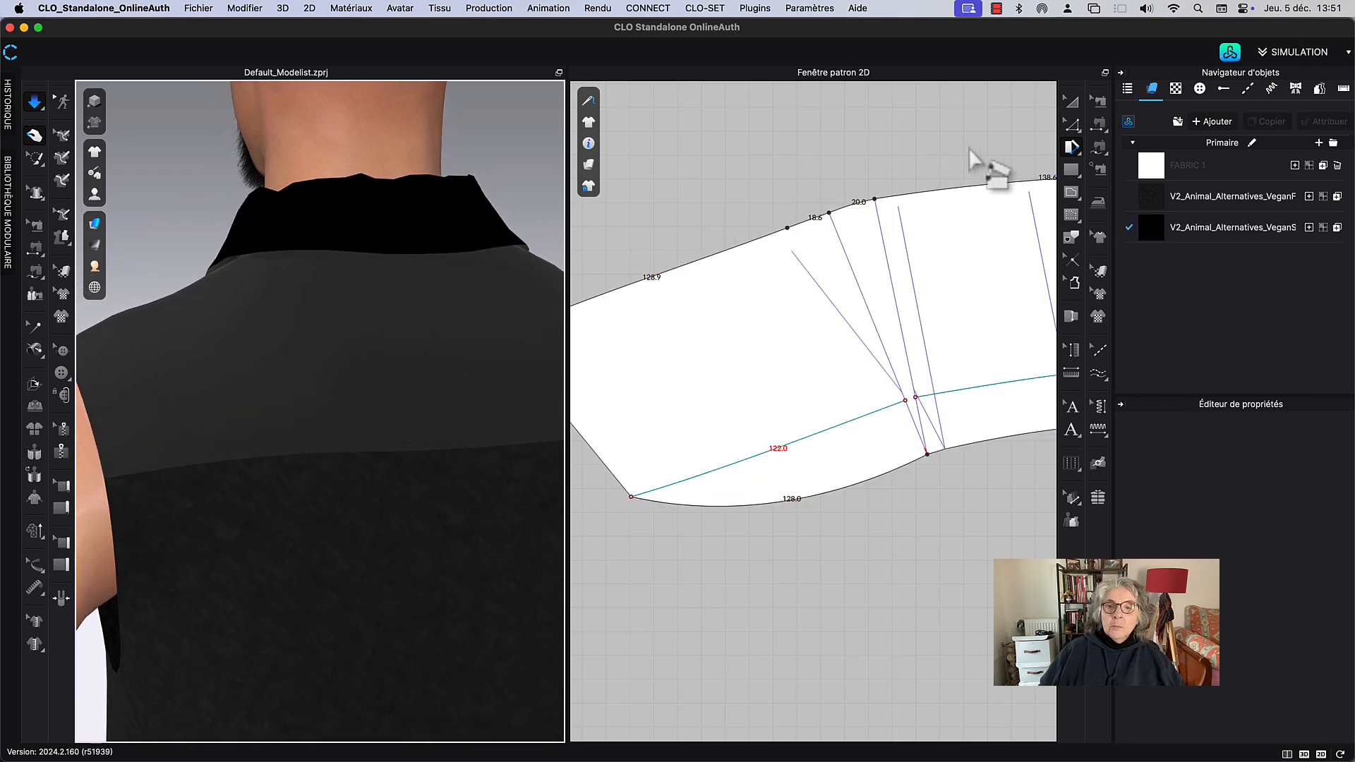
right_click_drag(973, 159, 714, 187)
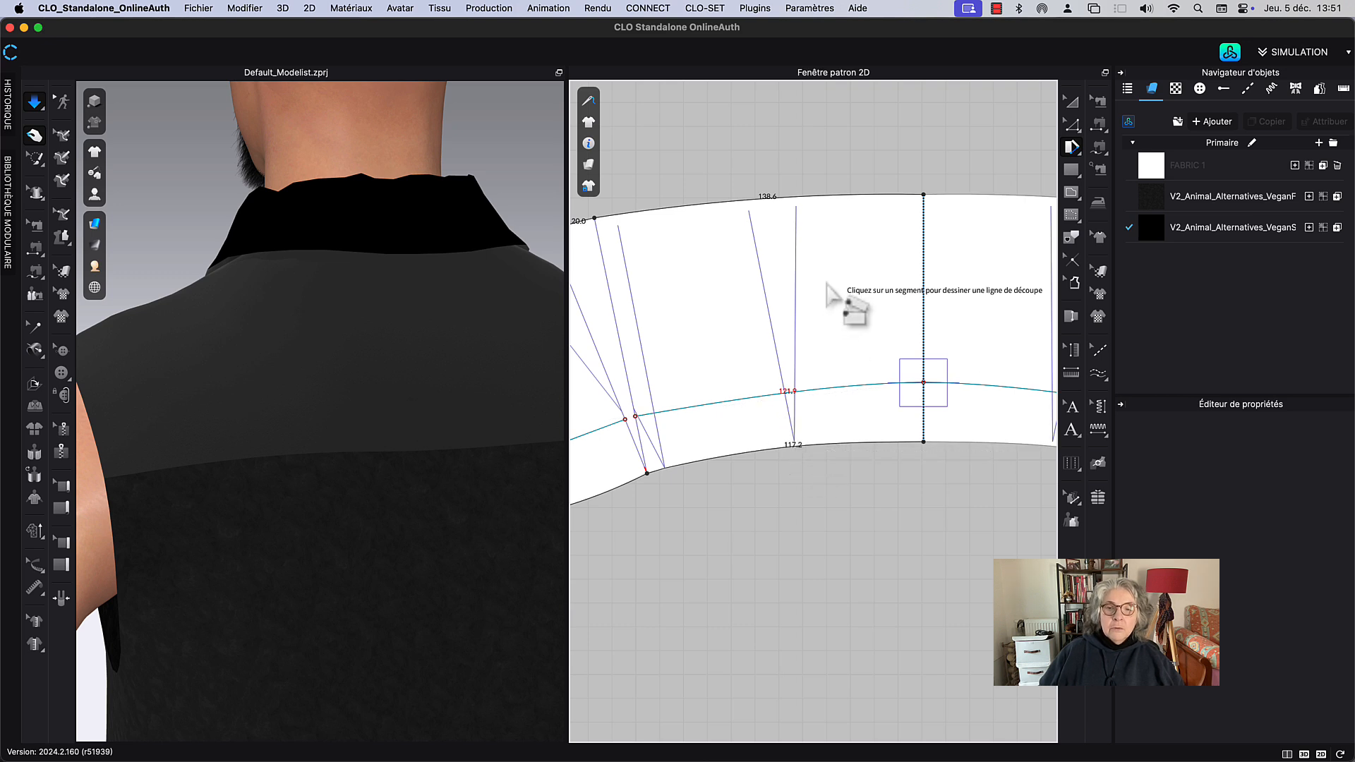
left_click(785, 446)
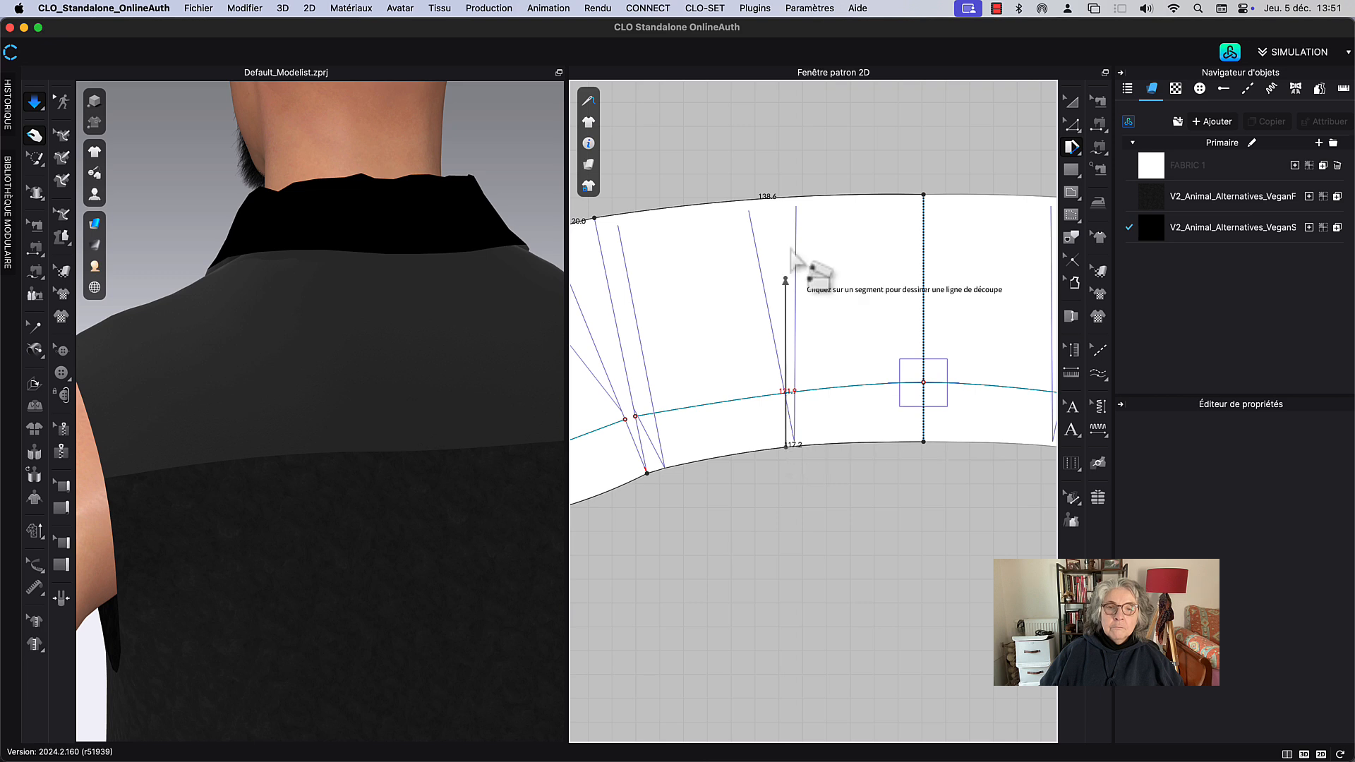
left_click(769, 197)
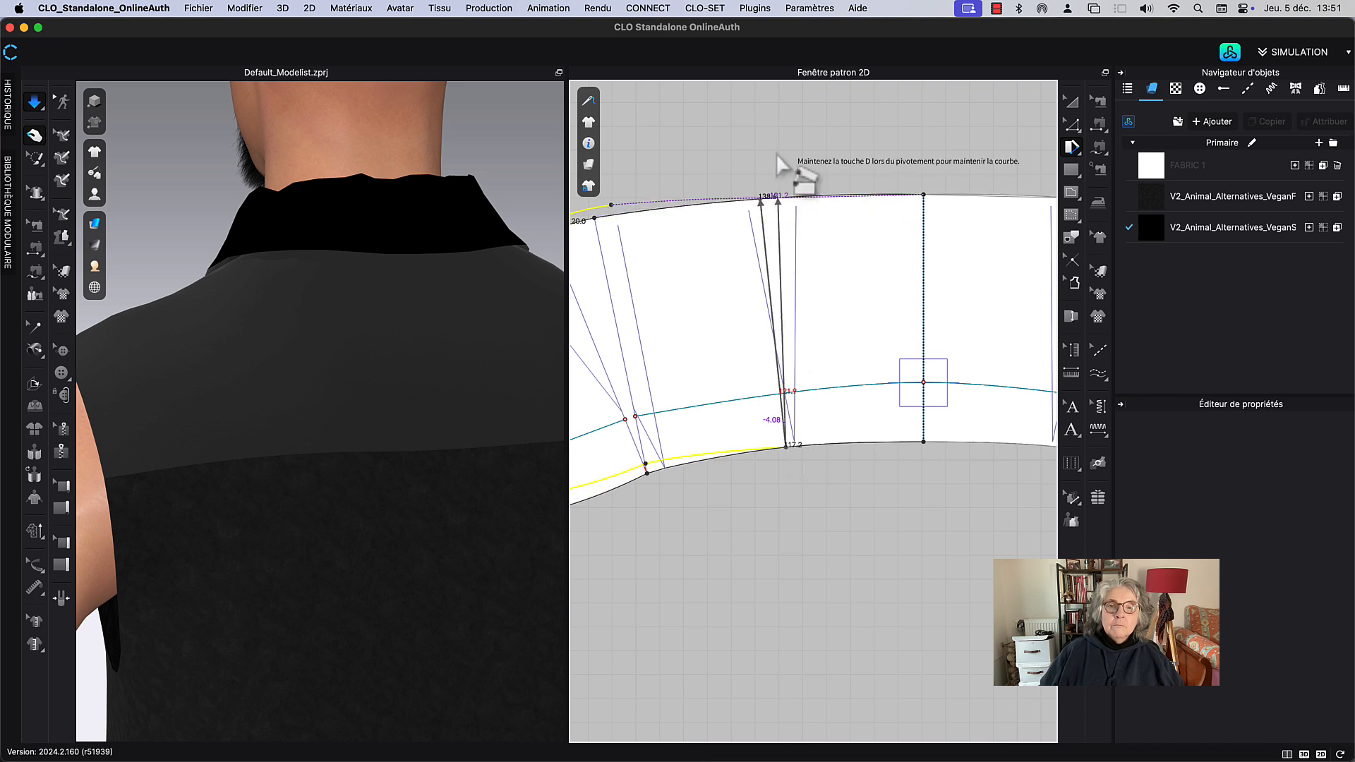
middle_click_drag(807, 154, 936, 151)
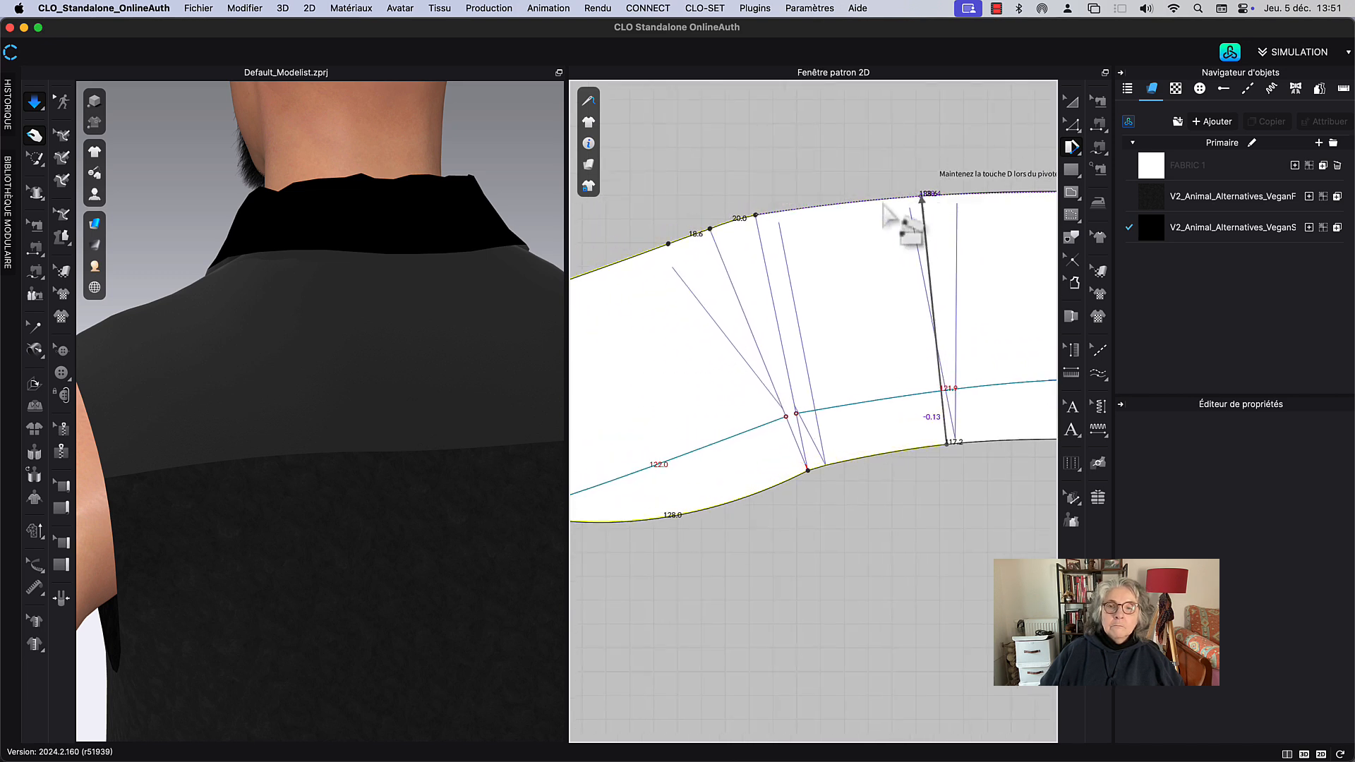
left_click(884, 219)
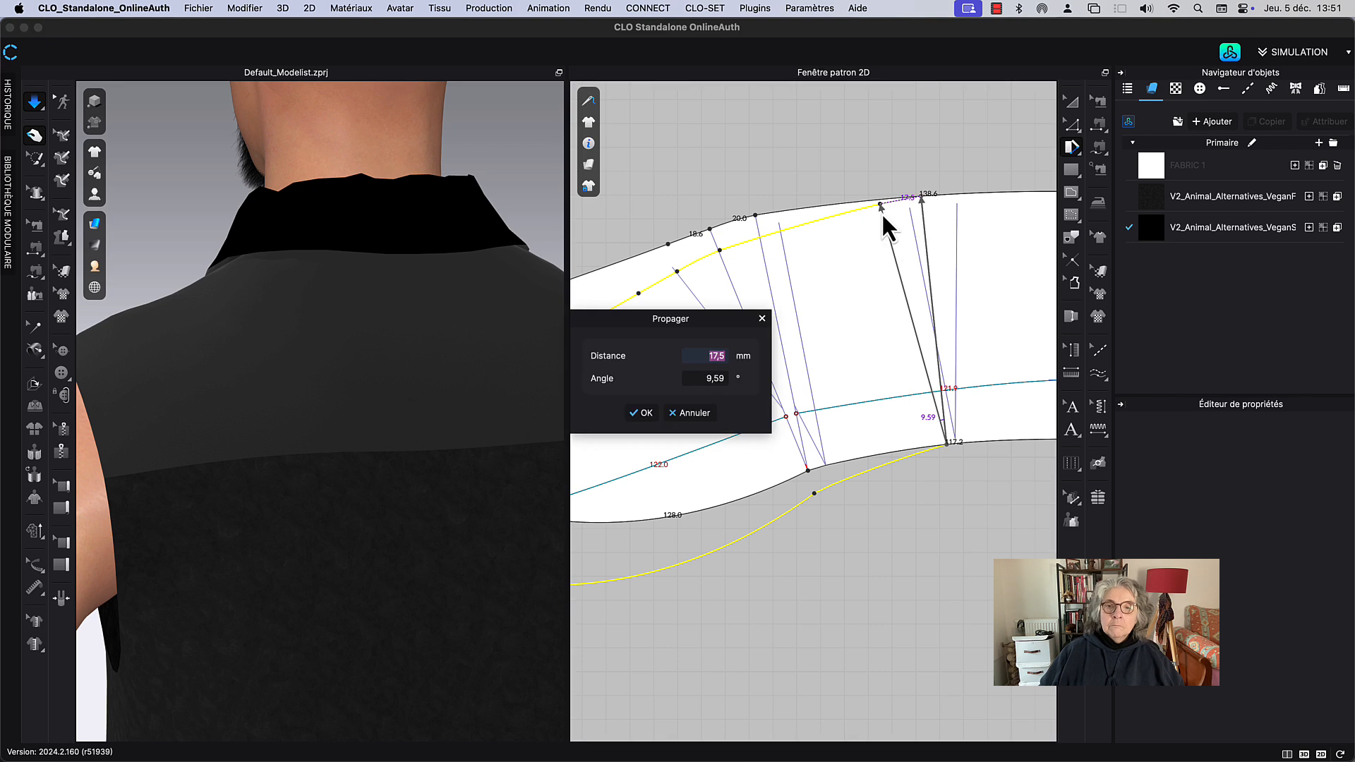
type("15")
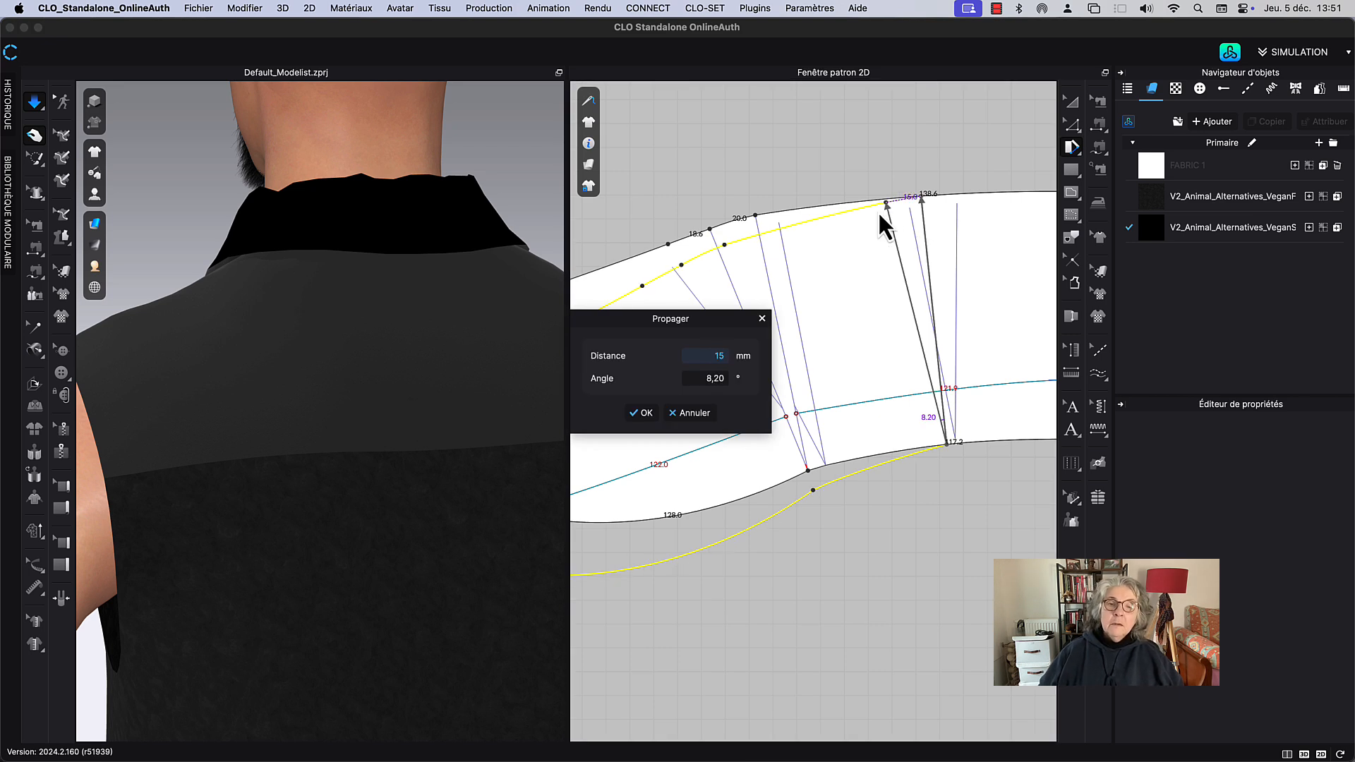
left_click(645, 413)
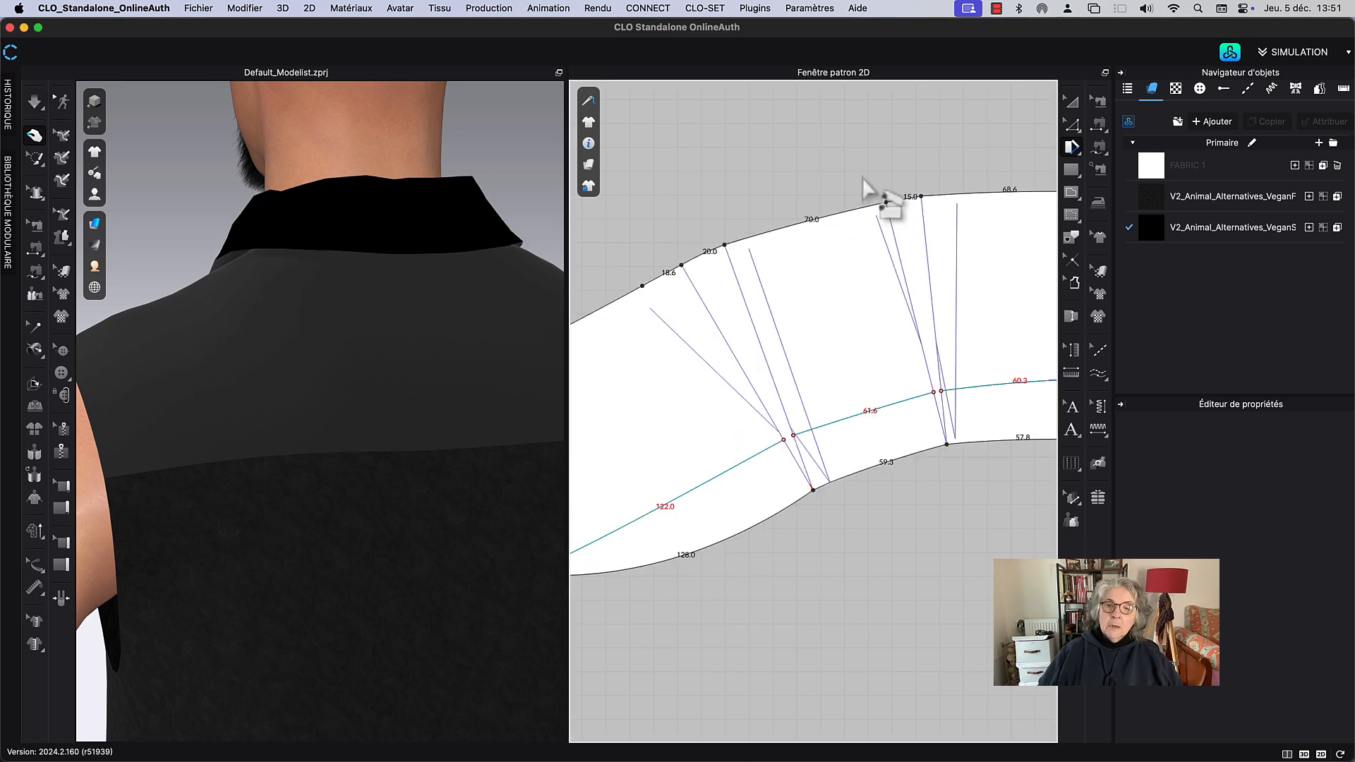
Step: Simulate the widened collar and pull its back edge down over the back yoke
scroll(884, 205, "down", 2)
middle_click_drag(858, 171, 802, 205)
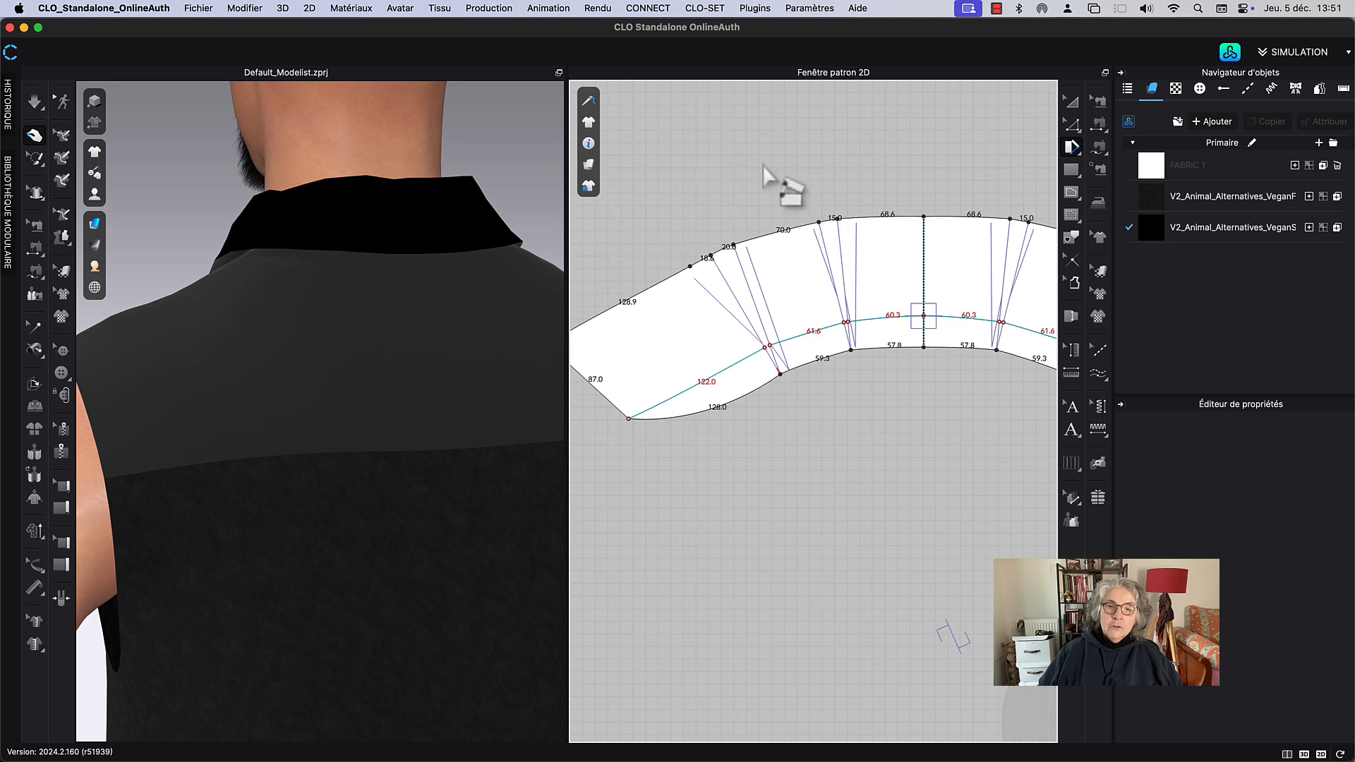
key("space")
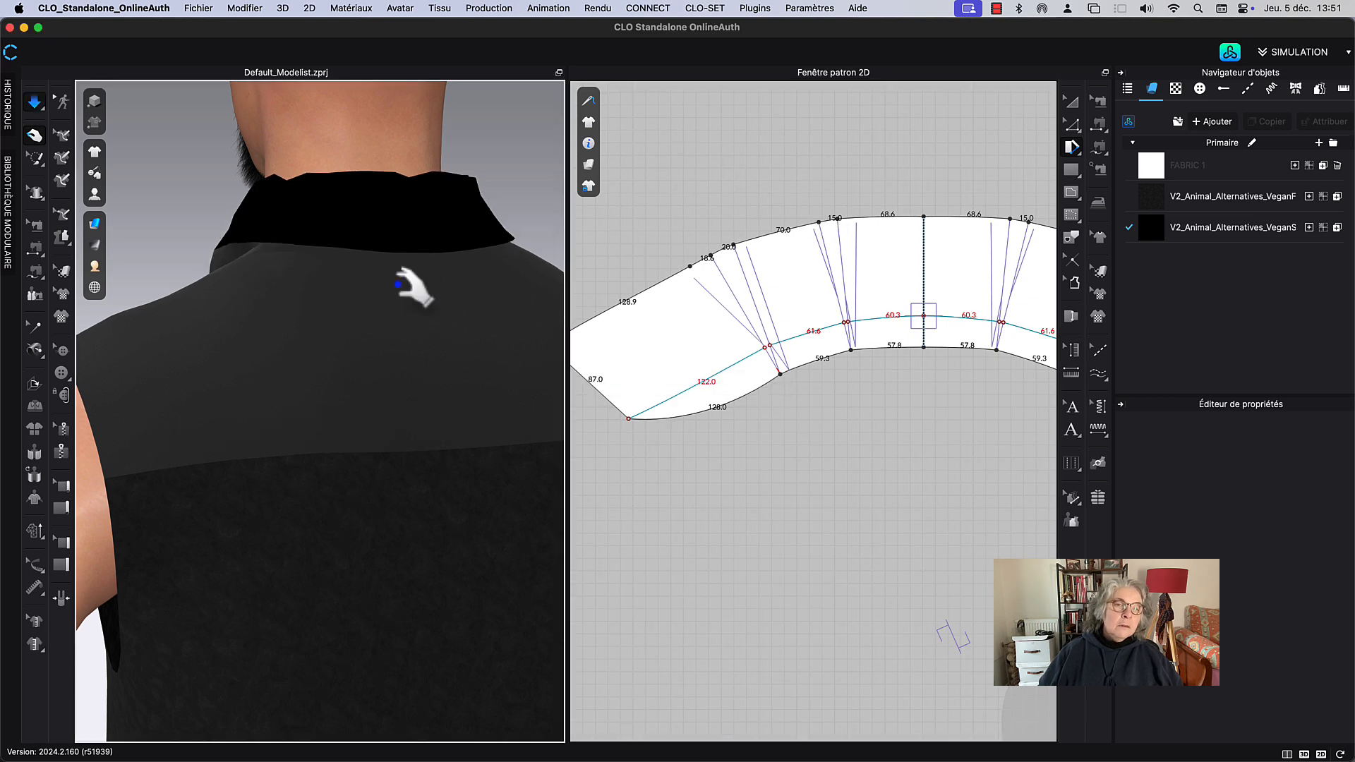
left_click_drag(255, 240, 409, 271)
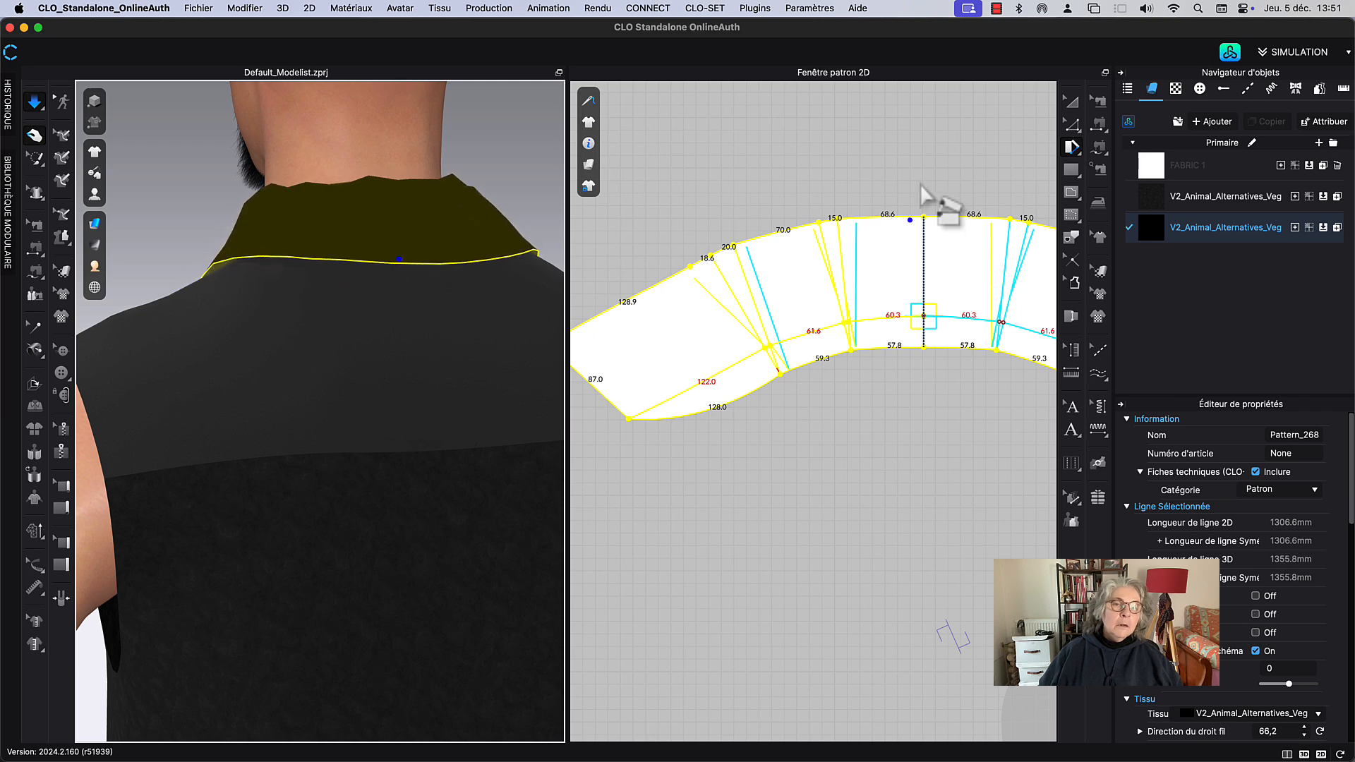
Step: Tug the collar's back edge and front point smooth on the simulated vest, comparing the drape with the collar pattern
left_click(1071, 102)
scroll(895, 151, "down", 6)
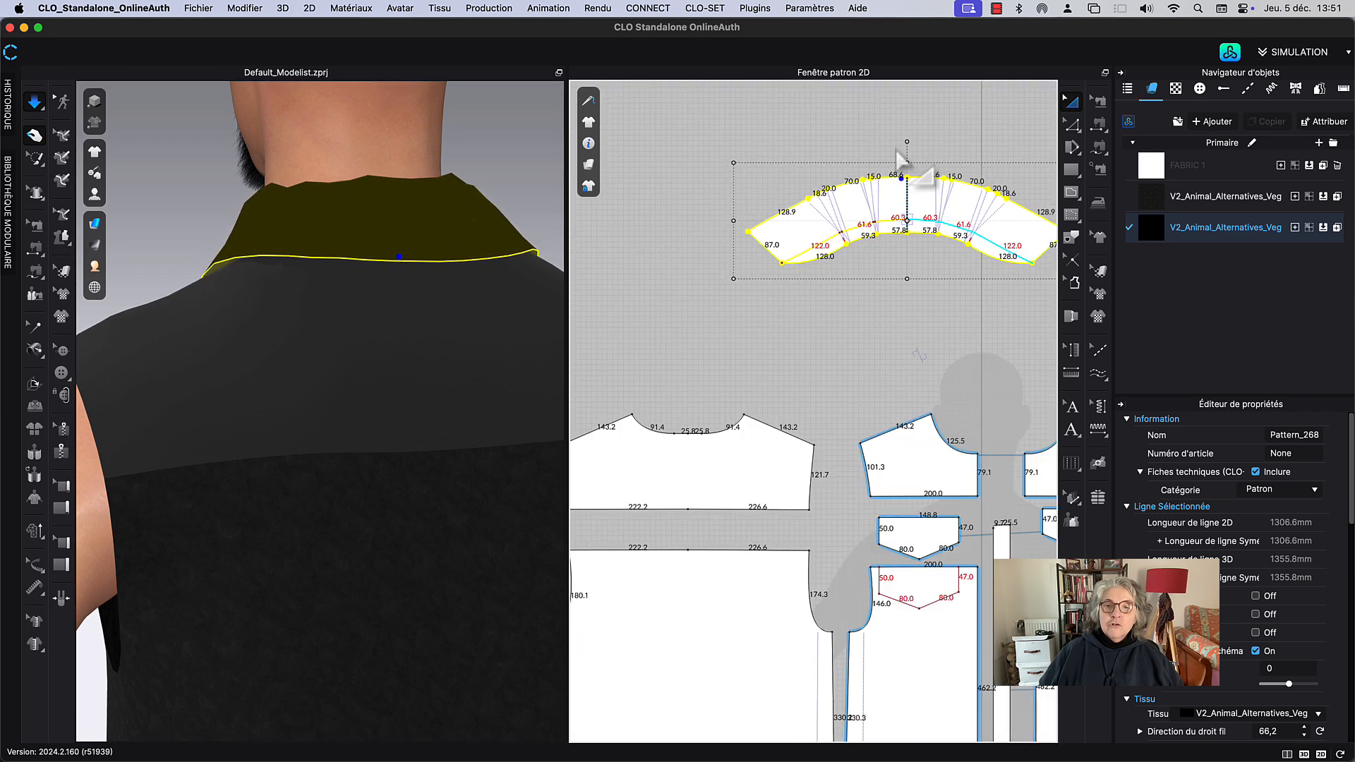
left_click(767, 203)
scroll(767, 202, "up", 6)
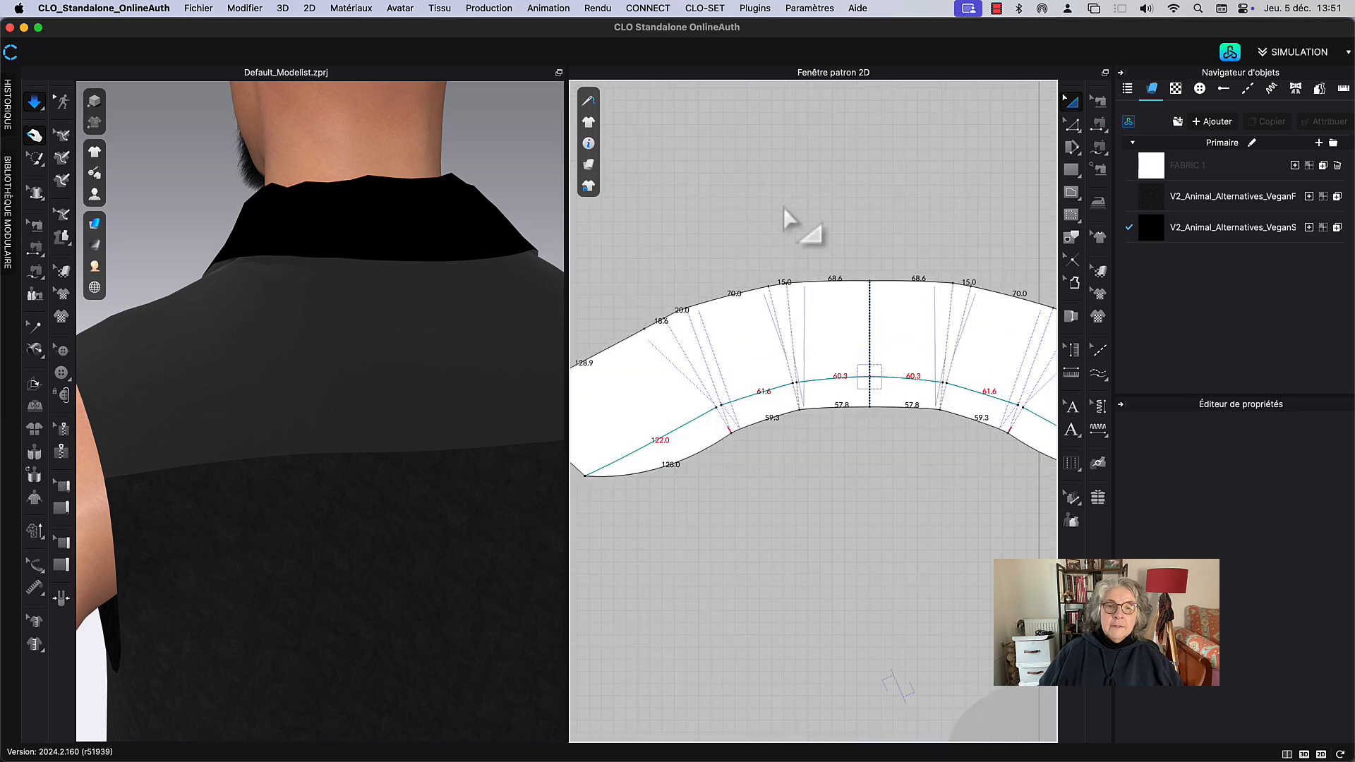
middle_click_drag(796, 211, 873, 171)
left_click(340, 246)
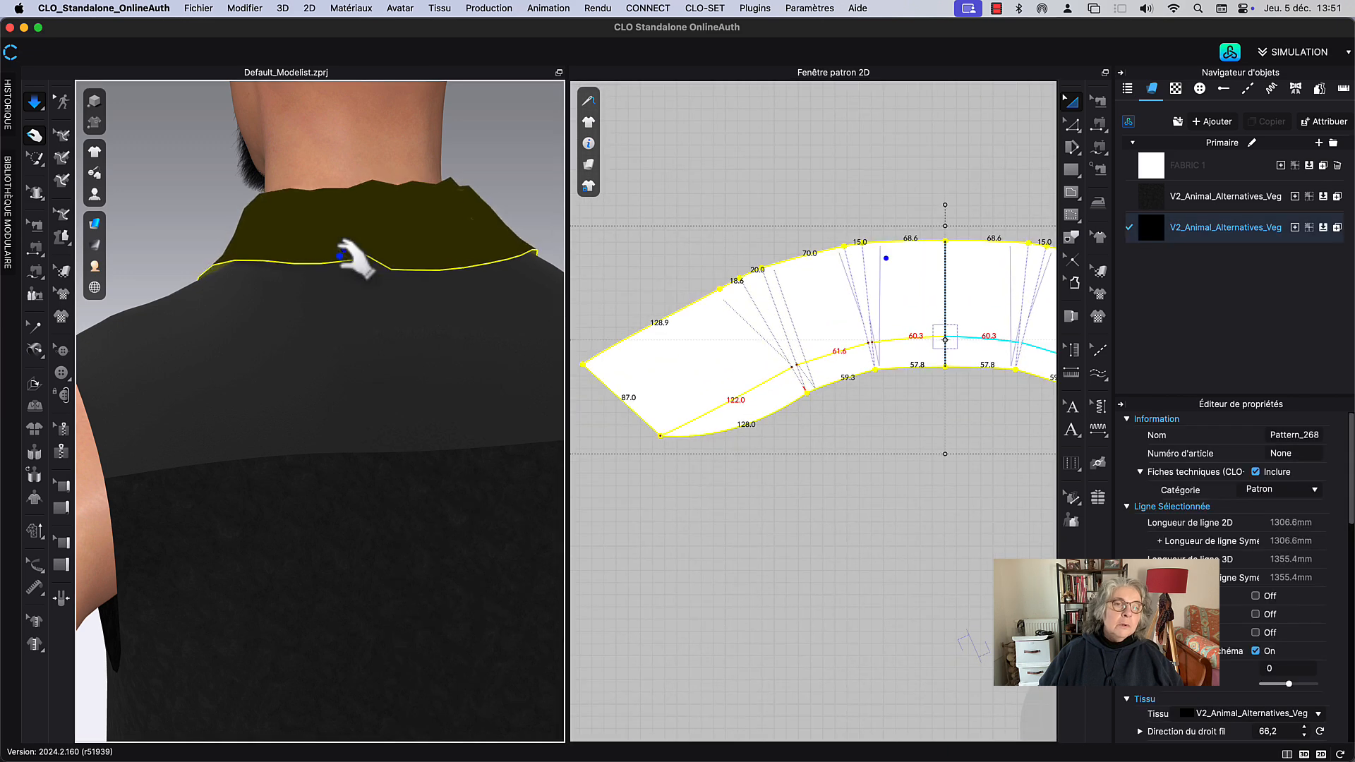
scroll(822, 199, "down", 5)
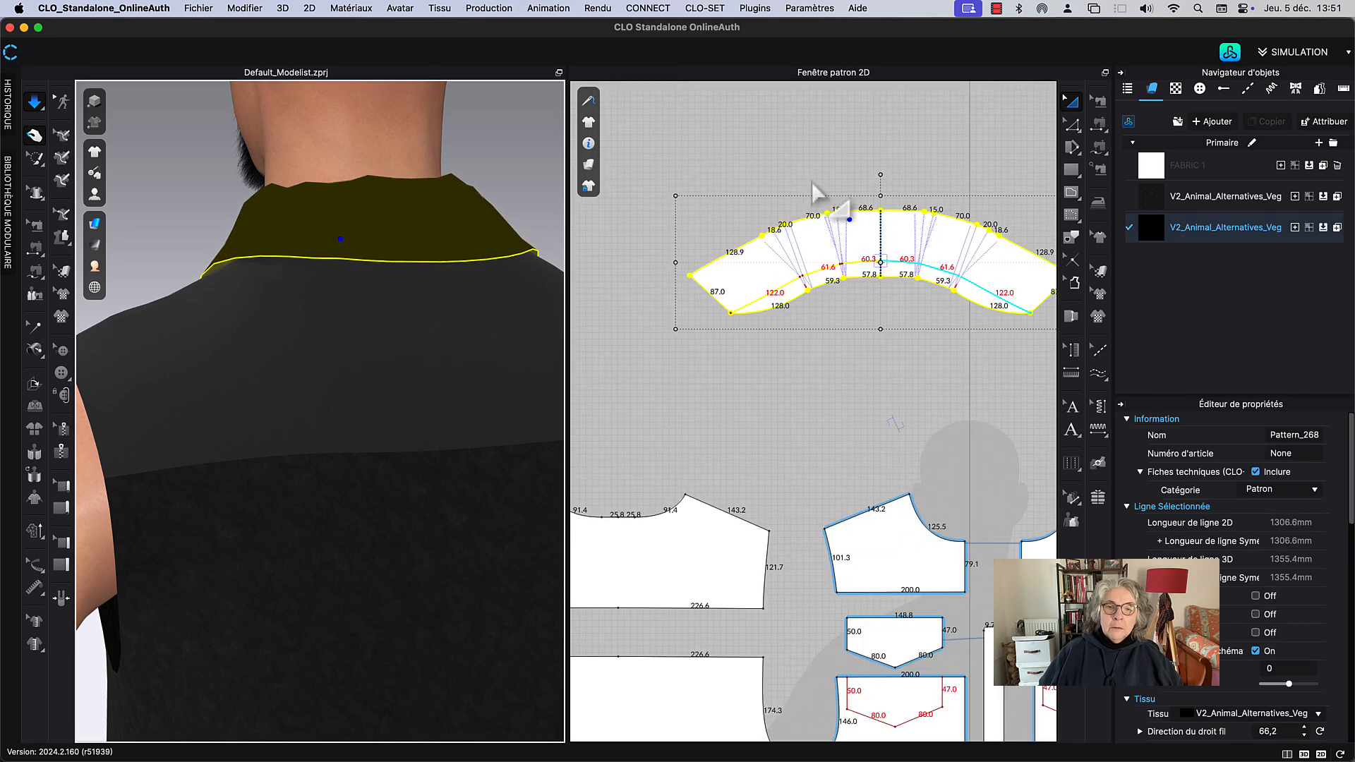
left_click(812, 192)
scroll(821, 245, "up", 3)
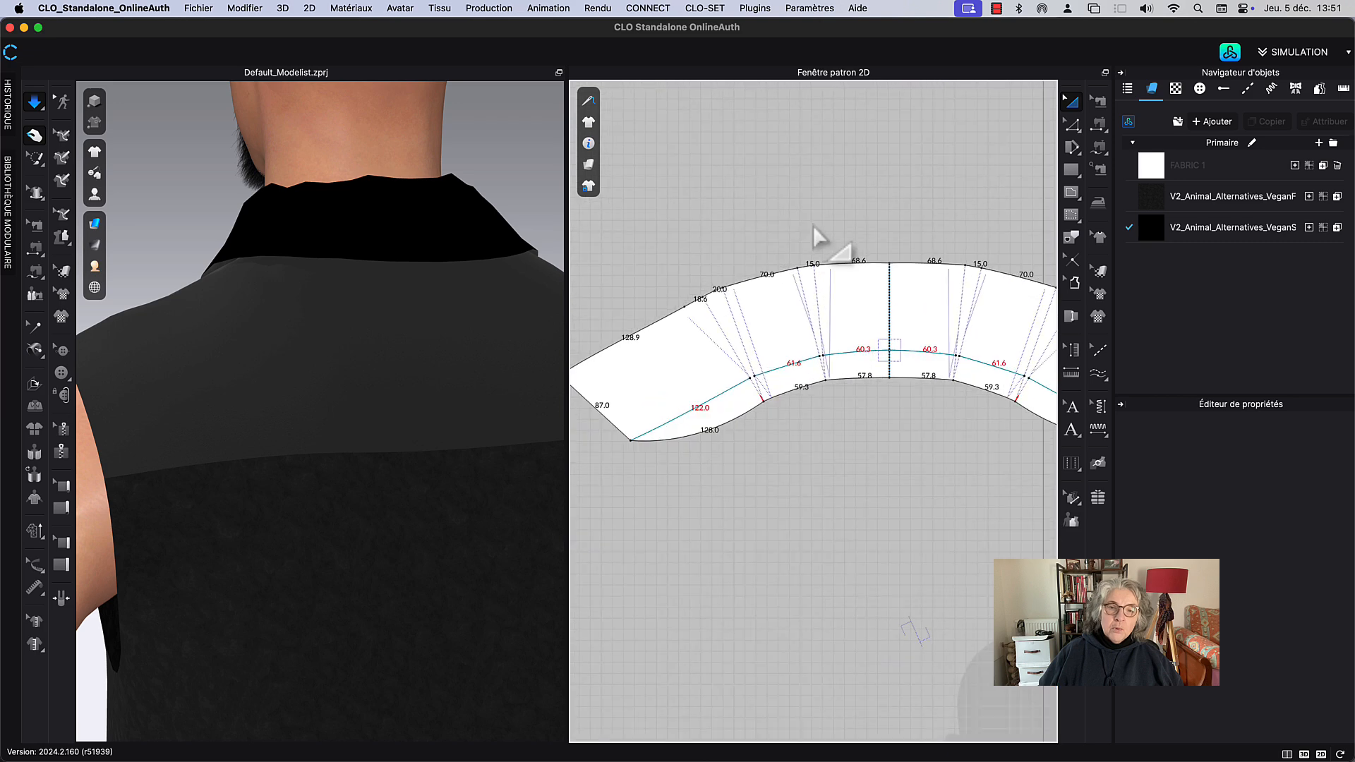
left_click(340, 247)
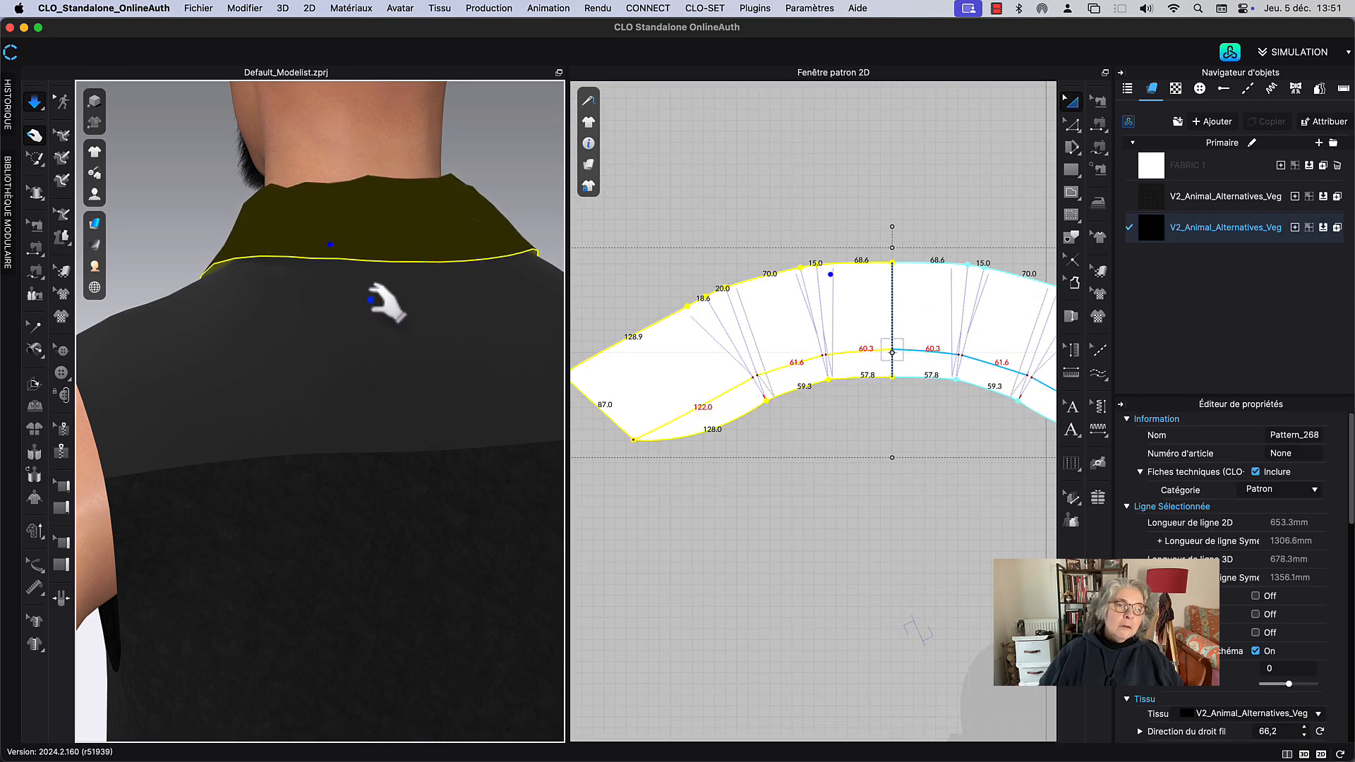
right_click_drag(385, 303, 526, 290)
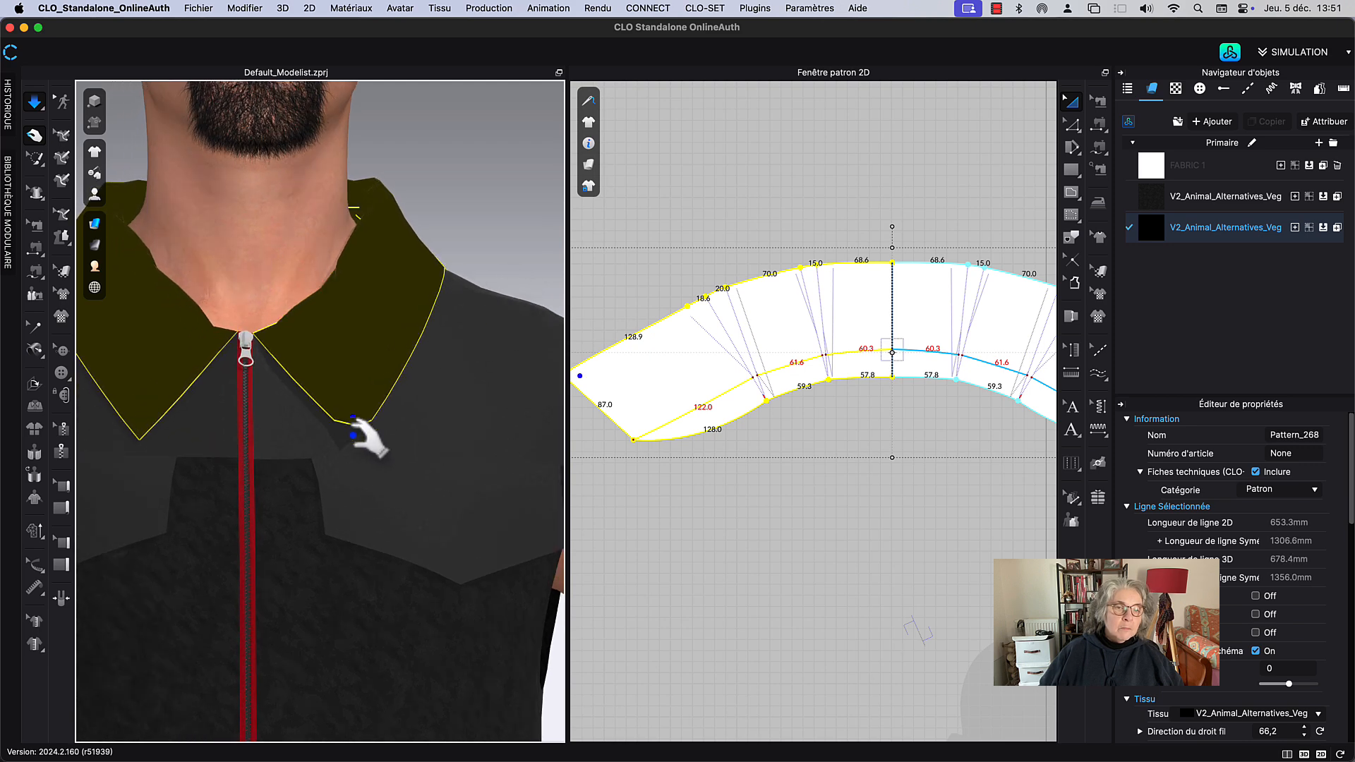
Step: Convert the collar's segmented outer edge into one smooth curve from the centre back to the front point
left_click(756, 190)
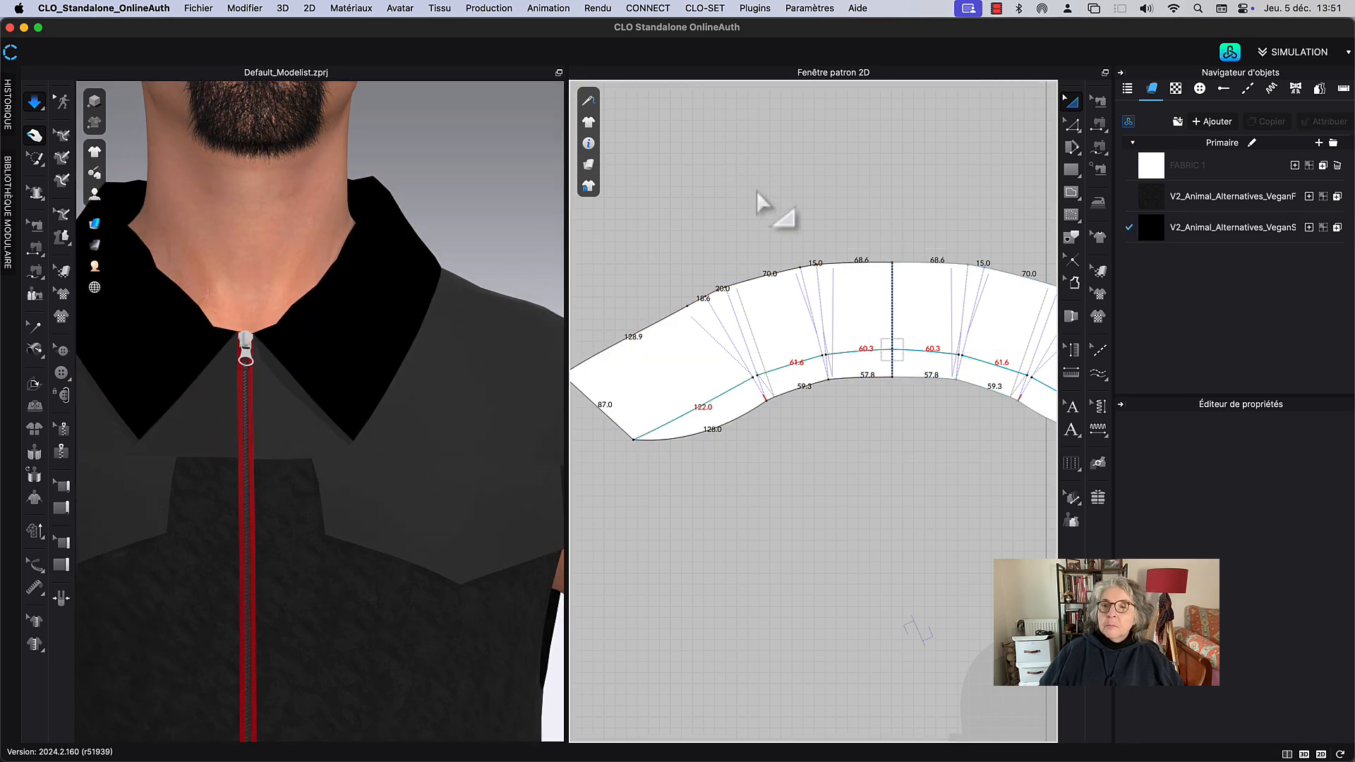
scroll(786, 189, "down", 3)
scroll(786, 188, "down", 2)
middle_click_drag(792, 181, 745, 189)
scroll(778, 280, "up", 4)
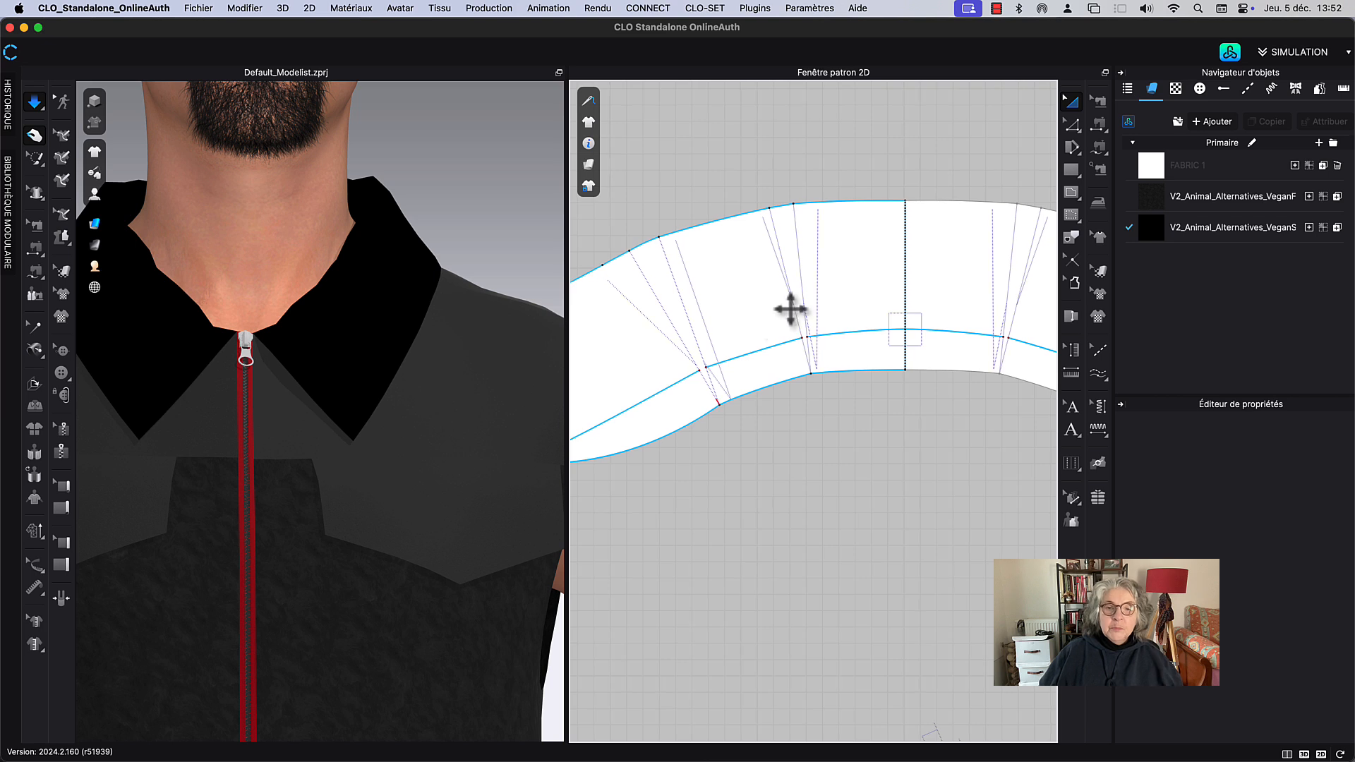
middle_click_drag(790, 308, 873, 305)
middle_click_drag(845, 255, 898, 252)
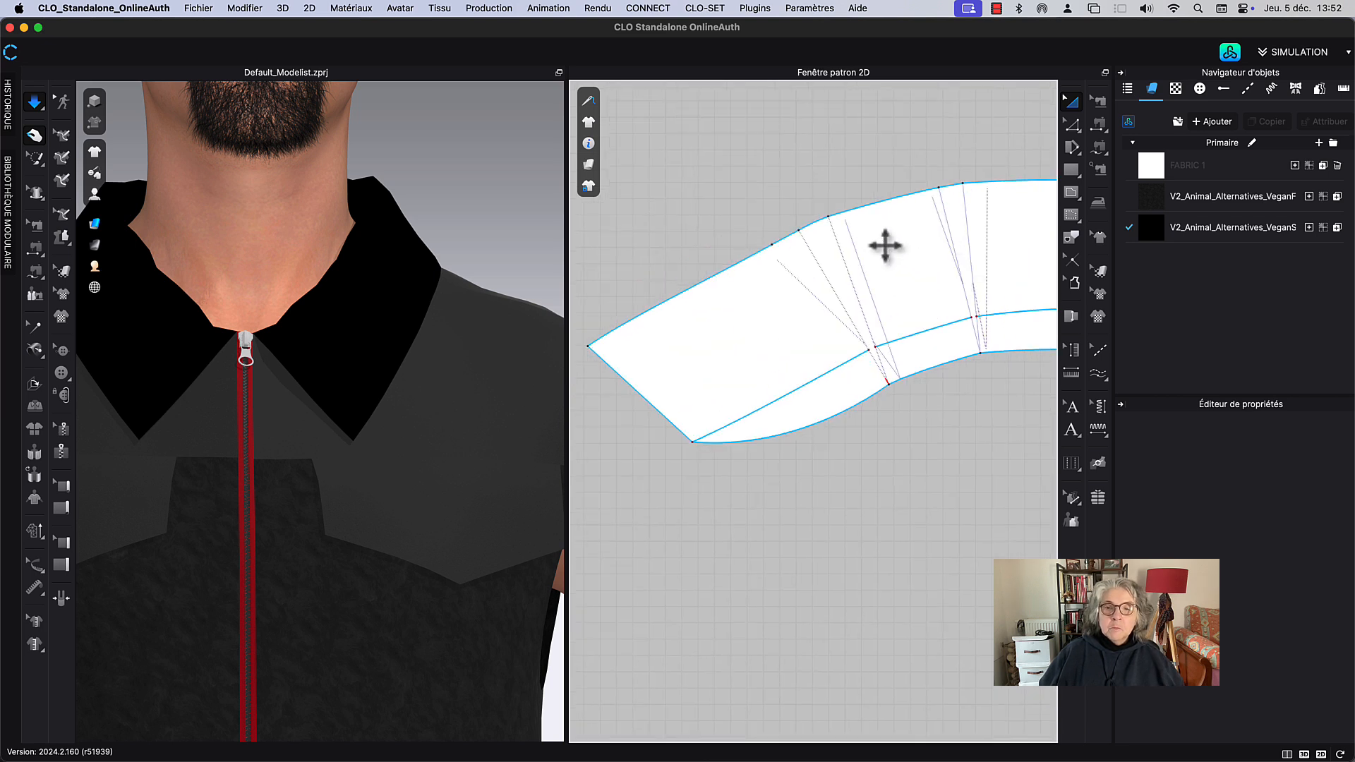
left_click(850, 150)
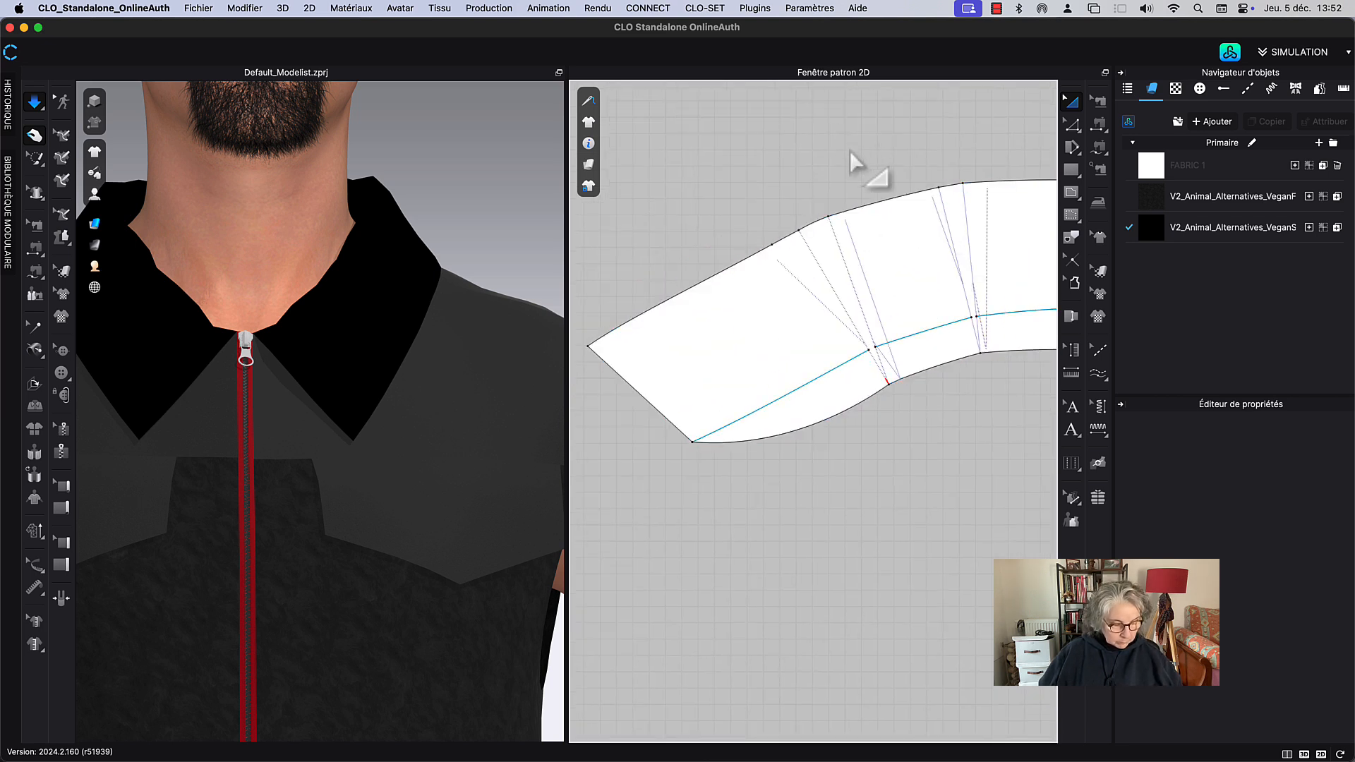
key("z")
middle_click_drag(871, 188, 787, 185)
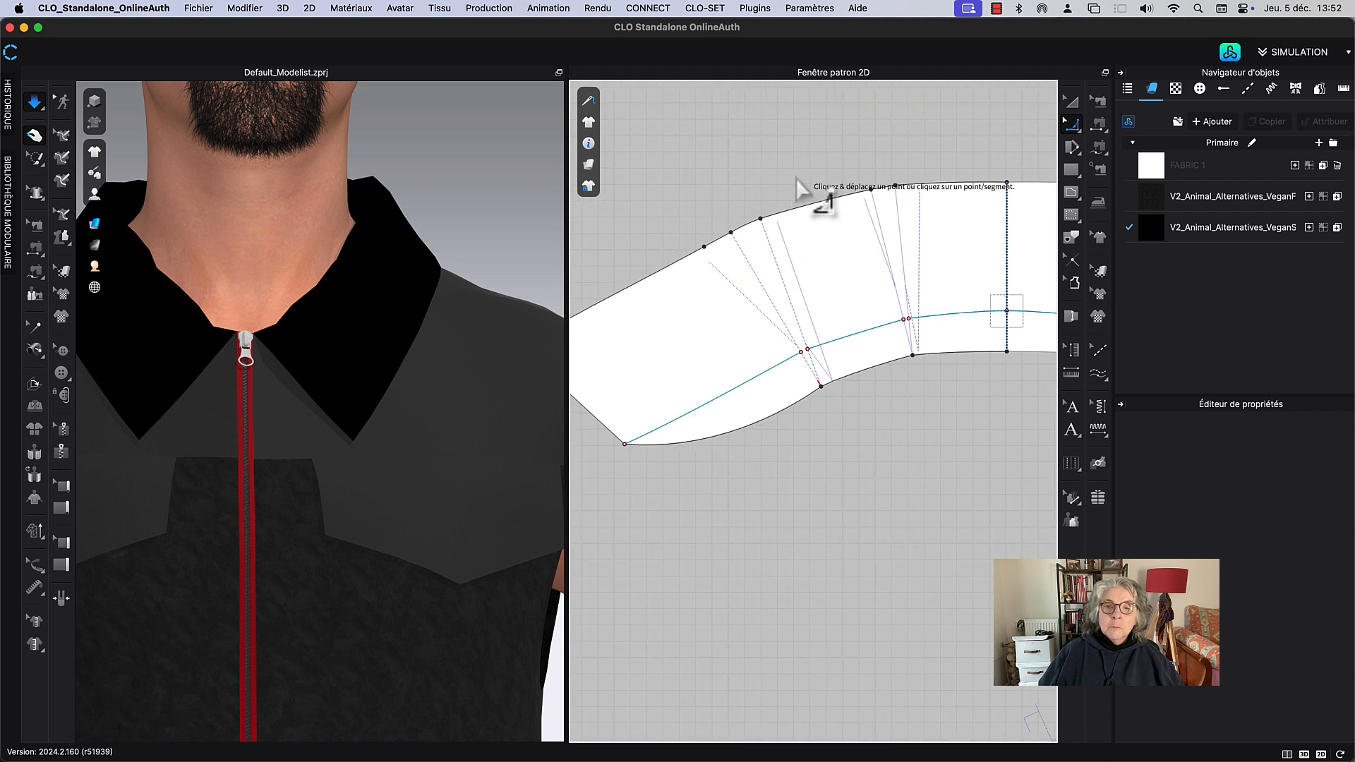
scroll(800, 181, "down", 3)
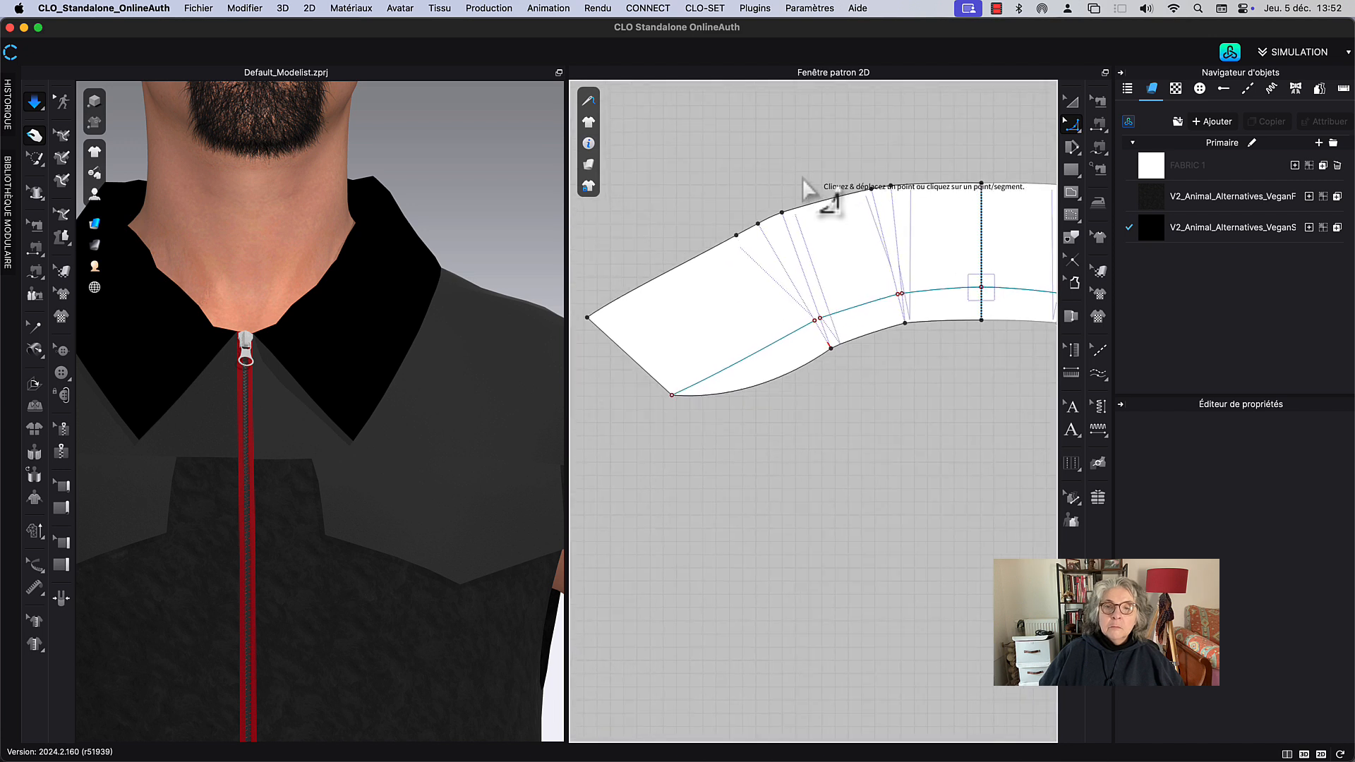
left_click(981, 182)
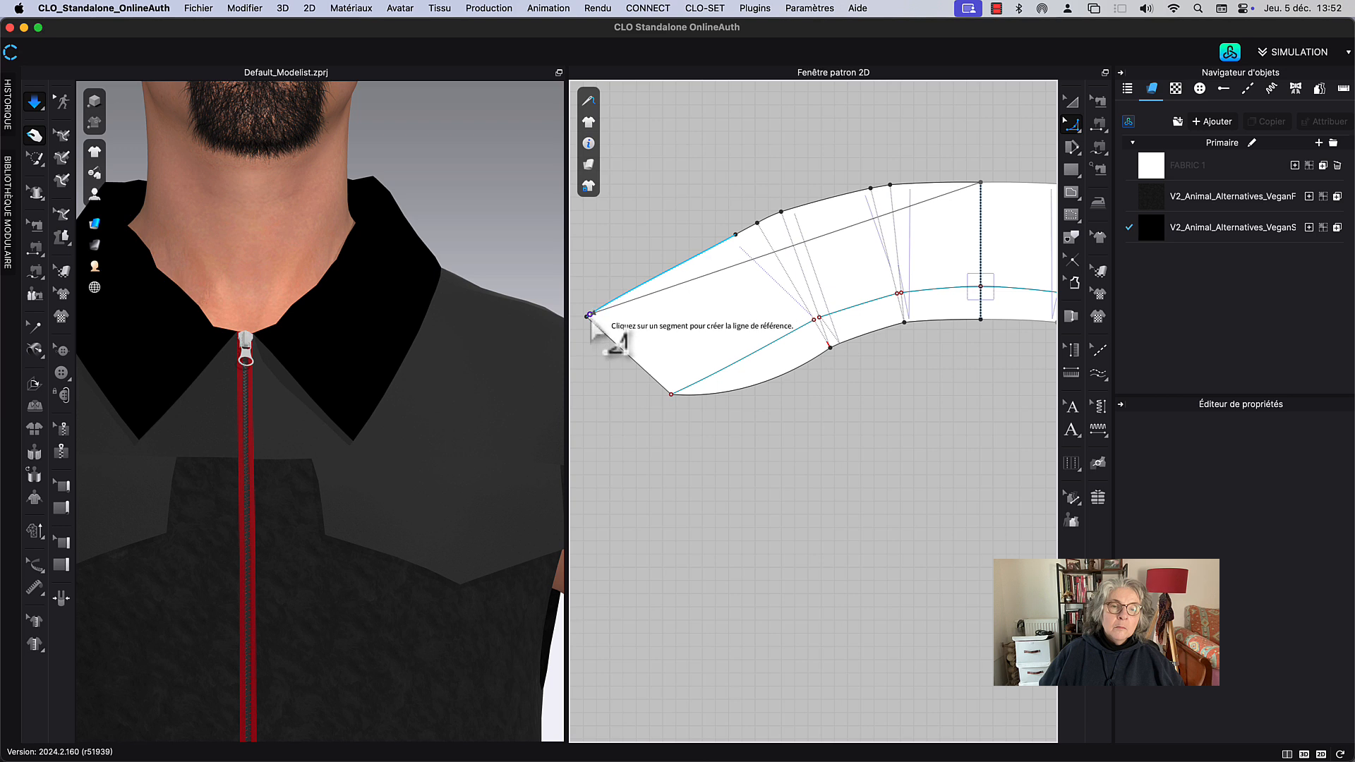
left_click(599, 315)
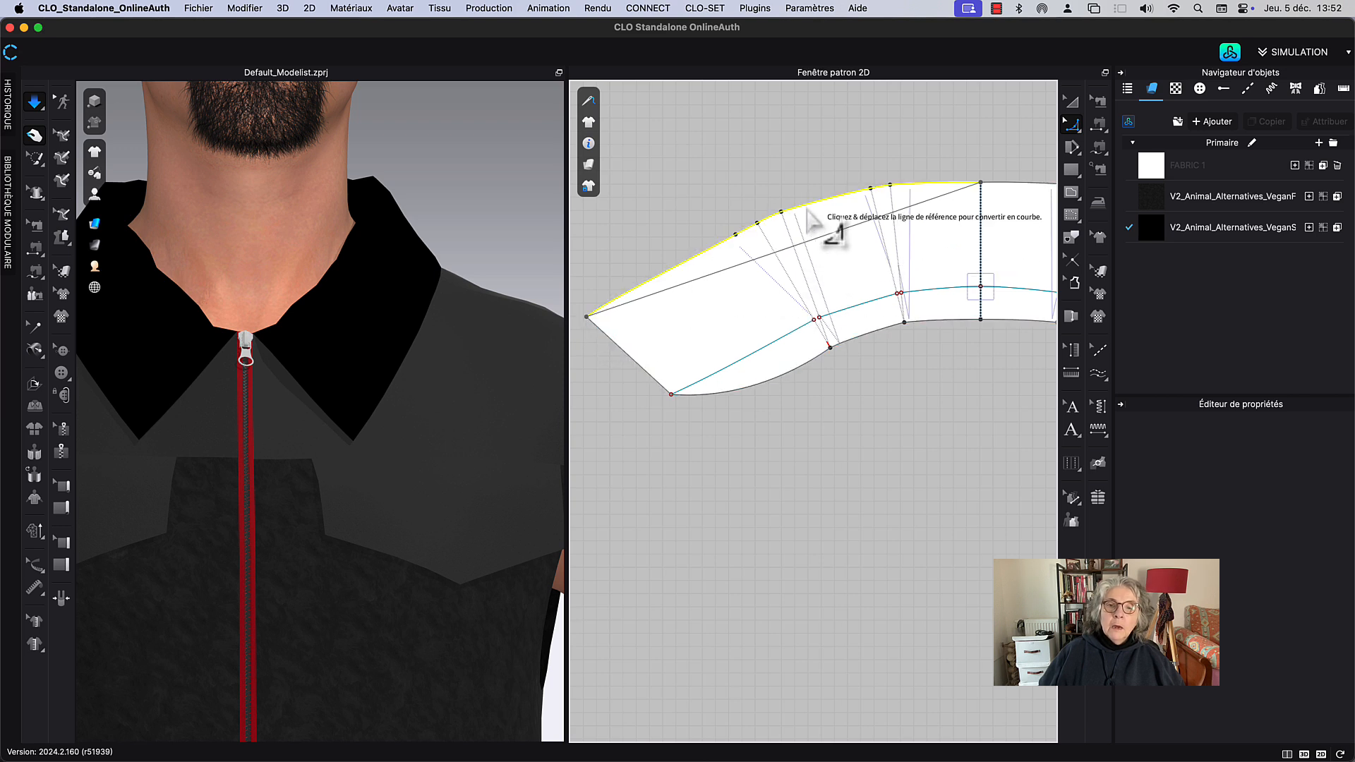
left_click(814, 219)
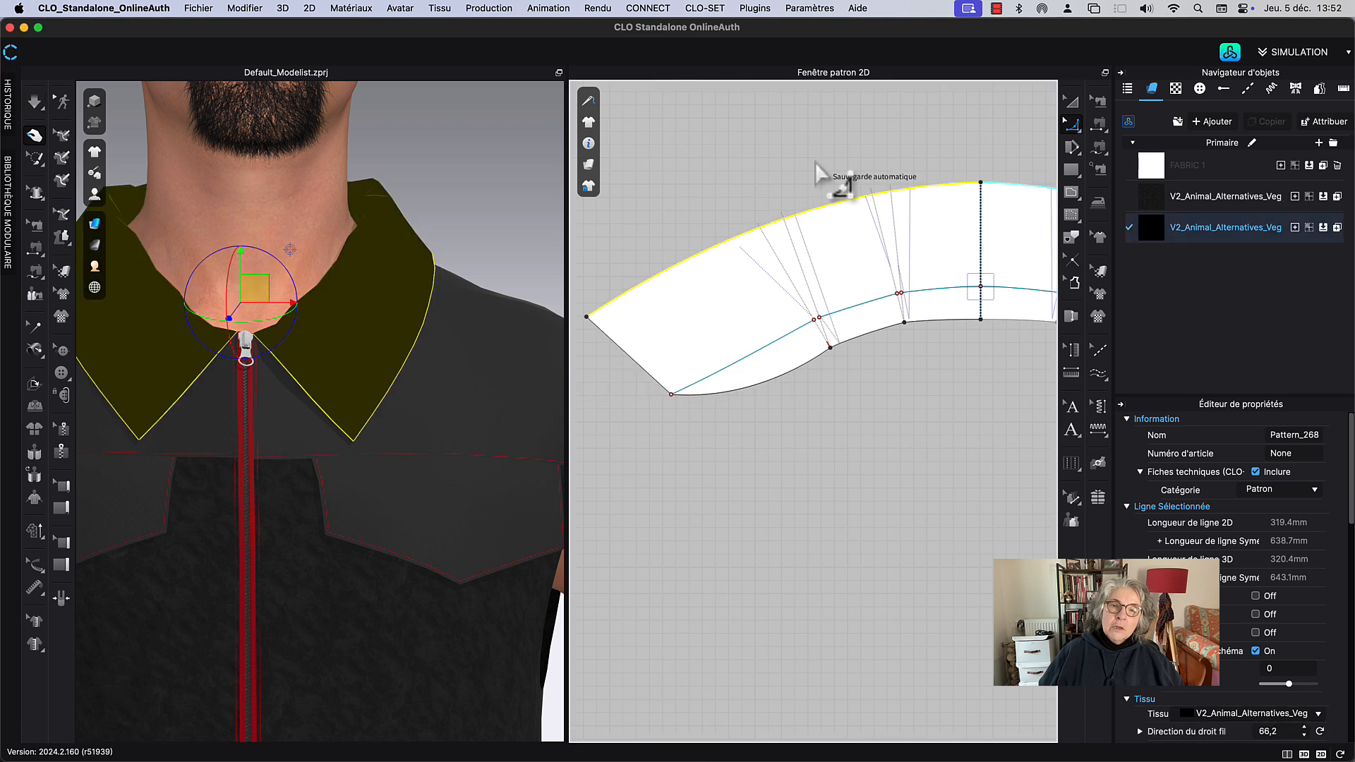
Step: Convert the collar's lower edge between the centre back and the notch into one smooth curve
left_click(986, 338)
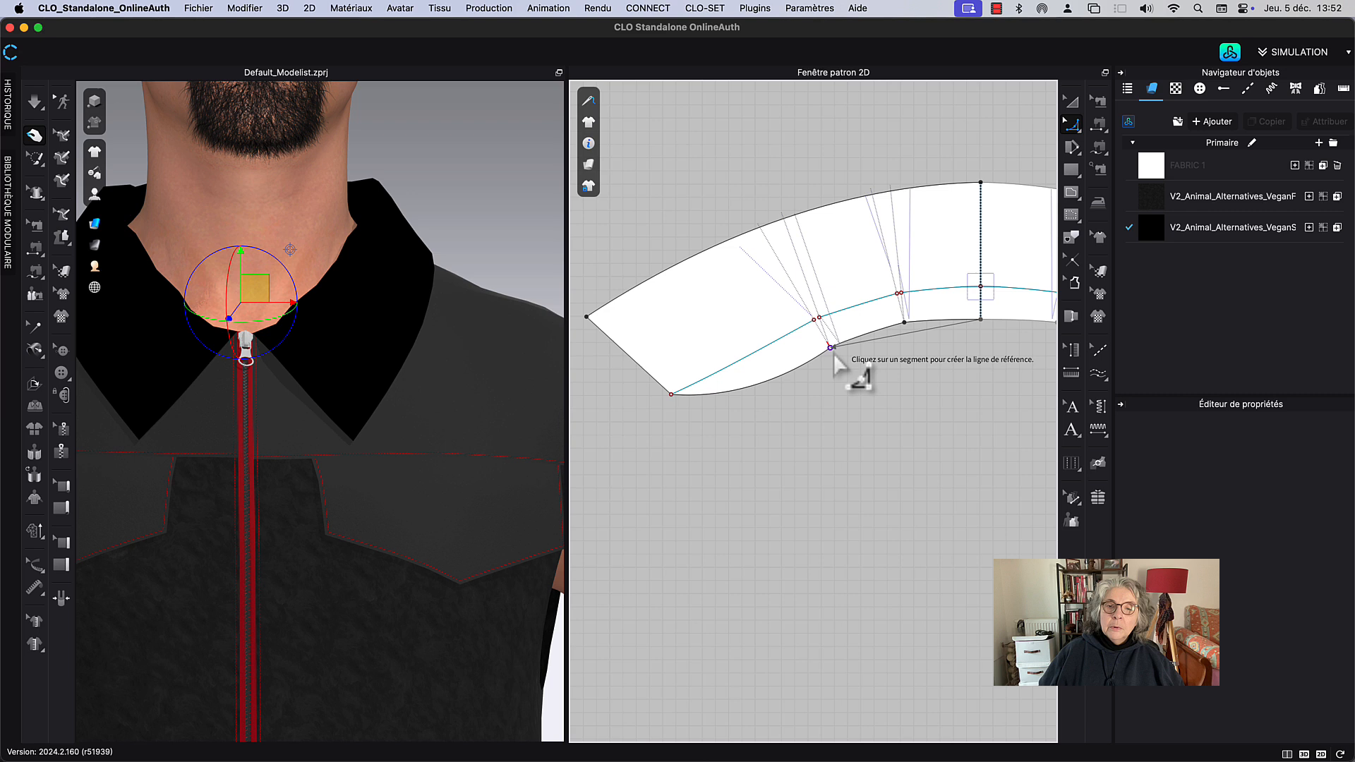
left_click(909, 339)
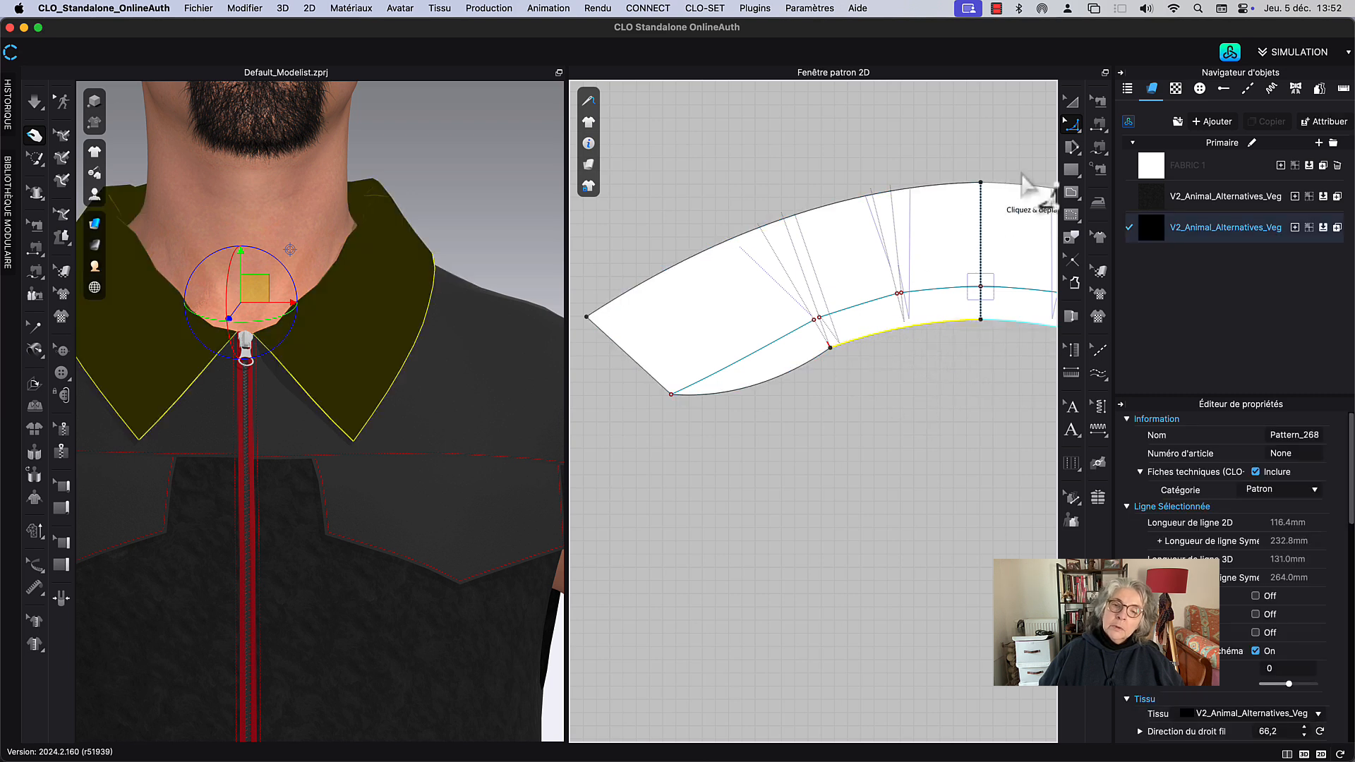
left_click(1071, 101)
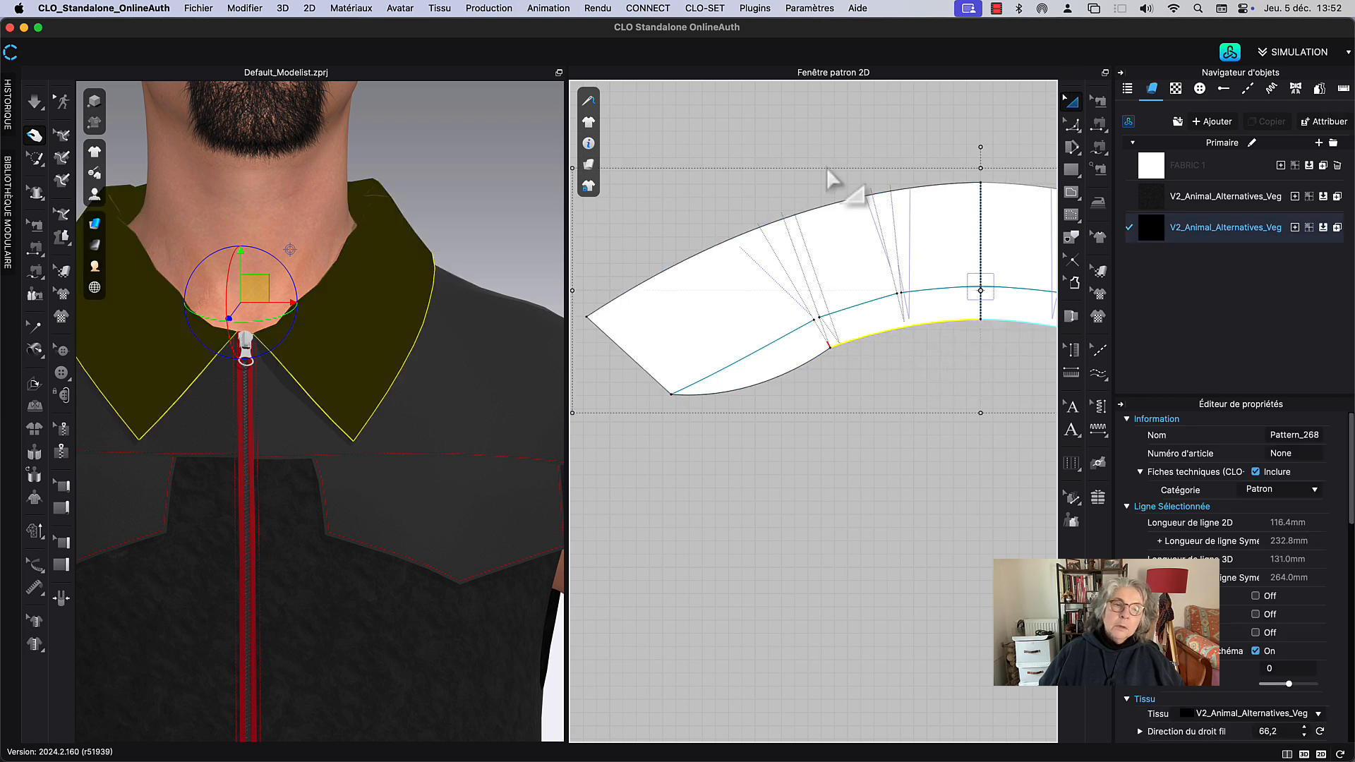
Step: Simulate the smoothed collar and tug its shoulder areas into place on the yokes
left_click(466, 190)
left_click_drag(422, 267, 437, 216)
right_click_drag(437, 216, 468, 223)
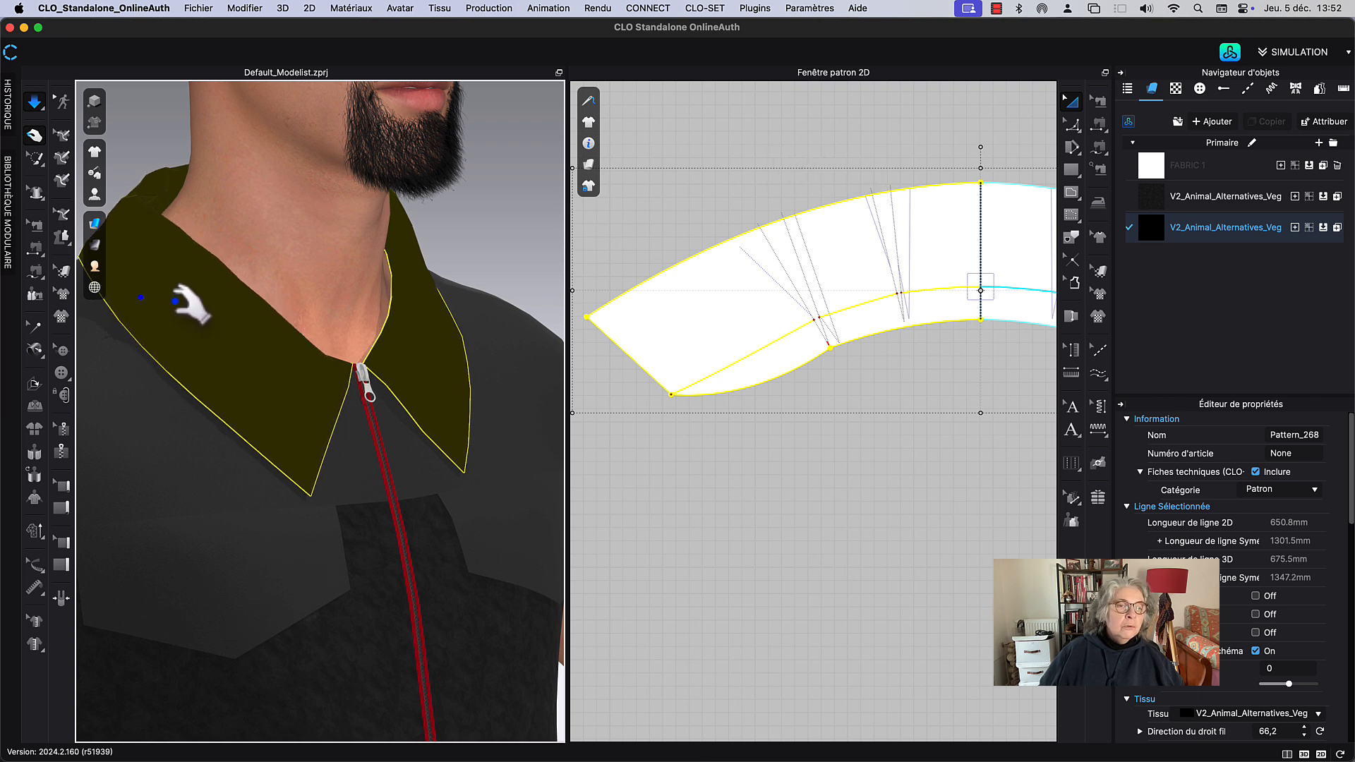
Step: Merge the two loose end points of the collar's internal fold line at the slash nearest the centre back into one point
left_click(825, 123)
scroll(802, 155, "up", 3)
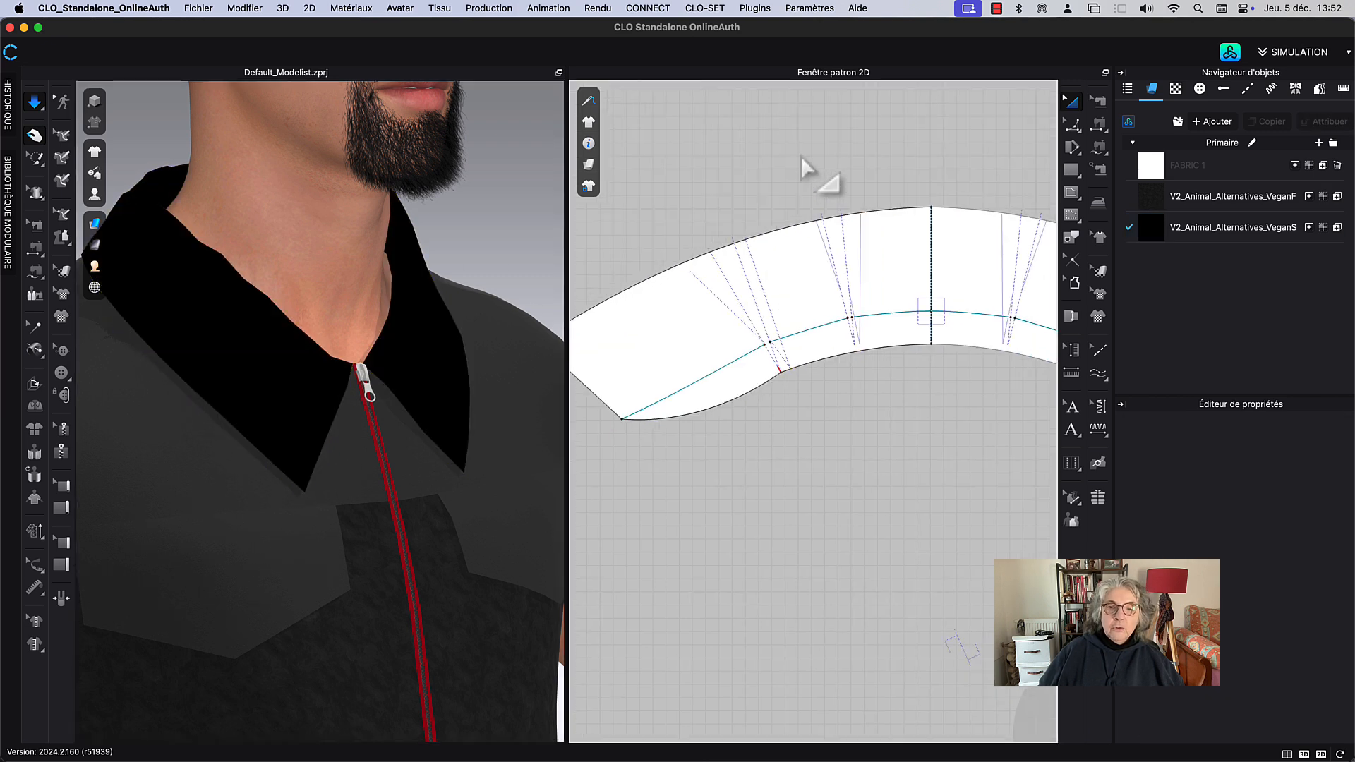
scroll(804, 344, "up", 3)
key("z")
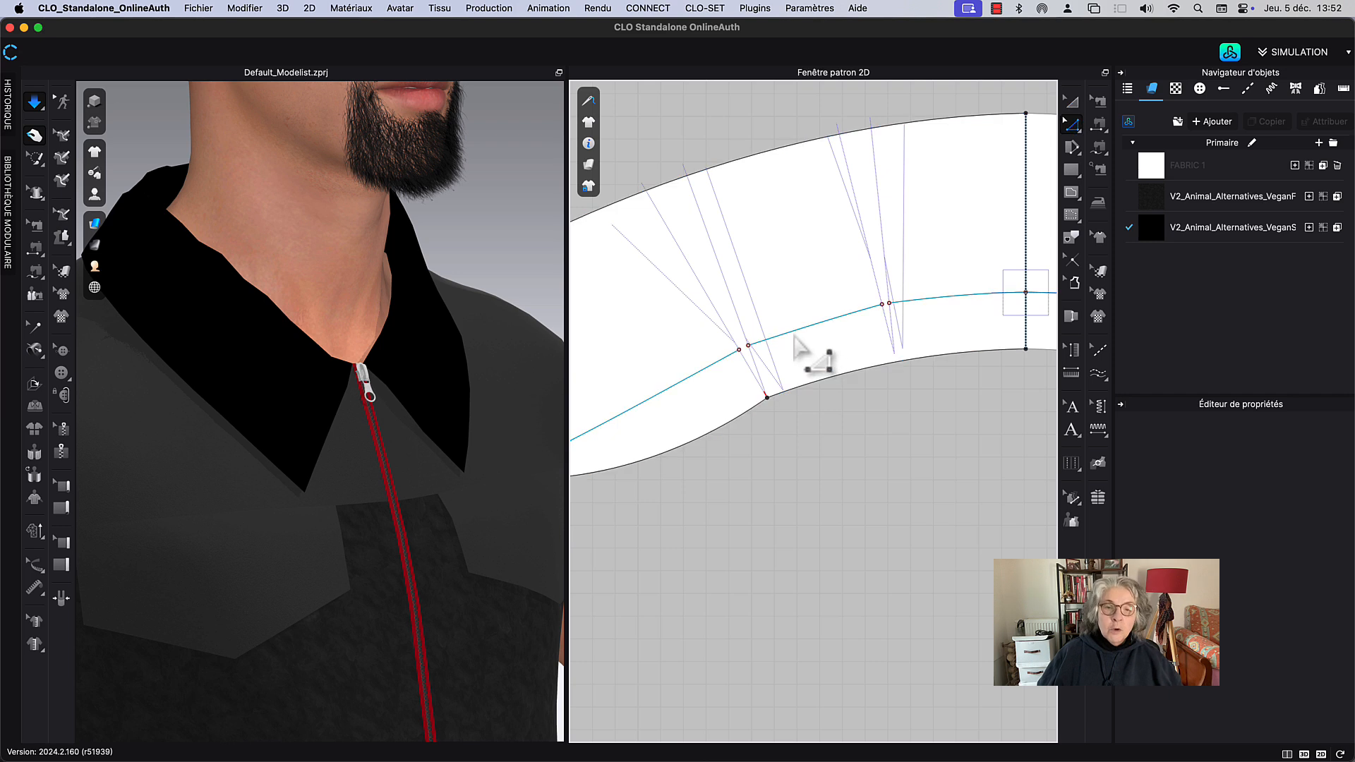
left_click(789, 333)
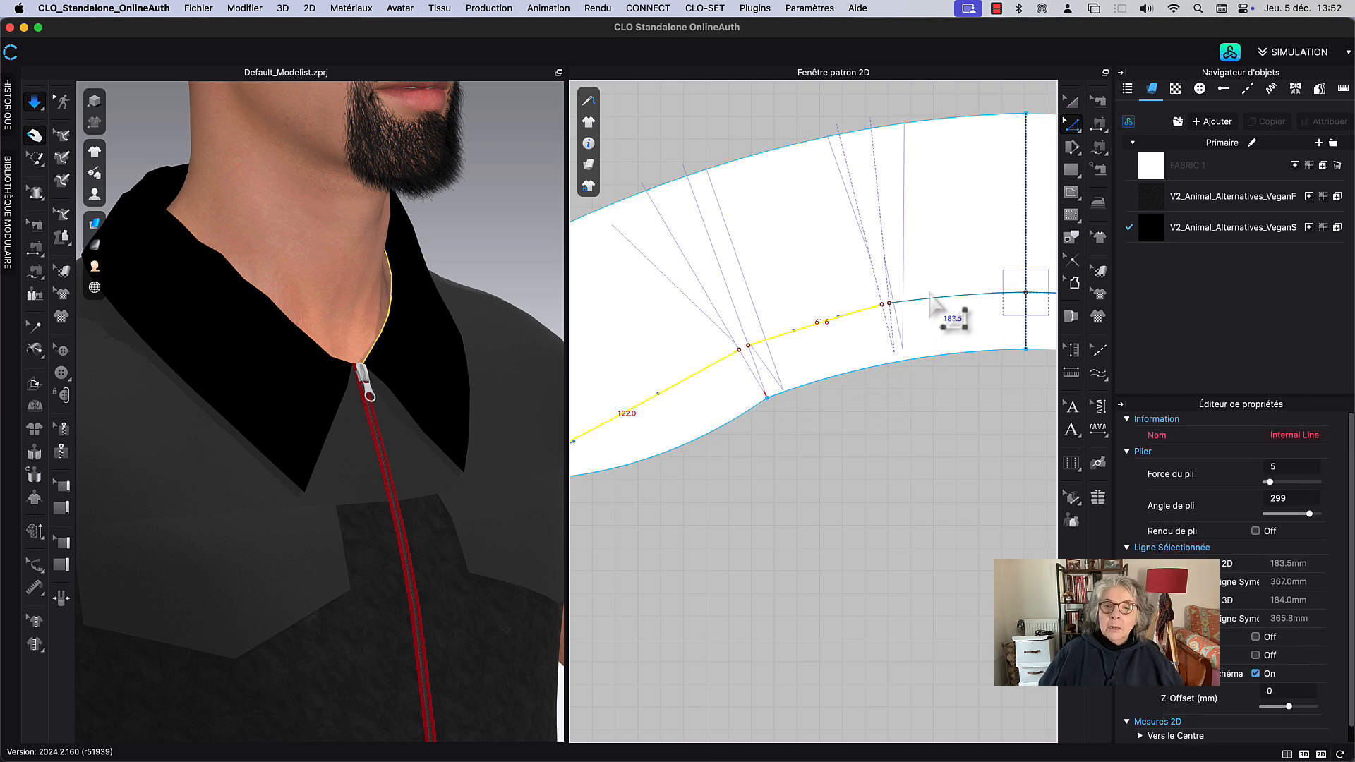
scroll(929, 311, "up", 5)
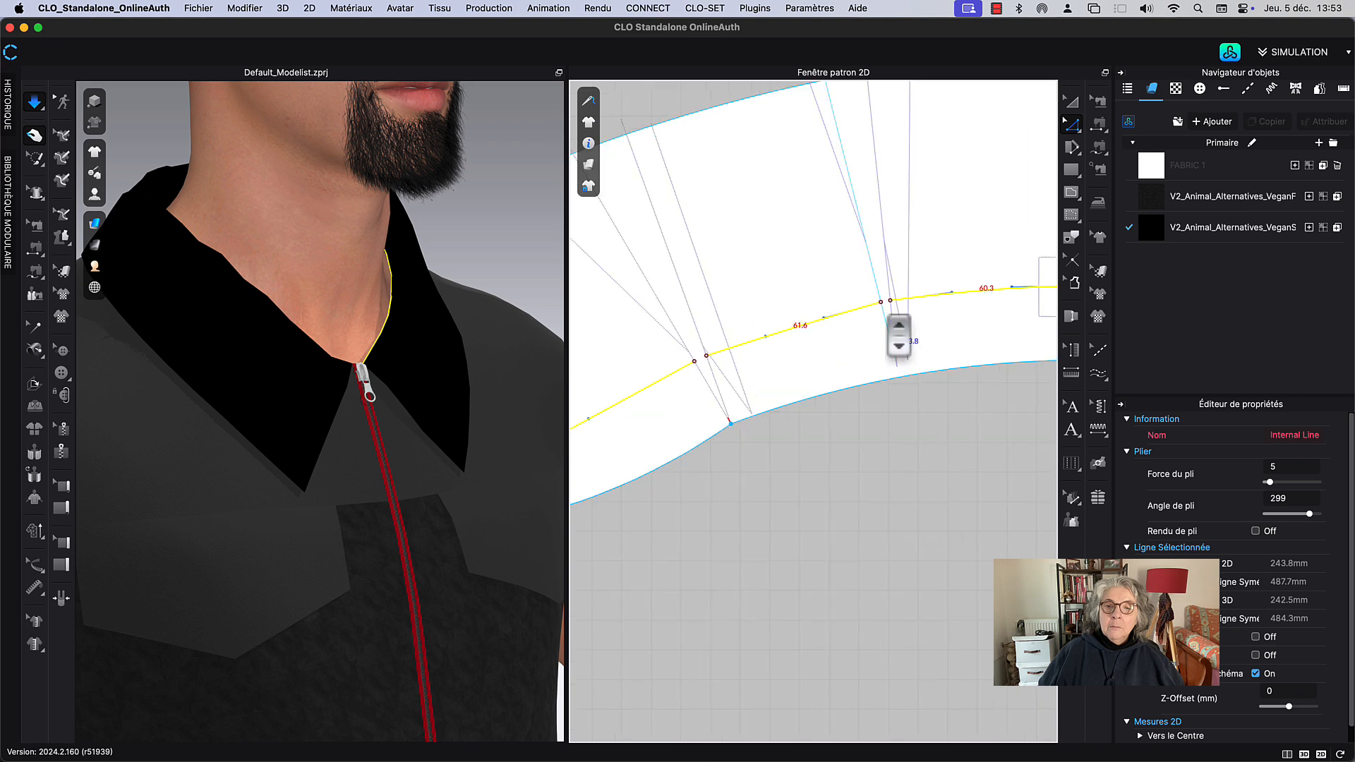
left_click(899, 318)
left_click_drag(899, 317, 899, 312)
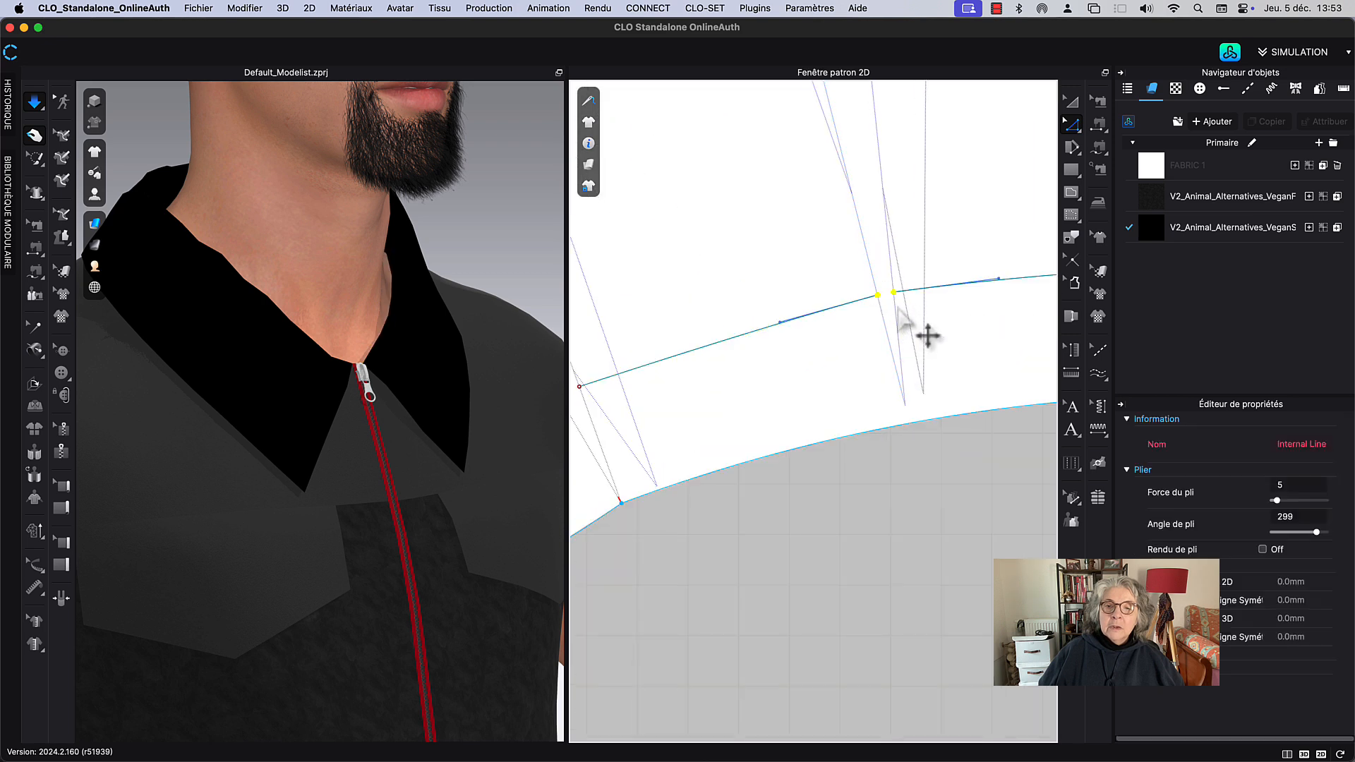
right_click(895, 294)
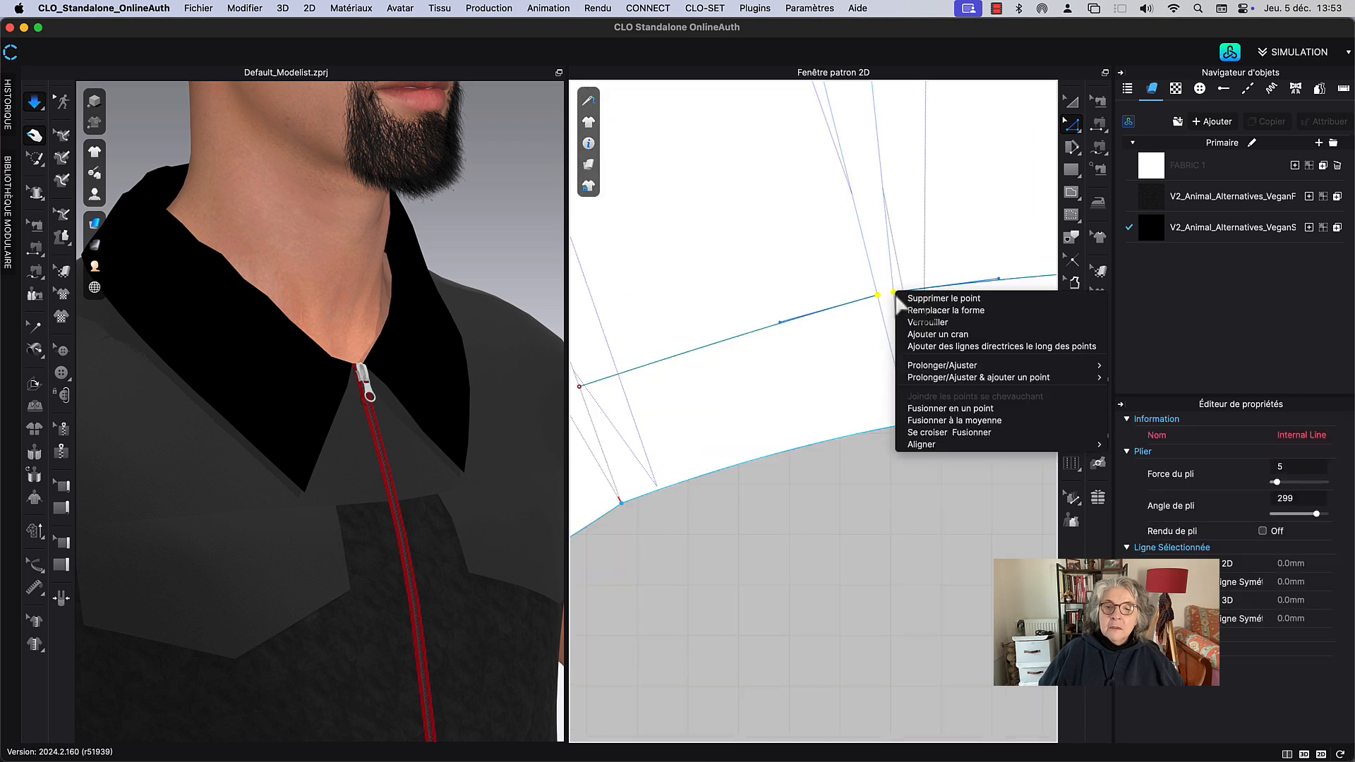
left_click(939, 408)
Step: Merge the fold line's two loose end points at the slash above the neckline notch into one point
middle_click_drag(857, 380, 1046, 347)
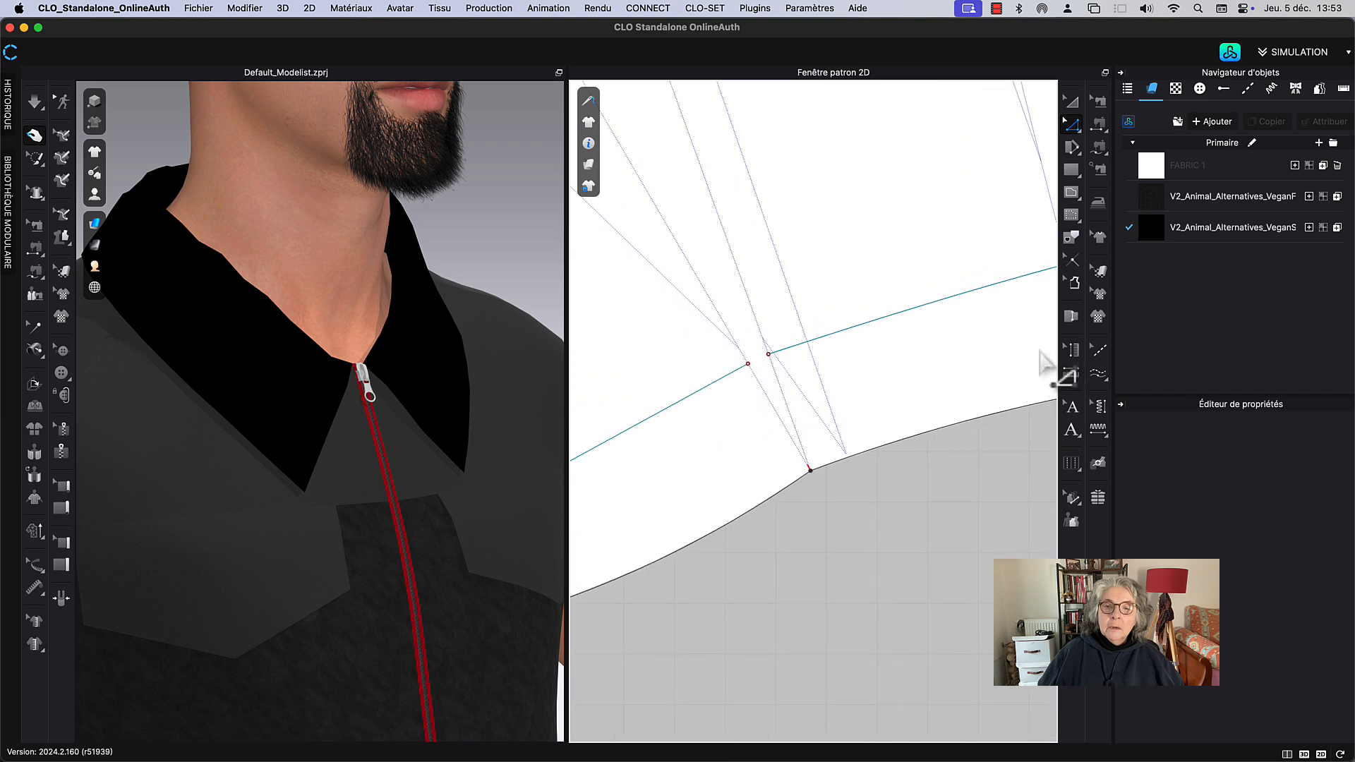
left_click_drag(728, 338, 788, 390)
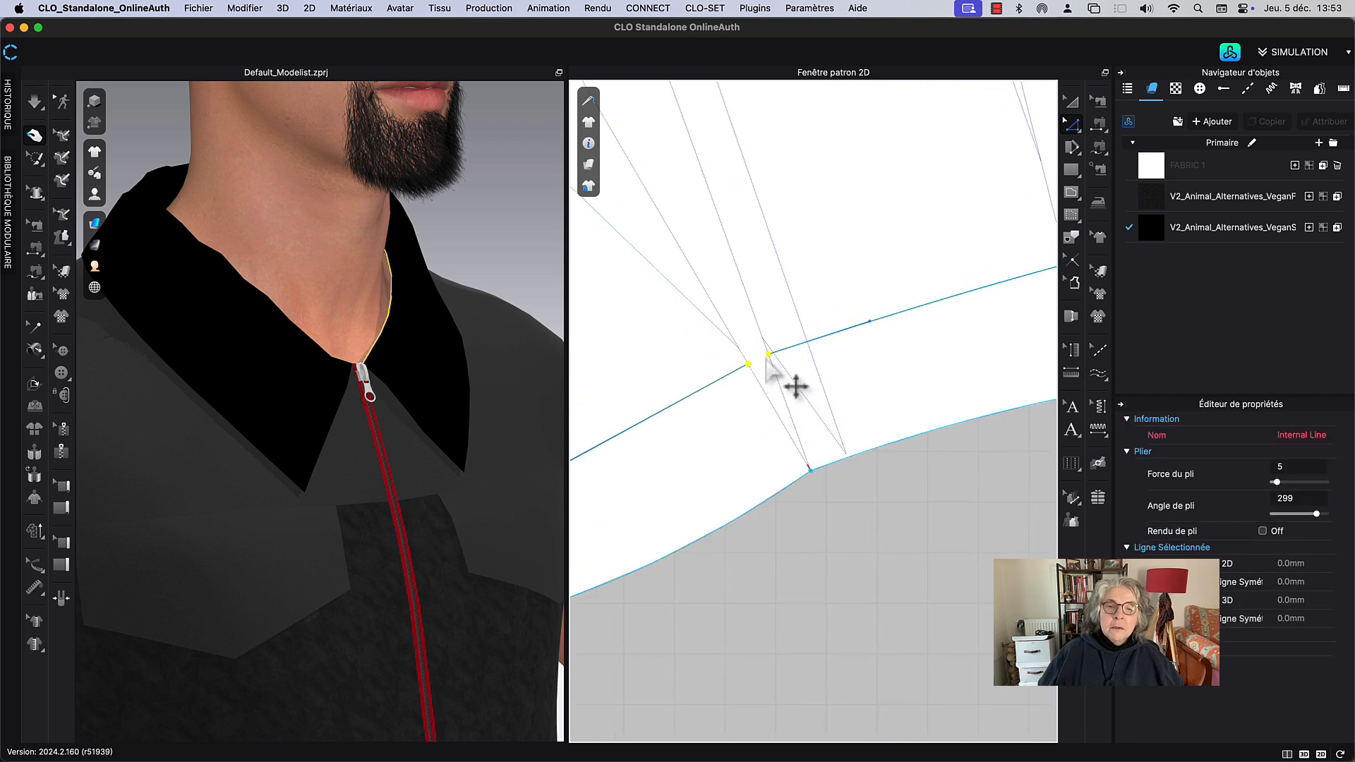
right_click(769, 357)
mouse_move(840, 434)
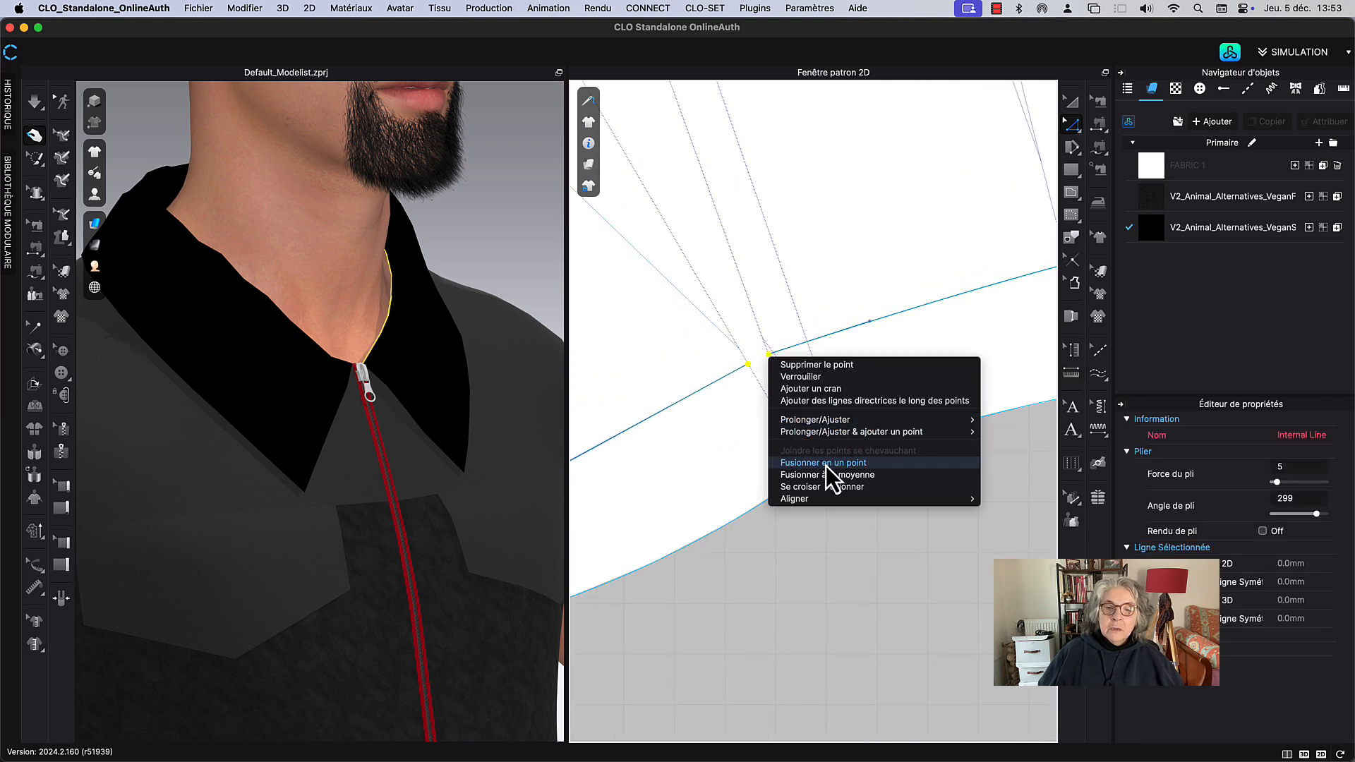
left_click(826, 464)
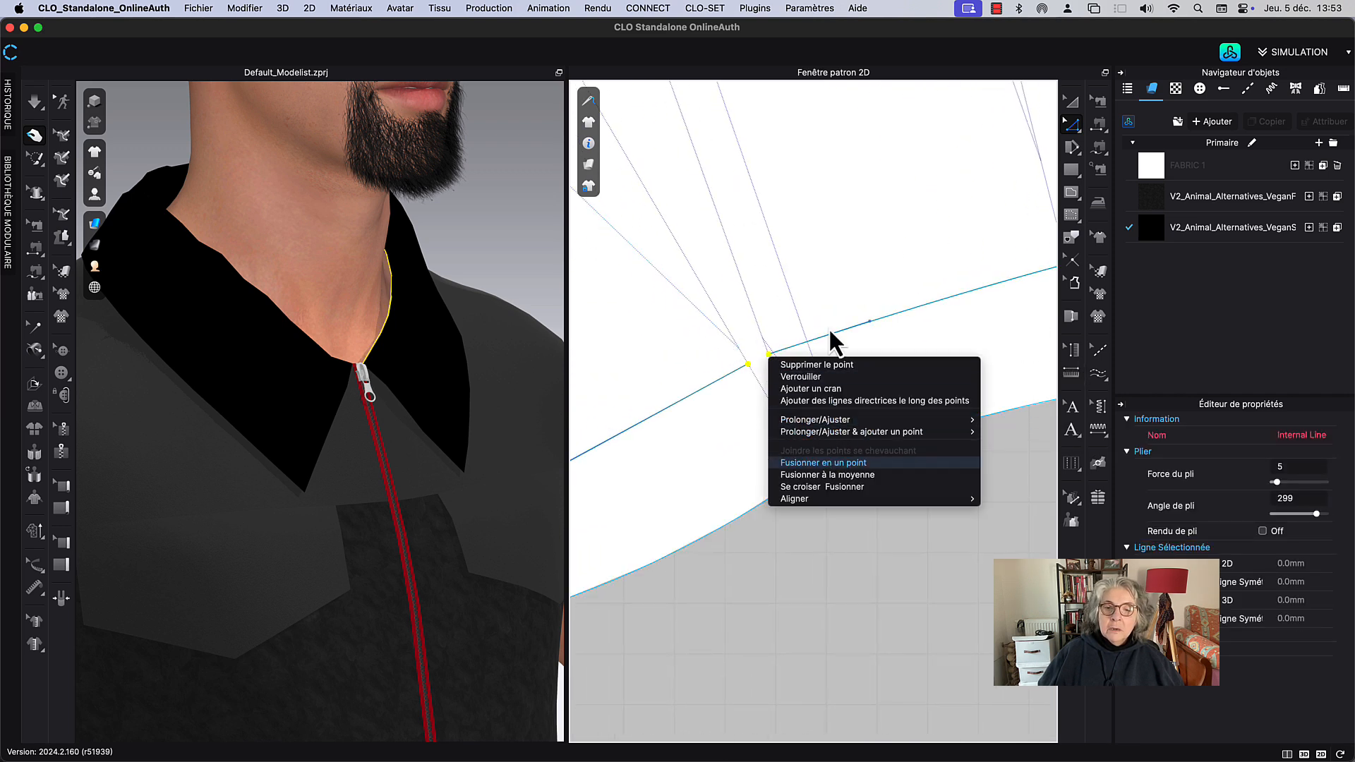
Step: Convert the two corner points on the left half of the collar's internal line to curve points, maintaining the curvature
right_click(770, 358)
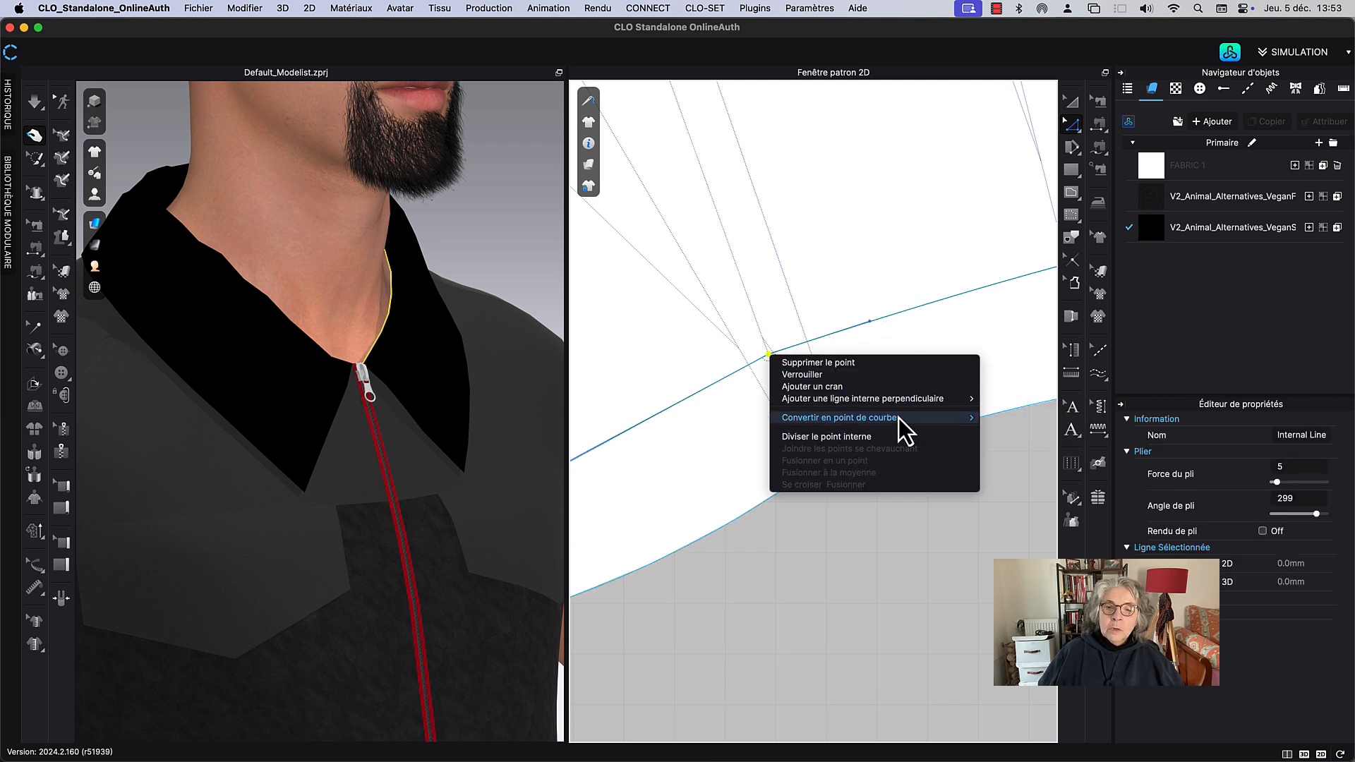
mouse_move(899, 418)
left_click(988, 414)
scroll(892, 257, "down", 3)
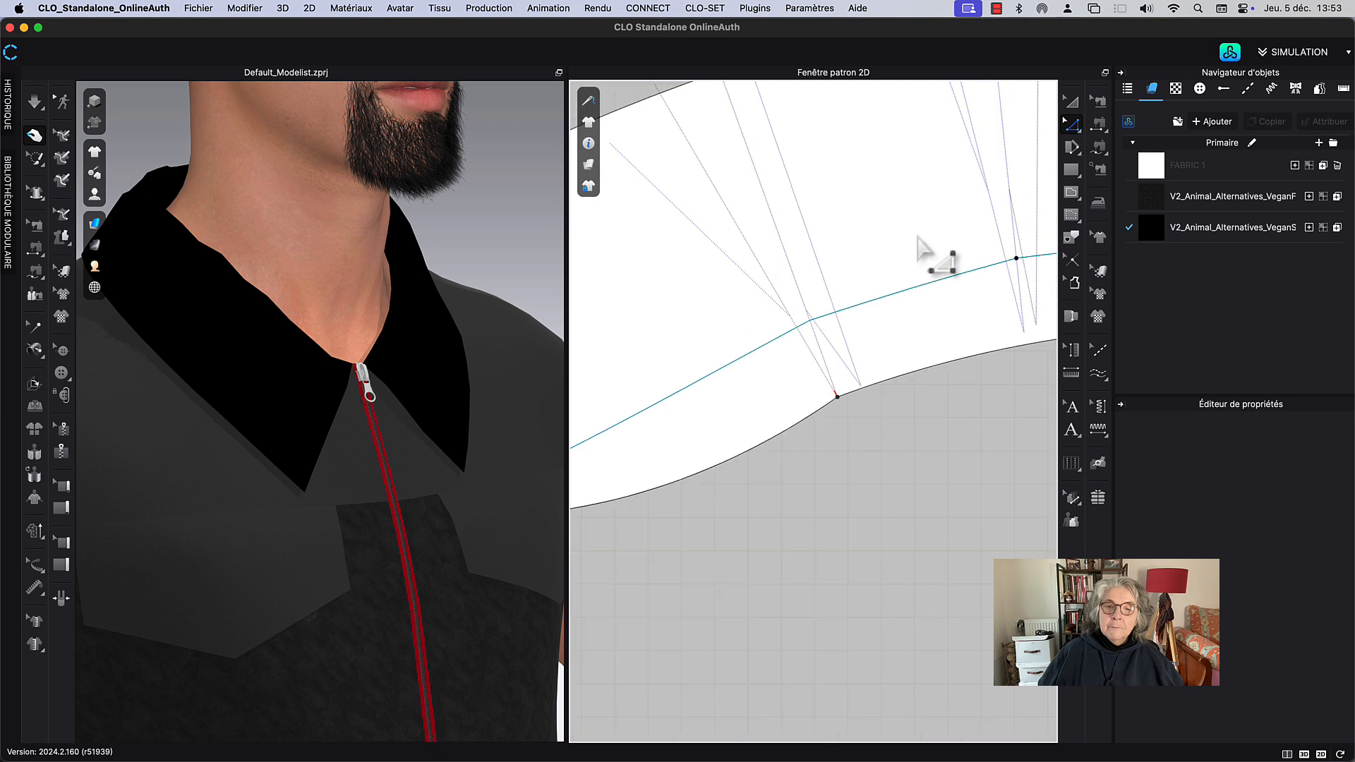
middle_click_drag(917, 237, 701, 342)
right_click(800, 362)
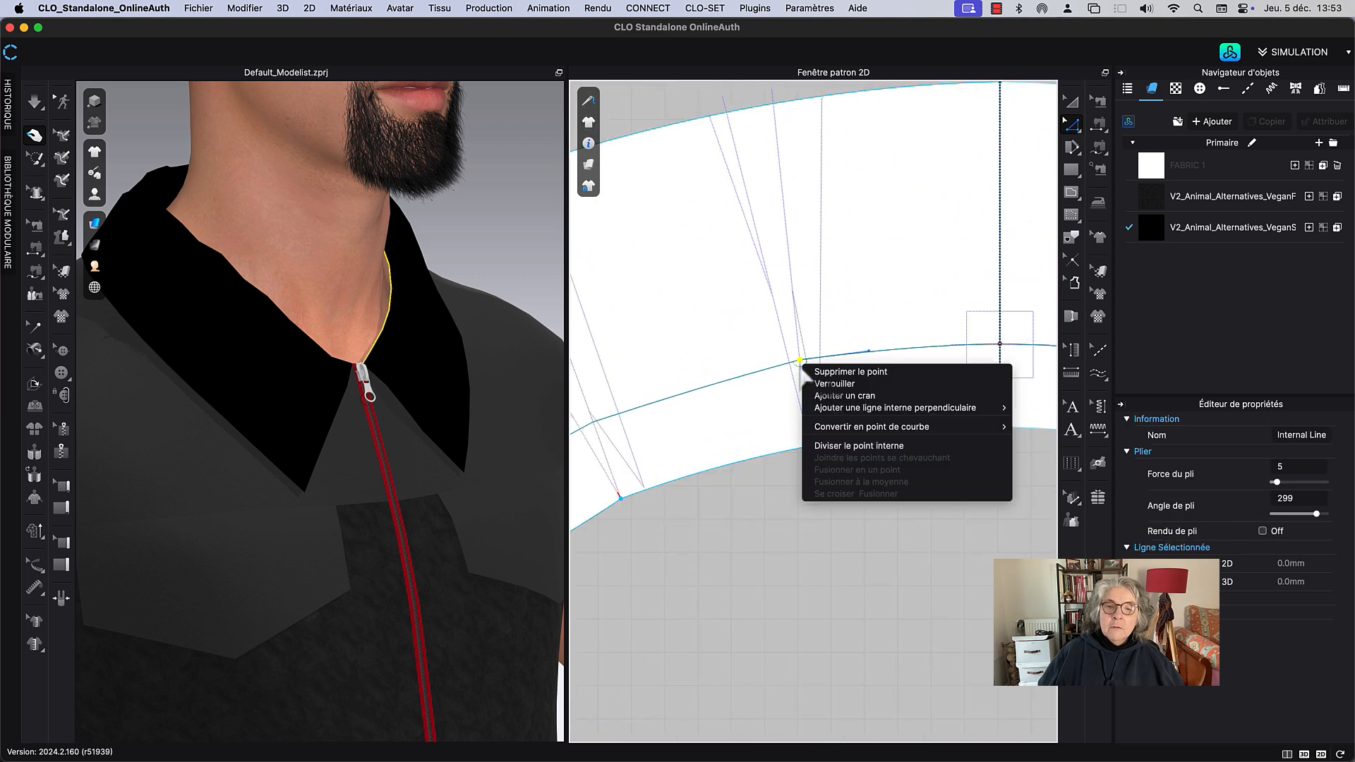
mouse_move(929, 429)
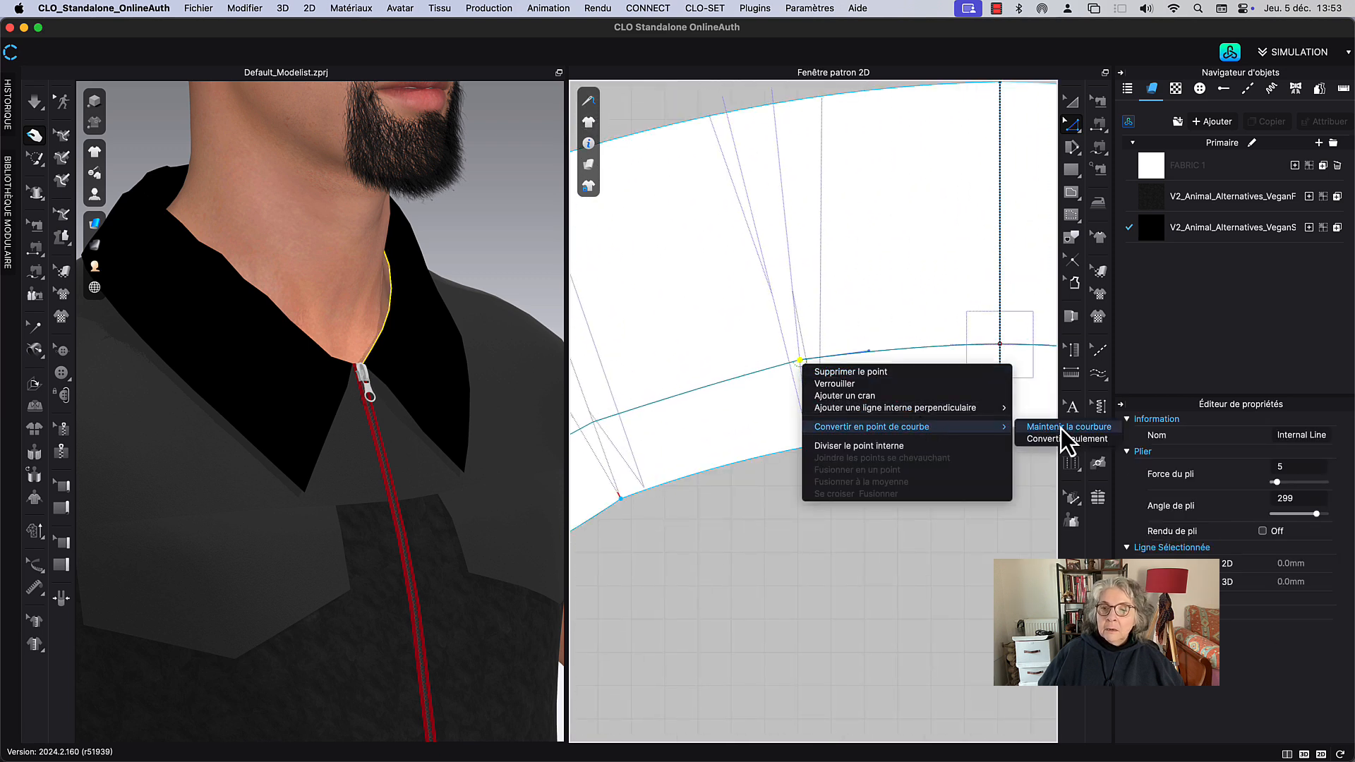
left_click(1056, 428)
middle_click_drag(824, 327, 883, 311)
scroll(823, 427, "down", 3)
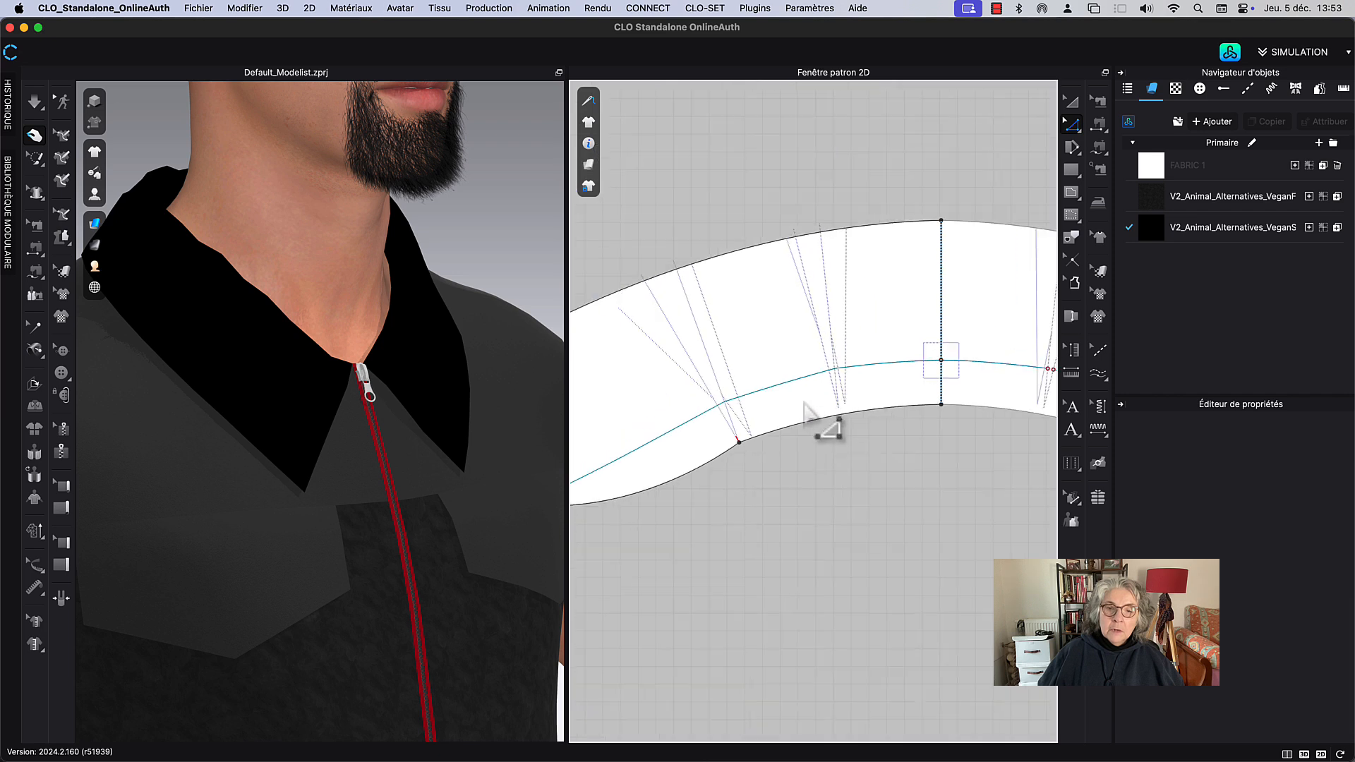
Step: Optimise the curve points of the collar's left internal line to 4%
left_click_drag(1070, 130, 1162, 164)
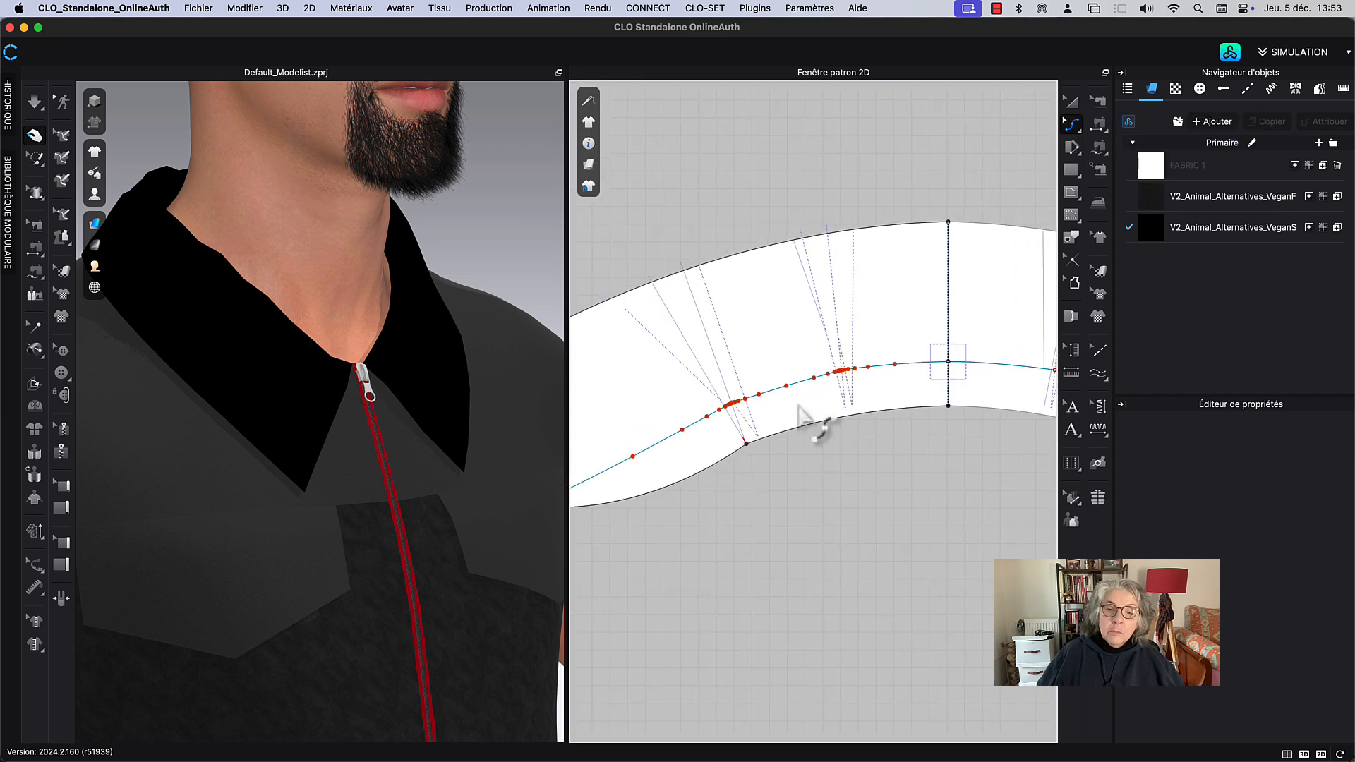
scroll(800, 407, "up", 2)
scroll(825, 417, "down", 2)
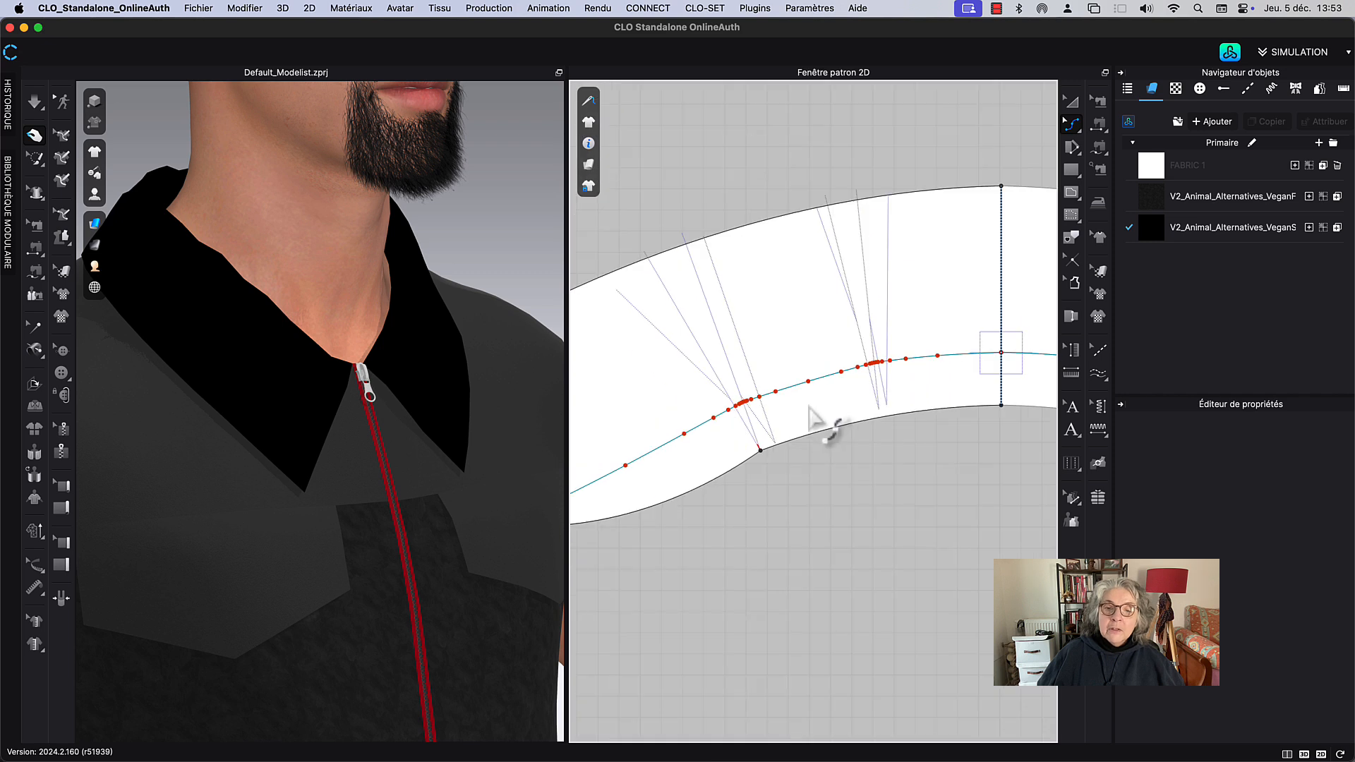
left_click_drag(1074, 129, 1129, 155)
left_click(809, 386)
right_click(810, 386)
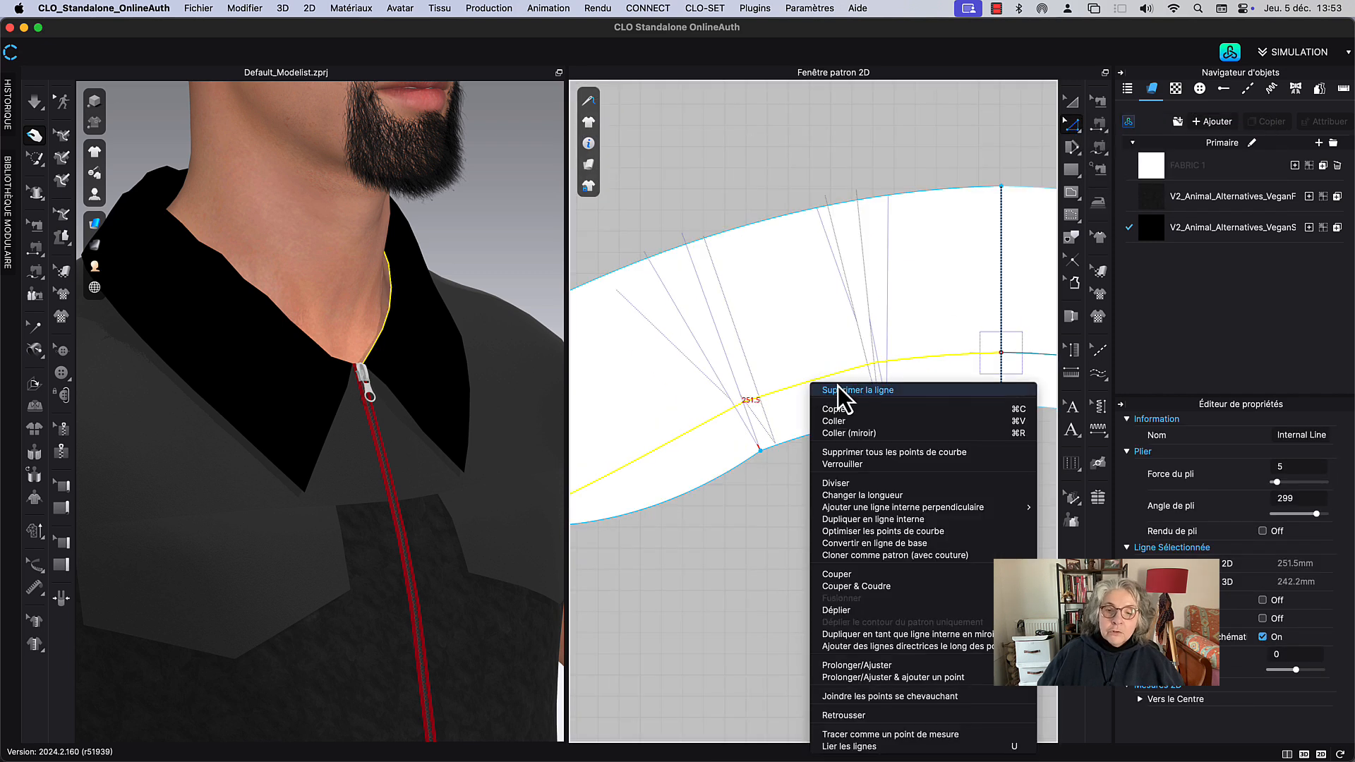
left_click(867, 531)
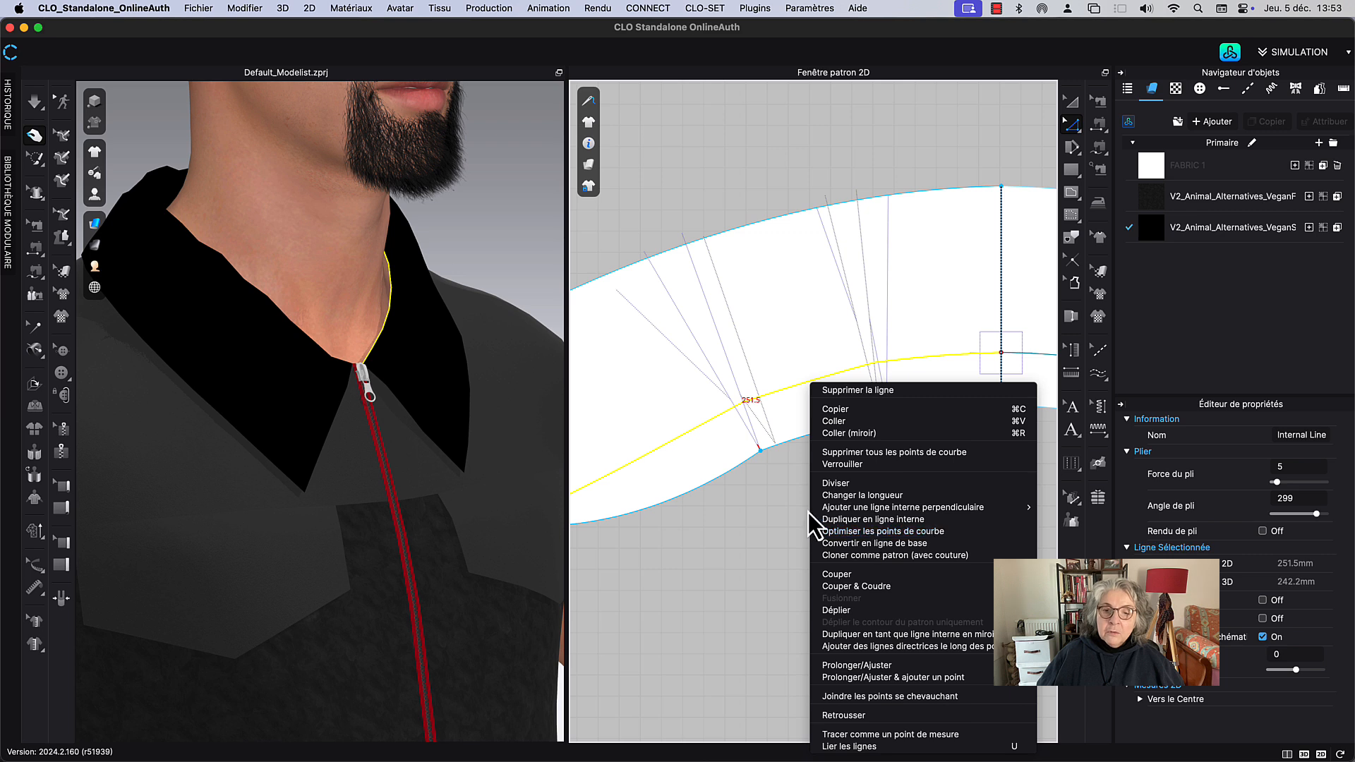
left_click_drag(714, 336, 819, 189)
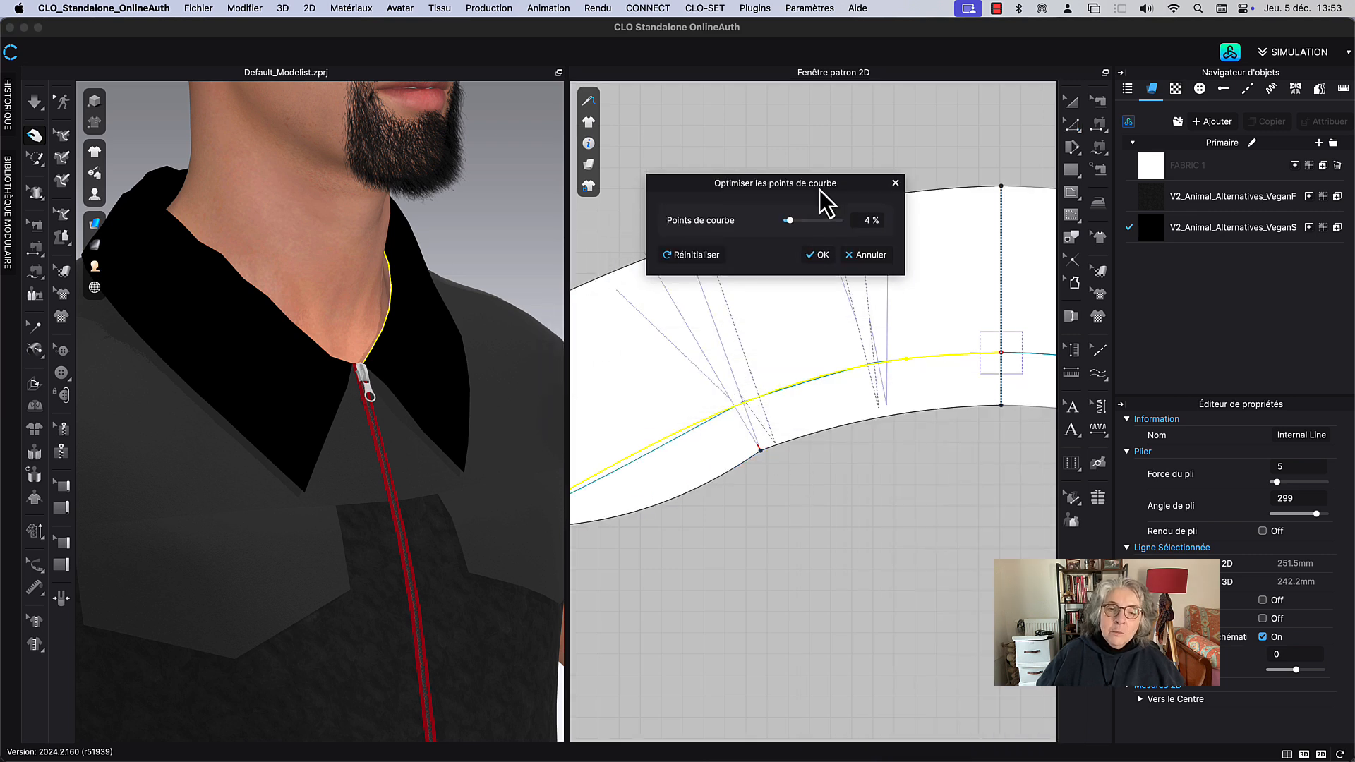
left_click(819, 255)
Step: Examine the remaining curve points and the selected shape of the collar's left internal line
right_click_drag(796, 300, 822, 199)
left_click(1073, 126)
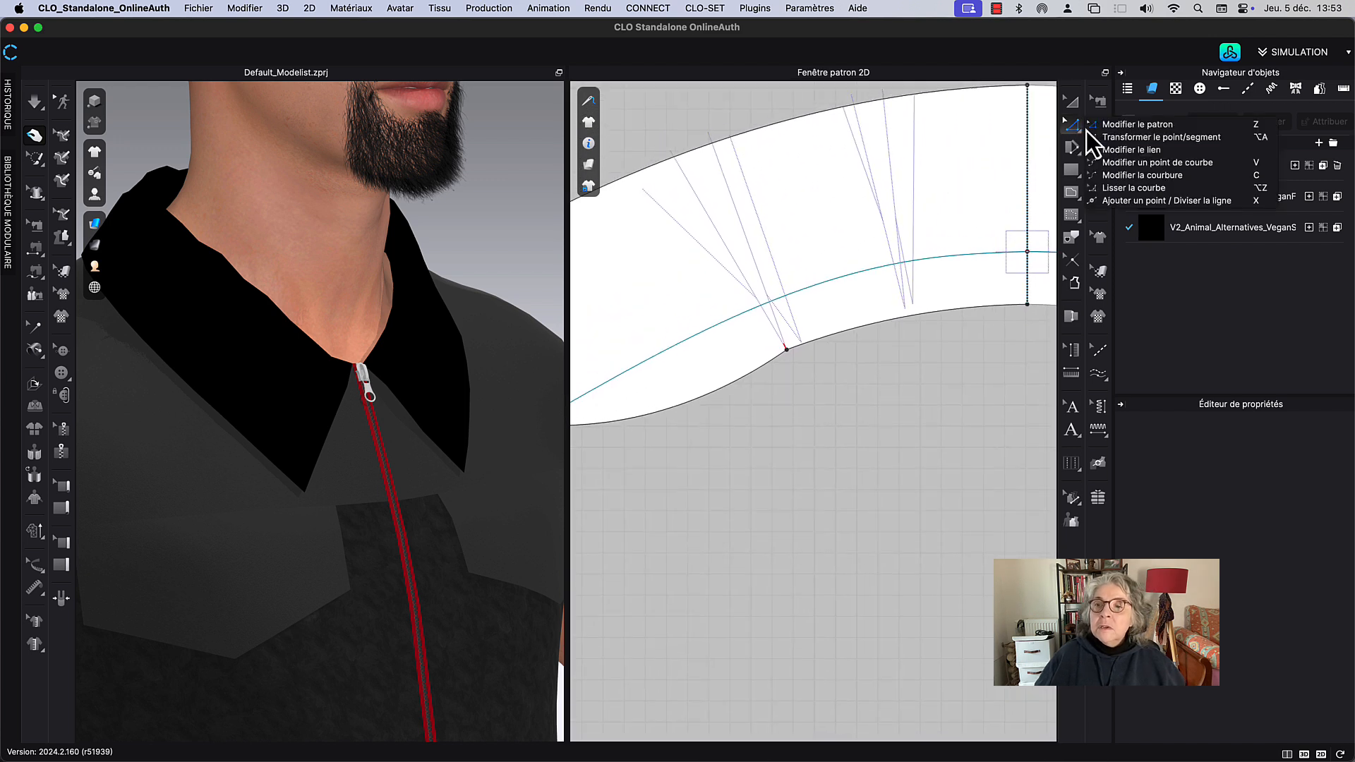
left_click(1138, 163)
middle_click_drag(900, 370, 823, 402)
scroll(997, 349, "down", 5)
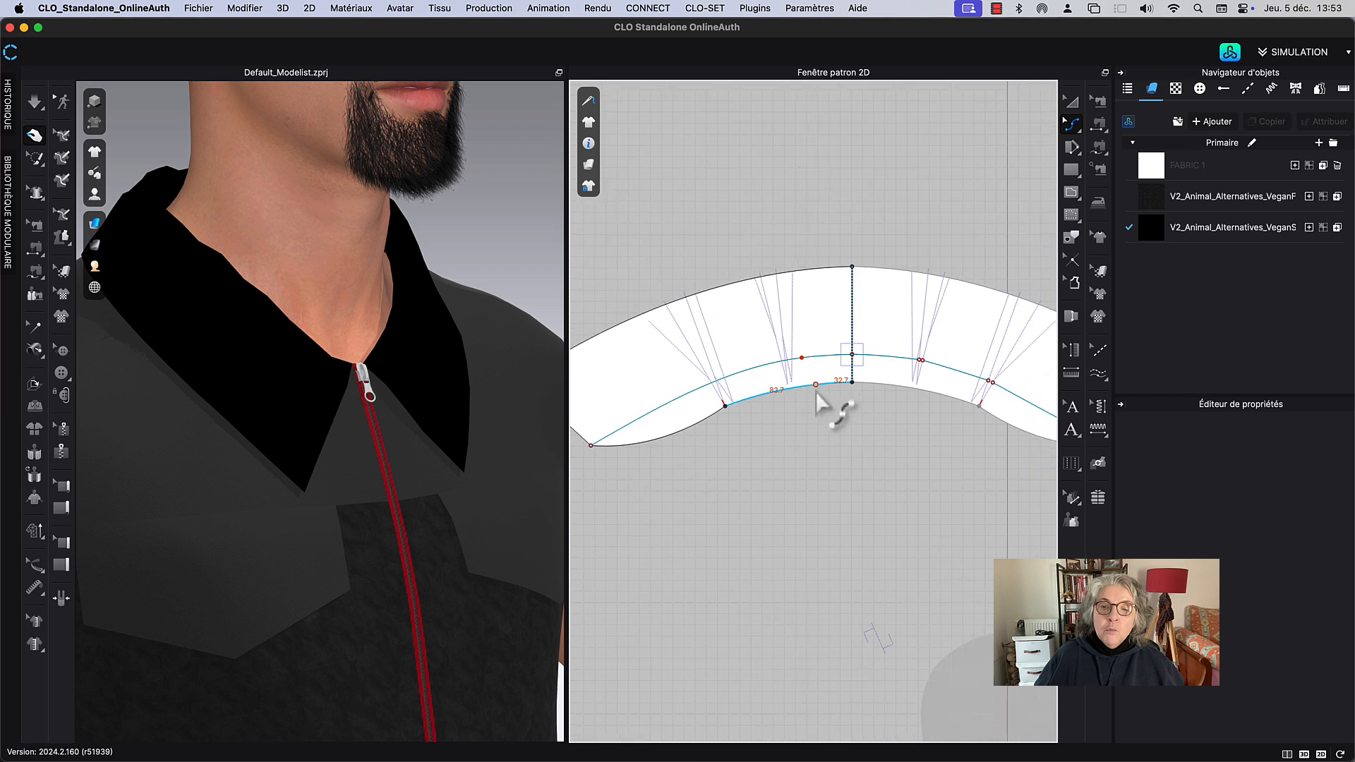
left_click(1073, 102)
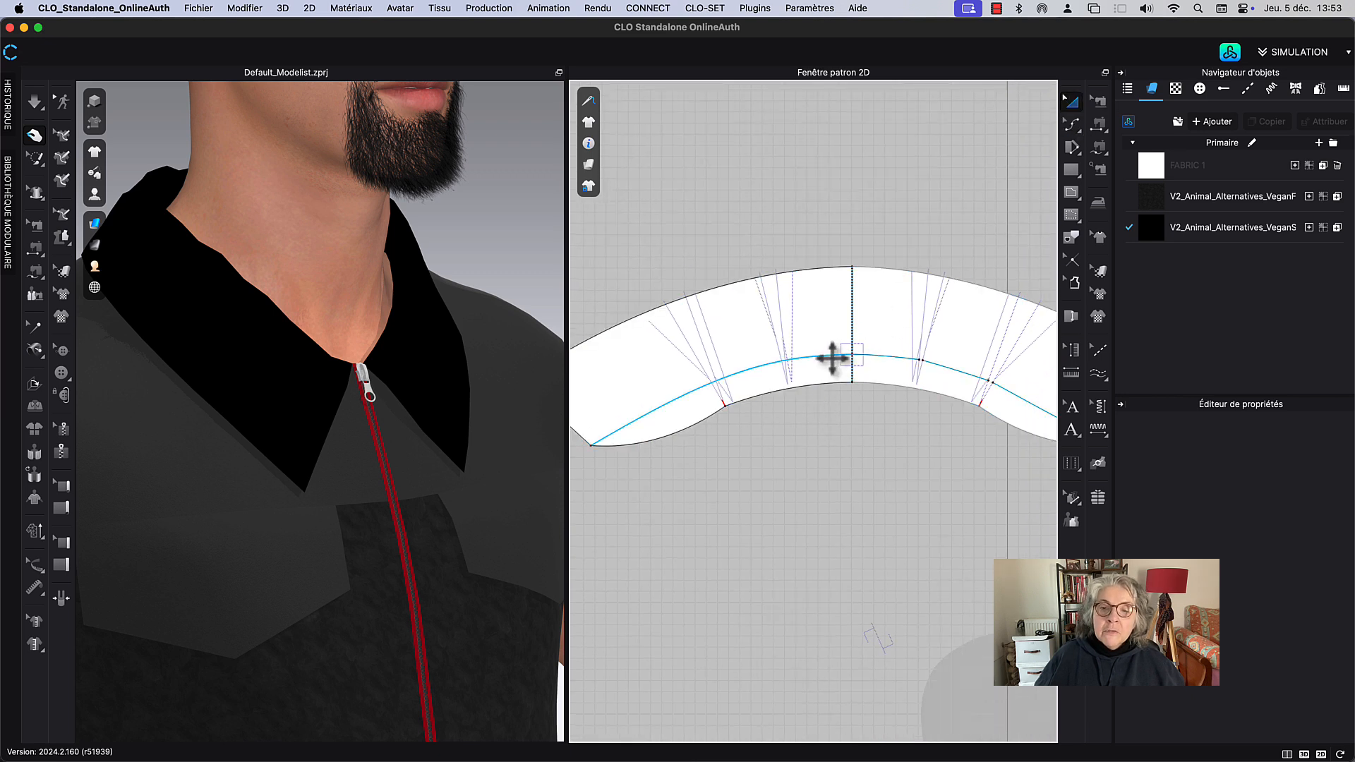
left_click(833, 359)
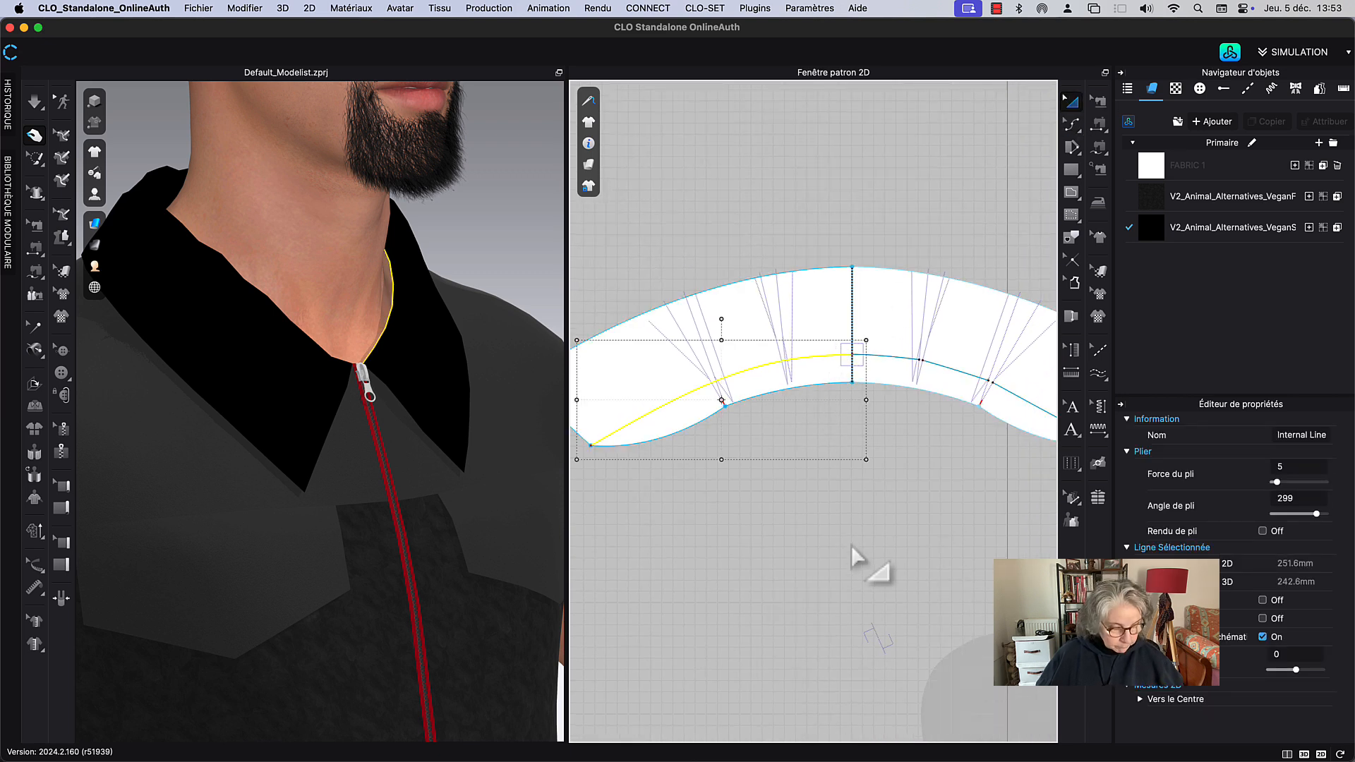
key("z")
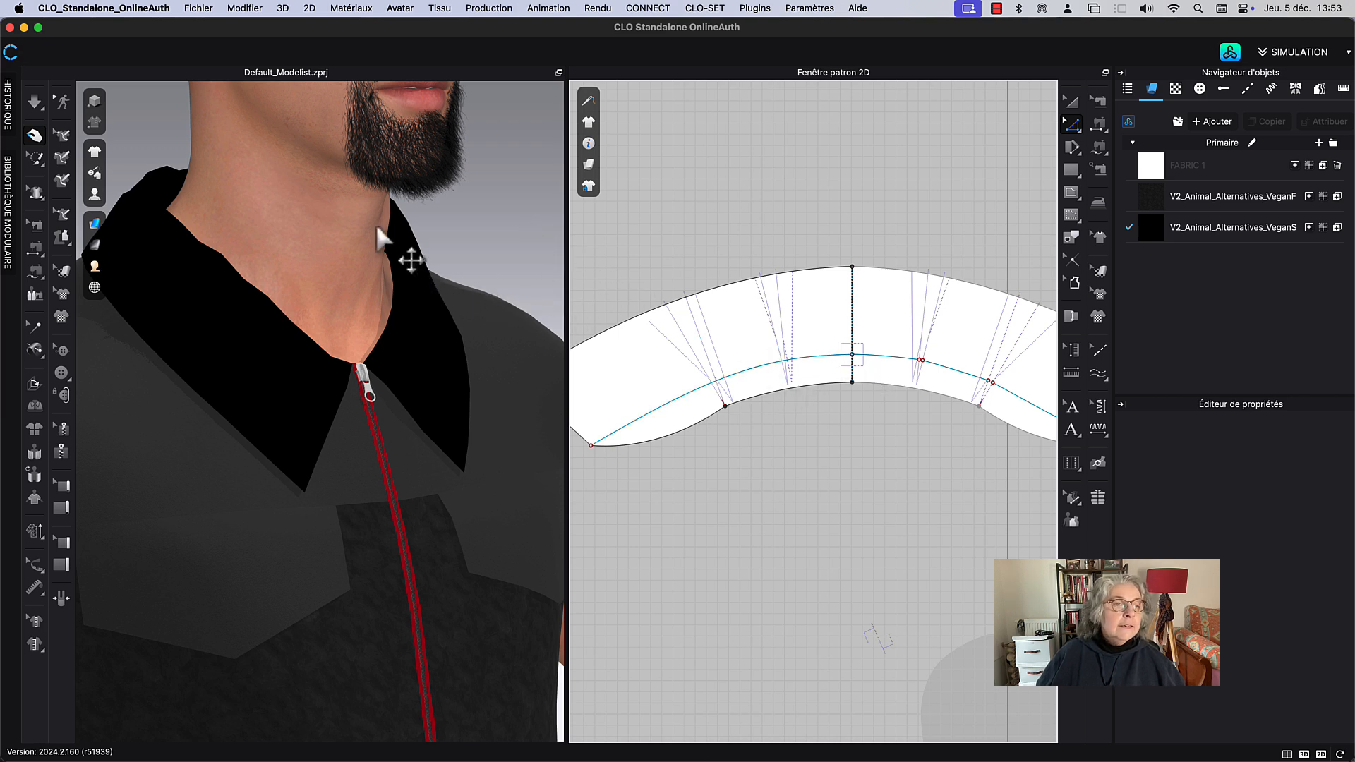
Step: Show the garment's internal lines in the 3D view and turn the avatar to inspect the collar
left_click(98, 154)
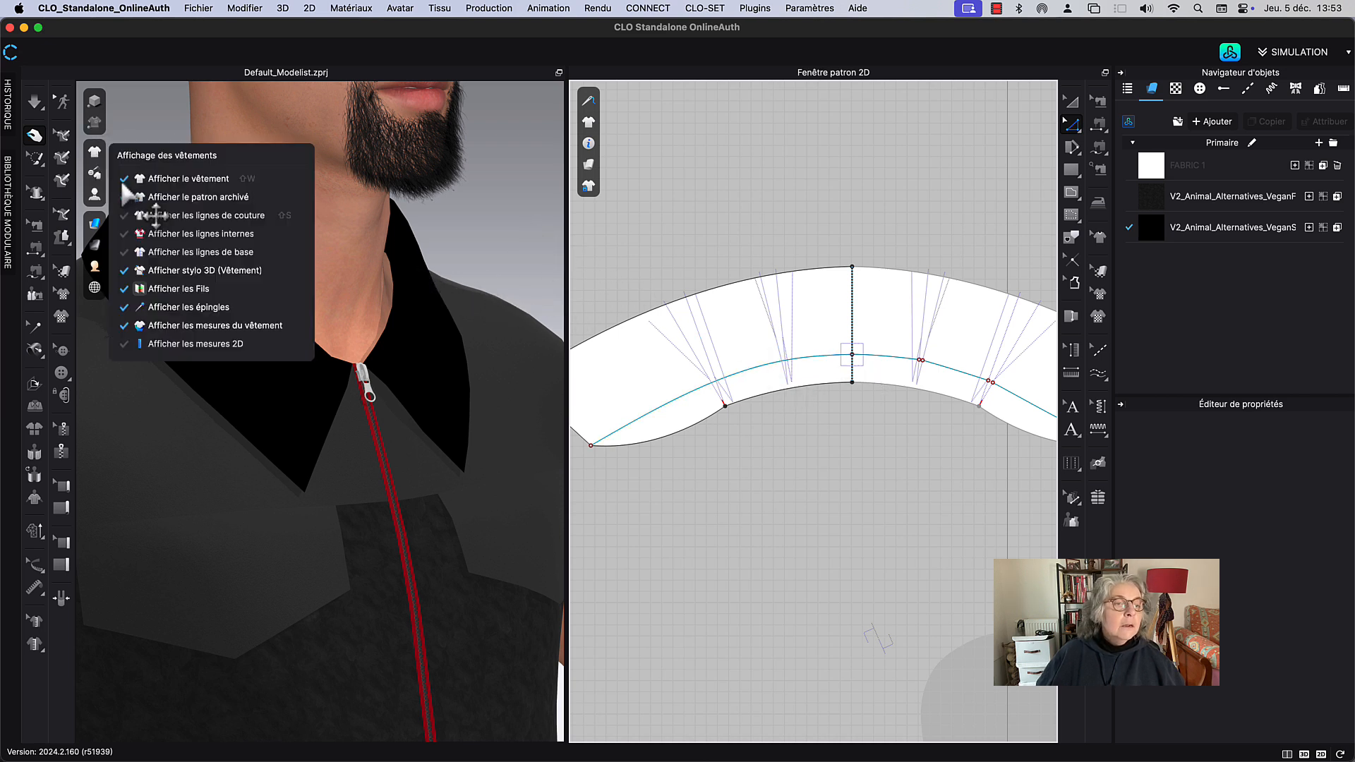
left_click(138, 241)
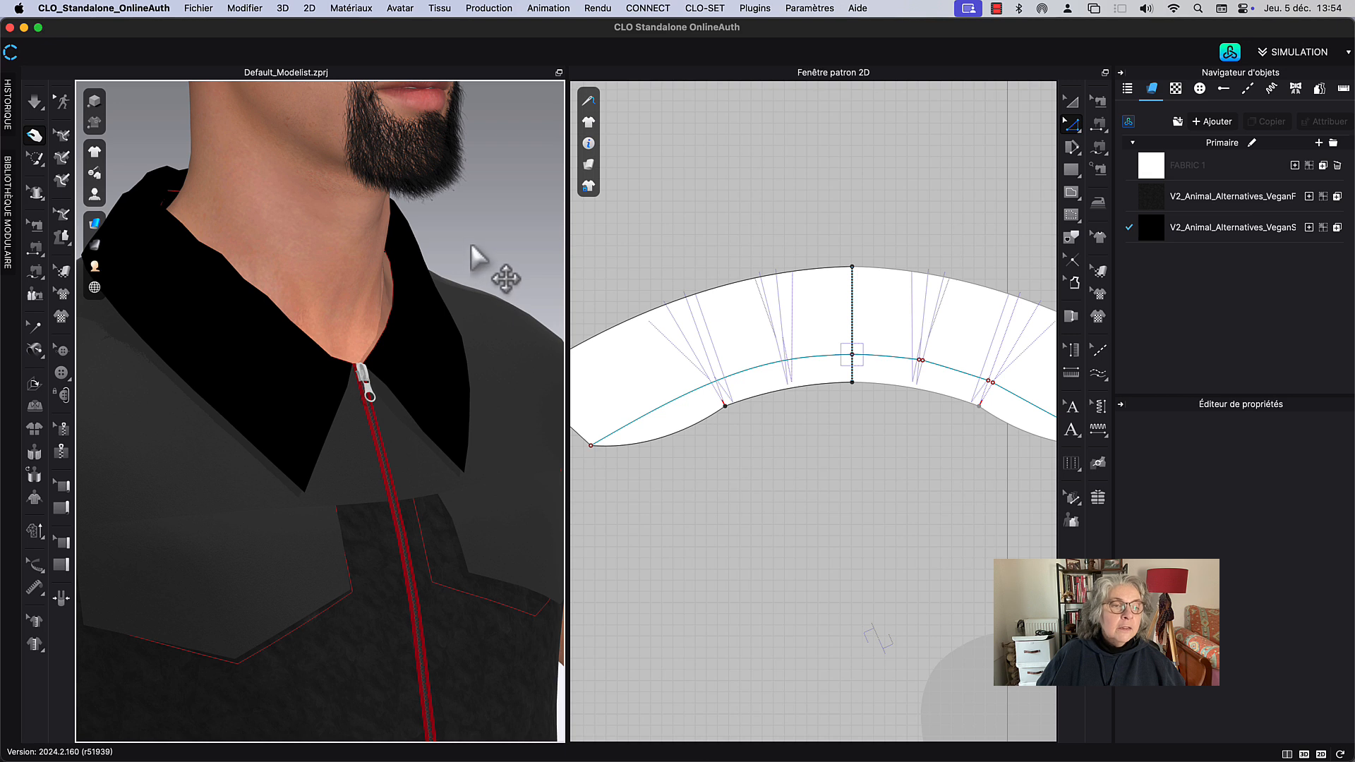
right_click_drag(472, 246, 453, 251)
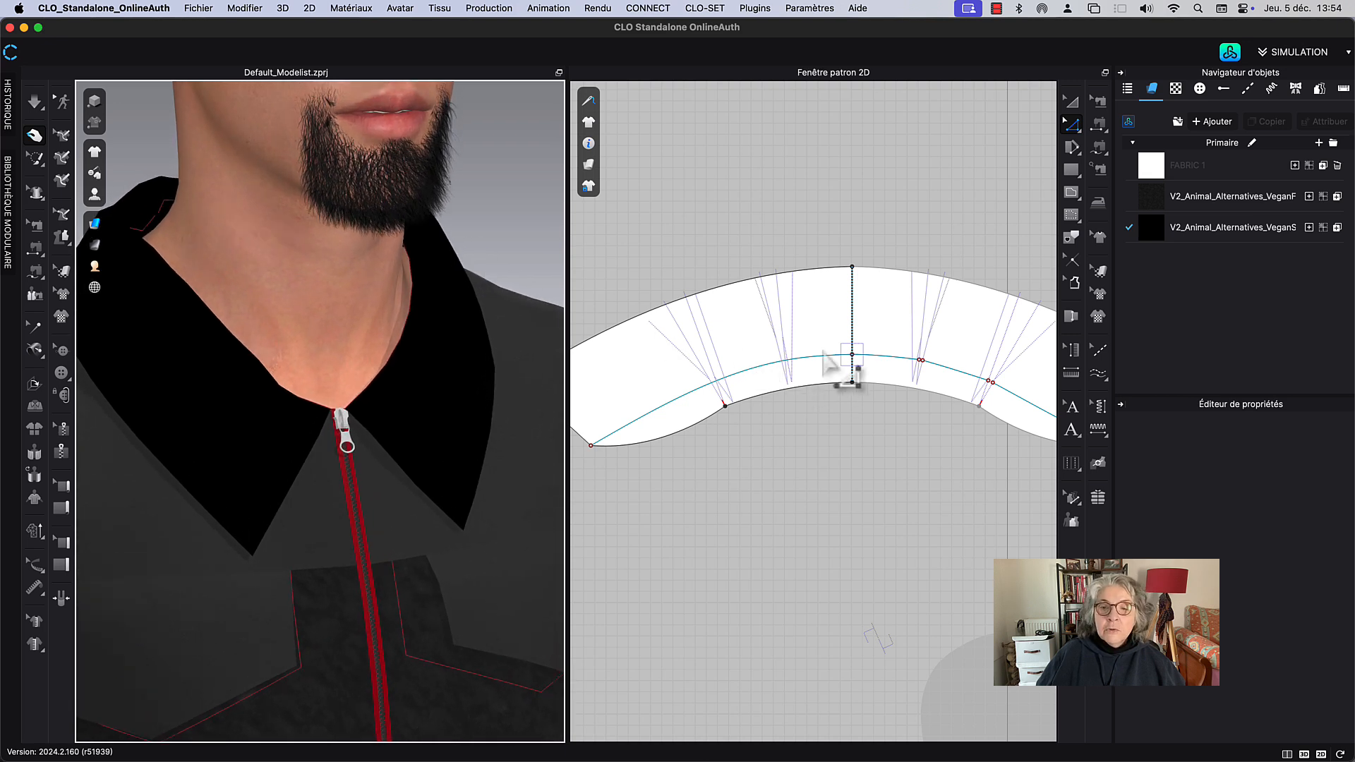
Step: Move the centre ends of the collar's left and right internal lines upward along the centre line so that they meet
scroll(781, 226, "up", 4)
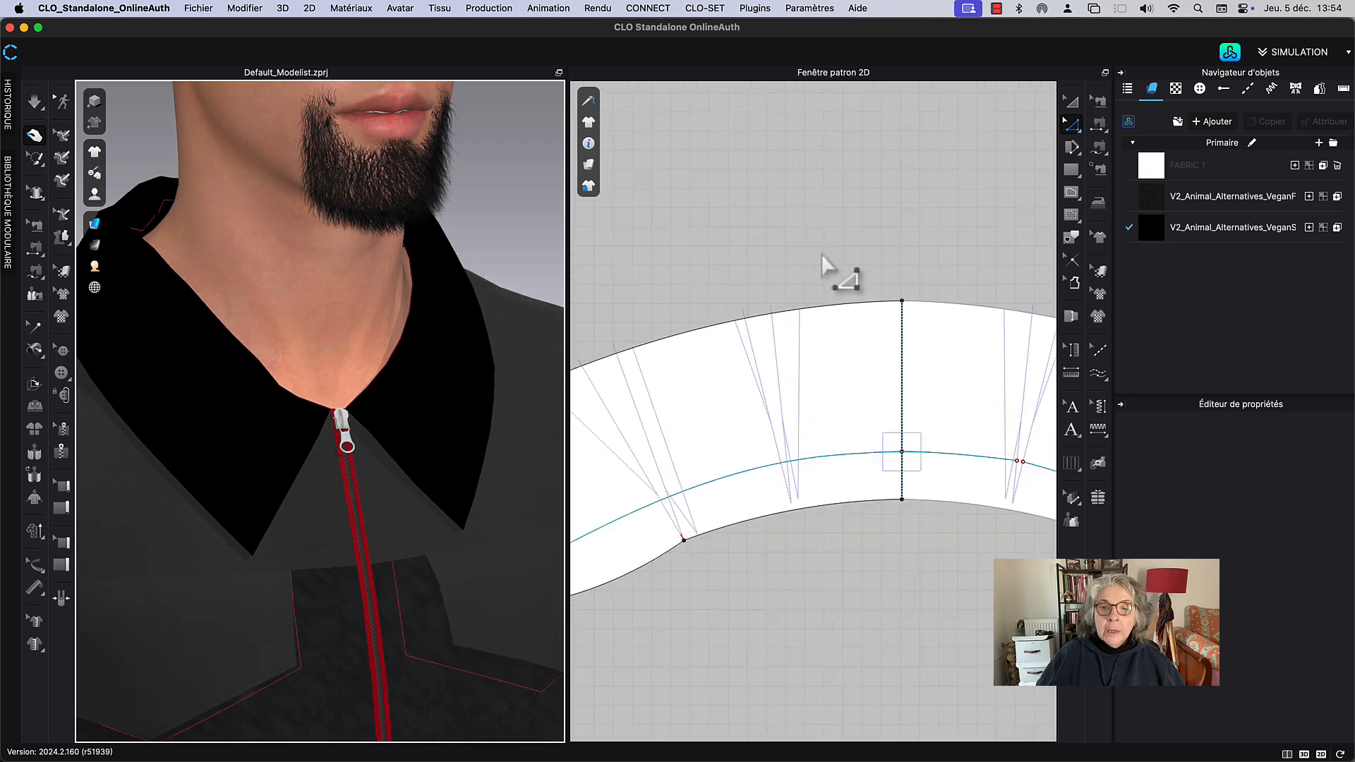
left_click(885, 393)
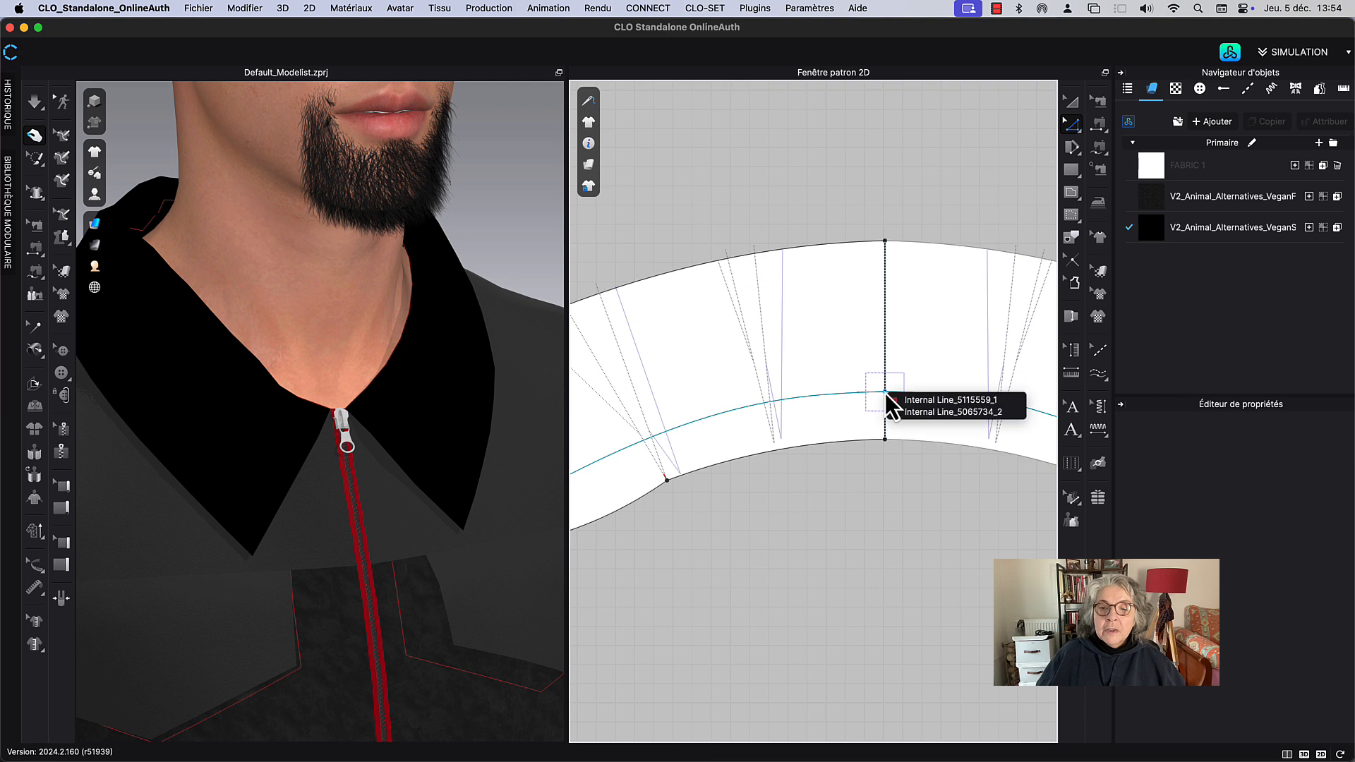
left_click(894, 403)
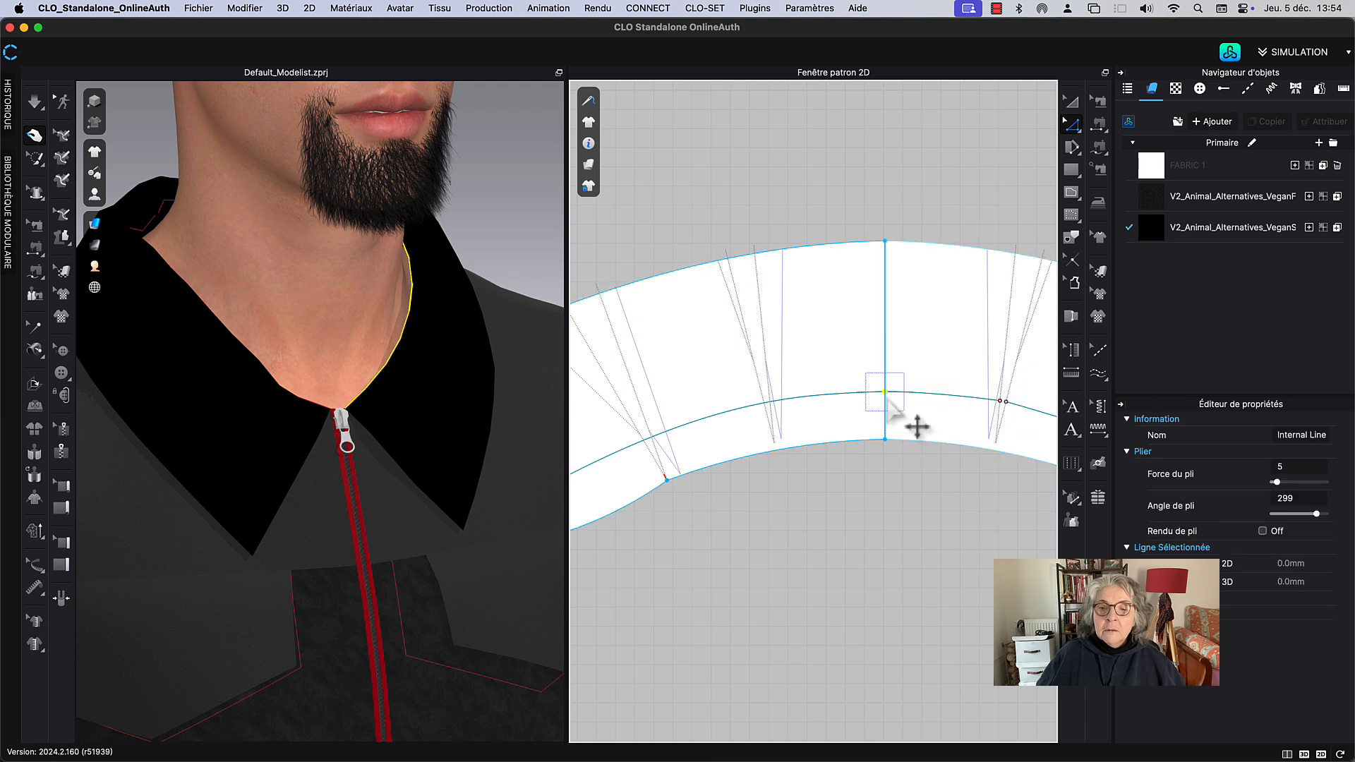
left_click_drag(916, 423, 907, 396)
left_click(919, 352)
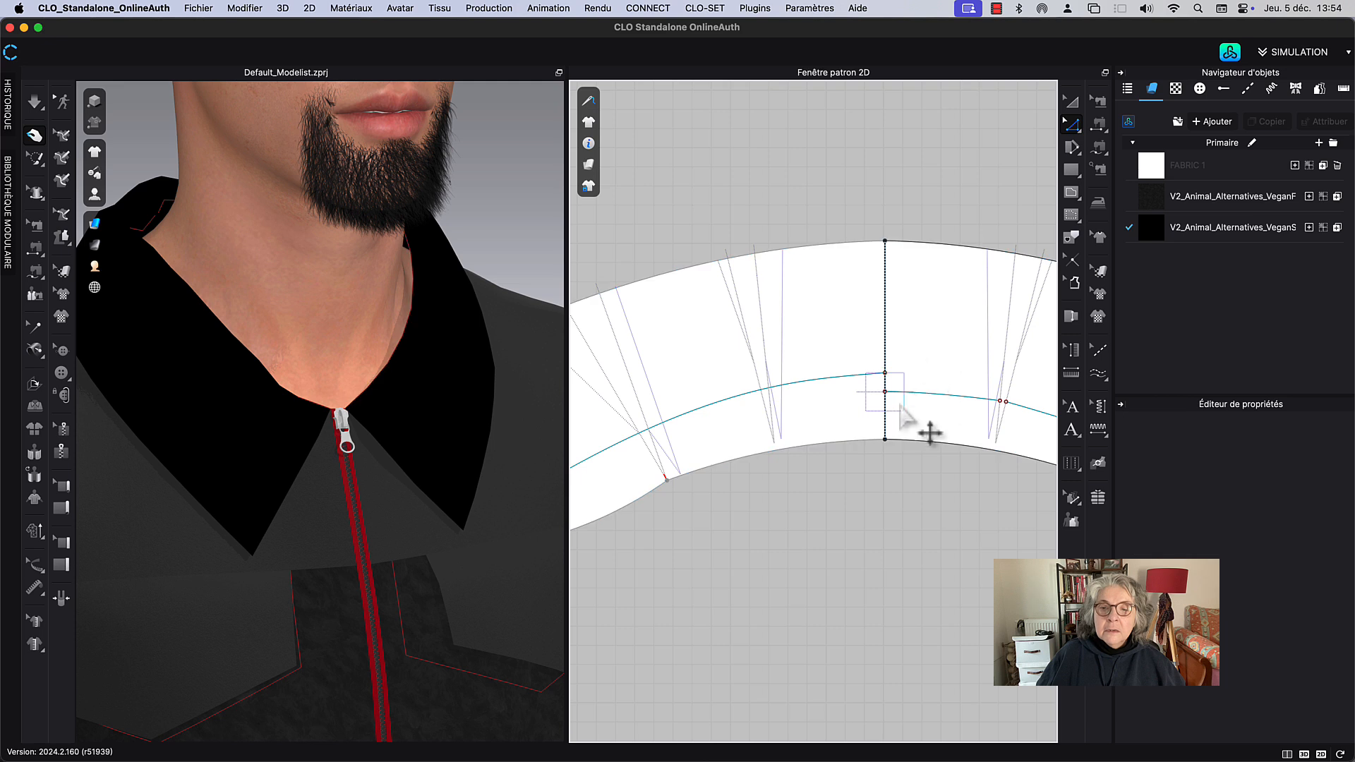
mouse_move(888, 396)
left_mouse_down()
mouse_move(918, 385)
mouse_move(898, 360)
mouse_move(890, 373)
left_mouse_up()
Step: Delete all three segments of the internal line on the right half of the collar
scroll(951, 406, "down", 4)
middle_click_drag(943, 415, 864, 423)
left_click(897, 261)
middle_click_drag(953, 378, 938, 303)
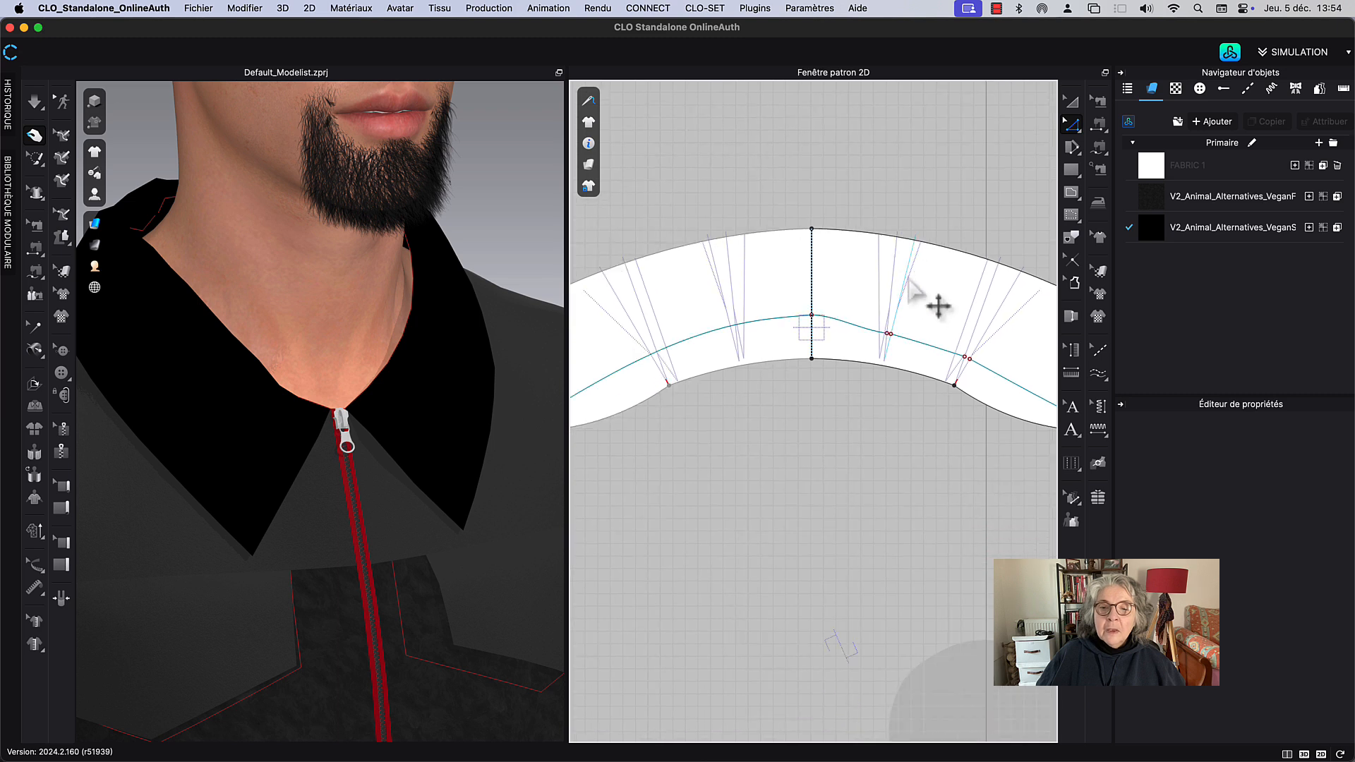
left_click(898, 340)
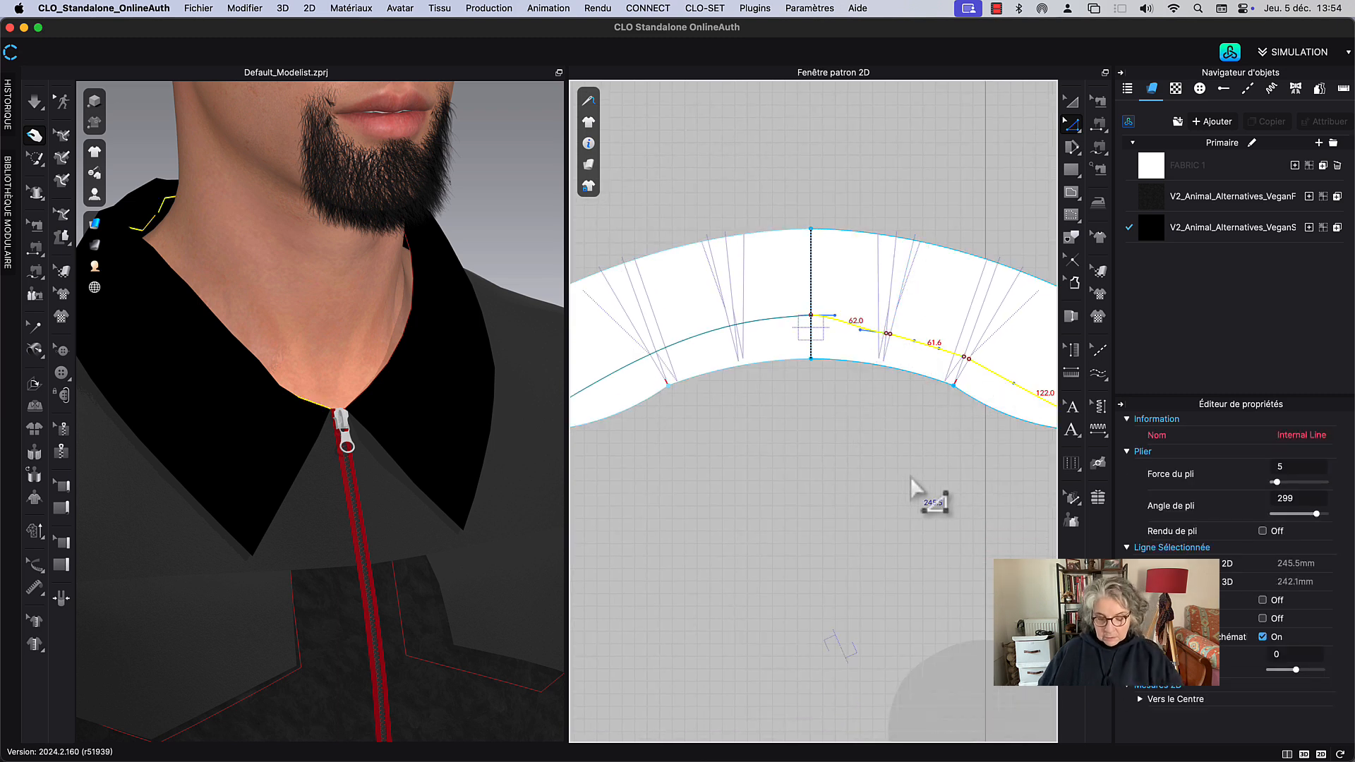
left_click(922, 493)
middle_click_drag(913, 187, 957, 199)
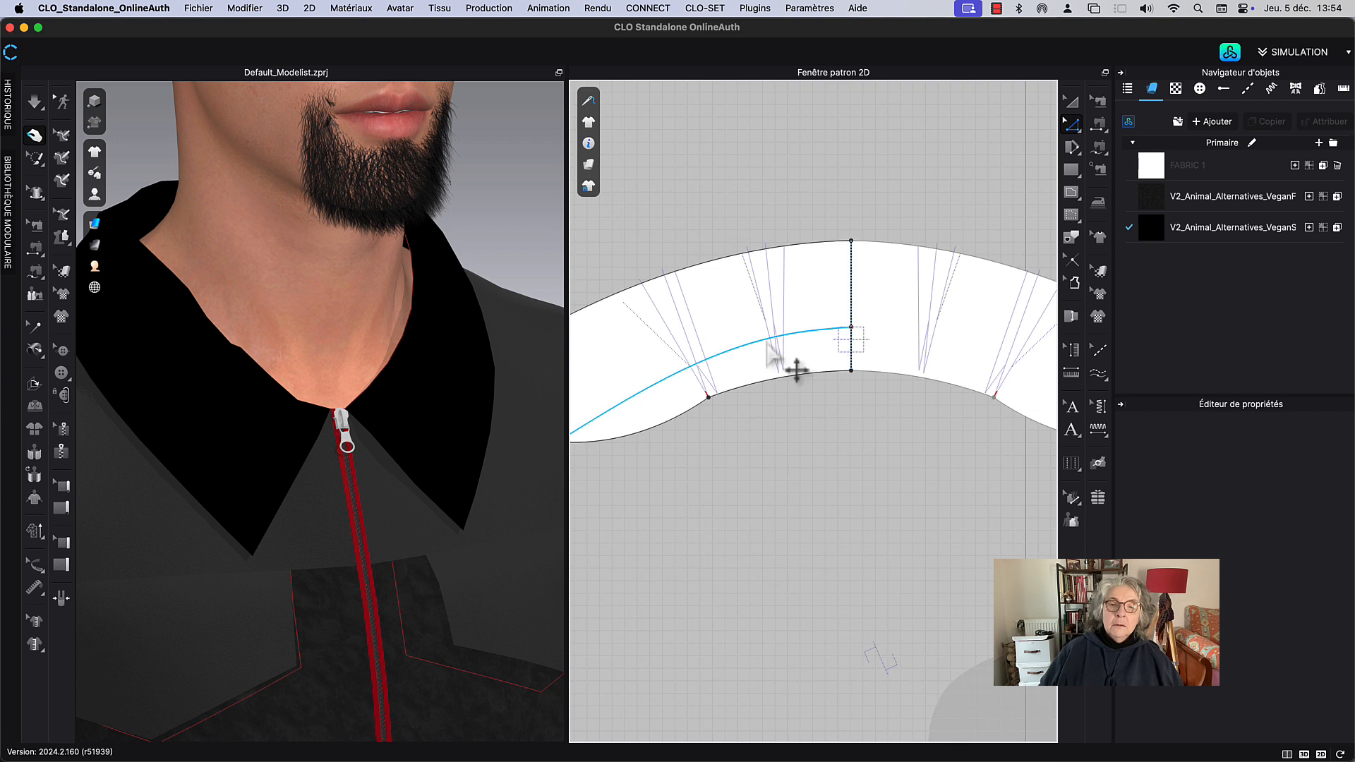
left_click(790, 342)
scroll(833, 185, "down", 3)
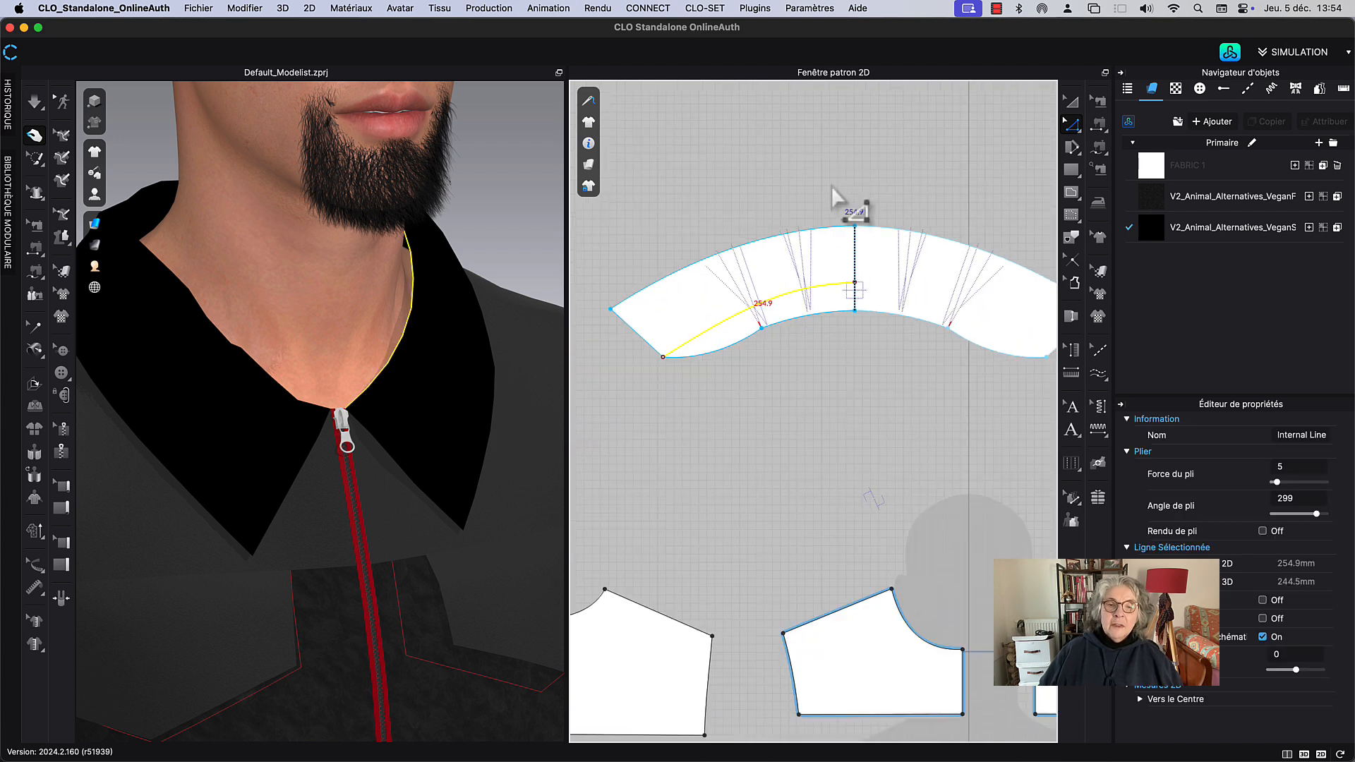
left_click(804, 196)
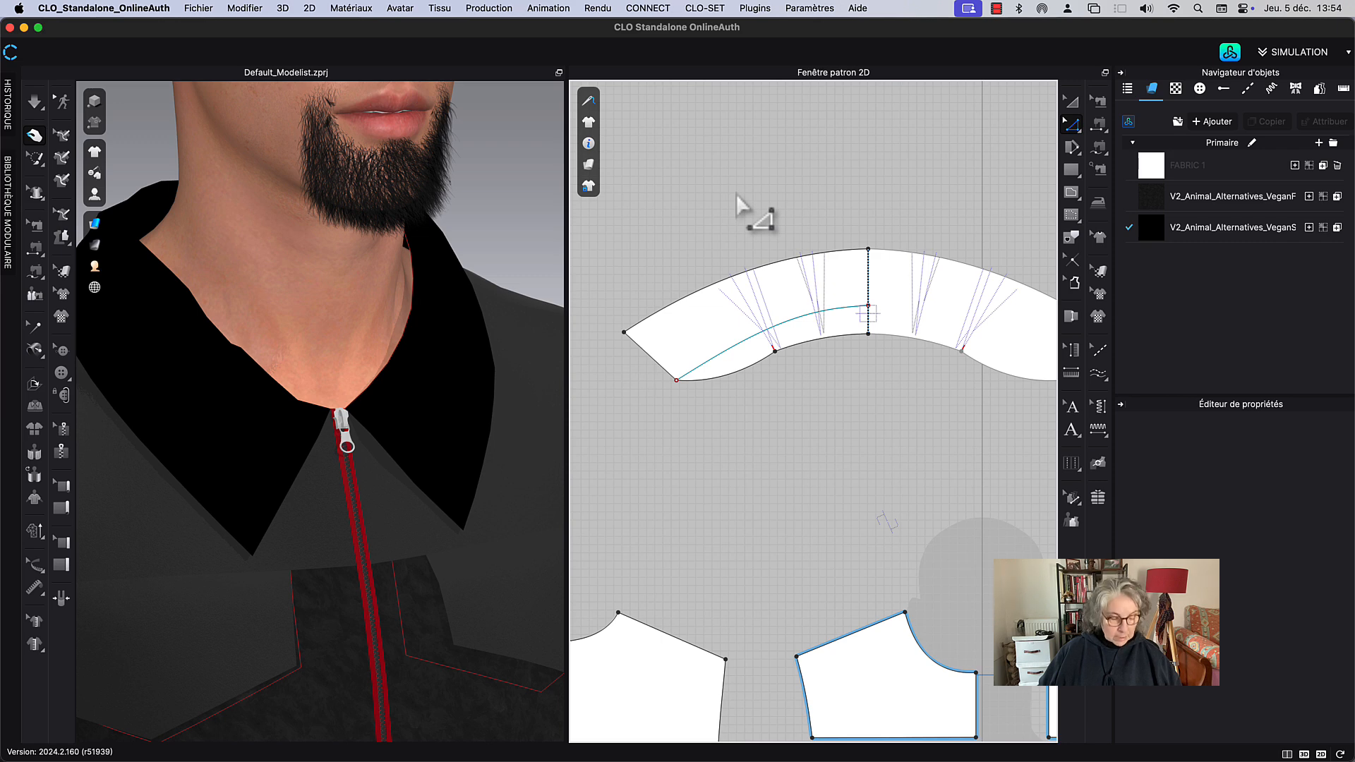
Step: Start saving the project under a new name and browse to the Clo3D > Patrons CLO3D > Homme > modèles folder
left_click(200, 8)
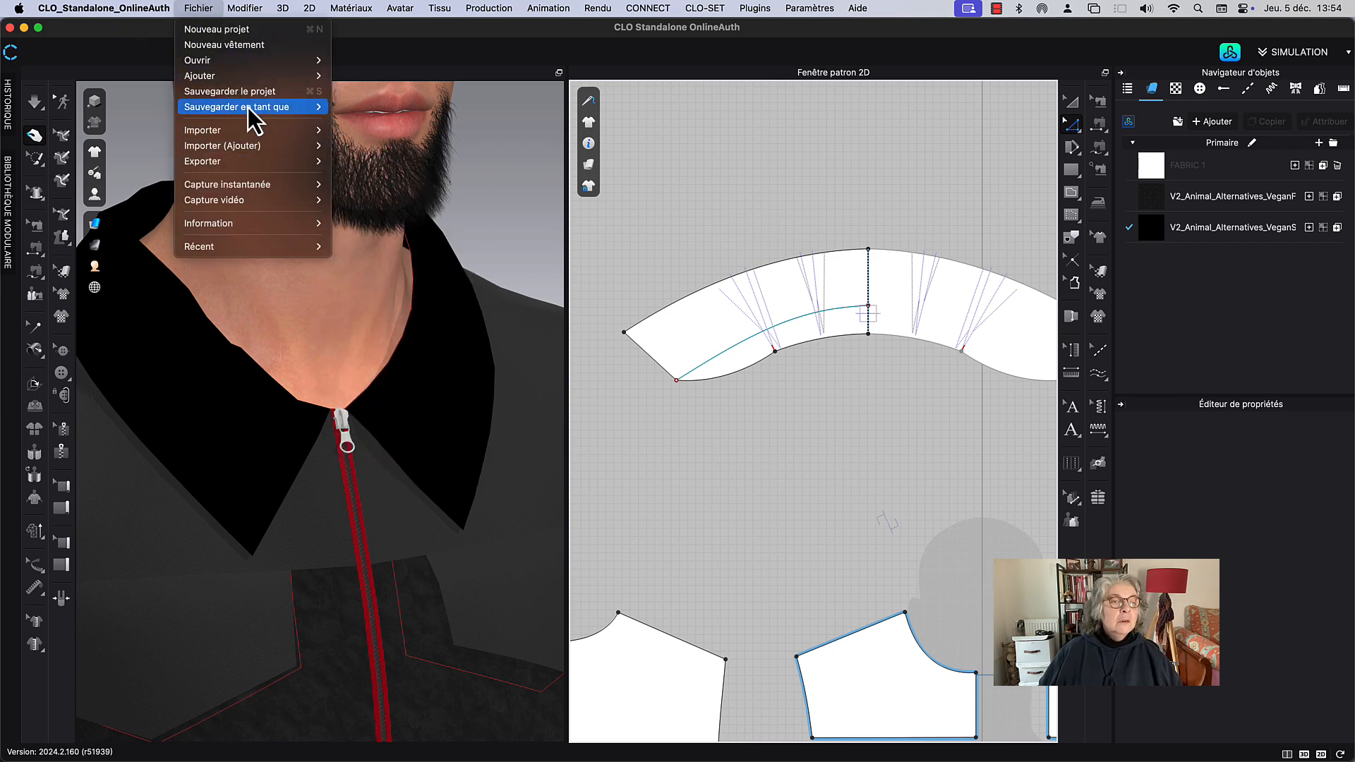
mouse_move(248, 107)
left_click(386, 108)
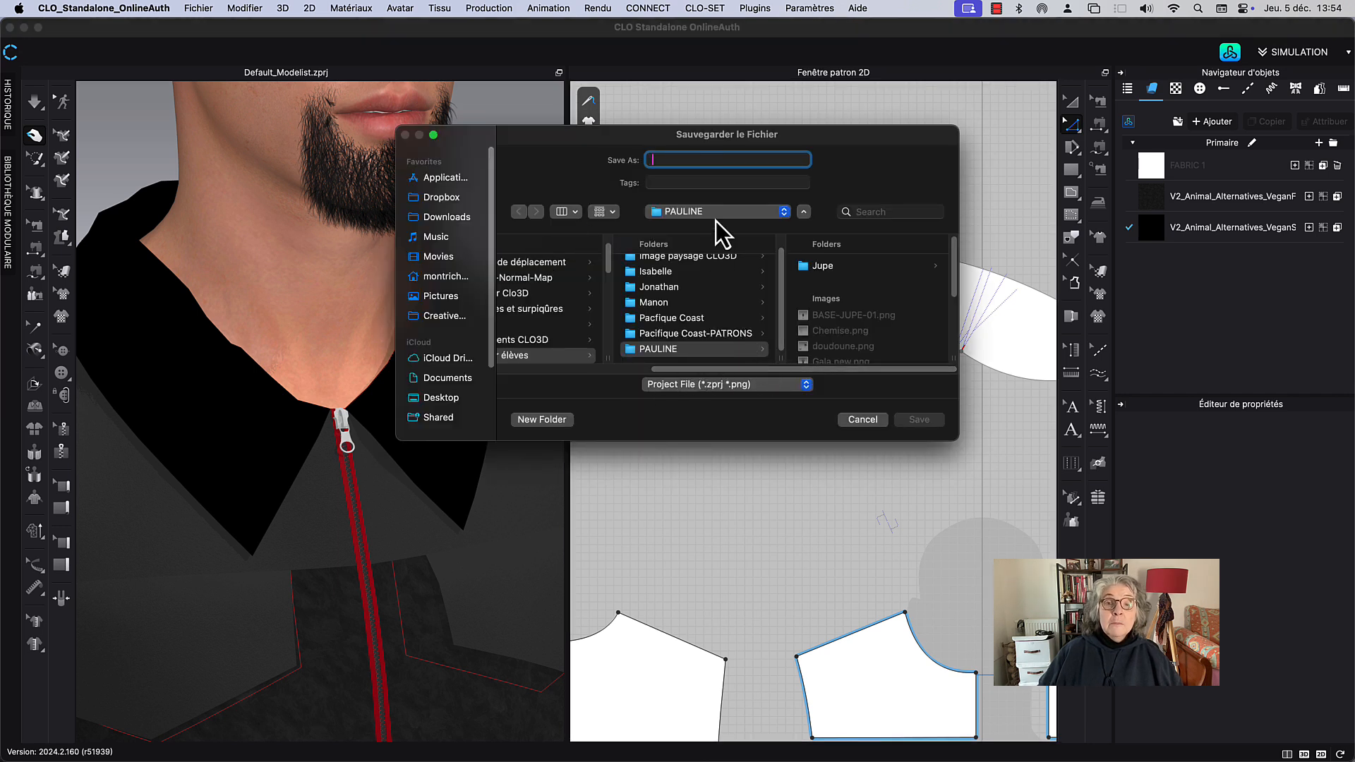
scroll(679, 298, "up", 2)
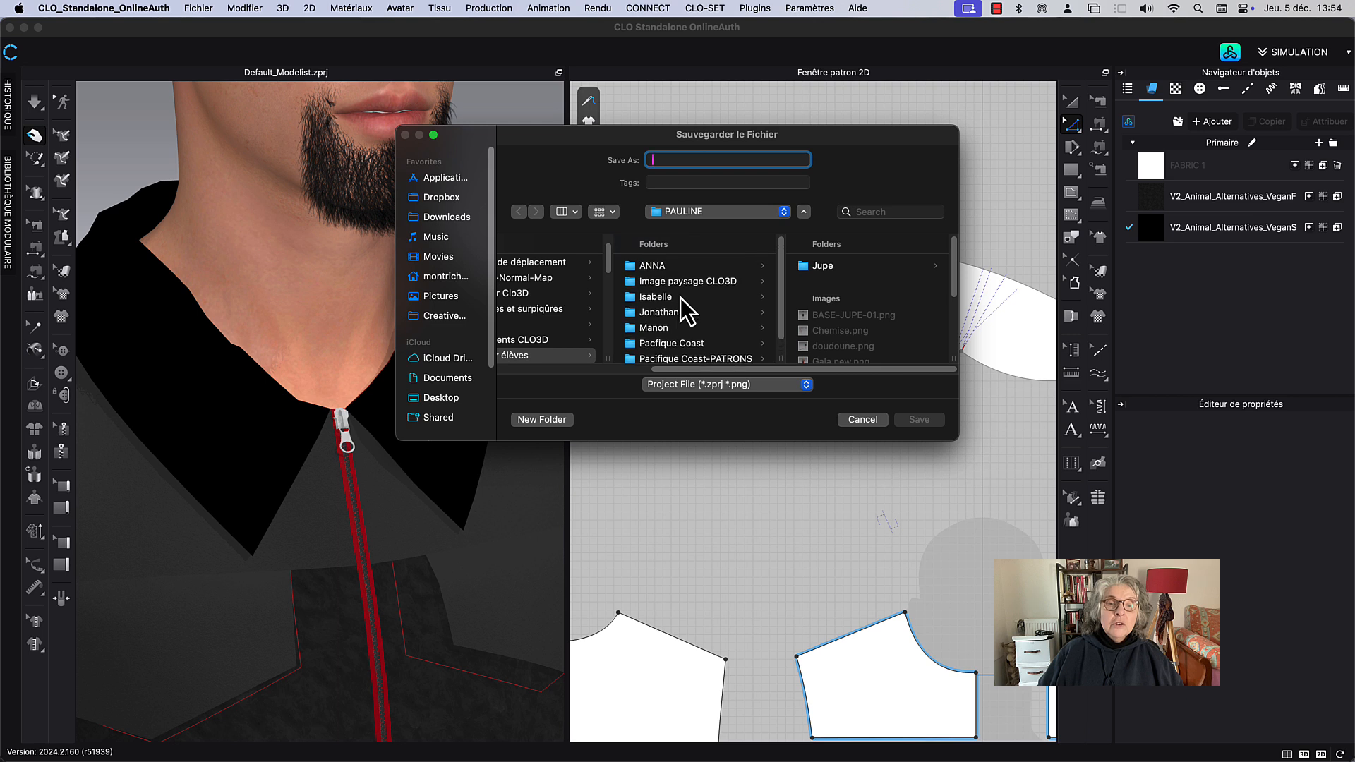
left_click_drag(680, 373, 525, 383)
left_click(552, 329)
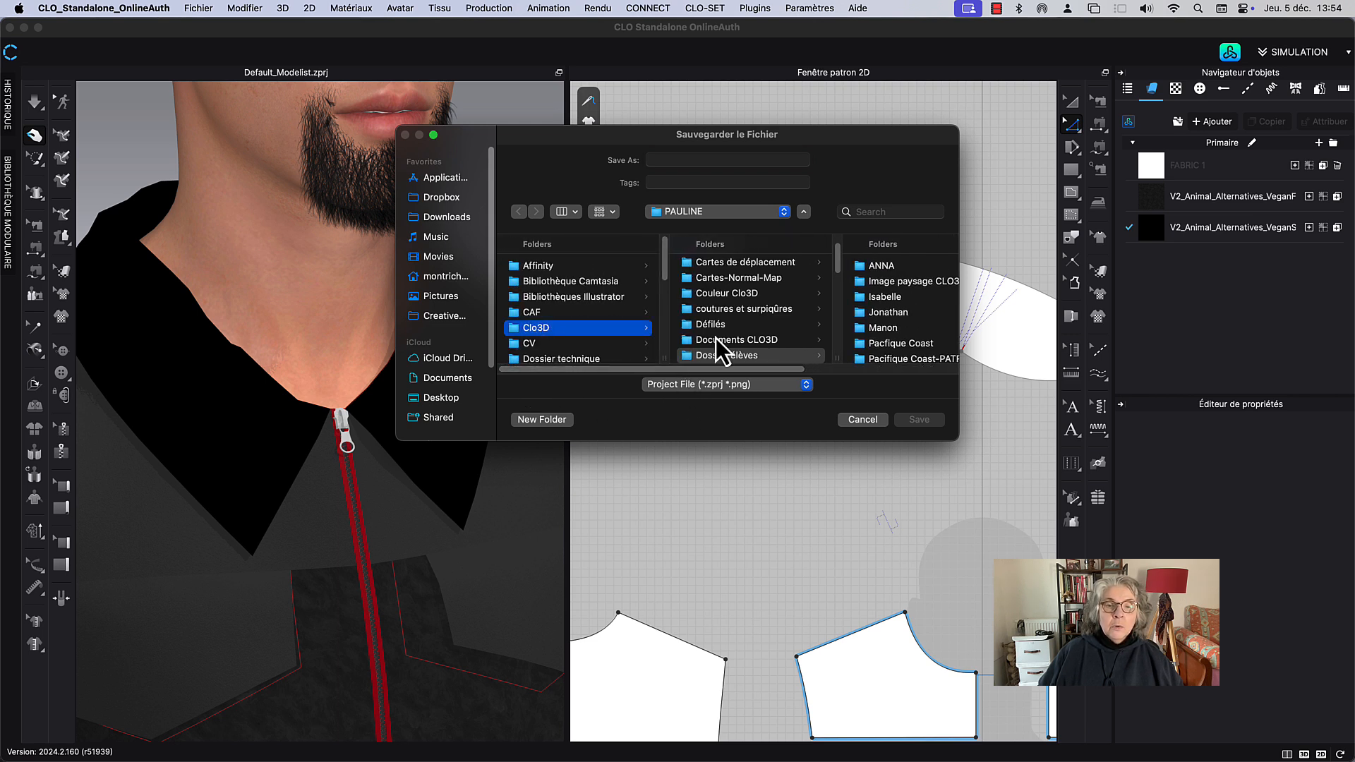
left_click_drag(837, 256, 840, 305)
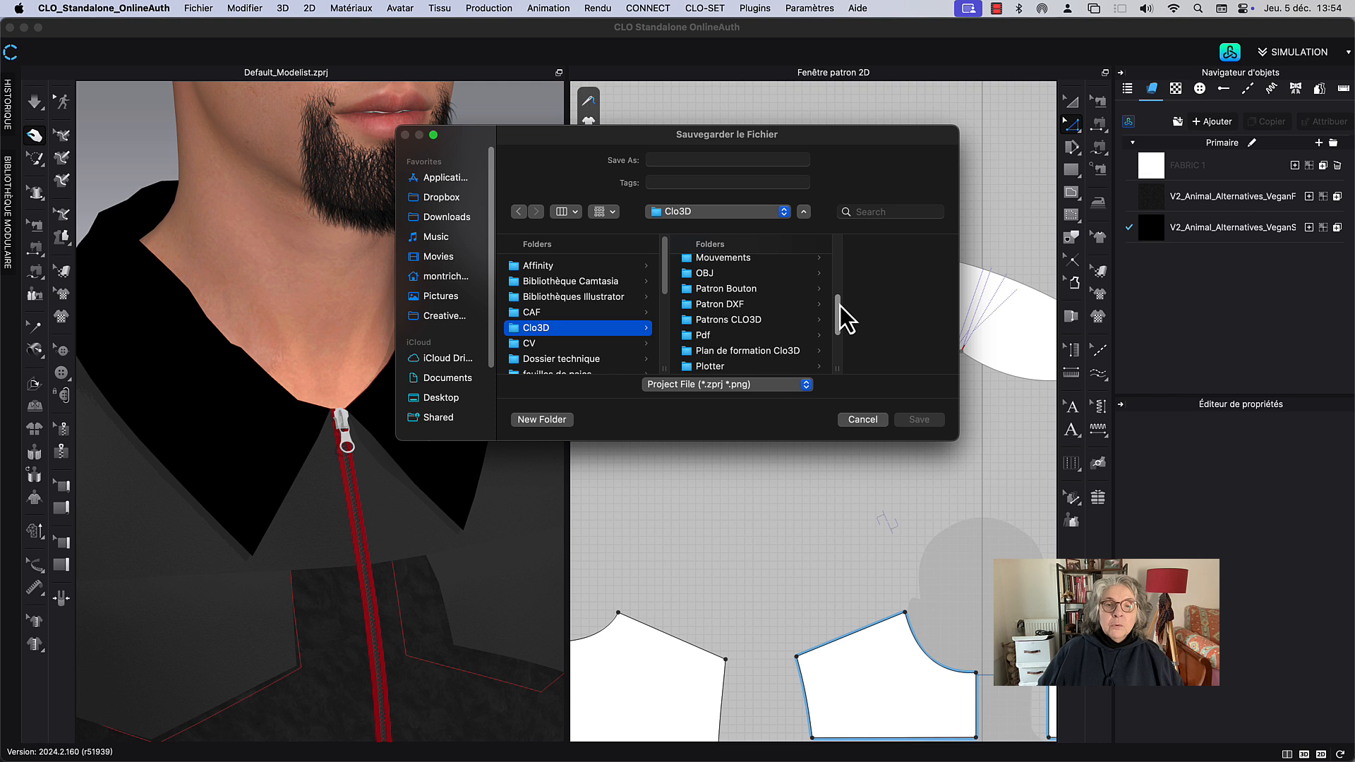
left_click(742, 305)
left_click(700, 322)
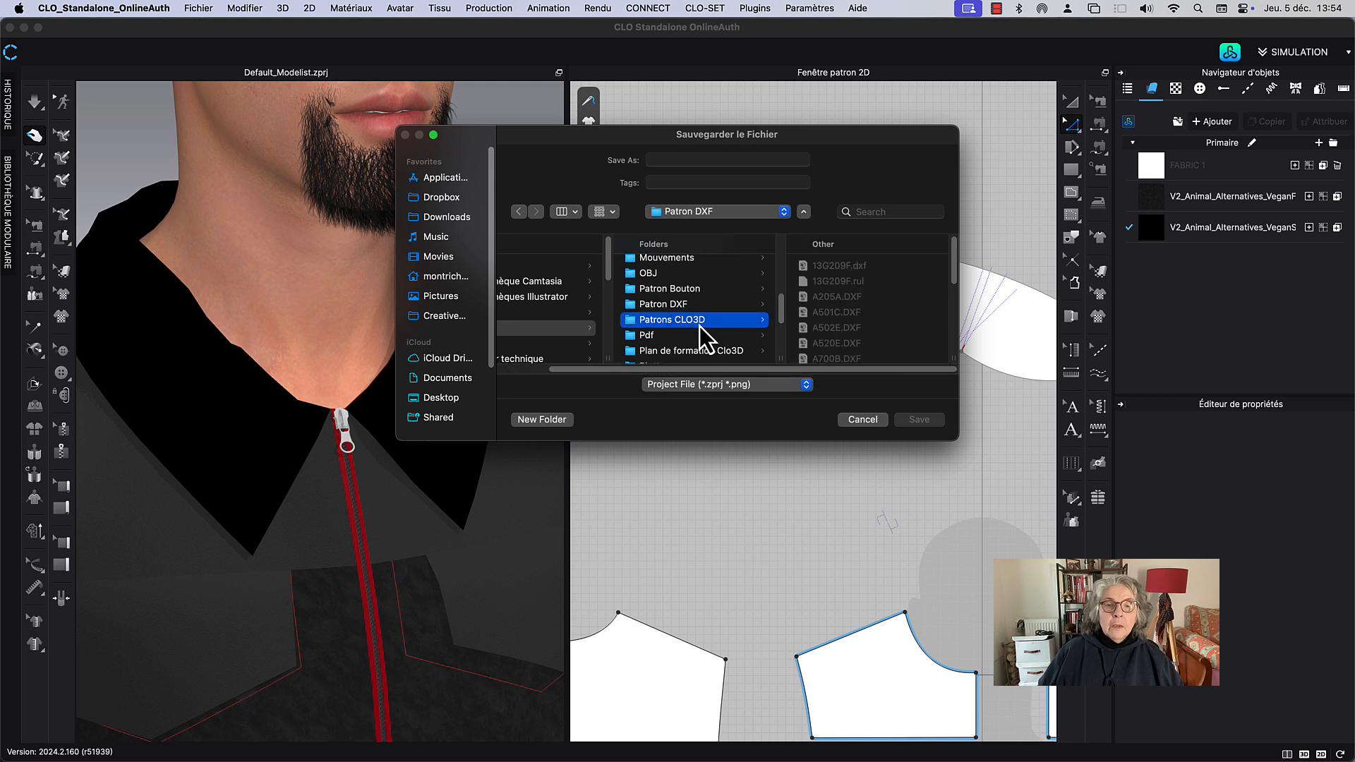
left_click(833, 316)
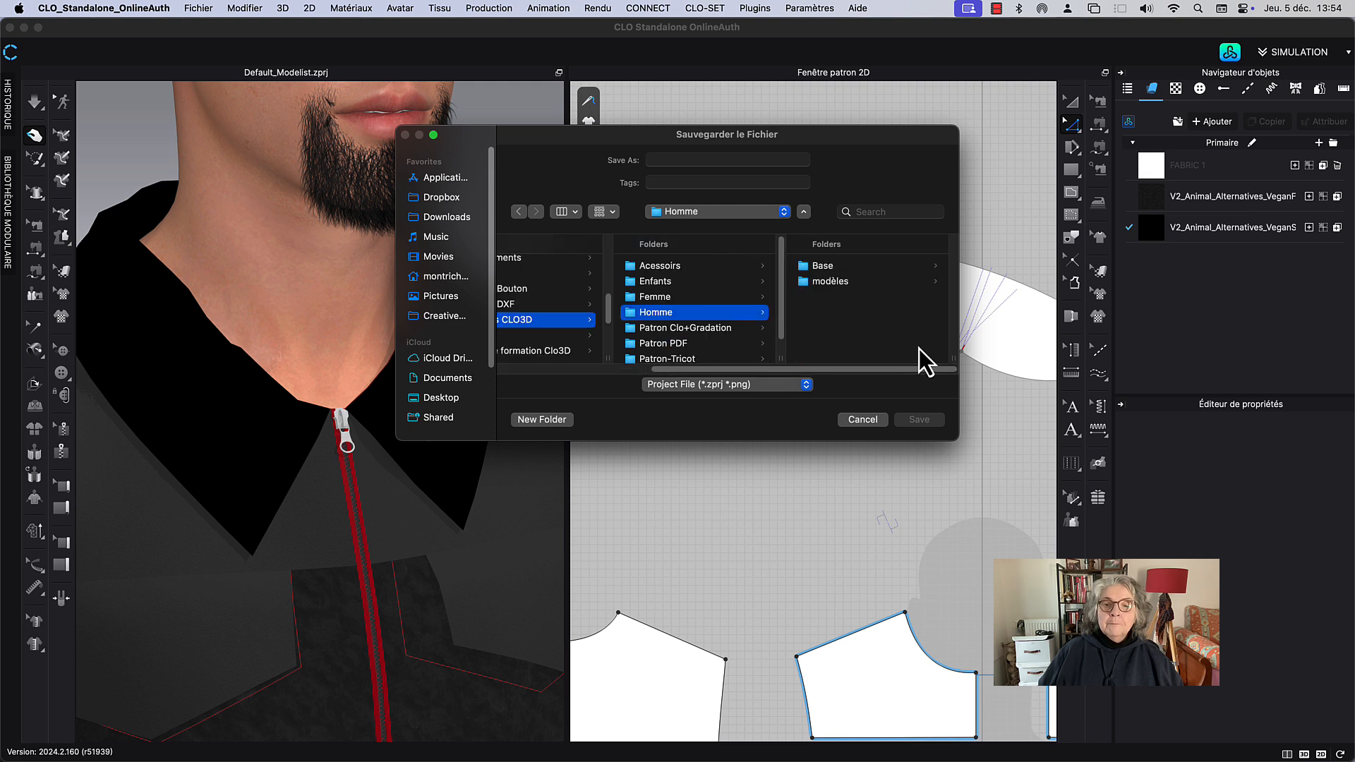
left_click(830, 281)
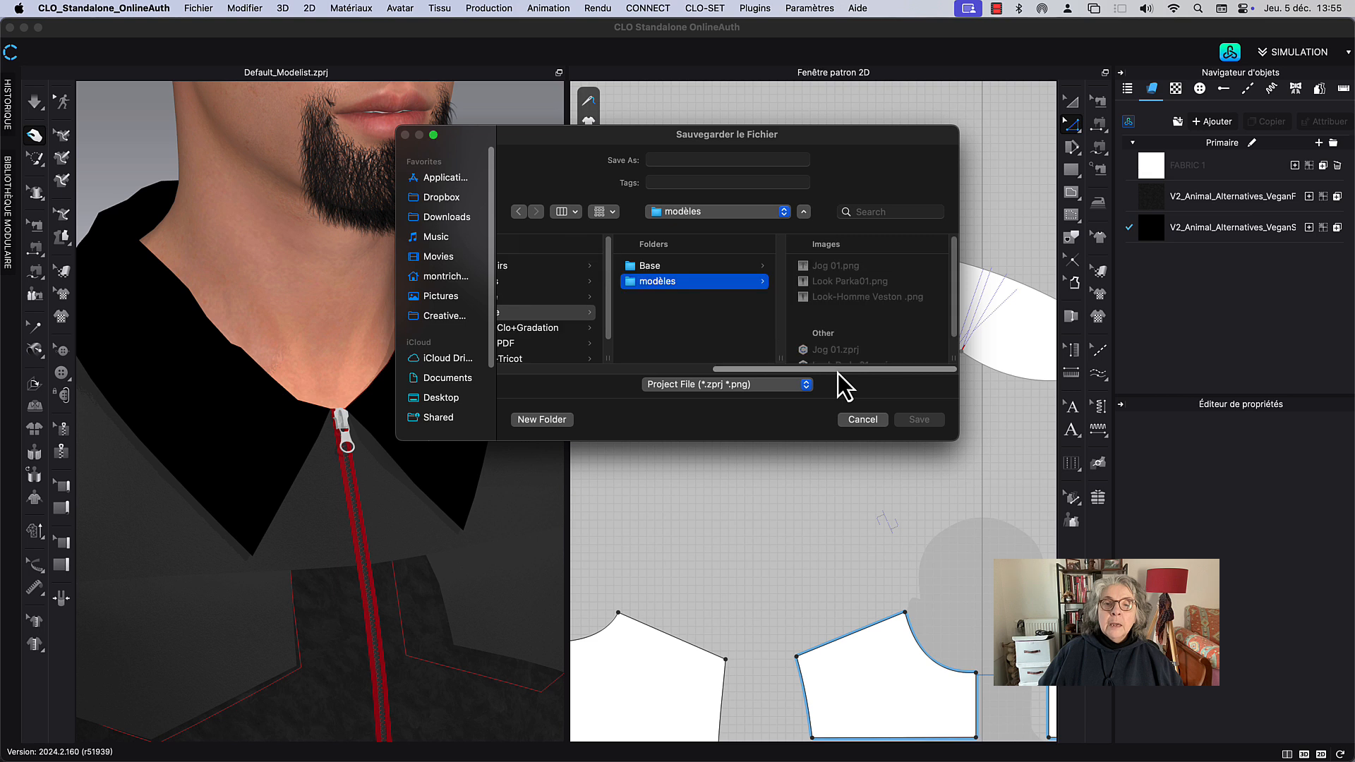
Step: Name the project file "blouson cuir" and save it in the modèles folder
left_click(717, 161)
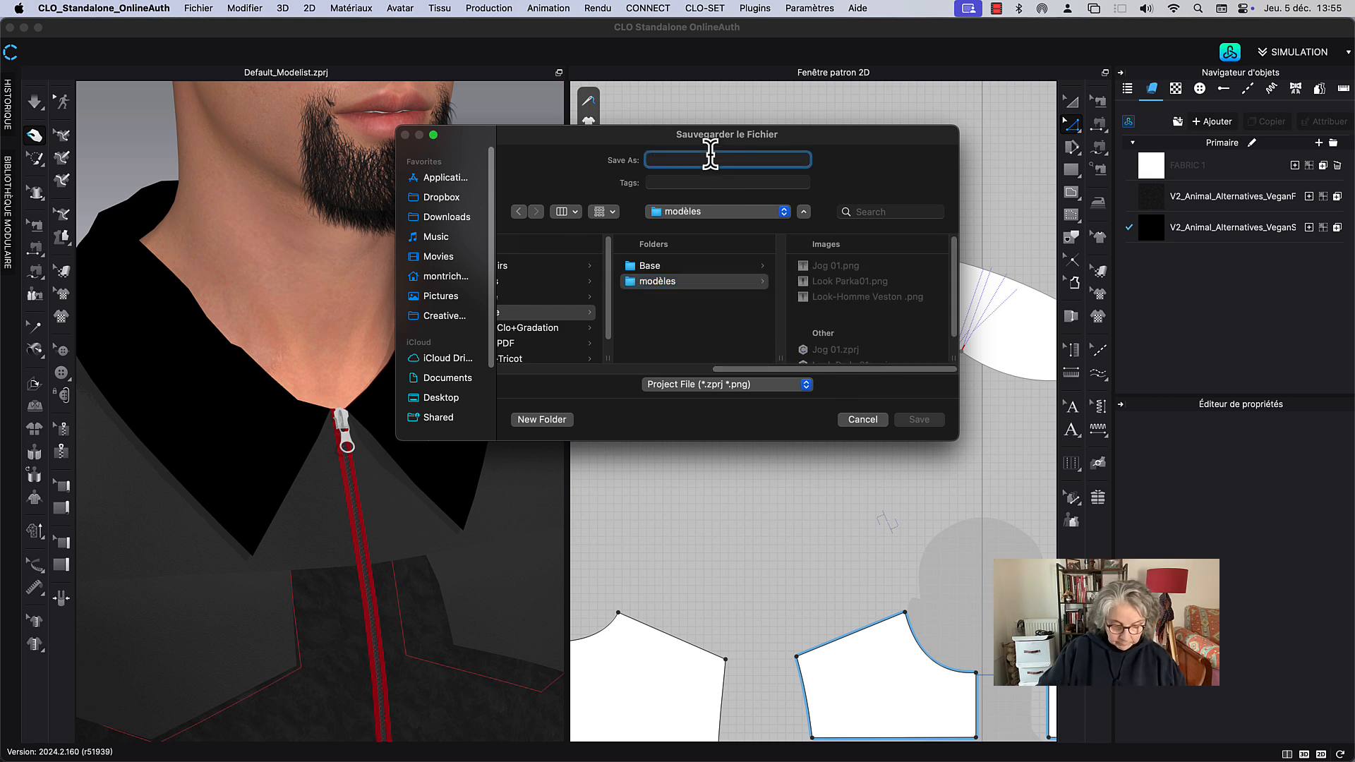
type("blous")
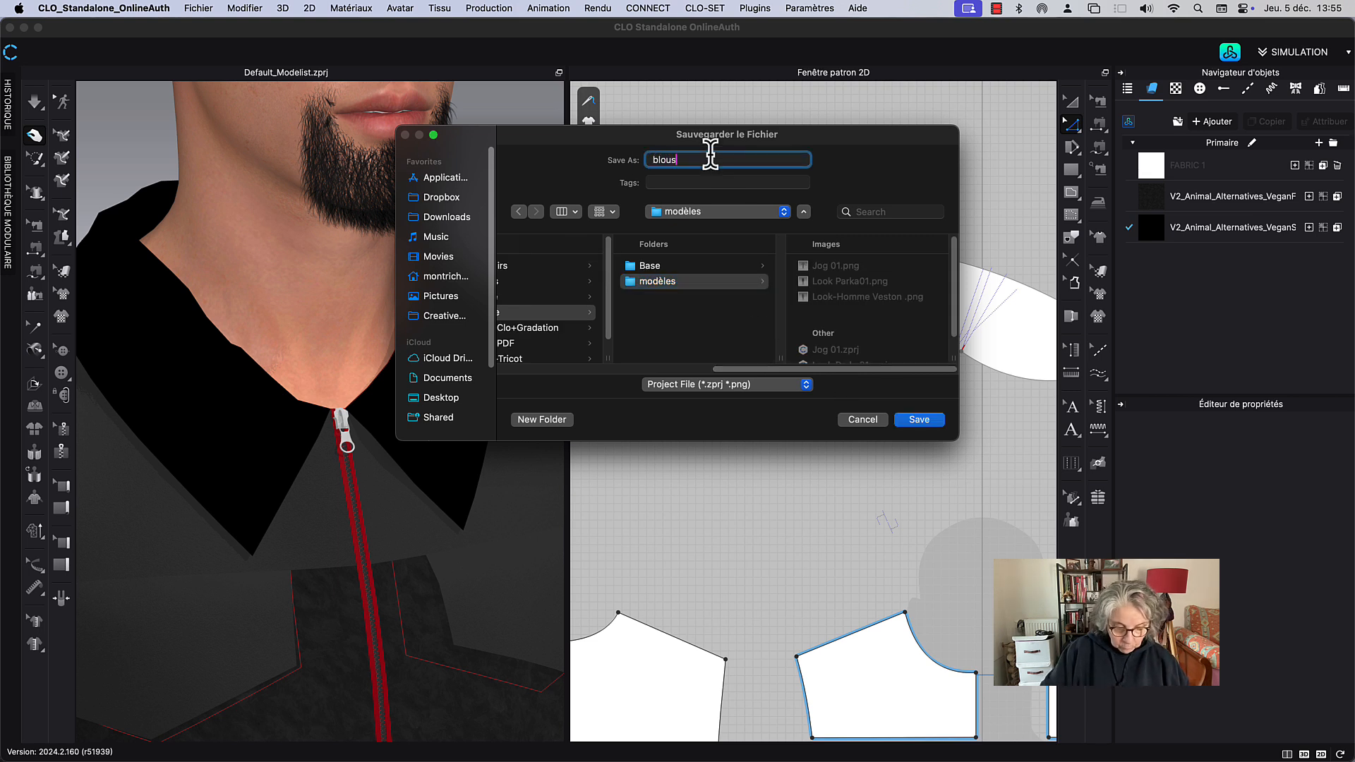
type("on")
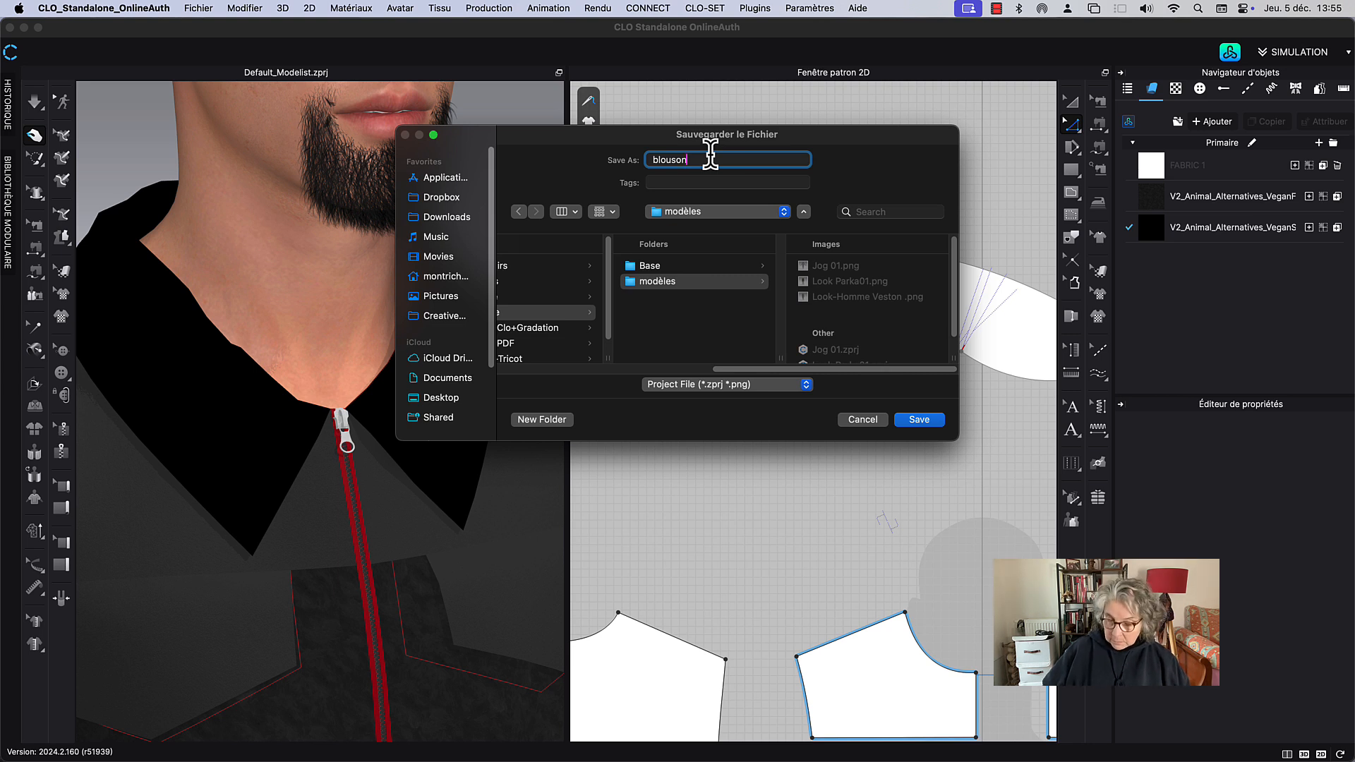
type(" c")
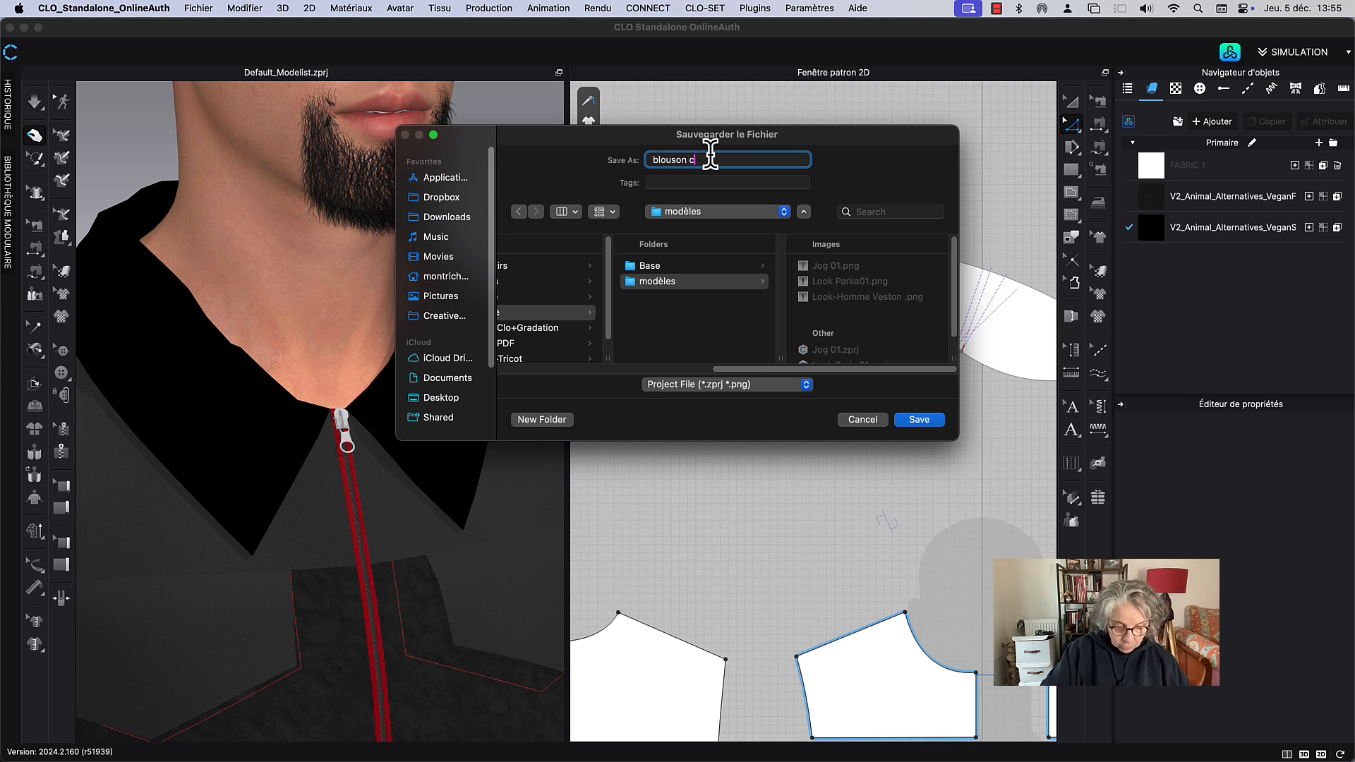
type("uir")
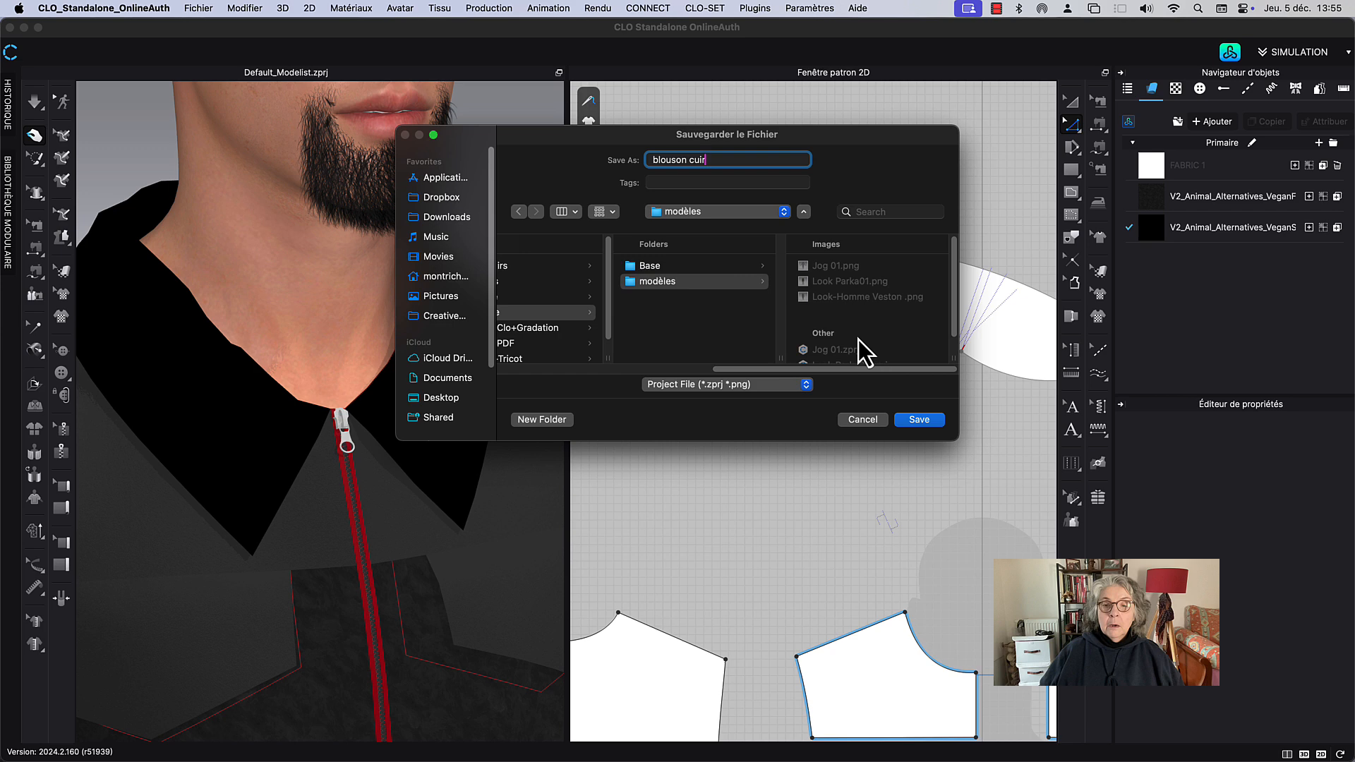
left_click(919, 420)
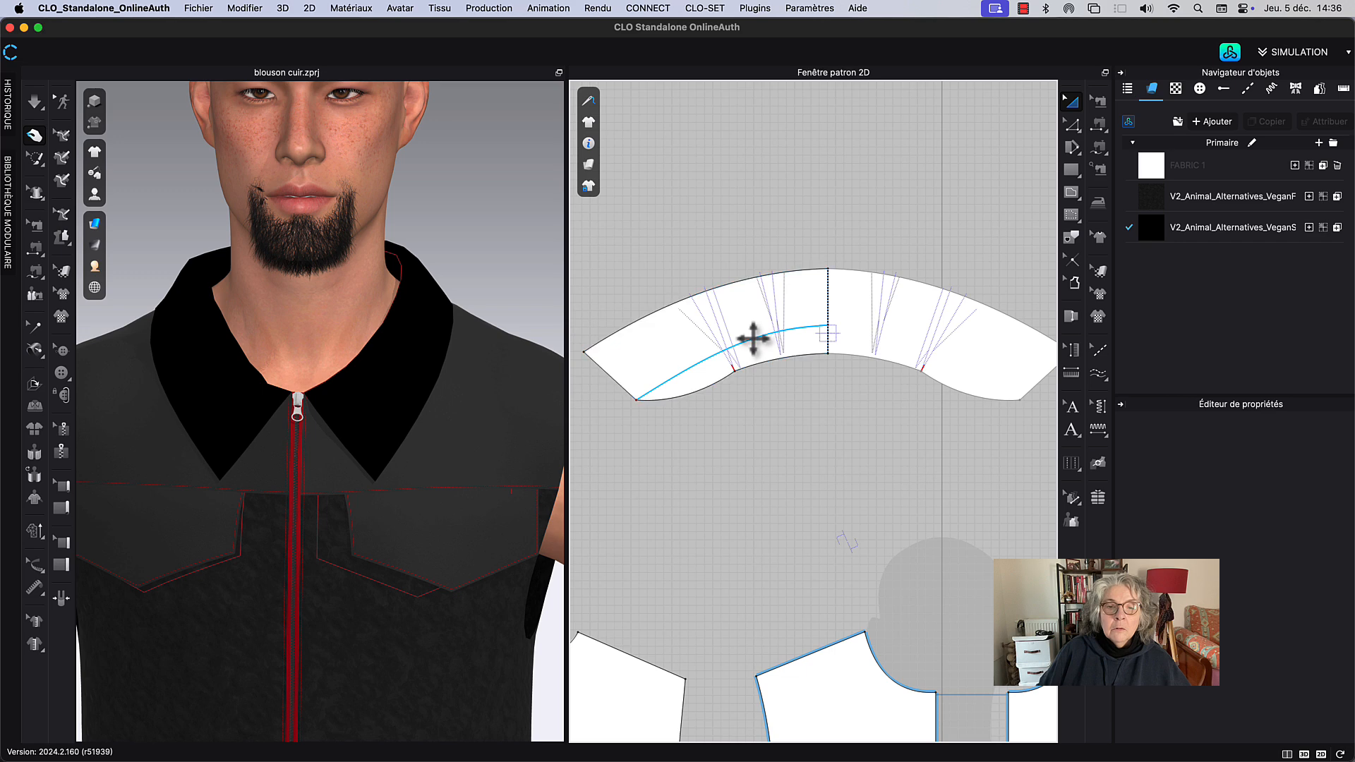
Step: Copy the internal line on the collar's left half and paste it mirrored onto the right half, meeting at the centre line
left_click(753, 342)
right_click(753, 341)
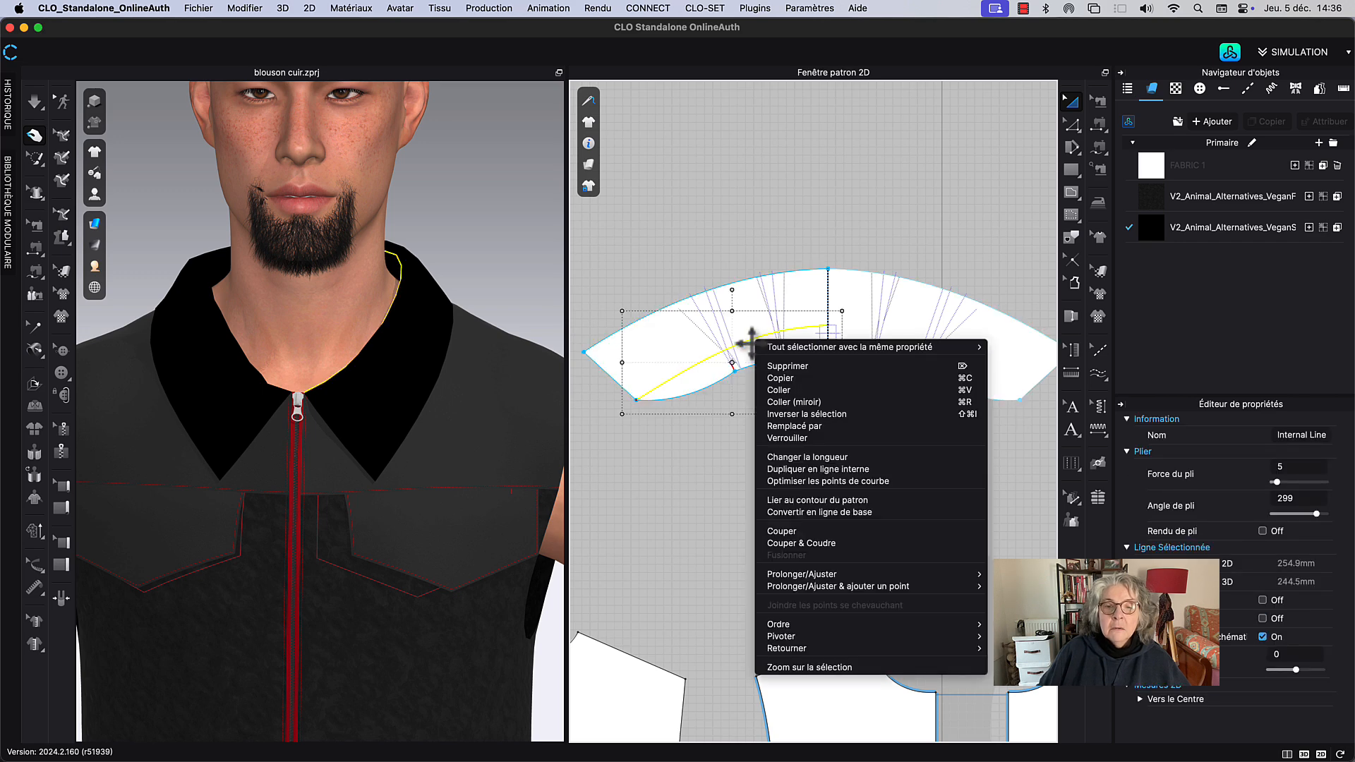
left_click(791, 391)
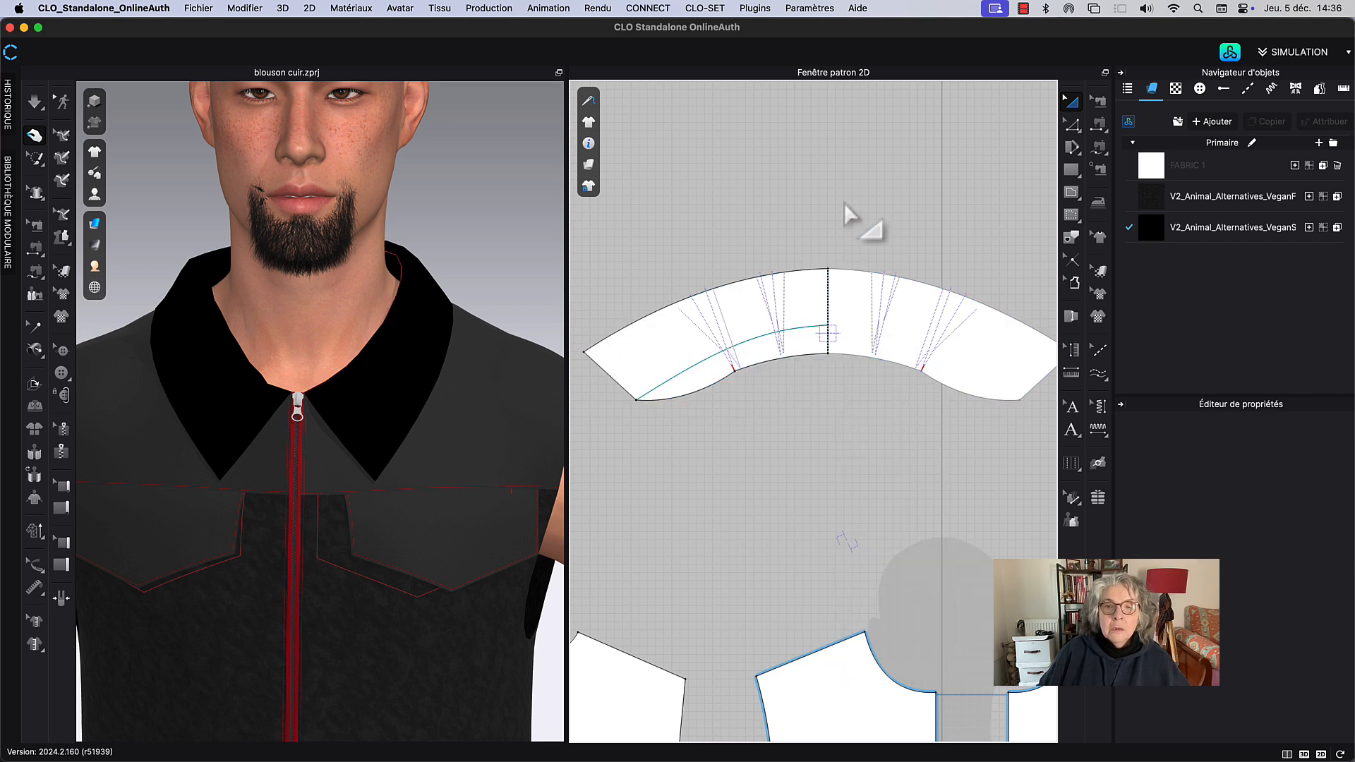
right_click(847, 212)
left_click(902, 220)
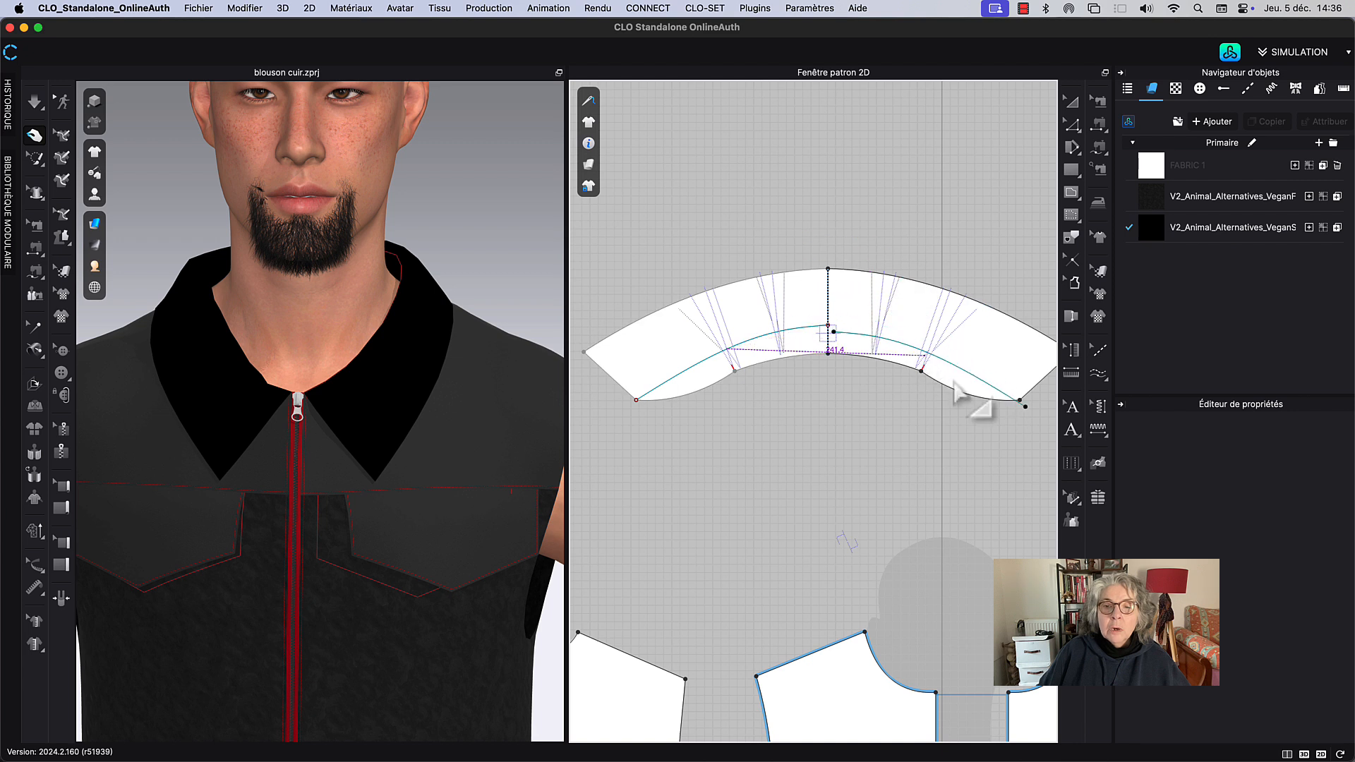
left_click(921, 358)
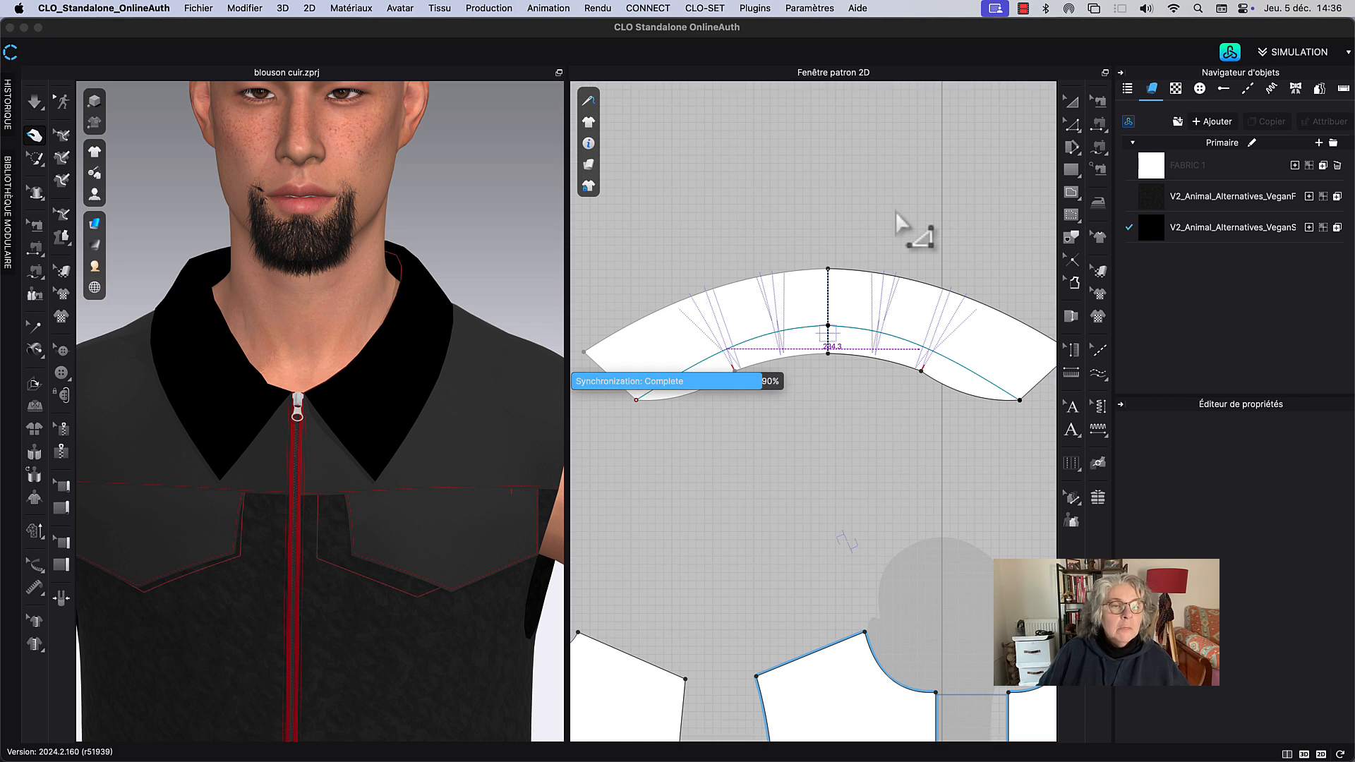
key("a")
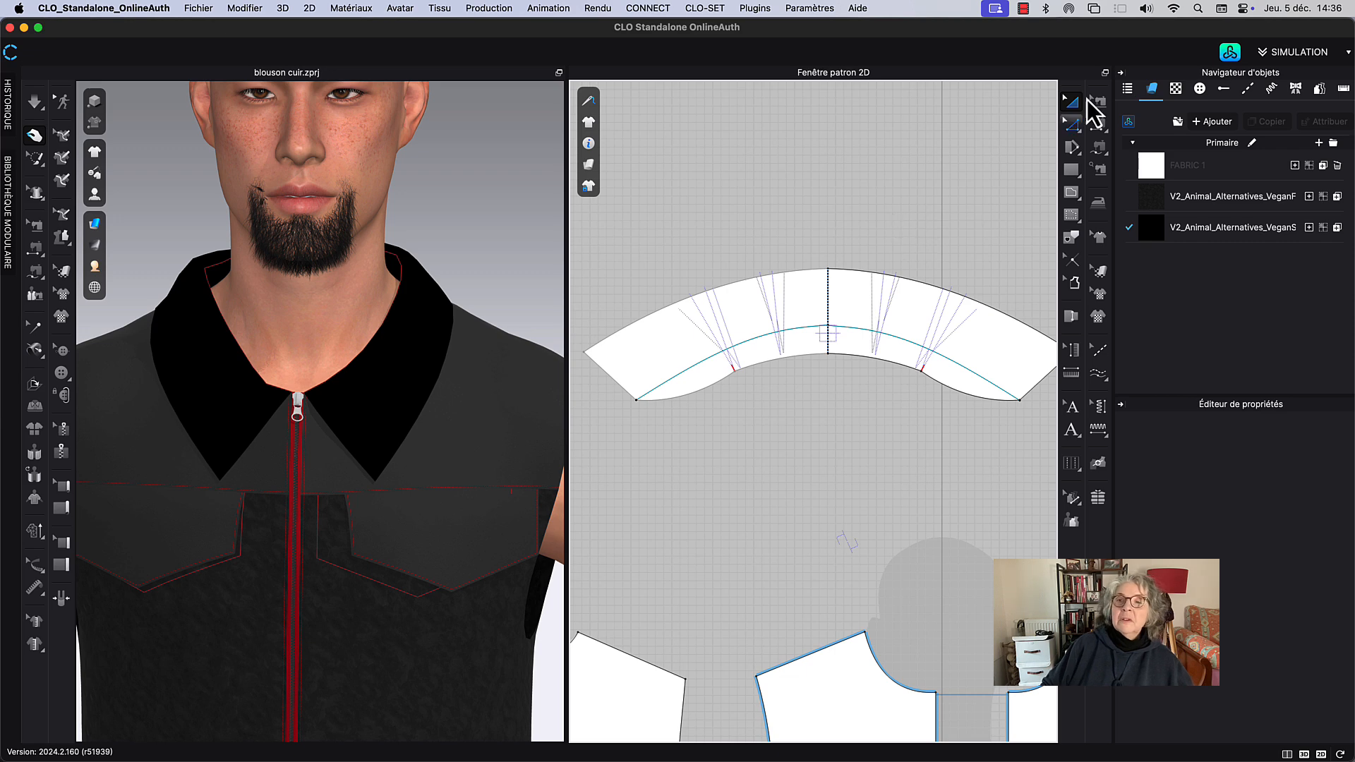
Step: Try to shift the partly selected pocket outline on the right-hand front panel toward the armhole, and undo the move
scroll(868, 233, "down", 5)
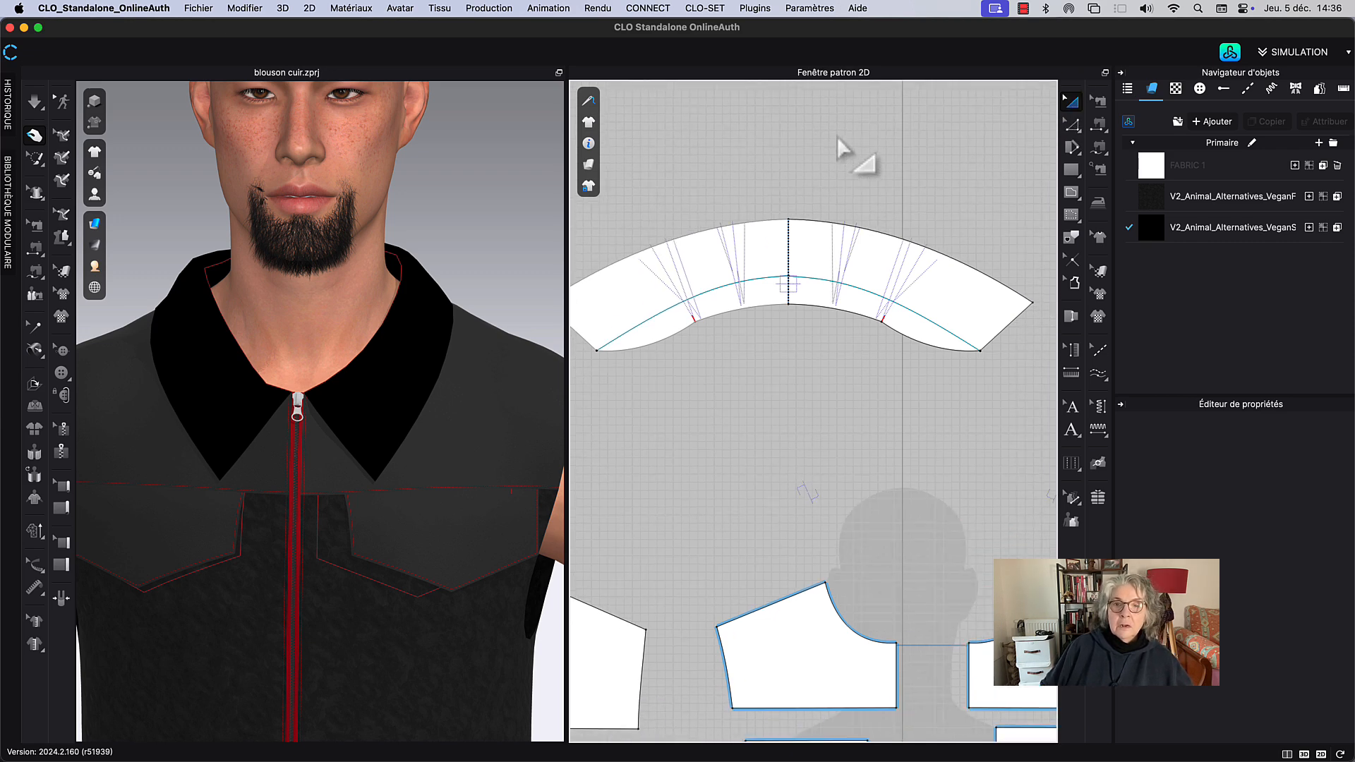
scroll(875, 494, "up", 5)
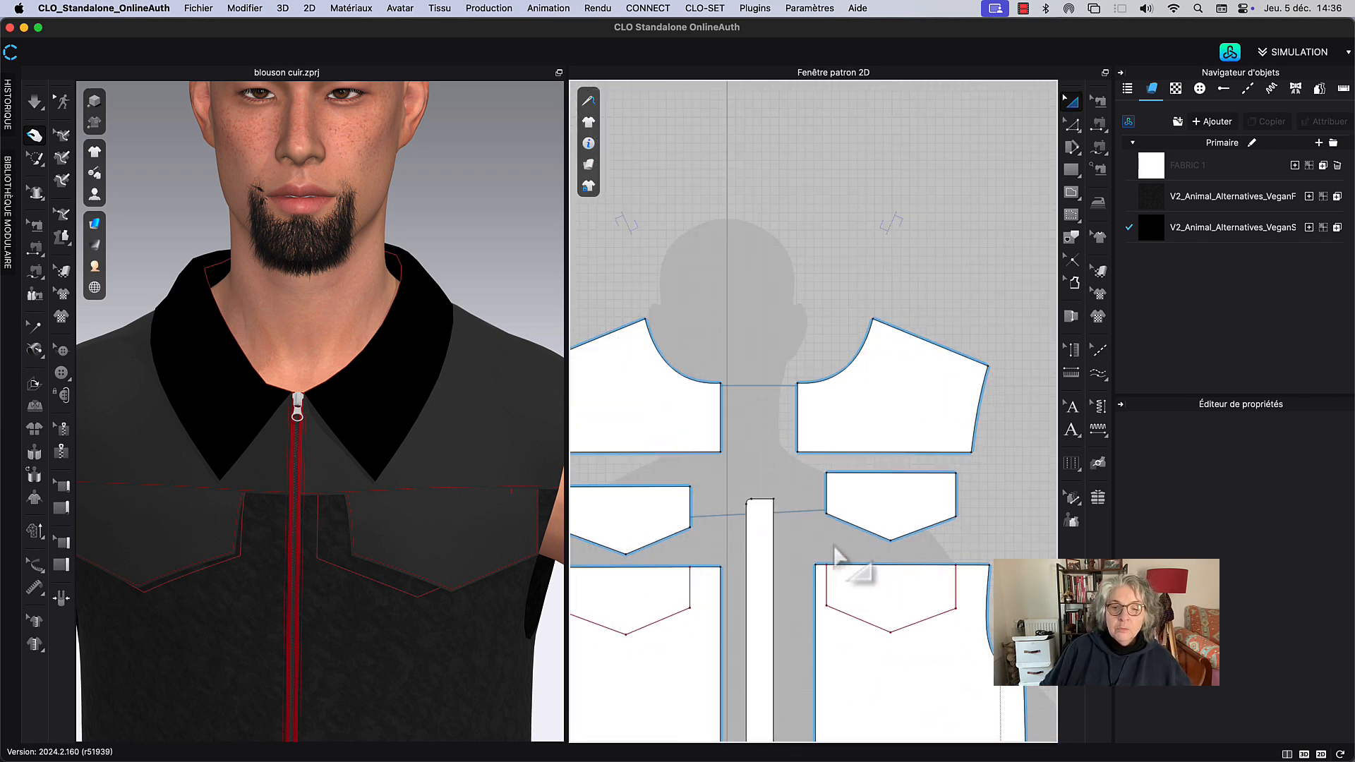
left_click(903, 501)
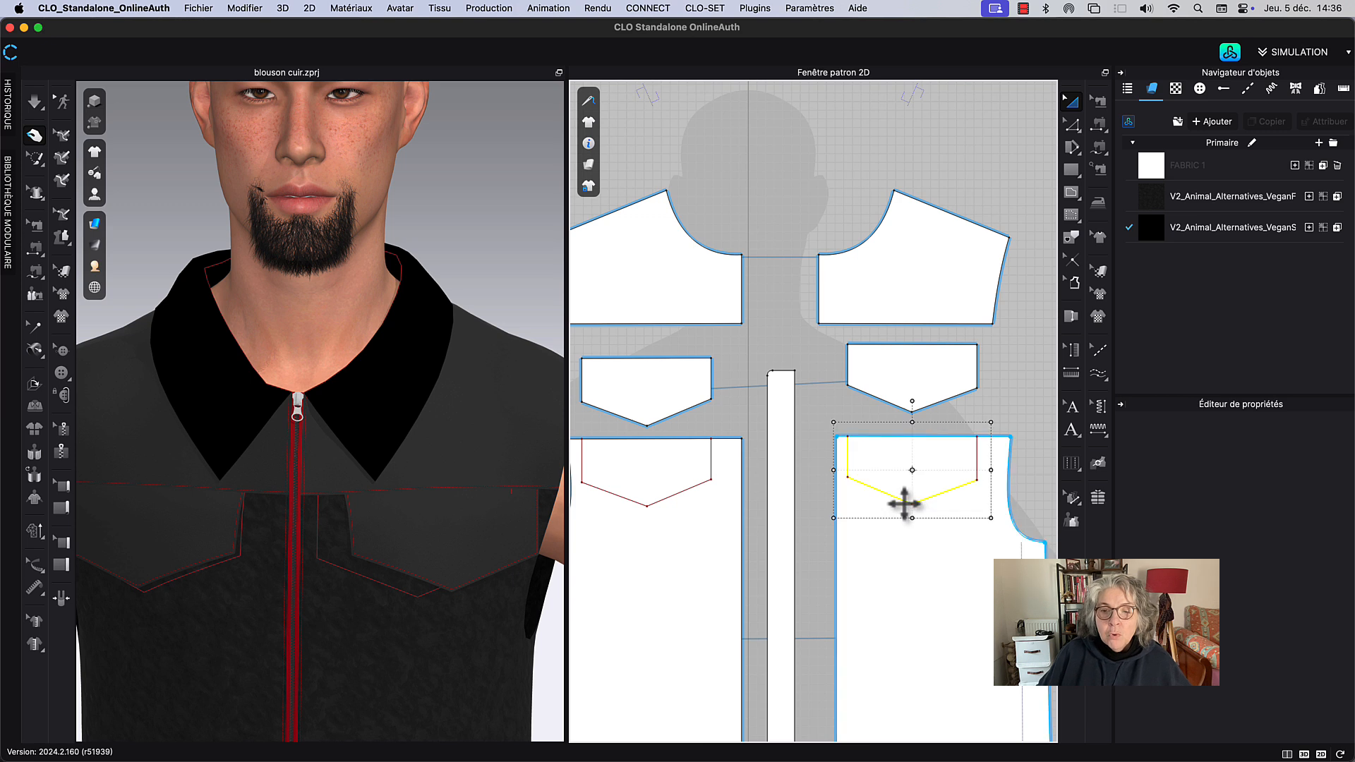
left_click_drag(906, 504, 923, 503)
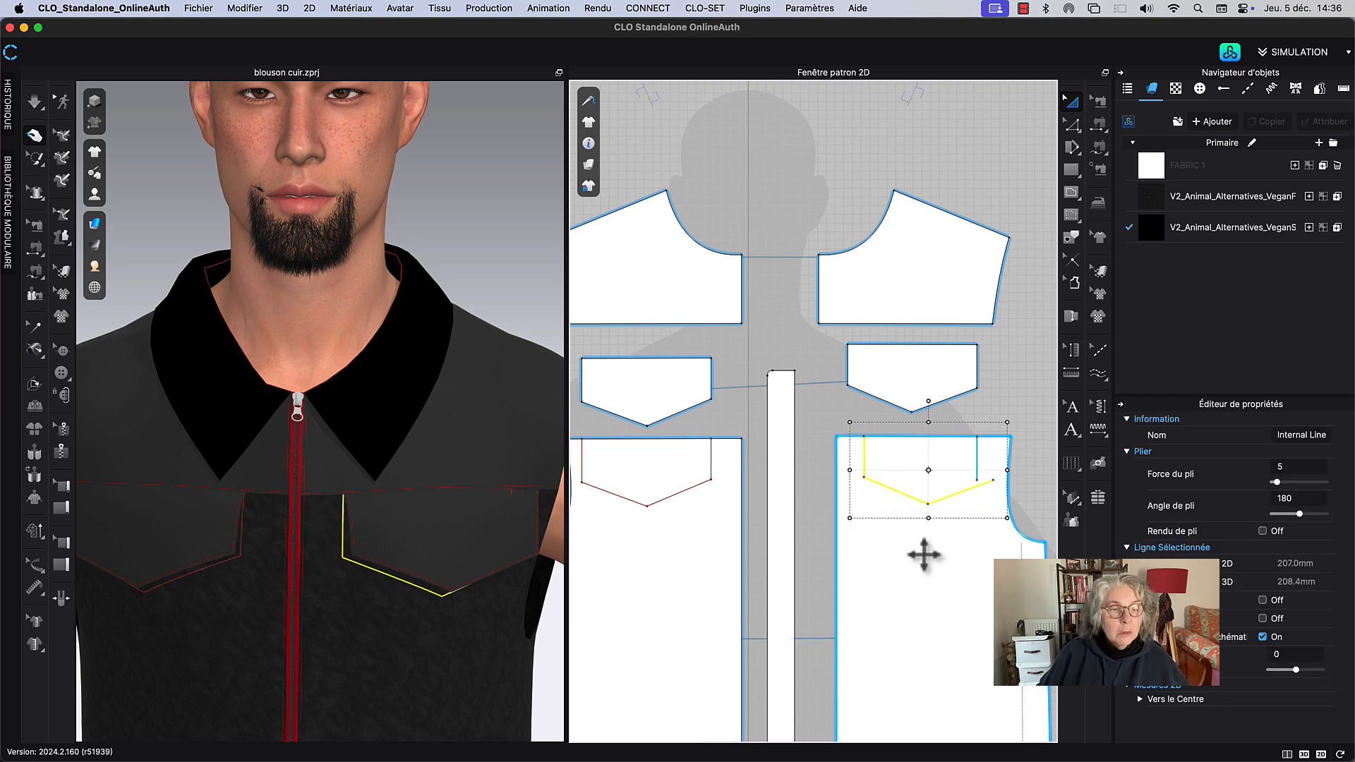
key("super+z")
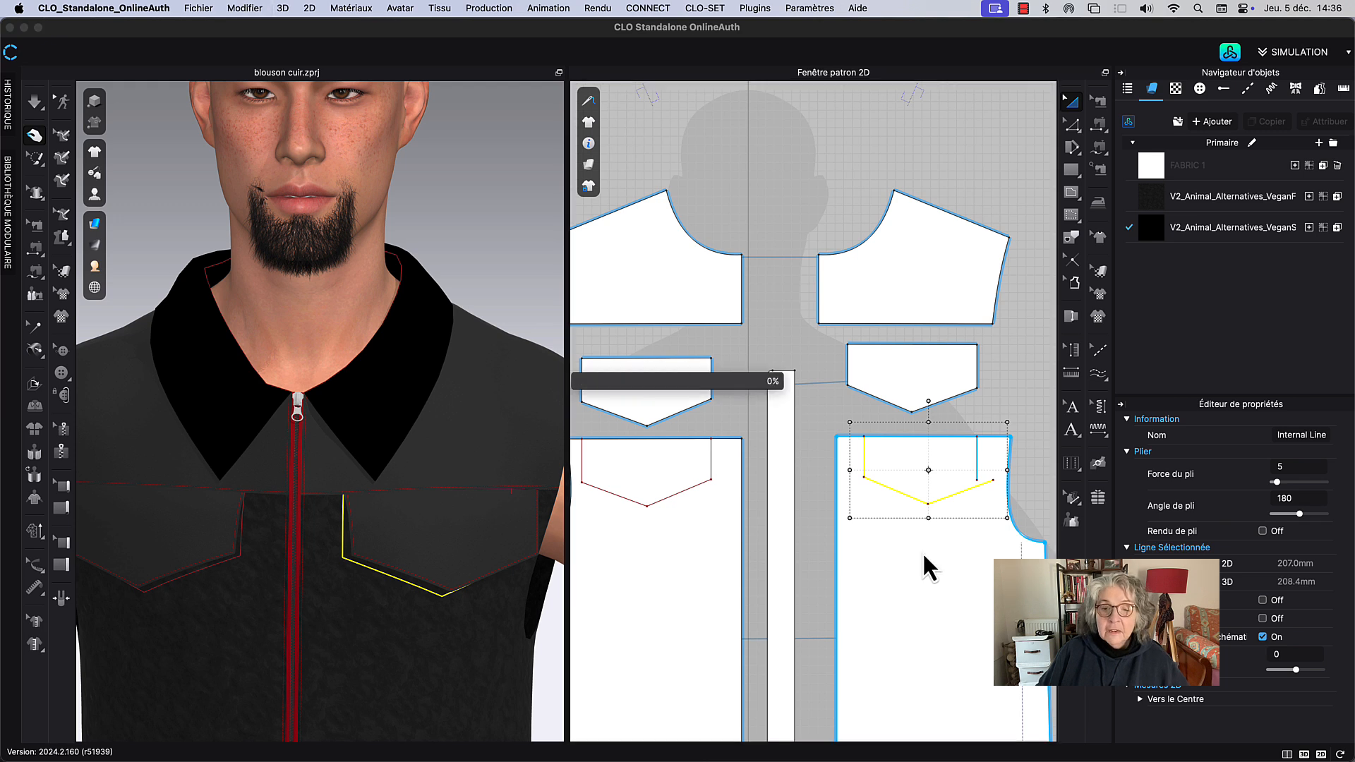
Step: Include the remaining segment, shift the whole pocket outline on the right-hand front panel toward the armhole, and save the project
left_click(977, 460)
left_click_drag(883, 489, 901, 494)
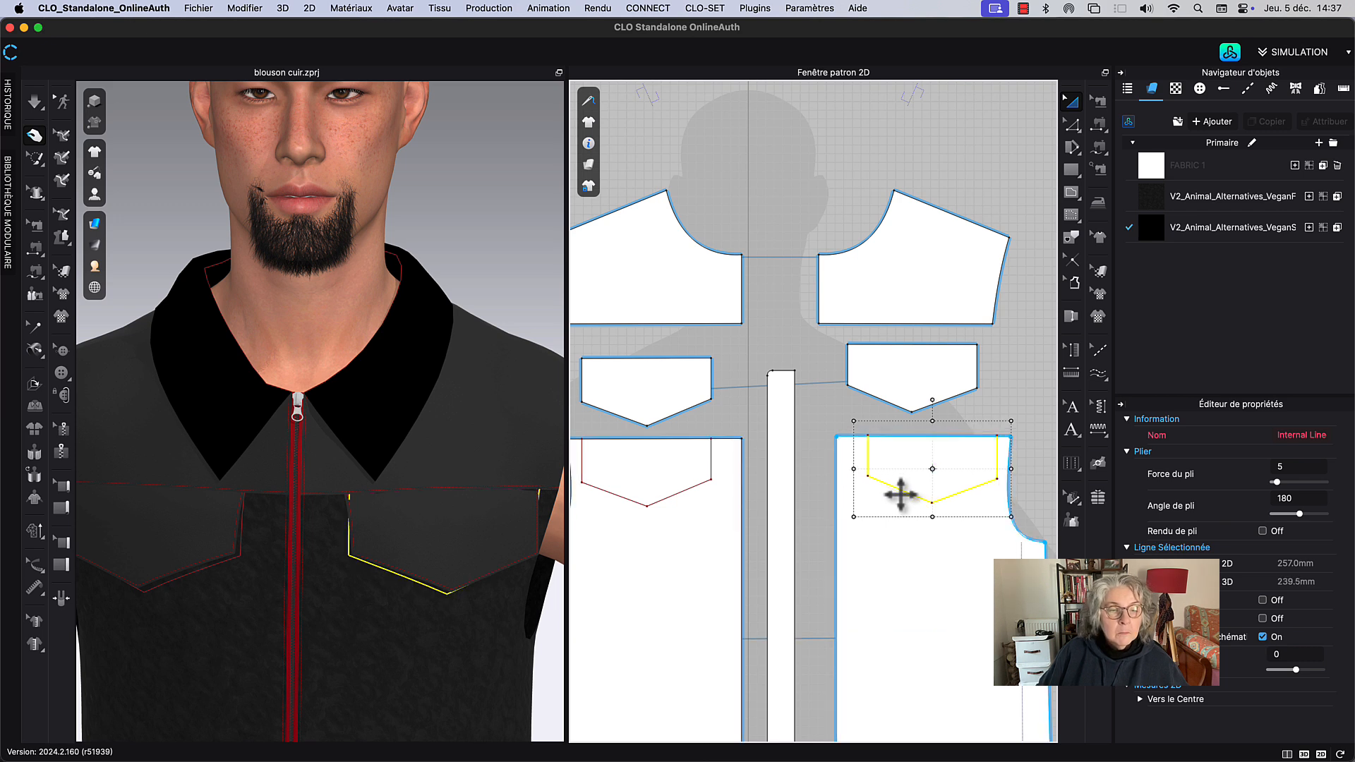
left_click(1035, 339)
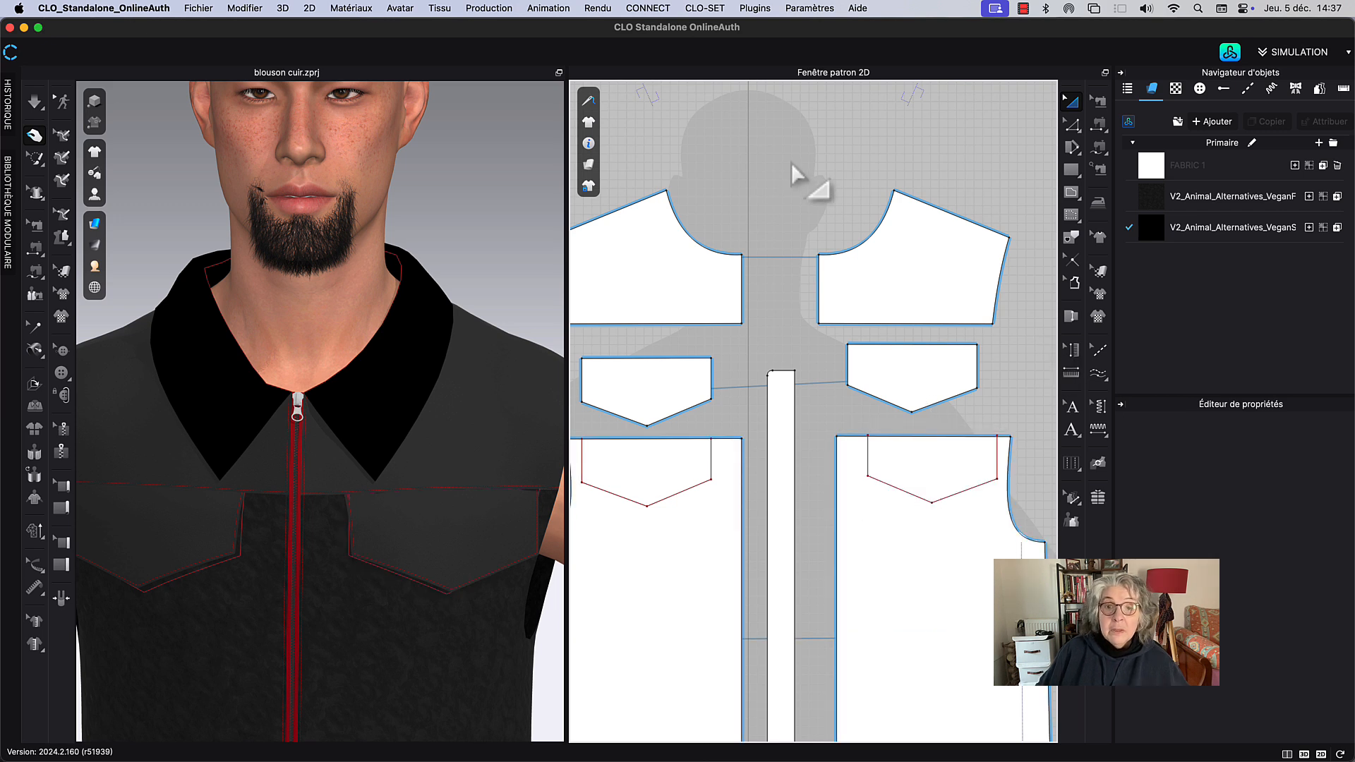
scroll(788, 162, "down", 1)
middle_click_drag(782, 169, 793, 168)
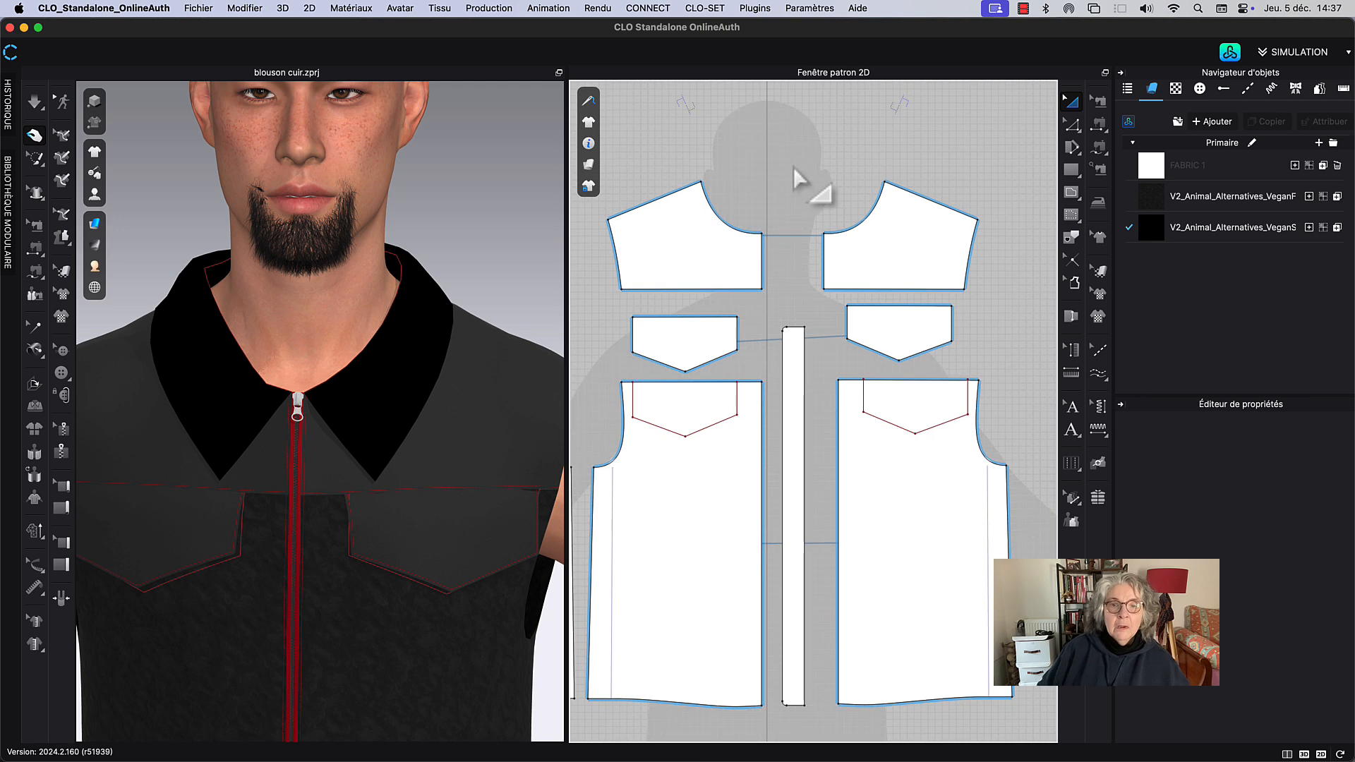
key("super+s")
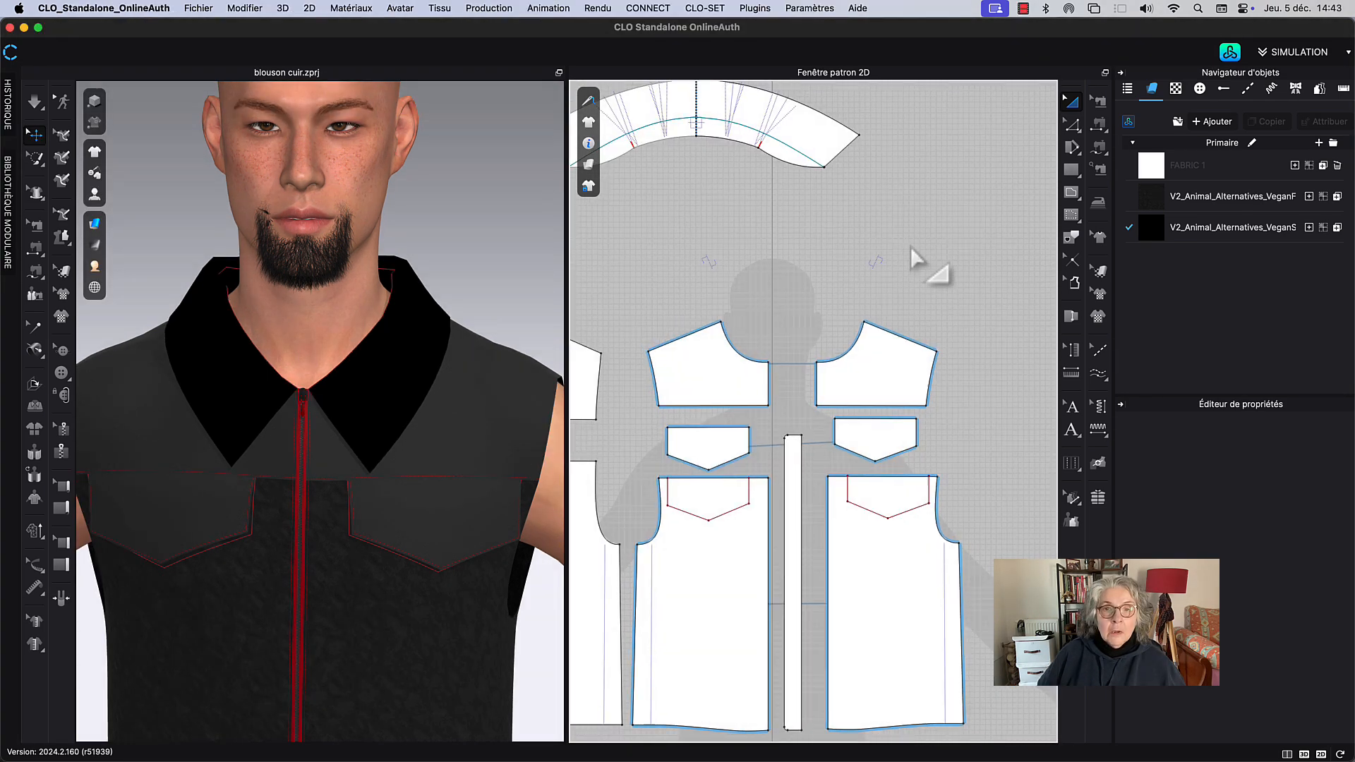
Step: Copy the whole collar pattern piece and paste the duplicate about 200 mm above the original in the 2D pattern window
middle_click_drag(911, 247, 1027, 353)
left_click(841, 213)
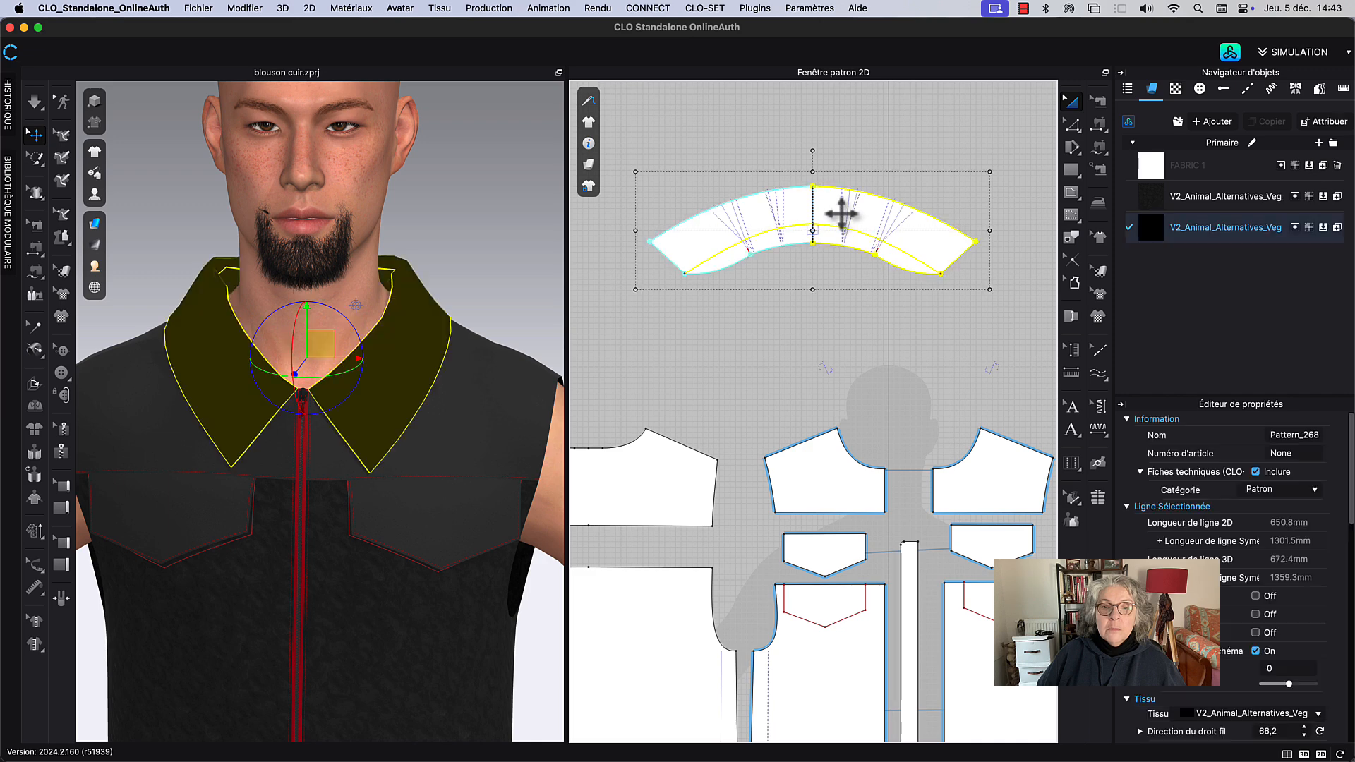
right_click(841, 214)
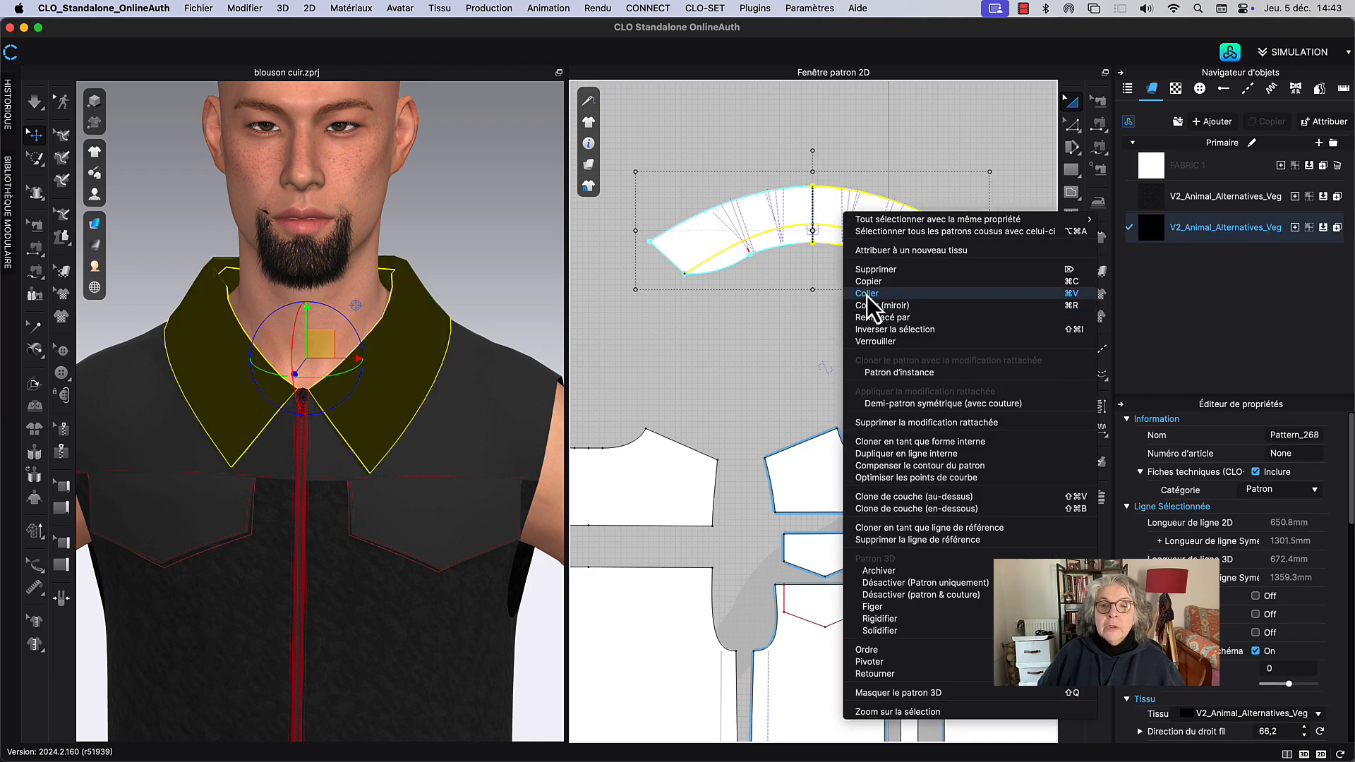
left_click(820, 329)
left_click(811, 334)
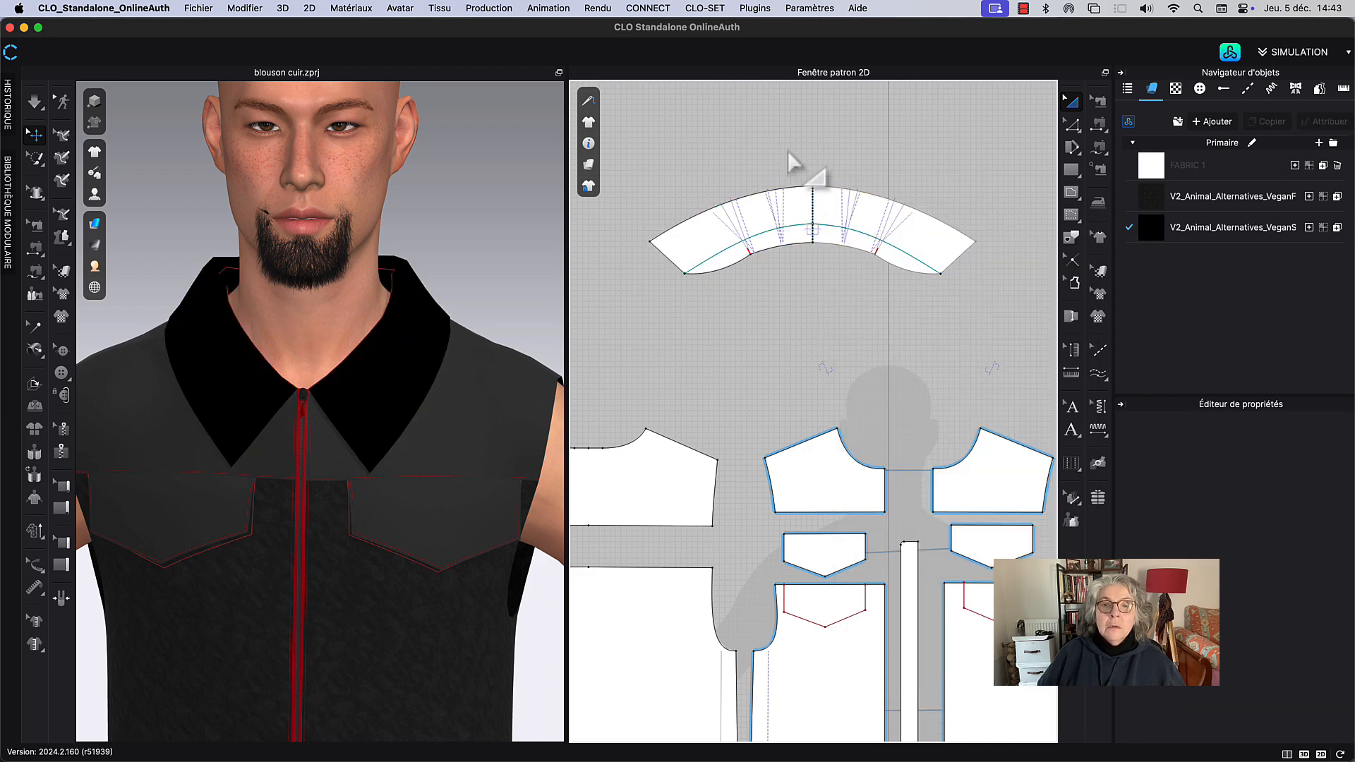
middle_click_drag(799, 144, 789, 224)
right_click(790, 224)
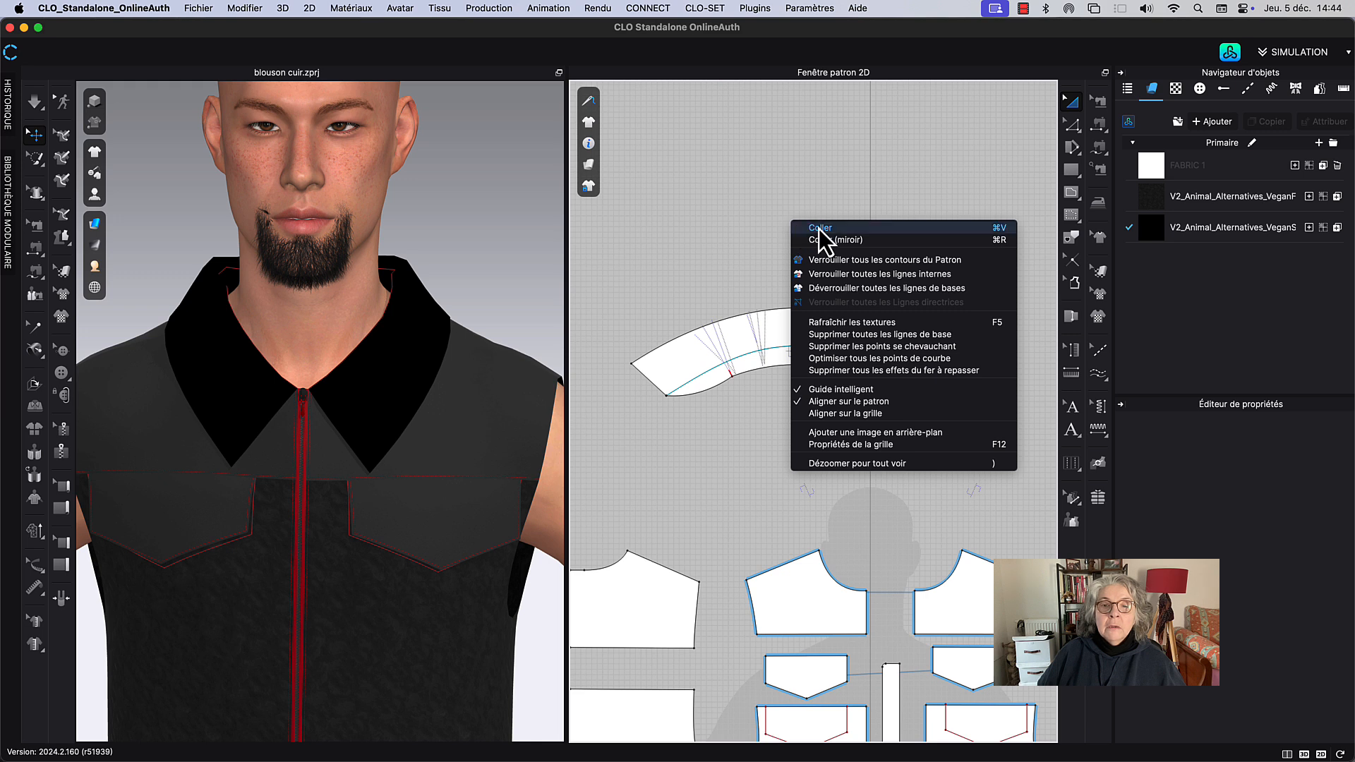
left_click(820, 229)
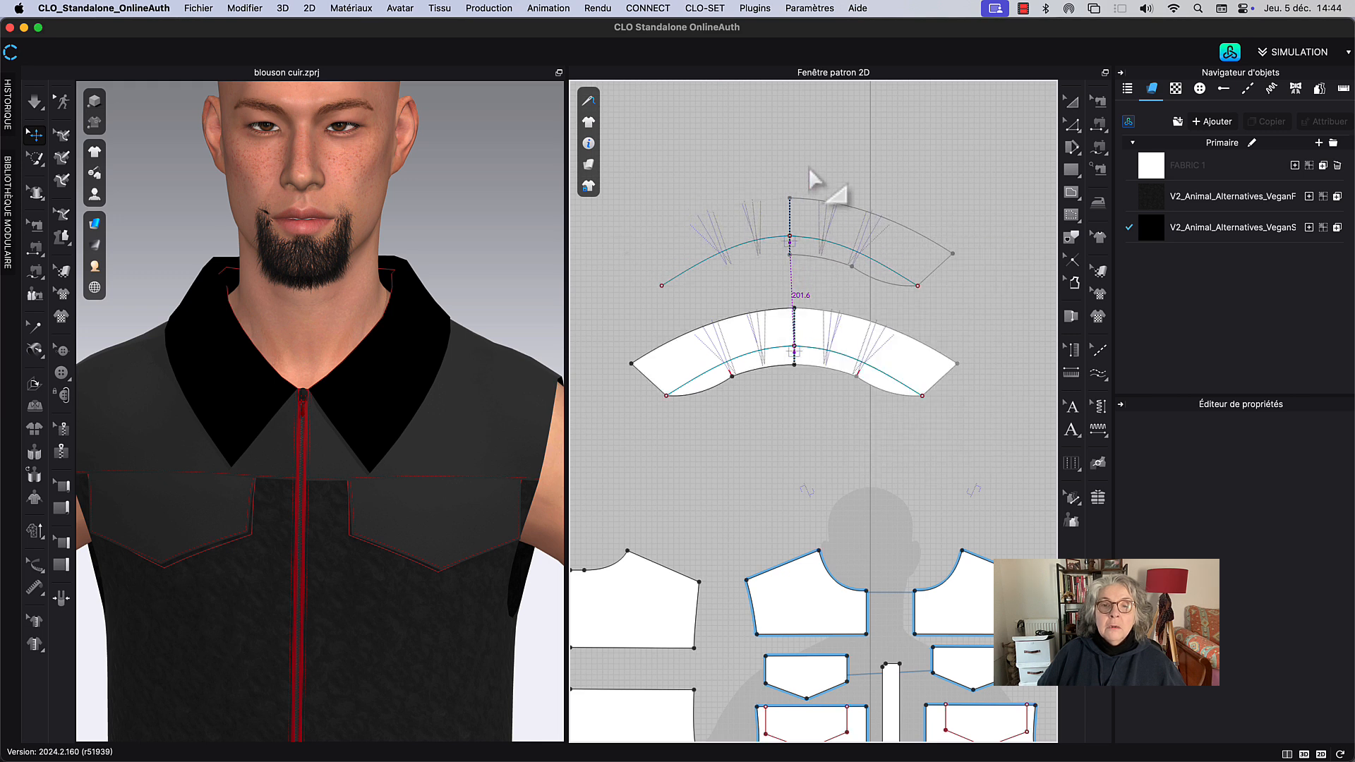
left_click(815, 178)
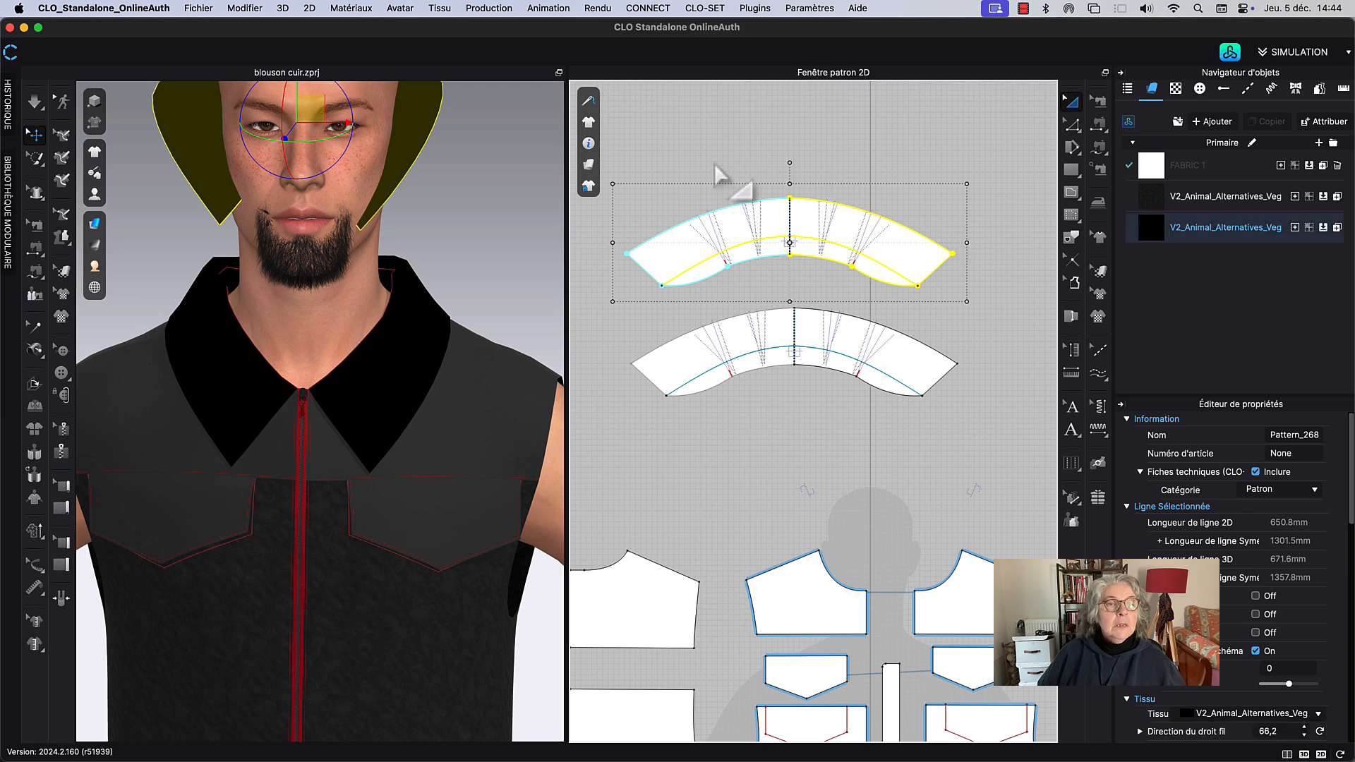
middle_click_drag(732, 181, 739, 234)
scroll(452, 216, "down", 5)
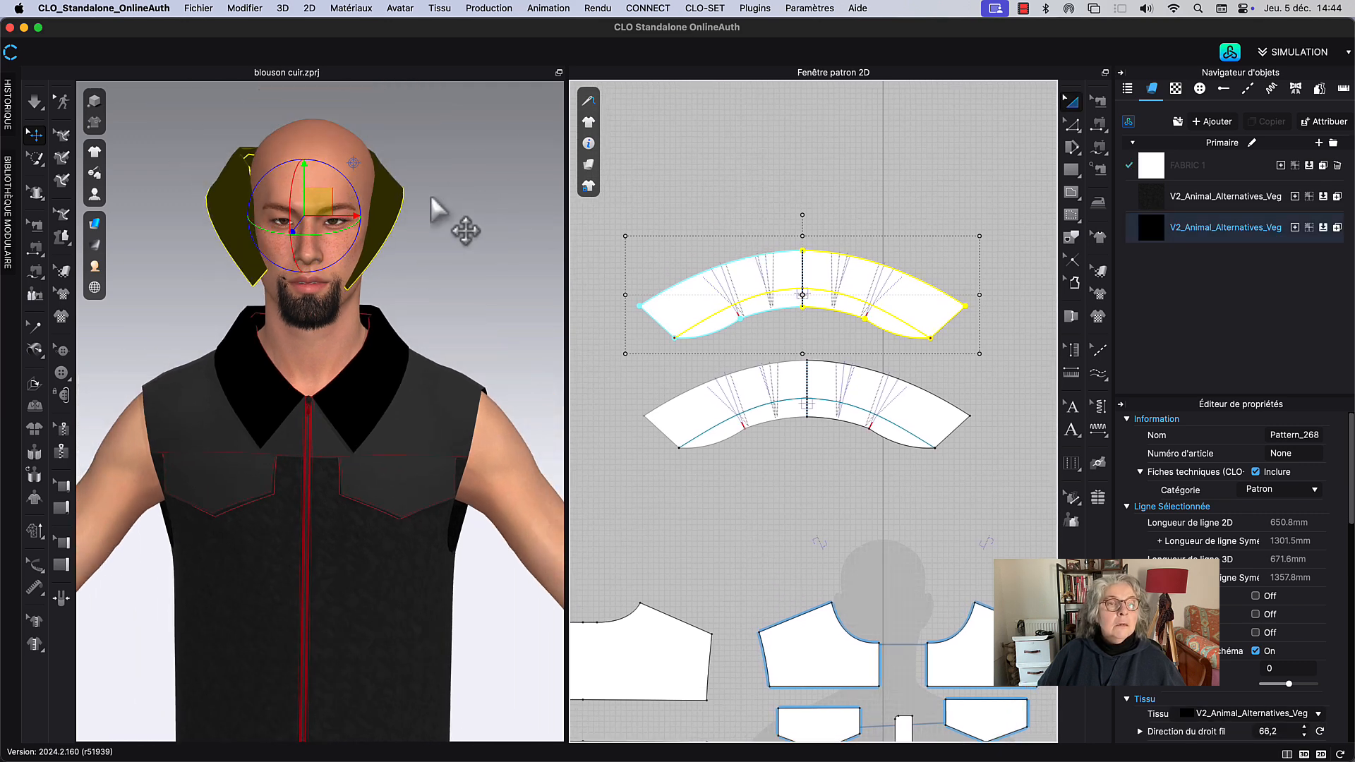
Step: Move the duplicate collar down from the avatar's head onto the neck, over the original collar, in the 3D window
left_click_drag(393, 206, 401, 344)
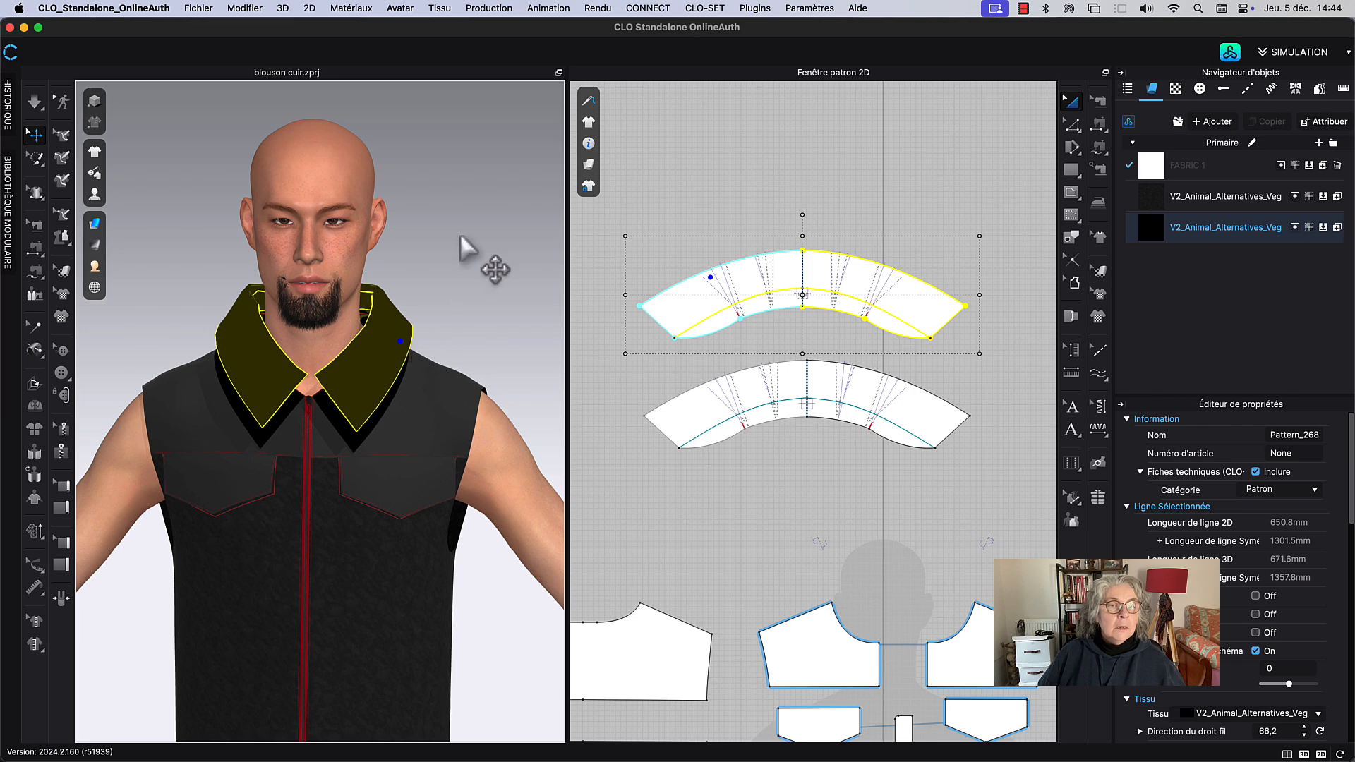
left_click(831, 194)
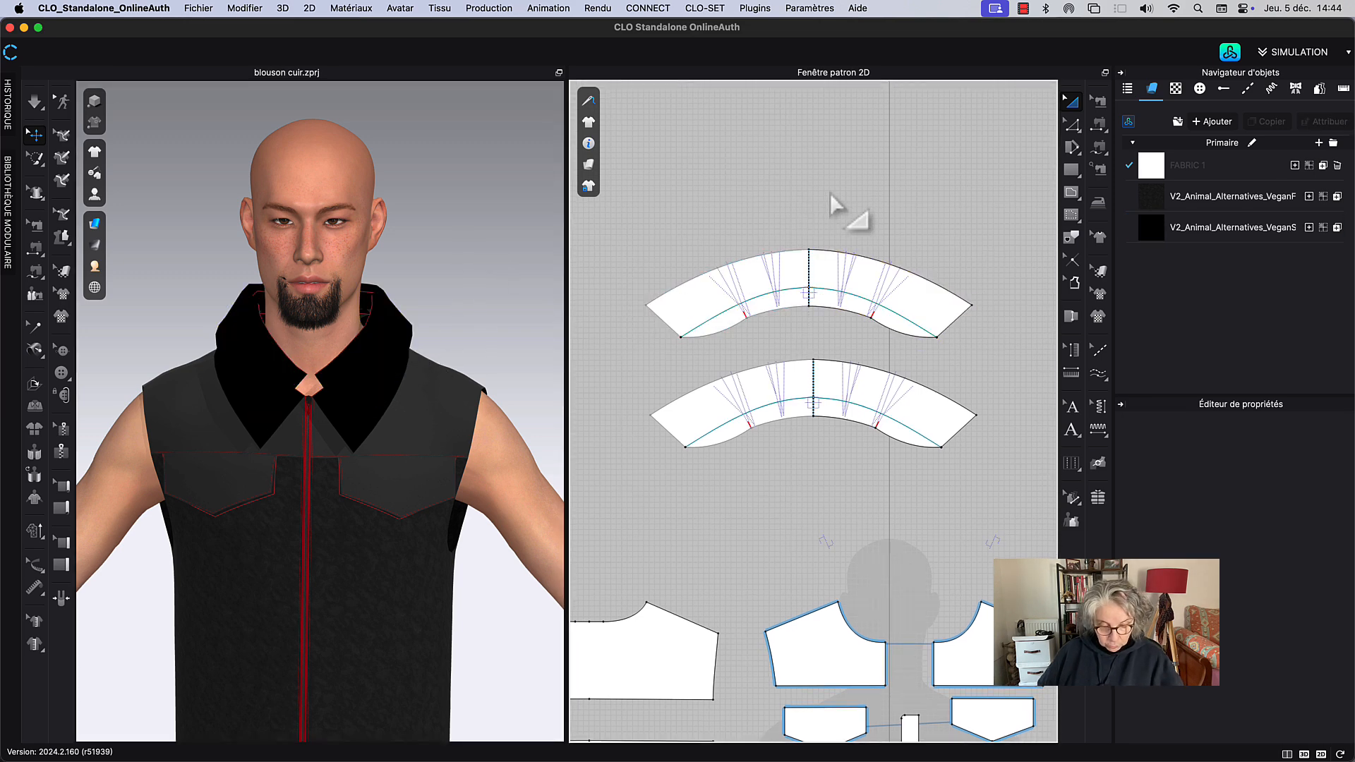
Step: Free-sew the outer edges of the two collar pieces together, from centre back around the collar tip to the front neckline corner
key("m")
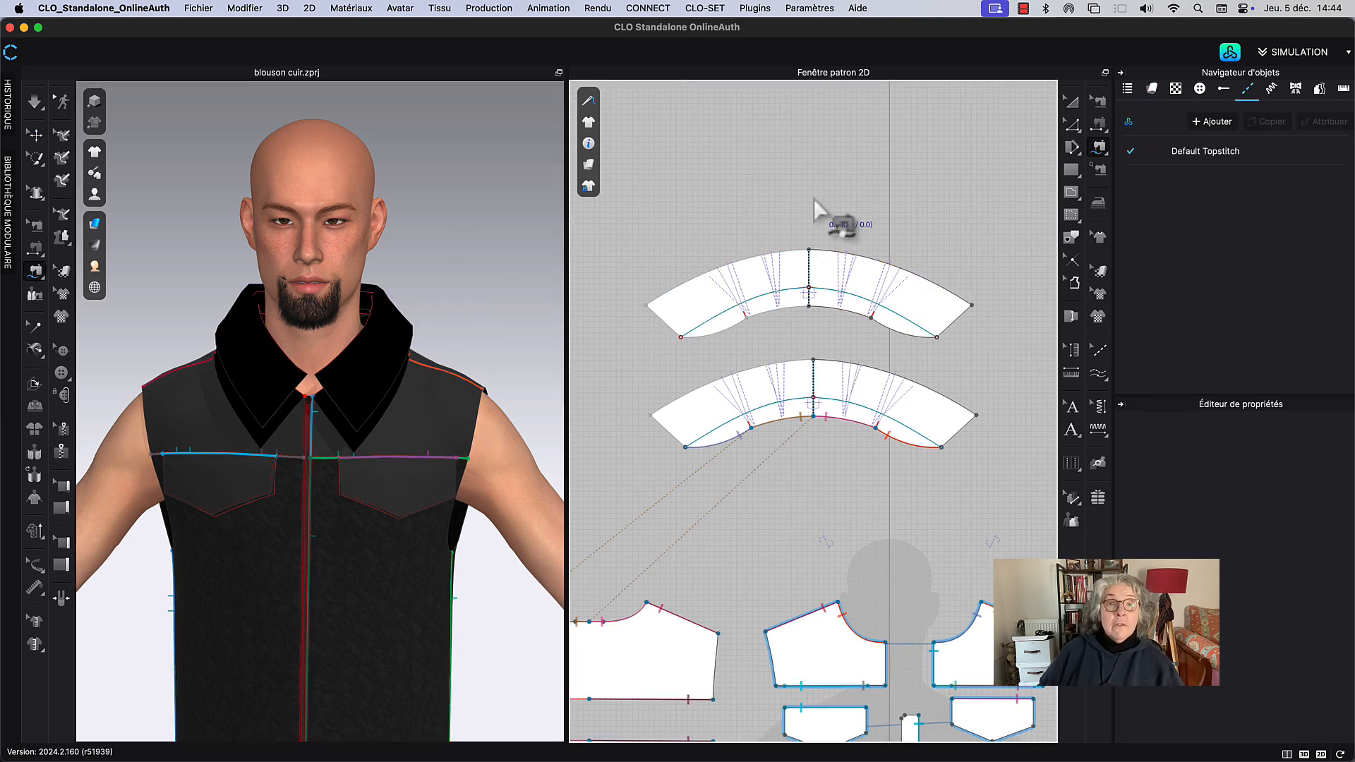
scroll(793, 212, "up", 2)
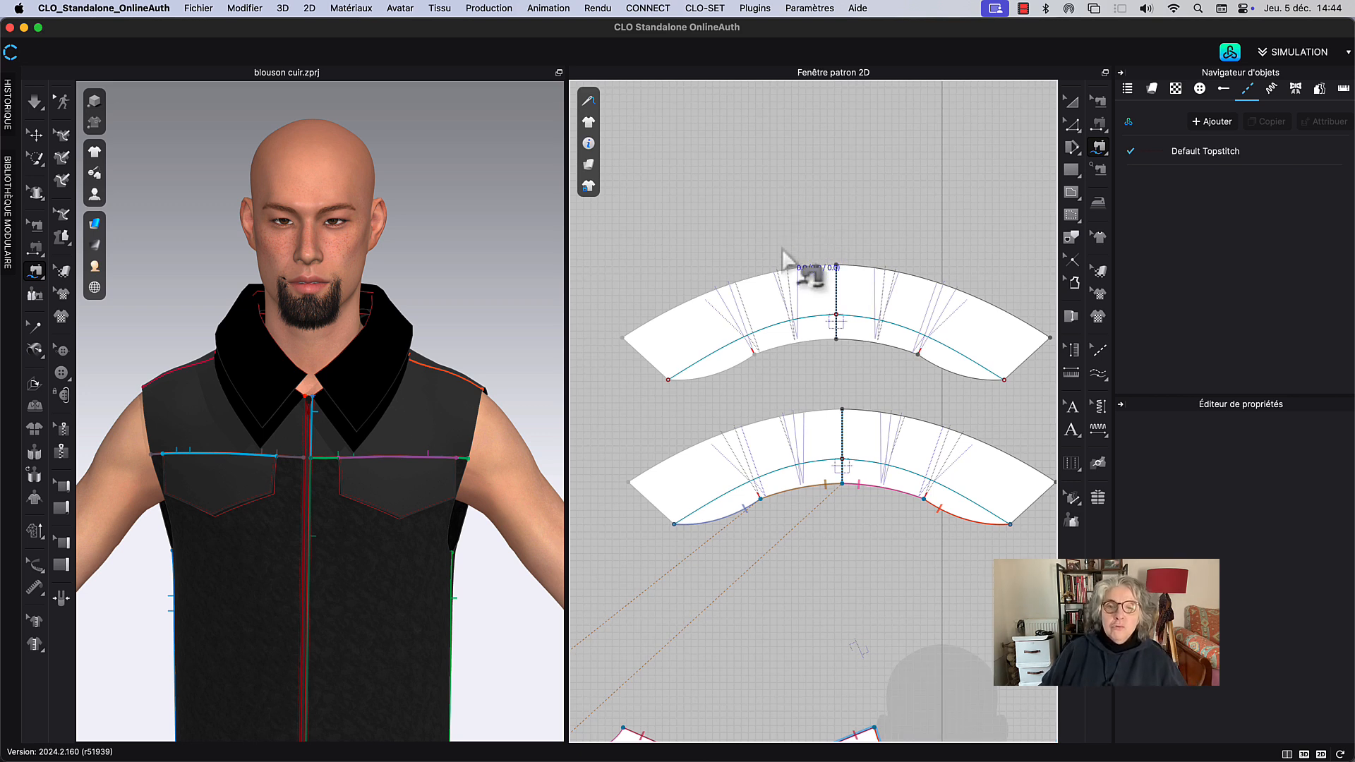
left_click(834, 271)
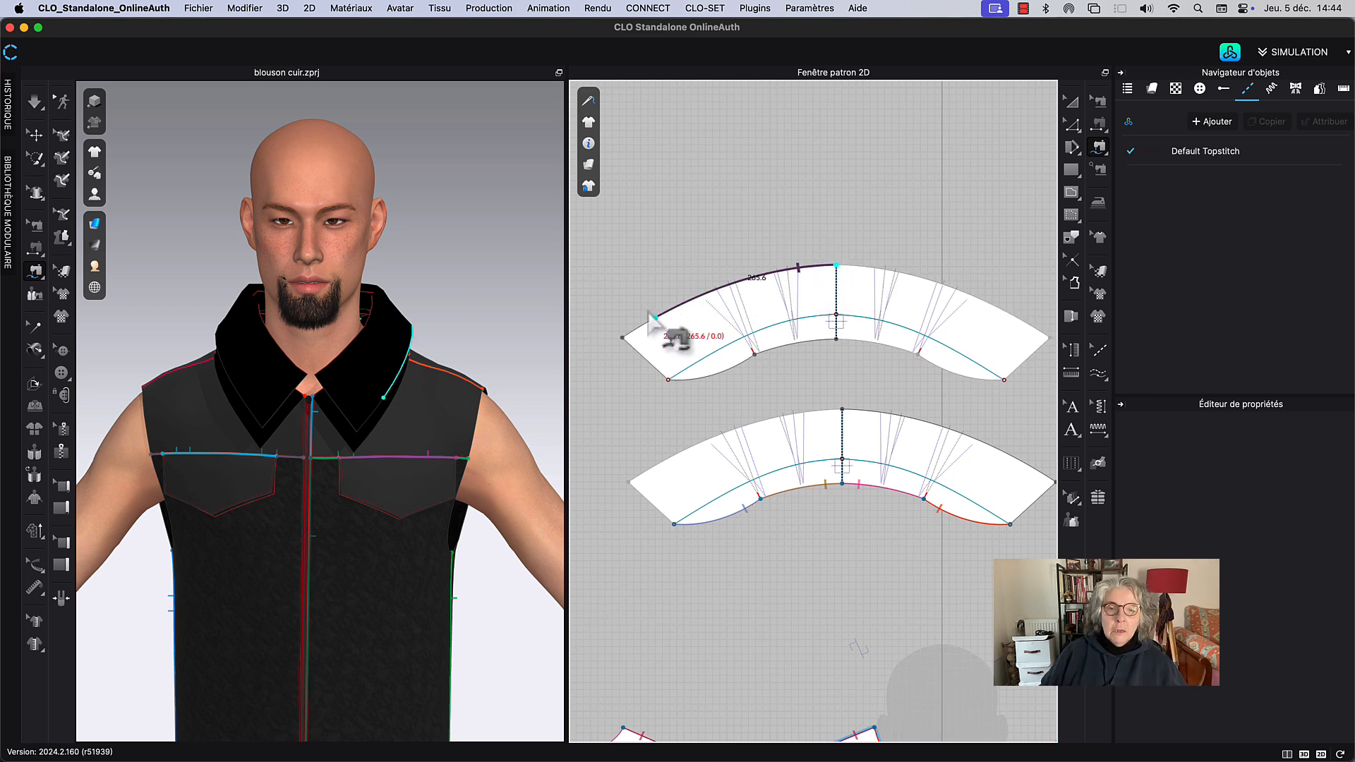
left_click(669, 381)
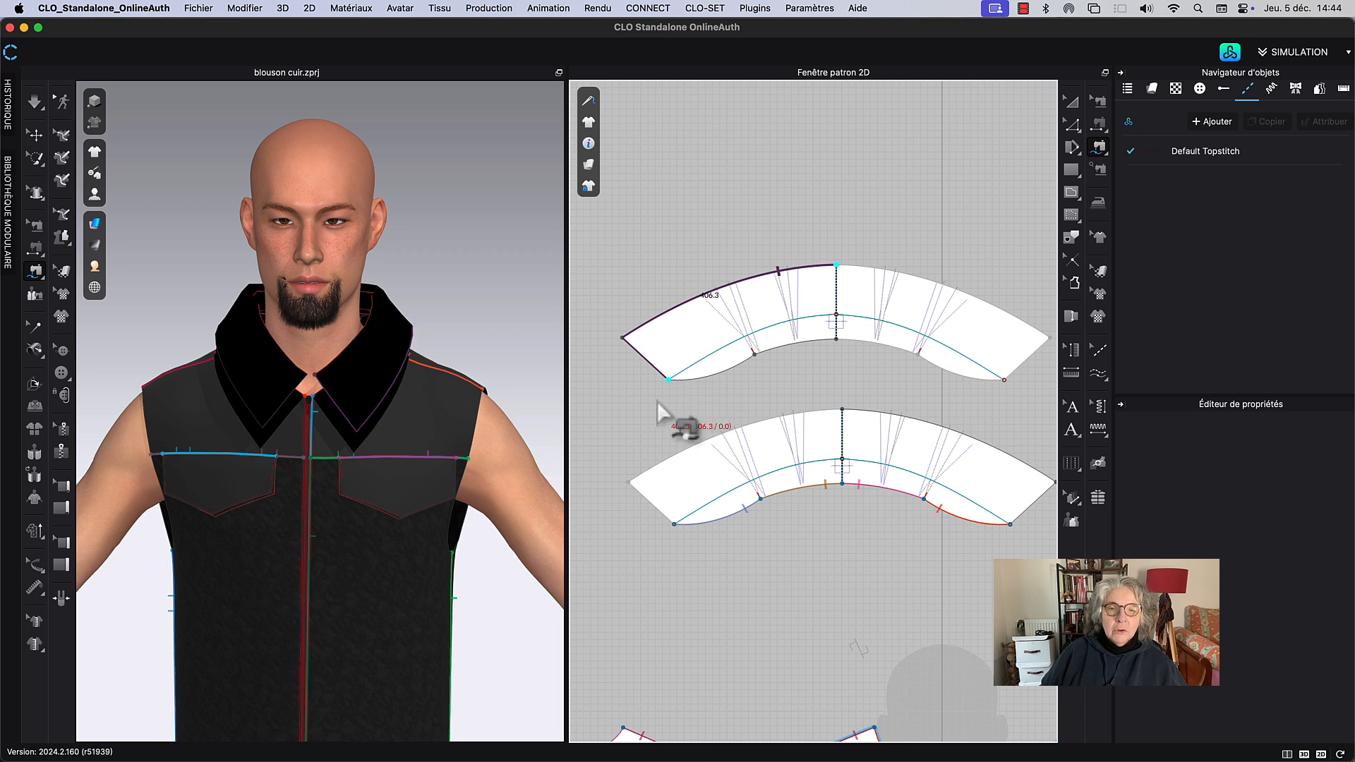
left_click(841, 412)
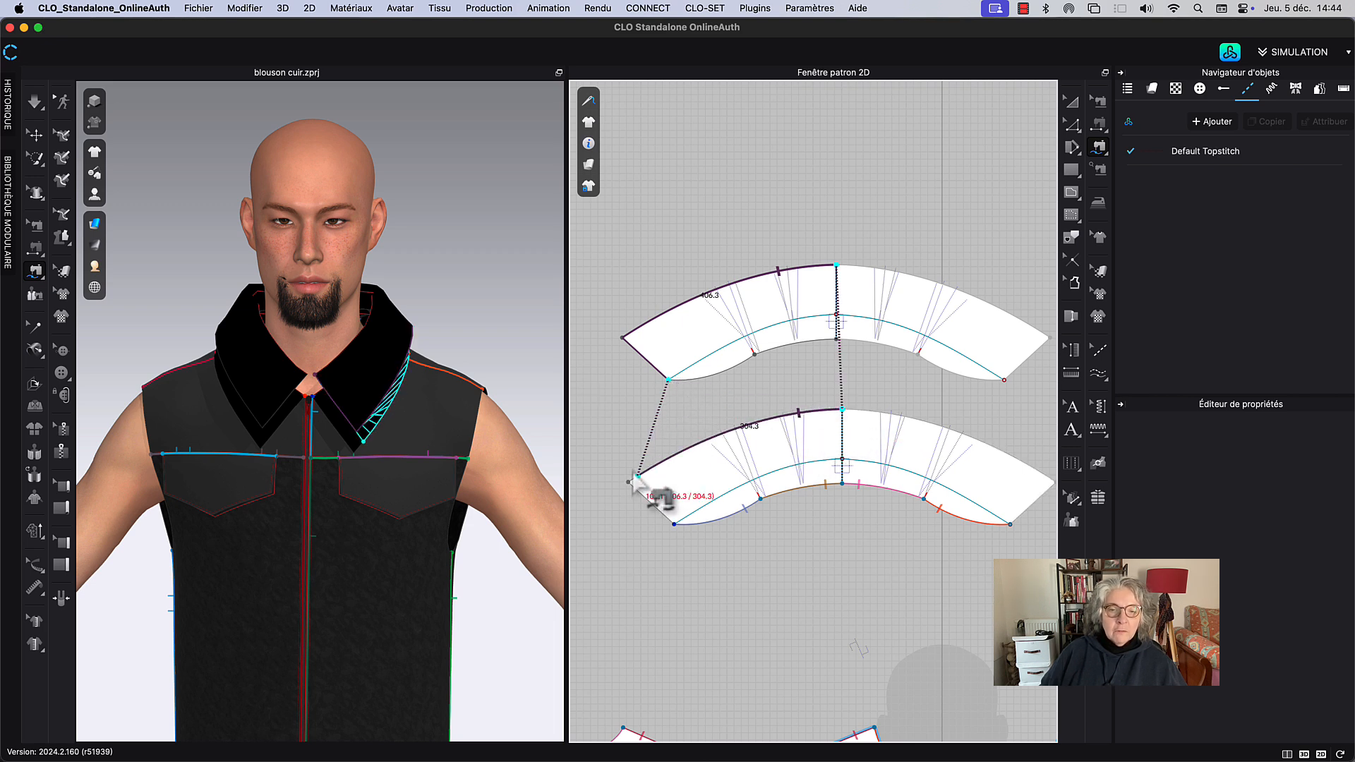
left_click(674, 535)
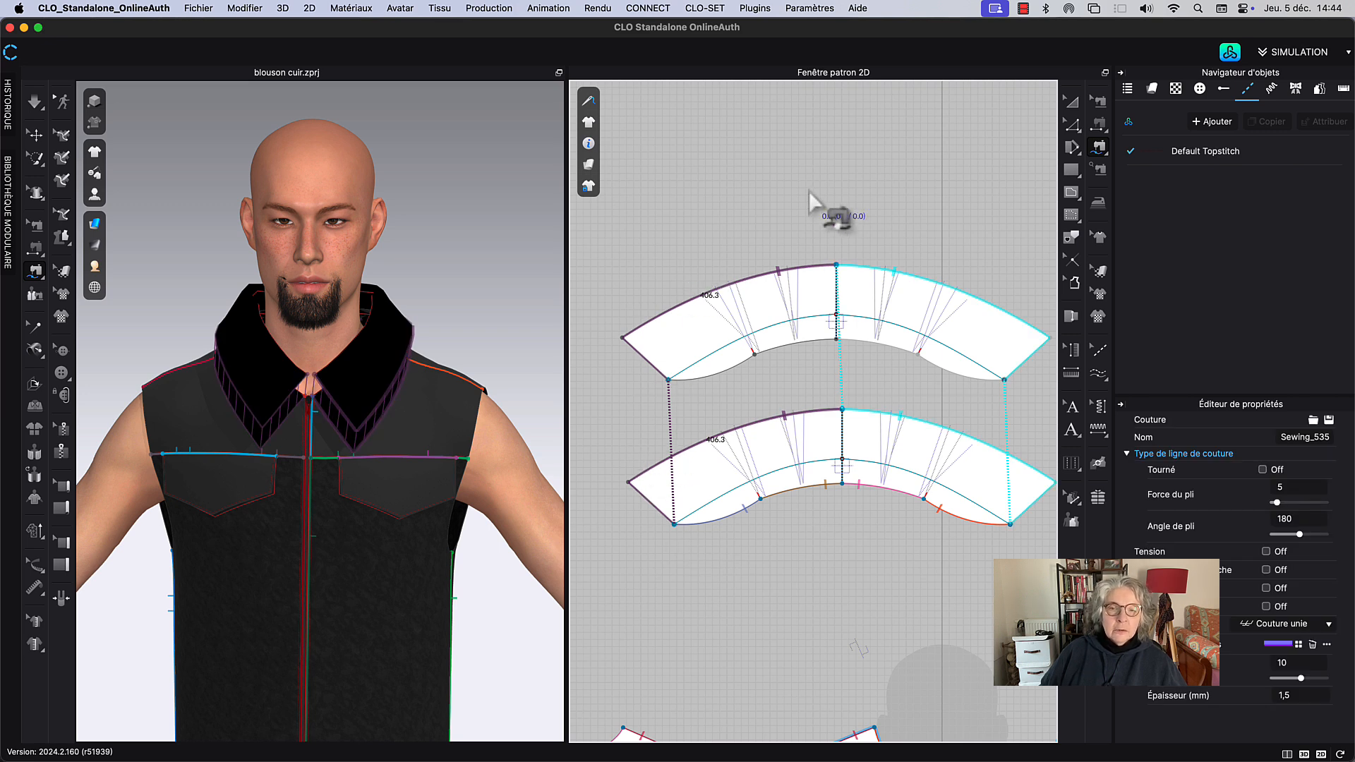
middle_click_drag(809, 191, 793, 193)
left_click(1072, 103)
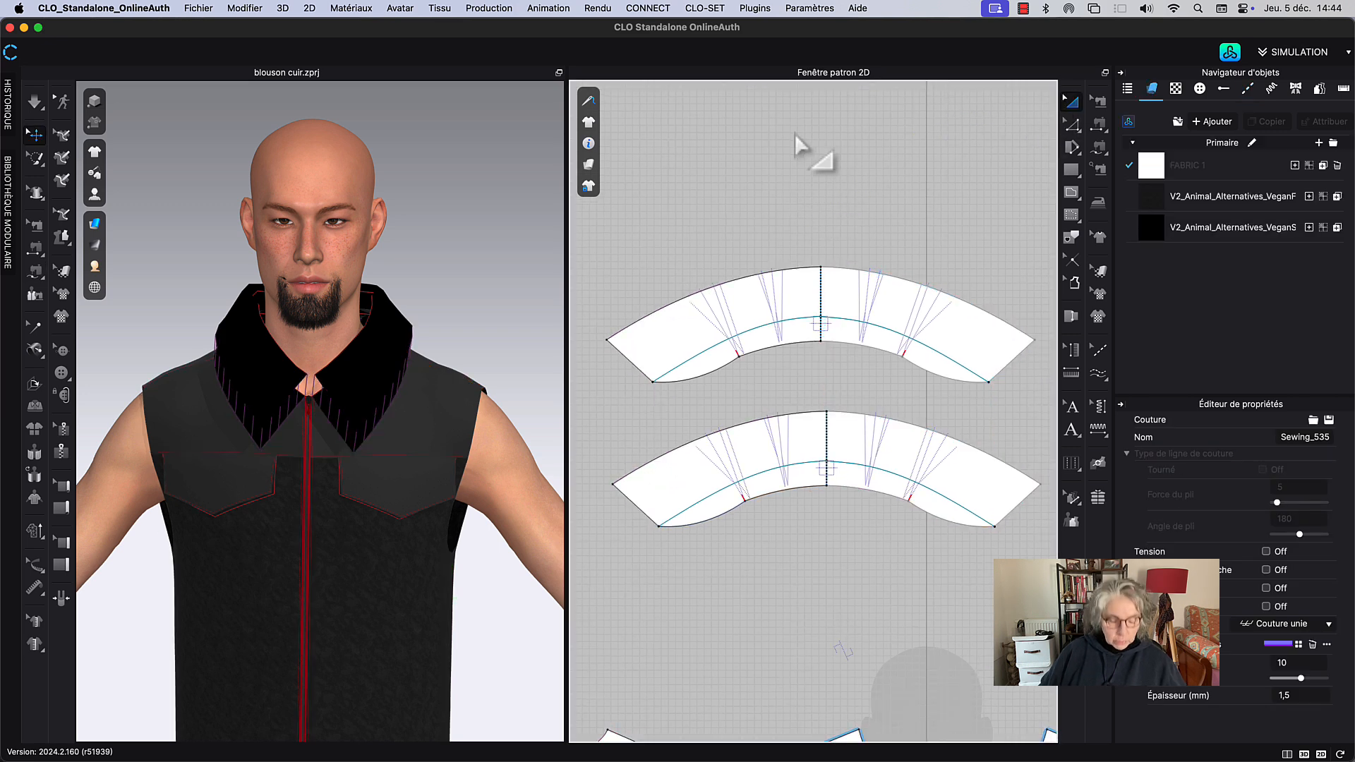
Step: Free-sew the neckline edges of the duplicate and original collars together, from the front corner to centre back
key("n")
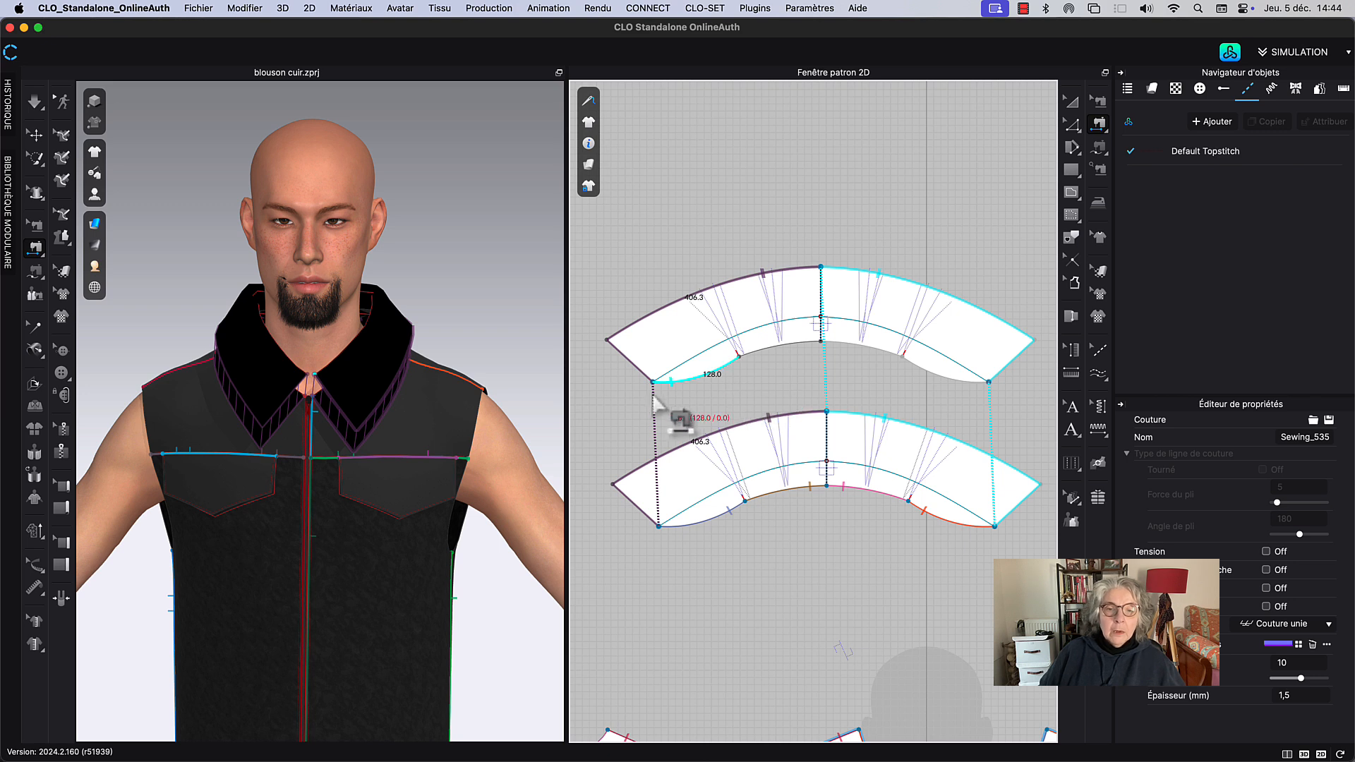
key("m")
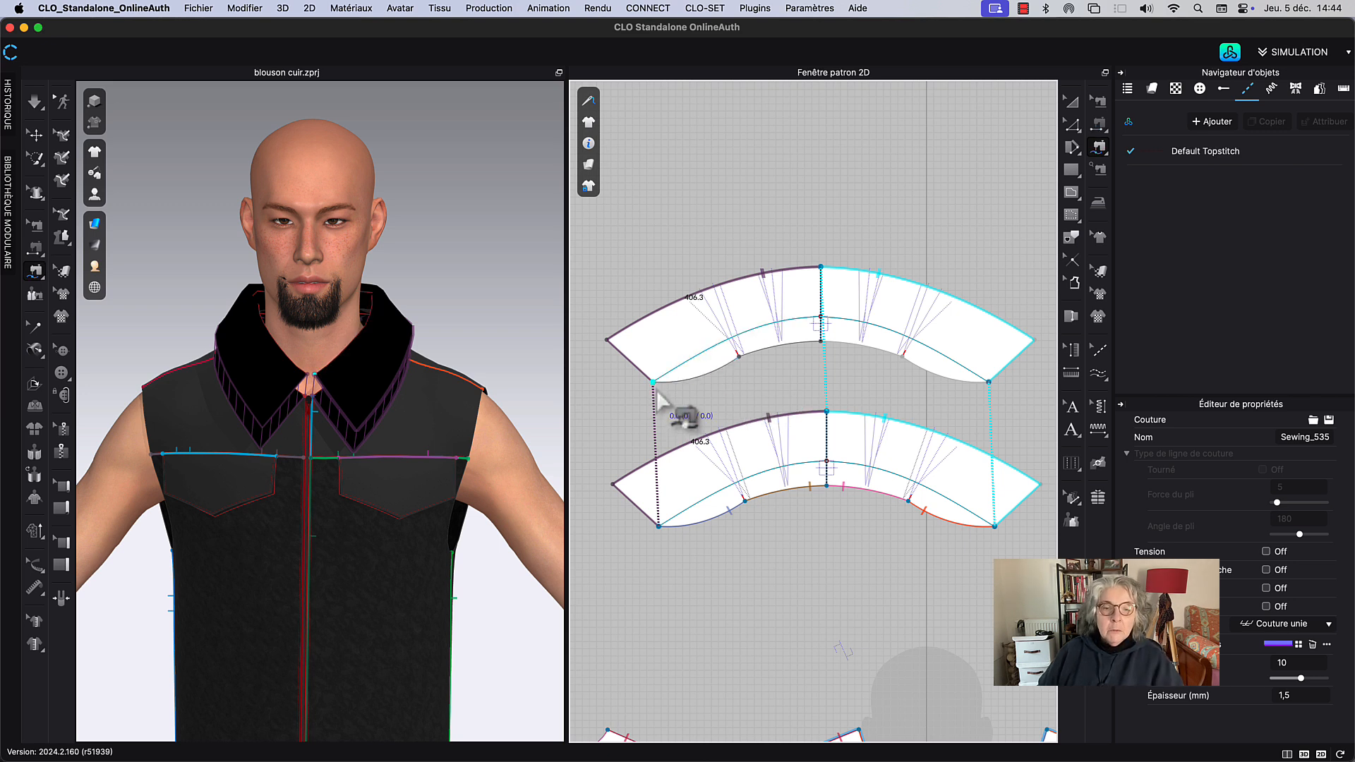
left_click(653, 382)
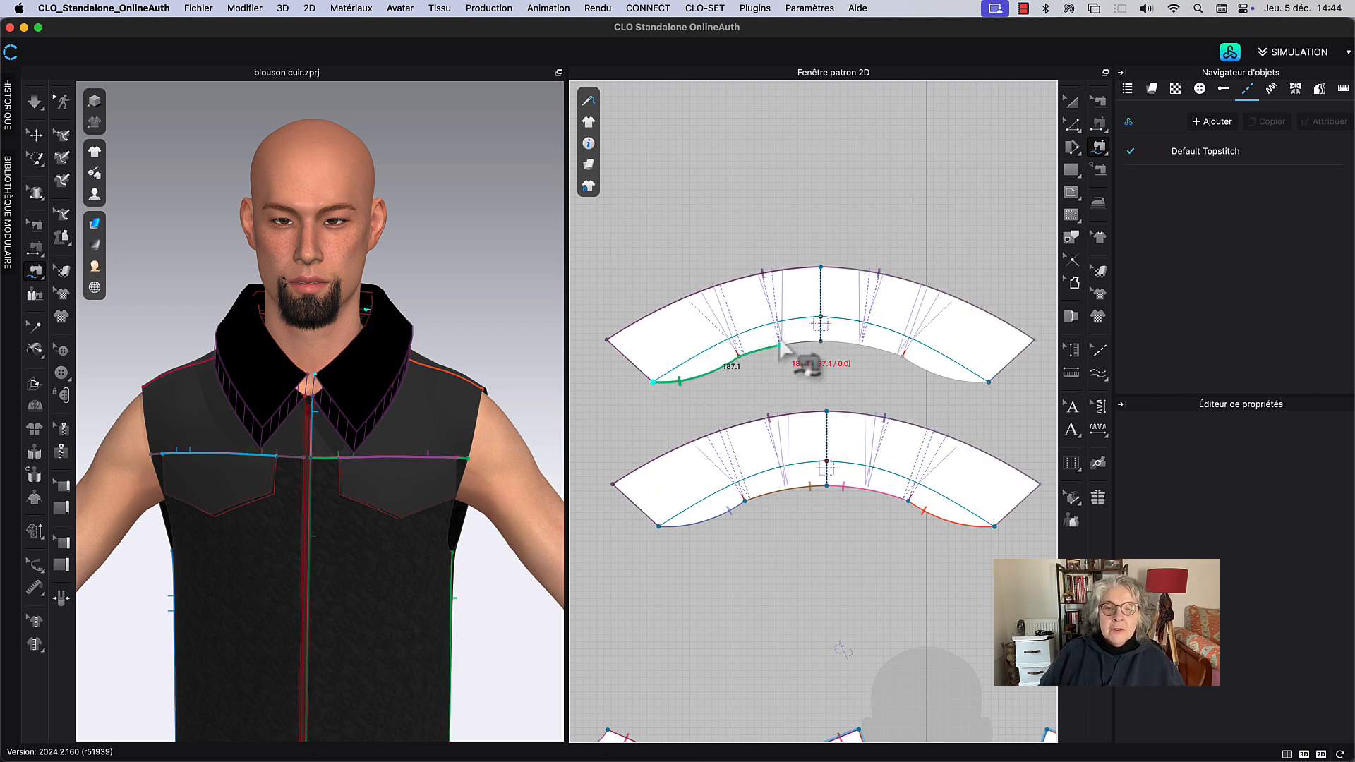
left_click(820, 341)
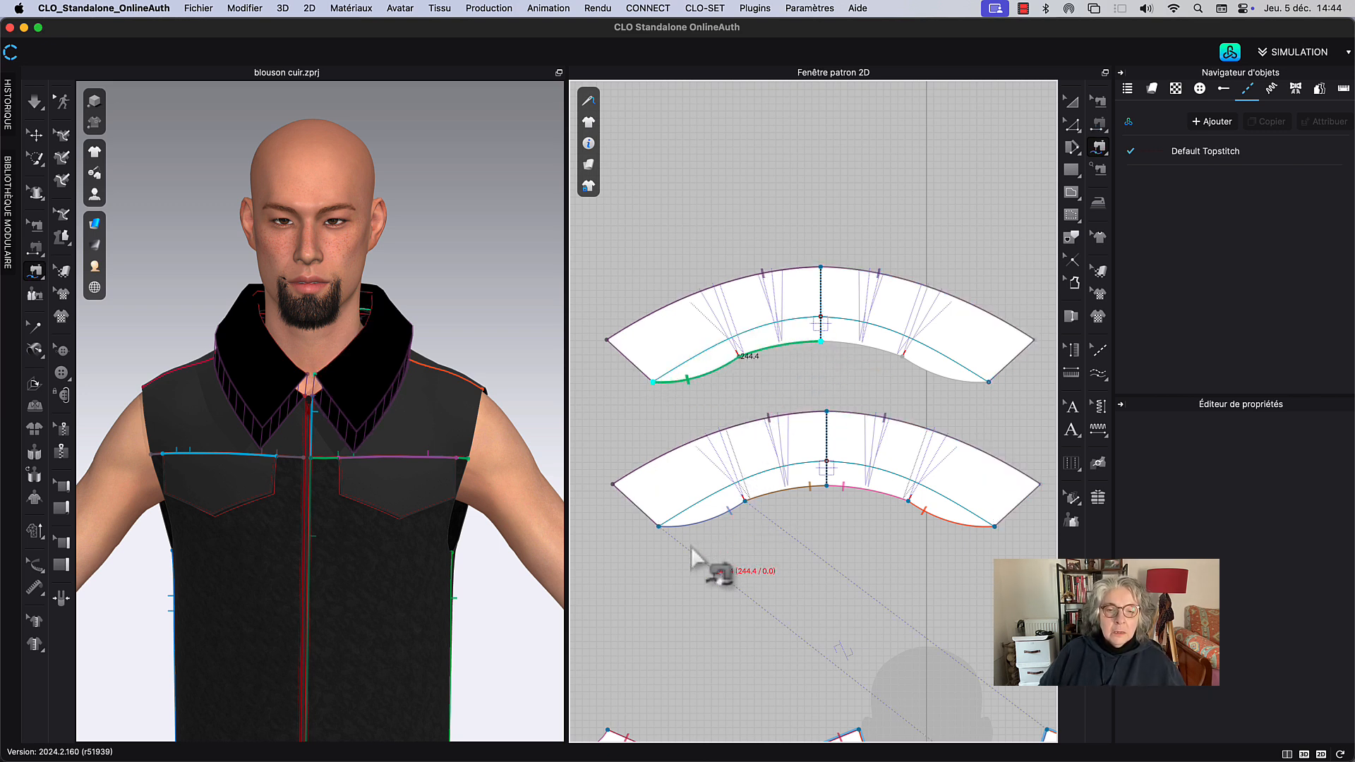
left_click(659, 526)
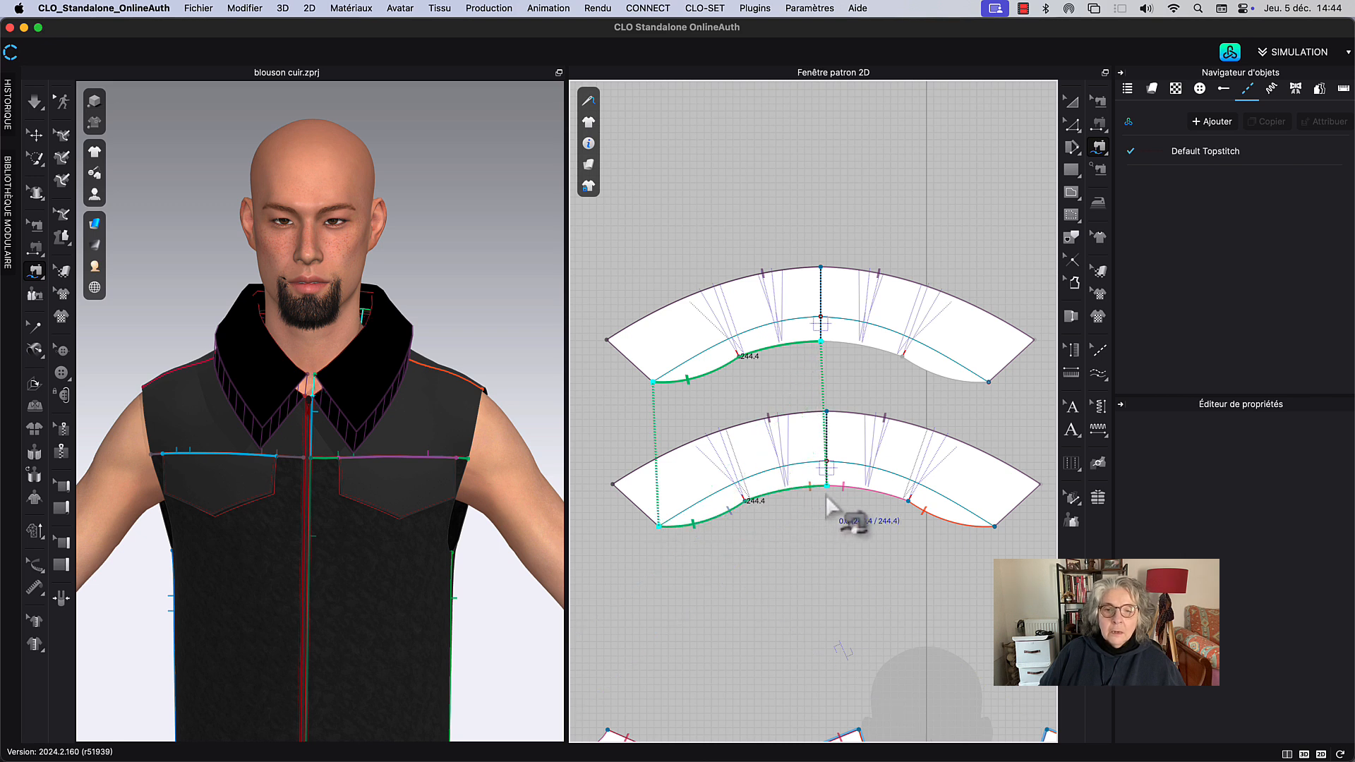
left_click(824, 487)
left_click(1076, 101)
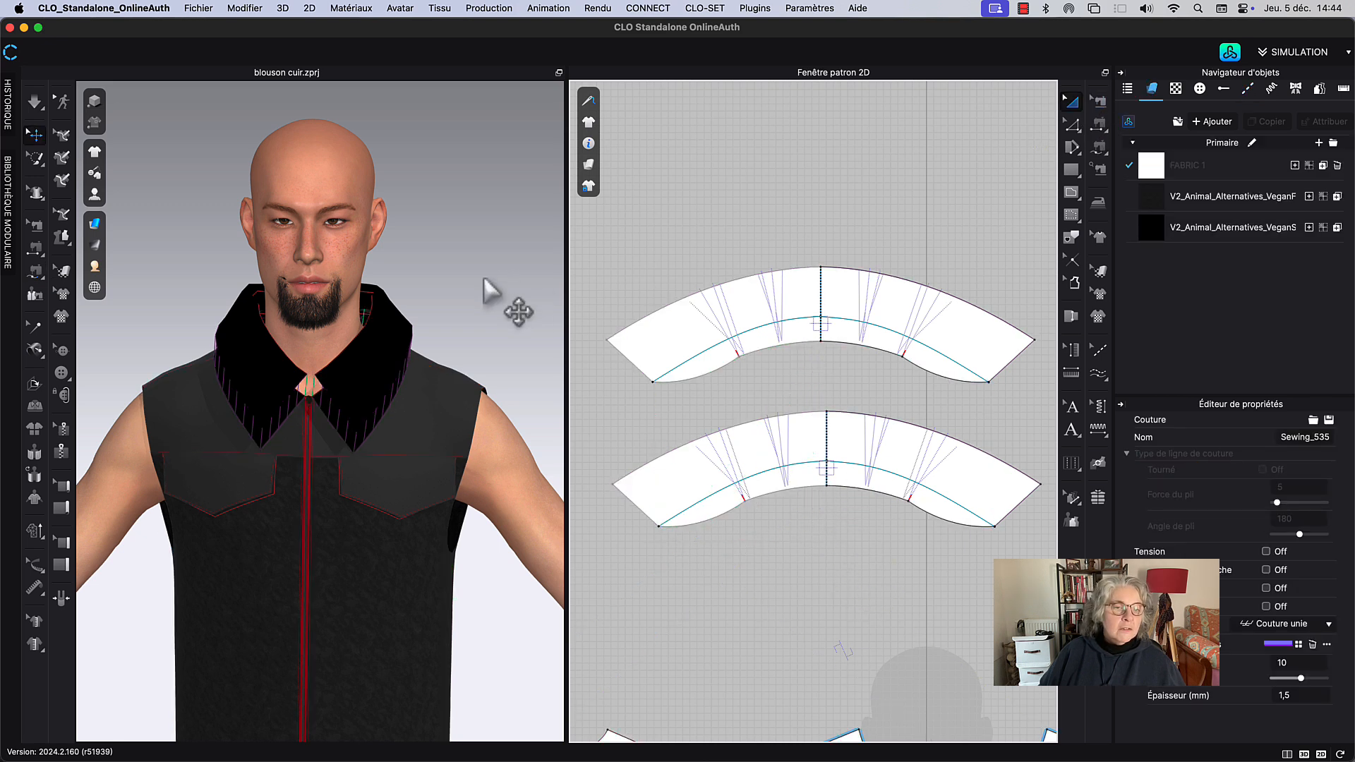
Step: Flip the surface normal of the duplicate collar so that its other fabric side faces outward
middle_click_drag(465, 274, 457, 264)
middle_click_drag(831, 191, 802, 151)
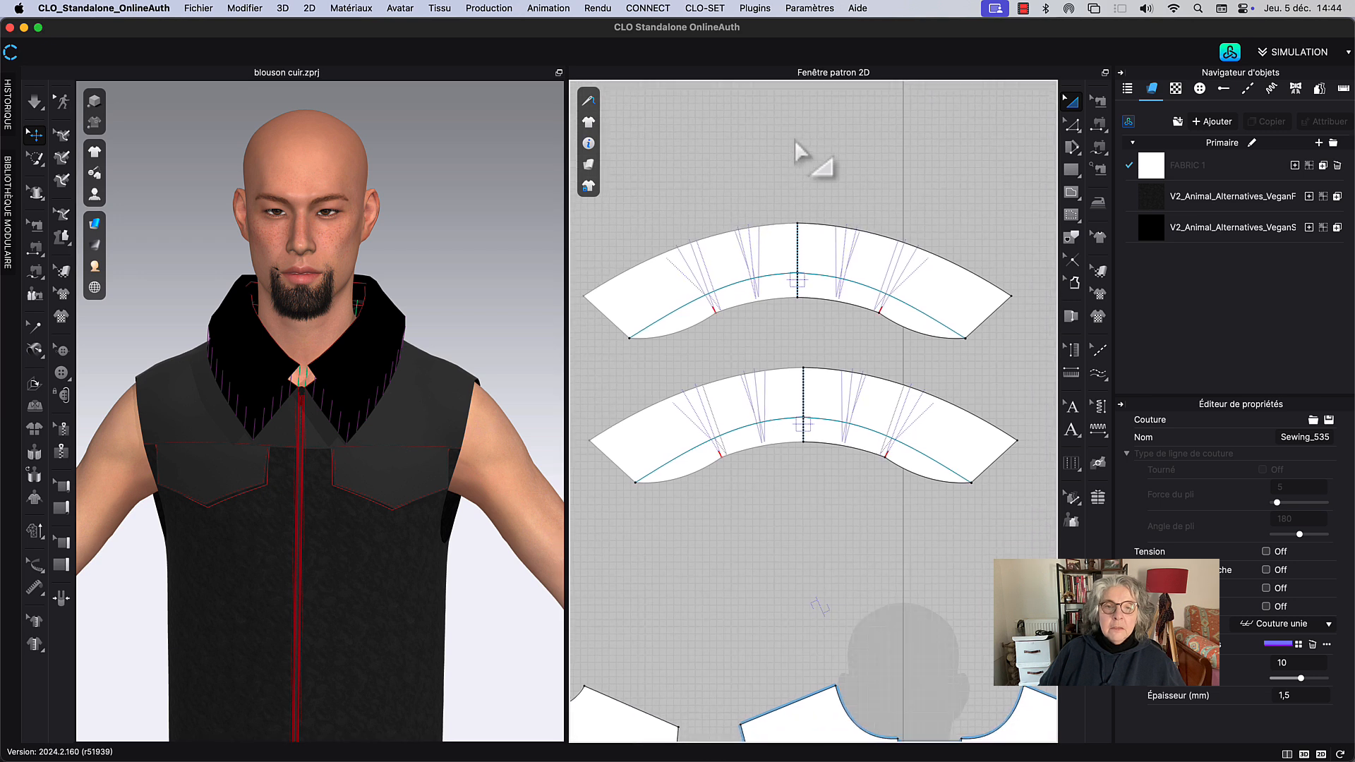
left_click(696, 266)
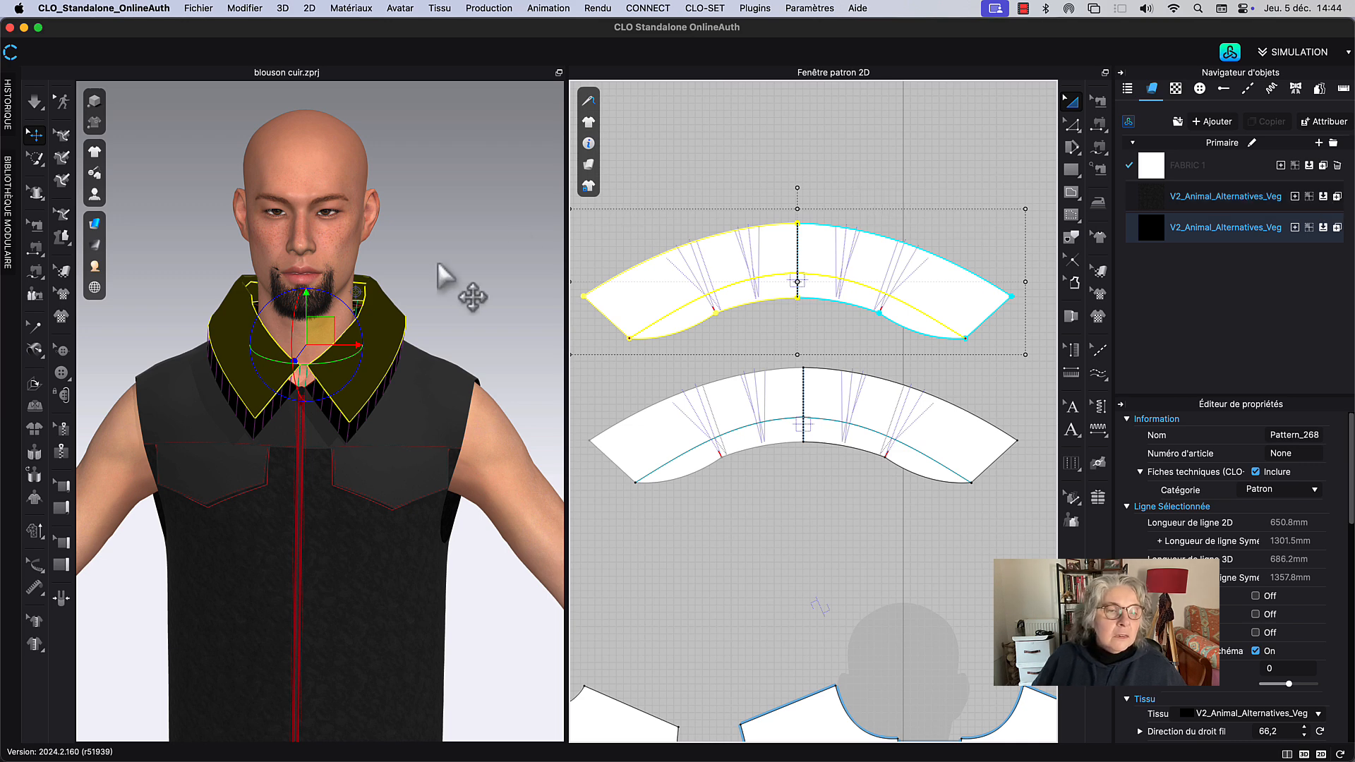
left_click(463, 242)
scroll(406, 307, "up", 3)
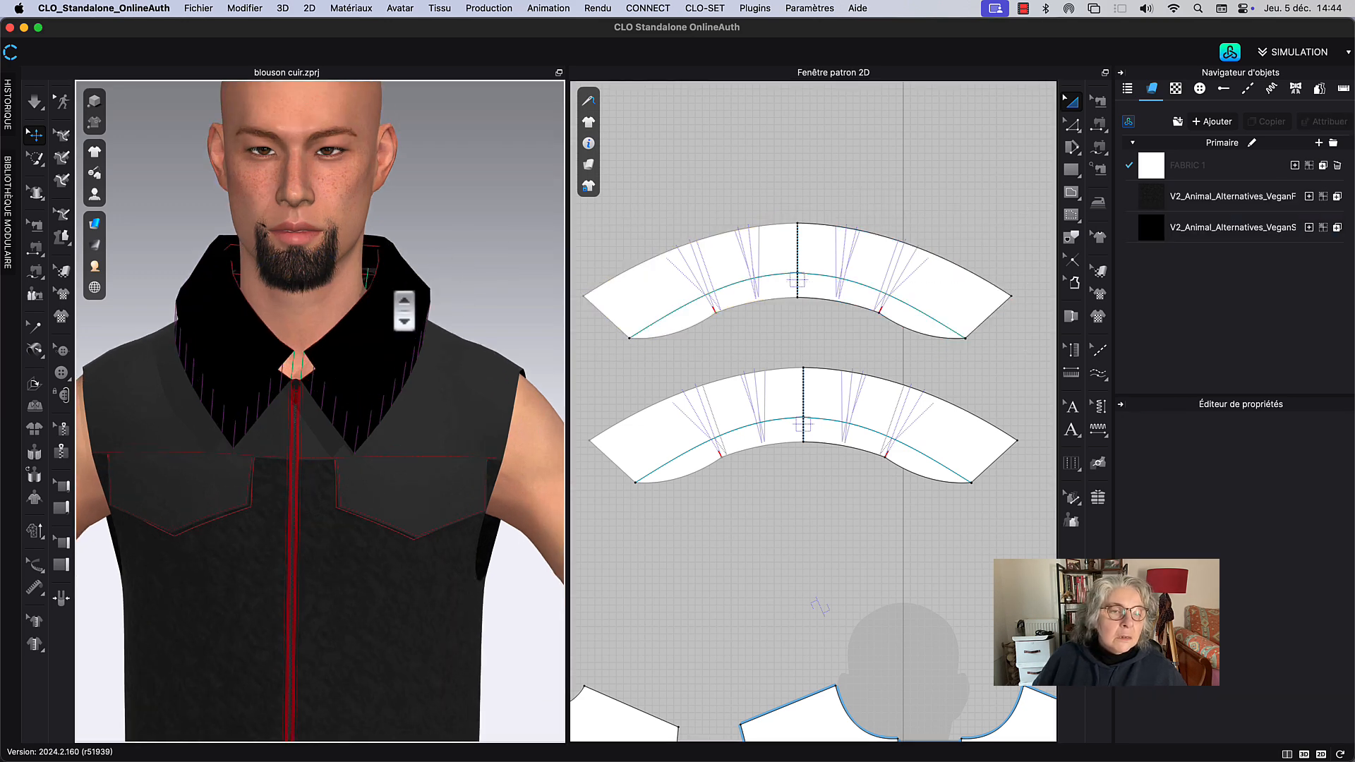
scroll(404, 311, "up", 2)
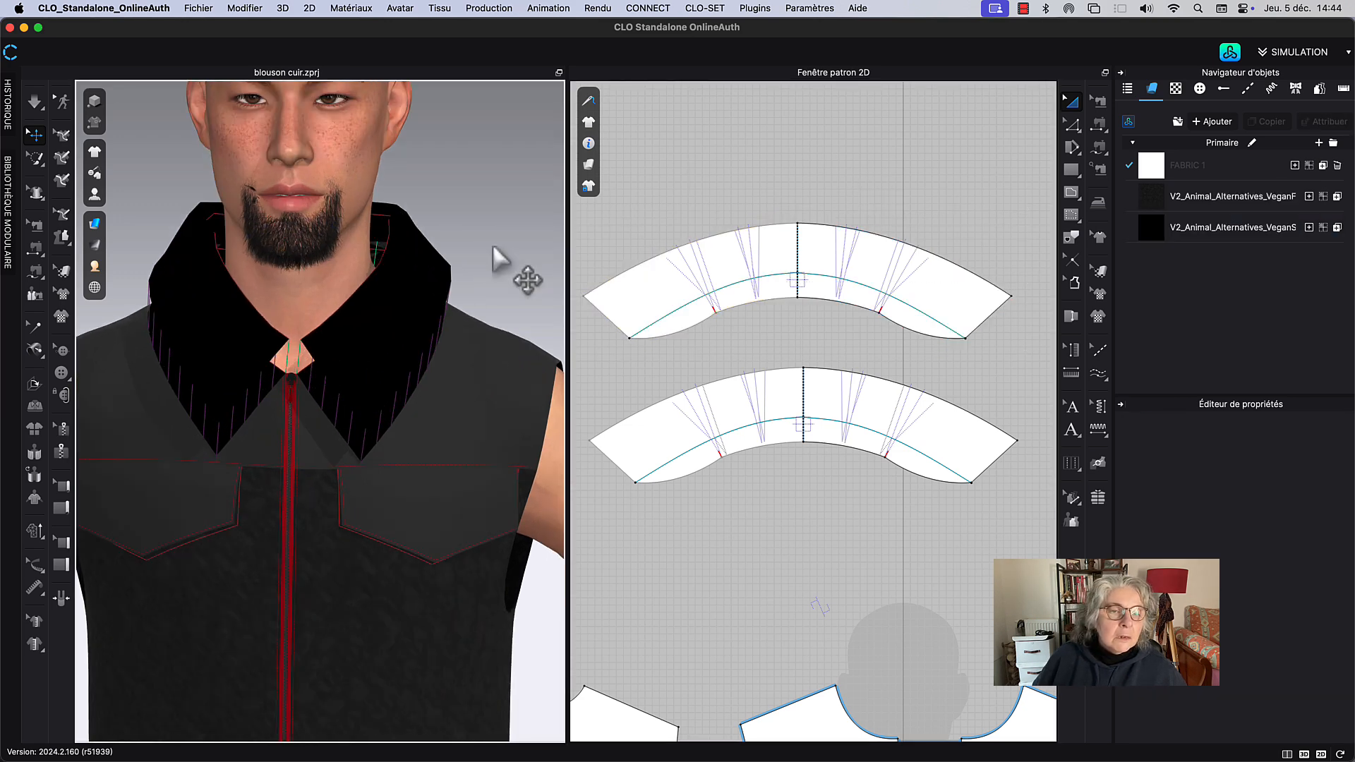
left_click(369, 332)
right_click(368, 331)
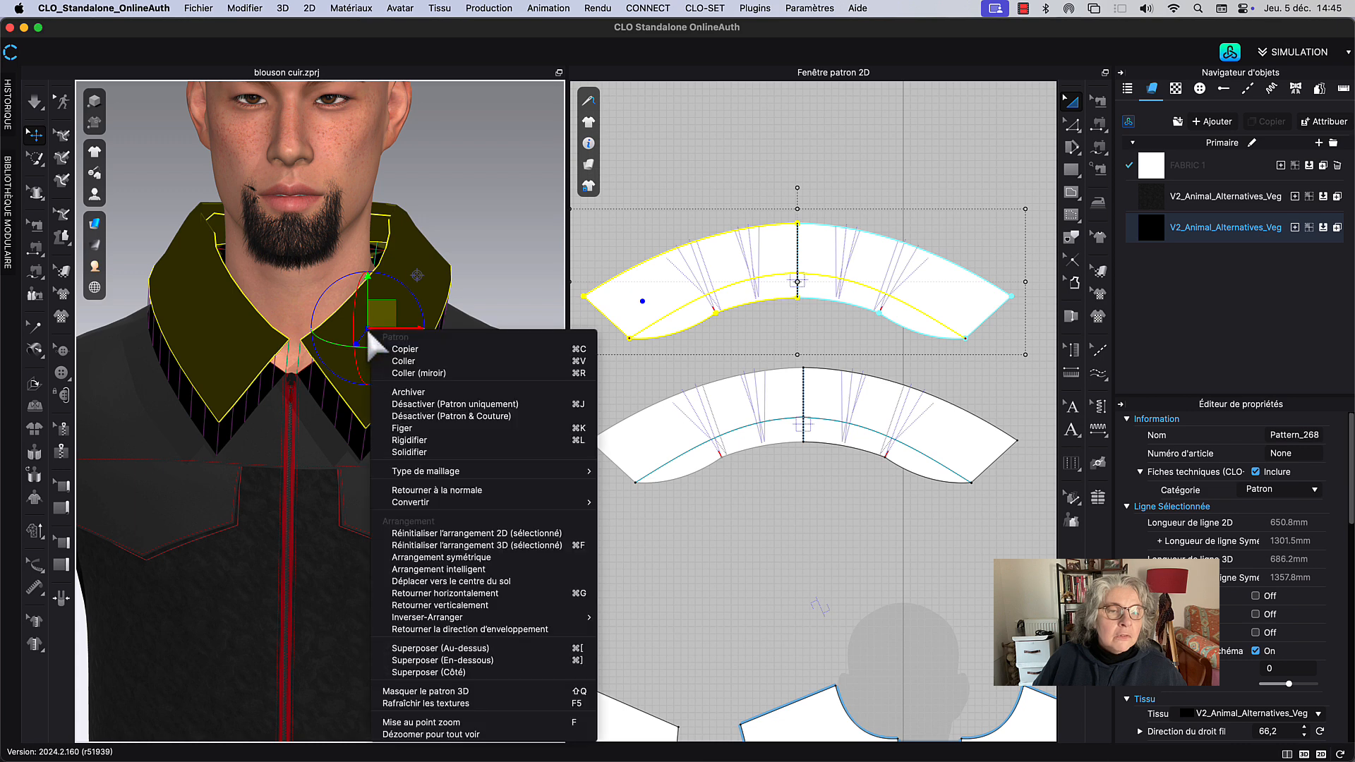
left_click(455, 490)
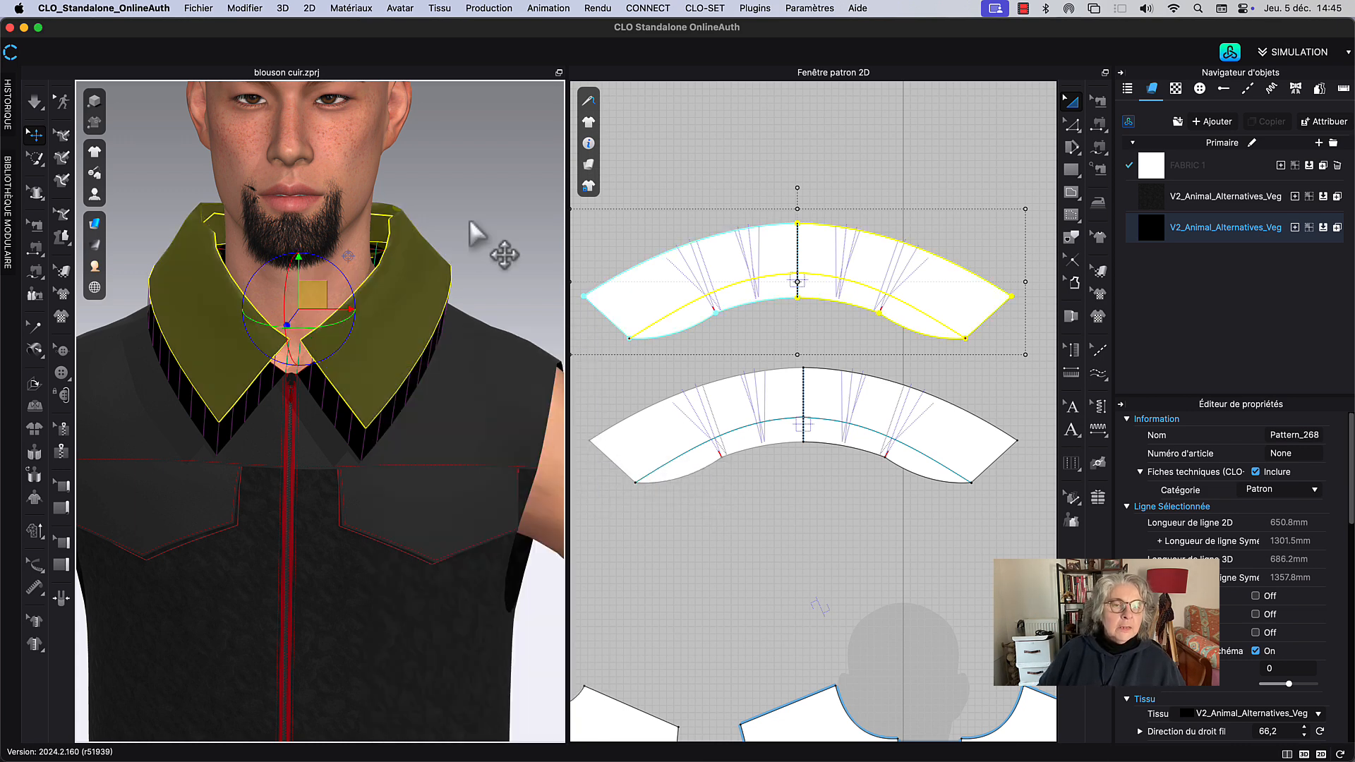
left_click(475, 231)
Step: Assign the V2_Animal_Alternatives_VeganF fabric to the duplicate collar
scroll(487, 233, "up", 3)
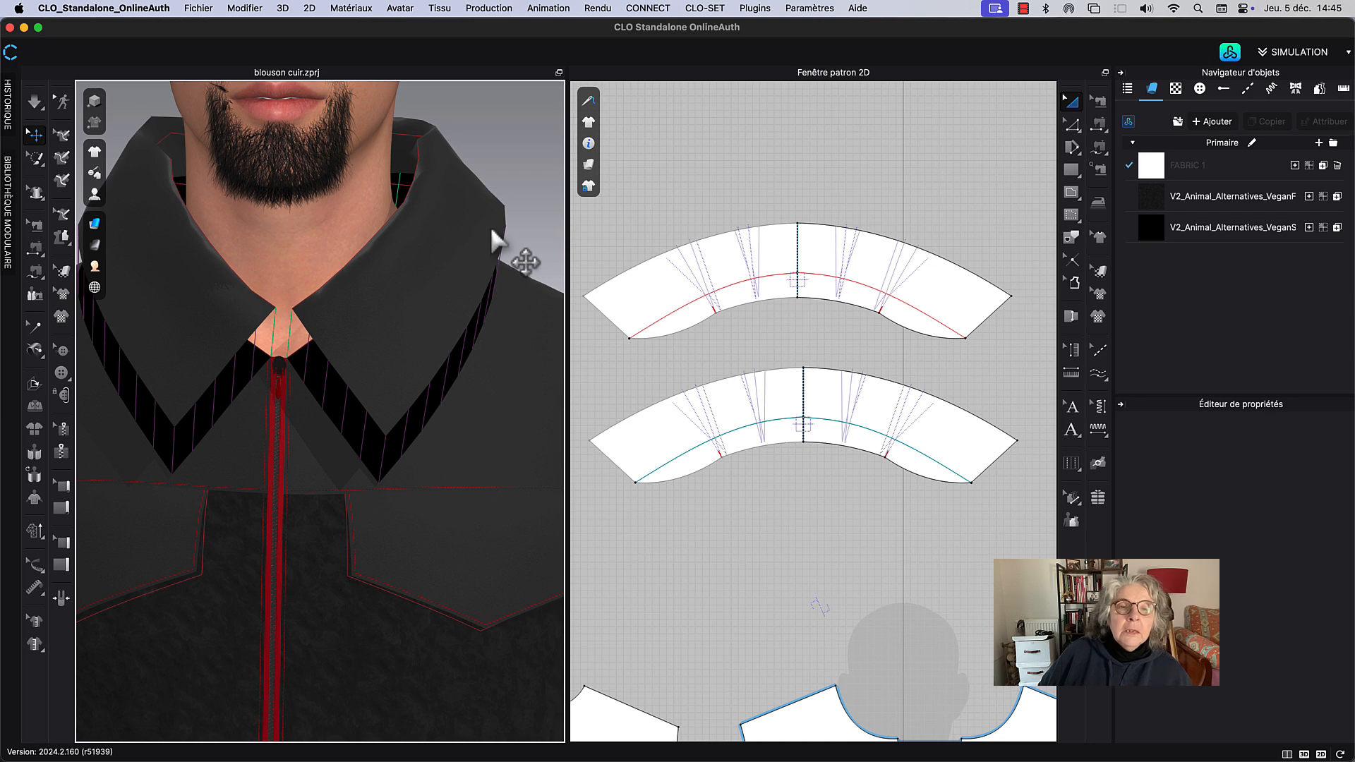
left_click(445, 281)
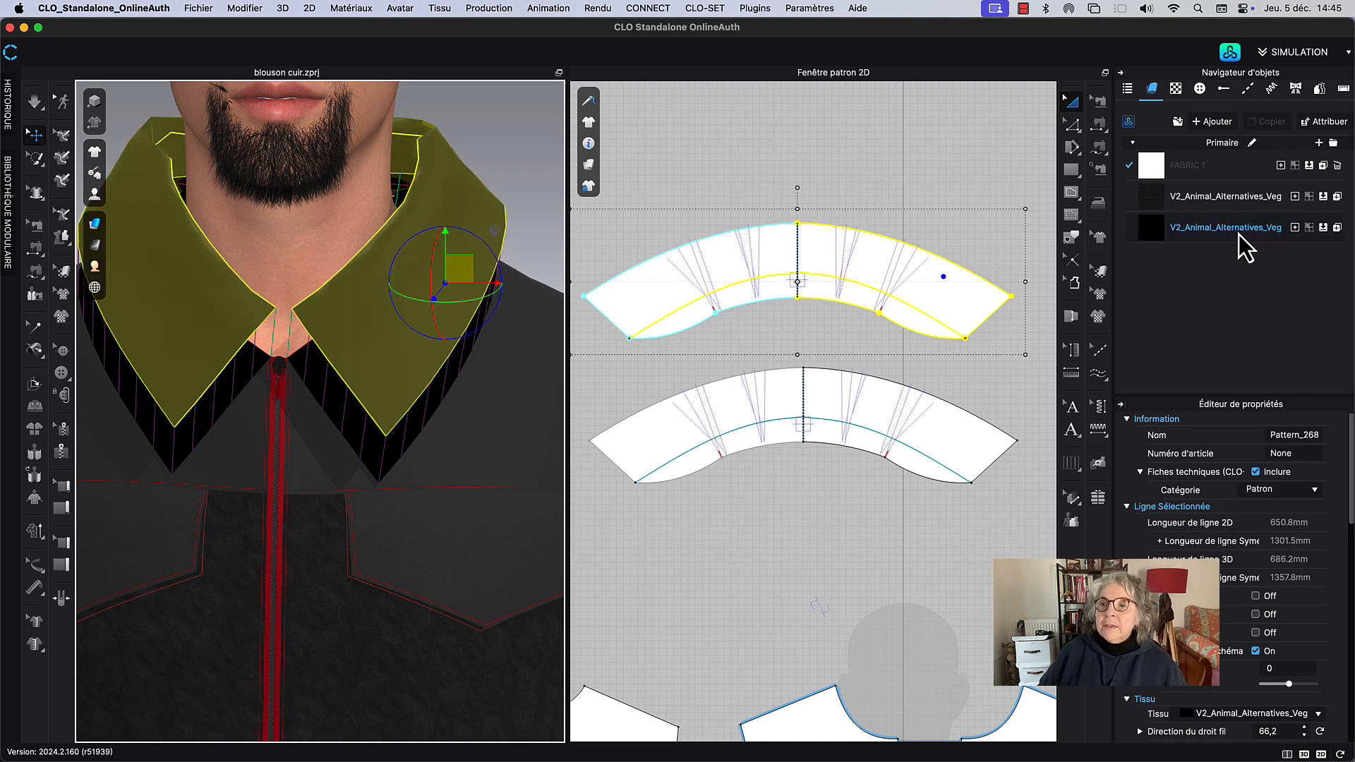
left_click(1324, 236)
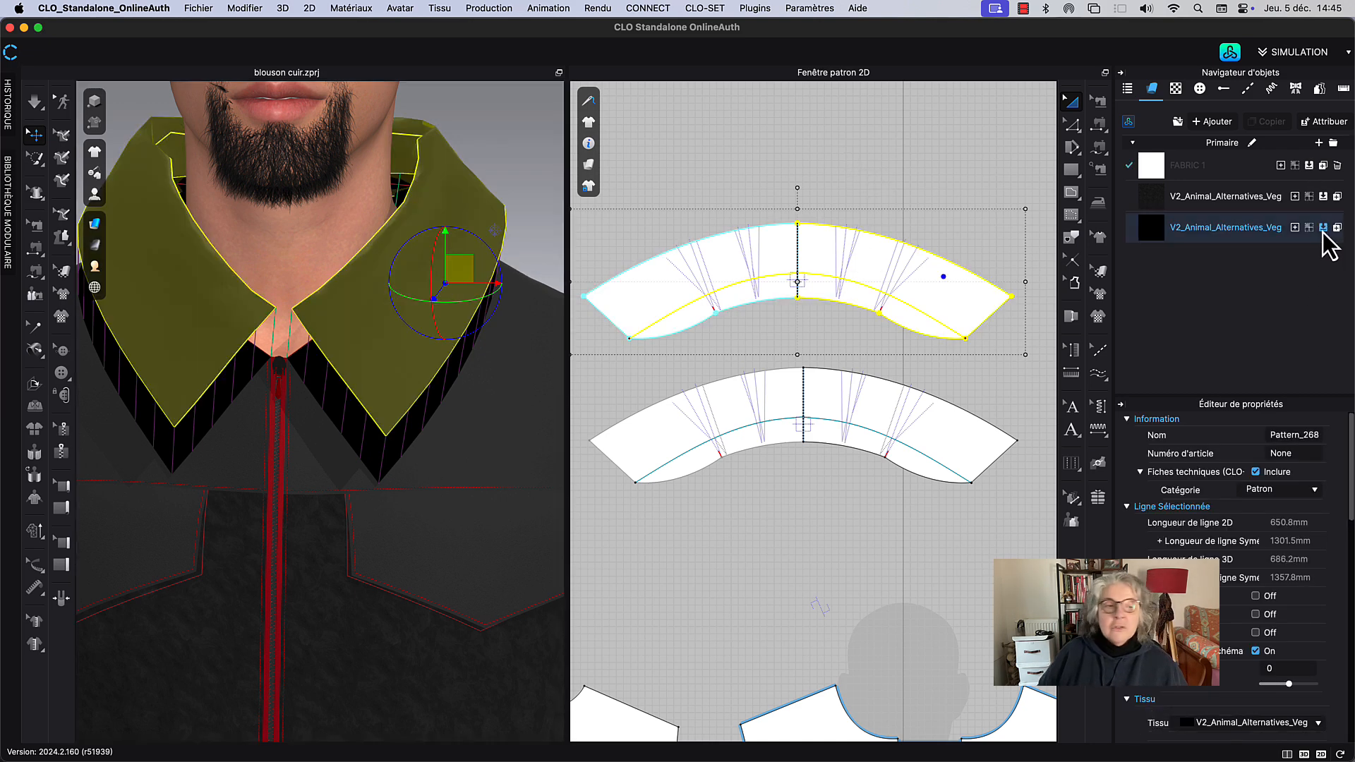
left_click(487, 148)
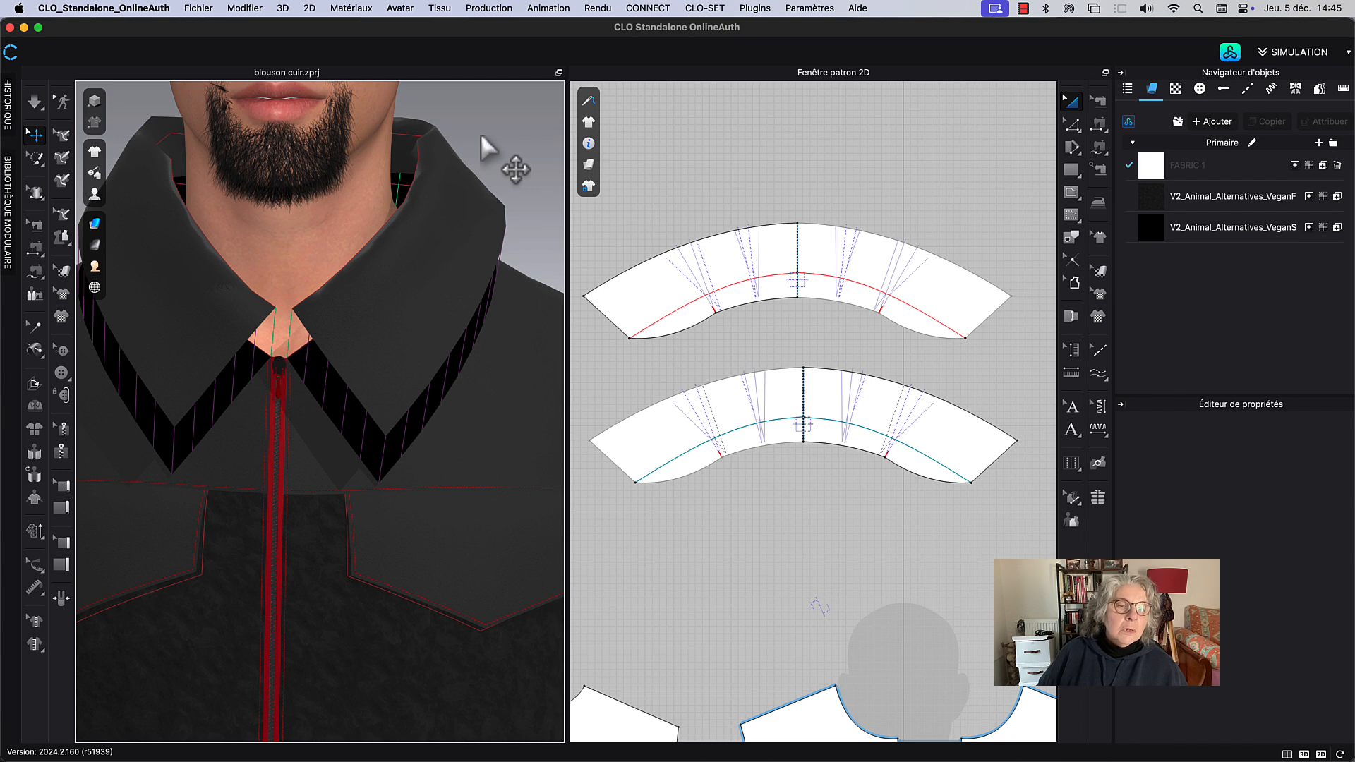
left_click(435, 295)
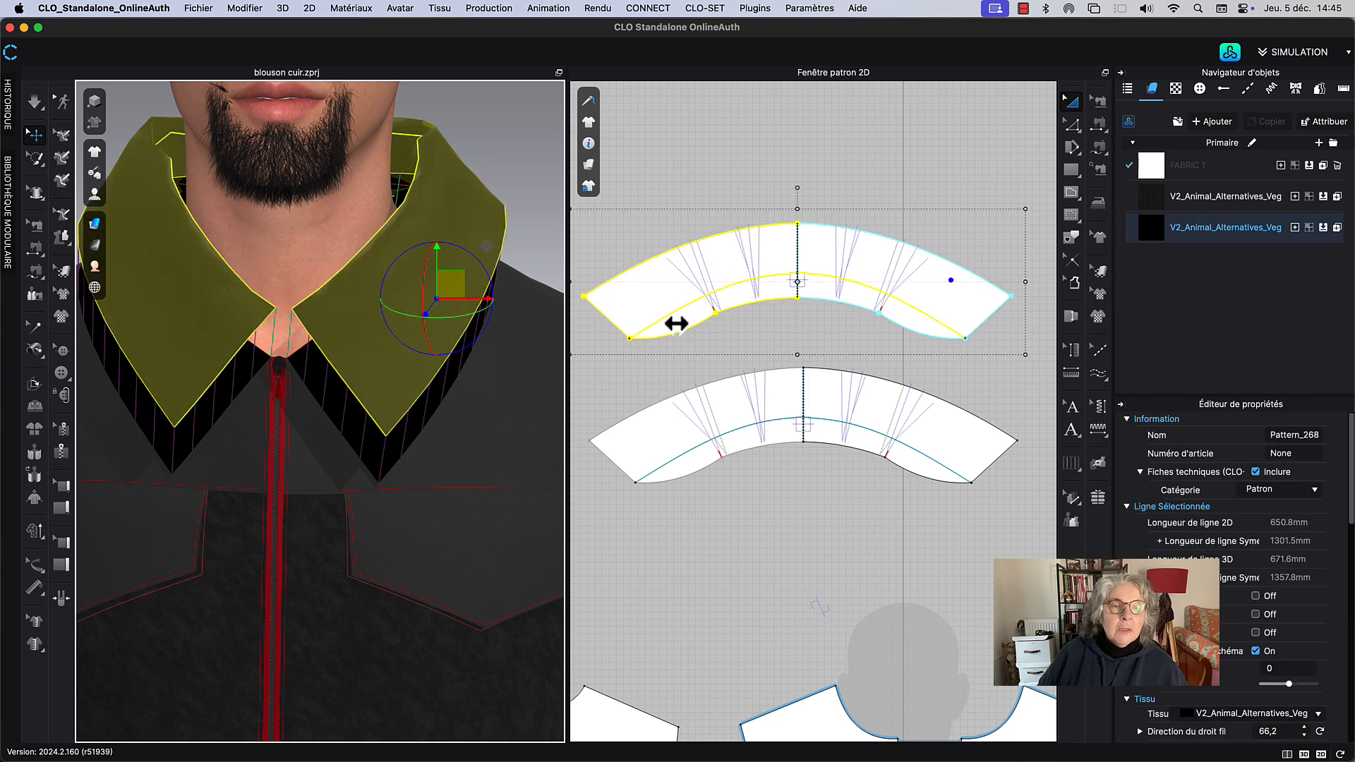
left_click(1313, 225)
left_click(1323, 198)
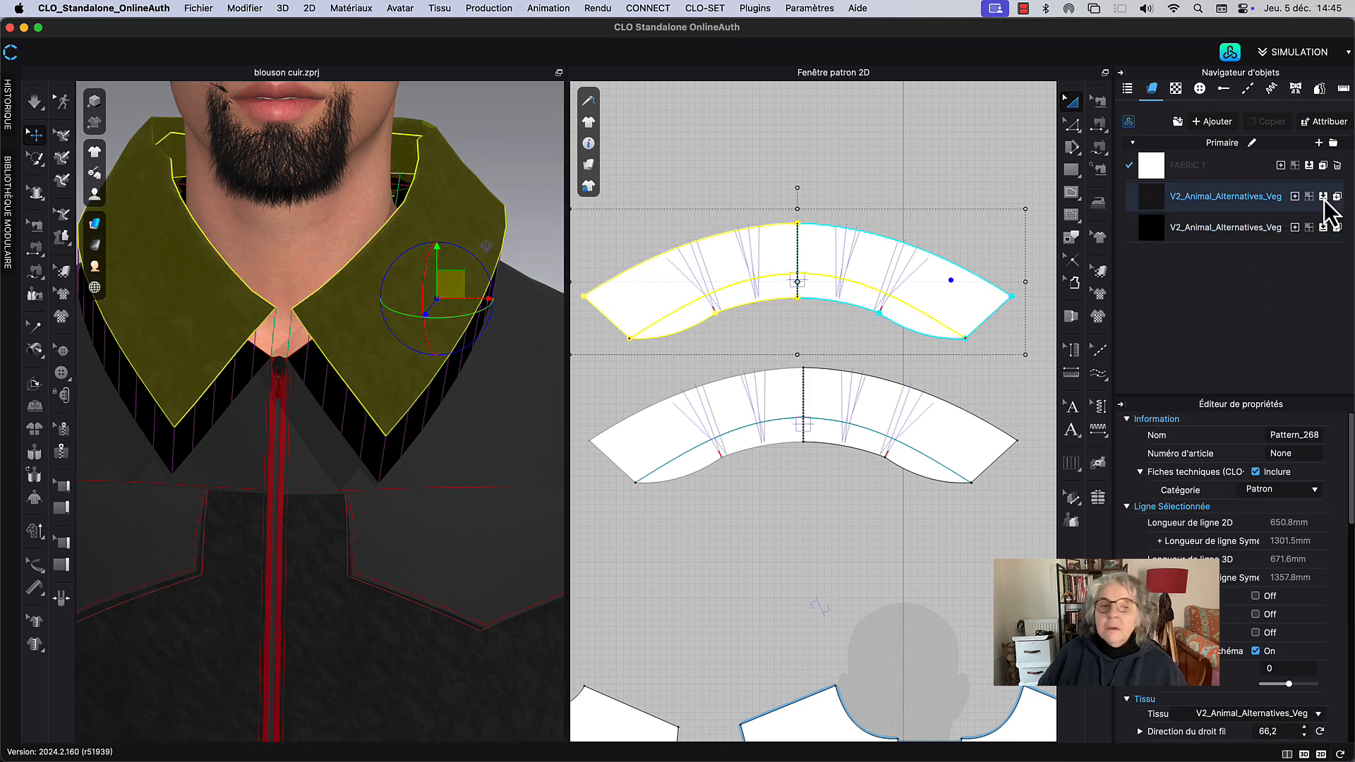
left_click(495, 129)
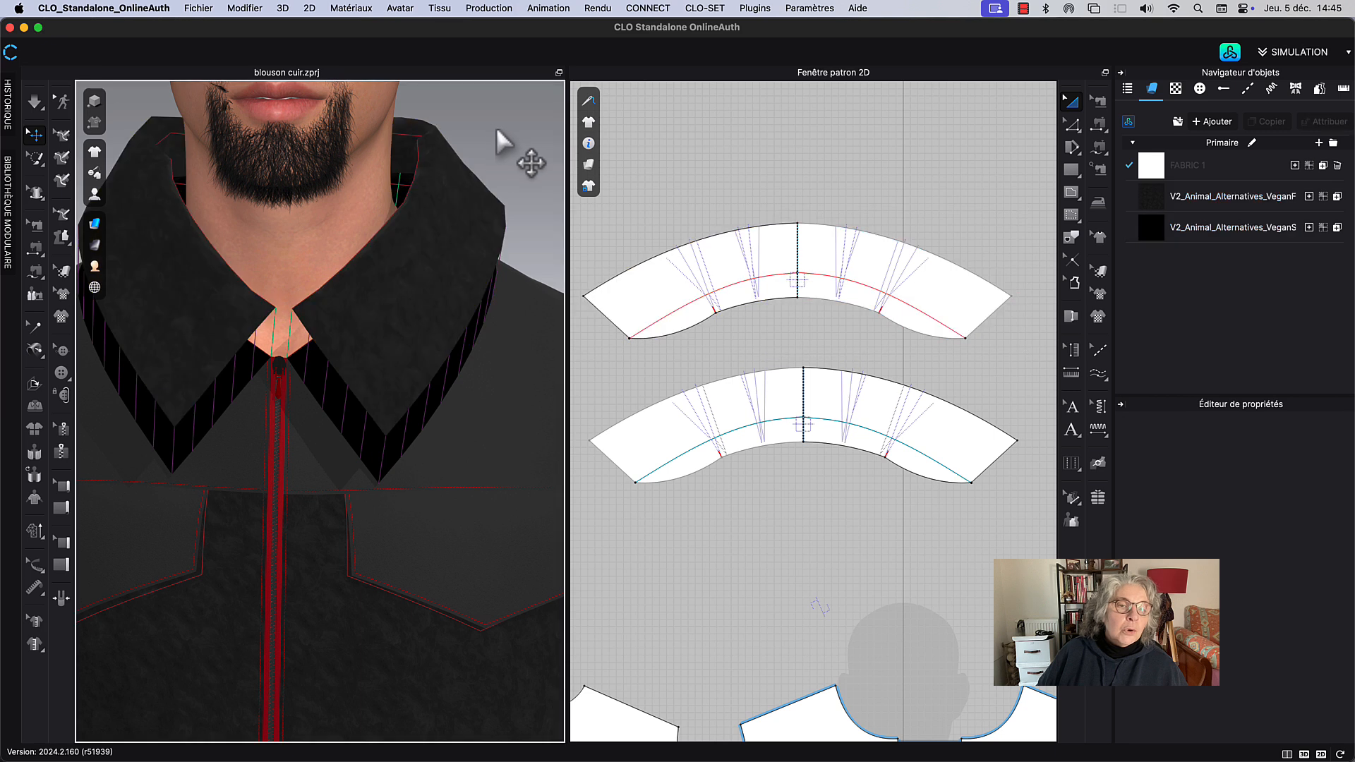
Step: Simulate the garment briefly to close the collar seams, and set the collar's outer edge seam as turned (Tourné)
key("space")
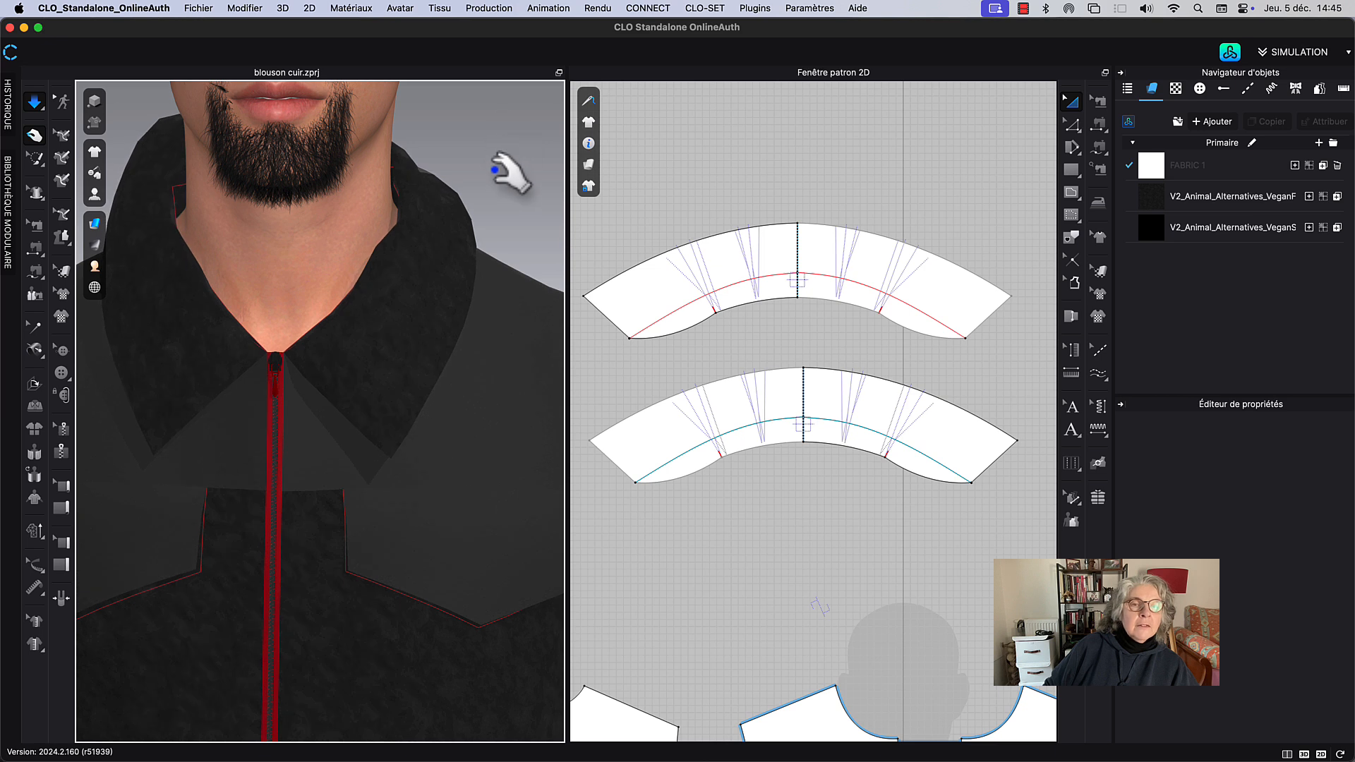
key("space")
key("b")
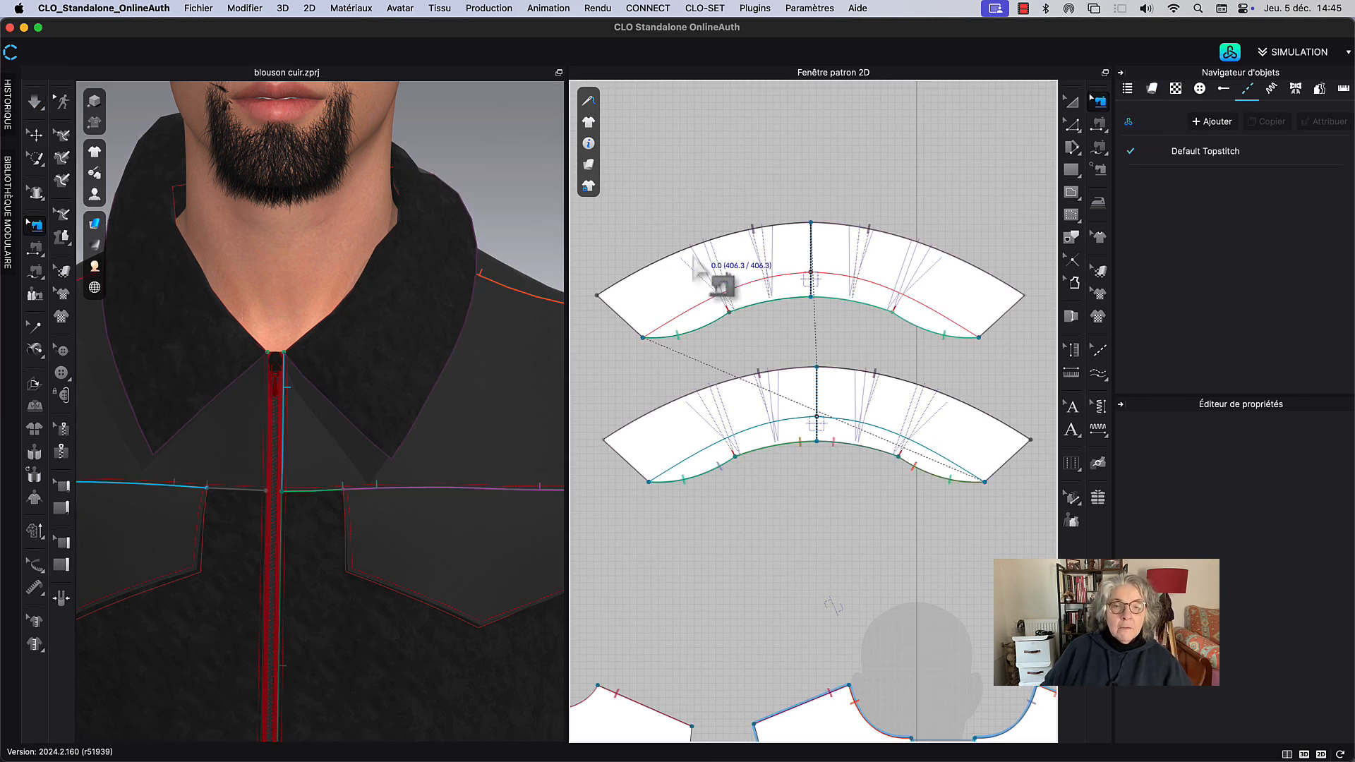
left_click(696, 258)
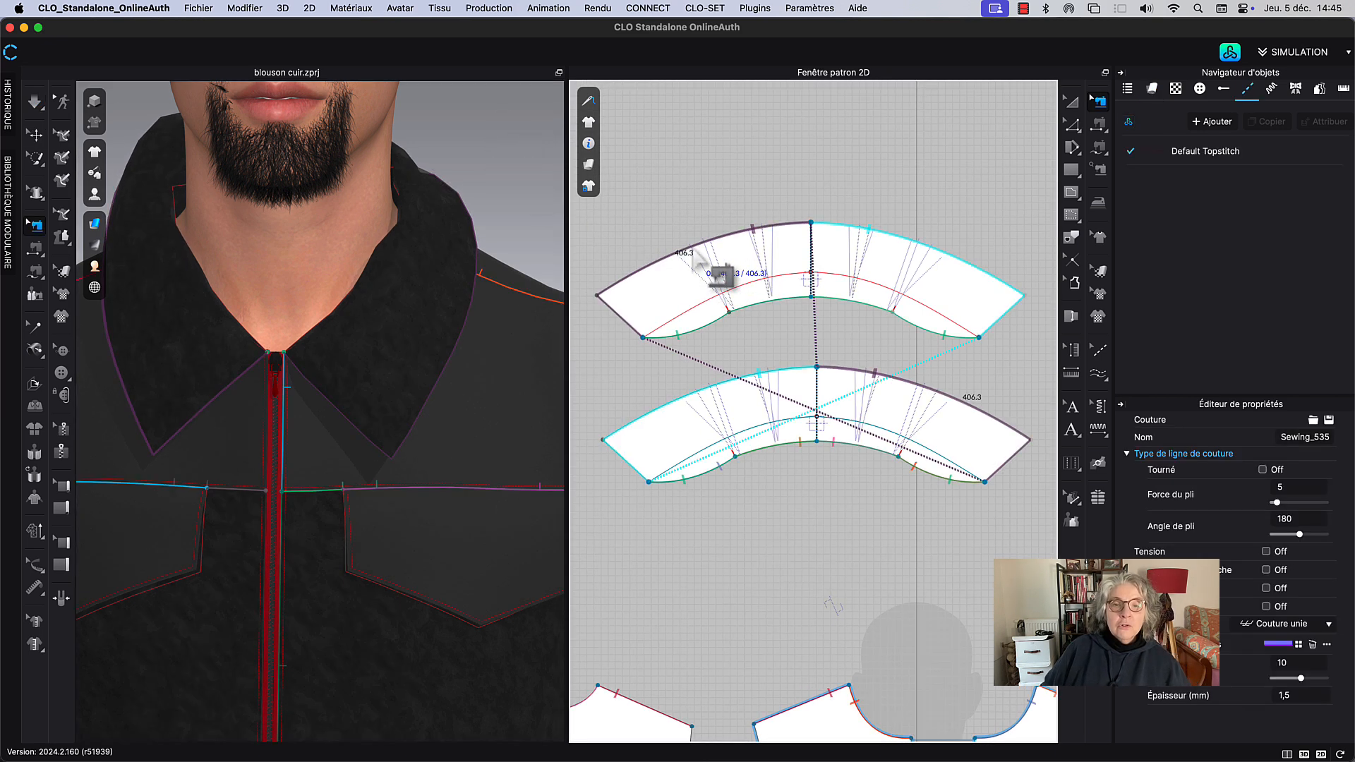
left_click(1263, 470)
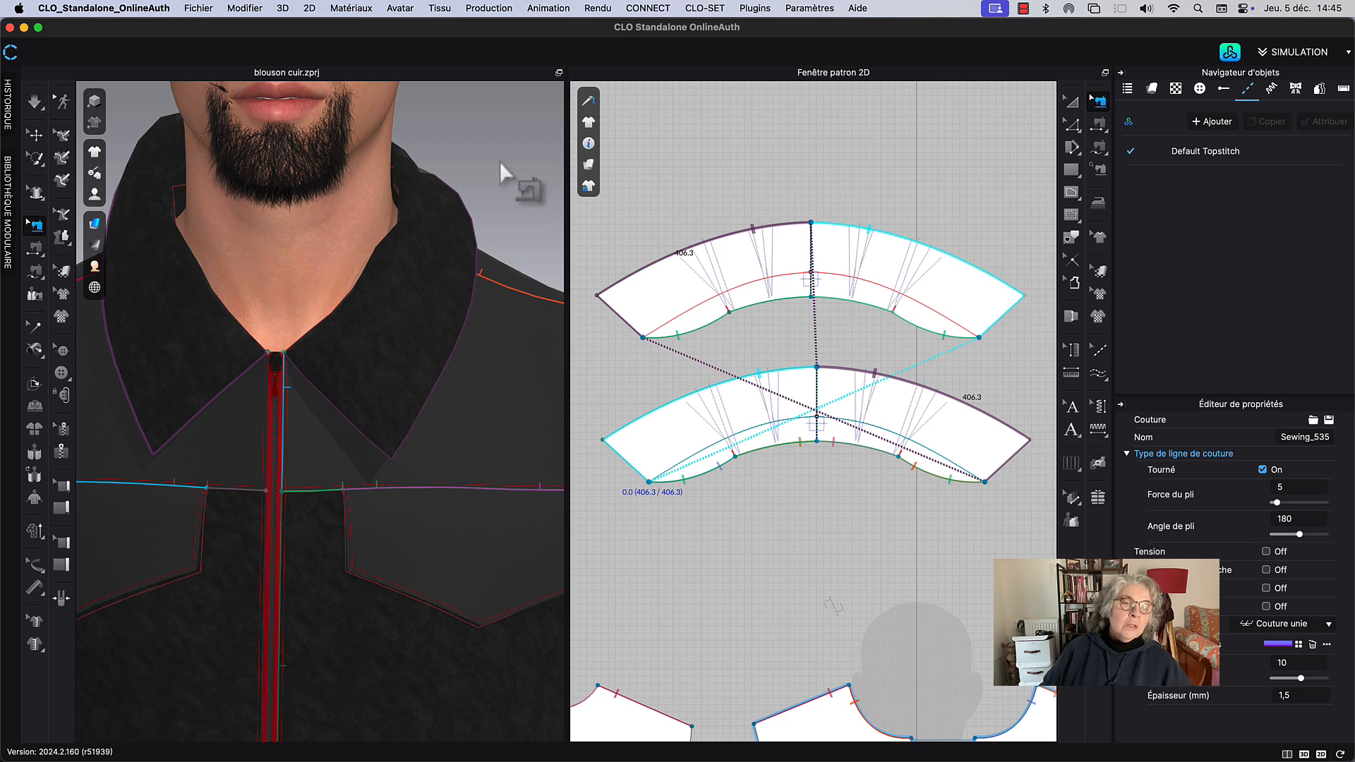
Step: Run the simulation and pull the original collar's outer edge down at the back of the neck to lay it flat
key("space")
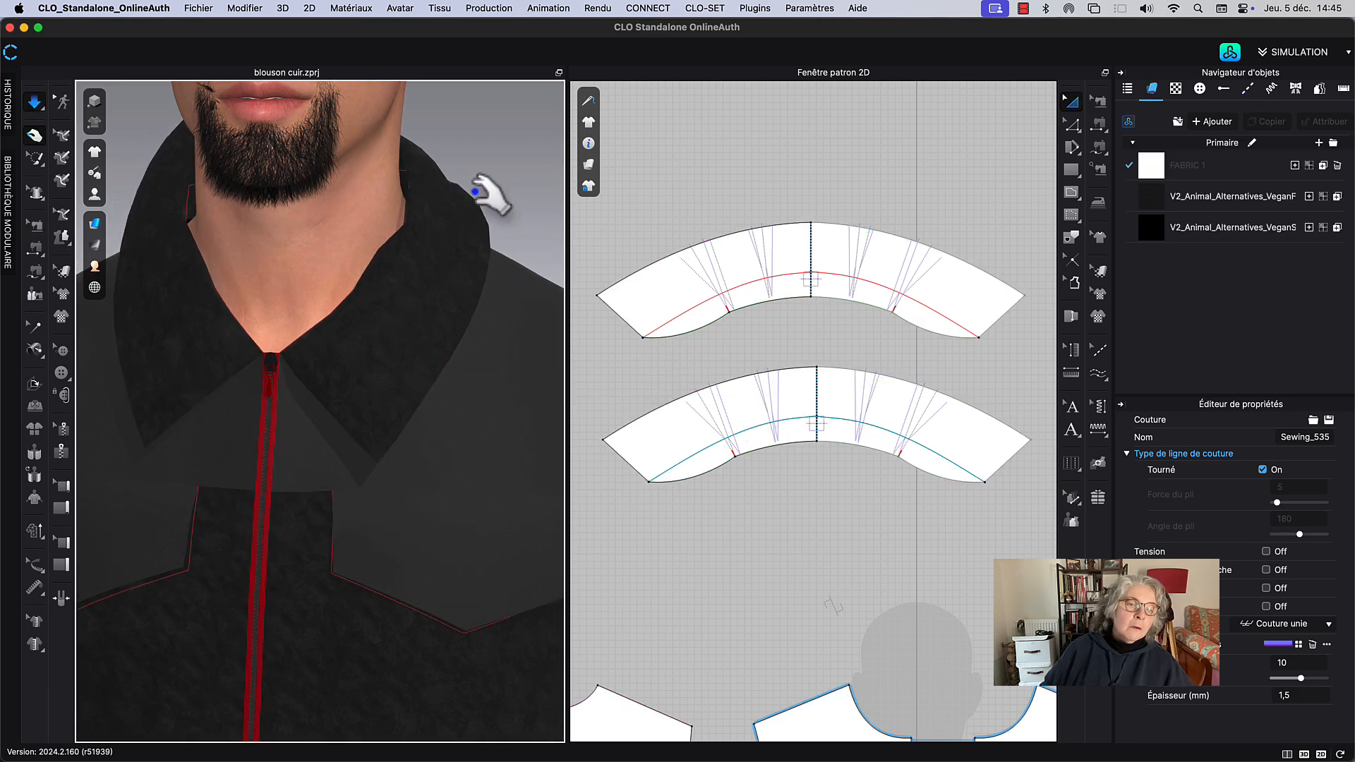
right_click_drag(475, 191, 354, 205)
left_click(477, 270)
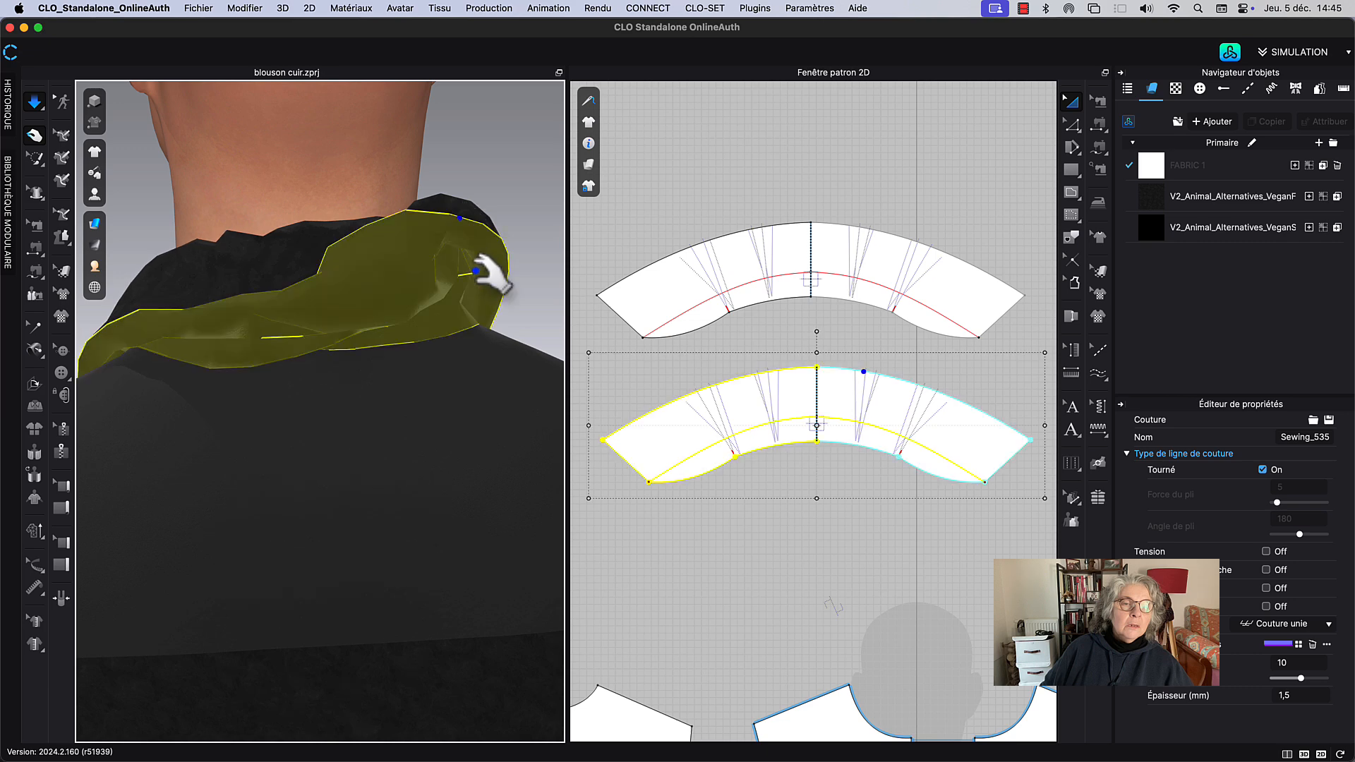
left_click_drag(477, 271, 497, 442)
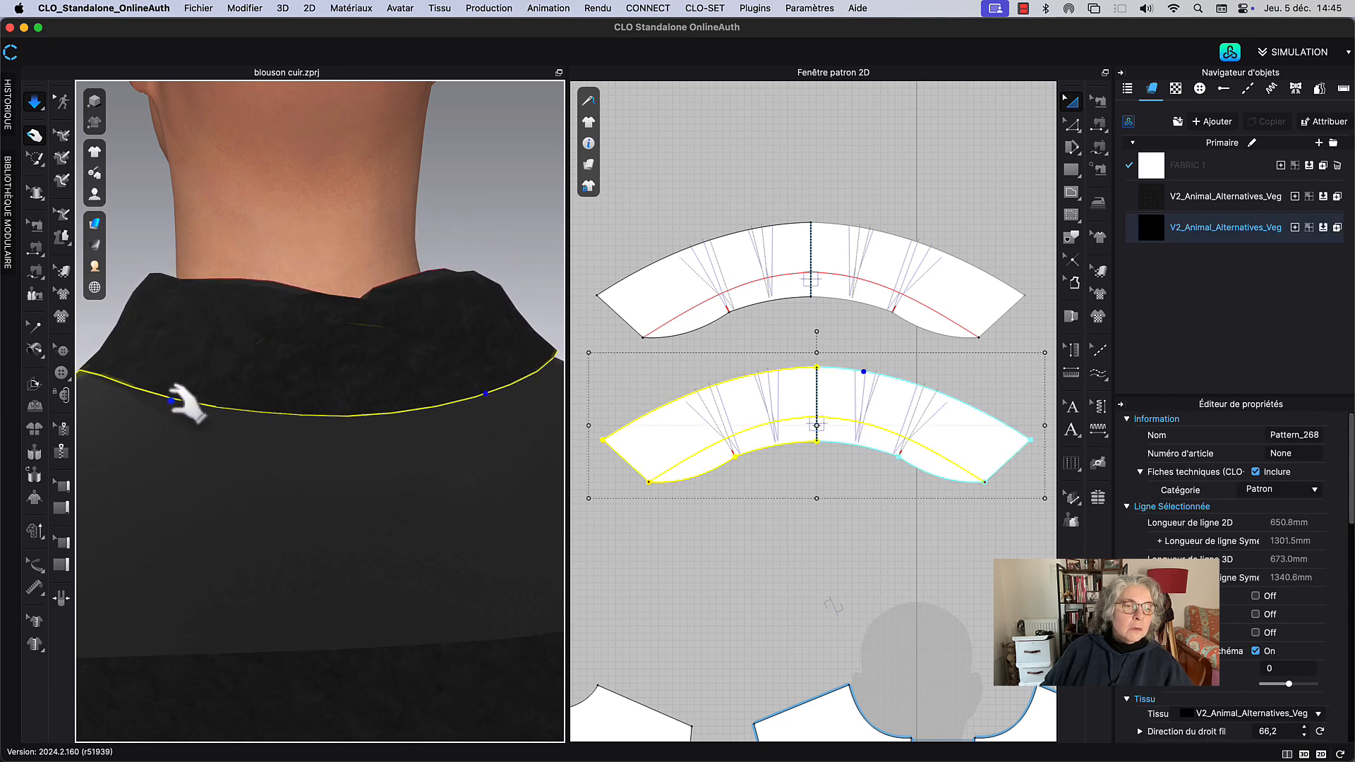
Step: Pull the original collar's outer edge into place at the back of the neck and stop the simulation
left_click(139, 371)
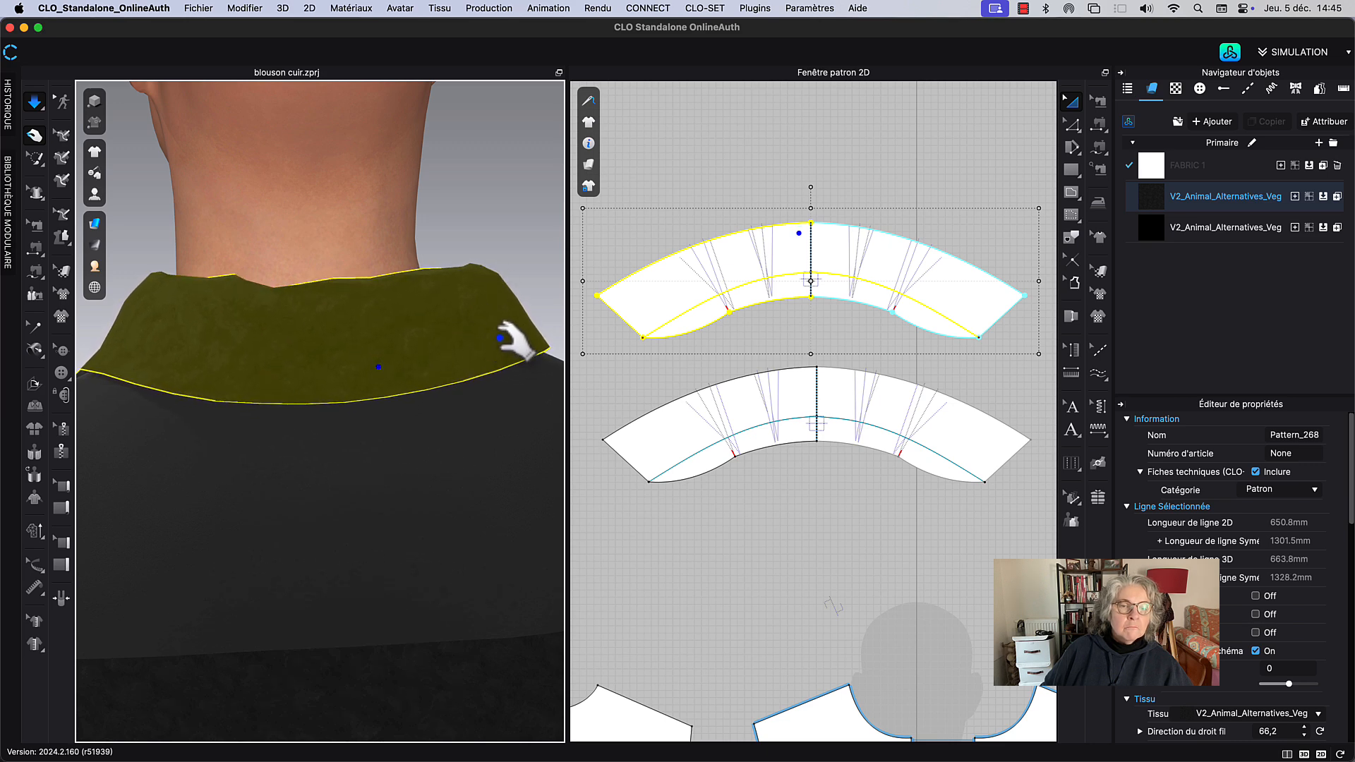
key("b")
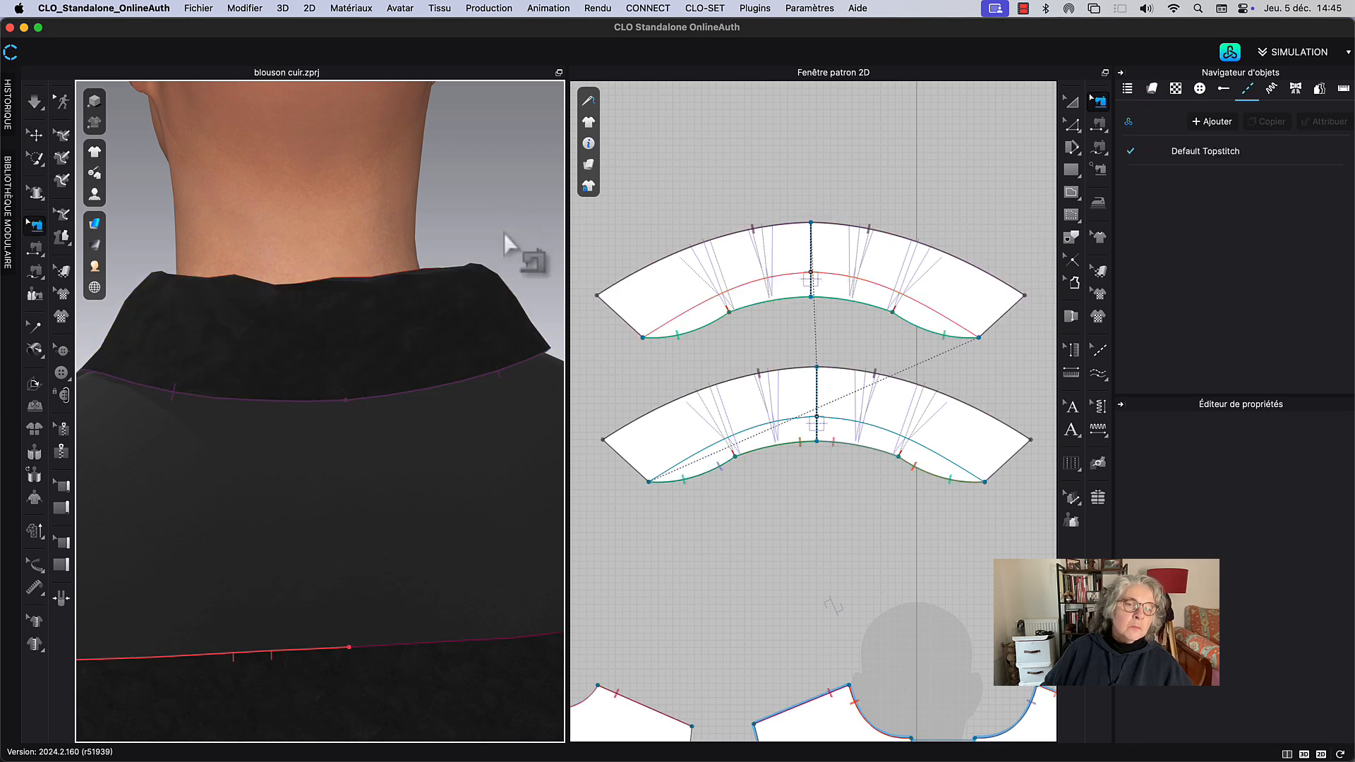
right_click_drag(505, 230, 189, 227)
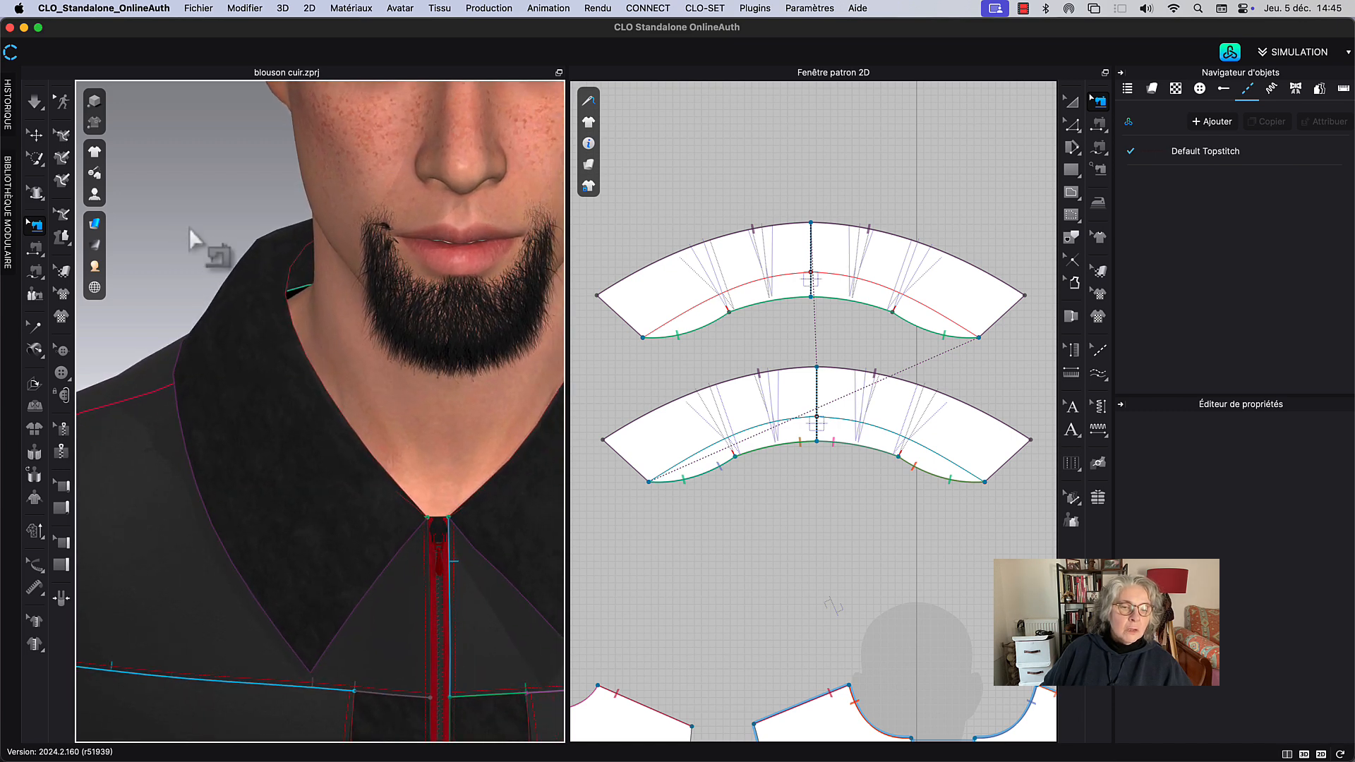
left_click(1070, 106)
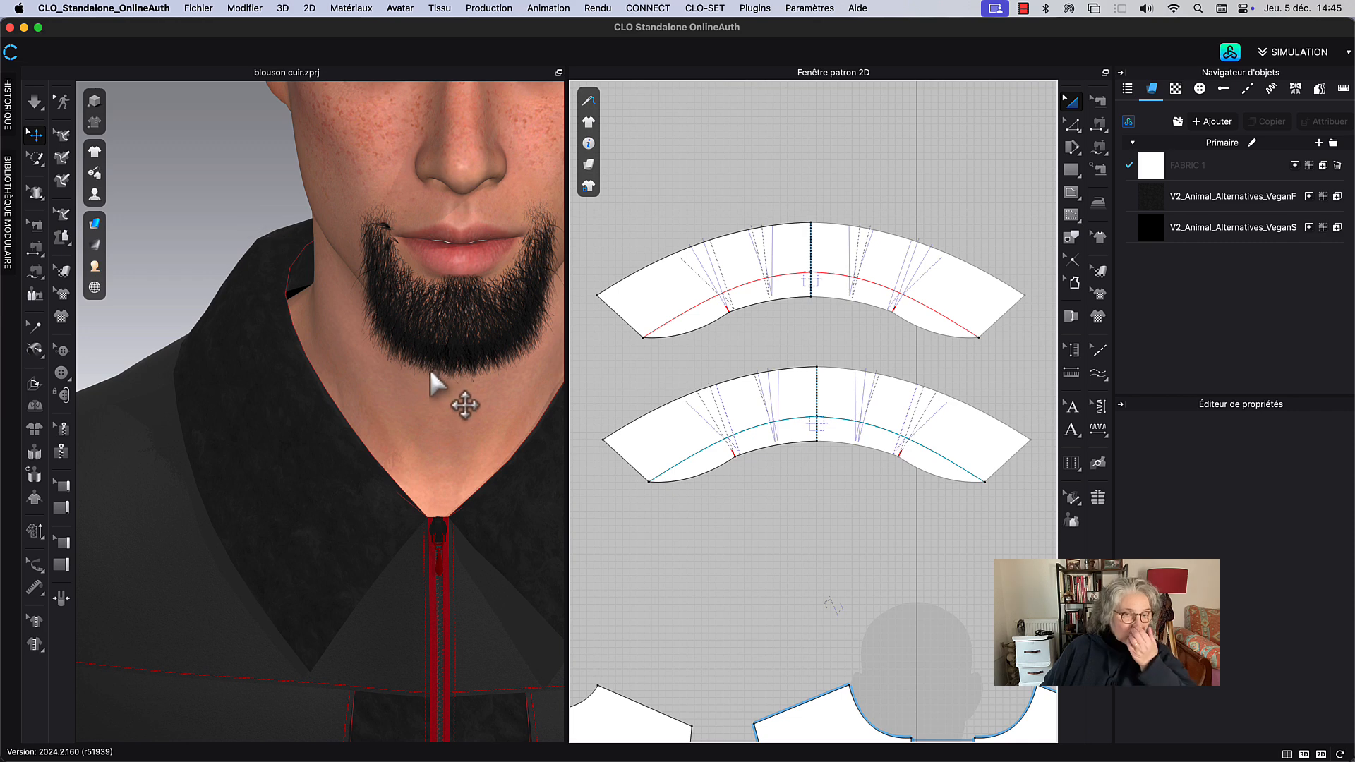
Step: Examine the folded collar and its points on the avatar from the front, at full-figure and close-up distance
left_click(333, 515)
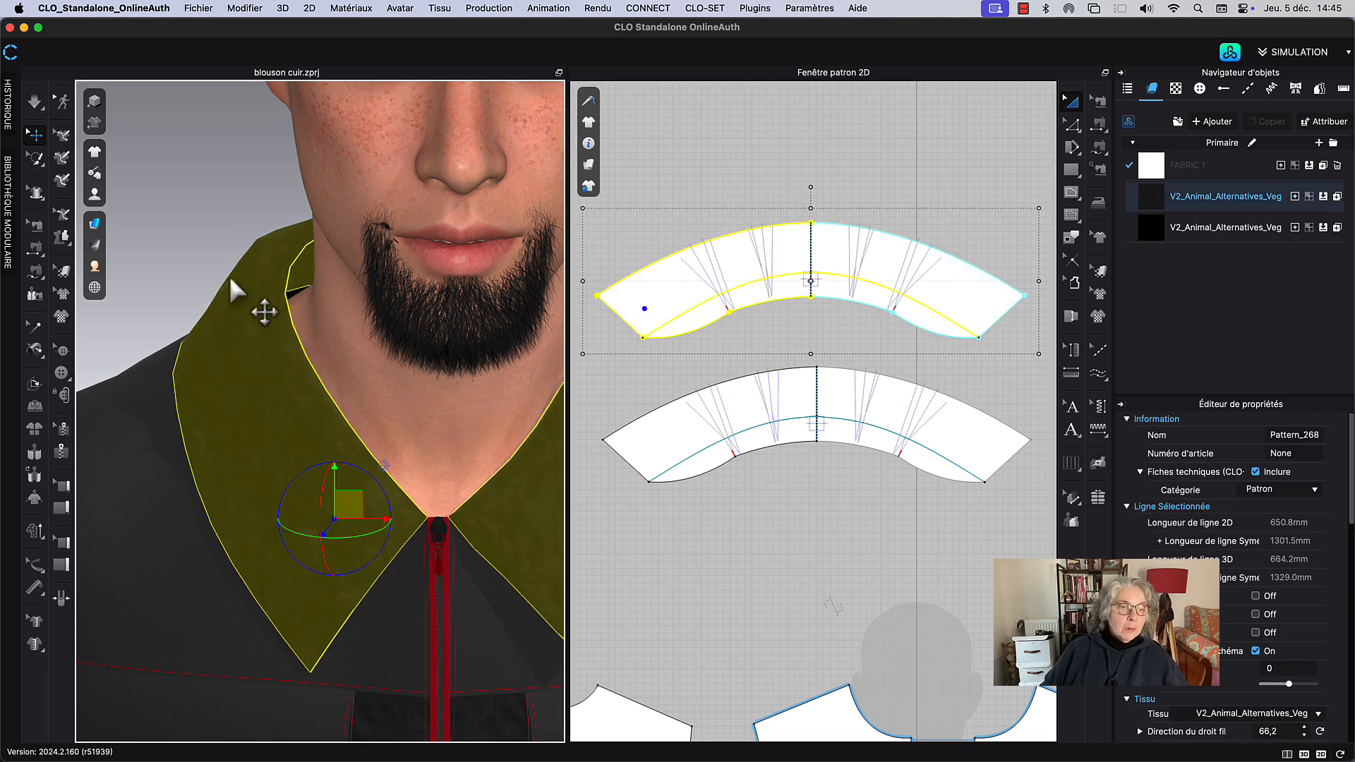
left_click(215, 220)
scroll(226, 261, "down", 6)
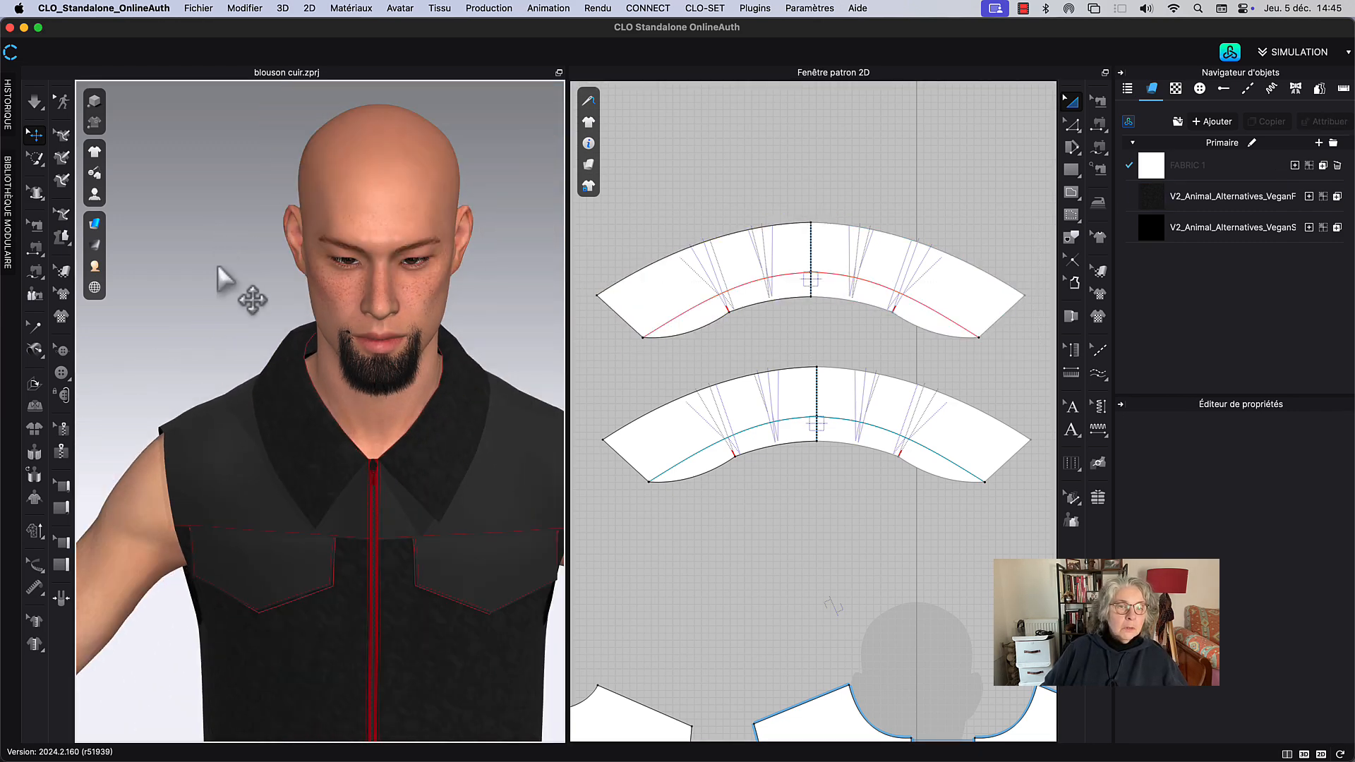
right_click(226, 290)
left_click(252, 299)
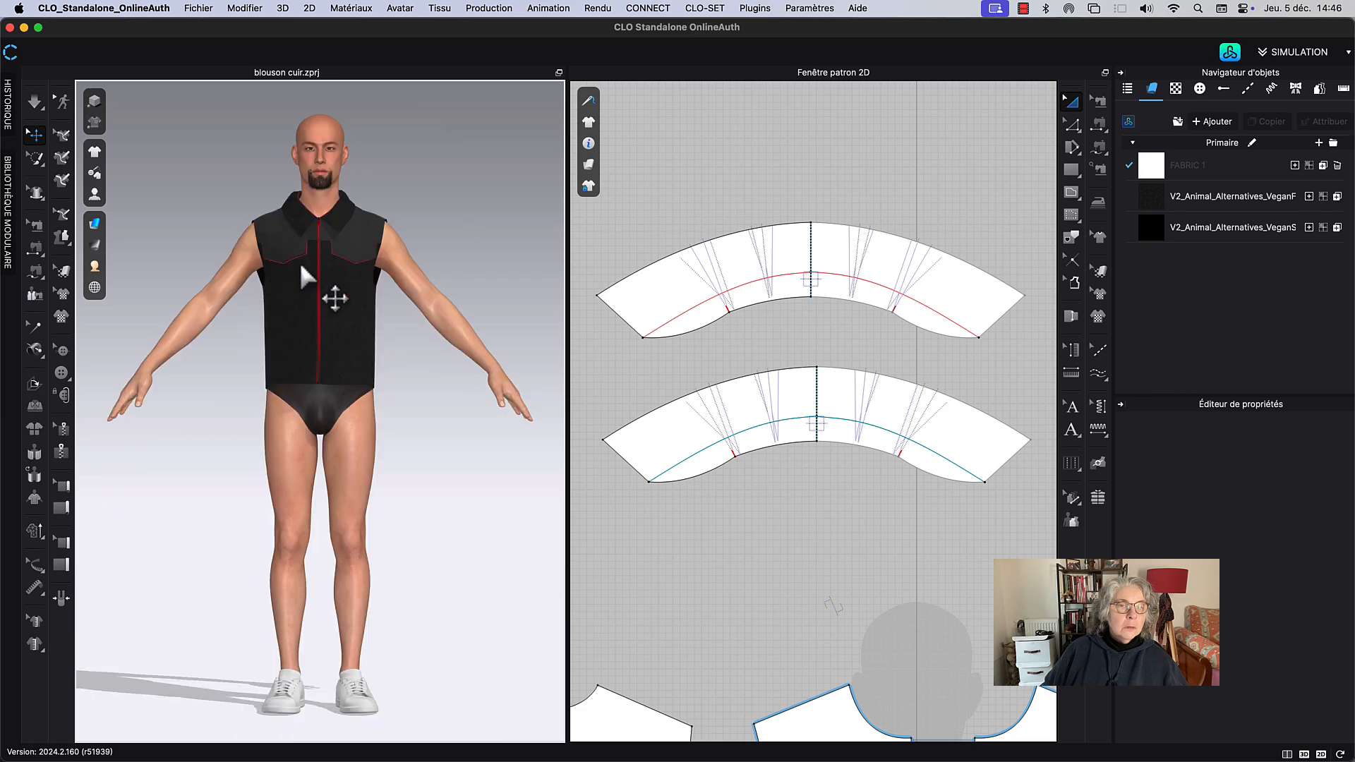
scroll(378, 149, "up", 5)
middle_click_drag(378, 150, 364, 404)
scroll(353, 387, "up", 5)
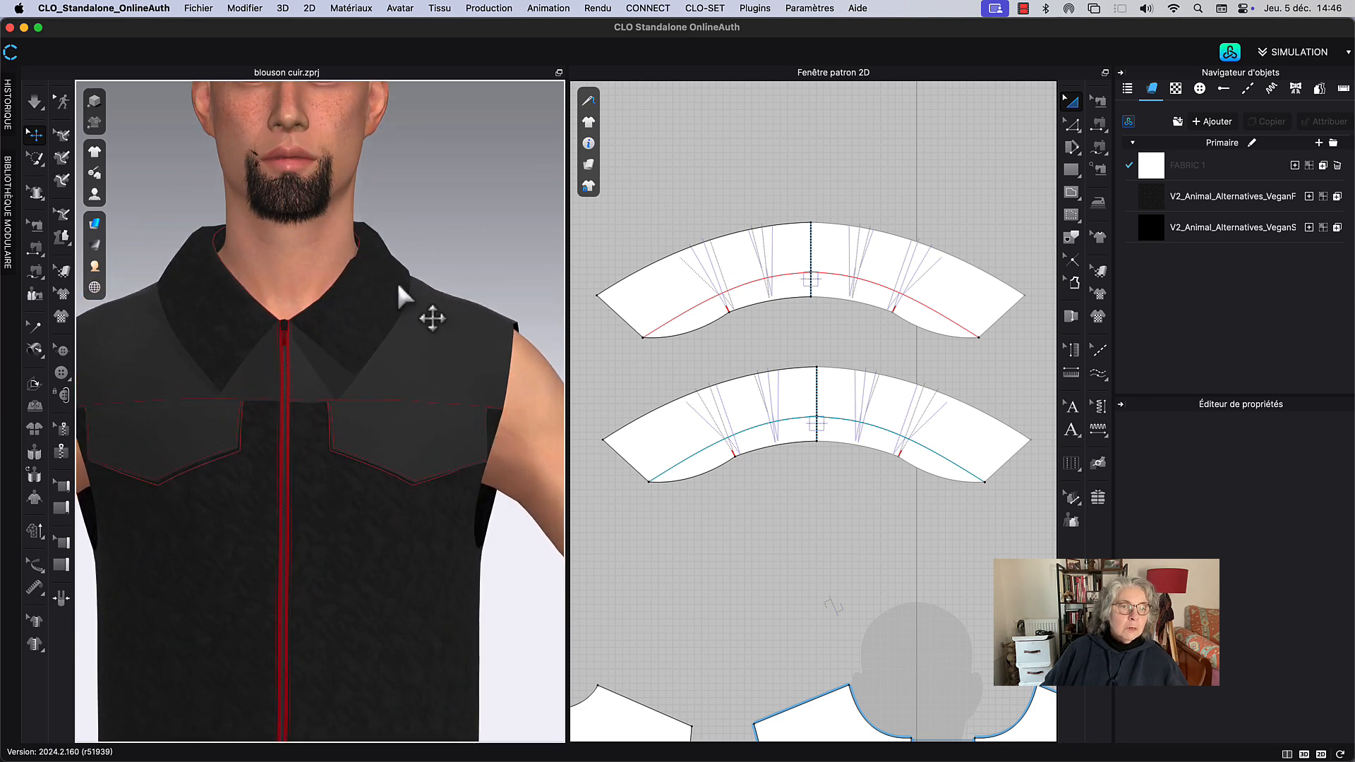
middle_click_drag(422, 274, 433, 382)
scroll(484, 325, "up", 6)
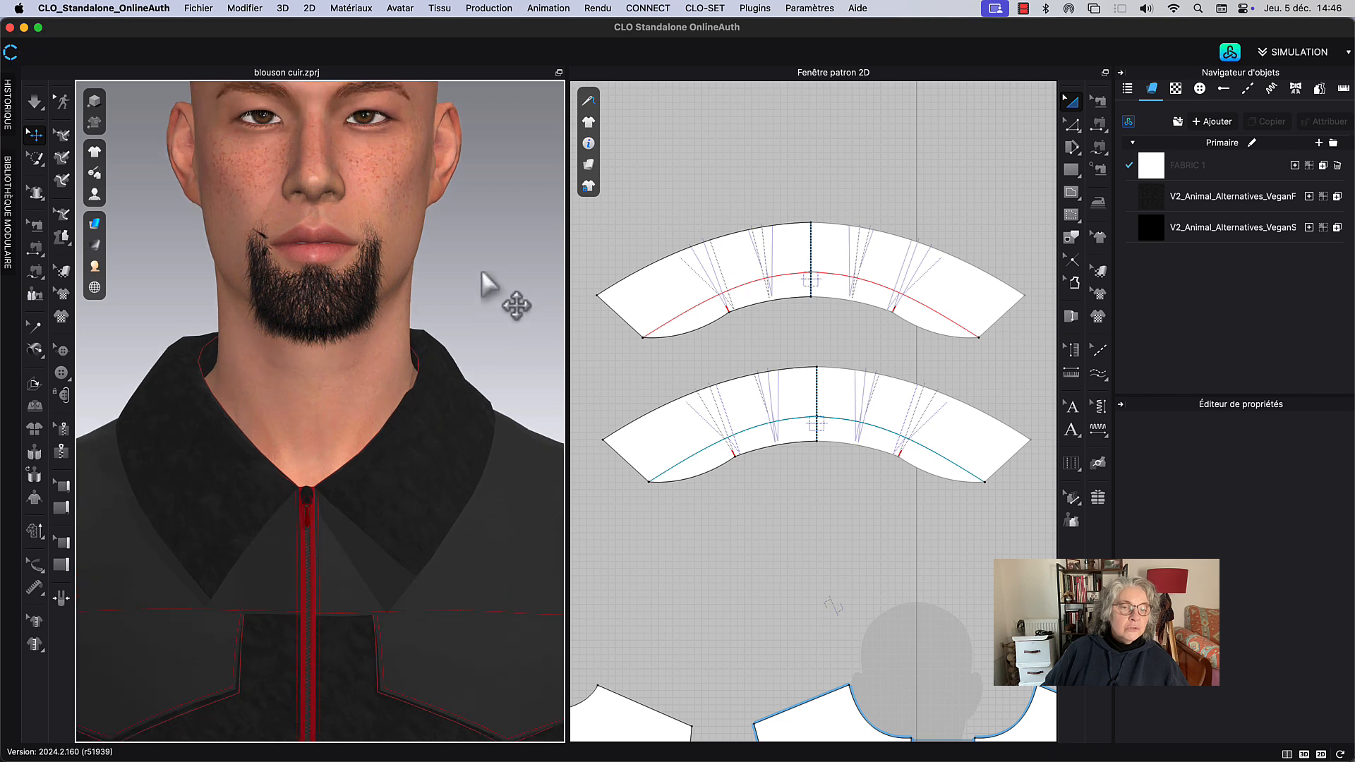
middle_click_drag(488, 282, 482, 286)
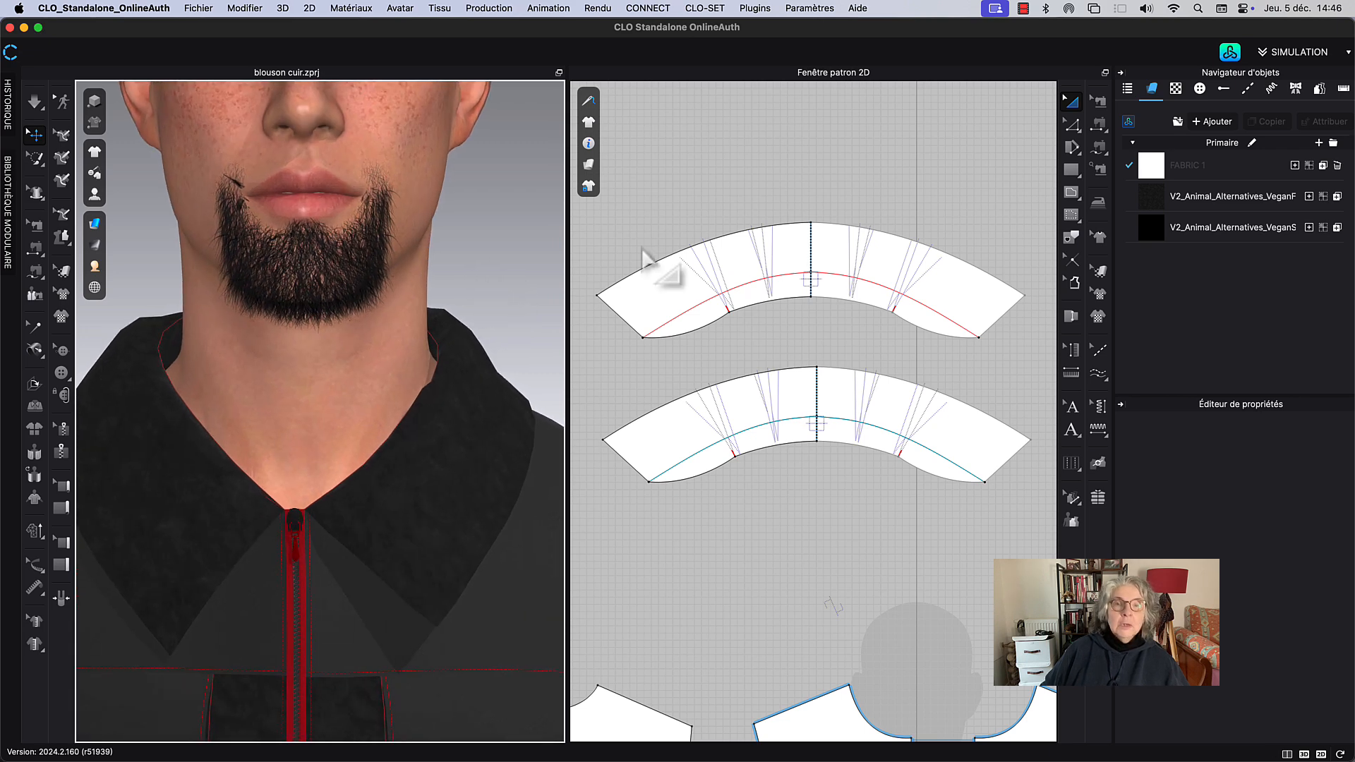
Step: Run a quality render of the 3D view around the collar and upper front, then close the render
left_click(597, 7)
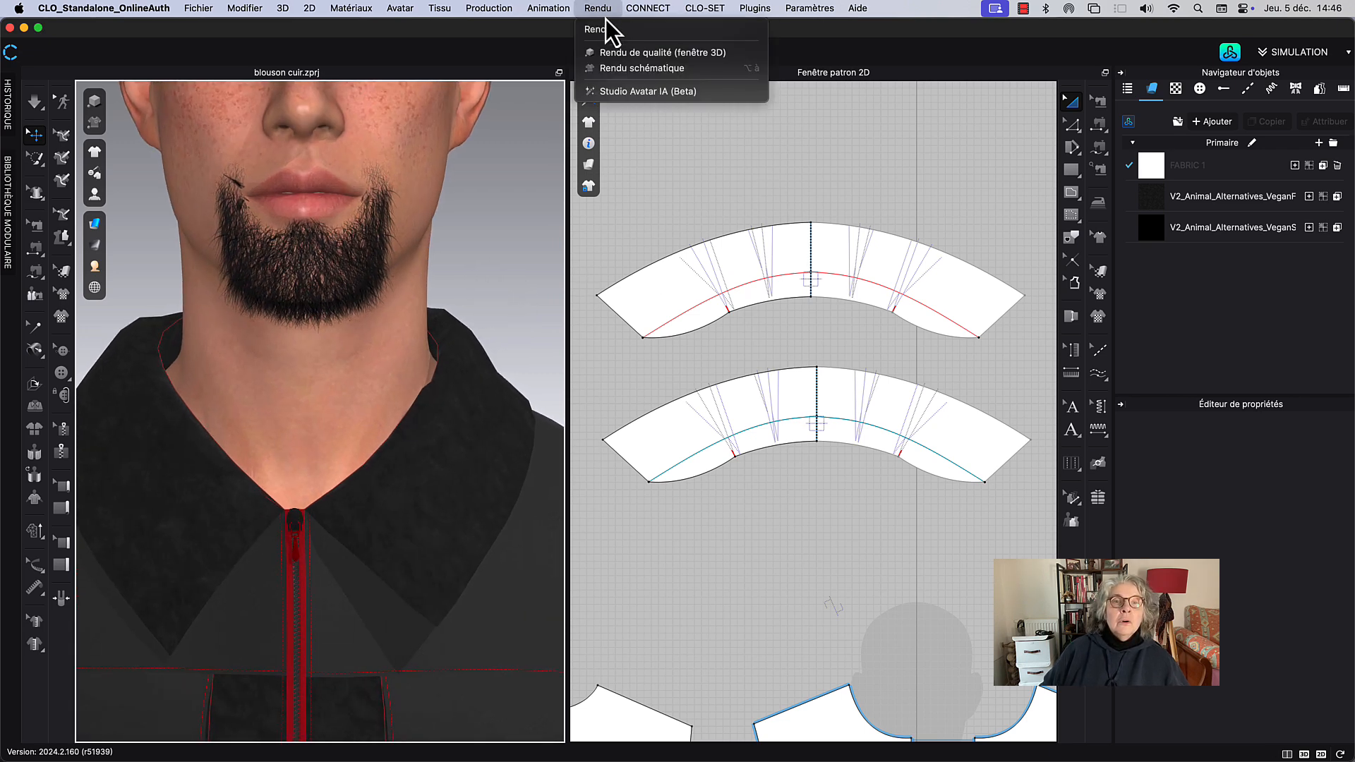
left_click(612, 49)
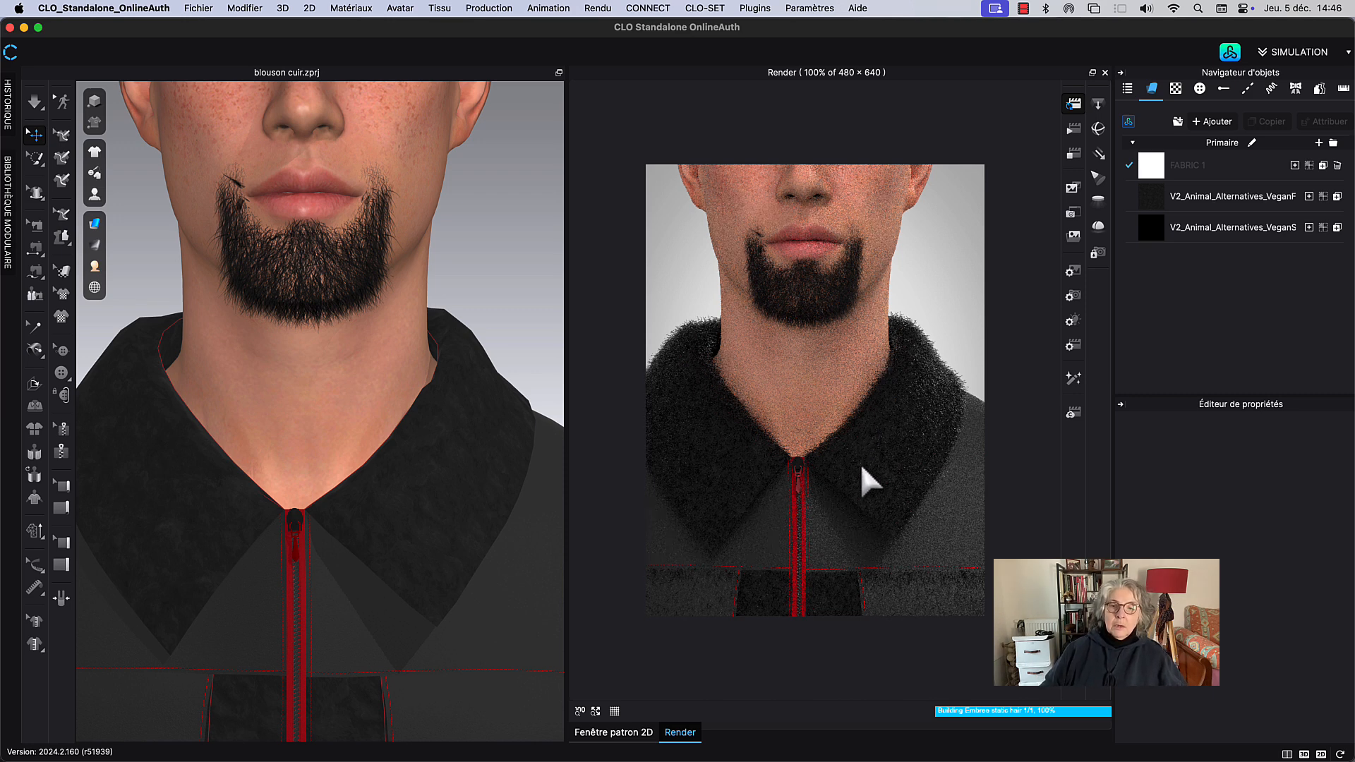
middle_click_drag(499, 333, 497, 198)
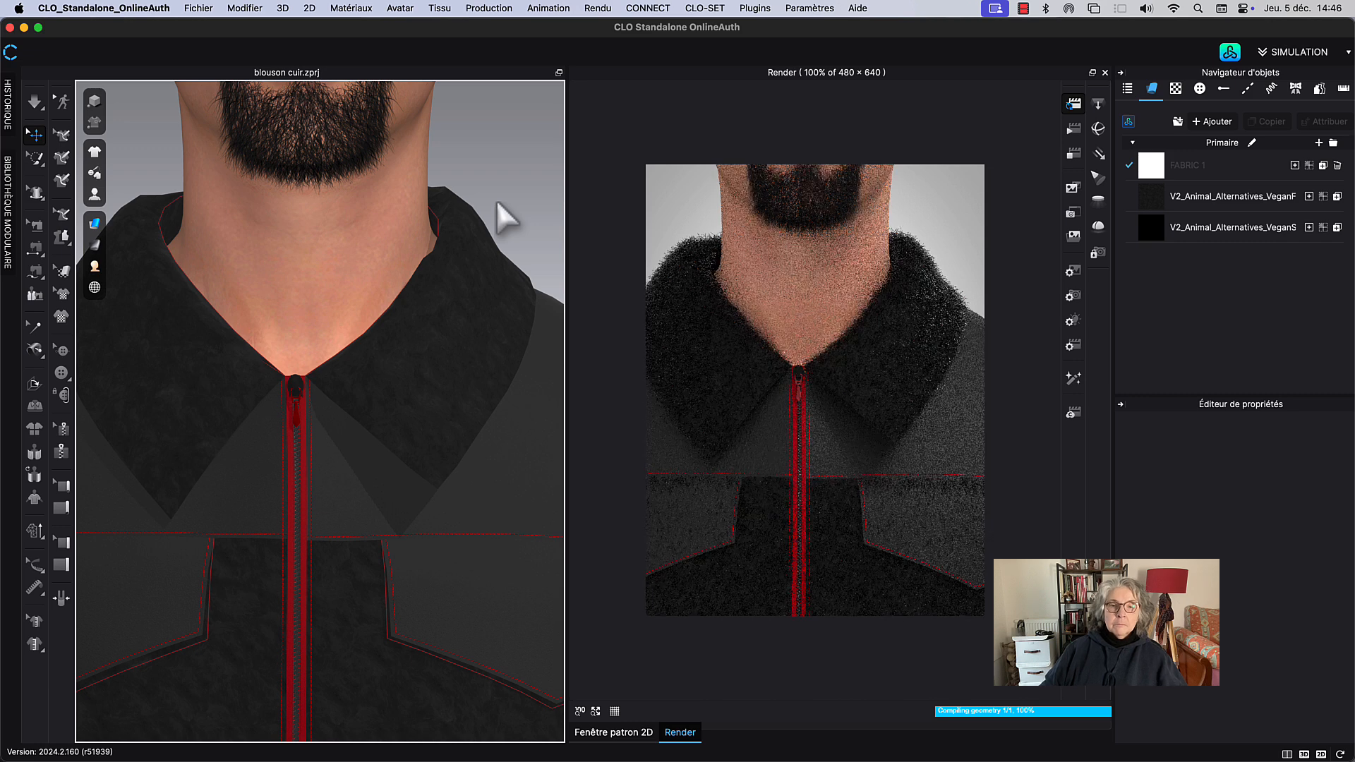
left_click(1105, 73)
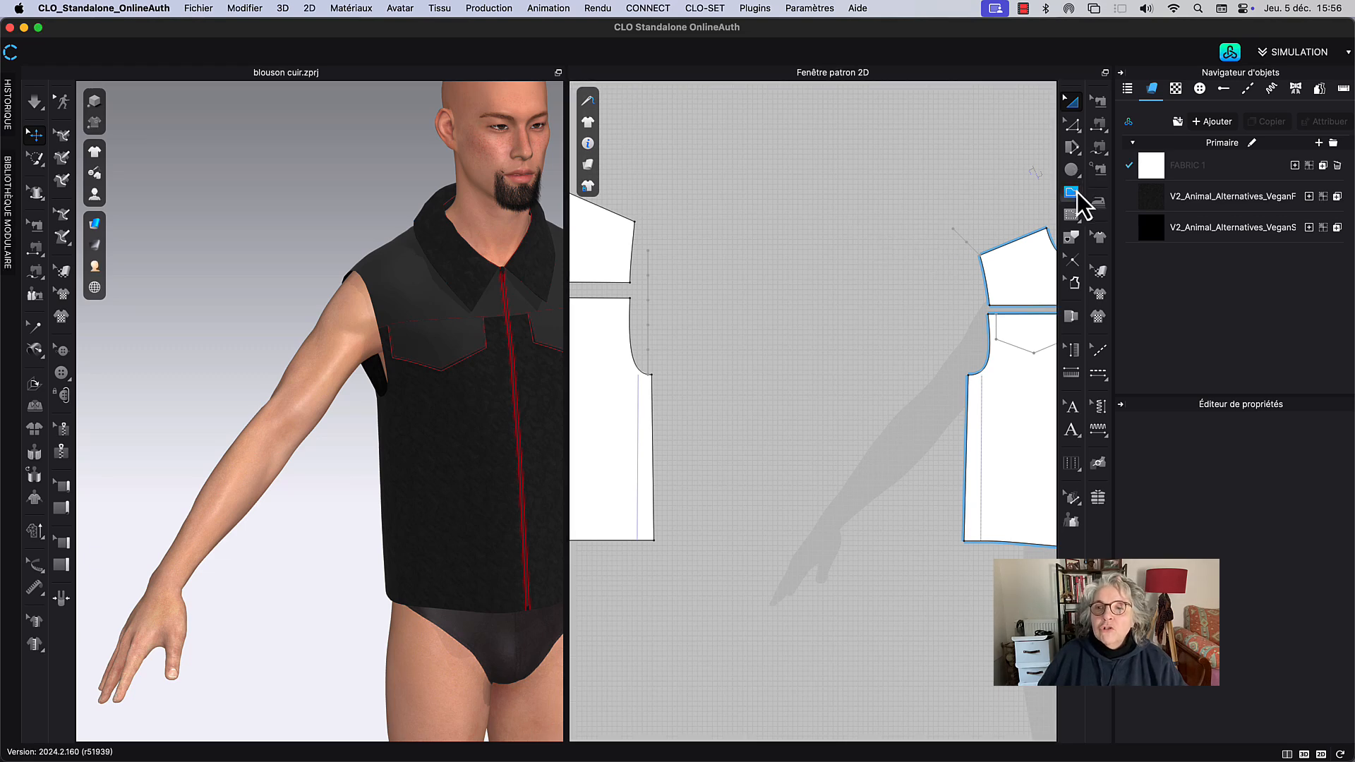
Step: Draw a rectangular pattern about 460 mm wide and 635 mm high between the back and front pieces
mouse_move(1073, 180)
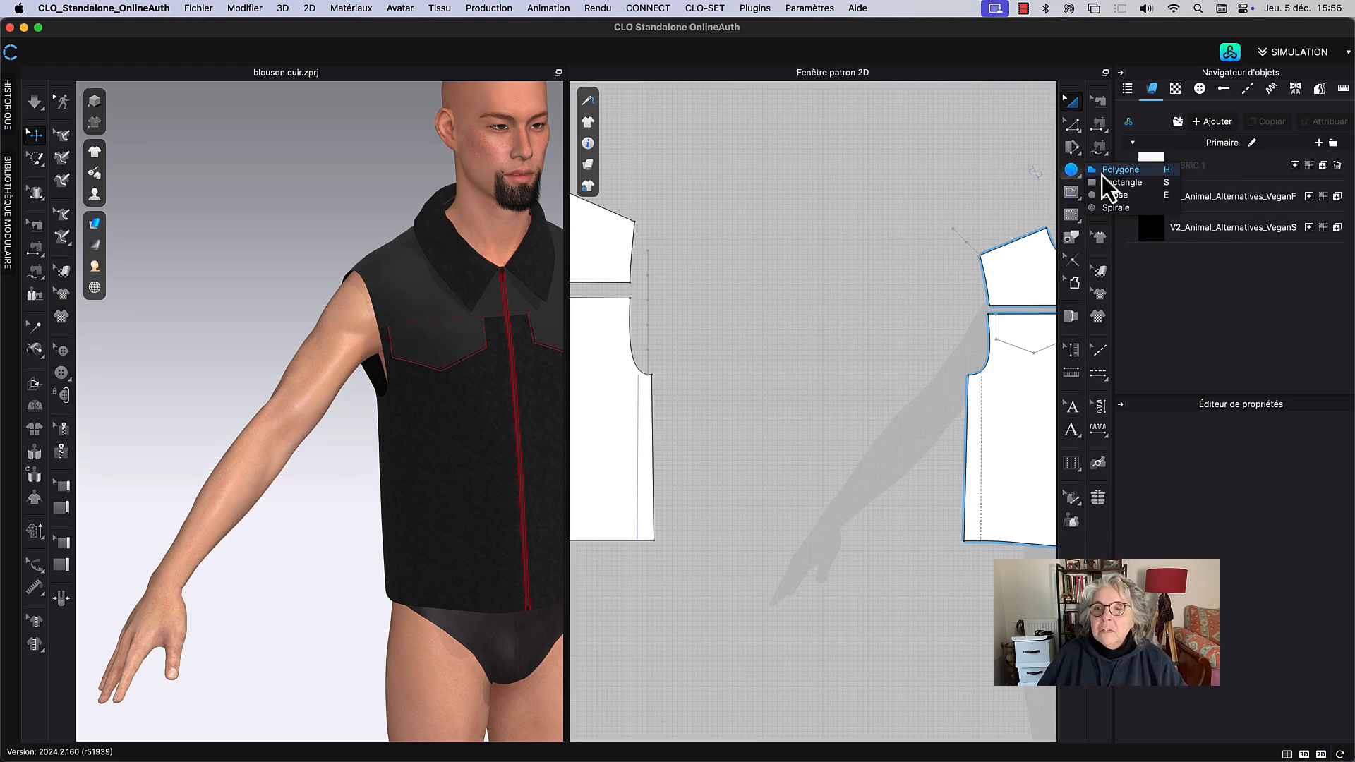
left_click(1113, 198)
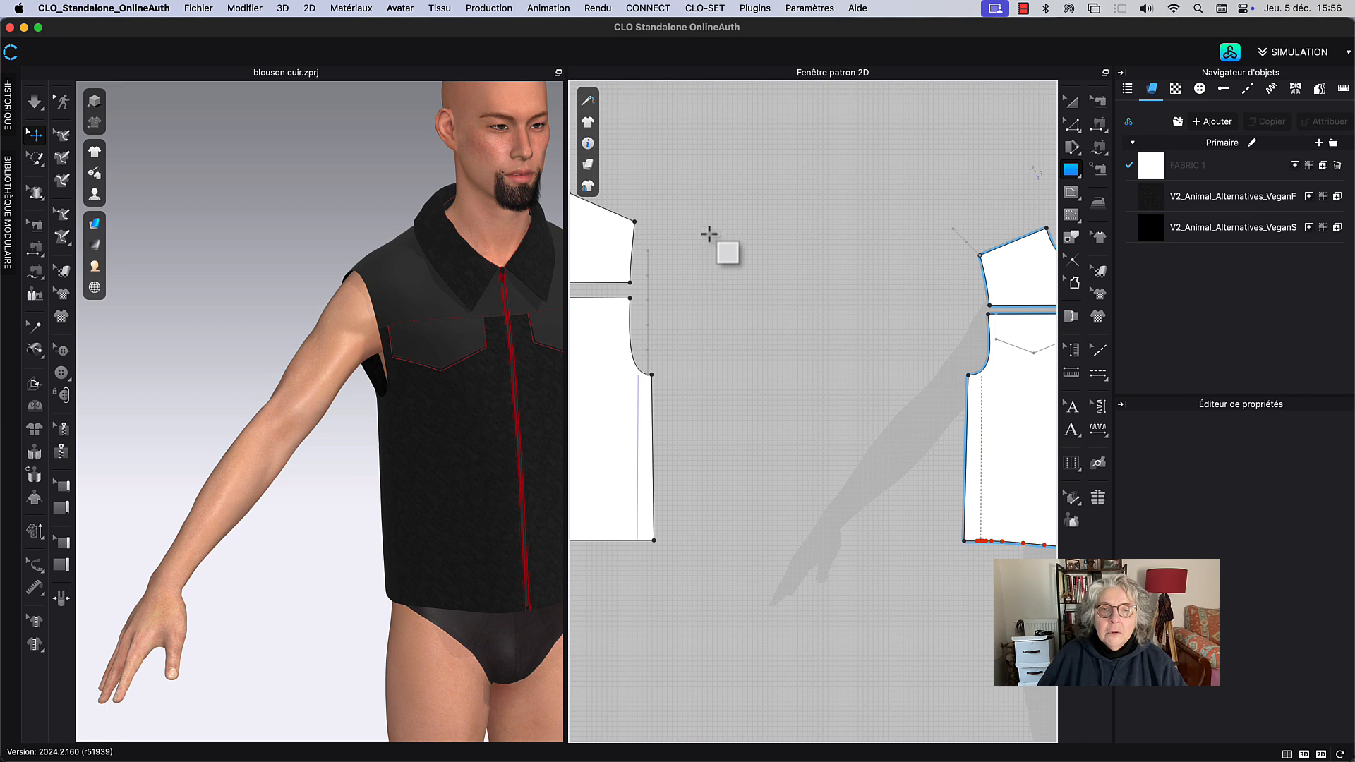
left_click_drag(709, 231, 939, 550)
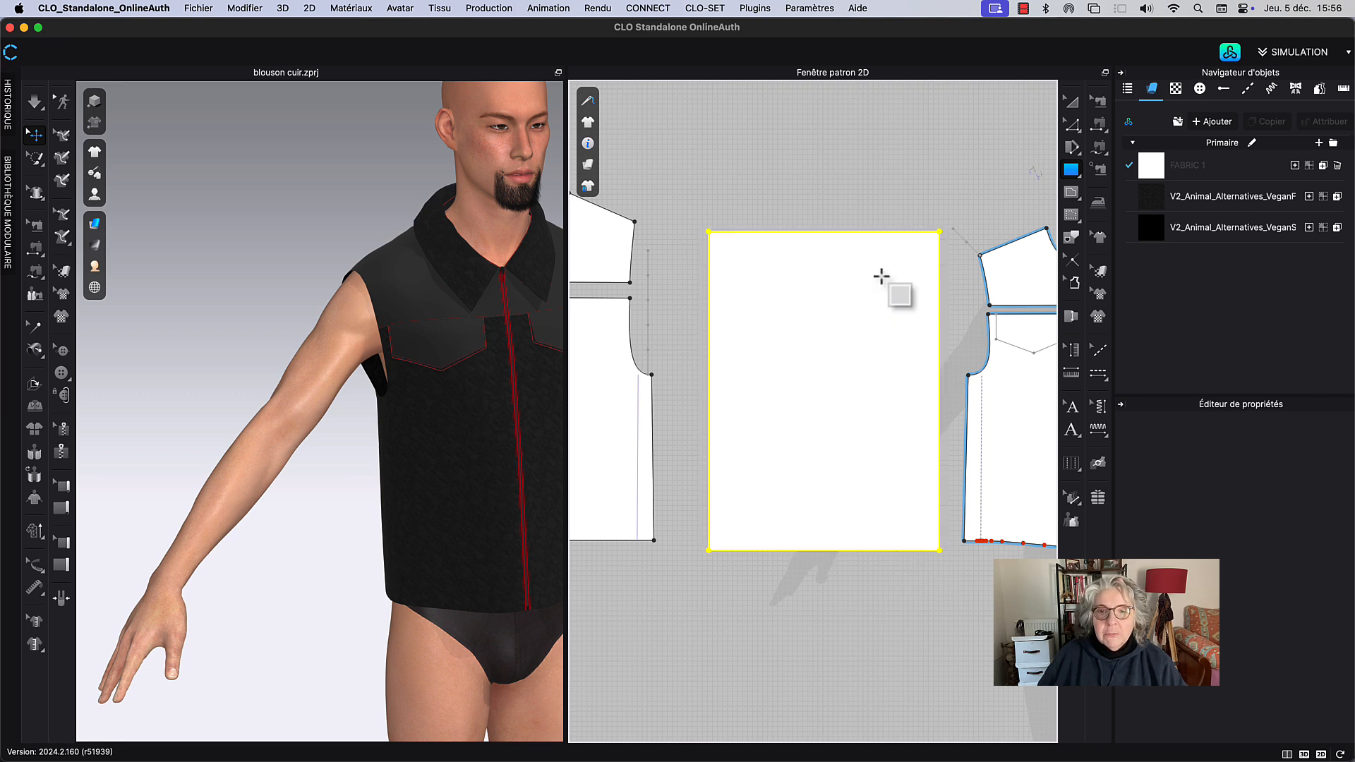
left_click(810, 158)
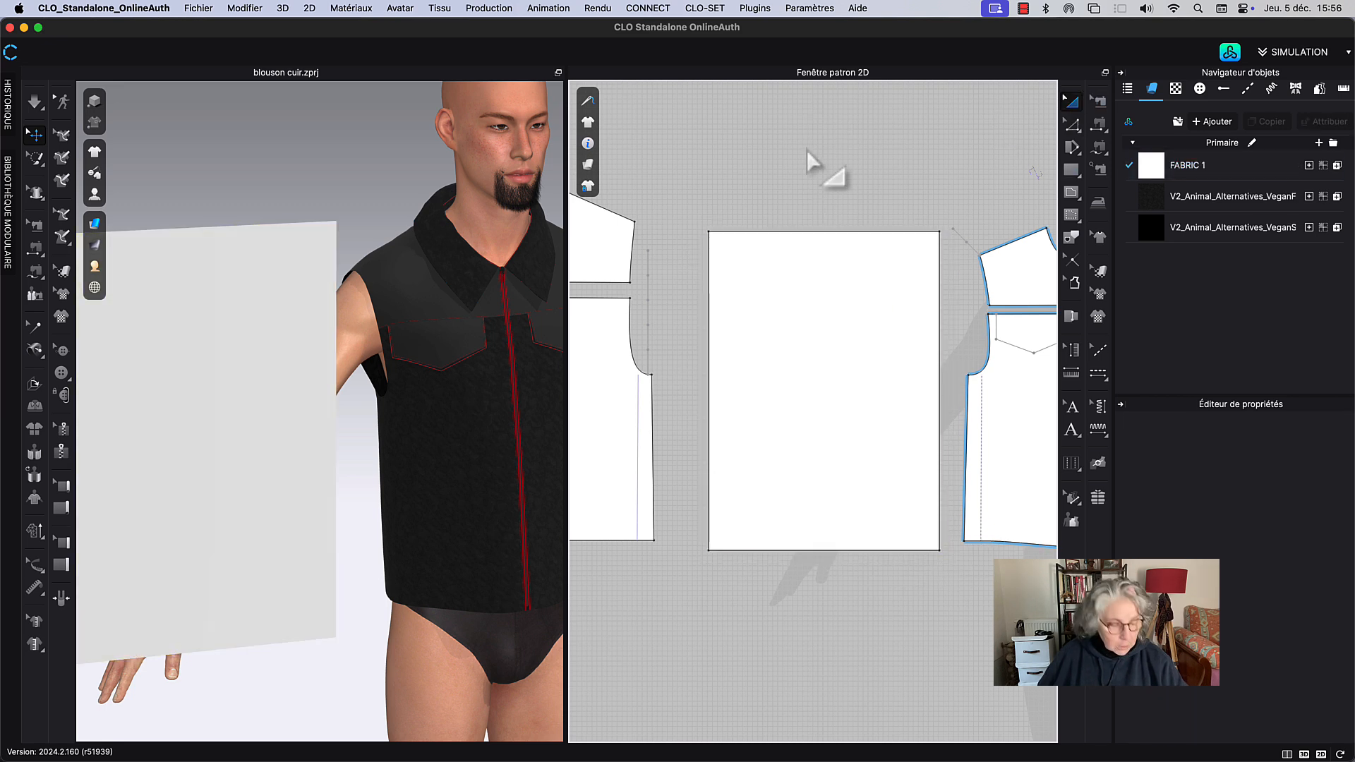
Step: Distribute one internal line evenly between the rectangle's two vertical edges to mark its centre
key("z")
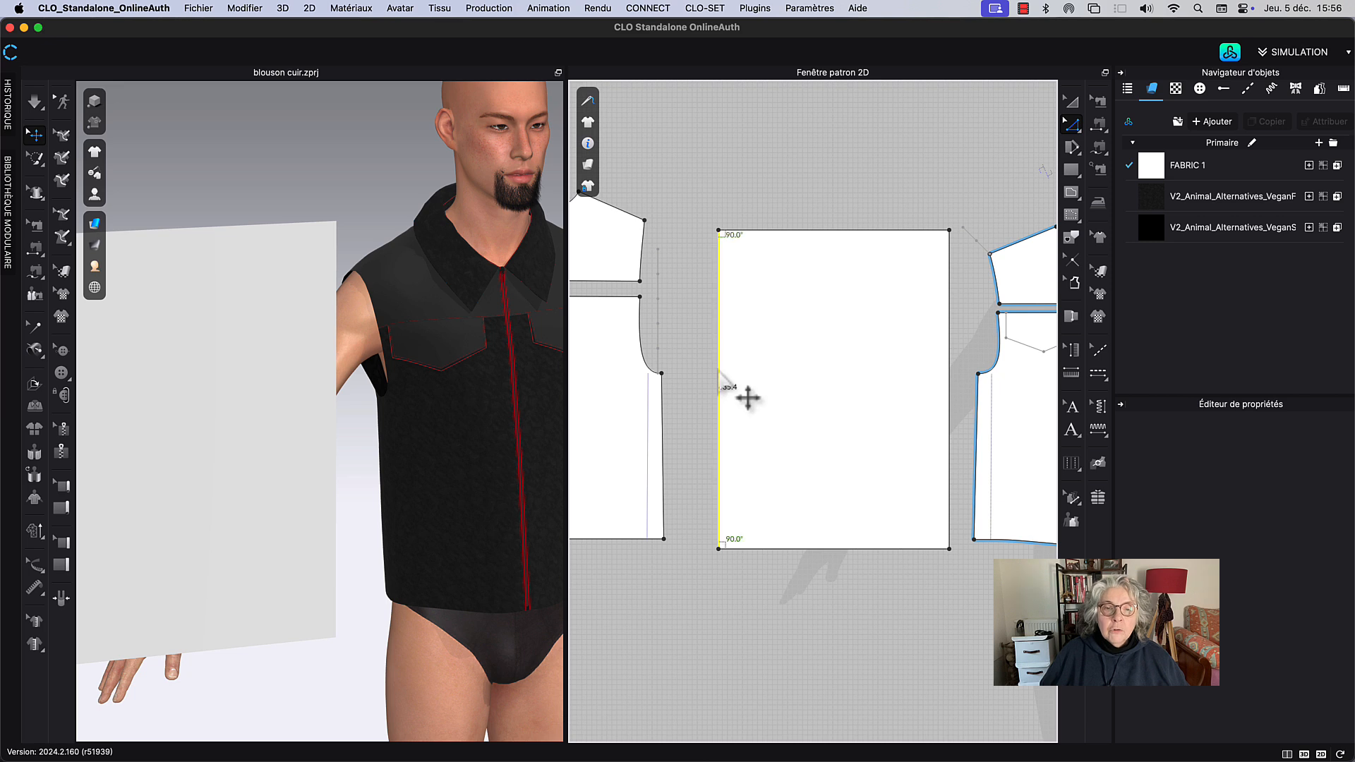
left_click(720, 392)
left_click(949, 417, "shift")
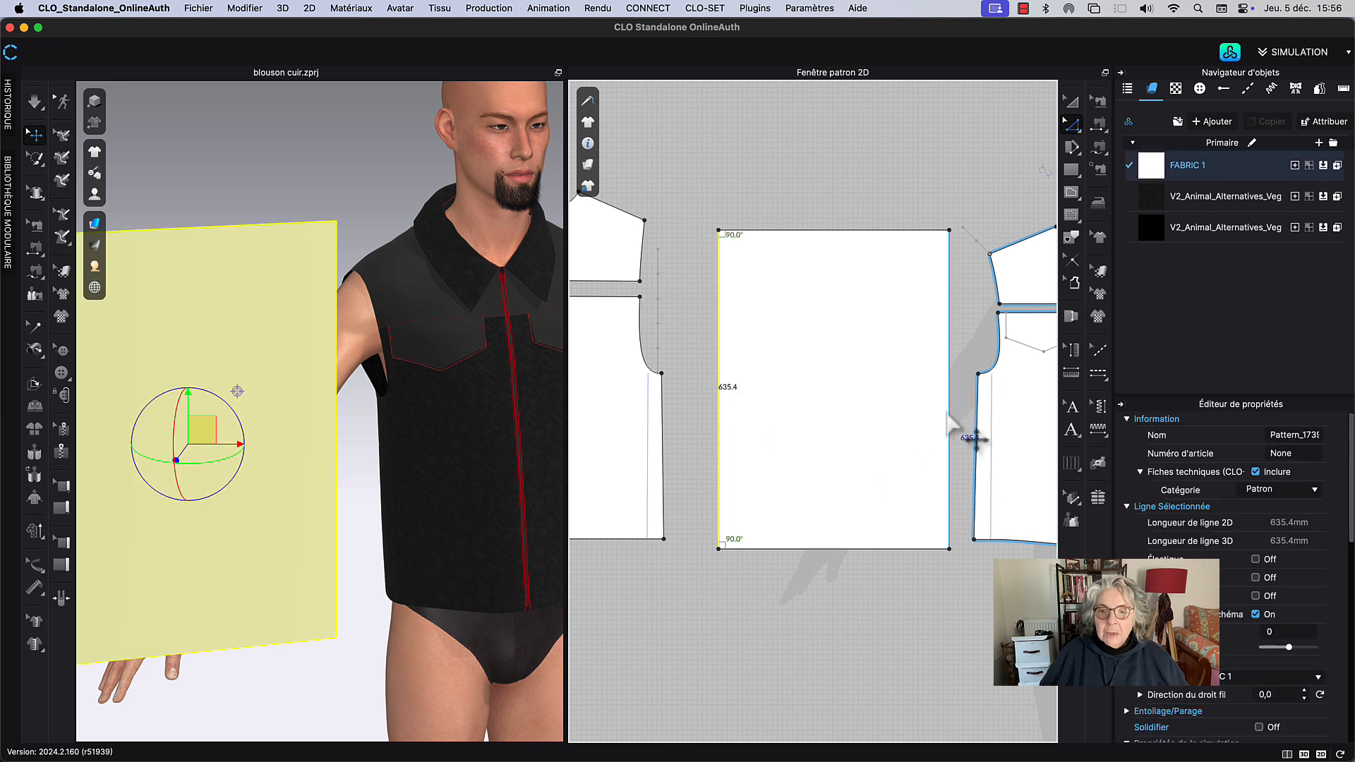
right_click(948, 415)
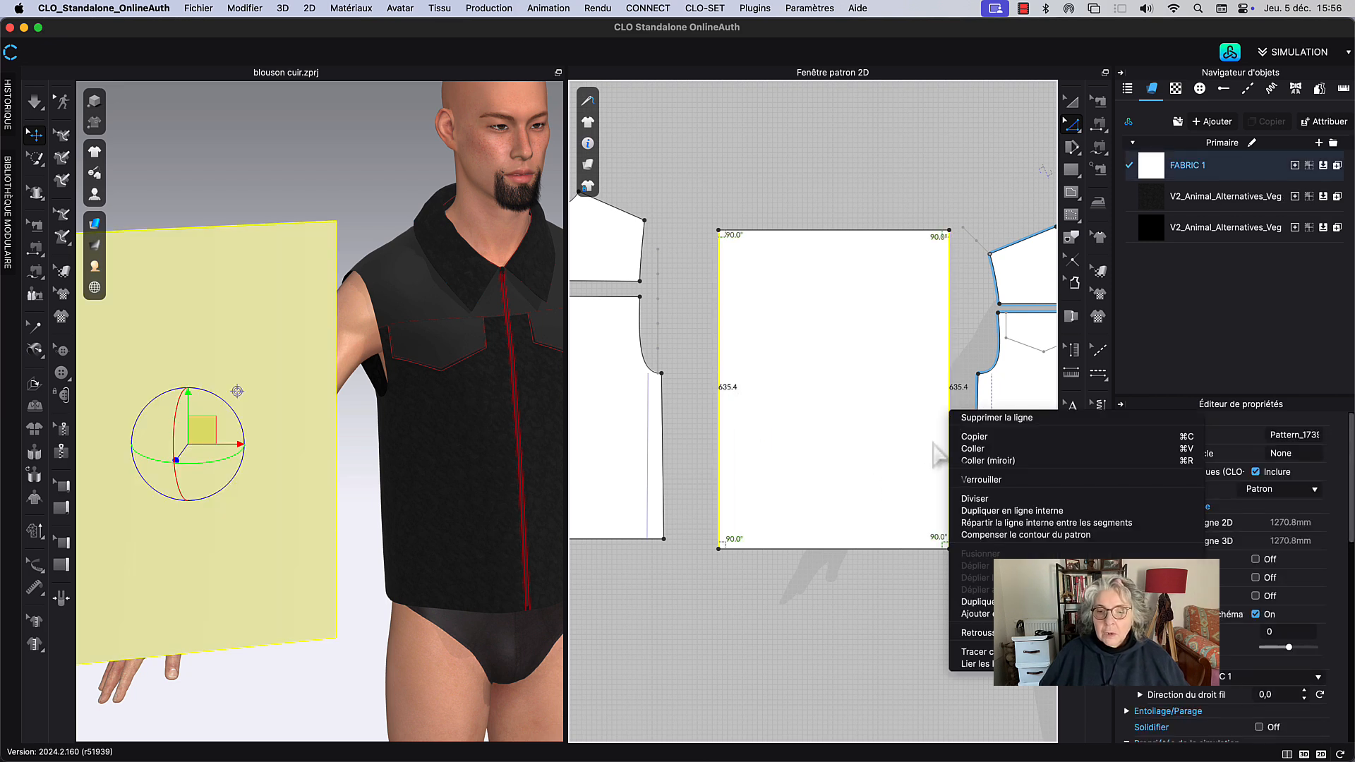
left_click(997, 523)
left_click_drag(764, 270, 646, 240)
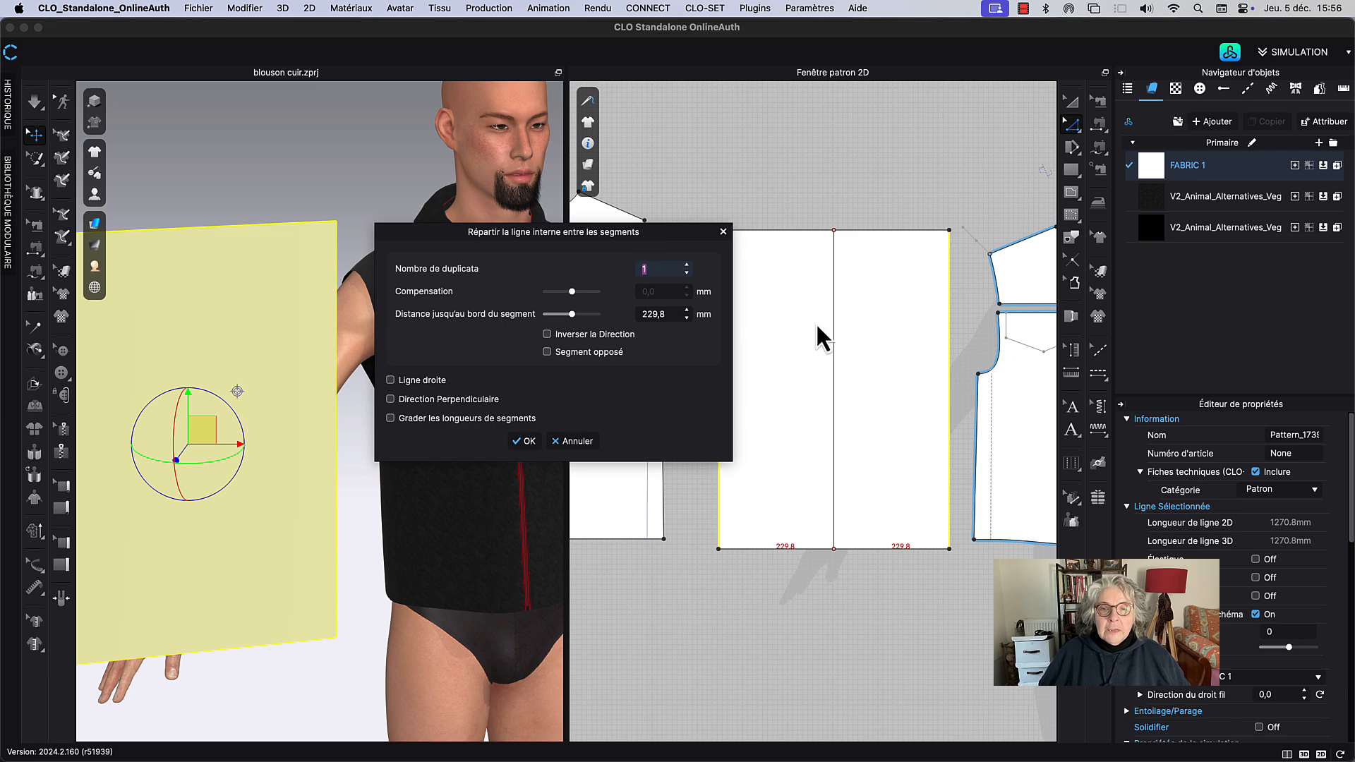
left_click(524, 441)
left_click(797, 218)
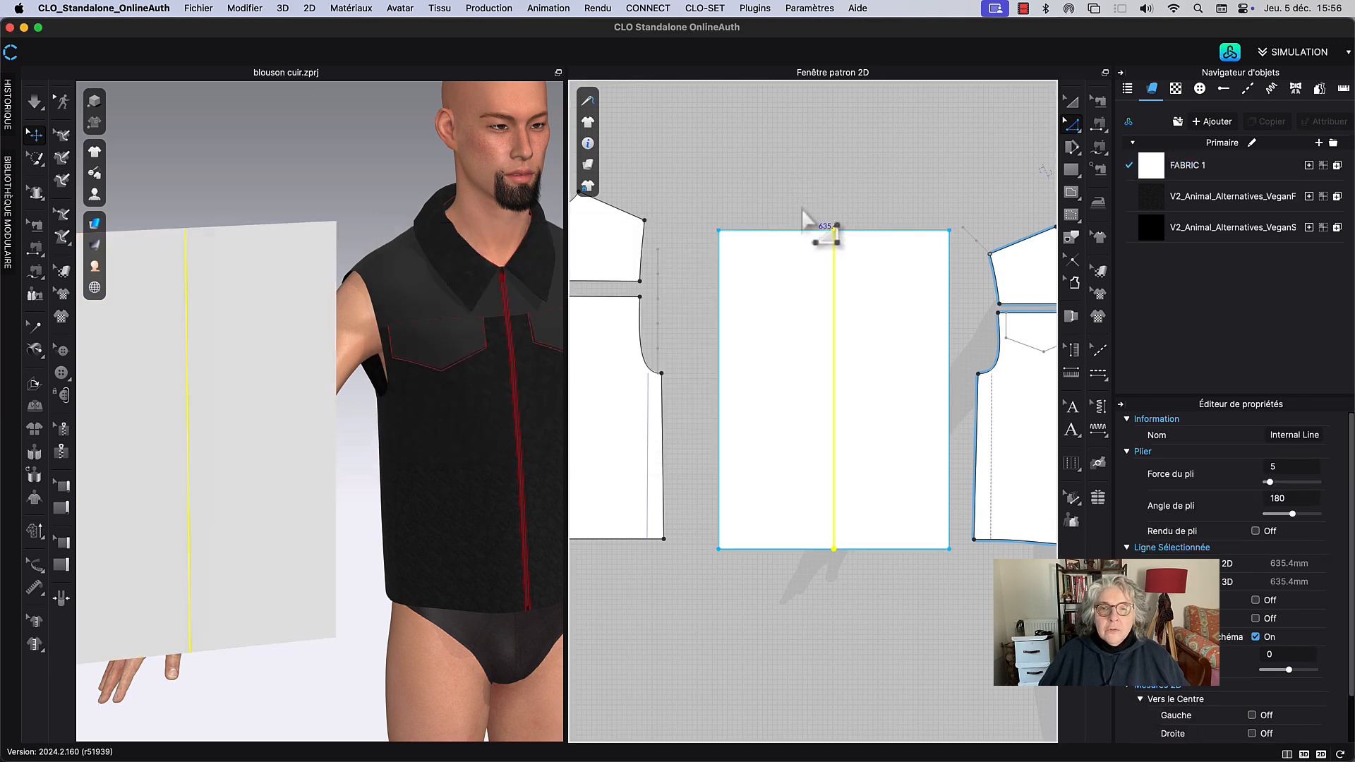
middle_click_drag(805, 218, 796, 257)
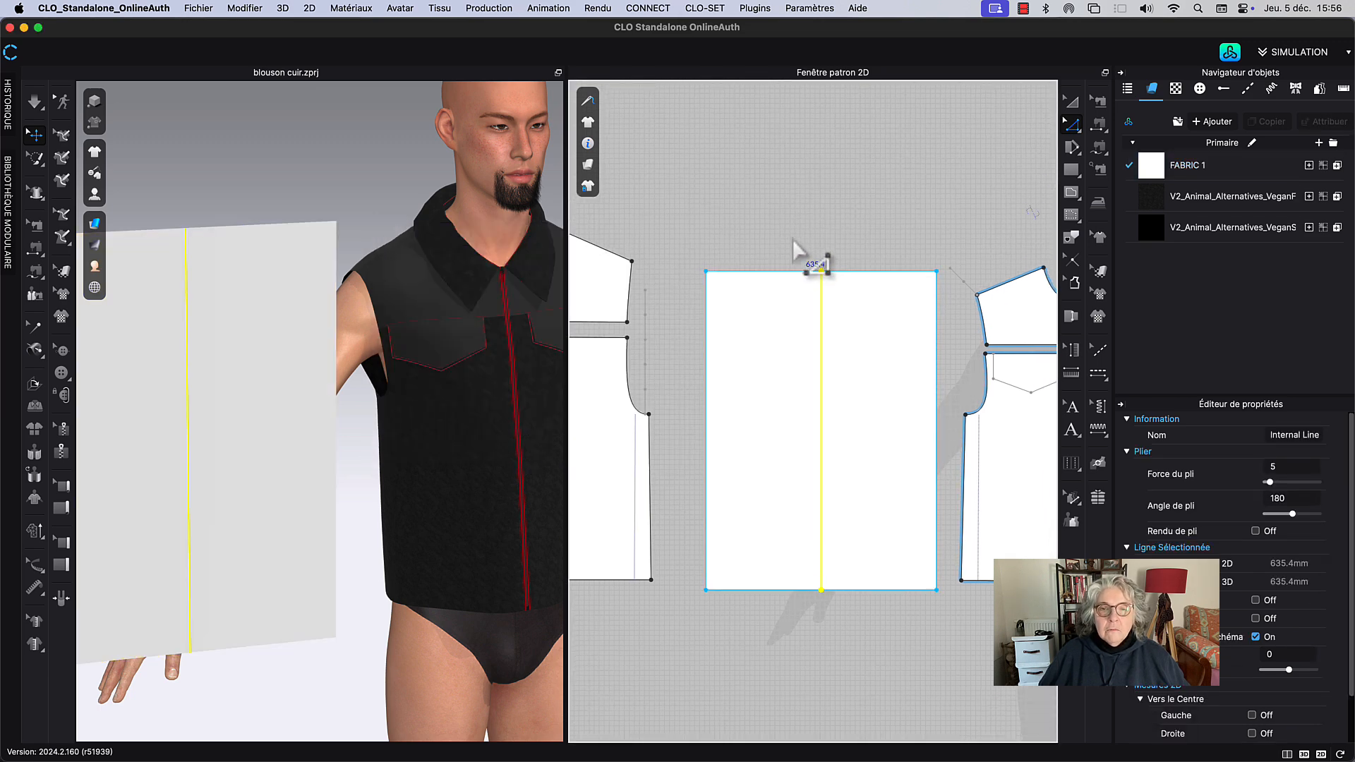
left_click(880, 271)
right_click(880, 271)
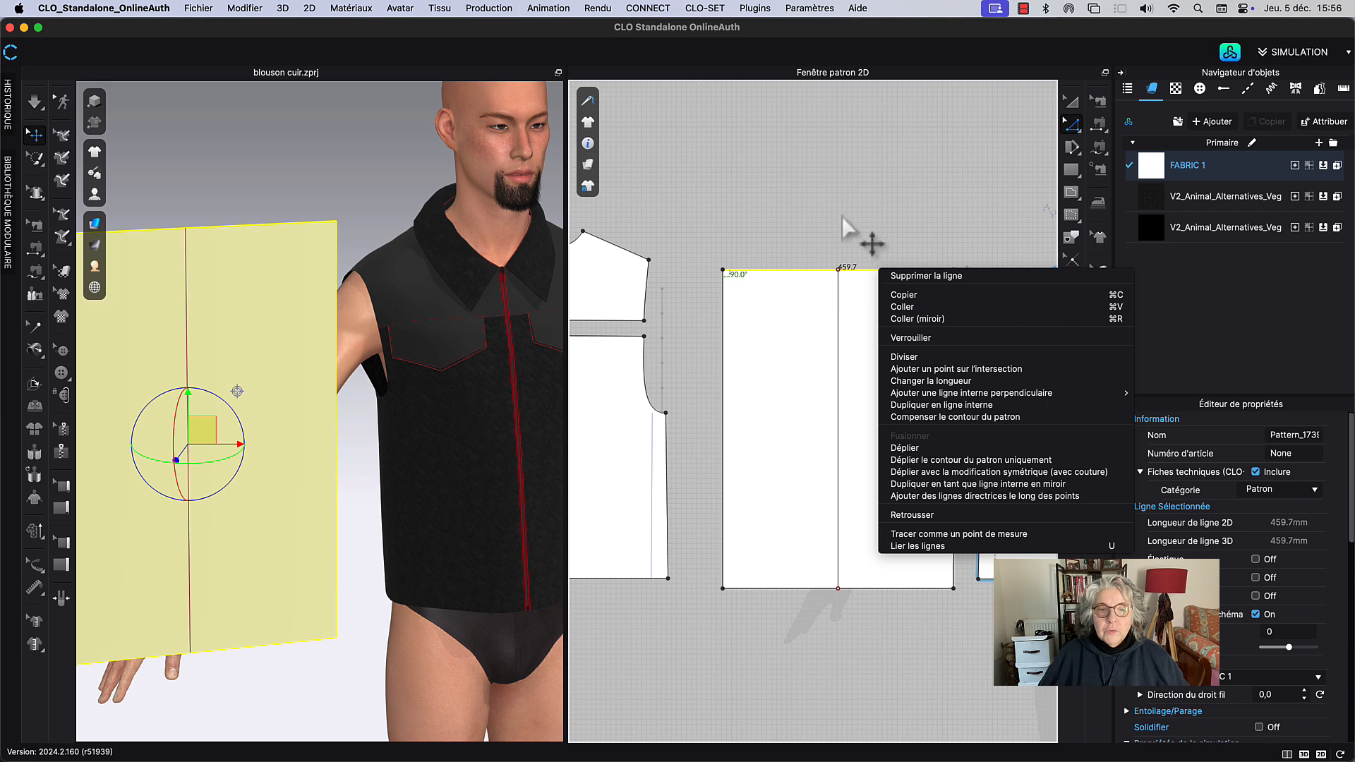
key("Escape")
Step: Unlock all internal lines in the 2D patterns
scroll(688, 353, "up", 5)
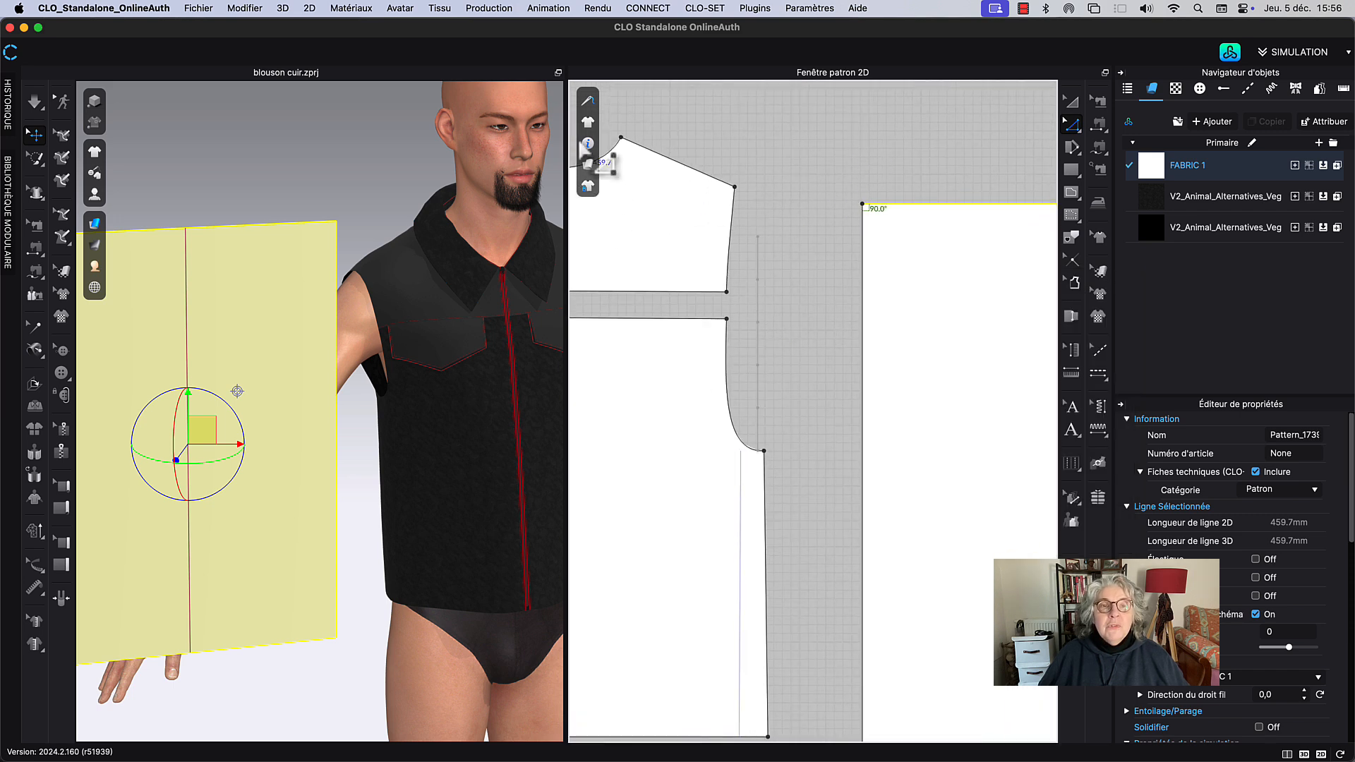
left_click(588, 186)
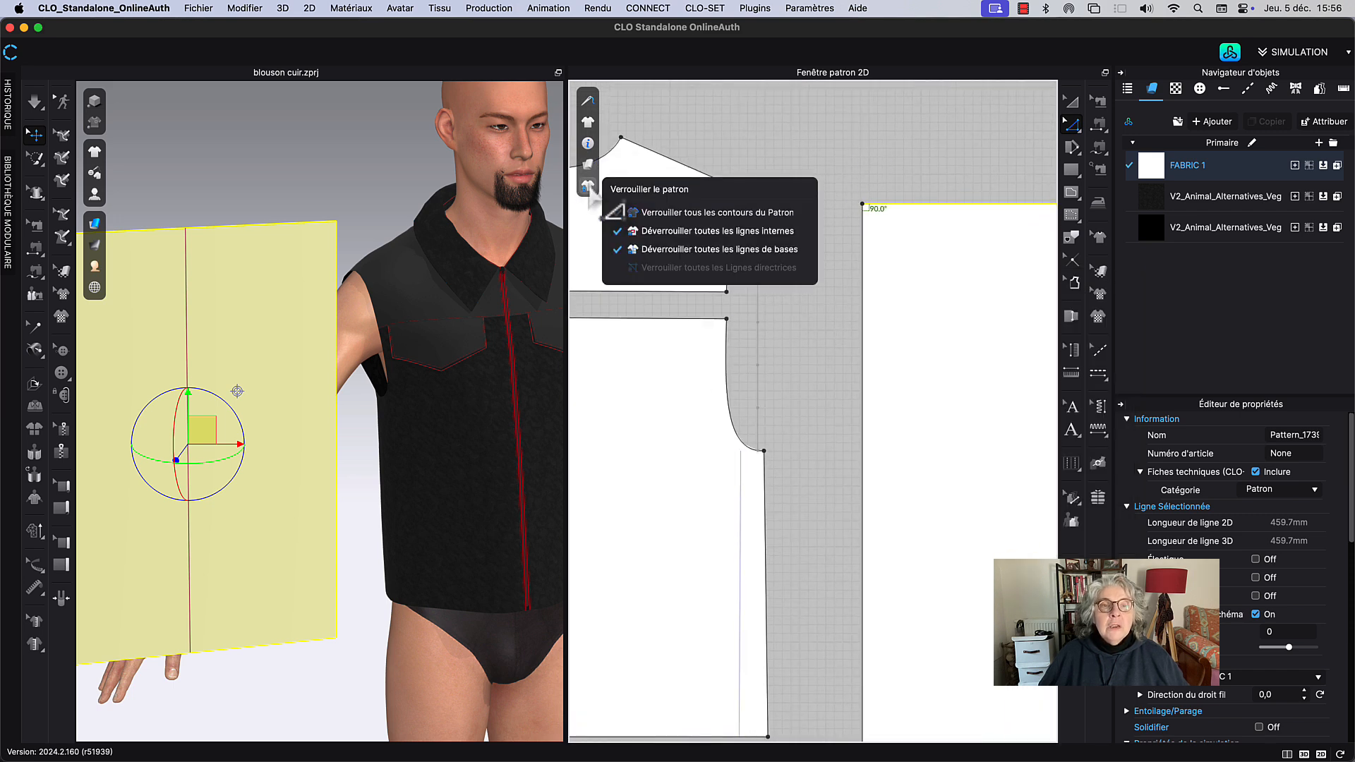
left_click(679, 234)
Step: Measure the combined length of the three lowest segments on the divided vertical line beside the back piece's armhole
middle_click_drag(797, 323, 797, 286)
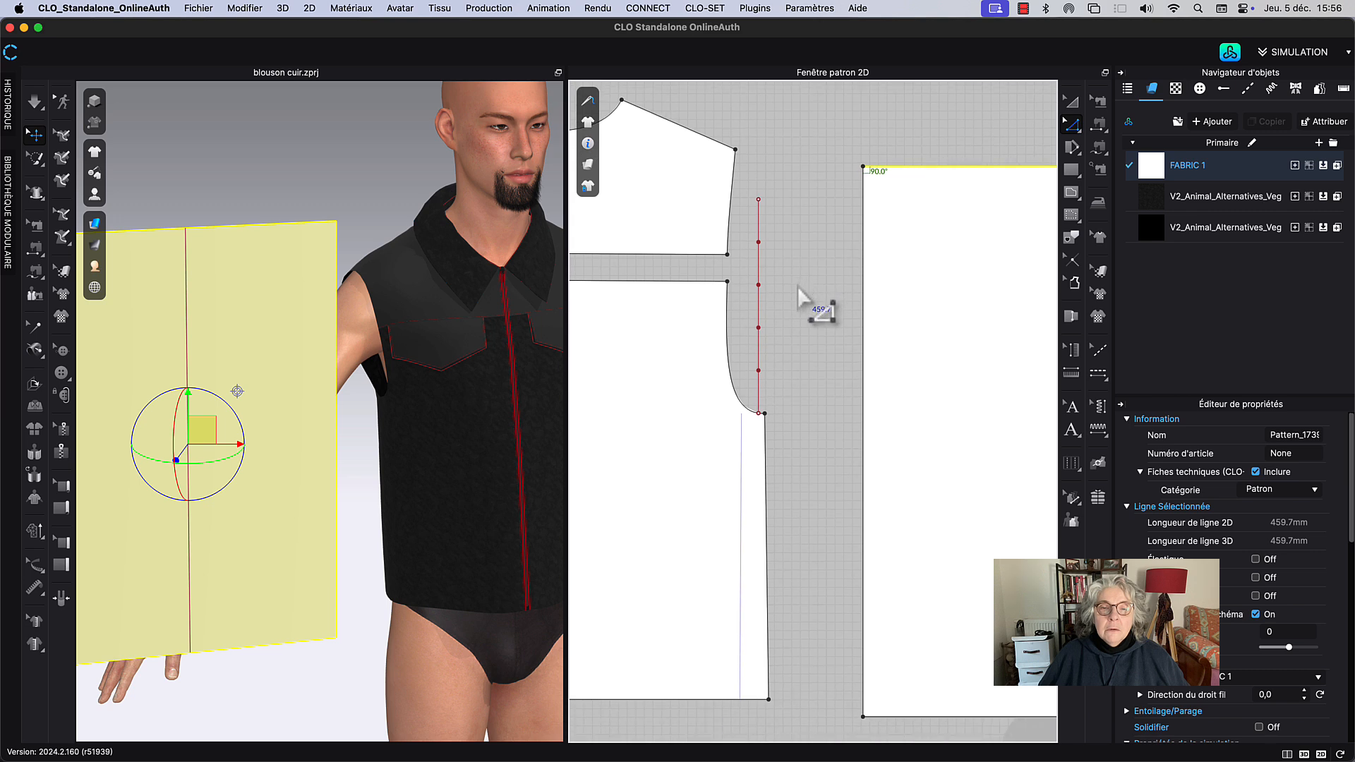
left_click(761, 309)
left_click(760, 348, "shift")
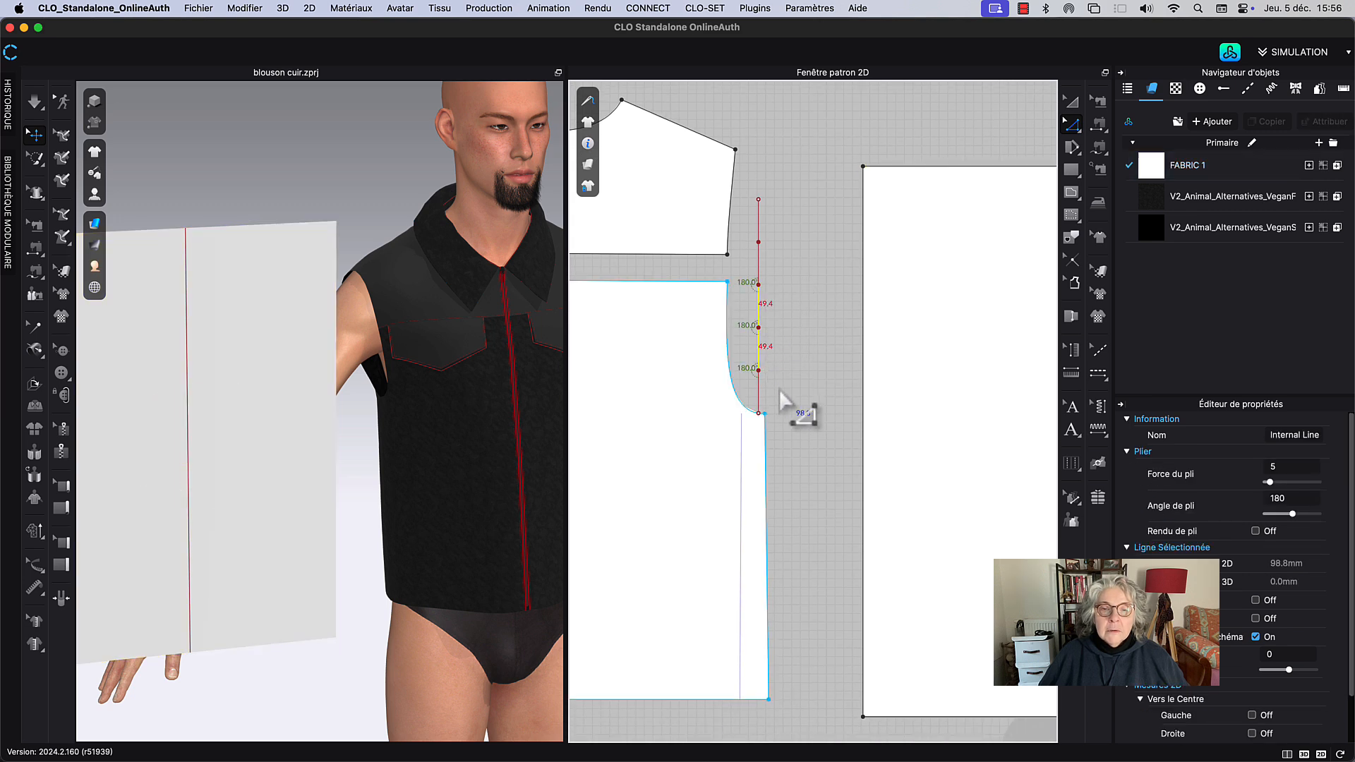
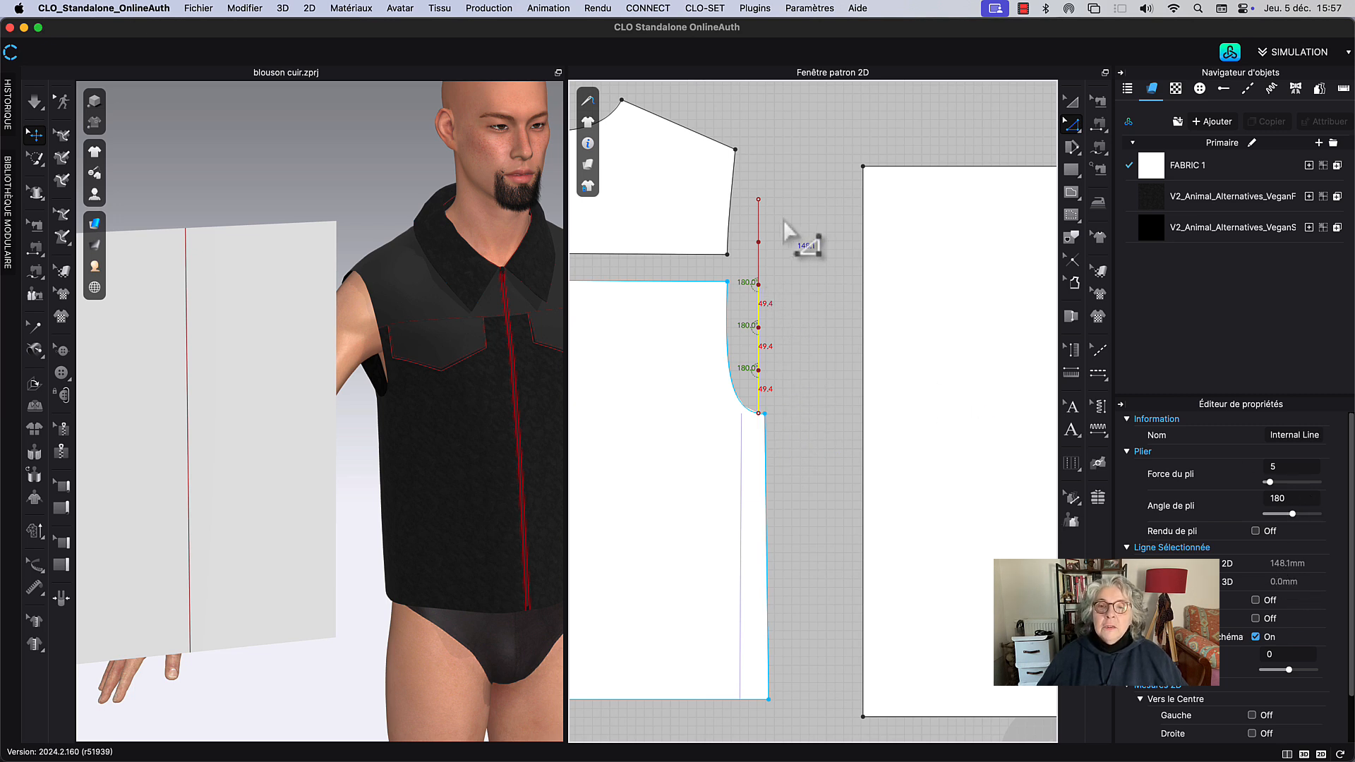
scroll(785, 220, "up", 2)
scroll(791, 223, "right", 3)
scroll(892, 151, "right", 3)
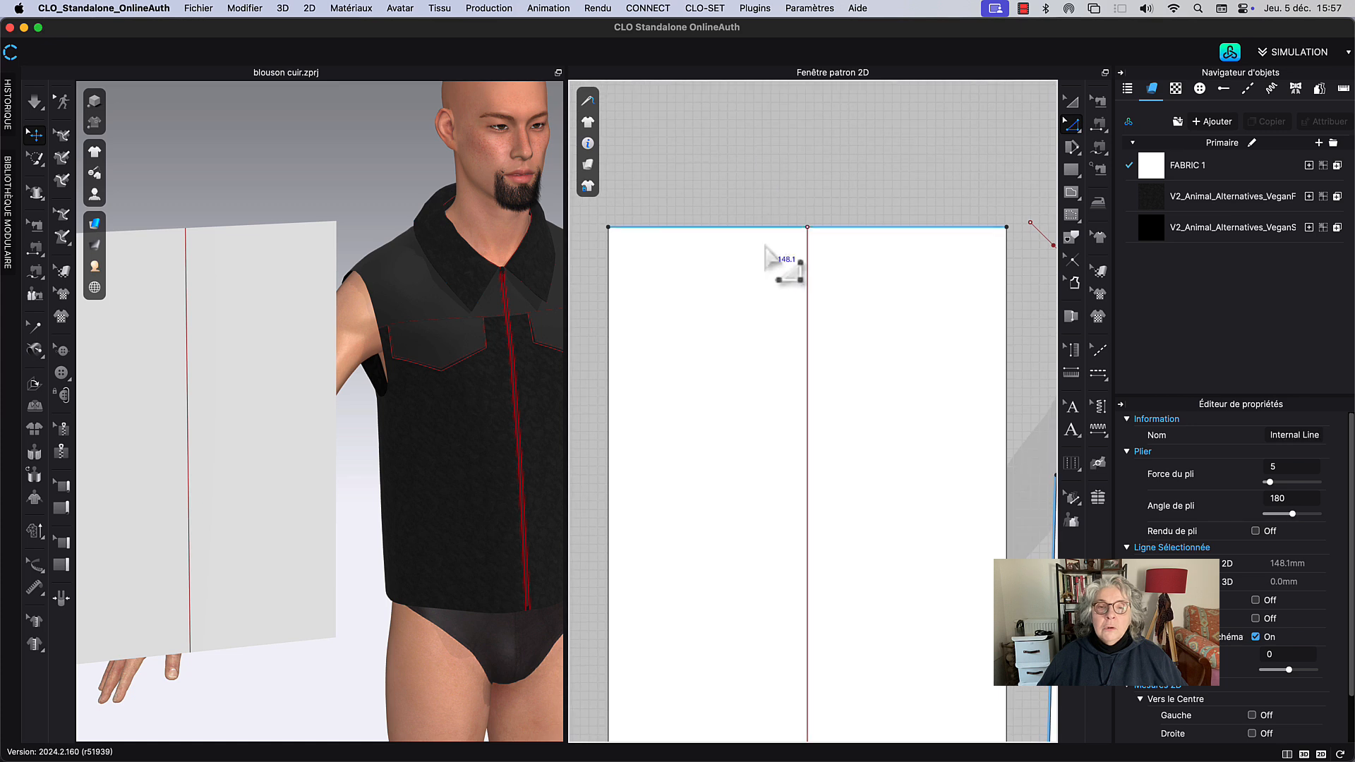
left_click(763, 232)
right_click(763, 231)
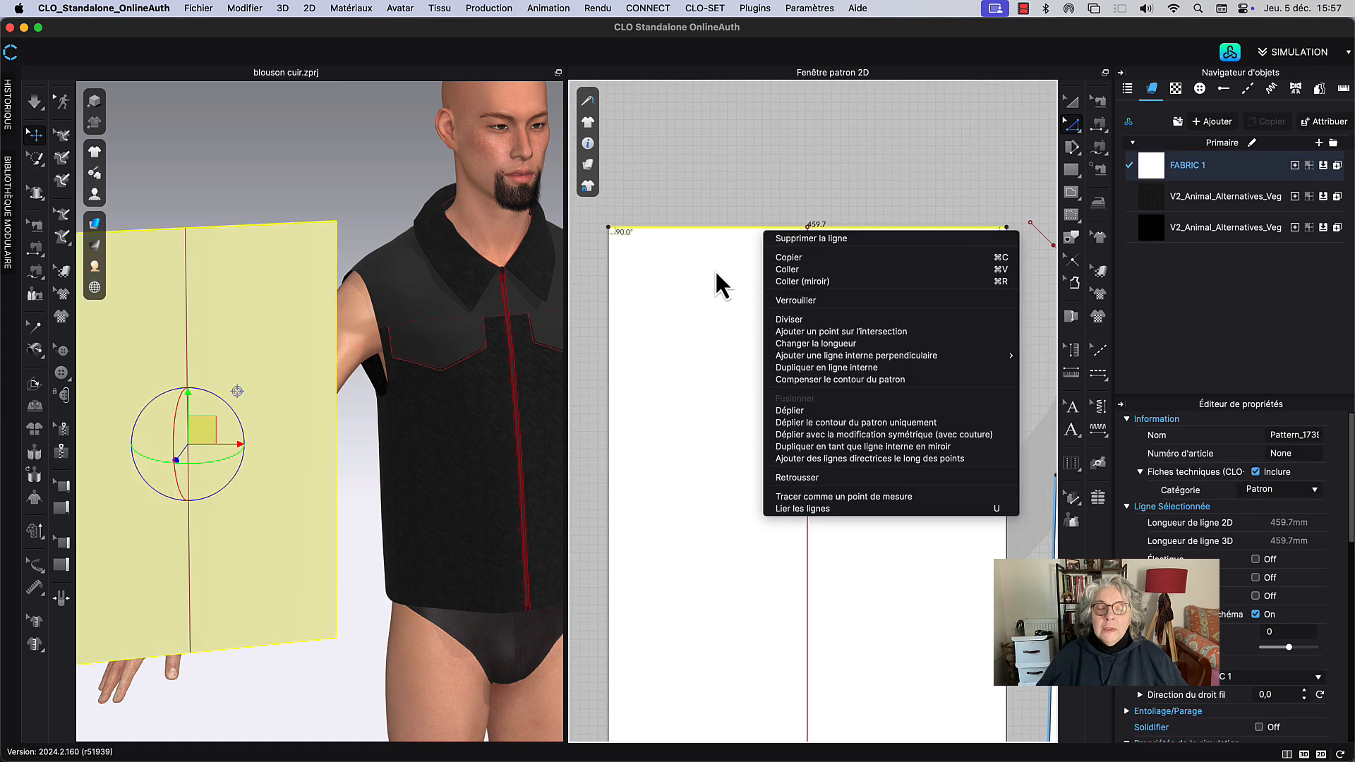
left_click(836, 368)
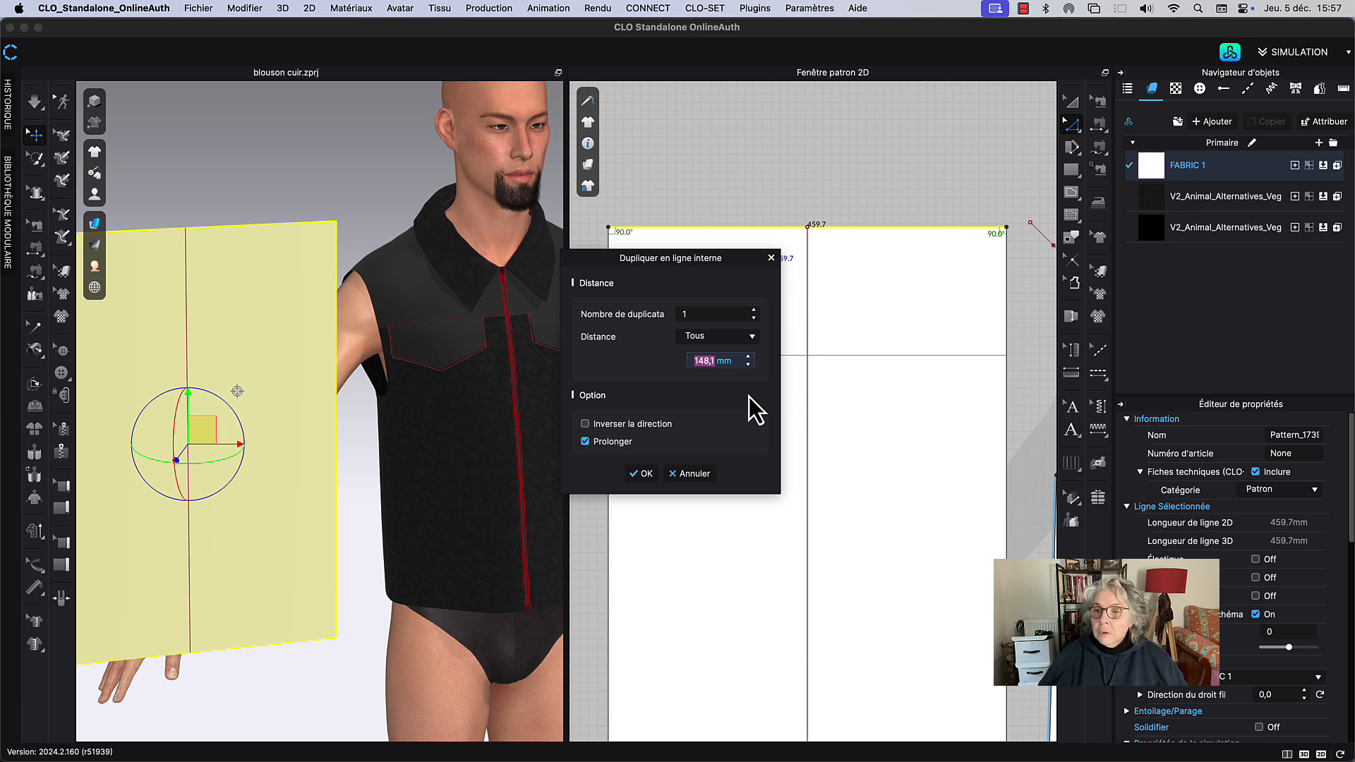
left_click(681, 473)
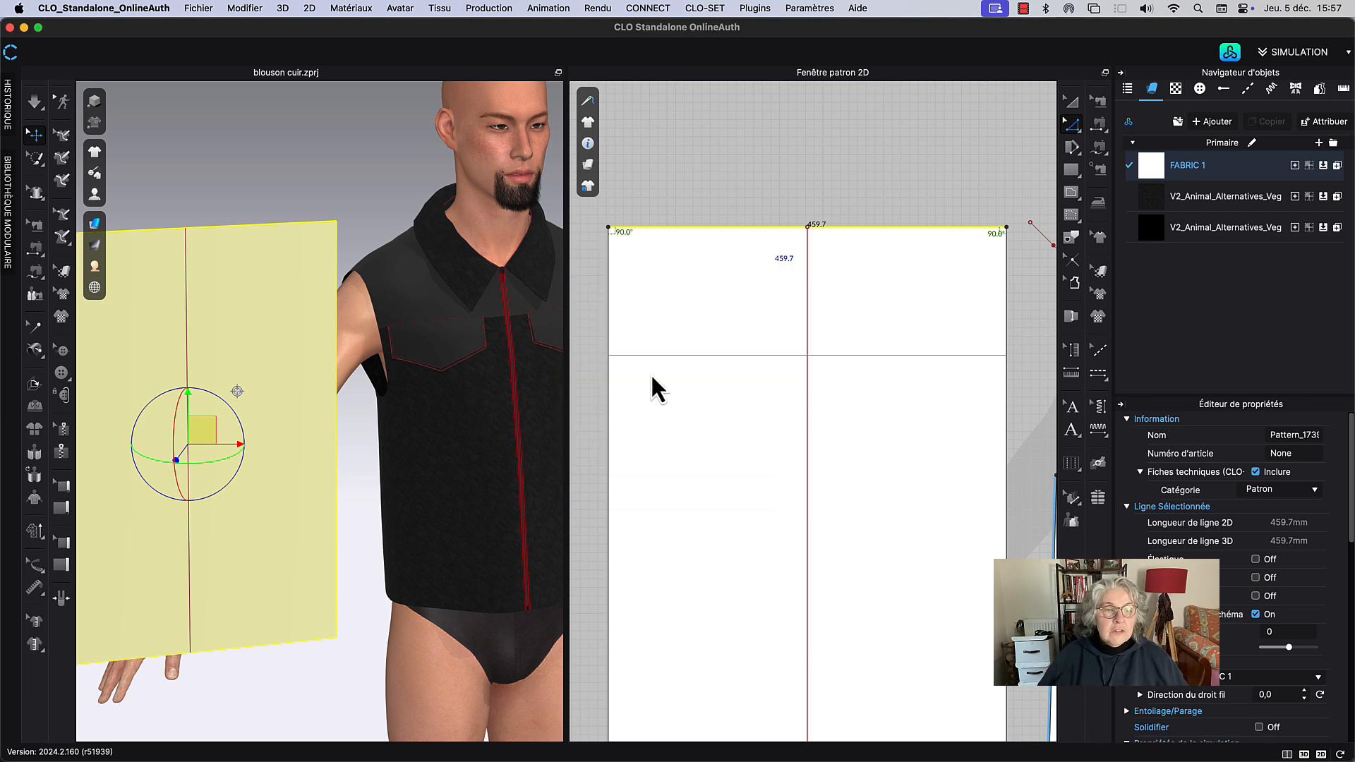
right_click_drag(713, 198, 816, 188)
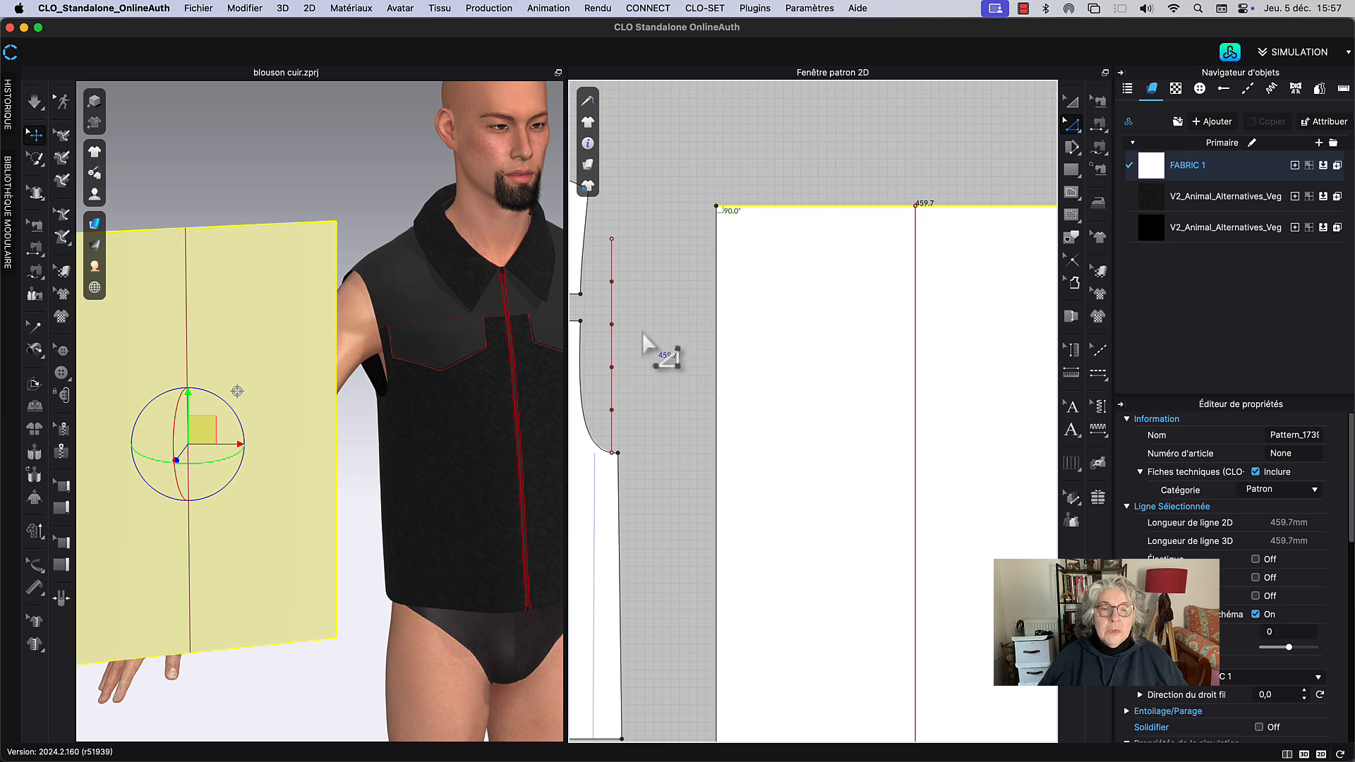
Step: Duplicate the rectangle's top edge as one extended internal line 148.1 mm below it
left_click(612, 354)
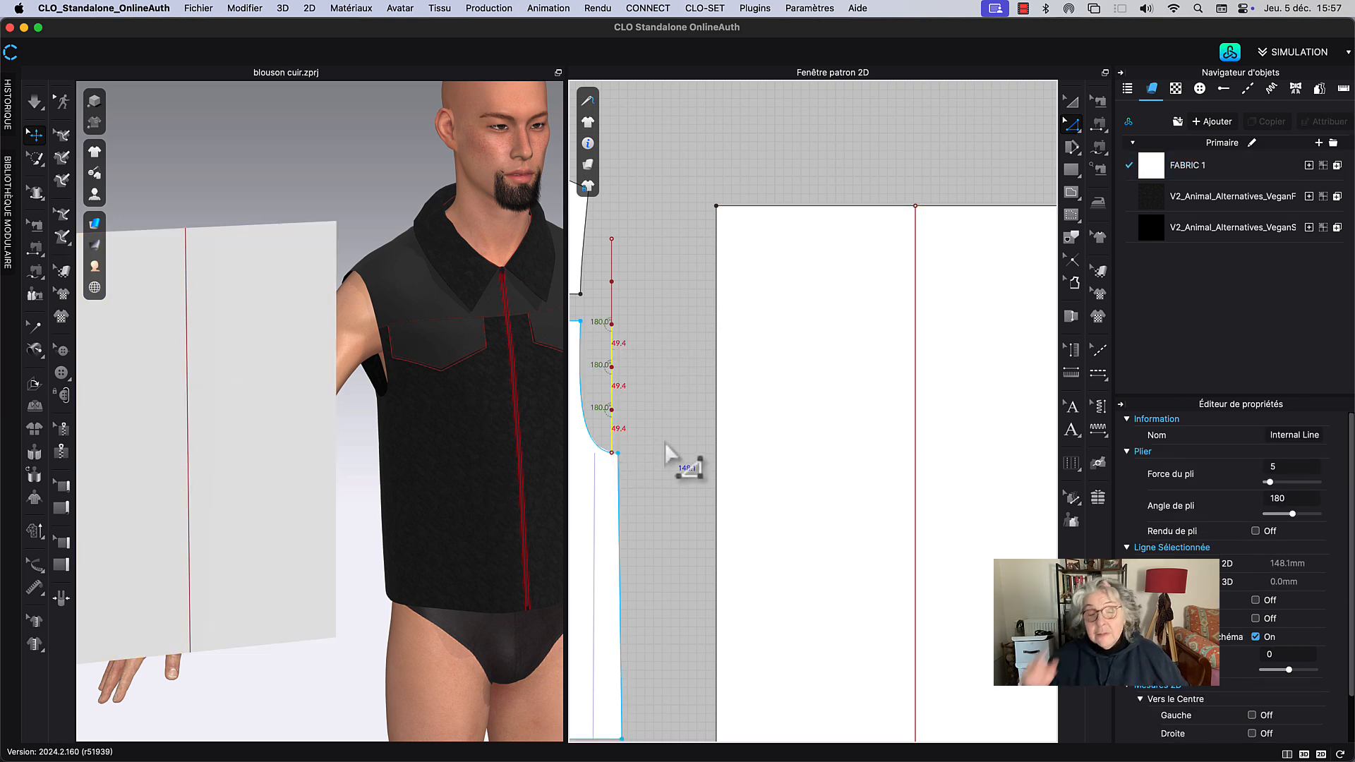
left_click(748, 207)
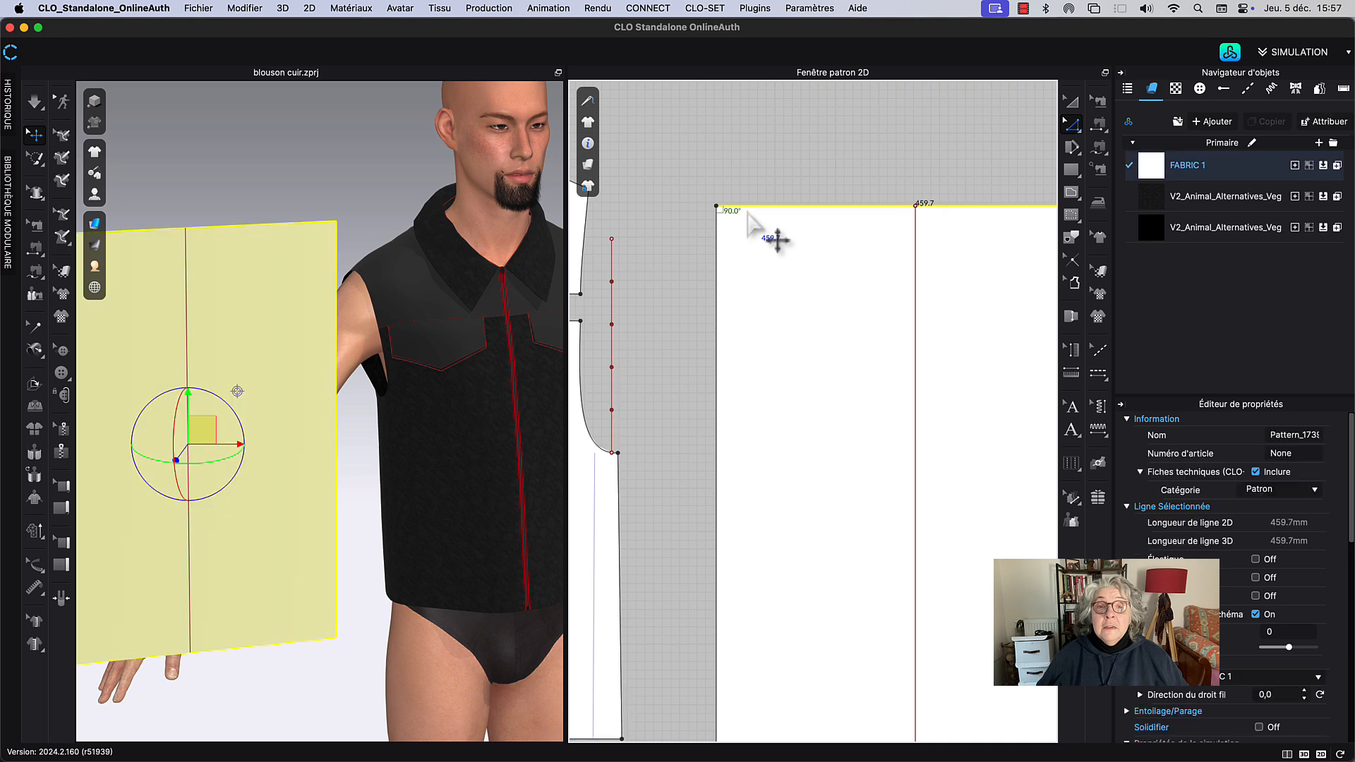
right_click(750, 209)
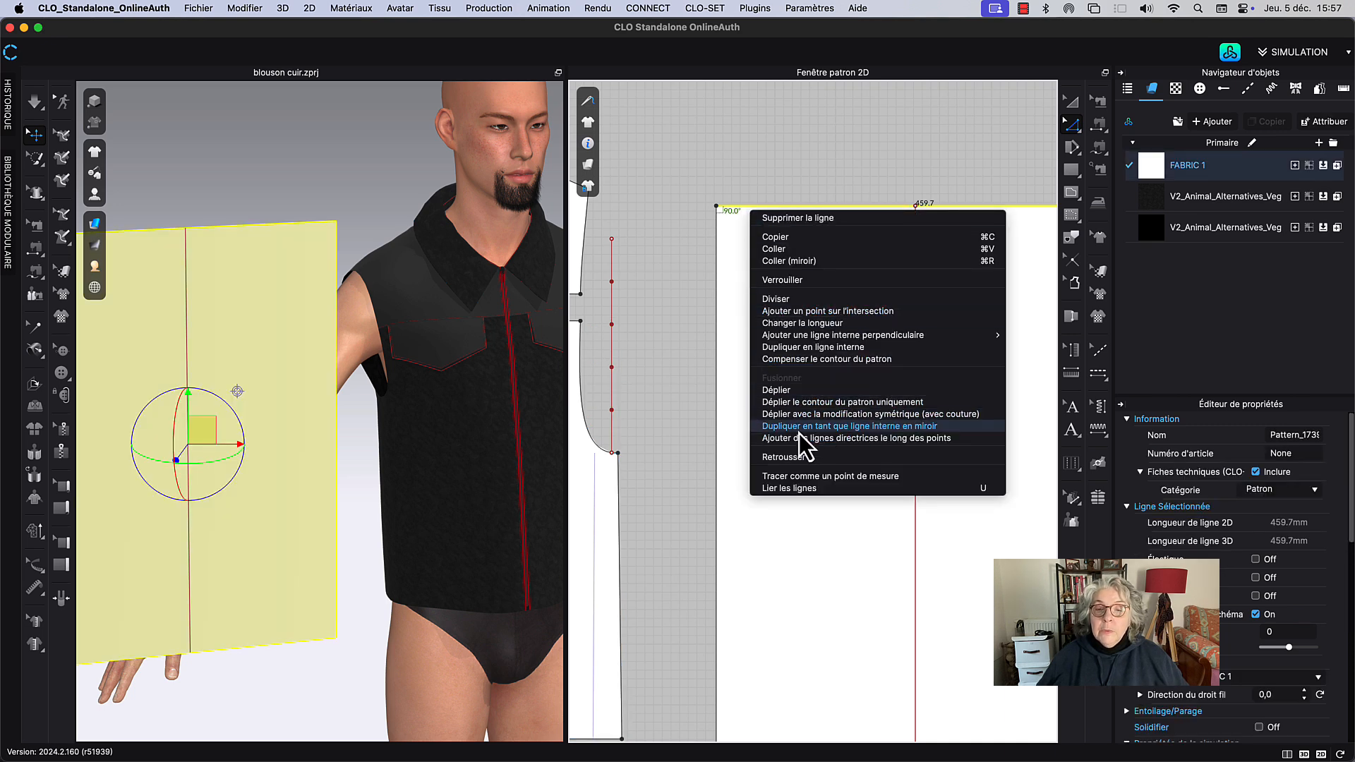
left_click(807, 347)
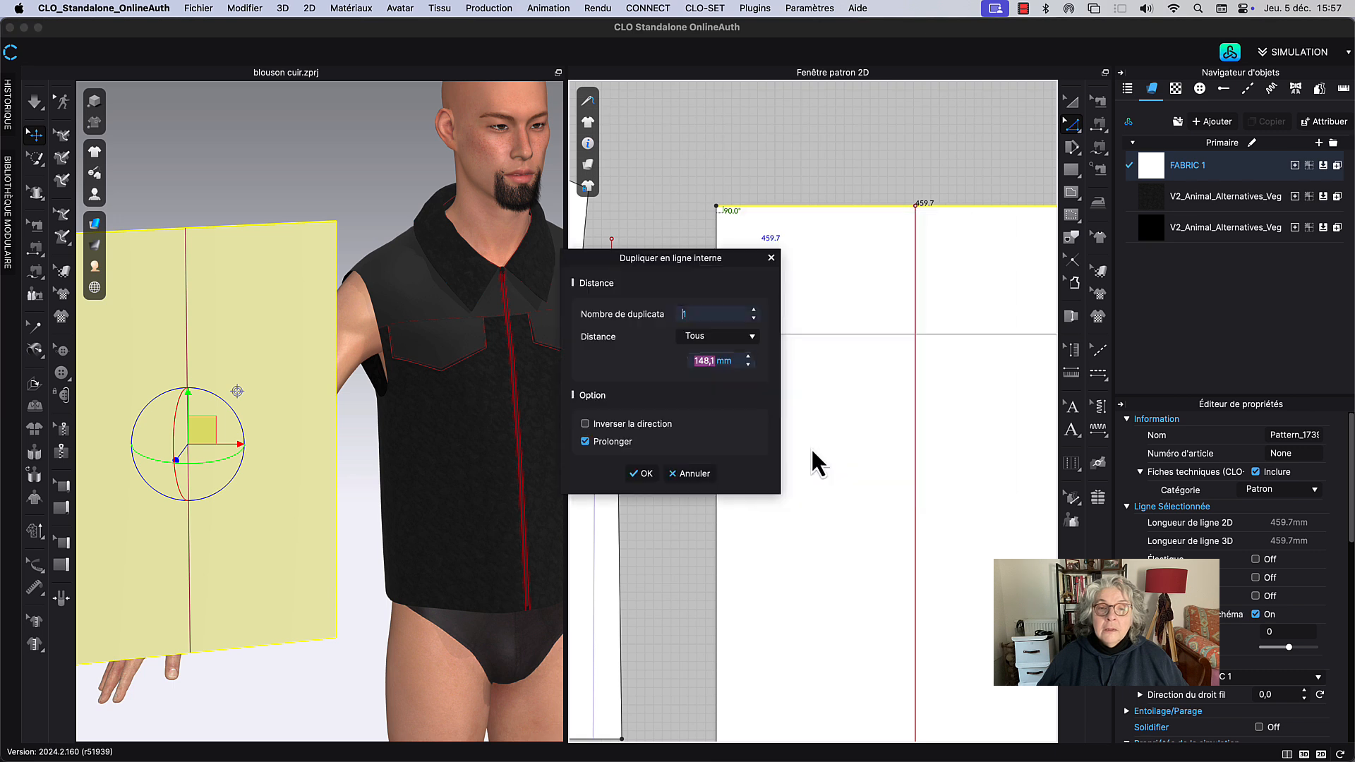
type("148")
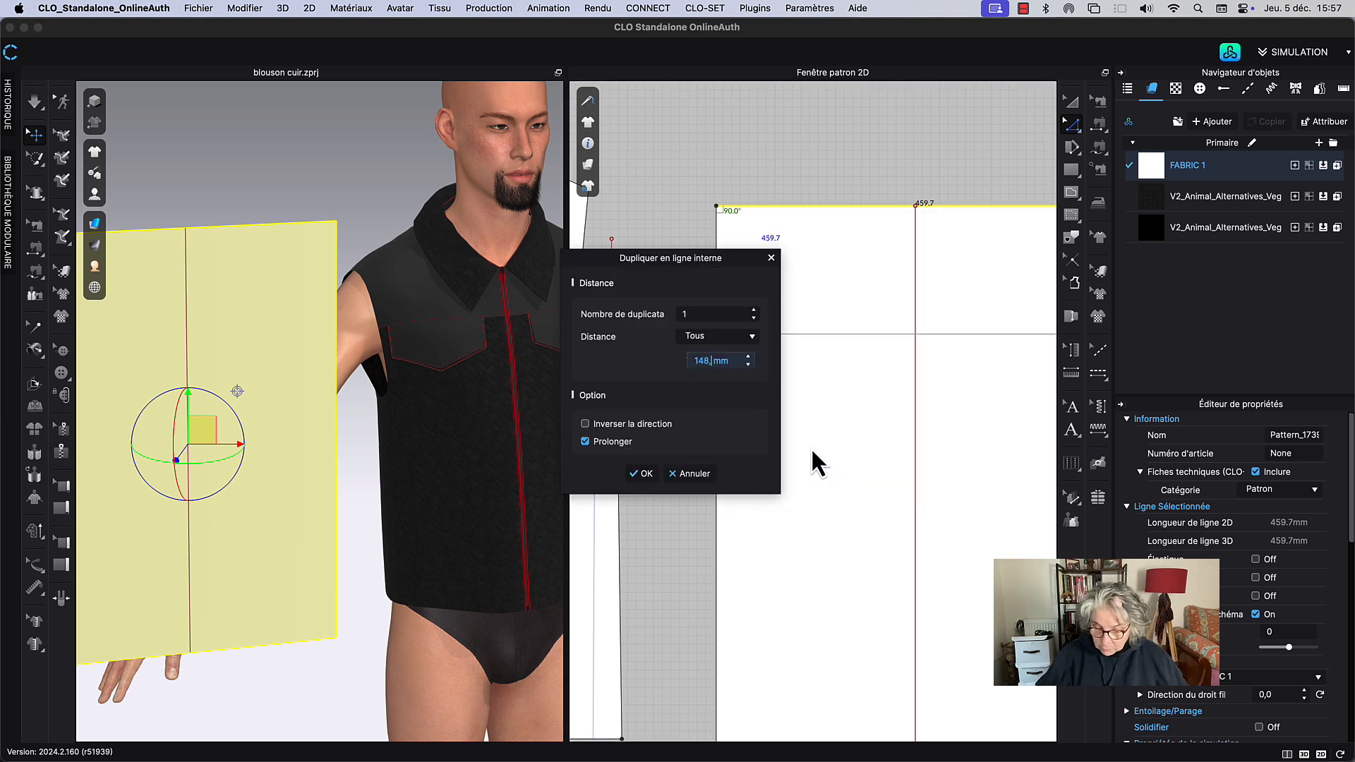
left_click(646, 472)
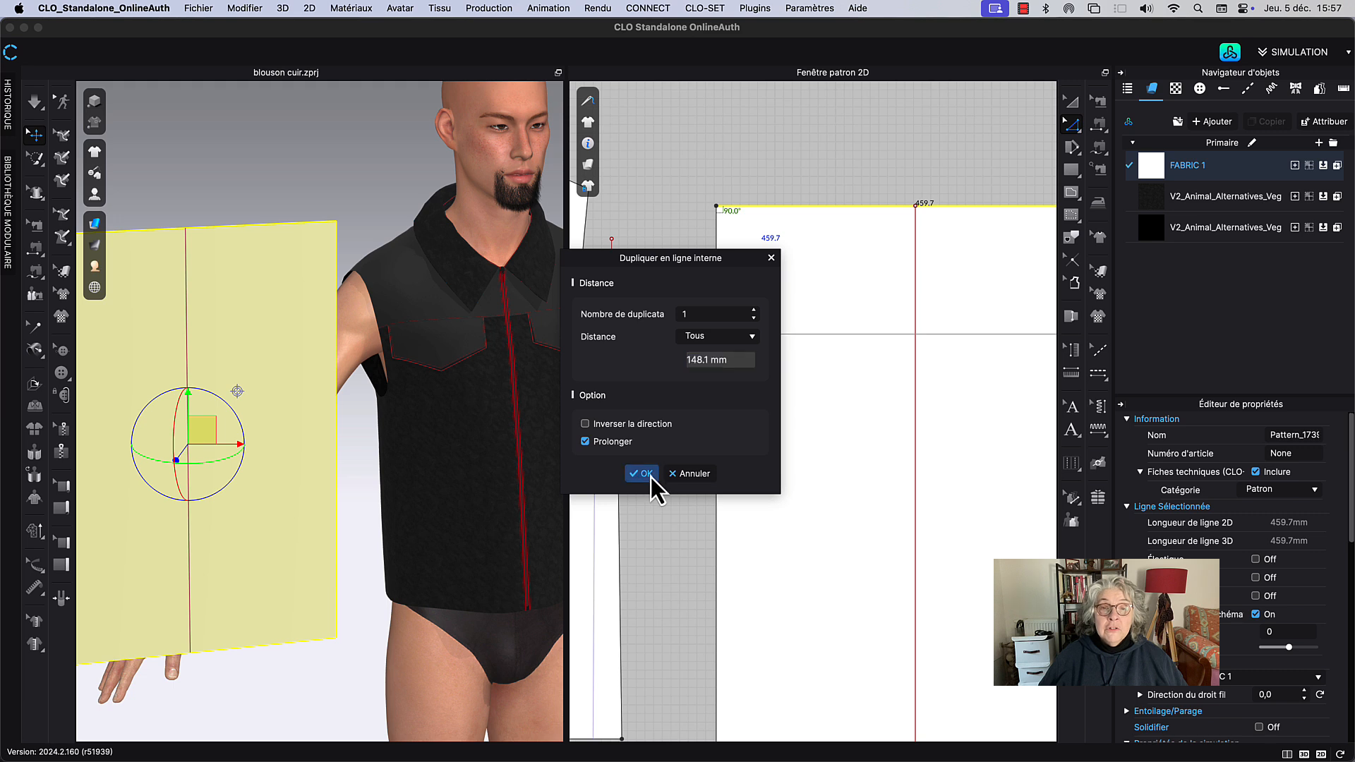
scroll(808, 120, "down", 3)
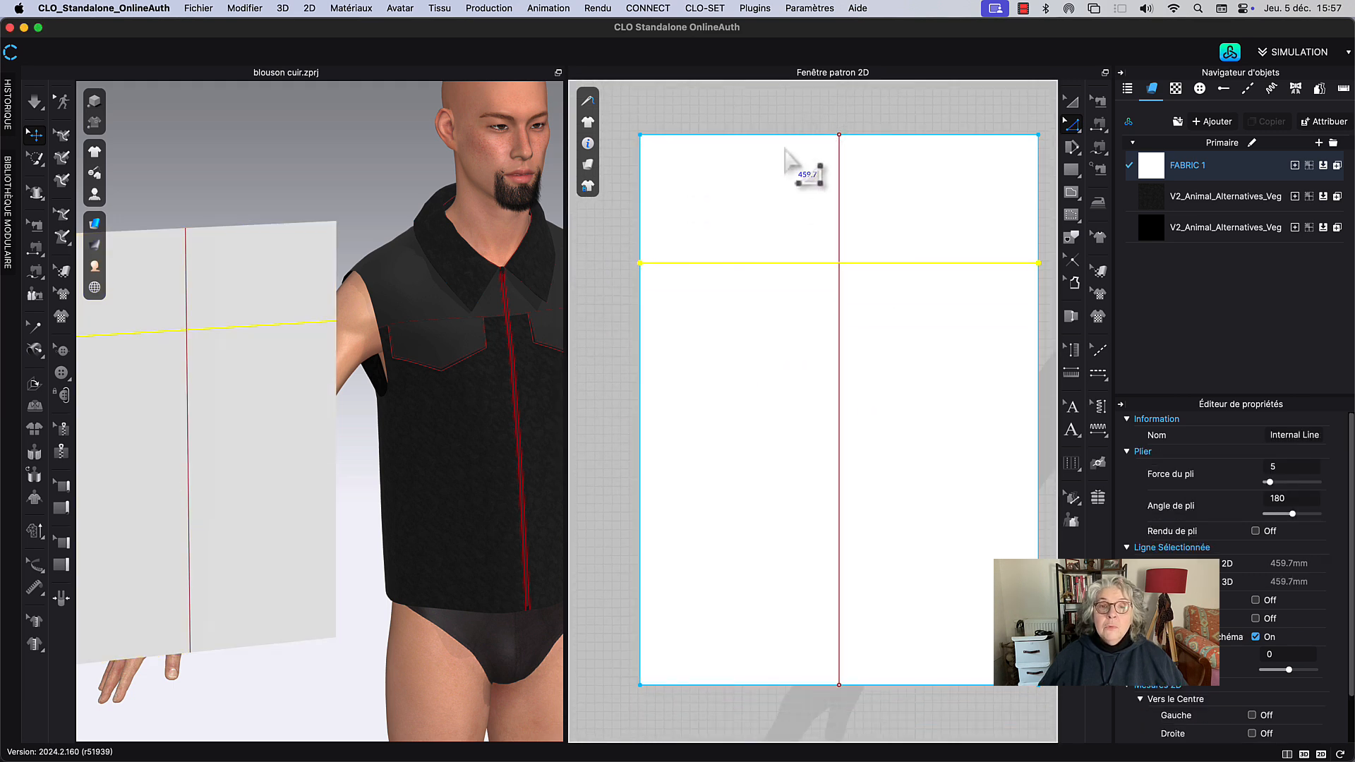
middle_click_drag(783, 145, 802, 188)
left_click(789, 140)
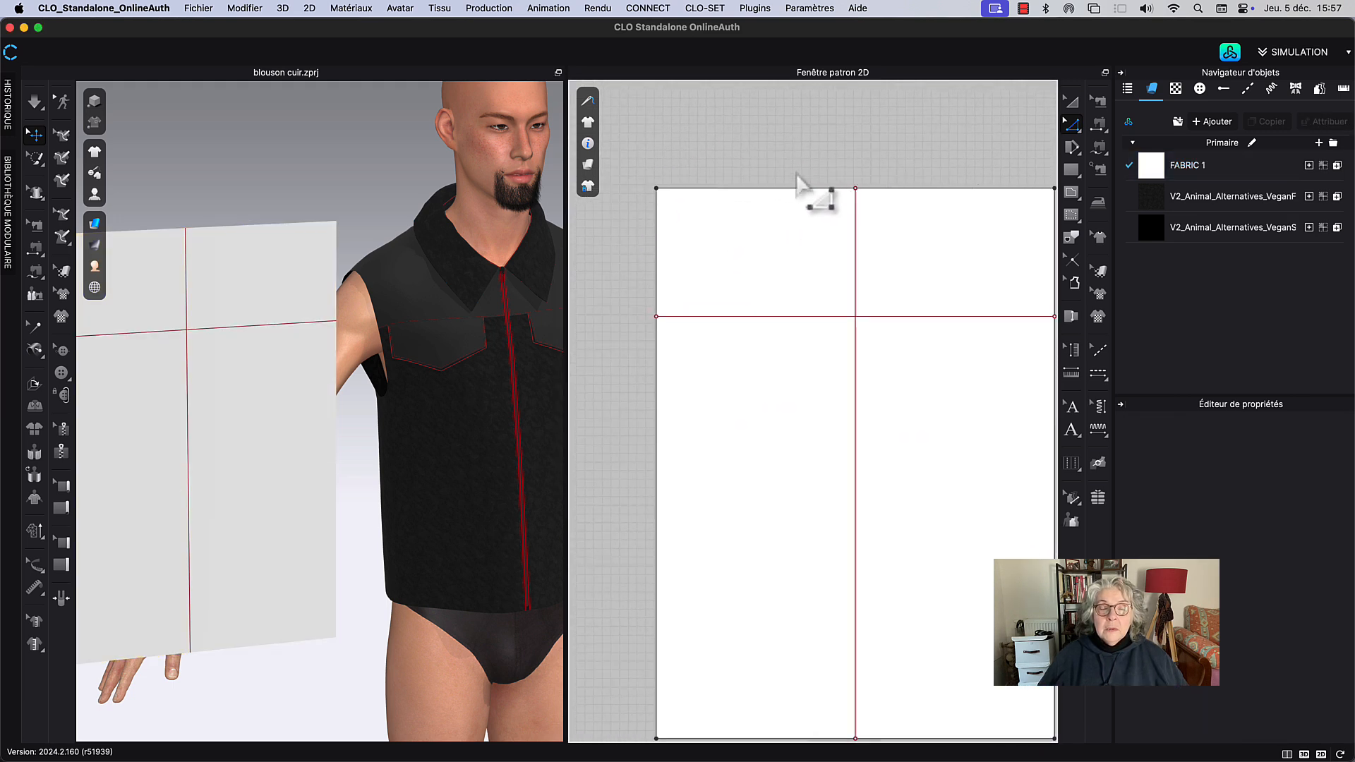
Step: Measure the combined length of the armhole edges on the back yoke and the back piece
scroll(802, 266, "down", 2)
middle_click_drag(688, 235, 785, 209)
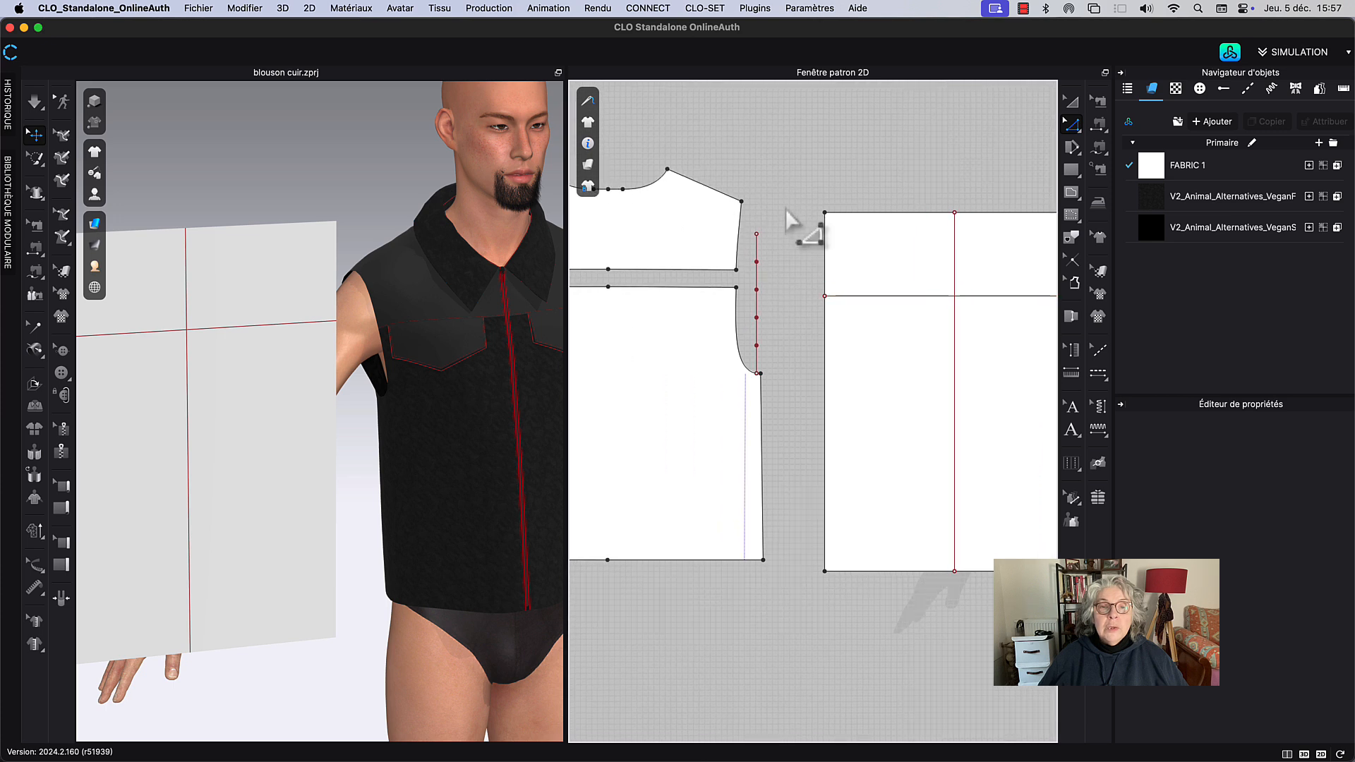
left_click(742, 240)
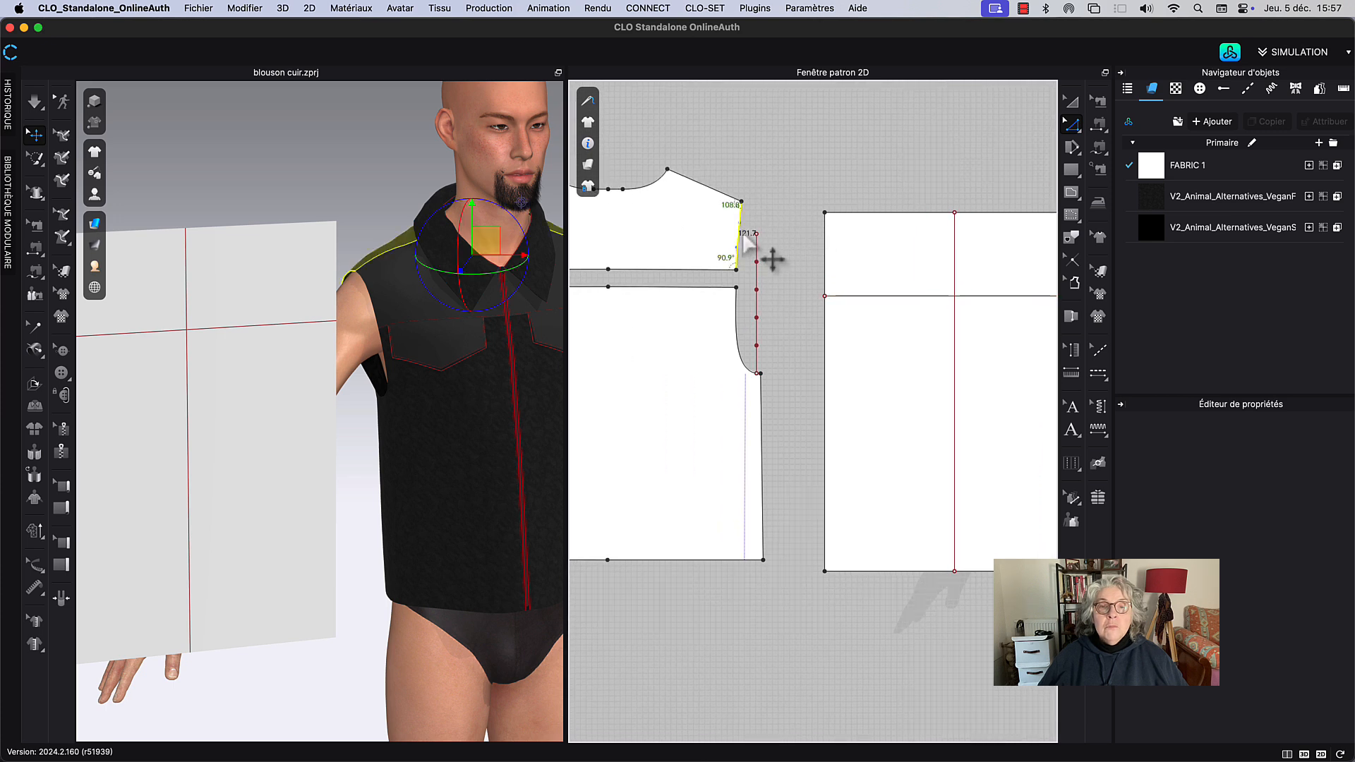
left_click(740, 351, "shift")
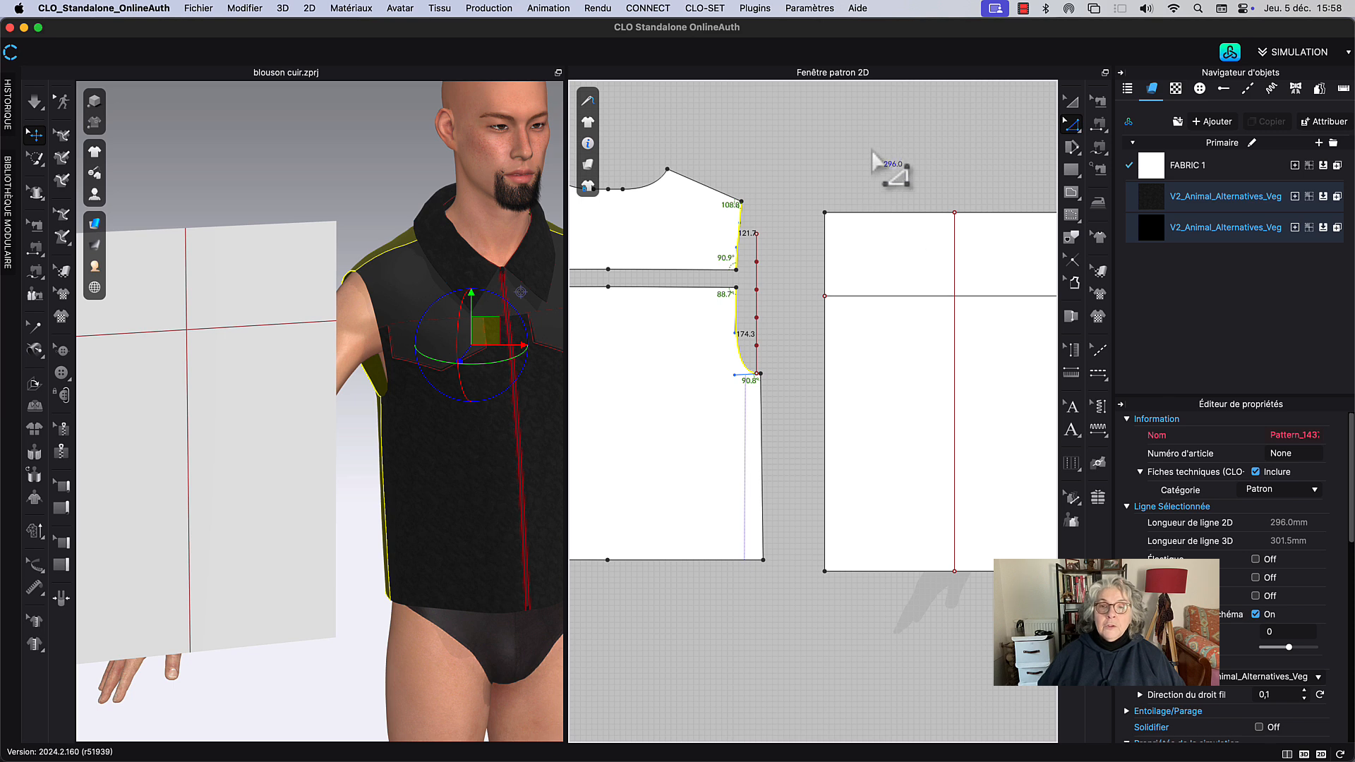
left_click(892, 166)
middle_click_drag(892, 166, 823, 221)
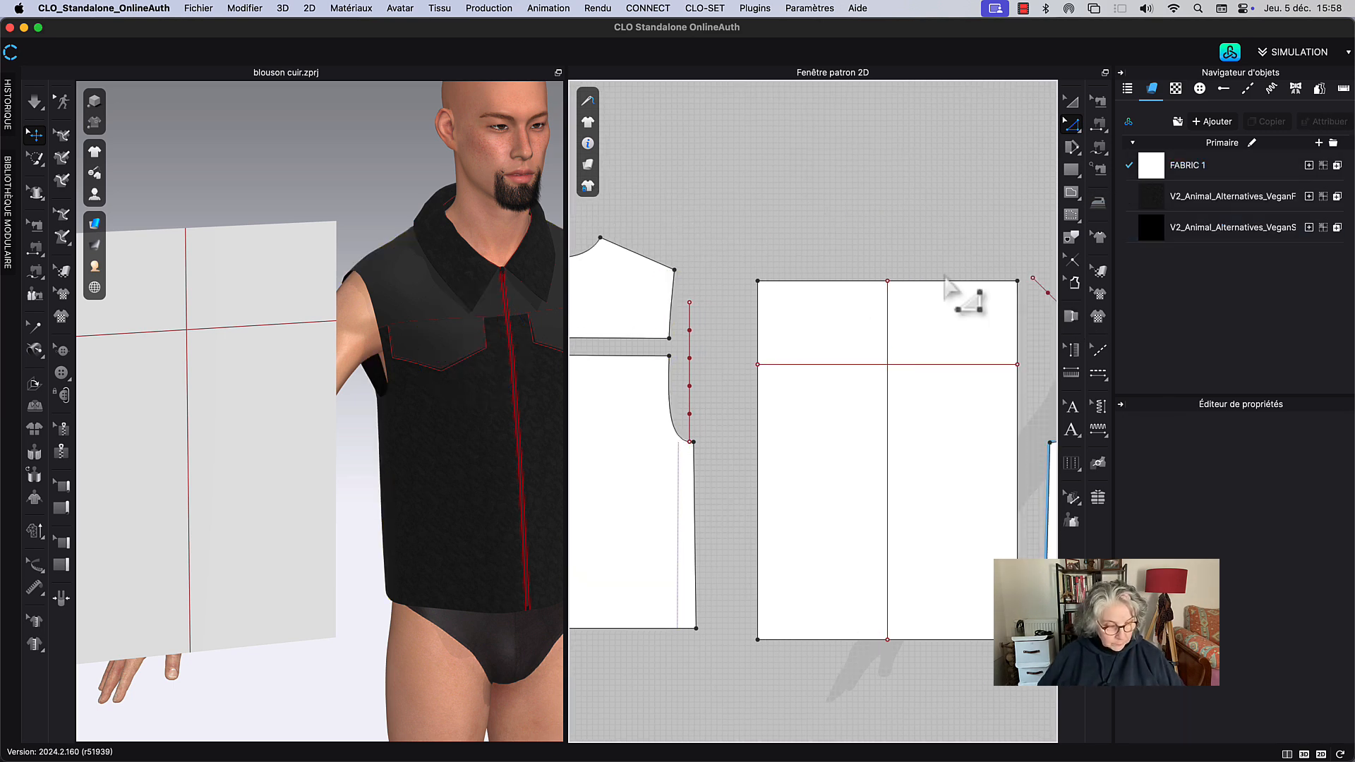
Step: Try to draw a 296 mm diagonal internal line from the midpoint of the rectangle's top edge
key("g")
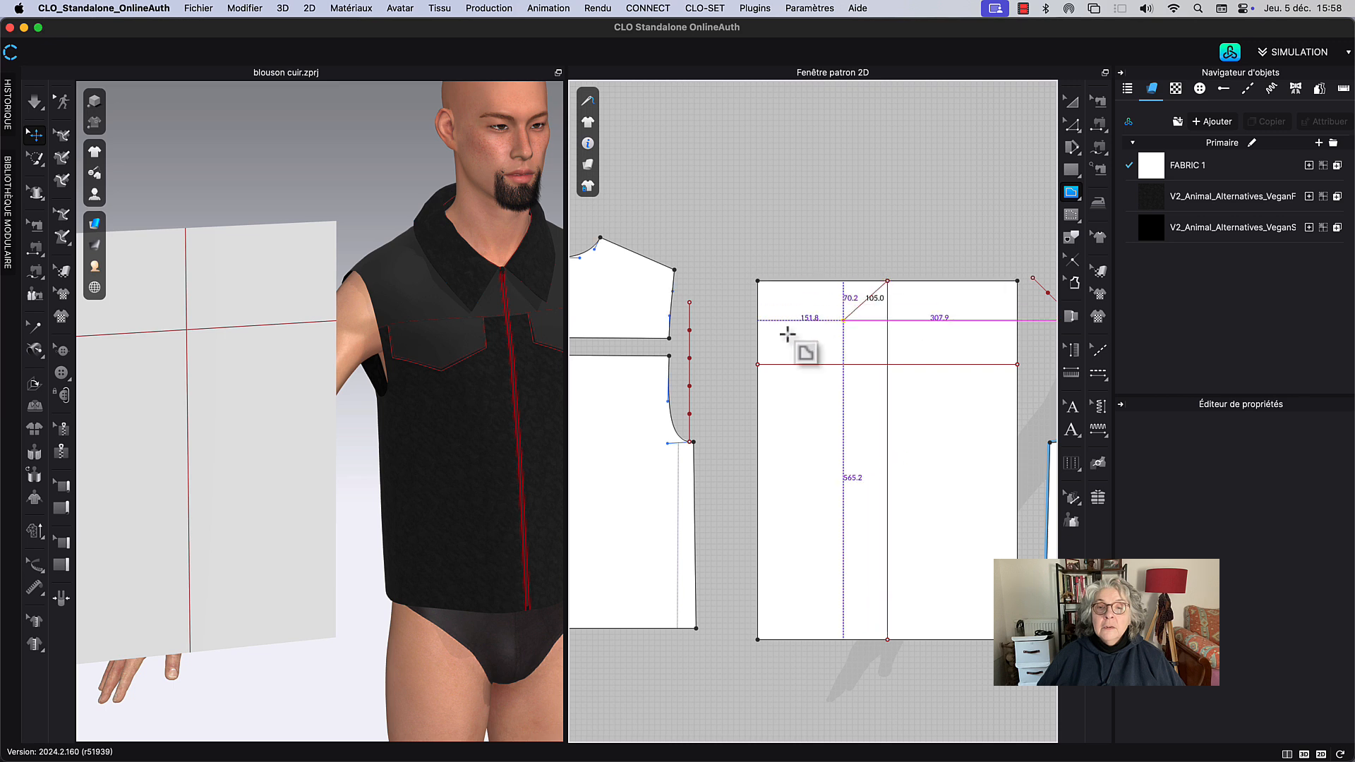
left_click(779, 330)
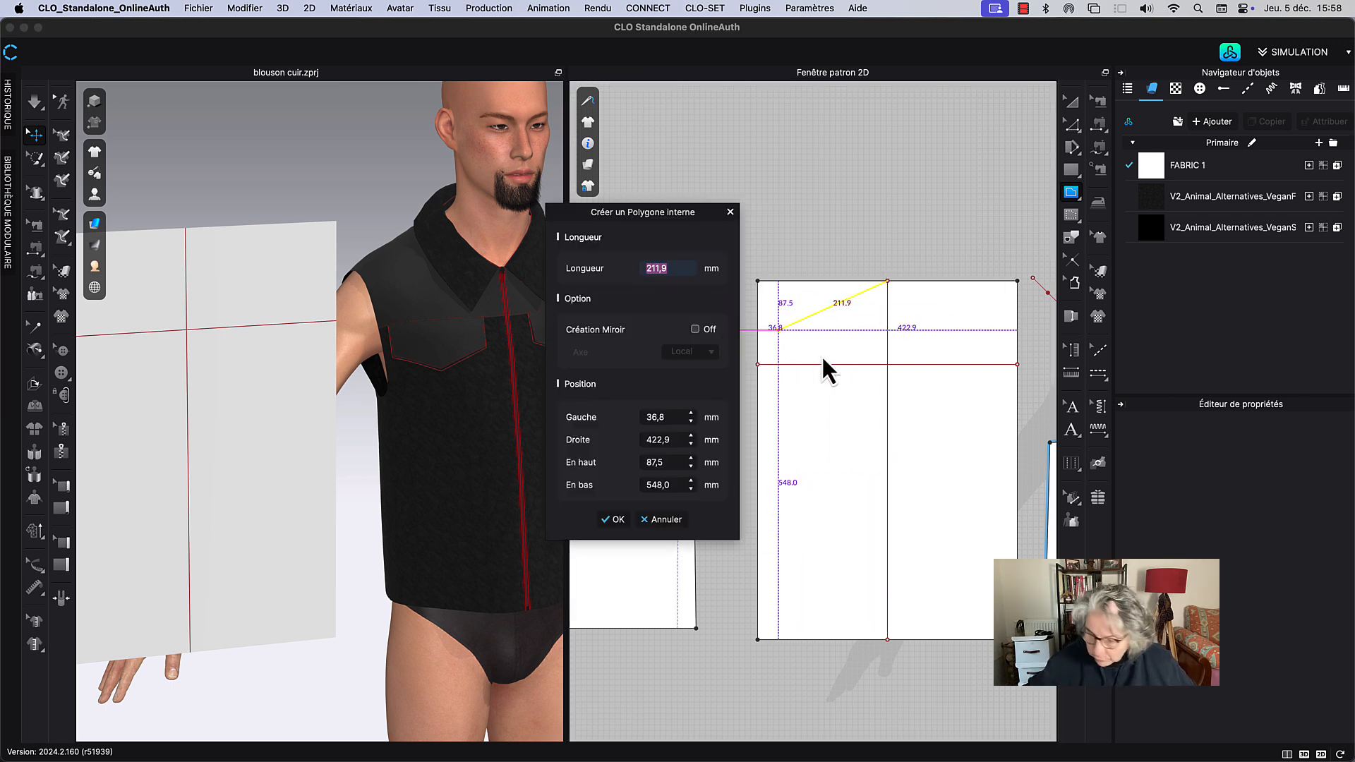
type("296")
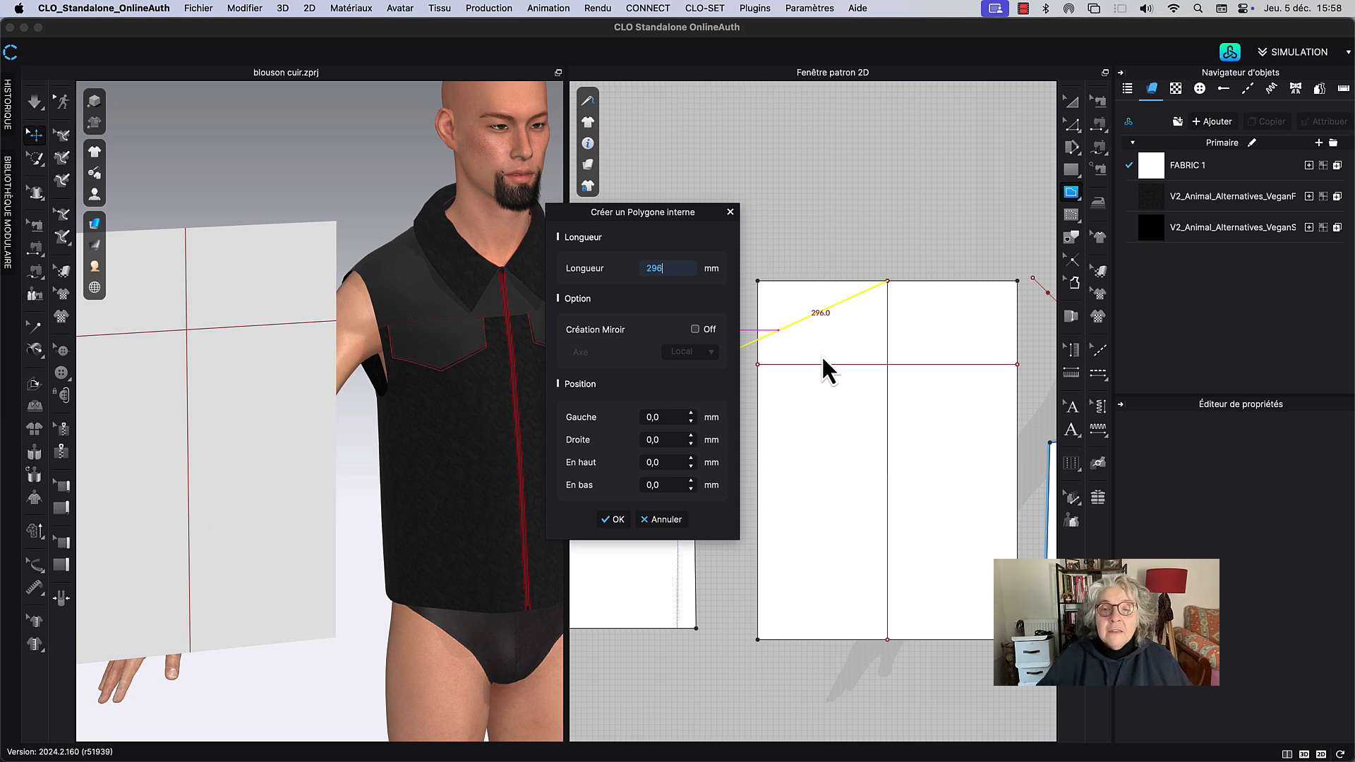
left_click_drag(691, 214, 894, 88)
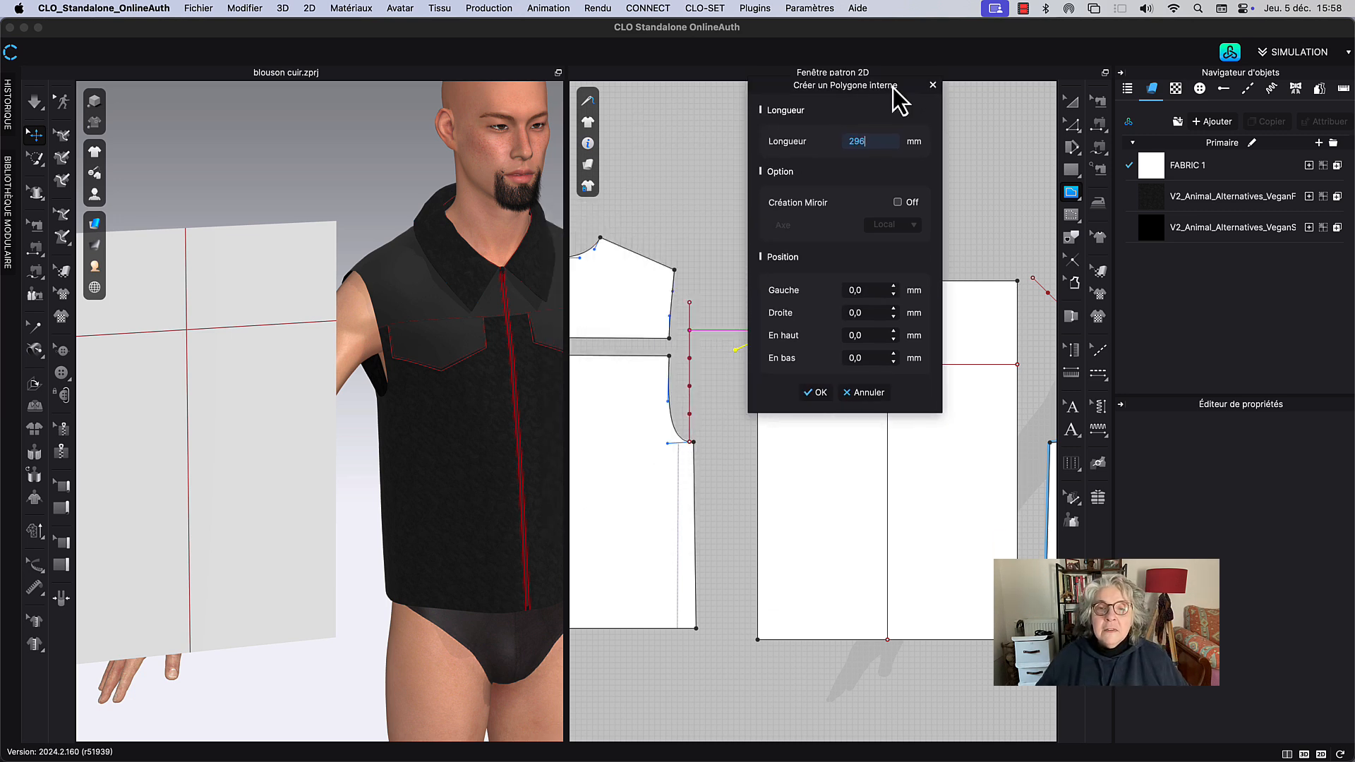
left_click(819, 393)
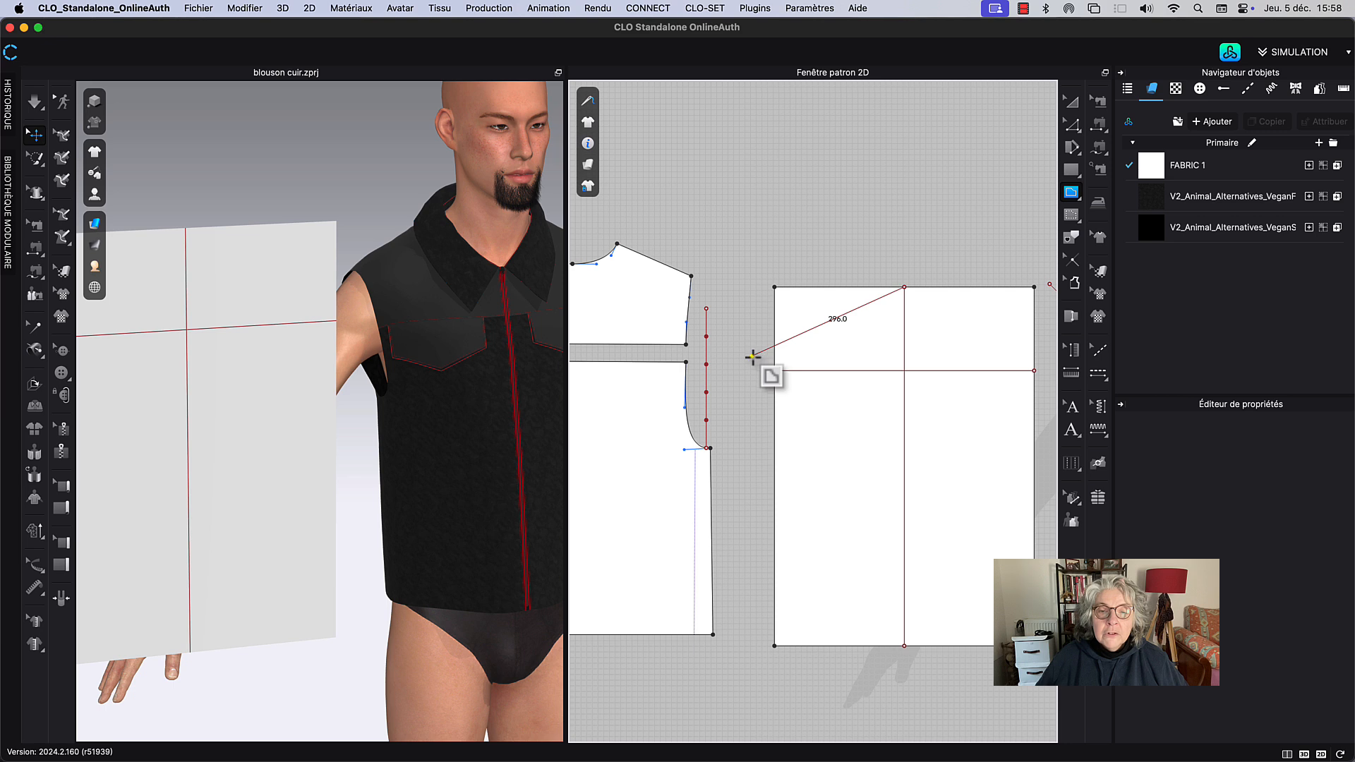
key("Escape")
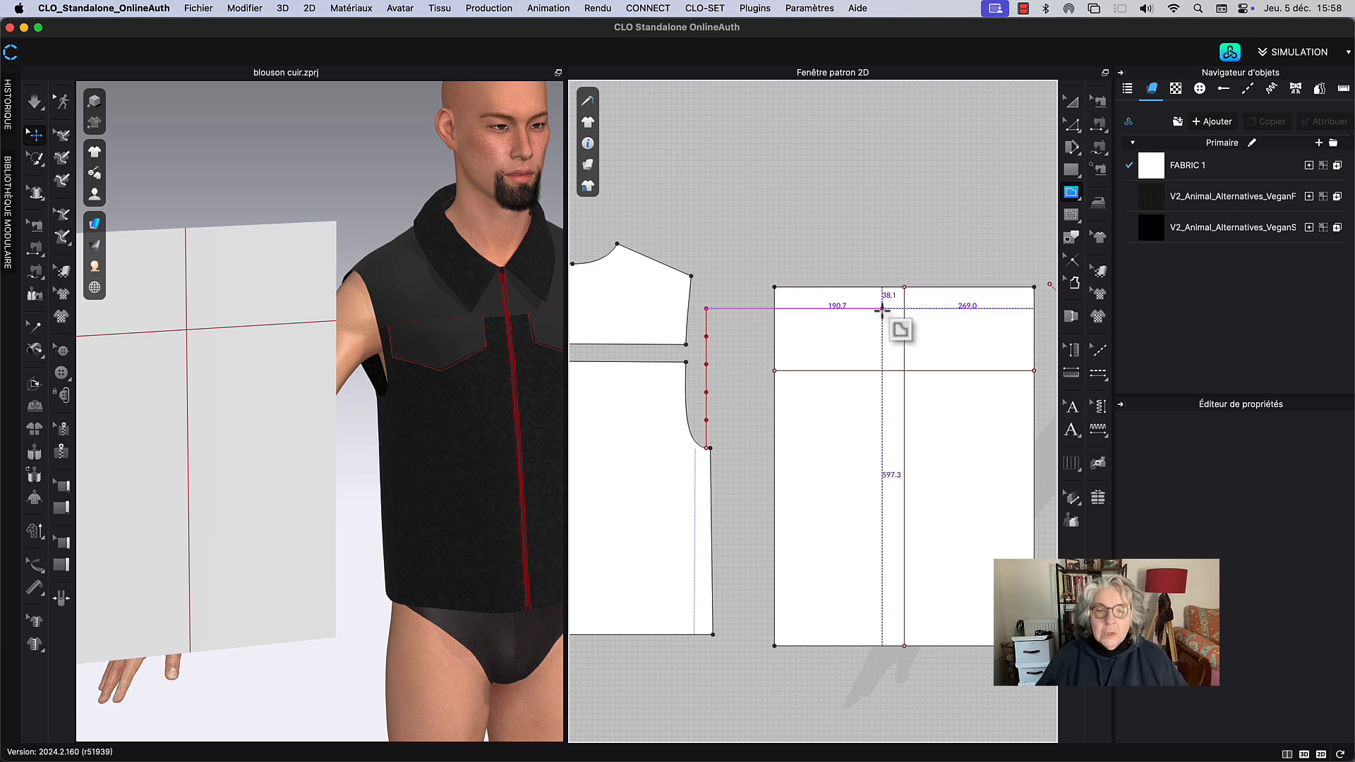
Step: Widen the sleeve rectangle to about 622 mm, keeping the vertical internal line centred
left_click(1071, 103)
left_click(802, 459)
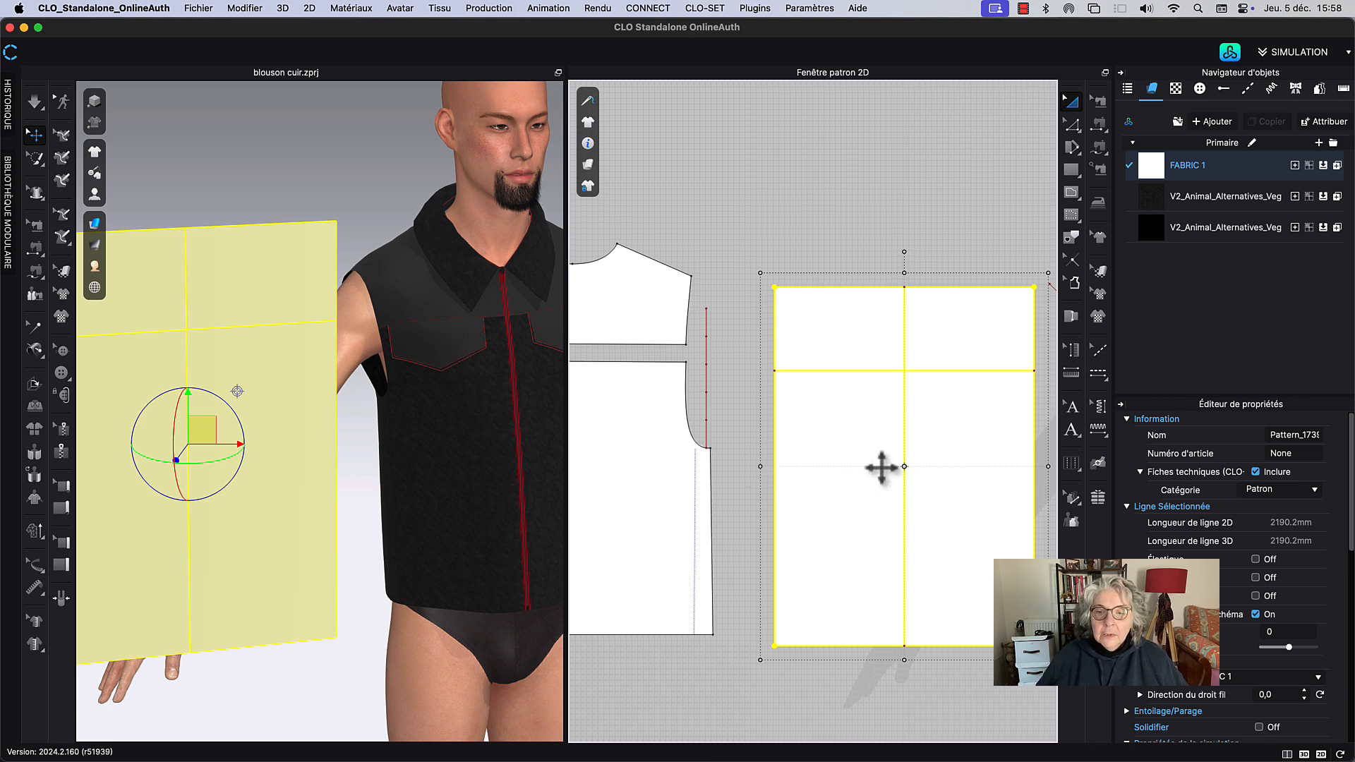
right_click_drag(871, 478, 735, 469)
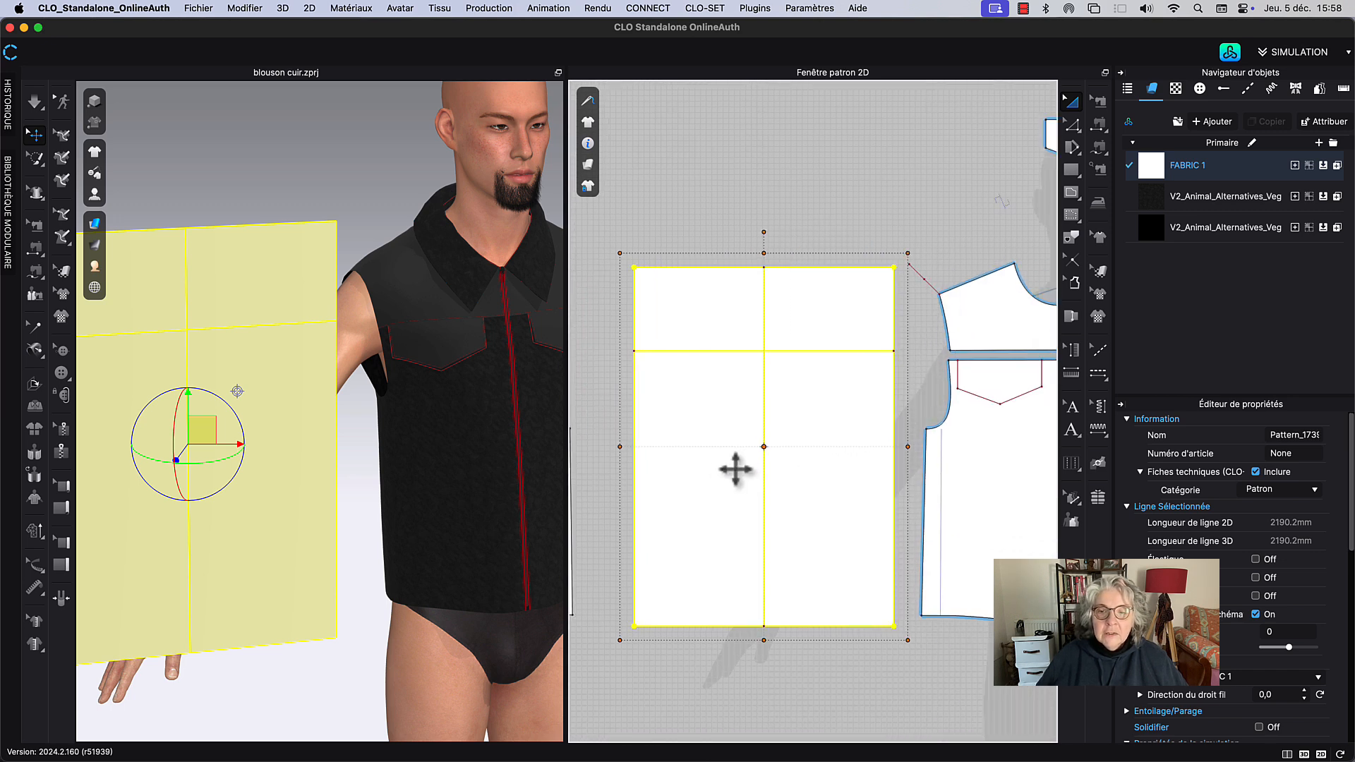
mouse_move(619, 447)
left_mouse_down()
mouse_move(578, 448)
mouse_move(593, 450)
left_mouse_up()
left_click(895, 180)
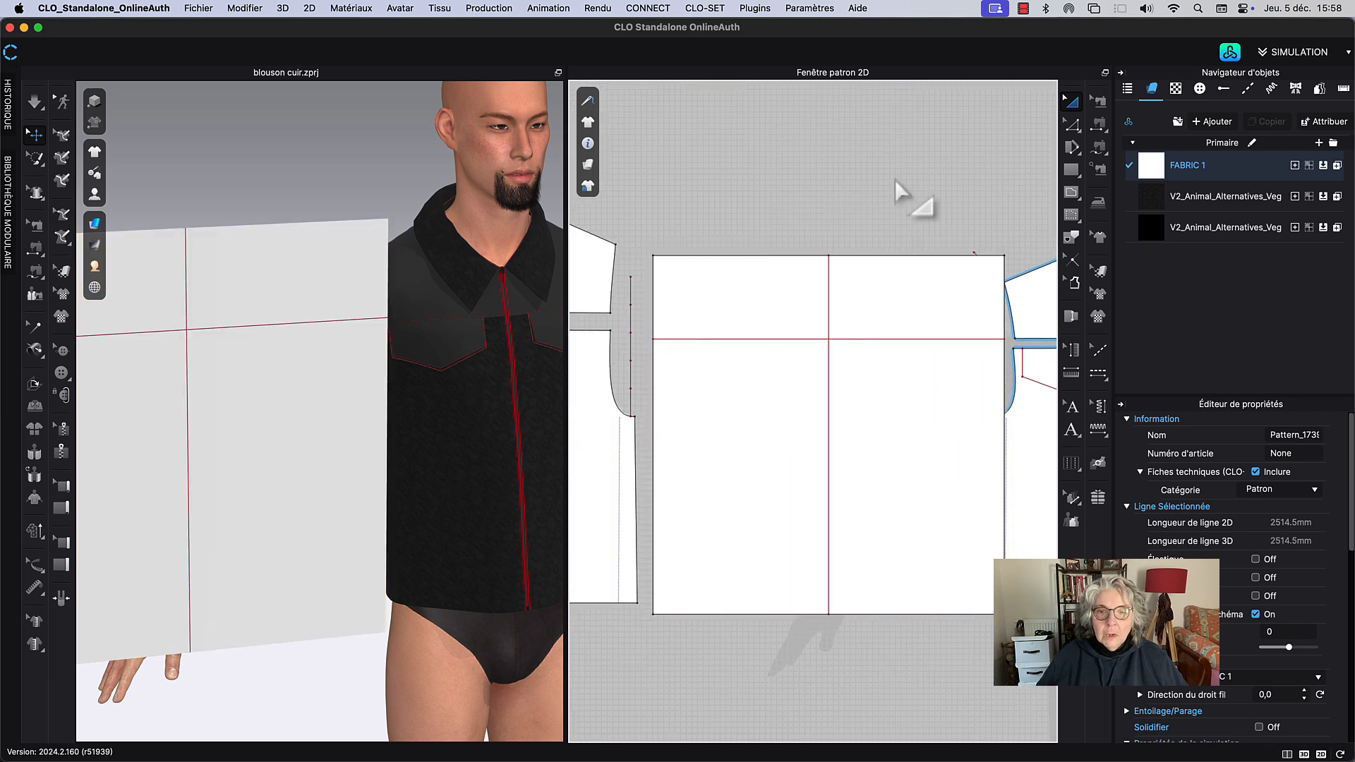
Step: Move the sleeve rectangle into the empty area below the back and front pieces
scroll(892, 253, "down", 3)
middle_click_drag(888, 247, 806, 220)
scroll(847, 303, "up", 3)
left_click_drag(816, 418, 801, 729)
middle_click_drag(809, 454, 835, 86)
middle_click_drag(859, 231, 860, 290)
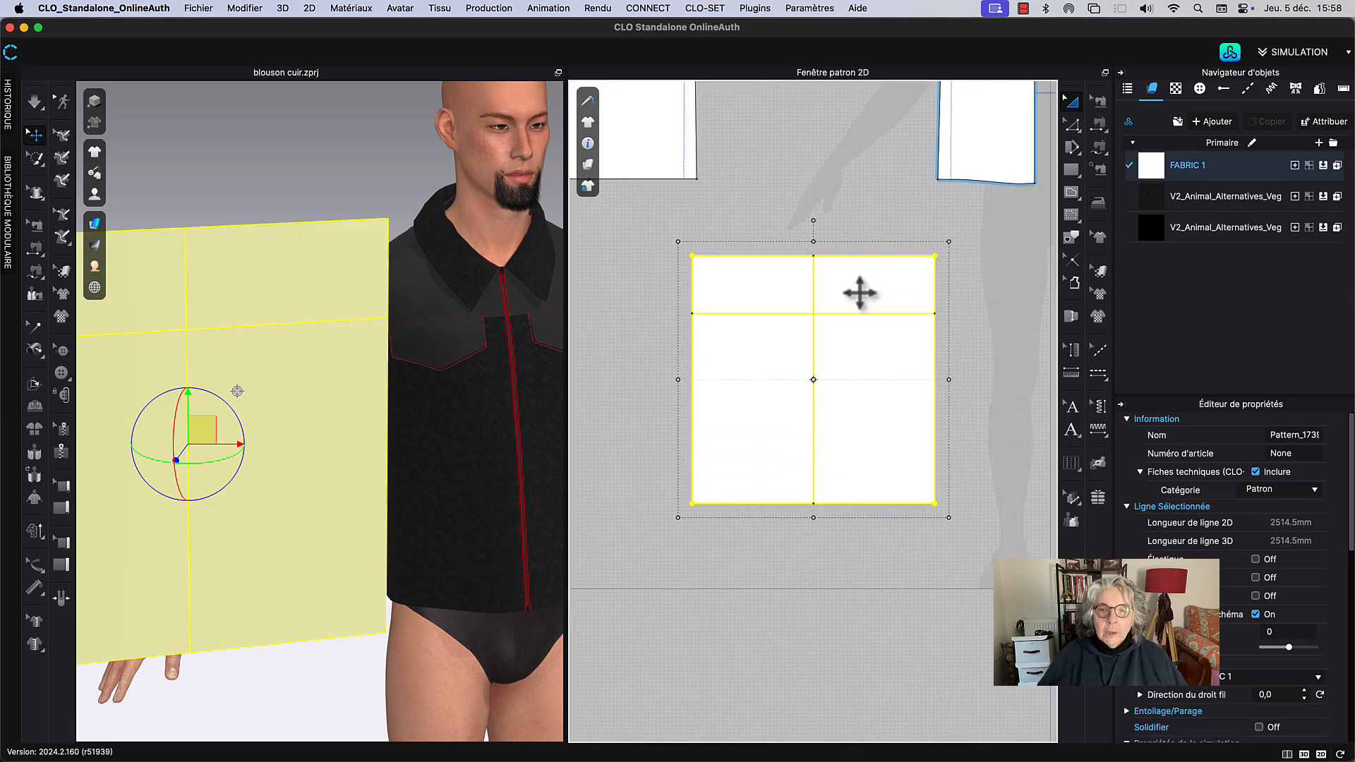
left_click(867, 184)
left_click_drag(858, 303, 857, 313)
left_click(850, 200)
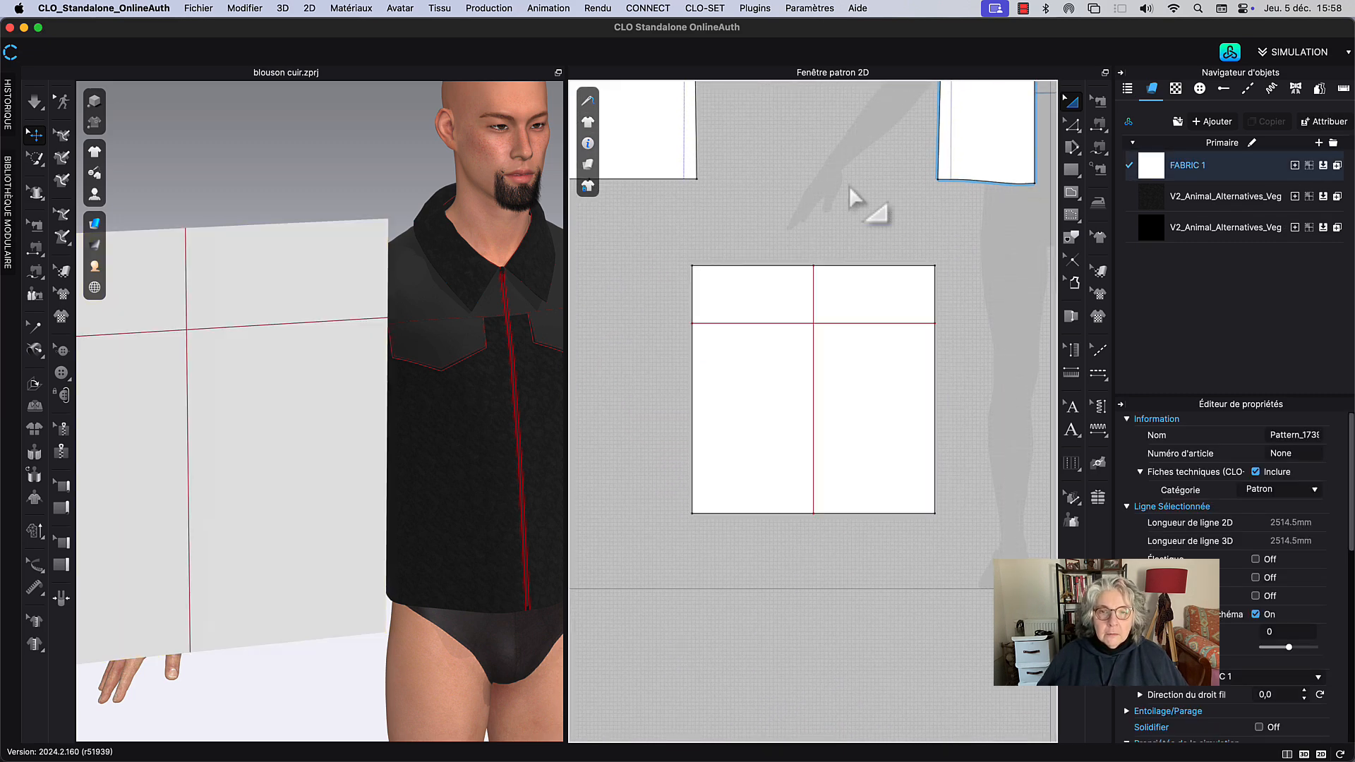
Step: Draw a 296 mm diagonal internal line from the top edge's midpoint down toward the rectangle's left side
key("z")
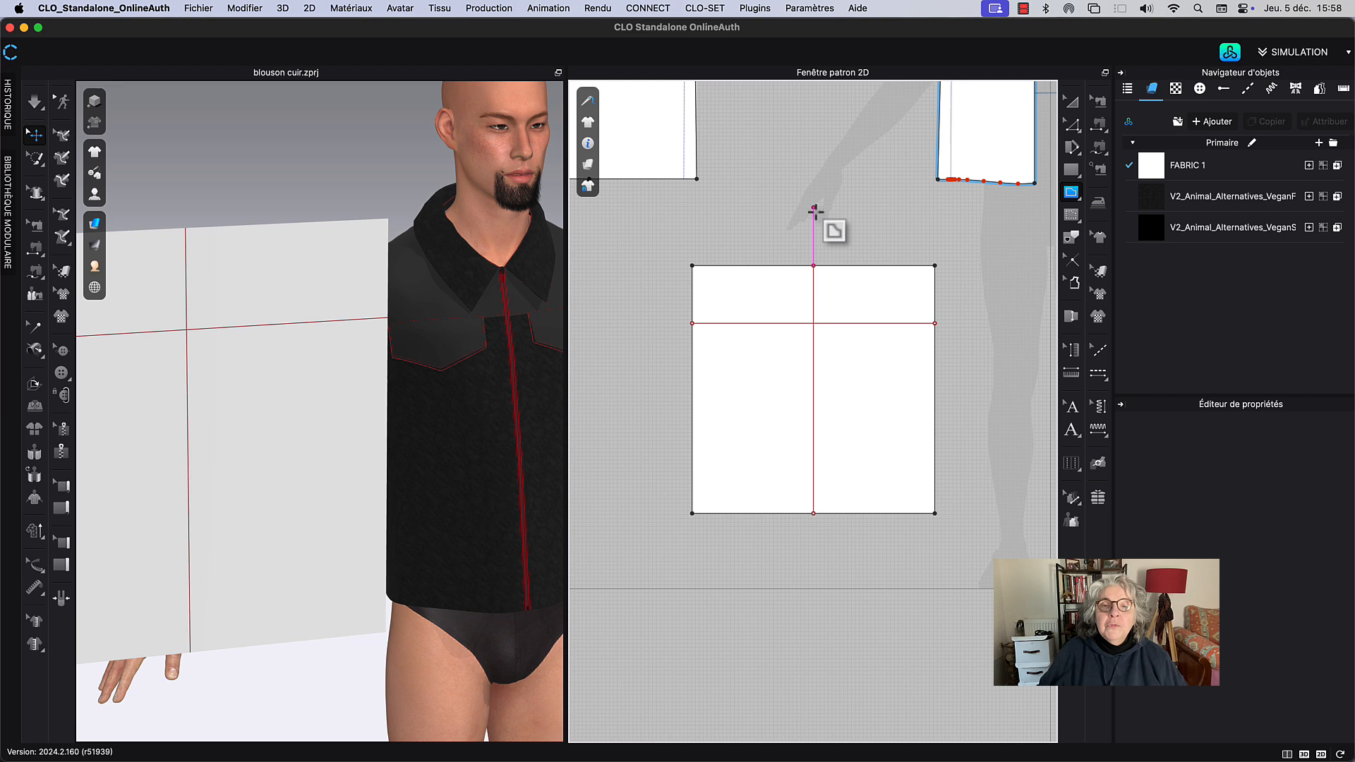
left_click(812, 266)
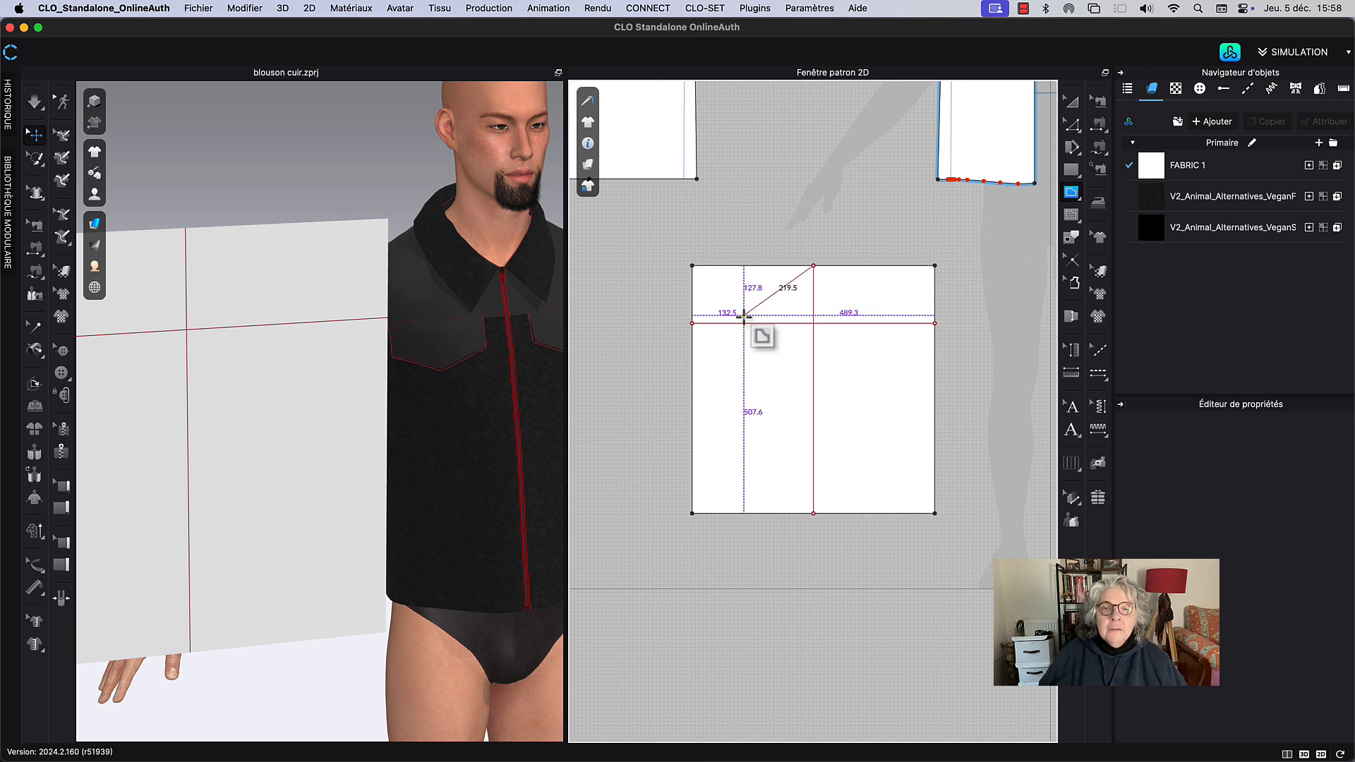
right_click(743, 326)
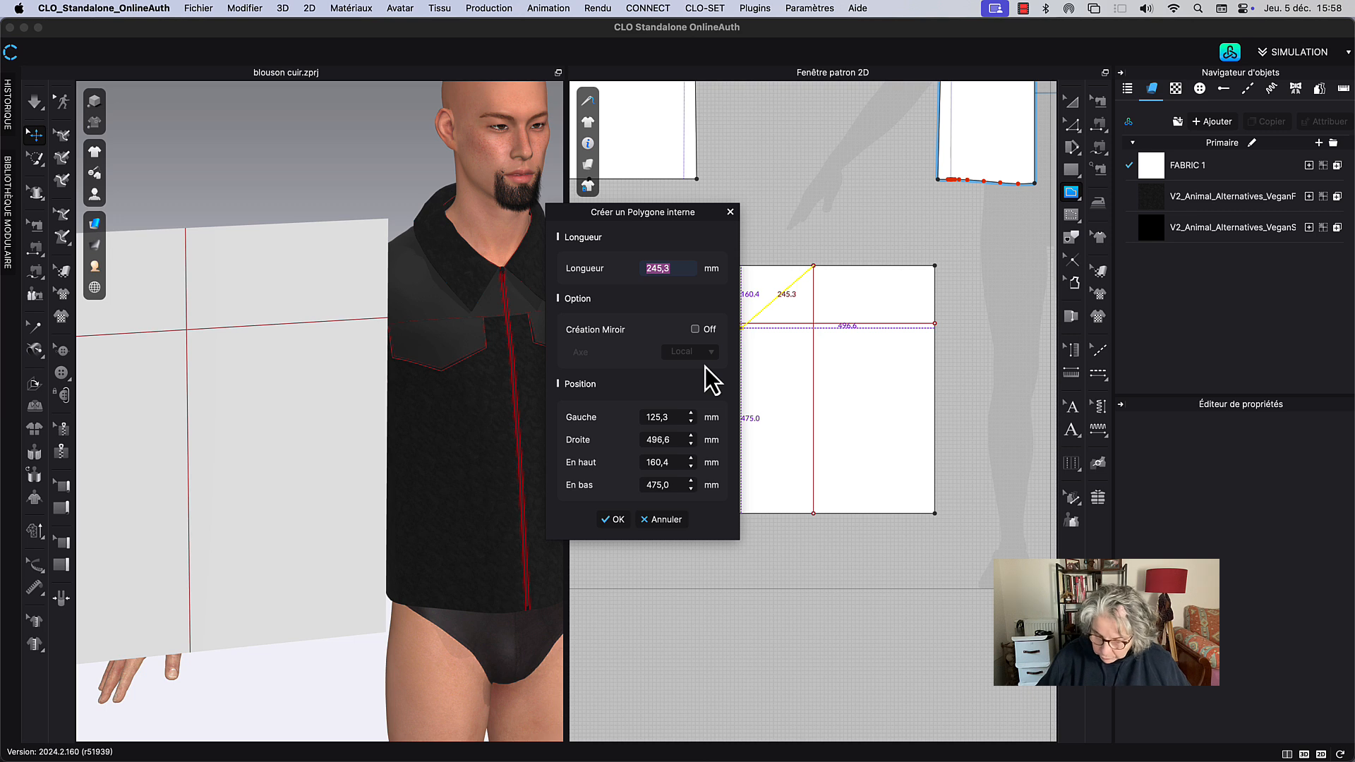
type("296")
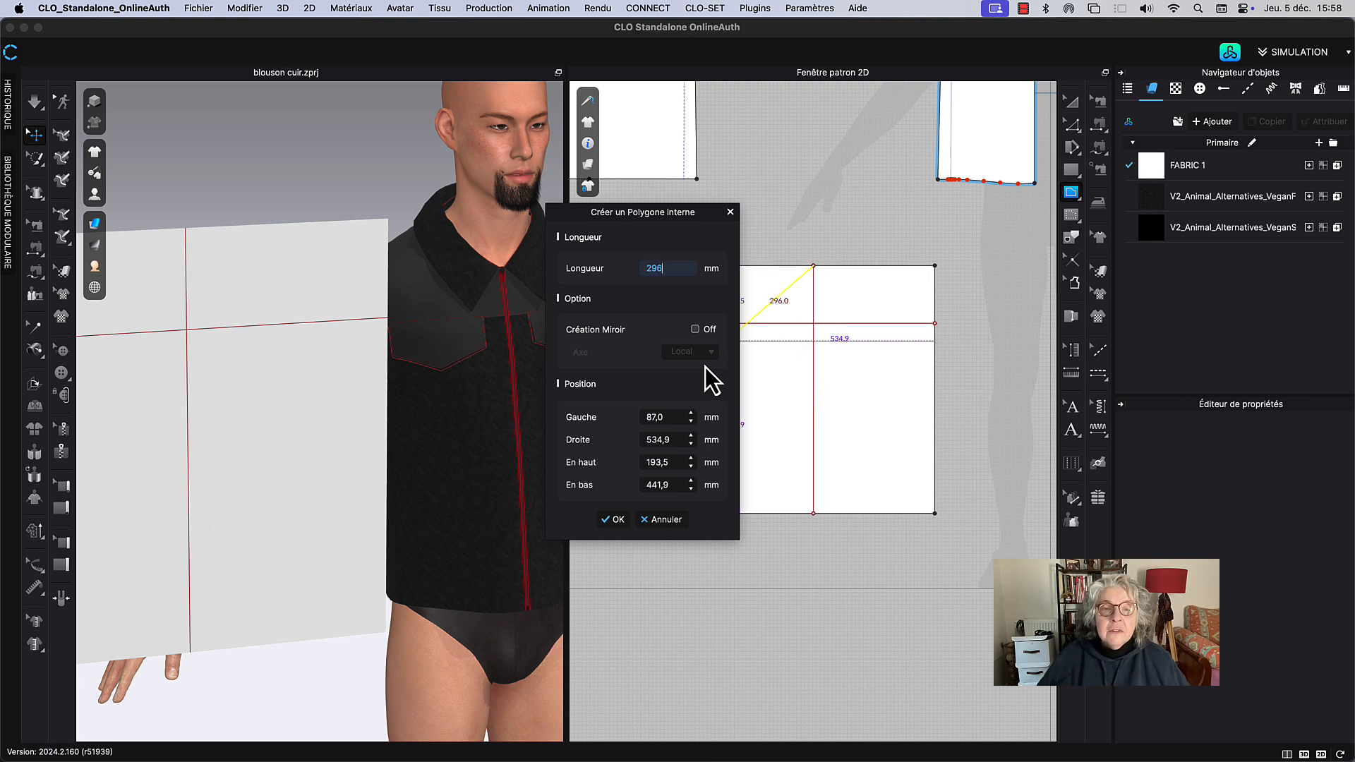
left_click(613, 523)
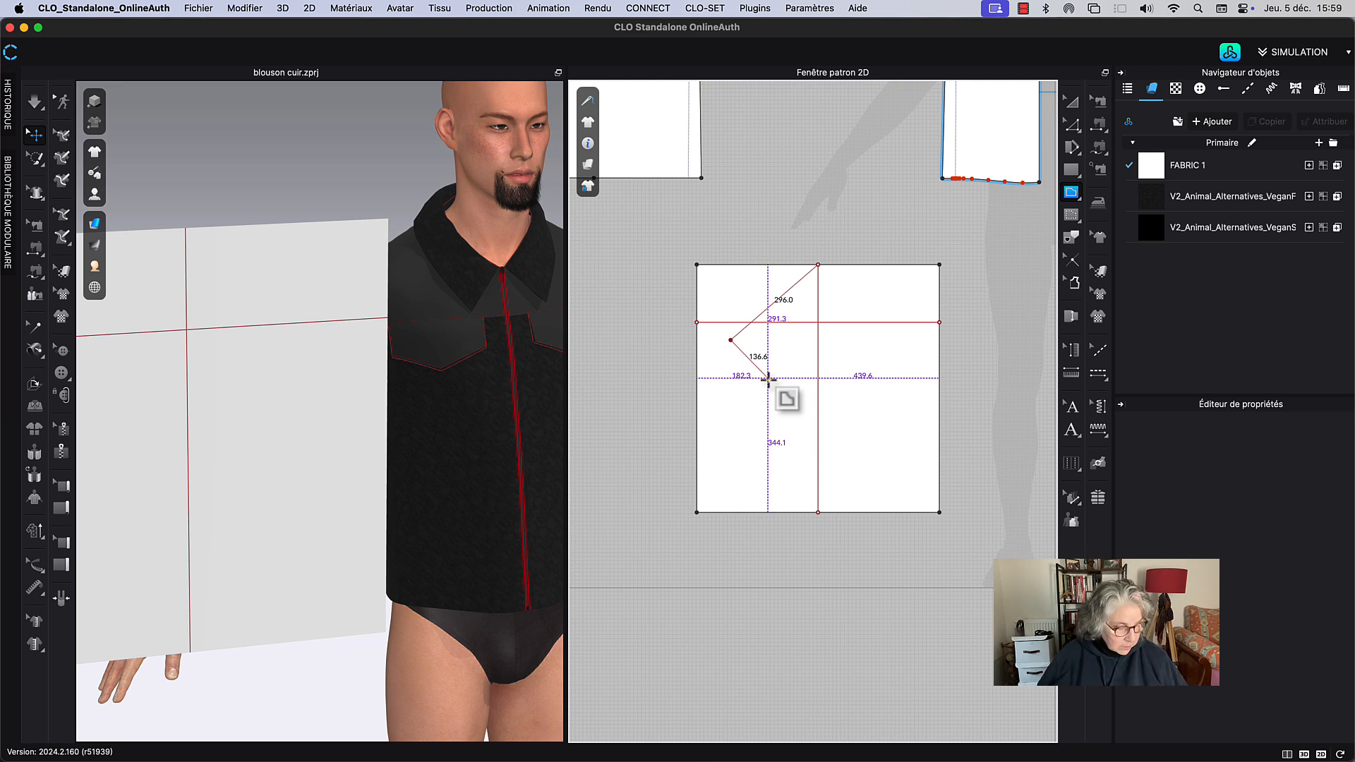
double_click(731, 341)
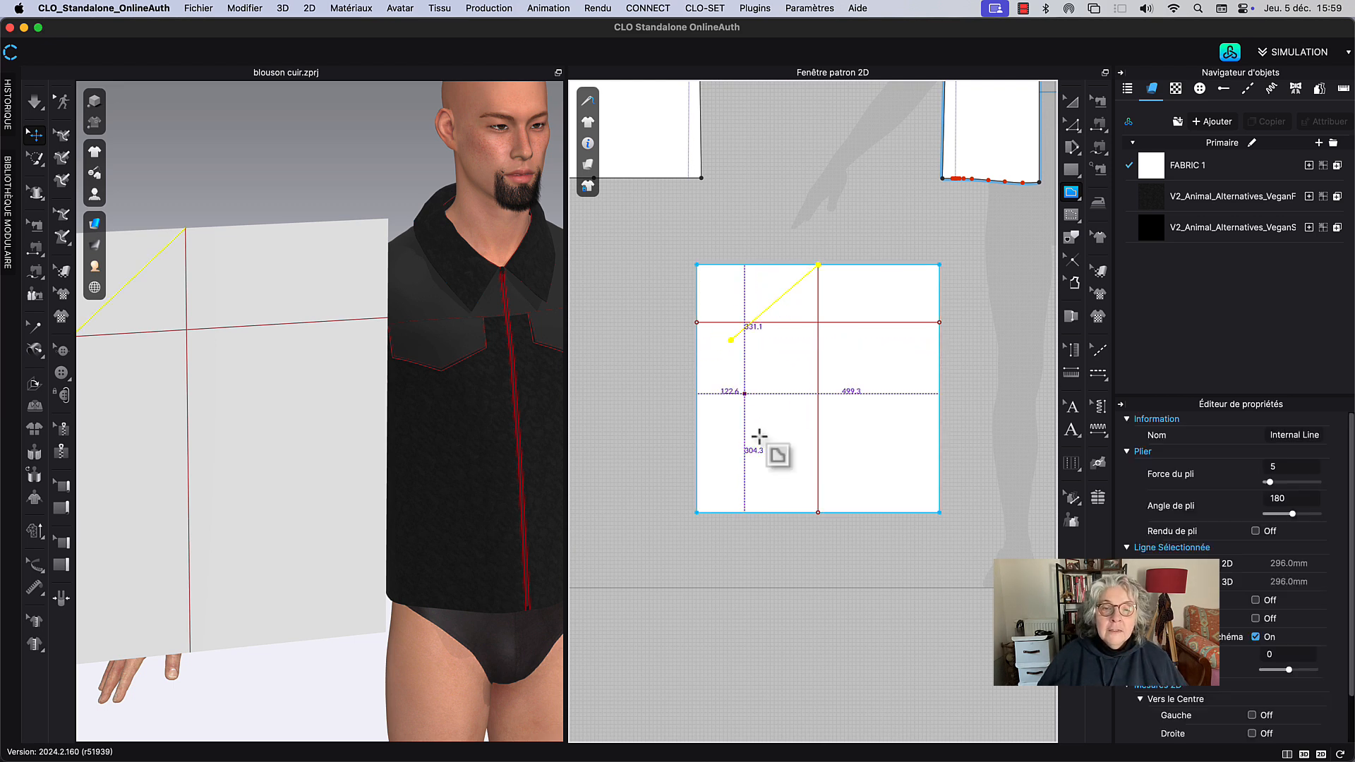
Step: Try moving the free end of the 296 mm diagonal upward by hand, and undo the move
key("z")
left_click(770, 202)
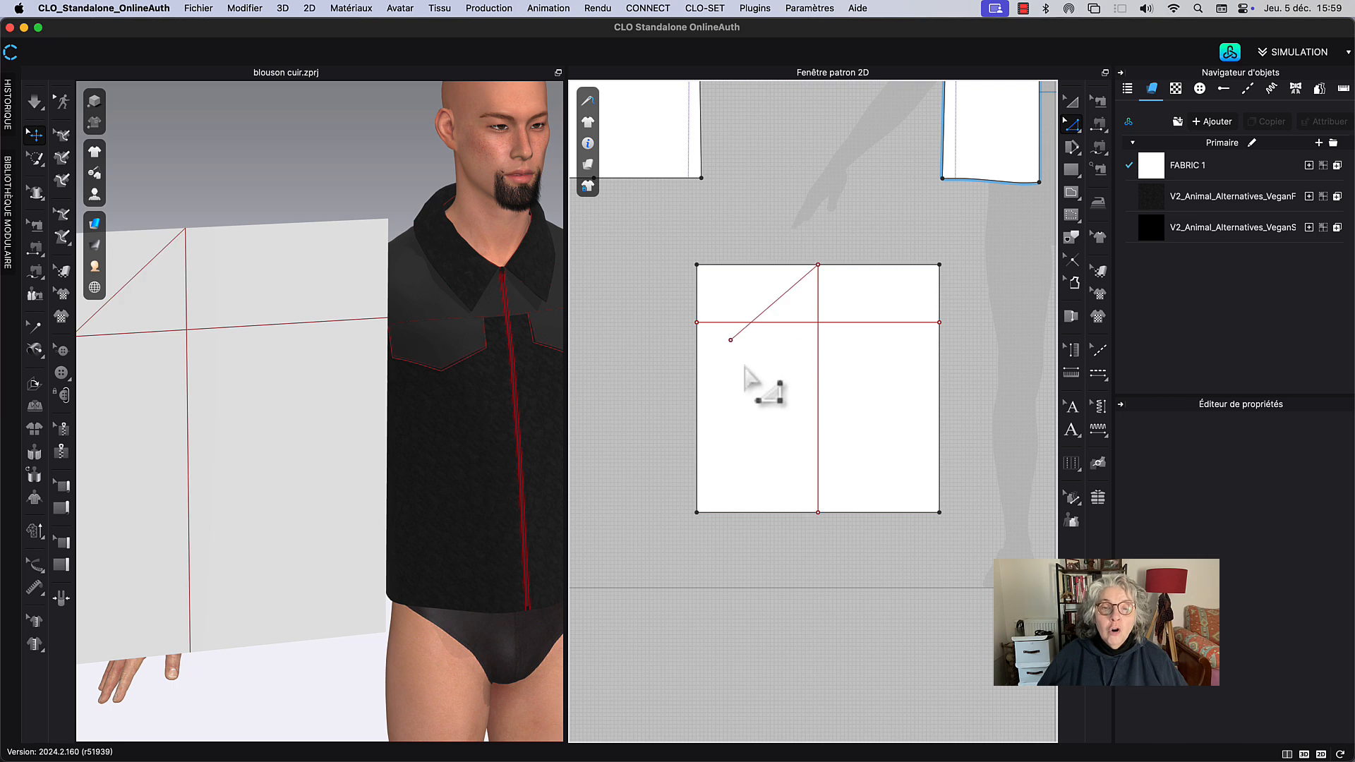
left_click(731, 343)
left_click_drag(731, 343, 718, 309)
key("super+z")
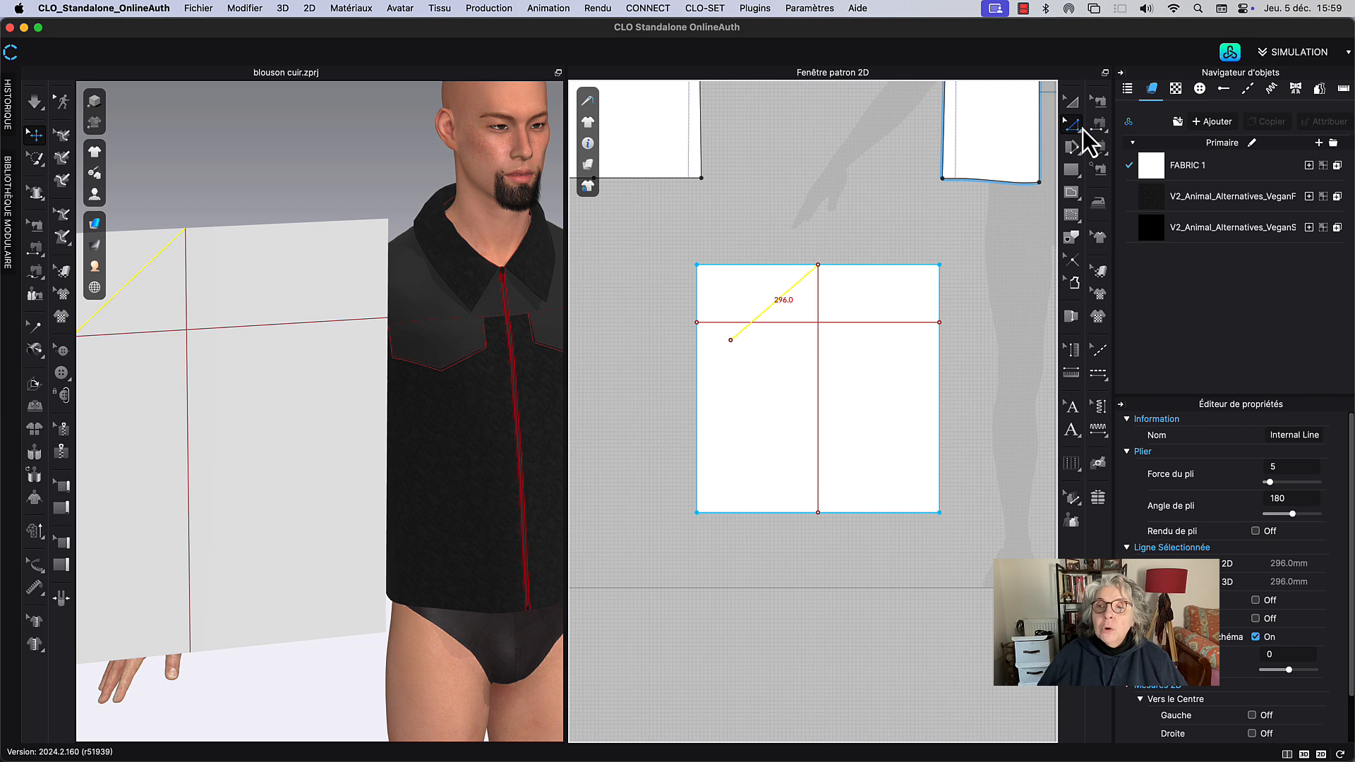
Step: Rotate the 296 mm diagonal about the top edge's midpoint until its free end meets the horizontal internal line
left_click(1072, 125)
left_click(1138, 140)
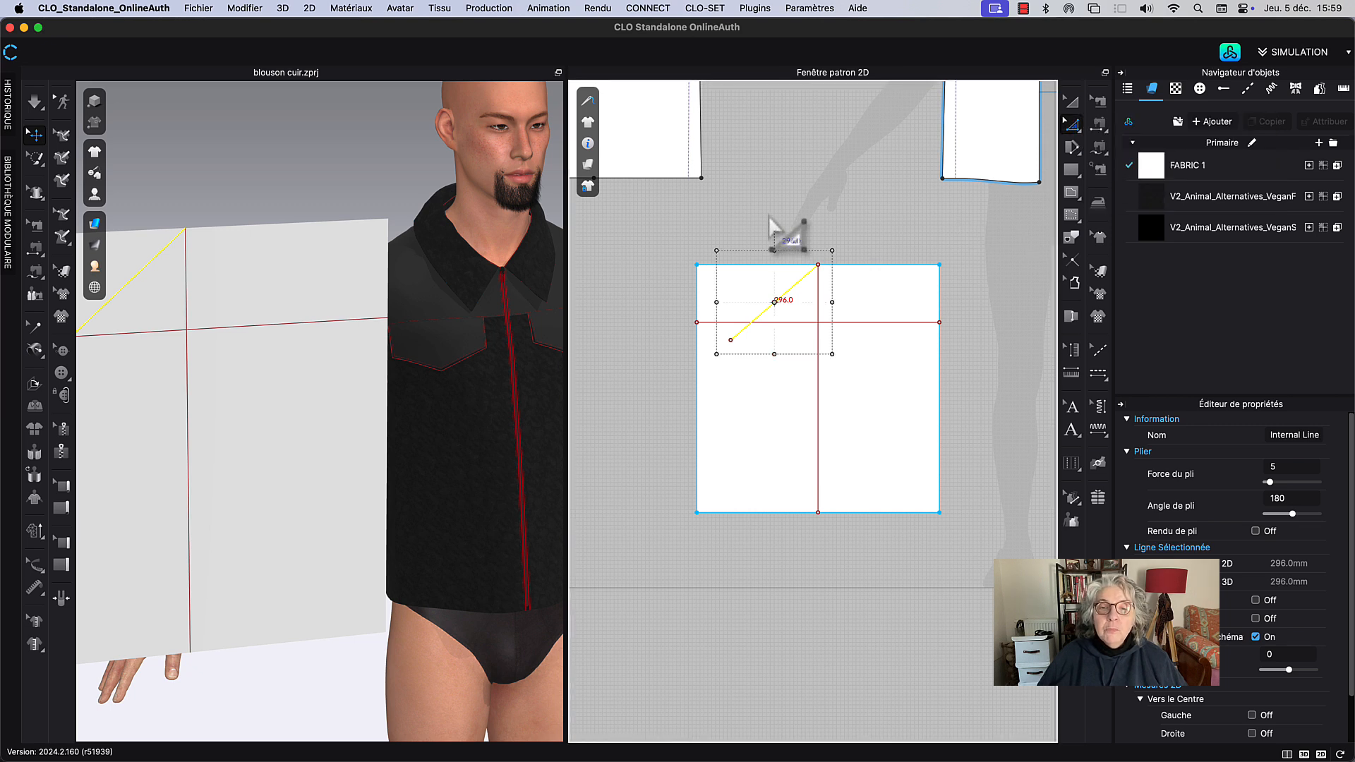
scroll(789, 236, "down", 2)
scroll(803, 226, "up", 2)
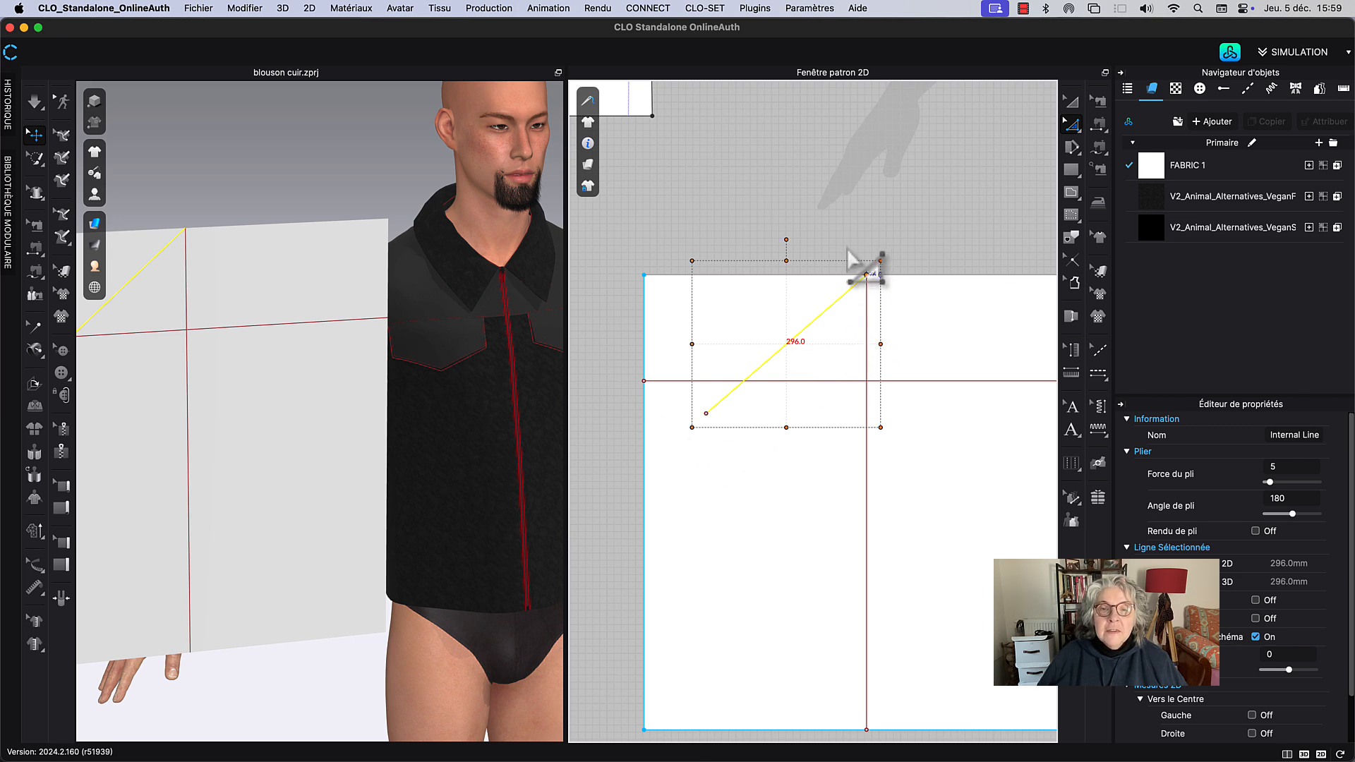
left_click_drag(789, 239, 823, 245)
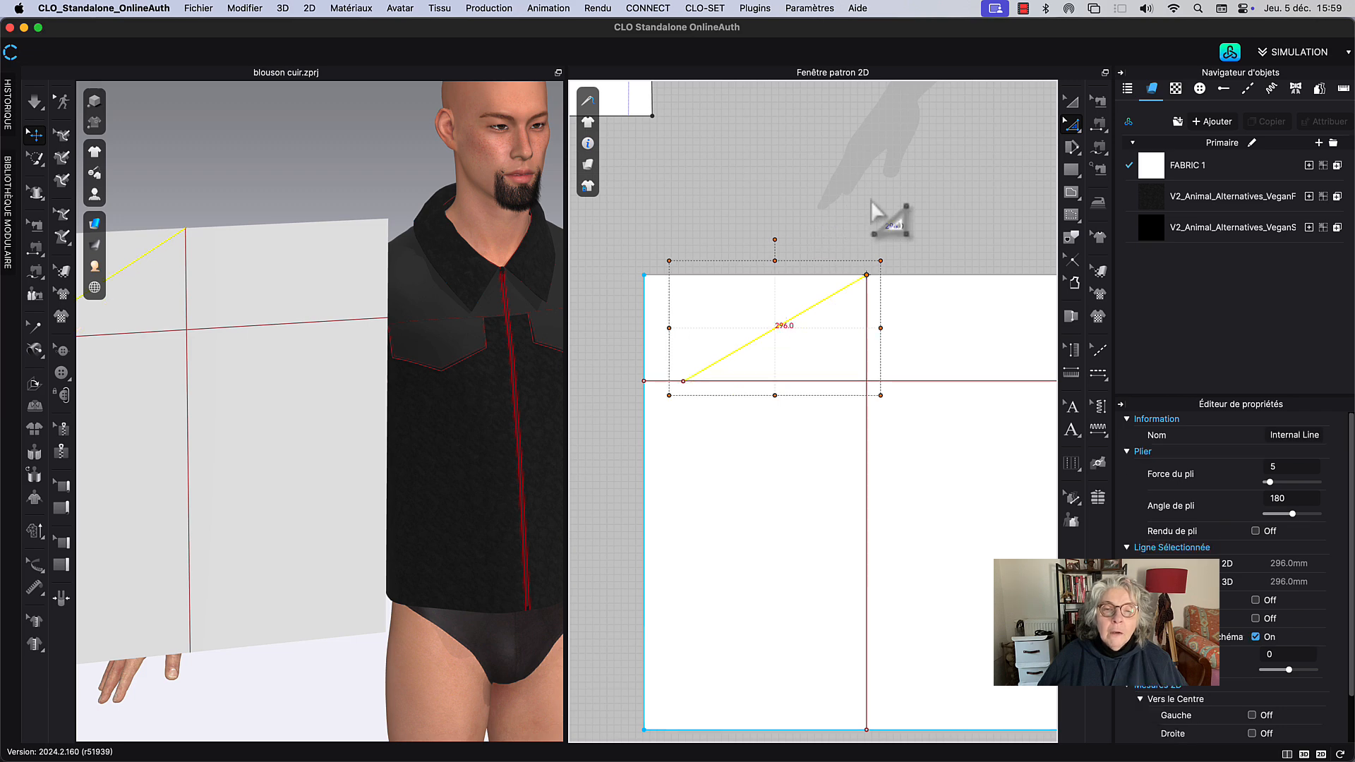
left_click(871, 200)
scroll(822, 170, "down", 3)
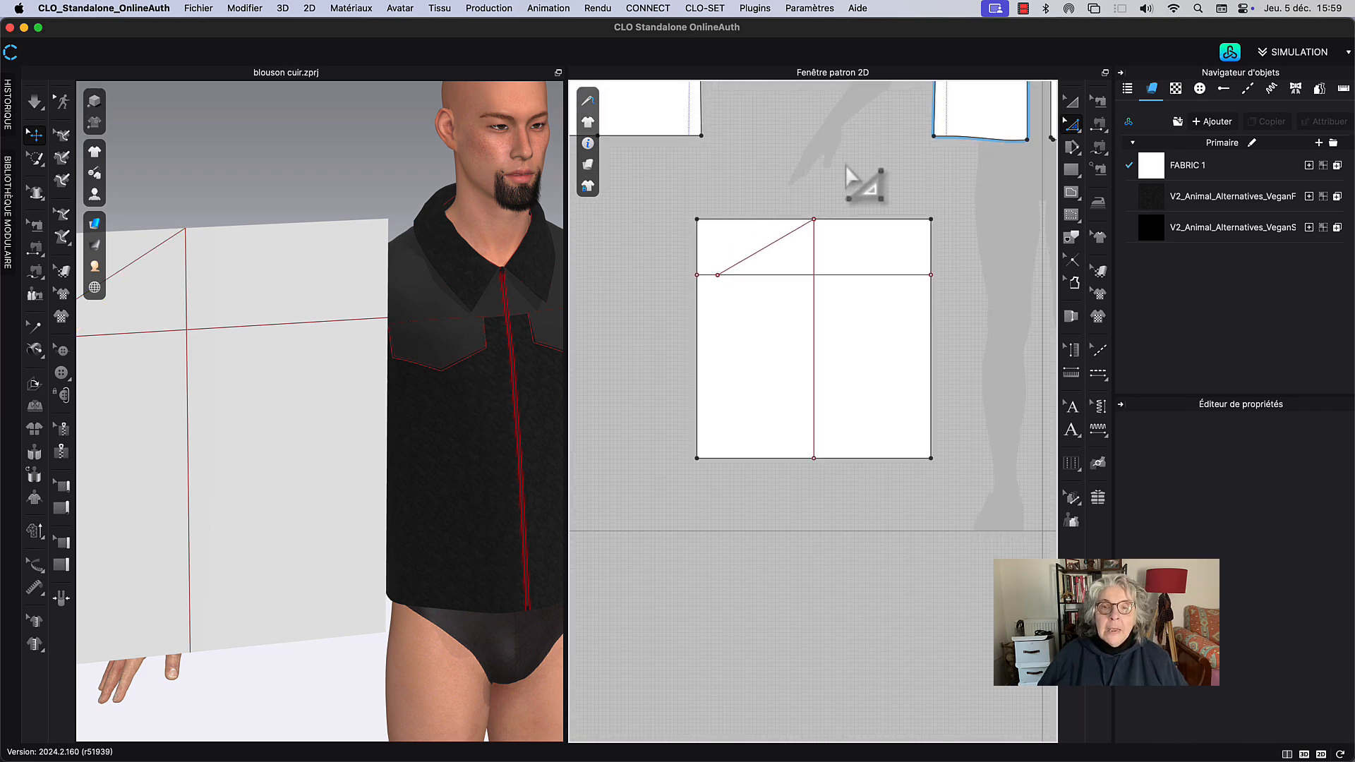
Step: Measure the combined 2D length of the armhole edges on the front yoke and the front body piece below it
middle_click_drag(823, 169, 813, 422)
scroll(785, 392, "up", 3)
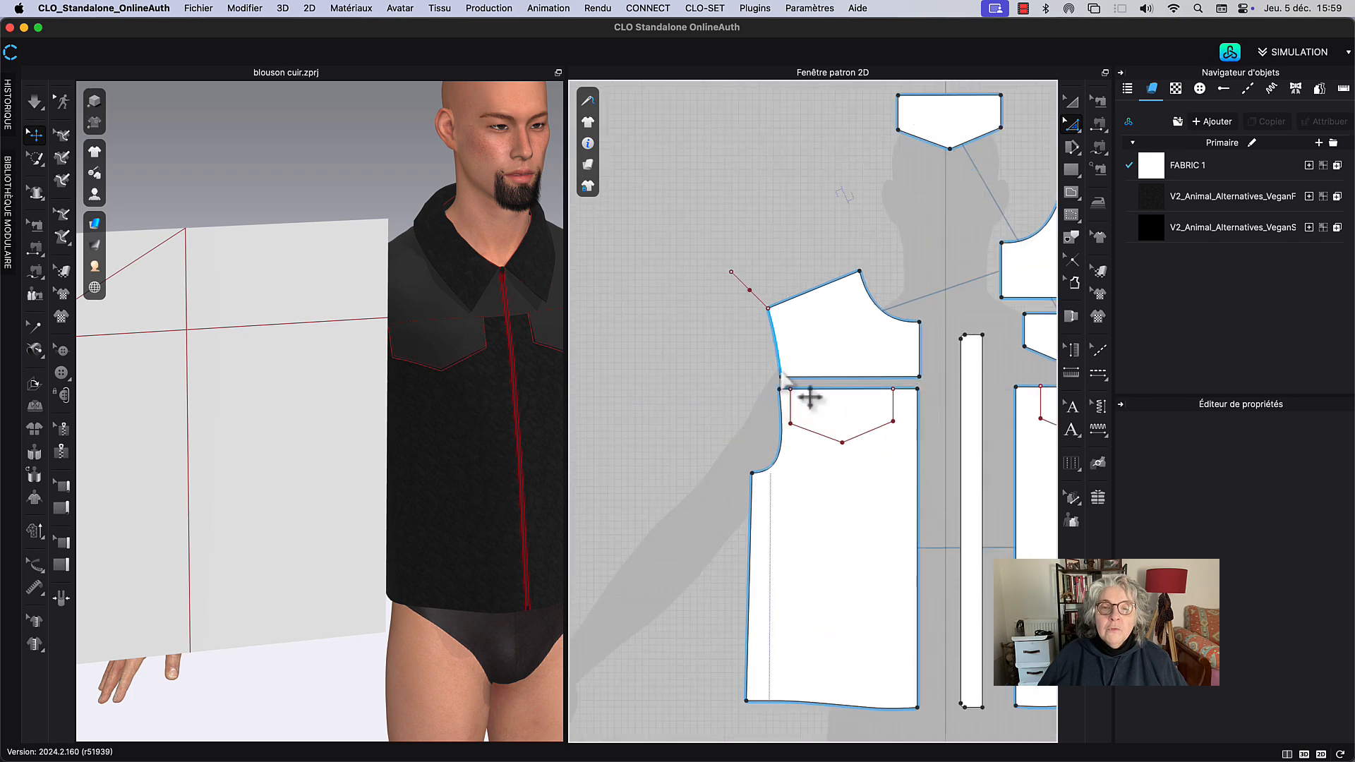
left_click(786, 357)
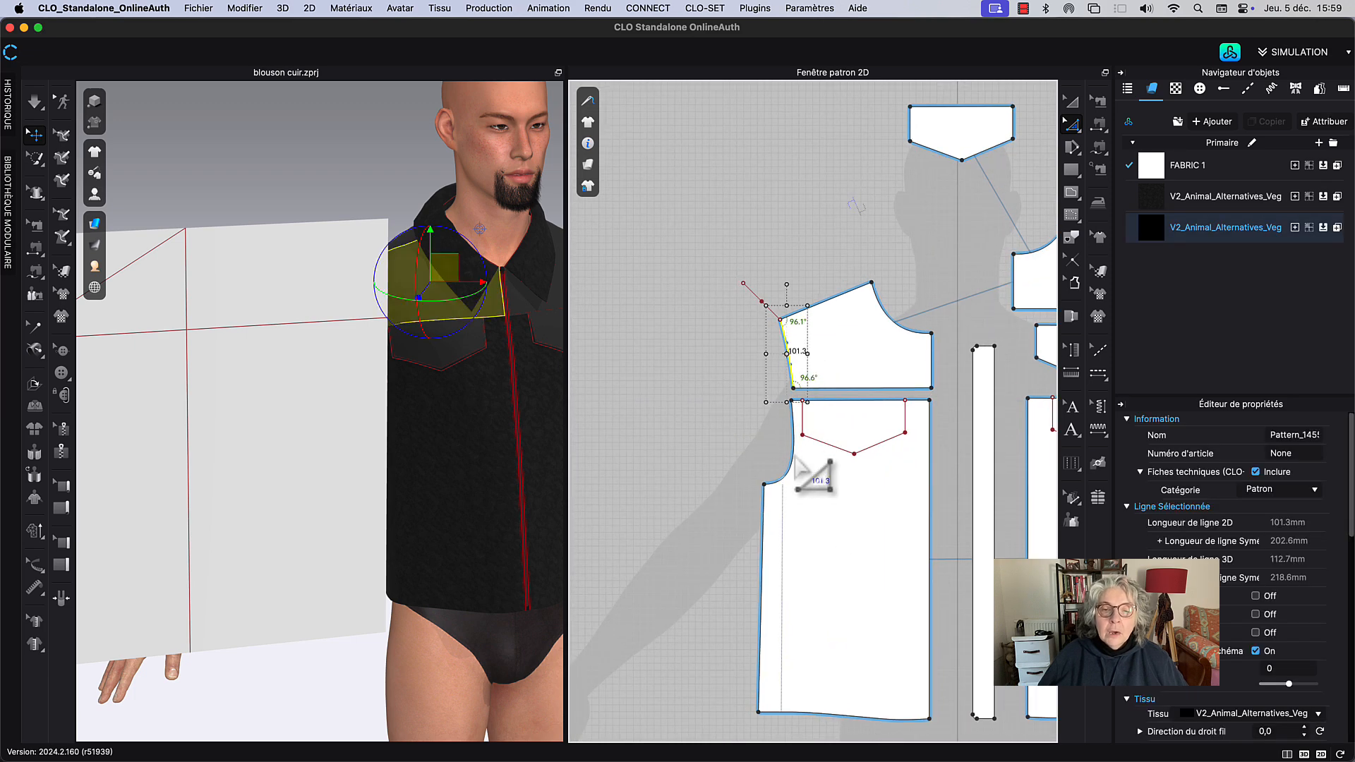
left_click(788, 460, "shift")
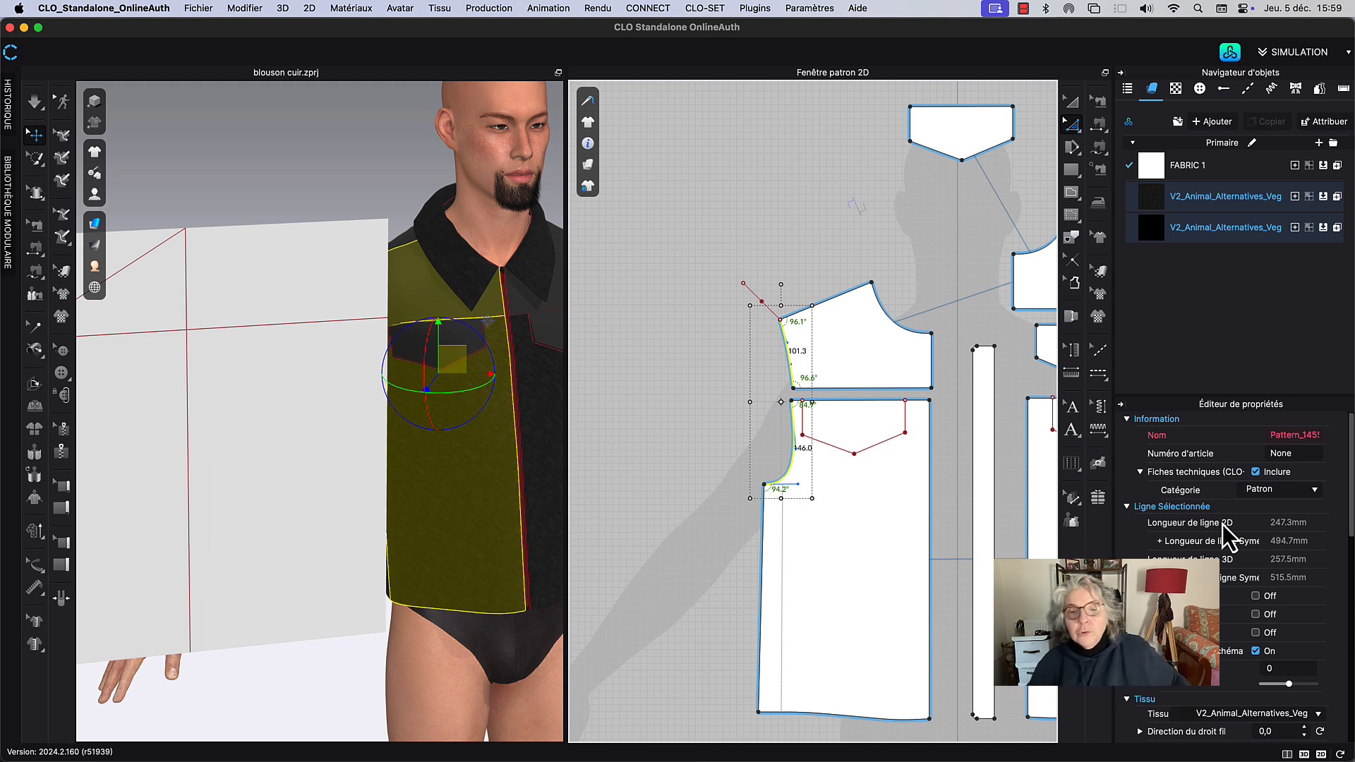
left_click(813, 188)
scroll(828, 255, "down", 4)
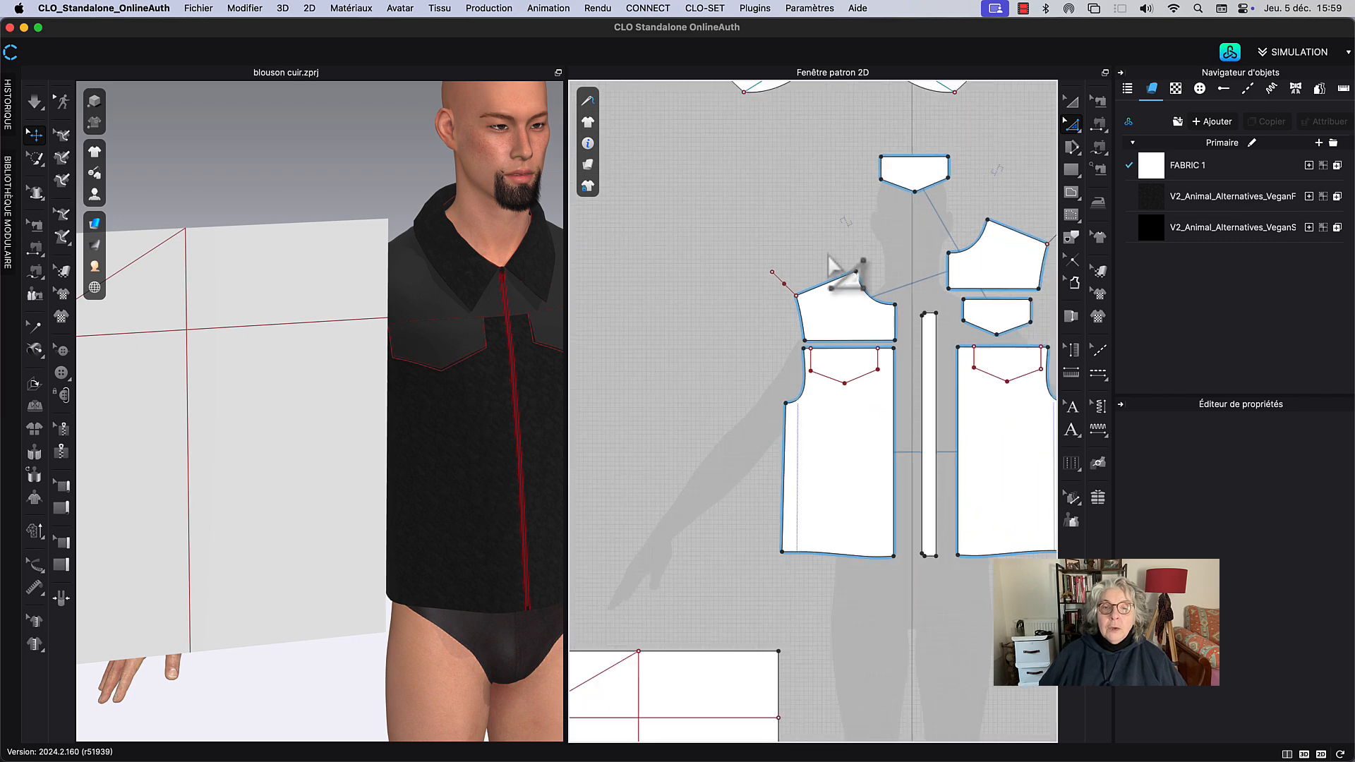
Step: Draw a 247.3 mm diagonal internal line from the sleeve rectangle's top-edge midpoint down toward its right side
middle_click_drag(885, 203, 902, 205)
middle_click_drag(777, 554, 872, 296)
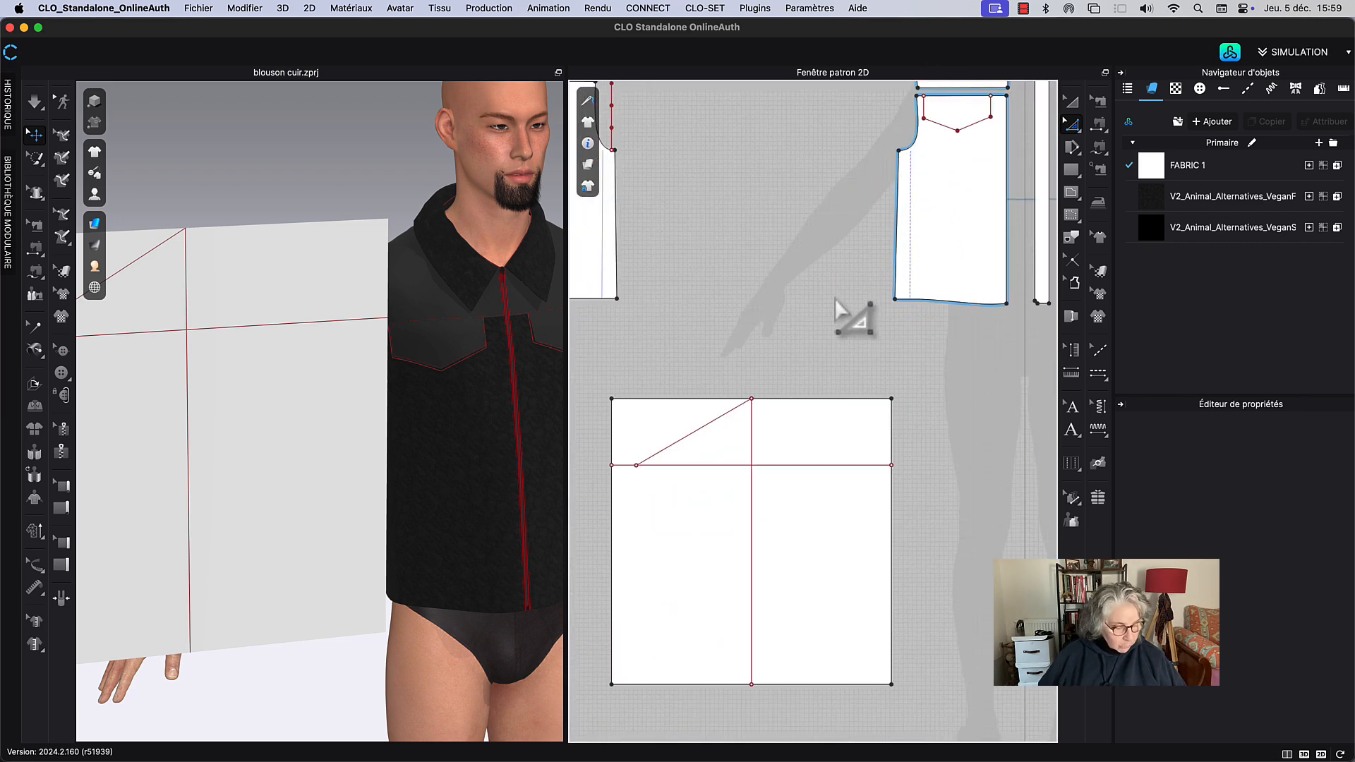
key("g")
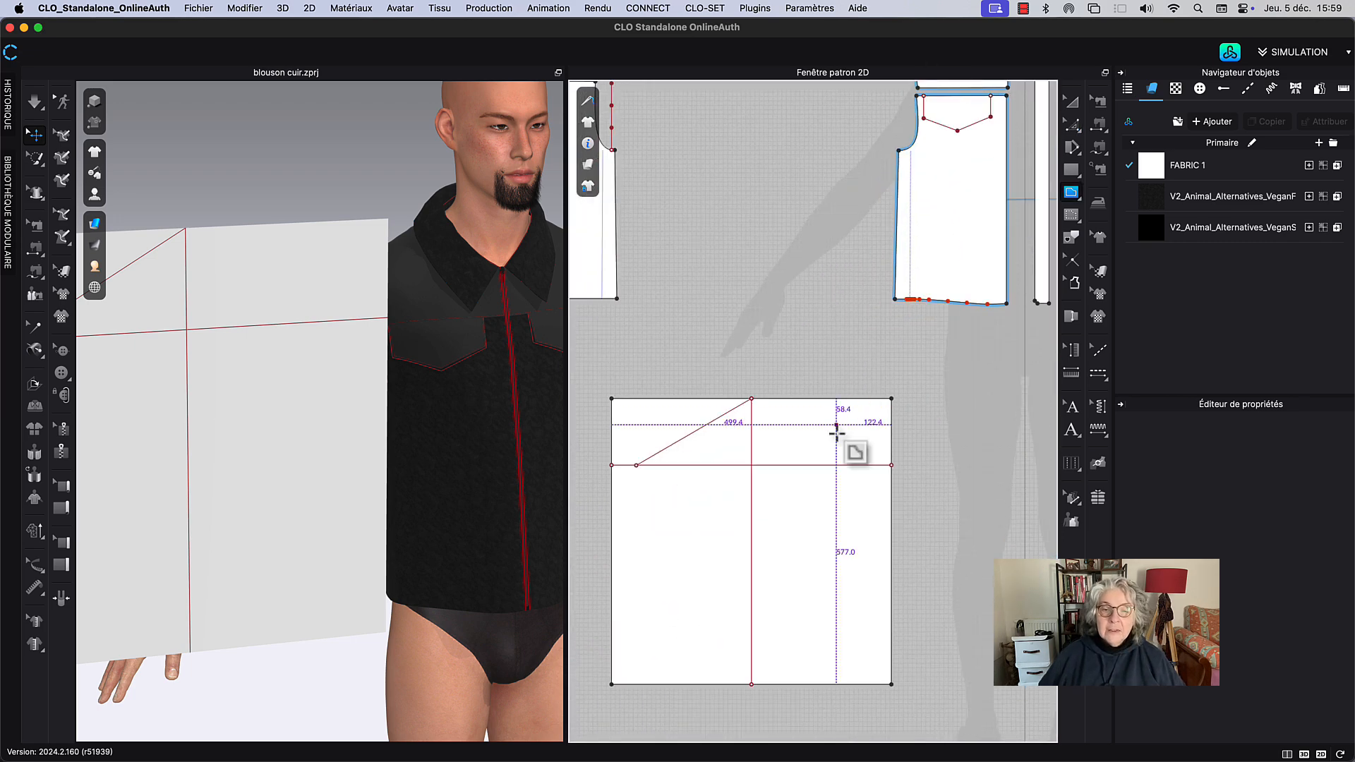
left_click(752, 400)
right_click(824, 450)
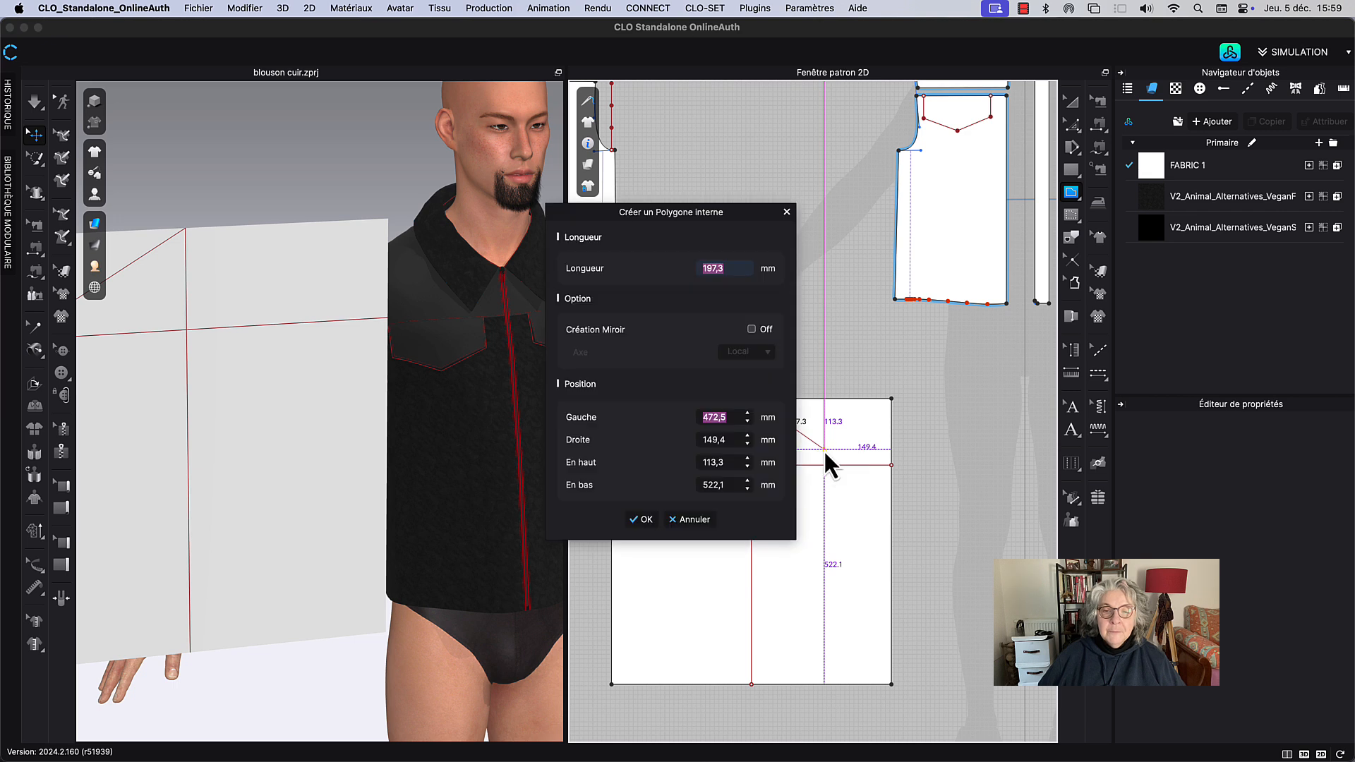
type("24")
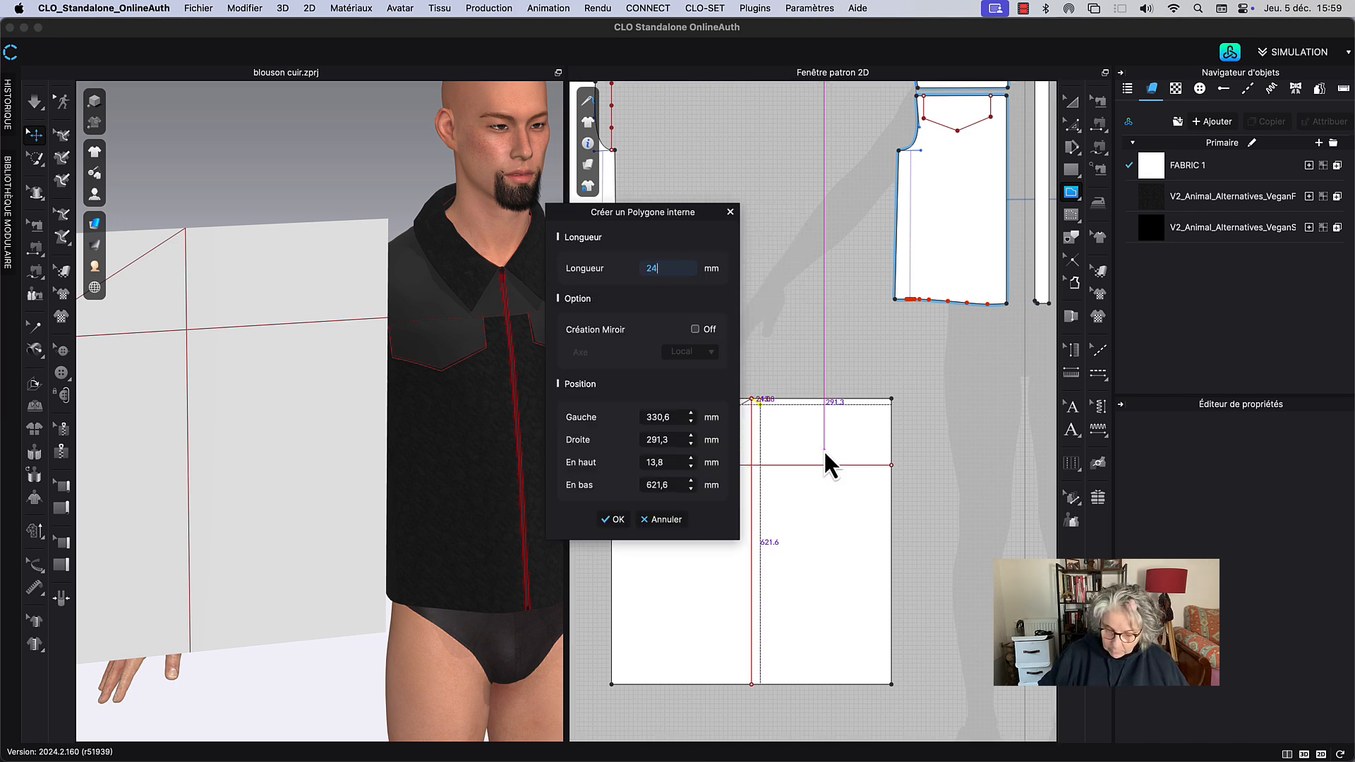
type("7,3")
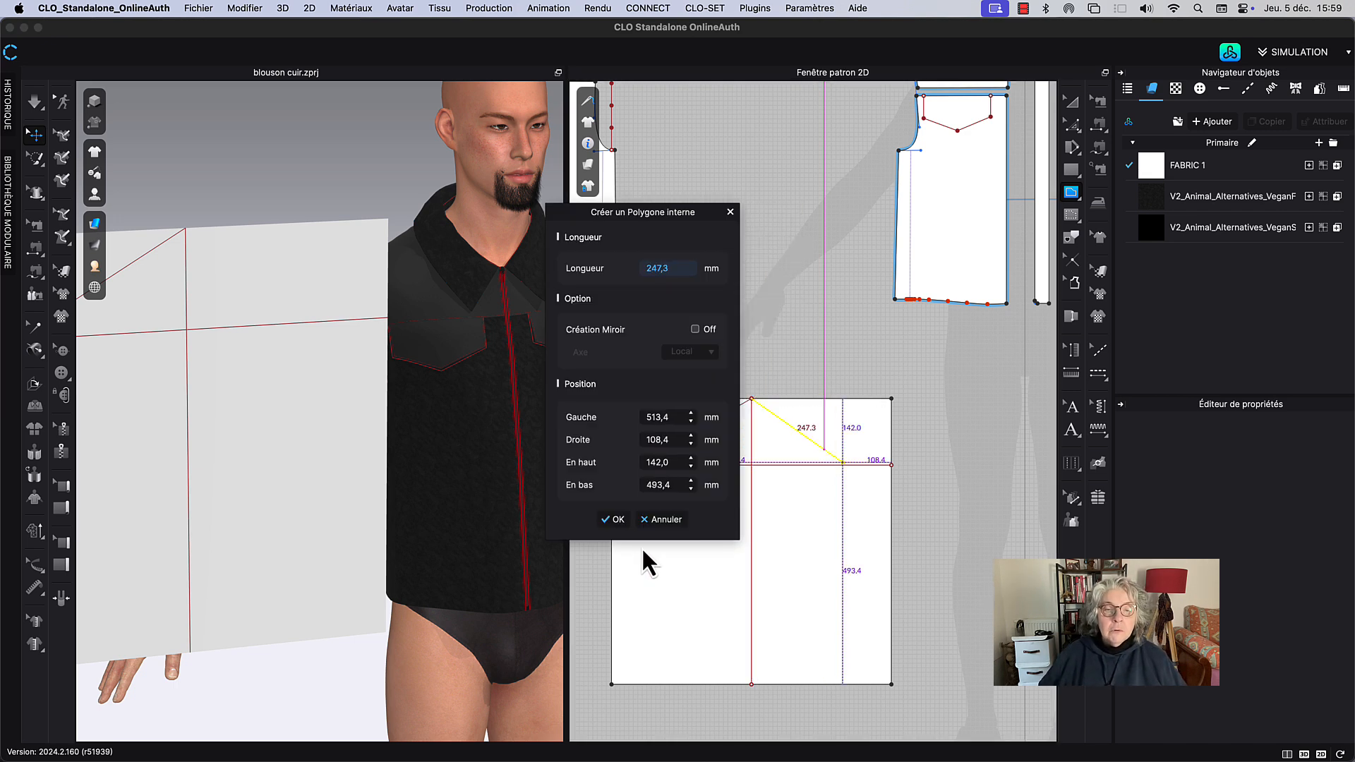
left_click(623, 521)
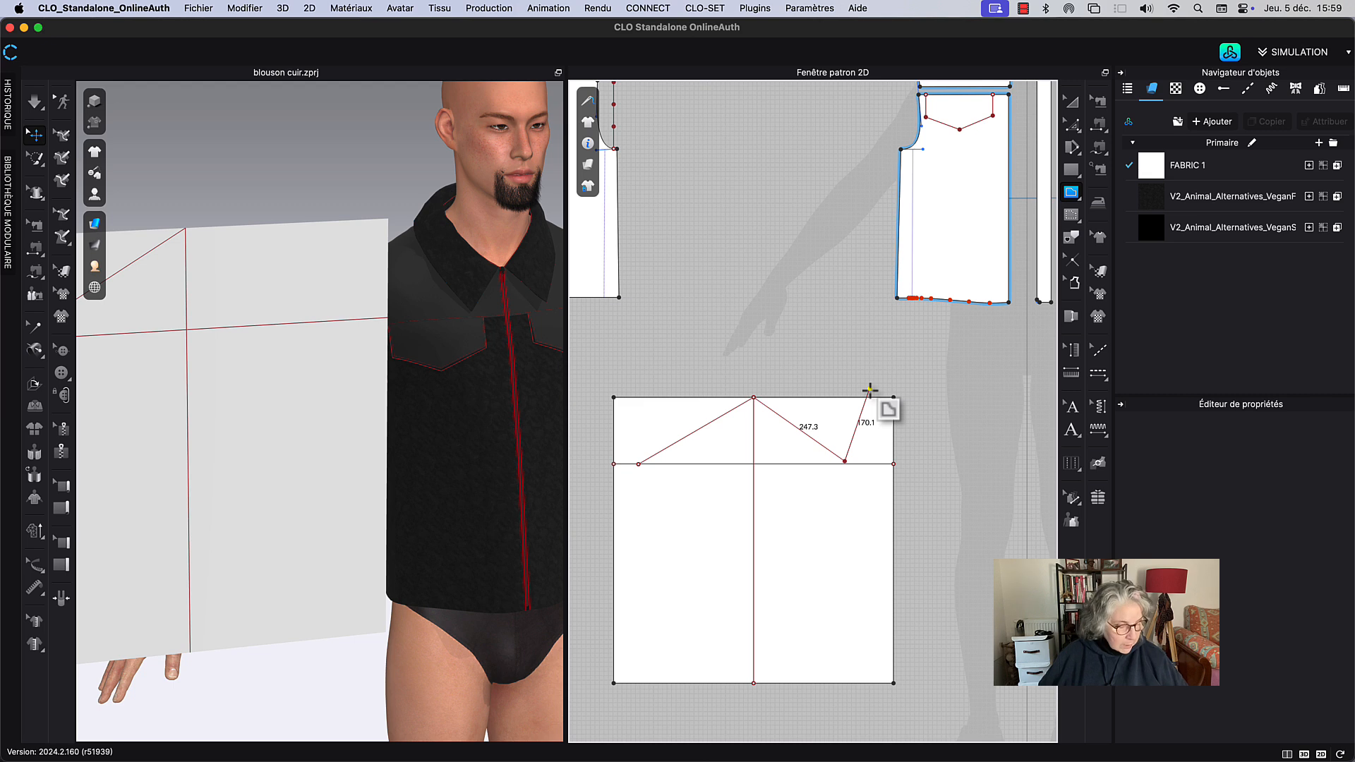
scroll(846, 462, "up", 4)
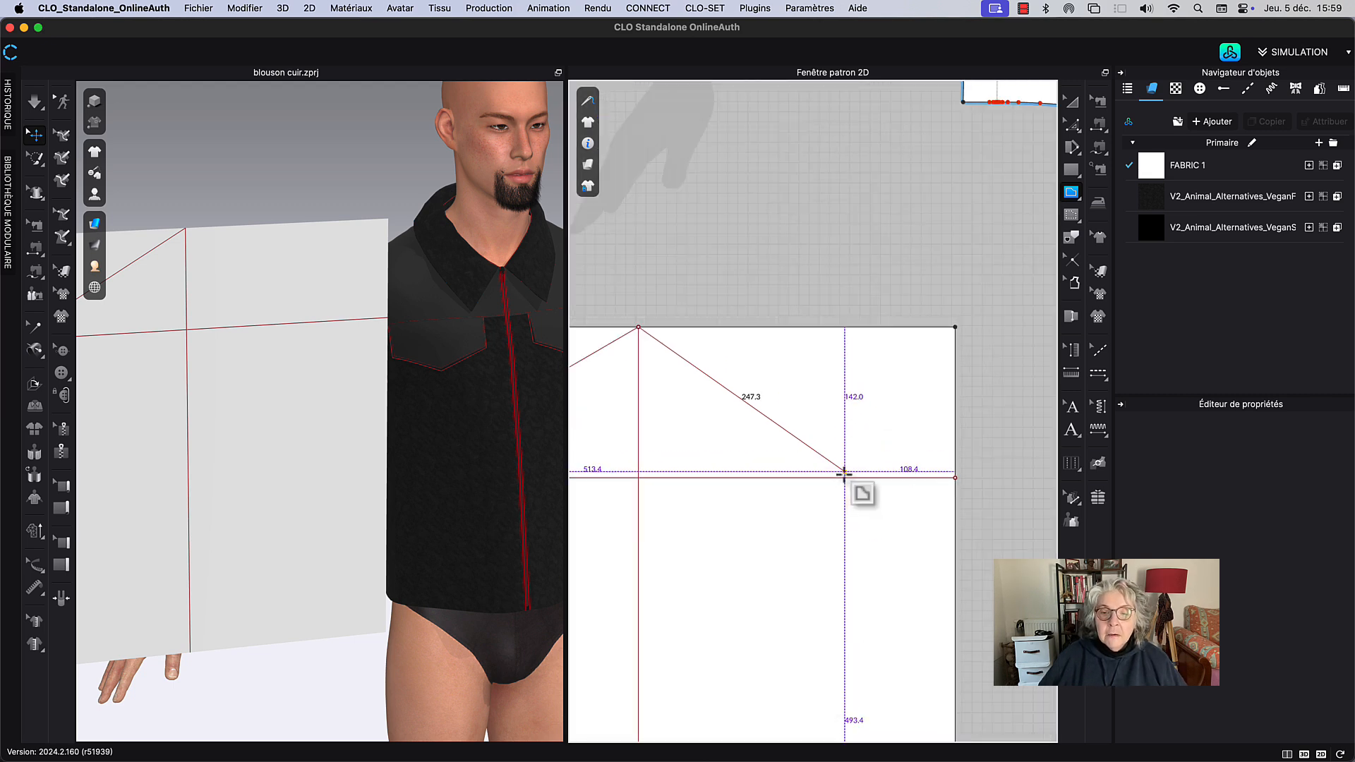
key("Return")
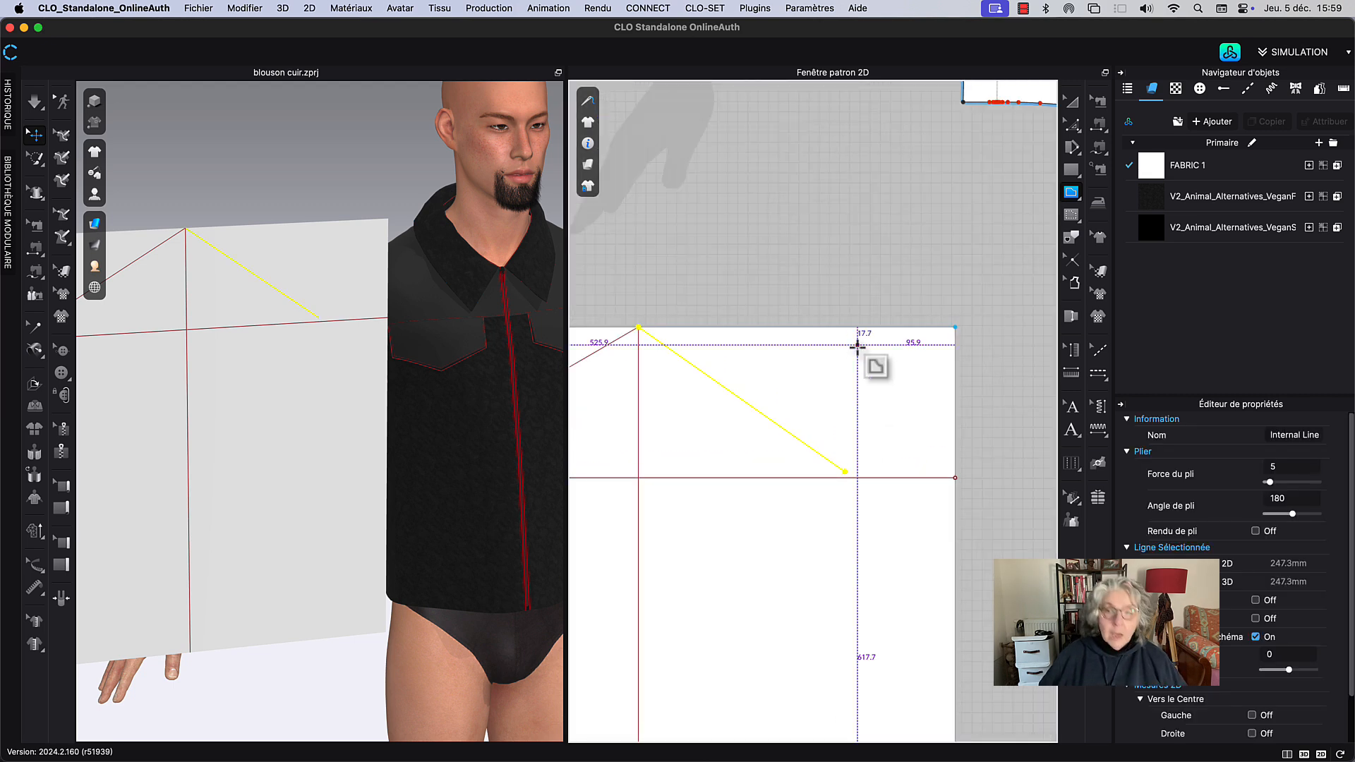
Step: Rotate the 247.3 mm diagonal about the top edge's midpoint until its free end meets the horizontal internal line
left_click(1074, 128)
left_click(1113, 141)
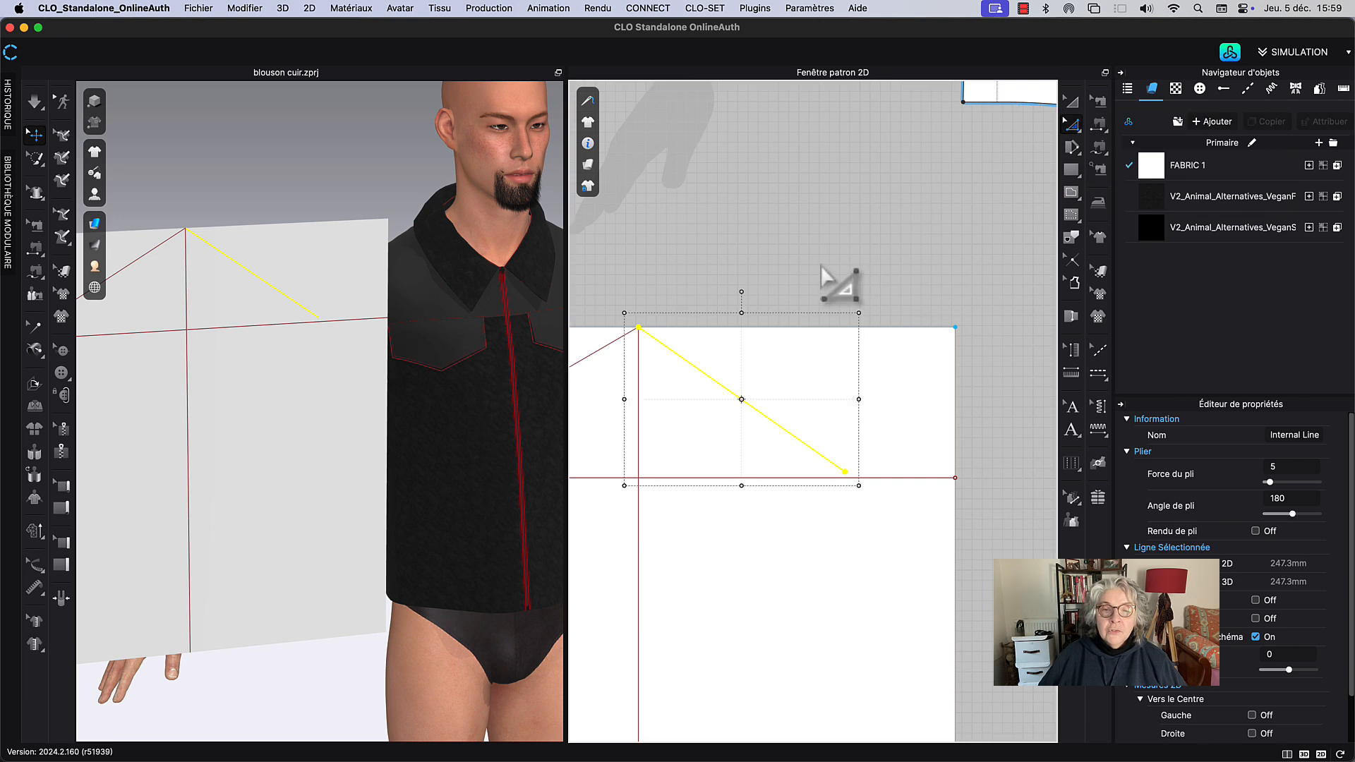
middle_click_drag(820, 265, 875, 217)
left_click(866, 201)
left_click(811, 364)
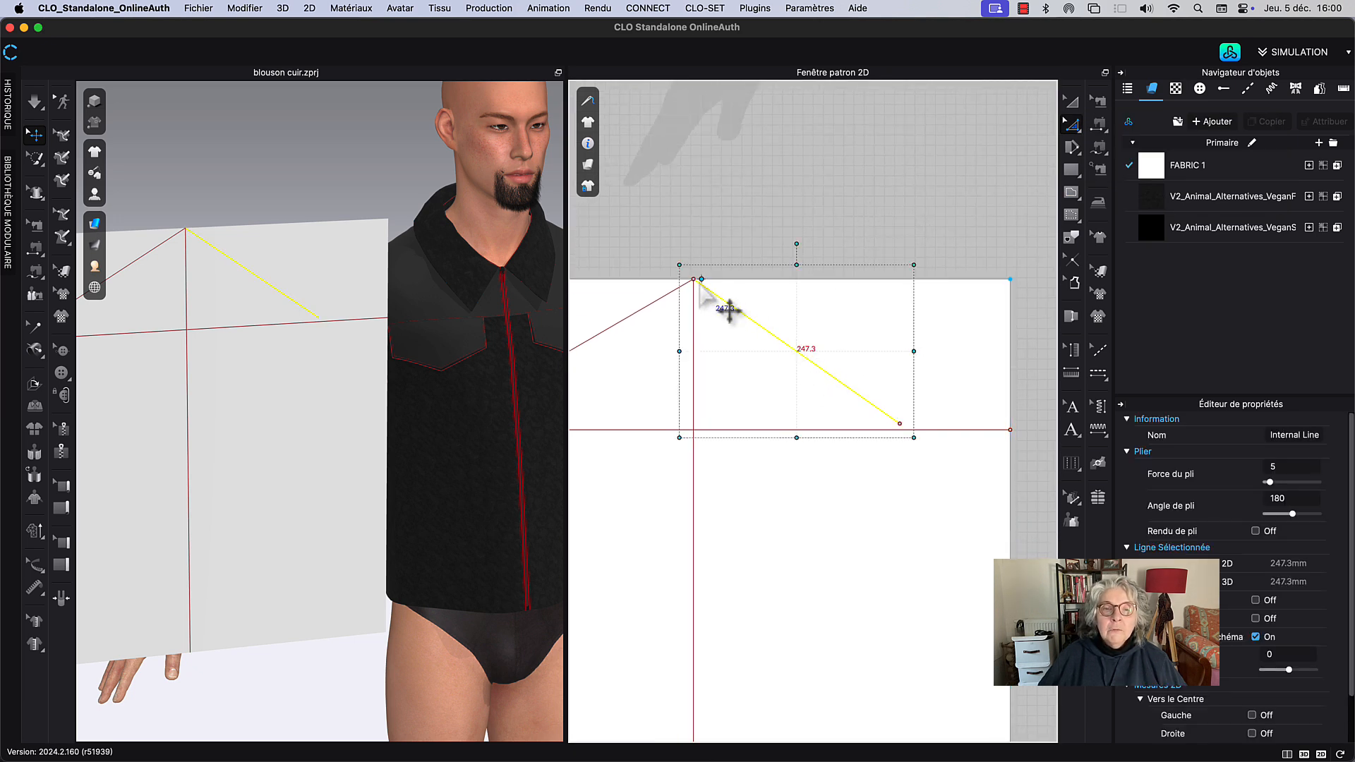
left_click_drag(797, 242, 830, 201)
left_click(830, 202)
scroll(863, 236, "down", 6)
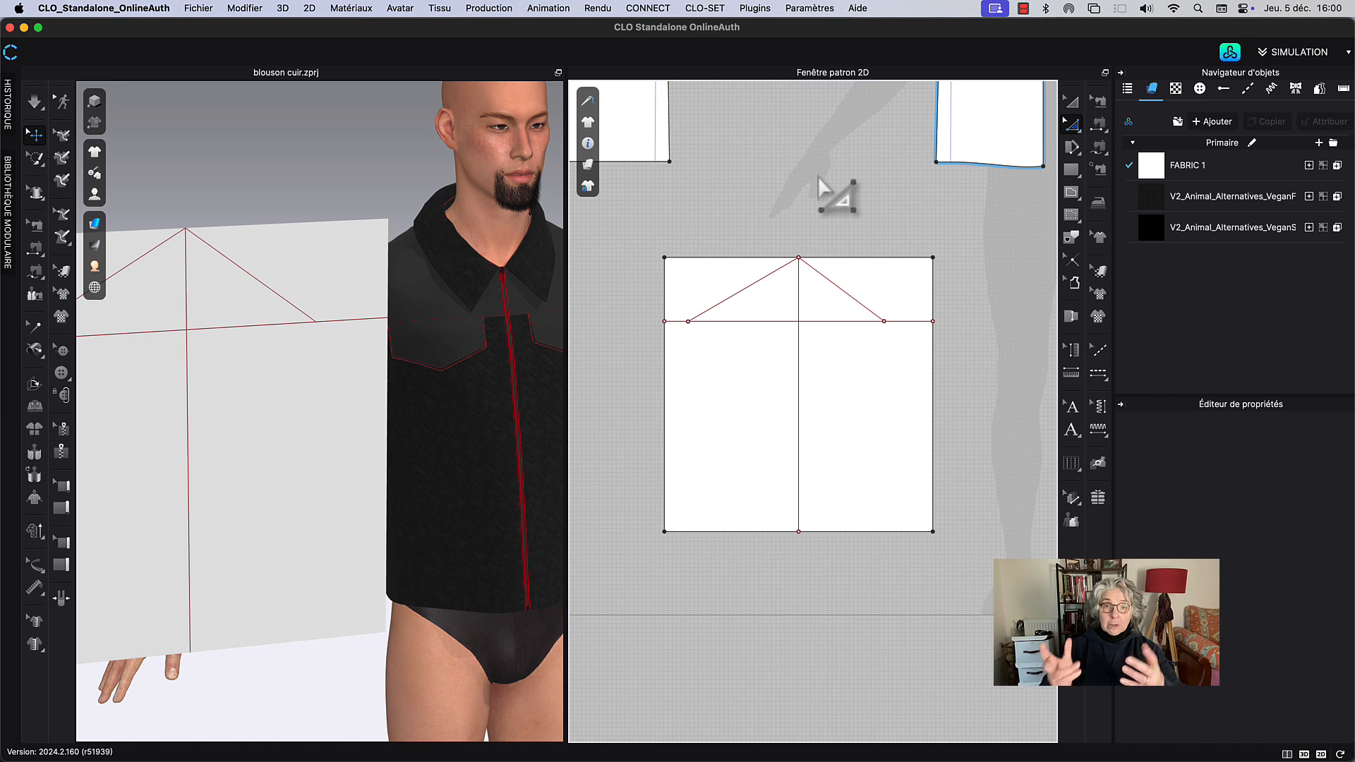
Step: Divide the sleeve cap's left diagonal uniformly into 2 segments
left_click(751, 288)
right_click(752, 296)
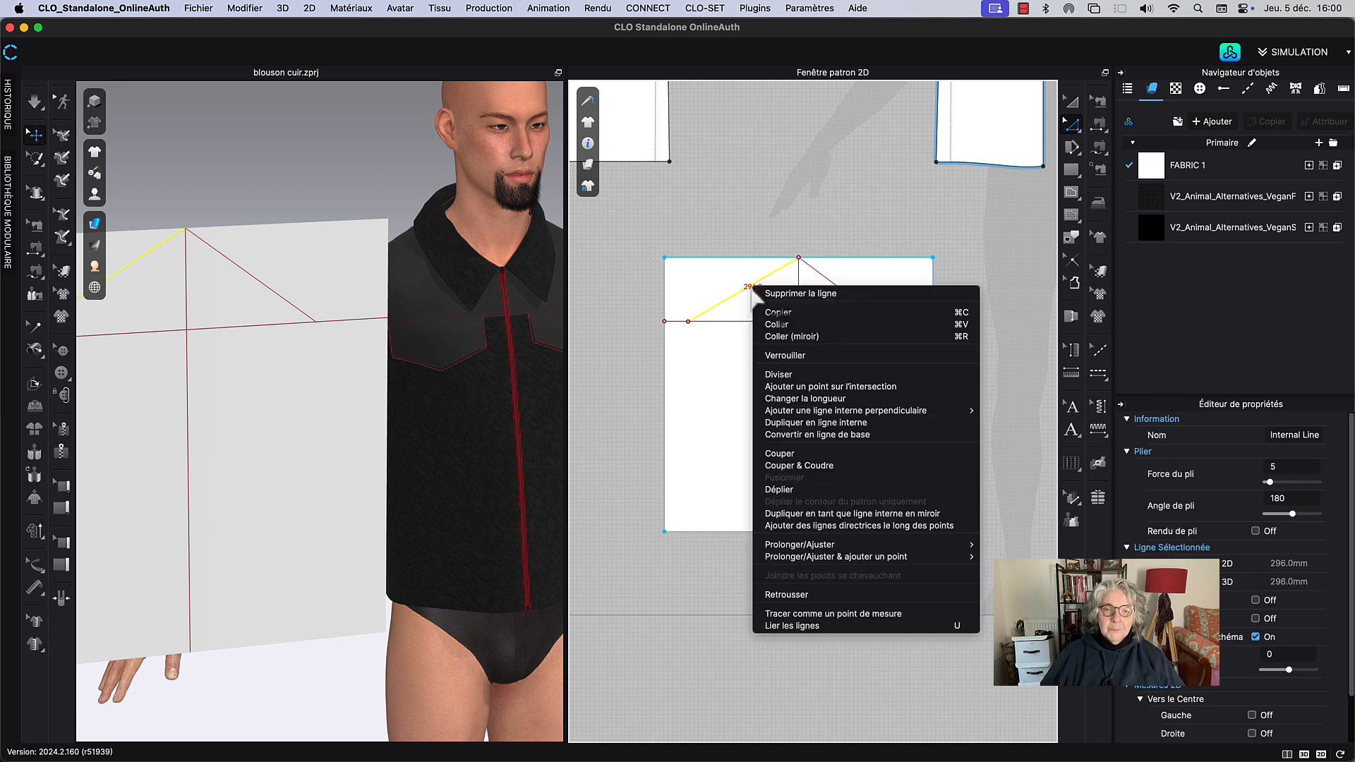
left_click(779, 374)
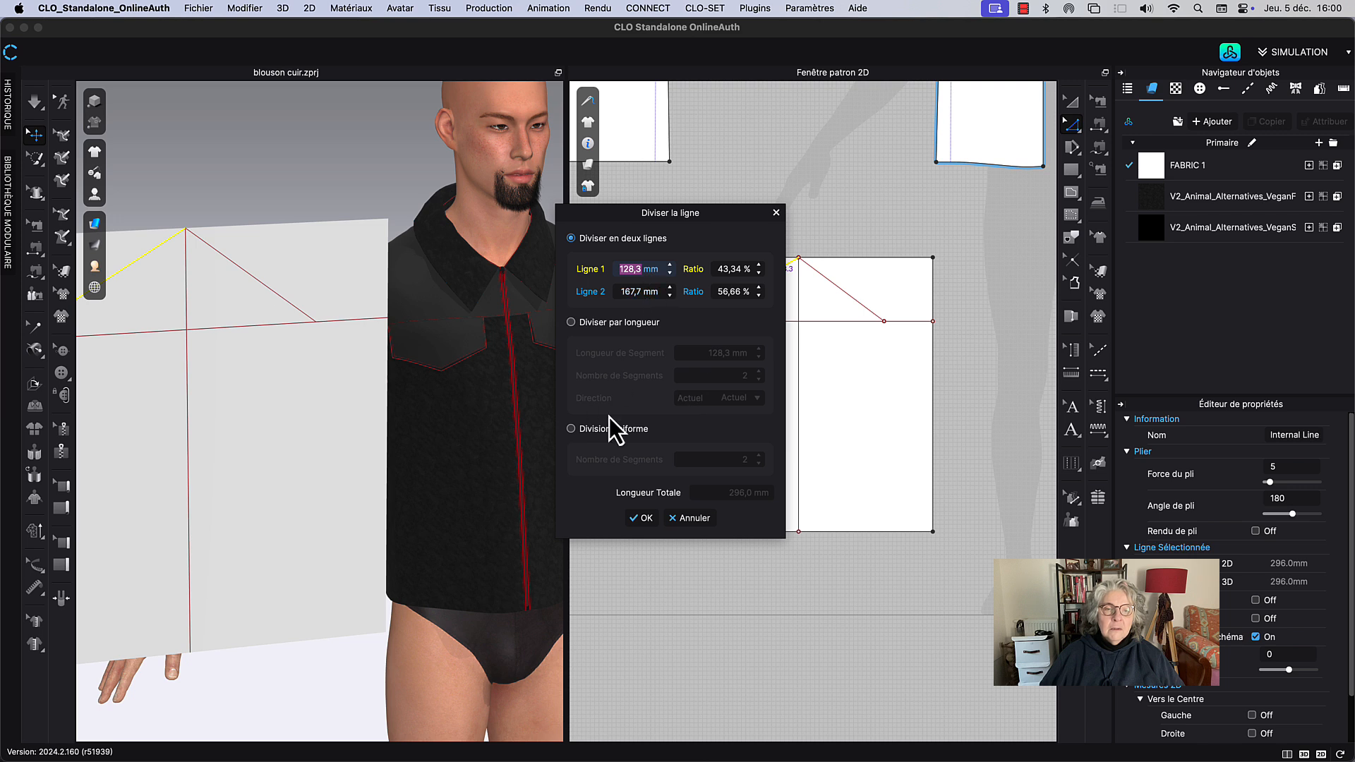
left_click(584, 431)
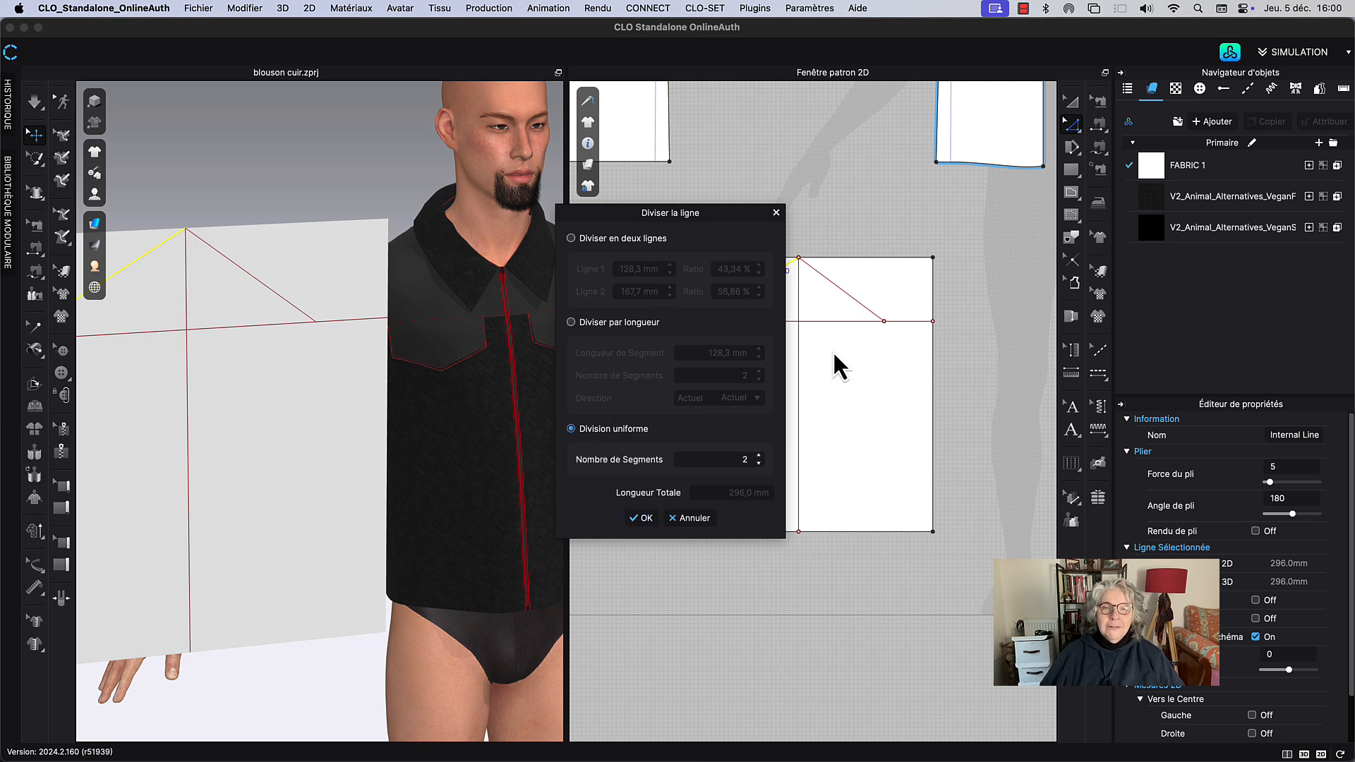
left_click(641, 518)
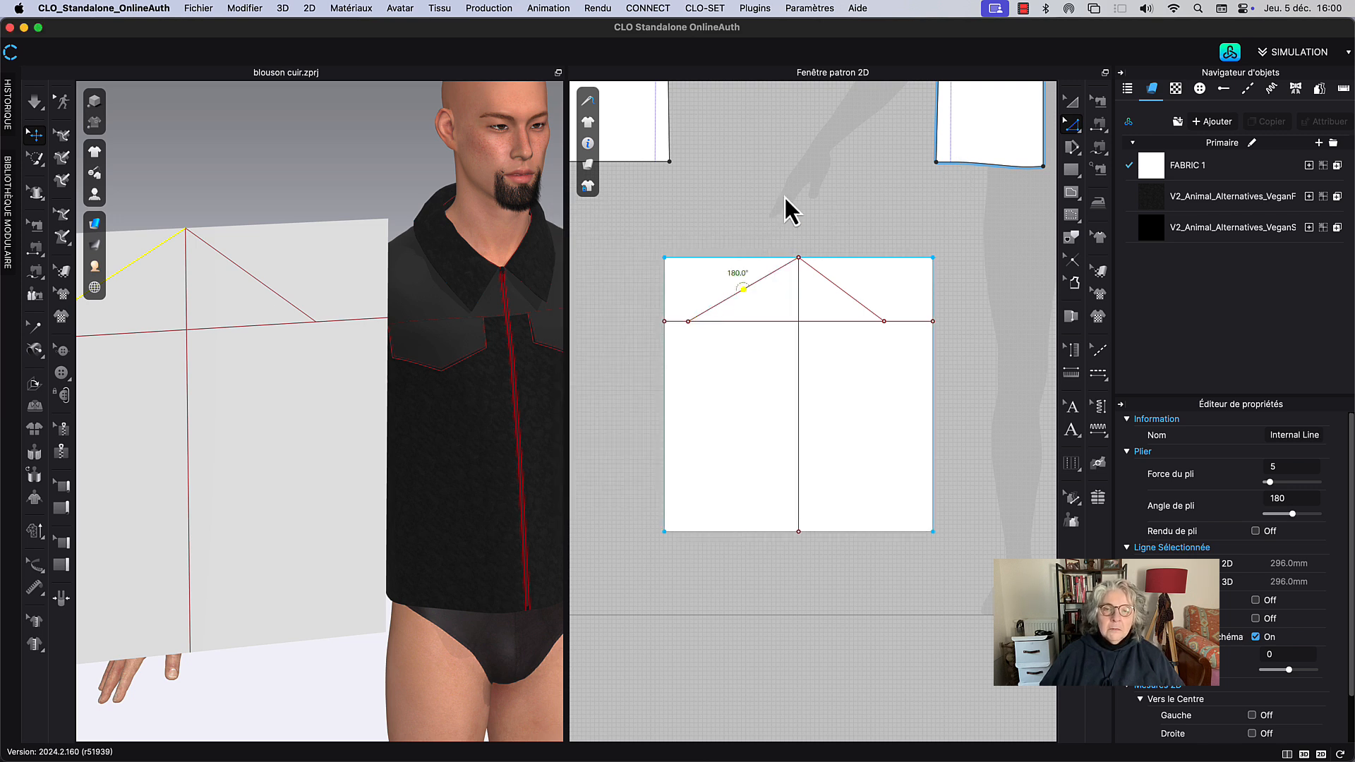
Step: Divide the sleeve cap's right diagonal uniformly into 2 segments
left_click(885, 368)
right_click(858, 351)
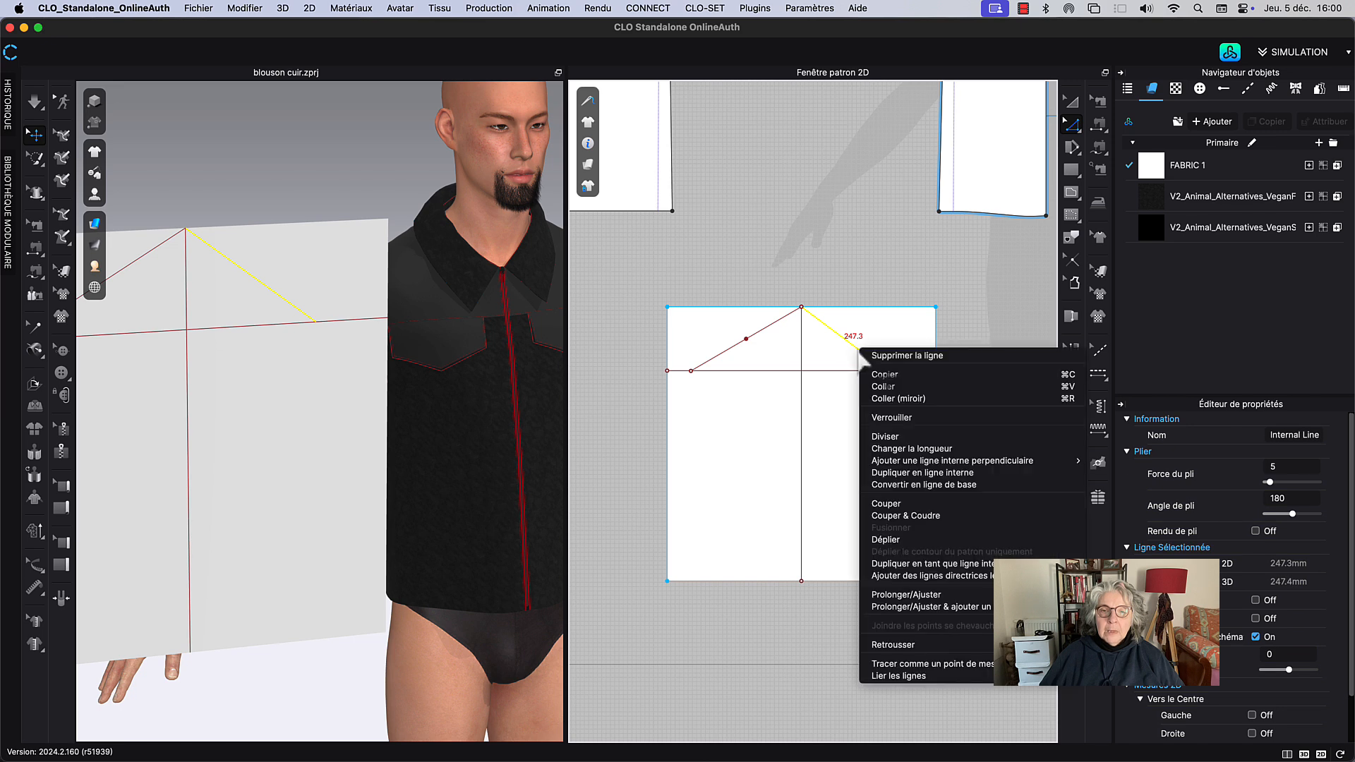
left_click(892, 433)
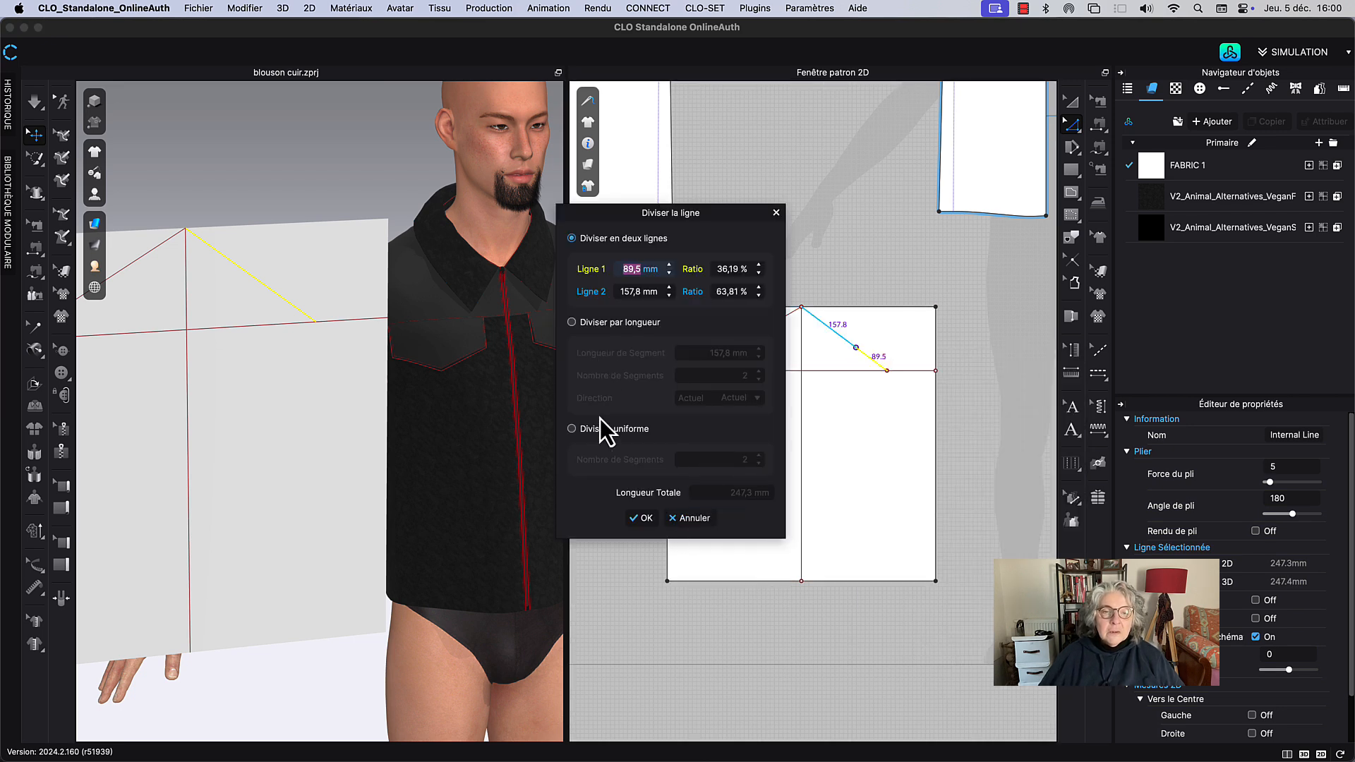
left_click(572, 429)
left_click(641, 519)
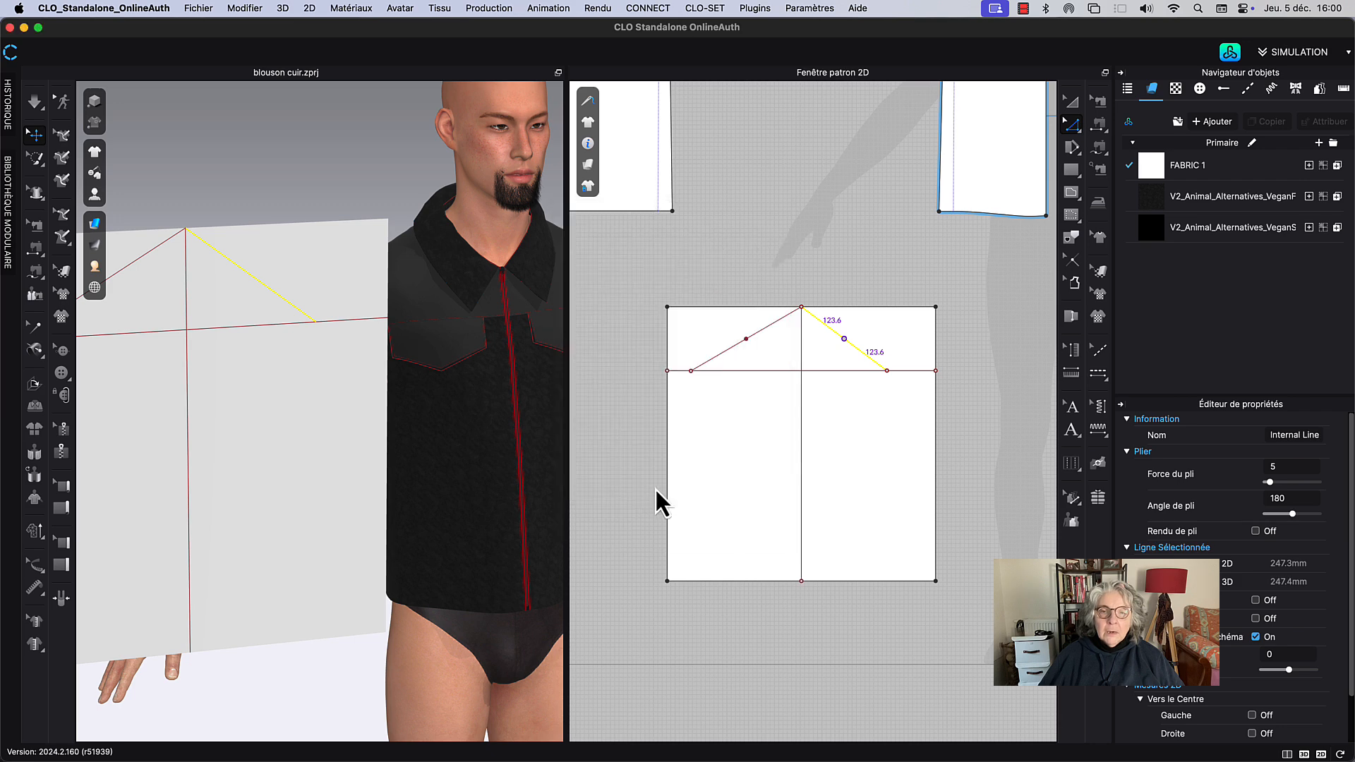
scroll(862, 292, "up", 3)
scroll(875, 295, "down", 3)
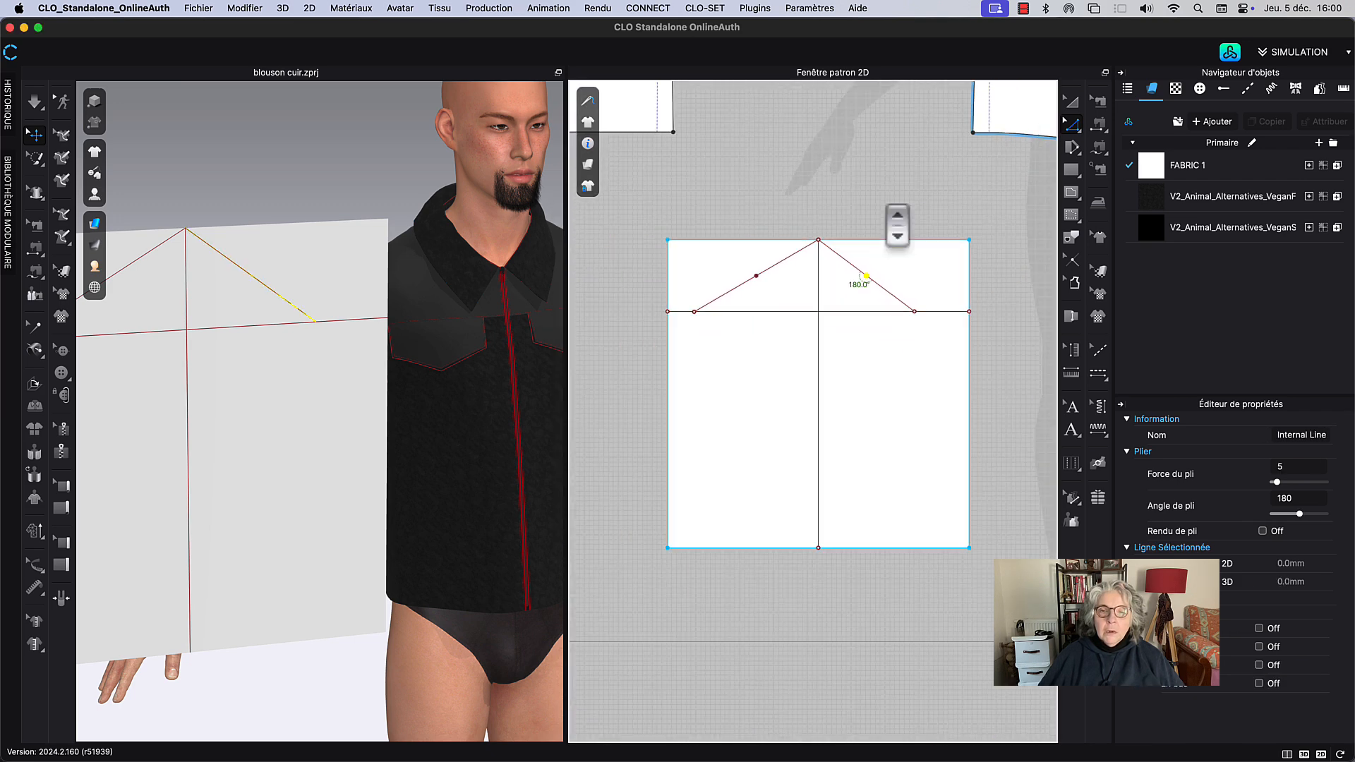
Step: Draw a vertical internal line from each cap diagonal's lower end straight down to the rectangle's bottom edge
left_click(804, 248)
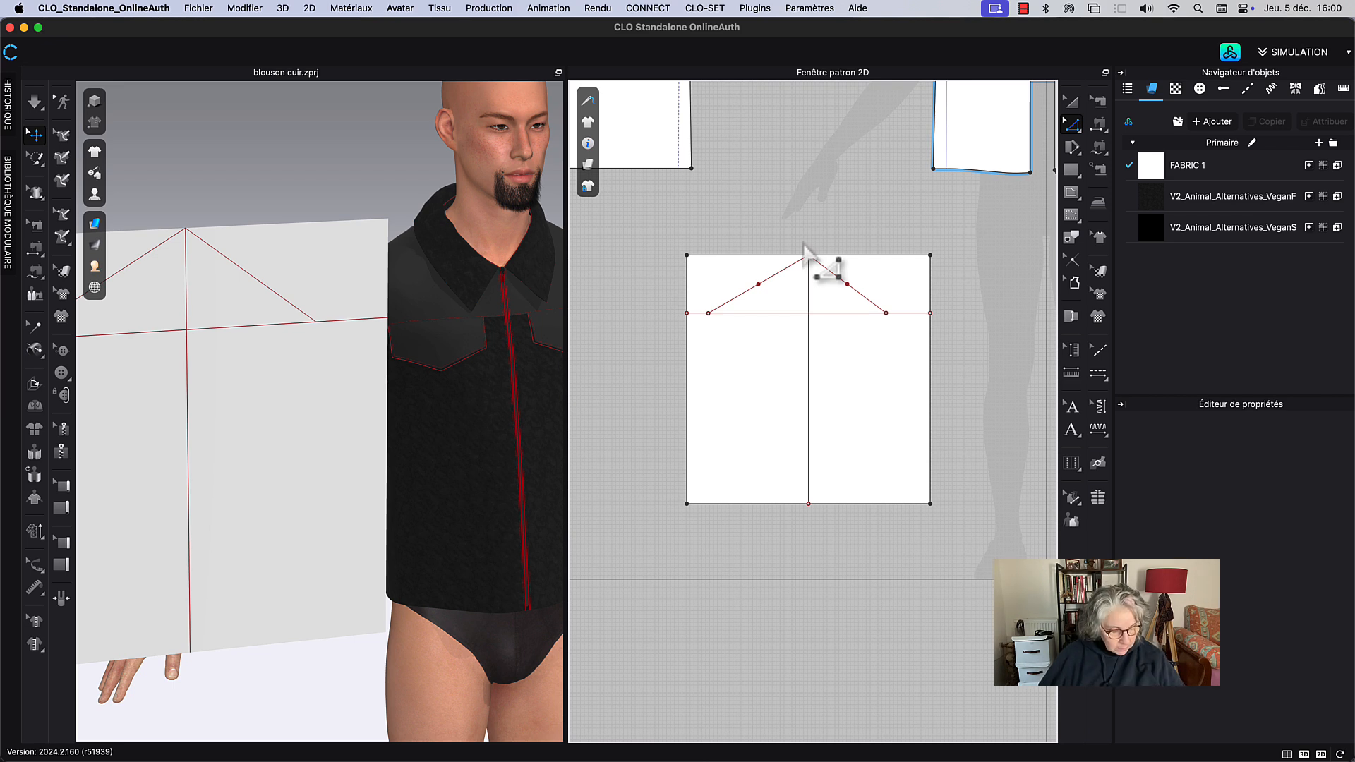
key("g")
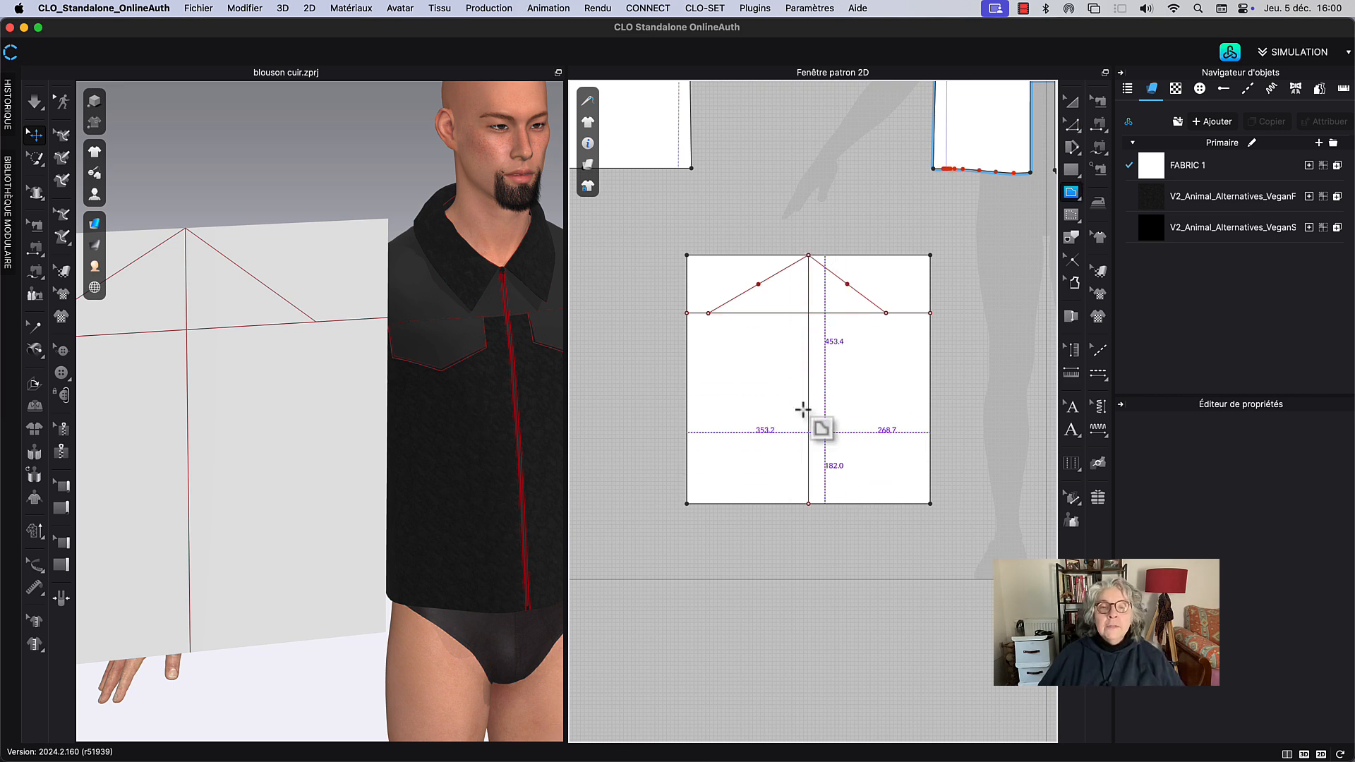
left_click(708, 313)
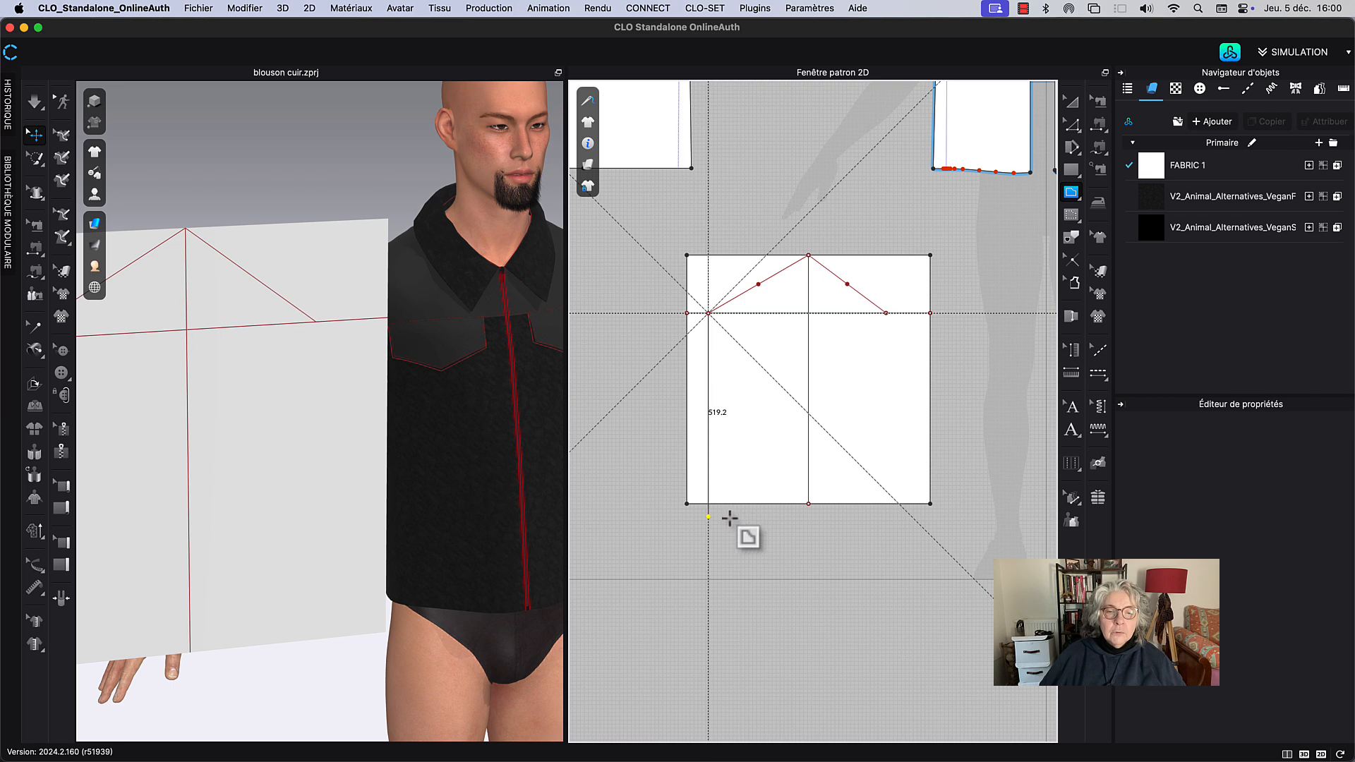
double_click(708, 503)
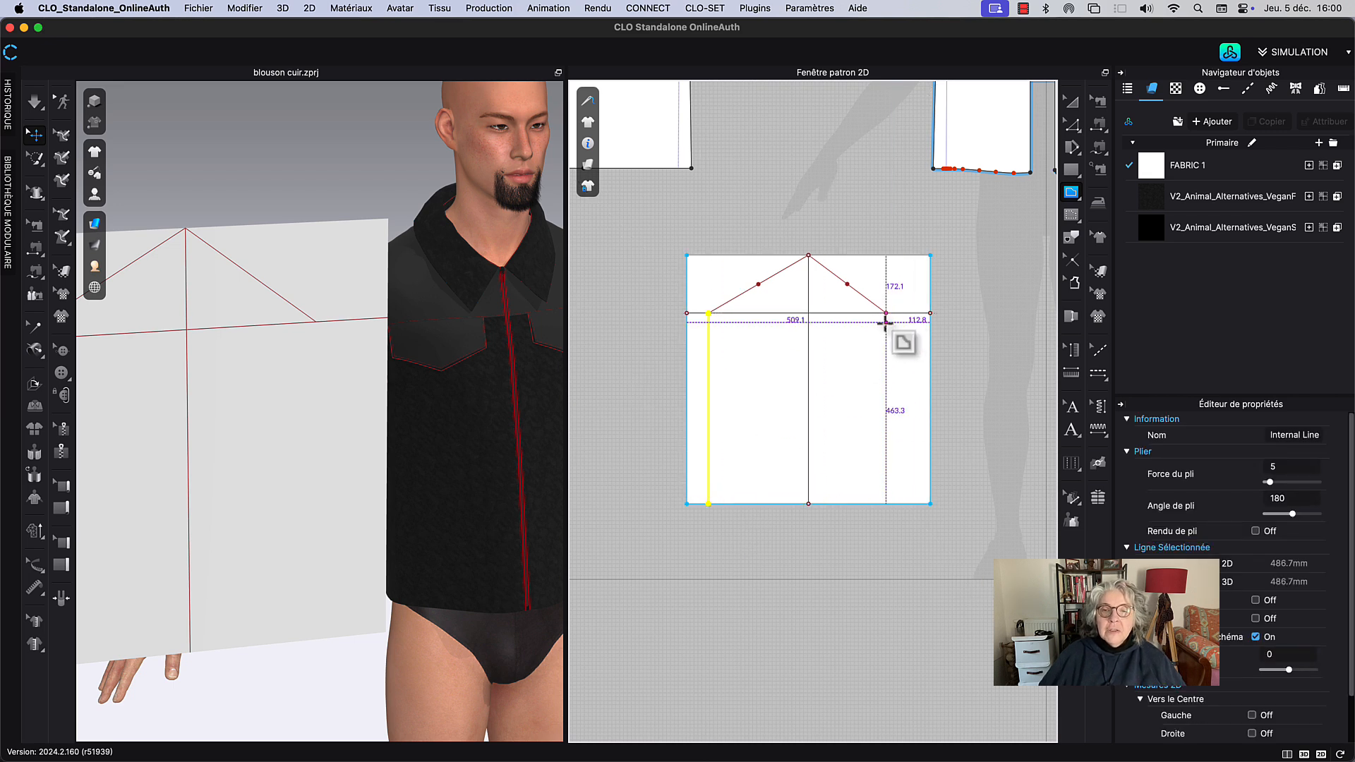
left_click(886, 313)
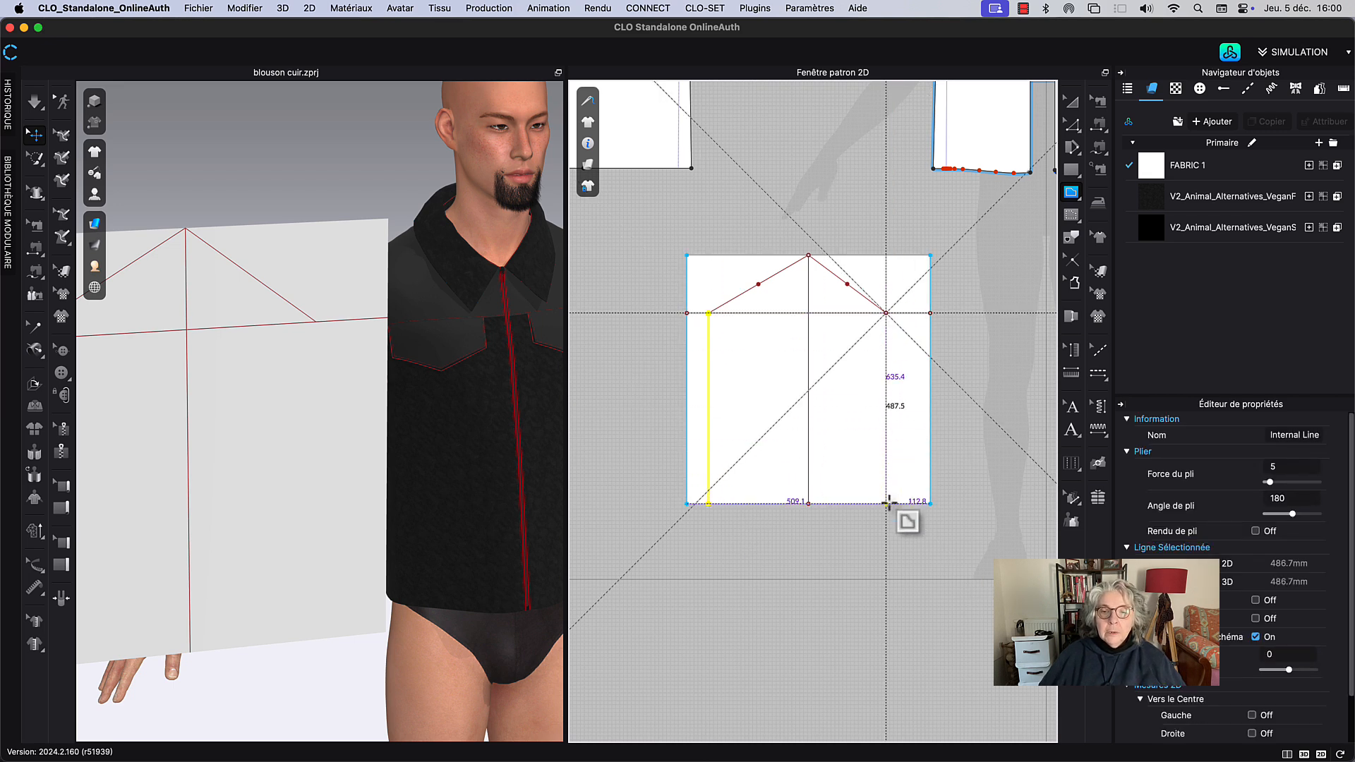
double_click(886, 503)
left_click(1072, 102)
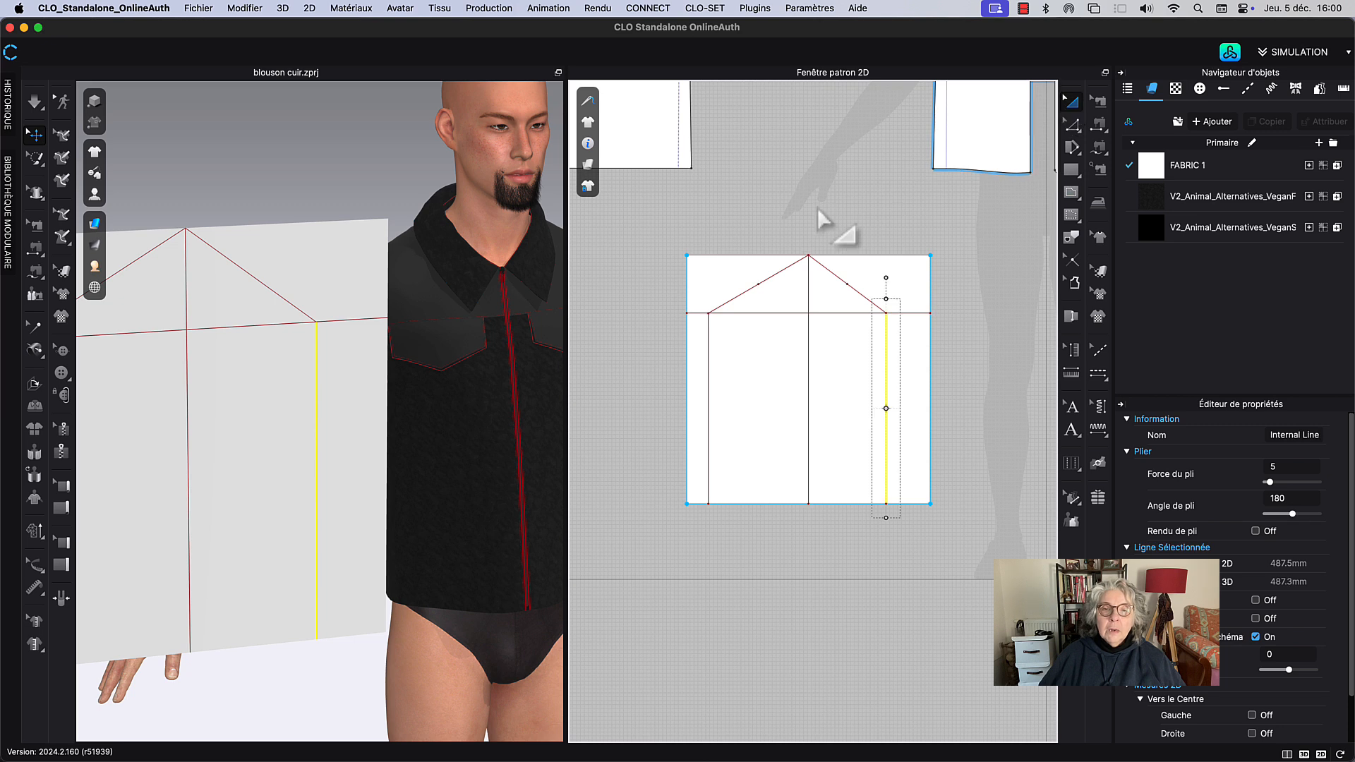
middle_click_drag(817, 207, 802, 272)
left_click(797, 268)
Step: Curve the right cap diagonal into an S, bowing its lower half inward and its upper half outward to about 127 mm
key("g")
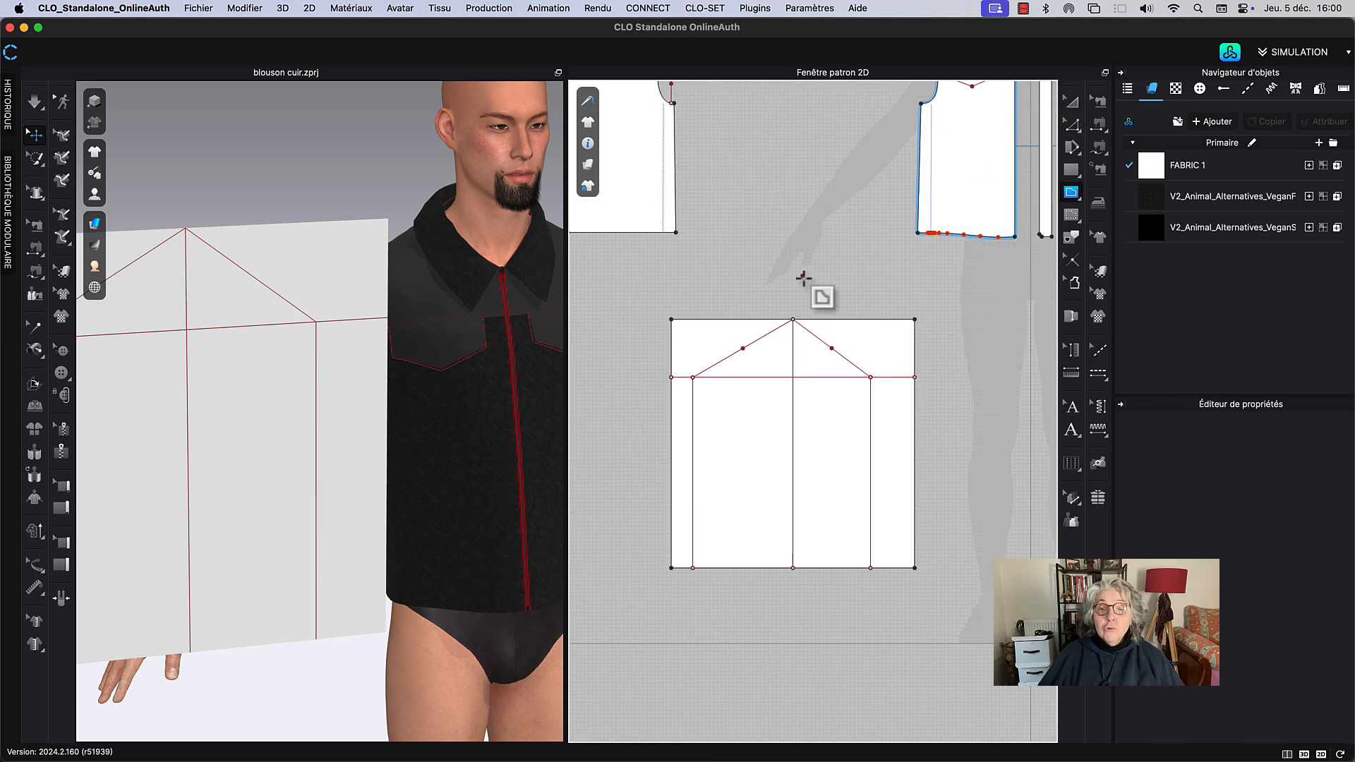
scroll(802, 277, "up", 3)
middle_click_drag(862, 331, 884, 301)
scroll(869, 267, "up", 3)
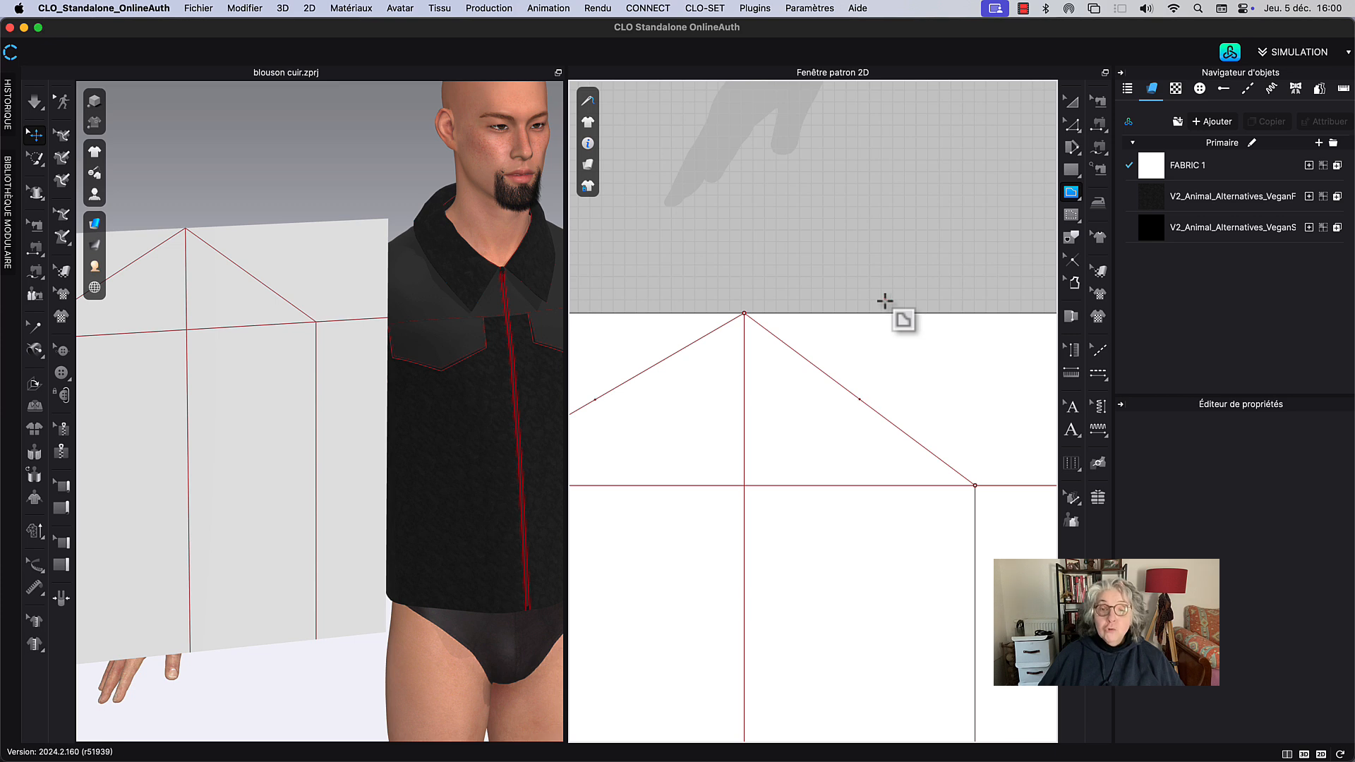
key("c")
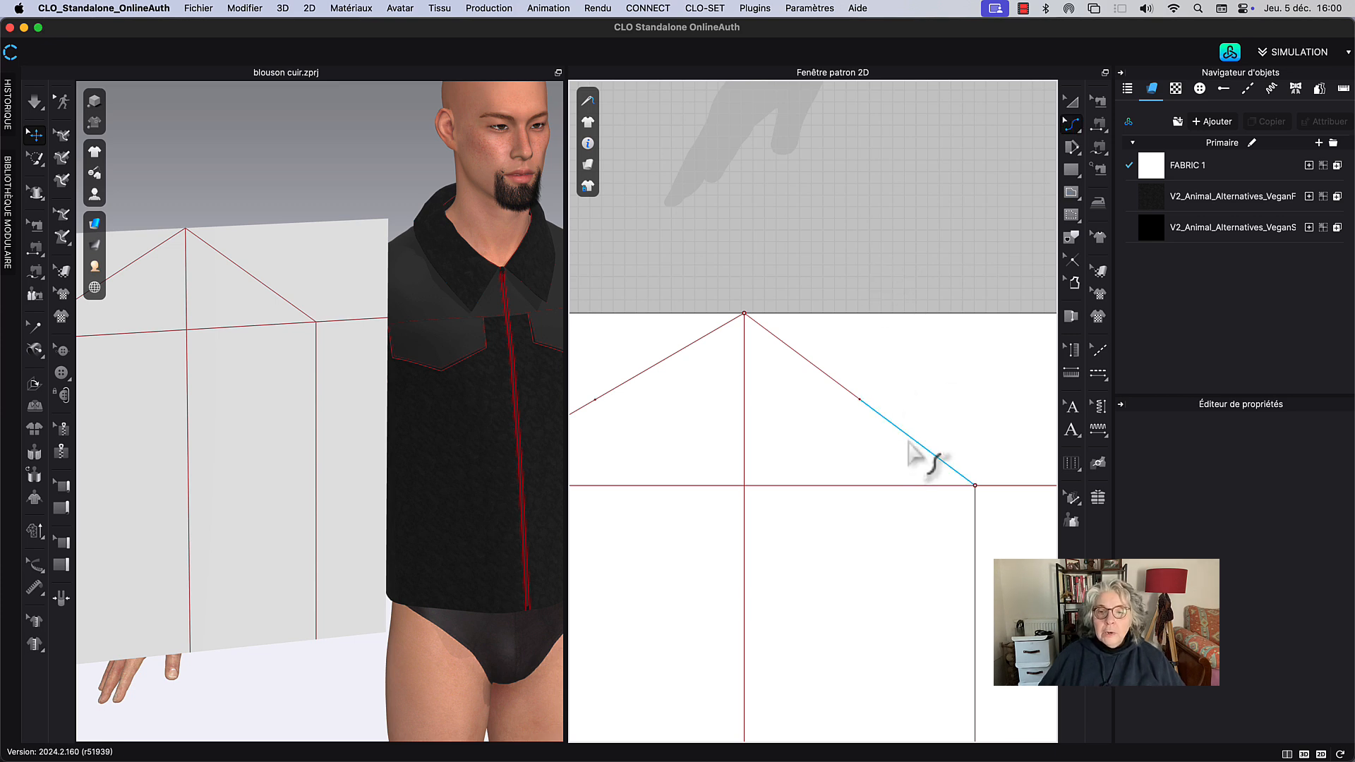
mouse_move(909, 443)
left_mouse_down()
mouse_move(922, 458)
mouse_move(906, 457)
left_mouse_up()
left_click_drag(806, 362, 811, 344)
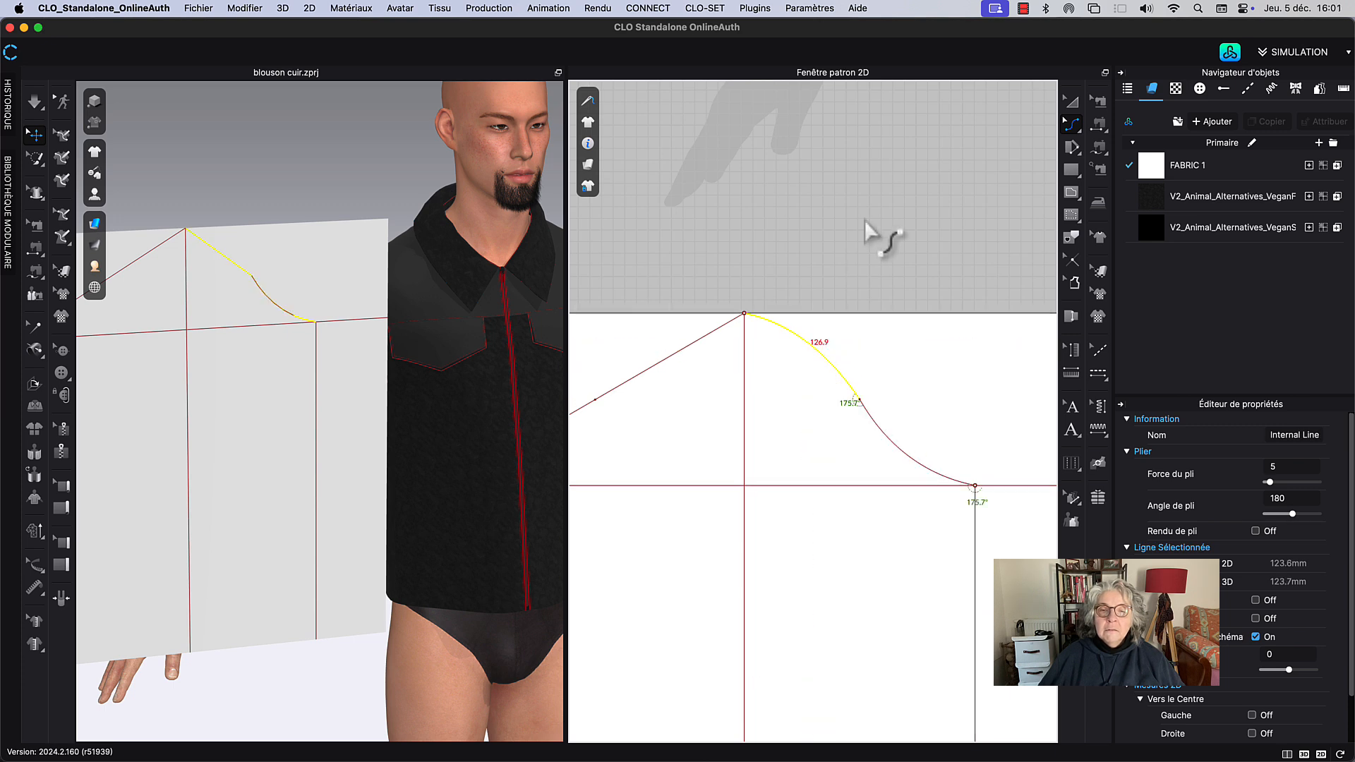
left_click(867, 200)
Step: Curve the left cap diagonal into an S, bowing its upper half outward to about 152 mm and its lower half inward
scroll(905, 277, "down", 6)
middle_click_drag(904, 277, 910, 294)
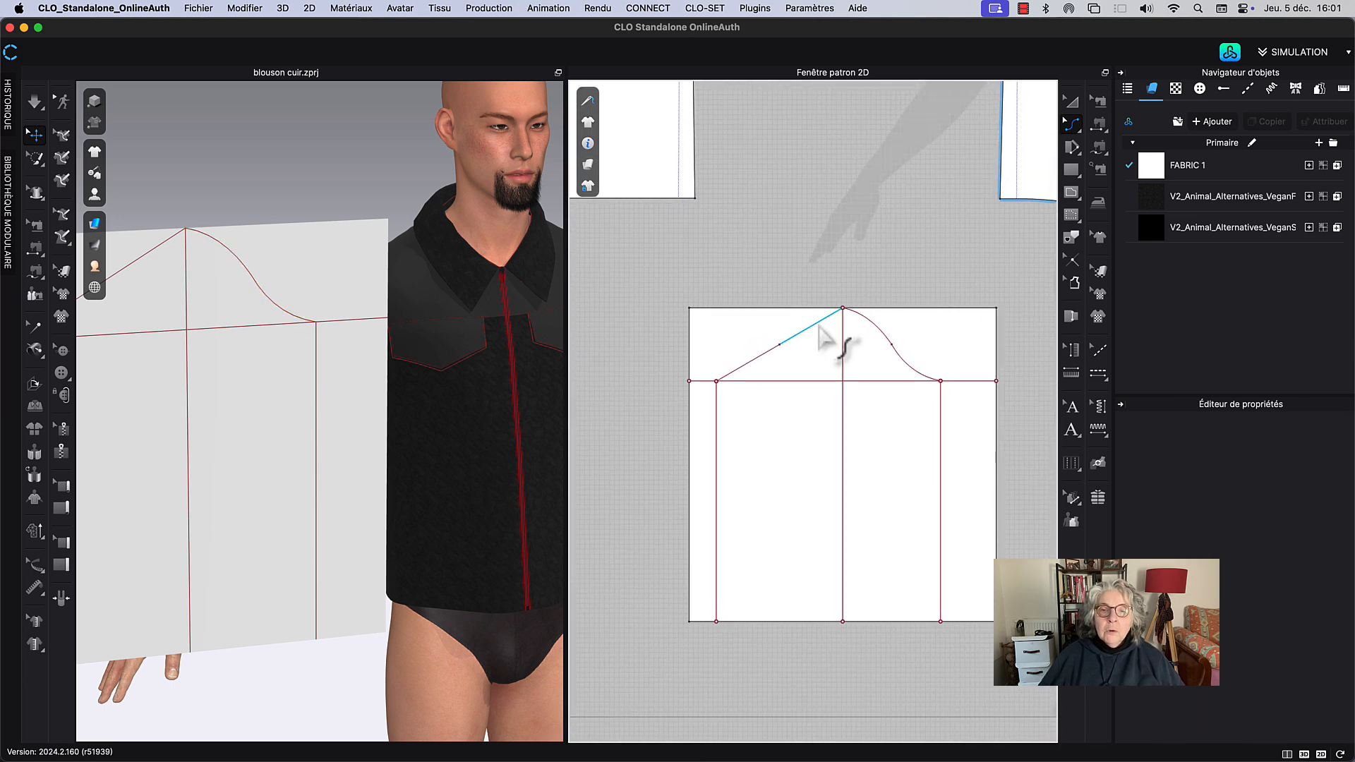
left_click_drag(811, 328, 809, 330)
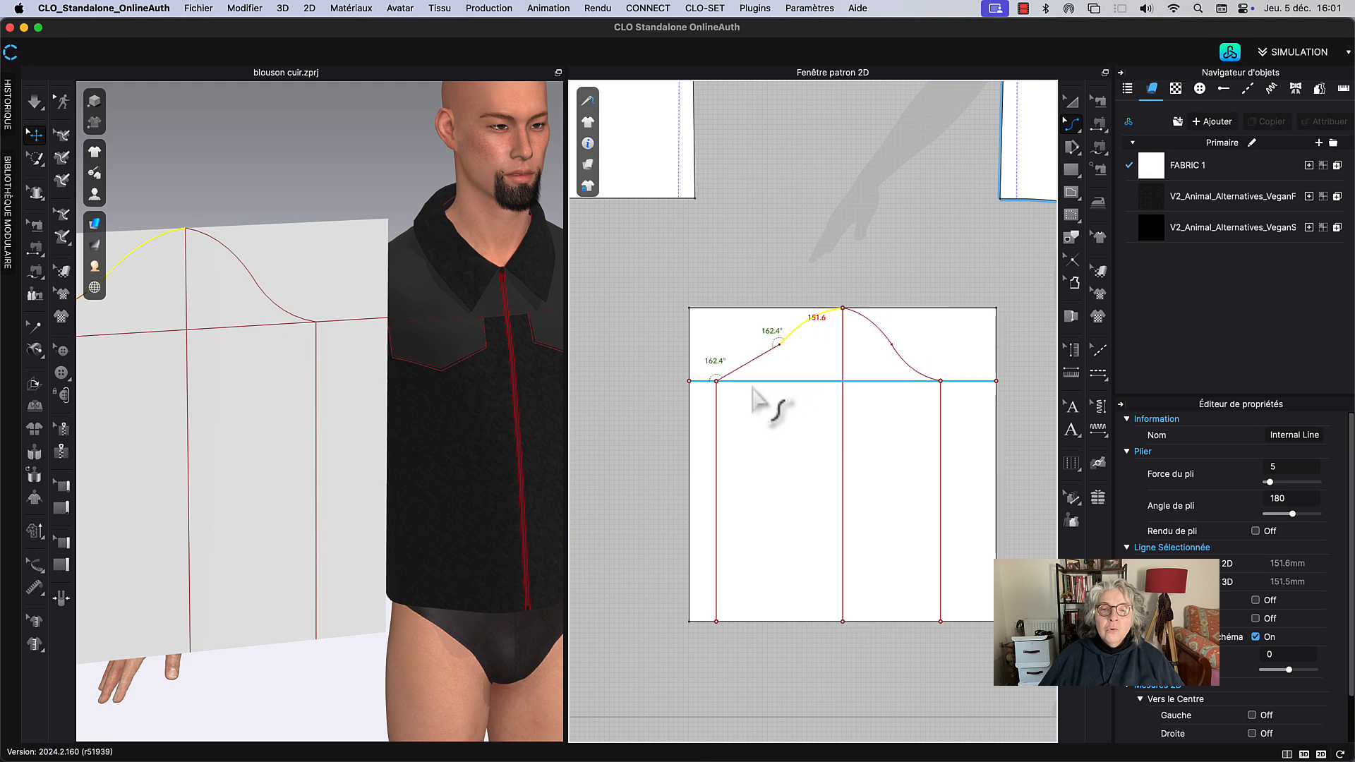
left_click_drag(746, 375, 764, 393)
left_click(803, 242)
scroll(806, 296, "up", 6)
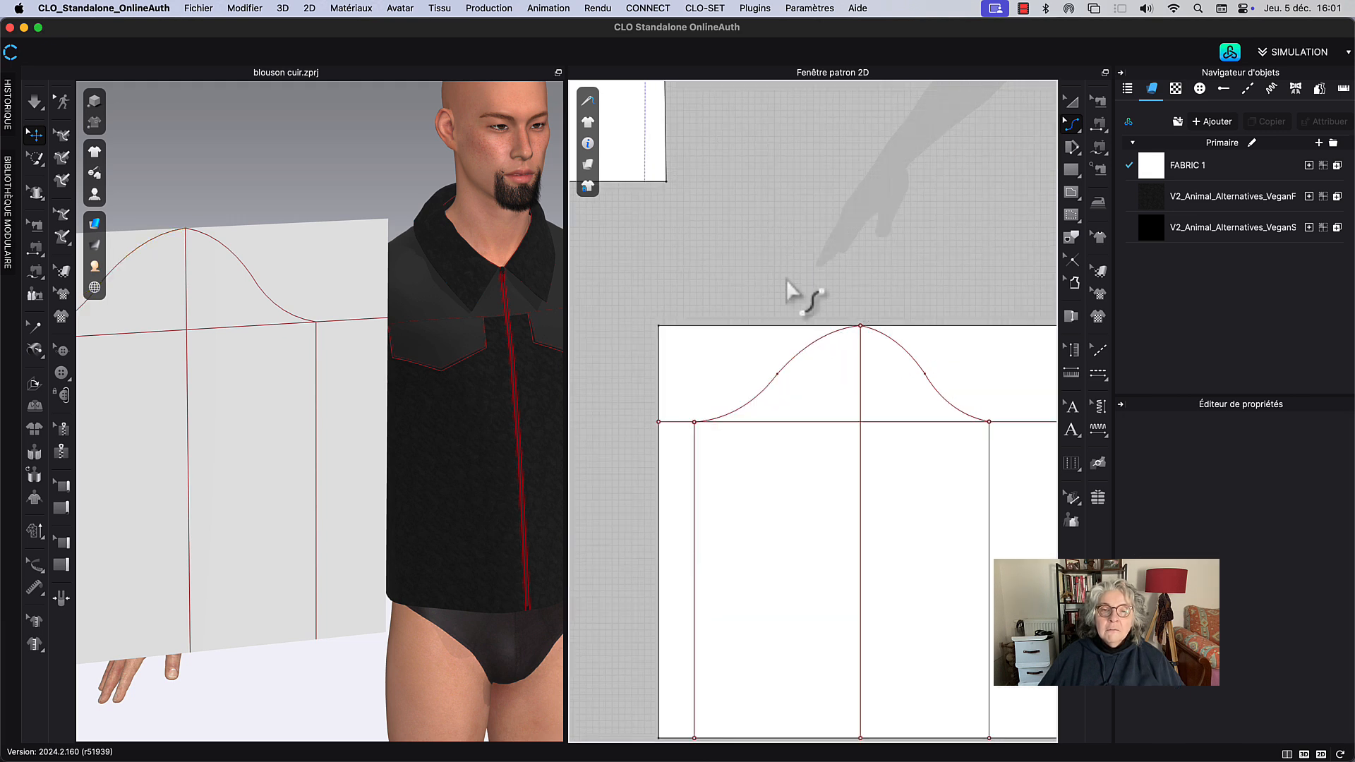
Step: Refine the cap's upper left curve with its curve-point handles, making it fuller to about 153.6 mm
left_click(849, 380)
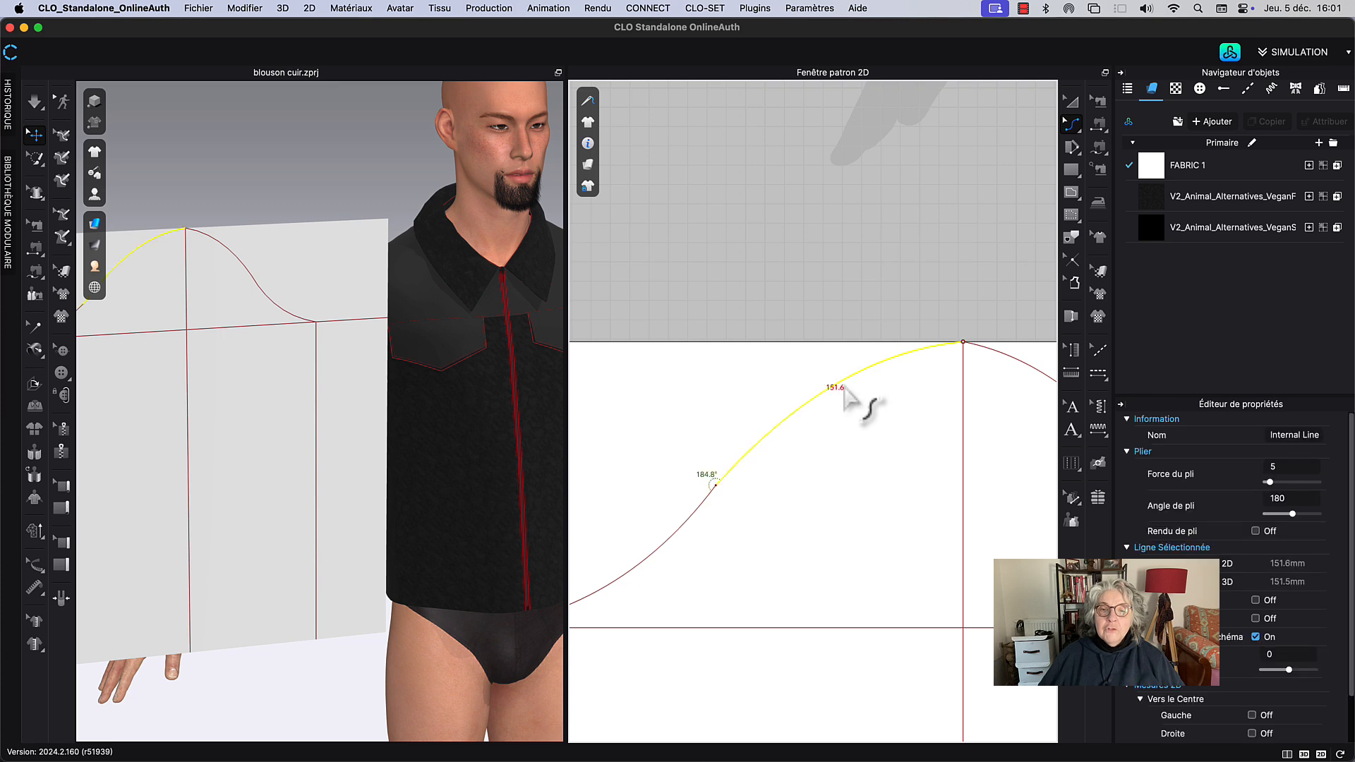
key("v")
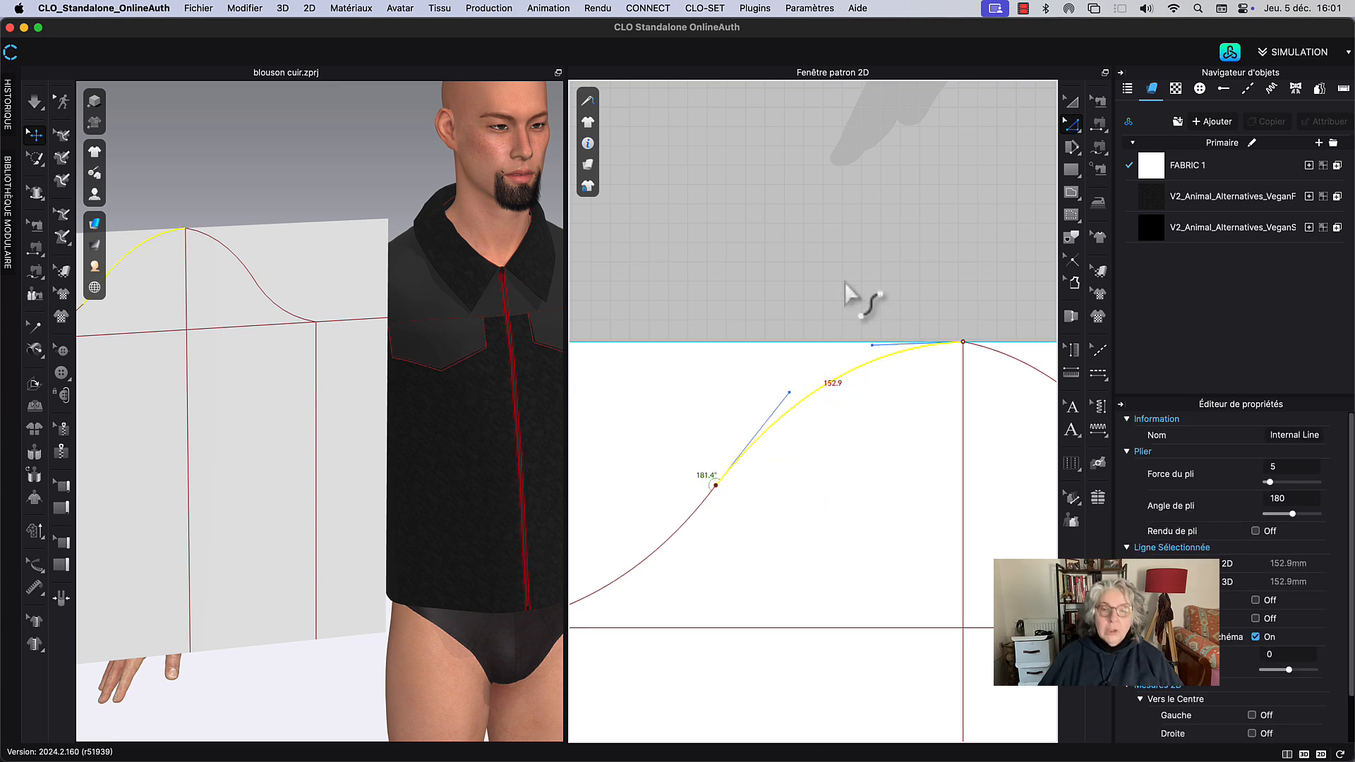
left_click_drag(871, 346, 857, 346)
scroll(833, 248, "down", 5)
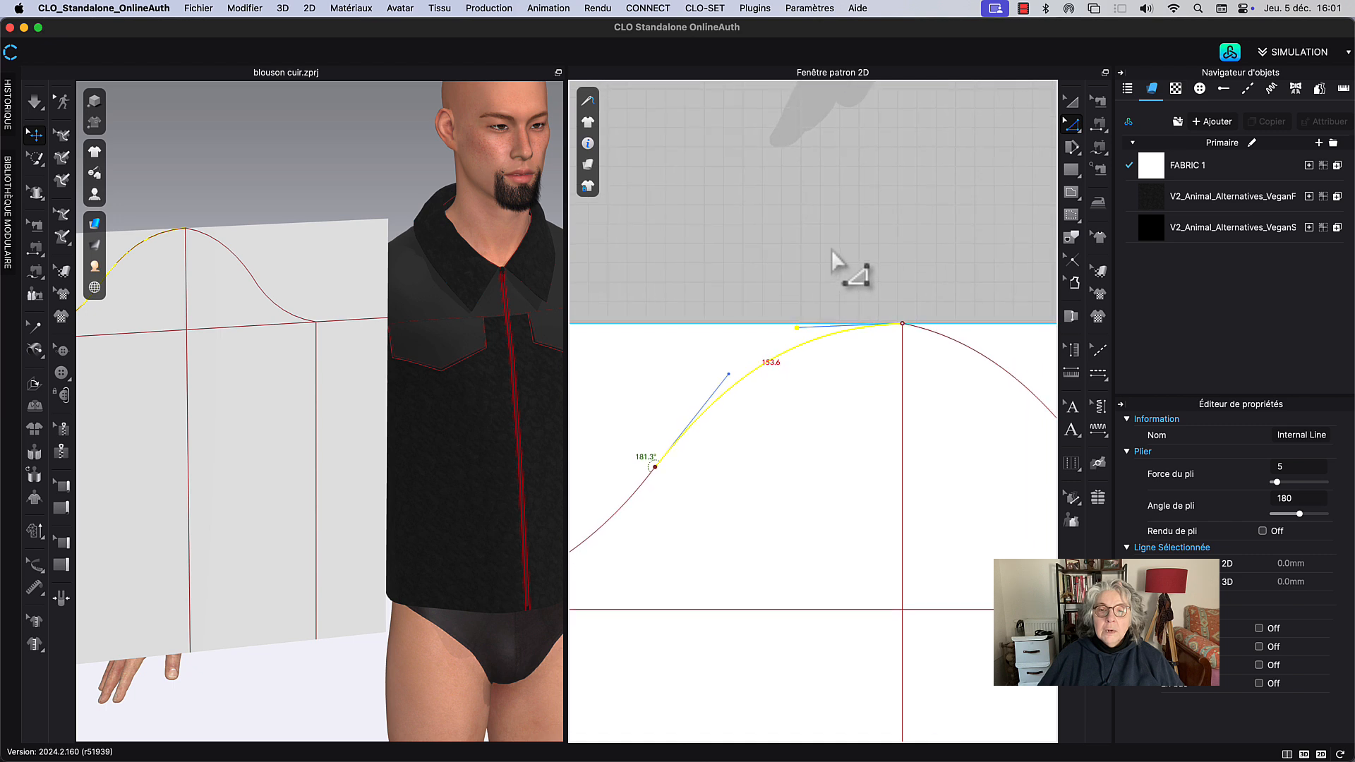
scroll(854, 176, "down", 5)
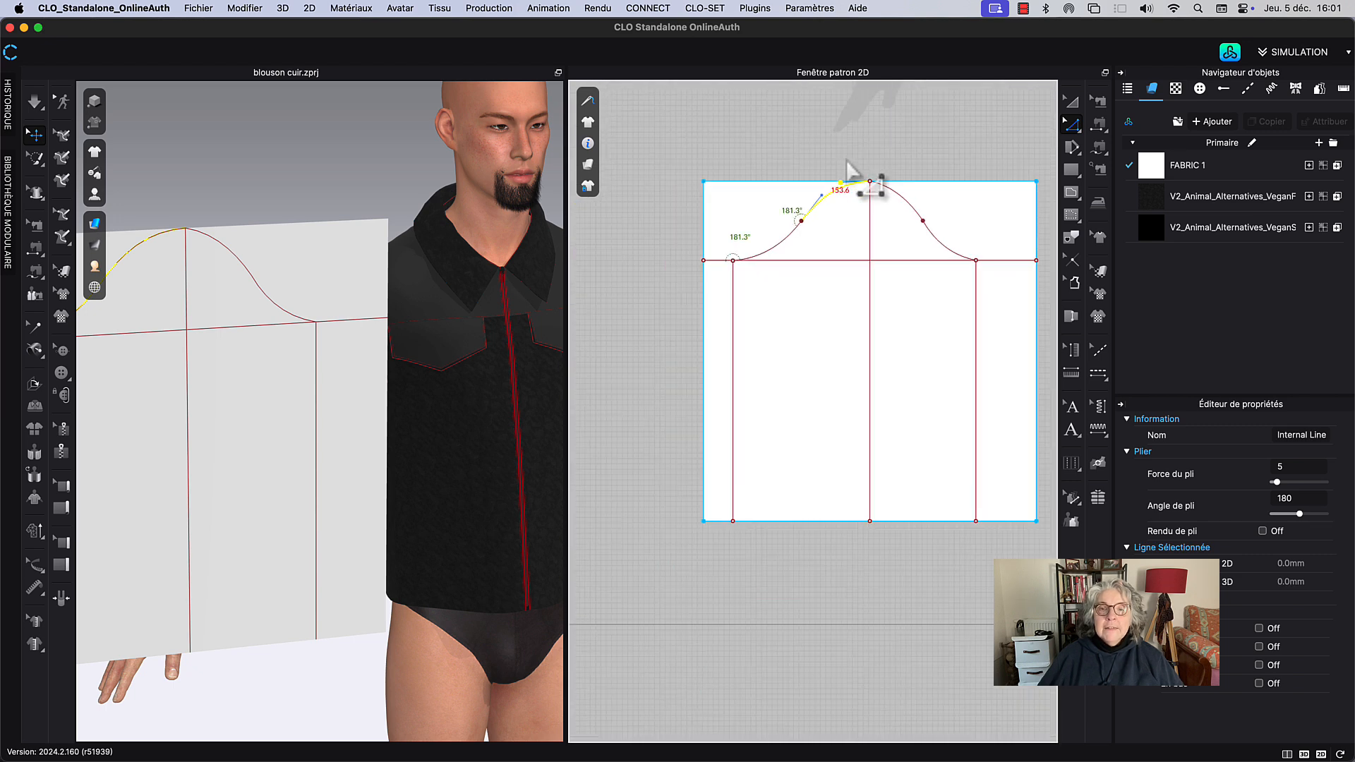
left_click(884, 187)
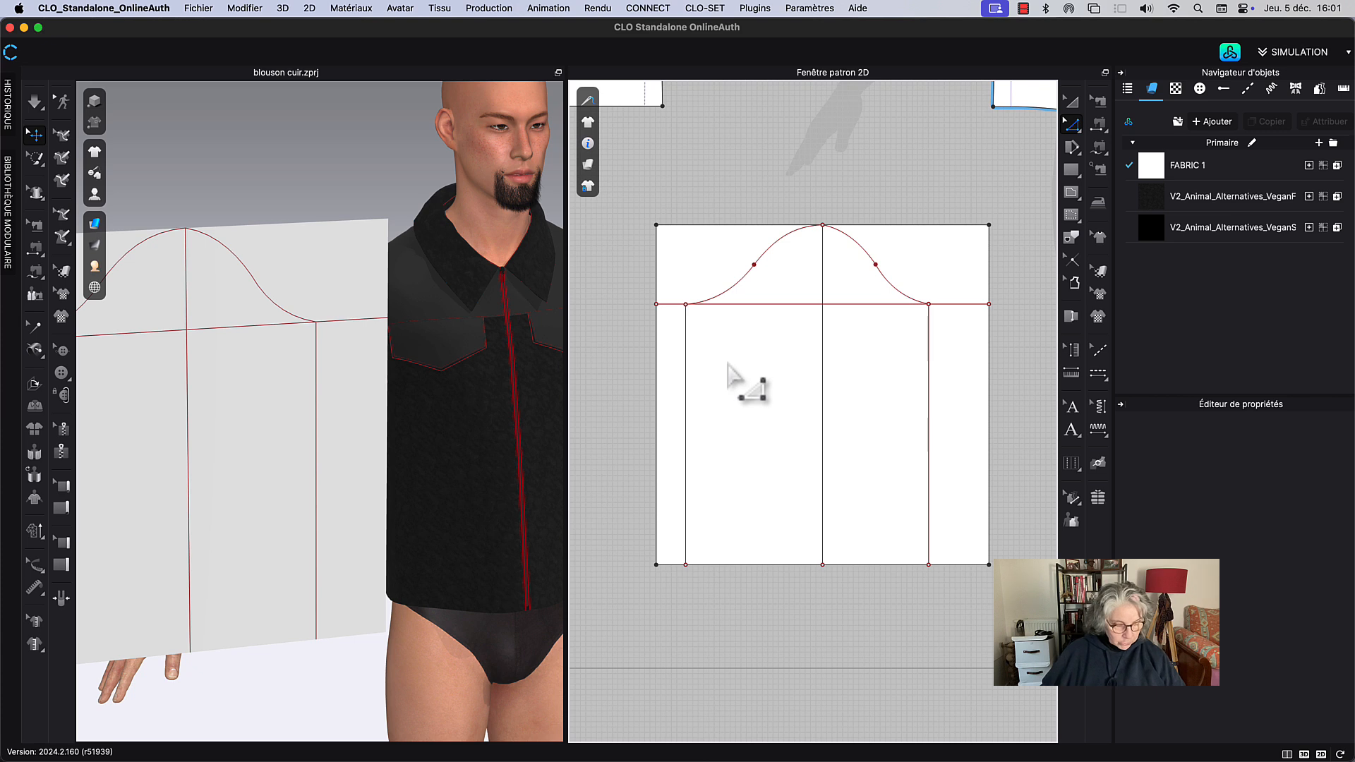
Step: Draw a vertical internal line from the midpoint of each cap curve straight down to the rectangle's bottom edge
key("r")
left_click(755, 265)
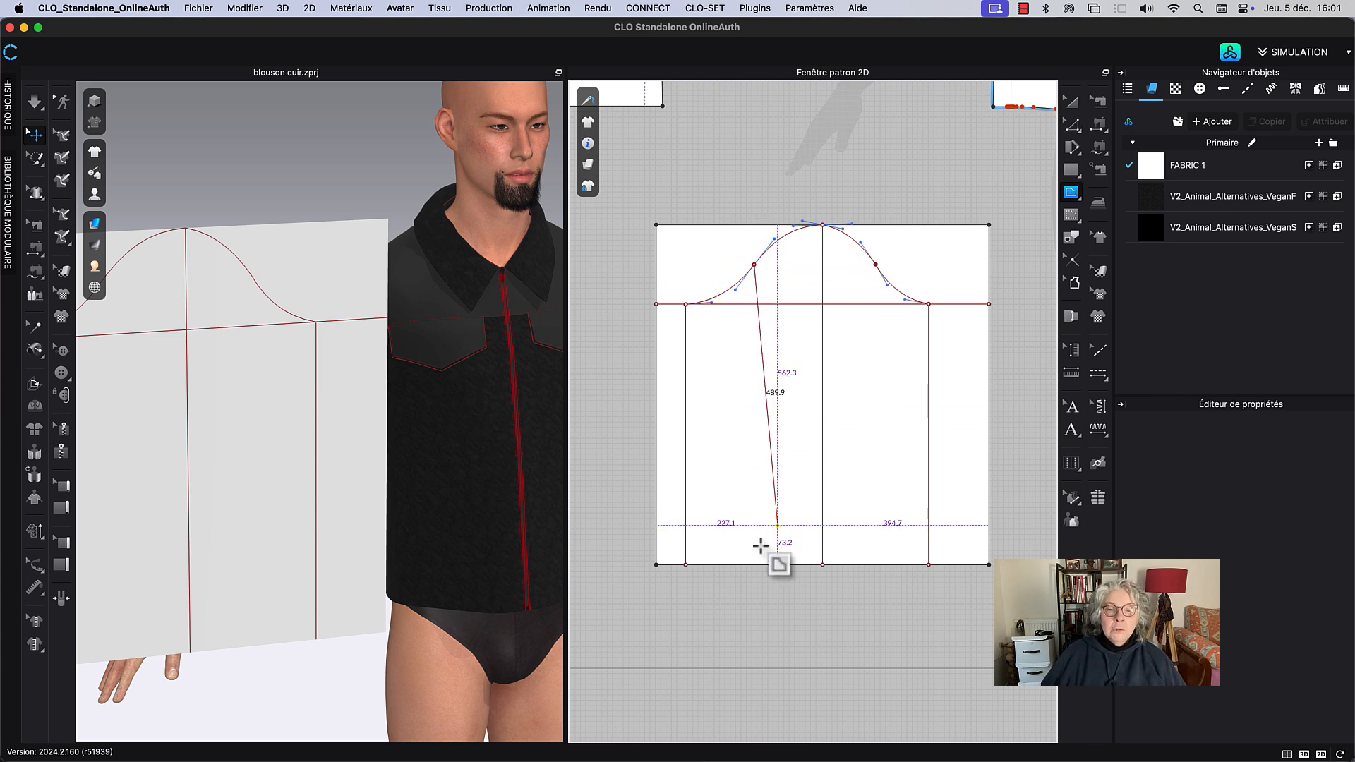
left_click(753, 565)
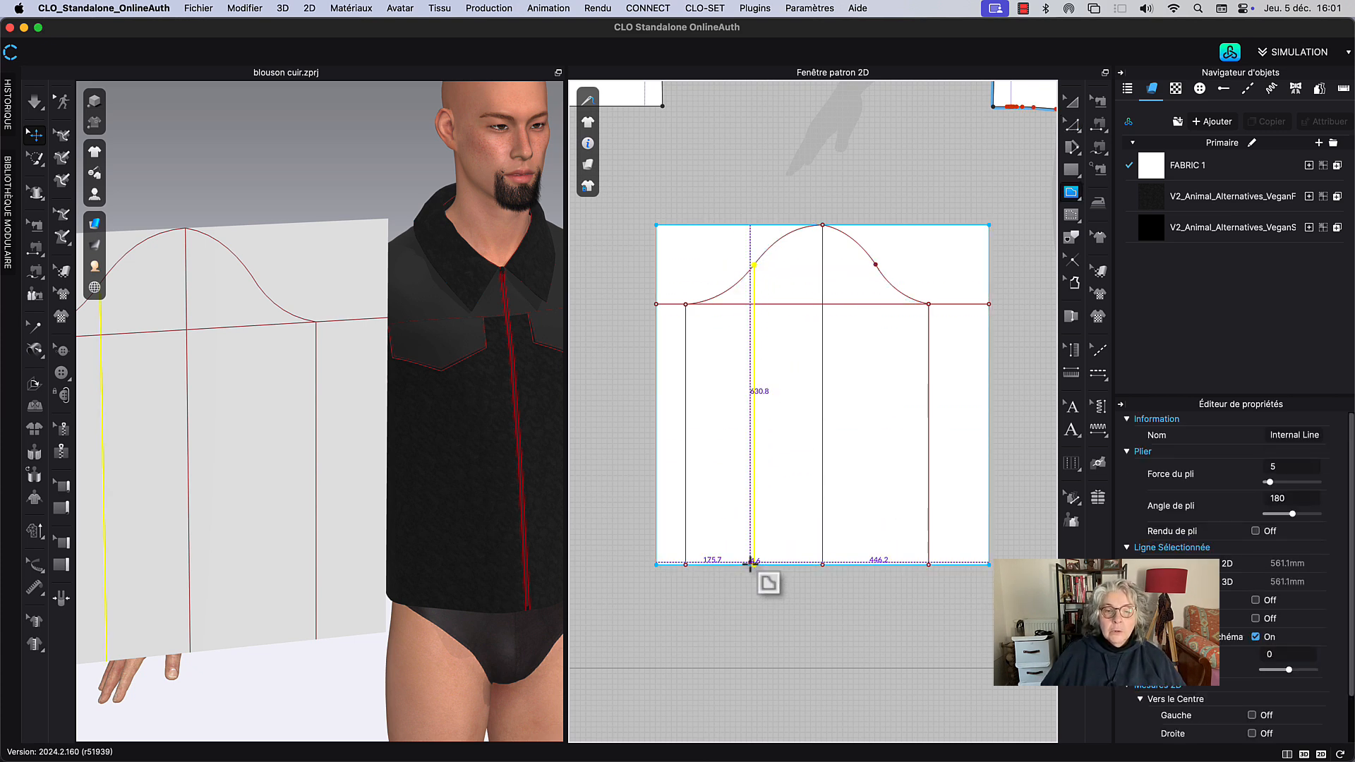
left_click(877, 265)
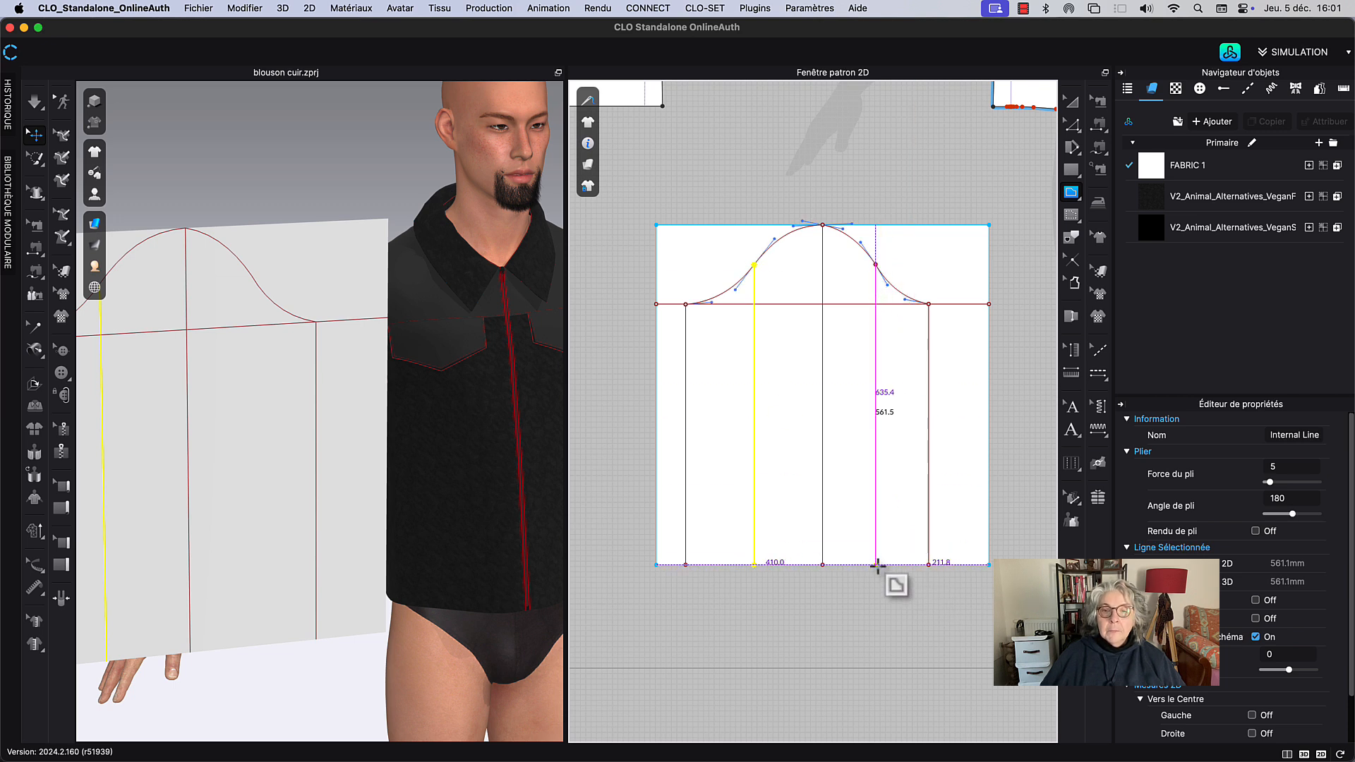
left_click(876, 565)
left_click(1072, 104)
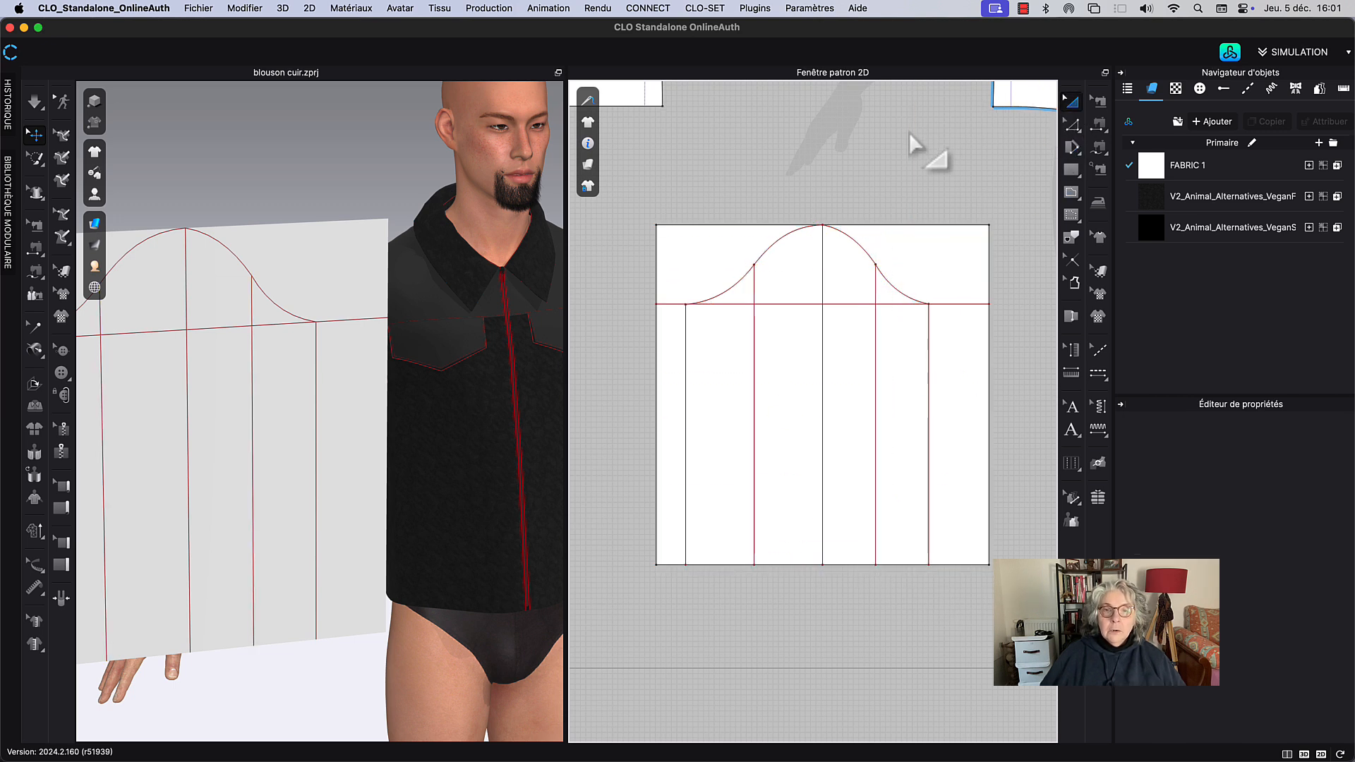
middle_click_drag(911, 145, 925, 167)
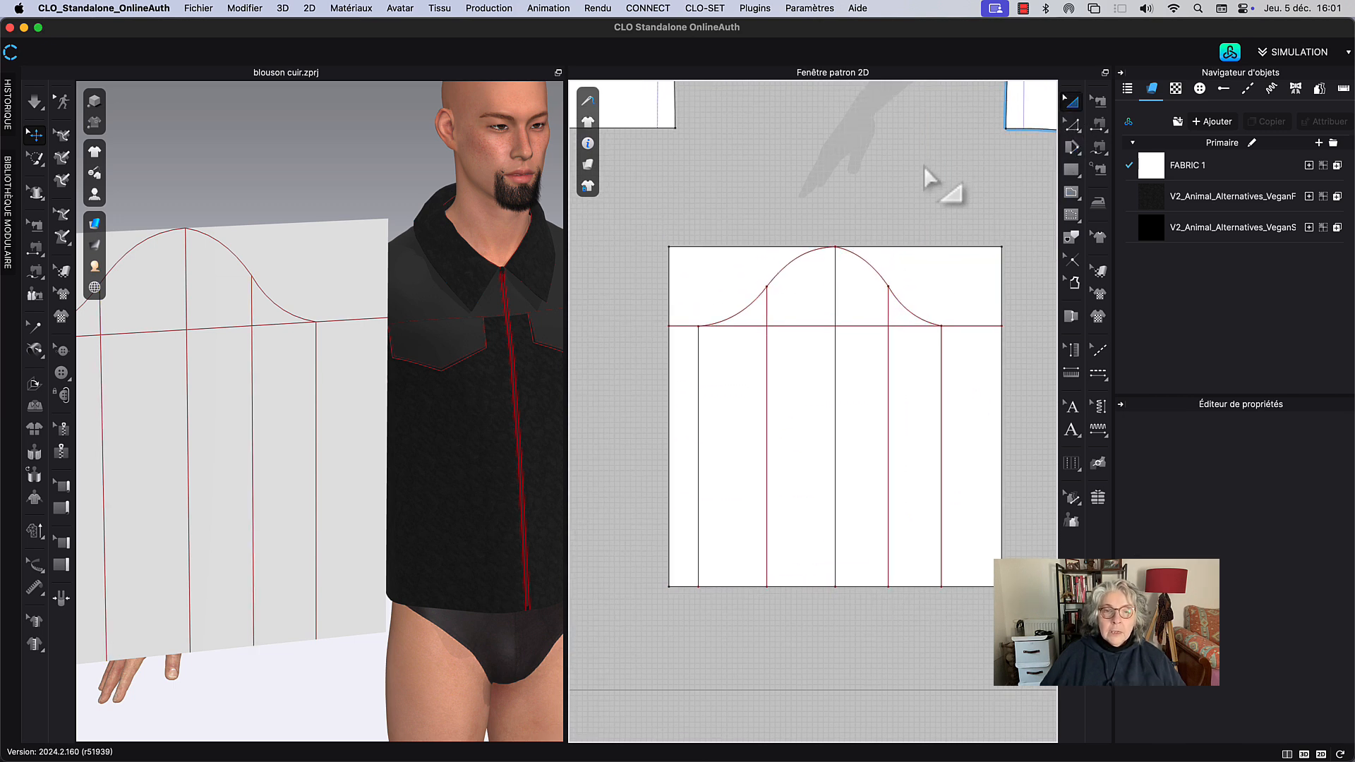
Step: Trace the outer verticals, cap curves and bottom edge as a new pattern with internal lines, placing it between the body pieces above the rectangle
left_click(1071, 239)
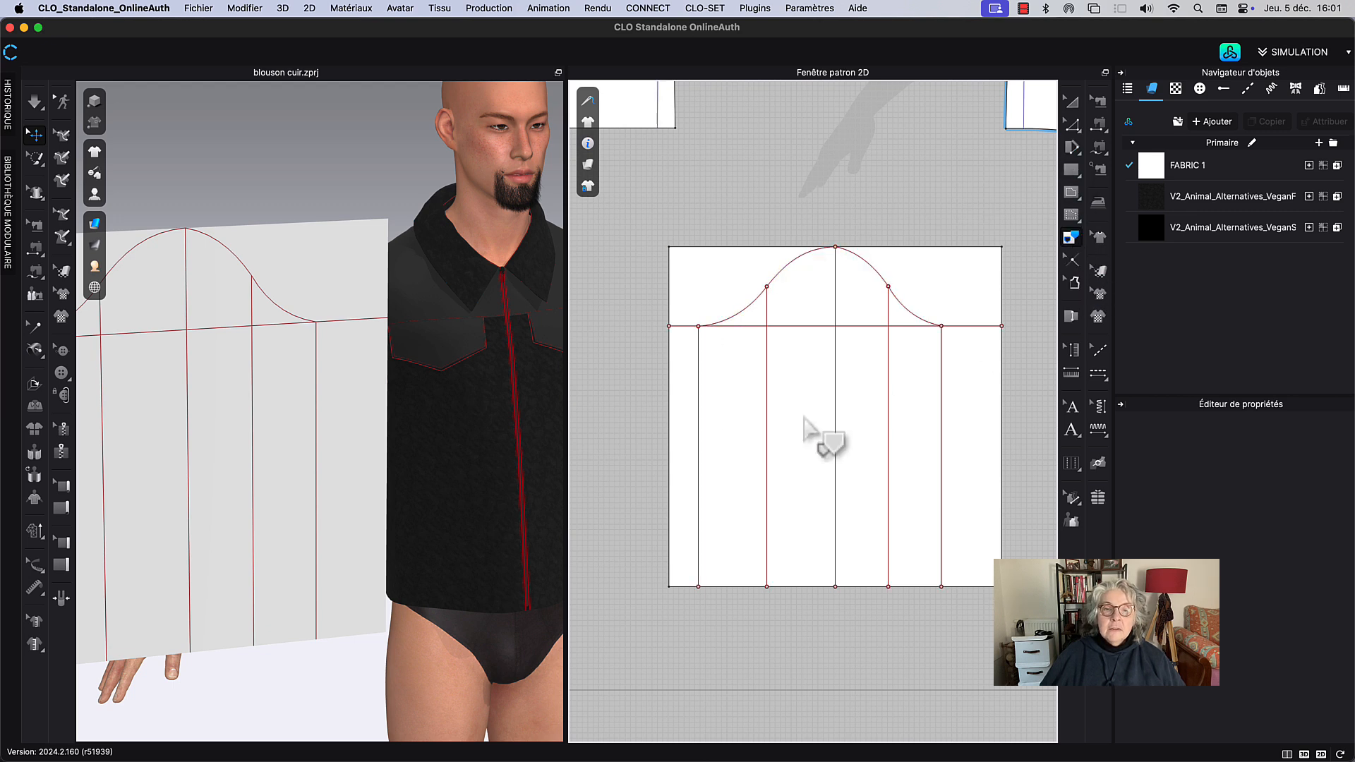
left_click(702, 411)
left_click(761, 298, "shift")
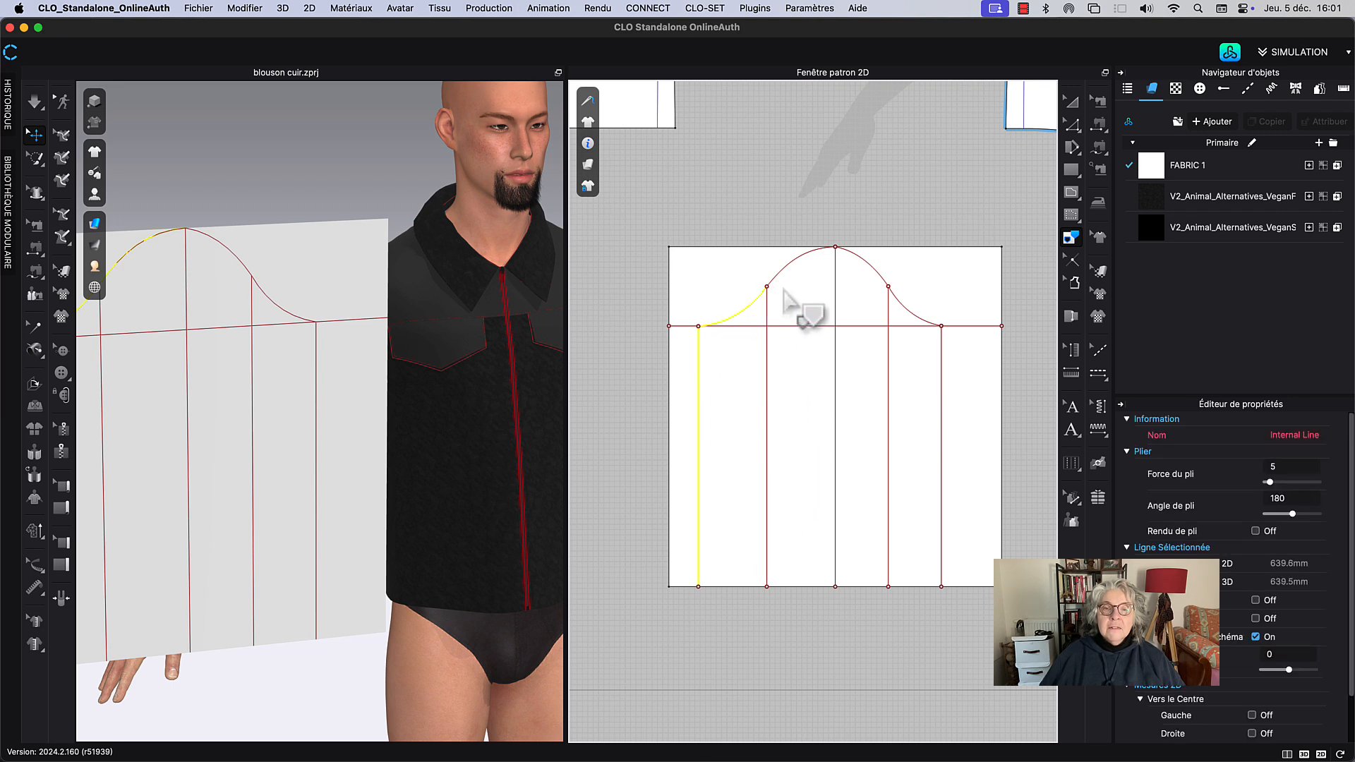
left_click(785, 276, "shift")
left_click(874, 274, "shift")
left_click(914, 316, "shift")
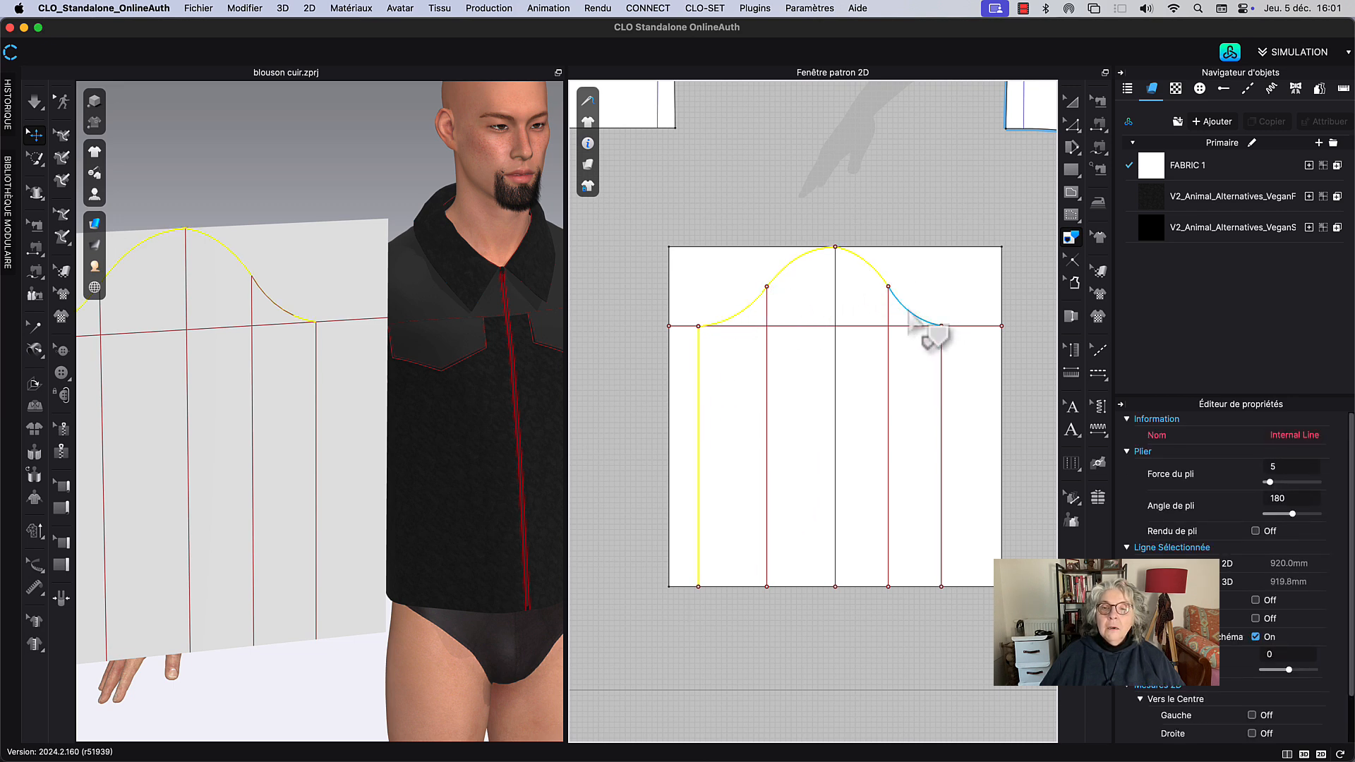
left_click(943, 365, "shift")
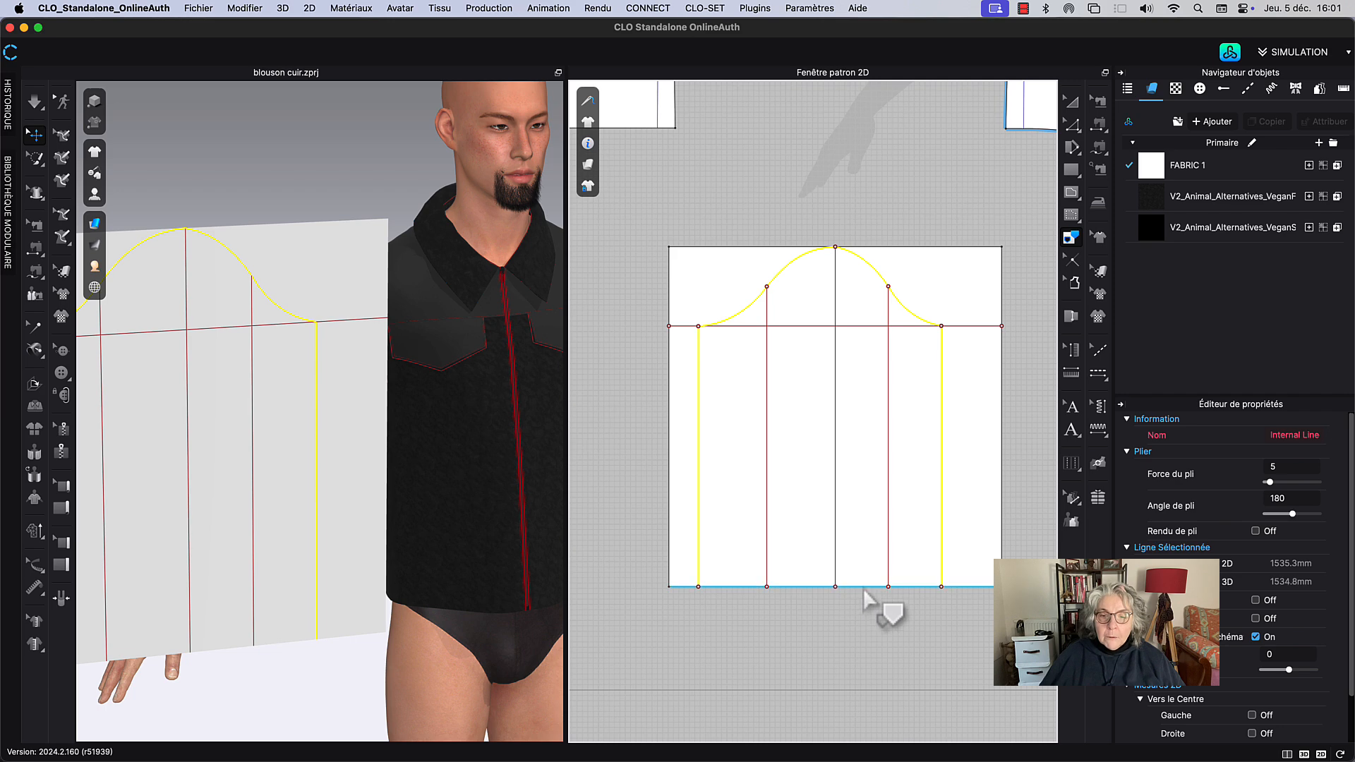
left_click(863, 587, "shift")
right_click(863, 588)
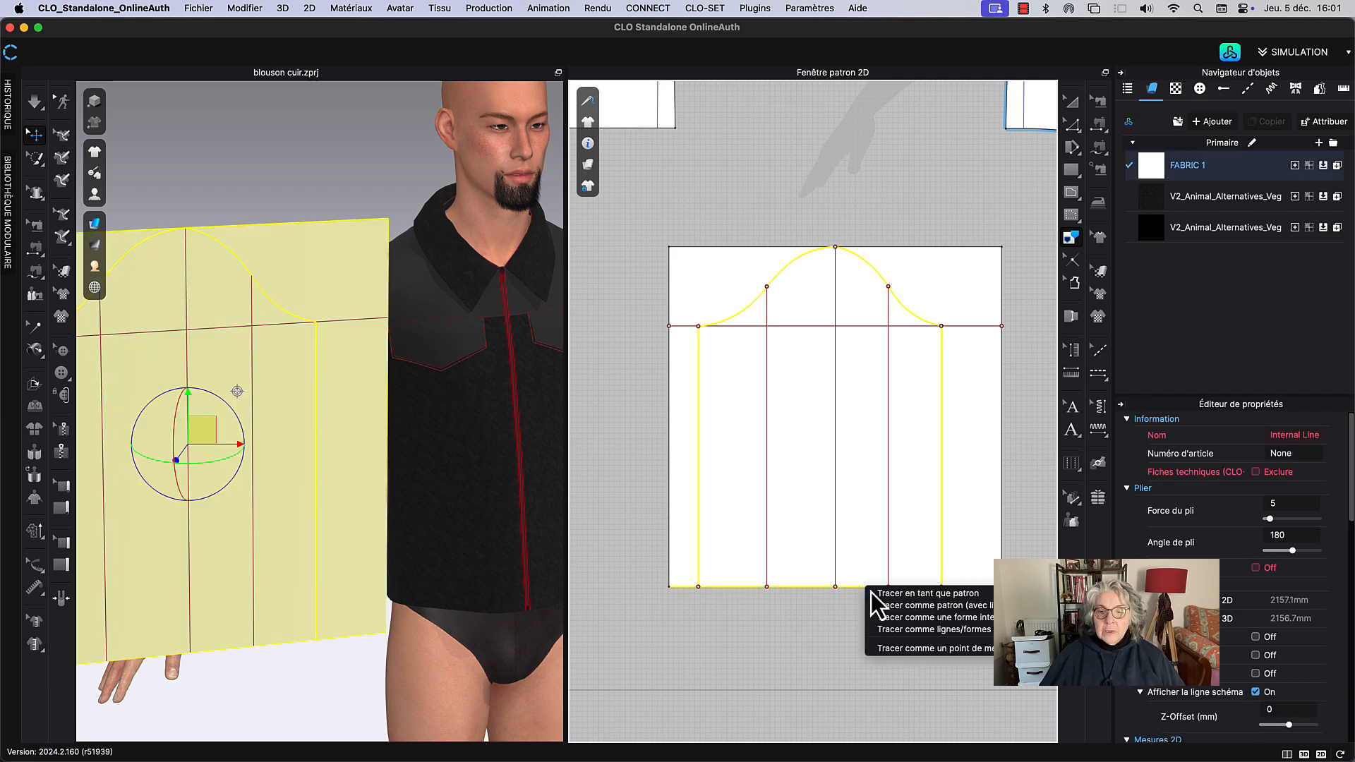
left_click(895, 605)
middle_click_drag(845, 163, 823, 672)
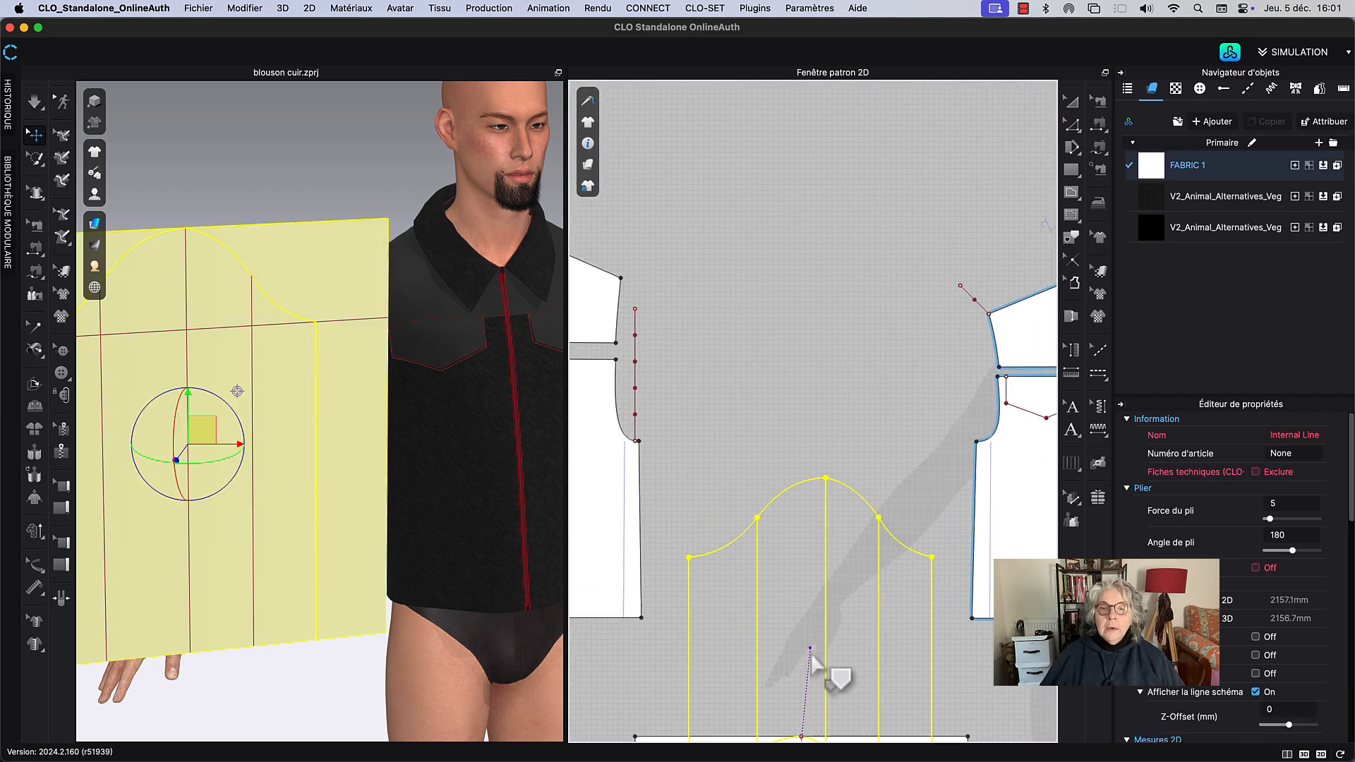
left_click(811, 446)
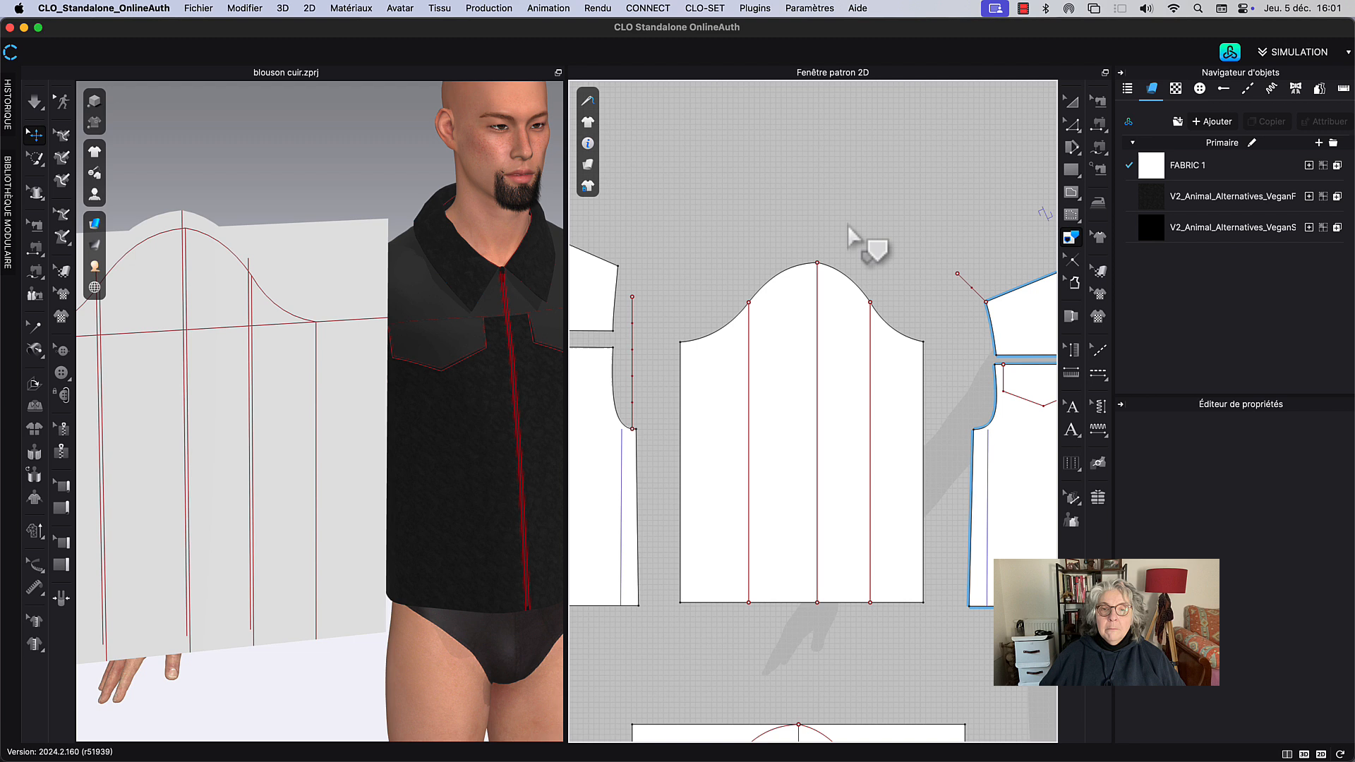
Step: Draw a horizontal internal line across the traced sleeve, joining its two underarm points
left_click(1066, 106)
middle_click_drag(815, 160, 859, 158)
key("g")
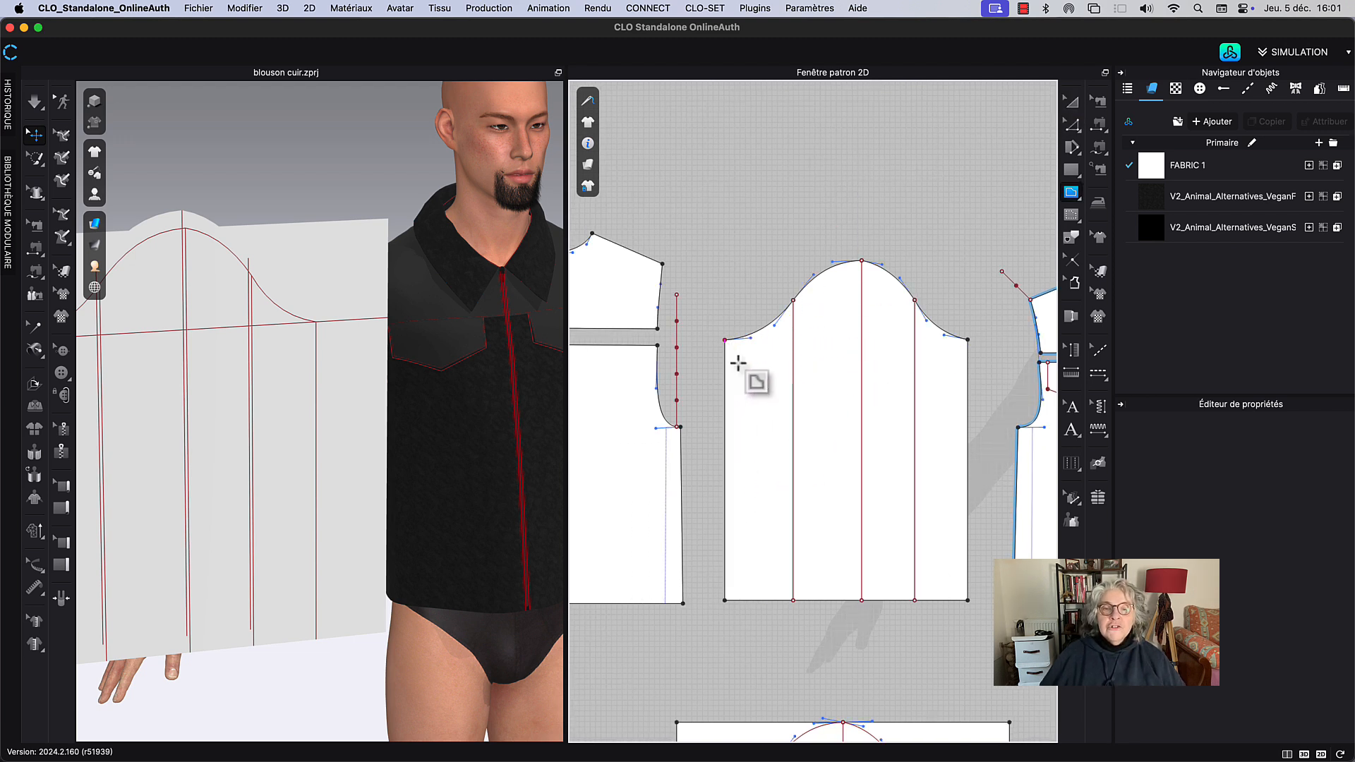
left_click(725, 341)
double_click(968, 341)
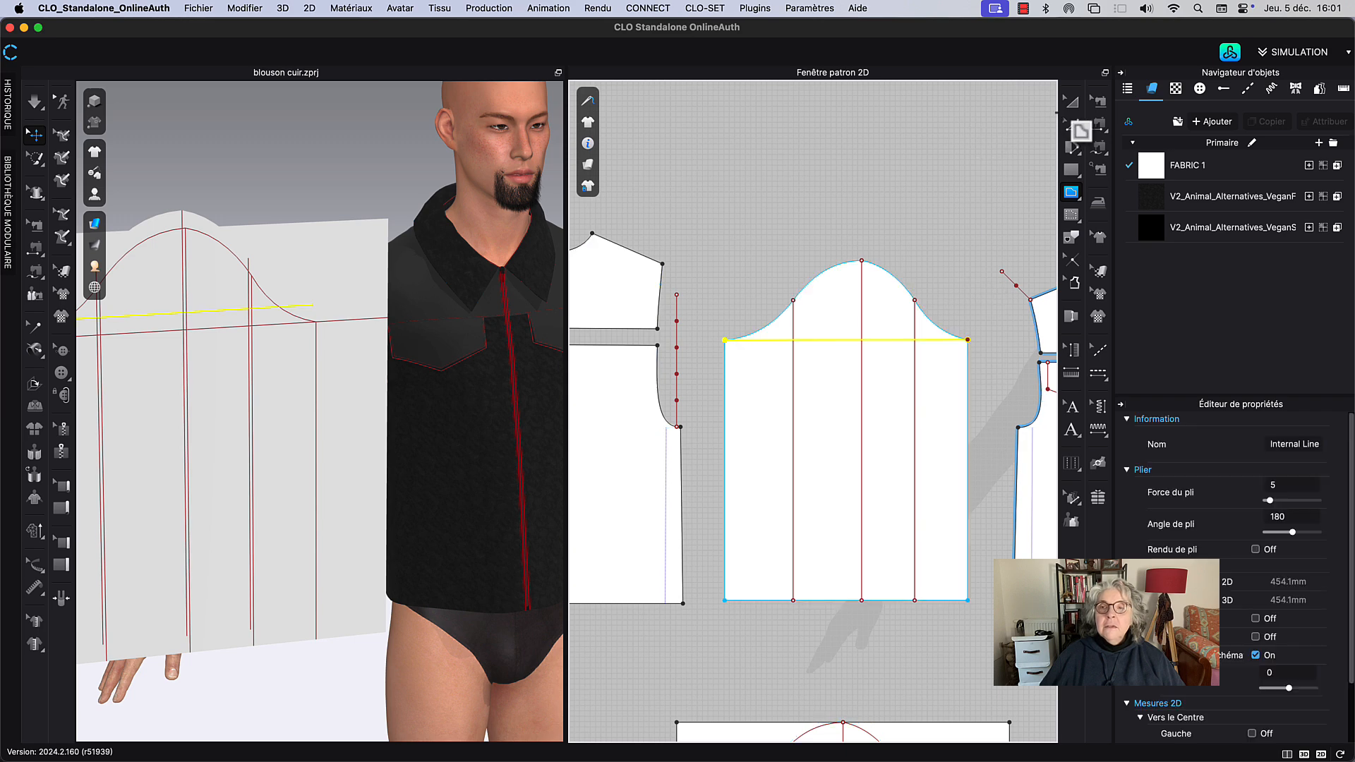
left_click(1071, 106)
Step: Taper the traced sleeve symmetrically by transforming its two bottom corner points inward
middle_click_drag(786, 167, 854, 240)
scroll(885, 206, "down", 5)
scroll(876, 396, "up", 3)
middle_click_drag(874, 440, 871, 426)
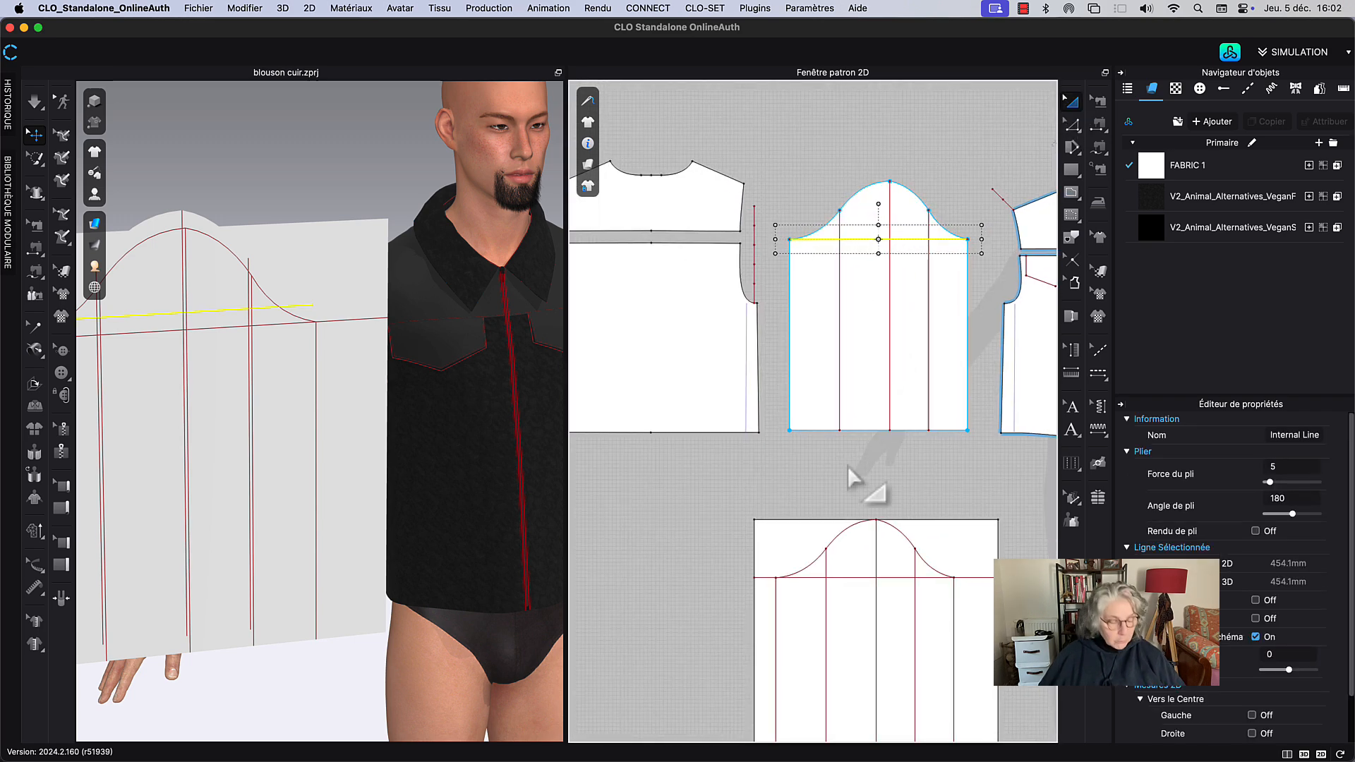
key("z")
left_click(789, 432)
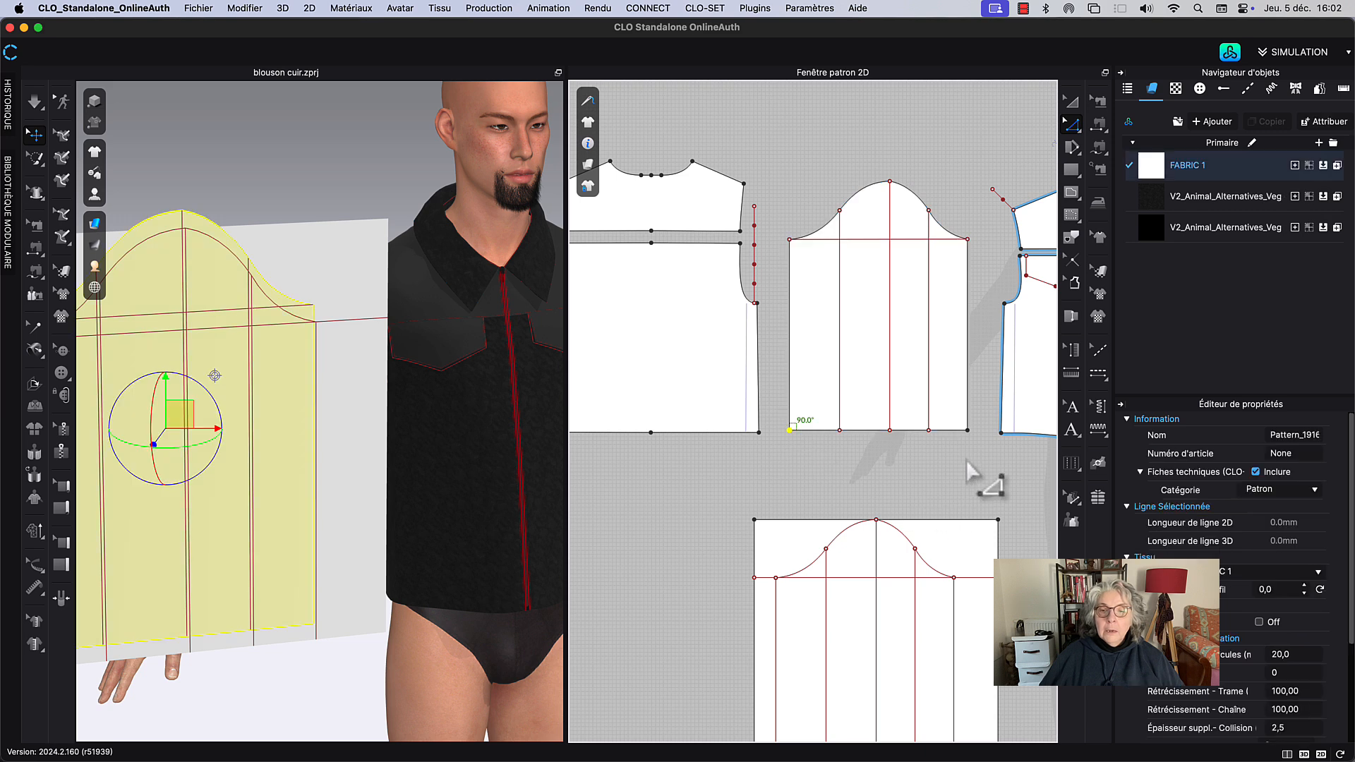
left_click(968, 430, "shift")
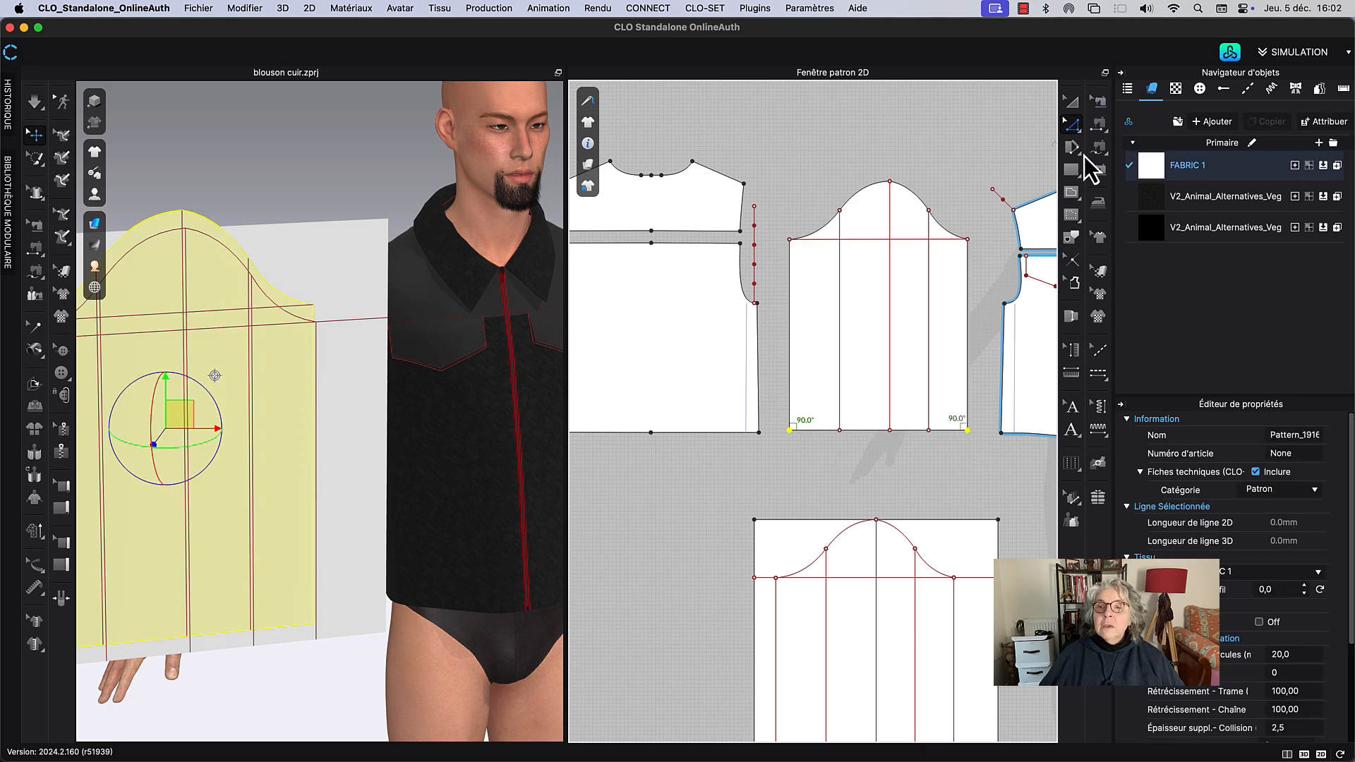
left_click(1072, 125)
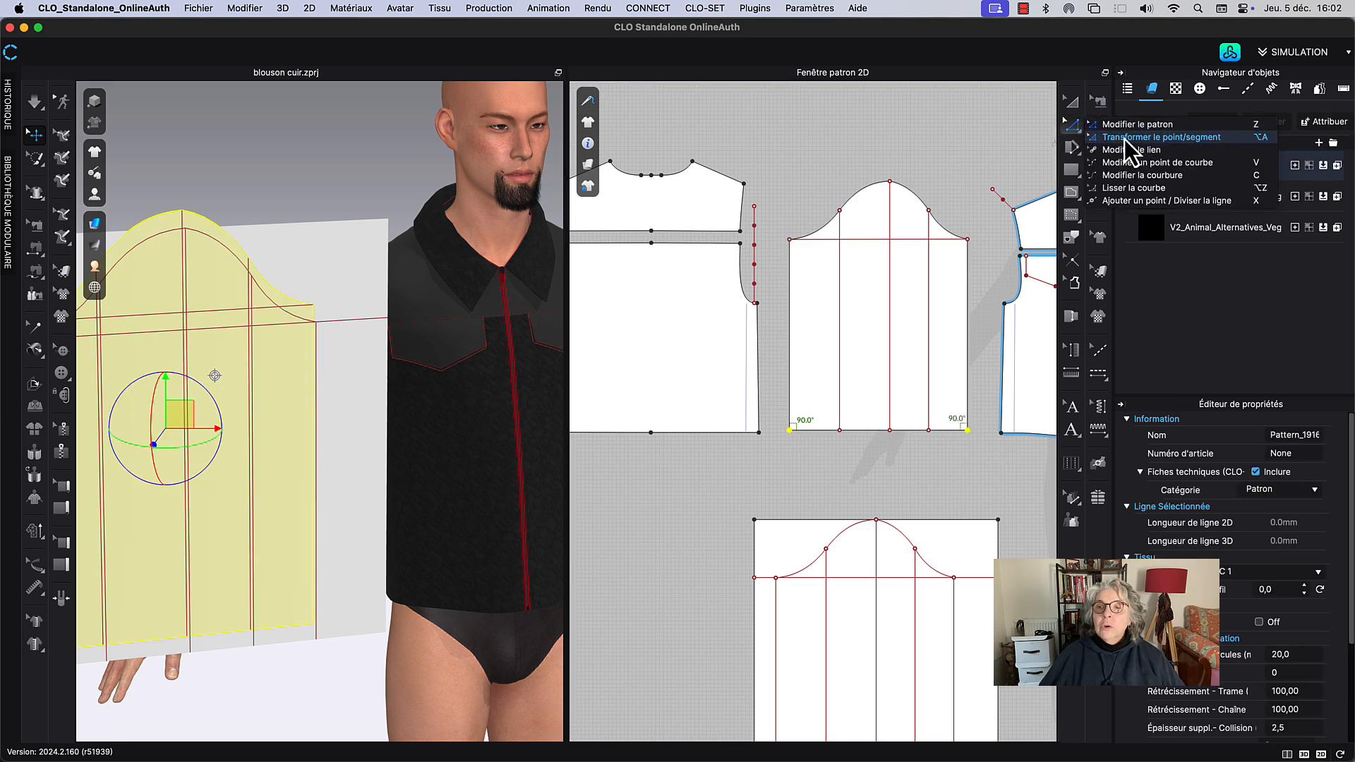
left_click(1125, 141)
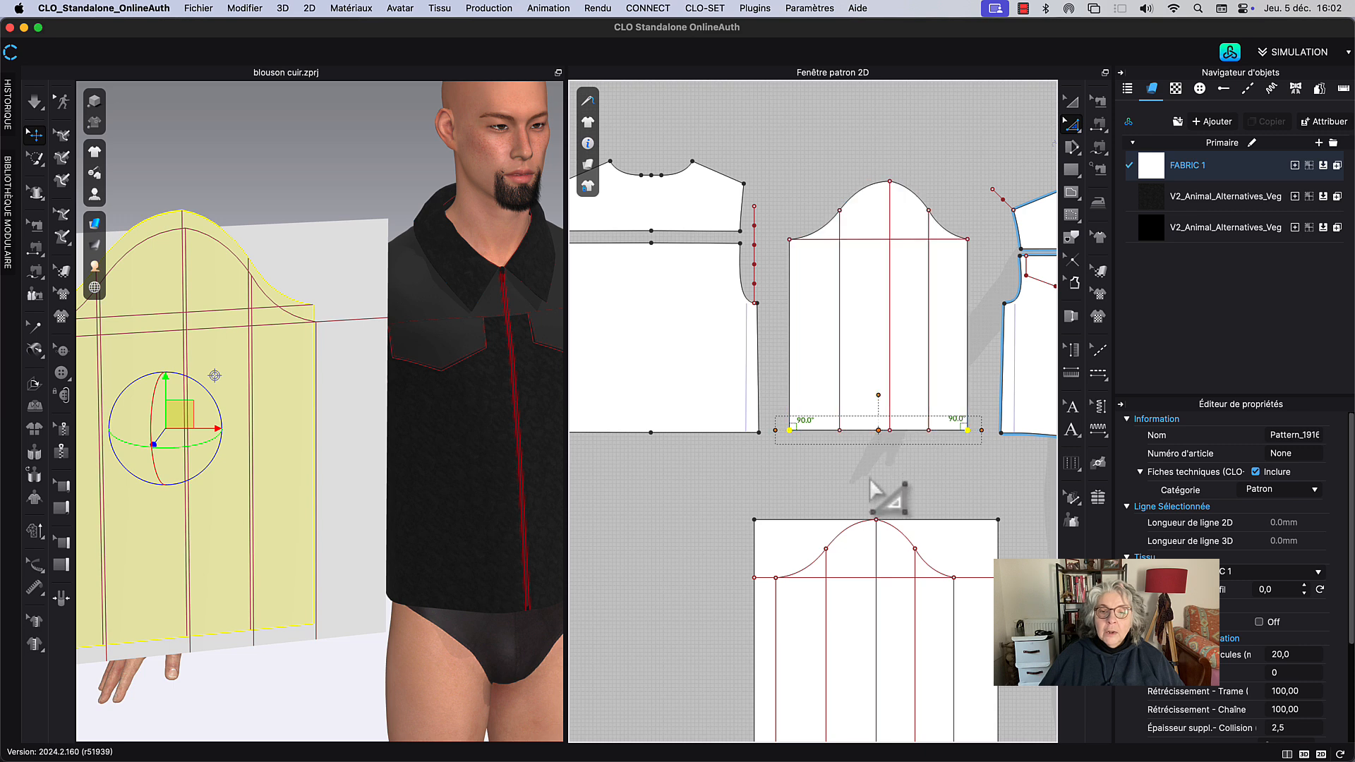
left_click_drag(789, 433, 815, 437)
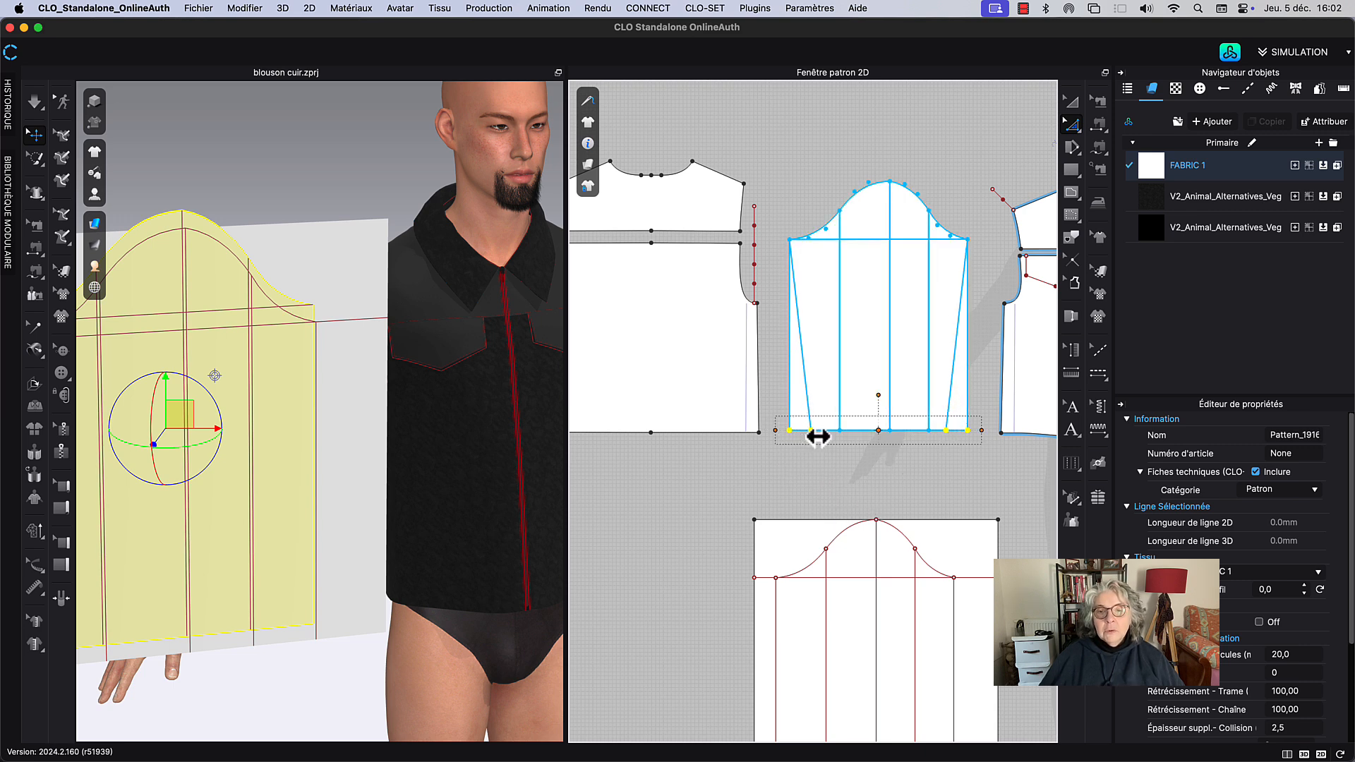
left_click(1071, 100)
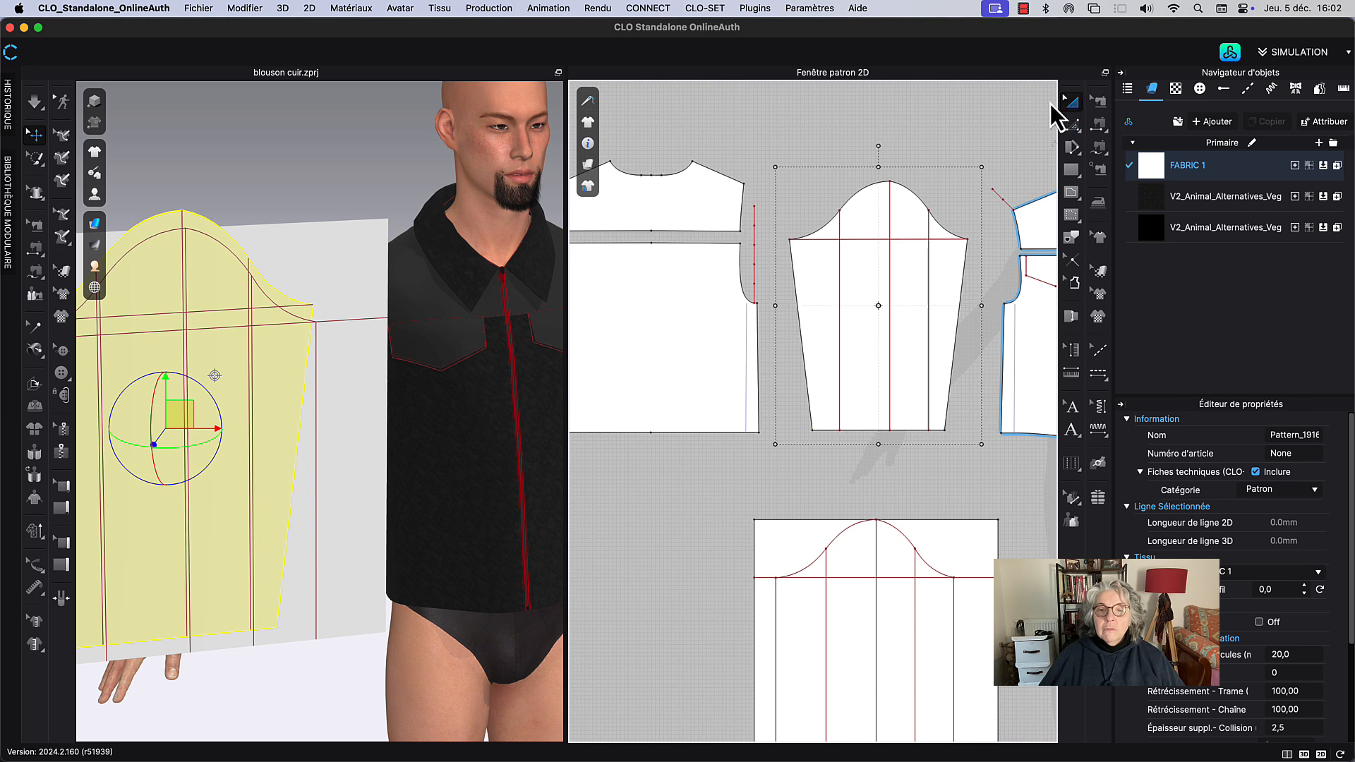
left_click(923, 157)
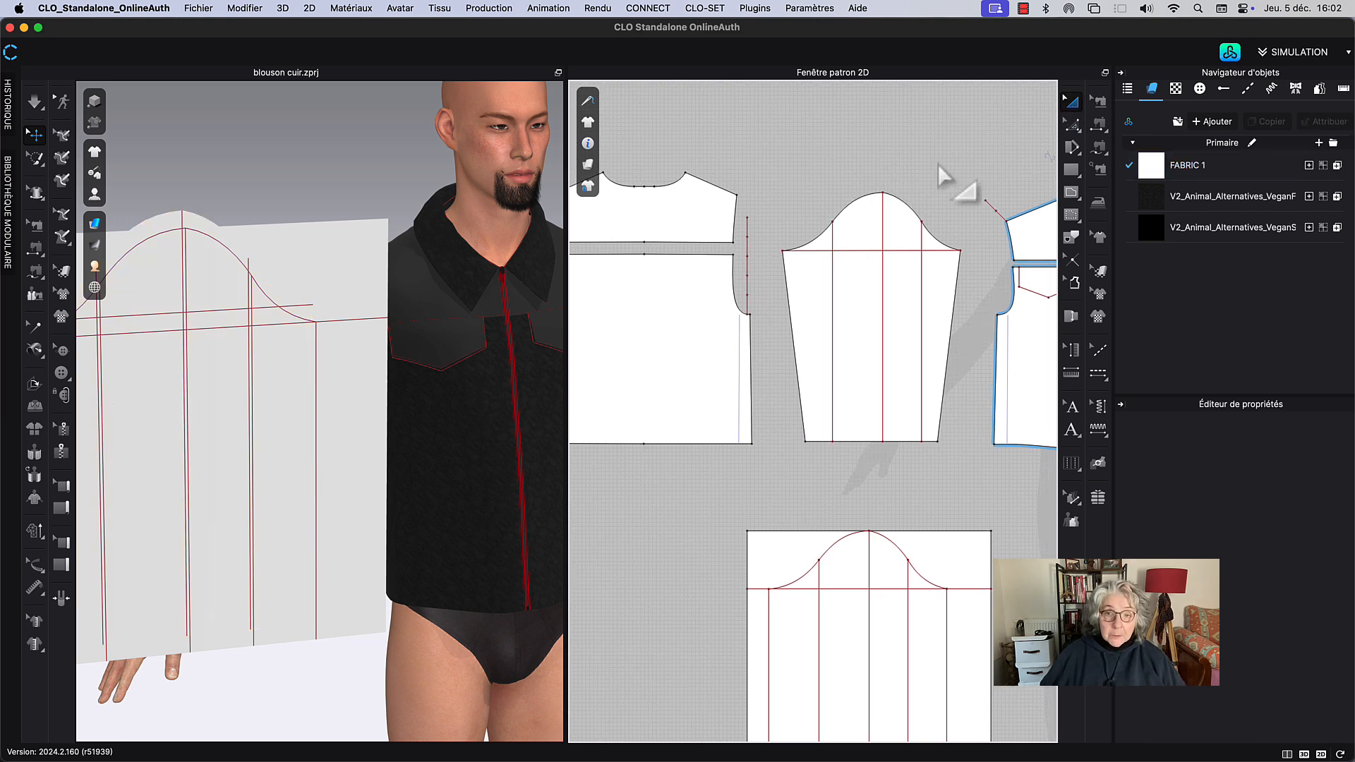
Step: Sew the tapered sleeve's left and right side edges together with segment sewing
middle_click_drag(938, 164, 939, 171)
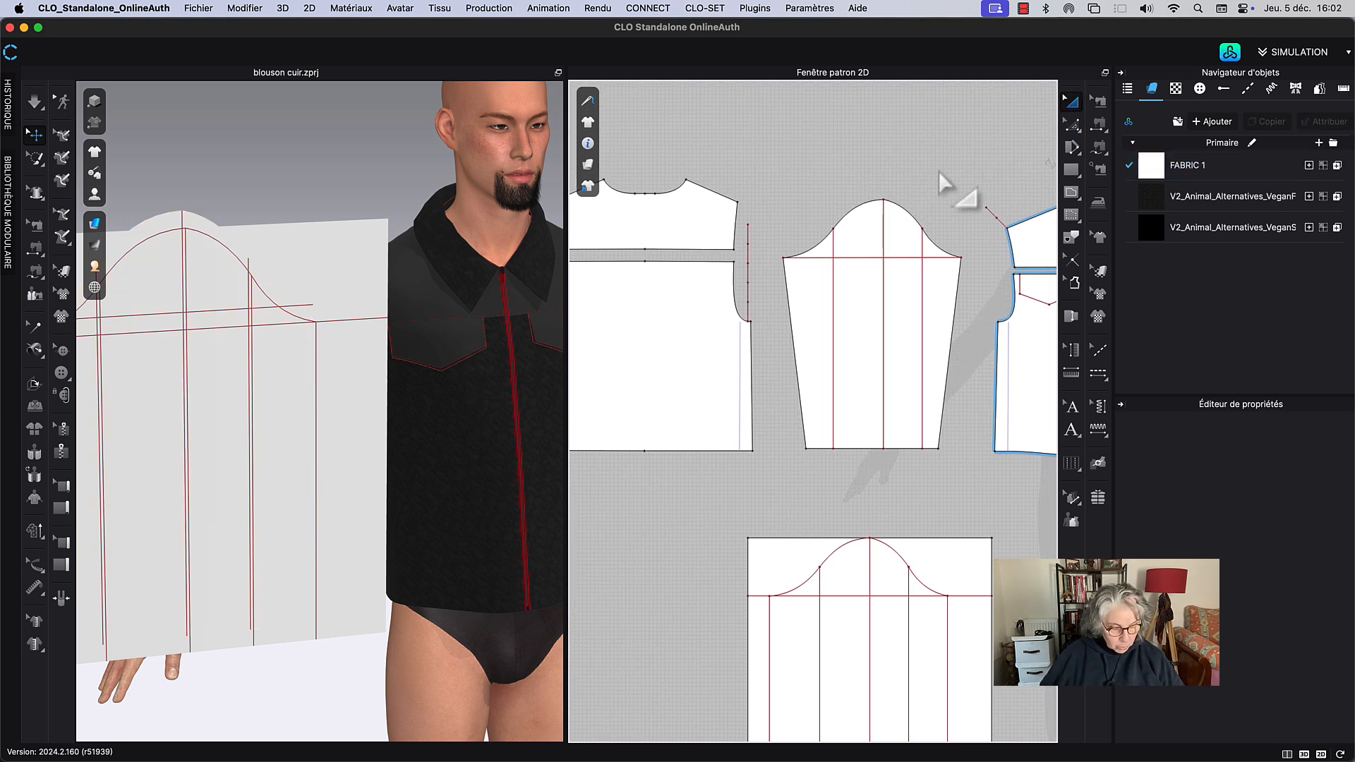
key("n")
left_click(789, 344)
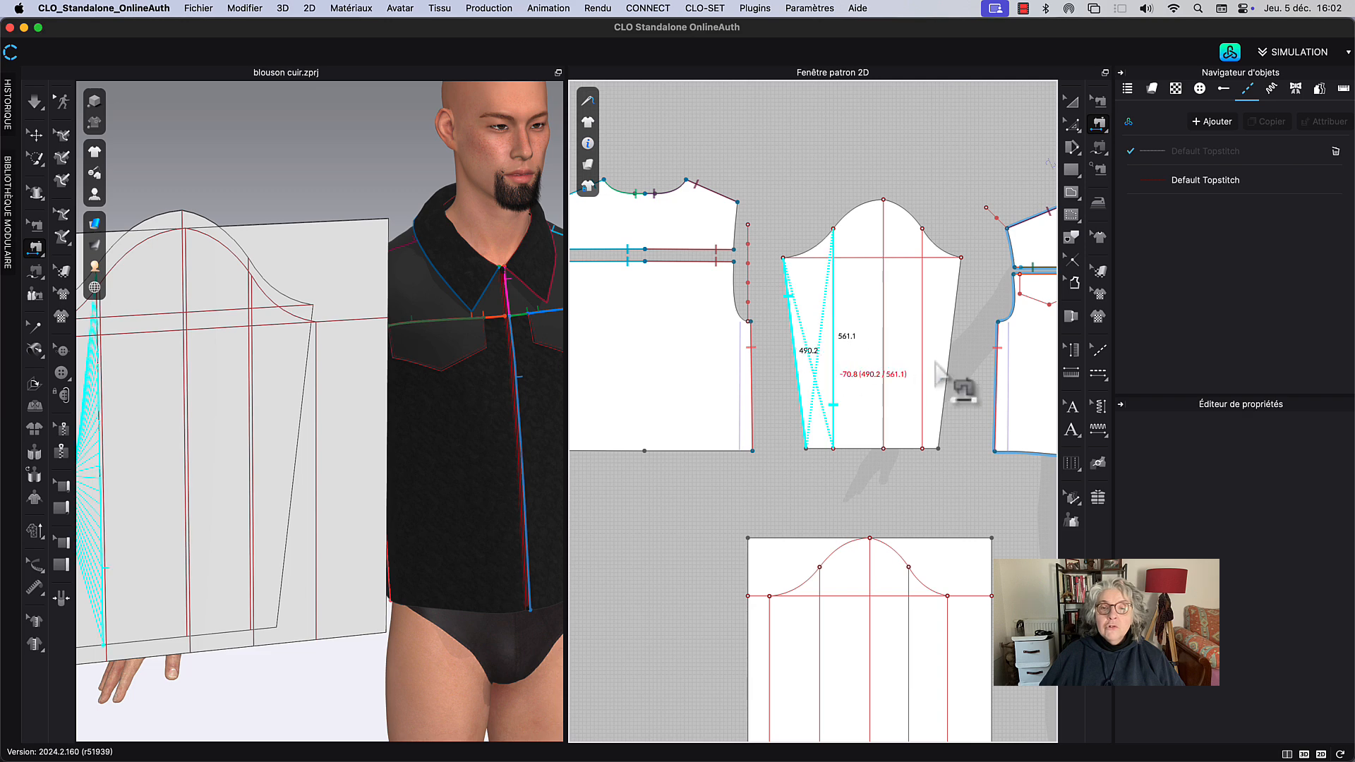
left_click(952, 326)
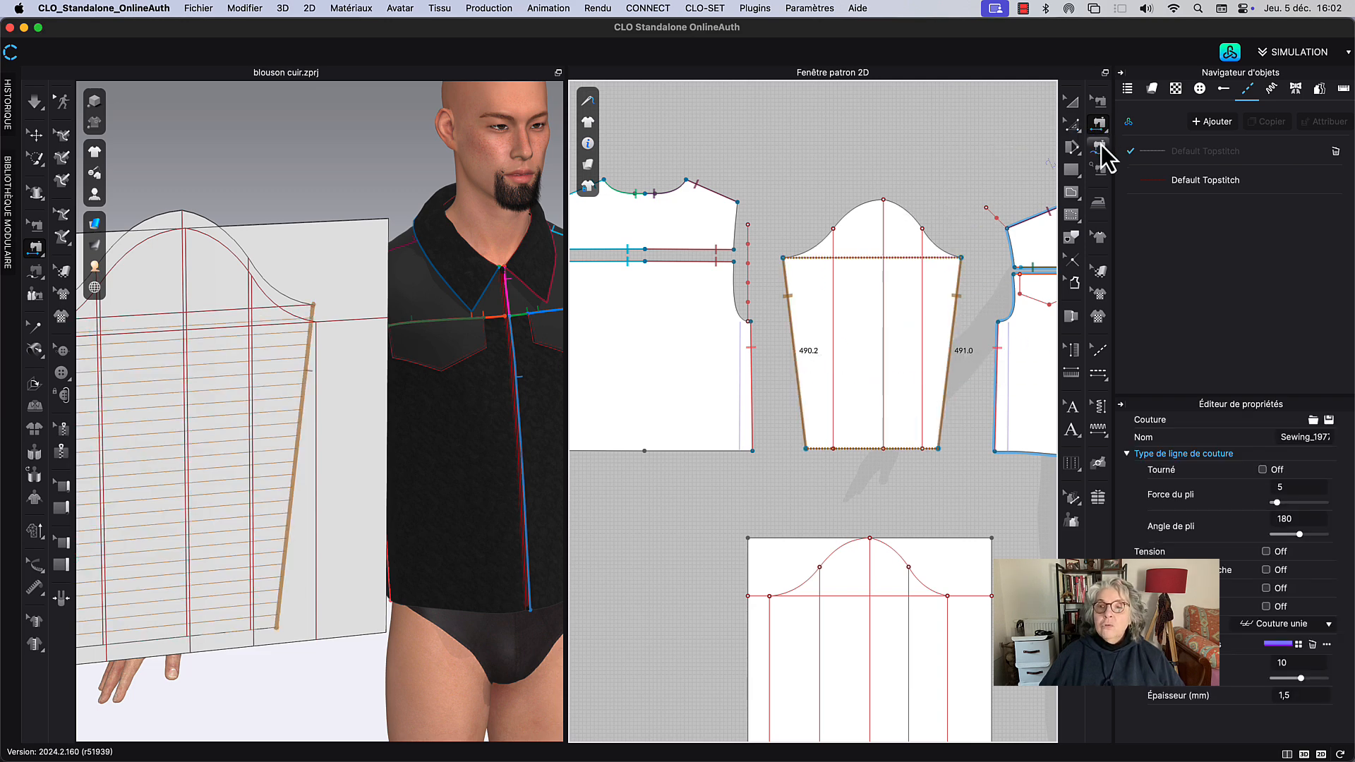
Step: Sew the left half of the sleeve cap to the two back armhole segments with M:N free sewing
left_click(1100, 146)
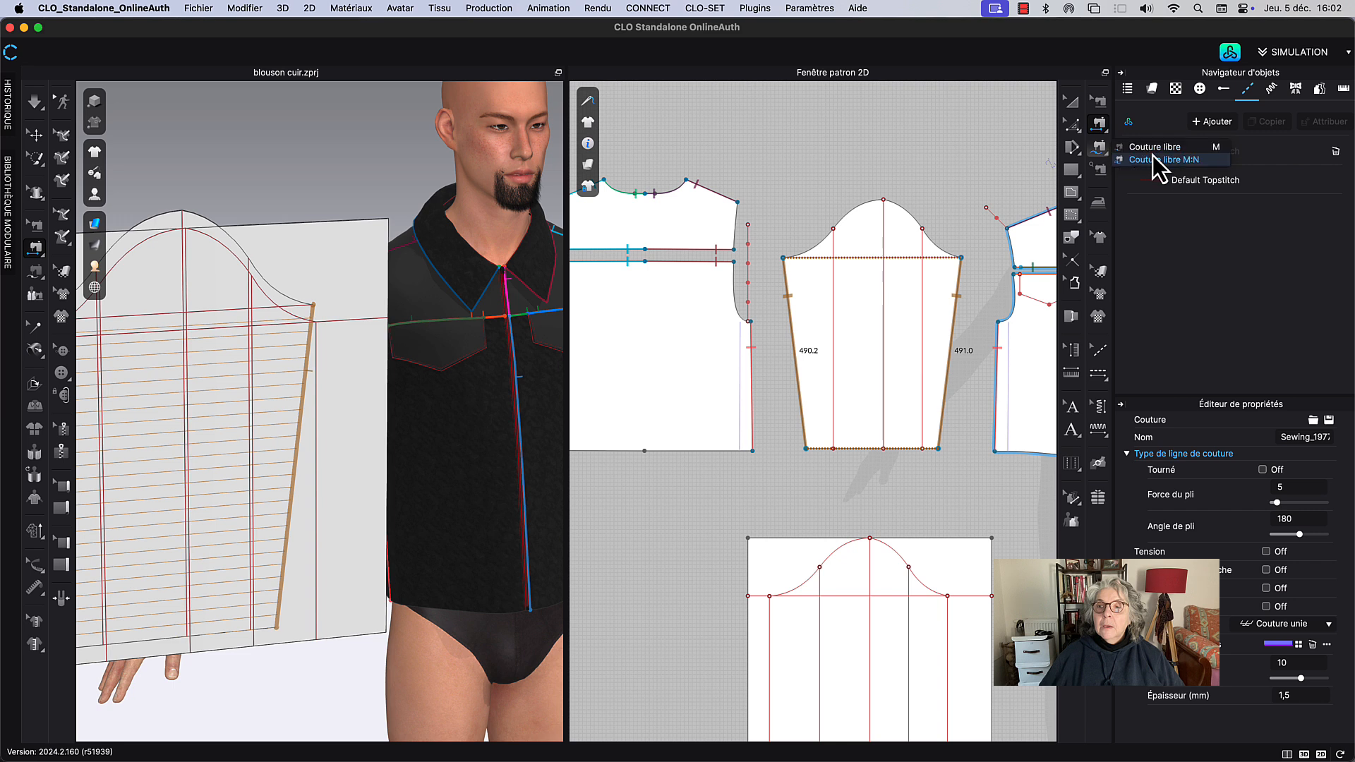
left_click(1153, 158)
left_click(1156, 161)
scroll(847, 275, "up", 5)
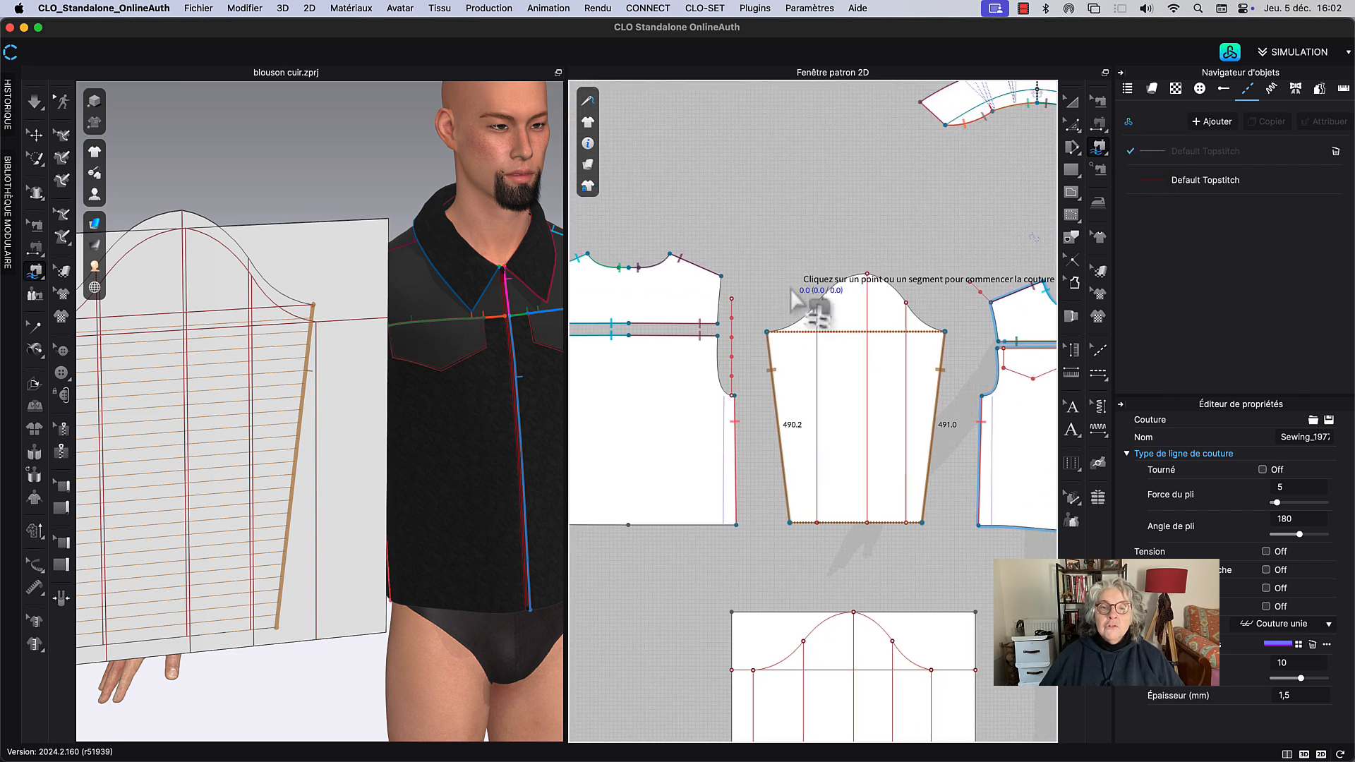
left_click(768, 332)
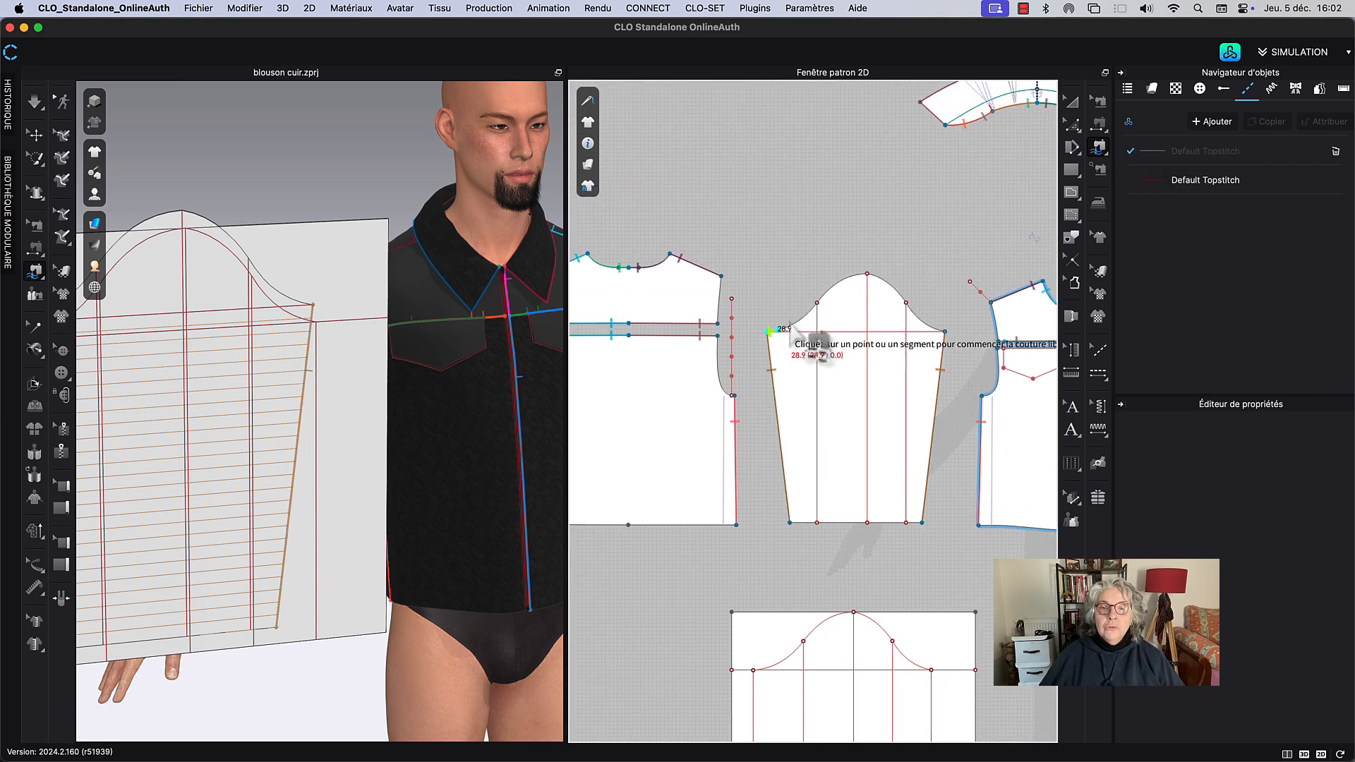
left_click(867, 274)
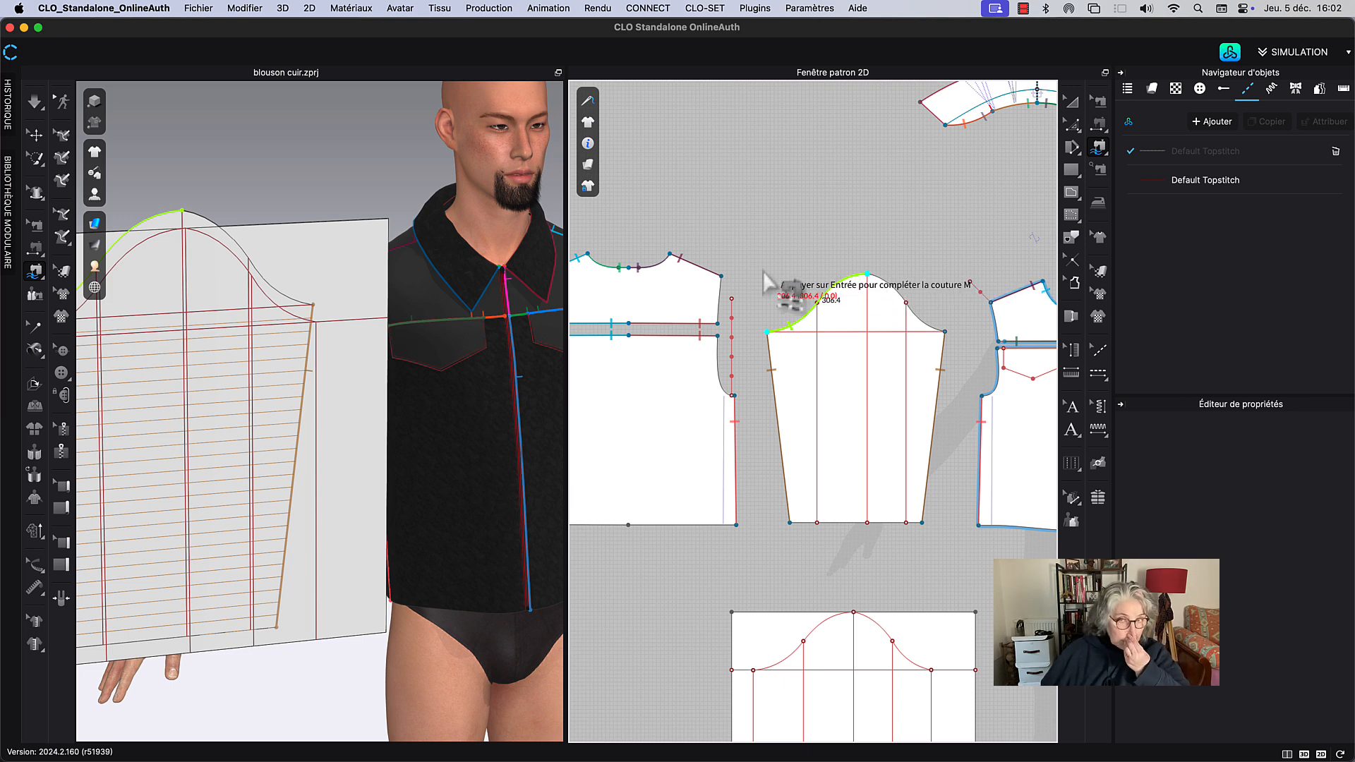
key("Return")
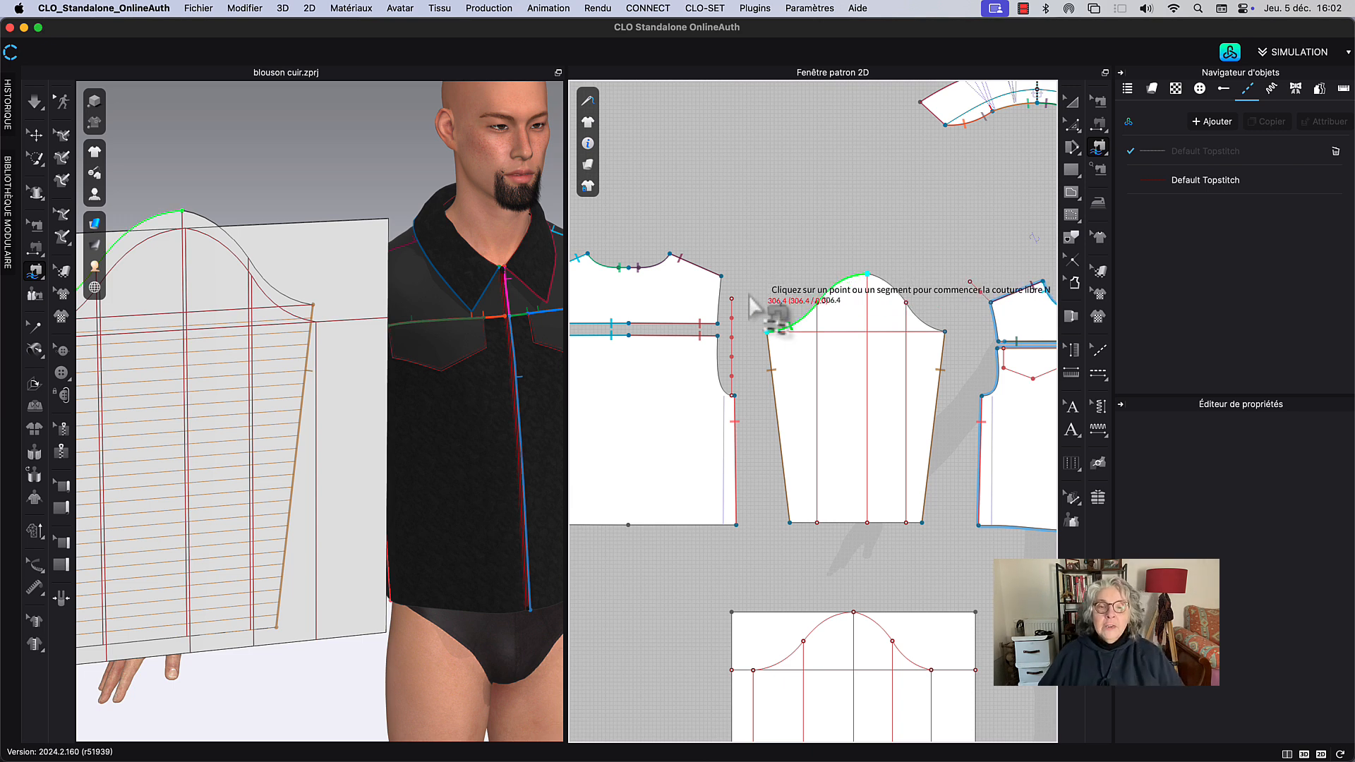
left_click(735, 396)
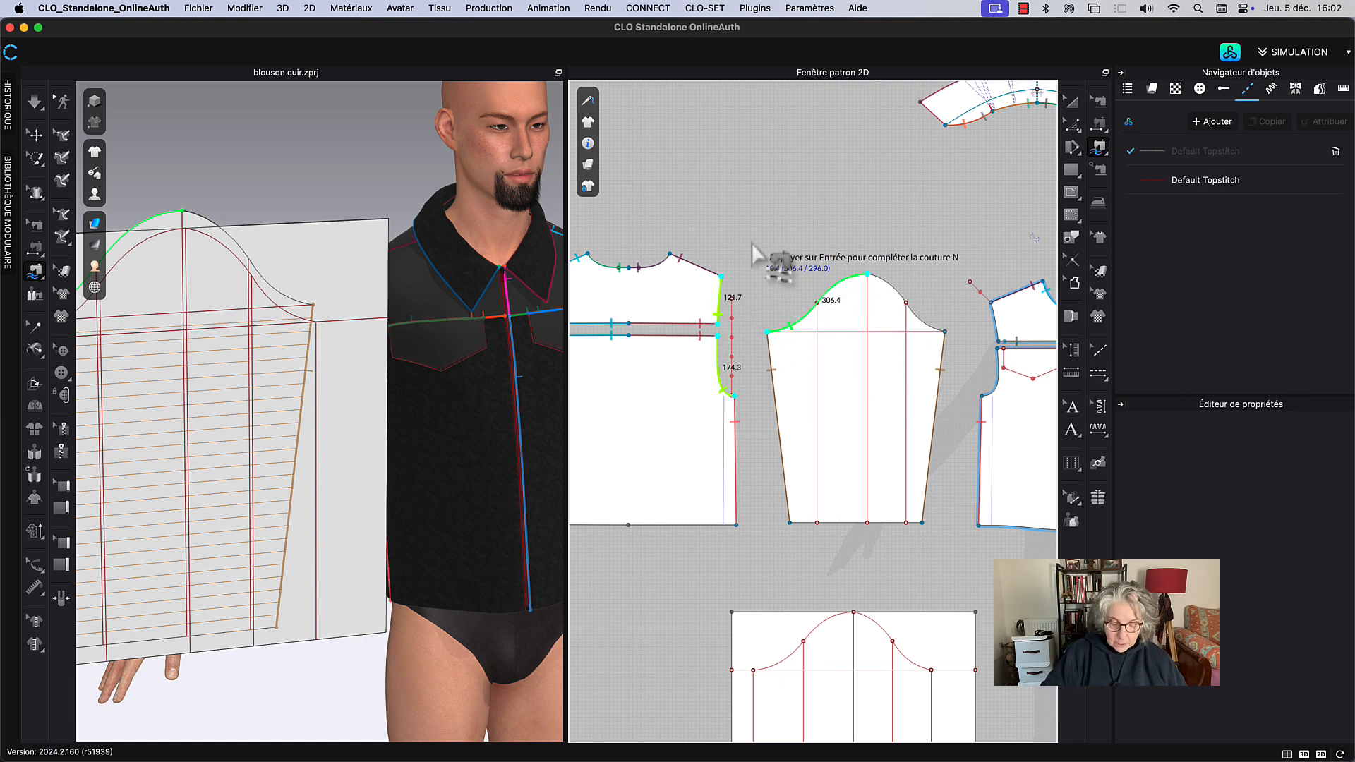
key("Return")
Step: Sew the right half of the sleeve cap to the front body and yoke armhole segments with M:N free sewing
scroll(816, 208, "right", 2)
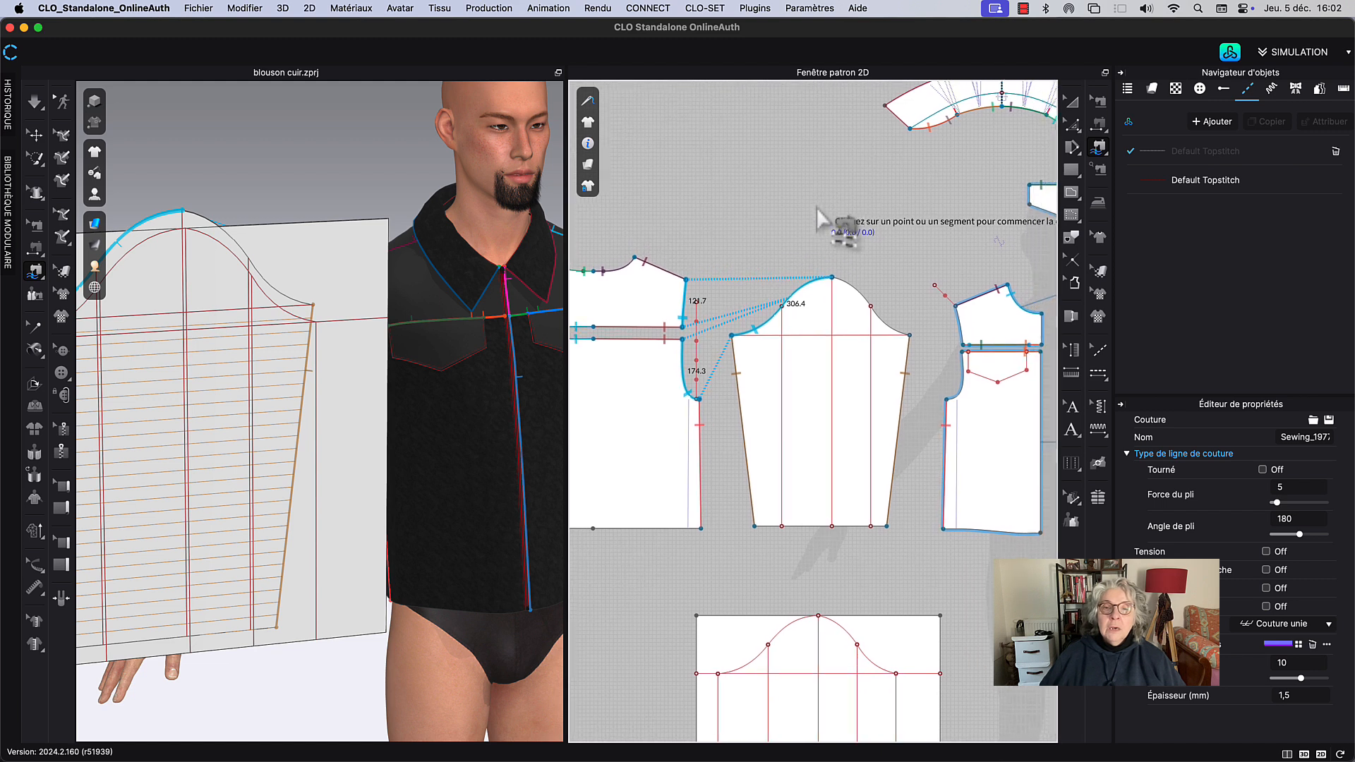
scroll(814, 211, "right", 2)
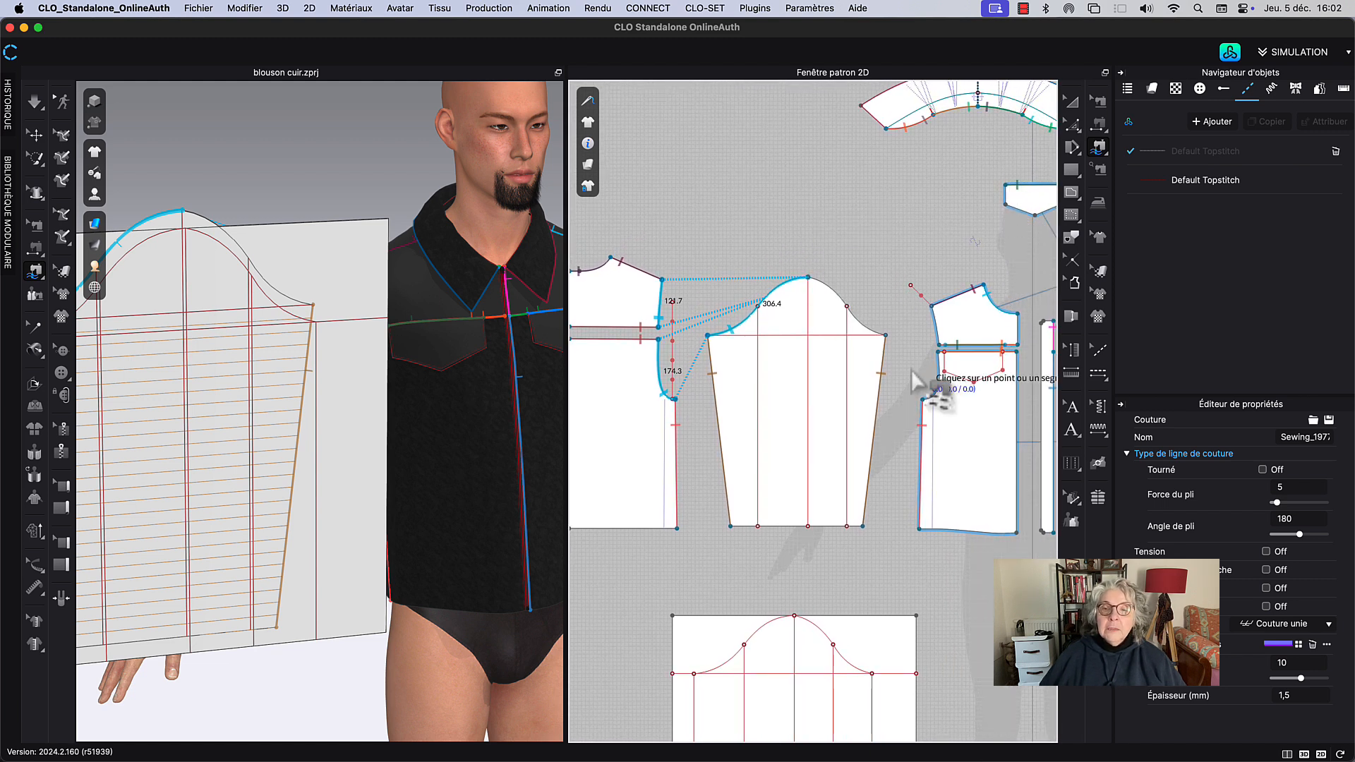
left_click(900, 352)
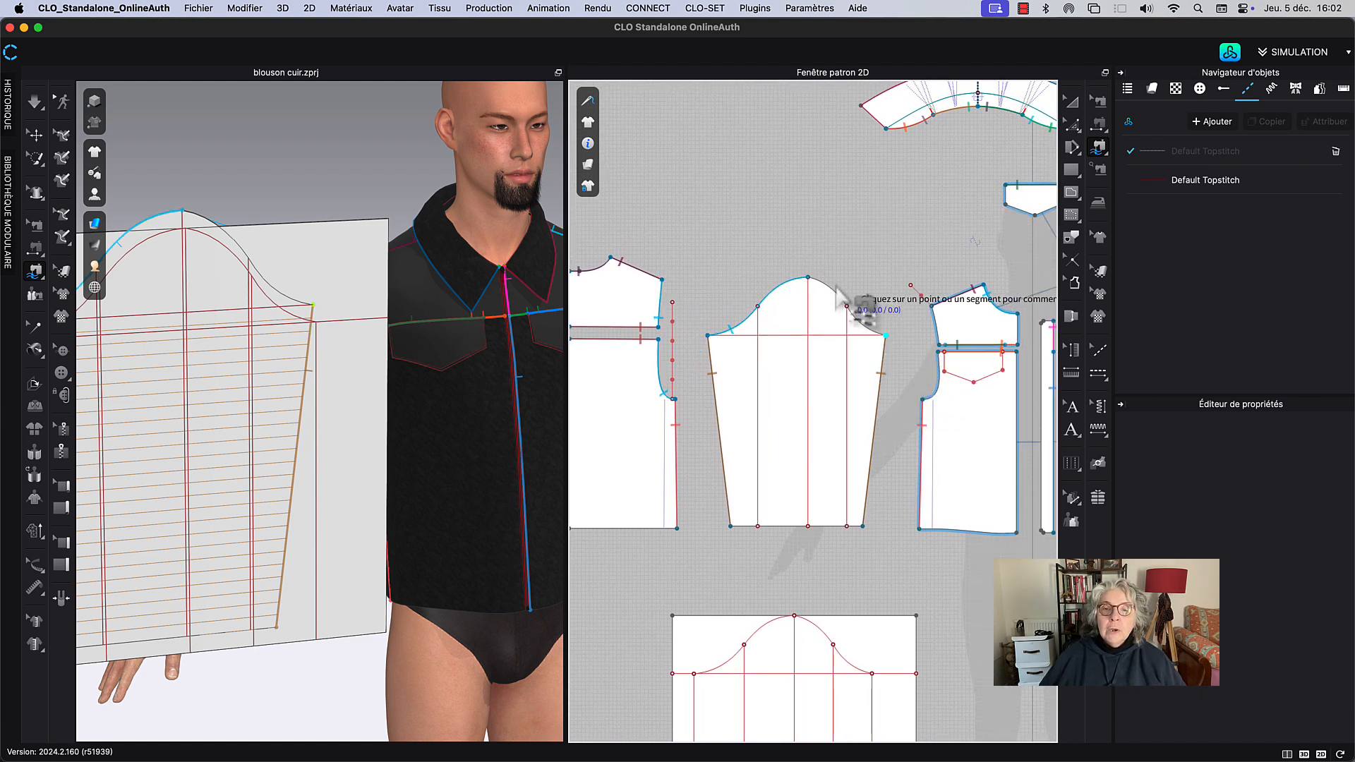
left_click(817, 282)
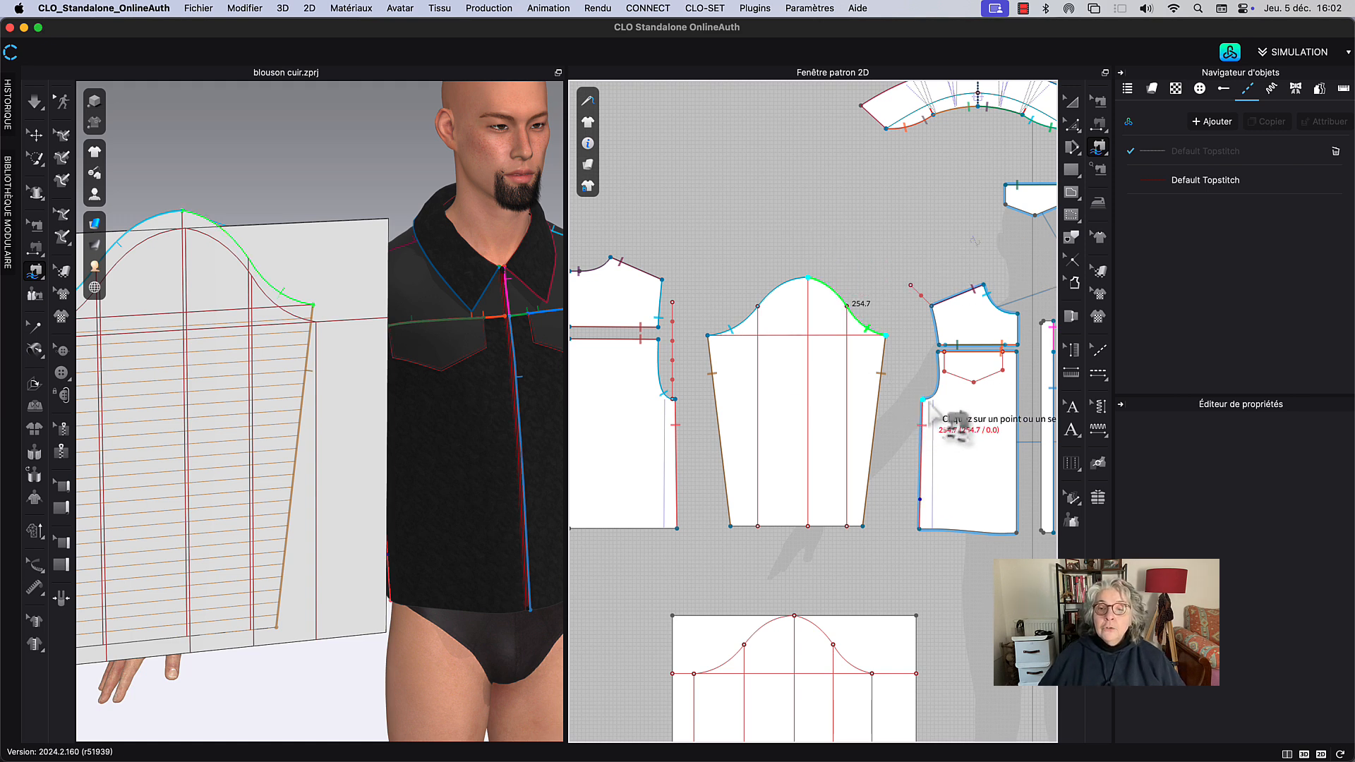
left_click(939, 363)
left_click(944, 370)
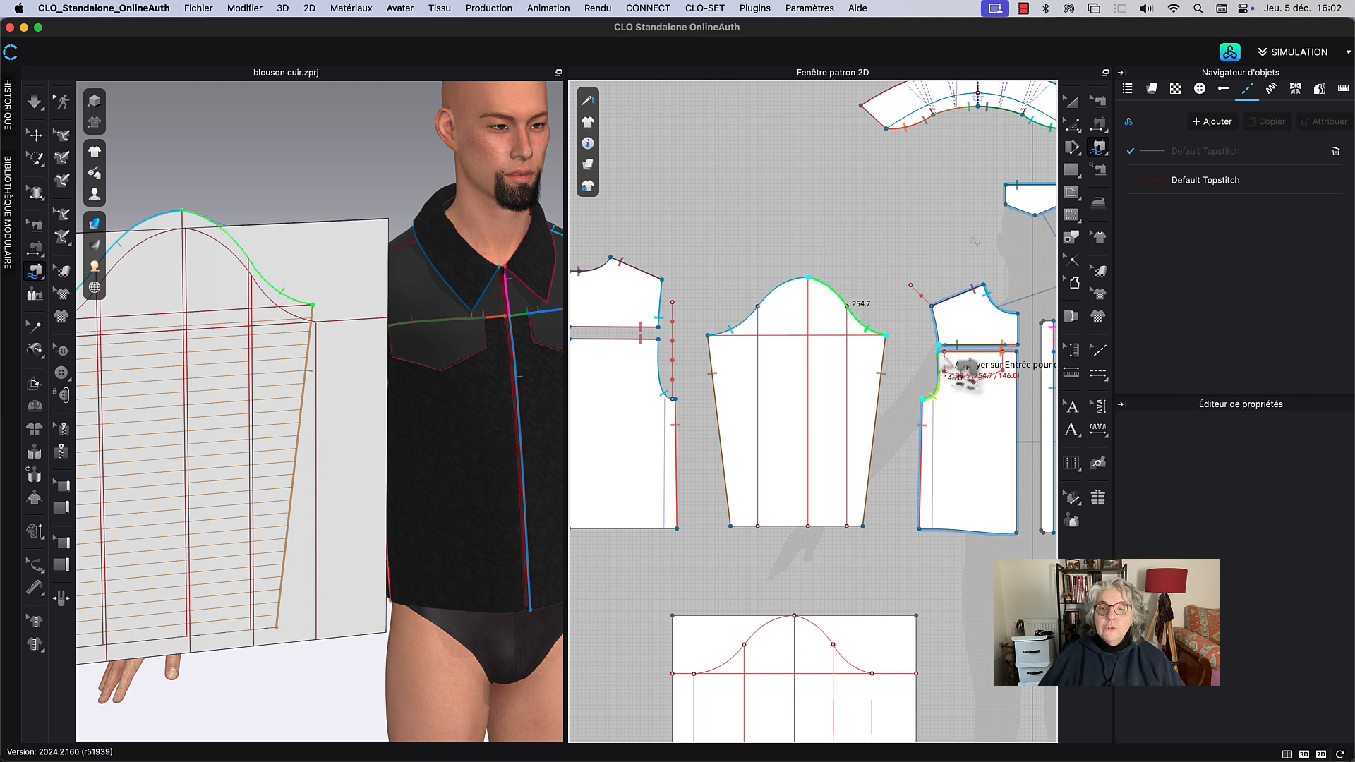
left_click(939, 330)
left_click(933, 305)
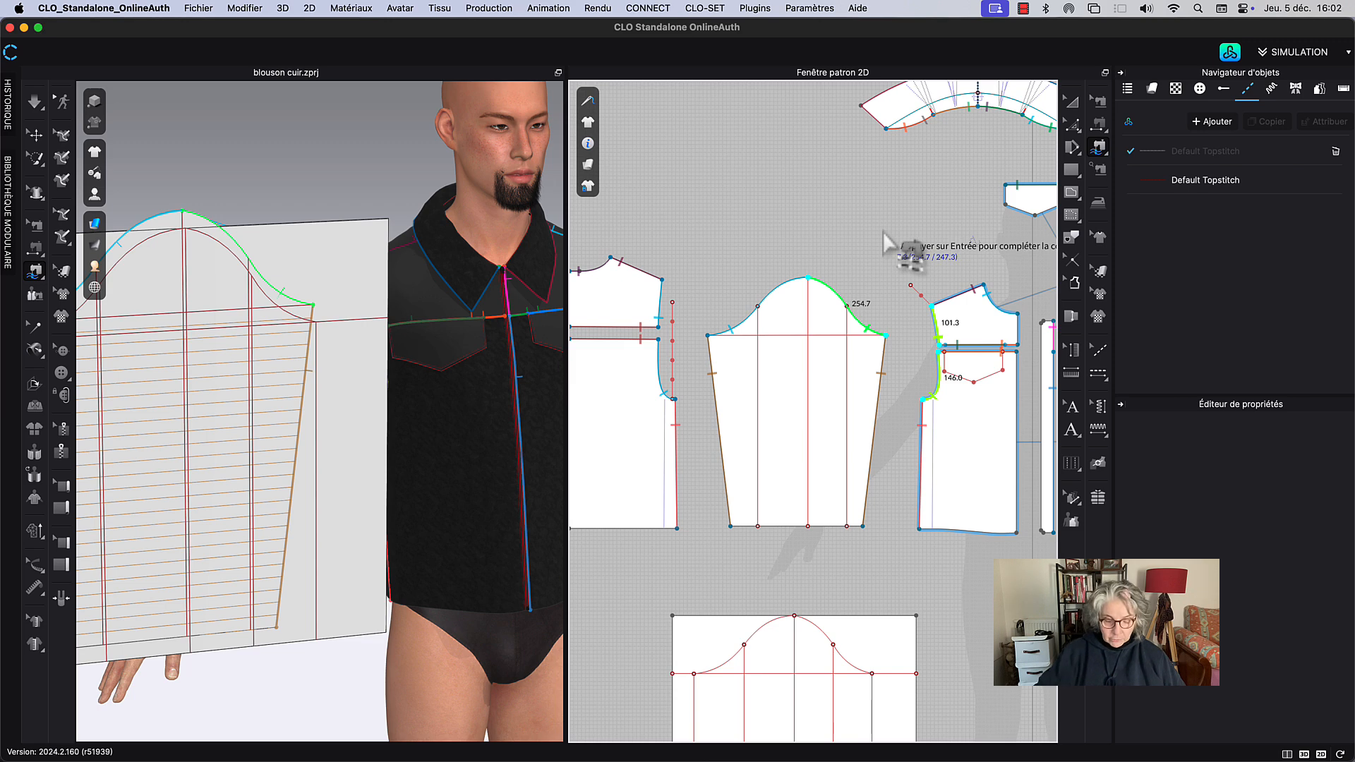
key("Return")
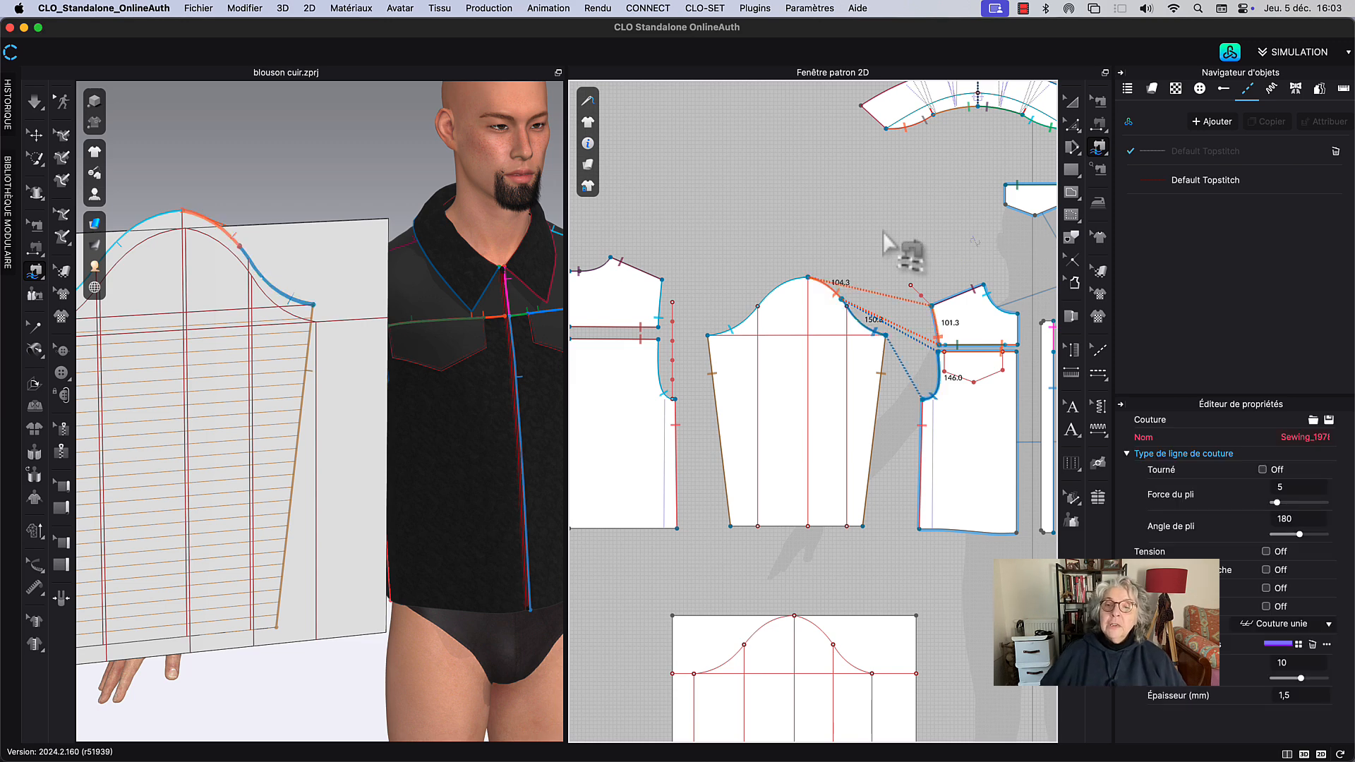
Step: Delete the rectangular sleeve construction pattern below the traced sleeve
left_click(1072, 103)
middle_click_drag(871, 173, 907, 179)
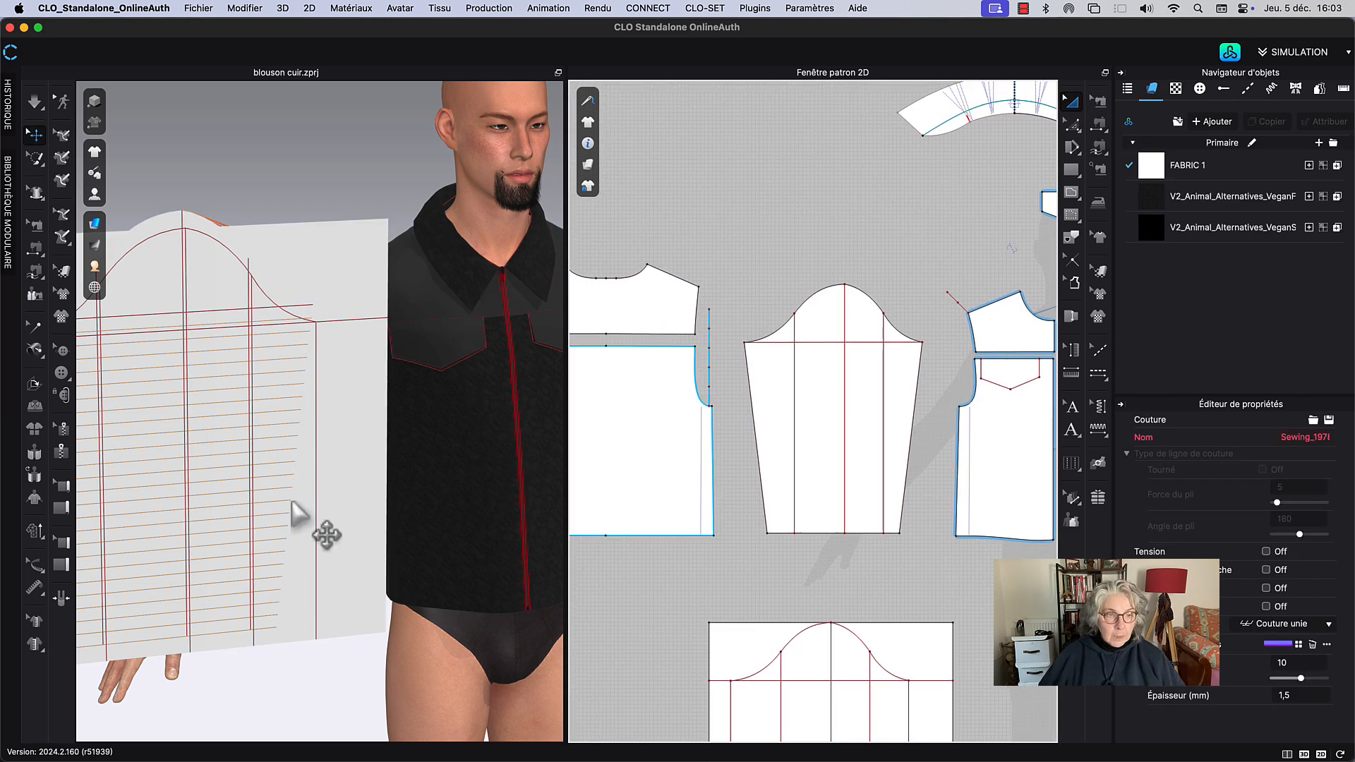
scroll(300, 513, "down", 6)
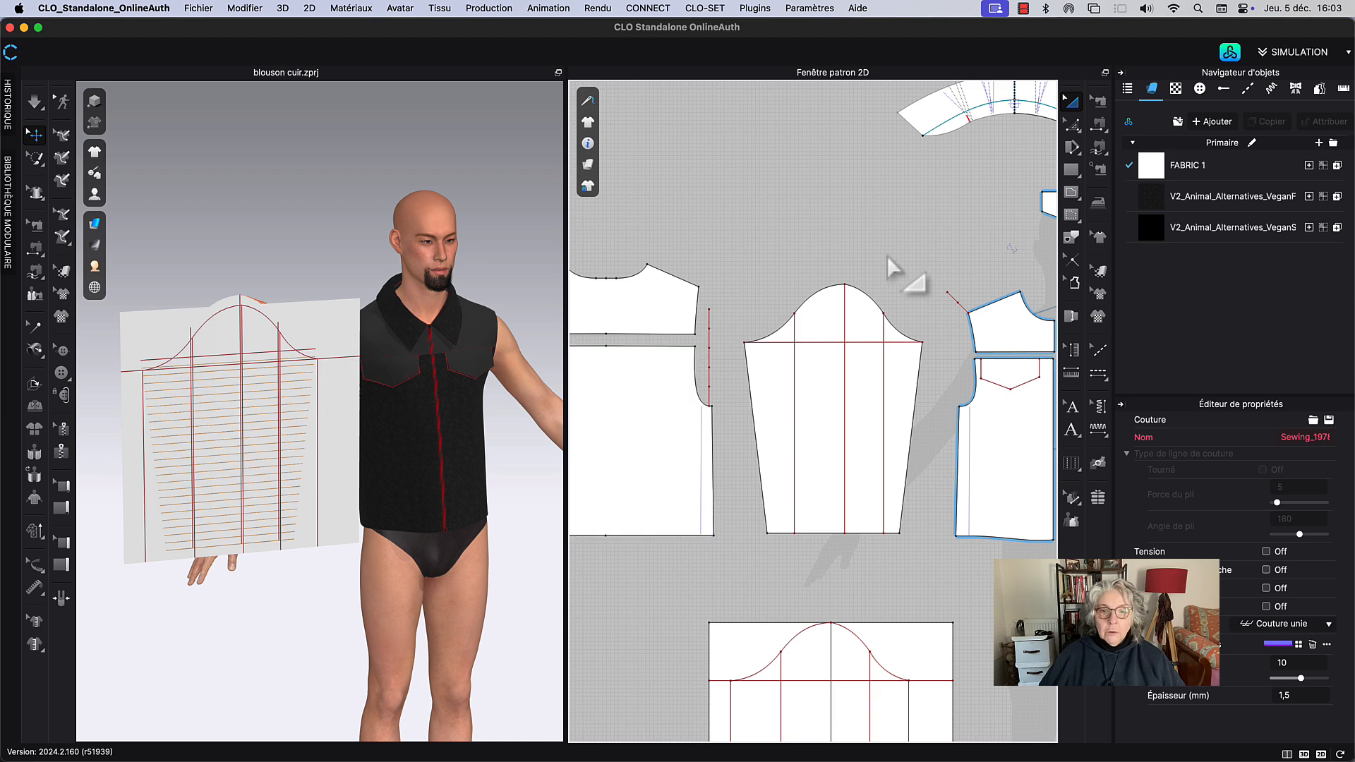
scroll(887, 255, "down", 5)
left_click(877, 415)
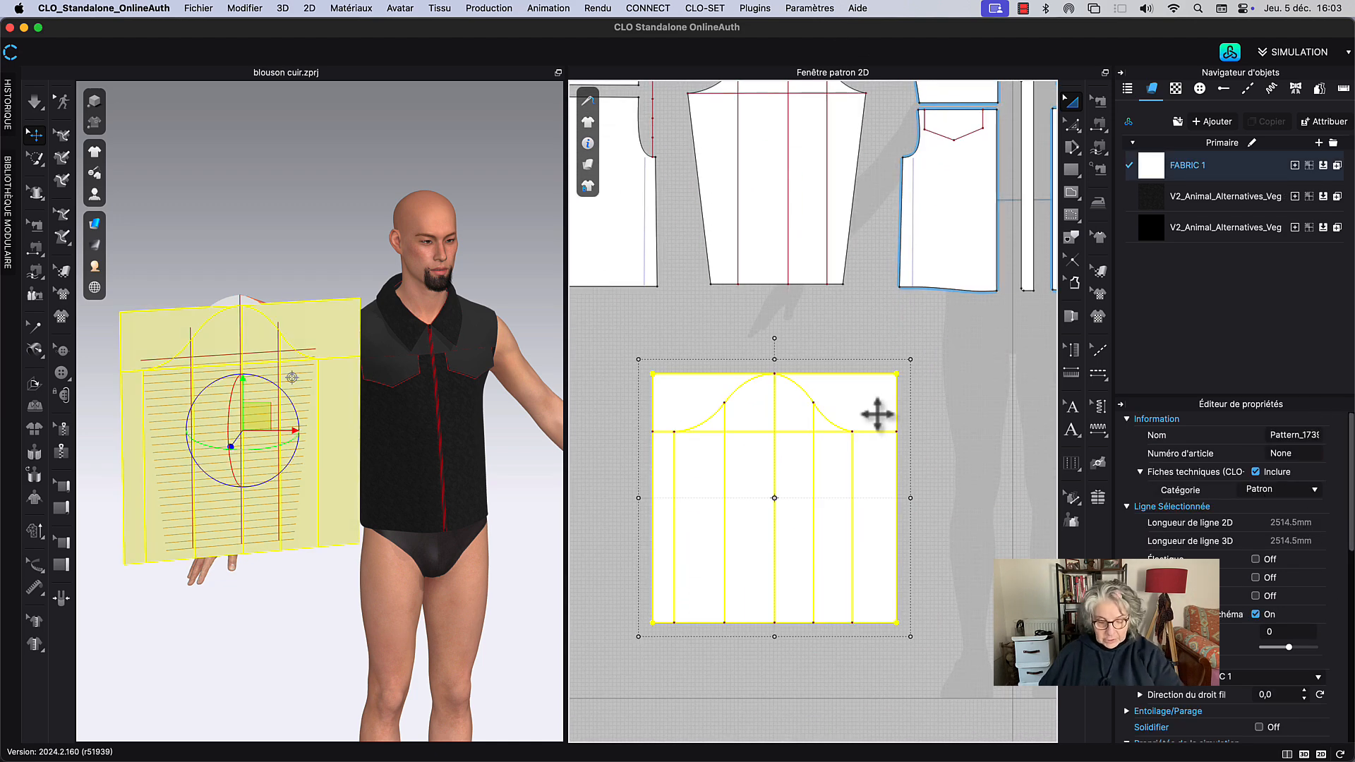
key("Delete")
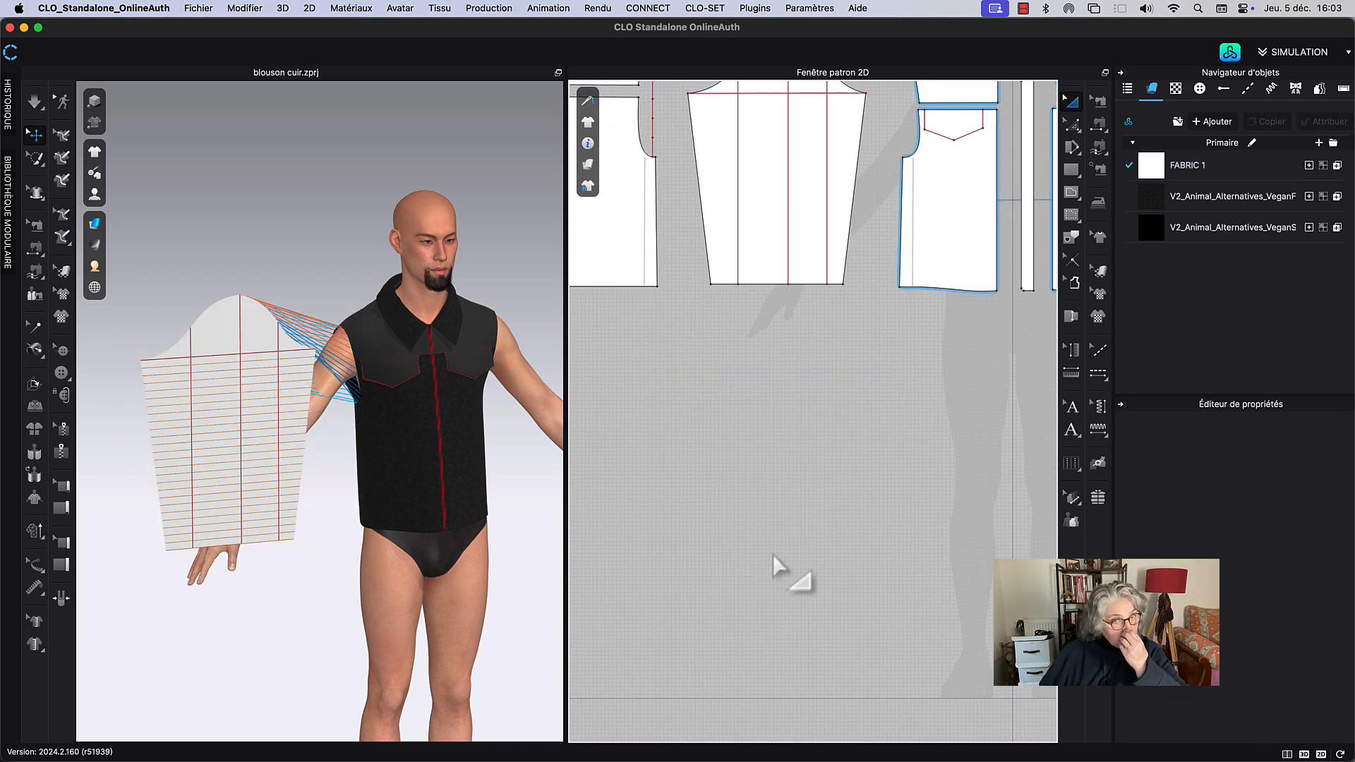
Step: Wrap the sleeve around the avatar's right arm using an outer-arm arrangement point, and hide the arrangement points
middle_click_drag(272, 282, 303, 294)
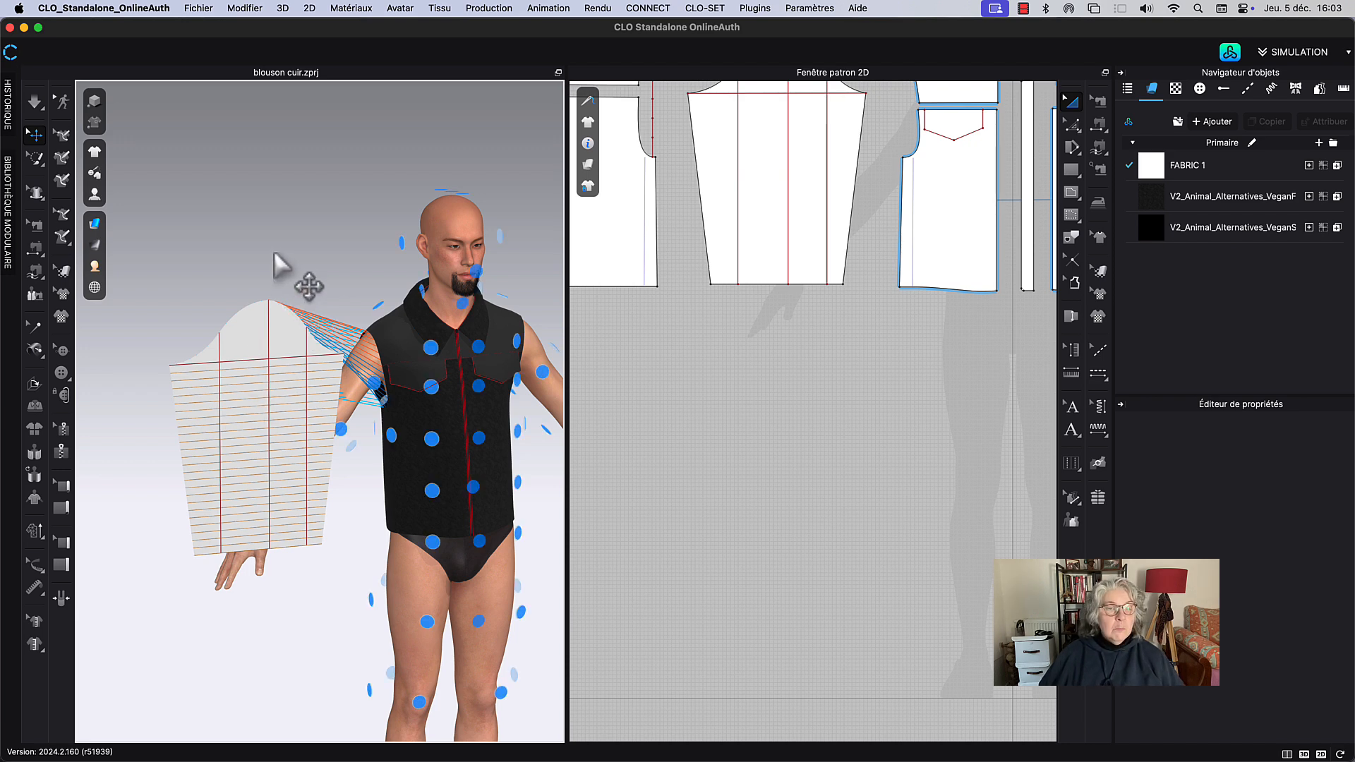
left_click(287, 352)
right_click_drag(358, 537, 407, 534)
left_click(422, 425)
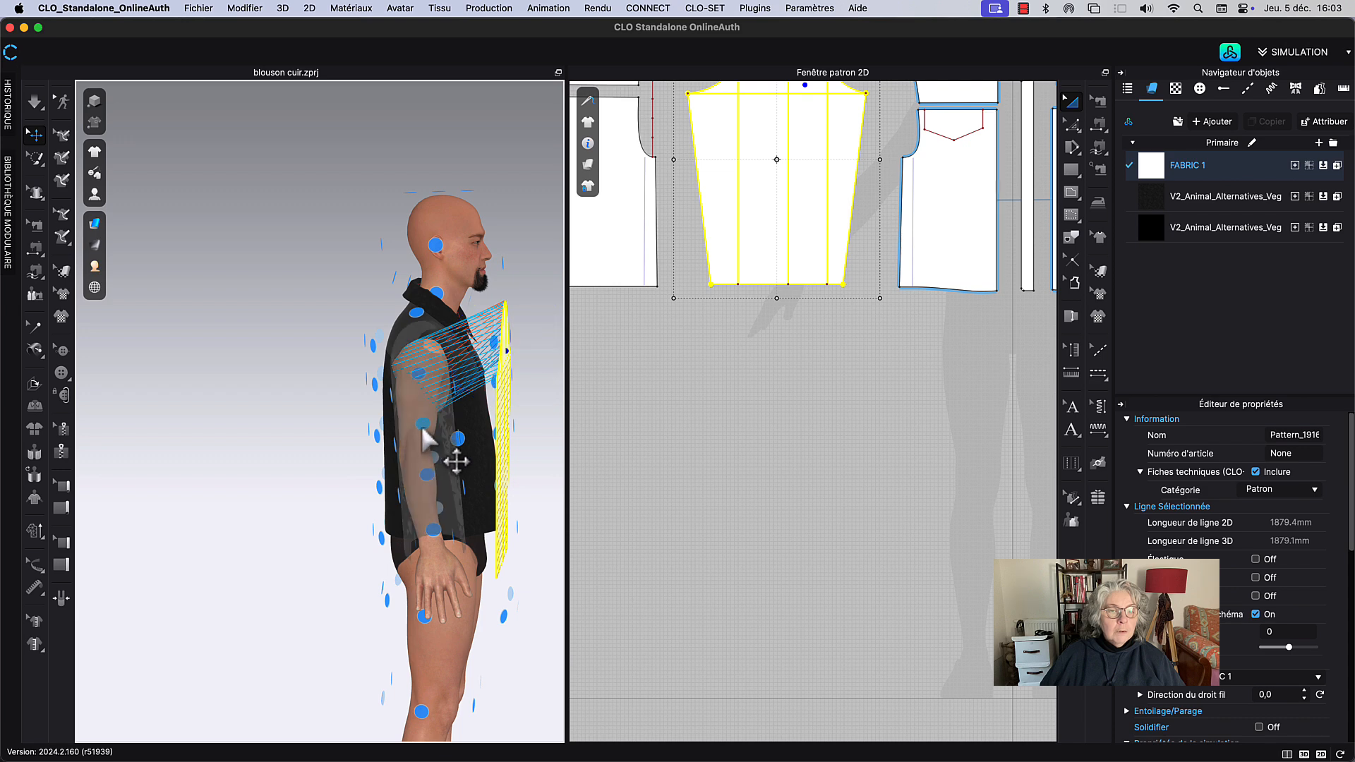
left_click(266, 346)
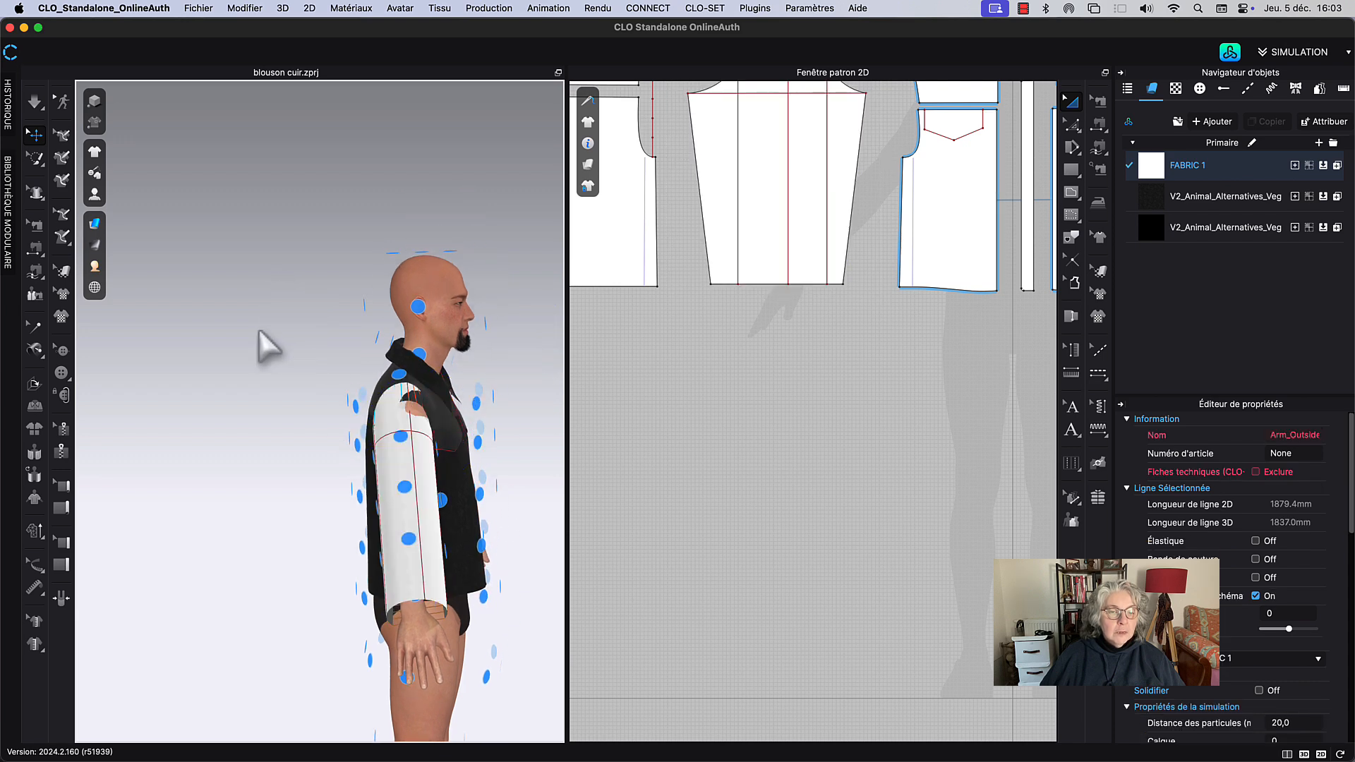
right_click_drag(298, 381, 232, 379)
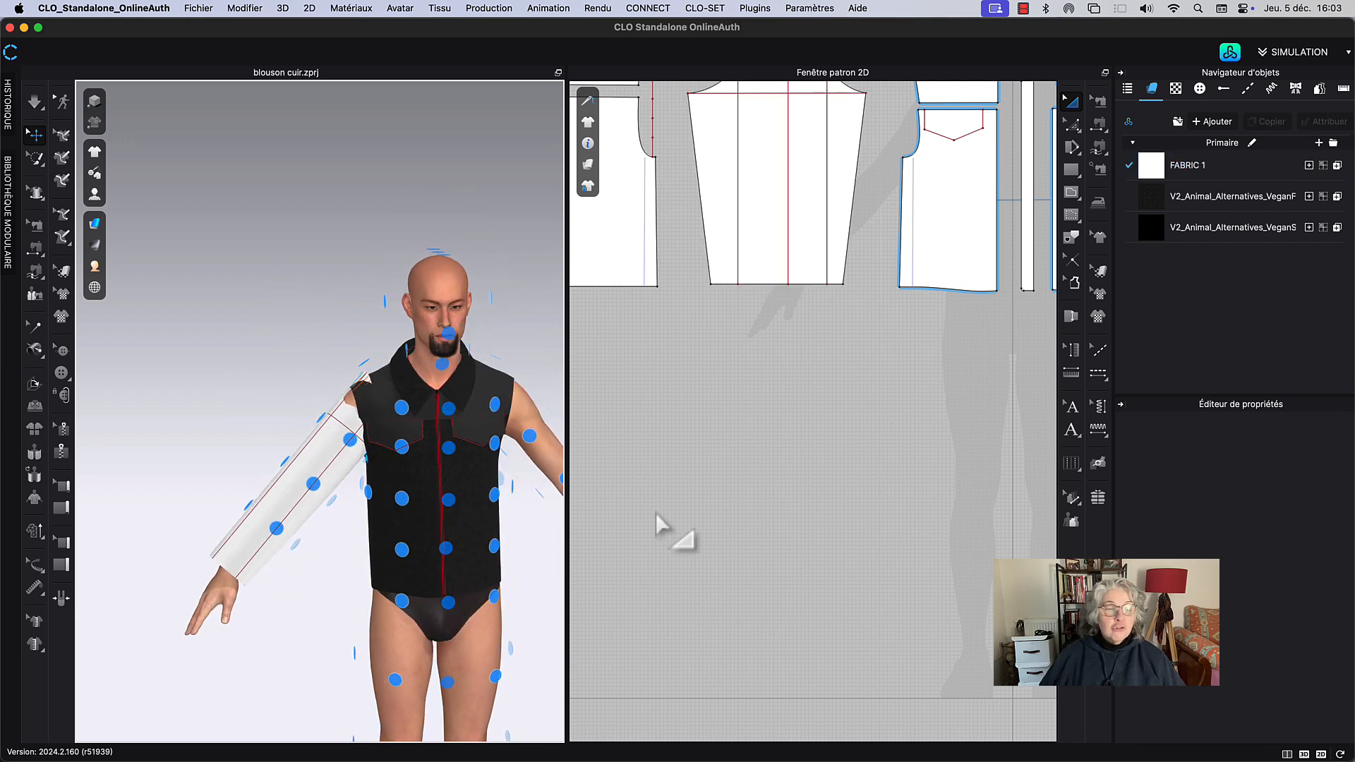
key("shift+f")
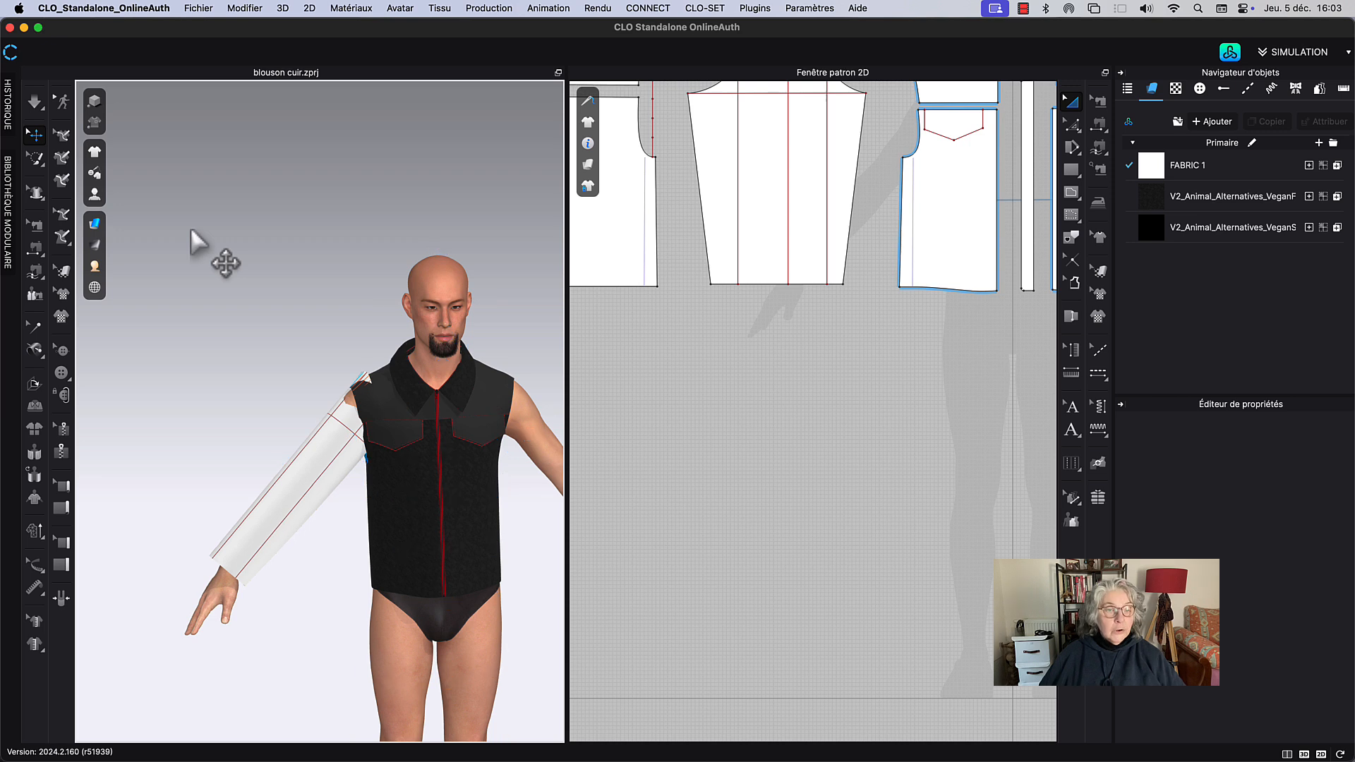
Step: Assign the V2_Animal_Alternatives_VeganF fabric to the sleeve
left_click(316, 476)
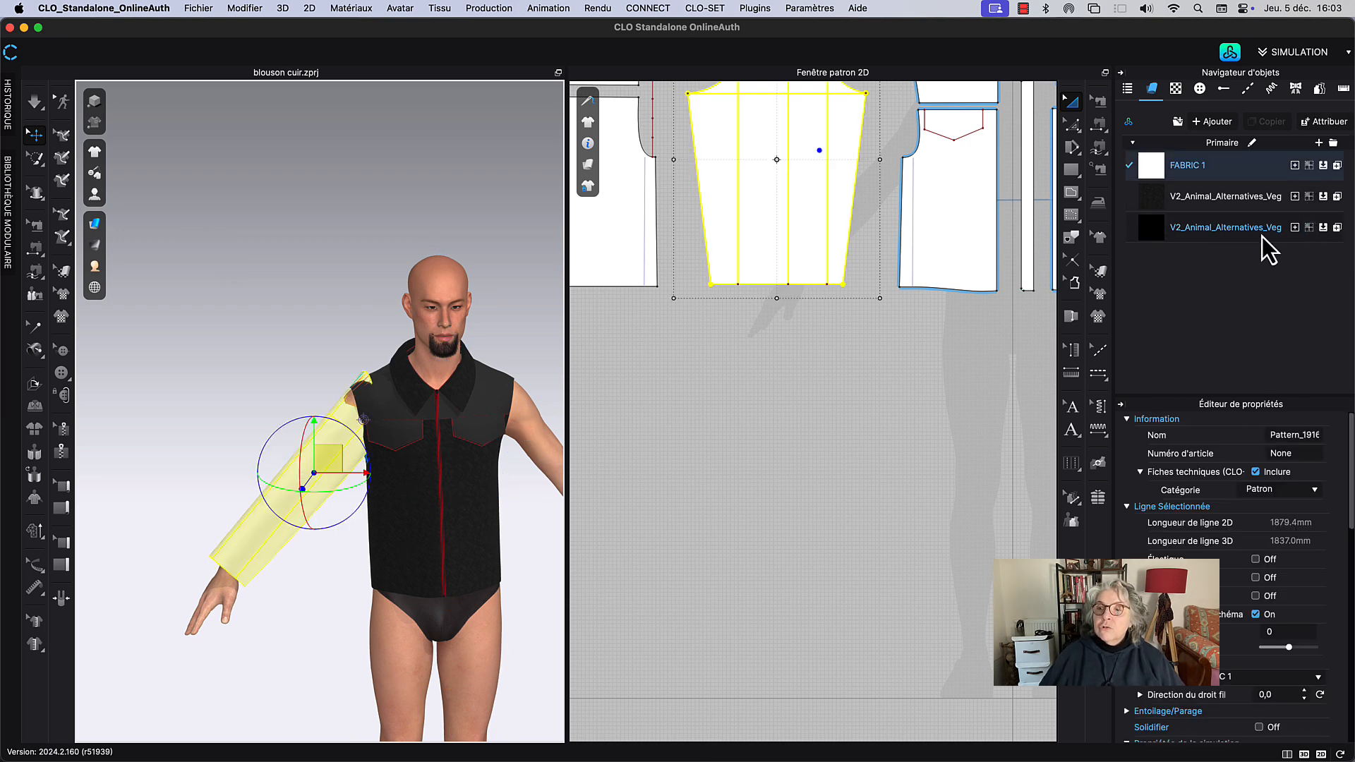
left_click(1324, 196)
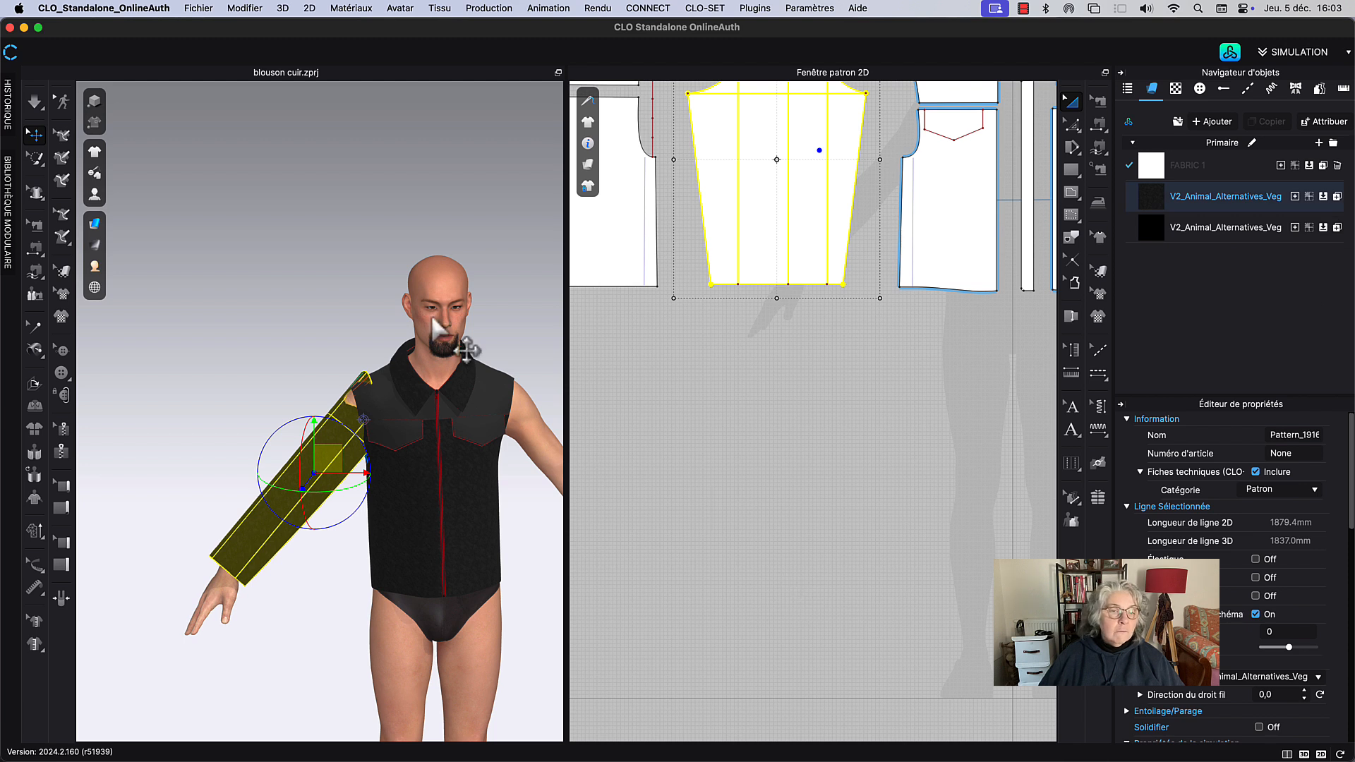
left_click(290, 403)
Step: Simulate the garment to drape the sewn sleeve on the arm, and check it from the back
scroll(424, 367, "up", 10)
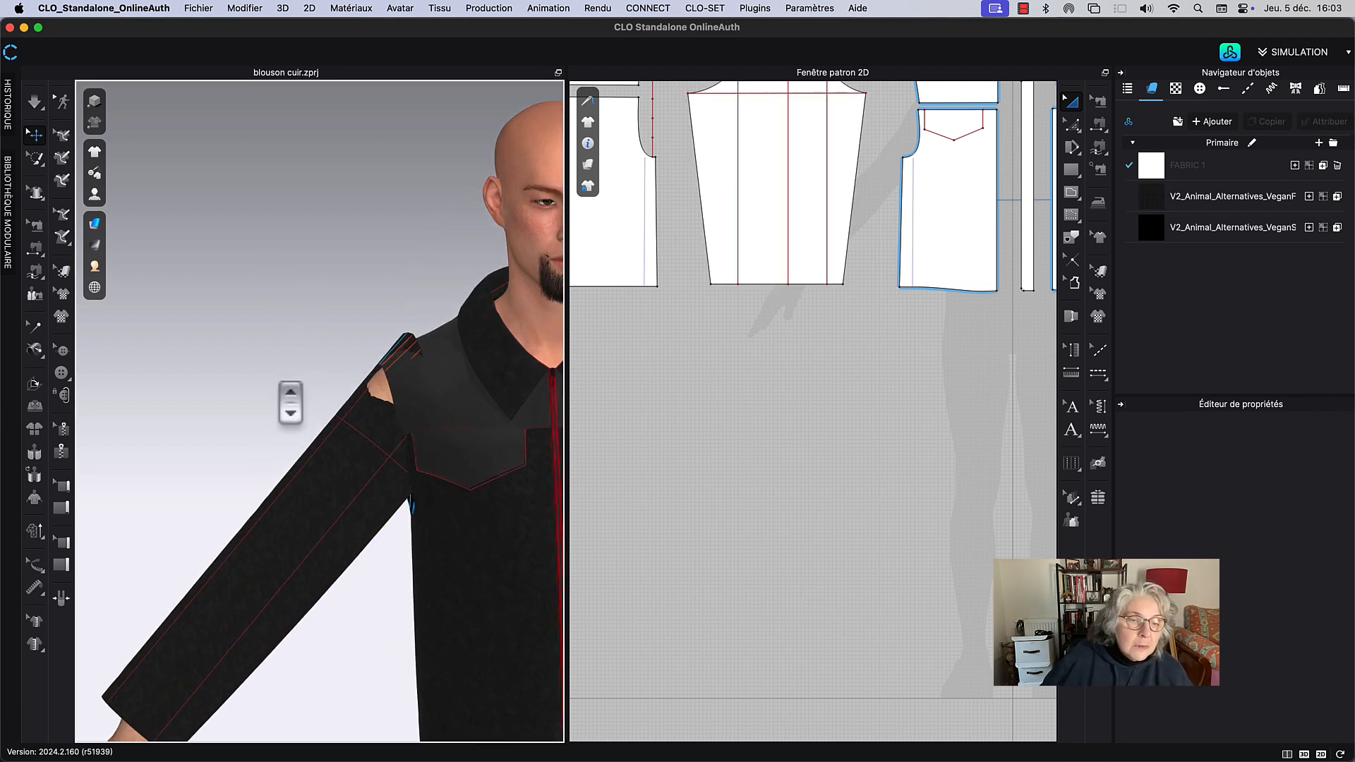
scroll(291, 403, "up", 5)
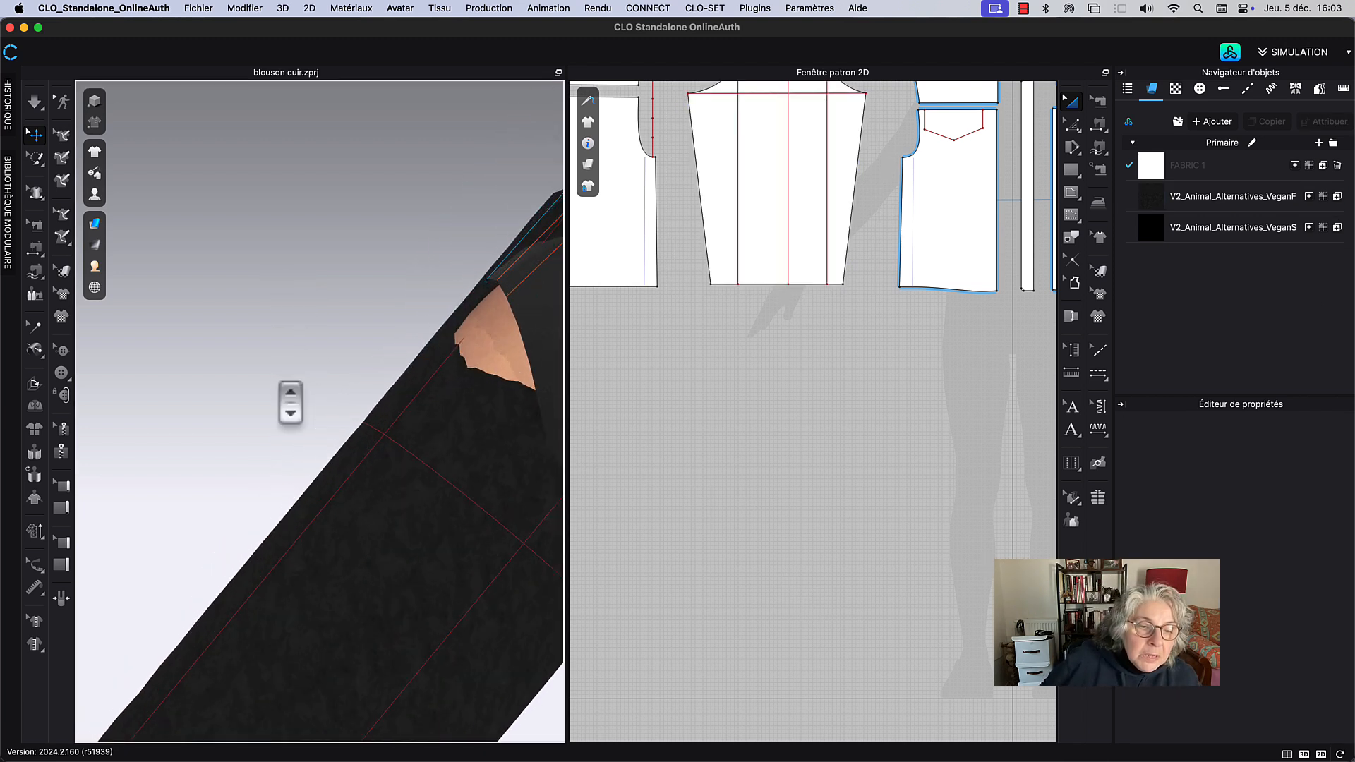
scroll(293, 374, "down", 4)
scroll(291, 391, "down", 5)
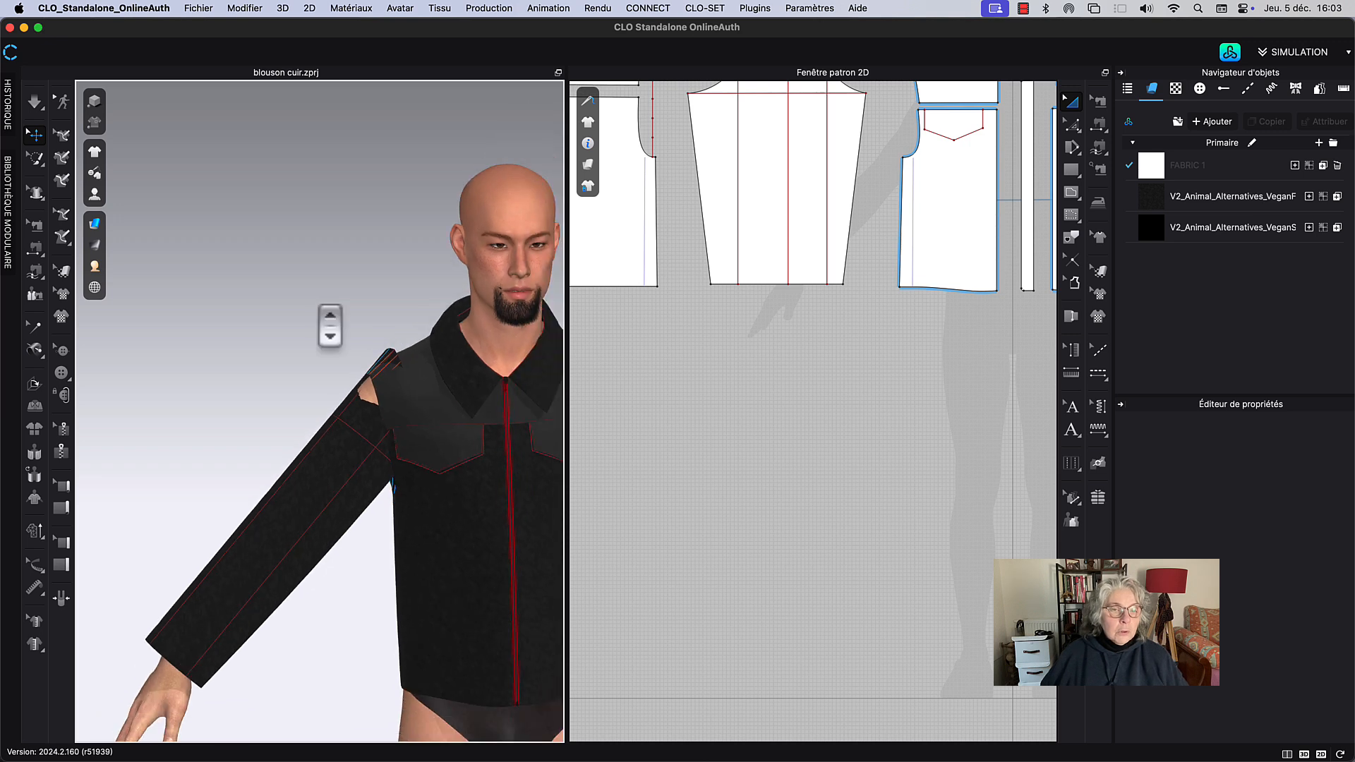
key("space")
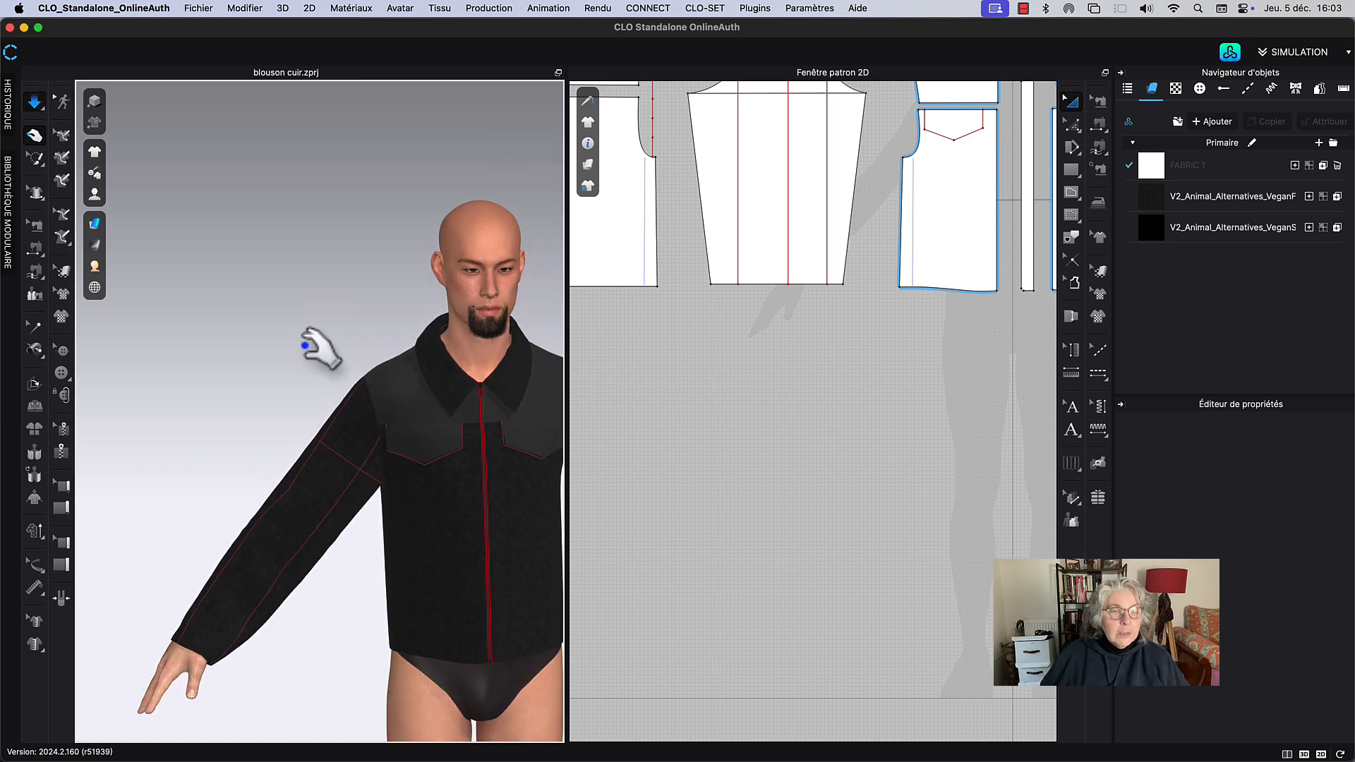
right_click_drag(316, 346, 388, 438)
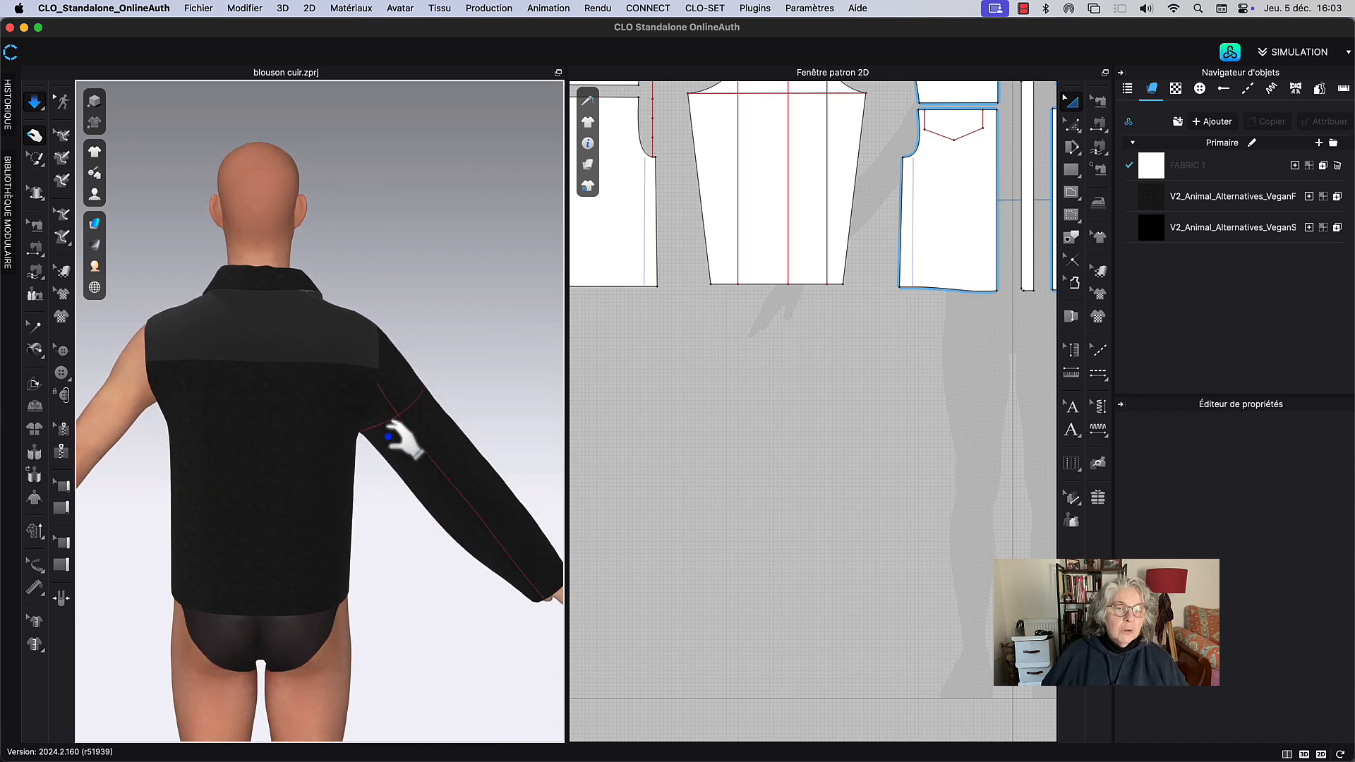
Step: Clone the sleeve as a symmetric pattern with sewing, placing the copy beyond the front body pieces
left_click(514, 555)
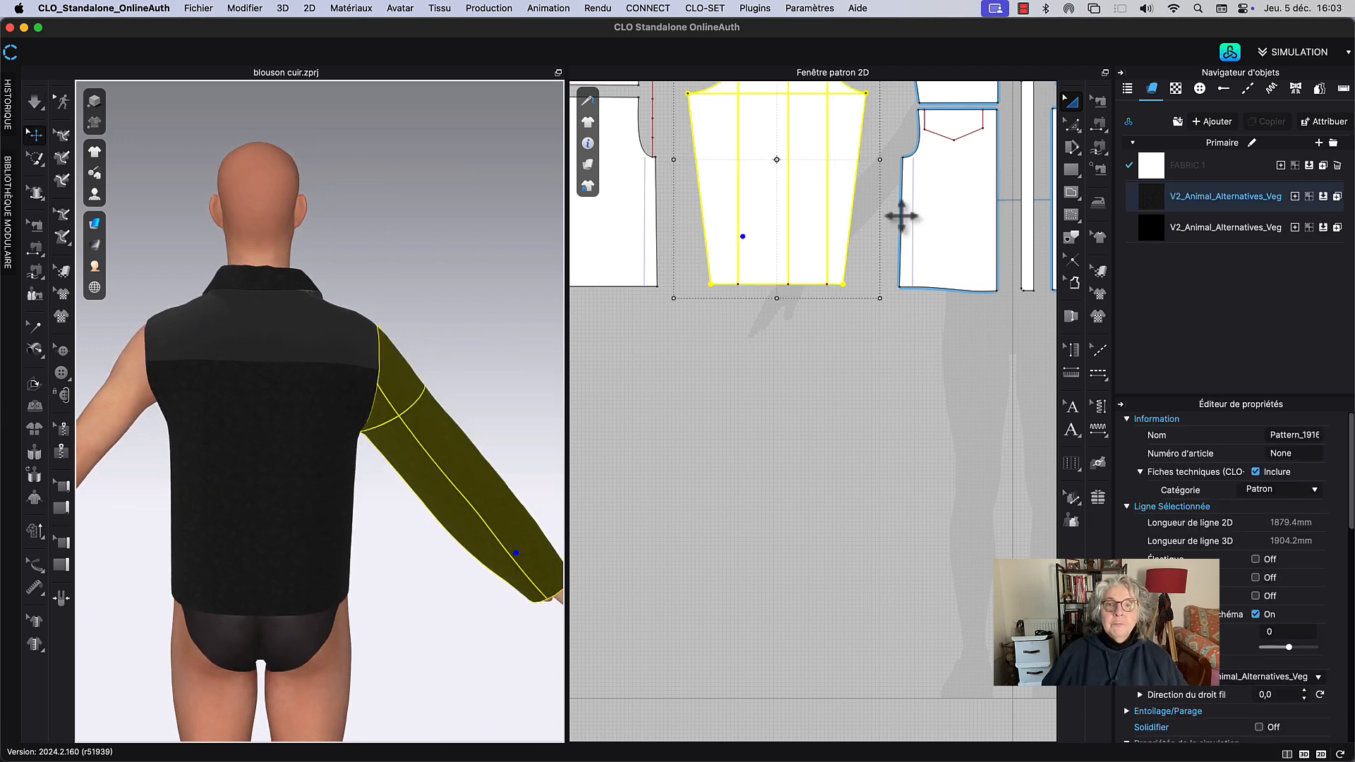
scroll(886, 294, "down", 5)
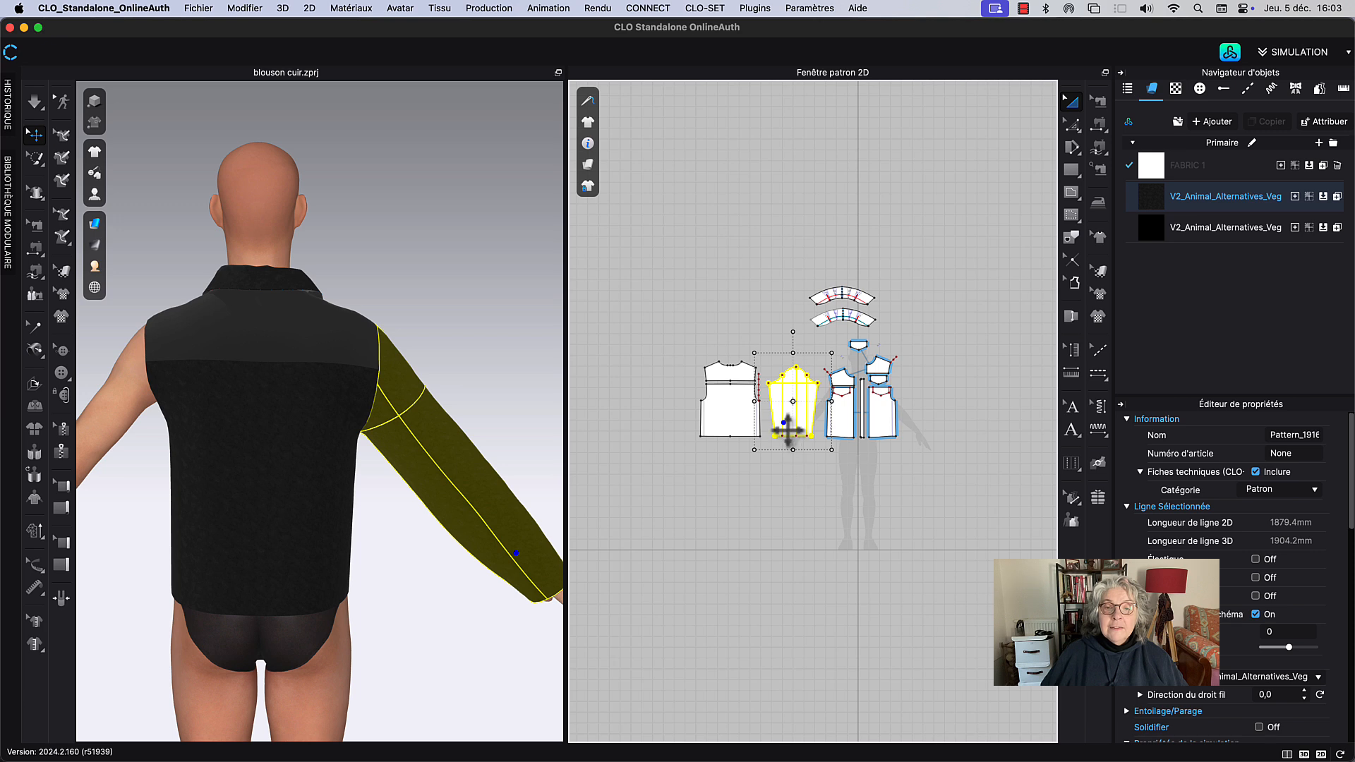
right_click(786, 419)
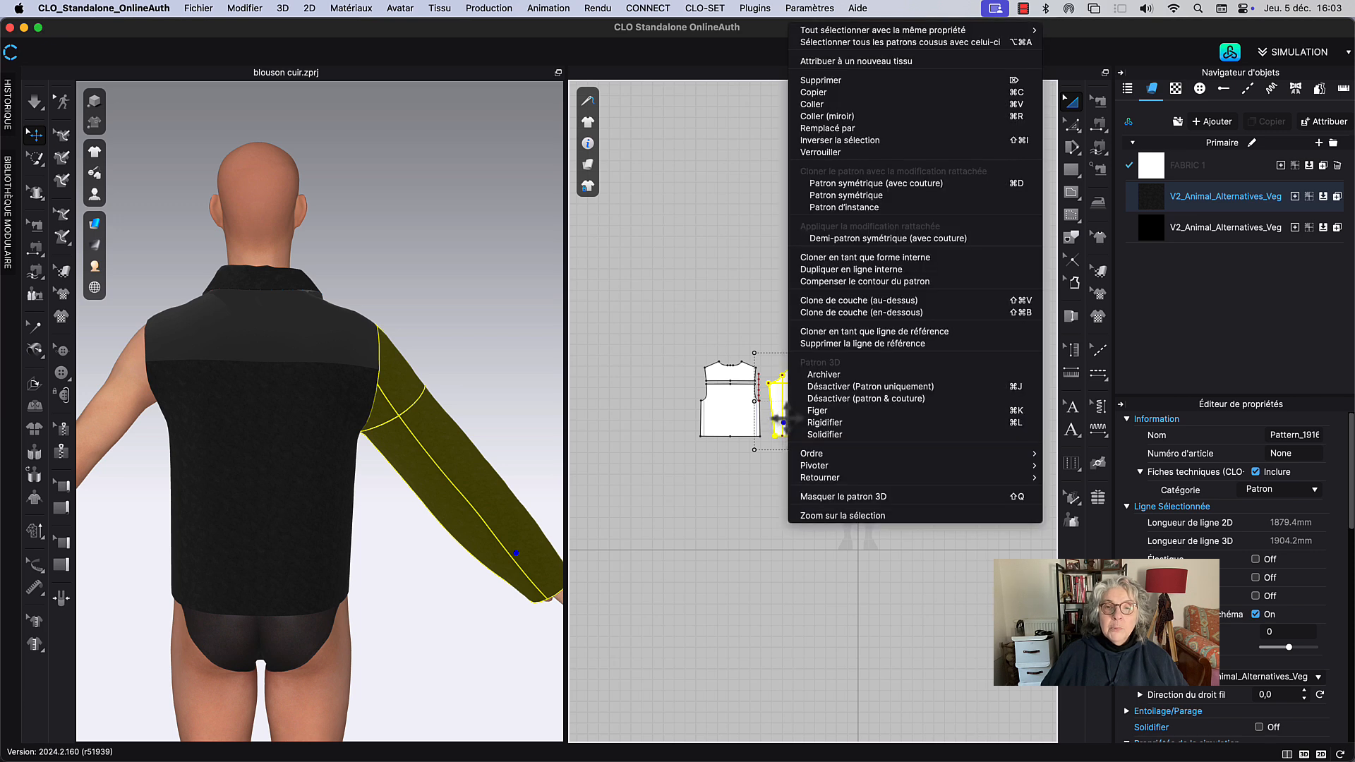
left_click(853, 182)
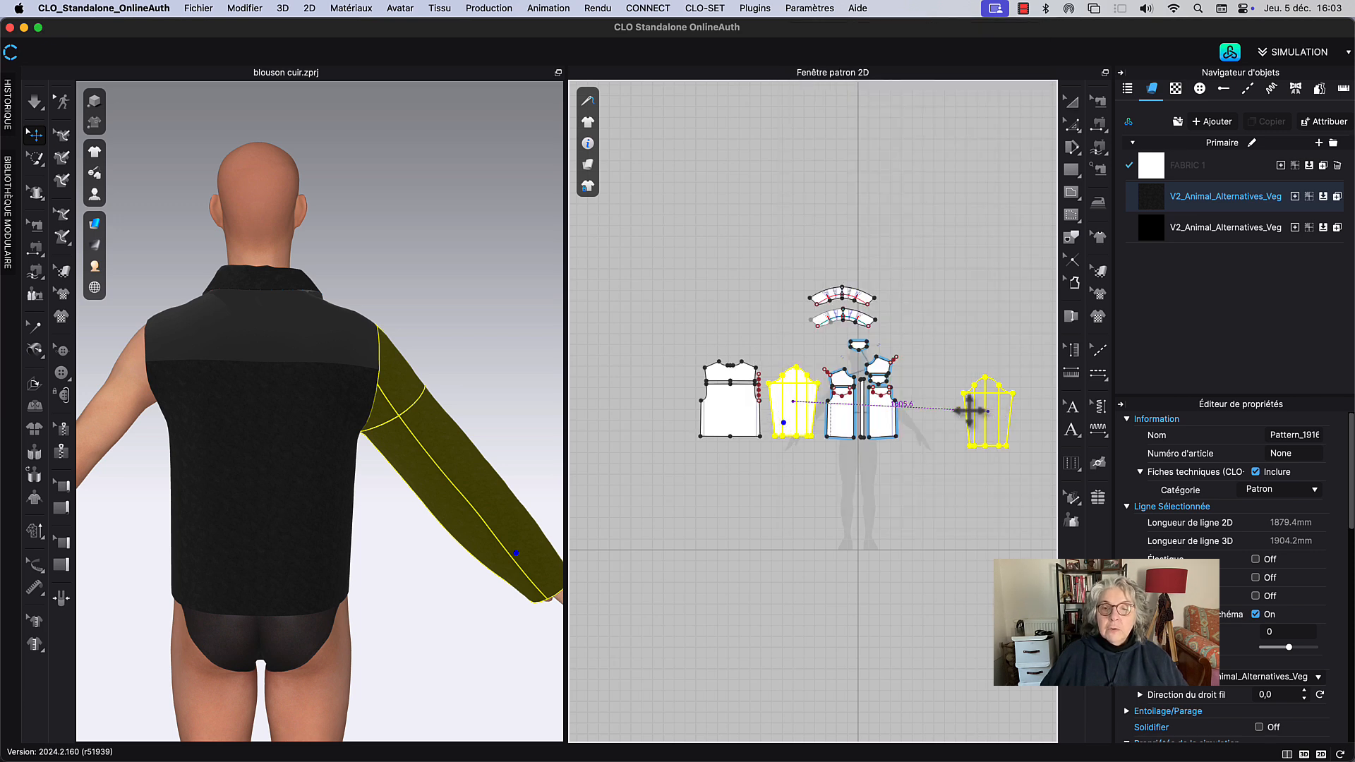
left_click(708, 540)
scroll(424, 296, "up", 5)
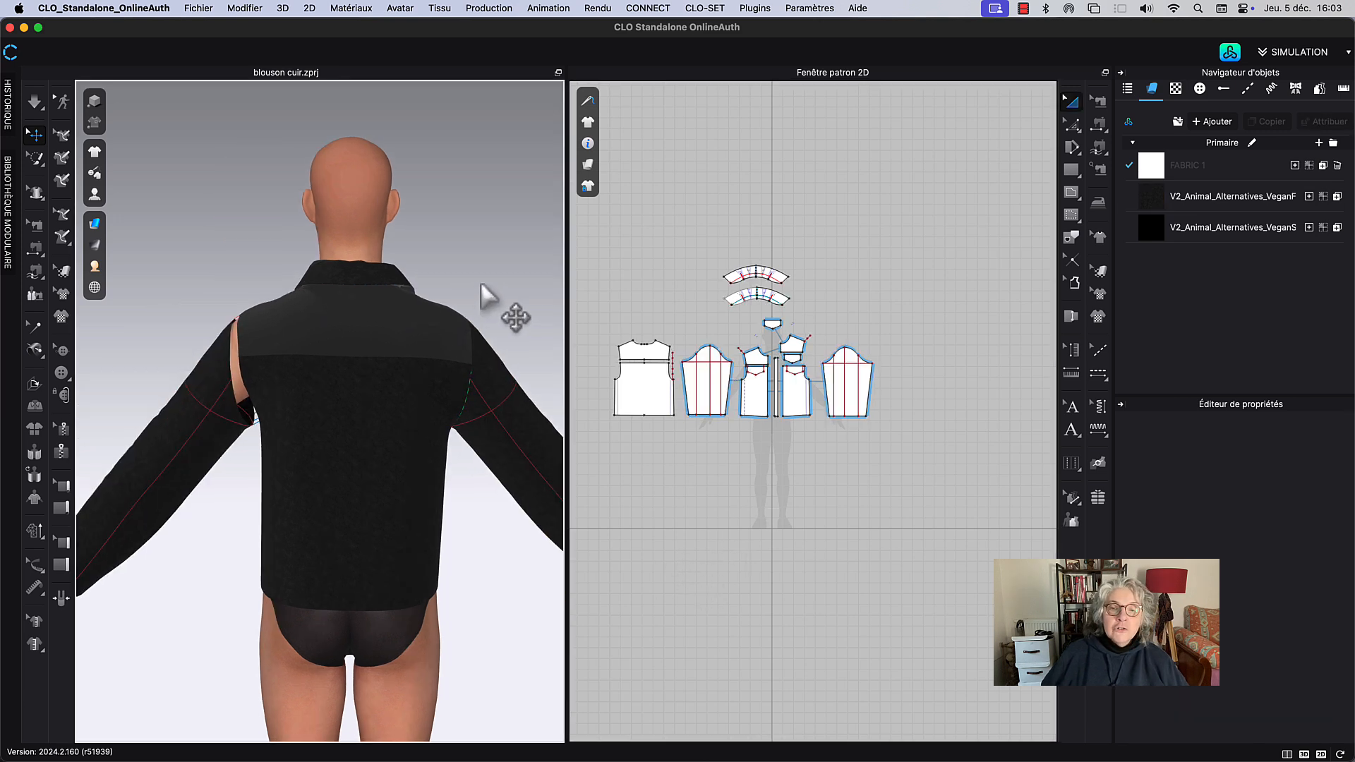
scroll(242, 187, "up", 10)
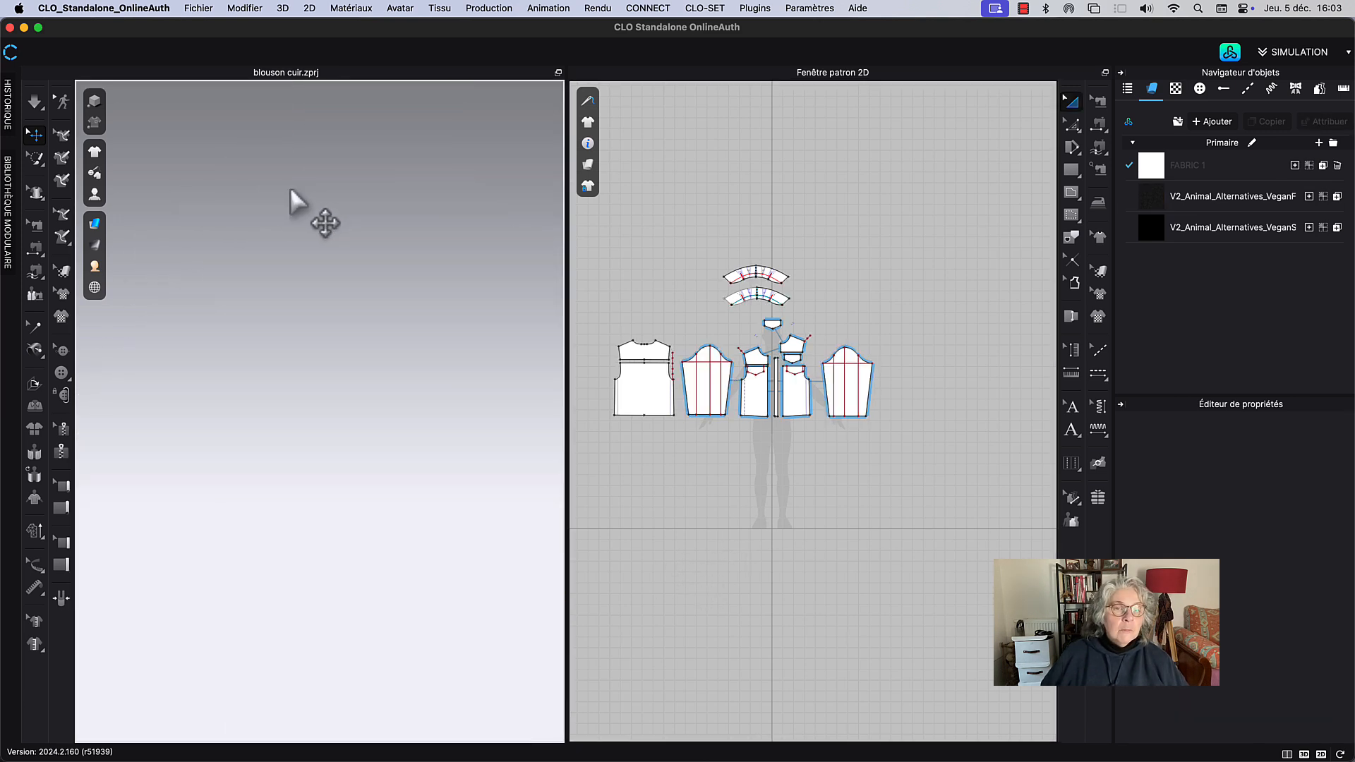
Step: Inspect the copied sleeve from the side on the avatar and its existing seams in the 2D pattern layout
scroll(425, 452, "down", 10)
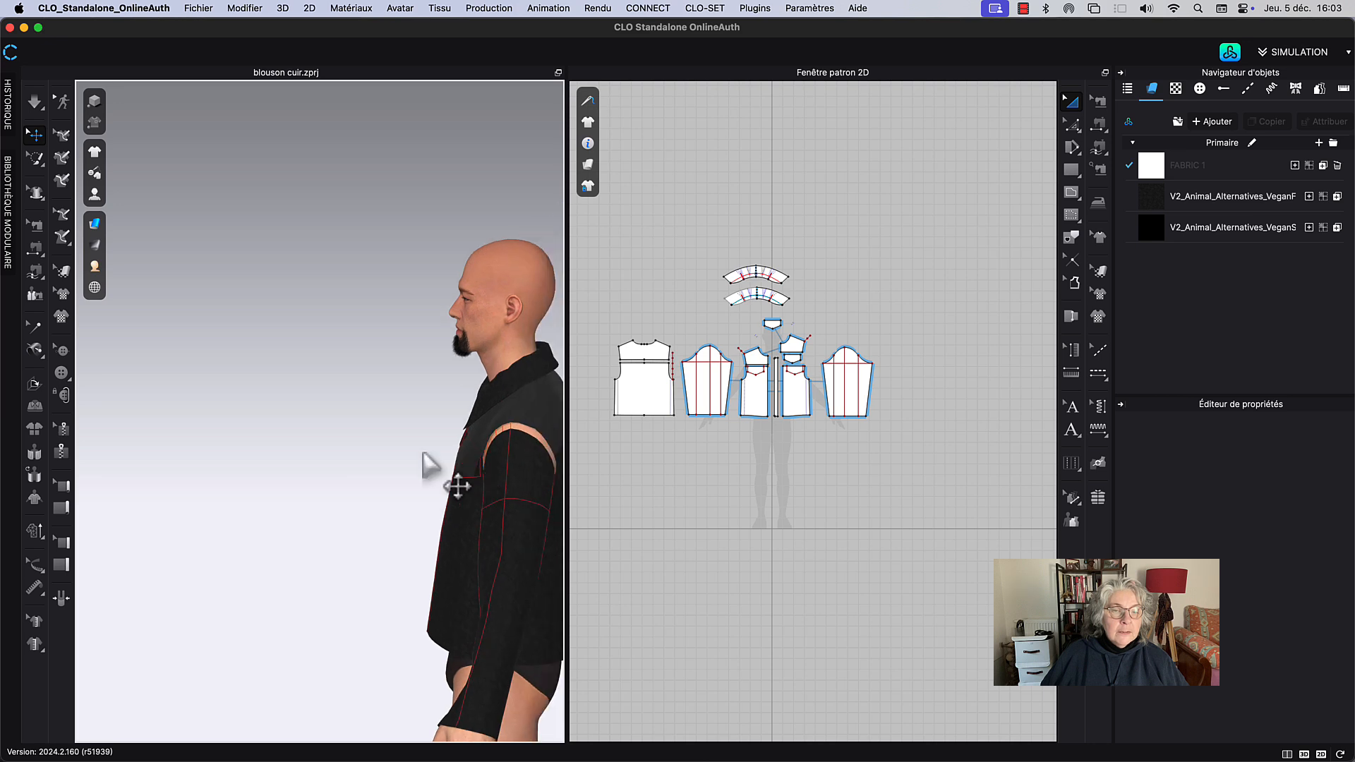
right_click_drag(399, 498, 353, 476)
left_click(274, 463)
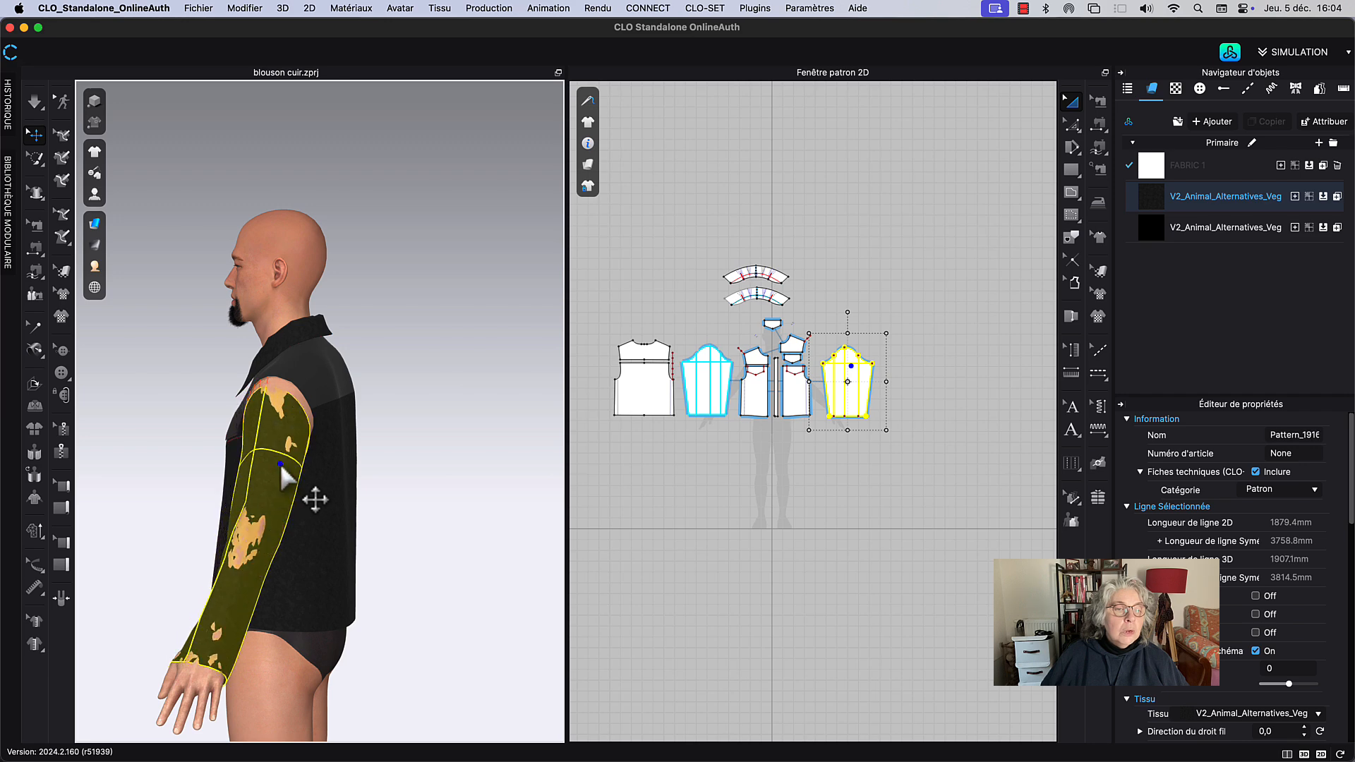
left_click_drag(280, 464, 281, 464)
scroll(706, 413, "up", 5)
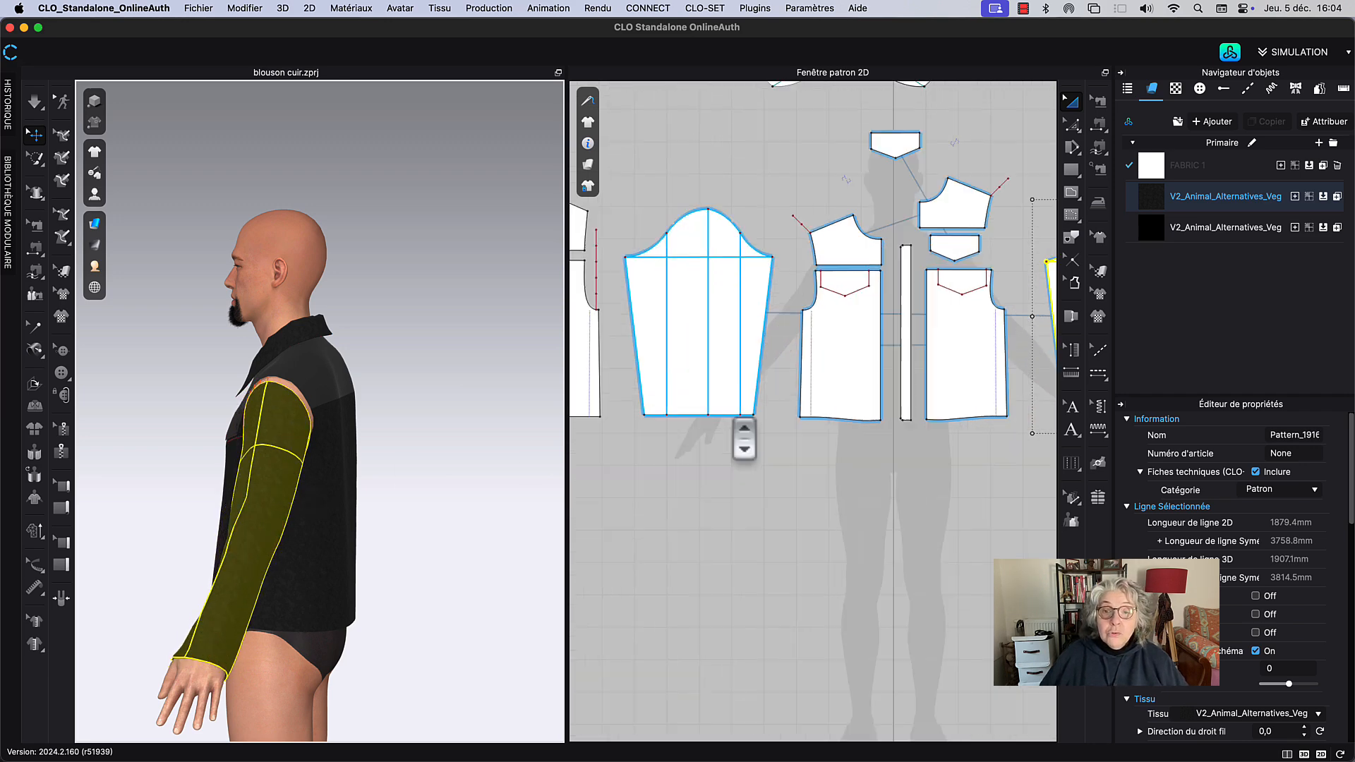
key("b")
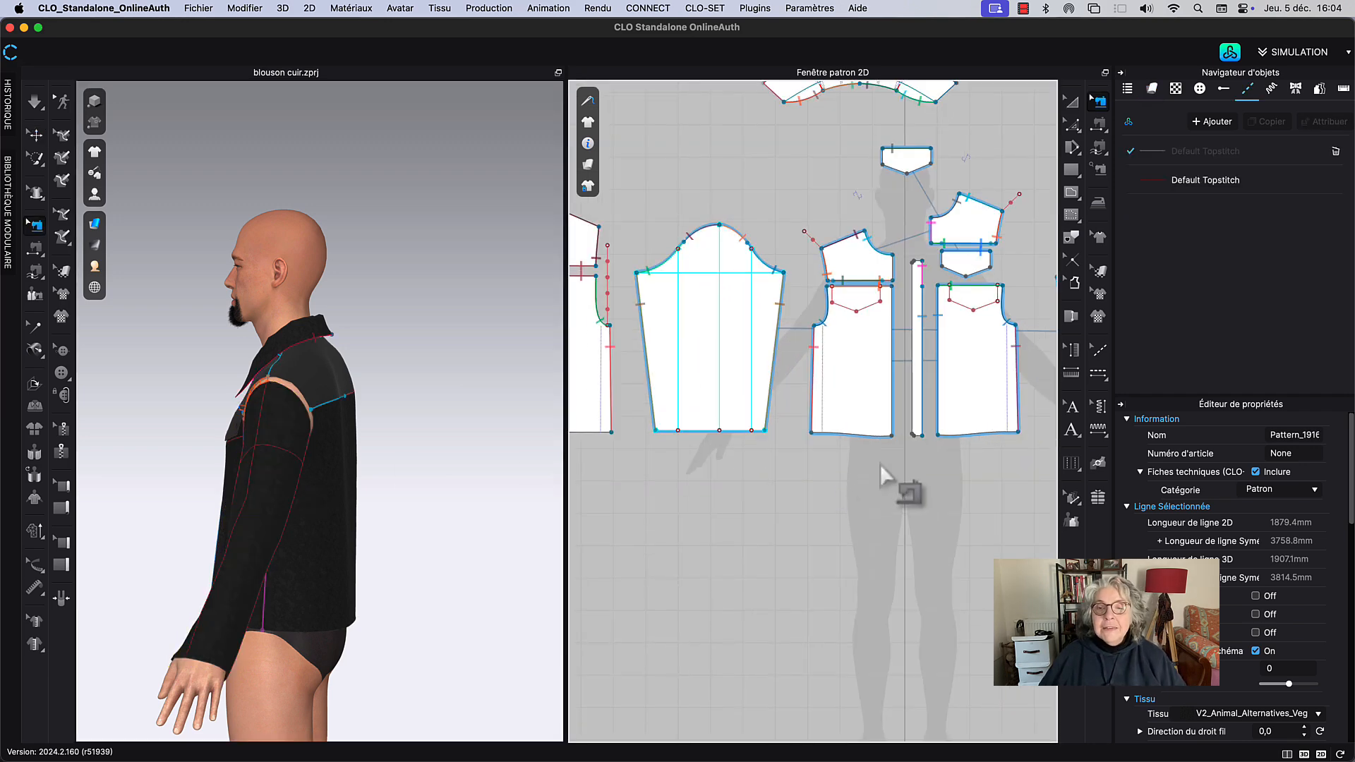
middle_click_drag(880, 464, 755, 600)
mouse_move(973, 338)
middle_mouse_down()
mouse_move(819, 412)
mouse_move(926, 374)
mouse_move(961, 377)
mouse_move(881, 373)
mouse_move(948, 346)
middle_mouse_up()
scroll(820, 406, "down", 2)
scroll(925, 373, "down", 2)
Step: Sew the back body's lower armhole curve to the lower rear section of the copied sleeve's cap with Free Sewing
key("m")
left_click(652, 450)
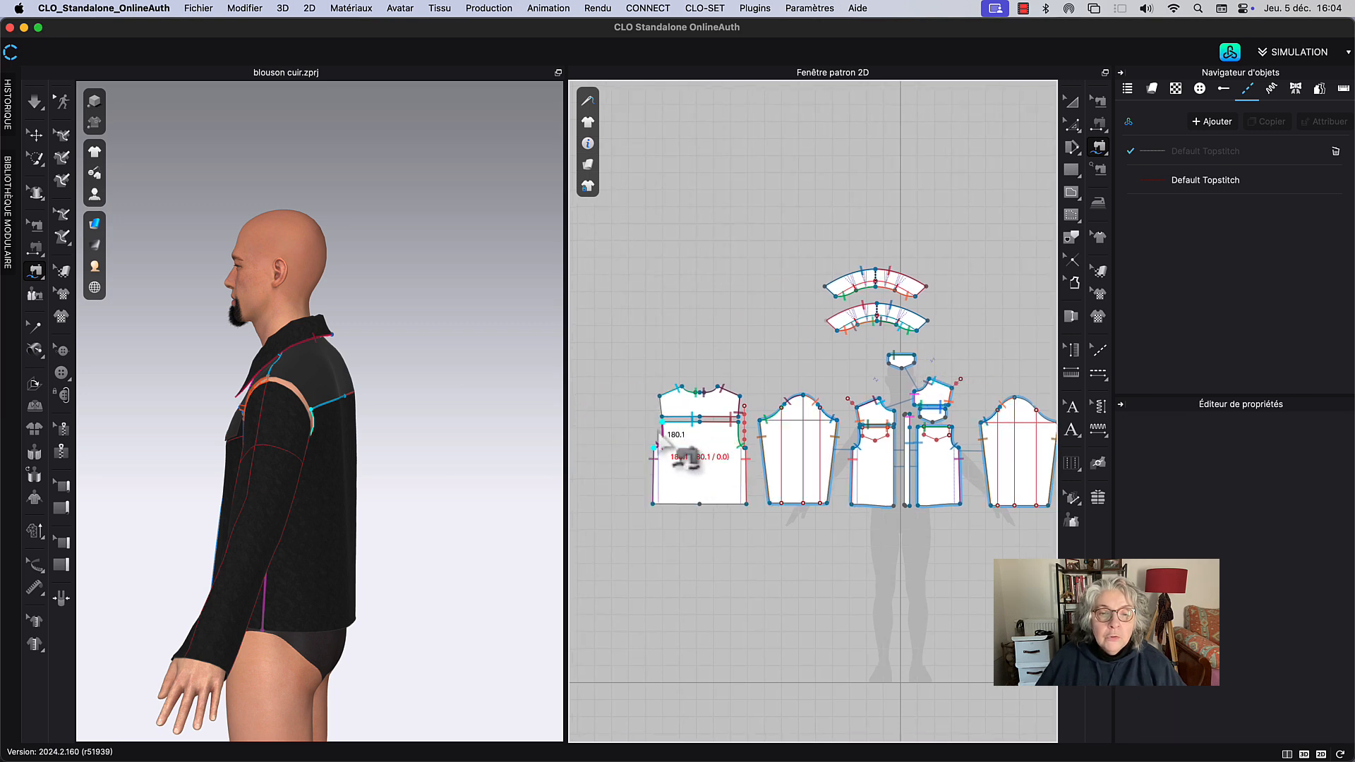
middle_click_drag(998, 339, 899, 357)
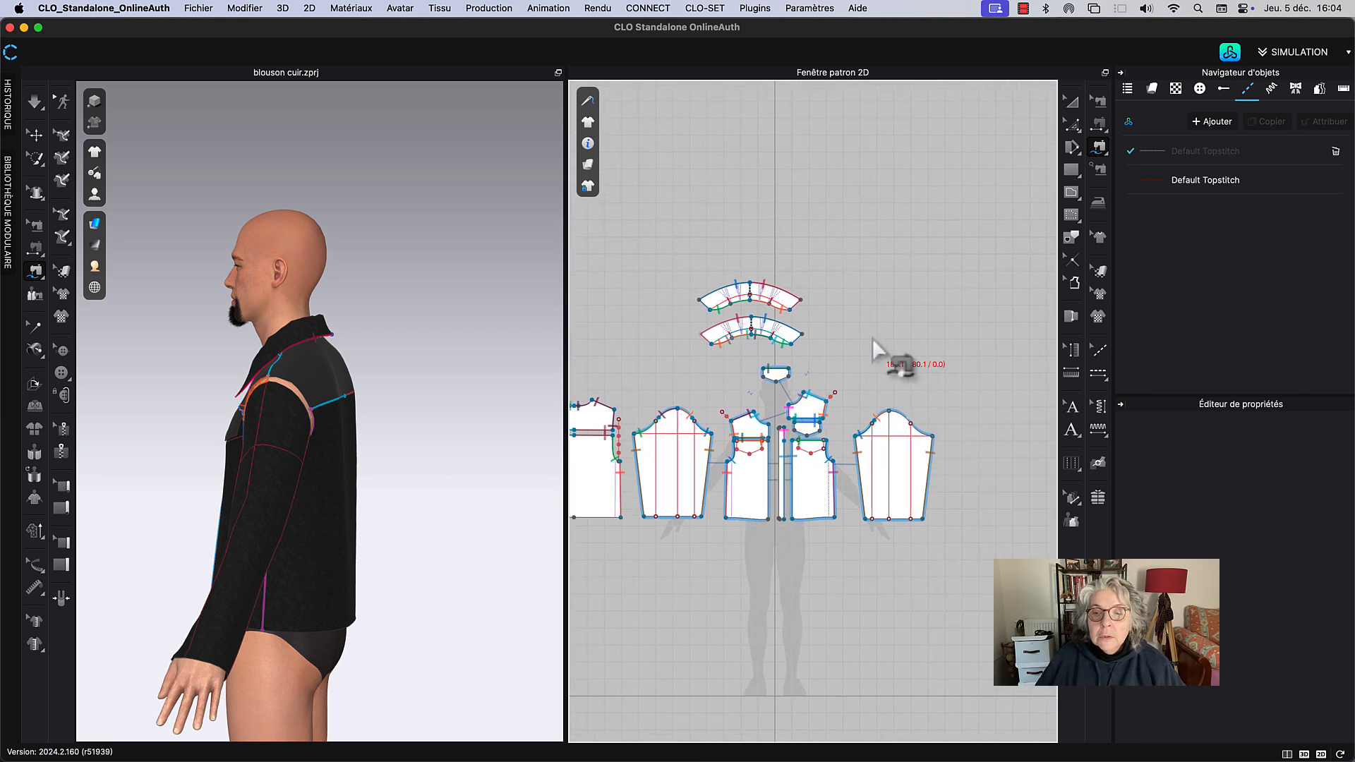
left_click(933, 438)
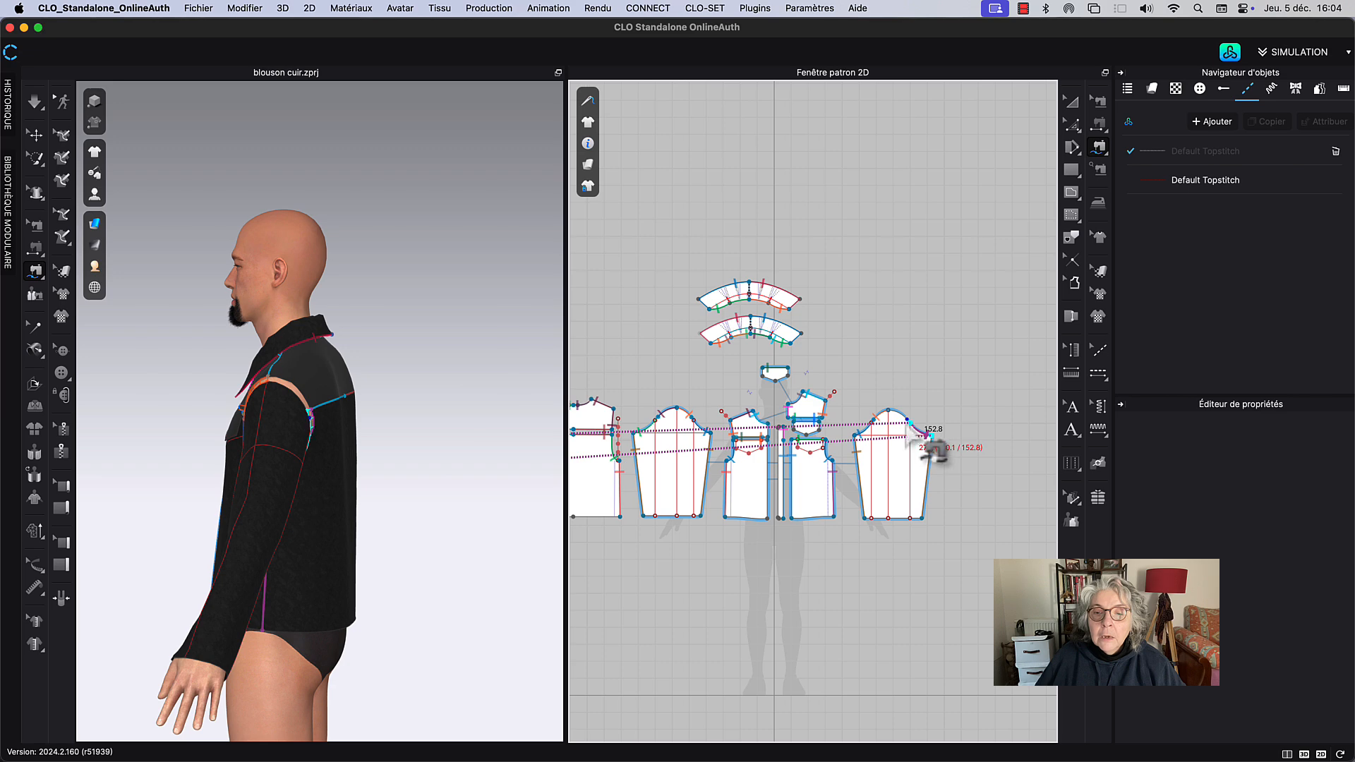
scroll(933, 445, "up", 3)
left_click(938, 448)
Step: Sew the back yoke's armhole edge to the upper rear section of the copied sleeve's cap, ending at the cap's peak
scroll(850, 311, "down", 3)
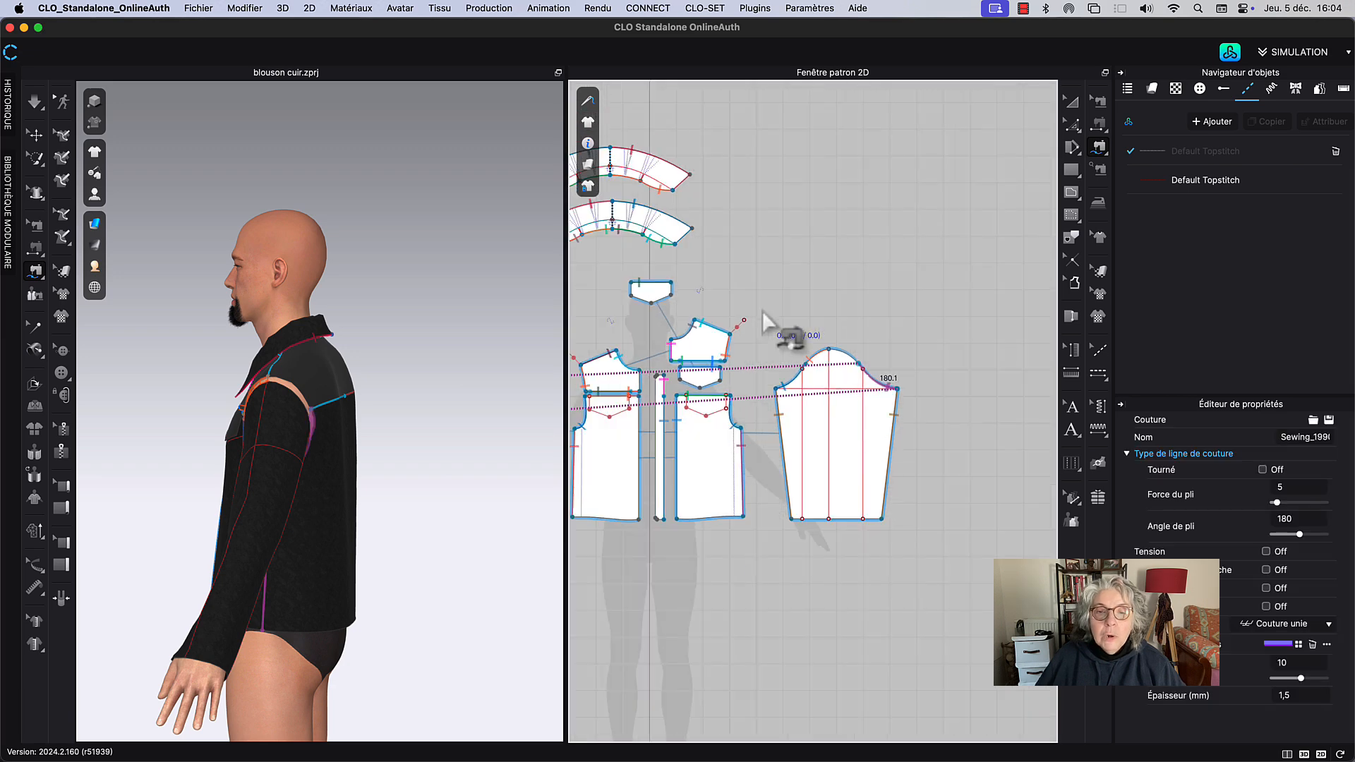
scroll(763, 312, "down", 3)
middle_click_drag(763, 311, 944, 323)
left_click(627, 370)
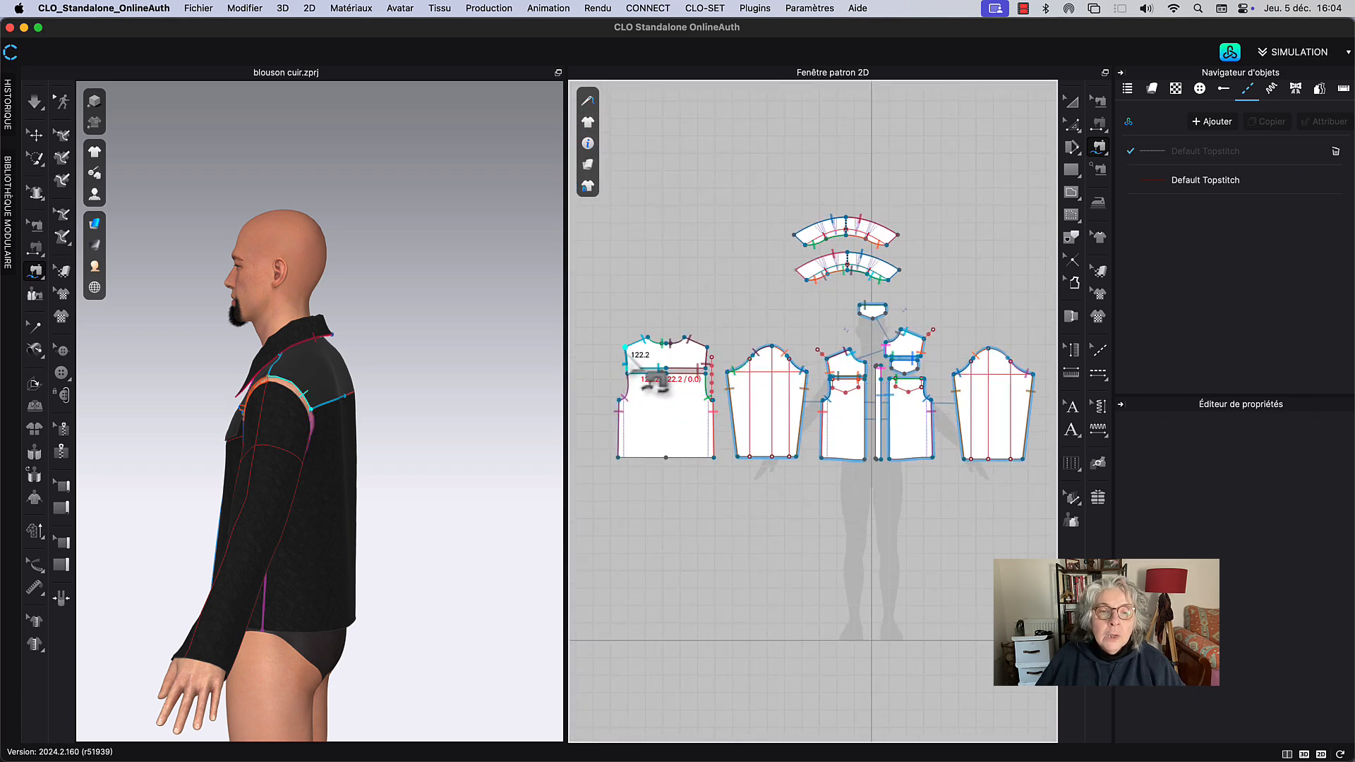
scroll(984, 369, "up", 5)
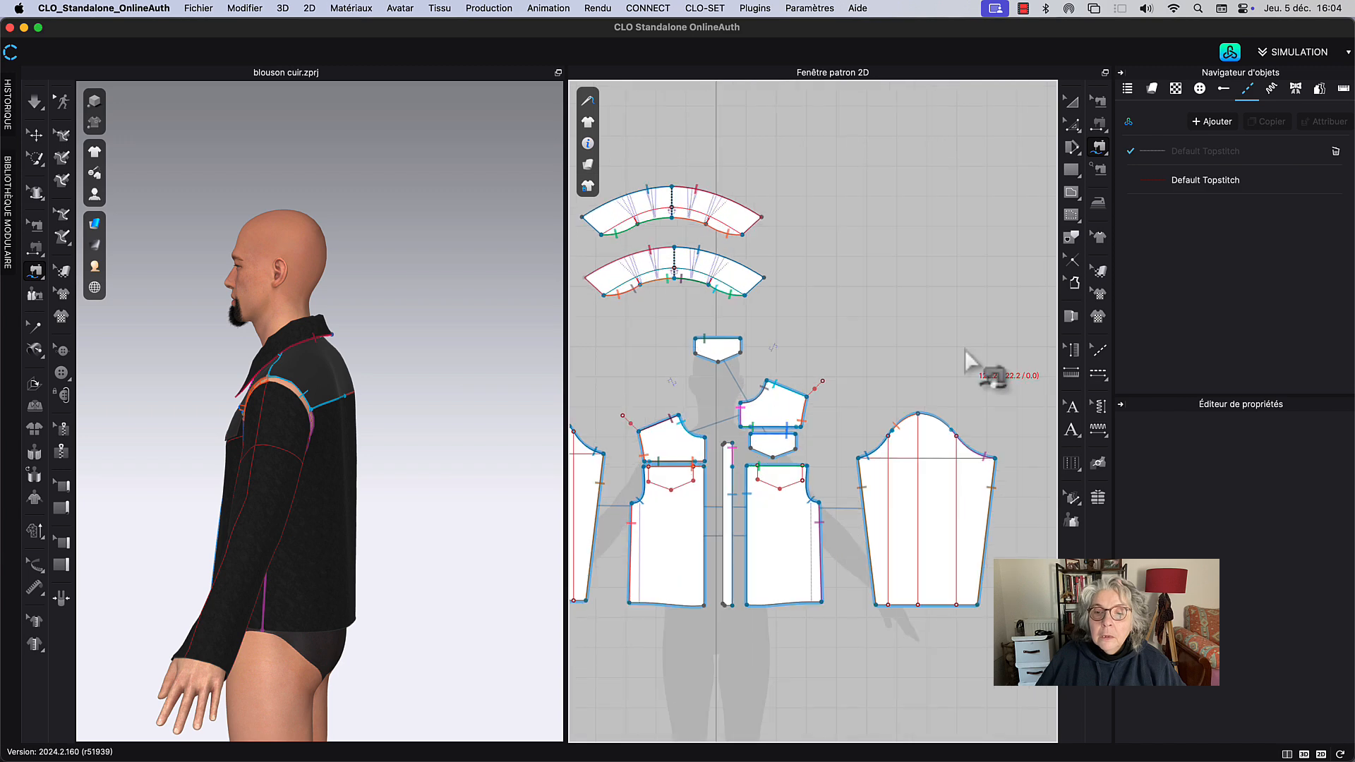
left_click(948, 457)
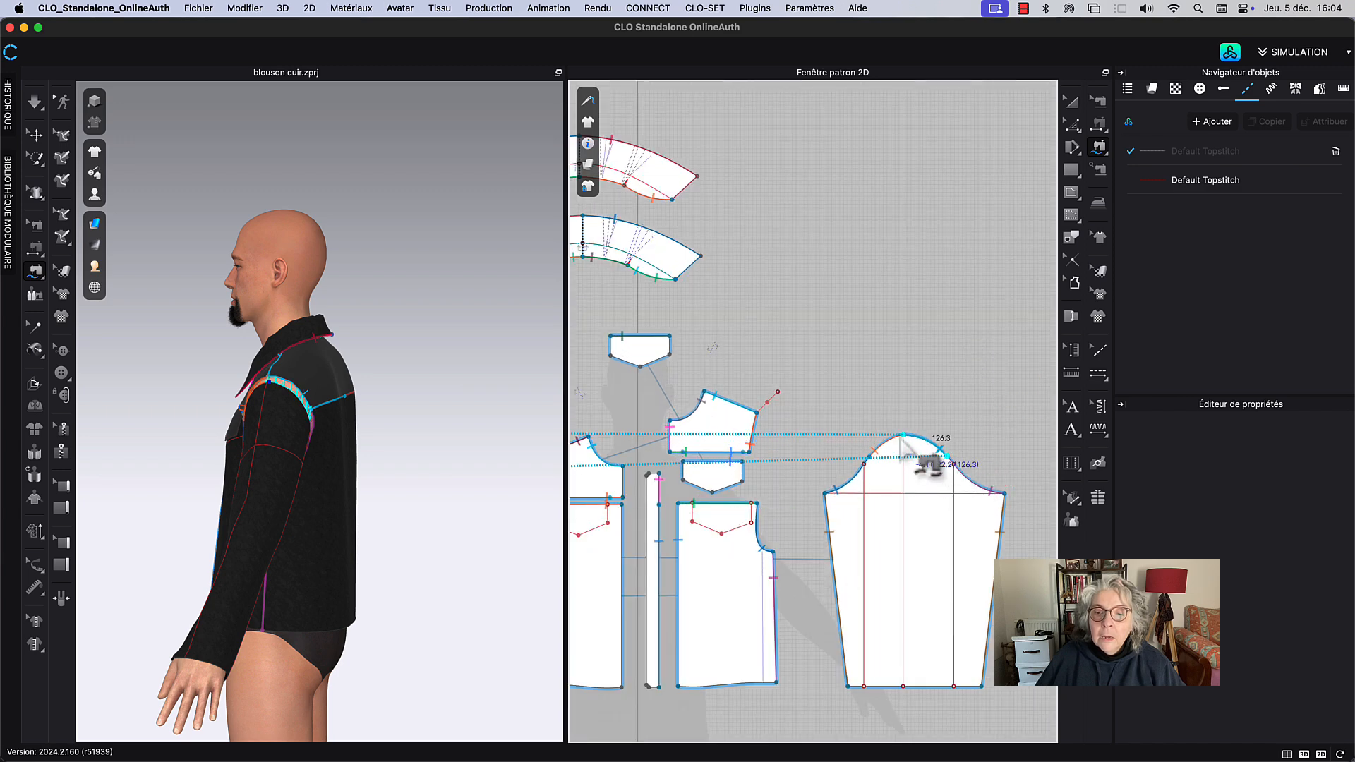
left_click(903, 436)
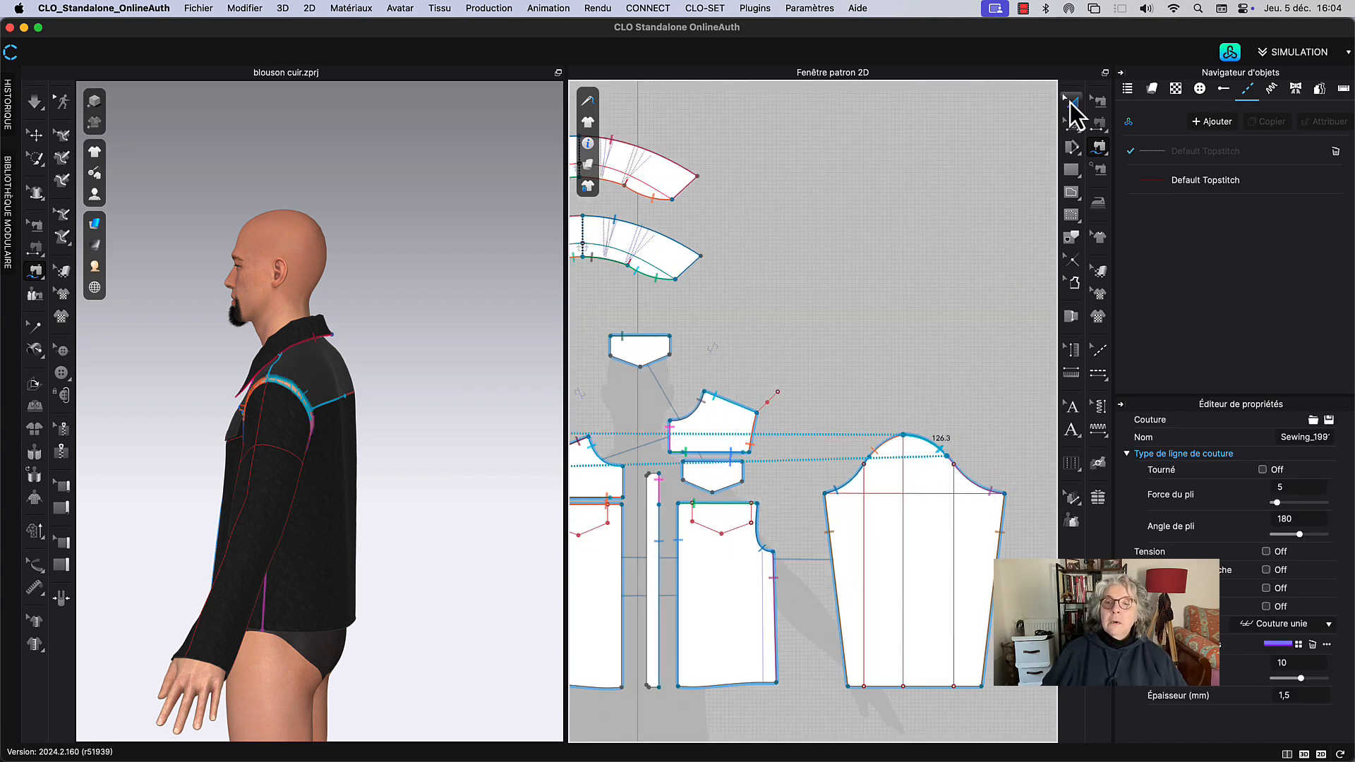
Step: Simulate the garment to drape the second sleeve on the arm, and check the jacket from the front
left_click(1070, 103)
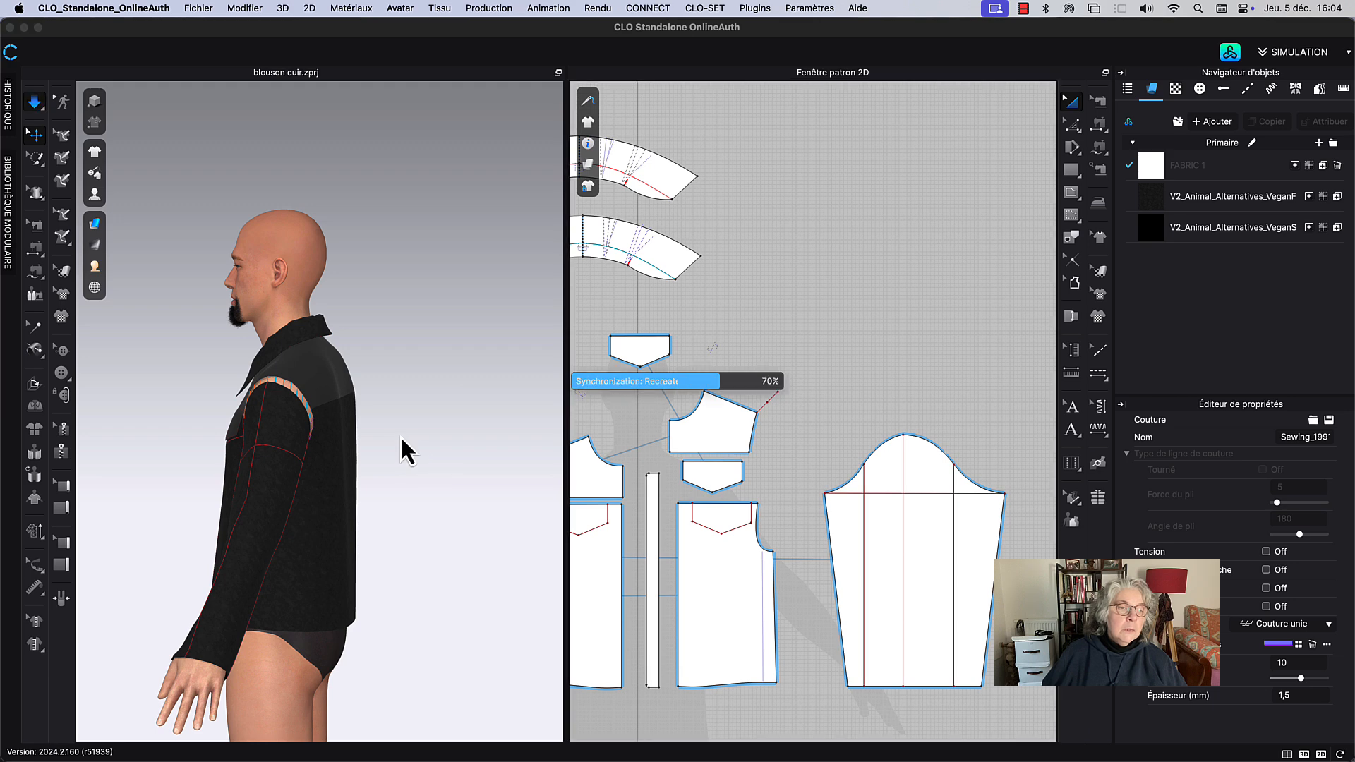
right_click_drag(402, 446, 454, 452)
left_click(368, 648)
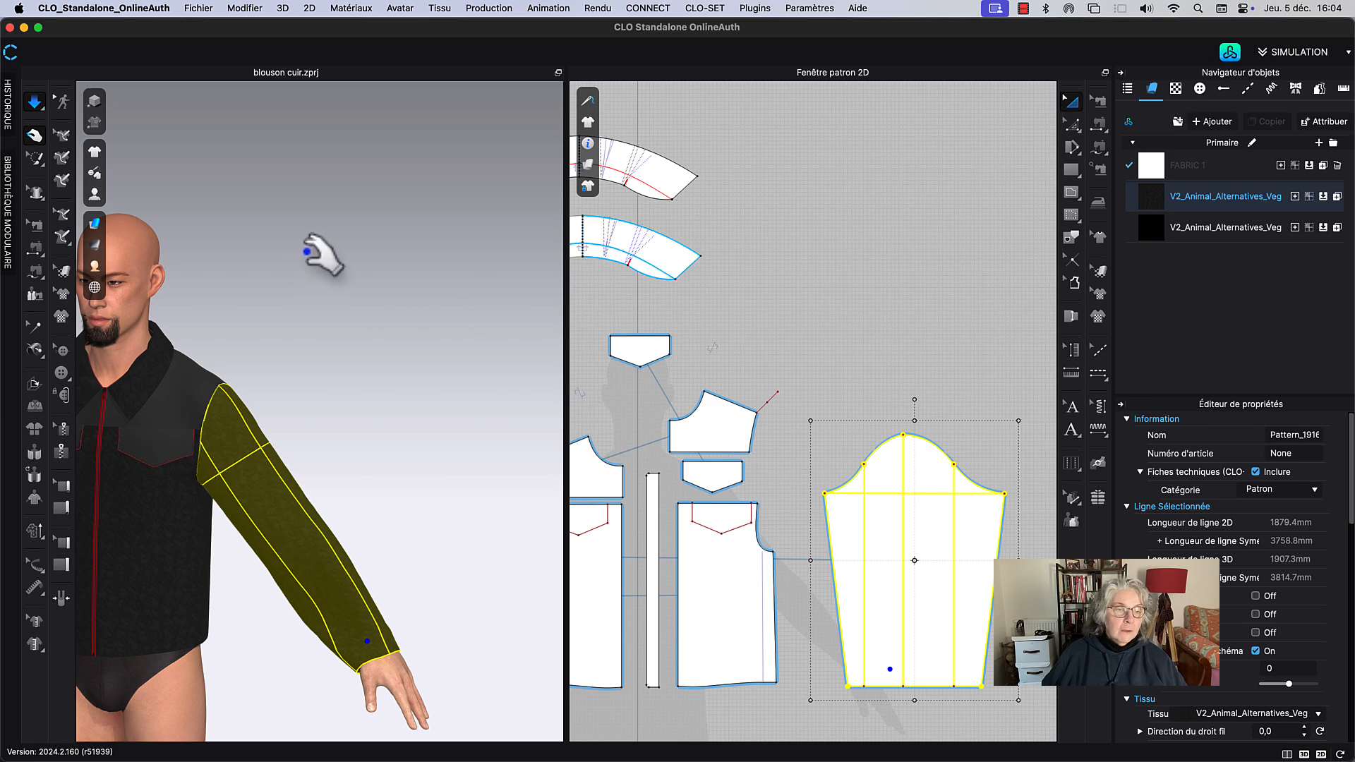
key("2")
right_click(485, 221)
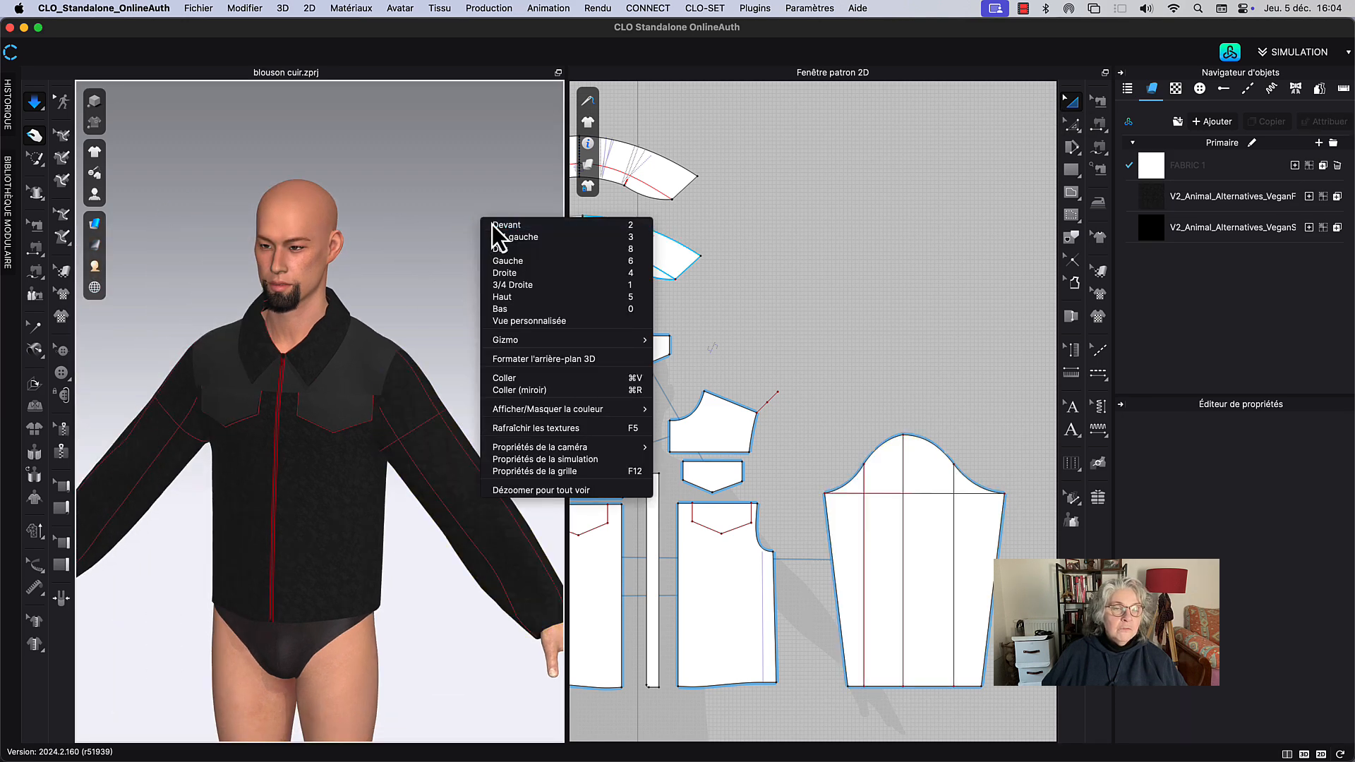
left_click(506, 225)
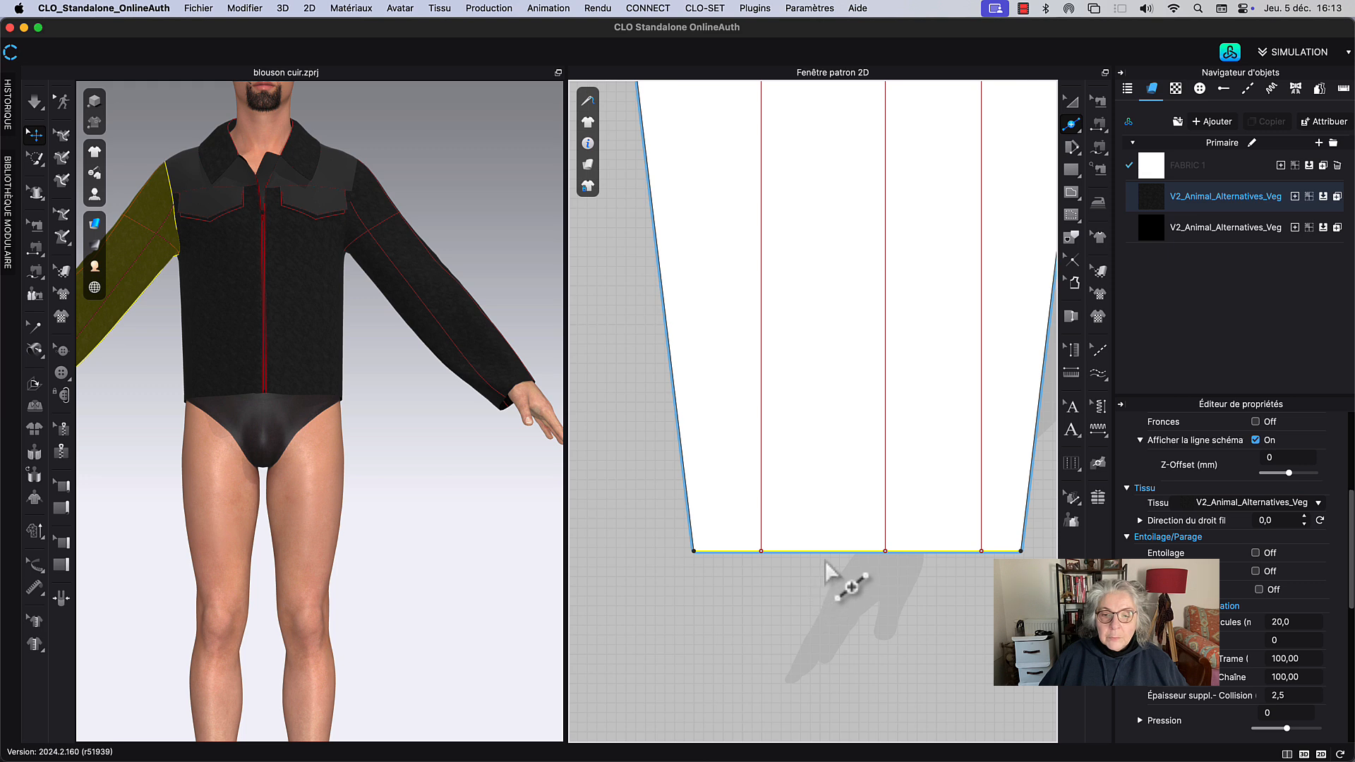
Step: Divide the sleeve's hem line uniformly into 2 segments
left_click(1072, 124)
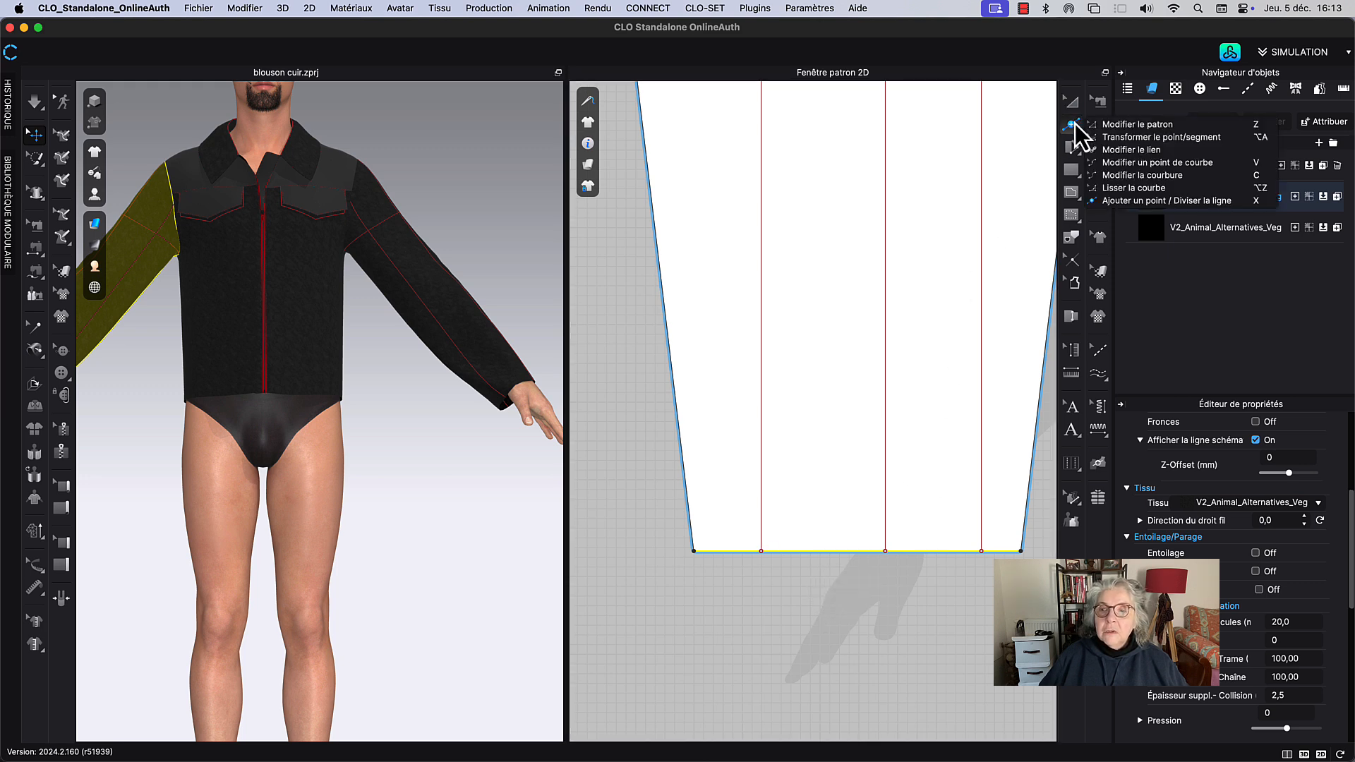
left_click(1164, 200)
right_click(819, 554)
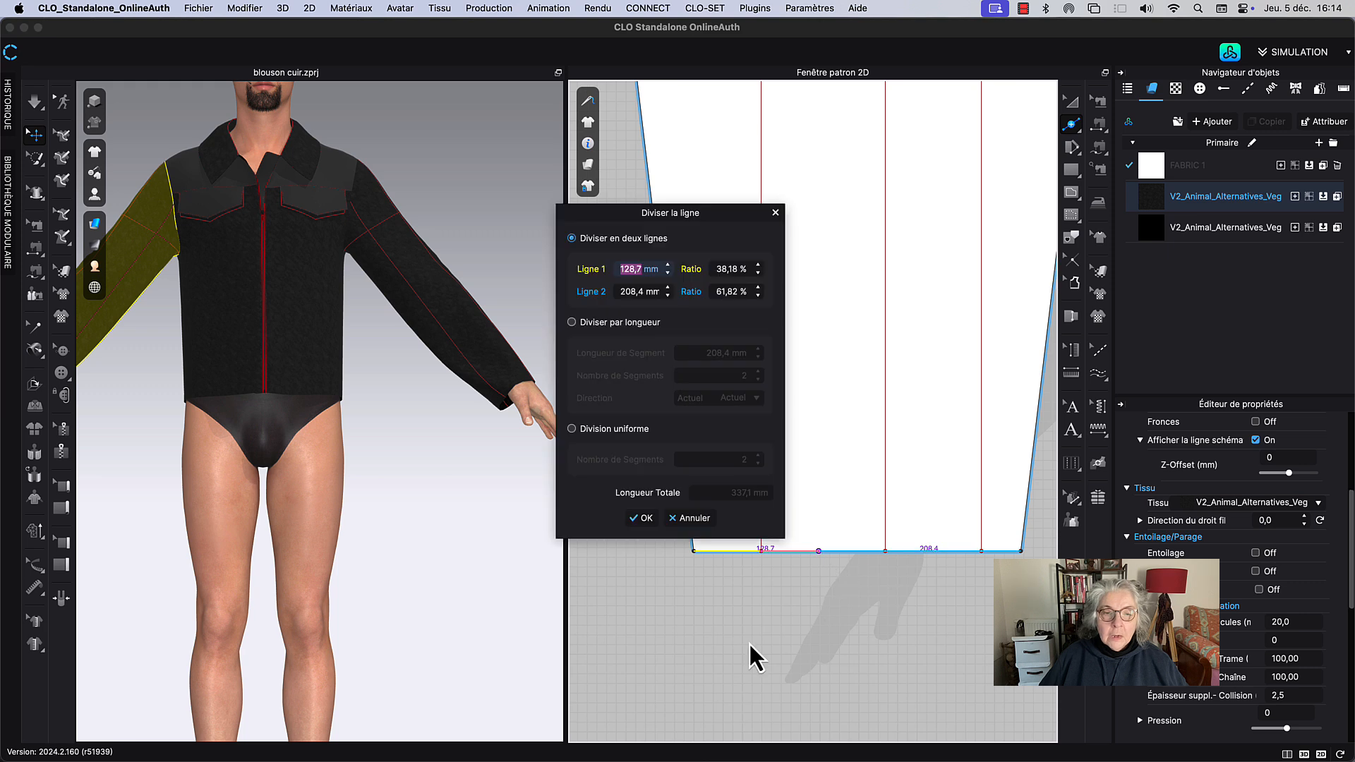
left_click(597, 431)
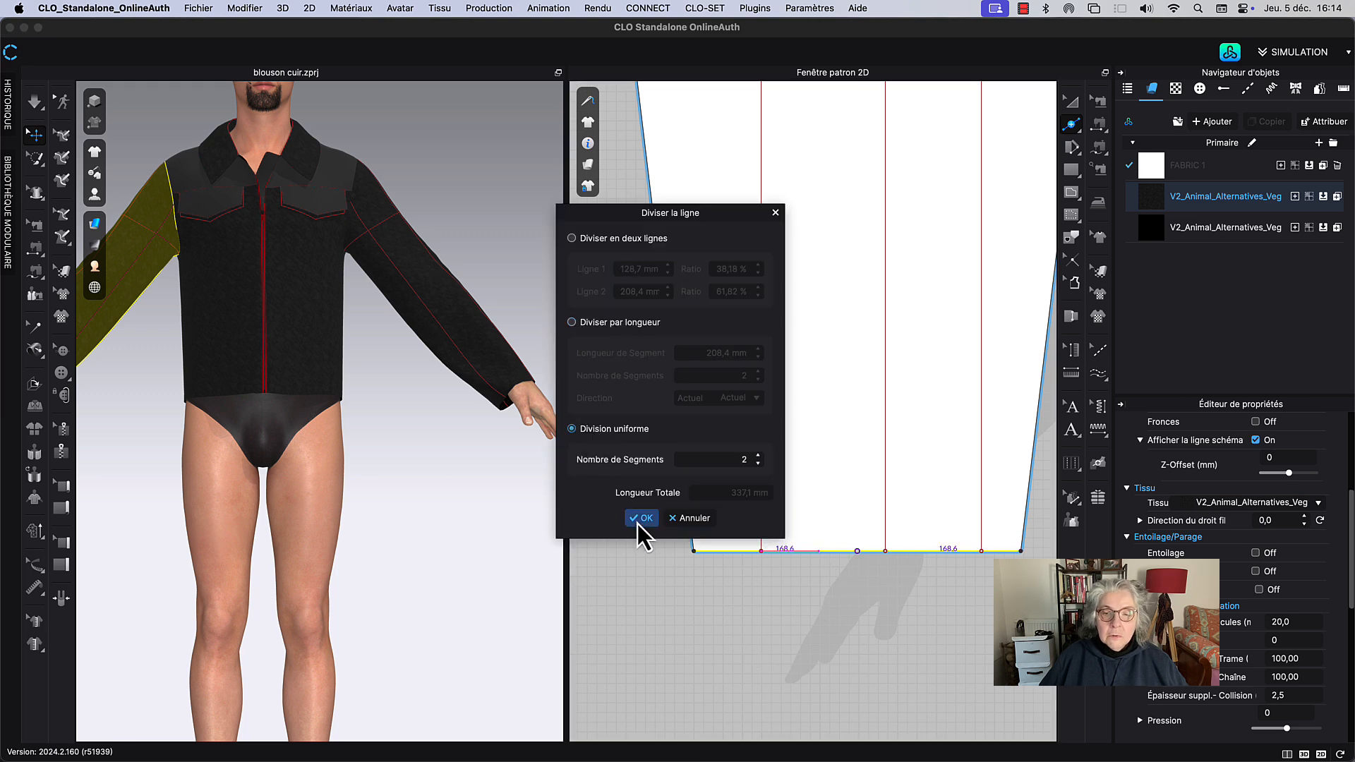
left_click(638, 522)
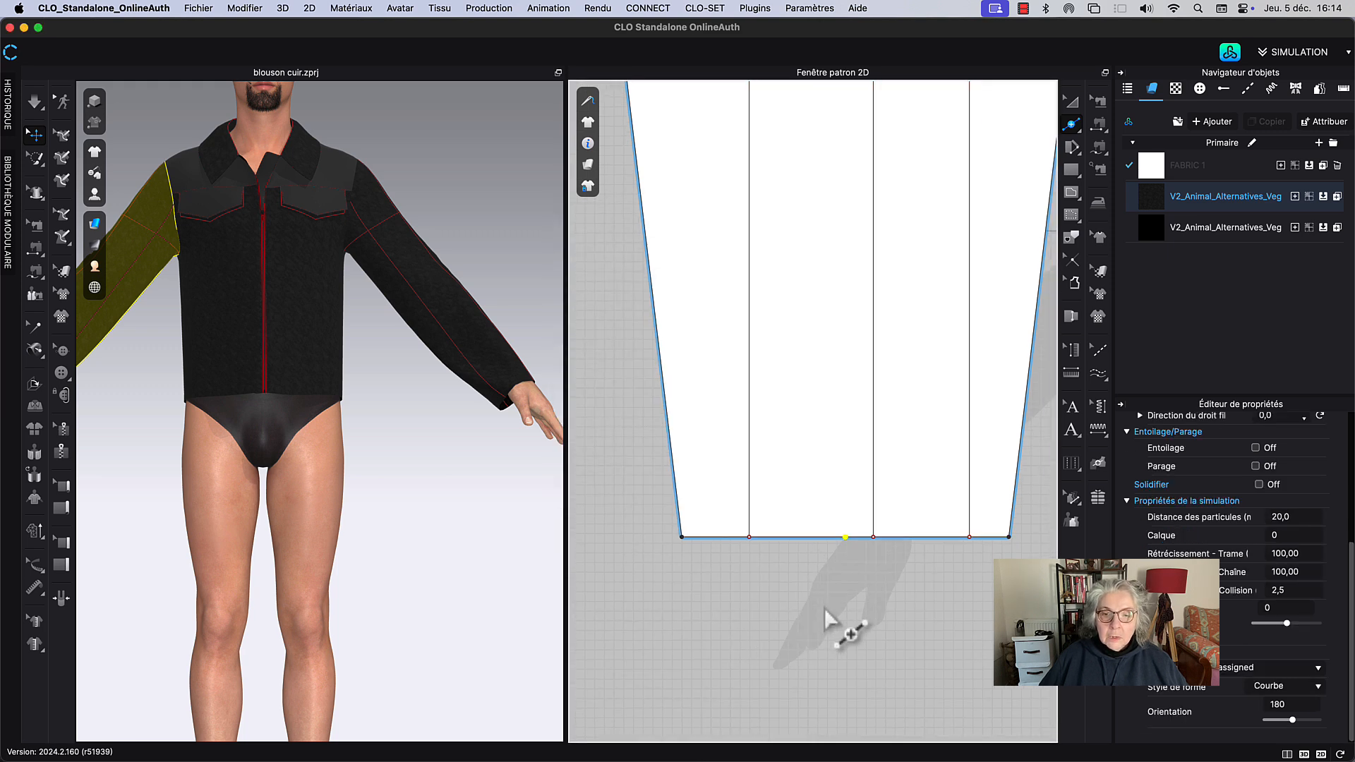
Step: Divide the half of the sleeve hem nearer the pattern's straight left edge uniformly into 2 segments
right_click(773, 536)
left_click(597, 430)
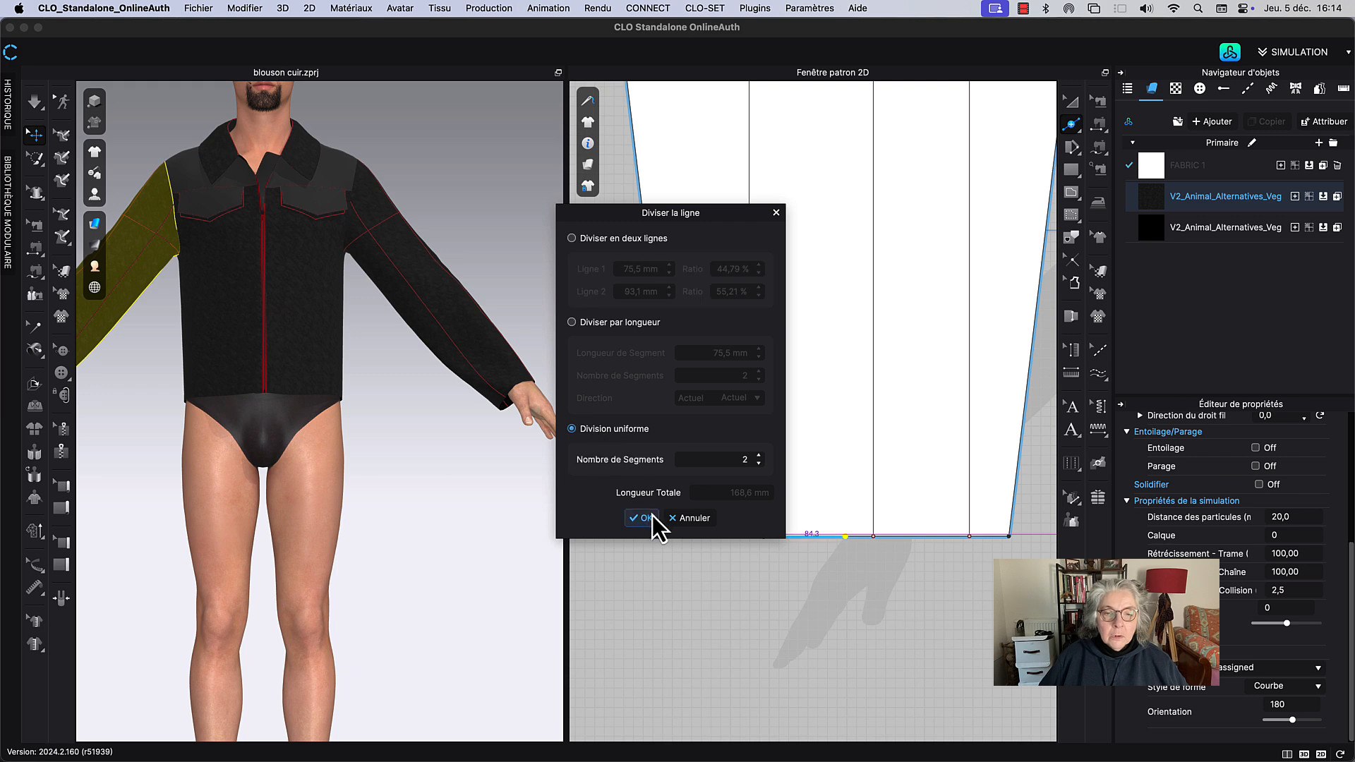
left_click(644, 518)
Step: Draw a vertical internal line 250 mm long on the sleeve, starting from the quarter point of the hem
scroll(818, 621, "up", 3)
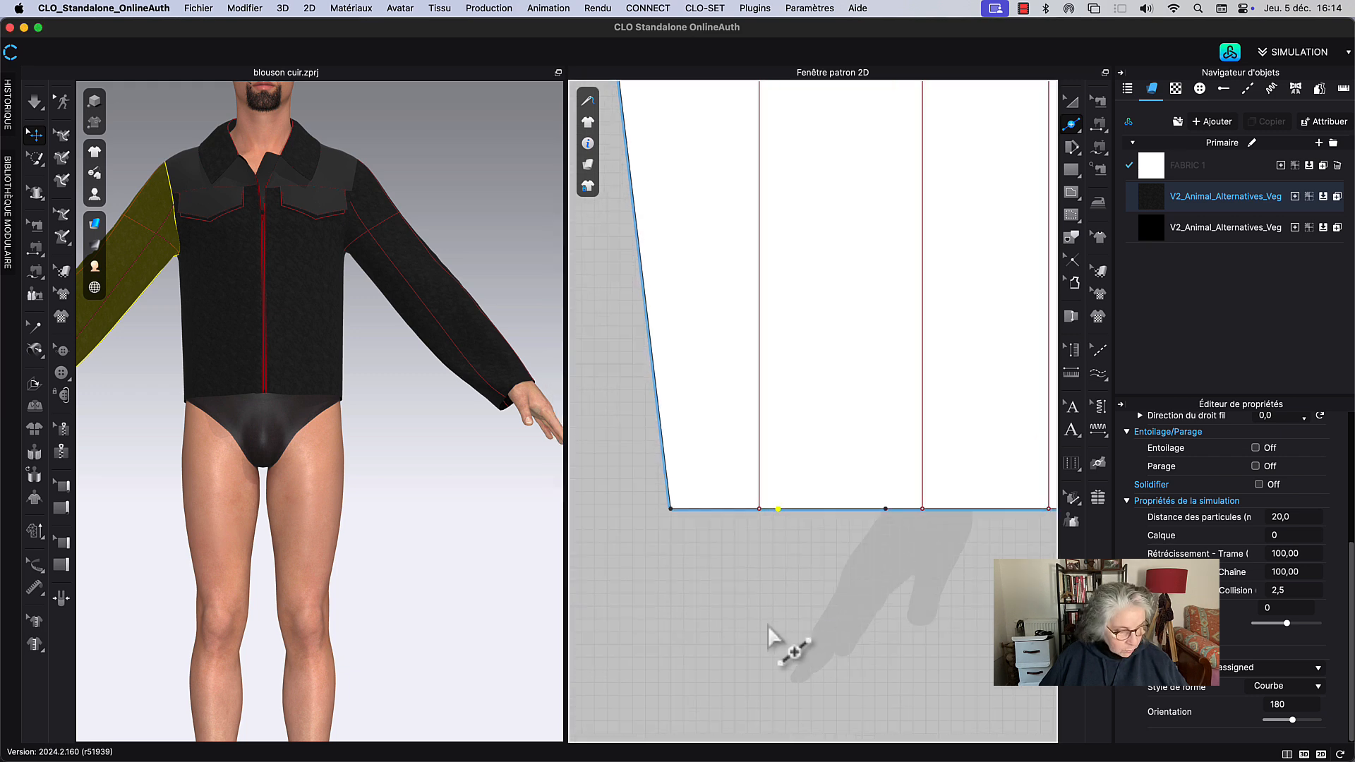
scroll(777, 627, "up", 3)
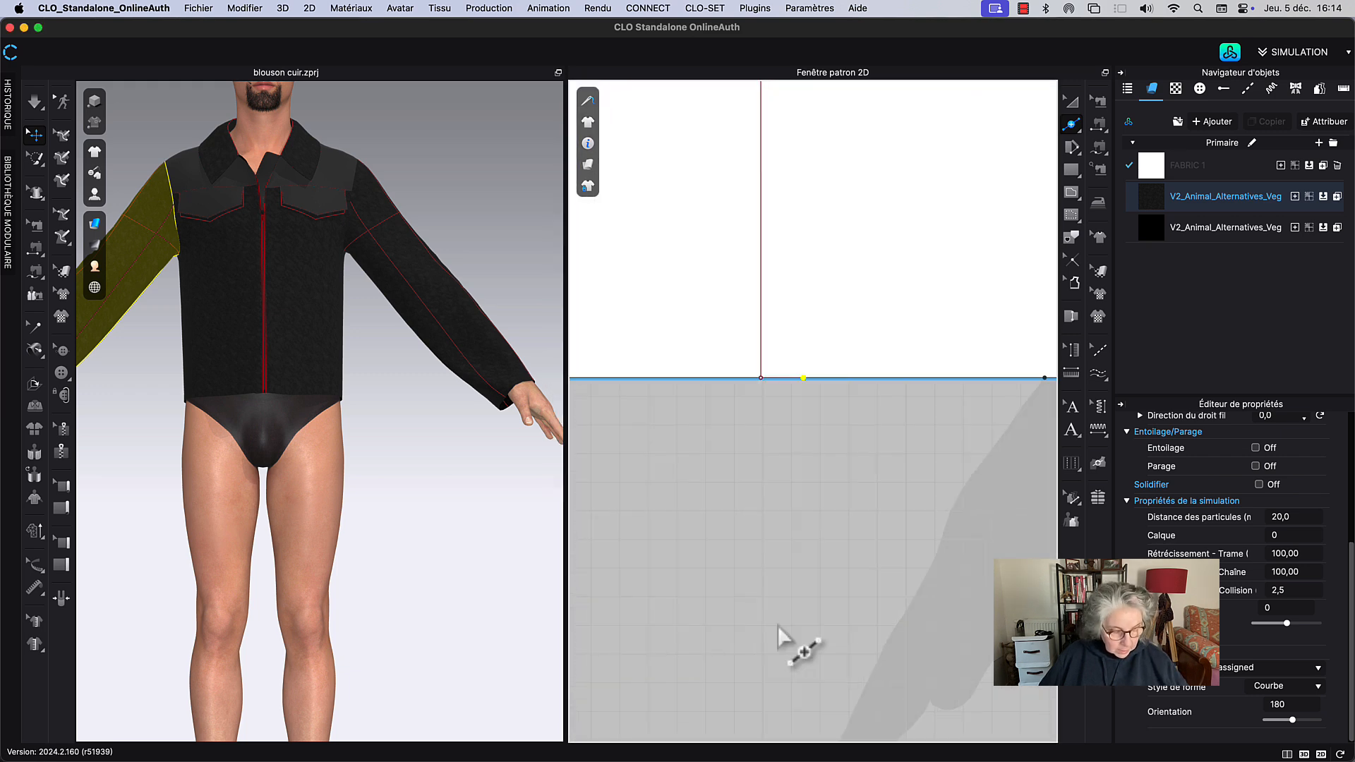
key("j")
key("t")
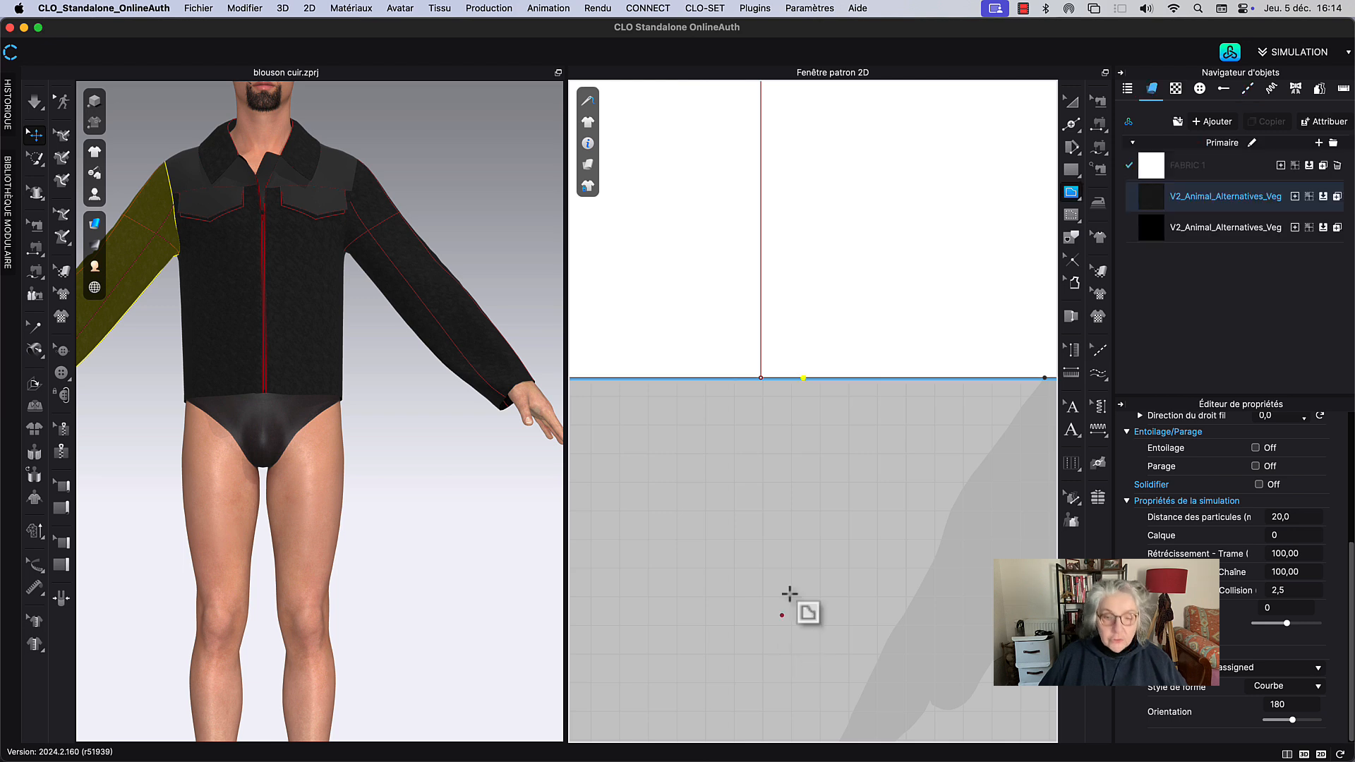
scroll(814, 434, "down", 5)
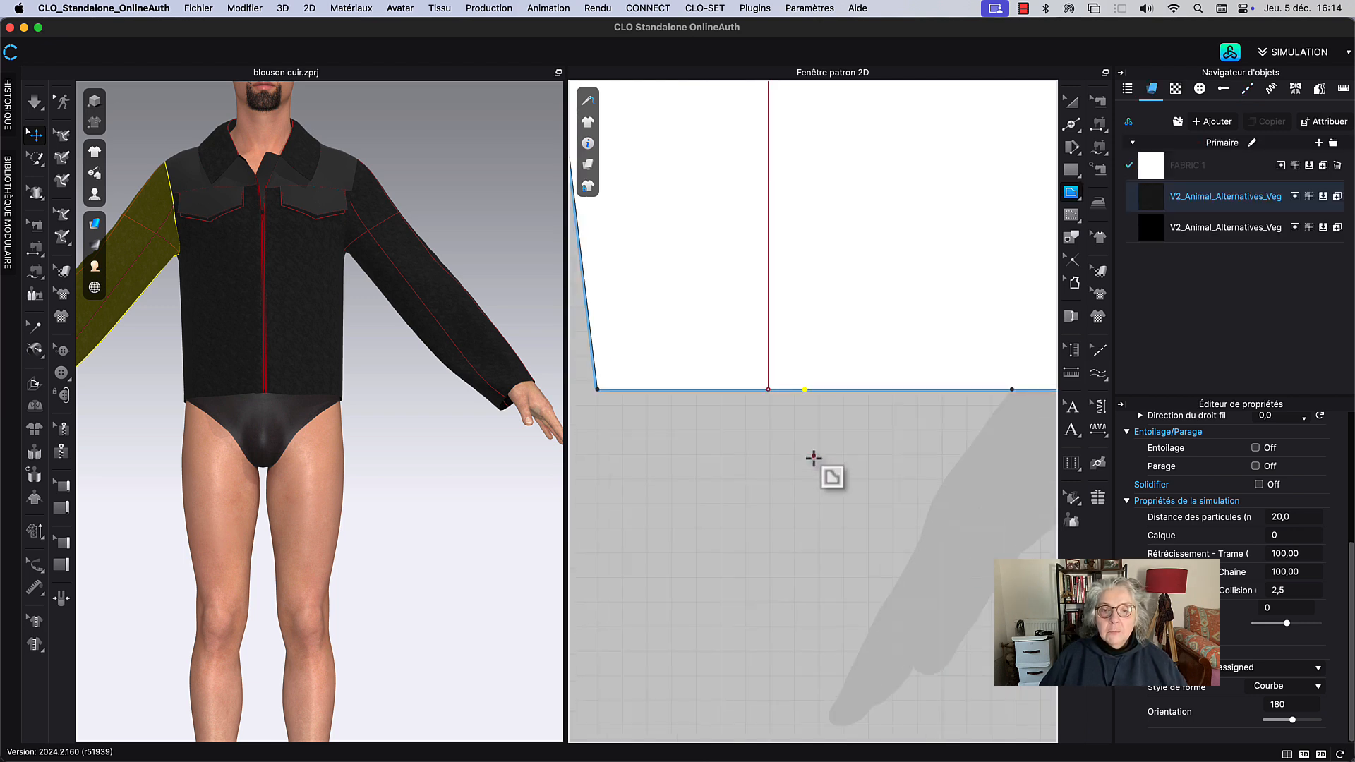
middle_click_drag(822, 611, 792, 613)
left_click(788, 587)
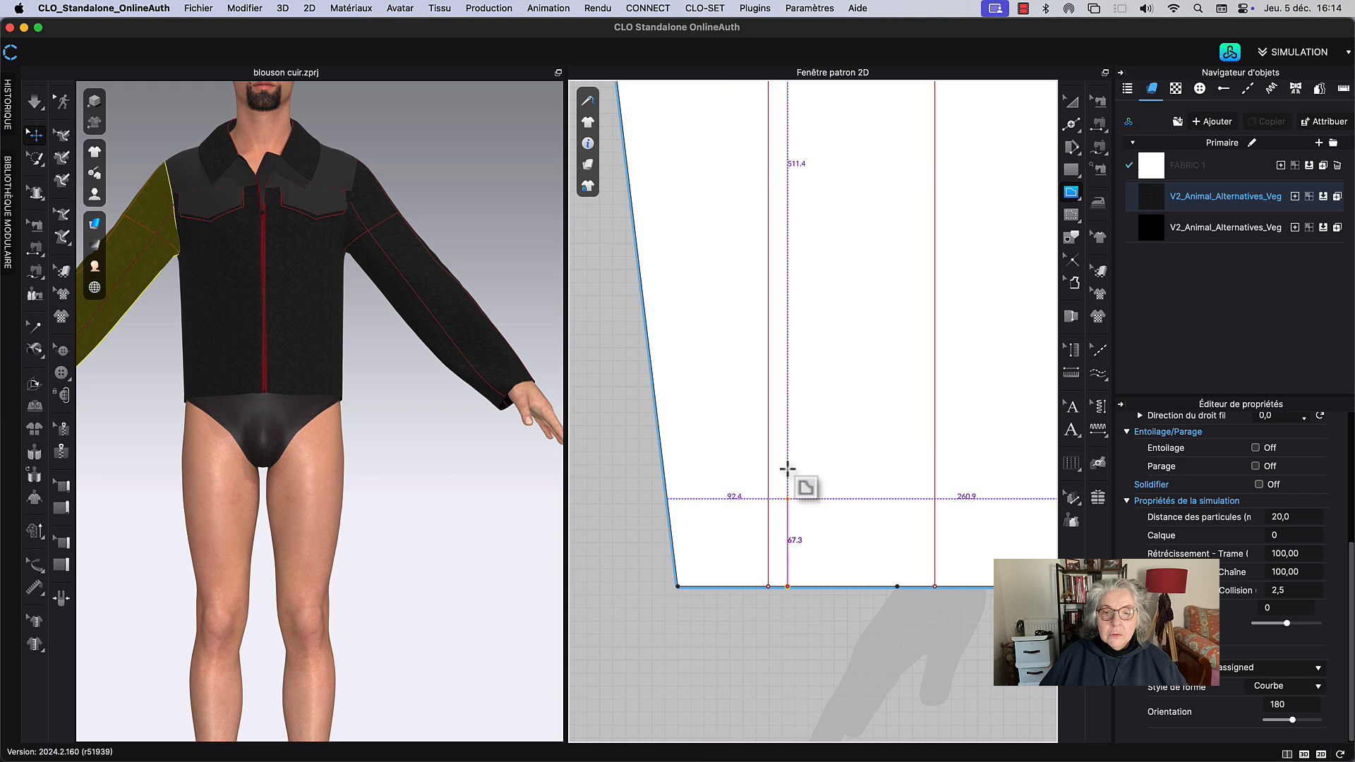
right_click(786, 326)
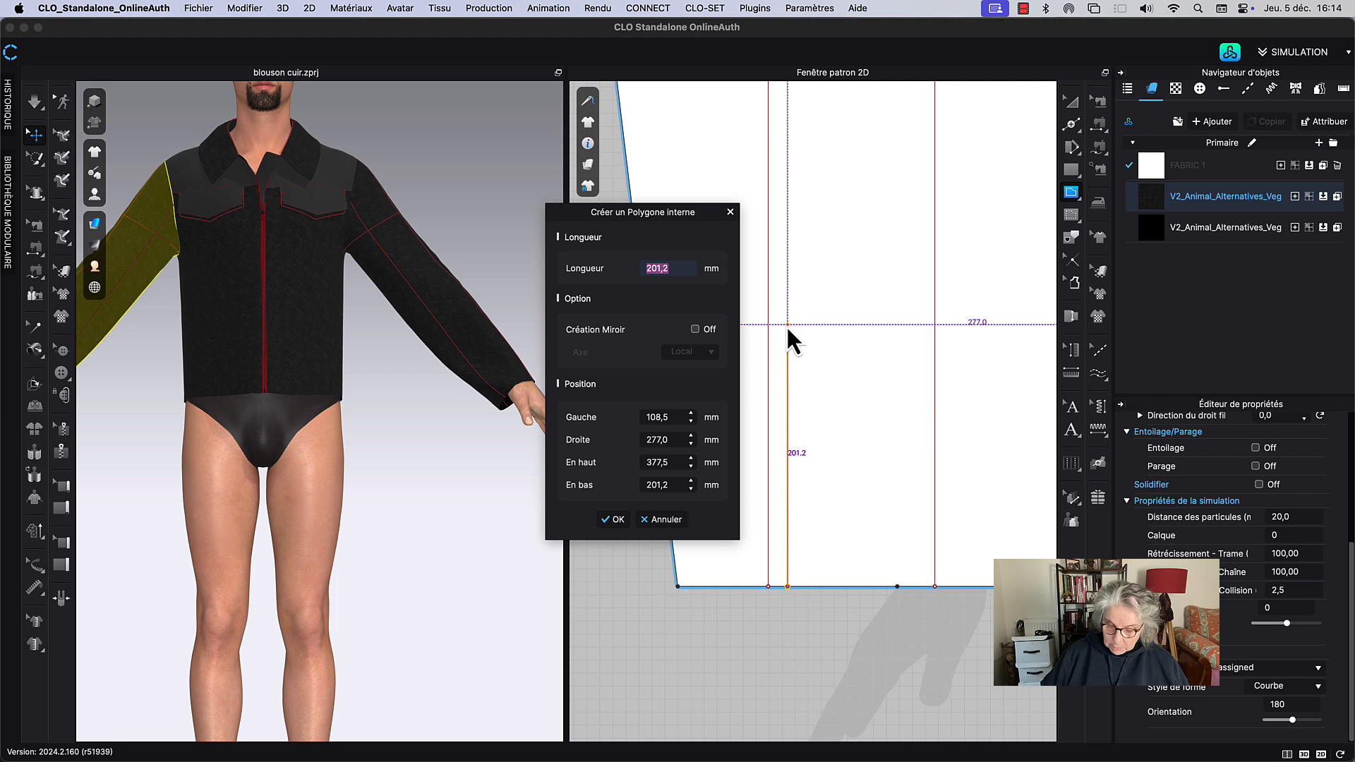
type("25")
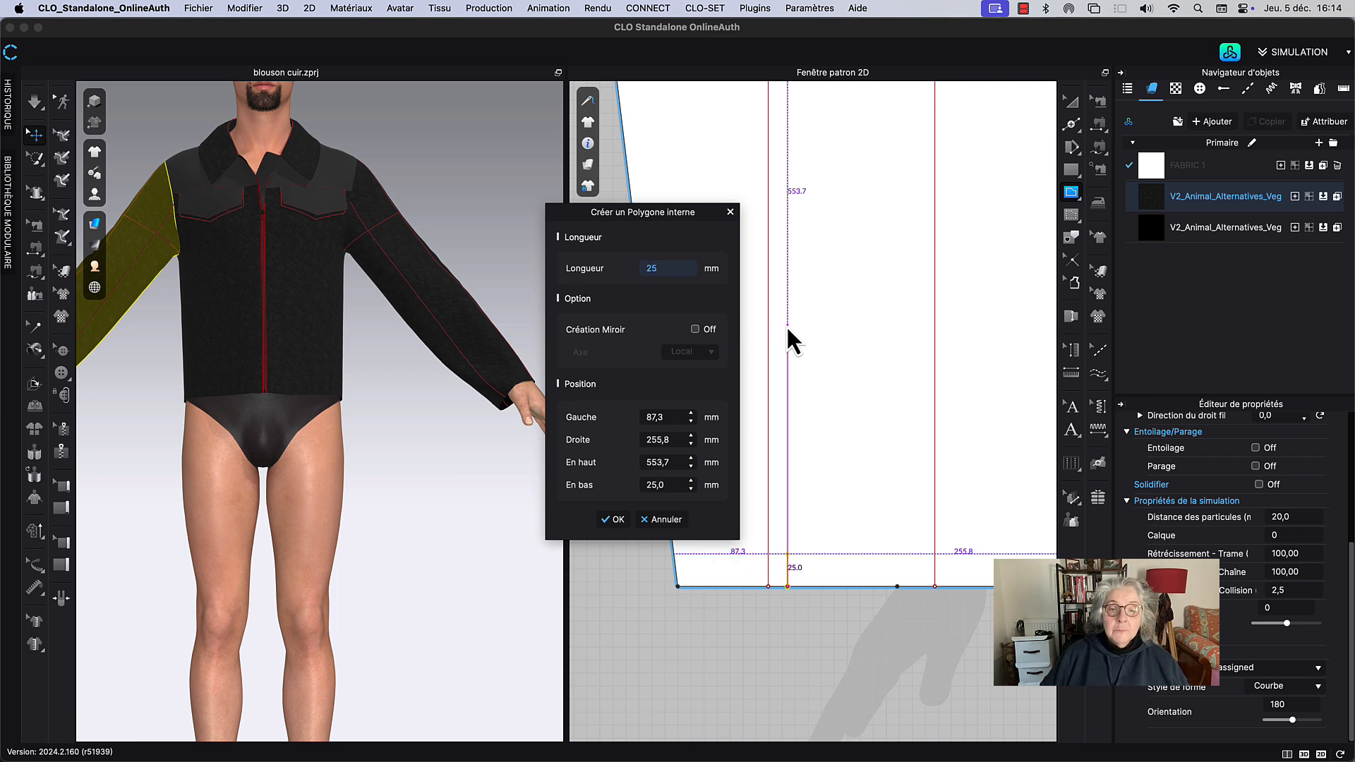
type("0")
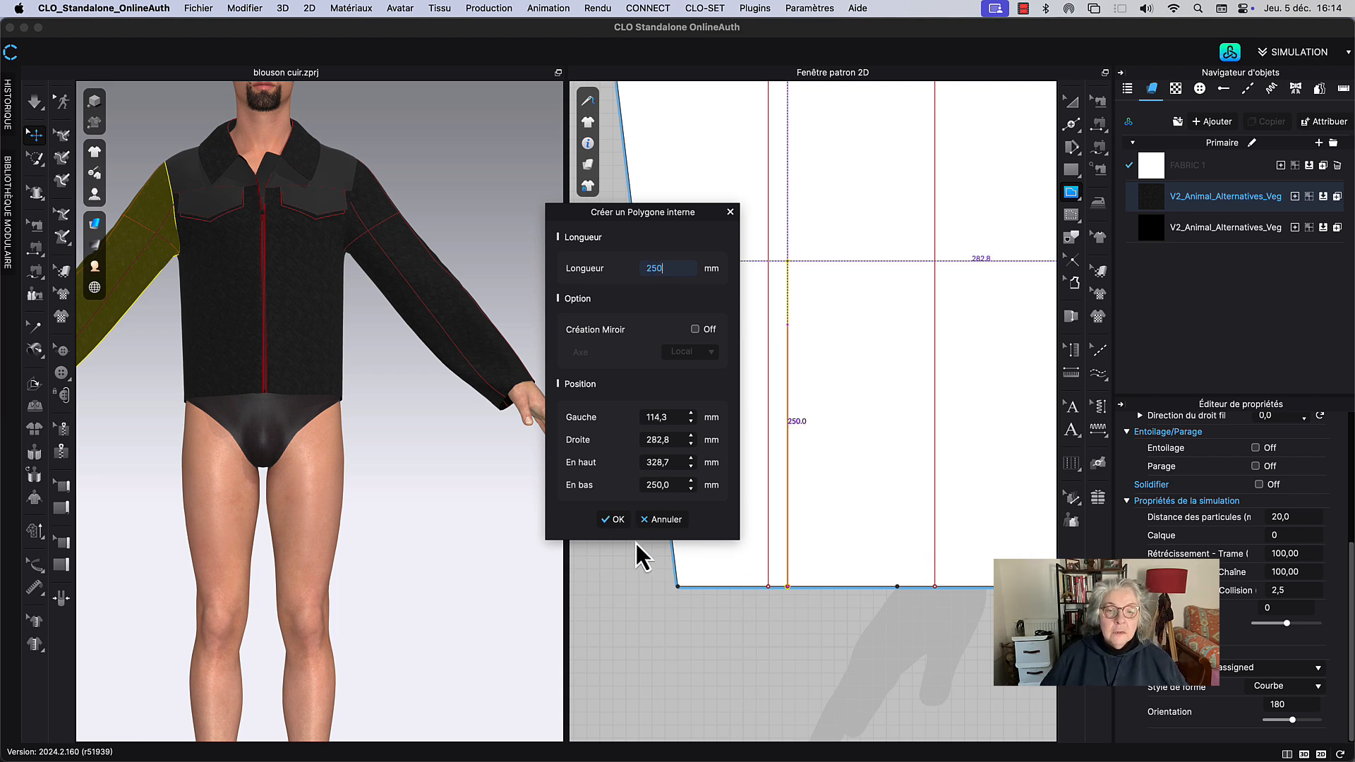
left_click(612, 523)
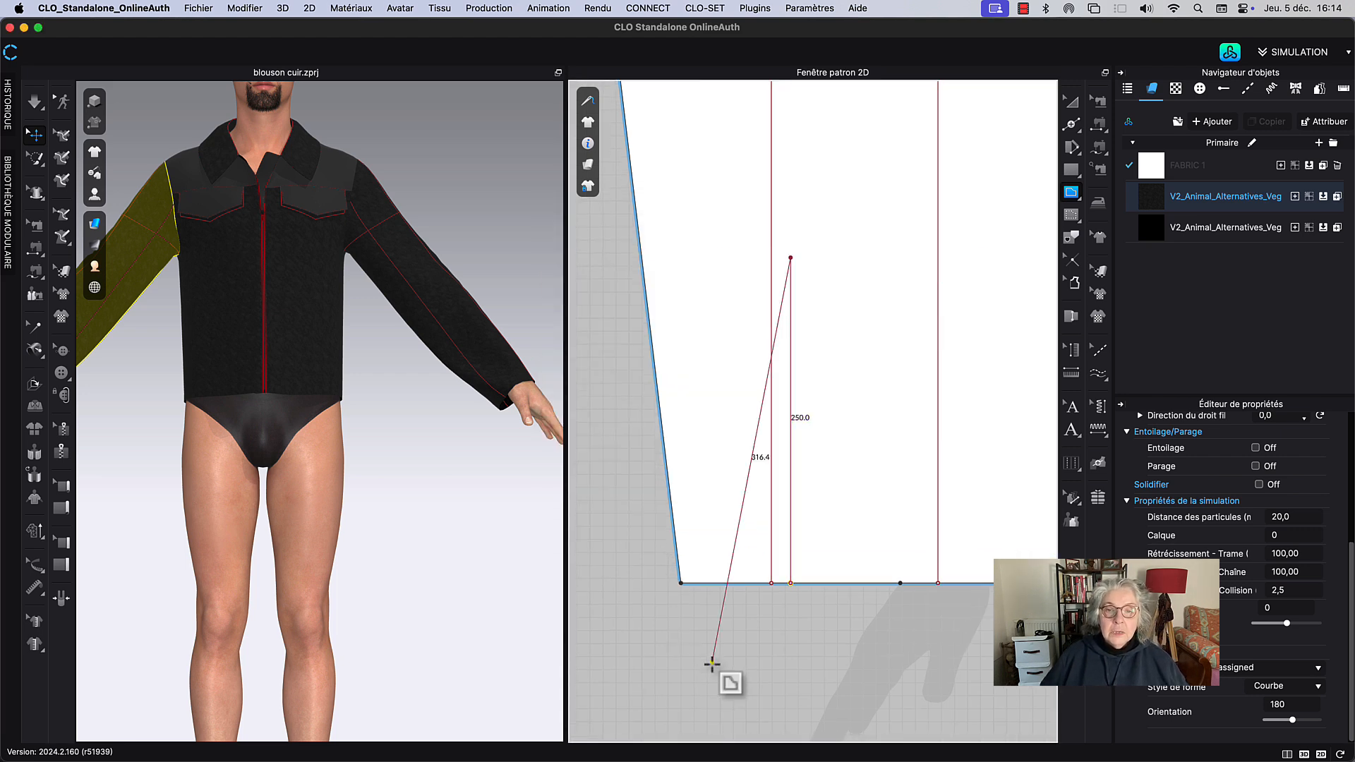
left_click(789, 258)
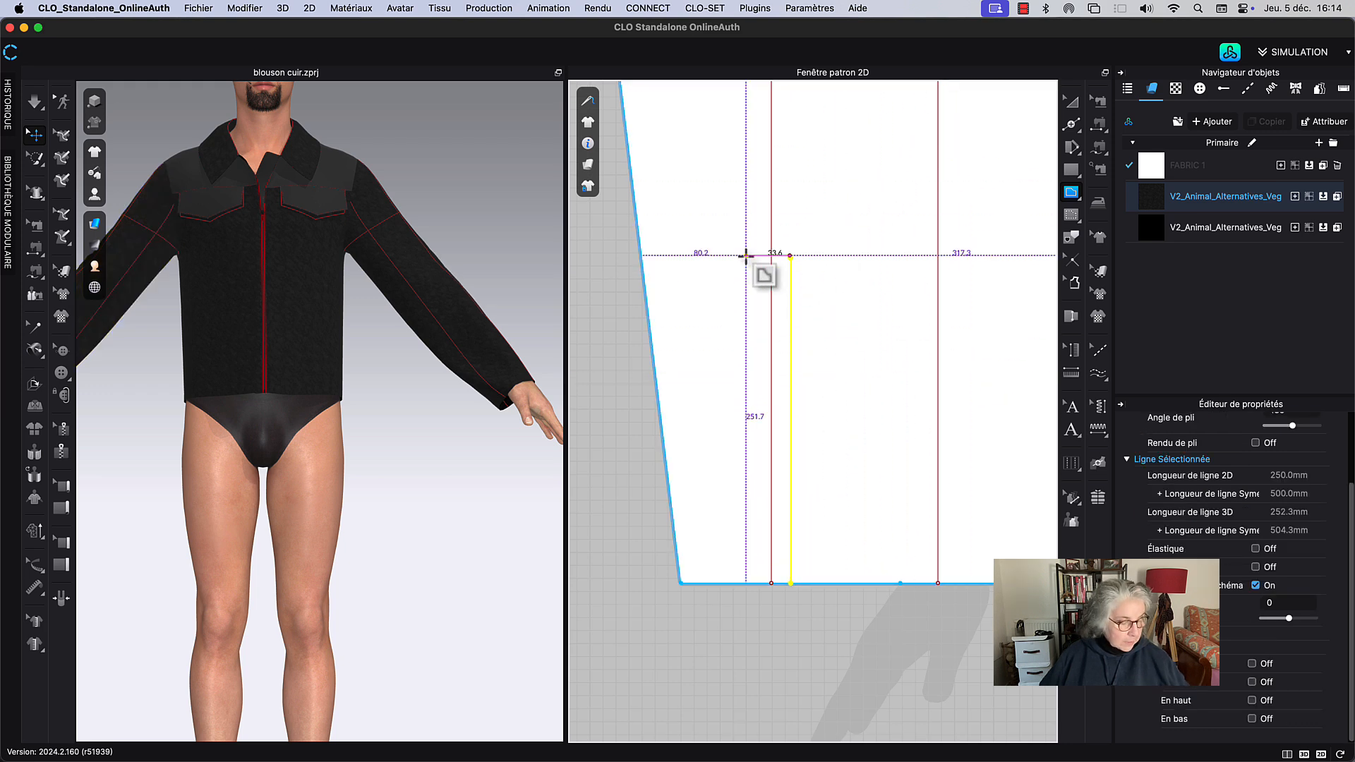
left_click(1070, 103)
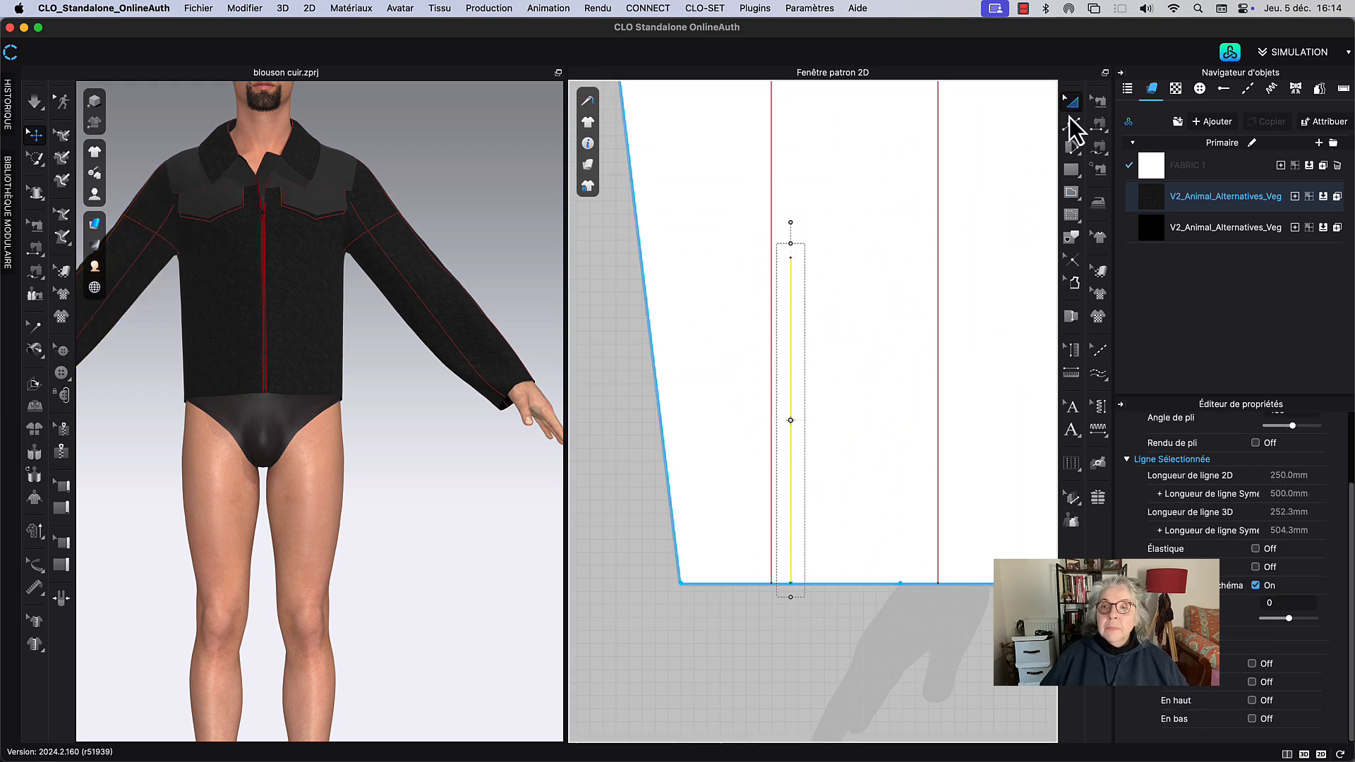
left_click(782, 697)
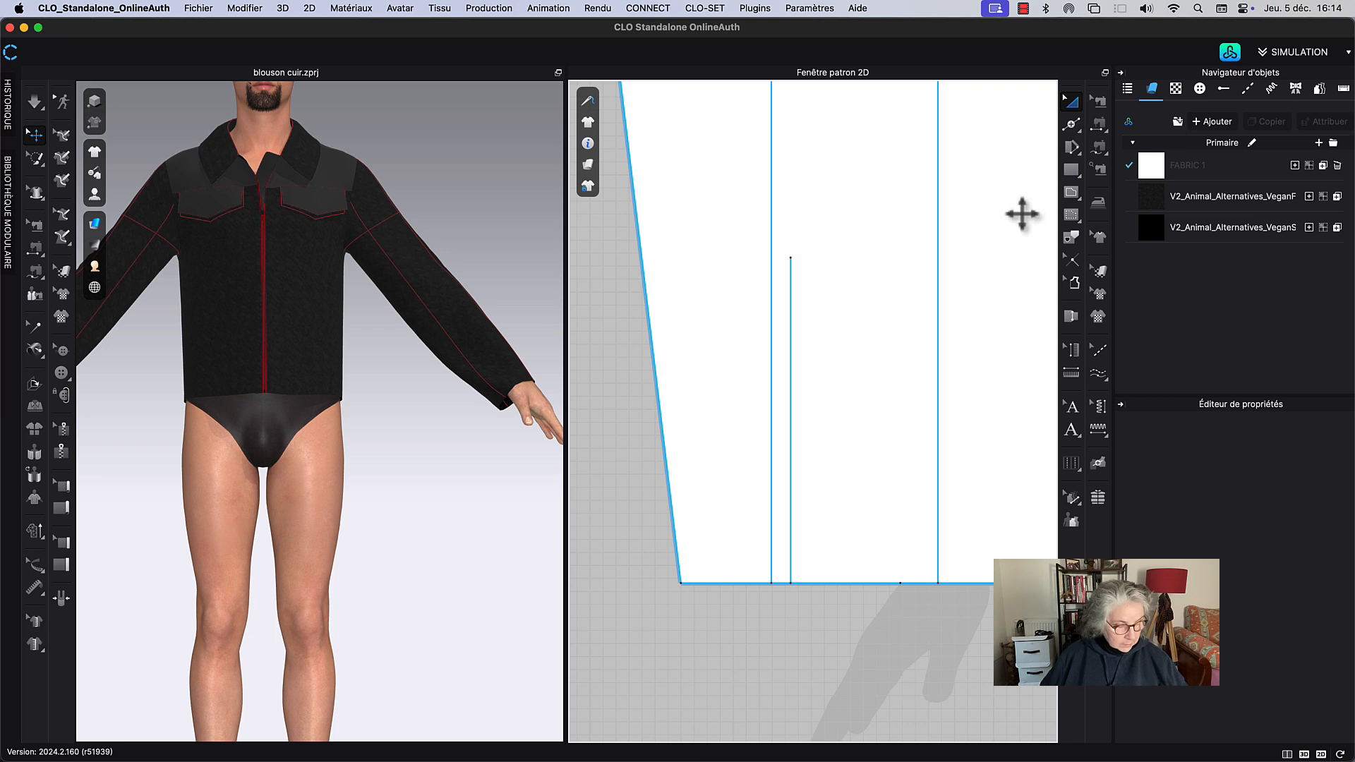
Step: Set up one duplicate of the 250 mm internal line at 15 mm, with direction reversed and extension to the outline disabled
key("z")
left_click(791, 375)
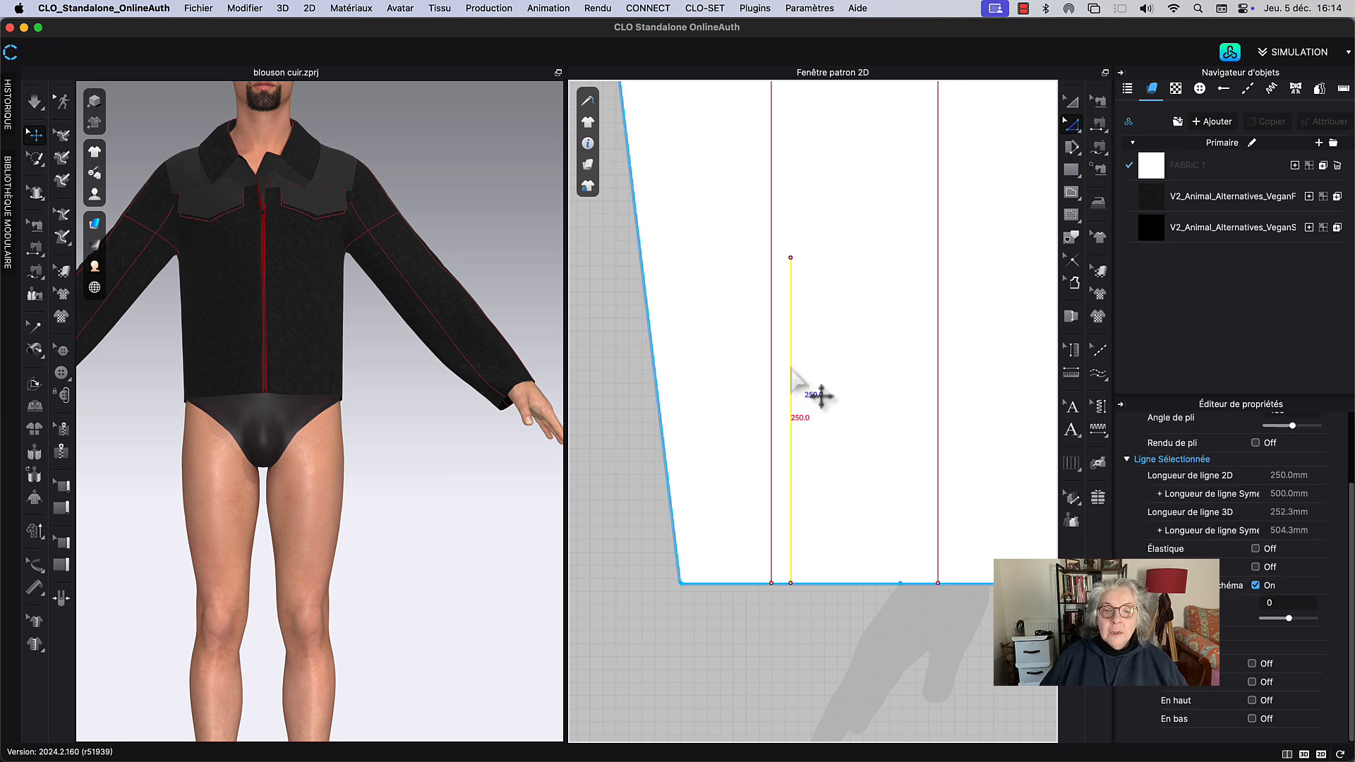
right_click(792, 375)
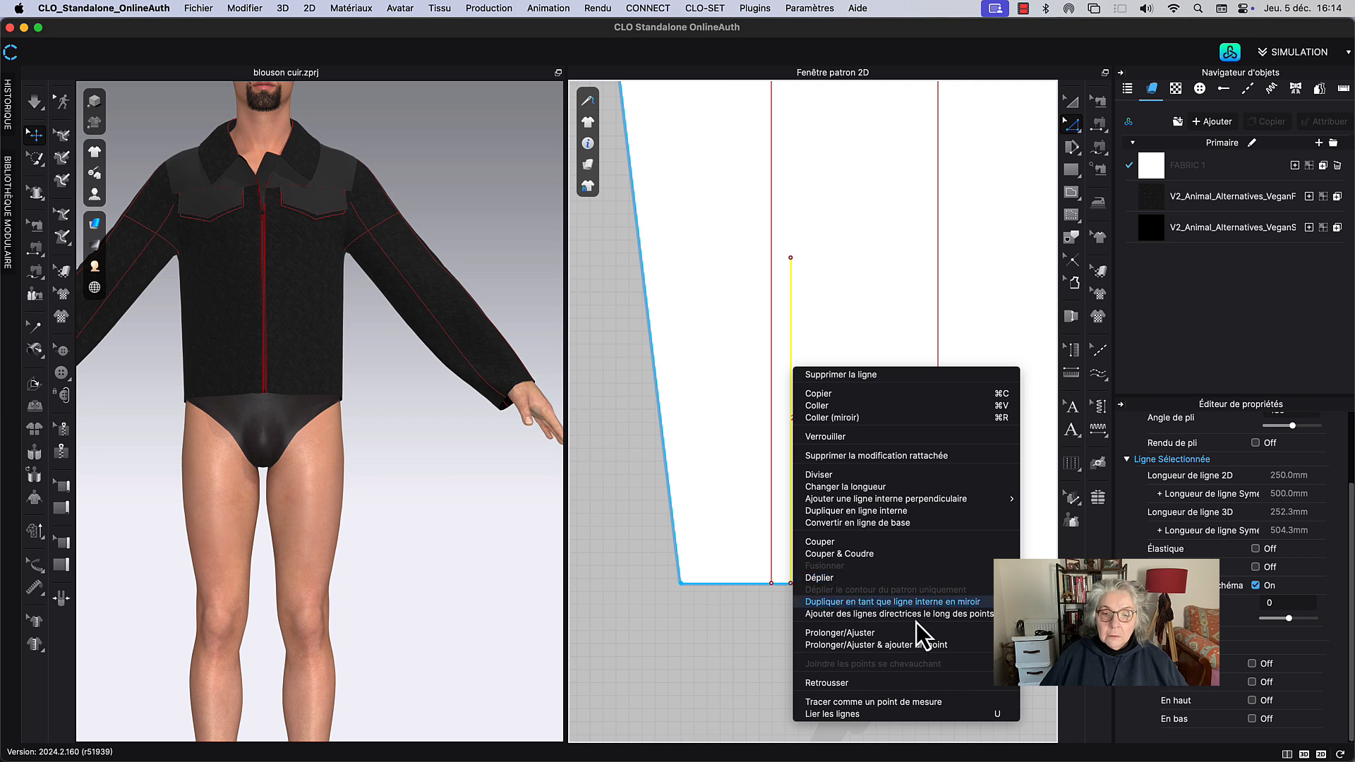
left_click(864, 512)
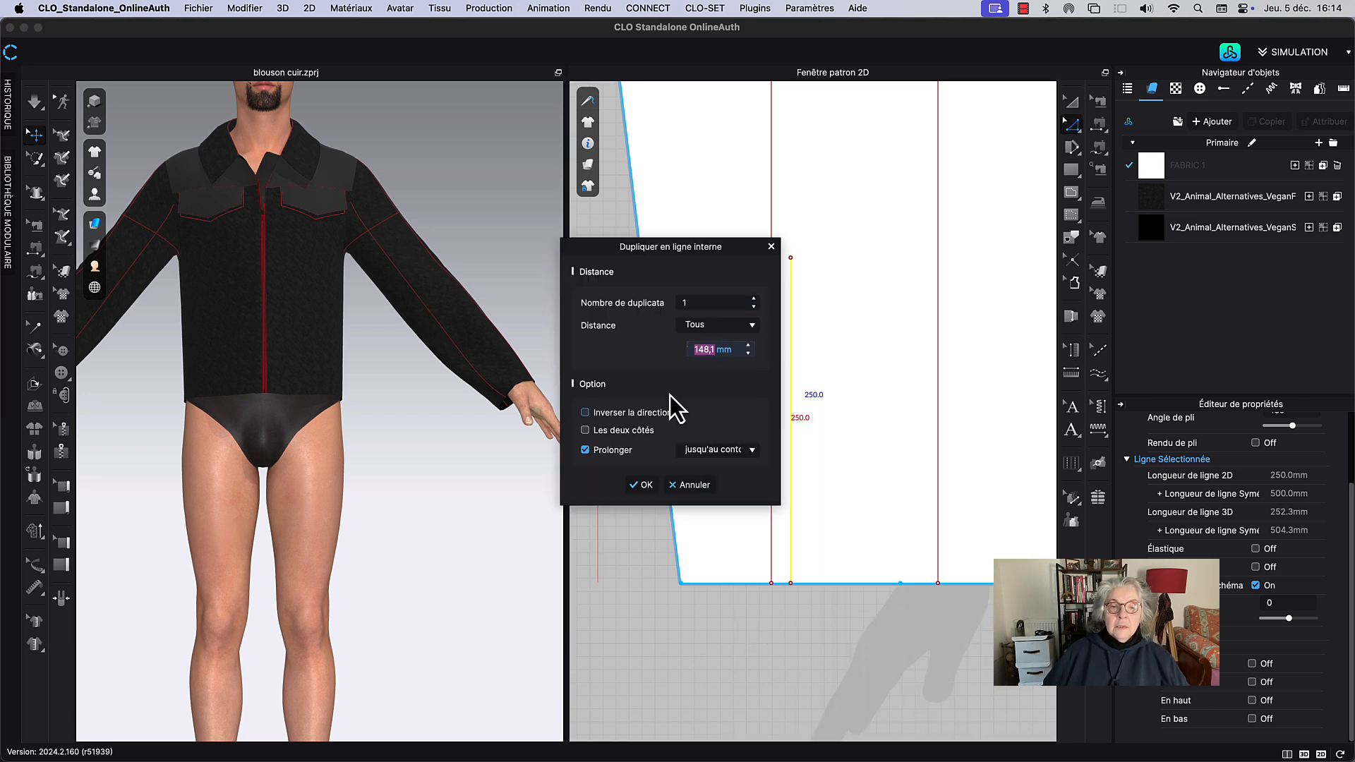
left_click_drag(730, 257, 682, 283)
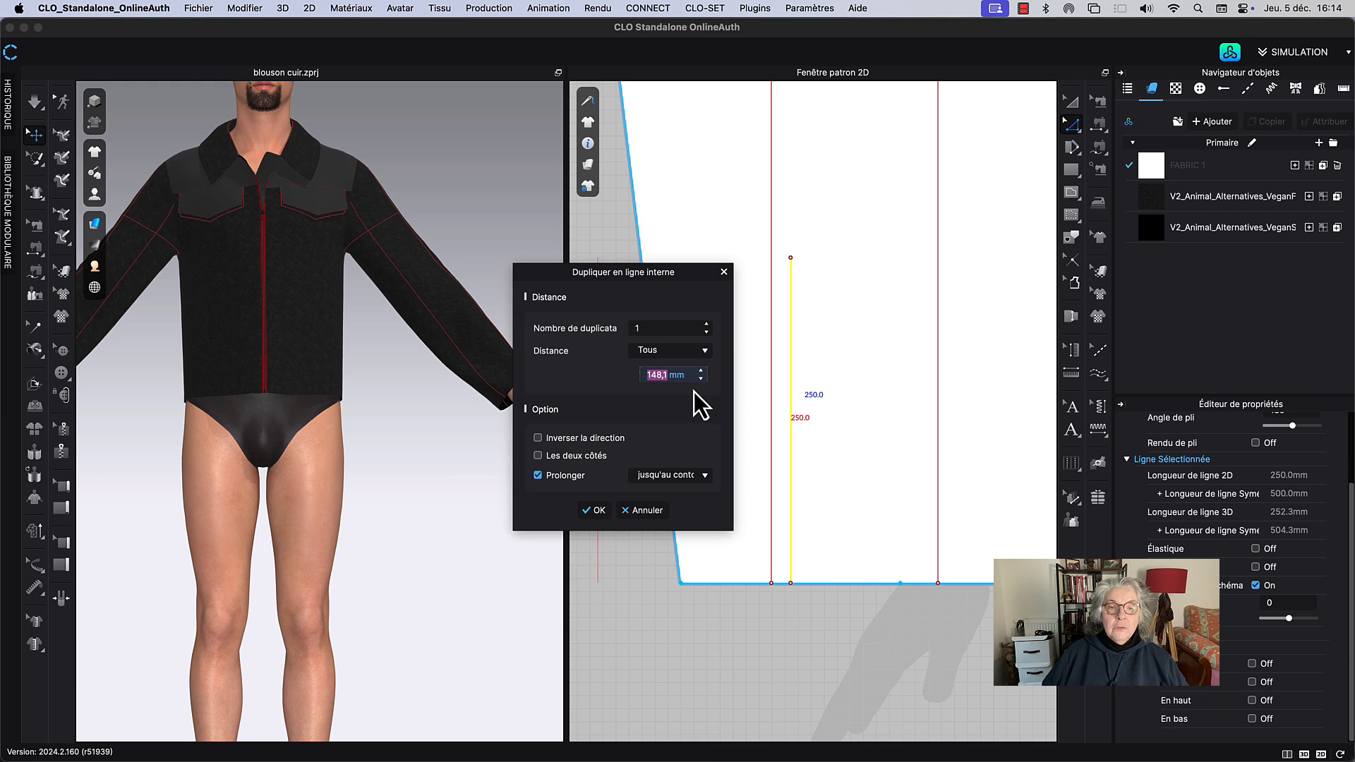
left_click_drag(689, 375, 635, 375)
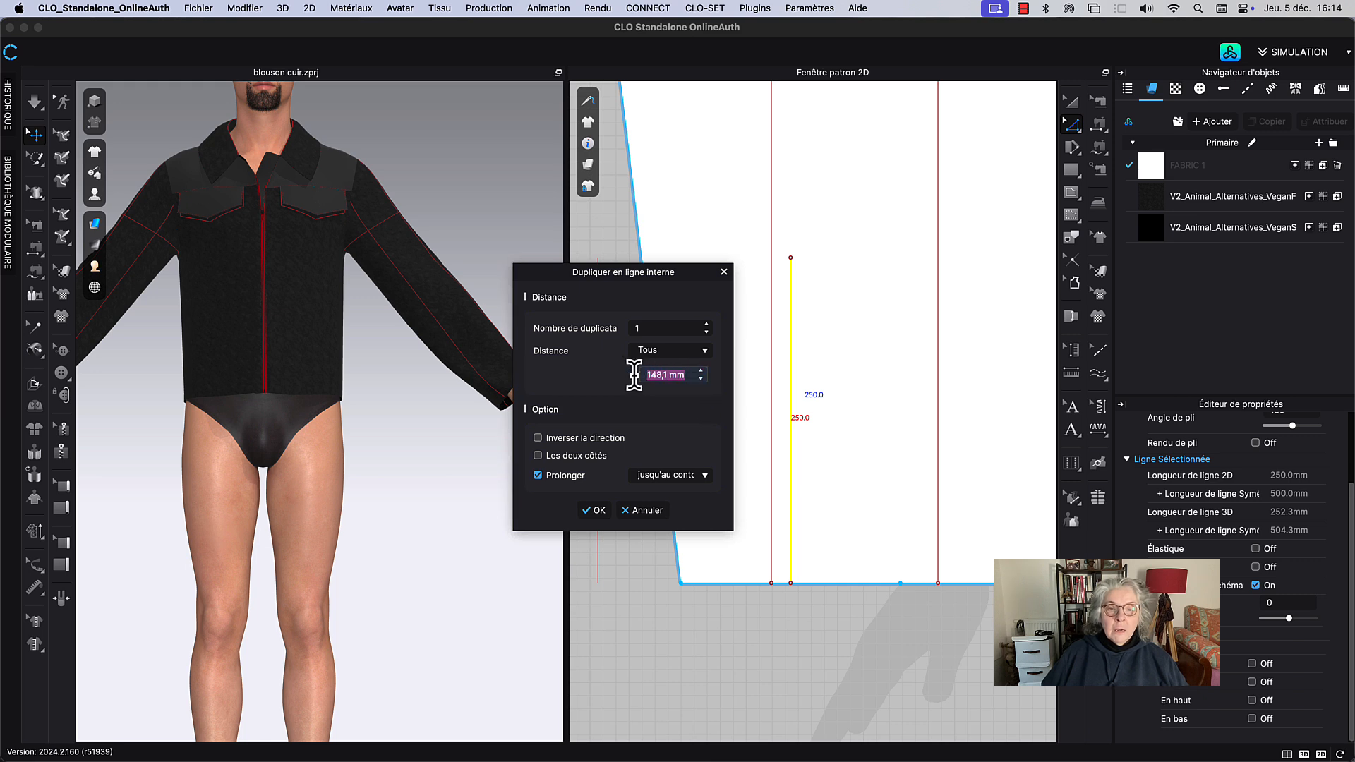
type("15")
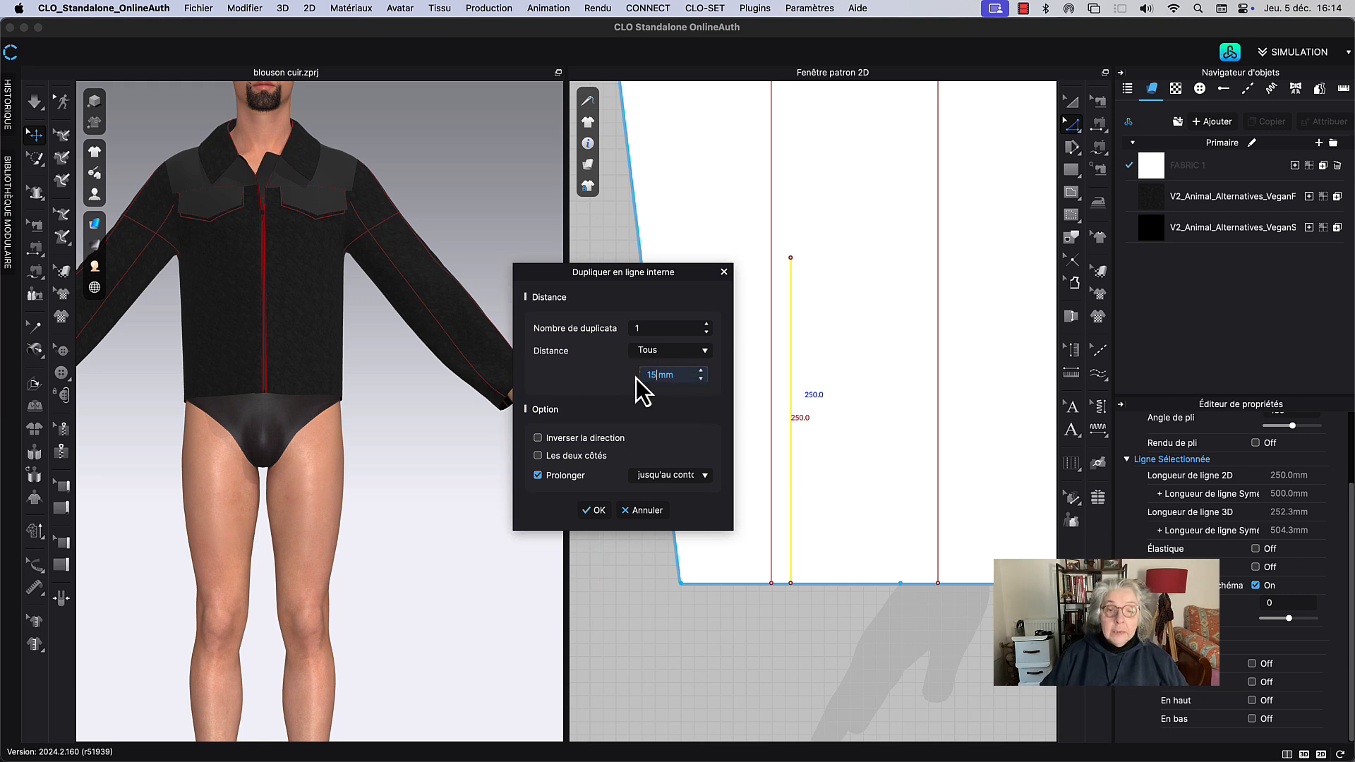
left_click_drag(672, 269, 586, 256)
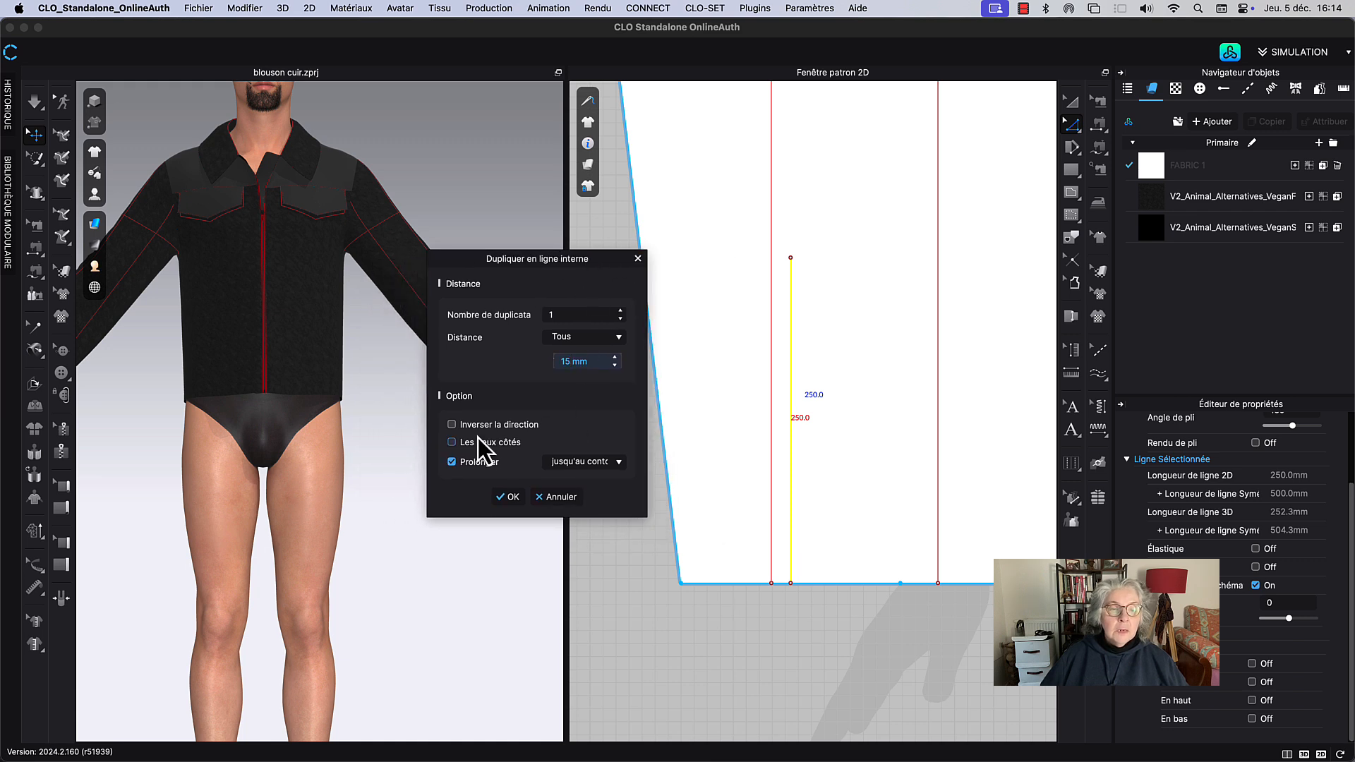
left_click(450, 425)
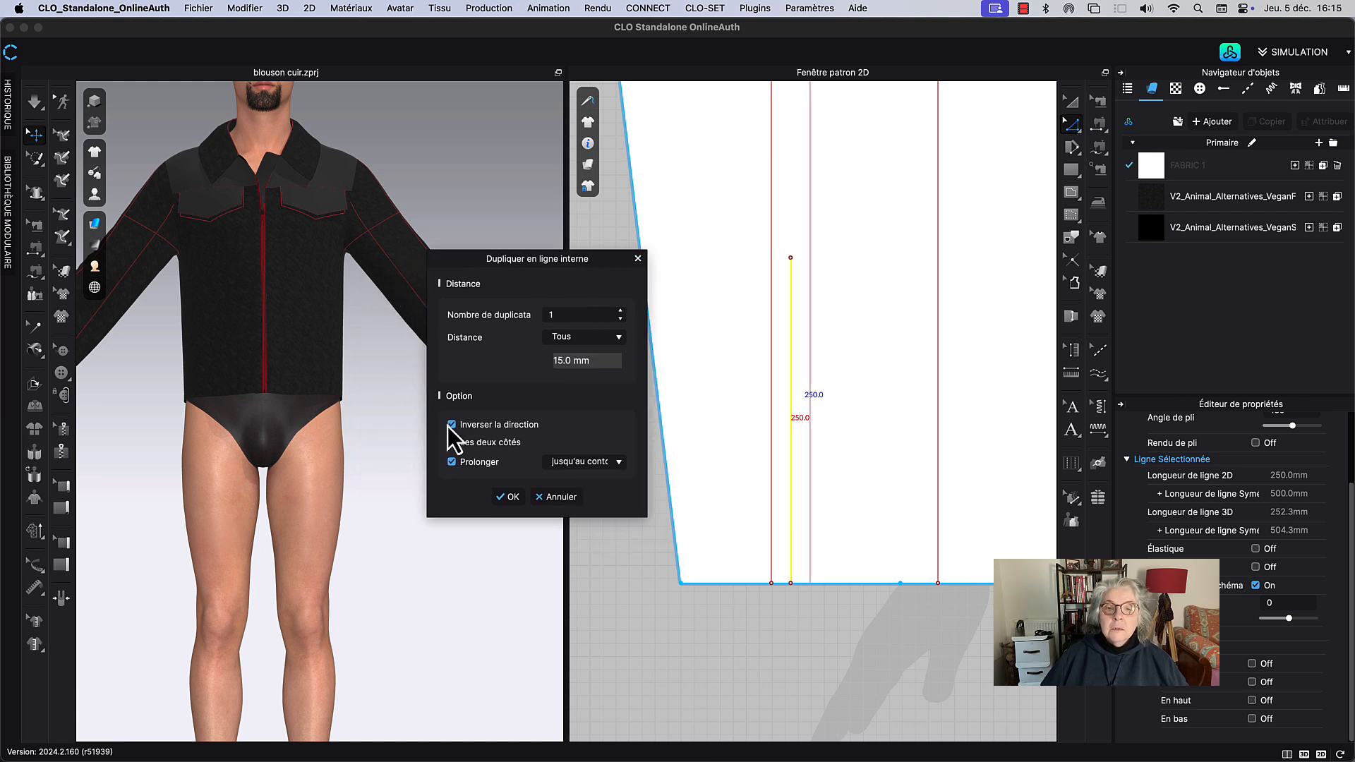
left_click(452, 463)
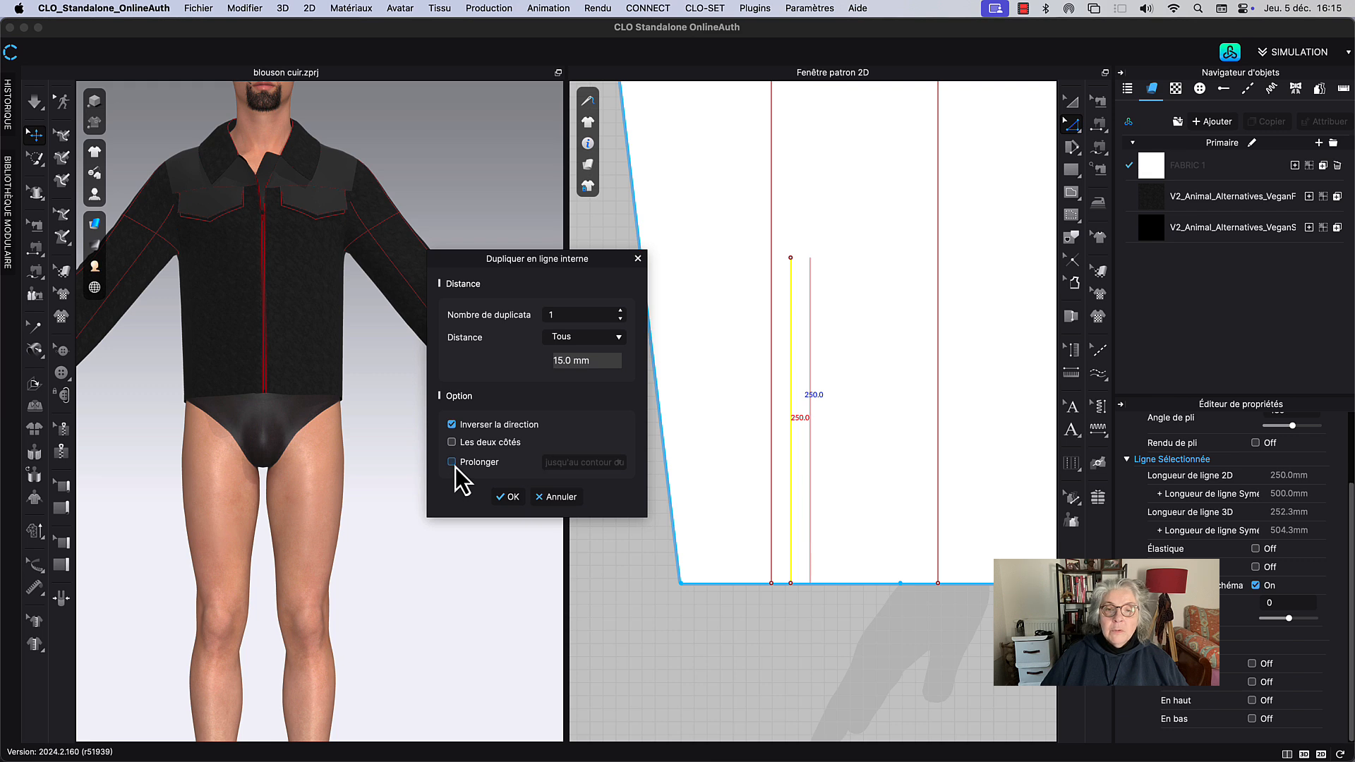
left_click(453, 425)
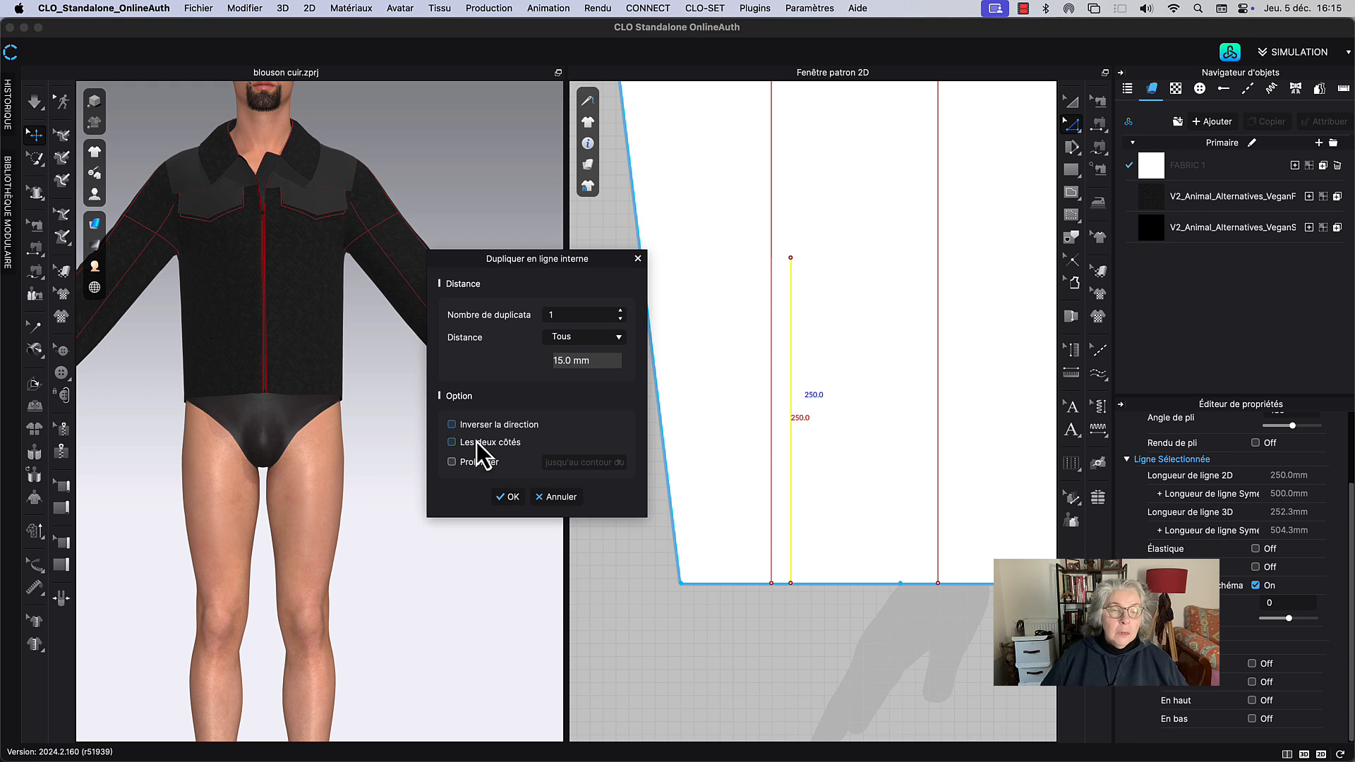
left_click(452, 425)
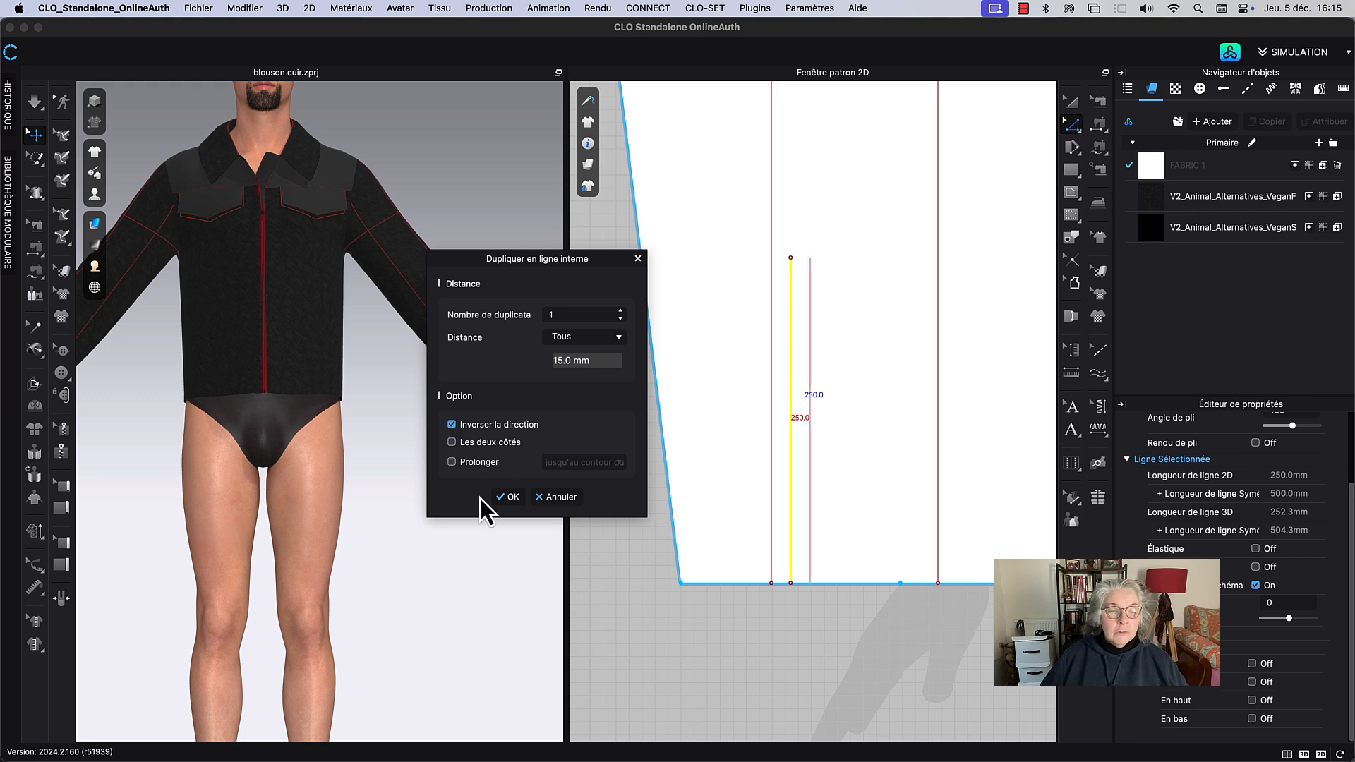
Step: Try duplicating the 250 mm line once at 20 mm toward the sleeve's nearer side edge, and undo the copy
left_click(569, 363)
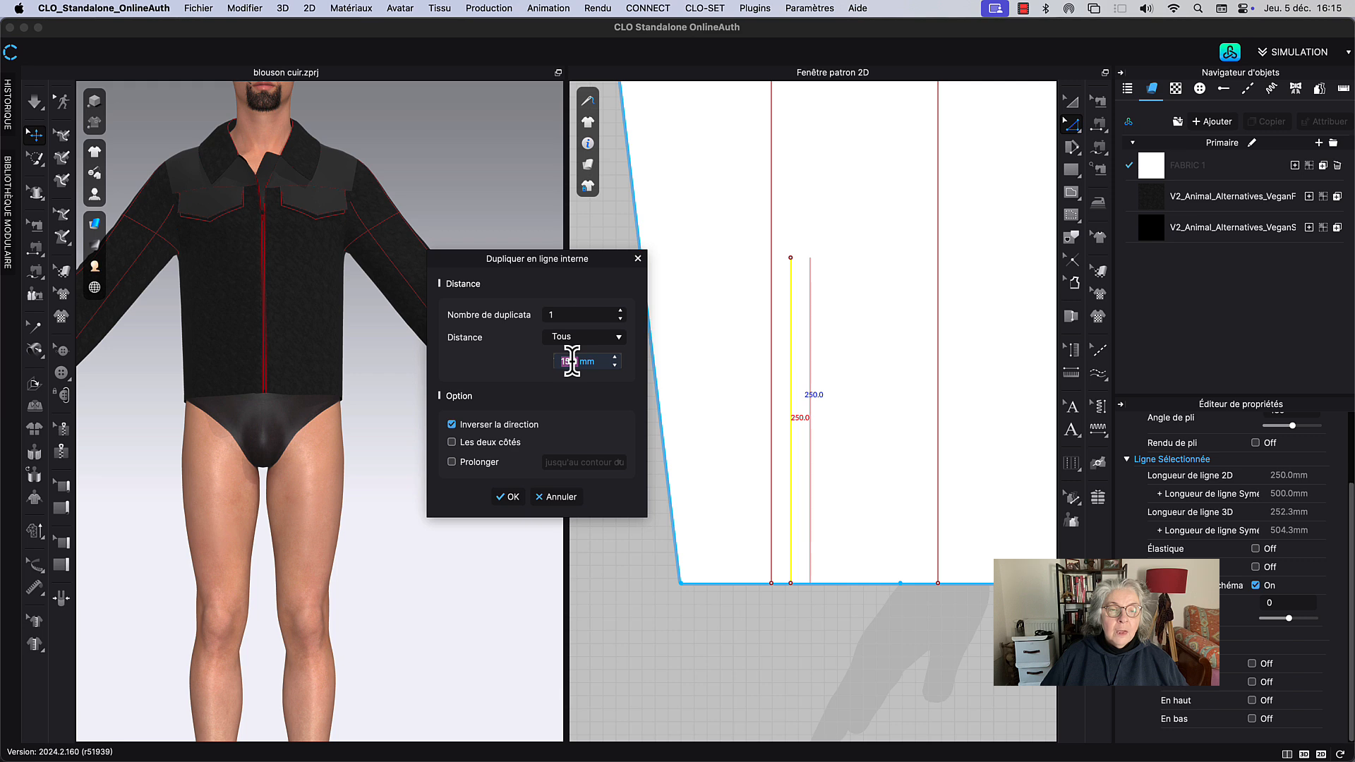
left_click_drag(572, 361, 544, 362)
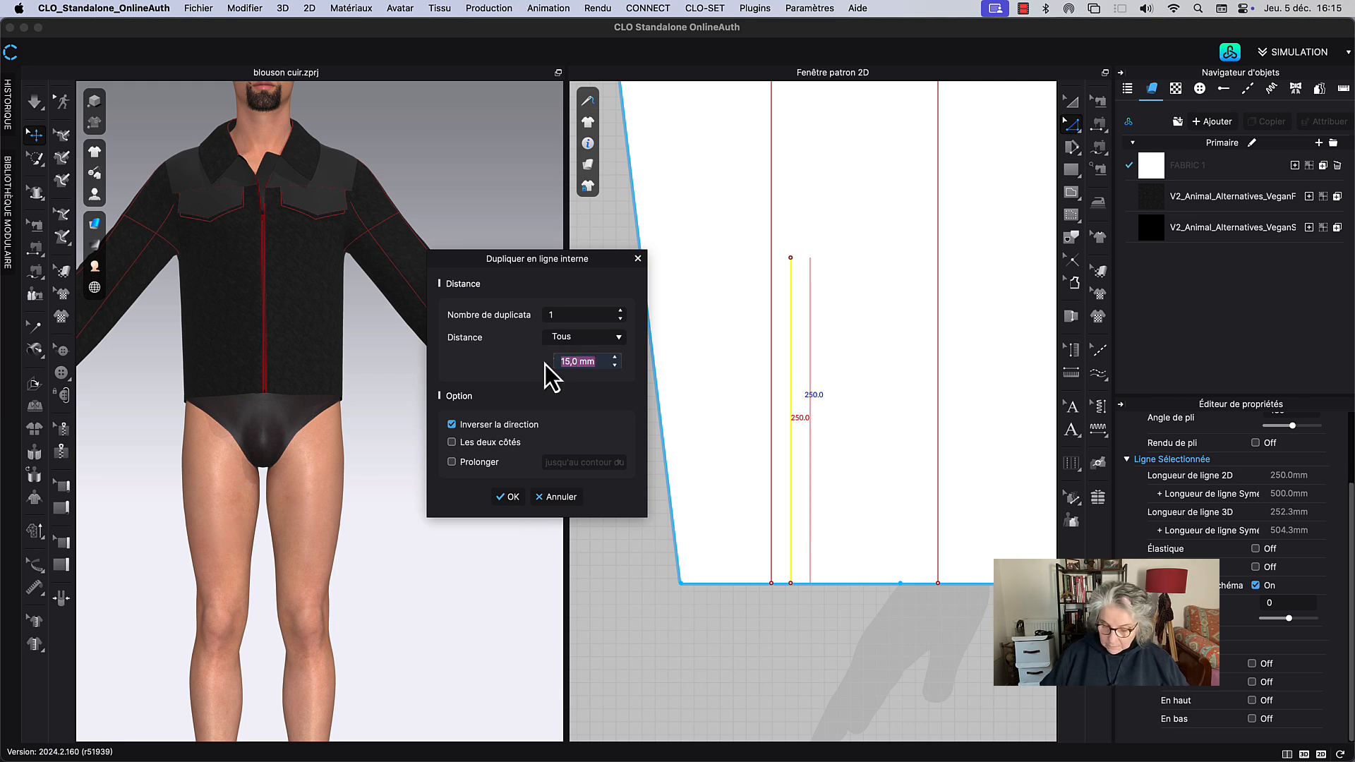
type("20")
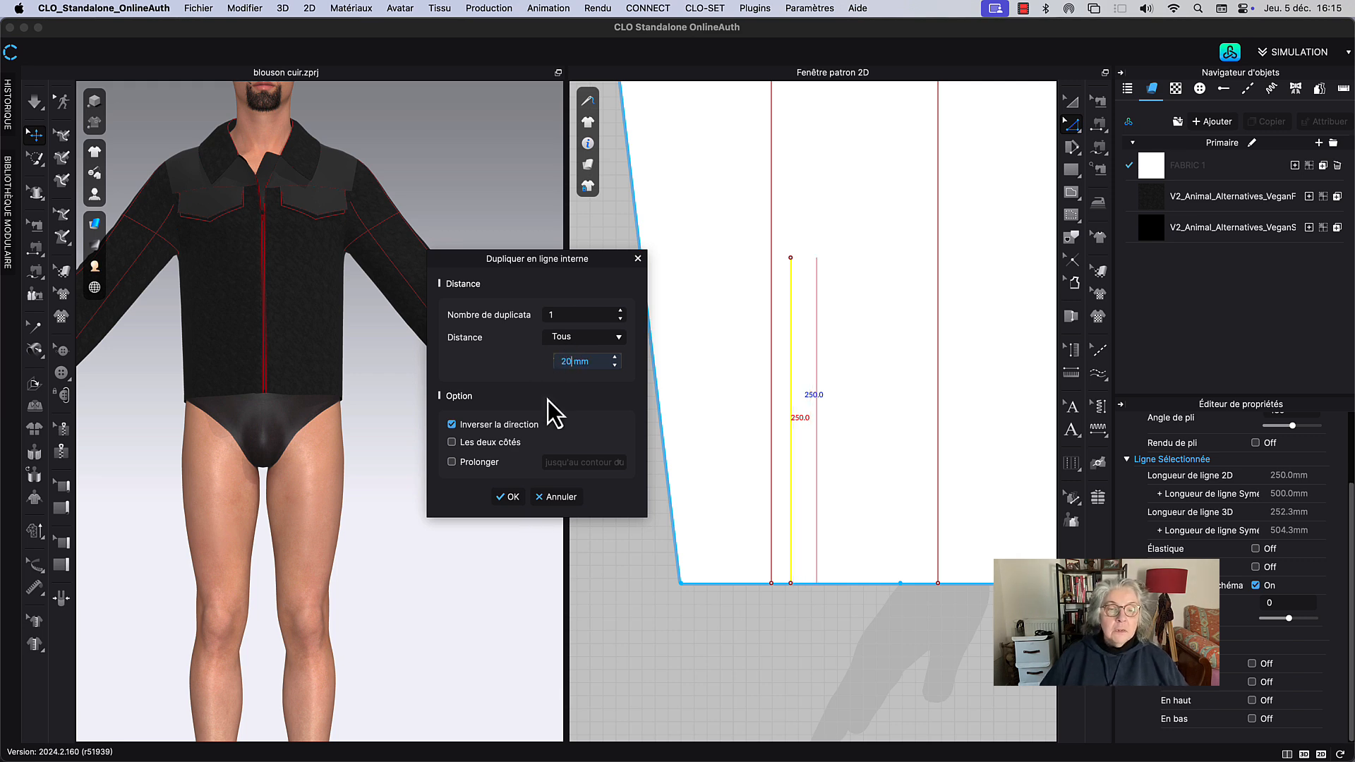
left_click(455, 425)
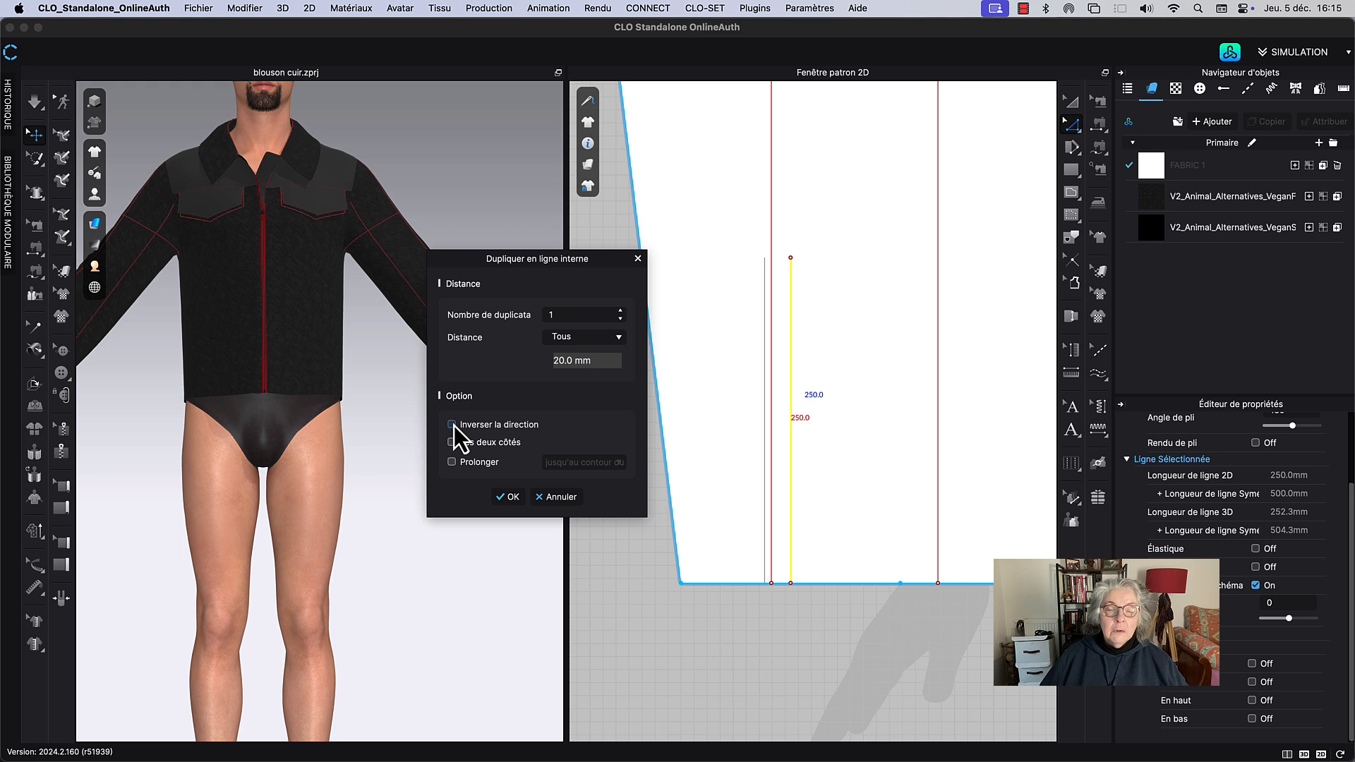
left_click(502, 502)
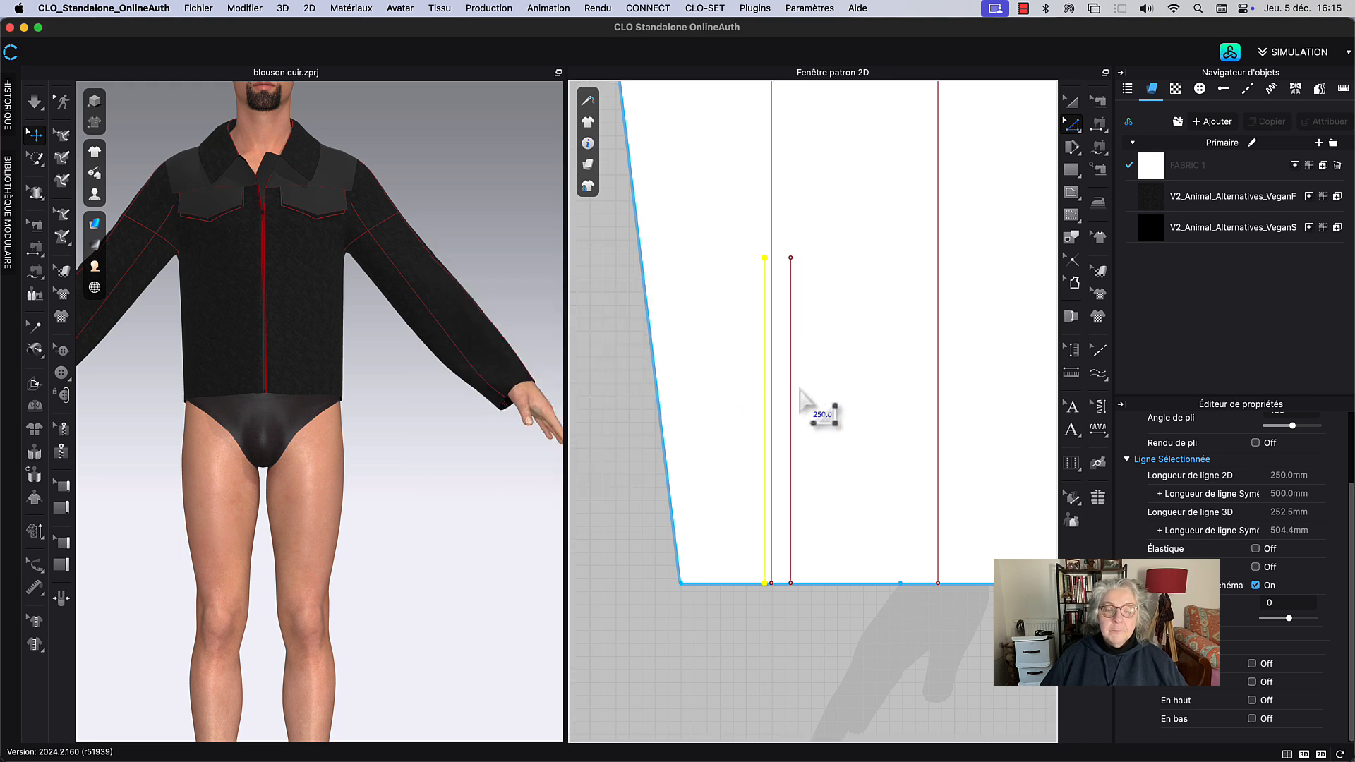
key("super+z")
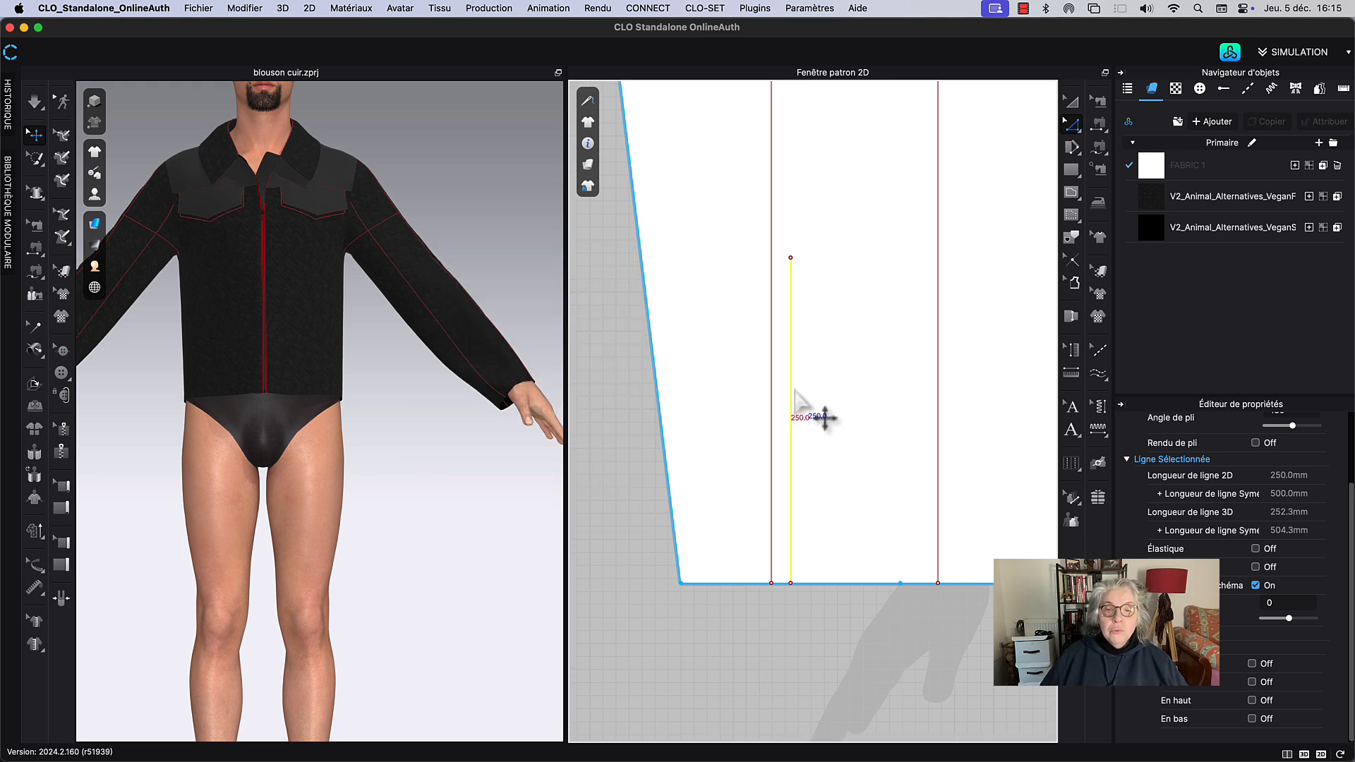
Step: Duplicate the 250 mm internal line once on both sides at 20 mm, without extending the copies
right_click(797, 393)
left_click(844, 532)
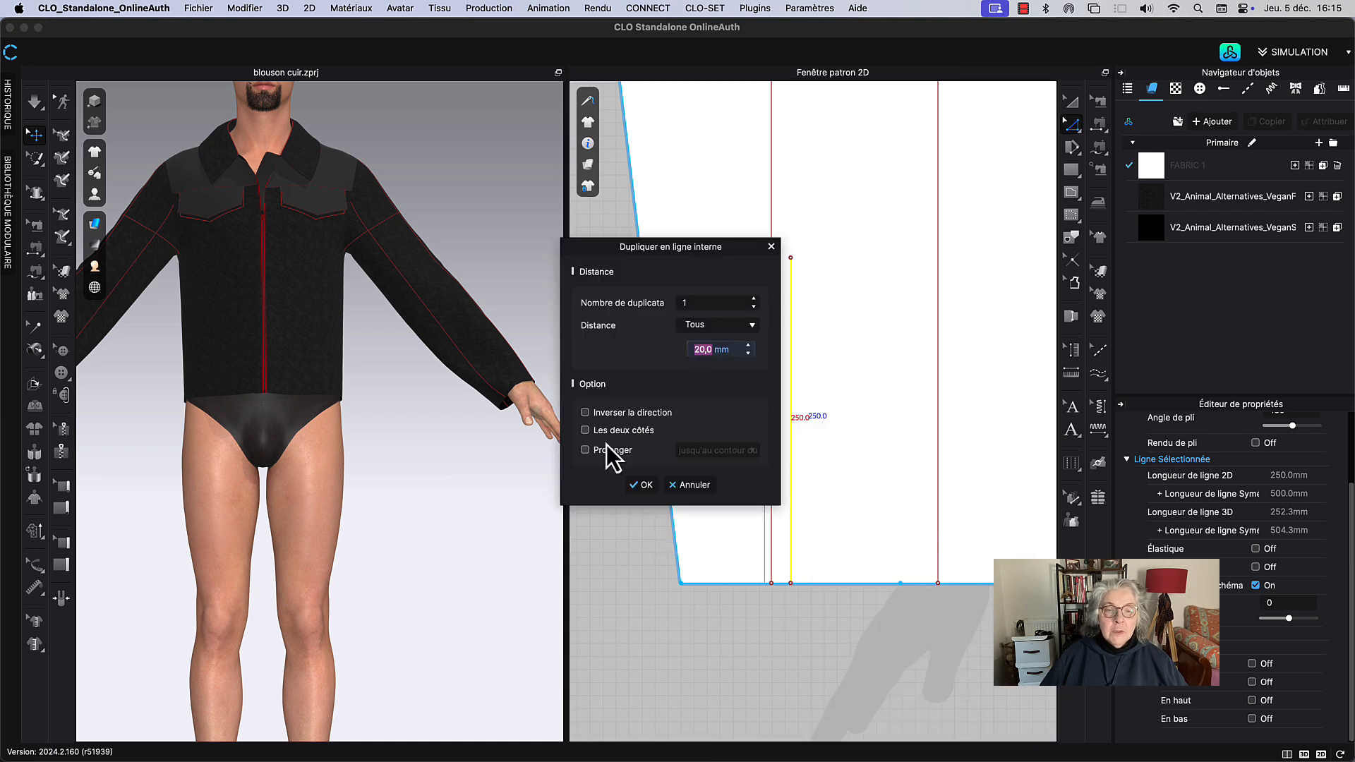
left_click(585, 430)
left_click_drag(704, 253, 584, 241)
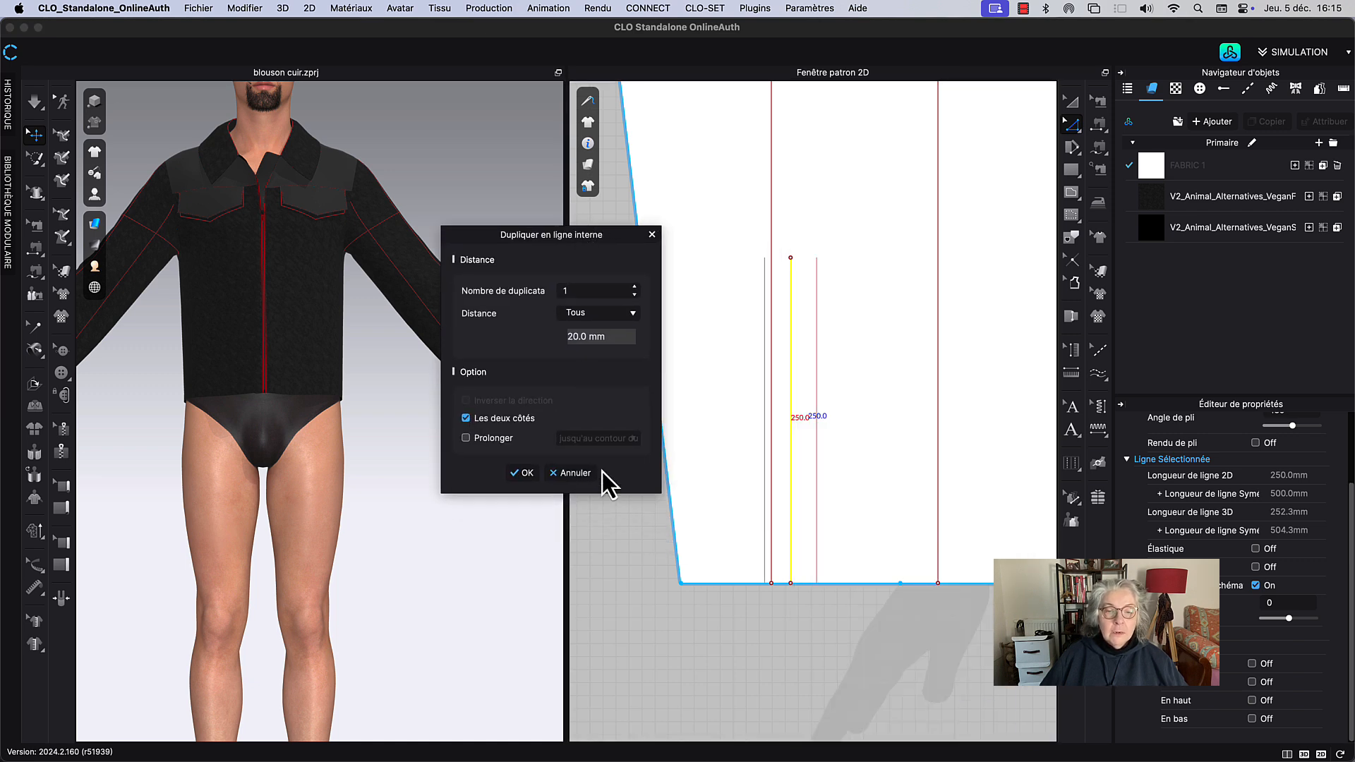
left_click(528, 478)
left_click(765, 677)
Step: Move the upper endpoints of the two outer duplicate lines straight down by 30 mm
middle_click_drag(882, 306, 929, 408)
scroll(872, 464, "up", 3)
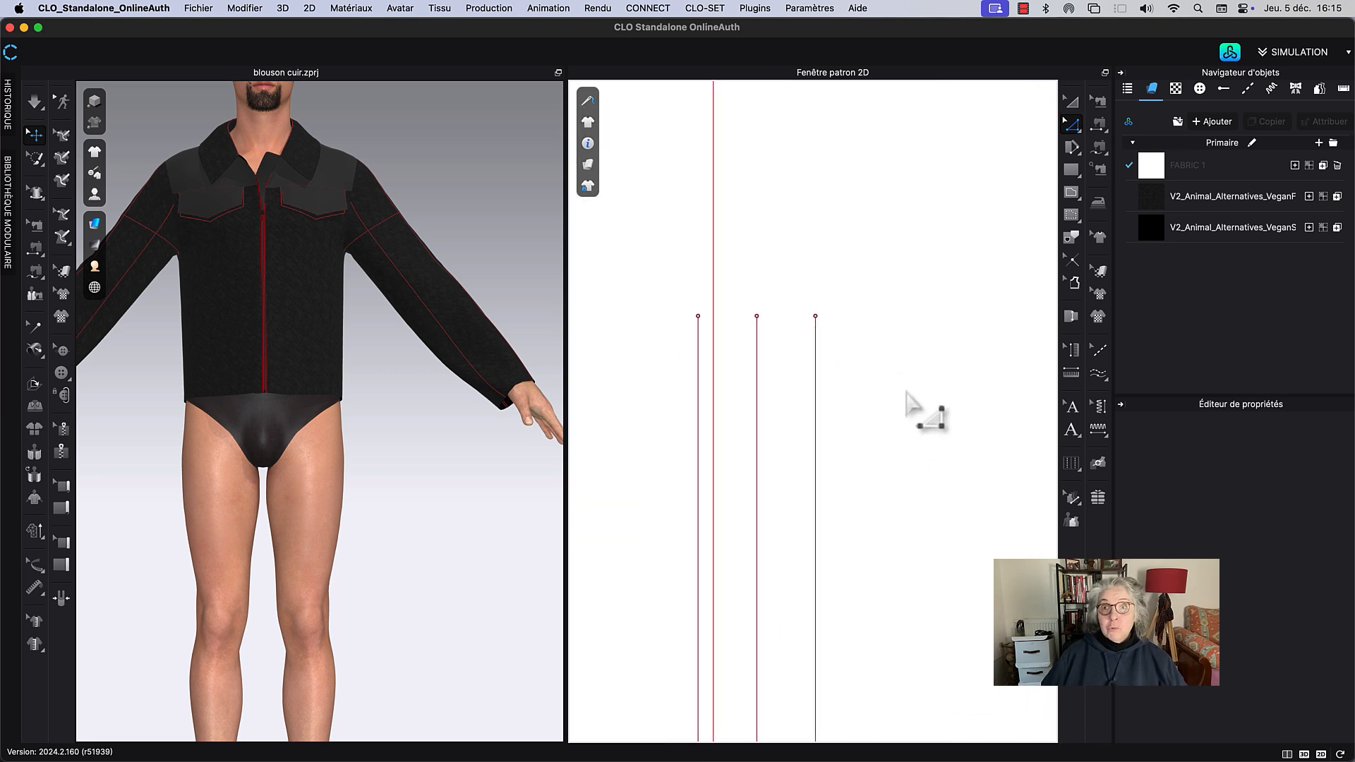
left_click(817, 317)
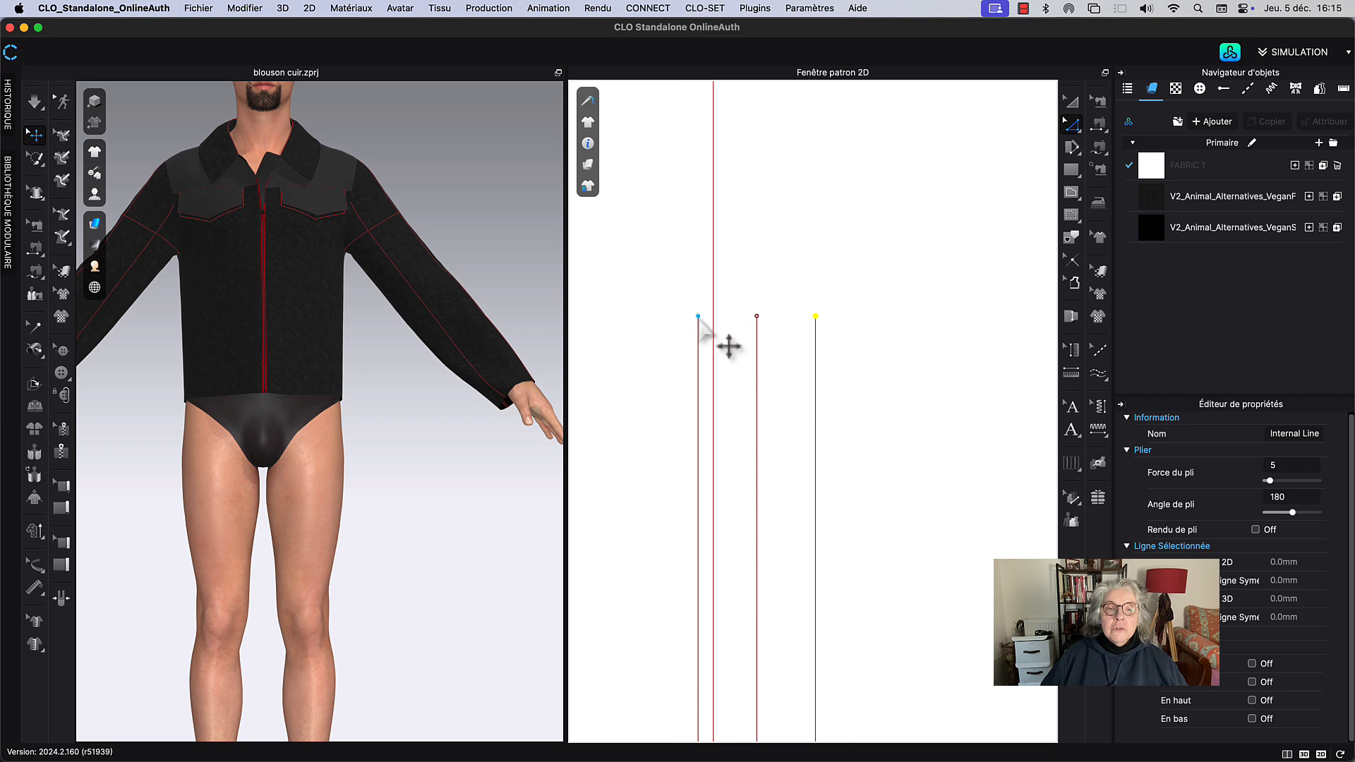
left_click_drag(697, 366, 696, 388)
right_click(696, 389)
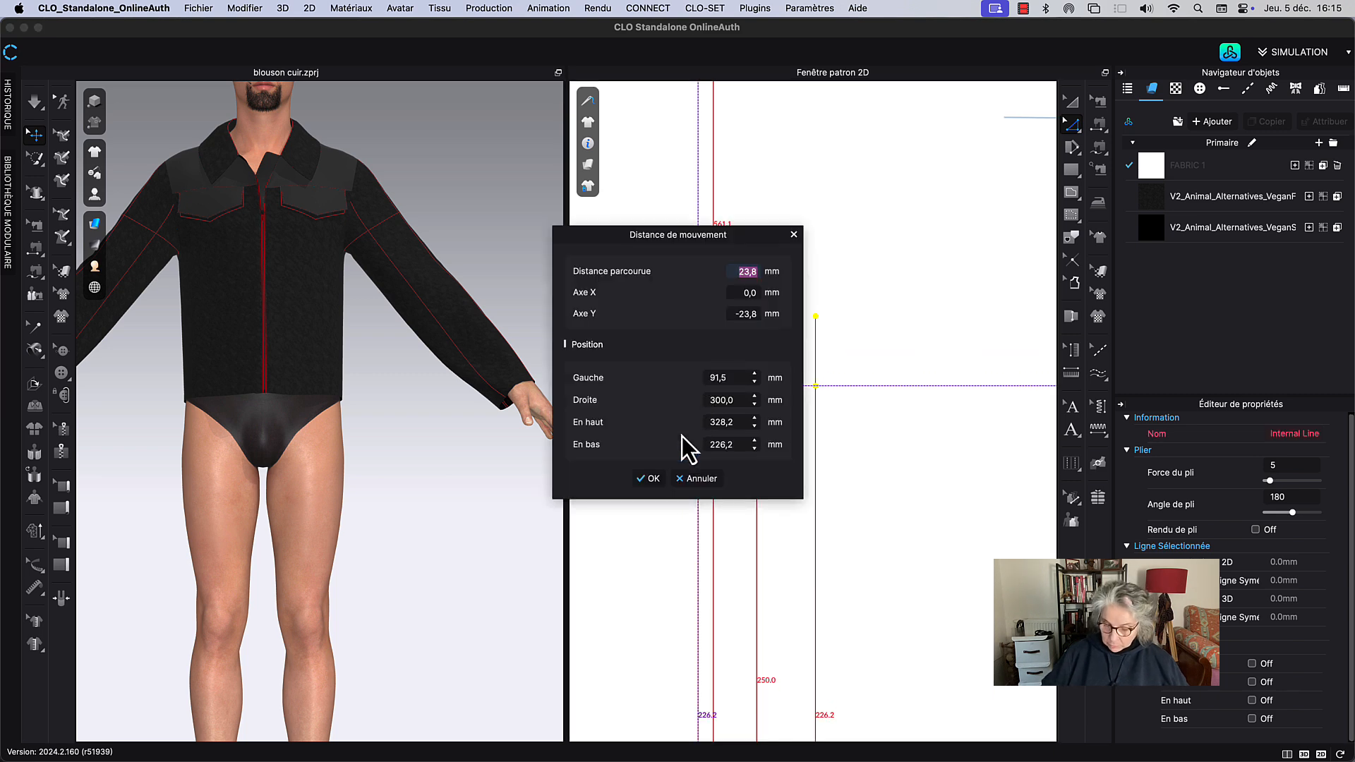
type("30")
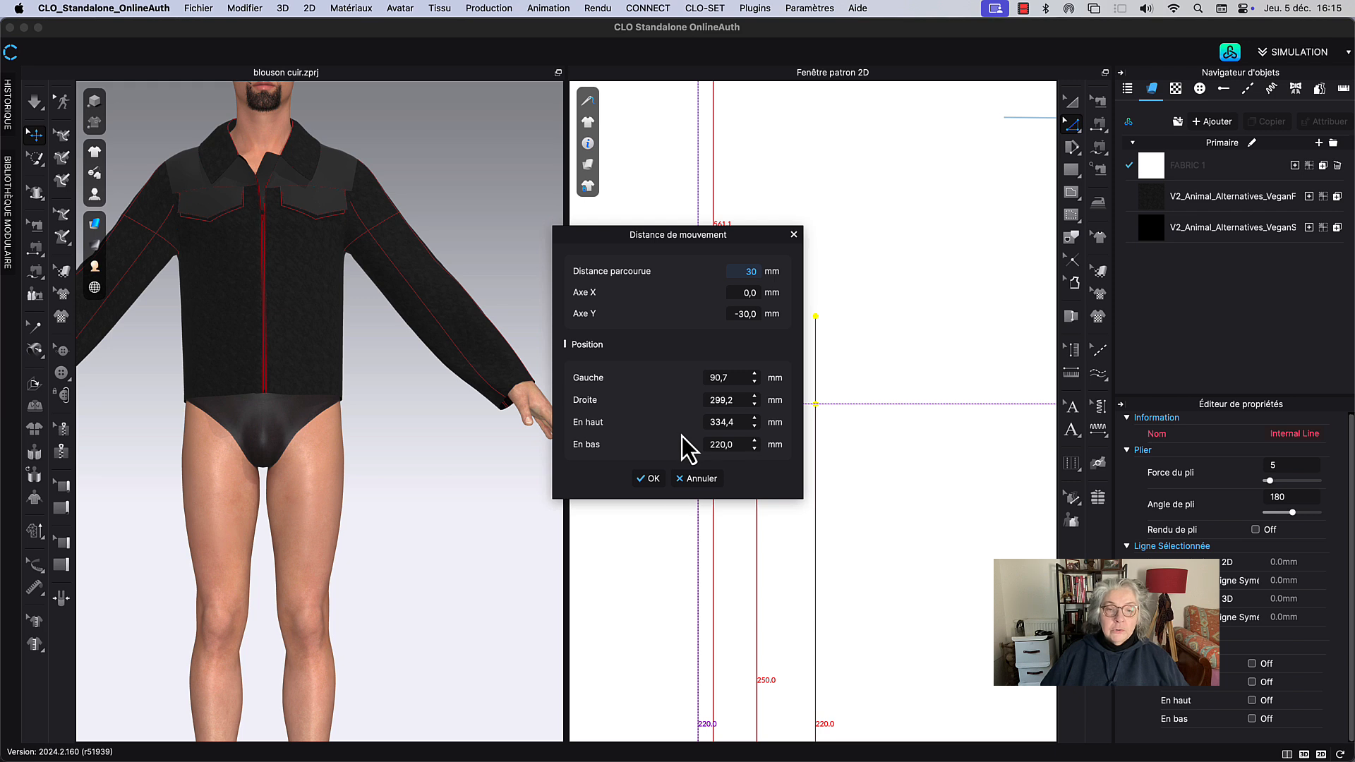
left_click(644, 479)
scroll(850, 339, "left", 2)
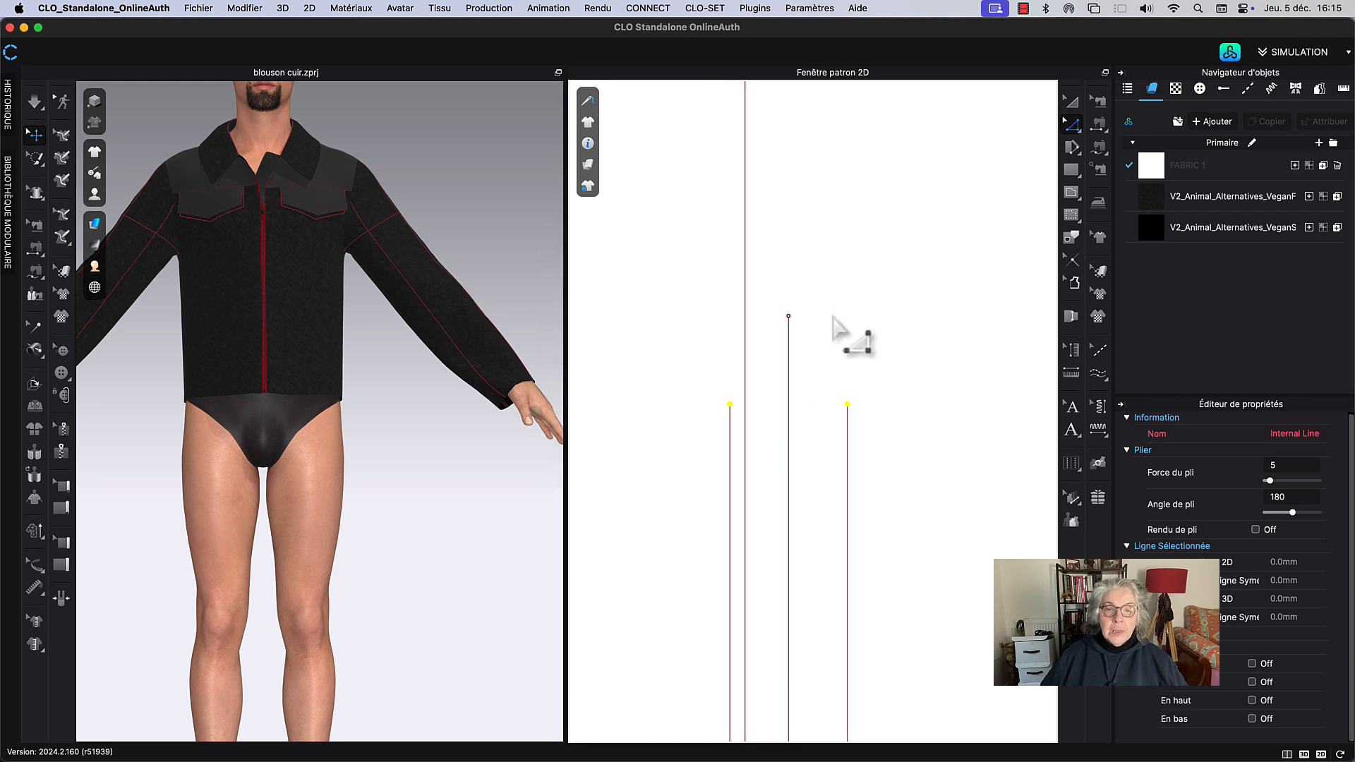
Step: Try to connect one outer line's upper end to the middle line's top, and undo the 30 mm endpoint move
scroll(836, 367, "up", 3)
scroll(918, 334, "left", 3)
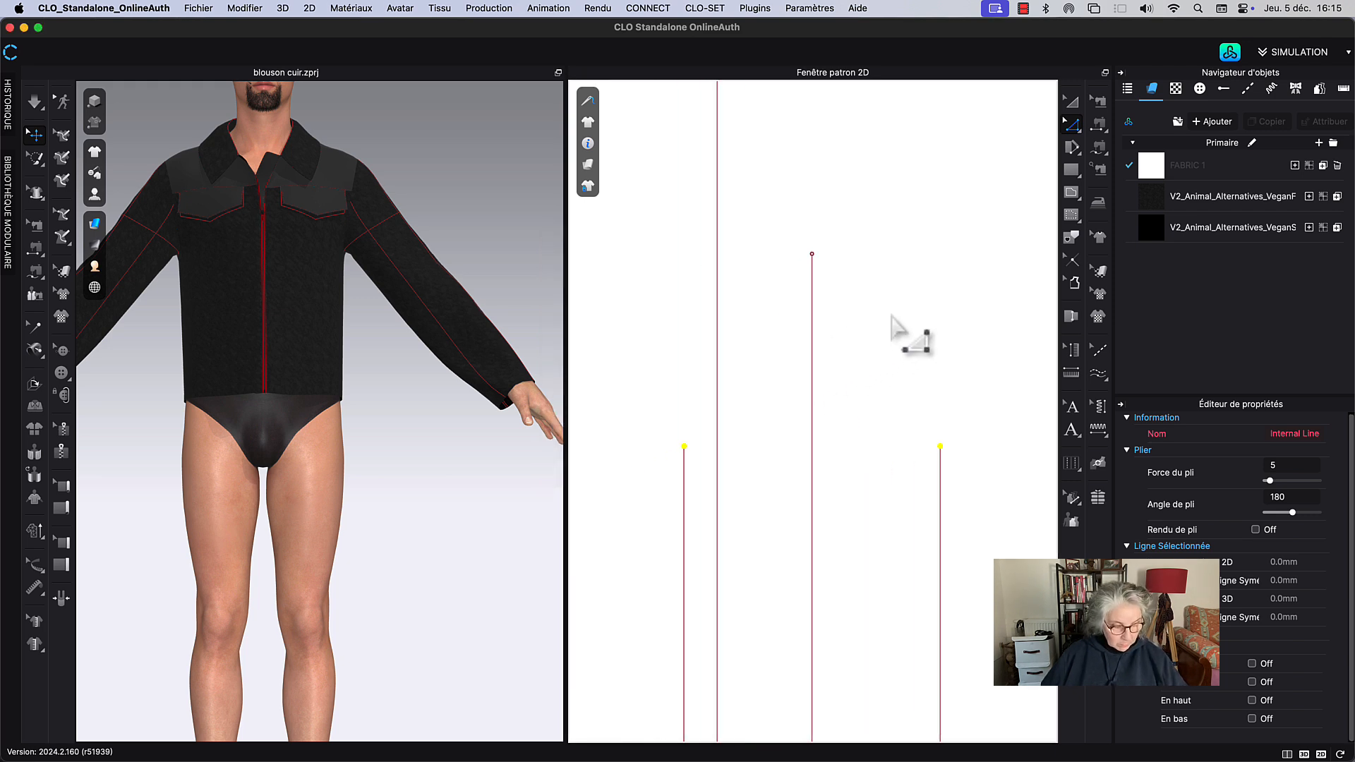
key("g")
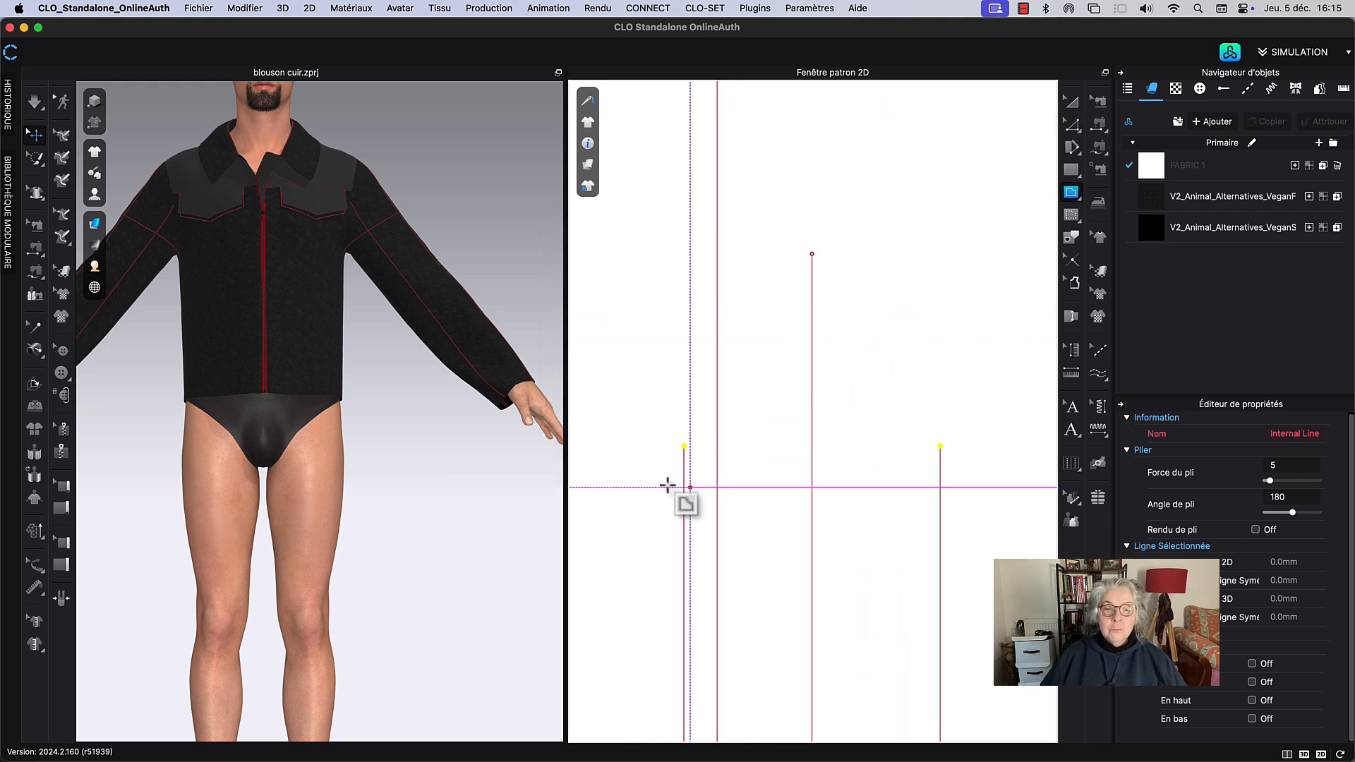
left_click(684, 446)
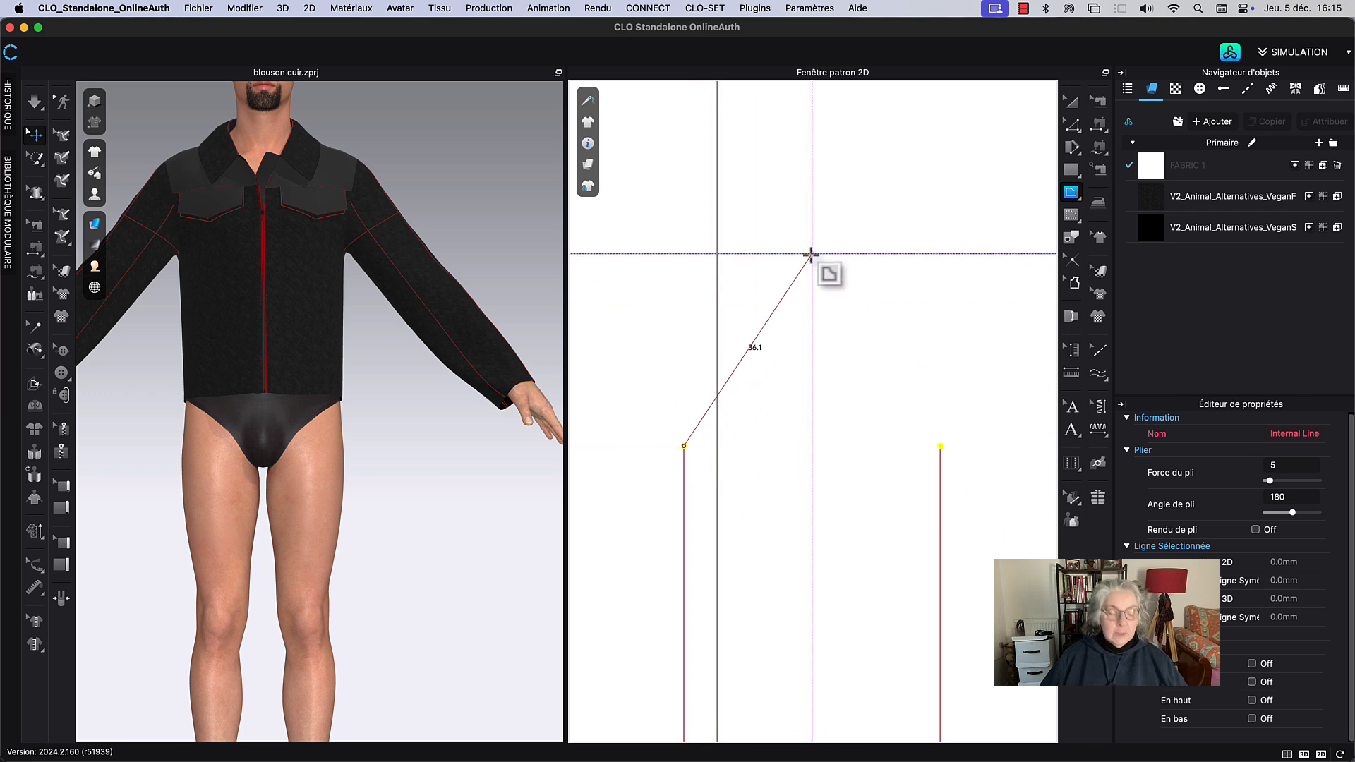
key("Escape")
key("super+z")
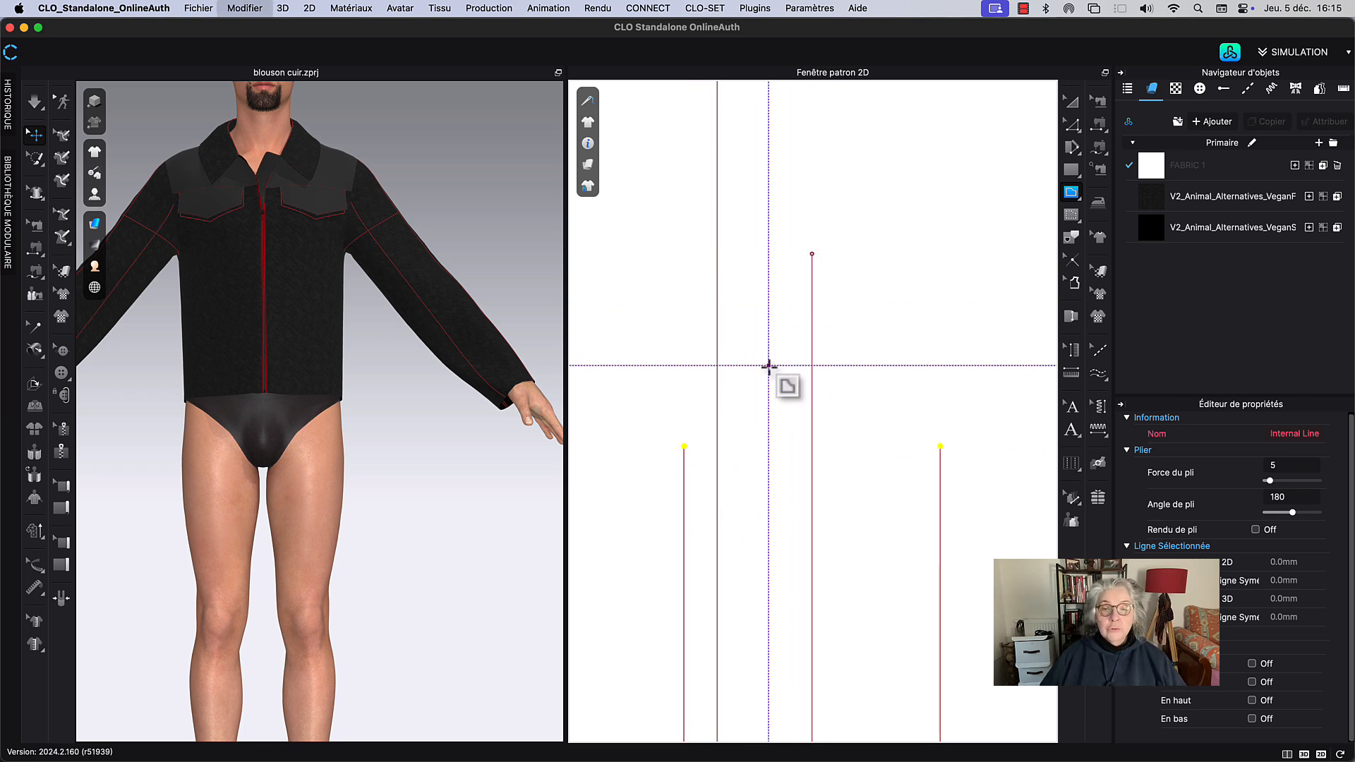
Step: Lower the upper endpoints of both outer lines vertically by 20 mm
key("z")
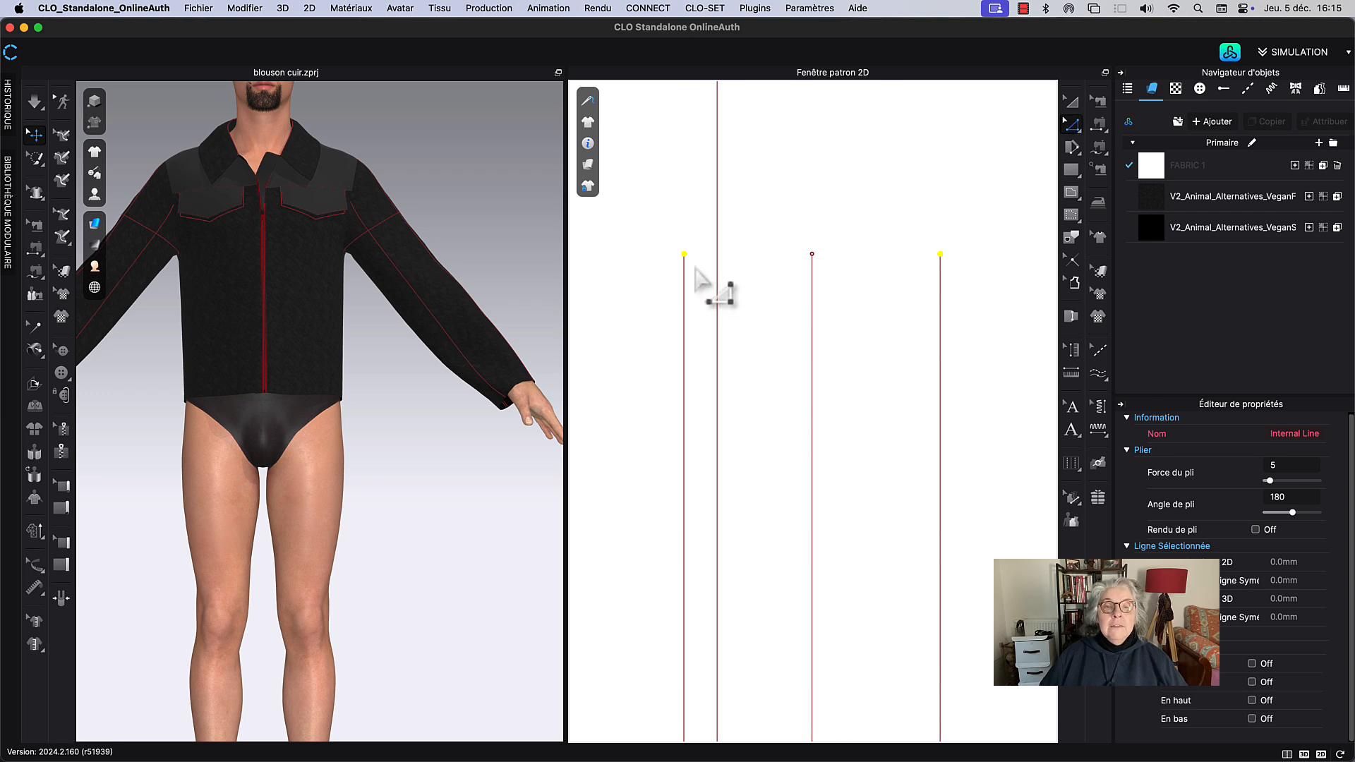
left_click_drag(684, 256, 682, 415)
right_click(682, 415)
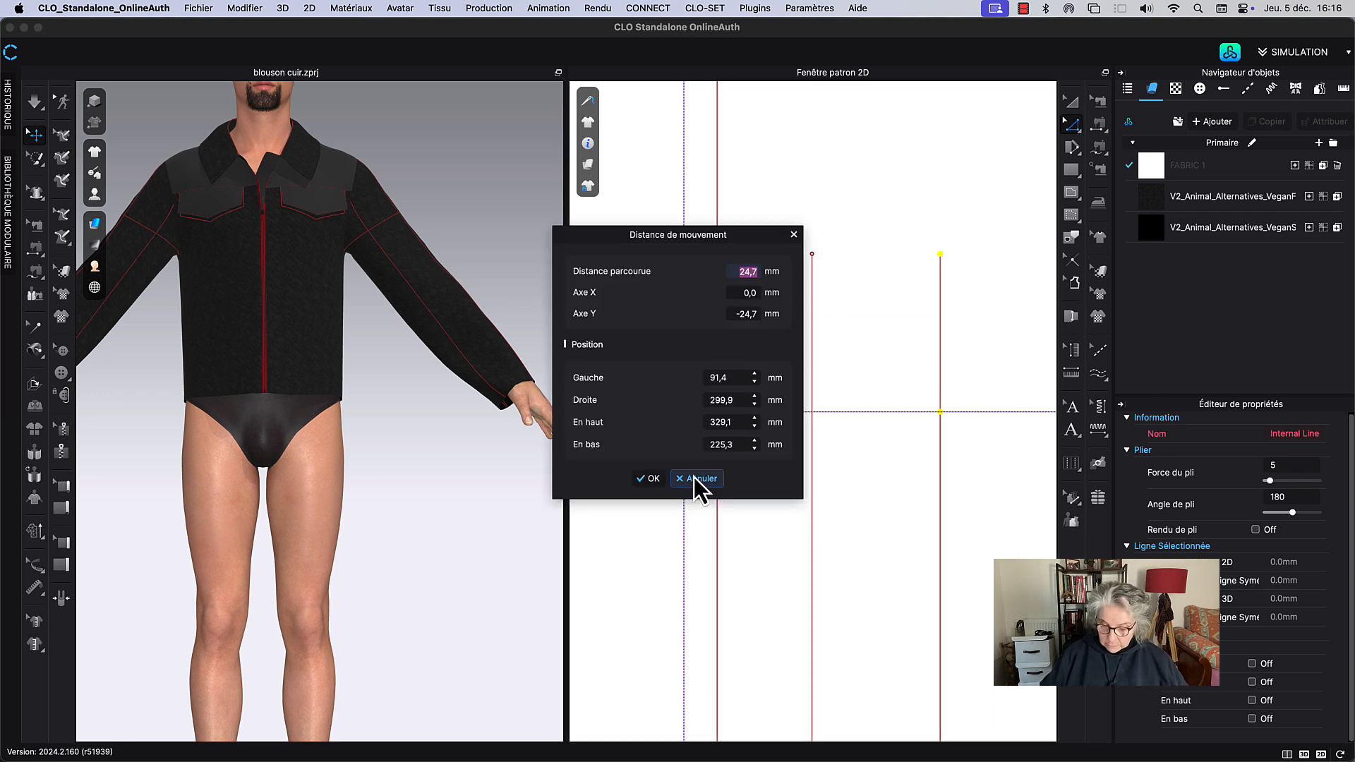
type("20")
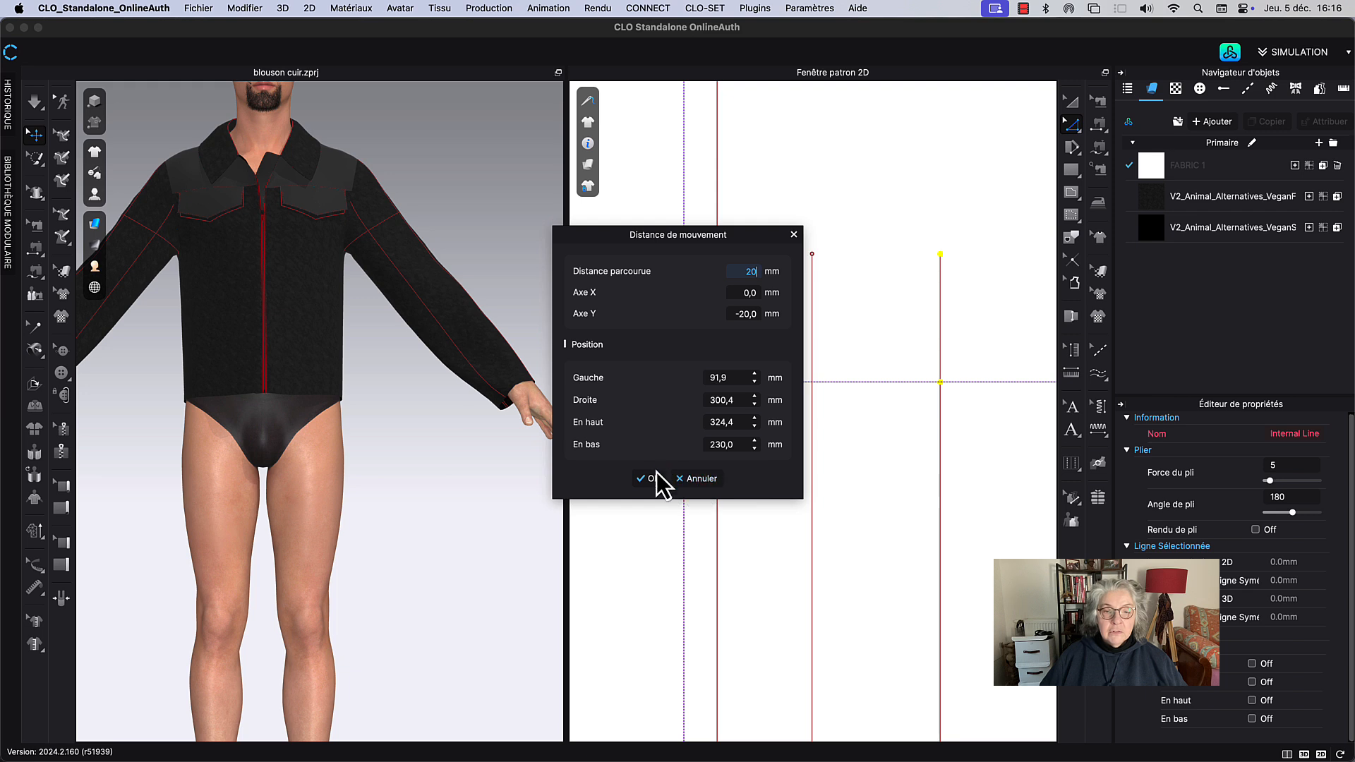
left_click(655, 474)
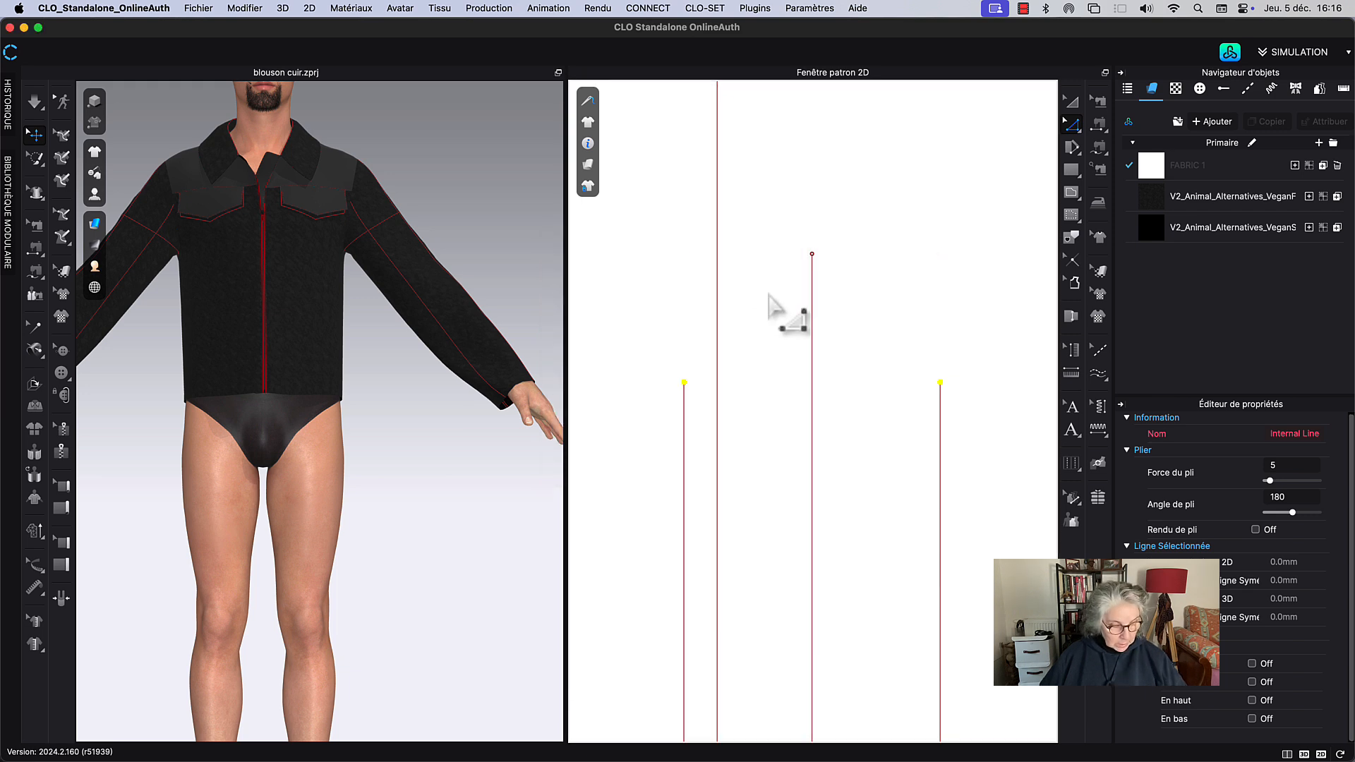
Step: Draw an internal polyline from one outer line's upper end through the middle line's top to the other outer line's upper end
key("g")
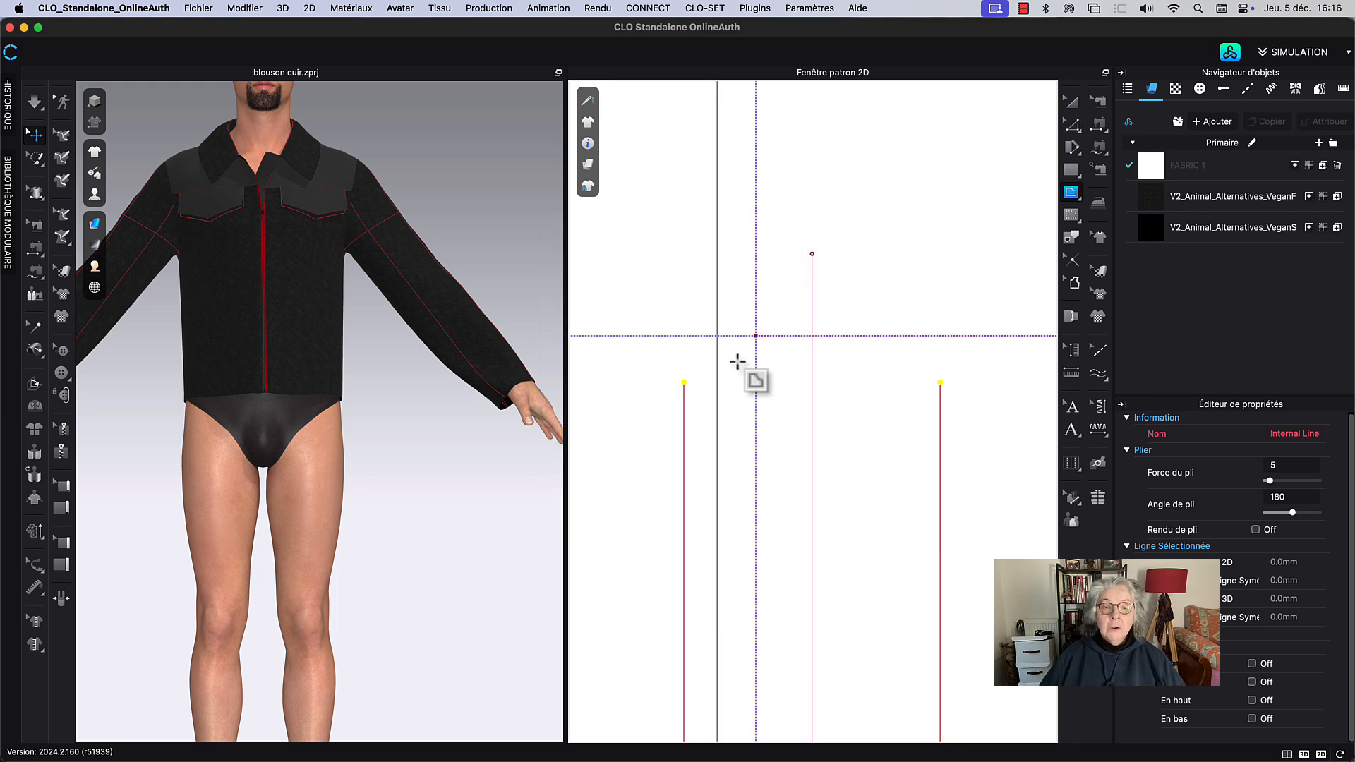
left_click(684, 381)
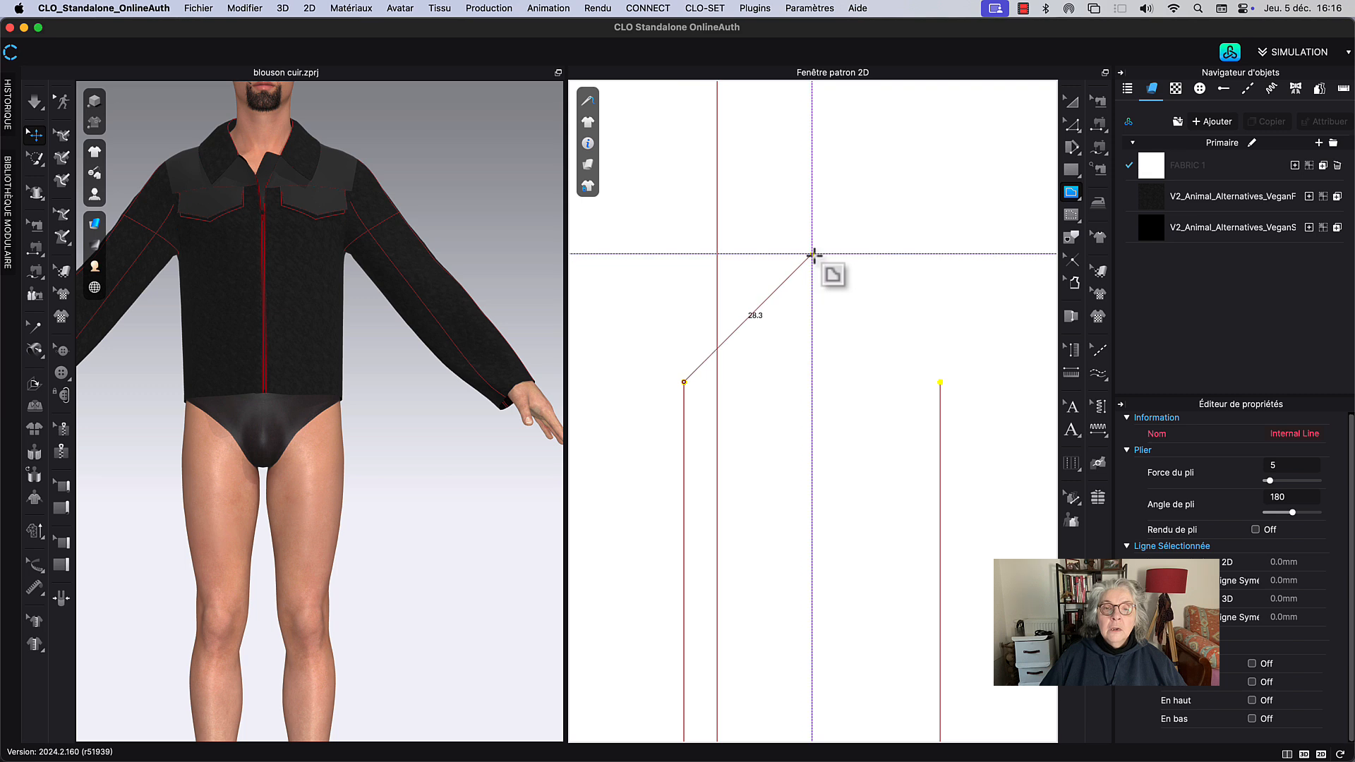
left_click(812, 255)
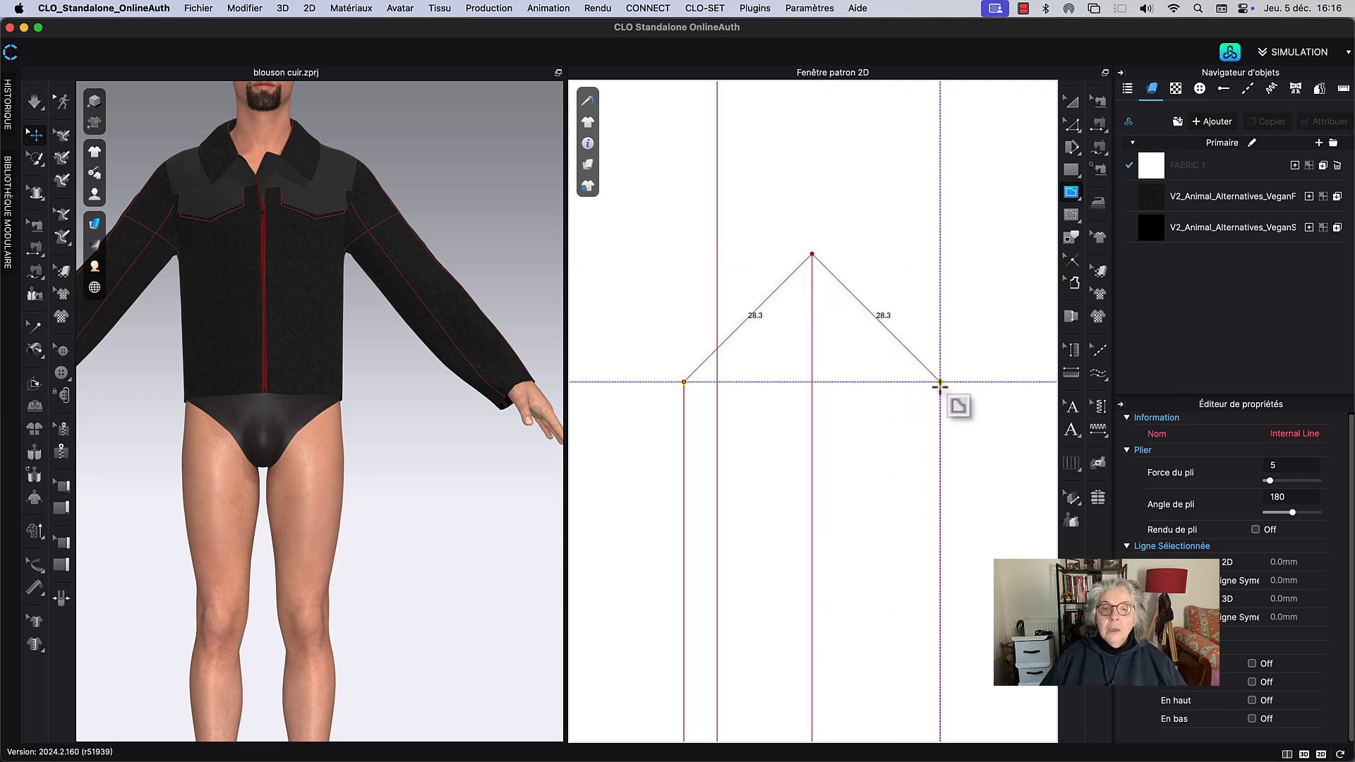
double_click(941, 382)
left_click(1073, 103)
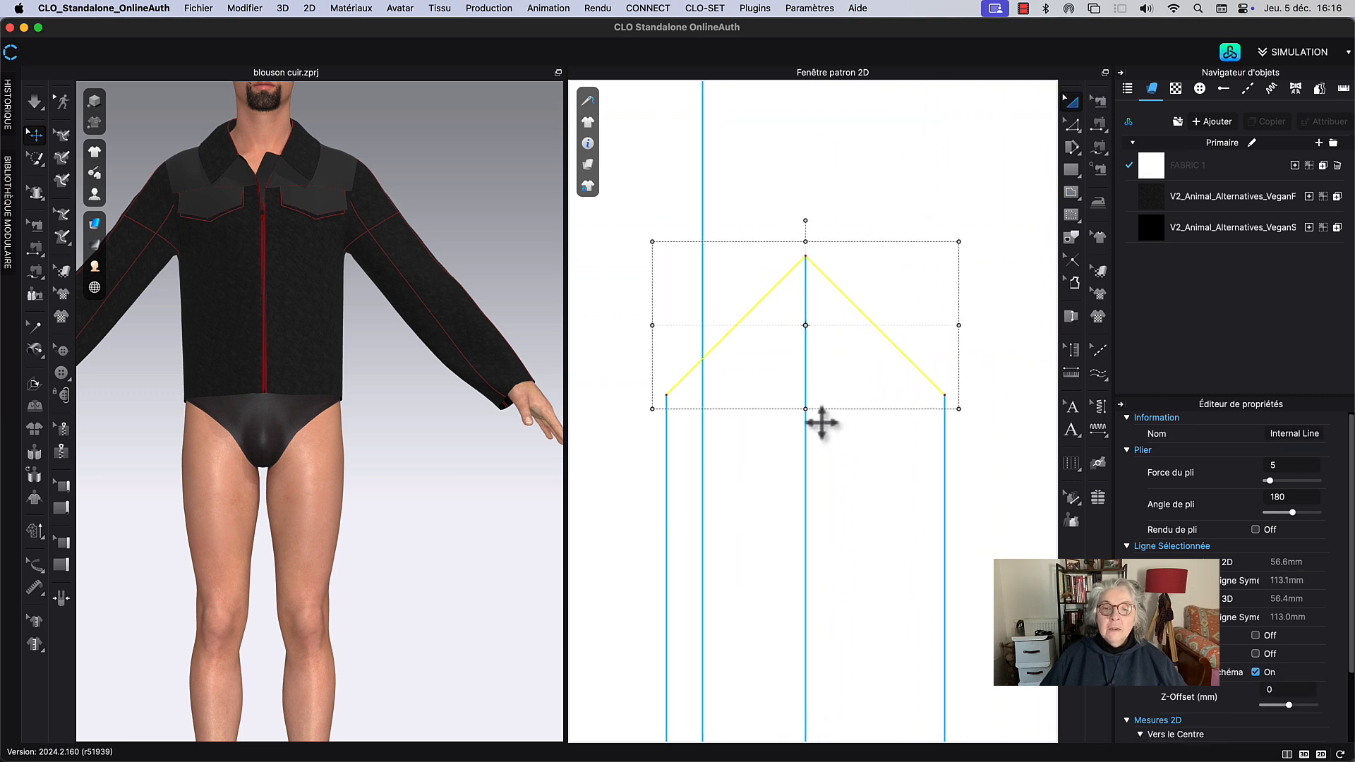
middle_click_drag(822, 423, 827, 322)
left_click(863, 393)
Step: Lower the middle line's upper endpoint vertically until it is level with the upper ends of the two outer lines
key("z")
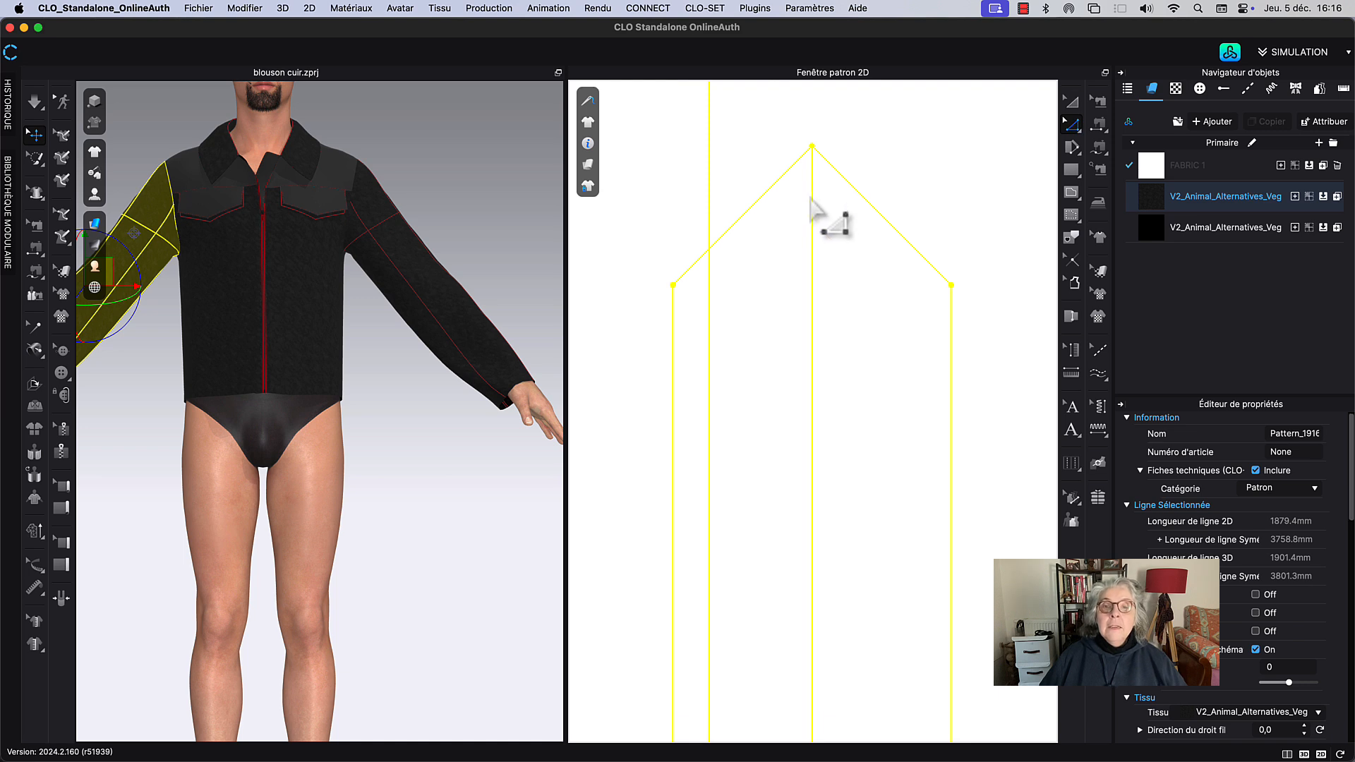
scroll(812, 204, "down", 1)
scroll(869, 381, "down", 3)
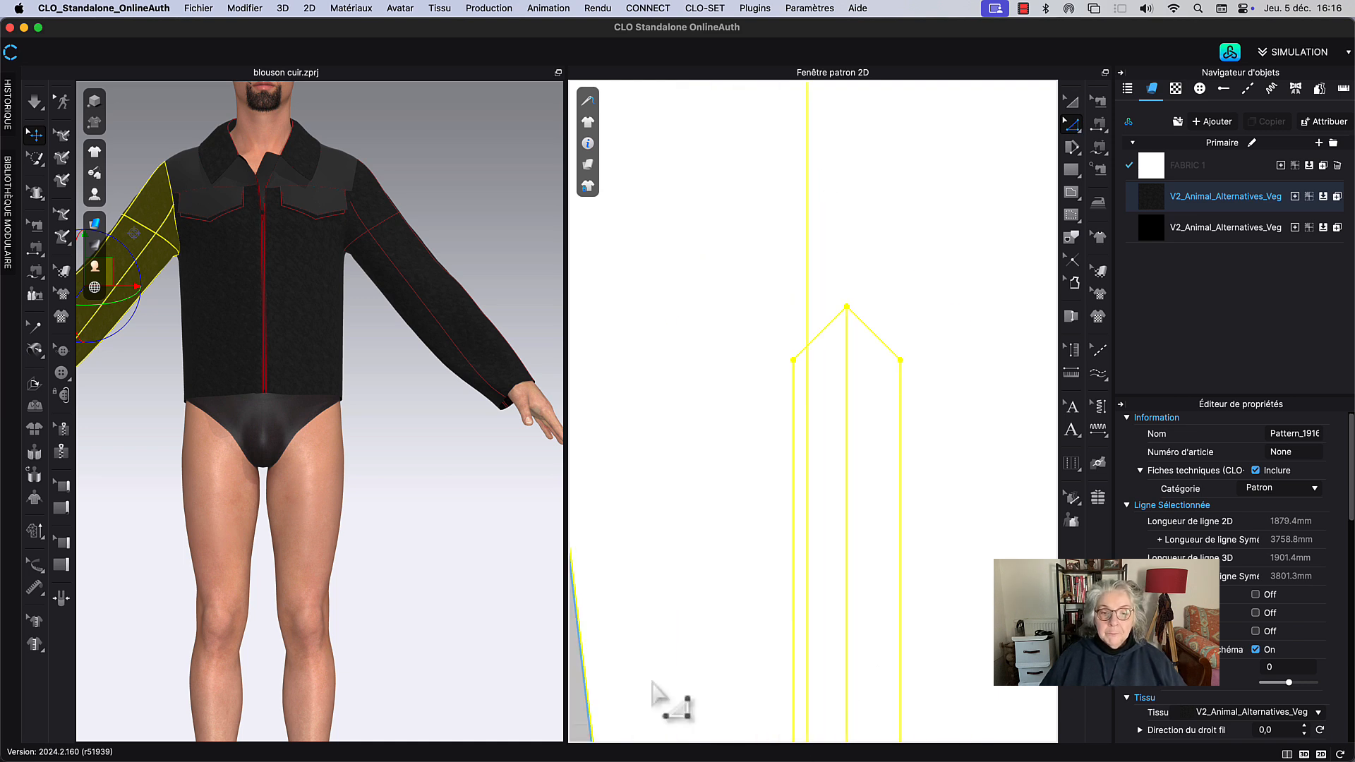
left_click(574, 726)
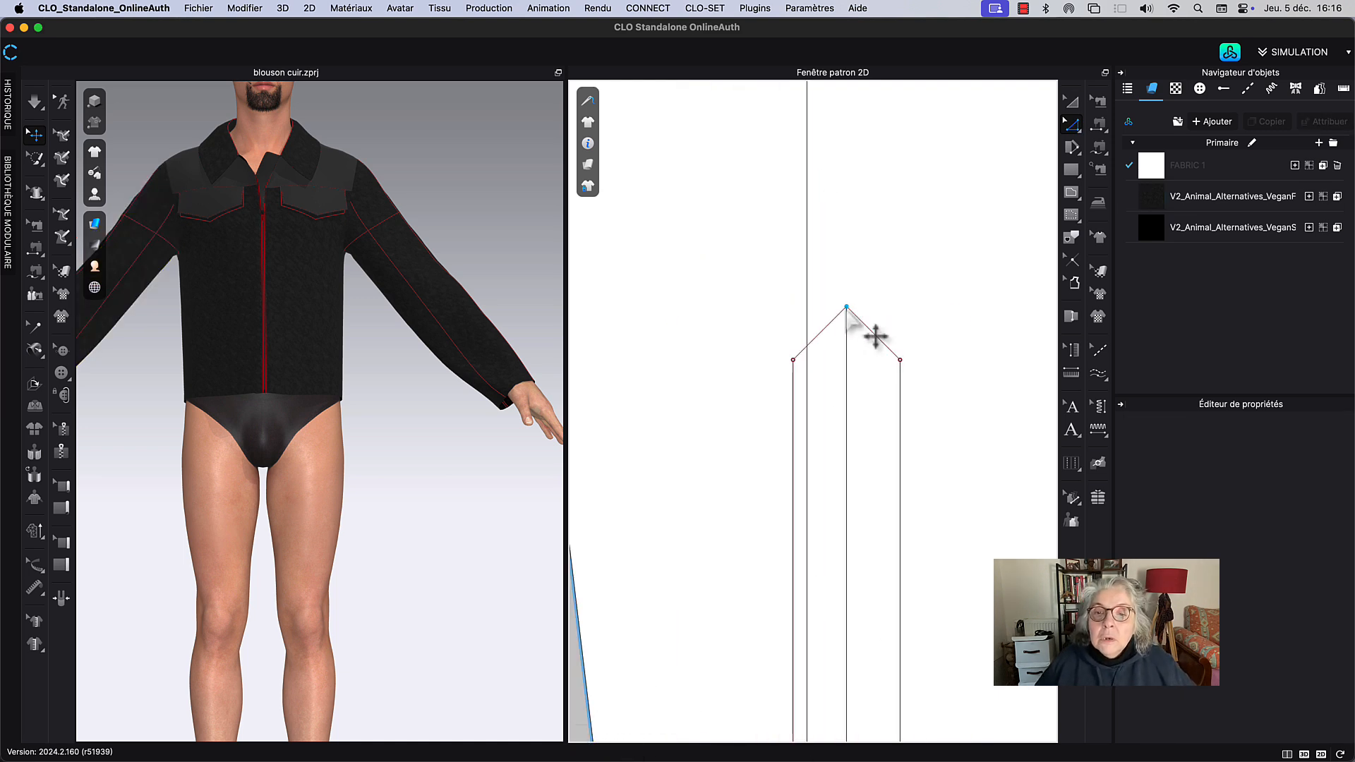
left_click(846, 309)
left_click(861, 324)
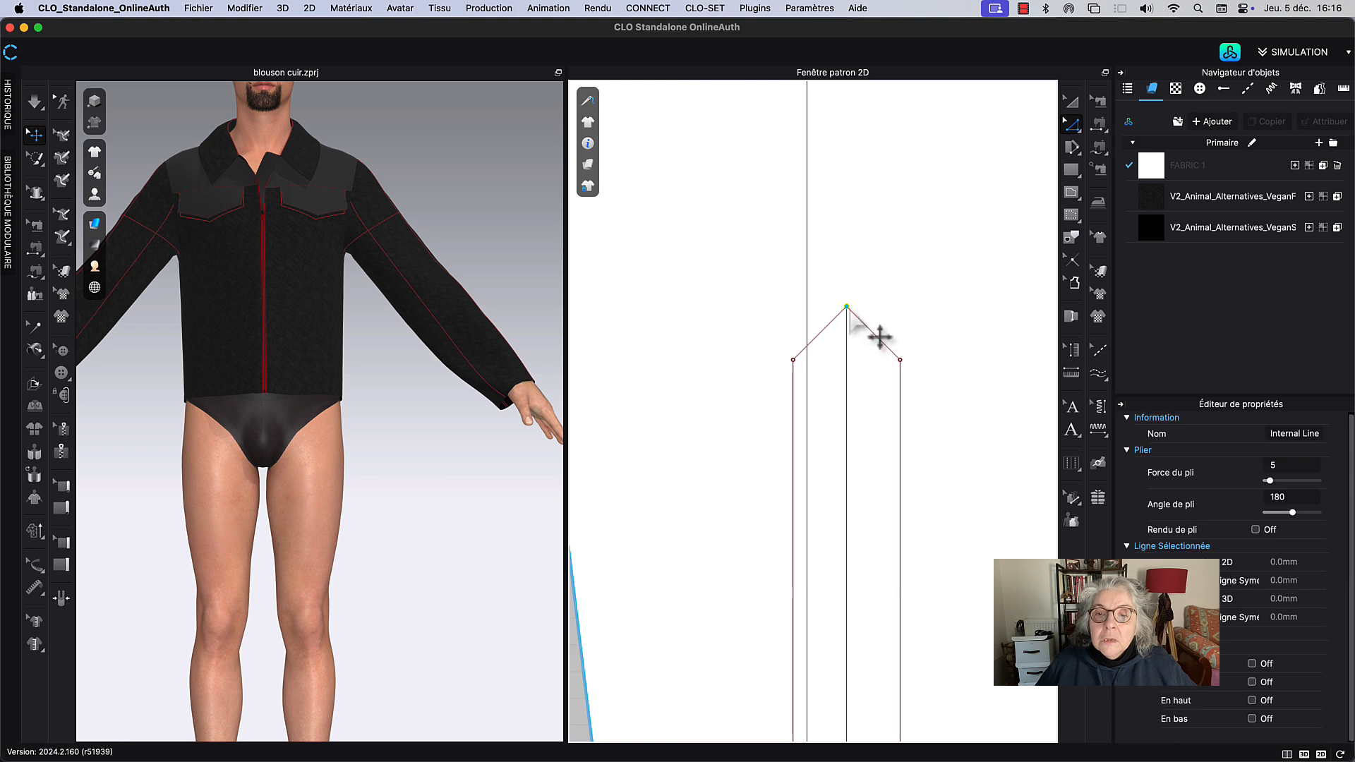
left_click_drag(849, 312, 856, 374)
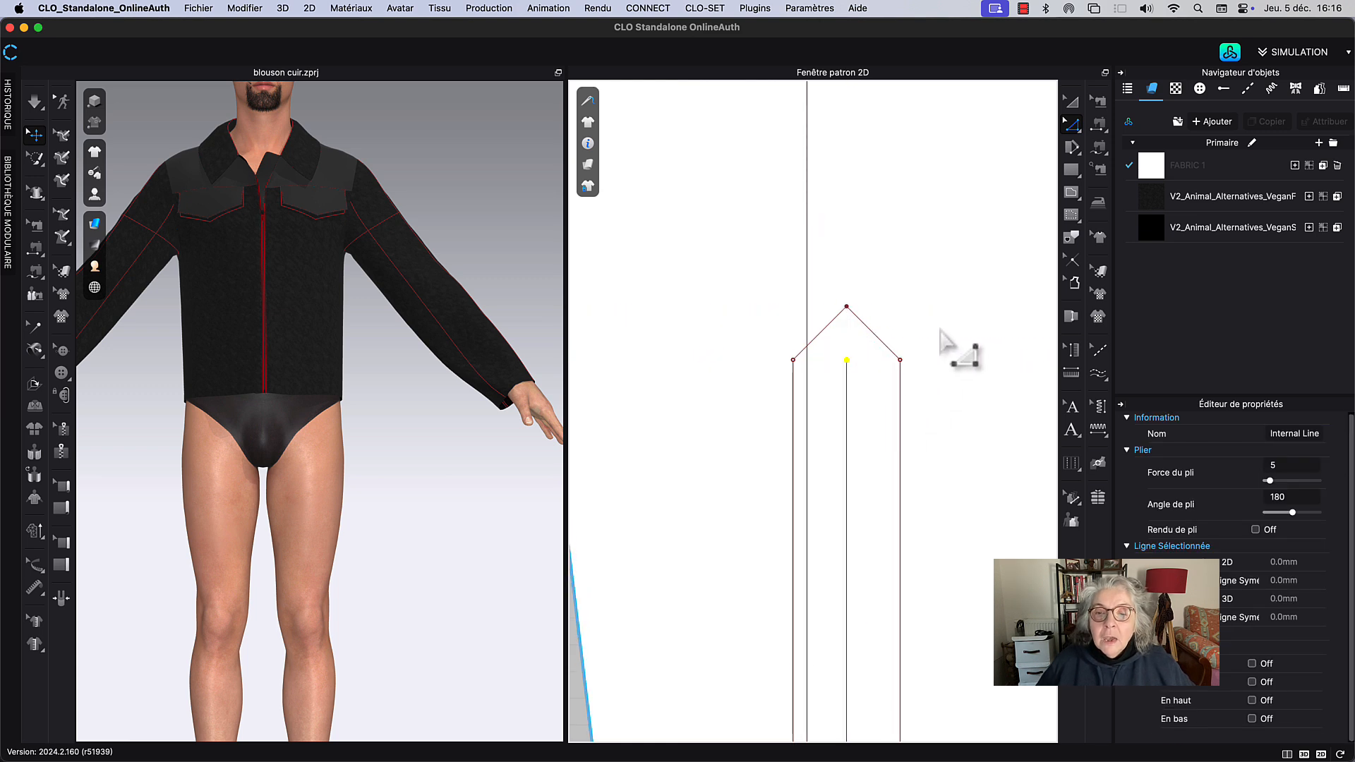
Step: Draw a 40 mm horizontal internal line joining the upper ends of the two outer lines
left_click(886, 430)
scroll(874, 422, "up", 3)
scroll(874, 422, "down", 5)
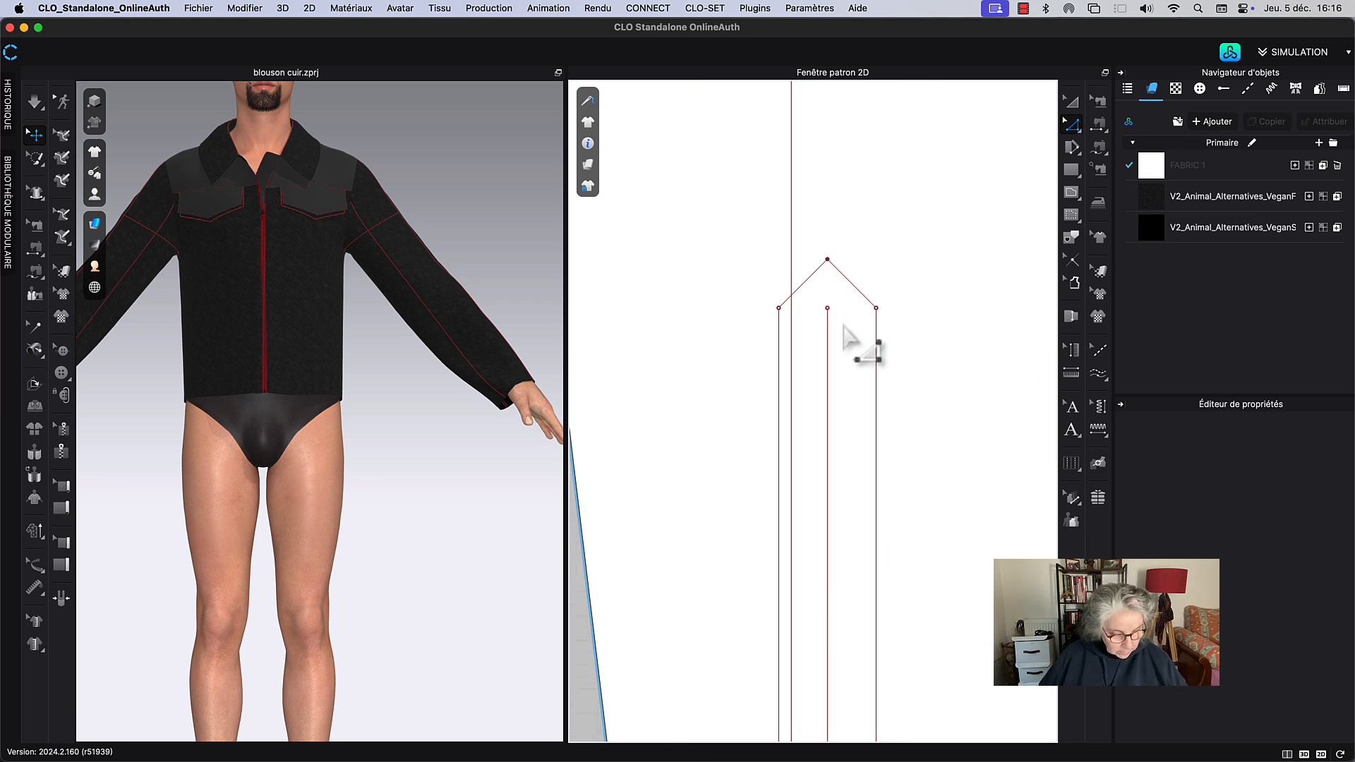
key("g")
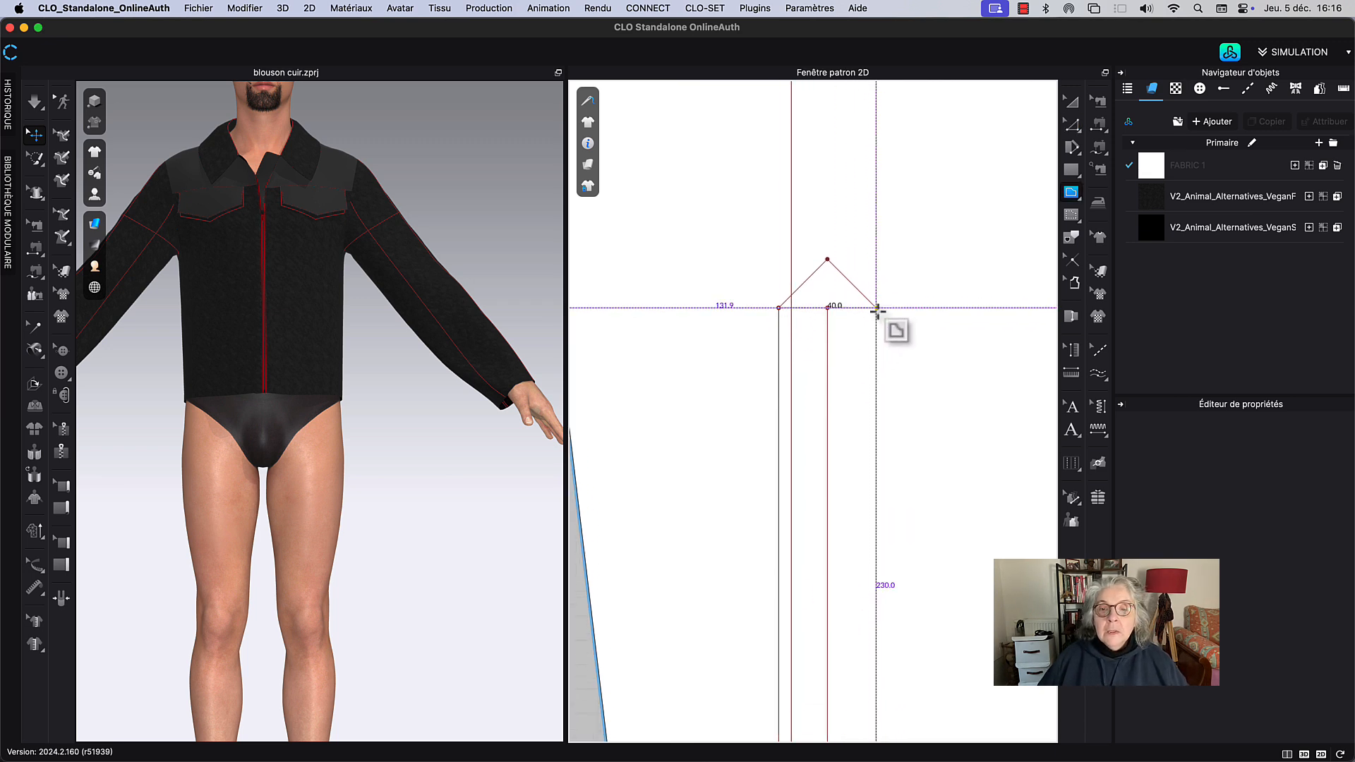
left_click(877, 309)
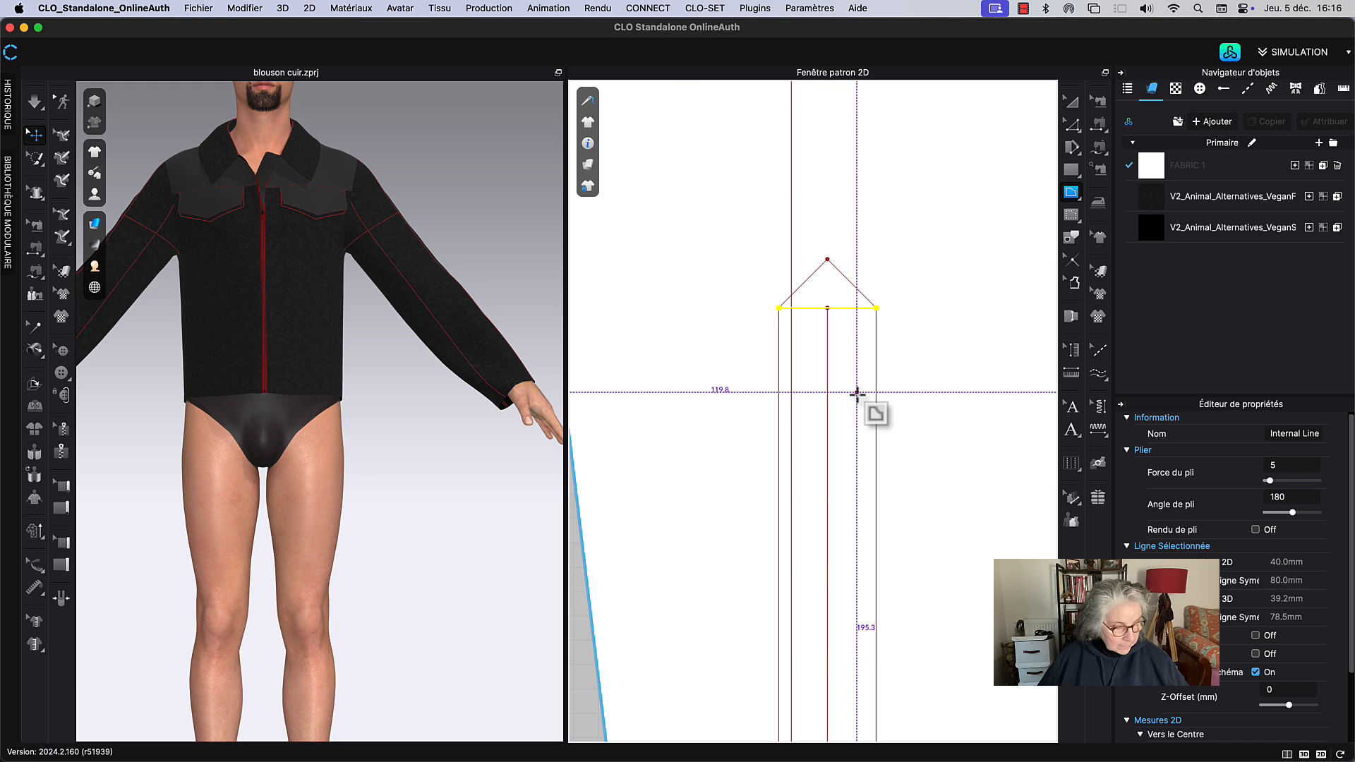
Step: Duplicate the horizontal internal line once at 20 mm on one side only, with the direction reversed so the copy lies below it
key("z")
right_click(845, 313)
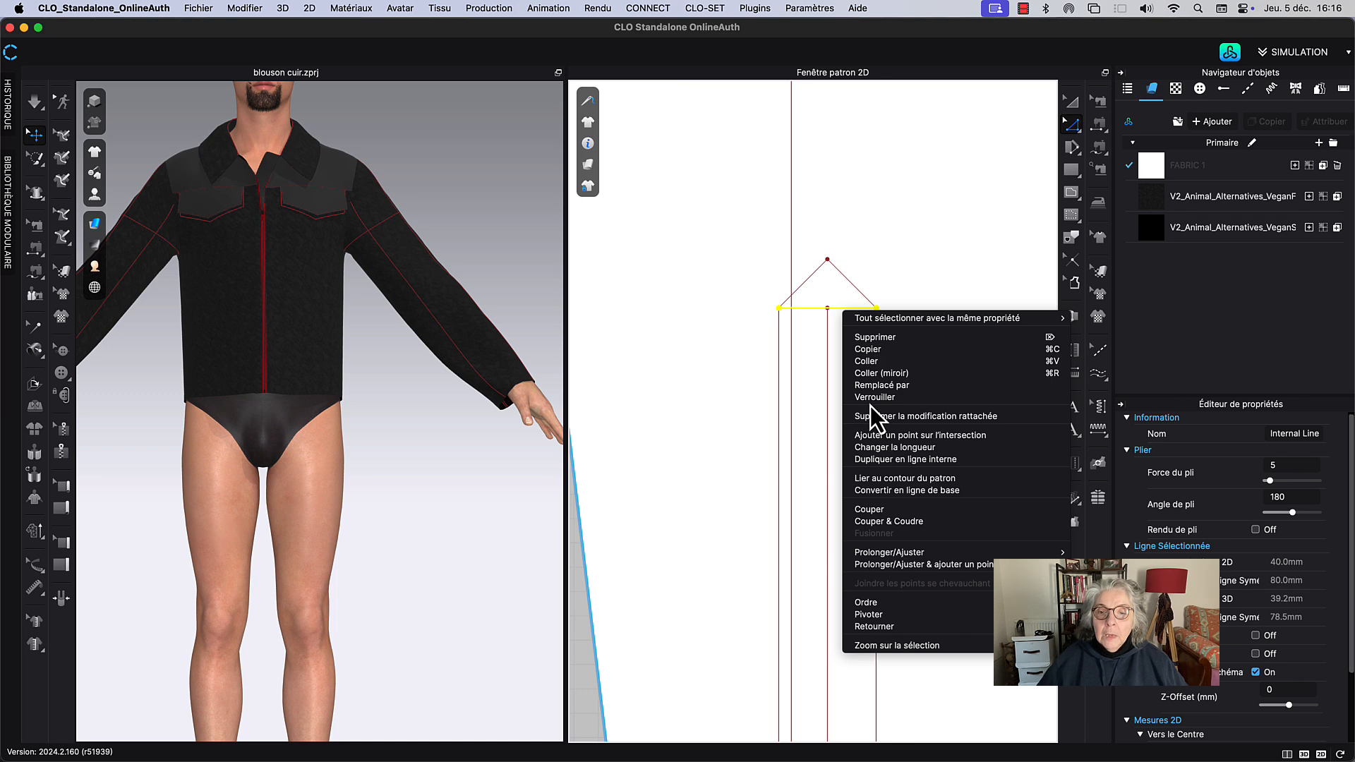
left_click(891, 460)
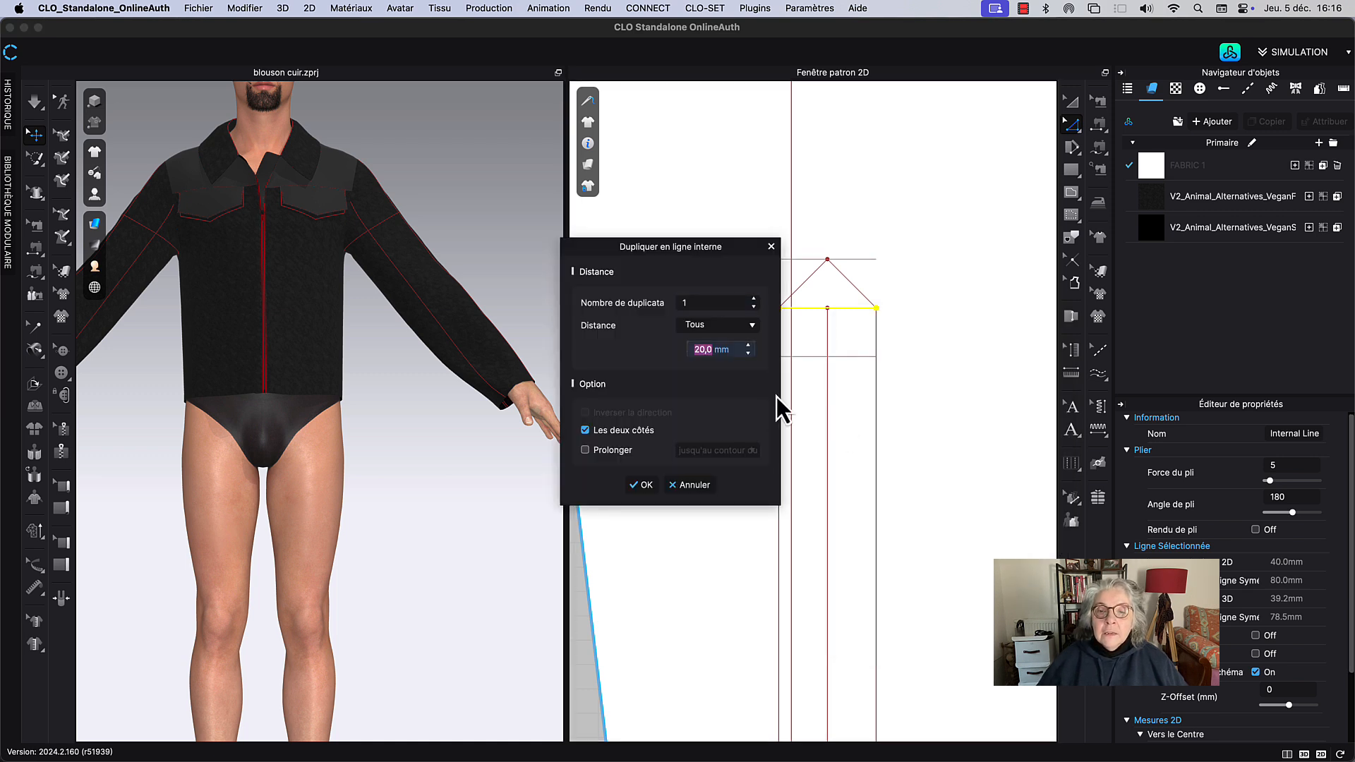
left_click(585, 430)
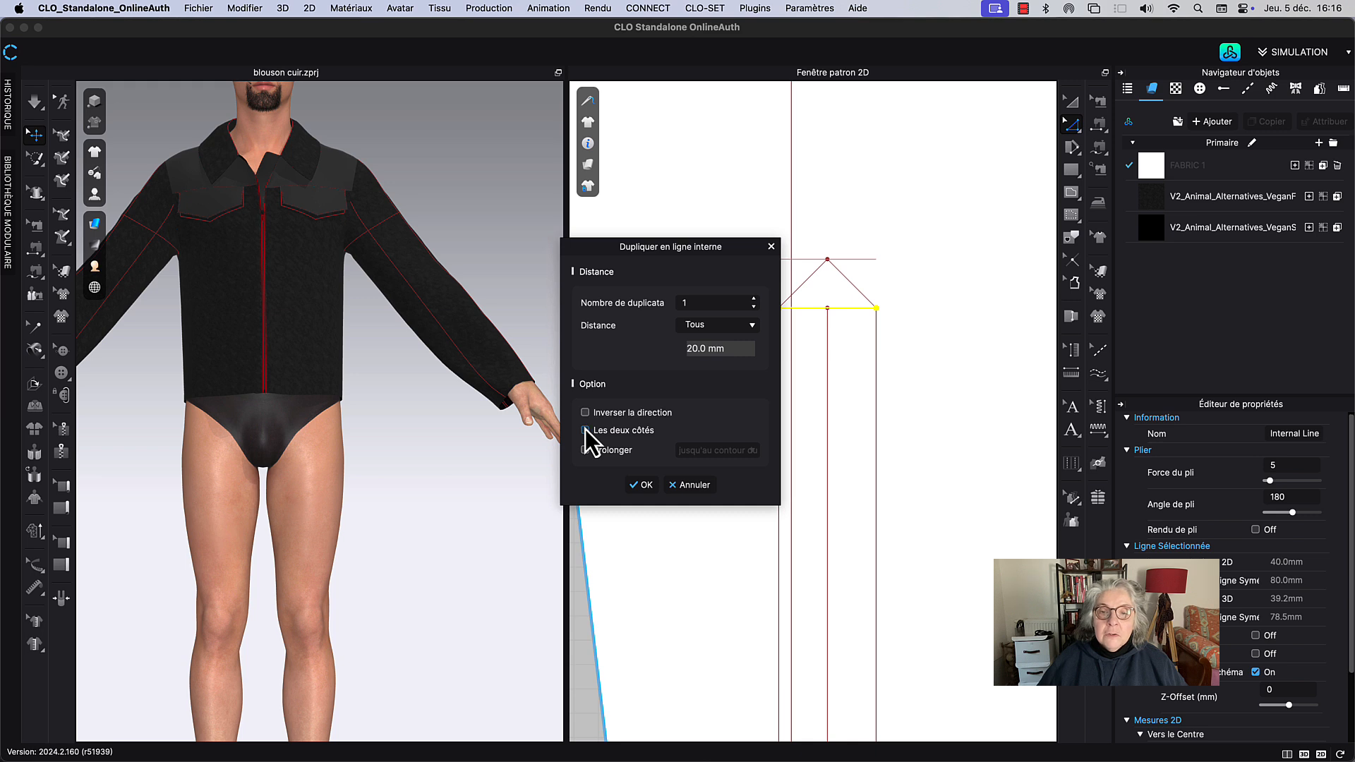
left_click(584, 413)
left_click(643, 490)
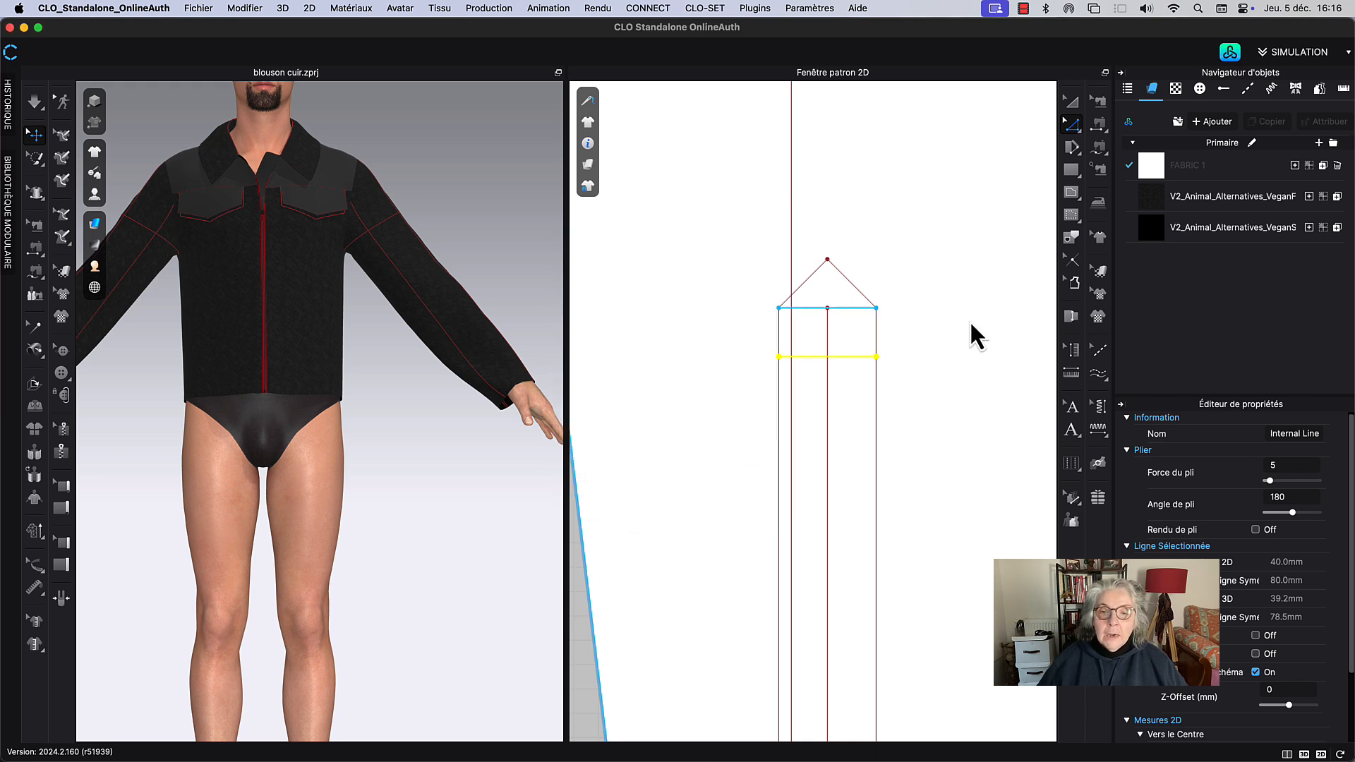
Step: Lower the middle line's upper endpoint vertically onto the lower horizontal line
left_click(828, 310)
left_click_drag(823, 295, 833, 323)
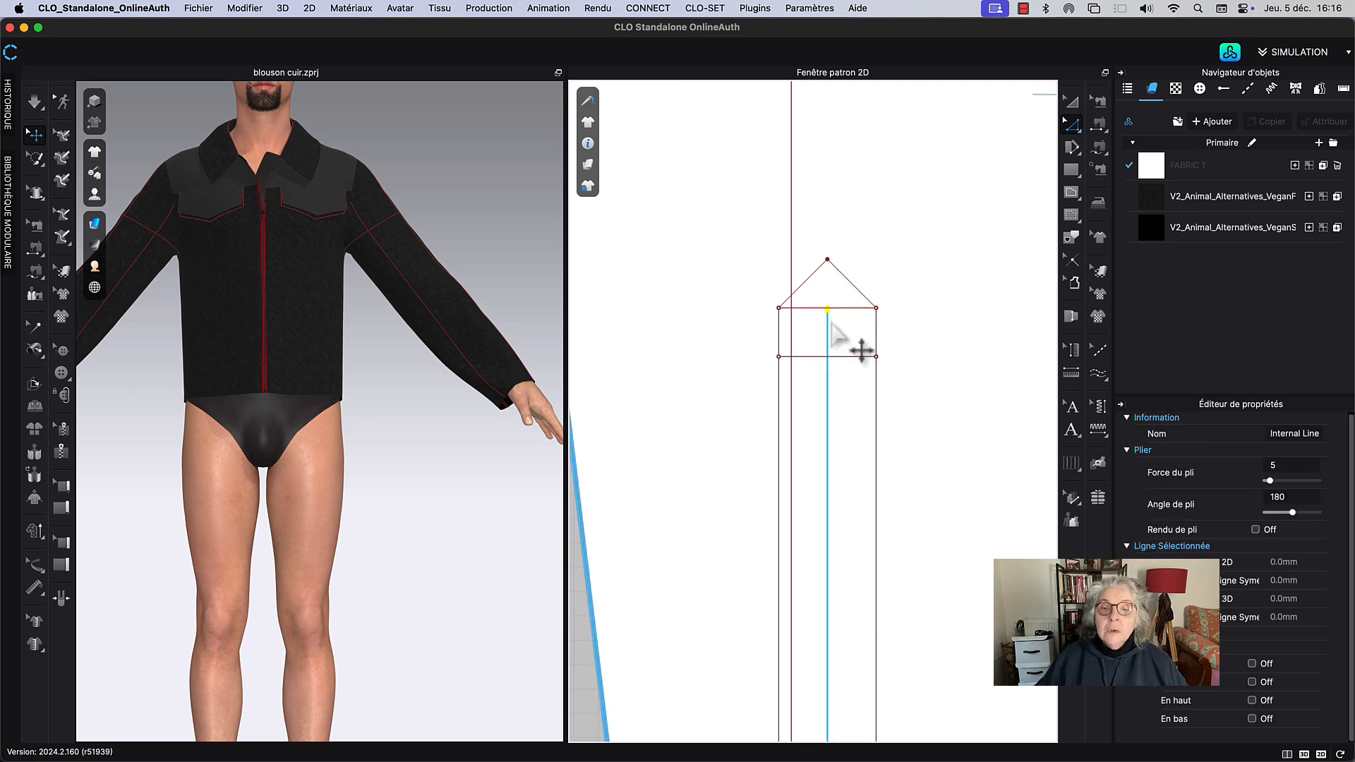
key("Down")
key("Down")
key("Down")
key("Down")
key("Down")
key("Down")
key("Down")
key("Down")
key("Down")
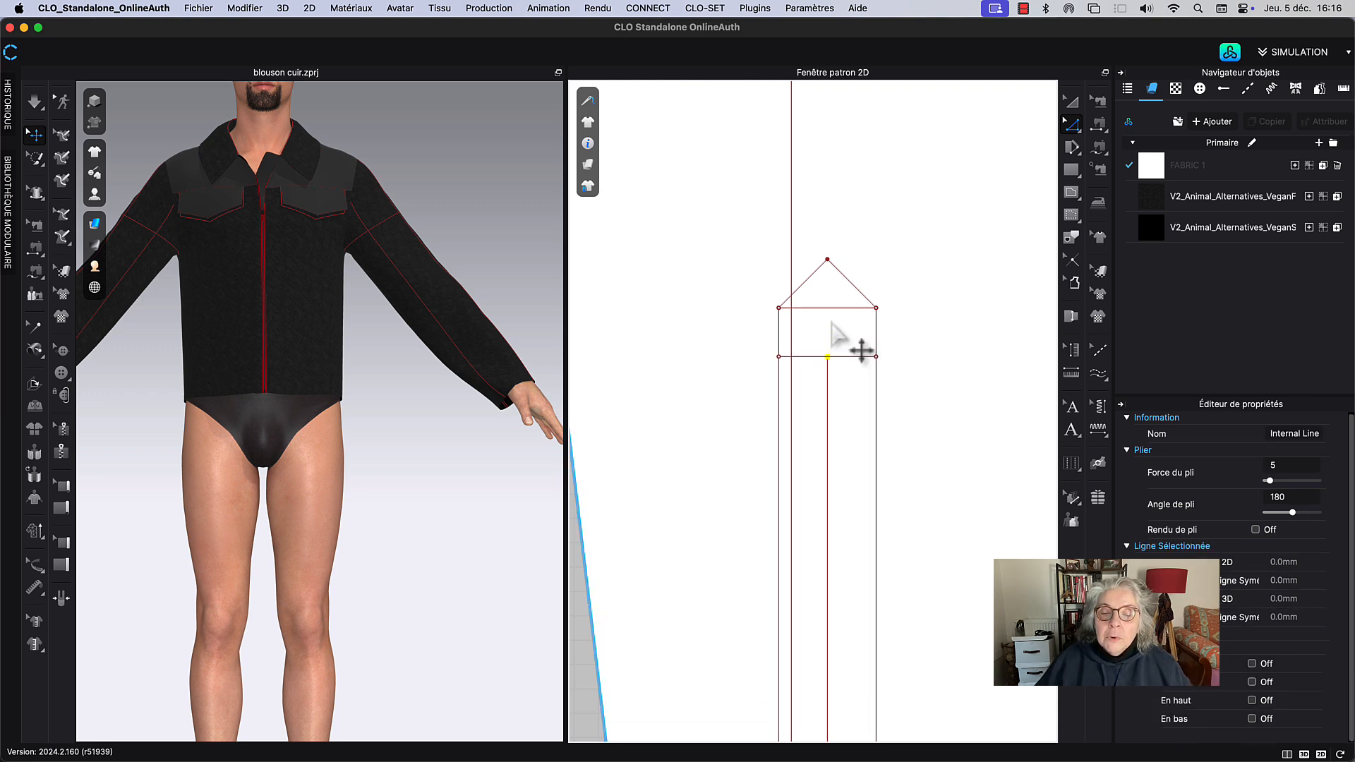
left_click(900, 390)
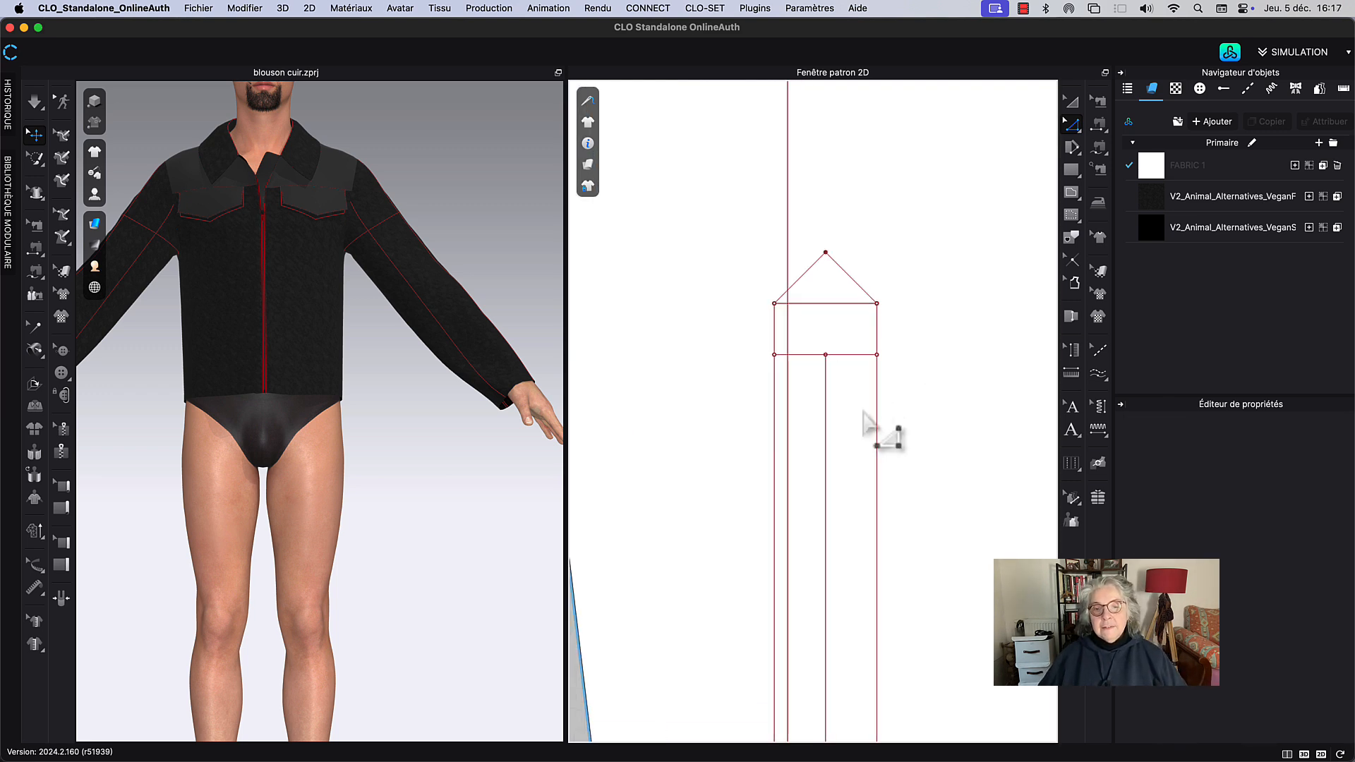
Step: Delete the upper 40 mm horizontal line at the base of the placket's point
scroll(875, 431, "up", 3)
scroll(871, 469, "down", 5)
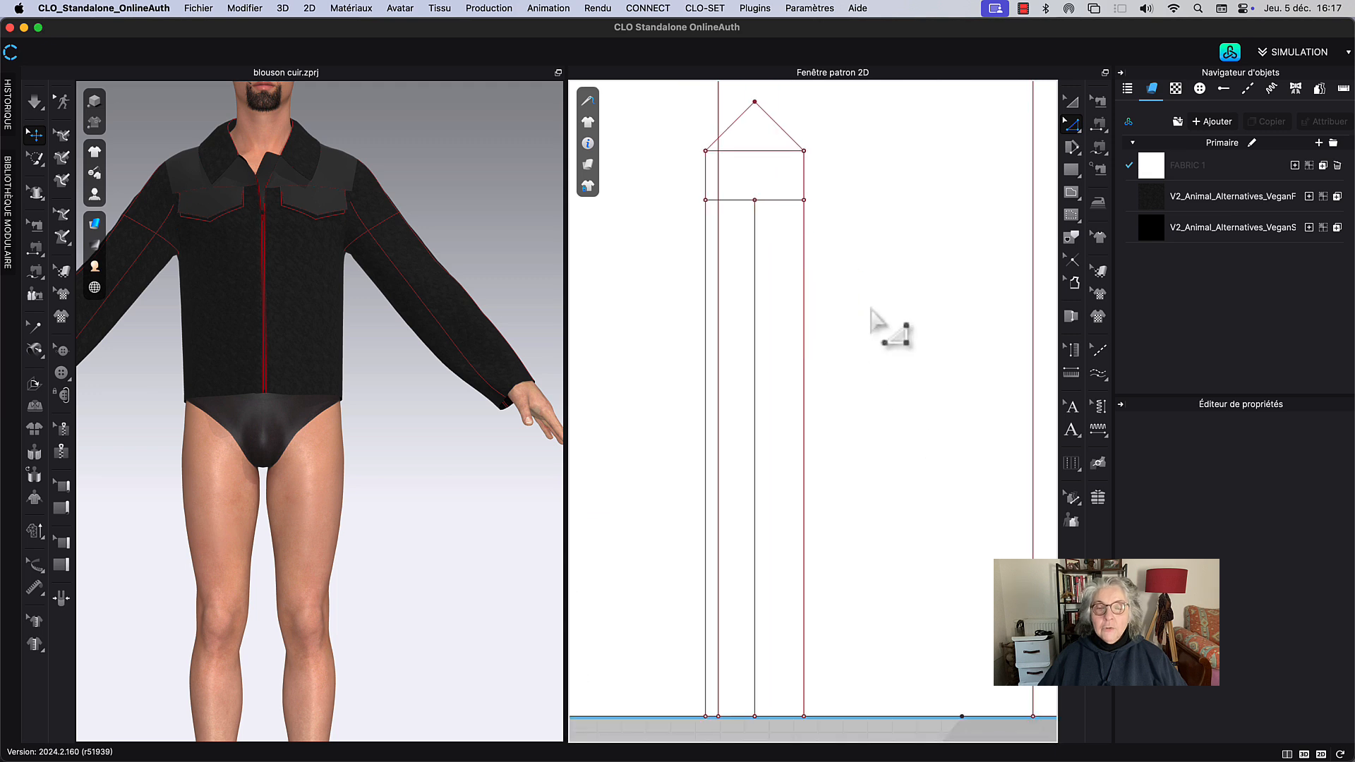
scroll(804, 226, "up", 2)
left_click(780, 181)
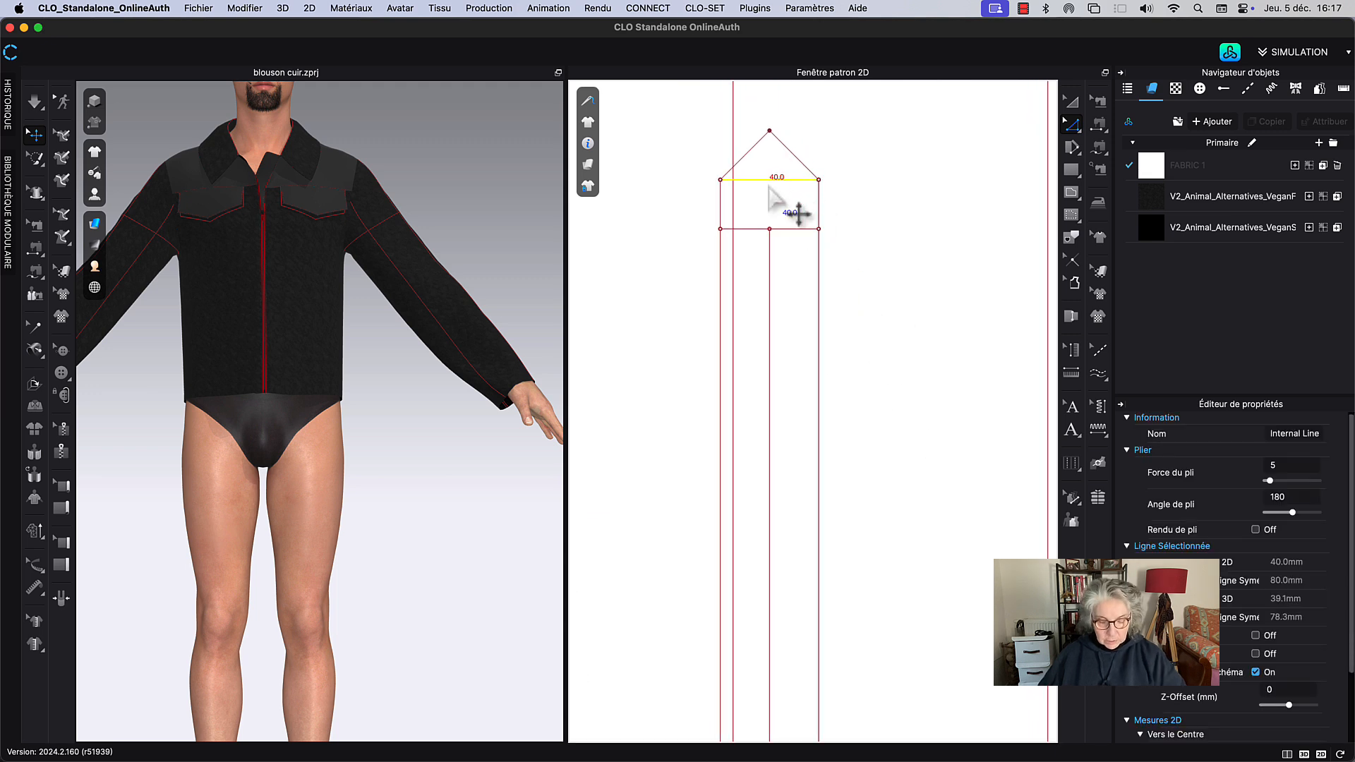
left_click(838, 242)
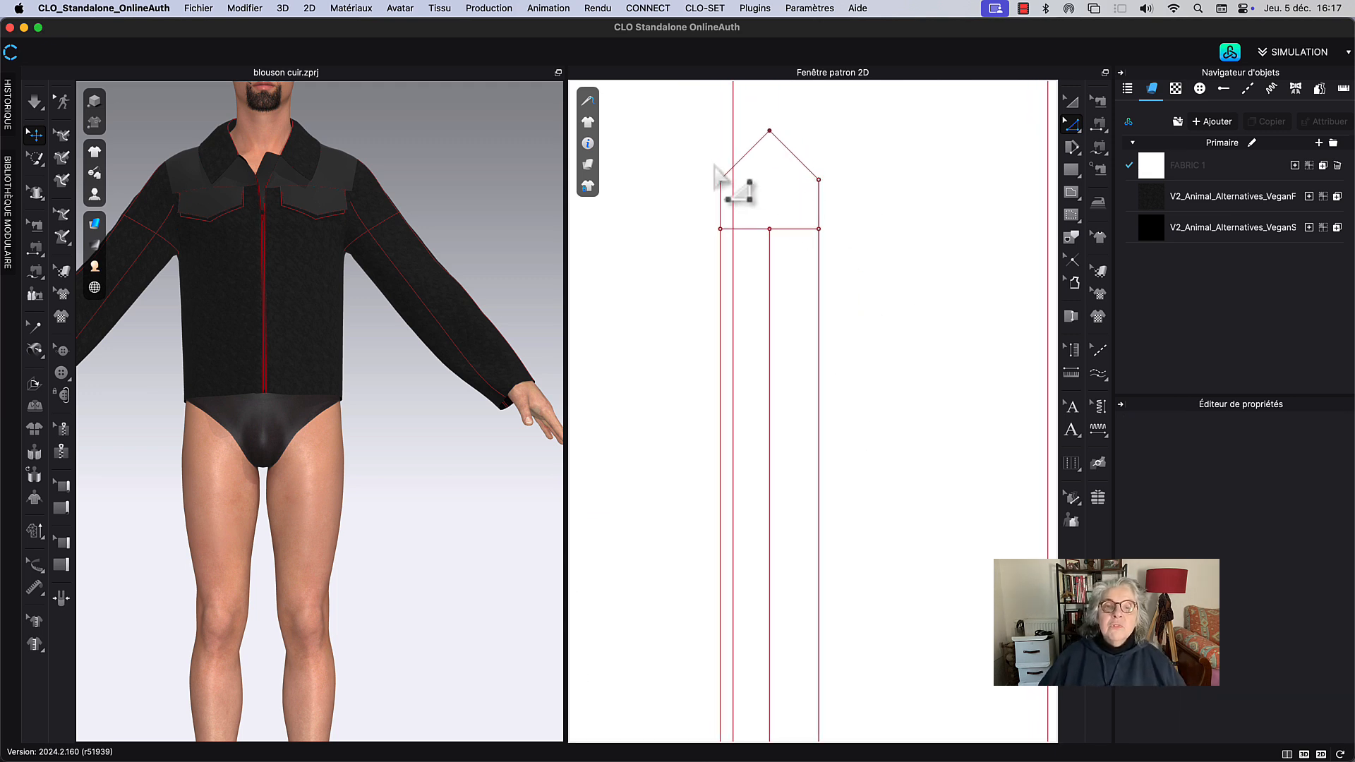
Step: Merge the overlapping points into one point at both corners where the outer lines meet the slanted lines
left_click(721, 181)
right_click(722, 182)
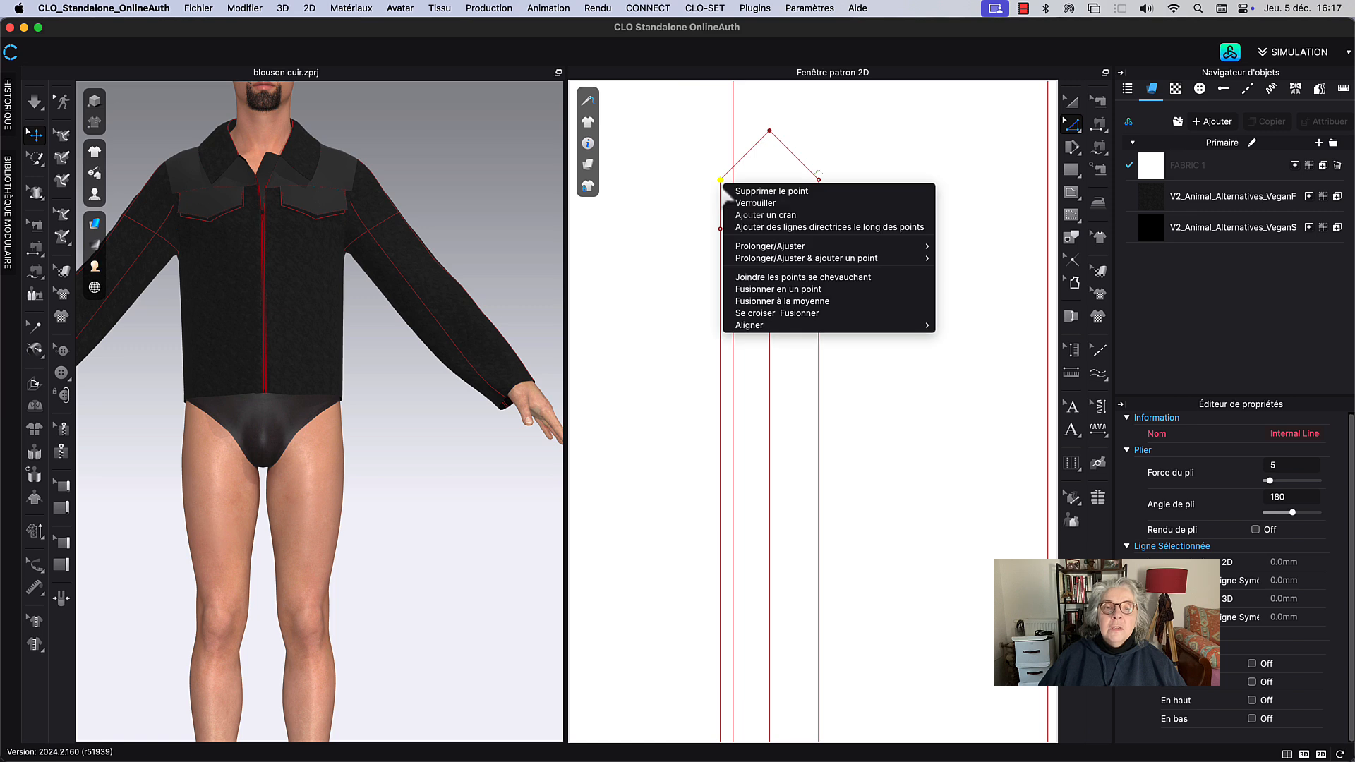
left_click(753, 289)
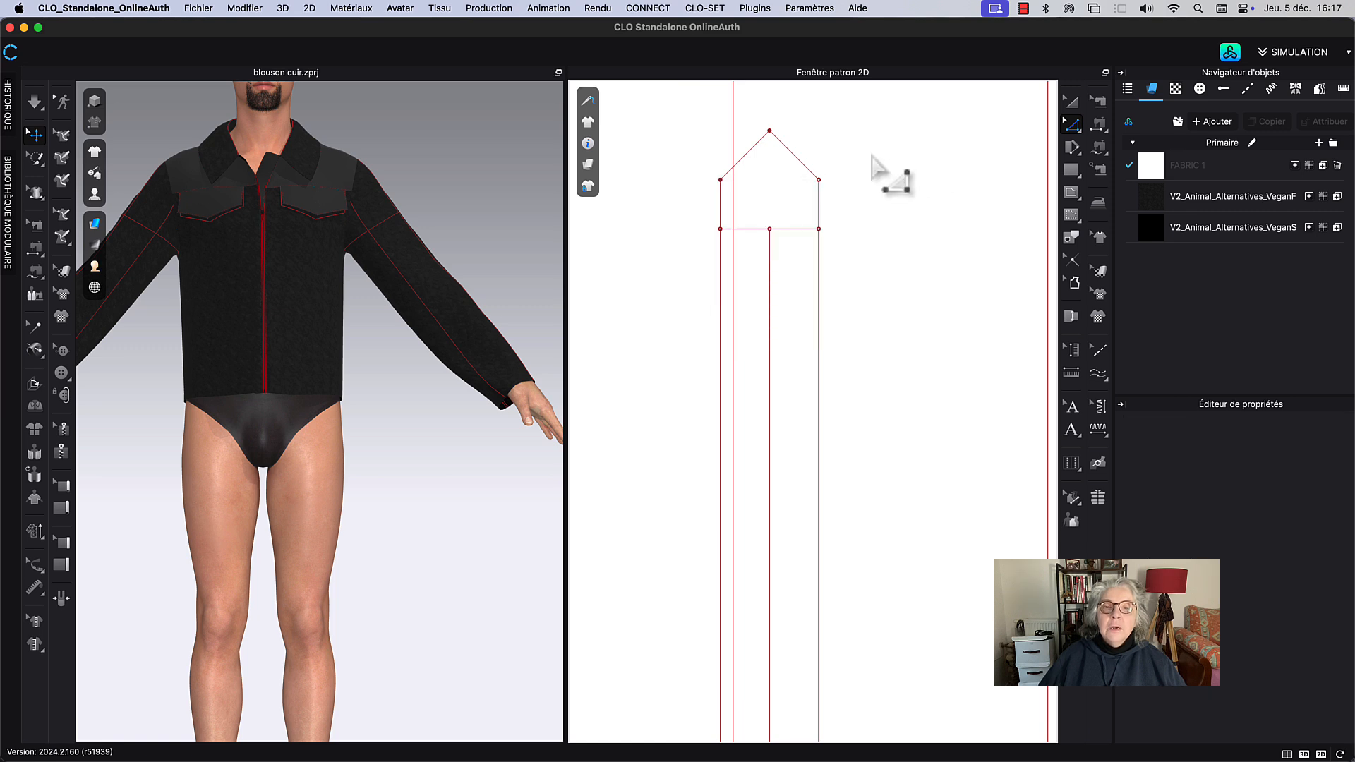
right_click(820, 182)
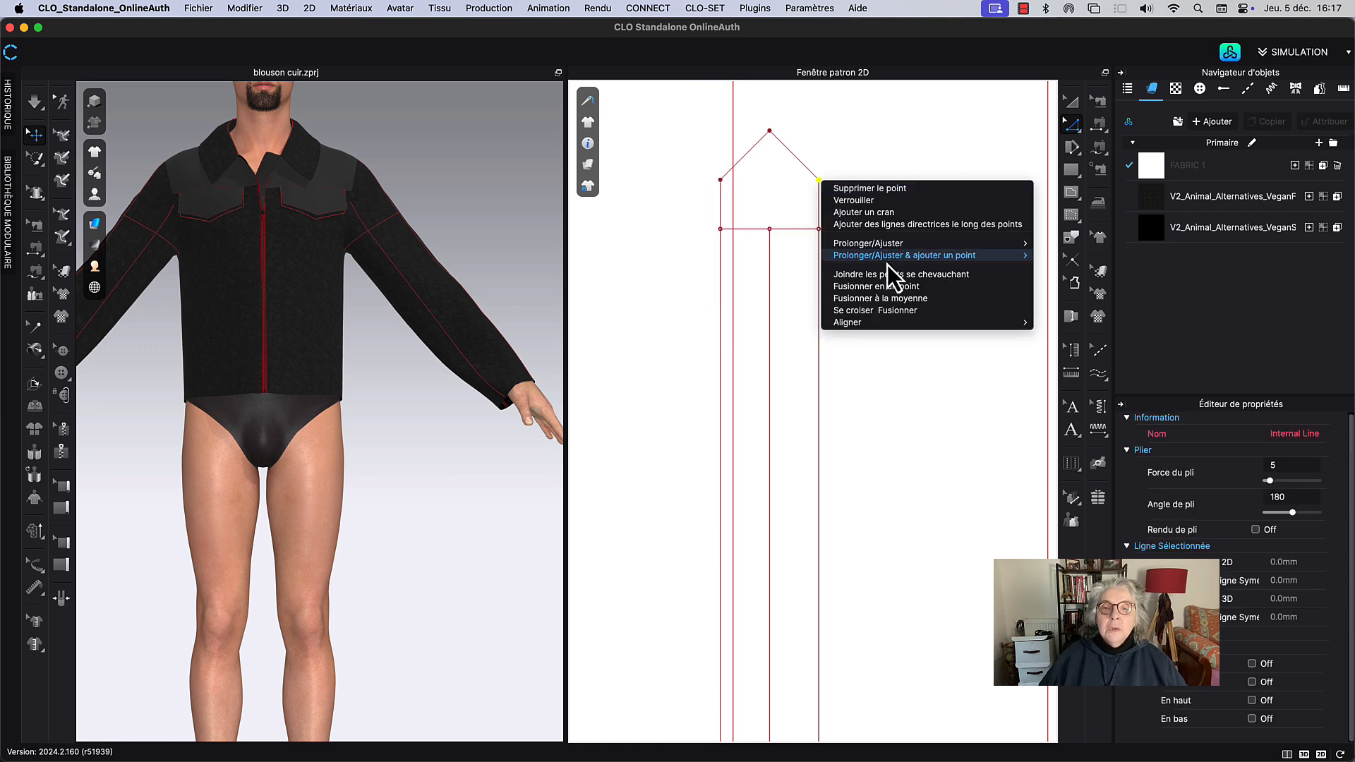
left_click(880, 285)
Step: Cut the sleeve pattern along the middle line from the hem up to the horizontal line
scroll(891, 292, "down", 5)
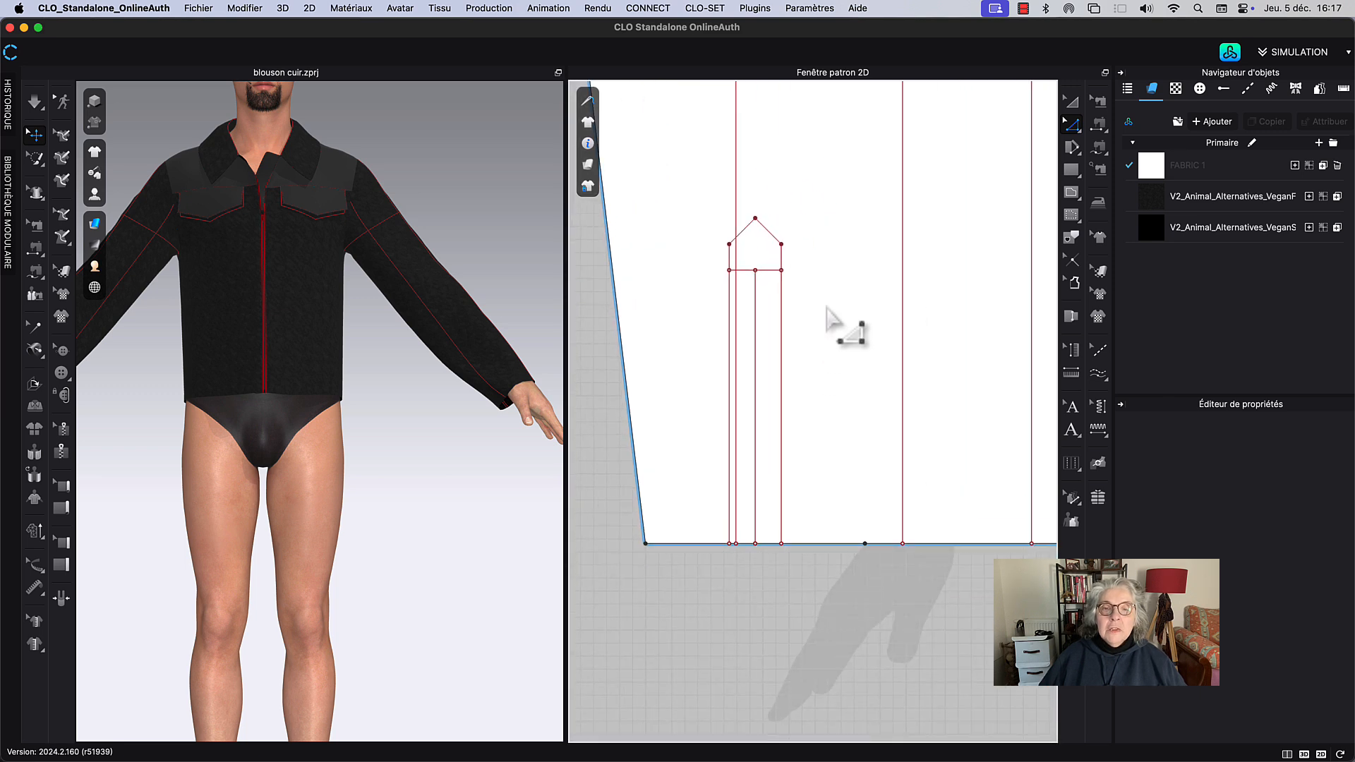
left_click(769, 349)
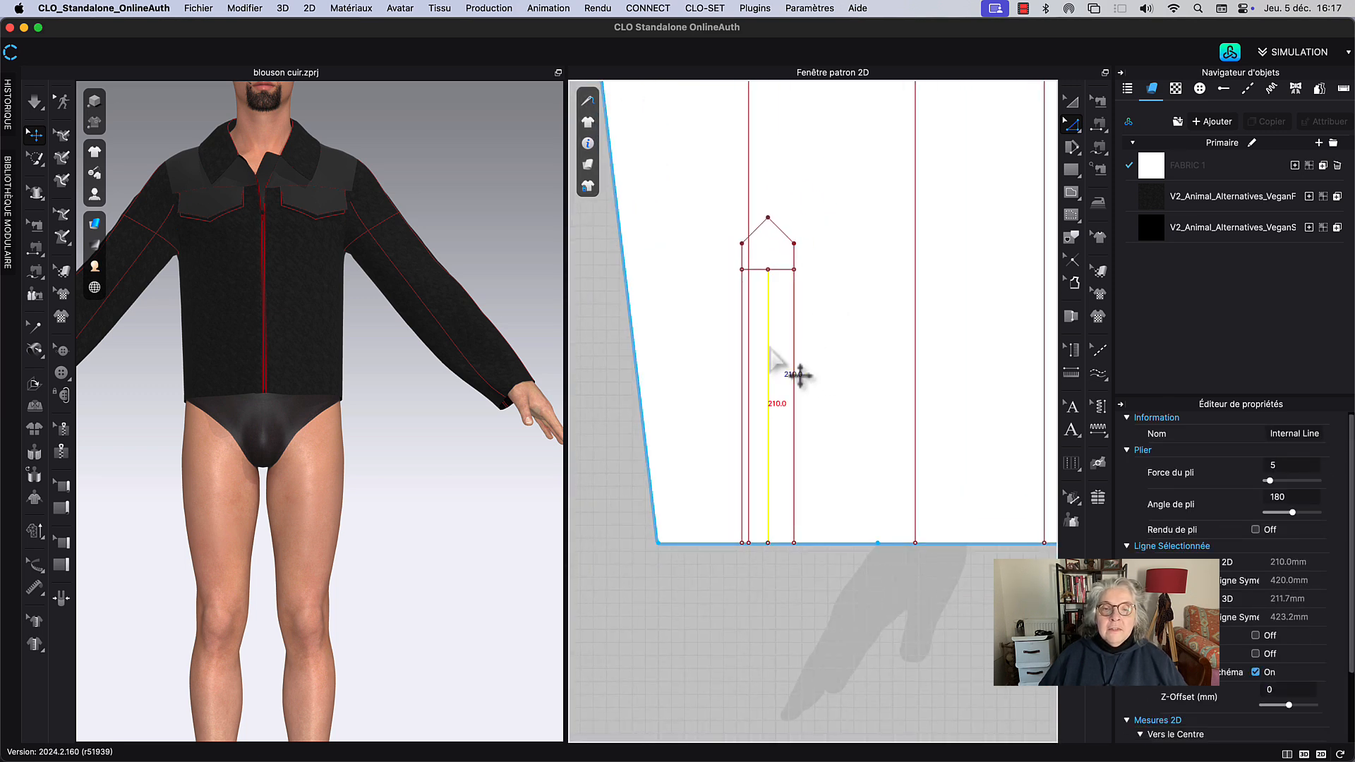
right_click(770, 348)
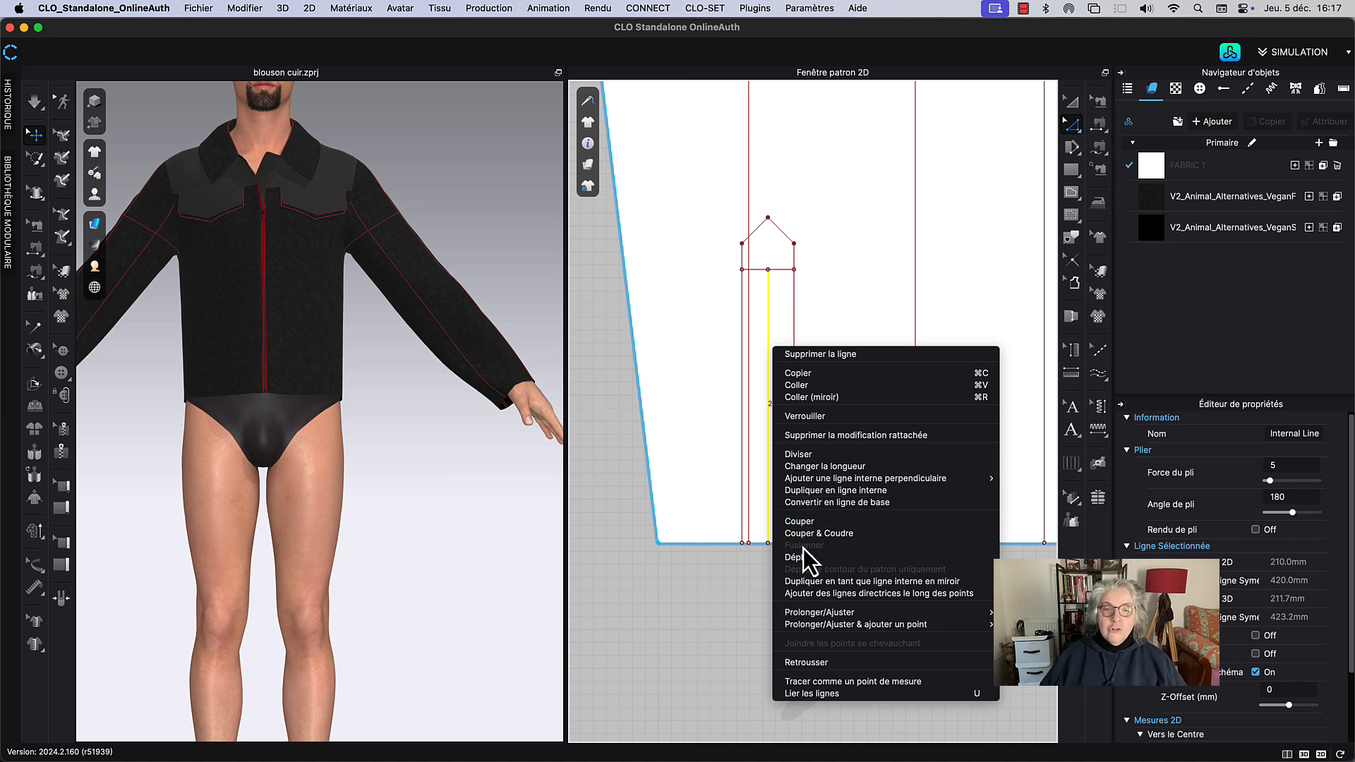
left_click(807, 523)
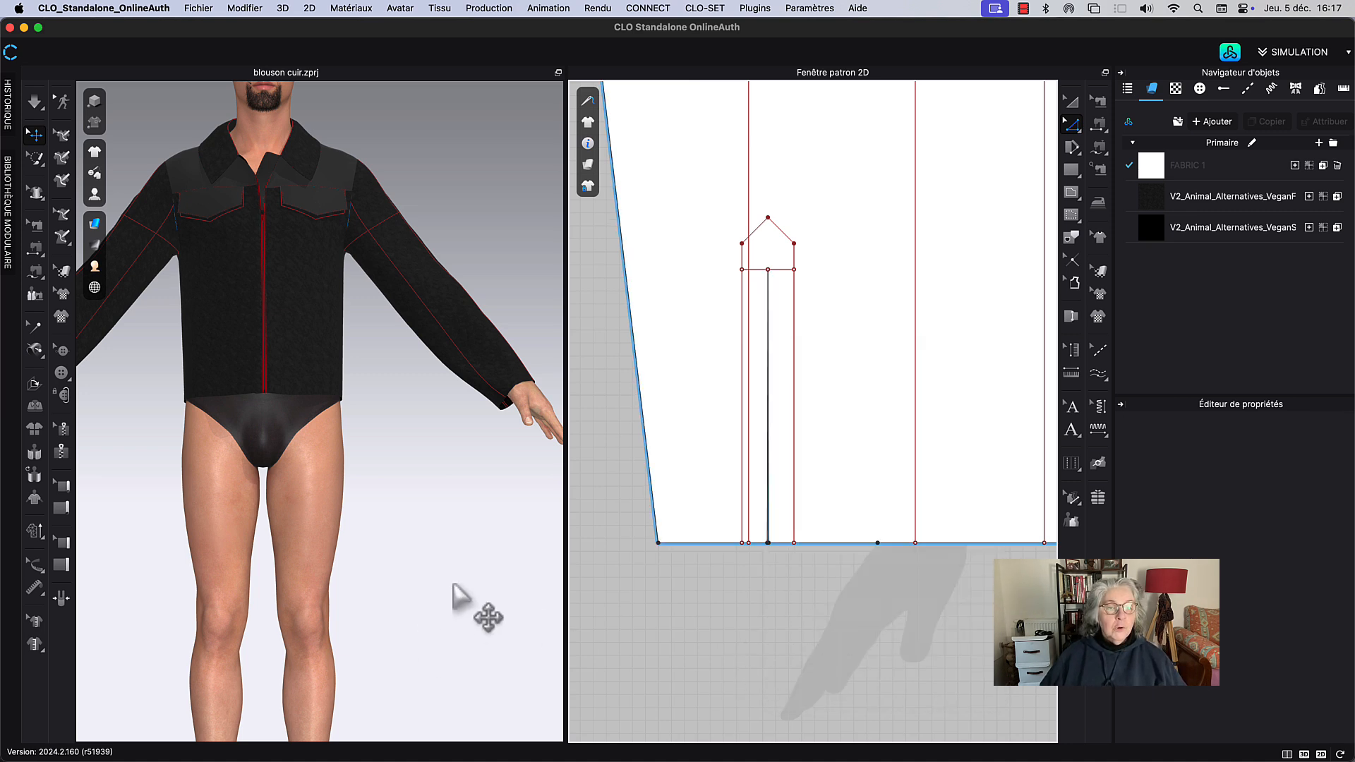
Step: Run the simulation and pull the sleeve hem beside the cut on the avatar to check how the slit opens
right_click_drag(464, 603, 384, 557)
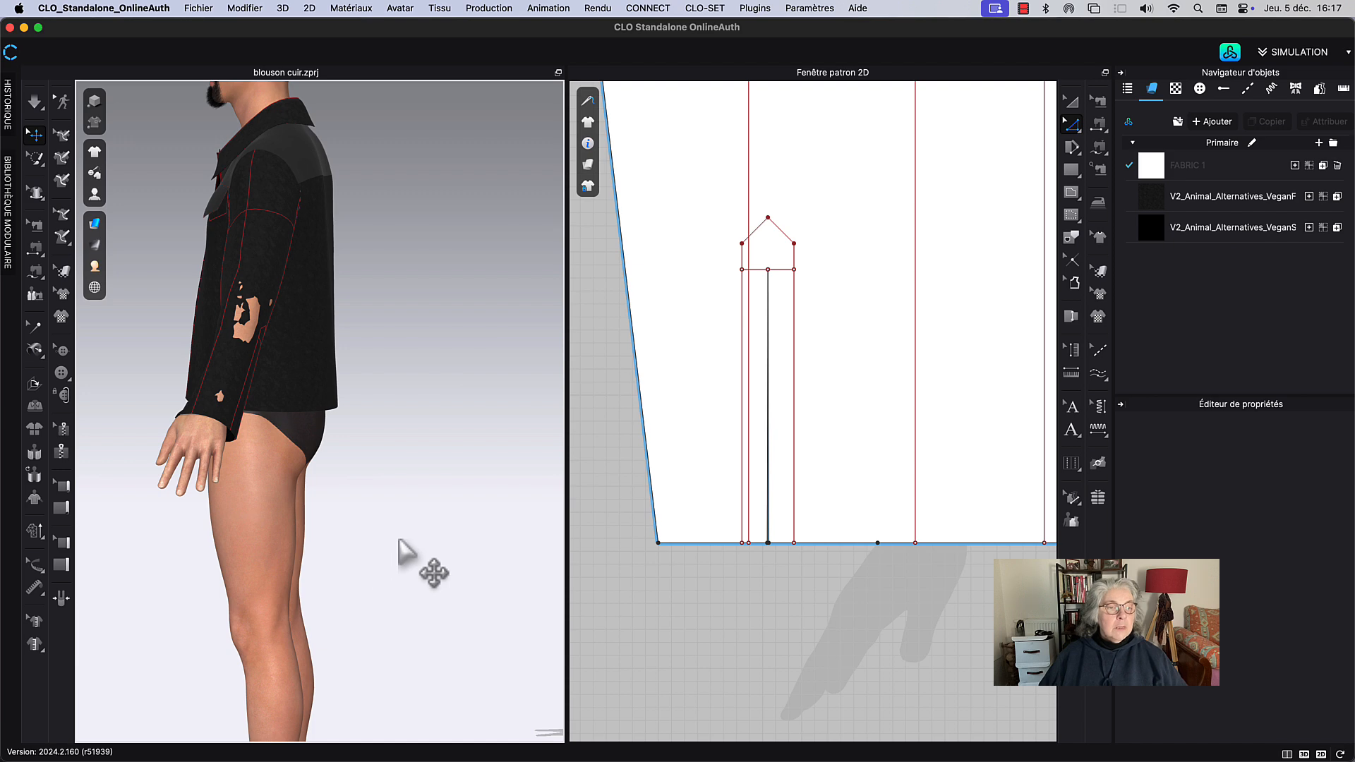
key("space")
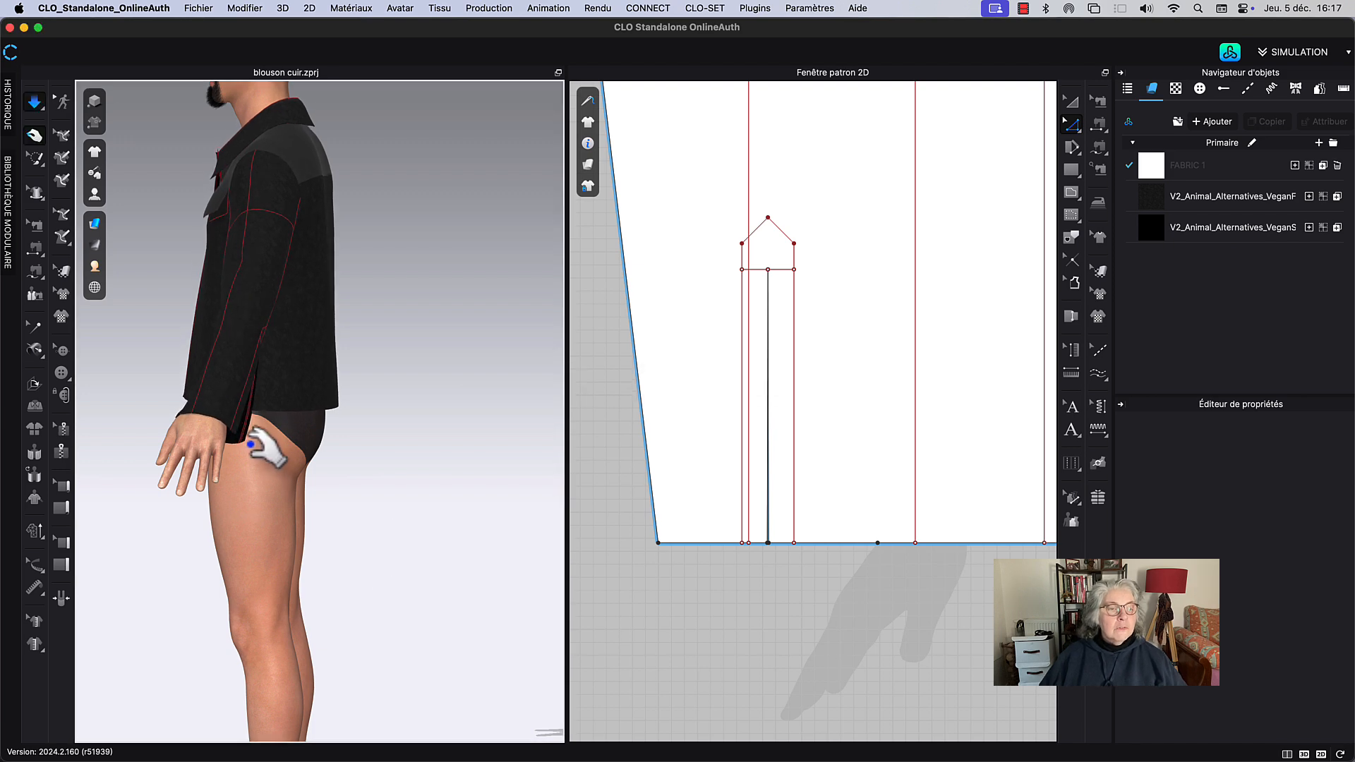
left_click(262, 444)
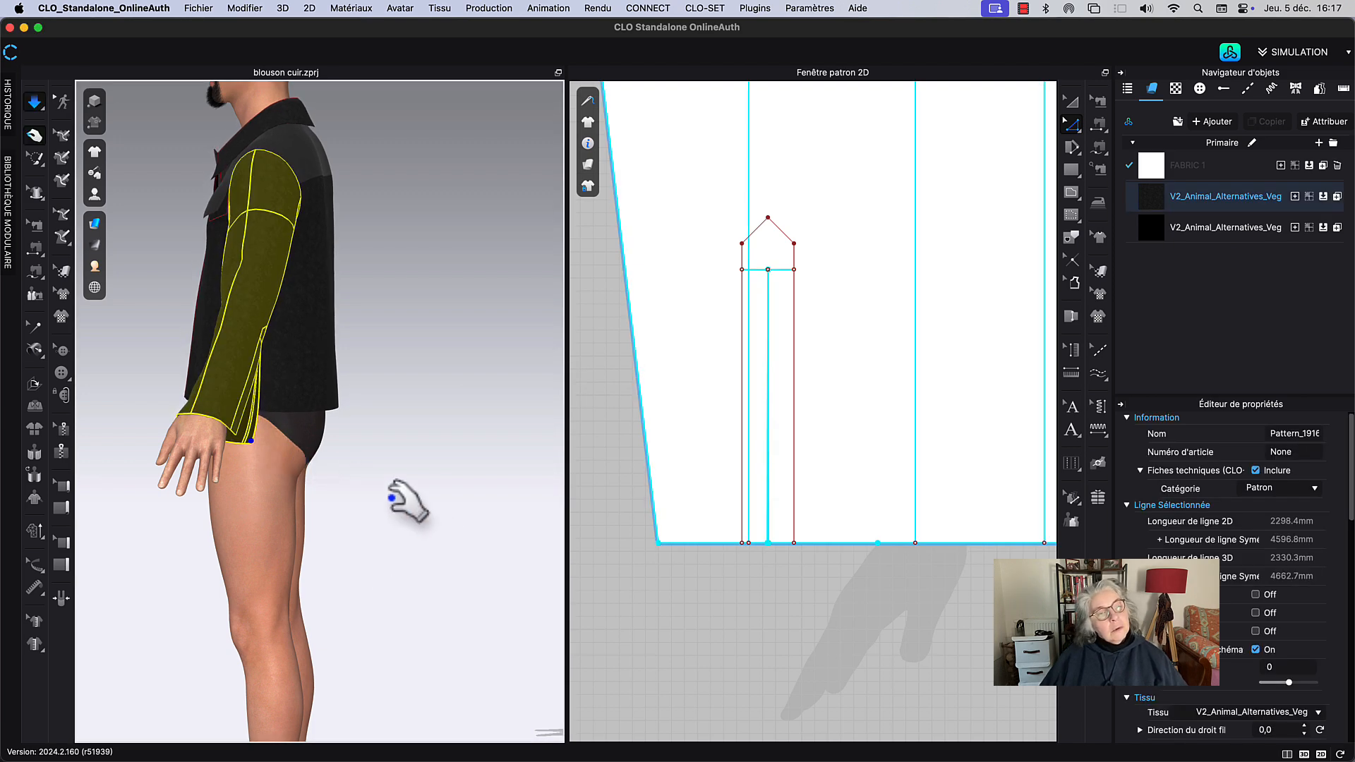
right_click_drag(402, 493, 336, 526)
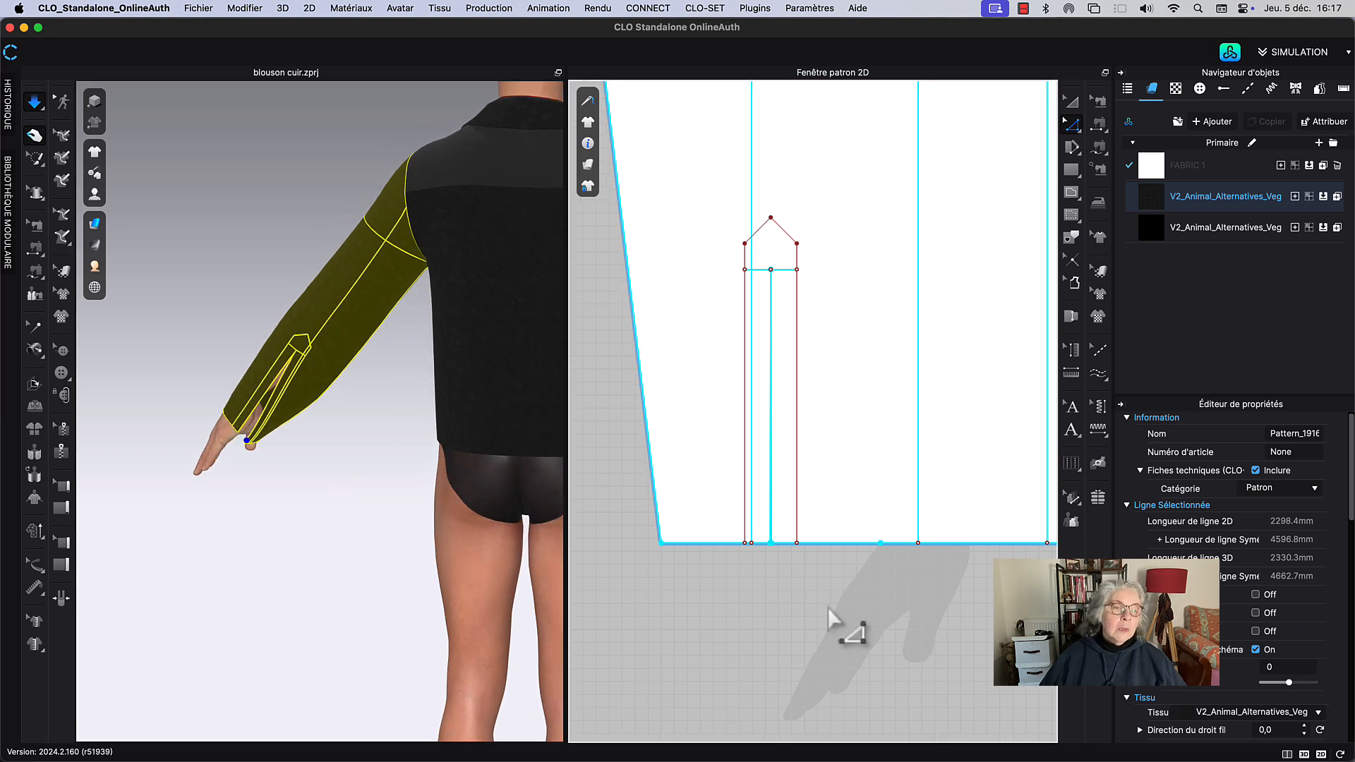
scroll(823, 561, "up", 3)
scroll(819, 583, "down", 3)
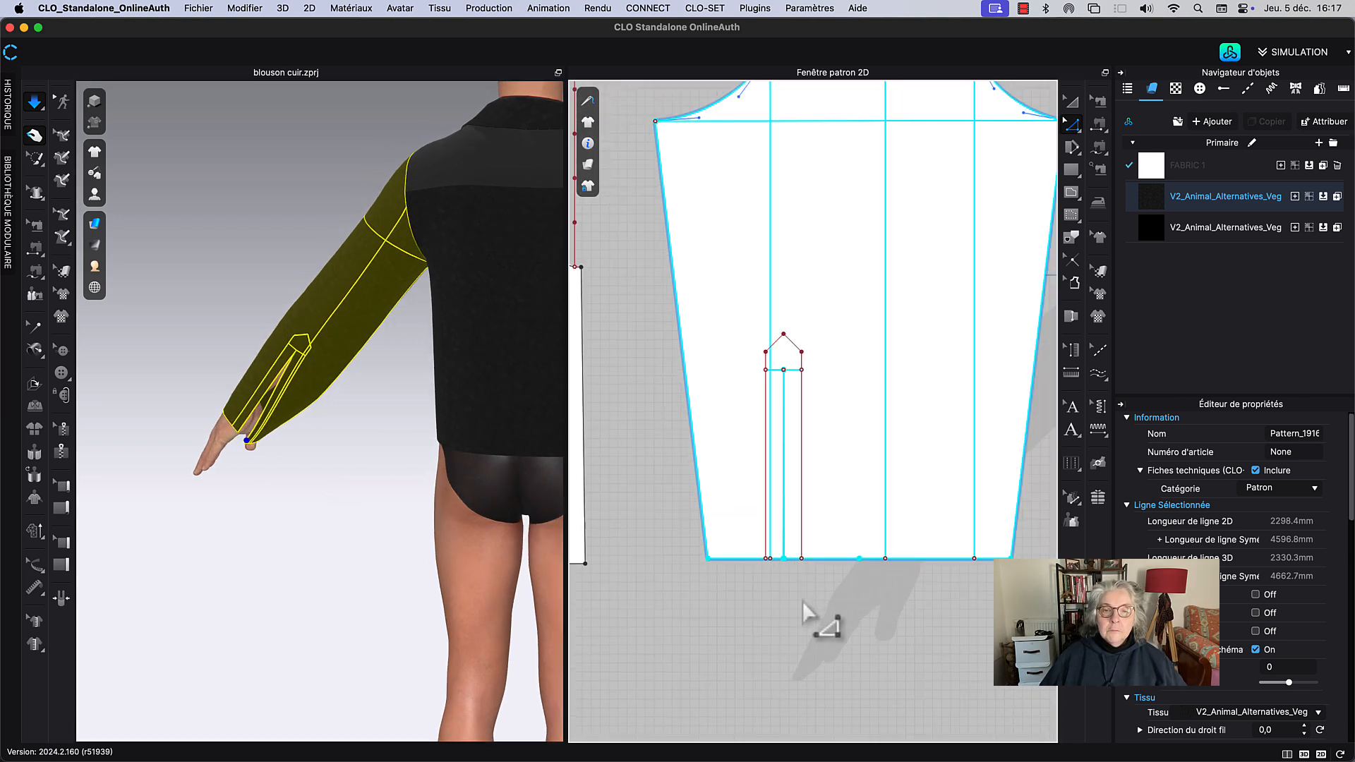
left_click(822, 583)
scroll(872, 410, "up", 5)
scroll(876, 409, "down", 4)
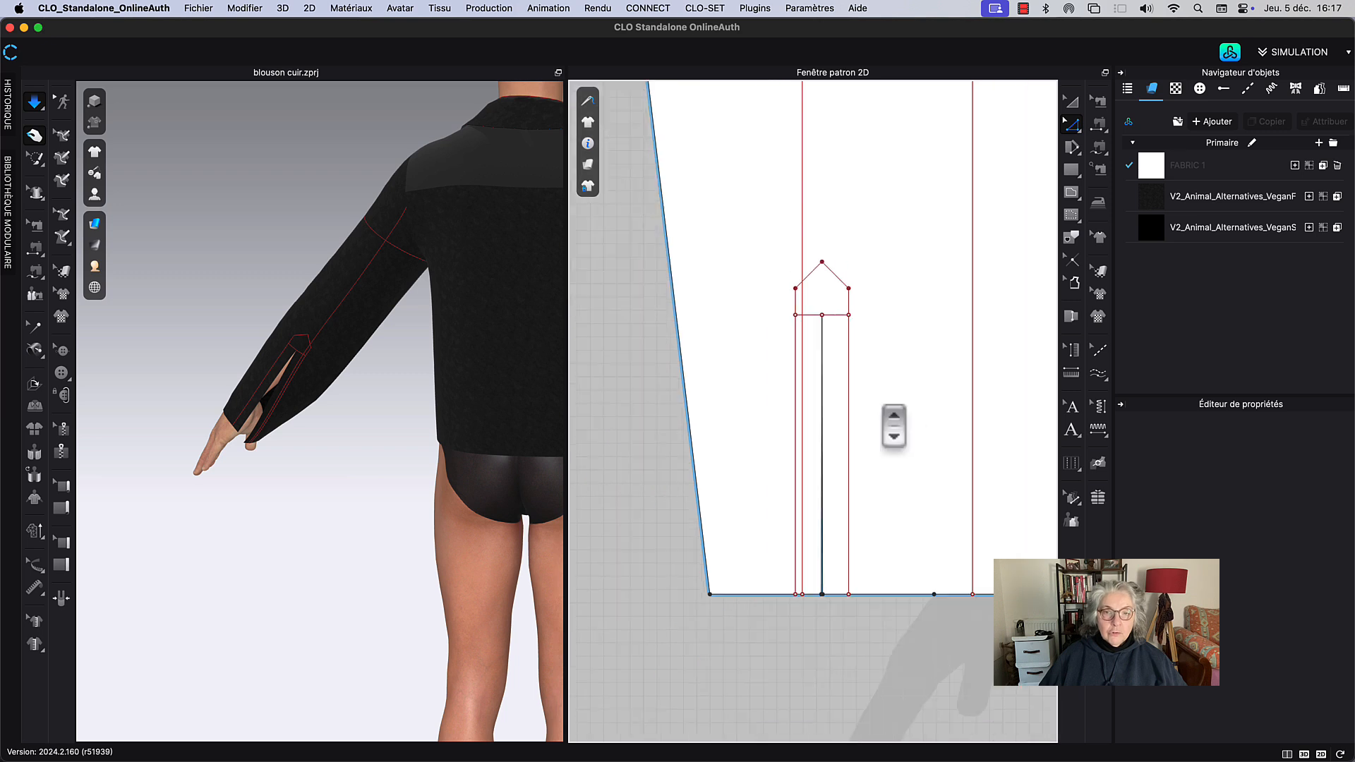
scroll(886, 424, "up", 2)
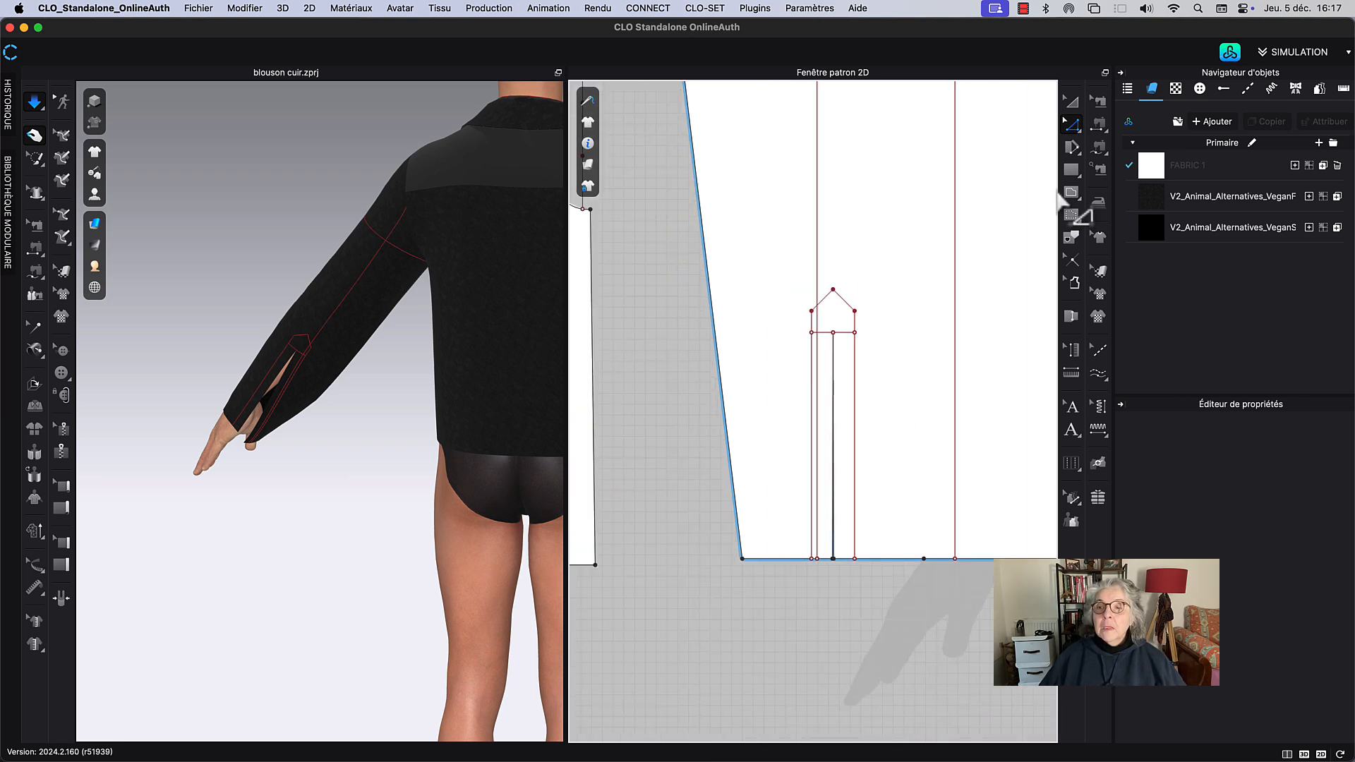
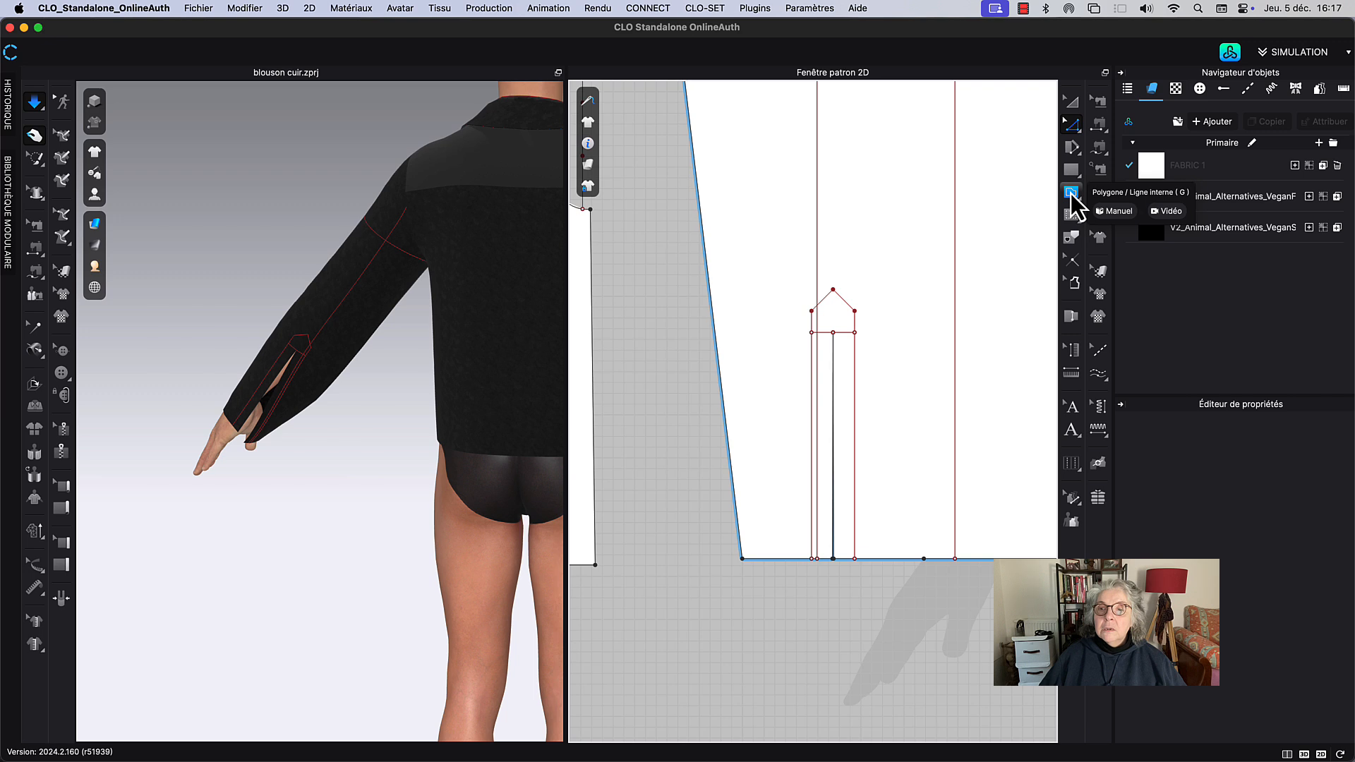
Step: Trace the right rectangular half of the sleeve placket outline as a separate pattern piece and place it between the body and sleeve
left_click(1070, 193)
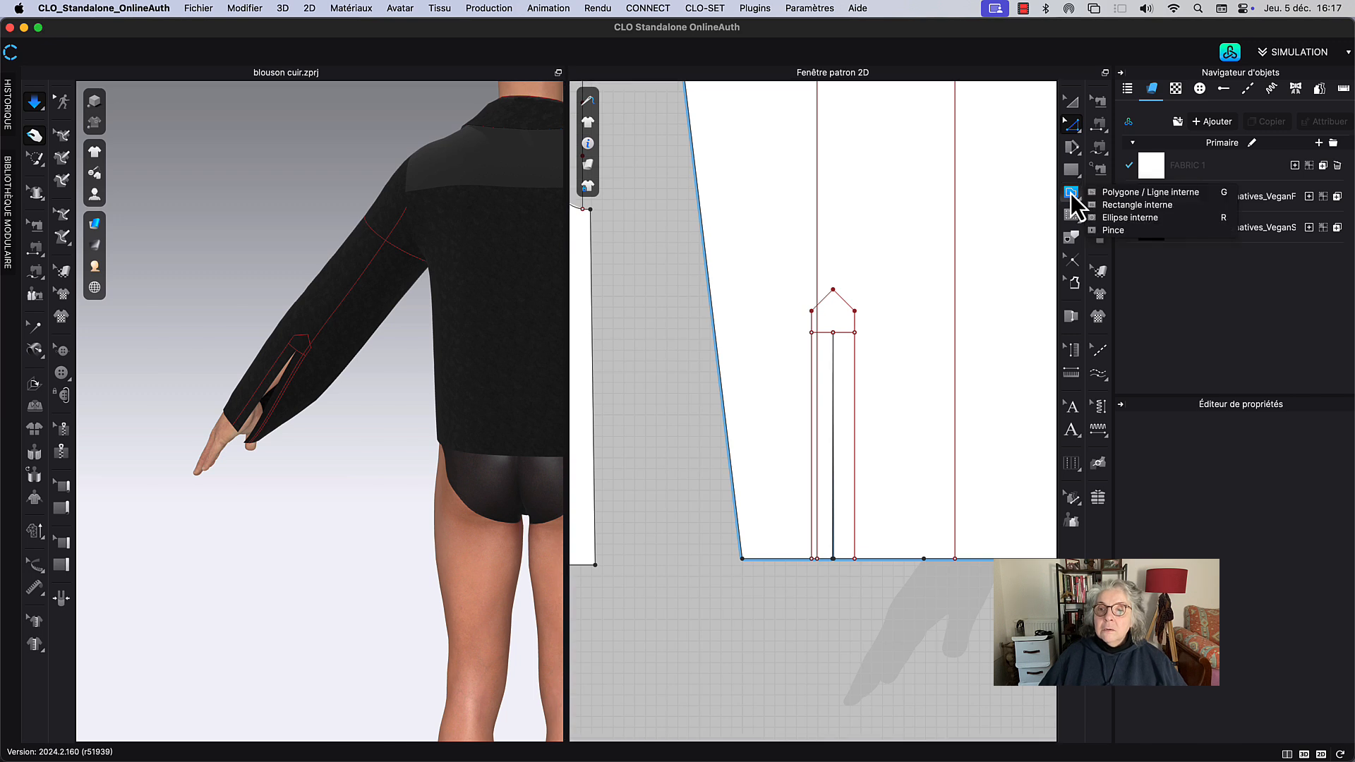
left_click(1073, 238)
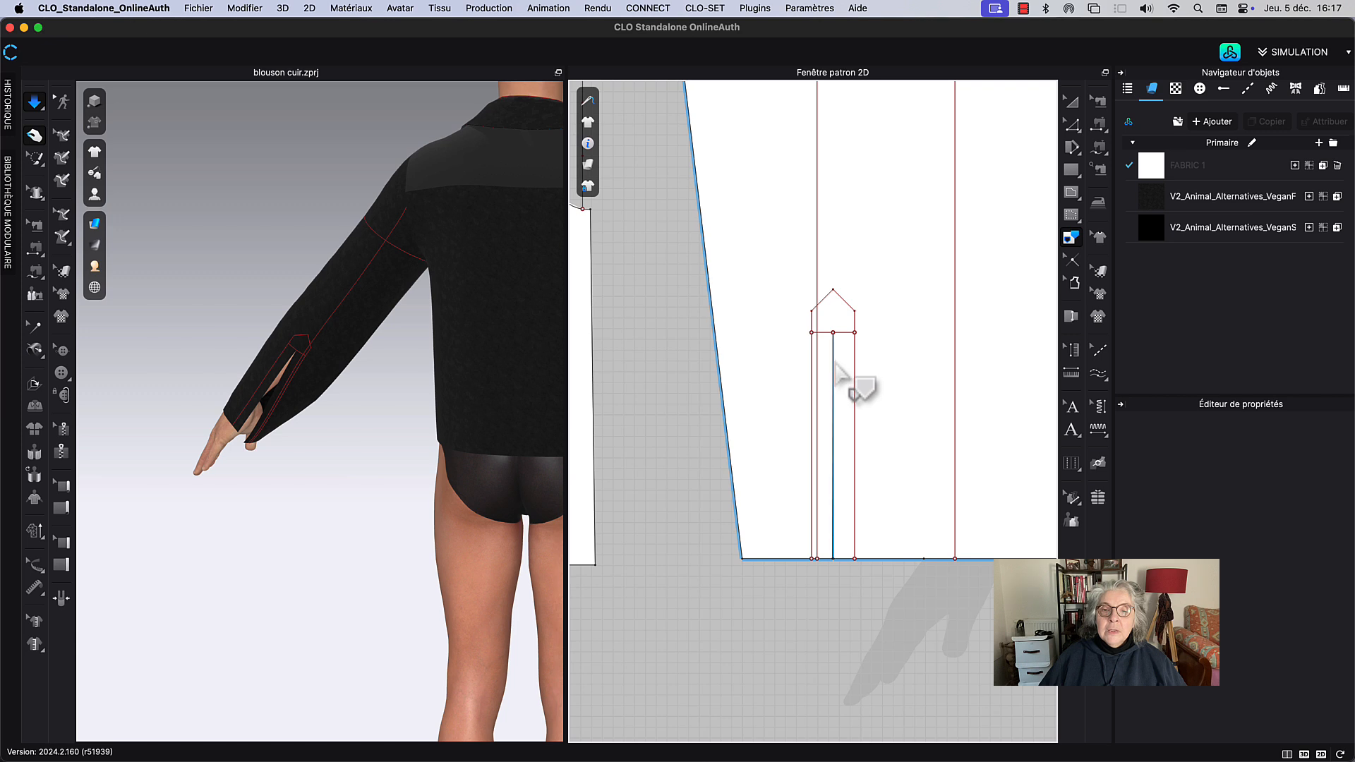
scroll(850, 514, "up", 5)
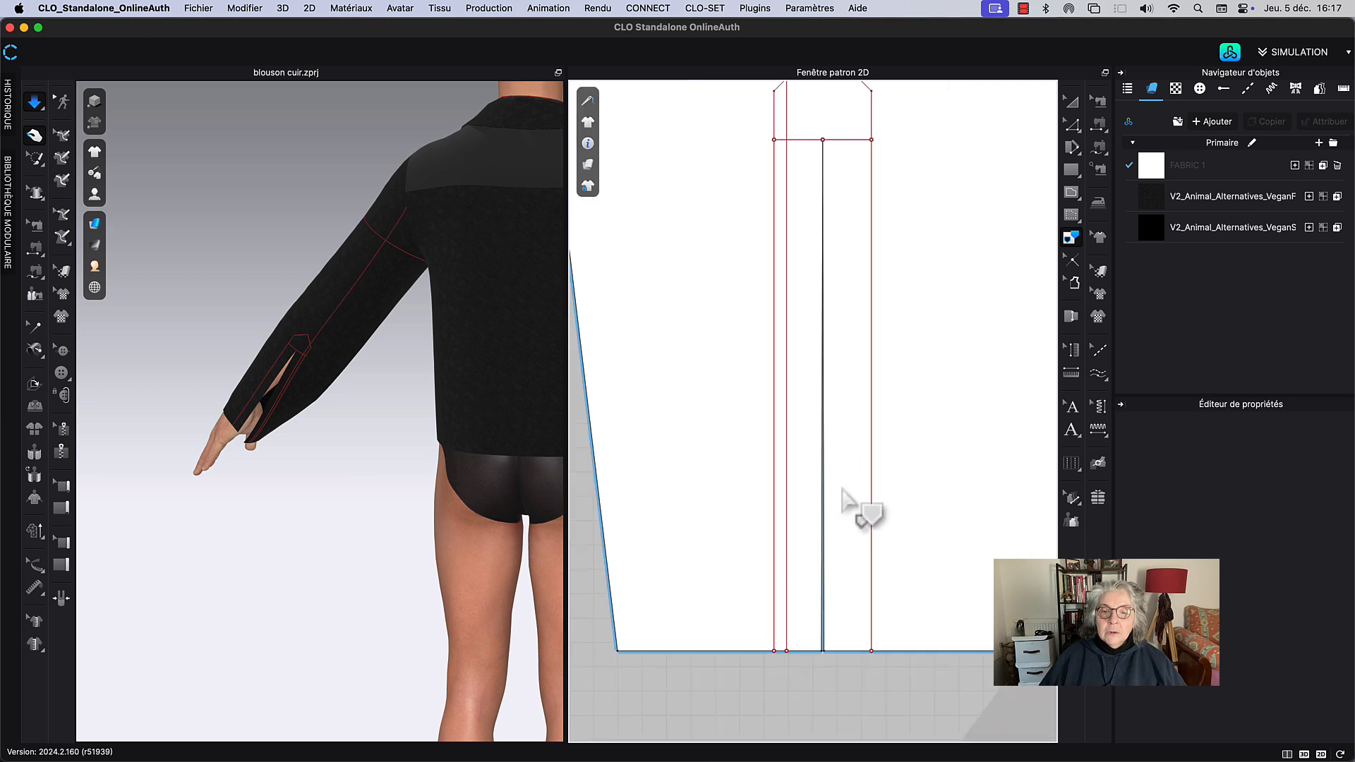
left_click(819, 543)
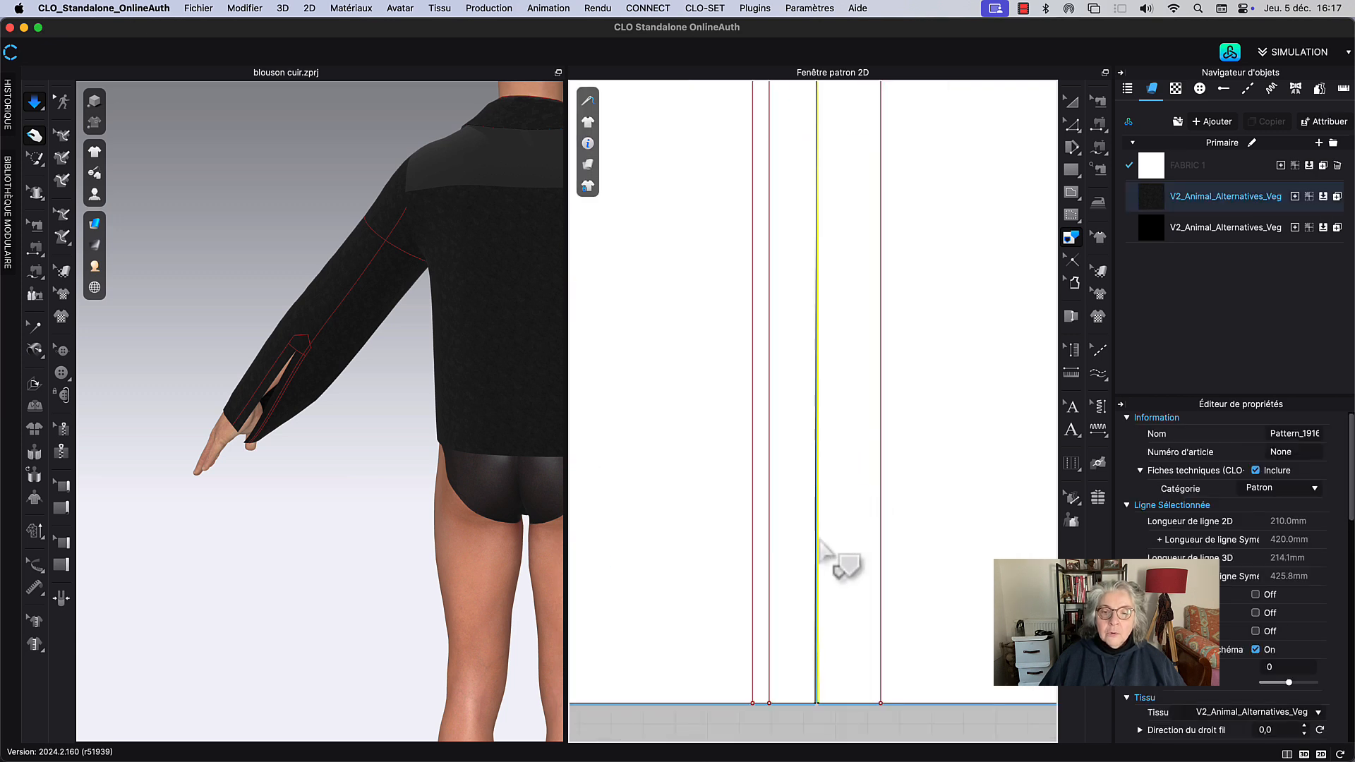
left_click(880, 691, "shift")
middle_click_drag(869, 257, 864, 546)
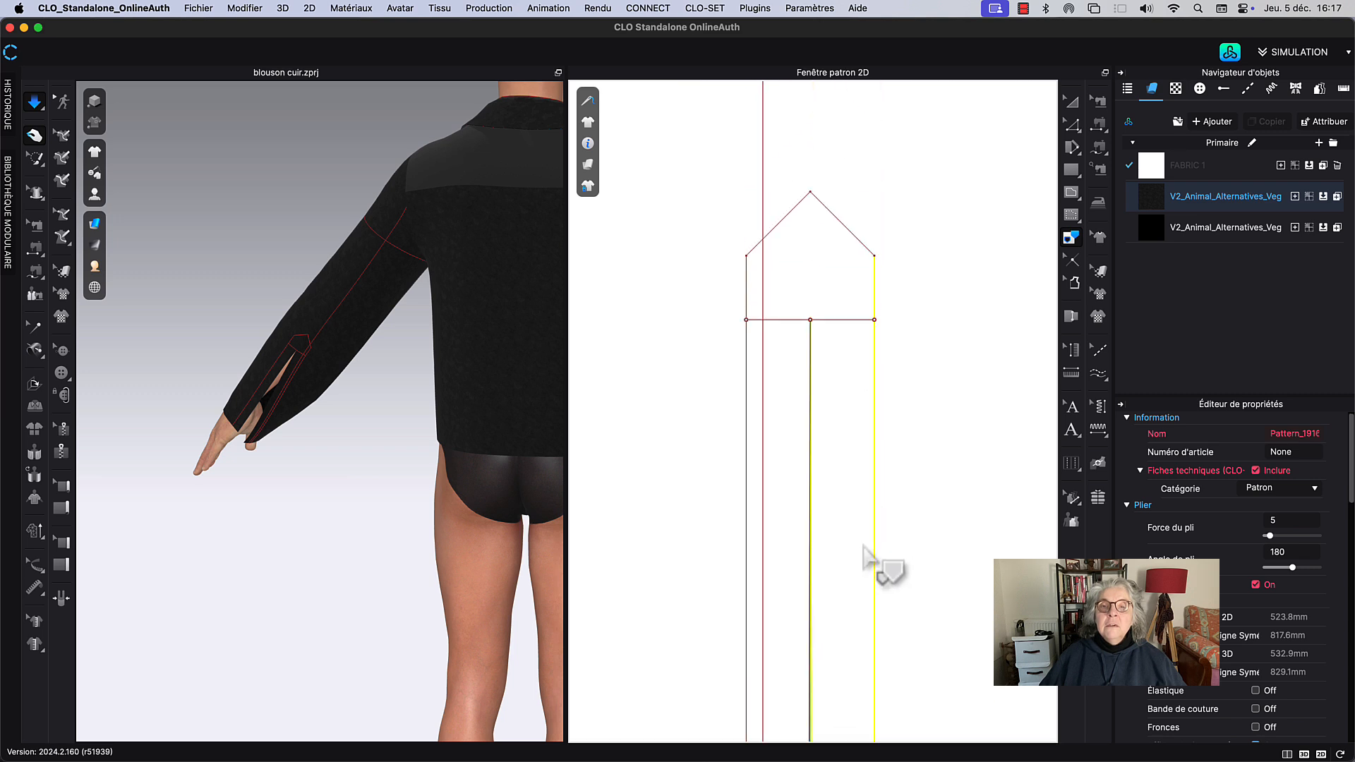
right_click(846, 386)
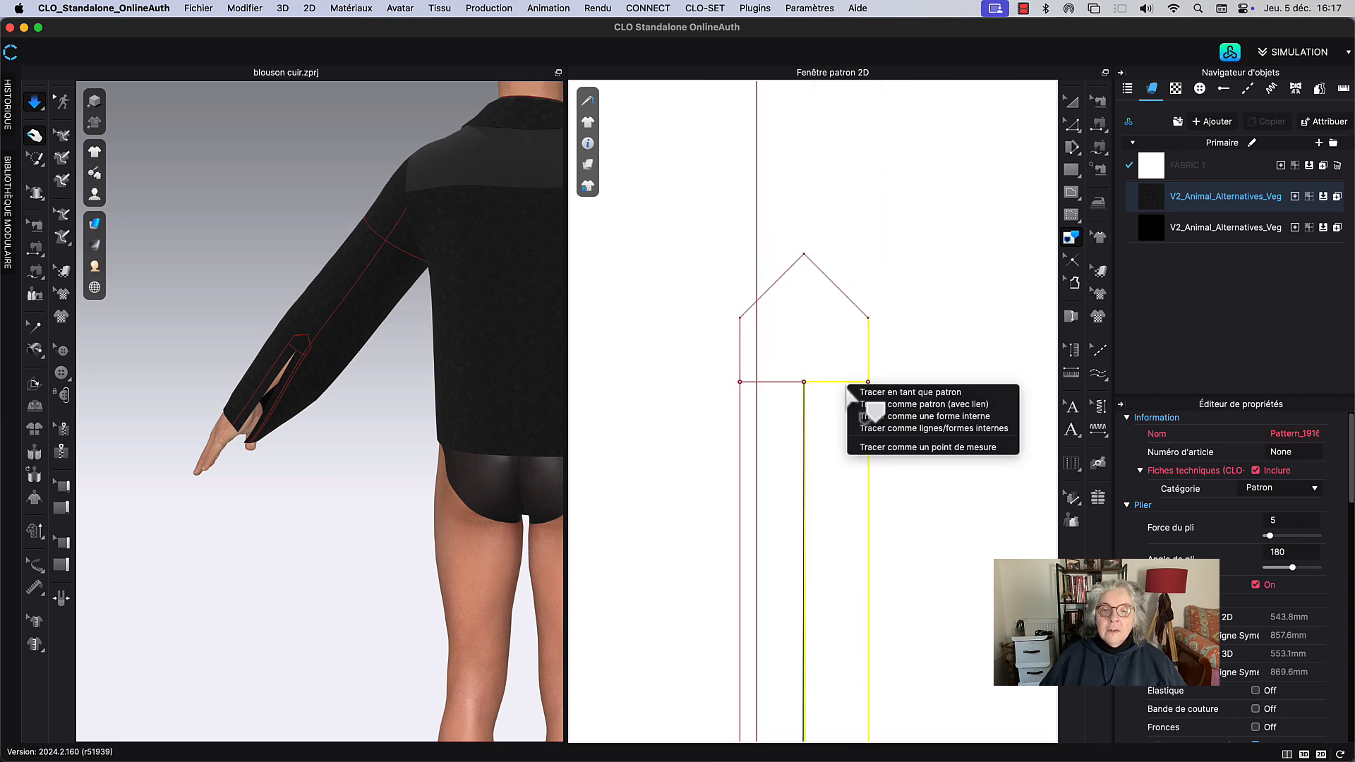
left_click(872, 422)
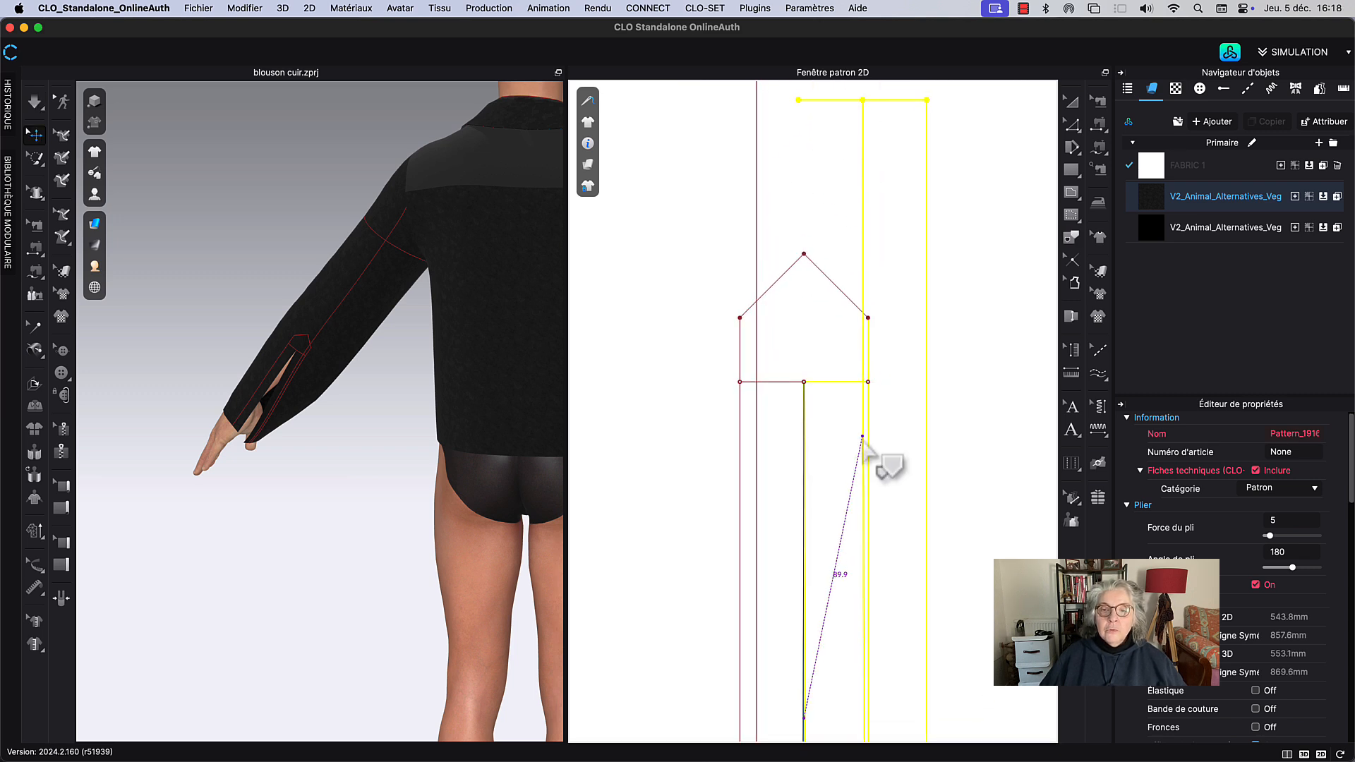
scroll(901, 455, "down", 5)
mouse_move(904, 428)
middle_mouse_down()
mouse_move(850, 498)
mouse_move(861, 494)
middle_mouse_up()
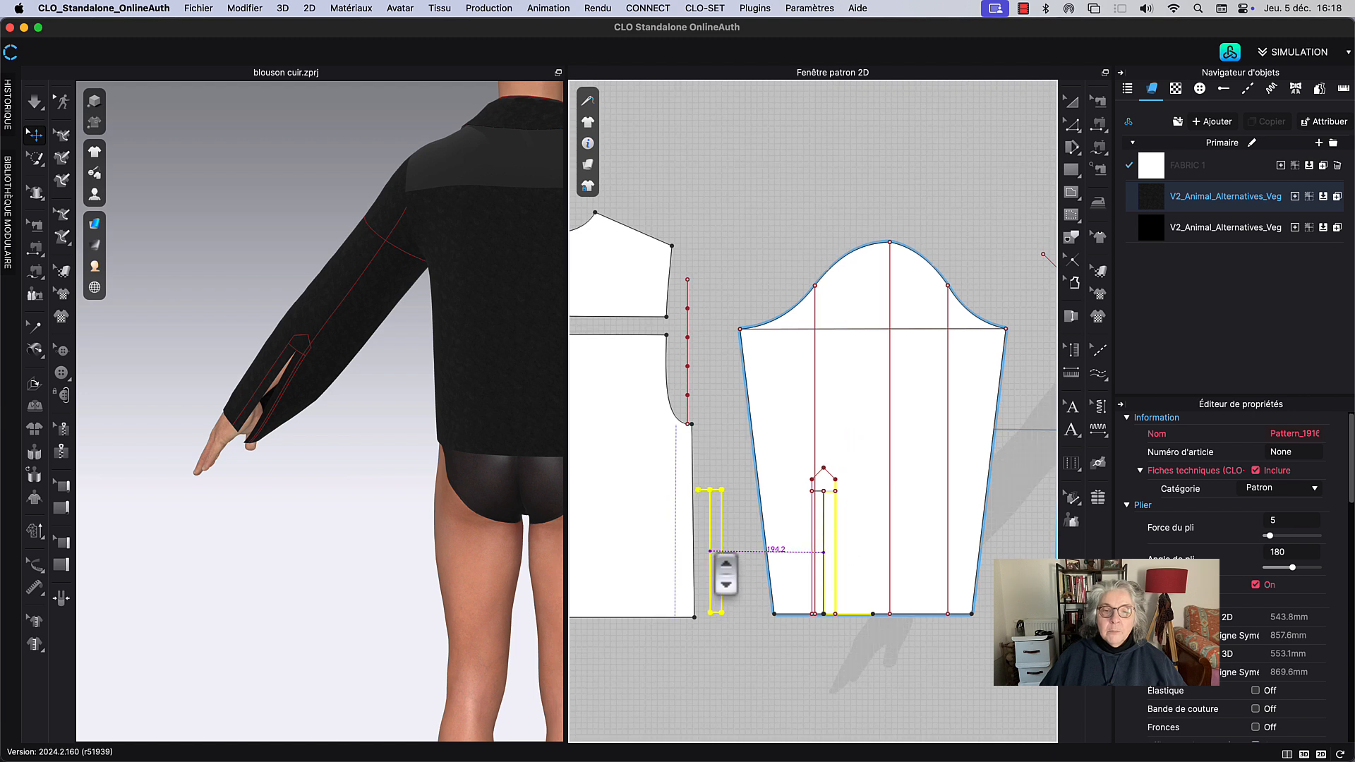
left_click(734, 551)
Step: Delete the stray internal line sticking out from the upper end of the traced rectangular strip
key("z")
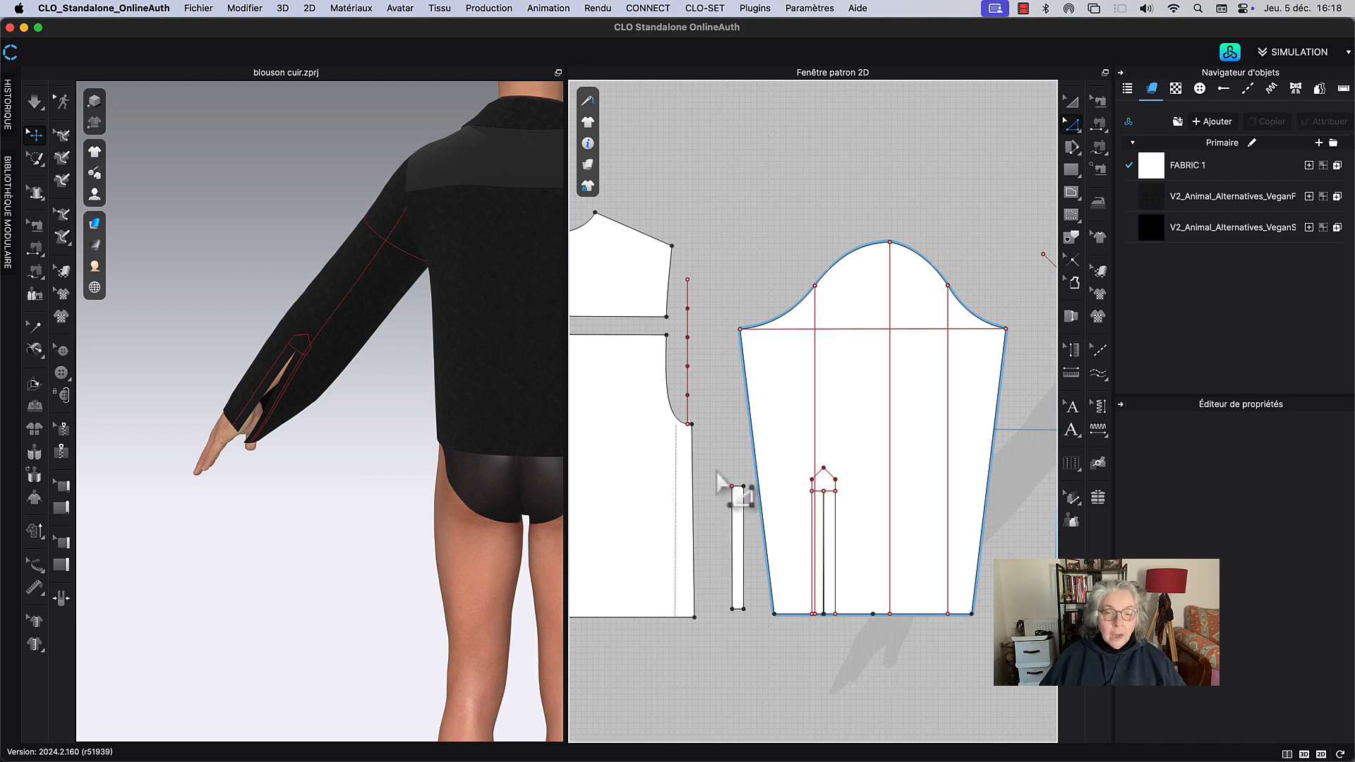
left_click(724, 488)
scroll(729, 493, "up", 3)
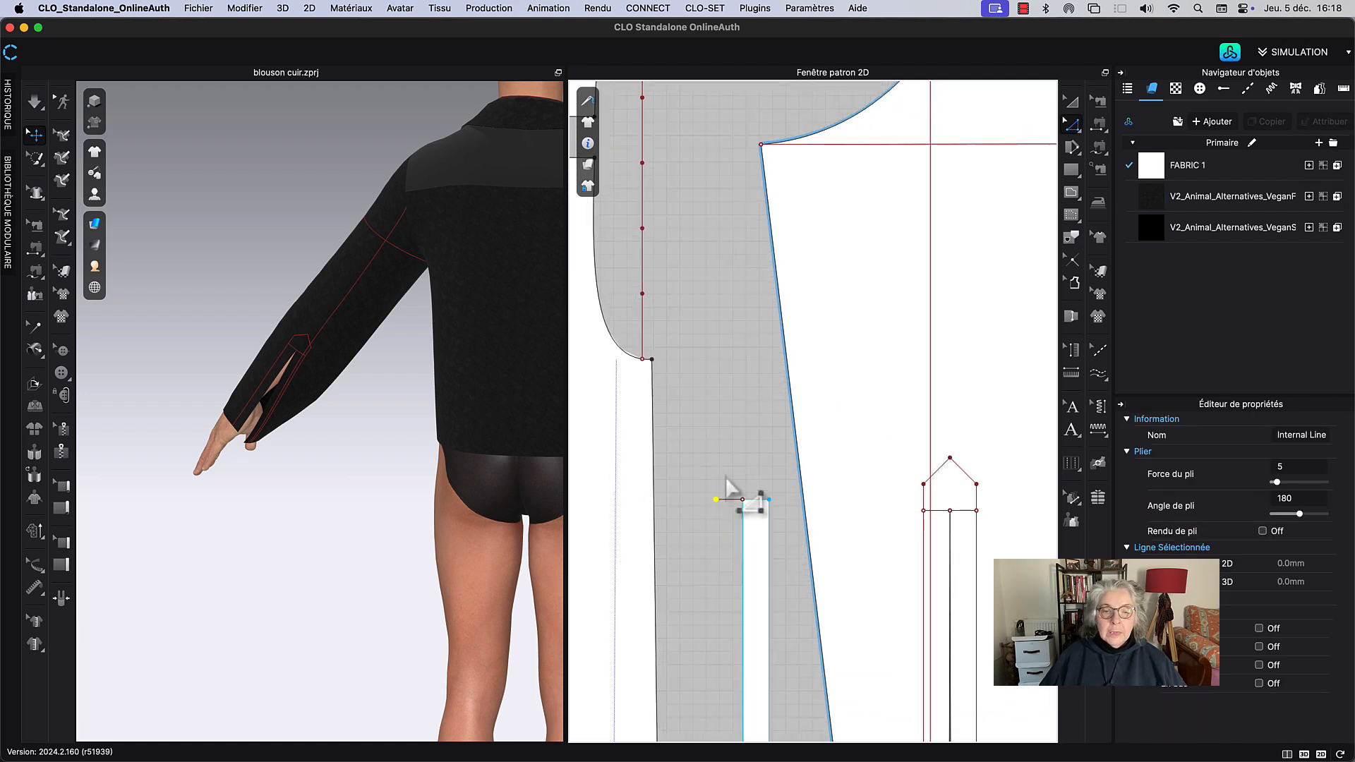
left_click(747, 442)
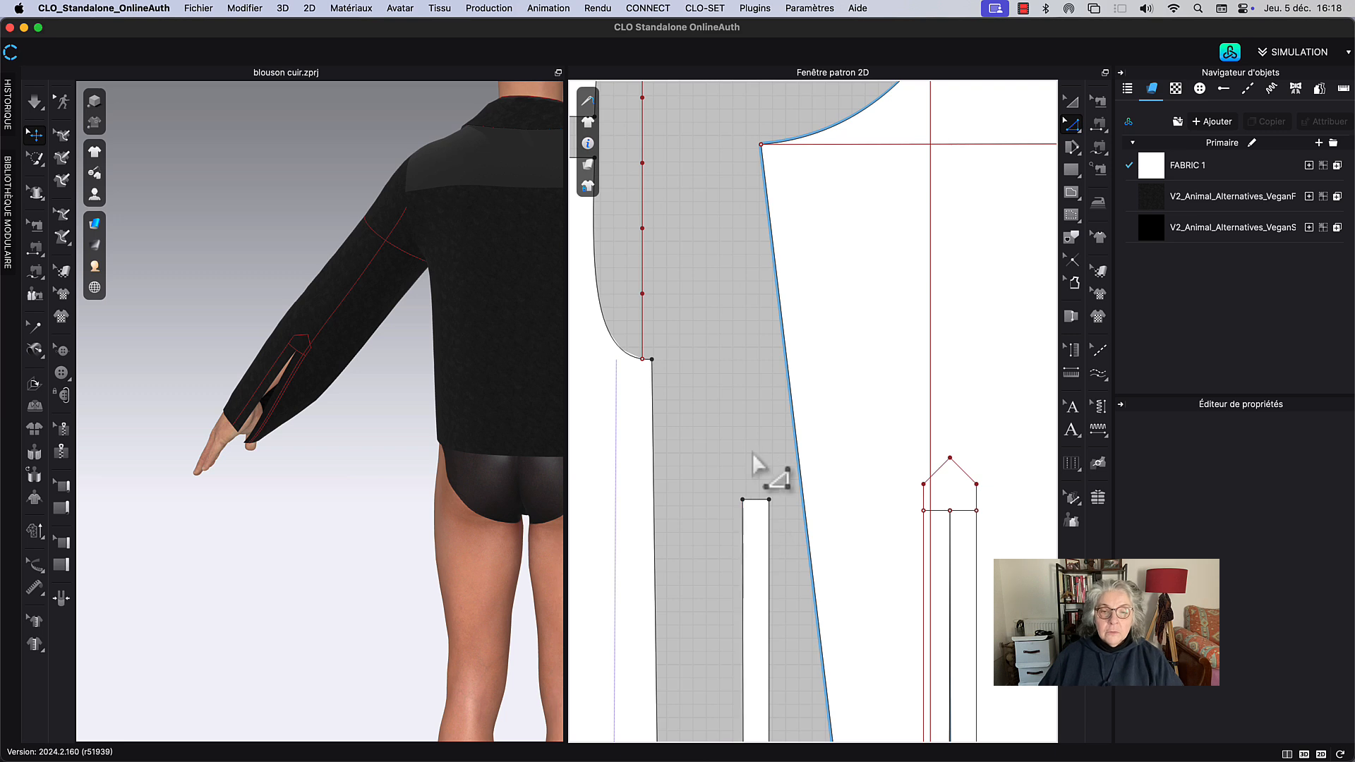
scroll(748, 434, "down", 3)
scroll(802, 594, "up", 4)
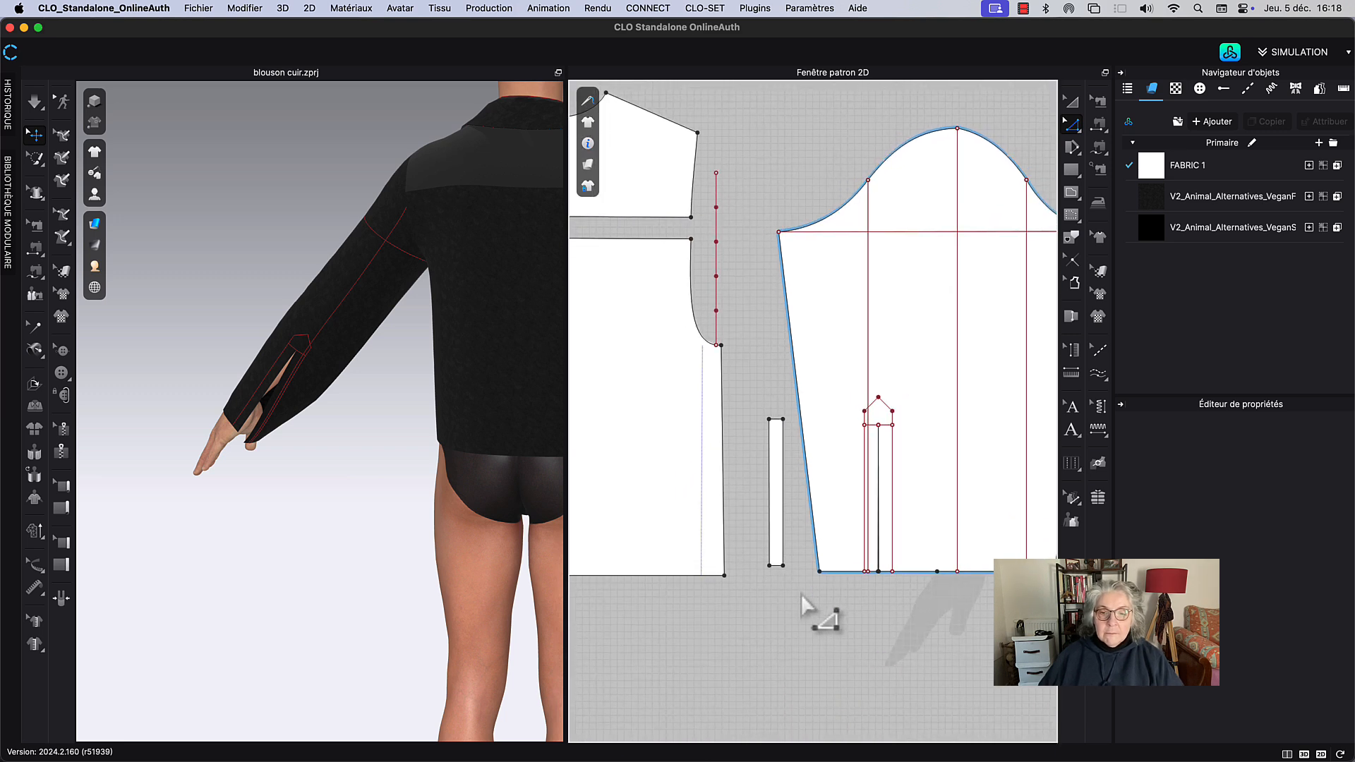
right_click_drag(802, 593, 724, 658)
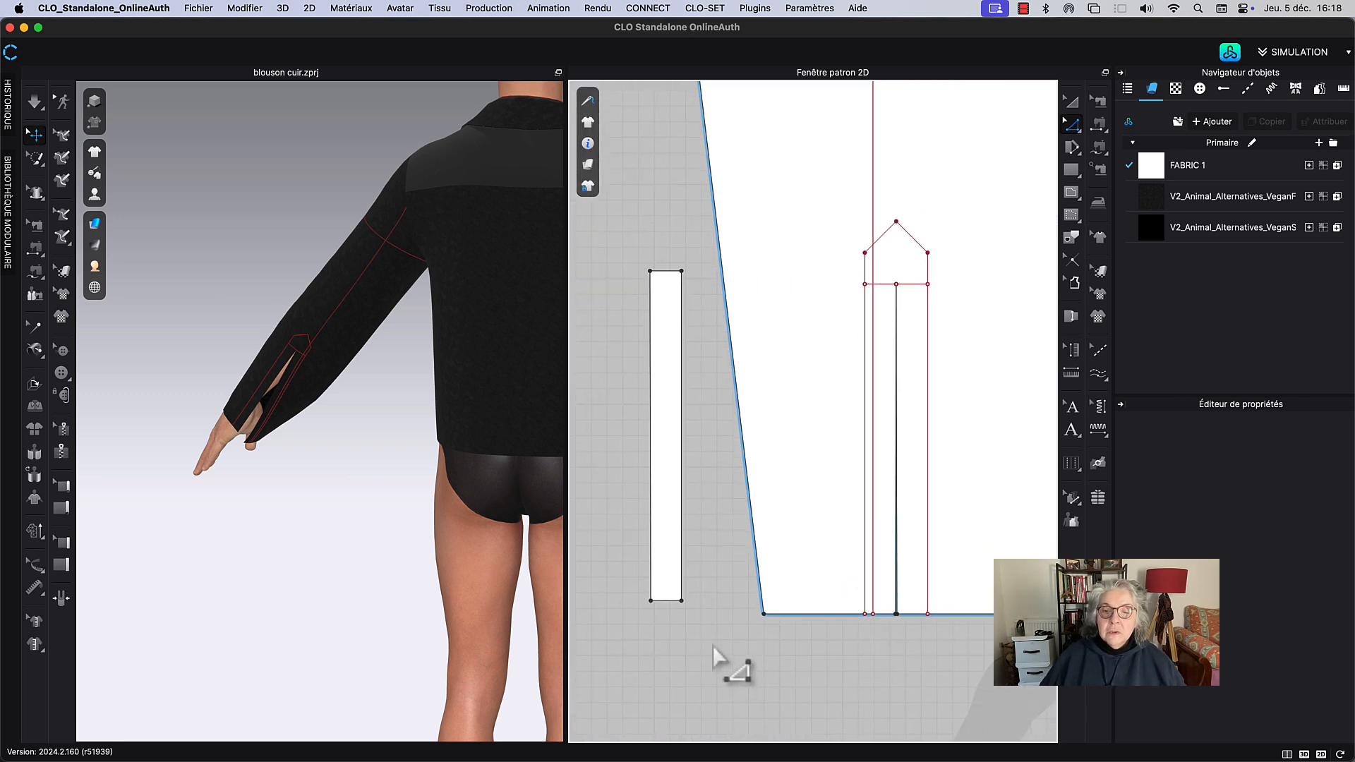
scroll(849, 657, "down", 1)
middle_click_drag(904, 662, 854, 656)
scroll(818, 636, "up", 4)
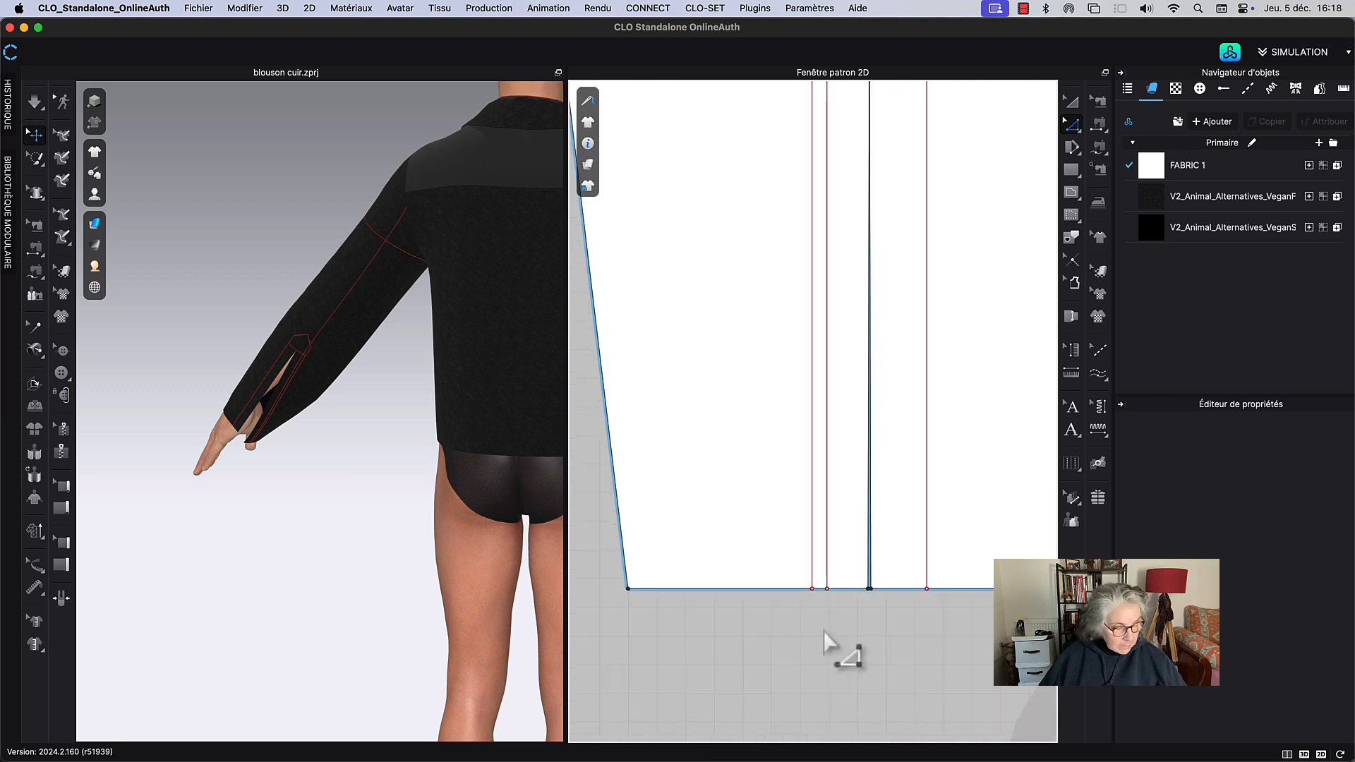
scroll(795, 637, "down", 3)
middle_click_drag(795, 648, 788, 680)
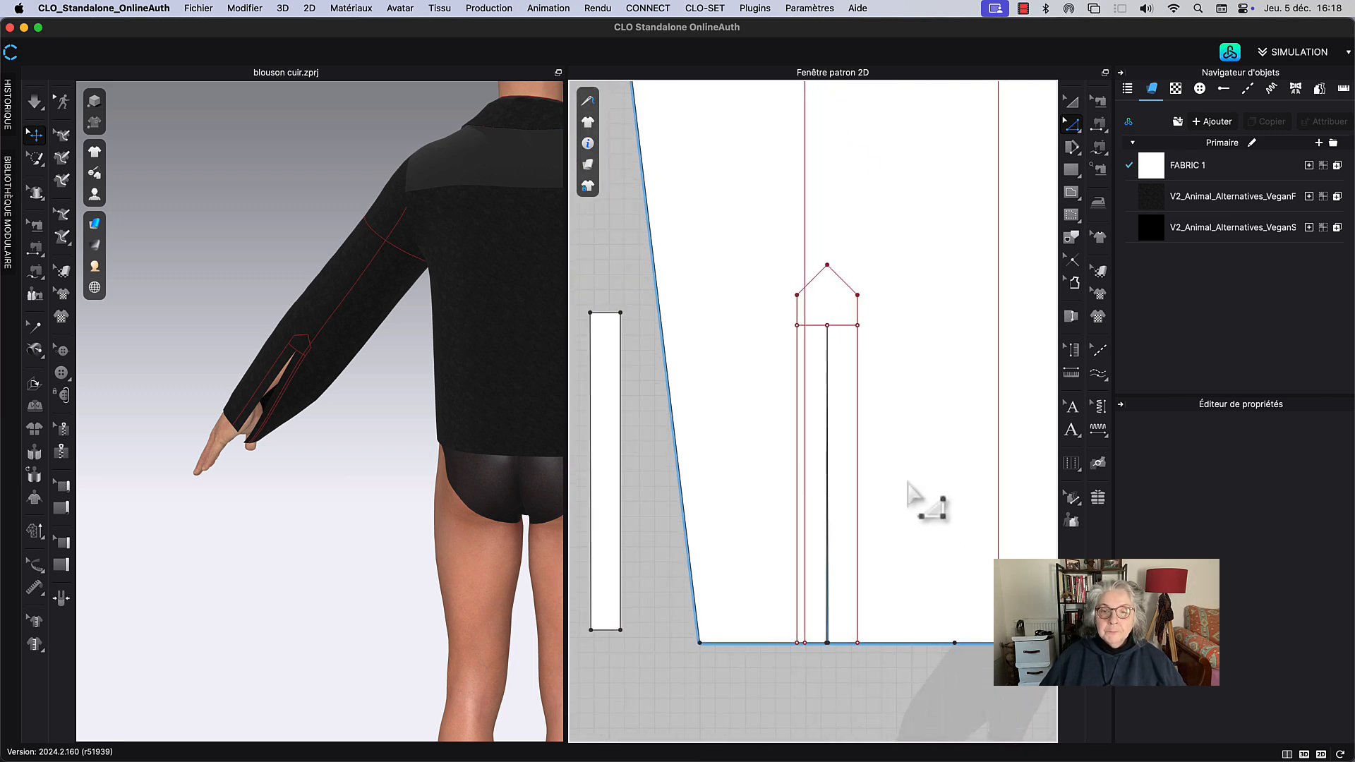
scroll(910, 474, "left", 1)
left_click(1072, 239)
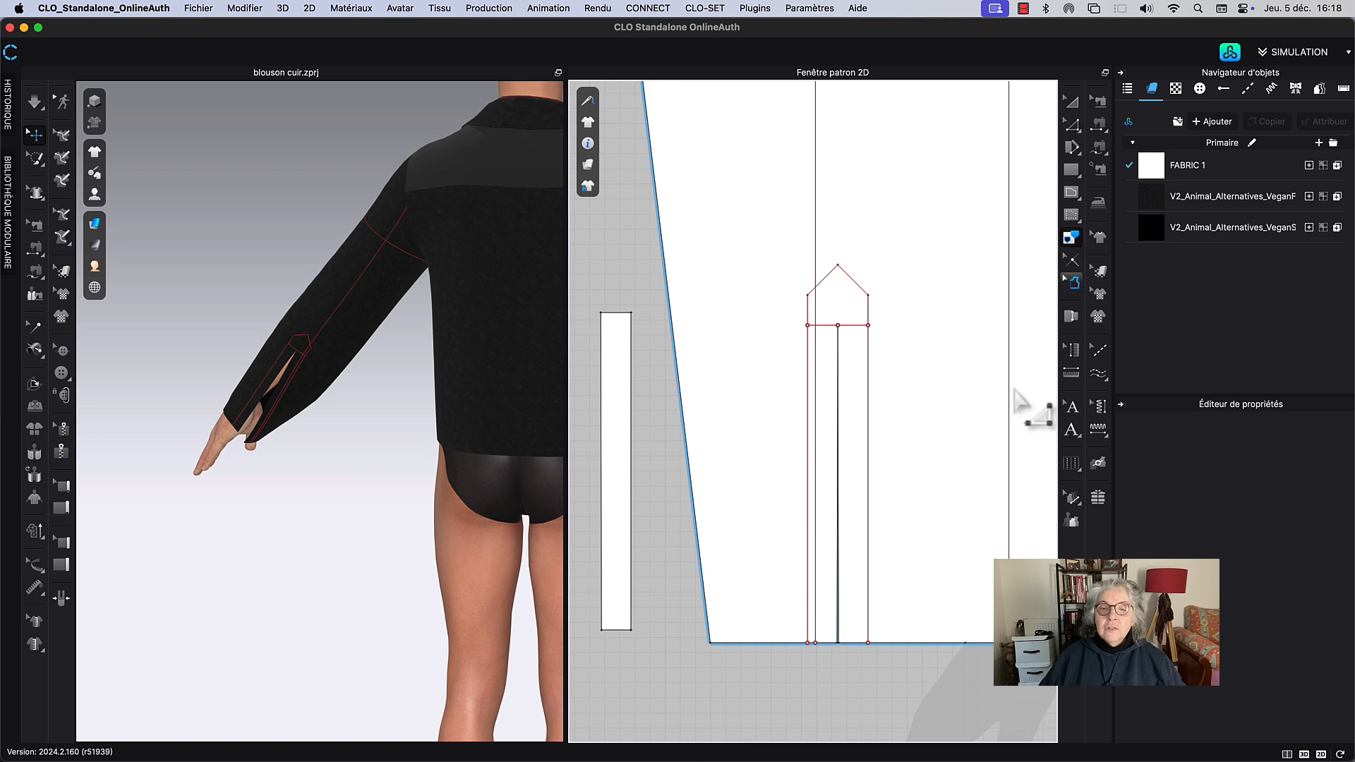
left_click(807, 554)
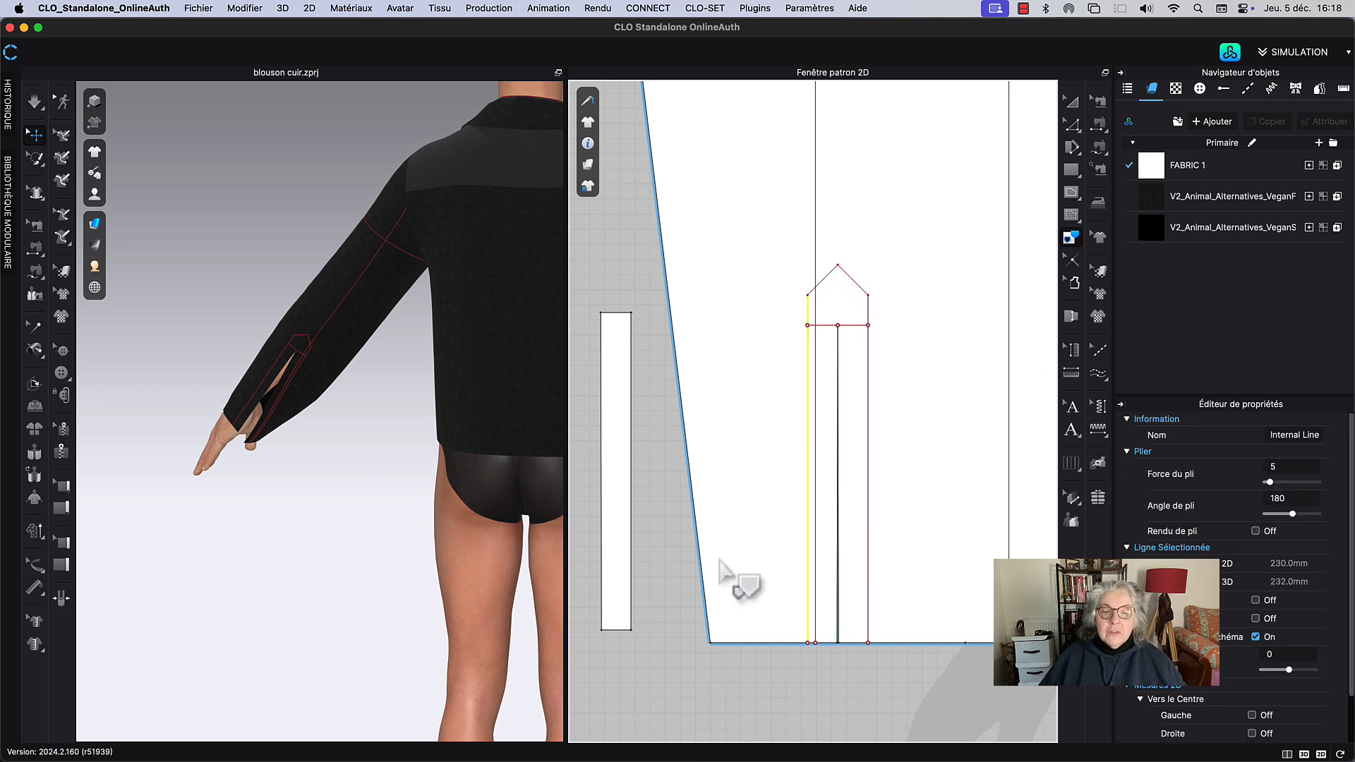
left_click(805, 692)
left_click(851, 281)
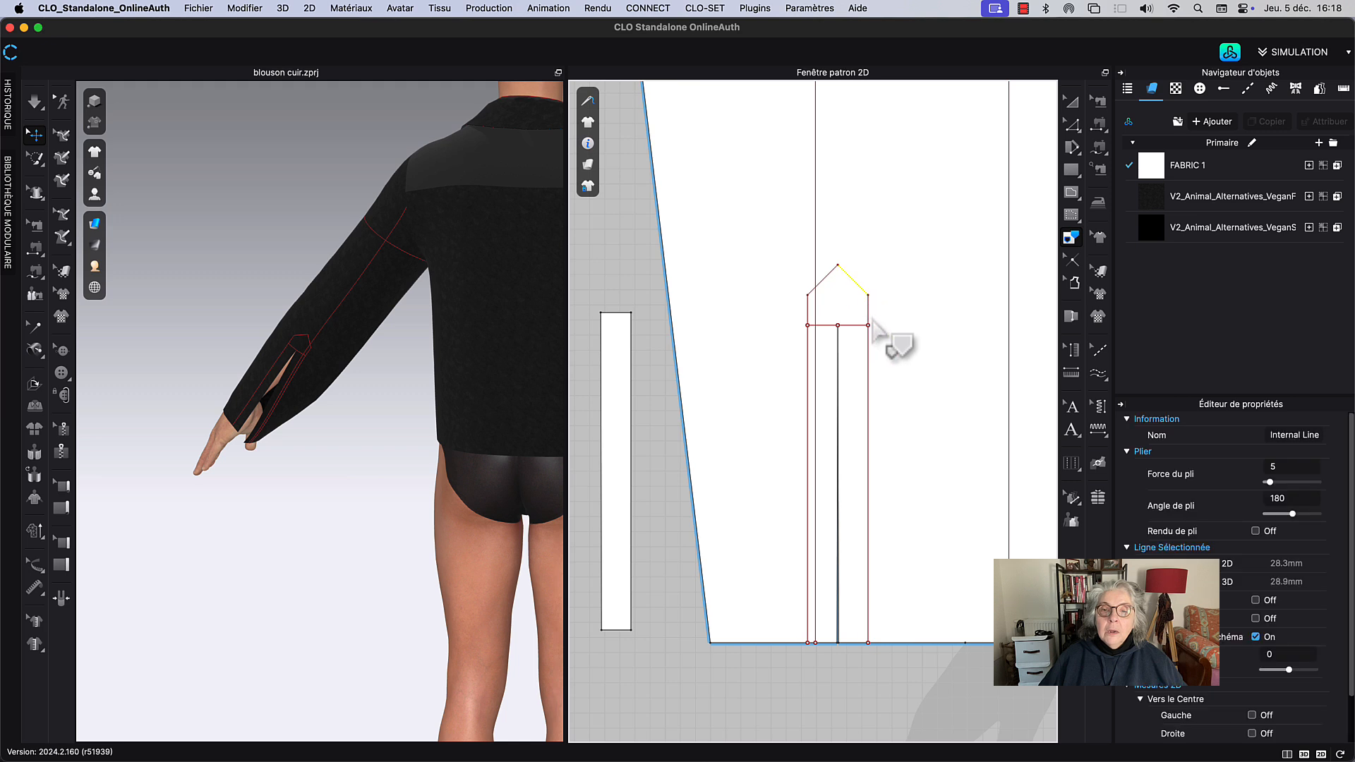
left_click(868, 322, "shift")
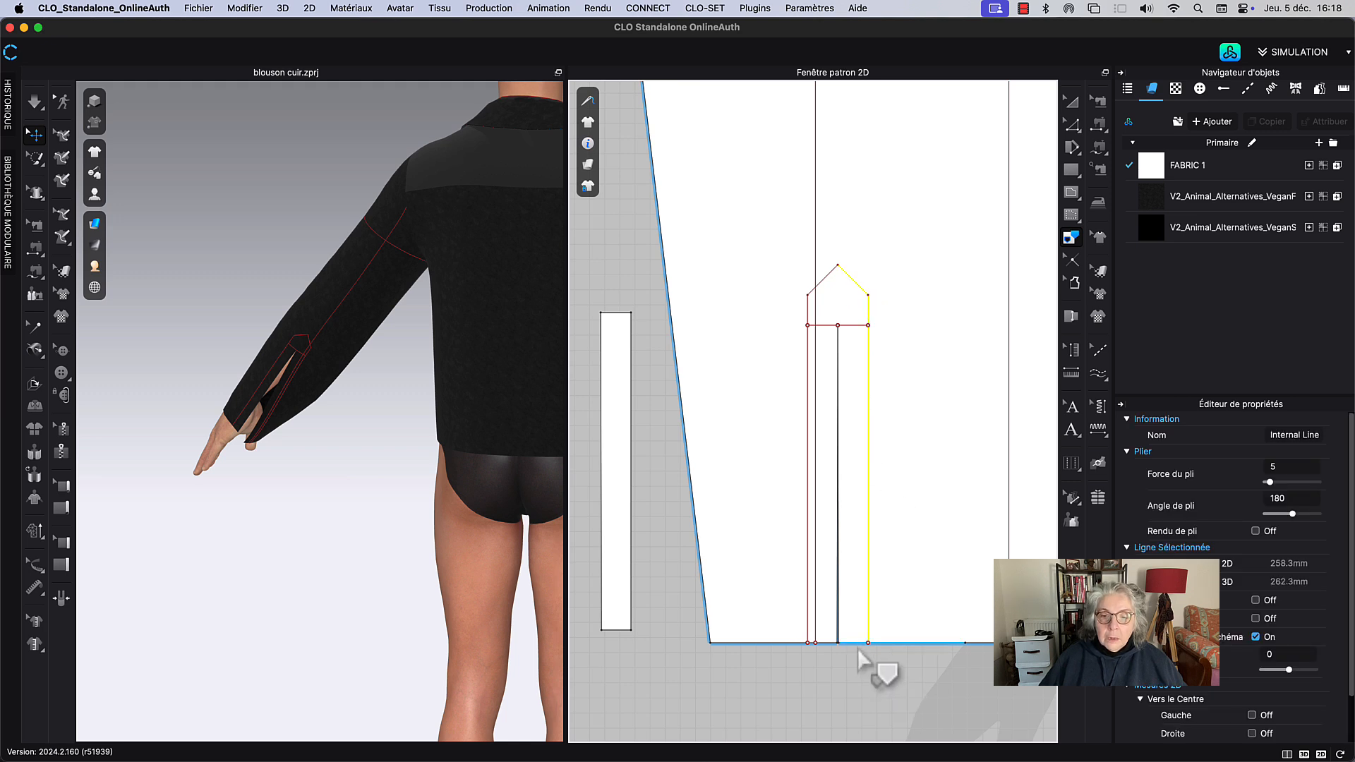
left_click(858, 649)
left_click(840, 602, "shift")
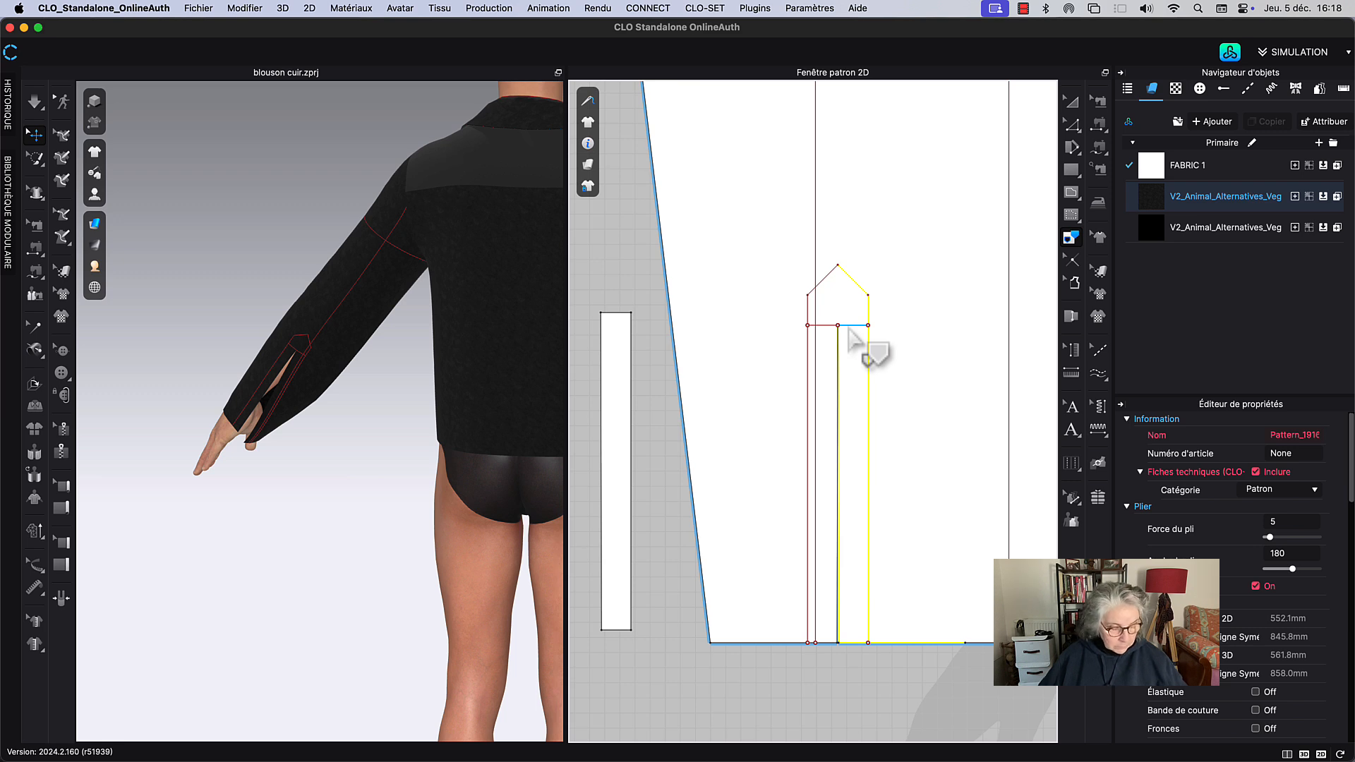
Step: Draw an internal line about 40 mm long from the placket's pointed tip to the top of the sleeve slit
key("g")
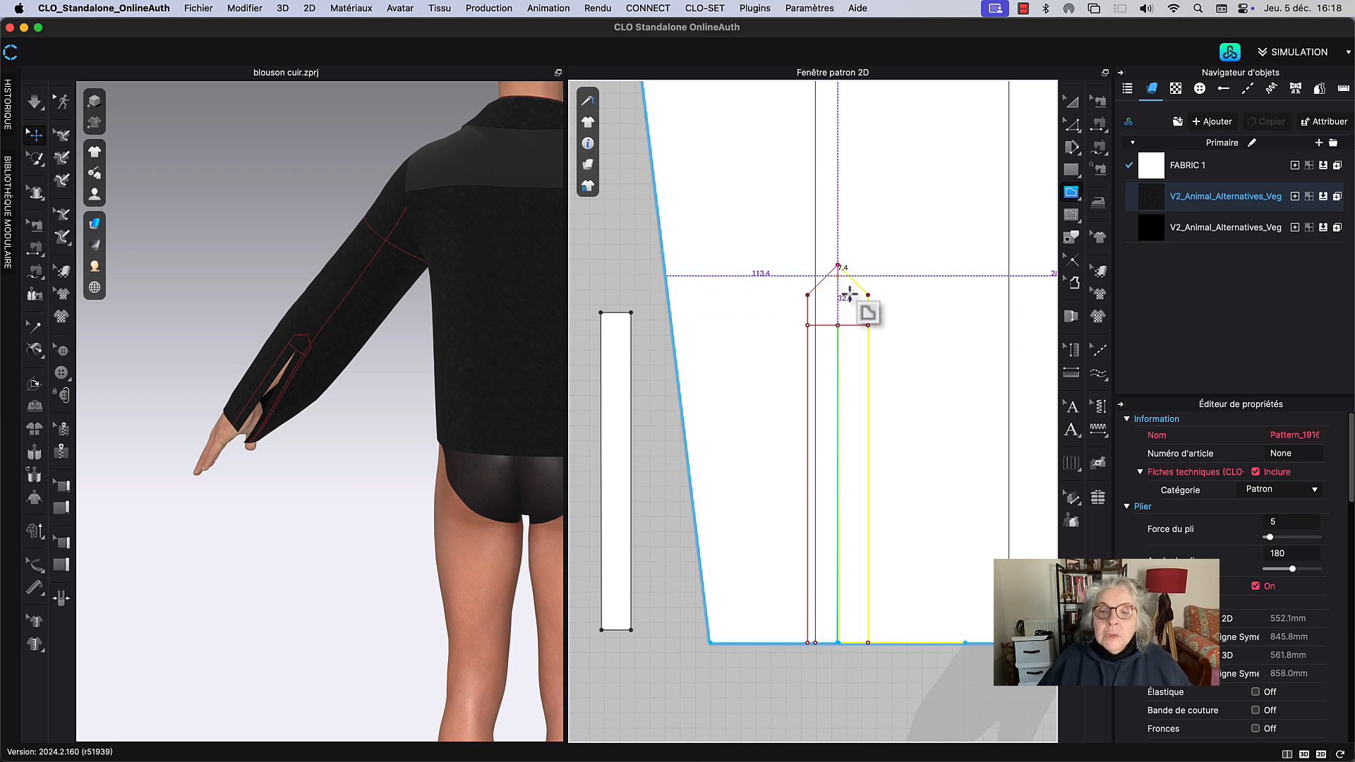
double_click(838, 327)
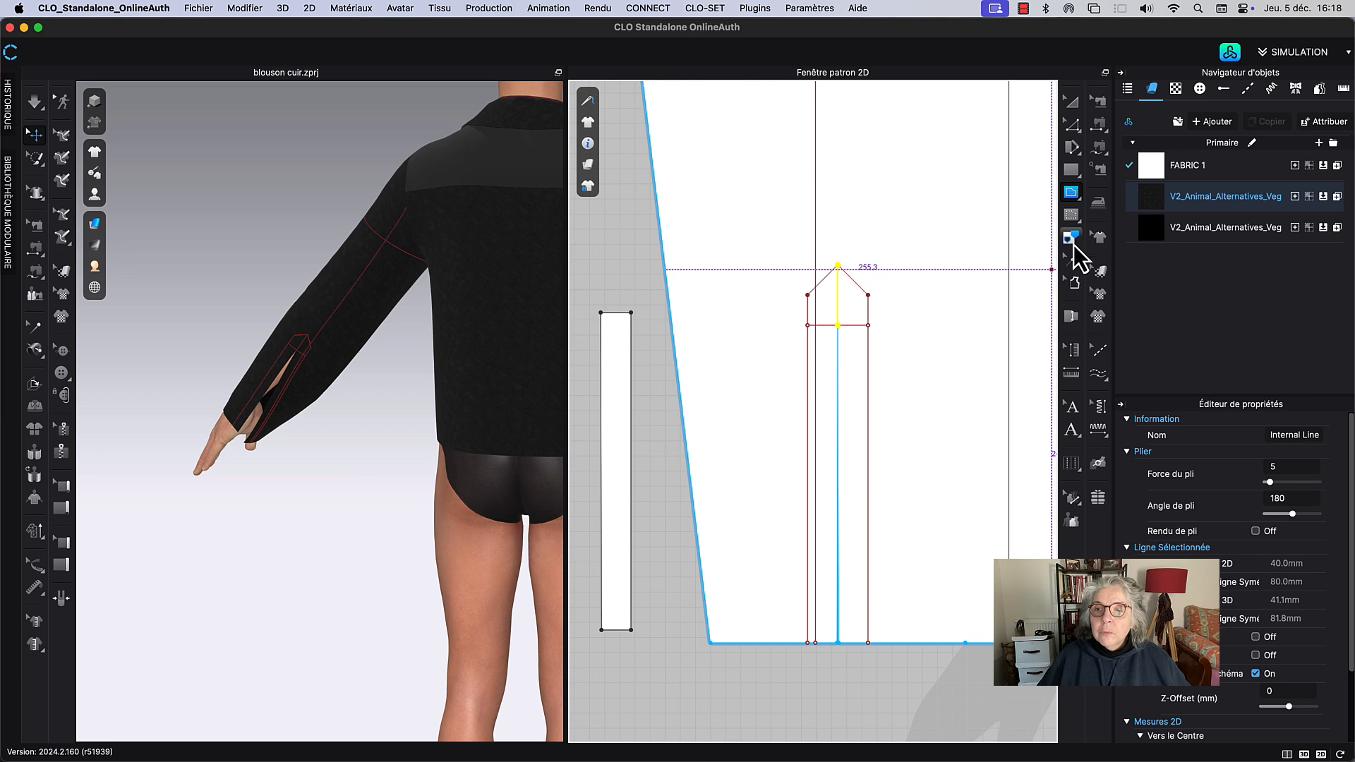
Step: Trace the placket's right half, including its slanted tip and slit edge, as a separate pattern piece placed beside the sleeve
left_click(1073, 242)
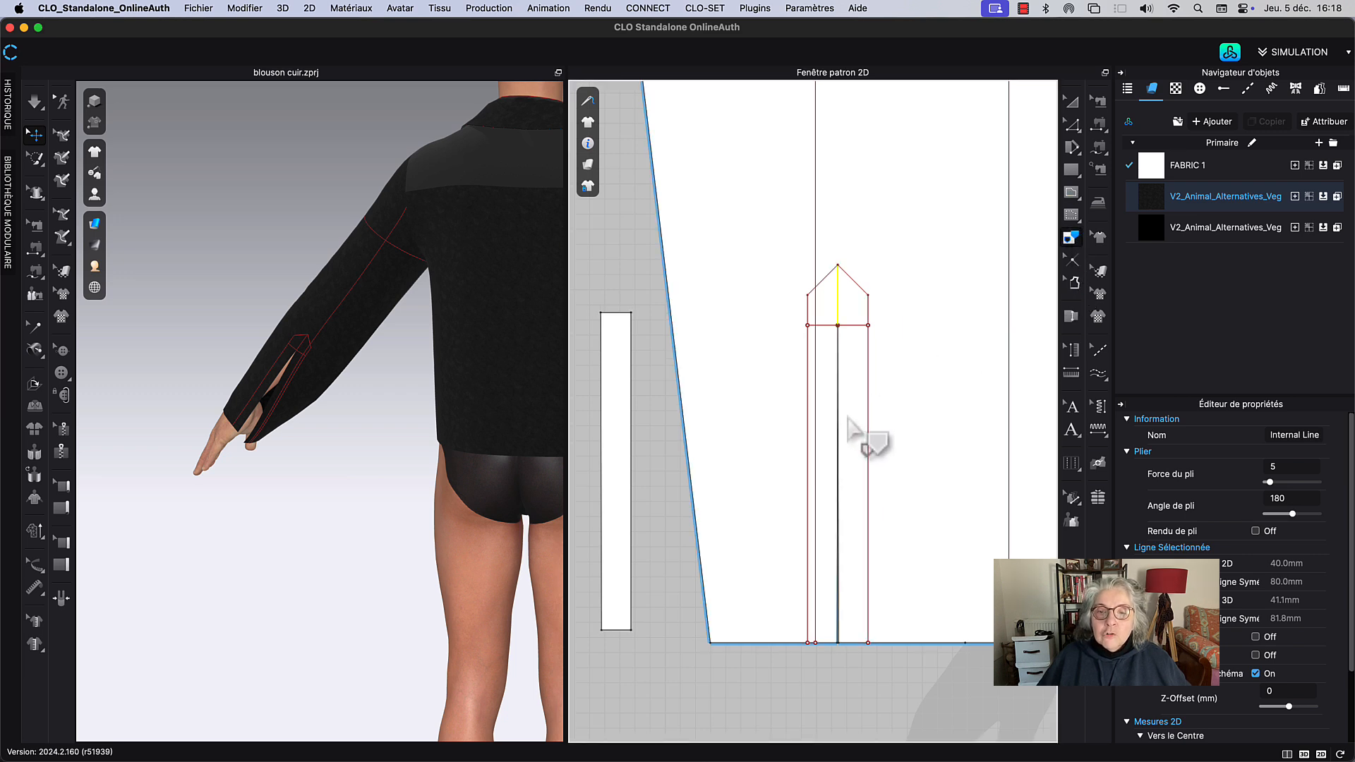
left_click(870, 296)
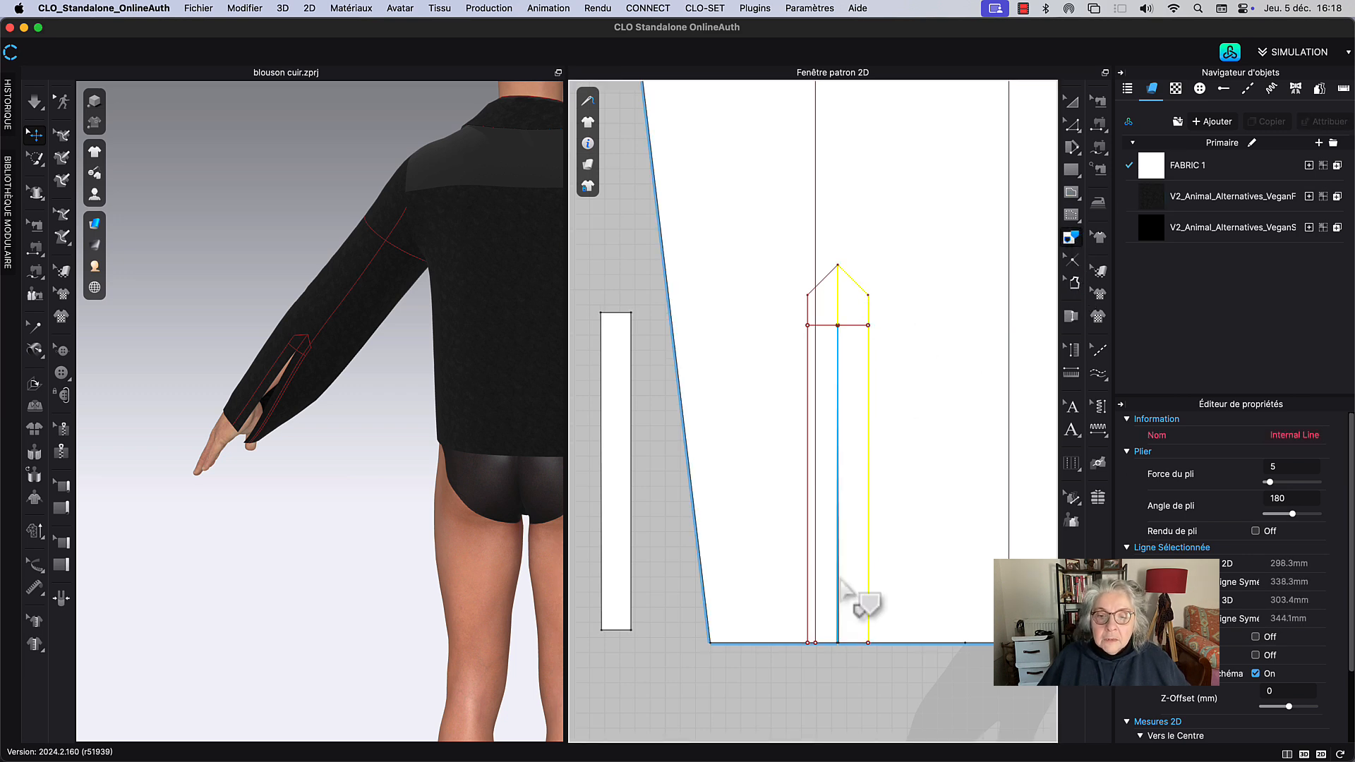
left_click(875, 607)
scroll(871, 605, "up", 10)
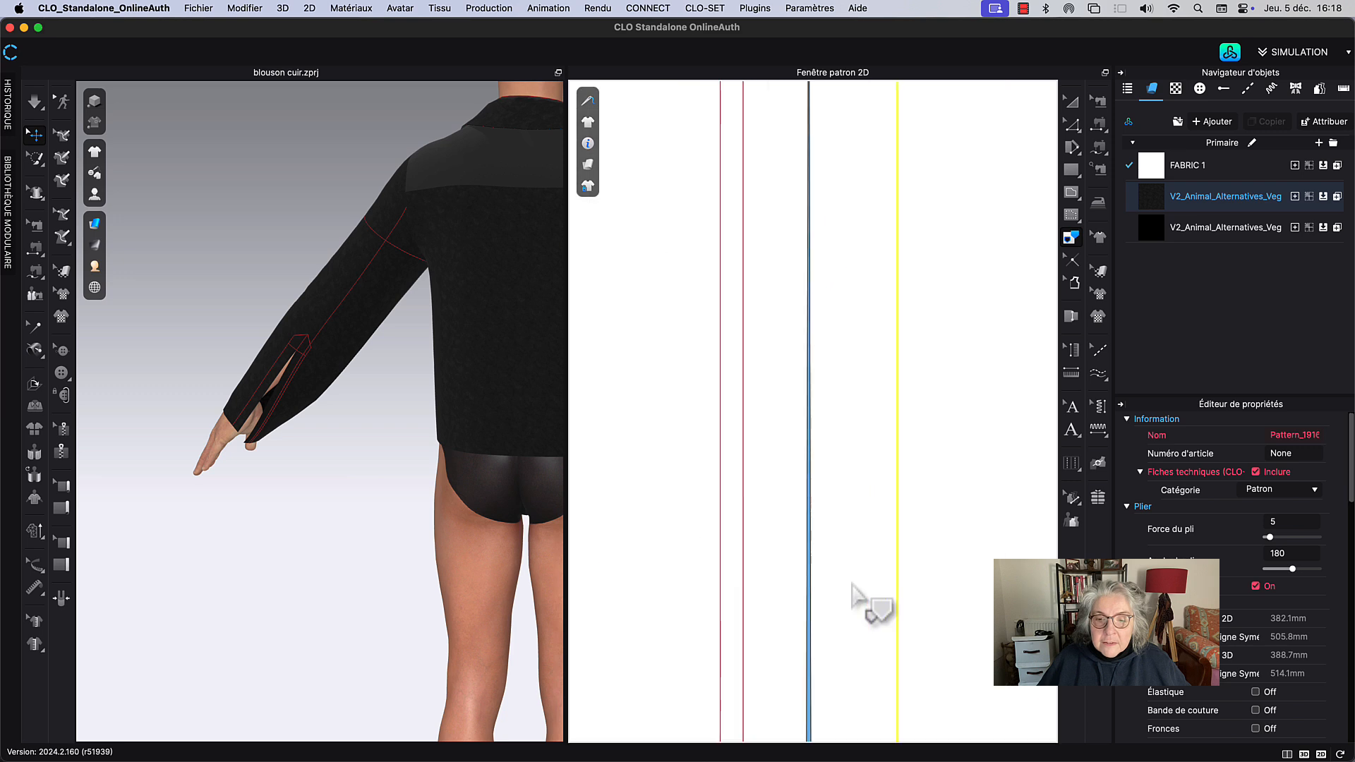
left_click(780, 642)
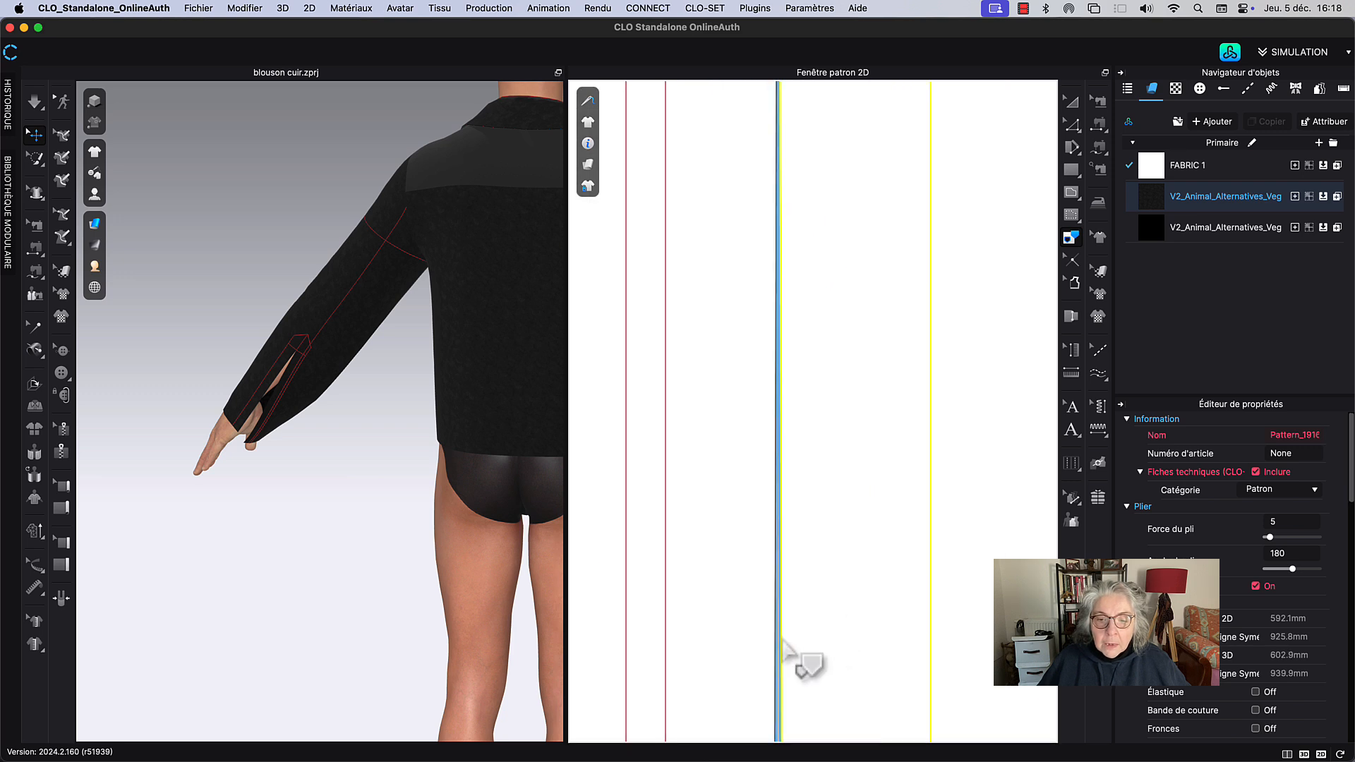
right_click(786, 641)
left_click(802, 646)
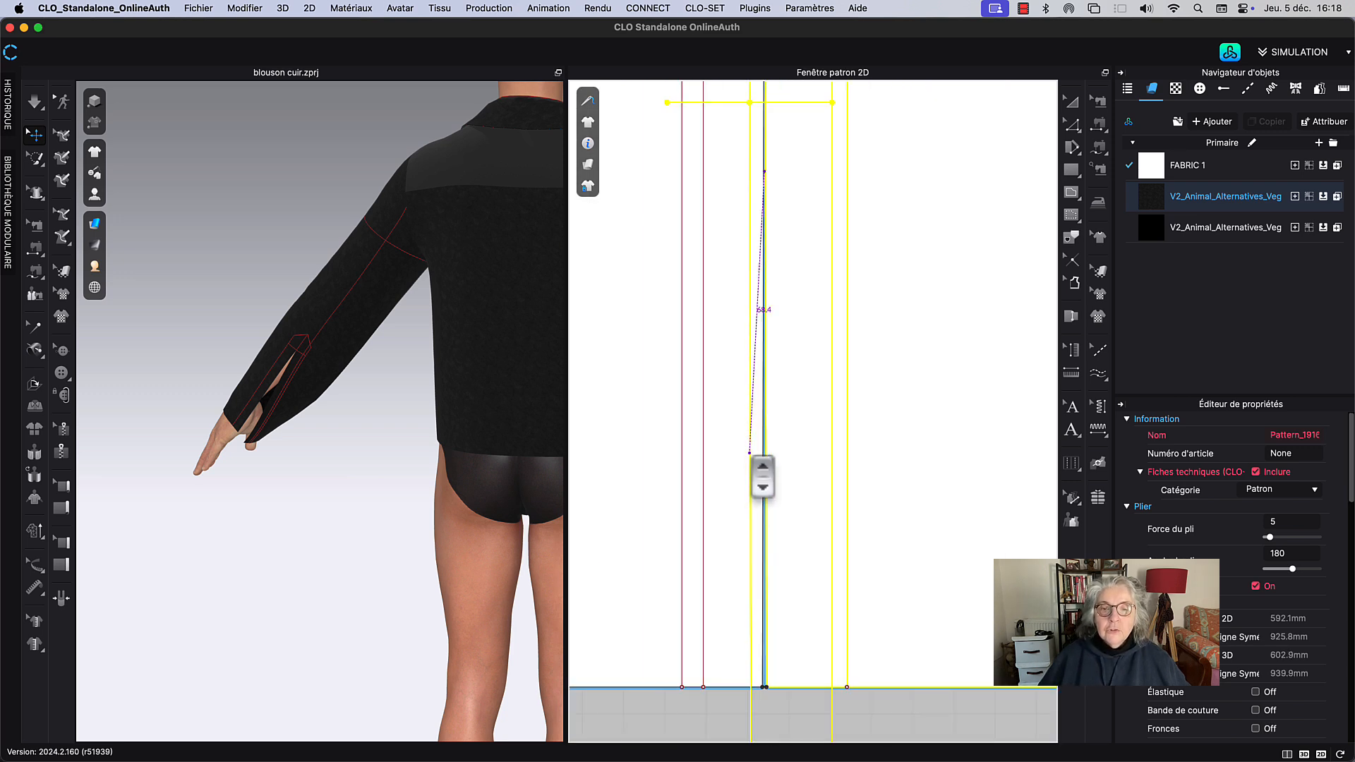
scroll(999, 445, "down", 6)
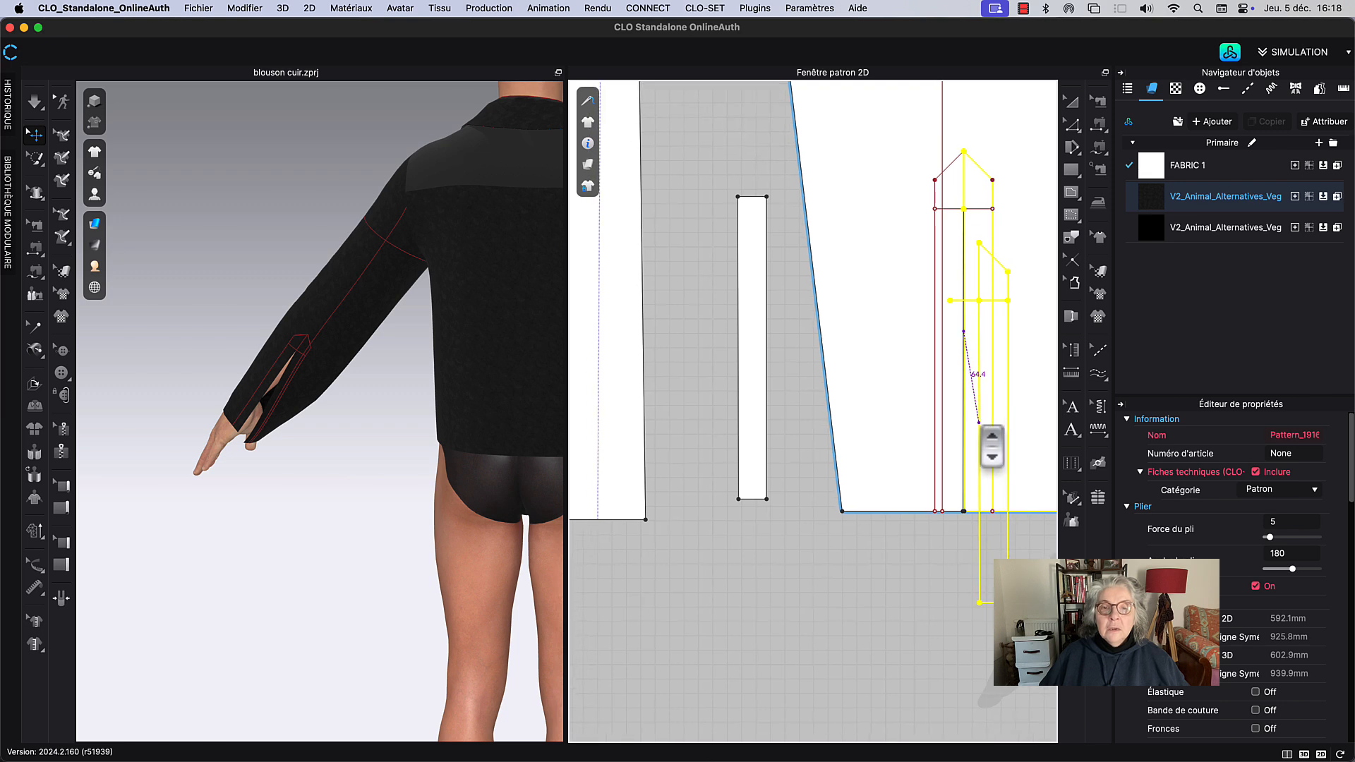
left_click(714, 586)
Step: Delete the stray internal line segment protruding left of the slanted-tip strip, keeping the line across the strip
middle_click_drag(751, 606, 805, 511)
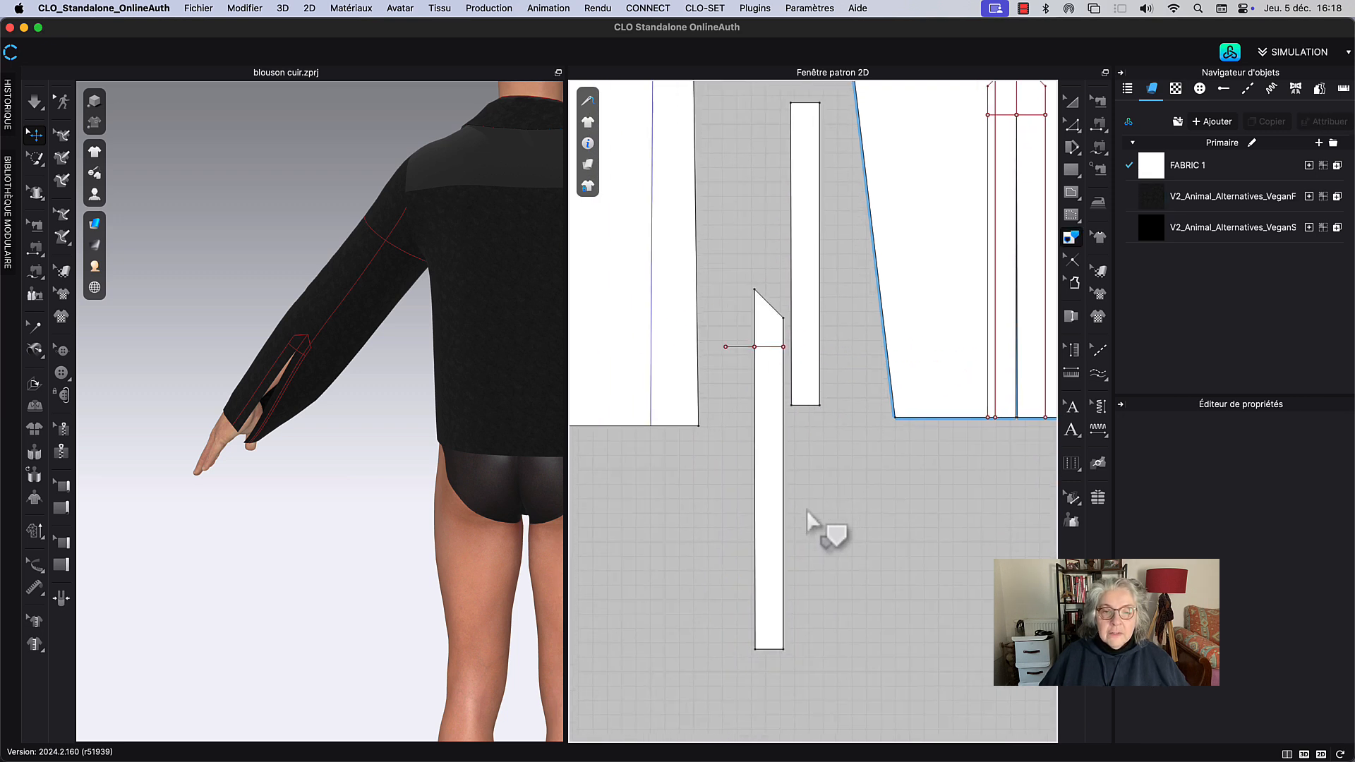
left_click(754, 456)
right_click(755, 349)
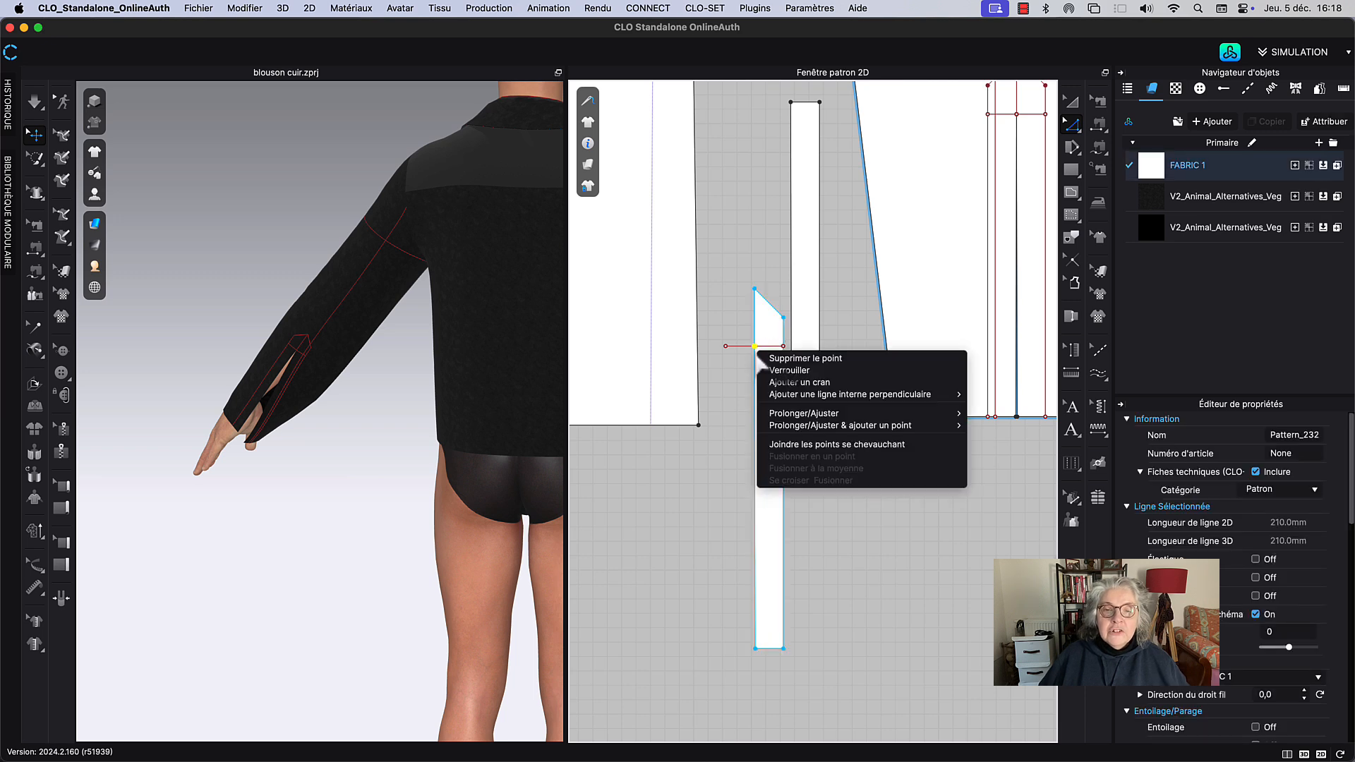
left_click(745, 405)
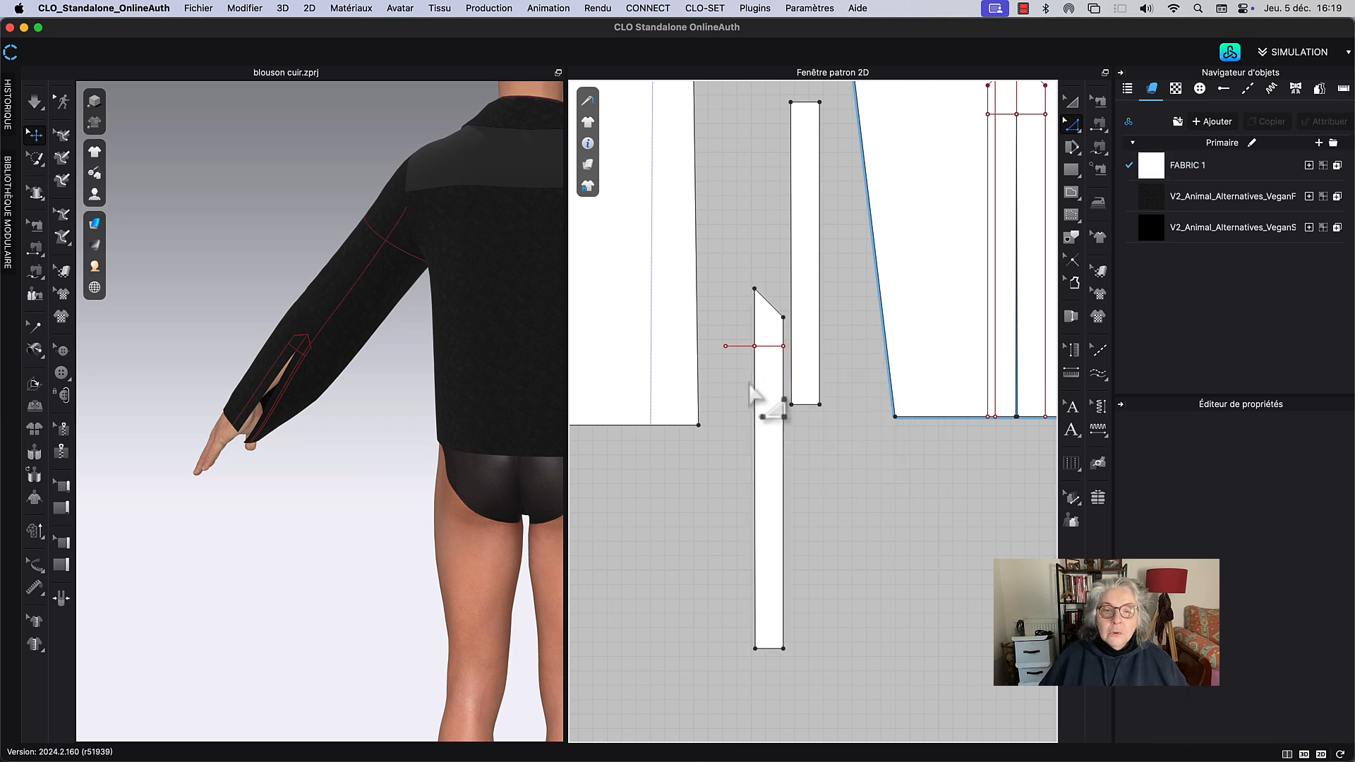
left_click(755, 348)
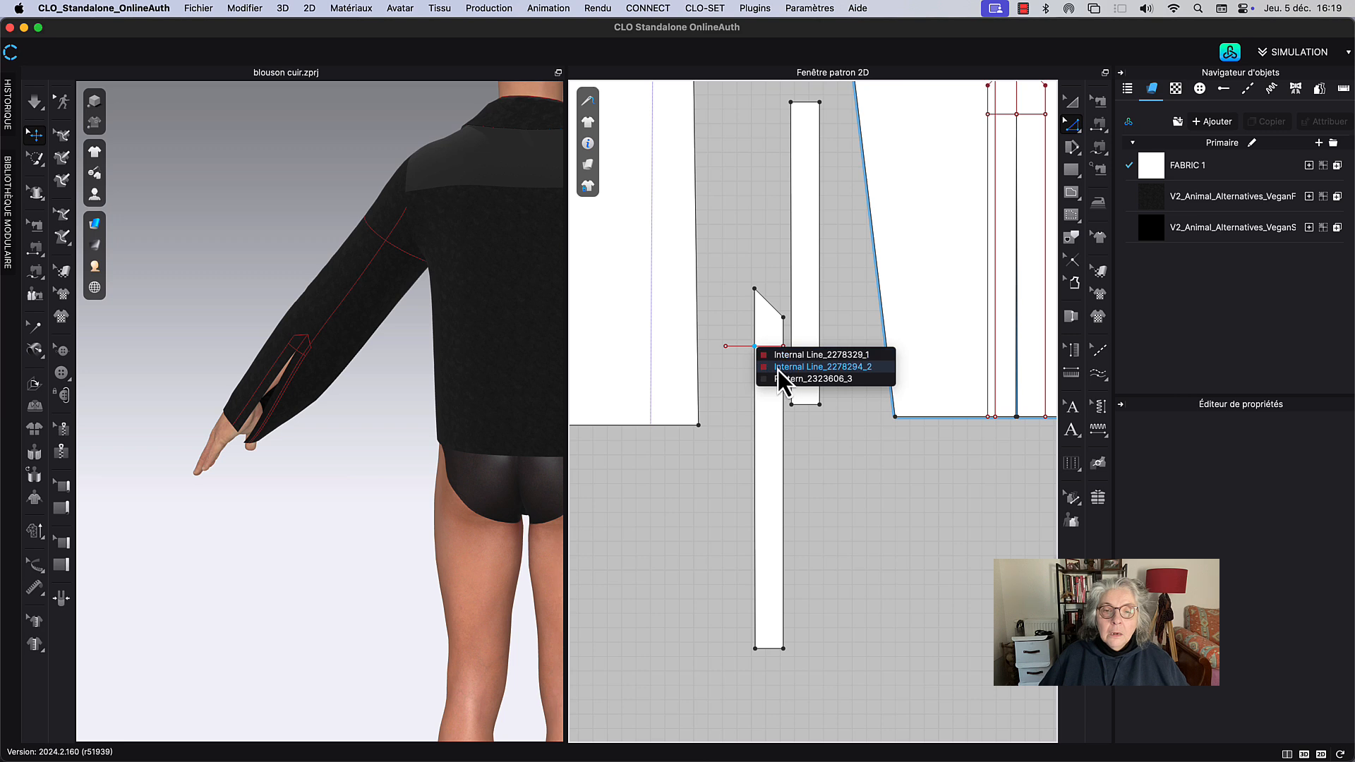
left_click(778, 367)
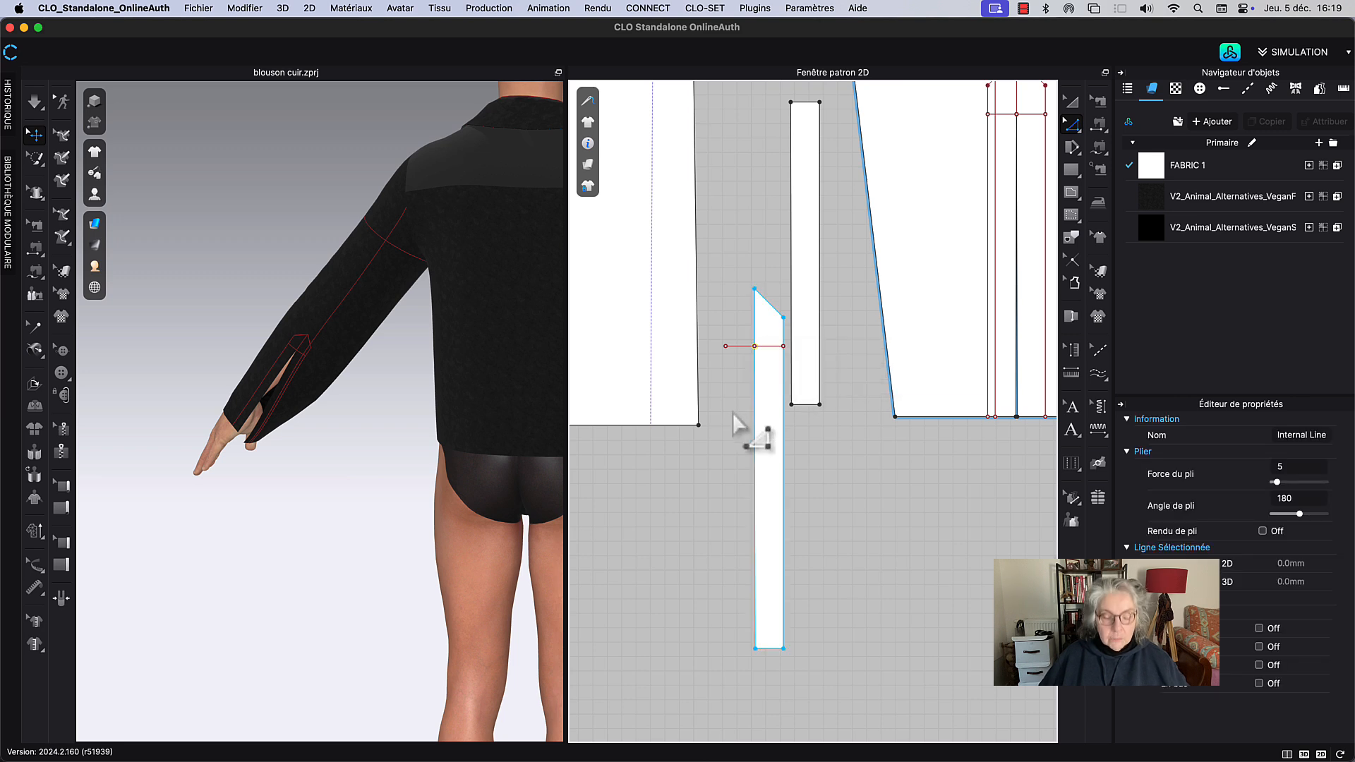
left_click(705, 433)
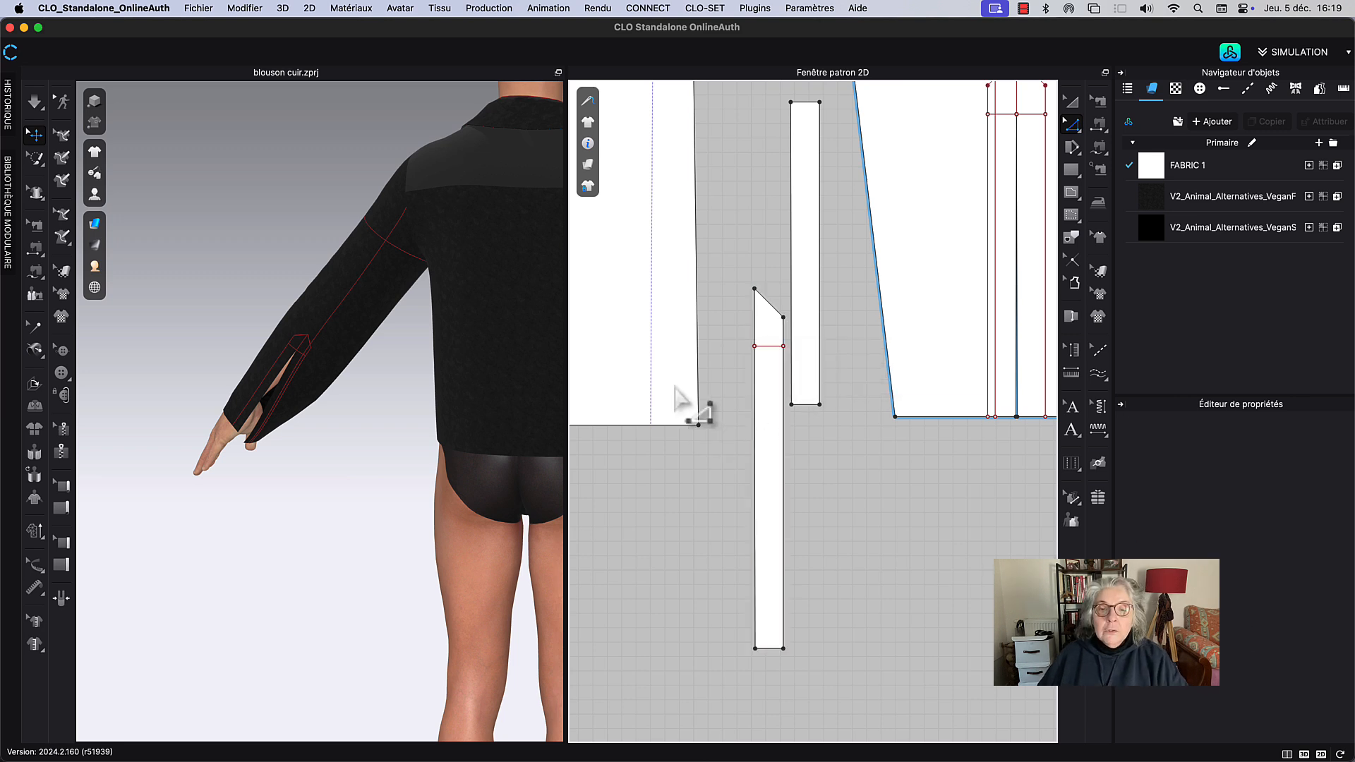
Step: Unfold the slanted-tip strip along its long straight edge to form a full symmetrical pointed placket piece
left_click(755, 349)
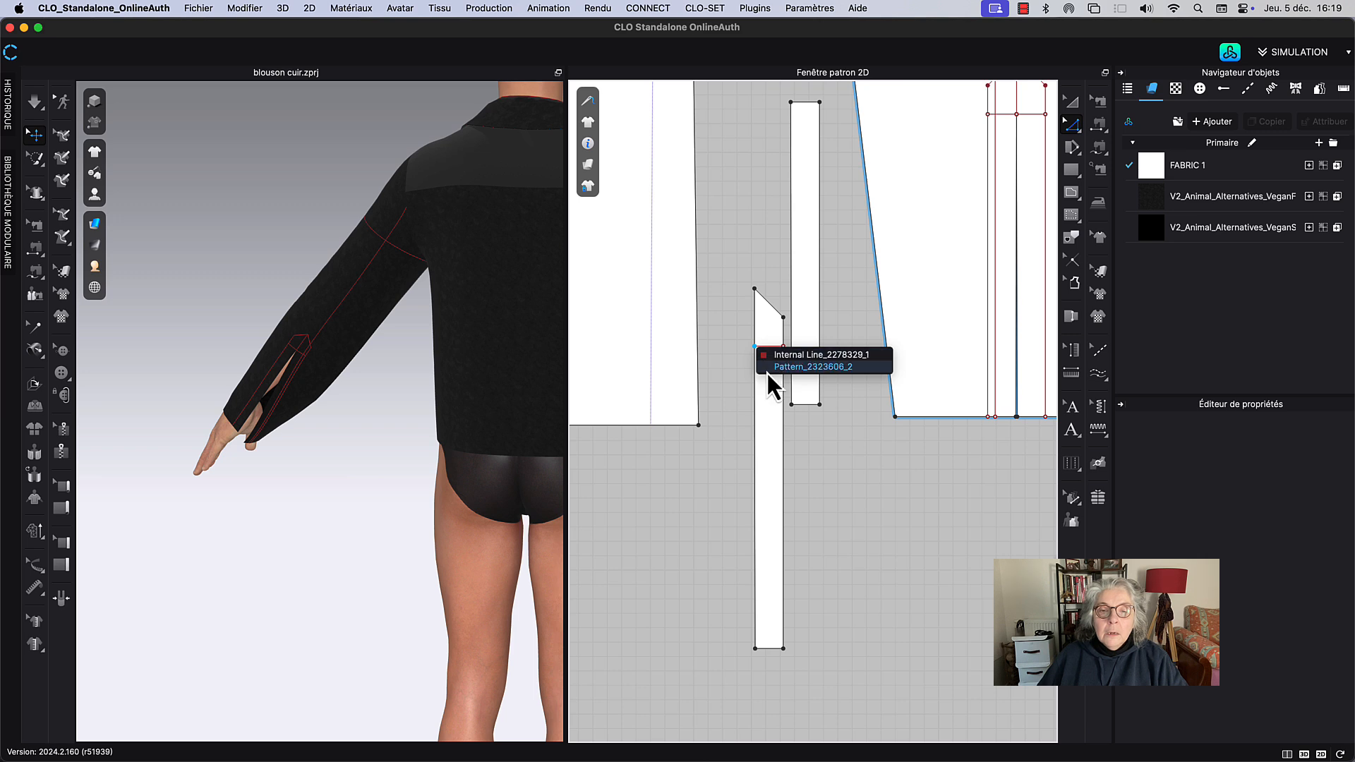
left_click(764, 368)
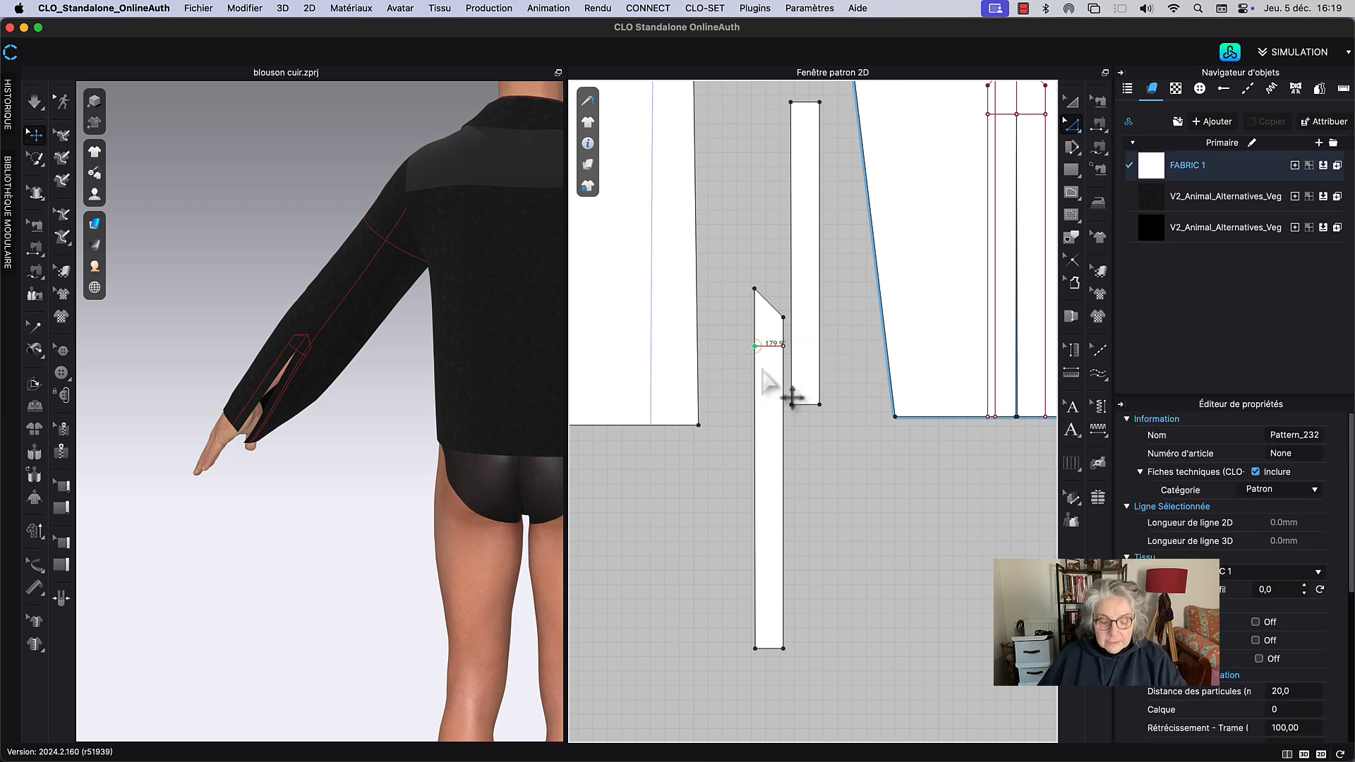
left_click(756, 374)
right_click(758, 374)
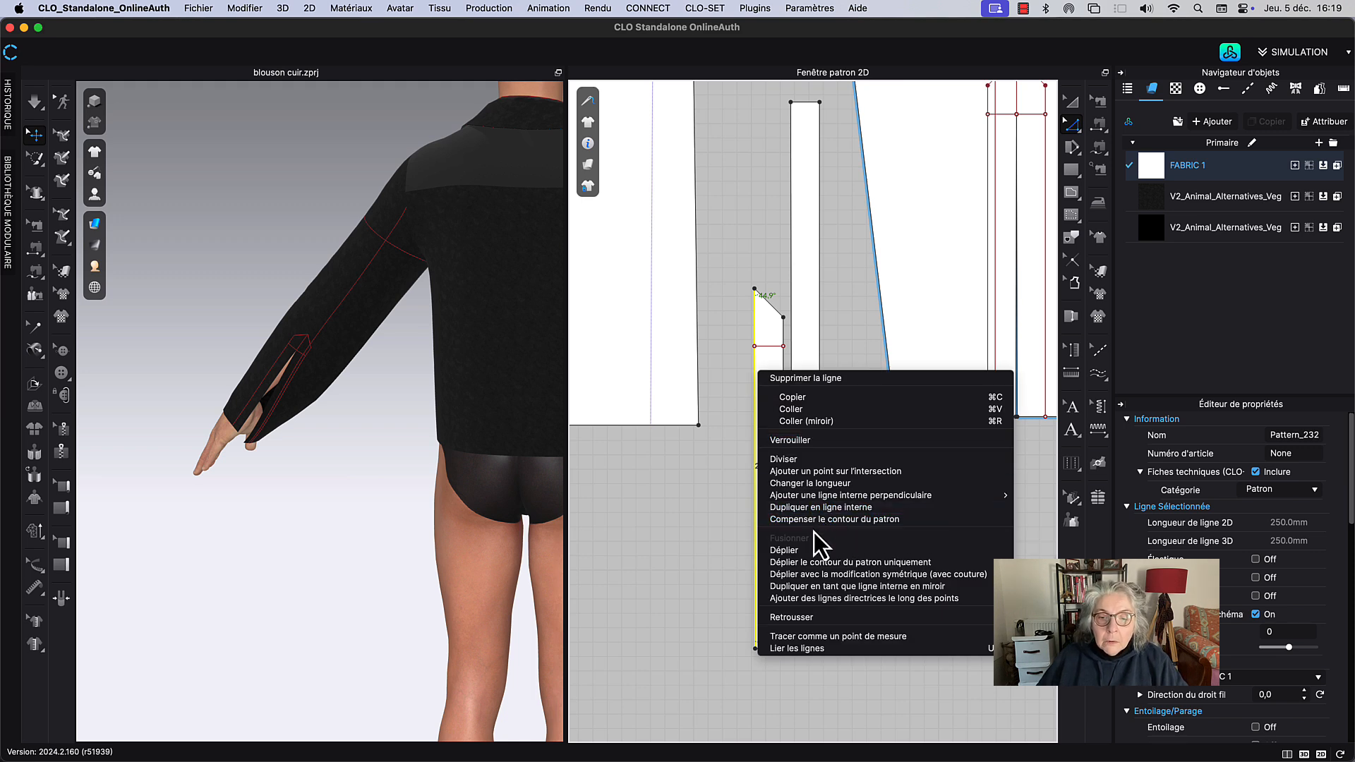
left_click(786, 551)
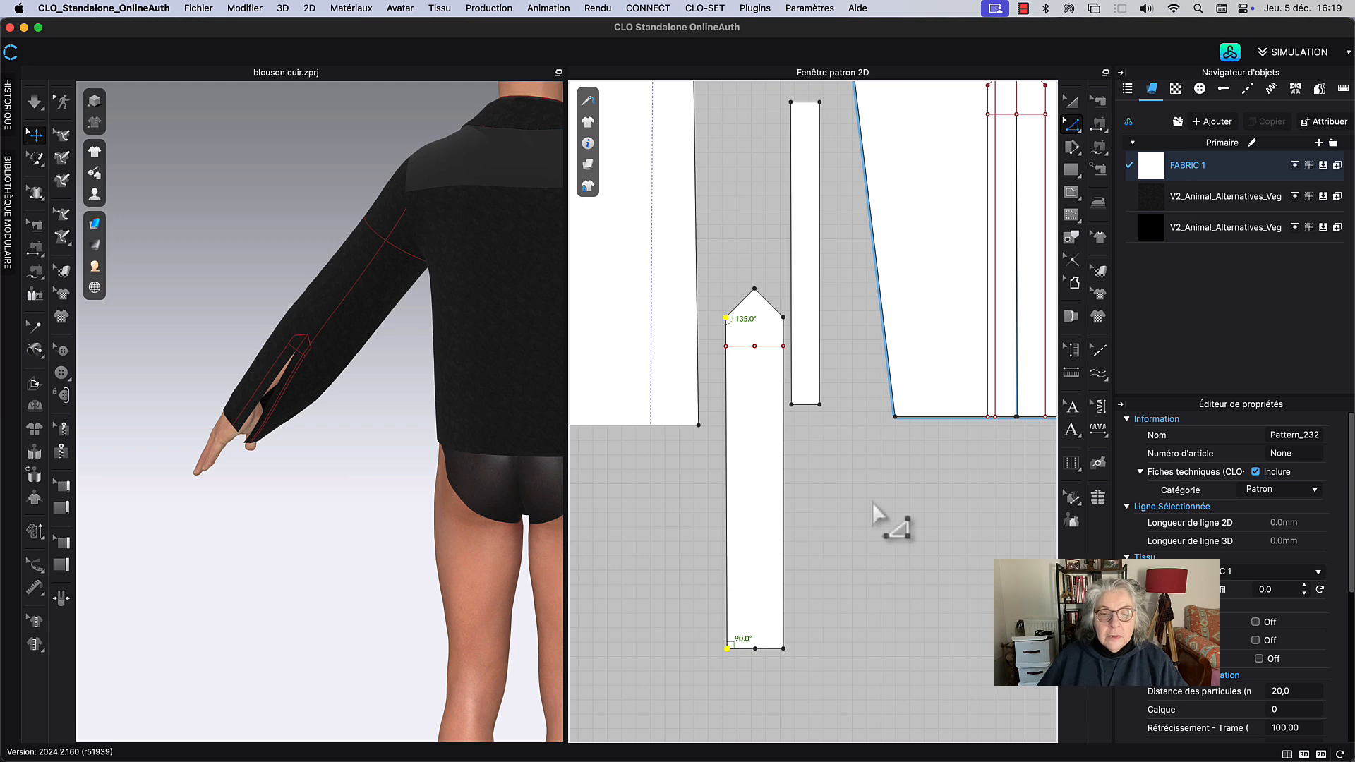
middle_click_drag(873, 548, 840, 535)
left_click(848, 503)
scroll(858, 497, "down", 2)
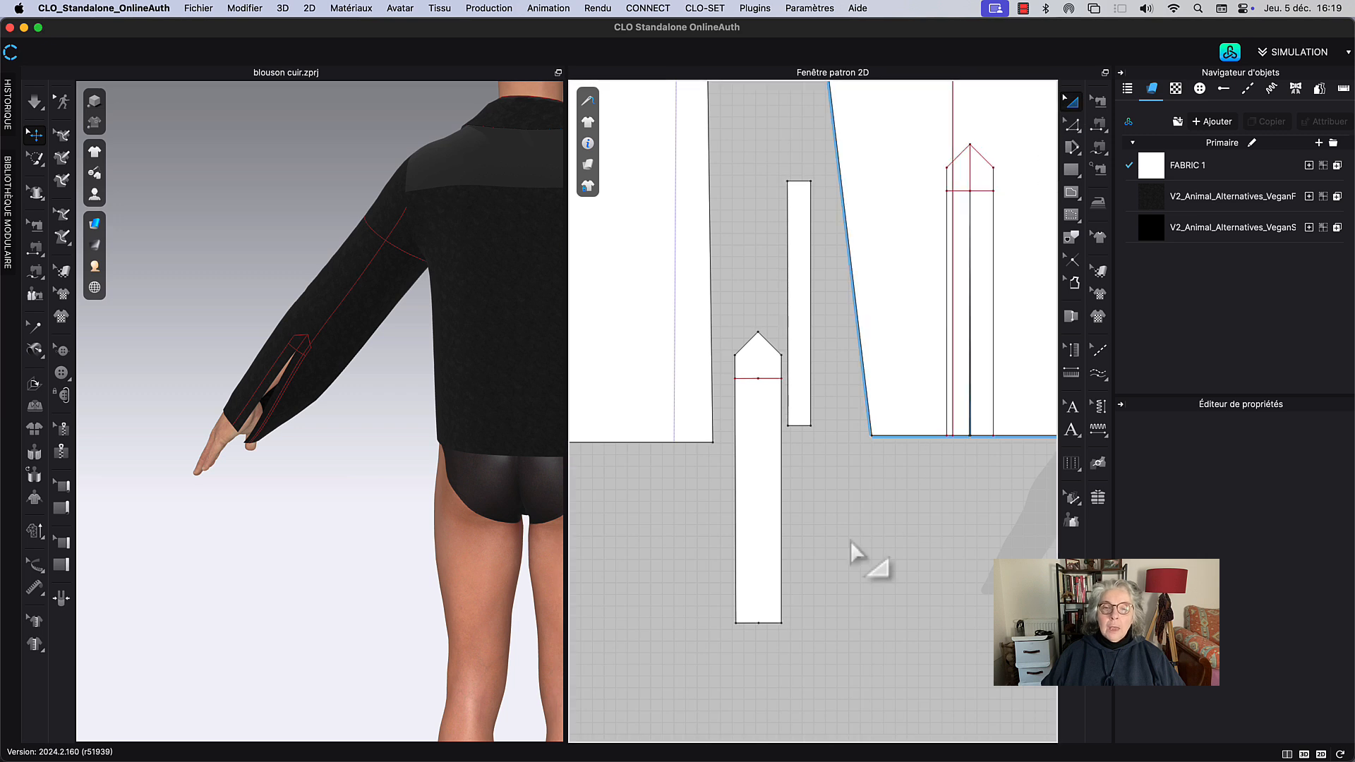
Step: Place the rectangular strip beside the pointed placket with their bottom edges level, and put a copy of the strip about 100 mm away
left_click_drag(753, 562, 741, 595)
middle_click_drag(824, 587, 865, 574)
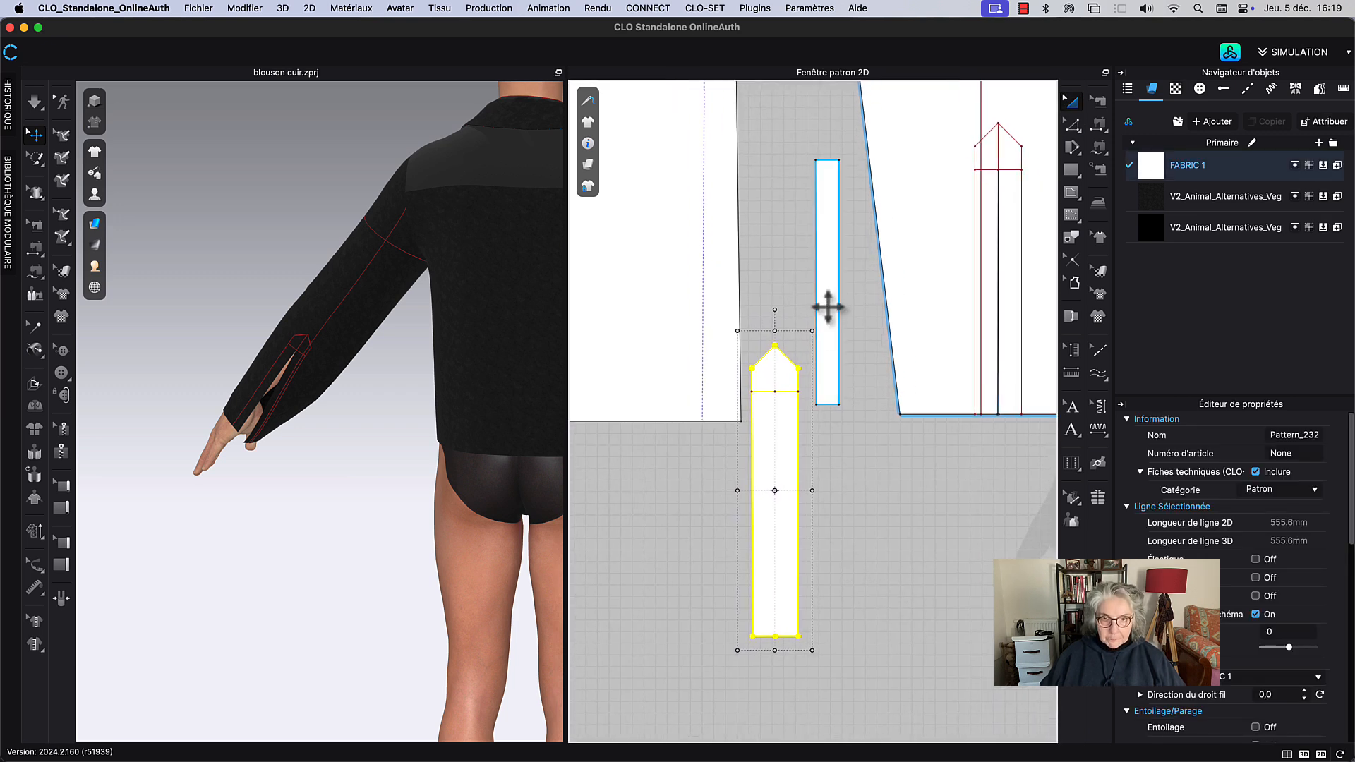
left_click_drag(826, 303, 917, 593)
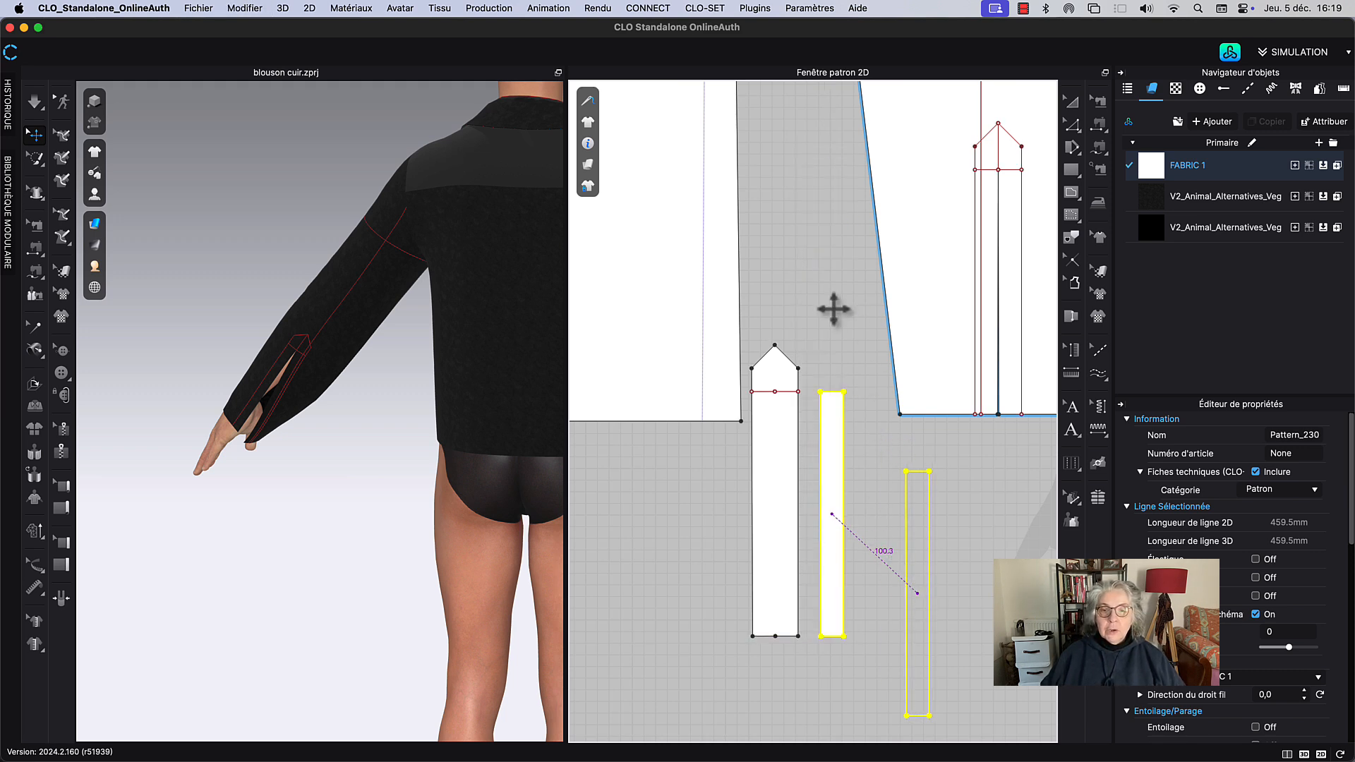
Step: Try to merge the rectangular strip's left edge with the full right edge of the pointed placket
key("z")
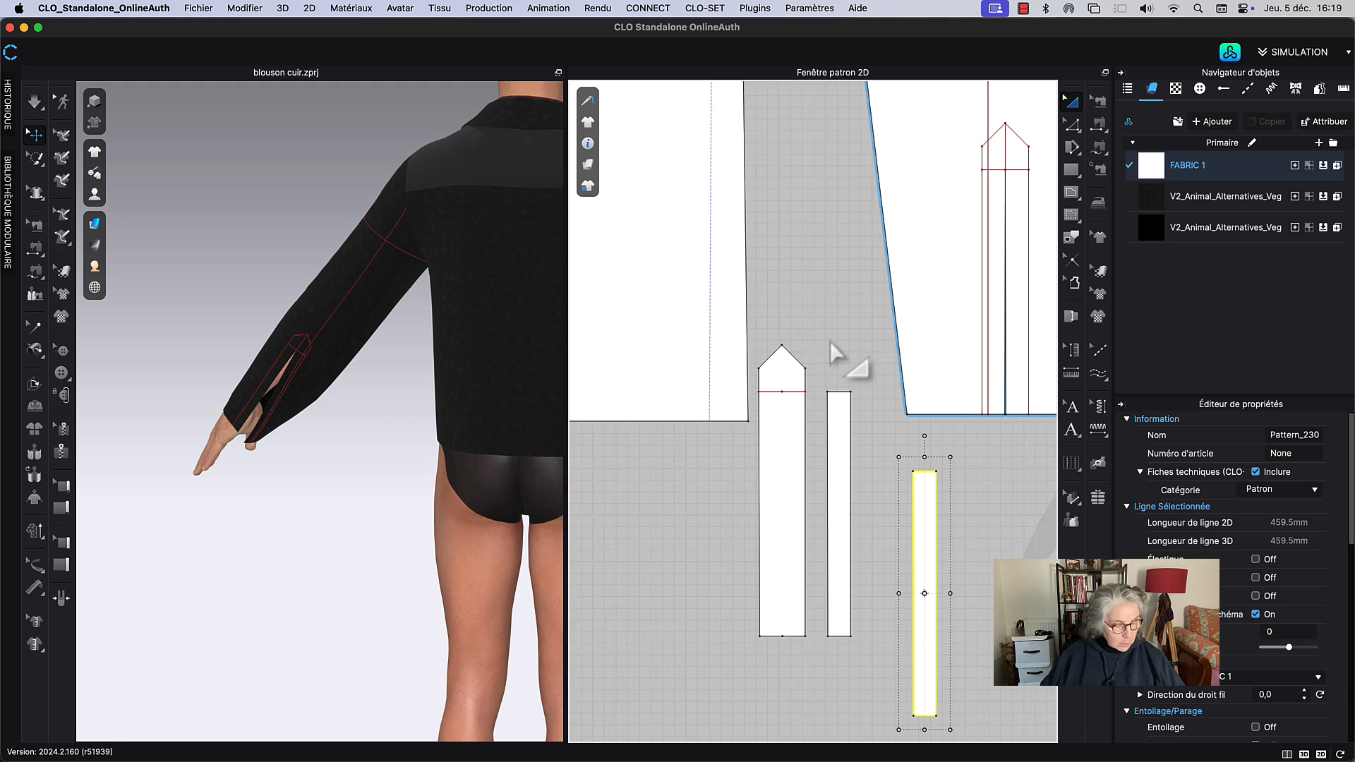
left_click(828, 494)
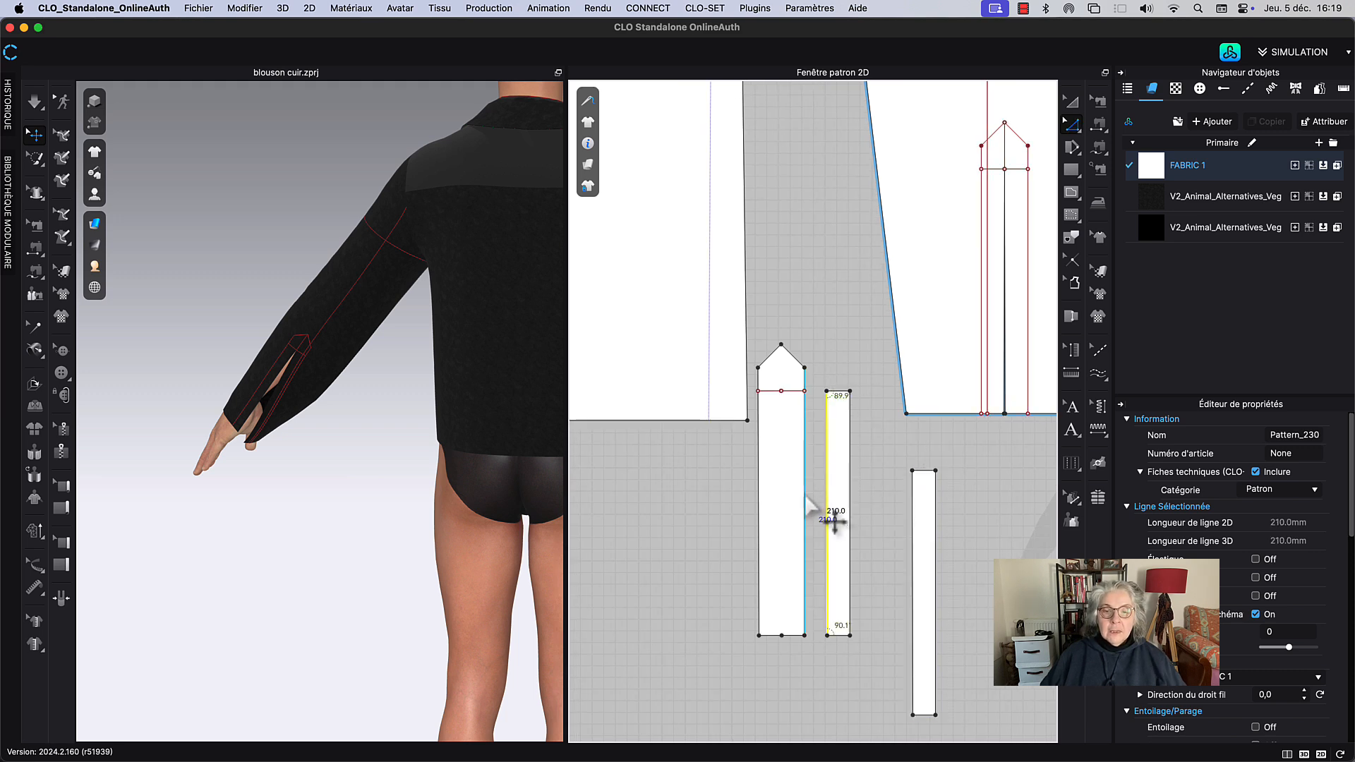
left_click(805, 503, "shift")
scroll(825, 427, "up", 2)
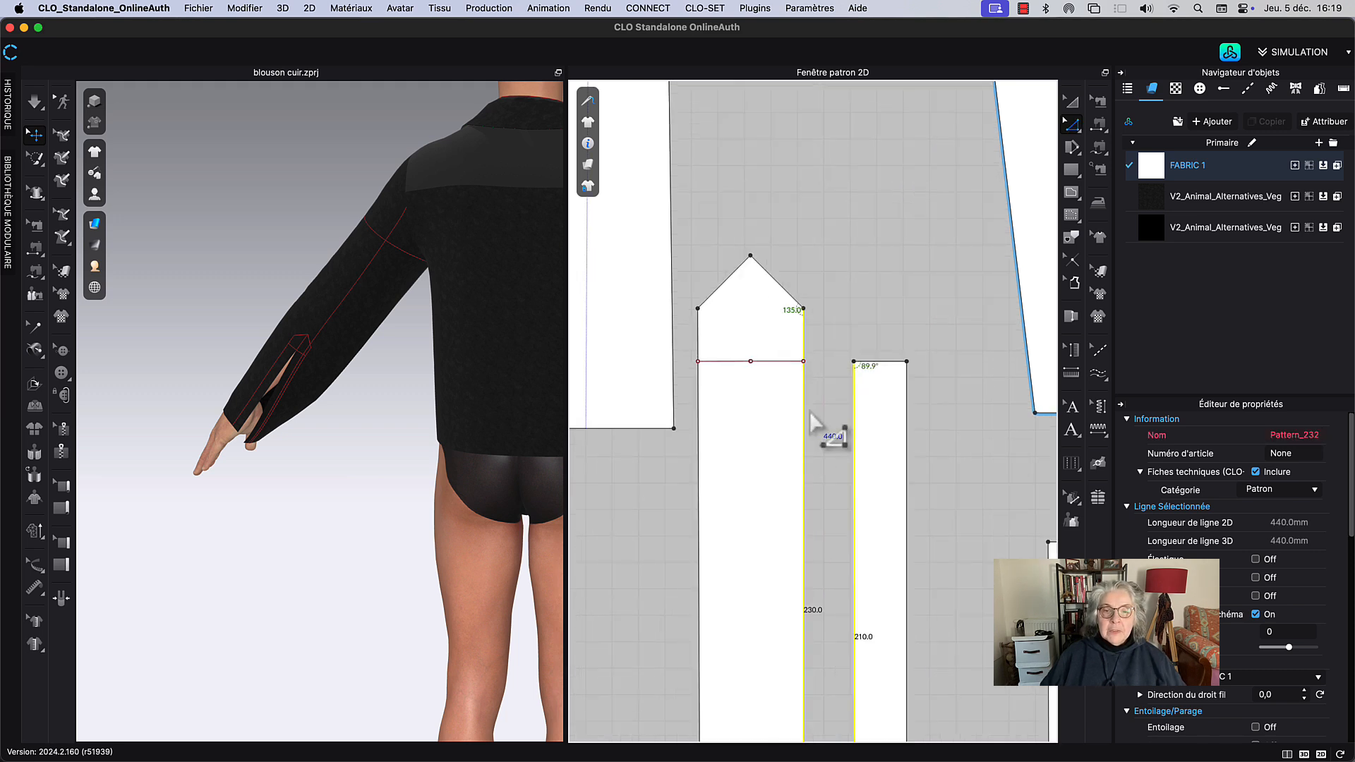
scroll(830, 508, "up", 2)
scroll(812, 540, "down", 3)
scroll(805, 557, "up", 2)
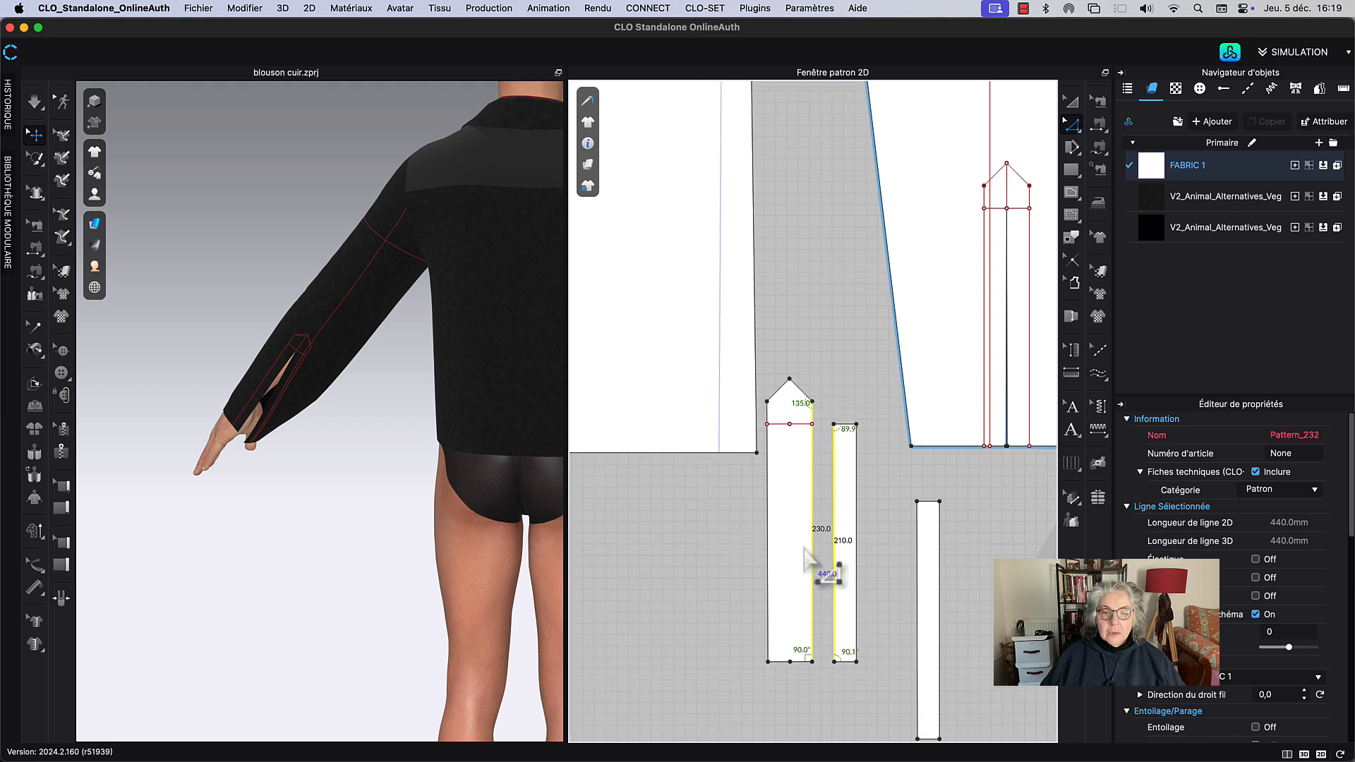
right_click(812, 556)
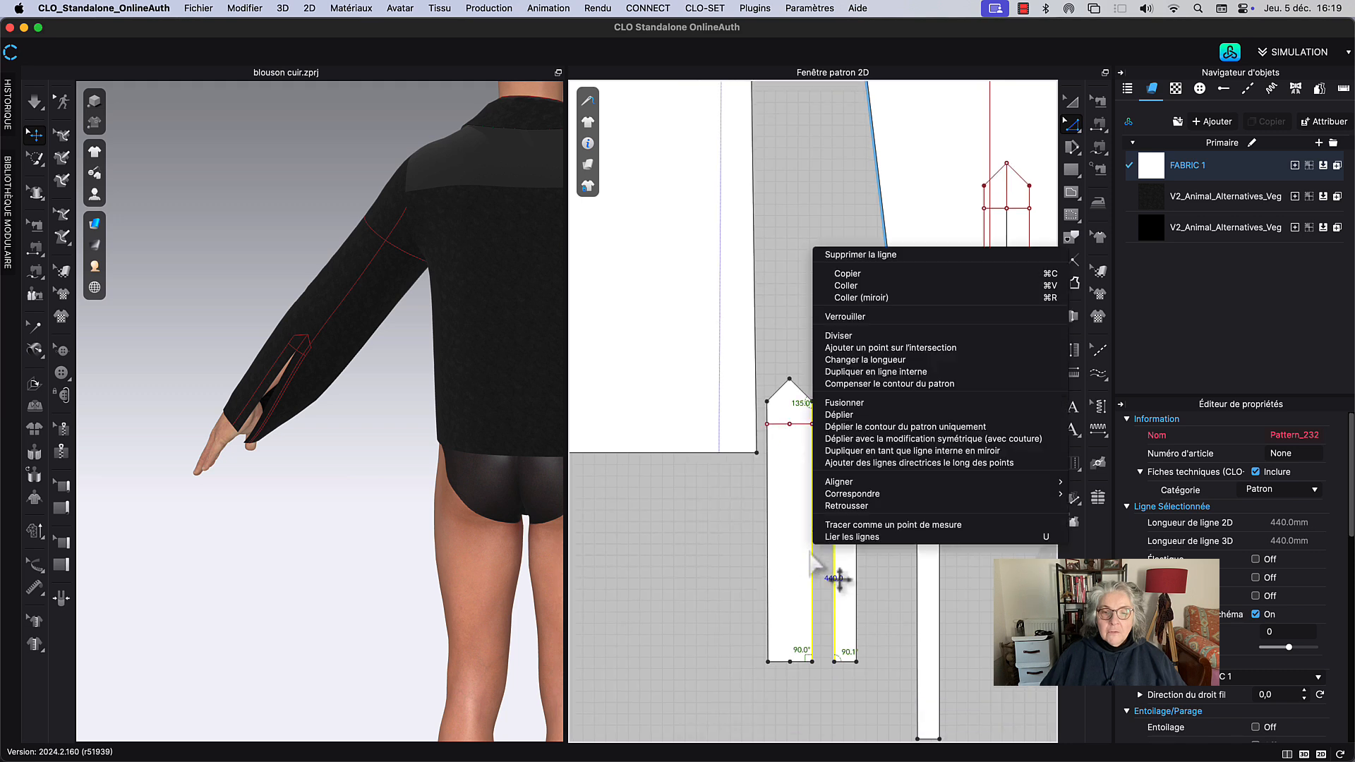
left_click(857, 404)
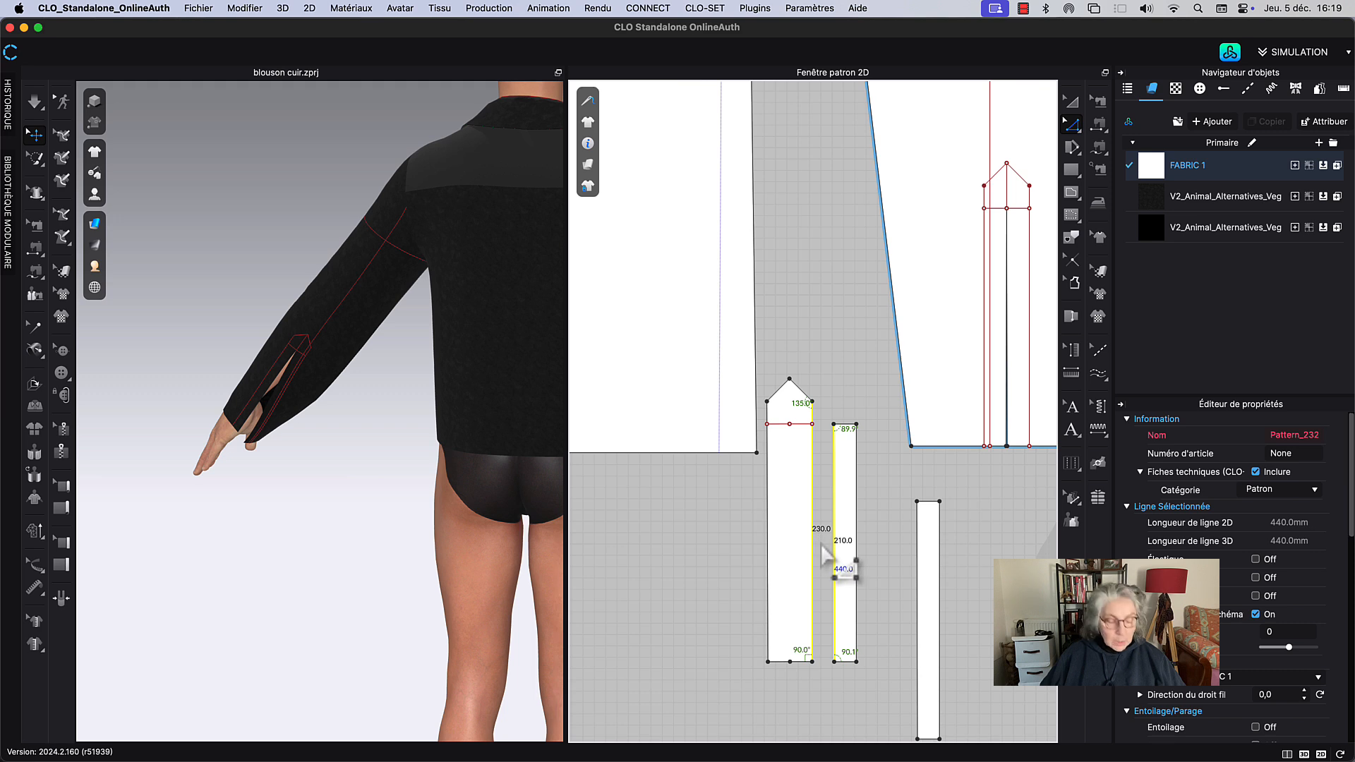
Step: Add a point on the pointed placket's right edge and snap it to the end of the horizontal internal line
key("s")
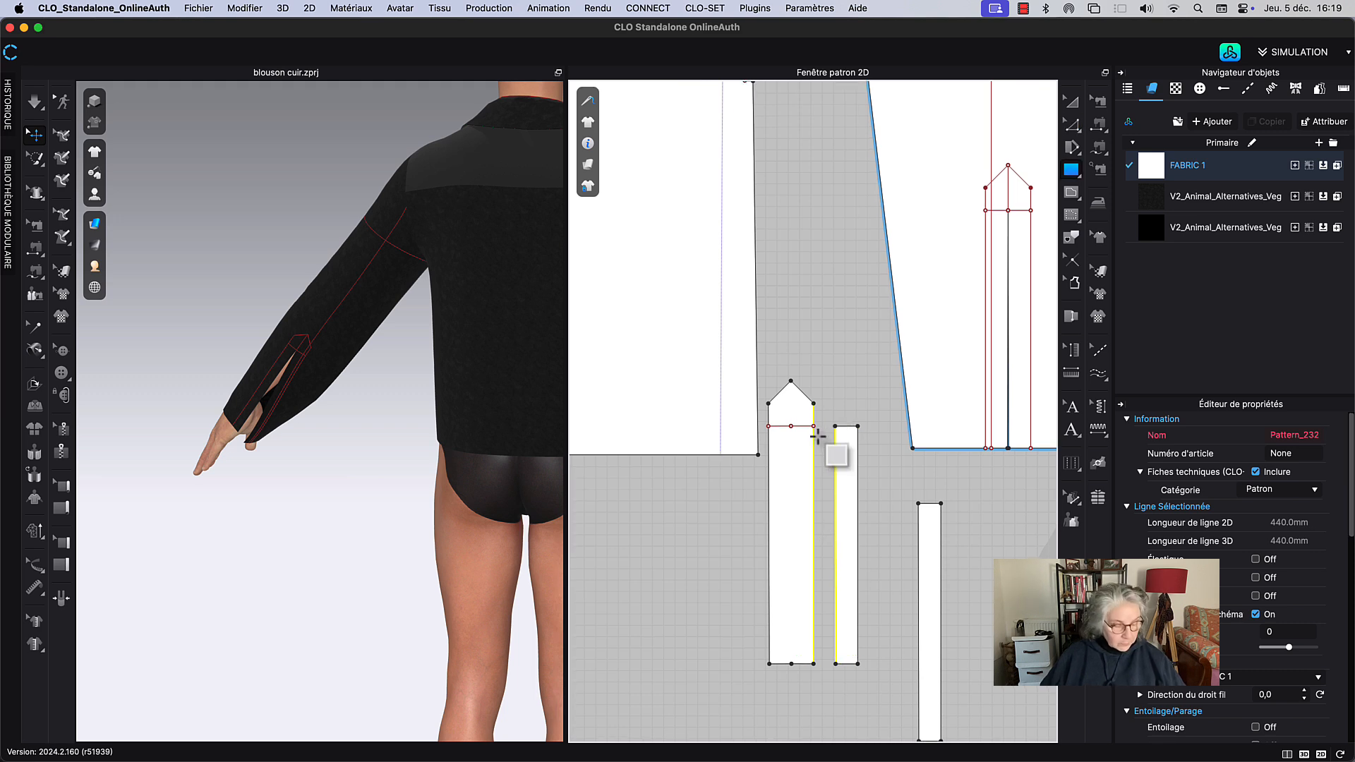
key("z")
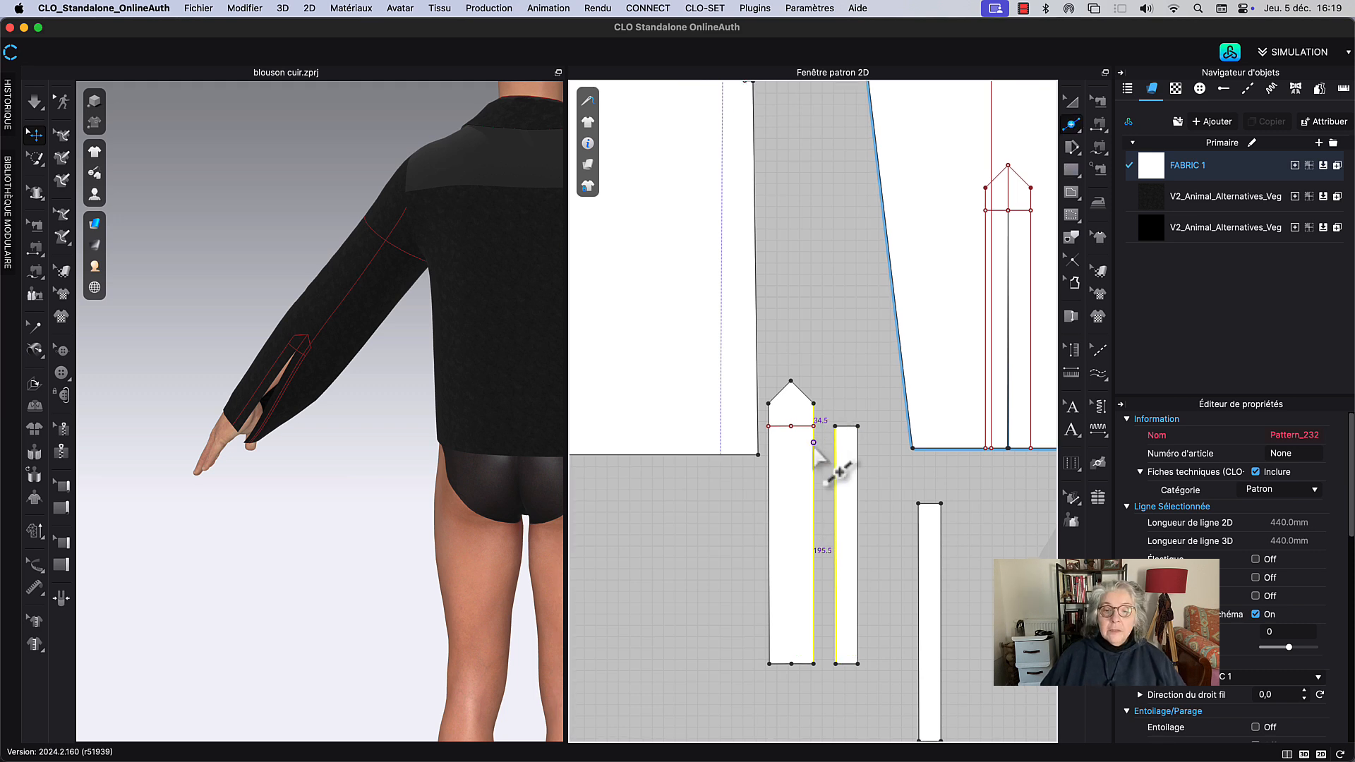
left_click(813, 446)
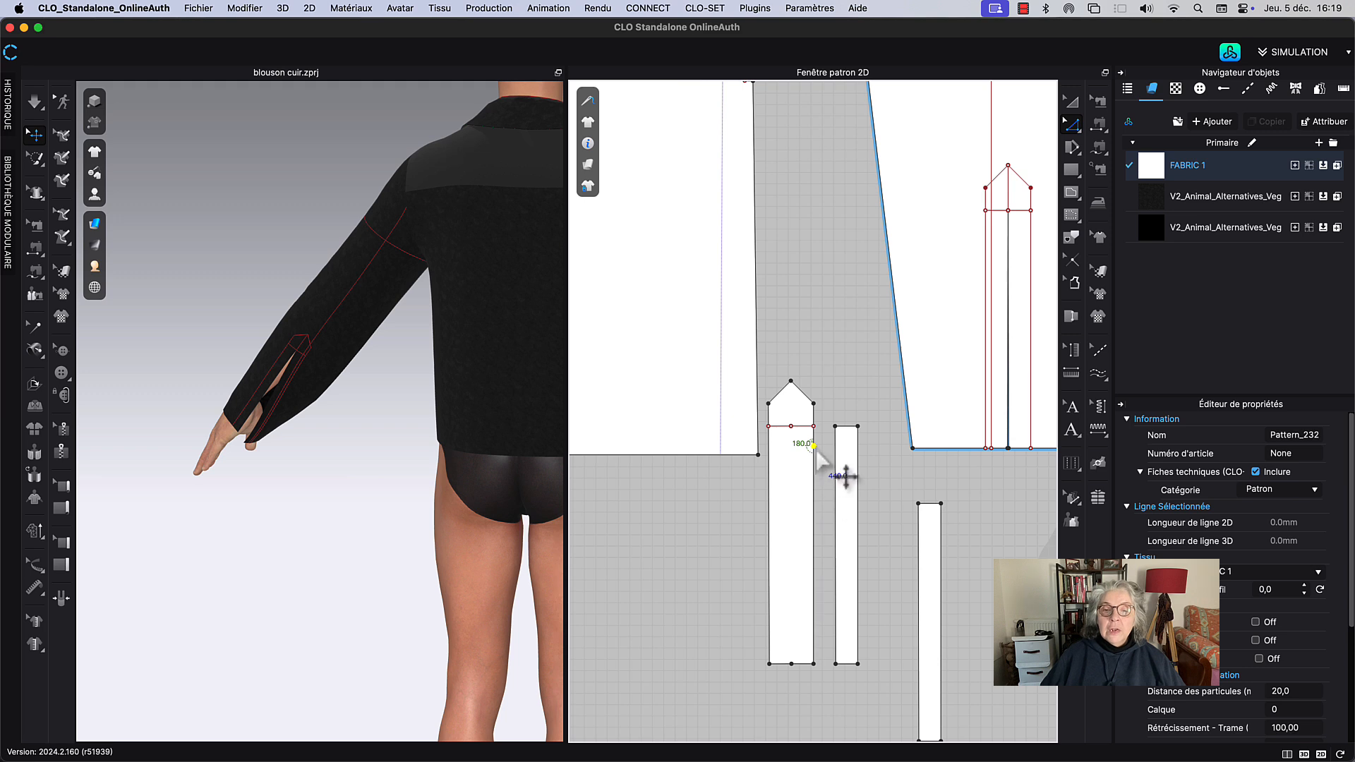
mouse_move(814, 446)
left_mouse_down()
mouse_move(828, 436)
mouse_move(815, 426)
left_mouse_up()
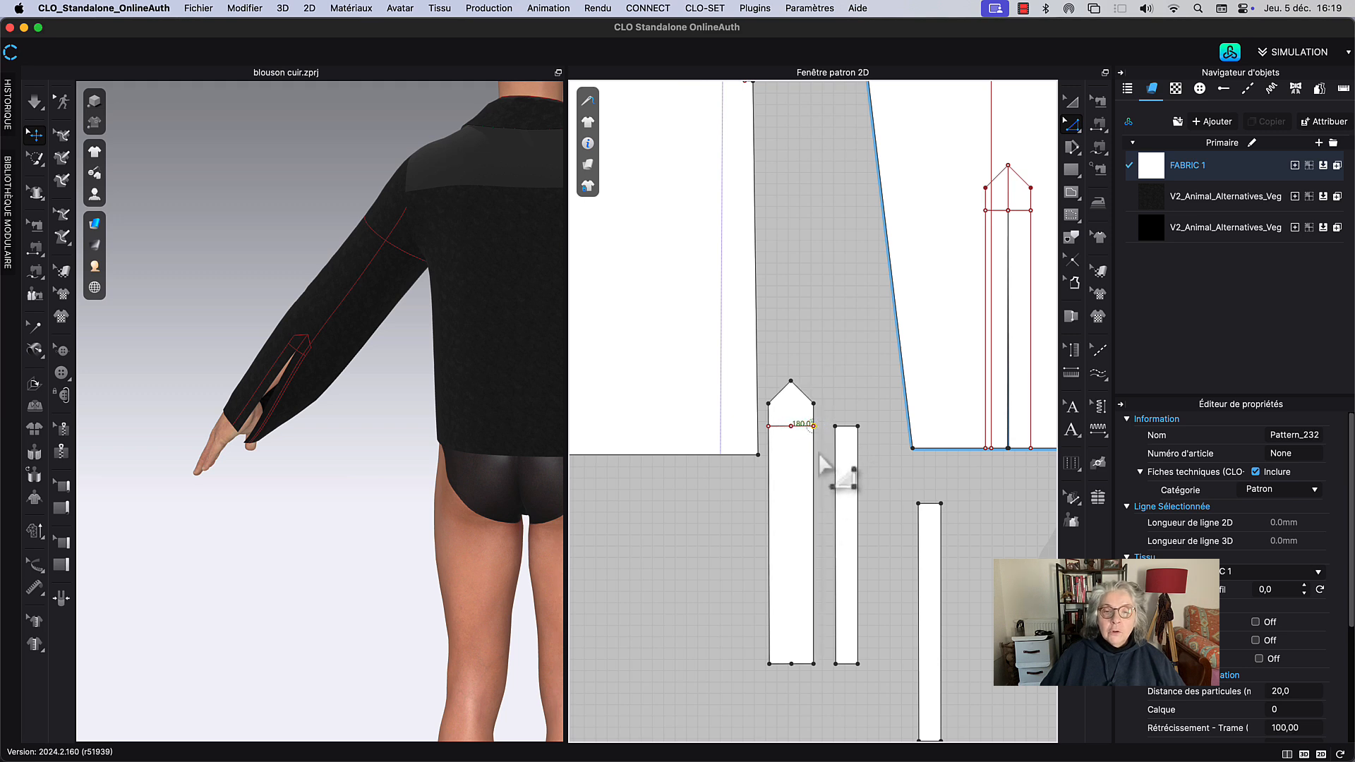
Step: Merge the rectangular strip with the pointed placket along the placket's right edge segment below the new point
left_click(814, 495)
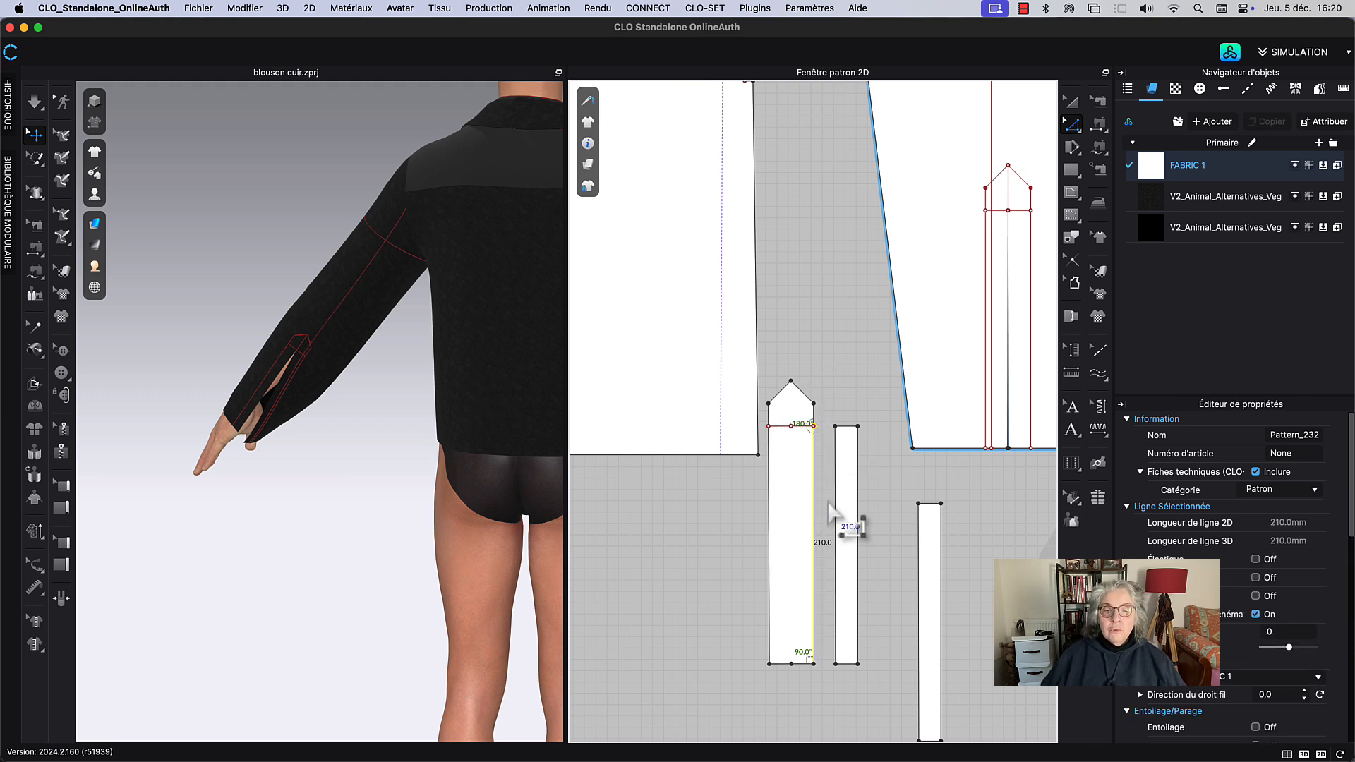
left_click(835, 509, "shift")
right_click(837, 507)
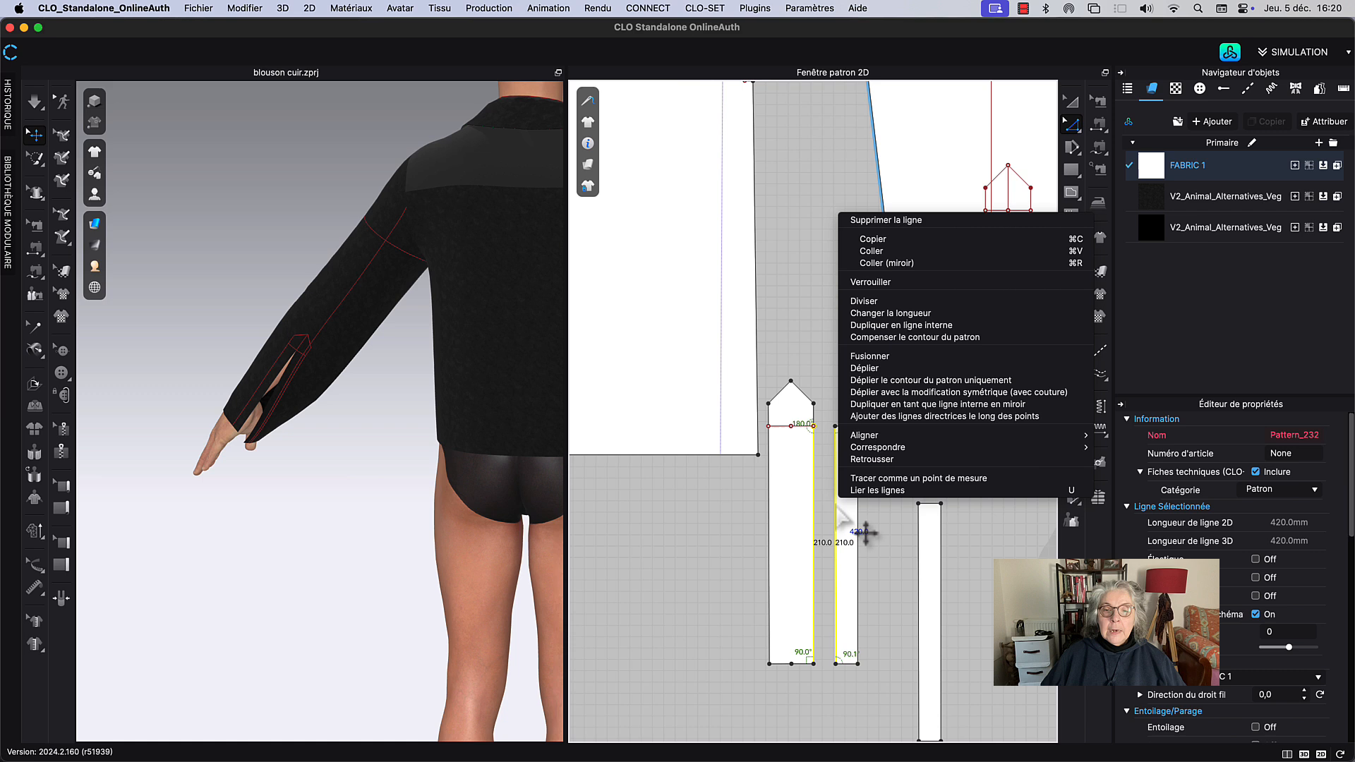
left_click(865, 357)
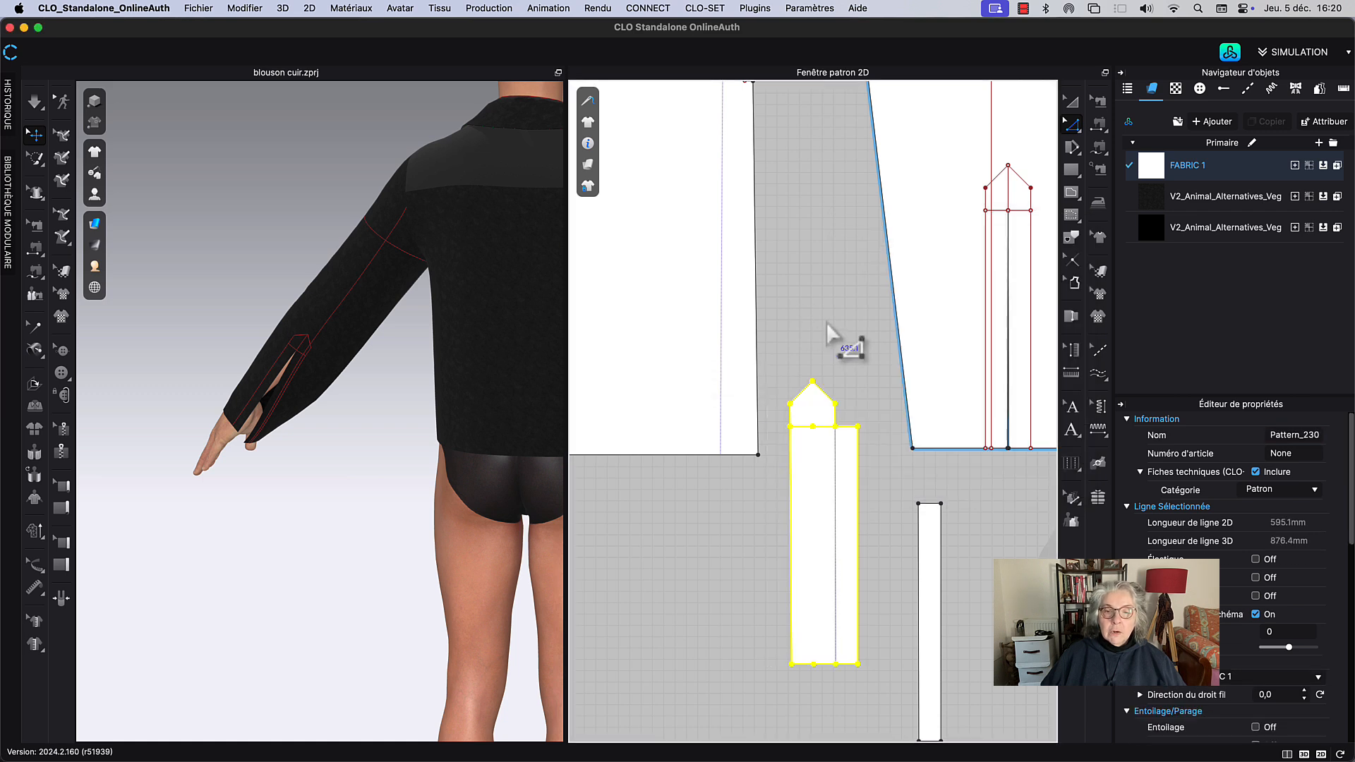
Step: Unlock all base lines of the patterns
middle_click_drag(824, 320, 796, 305)
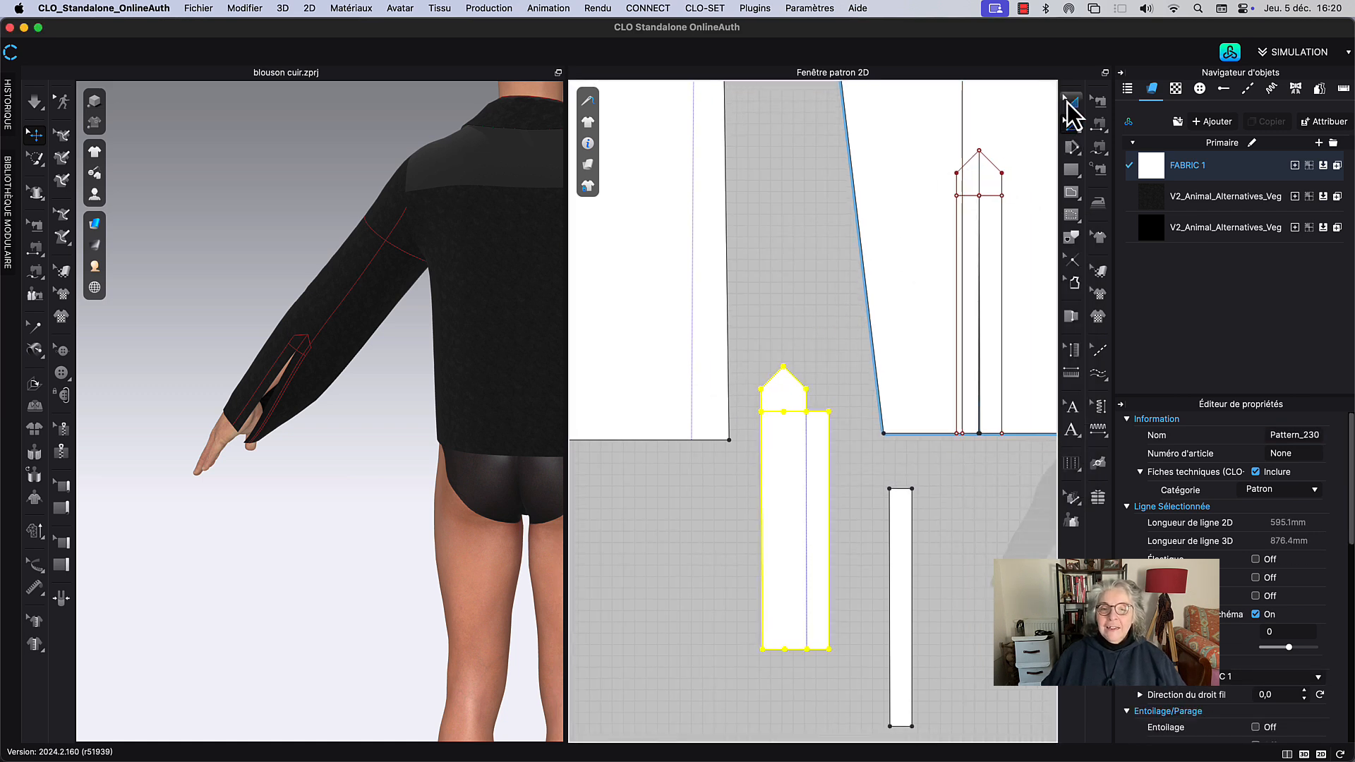
left_click(1071, 104)
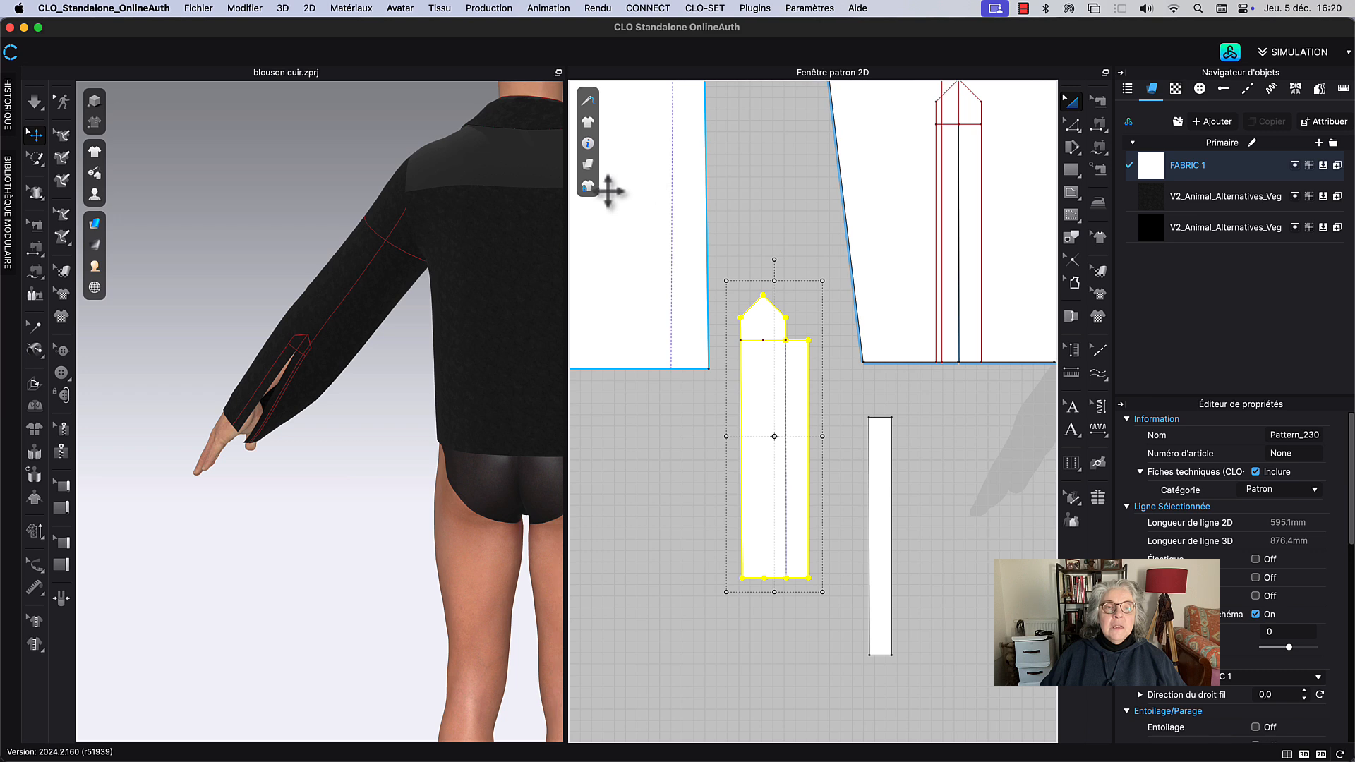
mouse_move(595, 189)
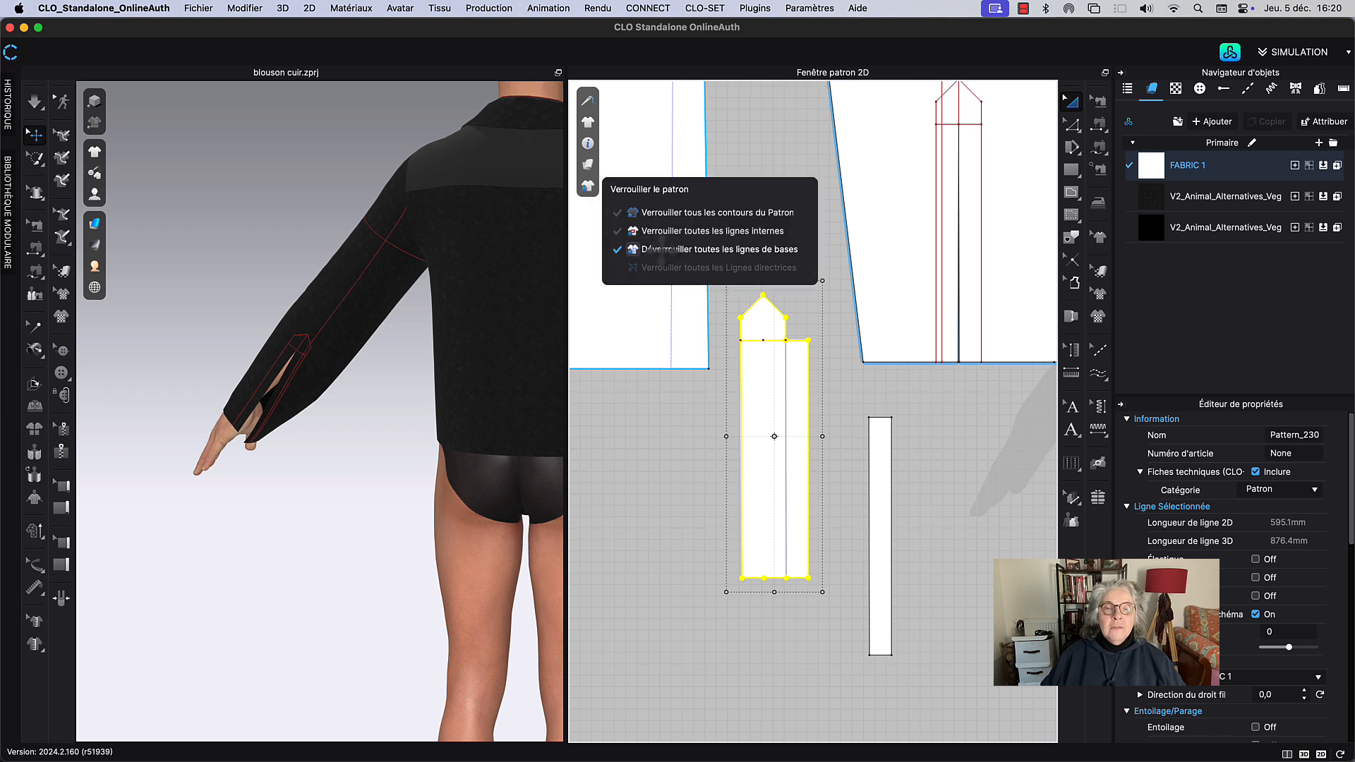
left_click(791, 240)
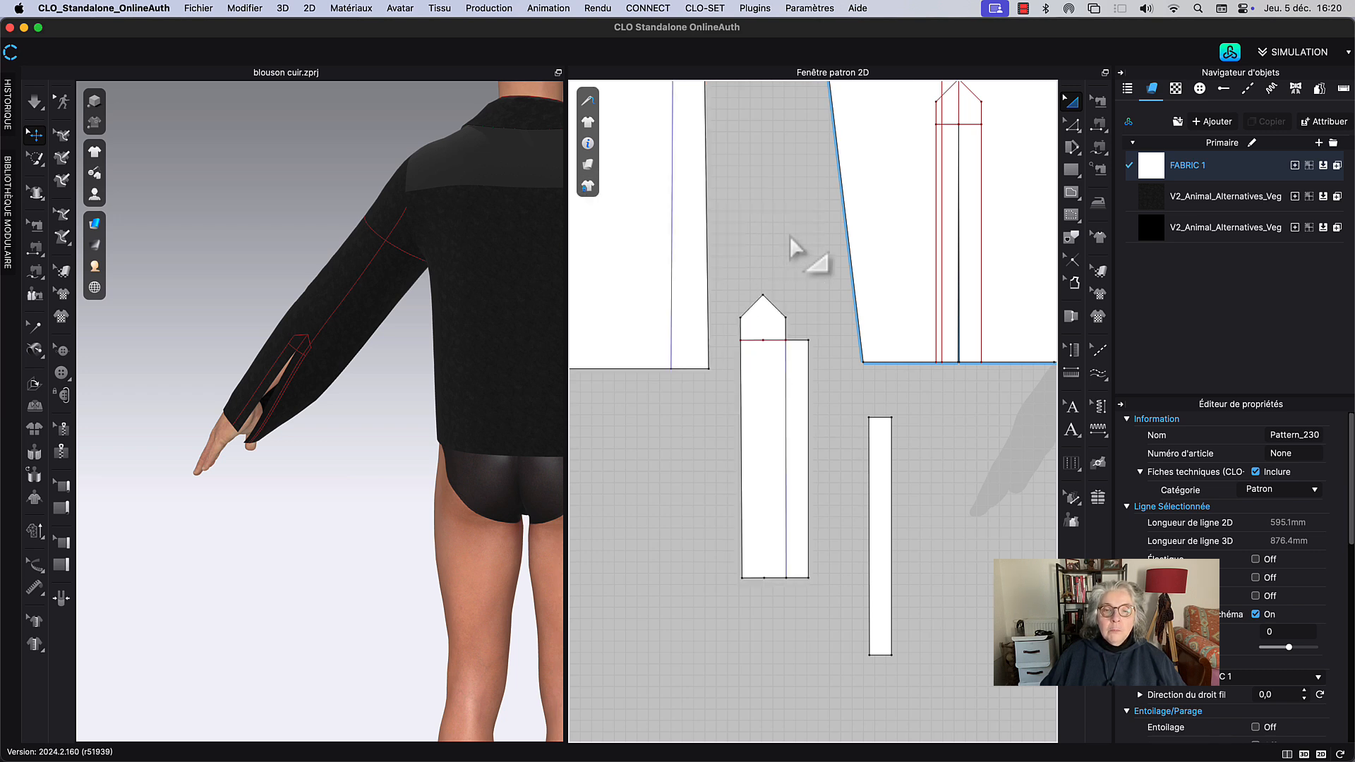
Step: Convert the vertical base line at the join of the merged placket piece into an internal line
left_click(788, 460)
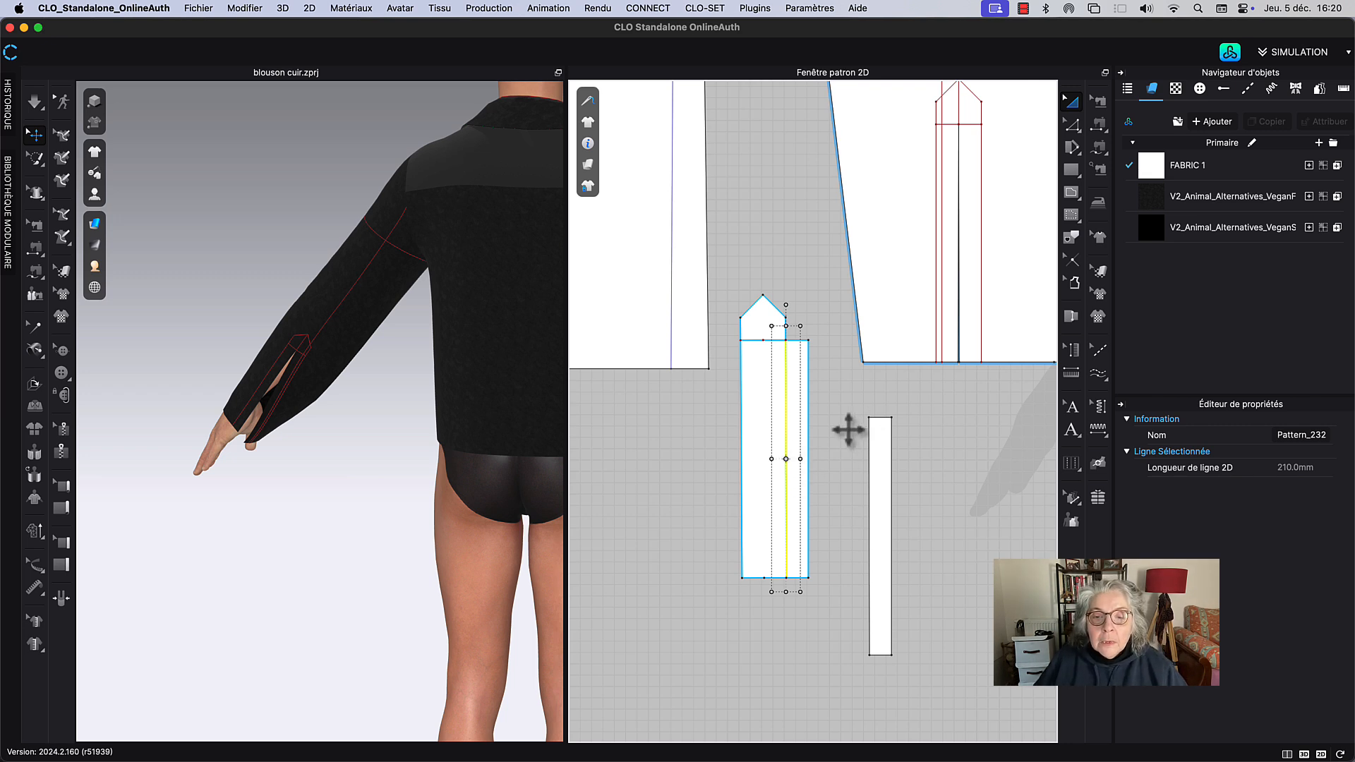
key("Delete")
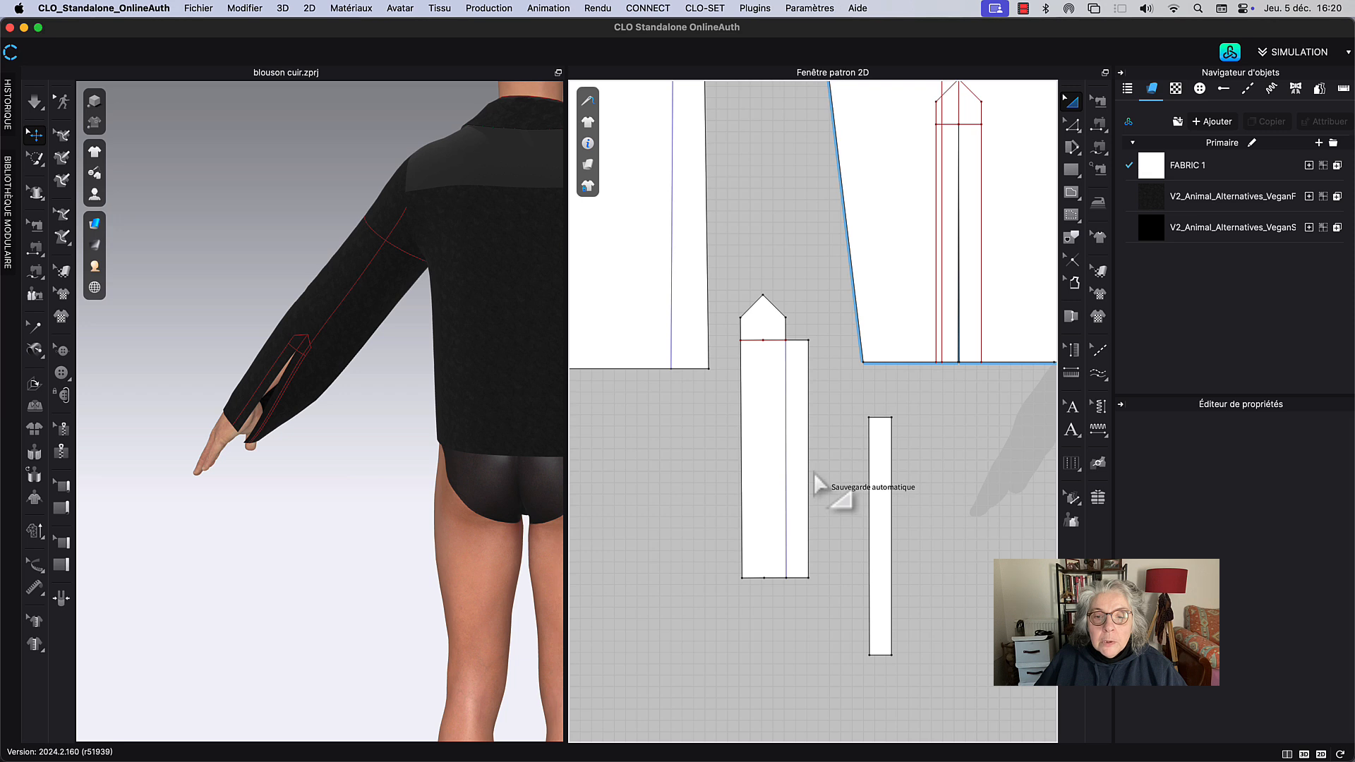
right_click(787, 480)
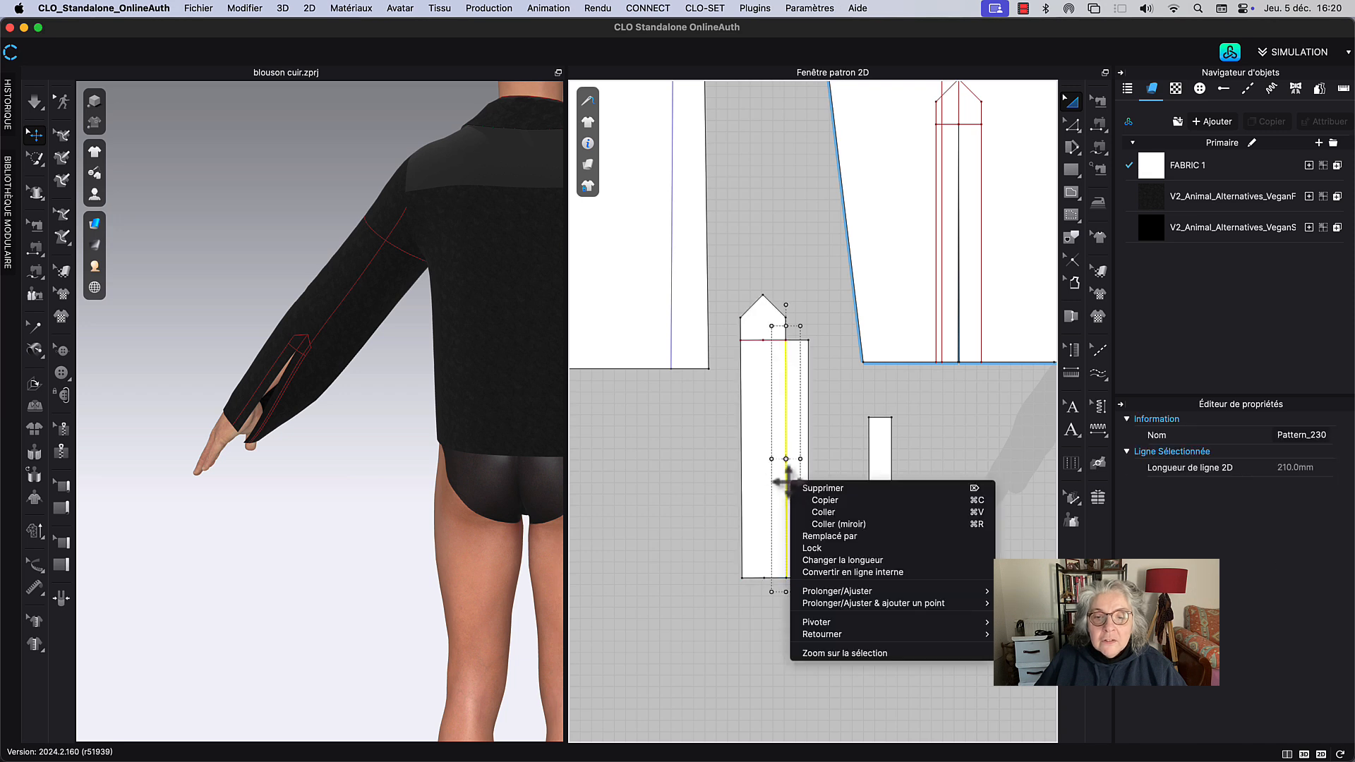
left_click(905, 573)
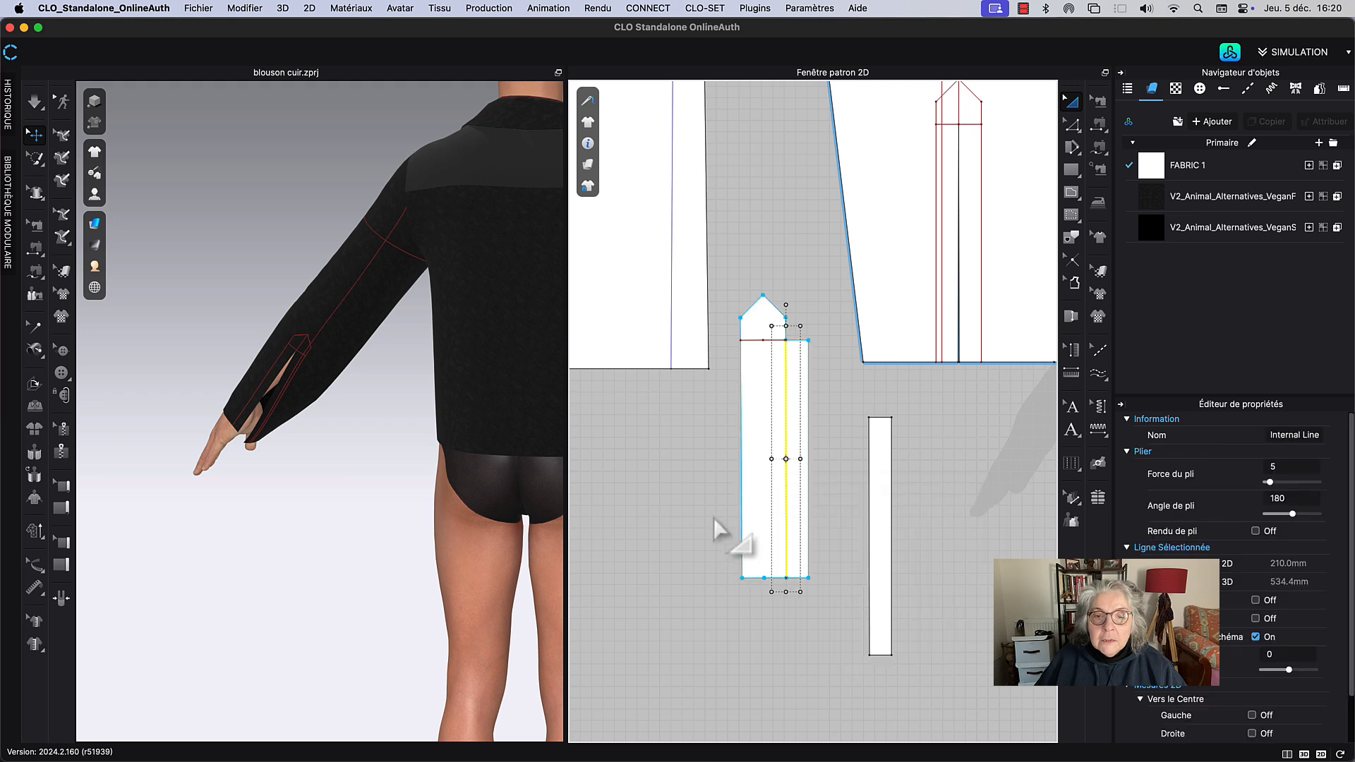
left_click(710, 516)
Step: Delete the middle point of the horizontal internal line below the placket's pointed tip
scroll(763, 374, "up", 5)
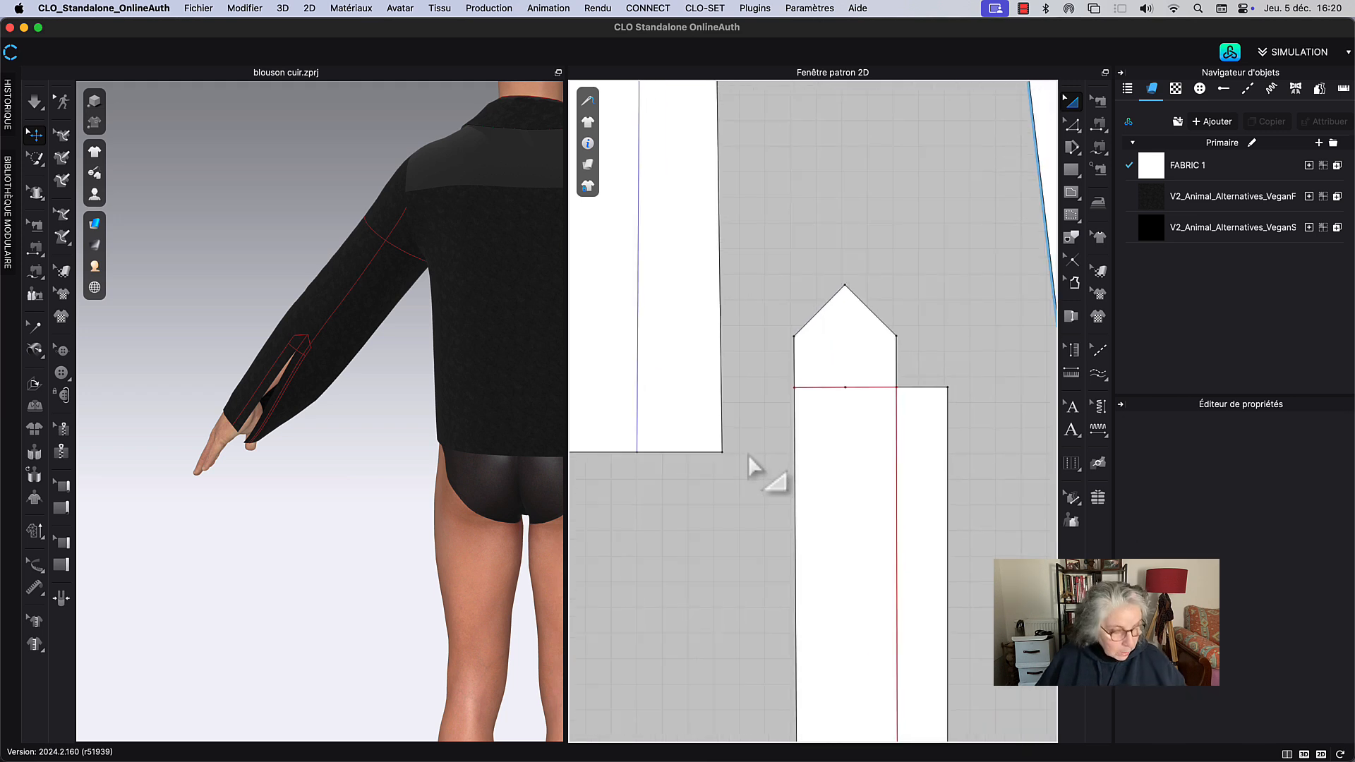
key("z")
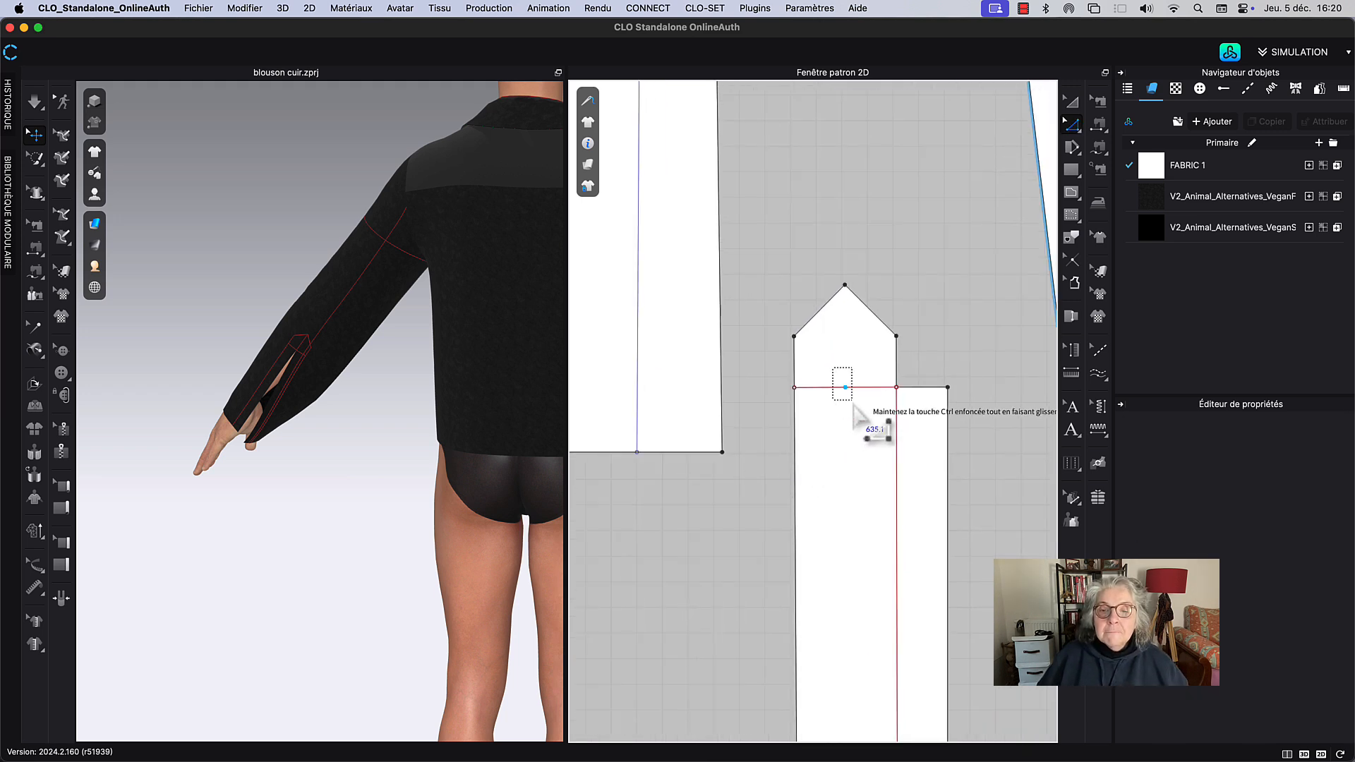
left_click(845, 387)
right_click(847, 388)
mouse_move(877, 464)
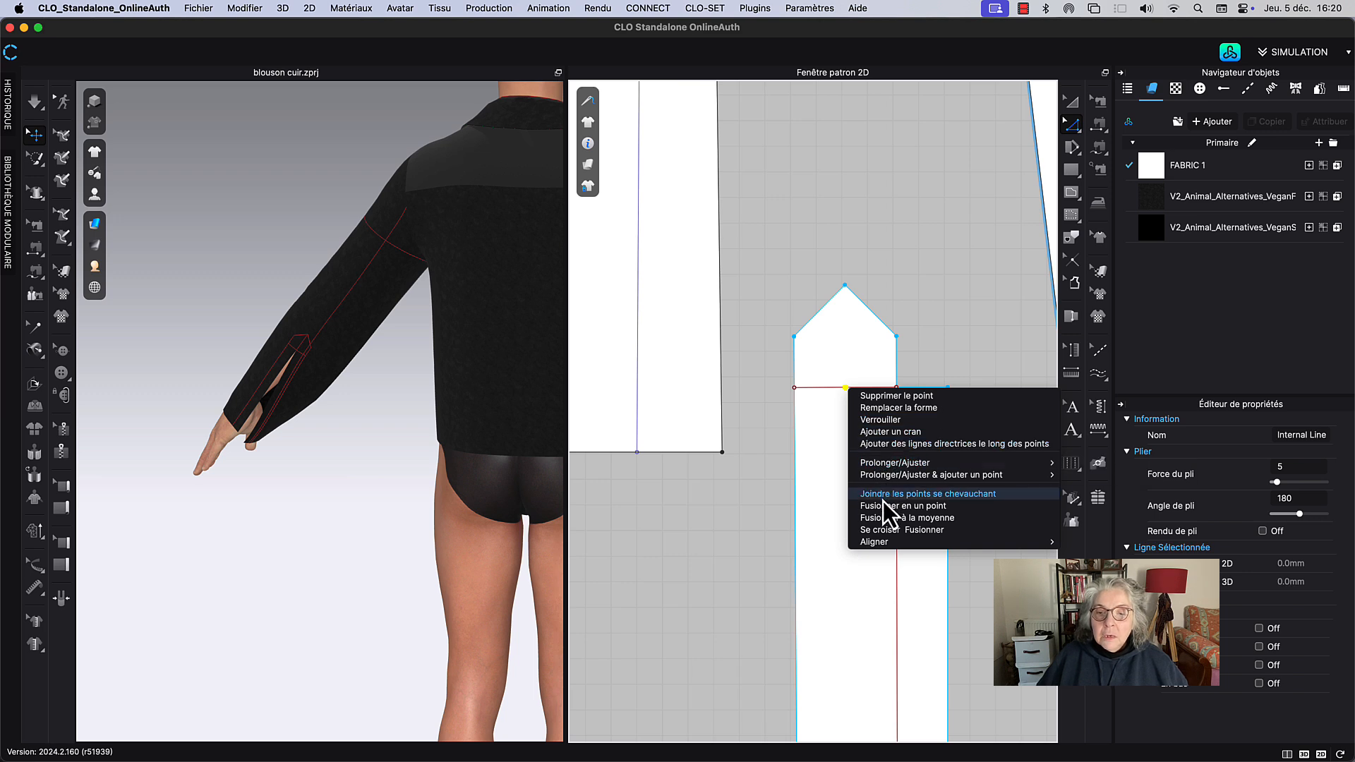
left_click(879, 364)
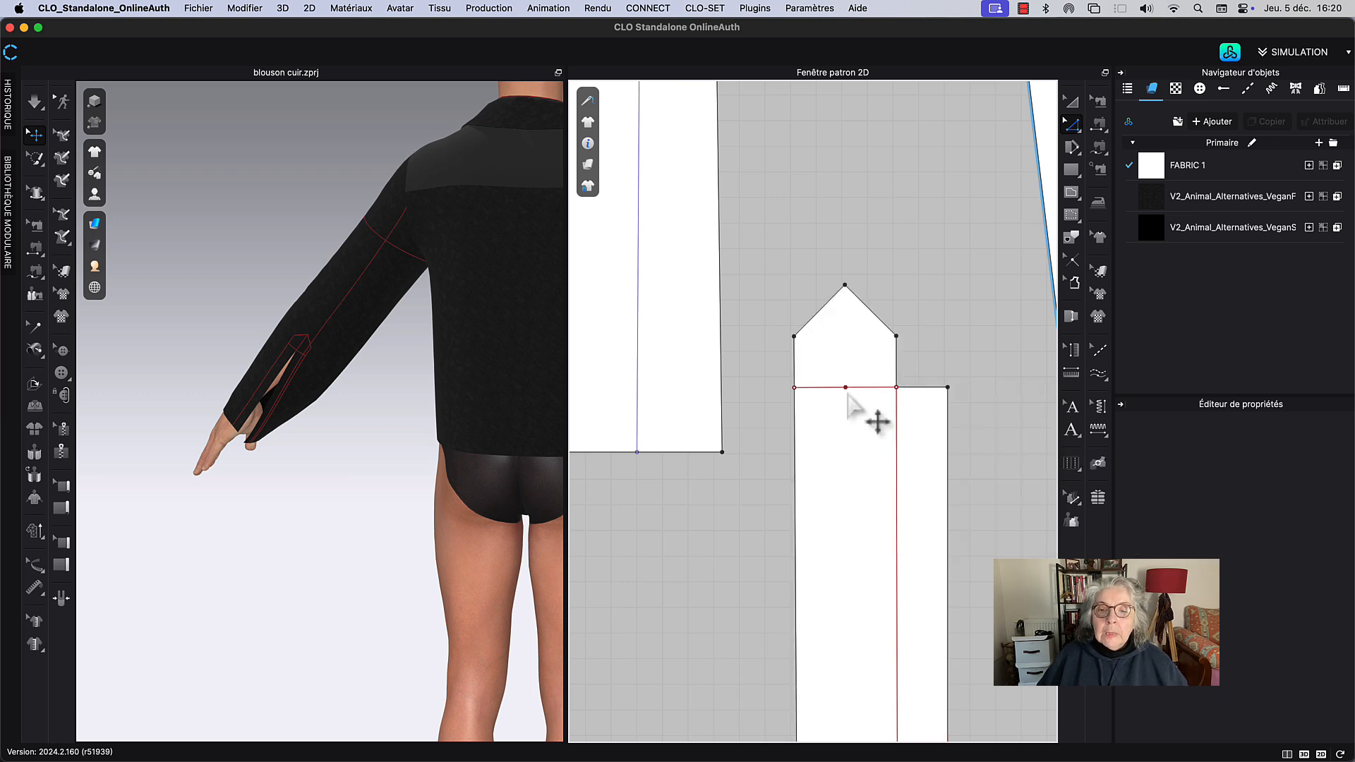
left_click(846, 388)
right_click(845, 388)
left_click(866, 396)
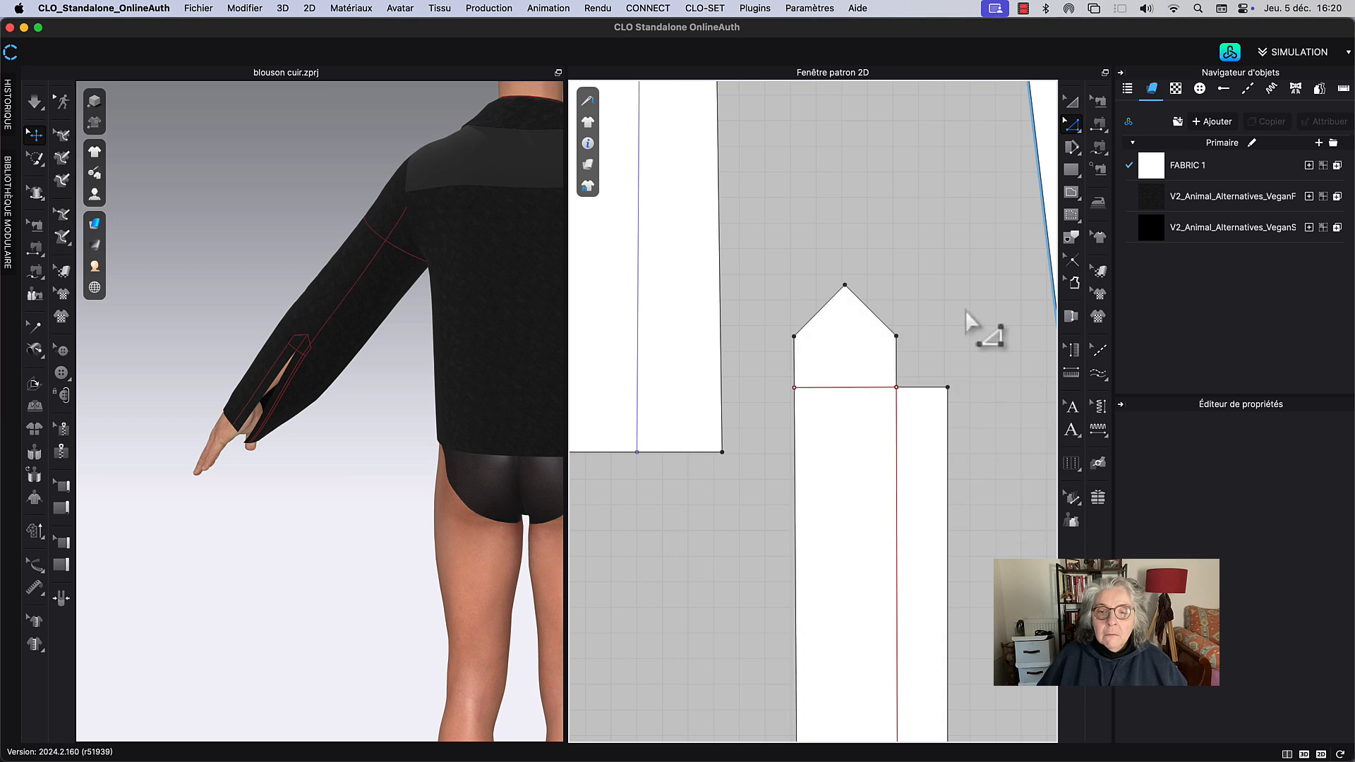
Step: Select the extra point in the middle of the pointed placket's bottom edge
scroll(966, 310, "down", 3)
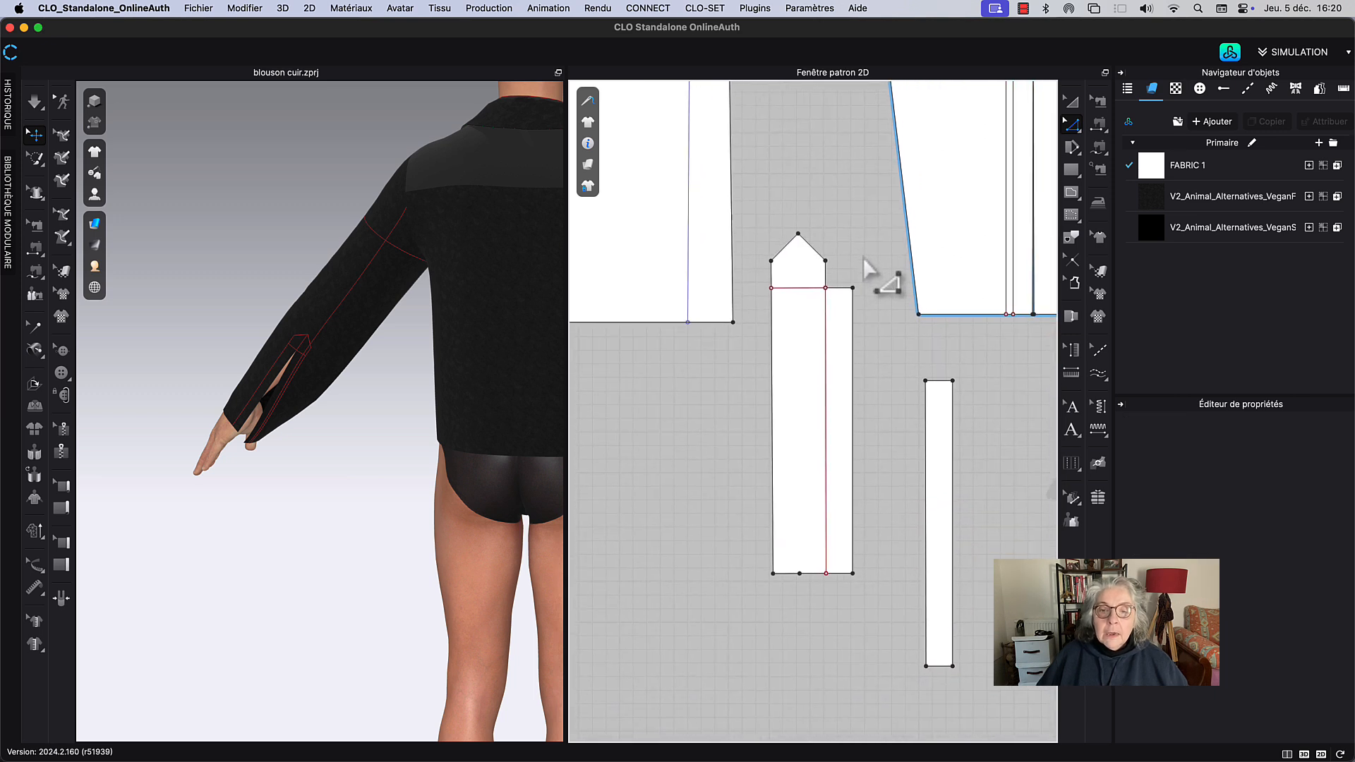
left_click(796, 572)
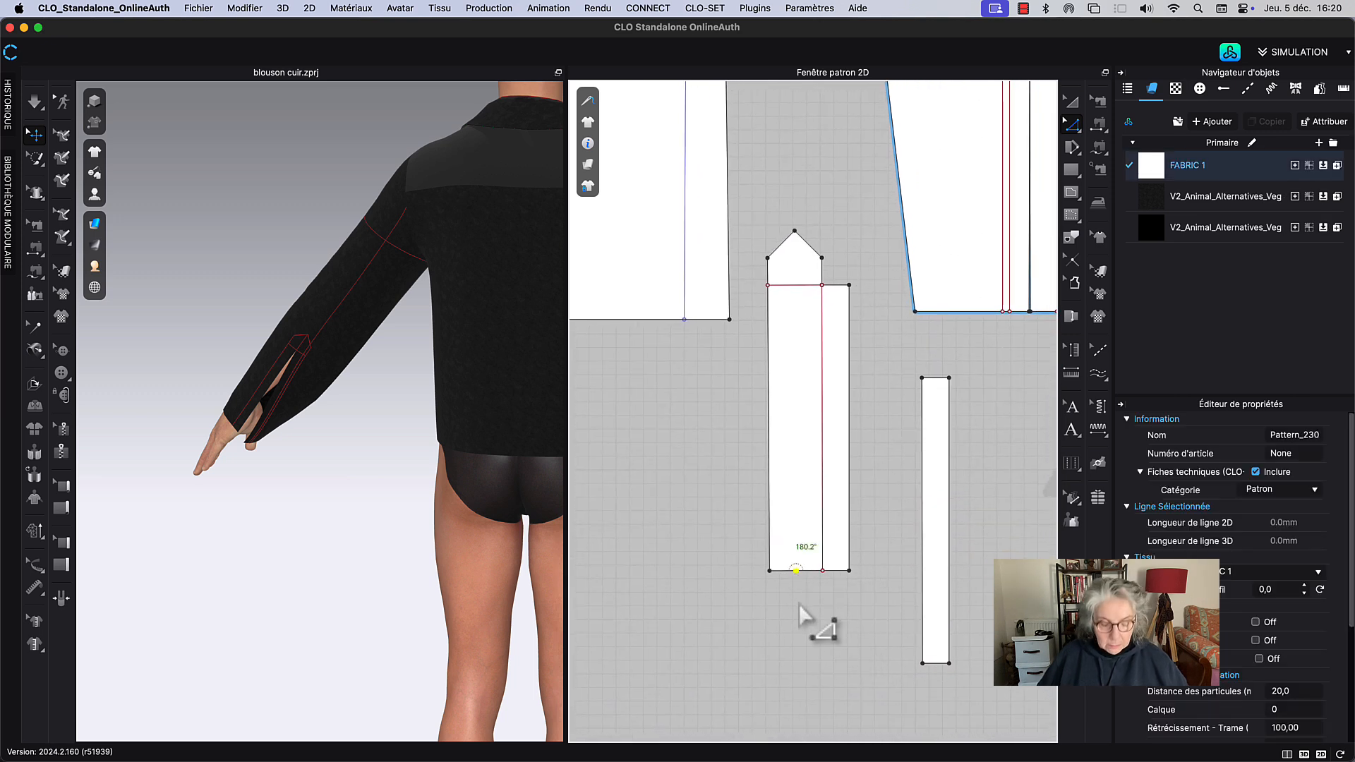
left_click(799, 604)
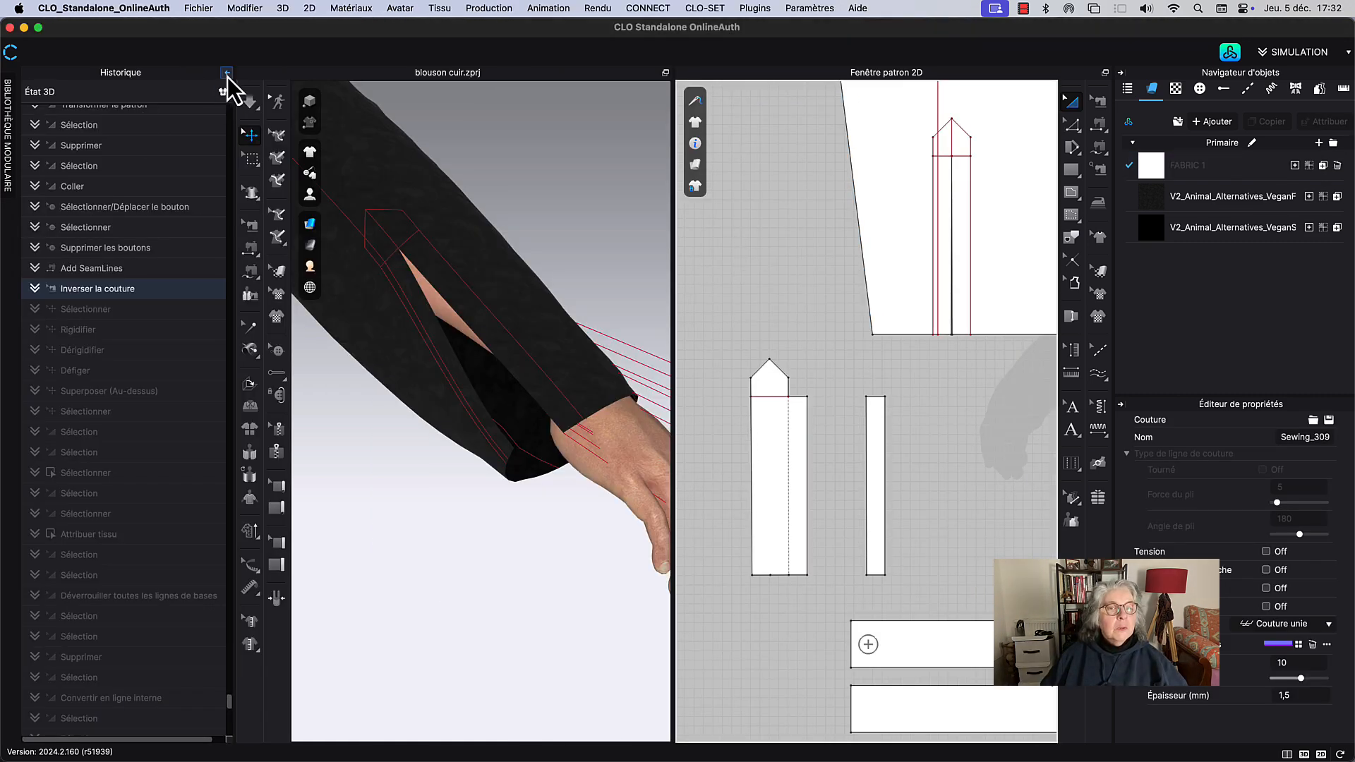
Step: Collapse the operation history to enlarge the 3D and 2D views
left_click(227, 75)
left_click(675, 402)
scroll(698, 456, "down", 2)
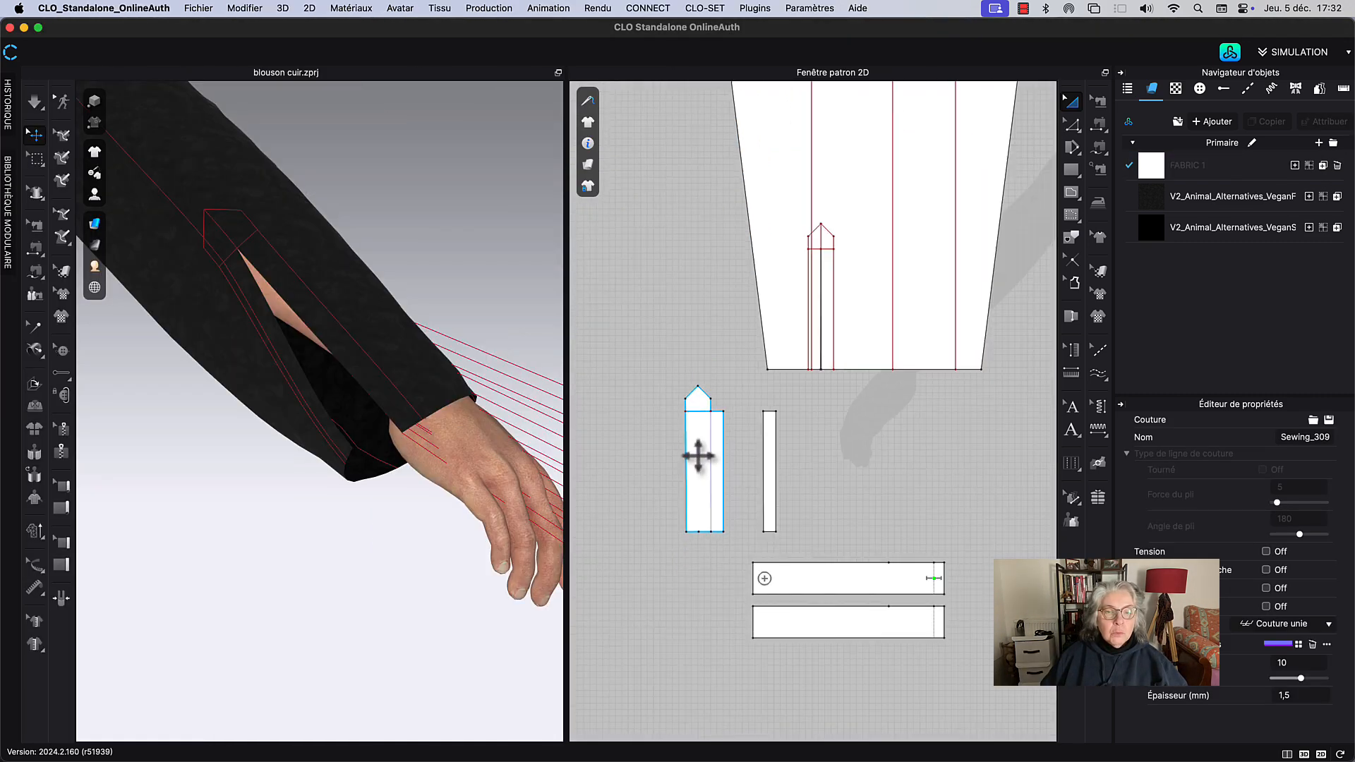
Step: Delete the seam joining the pointed placket's long right edge to the sleeve slit
right_click_drag(707, 461, 718, 458)
key("b")
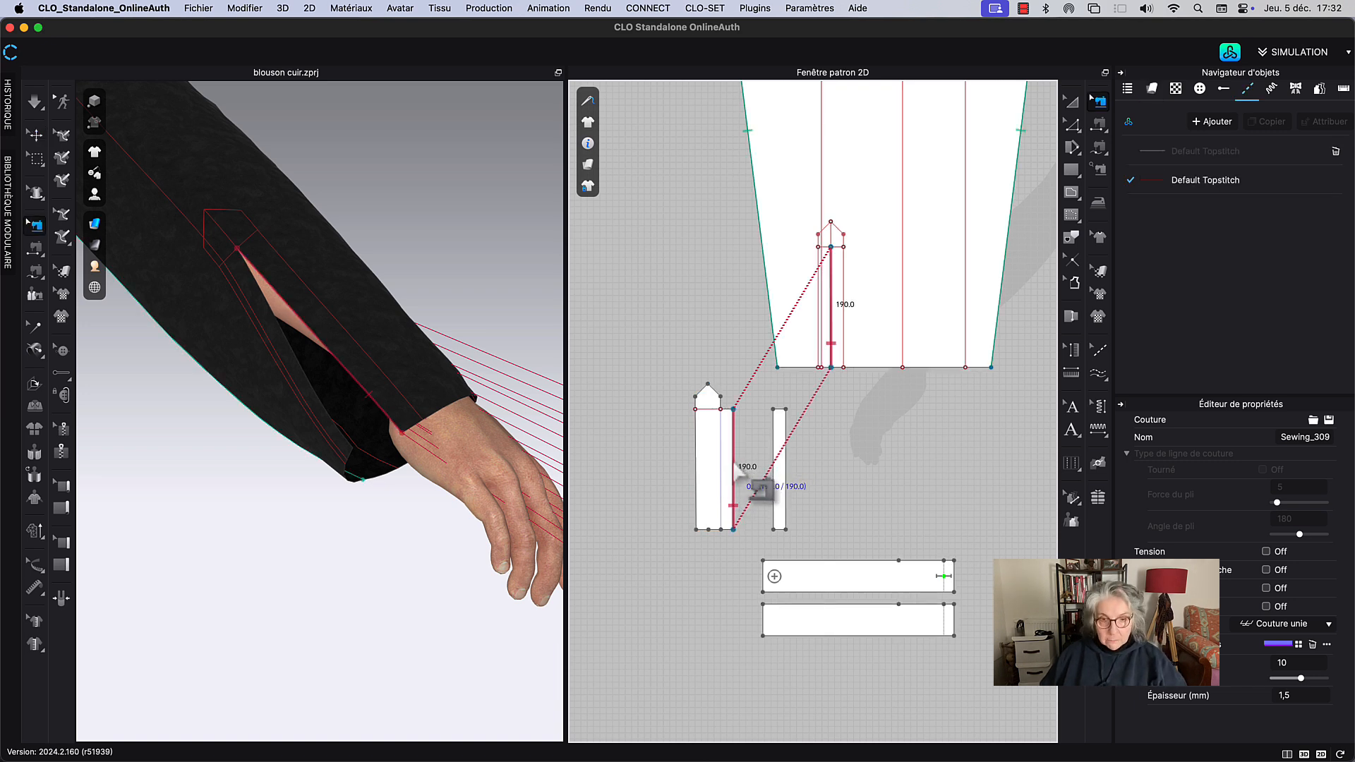
right_click(736, 463)
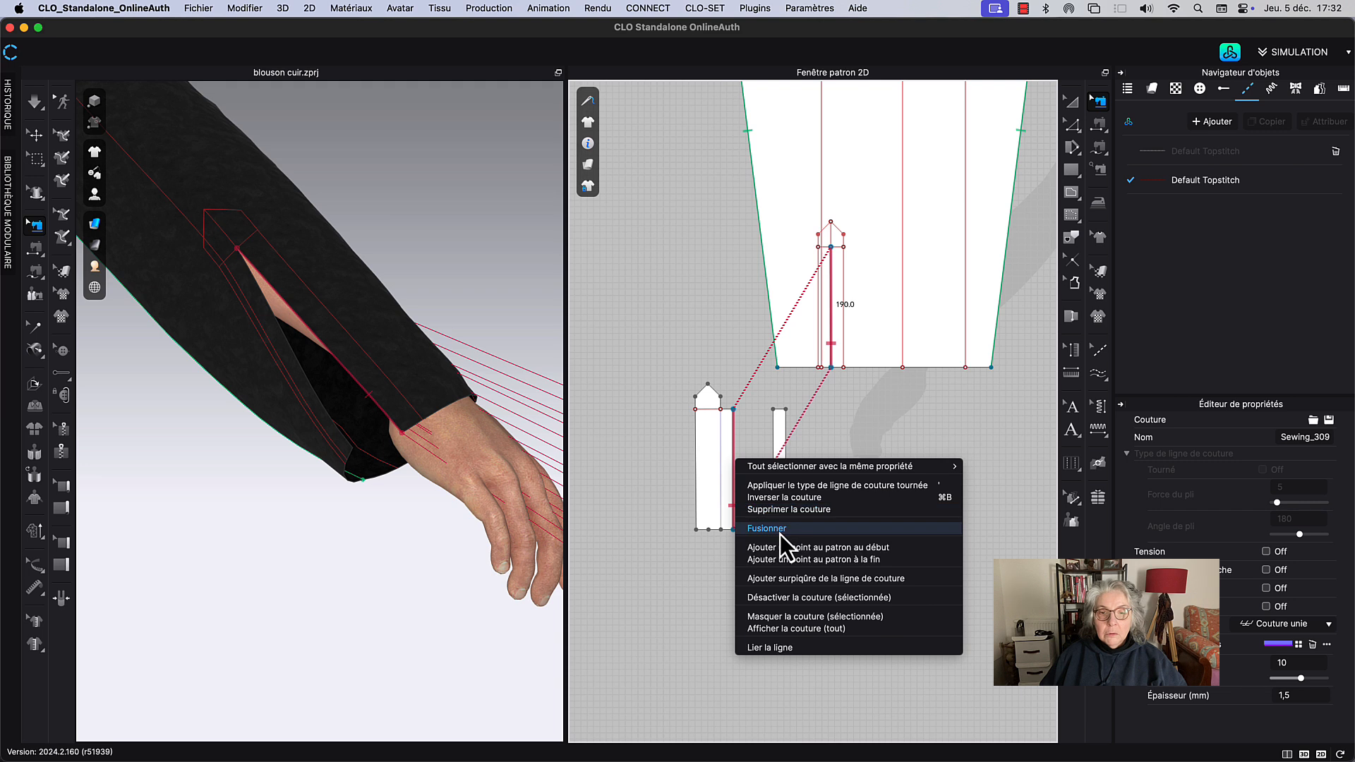
left_click(720, 377)
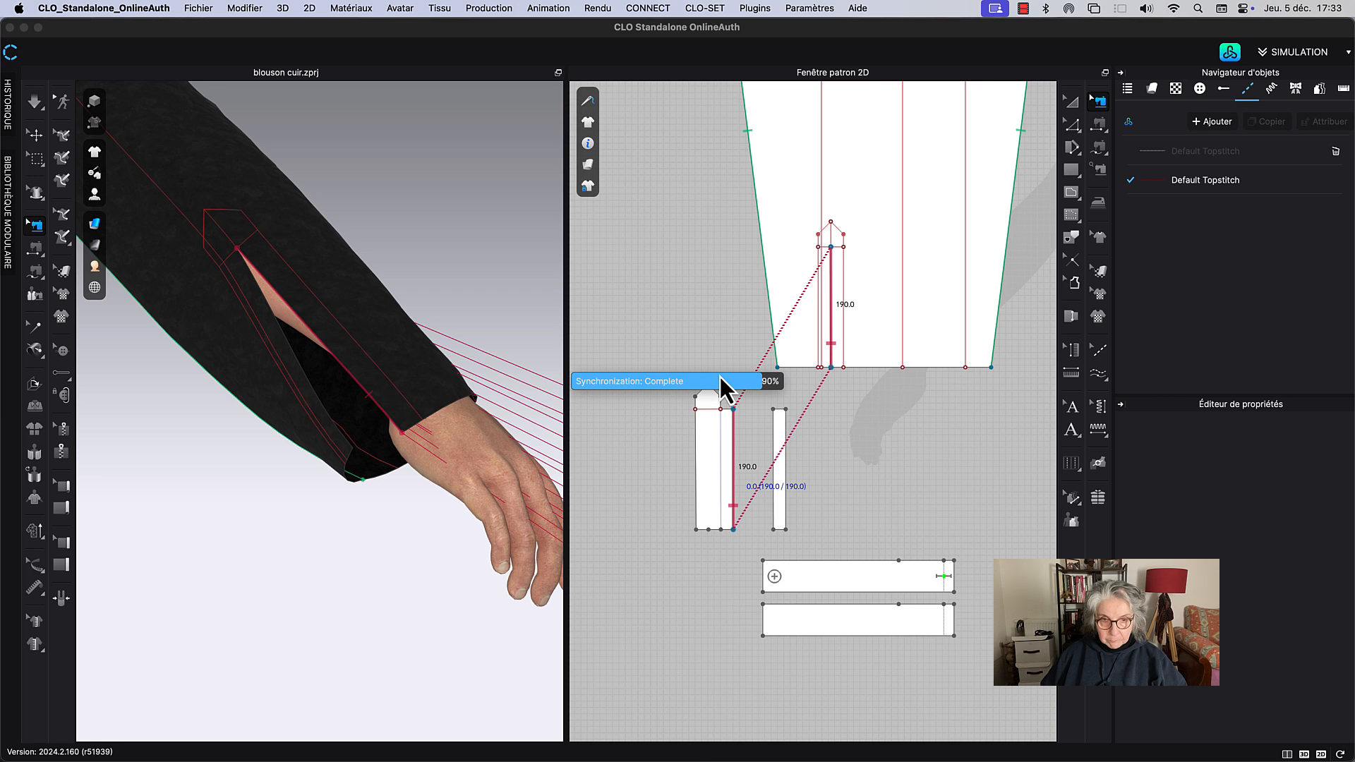
Step: Sew the pointed placket's long right edge to the edge of the sleeve slit with segment sewing
scroll(720, 376, "up", 3)
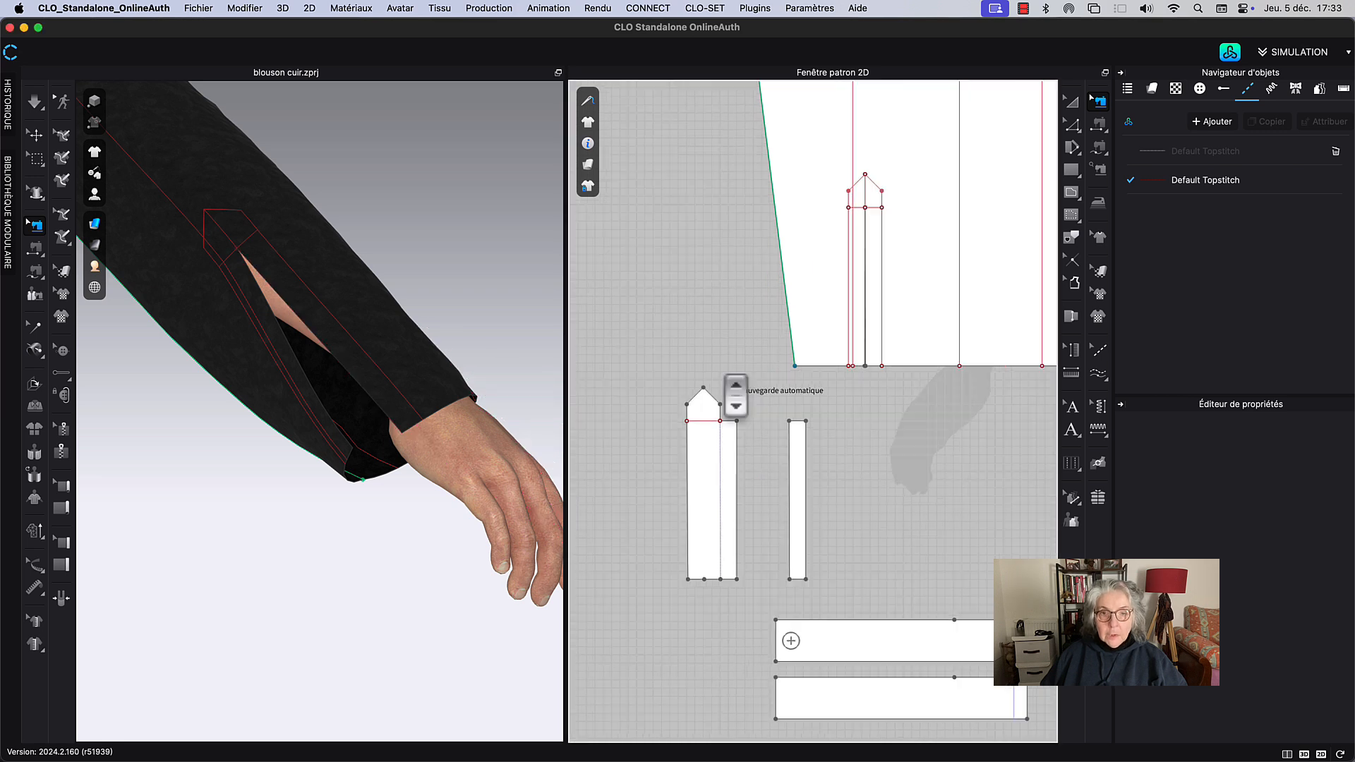
right_click_drag(752, 390, 715, 350)
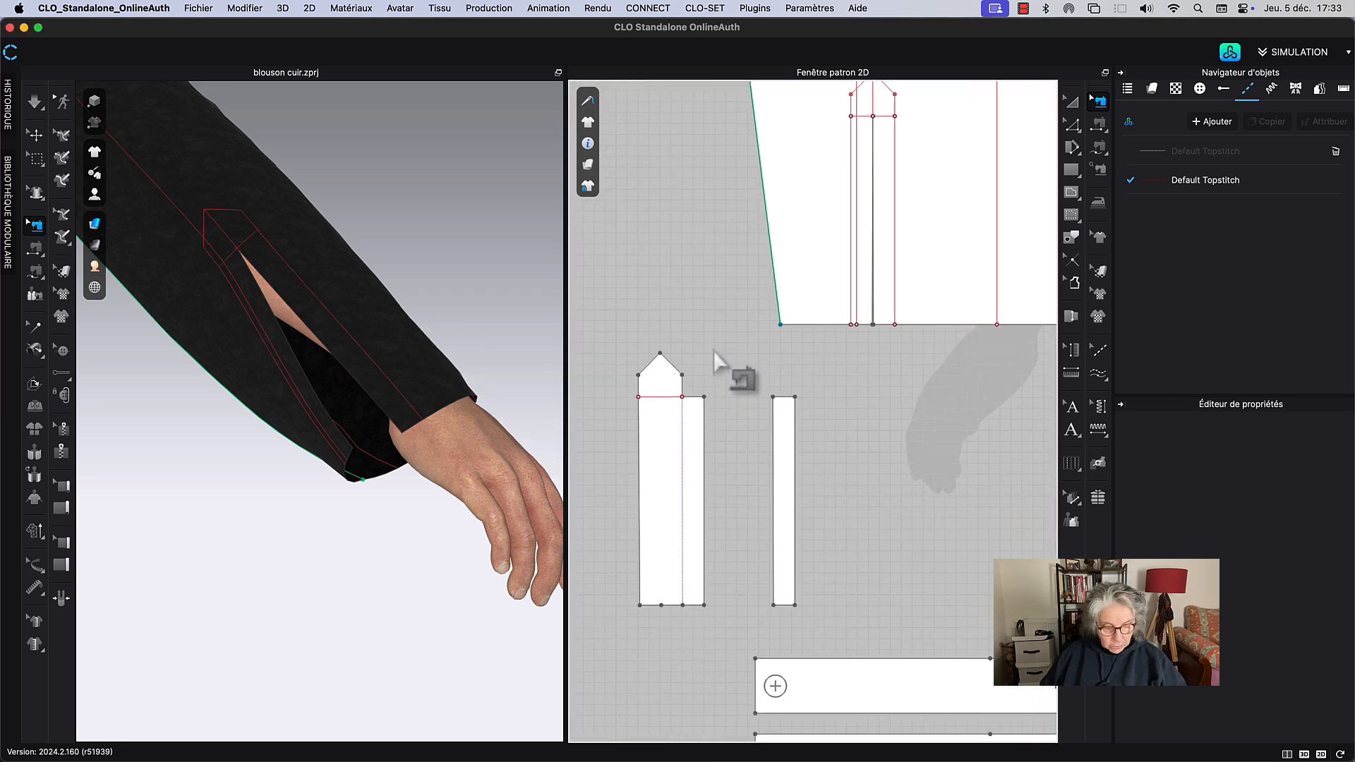
key("m")
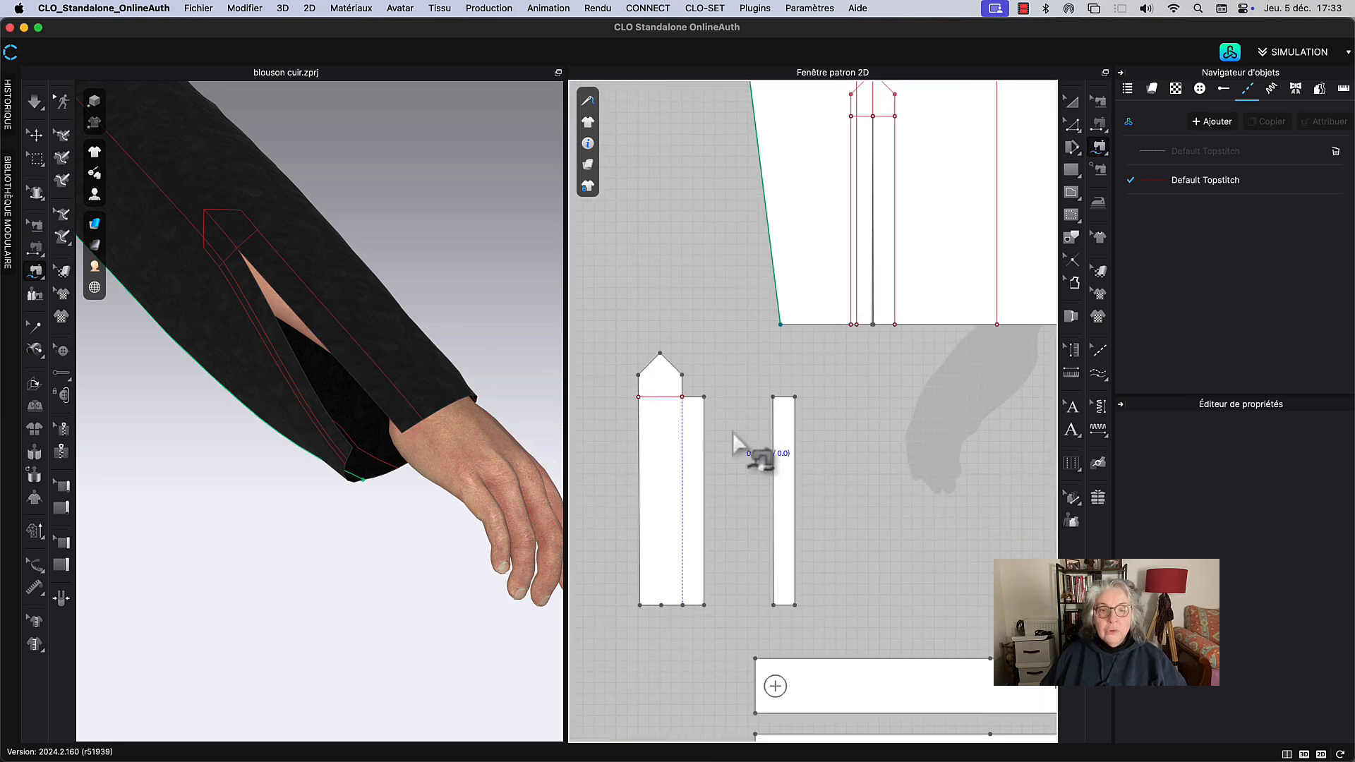
key("n")
left_click(707, 486)
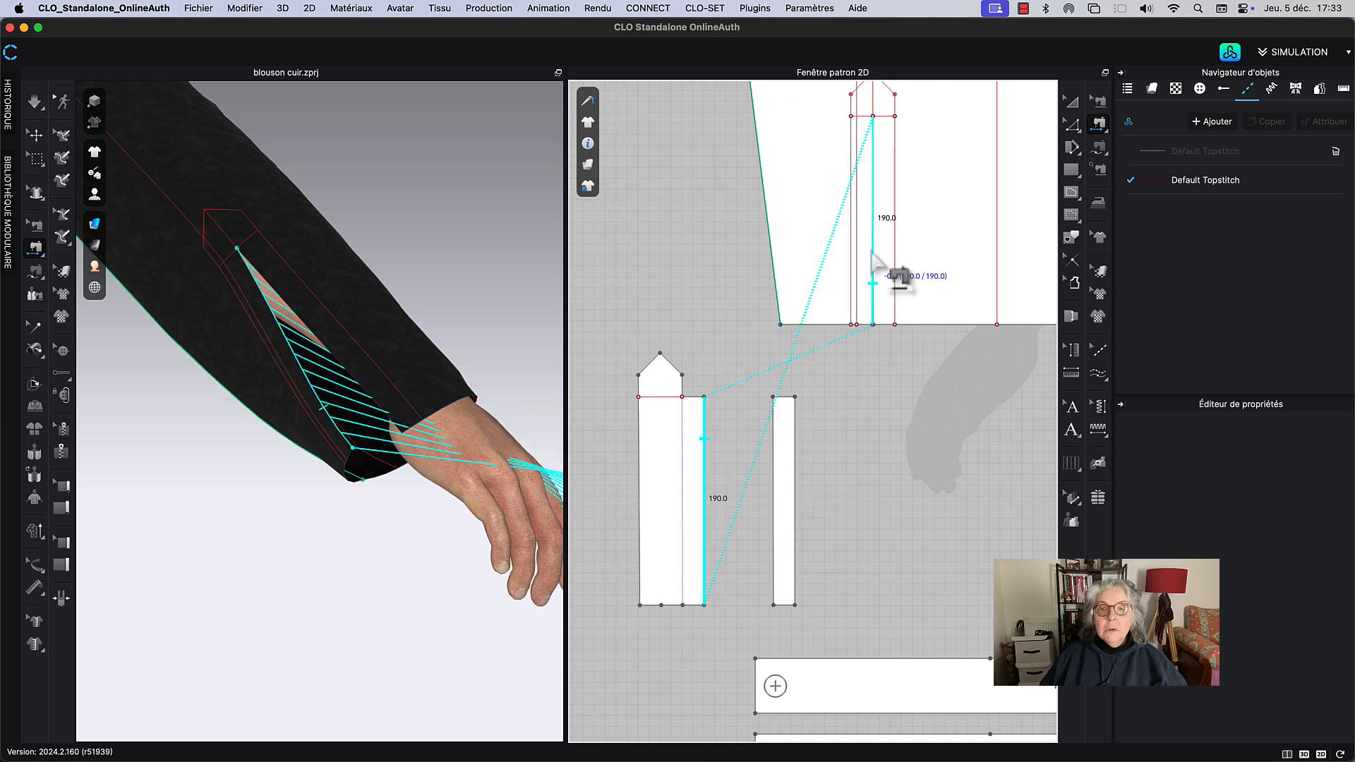
scroll(883, 279, "up", 3)
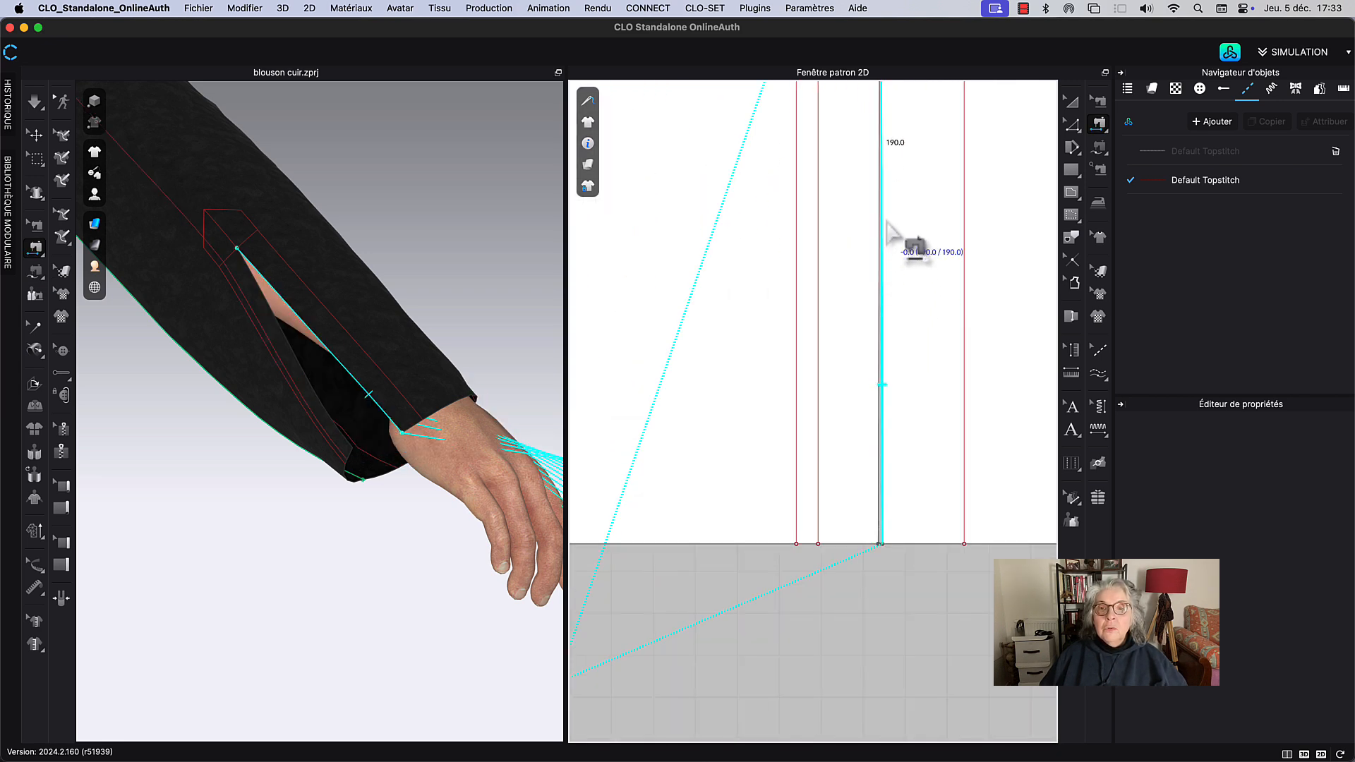
left_click(886, 458)
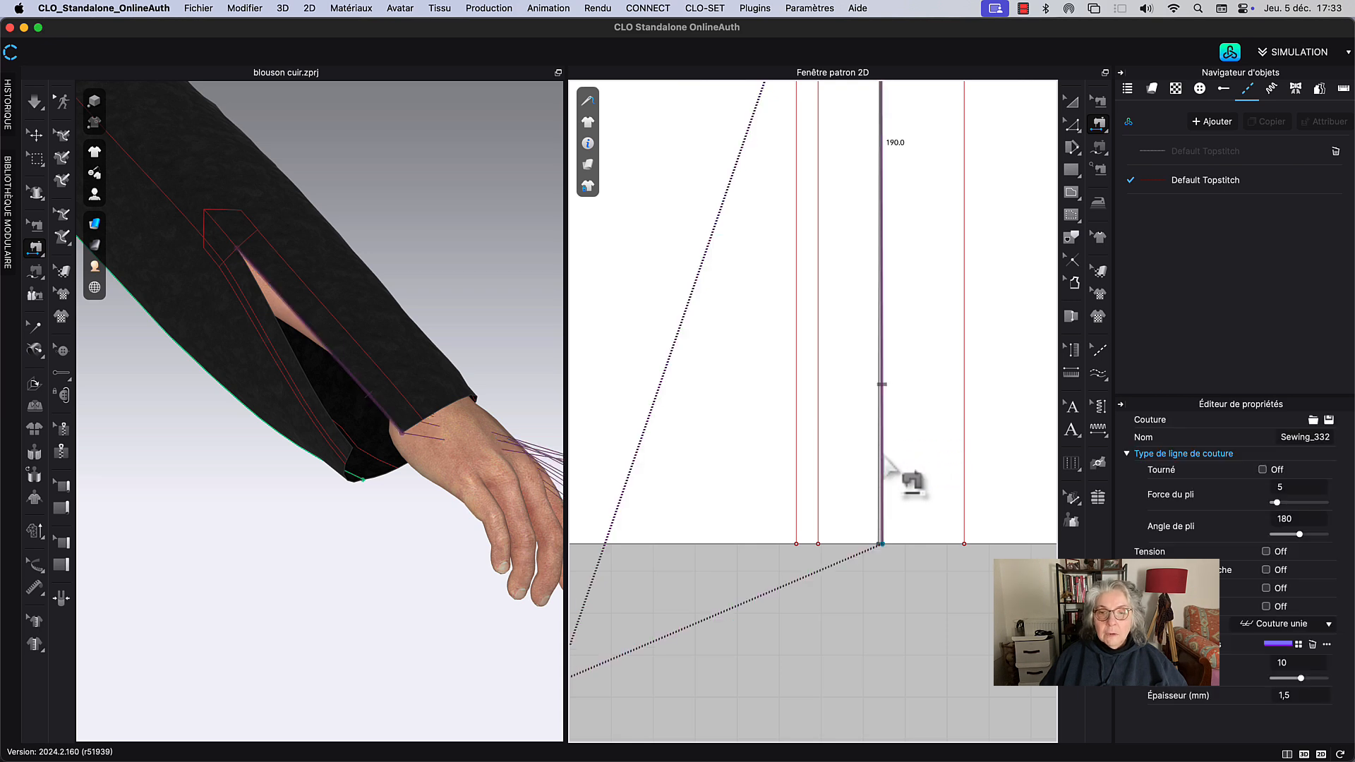
Step: Reverse the direction of the seam between the placket and the sleeve slit so its threads no longer cross
key("b")
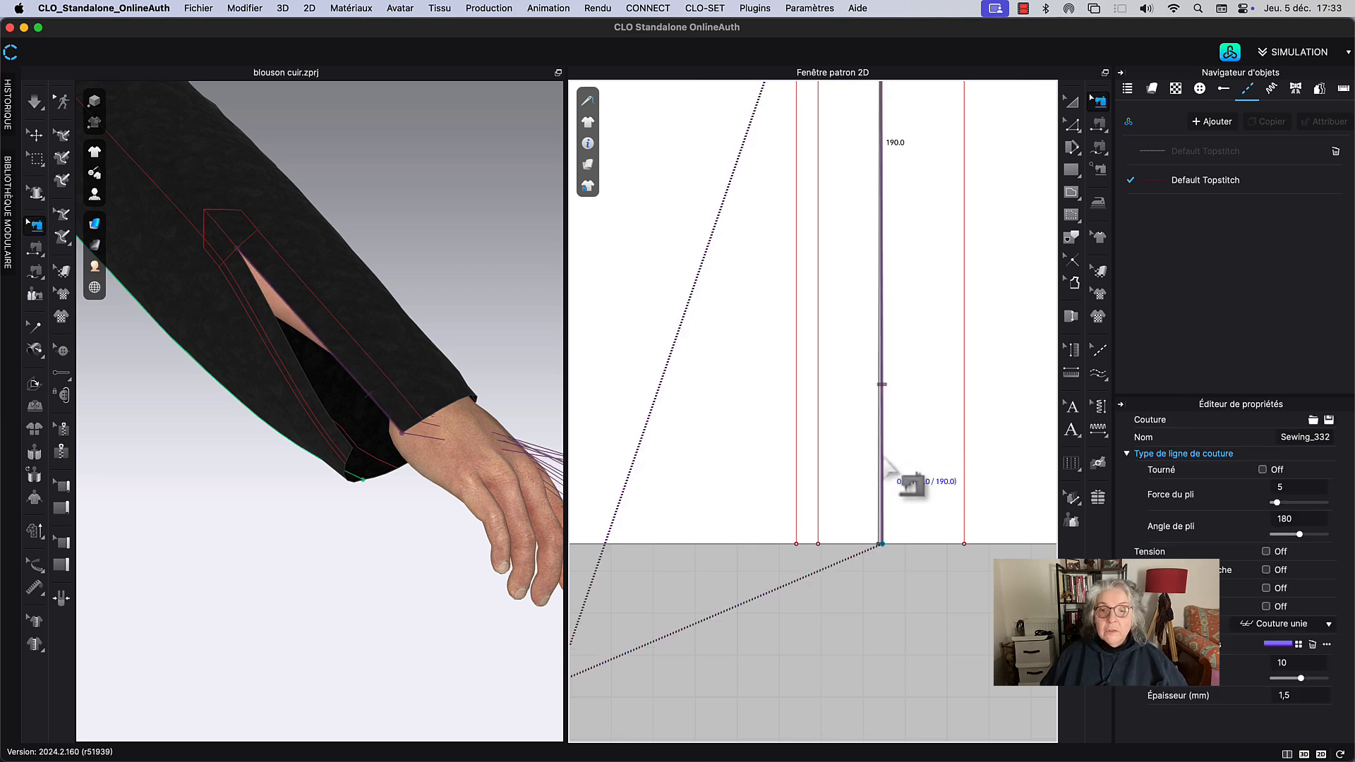
right_click(884, 457)
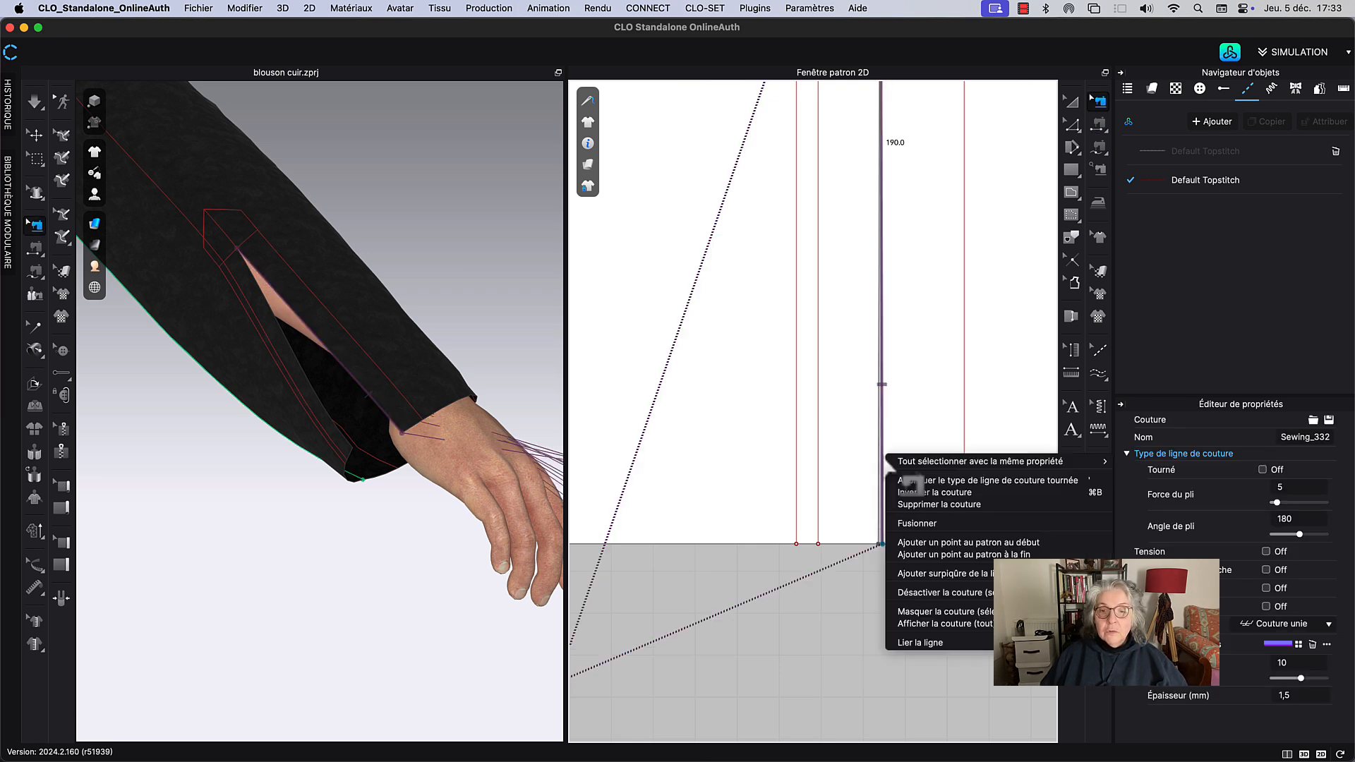
left_click(917, 495)
scroll(832, 569, "down", 5)
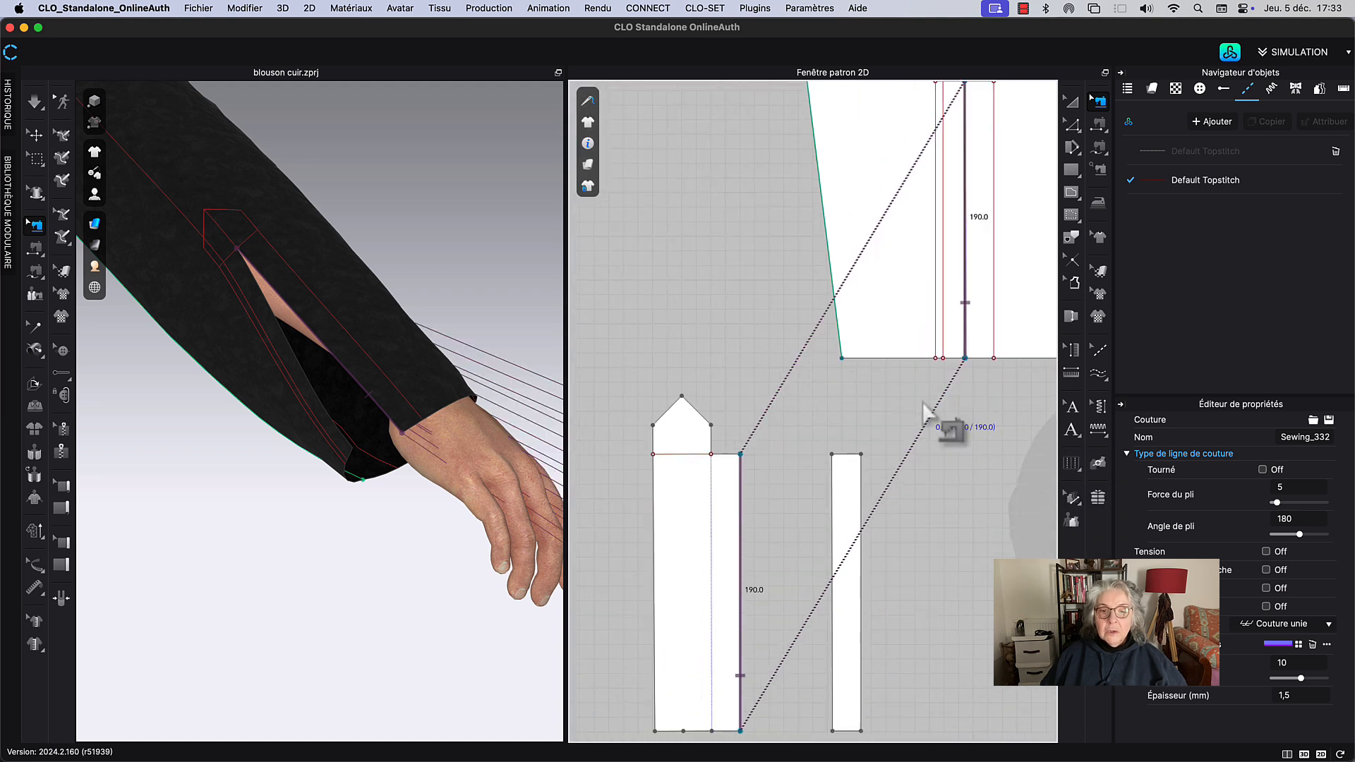
middle_click_drag(791, 489, 779, 501)
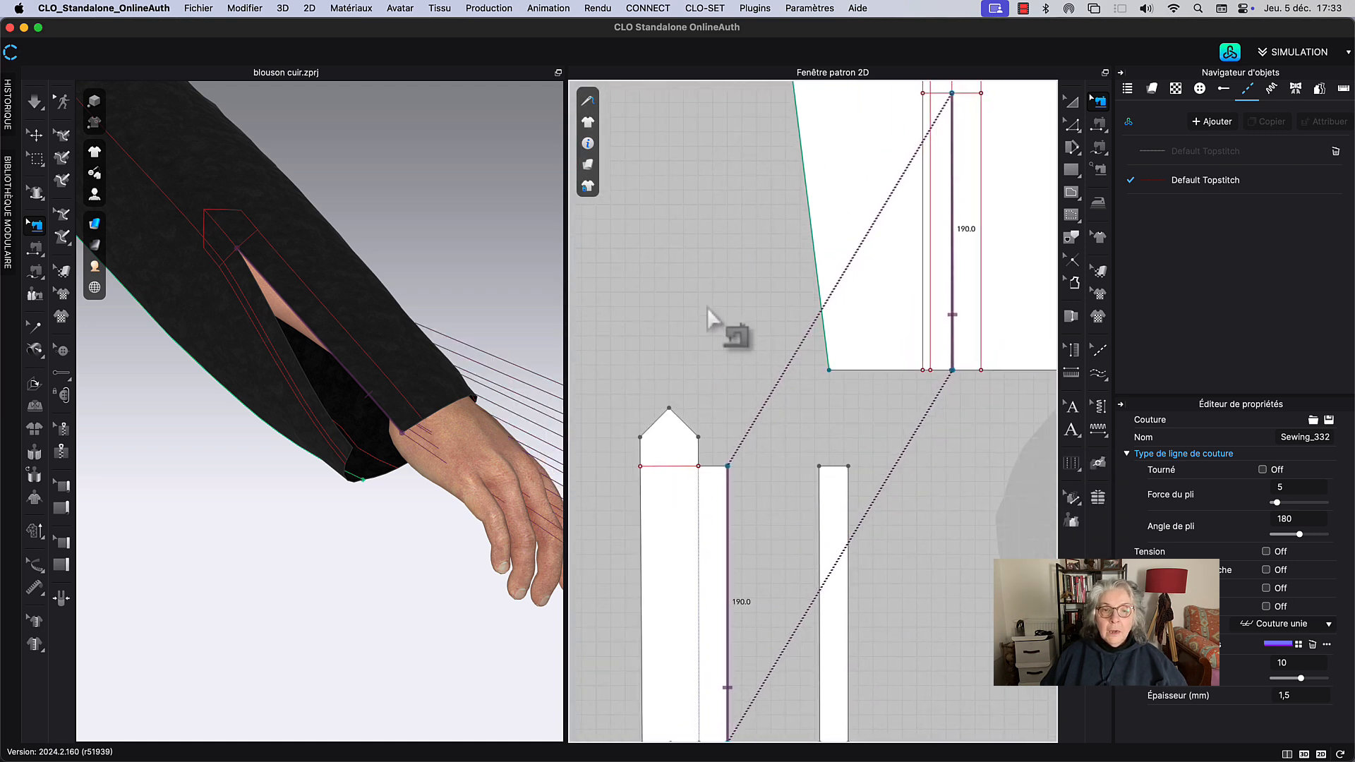
Step: Unfreeze the pointed placket pattern in the 3D view
left_click(1071, 101)
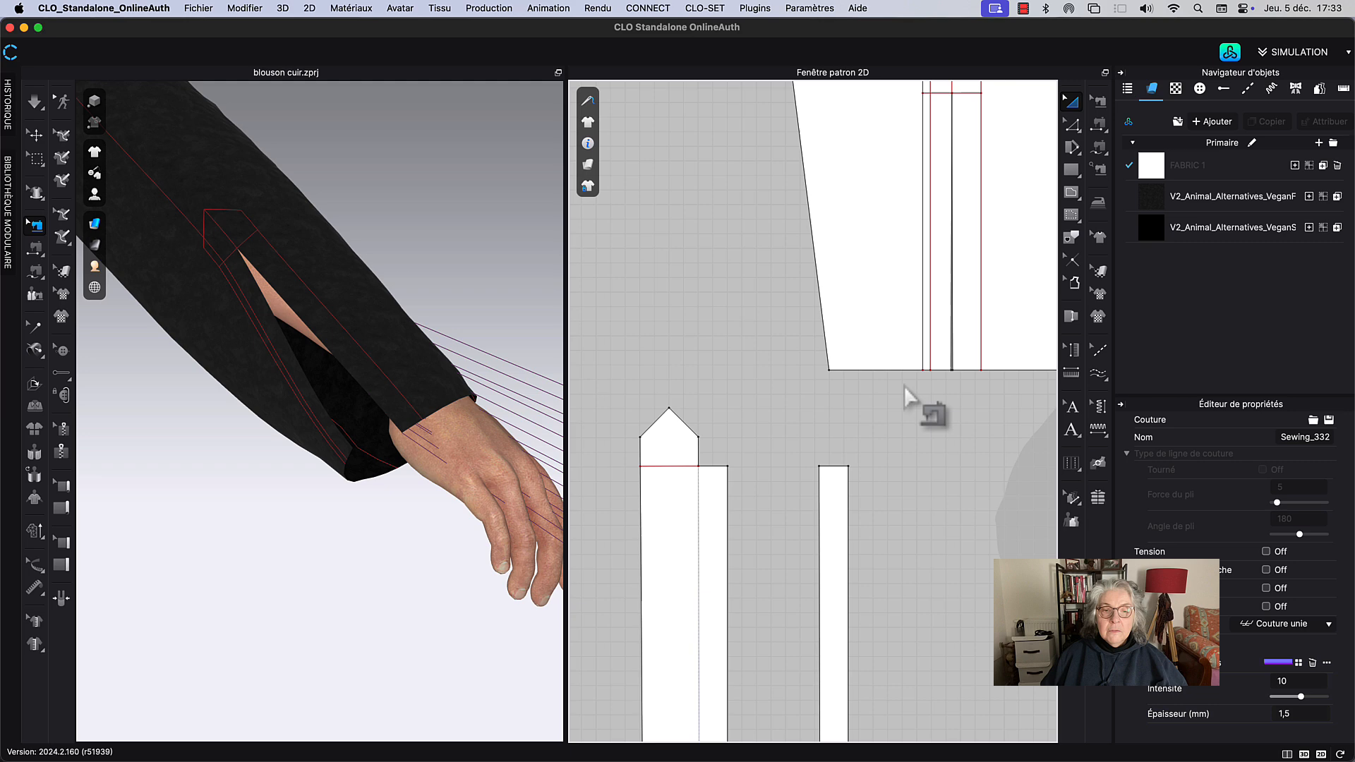
left_click(663, 499)
scroll(487, 547, "down", 2)
scroll(488, 548, "down", 3)
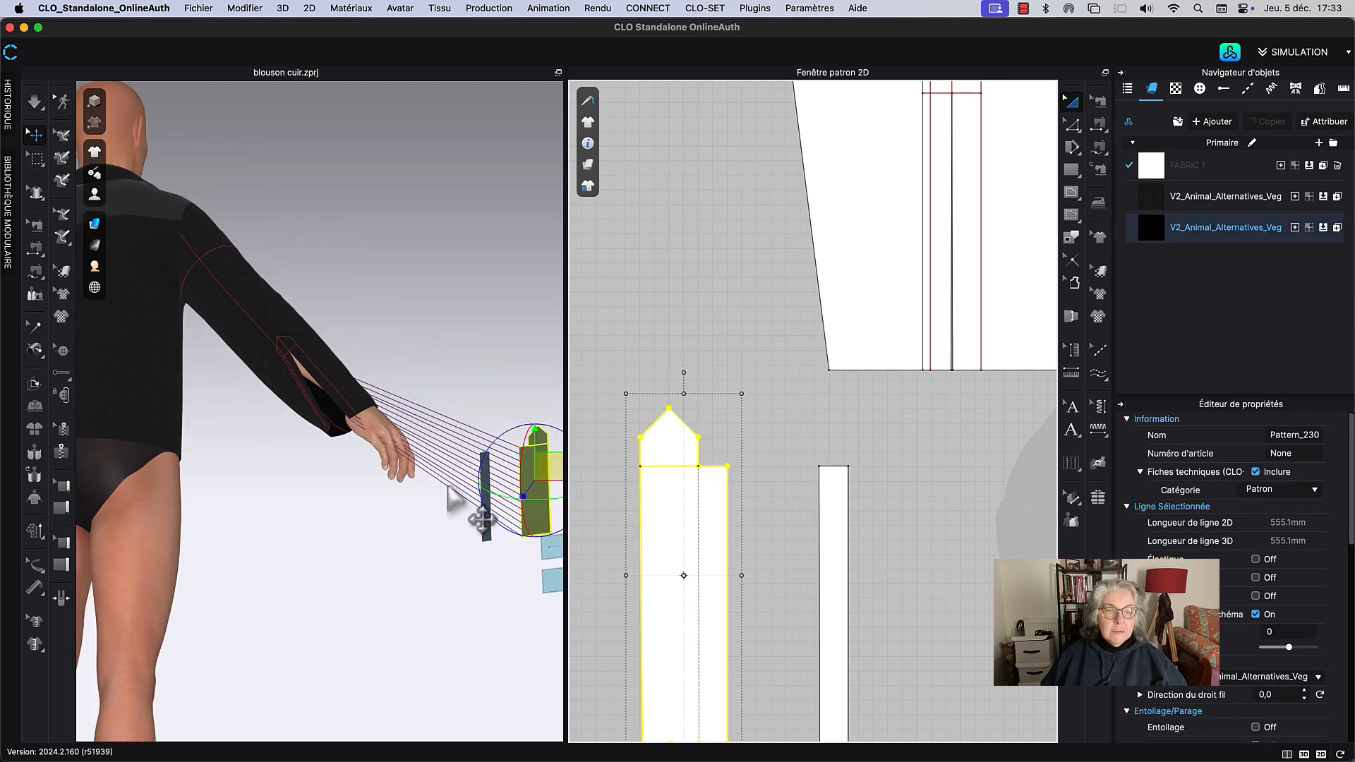
right_click(536, 494)
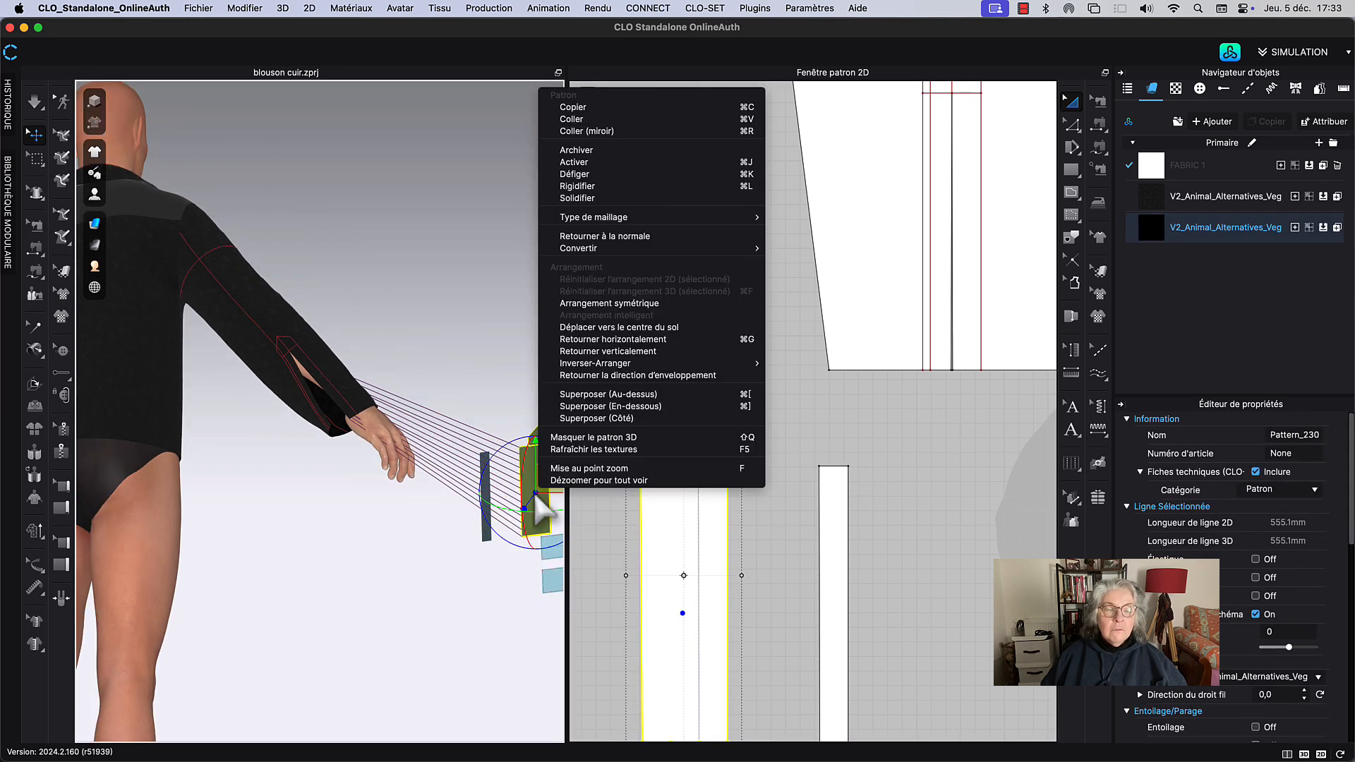
left_click(579, 185)
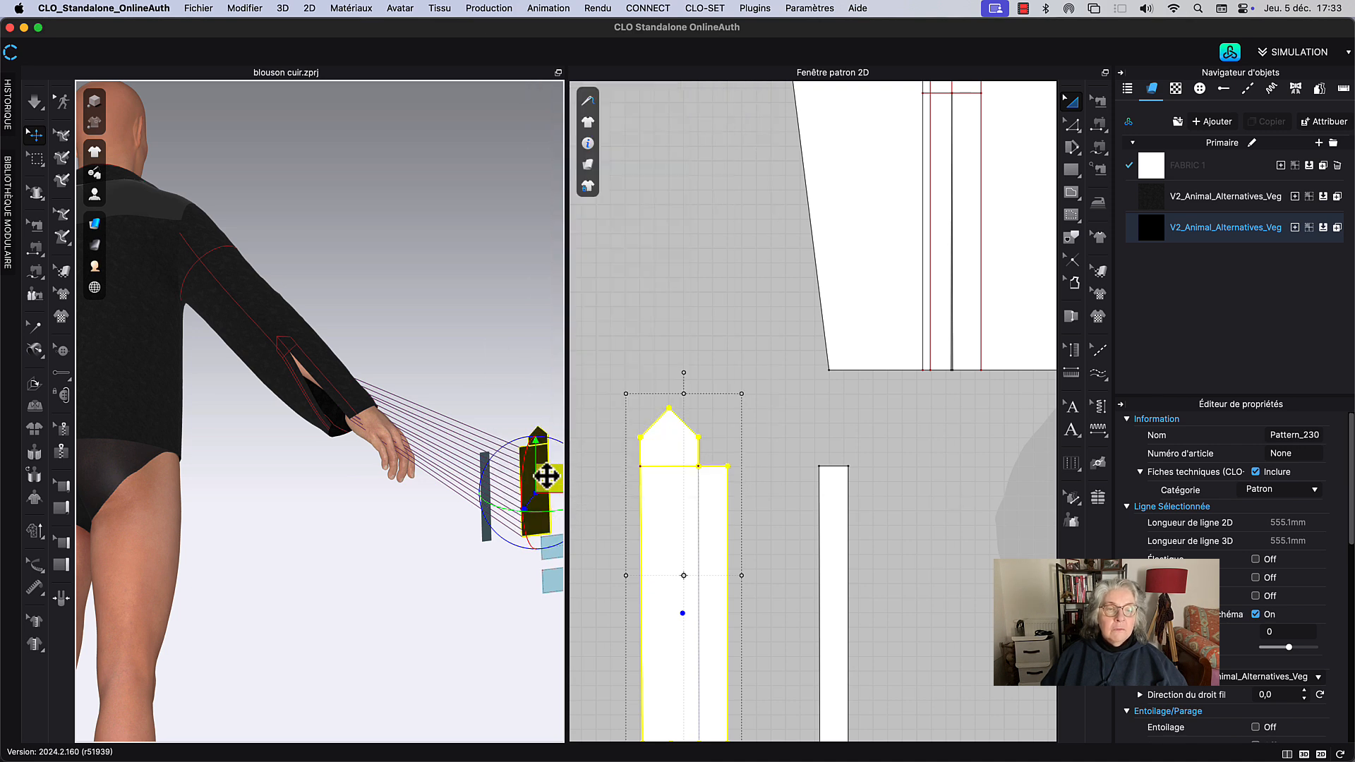
Step: Superimpose the pointed placket over the outside of the sleeve at the slit in the 3D view
right_click(549, 486)
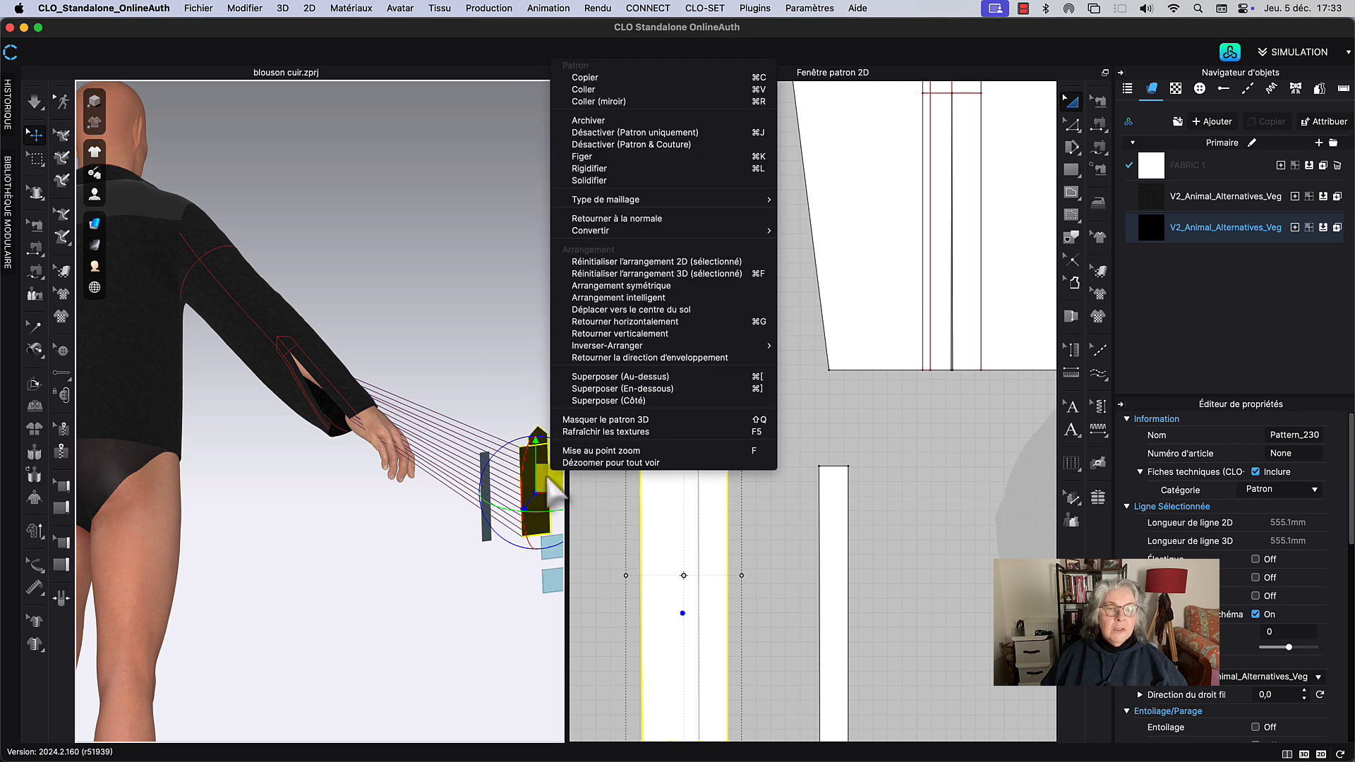
left_click(656, 388)
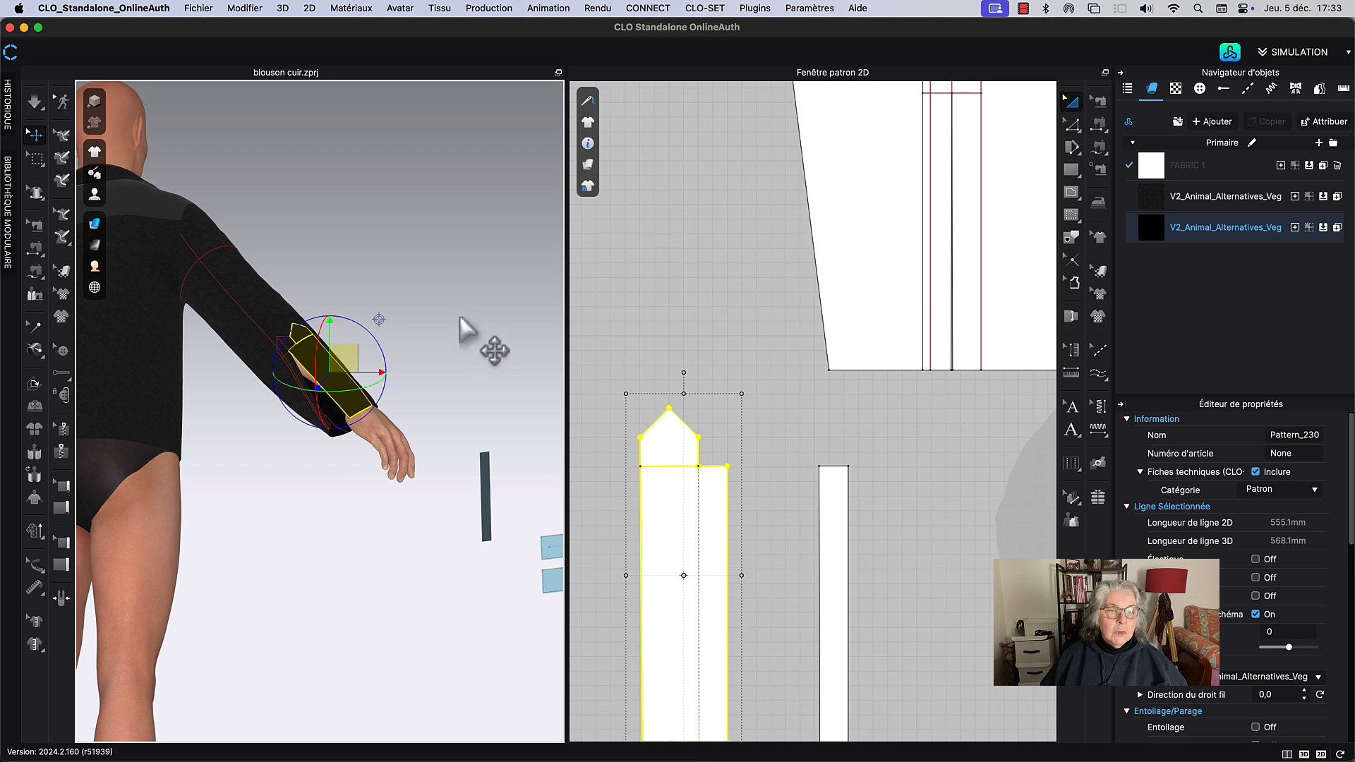
scroll(468, 332, "up", 3)
scroll(453, 332, "up", 3)
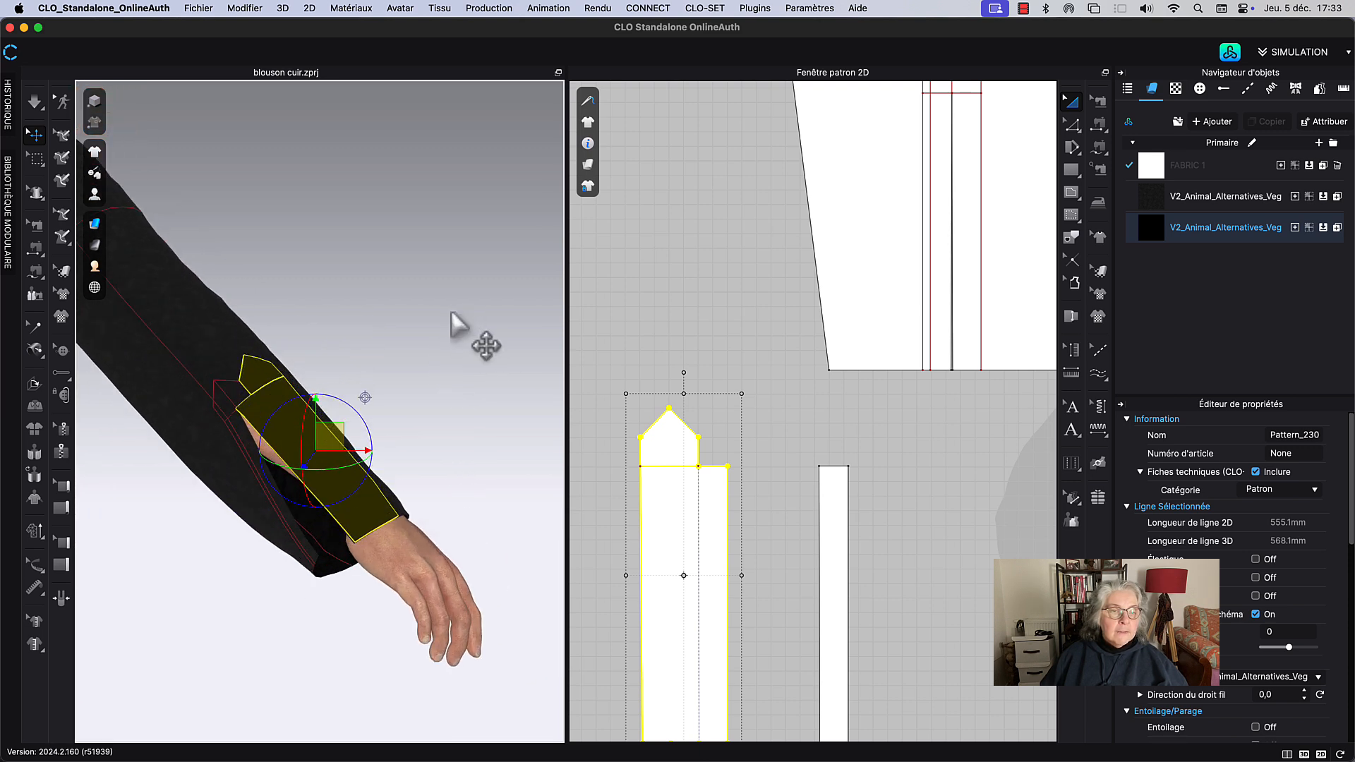
Step: Assign the FABRIC 1 material to the pointed placket
left_click(377, 390)
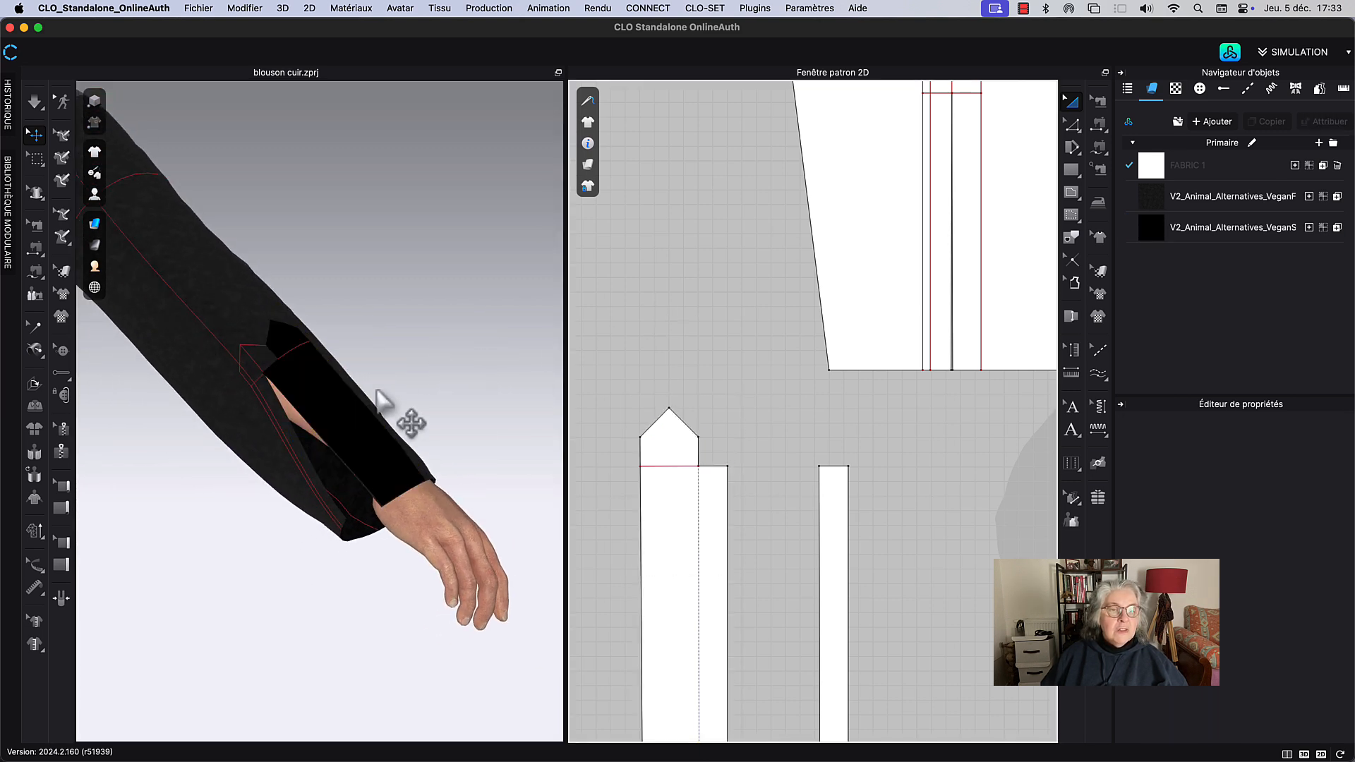
left_click(353, 423)
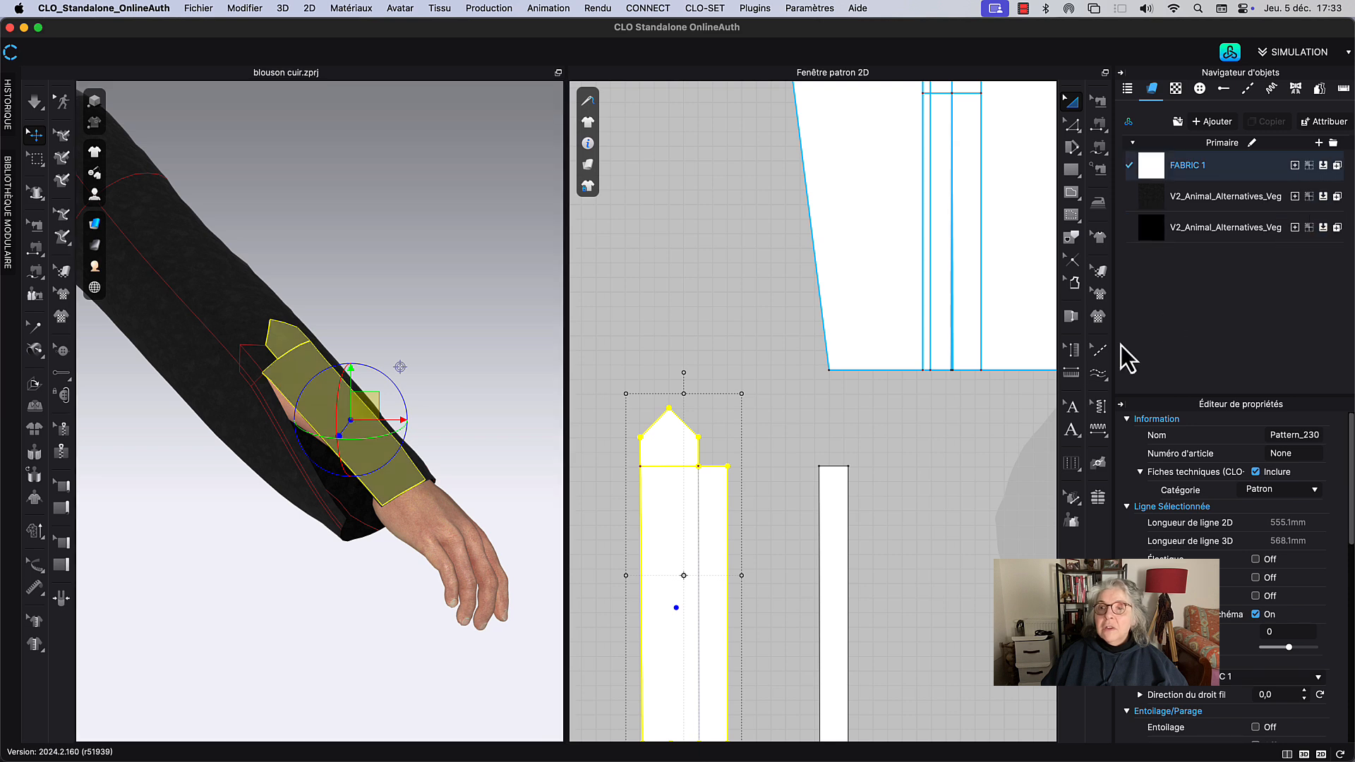
left_click(369, 309)
Step: Simulate the garment while pulling the placket over across the sleeve slit, and stop the simulation once it has turned over
scroll(369, 309, "up", 5)
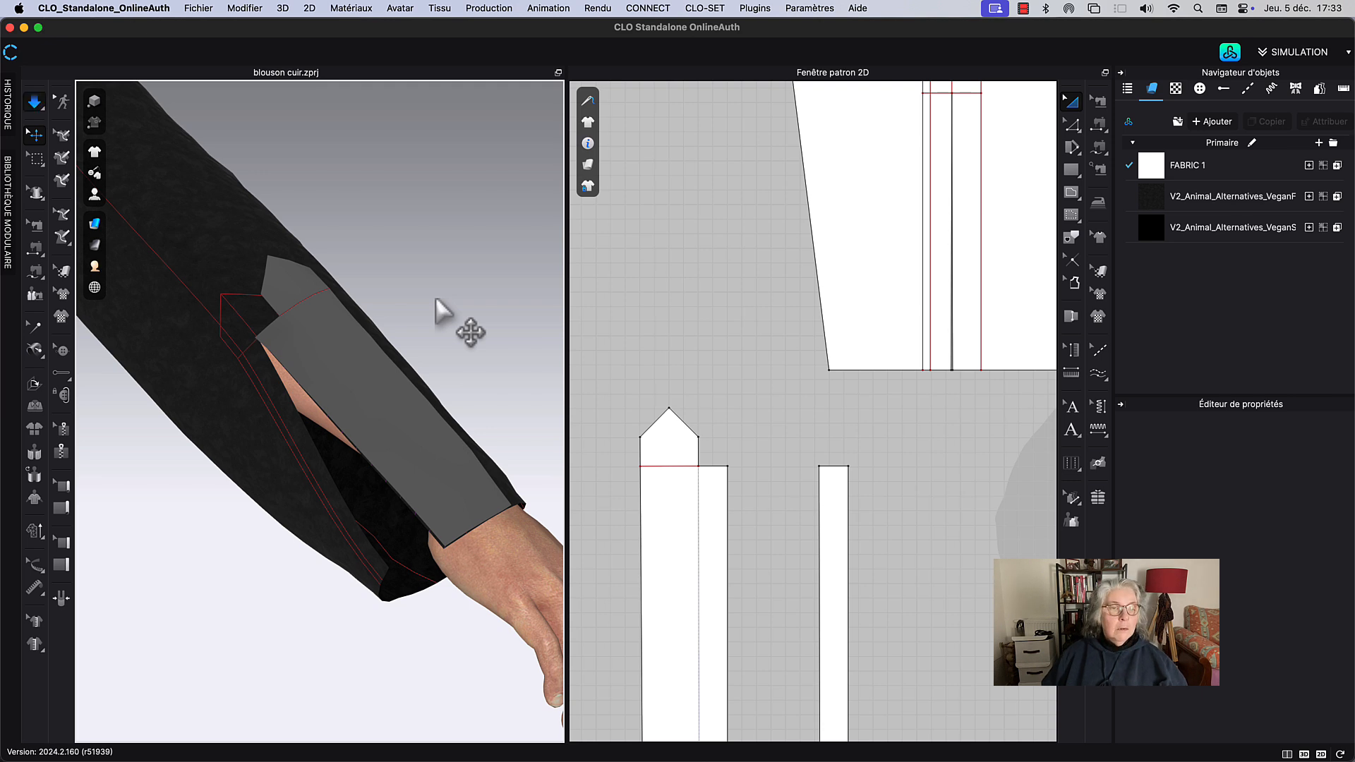
left_click(355, 391)
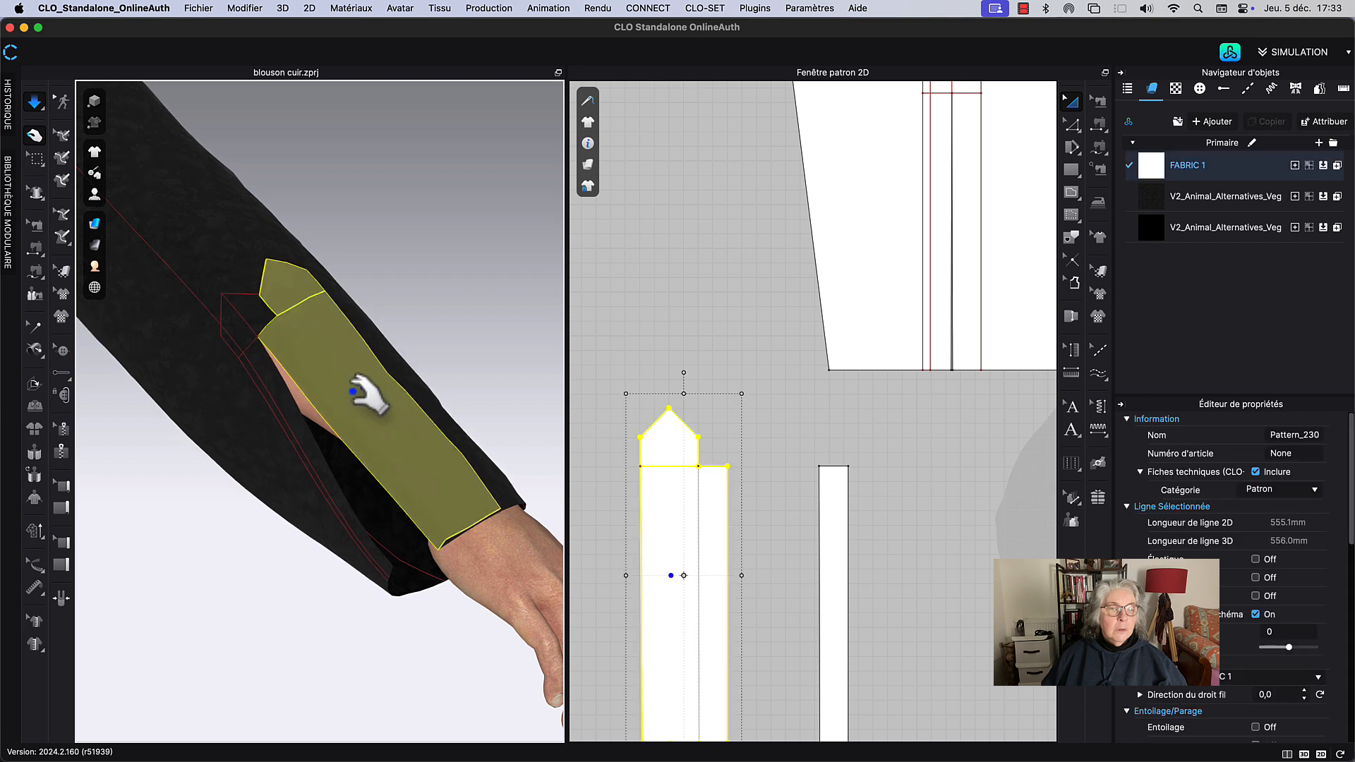
left_click_drag(355, 391, 164, 321)
key("space")
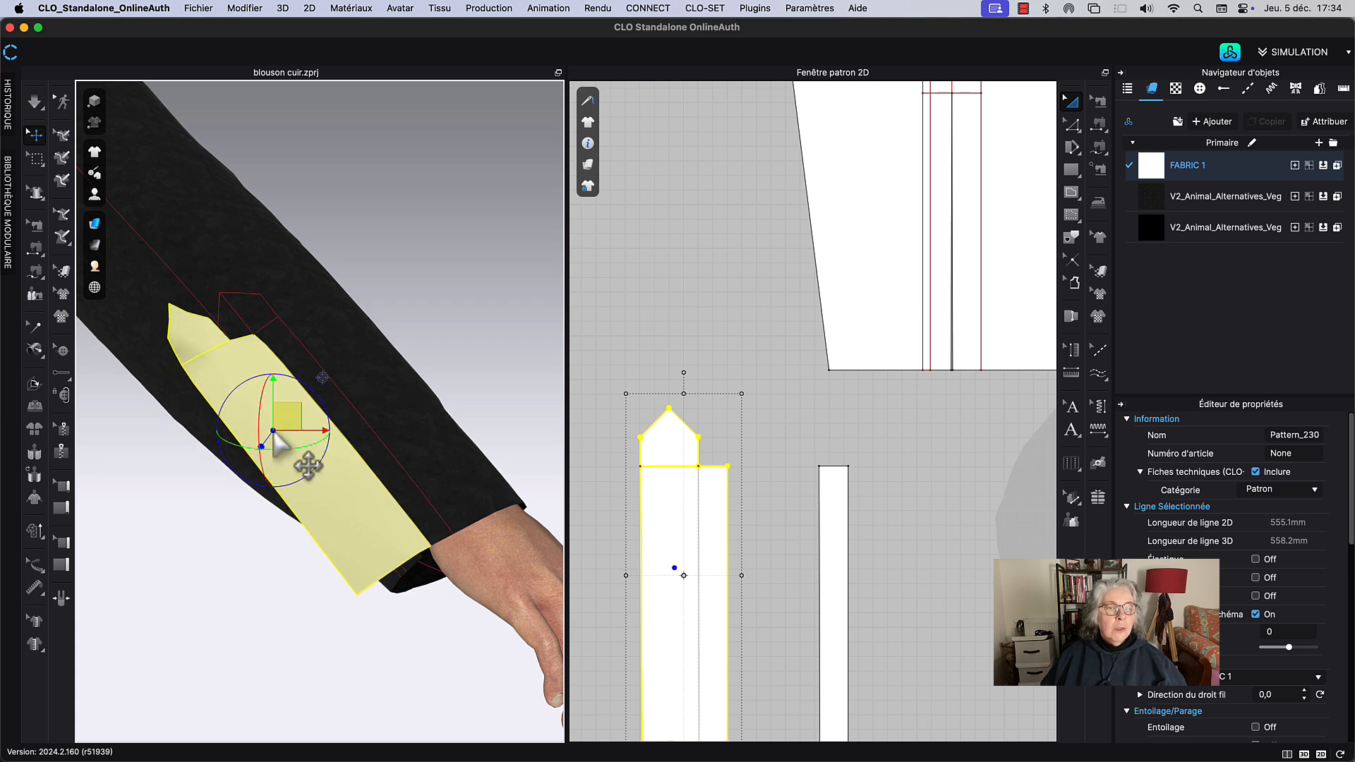
Step: Flip the normal direction of the pointed placket
right_click(273, 432)
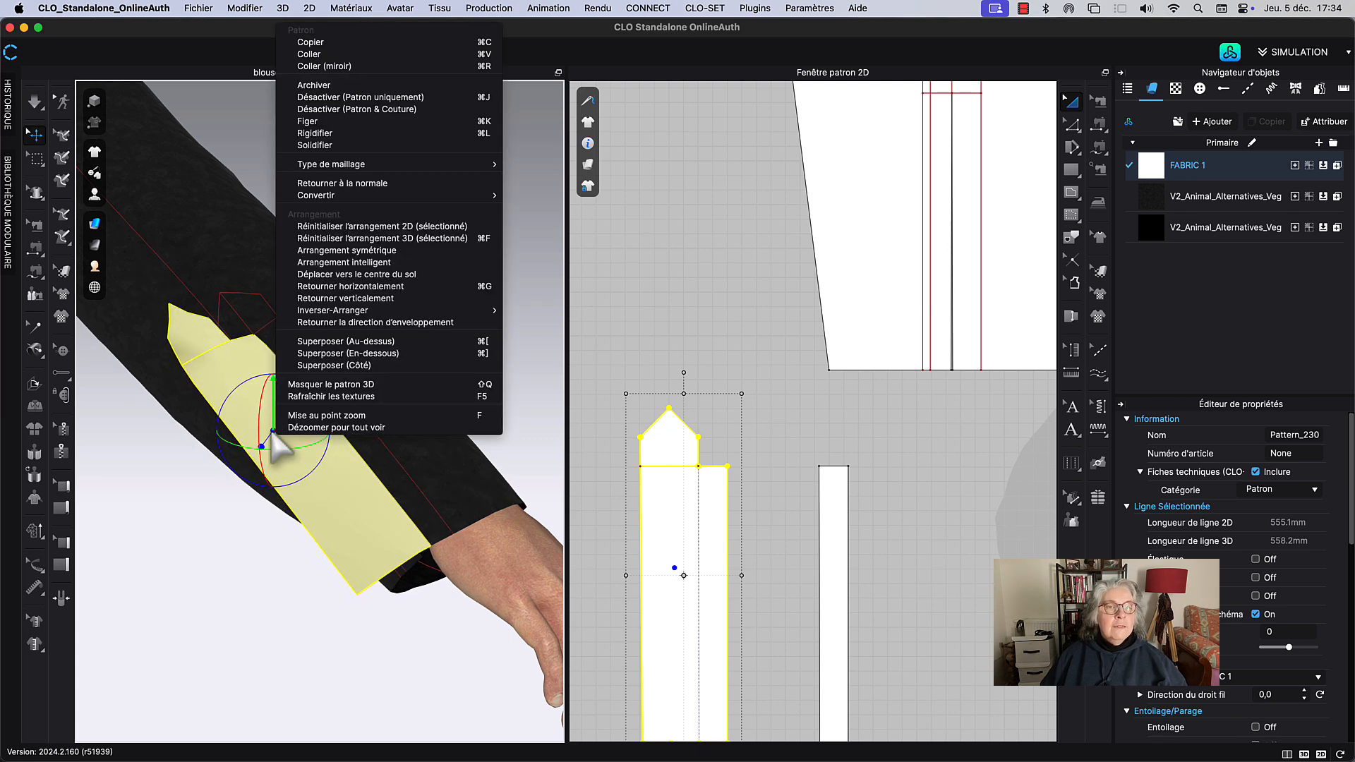
left_click(347, 185)
left_click(460, 263)
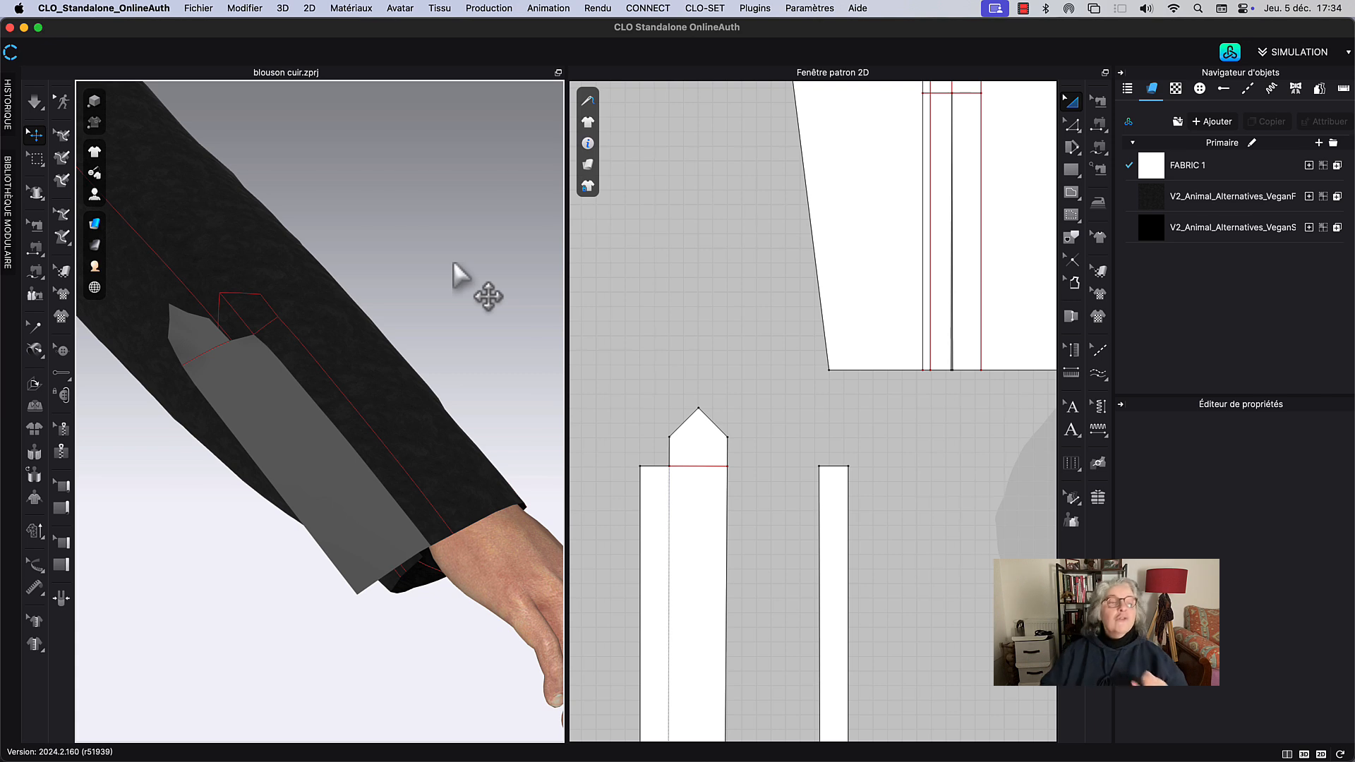
Step: Convert the pointed placket's lengthwise fold baseline into an internal line on the 2D pattern
left_click(35, 382)
left_click(715, 457)
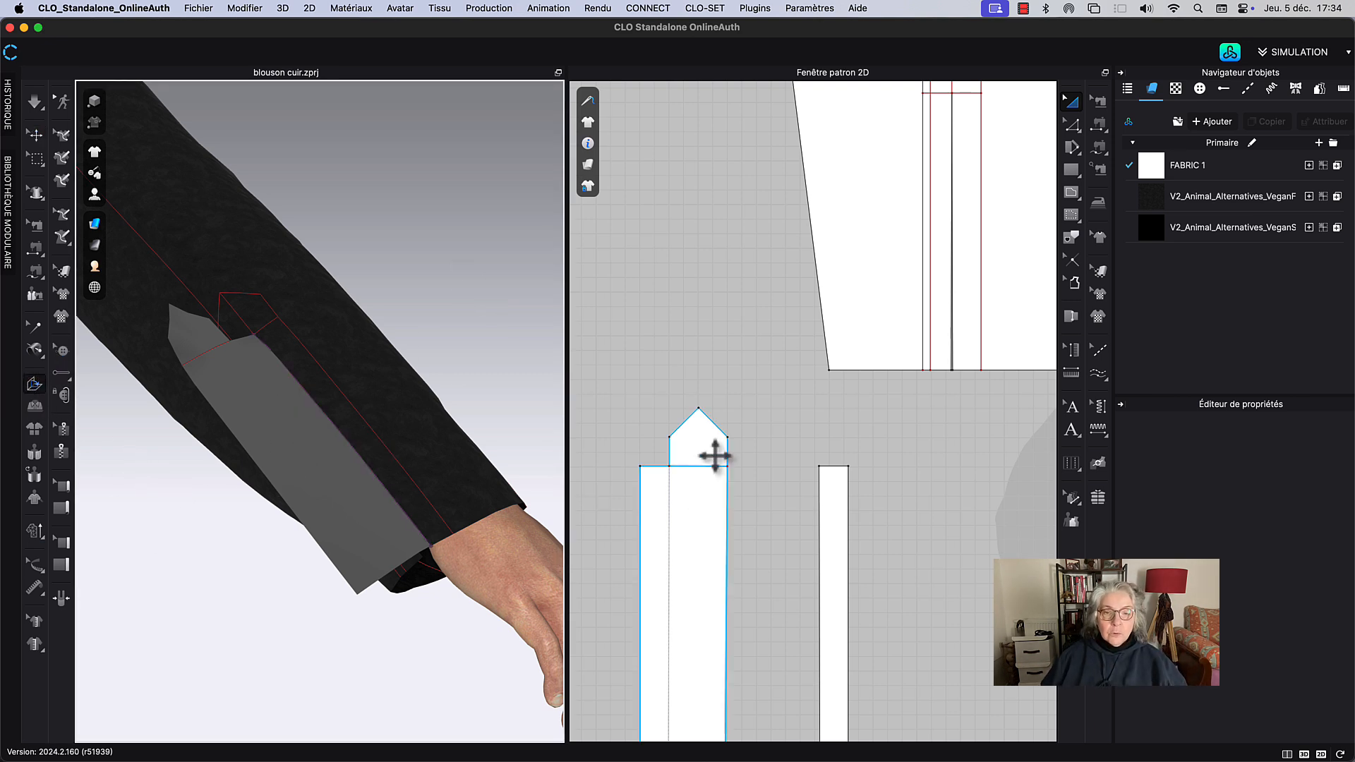
right_click_drag(715, 457, 790, 269)
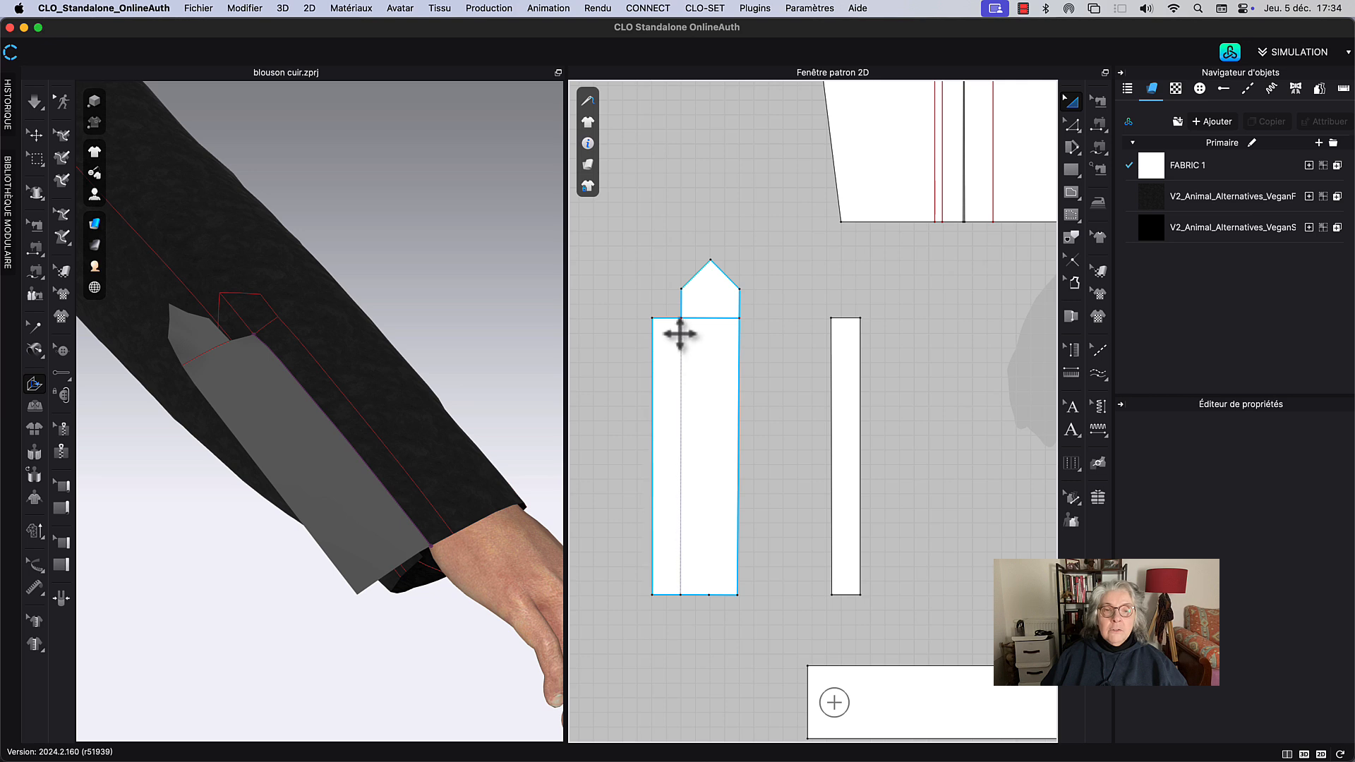
left_click(642, 202)
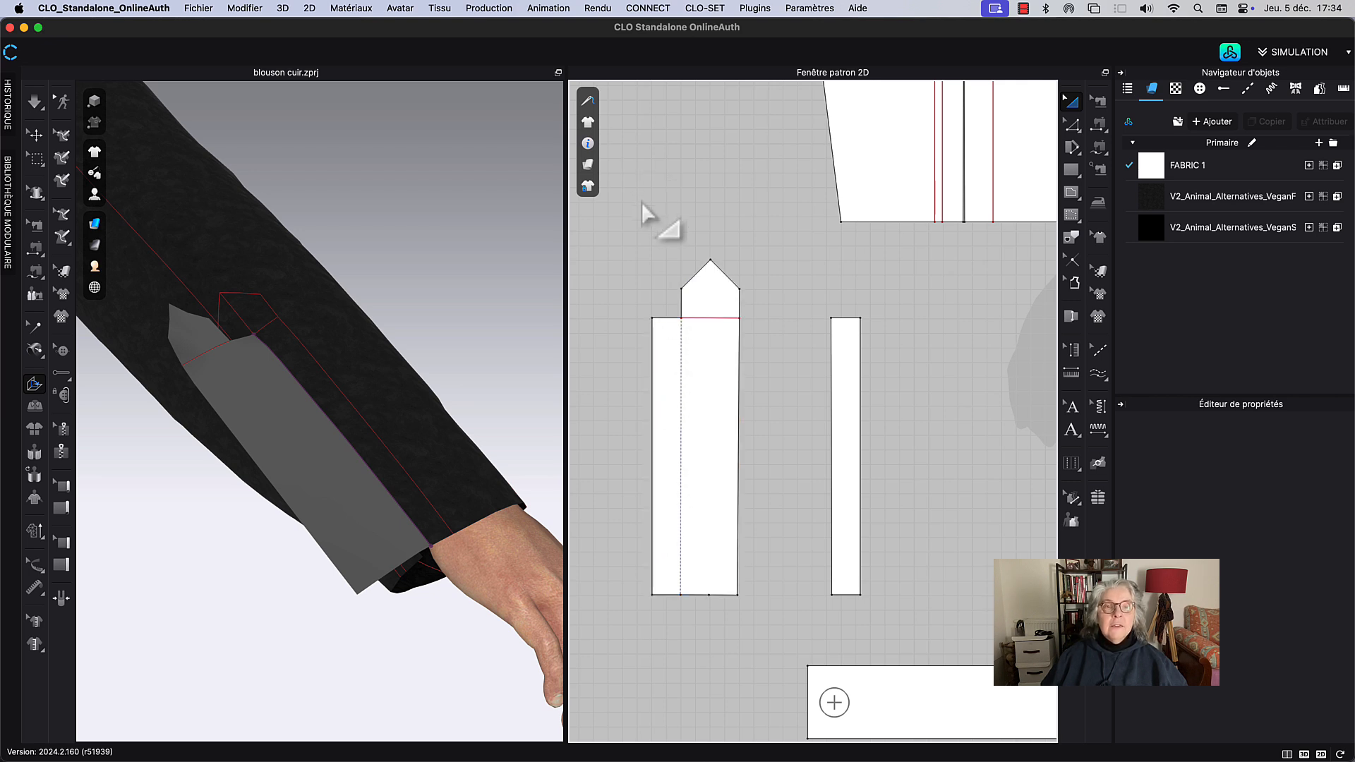
left_click(587, 187)
left_click(654, 253)
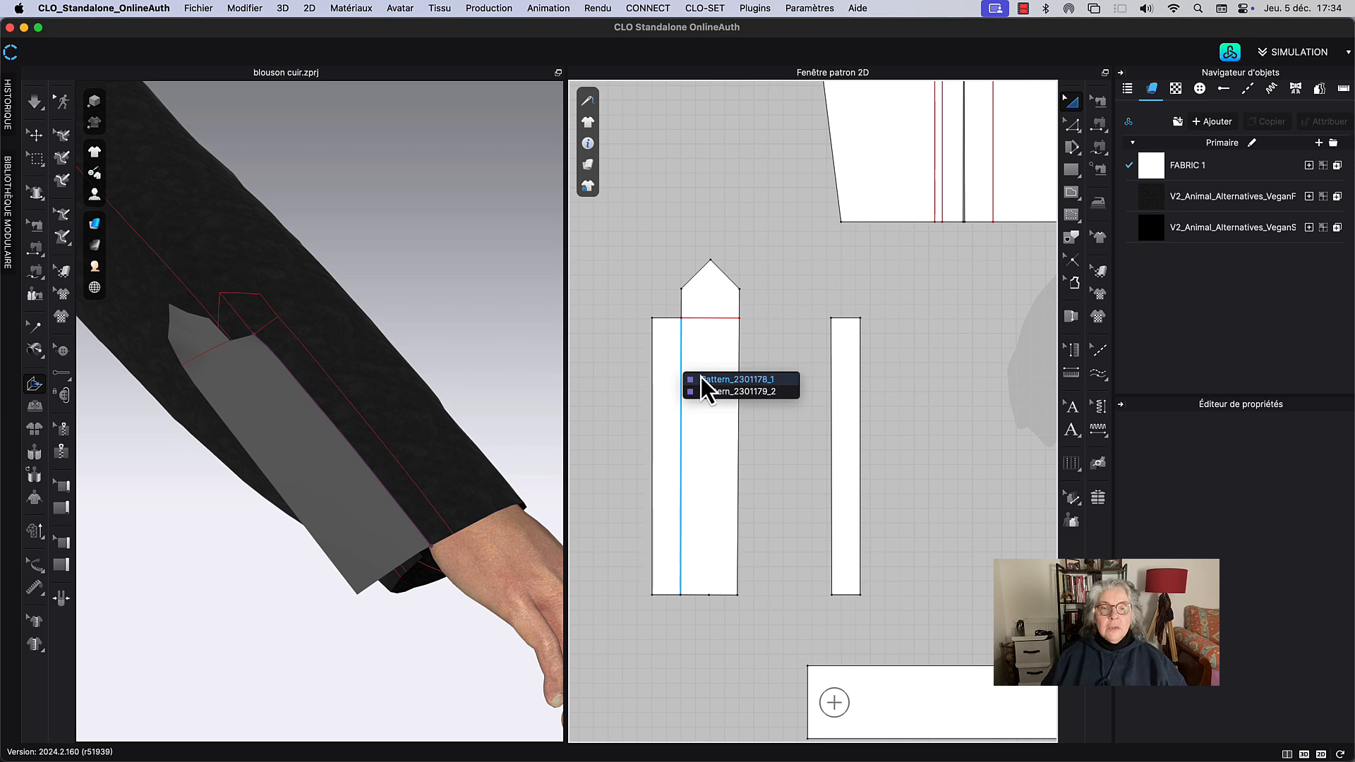
left_click(681, 374)
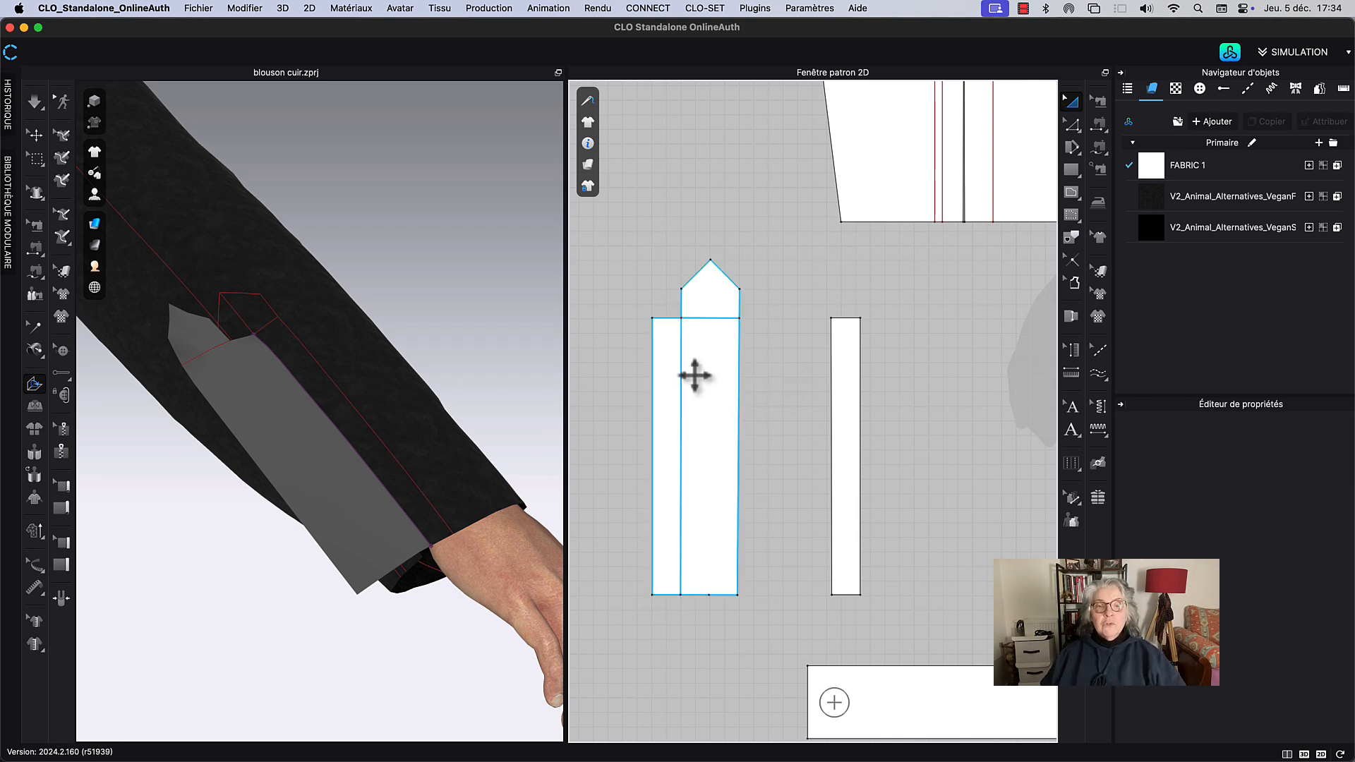
right_click(680, 376)
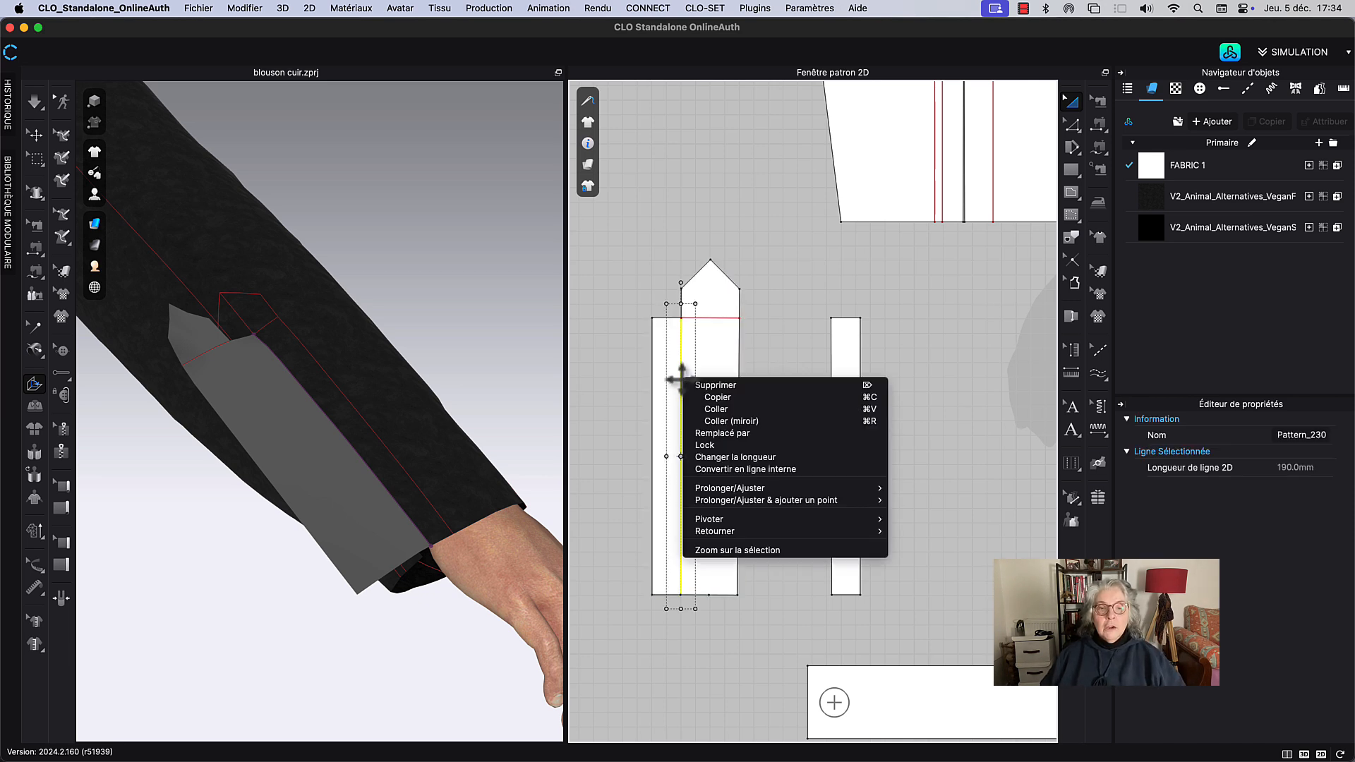
left_click(722, 477)
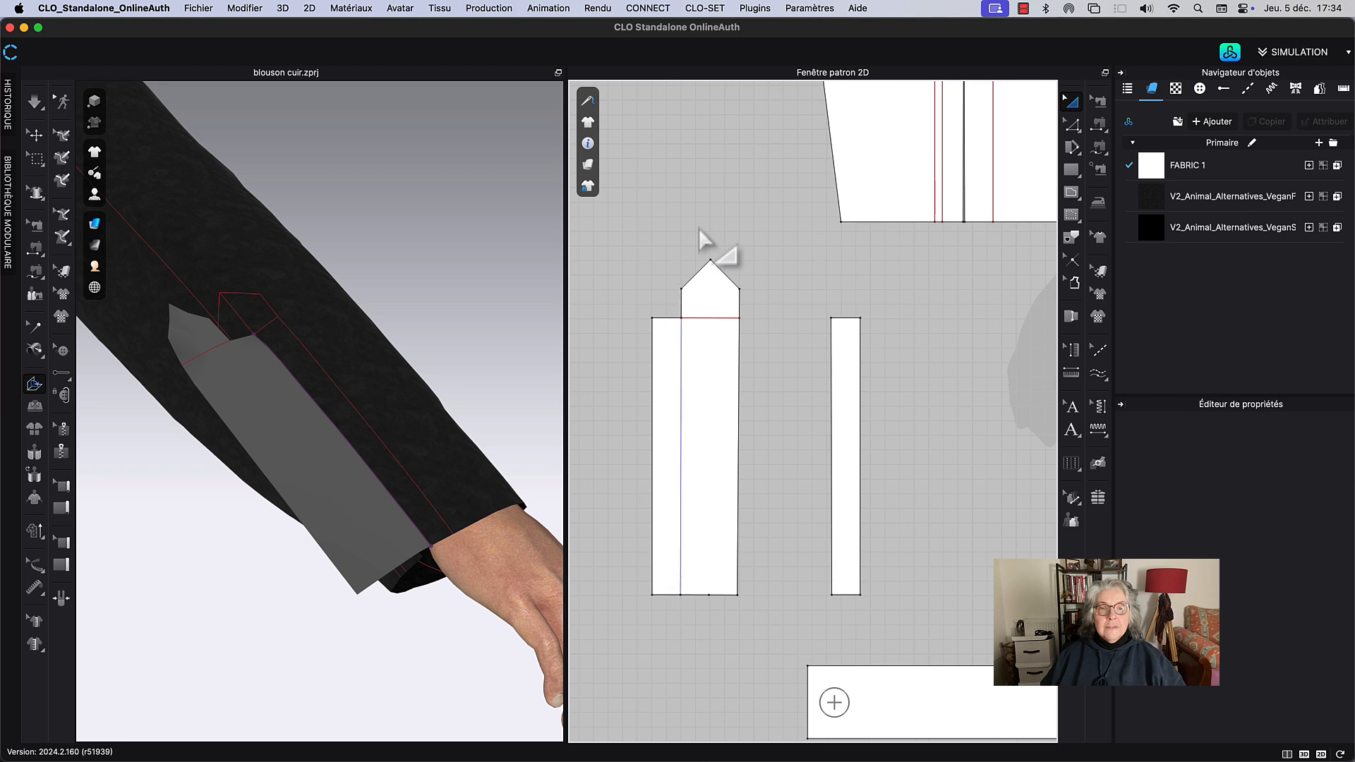
right_click(680, 413)
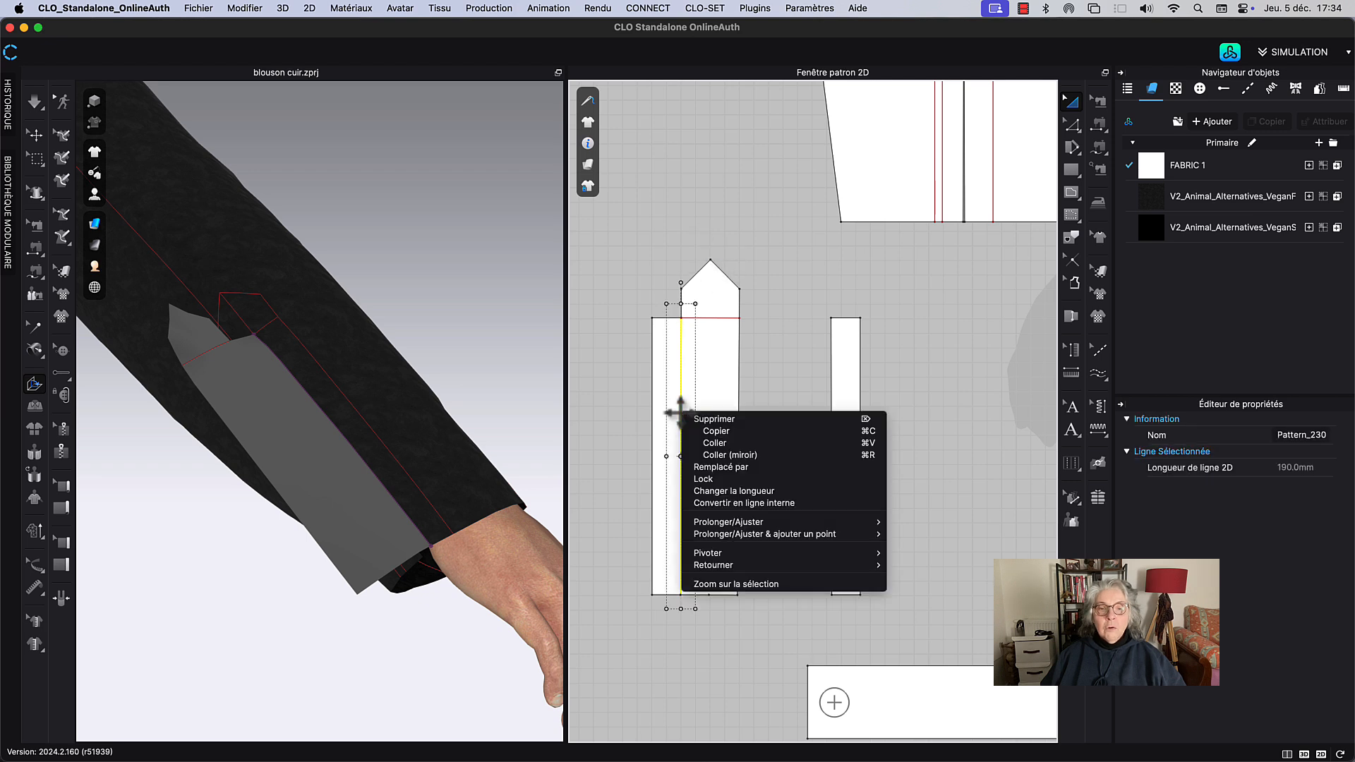
mouse_move(794, 521)
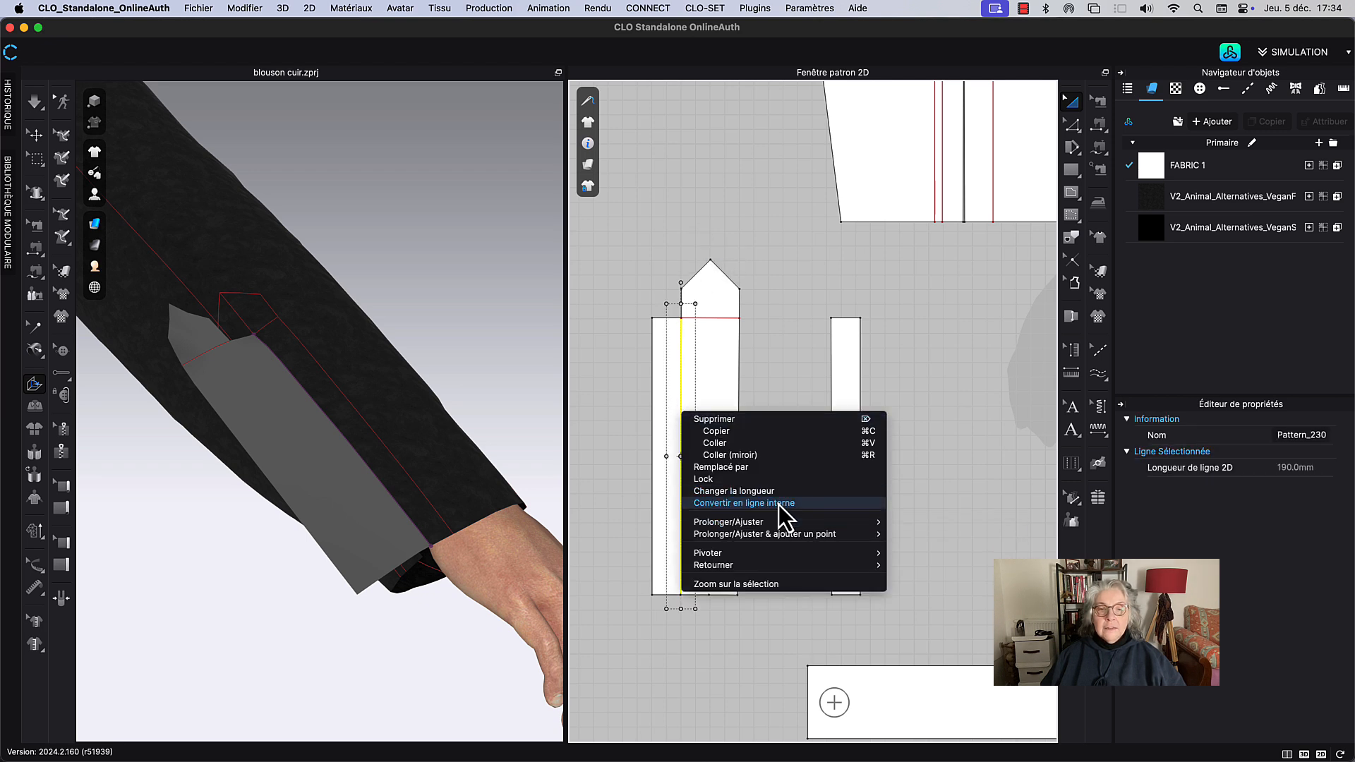
left_click(778, 505)
left_click(794, 370)
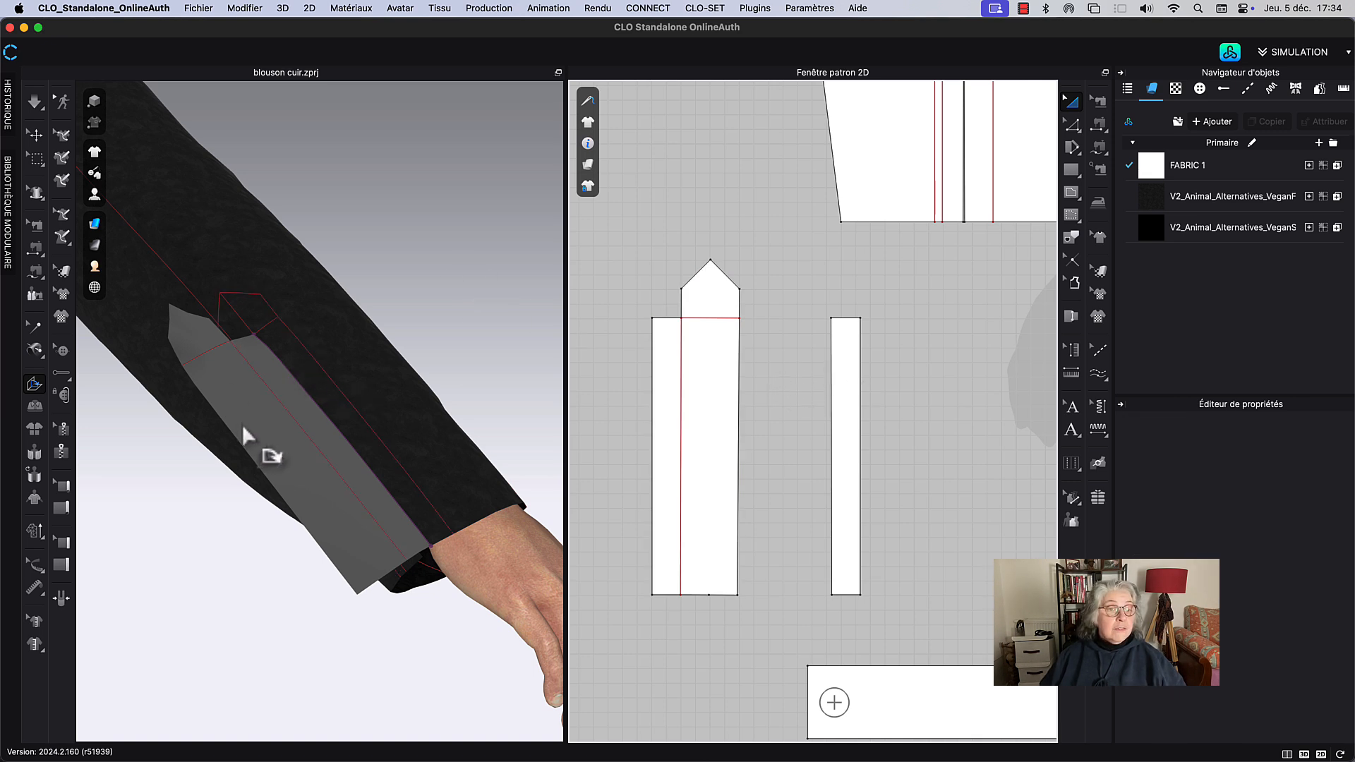
Step: Fold the pointed placket along its lengthwise internal line in 3D, turning the pointed part onto the outside of the sleeve
left_click(36, 388)
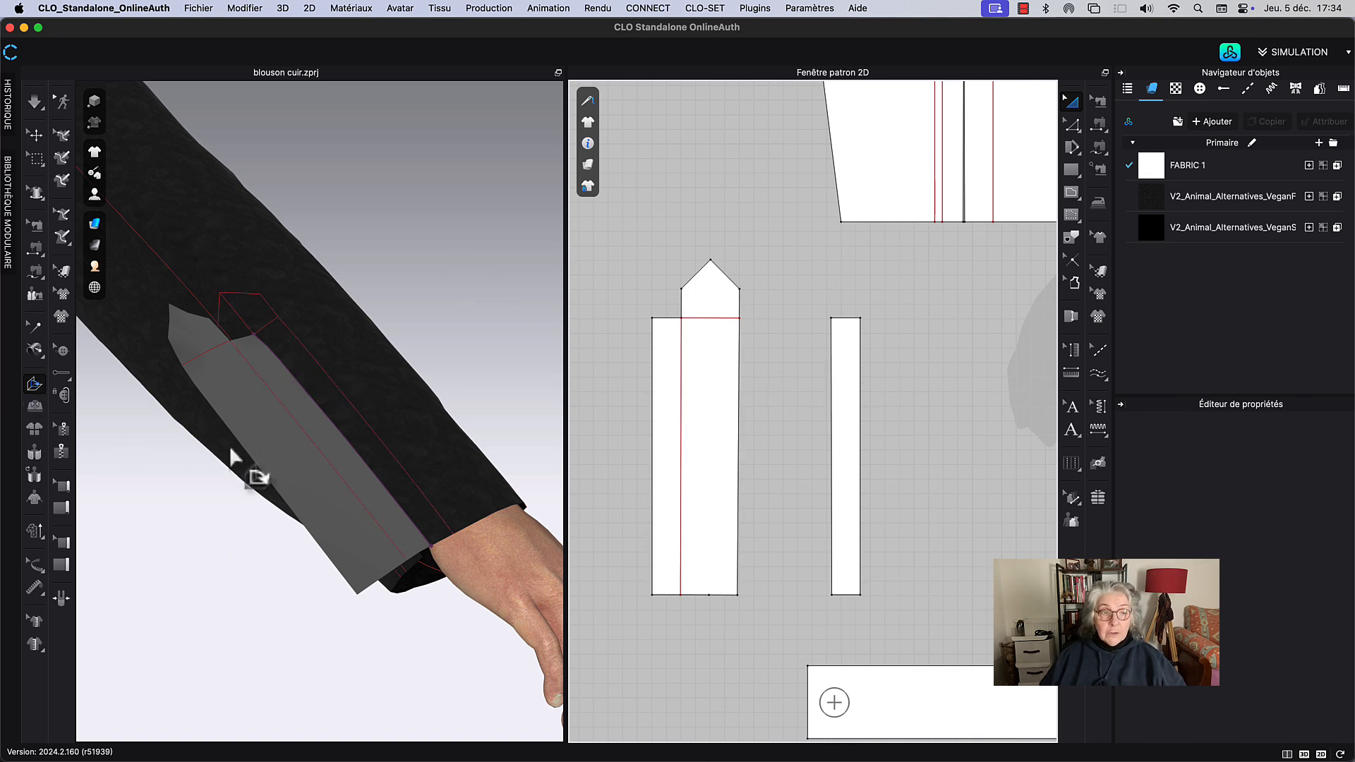
left_click(302, 433)
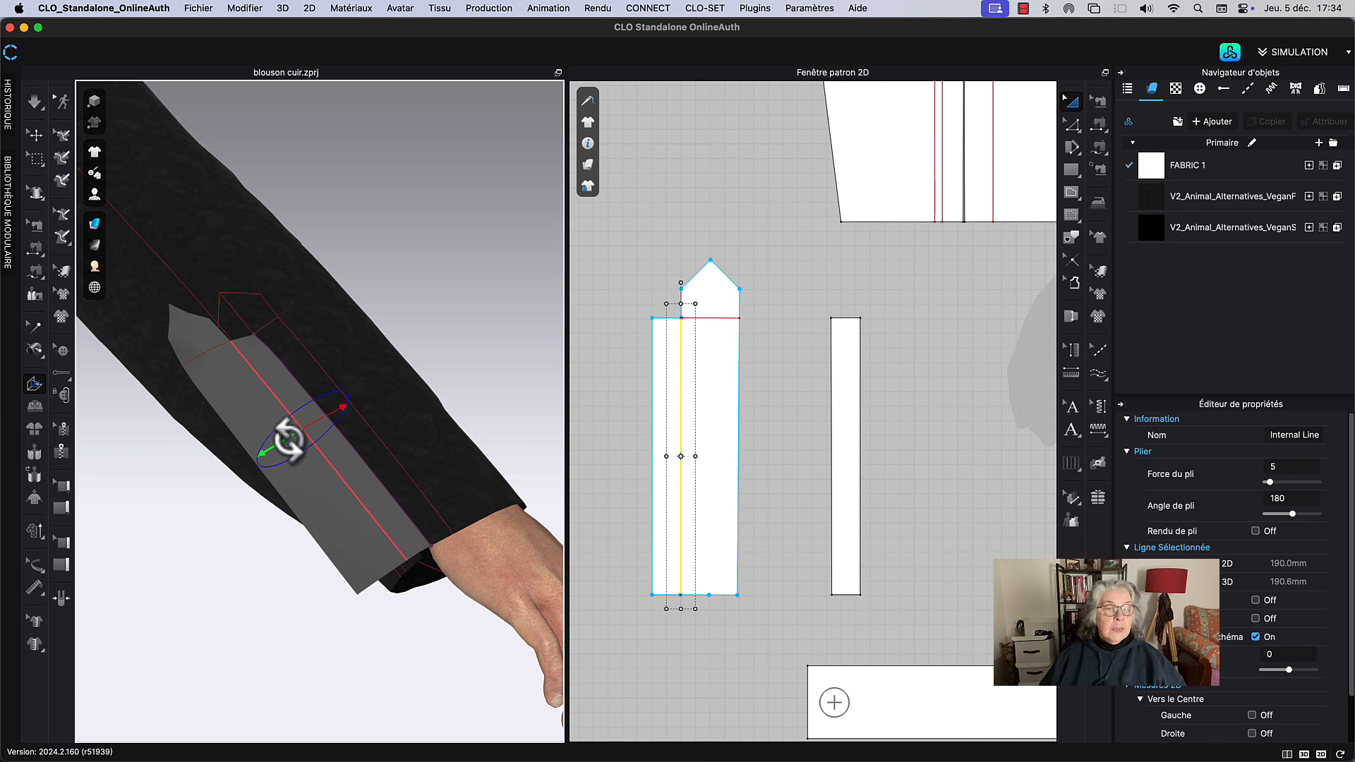
left_click_drag(286, 439, 311, 420)
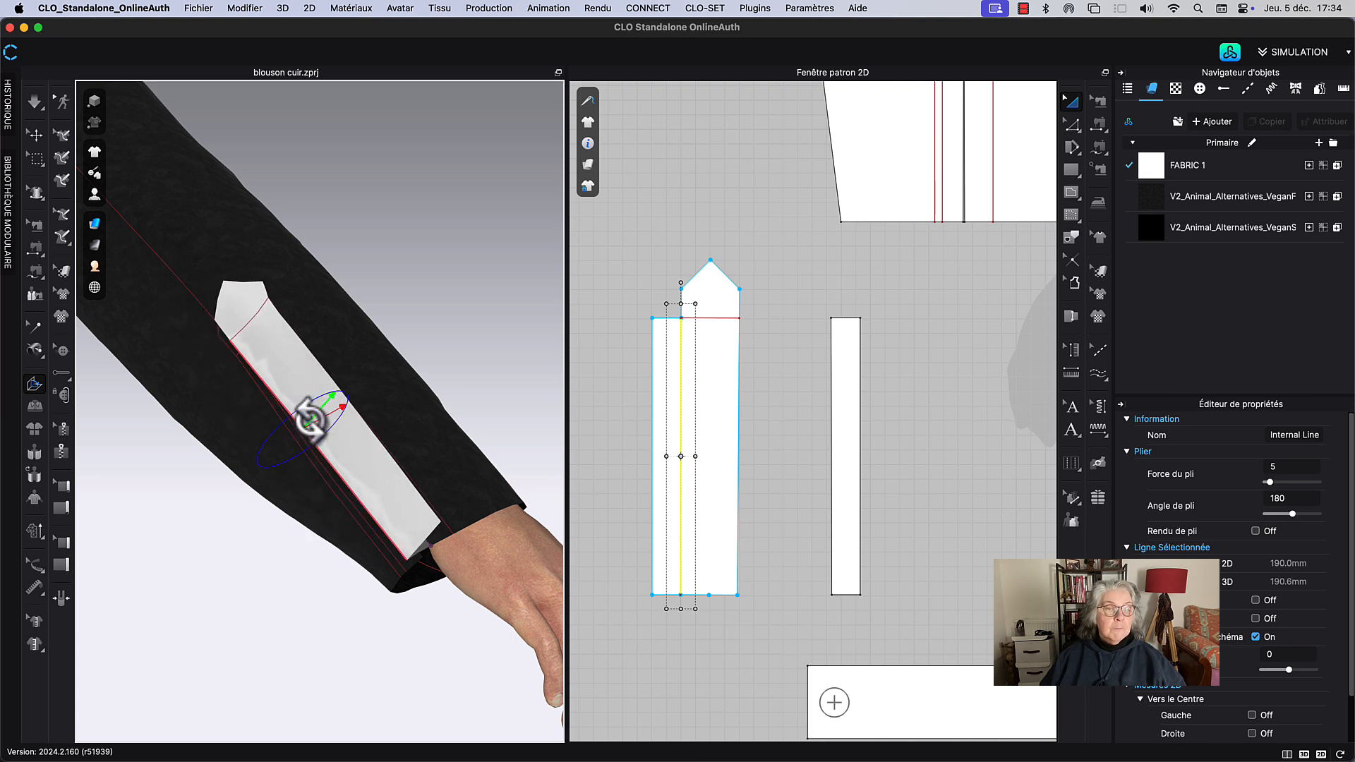
Step: Free-sew the placket's long outer edge and pointed end to the matching traced outline around the sleeve slit
left_click(694, 225)
middle_click_drag(694, 224, 692, 283)
key("k")
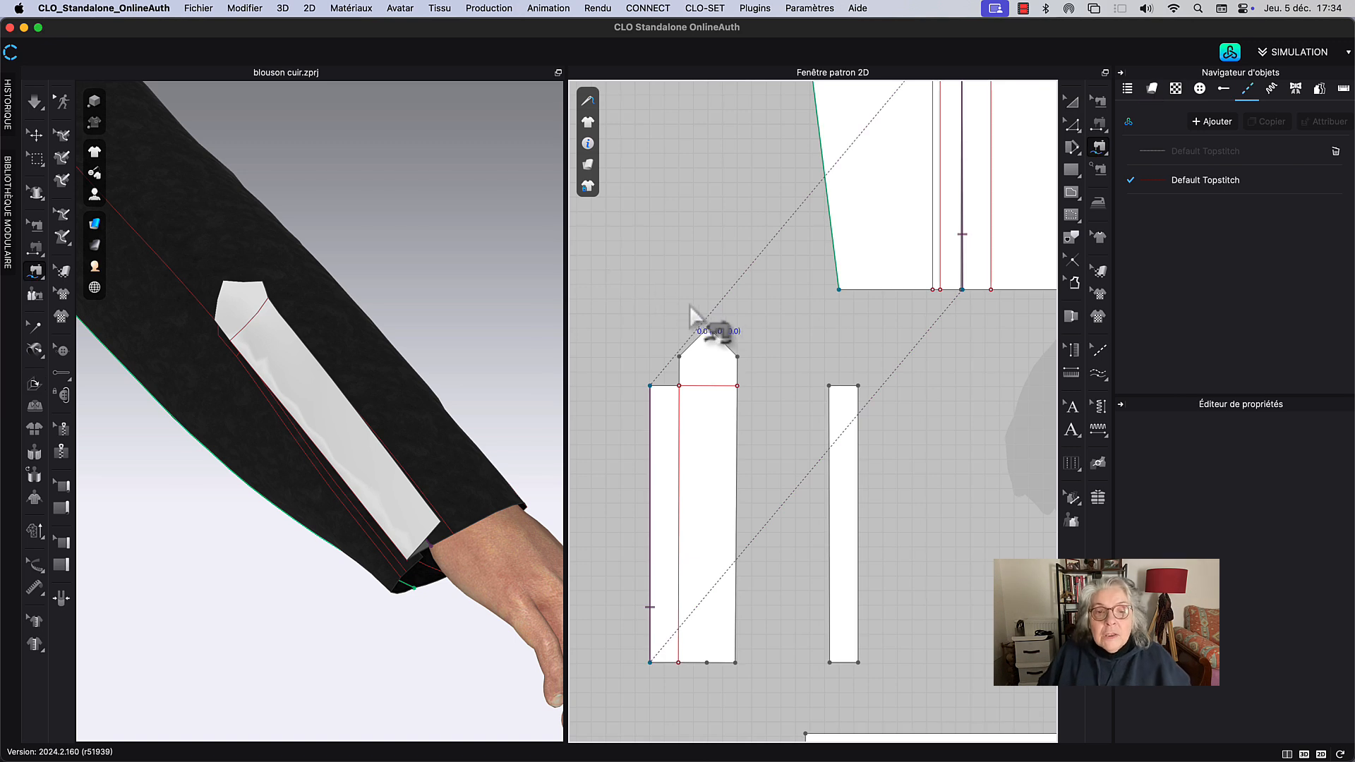
middle_click_drag(748, 318, 739, 241)
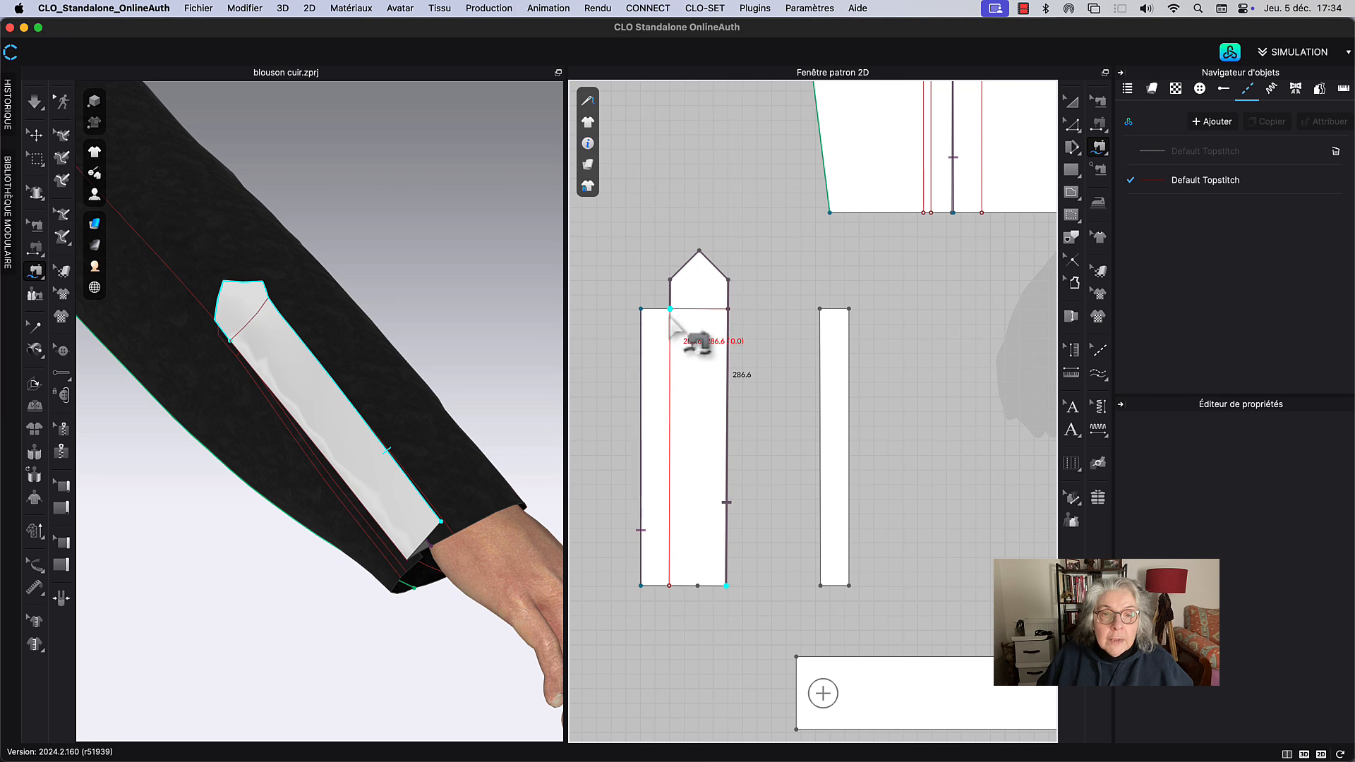
middle_click_drag(938, 317, 811, 636)
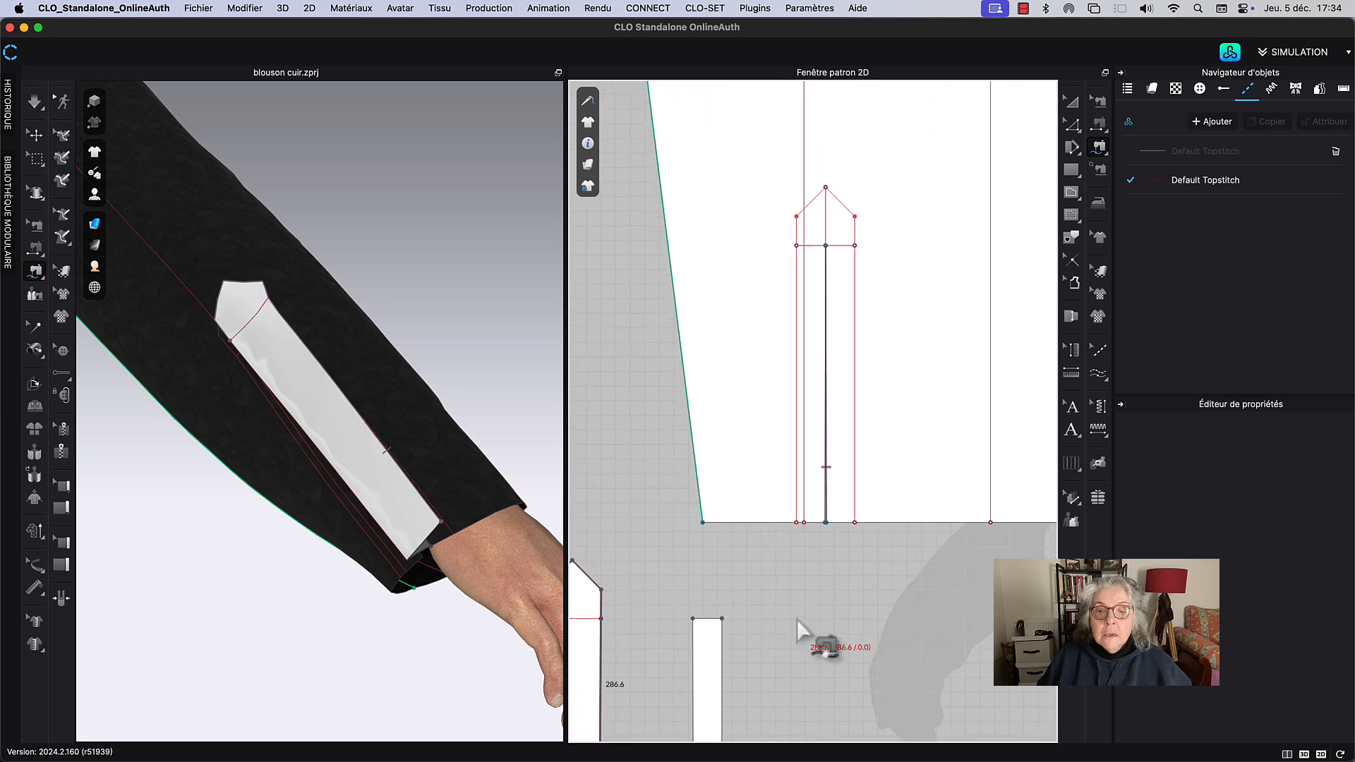
left_click(855, 526)
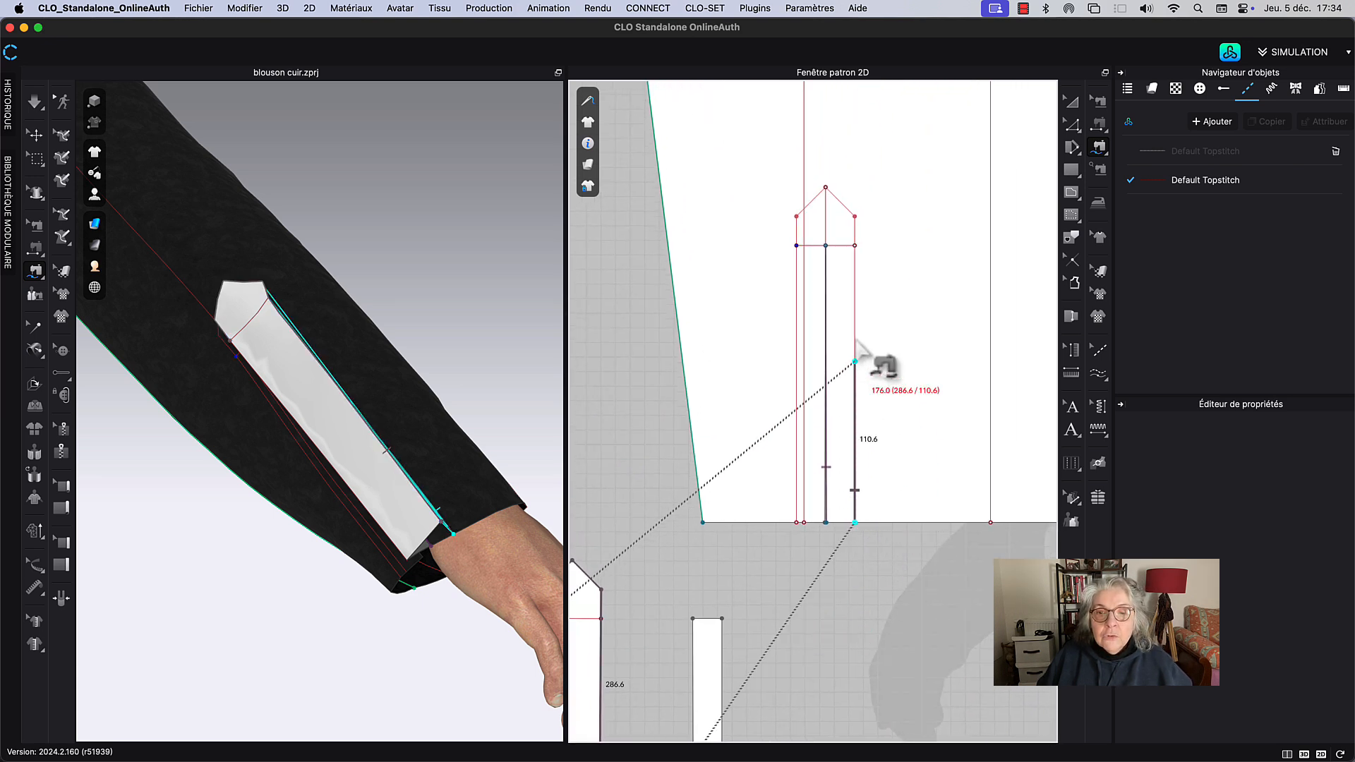
left_click(796, 246)
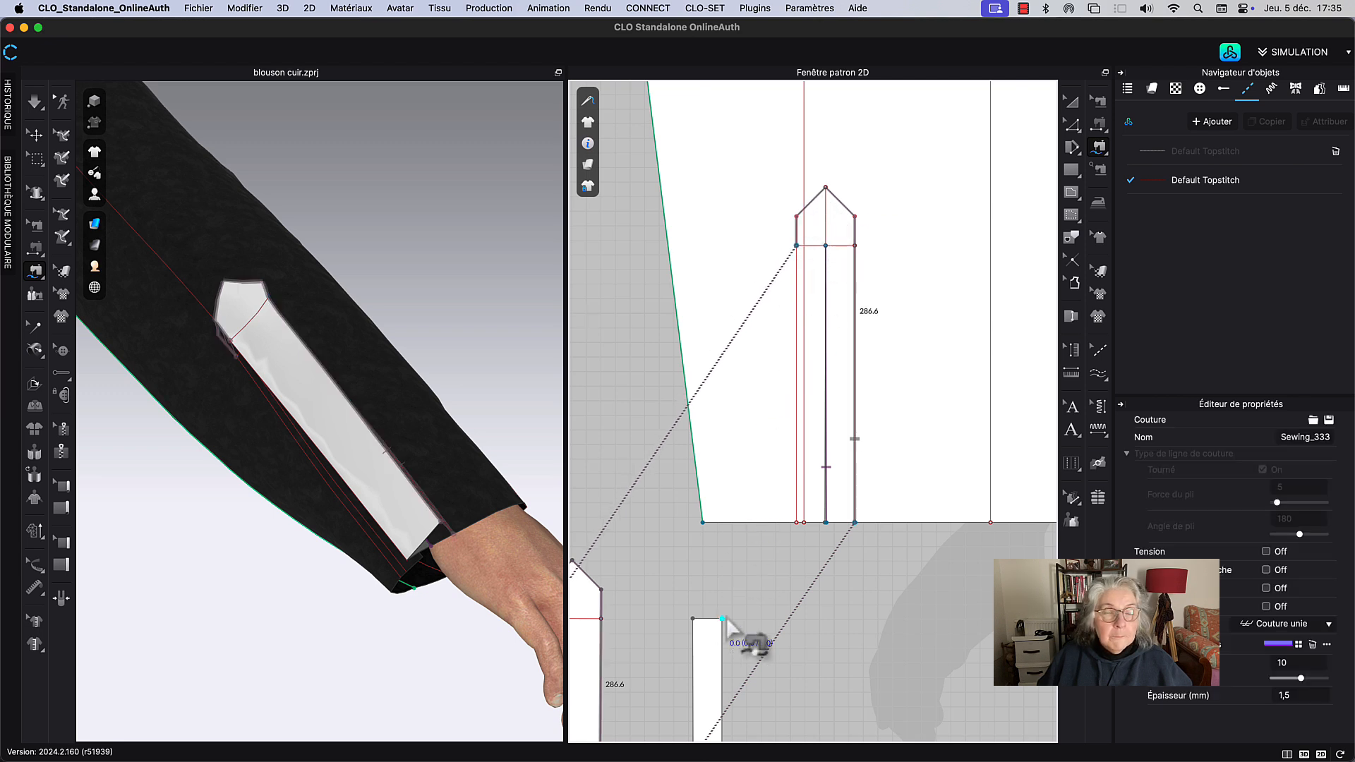
Step: Simulate the garment to settle the sewn placket on the sleeve, stop the simulation and inspect the cuff end
left_click(1072, 104)
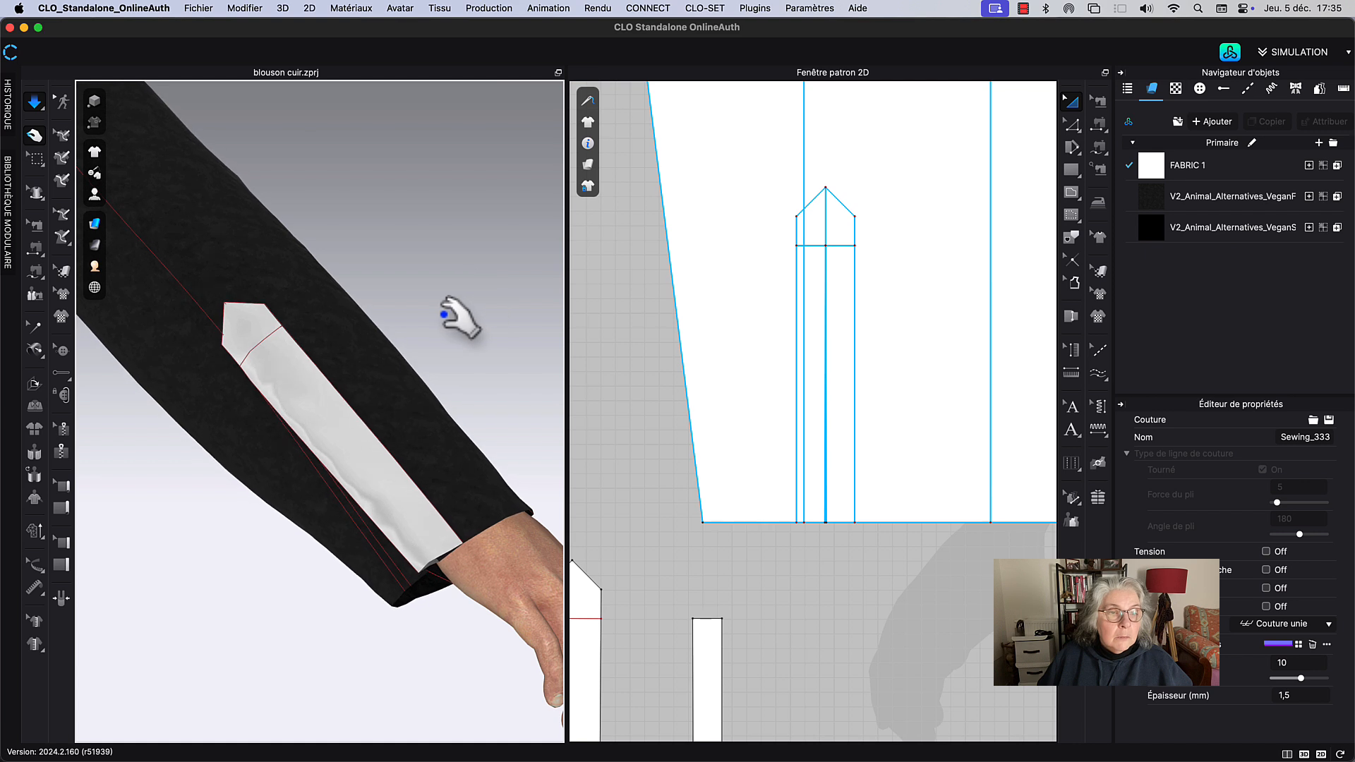
key("space")
middle_click_drag(433, 324, 439, 206)
scroll(466, 393, "up", 6)
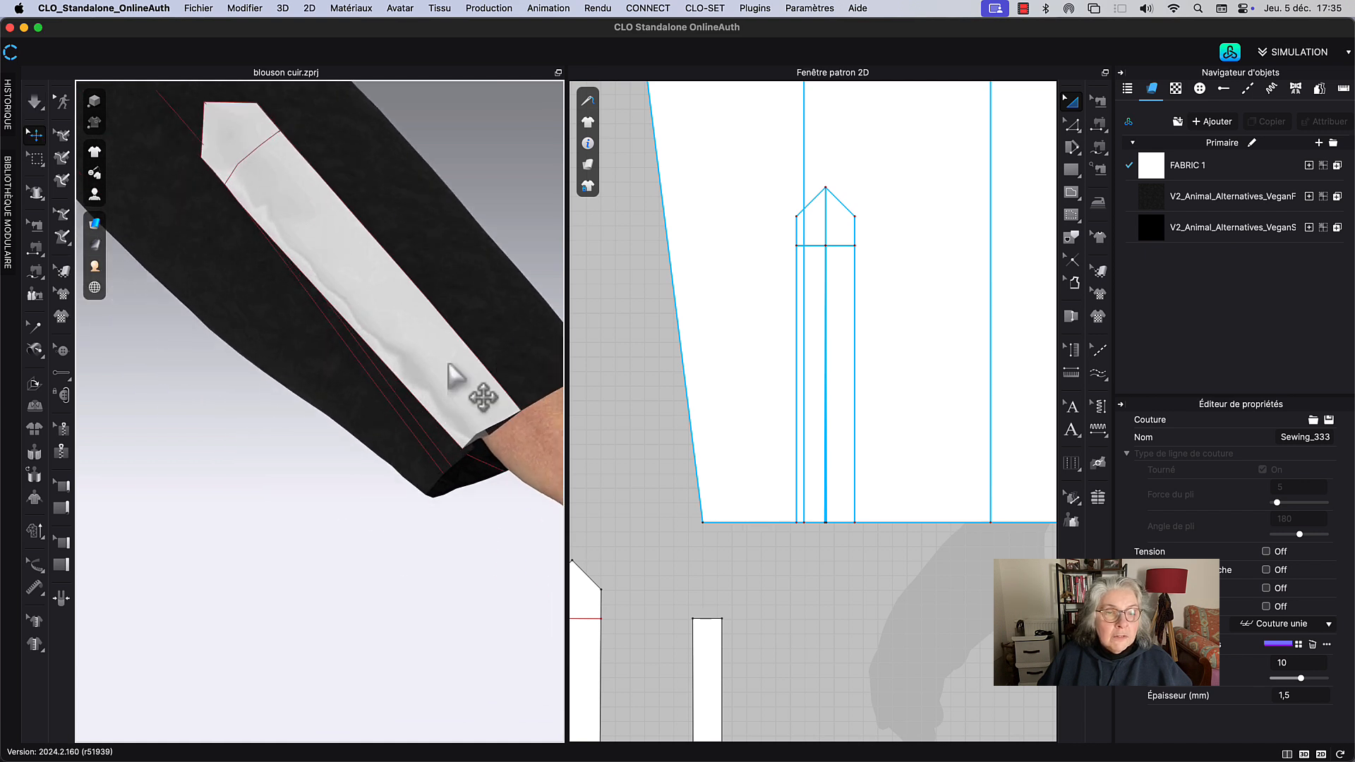
scroll(754, 578, "up", 2)
Step: Free-sew the bottom edge of the placket's narrow fold-under strip to the adjacent bottom segment across the fold line
scroll(755, 577, "down", 6)
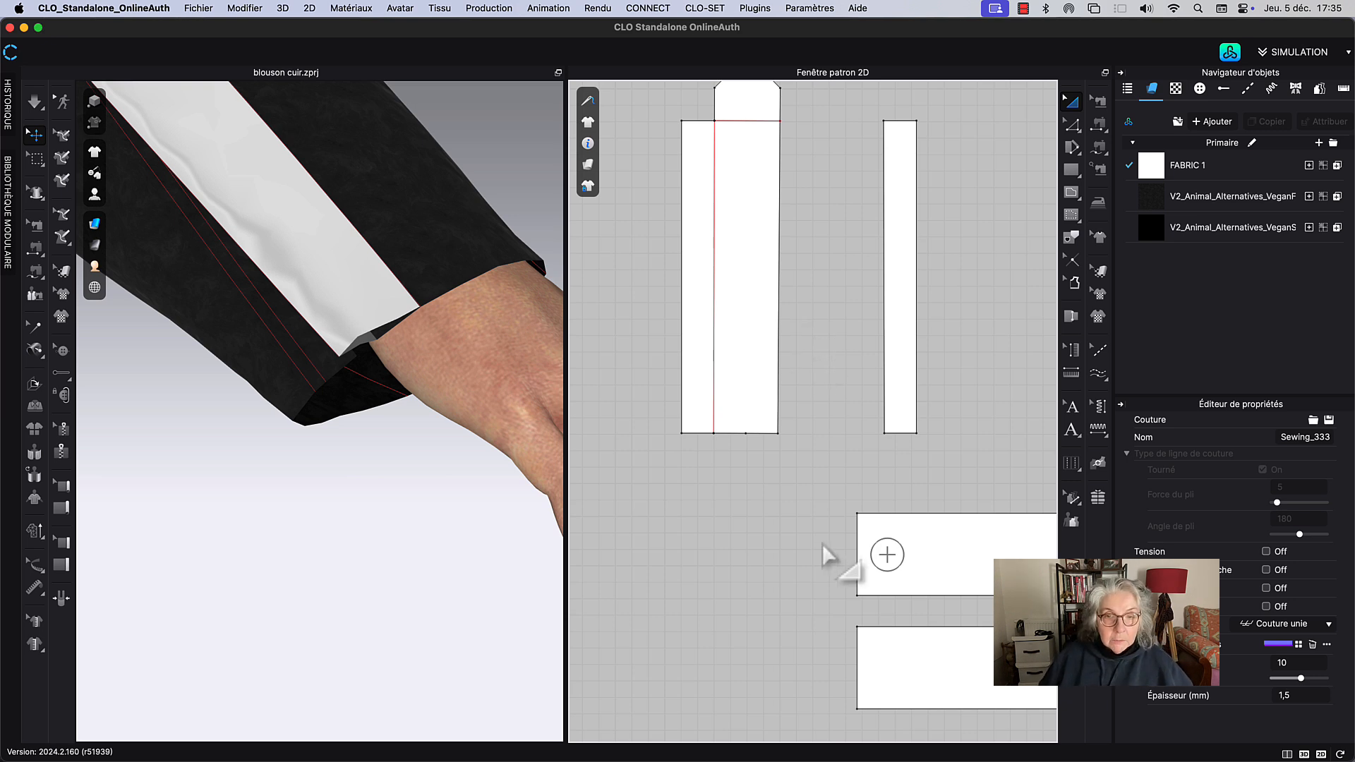
key("m")
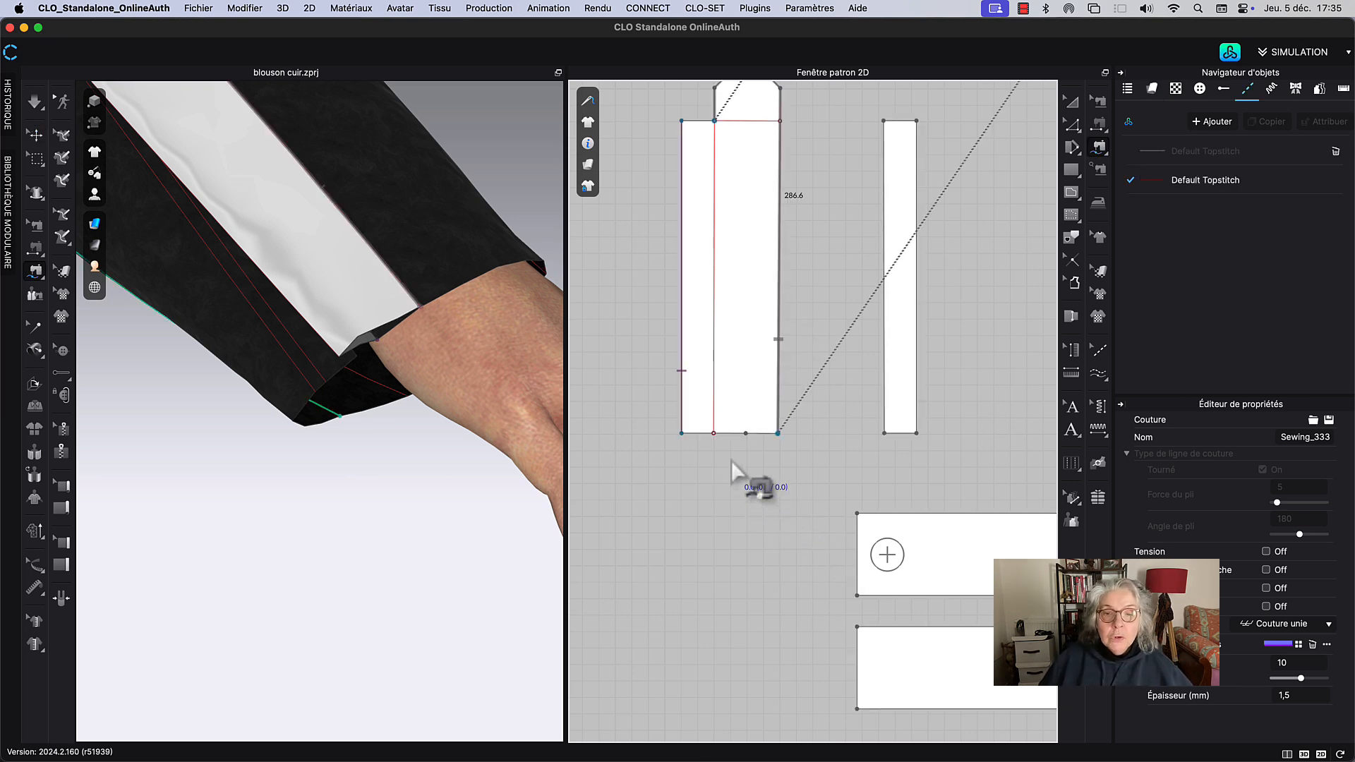
scroll(732, 458, "up", 4)
left_click(702, 424)
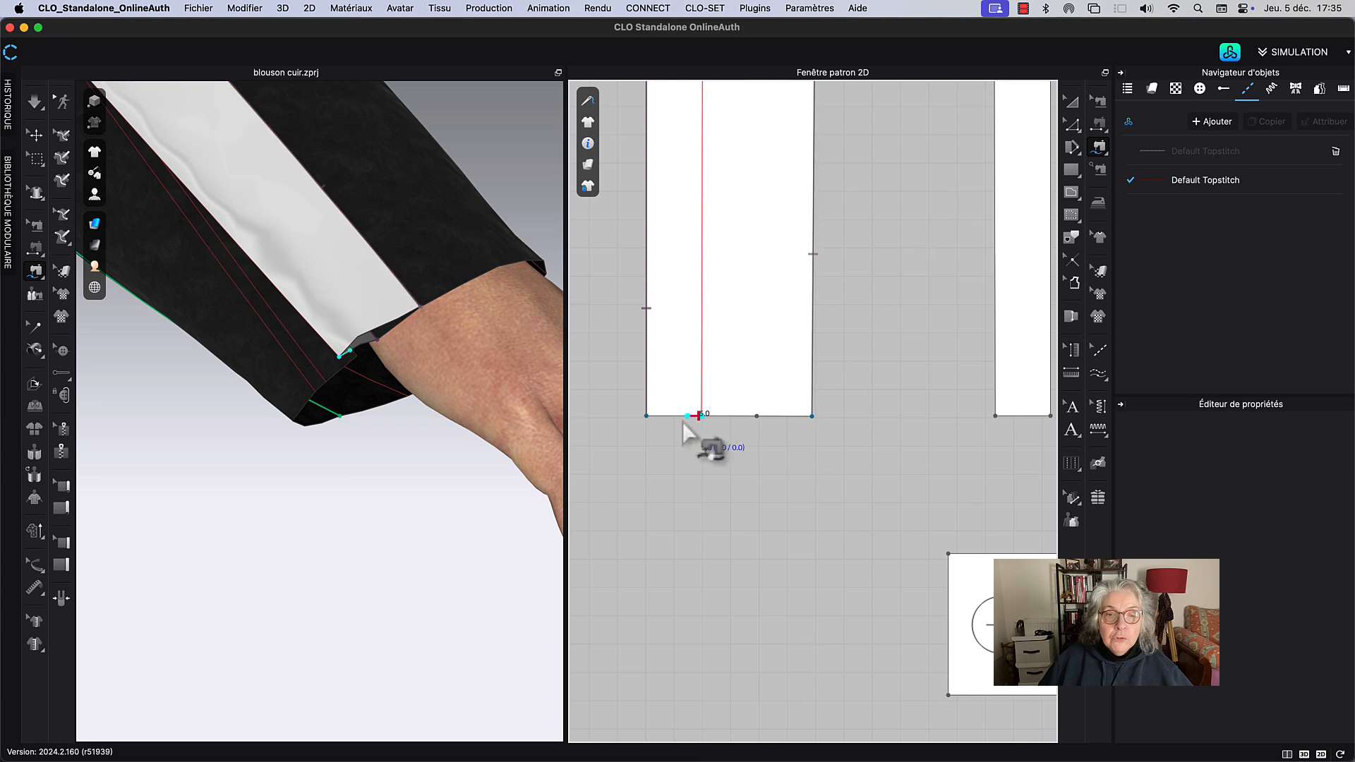
left_click(650, 422)
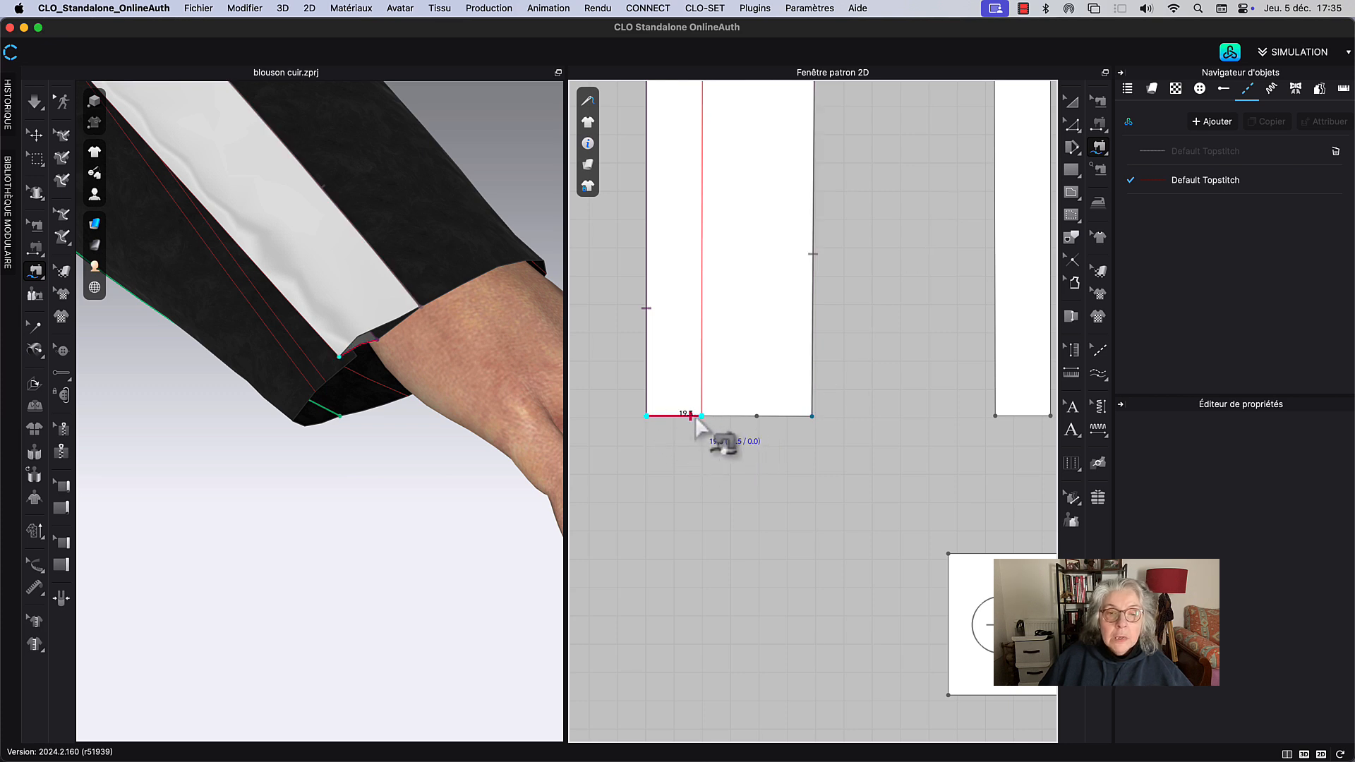
left_click(702, 418)
left_click(756, 422)
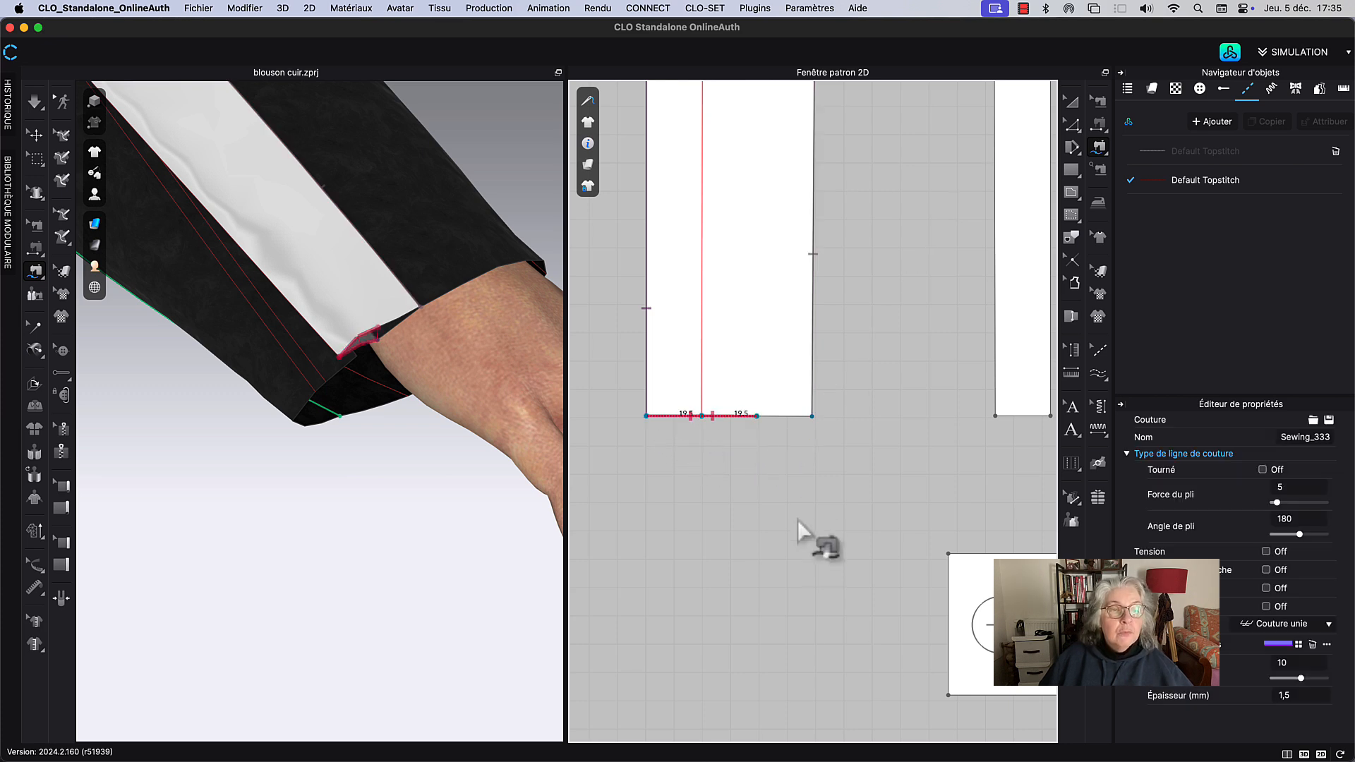
Step: Free-sew the placket's remaining bottom edge segment to the sleeve hem between the slit and the traced placket edge
scroll(791, 538, "right", 2)
scroll(791, 538, "up", 1)
scroll(790, 539, "right", 2)
scroll(789, 539, "up", 1)
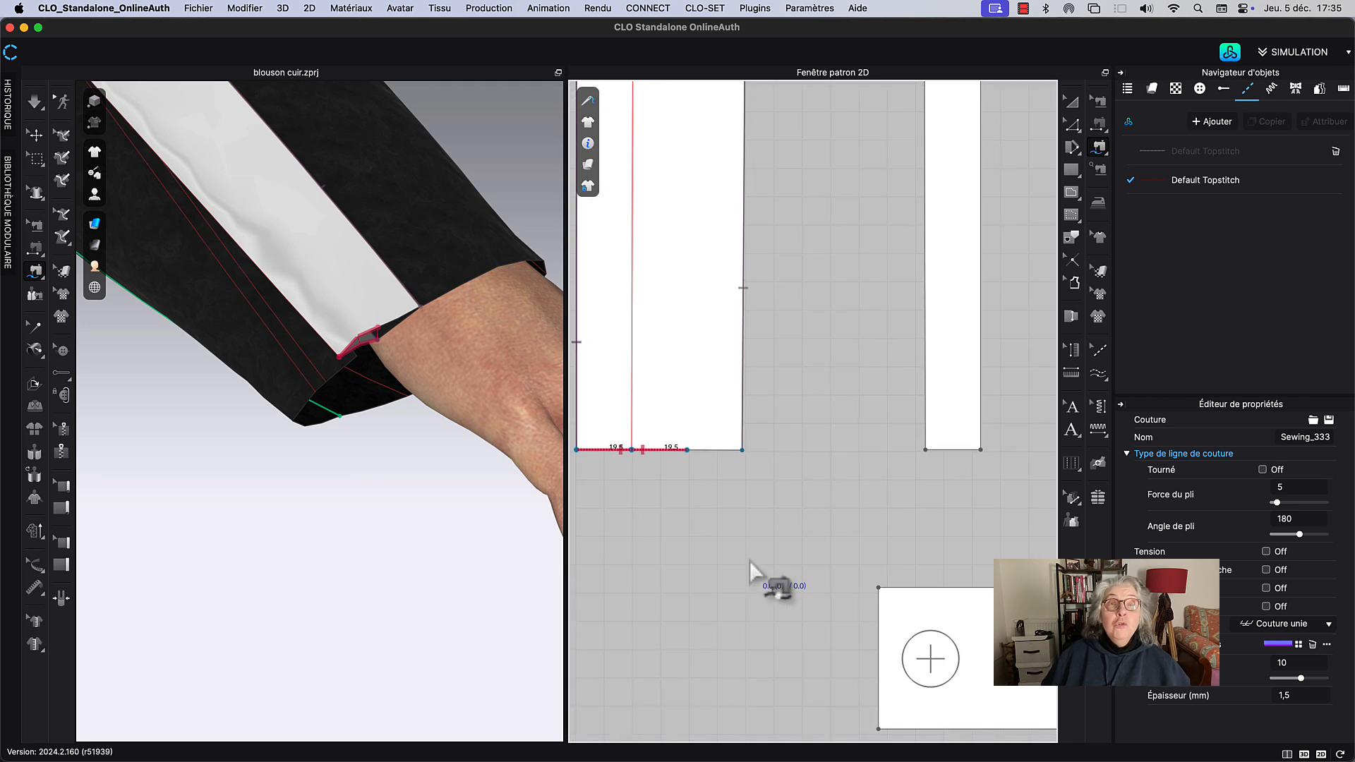
scroll(758, 561, "right", 1)
scroll(759, 561, "up", 1)
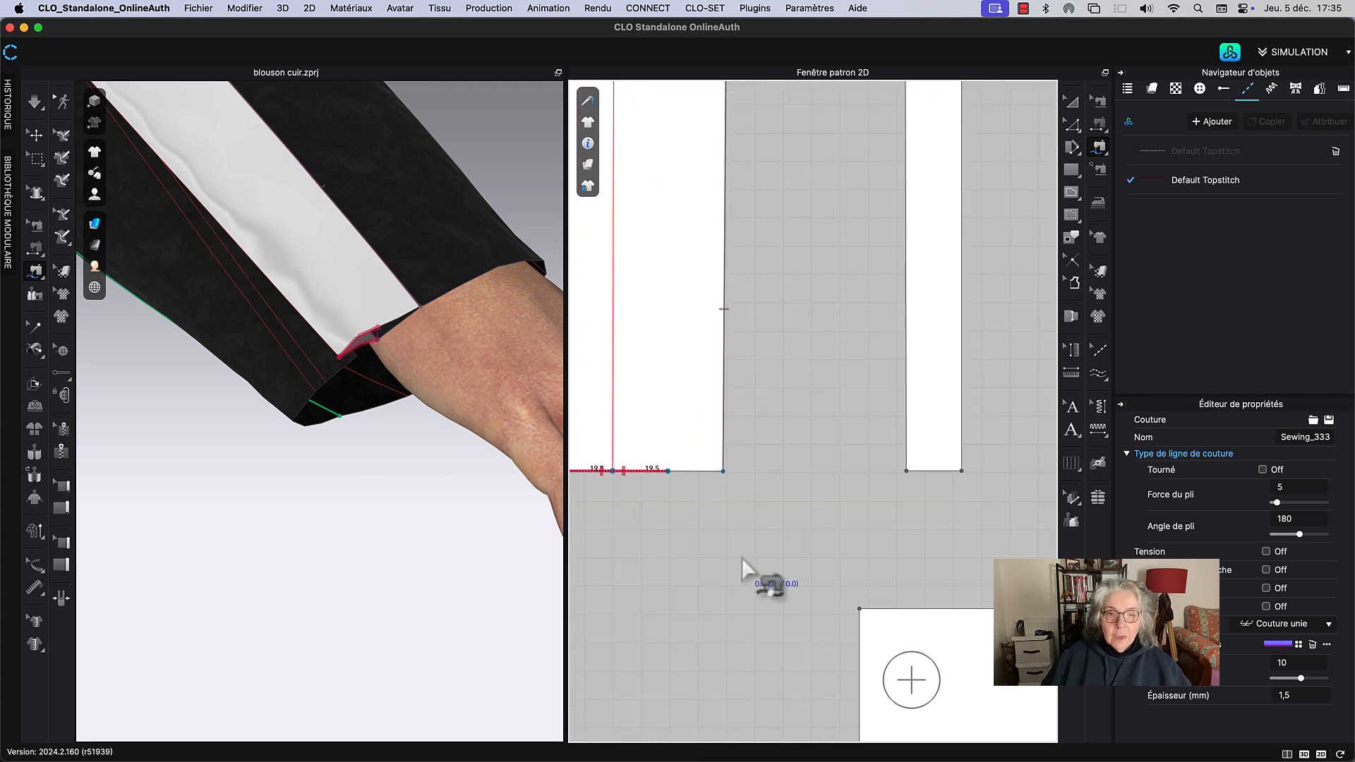
left_click(671, 471)
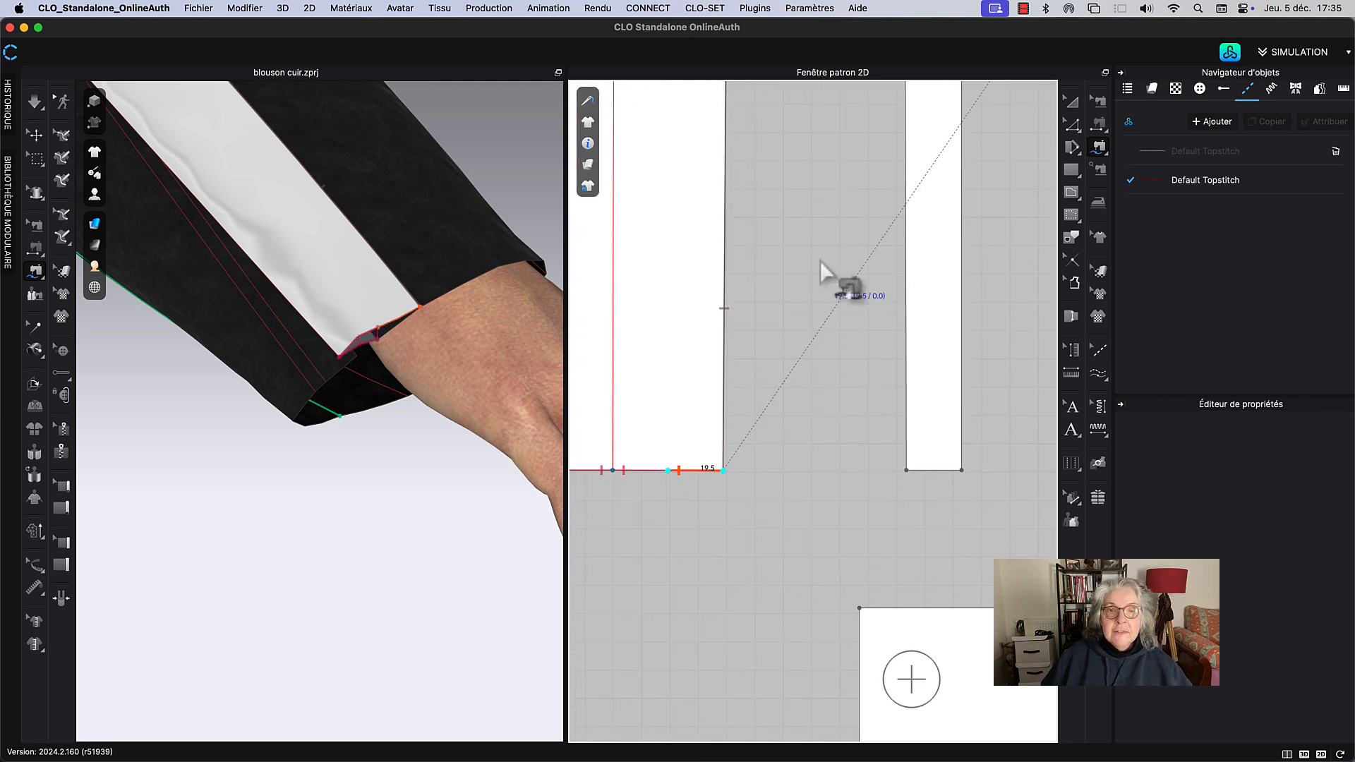
scroll(821, 263, "down", 6)
scroll(803, 414, "up", 5)
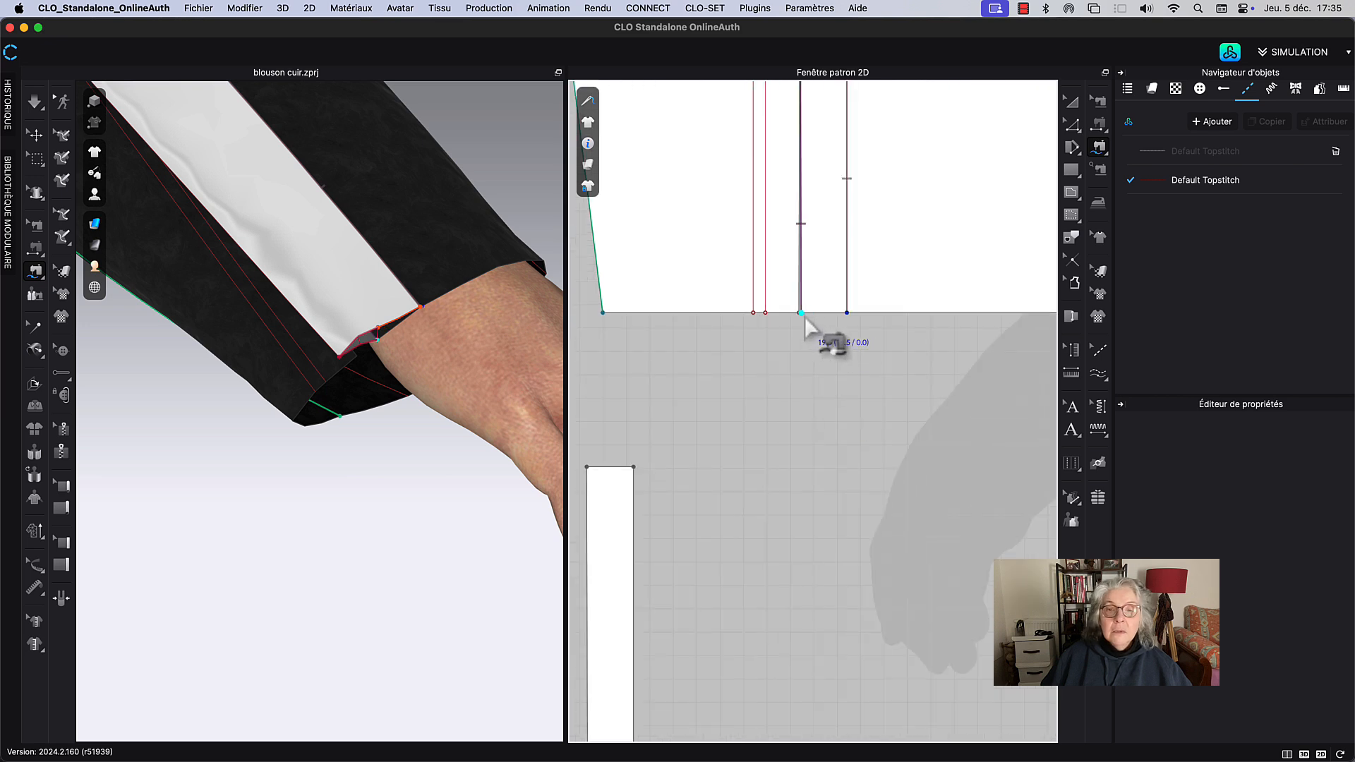
left_click(801, 313)
left_click(847, 312)
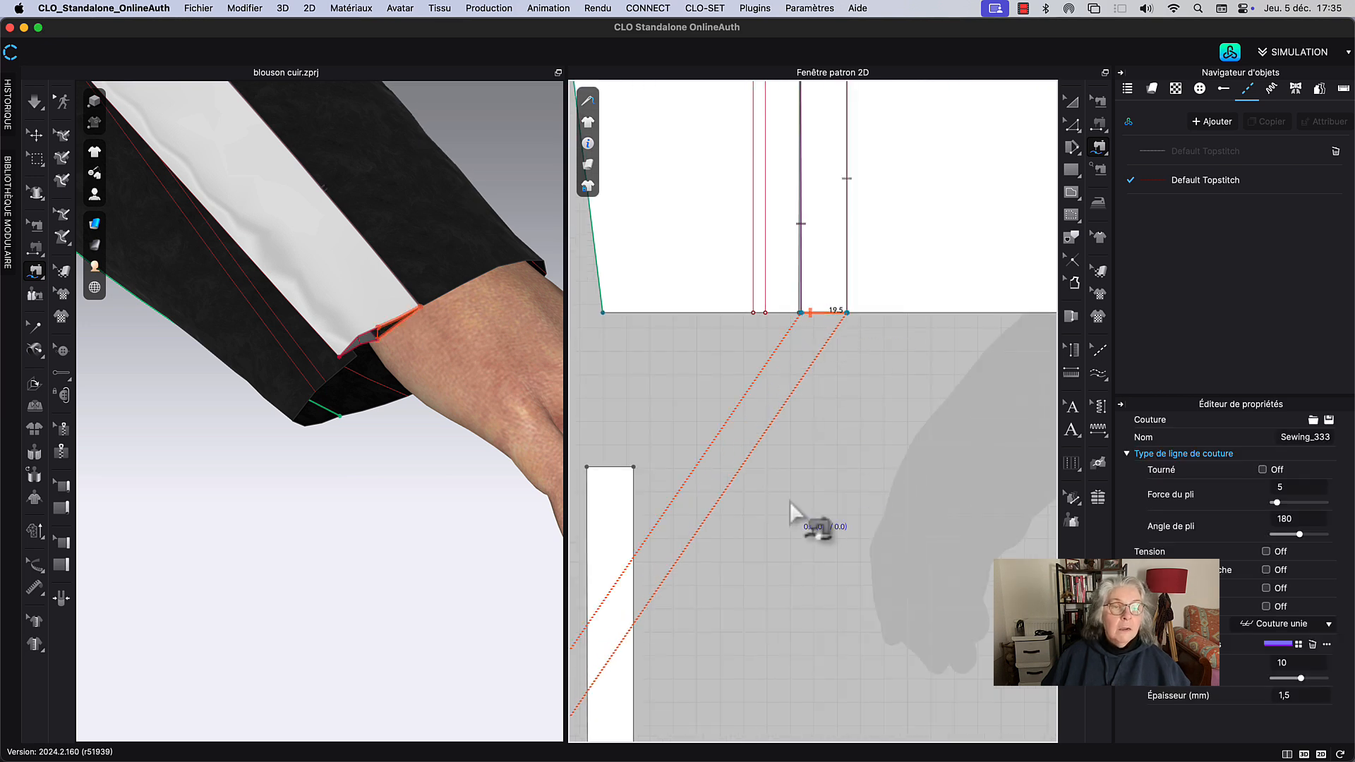
Step: Simulate the garment while pulling the placket's bottom corner into place at the cuff, and stop the simulation
key("space")
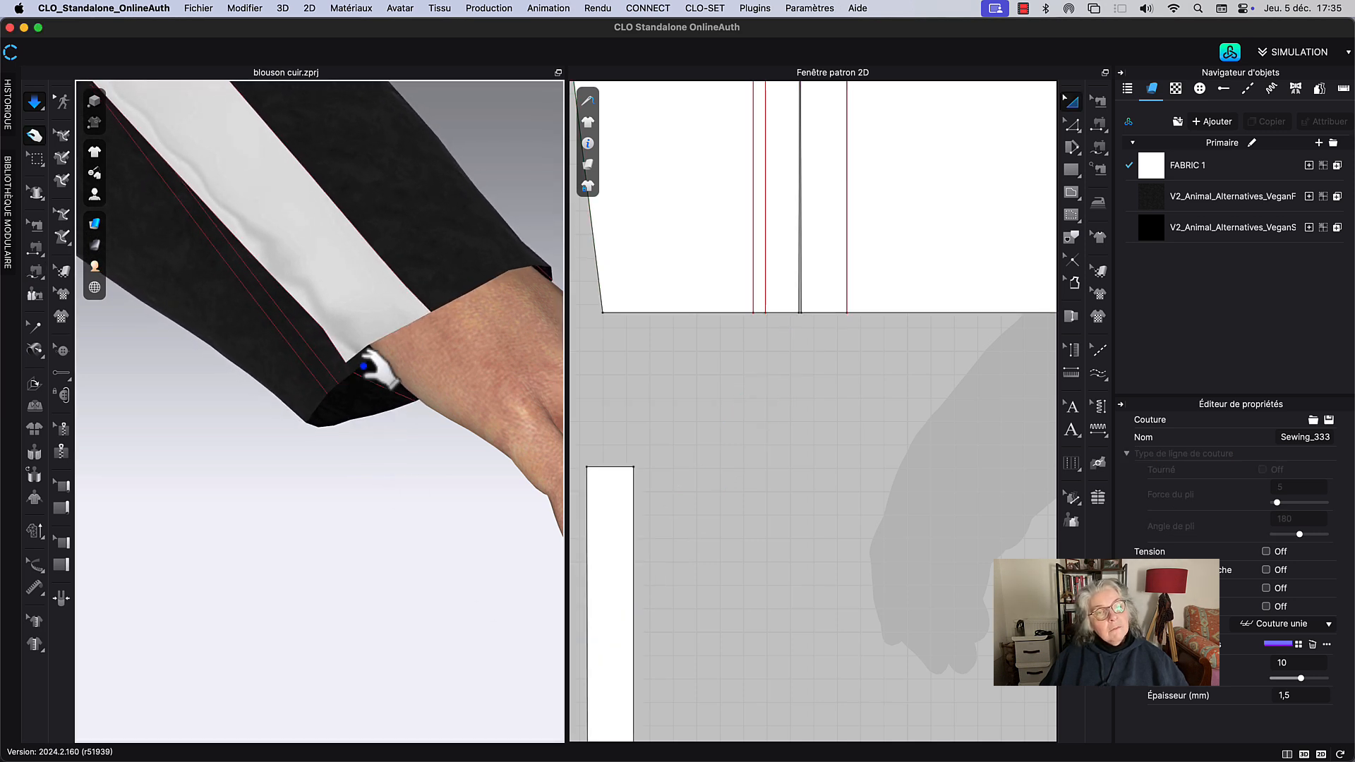
left_click_drag(341, 358, 351, 363)
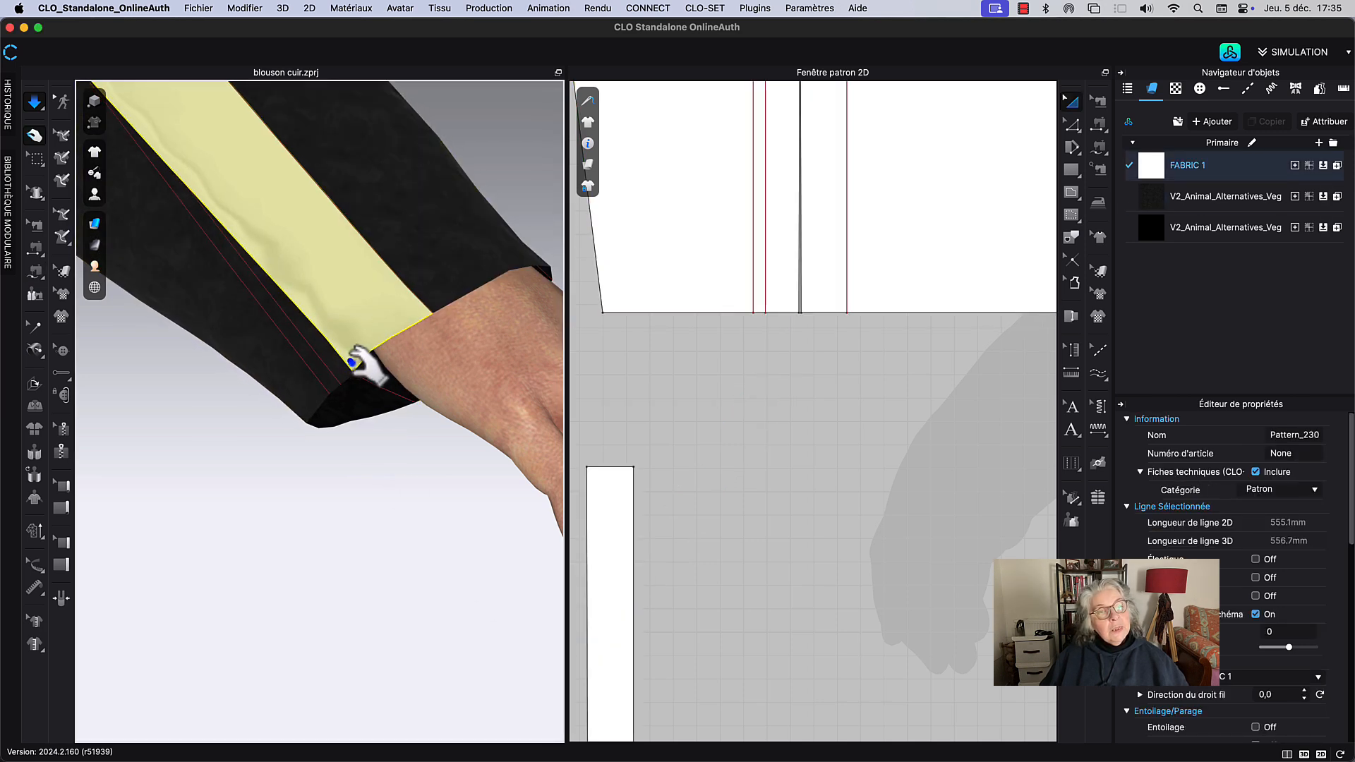
key("space")
scroll(823, 600, "down", 3)
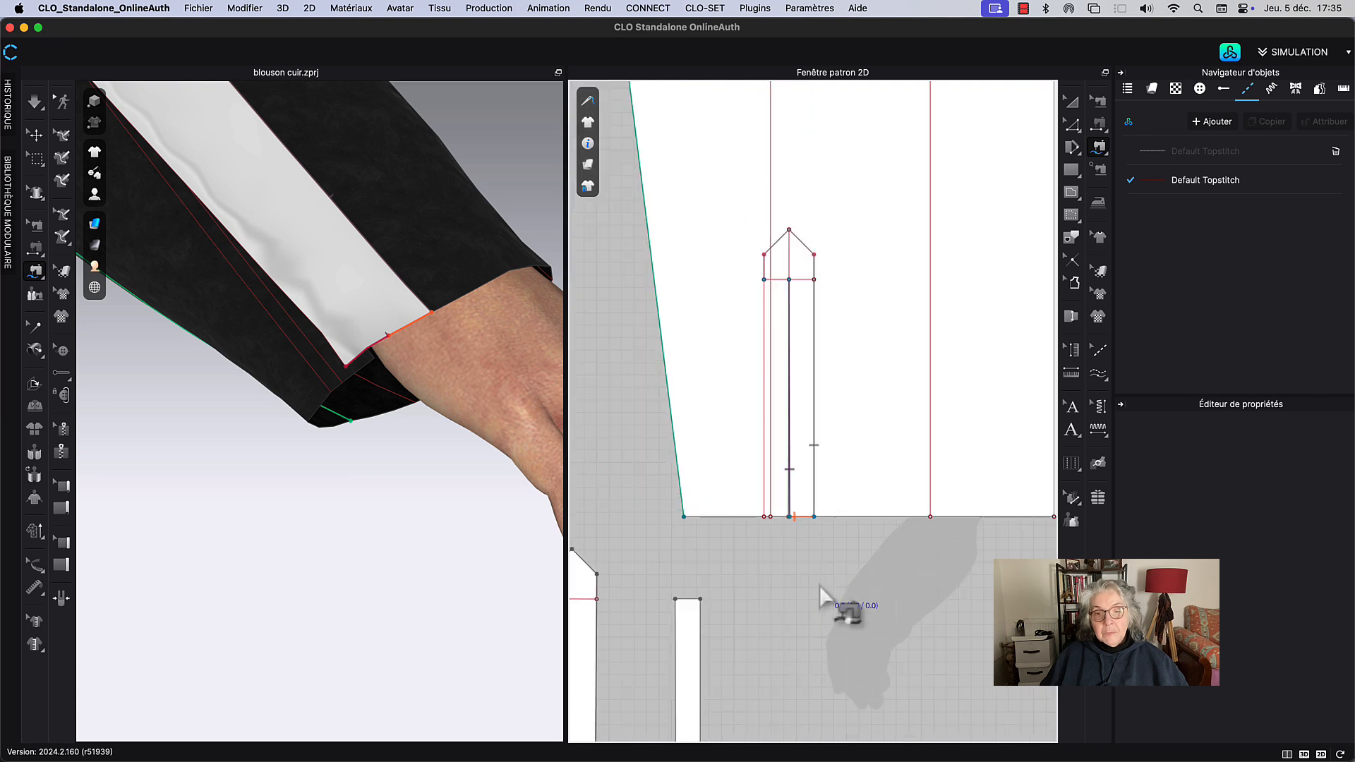
middle_click_drag(809, 647, 917, 514)
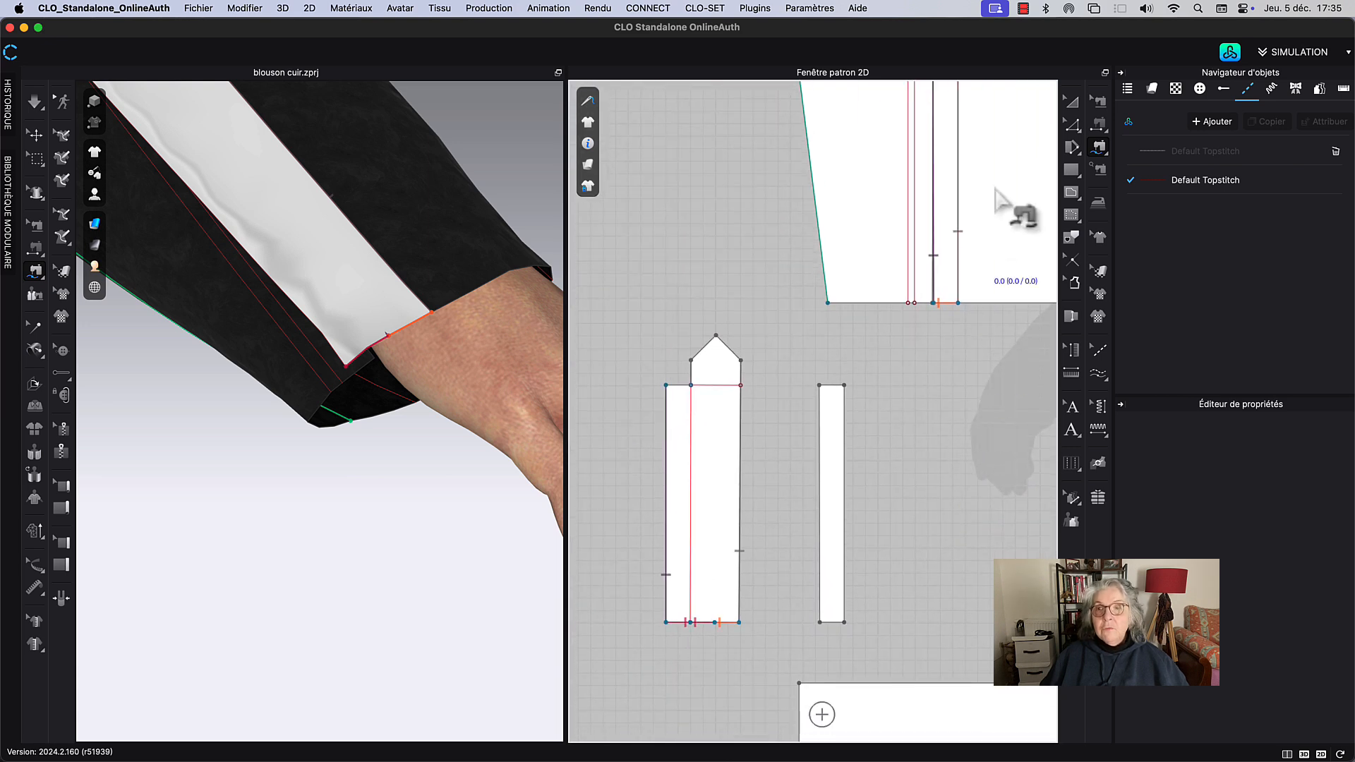
left_click(1073, 103)
middle_click_drag(802, 313, 823, 257)
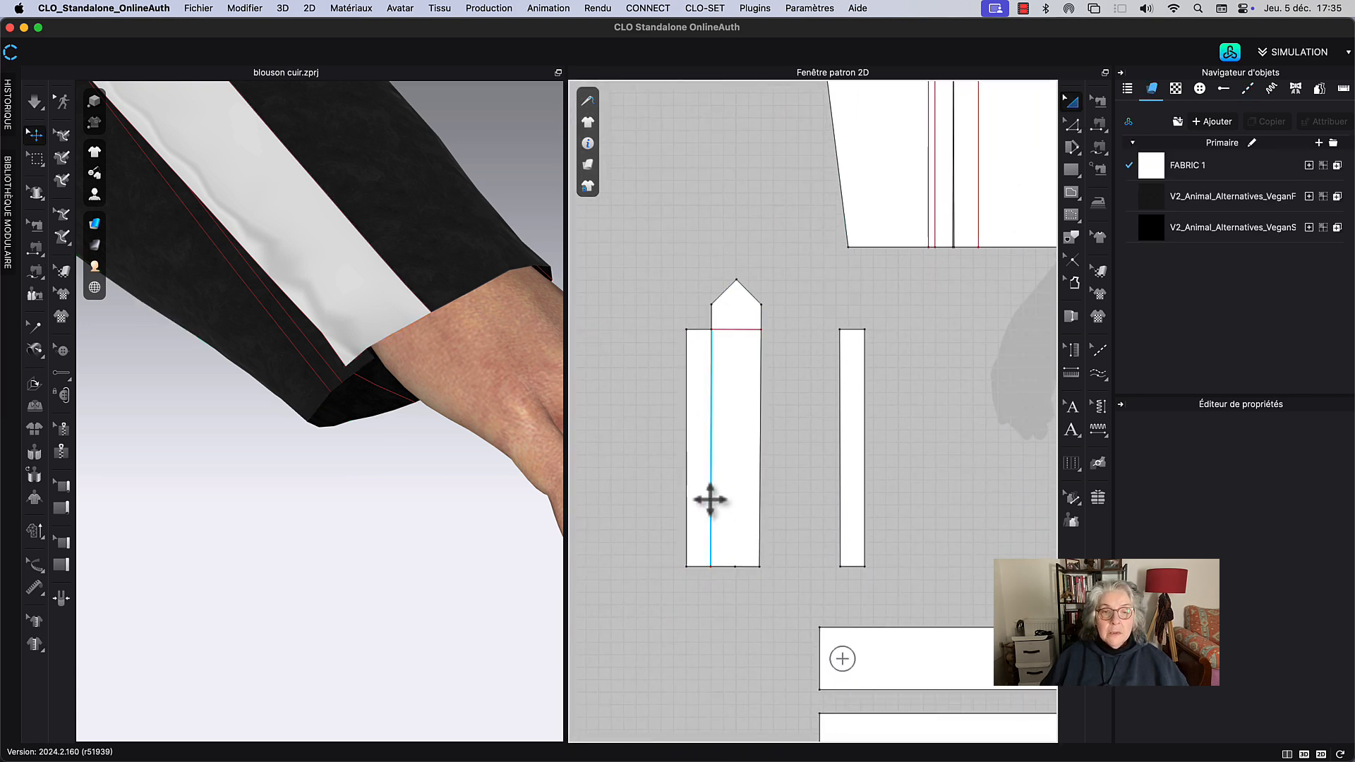
Step: Turn on fold rendering for the placket's long fold line and simulate the garment while pulling the placket's bottom corner into place
left_click(709, 499)
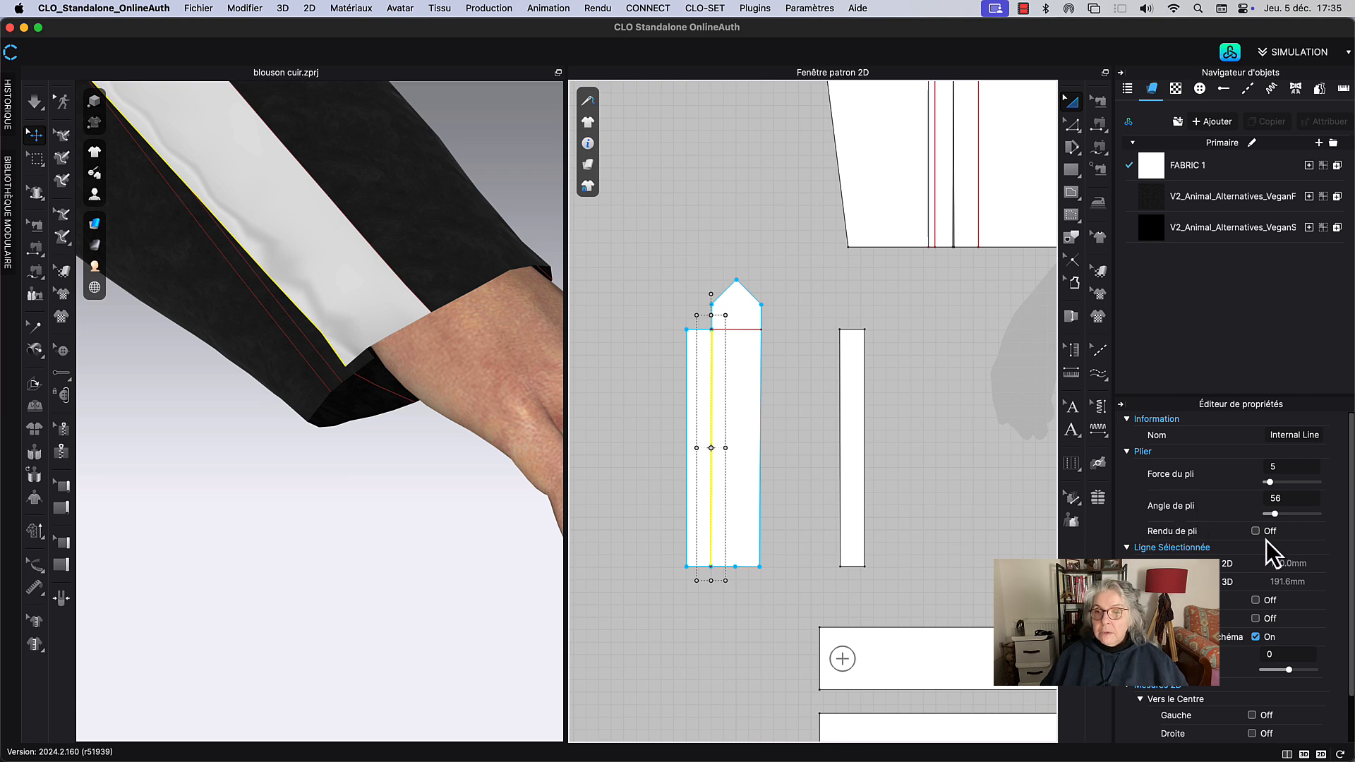
key("space")
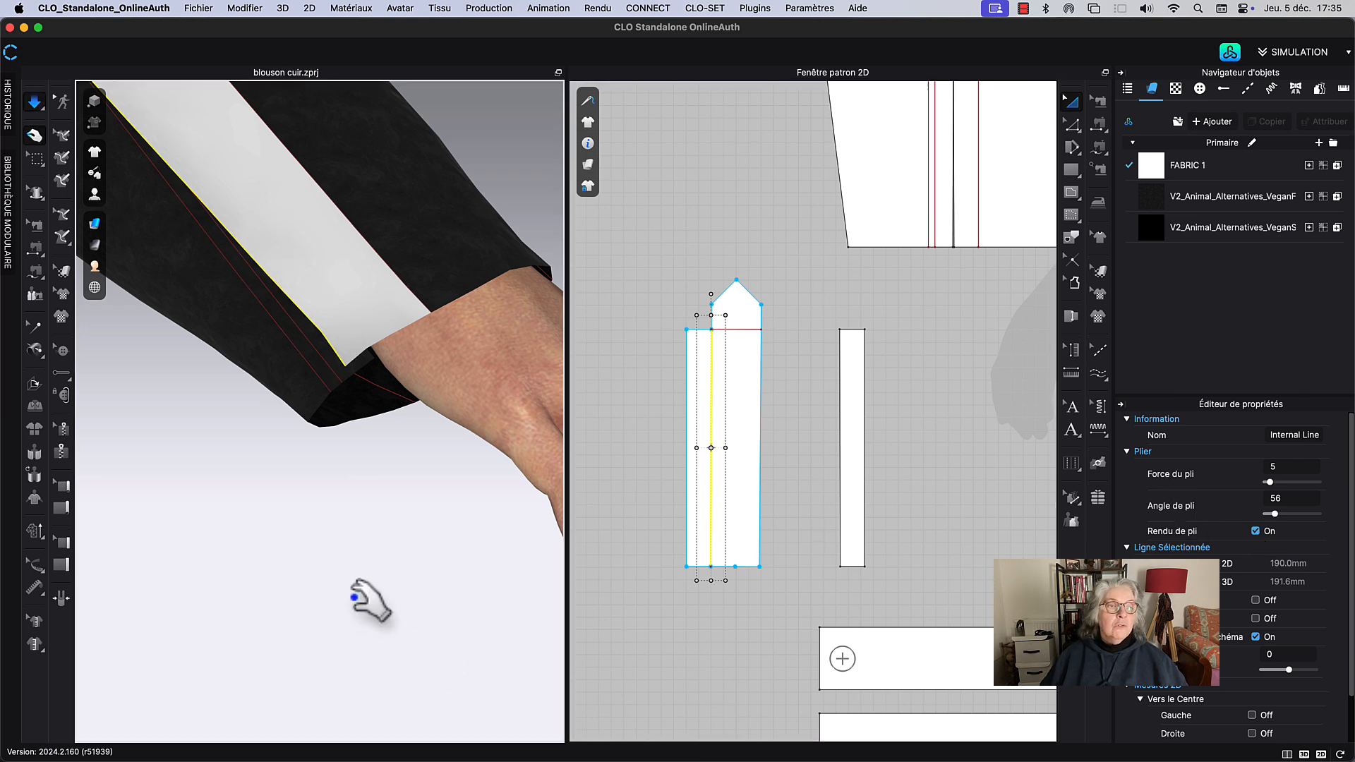
left_click(342, 363)
key("space")
scroll(350, 508, "down", 5)
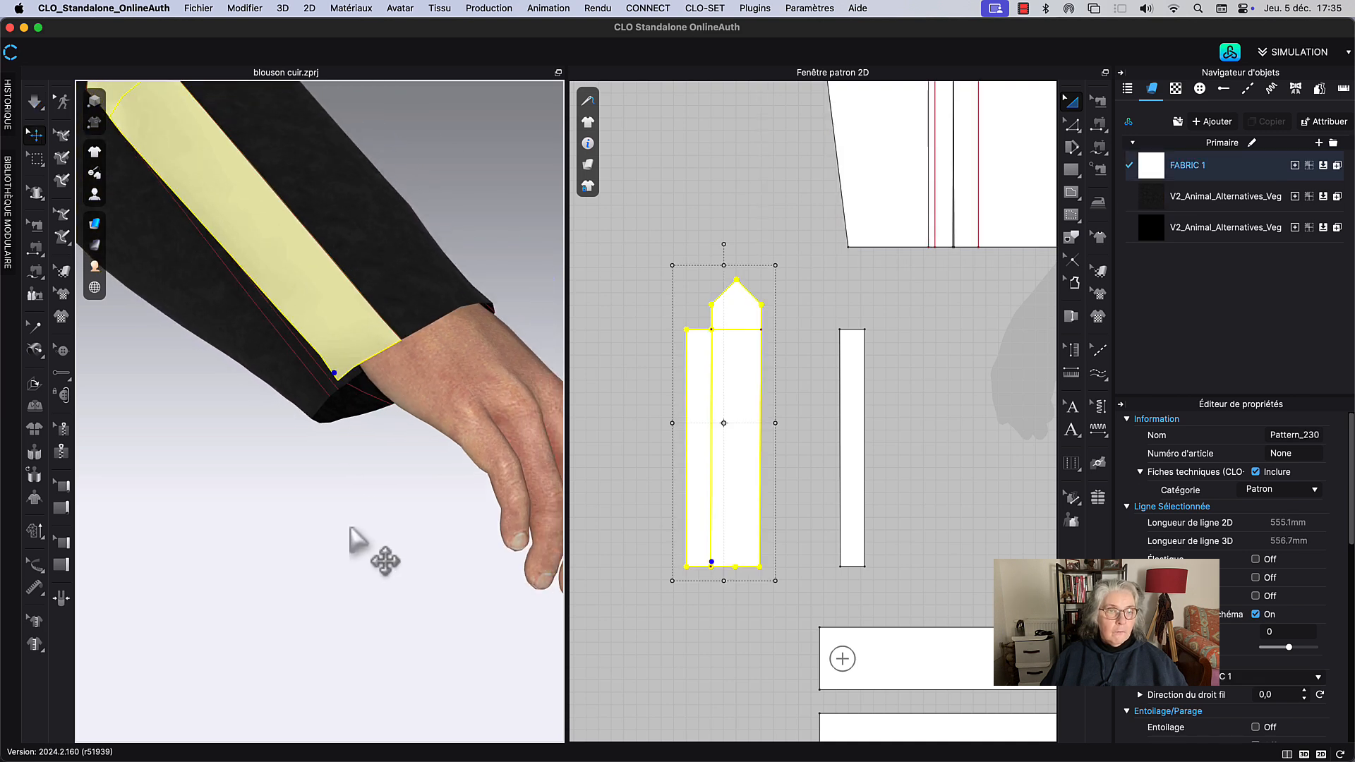
right_click_drag(741, 226, 772, 242)
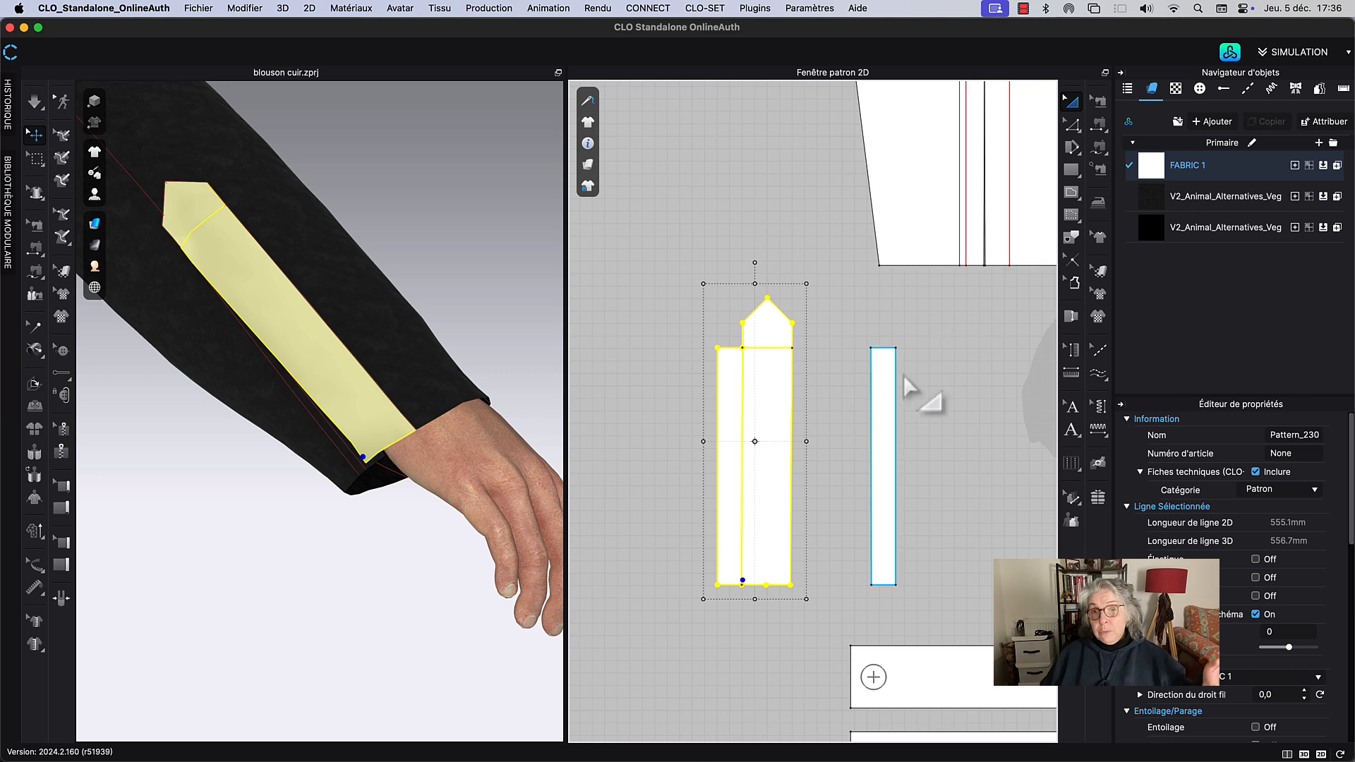
middle_click_drag(979, 366, 900, 348)
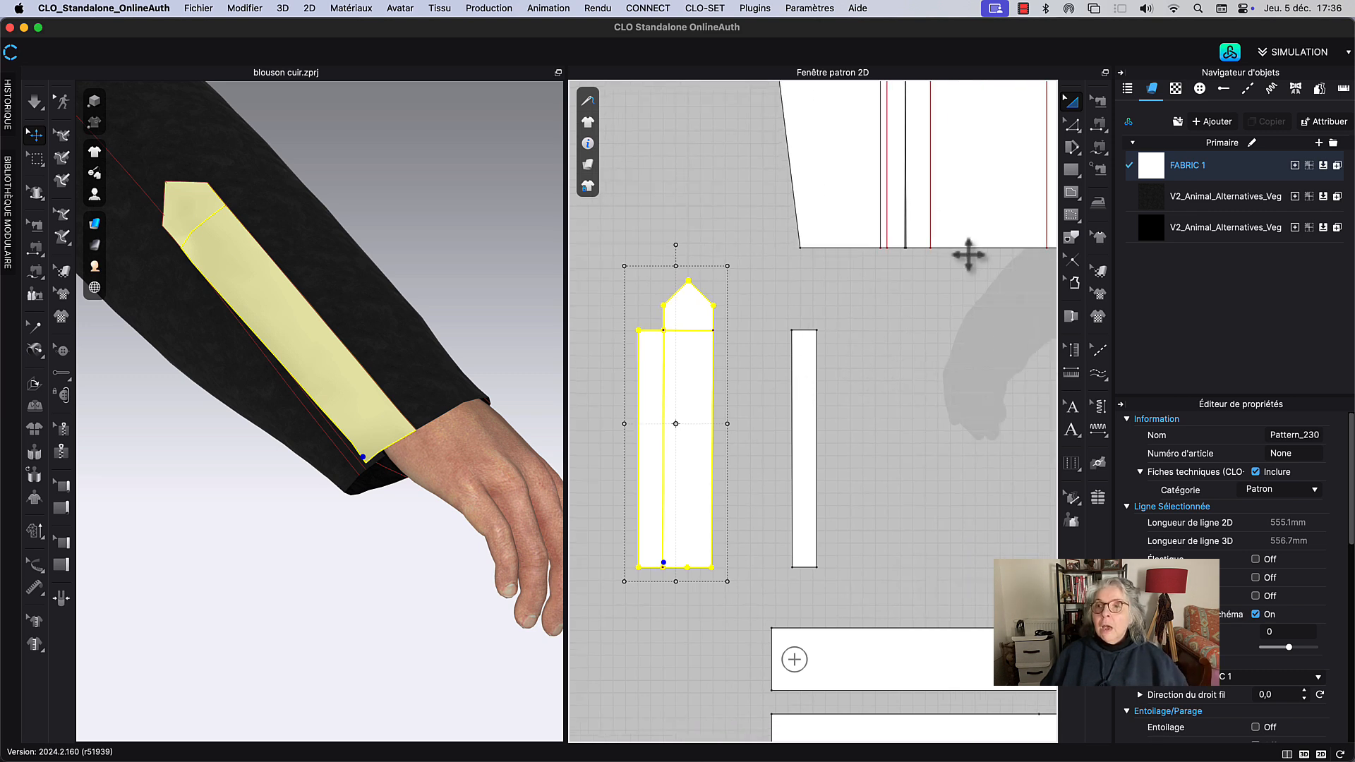
Step: Try to free-topstitch the placket's outer edge with the Default Topstitch, from the bottom corner around the point to the fold line
left_click(1247, 89)
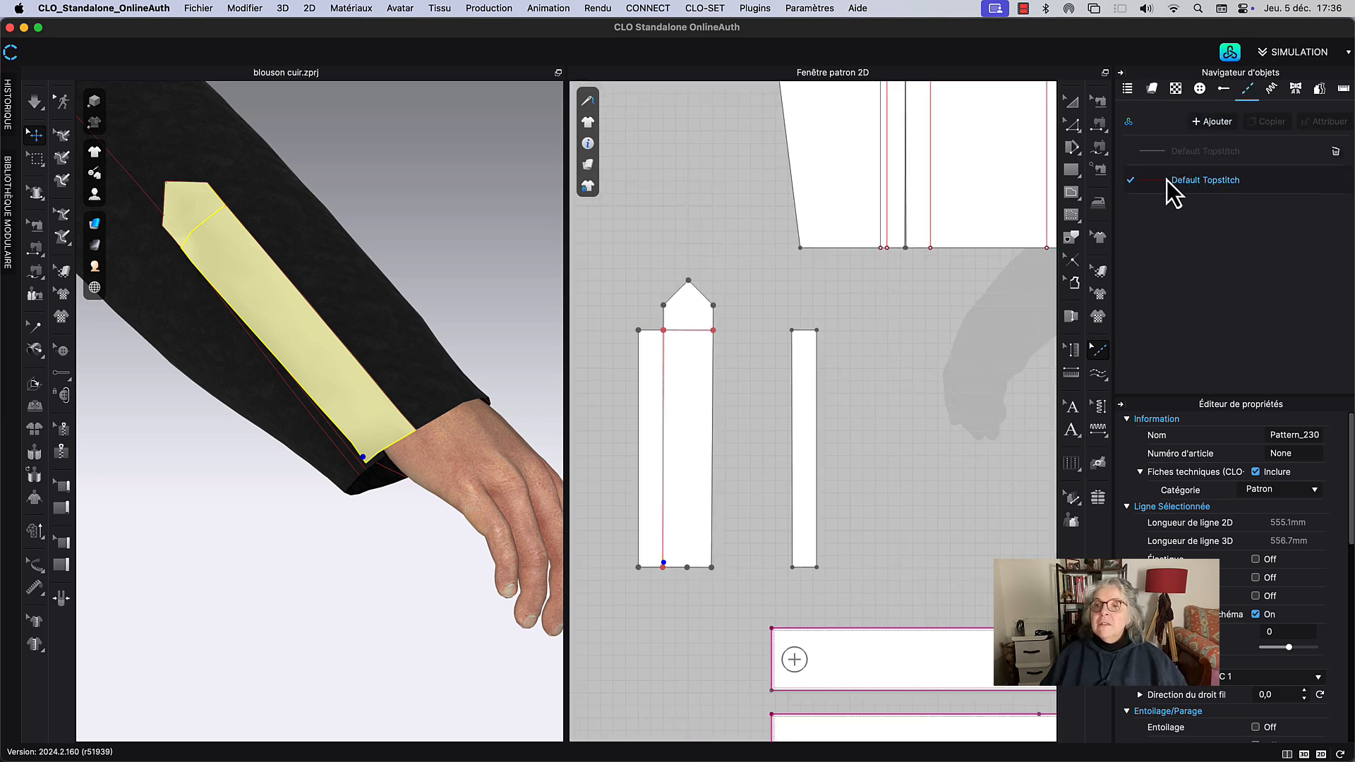
left_click(1166, 183)
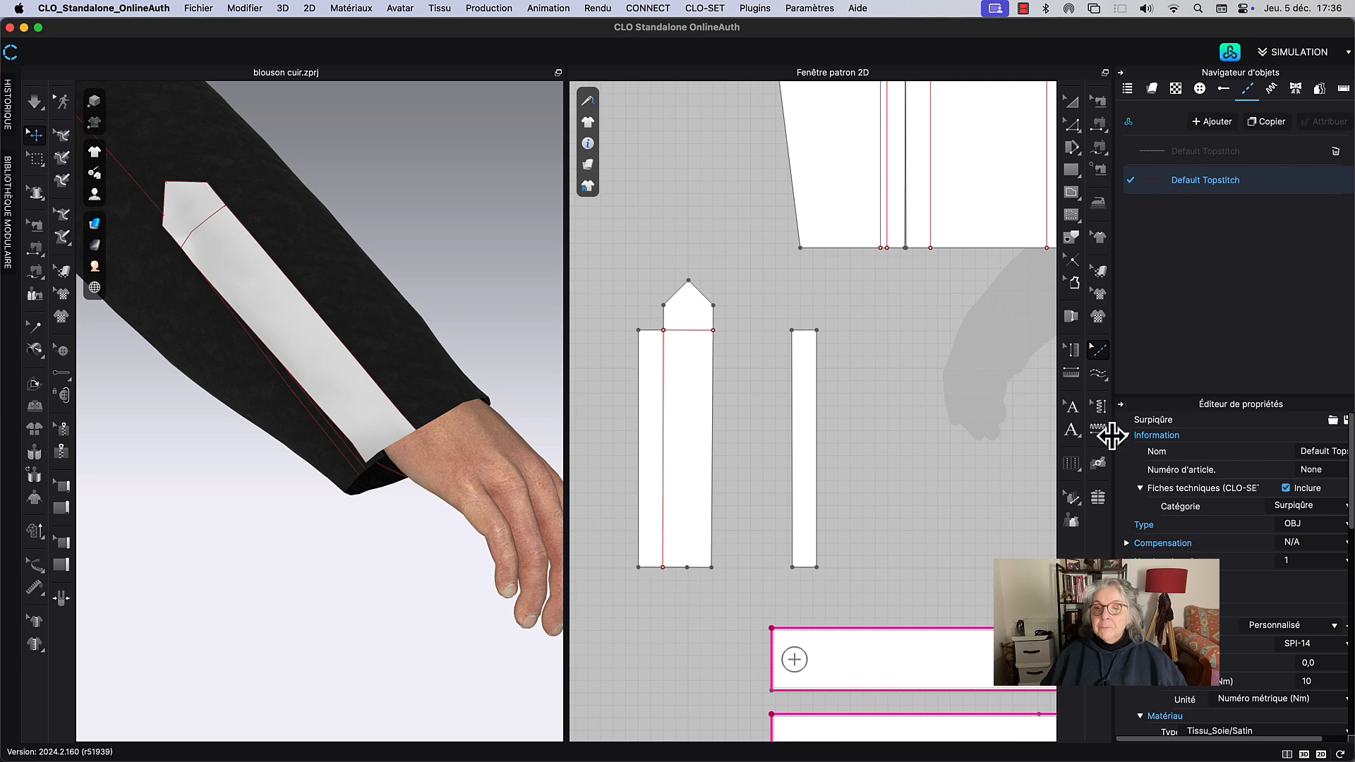
left_click(1094, 380)
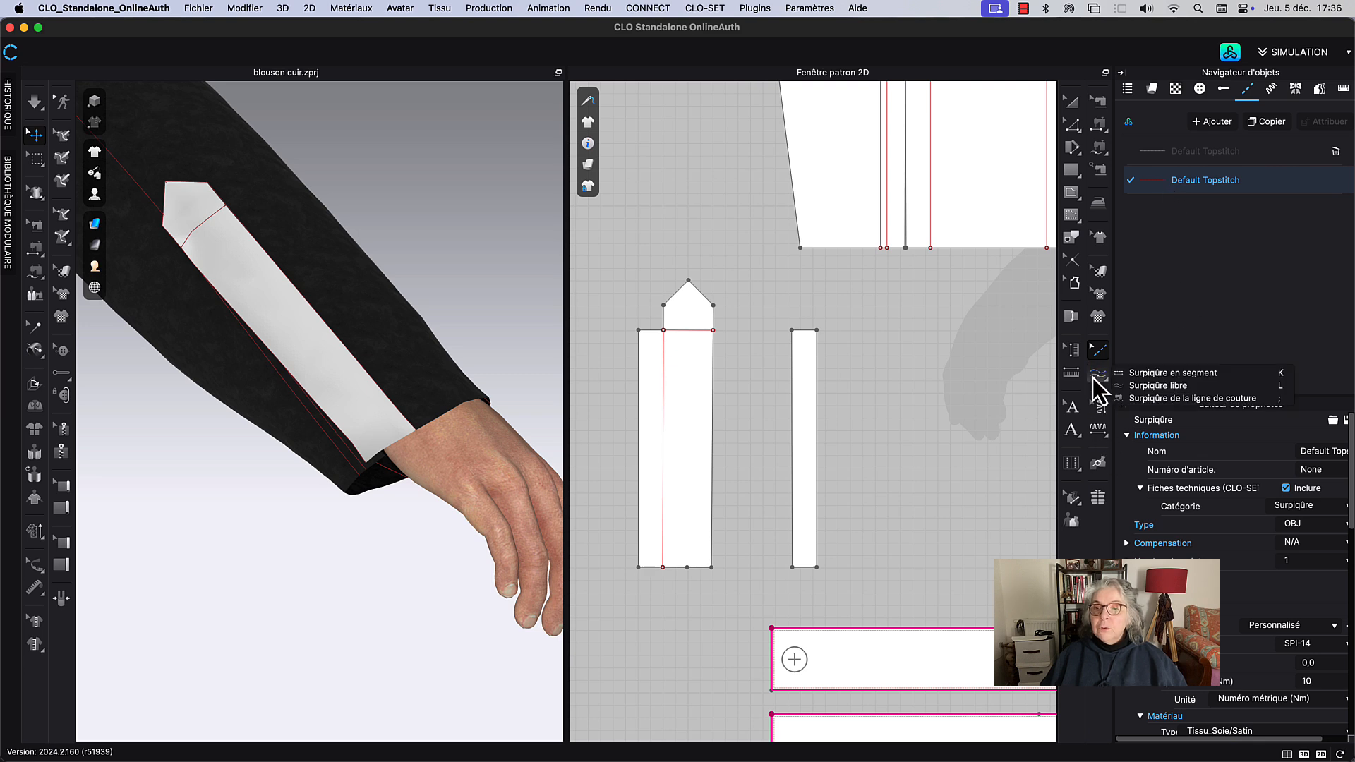
left_click(1168, 387)
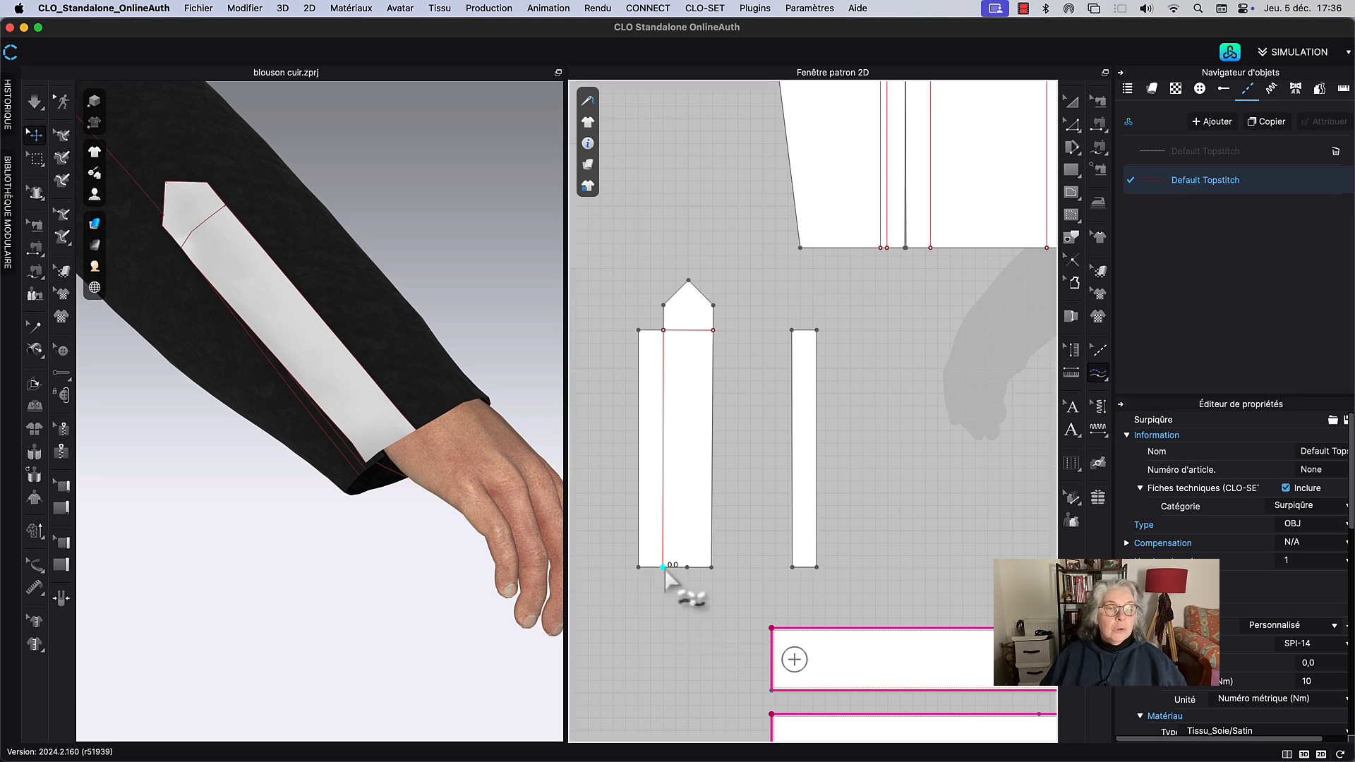
left_click(664, 567)
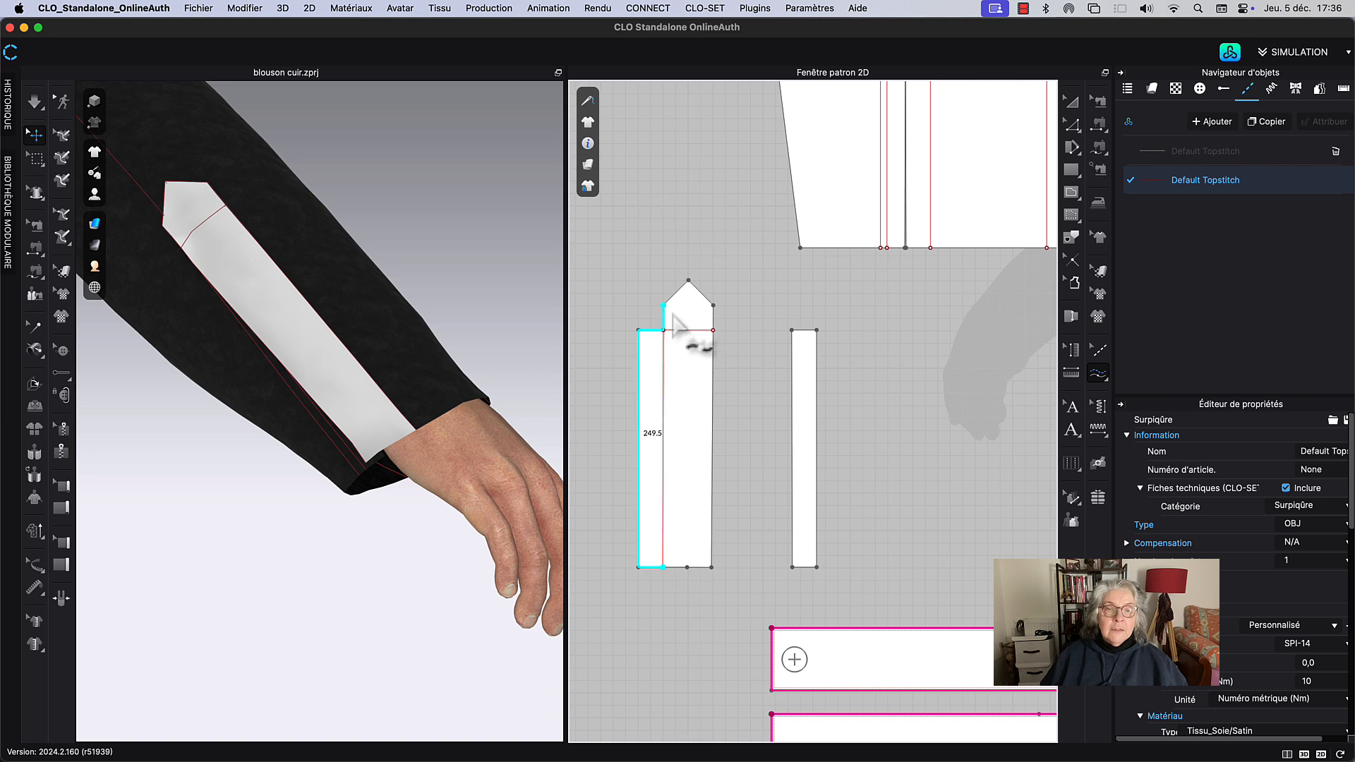
key("Escape")
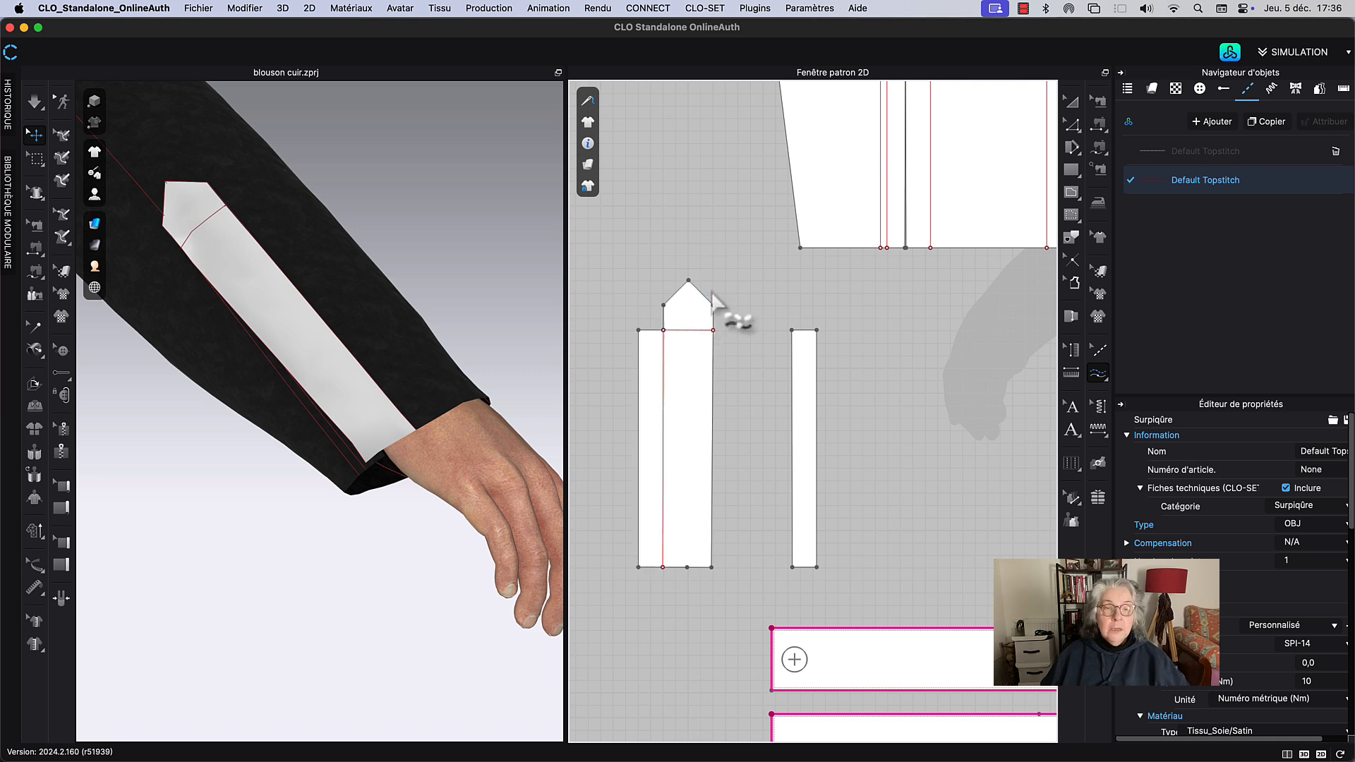
left_click(717, 579)
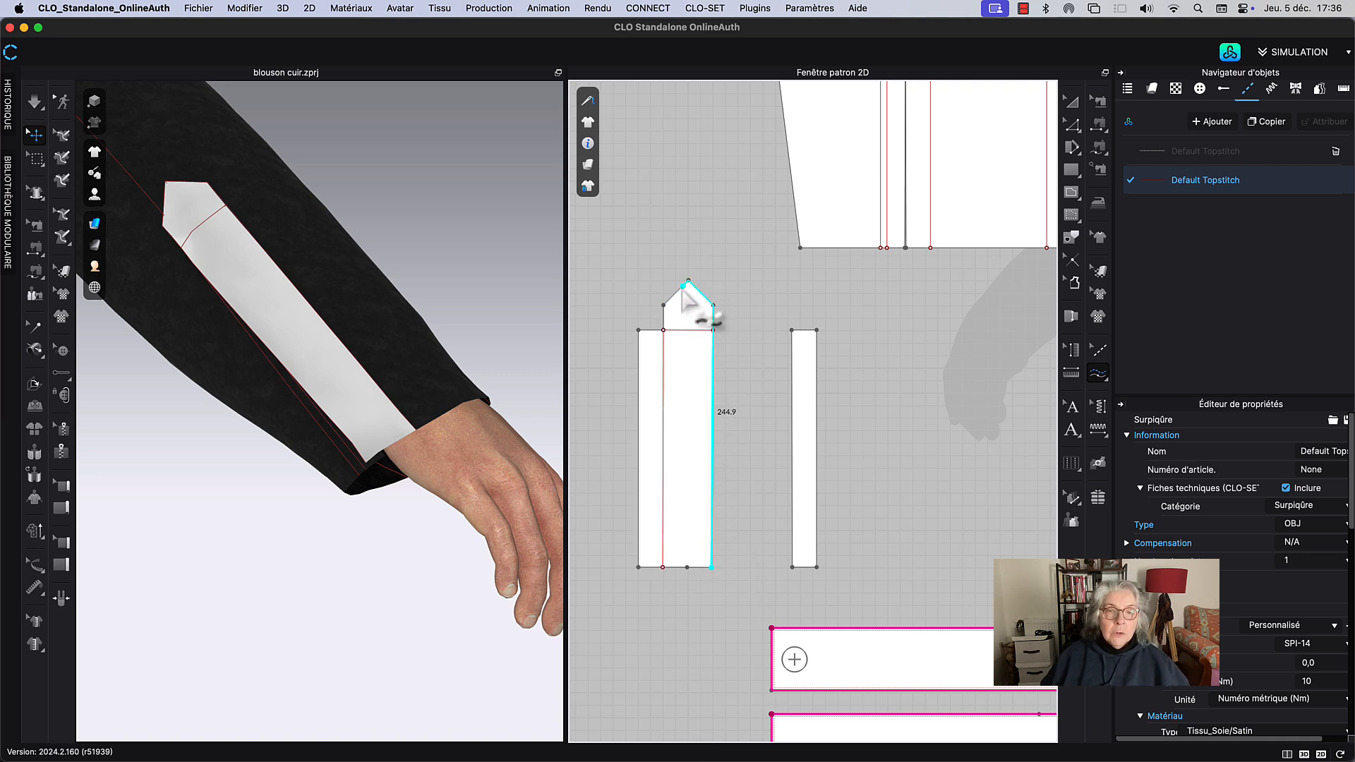
left_click(665, 334)
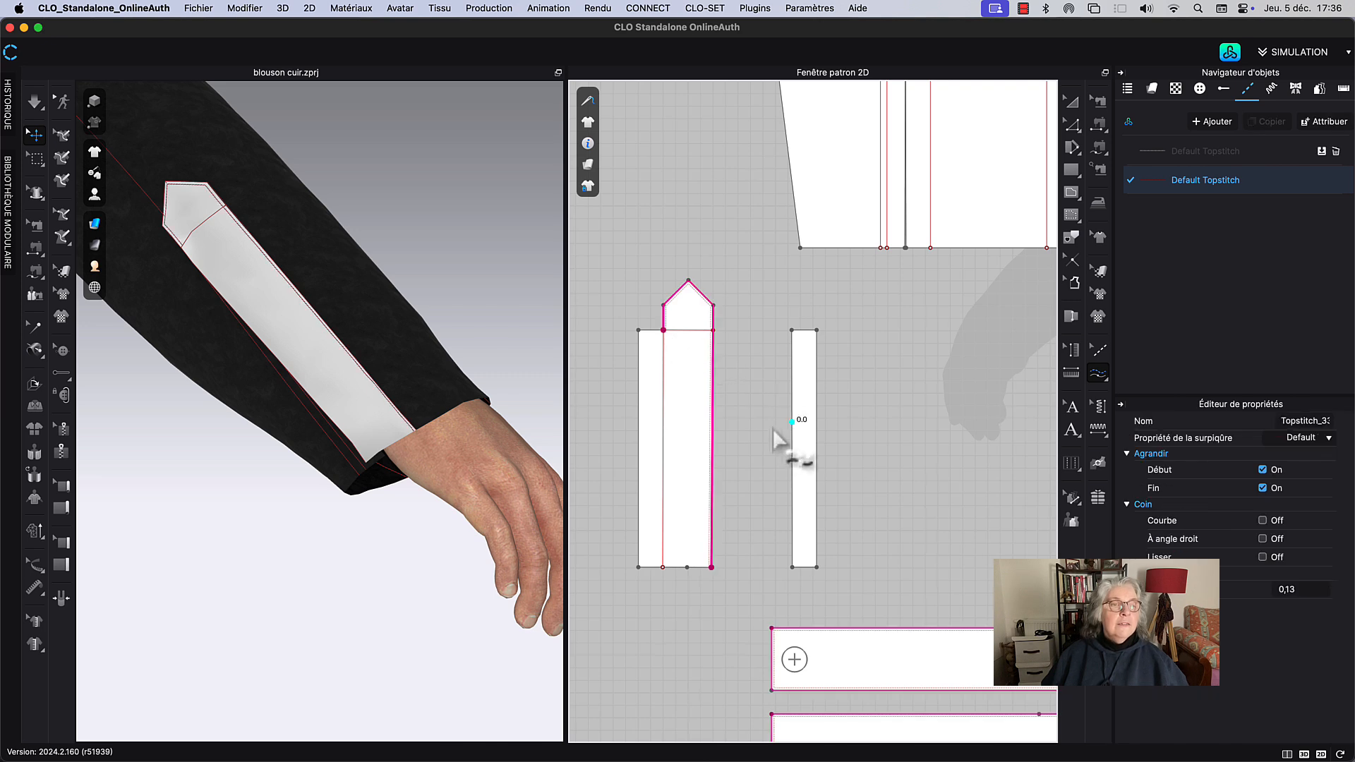
Step: Topstitch across the base of the placket's point, inspect it on the sleeve, and undo the placket's topstitching
left_click(664, 334)
left_click(713, 331)
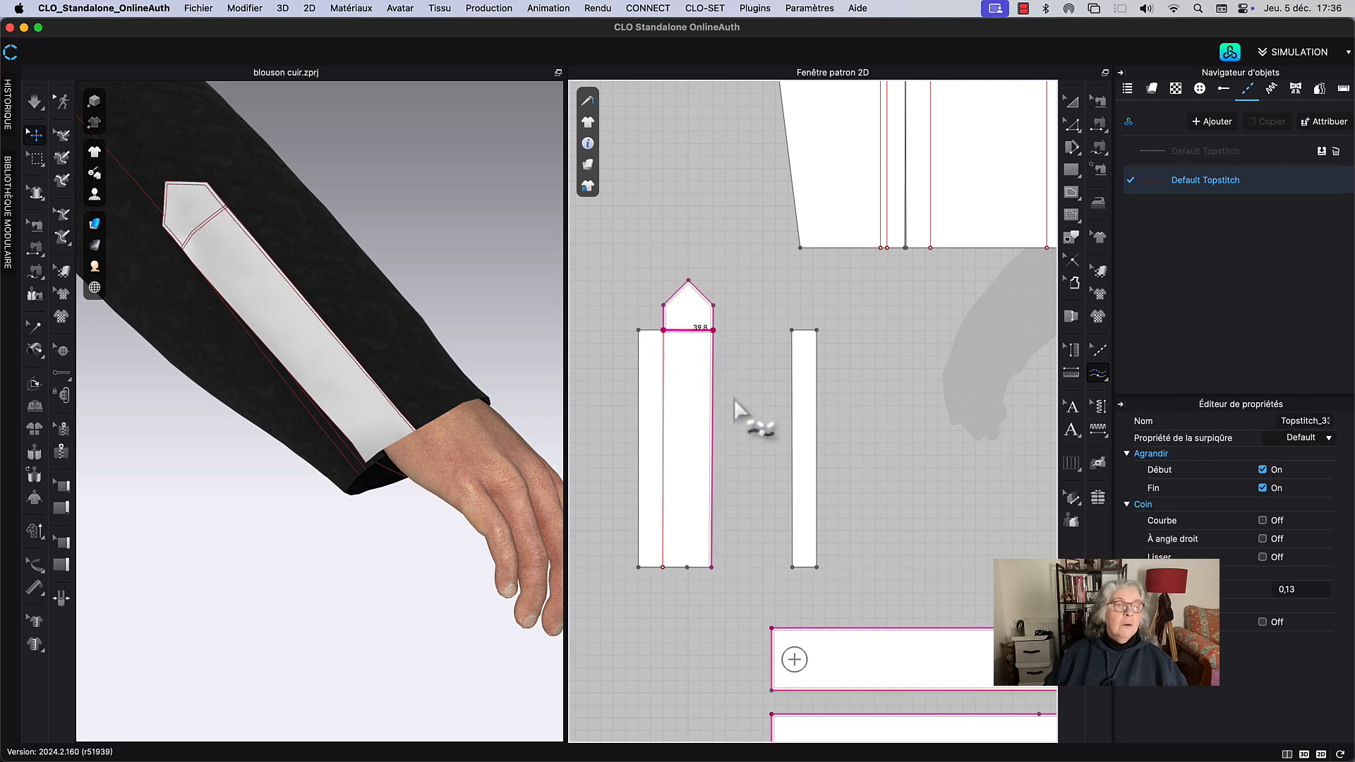
left_click(1071, 101)
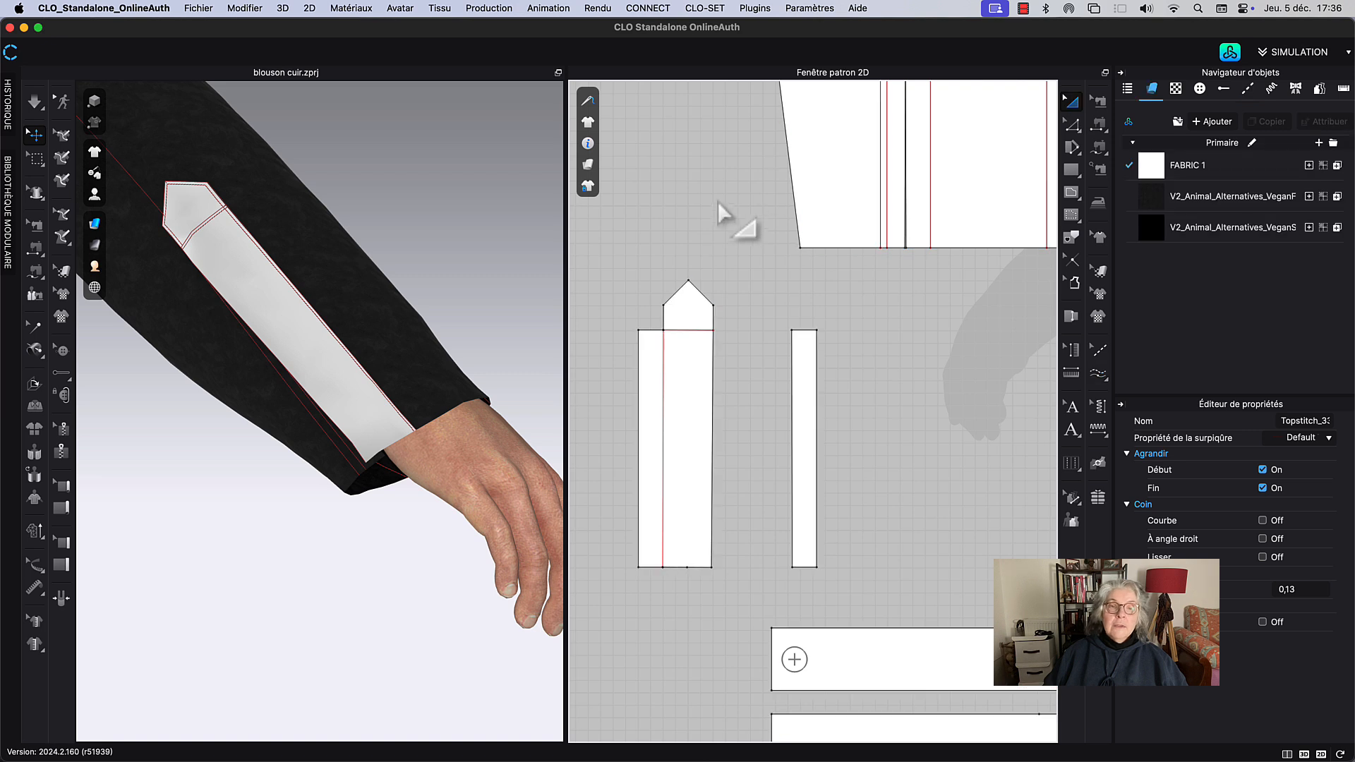
scroll(699, 226, "left", 2)
scroll(225, 232, "up", 3)
middle_click_drag(223, 231, 261, 311)
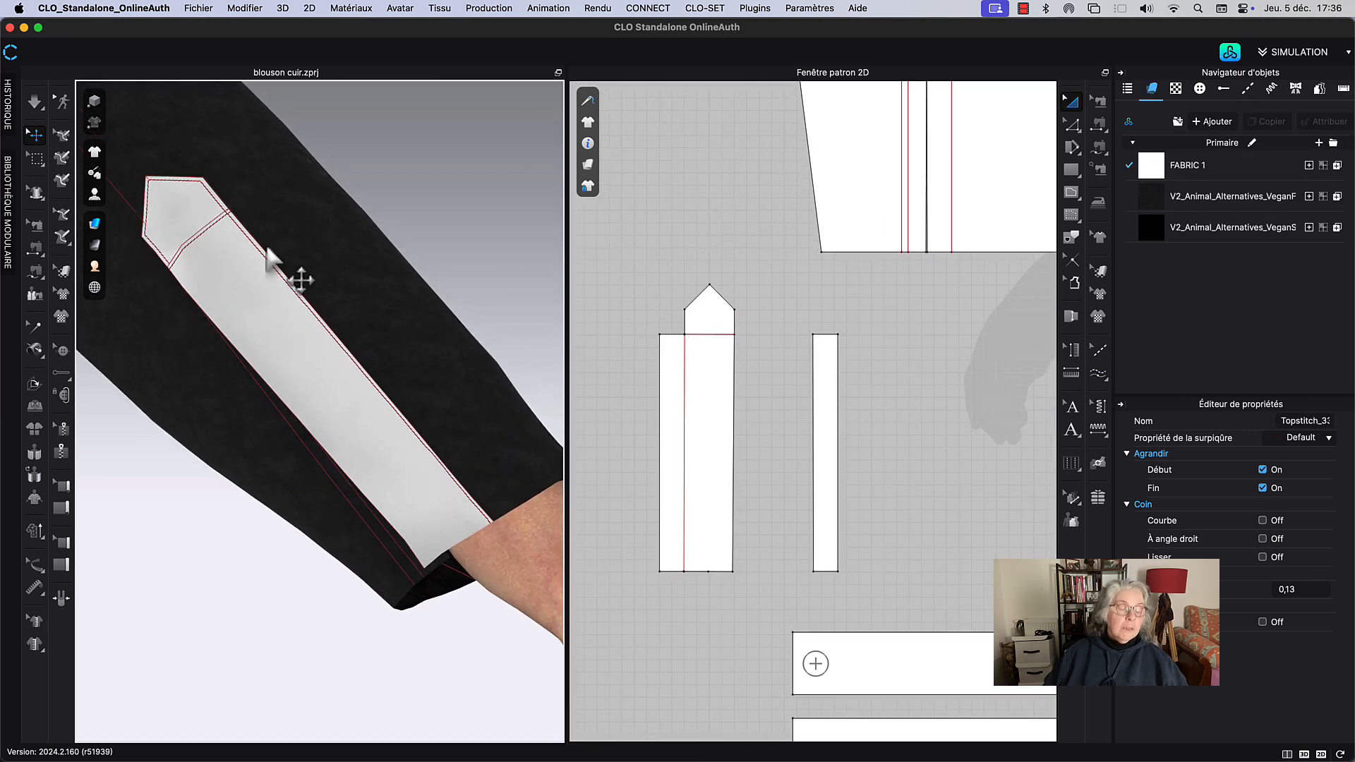
left_click(328, 229)
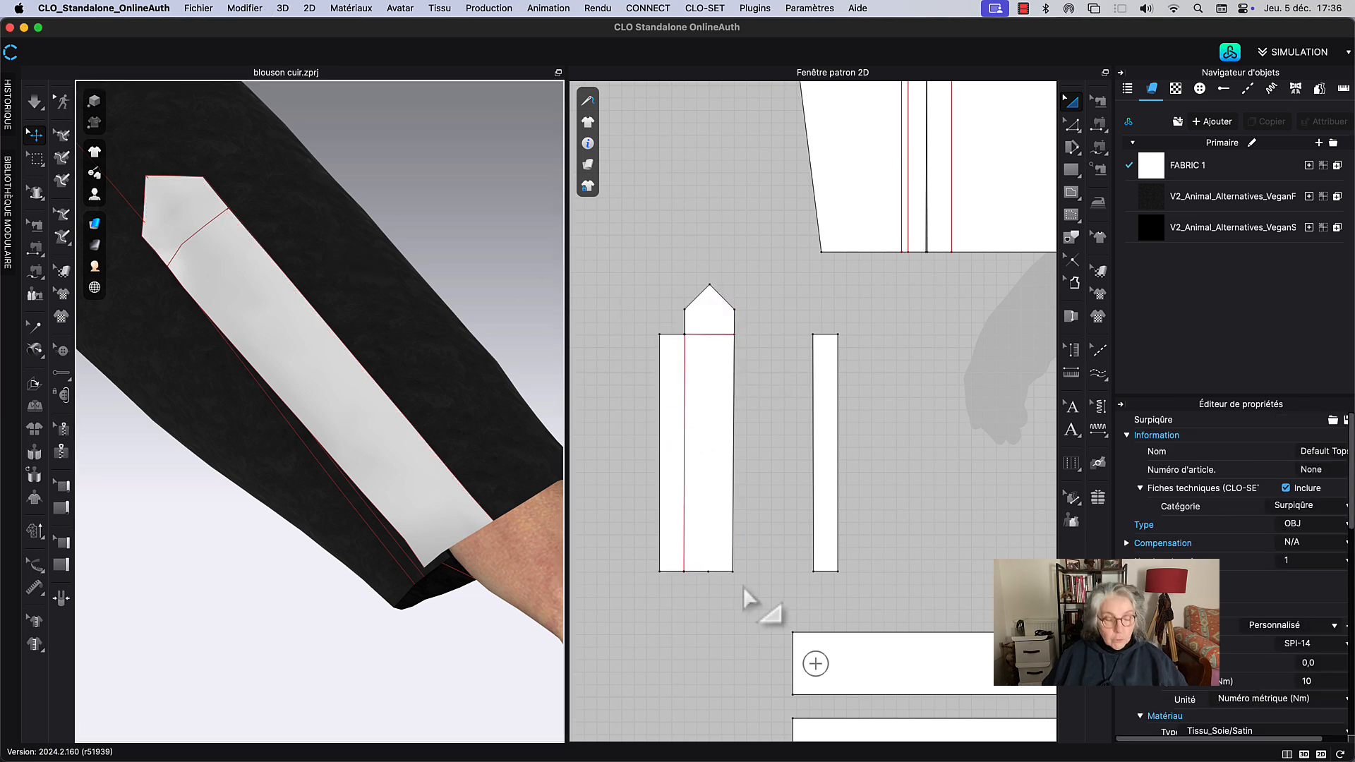
Step: Free-topstitch the placket from its bottom outer corner up around the point and across the point's base line
left_click(1099, 372)
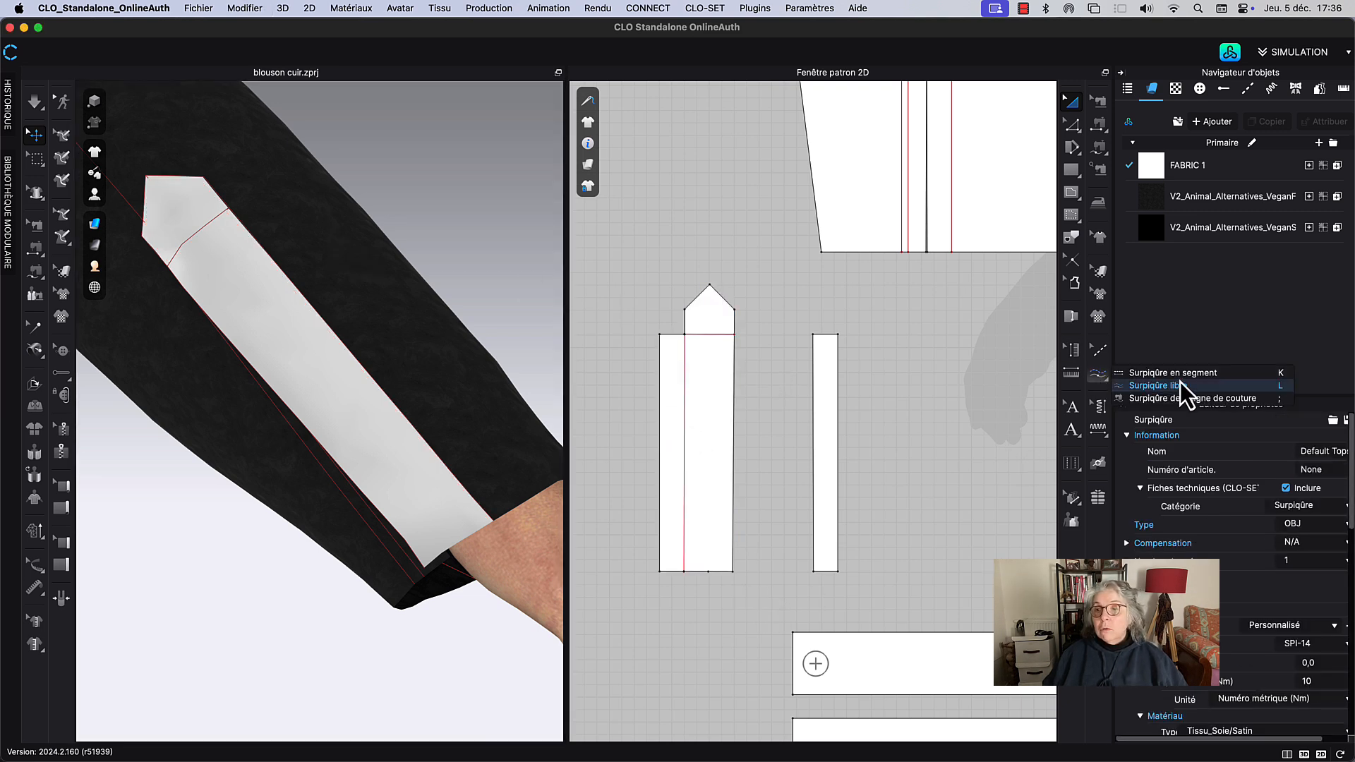
left_click(1179, 382)
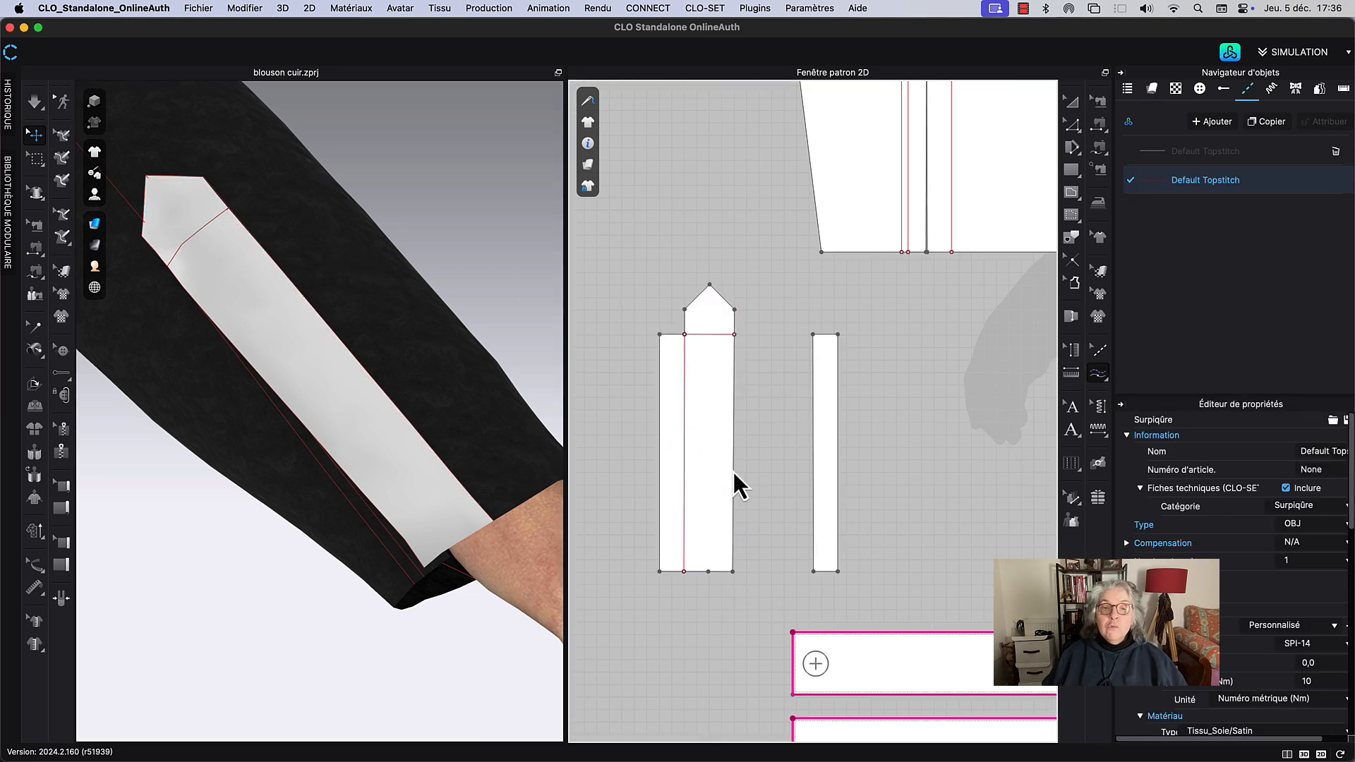
left_click(733, 579)
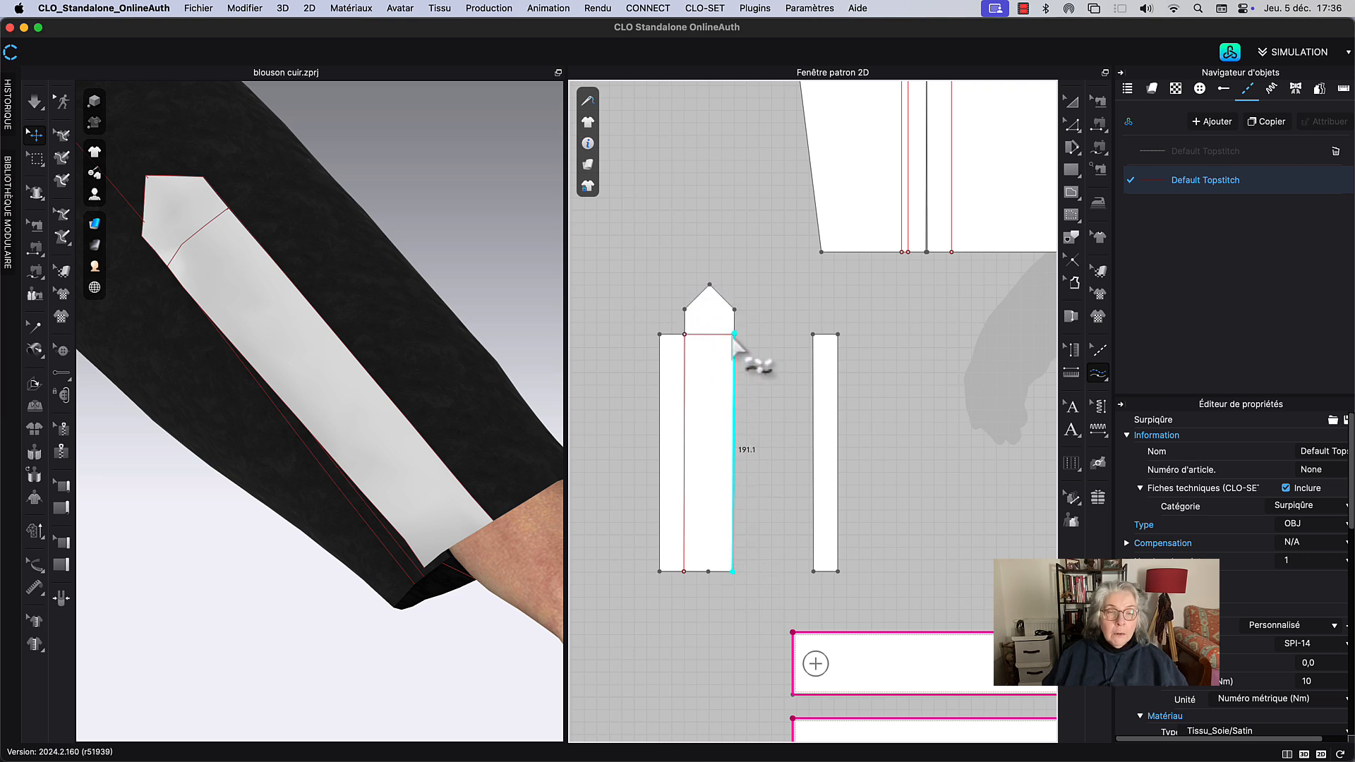
left_click(686, 337)
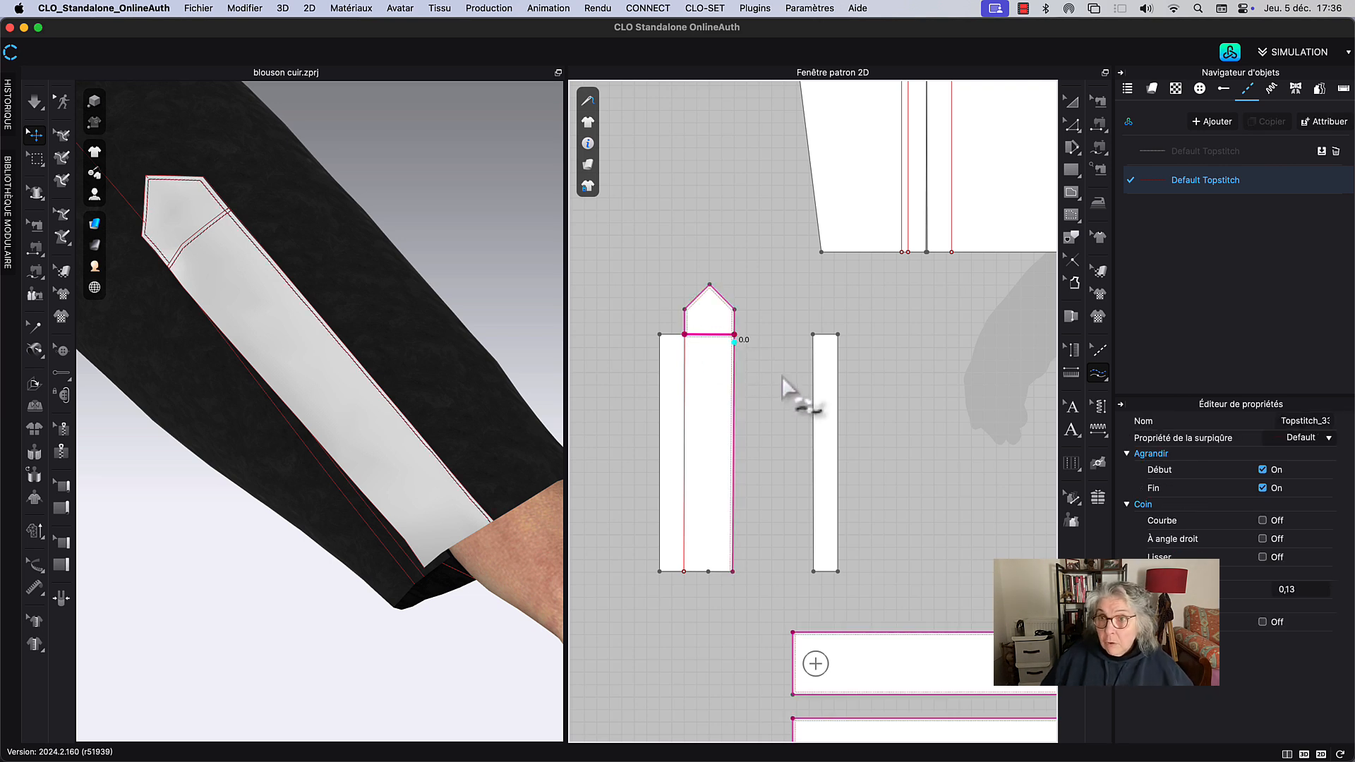
left_click(1073, 103)
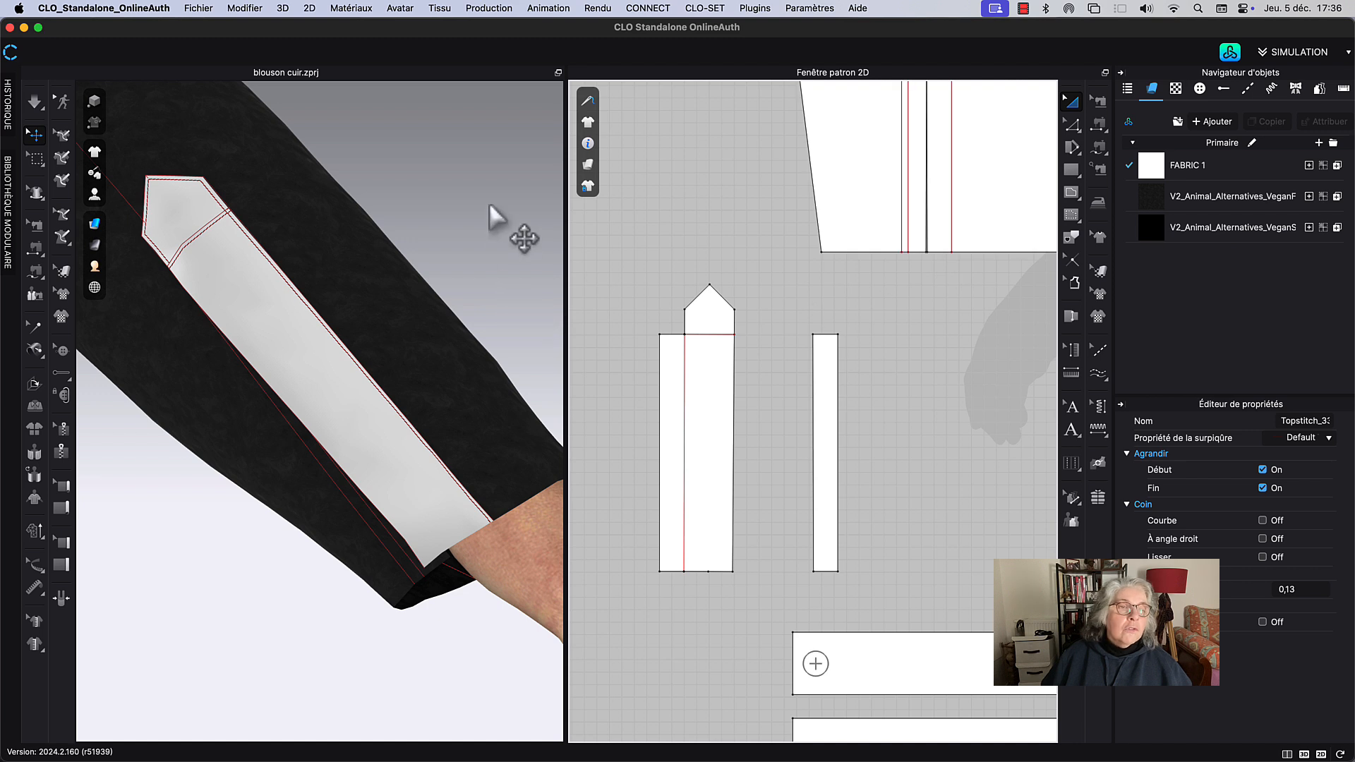
middle_click_drag(477, 198, 477, 205)
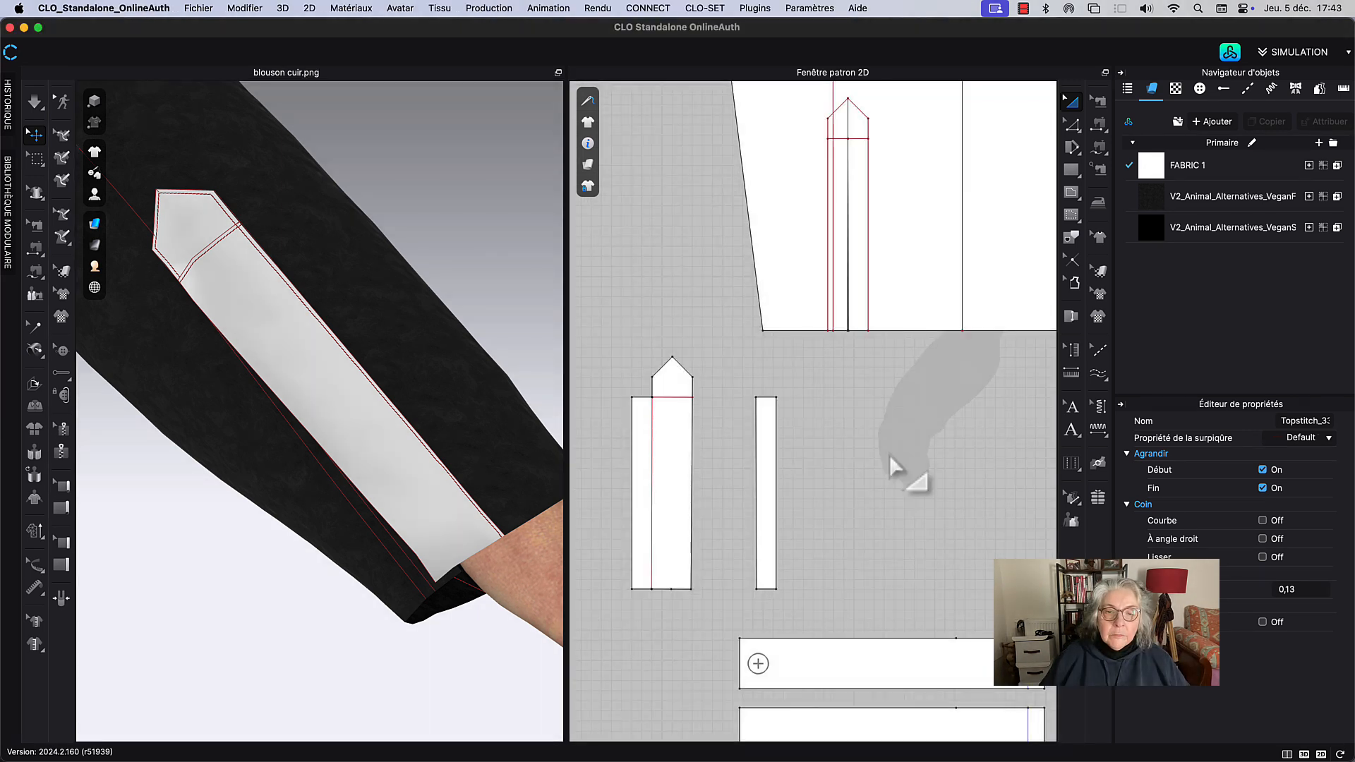
Step: Free-sew the long edge of the narrow strip that faces away from the placket to the remaining edge of the sleeve slit
left_click(769, 508)
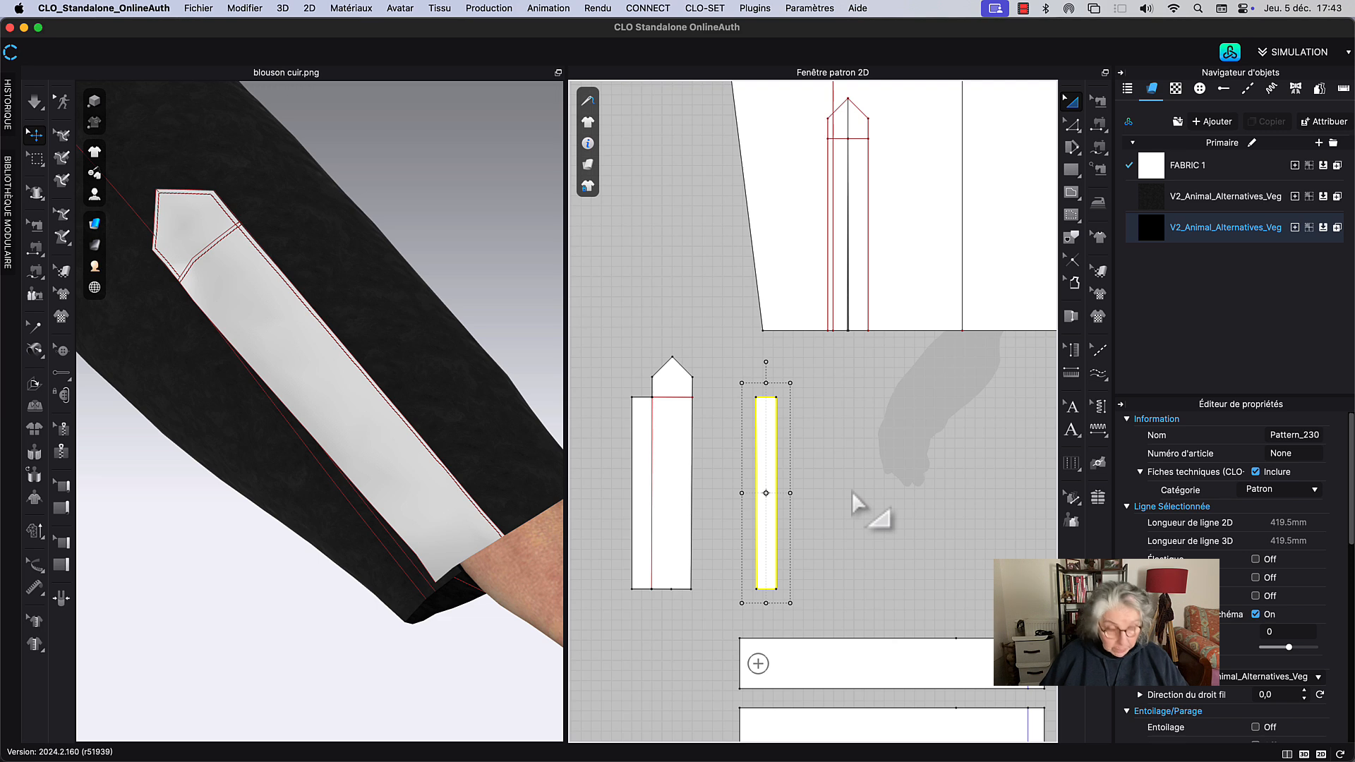
key("1")
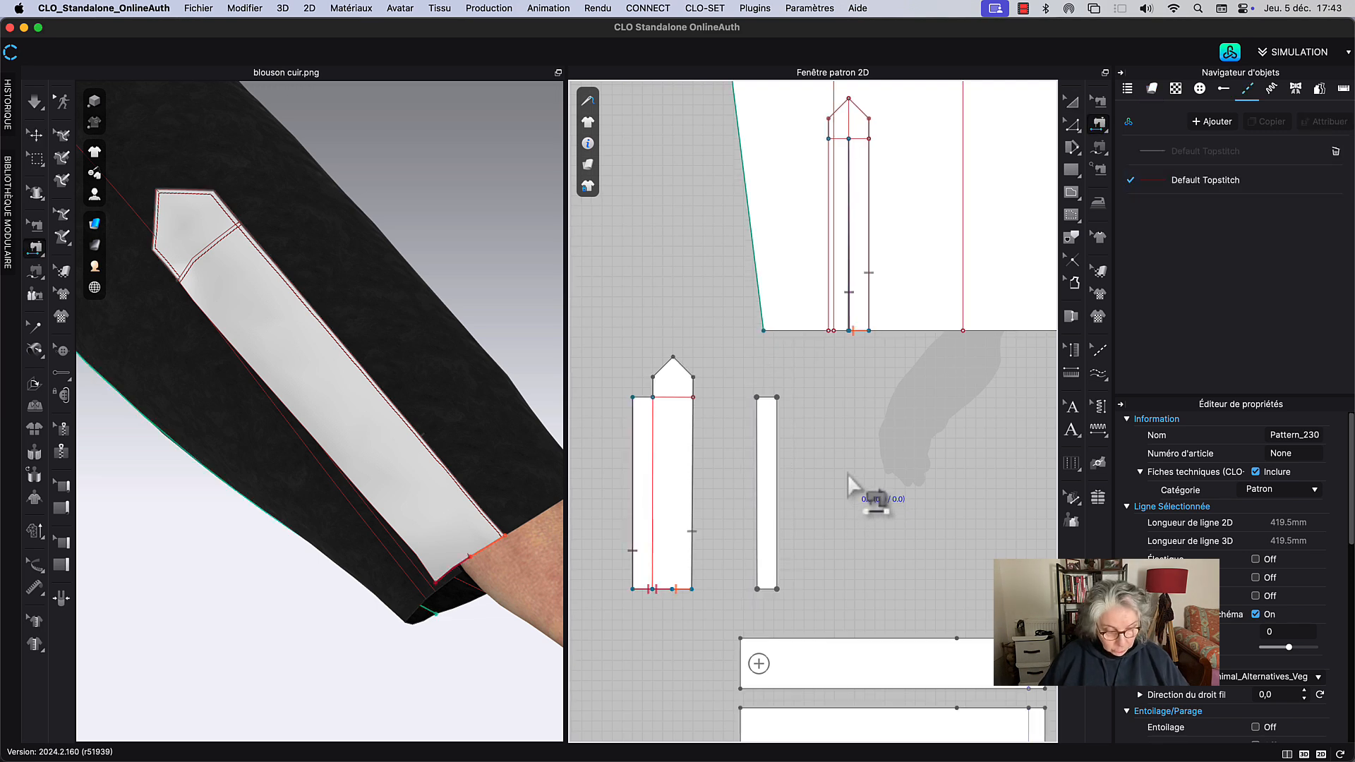
left_click(802, 498)
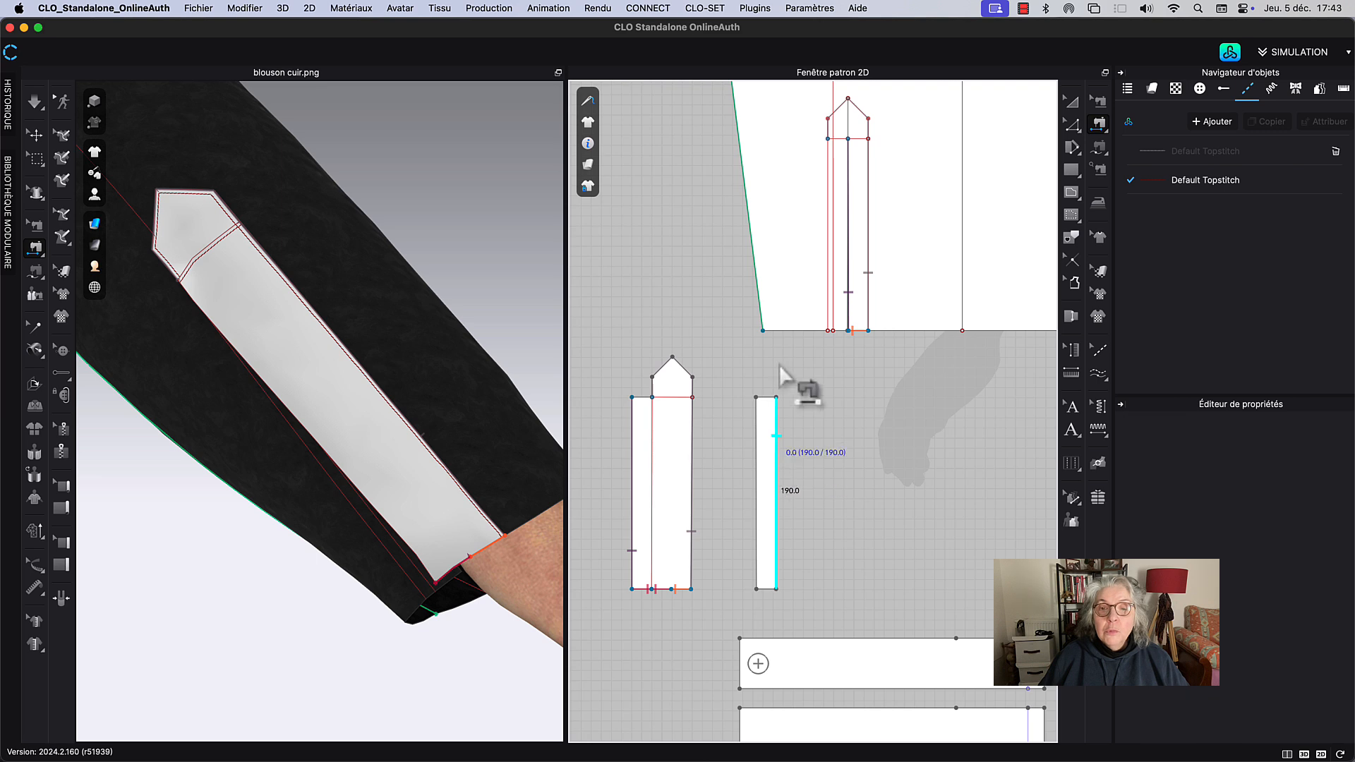
scroll(856, 346, "up", 3)
scroll(856, 342, "up", 2)
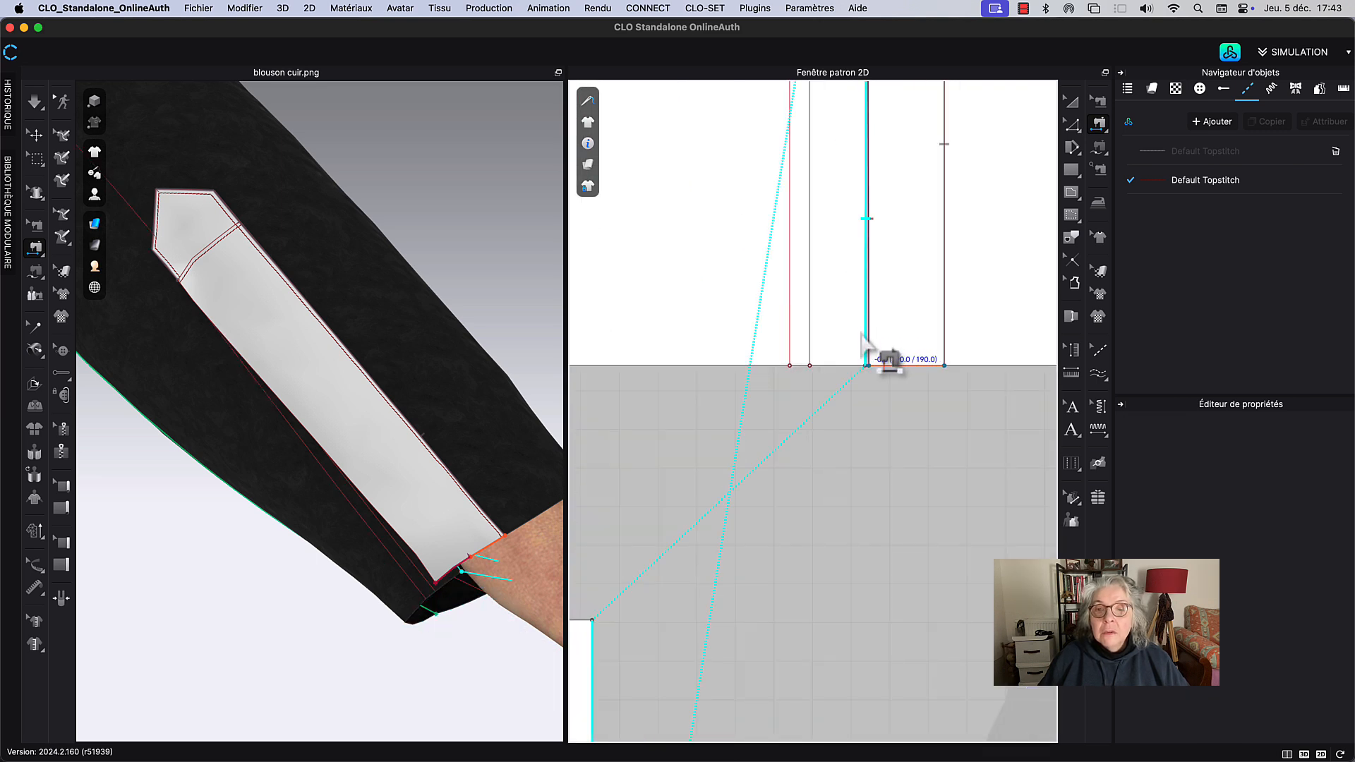
left_click(862, 565)
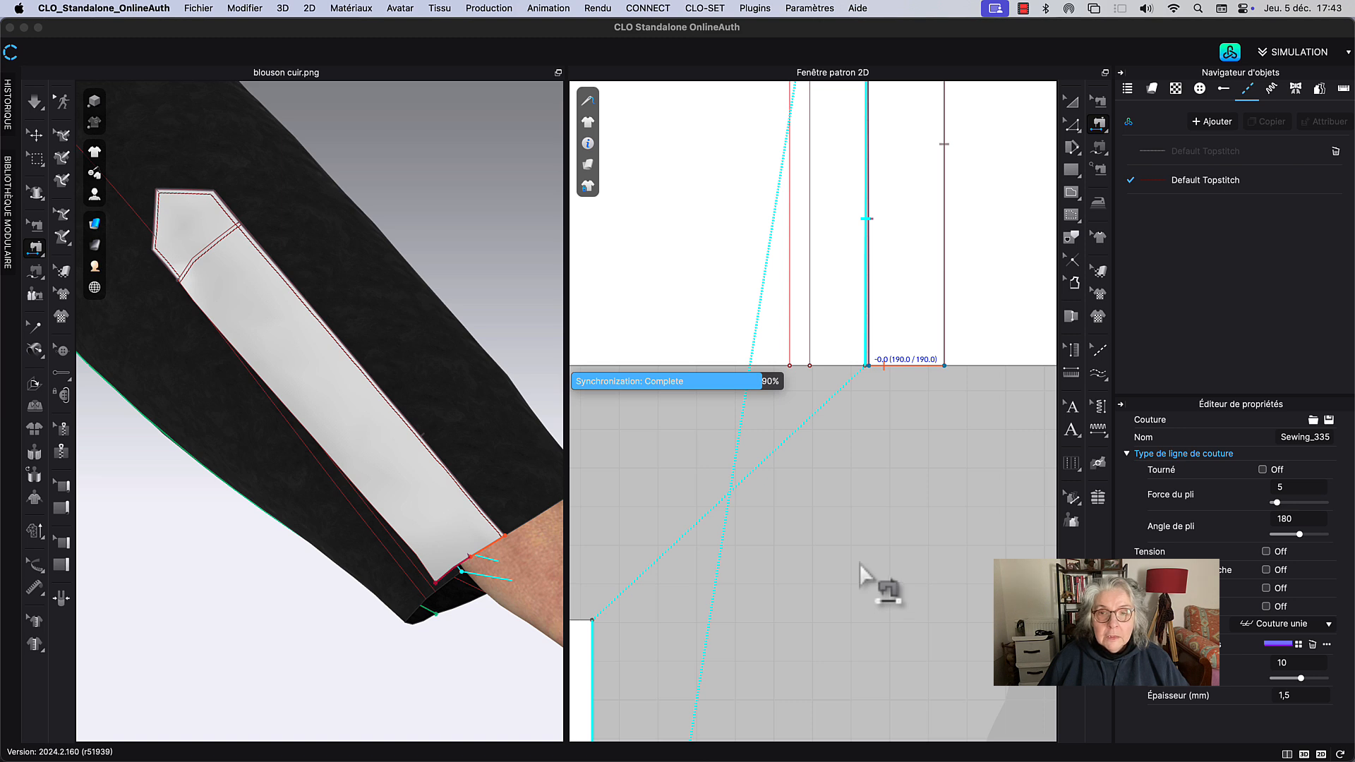
Step: Reverse the direction of the crossed seam between the narrow strip and the sleeve slit
scroll(860, 563, "down", 2)
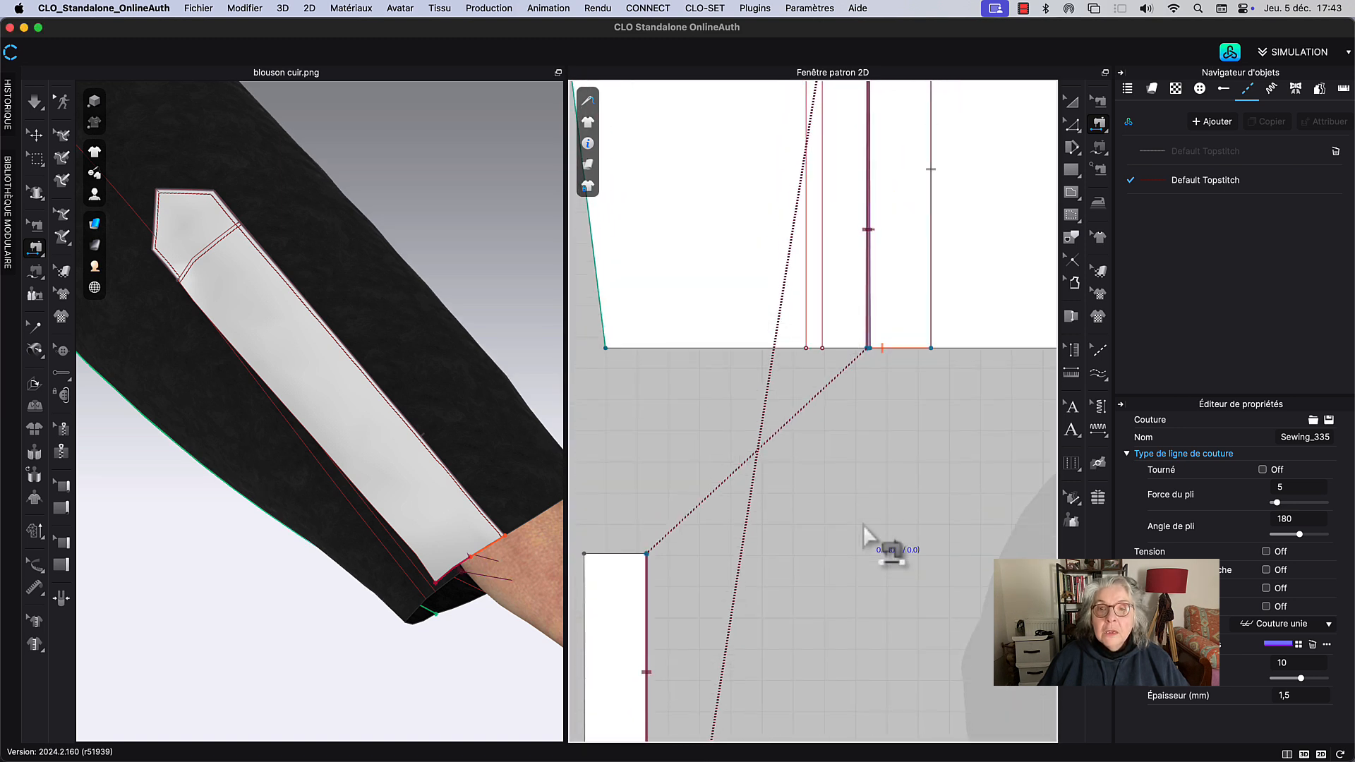
right_click_drag(863, 527, 905, 332)
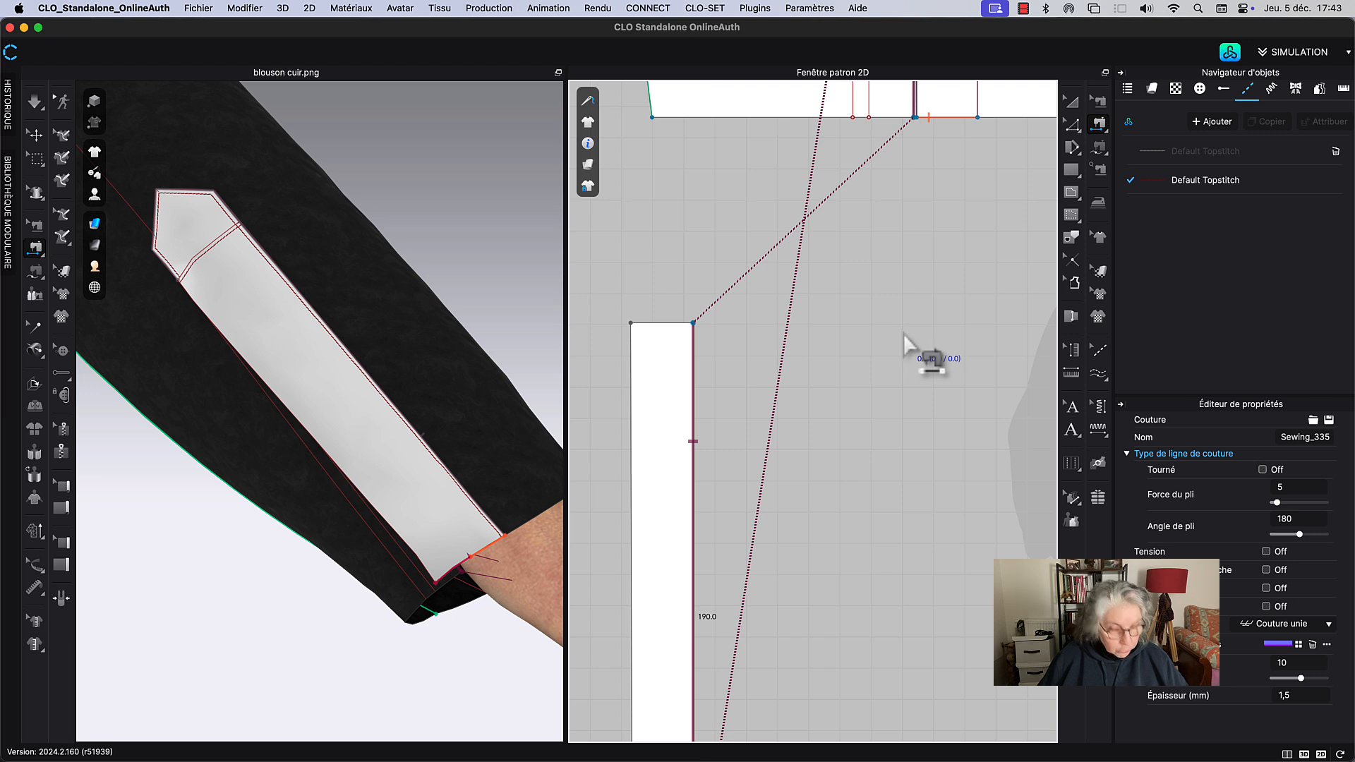
right_click(697, 447)
key("Escape")
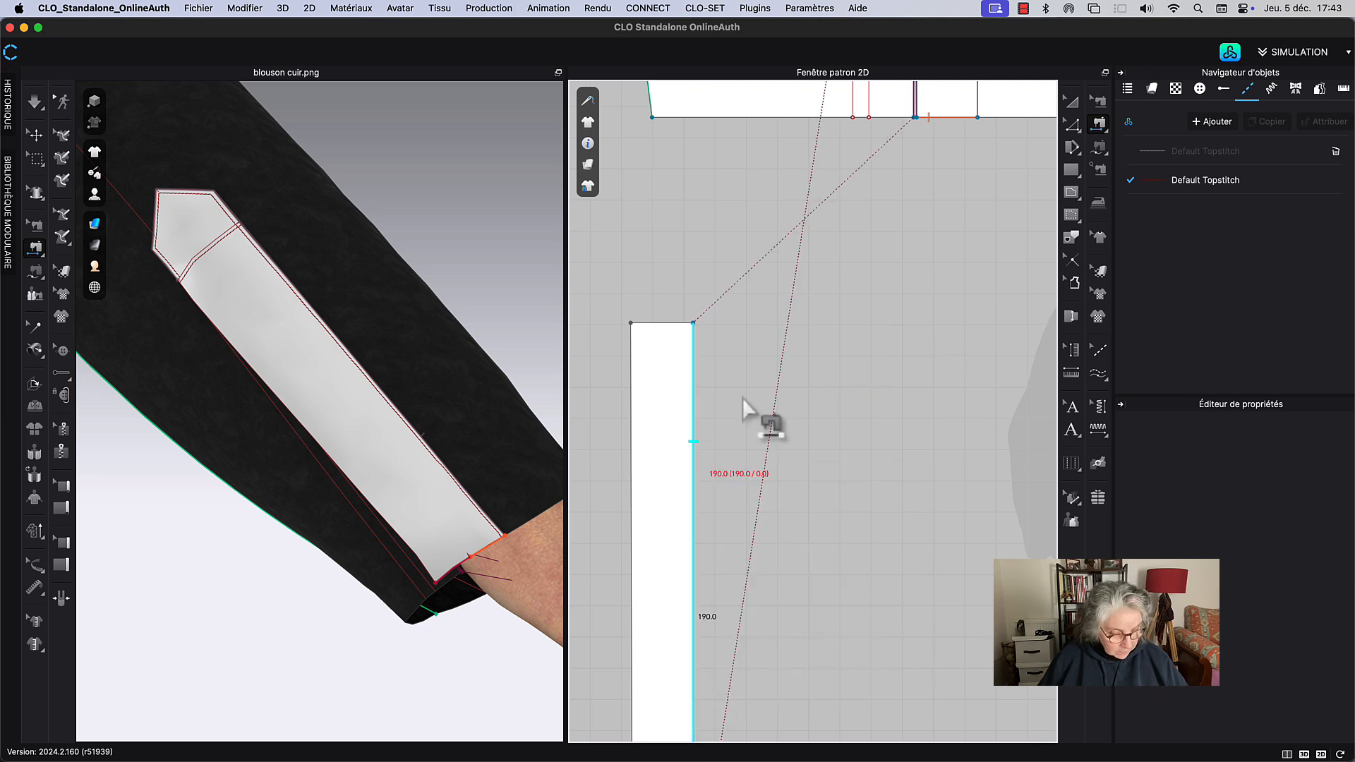
key("b")
right_click(698, 443)
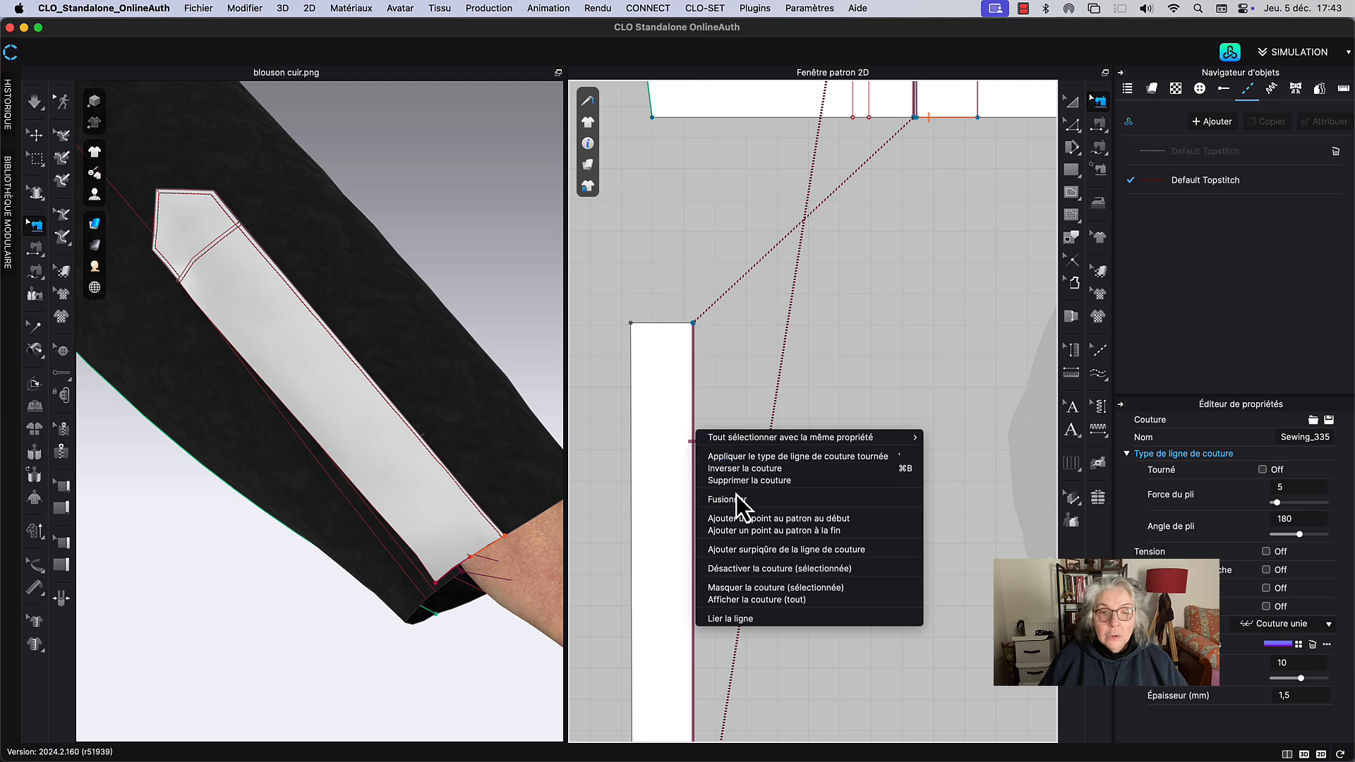
left_click(744, 468)
right_click_drag(823, 354, 833, 398)
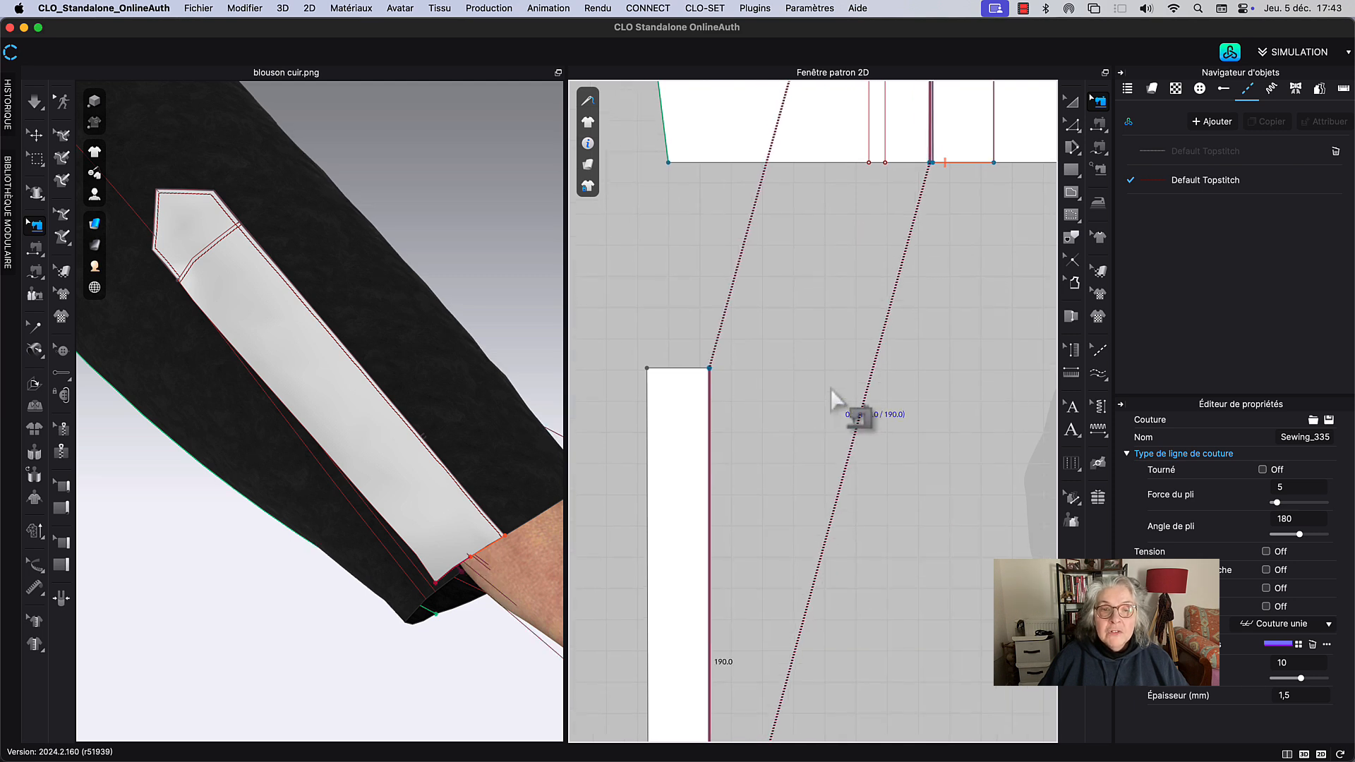
Step: Segment-sew the narrow strip's unsewn long edge to the outer line of the placket outline on the sleeve
scroll(830, 395, "down", 5)
key("n")
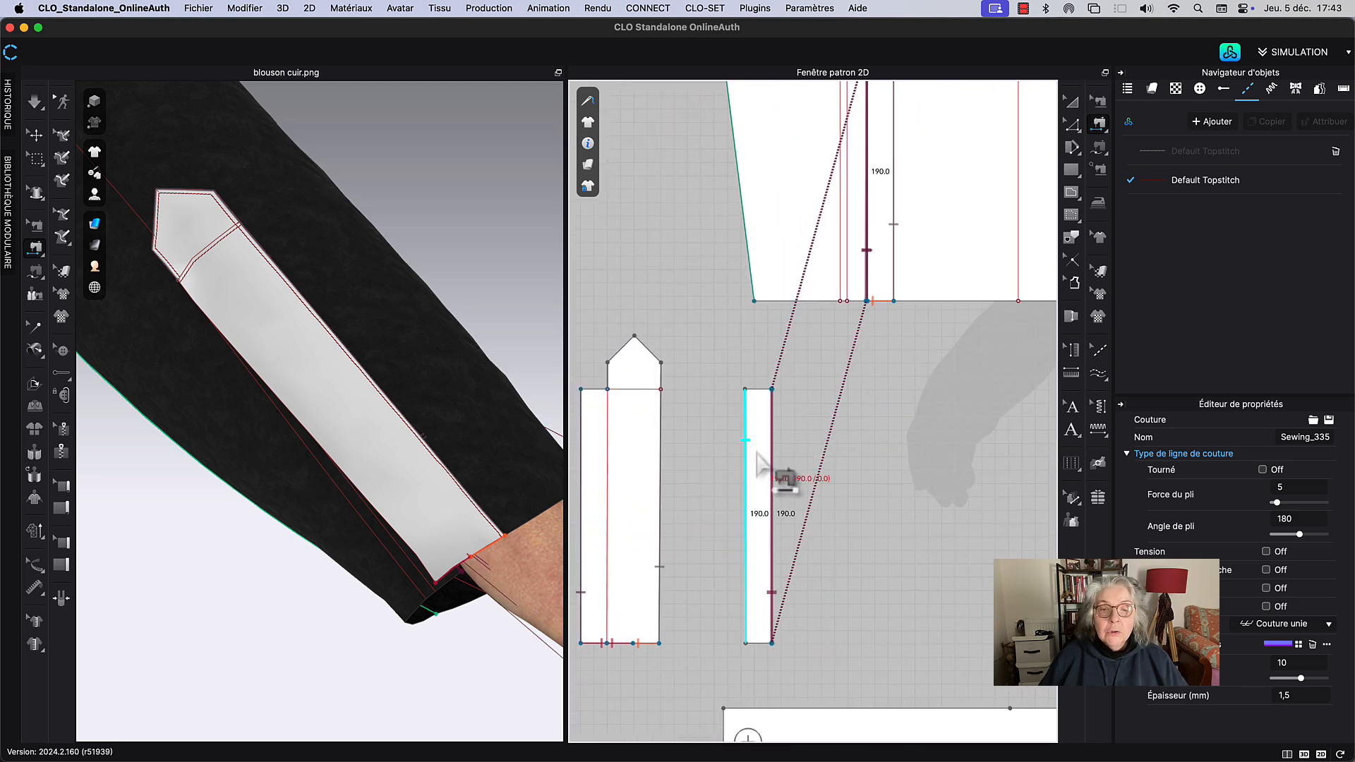
left_click(762, 459)
right_click_drag(869, 439, 816, 620)
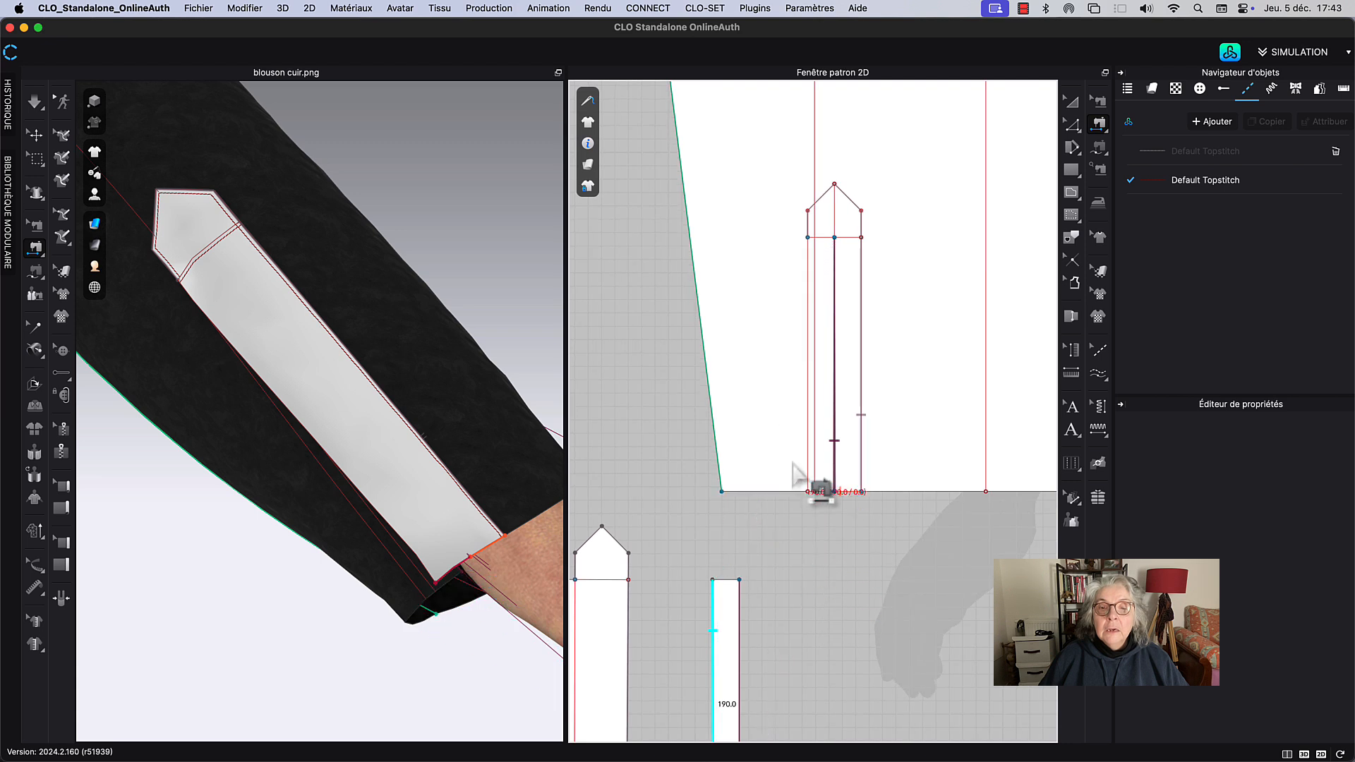
left_click(806, 472)
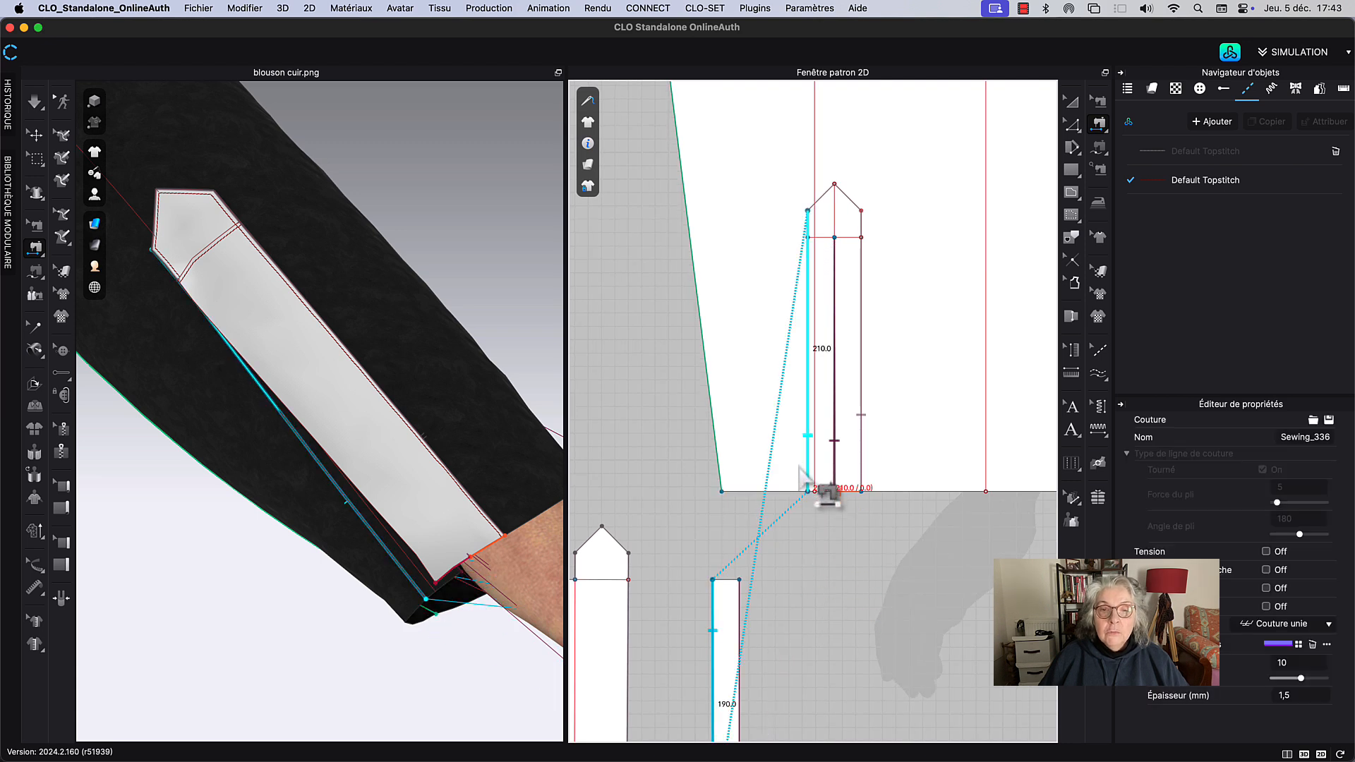
Step: Shorten the new seam's sleeve side to 190 mm, ending at the placket outline's base line, and reverse the seam's direction
key("z")
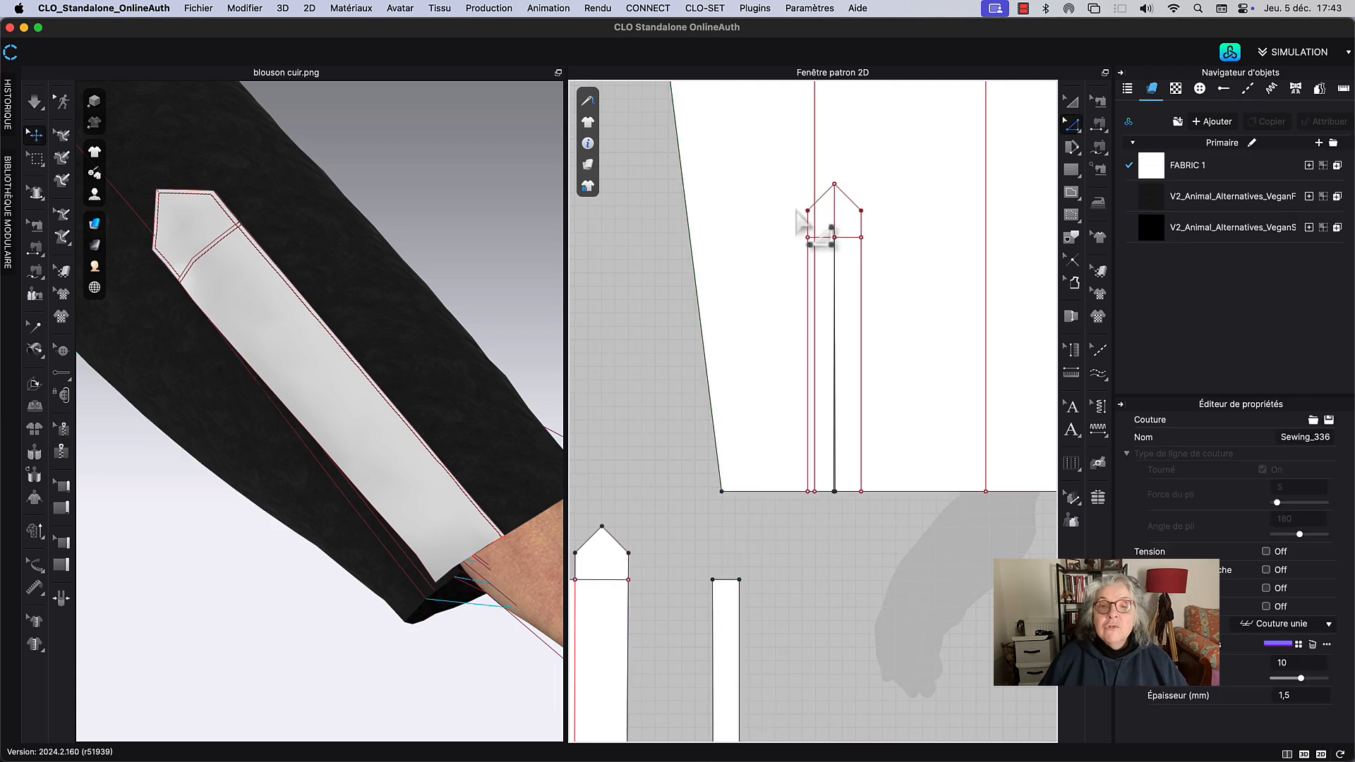
key("n")
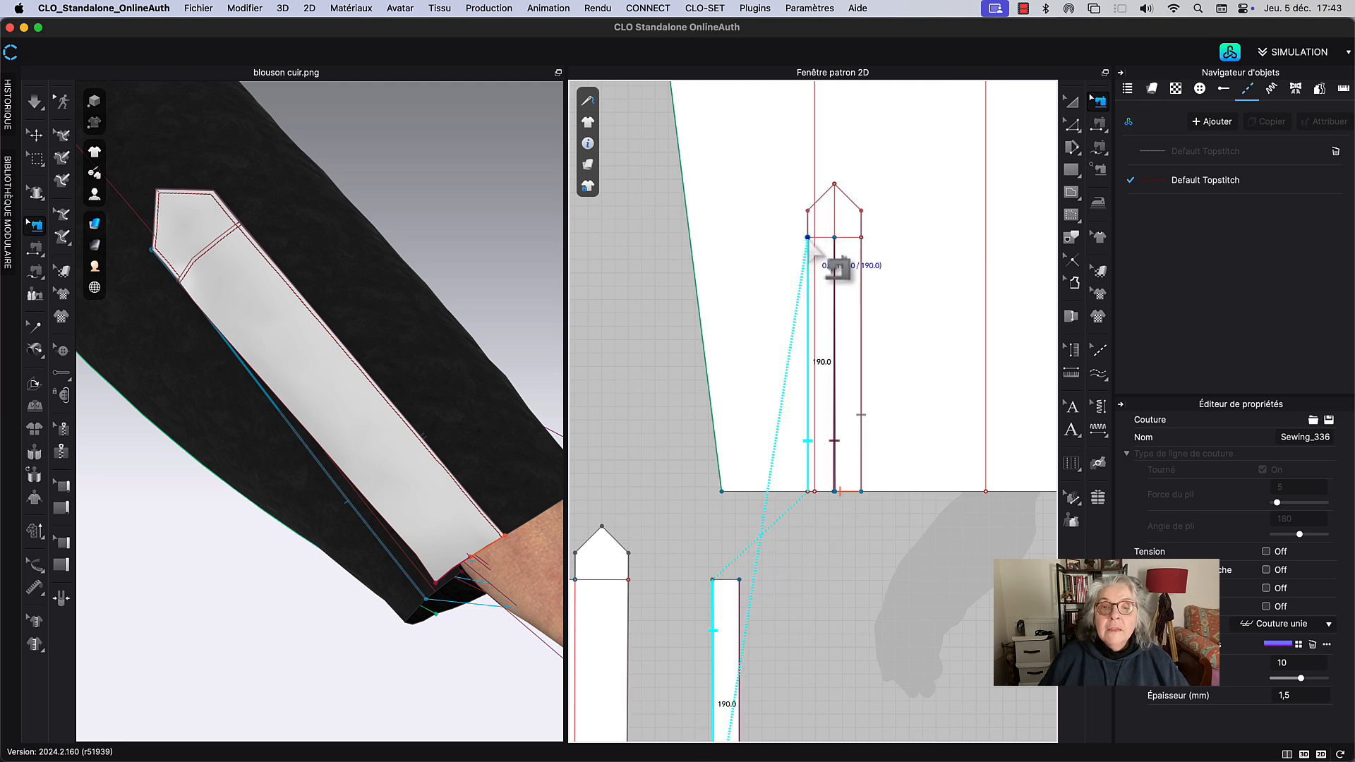
middle_click_drag(845, 580, 844, 473)
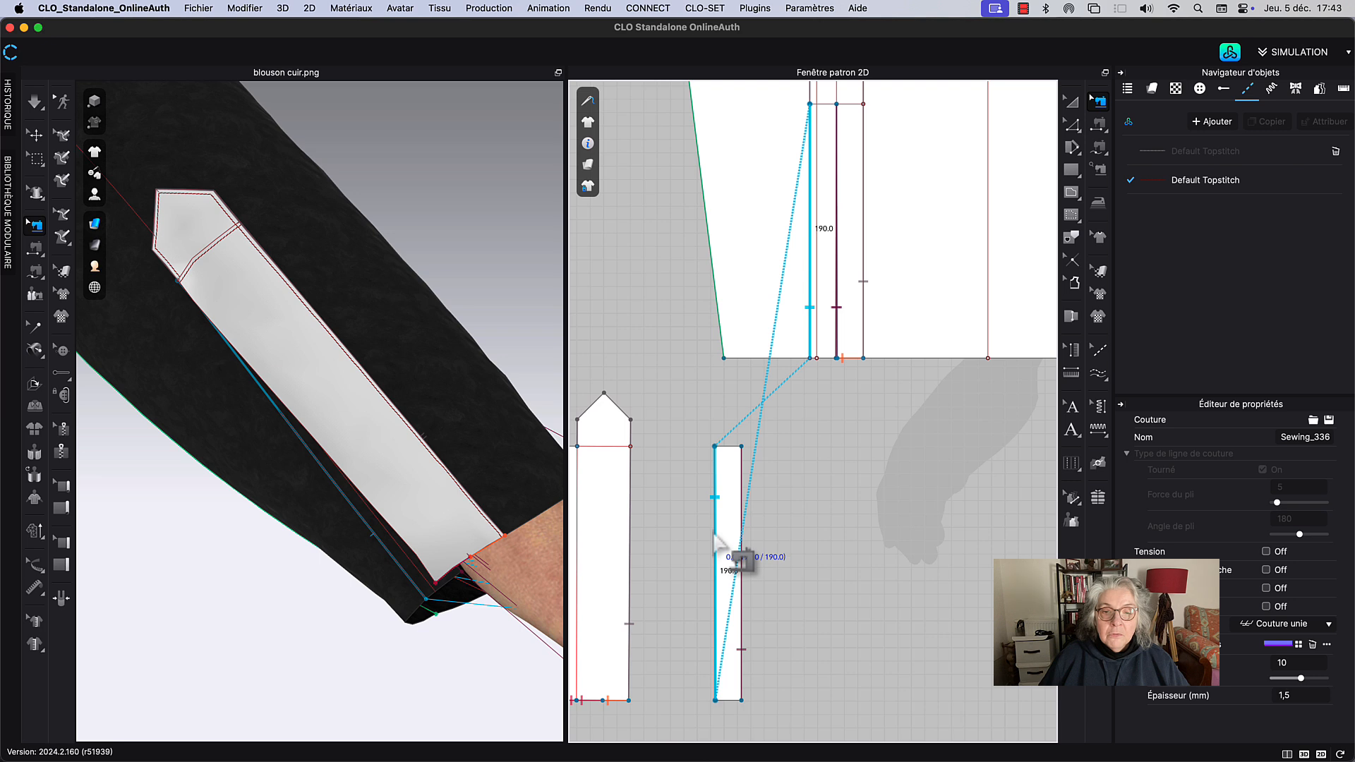
right_click(716, 531)
left_click(780, 556)
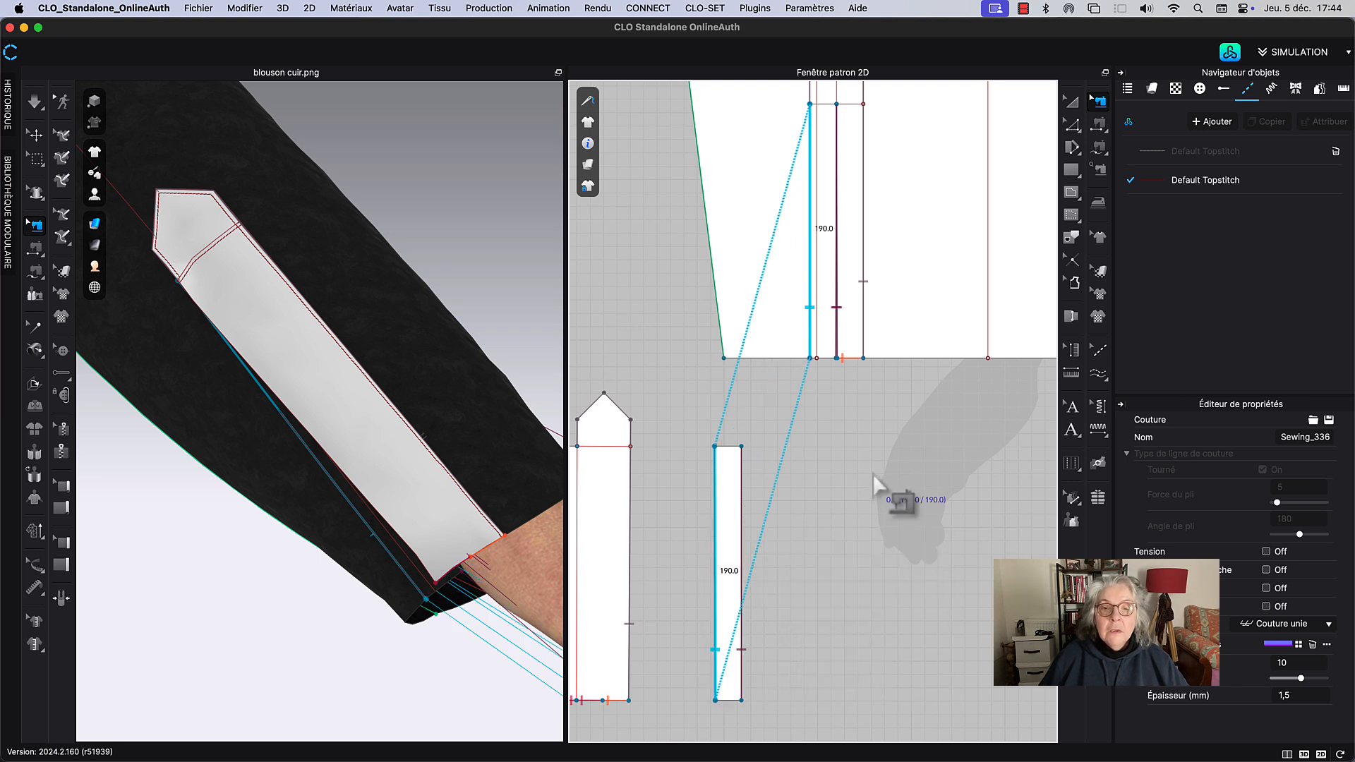
Step: Free-sew the bottom edge of the narrow strip to the sleeve hem between the placket outline's outer line and the slit
left_click(1072, 104)
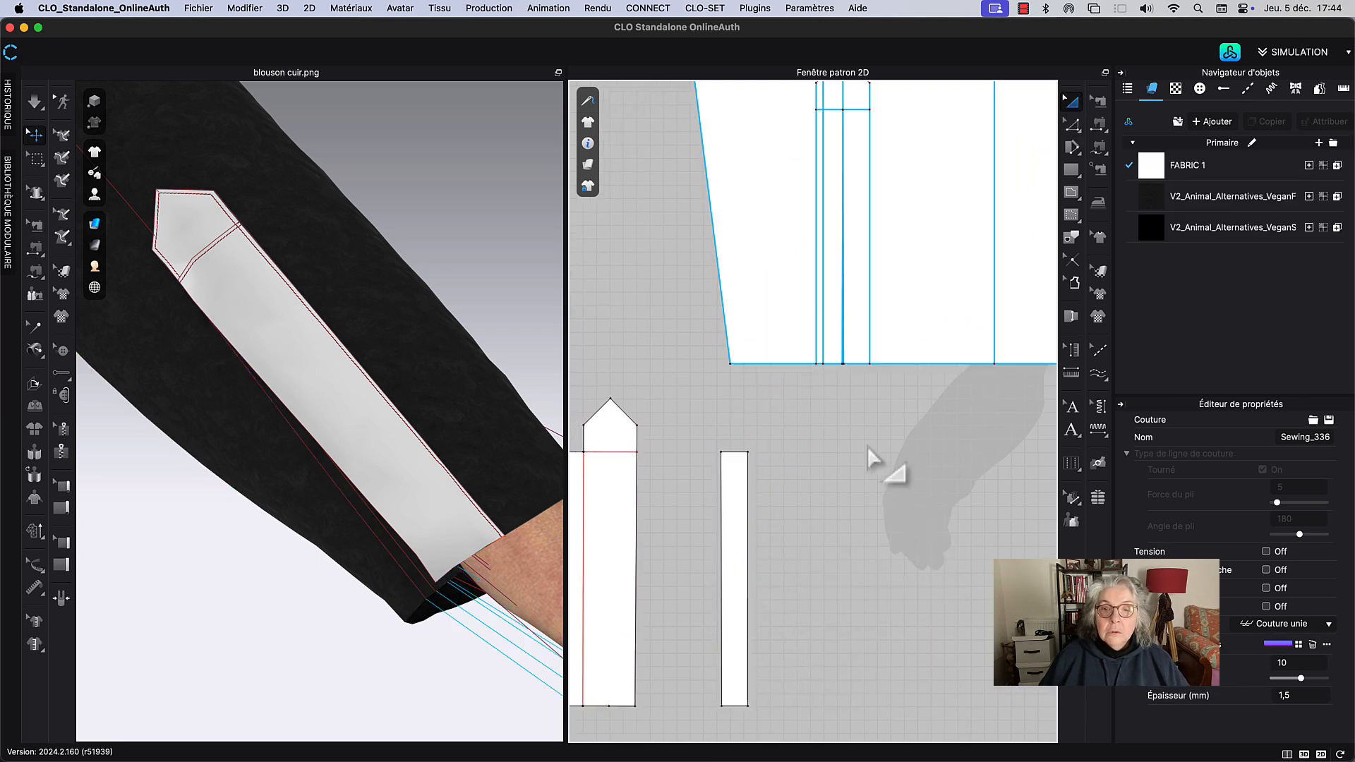
middle_click_drag(867, 447, 858, 251)
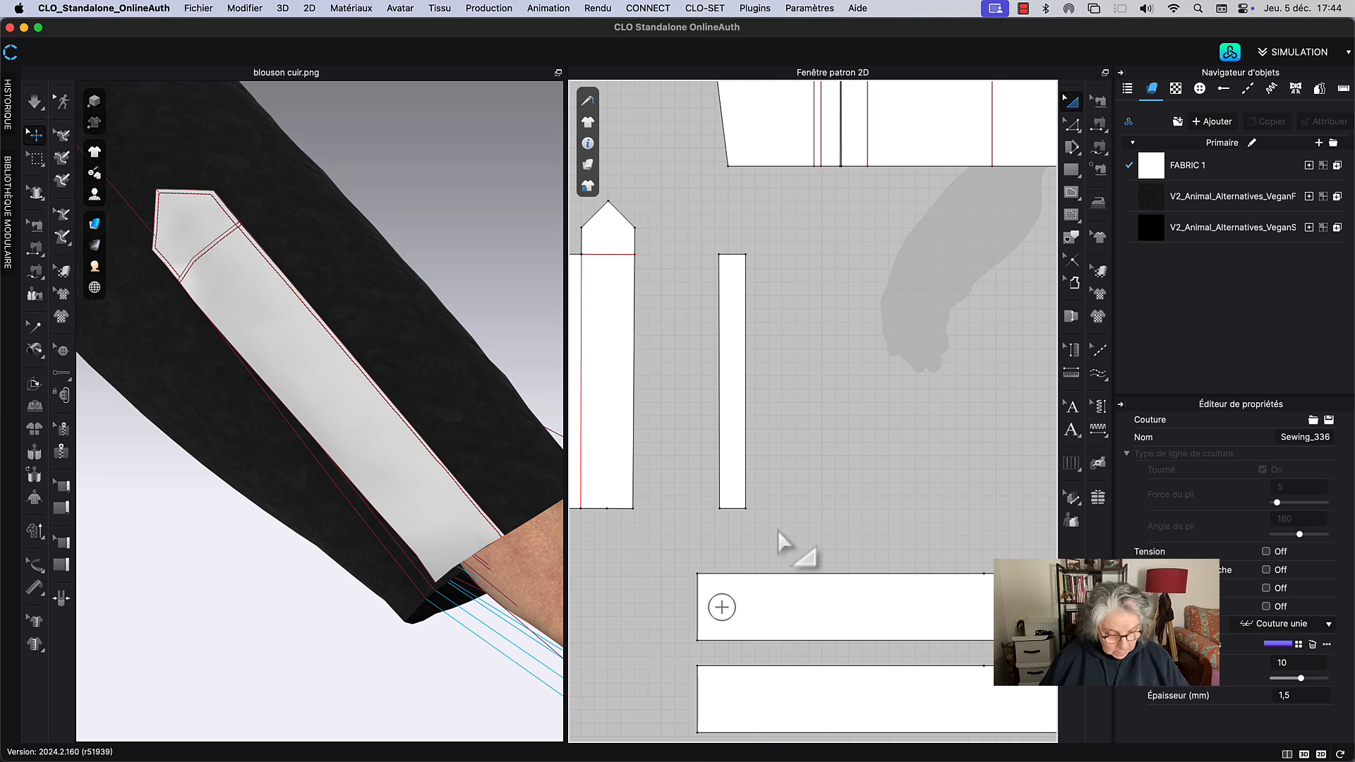
key("b")
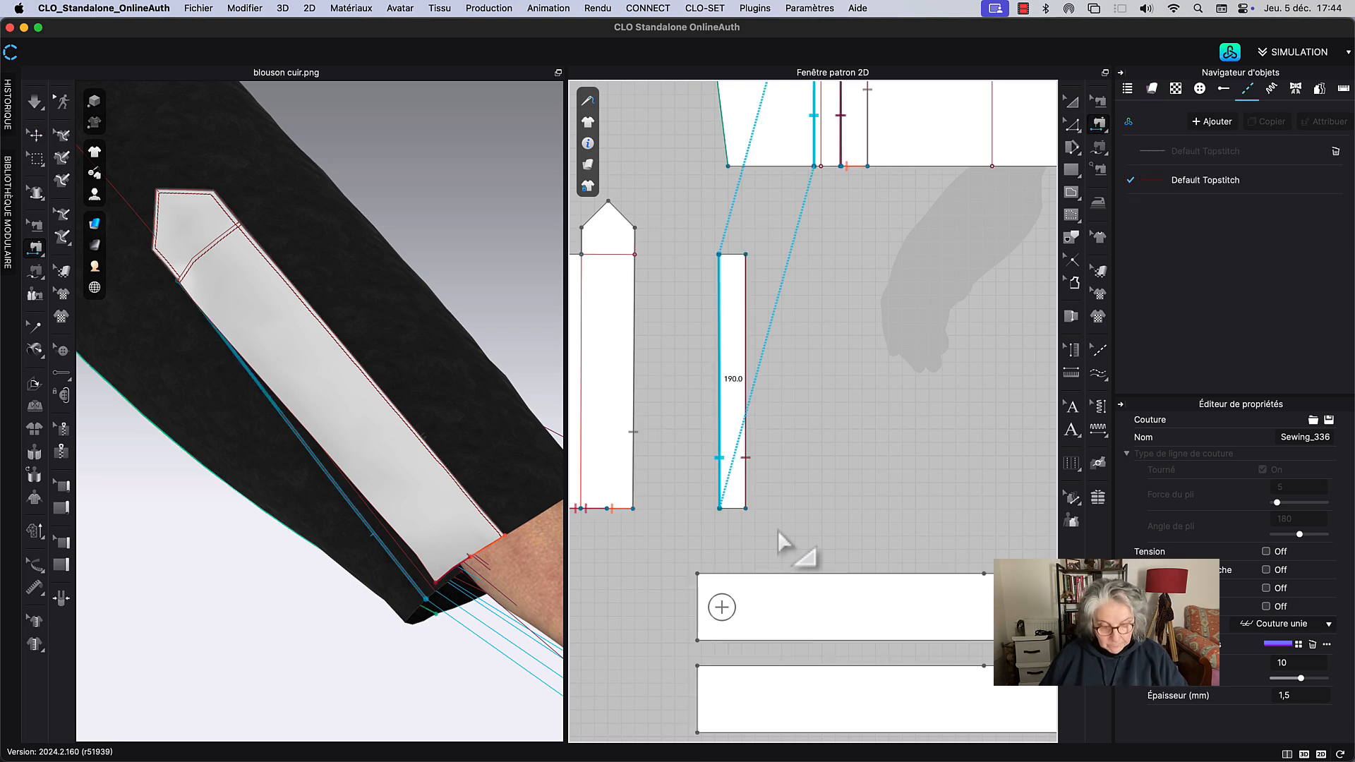
key("m")
left_click(721, 510)
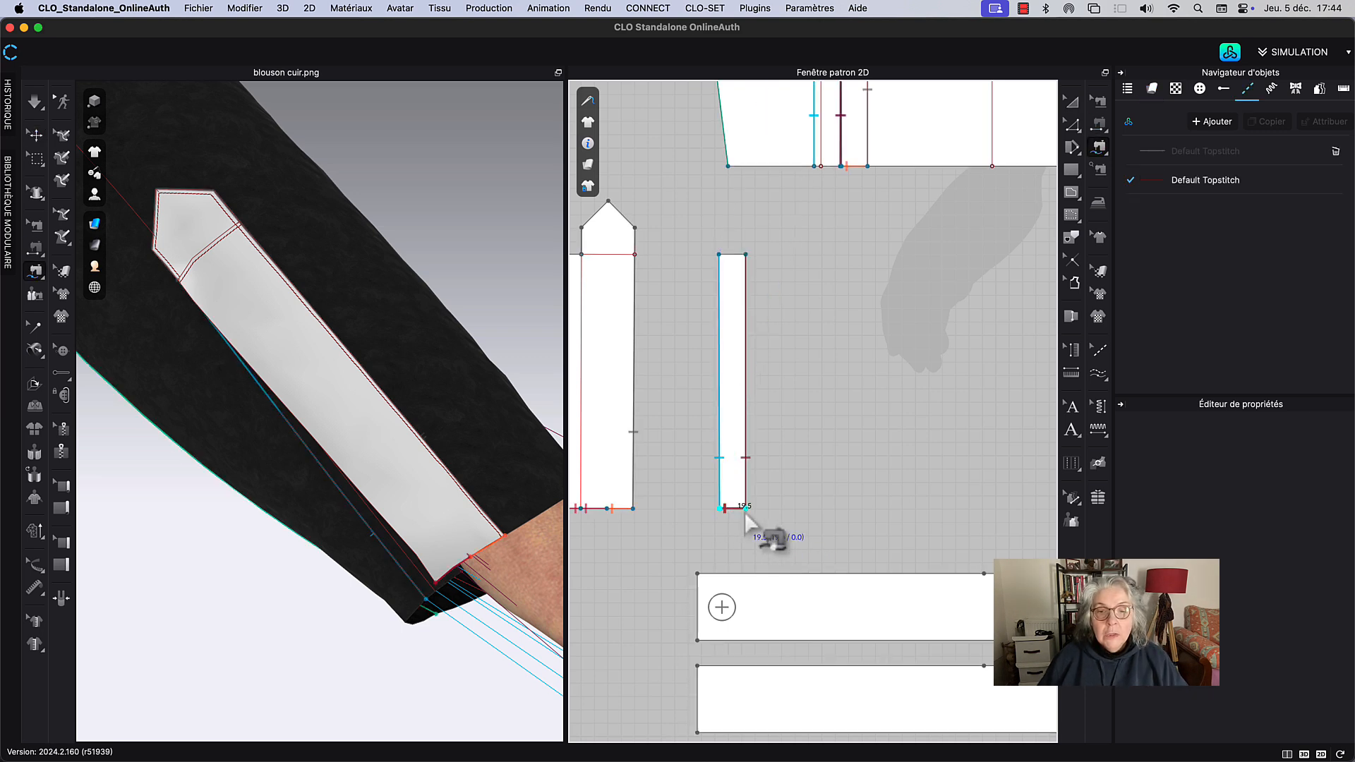
left_click(746, 509)
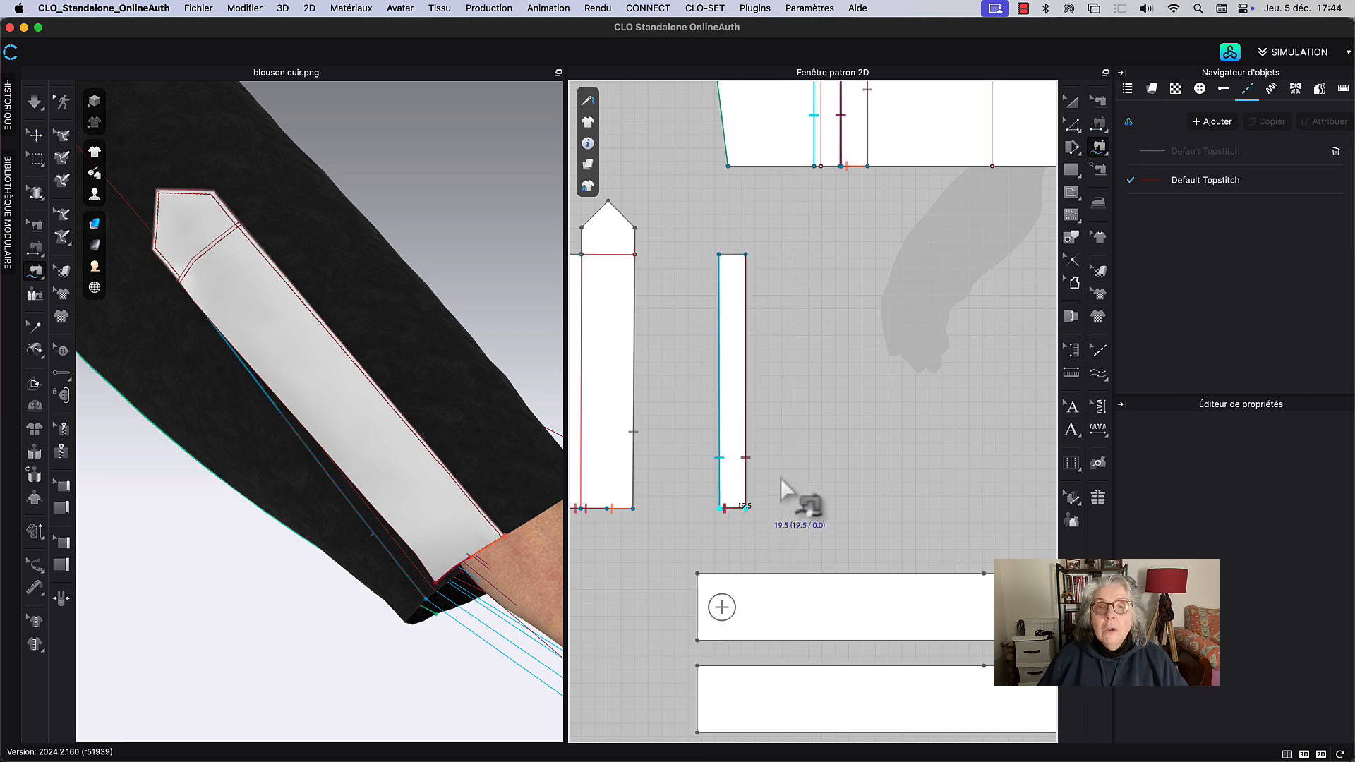
left_click(814, 168)
left_click(838, 175)
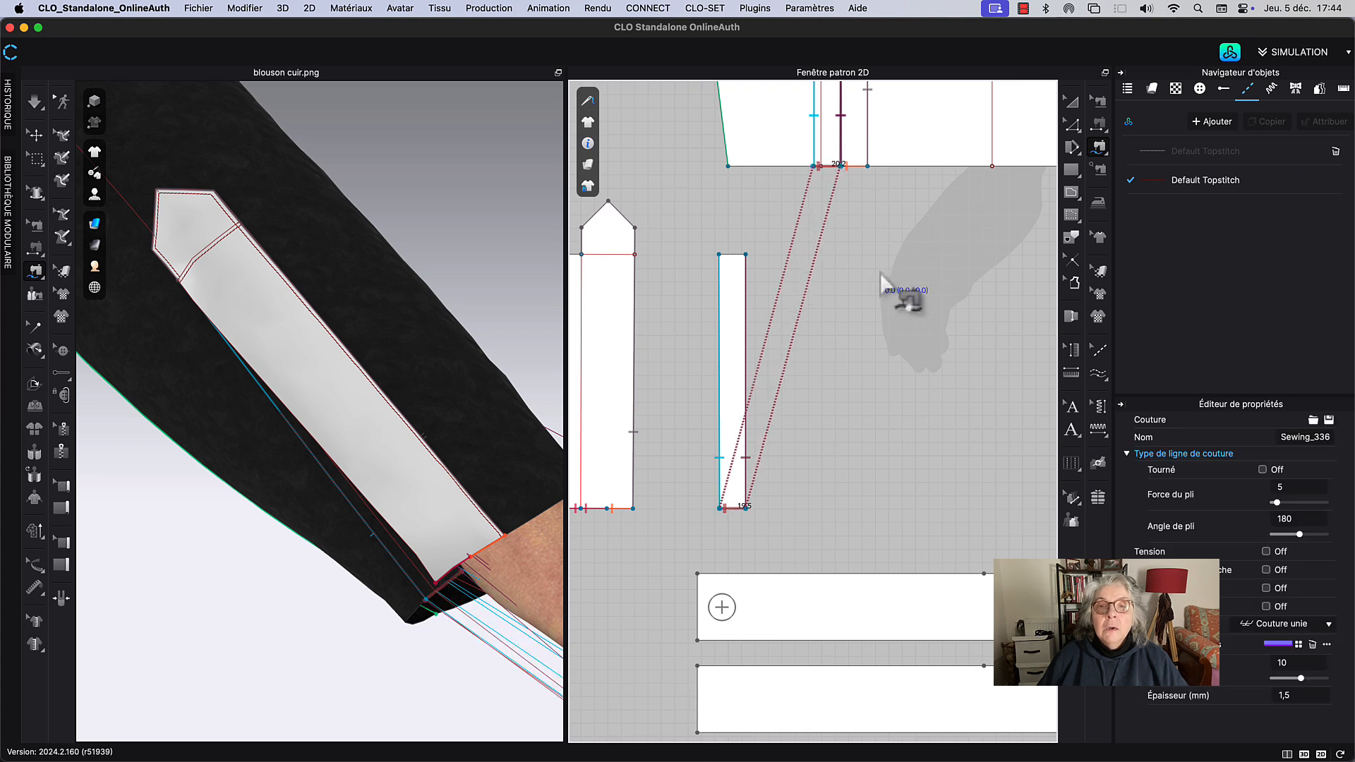
Step: Unfreeze the narrow strip in the 3D view and superimpose it over the sleeve
left_click(1070, 102)
right_click_drag(916, 253, 976, 391)
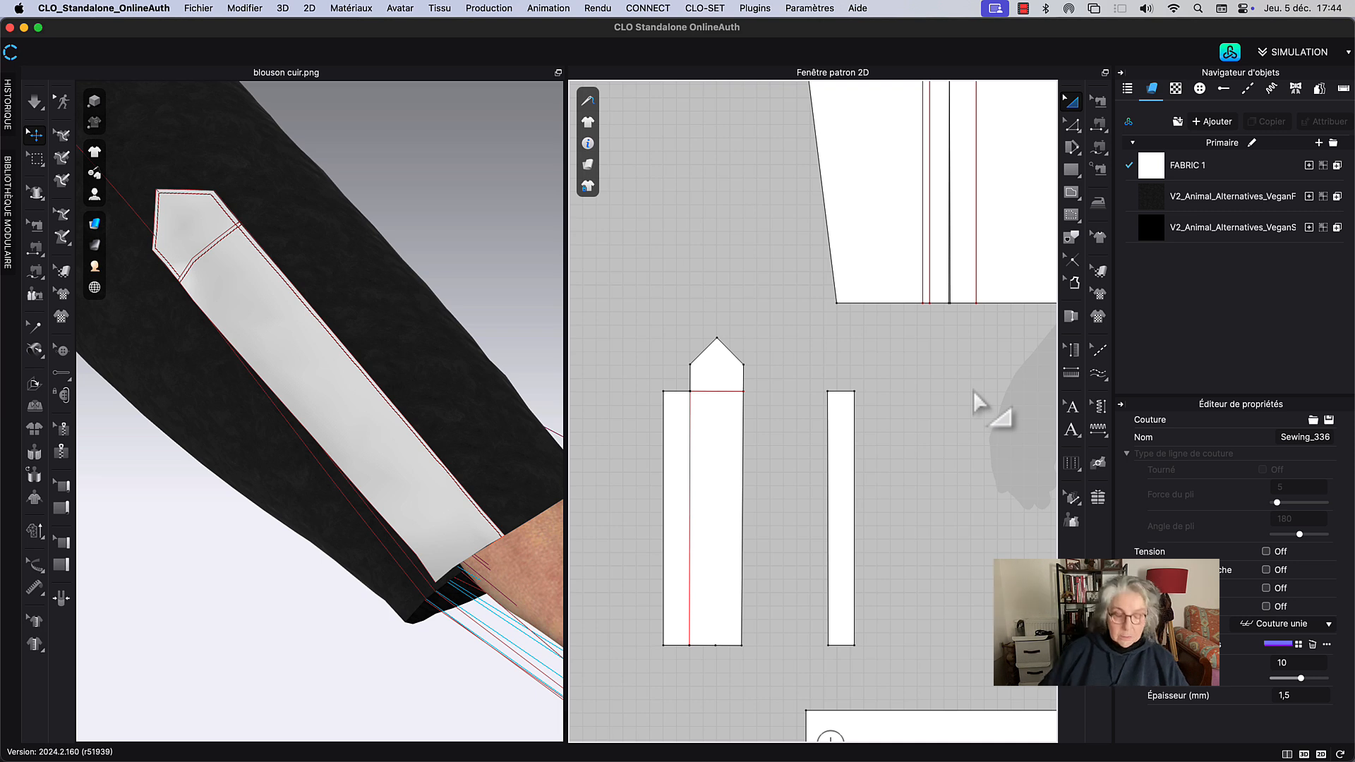
scroll(536, 621, "down", 10)
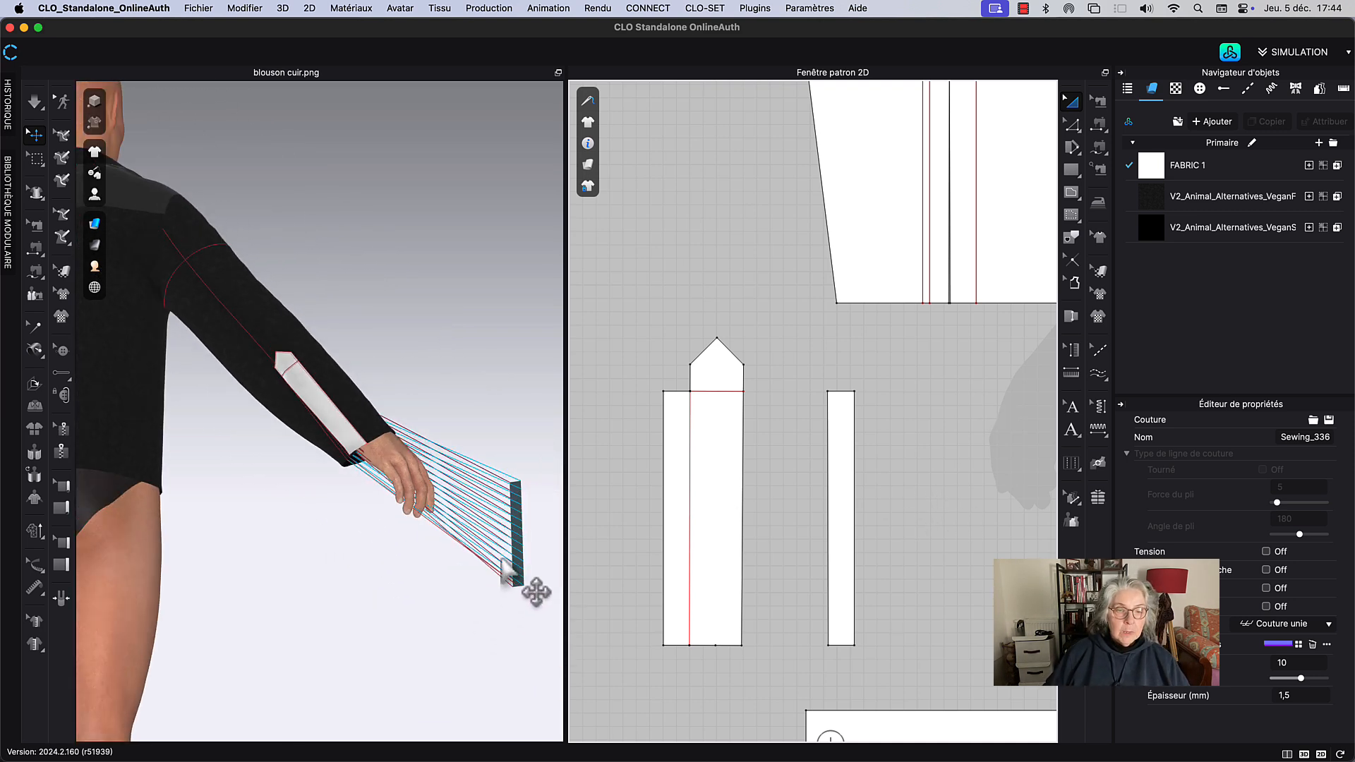
left_click(503, 565)
right_click(503, 561)
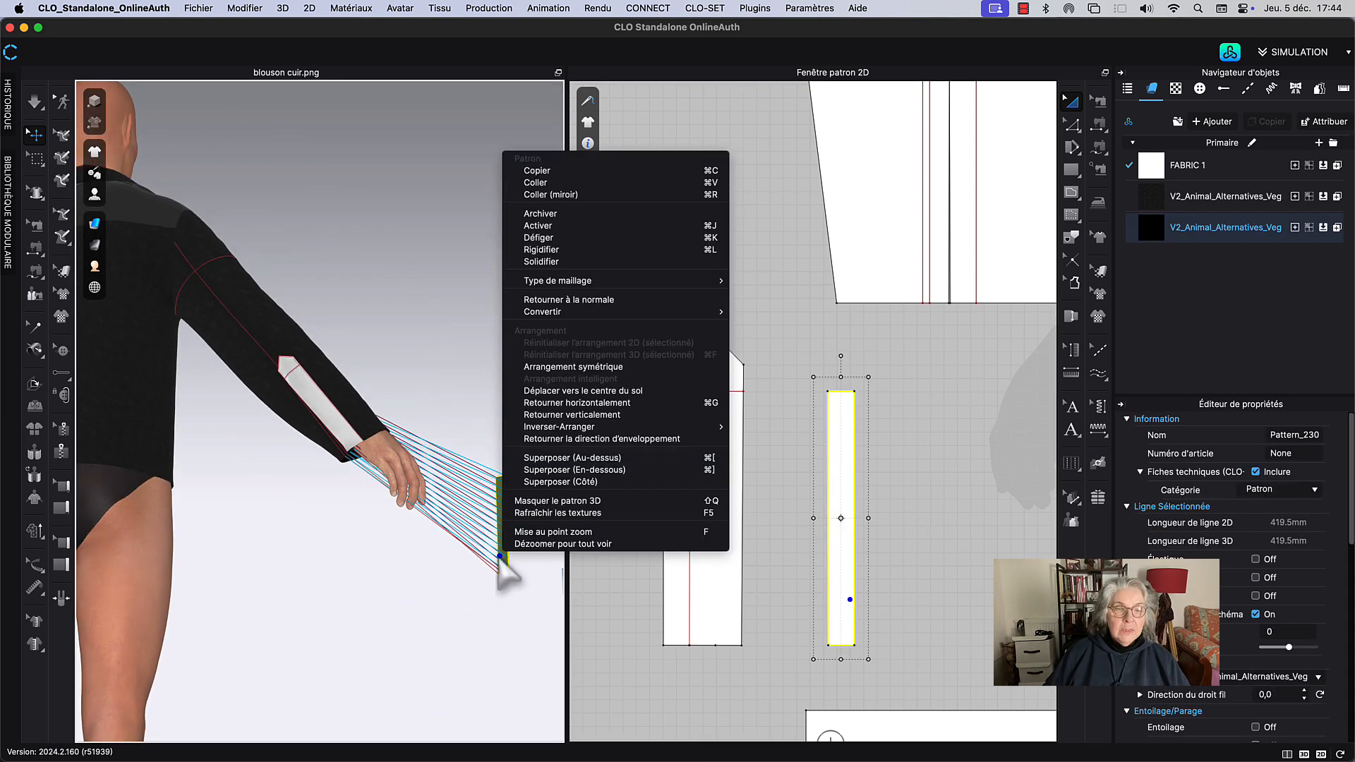
left_click(565, 237)
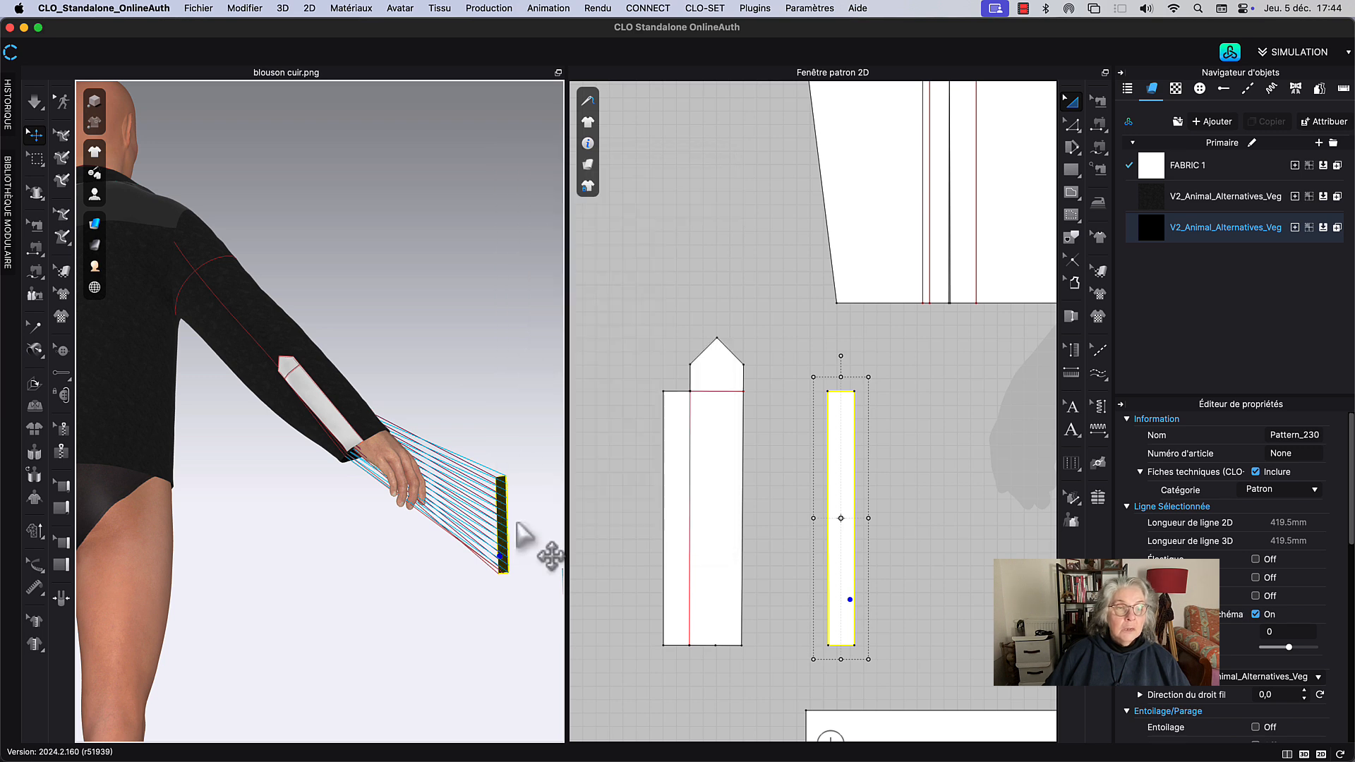
right_click(504, 558)
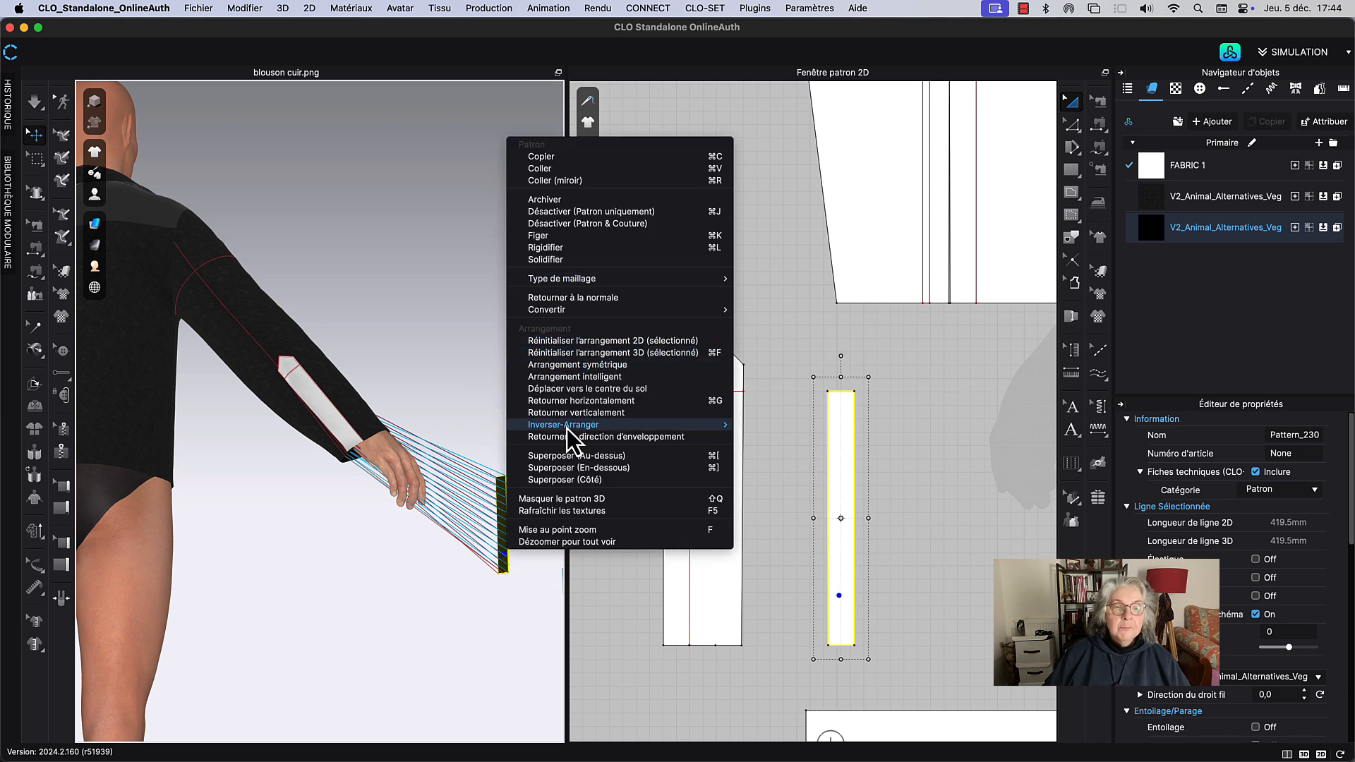
left_click(620, 456)
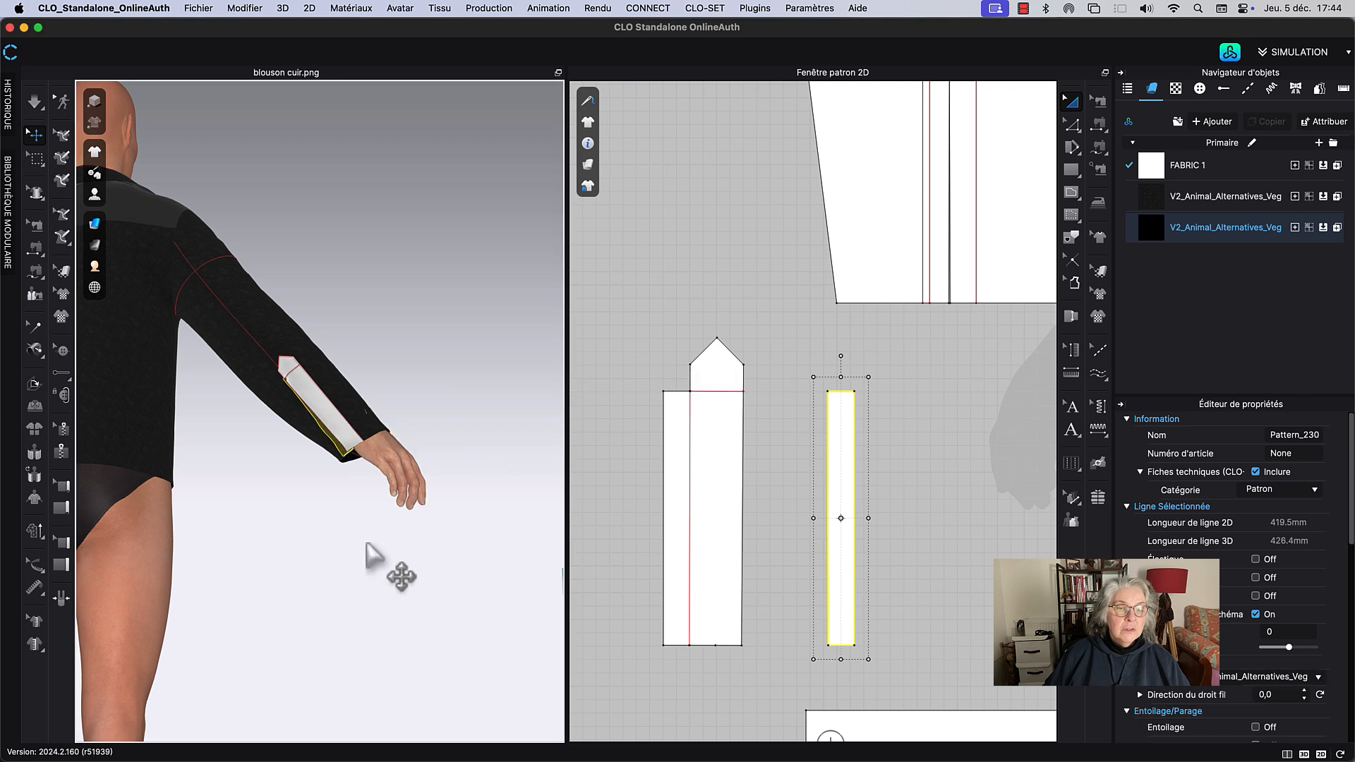
Step: Simulate the garment to settle the strip along the slit, and inspect its upper end beneath the placket
right_click_drag(366, 502, 359, 442)
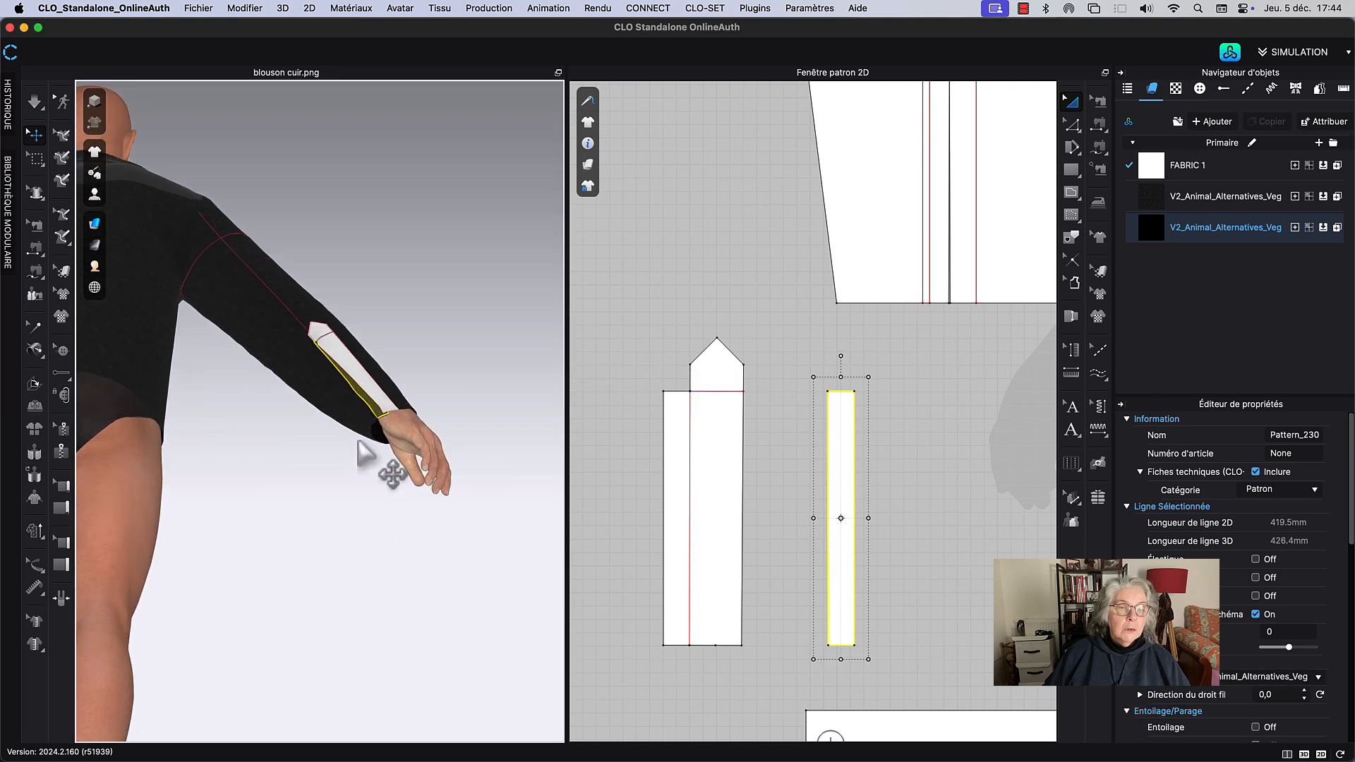
scroll(372, 488, "up", 3)
scroll(318, 573, "up", 2)
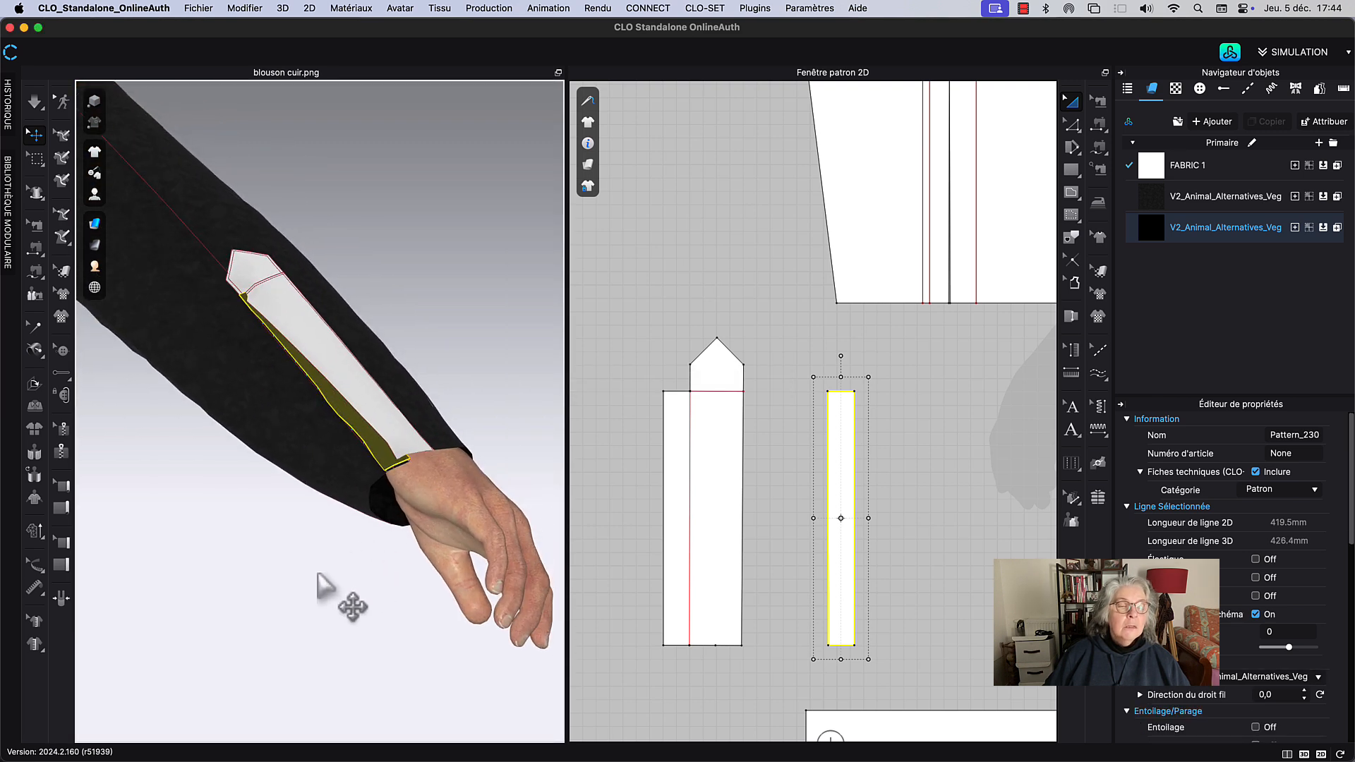
key("space")
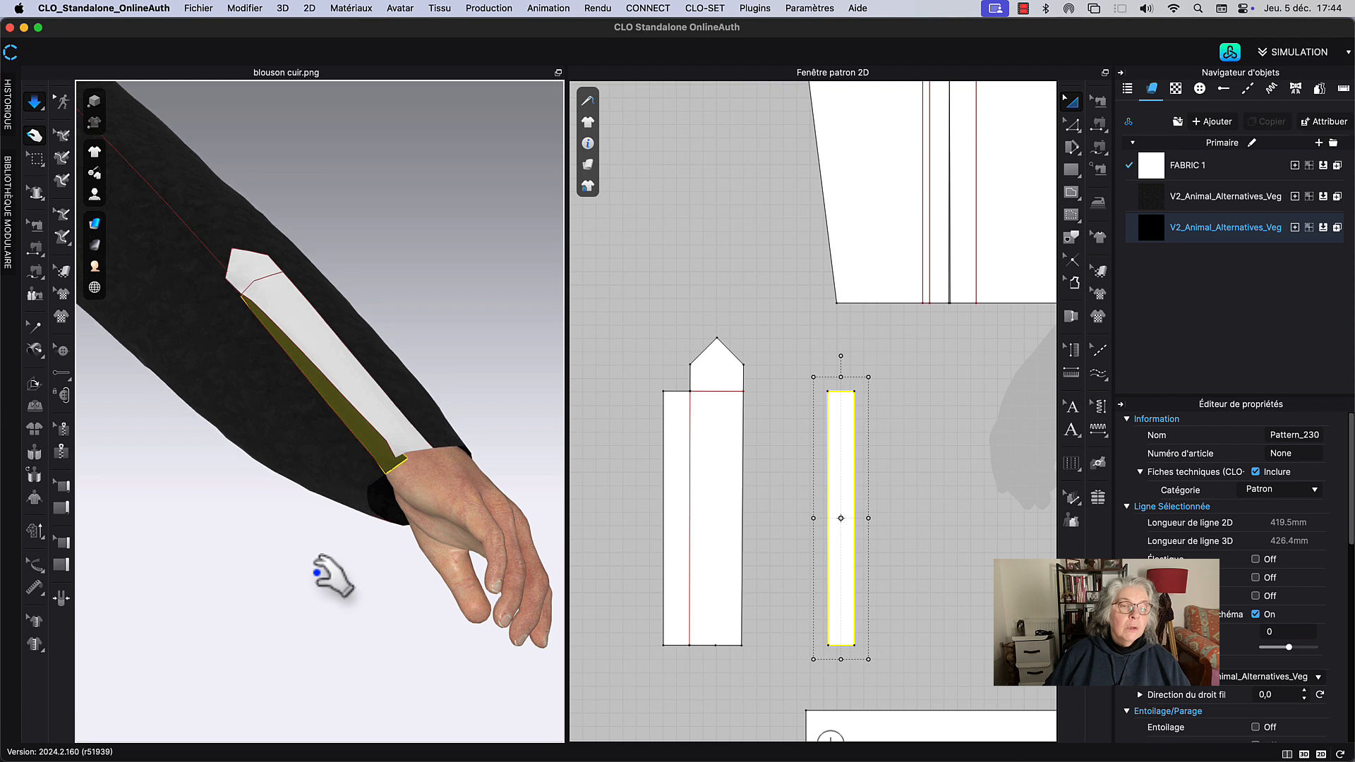
key("space")
scroll(424, 233, "up", 5)
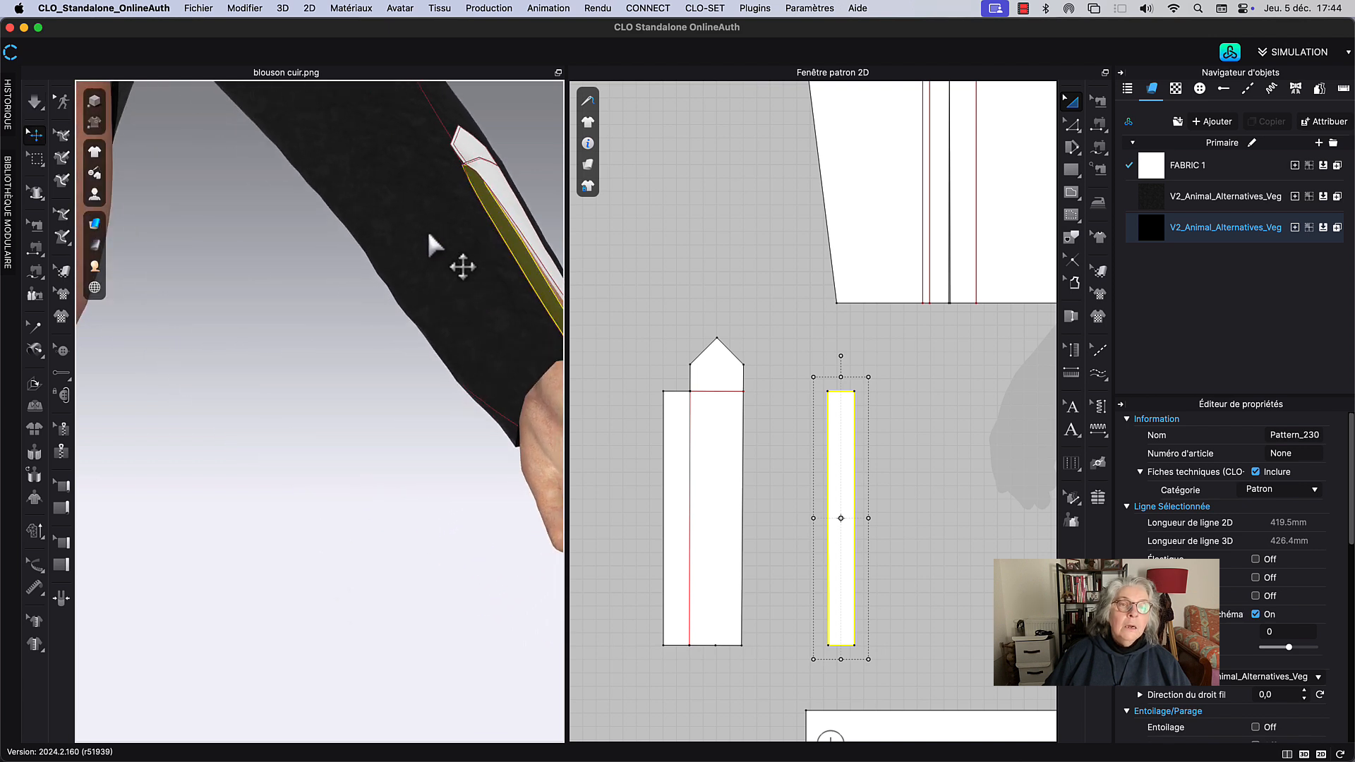
right_click_drag(428, 235, 330, 353)
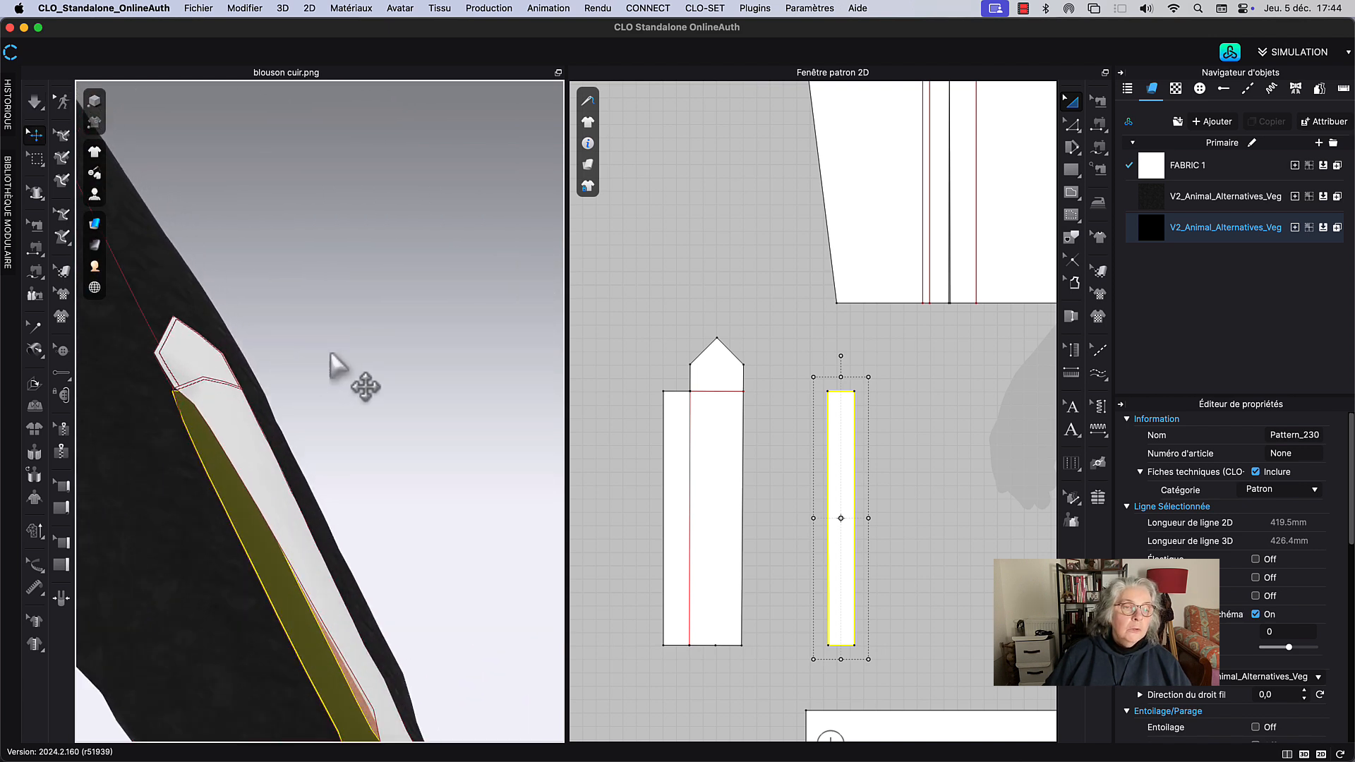
scroll(332, 364, "down", 5)
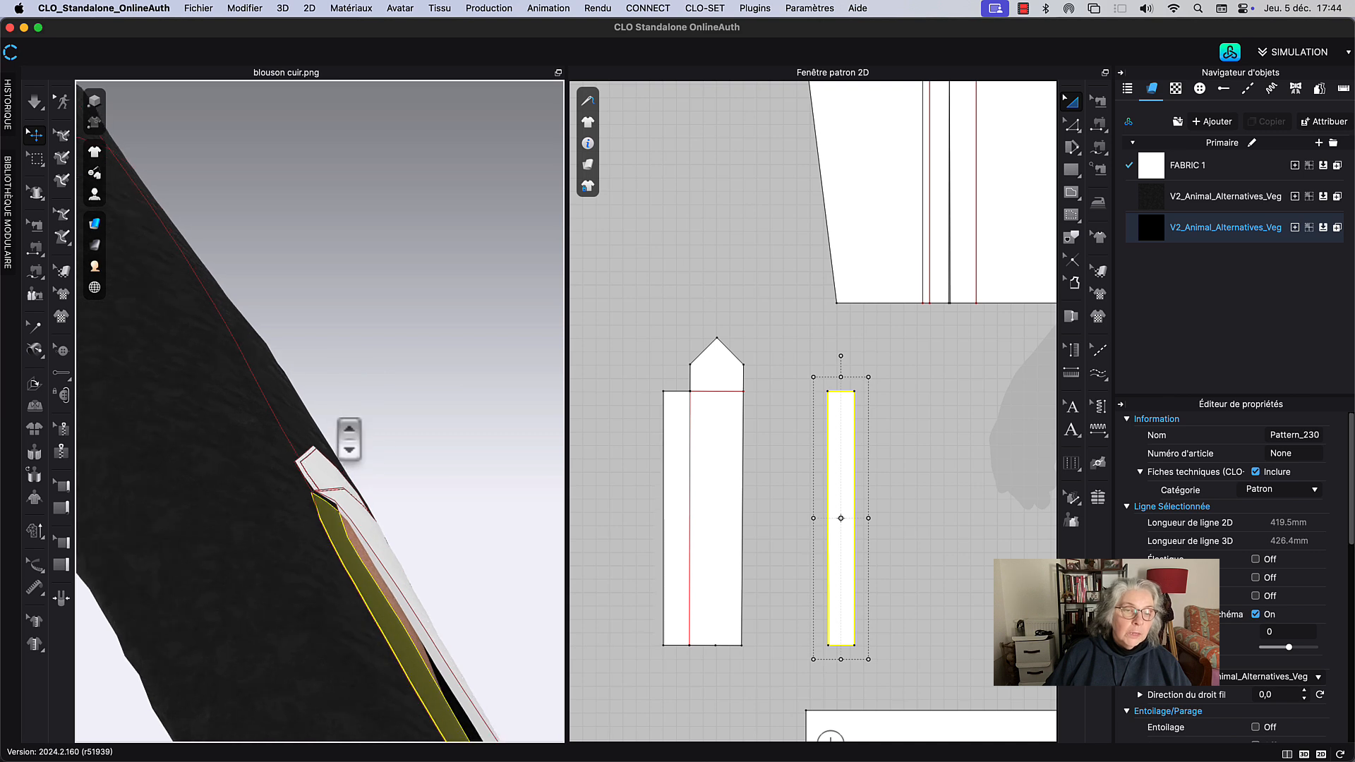
scroll(350, 439, "up", 4)
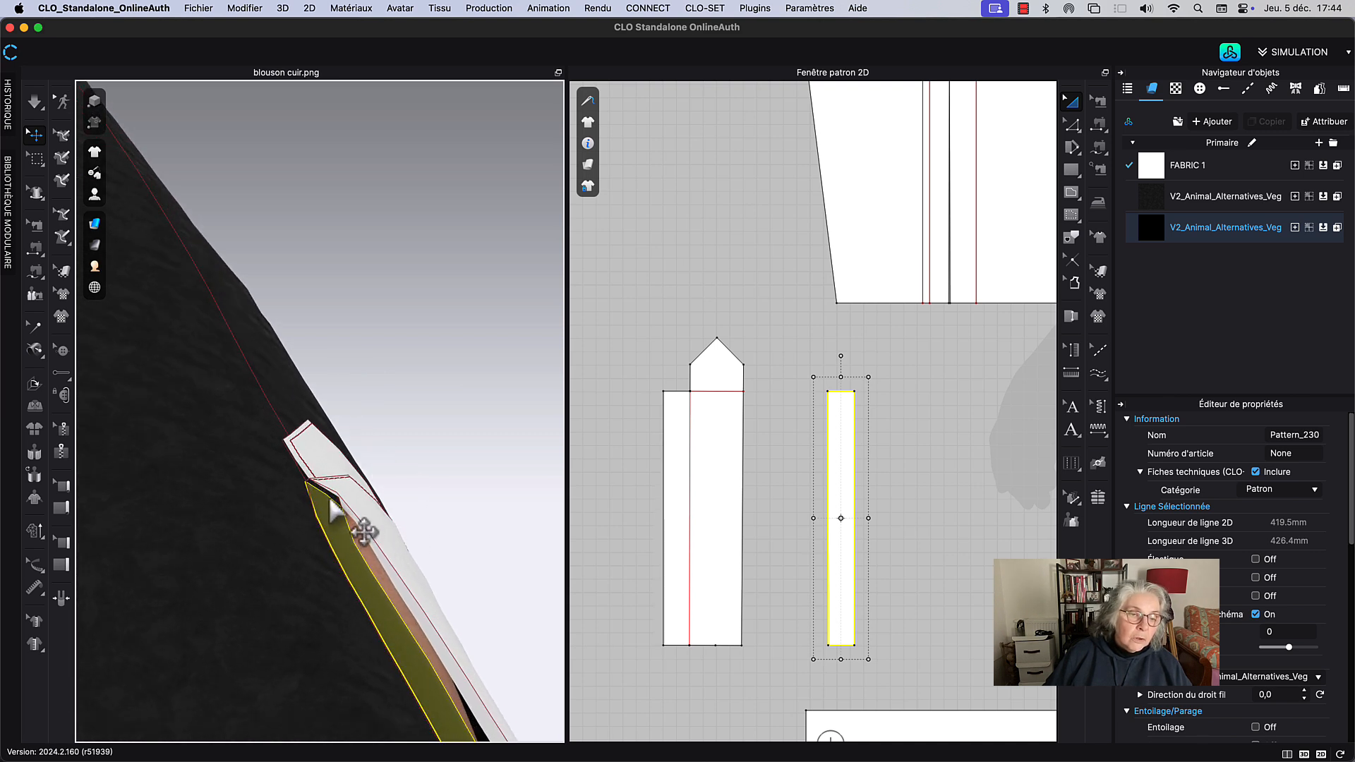
Step: Sew the top edge of the placket's folded side to the top edge of the narrow strip and simulate the garment
key("m")
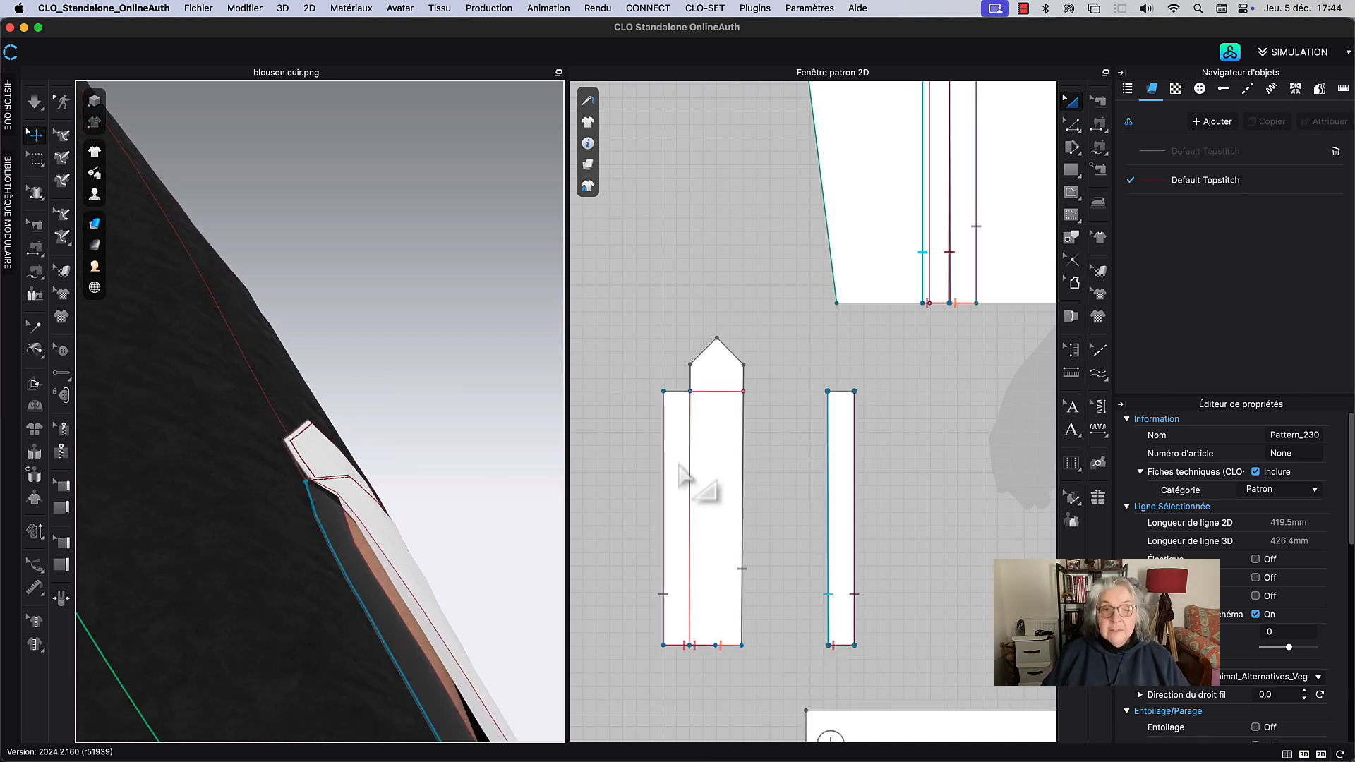
left_click(679, 395)
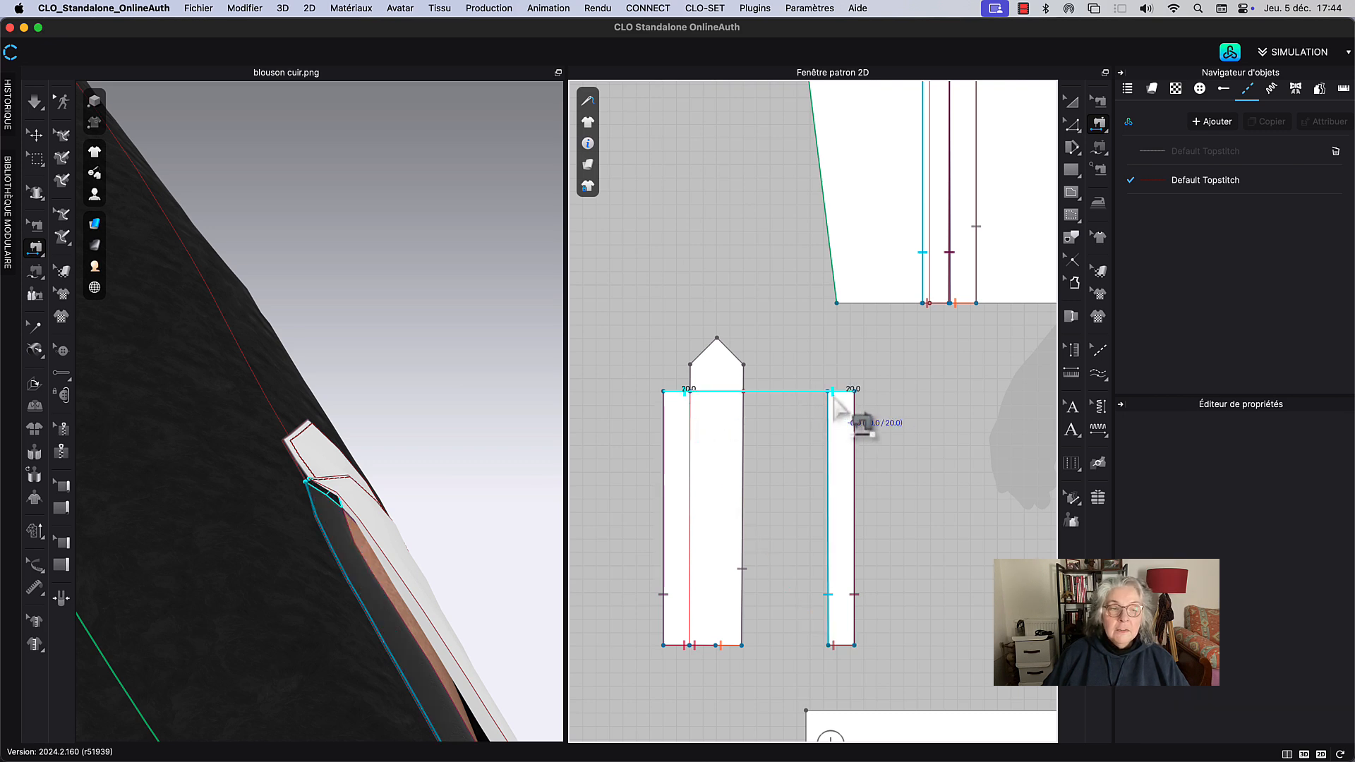
left_click(834, 399)
key("space")
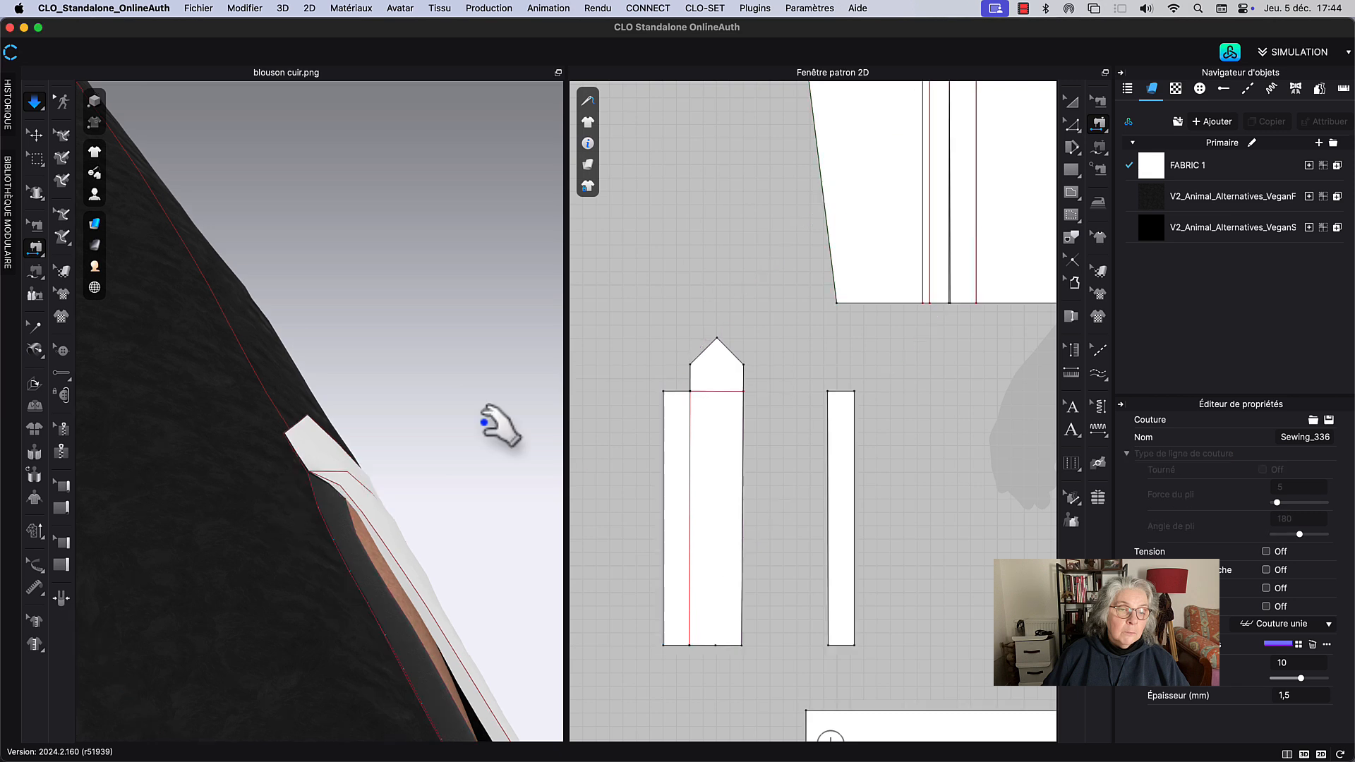
key("space")
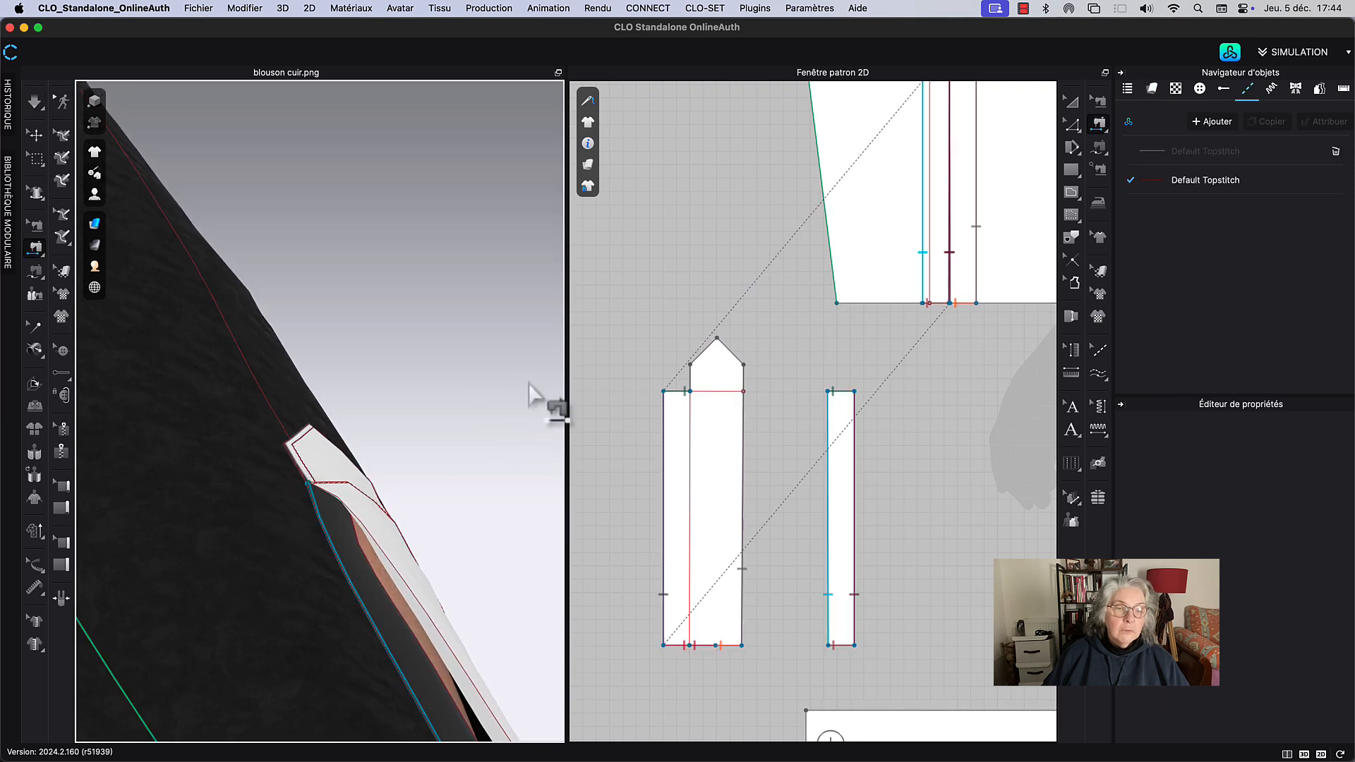
Step: Assign the first V2_Animal_Alternatives_Vegan fabric, used on the sleeve, to the pointed placket piece and simulate the garment
left_click(1071, 104)
scroll(693, 281, "down", 2)
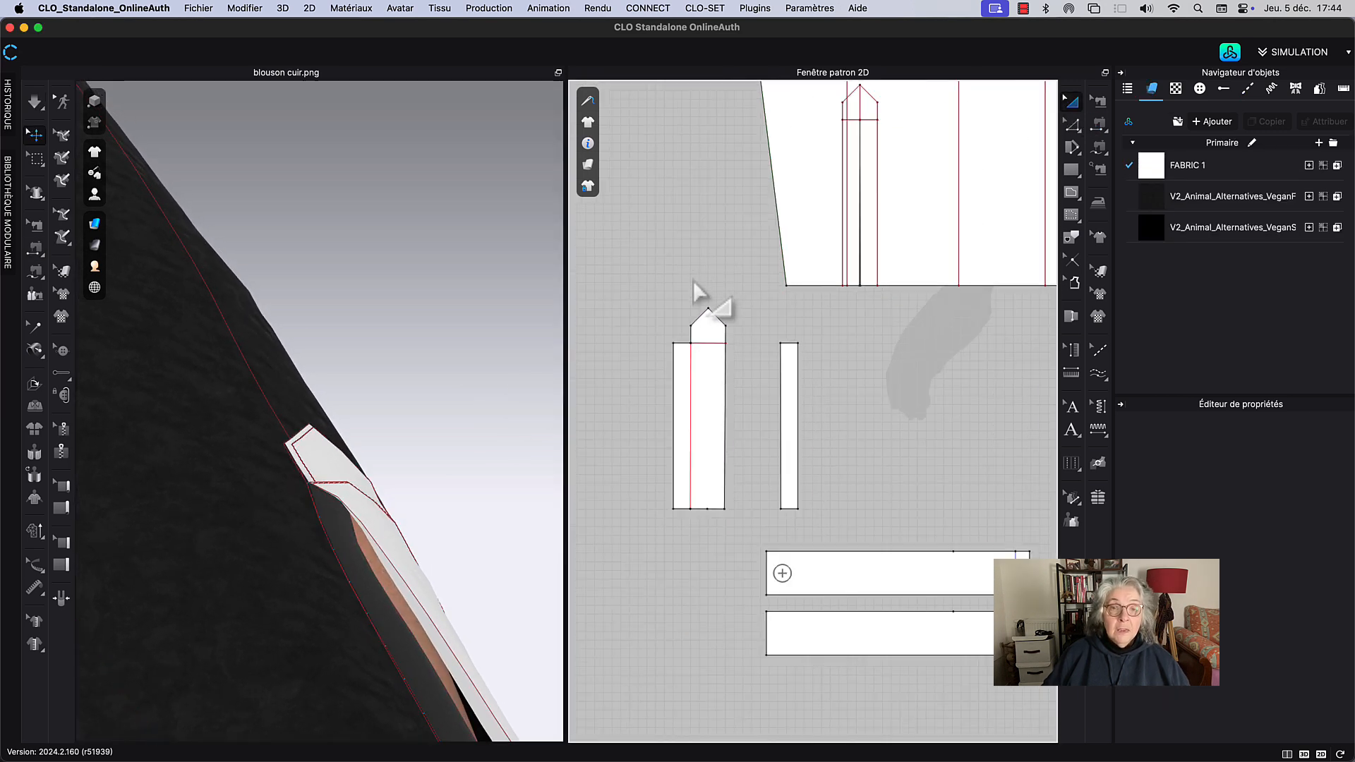
right_click_drag(694, 281, 693, 168)
left_click(719, 290)
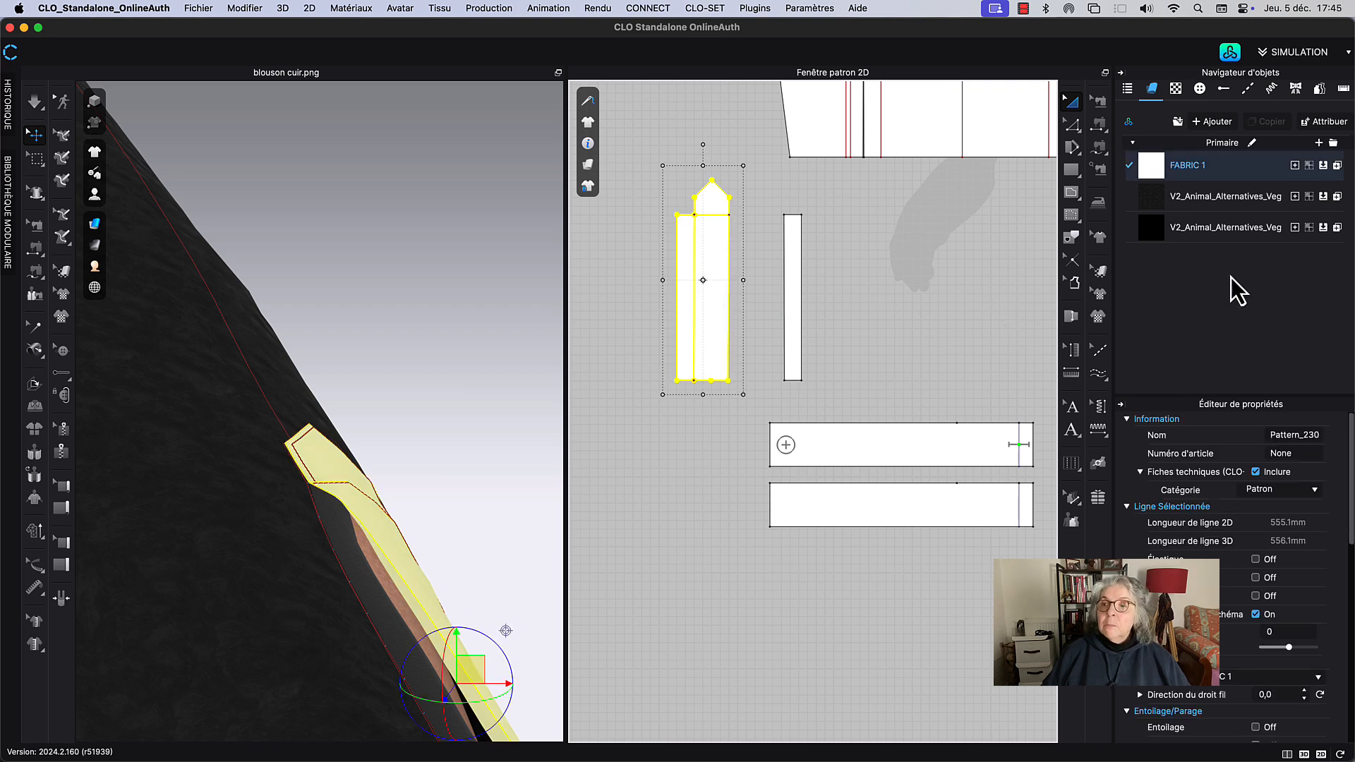
left_click(1311, 196)
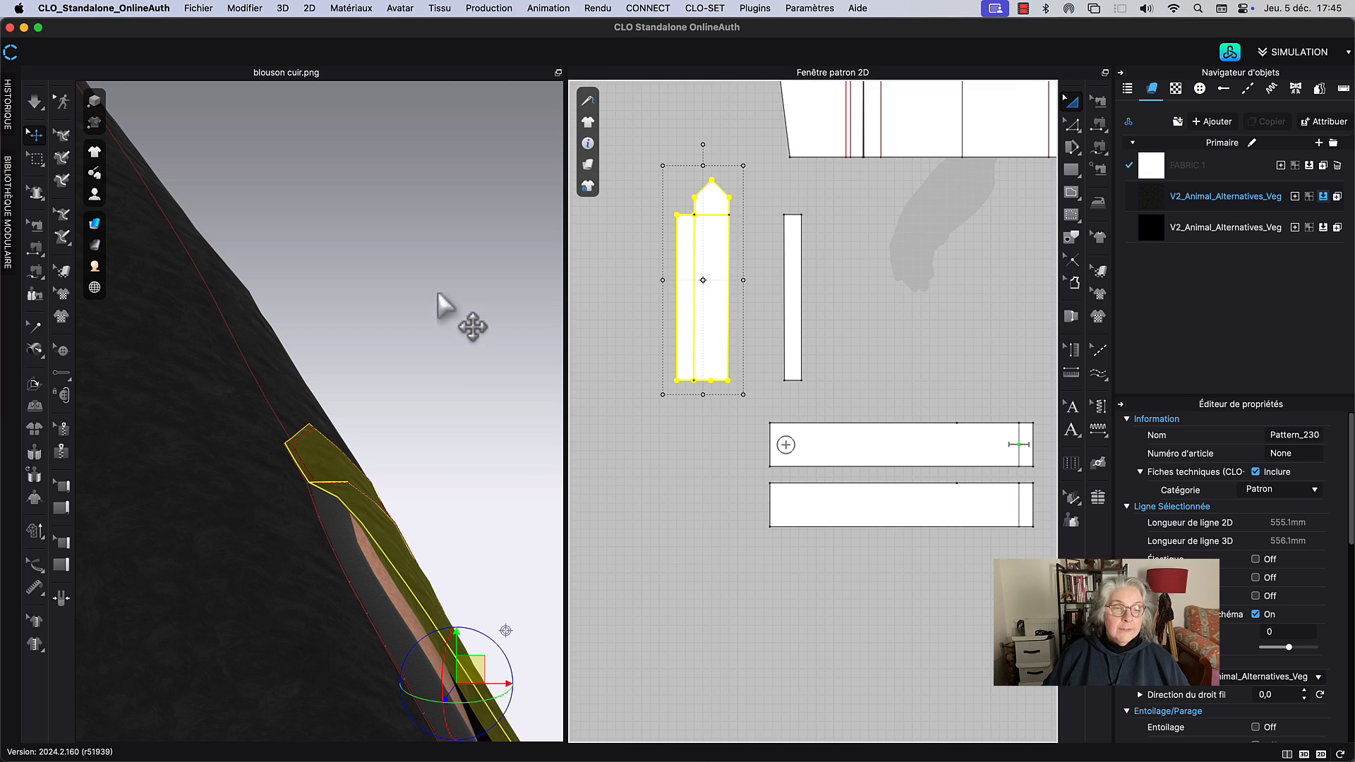
right_click_drag(448, 309, 410, 466)
key("space")
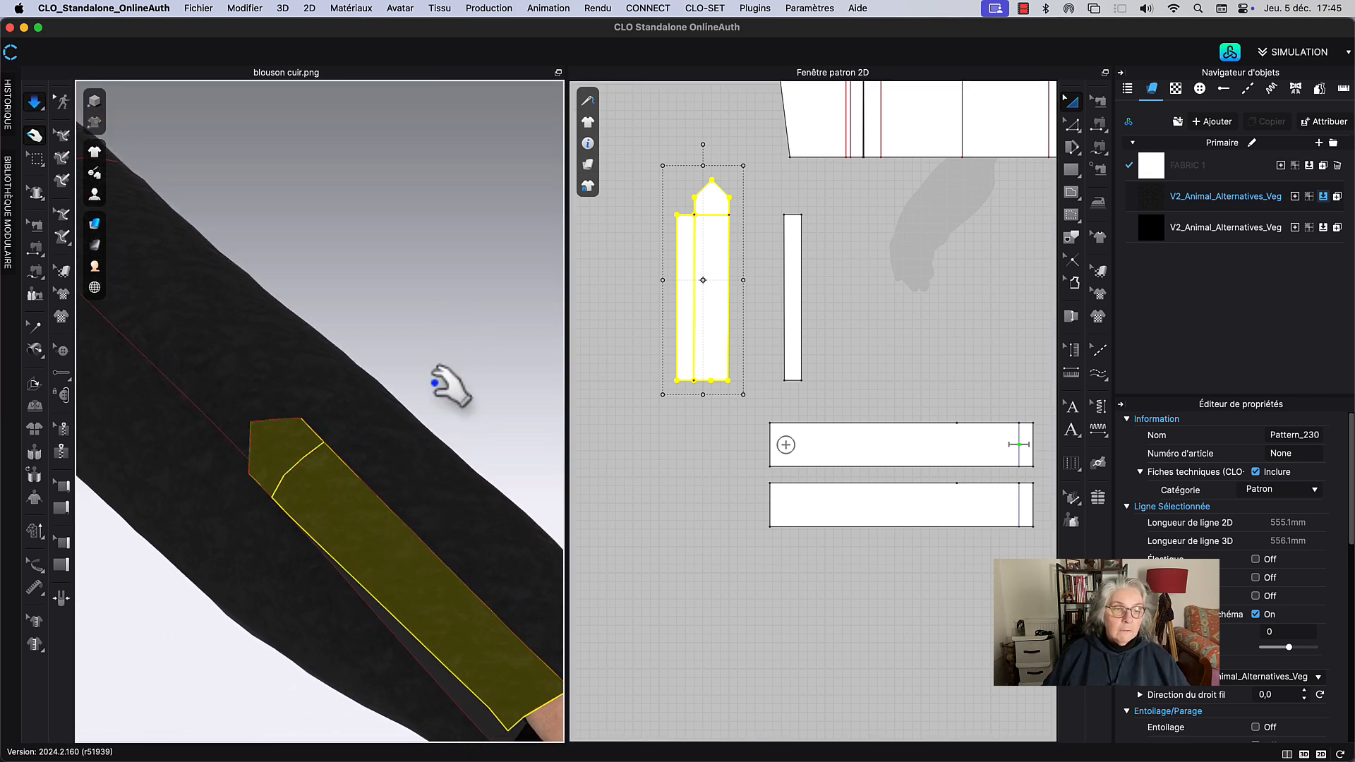
key("space")
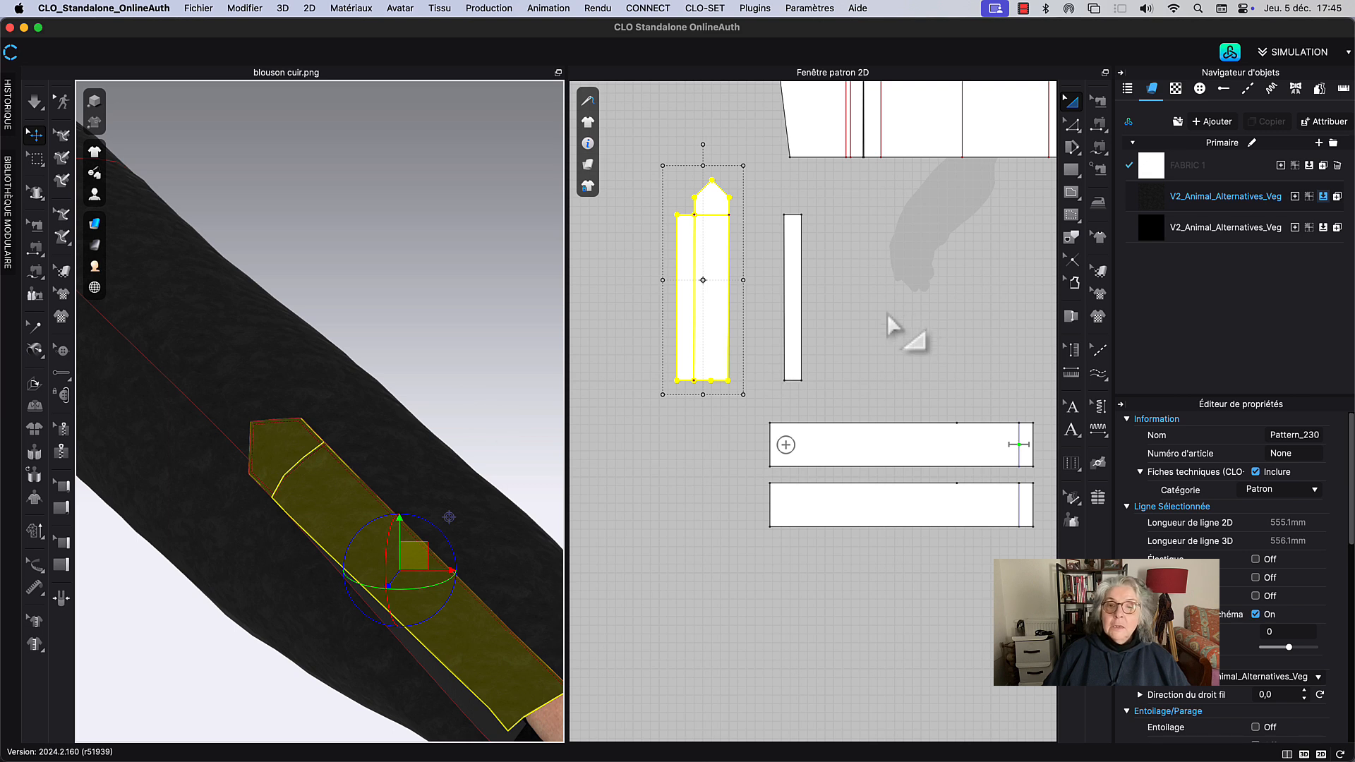
Step: Assign the second V2_Animal_Alternatives_Vegan fabric to the pointed placket piece and simulate the garment
left_click(432, 367)
left_click(391, 523)
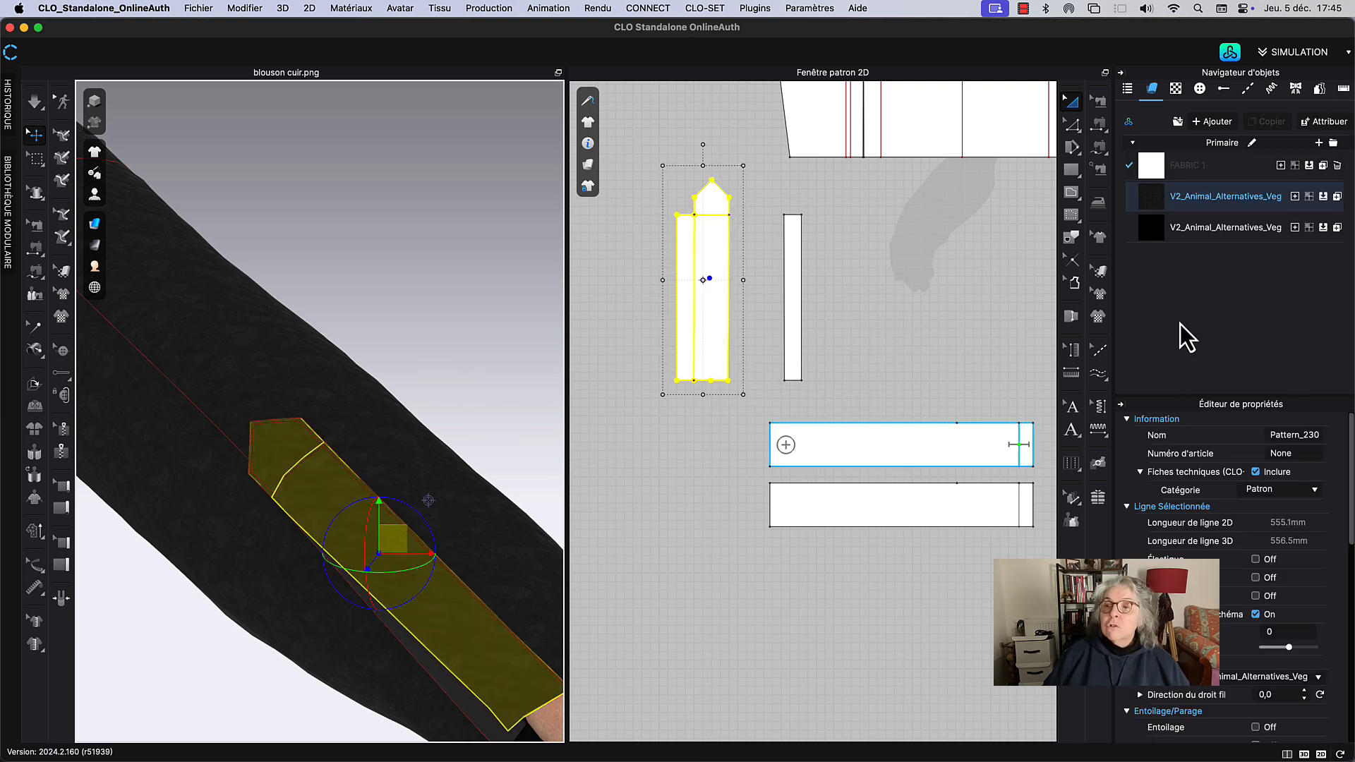
left_click(1324, 230)
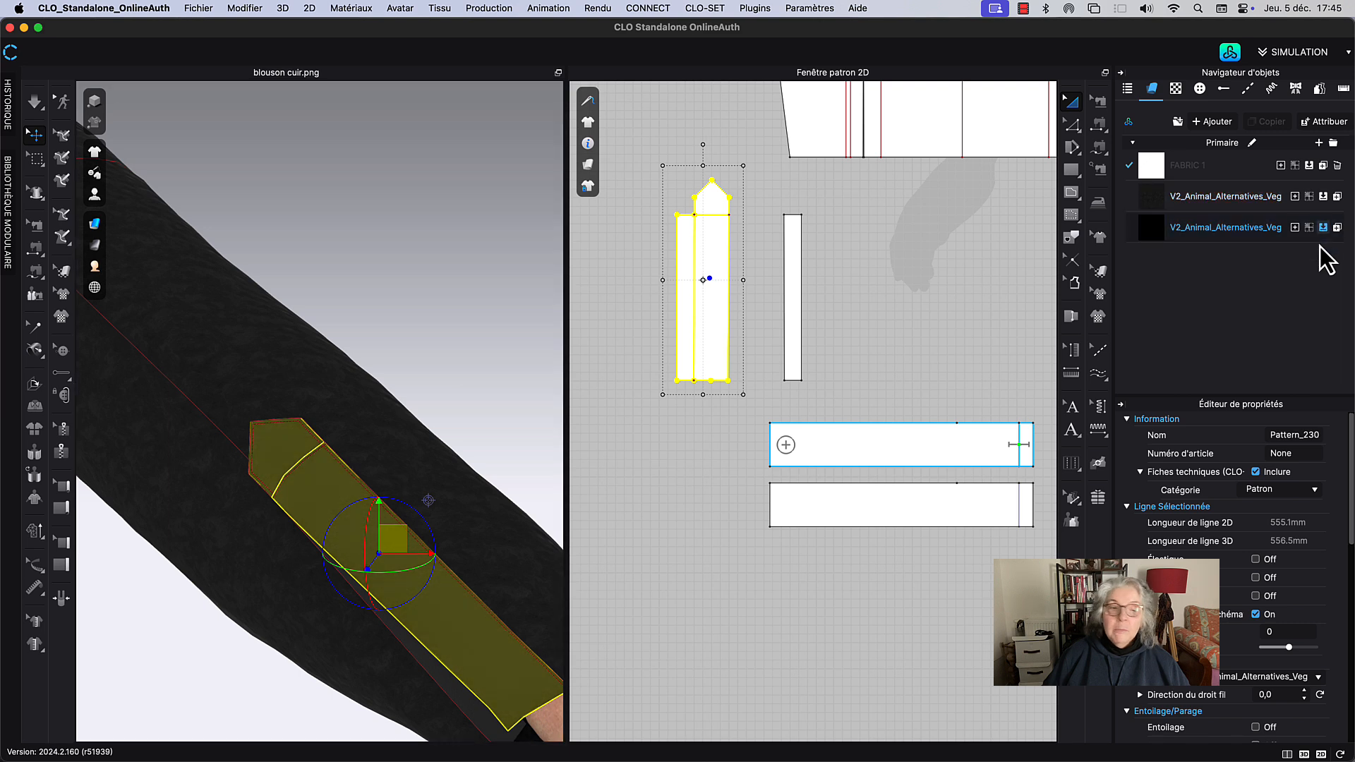
left_click(439, 340)
middle_click_drag(445, 341, 402, 183)
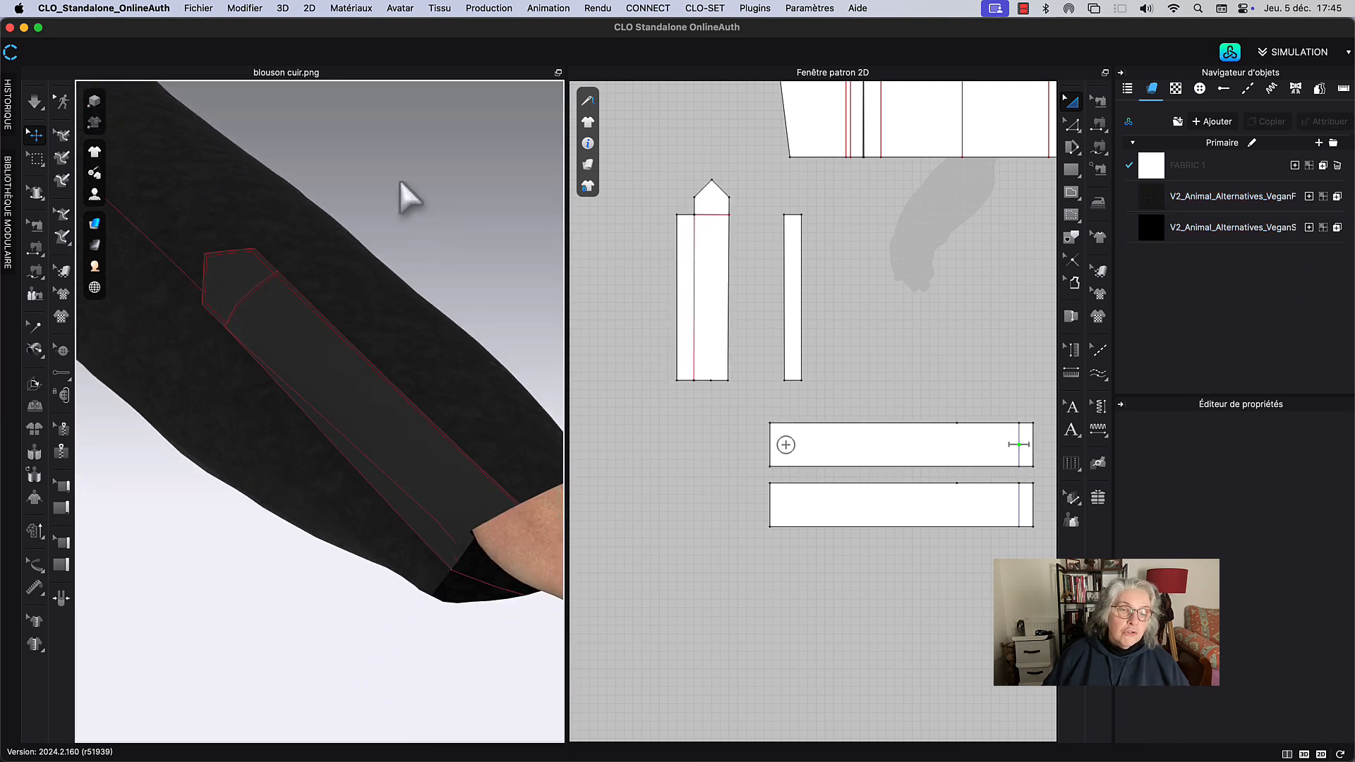
key("space")
middle_click_drag(422, 225, 414, 173)
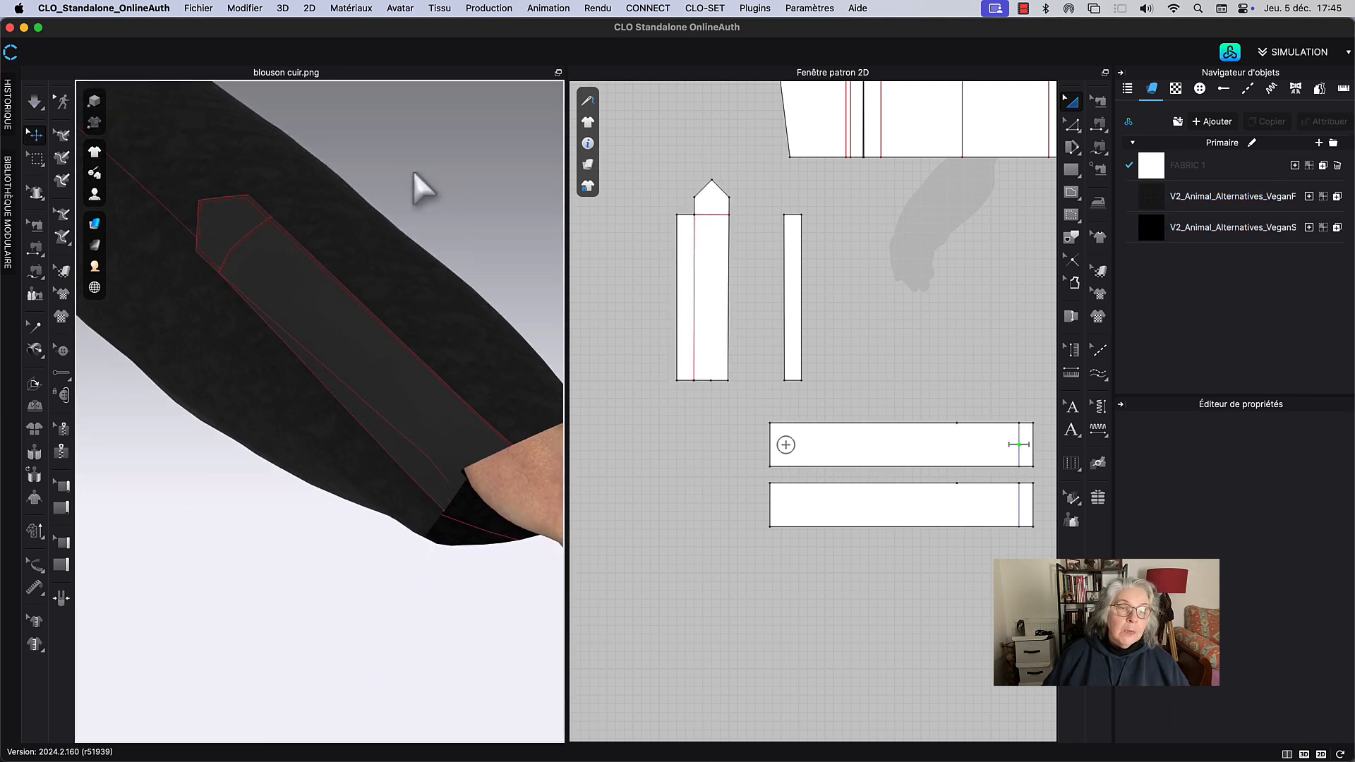
Step: Simulate the garment and pull lightly on the sleeve's hem to settle the sleeve and placket at the wrist
left_click(434, 497)
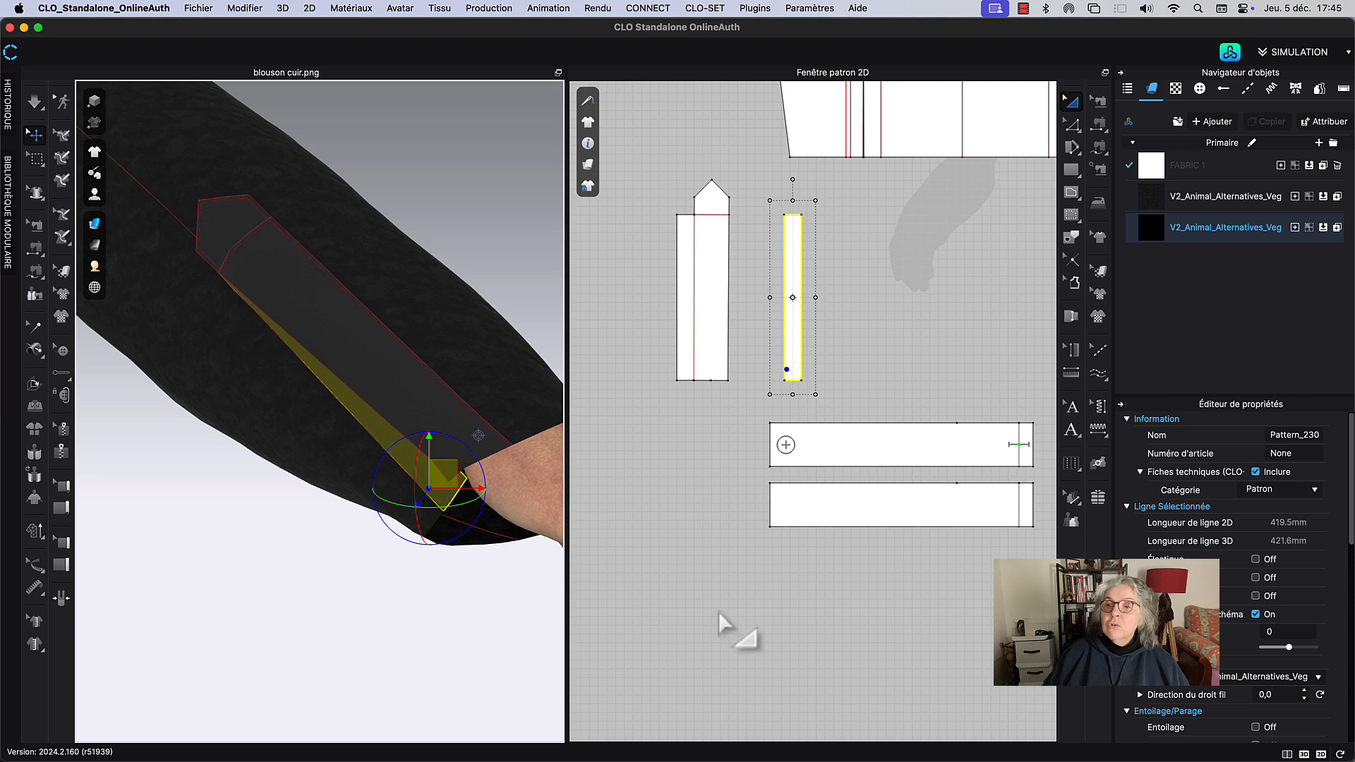
left_click(473, 204)
scroll(445, 201, "down", 8)
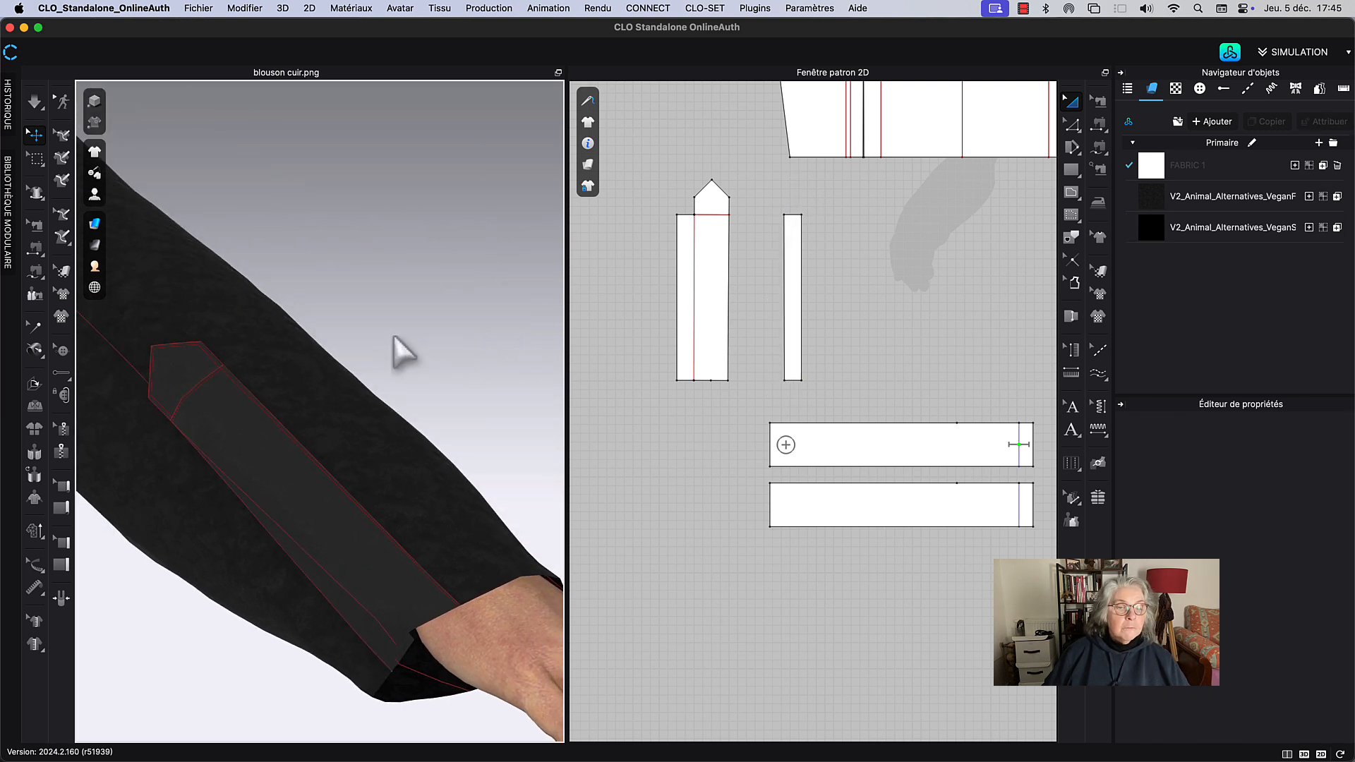
mouse_move(410, 298)
right_mouse_down()
mouse_move(397, 290)
mouse_move(428, 293)
right_mouse_up()
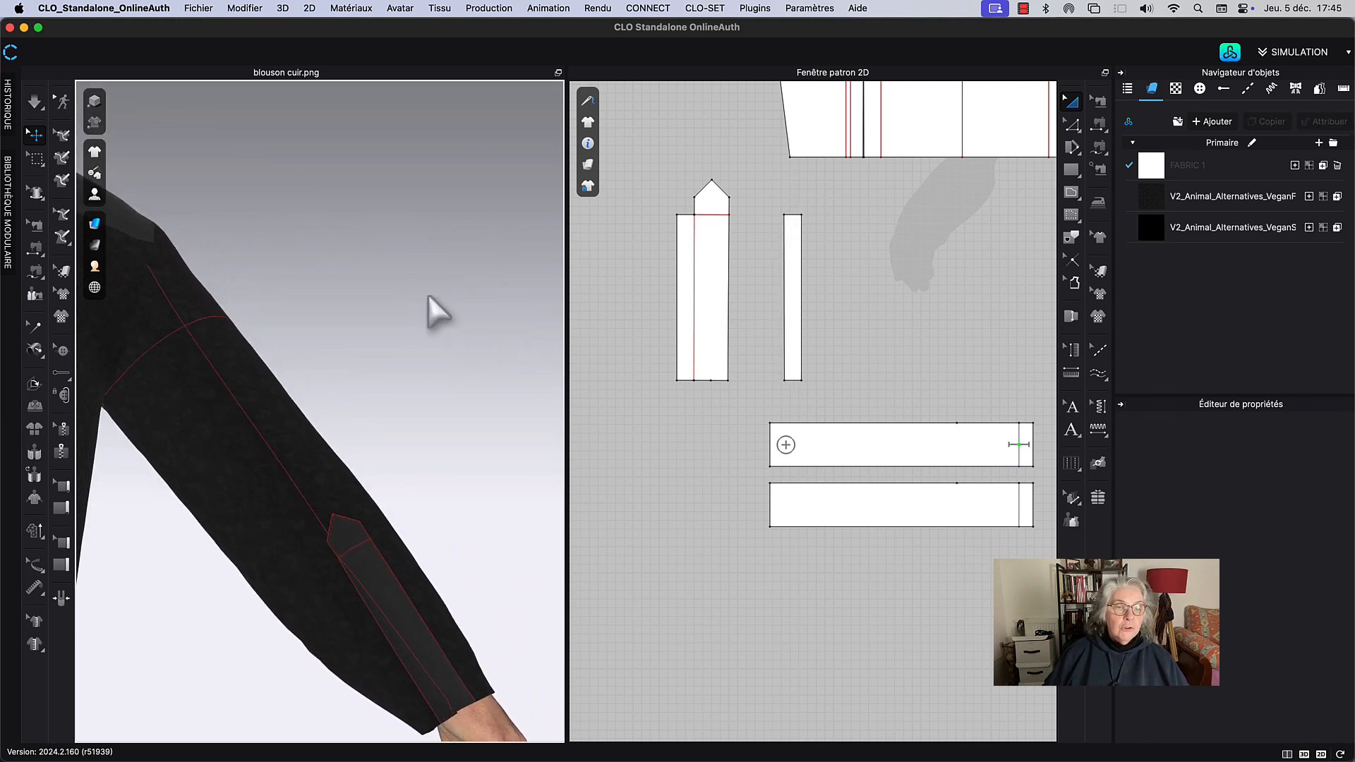
middle_click_drag(427, 294, 388, 151)
key("space")
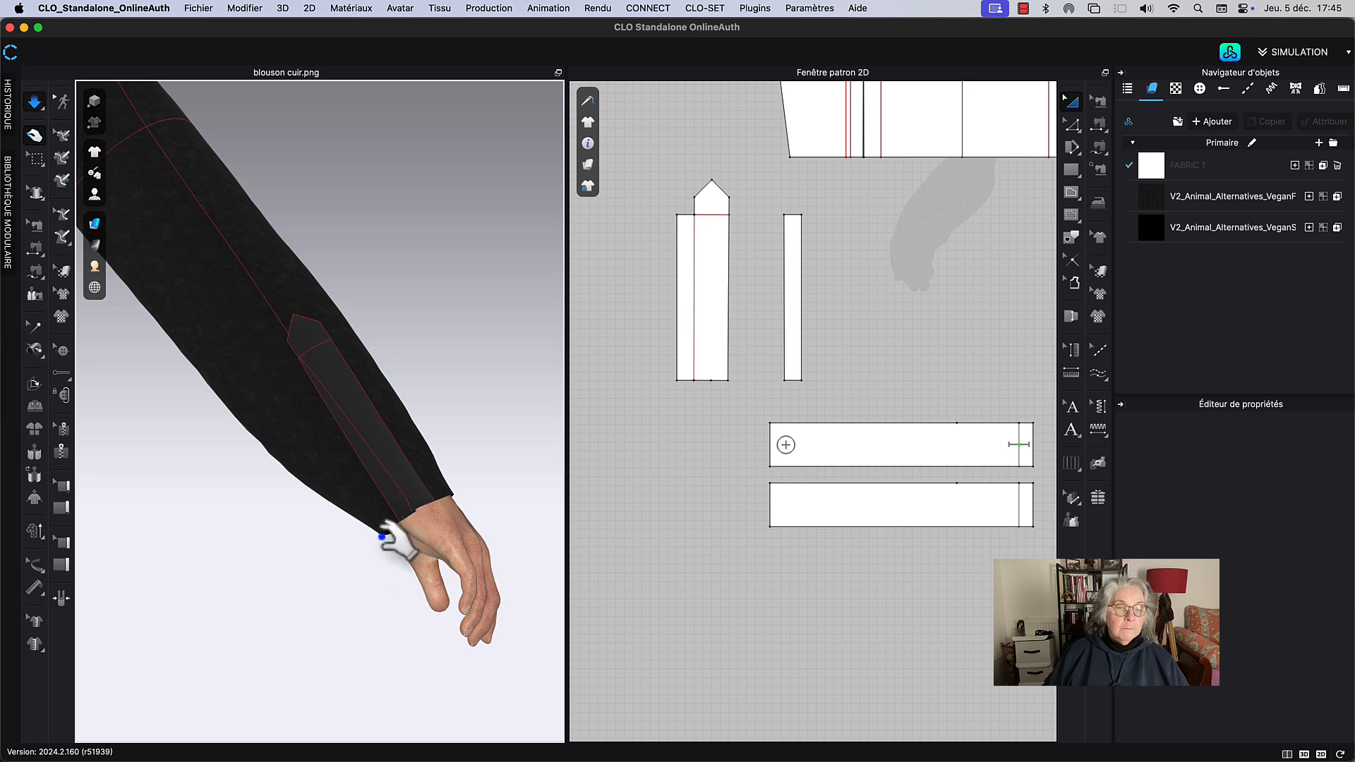
left_click(382, 535)
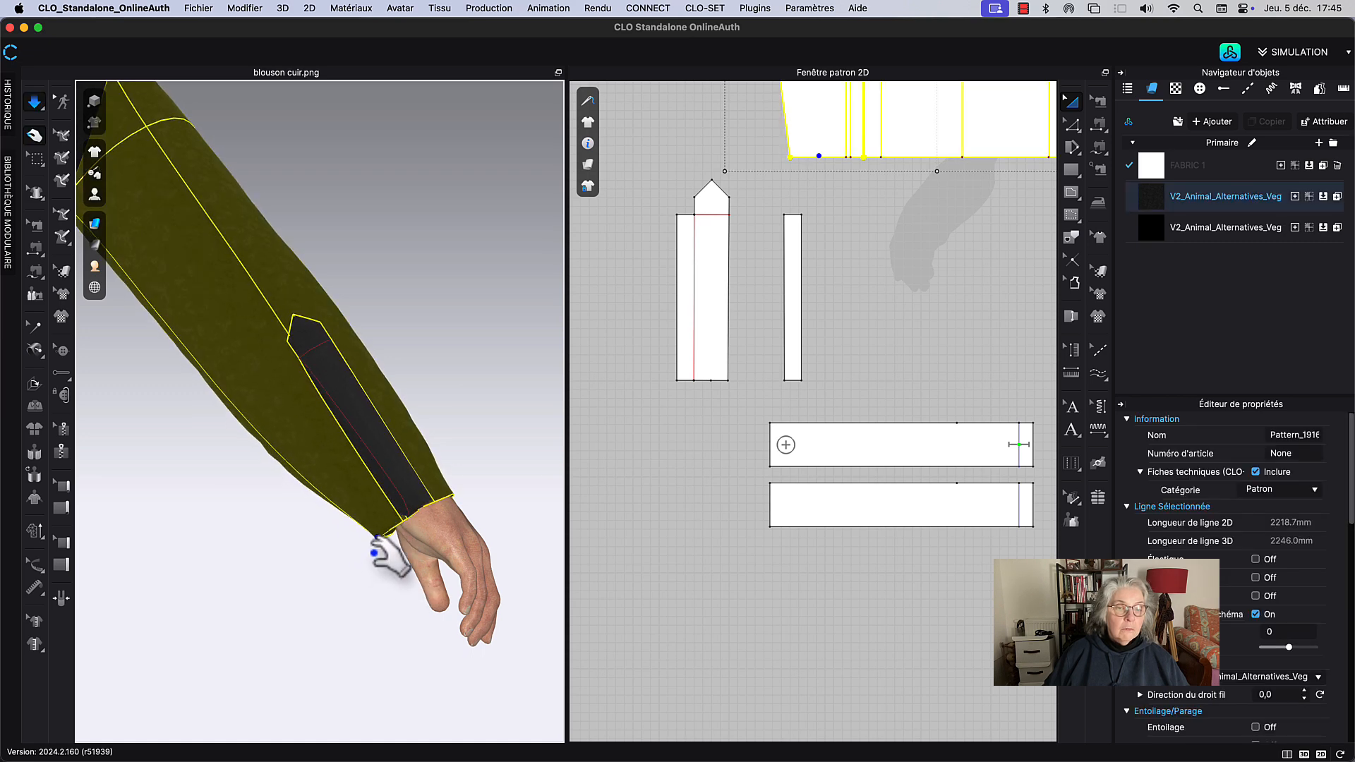
key("space")
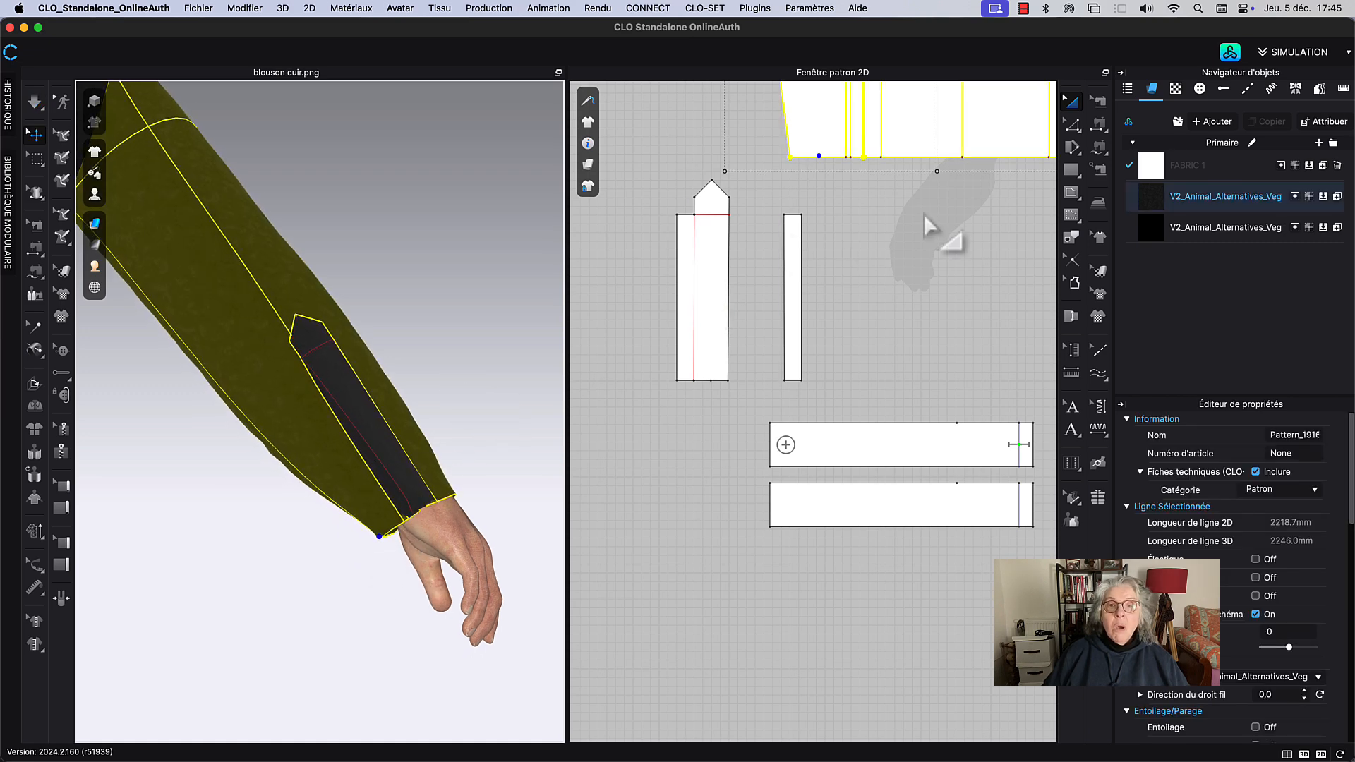
Step: Move the upper cuff piece away from its matching piece and place it just beneath the sleeve pattern's hem
middle_click_drag(924, 214, 828, 464)
scroll(892, 360, "down", 4)
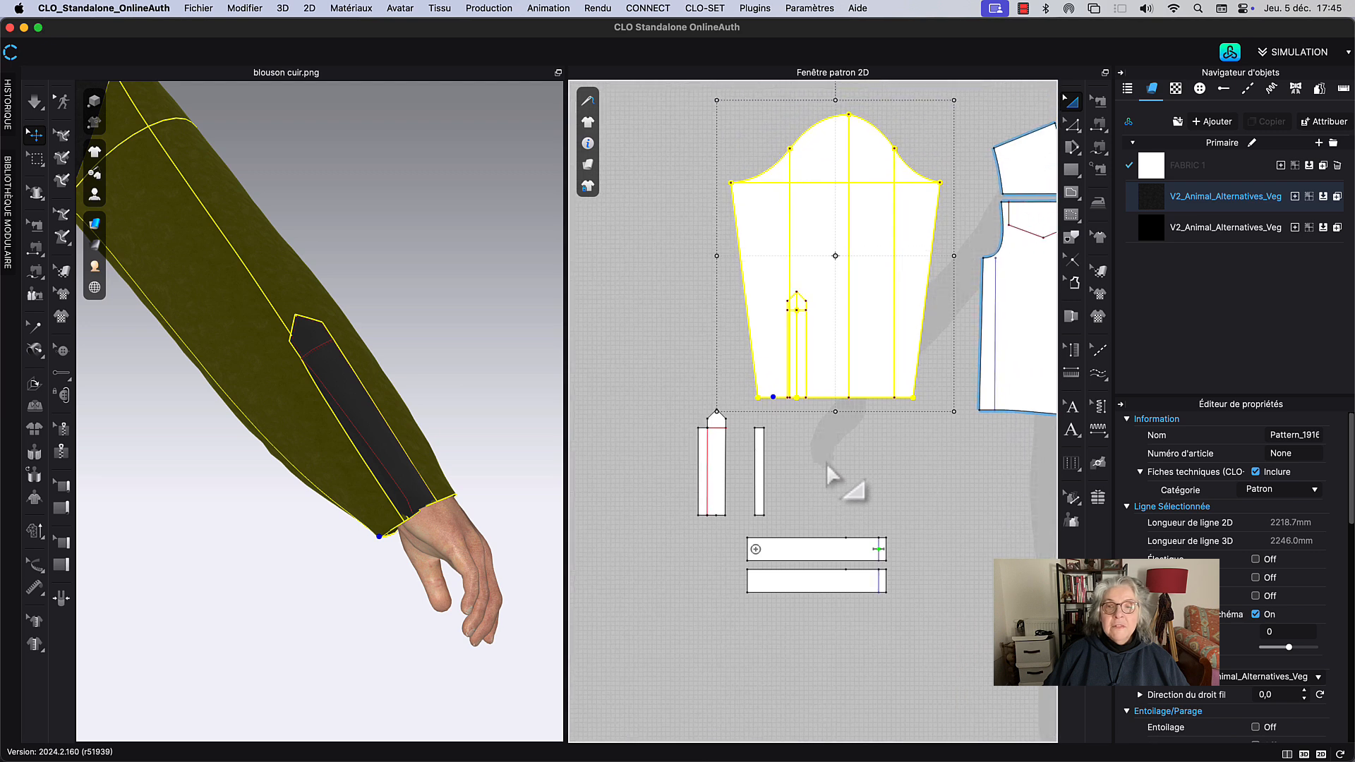
middle_click_drag(677, 422, 710, 360)
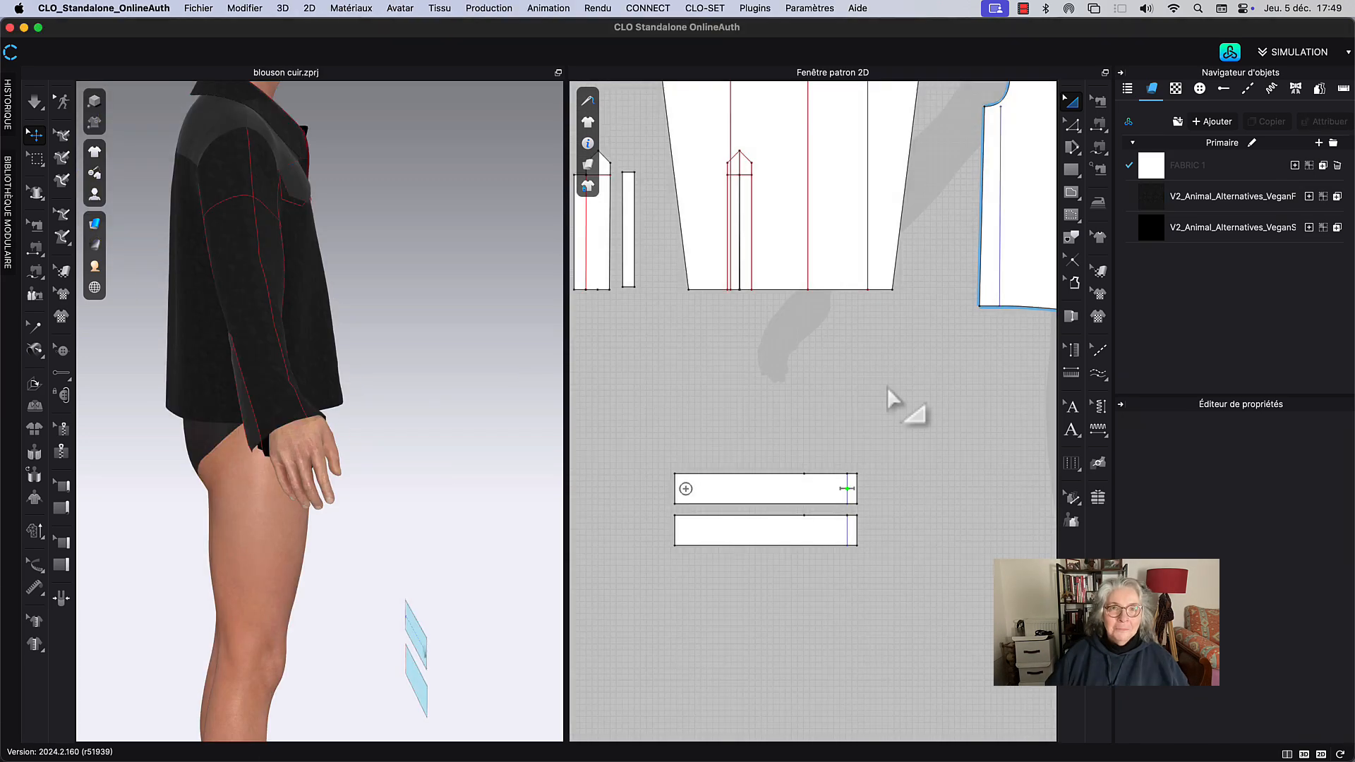
scroll(788, 370, "up", 3)
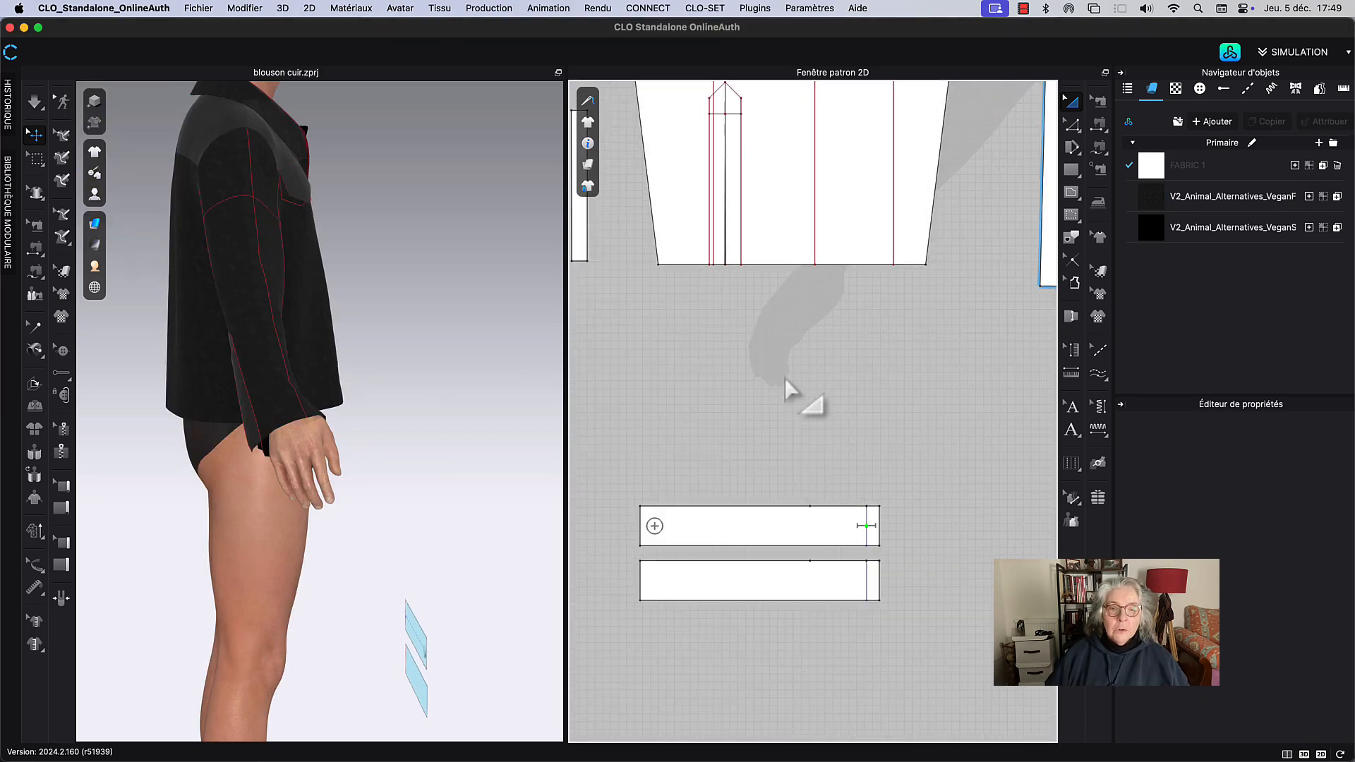
left_click_drag(785, 479, 626, 256)
middle_click_drag(770, 320, 820, 405)
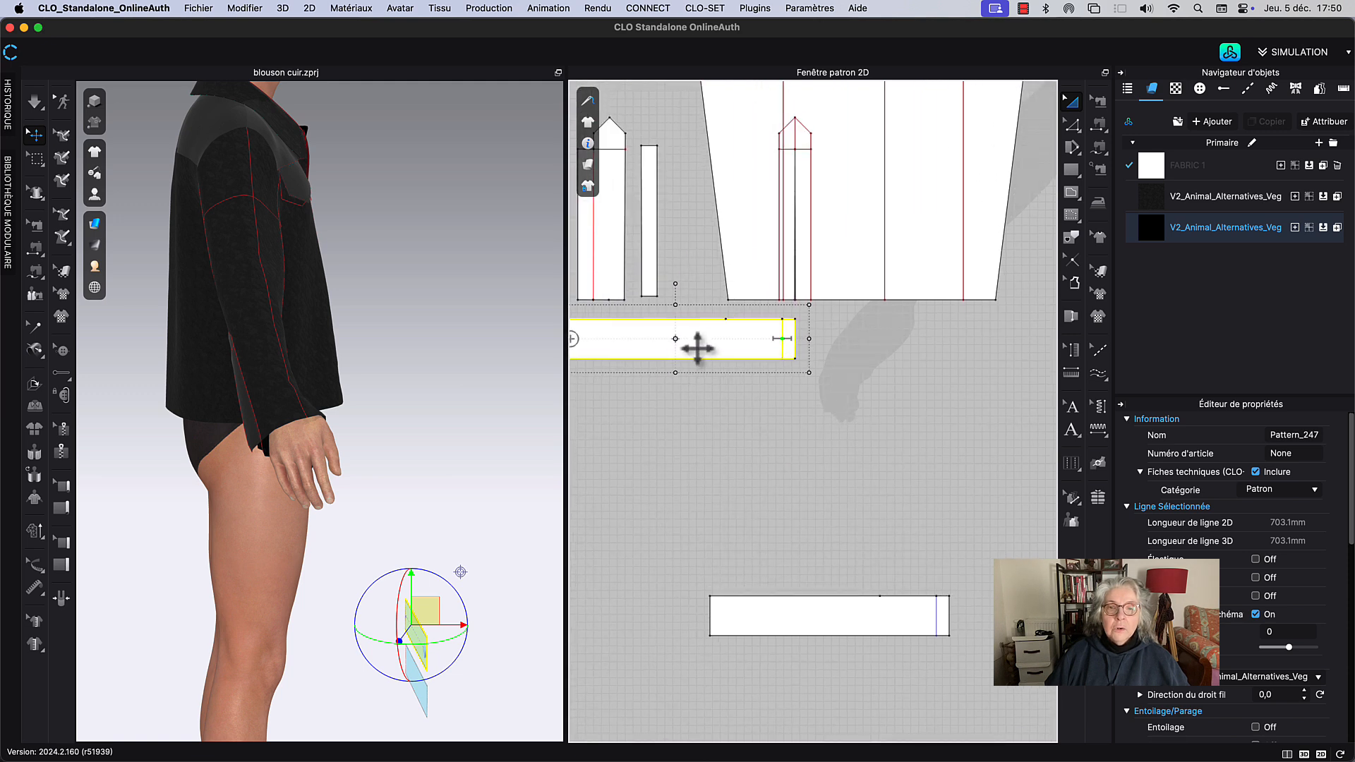
left_click_drag(697, 348, 873, 406)
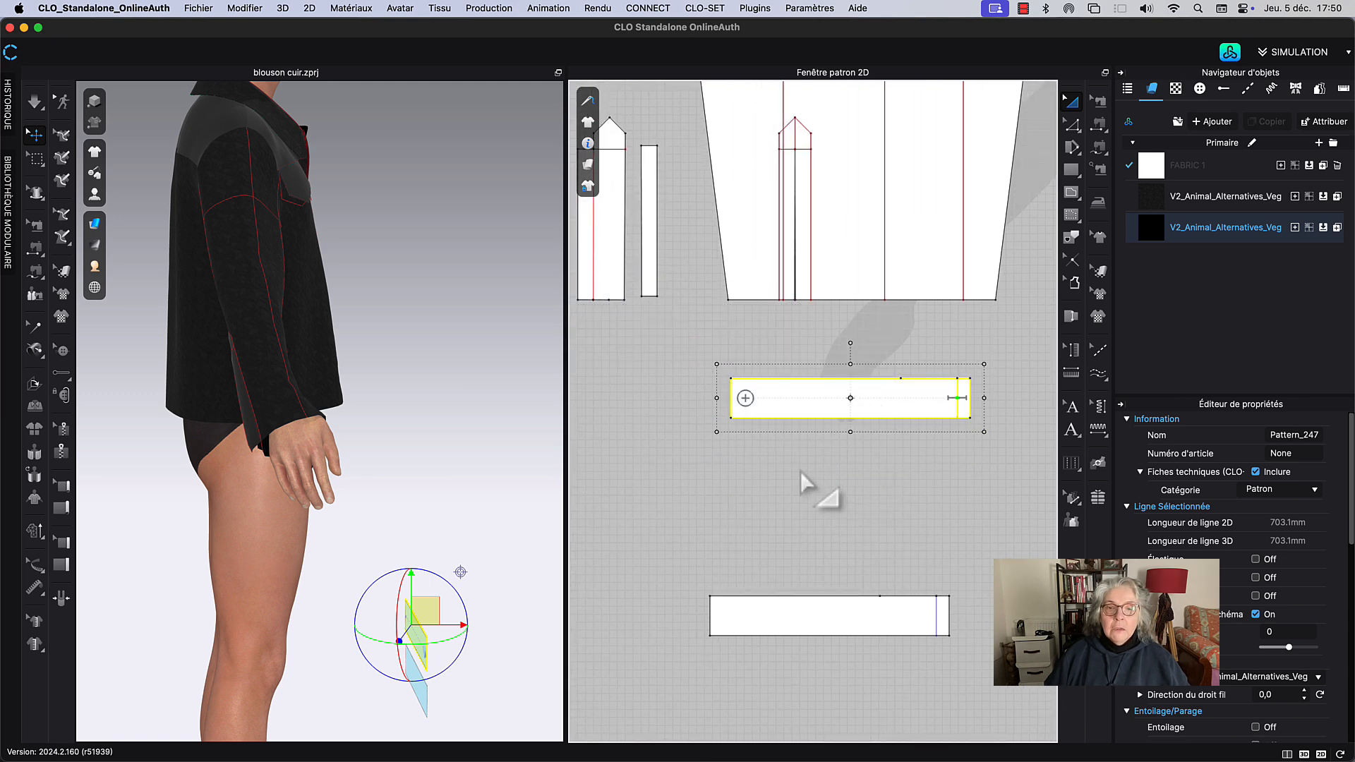
Step: Rotate the cuff piece 180° beneath the sleeve so its end with the internal line faces the placket side
scroll(801, 472, "up", 3)
middle_click_drag(771, 314, 710, 340)
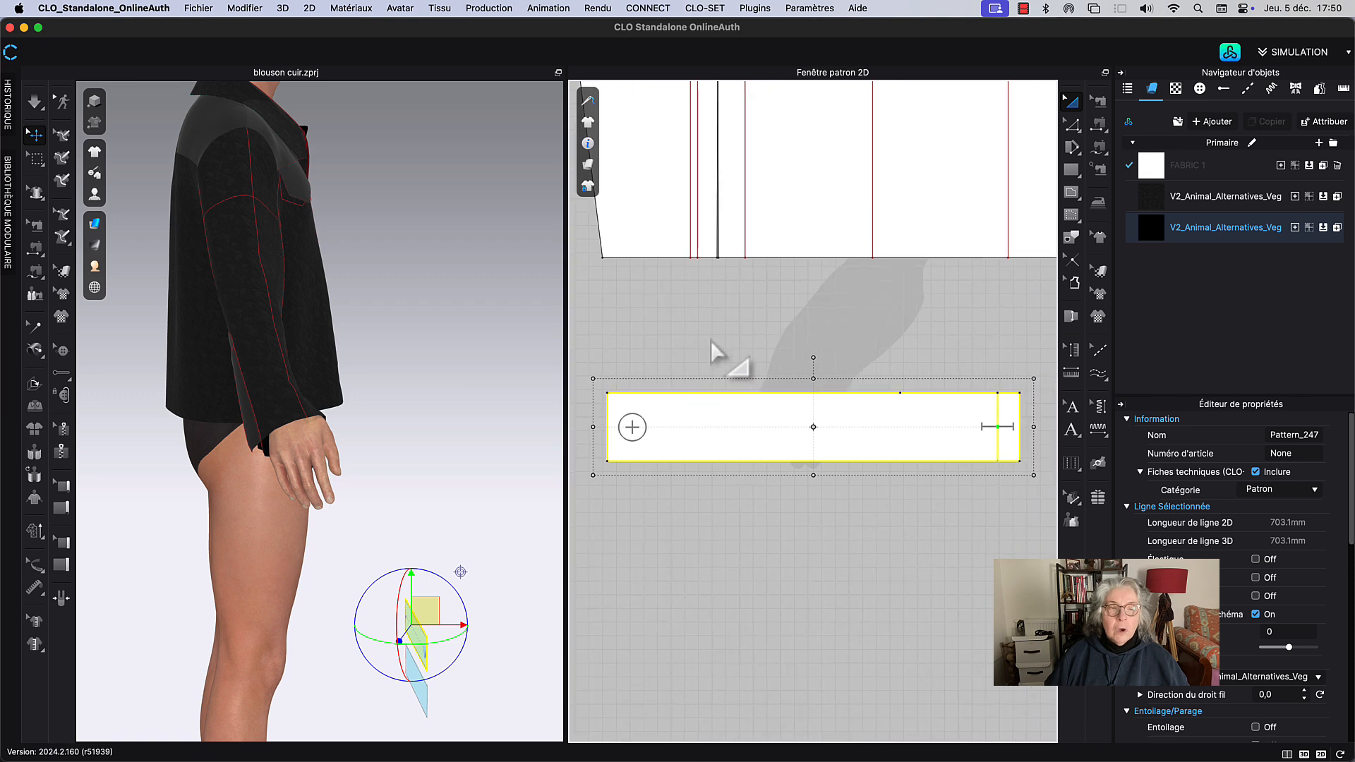
right_click_drag(427, 353, 454, 340)
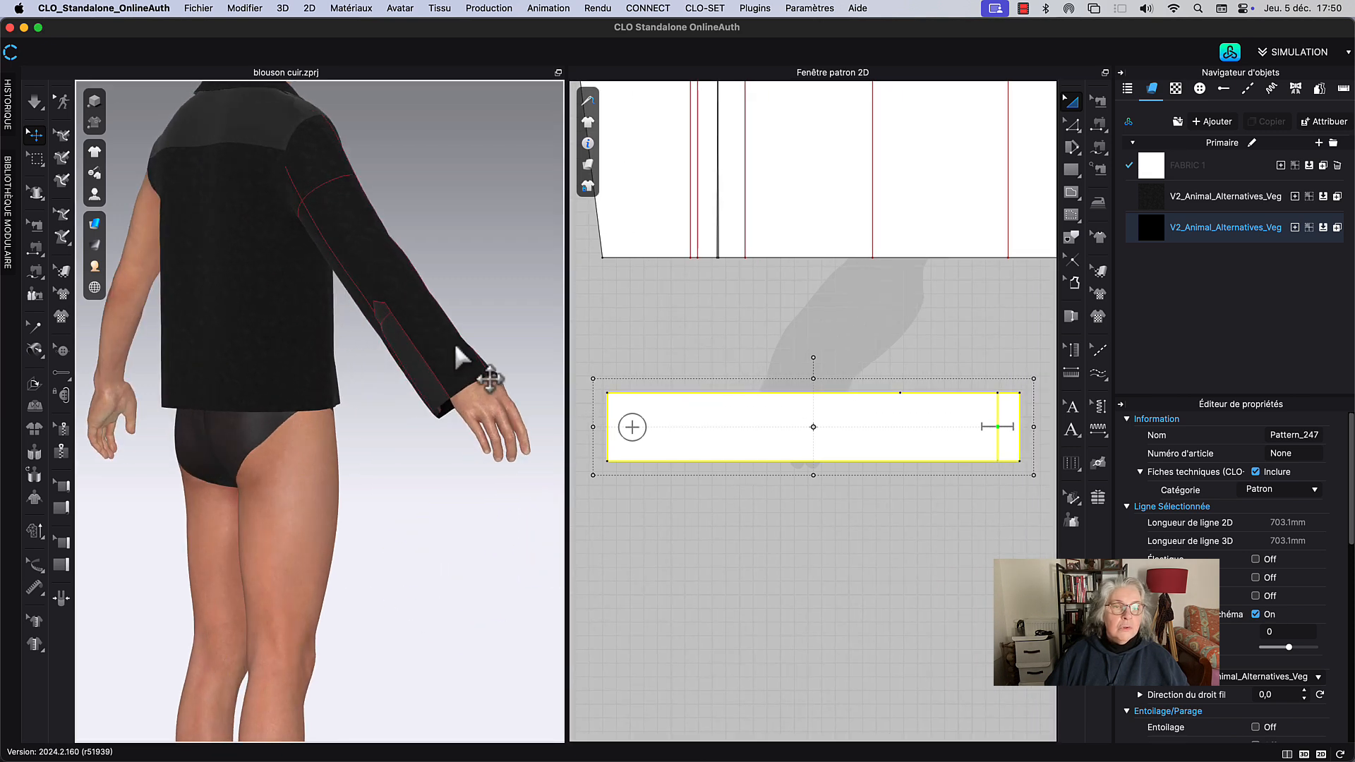
left_click(450, 385)
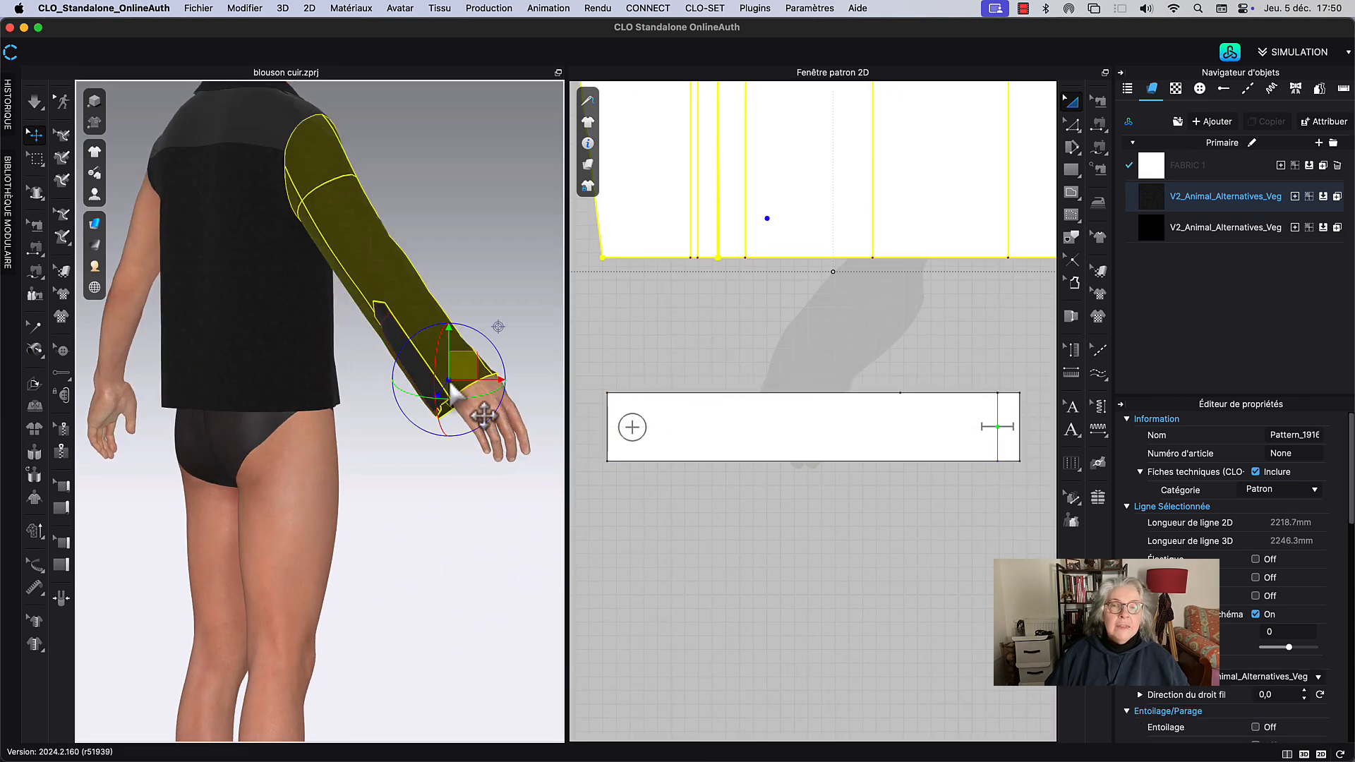
middle_click_drag(862, 361, 866, 417)
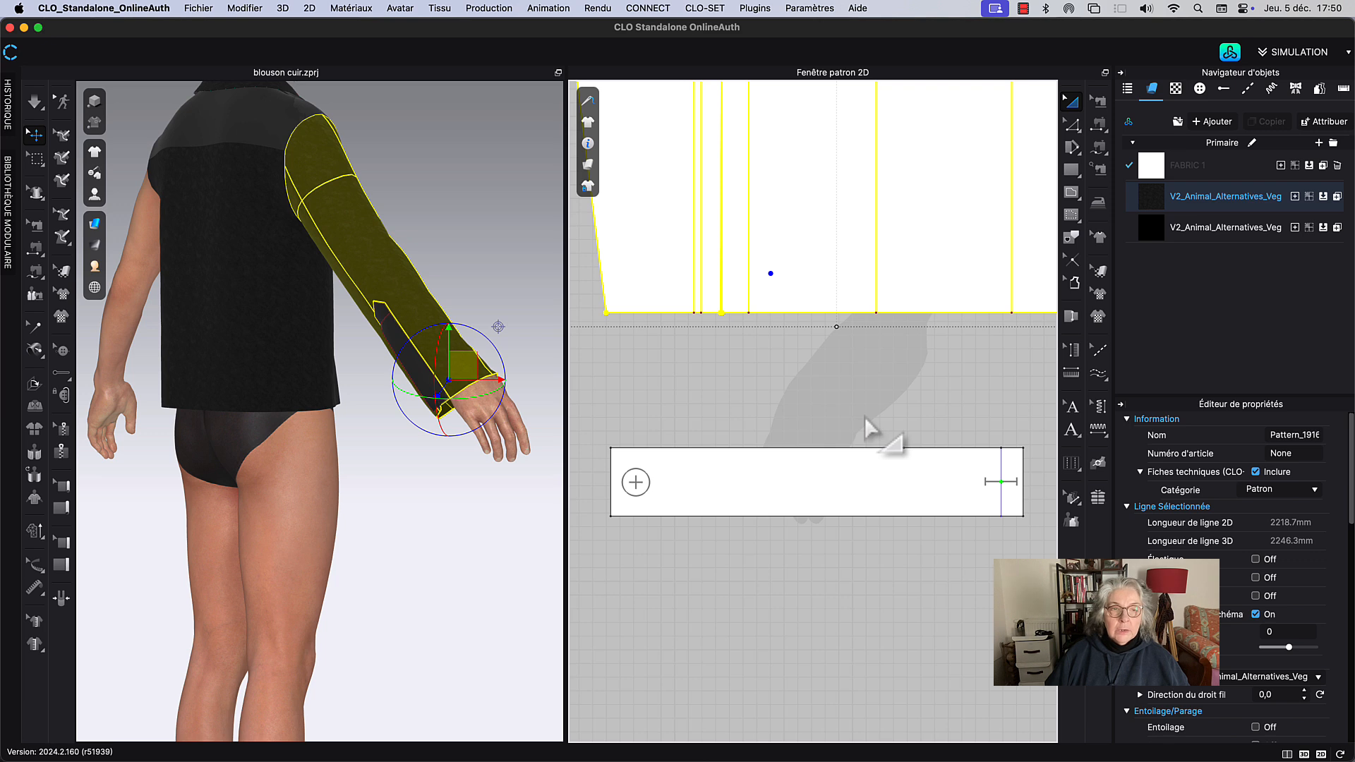
left_click(848, 382)
left_click(837, 486)
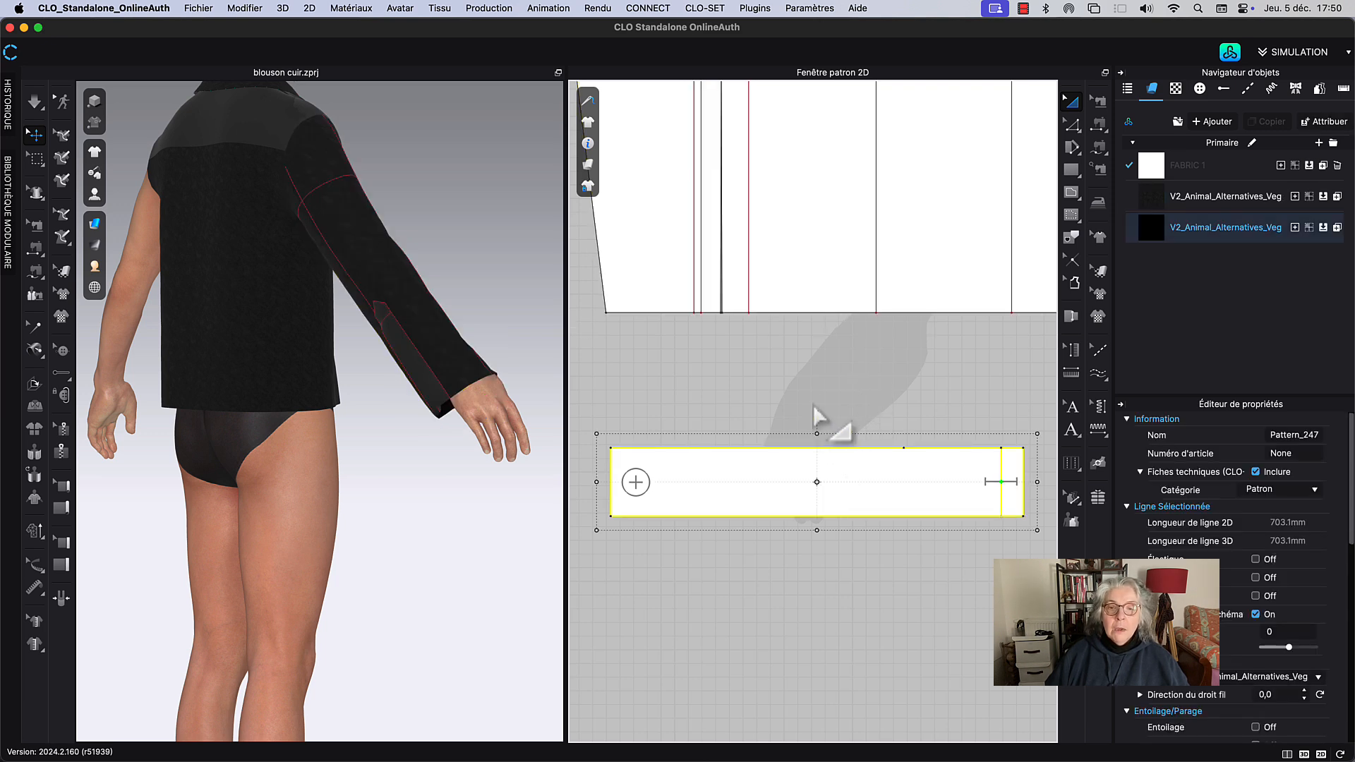
mouse_move(819, 415)
left_mouse_down()
mouse_move(729, 433)
mouse_move(702, 529)
mouse_move(826, 560)
mouse_move(808, 553)
left_mouse_up()
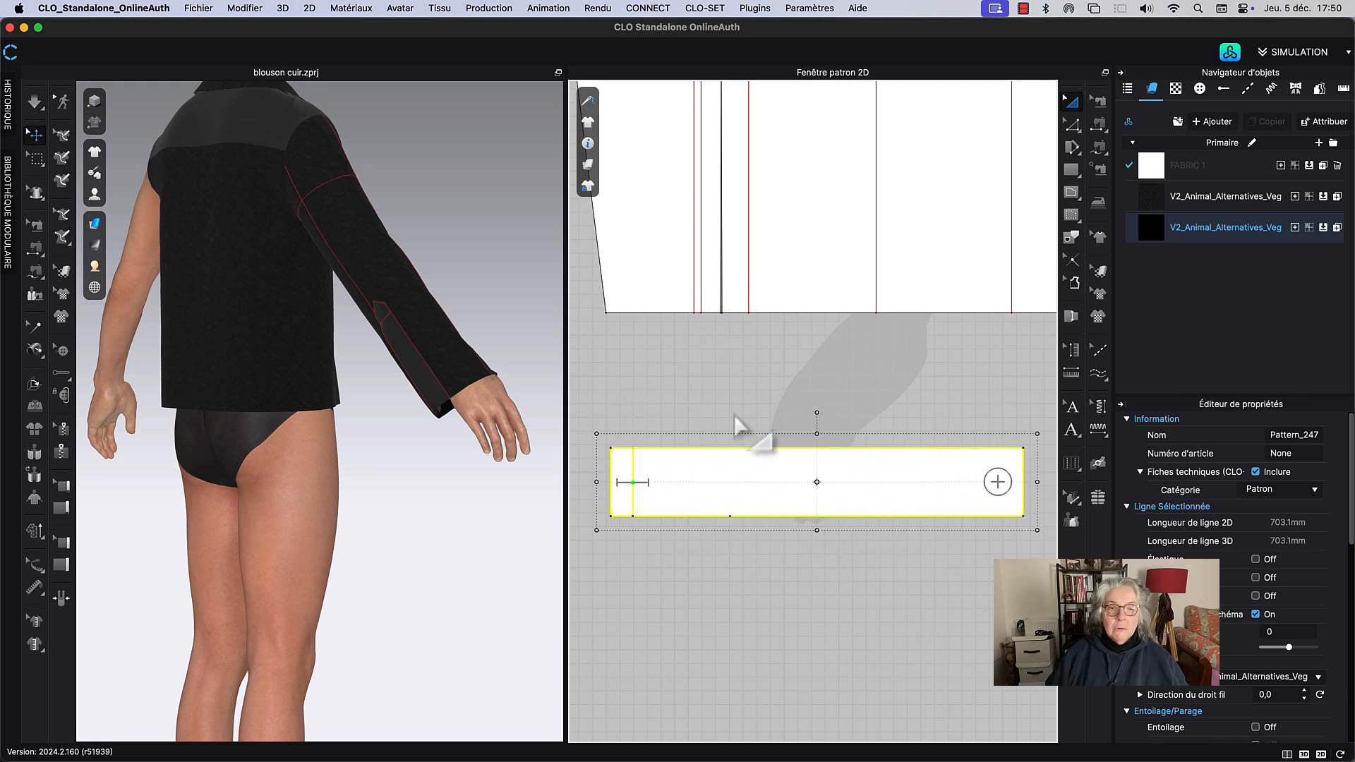
middle_click_drag(726, 375, 739, 388)
left_click(739, 390)
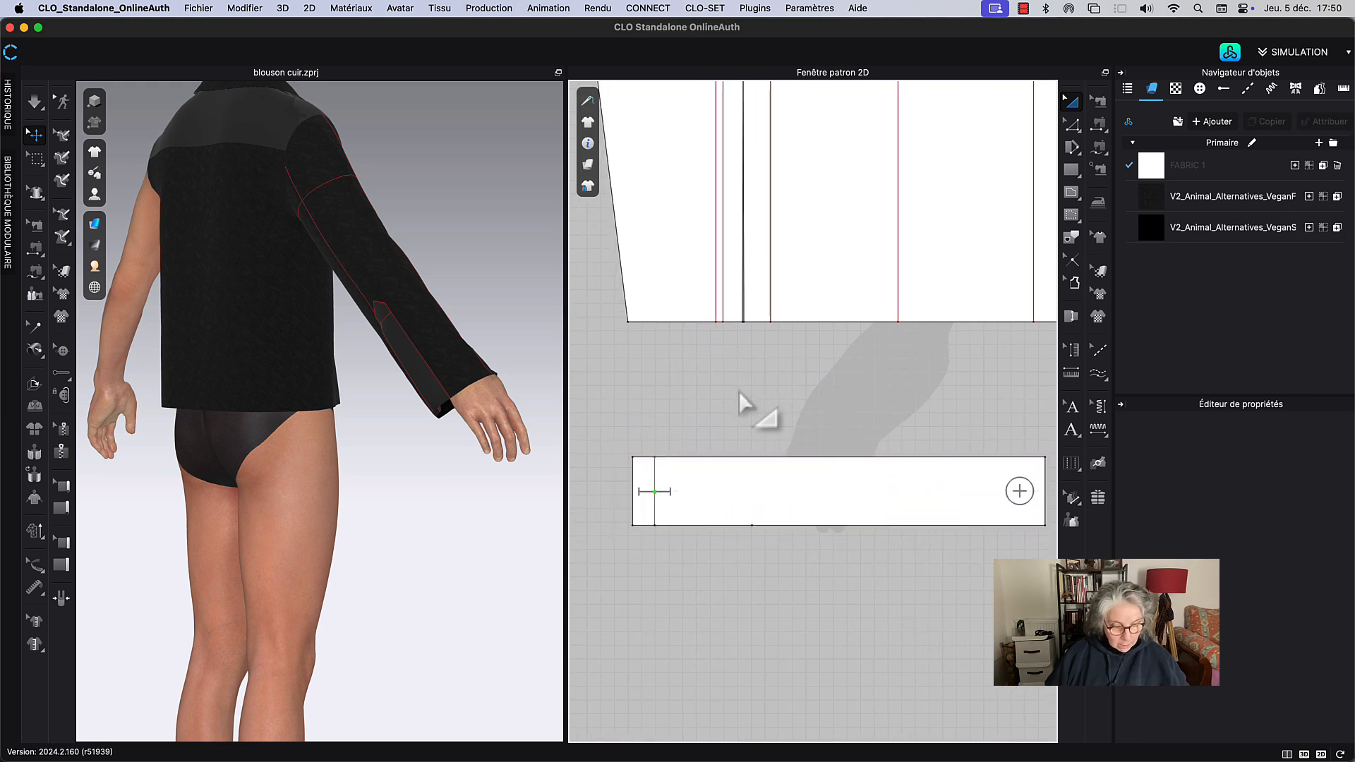
Step: Free-sew 19.5 mm of the pointed placket's bottom edge, from the fold line to its midpoint, to the start of the cuff's upper edge
scroll(734, 391, "up", 5)
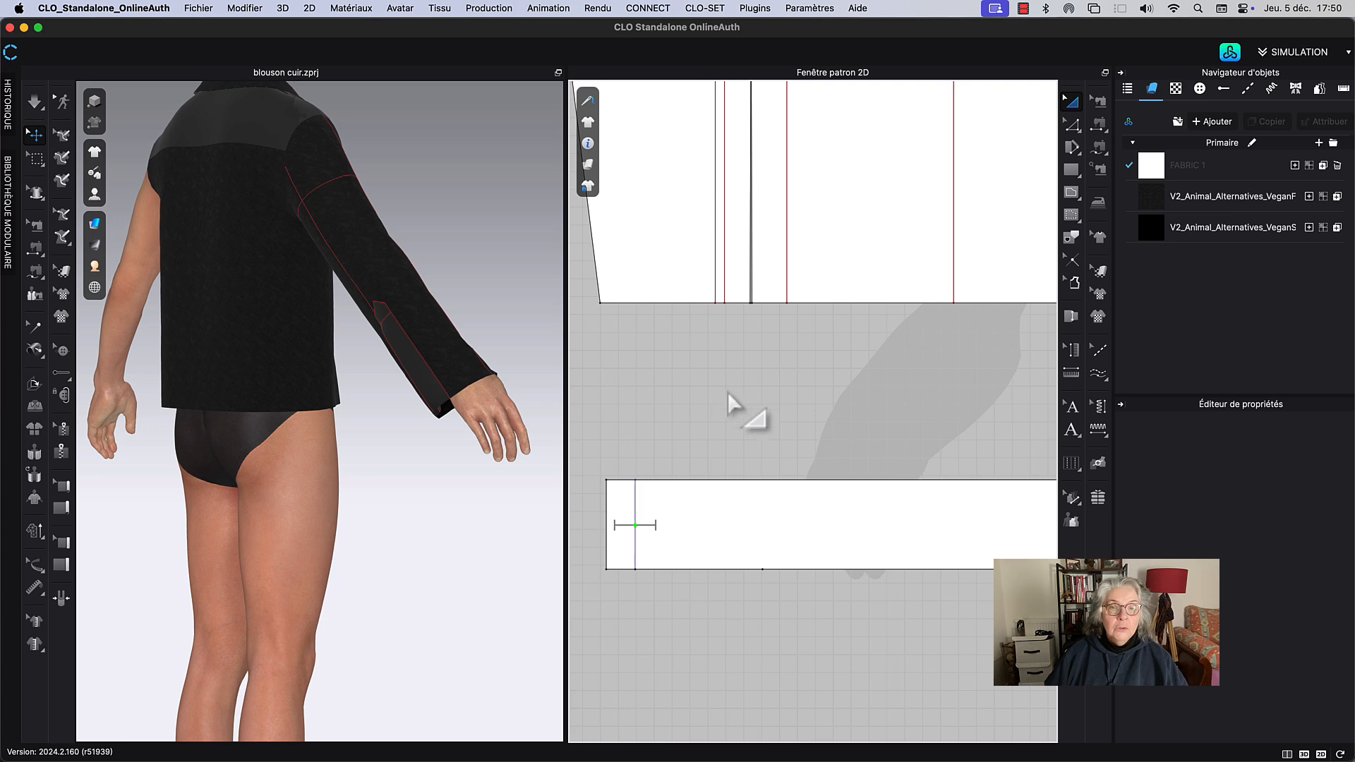
scroll(761, 404, "down", 4)
middle_click_drag(718, 426, 807, 362)
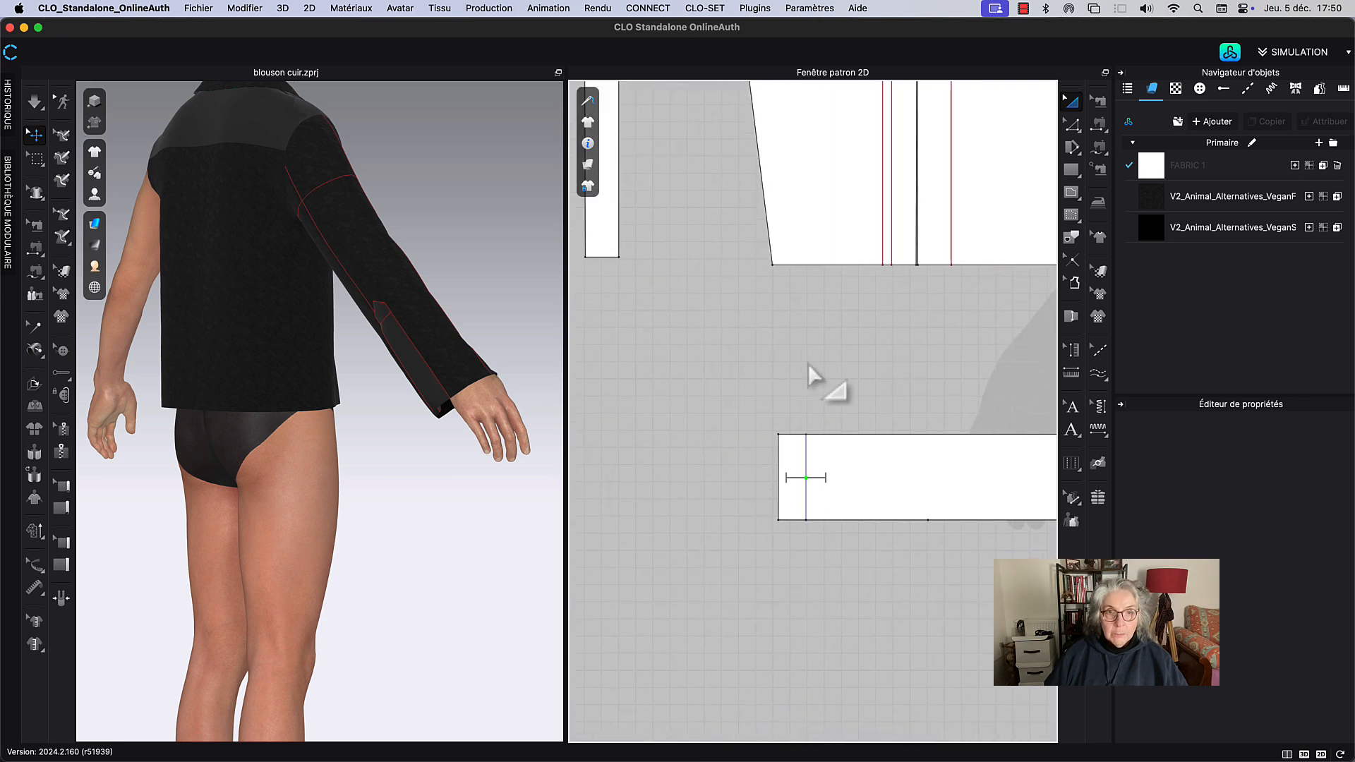
scroll(803, 363, "down", 2)
middle_click_drag(840, 408, 869, 433)
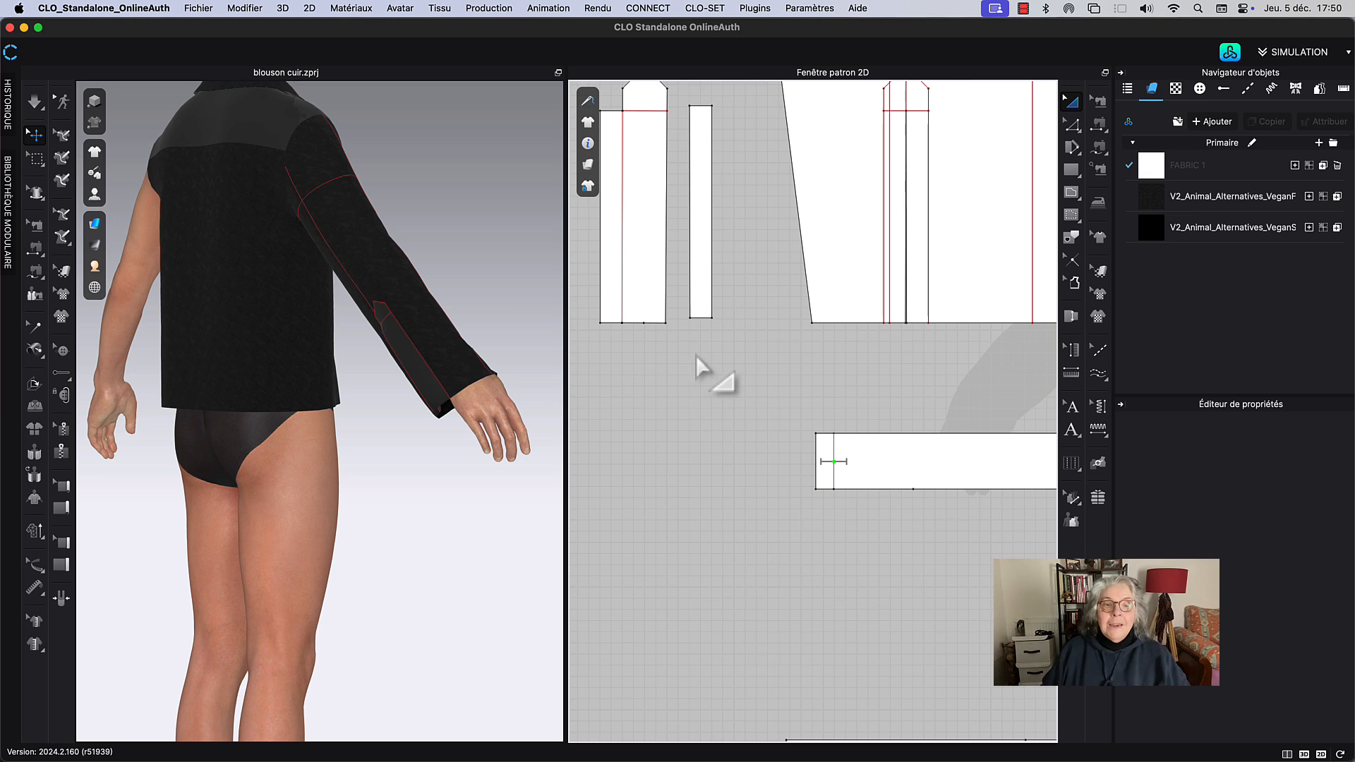
middle_click_drag(696, 355, 709, 380)
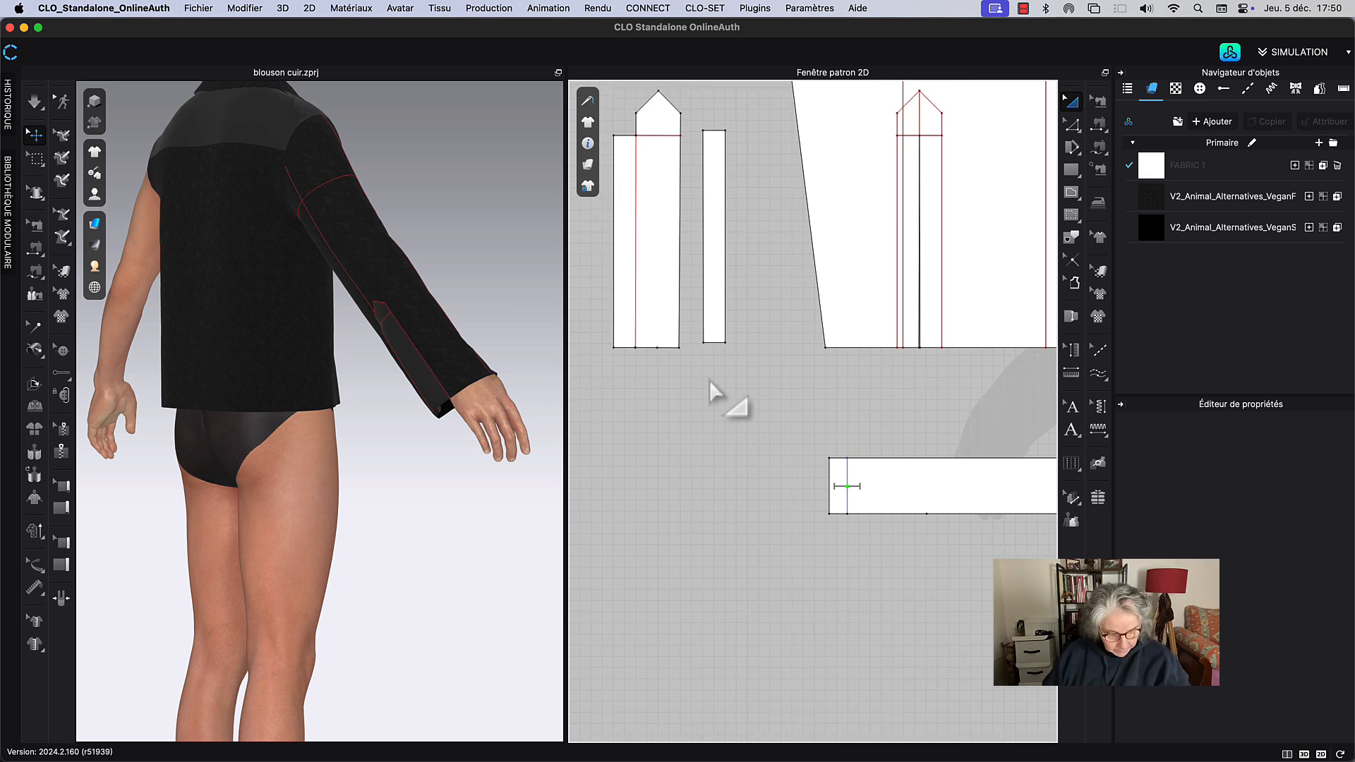
key("m")
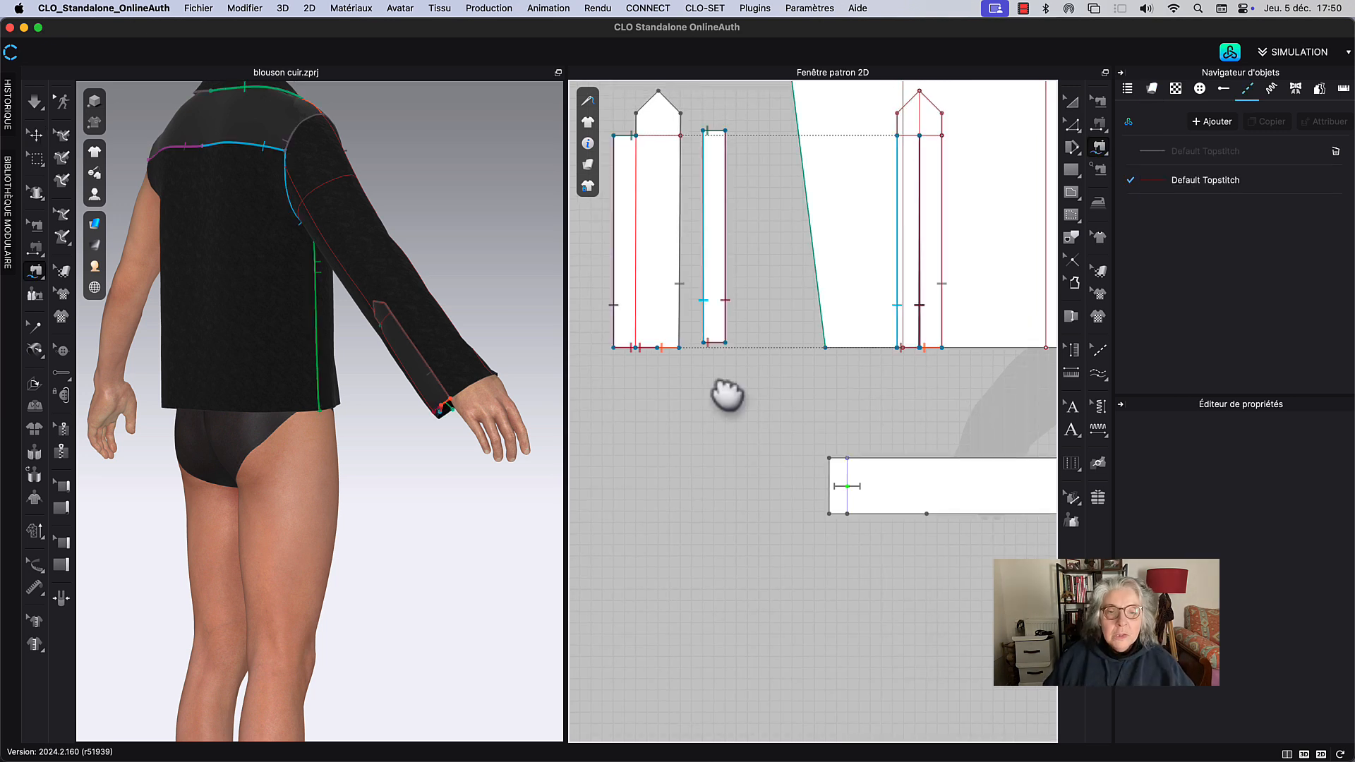
left_click(639, 353)
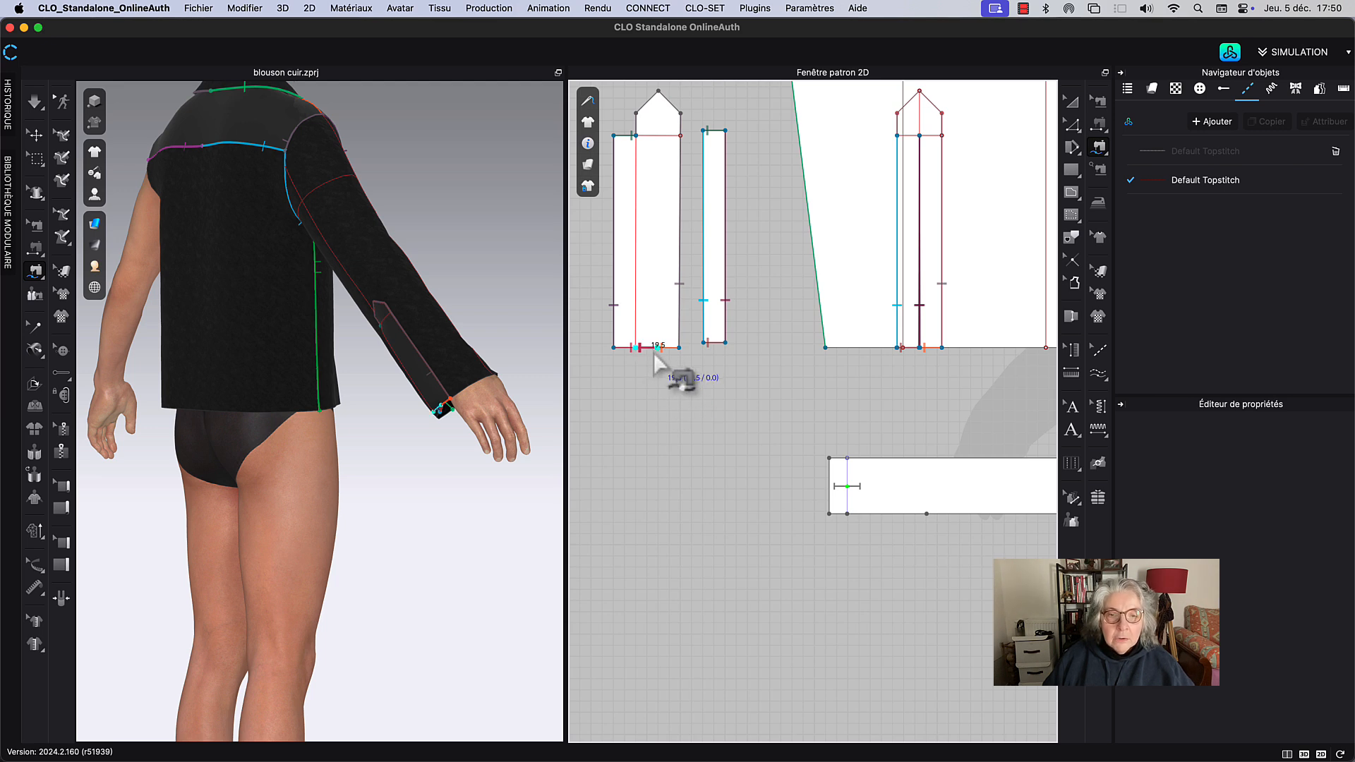
left_click(655, 352)
left_click(834, 464)
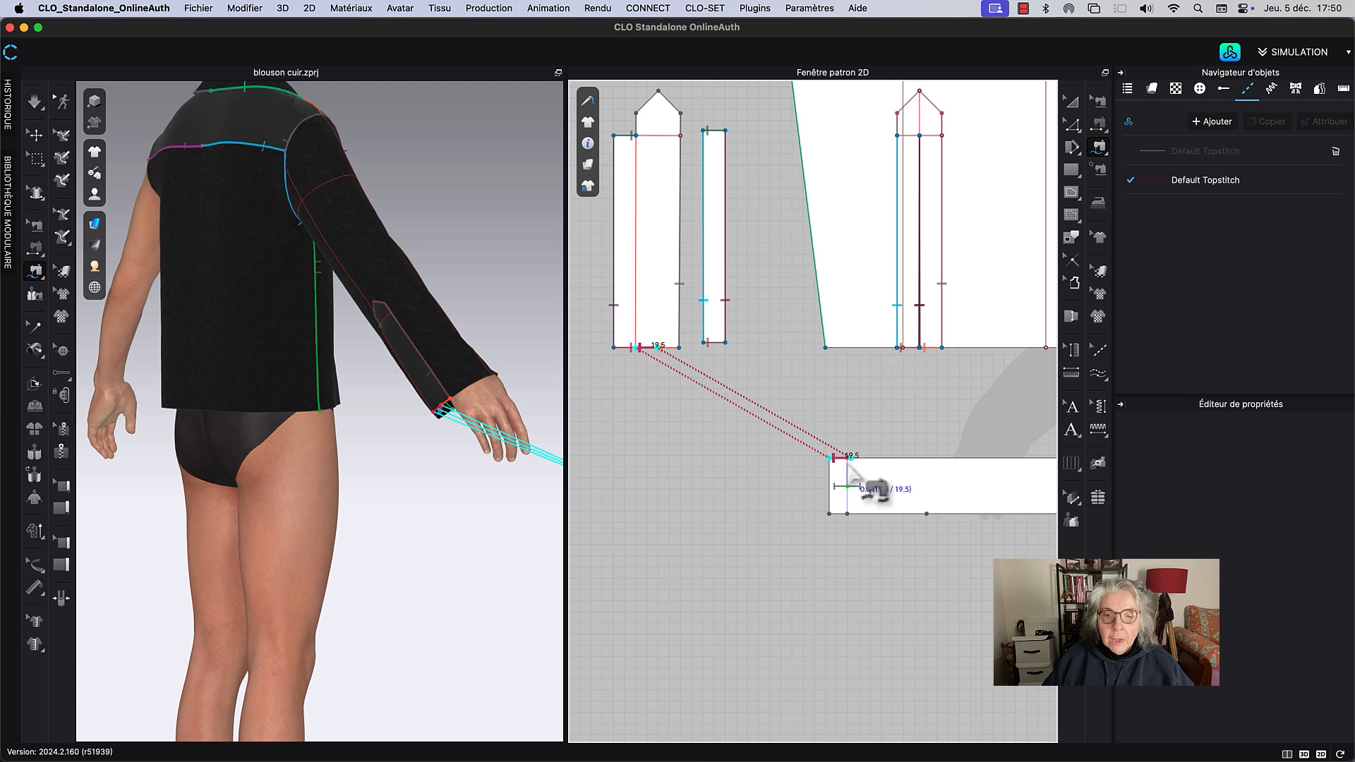
Step: Free-sew 252.3 mm of the sleeve hem, from the placket slit to the far corner, to the cuff's upper edge beyond the placket seam
scroll(861, 452, "up", 5)
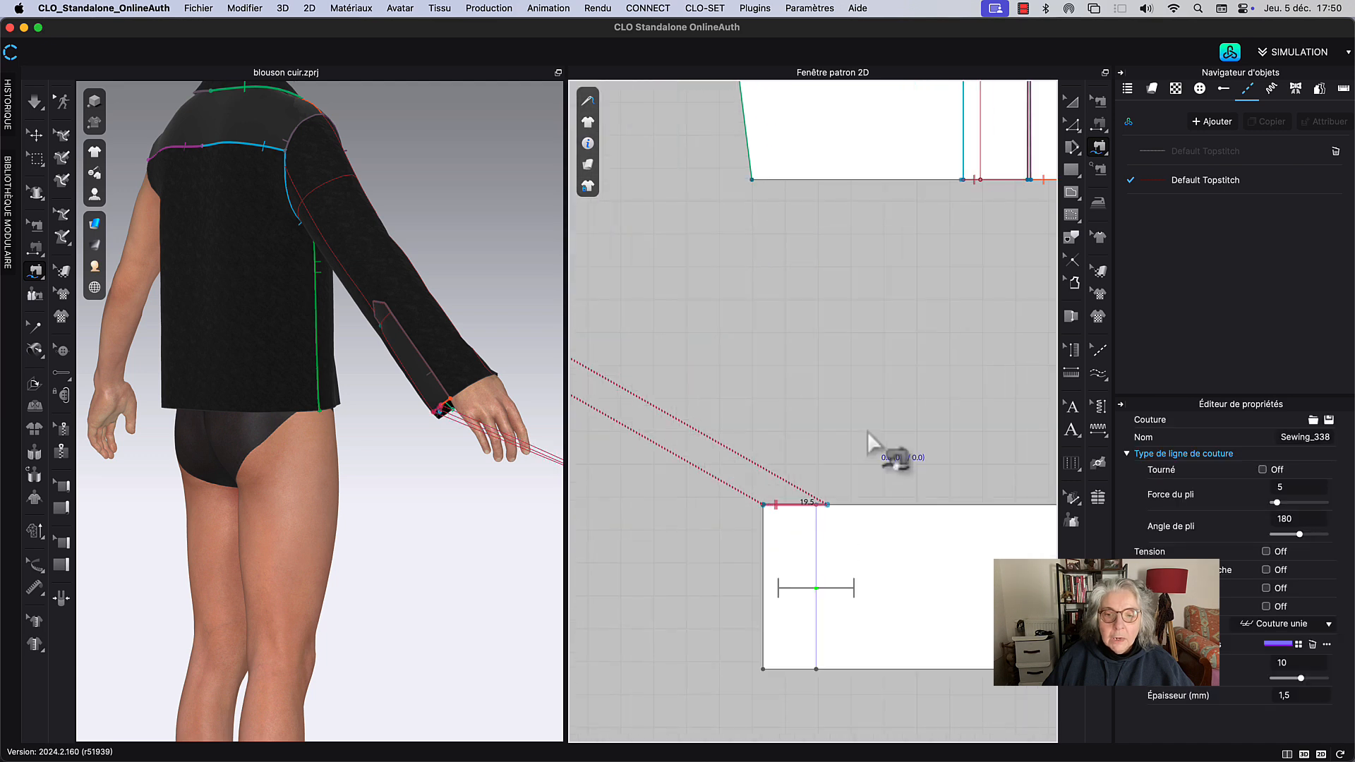
scroll(840, 416, "down", 4)
right_click_drag(768, 324, 876, 397)
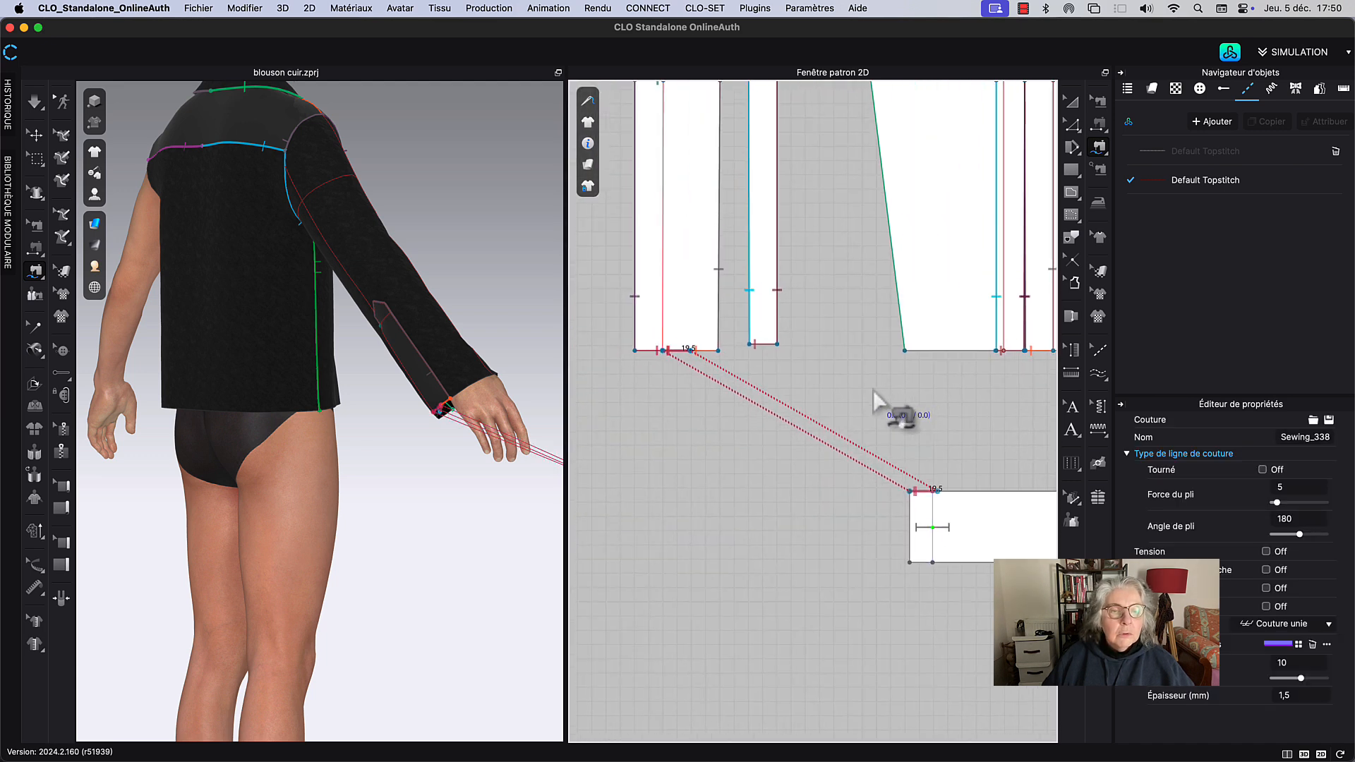
scroll(873, 392, "right", 5)
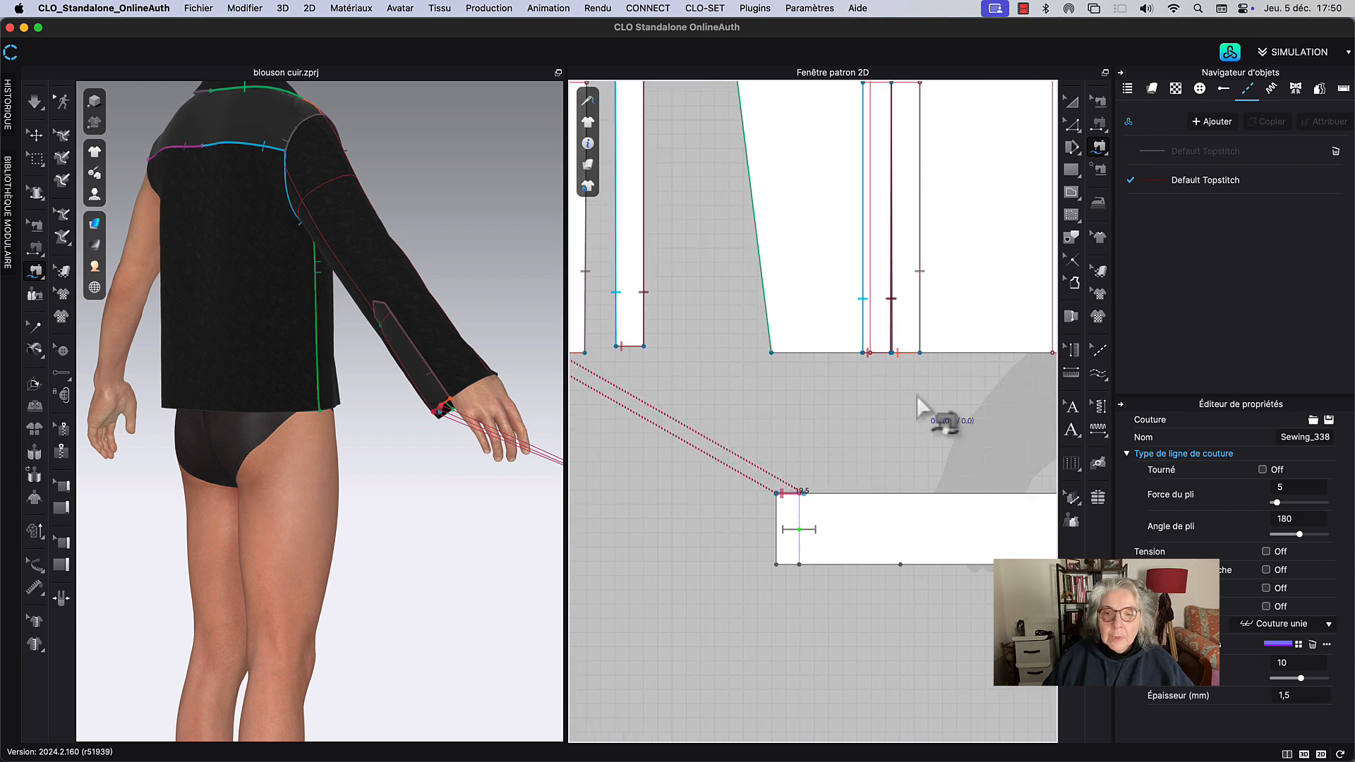
scroll(808, 448, "right", 6)
scroll(808, 448, "up", 2)
scroll(734, 447, "right", 2)
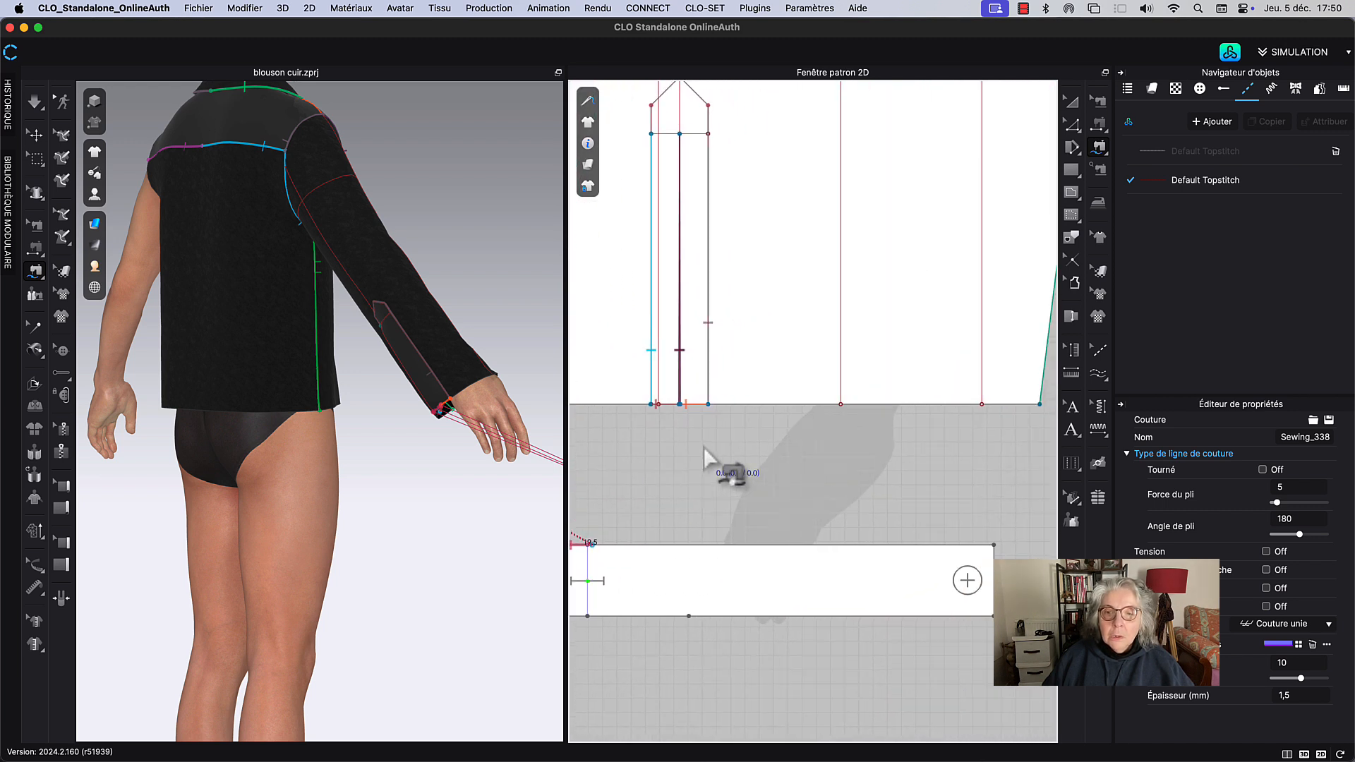
scroll(716, 451, "down", 2)
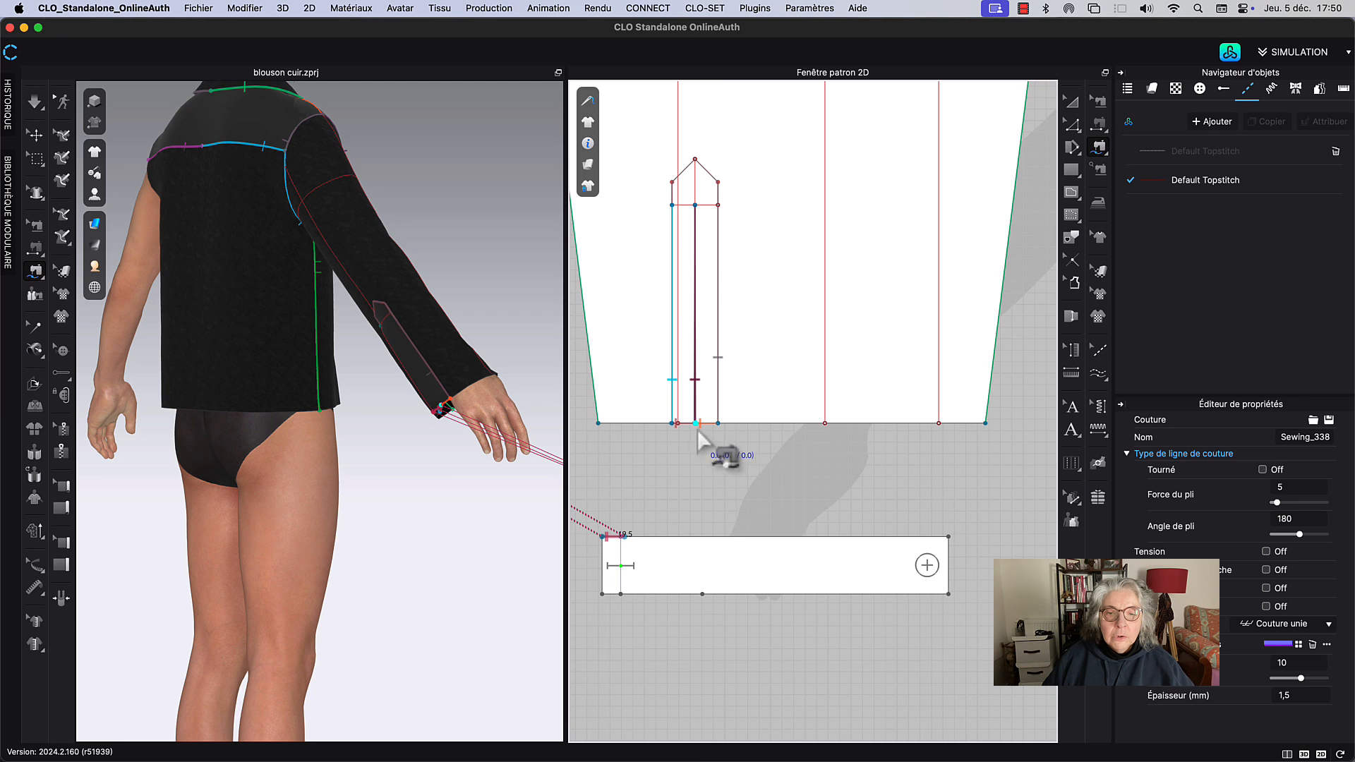
left_click(697, 425)
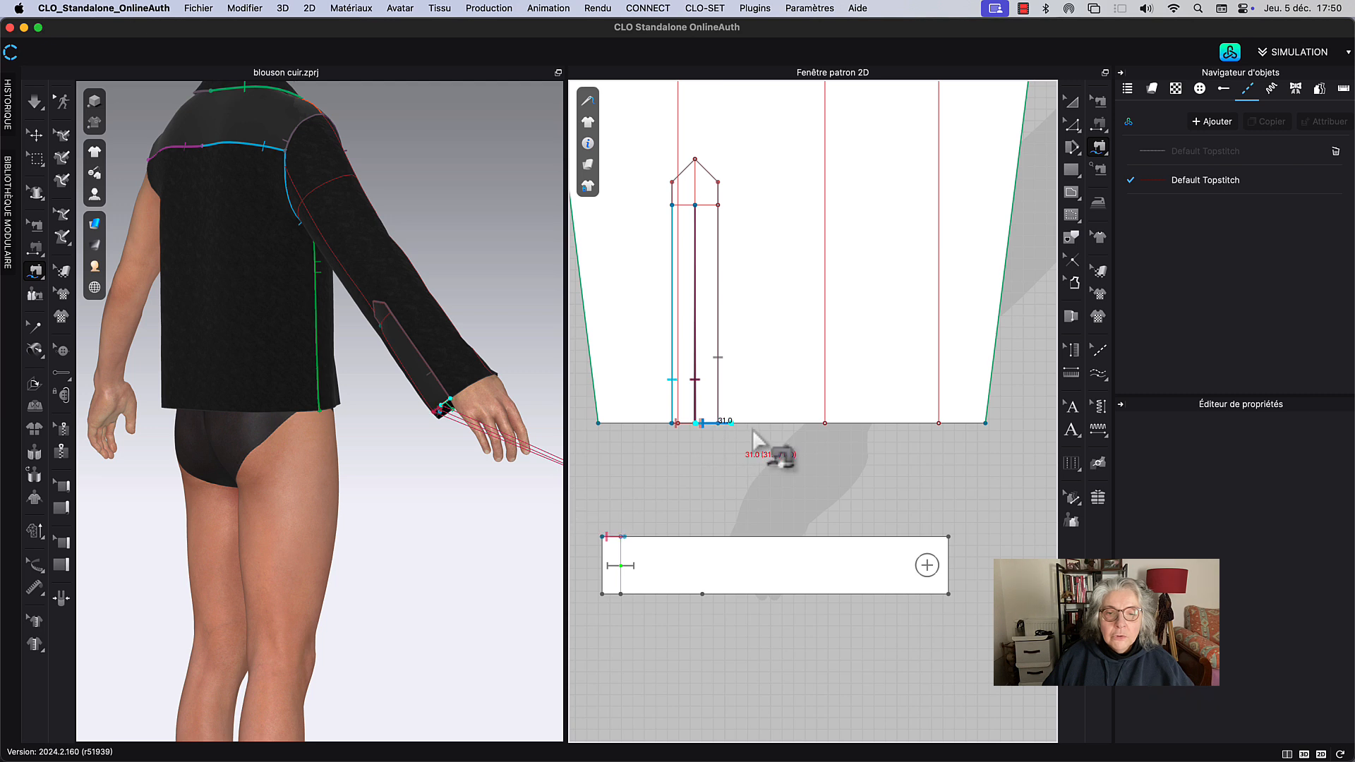
left_click(985, 424)
scroll(691, 515, "left", 4)
scroll(690, 515, "down", 3)
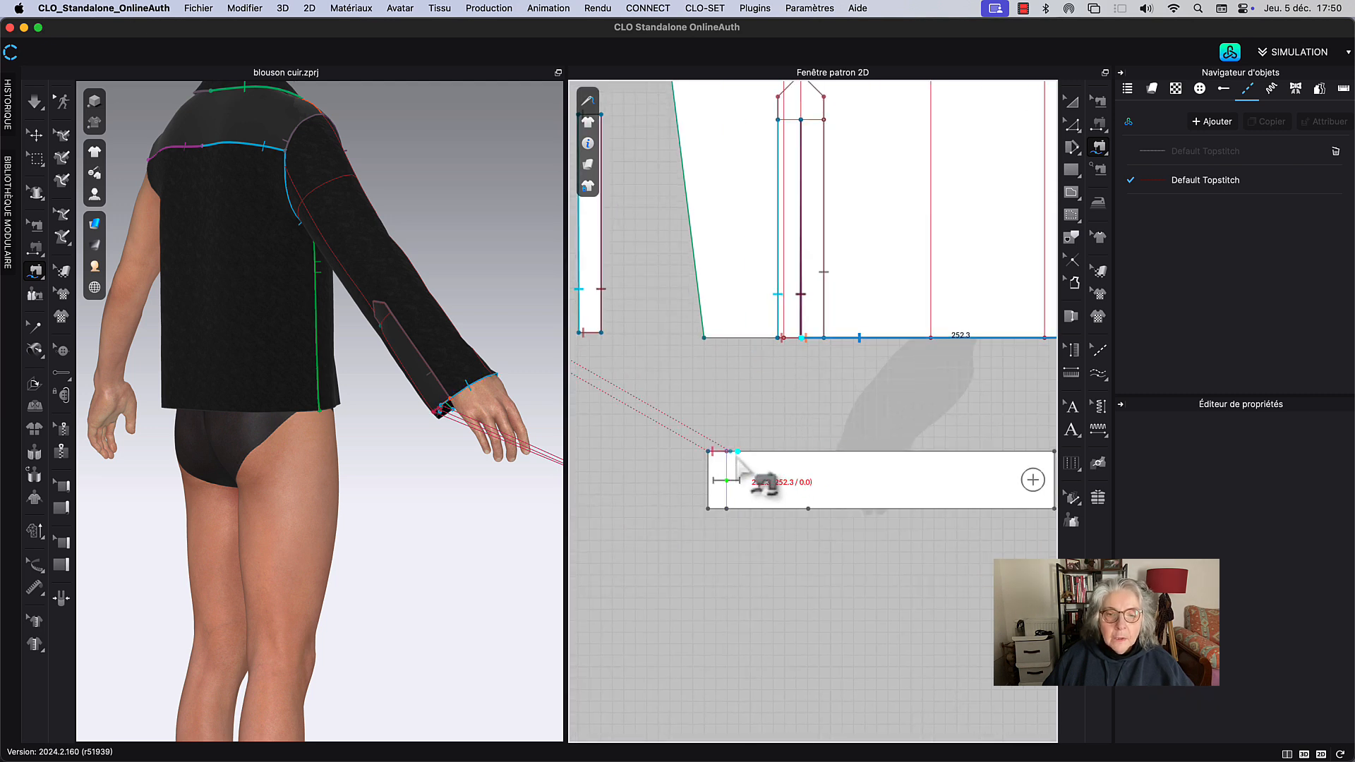
scroll(732, 459, "up", 3)
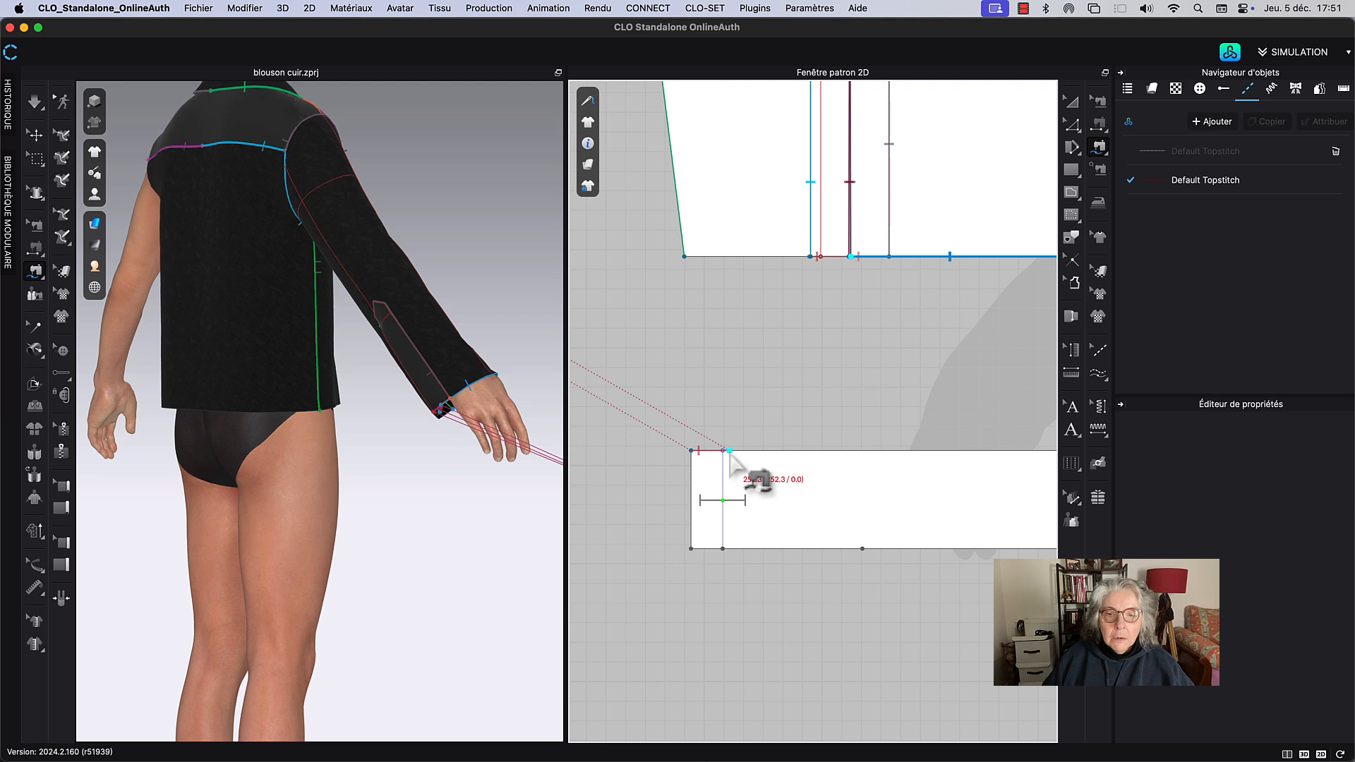
left_click(730, 450)
scroll(772, 456, "right", 5)
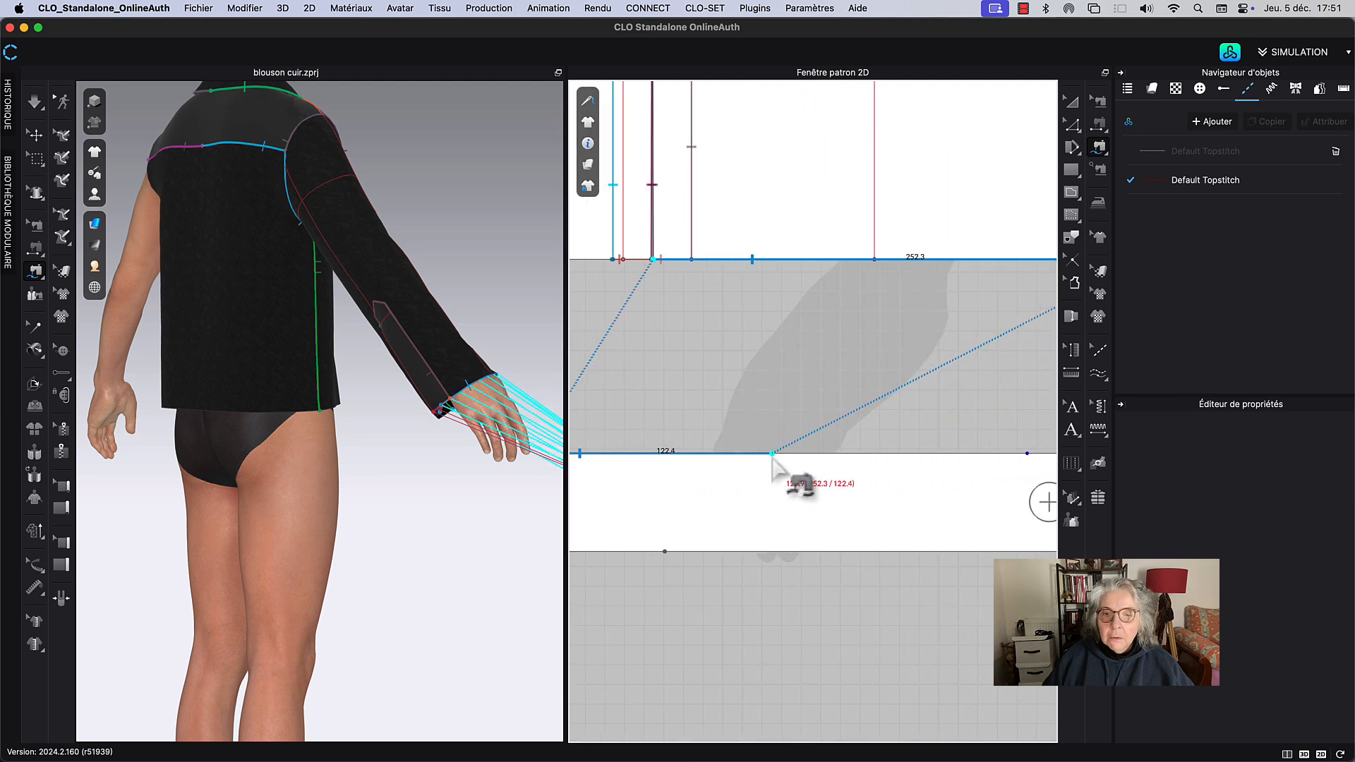
left_click(1028, 455)
Step: Unfreeze the cuff piece that is sewn to the sleeve, selecting it beside the avatar in 3D
scroll(875, 399, "down", 3)
middle_click_drag(863, 385, 852, 409)
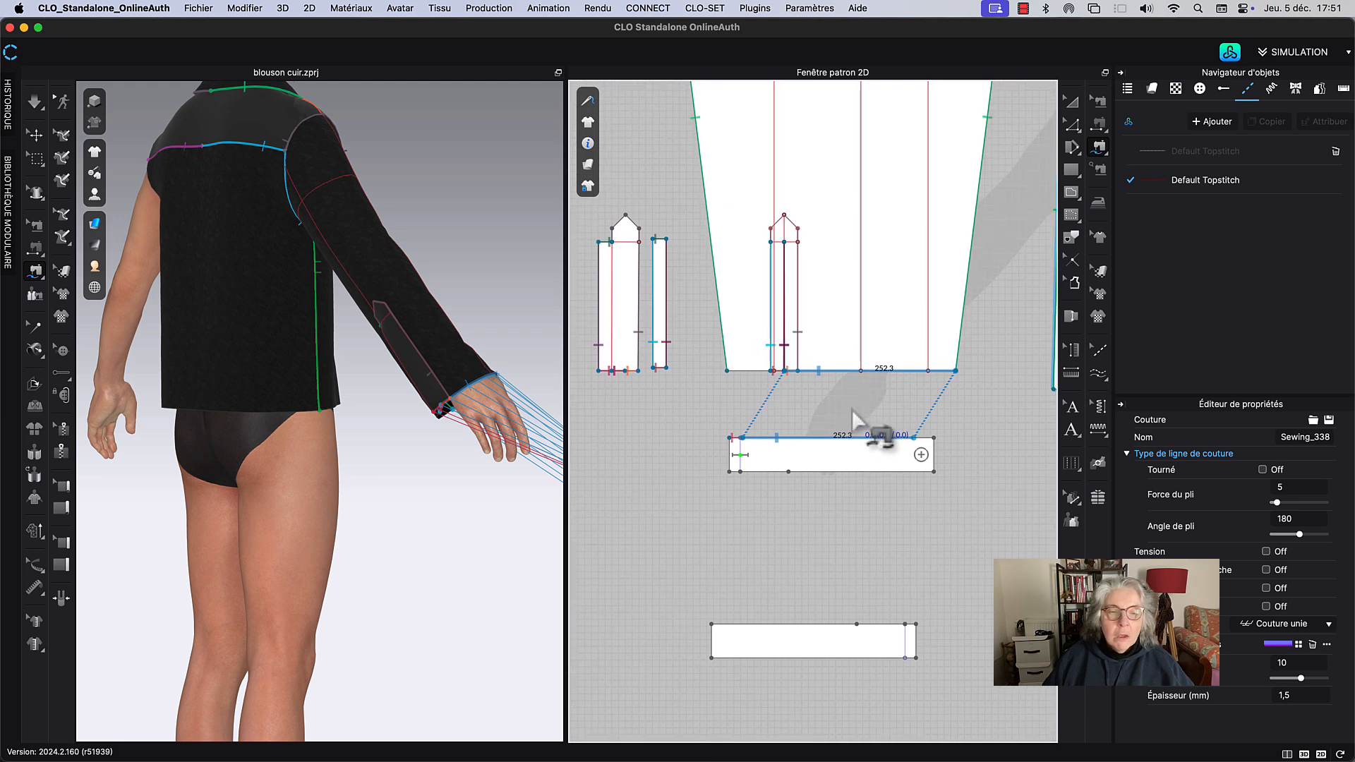
right_click_drag(499, 529, 706, 424)
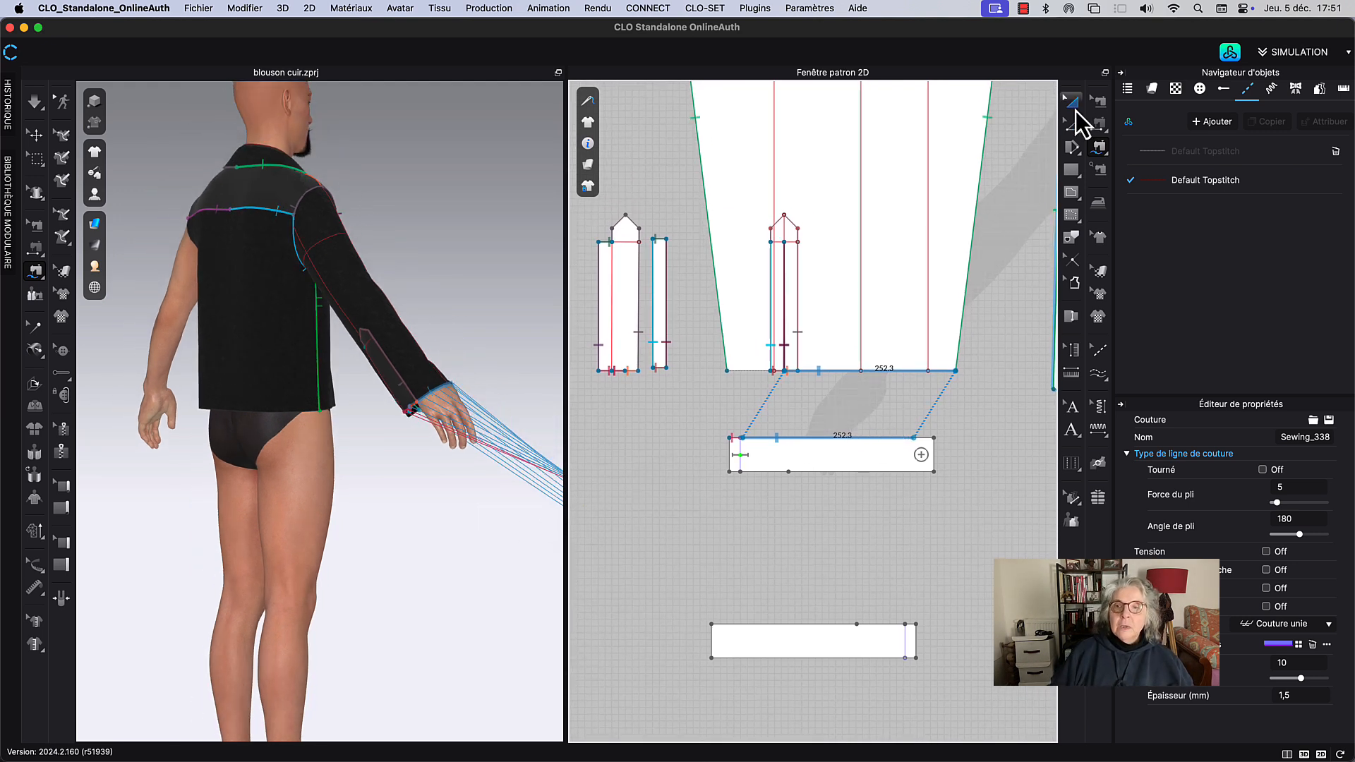
left_click(1075, 107)
middle_click_drag(487, 276, 264, 158)
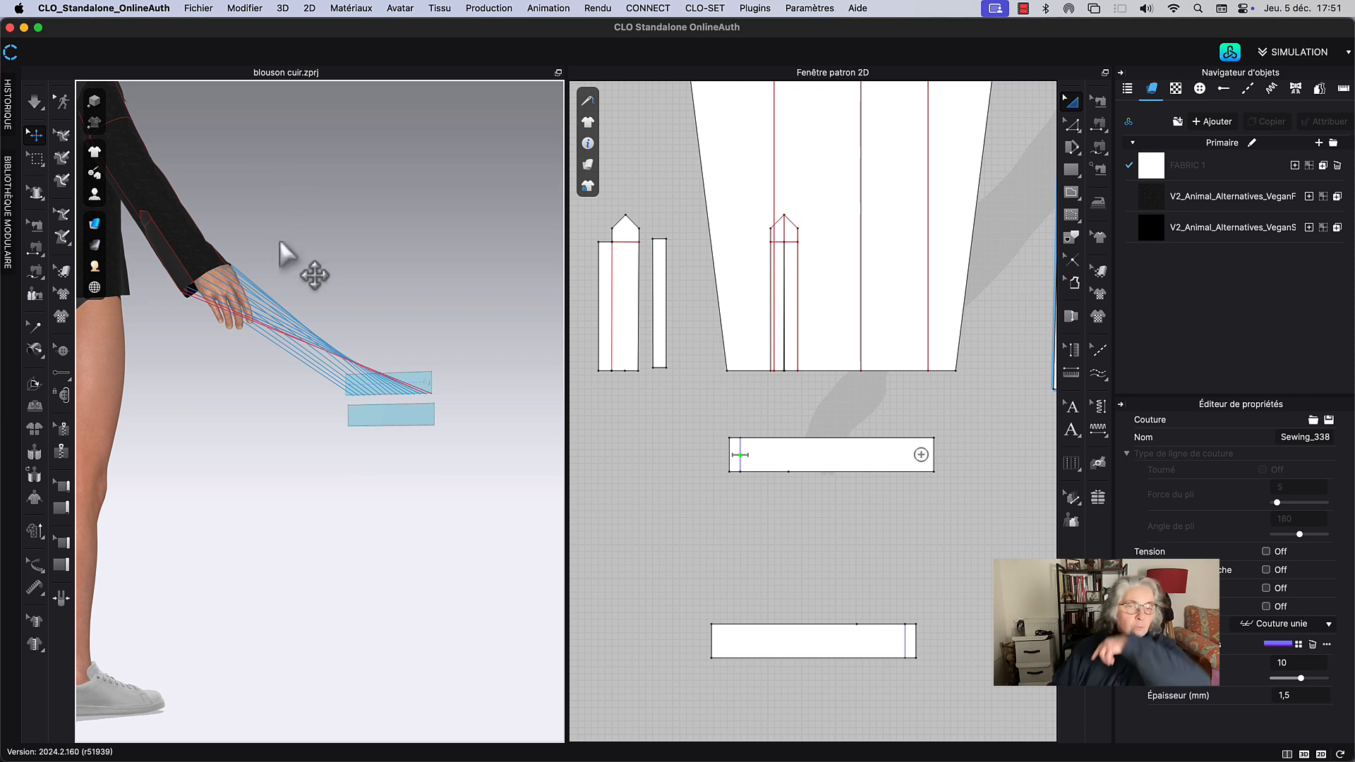
left_click(364, 385)
right_click(365, 382)
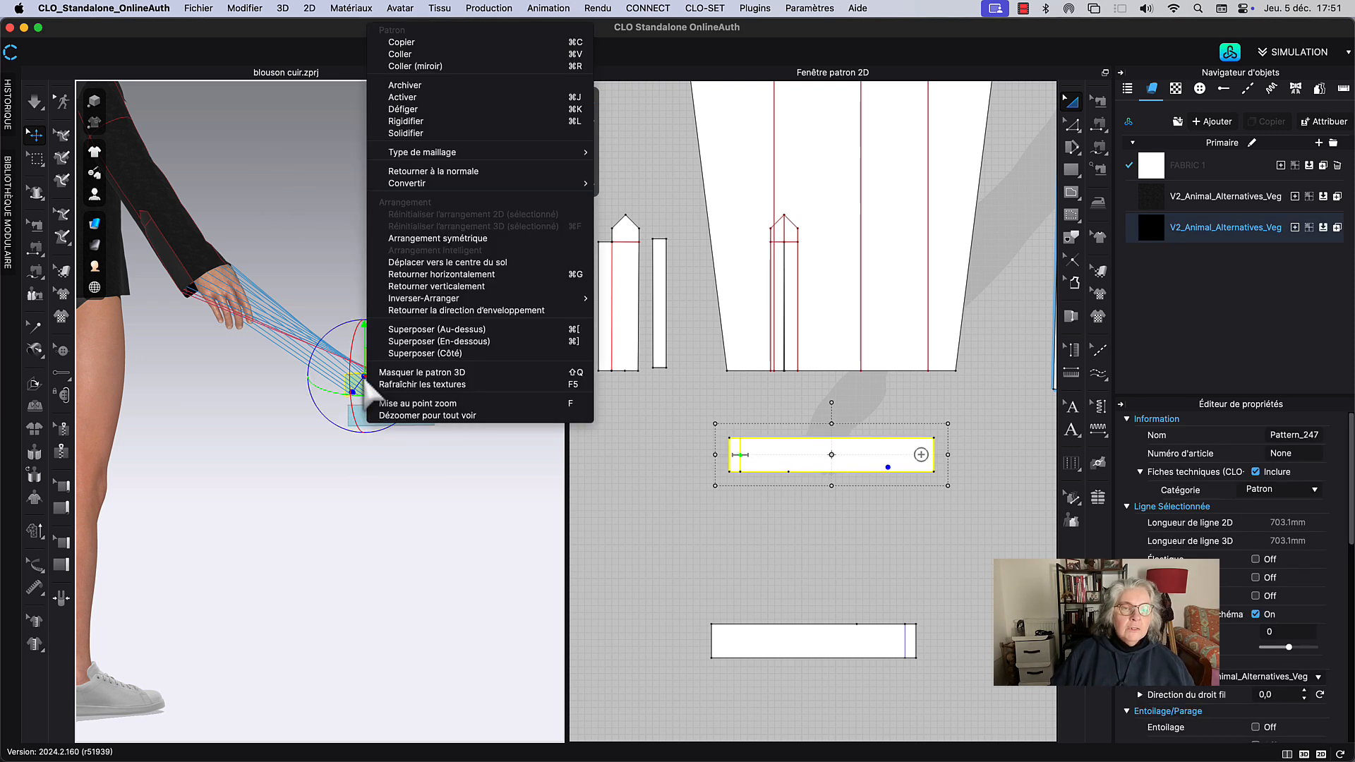
left_click(437, 122)
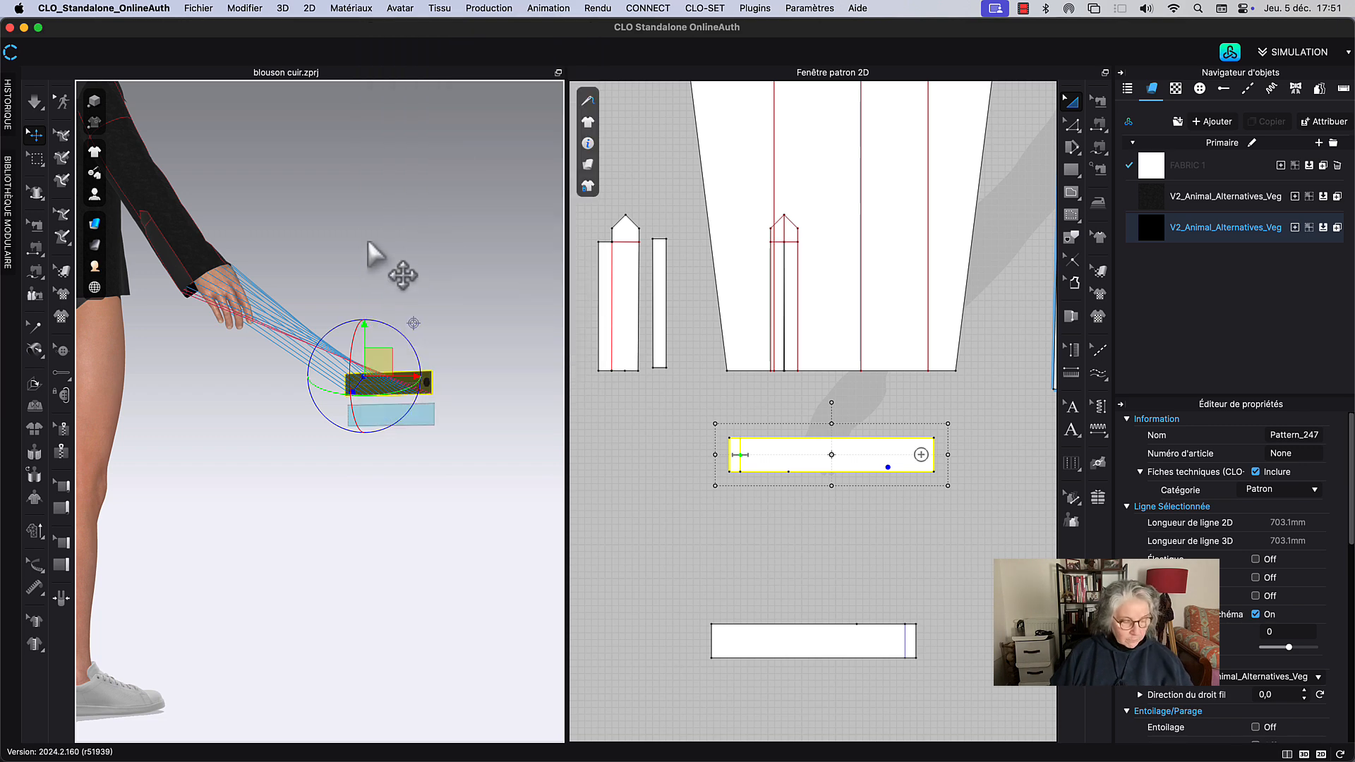
Step: Show the avatar's arrangement points and wrap the cuff piece around the Wrist_Outside point
key("shift+f")
right_click_drag(384, 260, 364, 260)
middle_click_drag(365, 260, 500, 281)
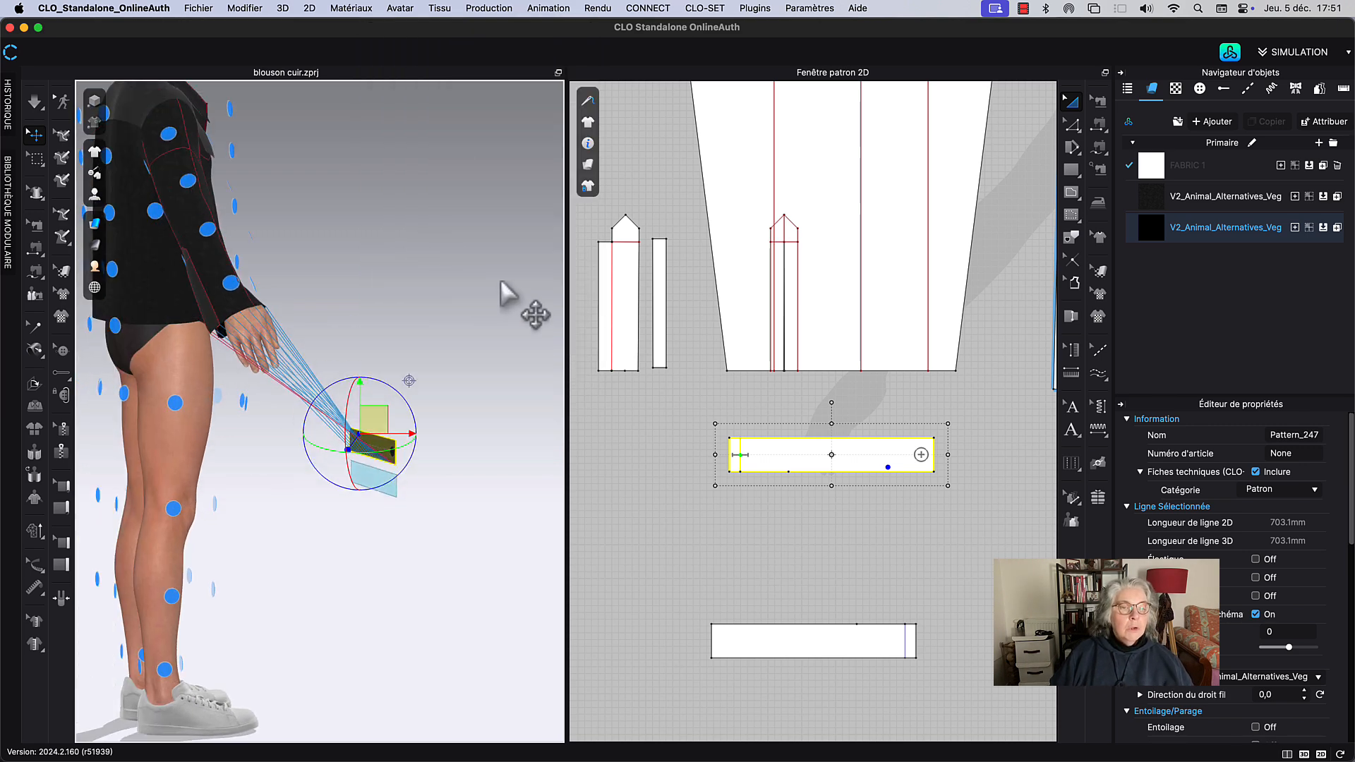
left_click(282, 309)
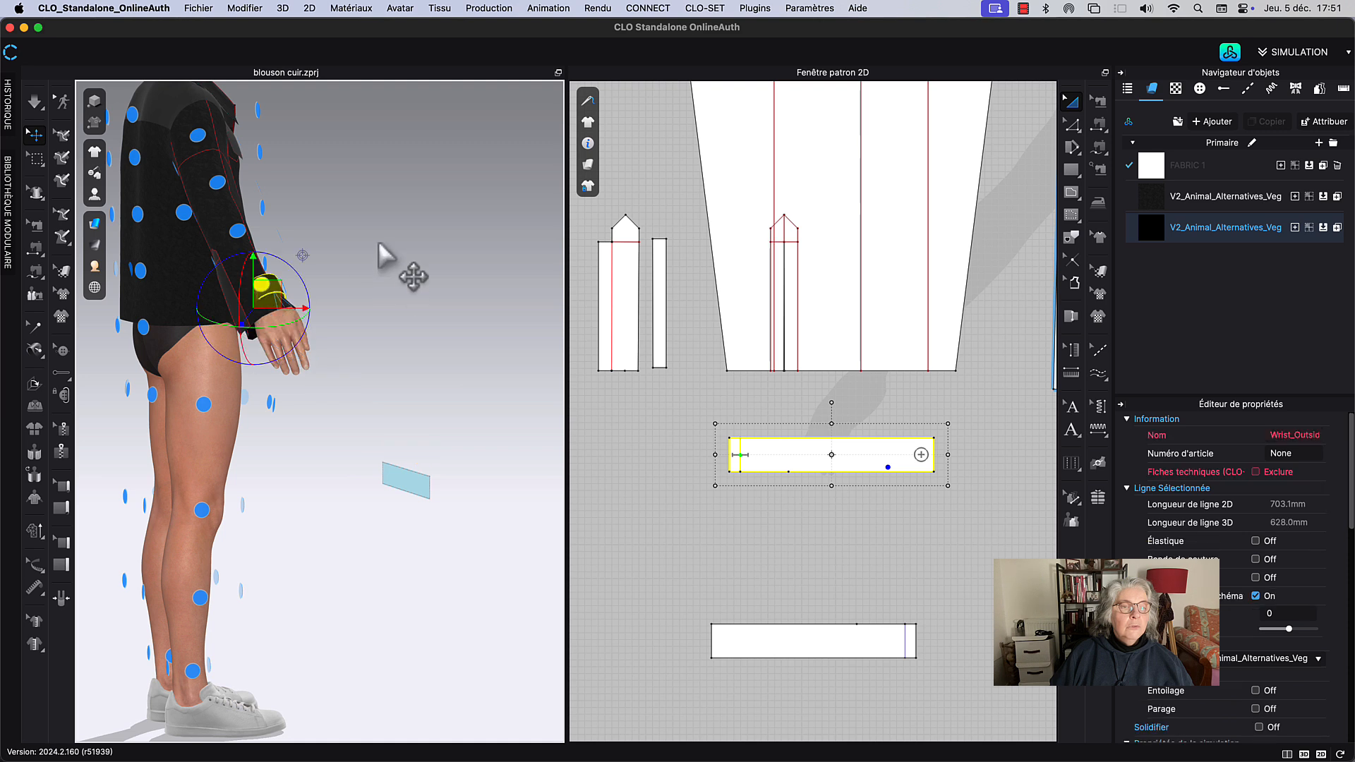
right_click_drag(399, 267, 380, 269)
middle_click_drag(376, 283, 413, 279)
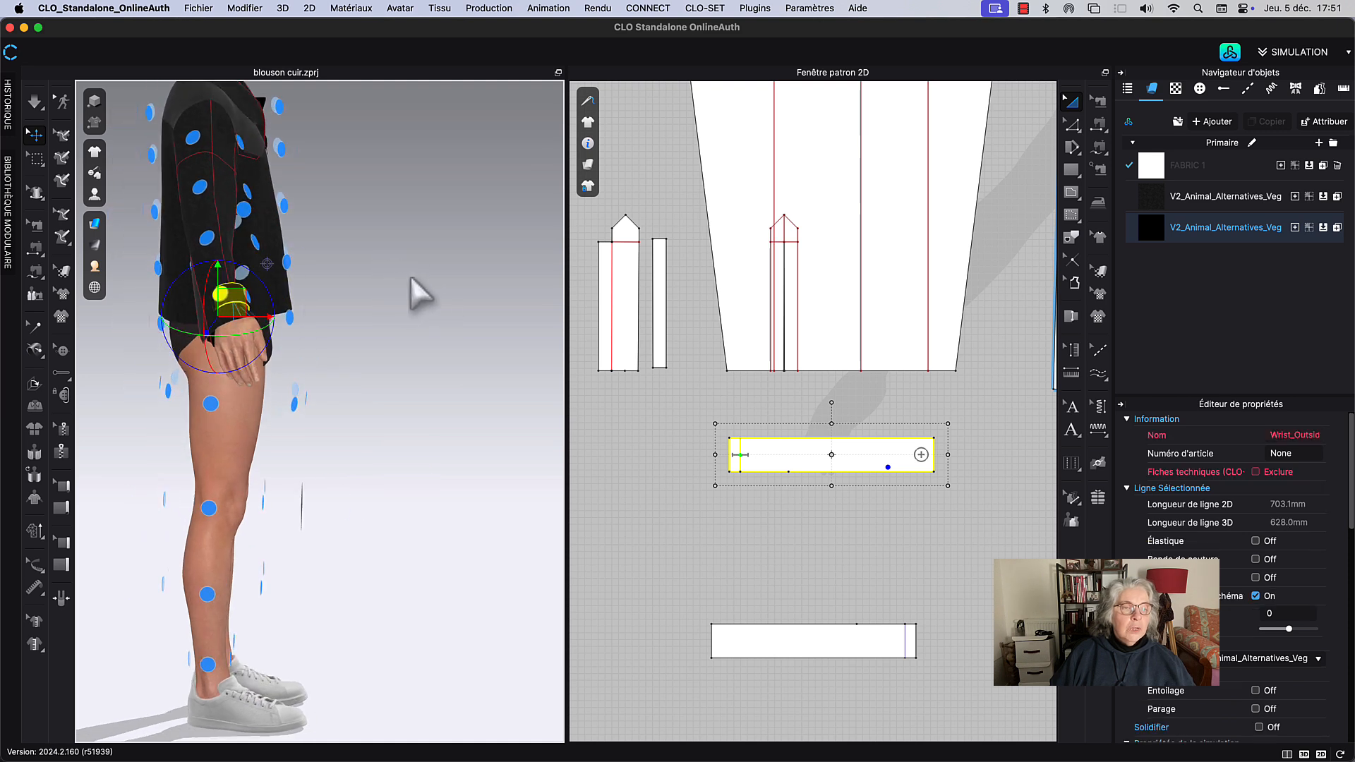
Step: Simulate the garment and pull the cuff outward from the wrist
key("space")
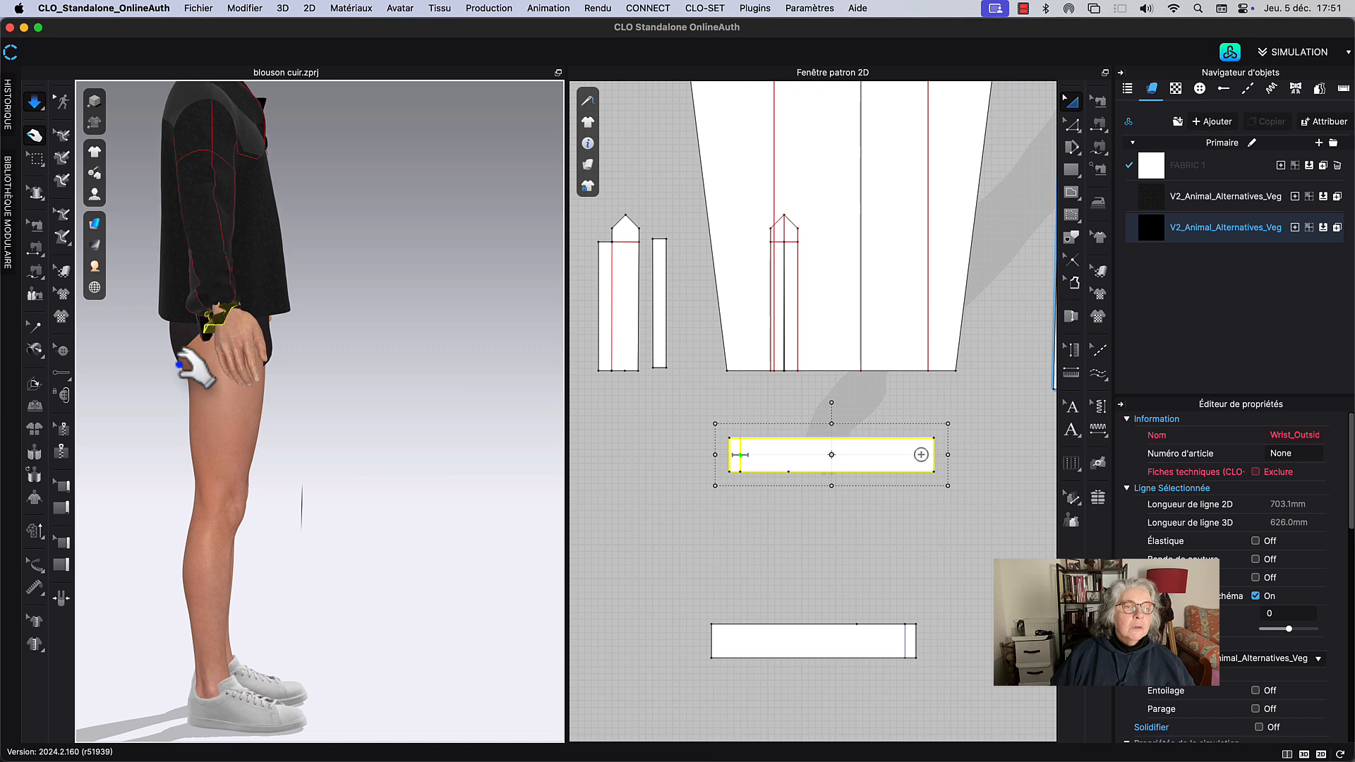
right_click_drag(311, 306, 349, 350)
left_click_drag(369, 356, 393, 341)
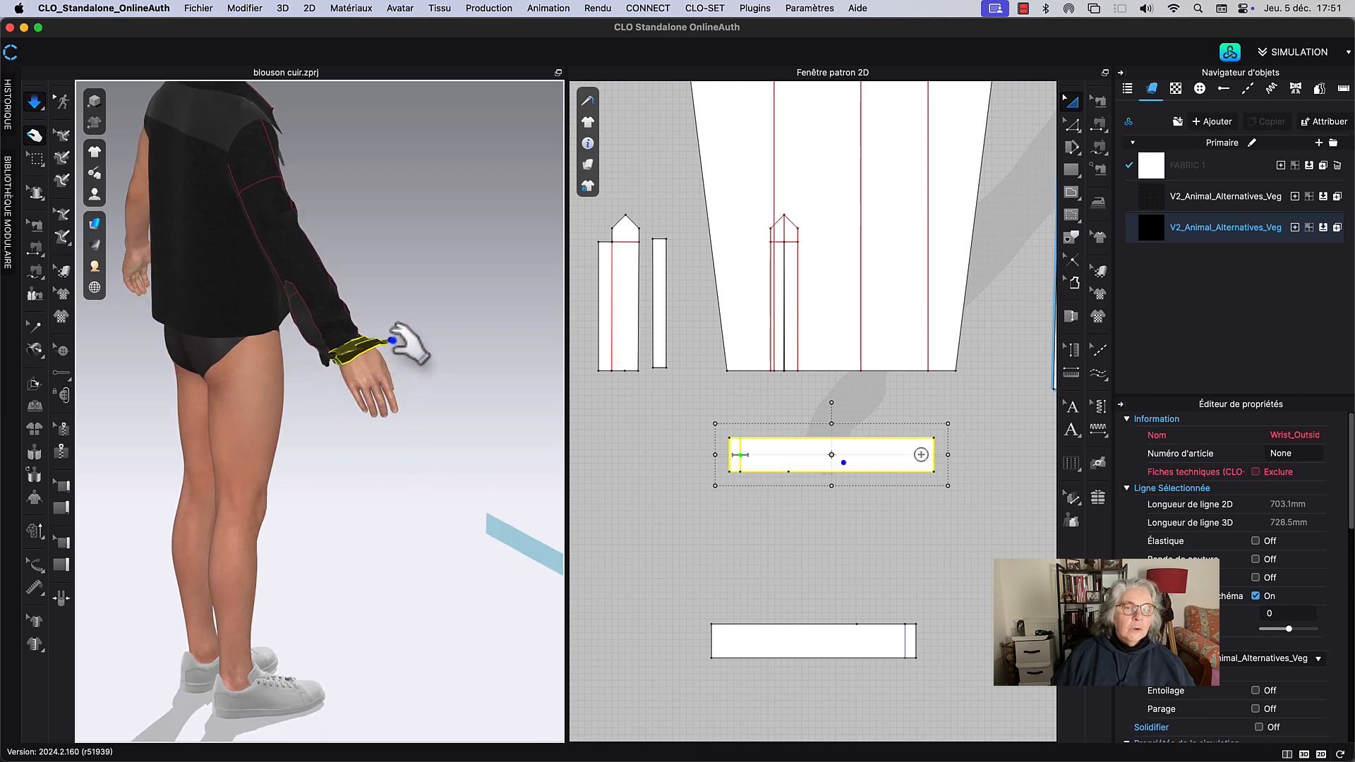
right_click_drag(357, 355, 303, 348)
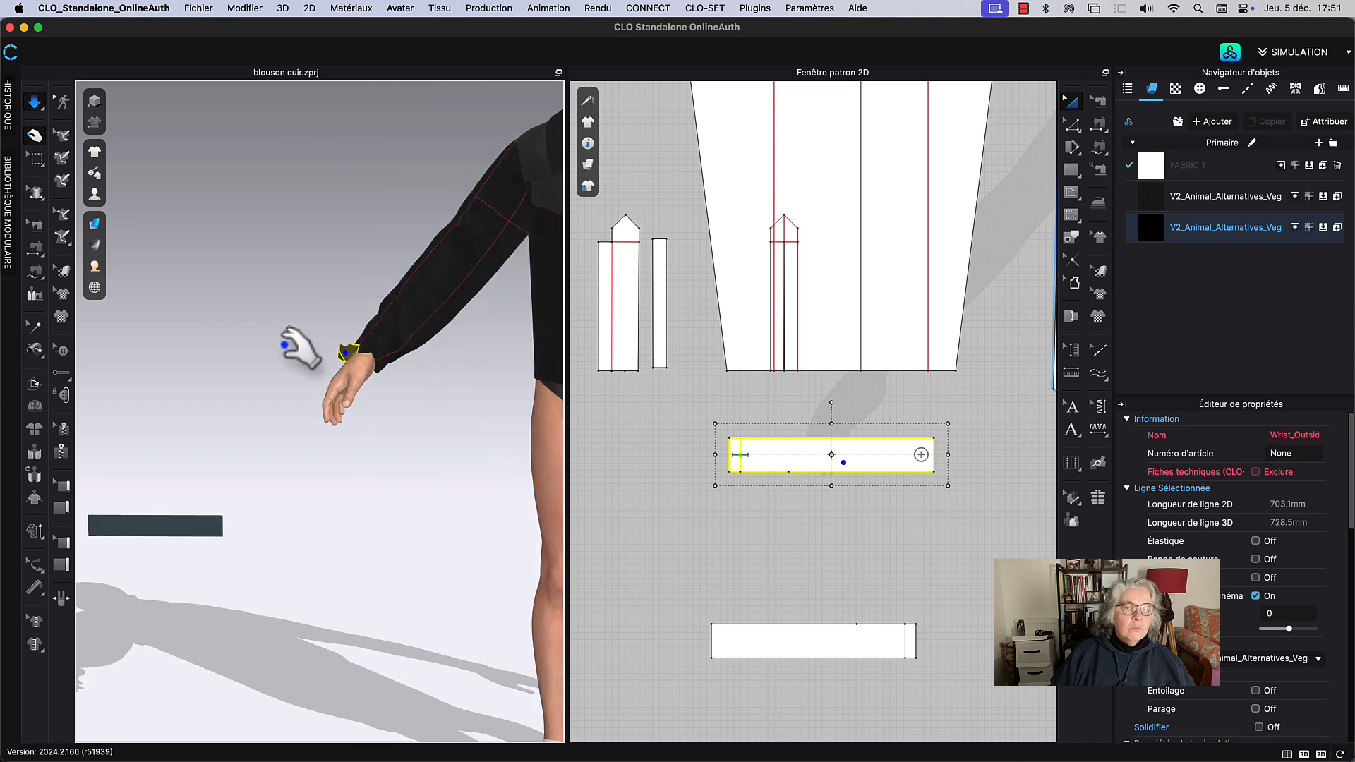
Step: Pull the sleeve's lower edge down and its fabric back up the forearm during simulation to free it around the cuff
left_click_drag(391, 357, 368, 422)
right_click_drag(368, 383, 428, 399)
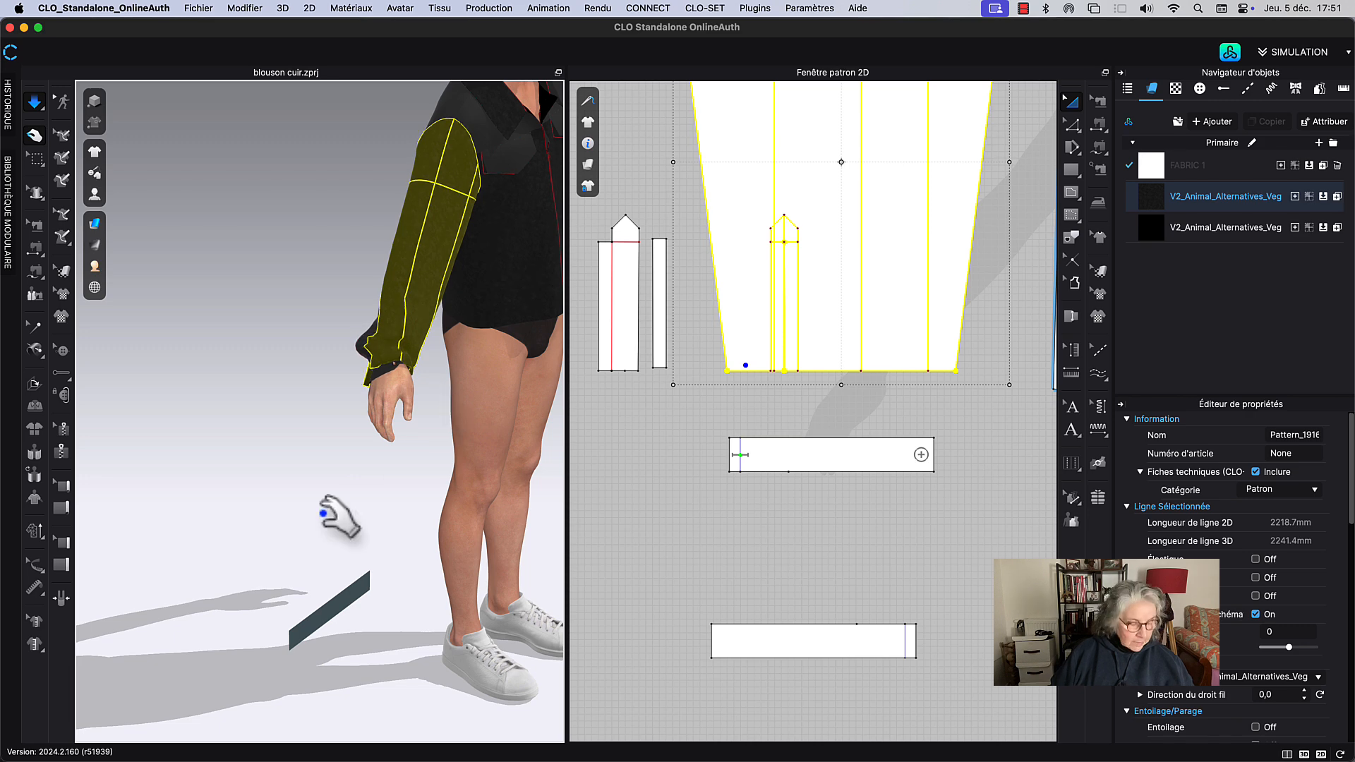
right_click_drag(266, 484, 323, 502)
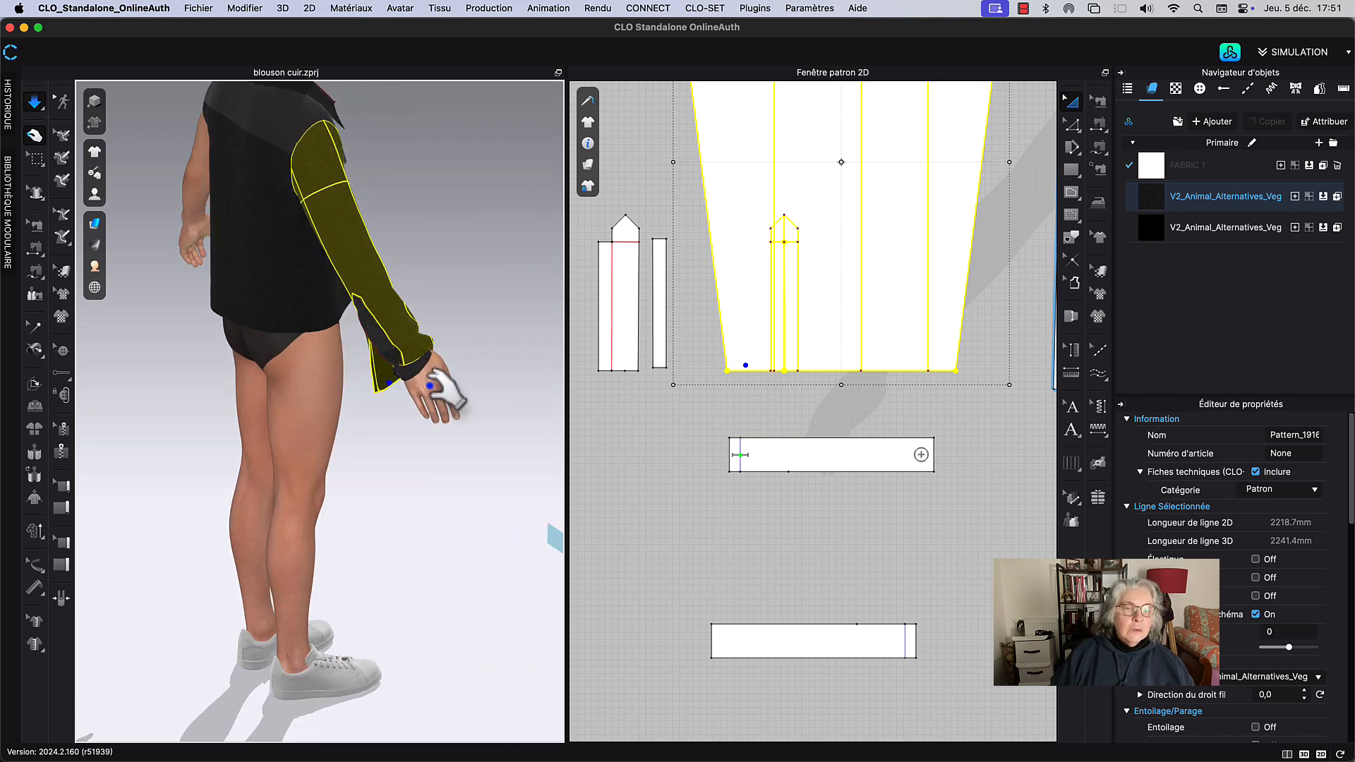
left_click_drag(388, 302, 368, 259)
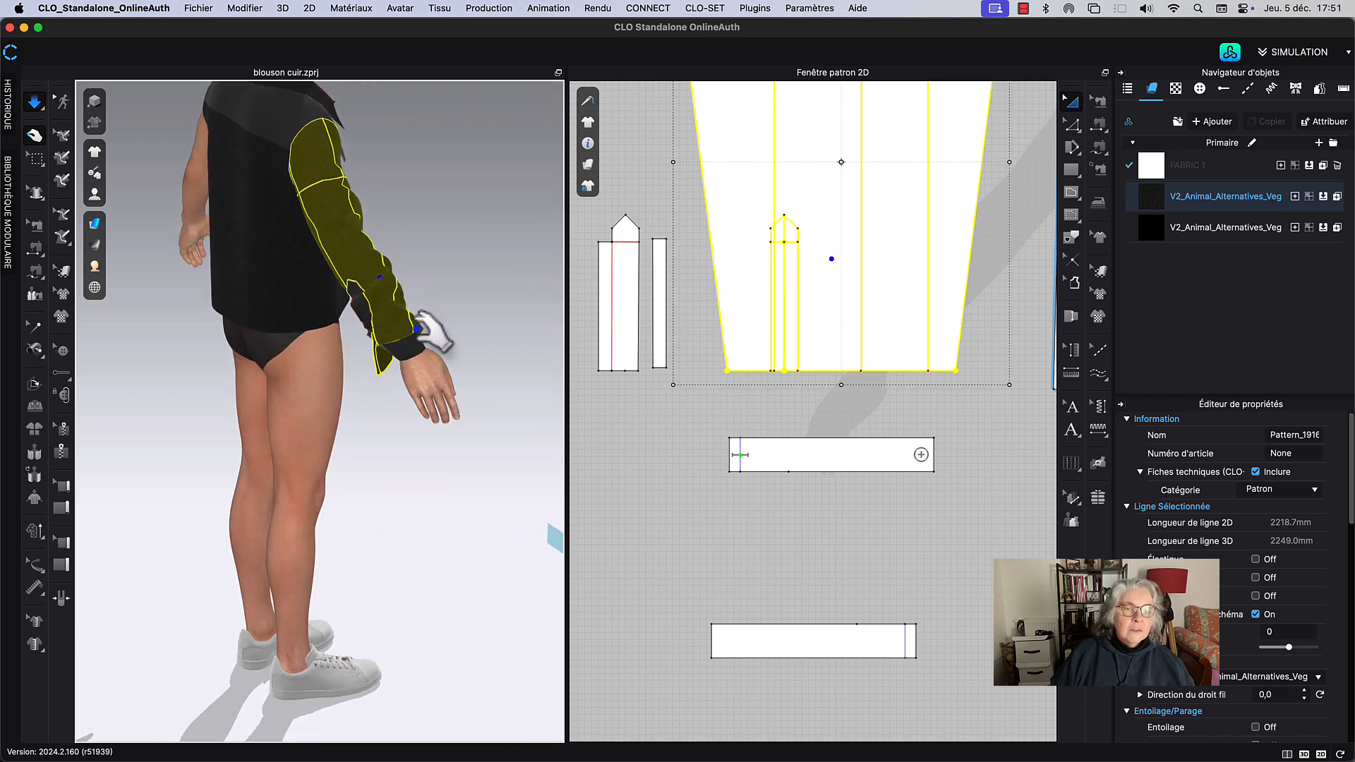
right_click_drag(409, 314, 484, 357)
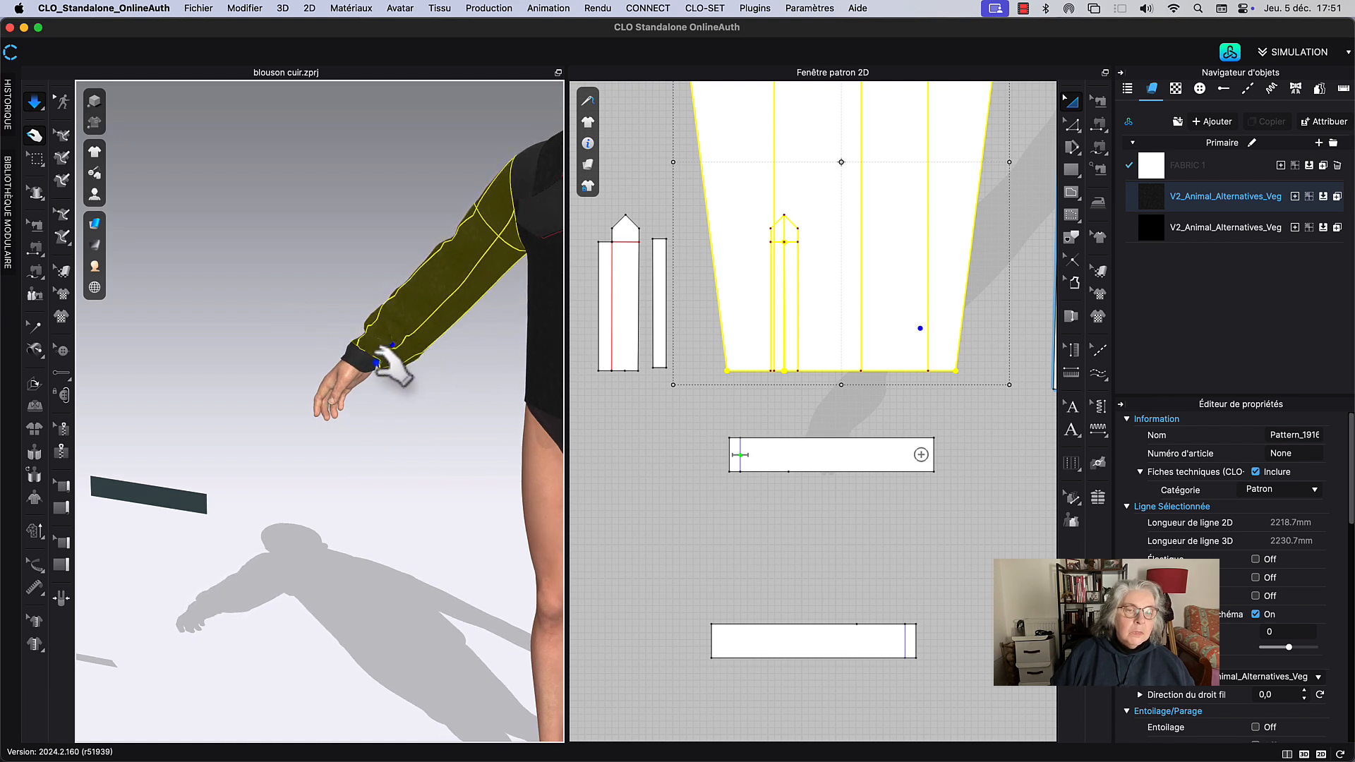
Step: Adjust the cuff around the wrist by pulling on it and stop the simulation
left_click(350, 365)
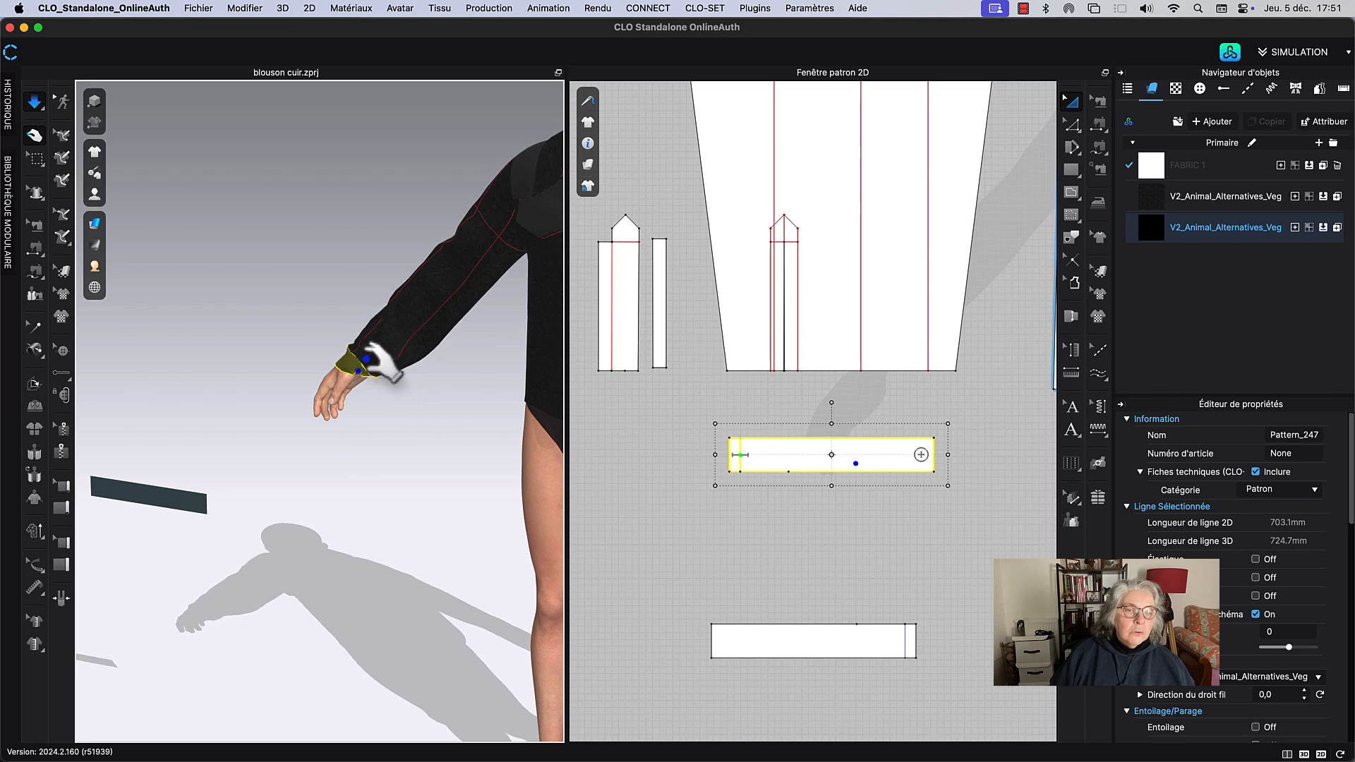
right_click_drag(367, 359, 529, 348)
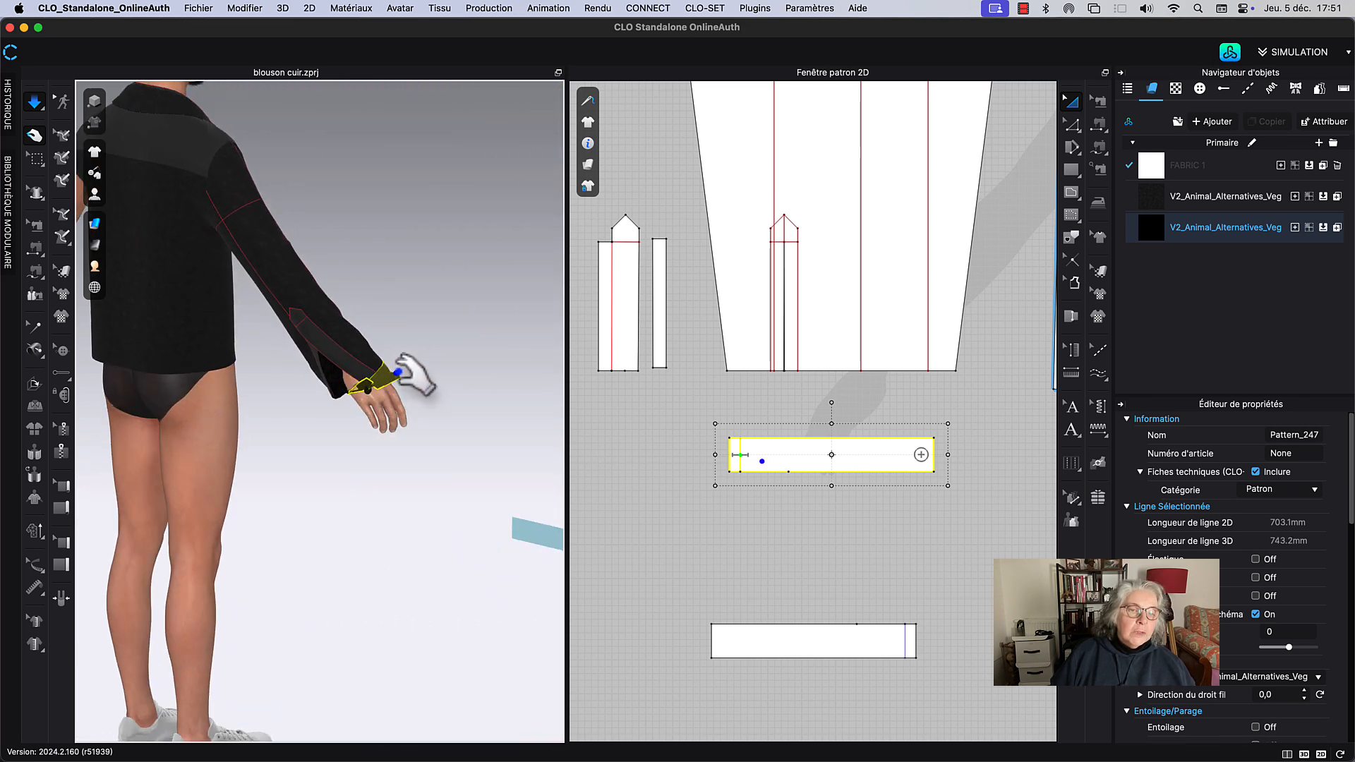
left_click_drag(398, 372, 394, 371)
key("space")
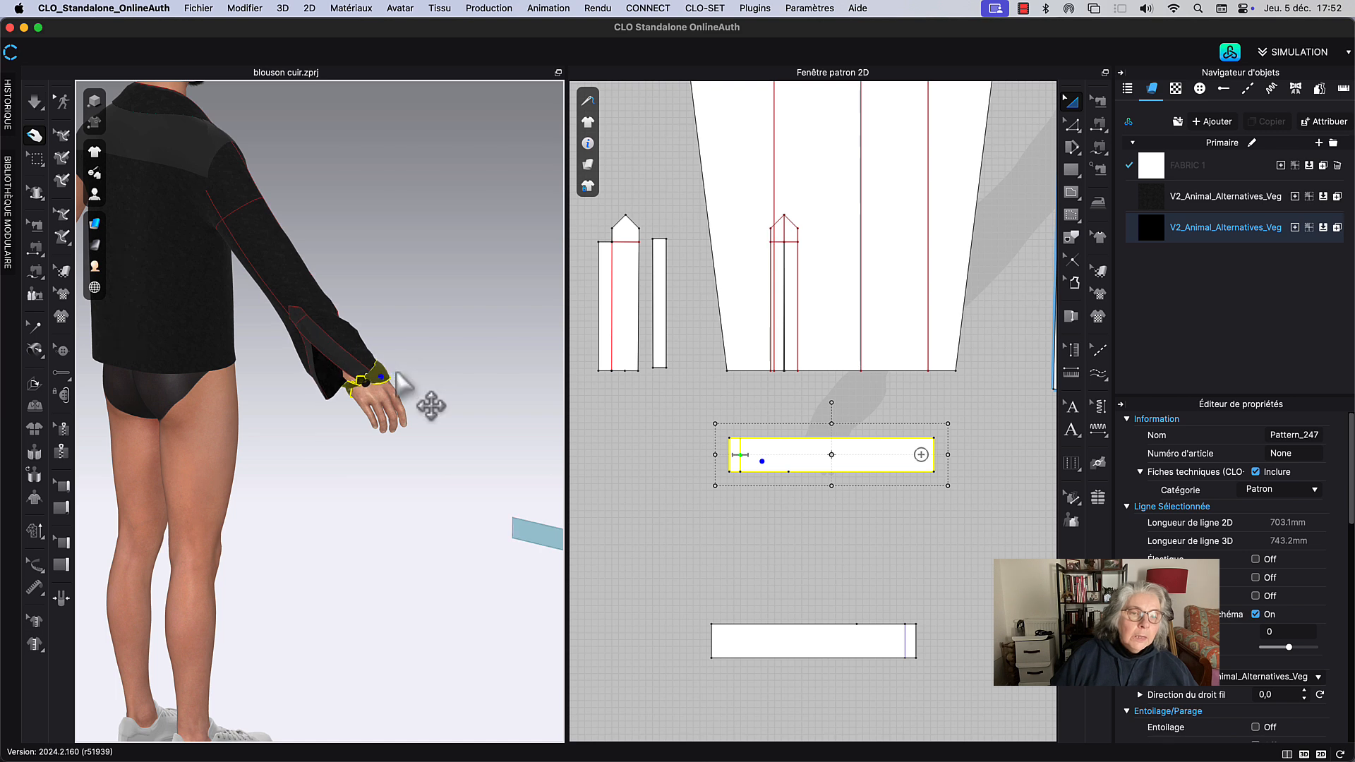
Step: Unfasten the cuff's button from its buttonhole and restart the simulation
scroll(643, 427, "up", 4)
key("b")
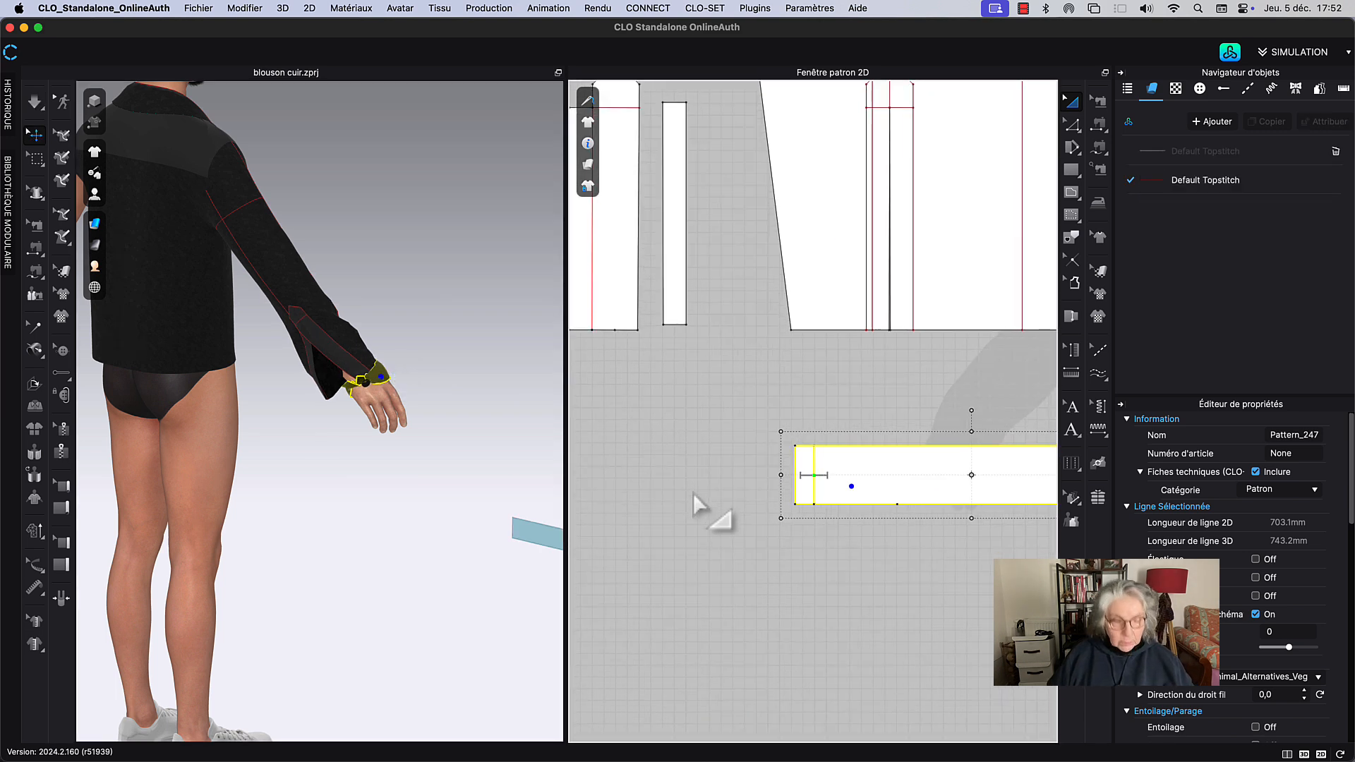
right_click_drag(712, 585, 621, 519)
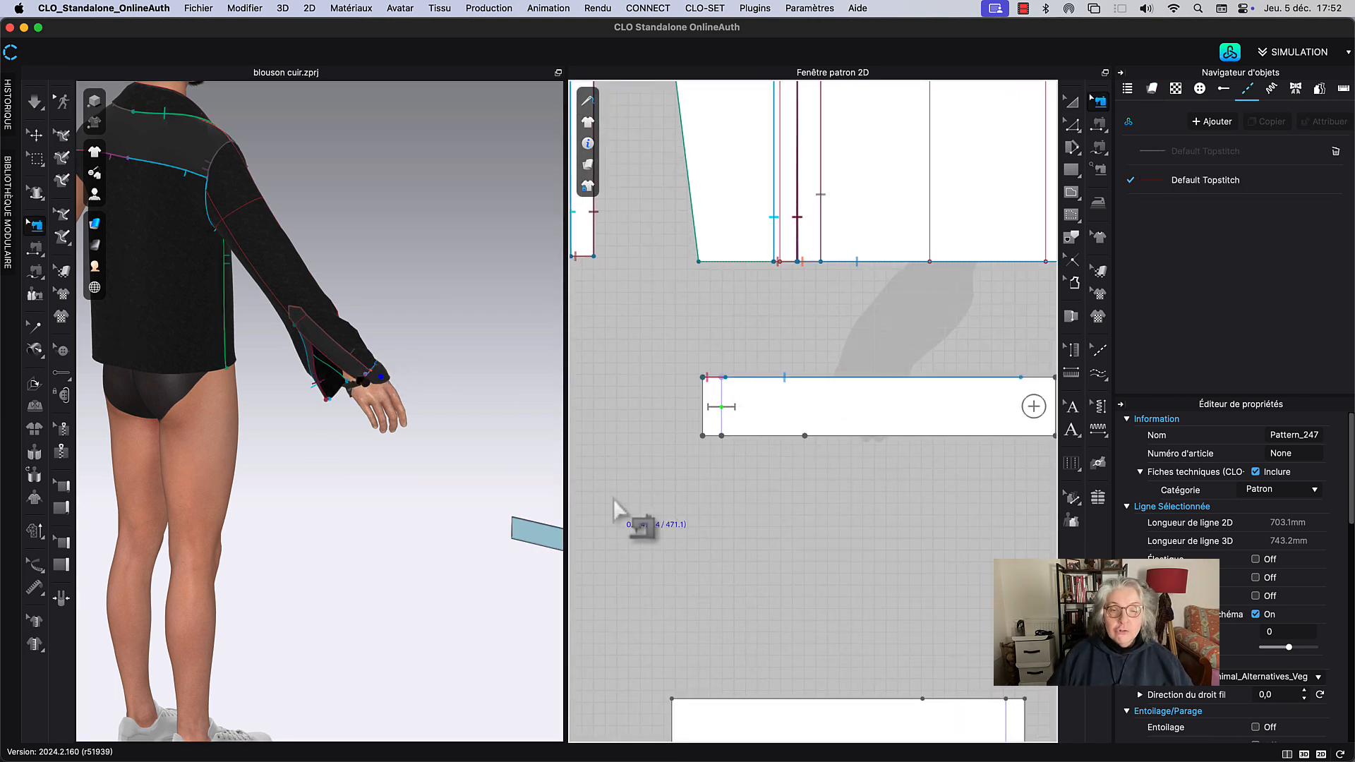
left_click(63, 351)
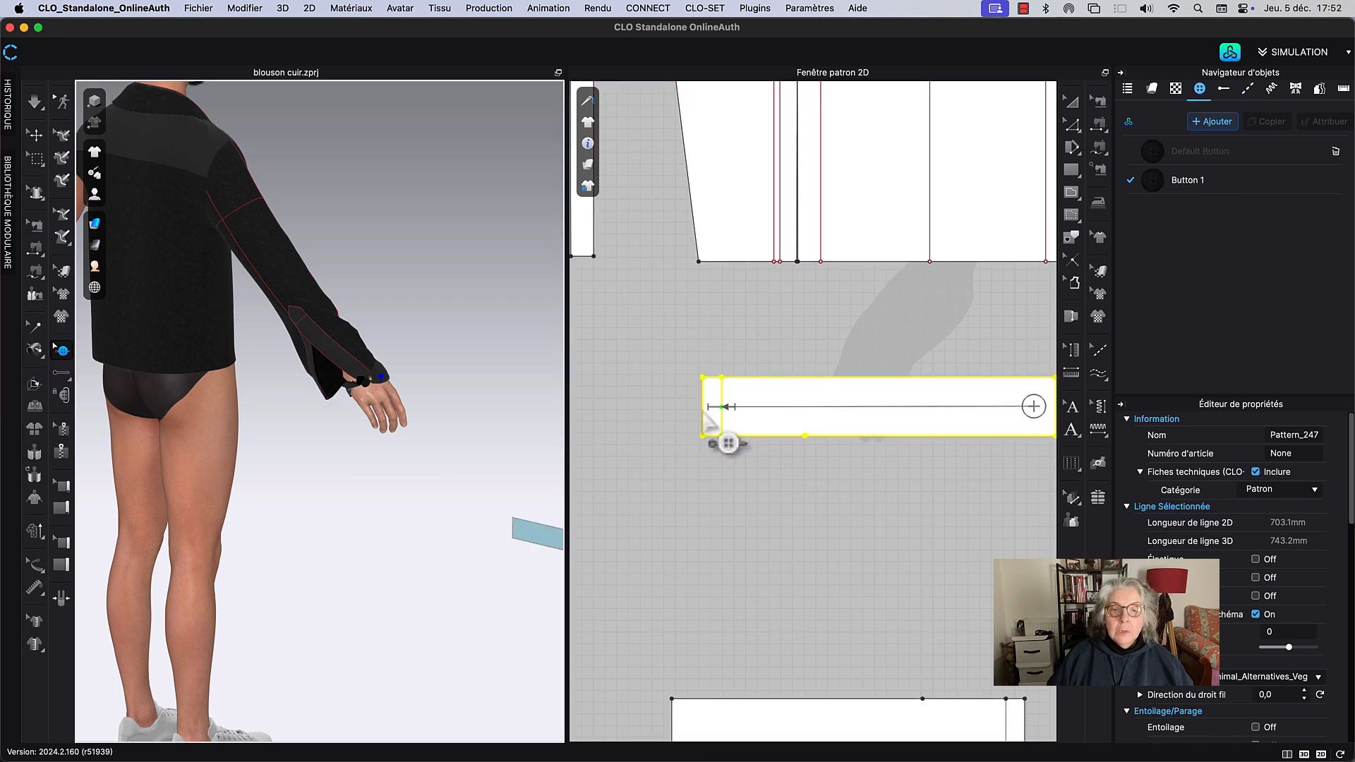
left_click(721, 407)
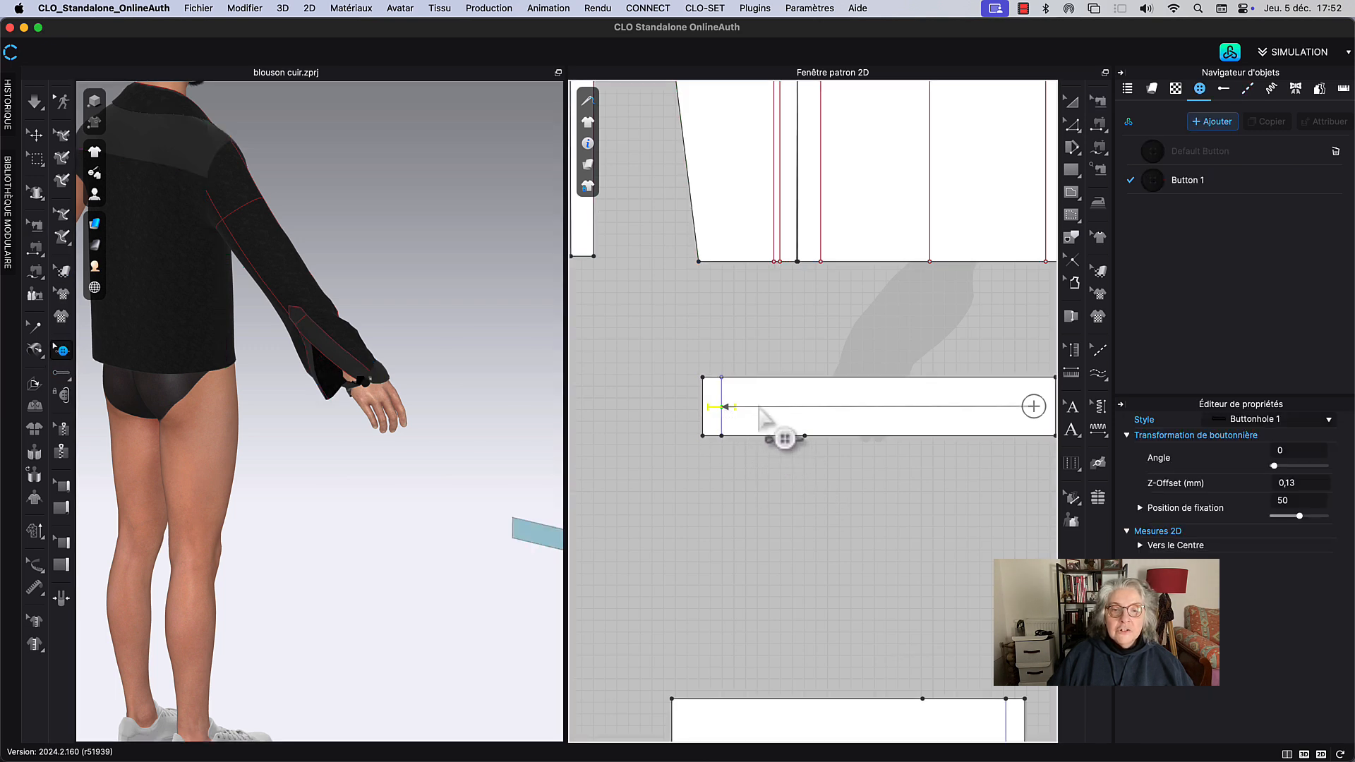
middle_click_drag(908, 403, 796, 421)
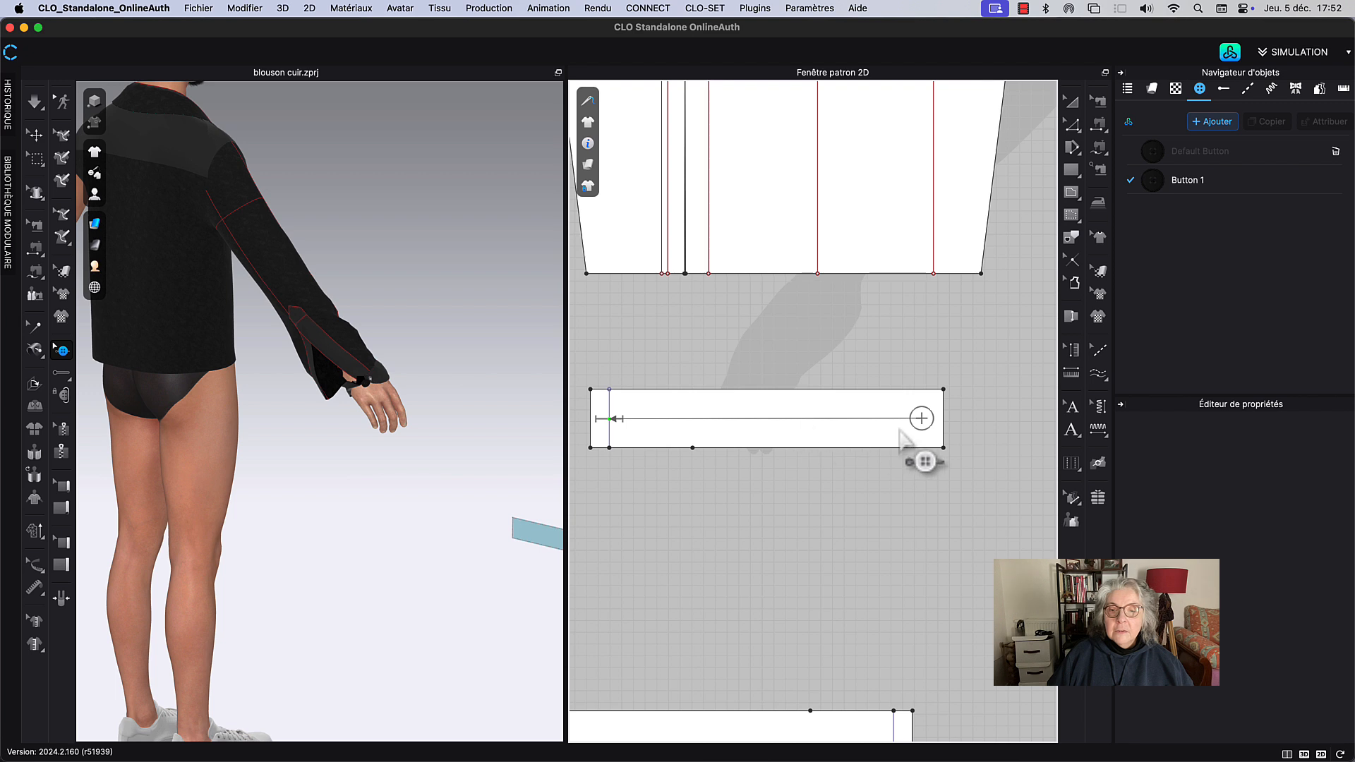
left_click(920, 418)
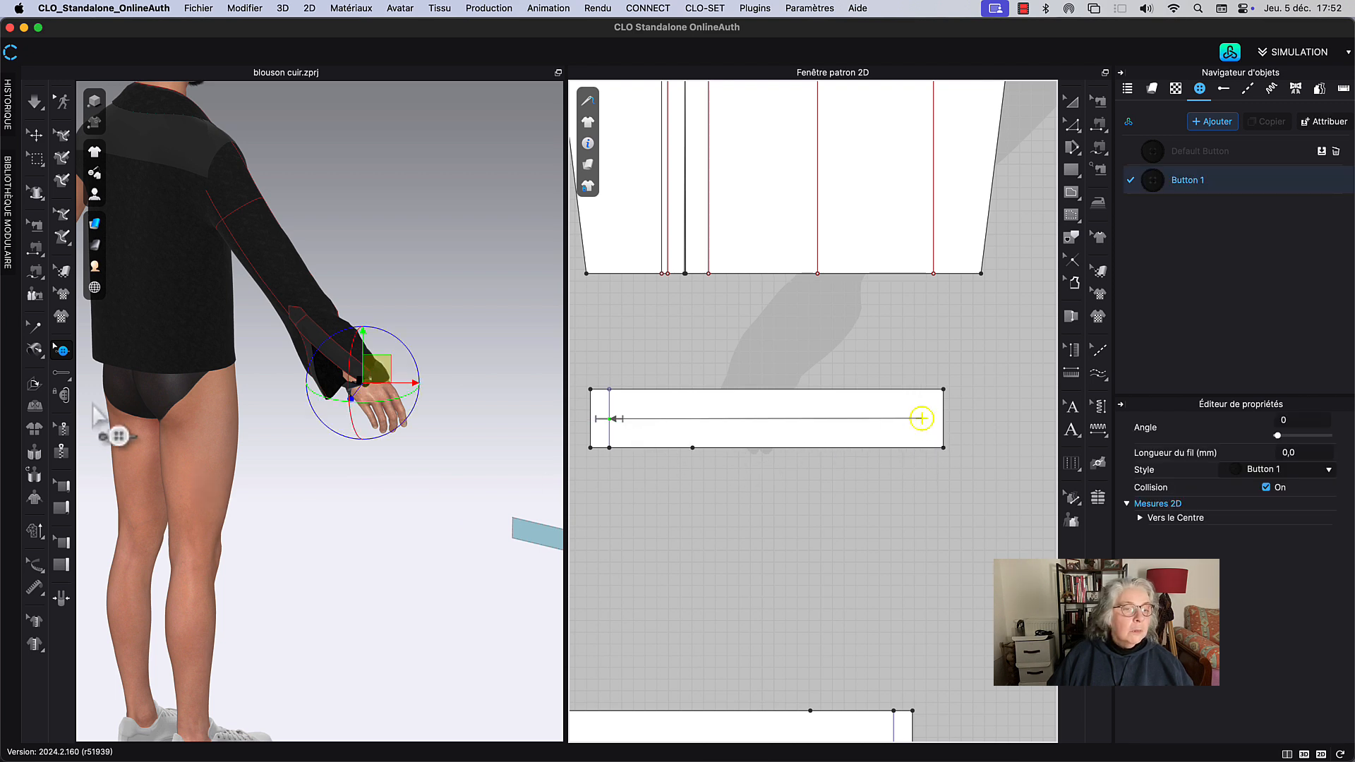
left_click(65, 396)
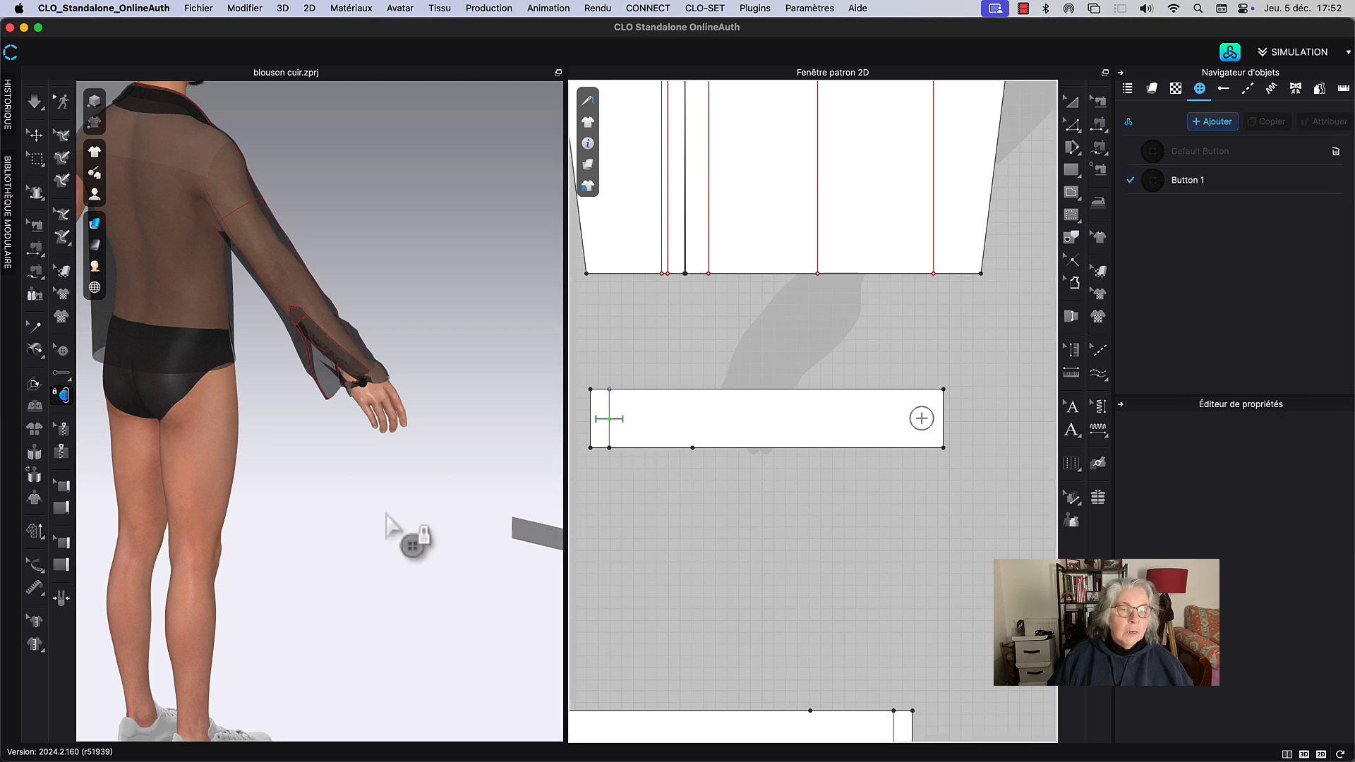
key("space")
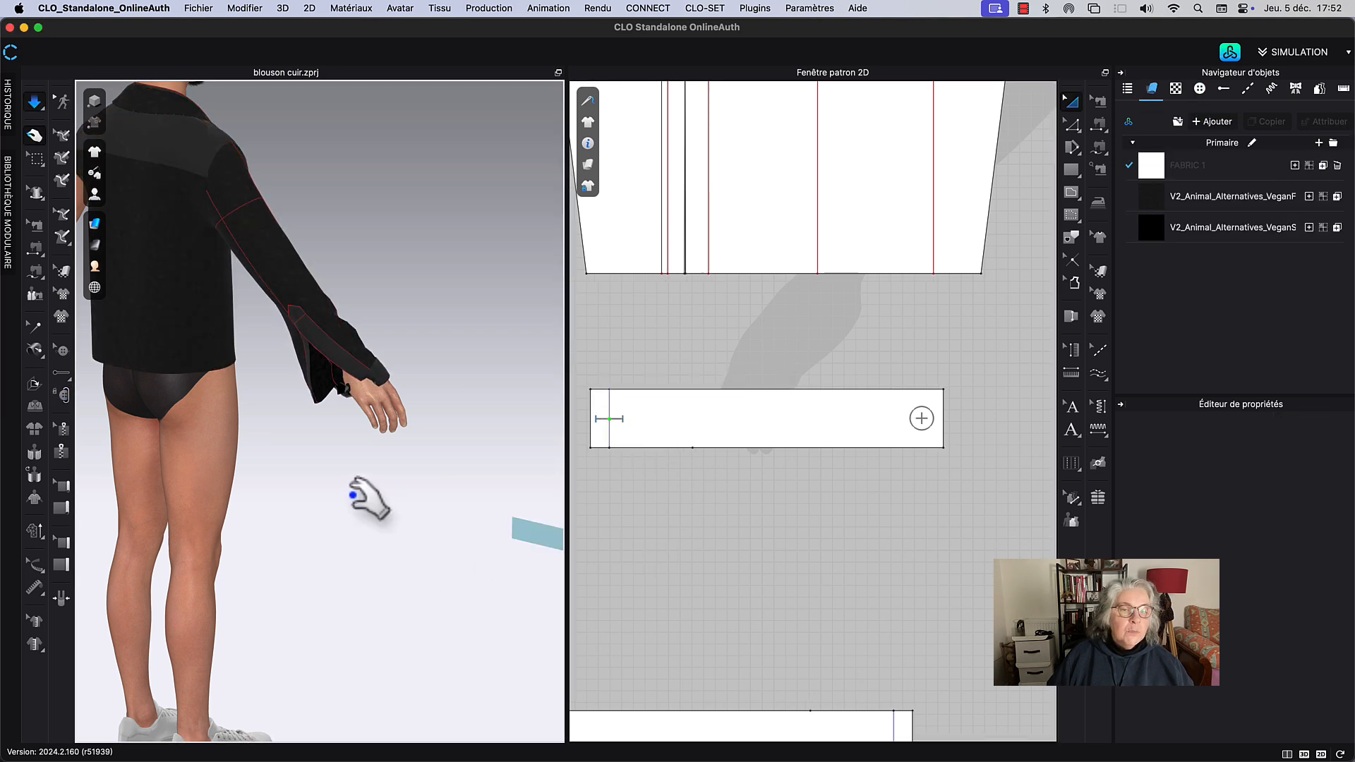
Step: Pull the cuff and the sleeve's lower fabric around the wrist while simulating to open the cuff out
left_click(378, 385)
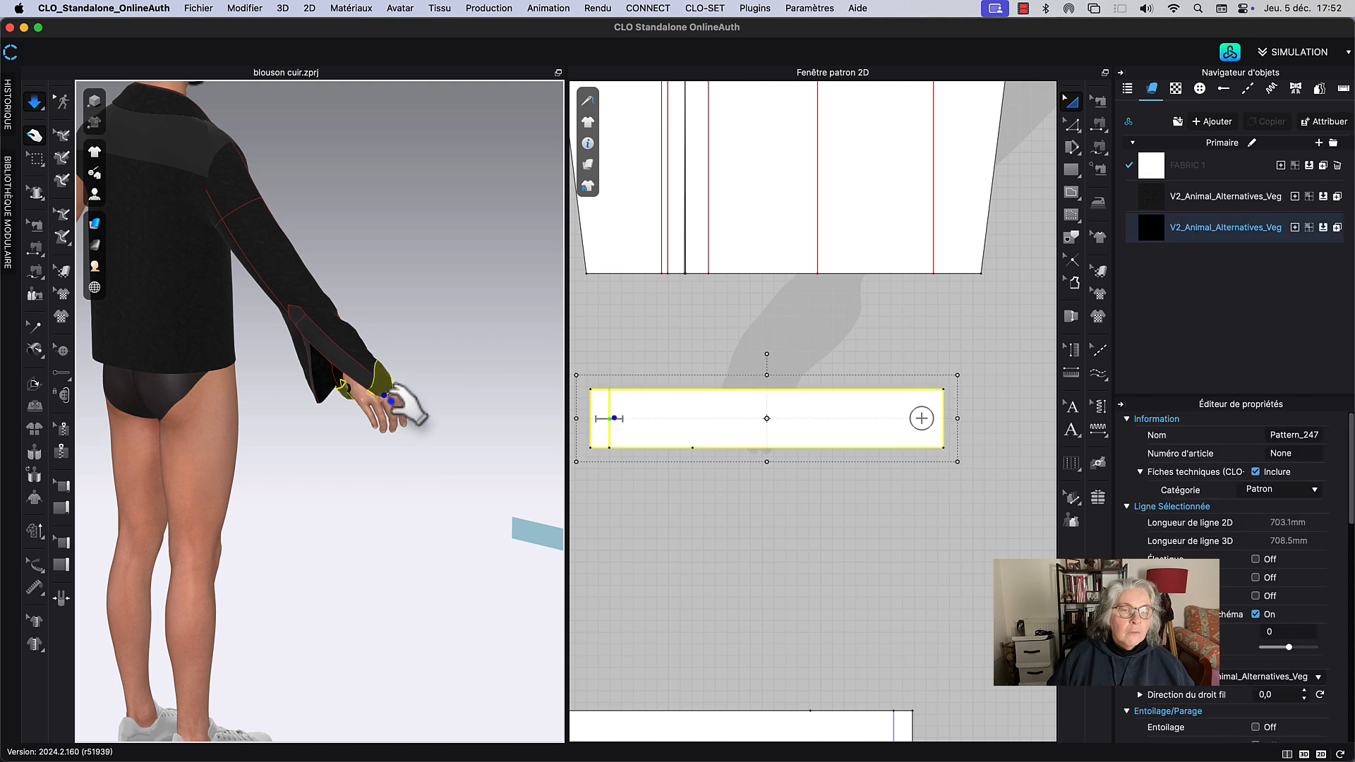
left_click(366, 360)
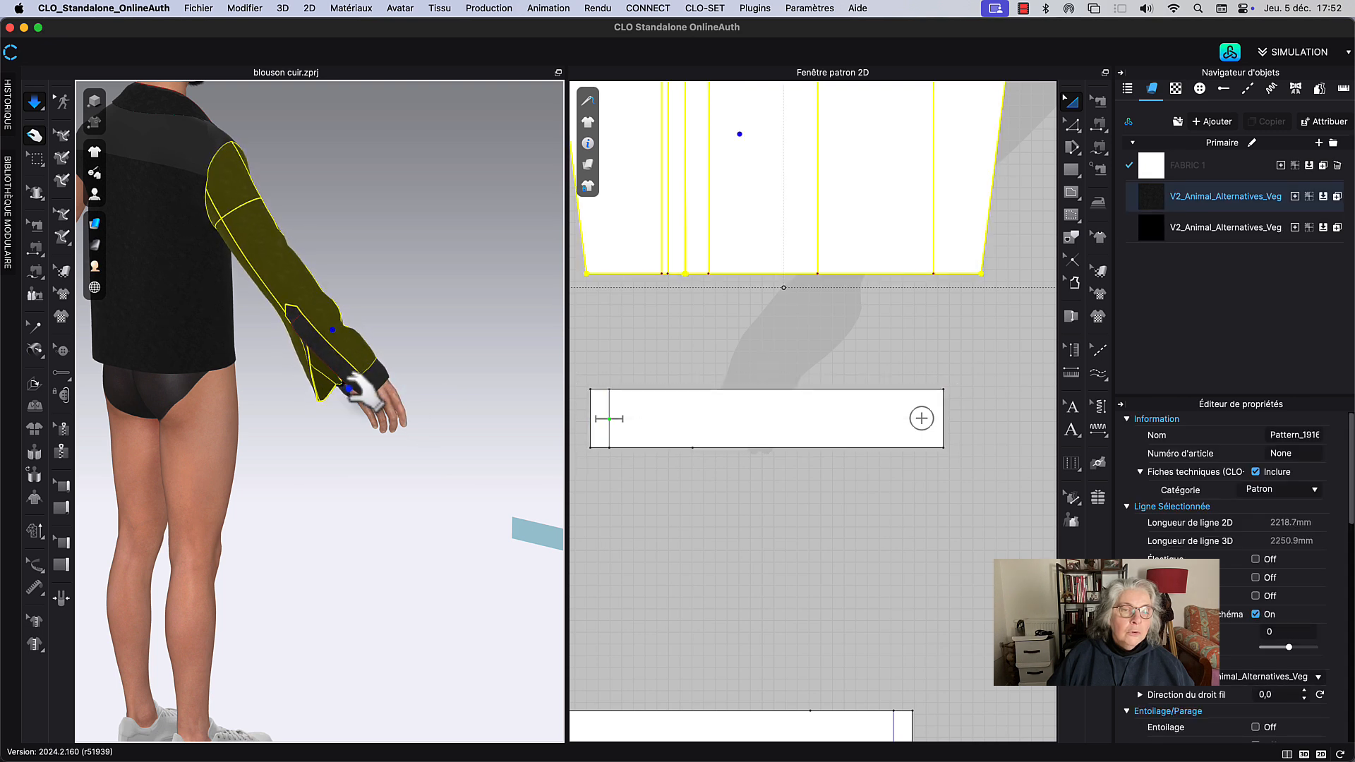
right_click_drag(391, 395, 433, 372)
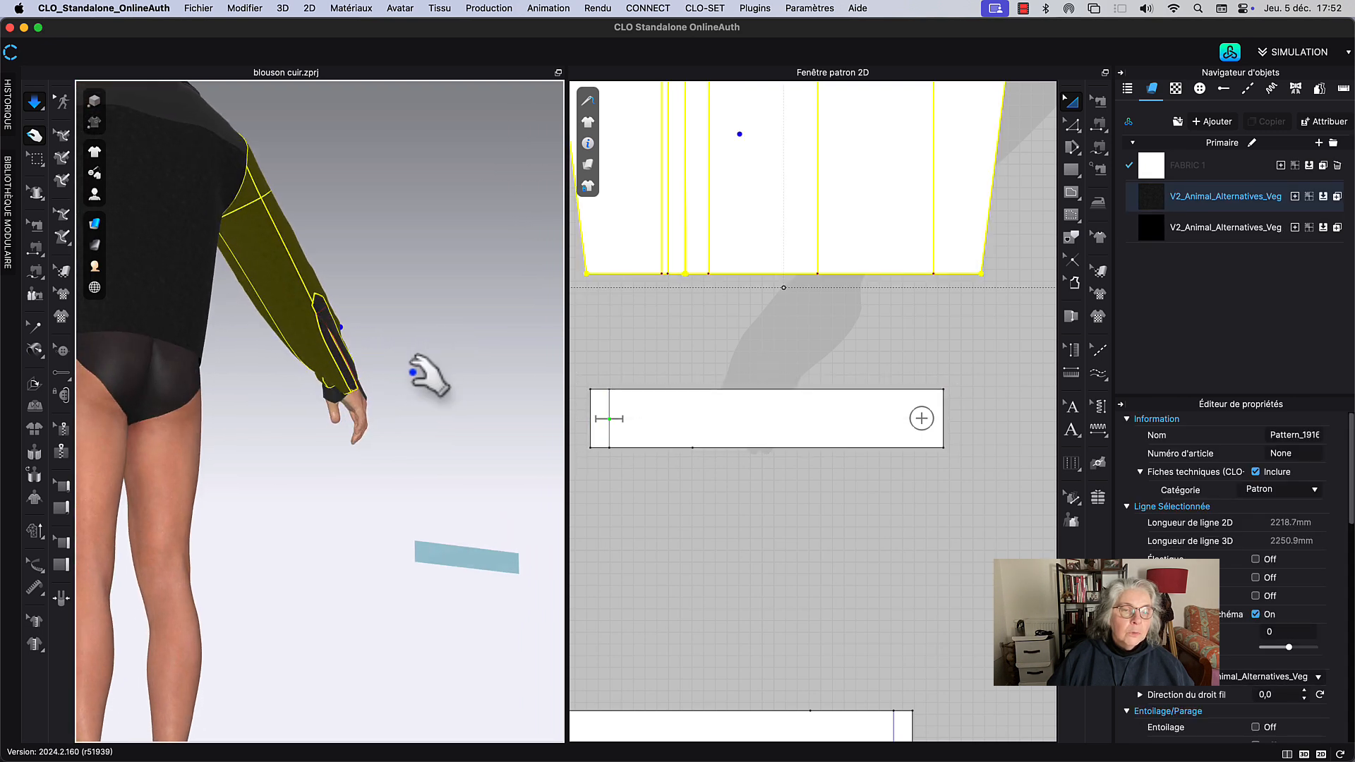
left_click(338, 408)
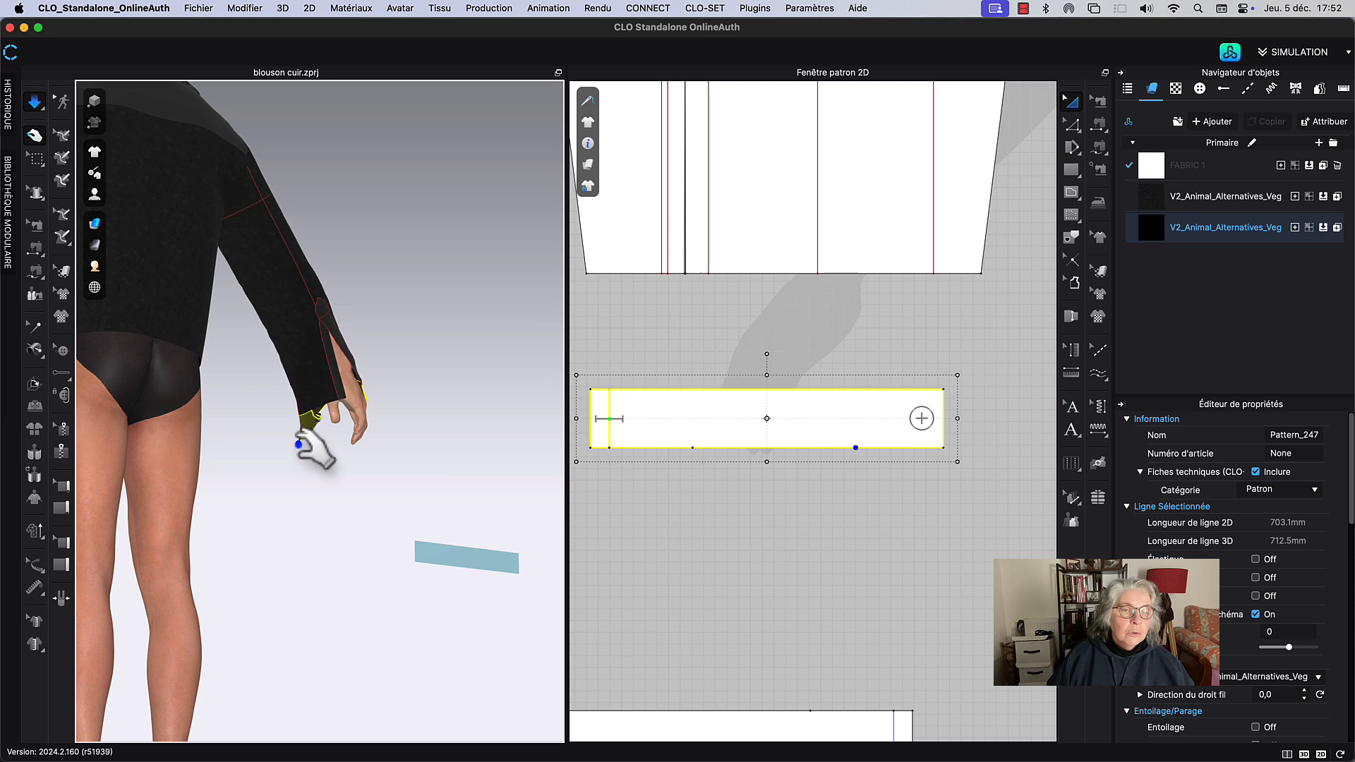
left_click_drag(298, 445, 358, 435)
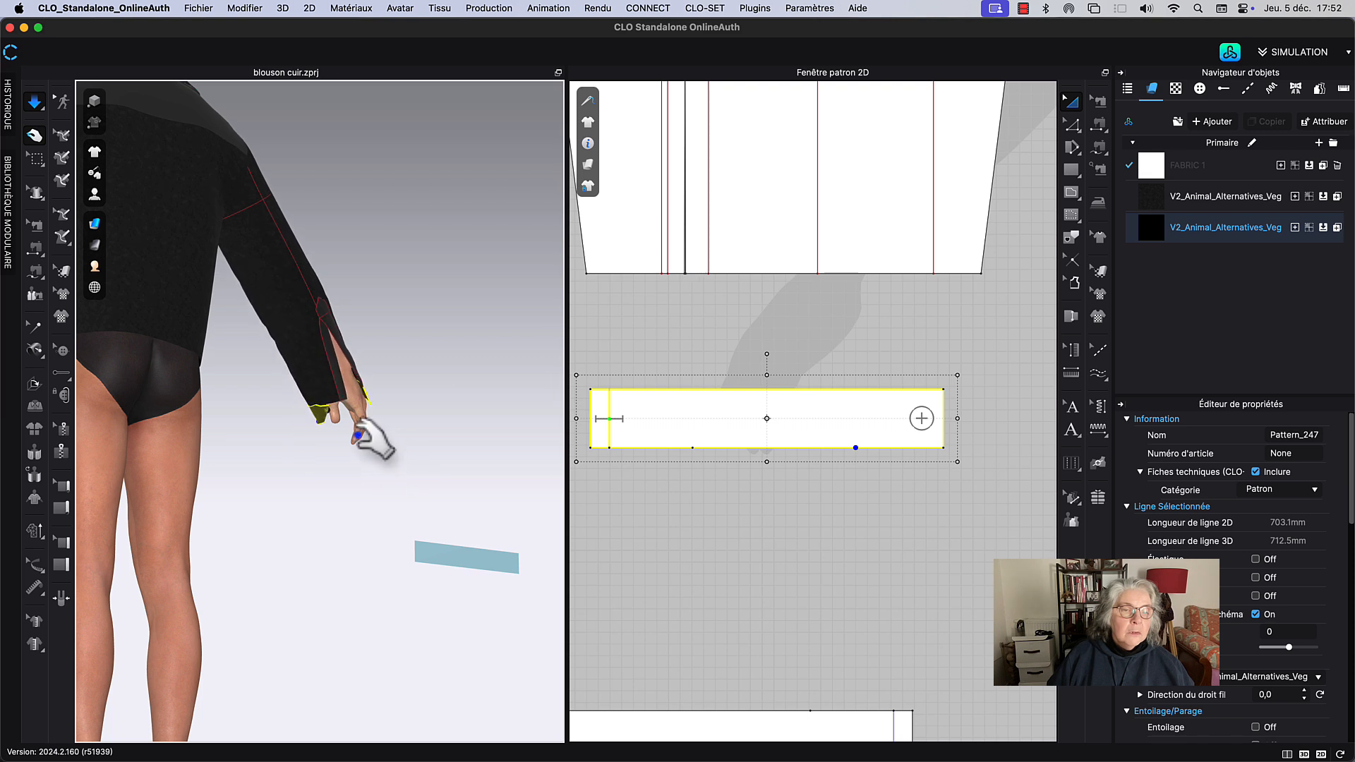
mouse_move(360, 432)
right_mouse_down()
mouse_move(311, 423)
mouse_move(339, 428)
right_mouse_up()
left_click_drag(319, 412, 303, 497)
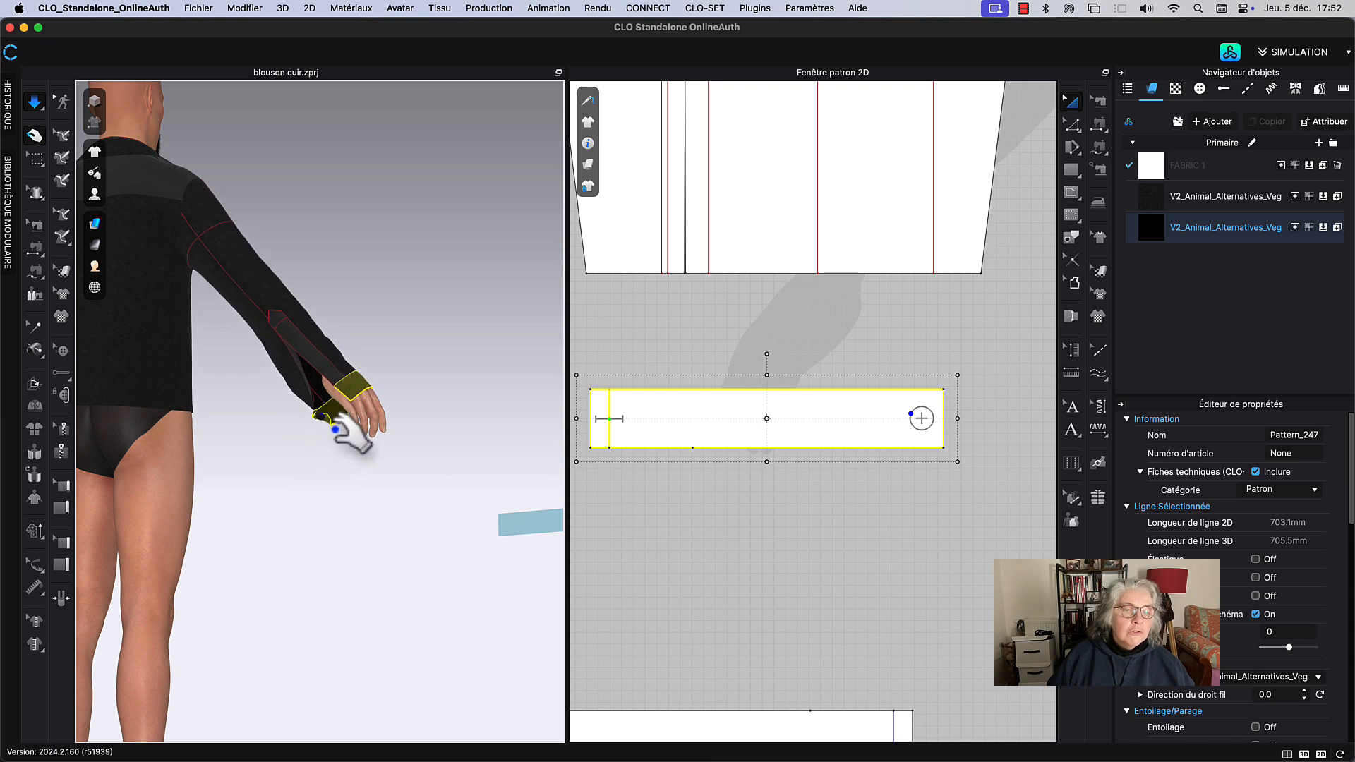
Step: Pull the cuff's button end down away from the sleeve and check how the cuff hangs around the hand
left_click_drag(323, 416, 308, 443)
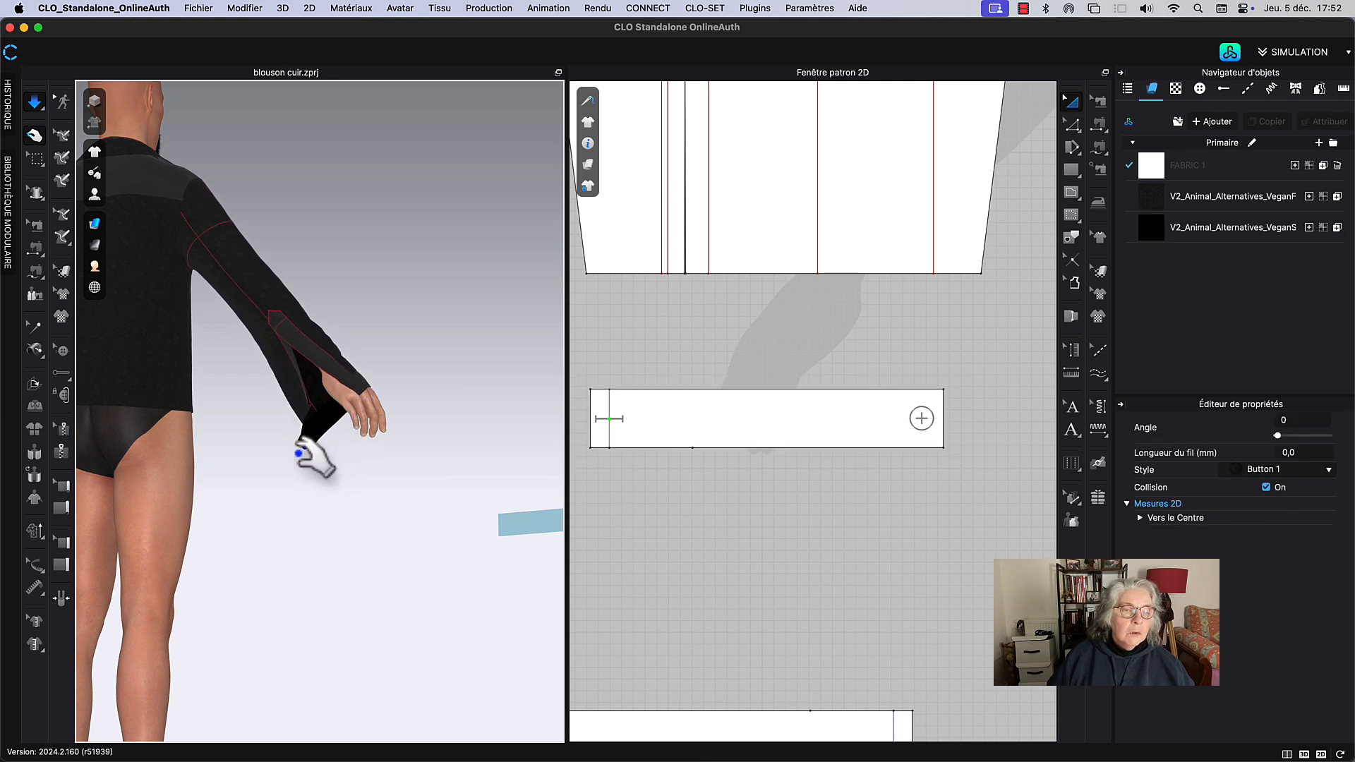
mouse_move(324, 457)
right_mouse_down()
mouse_move(393, 456)
mouse_move(326, 446)
right_mouse_up()
scroll(325, 446, "up", 5)
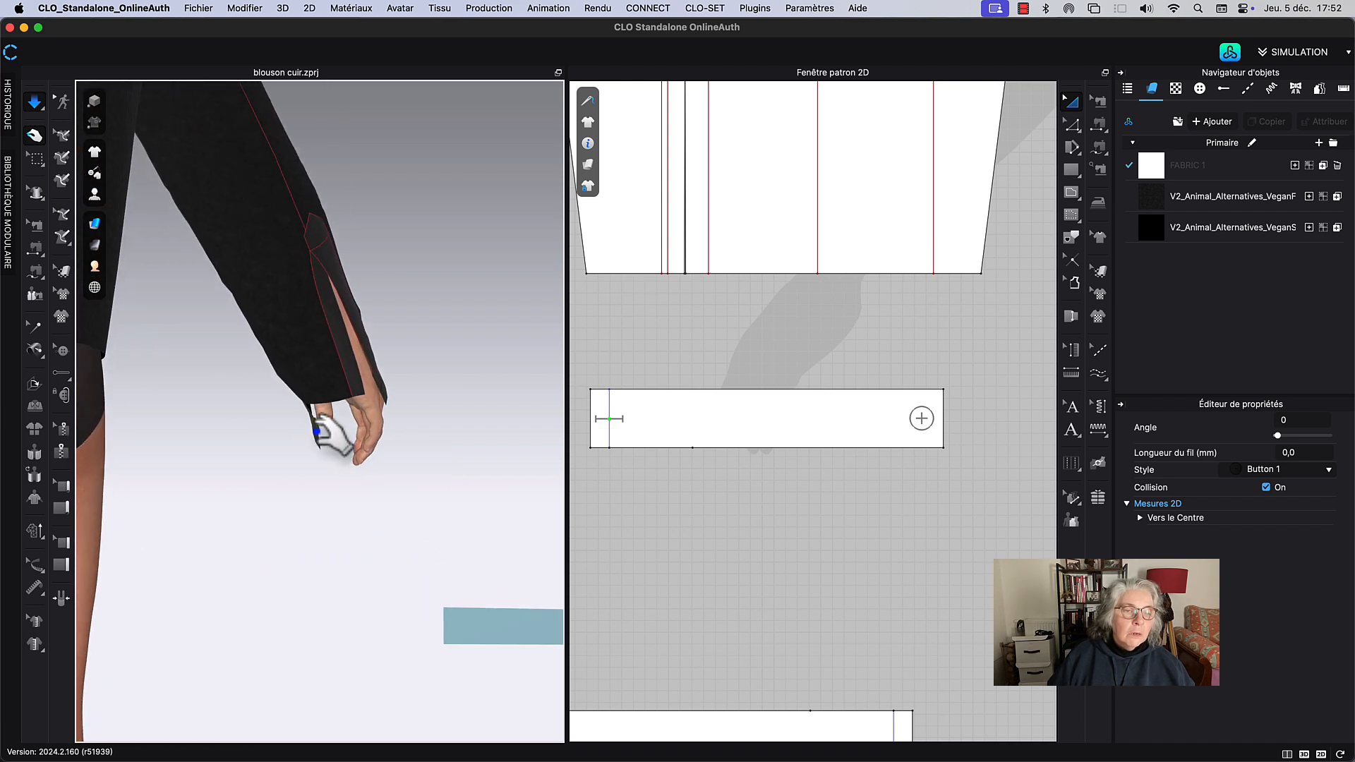
right_click_drag(318, 457, 334, 451)
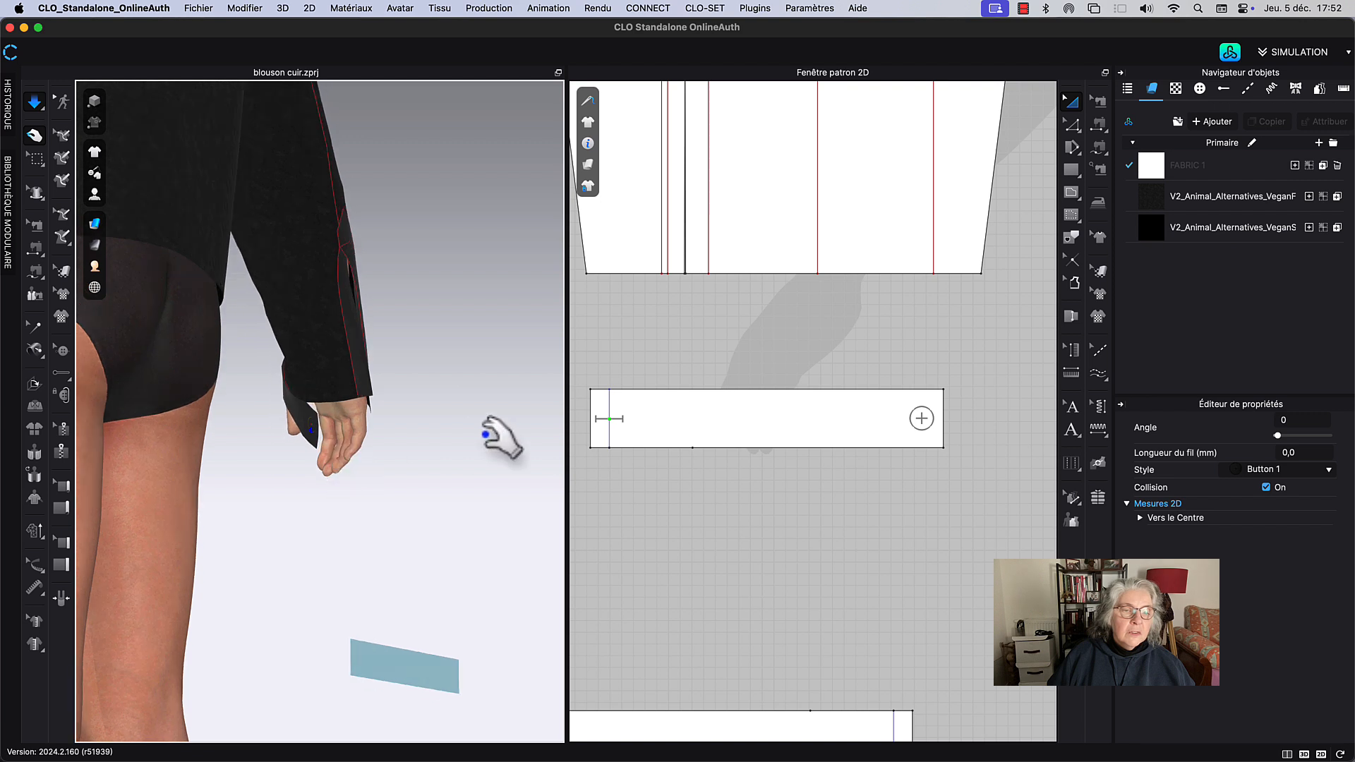
scroll(813, 384, "down", 3)
Step: Edit the sleeve hem seam so it ends earlier on the cuff's upper edge, covering about 179 mm of it
key("t")
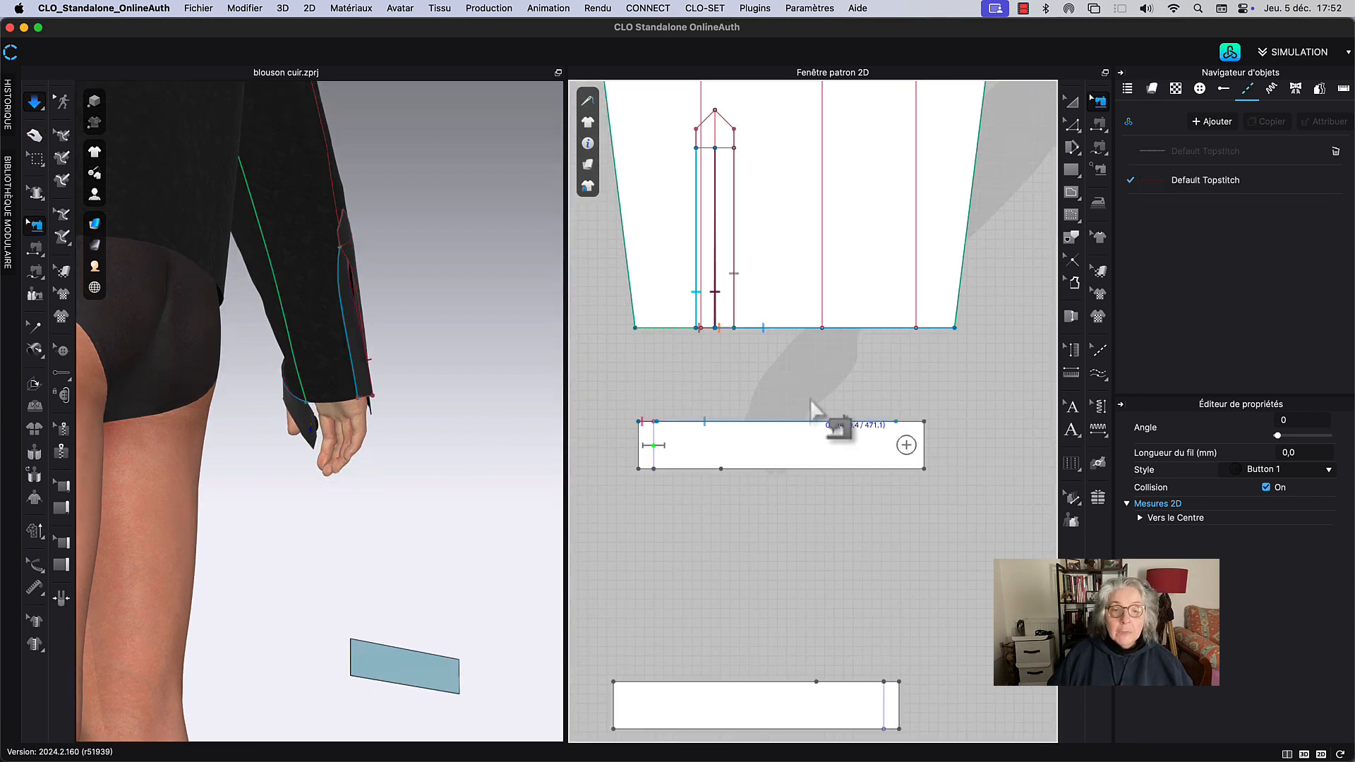
right_click_drag(816, 405, 840, 417)
middle_click_drag(837, 403, 802, 403)
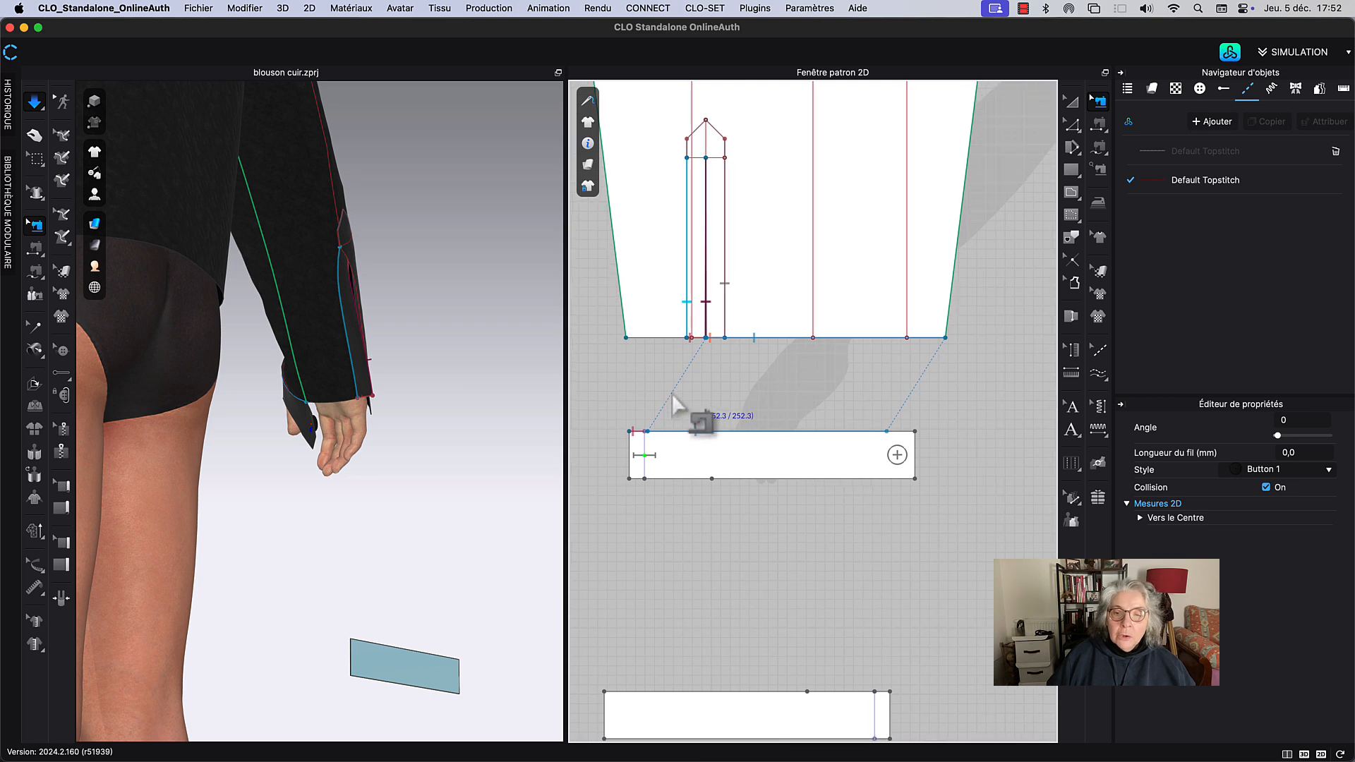
middle_click_drag(672, 393, 655, 399)
scroll(768, 401, "up", 3)
scroll(793, 397, "down", 2)
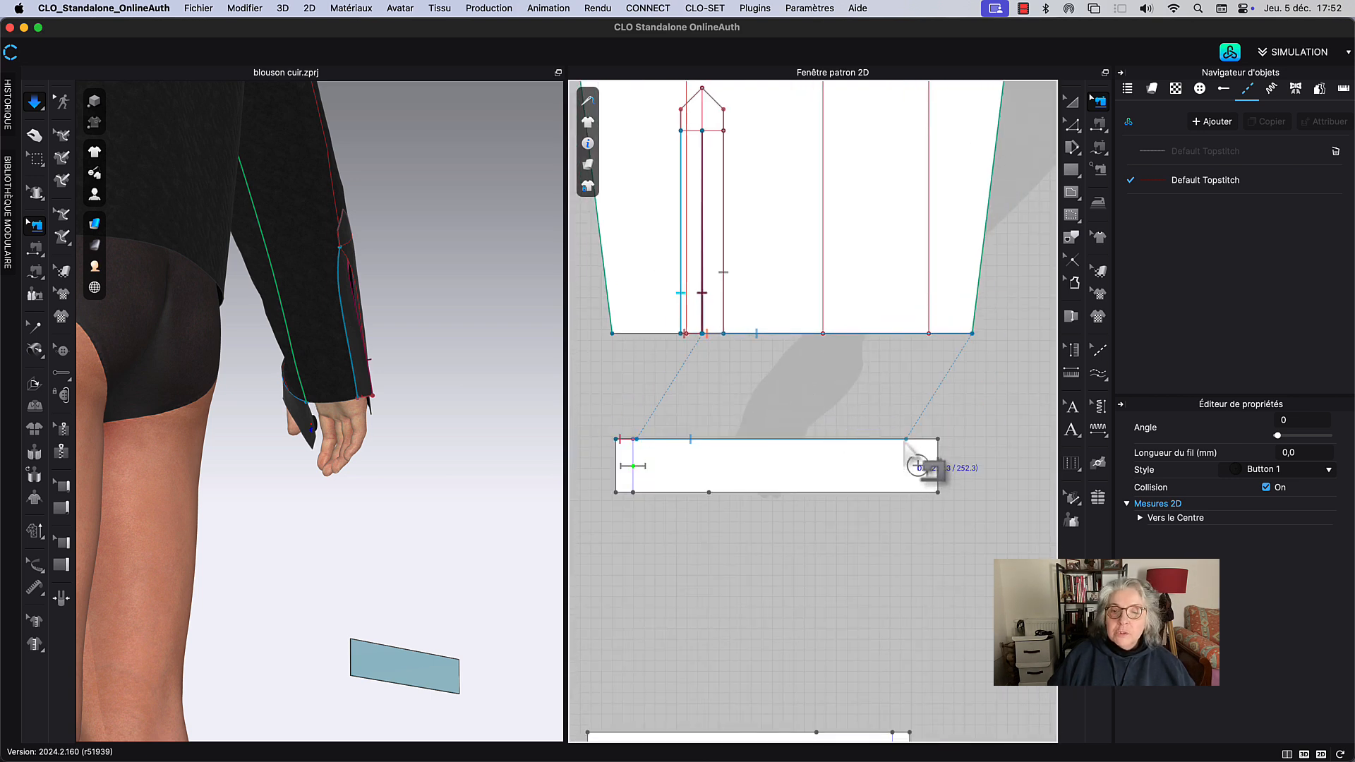
left_click(859, 439)
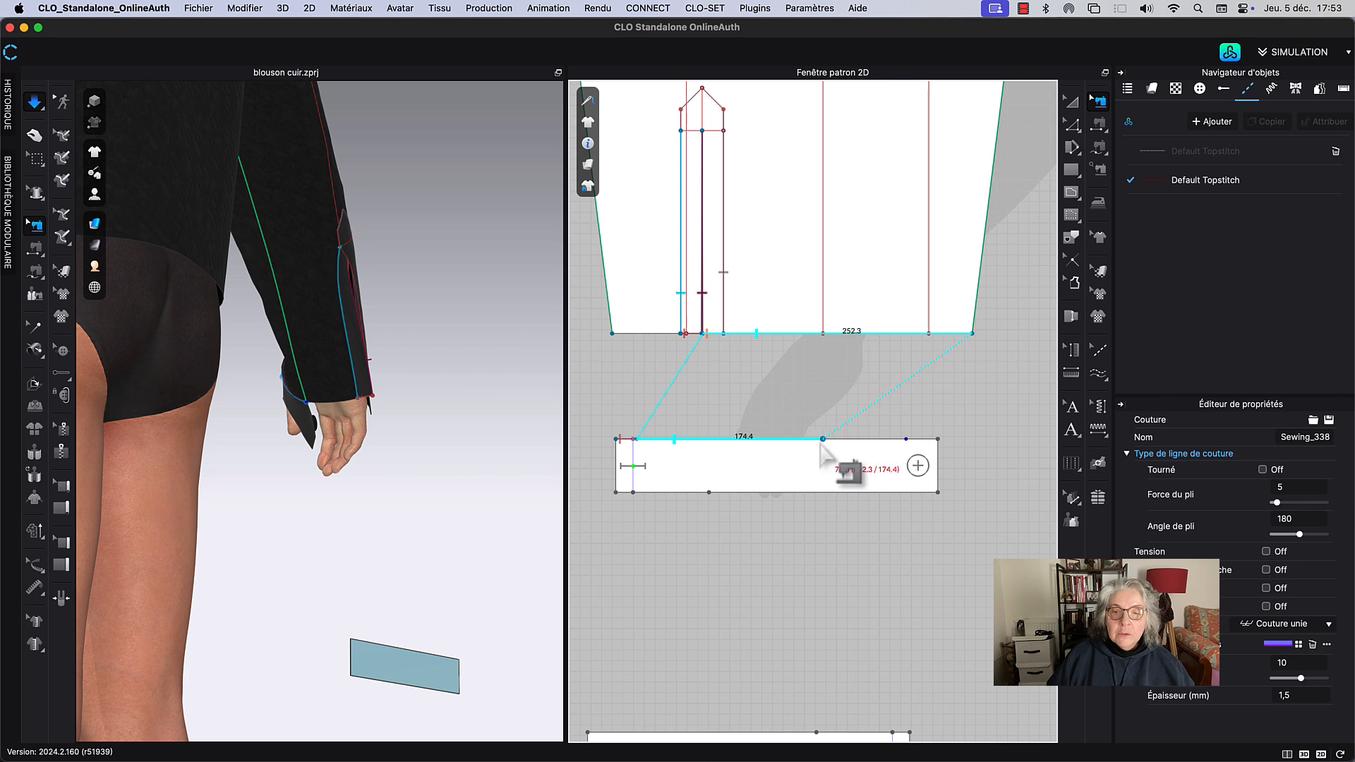
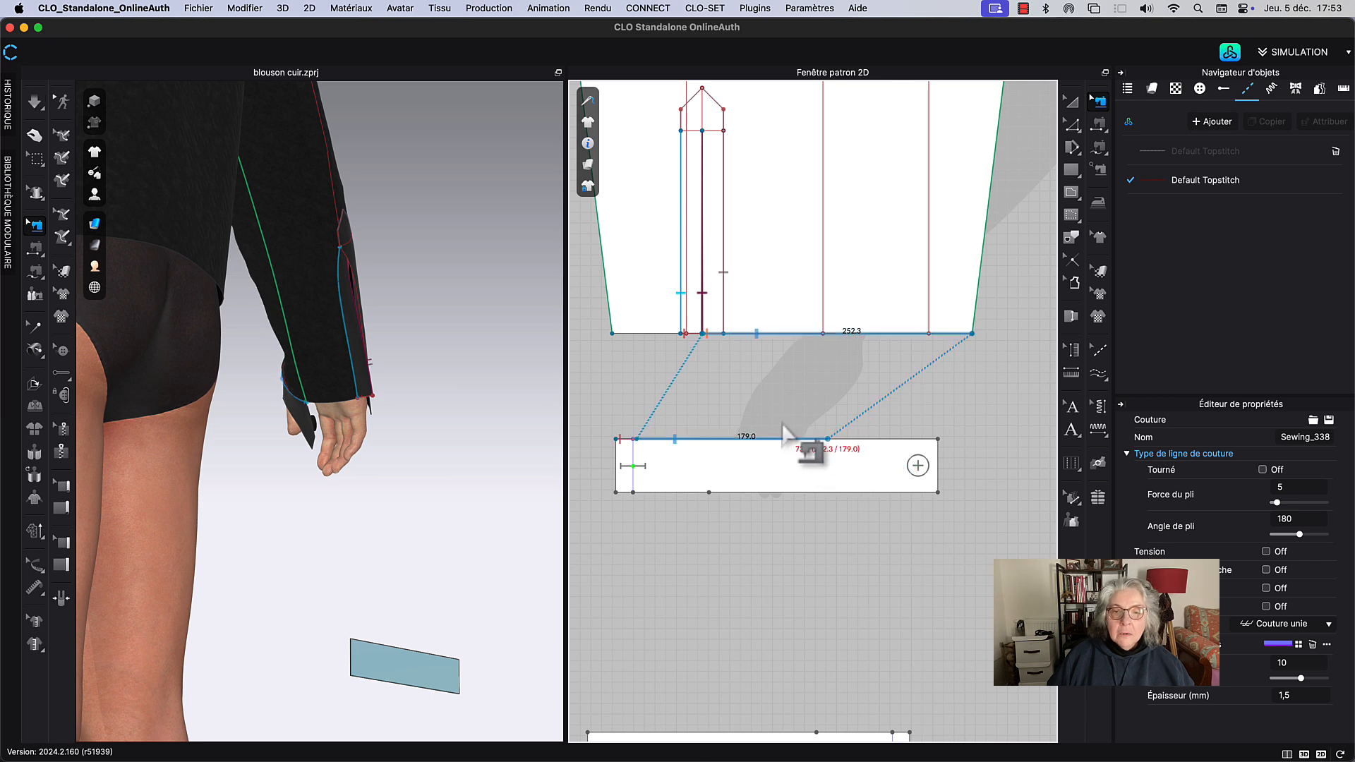
Step: Free-sew the sleeve hem between the side edge and the placket slit to the rest of the cuff's upper edge
scroll(798, 442, "down", 3)
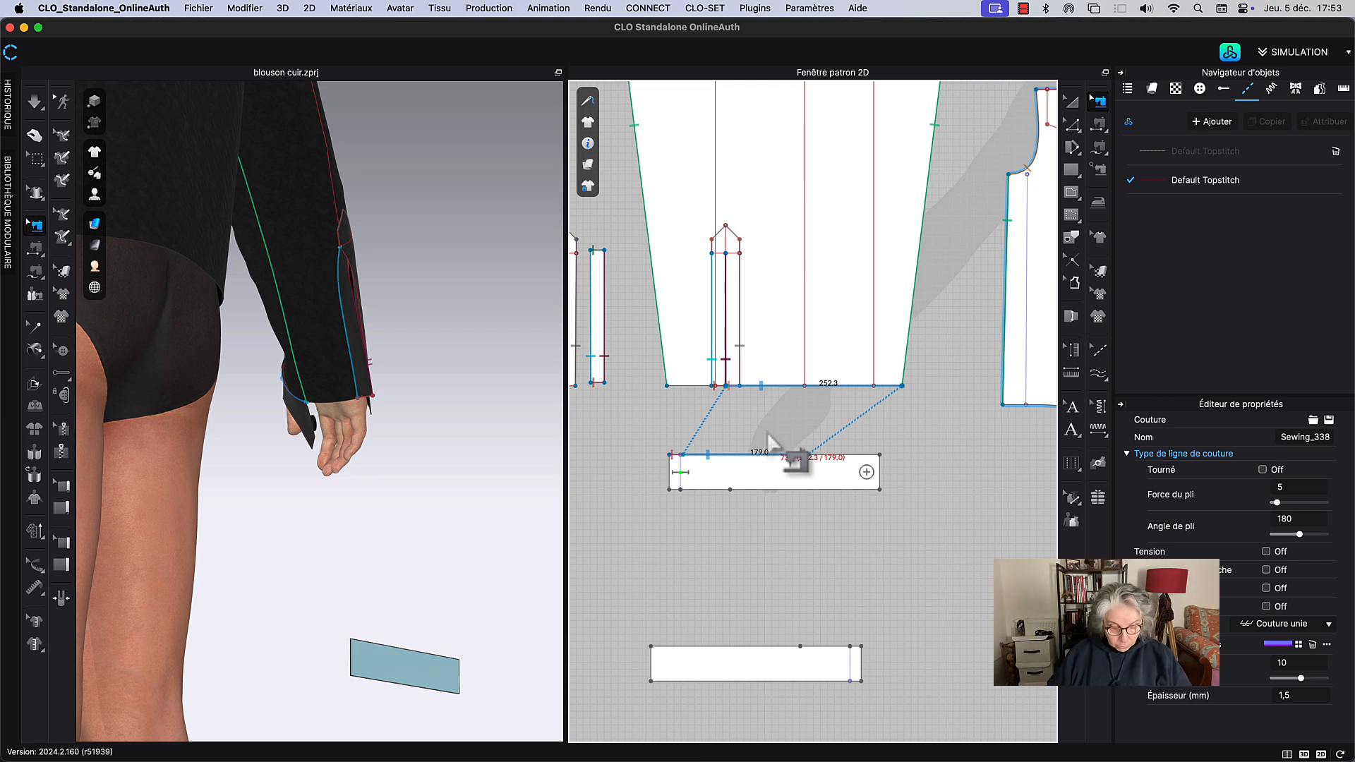
key("m")
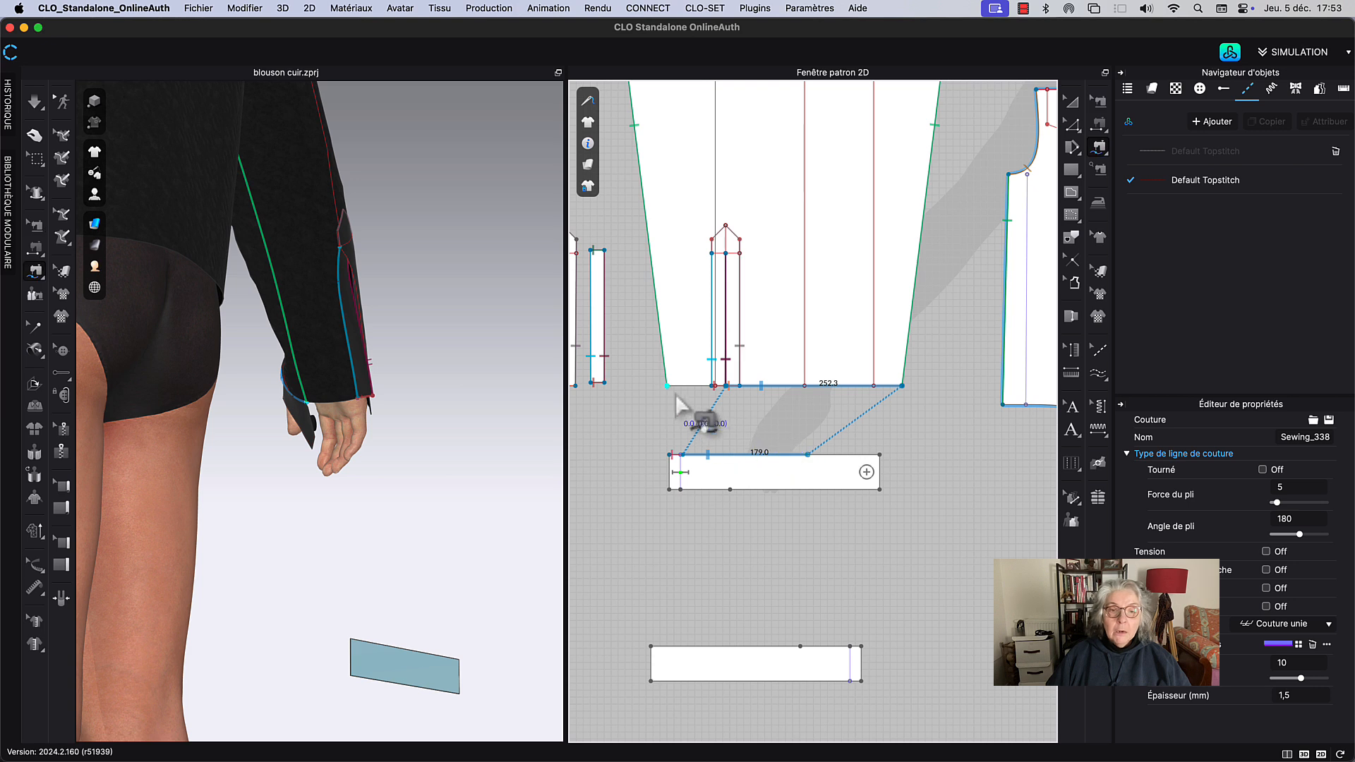
left_click(669, 388)
scroll(692, 403, "up", 5)
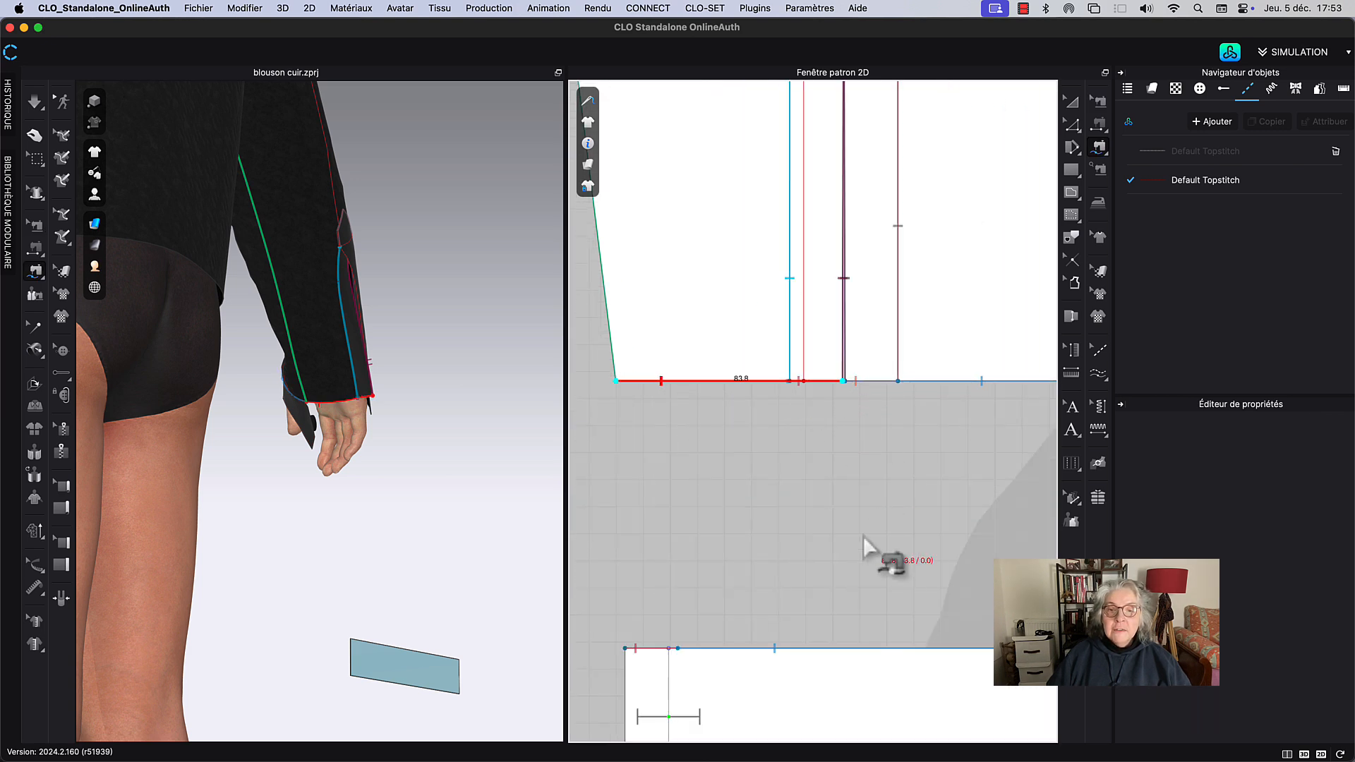
scroll(862, 536, "down", 4)
right_click_drag(916, 533, 701, 408)
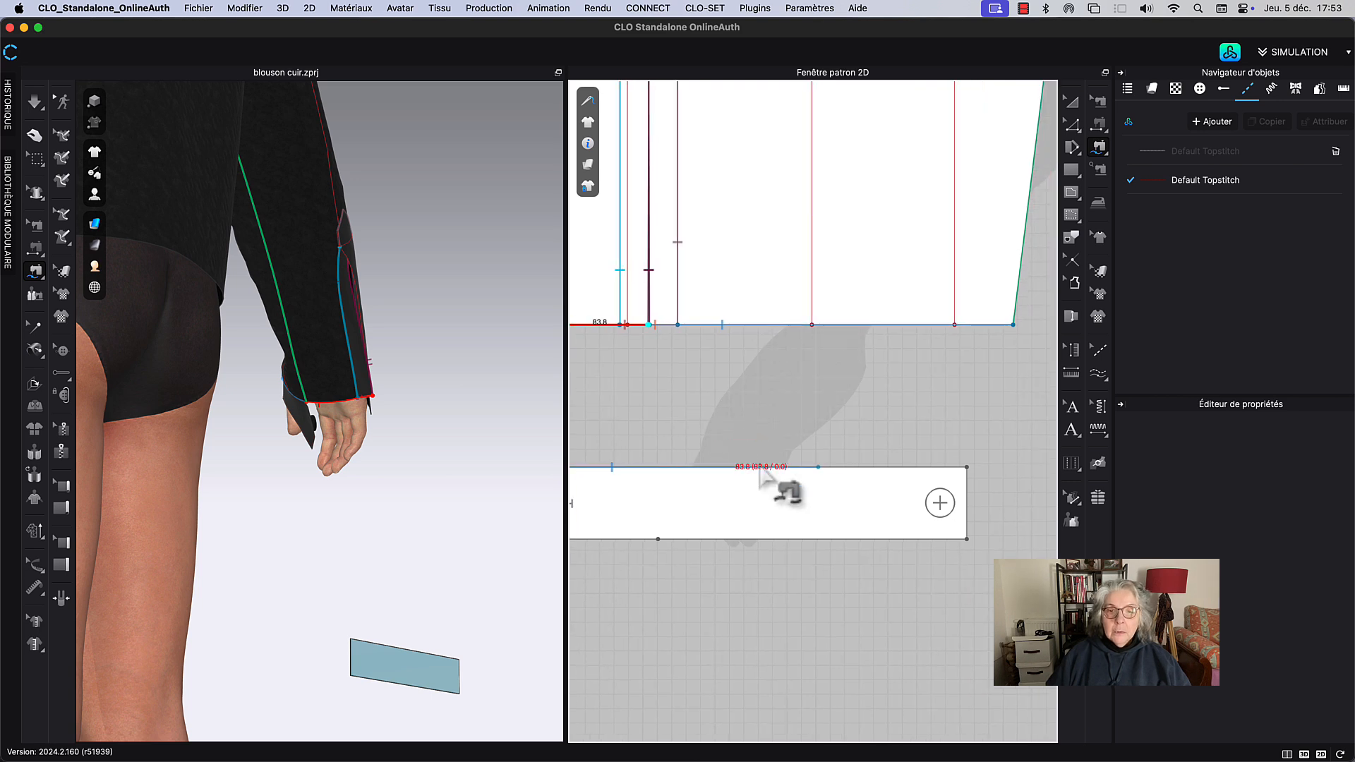
left_click(818, 468)
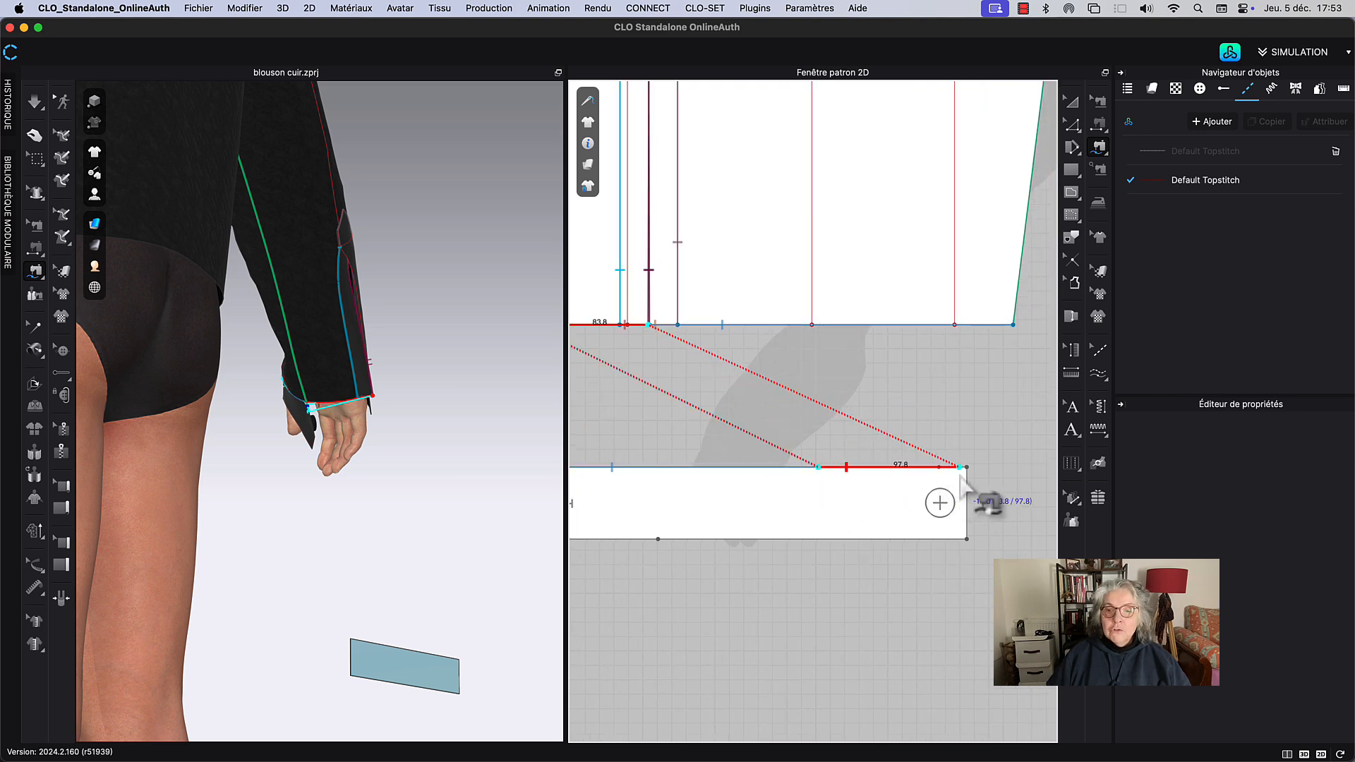
left_click(966, 468)
right_click_drag(726, 583, 898, 581)
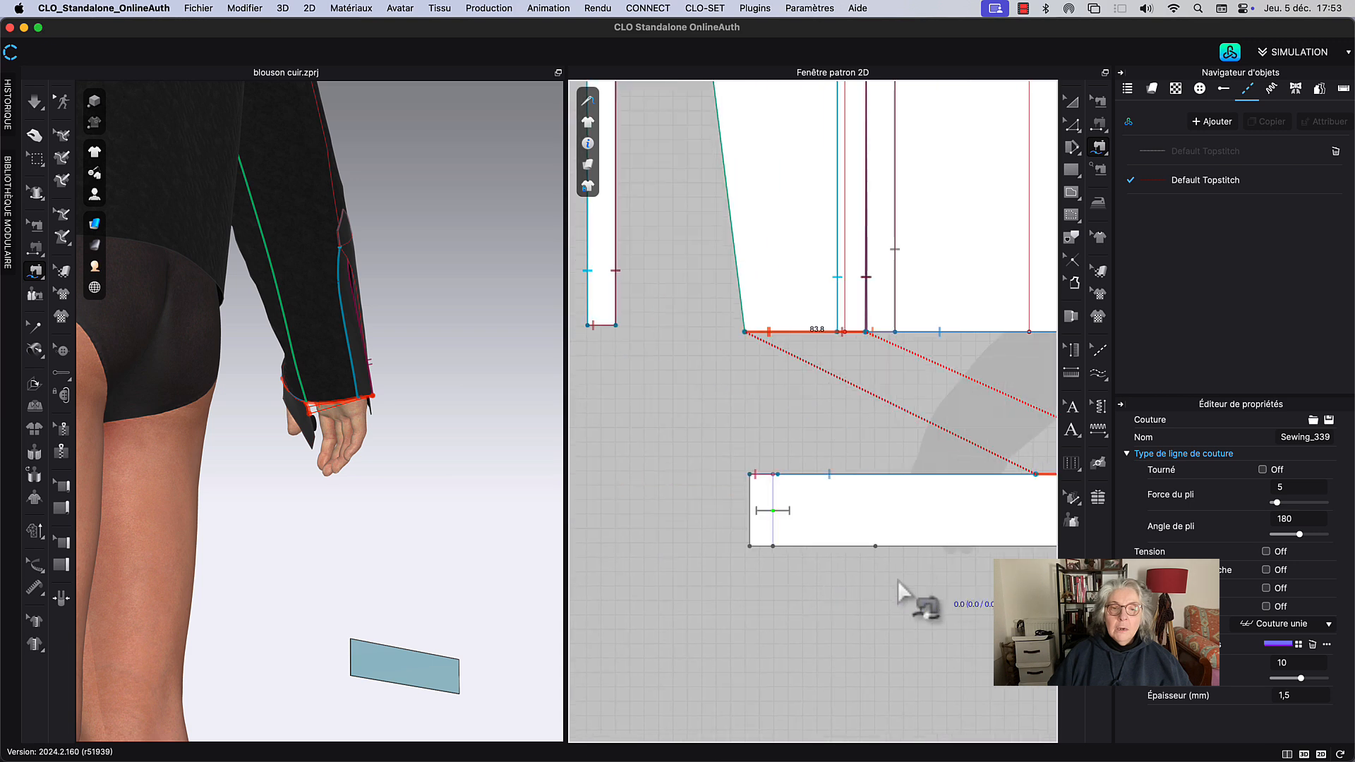
Step: Simulate the newly sewn cuff while pulling it down over the hand, and stop the simulation
key("space")
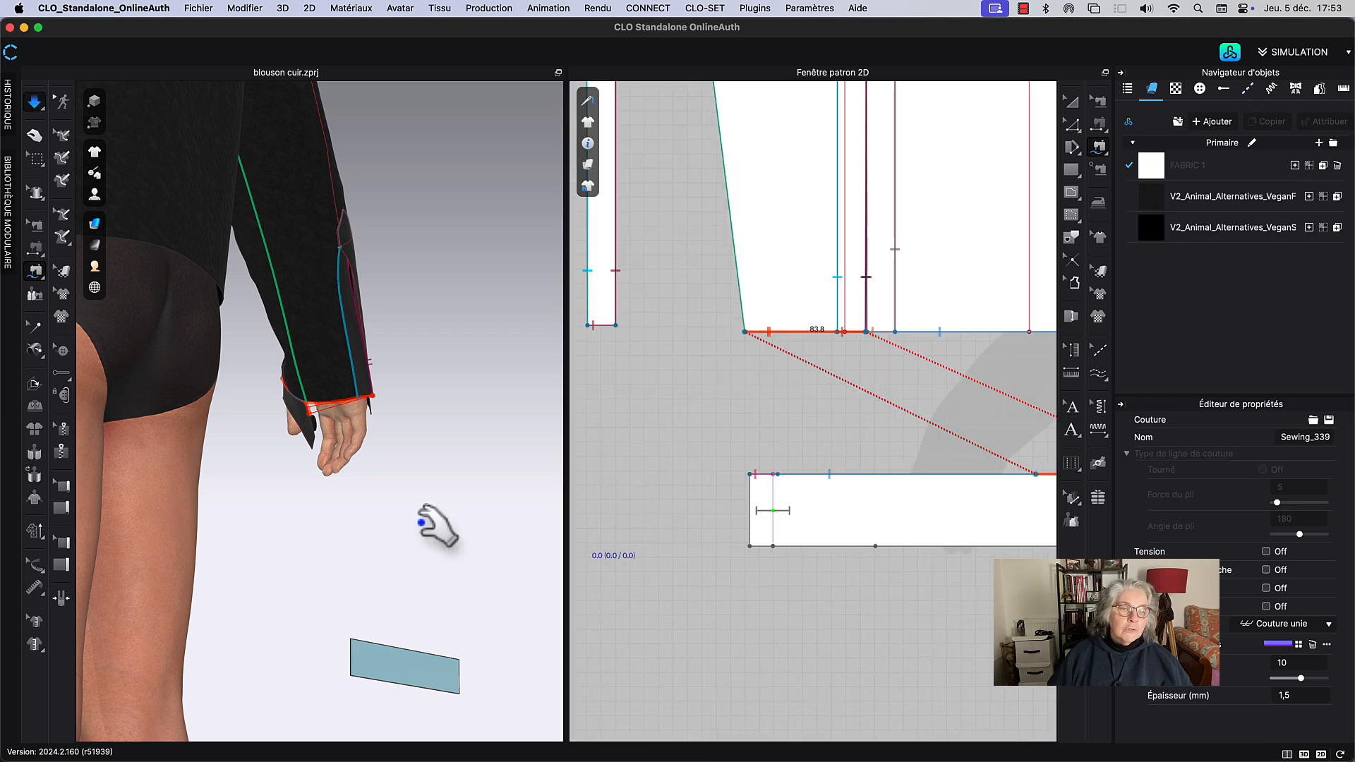
left_click(323, 302)
left_click_drag(315, 283, 371, 427)
key("m")
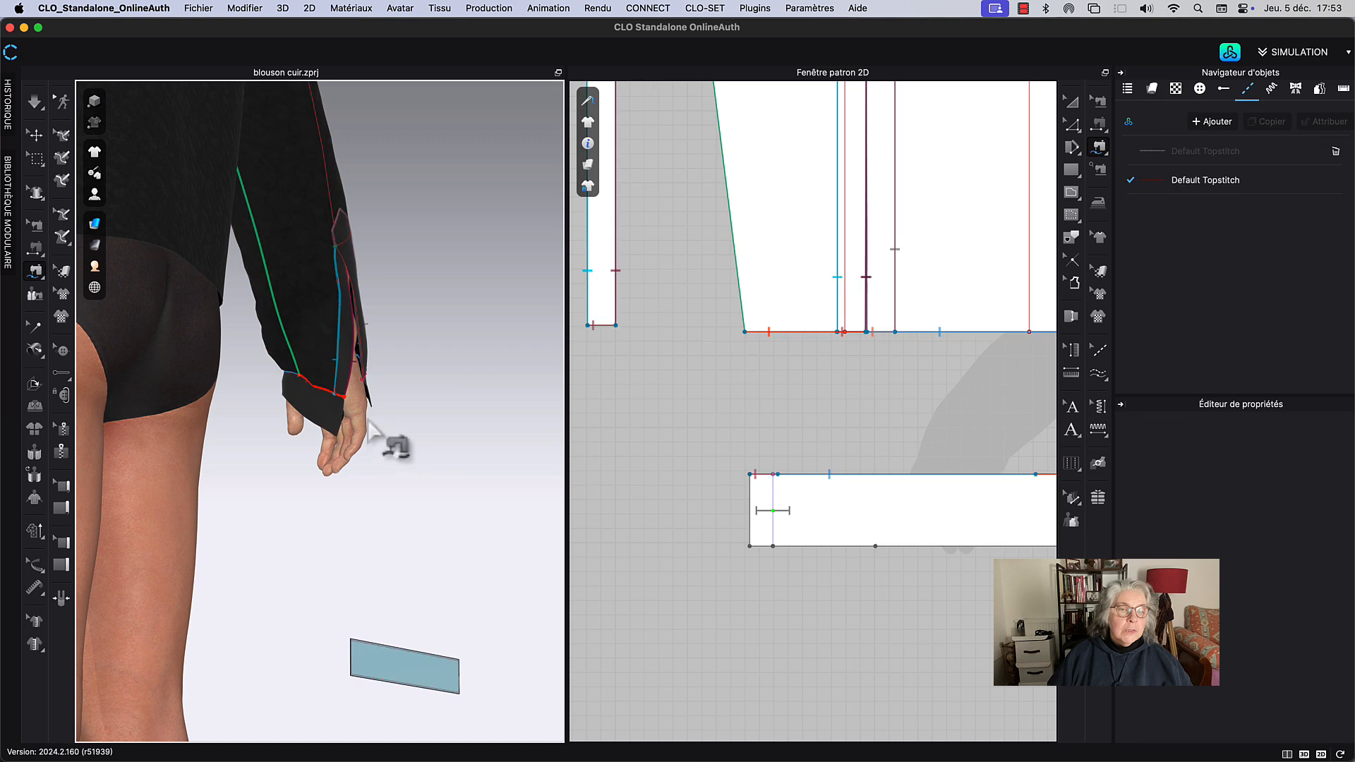
right_click_drag(371, 427, 351, 425)
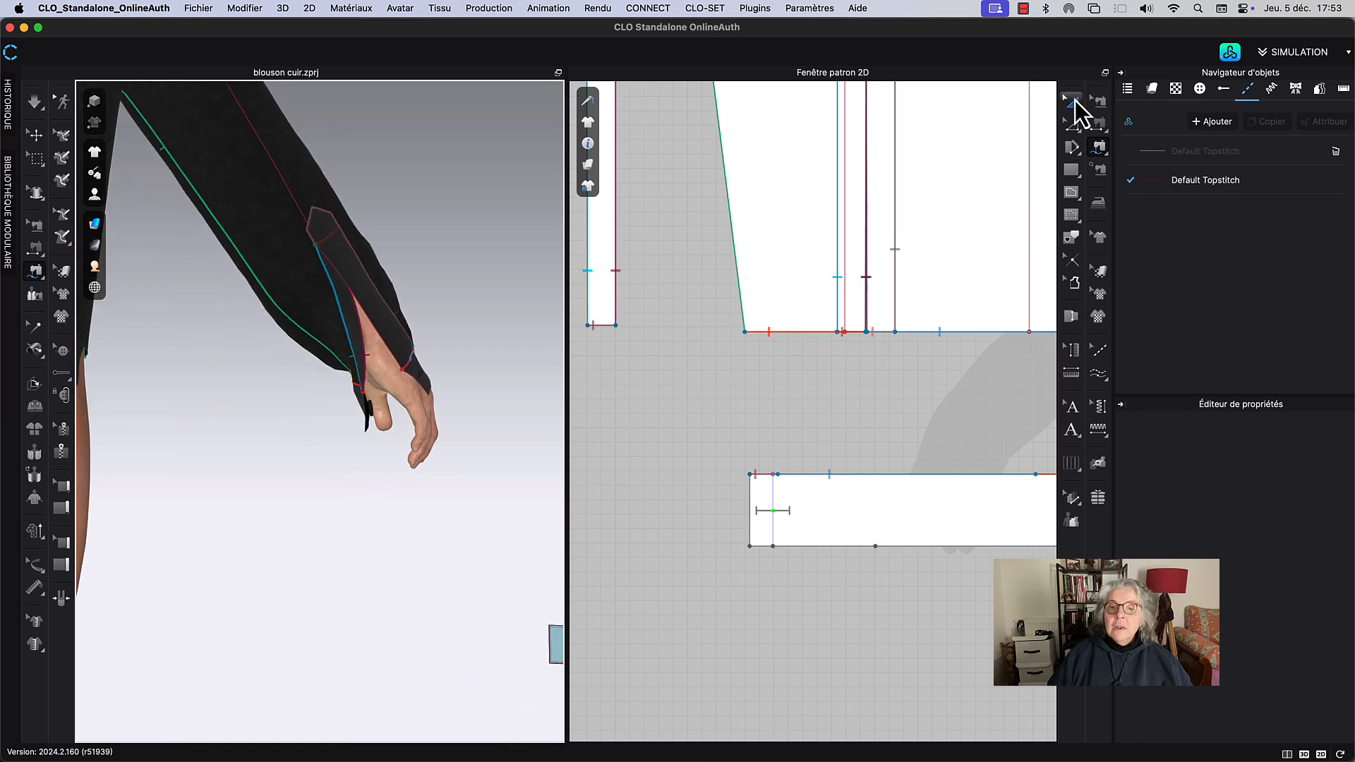
Step: Reset the 3D position of the cuff's button
key("space")
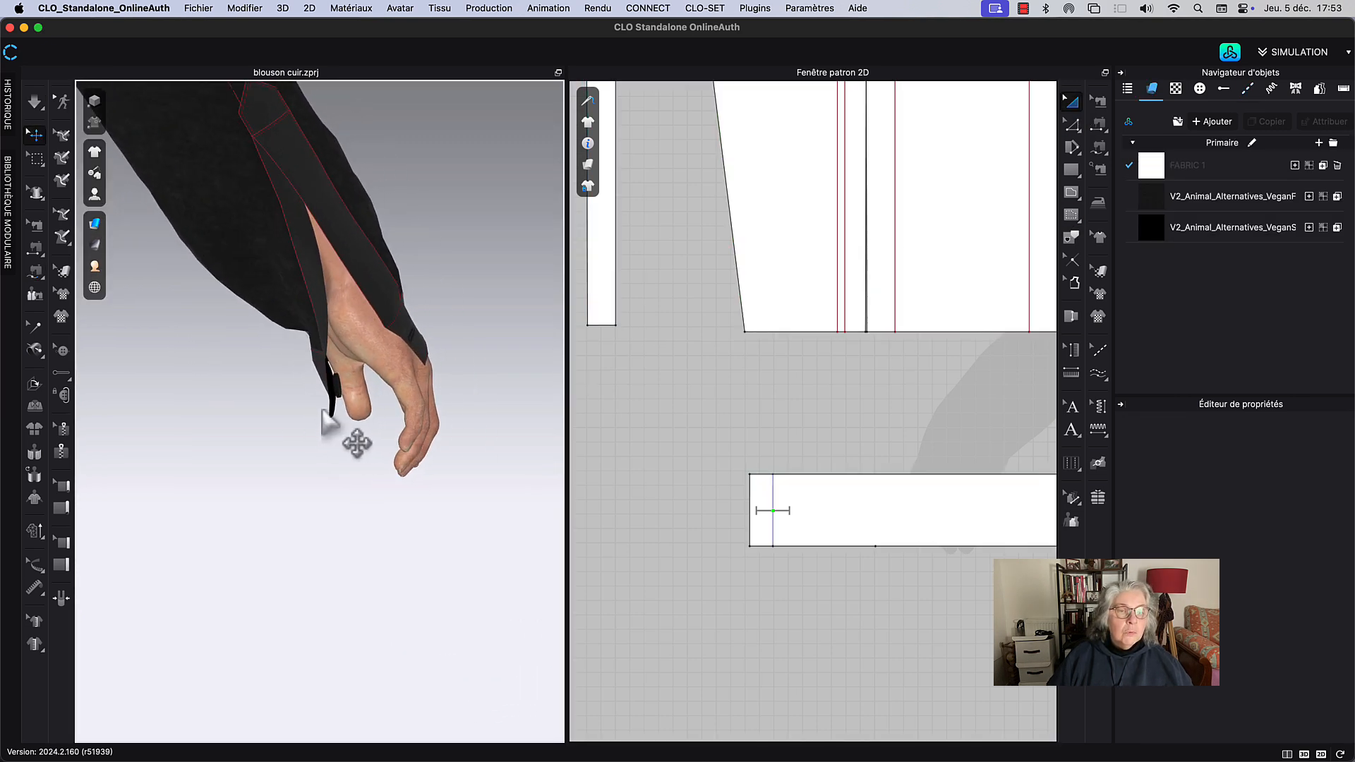
left_click(339, 393)
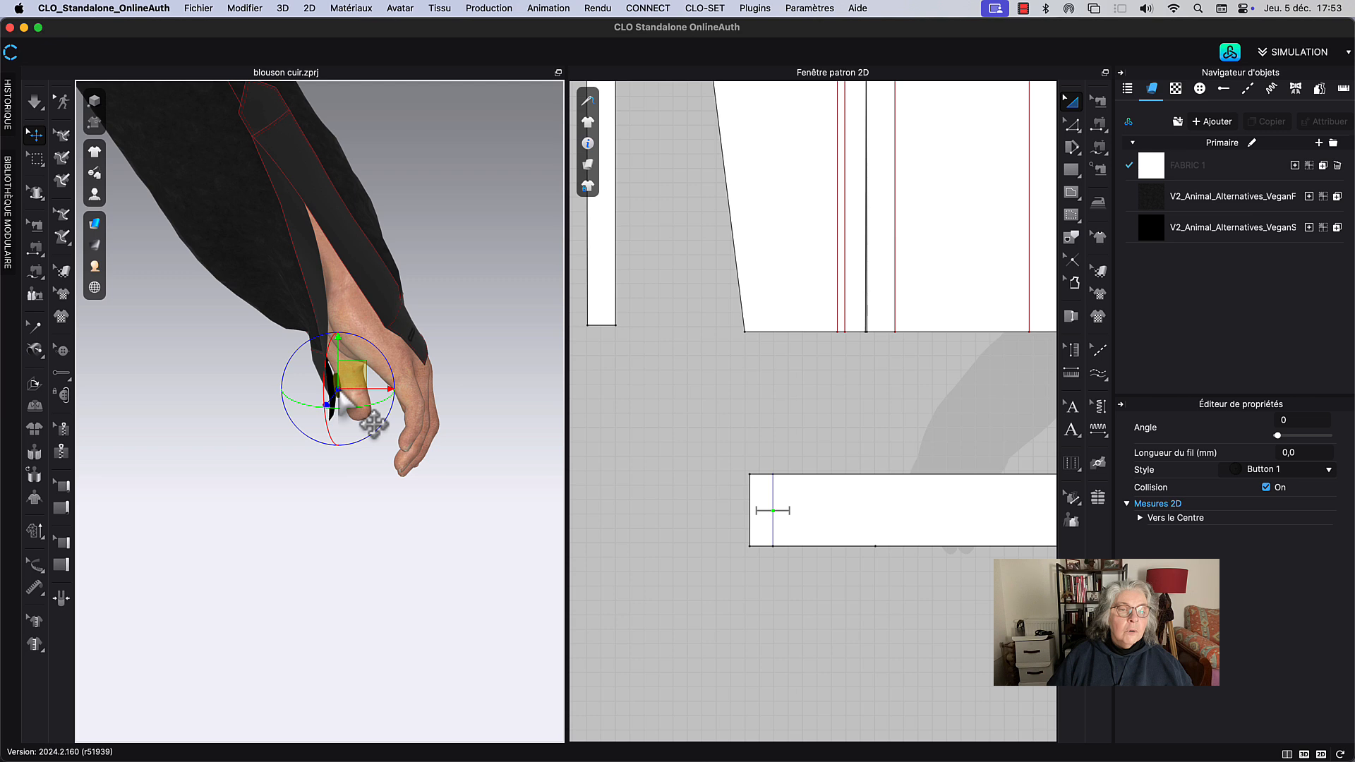
right_click(338, 392)
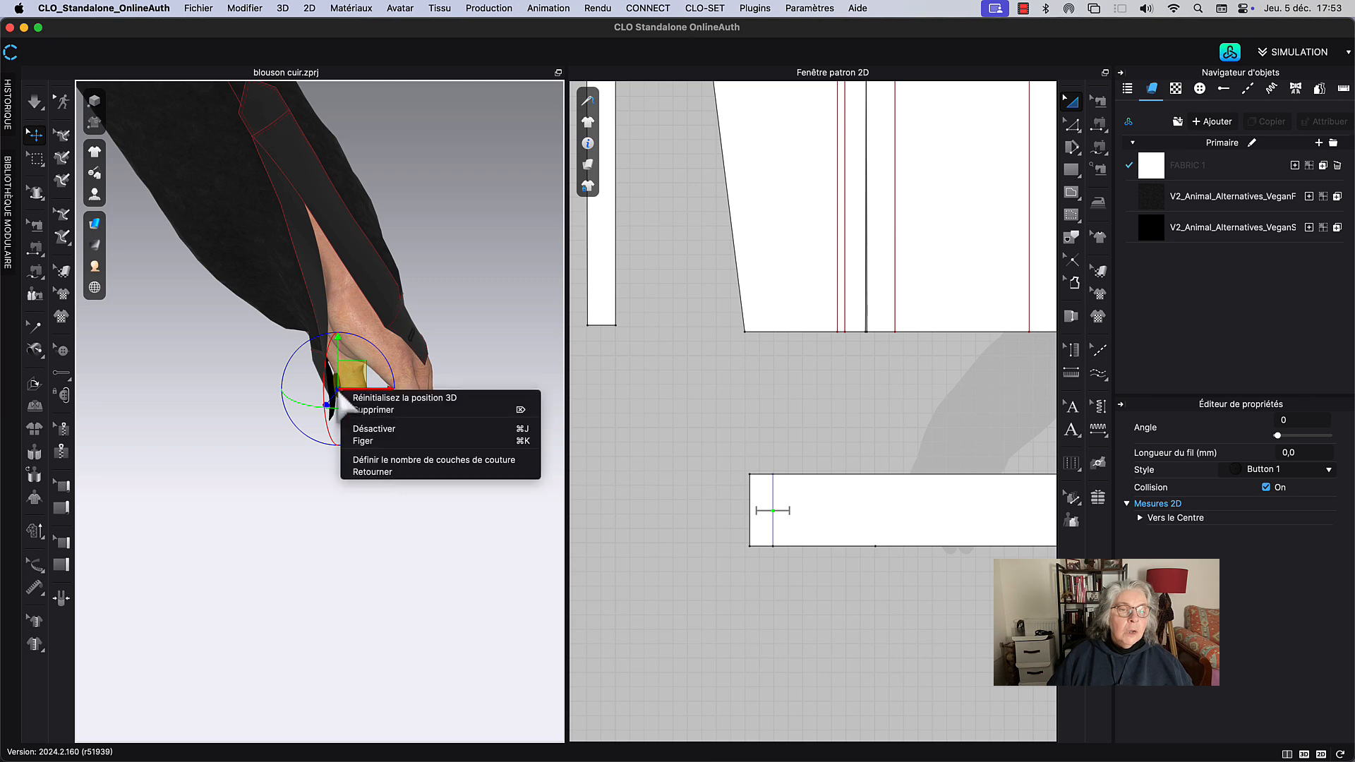
left_click(405, 400)
right_click_drag(322, 481, 346, 332)
scroll(378, 431, "up", 5)
Step: Restart the simulation, pull the placket strip and the cuff into place around the wrist, and stop it
key("space")
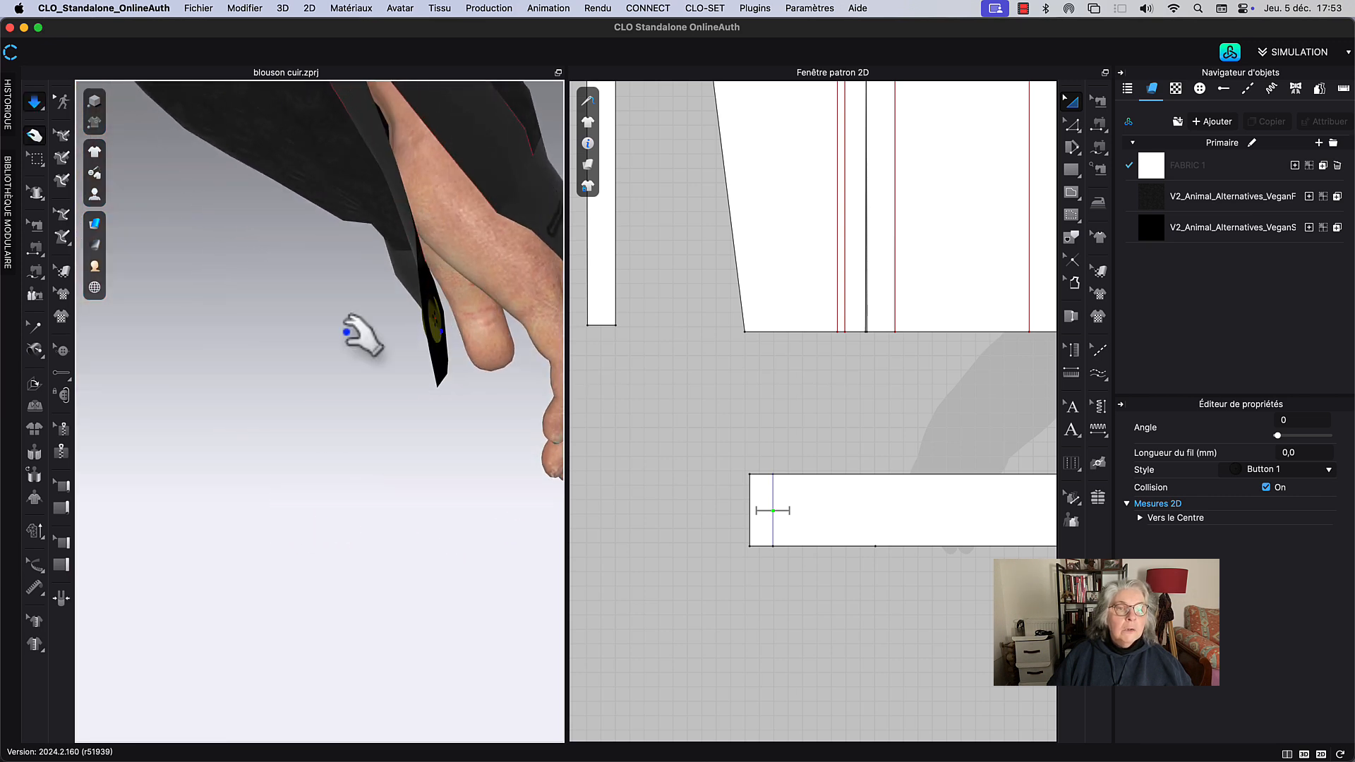
left_click_drag(346, 331, 343, 321)
left_click_drag(334, 180, 522, 378)
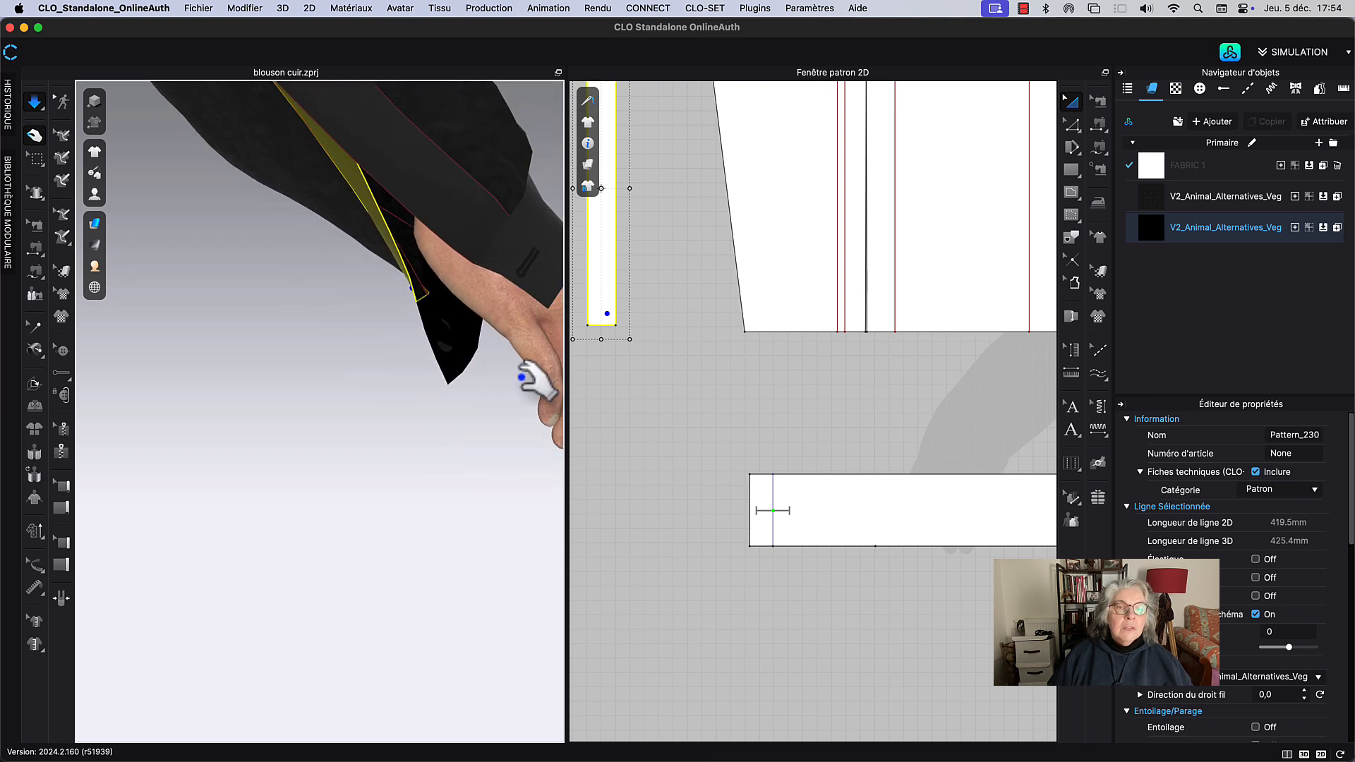
left_click_drag(473, 293, 398, 296)
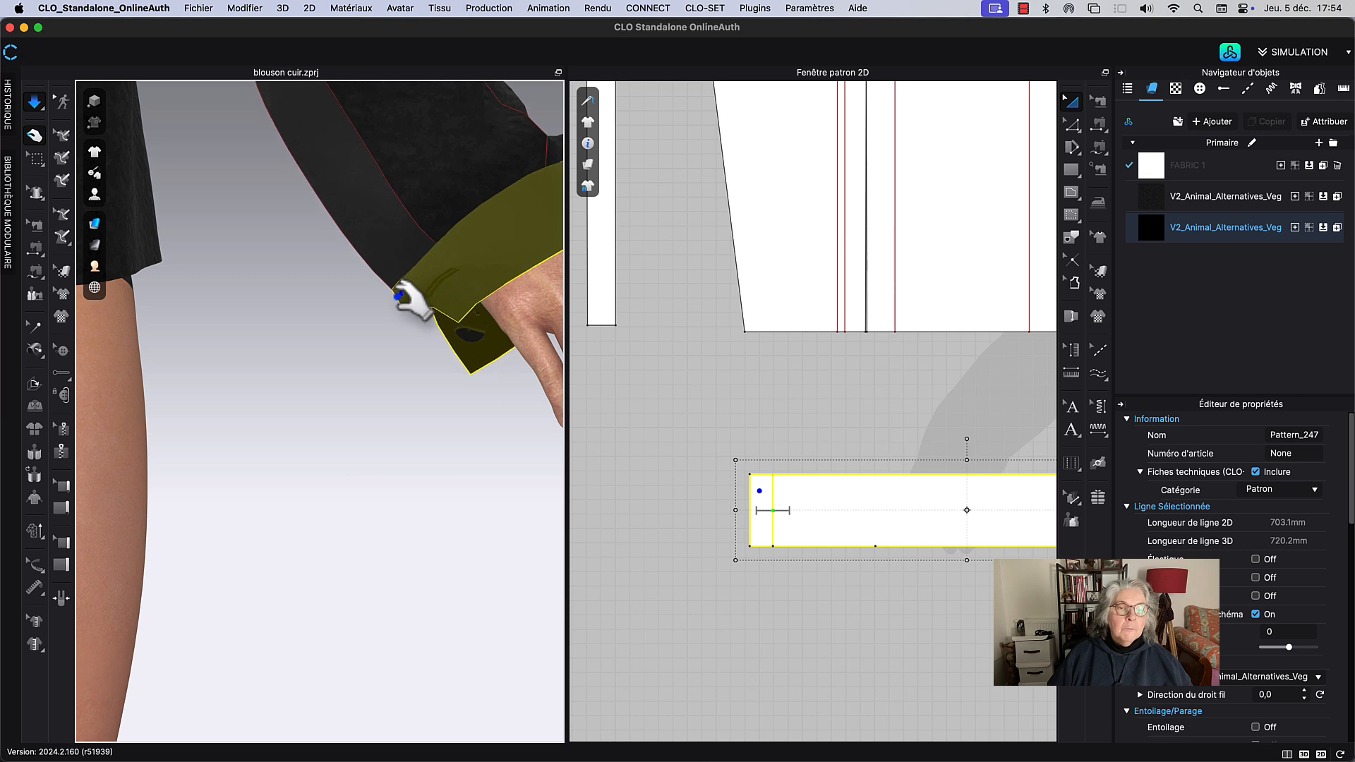
key("space")
Step: Simulate again, pull the sleeve fabric up the arm so the cuff sits at the wrist, and stop the simulation
right_click_drag(413, 319, 479, 303)
middle_click_drag(525, 182, 455, 249)
scroll(448, 157, "down", 6)
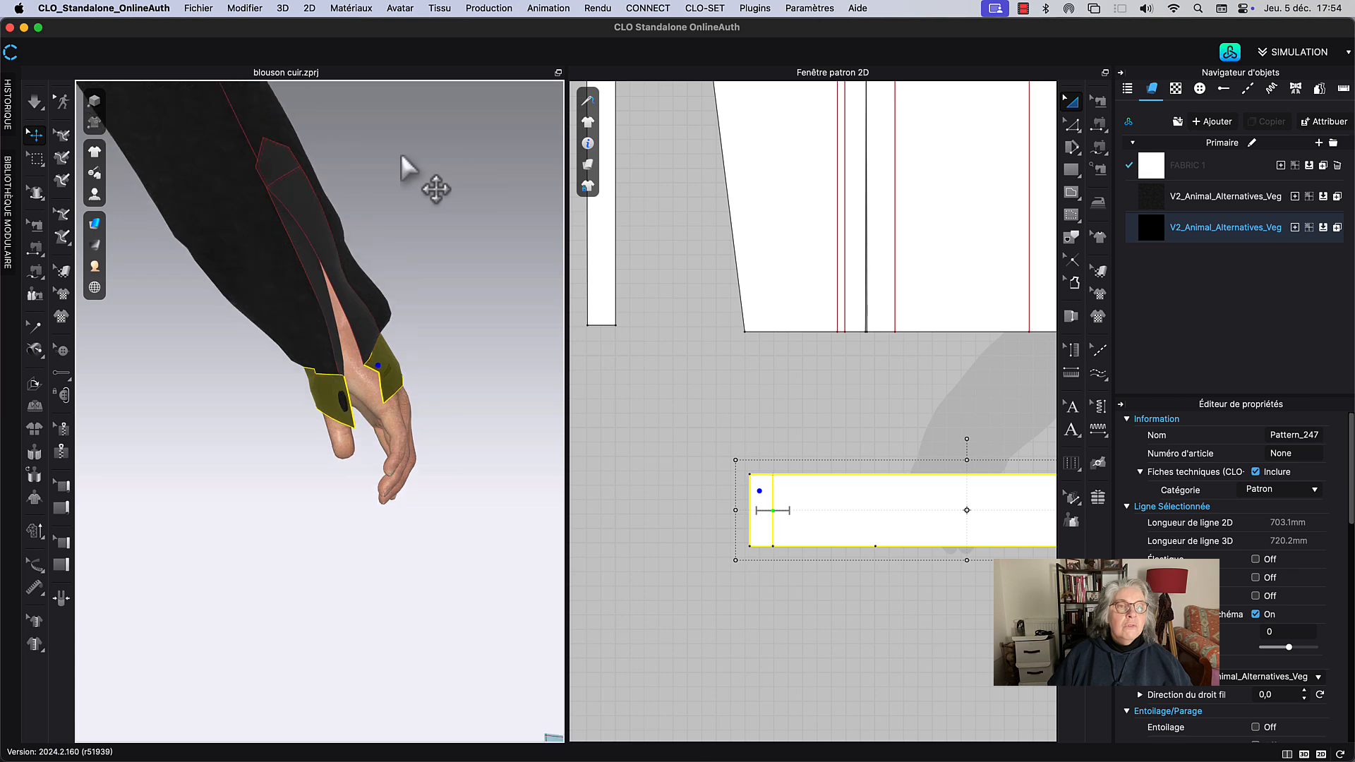
right_click_drag(361, 197, 449, 316)
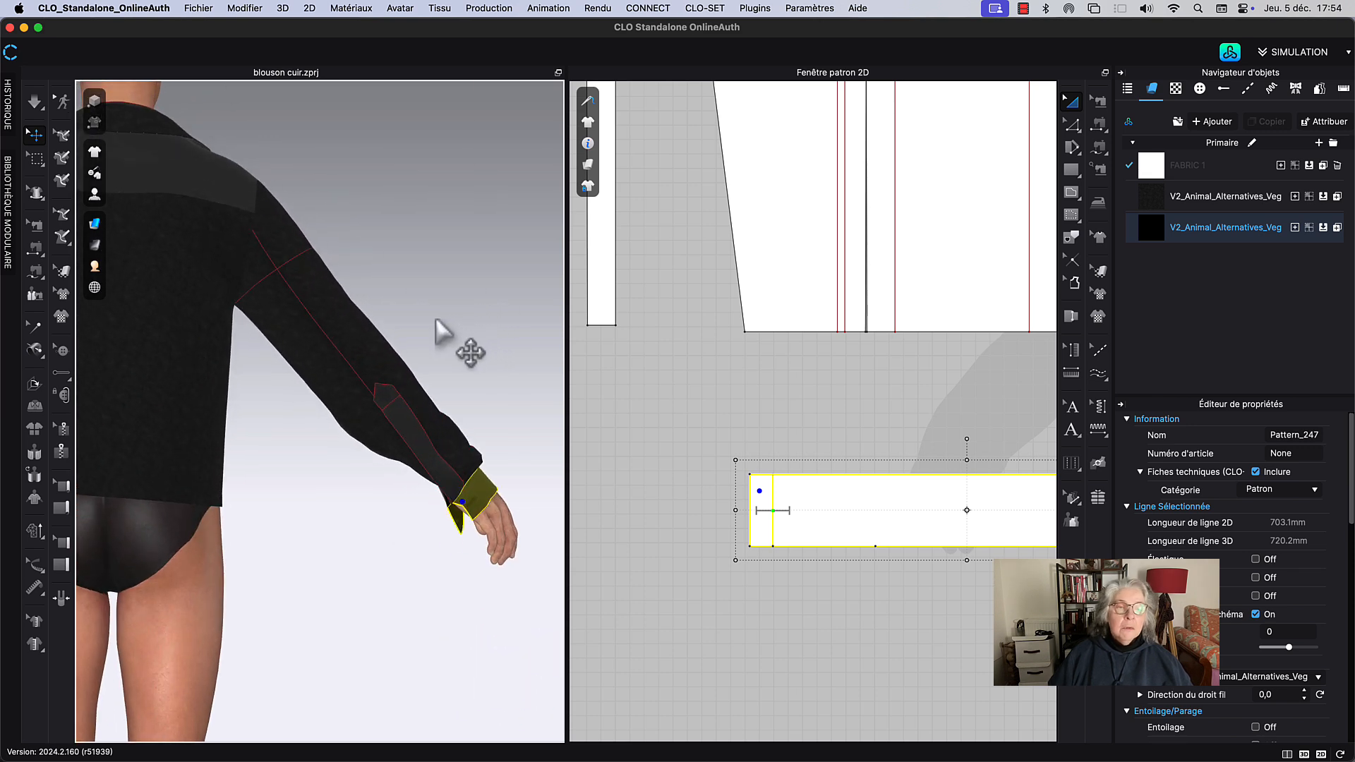
key("space")
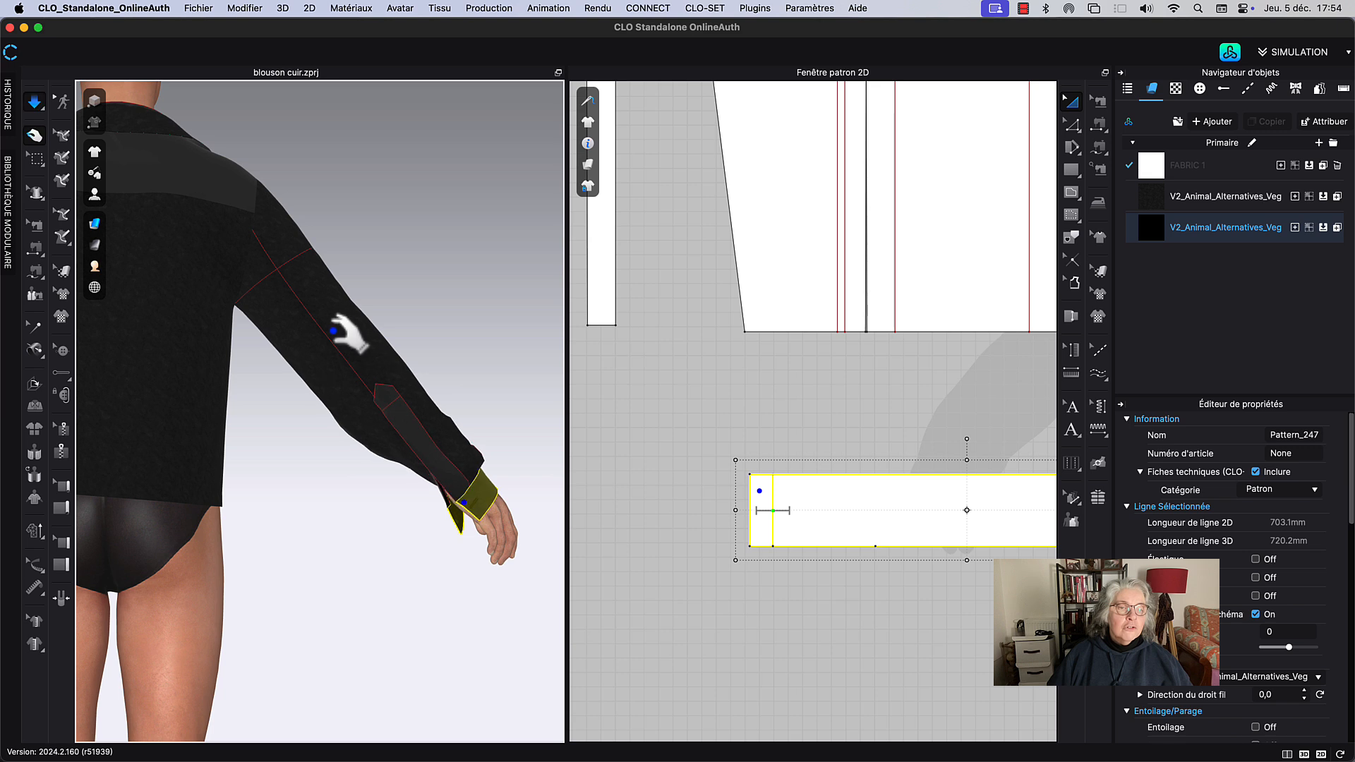
left_click(333, 324)
left_click_drag(310, 293, 302, 284)
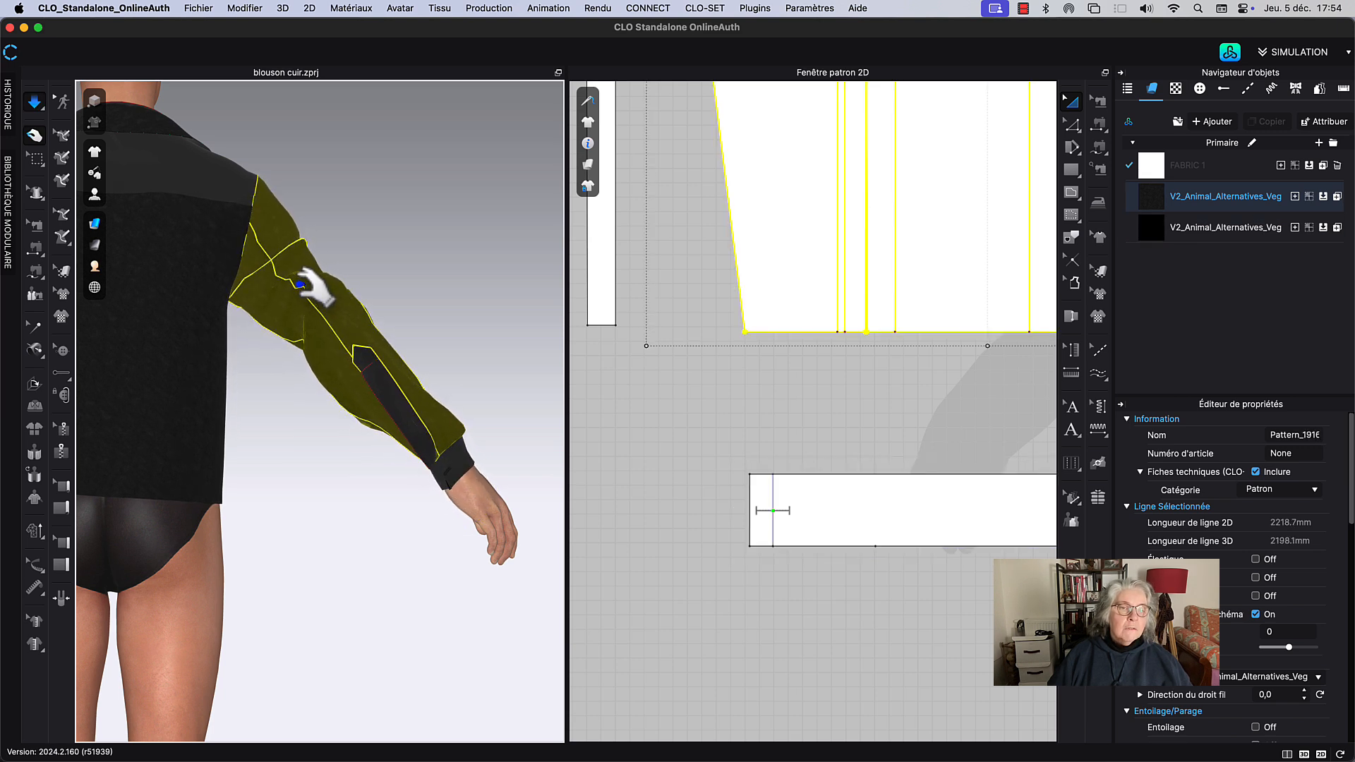
left_click(453, 296)
mouse_move(499, 378)
right_mouse_down()
mouse_move(514, 324)
mouse_move(520, 348)
mouse_move(500, 364)
right_mouse_up()
scroll(479, 400, "up", 5)
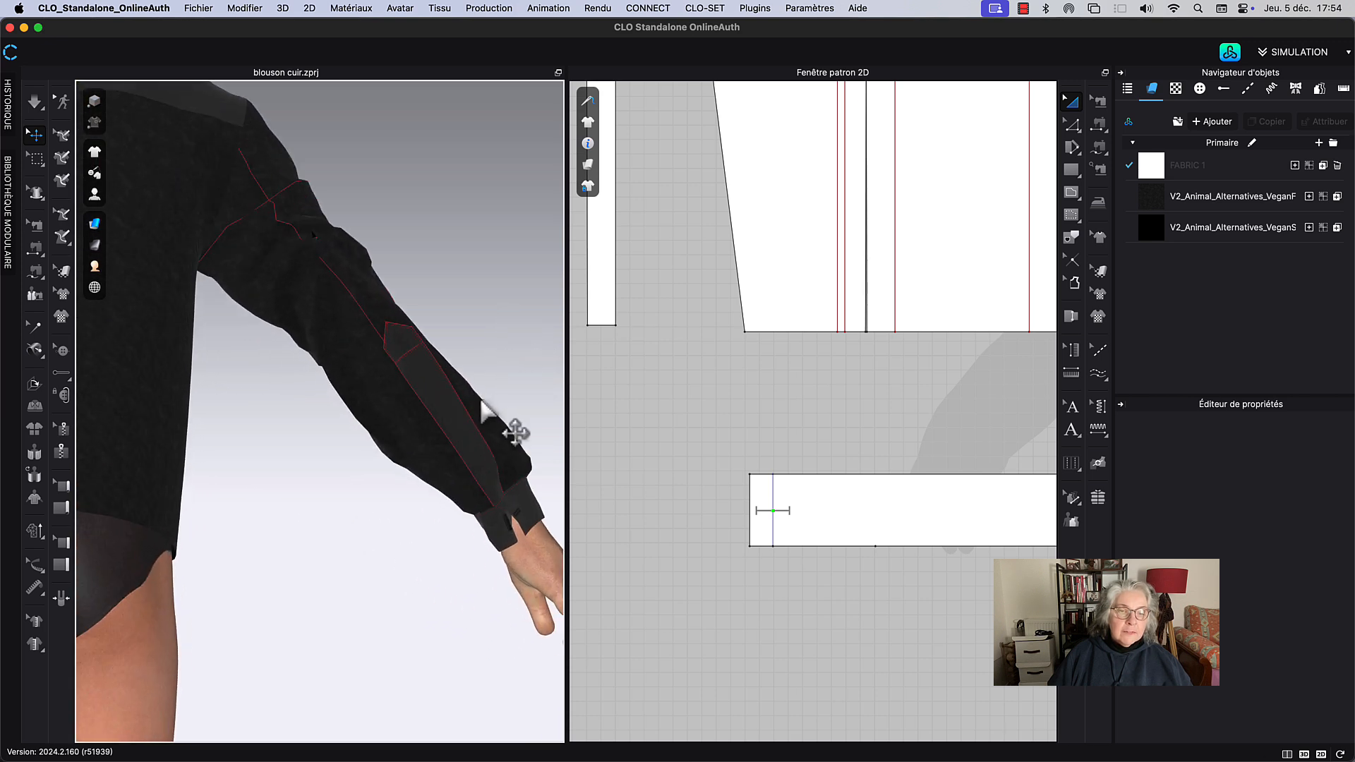
middle_click_drag(477, 399, 412, 318)
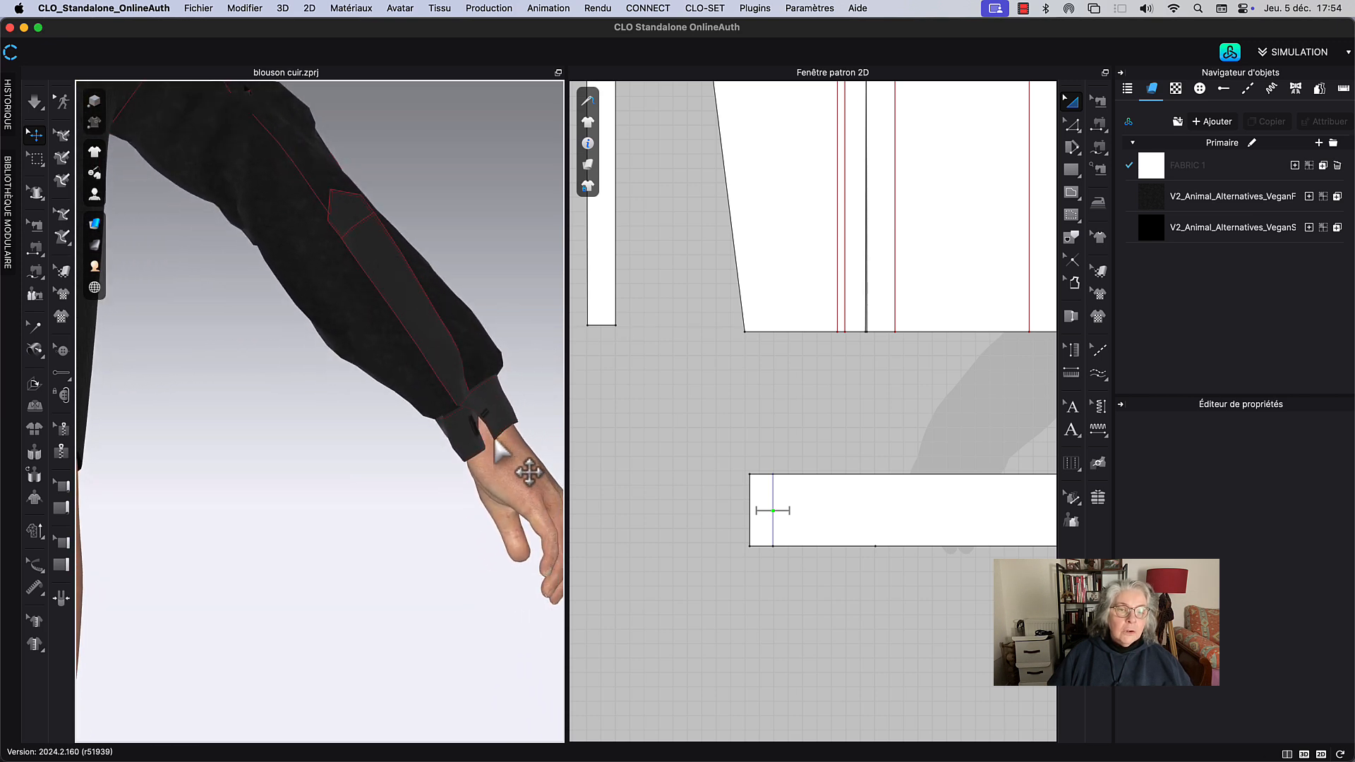
Step: Delete the spare cuff pattern lying below the sewn cuff in the 2D pattern layout
right_click_drag(495, 439, 514, 433)
middle_click_drag(484, 482, 471, 417)
scroll(481, 418, "up", 2)
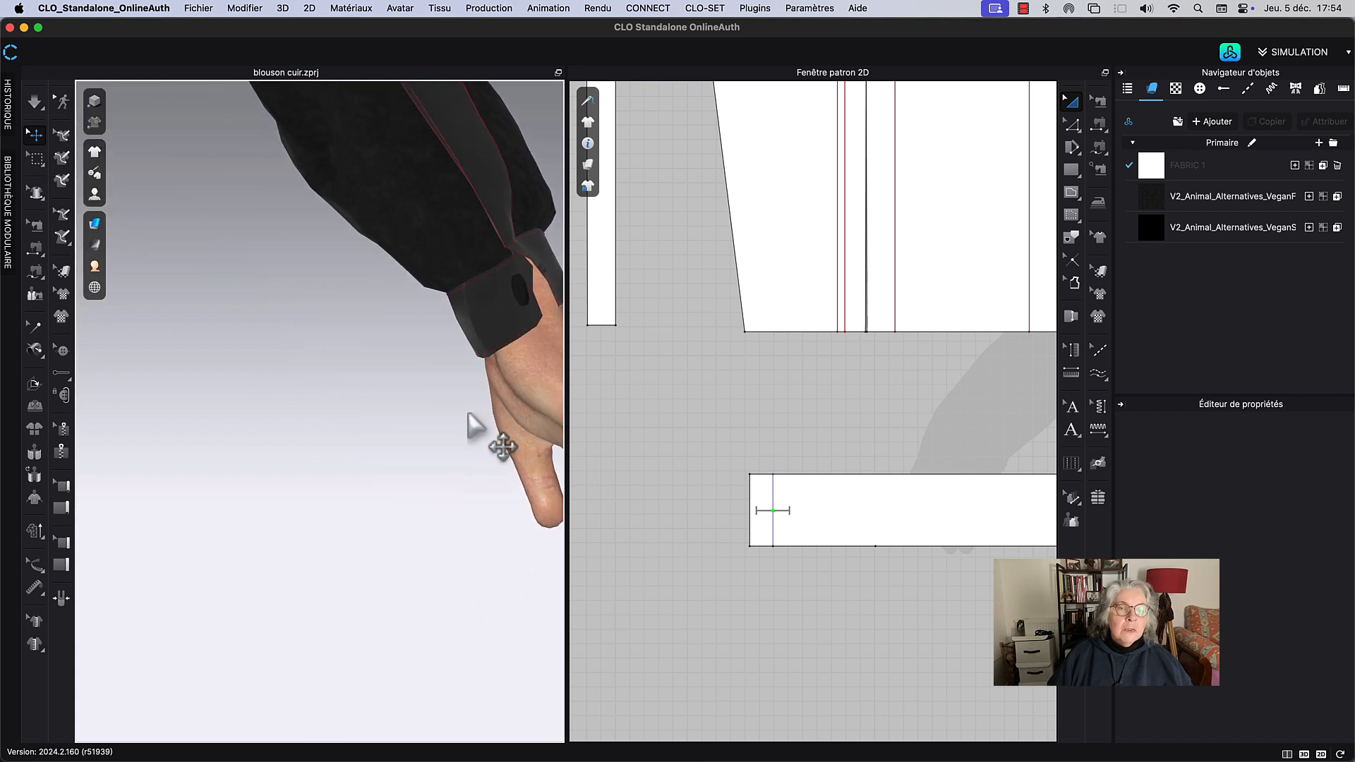
middle_click_drag(503, 337, 465, 311)
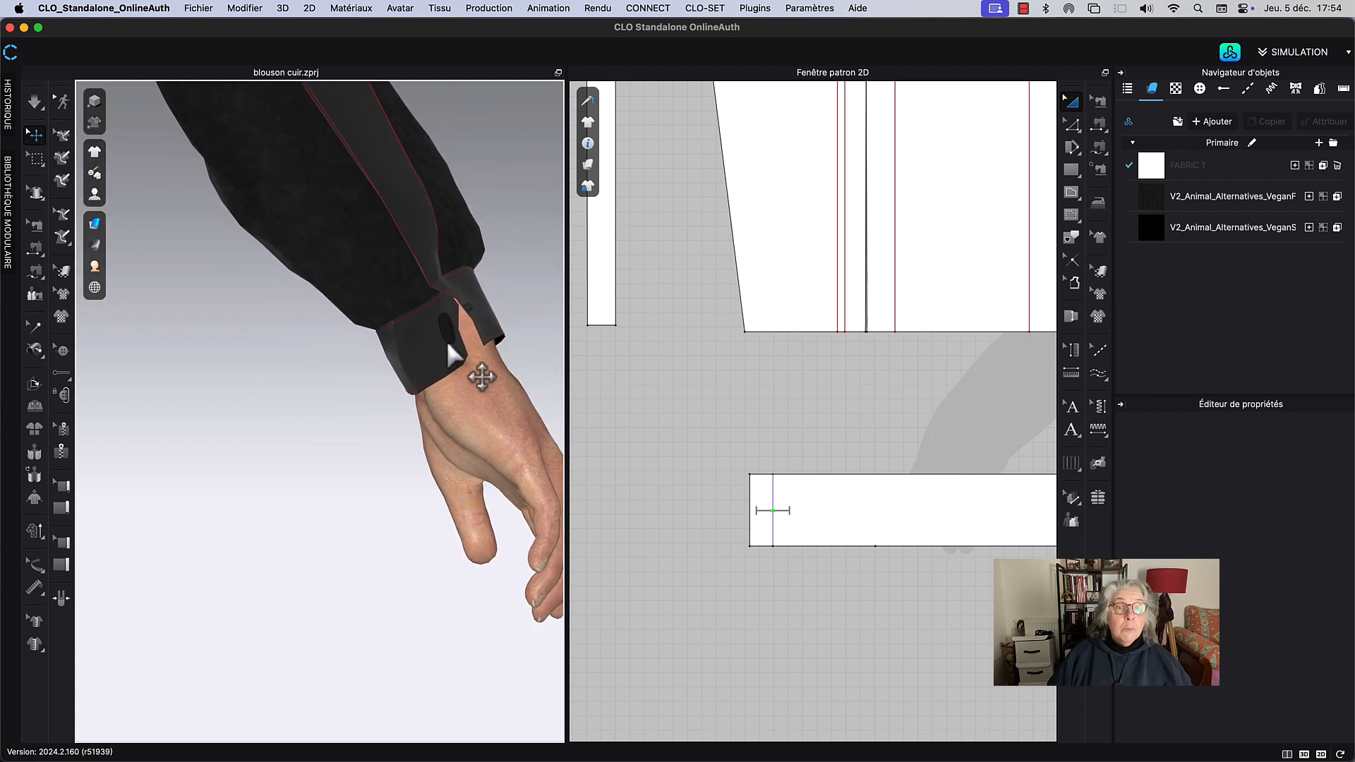
scroll(515, 382, "down", 3)
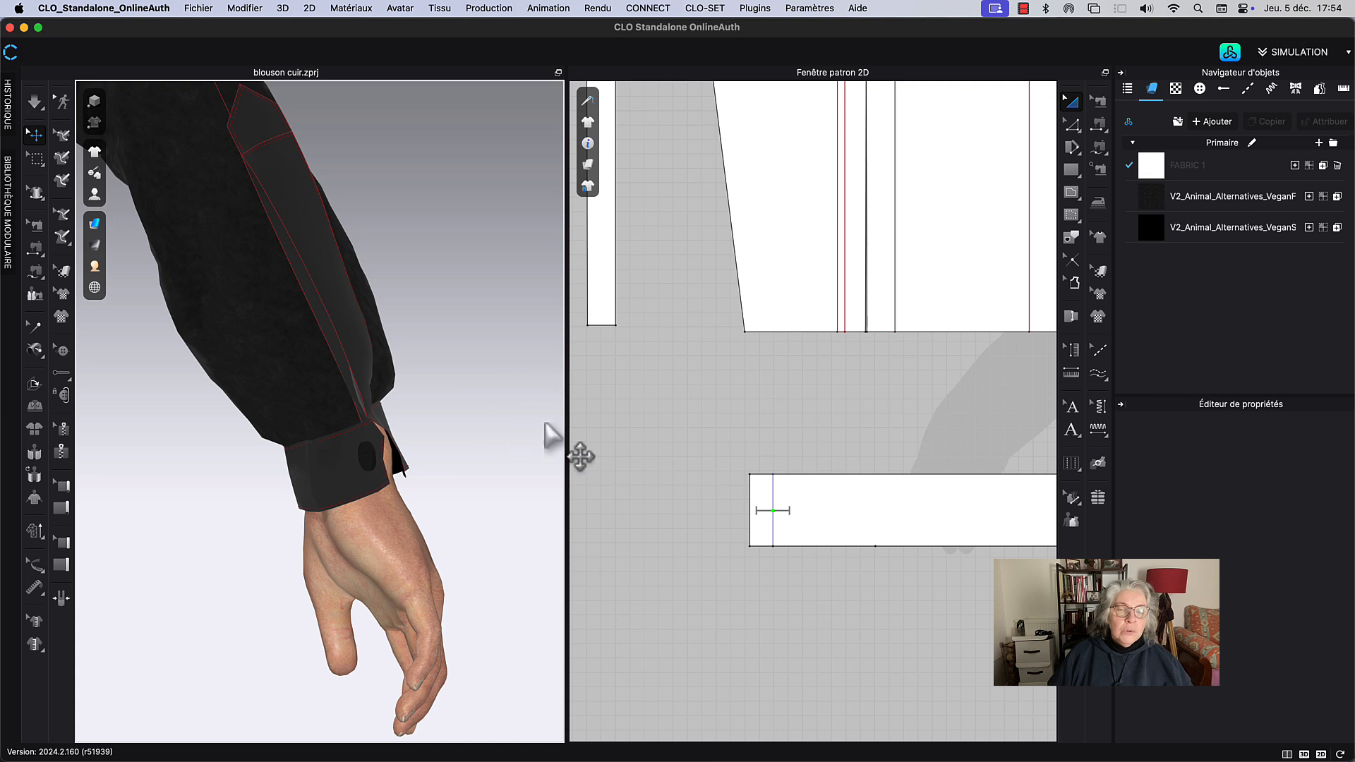
scroll(696, 427, "down", 4)
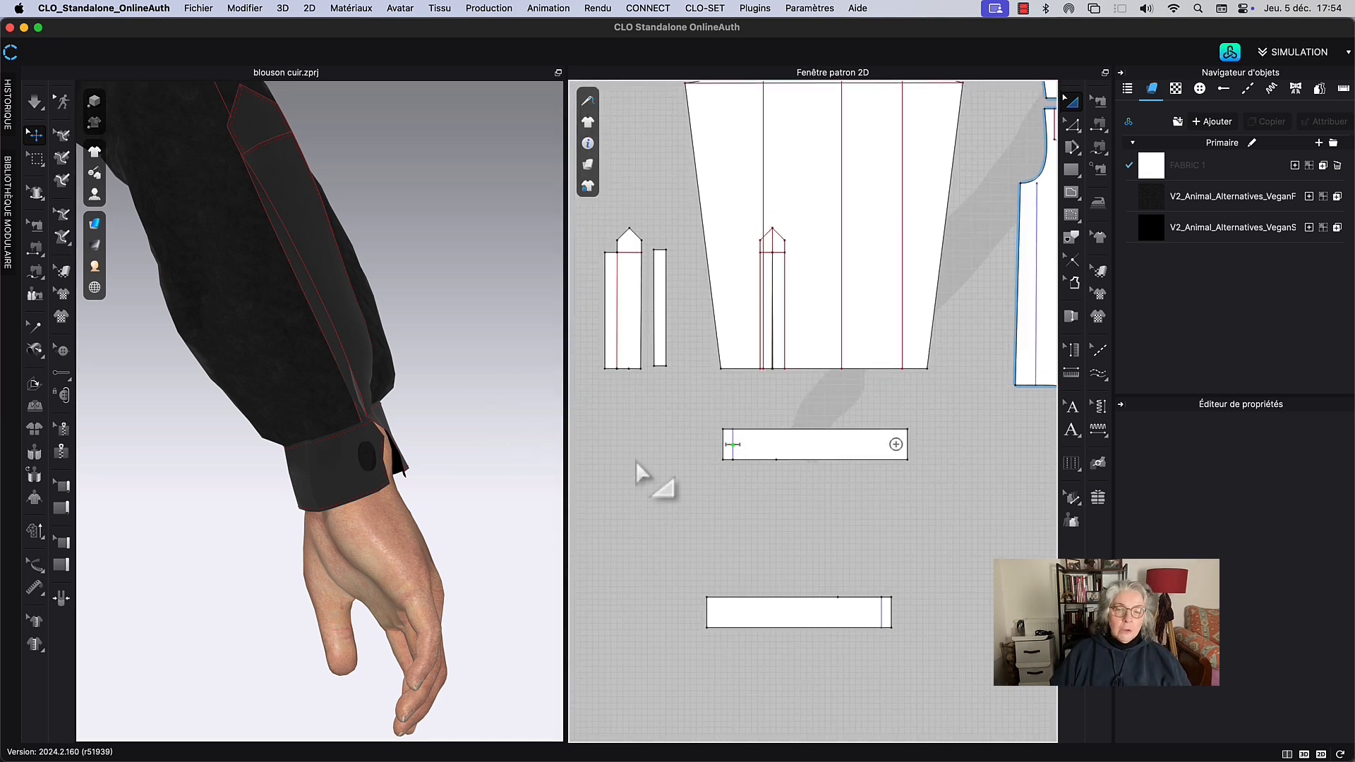
scroll(639, 386, "down", 5)
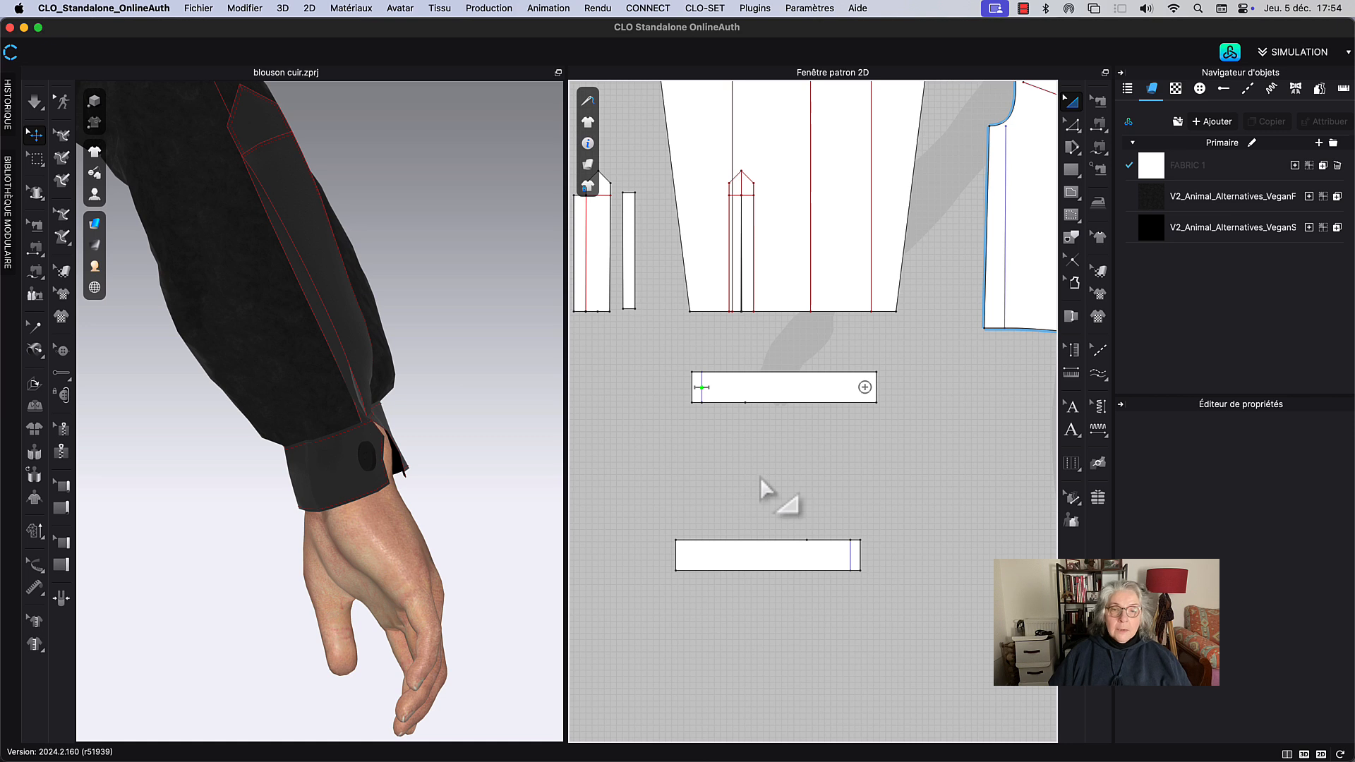
left_click(777, 575)
left_click_drag(775, 579, 796, 472)
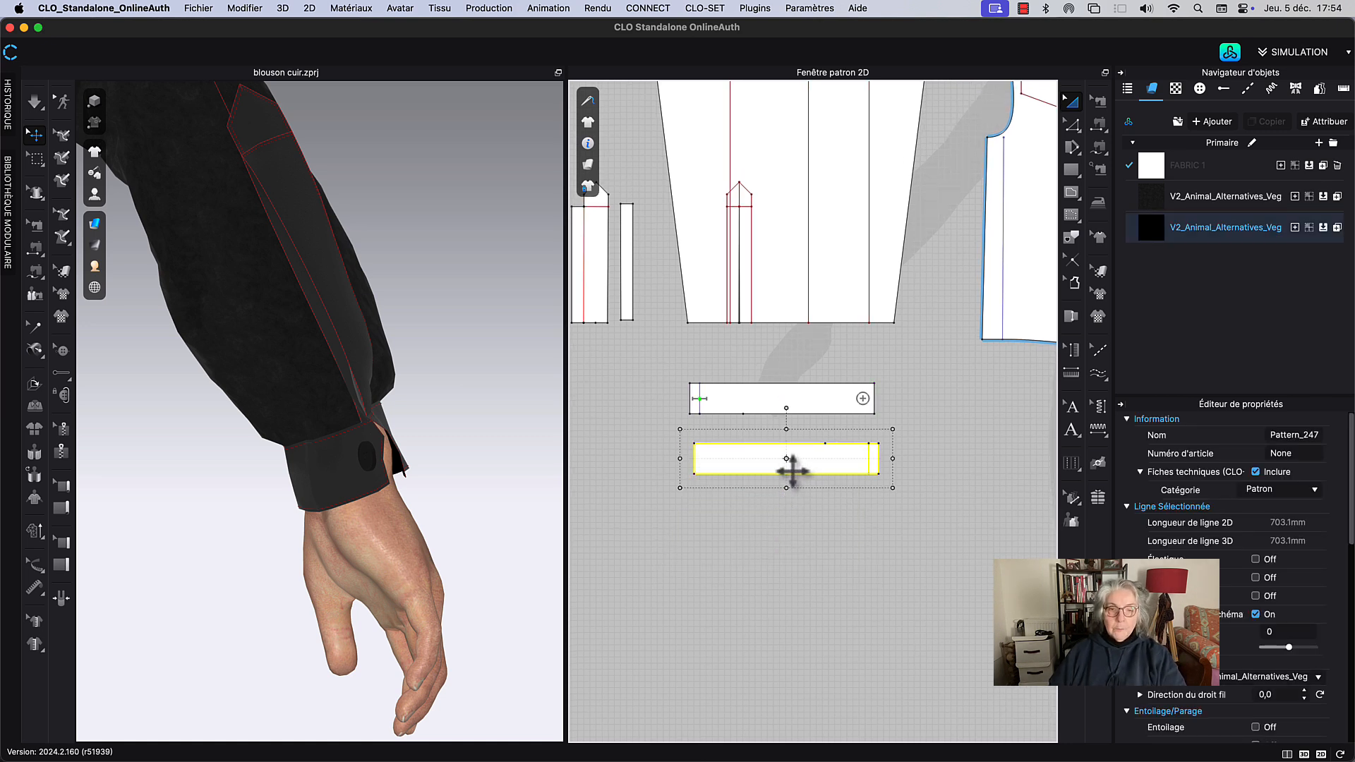
key("Delete")
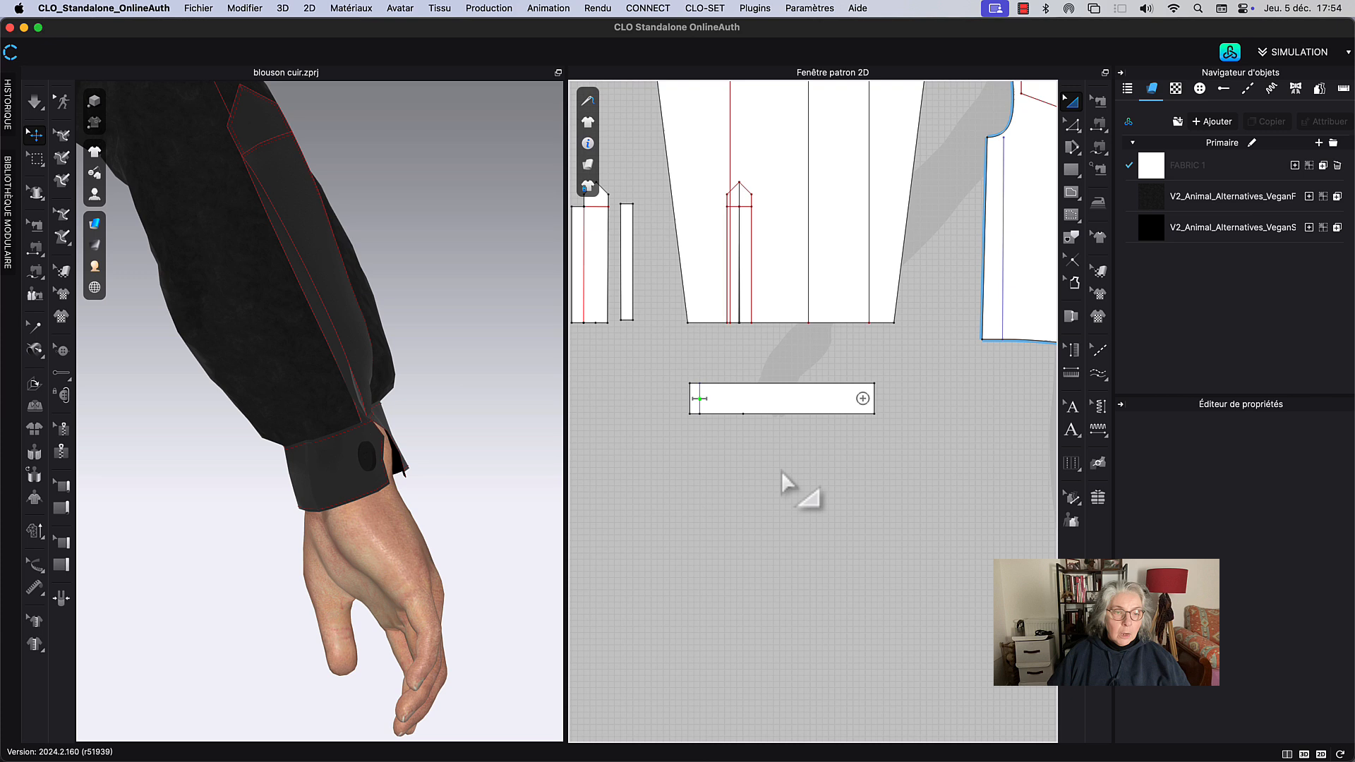
Step: Create a layer clone underneath the sewn cuff pattern and deselect it
left_click(740, 412)
right_click(738, 411)
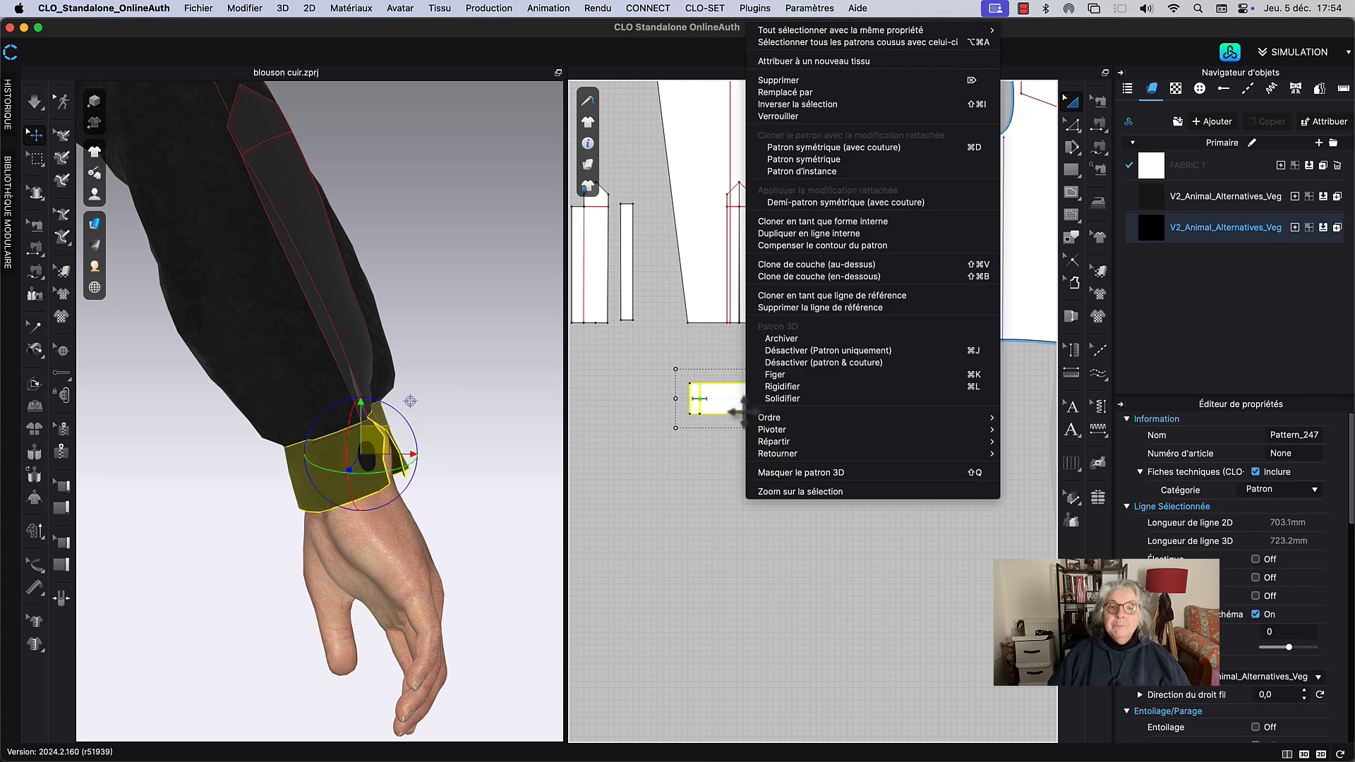
left_click(876, 276)
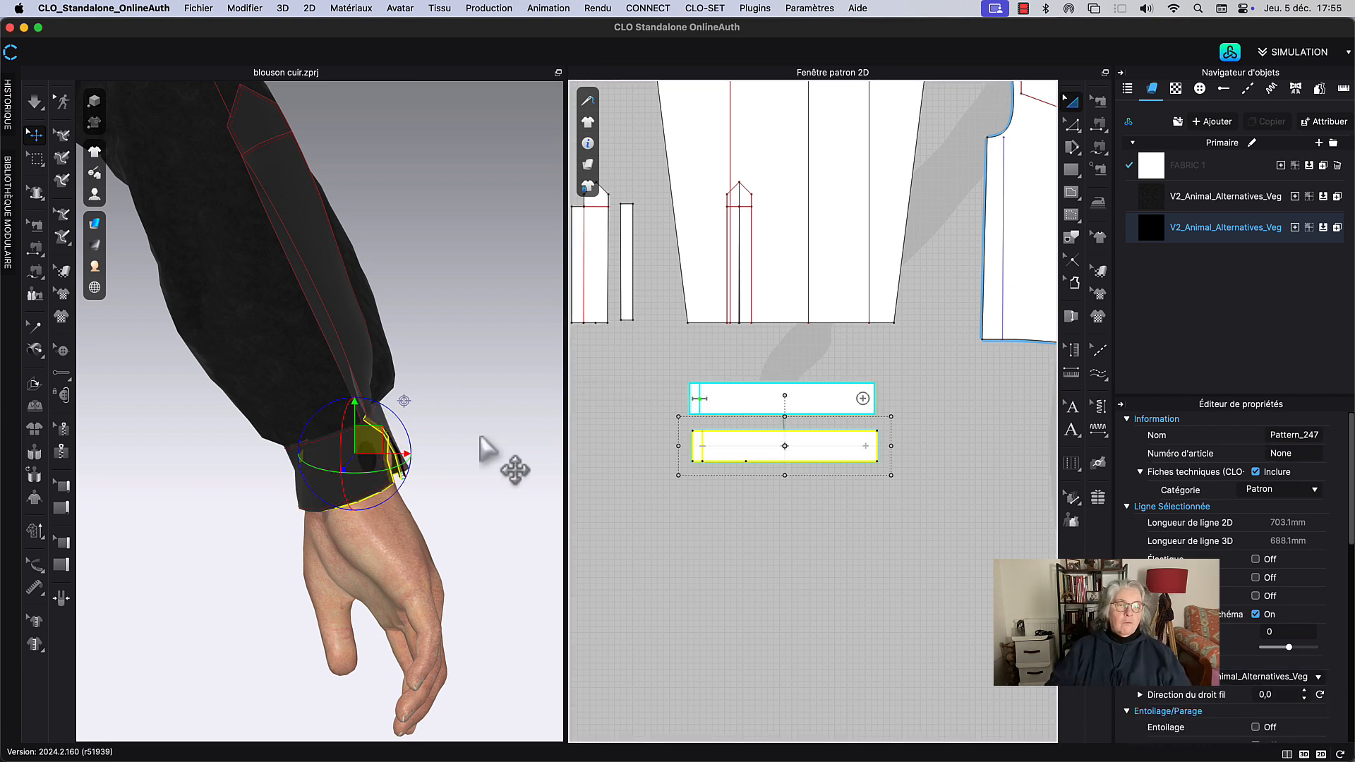
left_click(441, 427)
Step: Flip the normal of the cuff's cloned inner layer so its right side faces the other way
scroll(452, 417, "up", 5)
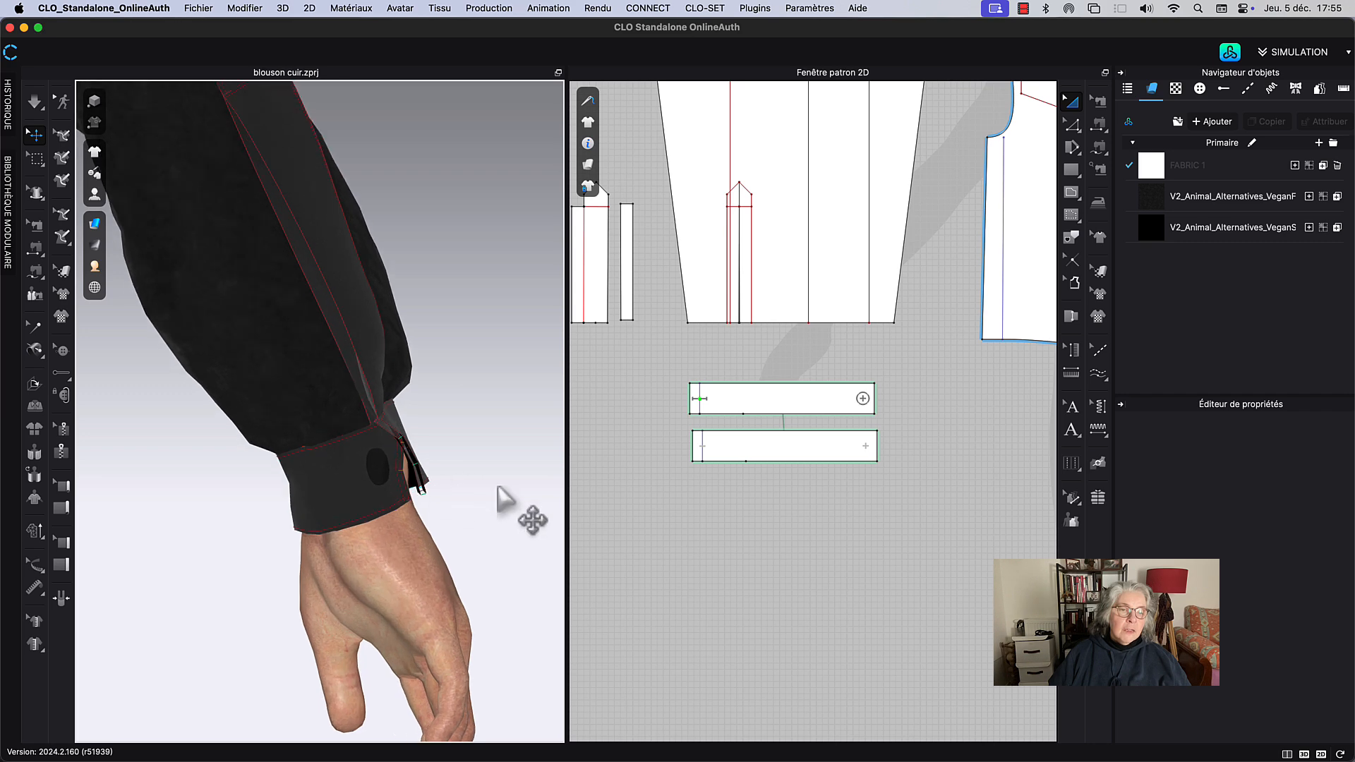
right_click_drag(499, 415, 402, 647)
middle_click_drag(404, 538, 369, 273)
right_click_drag(415, 450, 417, 426)
middle_click_drag(366, 363, 408, 161)
right_click_drag(408, 161, 473, 457)
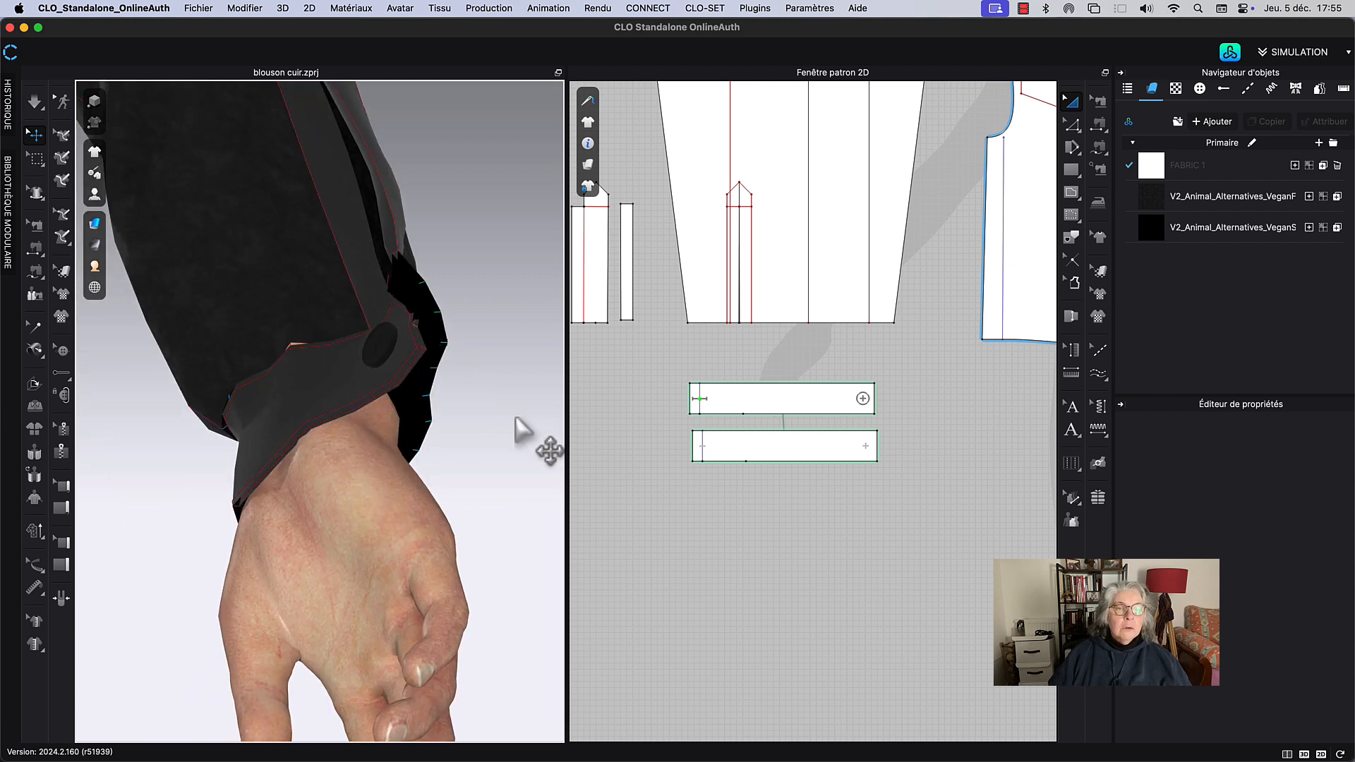
right_click_drag(516, 418, 429, 389)
scroll(487, 296, "up", 5)
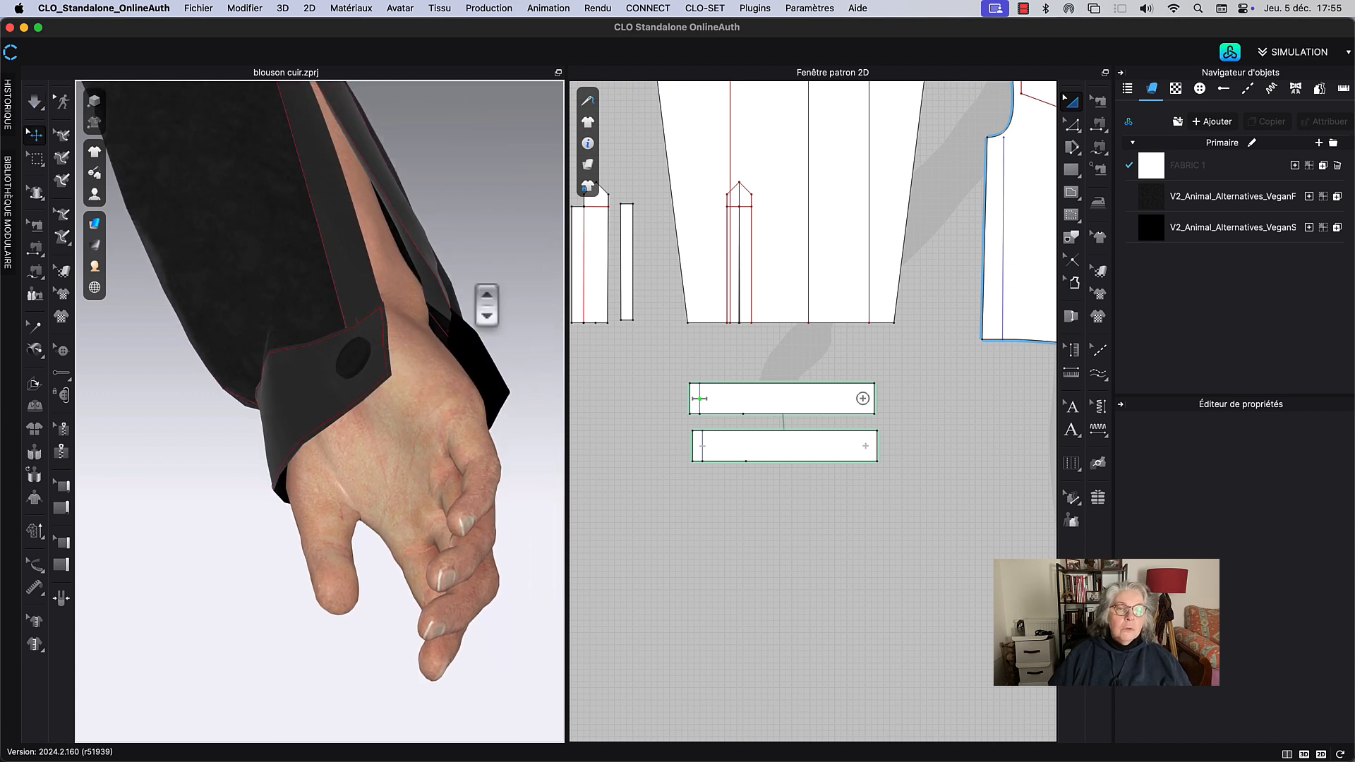
right_click_drag(541, 259, 438, 247)
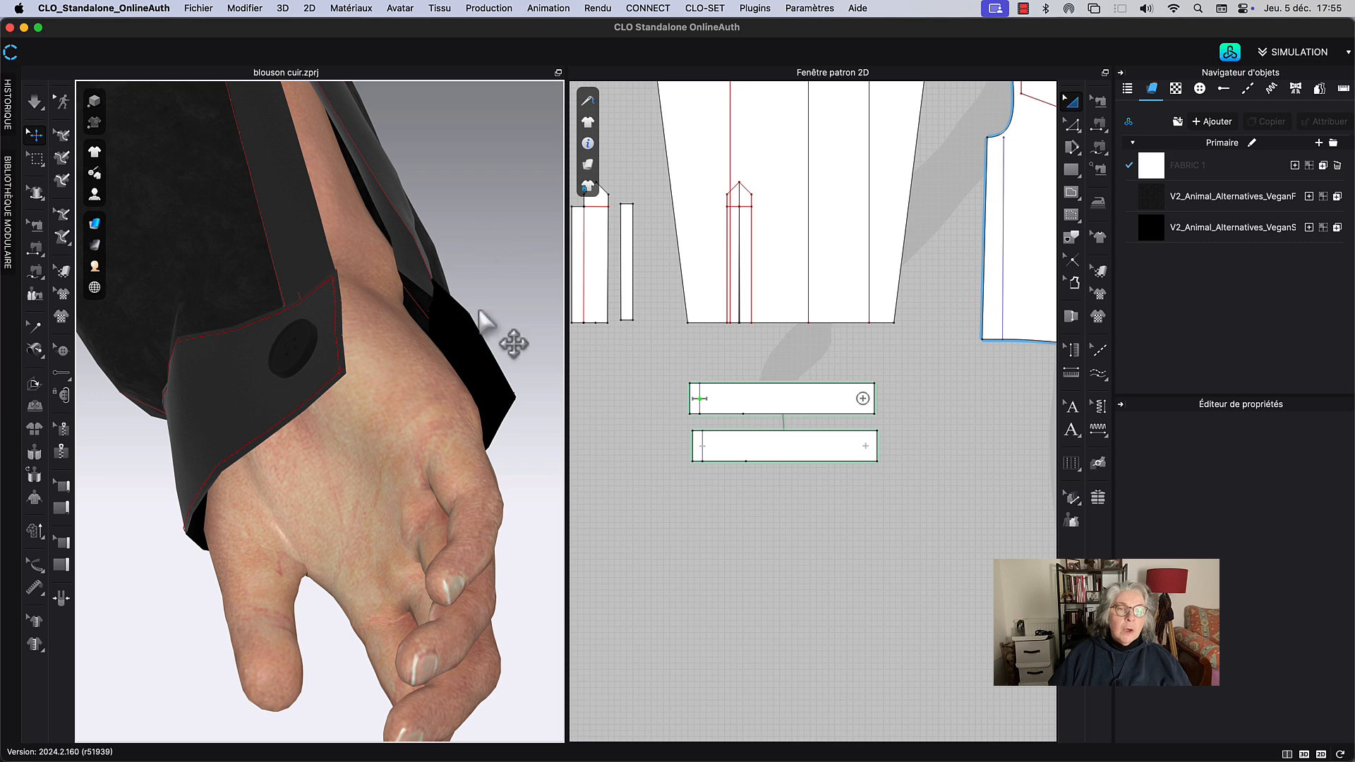
left_click(472, 354)
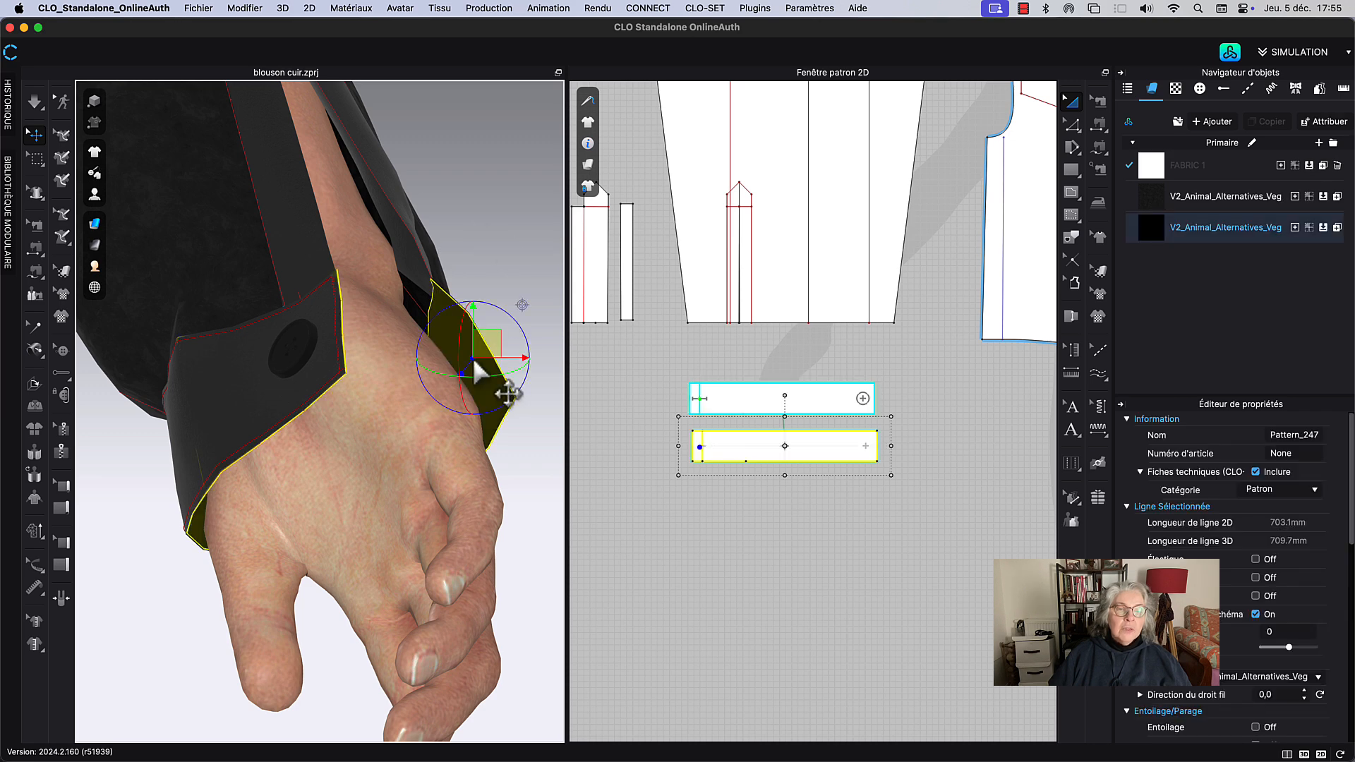
right_click(472, 354)
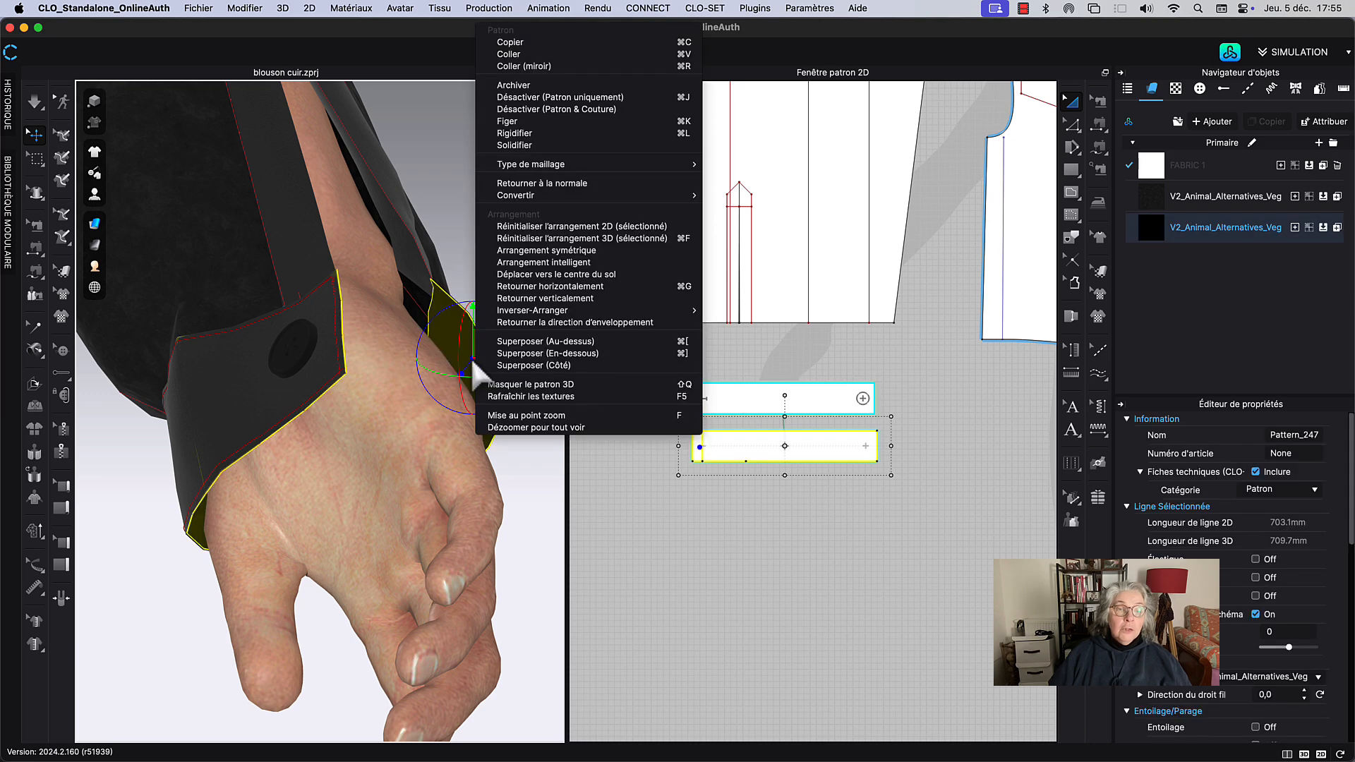
left_click(561, 185)
Step: Simulate the two-layer cuff, pull the sleeve fabric up the arm, and stop the simulation
key("space")
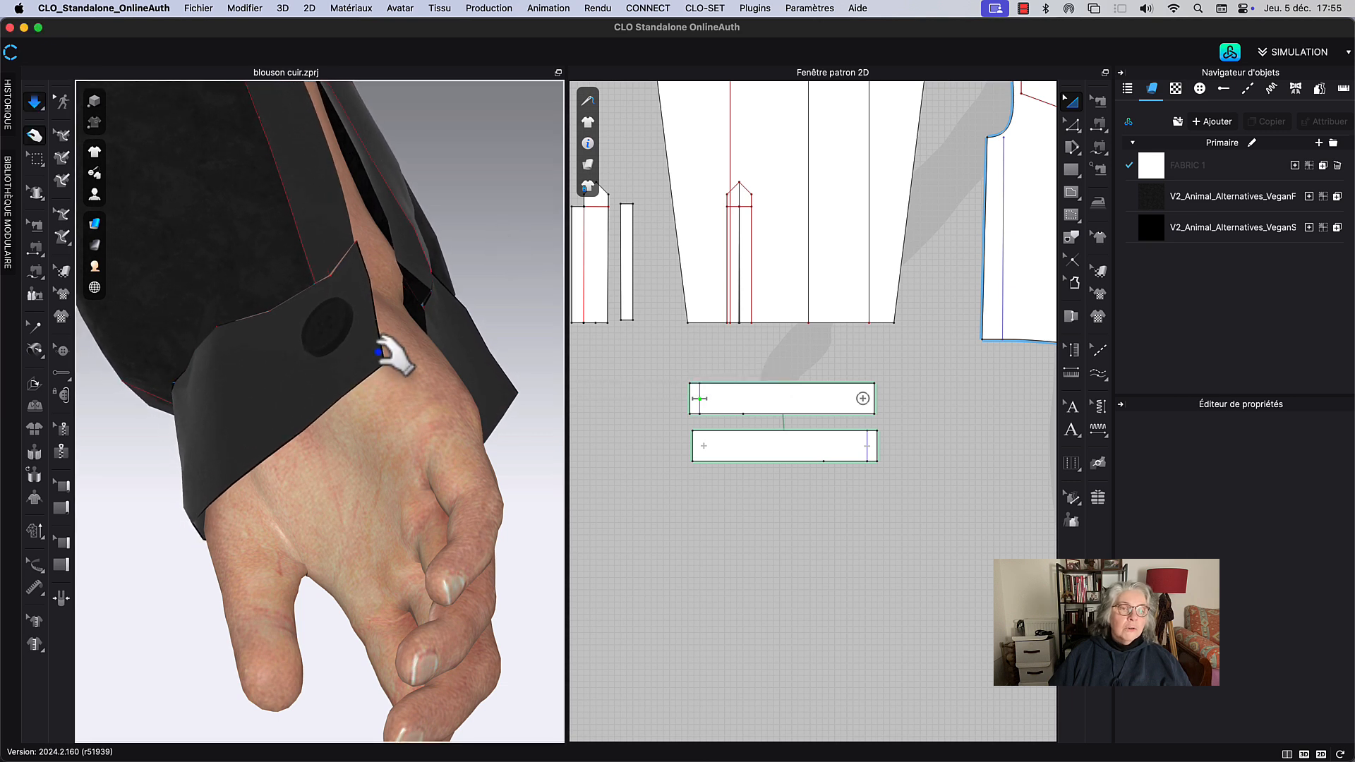
scroll(326, 301, "down", 1)
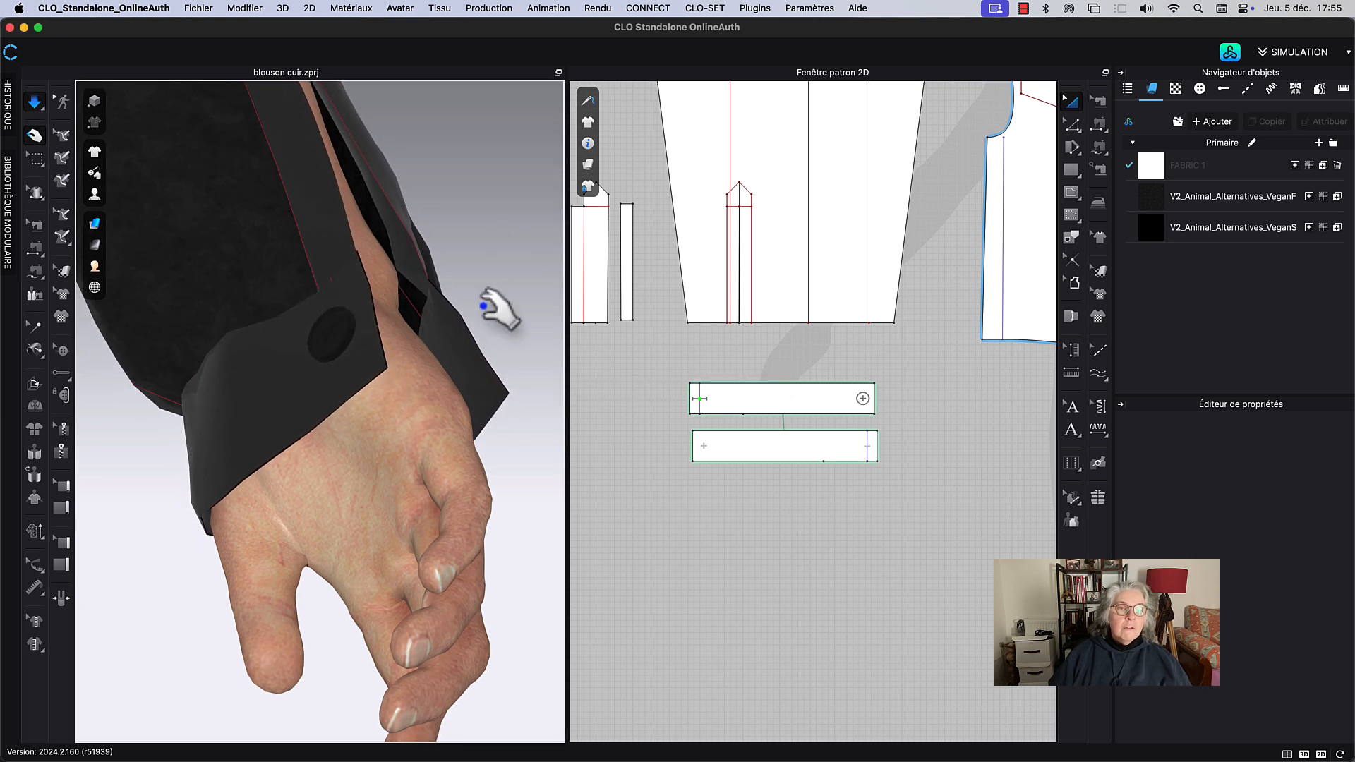
right_click_drag(484, 302, 465, 308)
scroll(444, 252, "down", 1)
right_click_drag(444, 252, 417, 332)
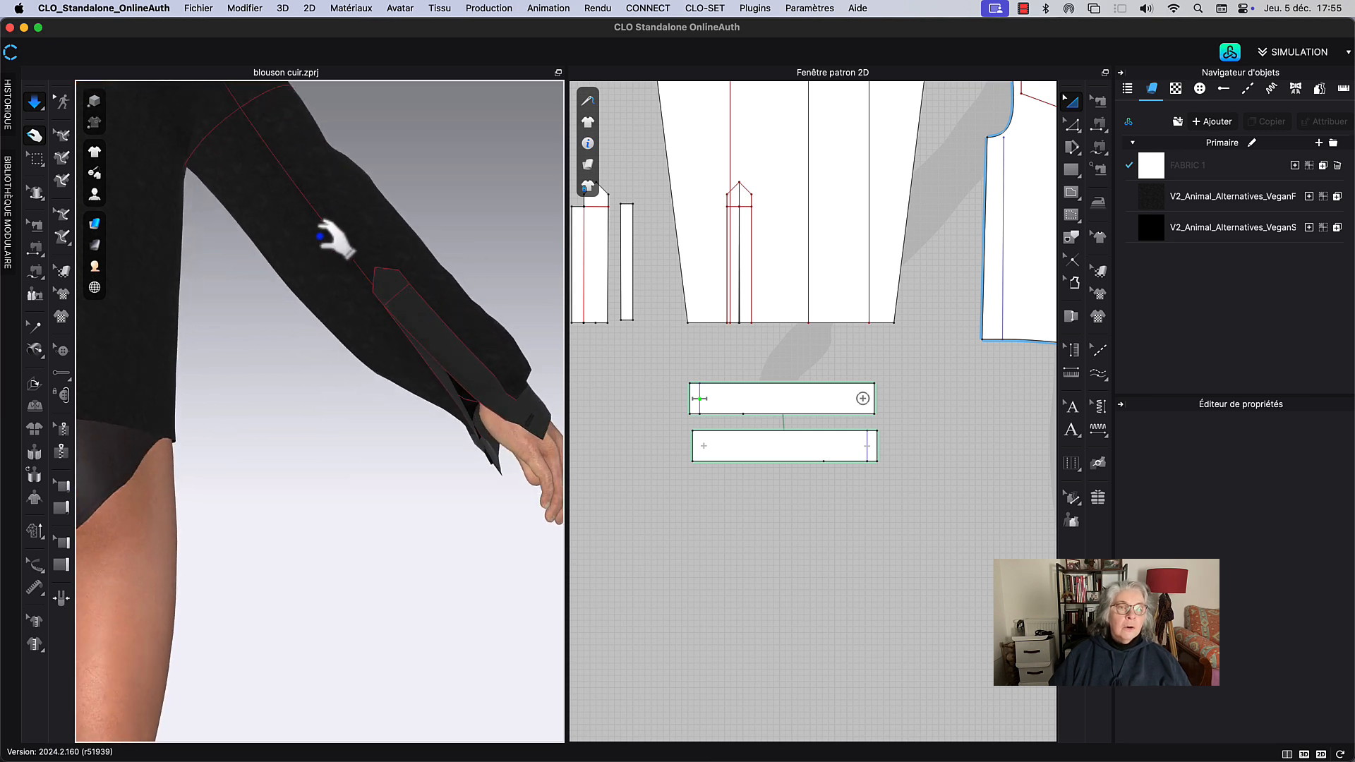
left_click_drag(323, 234, 284, 151)
key("space")
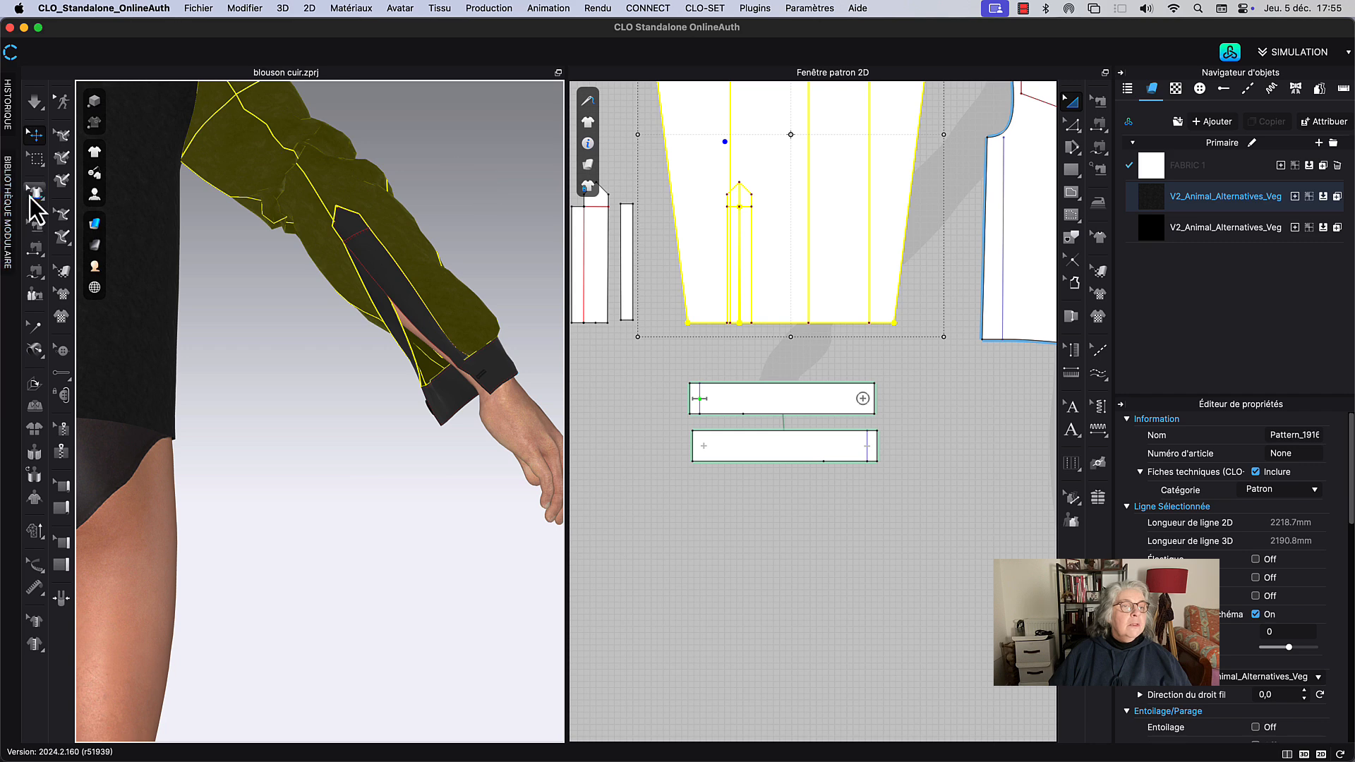
Step: Box-pin a small area of the sleeve fabric above the placket and simulate the sleeve with it held in place
left_click(41, 158)
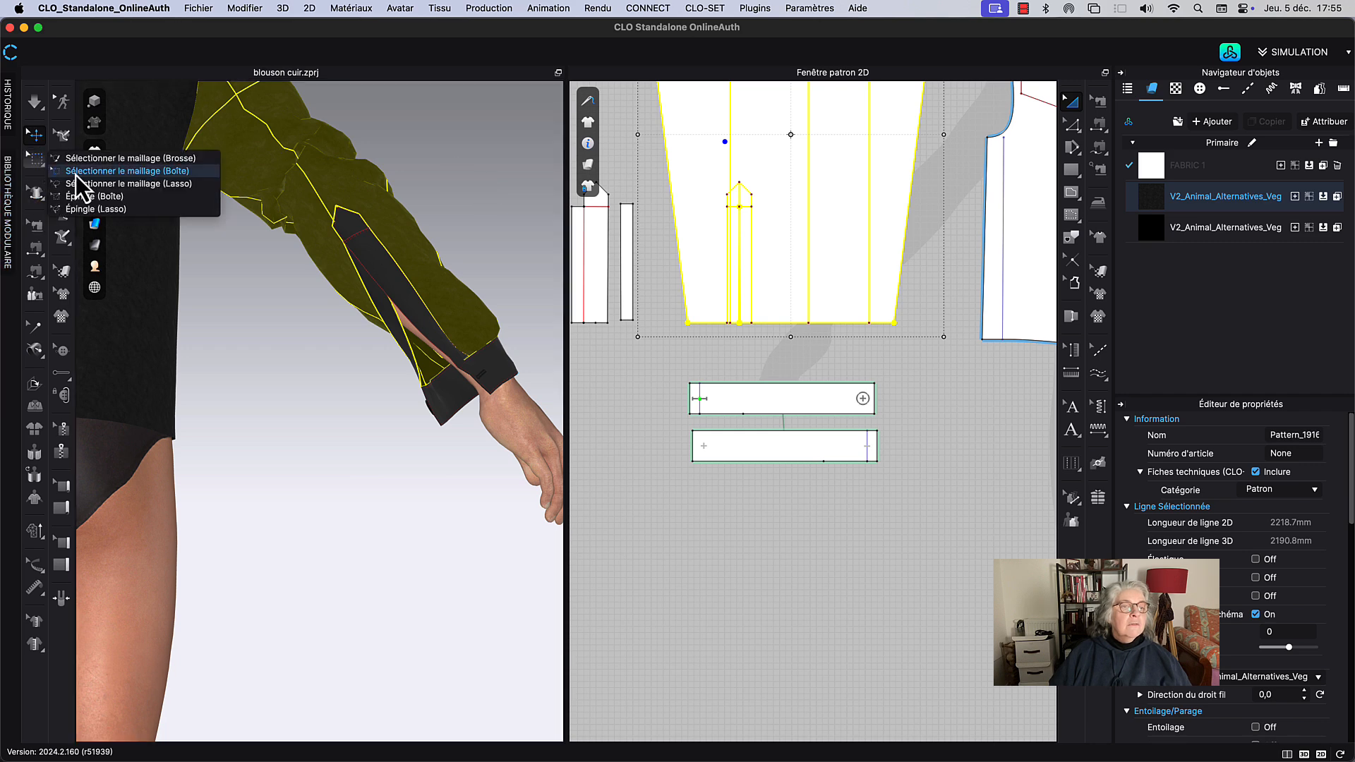
left_click(95, 196)
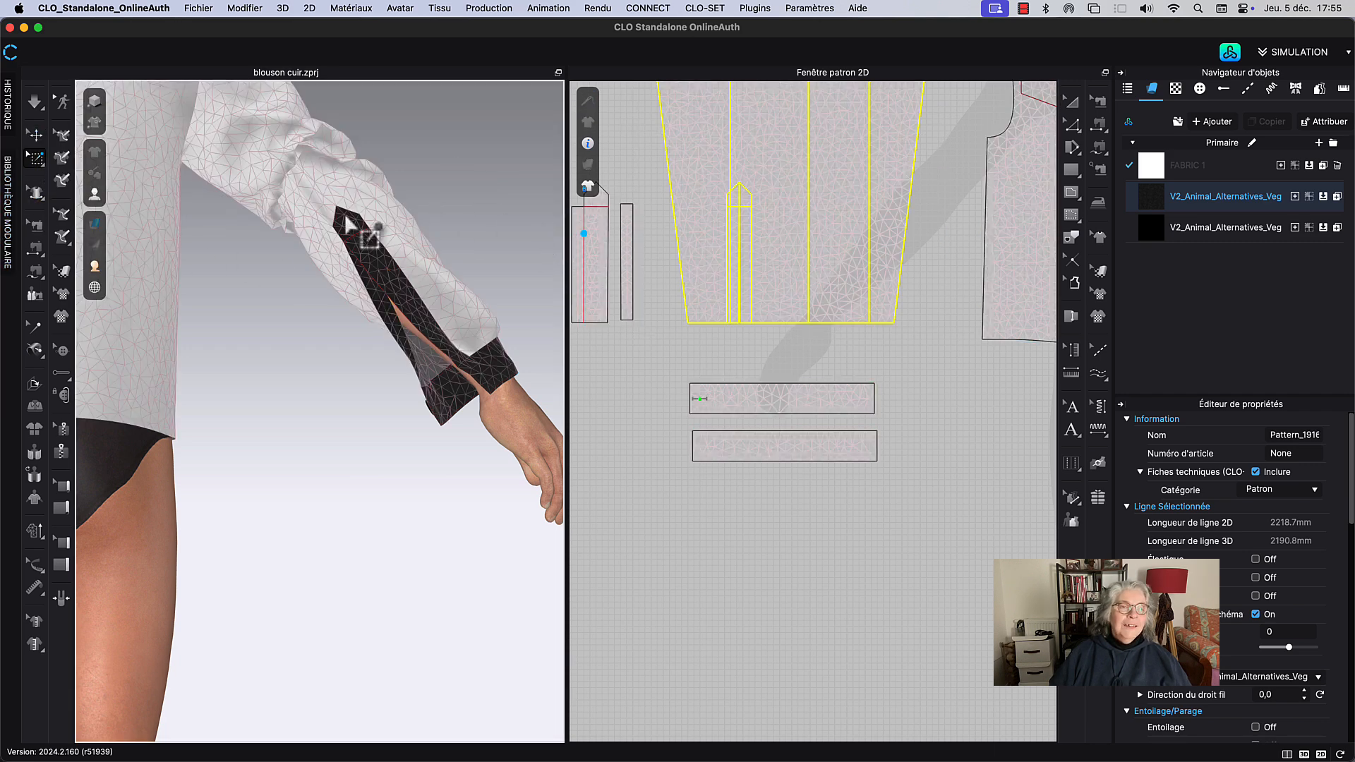
left_click_drag(264, 139, 295, 164)
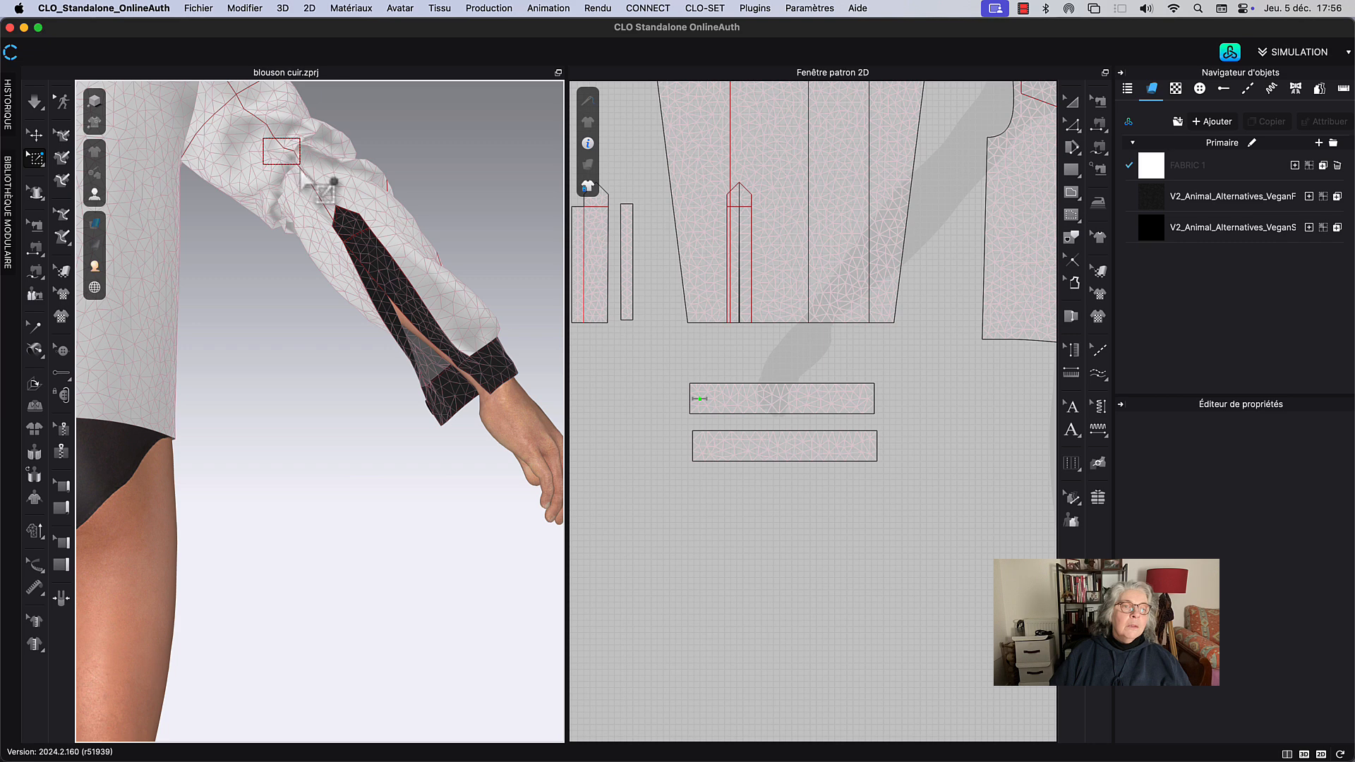
key("space")
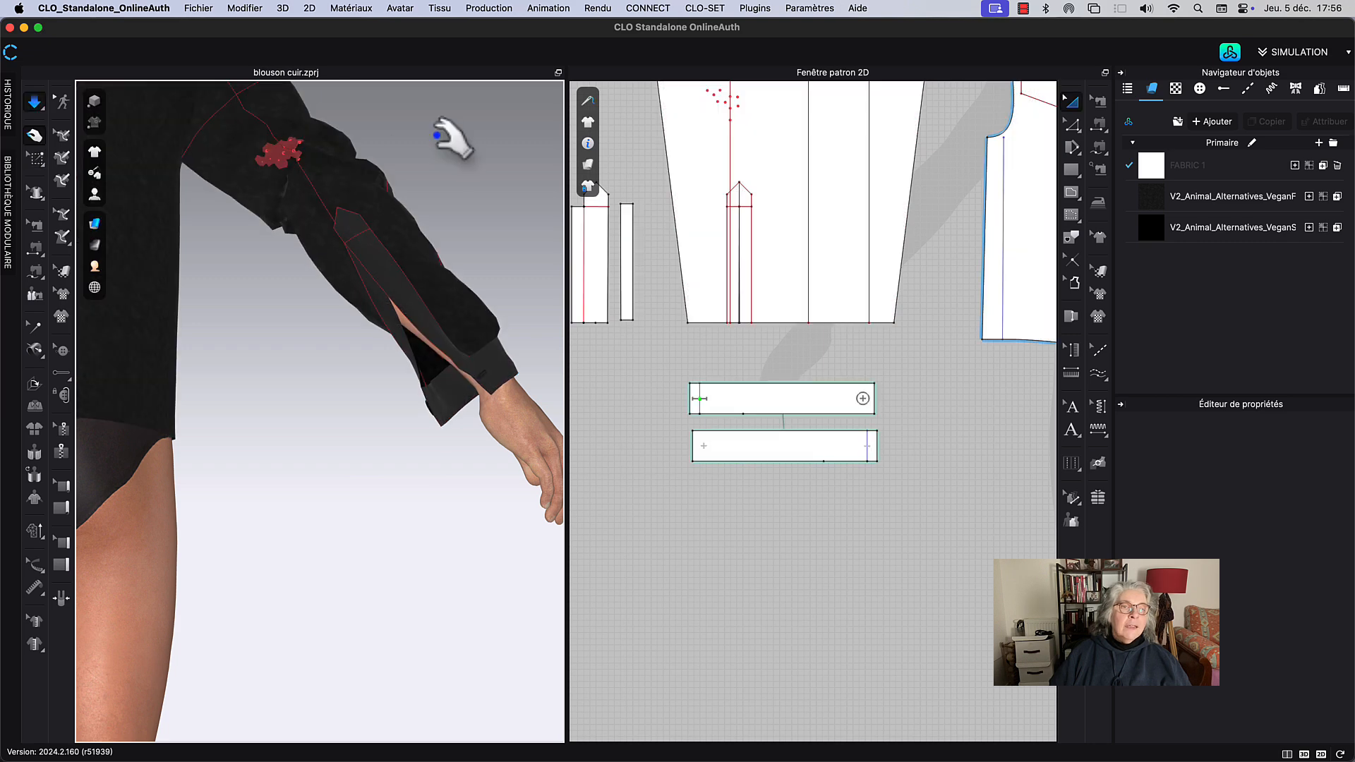
key("space")
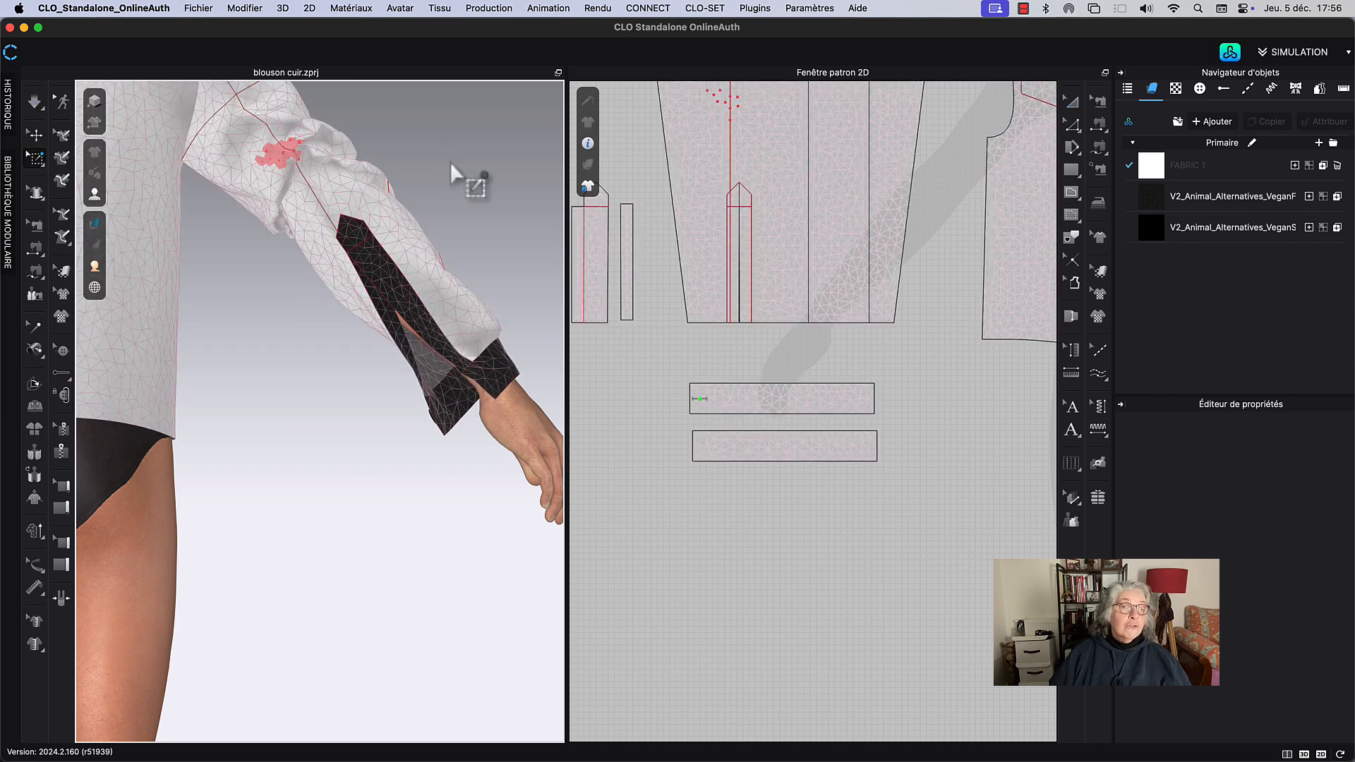
key("space")
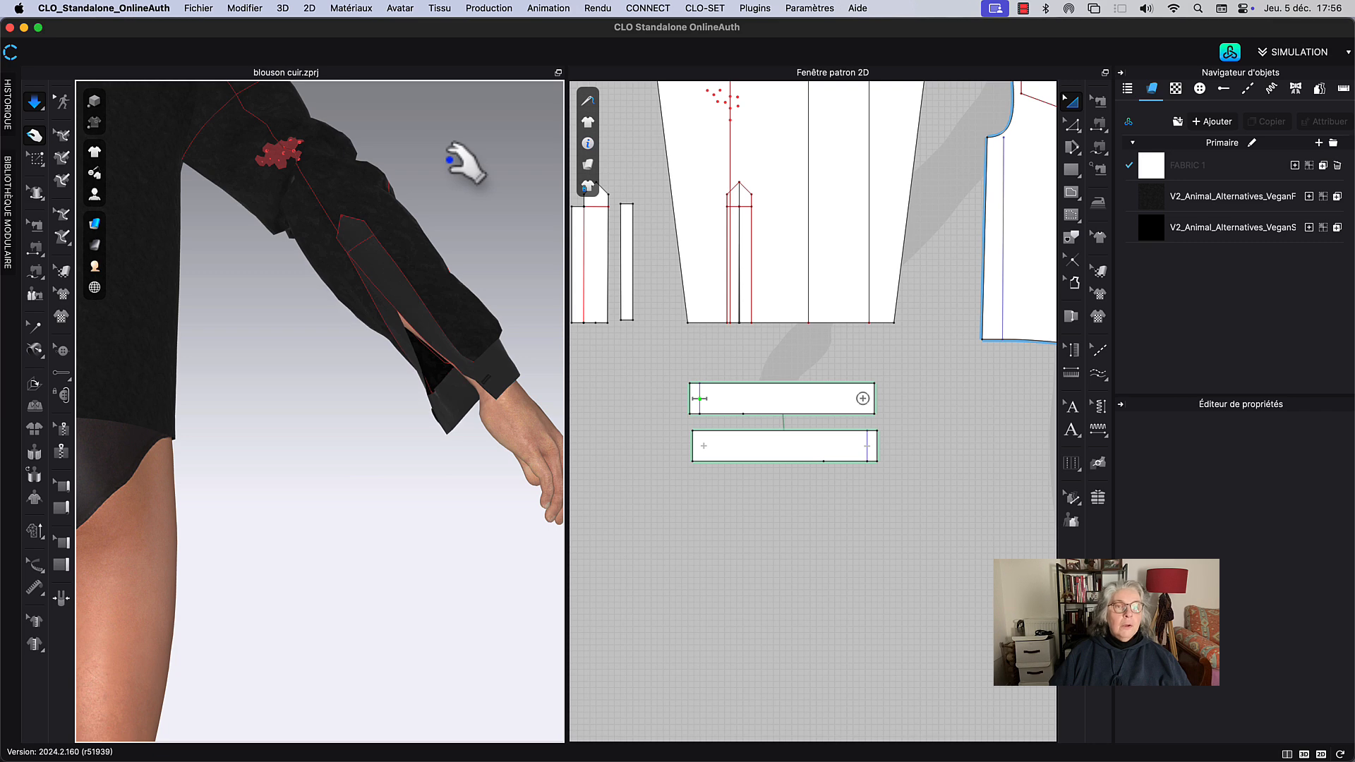
key("space")
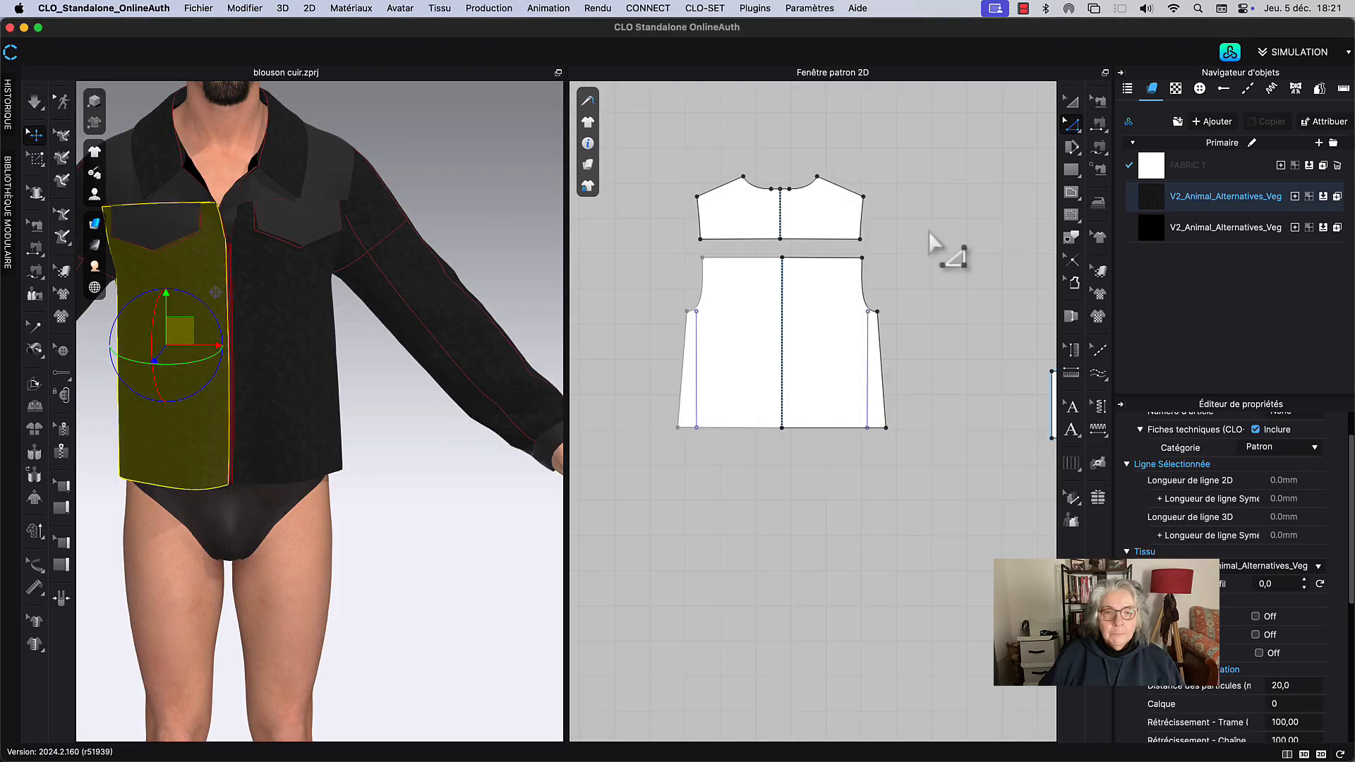
Step: Measure the combined length of the half back hem and one front hem, and clear the selection
scroll(868, 439, "down", 2)
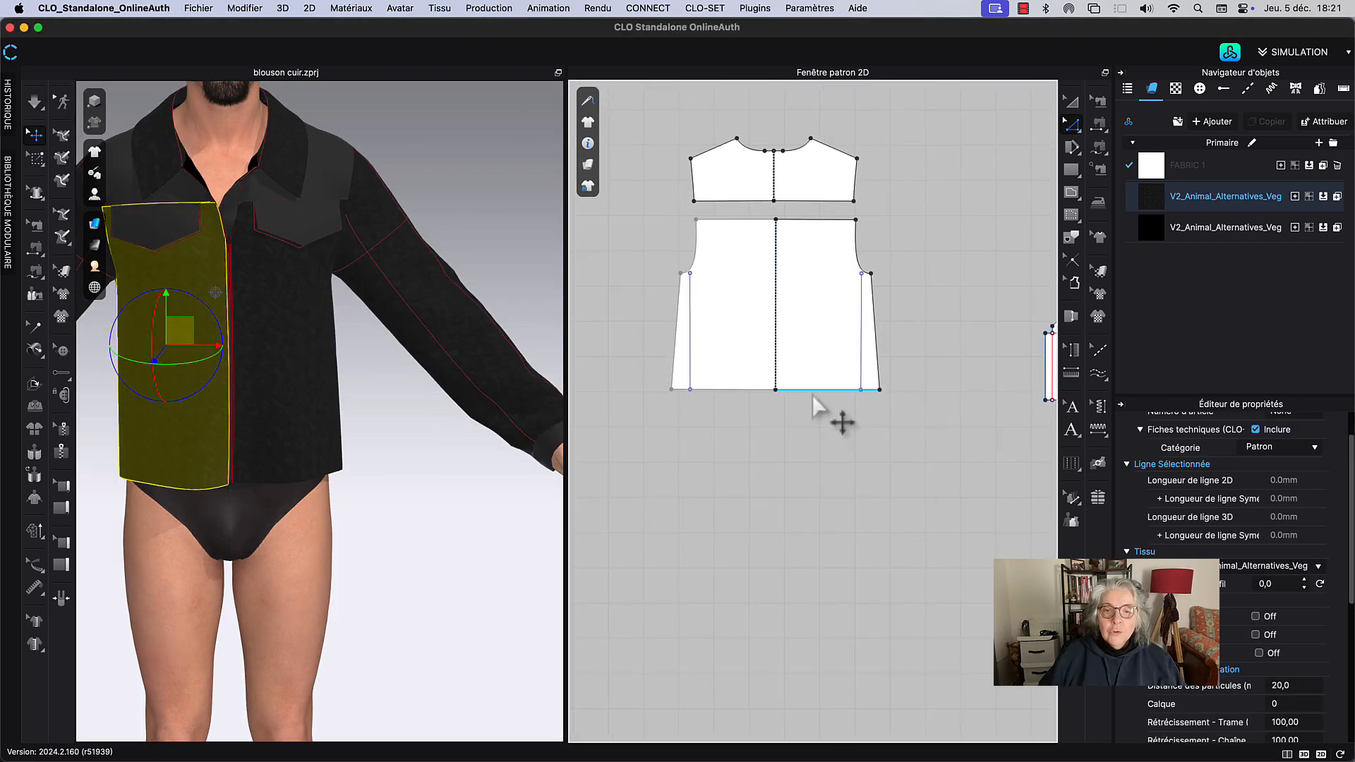
left_click(811, 393)
scroll(829, 442, "down", 3)
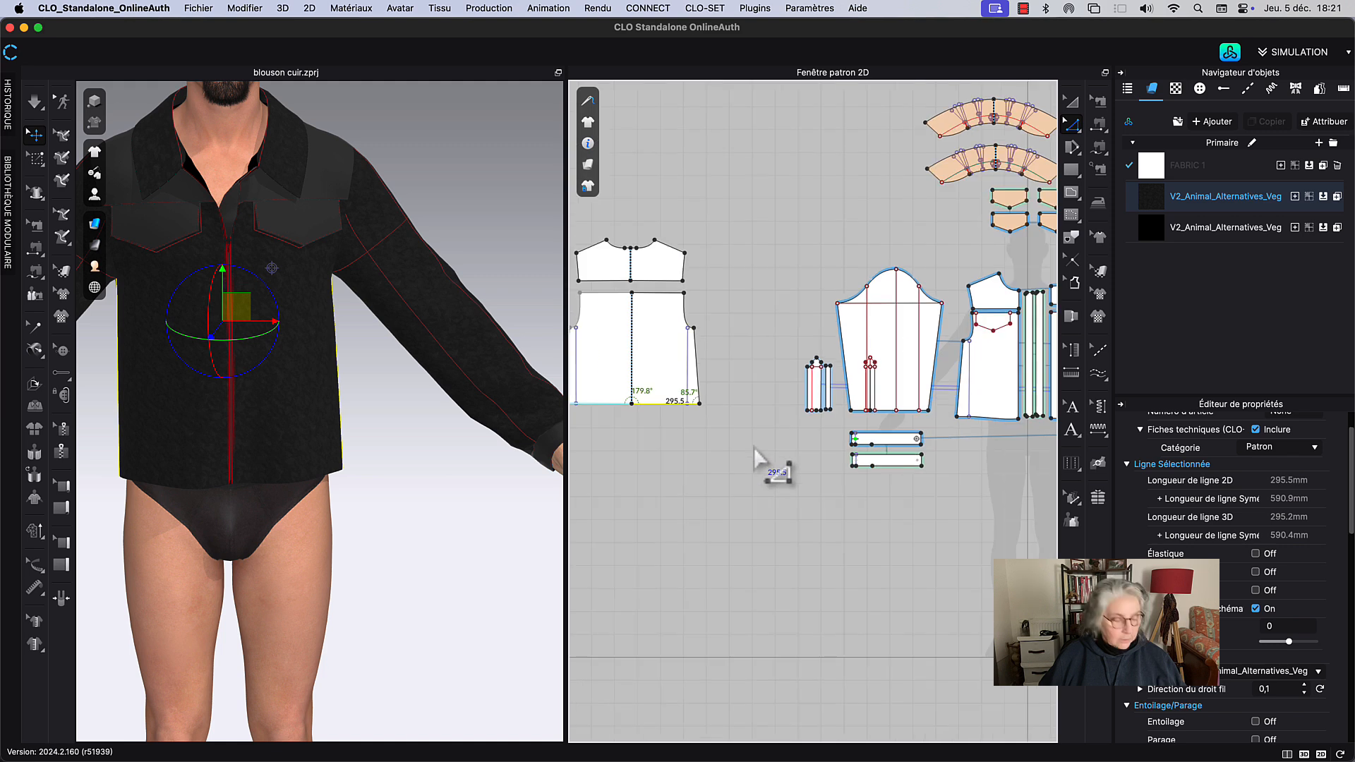
scroll(734, 459, "right", 3)
scroll(981, 487, "right", 3)
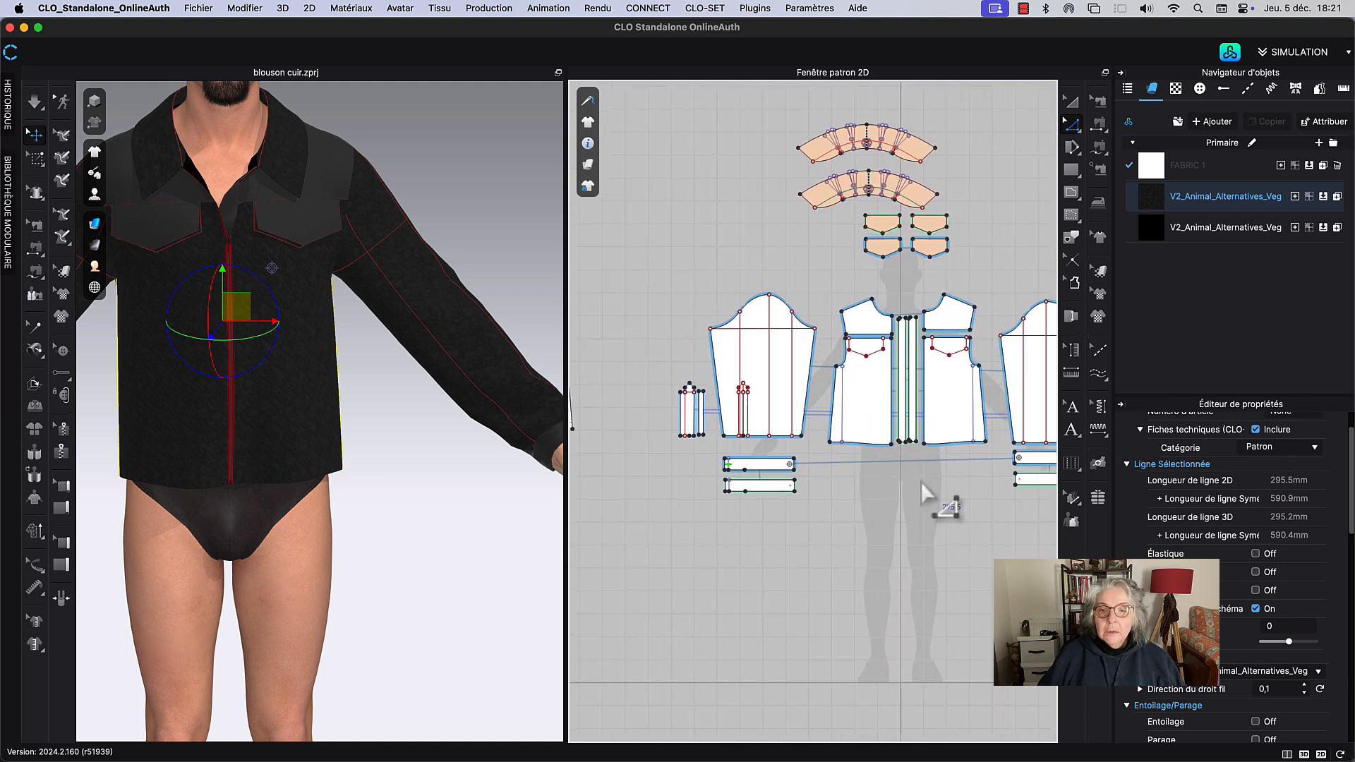
left_click(816, 454, "shift")
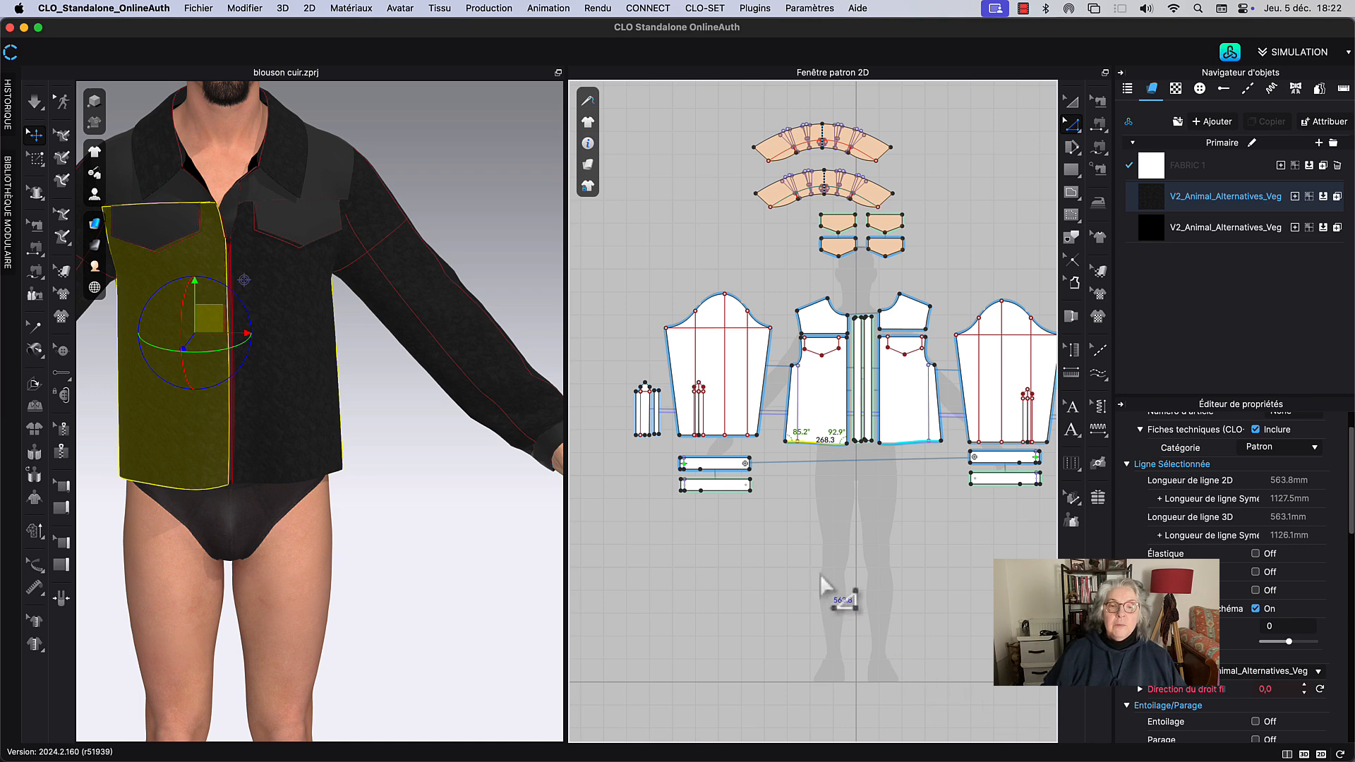
scroll(835, 593, "left", 5)
left_click(738, 506)
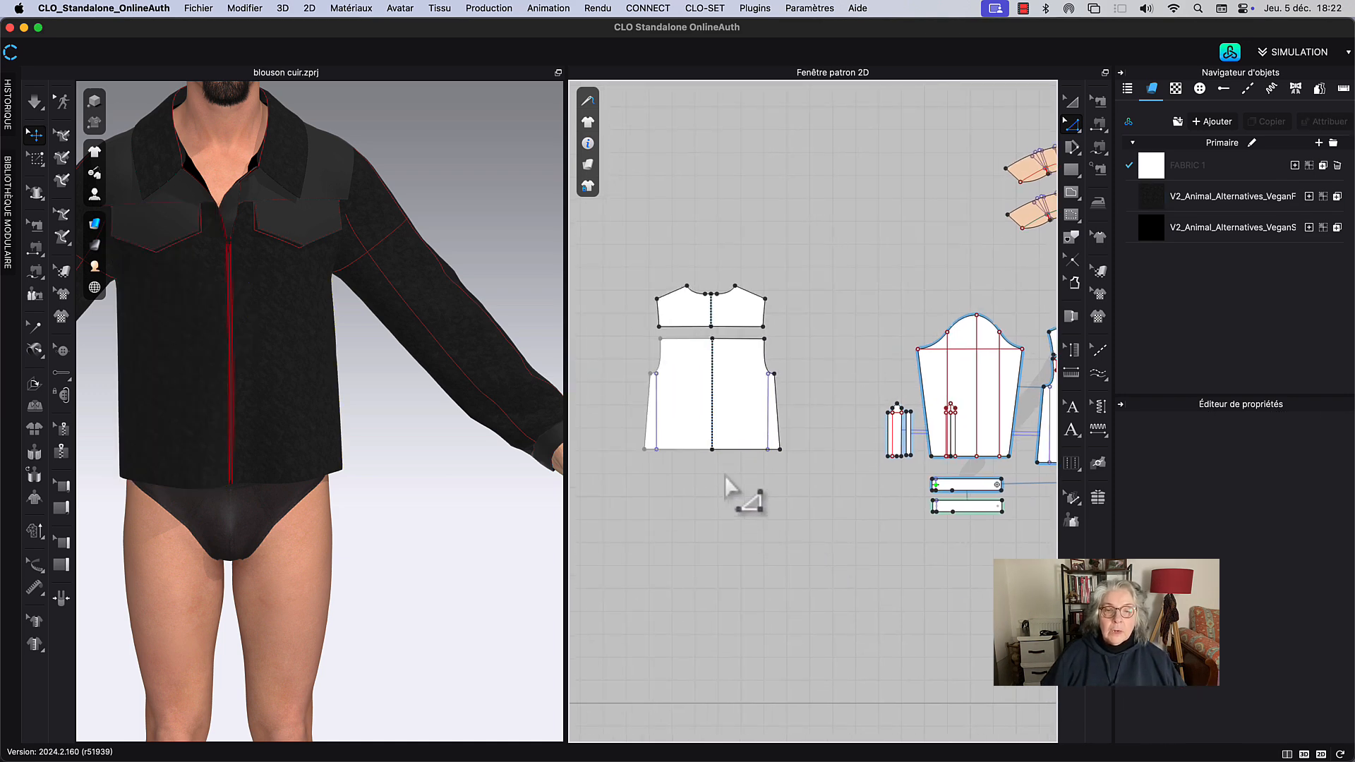
Step: Create a rectangular waistband pattern 563.8 mm wide and 100 mm high below the back piece
scroll(725, 476, "up", 5)
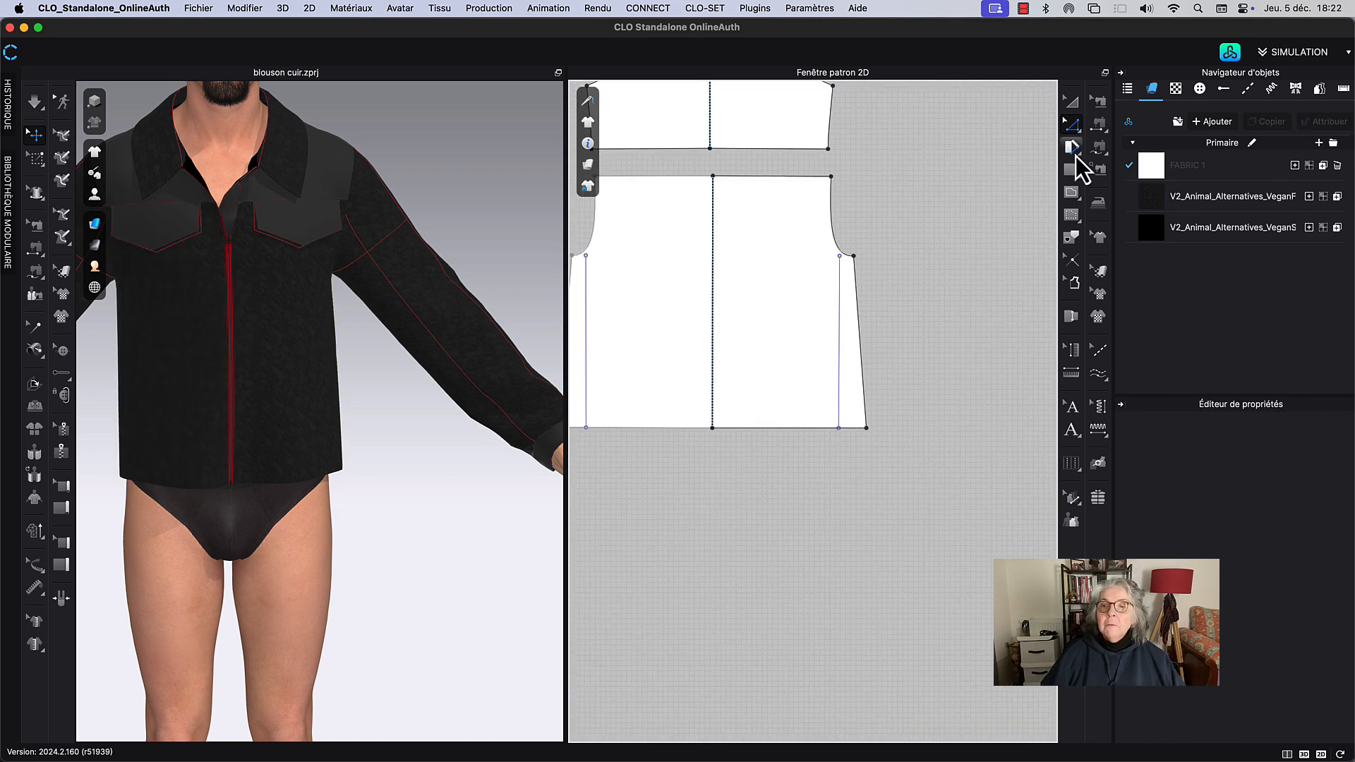
left_click_drag(1073, 168, 1116, 190)
left_click(714, 468)
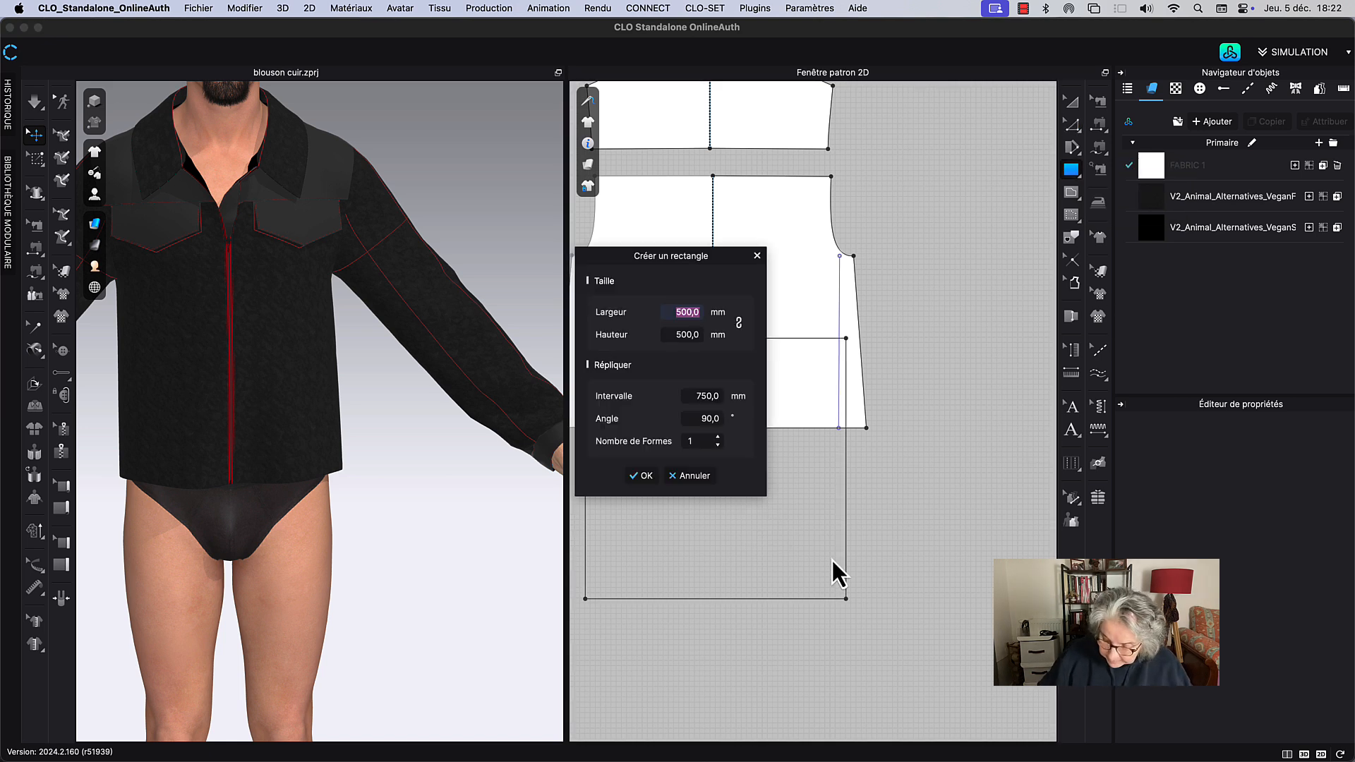
type("563,8")
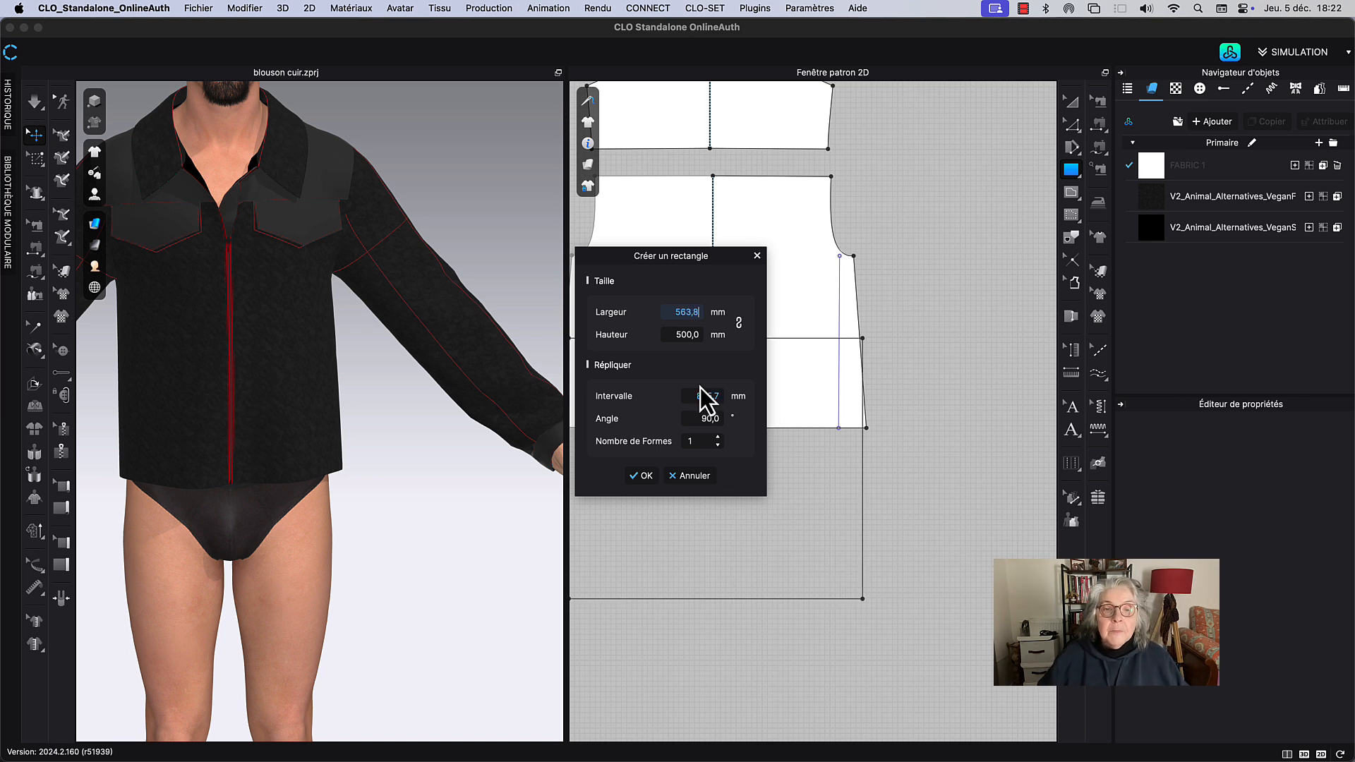
left_click(680, 337)
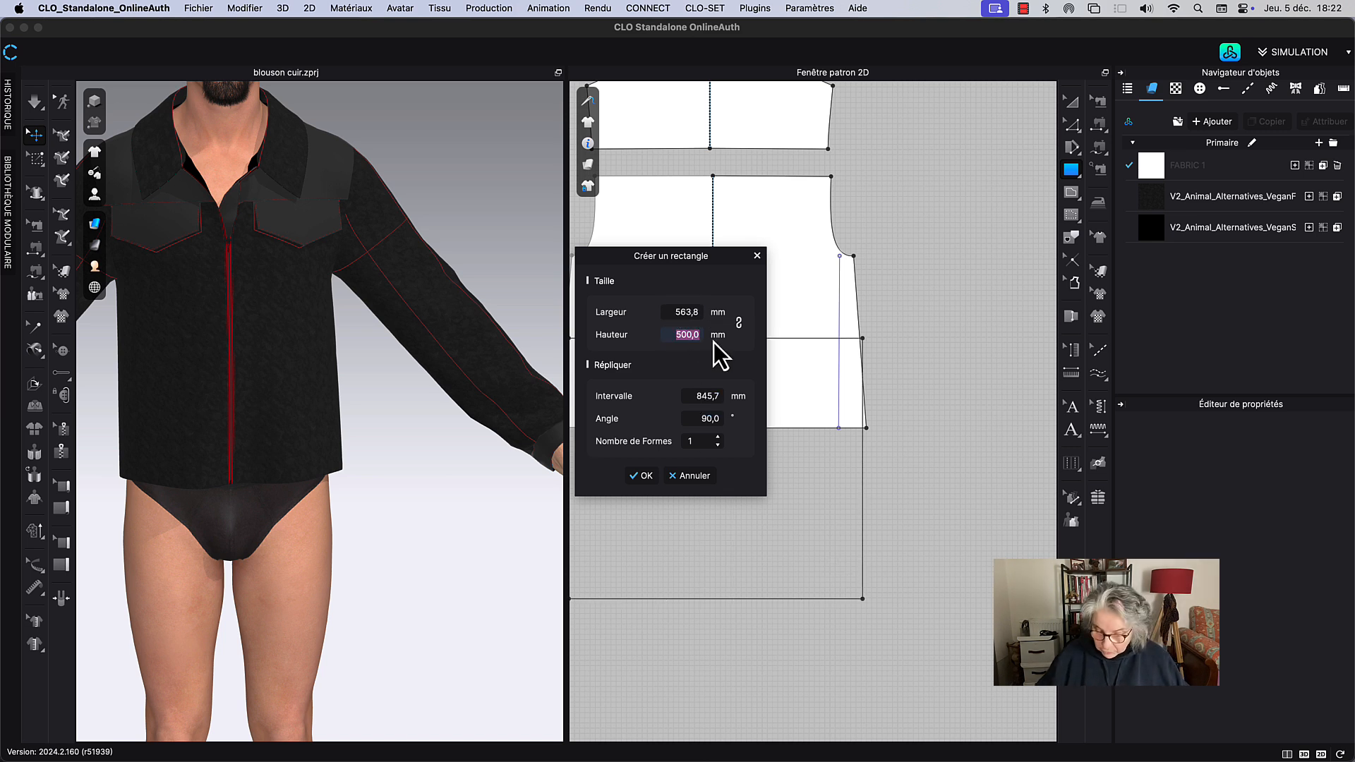
type("100")
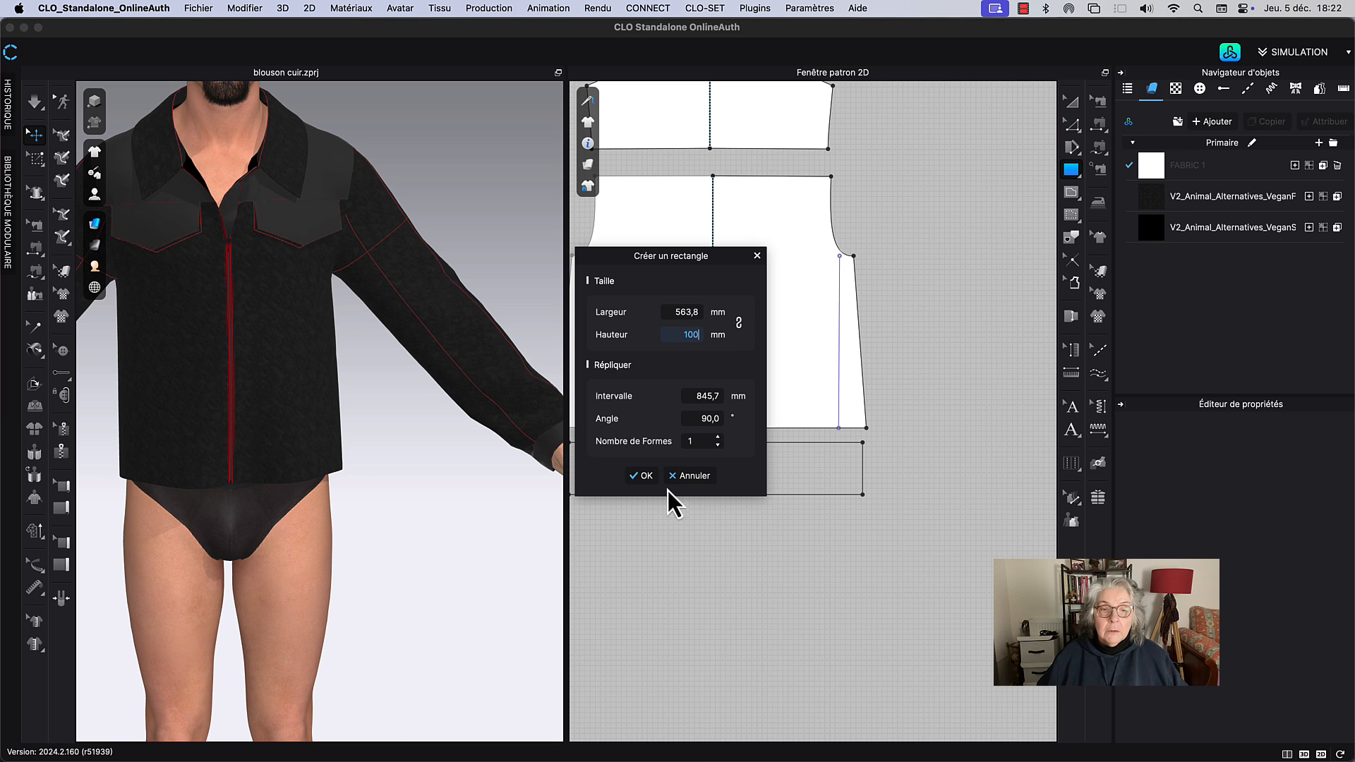
left_click(643, 475)
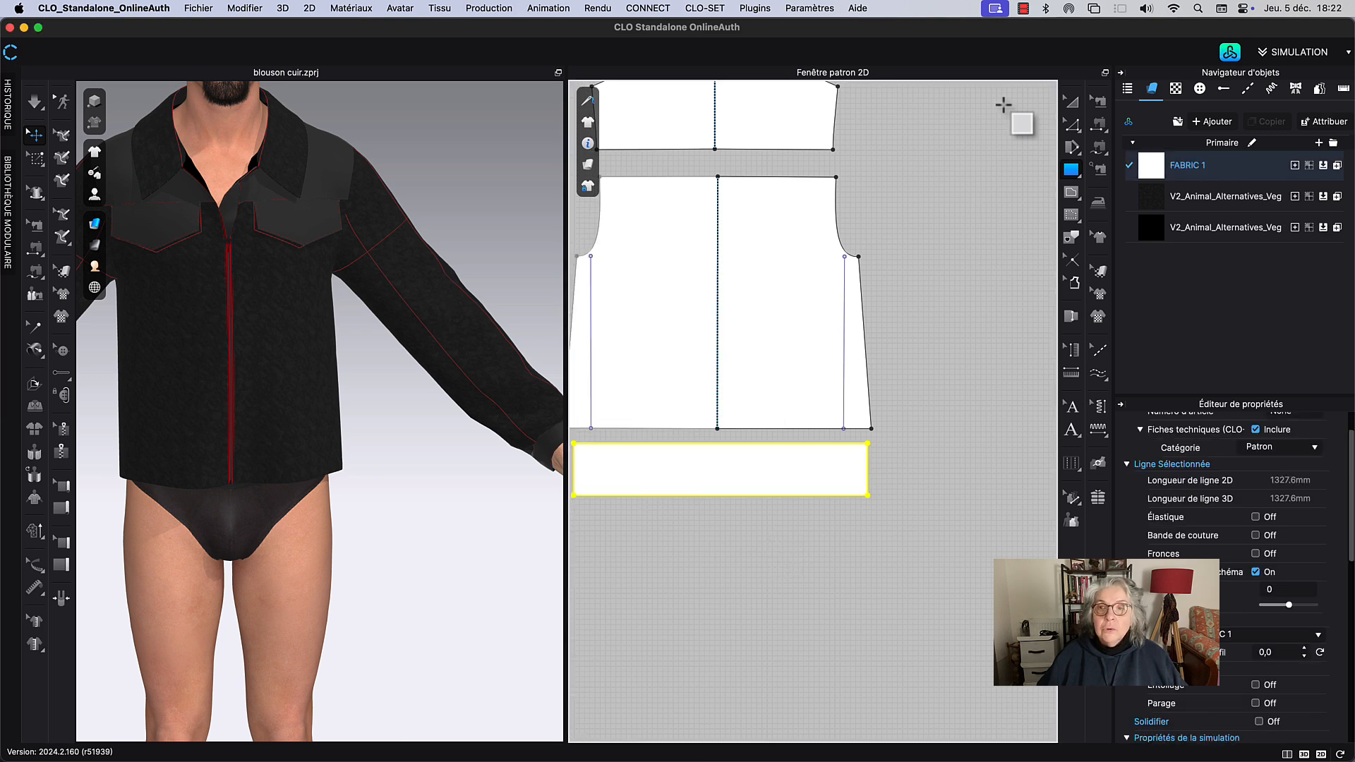
Step: Move the waistband rectangle down and sideways, clear of the back hem, and deselect it
left_click(1071, 101)
scroll(953, 204, "down", 3)
scroll(953, 204, "left", 3)
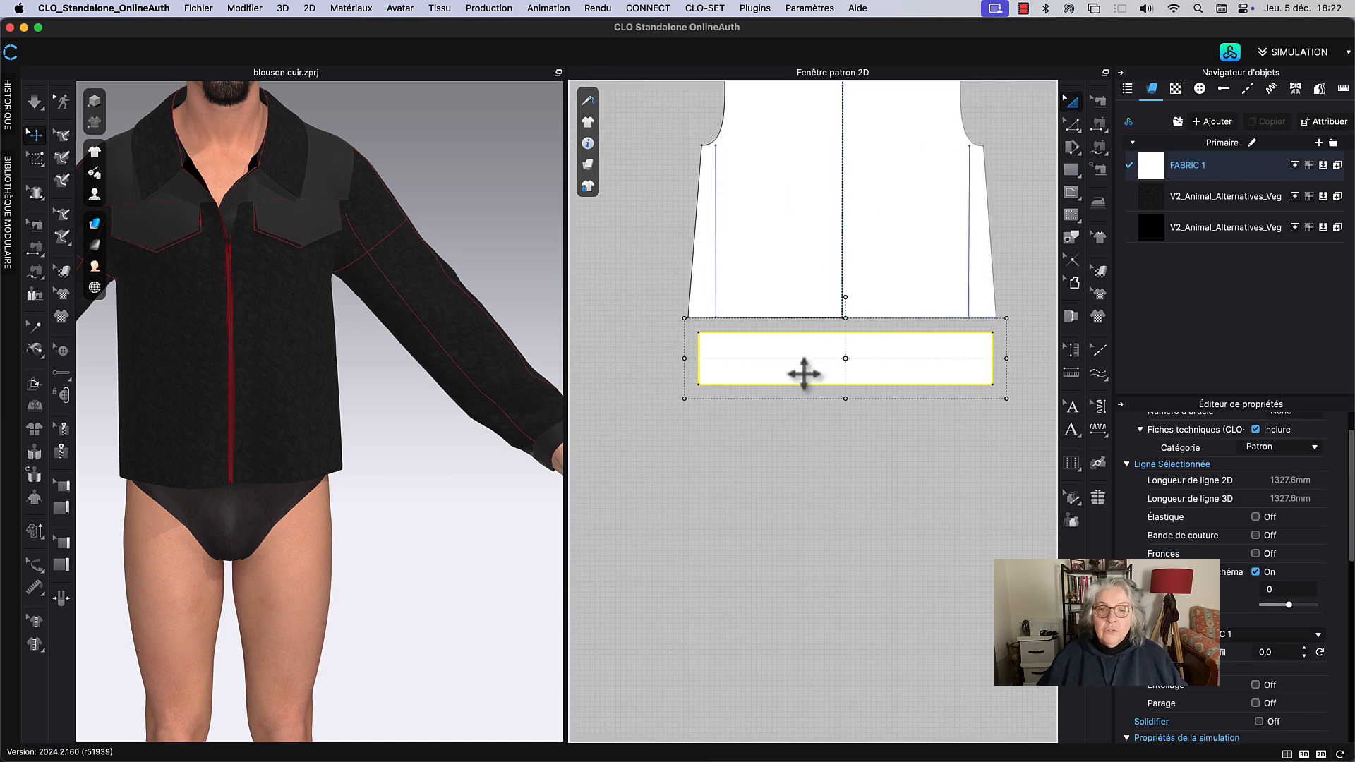
left_click_drag(804, 374, 882, 503)
left_click(757, 483)
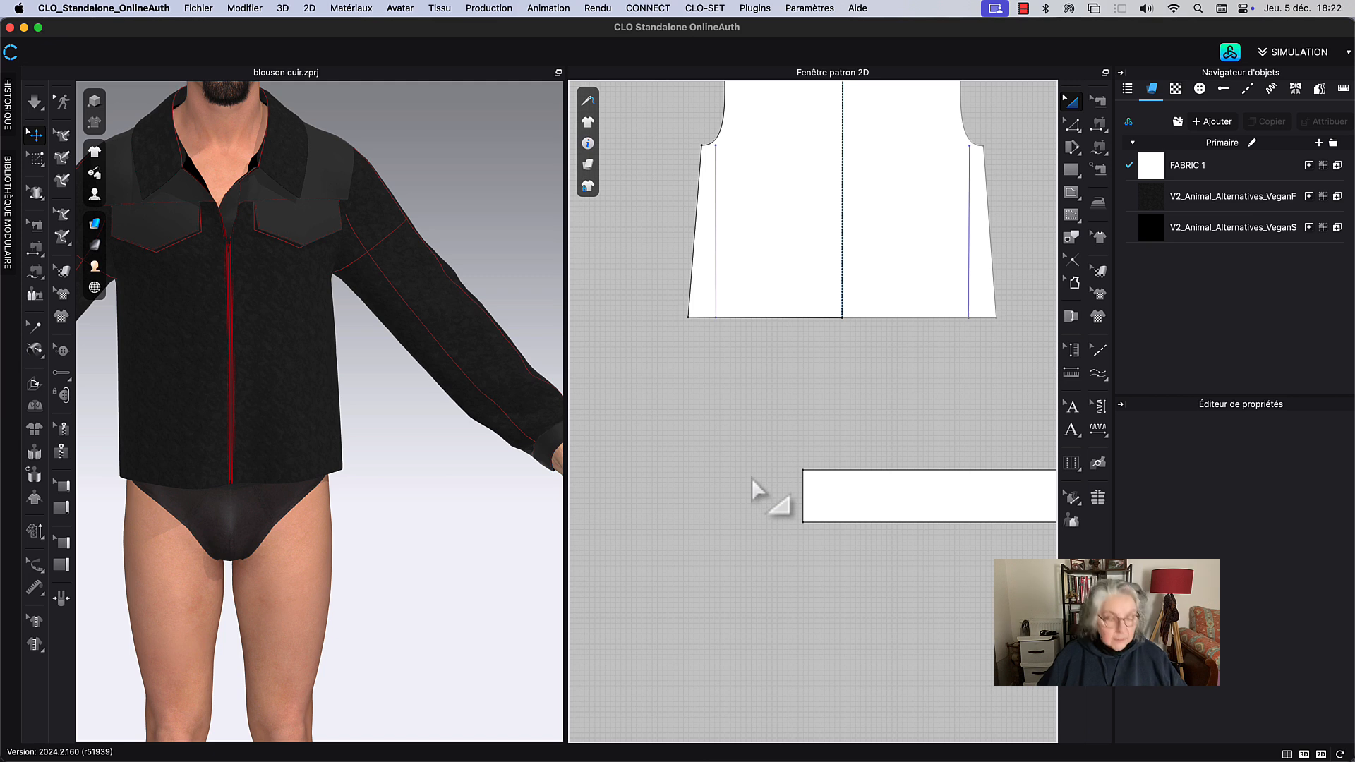
Step: Unfold the waistband across its left short edge with symmetric editing and sewing, and clear the selection
key("z")
right_click(804, 498)
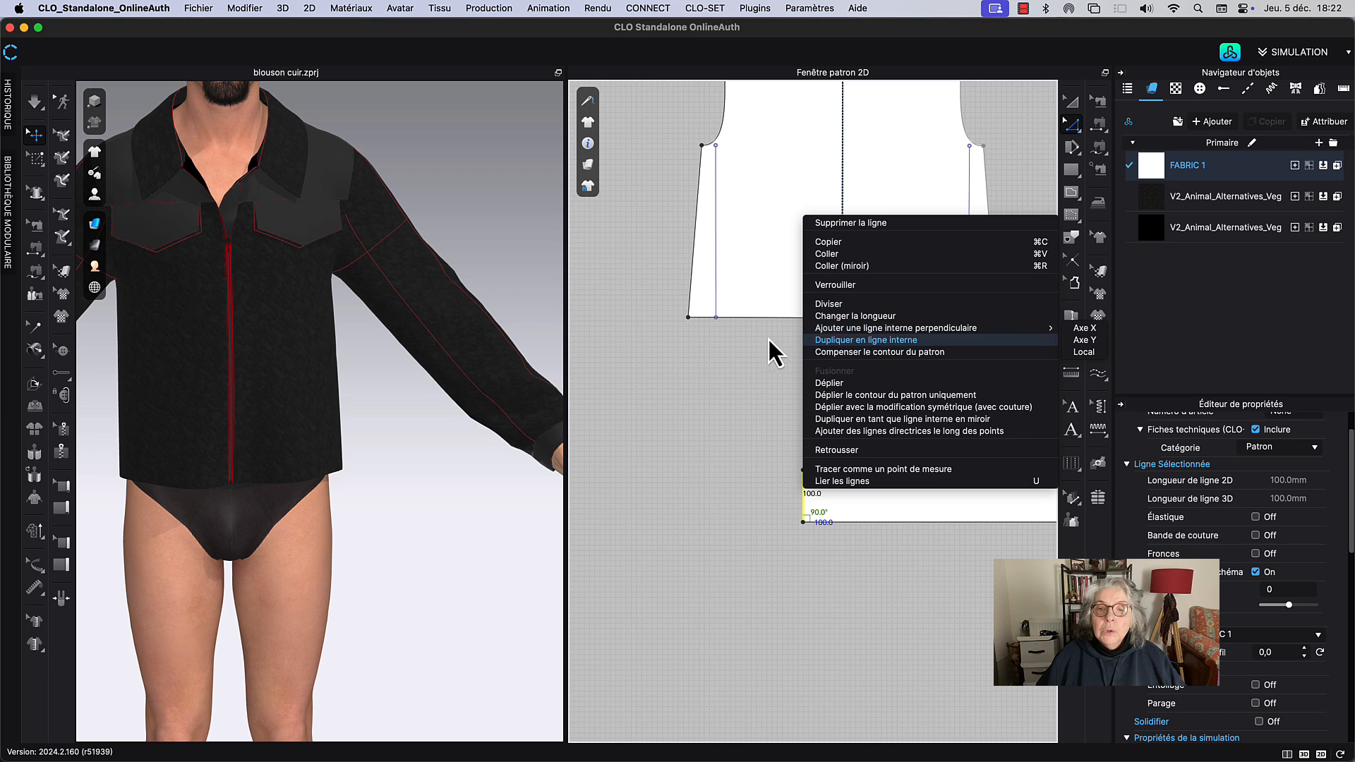
left_click(836, 408)
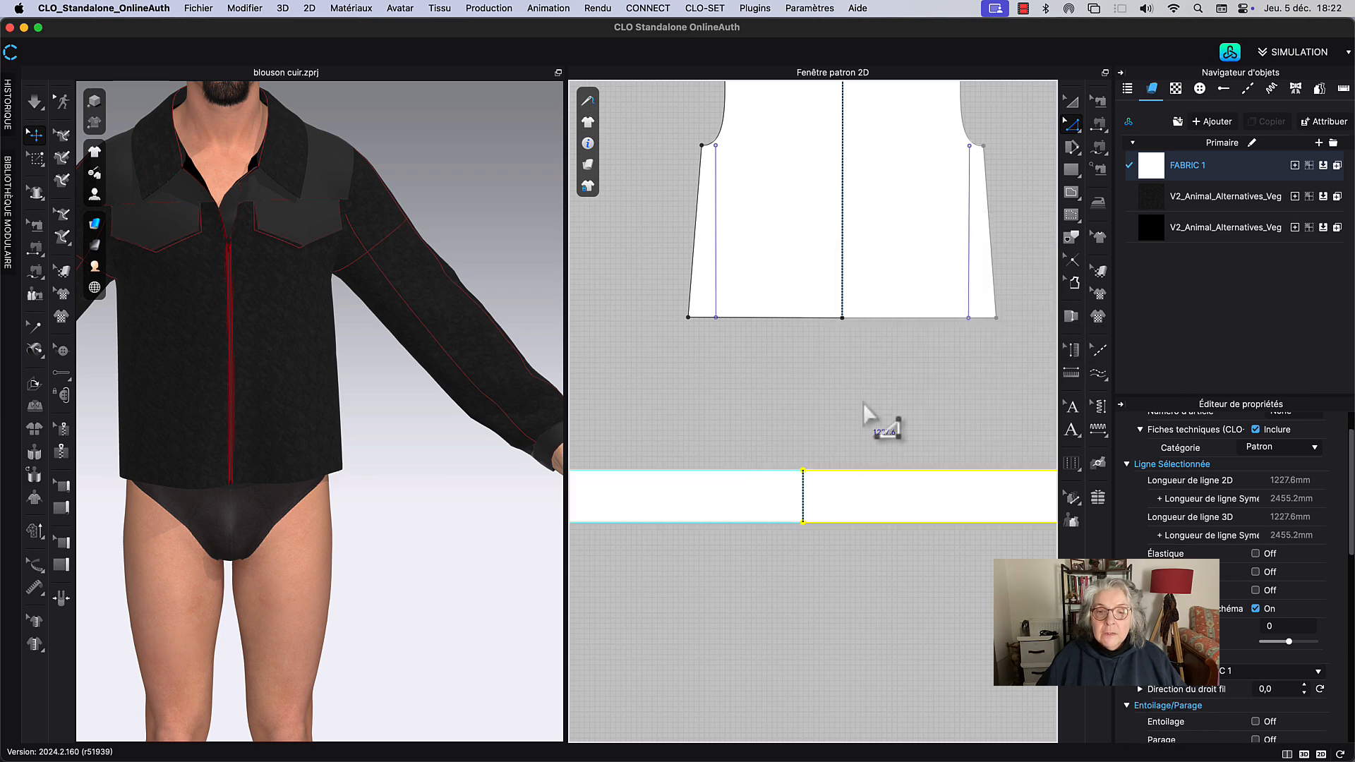
scroll(883, 413, "down", 3)
middle_click_drag(888, 397, 844, 424)
left_click(802, 438)
scroll(802, 438, "up", 4)
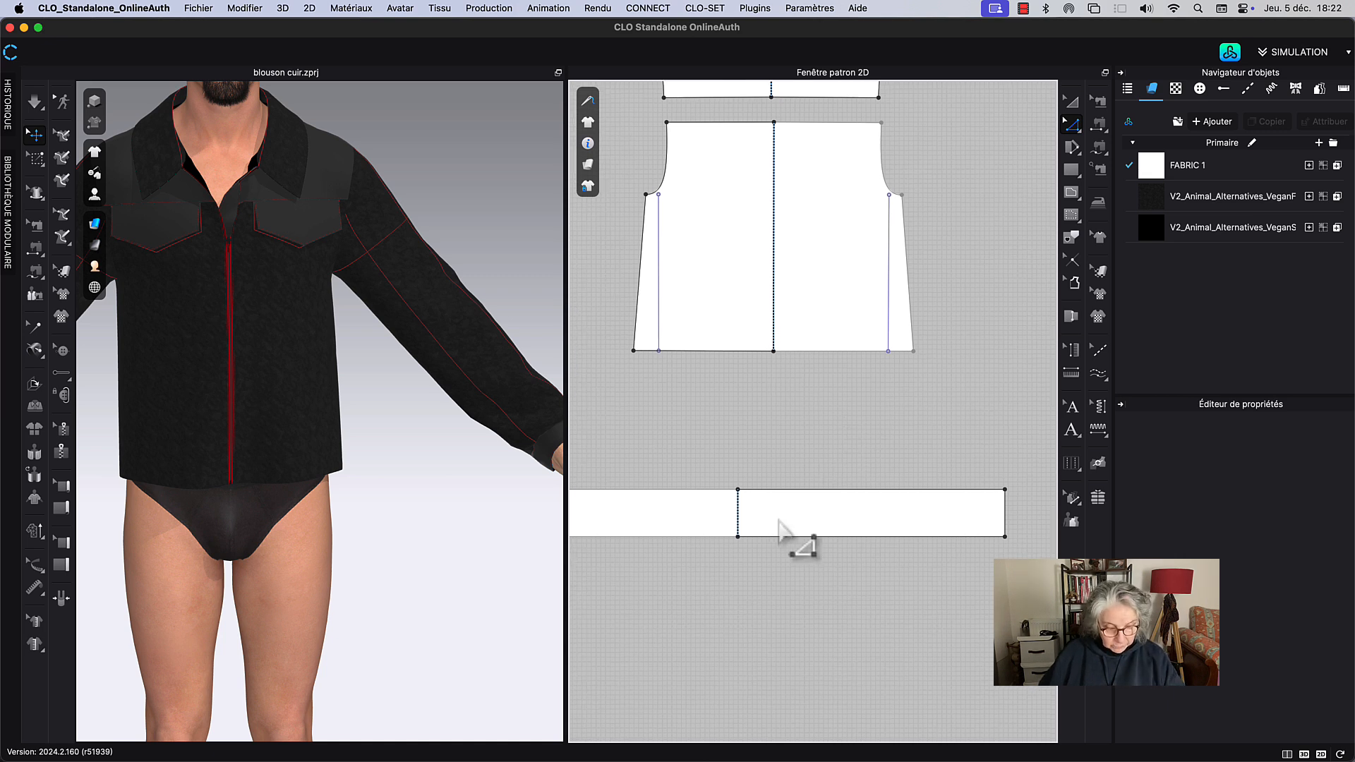
key("m")
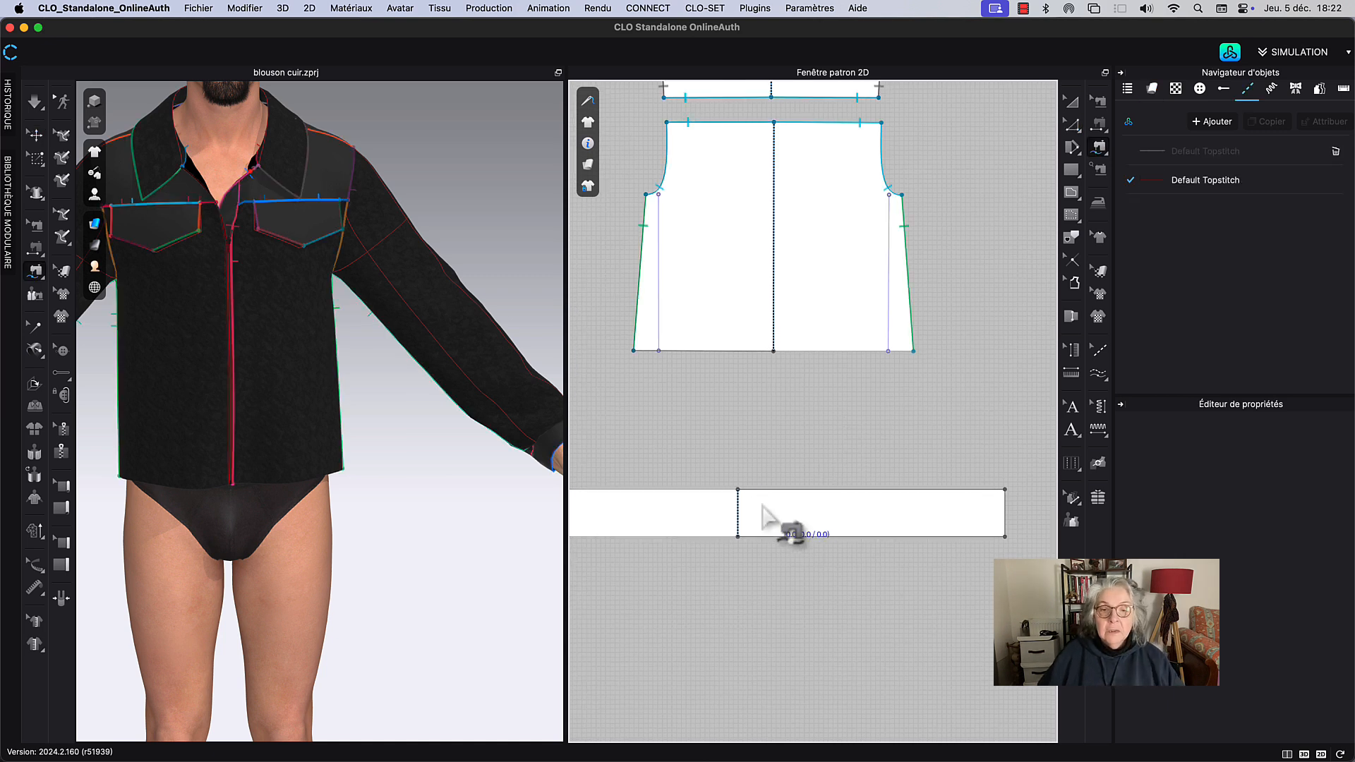
left_click(784, 351)
left_click(912, 351)
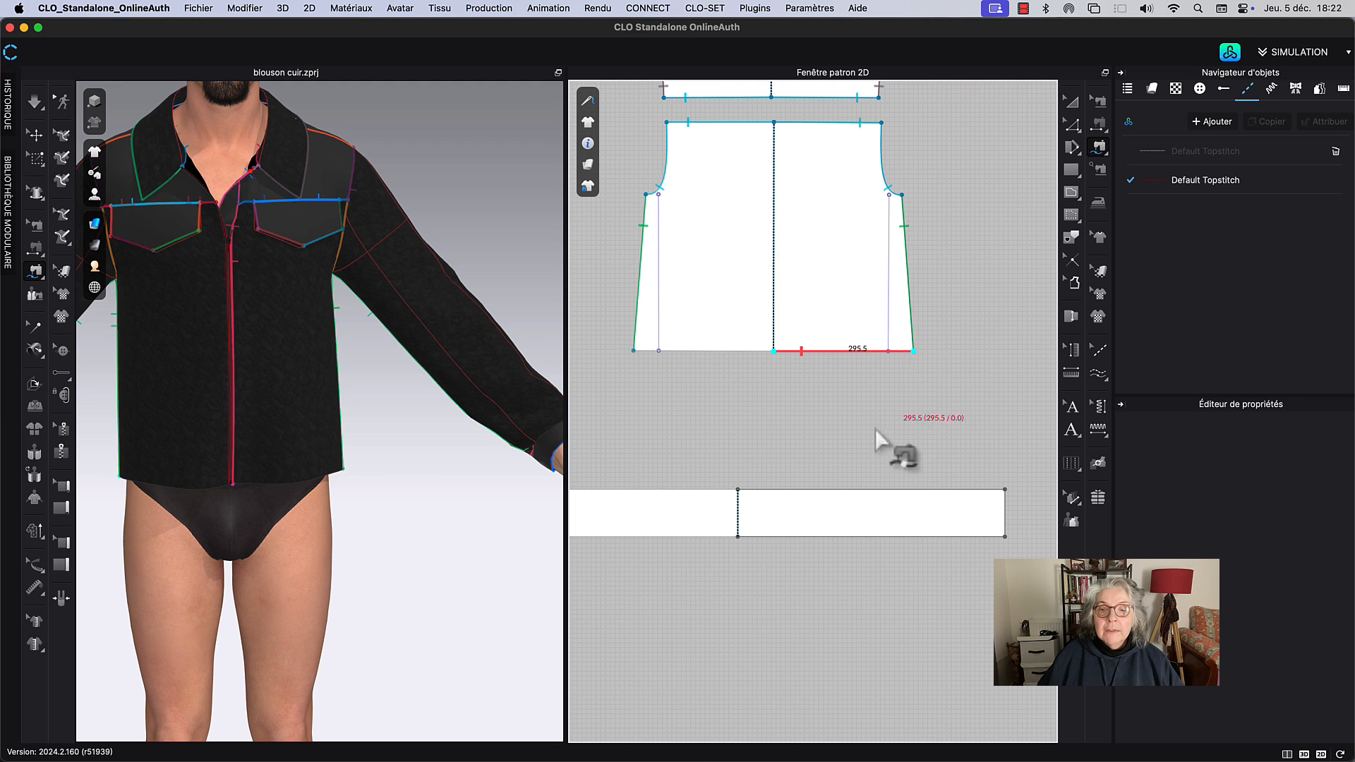
key("z")
Step: Divide the upper edge of the waistband's right half uniformly into two segments
middle_click_drag(845, 444, 864, 438)
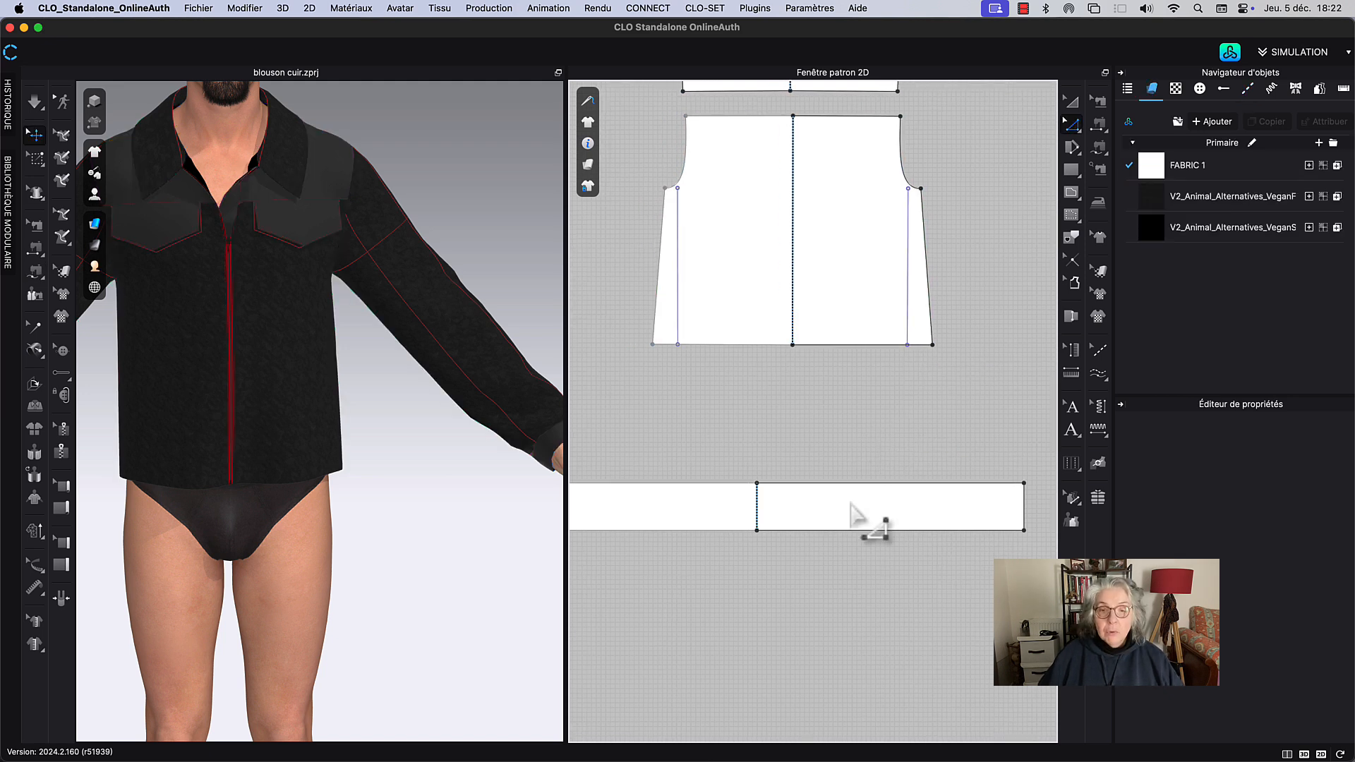
key("x")
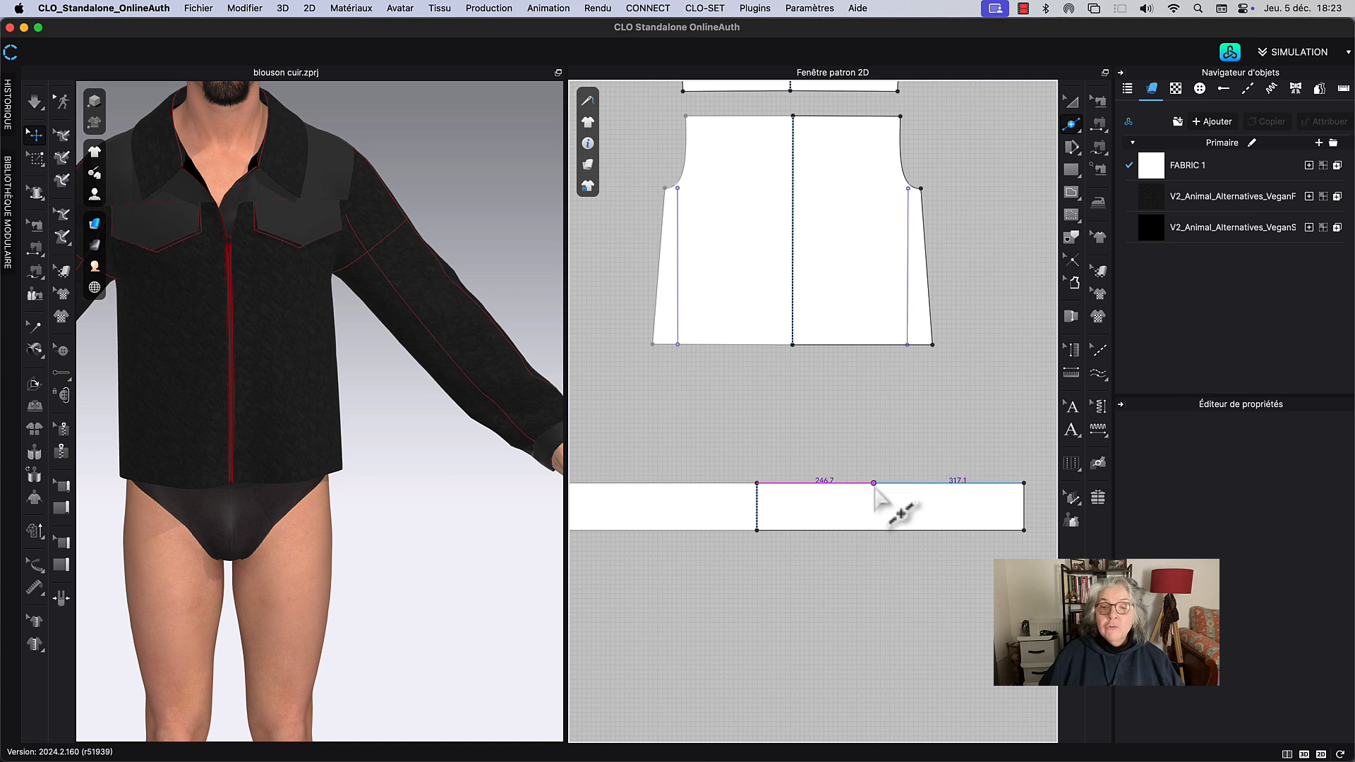
right_click(874, 485)
left_click(604, 431)
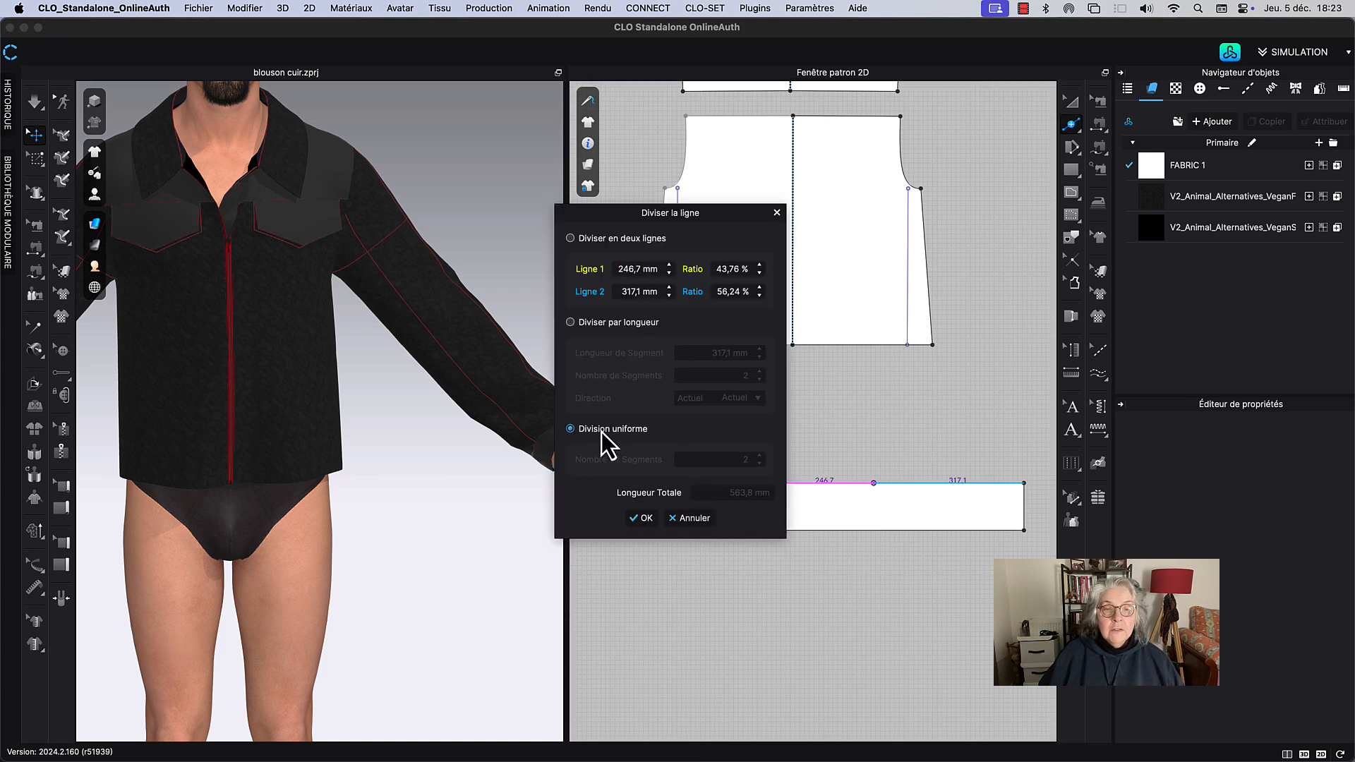
left_click(647, 518)
middle_click_drag(841, 438, 802, 467)
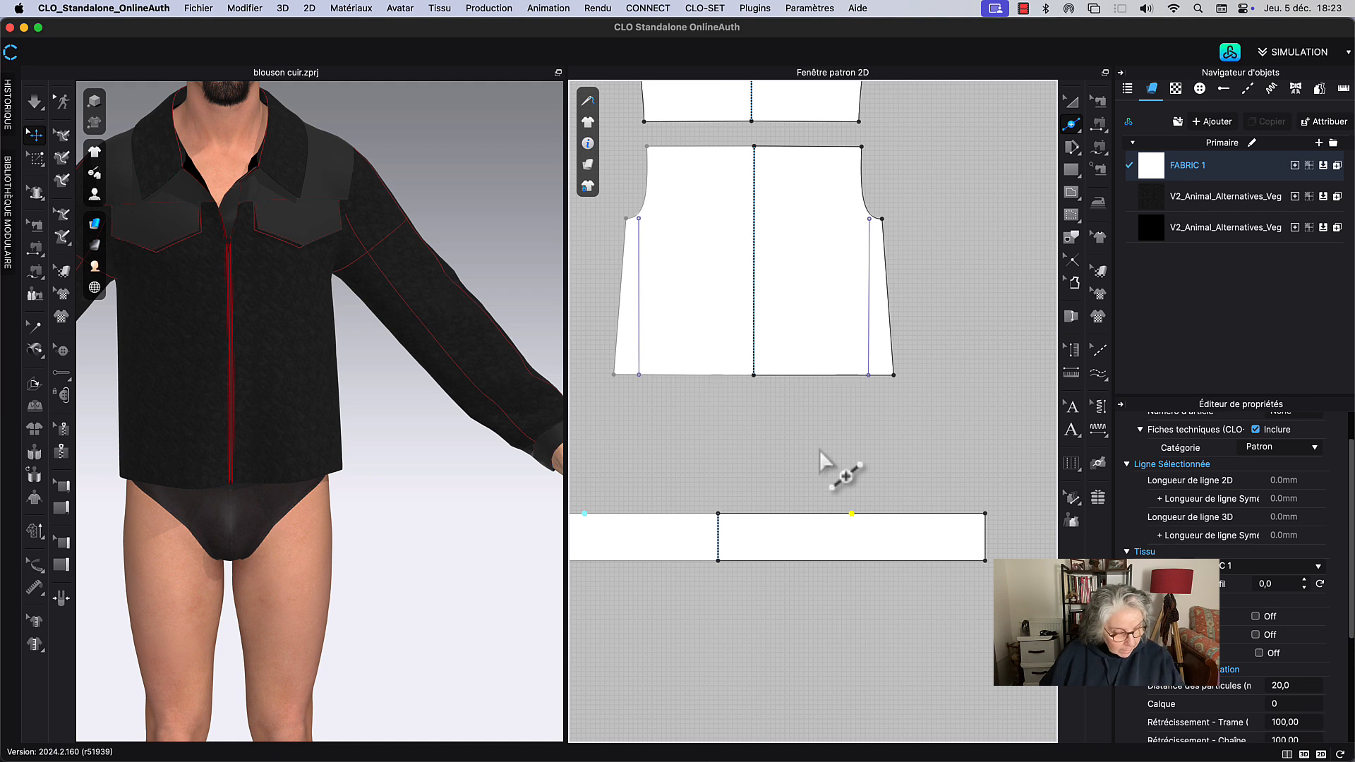
Step: Sew the right half of the back hem to the waistband's upper segment beside the centre-back fold line
key("t")
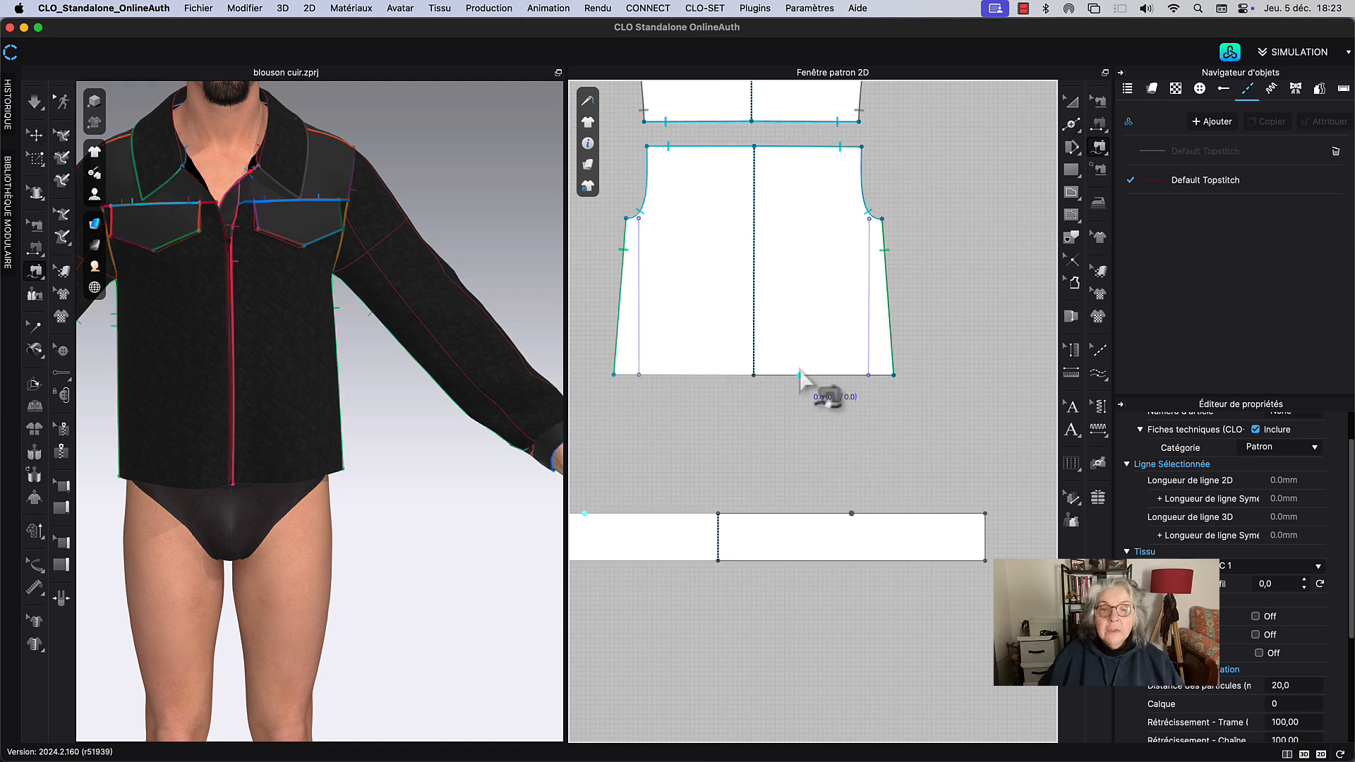
left_click(757, 386)
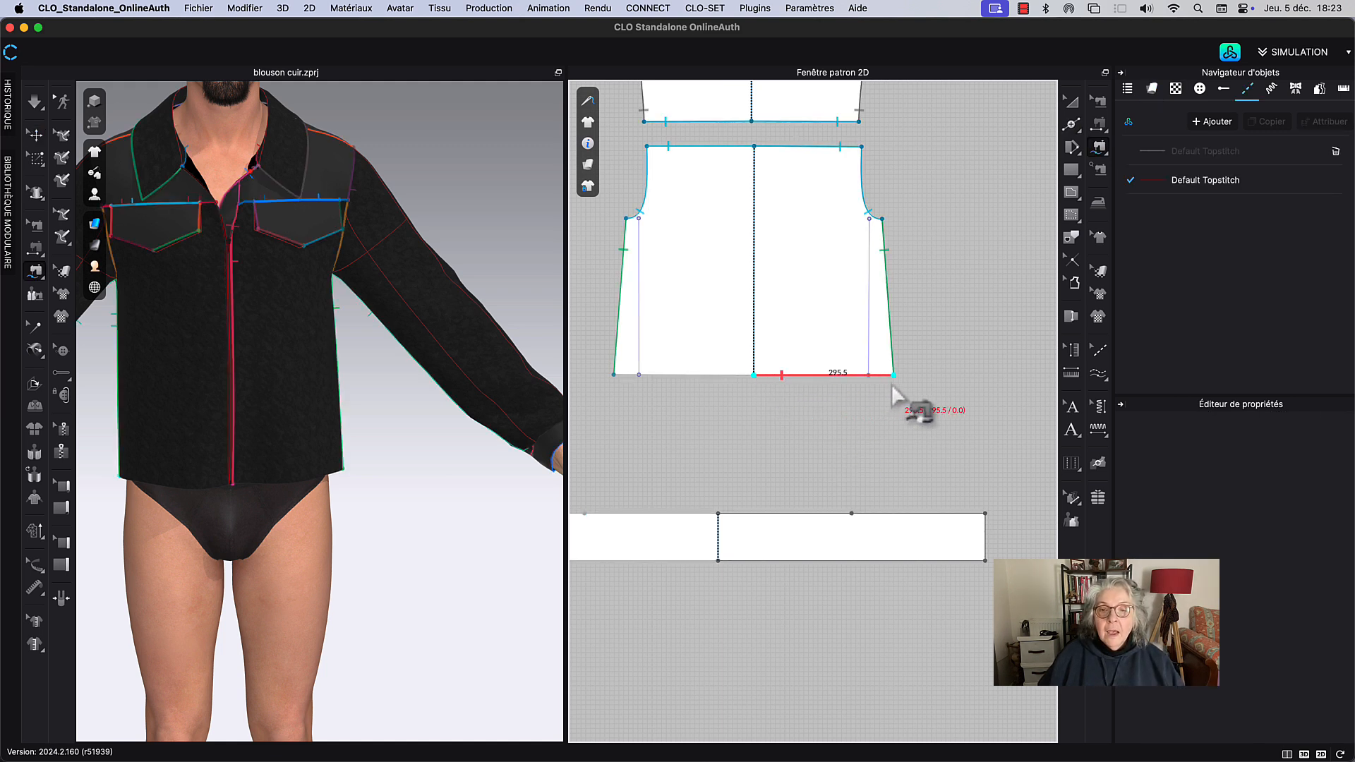
left_click(893, 375)
left_click(719, 514)
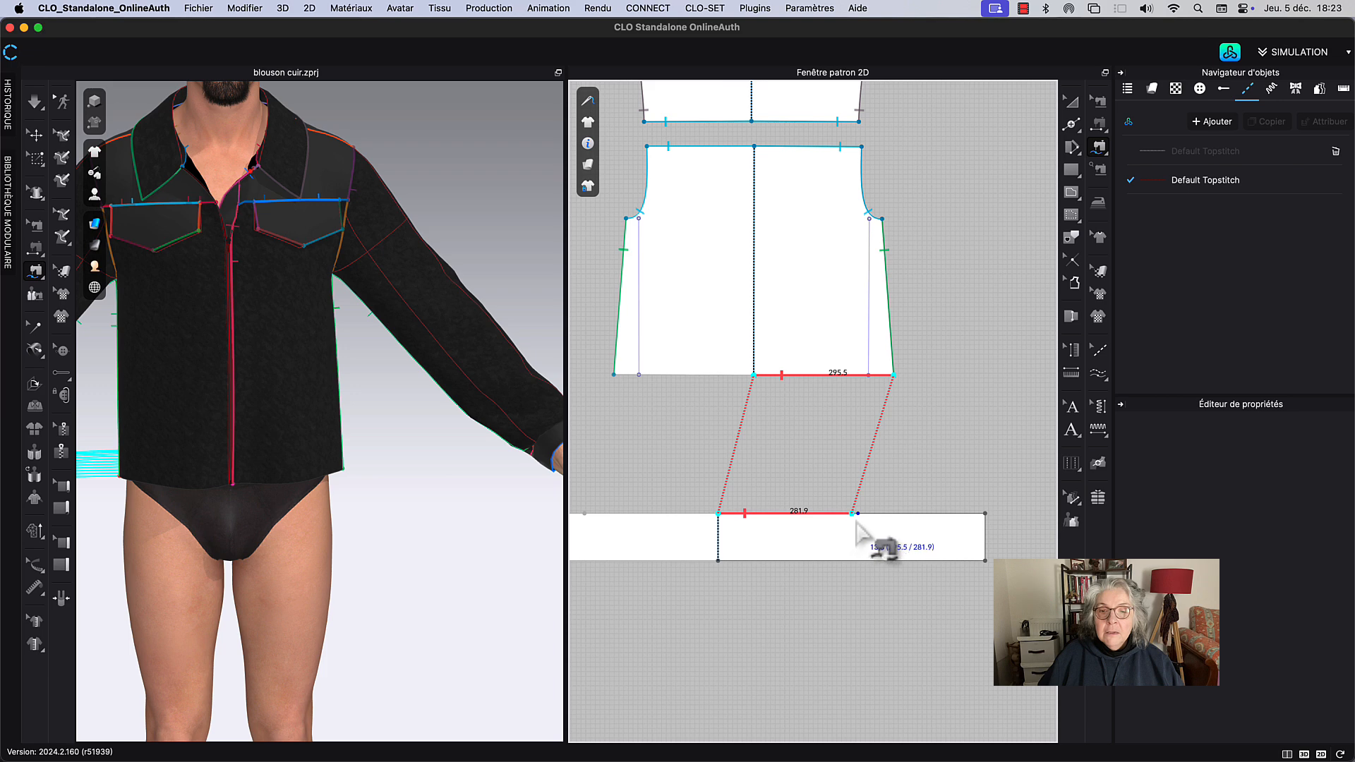
left_click(855, 520)
Step: Sew the outer upper segment of the waistband to the front piece's hem, from the side seam to the front edge
scroll(911, 371, "down", 5)
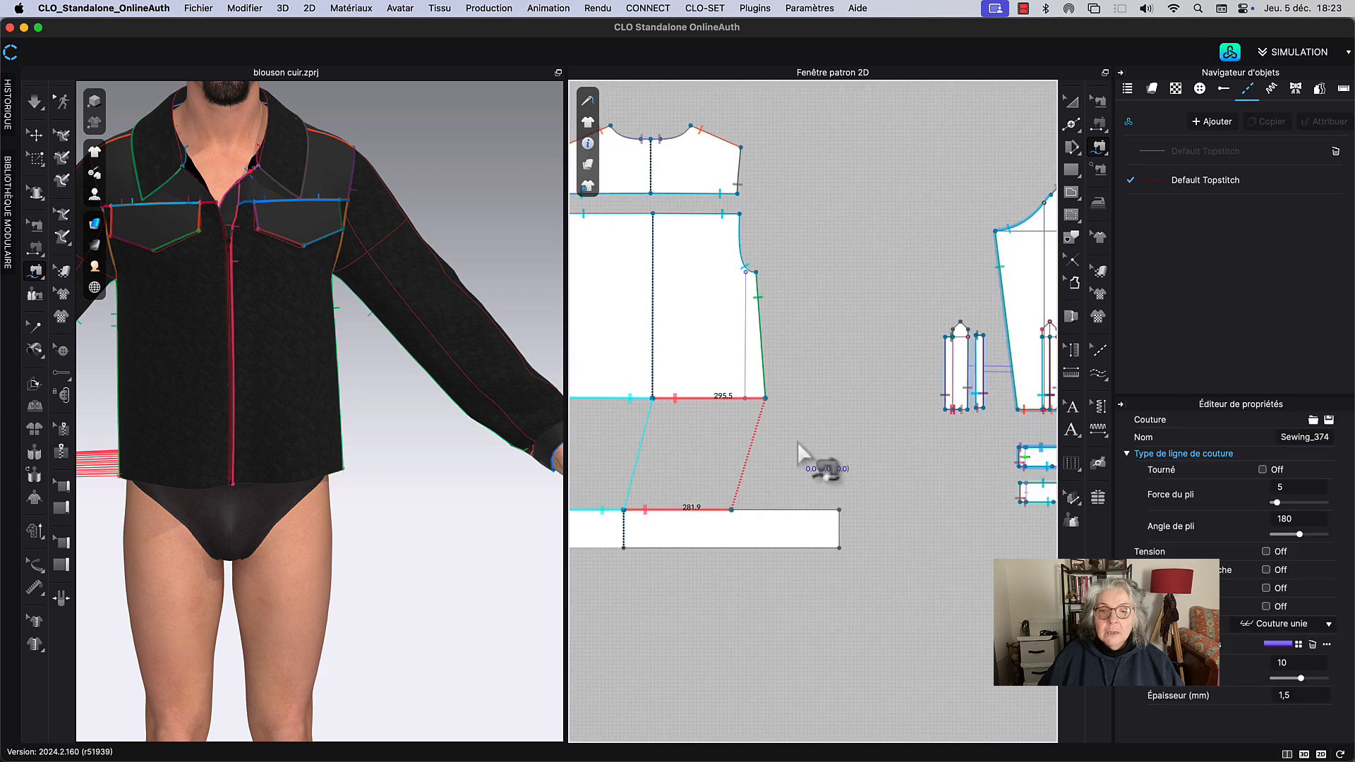
right_click_drag(823, 445, 701, 490)
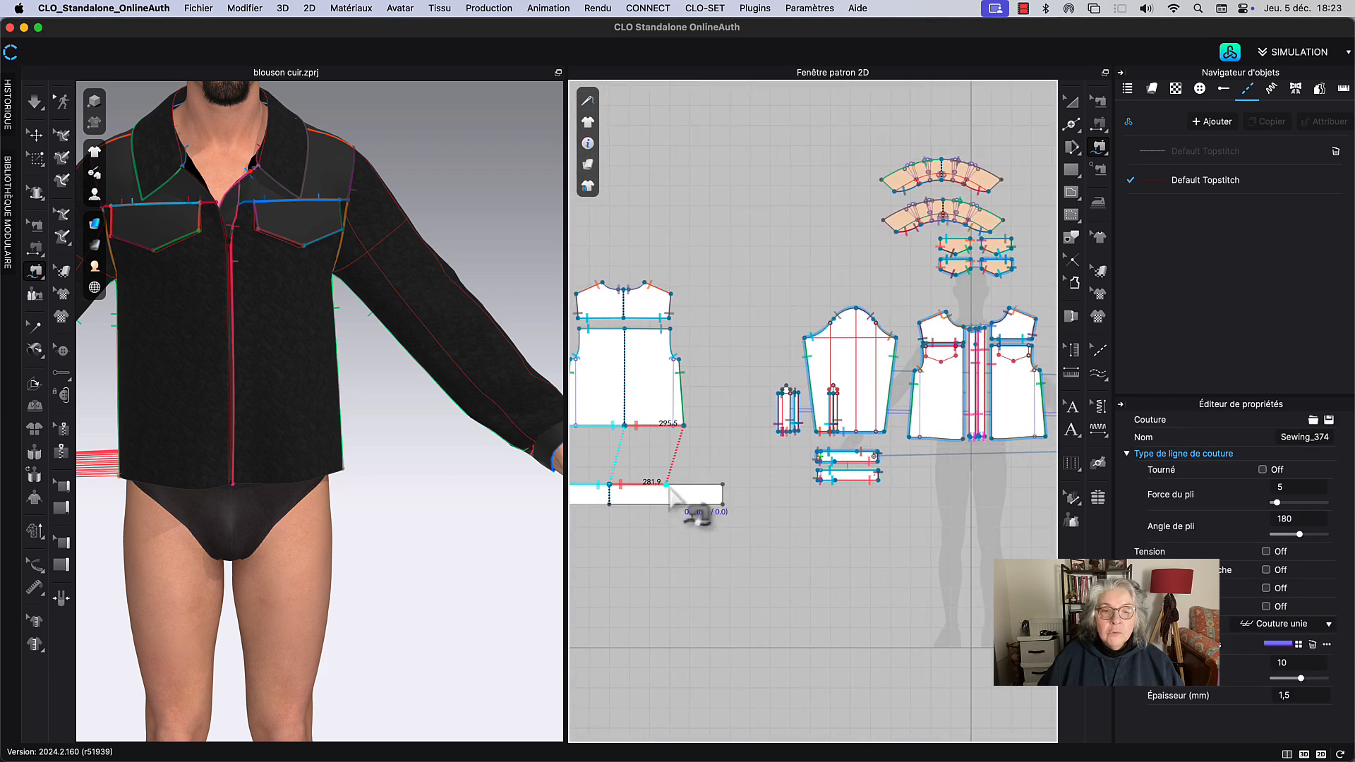
left_click(679, 486)
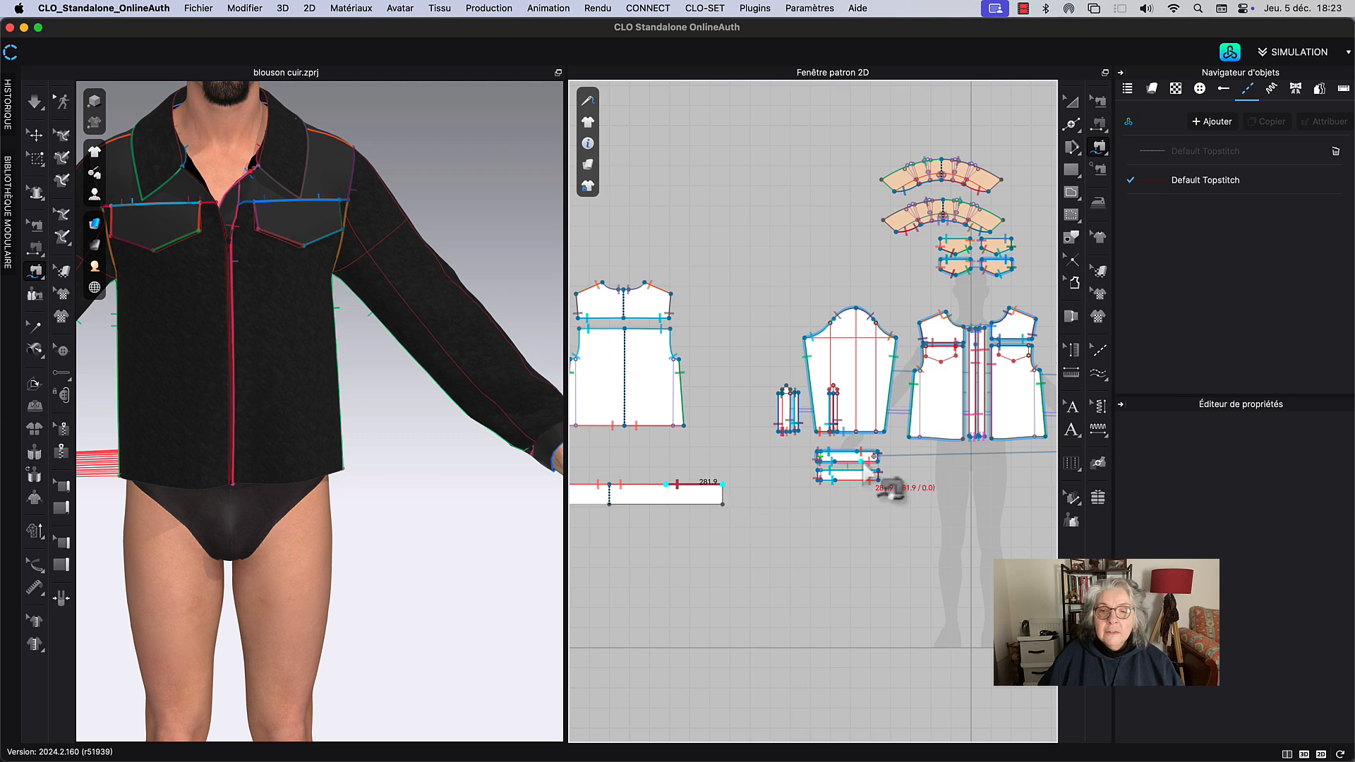
scroll(801, 494, "up", 5)
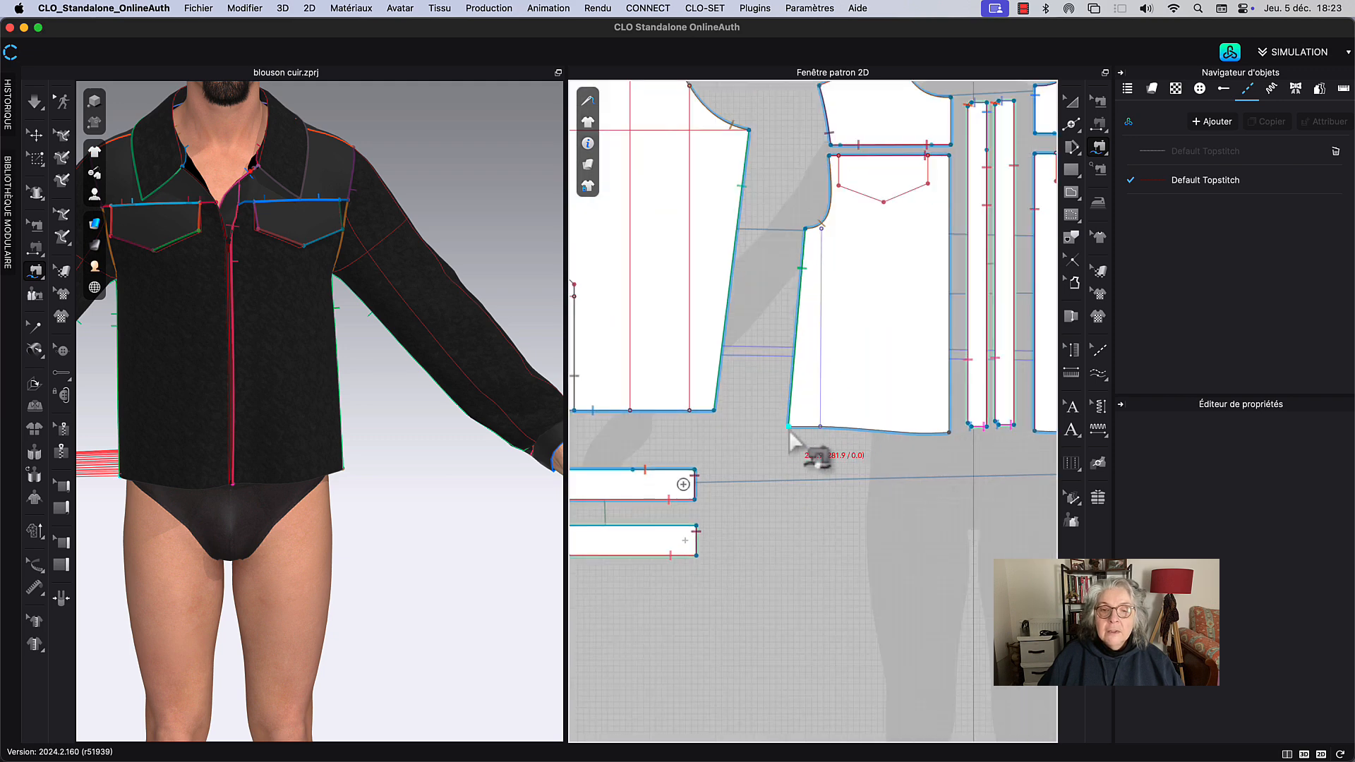
left_click(789, 427)
left_click(951, 442)
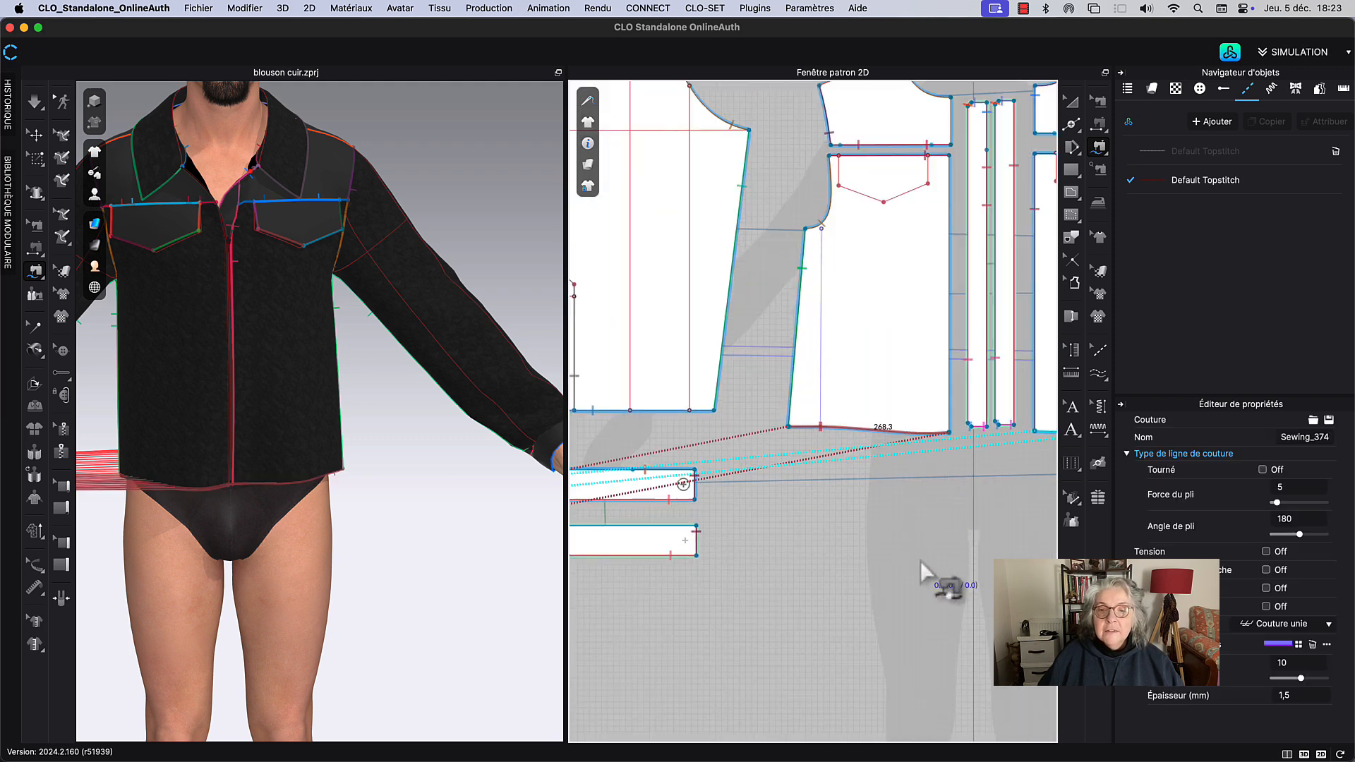
Step: Show the avatar's arrangement points from behind and wrap the waistband around the hips from the centre-back point
left_click(1072, 102)
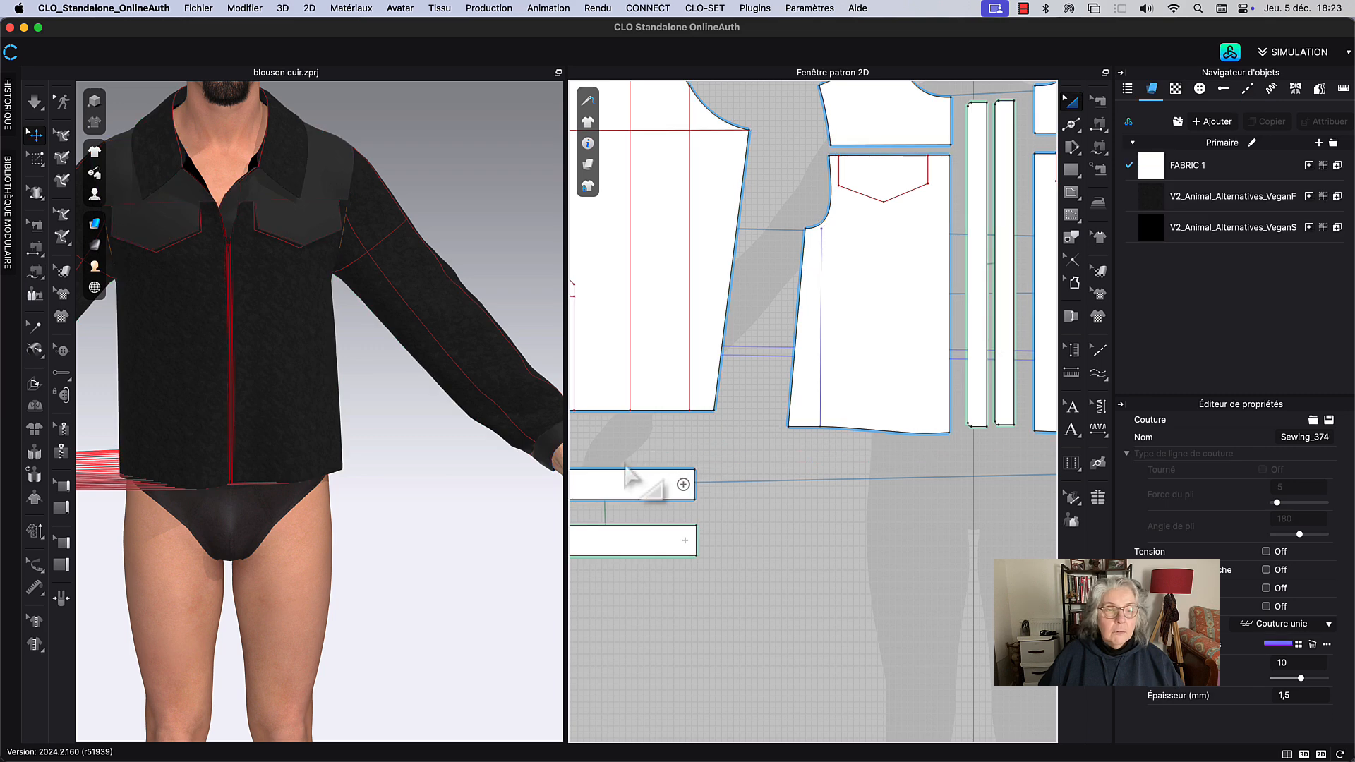
right_click_drag(423, 503, 538, 509)
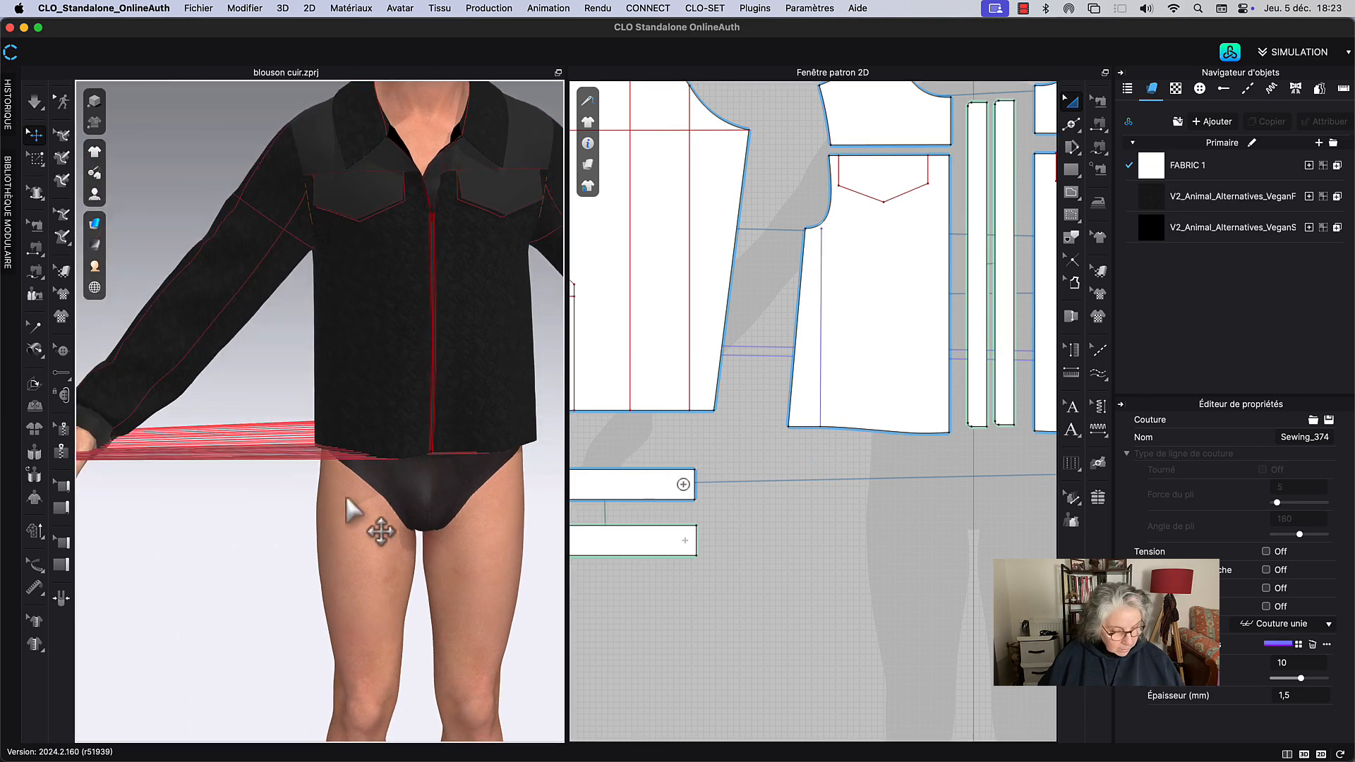
key("shift+f")
right_click_drag(191, 430, 55, 499)
right_click_drag(741, 551, 1096, 483)
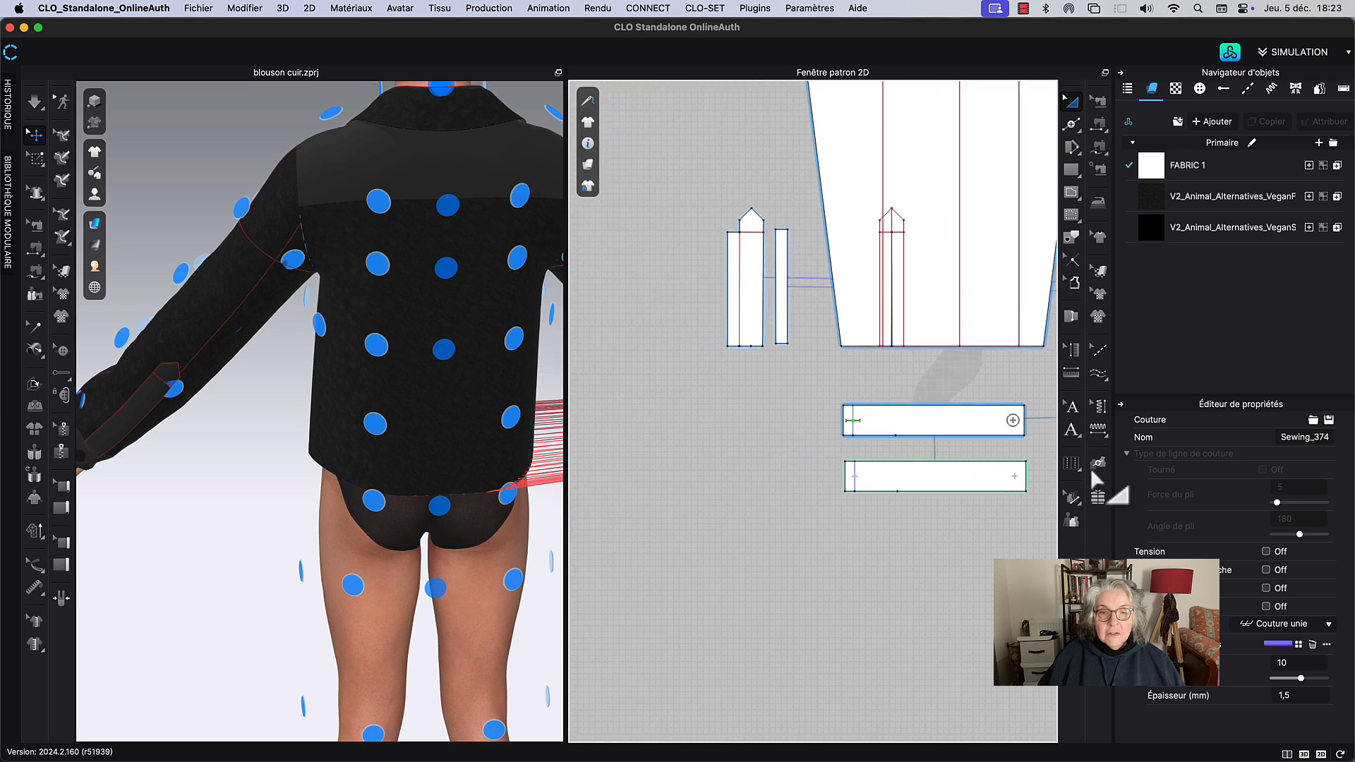
scroll(862, 565, "up", 3)
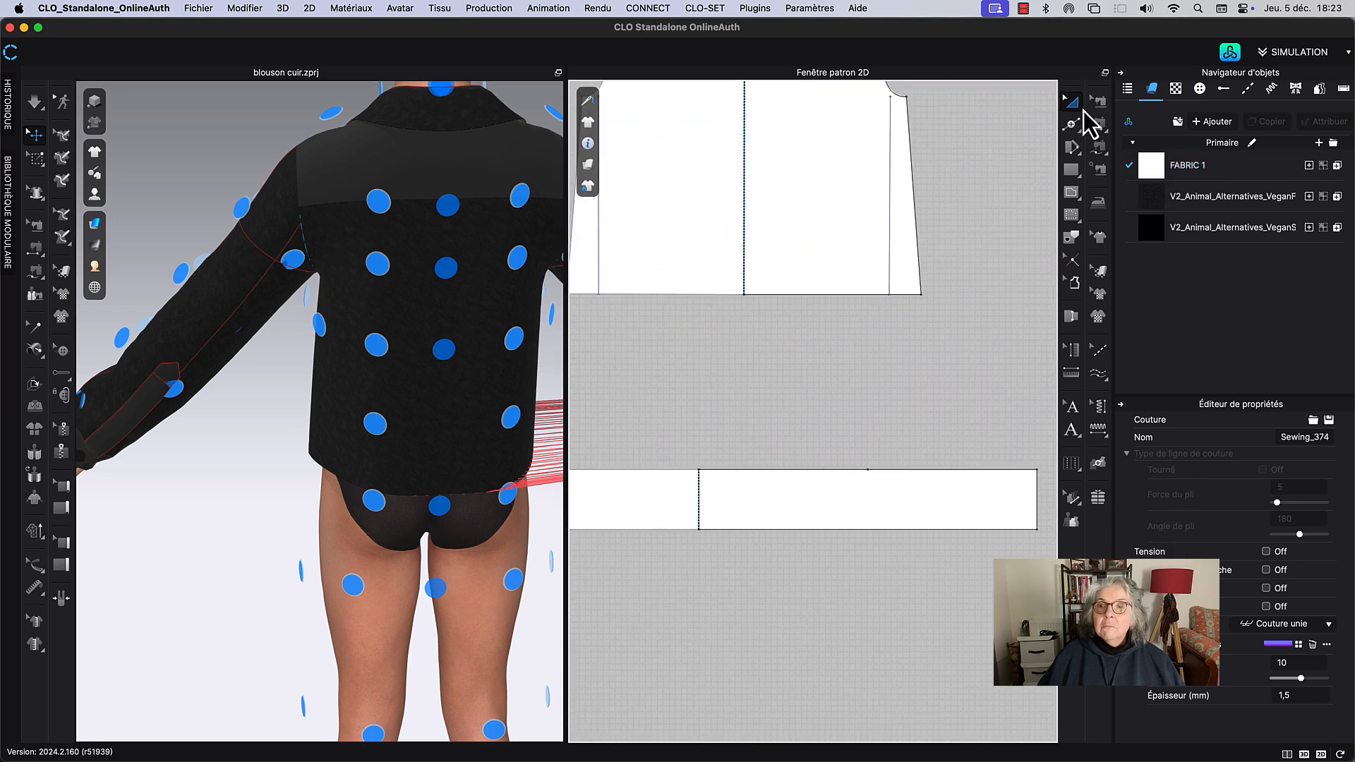
left_click(857, 487)
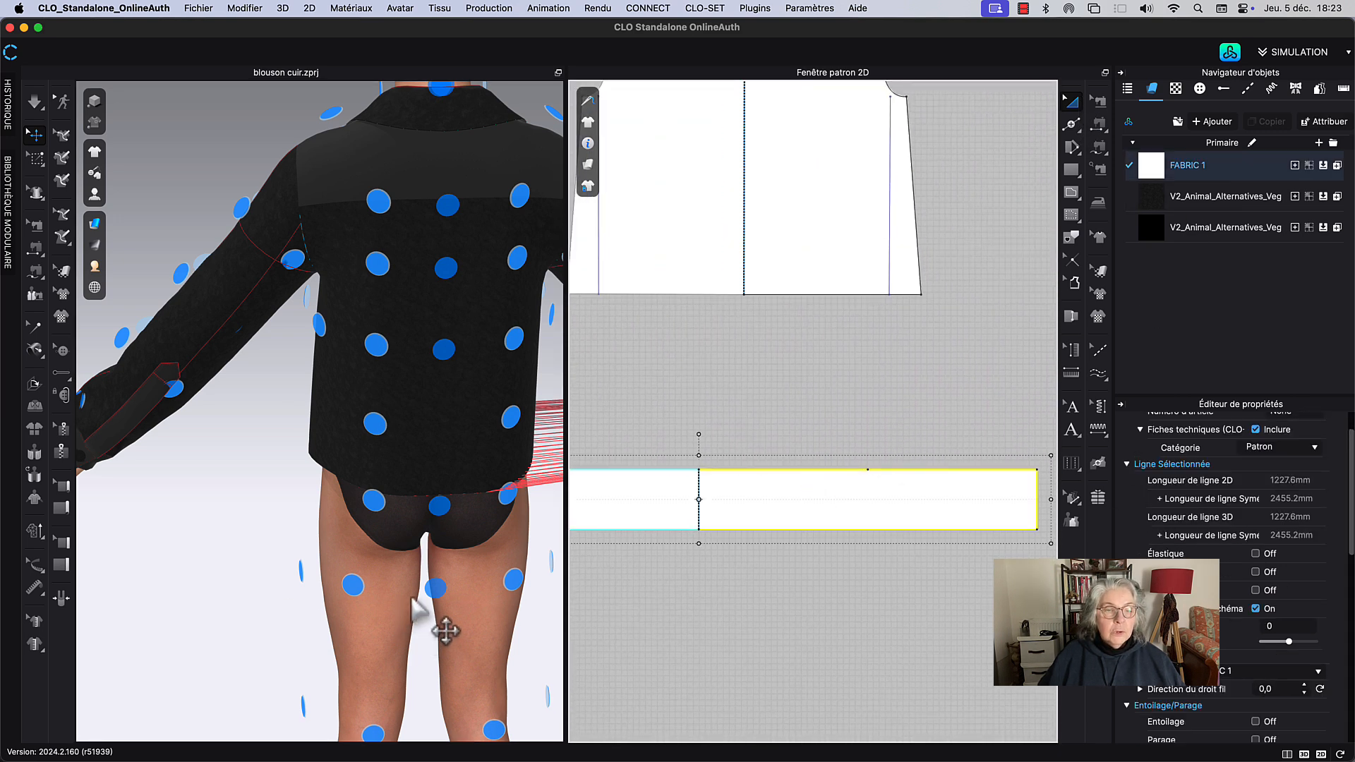
left_click(447, 507)
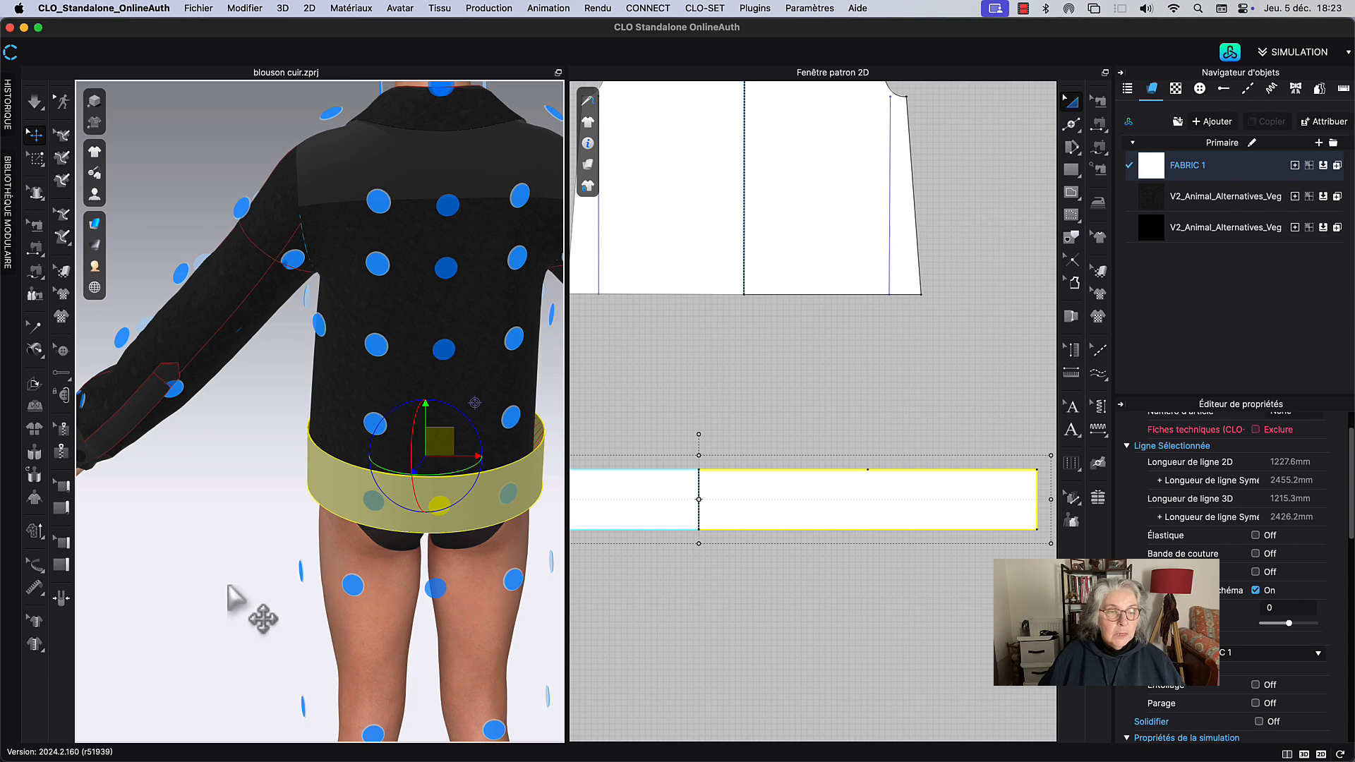
Step: Simulate the jacket with the attached waistband, check it from the front, and resume simulating while pulling the band's side outward
key("space")
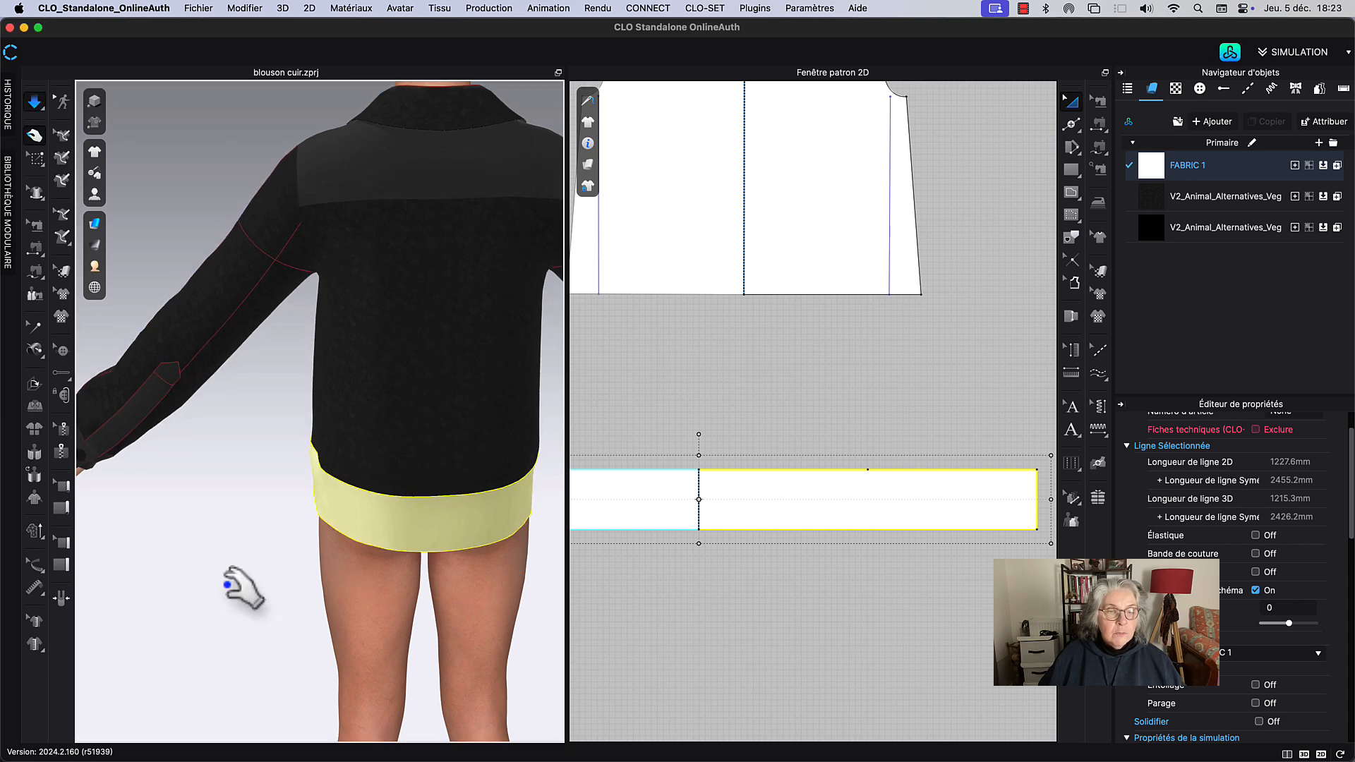
key("space")
right_click_drag(229, 581, 394, 584)
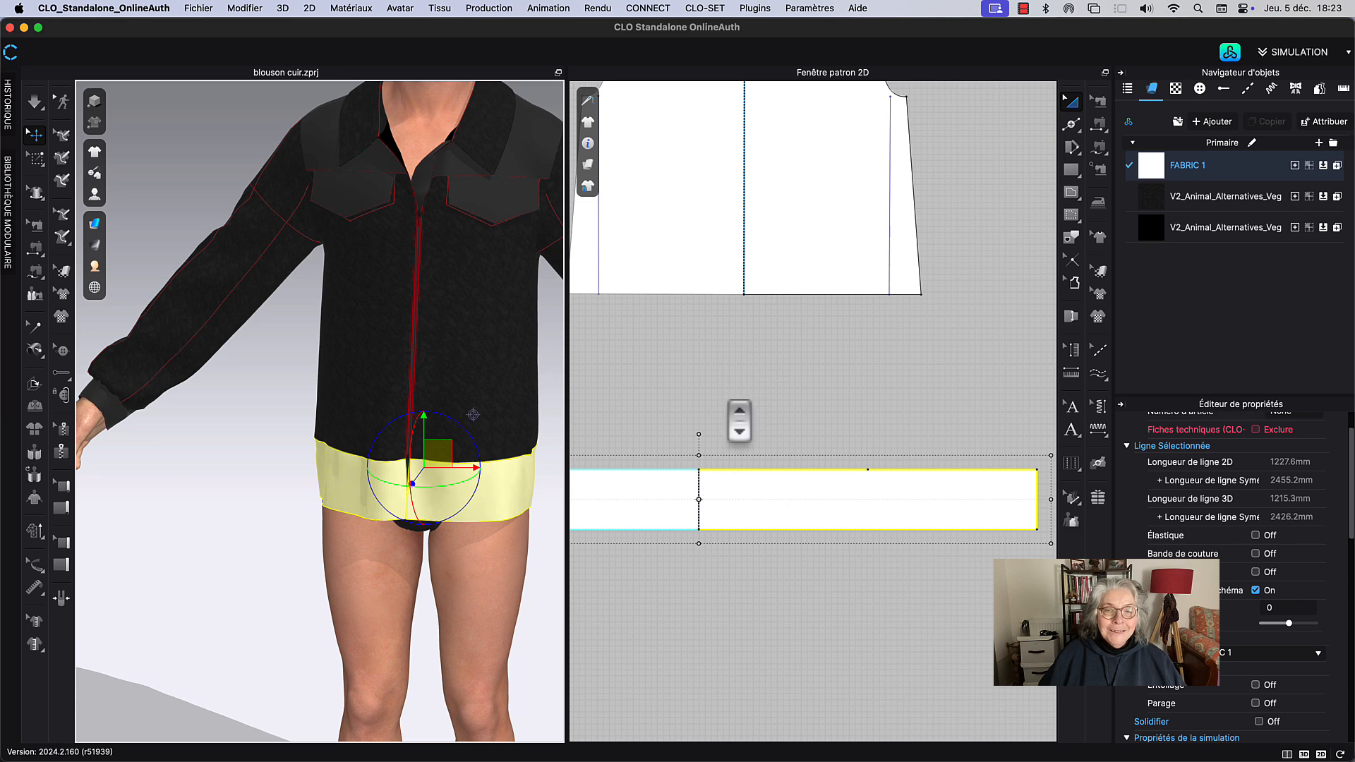
scroll(739, 420, "down", 3)
key("space")
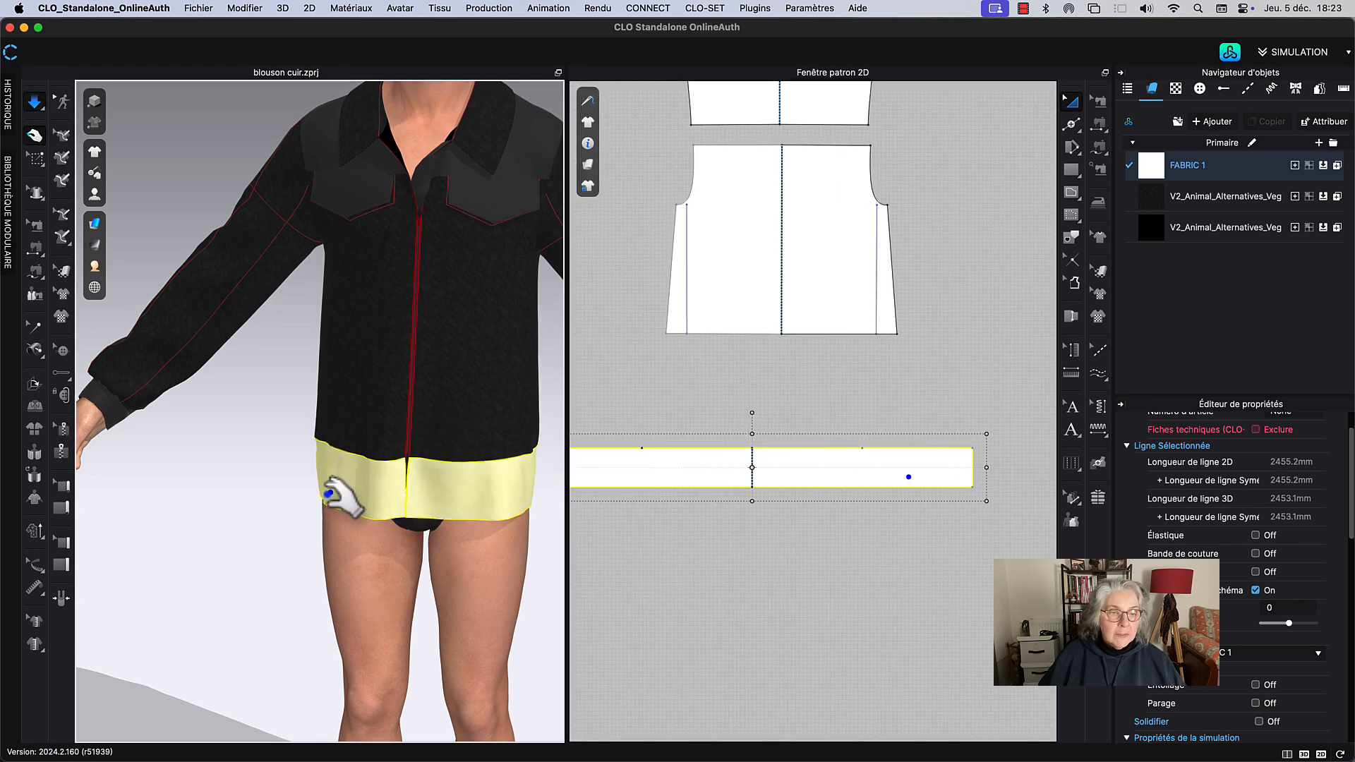
left_click_drag(318, 498, 307, 496)
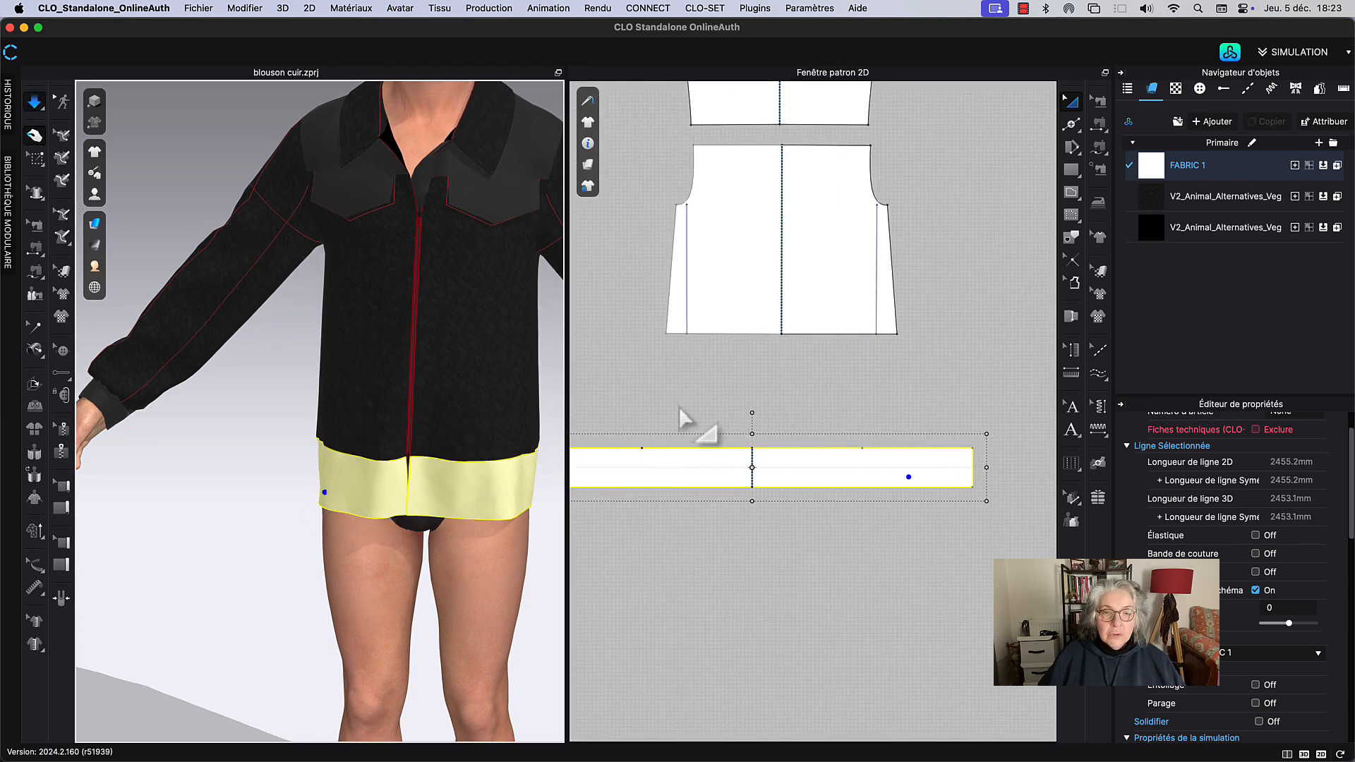
Step: Shorten the unfolded waistband horizontally by bringing its outer ends closer to the centre-back line
middle_click_drag(711, 401, 723, 404)
left_click(727, 405)
scroll(764, 422, "up", 2)
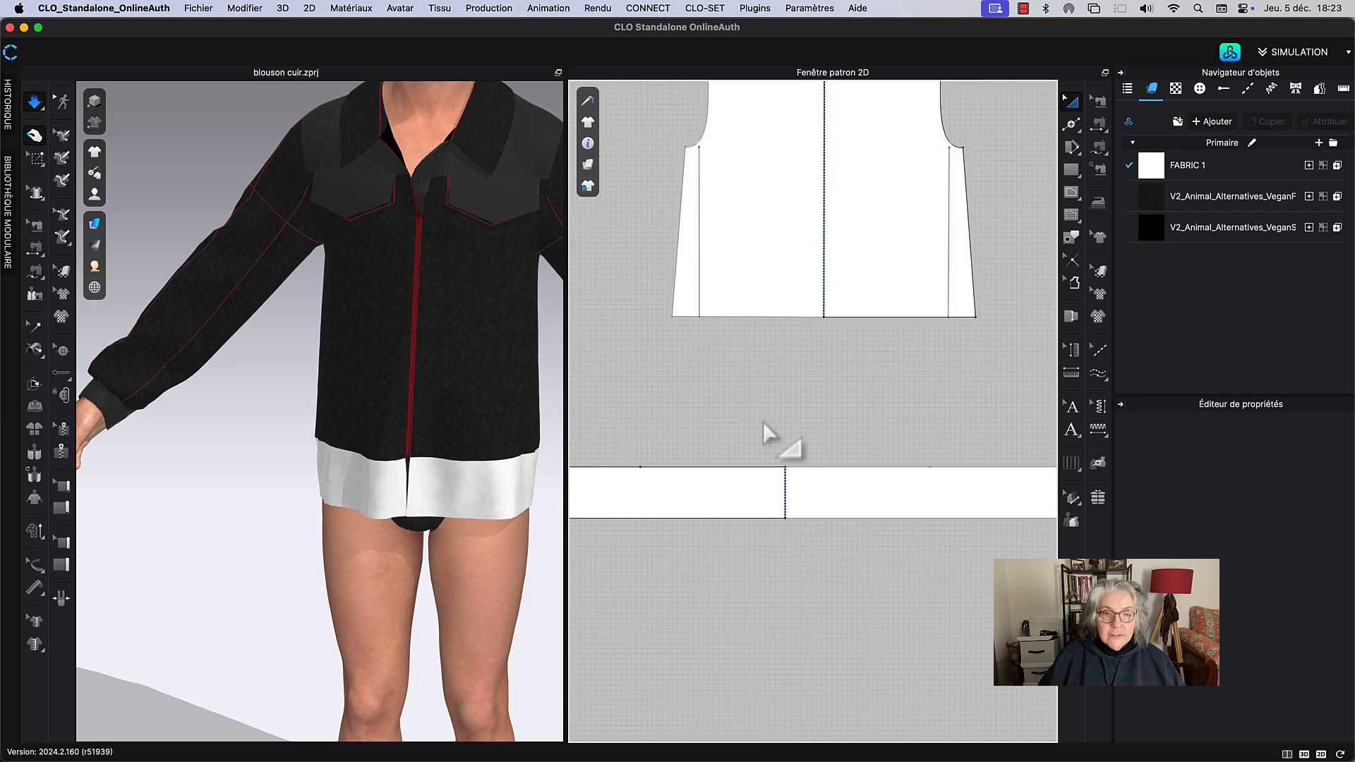
scroll(769, 408, "down", 3)
scroll(776, 413, "down", 3)
left_click(742, 445)
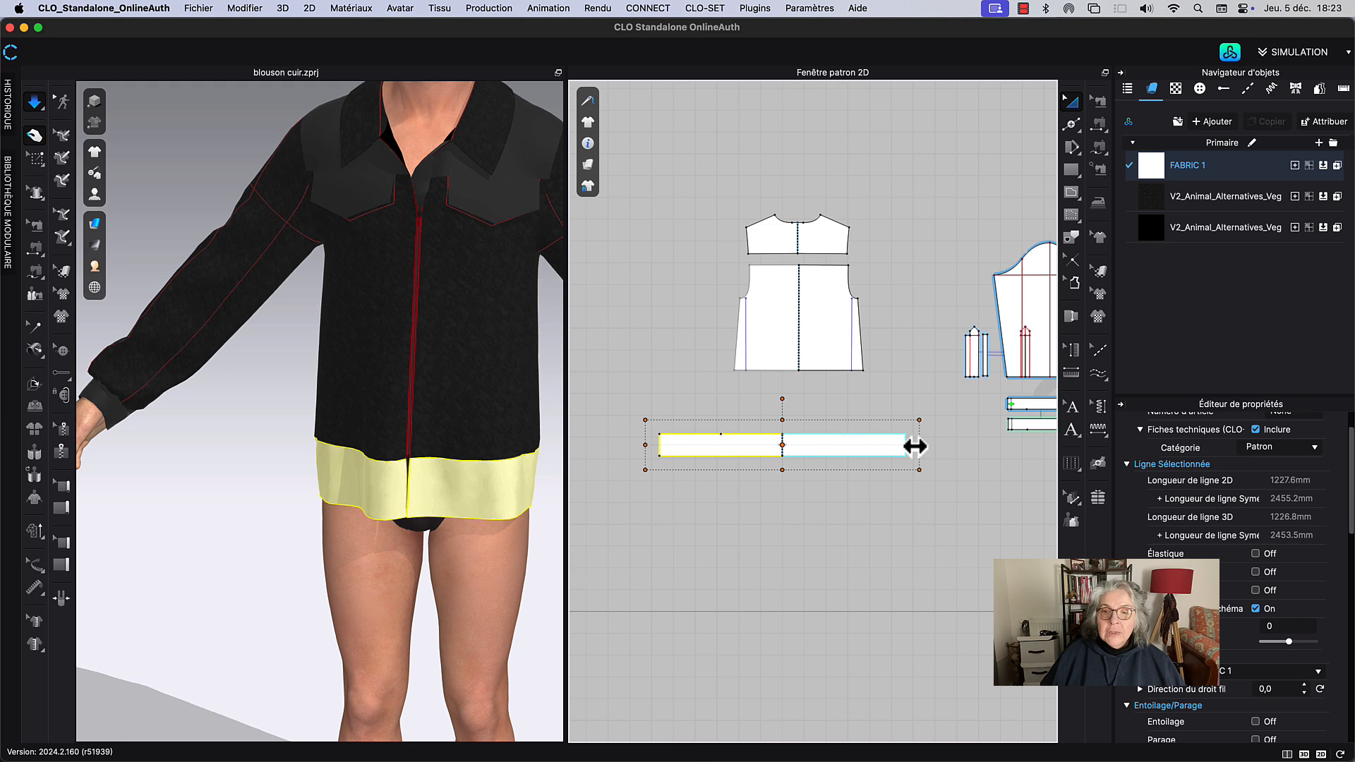
left_click_drag(914, 447, 907, 448)
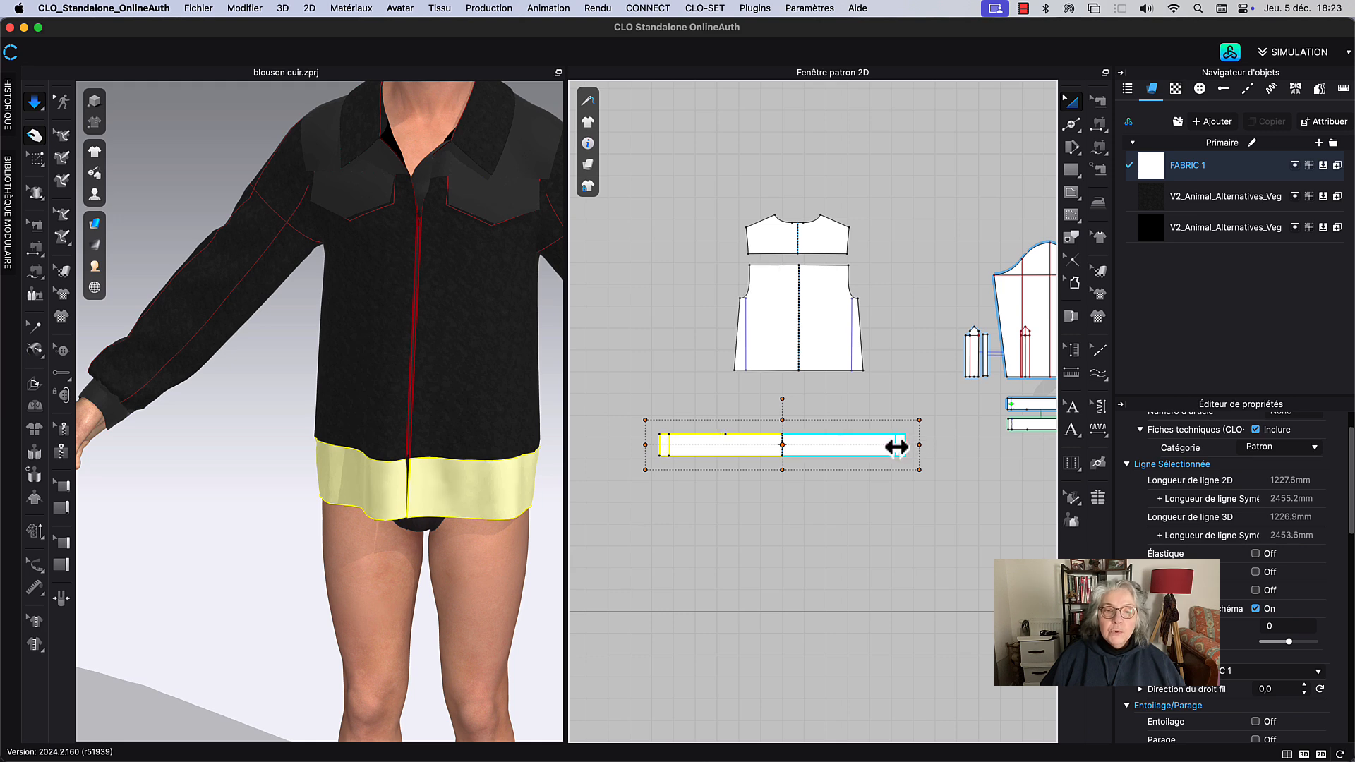
Step: Narrow the hem band pattern symmetrically to an outline length of about 1134 mm per half, and simulate the garment
left_click_drag(890, 463, 882, 523)
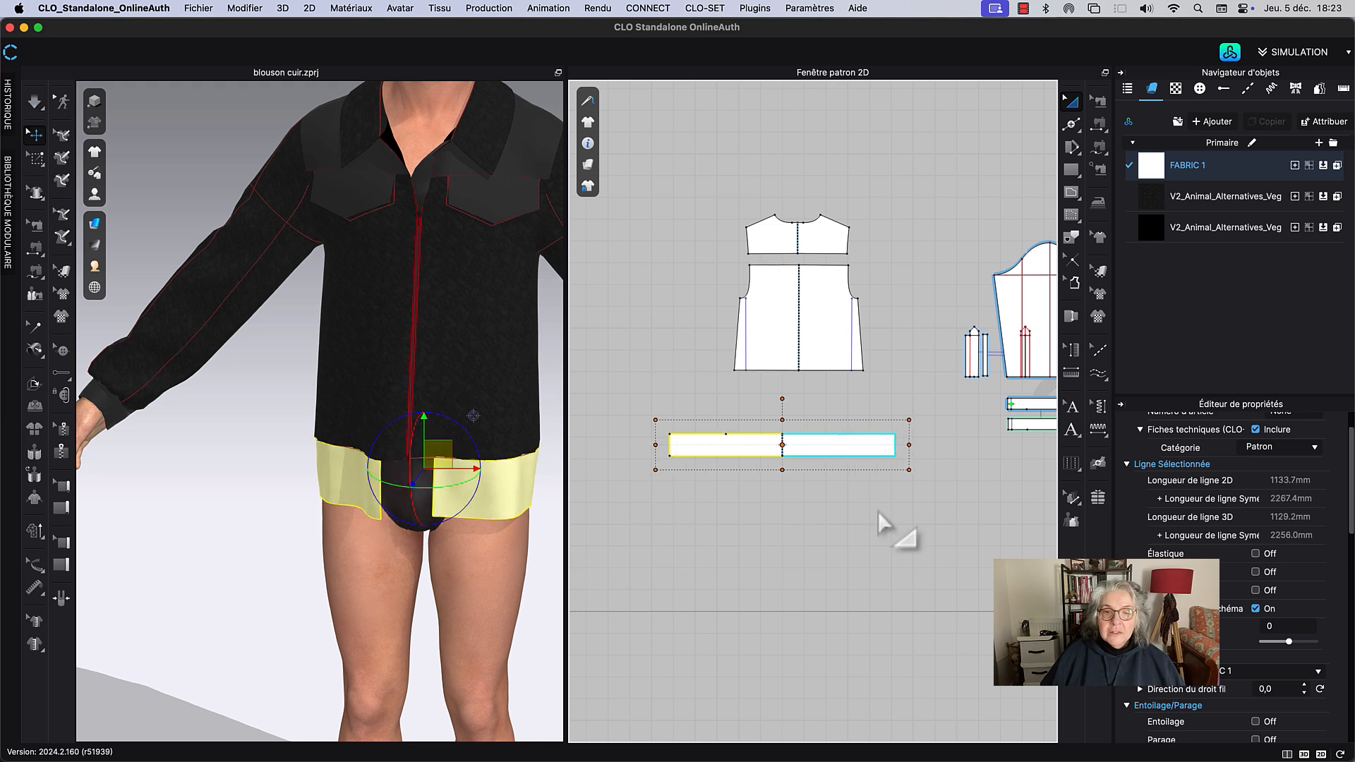
left_click(773, 566)
key("space")
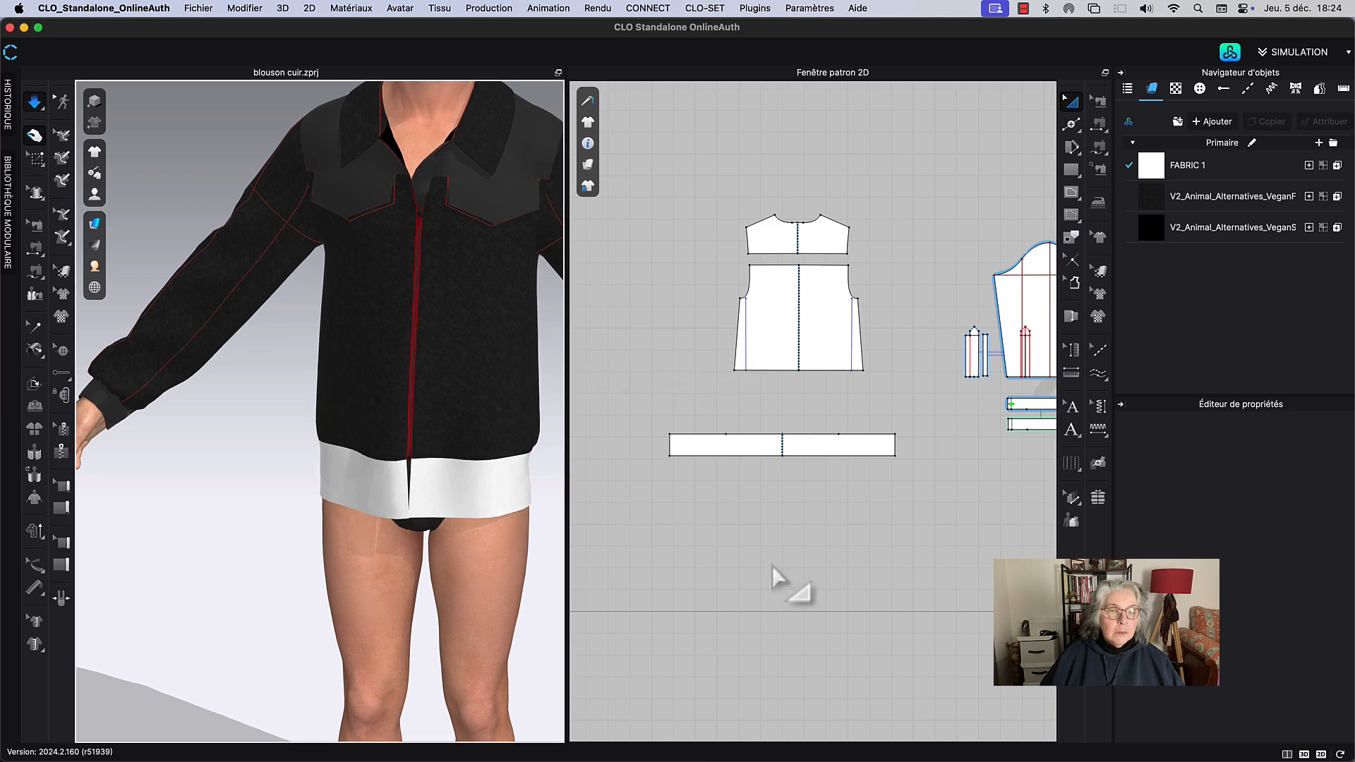
key("space")
Step: Narrow the hem band further so each half is about 489 mm long, and simulate the garment again
left_click(803, 451)
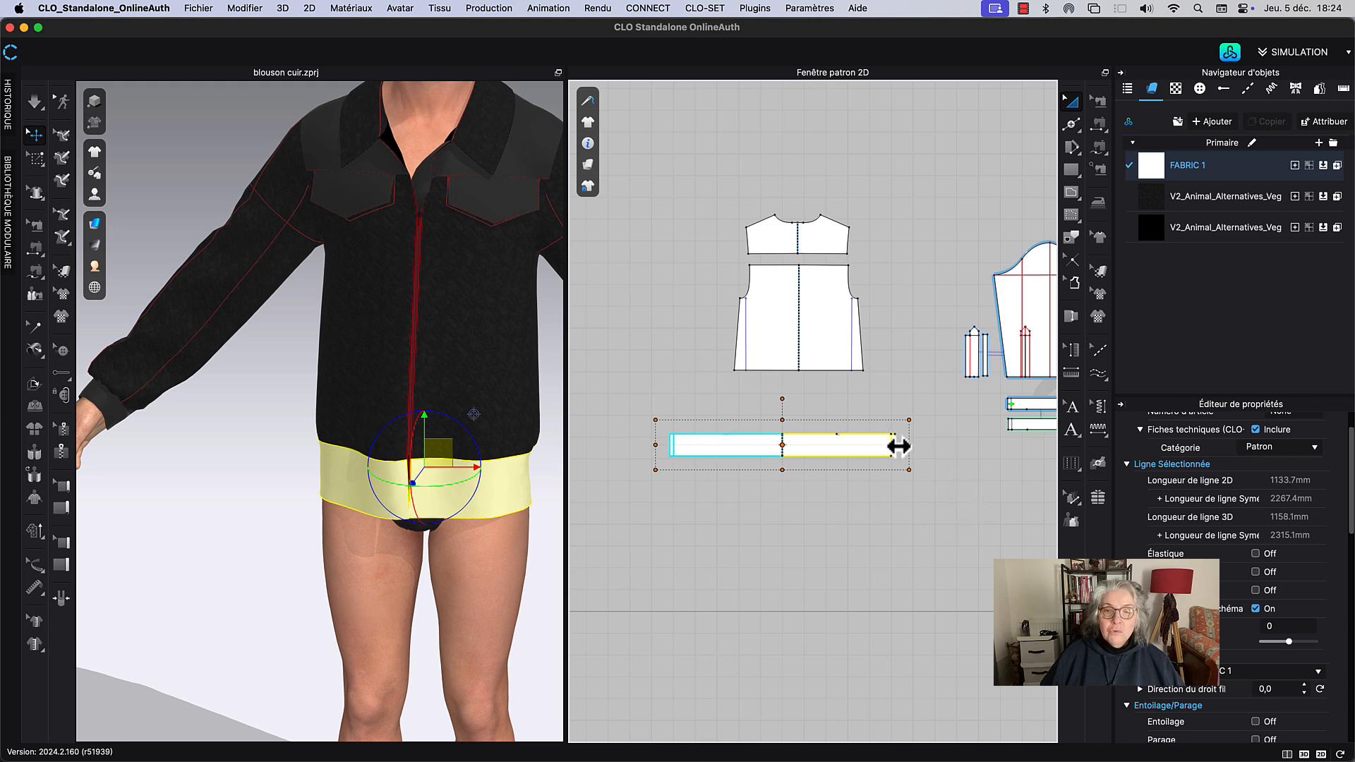
left_click_drag(896, 446, 890, 446)
key("space")
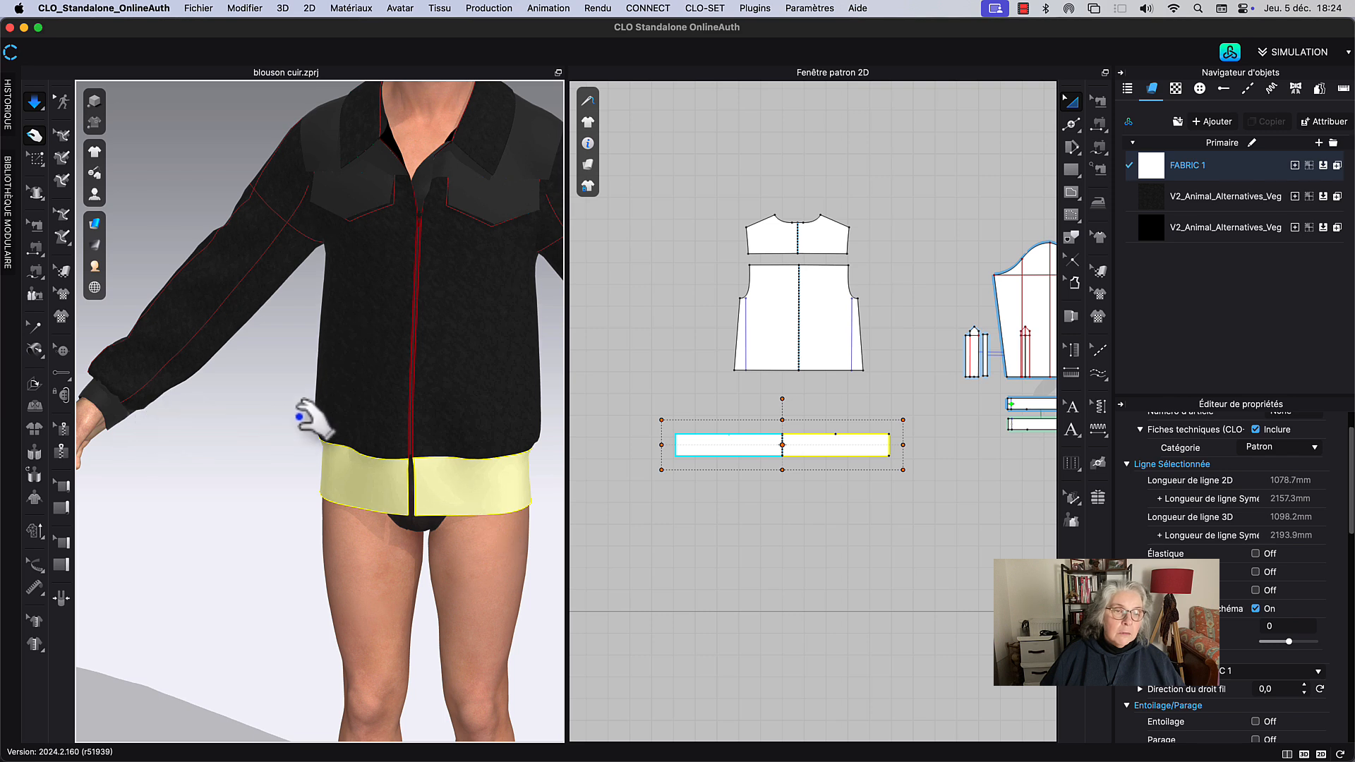
left_click(494, 393)
key("space")
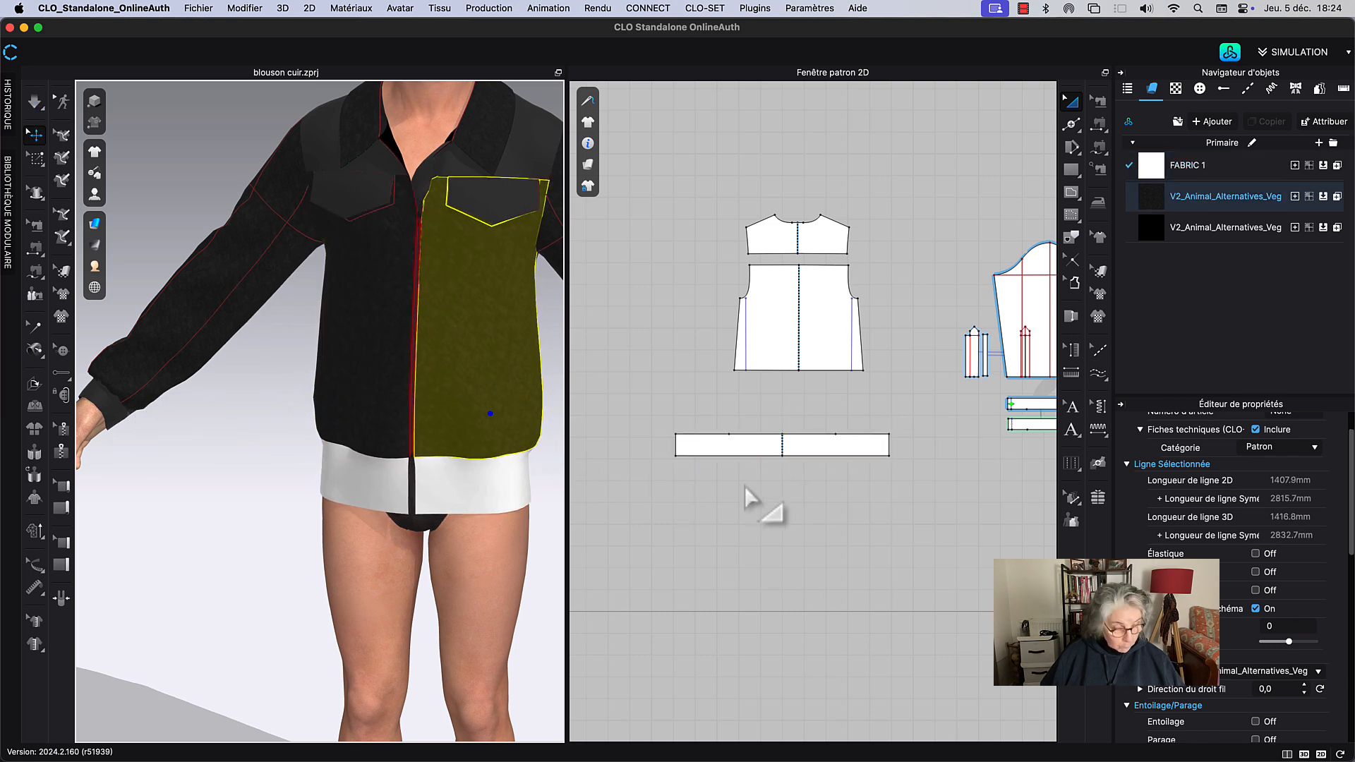
Step: Distribute one internal line between the lower and upper edges of the hem band, at a distance of 50 mm
scroll(756, 505, "up", 2)
key("z")
left_click(775, 446)
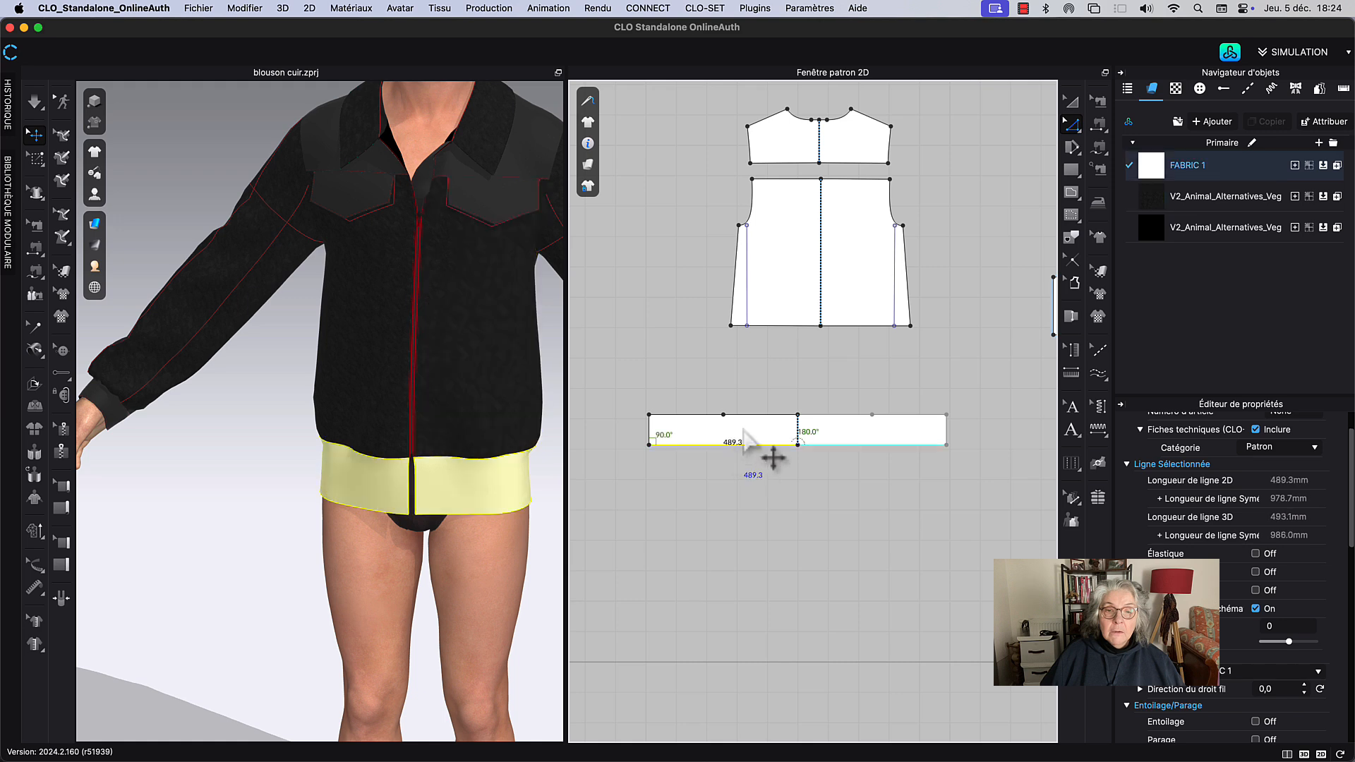
left_click(751, 417, "shift")
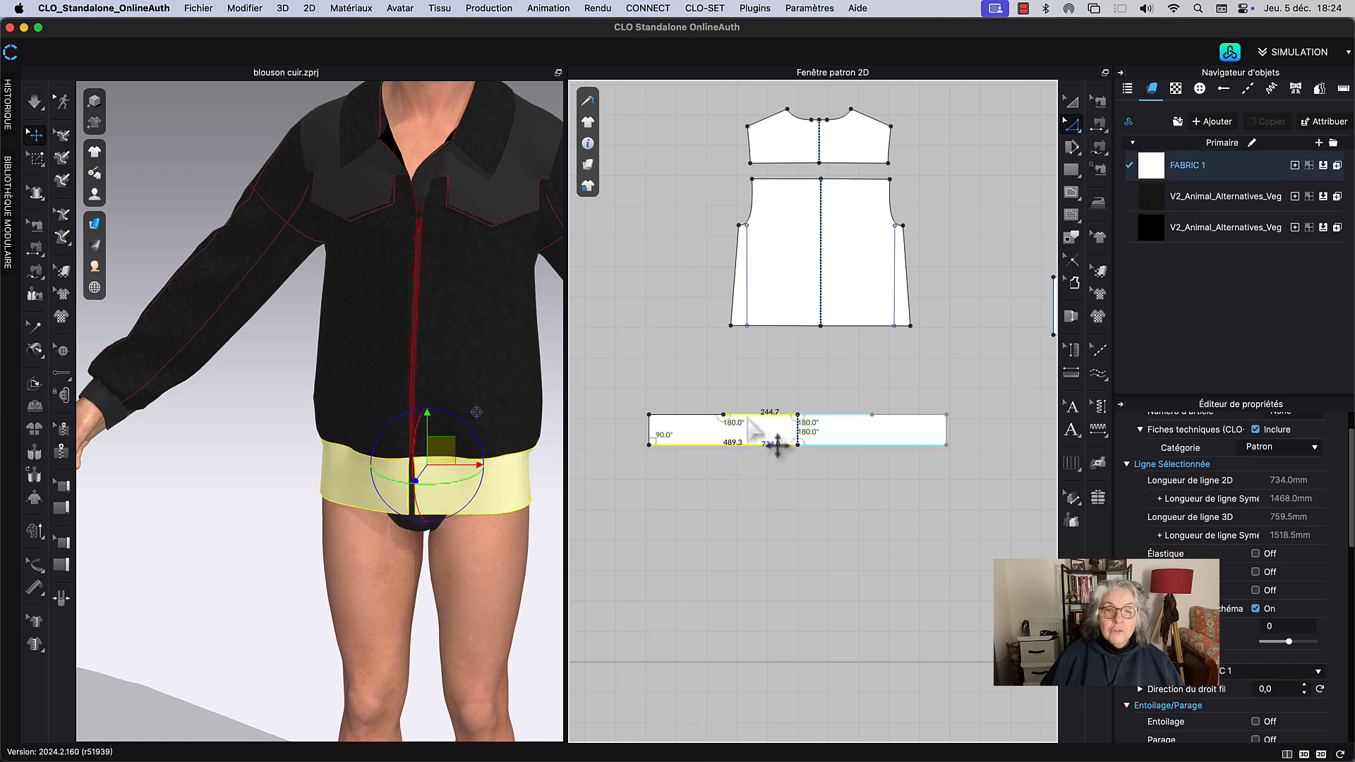
left_click(714, 415, "shift")
right_click(717, 419)
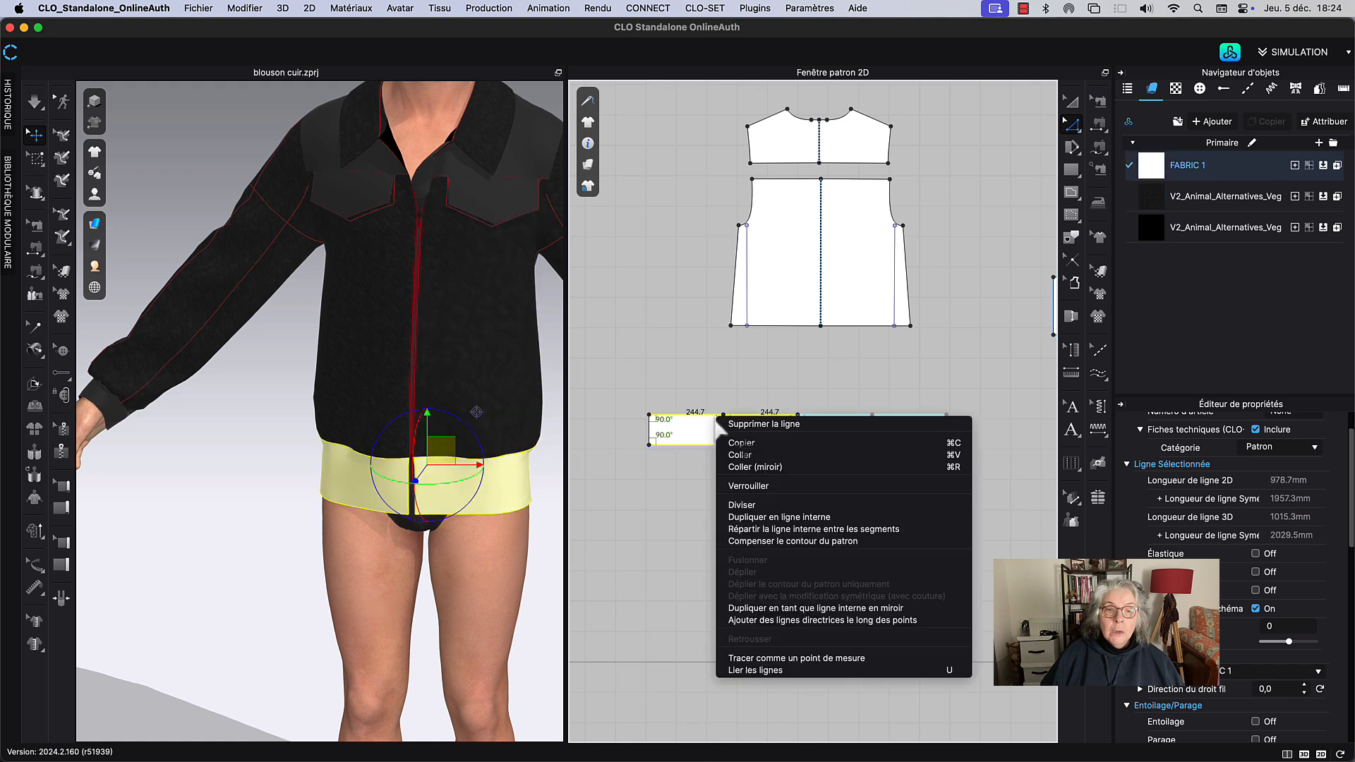
left_click(745, 529)
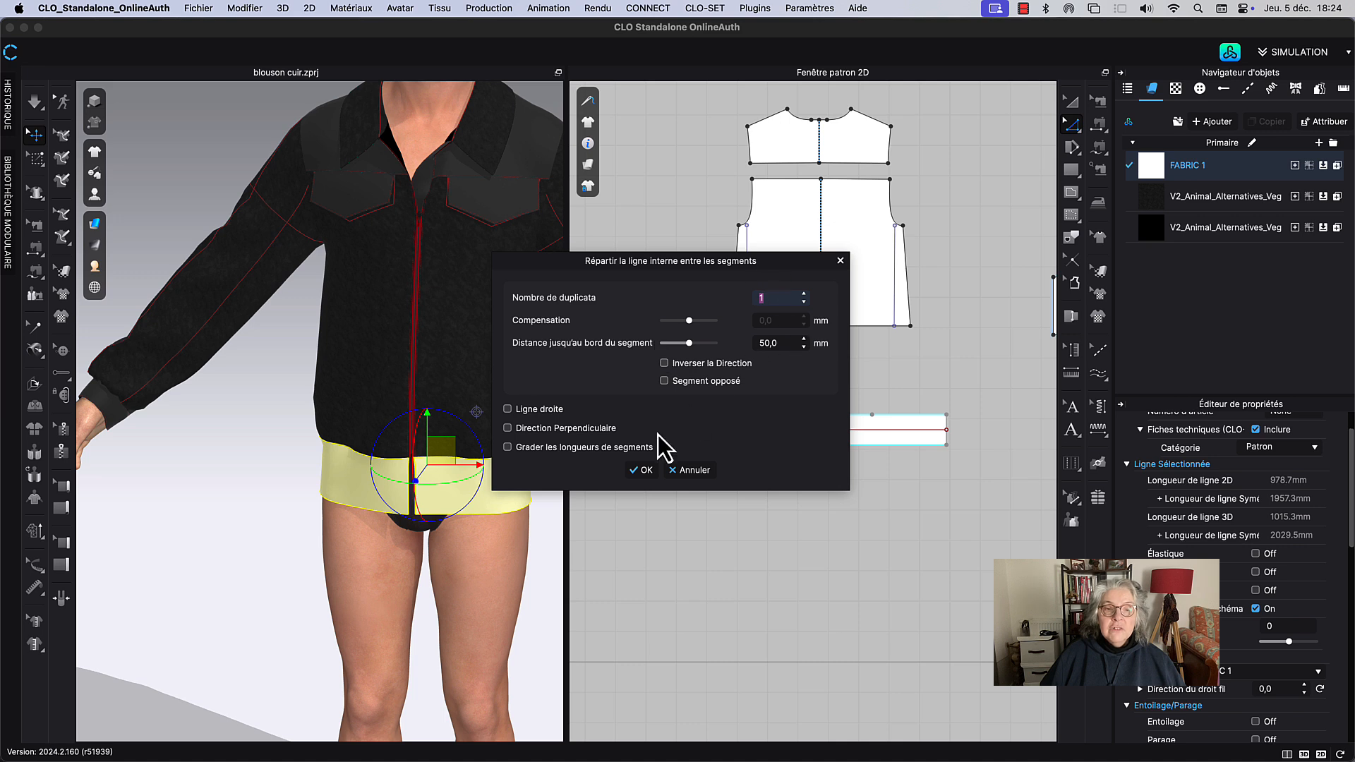
left_click(643, 470)
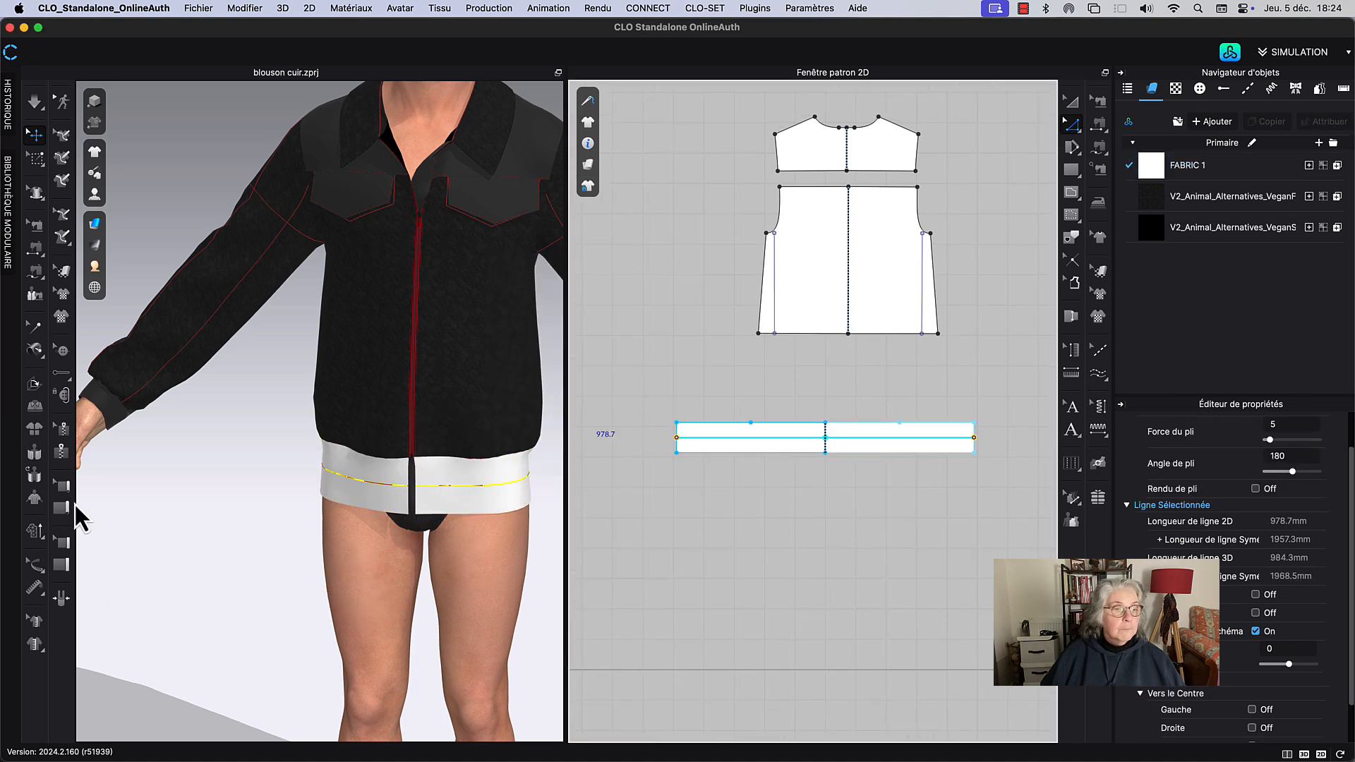
Step: Fold the lower half of the hem band up along its internal line on the avatar
left_click(34, 387)
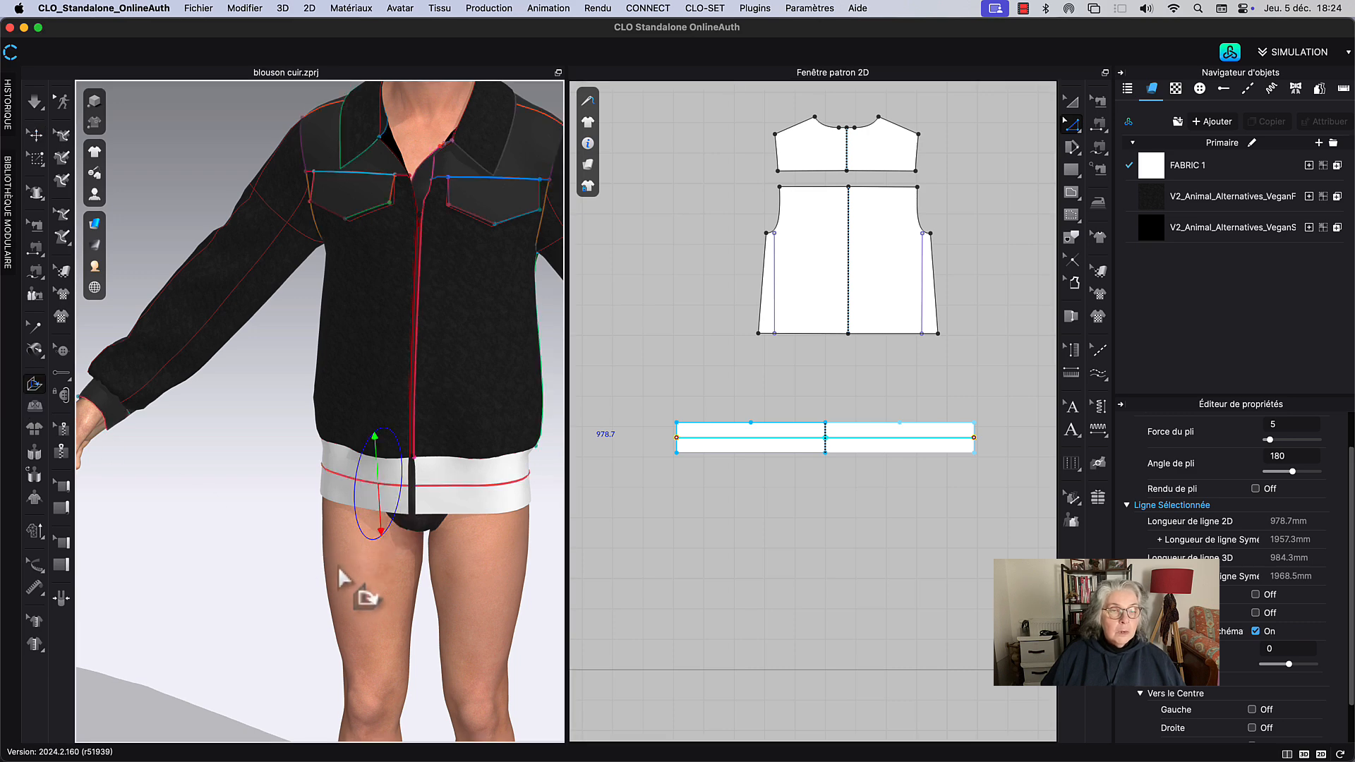
right_click_drag(339, 575, 418, 567)
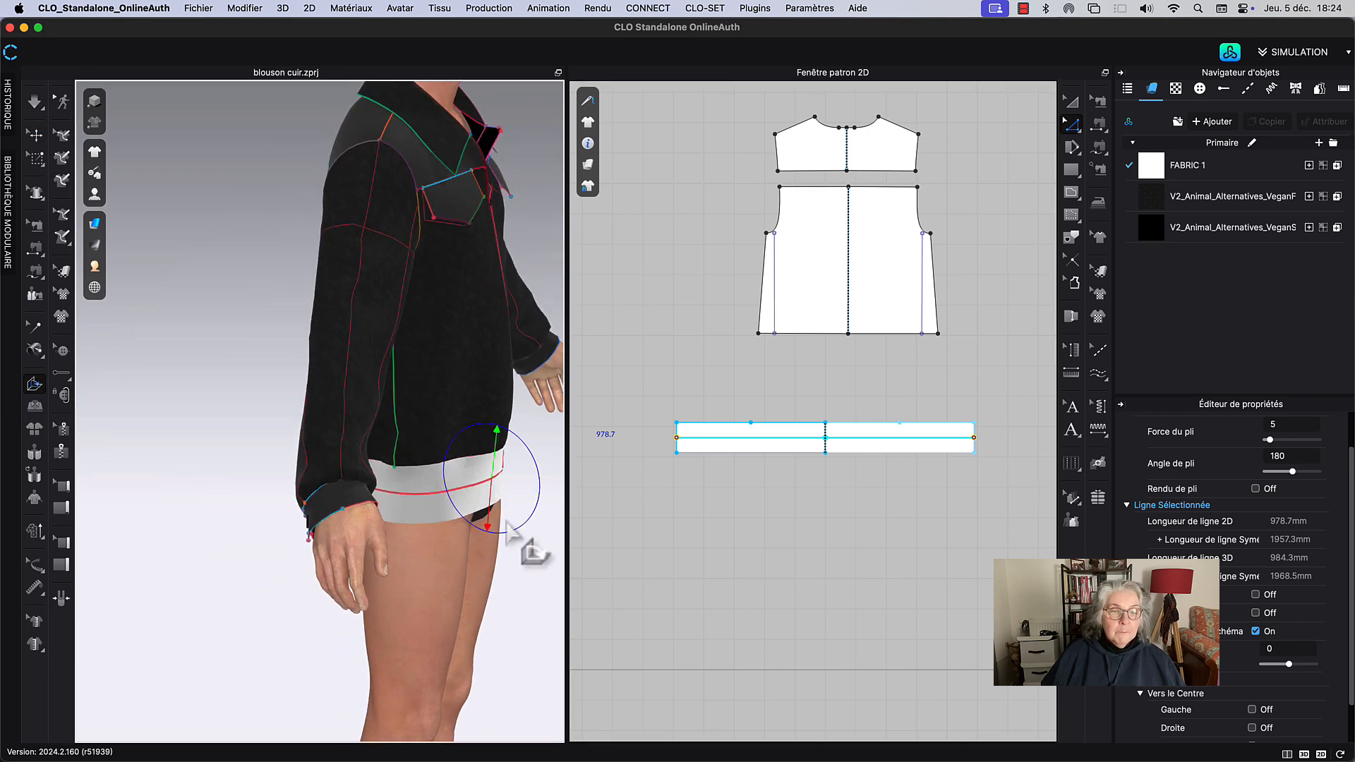
left_click_drag(488, 515, 481, 466)
left_click(666, 332)
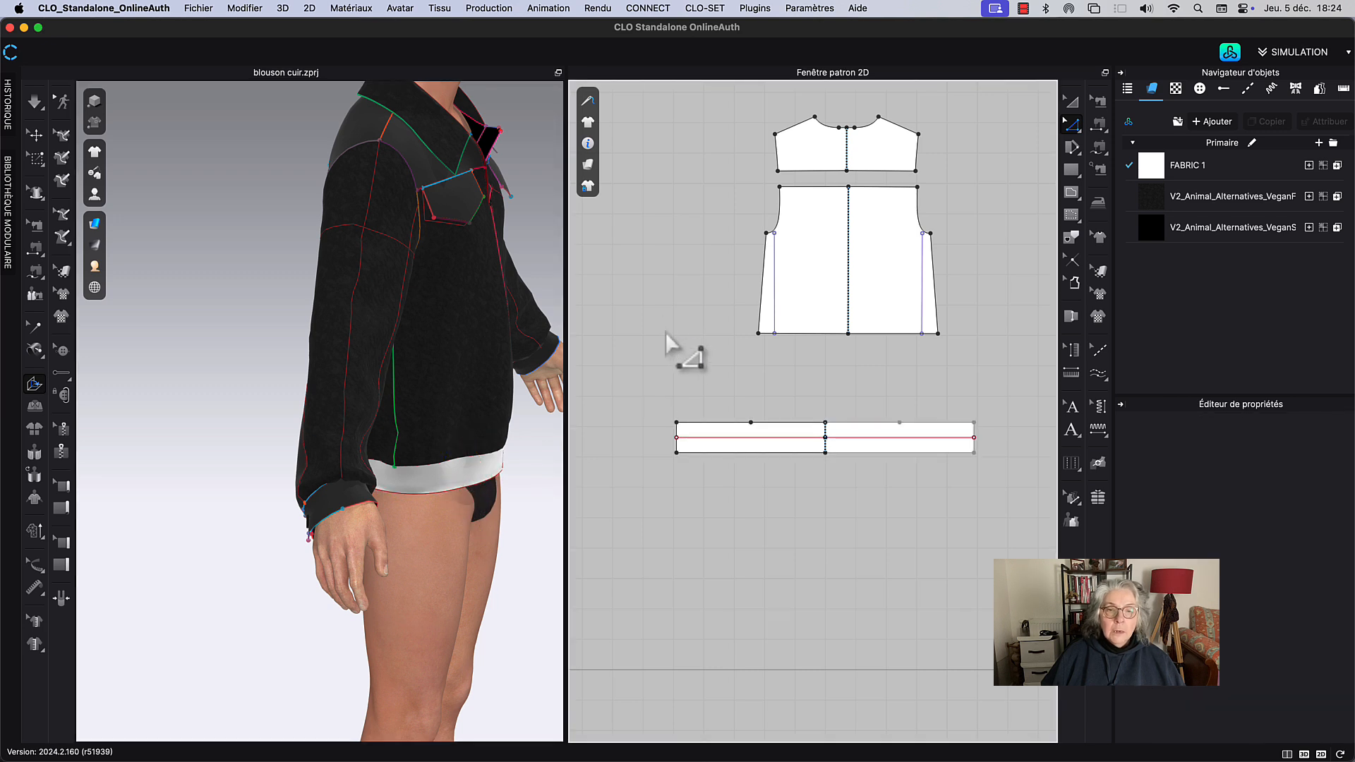
Step: Sew the hem band's lower edge to its upper edge with free sewing, from the outer end to the centre line
key("m")
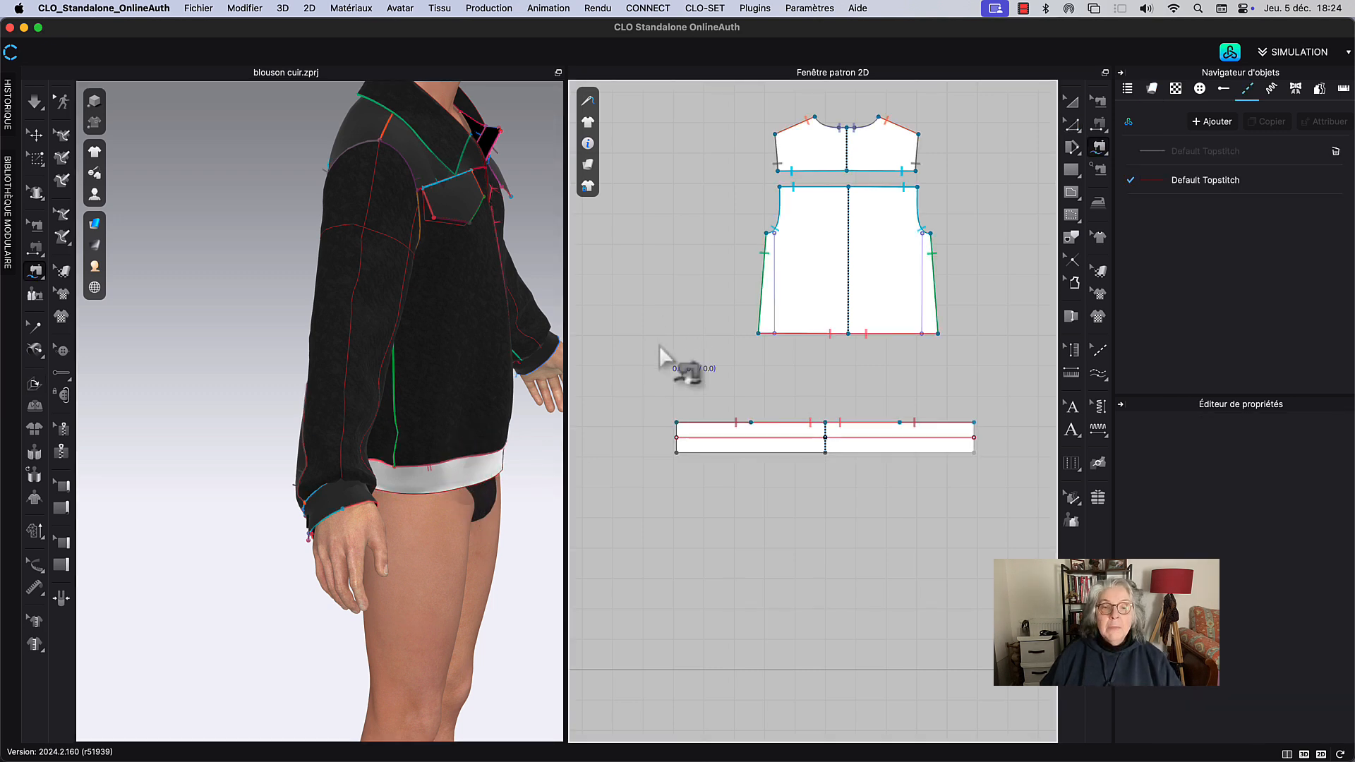
left_click(677, 455)
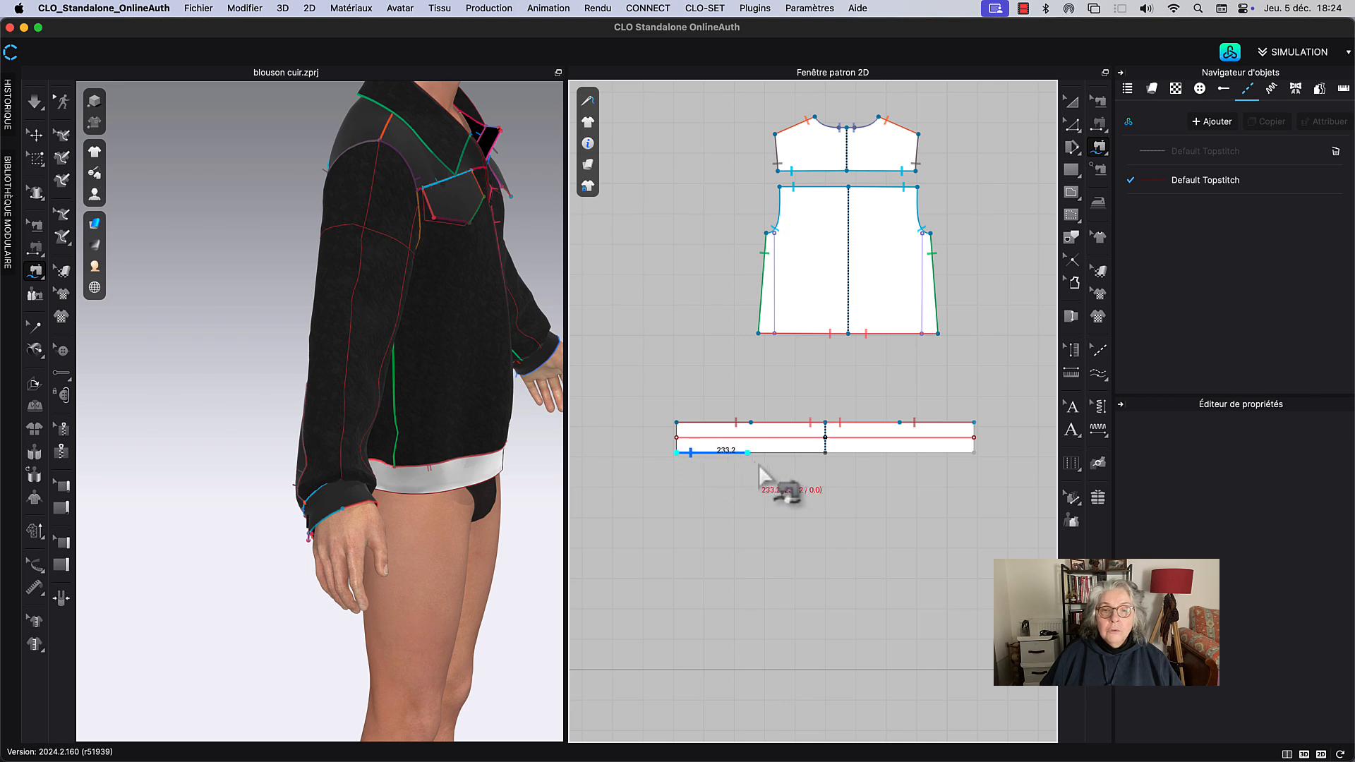
left_click(827, 455)
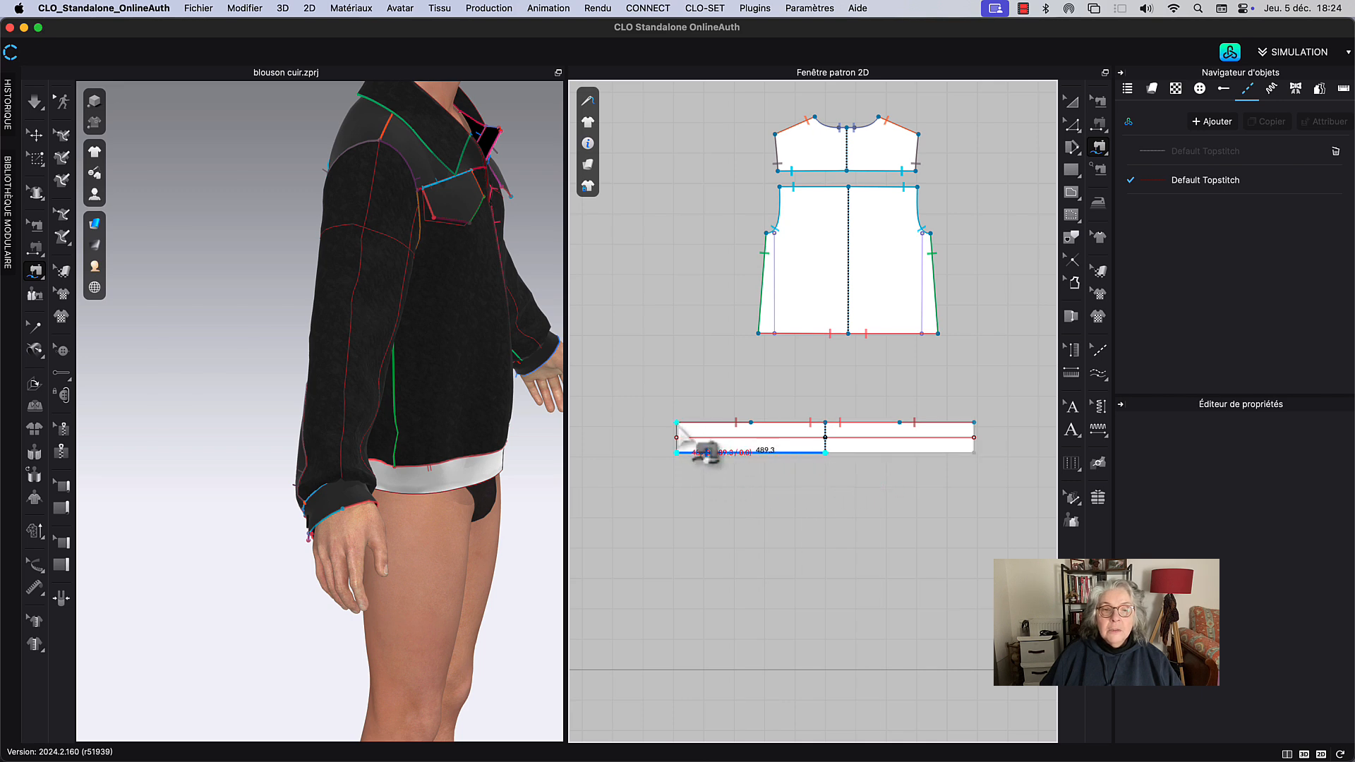
left_click(677, 423)
left_click(825, 422)
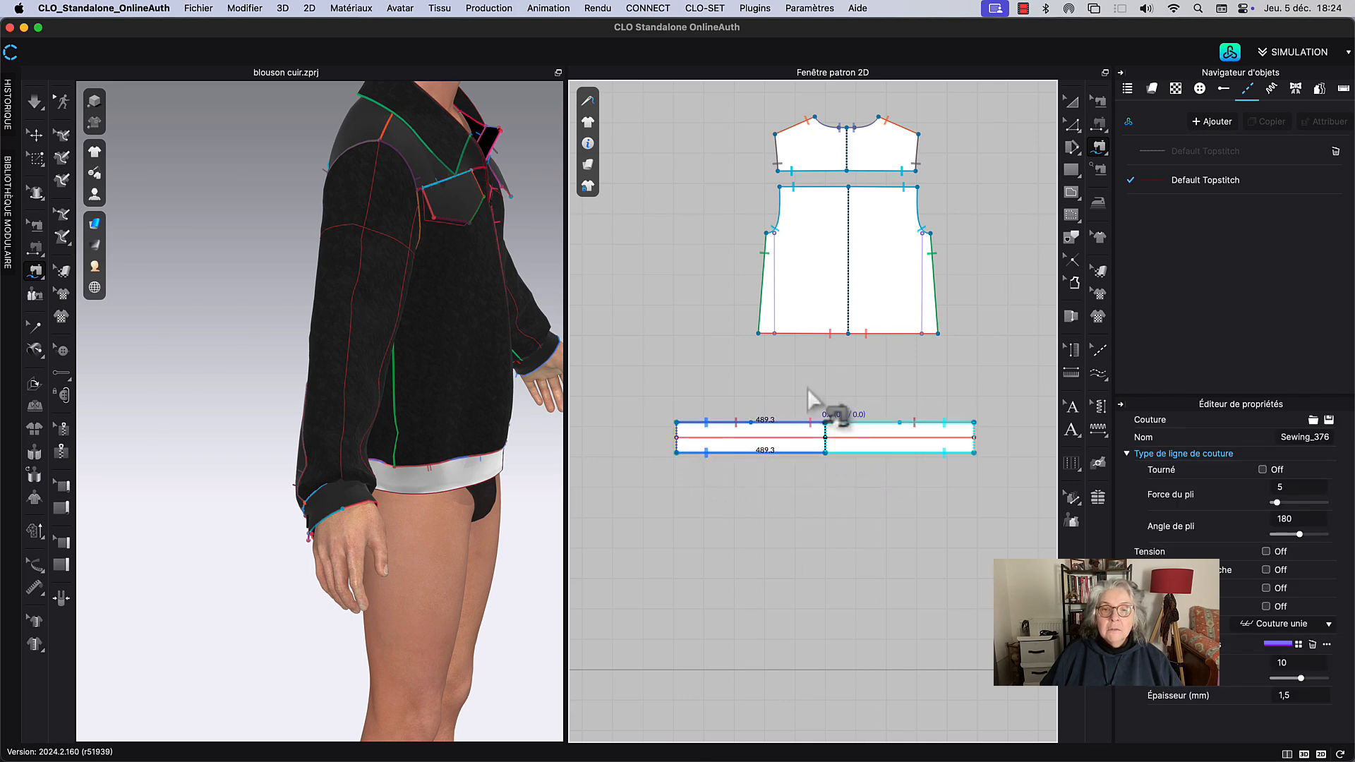
left_click(1071, 101)
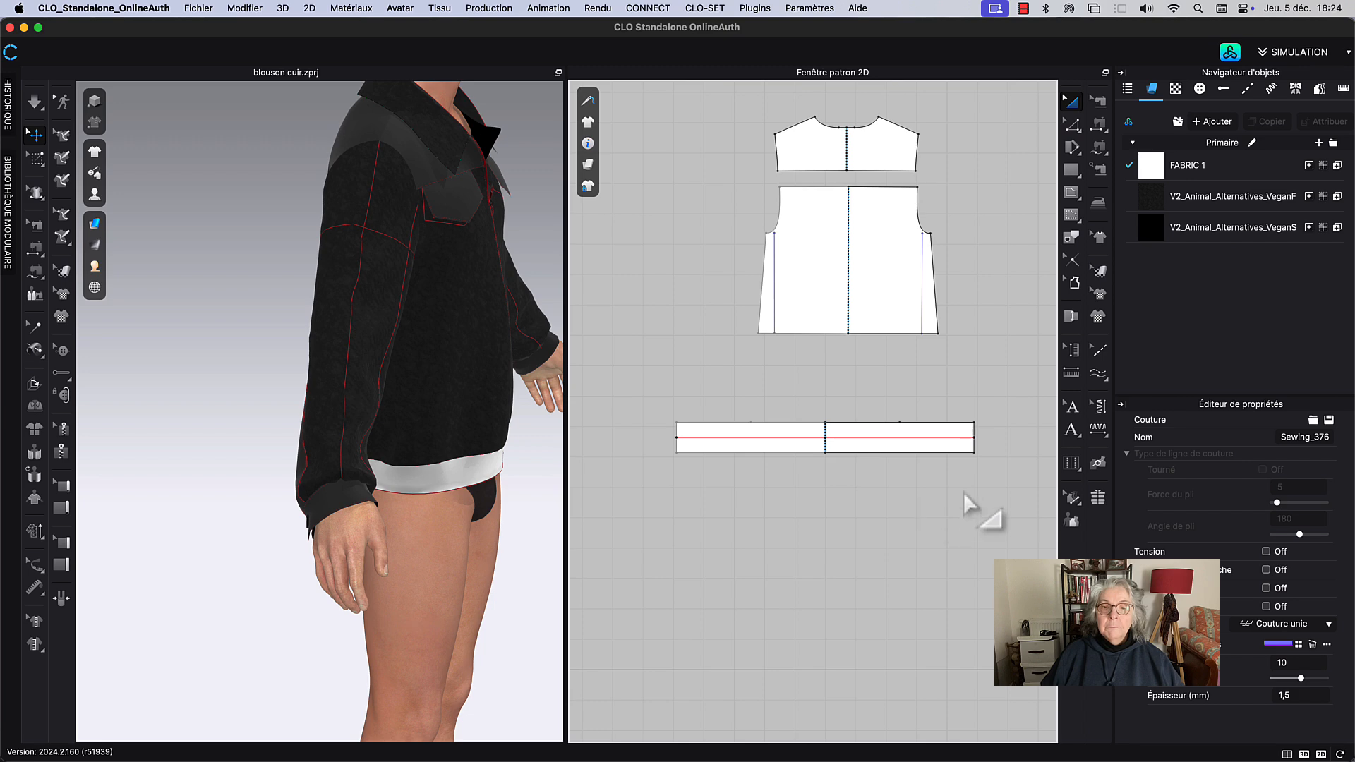
left_click(1021, 8)
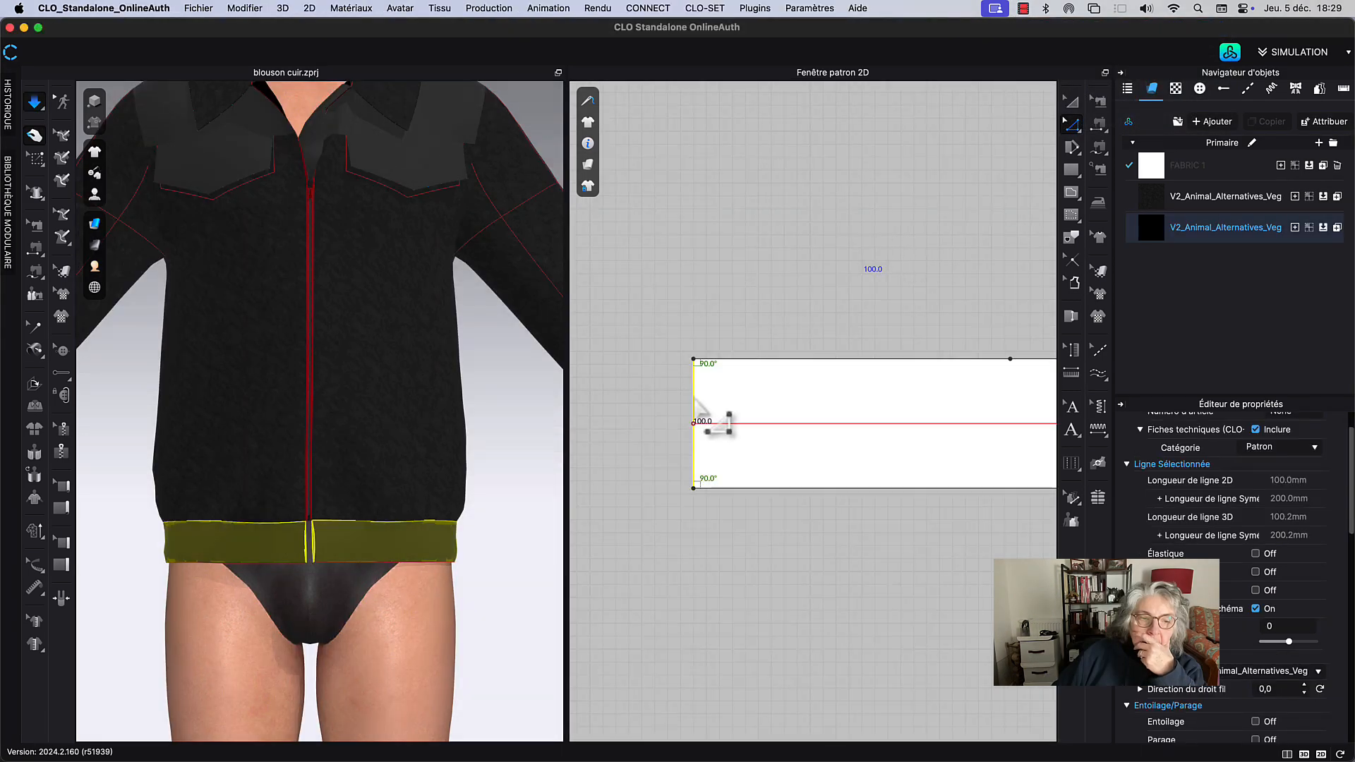
Step: Offset the short end edge of the hem band outward by 50 mm to extend the pattern
scroll(537, 473, "up", 5)
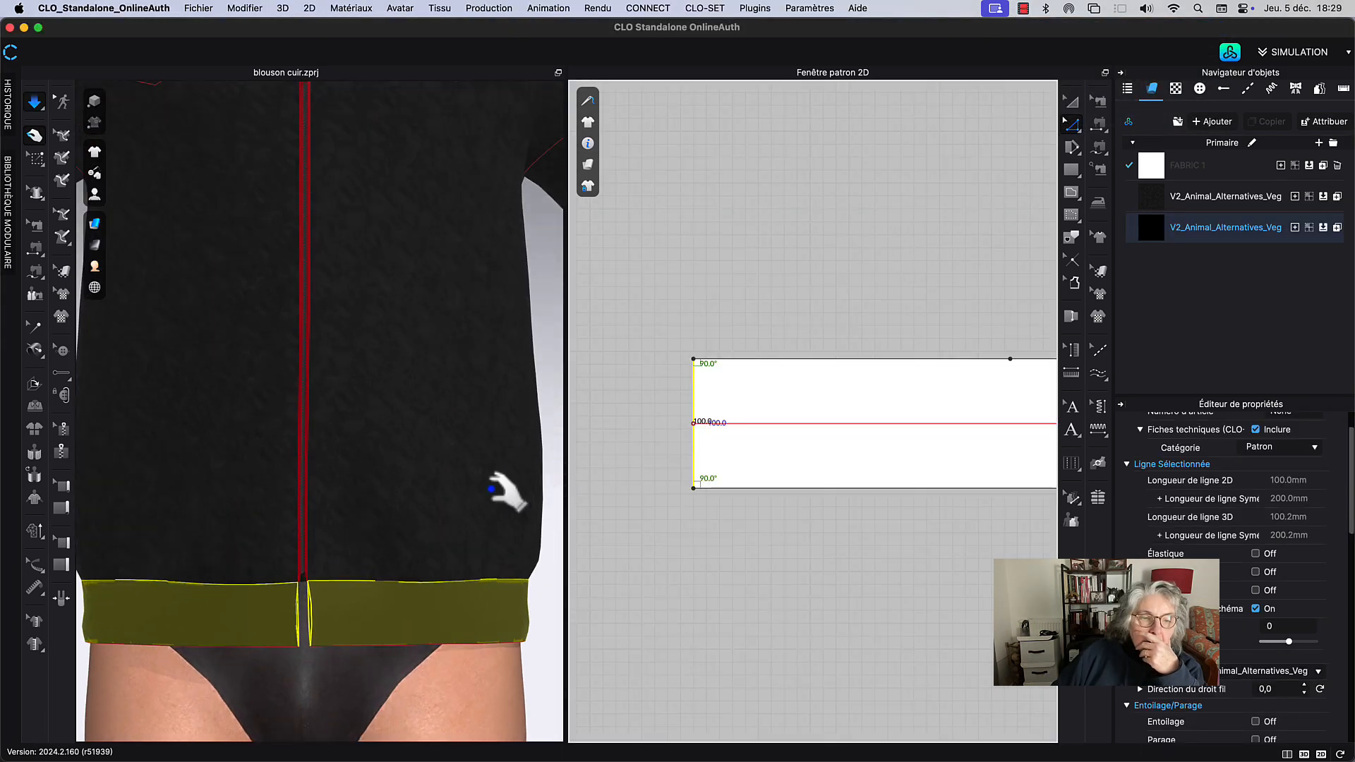
scroll(739, 328, "up", 5)
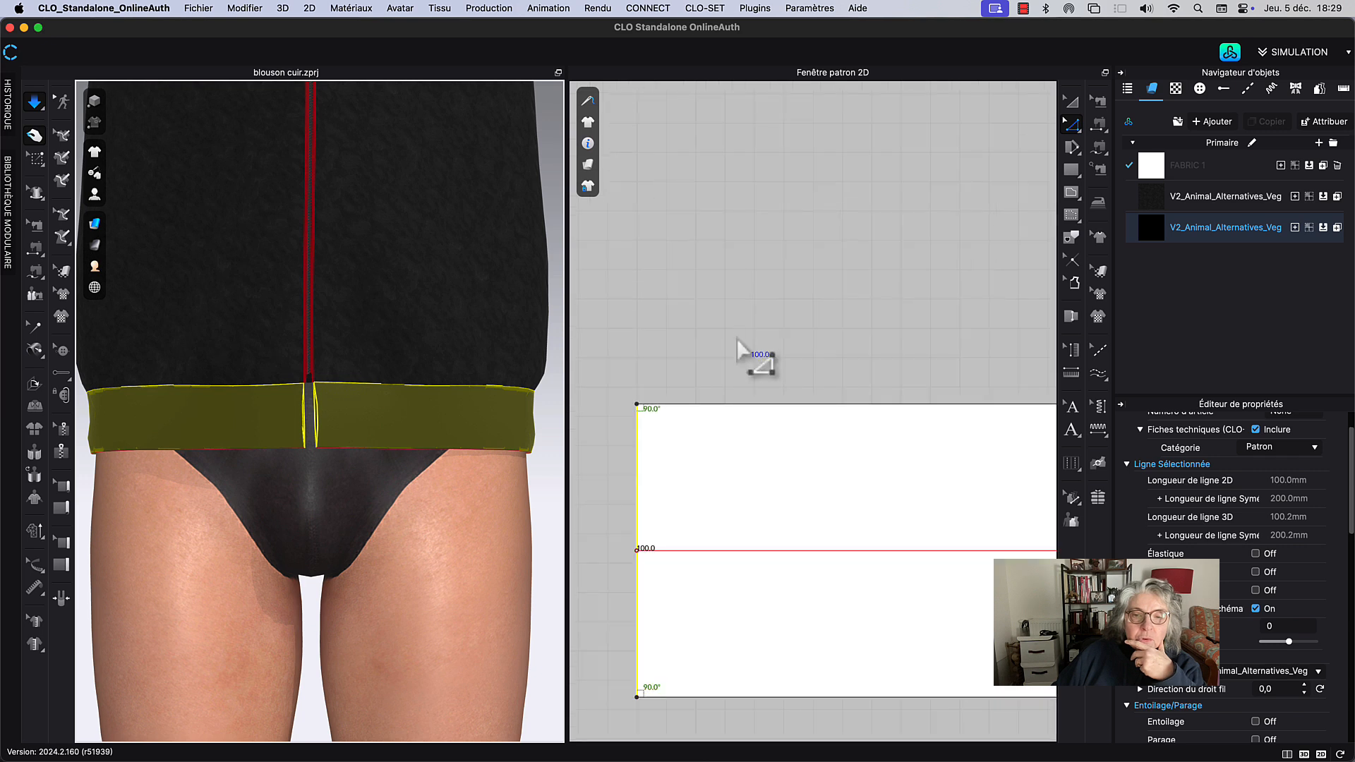
middle_click_drag(739, 365, 810, 235)
right_click(709, 366)
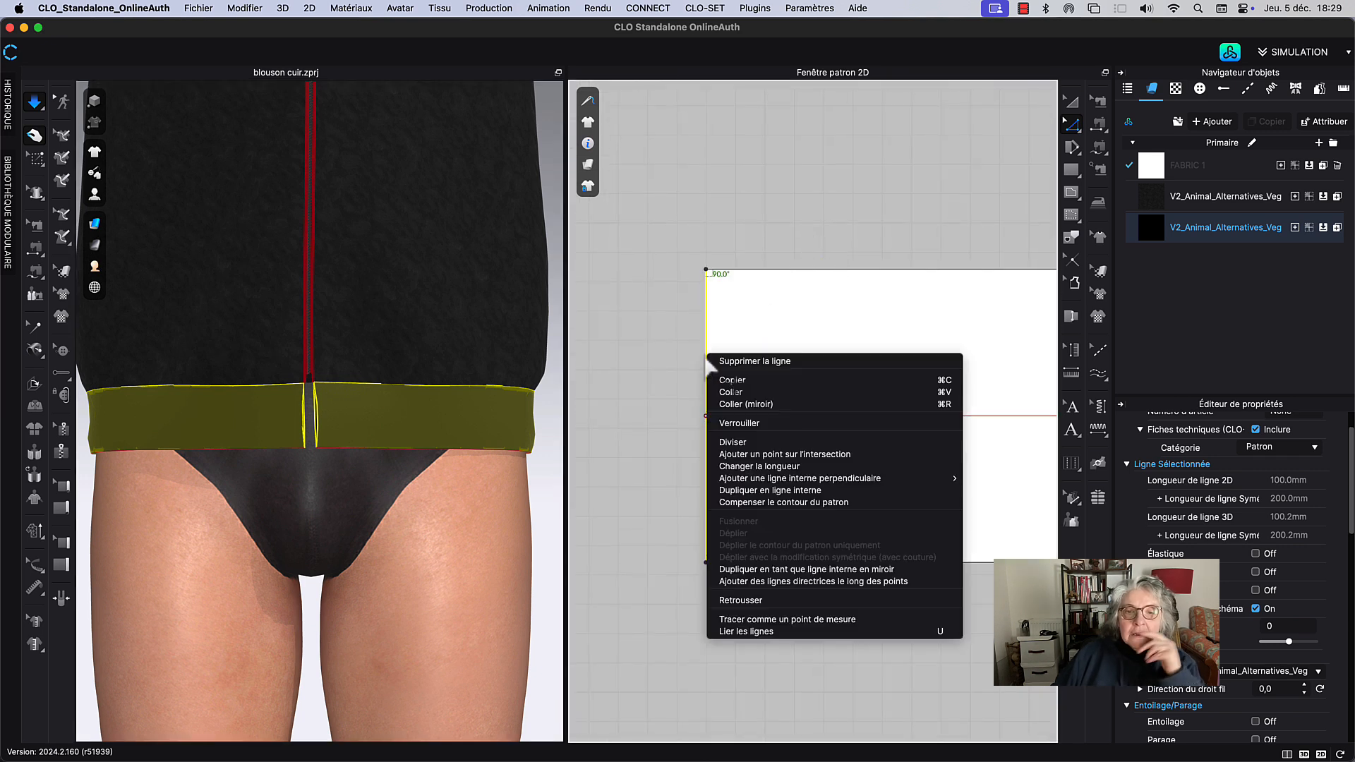
left_click(740, 505)
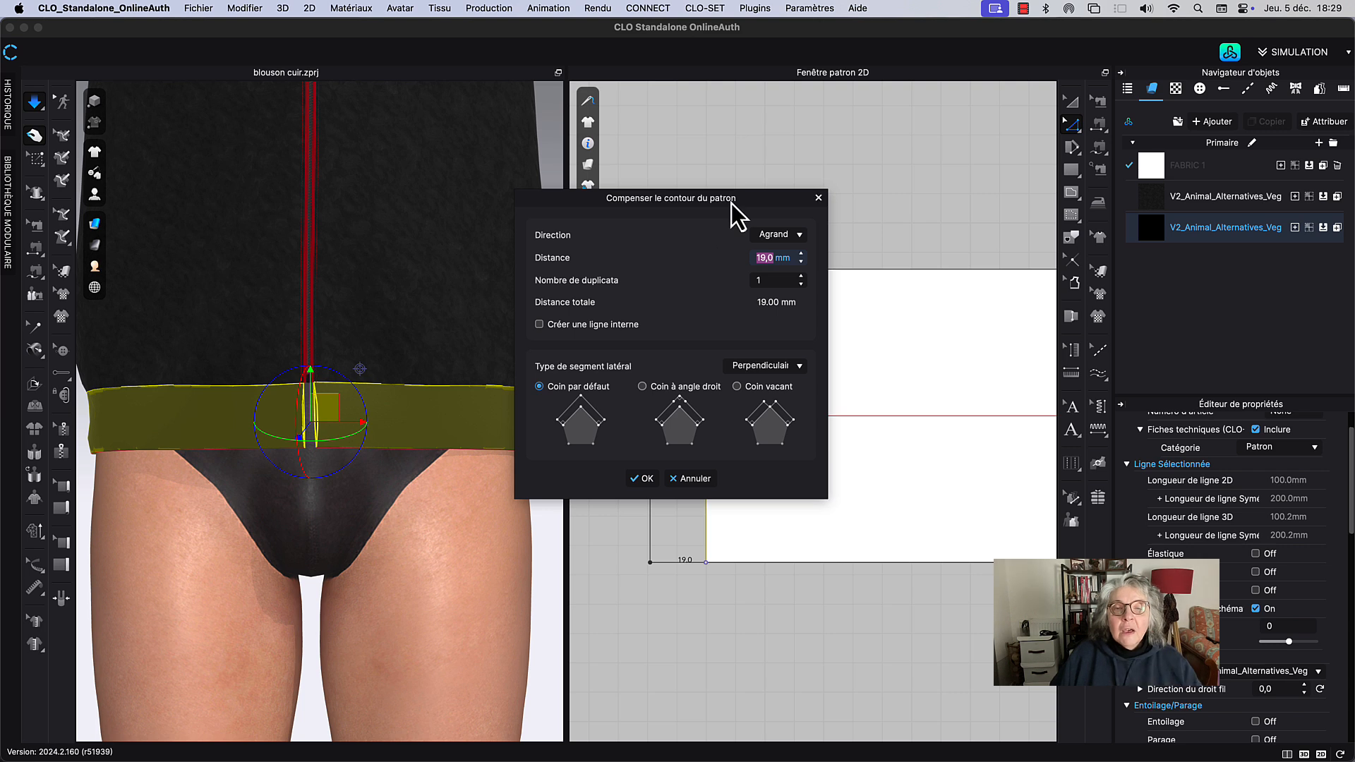
left_click_drag(732, 204, 947, 188)
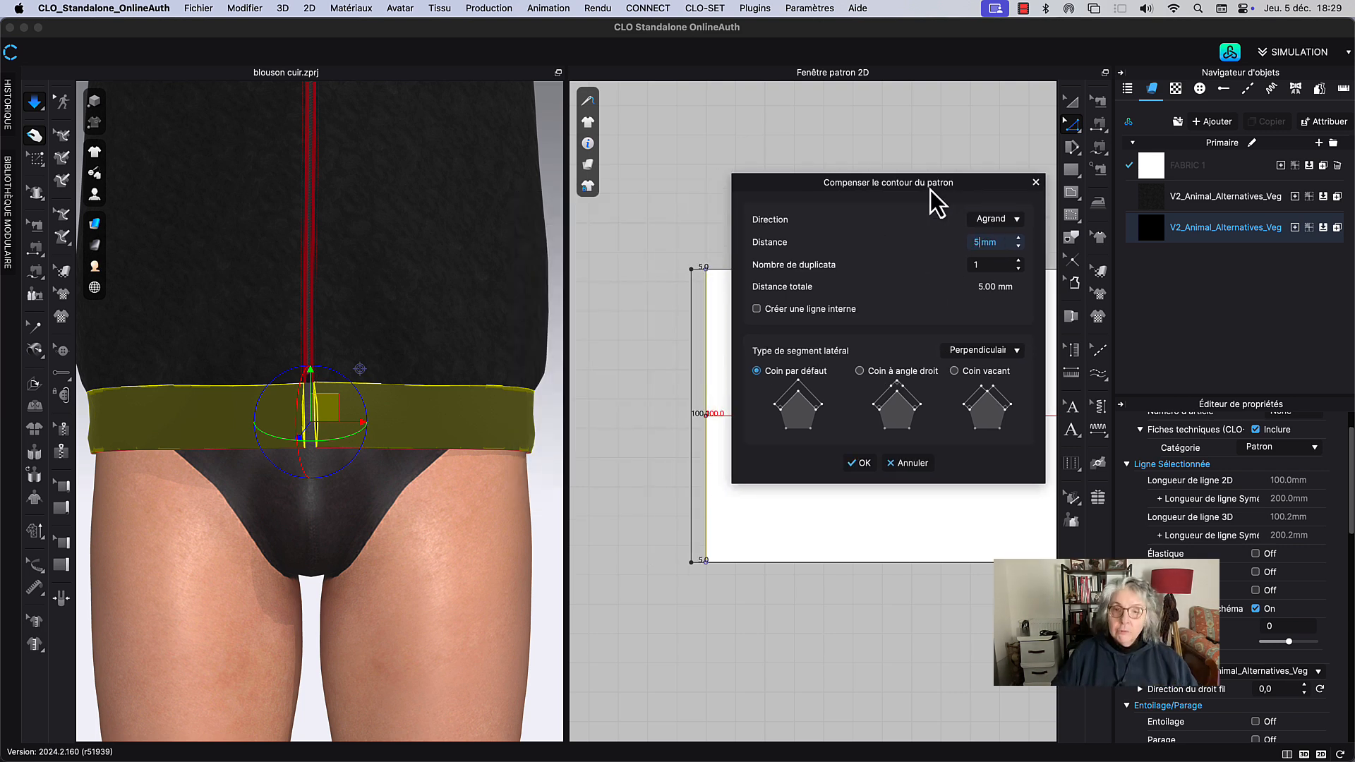
type("50")
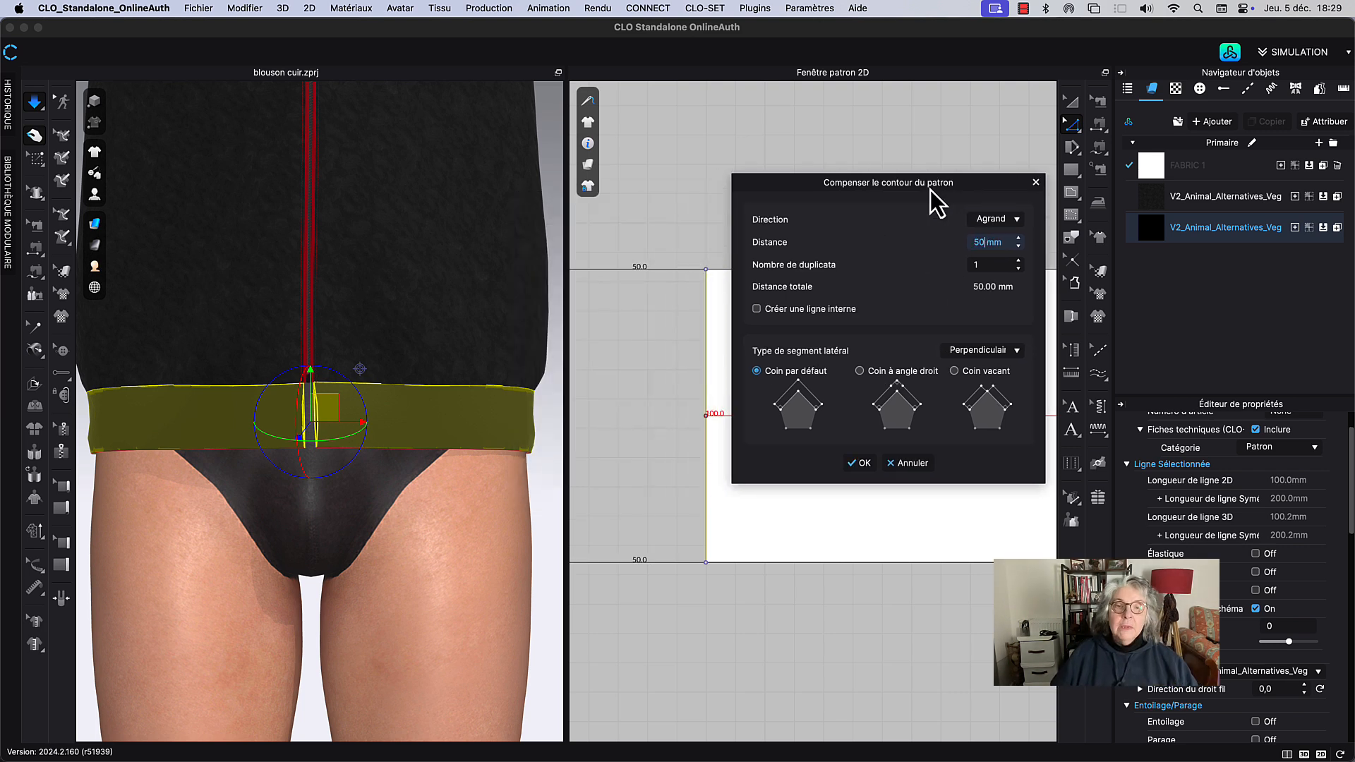
left_click(866, 466)
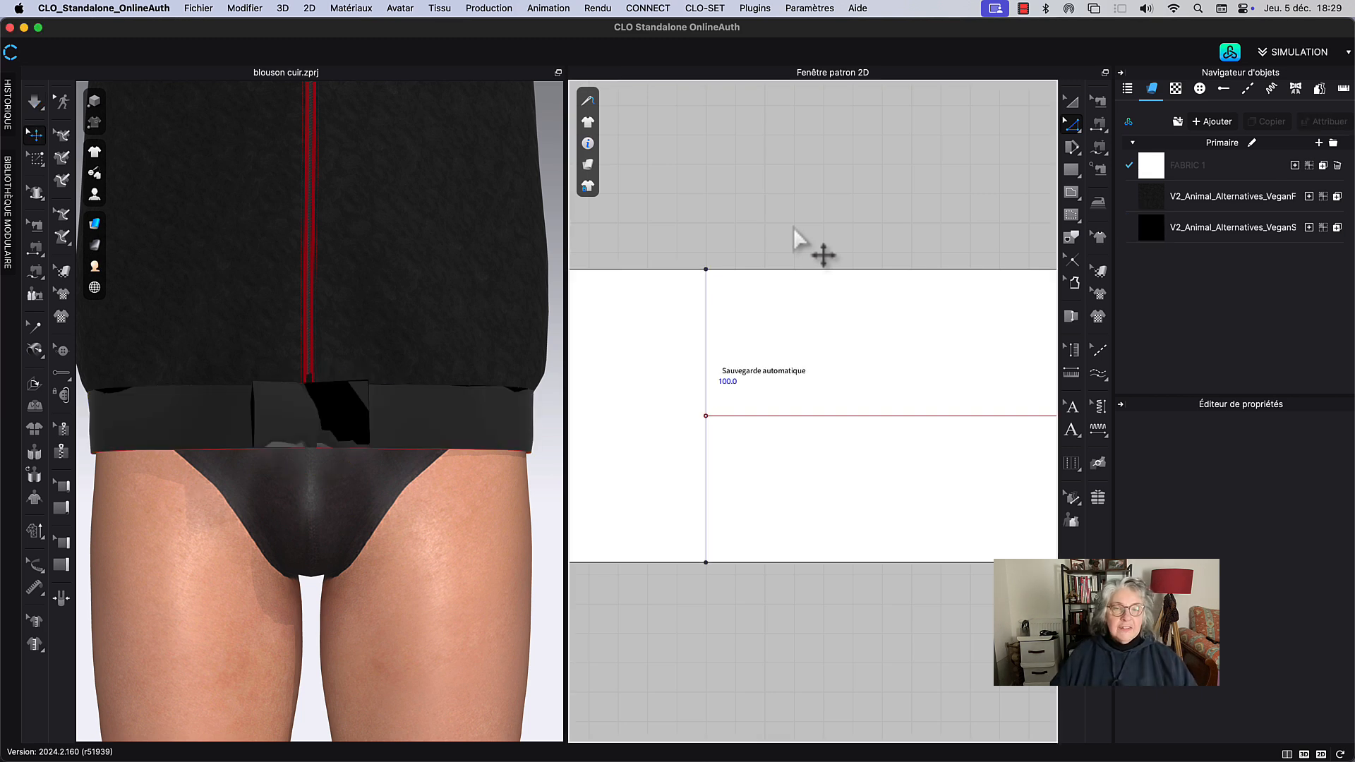
Step: Simulate the garment with the extended hem band
scroll(791, 228, "down", 2)
key("j")
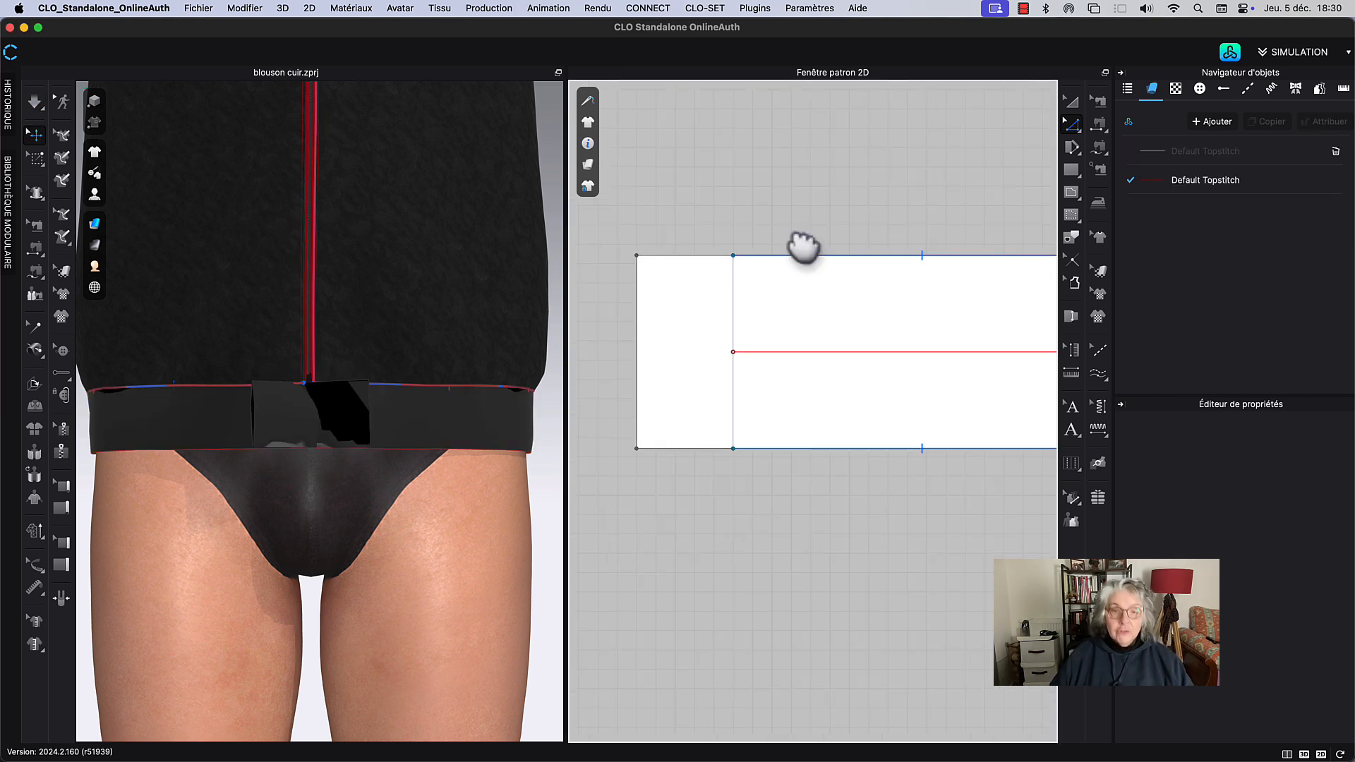
middle_click_drag(785, 229, 792, 234)
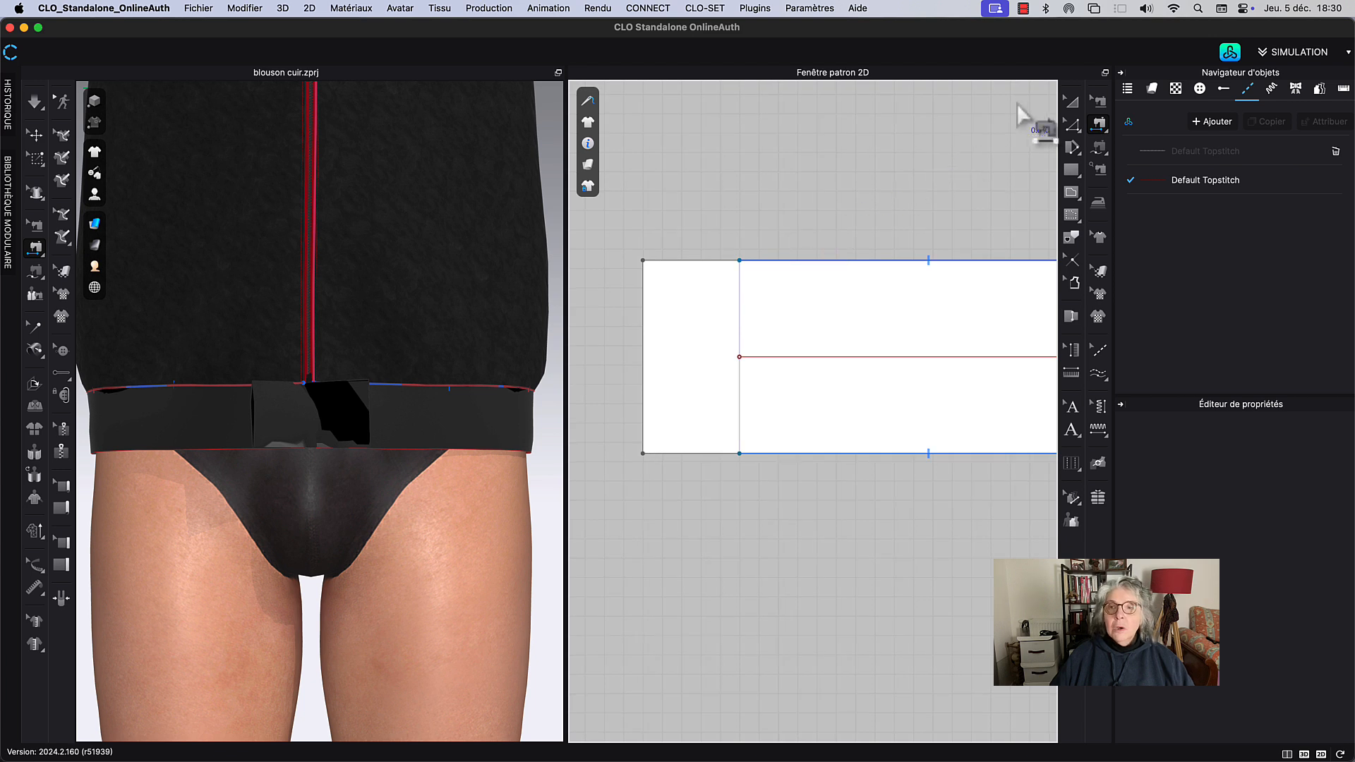
left_click(1071, 103)
left_click_drag(675, 333, 721, 303)
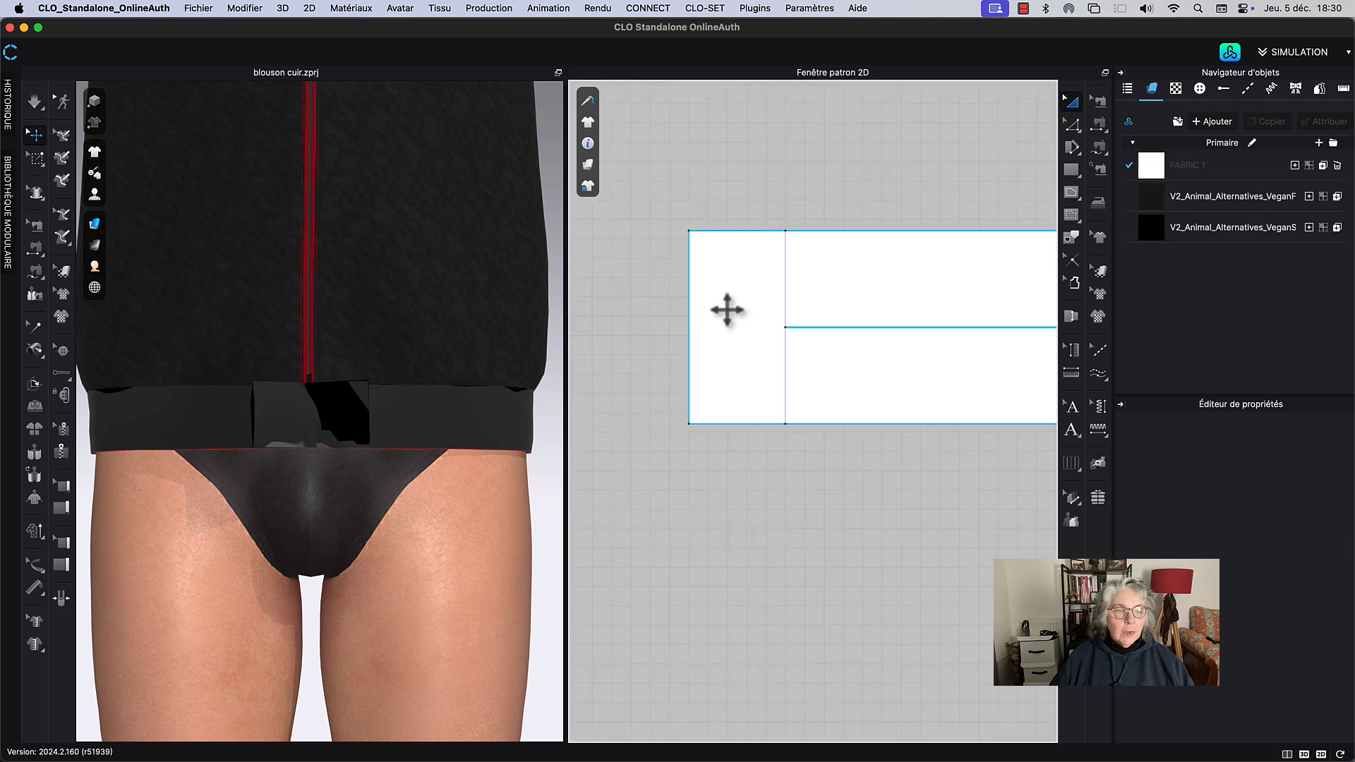
left_click(663, 458)
key("space")
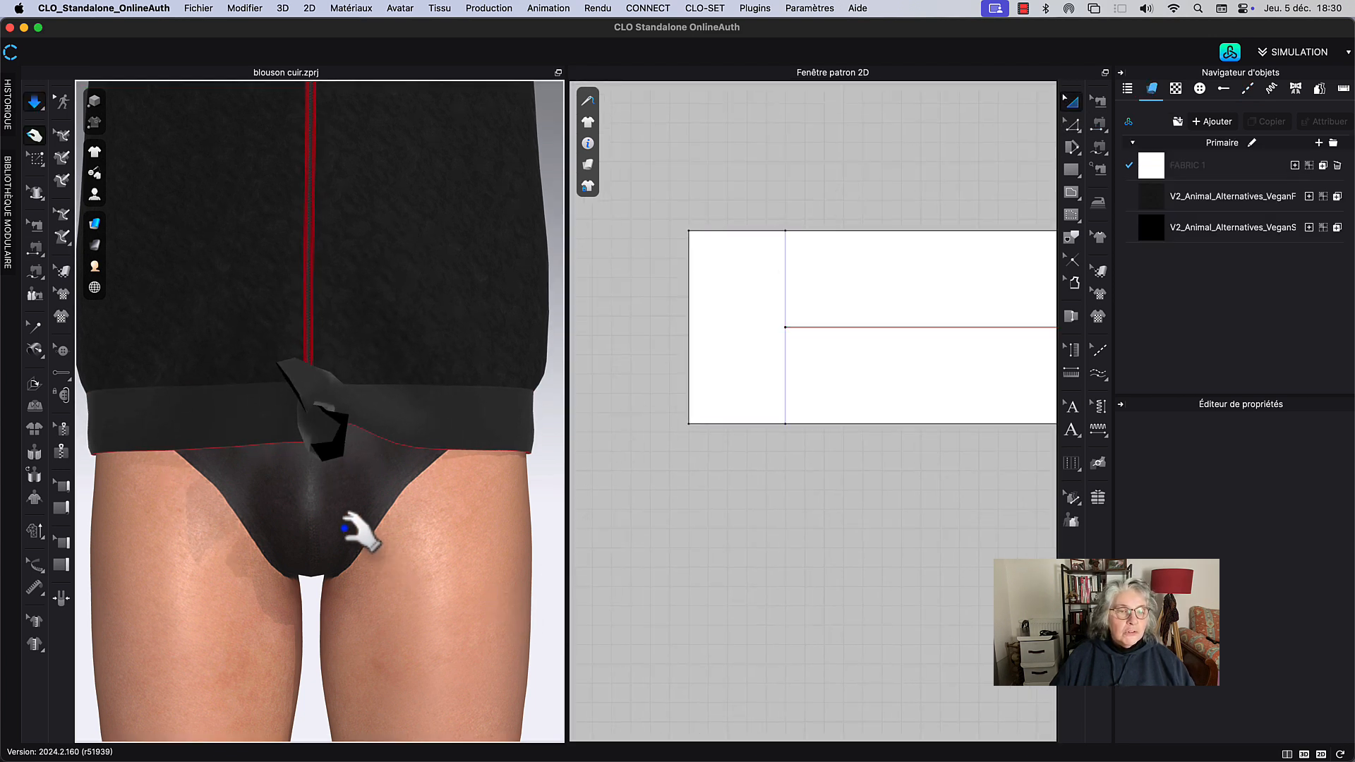
left_click(824, 416)
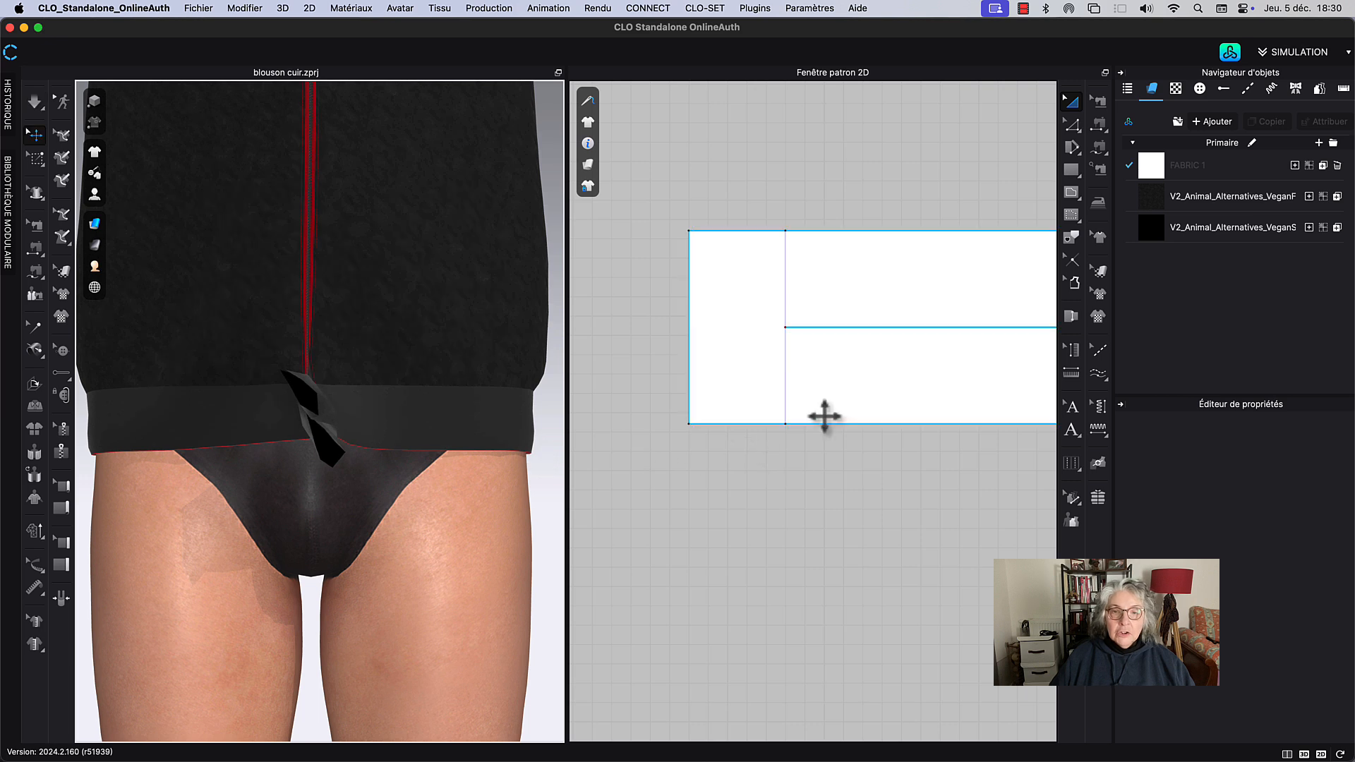
Step: Extend one of the overlapping internal fold lines 50 mm to the midpoint of the hem band's new end edge
left_click(842, 327)
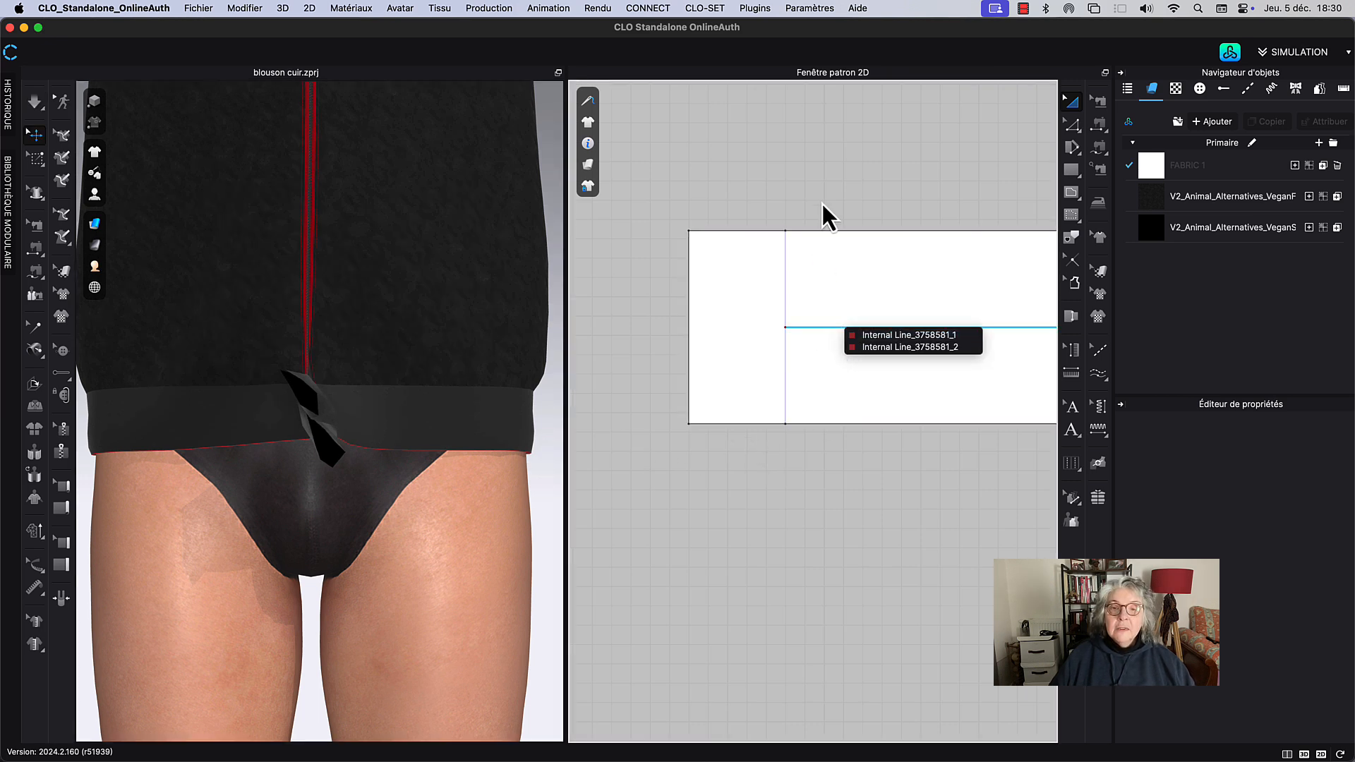
left_click(804, 327)
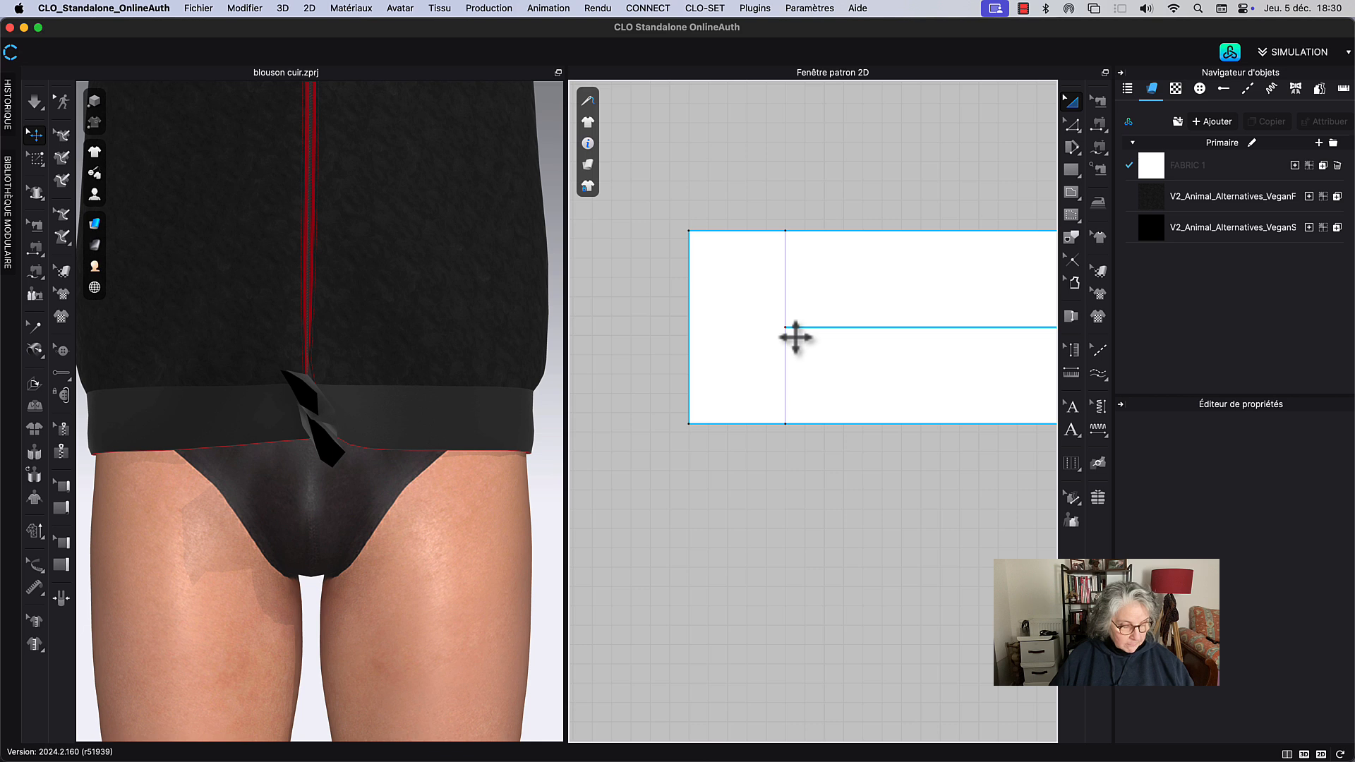
key("z")
left_click(786, 329)
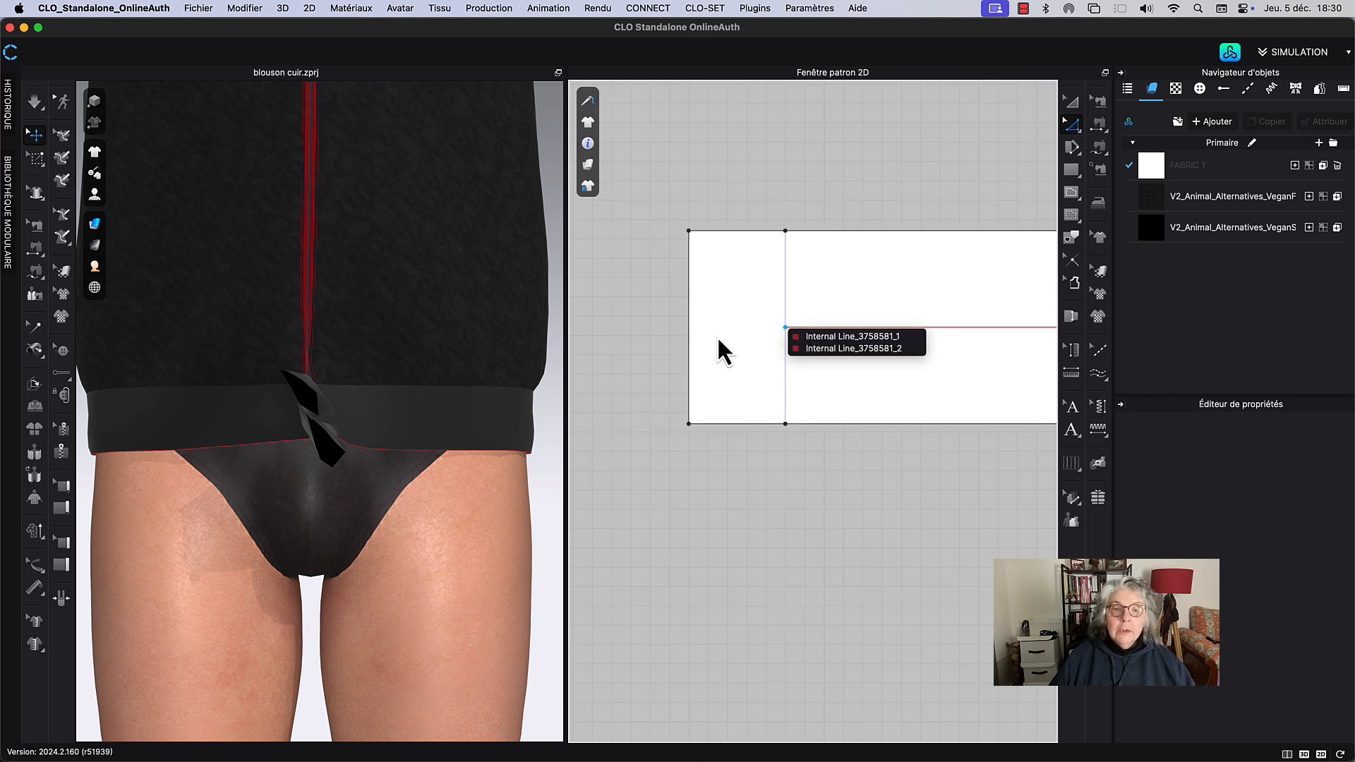
left_click(789, 336)
left_click_drag(786, 330, 689, 330)
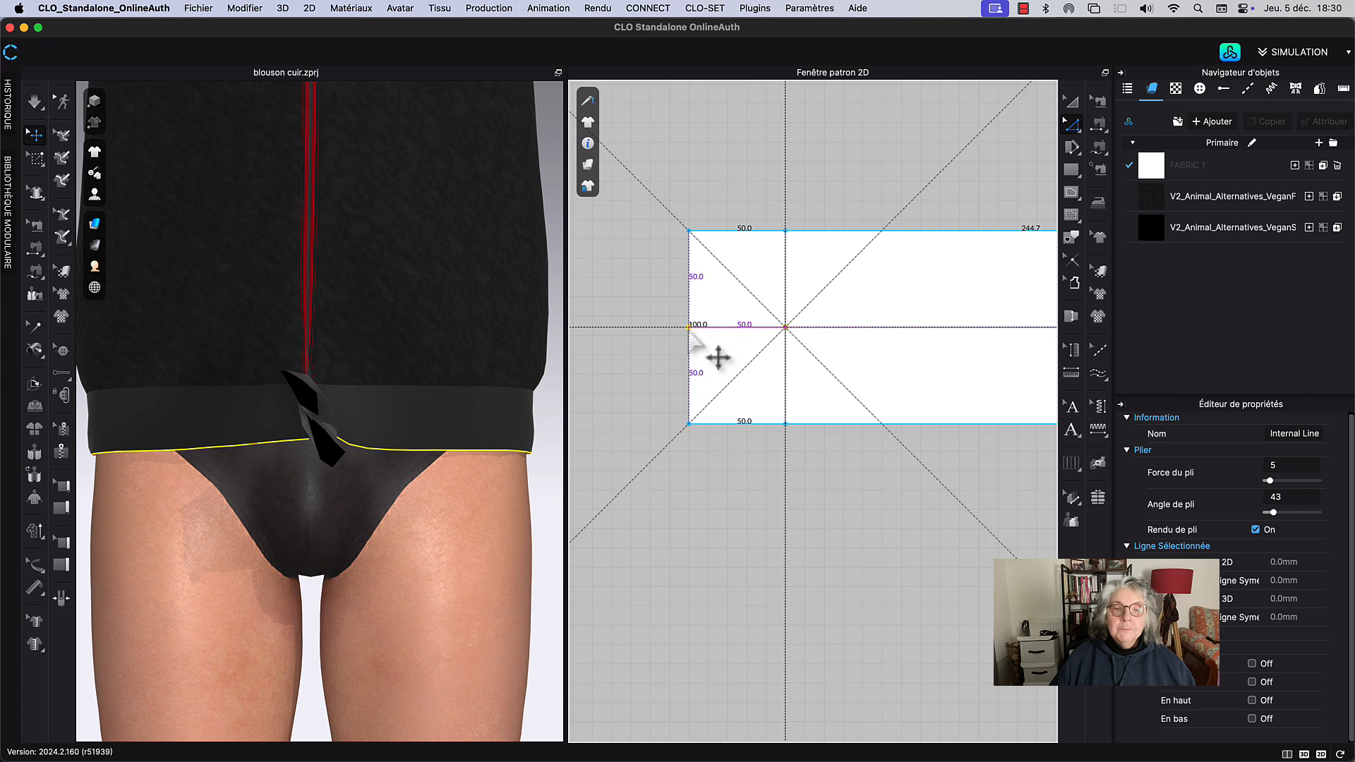
Step: Simulate the garment and pull the hem band's twisted ends apart at the centre front
left_click(709, 530)
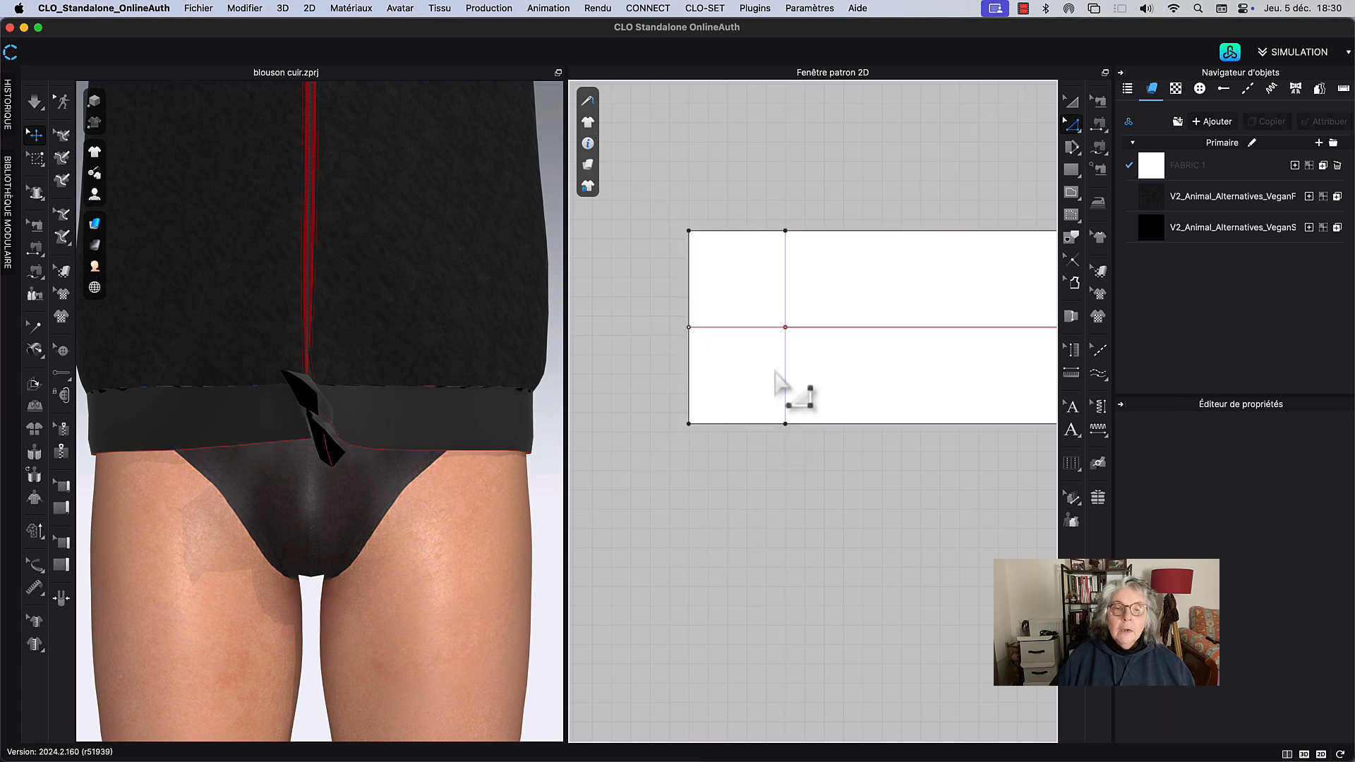
scroll(782, 380, "up", 2)
key("space")
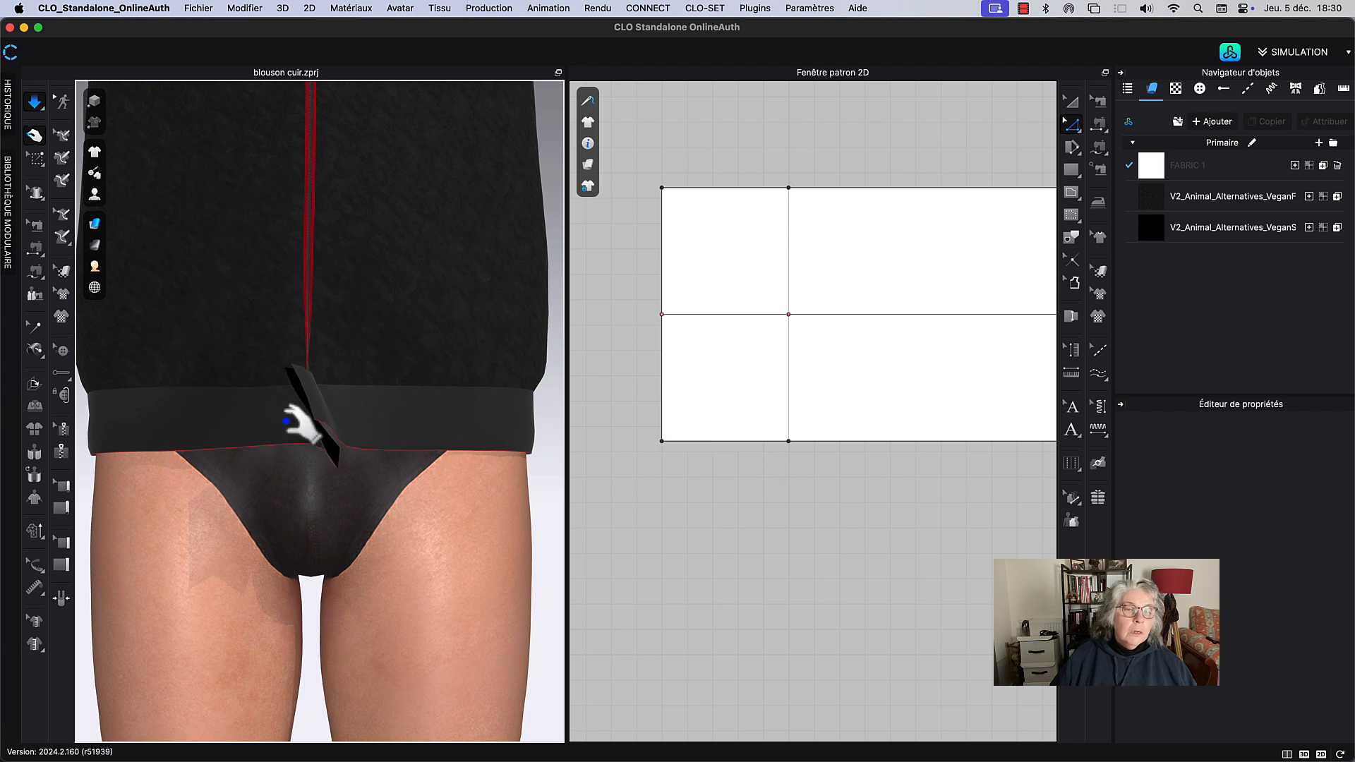
left_click_drag(288, 420, 323, 410)
mouse_move(322, 410)
right_mouse_down()
mouse_move(342, 406)
mouse_move(322, 416)
right_mouse_up()
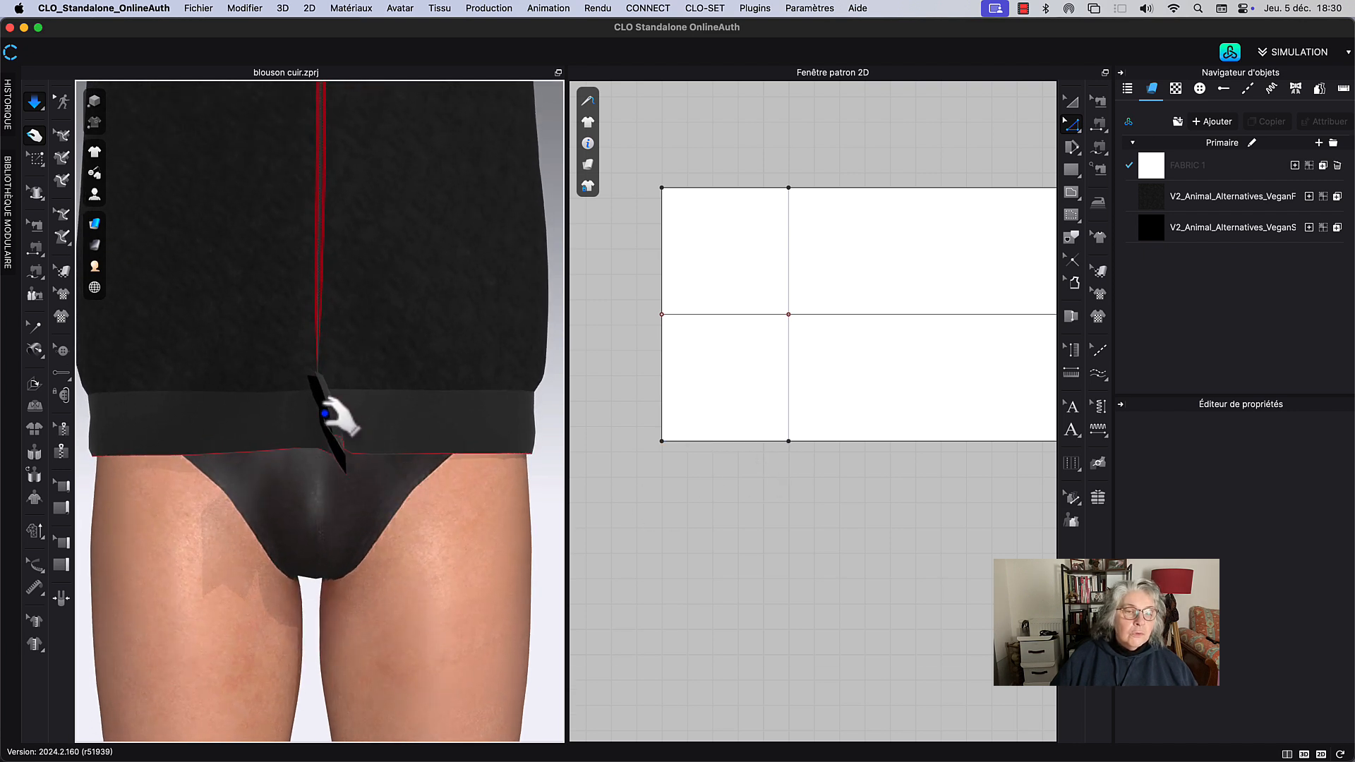
left_click_drag(324, 413, 236, 414)
left_click_drag(355, 460, 427, 458)
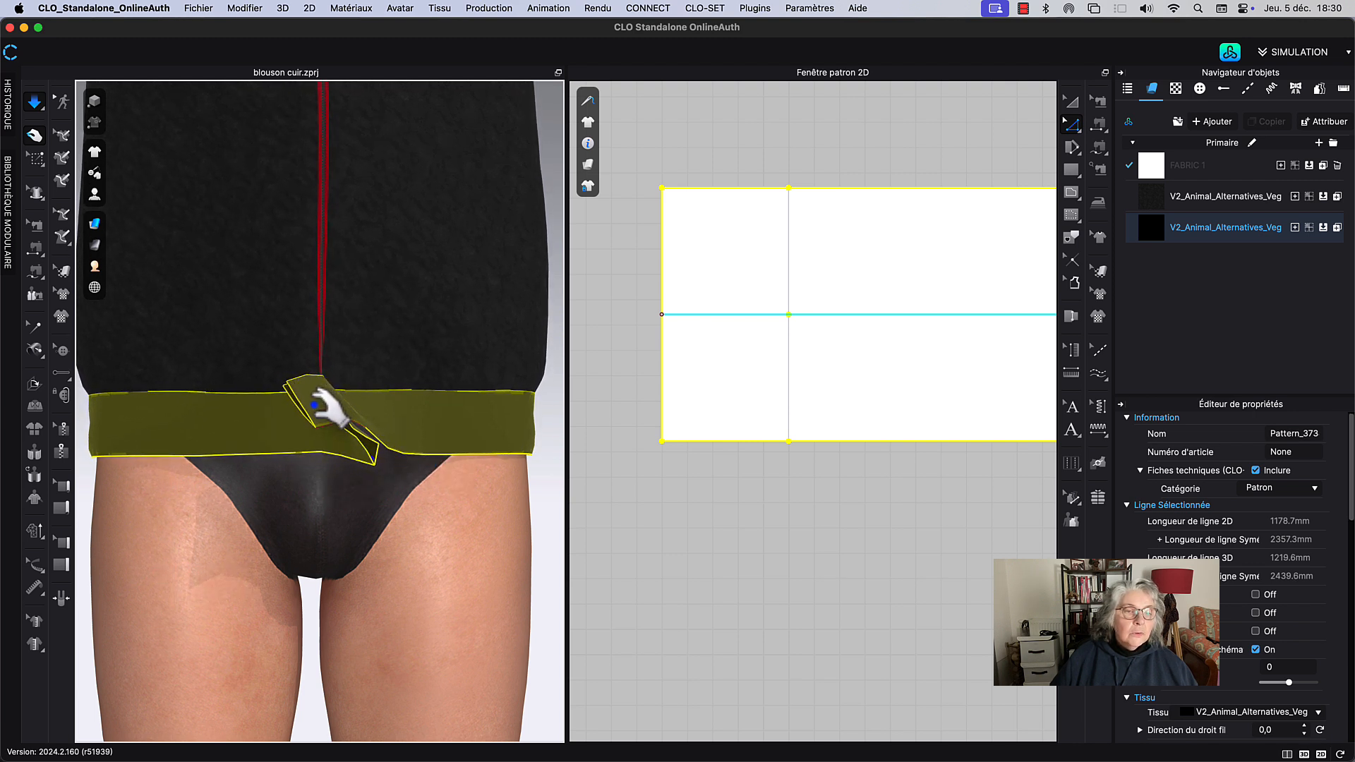
left_click_drag(314, 405, 269, 418)
Step: Sew the lower half of the hem band's end edge to its upper half with free sewing, from the fold line outward
middle_click_drag(713, 335, 716, 400)
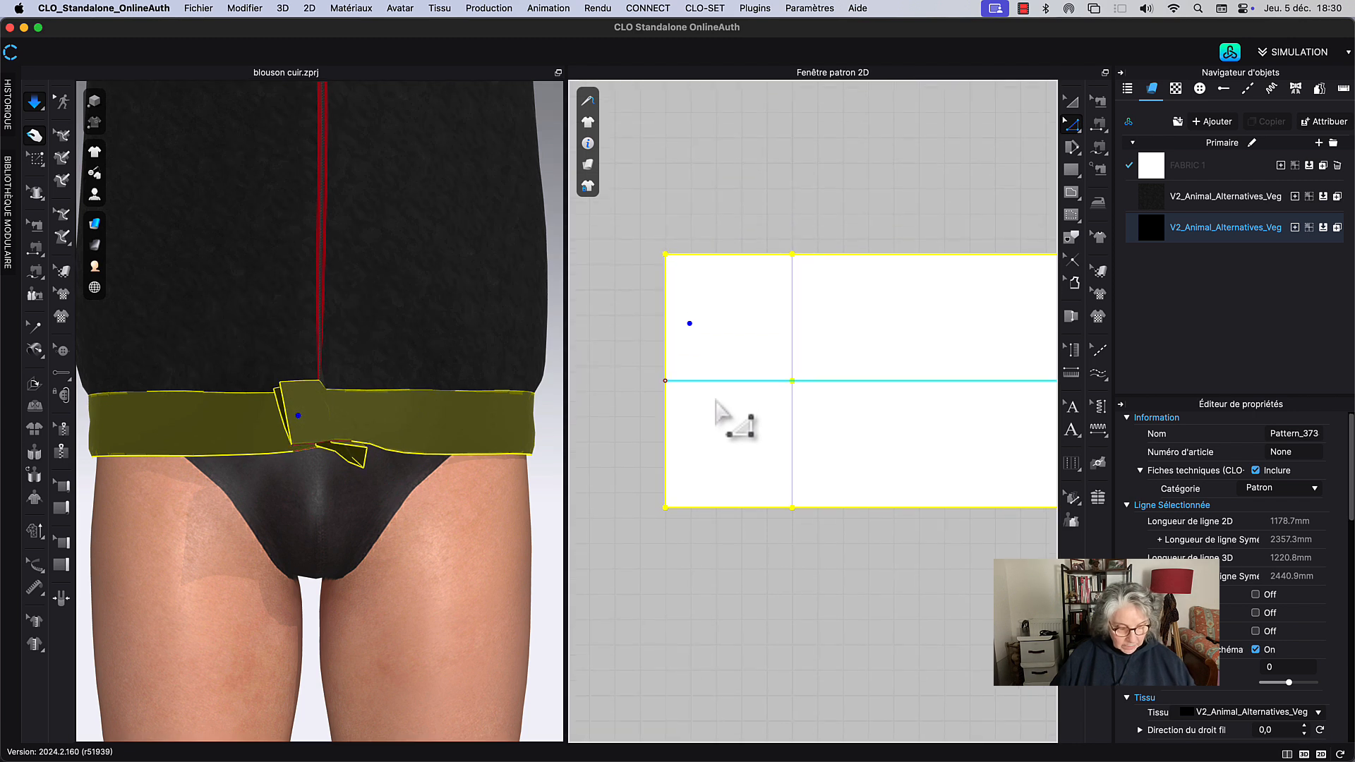
key("n")
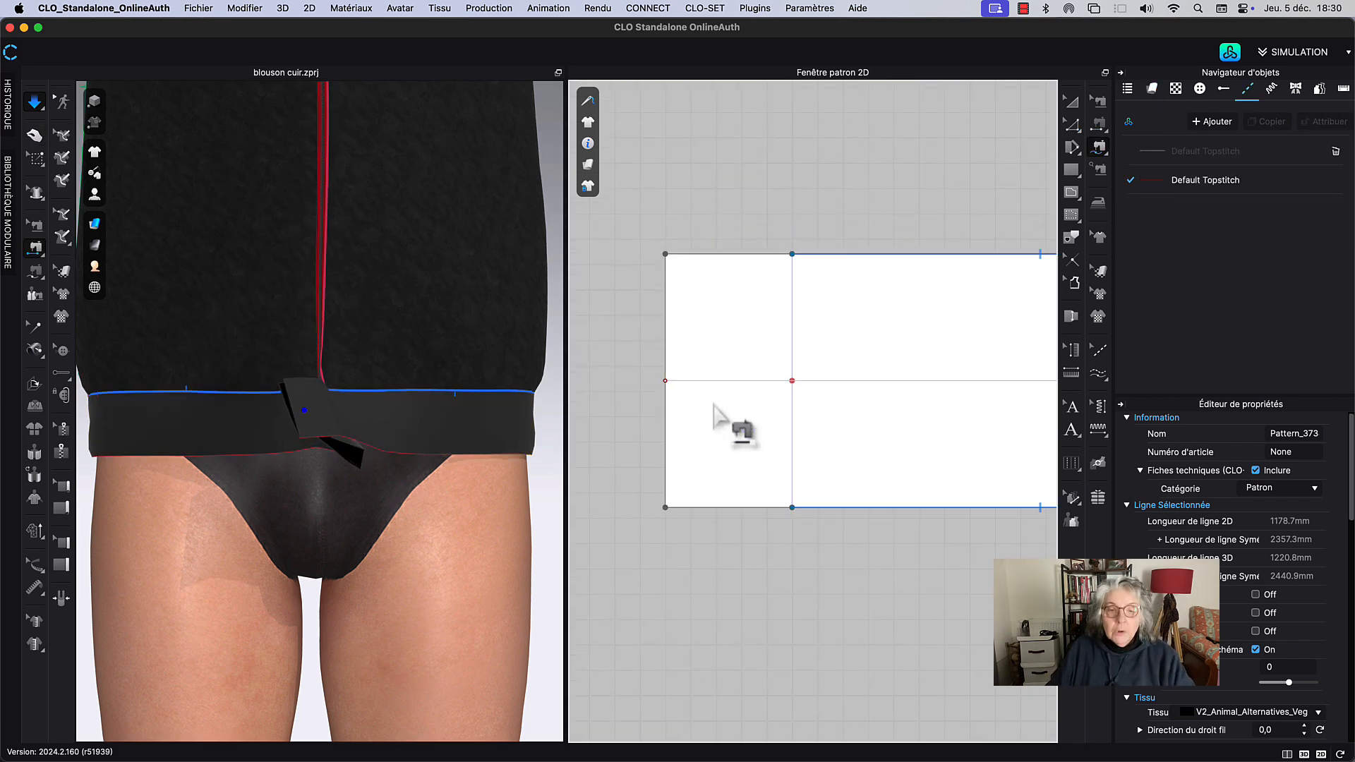
key("m")
left_click(666, 382)
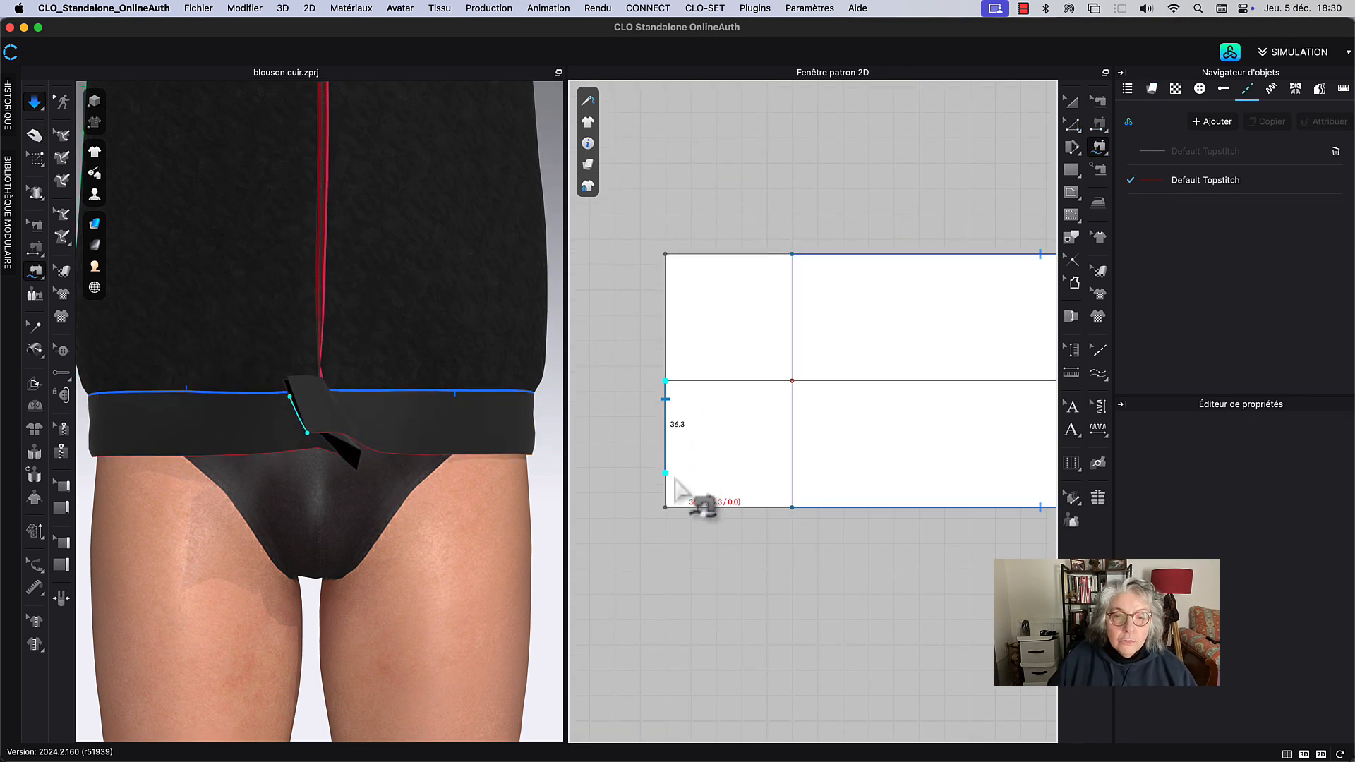
left_click(666, 508)
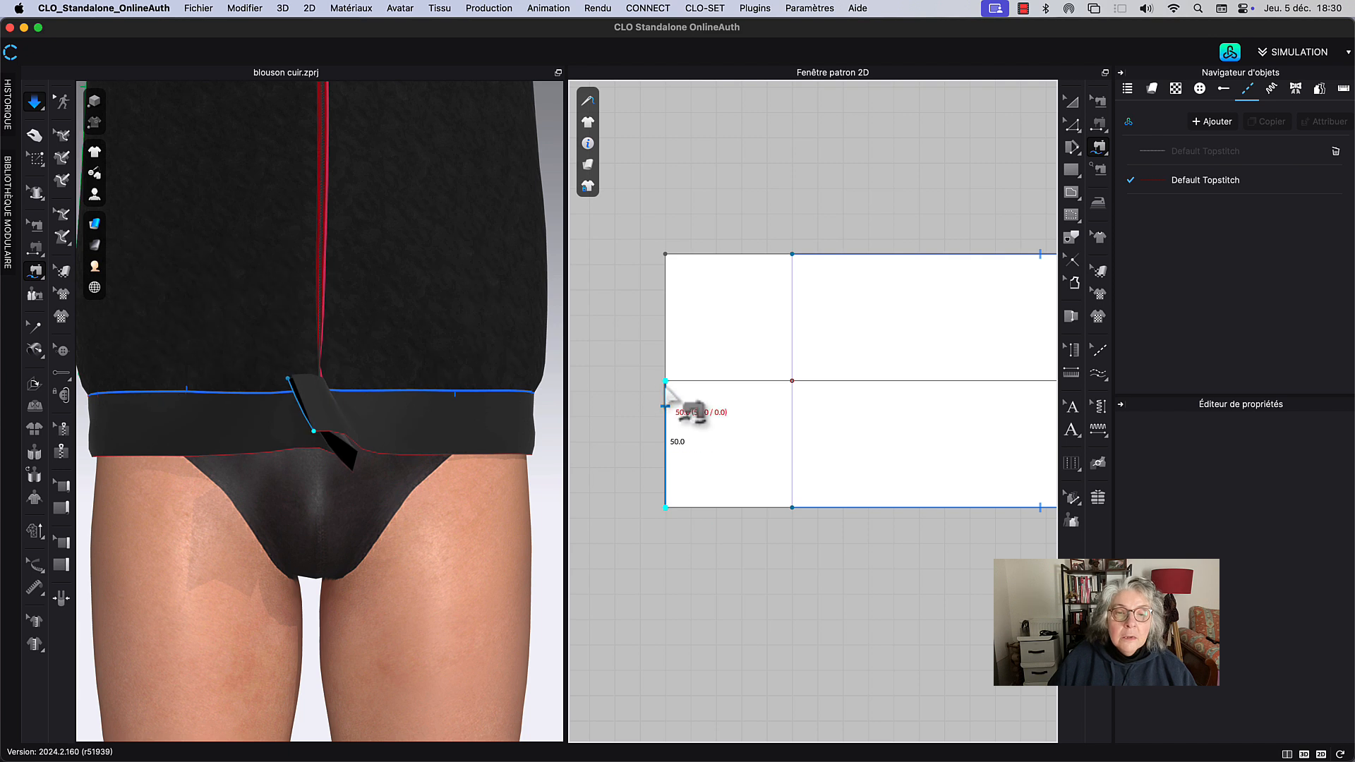
left_click(666, 381)
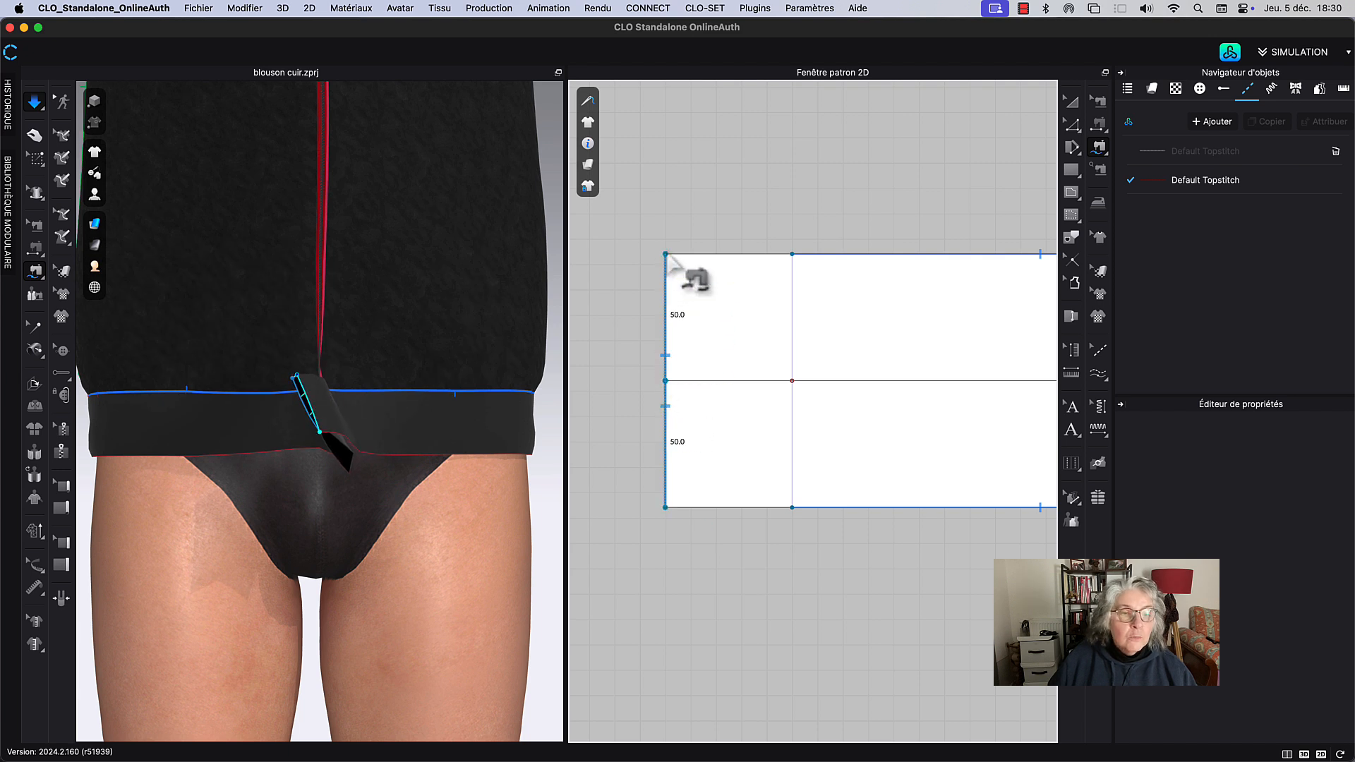
left_click(666, 254)
Step: Sew the extension's 50 mm upper edge to its 50 mm lower edge with free sewing, starting from the outer corners
middle_click_drag(716, 201, 722, 246)
left_click(672, 299)
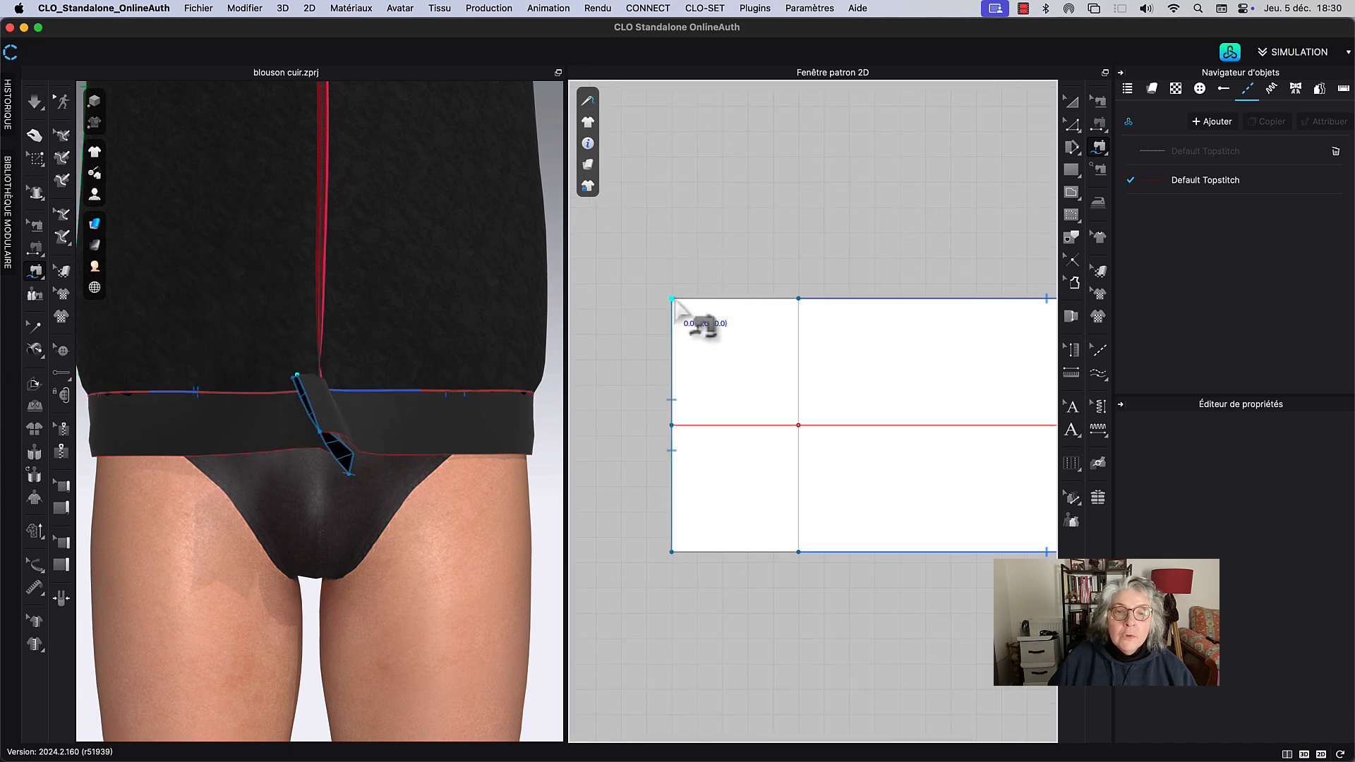
left_click(798, 298)
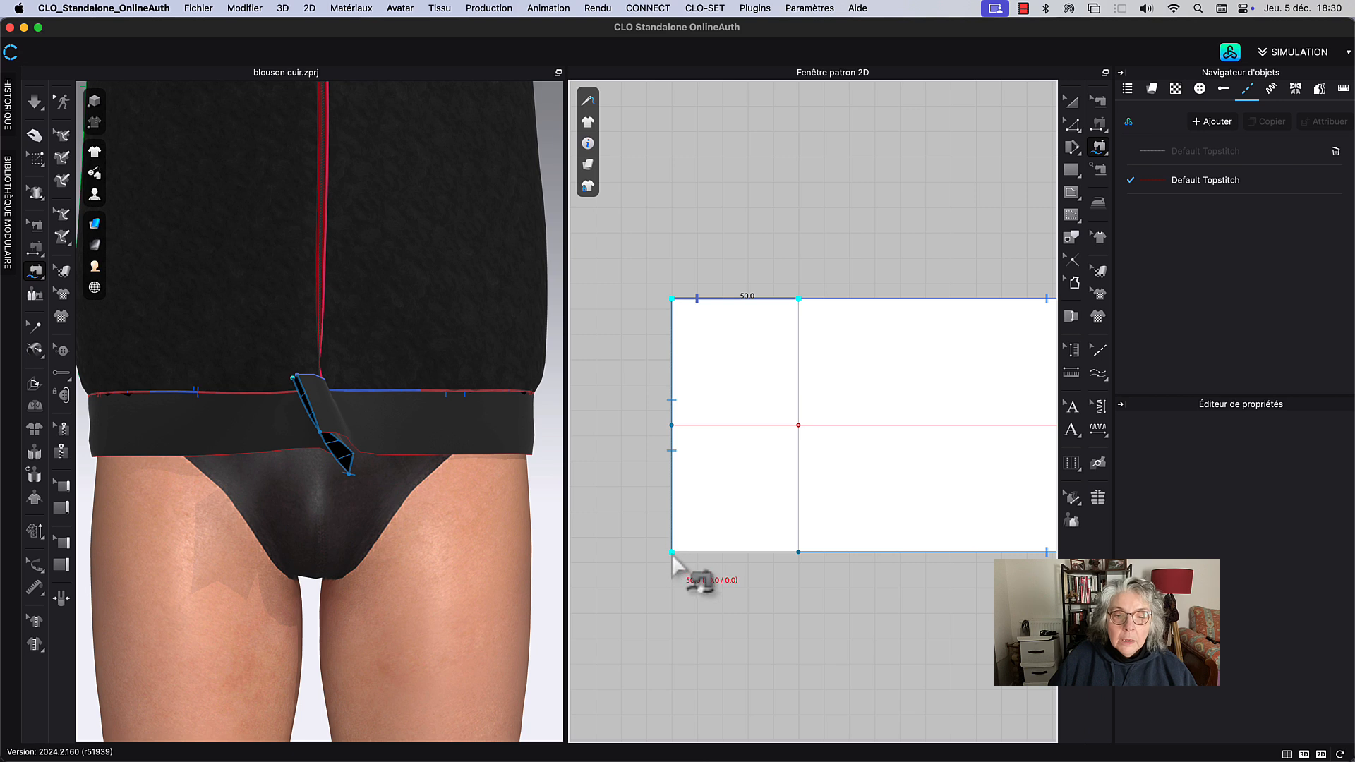
left_click(672, 554)
left_click(798, 552)
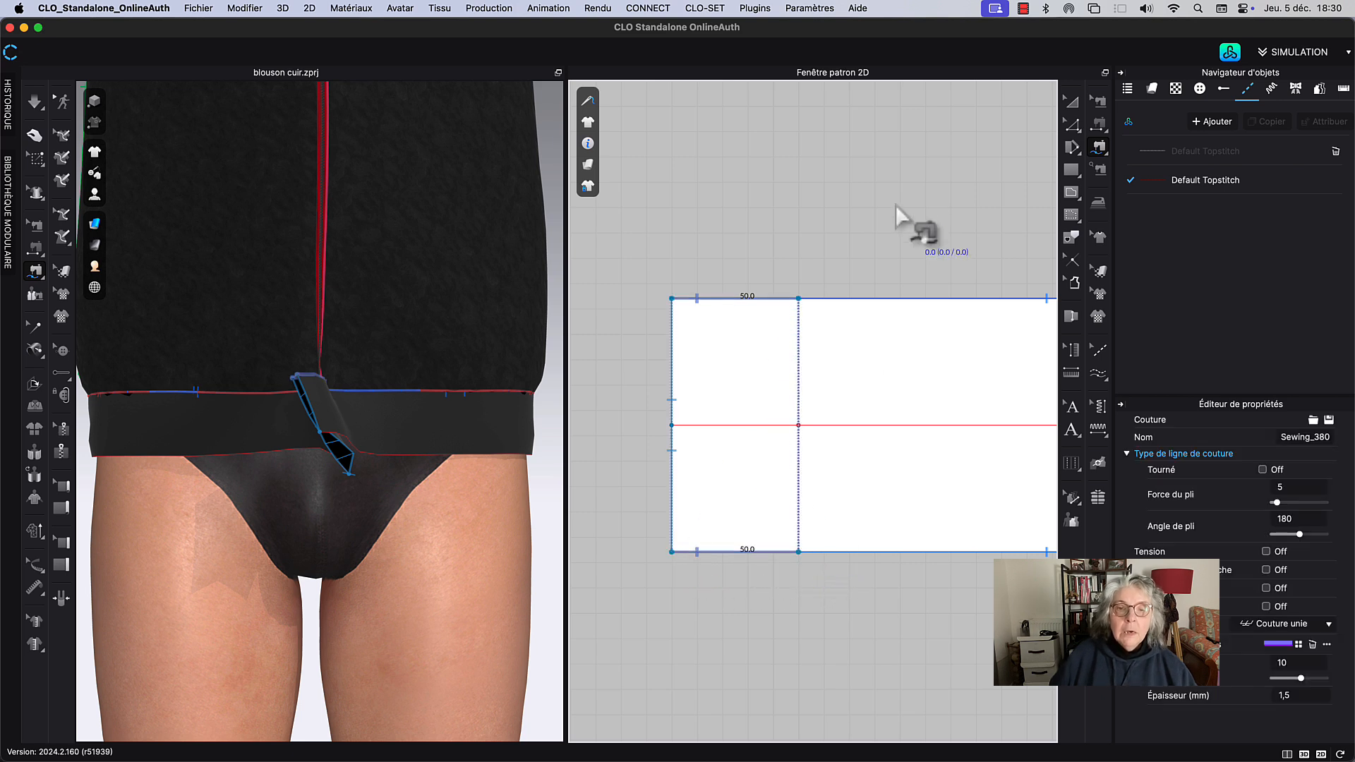
Step: Simulate the newly sewn extension and spread the two band ends to opposite sides of the front closure
left_click(1075, 103)
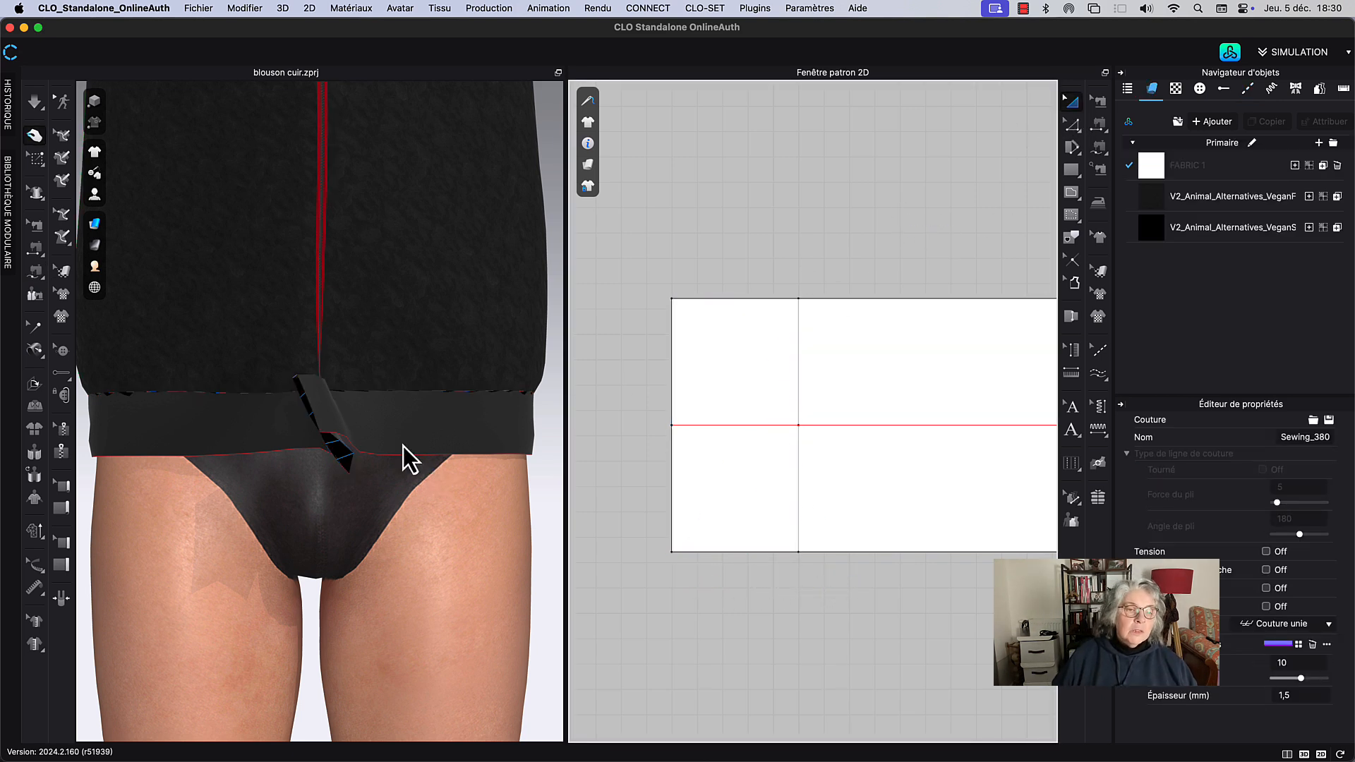
key("space")
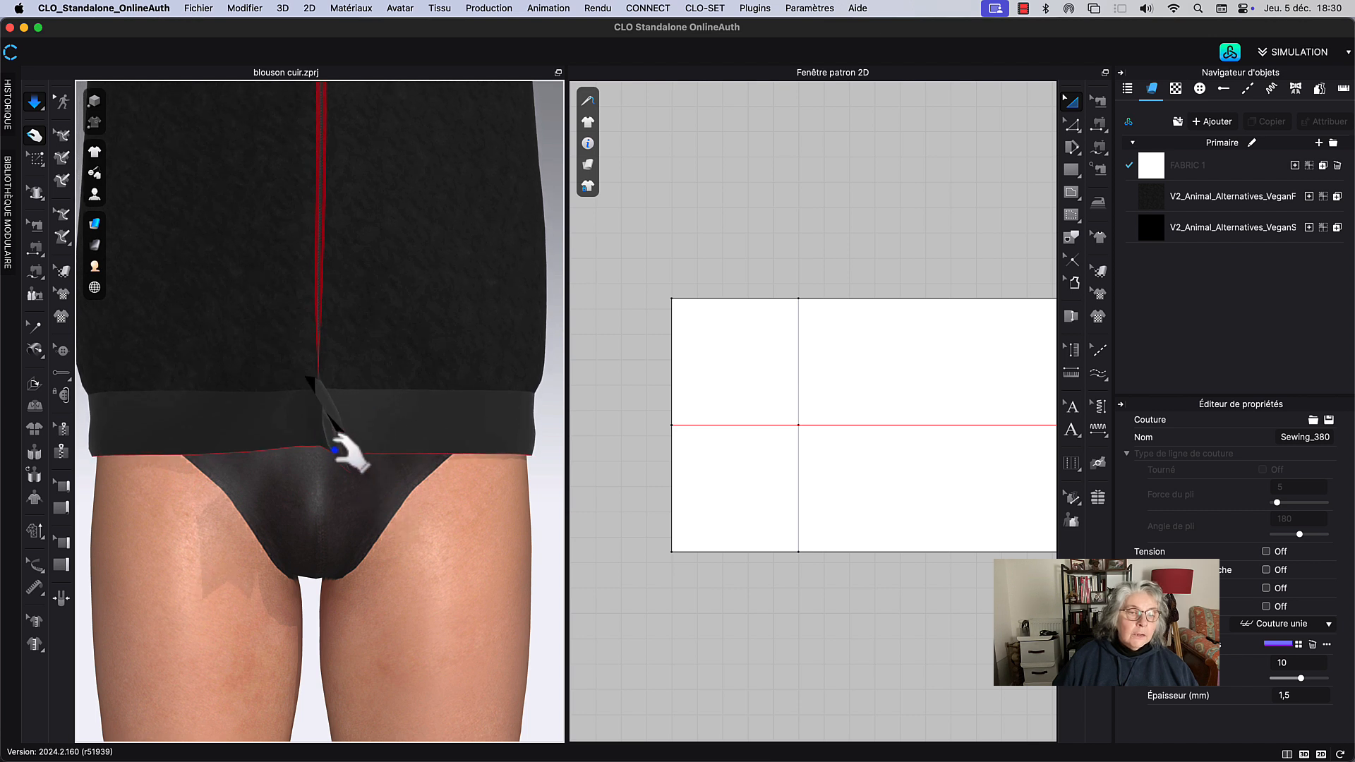
left_click_drag(337, 452, 457, 442)
left_click_drag(378, 417, 282, 392)
key("space")
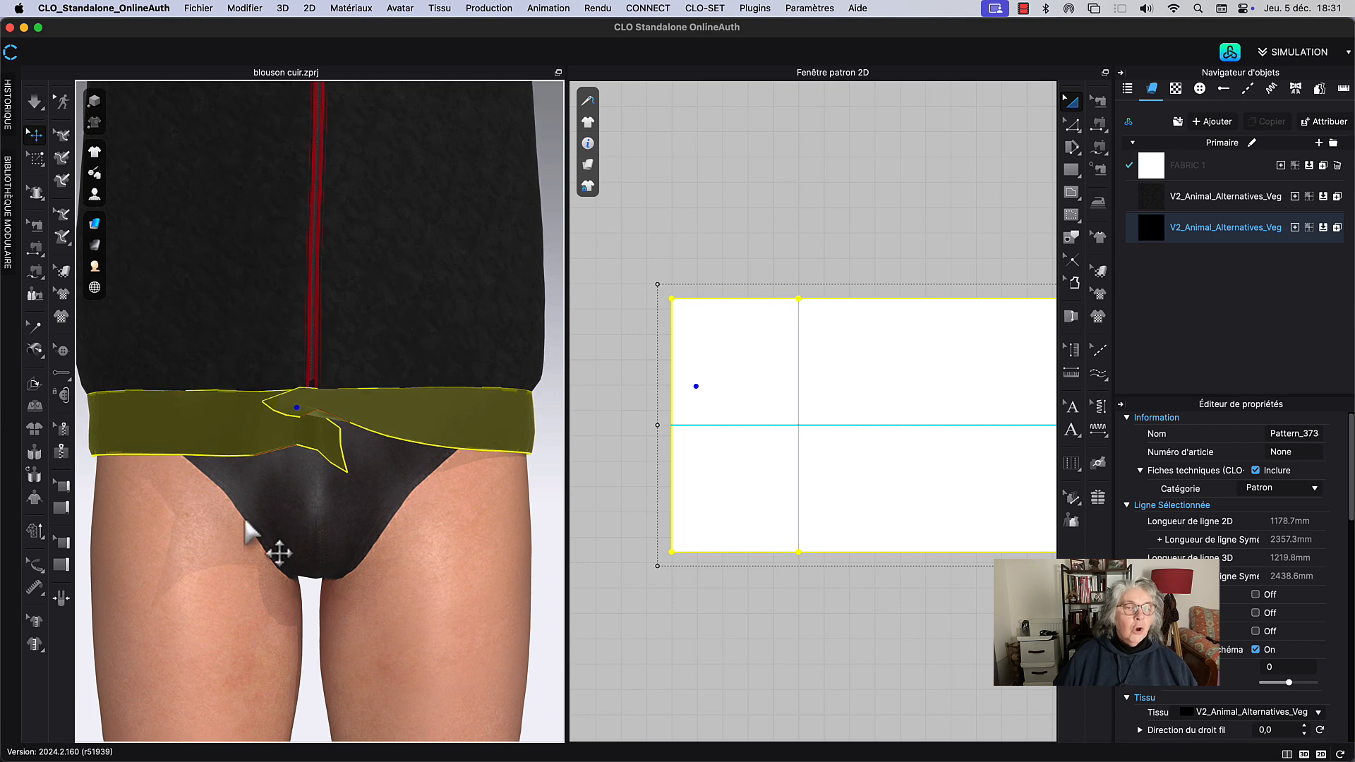
Step: Box-pin the extended end of the hem band in the 2D pattern and shift the pinned area sideways at the front closure
left_click(35, 161)
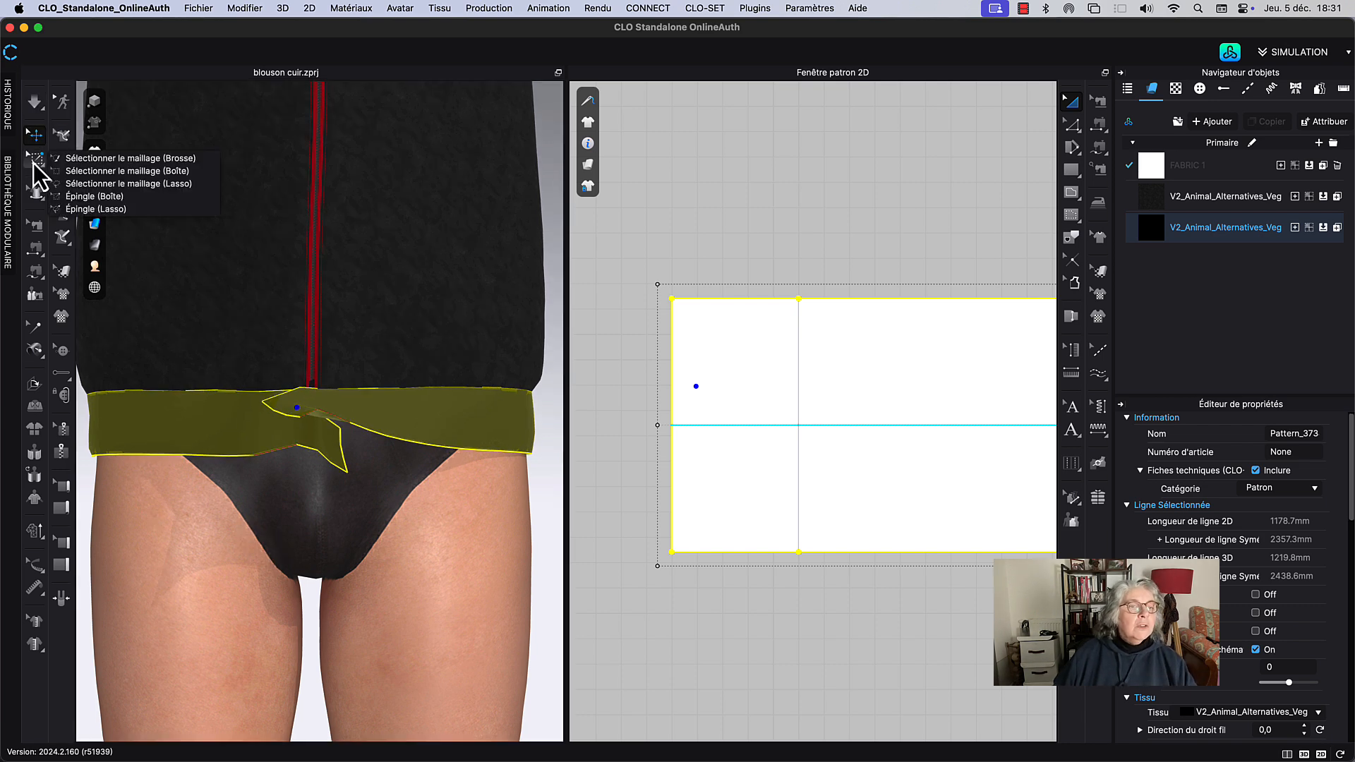
left_click(106, 197)
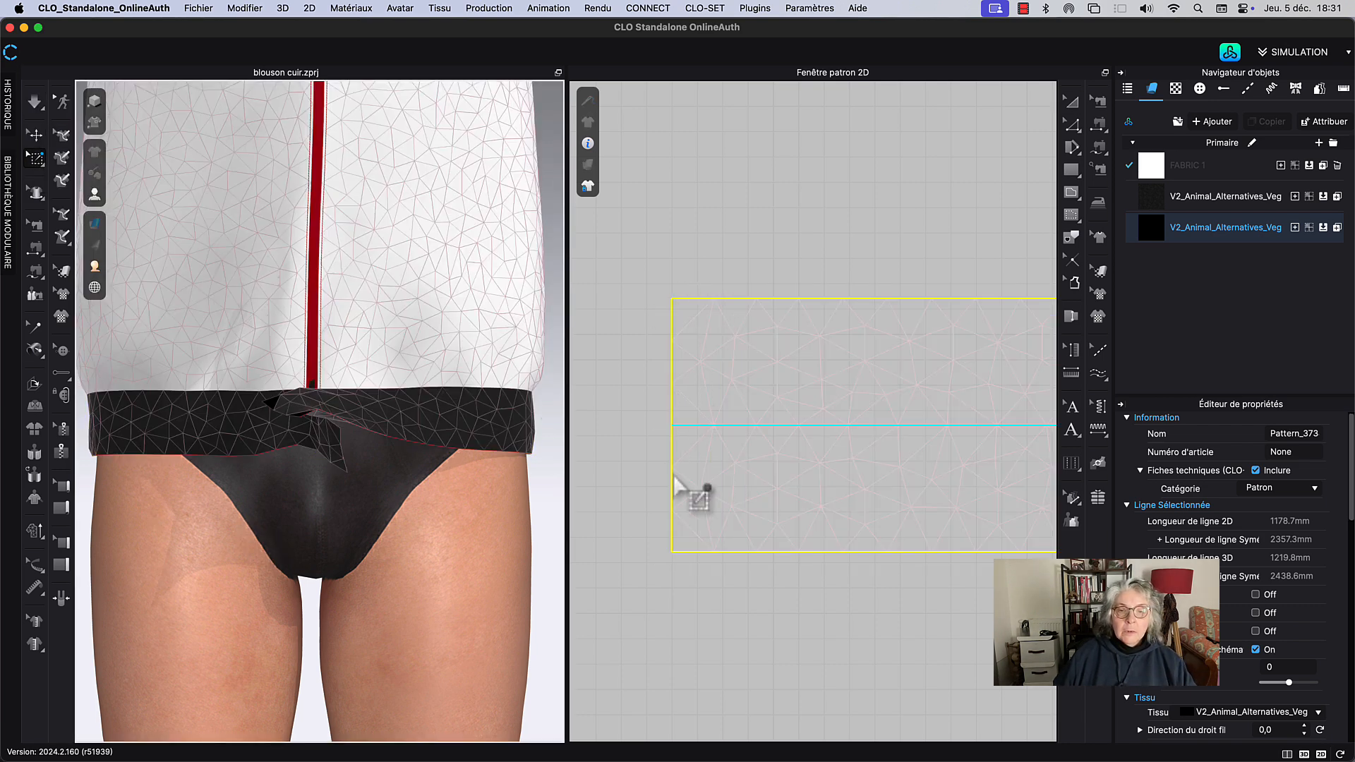
left_click_drag(653, 273, 792, 576)
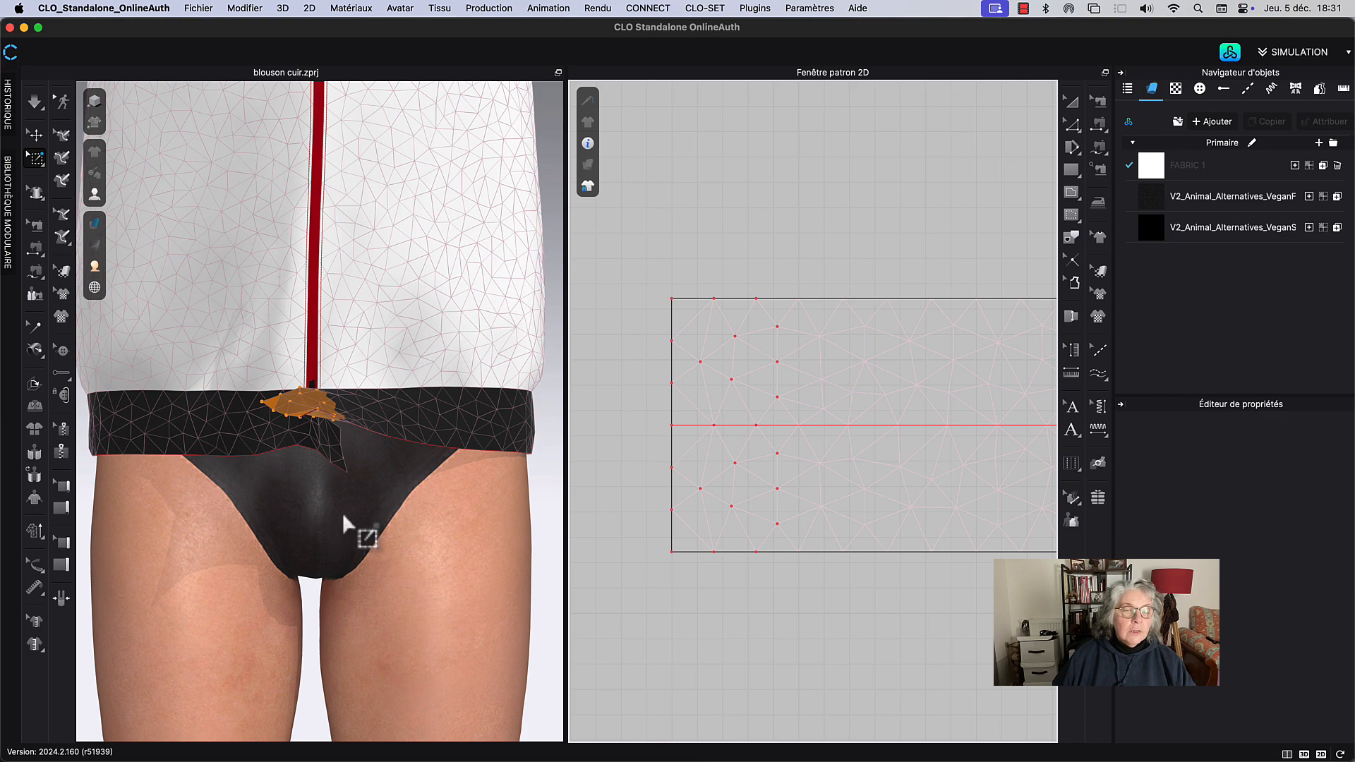
mouse_move(341, 513)
right_mouse_down()
mouse_move(360, 540)
mouse_move(345, 485)
mouse_move(347, 510)
right_mouse_up()
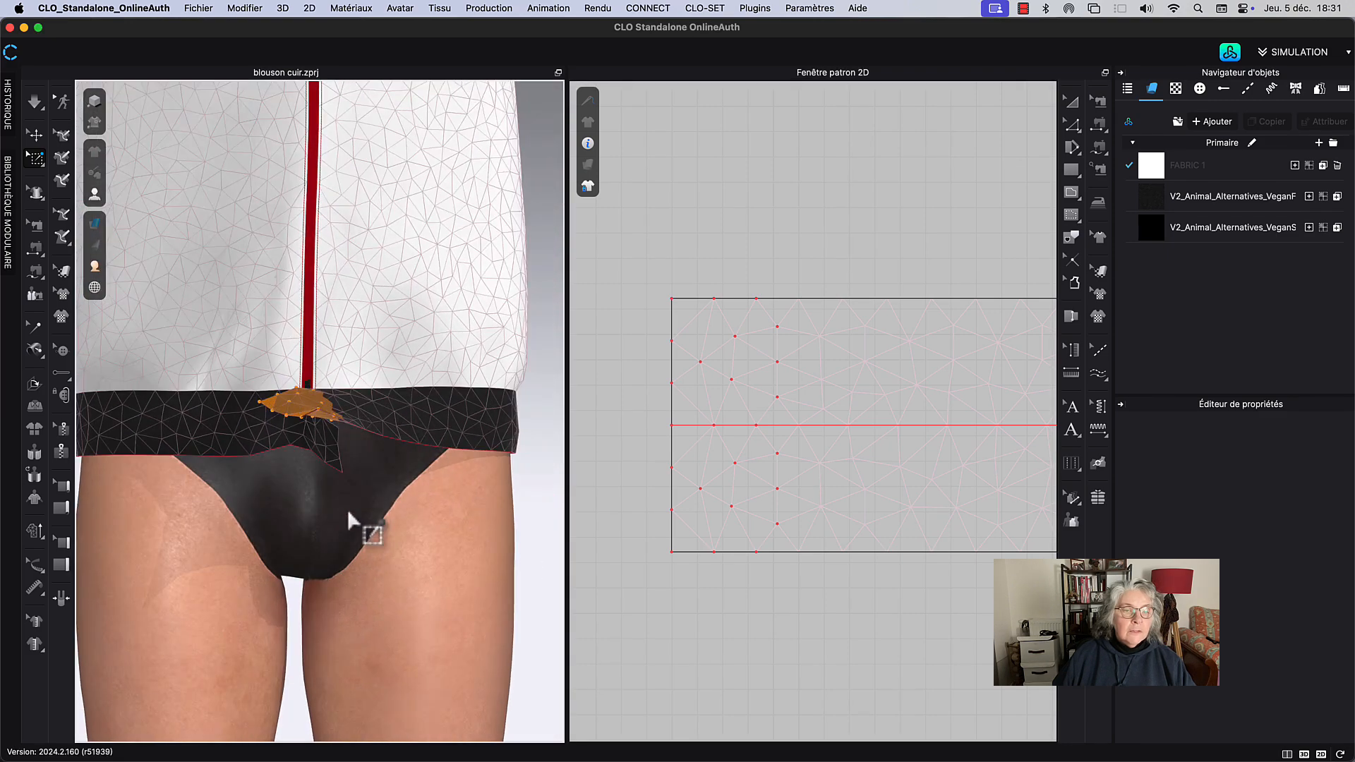
left_click(302, 420)
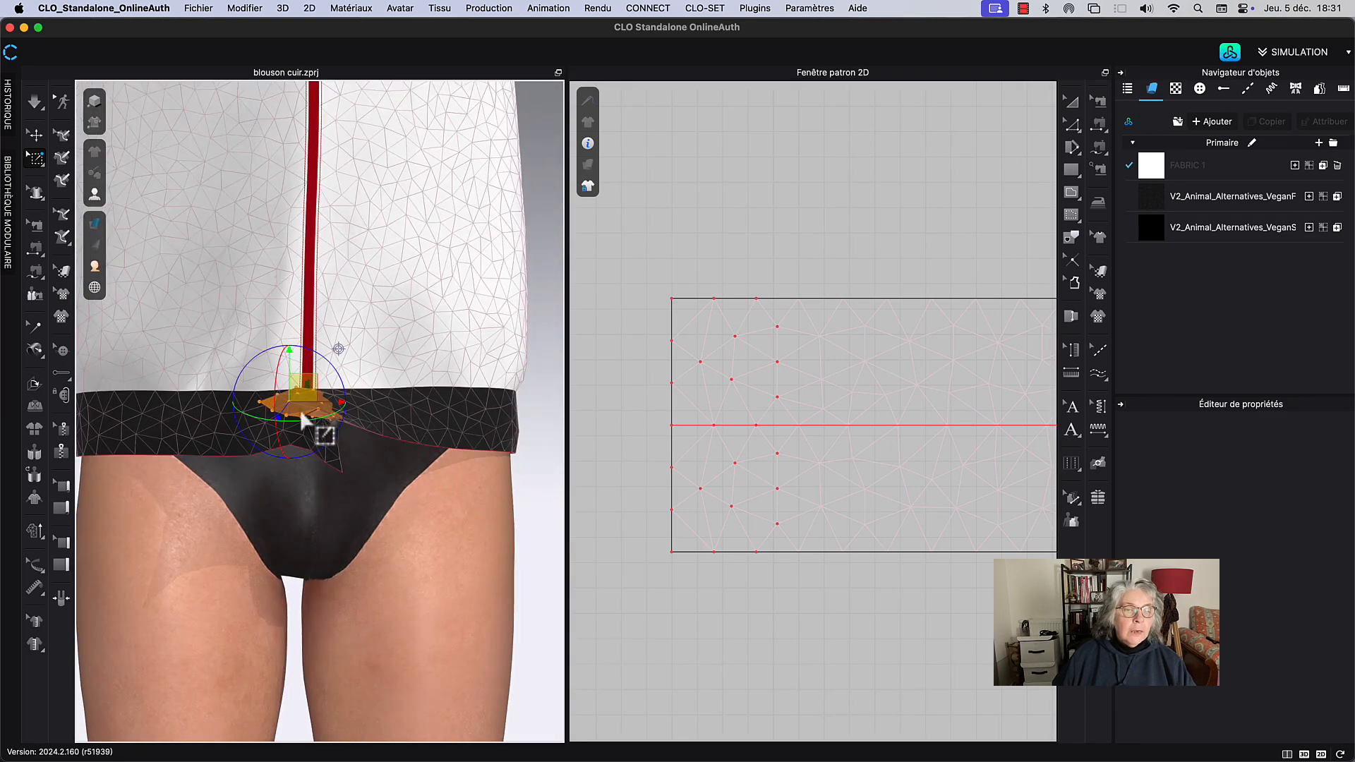
left_click_drag(303, 389, 276, 391)
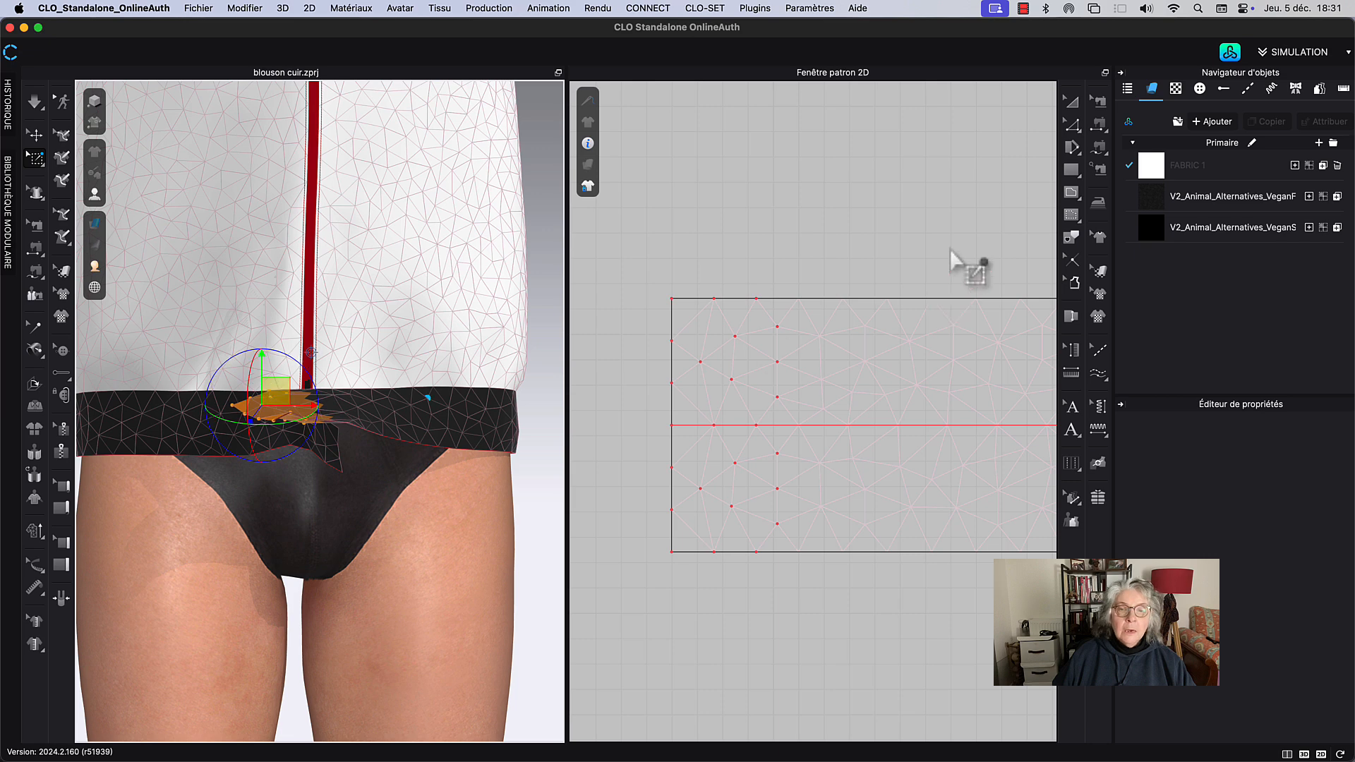
Step: Box-pin the hem band's opposite end in the 2D pattern and move that pinned area sideways, away from the first end
scroll(994, 233, "down", 2)
scroll(994, 233, "down", 5)
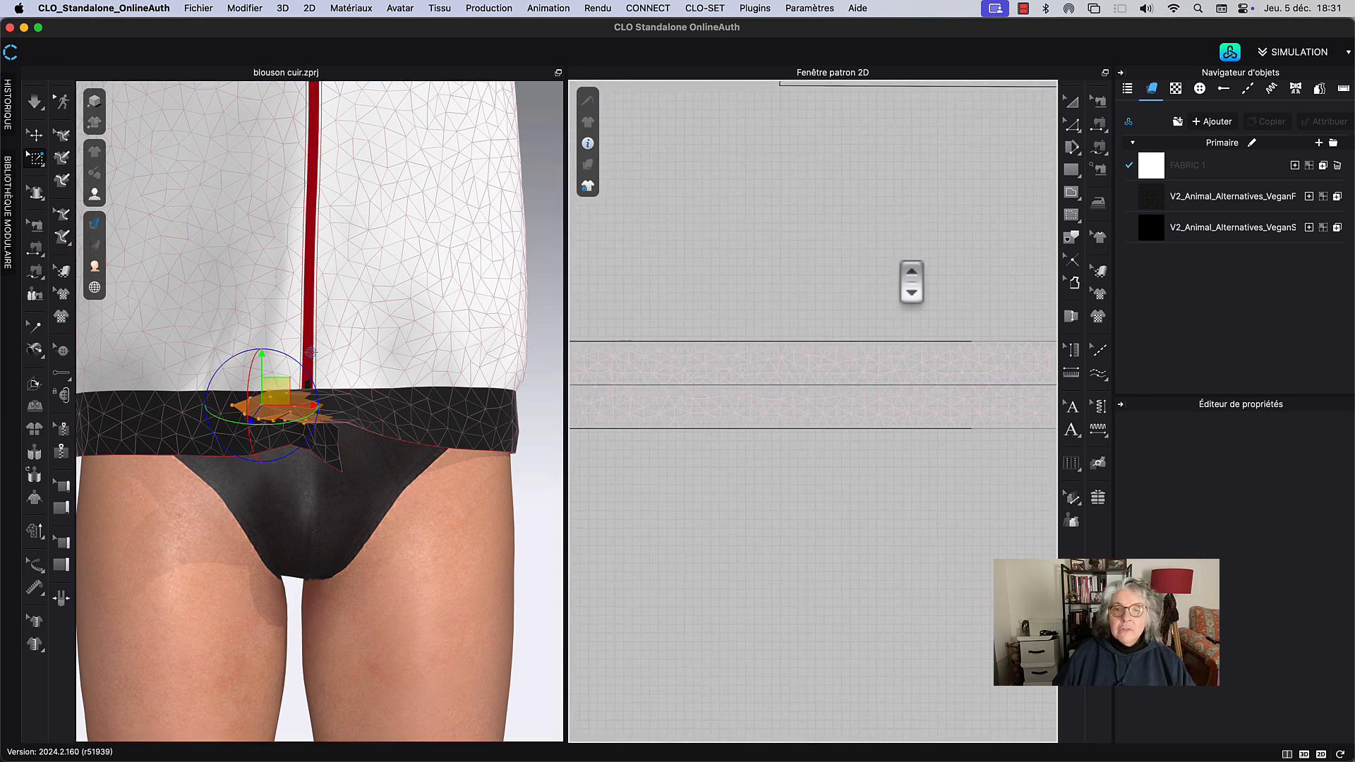
scroll(948, 259, "right", 6)
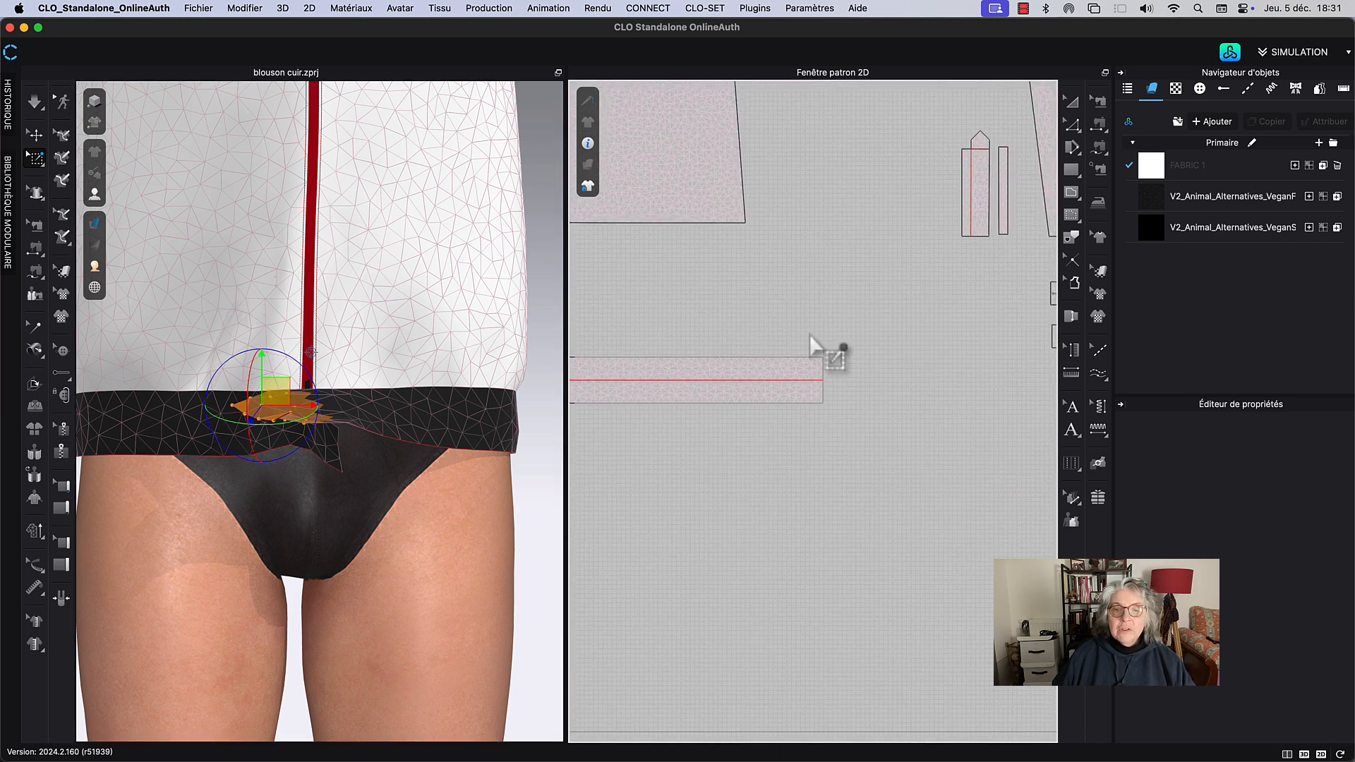
left_click_drag(794, 341, 832, 417)
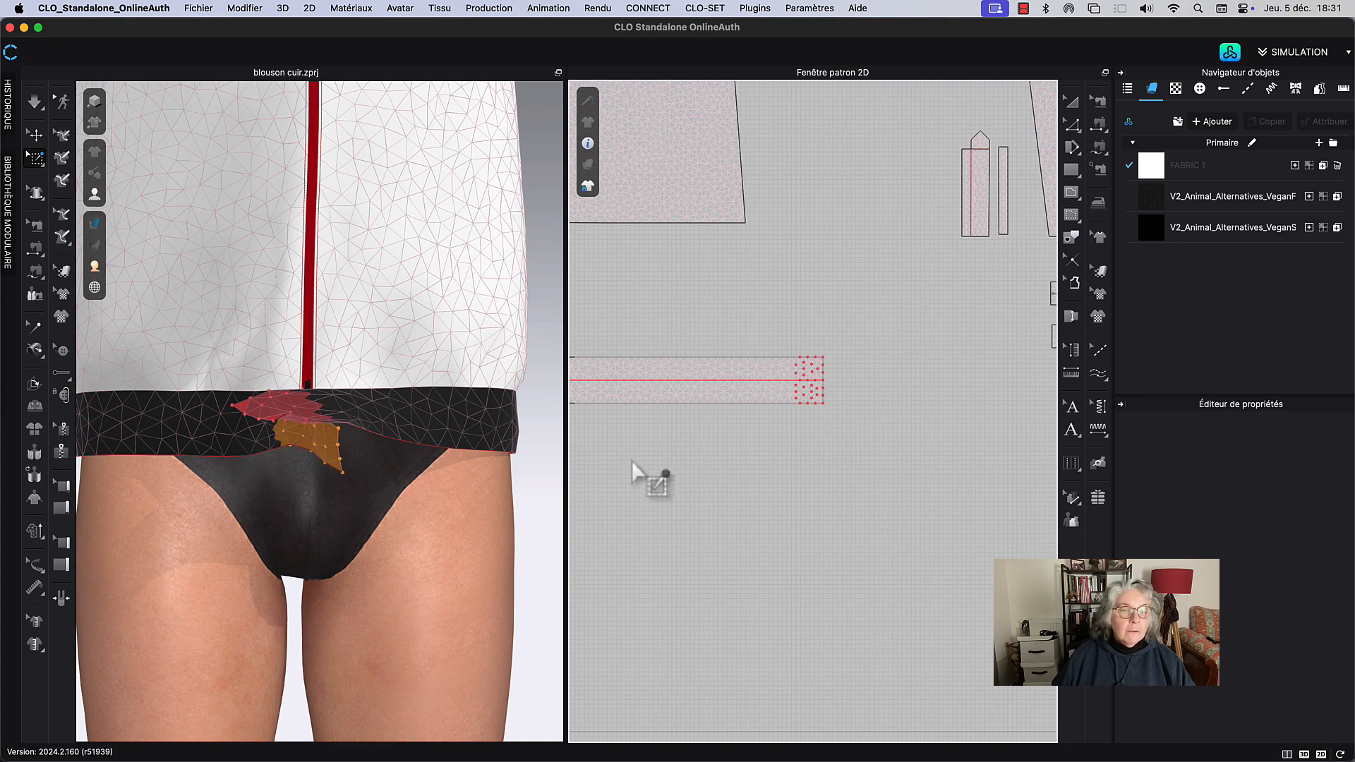
left_click_drag(327, 448, 351, 447)
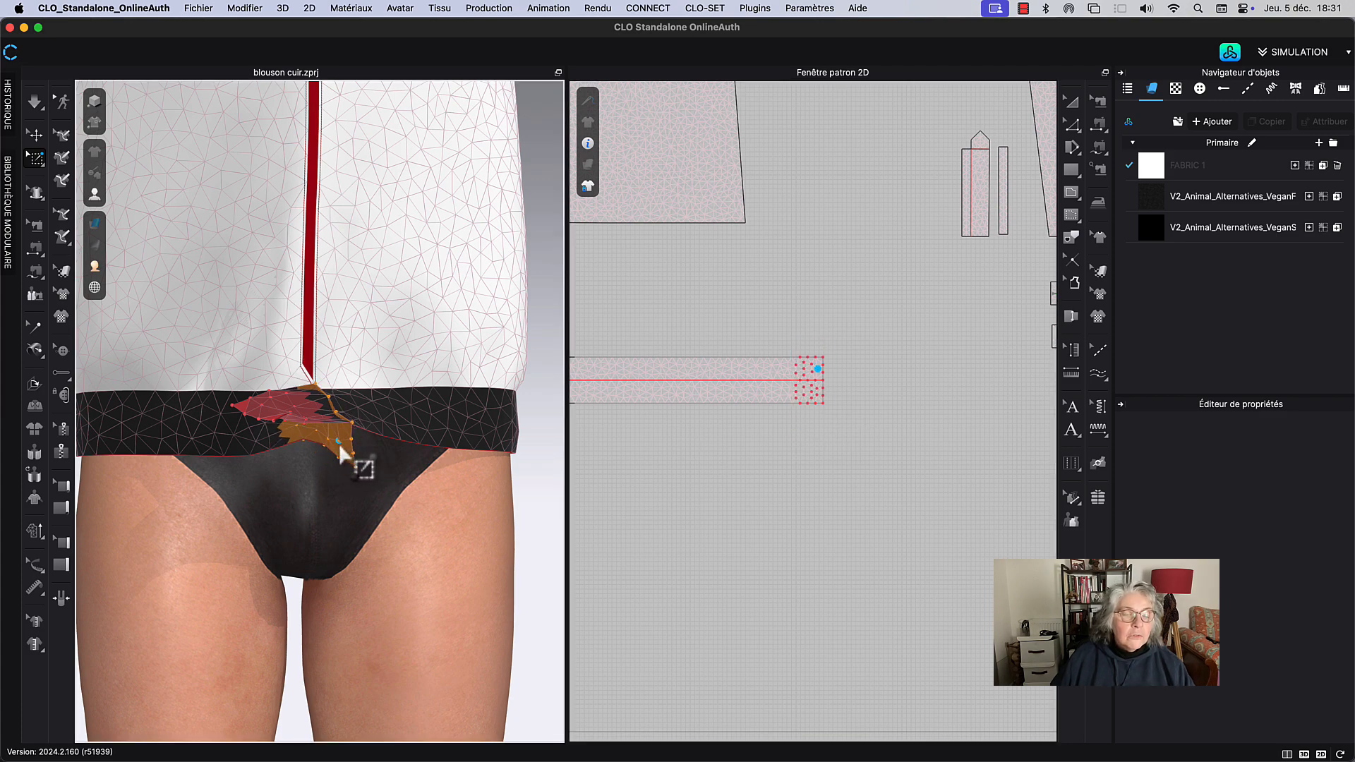
Step: Rotate the second pinned end on two axes to untwist it in front of the body
right_click_drag(368, 478, 309, 500)
left_click_drag(362, 412, 396, 452)
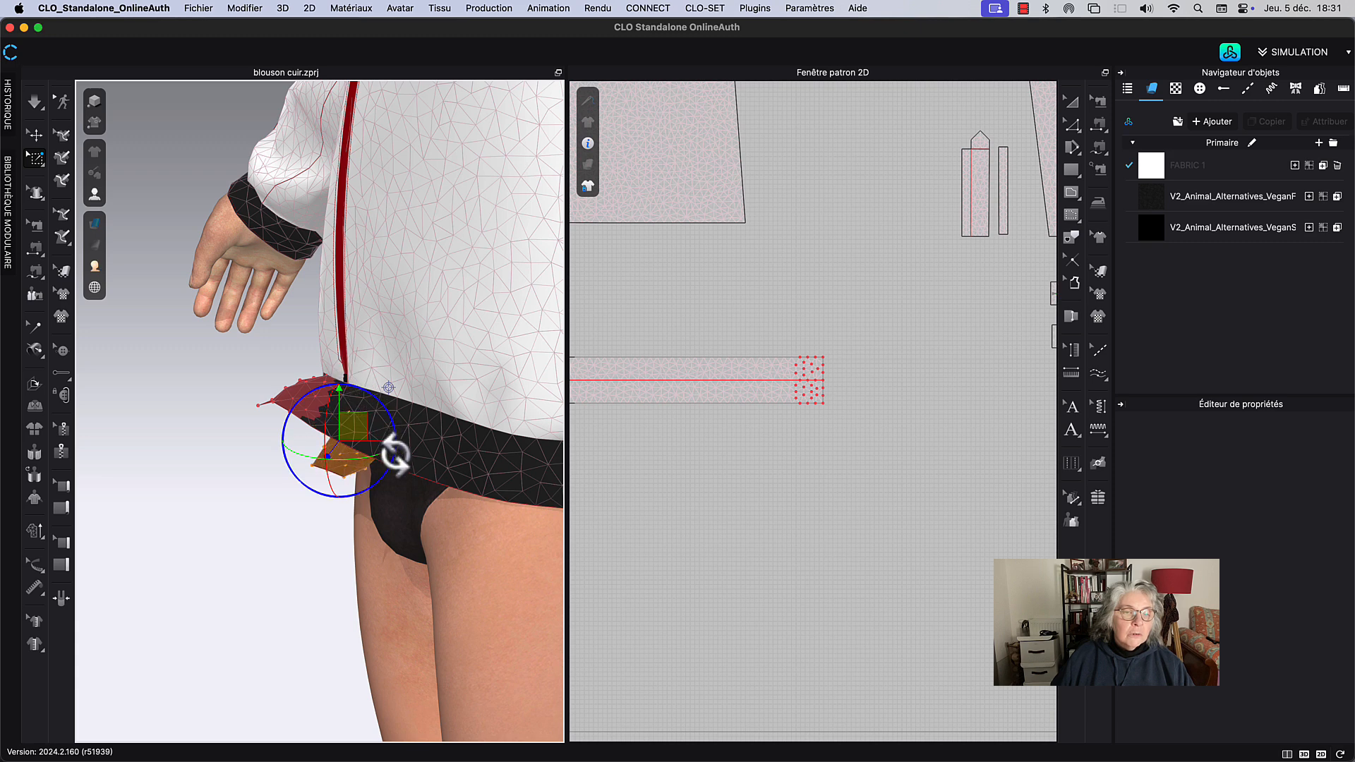
right_click_drag(412, 514, 477, 496)
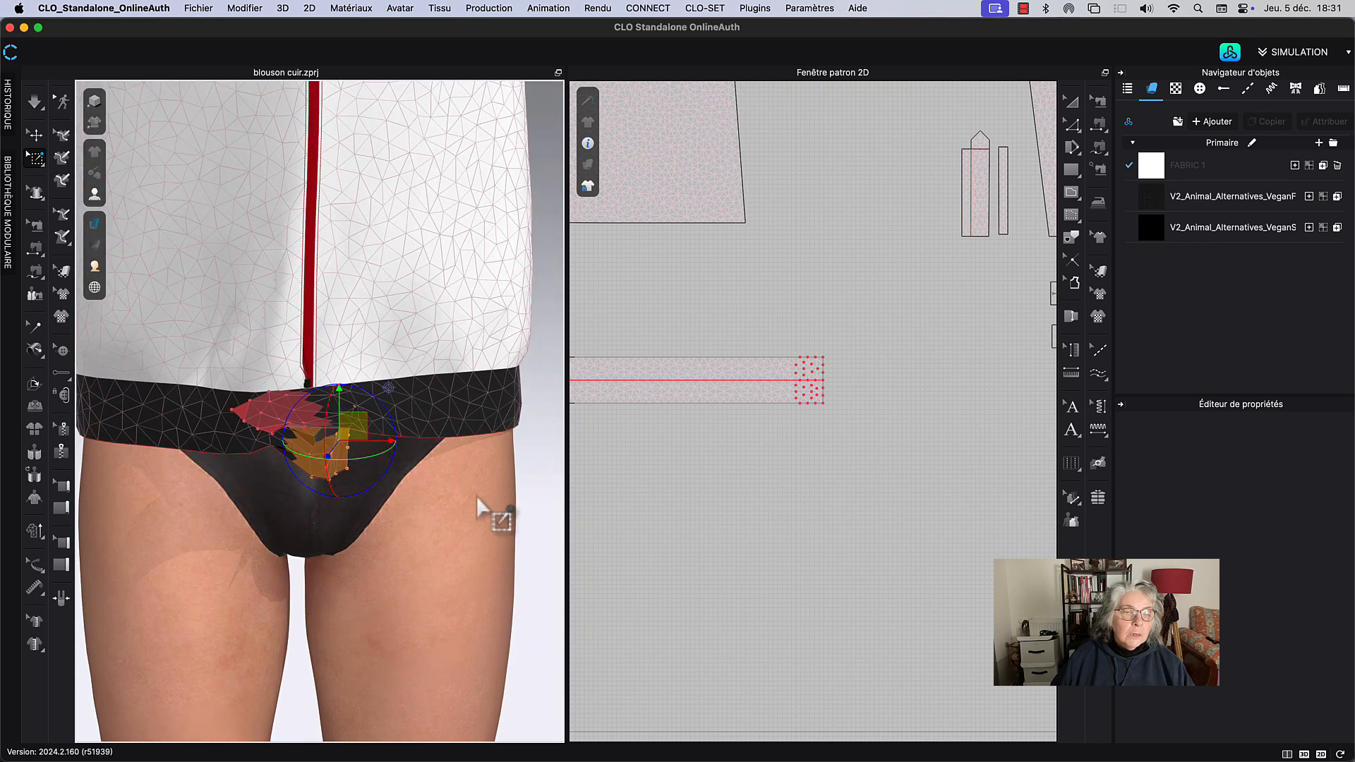
left_click_drag(357, 459, 384, 460)
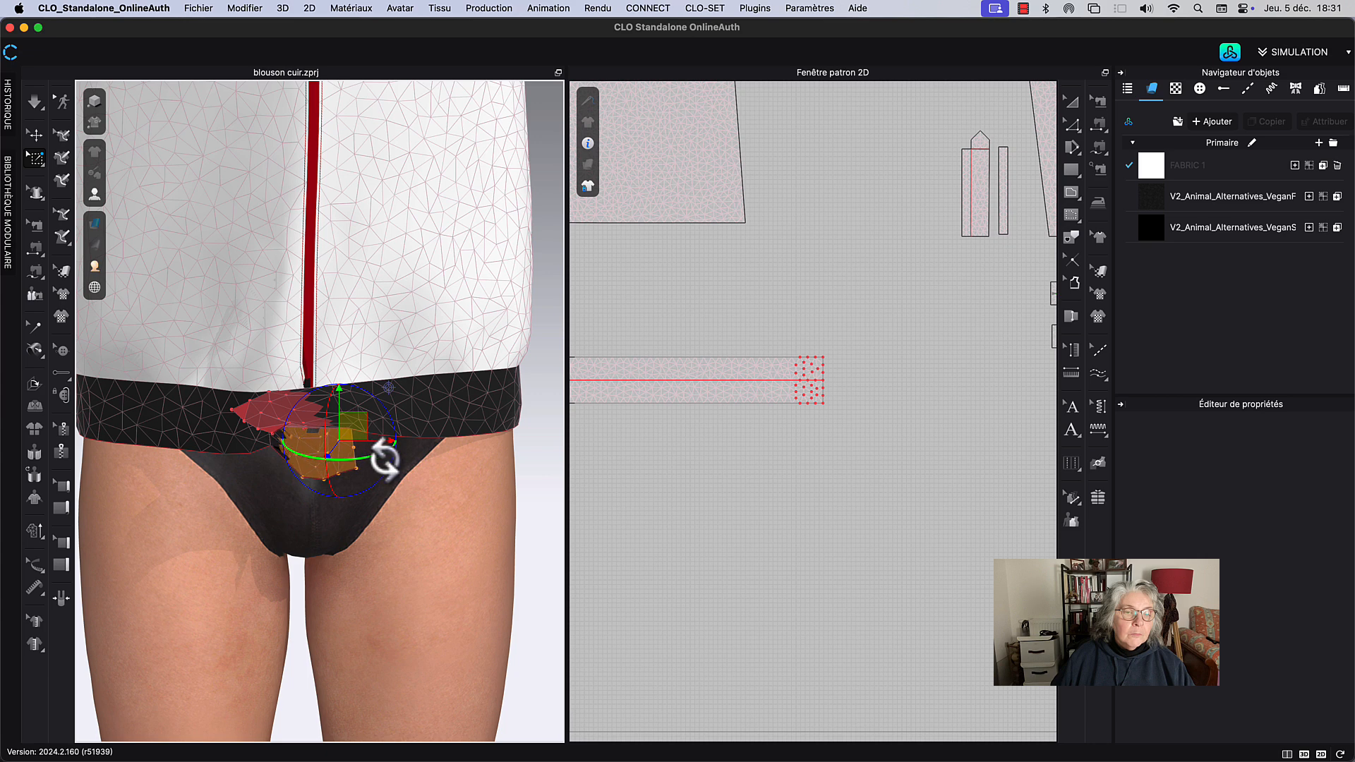
left_click(544, 524)
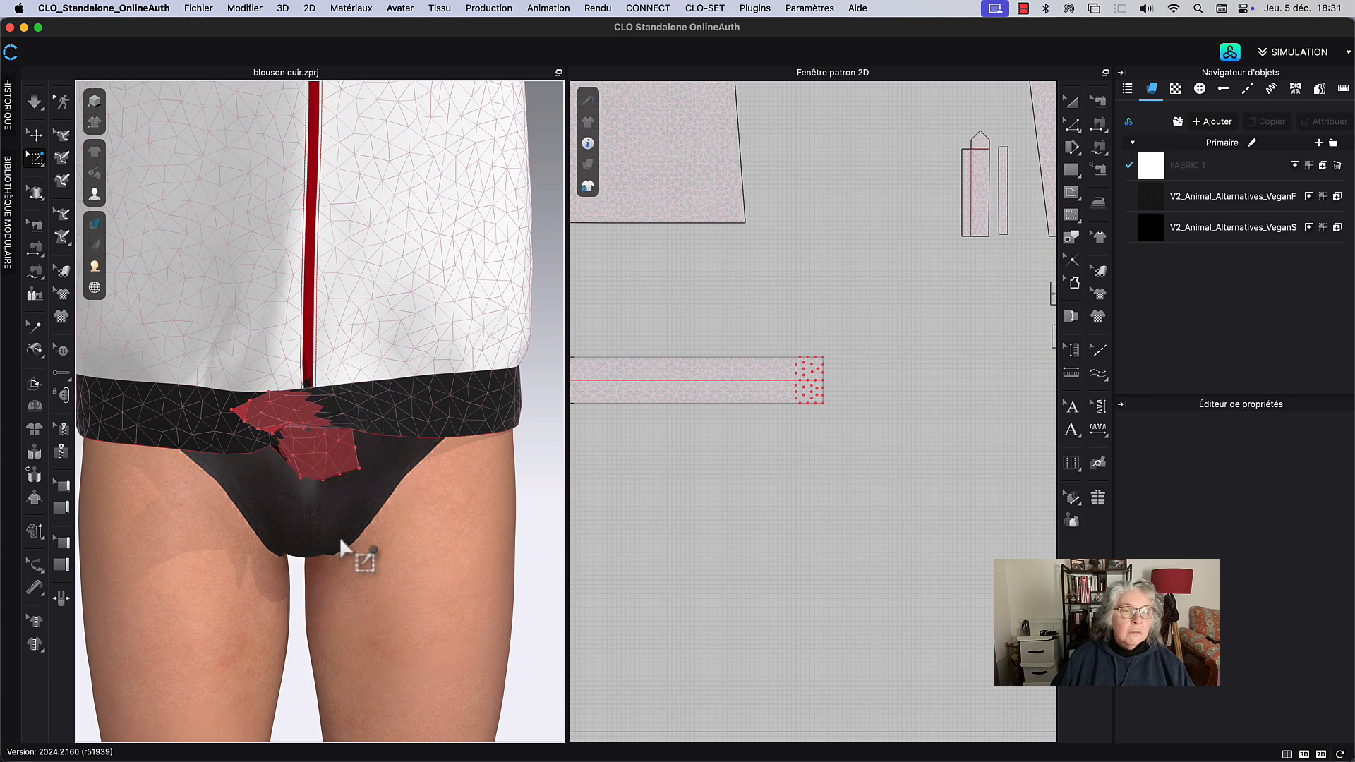
Step: Simulate the garment briefly with both ends pinned and delete all pins
key("space")
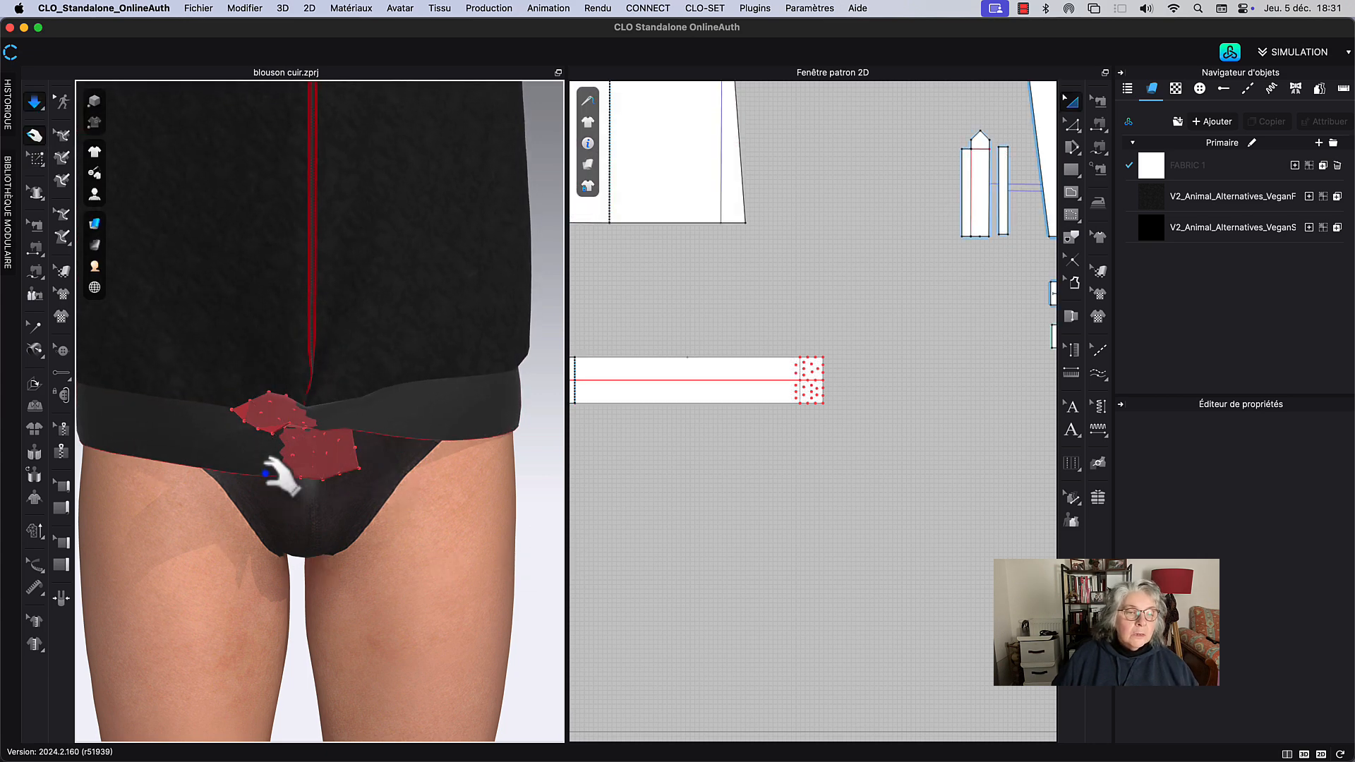
key("space")
left_click(280, 413)
right_click(281, 415)
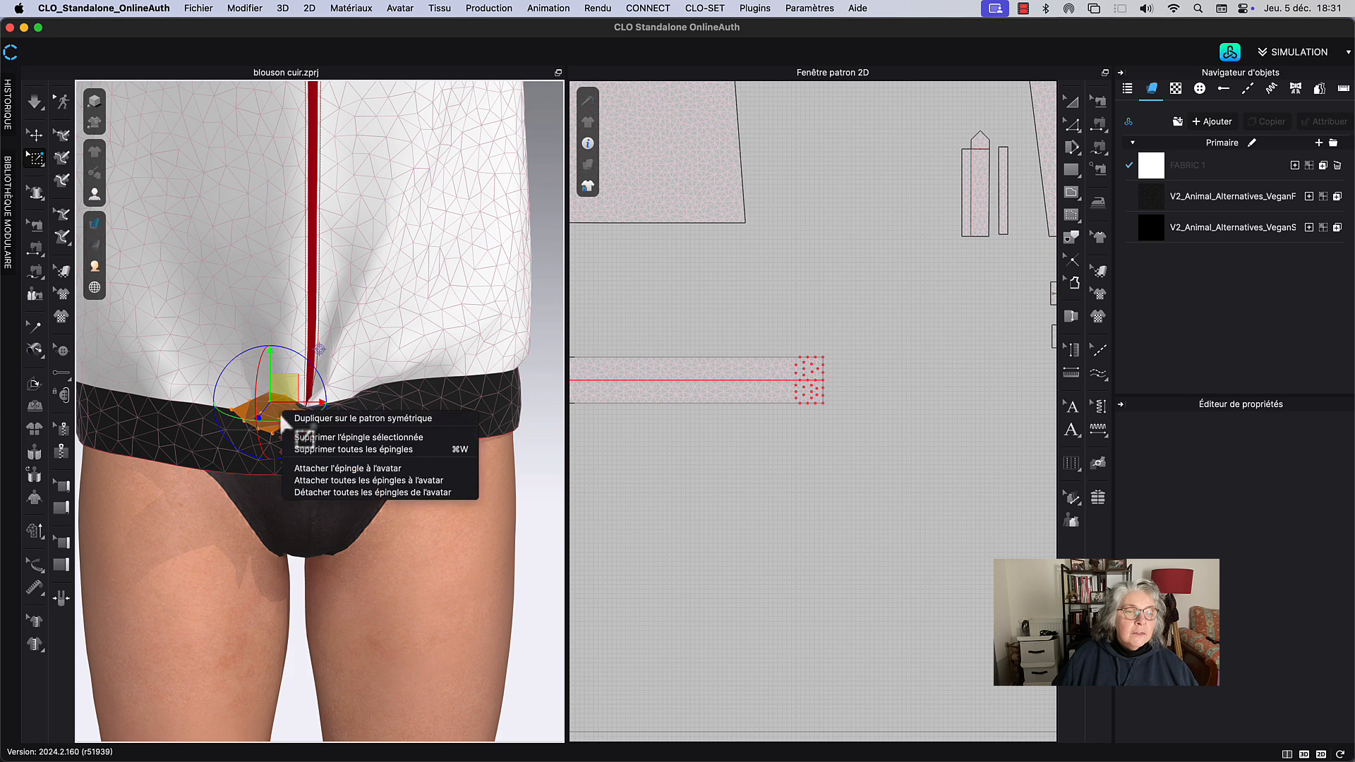
left_click(333, 452)
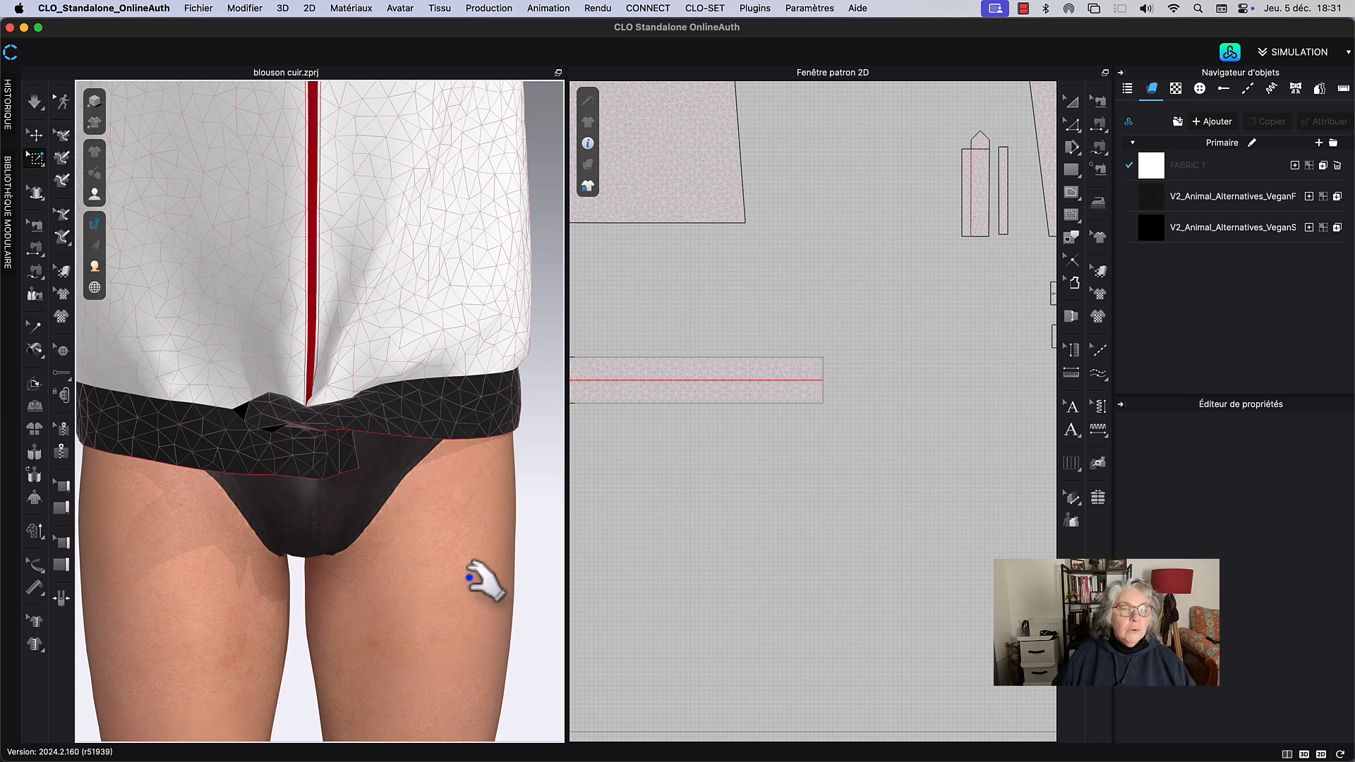
Step: Simulate the unpinned garment and pull the hem band's ends so they overlap flat at the centre front
key("space")
mouse_move(309, 447)
left_mouse_down()
mouse_move(249, 409)
mouse_move(316, 439)
left_mouse_up()
key("space")
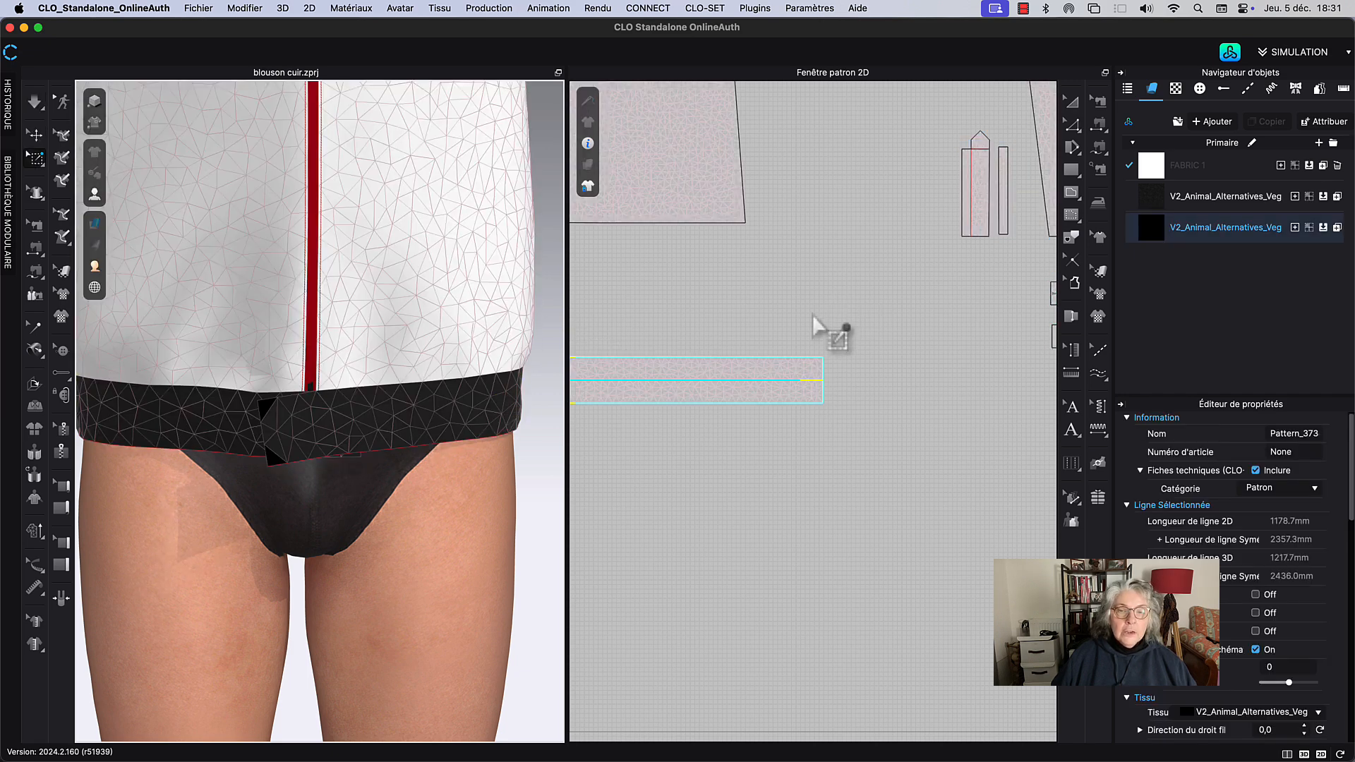
key("space")
left_click_drag(260, 397, 272, 427)
key("space")
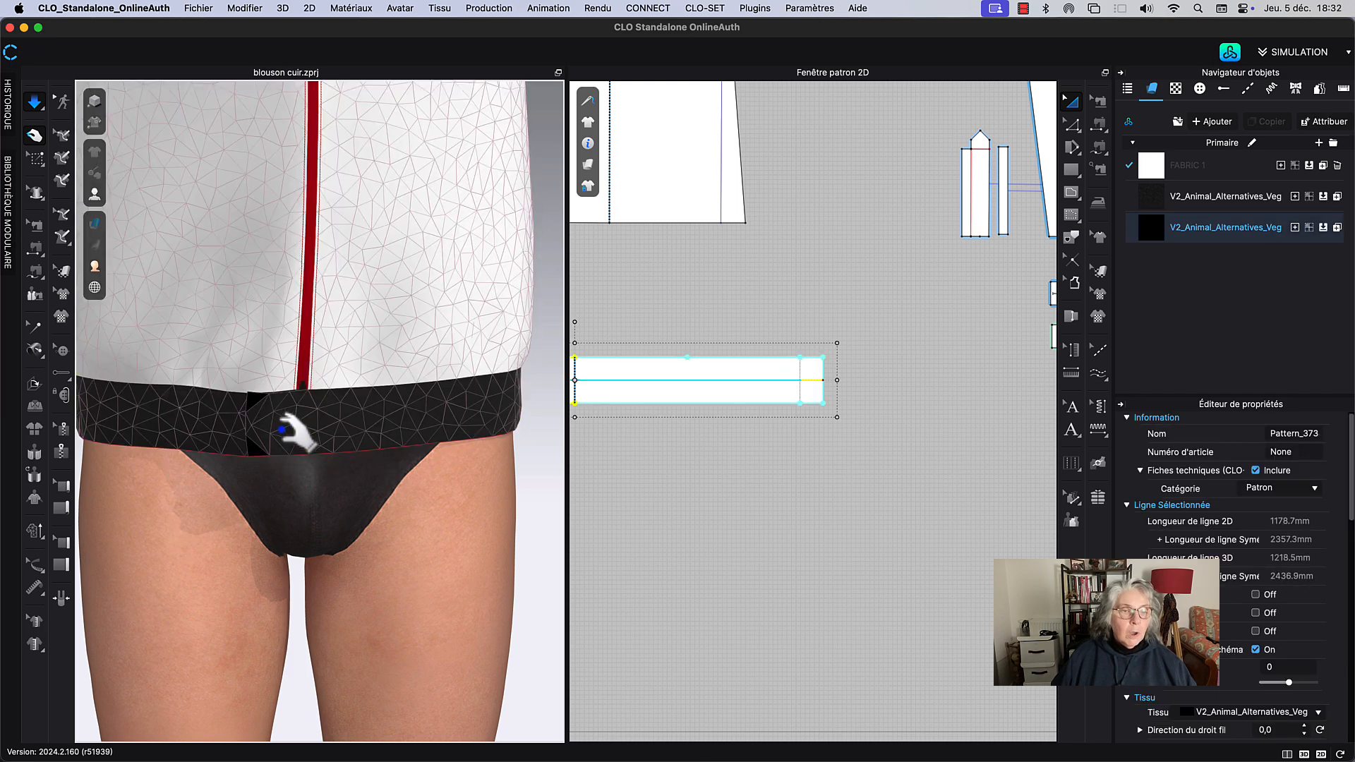
scroll(666, 297, "down", 5)
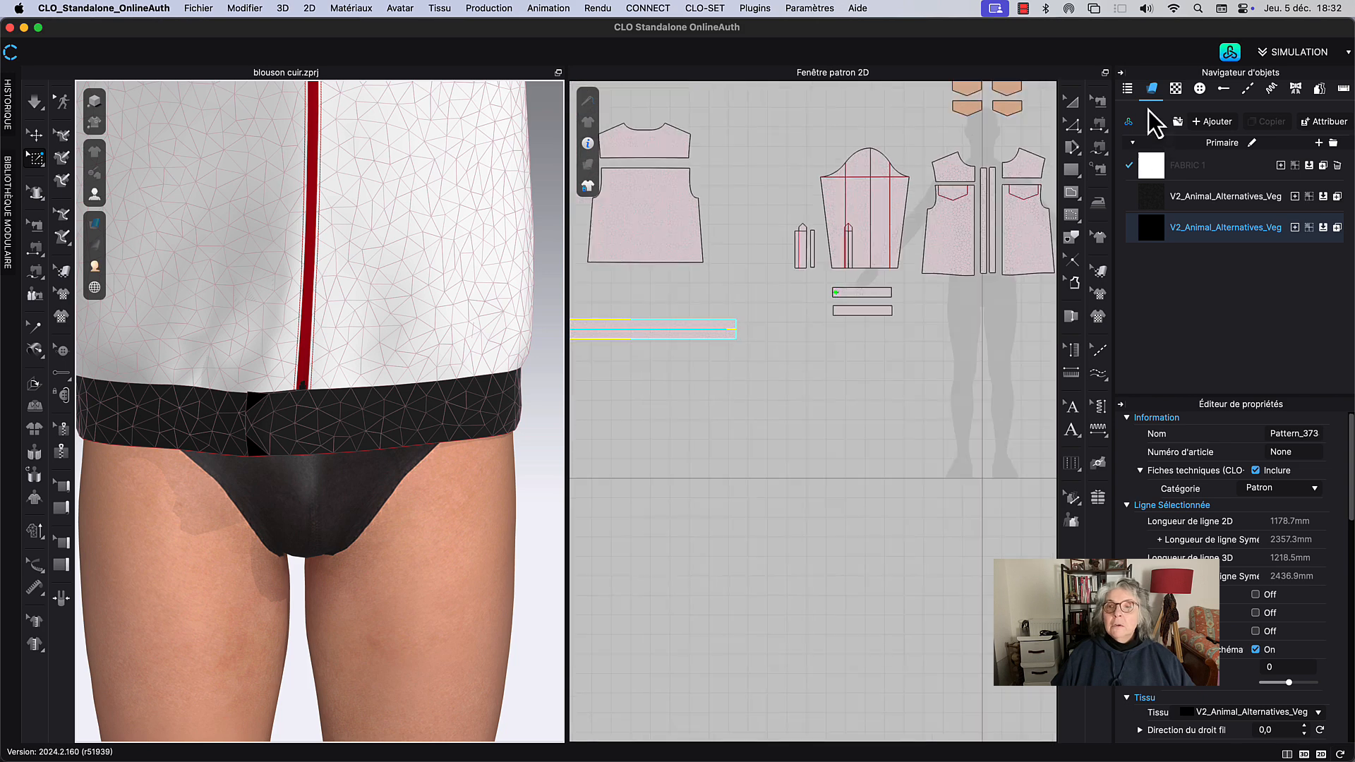
Step: Examine the hem band's extended end and inner lines in the 2D pattern against the band on the body
left_click(1080, 101)
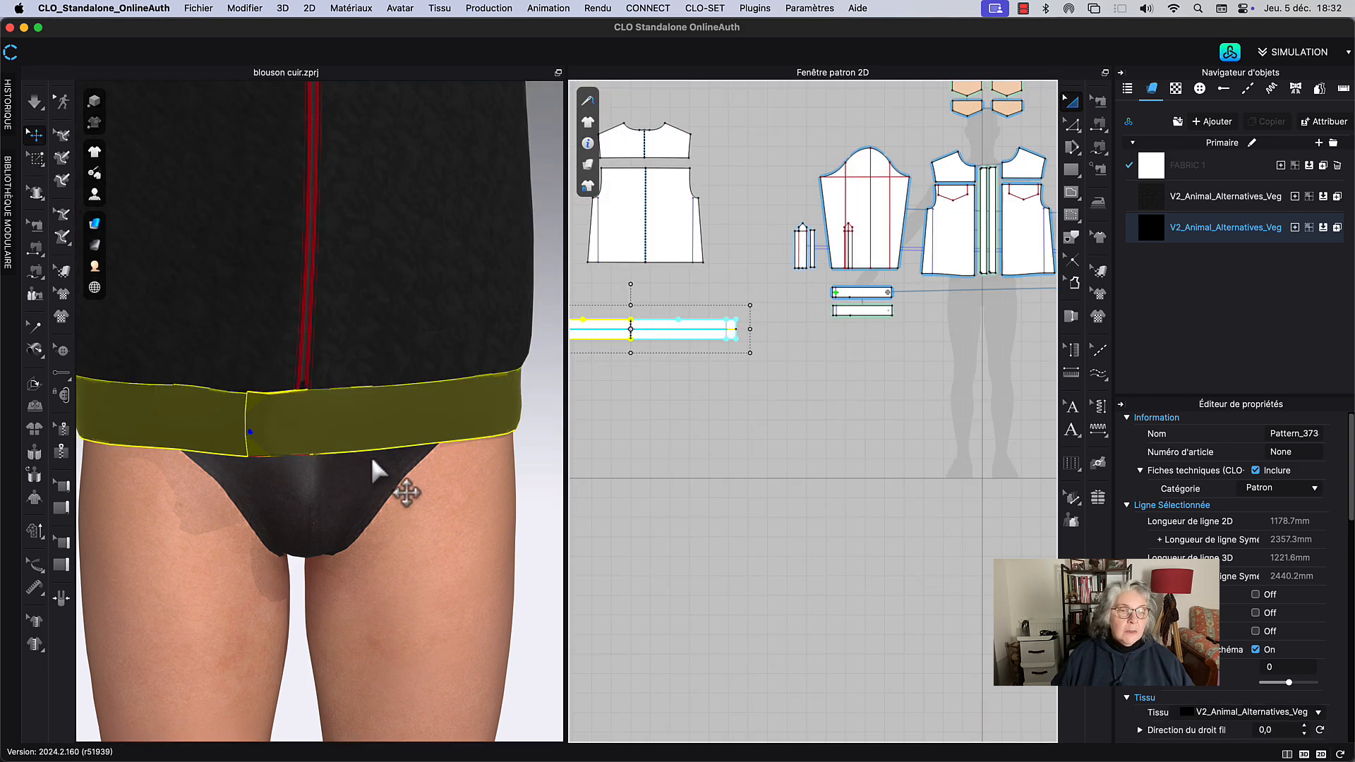
middle_click_drag(701, 439, 772, 637)
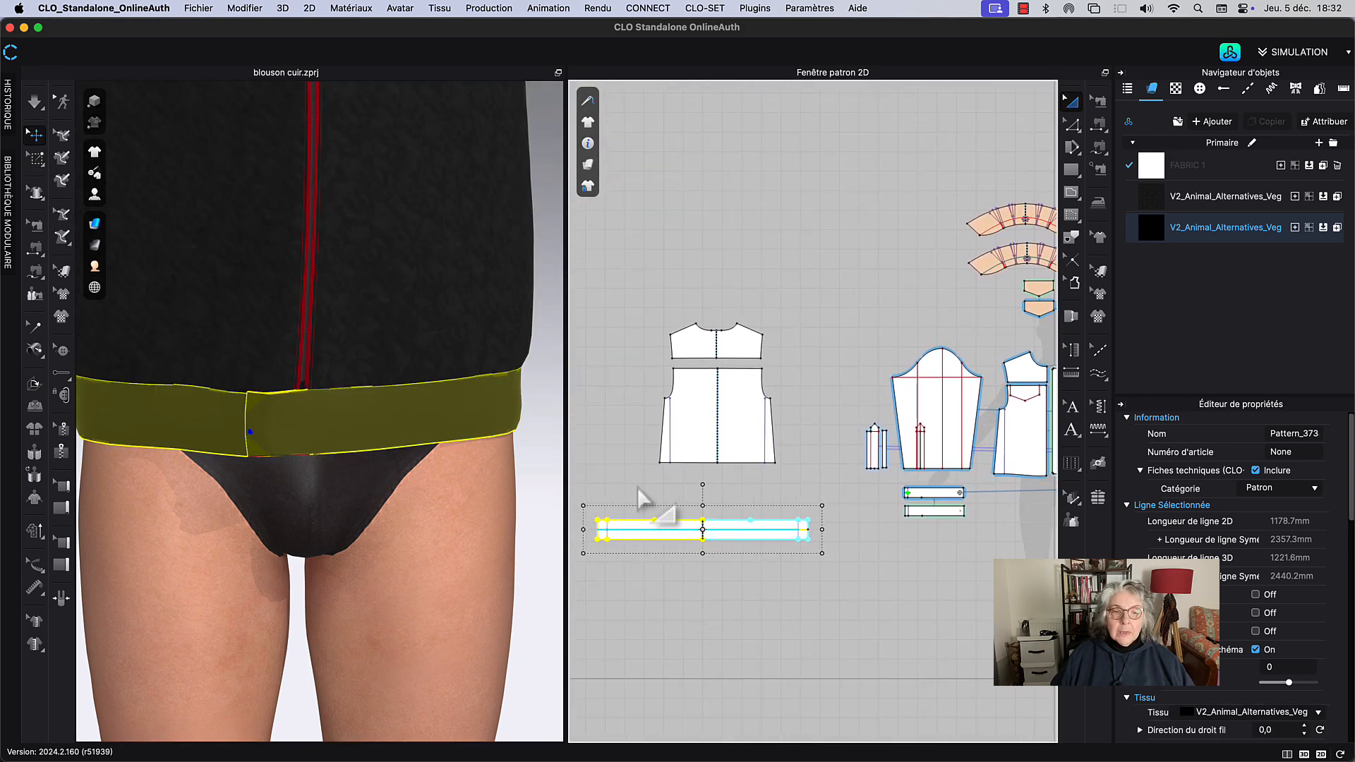
middle_click_drag(637, 485, 783, 457)
left_click(762, 477)
scroll(762, 477, "up", 3)
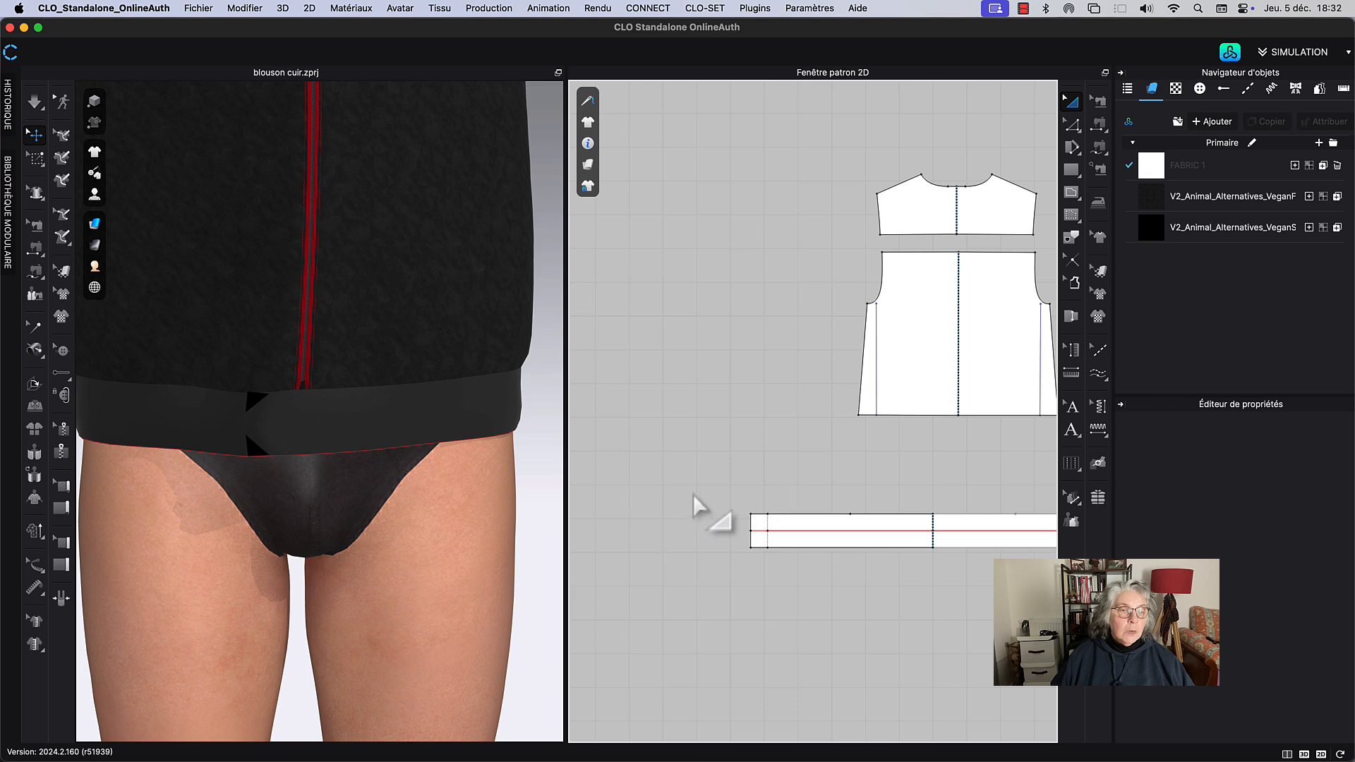
scroll(699, 507, "up", 5)
scroll(690, 484, "down", 2)
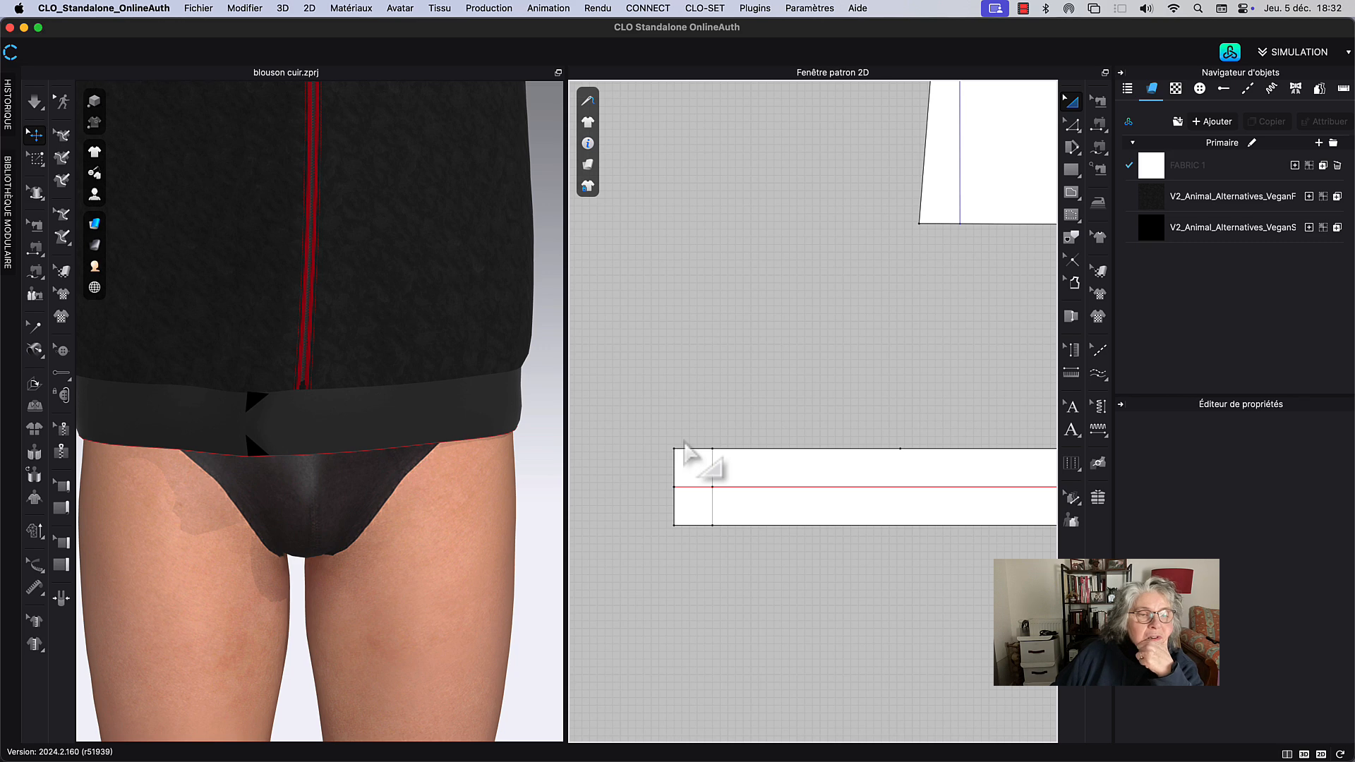
scroll(600, 315, "down", 1)
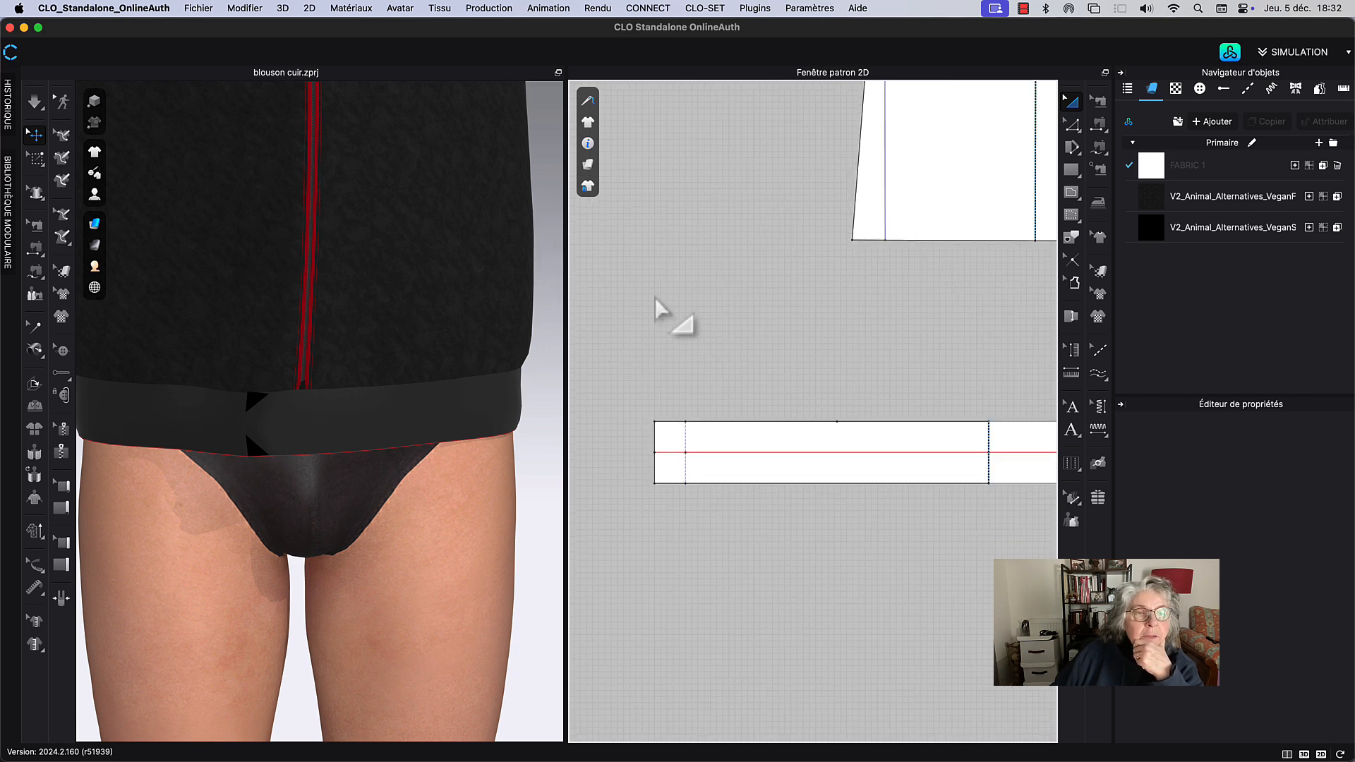
middle_click_drag(655, 298, 645, 396)
scroll(466, 272, "down", 5)
middle_click_drag(463, 288, 421, 309)
middle_click_drag(641, 376, 628, 265)
scroll(645, 358, "up", 3)
middle_click_drag(648, 364, 694, 349)
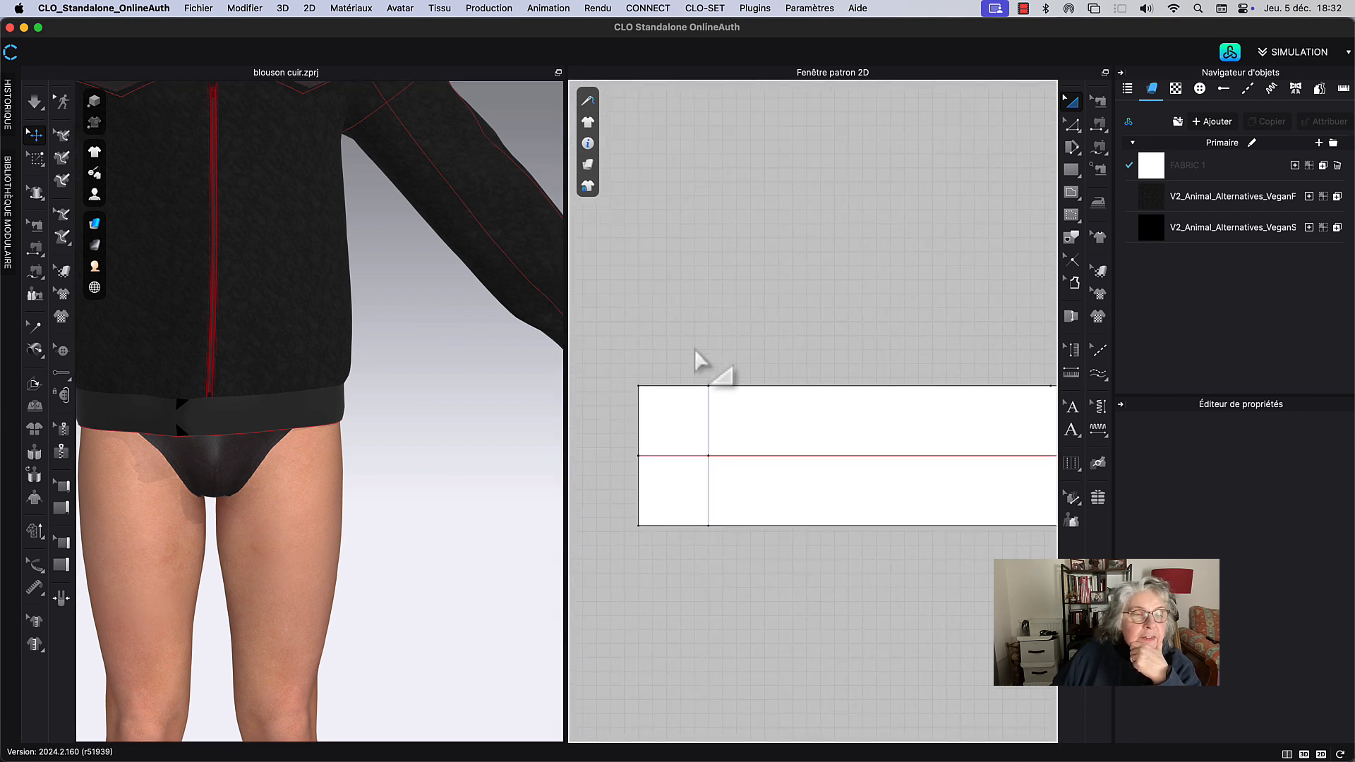
scroll(681, 391, "up", 4)
middle_click_drag(702, 402, 699, 258)
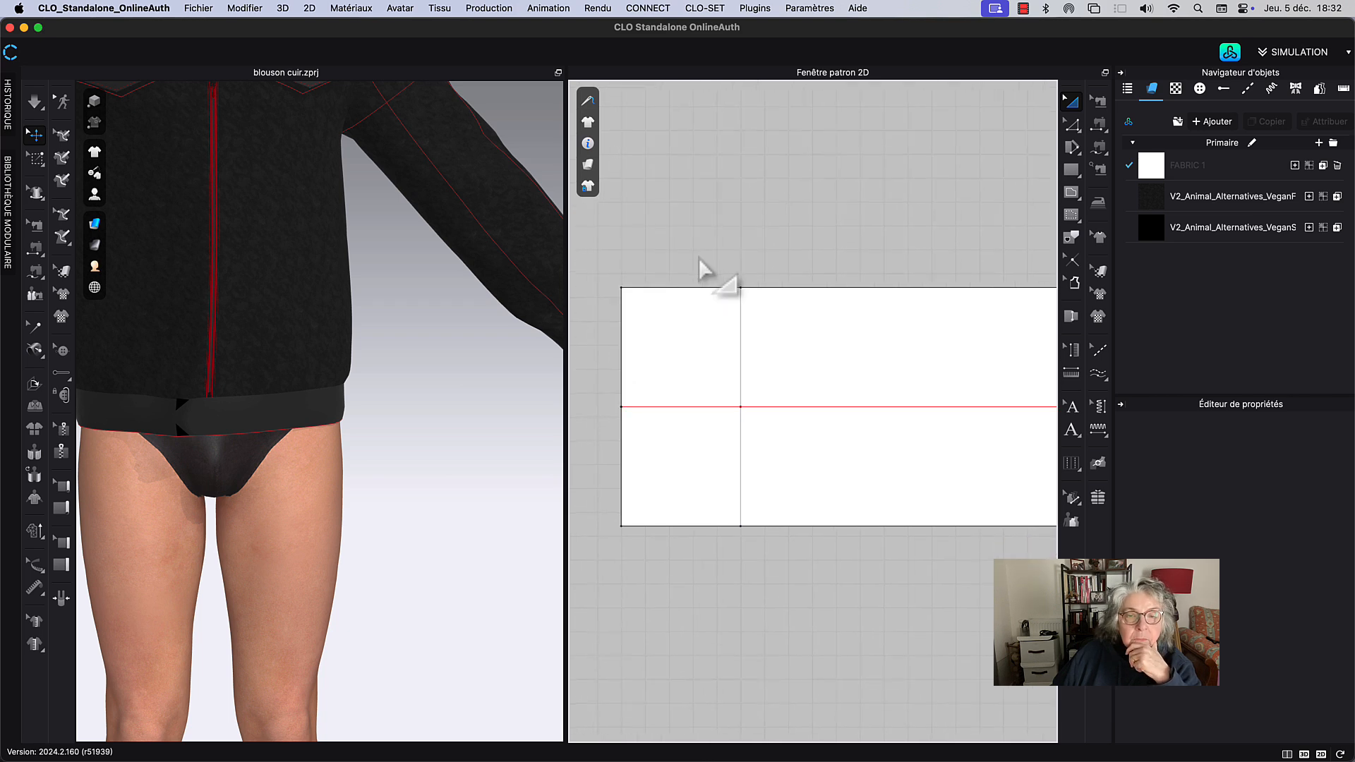
scroll(710, 258, "down", 2)
middle_click_drag(717, 272, 672, 306)
scroll(750, 277, "down", 3)
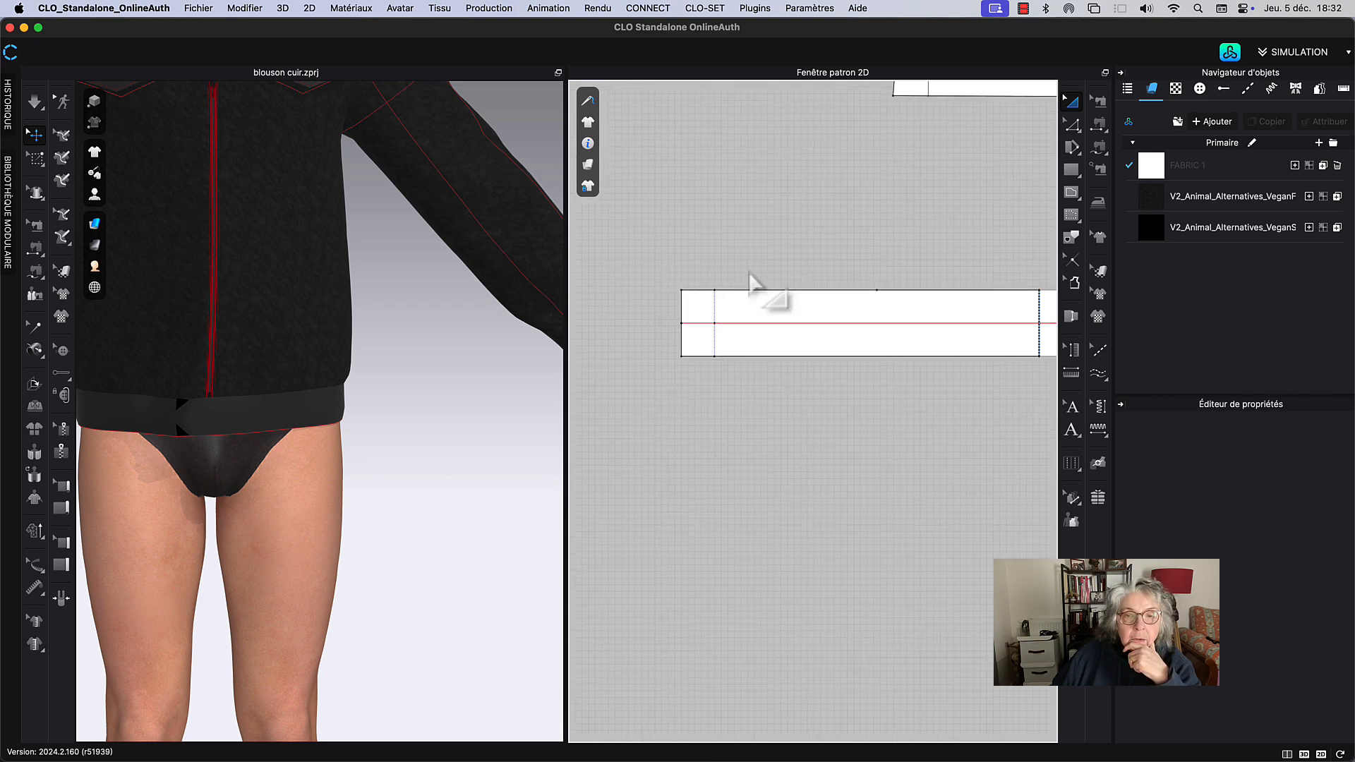
scroll(796, 263, "down", 1)
middle_click_drag(871, 230, 669, 303)
Step: Remove the linked editing between the two symmetric halves of the hem band pattern
left_click(747, 381)
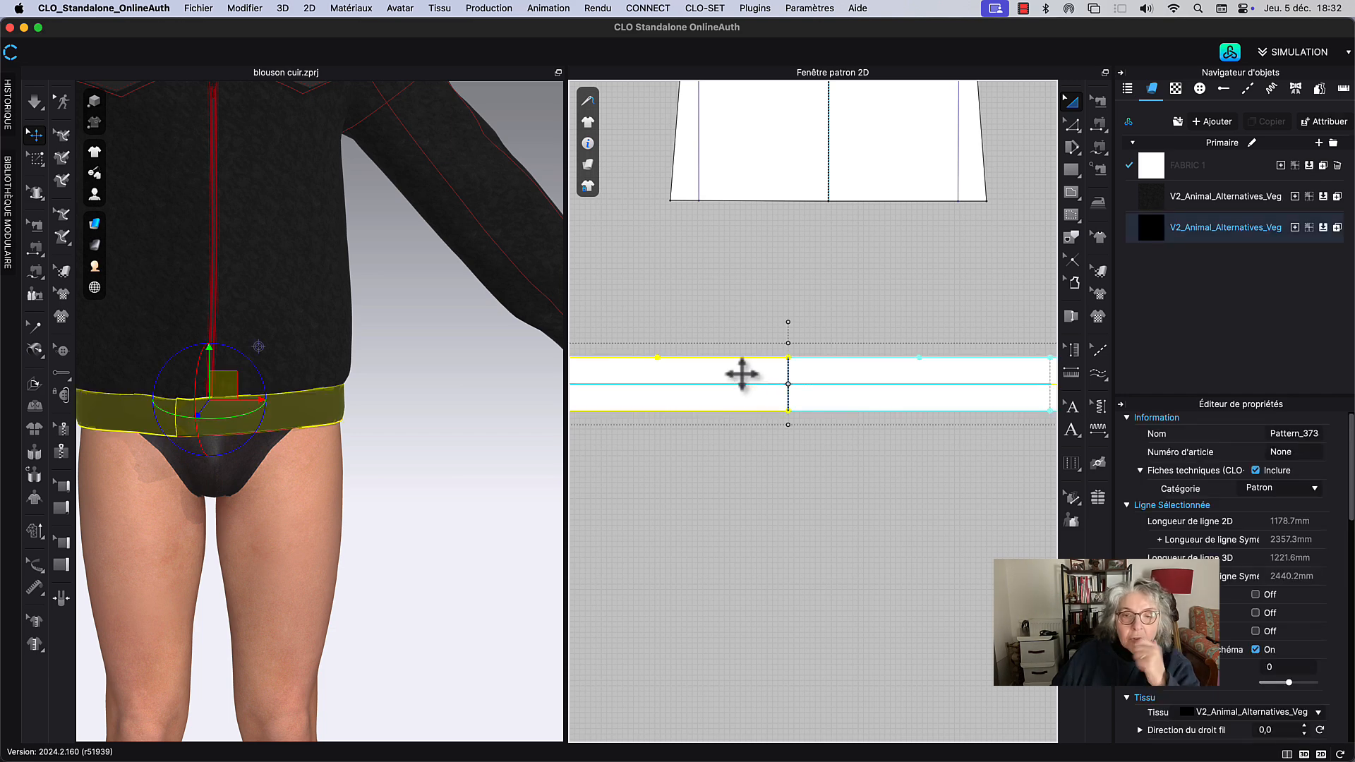
right_click(742, 374)
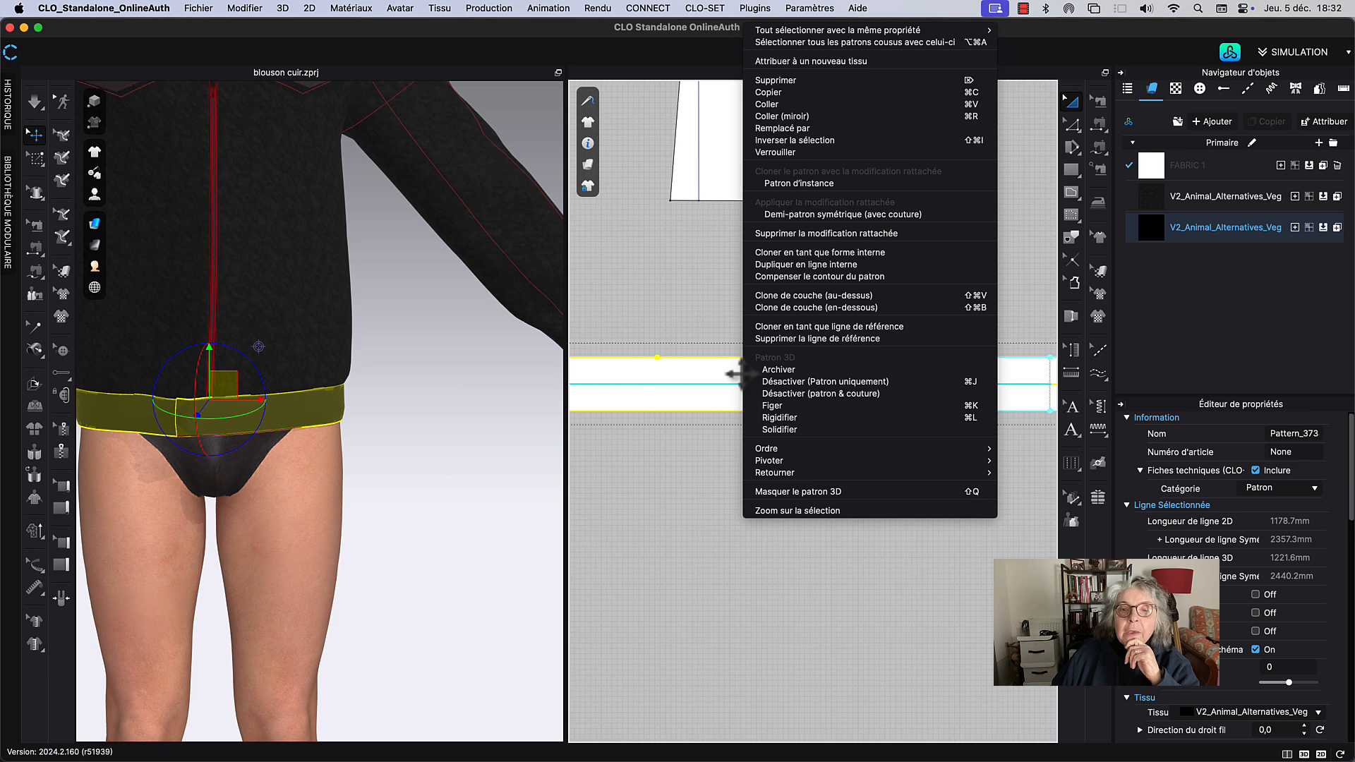
left_click(844, 234)
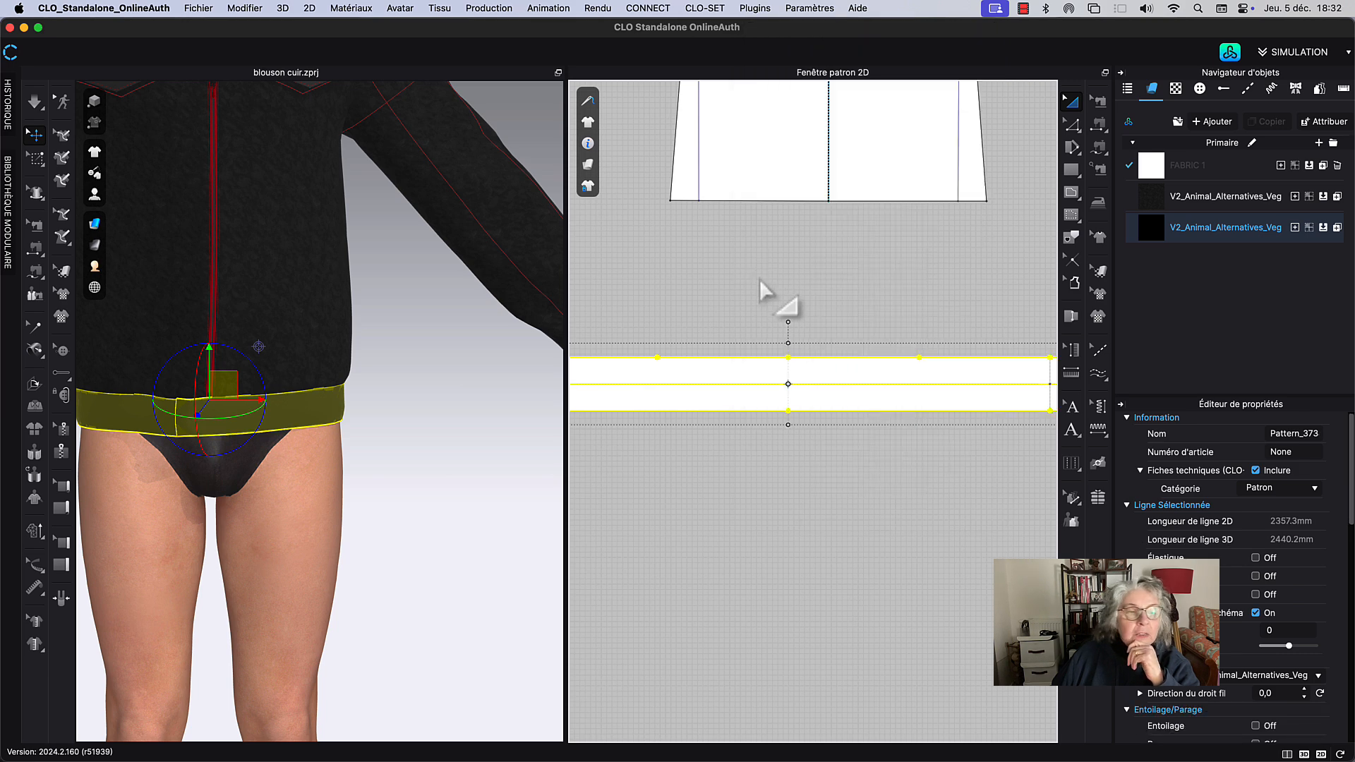
left_click(761, 280)
Step: Compare the hem band's overlap at the centre front in 3D with the matching end of its 2D pattern
scroll(854, 311, "down", 5)
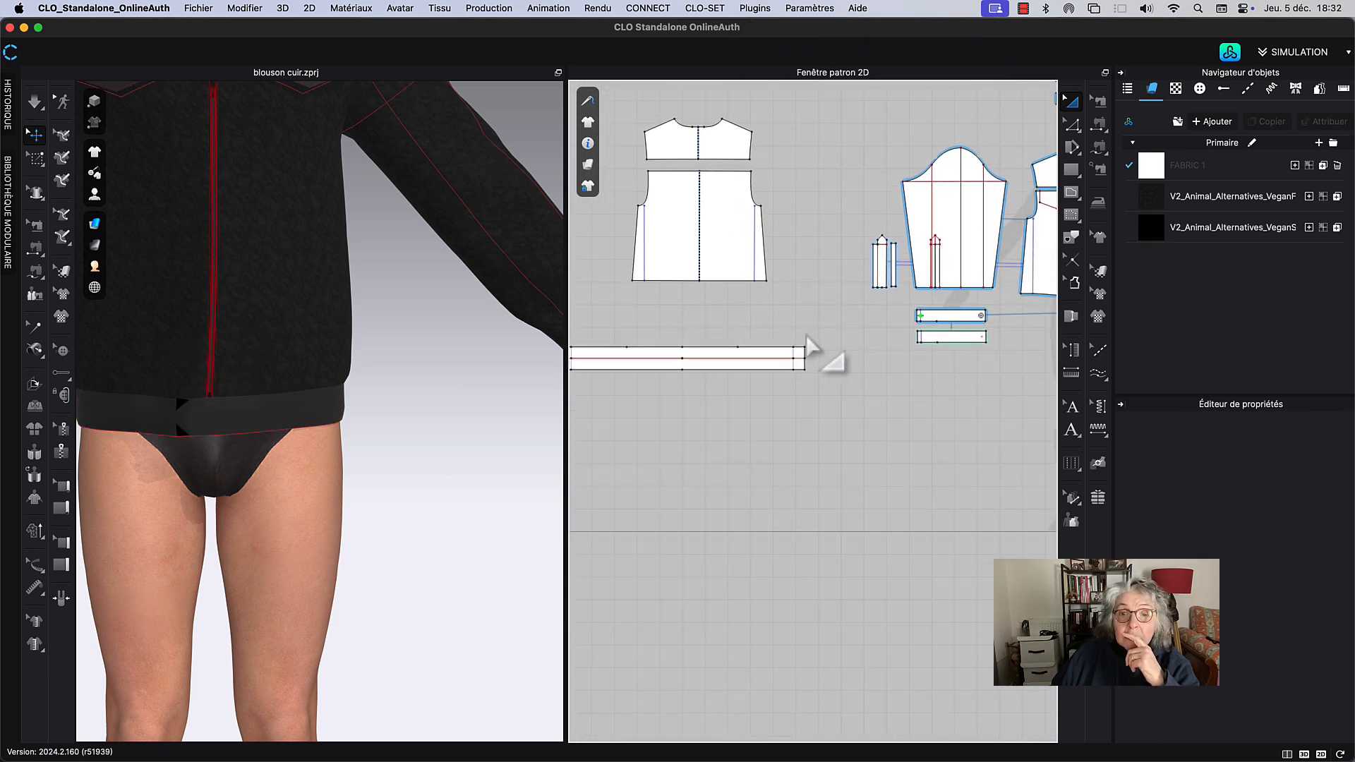
scroll(836, 363, "up", 5)
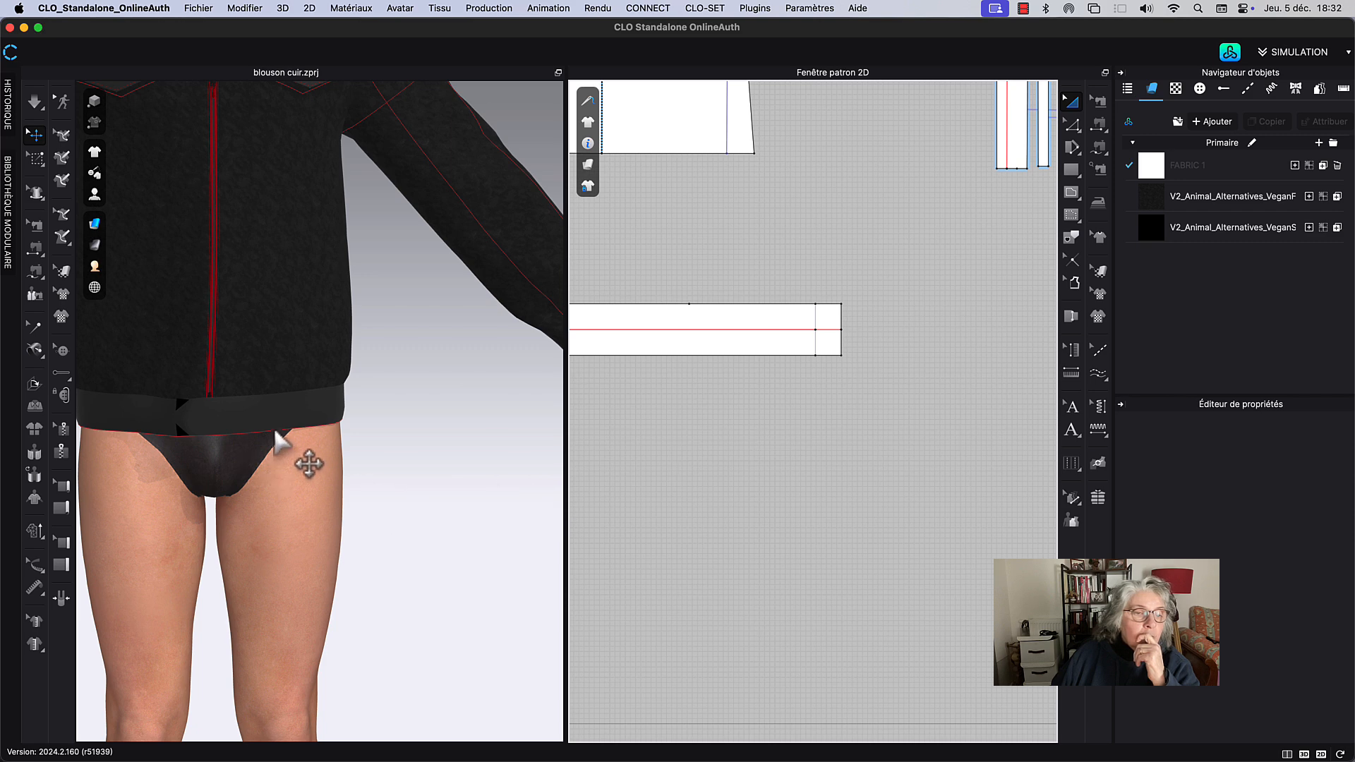
left_click(274, 429)
left_click(189, 422)
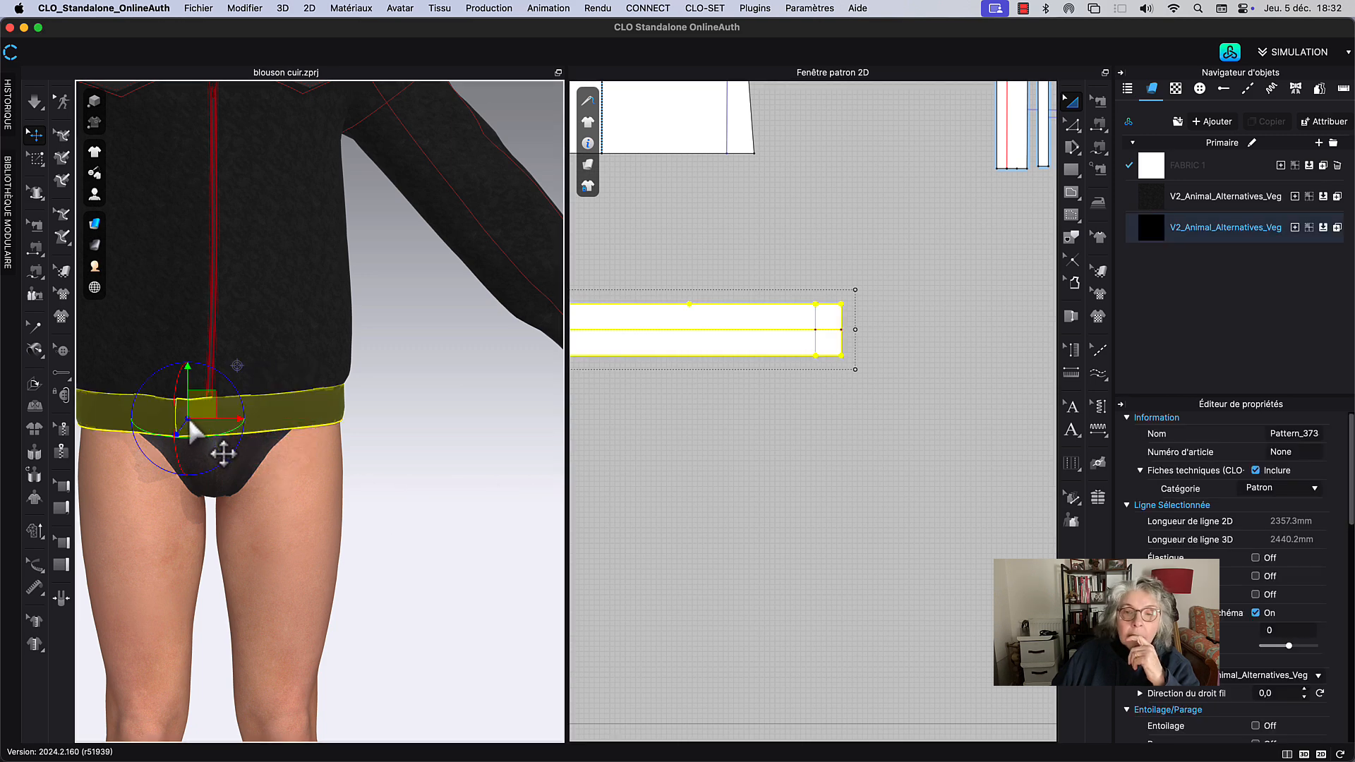
mouse_move(484, 415)
middle_mouse_down()
mouse_move(830, 426)
mouse_move(482, 423)
middle_mouse_up()
middle_click_drag(693, 422, 1172, 436)
middle_click_drag(786, 448, 694, 461)
scroll(705, 428, "up", 3)
scroll(786, 425, "down", 2)
middle_click_drag(991, 413, 428, 500)
middle_click_drag(762, 482, 793, 490)
Step: Remove the extension at one end of the hem band by deleting its two outer corner points and the fold line's protruding endpoint
left_click(858, 335)
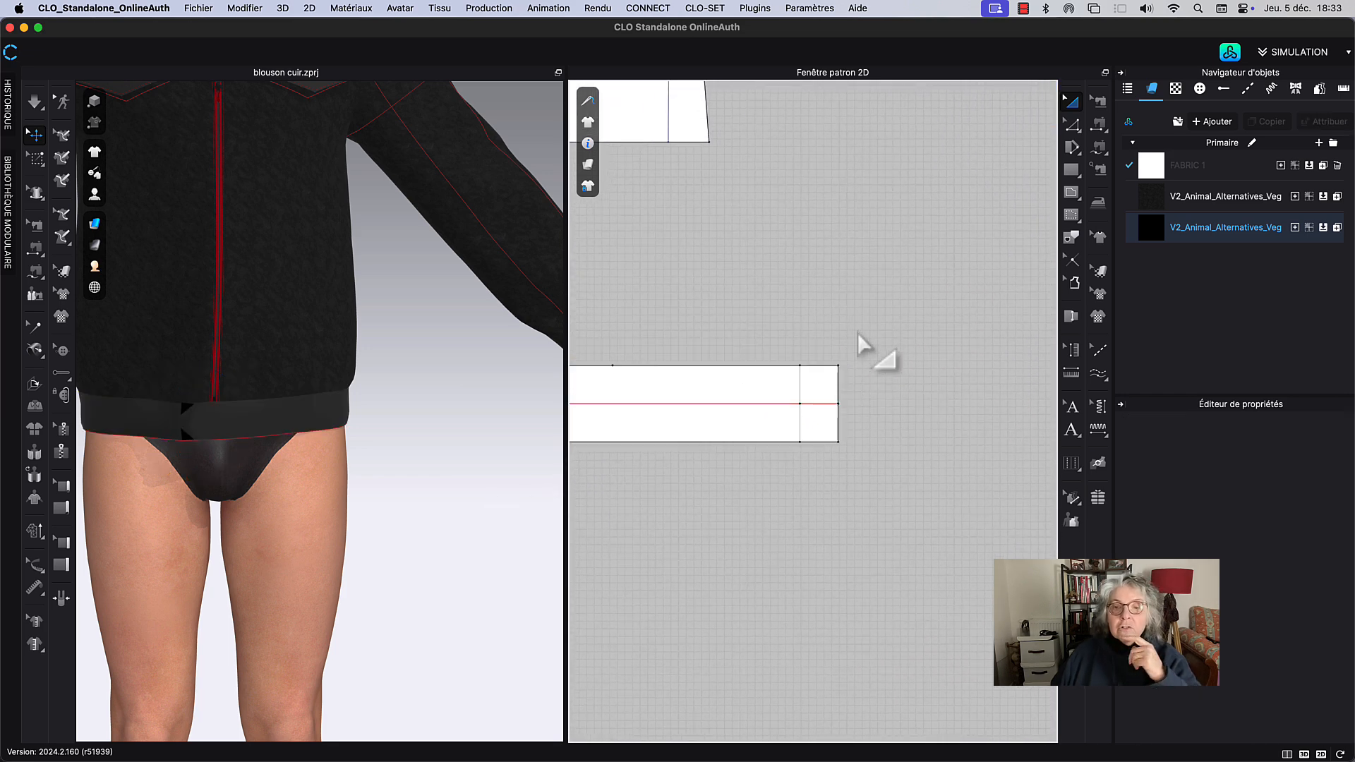
key("z")
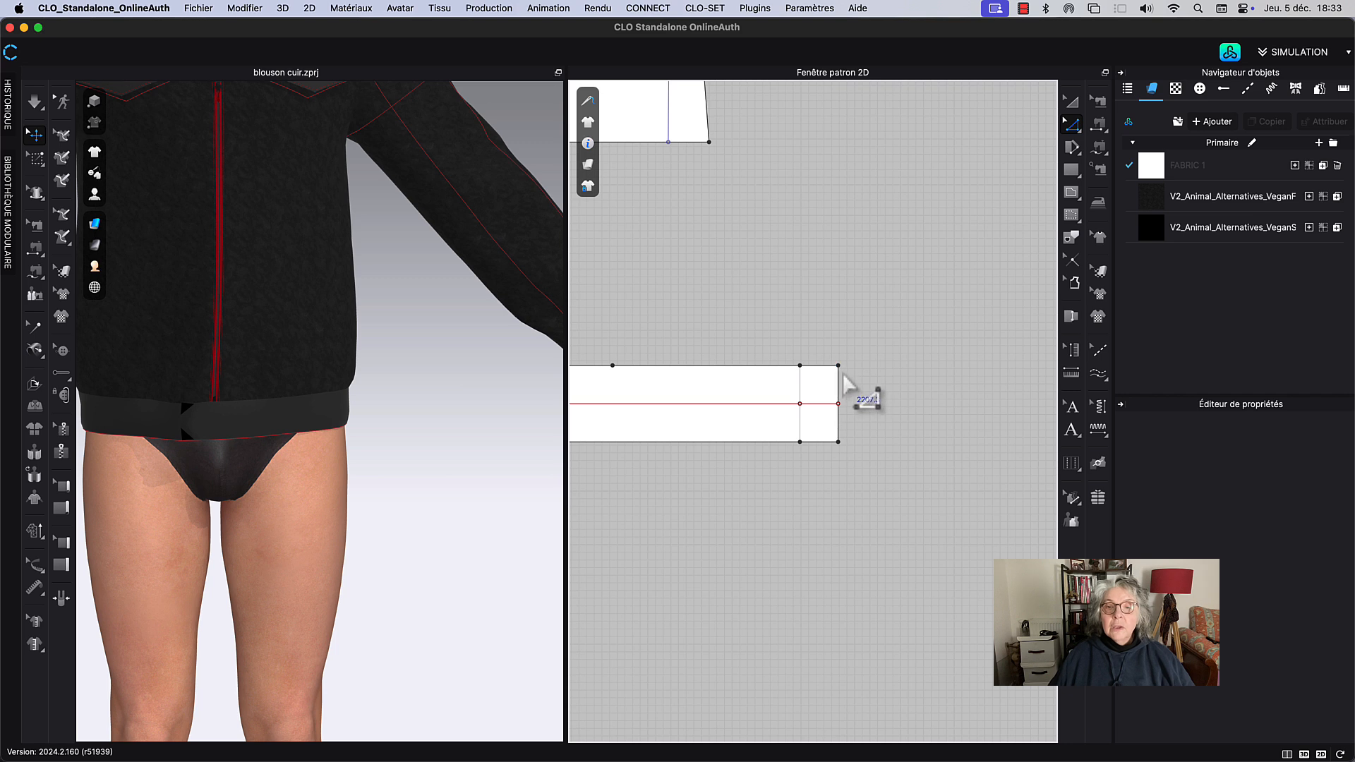
left_click(838, 366)
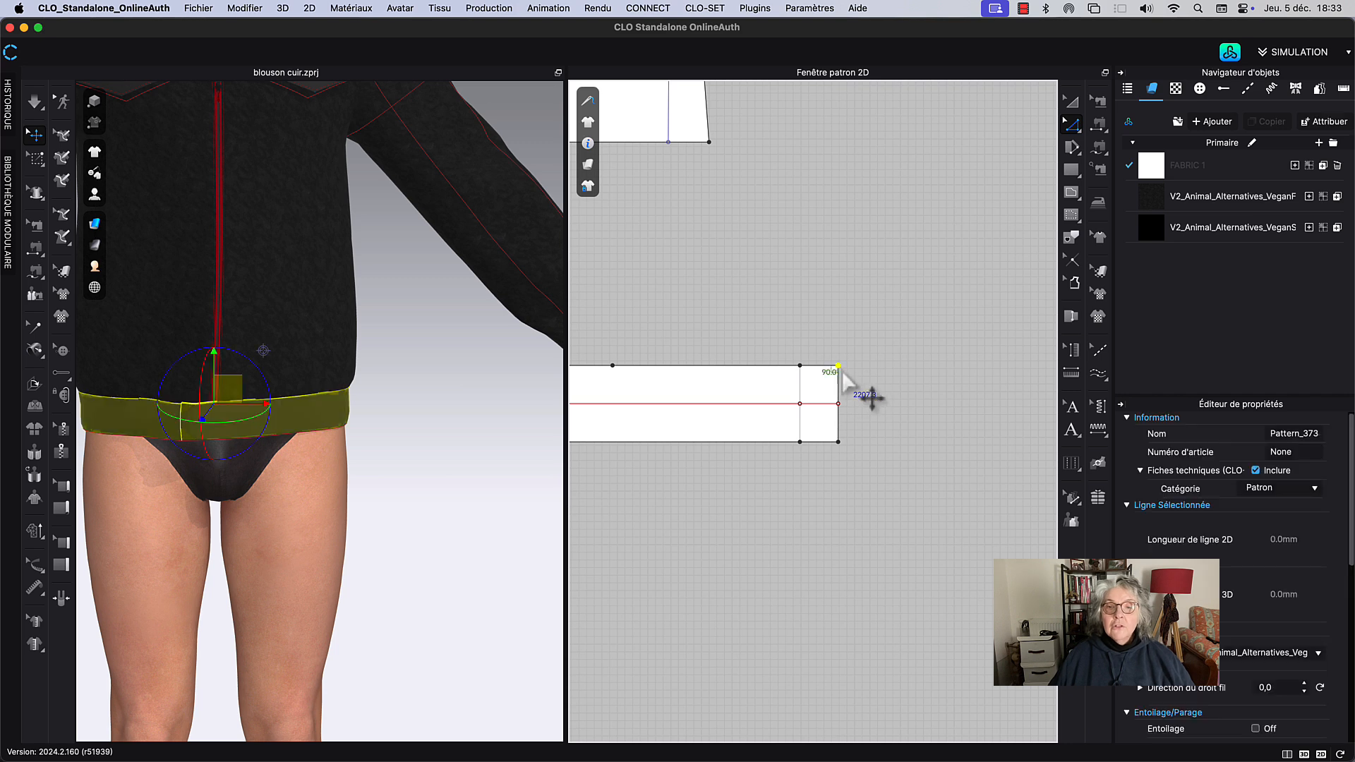
left_click(838, 442, "shift")
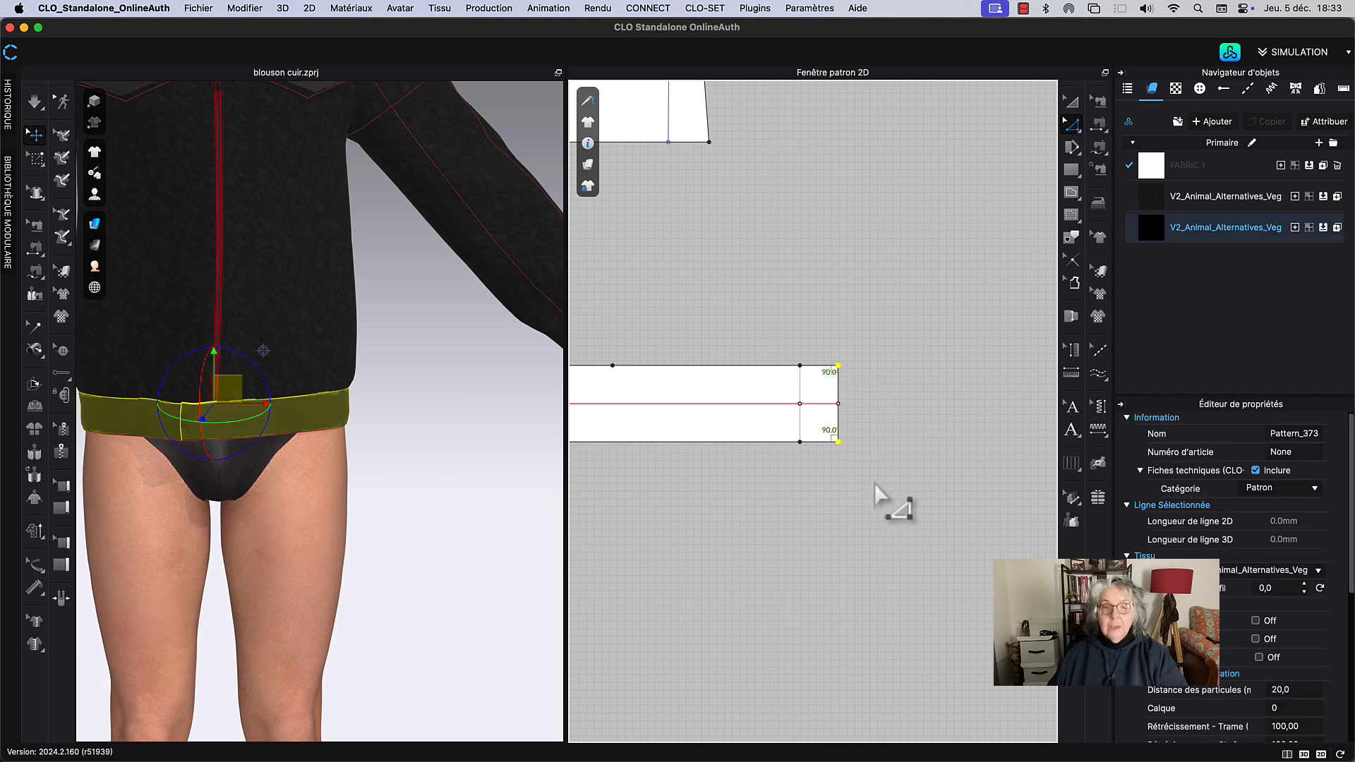
key("Delete")
middle_click_drag(888, 348, 911, 347)
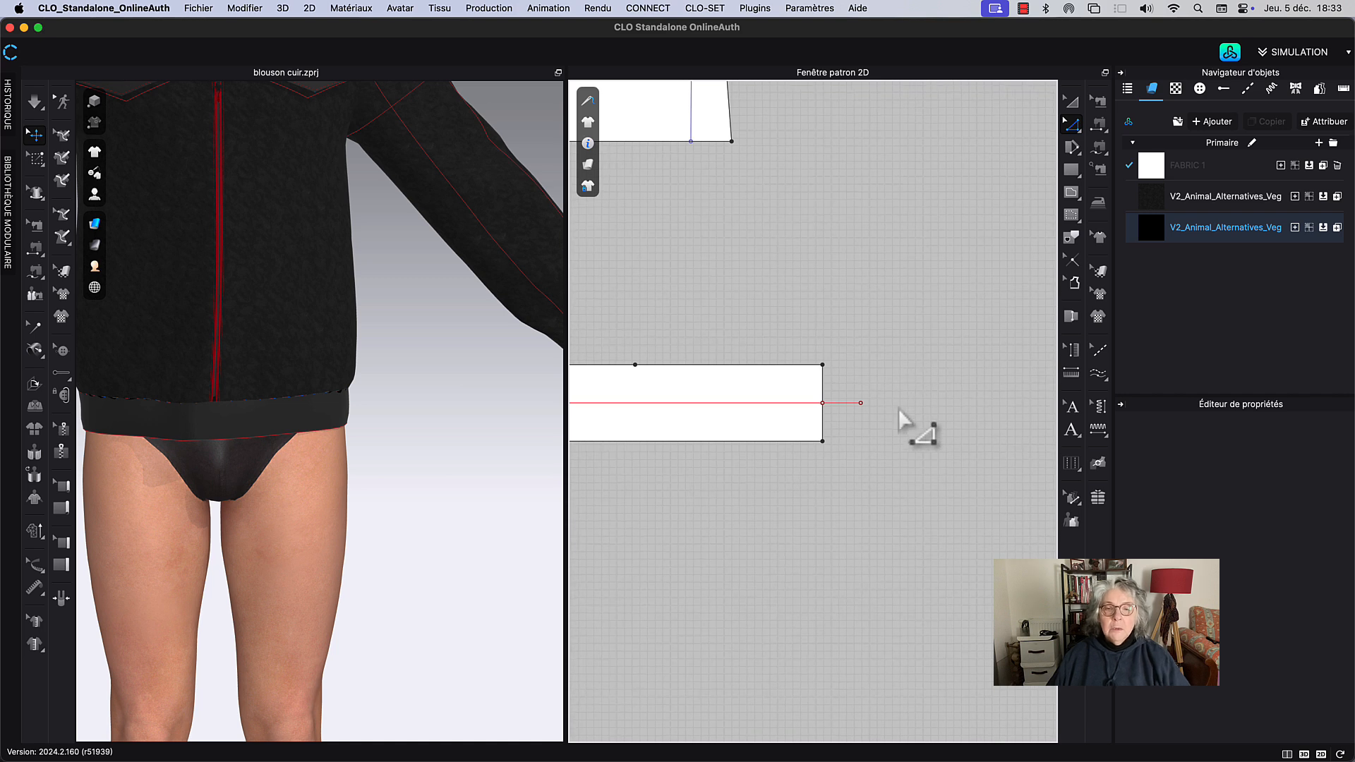
left_click(861, 404)
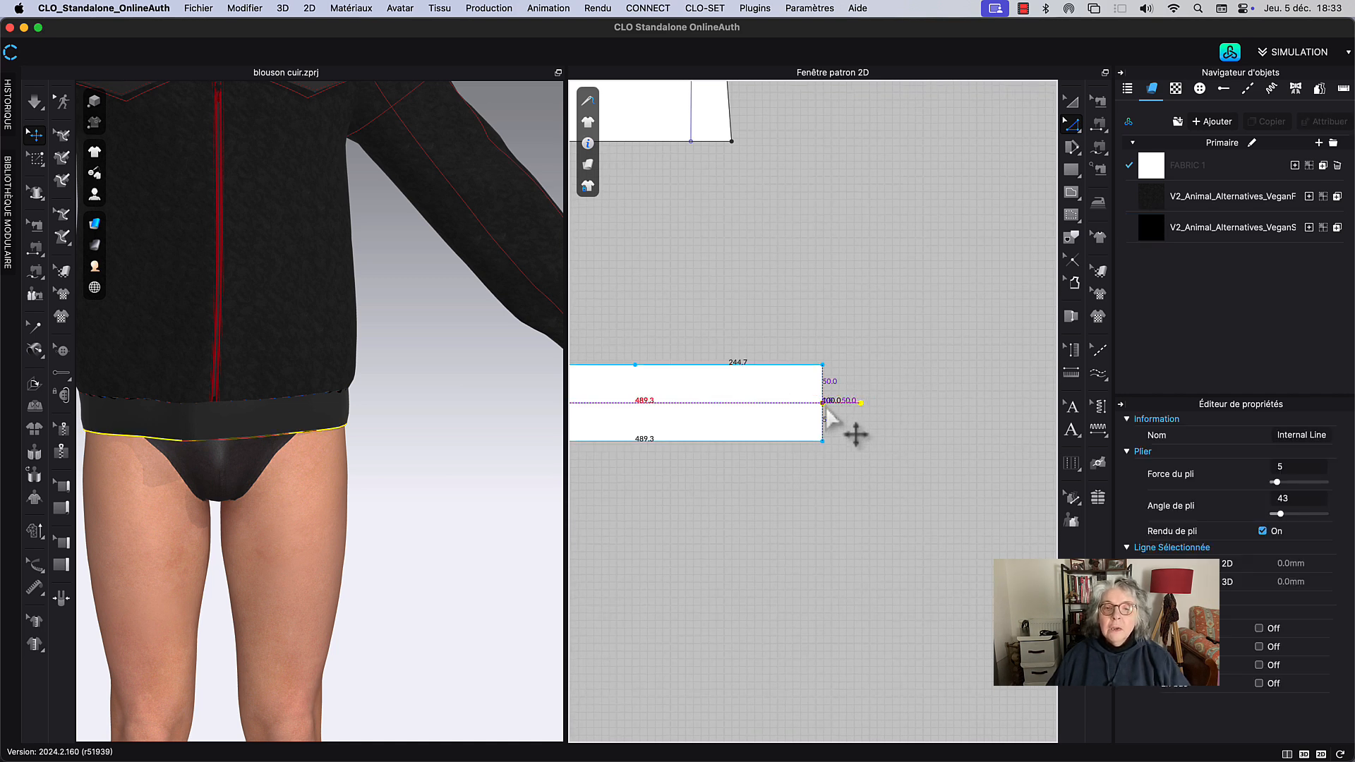
key("Delete")
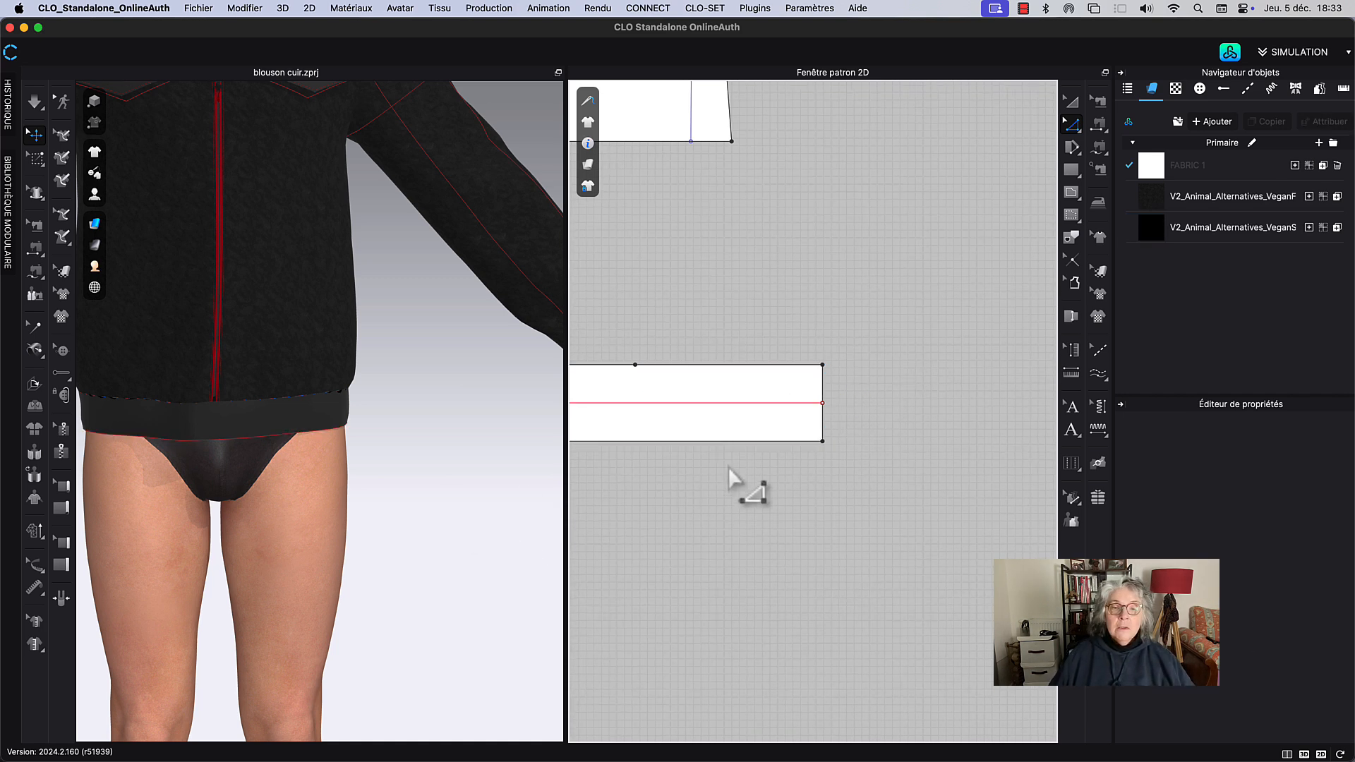
Step: Place two Button 1 buttons one above the other near the hem band's shortened end, above the fold line
middle_click_drag(728, 467, 843, 488)
mouse_move(237, 409)
right_mouse_down()
mouse_move(251, 355)
mouse_move(245, 418)
right_mouse_up()
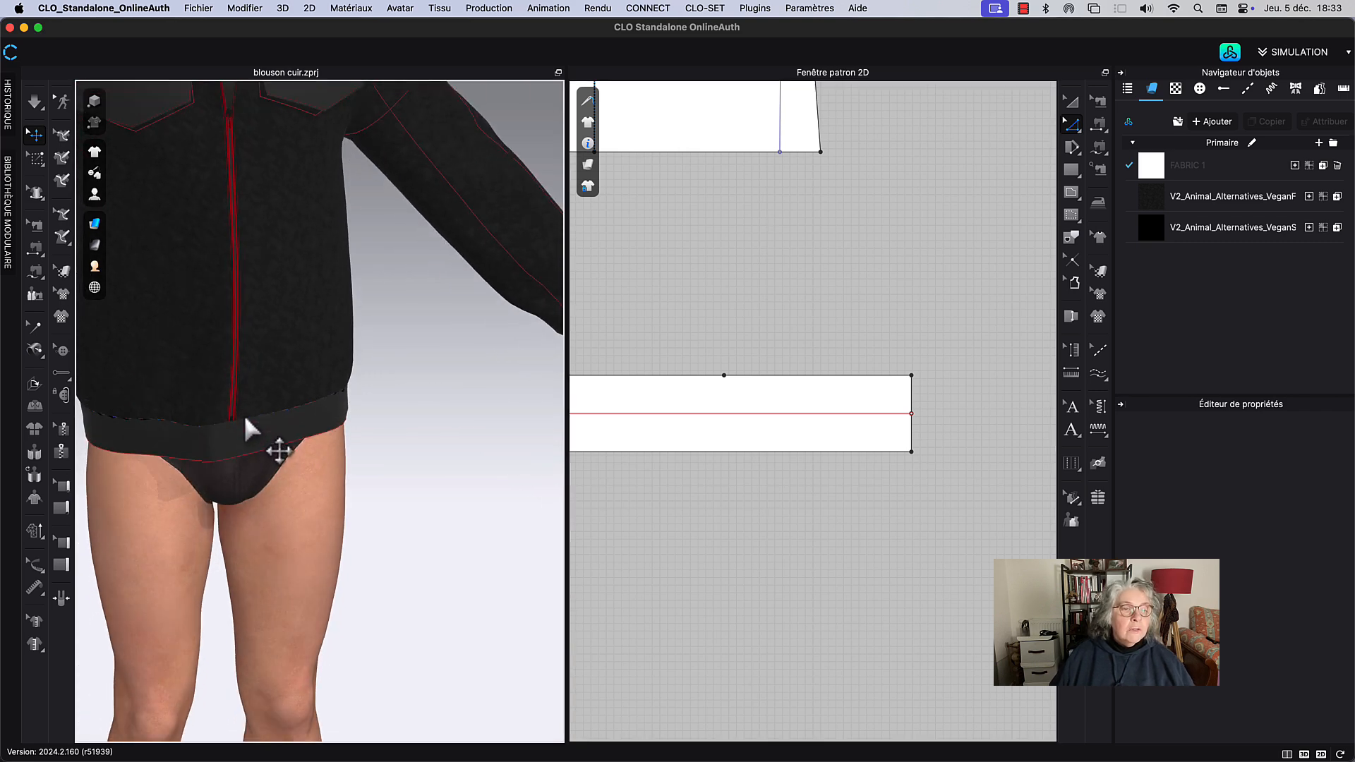
right_click_drag(821, 308, 843, 315)
middle_click_drag(837, 319, 761, 303)
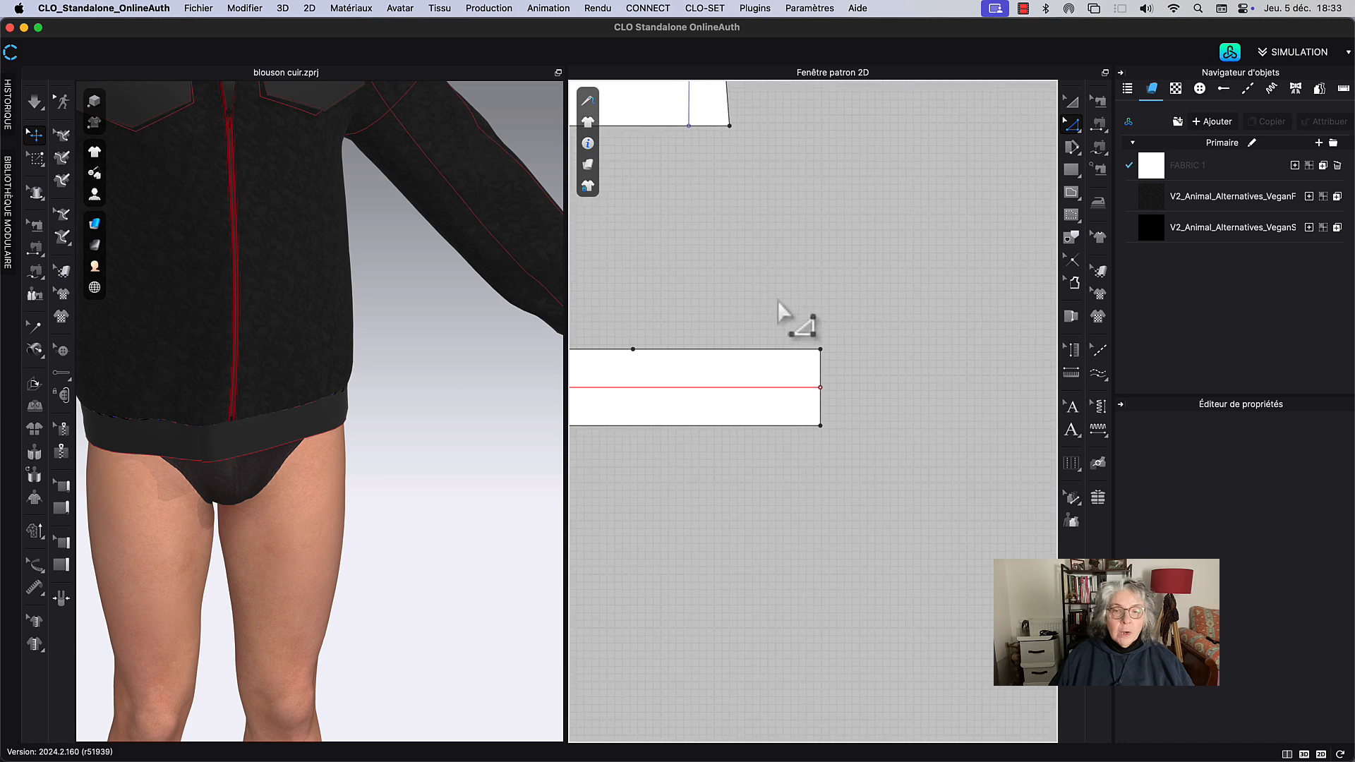
scroll(826, 378, "up", 5)
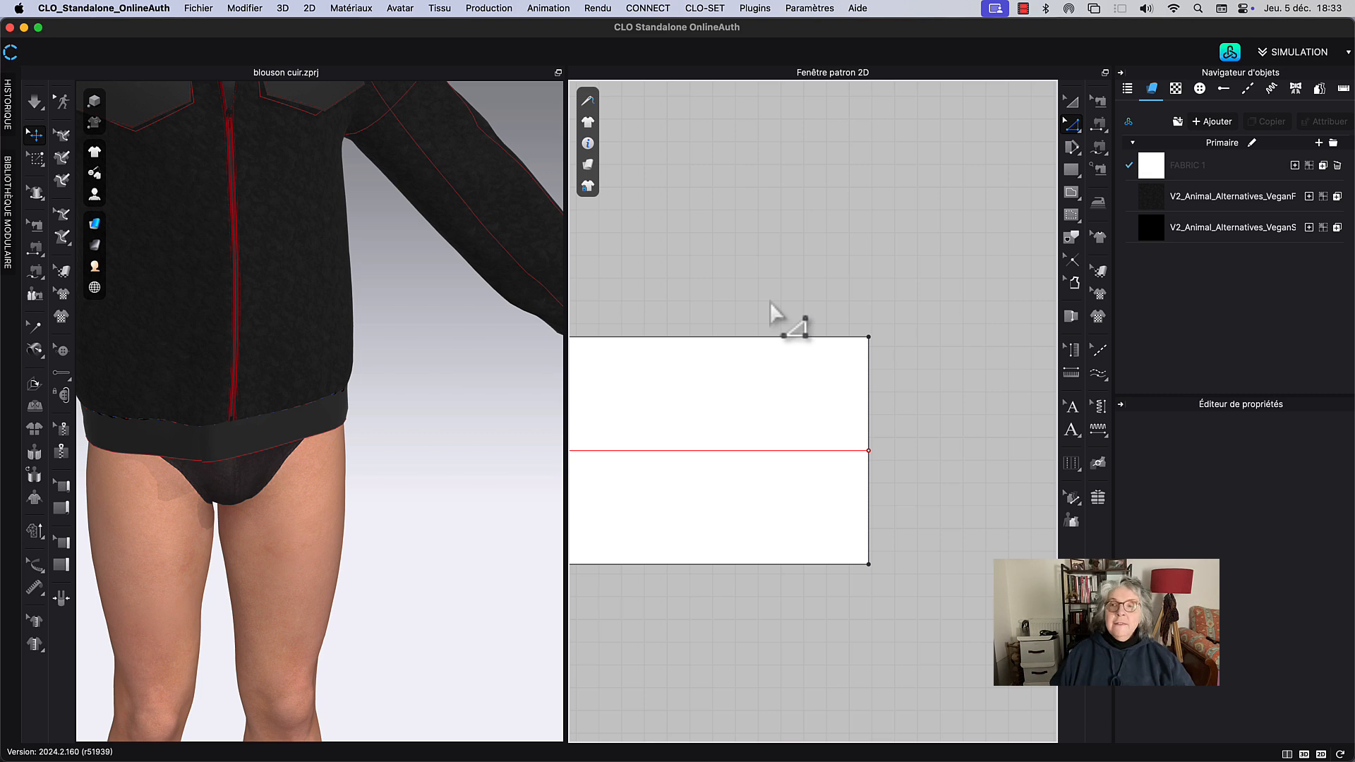
left_click(1201, 86)
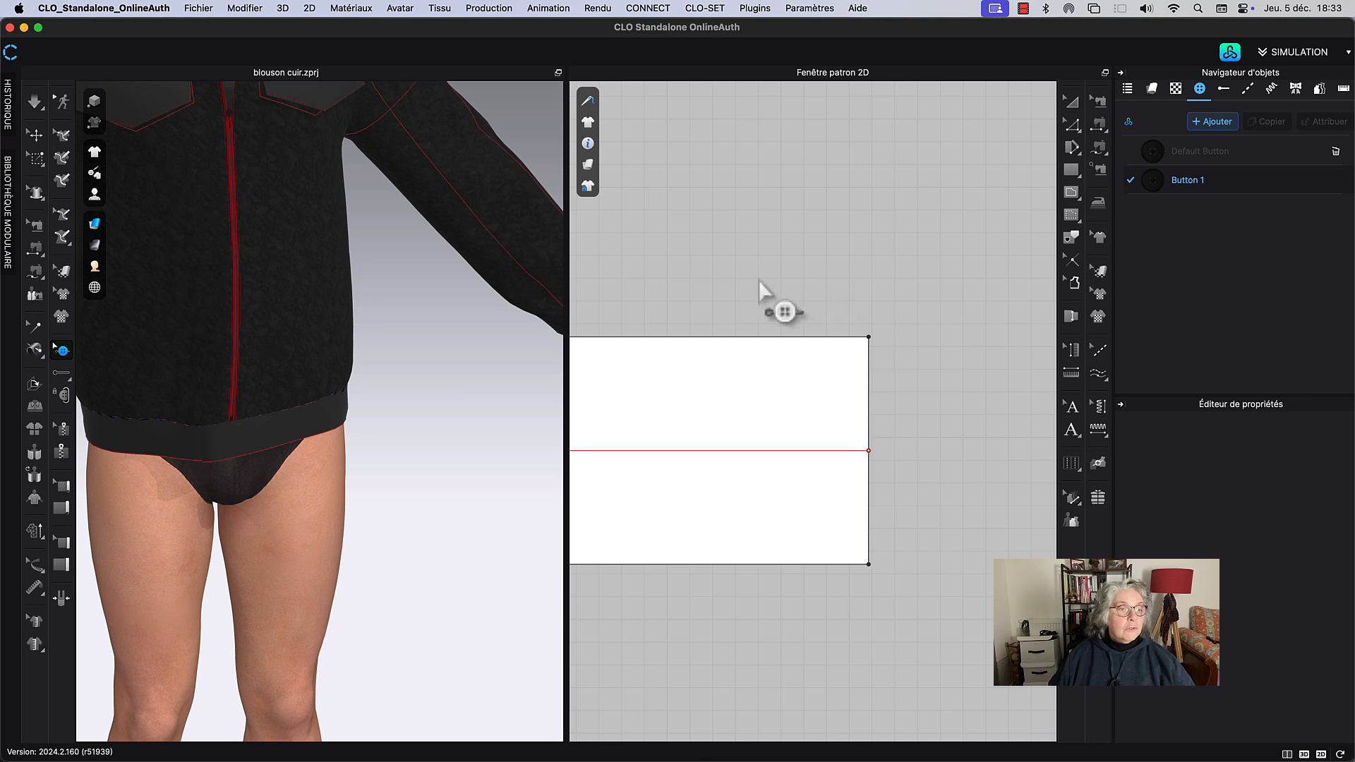
left_click(65, 374)
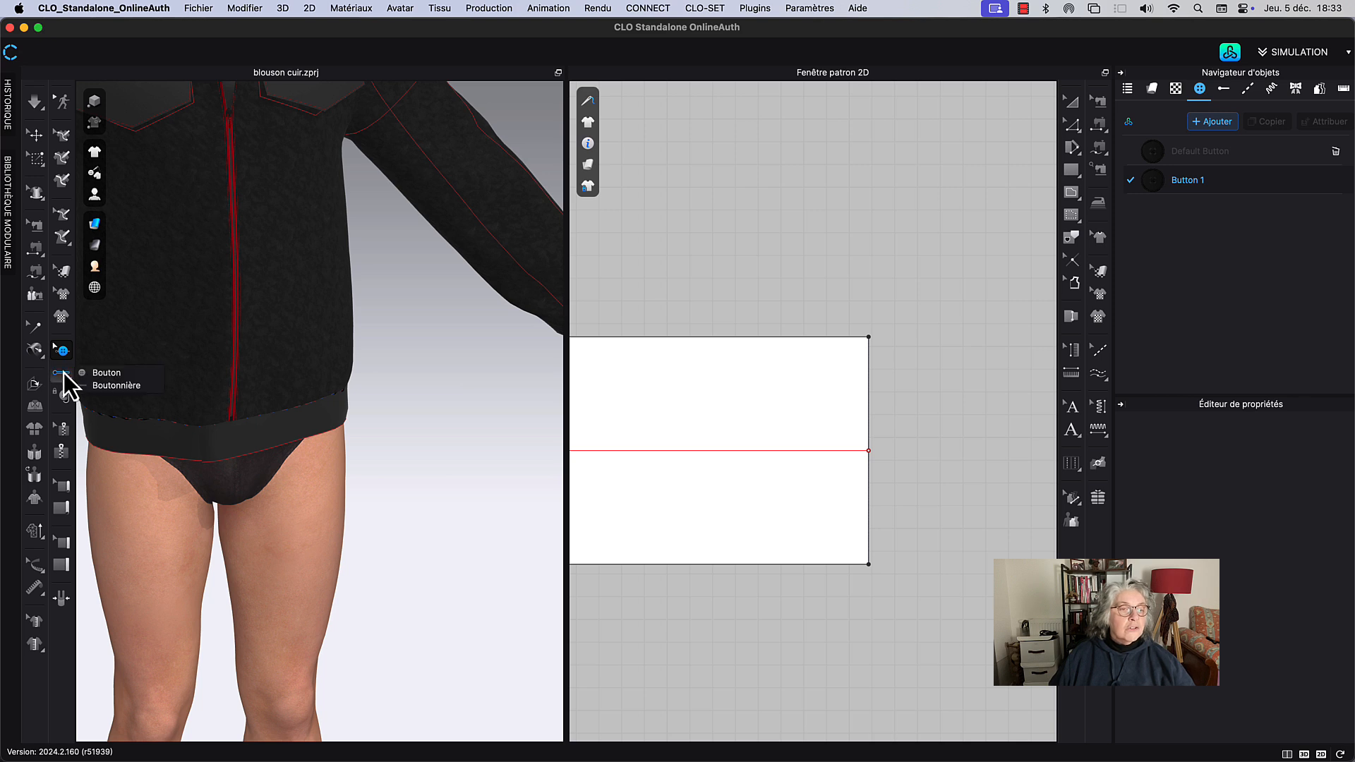
left_click(99, 372)
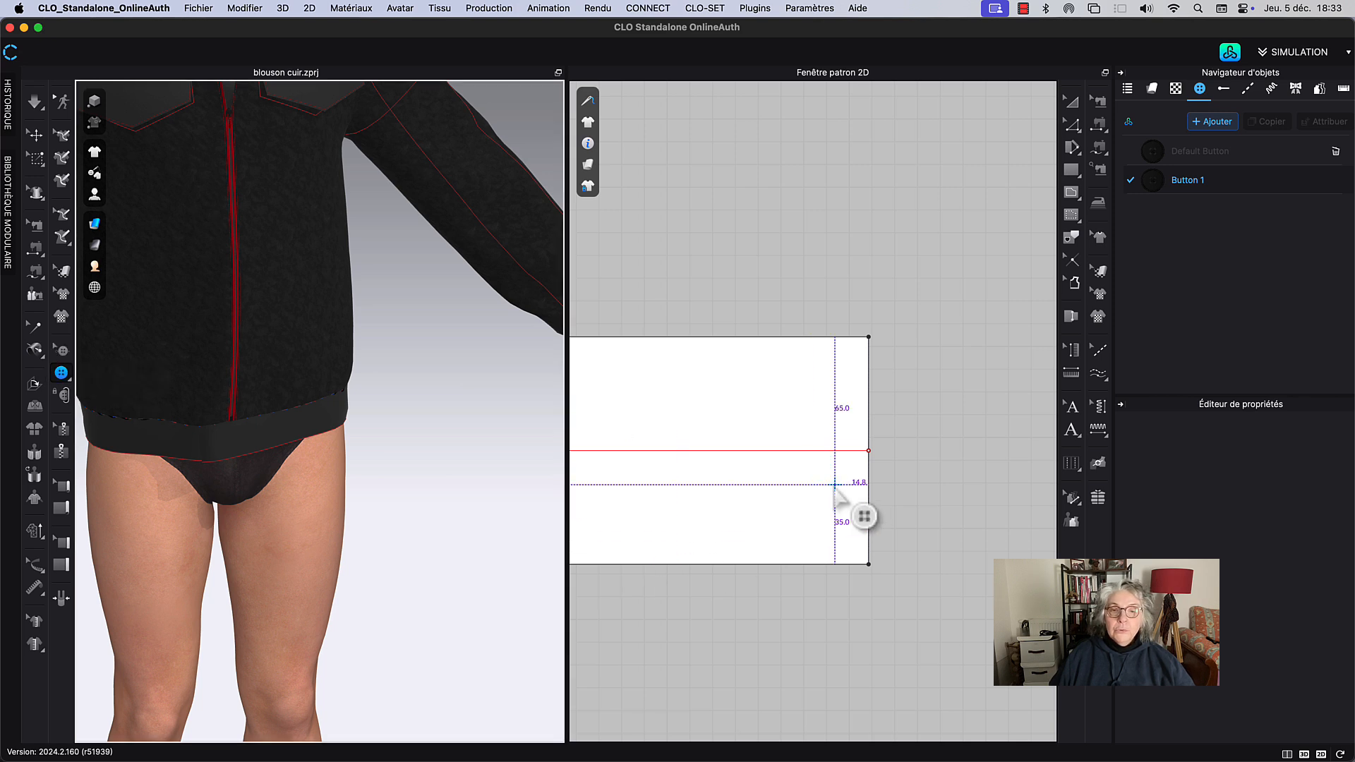
left_click(837, 379)
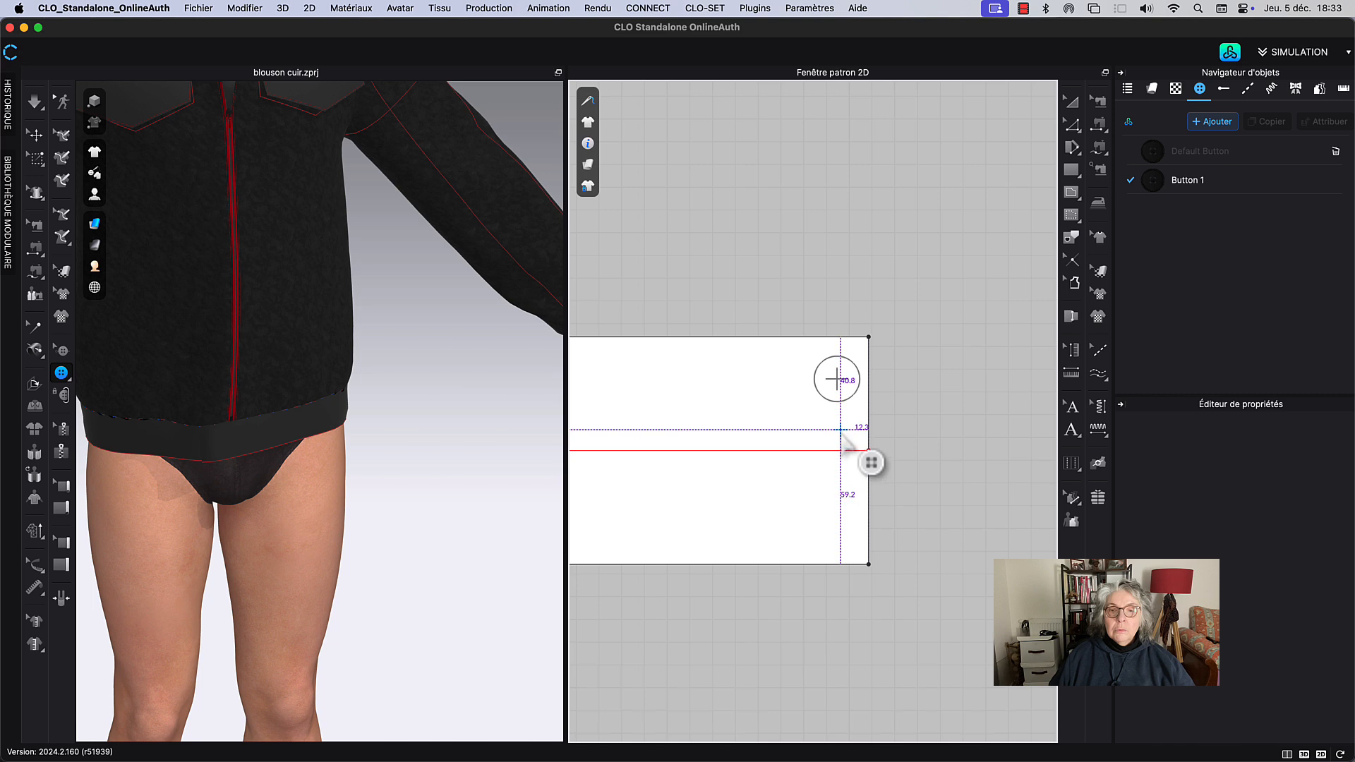
left_click(839, 424)
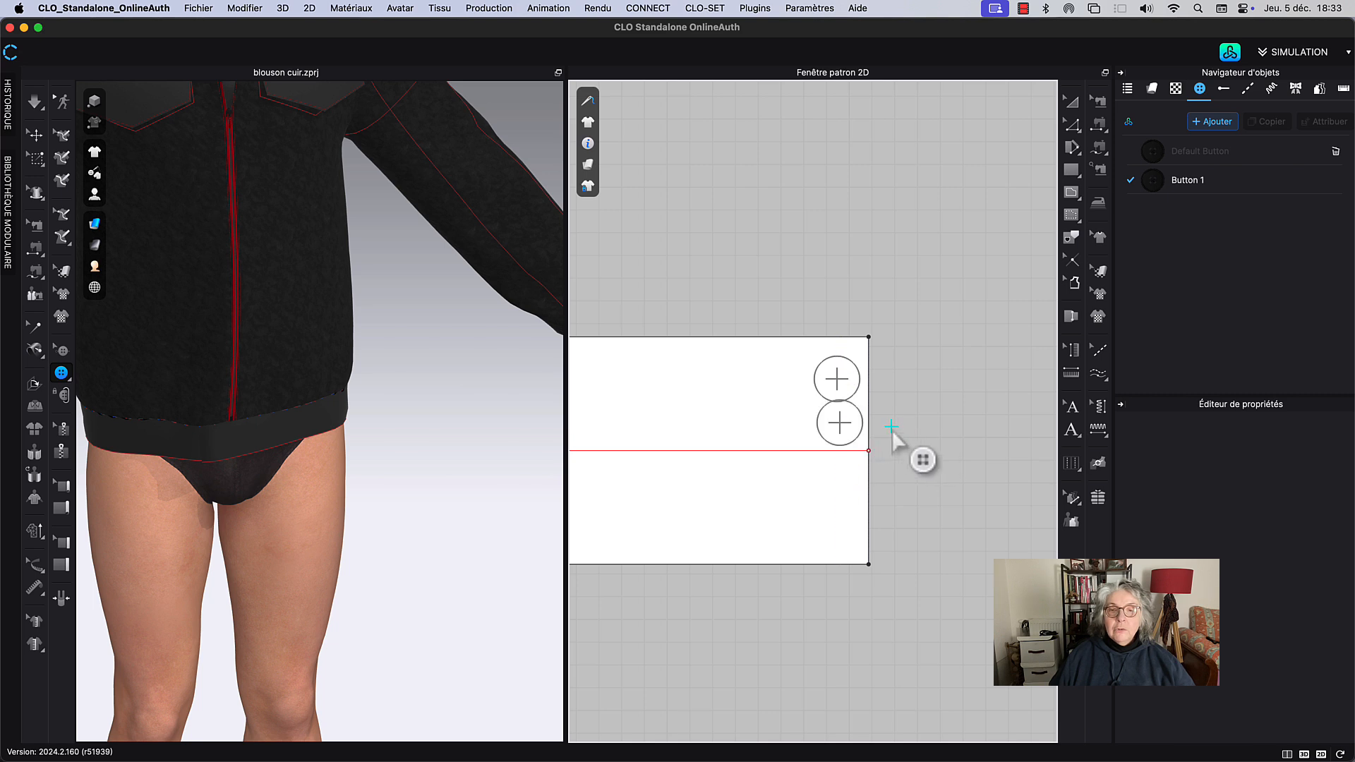
Step: Delete the lower of the two buttons on the hem band
left_click(1071, 100)
scroll(799, 293, "up", 4)
middle_click_drag(834, 319, 781, 235)
middle_click_drag(912, 288, 854, 190)
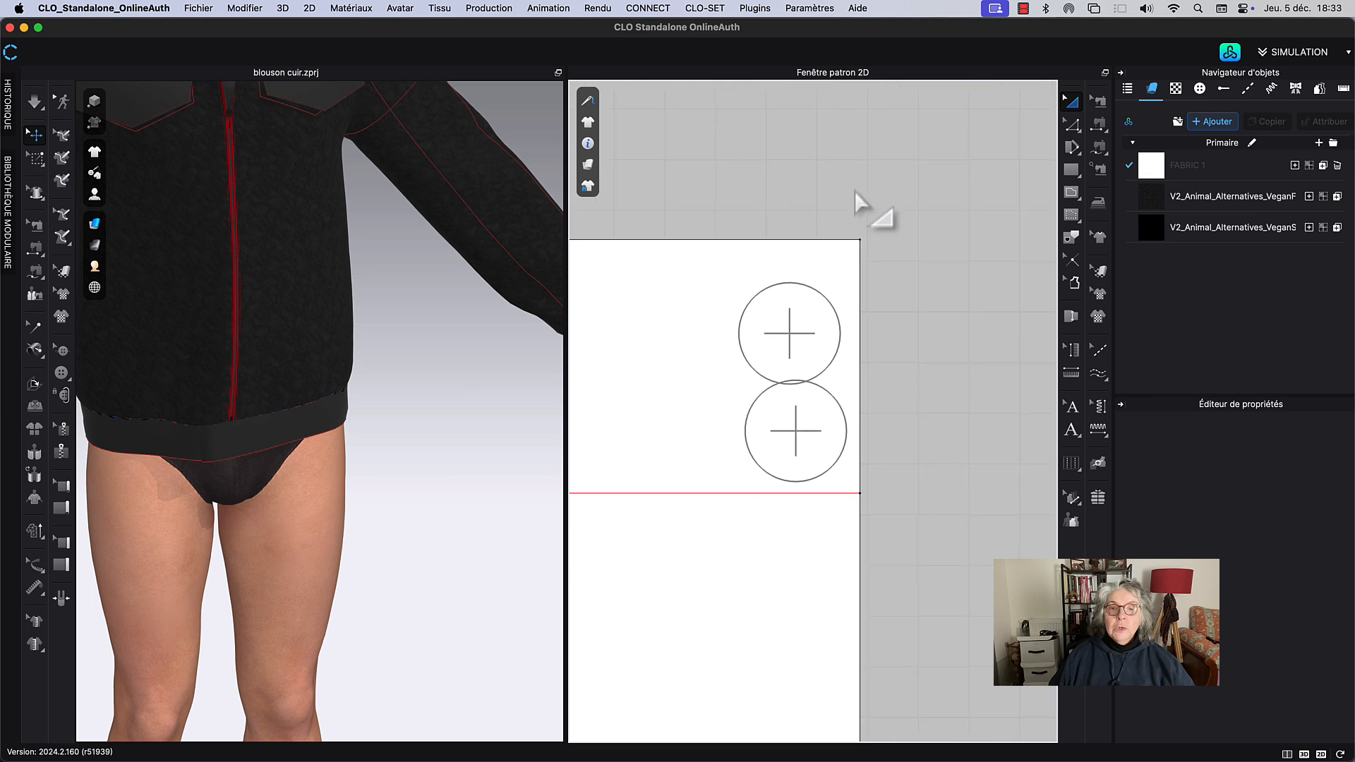
scroll(853, 191, "up", 3)
middle_click_drag(744, 400, 770, 321)
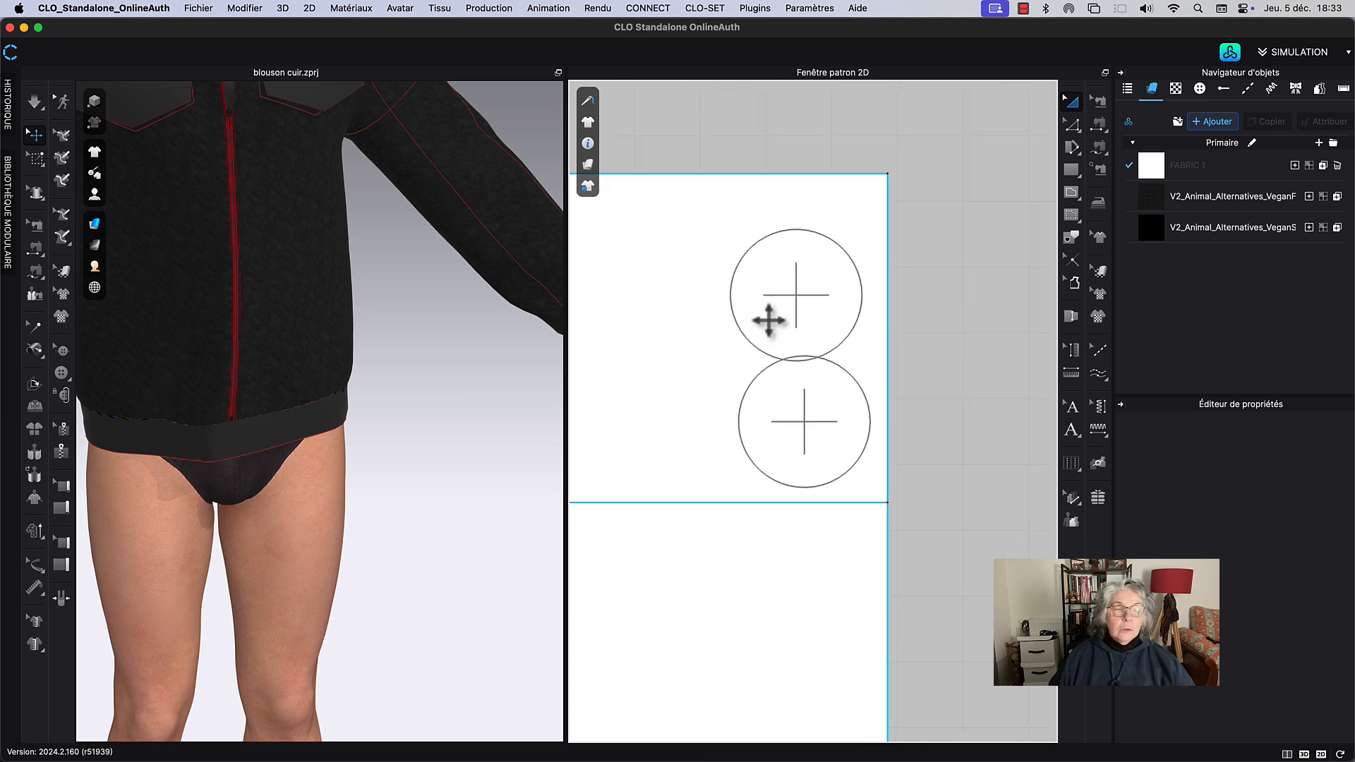
left_click(63, 352)
left_click(817, 427)
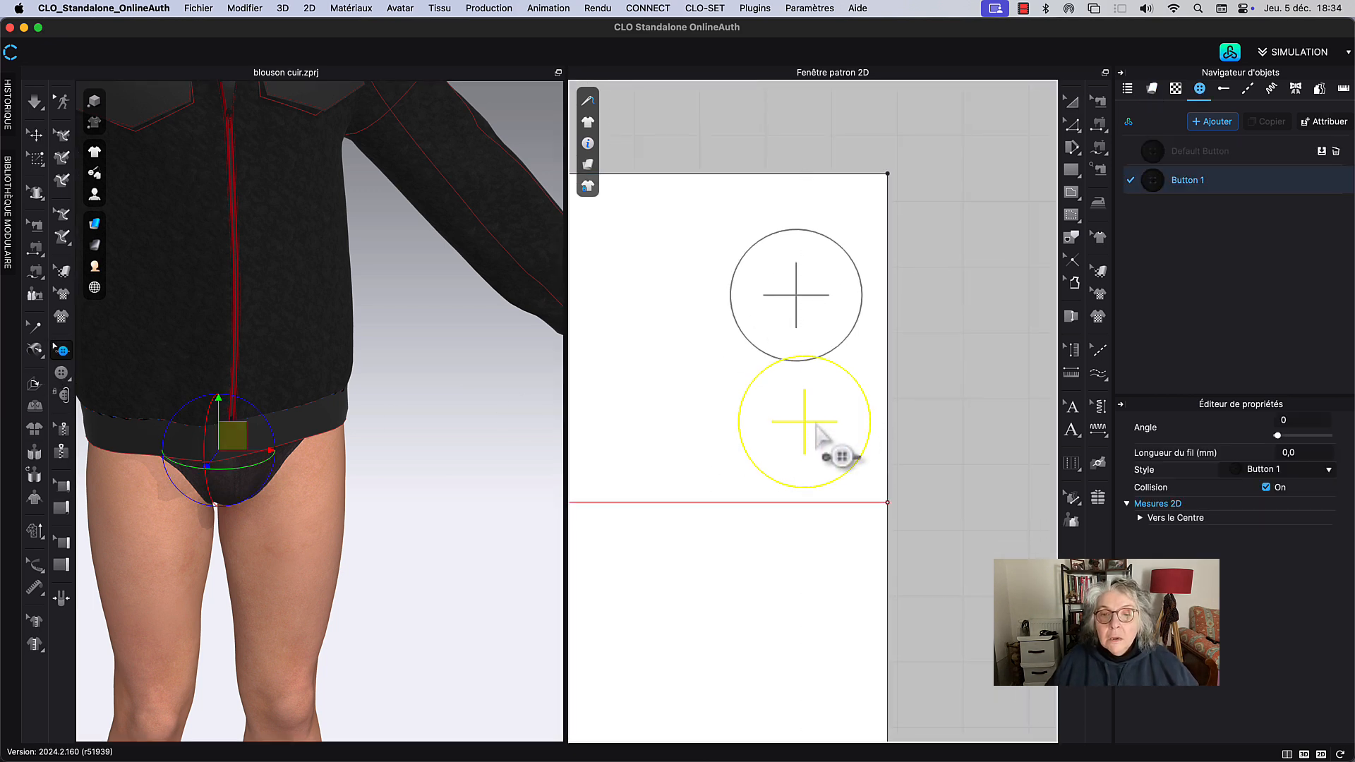
key("Delete")
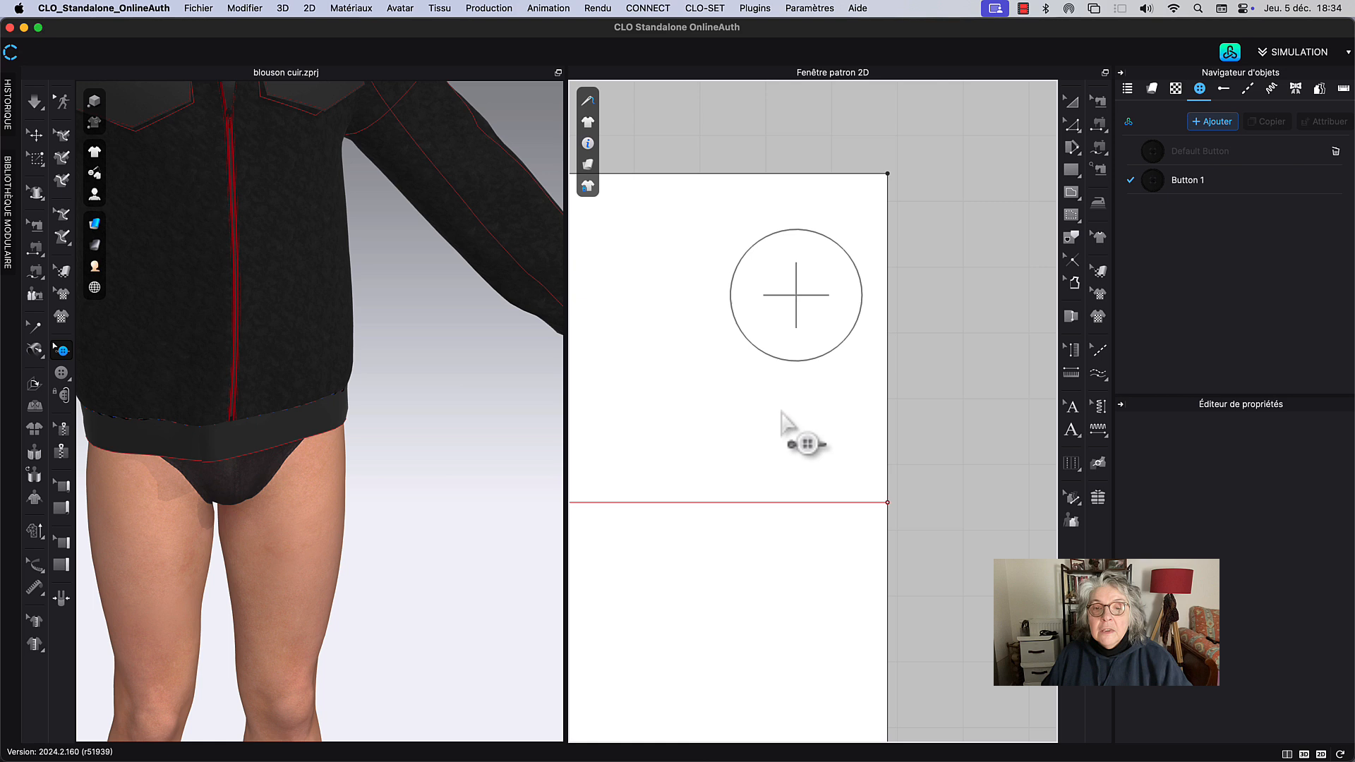
Step: Move the remaining button down and inward, roughly midway between the hem band's upper edge and its fold line
left_click(799, 374)
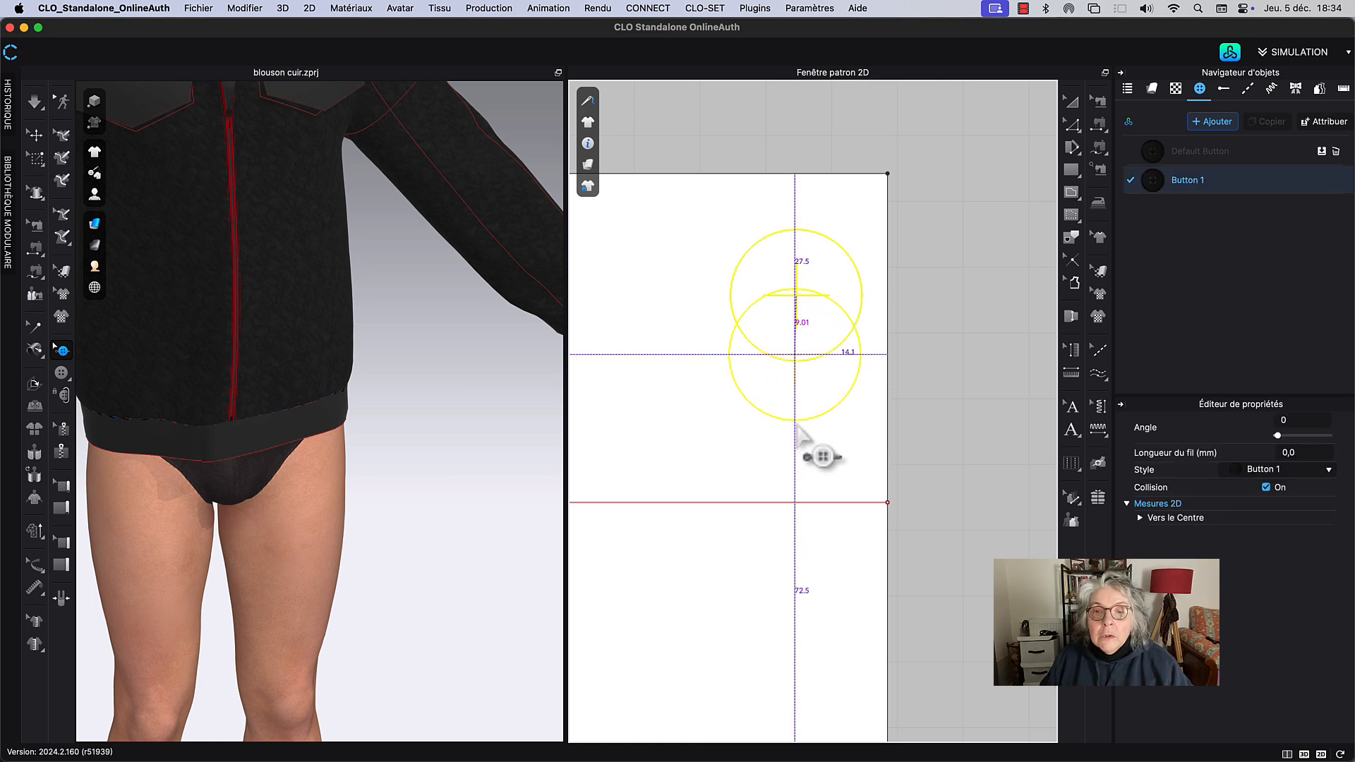
left_click_drag(796, 419, 778, 419)
left_click(939, 382)
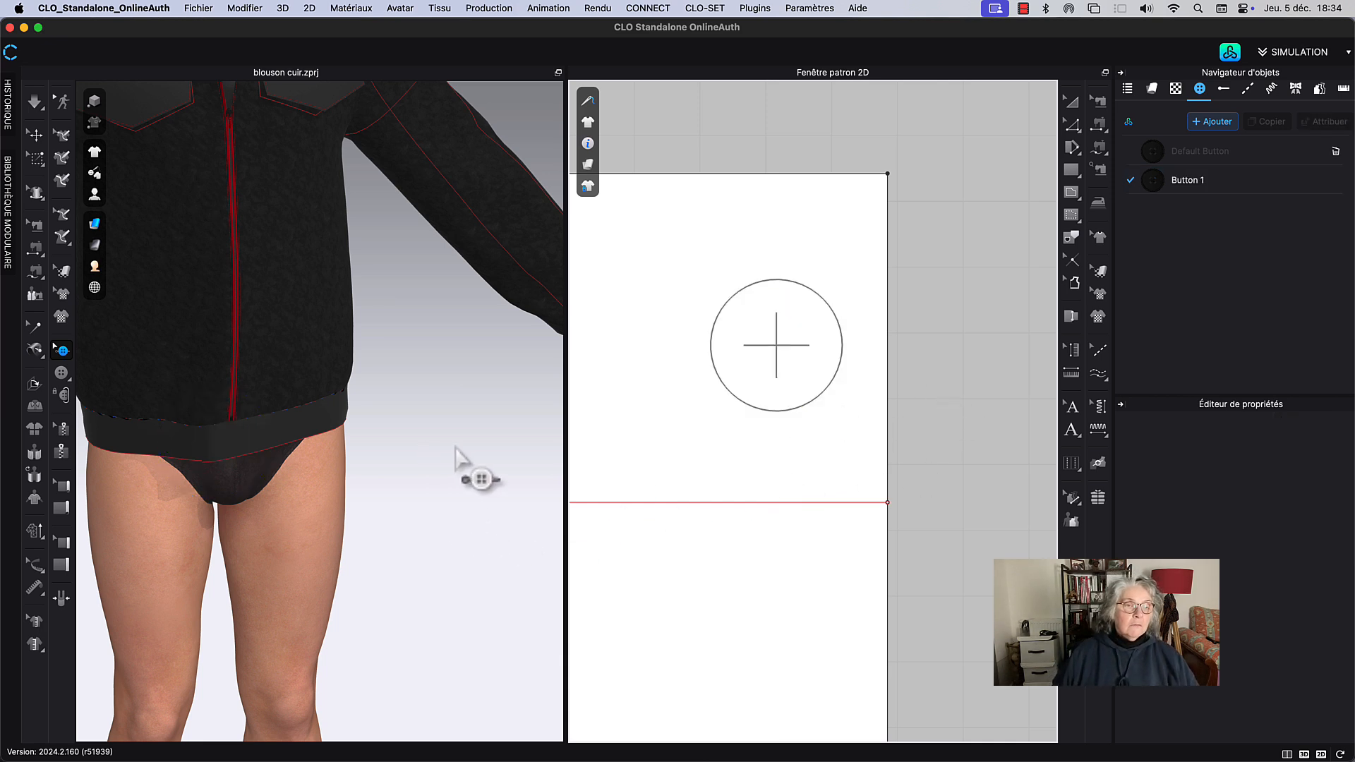
Step: Place a horizontal Buttonhole 1 on the hem band's front extension, below the fold line and about 28 mm from the outer end
scroll(682, 267, "down", 3)
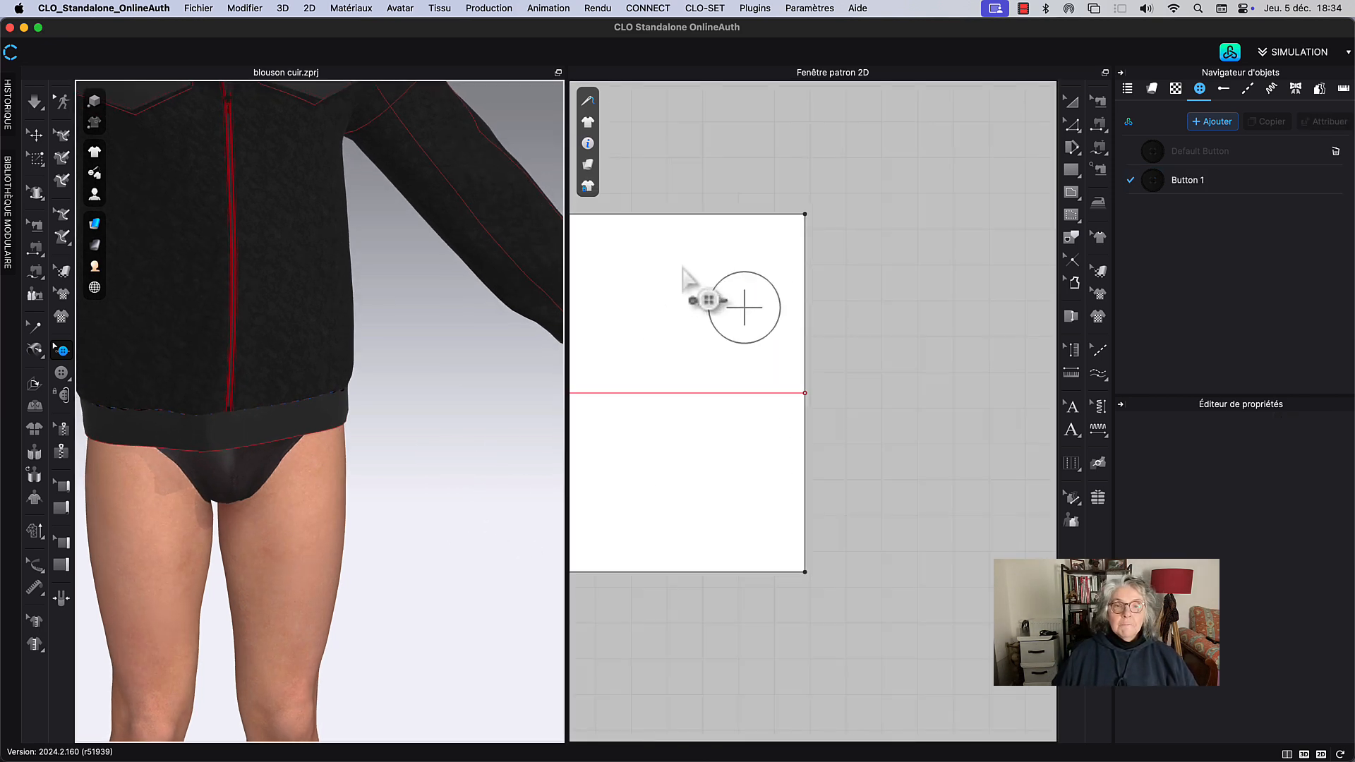
scroll(682, 267, "down", 3)
middle_click_drag(650, 296, 996, 320)
scroll(721, 320, "down", 6)
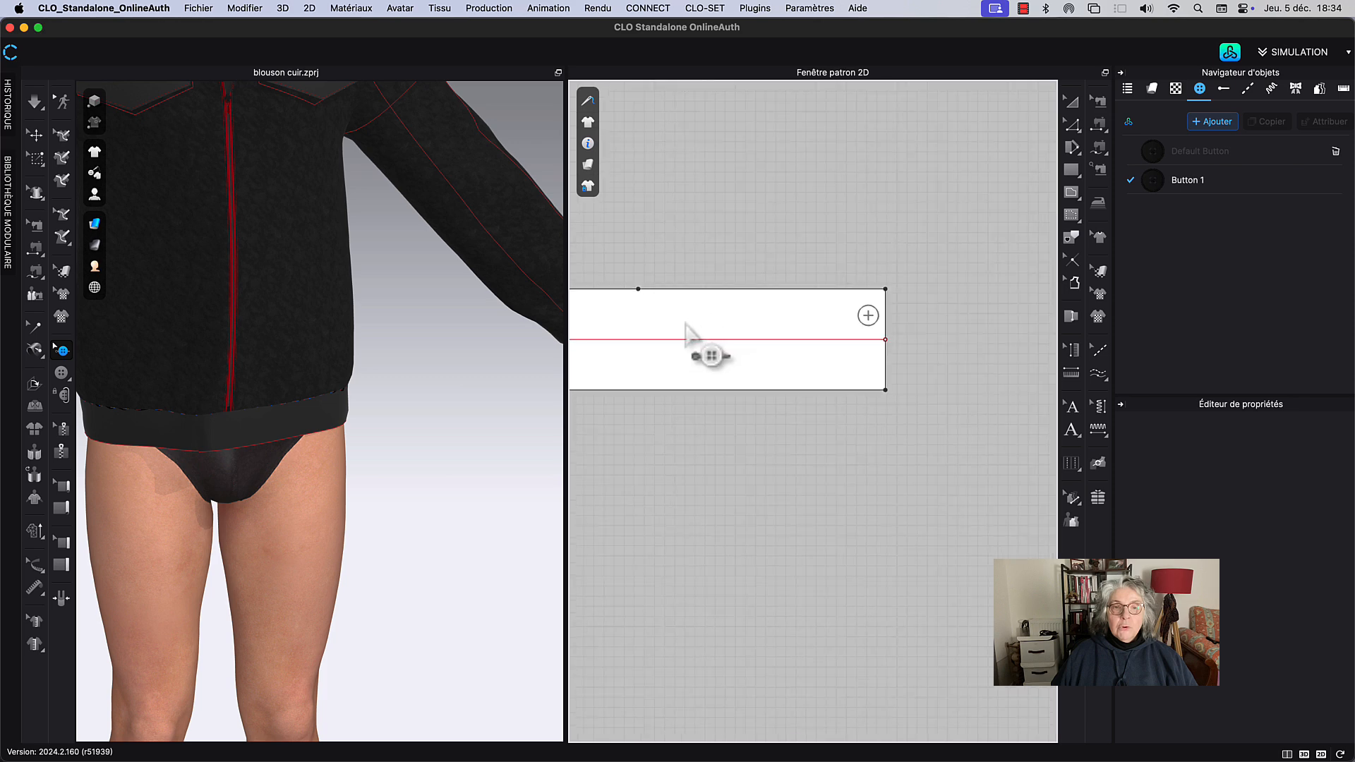
middle_click_drag(685, 323, 1014, 340)
scroll(777, 325, "down", 4)
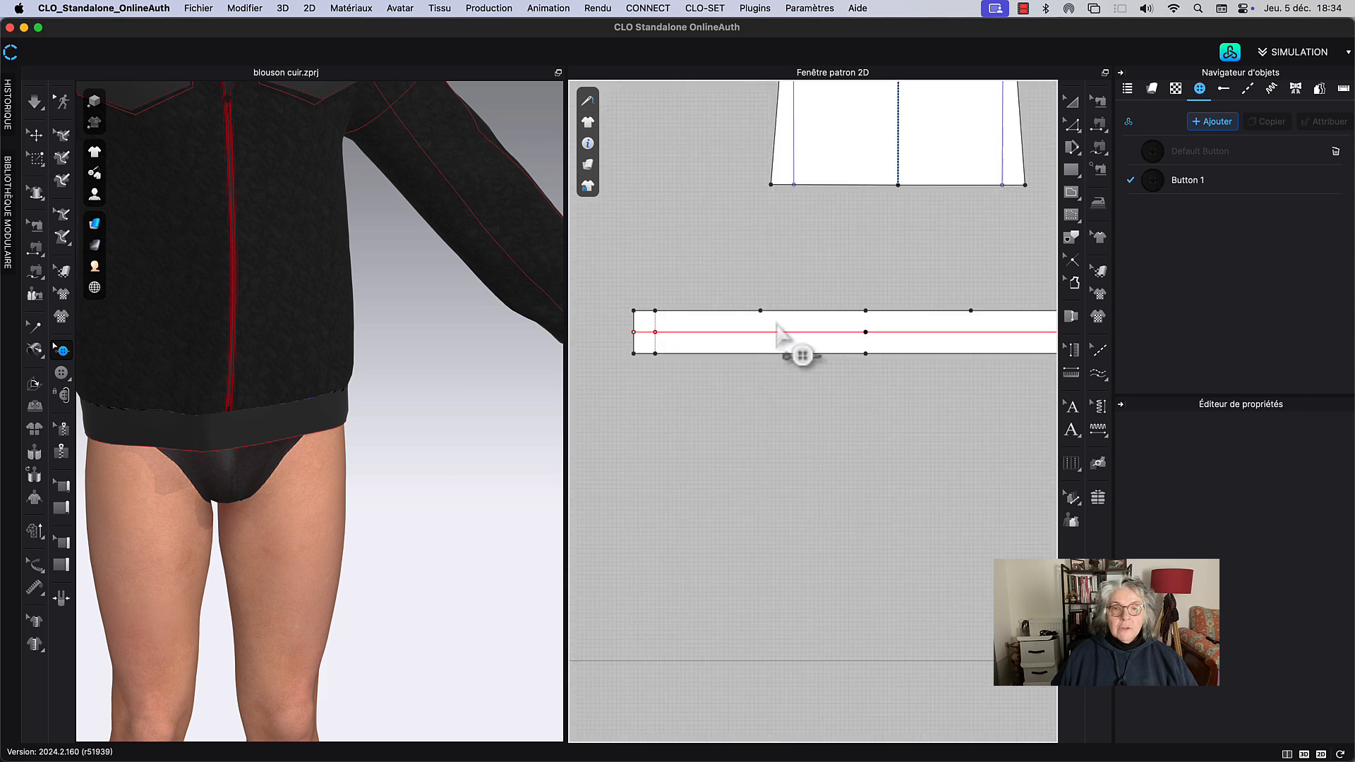
middle_click_drag(779, 329, 850, 354)
scroll(731, 358, "up", 5)
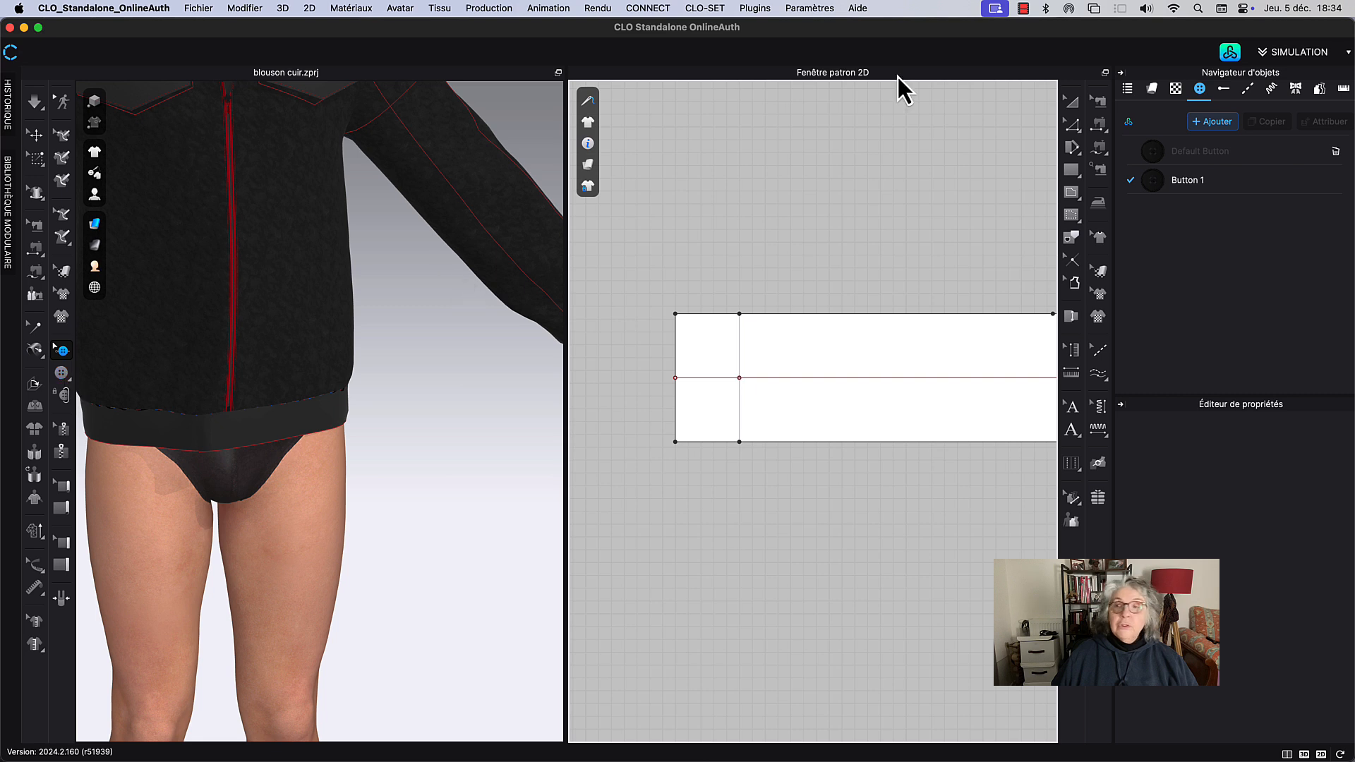
left_click(1224, 89)
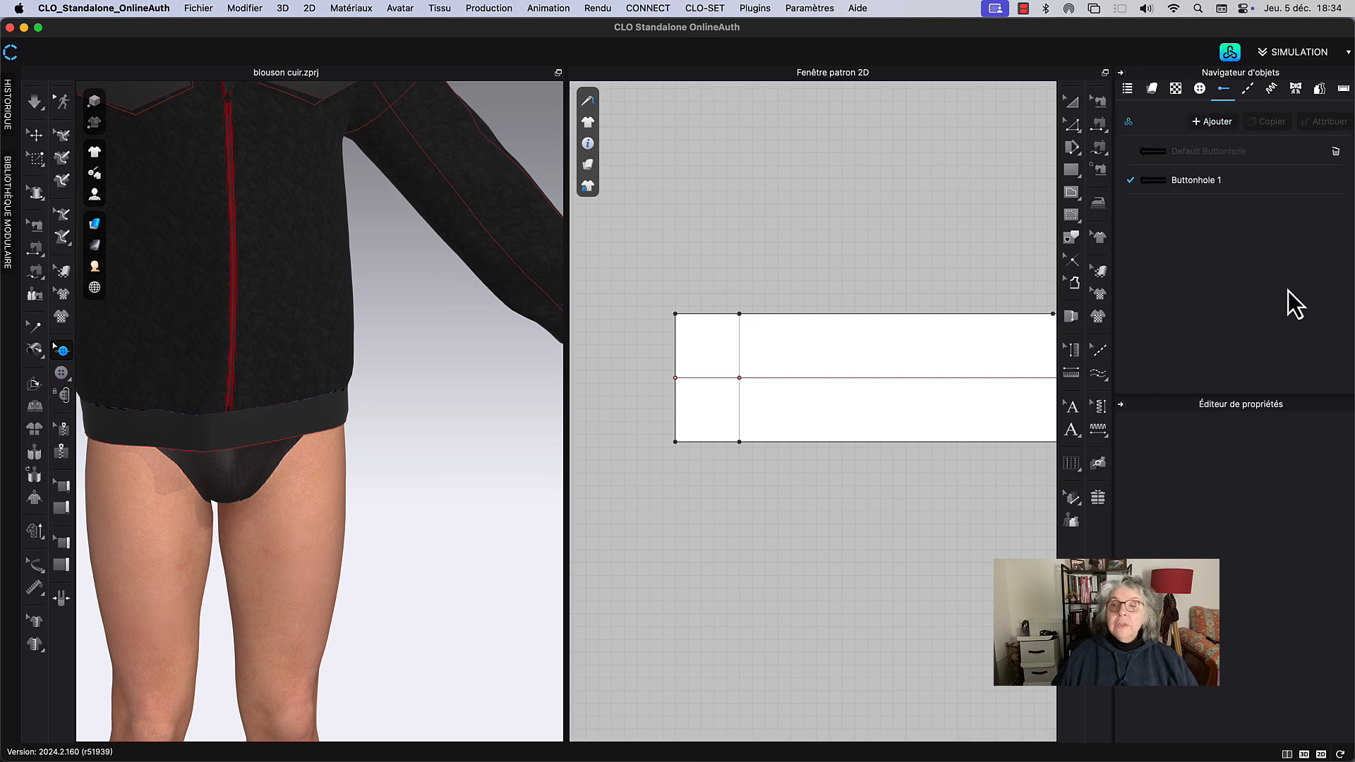
left_click(66, 381)
left_click(131, 389)
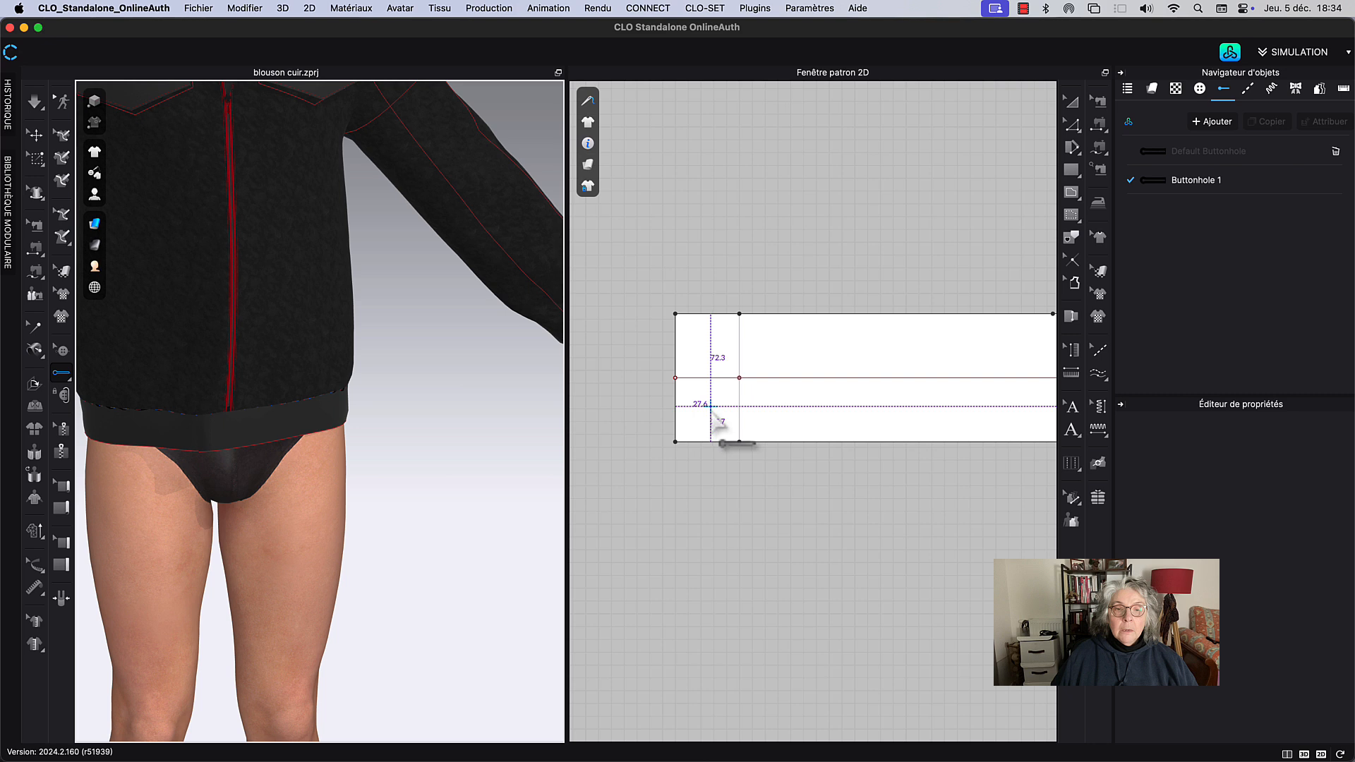
left_click(711, 406)
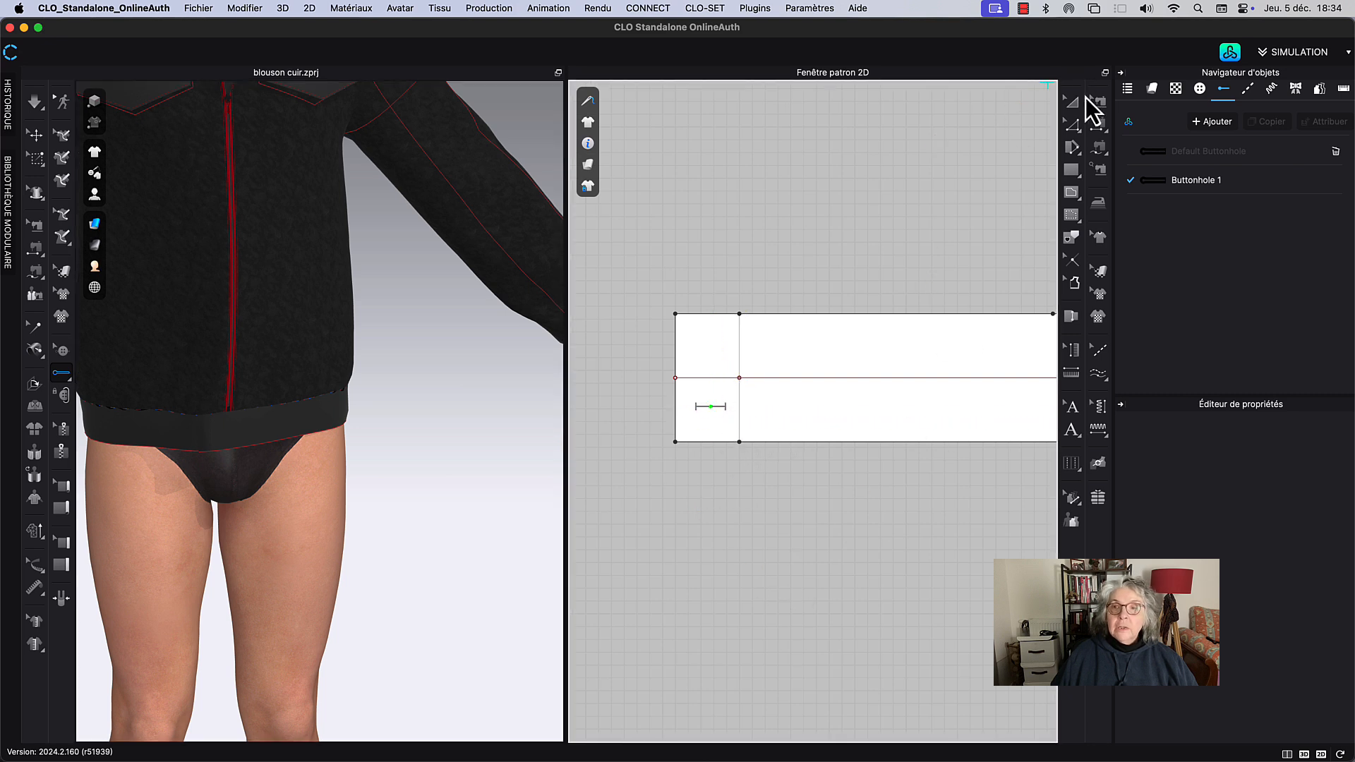
left_click(1072, 102)
left_click(300, 438)
scroll(236, 460, "up", 2)
left_click(773, 246)
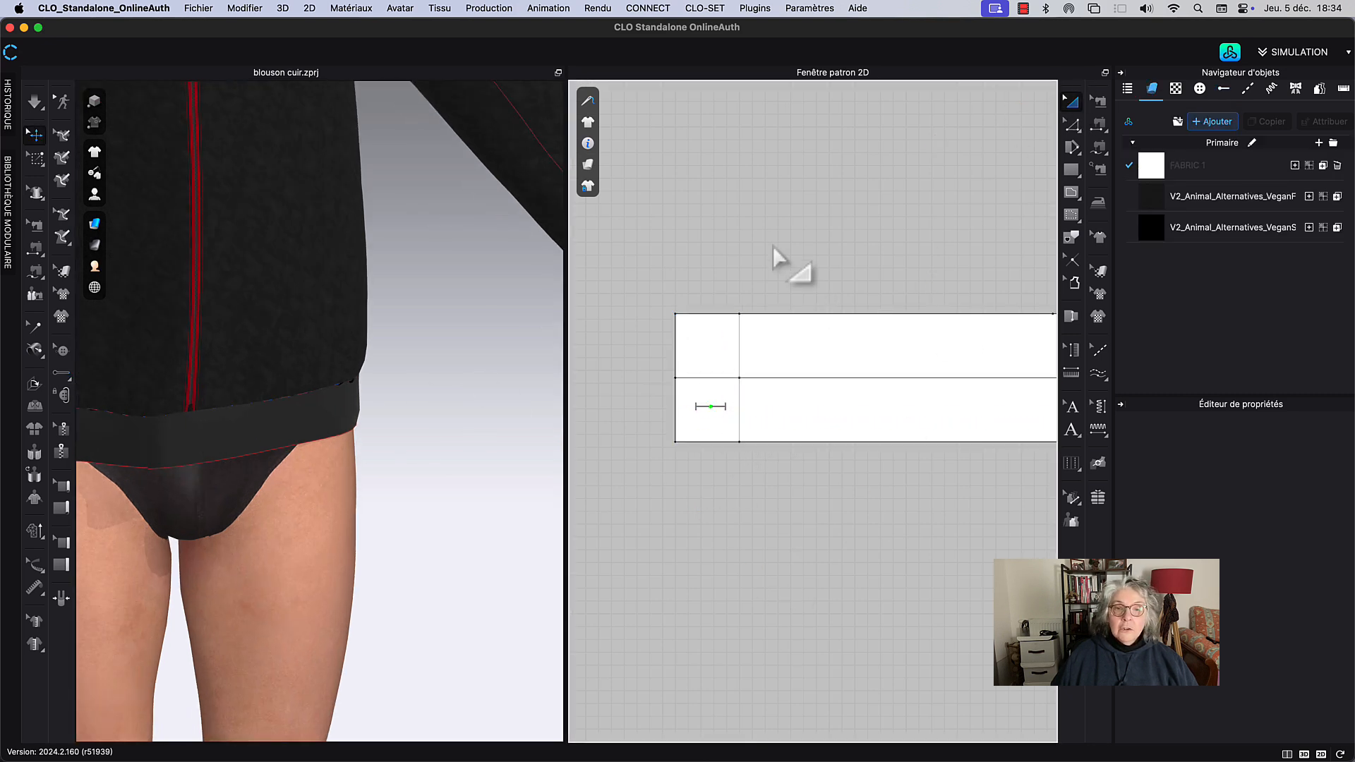
Step: Move the buttonhole above the fold line on the extension, midway between the fold line and the band's upper edge
right_click_drag(294, 421, 249, 435)
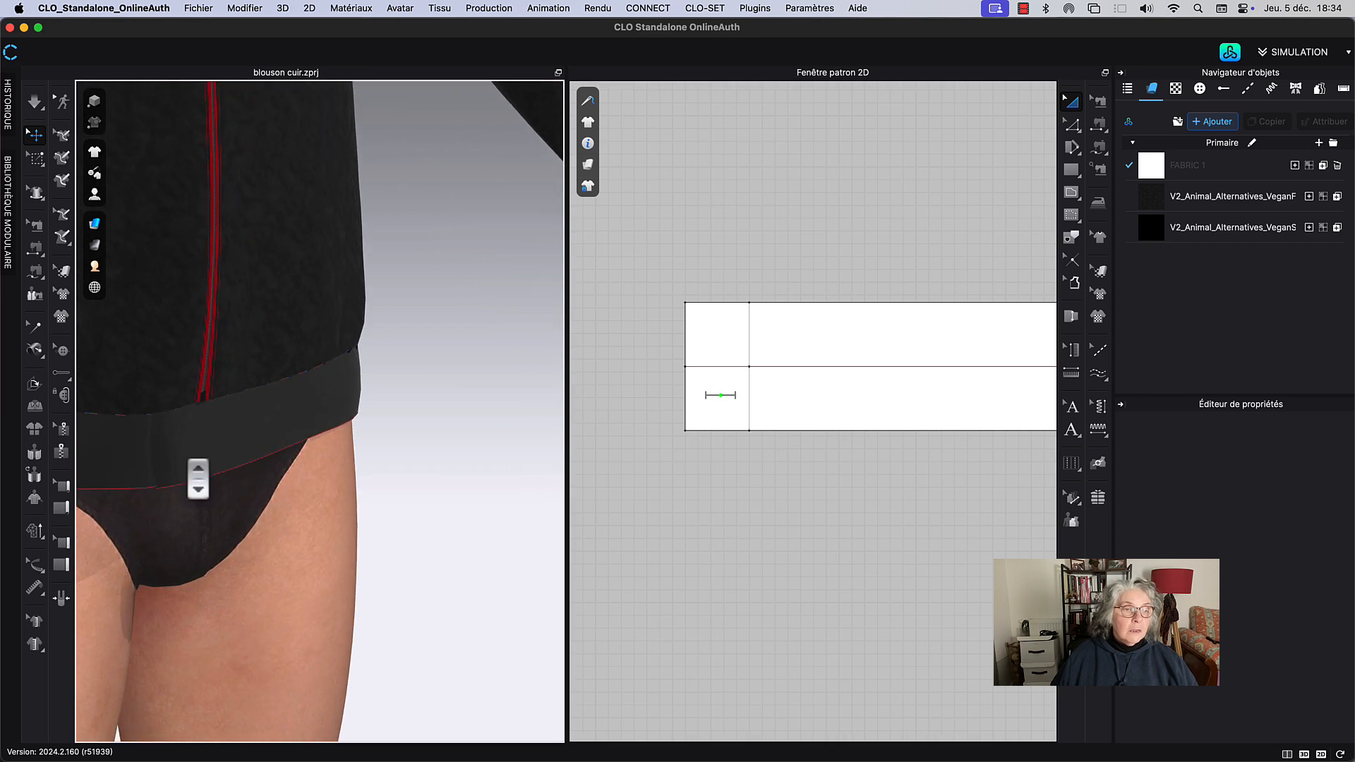
scroll(367, 455, "down", 5)
scroll(830, 533, "down", 3)
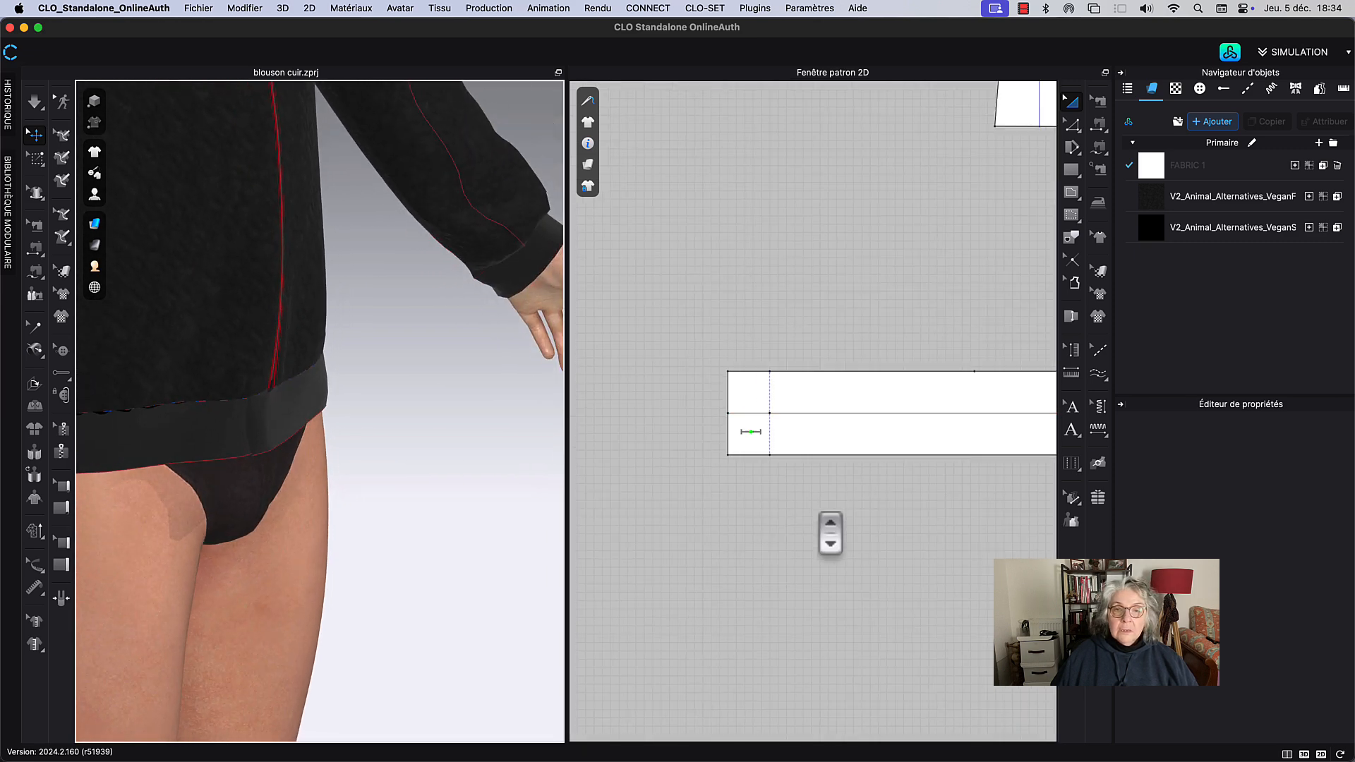
scroll(830, 533, "down", 3)
right_click_drag(937, 563, 690, 569)
scroll(762, 566, "up", 4)
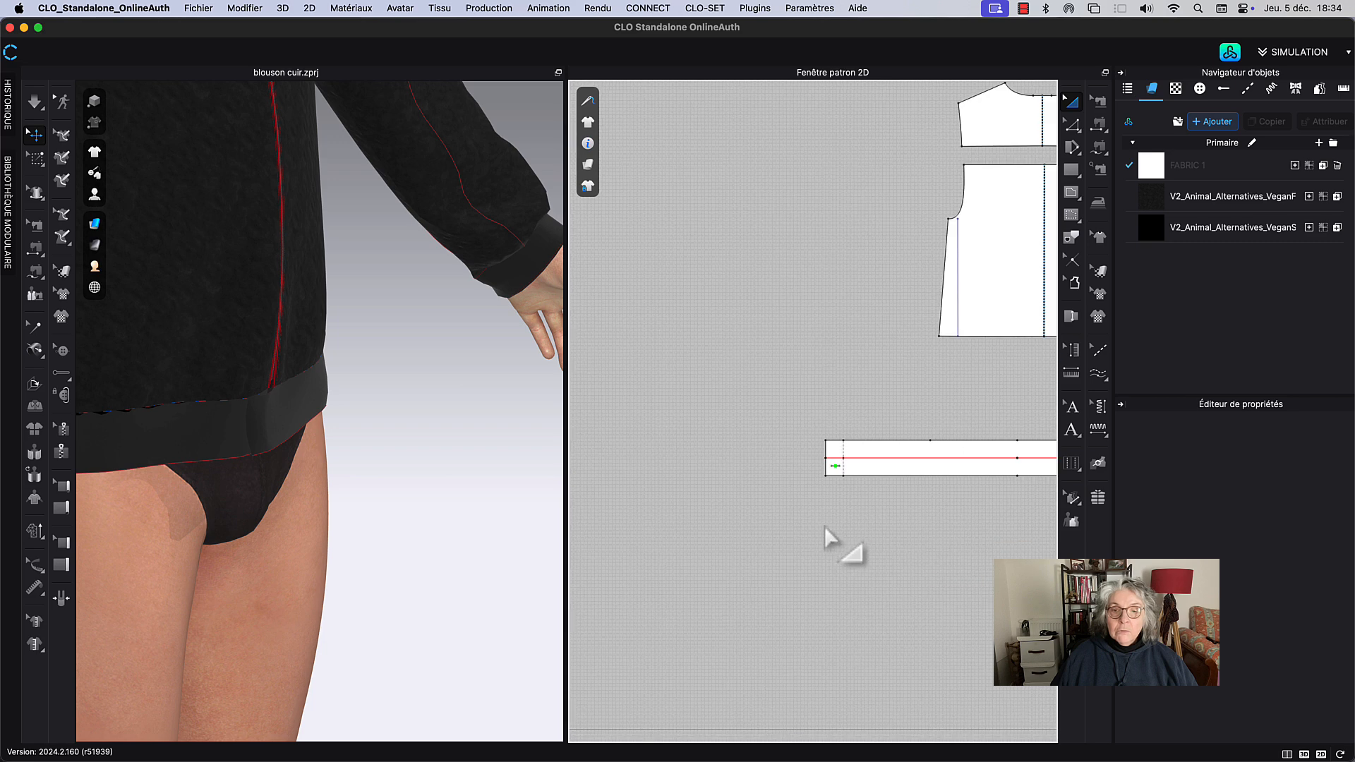
scroll(830, 536, "up", 5)
right_click_drag(847, 499, 765, 657)
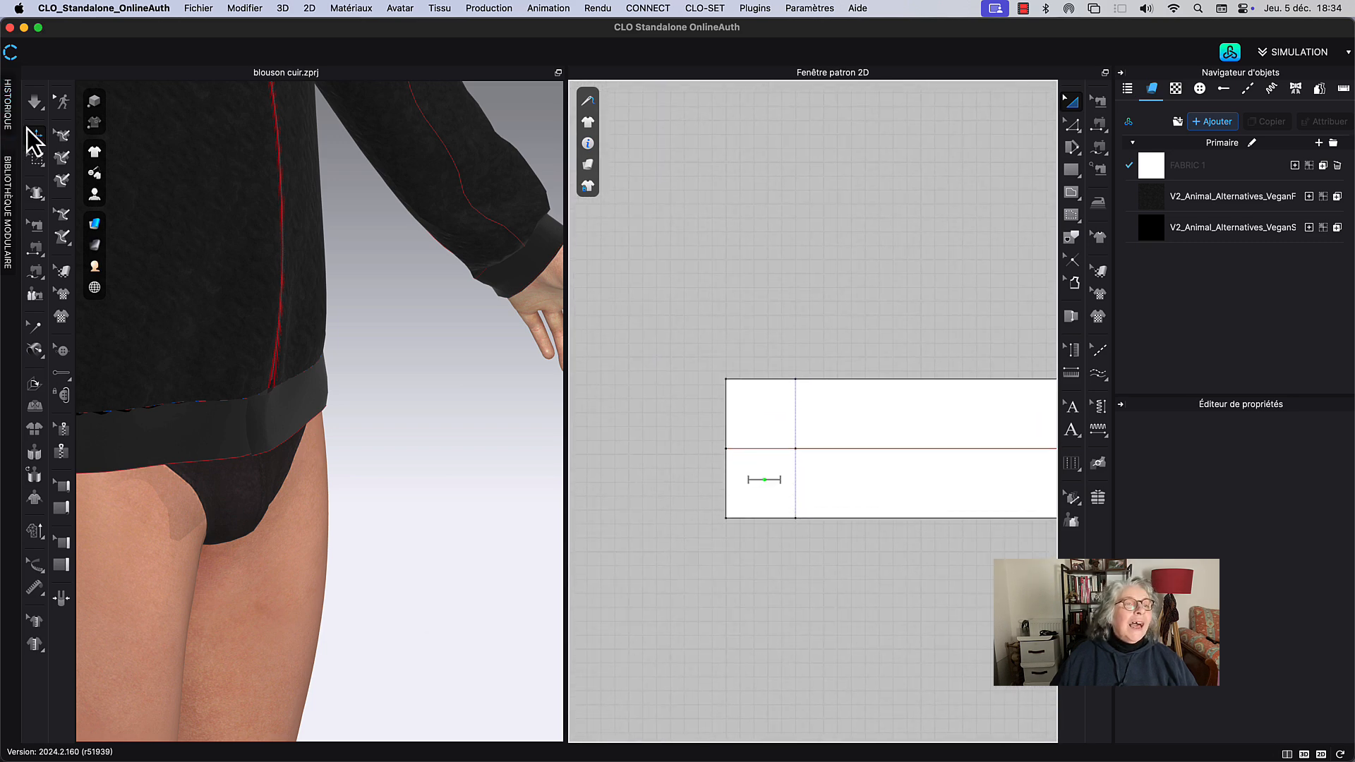
left_click(62, 351)
scroll(782, 497, "up", 2)
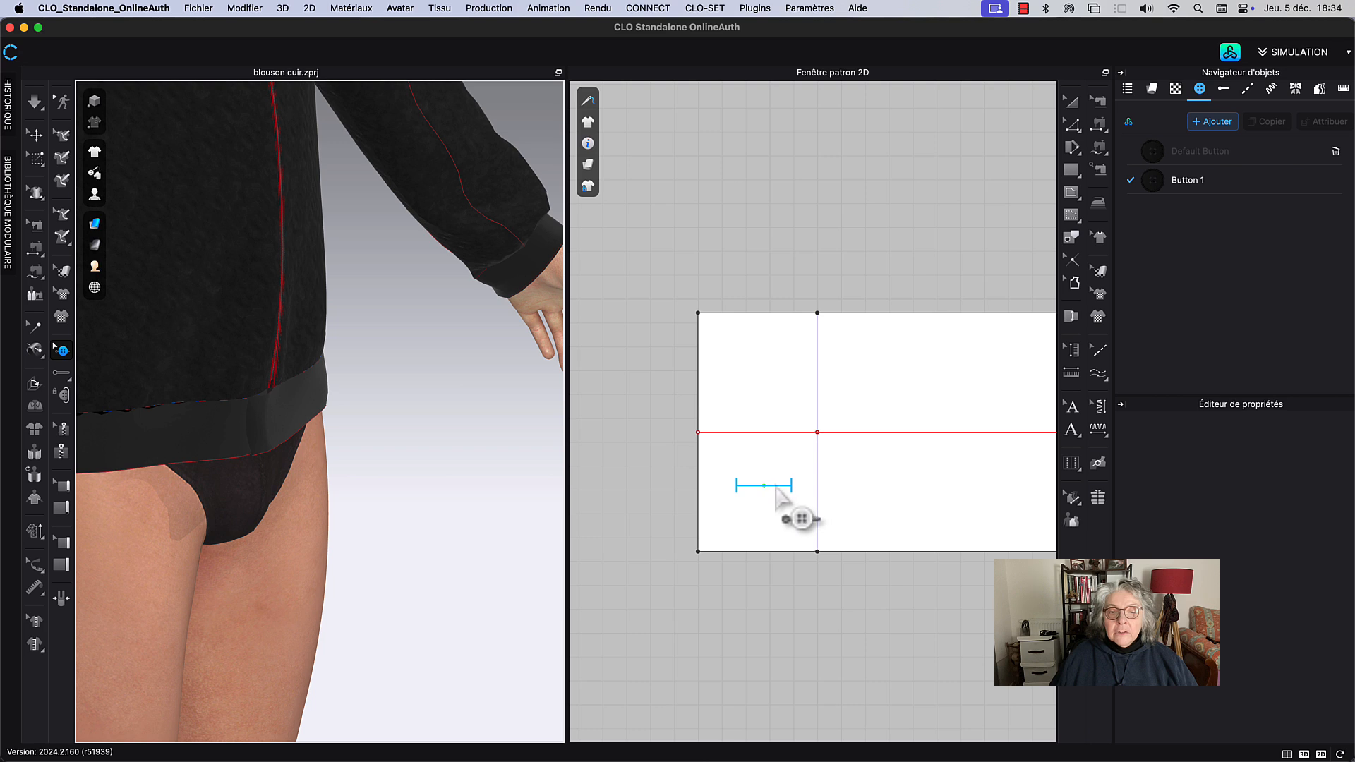
left_click(775, 488)
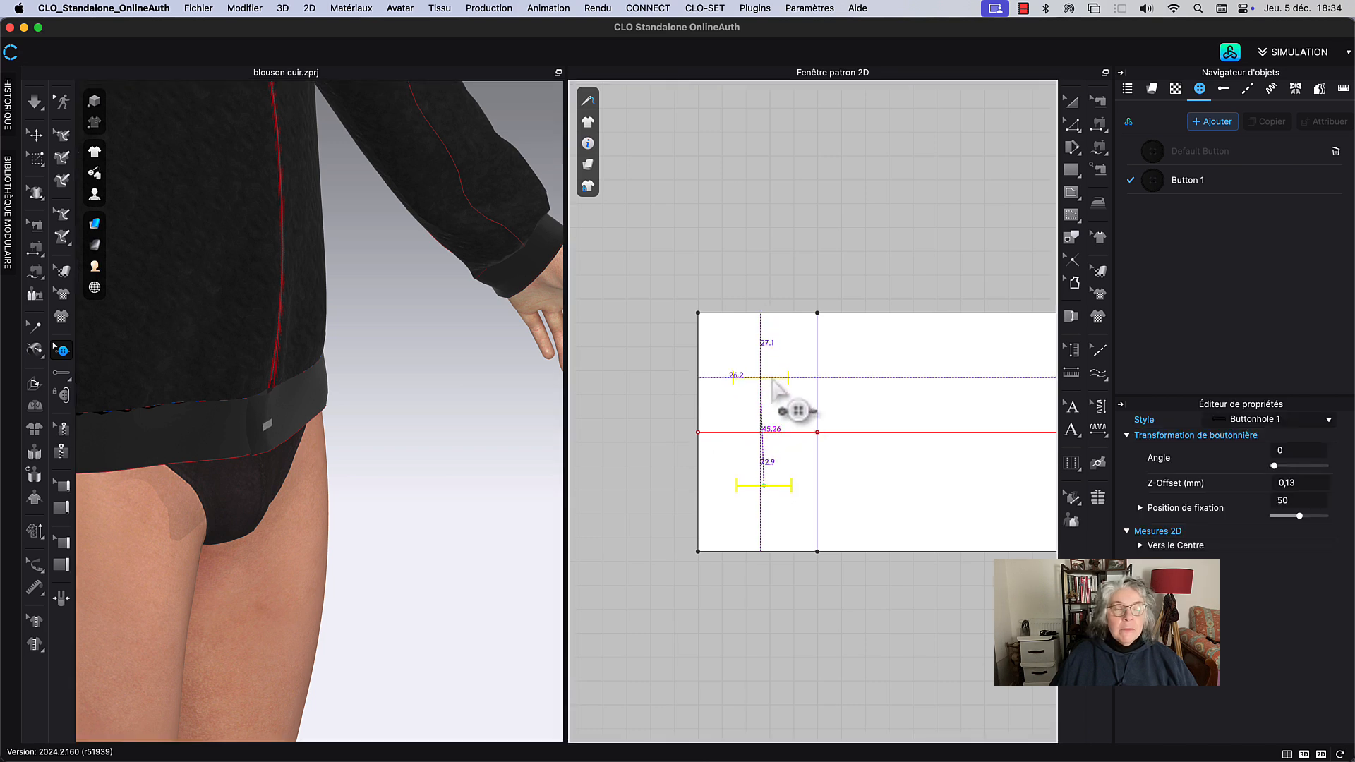
left_click(773, 385)
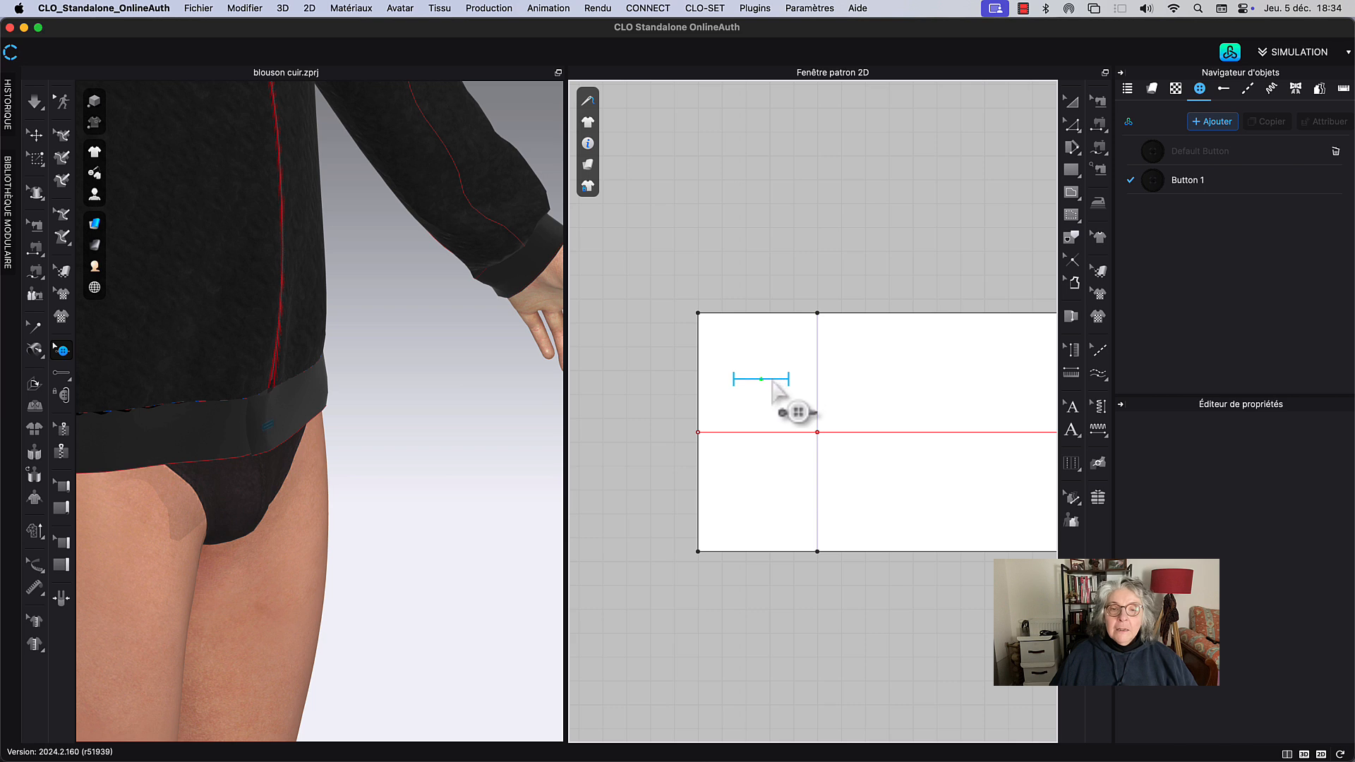
left_click_drag(776, 379, 777, 372)
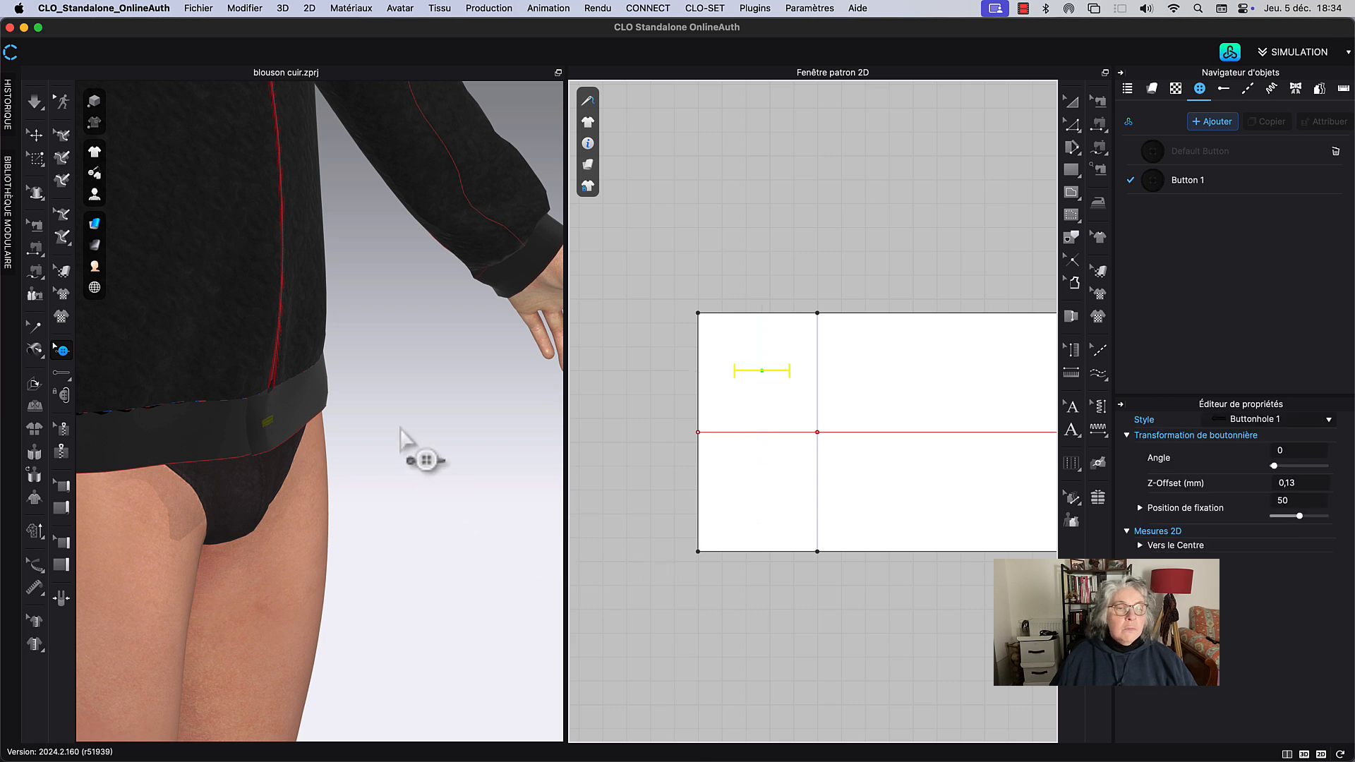
right_click_drag(398, 429, 251, 451)
scroll(339, 442, "up", 3)
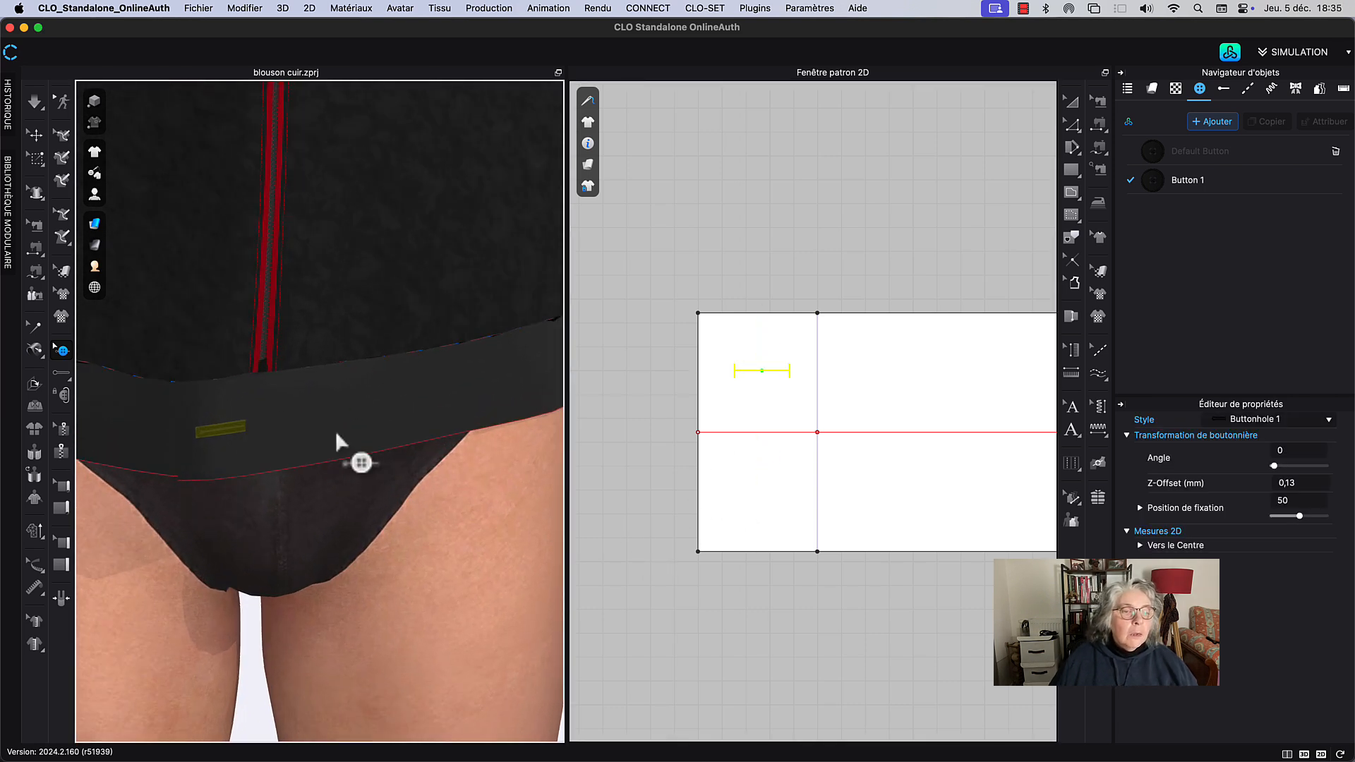
left_click(656, 222)
Step: Fasten the button at the hem band's other end to the buttonhole and simulate the garment to close the band
scroll(908, 246, "down", 6)
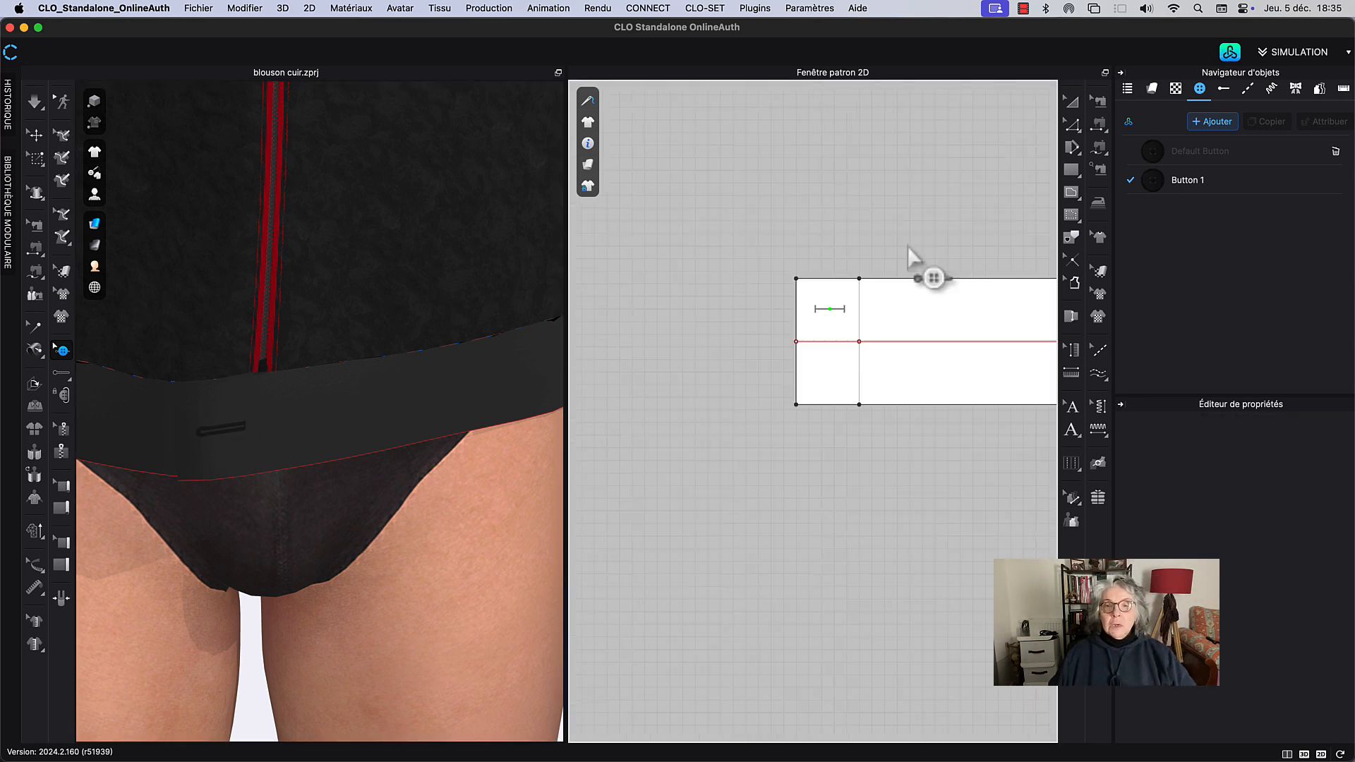
scroll(981, 201, "right", 3)
scroll(917, 243, "down", 5)
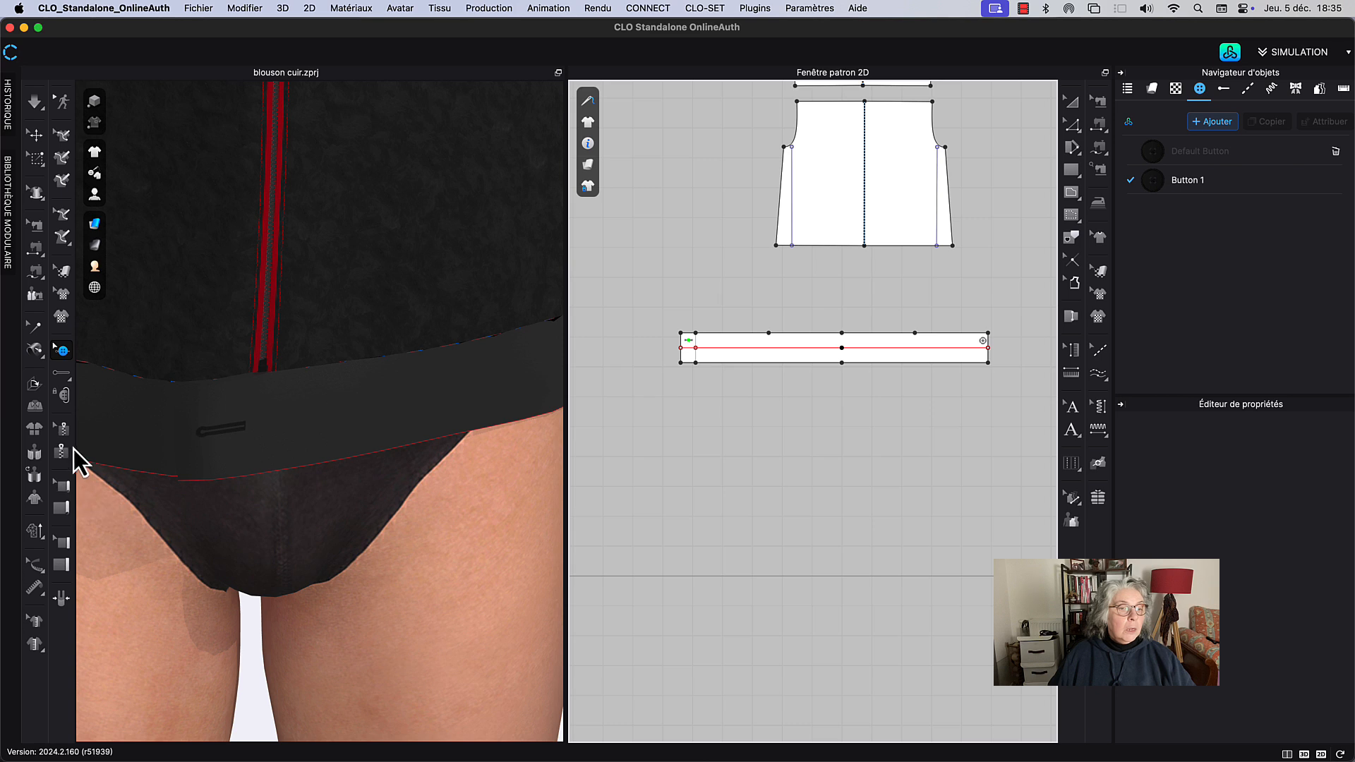
left_click(63, 397)
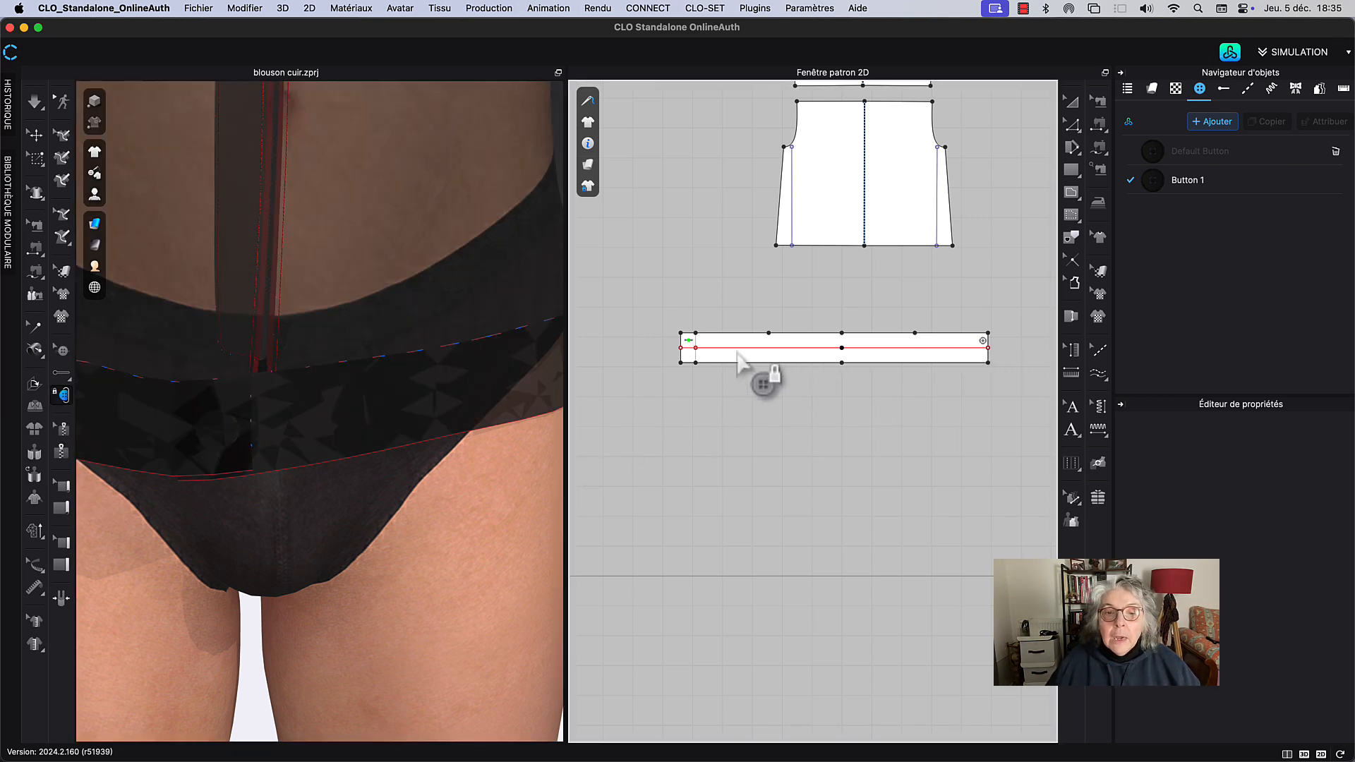
mouse_move(982, 341)
left_mouse_down()
mouse_move(908, 388)
mouse_move(667, 330)
mouse_move(692, 340)
left_mouse_up()
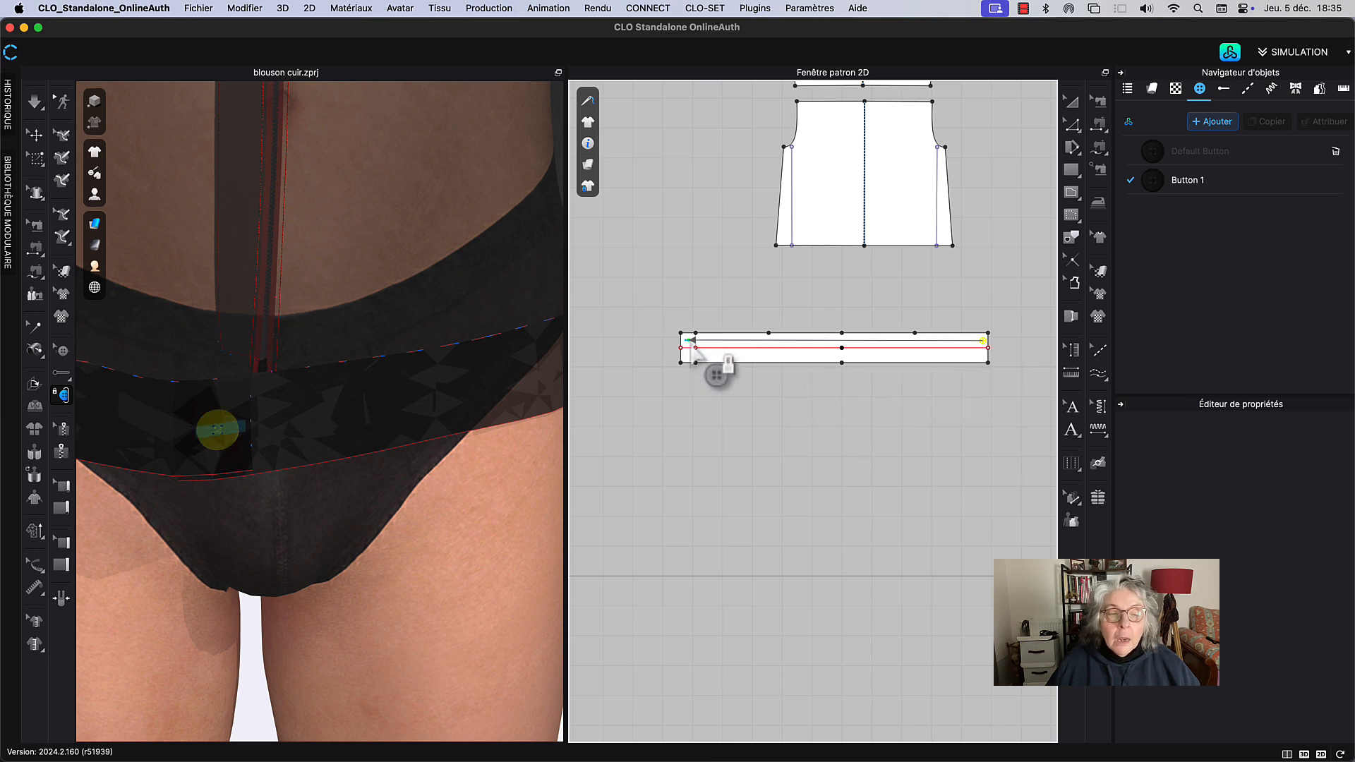
left_click(1071, 101)
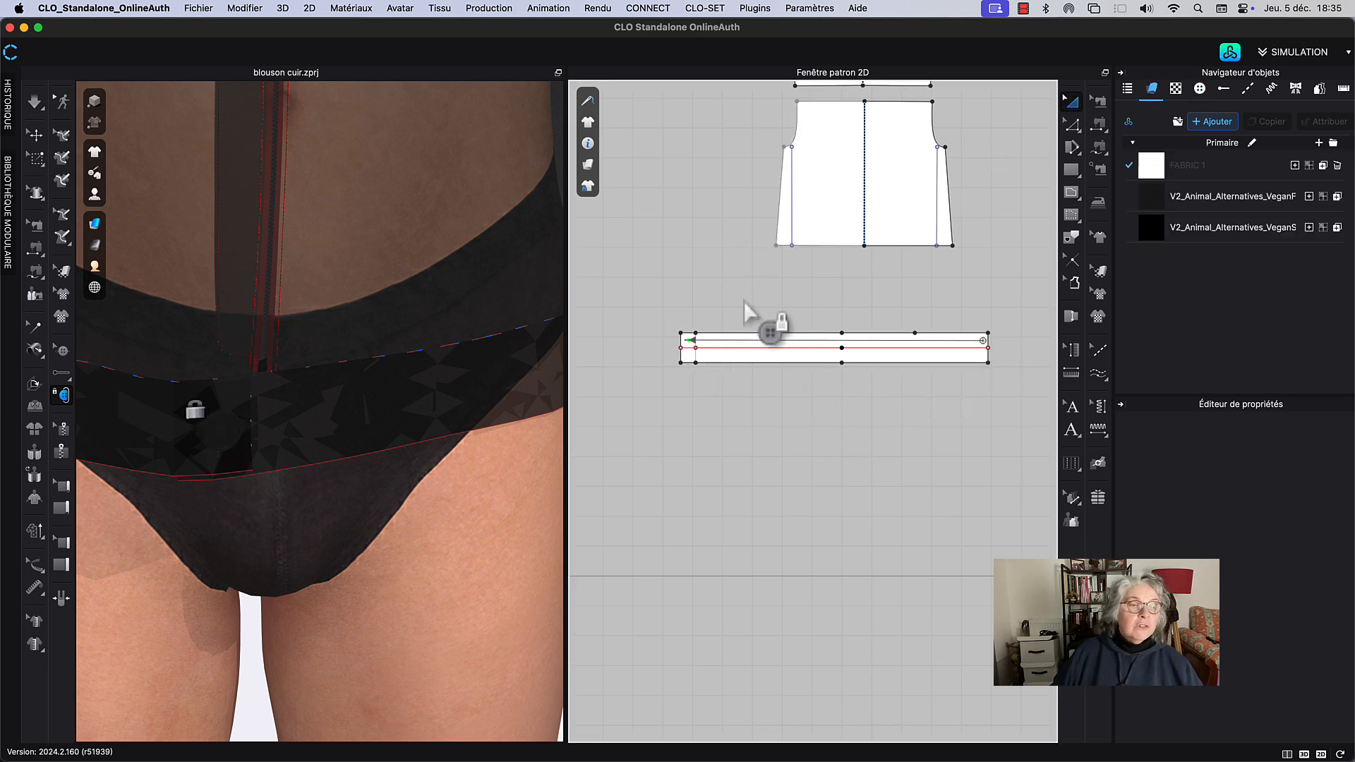
left_click(366, 578)
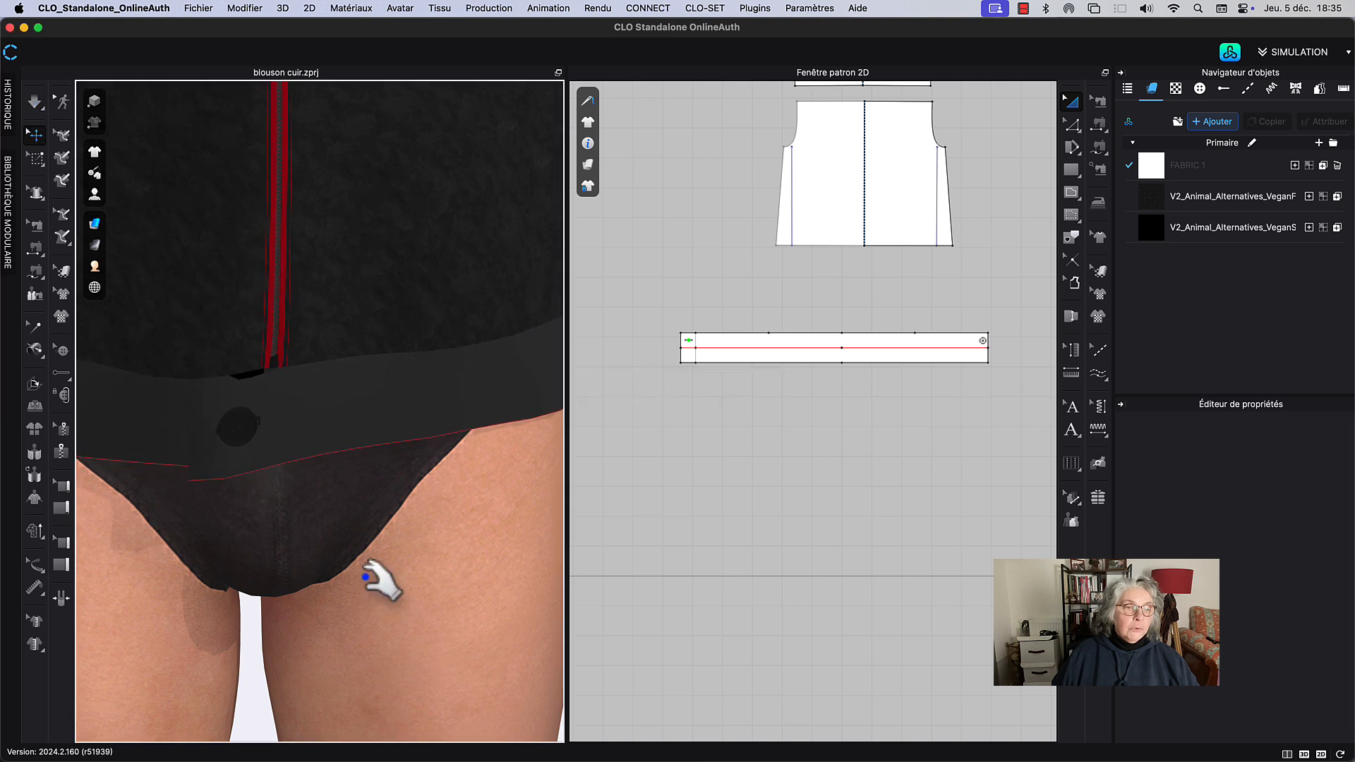
Step: Set the hem band buttonhole's fixation position to 34
scroll(651, 472, "down", 3)
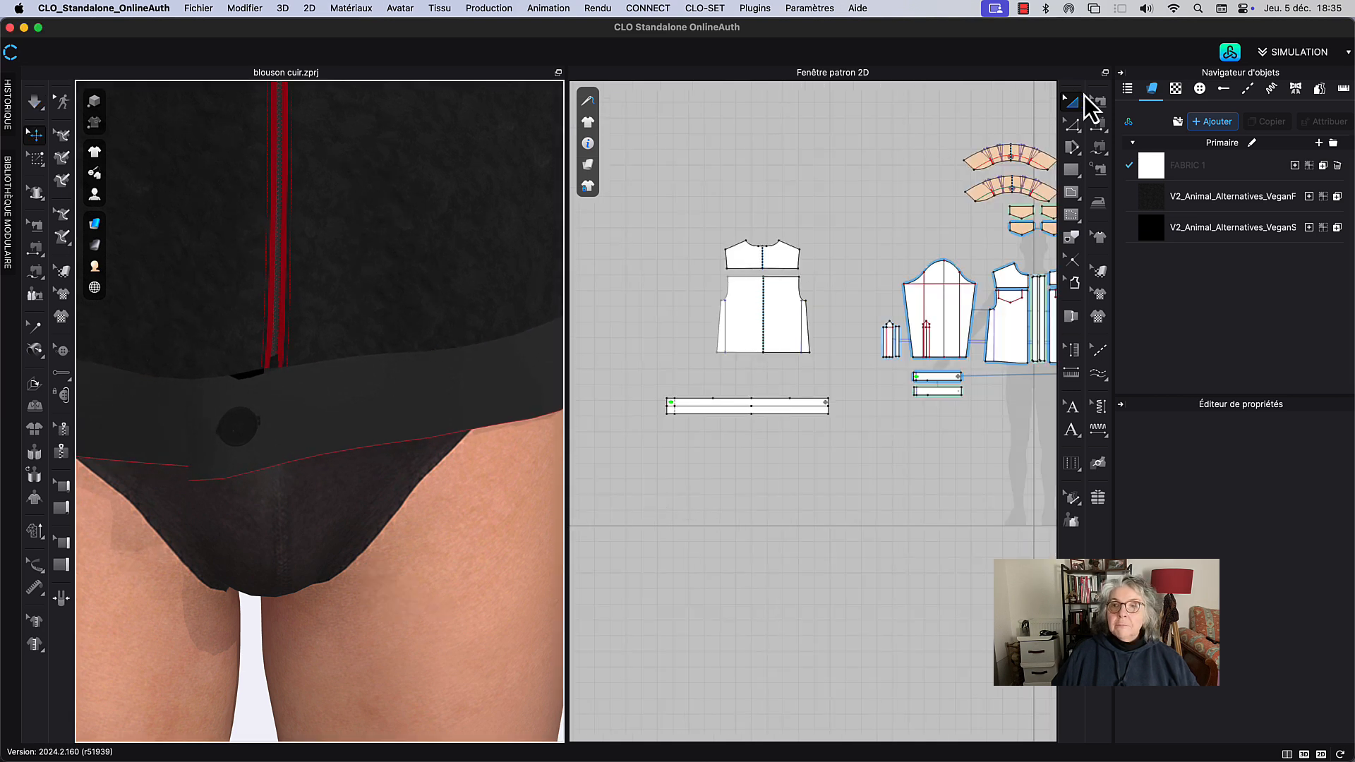
left_click(1073, 103)
scroll(690, 417, "up", 4)
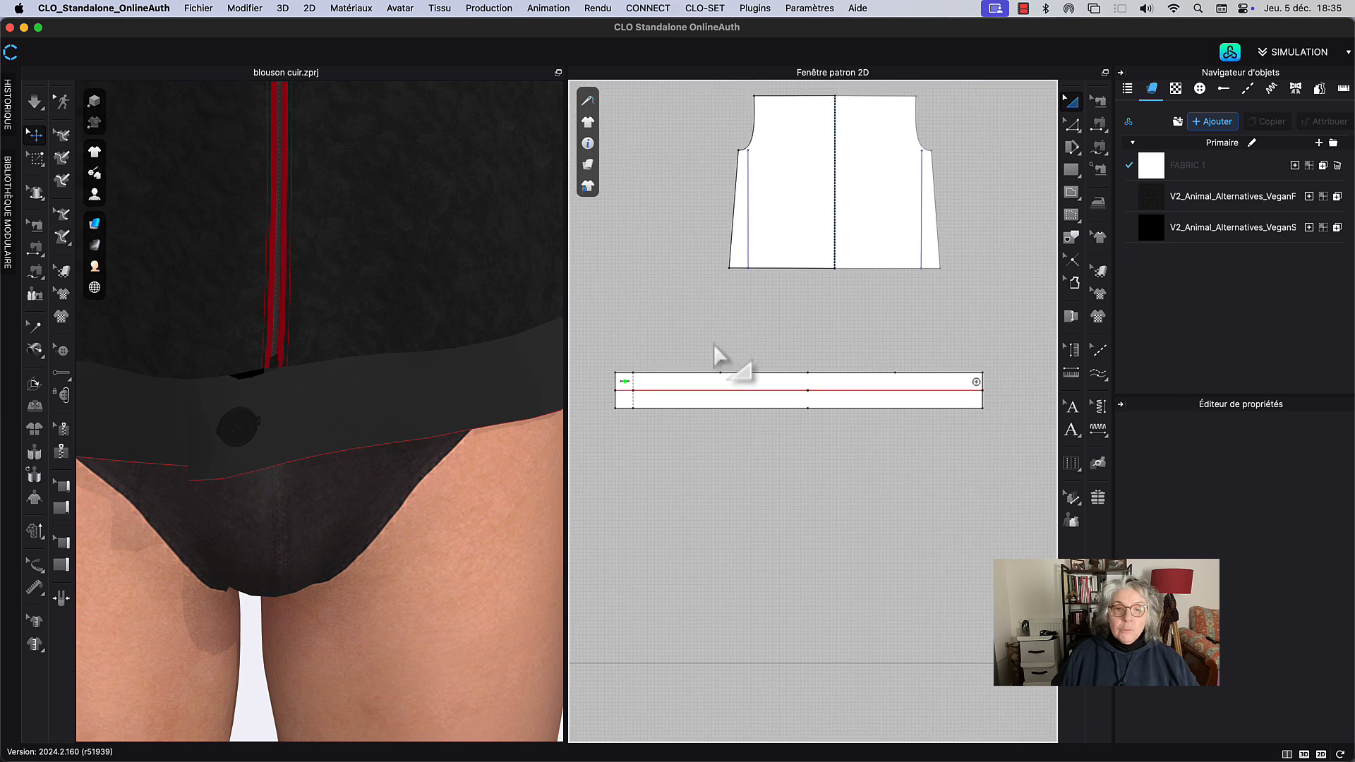
scroll(715, 346, "up", 3)
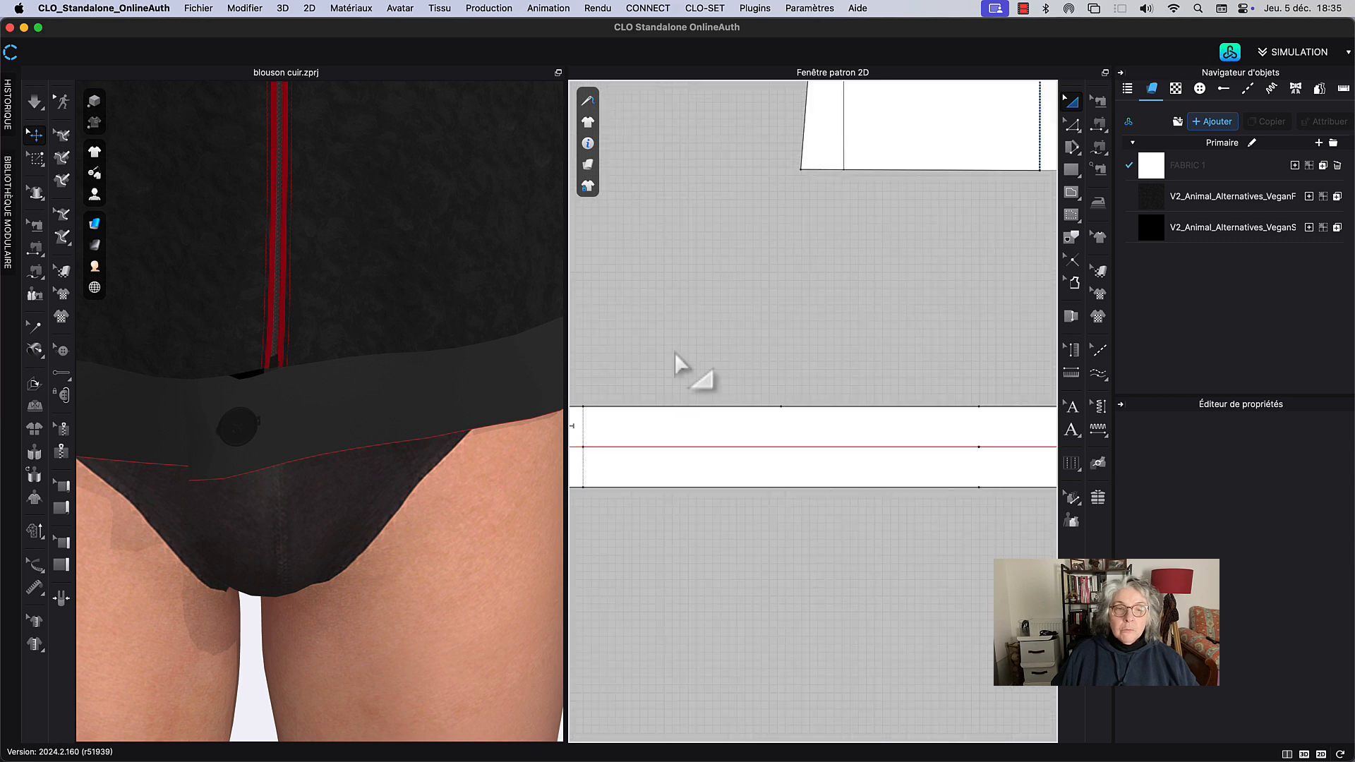
left_click(62, 351)
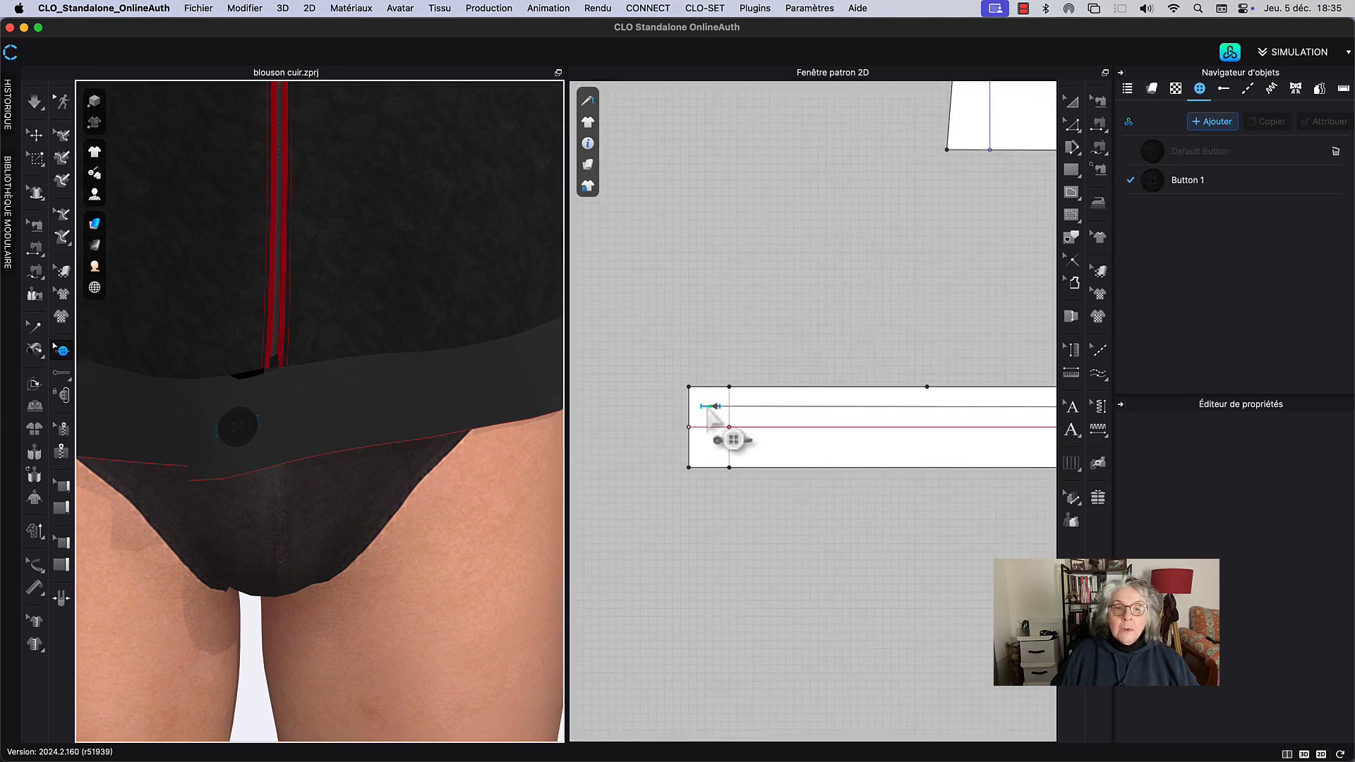
left_click(708, 407)
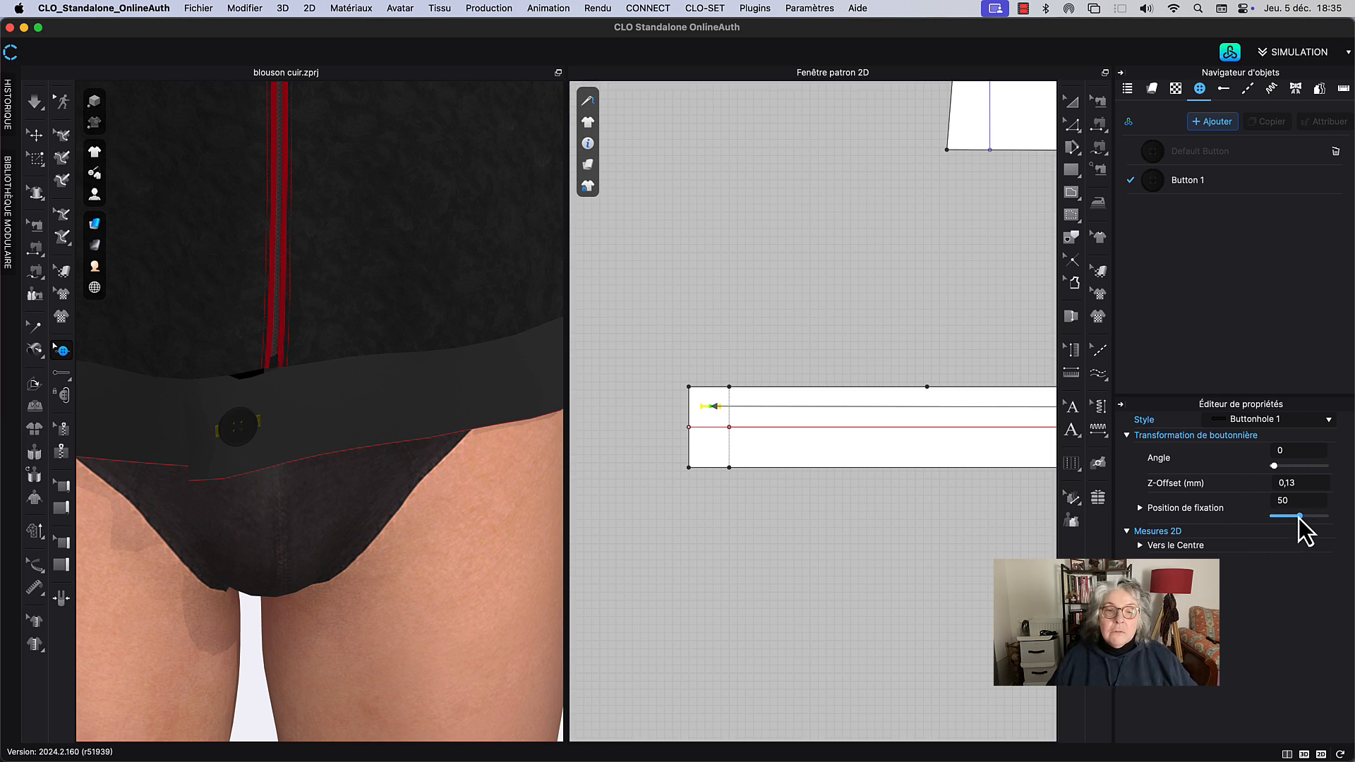
left_click_drag(1293, 519, 1290, 518)
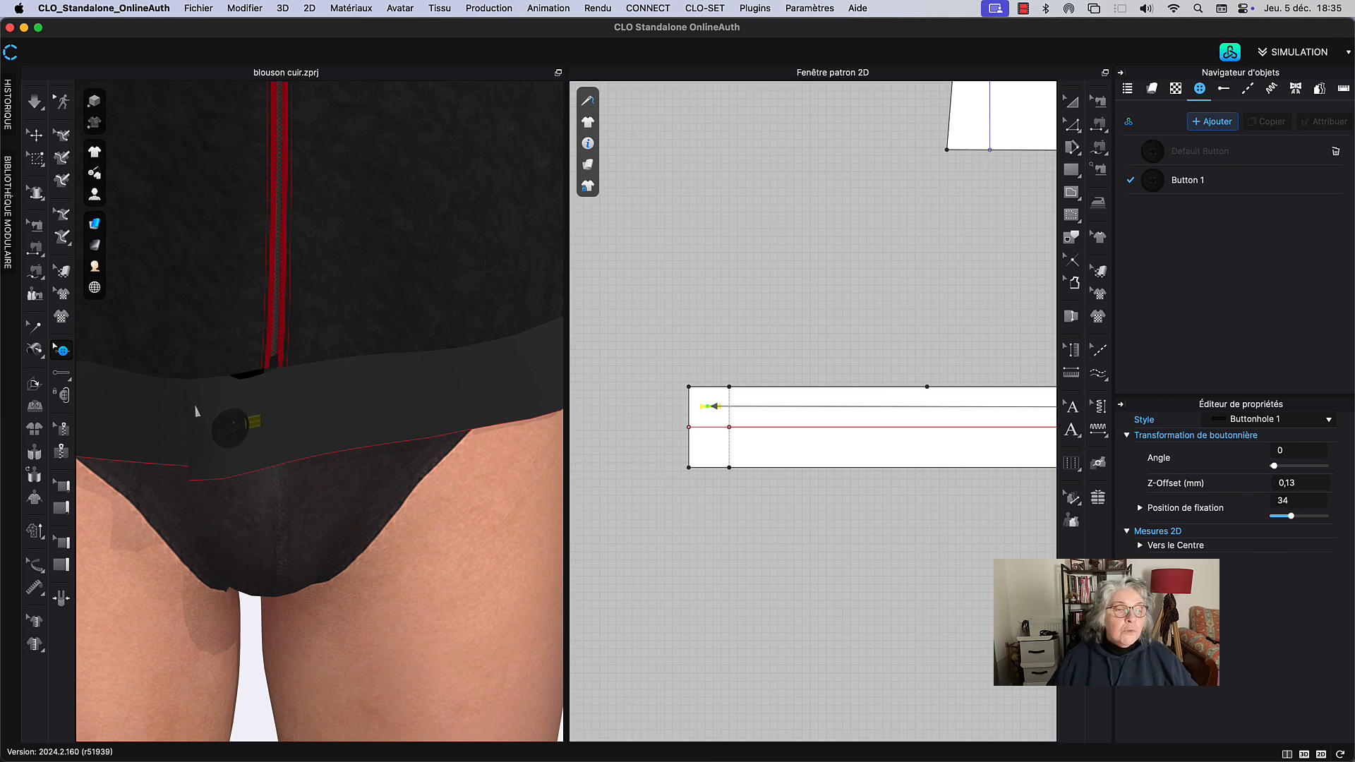
Step: Run the simulation briefly to settle the buttoned hem band, and show the whole jacket from the front
key("Escape")
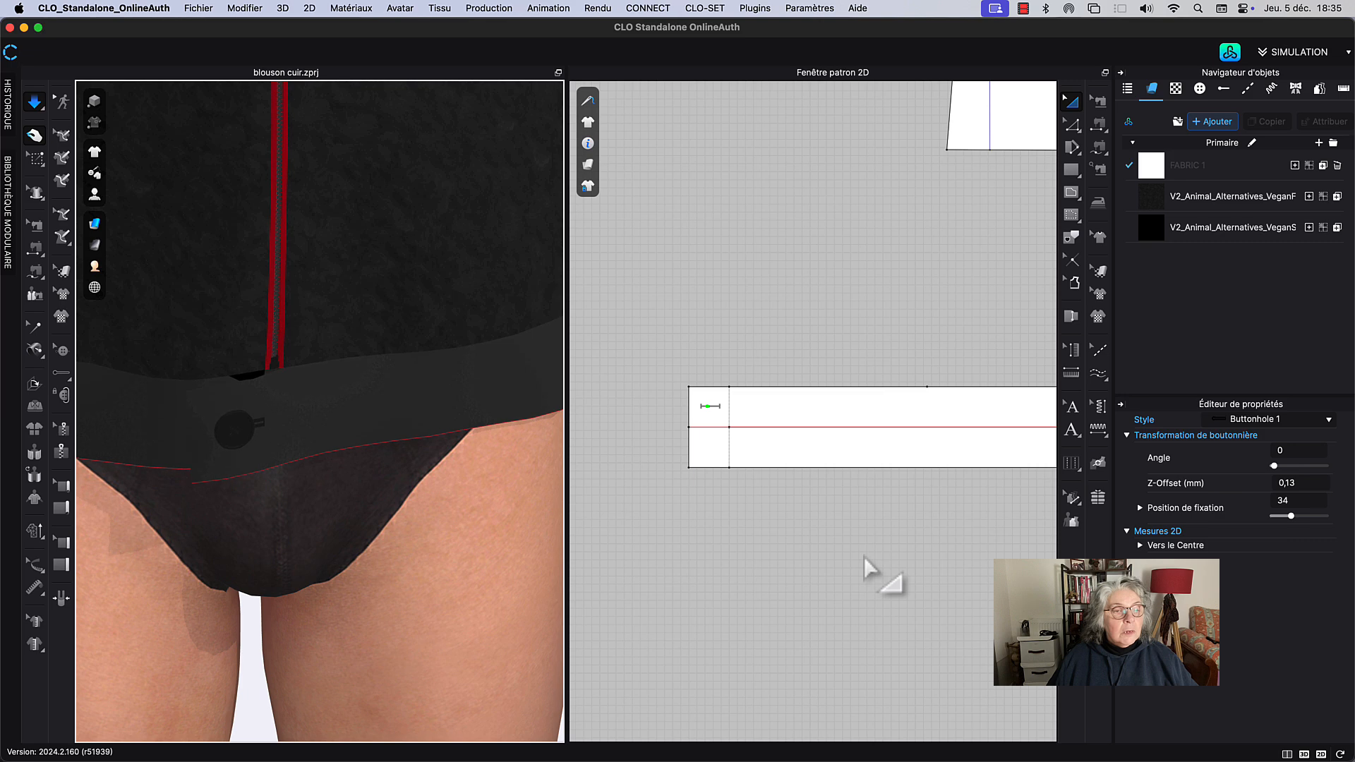
key("space")
scroll(799, 267, "down", 4)
left_click(1072, 106)
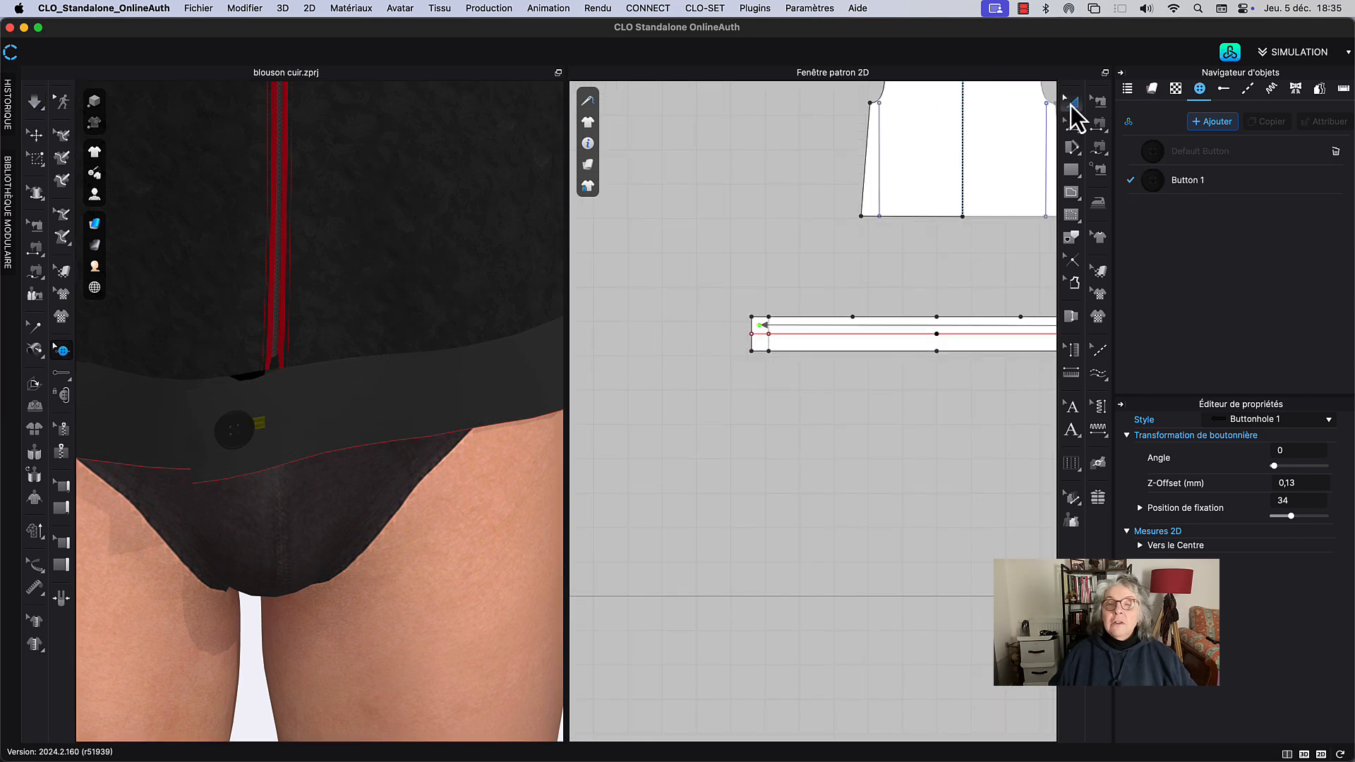
scroll(260, 478, "down", 5)
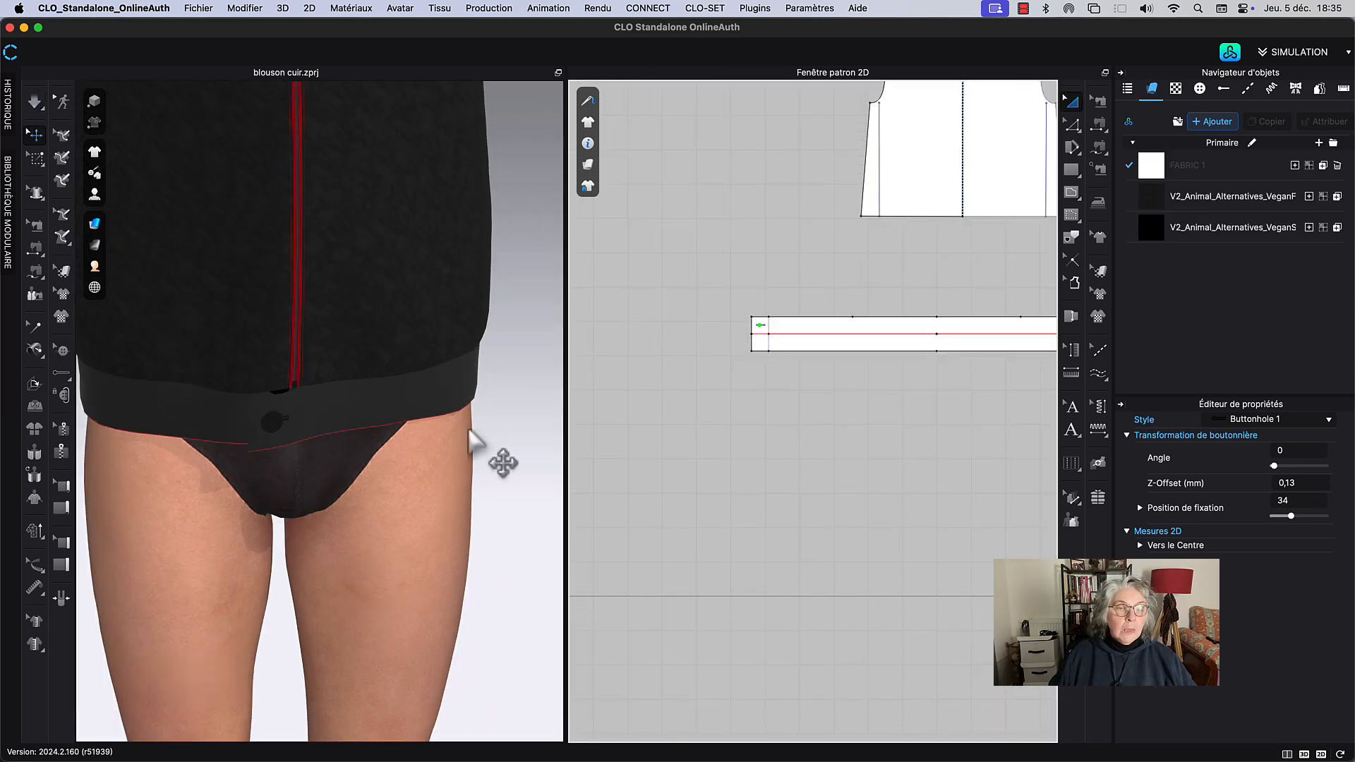
scroll(472, 439, "down", 6)
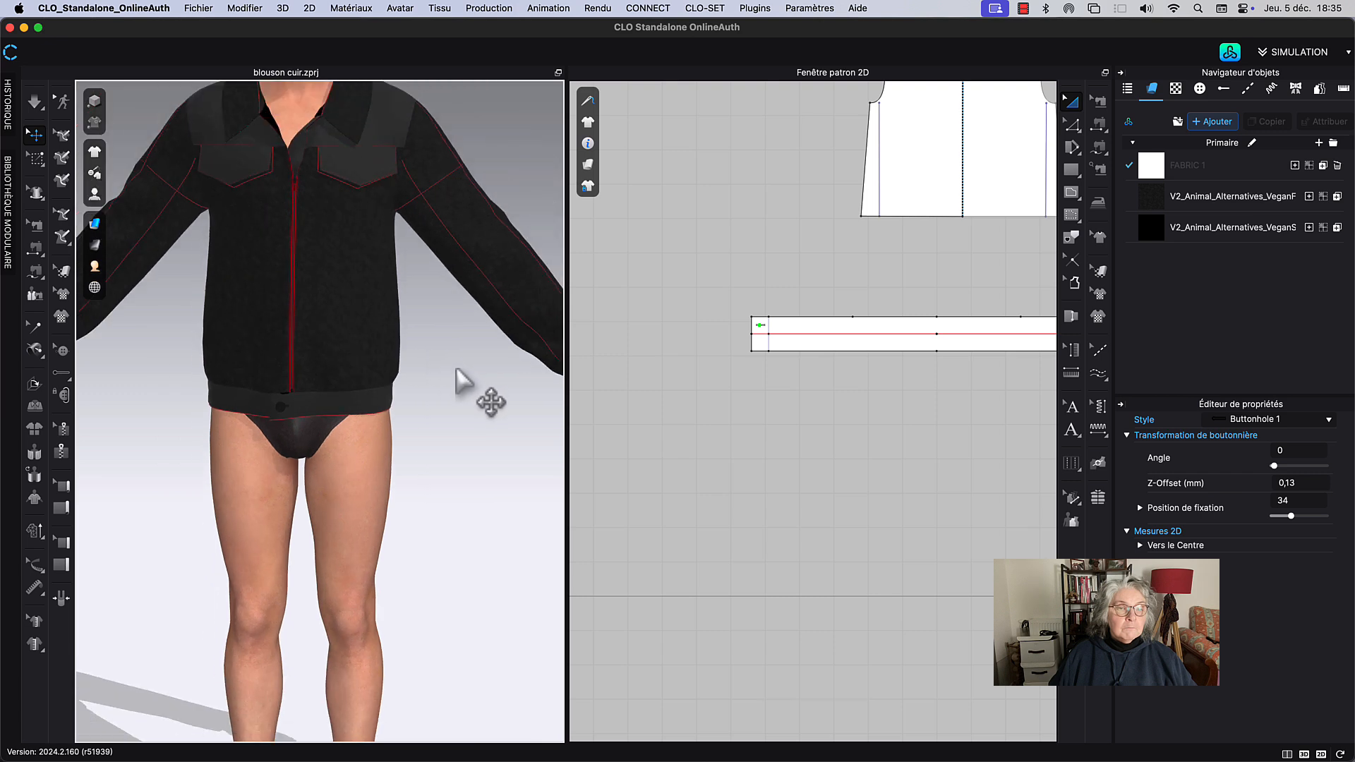
scroll(456, 369, "down", 5)
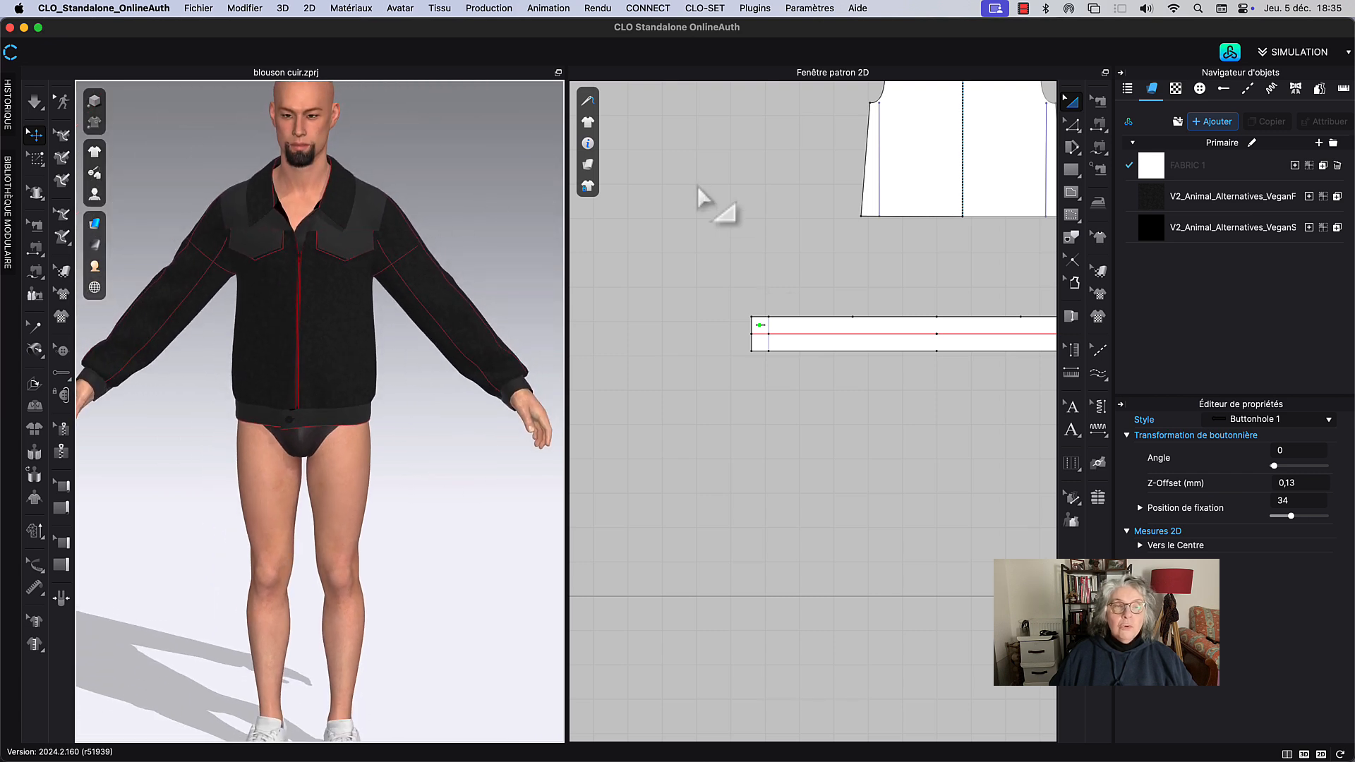
middle_click_drag(698, 185, 701, 198)
middle_click_drag(498, 167, 498, 218)
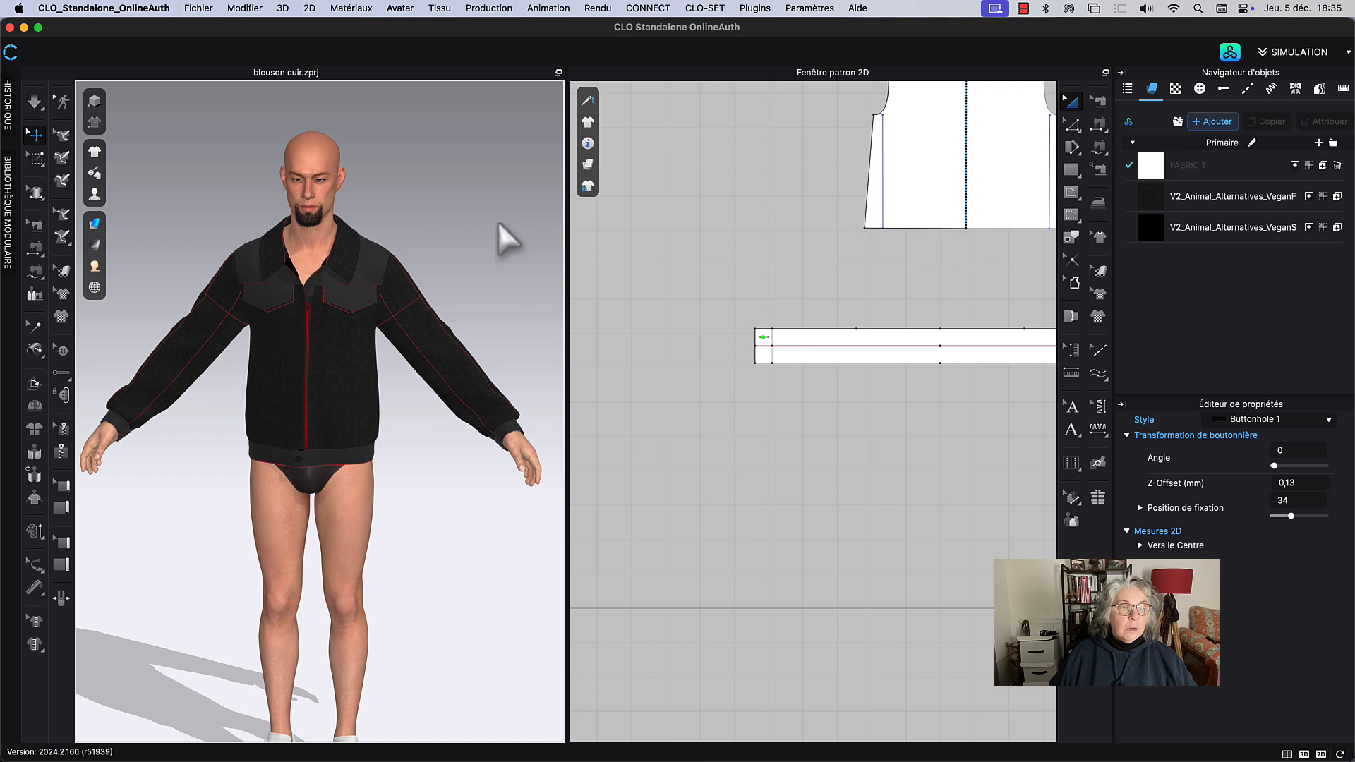
Step: Apply the custom "Main dans la poc..." pose from the male pose library to the avatar and let the jacket follow it
key("space")
key("space")
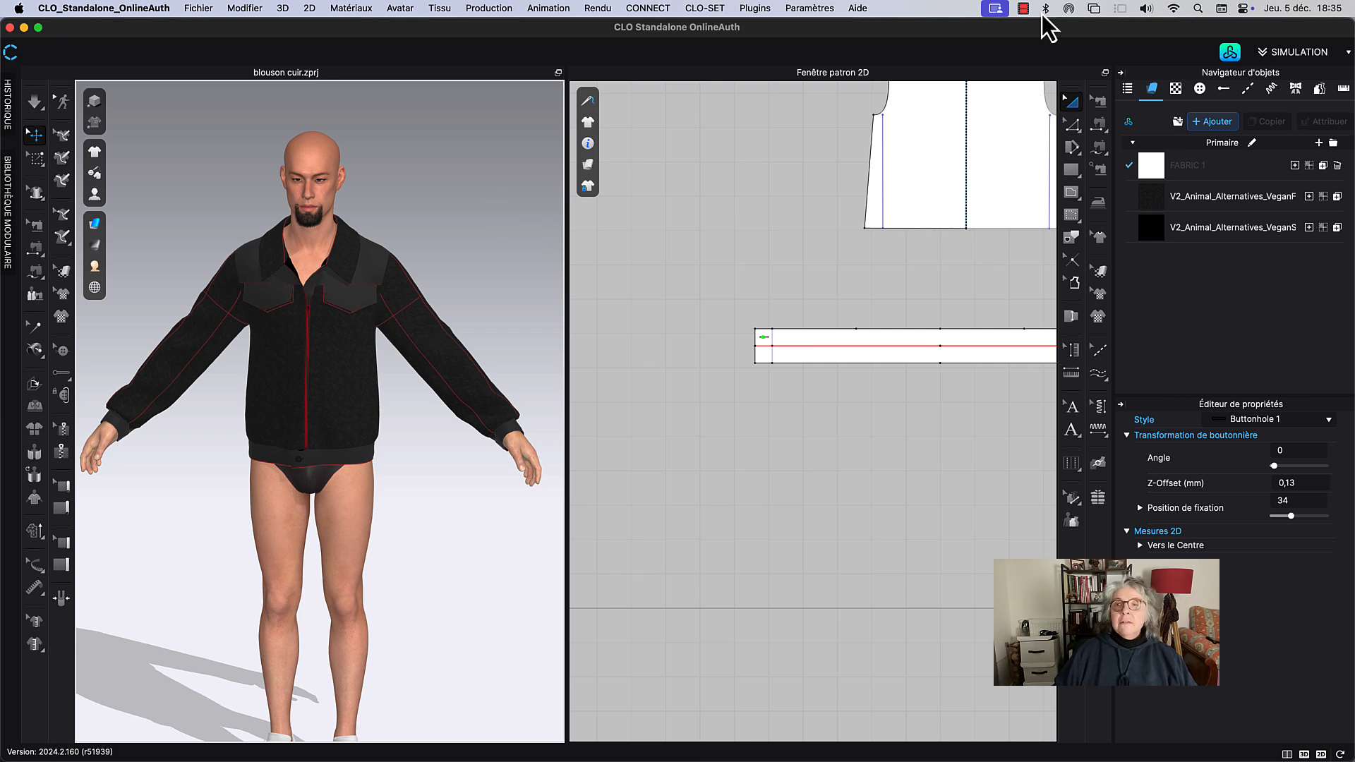
left_click(1227, 53)
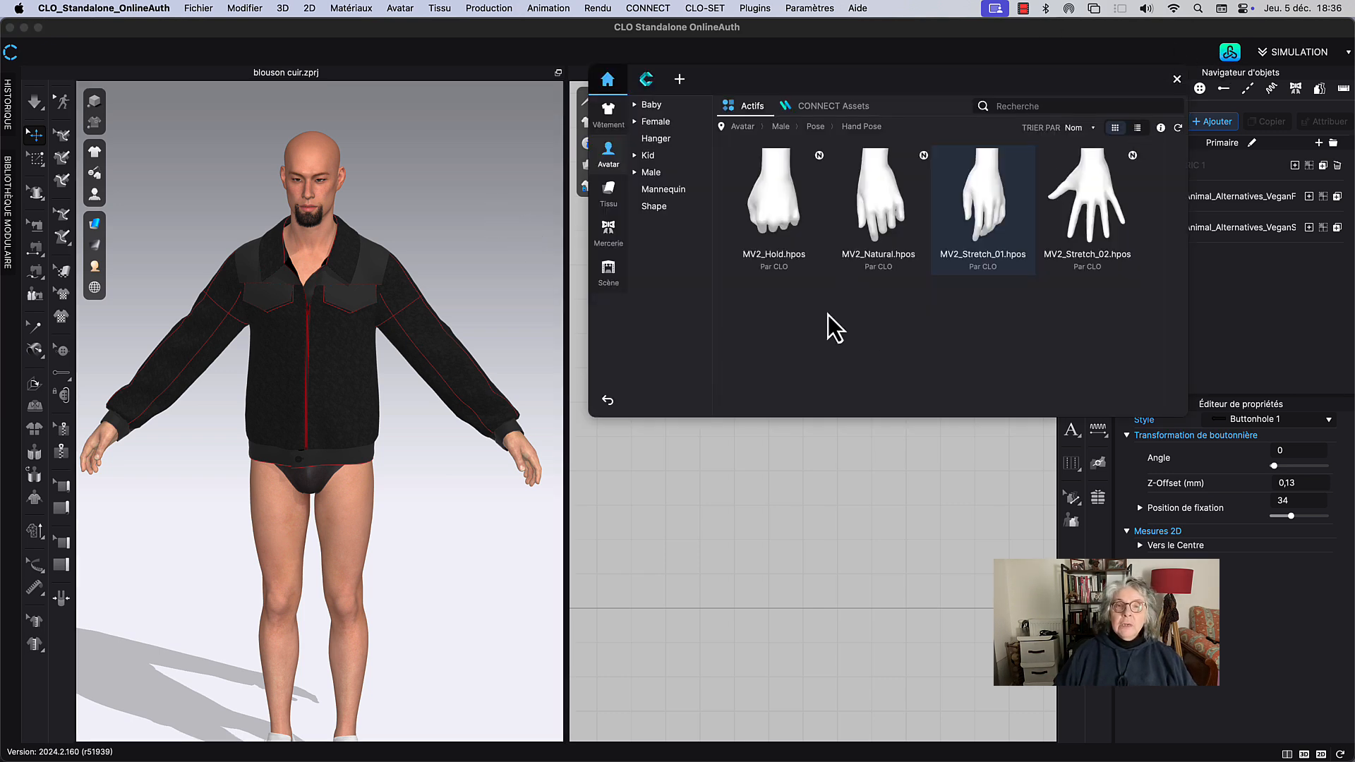
left_click(819, 127)
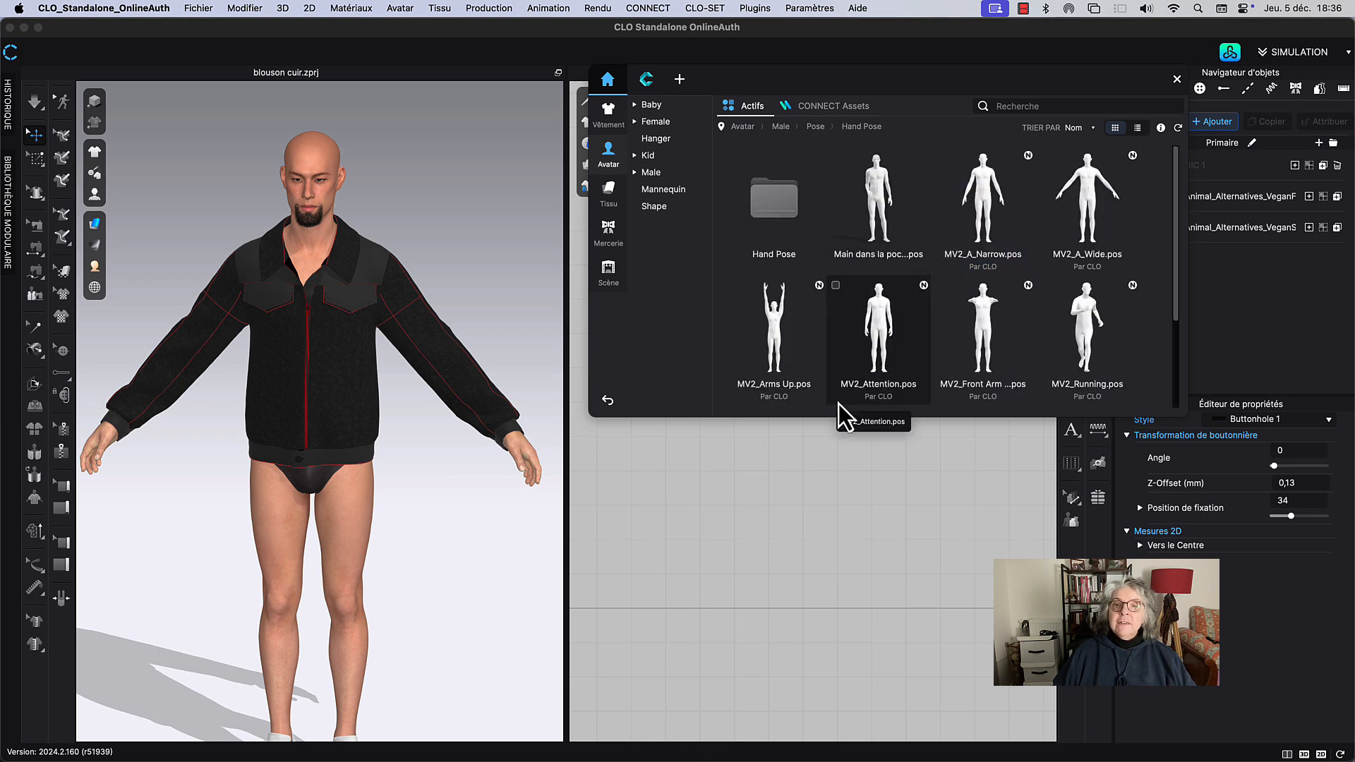
double_click(883, 212)
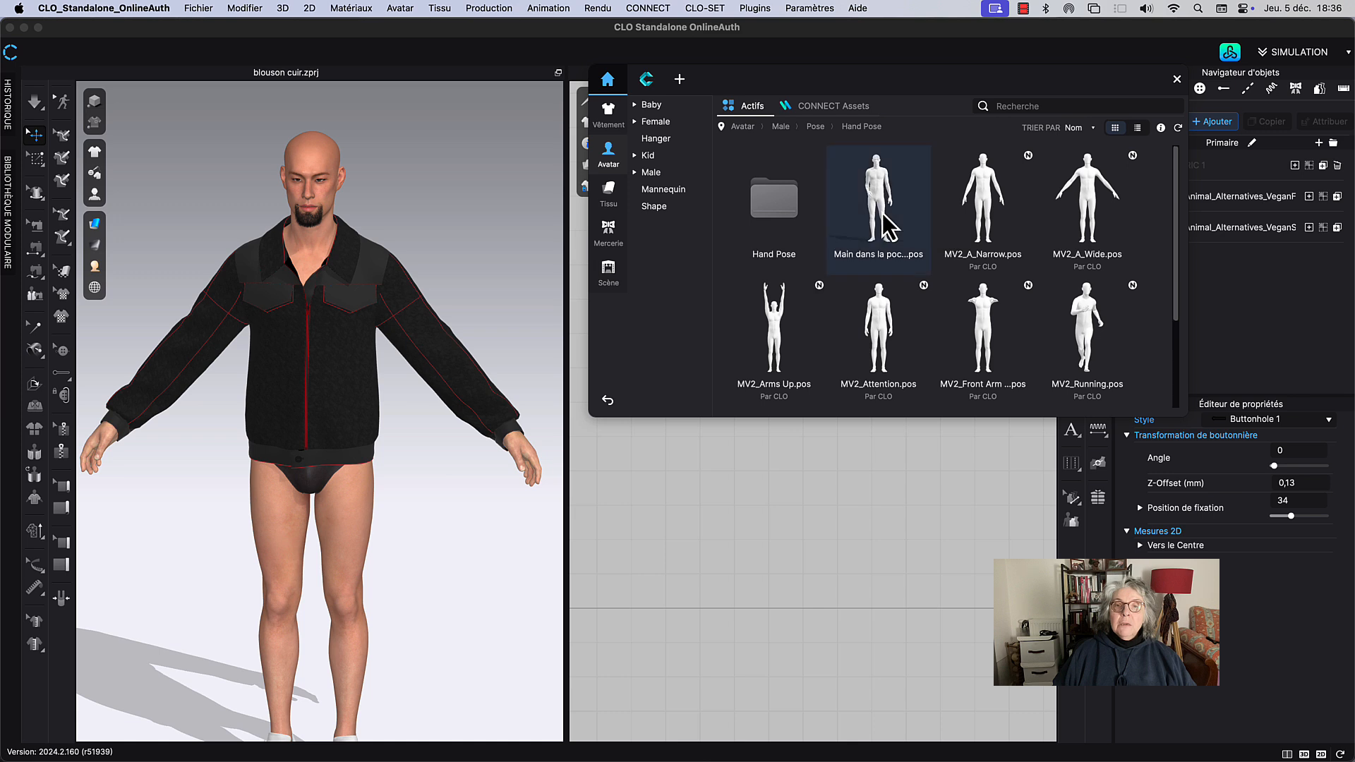
left_click(707, 453)
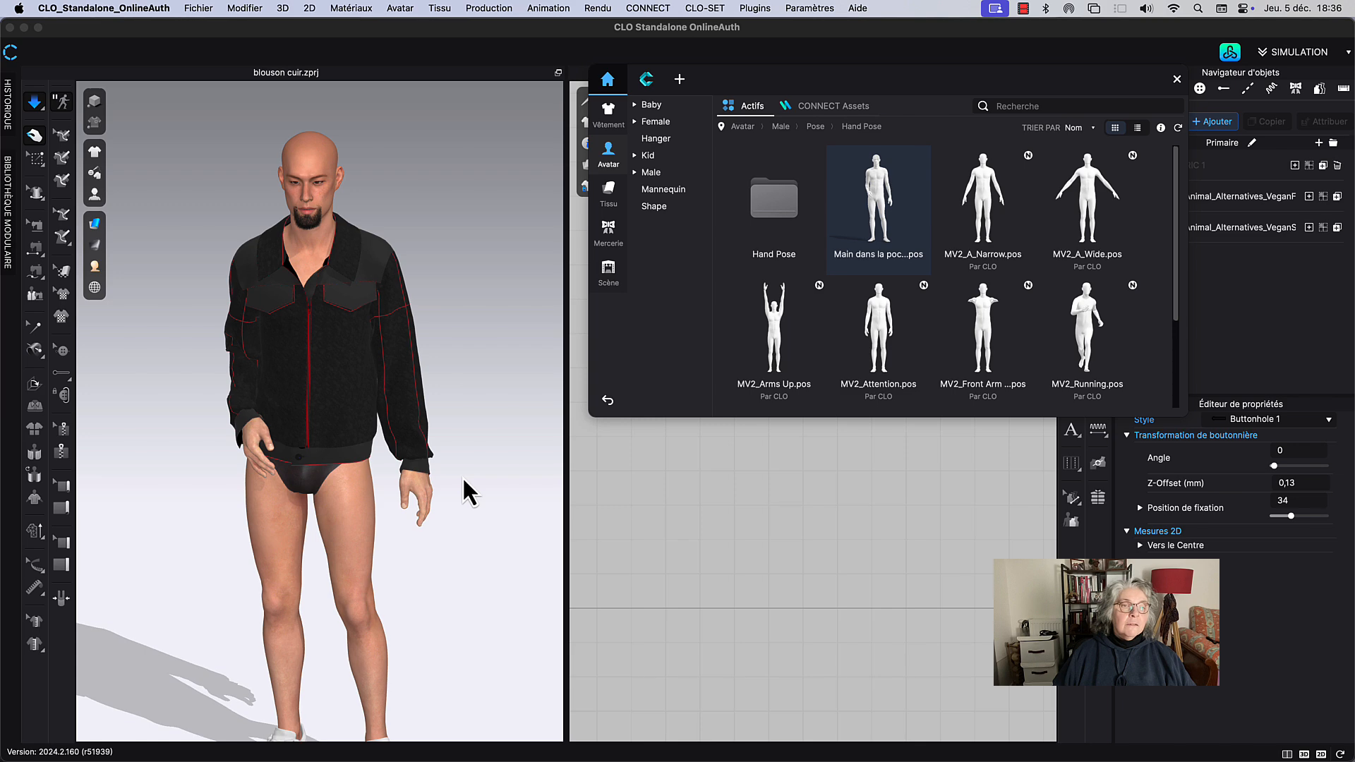
right_click_drag(437, 433, 467, 324)
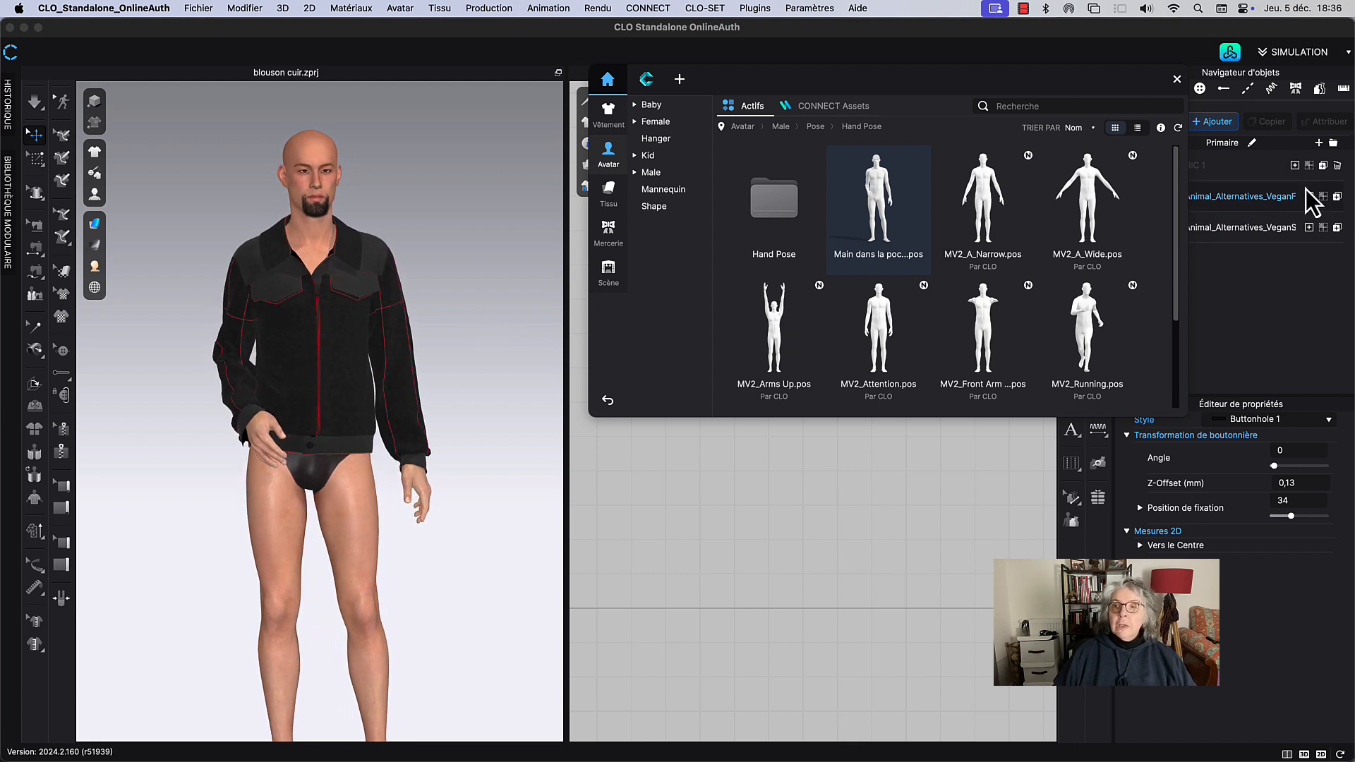
left_click(1177, 80)
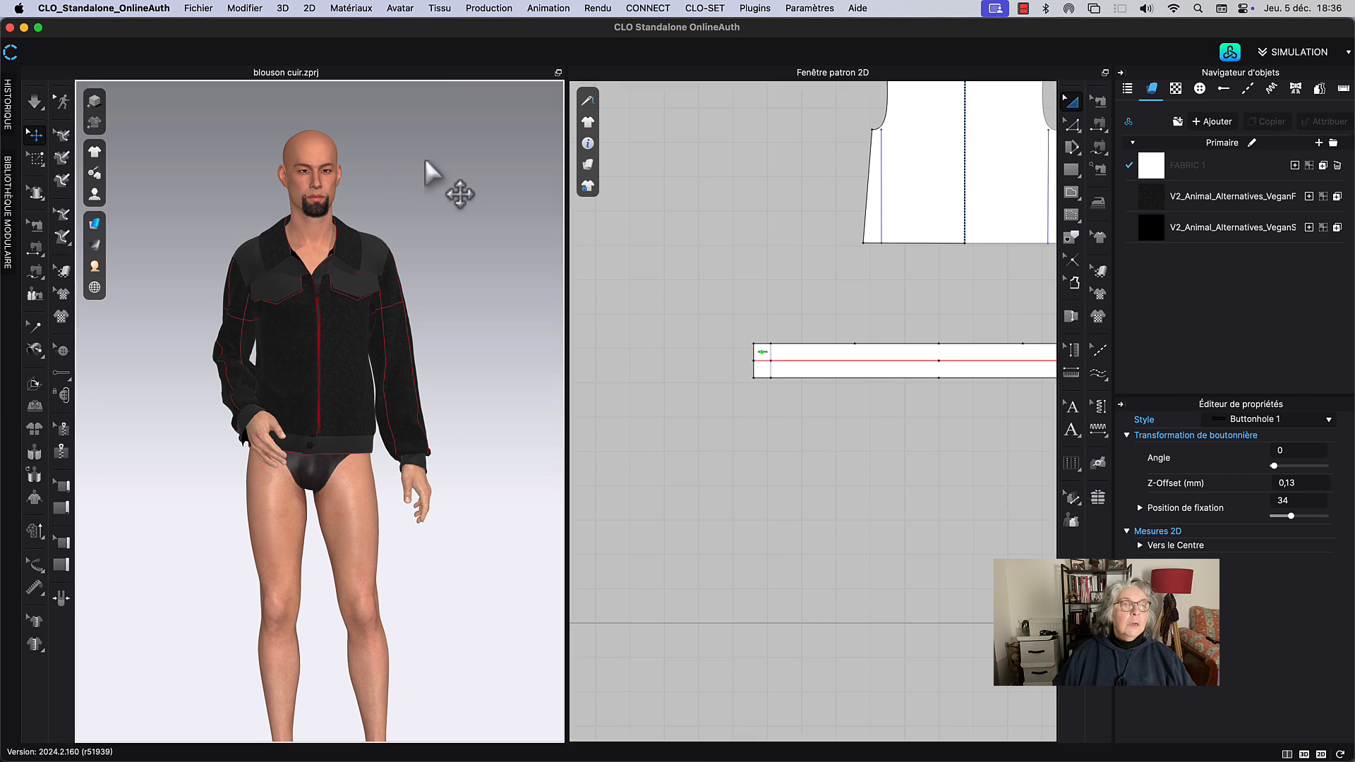
Step: Add the Look-Homme Veston project from the modèles folder with its garments and render properties, maintaining the avatar's current size and pose
left_click(198, 9)
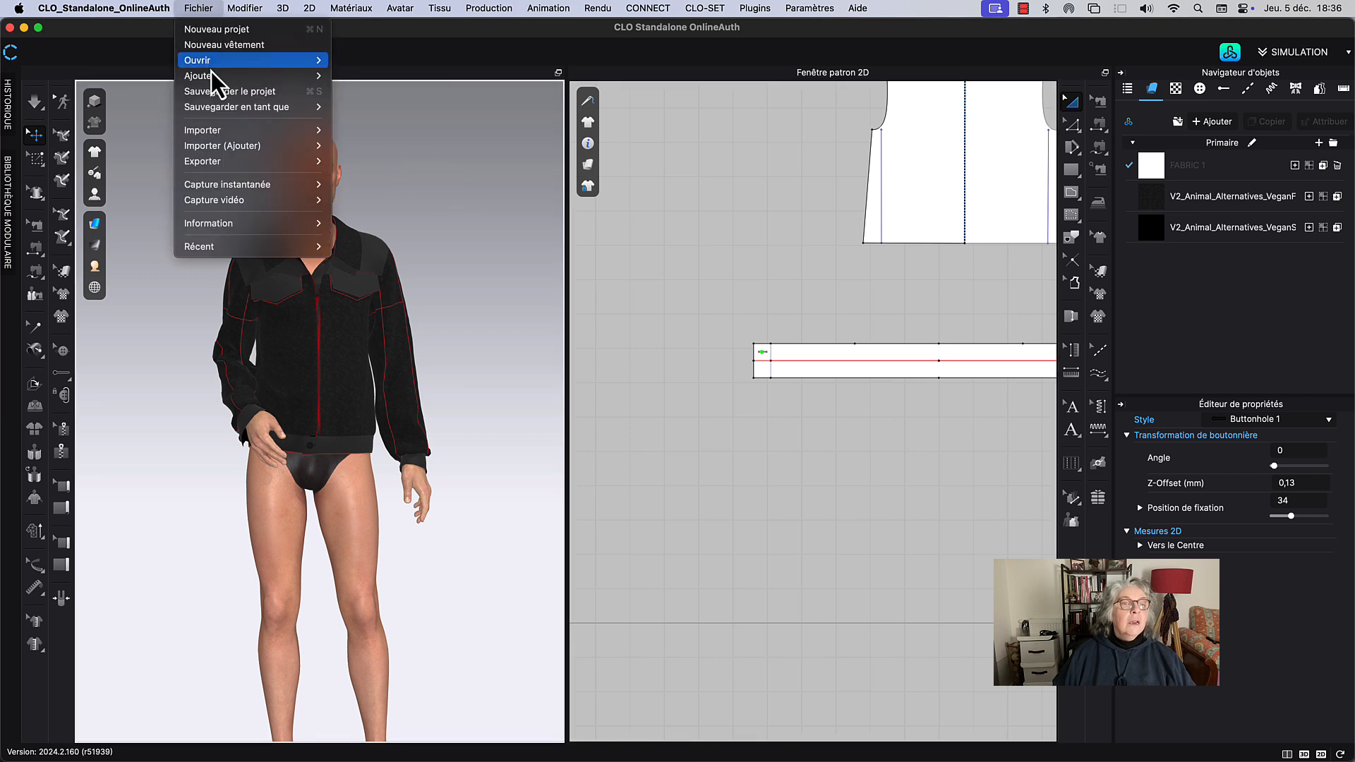
mouse_move(320, 75)
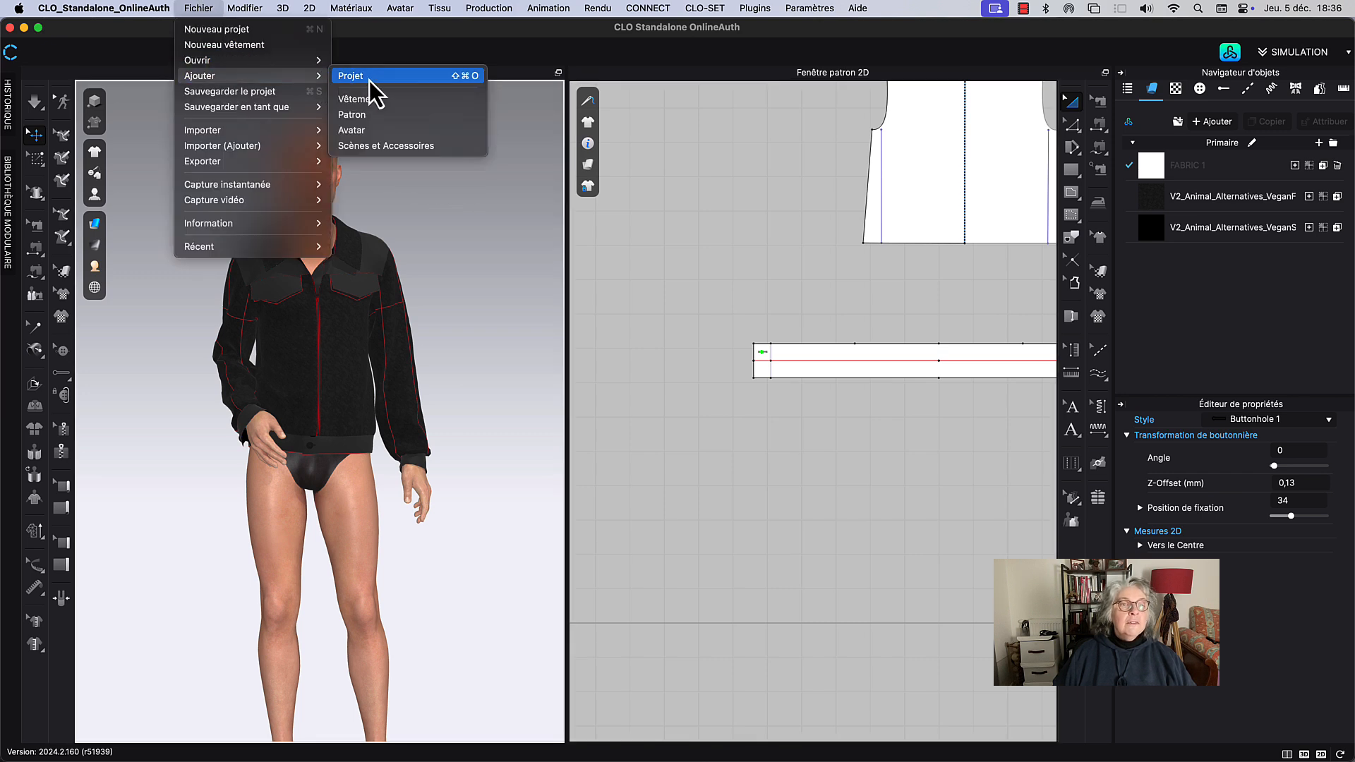
left_click(357, 75)
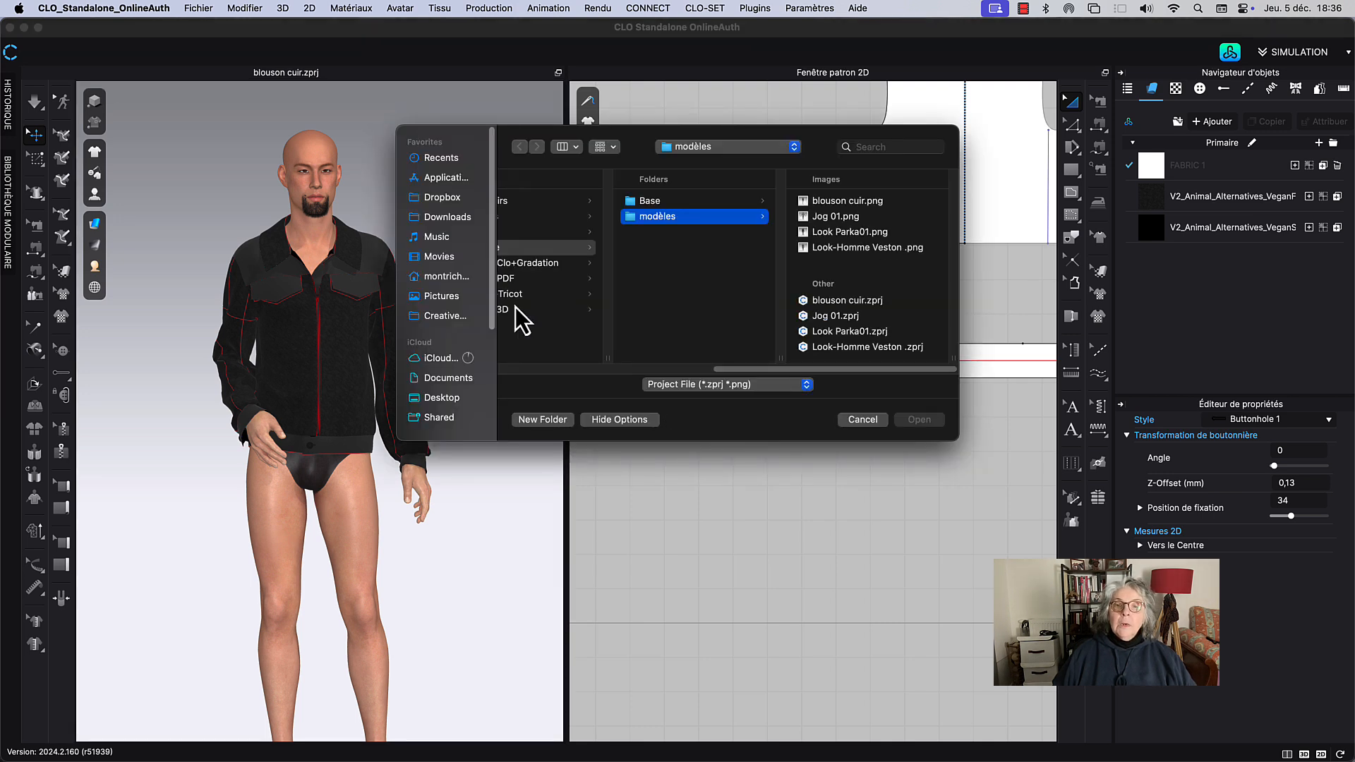
left_click(836, 217)
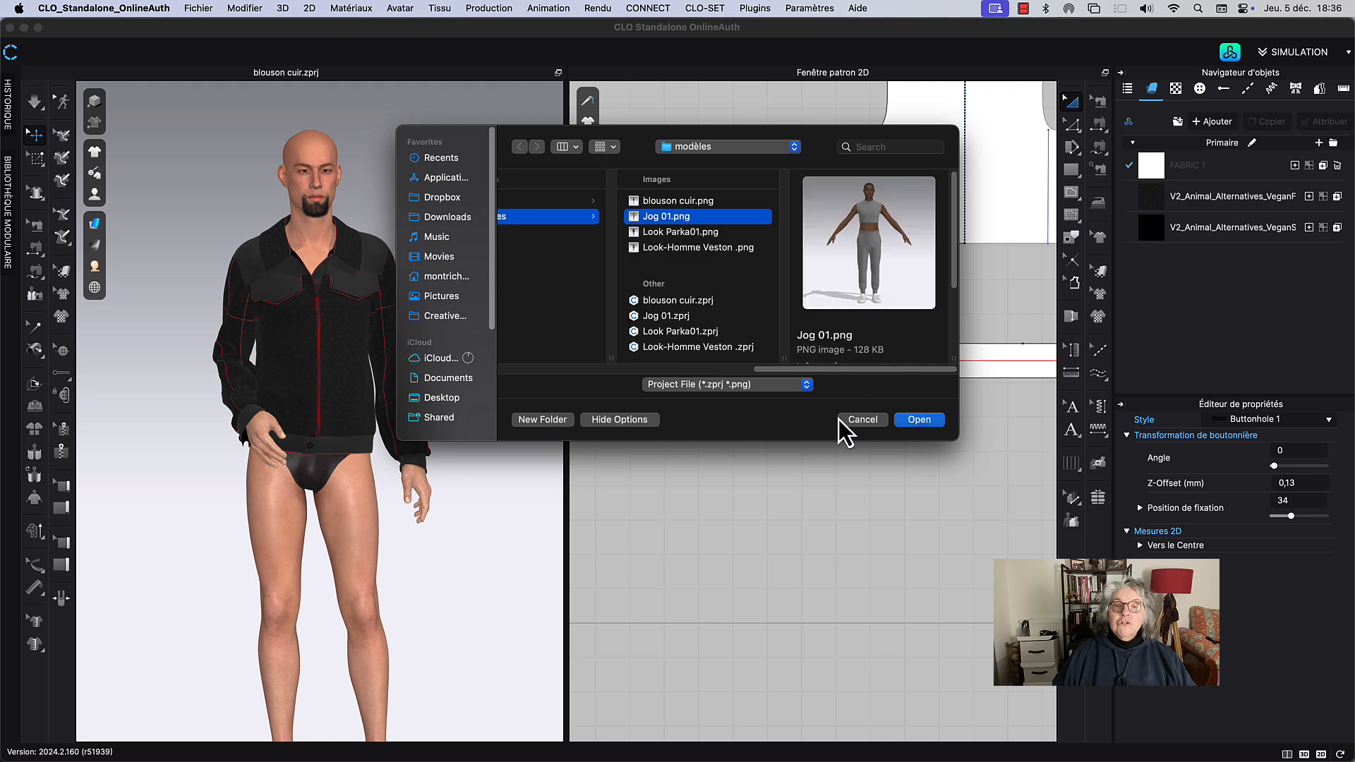
left_click(686, 348)
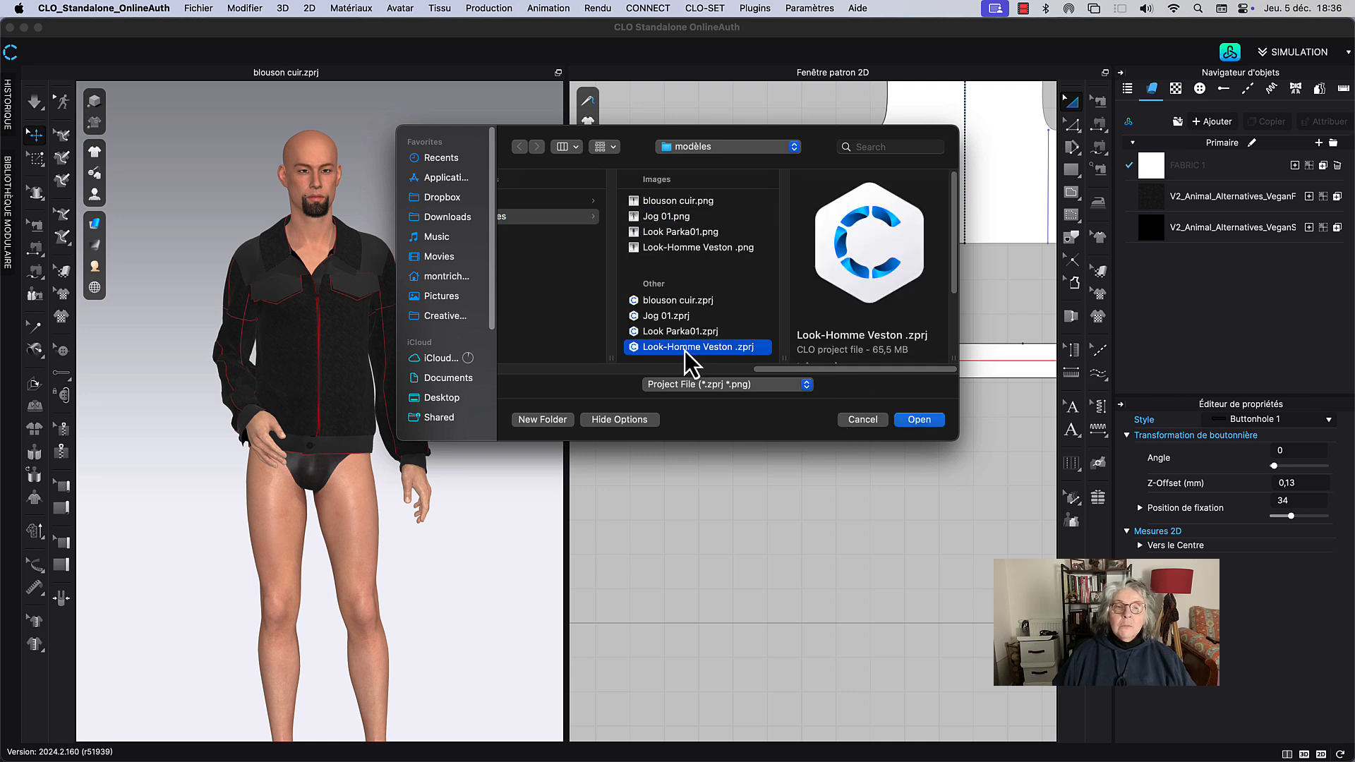
left_click(680, 329)
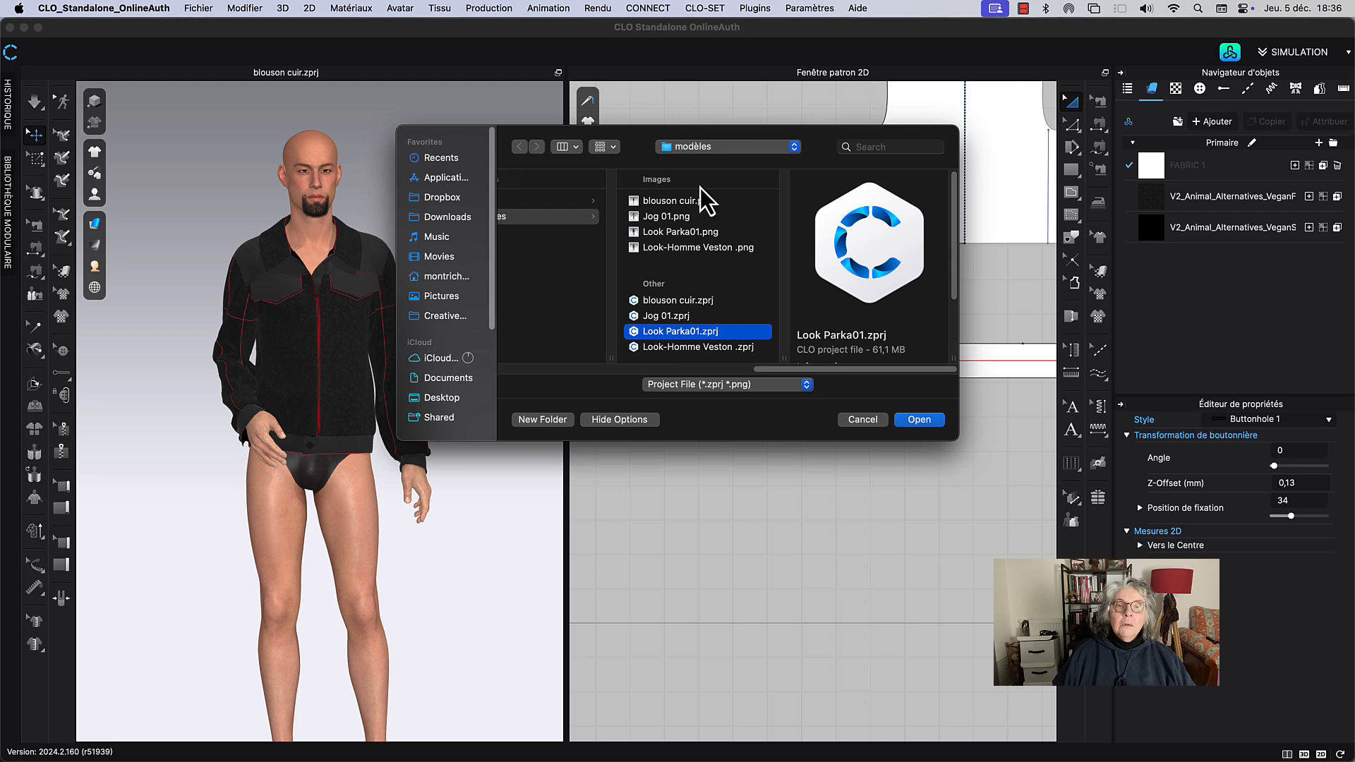
left_click(678, 201)
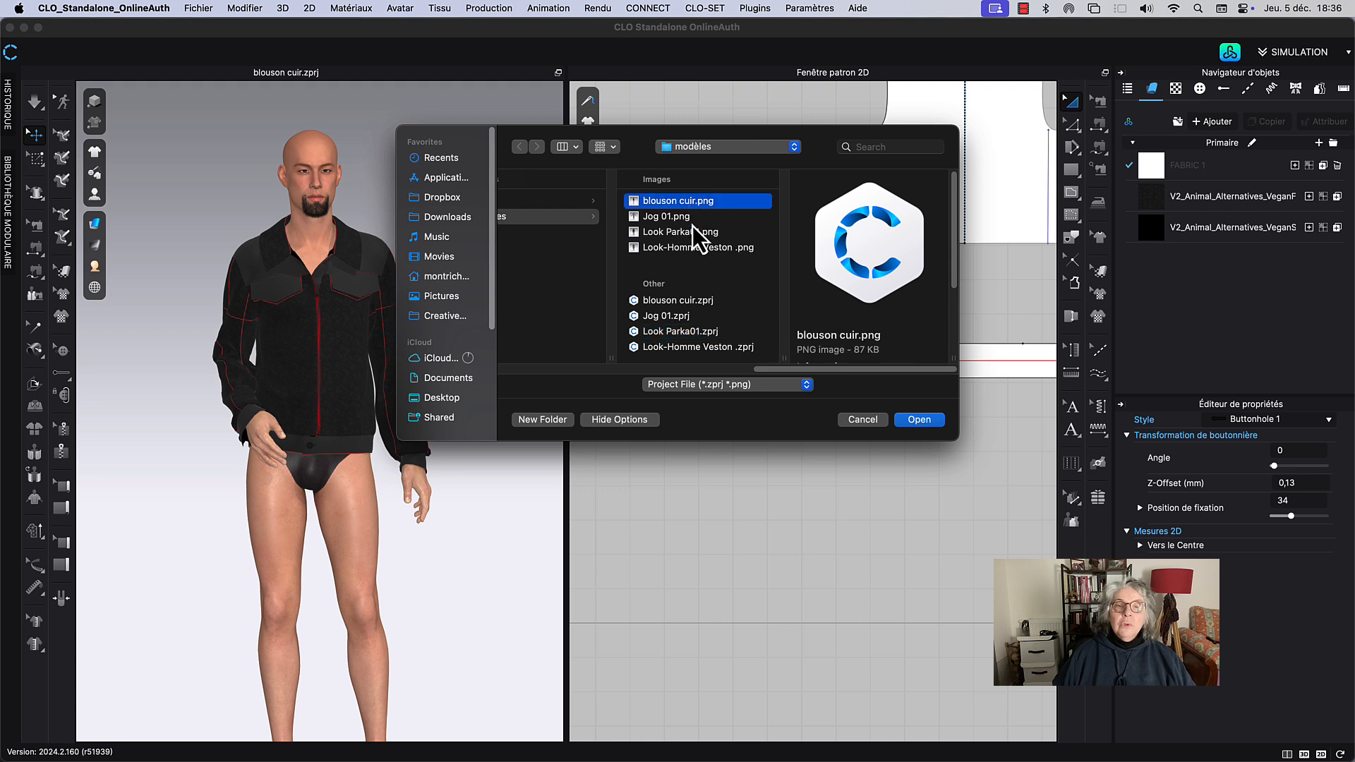
left_click(684, 219)
left_click(681, 233)
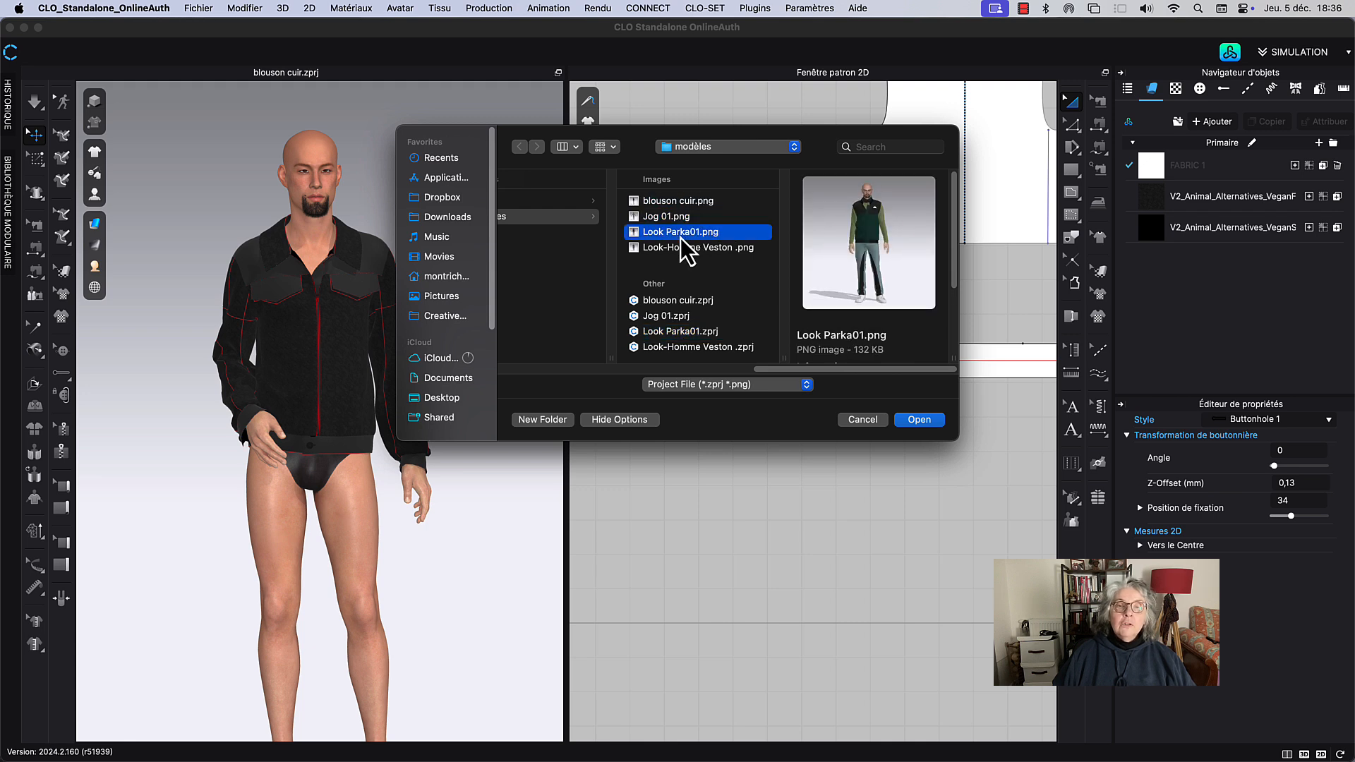
left_click(679, 248)
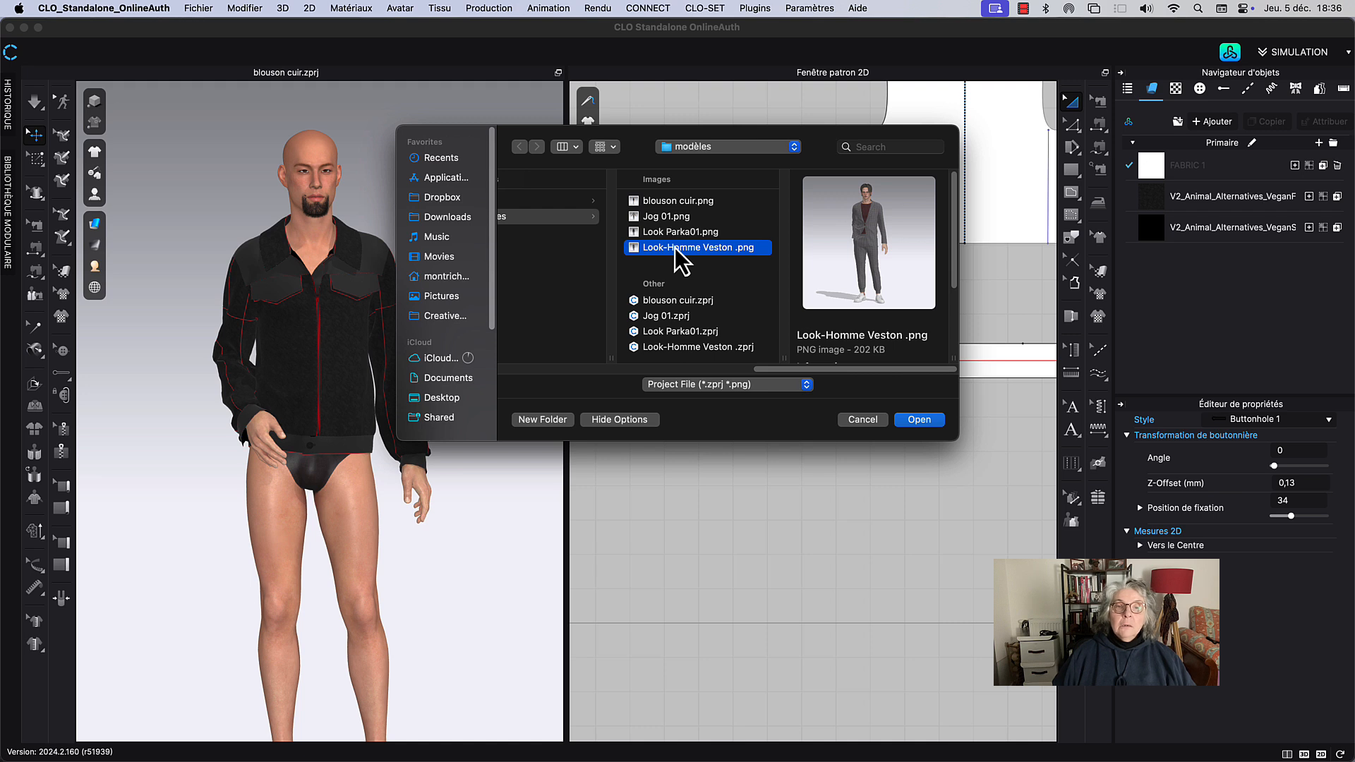
left_click(925, 421)
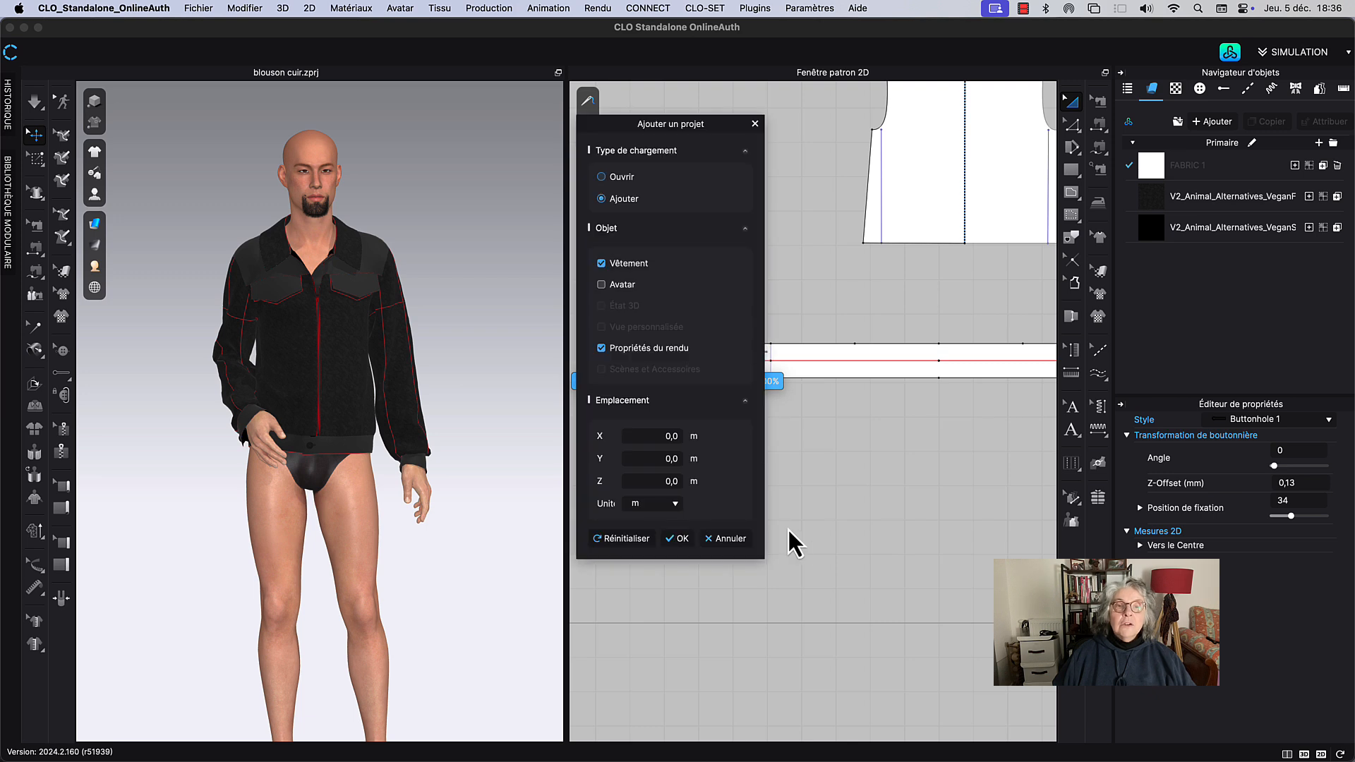
left_click(679, 538)
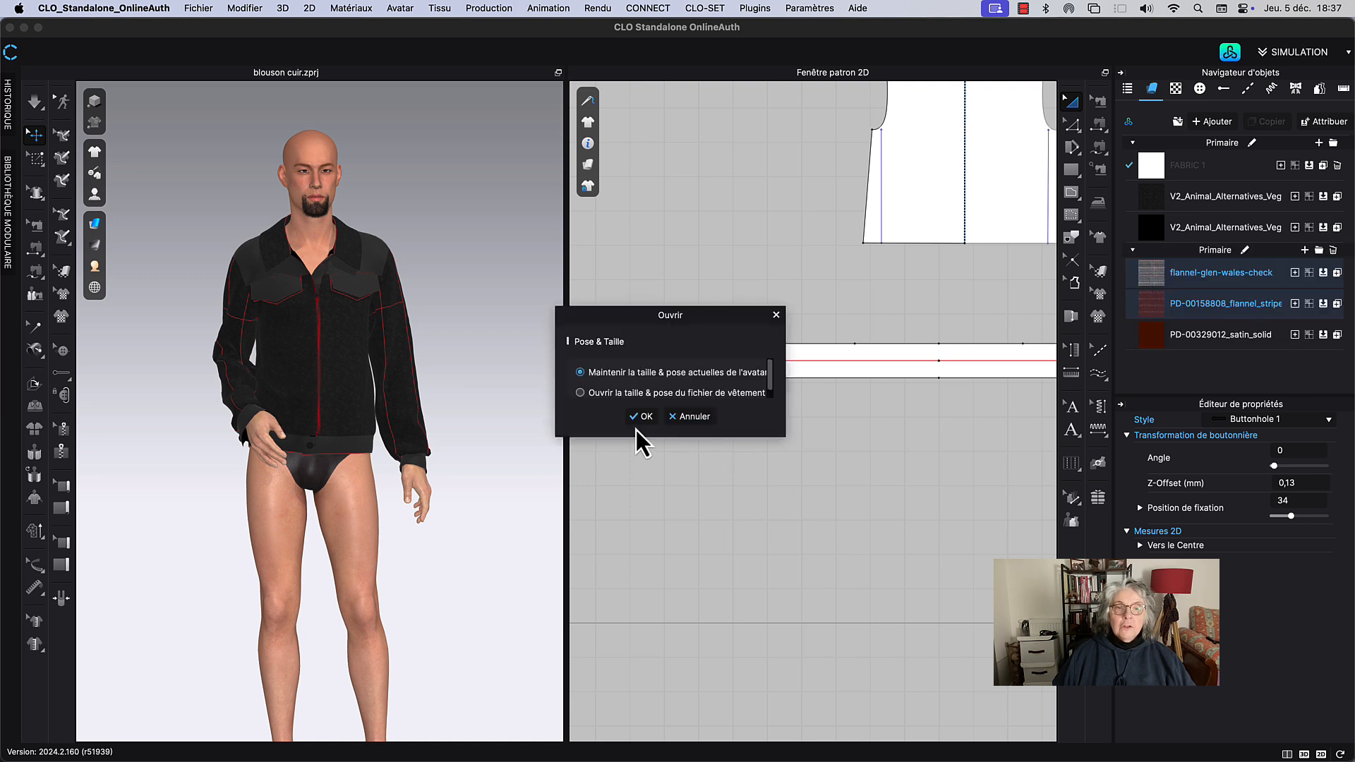
left_click(639, 418)
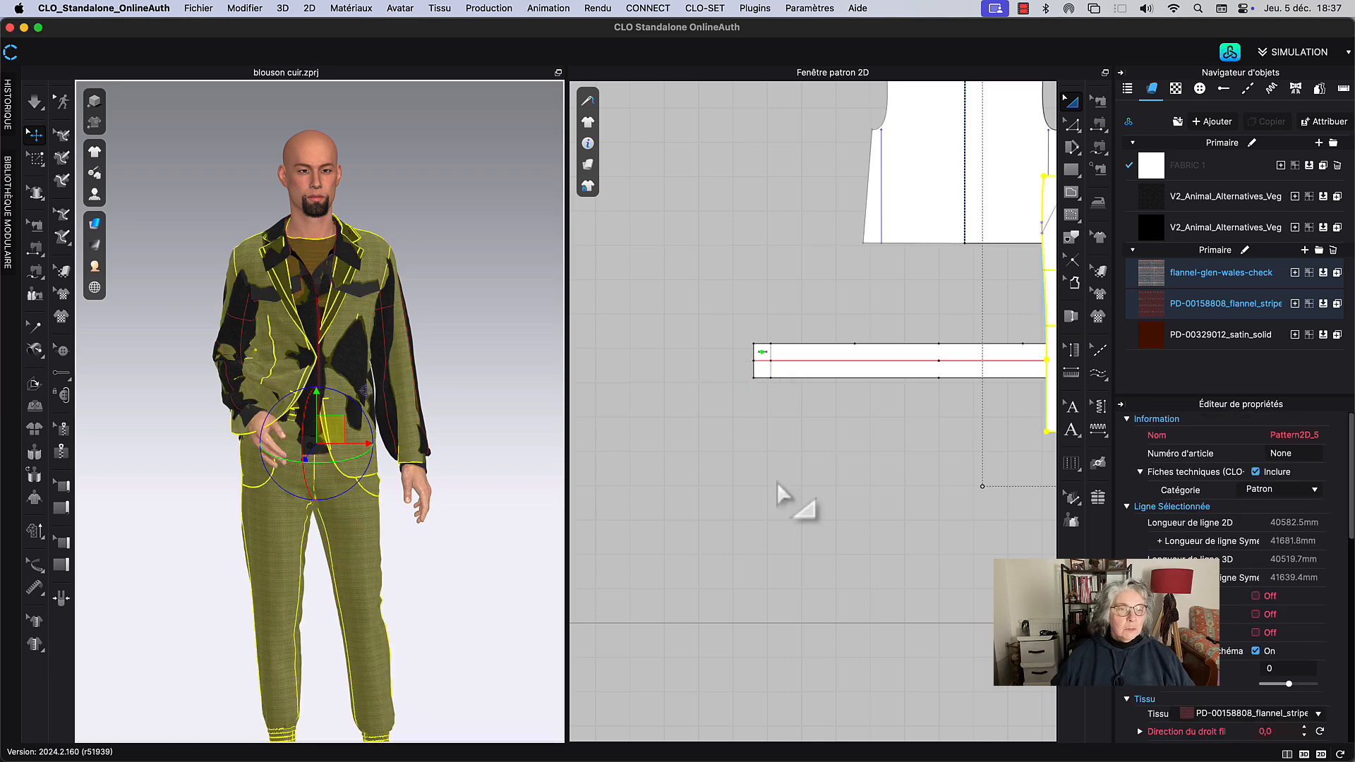
Step: Move all the added outfit's patterns below the leather jacket's patterns in the 2D pattern window
scroll(777, 482, "down", 6)
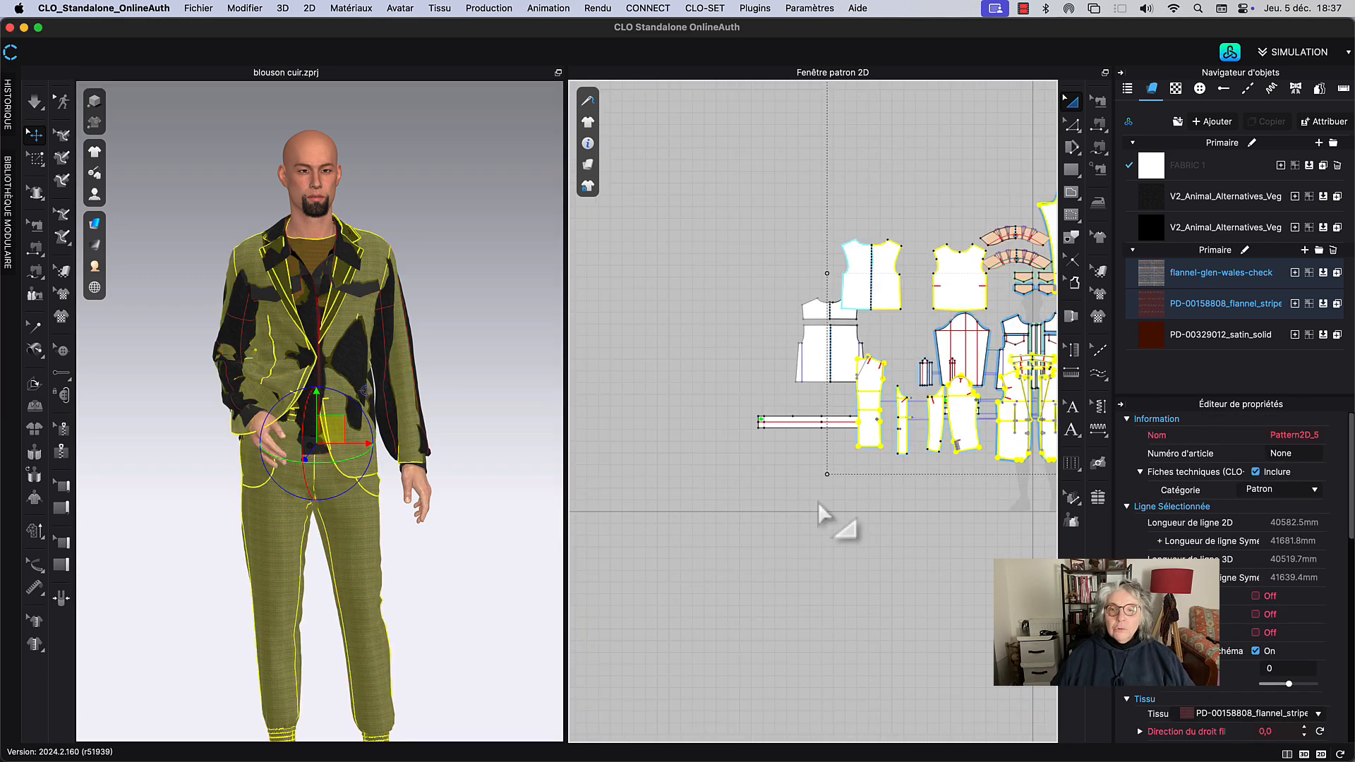
scroll(818, 502, "down", 4)
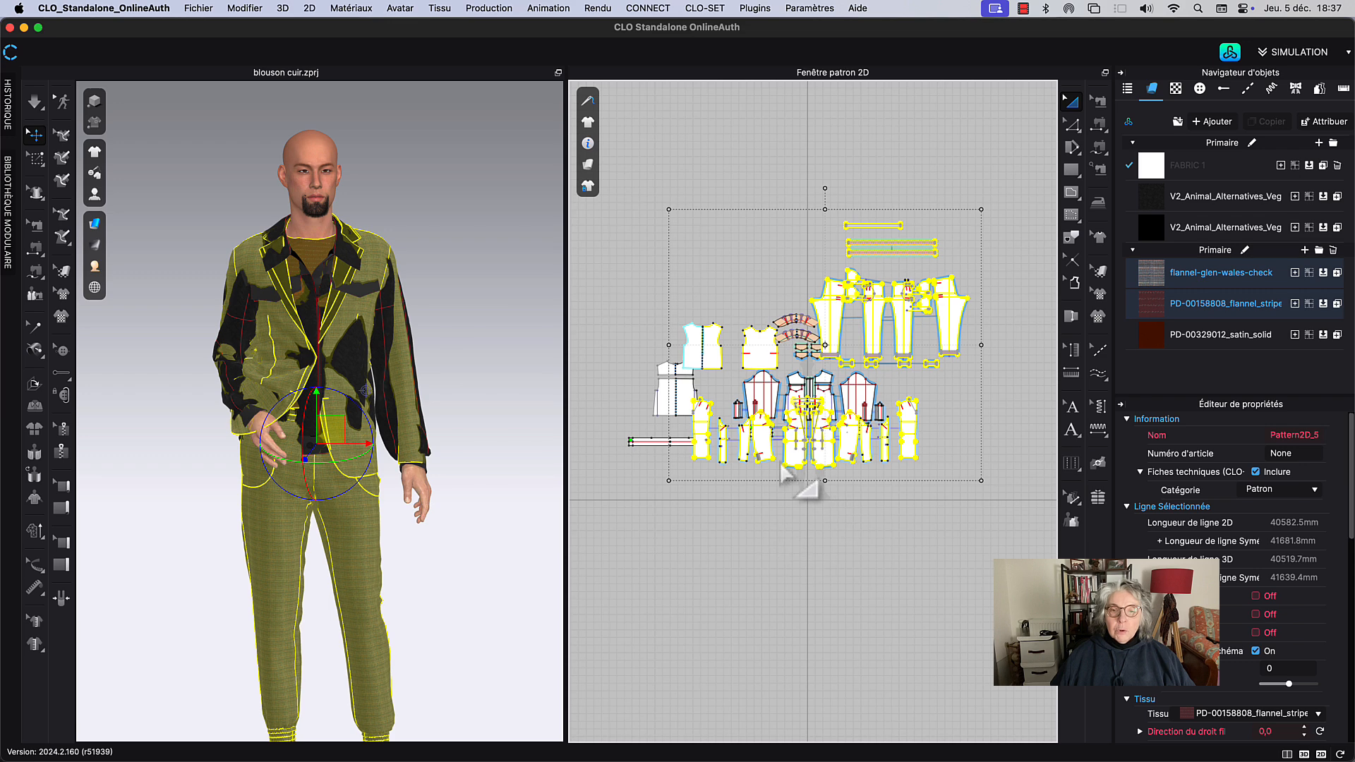
left_click_drag(783, 473, 812, 714)
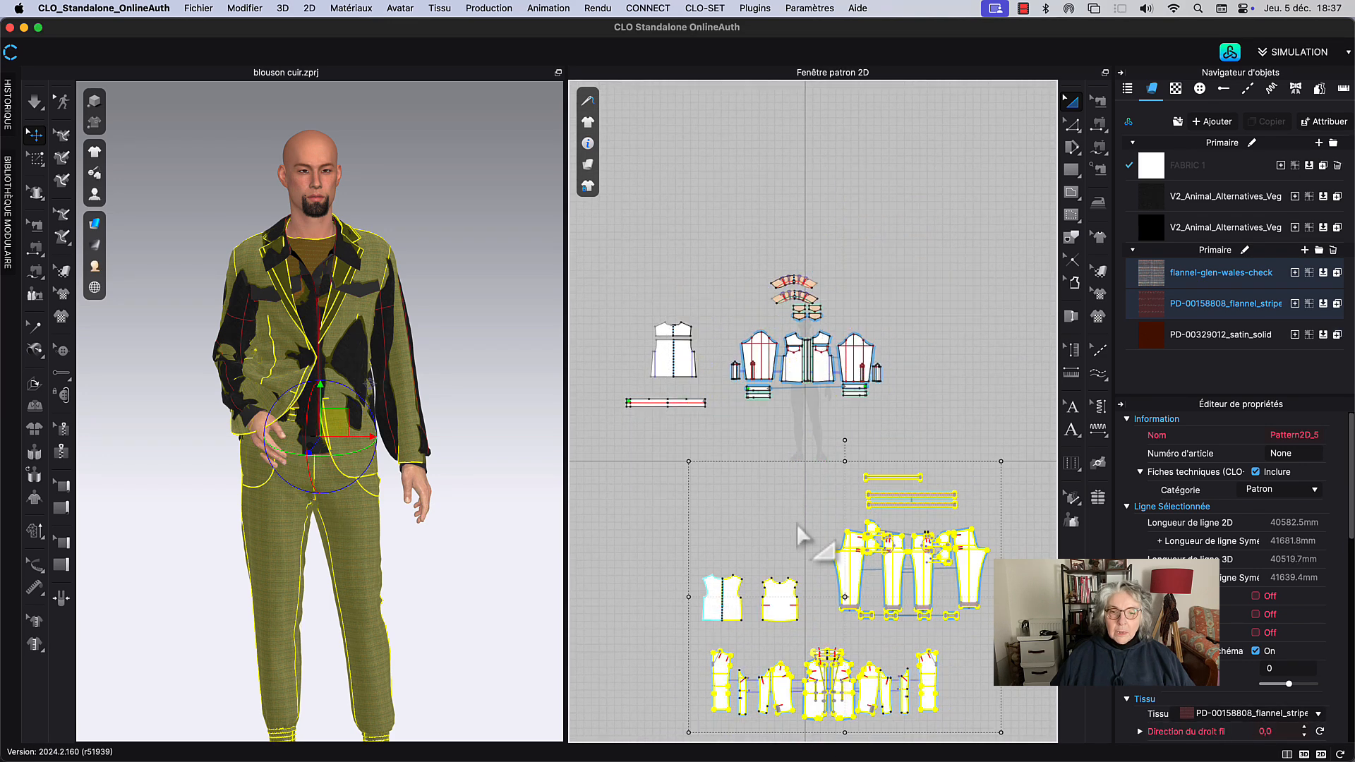
middle_click_drag(799, 529, 773, 297)
left_click(641, 333)
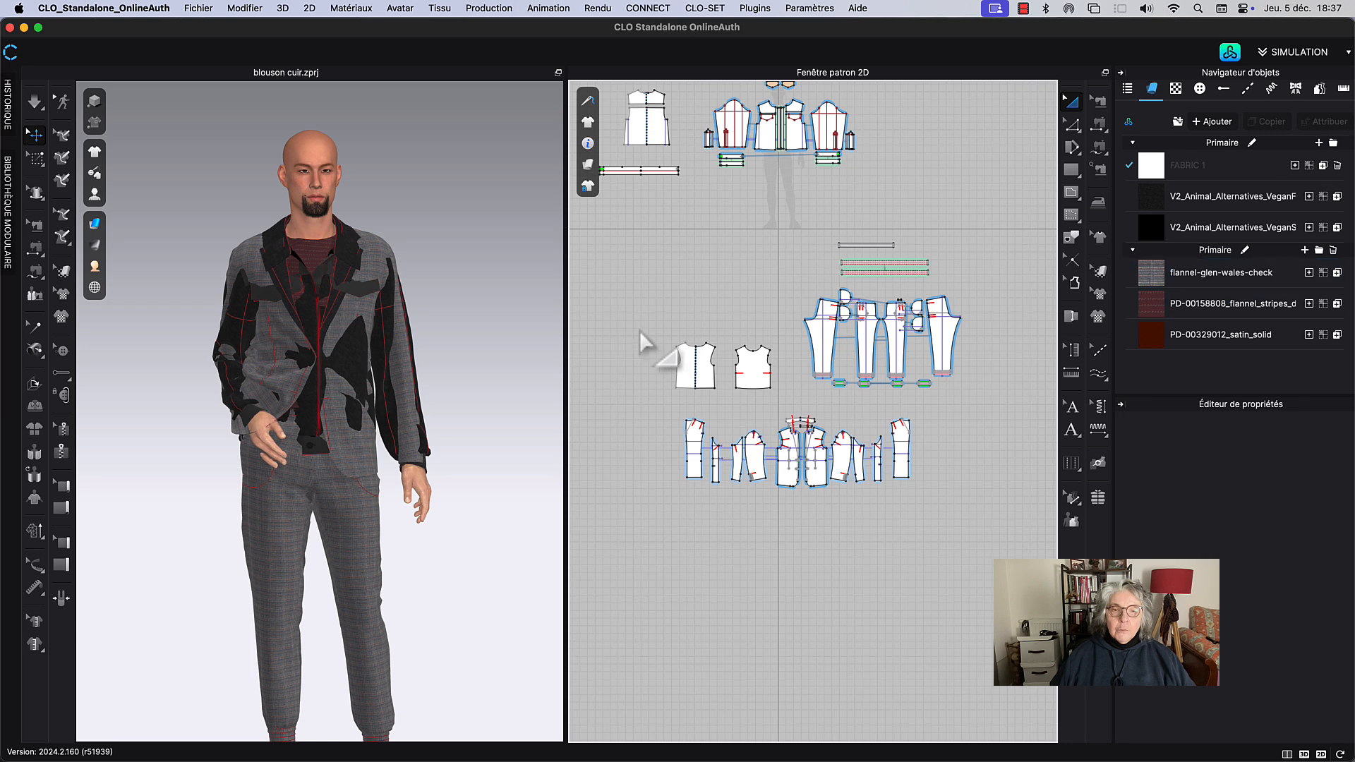
Step: Delete the suit jacket's pattern pieces from the added outfit, keeping the trousers and the striped top
left_click_drag(639, 328, 766, 409)
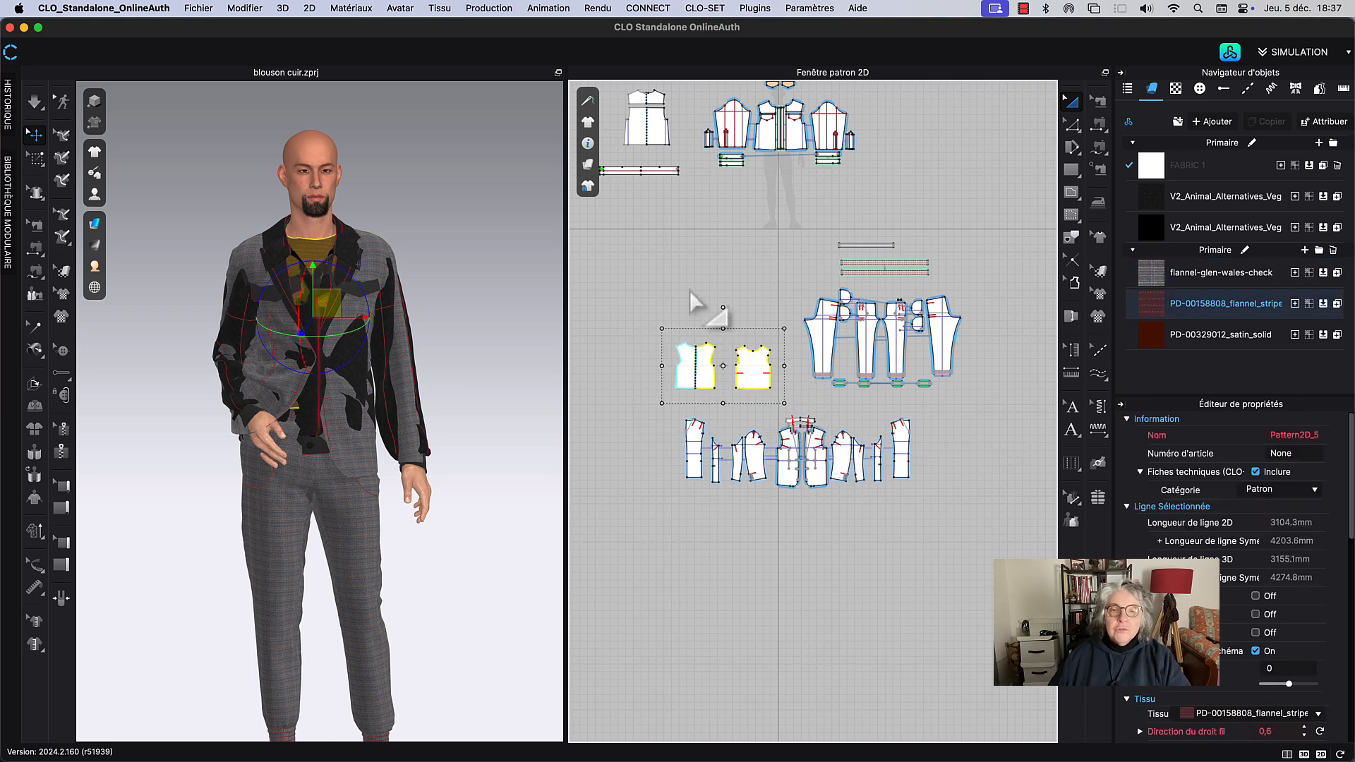
left_click(676, 207)
left_click_drag(676, 395, 970, 544)
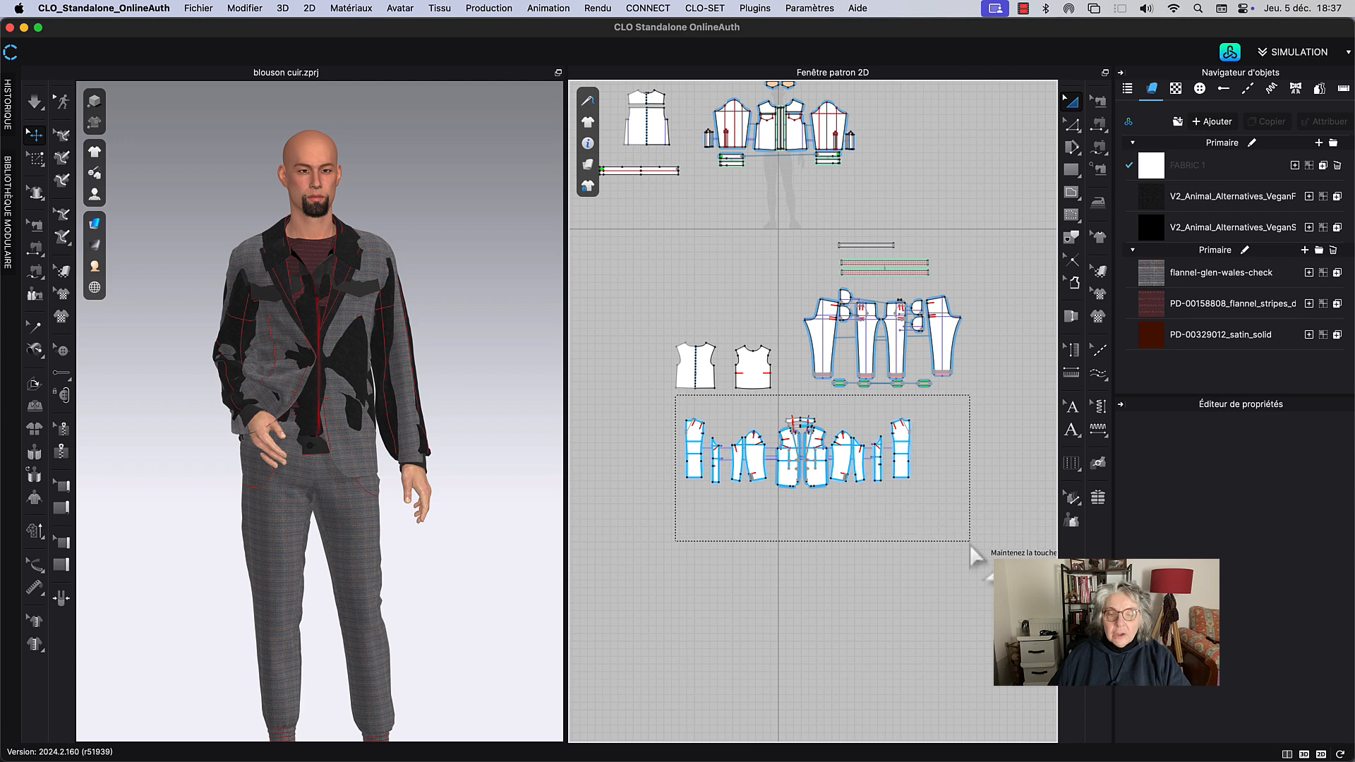
key("Delete")
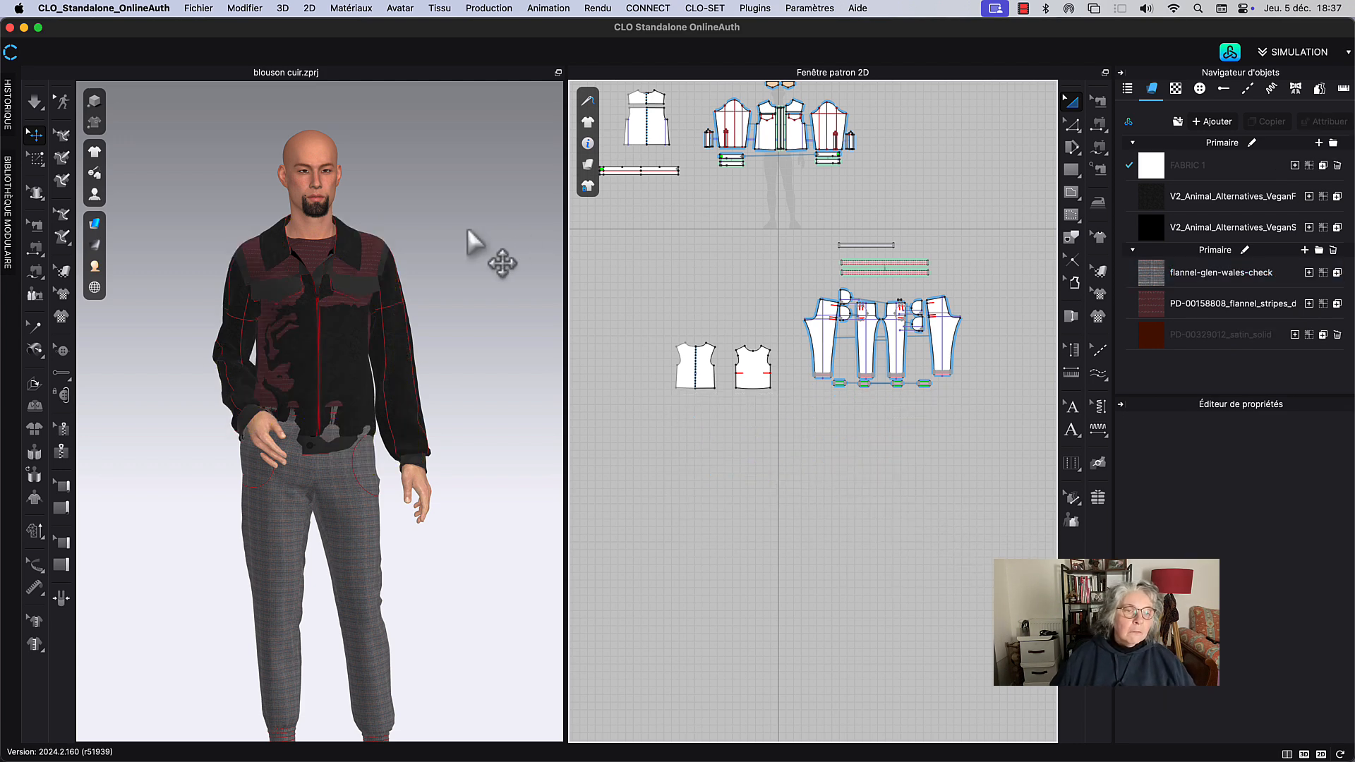
right_click_drag(442, 363, 475, 336)
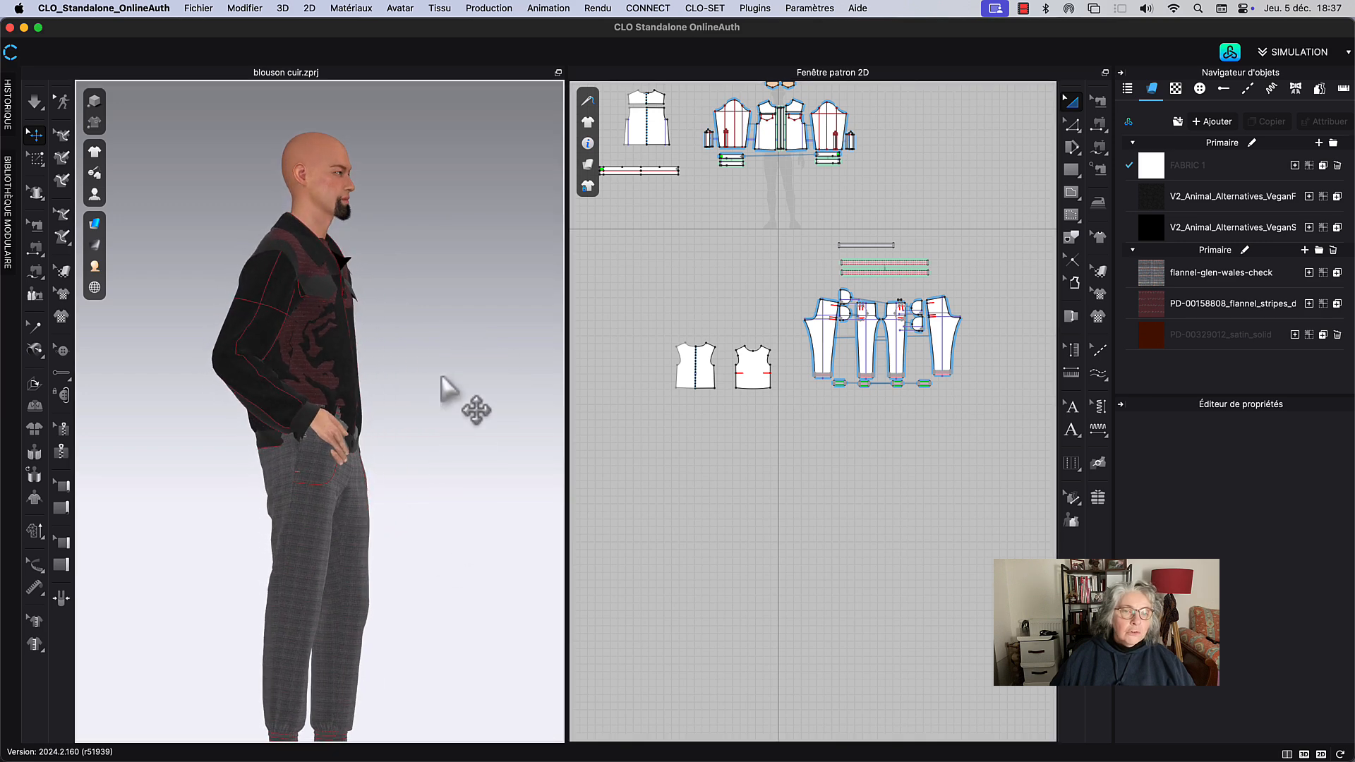
Step: Apply the MV2_A_Narrow pose to the avatar's whole body without changing its size, and simulate the garments into it
left_click(1228, 55)
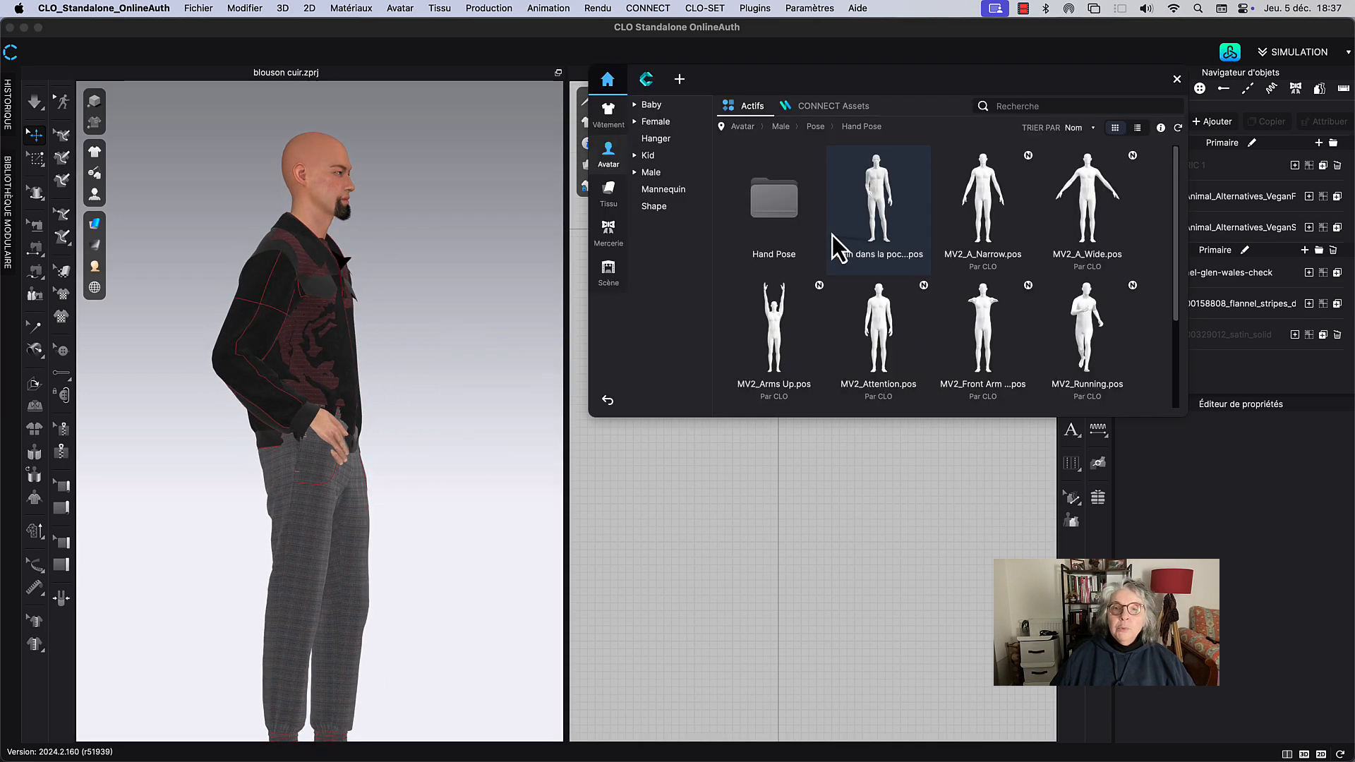
double_click(989, 226)
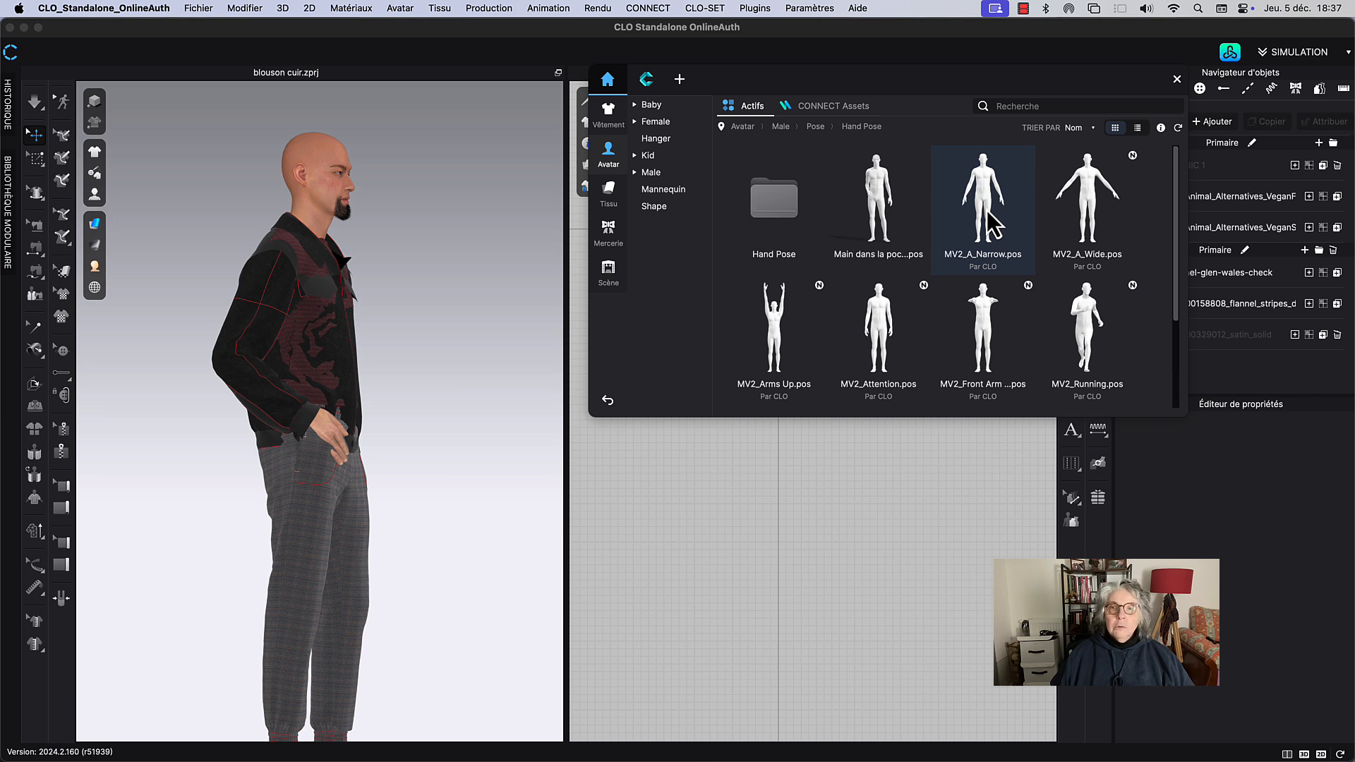
double_click(988, 224)
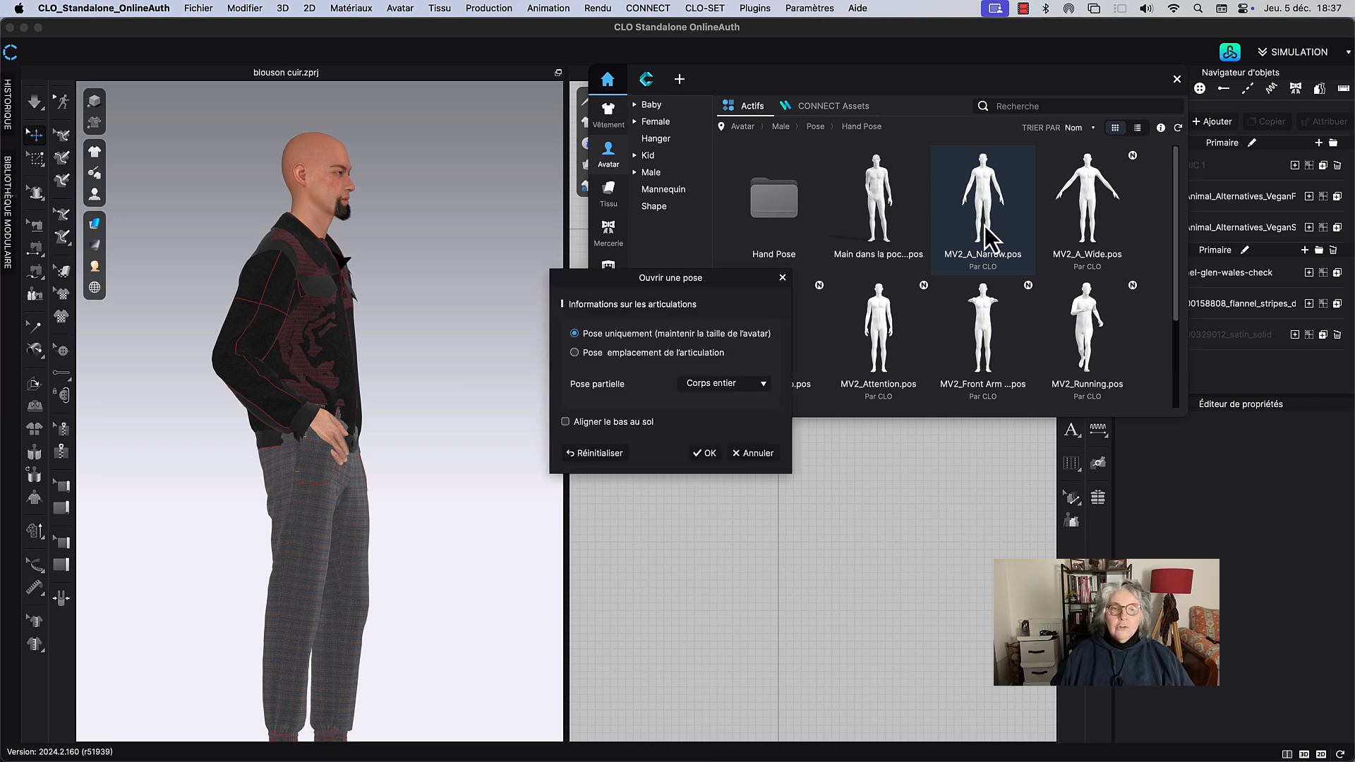
left_click(705, 454)
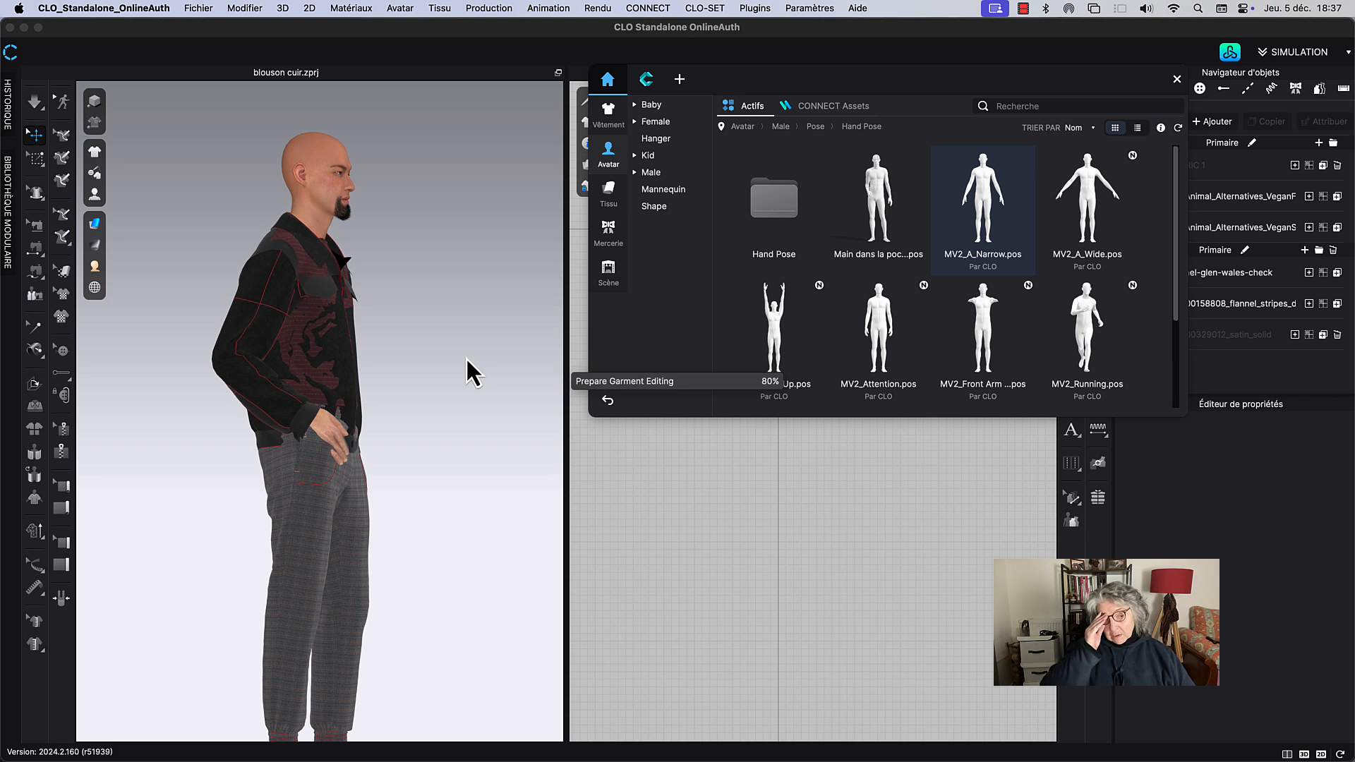
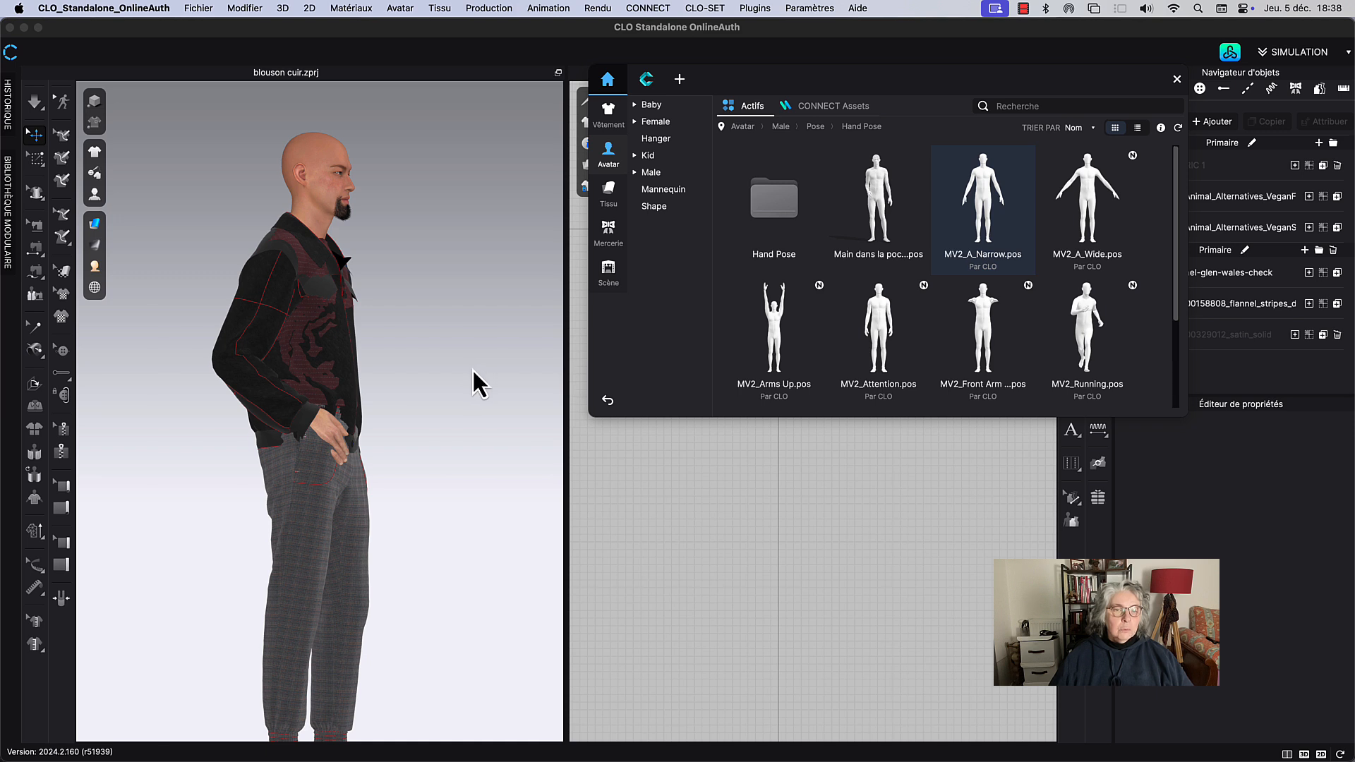
key("space")
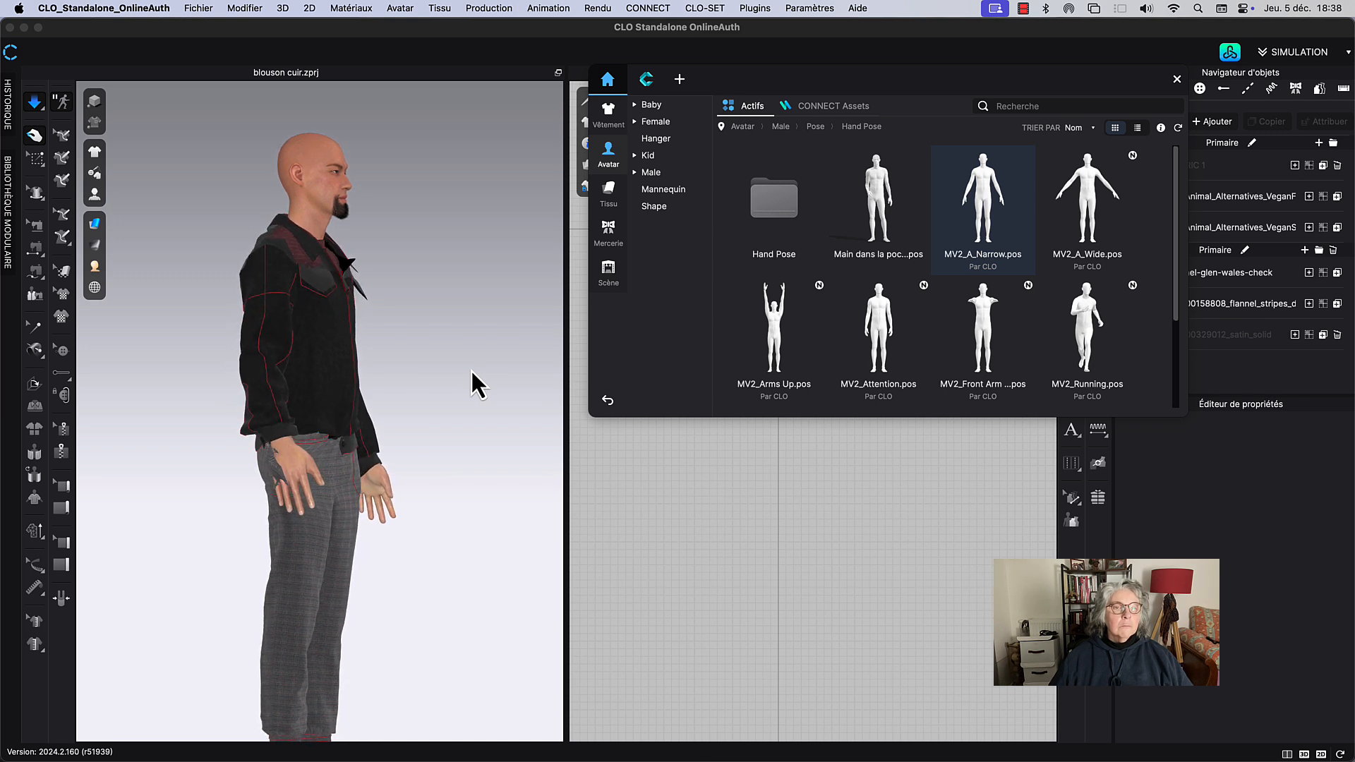
key("space")
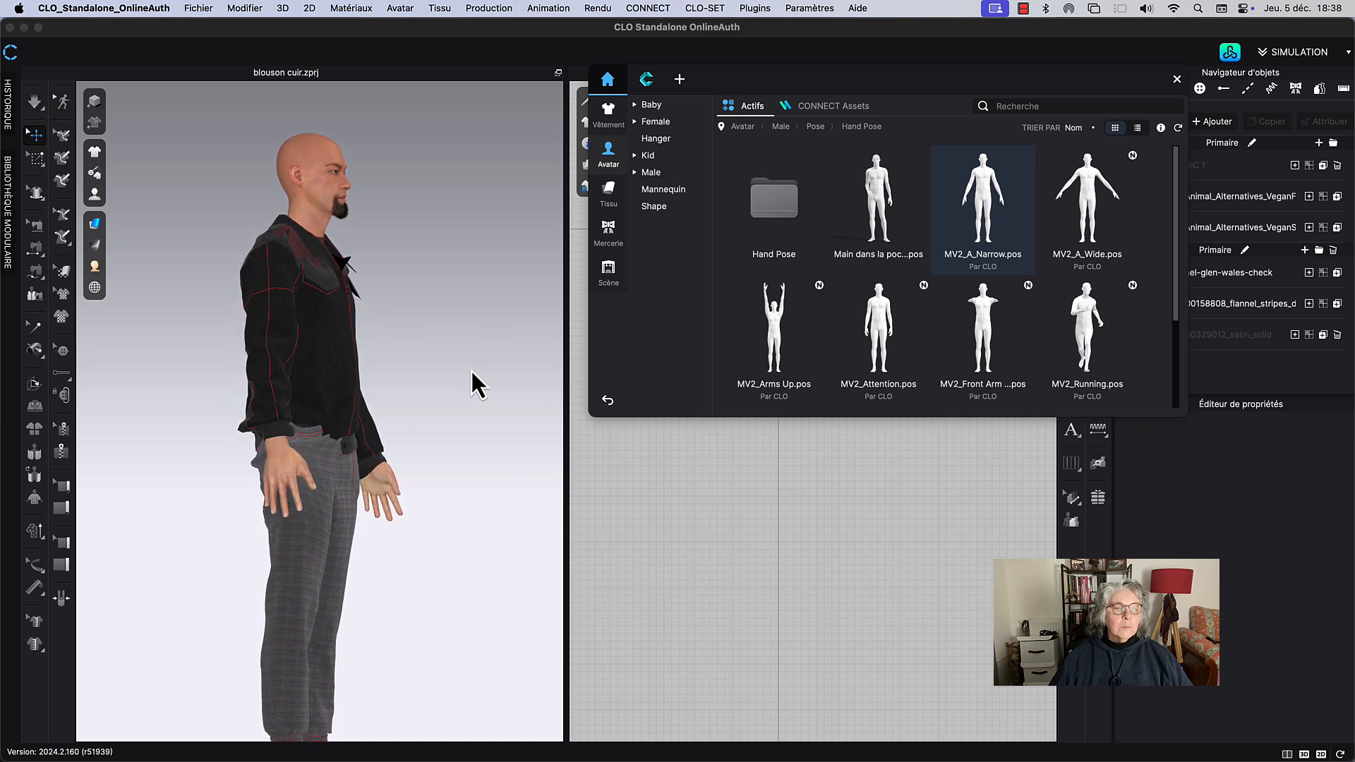
right_click_drag(449, 409, 388, 417)
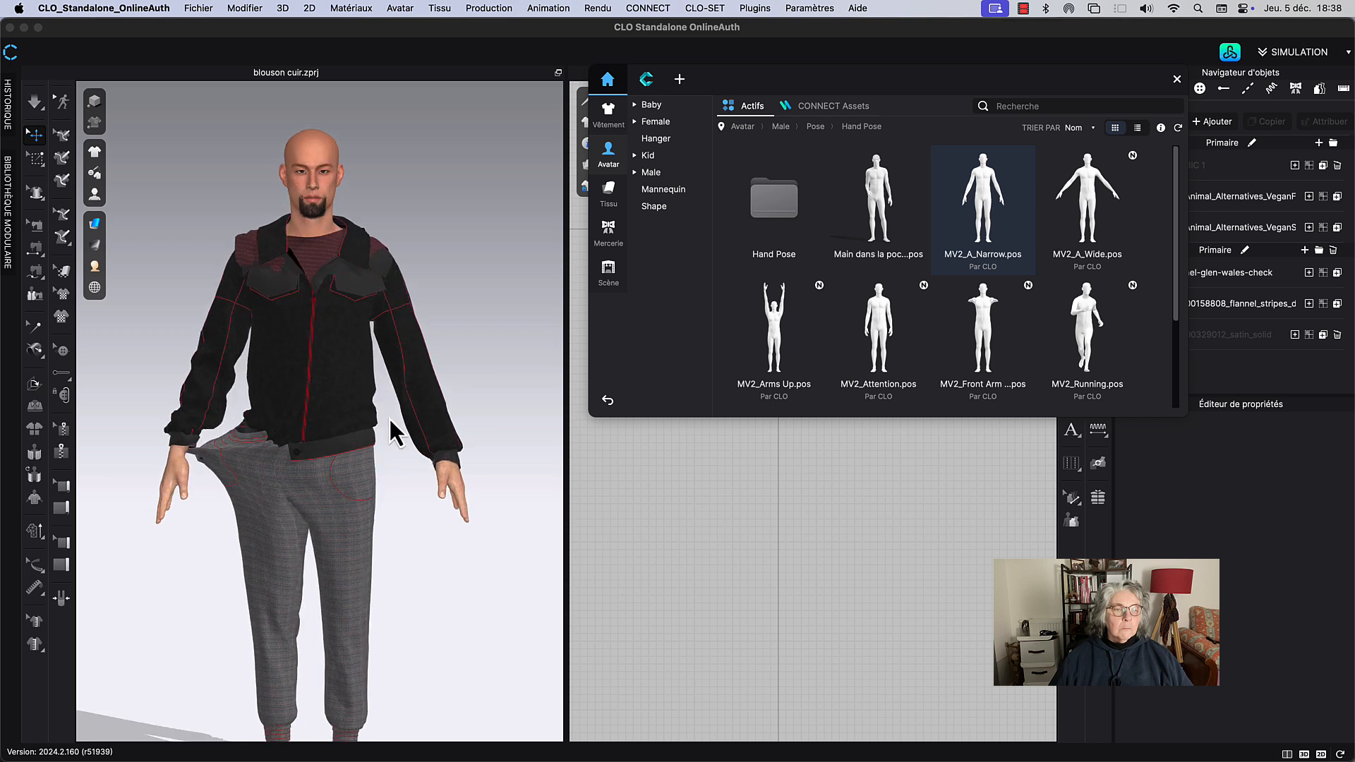
Step: Simulate the garments again to settle them on the avatar in the narrow A pose and close the asset library
key("space")
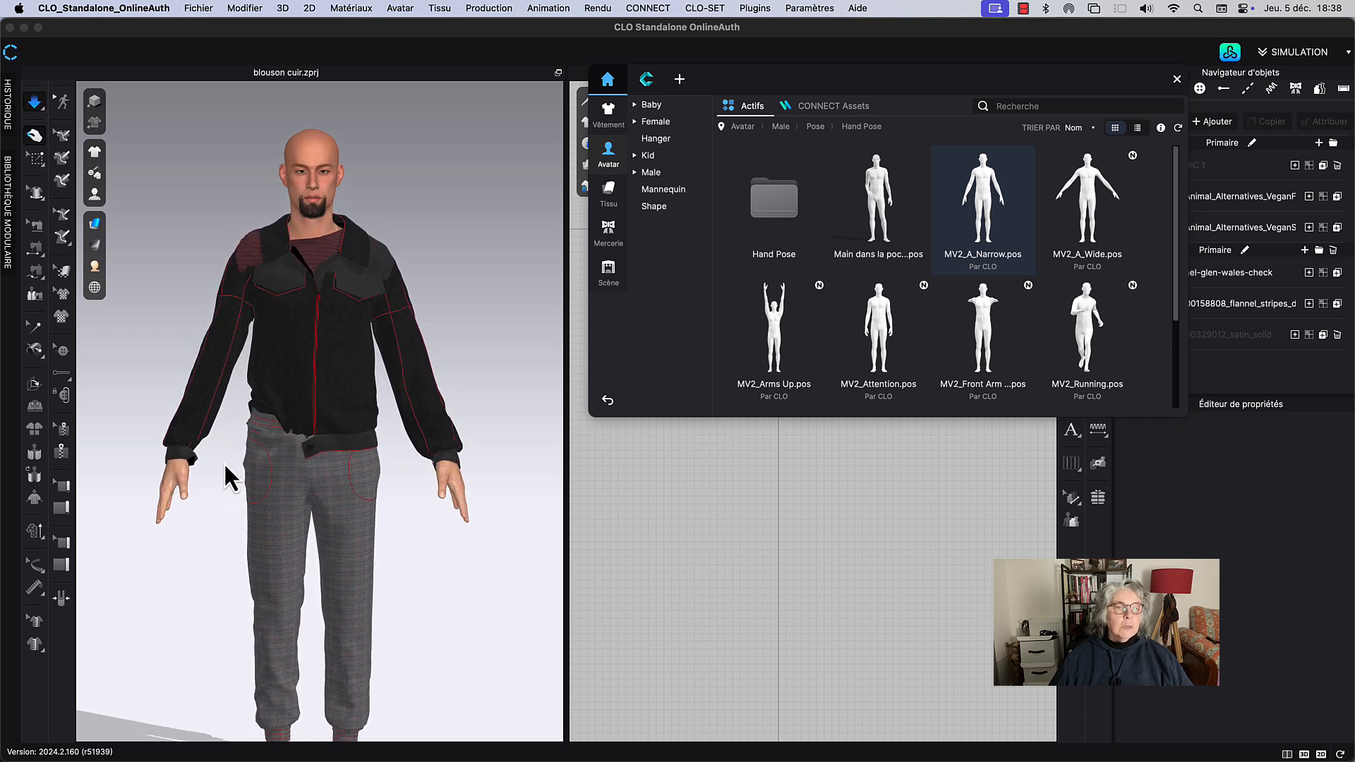
key("space")
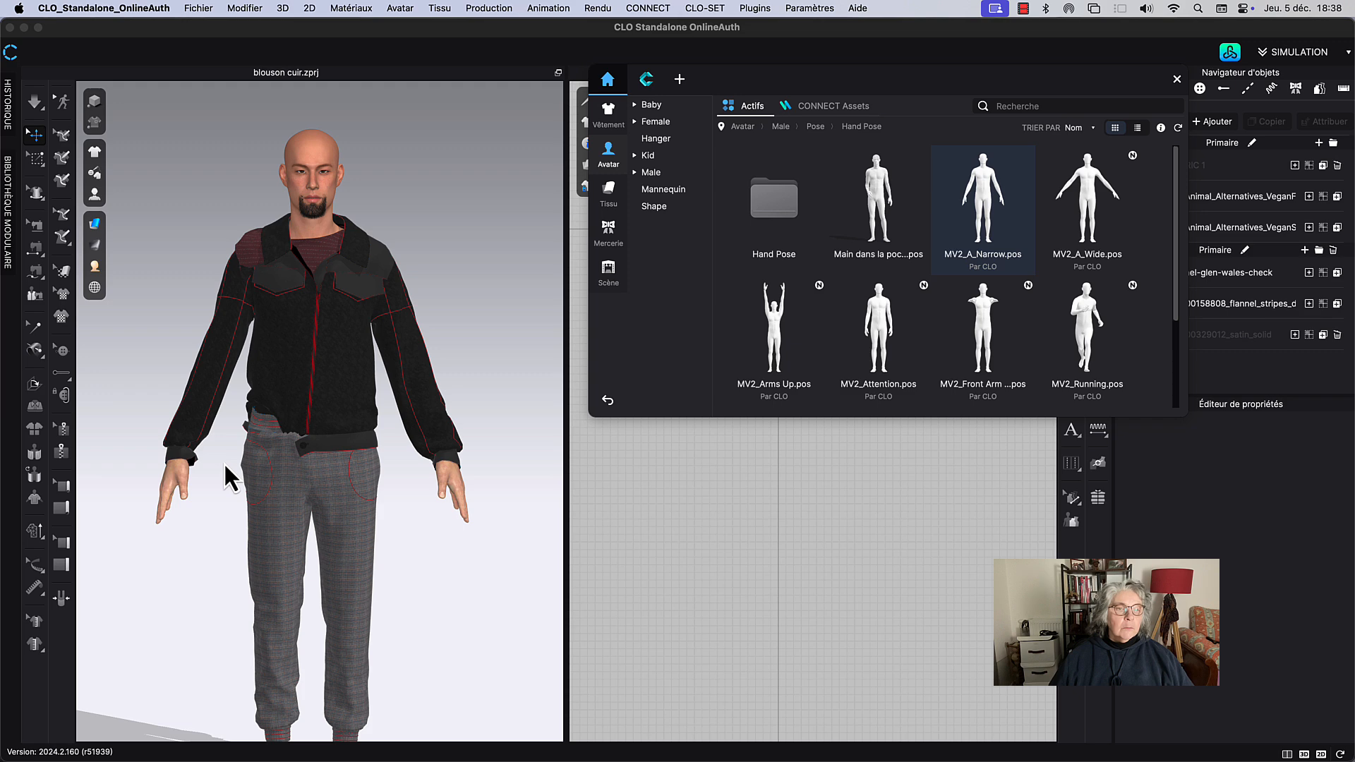
left_click(1177, 80)
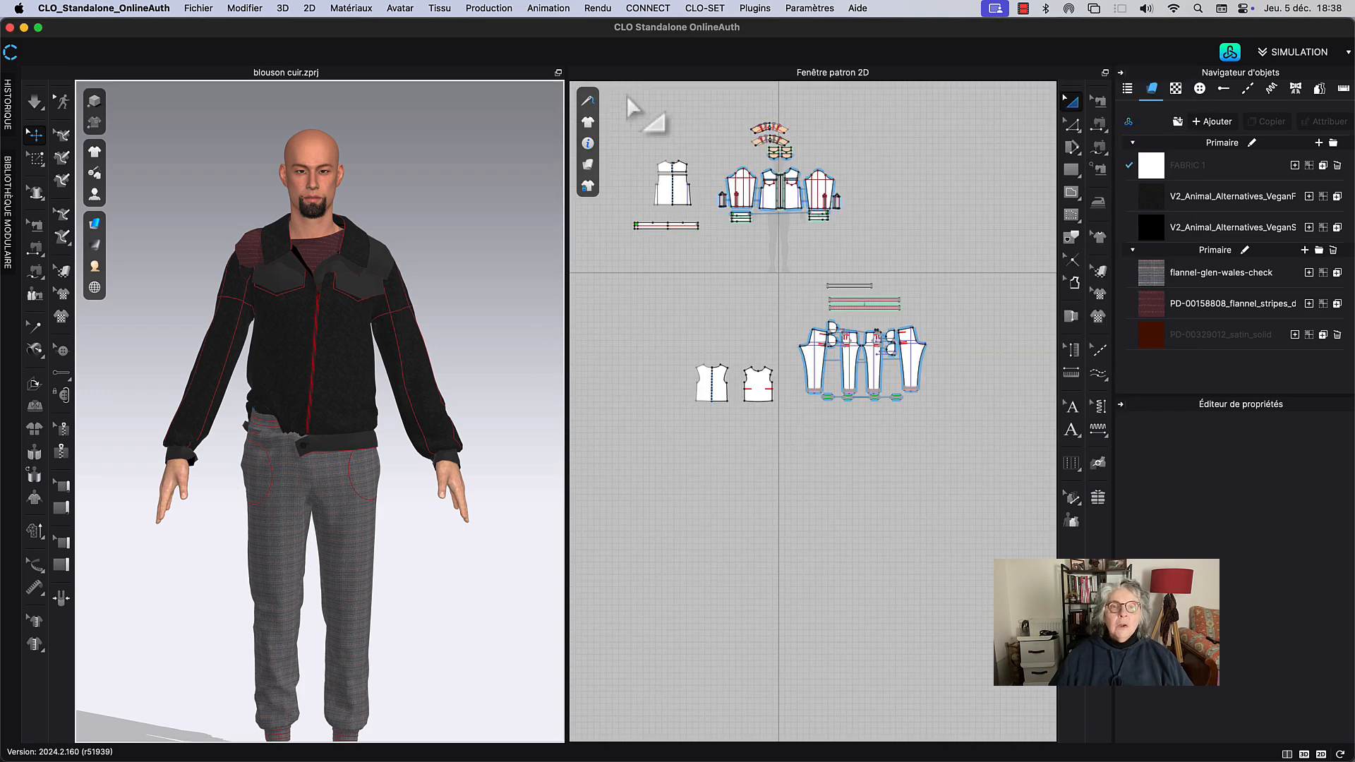
Step: Set the layer (Calque) of all the leather jacket's patterns to 1
left_click_drag(617, 89, 883, 257)
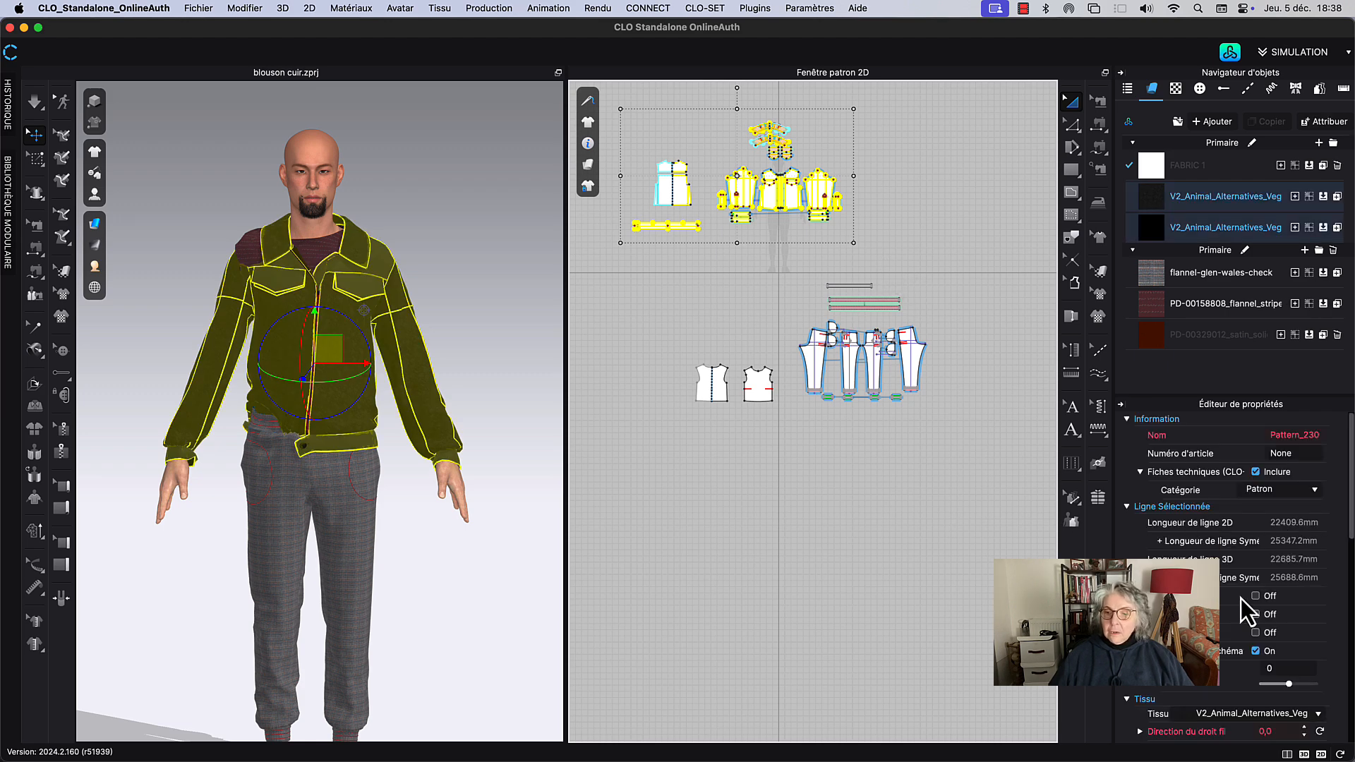
scroll(1241, 598, "down", 2)
scroll(1244, 612, "down", 3)
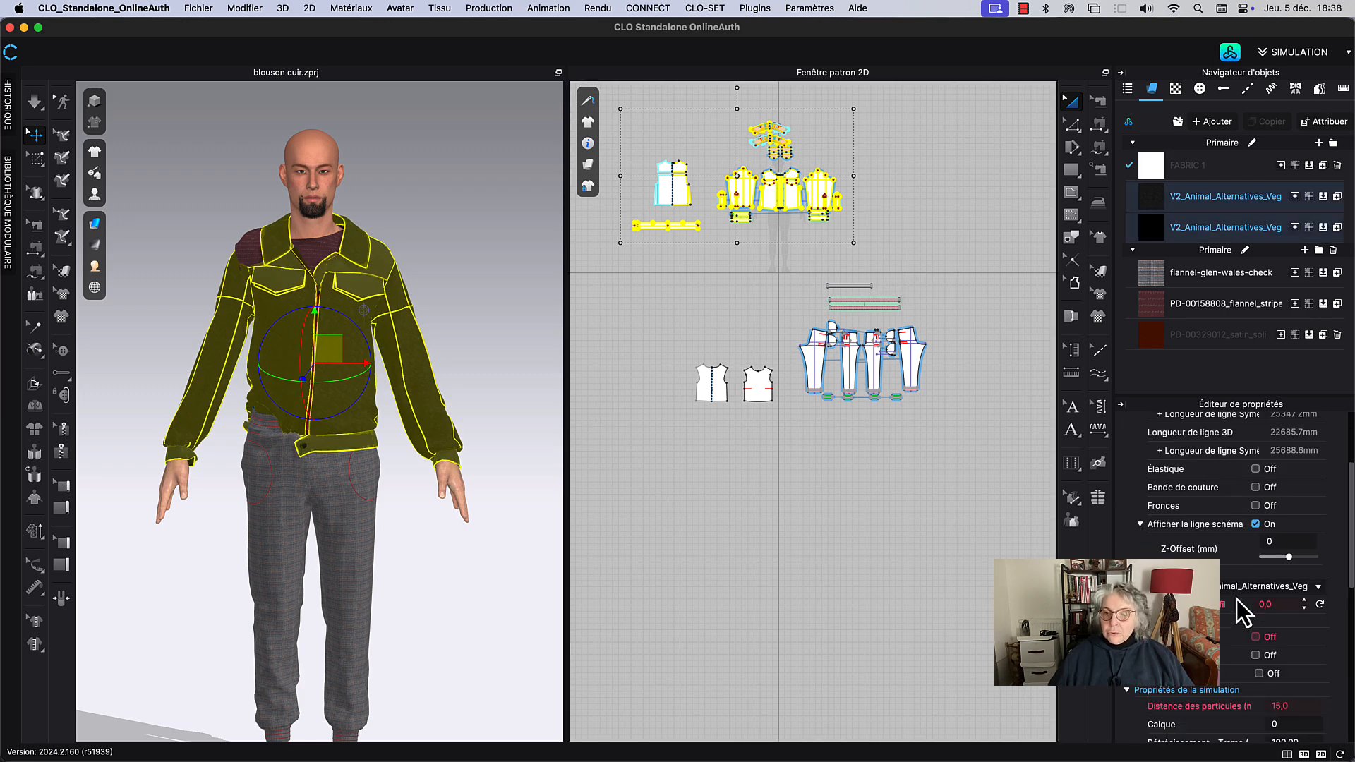
scroll(1237, 600, "down", 2)
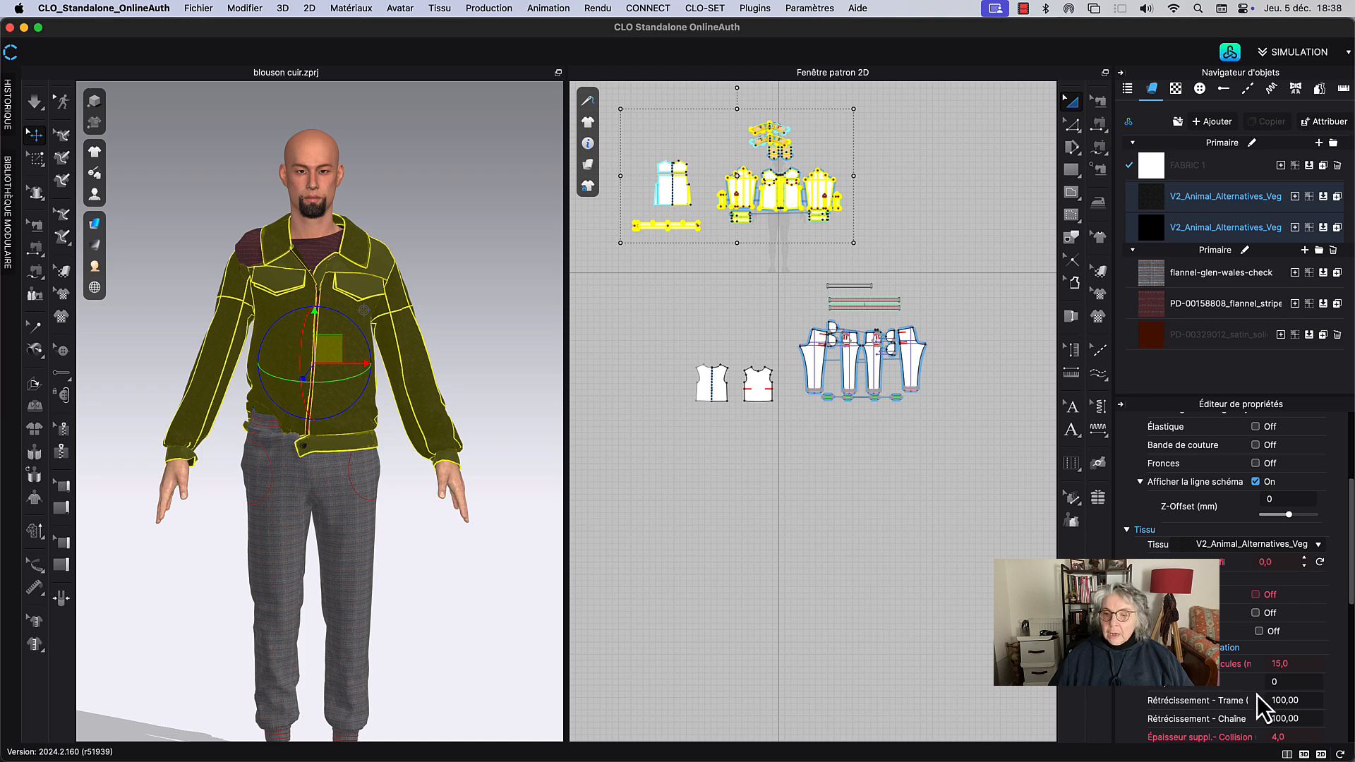
left_click(1281, 682)
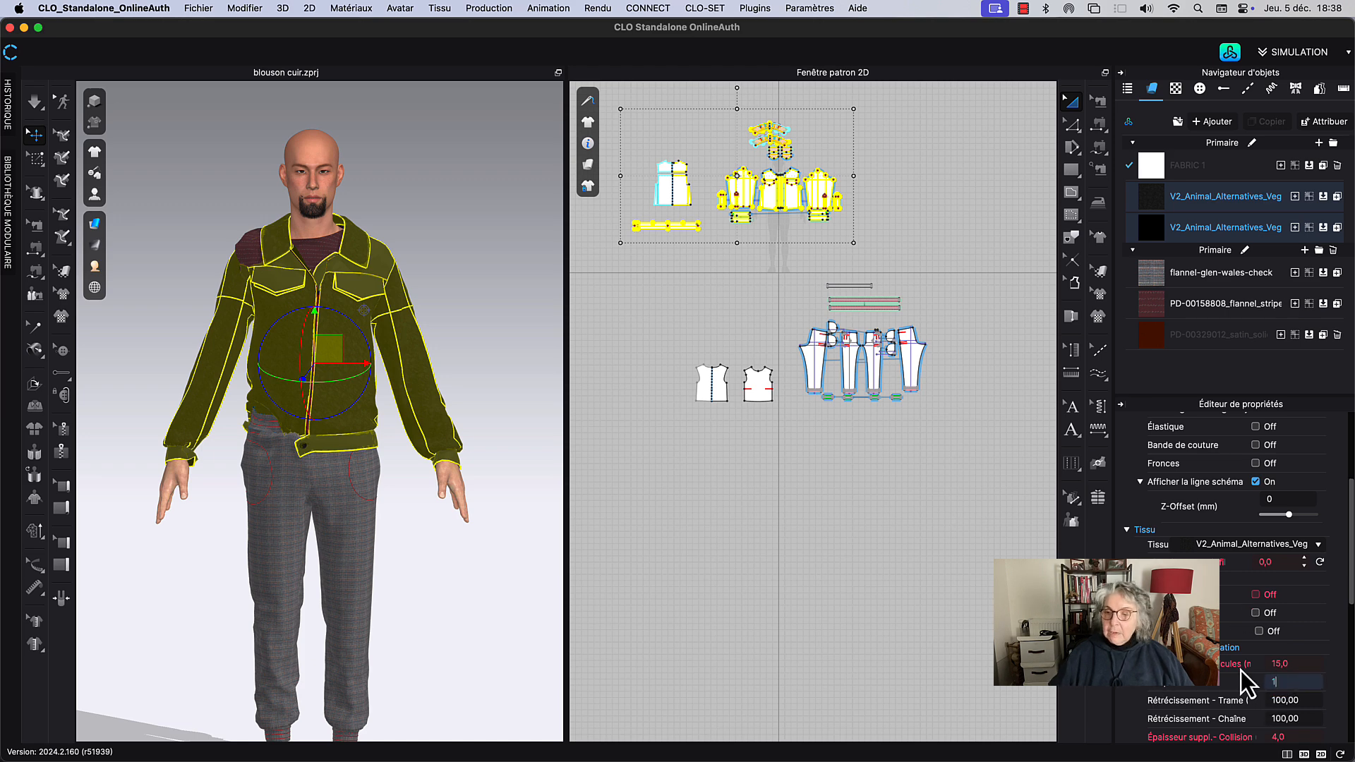
type("1")
left_click(678, 416)
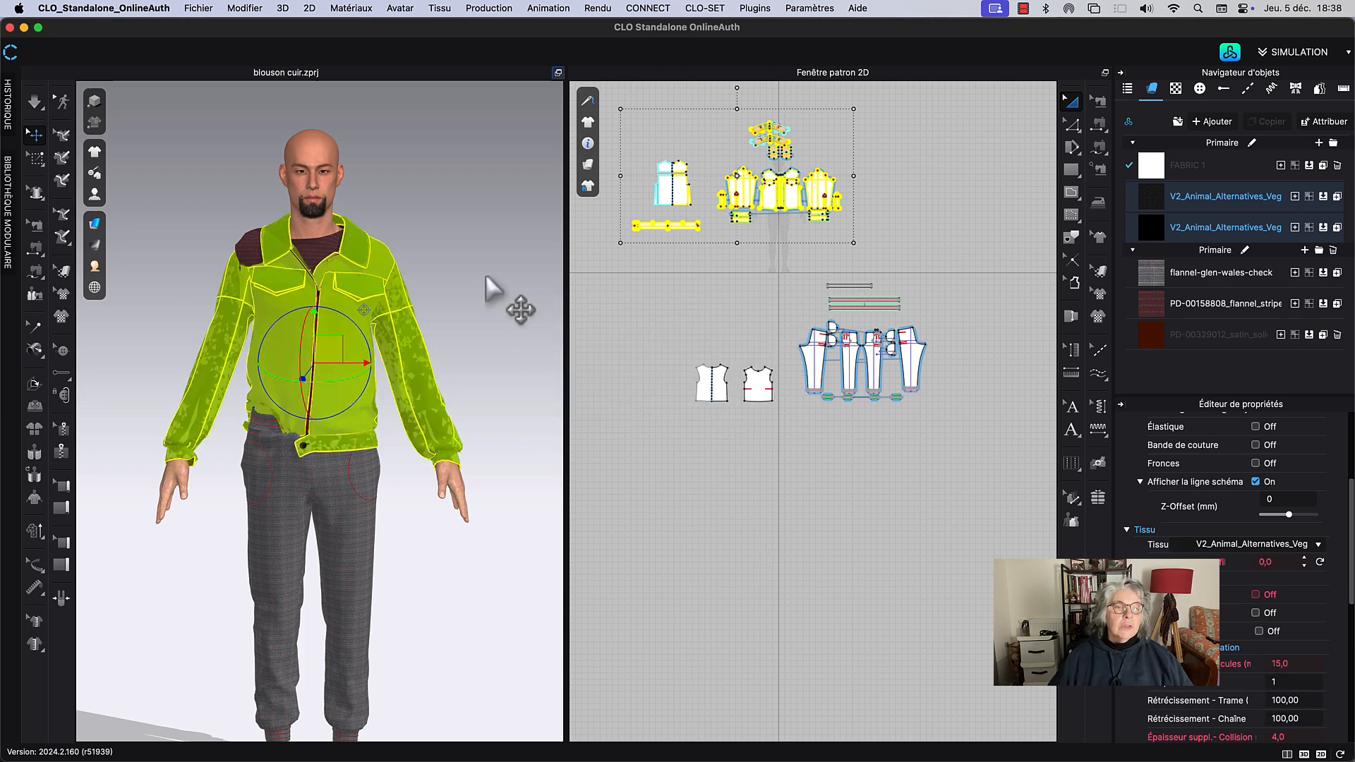
Step: Simulate the jacket over the top and trousers, pulling both sleeves and the cuff into place on the avatar
key("space")
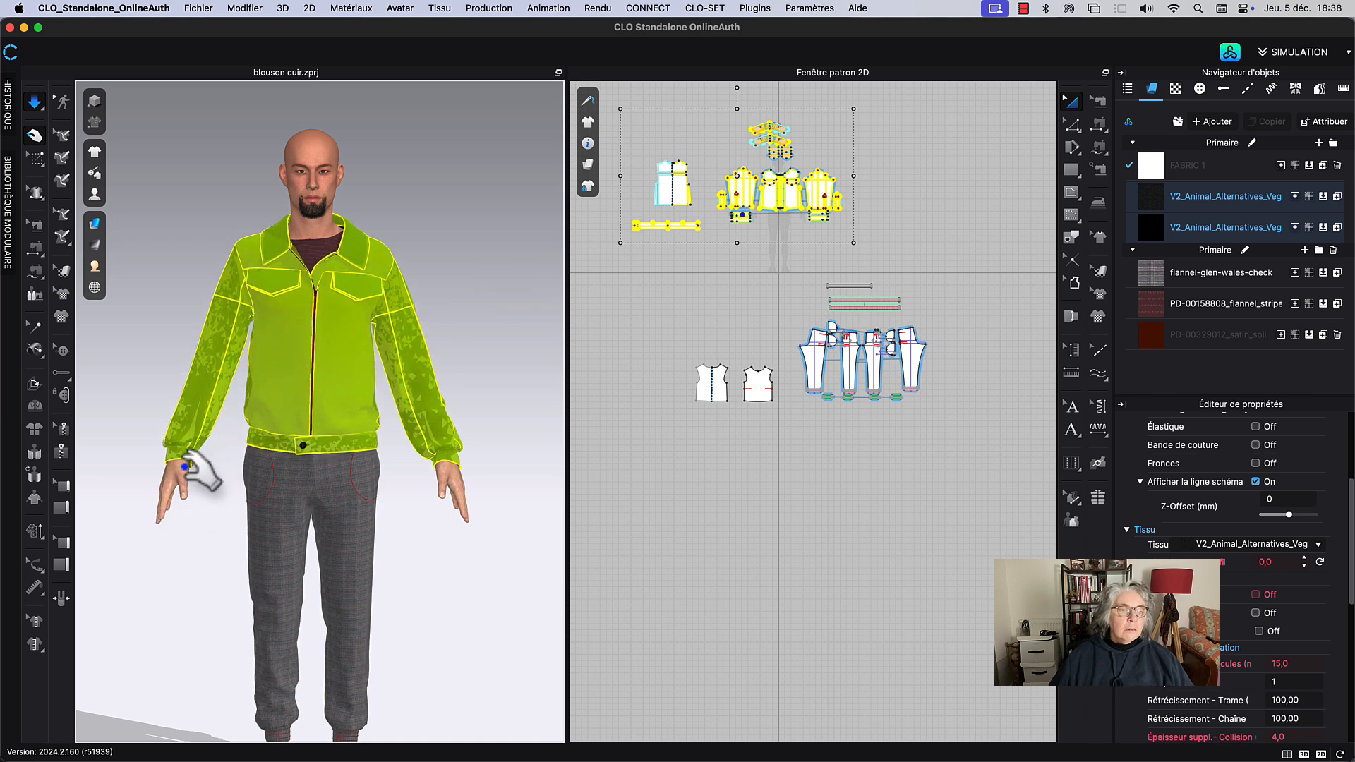
left_click_drag(177, 474, 180, 475)
left_click_drag(197, 398, 202, 386)
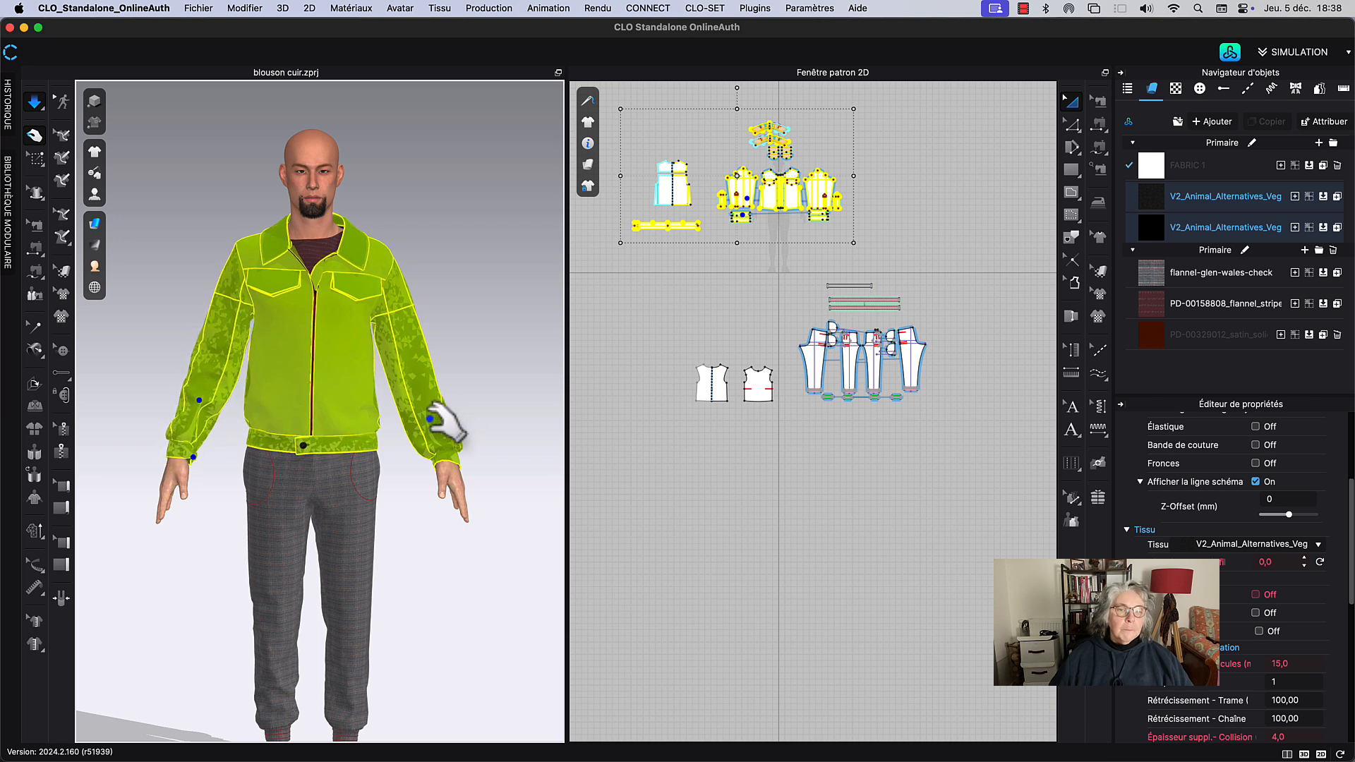
mouse_move(421, 410)
left_mouse_down()
mouse_move(410, 387)
mouse_move(427, 390)
left_mouse_up()
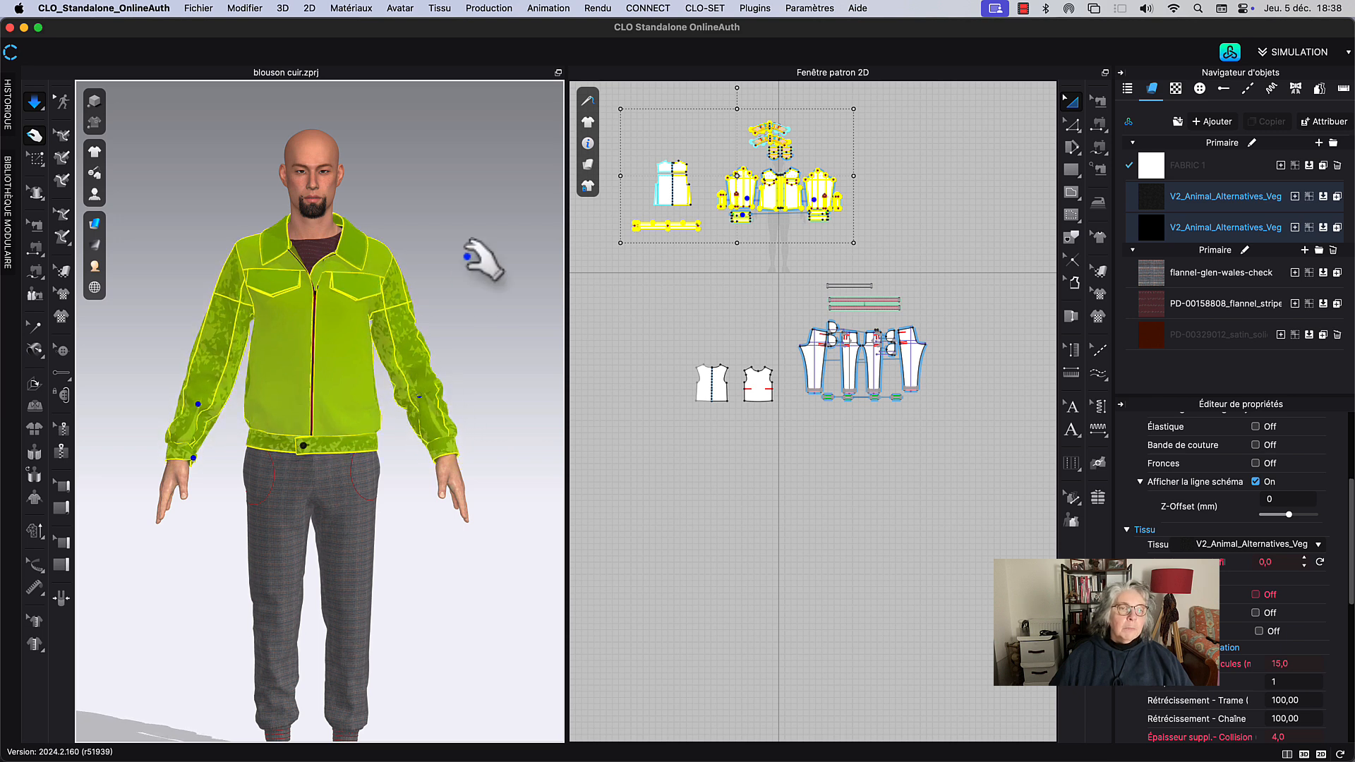
key("space")
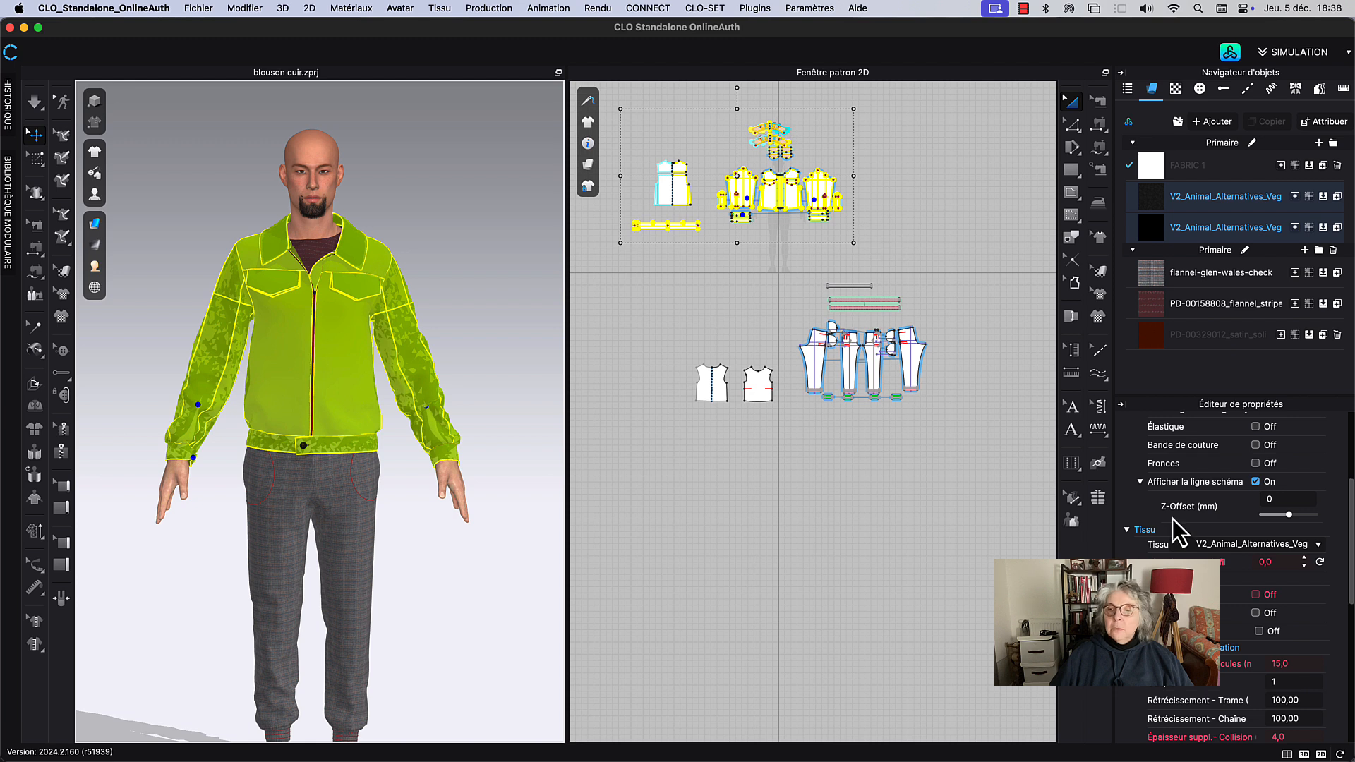
Step: Reset the jacket patterns' layer (Calque) to 0 and simulate the outfit again
left_click(1288, 682)
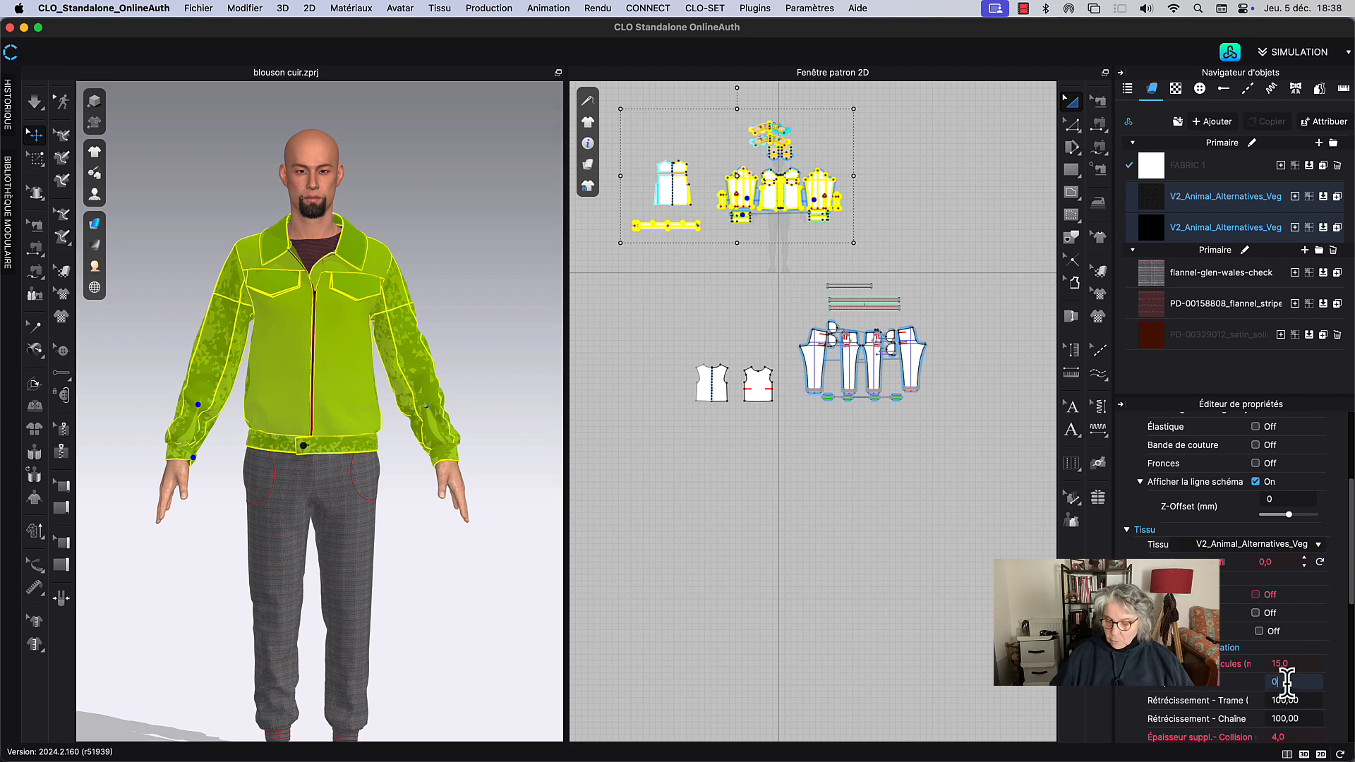
key("Return")
left_click(448, 233)
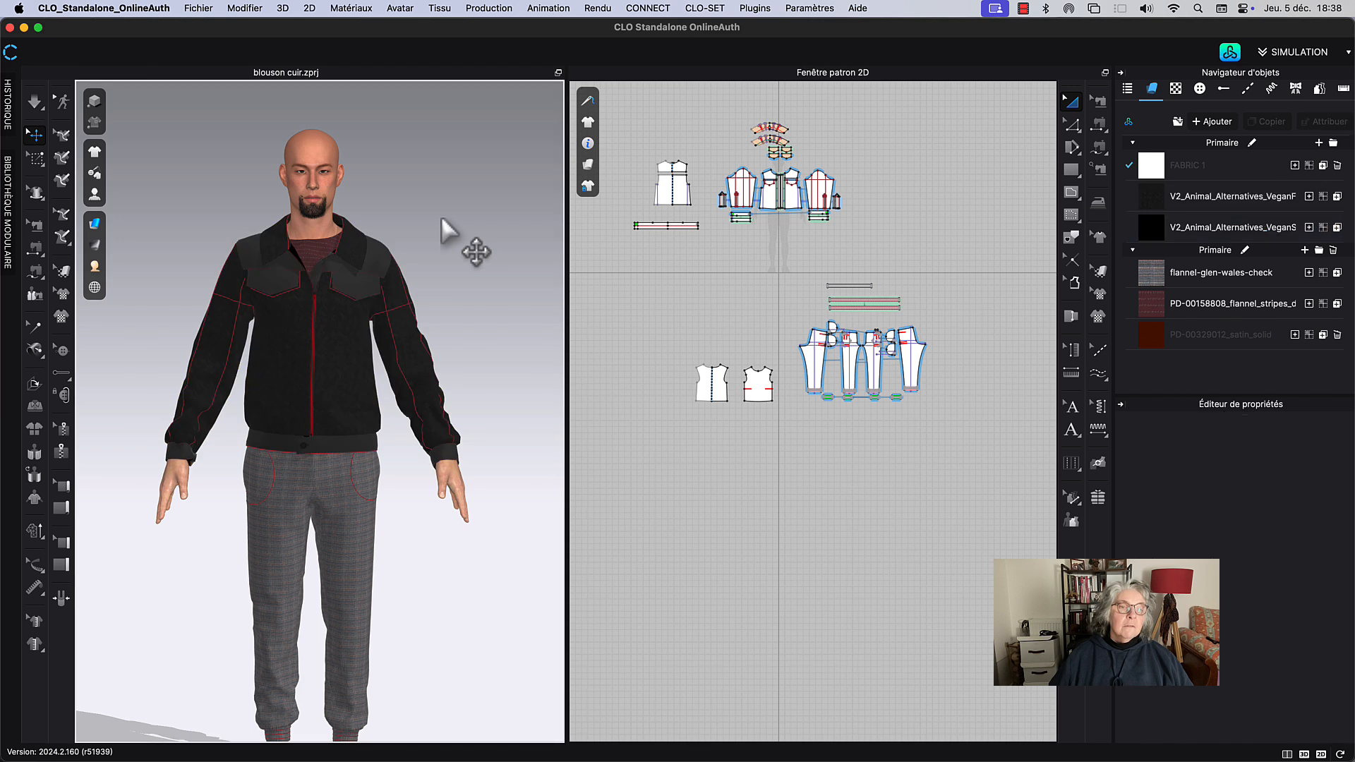
key("space")
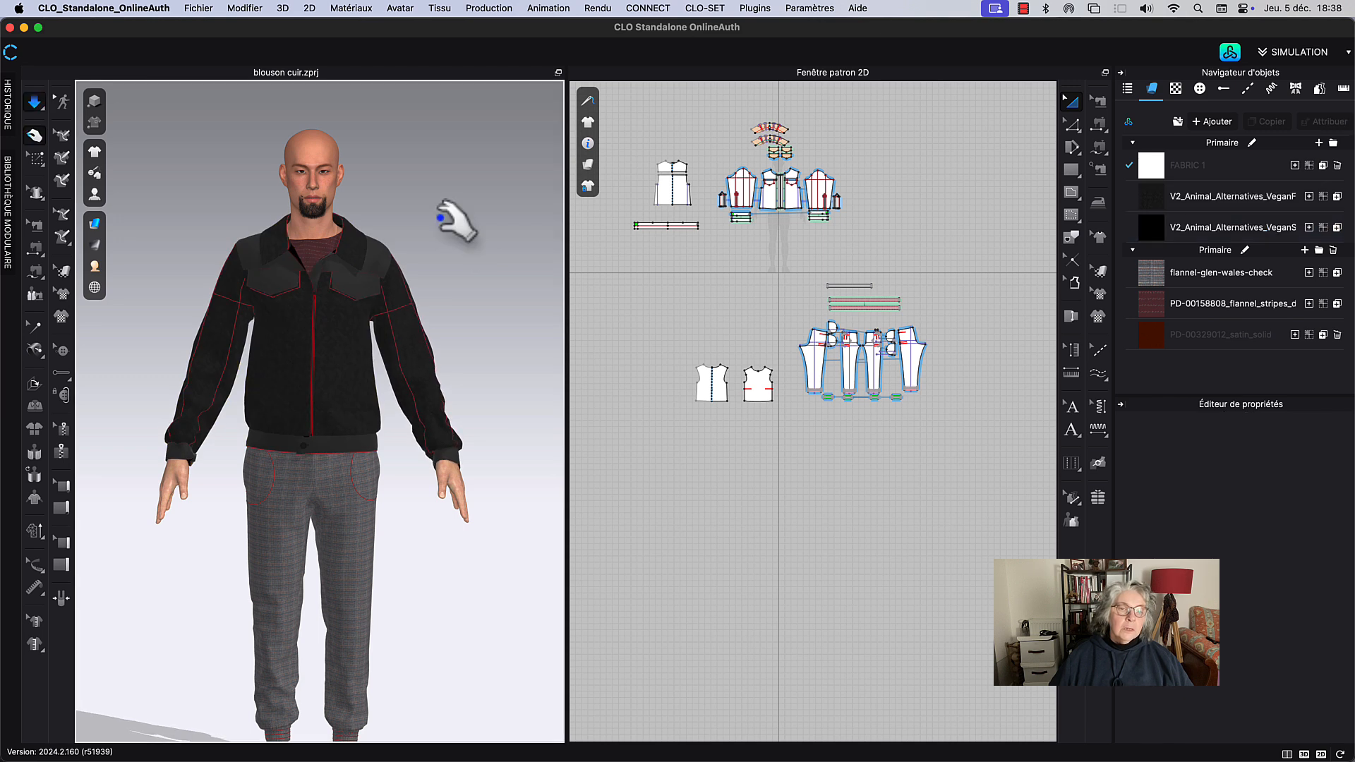
key("space")
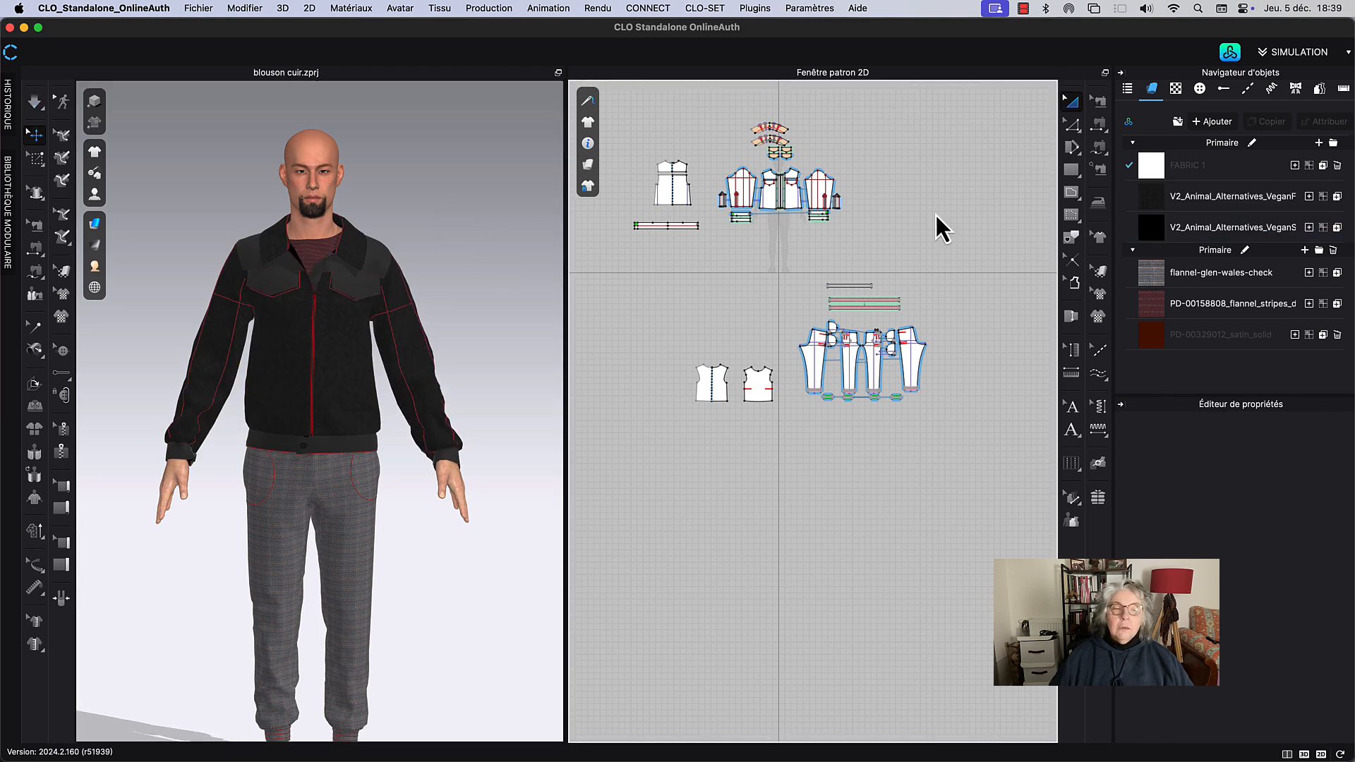
Step: Select the trousers' patterns and their flannel-glen-wales-check fabric, and apply Échanger to the fabric's base texture
middle_click_drag(573, 396, 576, 426)
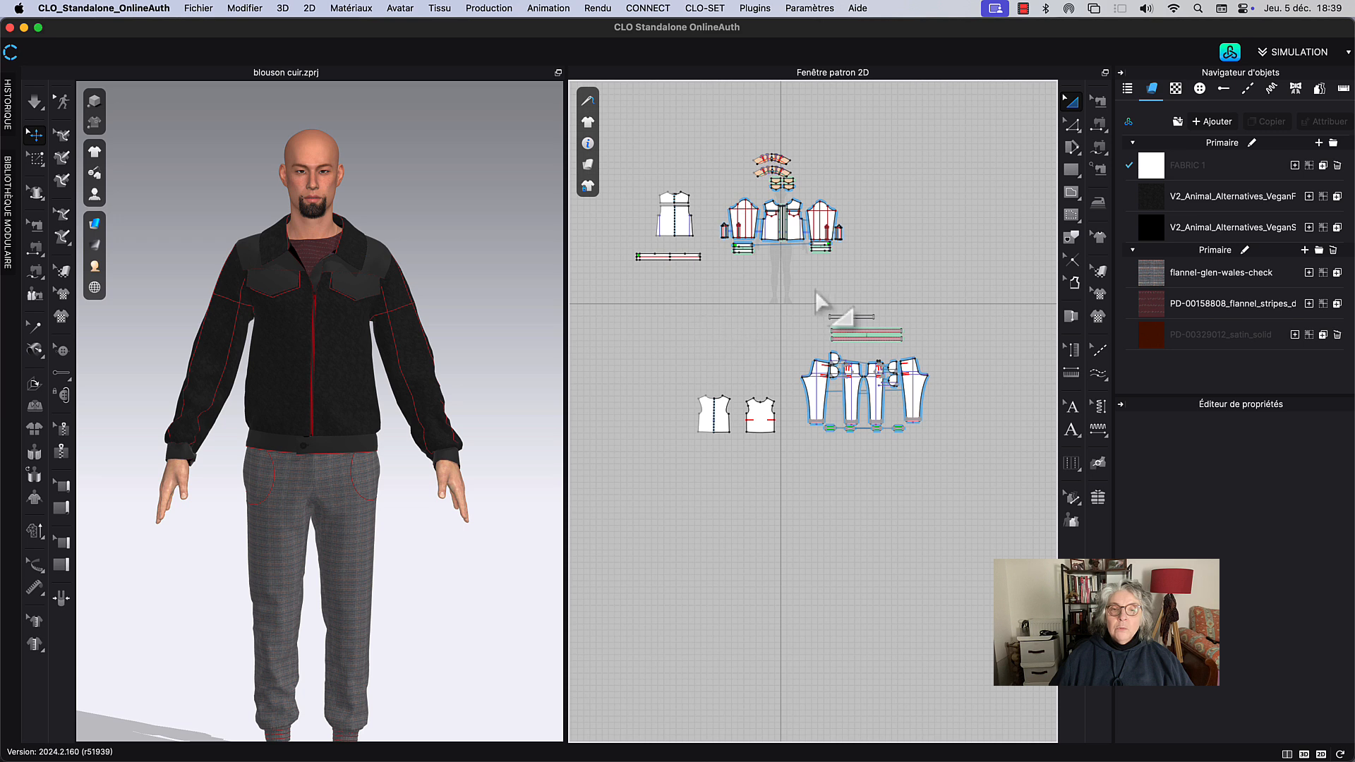
left_click_drag(792, 280, 984, 473)
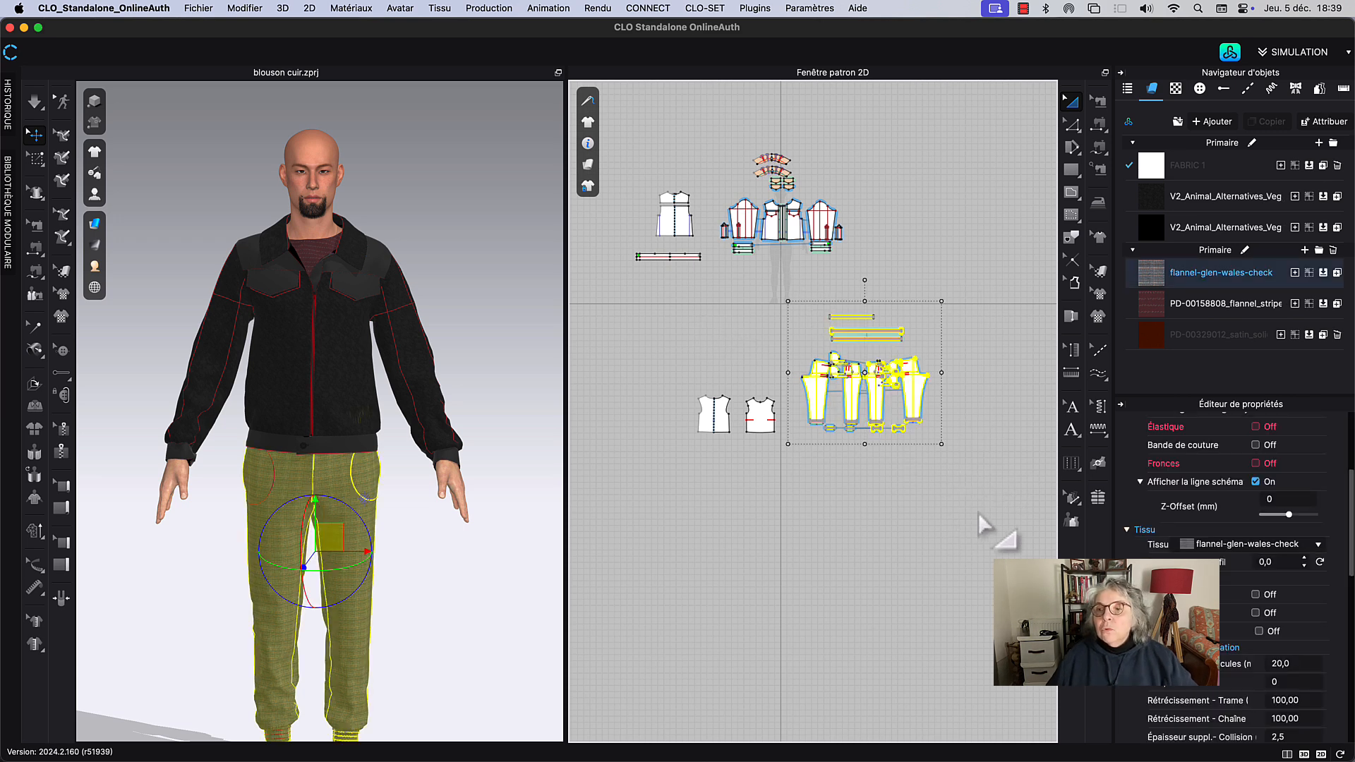
left_click(1145, 284)
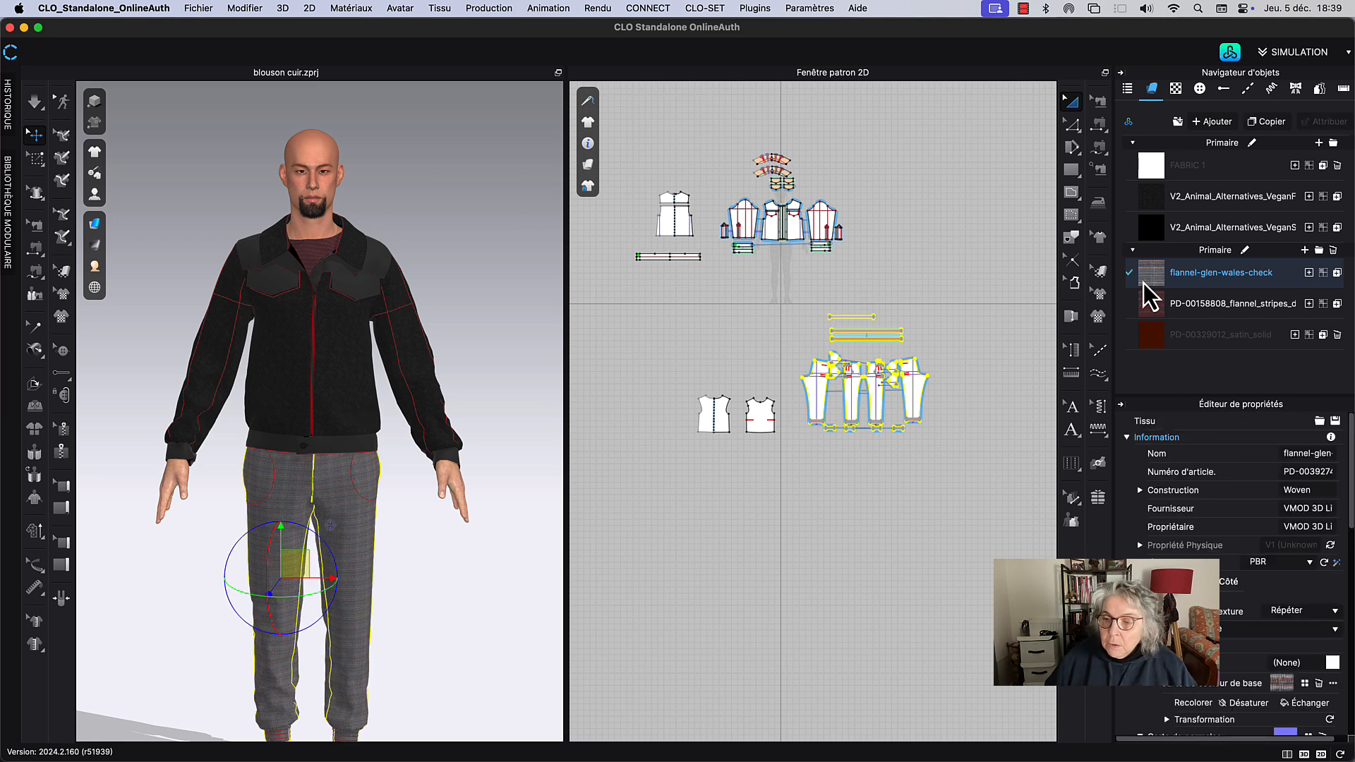
left_click(1310, 704)
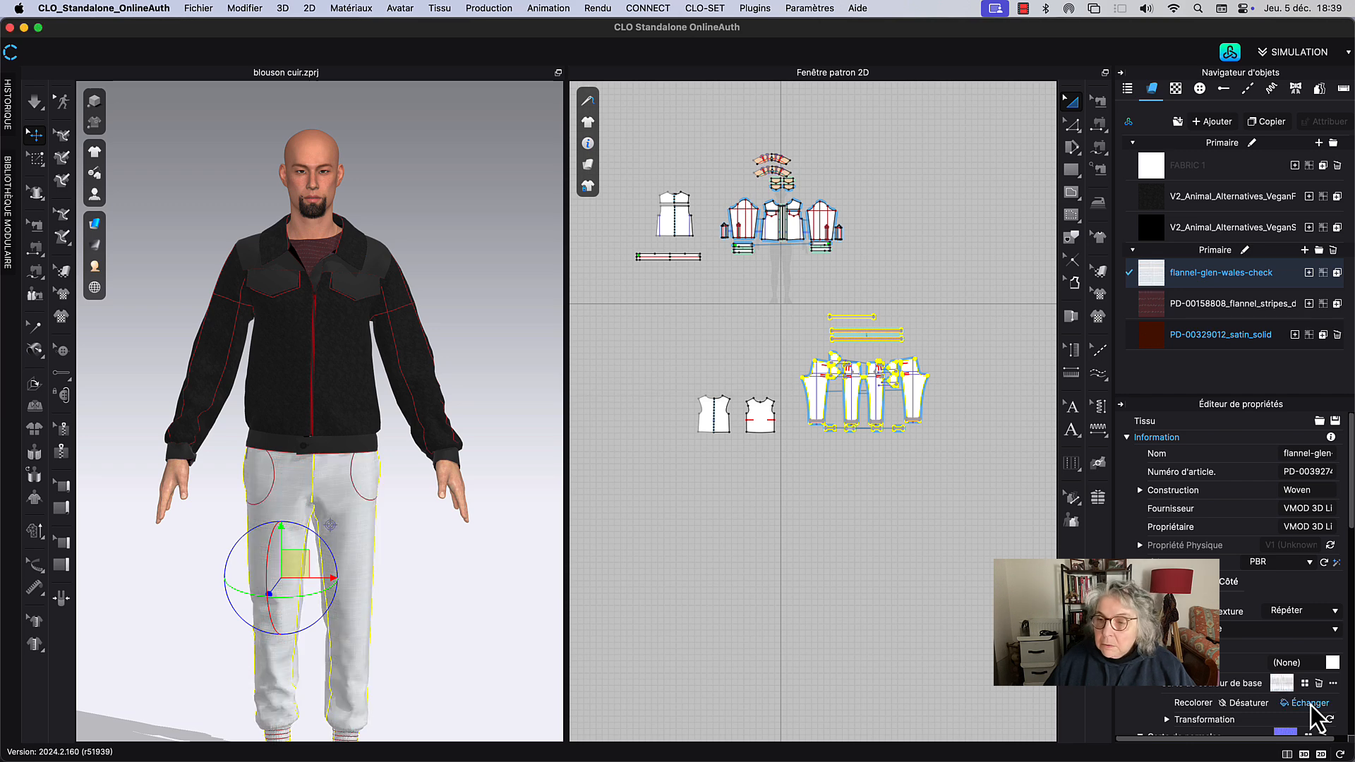
Step: Set the colour of the trousers' flannel-glen-wales-check fabric to black and deselect the fabric
left_click(1332, 663)
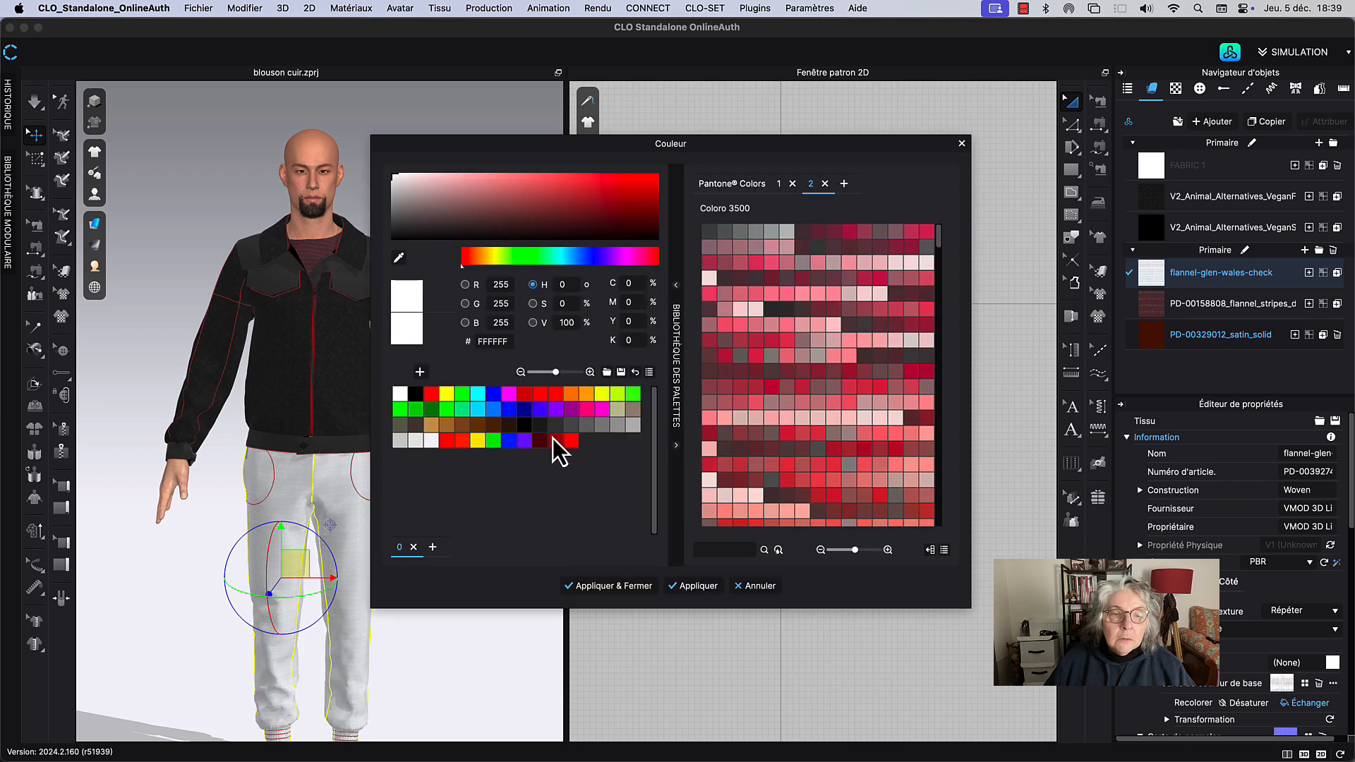
left_click(526, 425)
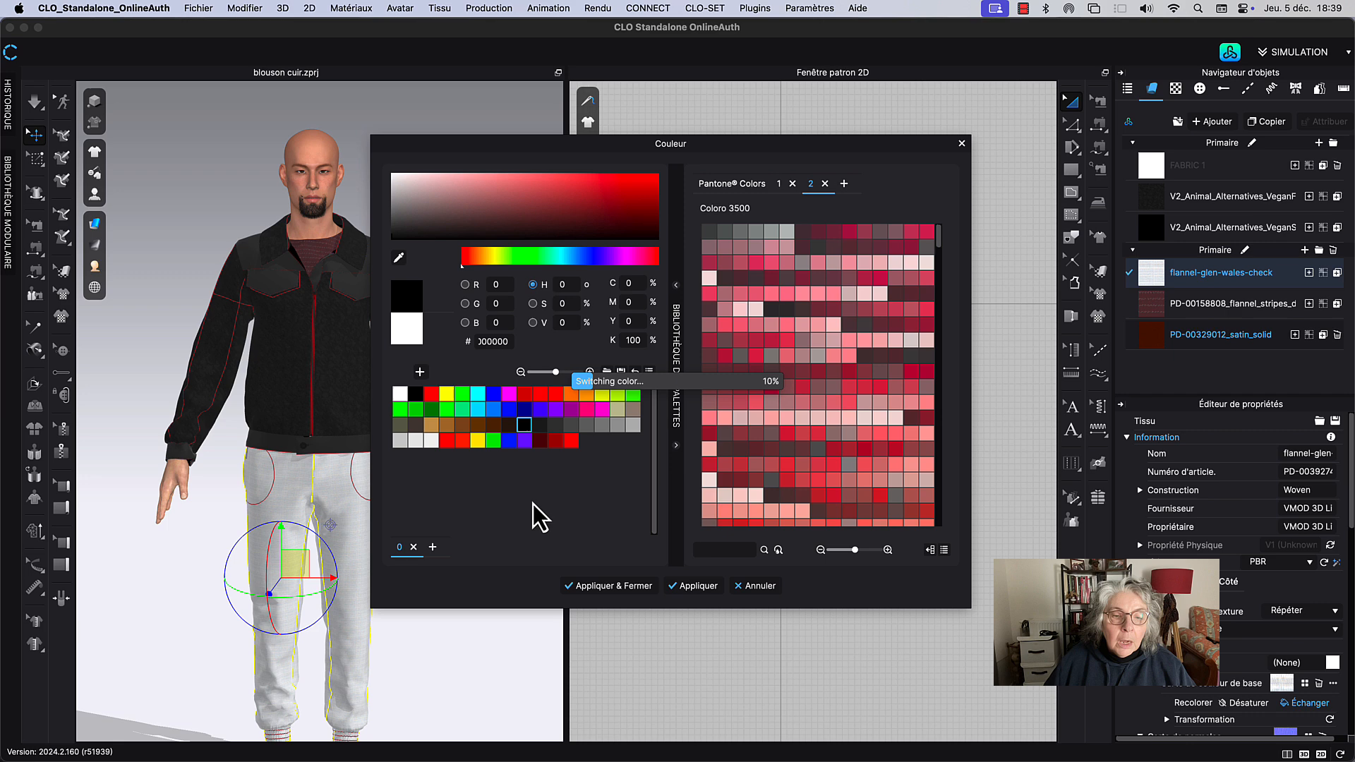
left_click(590, 589)
left_click(590, 588)
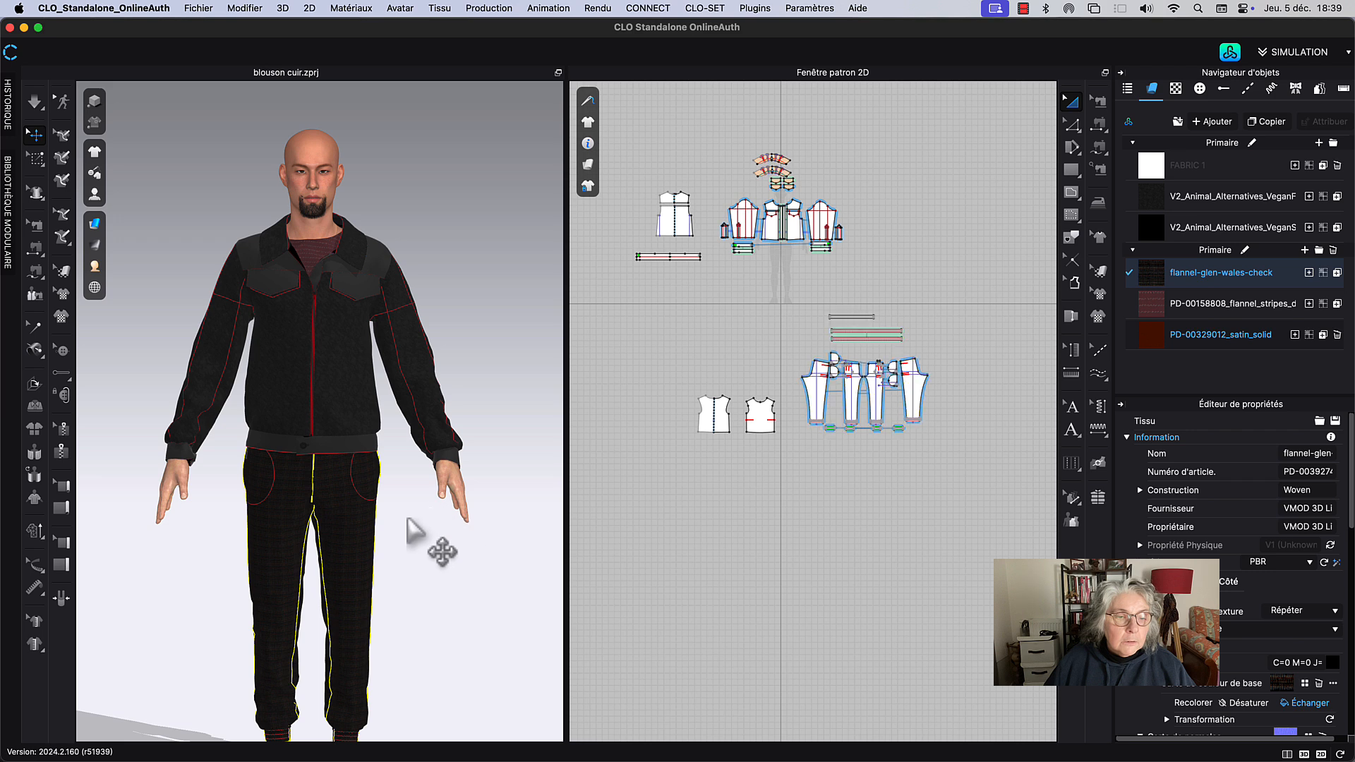
left_click(408, 520)
Step: Apply the hand-in-pocket pose (Main dans la poc…) to the avatar's whole body, keeping the avatar's size
scroll(417, 539, "up", 3)
scroll(423, 551, "down", 4)
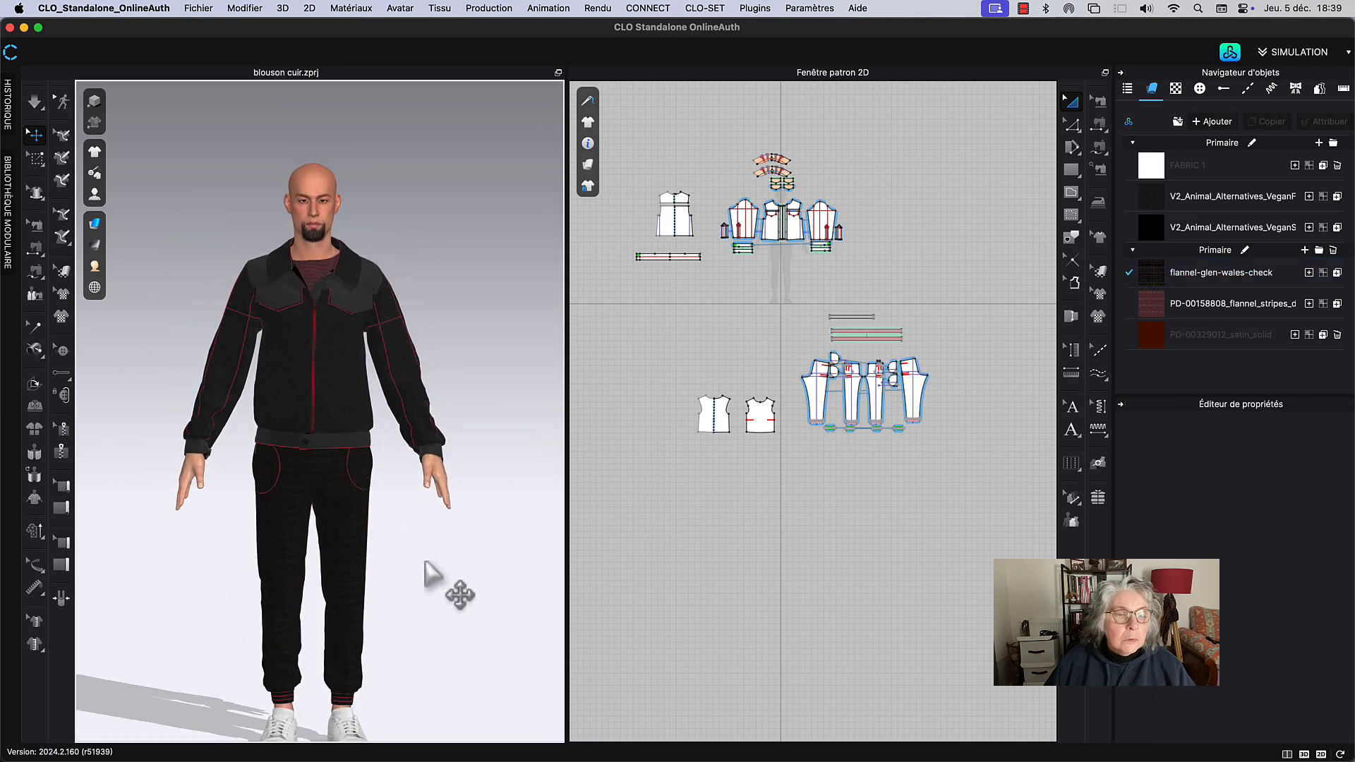
scroll(426, 551, "up", 2)
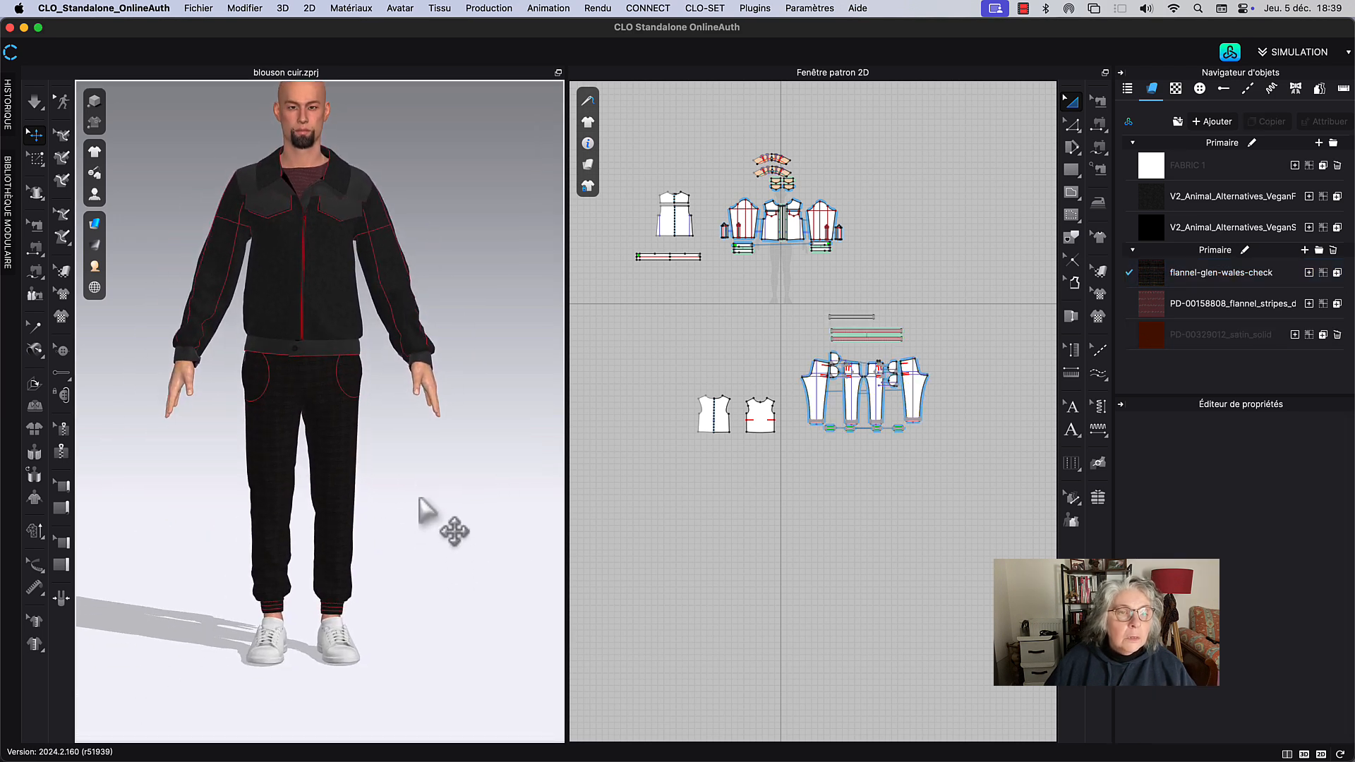
middle_click_drag(419, 498, 416, 483)
middle_click_drag(434, 209, 452, 260)
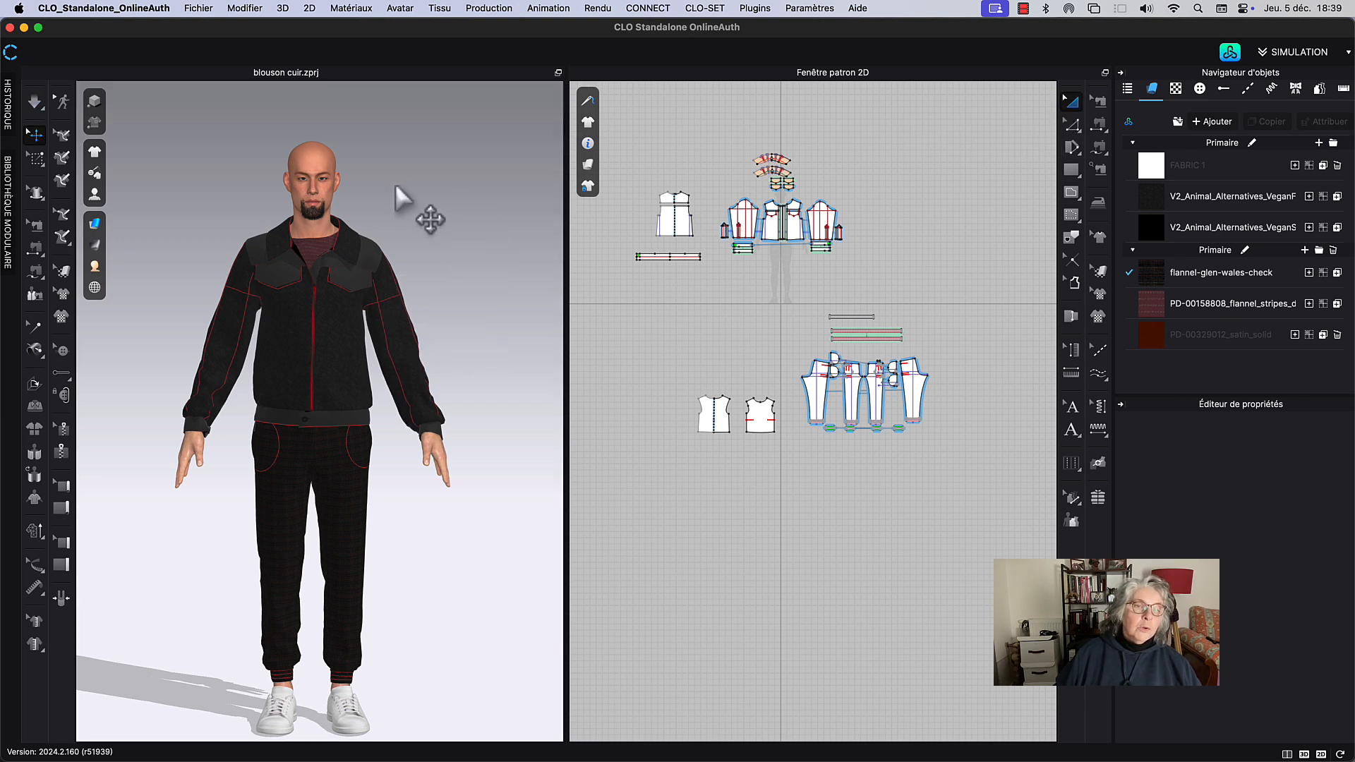
mouse_move(396, 185)
right_mouse_down()
mouse_move(569, 205)
mouse_move(512, 175)
mouse_move(408, 190)
right_mouse_up()
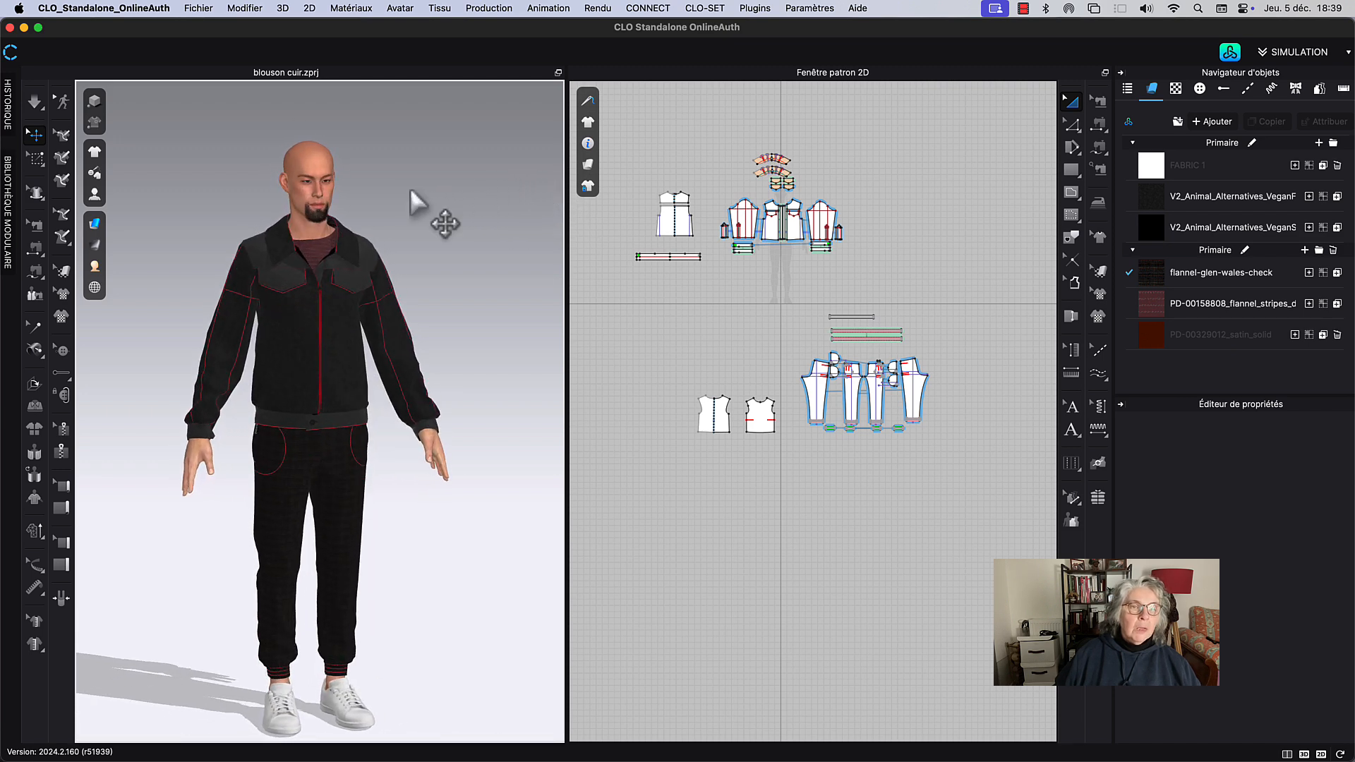
left_click(1231, 52)
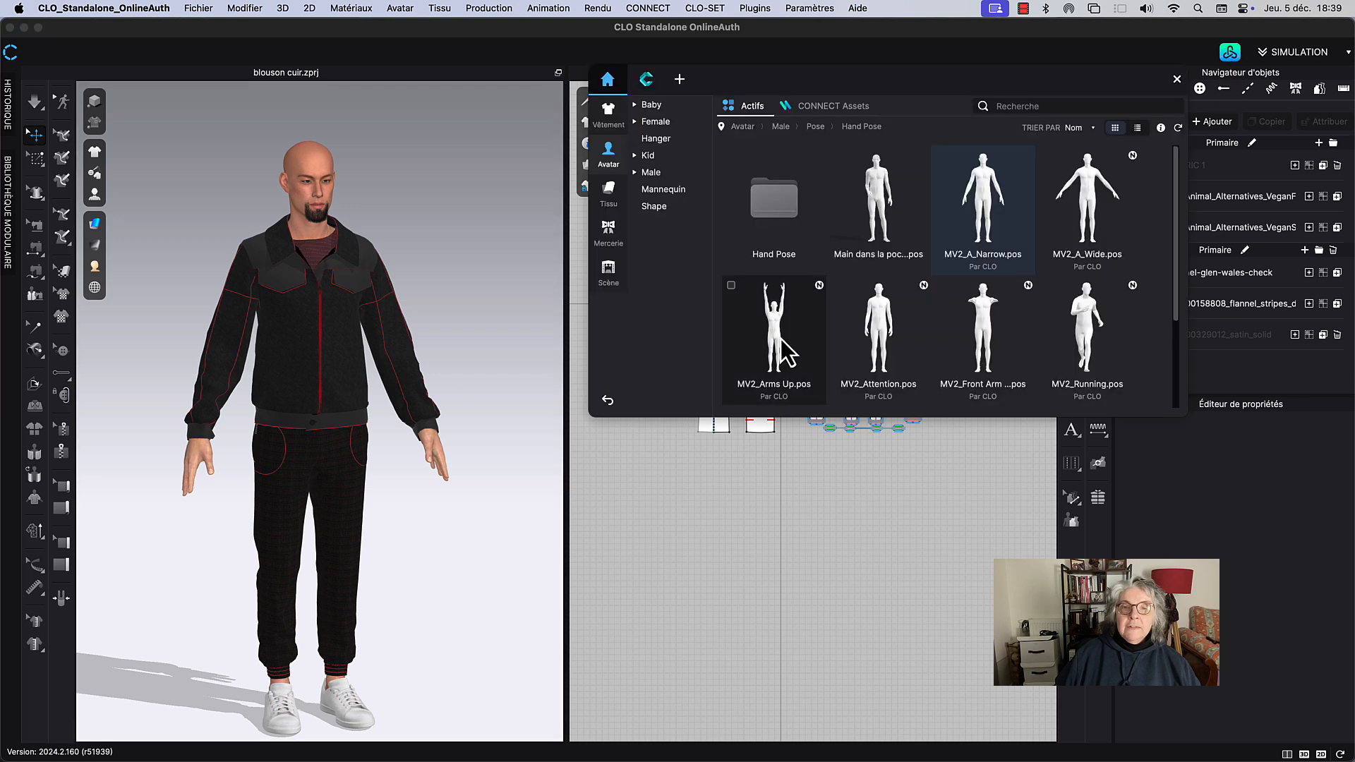
double_click(882, 212)
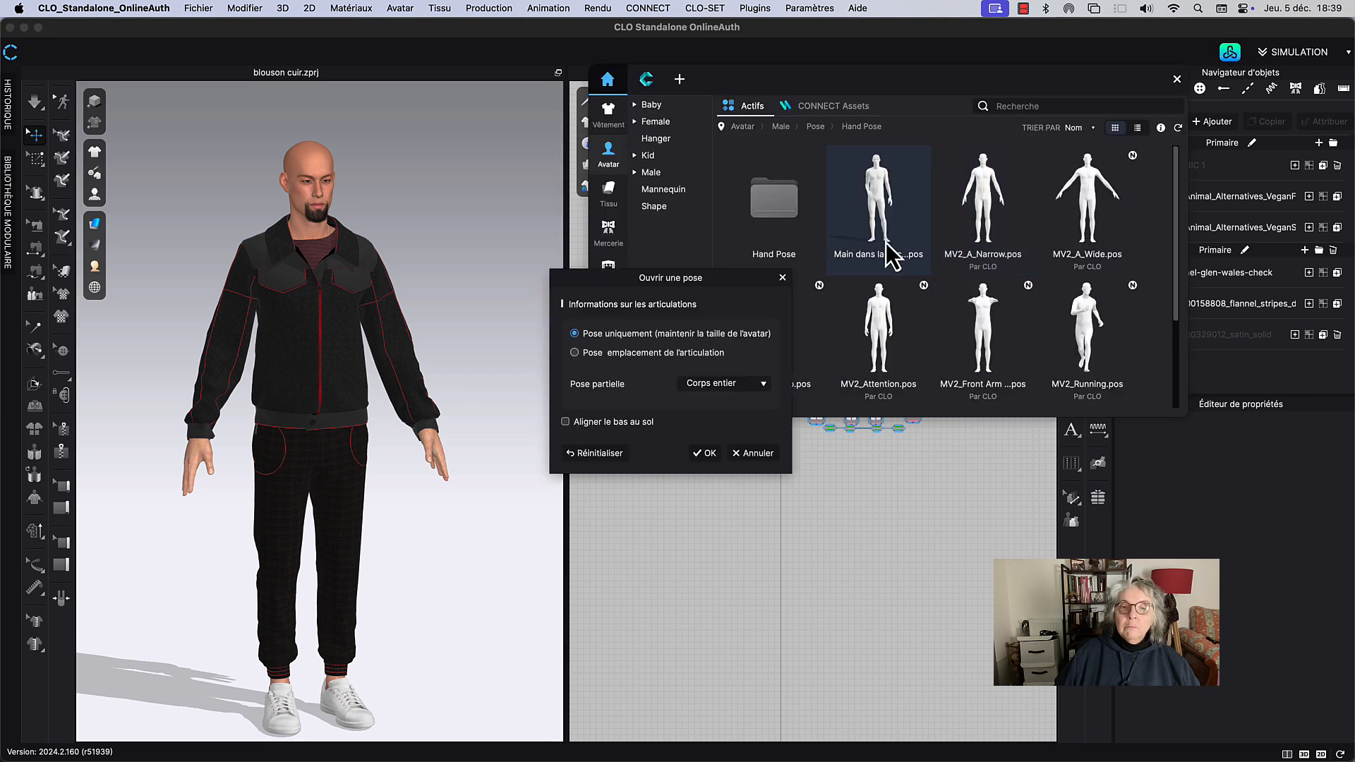
left_click(707, 453)
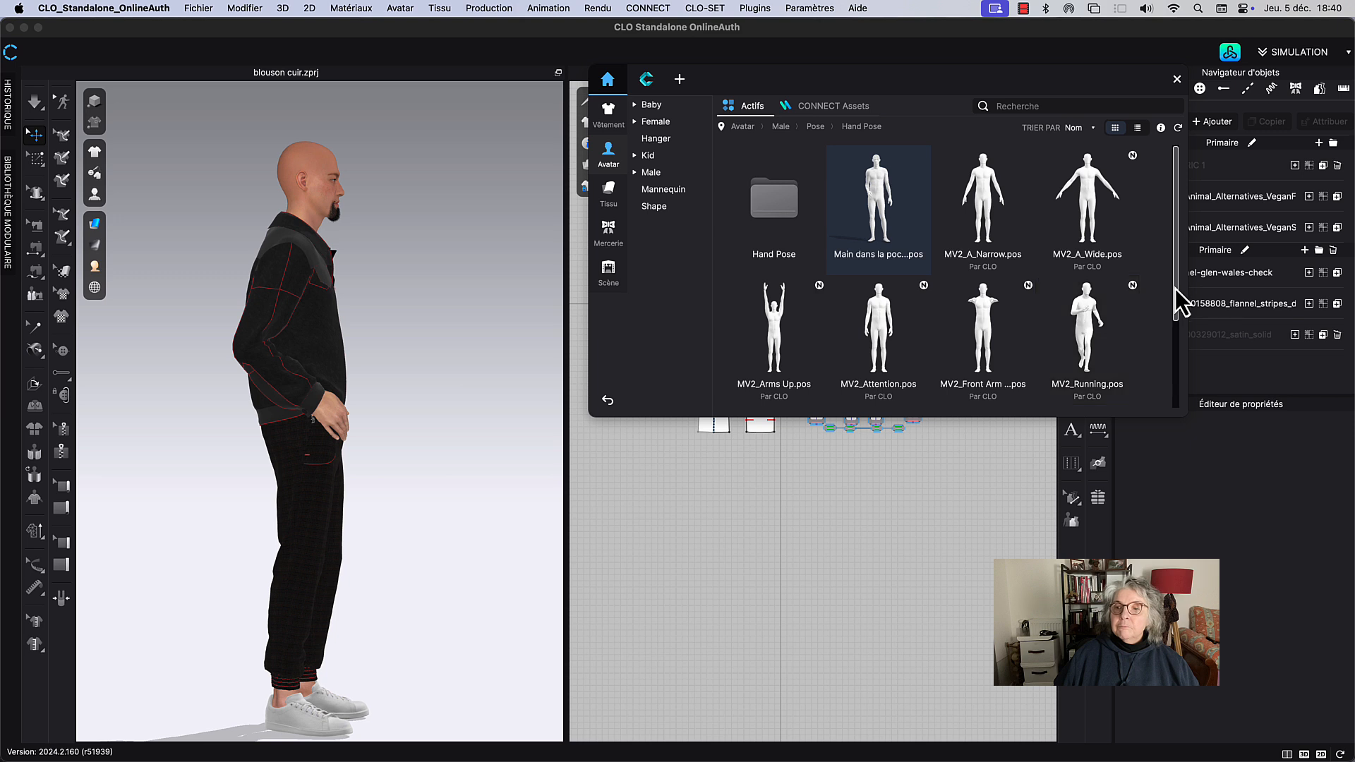
Step: Apply the MV2_Standing pose to the avatar's whole body, keeping its size, and simulate the garments into it
left_click_drag(1180, 293, 1189, 374)
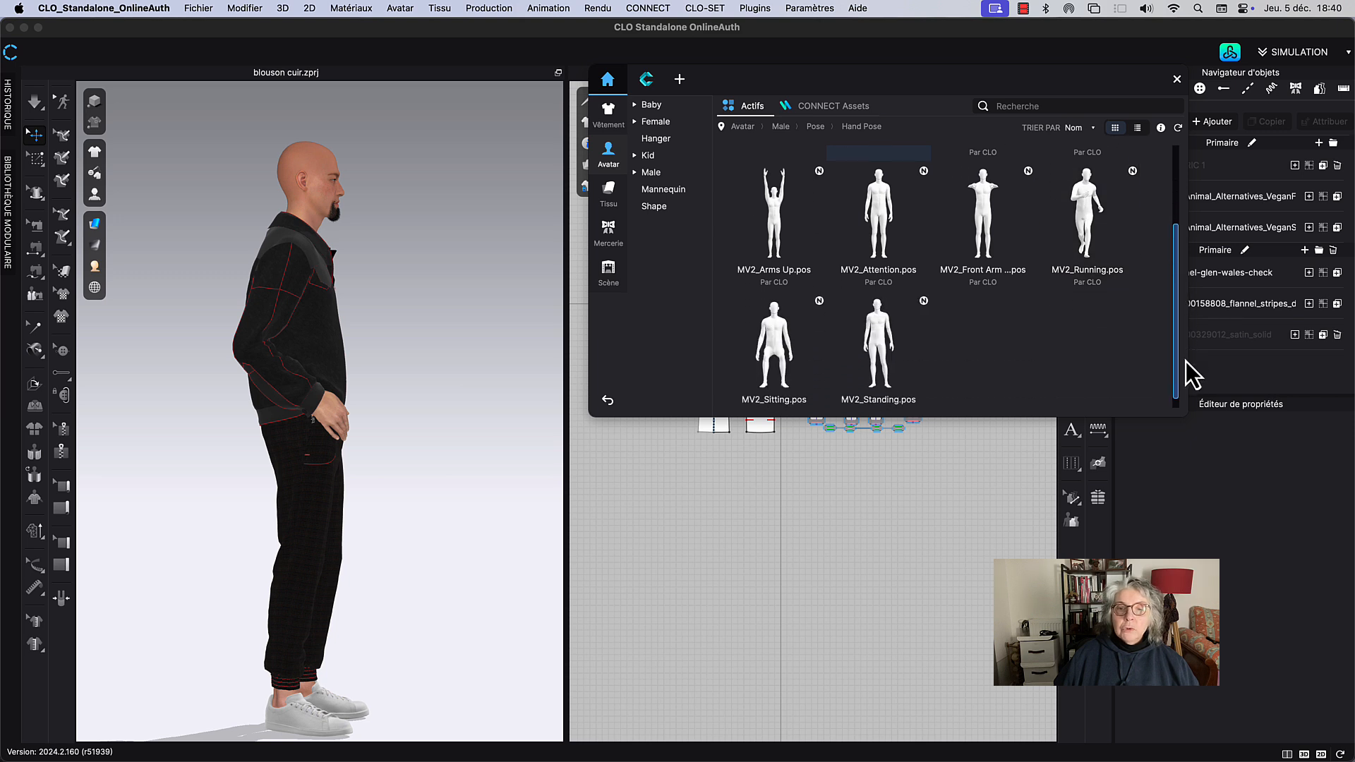
double_click(881, 364)
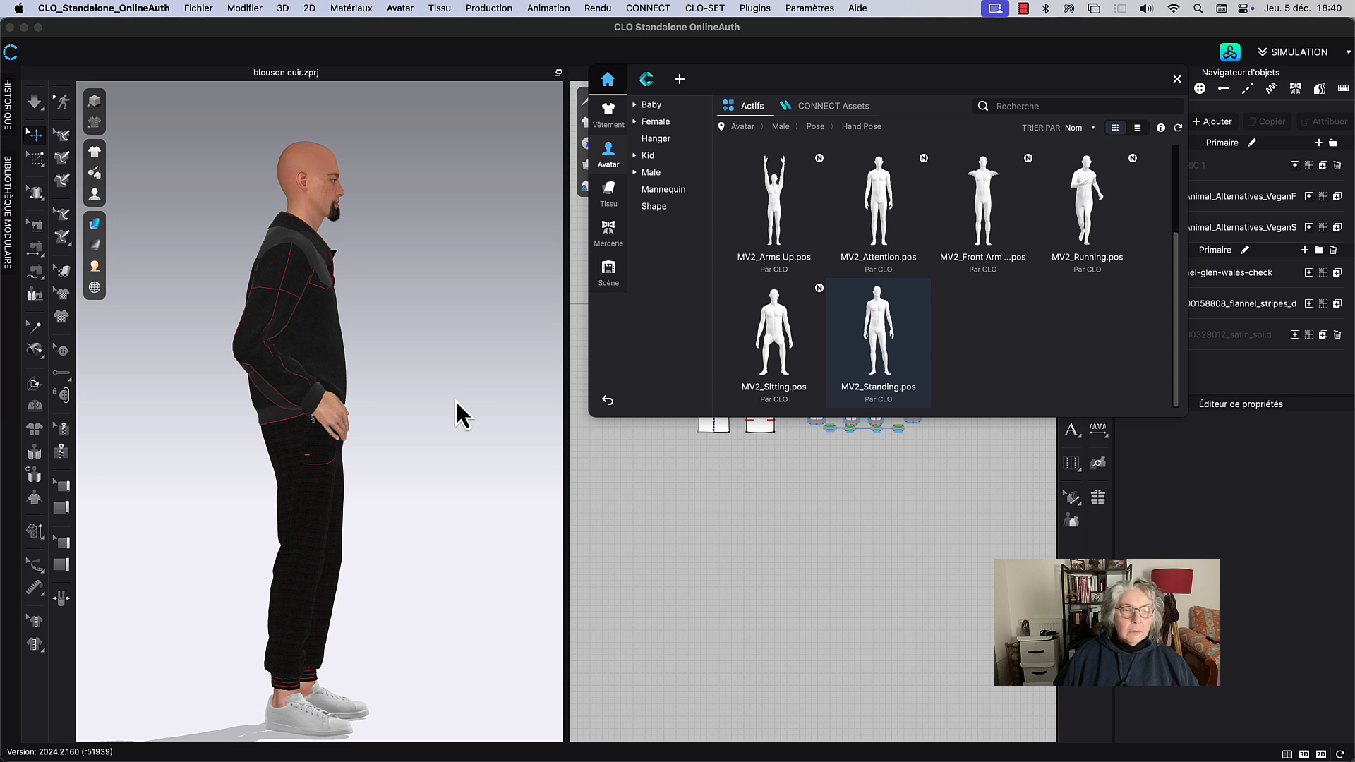
double_click(879, 367)
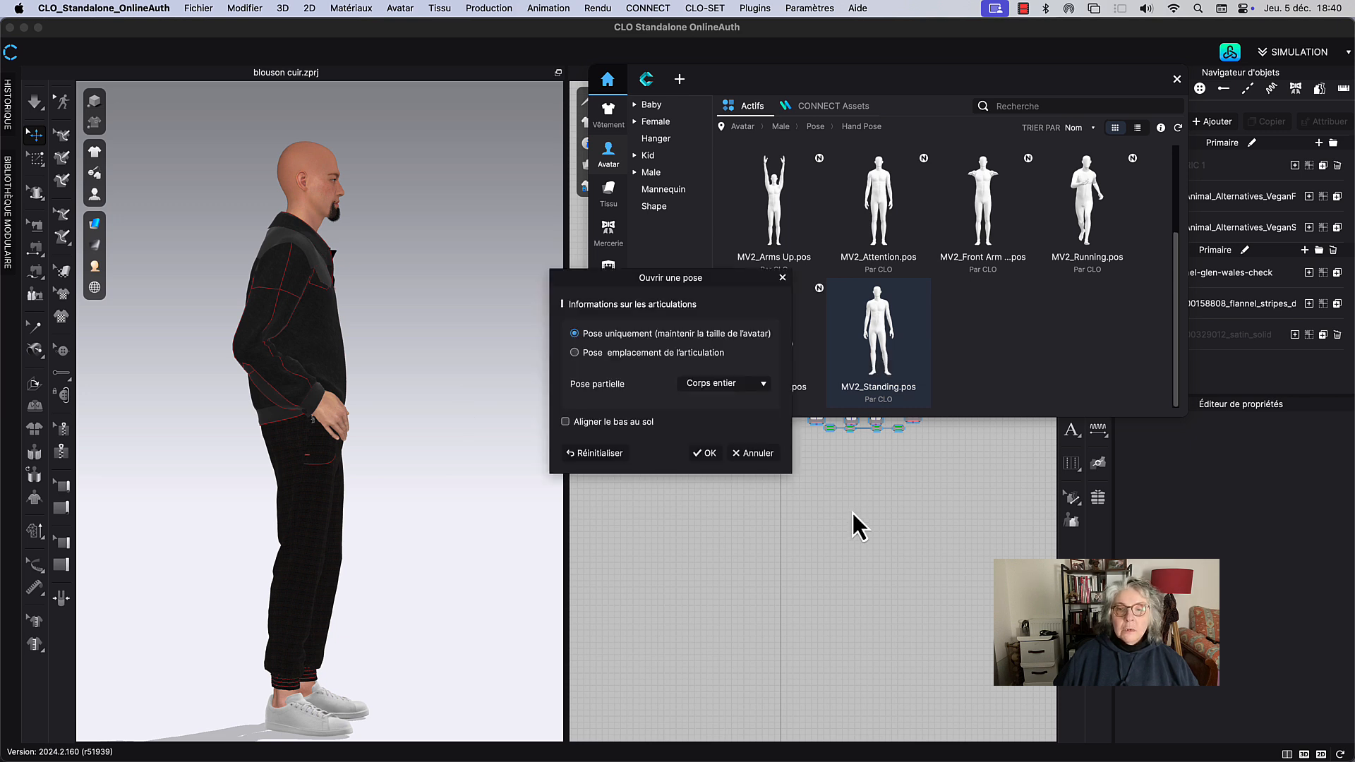
left_click(703, 455)
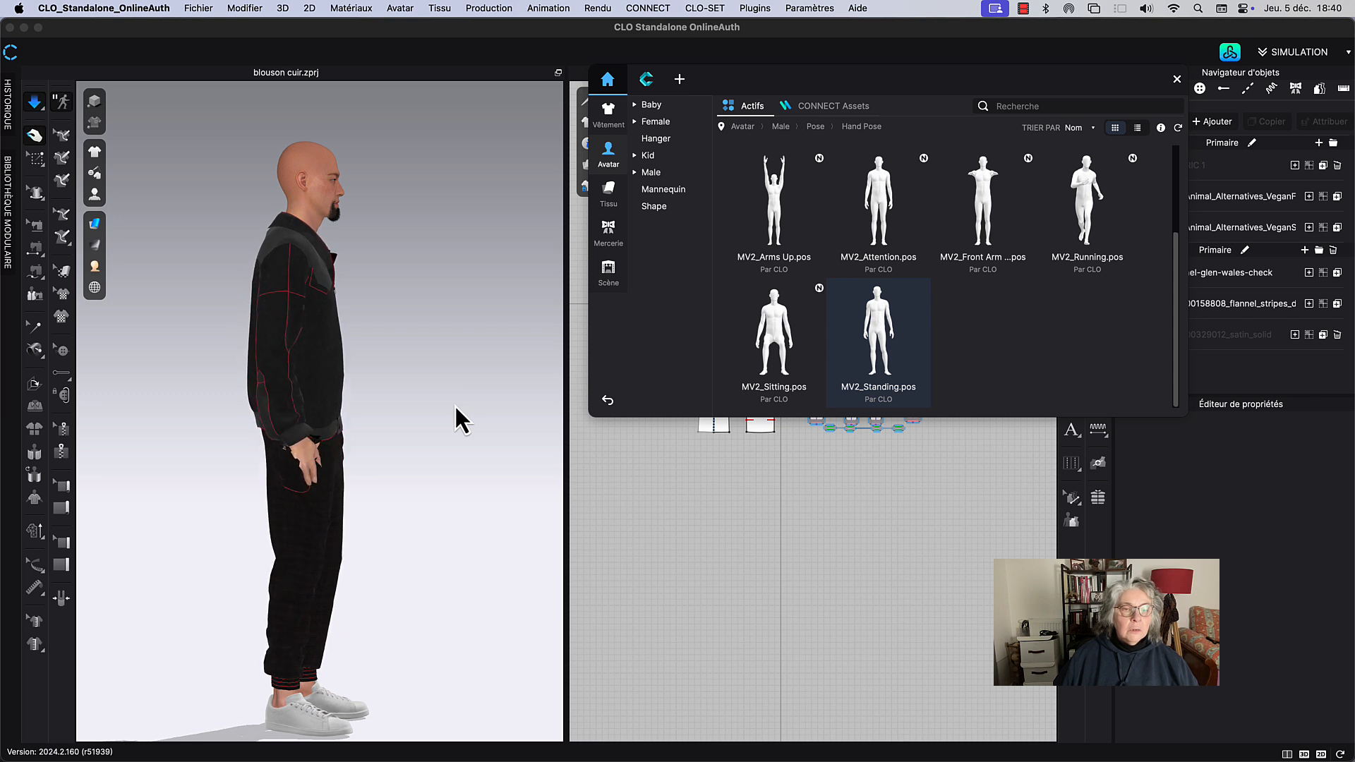
key("space")
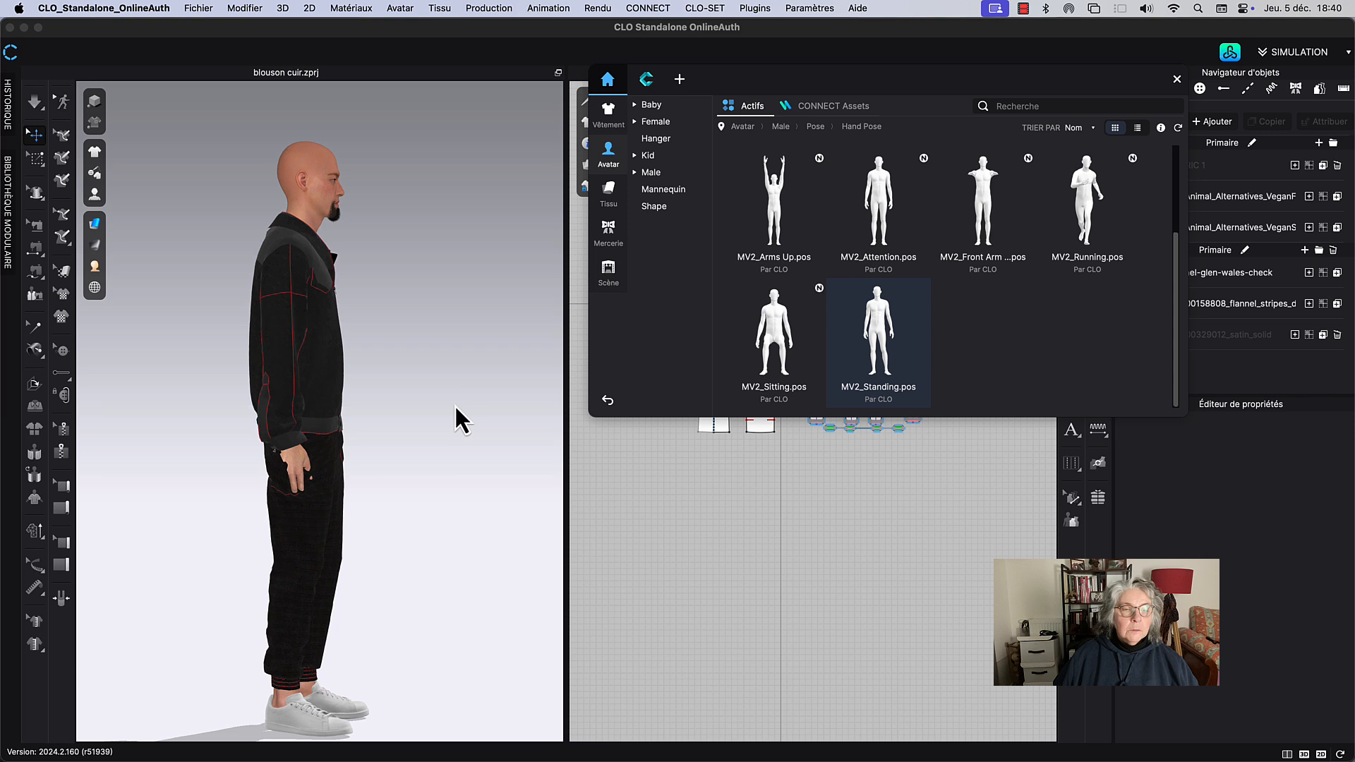
Step: Start the simulation and pull the right front of the trousers until the avatar's hand is clear of the pocket fabric
right_click_drag(456, 417, 396, 421)
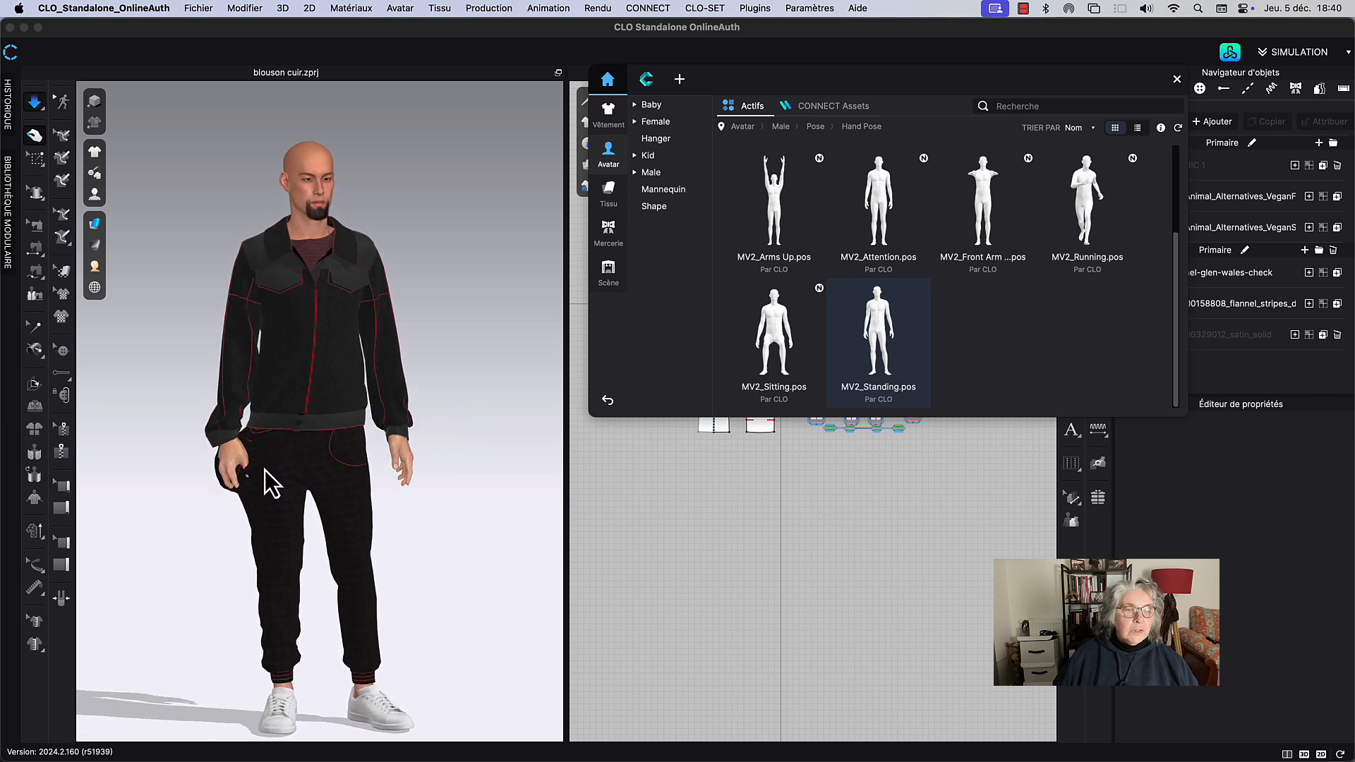
left_click_drag(264, 467, 268, 500)
left_click(287, 494)
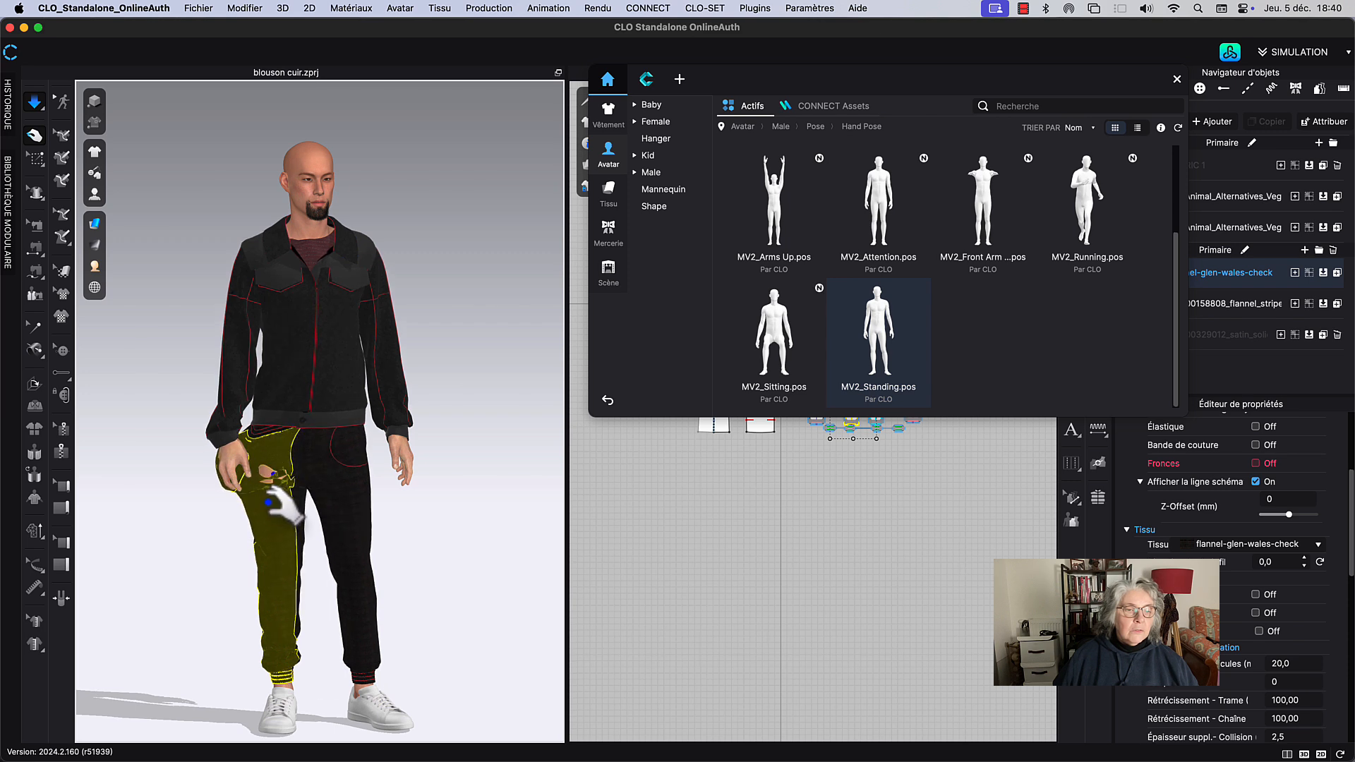
right_click_drag(268, 500, 401, 495)
left_click_drag(281, 489, 159, 521)
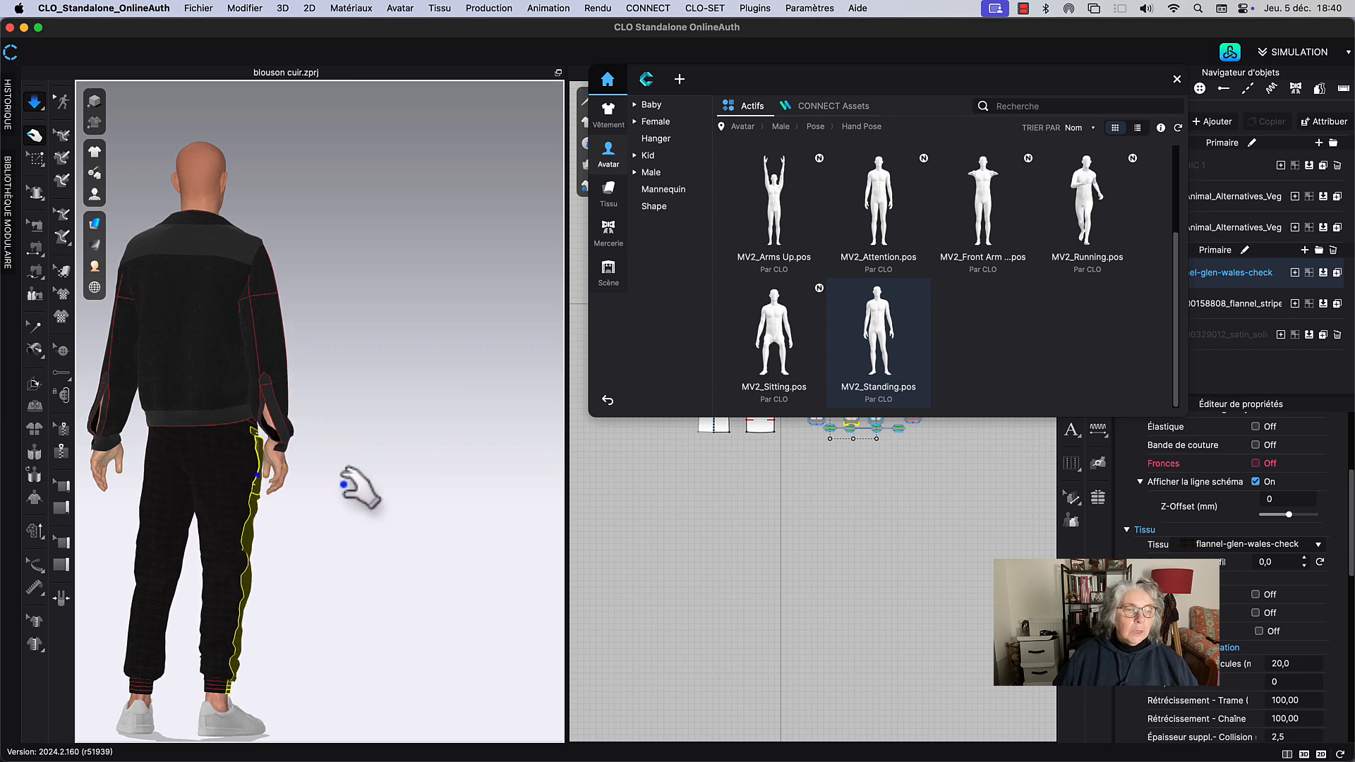
key("2")
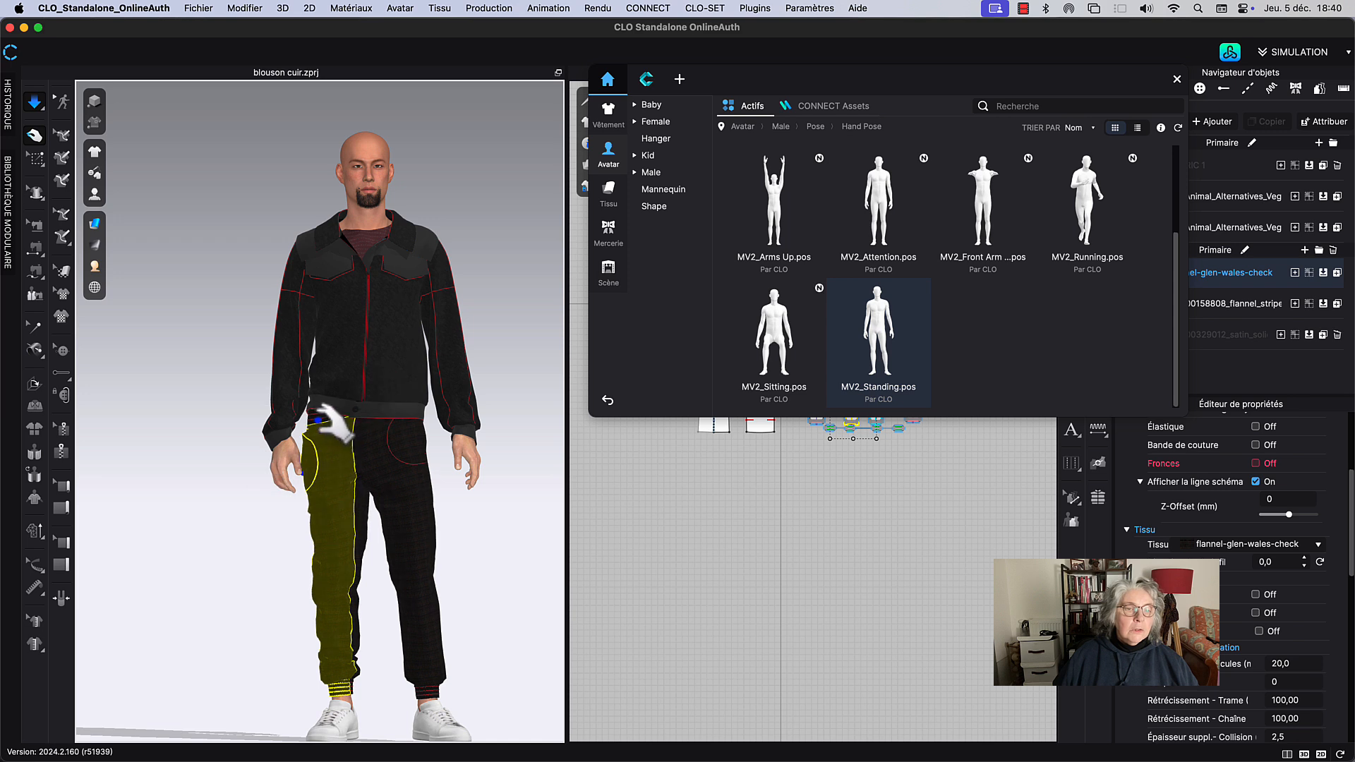
Step: Pull the jacket's front and hem band down over the trousers' waist, deselect the garment, and close the library
left_click(319, 381)
mouse_move(319, 379)
left_mouse_down()
mouse_move(340, 398)
mouse_move(325, 398)
left_mouse_up()
left_click(322, 405)
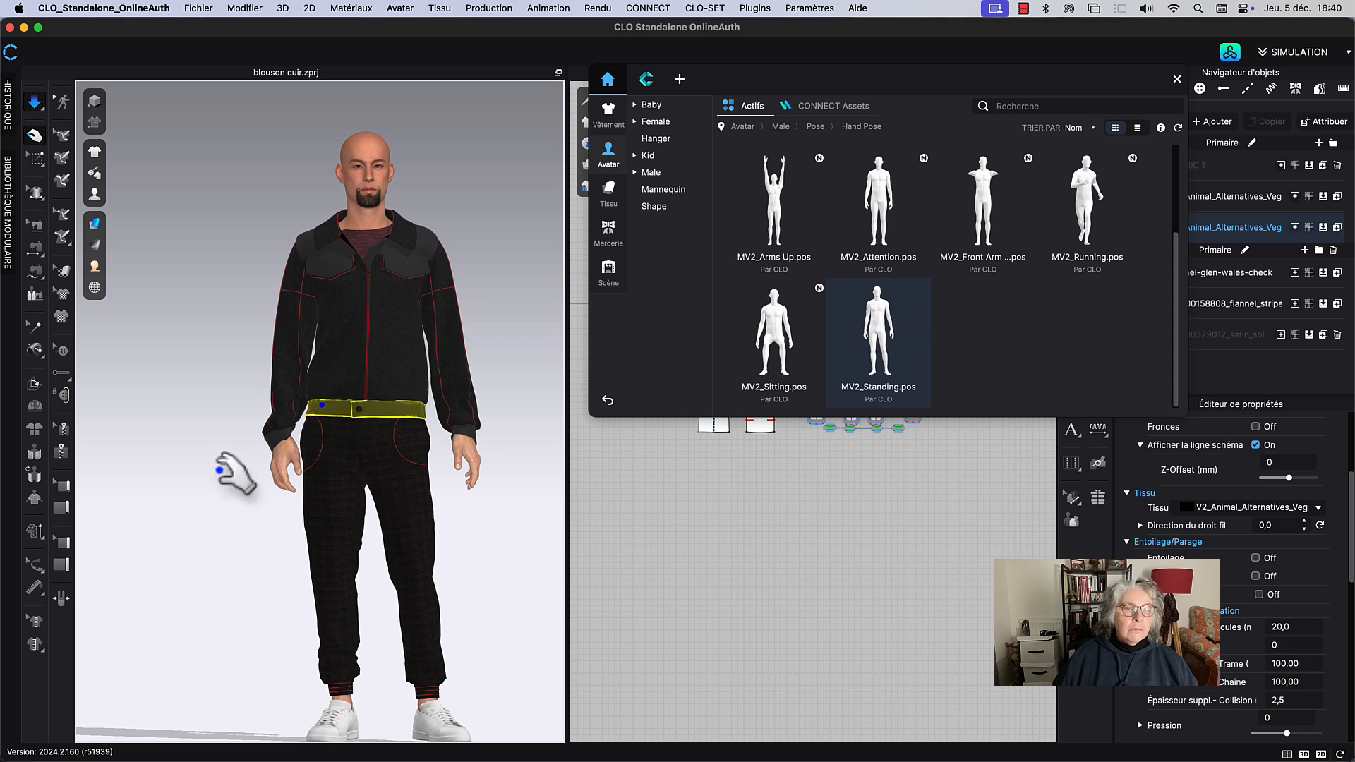
left_click(220, 478)
middle_click_drag(230, 486, 189, 462)
scroll(189, 461, "down", 1)
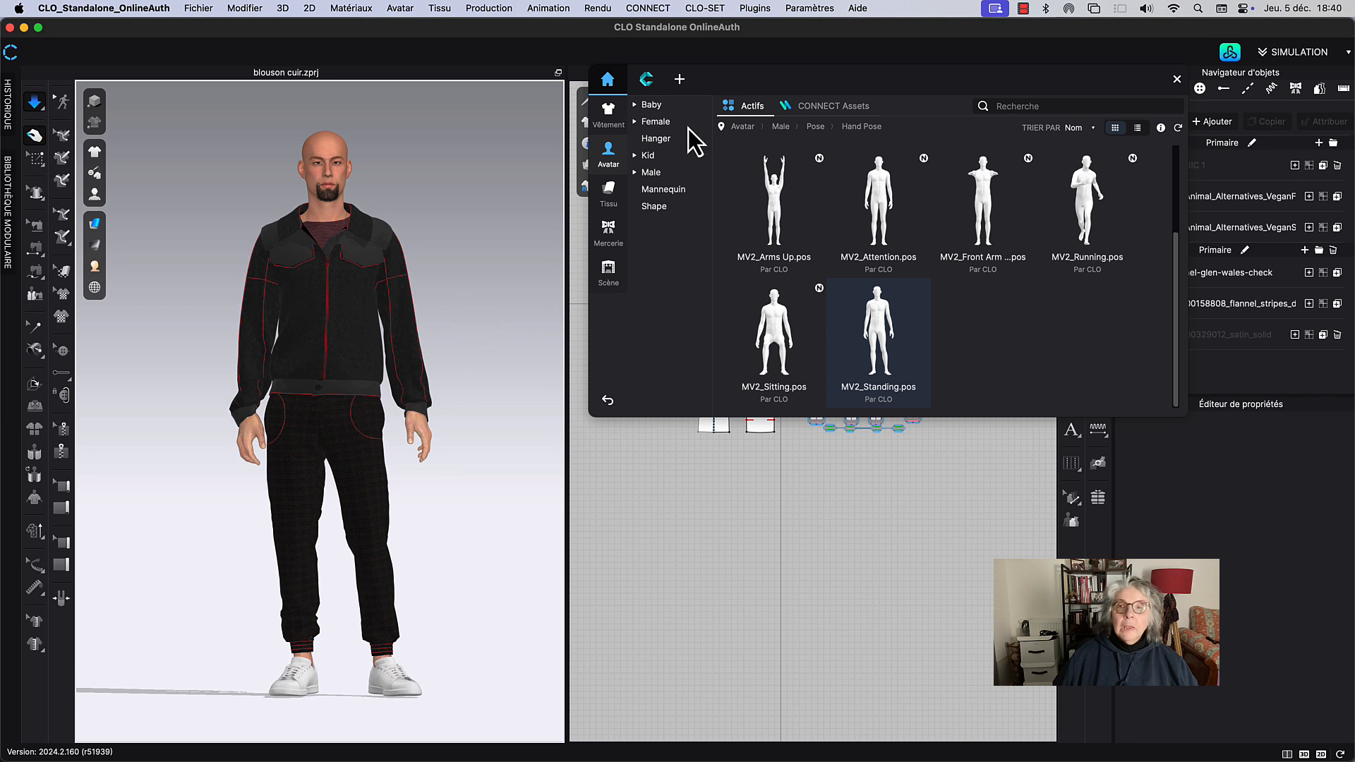
left_click(1177, 79)
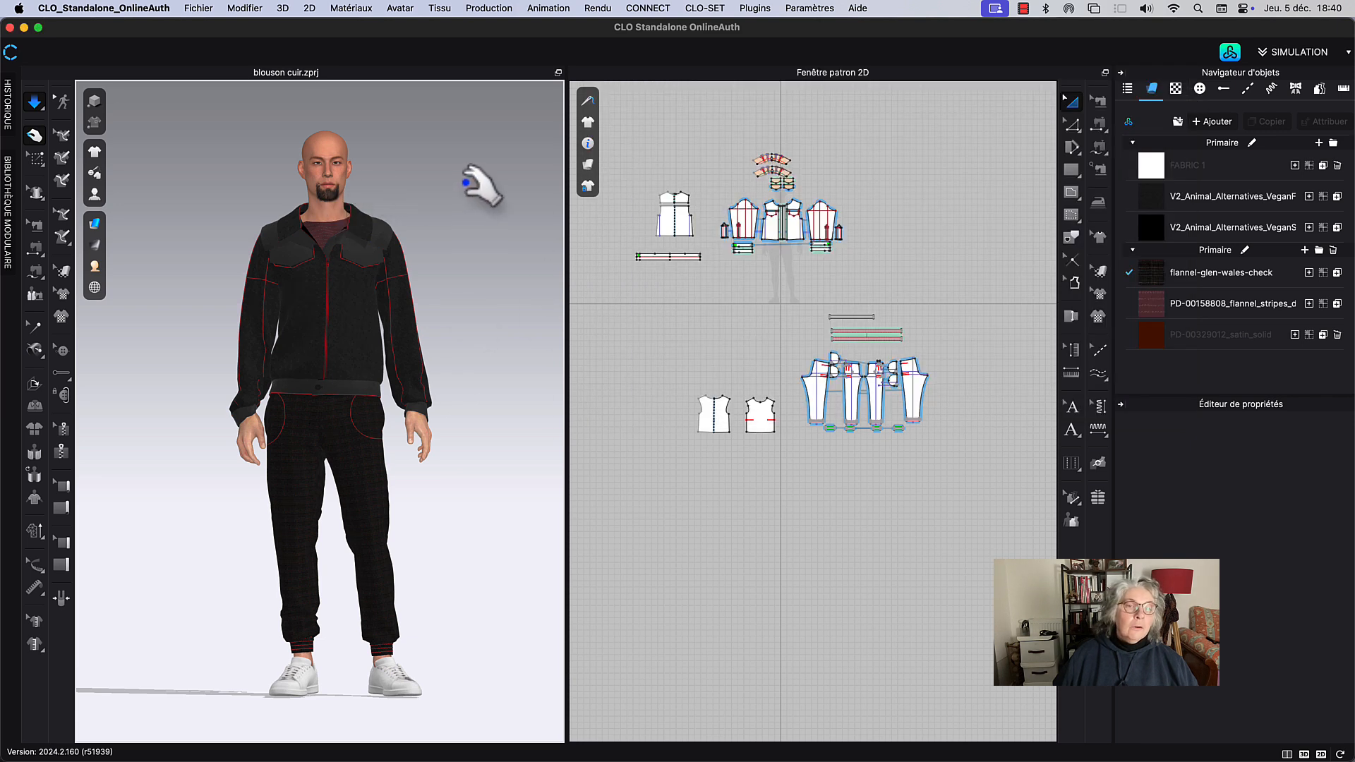
Step: Pull the jacket's right sleeve into place along the forearm and around the wrist from front and back, and stop the simulation
left_click(230, 388)
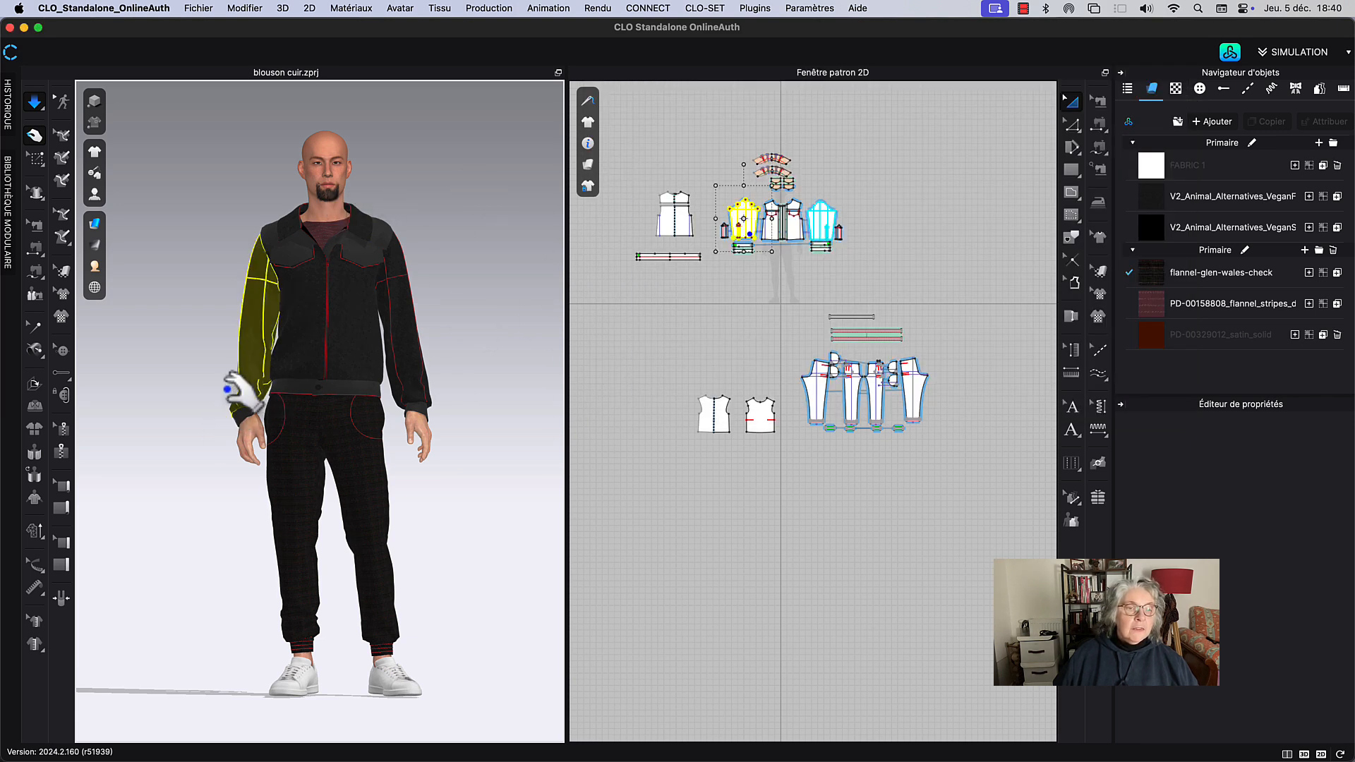
left_click_drag(227, 388, 248, 395)
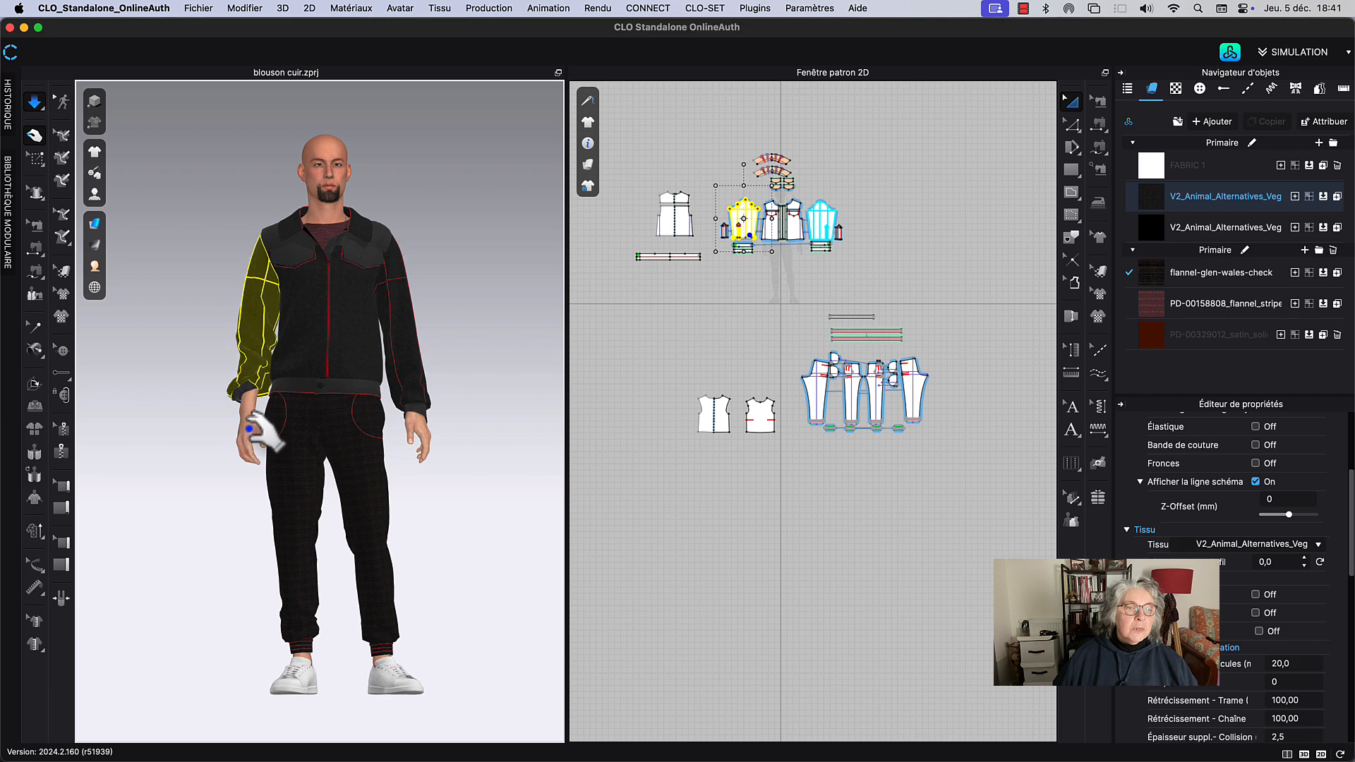
right_click_drag(249, 429, 414, 448)
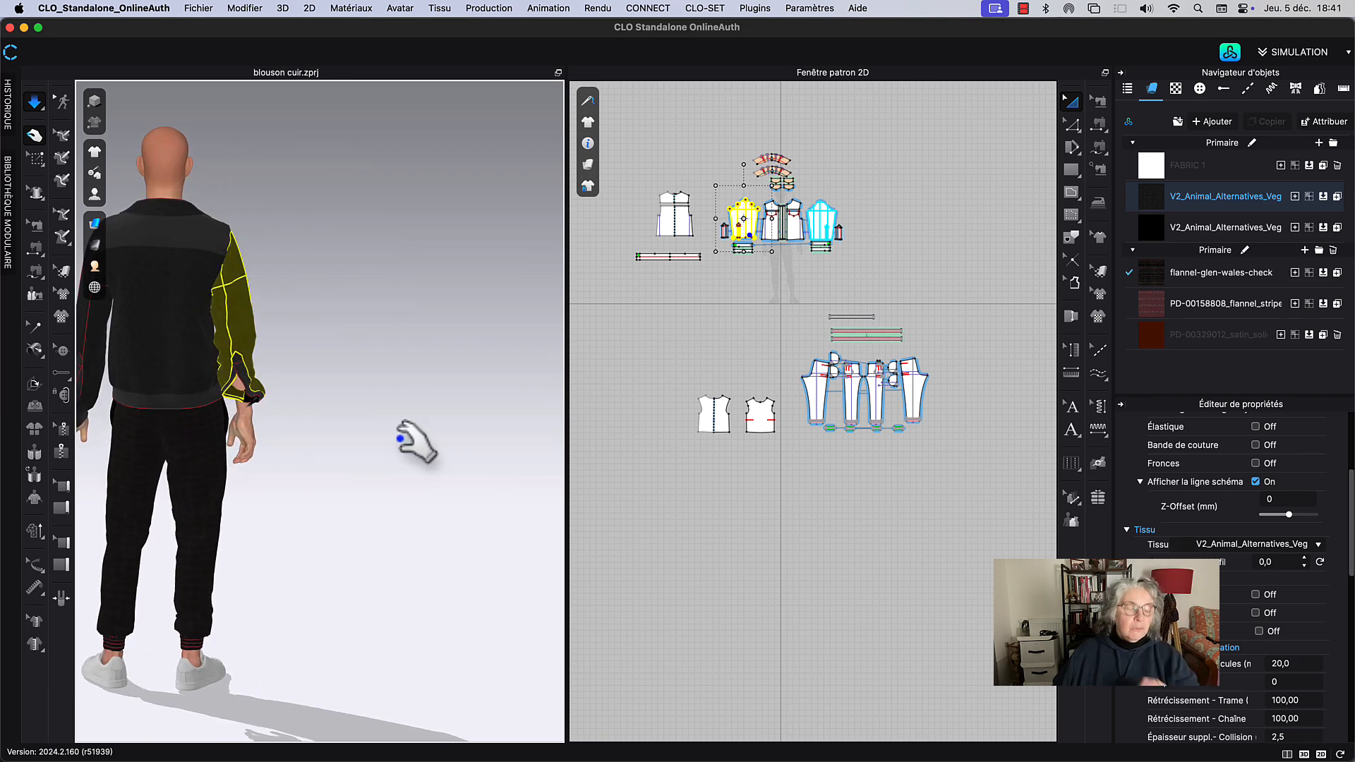
key("space")
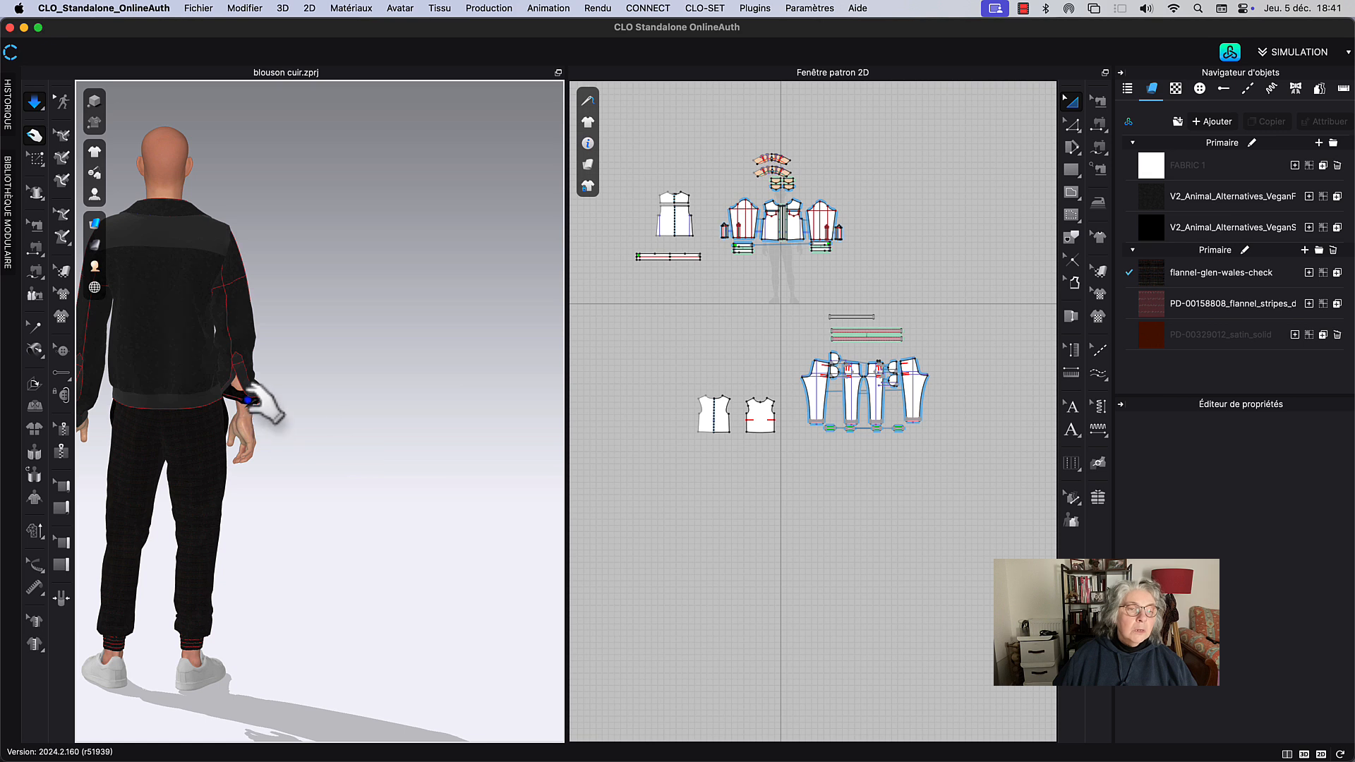
left_click(249, 423)
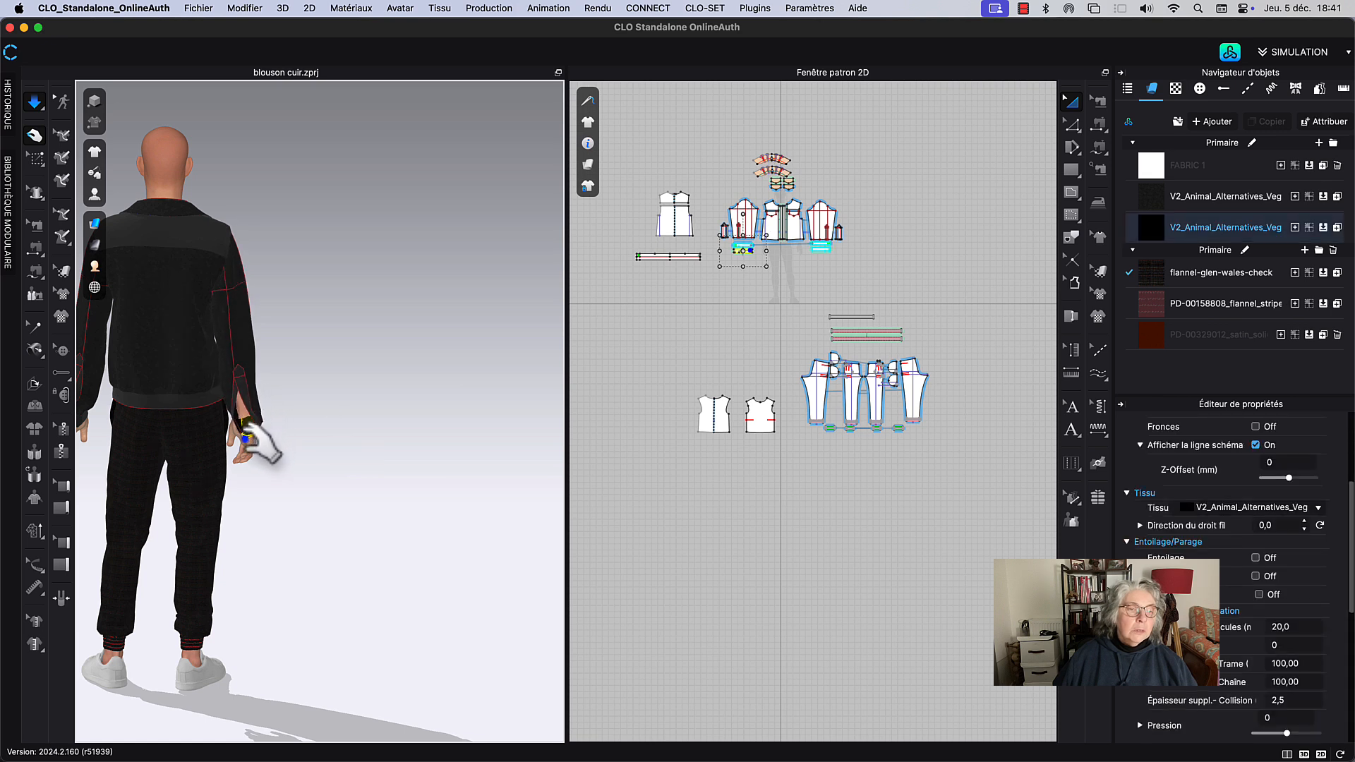
left_click(239, 345)
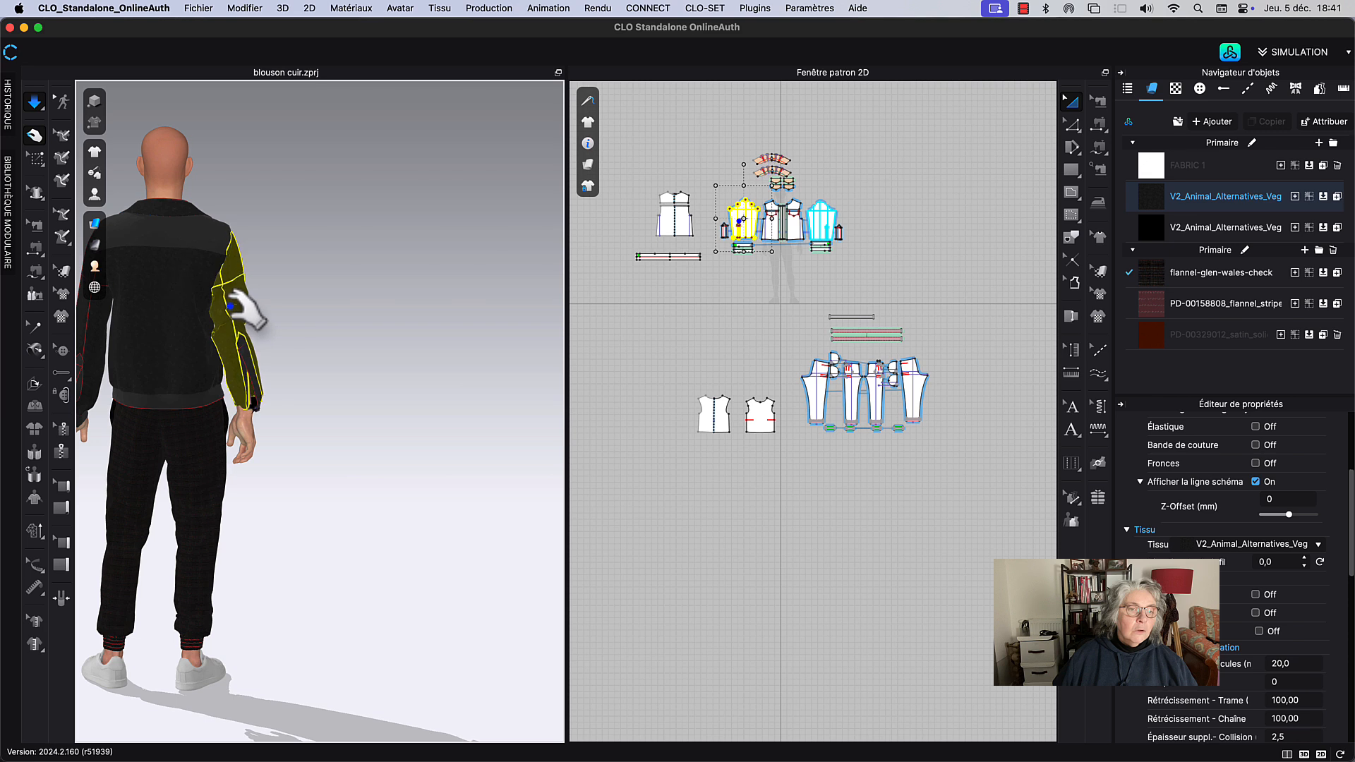
left_click_drag(282, 399, 288, 409)
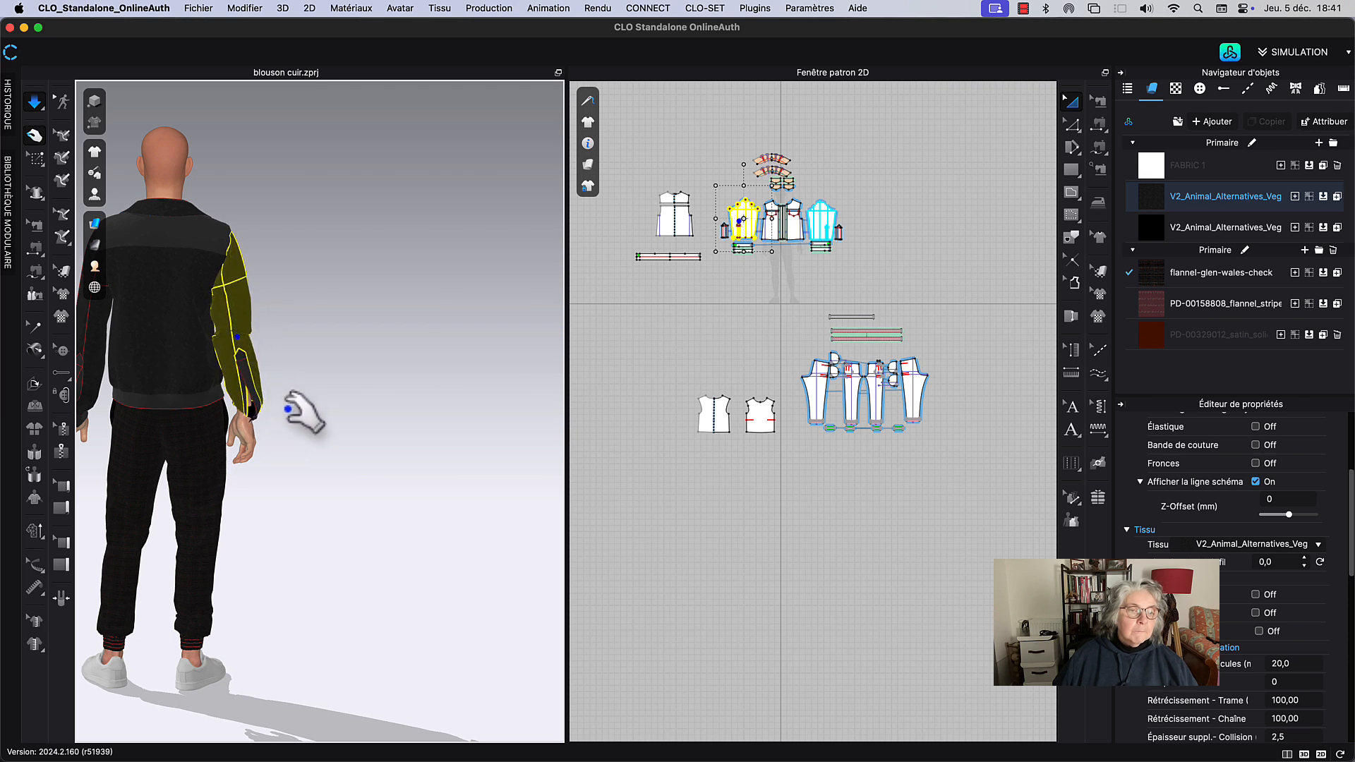
key("space")
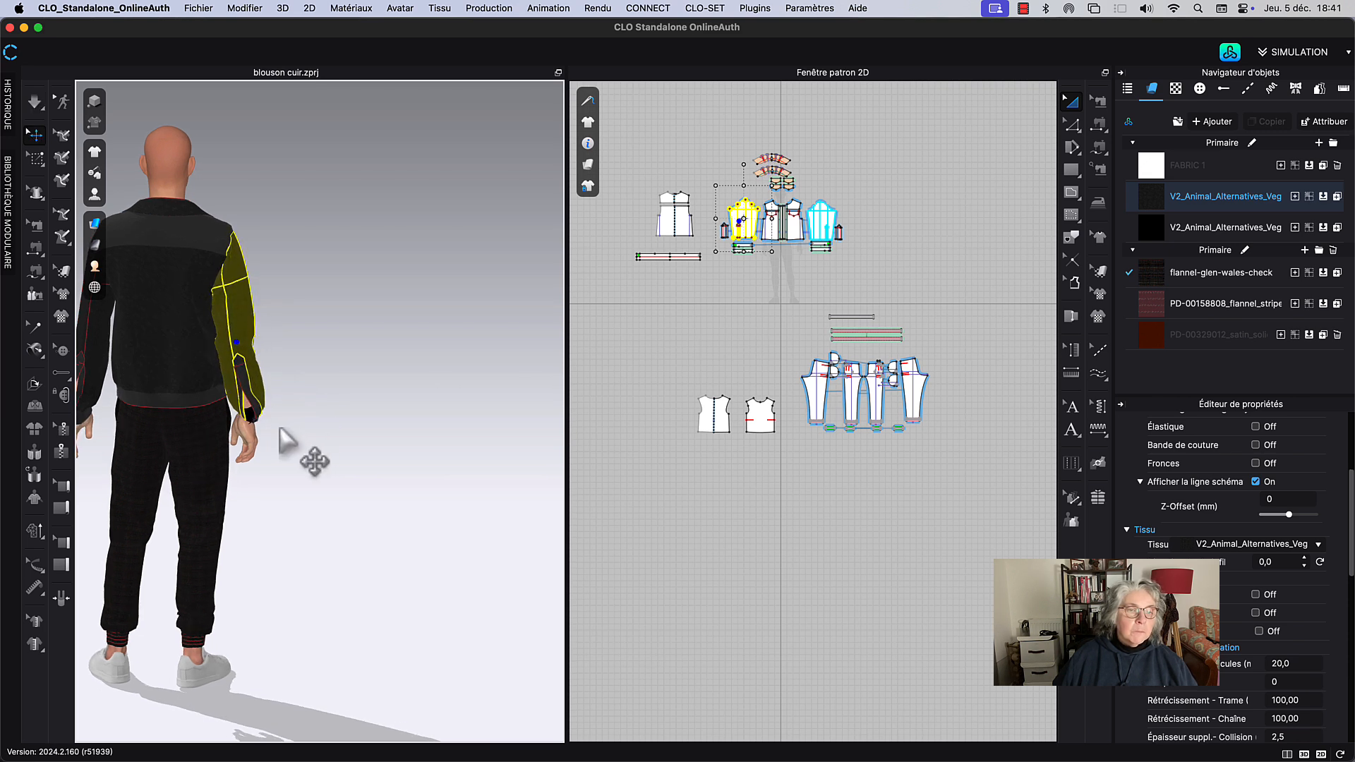
Step: Select the outer and inner cuff pieces of the jacket's right sleeve and start the simulation to settle them around the wrist
right_click_drag(287, 444, 132, 432)
scroll(226, 423, "up", 8)
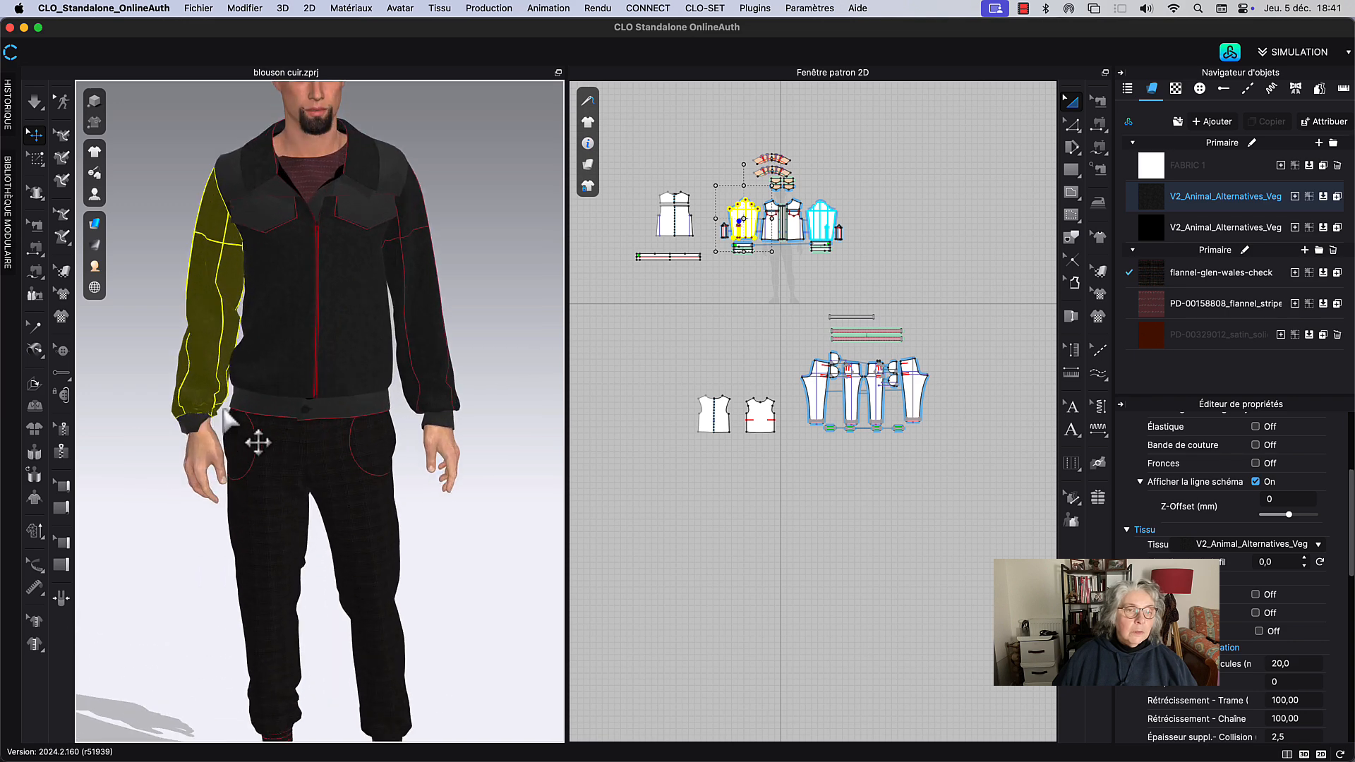
scroll(282, 440, "up", 2)
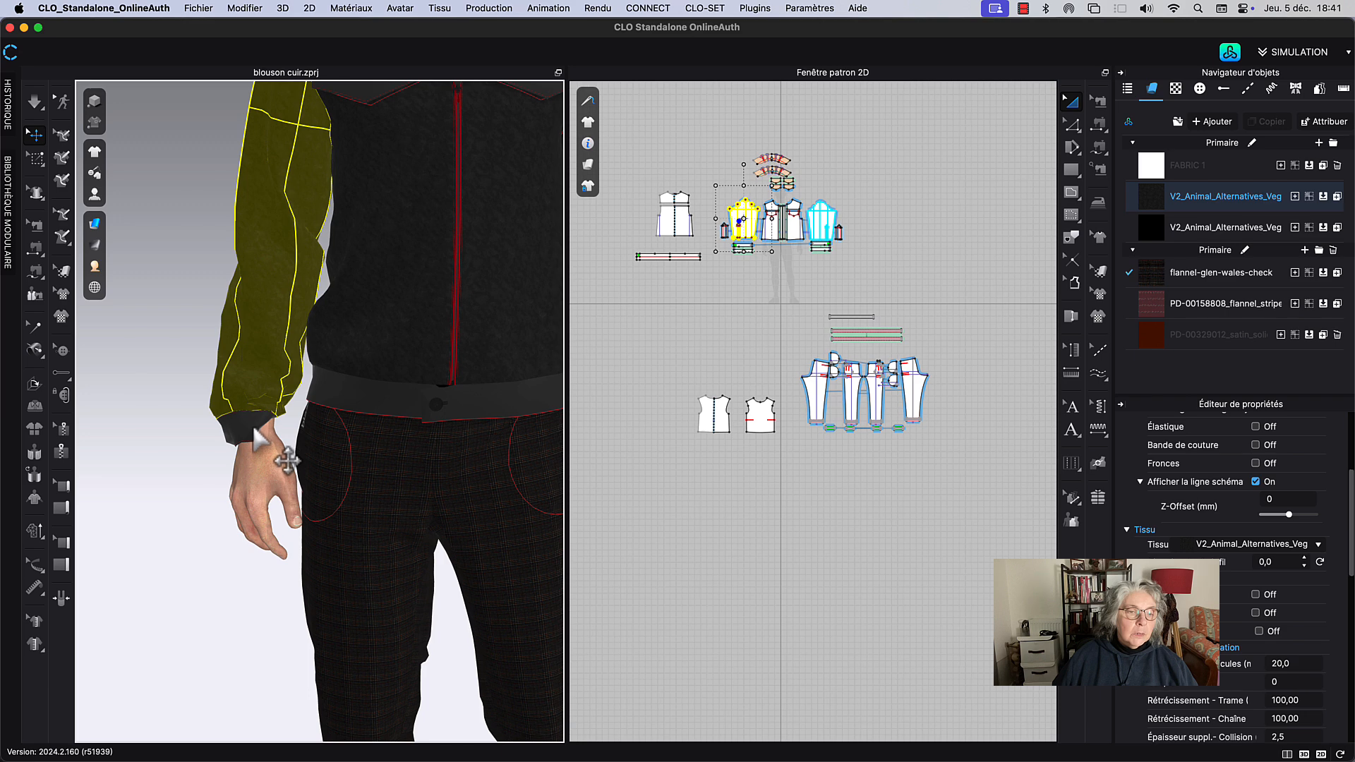
left_click(255, 429)
scroll(734, 303, "up", 5)
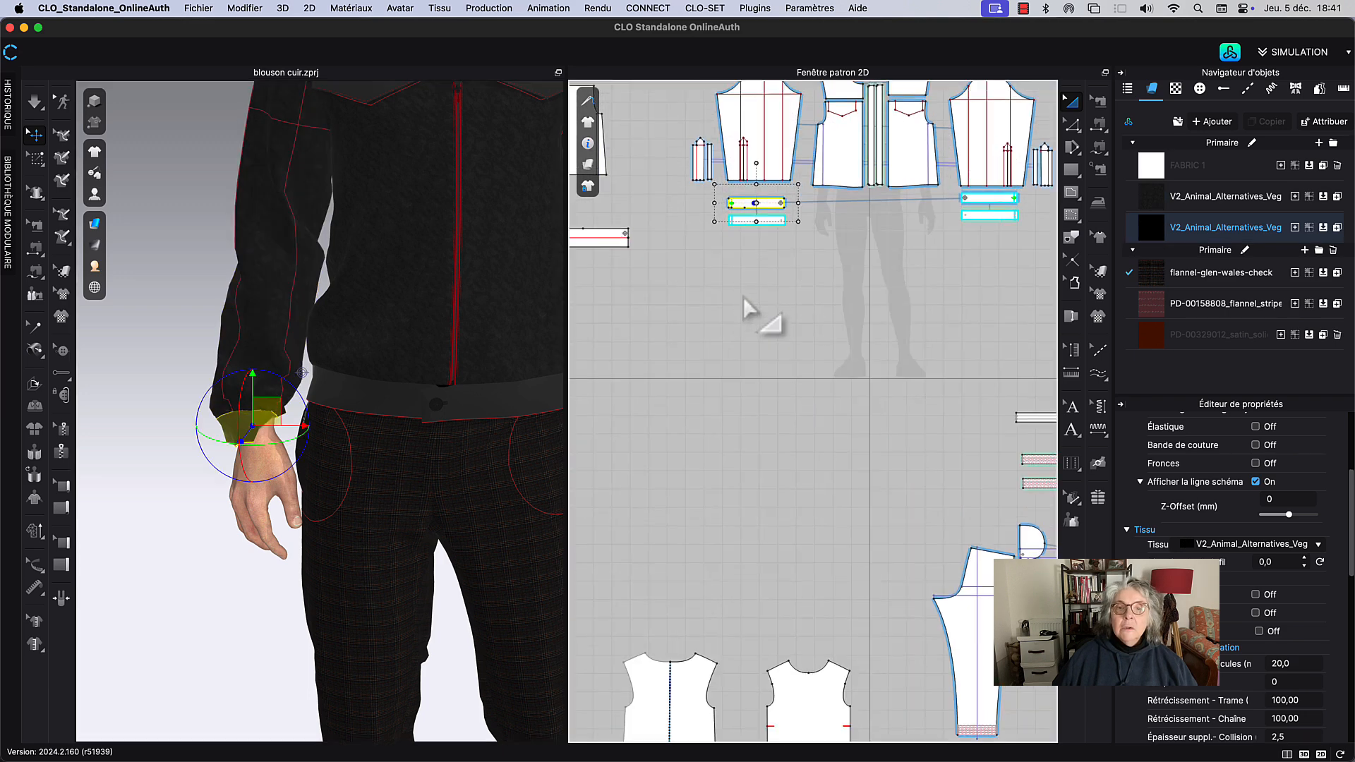
middle_click_drag(745, 307, 717, 469)
left_click(718, 469)
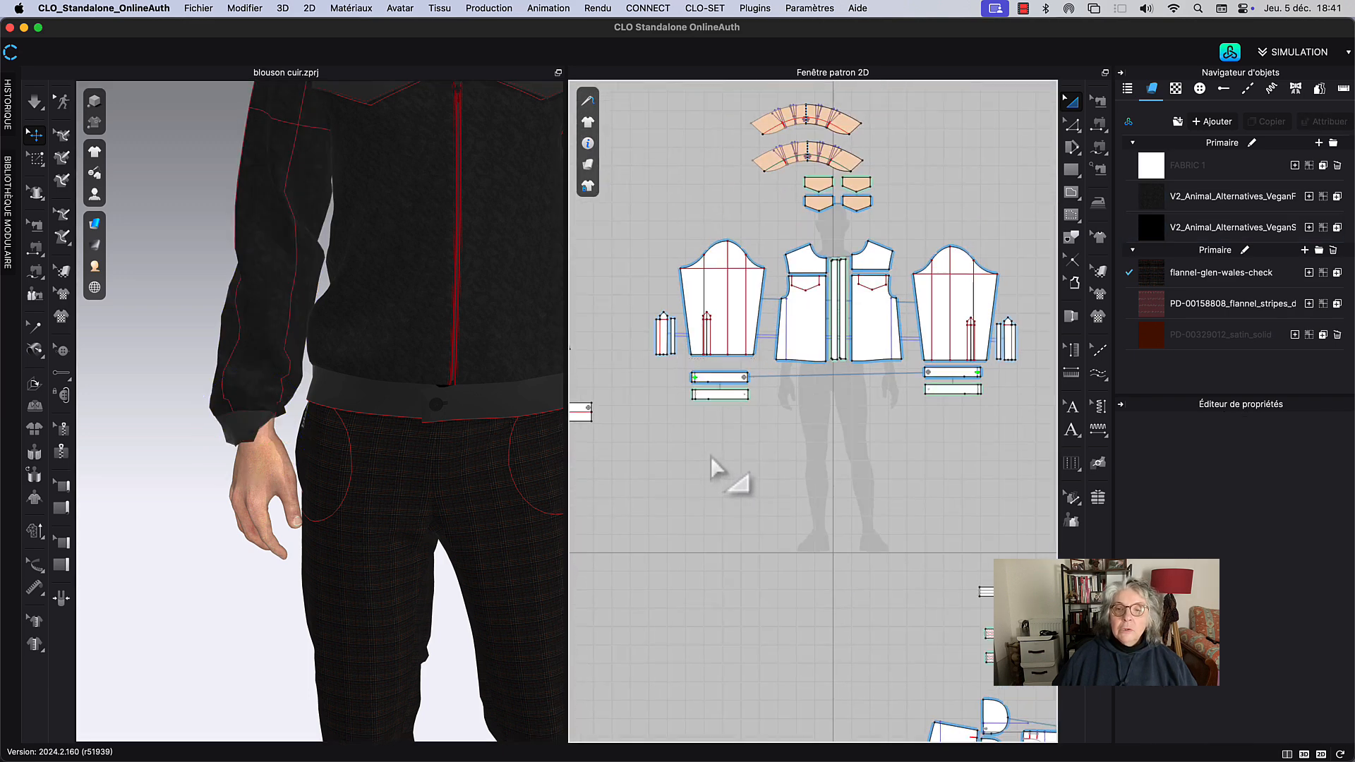
left_click(734, 396)
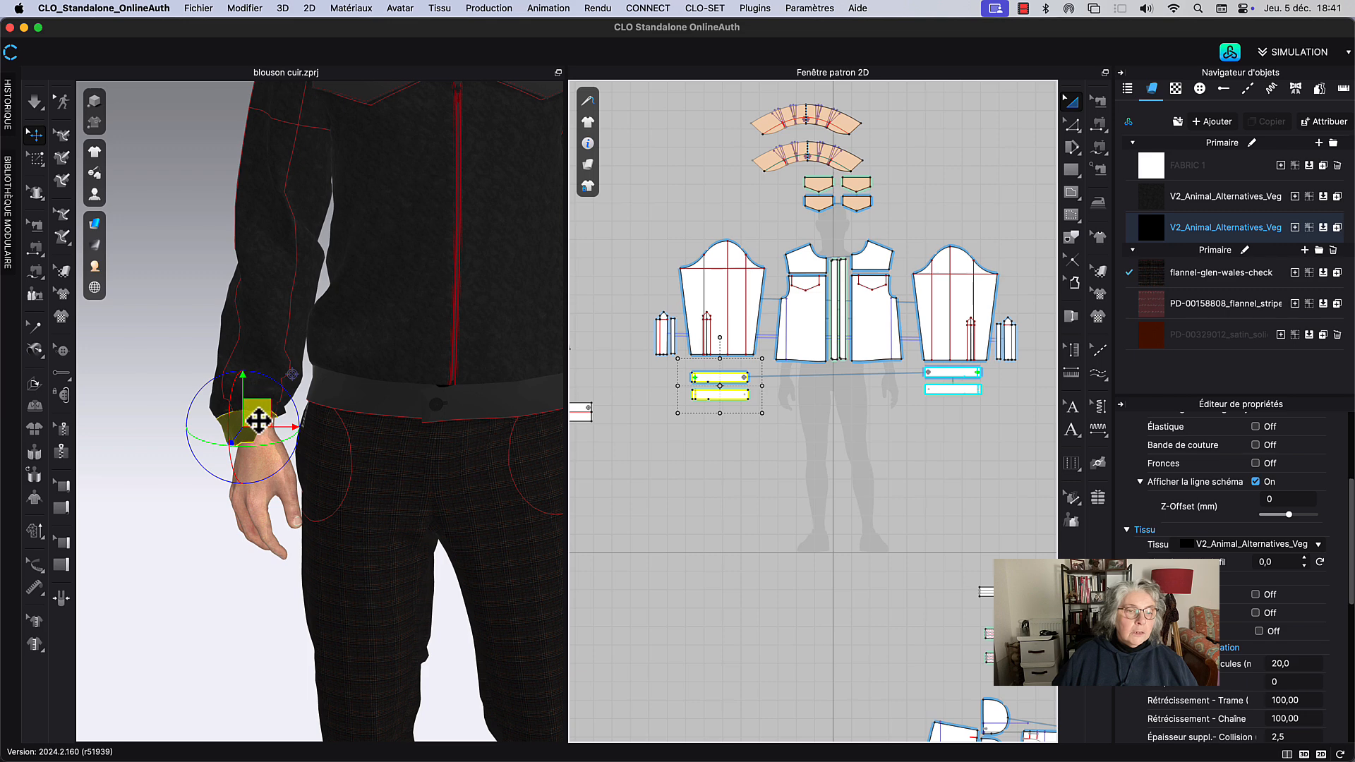
key("space")
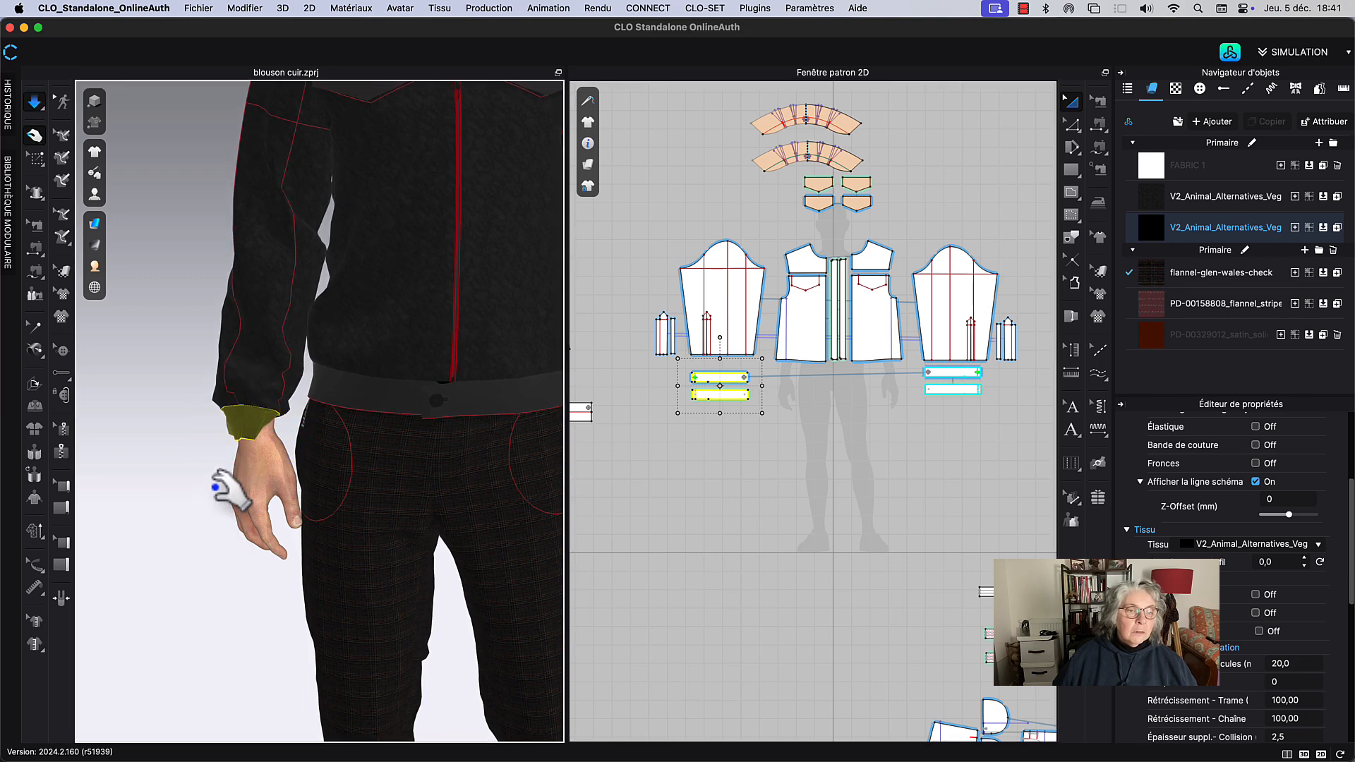
Step: Simulate the right cuff further while viewing its back opening, stop the simulation, and deselect the cuff pieces
right_click_drag(219, 557, 340, 401)
key("space")
key("space")
key("space")
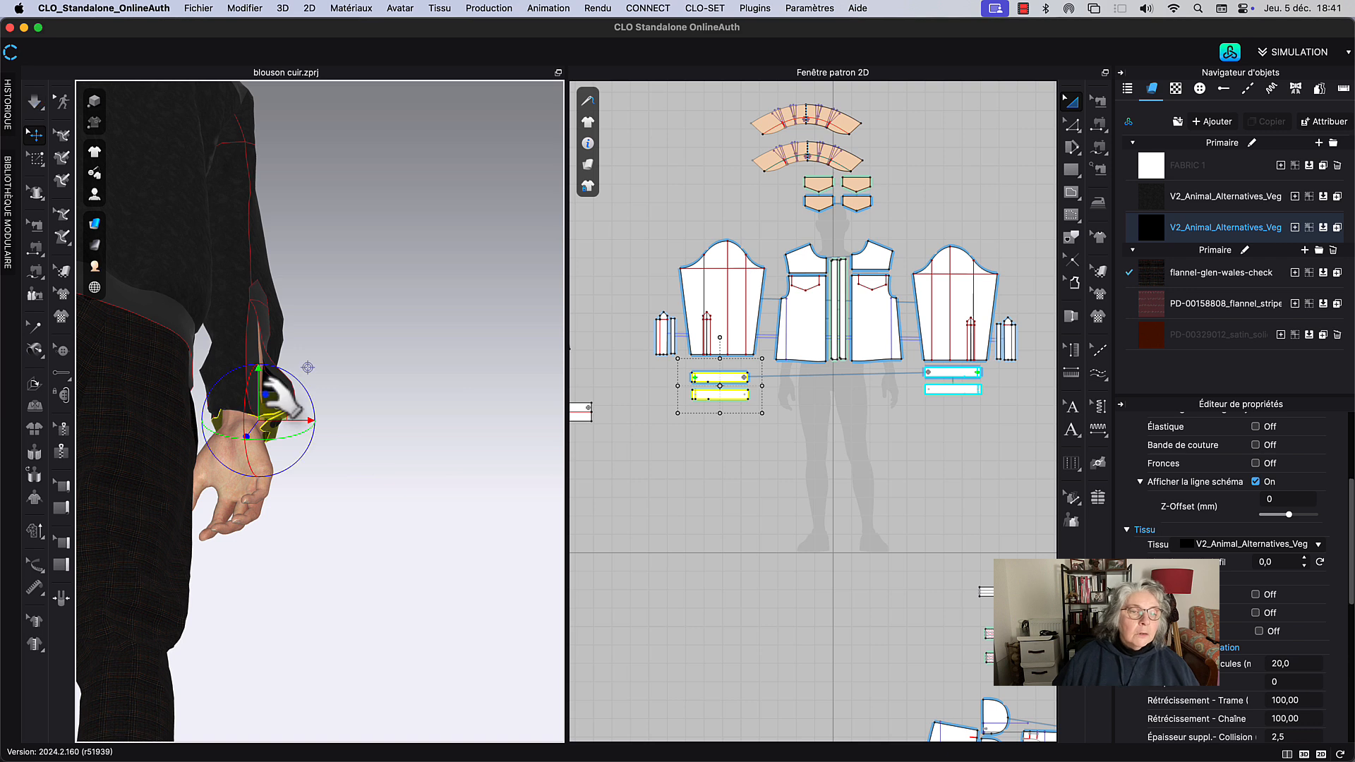
left_click(734, 441)
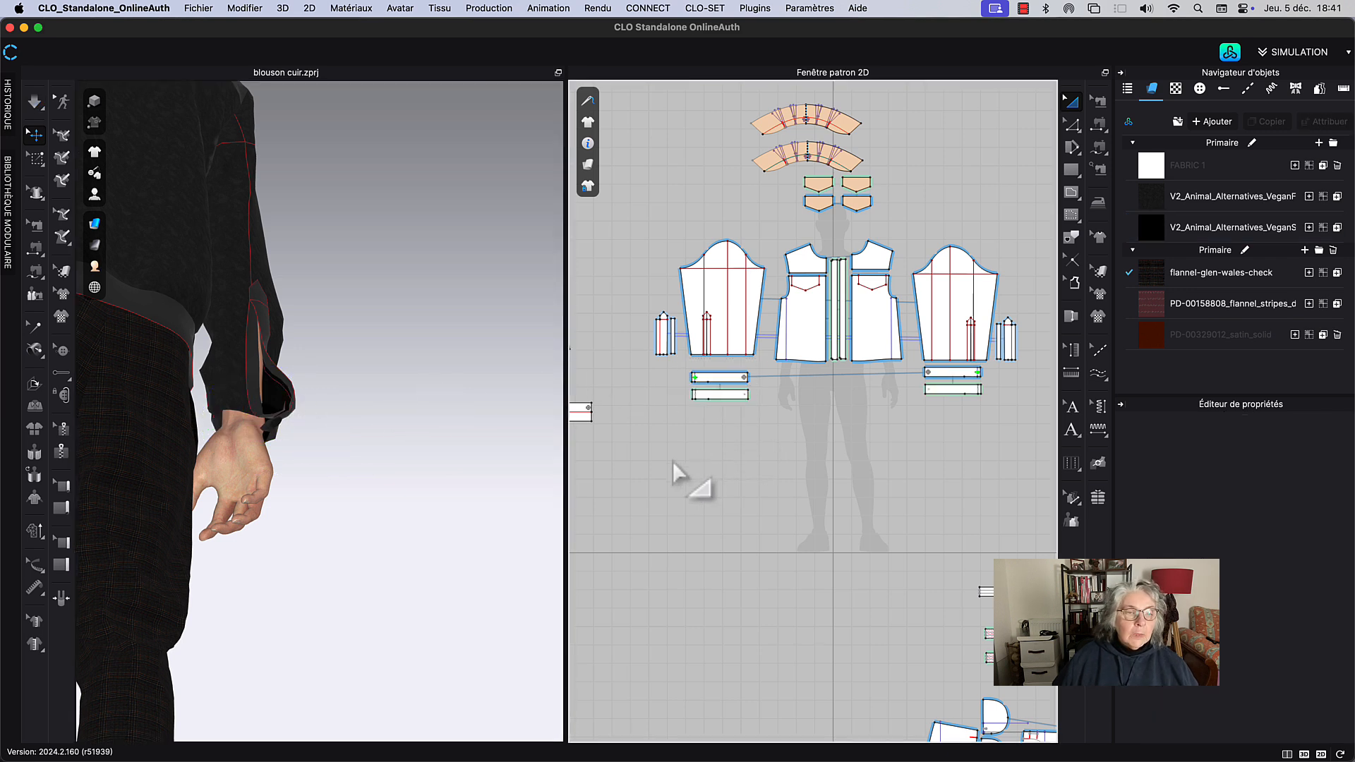
Step: Pin the button end of the right sleeve's outer cuff piece in the 2D pattern with the Épingle (Boîte) tool
scroll(692, 452, "up", 3)
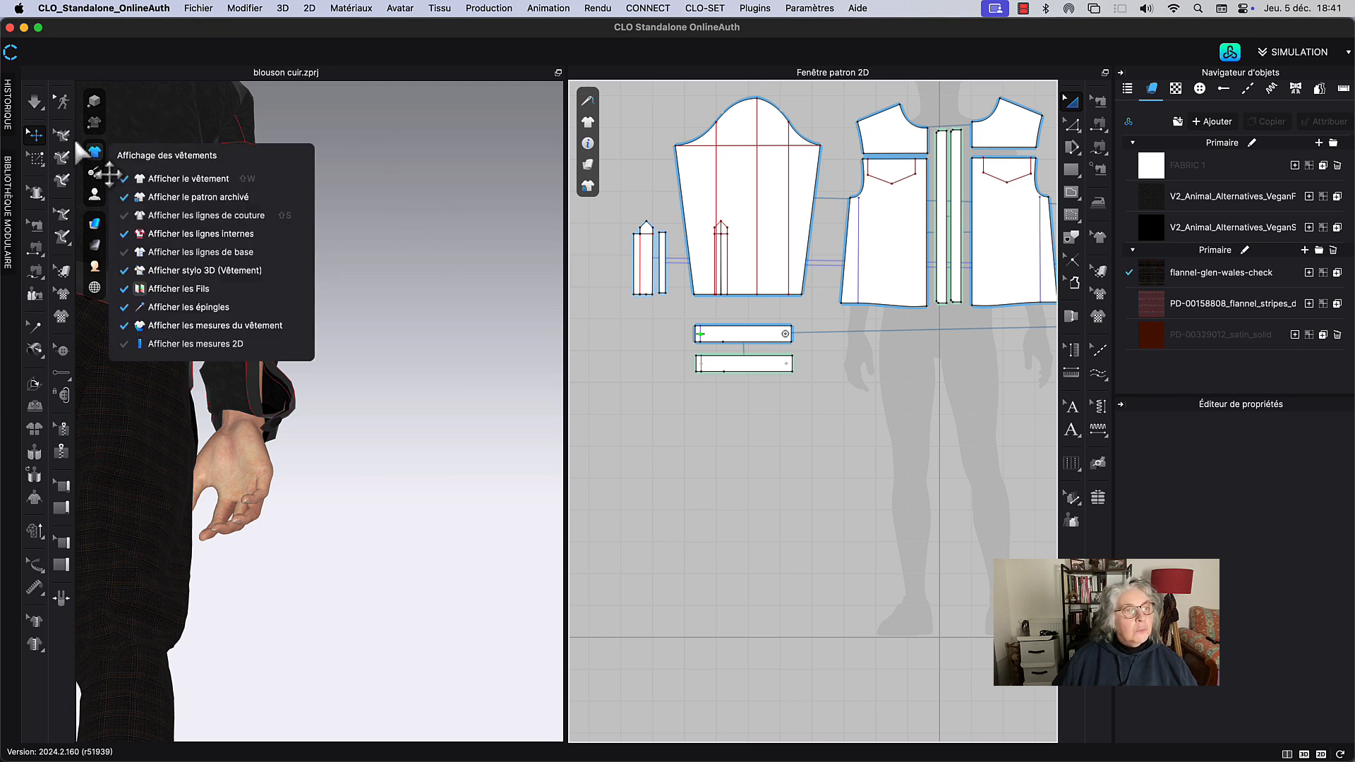
middle_click_drag(337, 443, 370, 448)
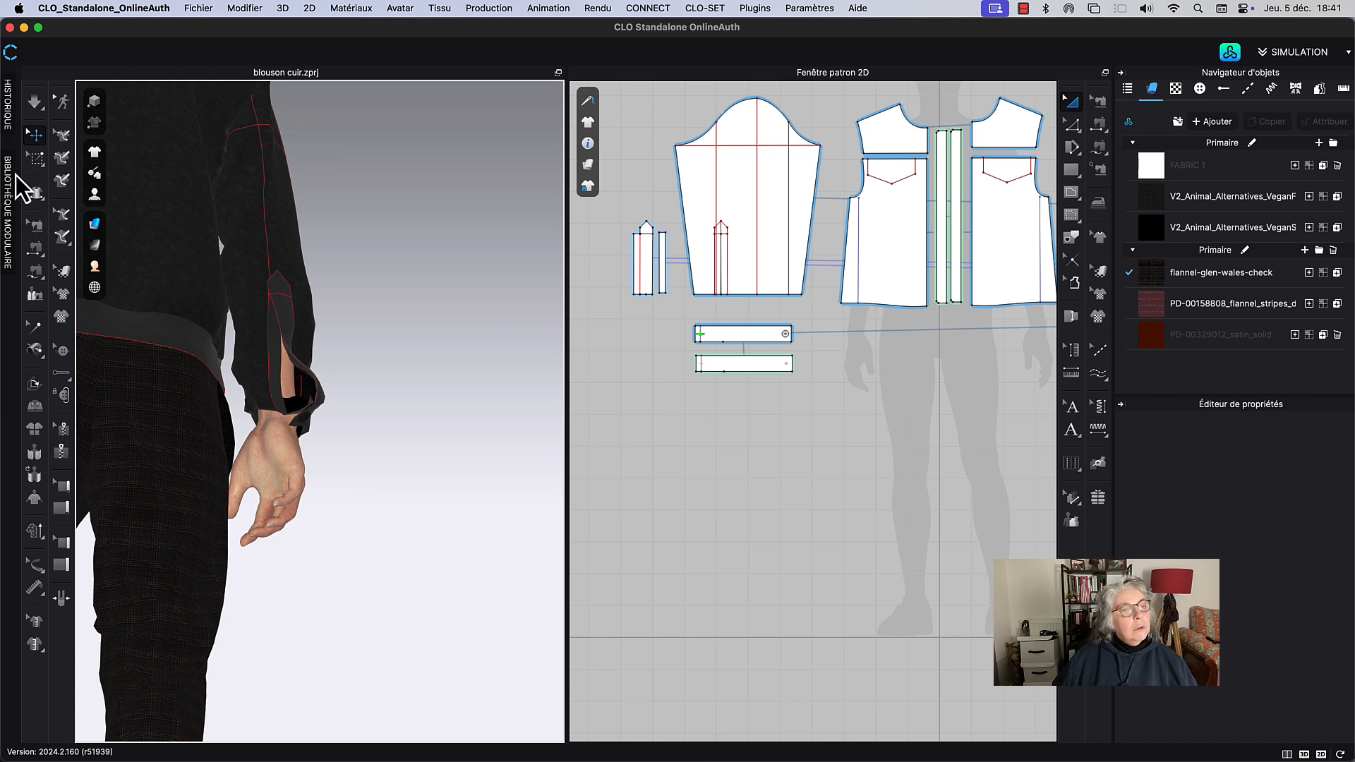
middle_click_drag(362, 333, 438, 311)
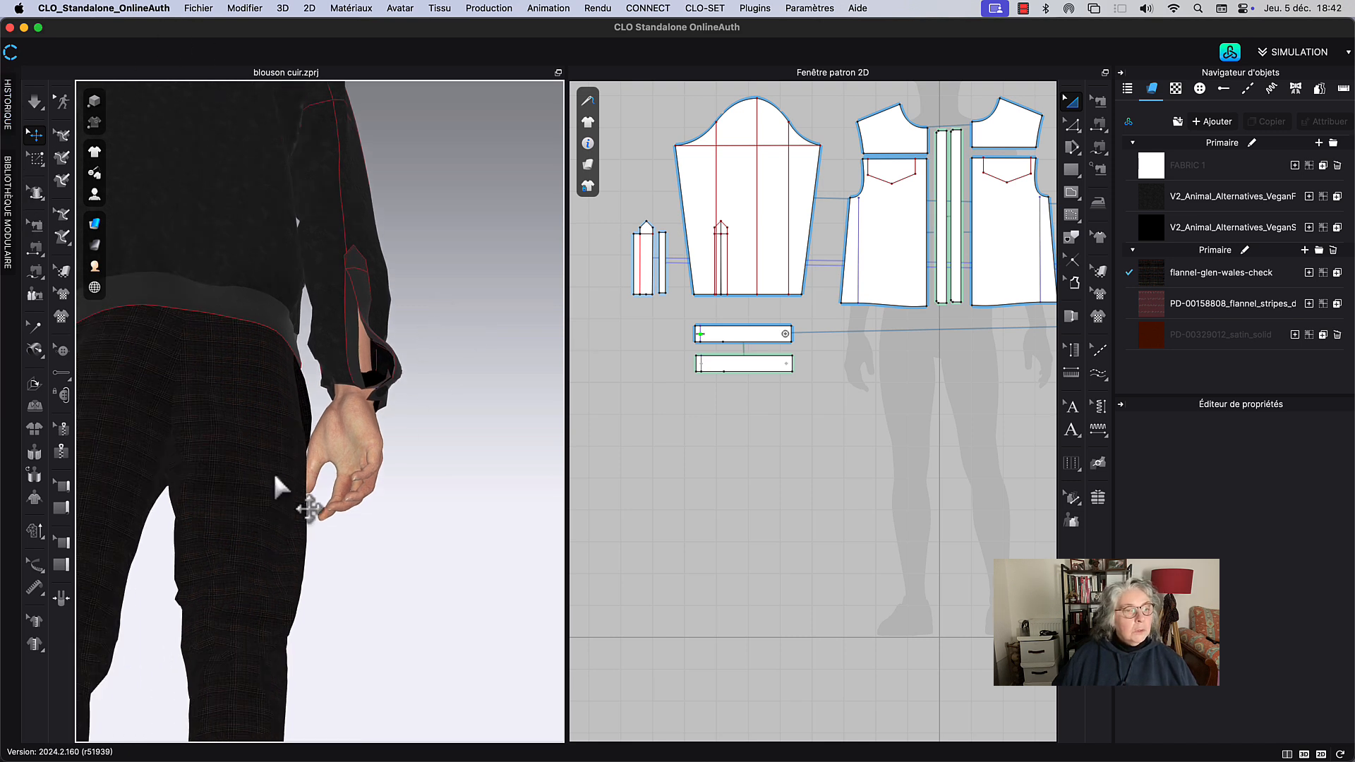
left_click(37, 158)
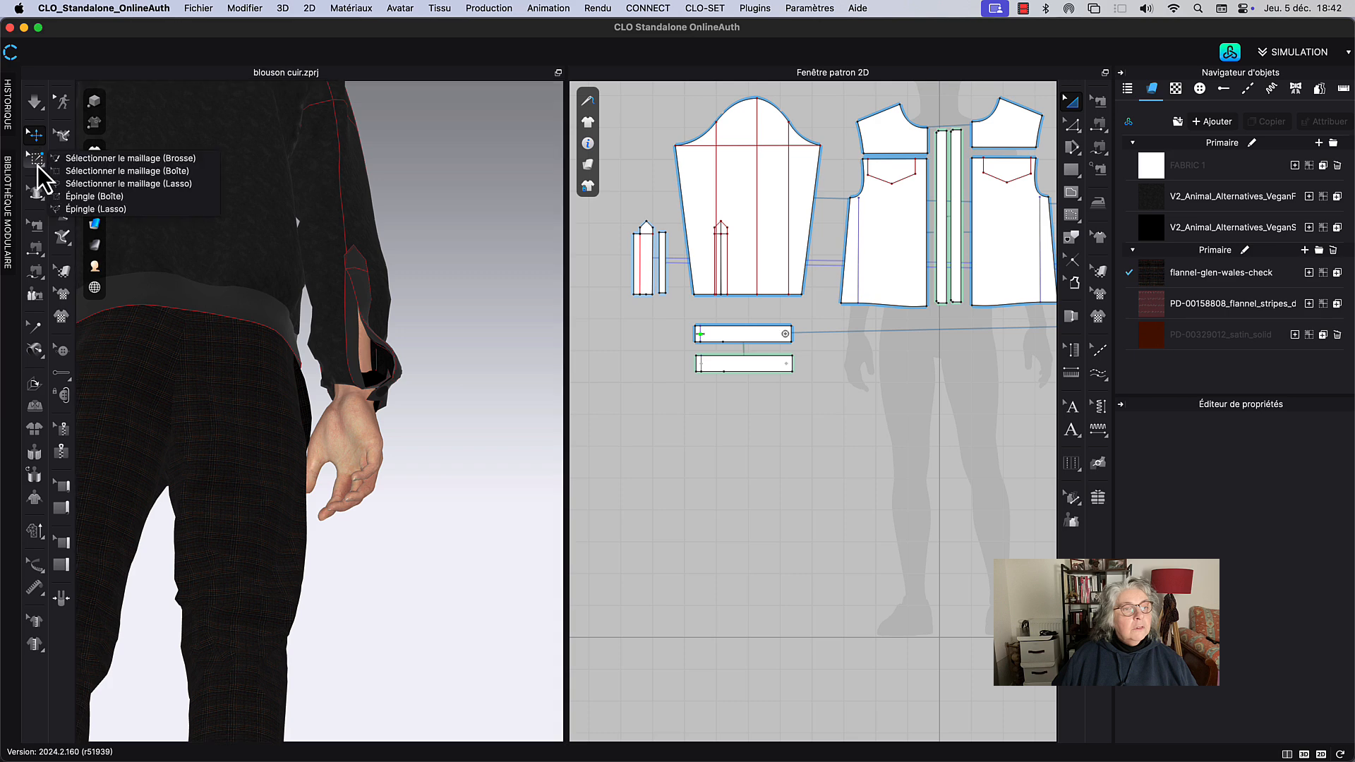
left_click(124, 201)
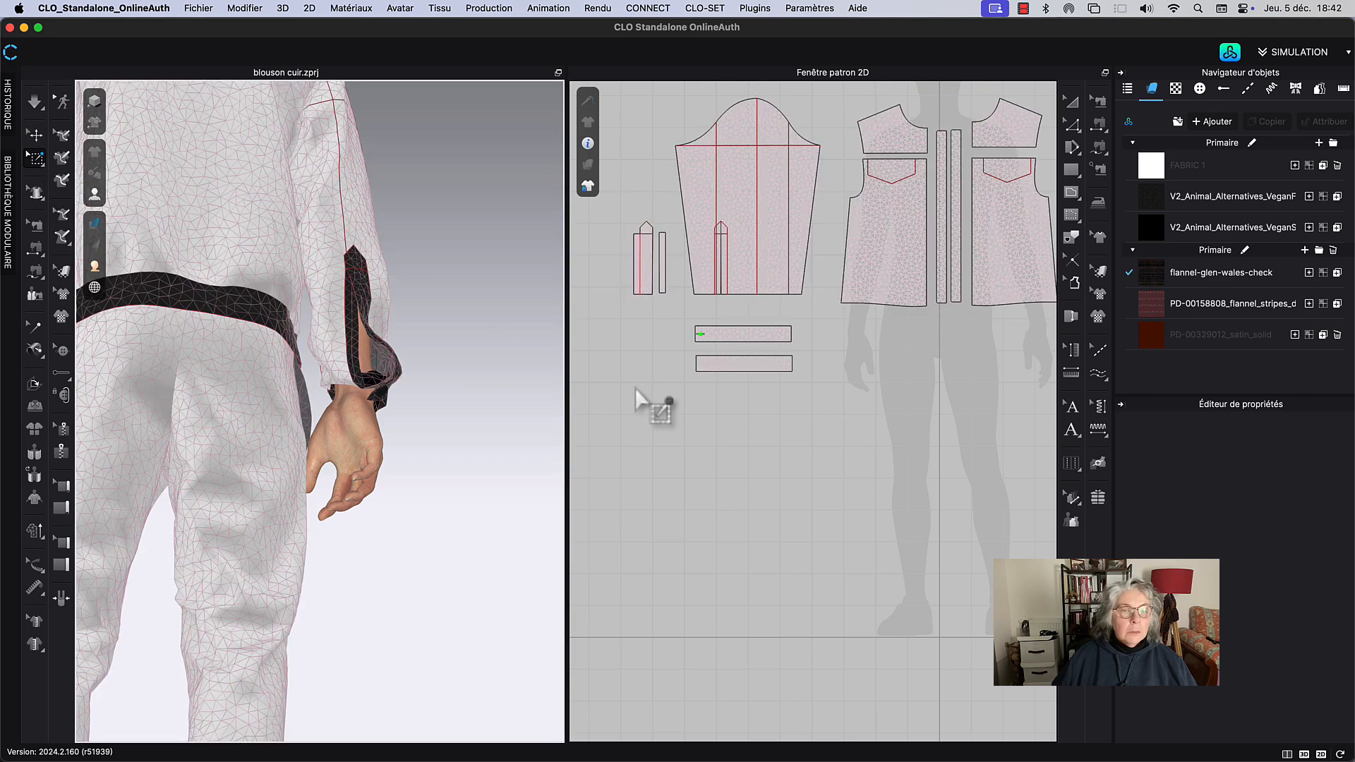
left_click_drag(682, 315, 711, 380)
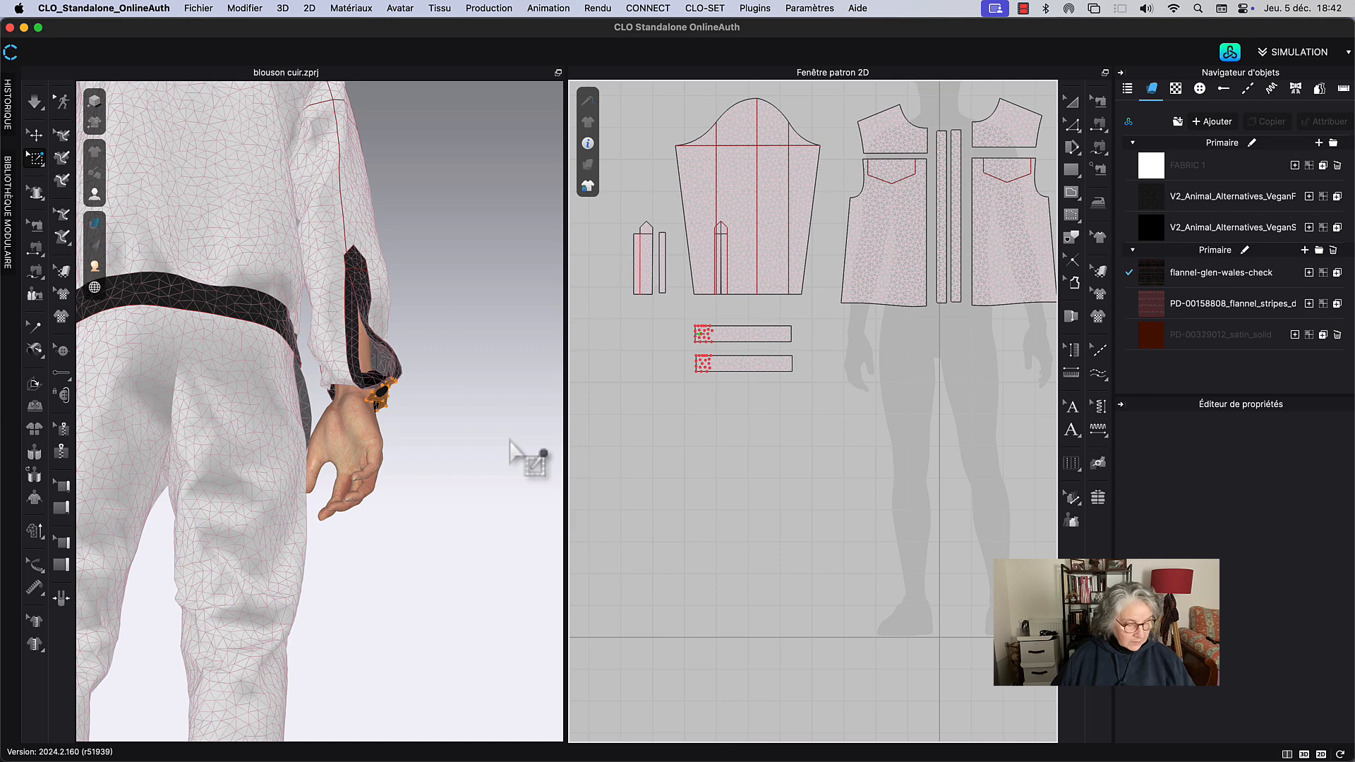
left_click(698, 334)
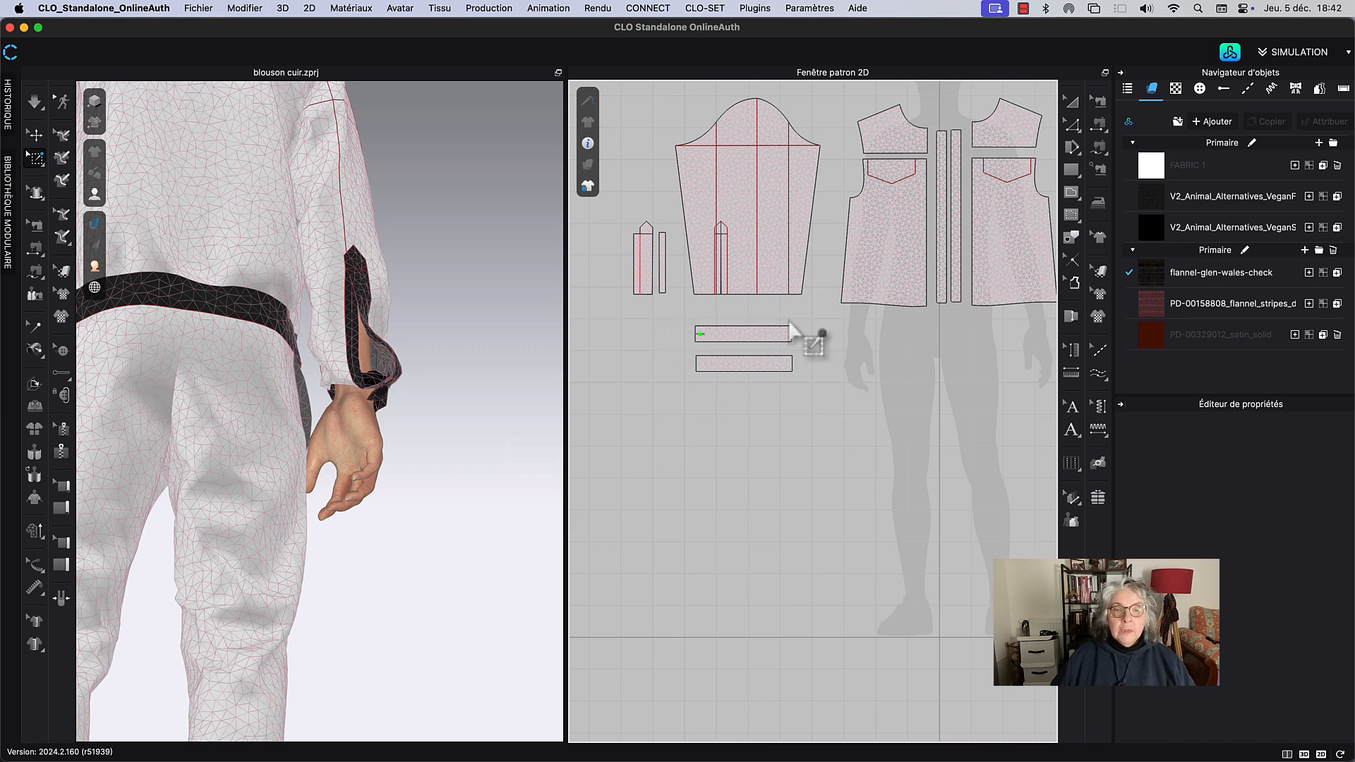
left_click(776, 321)
left_click_drag(798, 355, 798, 360)
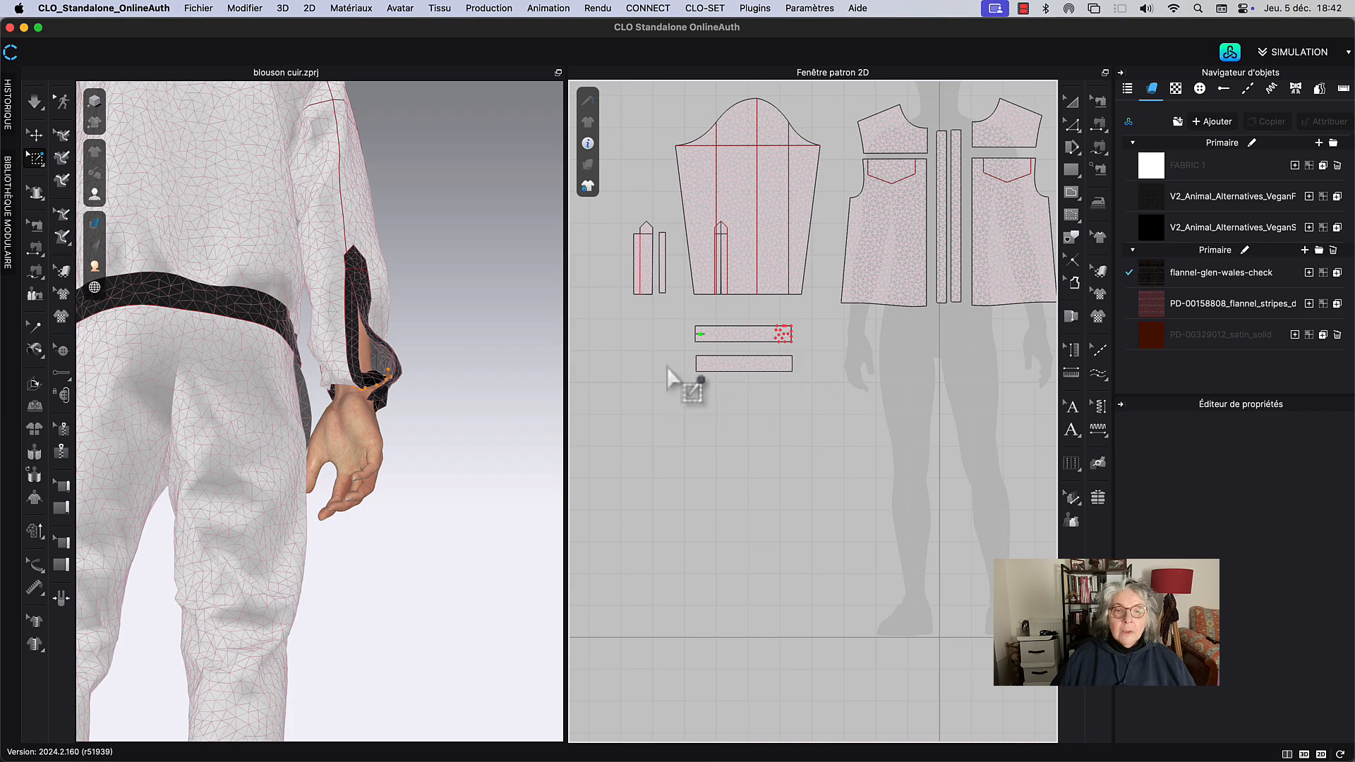
Step: Try to pin the opposite end of the right sleeve's inner cuff piece and examine its location on the wrist
left_click_drag(679, 350, 720, 386)
right_click_drag(406, 463, 353, 479)
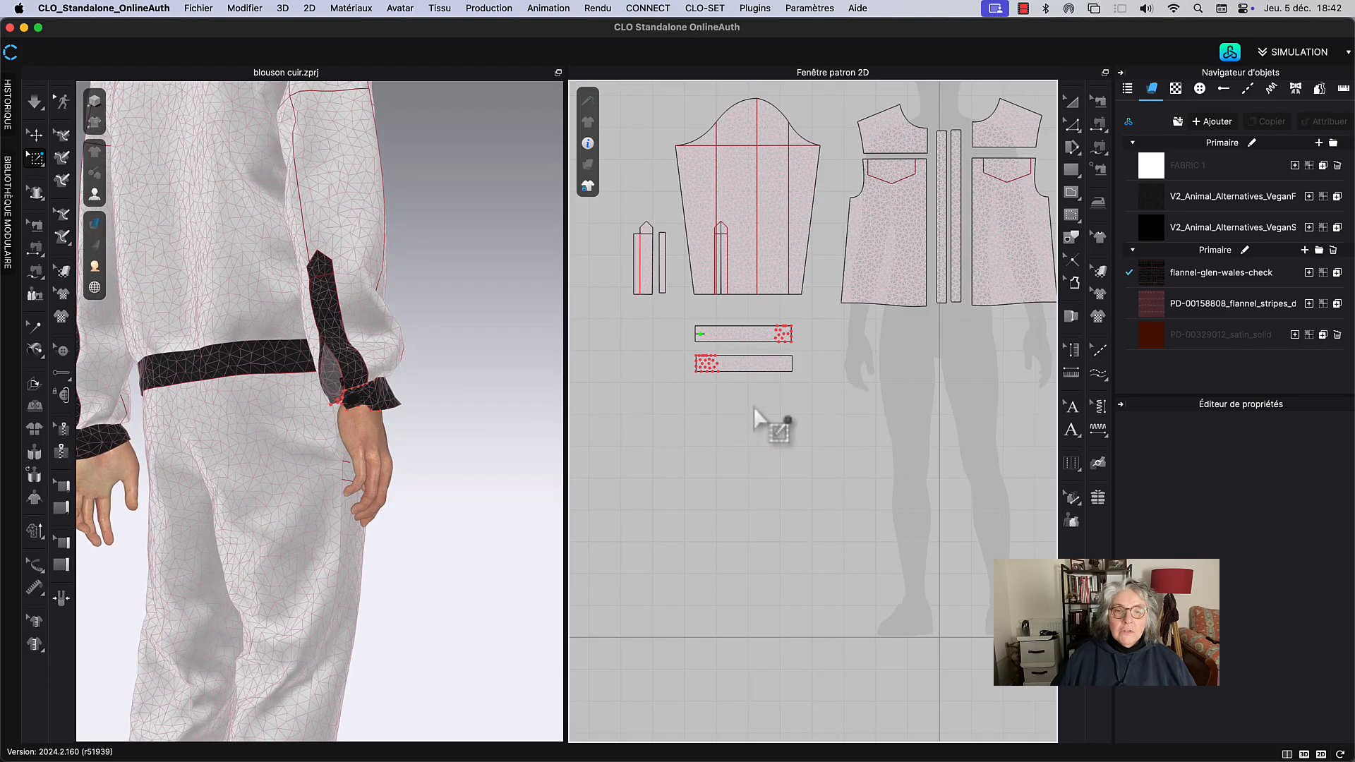
Step: Reposition the pinned button end of the right sleeve's outer cuff beside the wrist and run the simulation briefly
right_click_drag(454, 403, 483, 379)
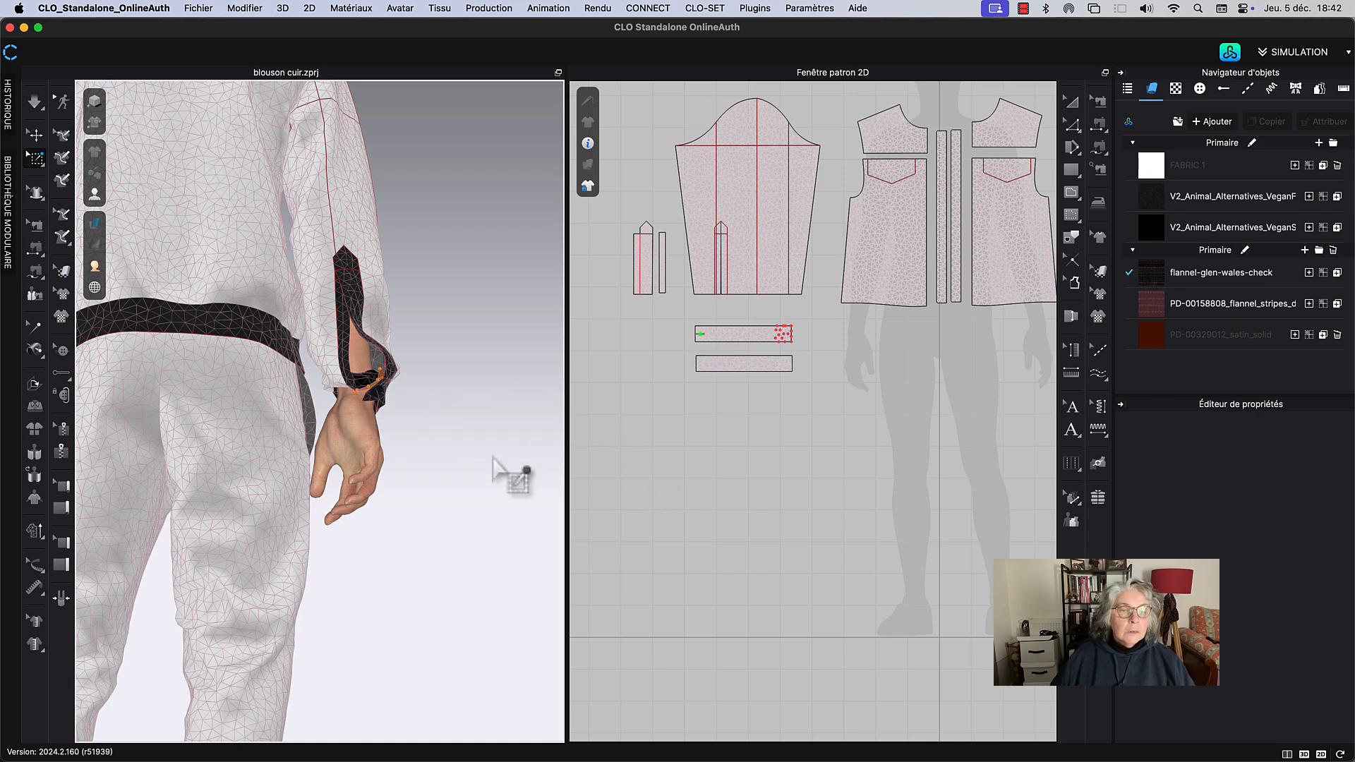
right_click_drag(481, 420, 486, 395)
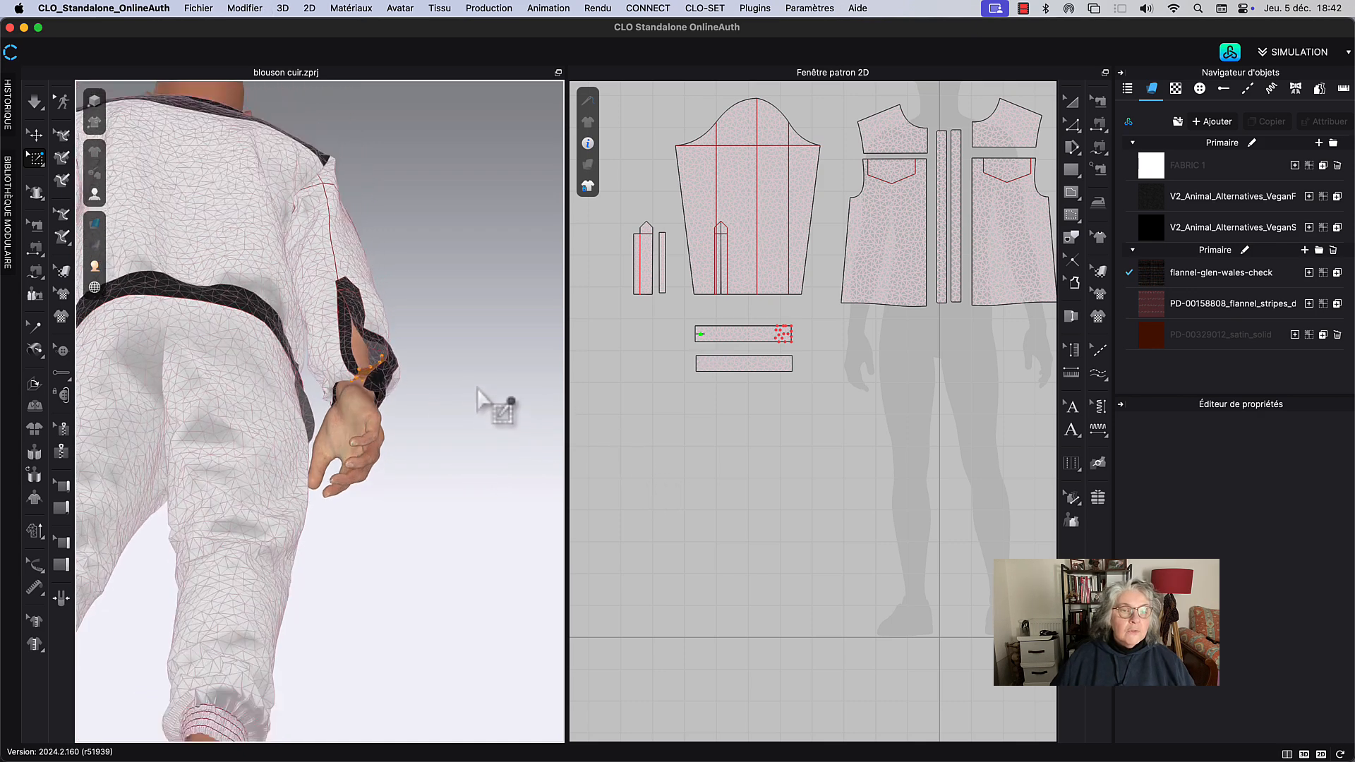
left_click(365, 381)
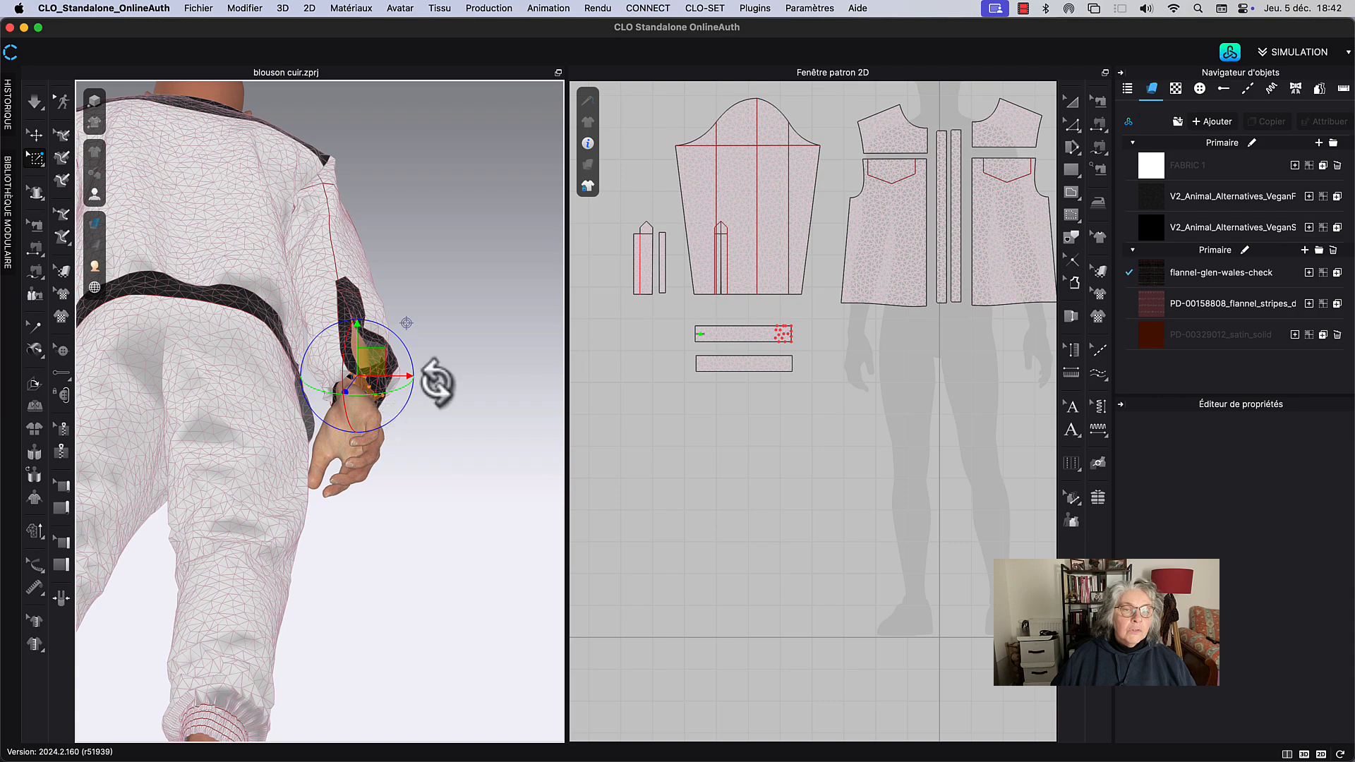
right_click_drag(436, 383, 401, 427)
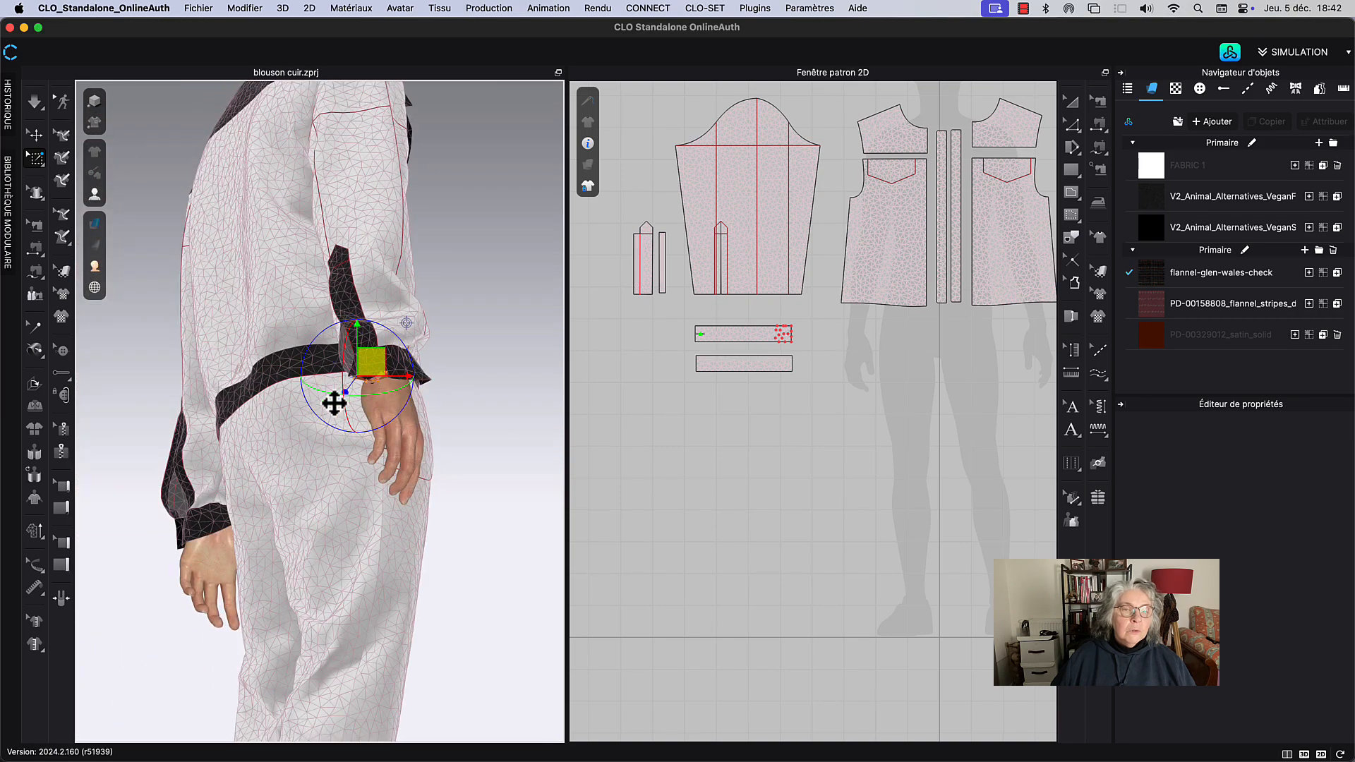
key("q")
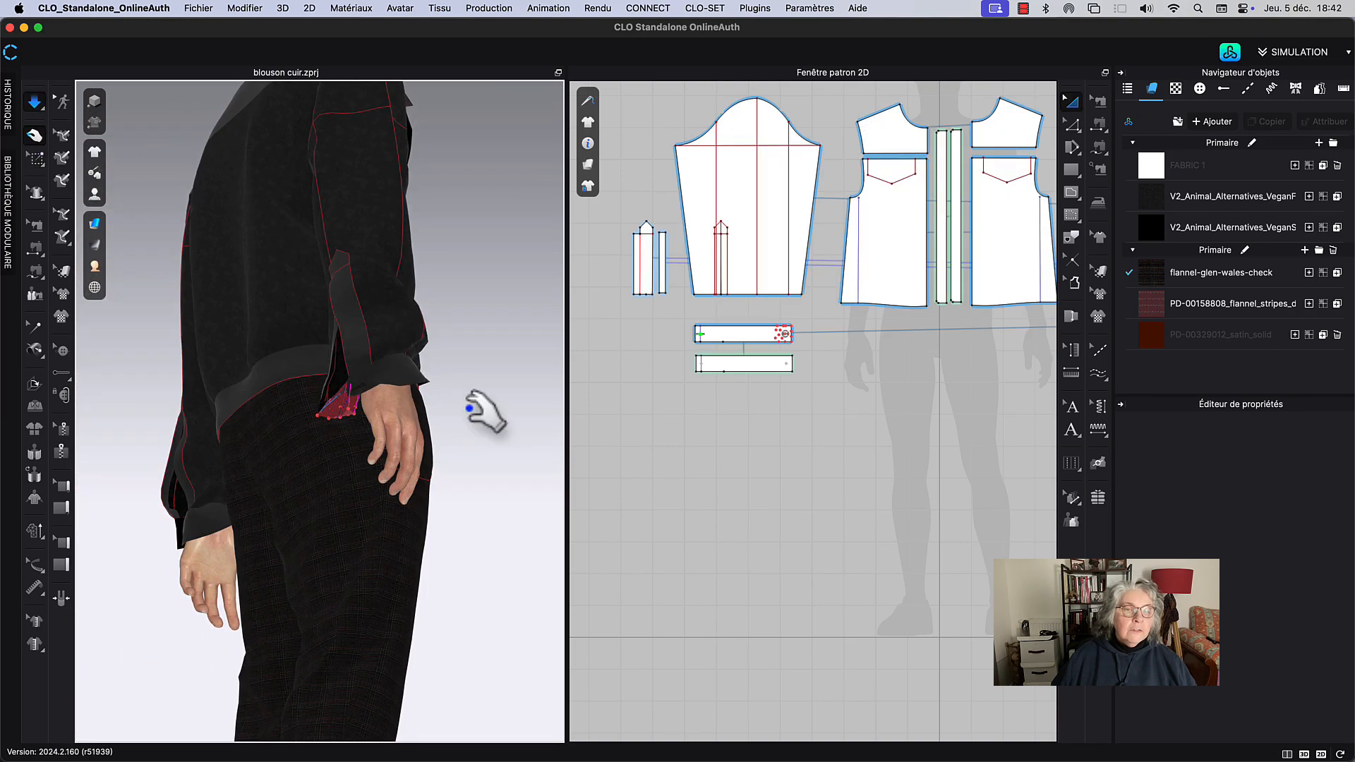
key("space")
Step: Delete the selected pin from the right outer cuff, resume the simulation while tugging the sleeve near its opening, and stop it
right_click_drag(449, 414, 519, 406)
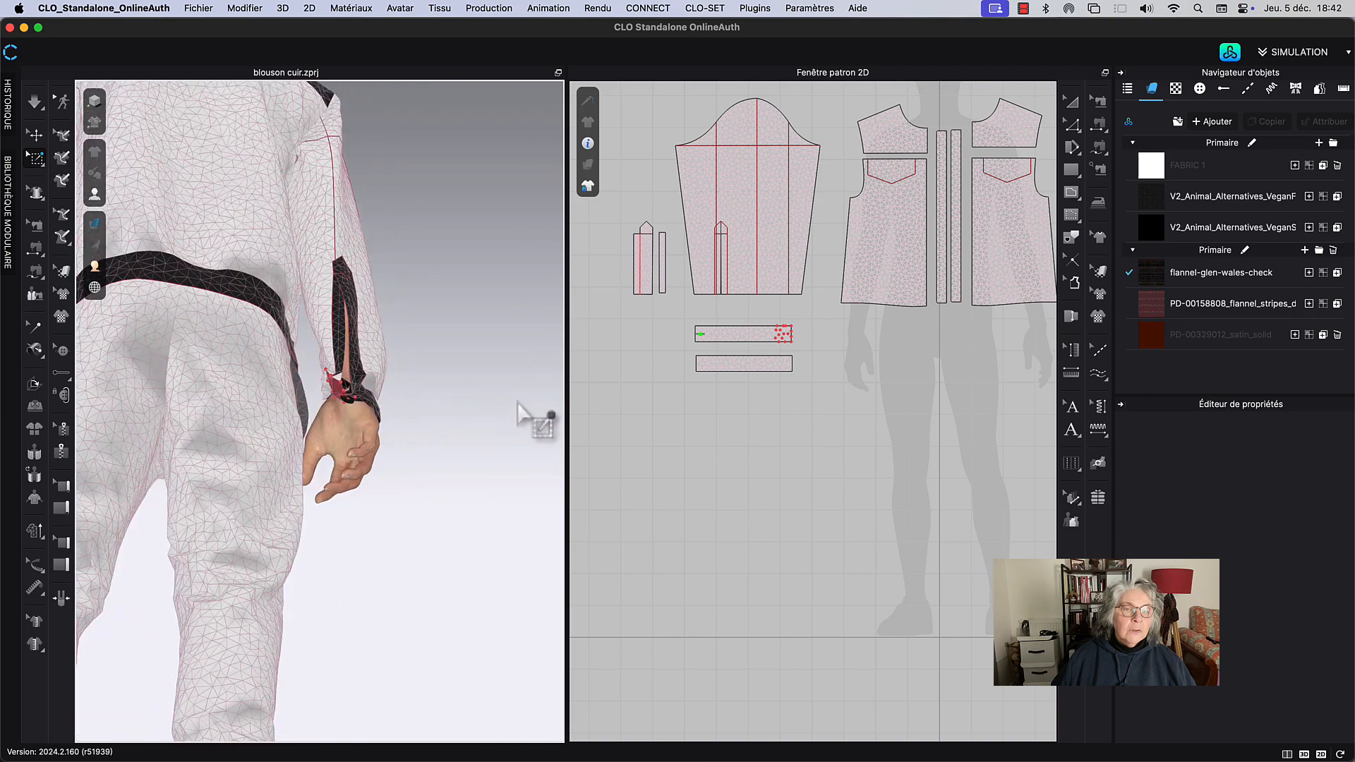
right_click(342, 401)
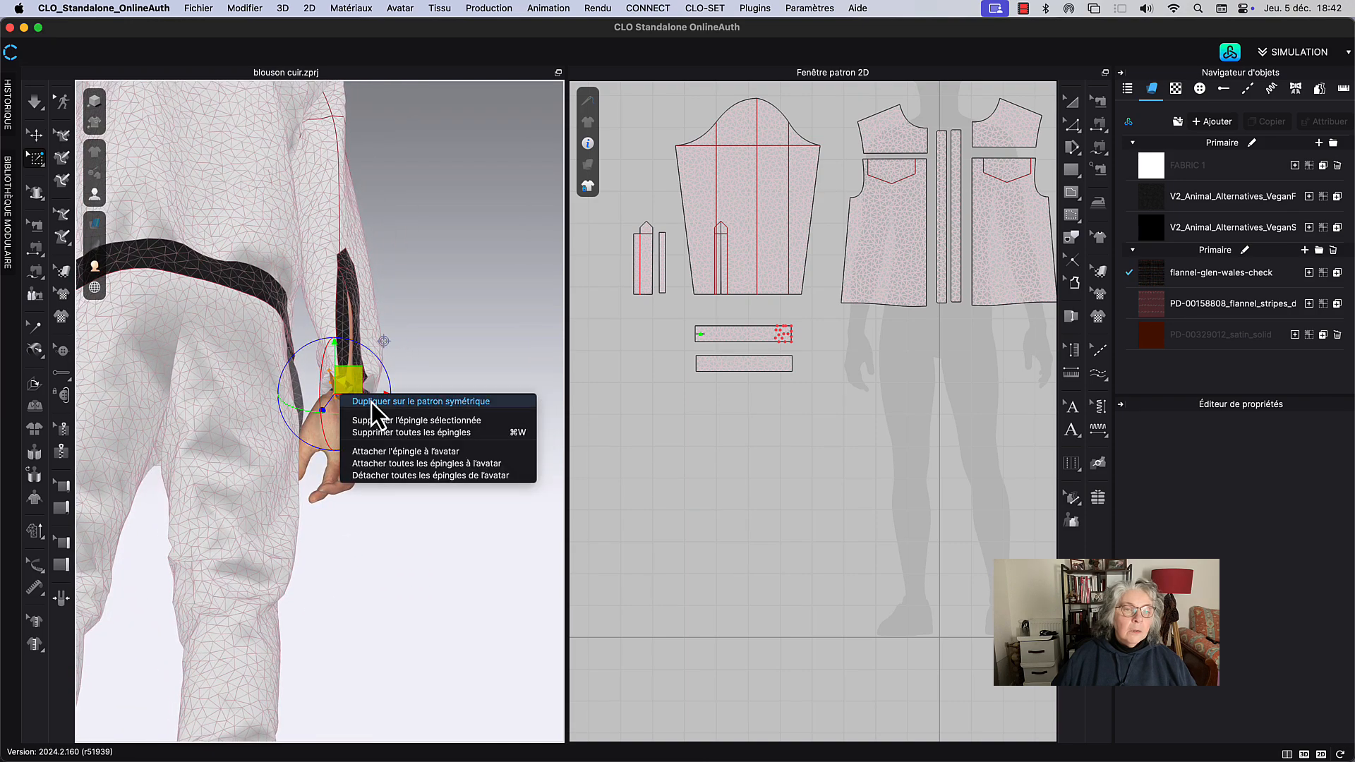
left_click(396, 420)
key("space")
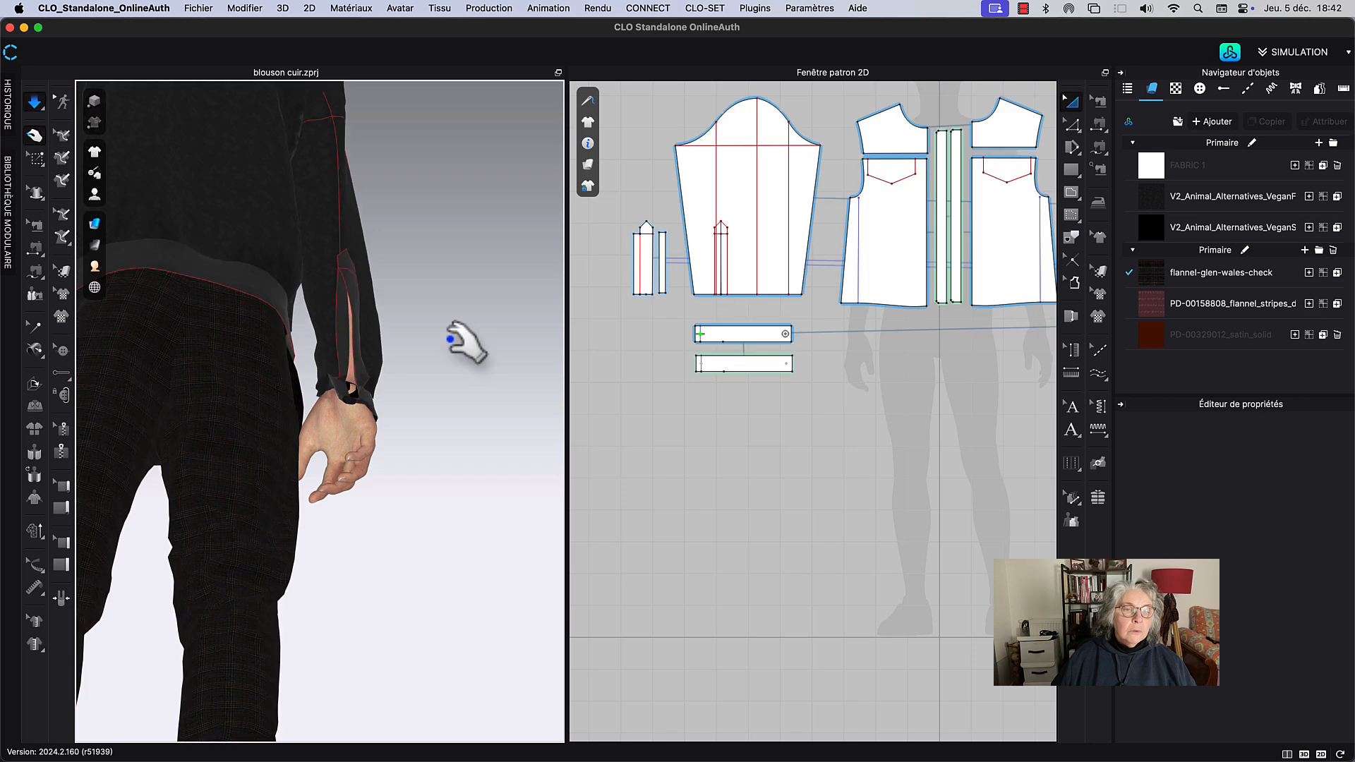
left_click(336, 309)
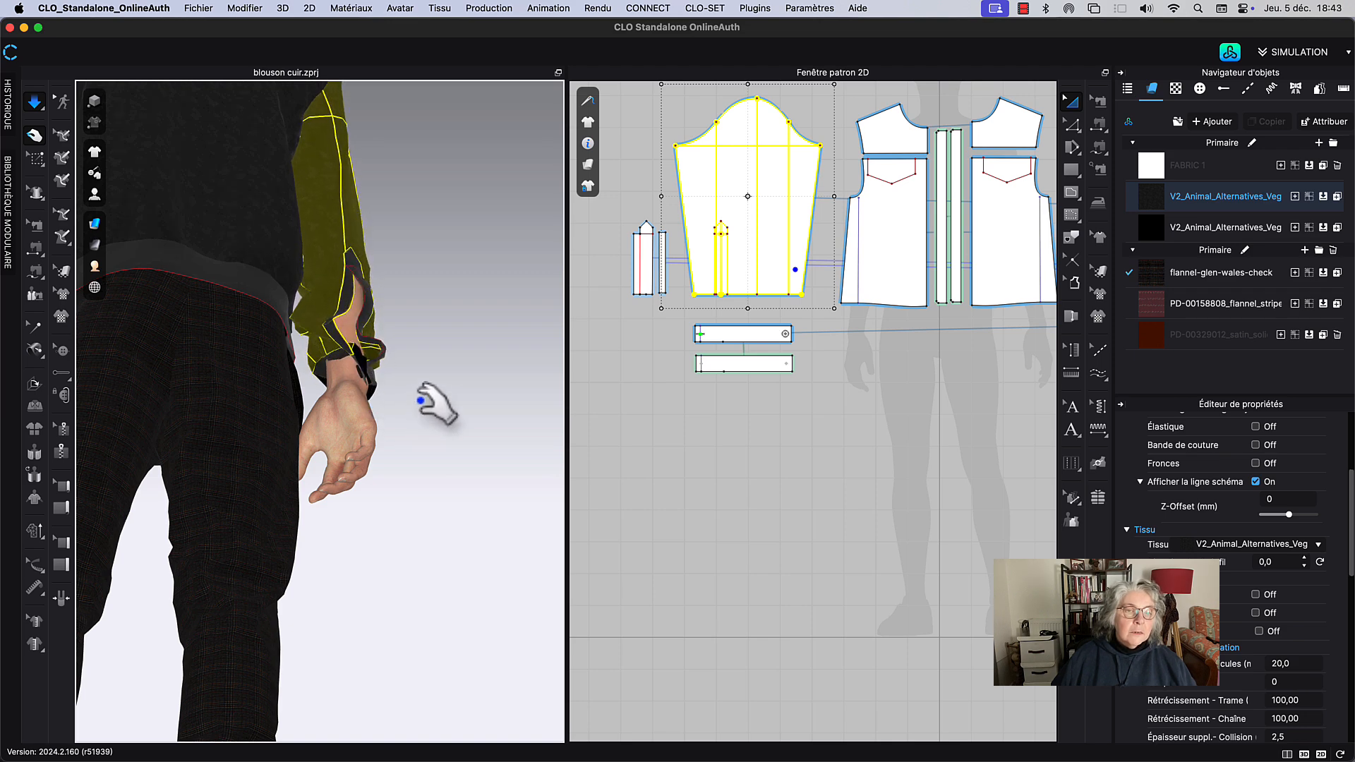
key("space")
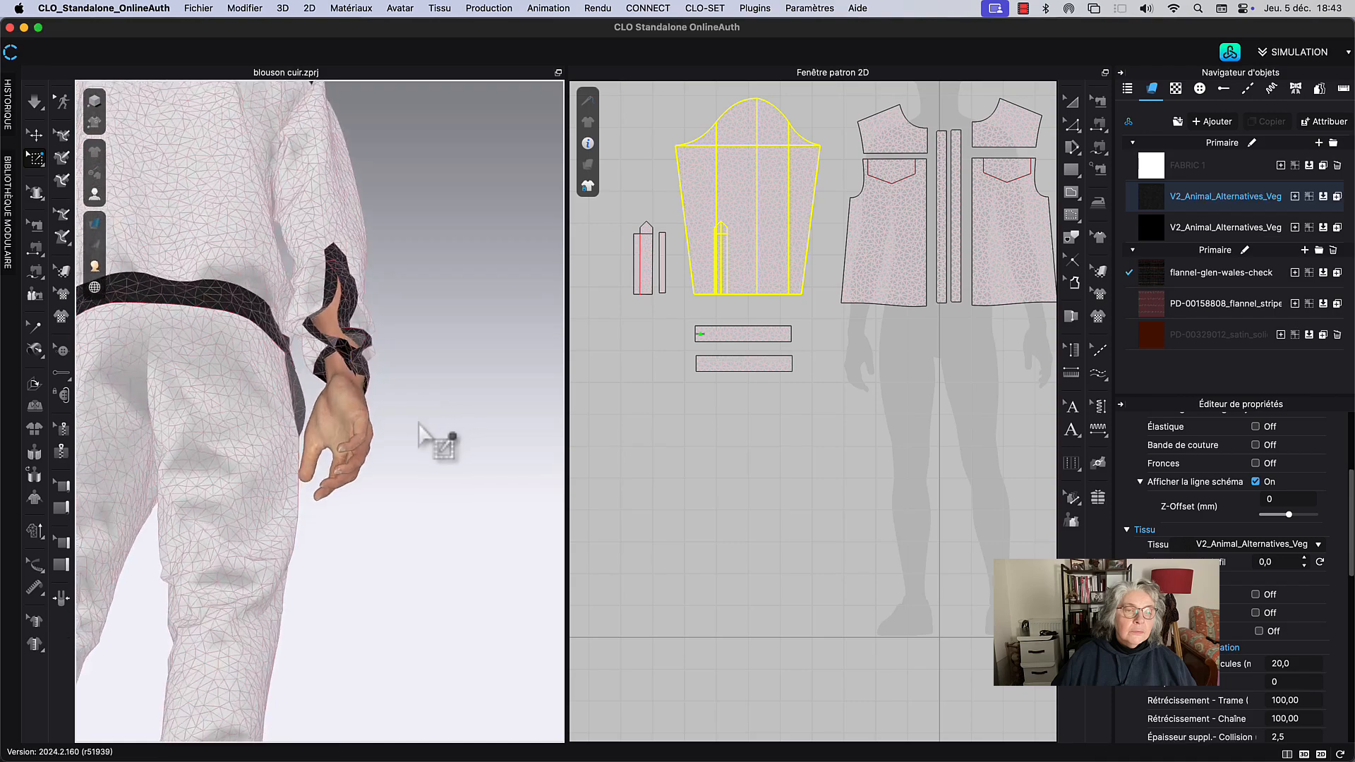
Step: Pin the middle of the right sleeve's outer and inner cuff pieces, shift the pinned area on the wrist, and simulate briefly
right_click_drag(436, 442, 265, 471)
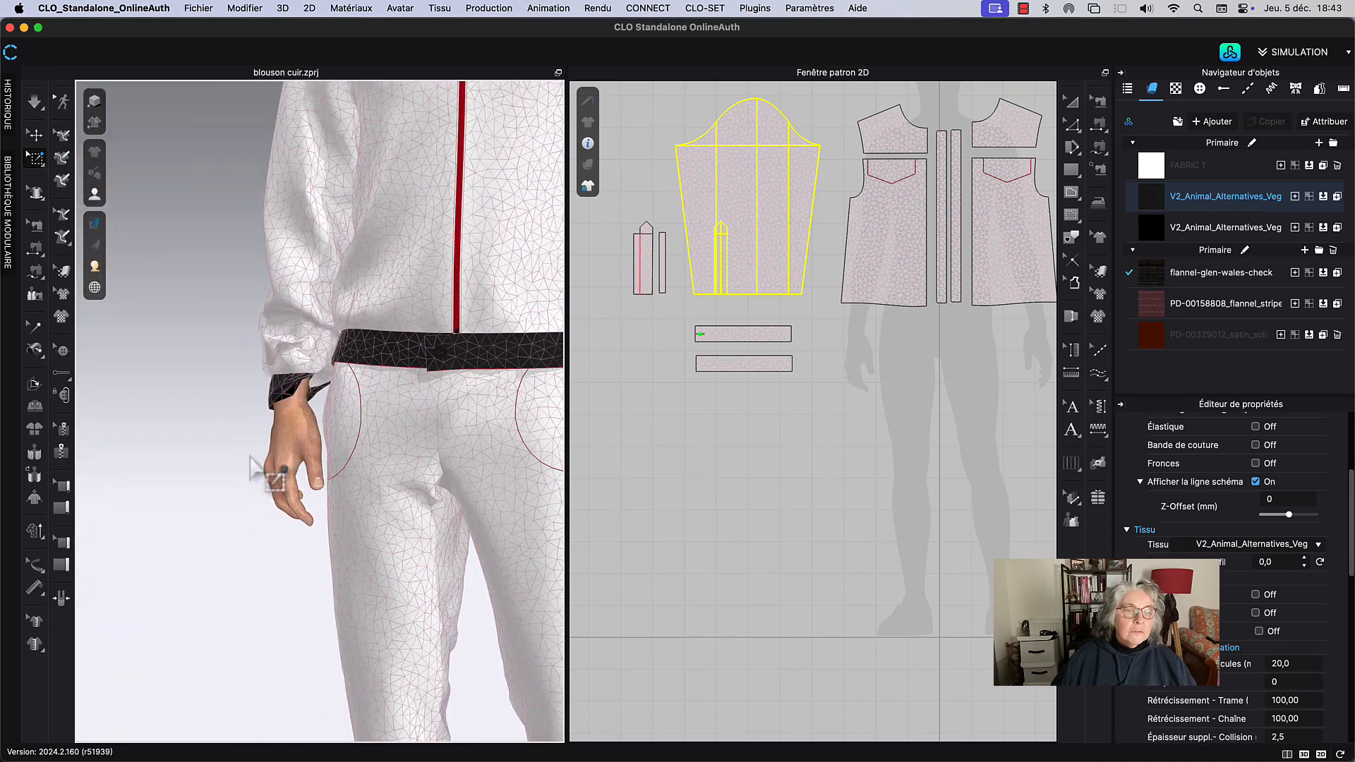
middle_click_drag(714, 414, 706, 434)
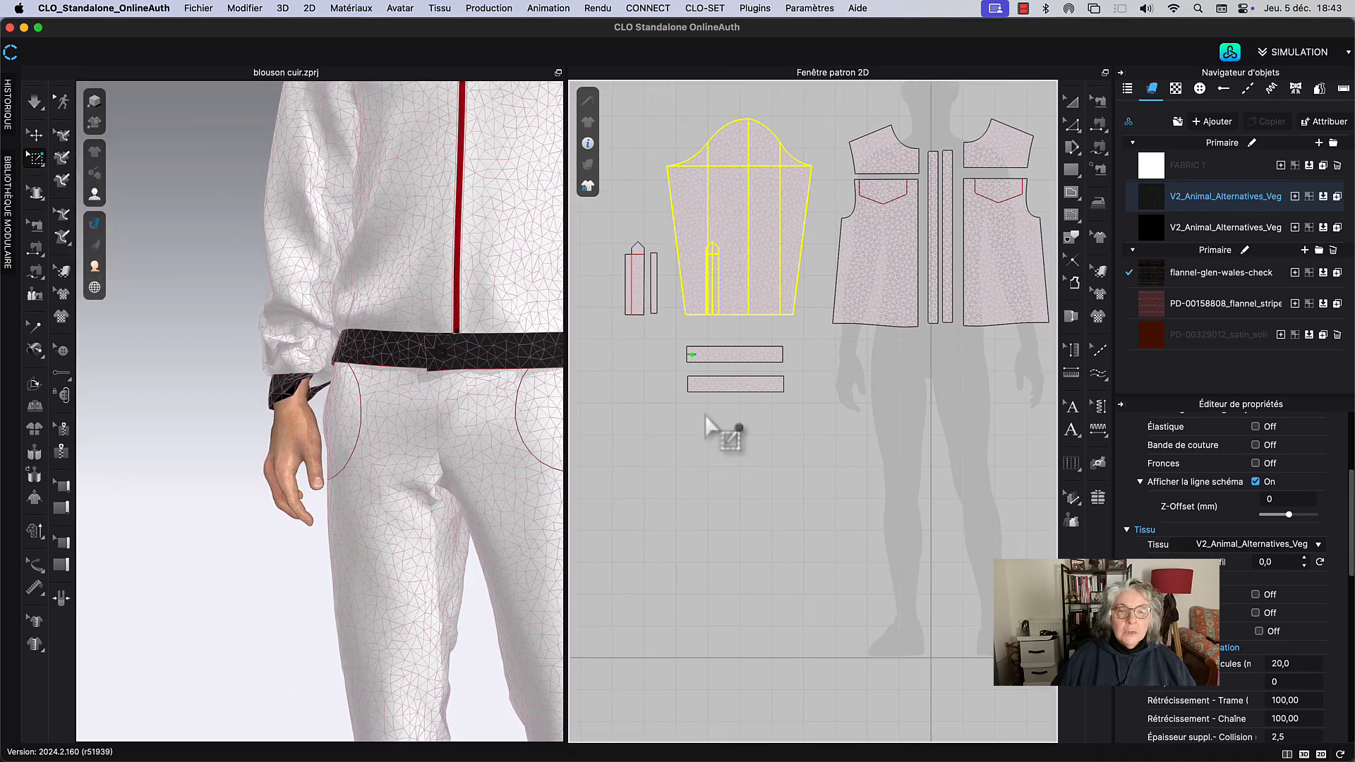
left_click_drag(722, 336, 750, 405)
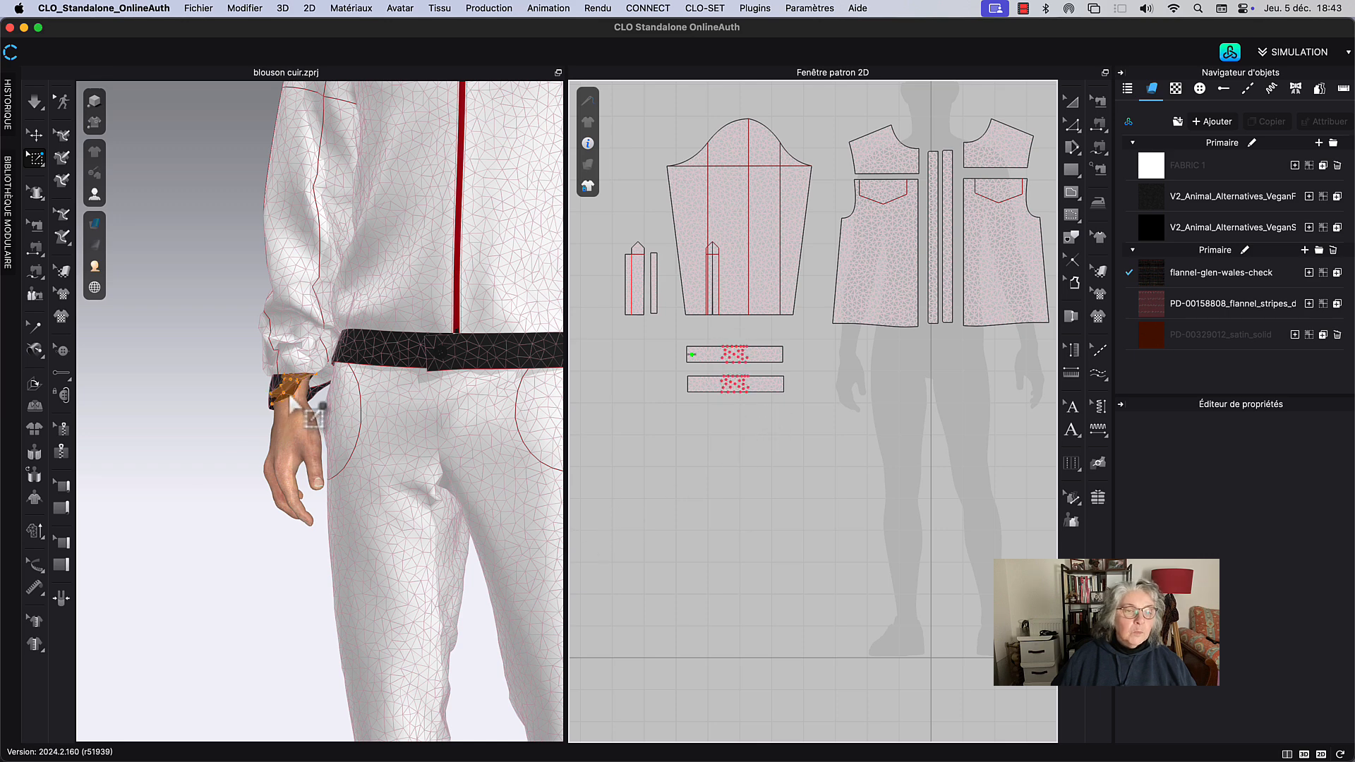
left_click(324, 408)
key("space")
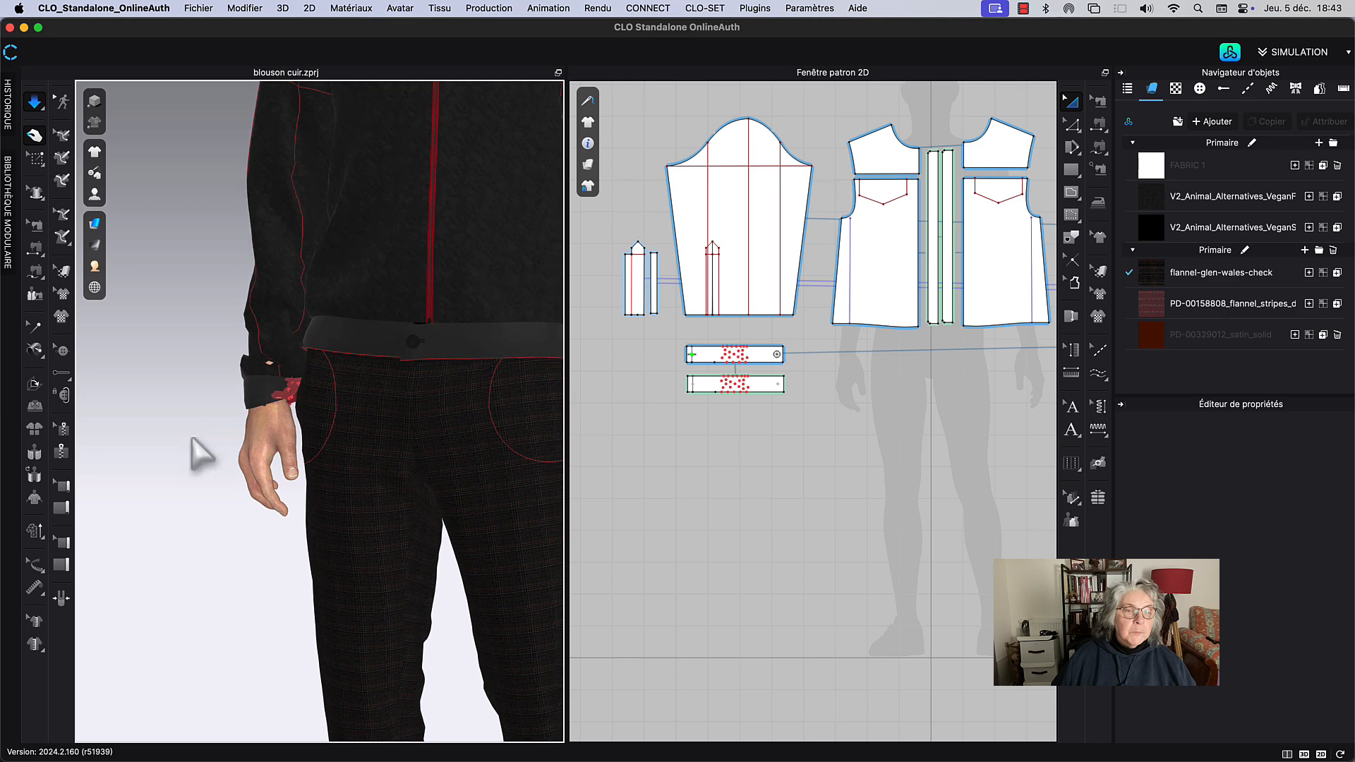
key("space")
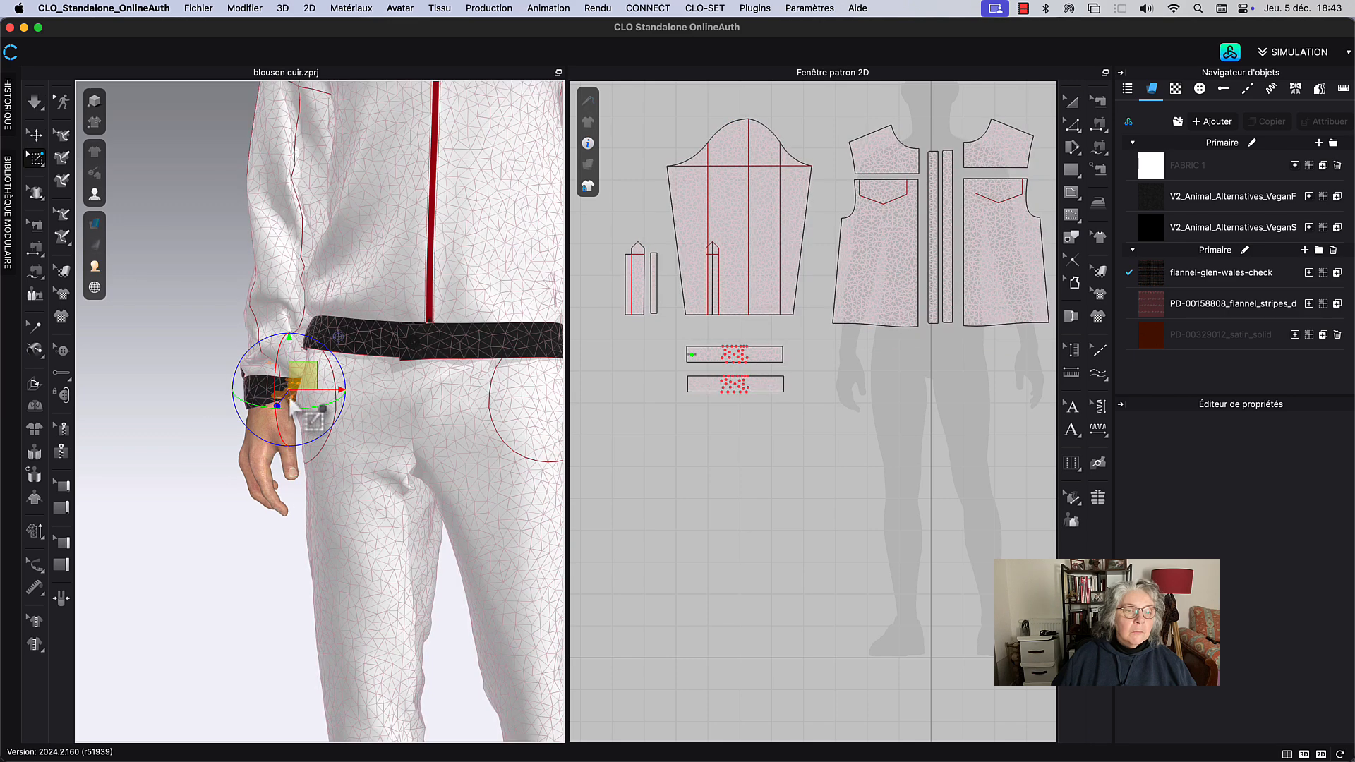
Step: Delete all the pins on the right cuff, restart the simulation, and pull the sleeve up the forearm
right_click(292, 402)
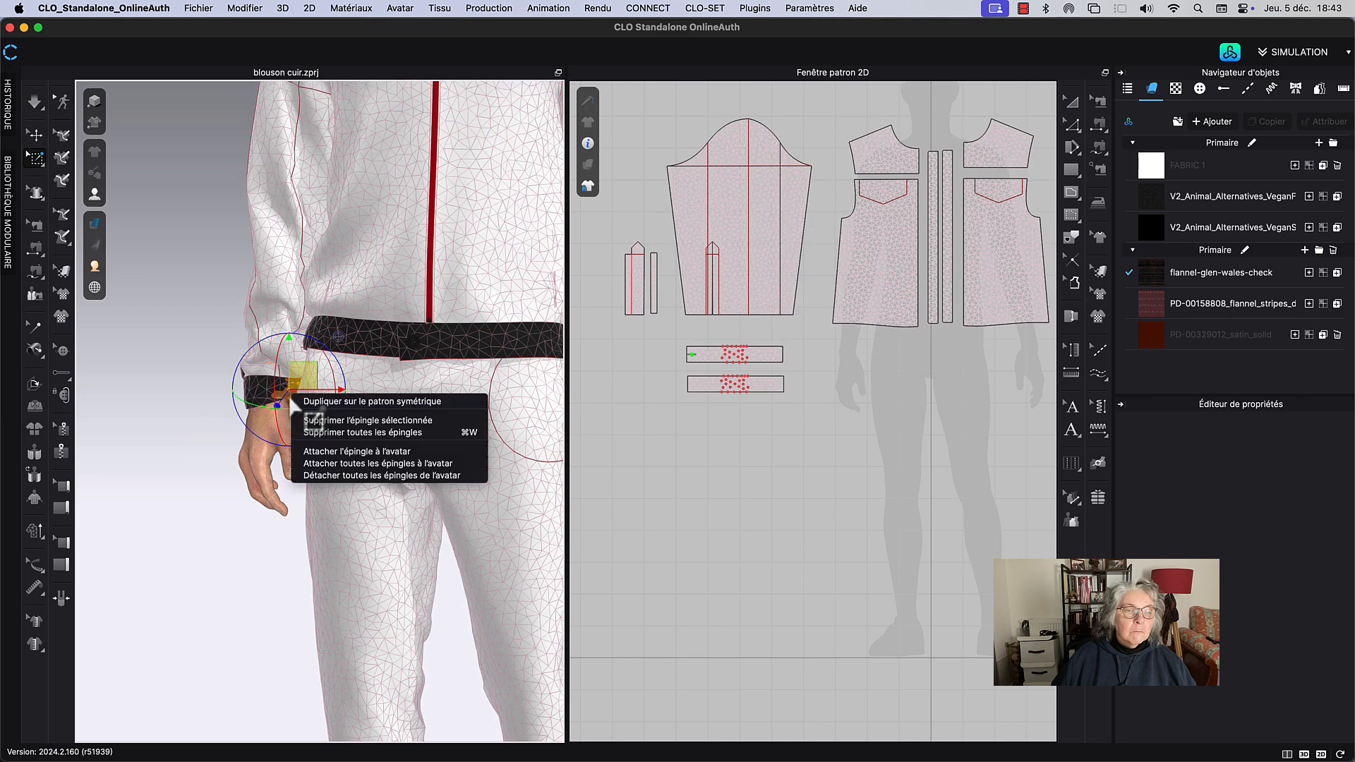
left_click(314, 433)
key("space")
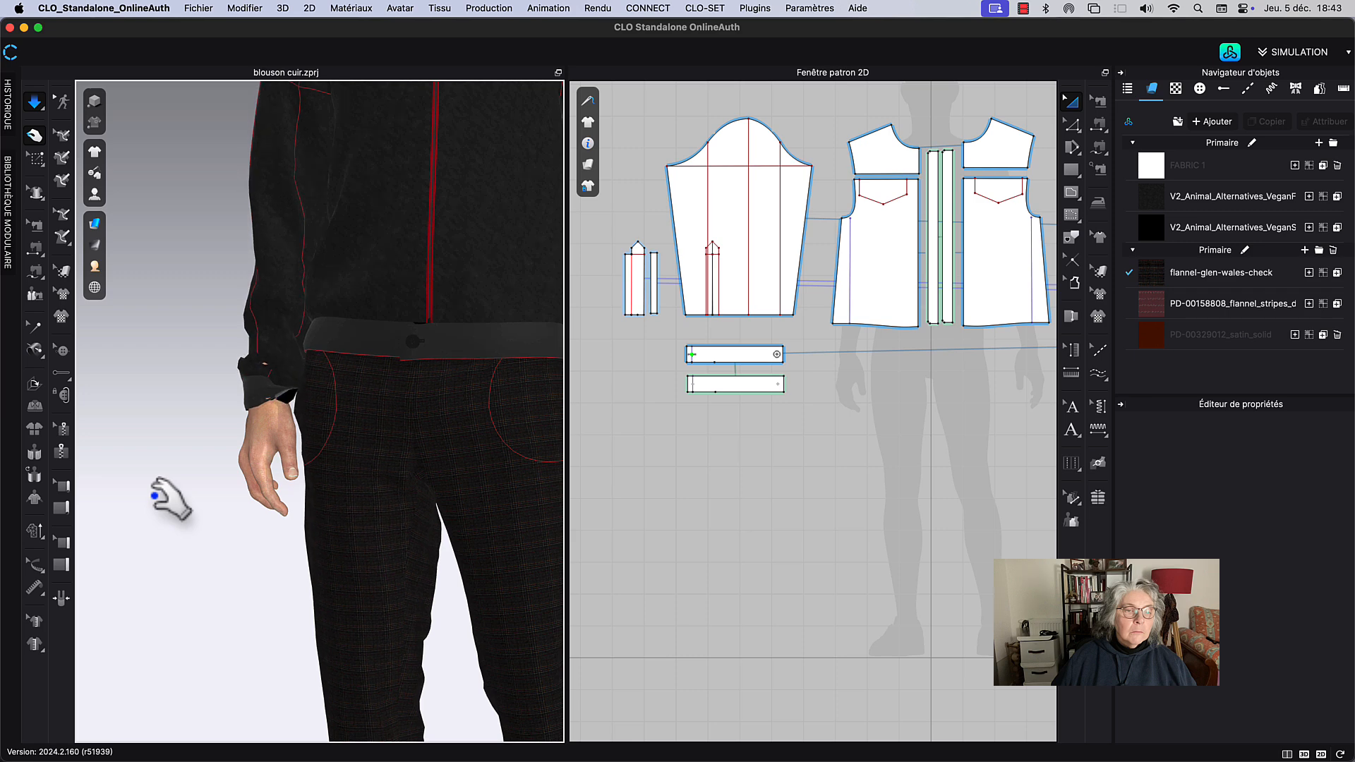
left_click(272, 310)
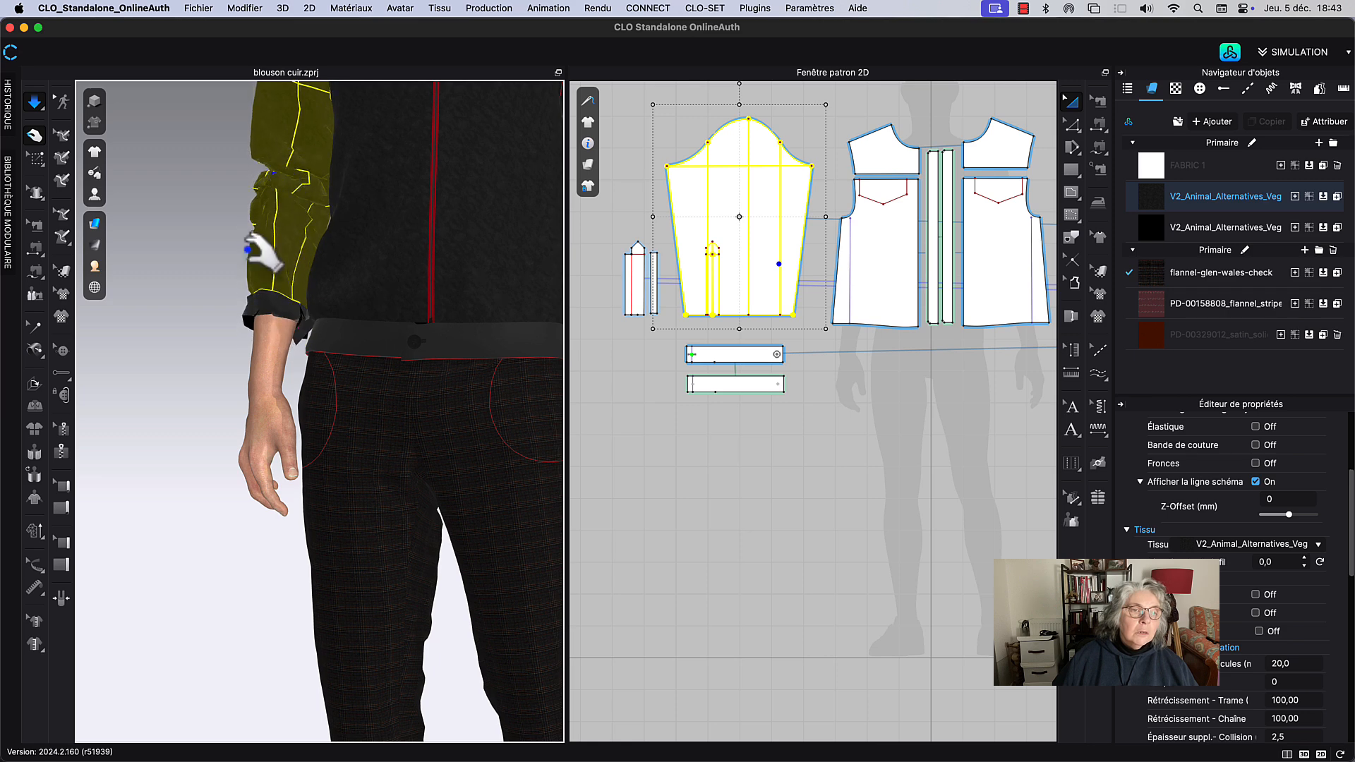
Step: Pull the right cuff back down to the wrist during simulation, smooth the lower sleeve, and clear the selection
right_click_drag(214, 329, 387, 339)
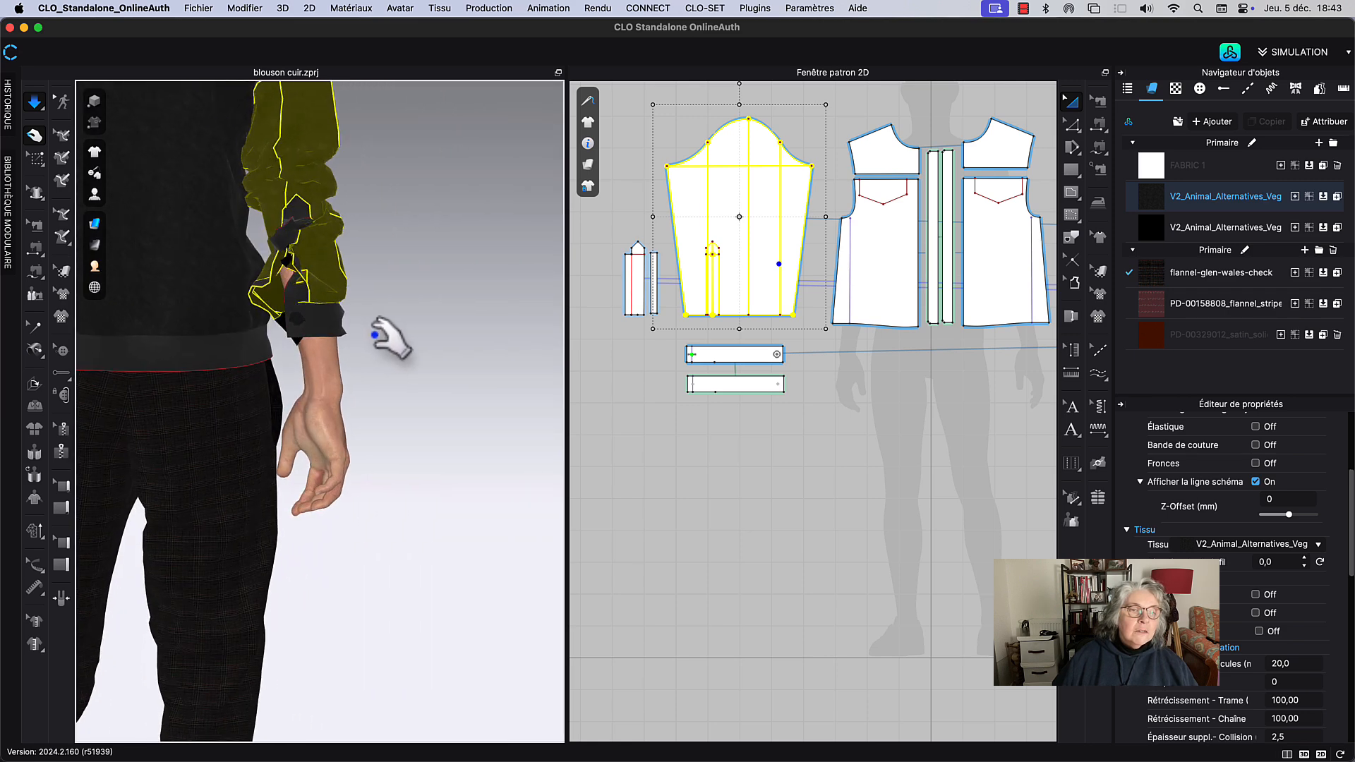
key("w")
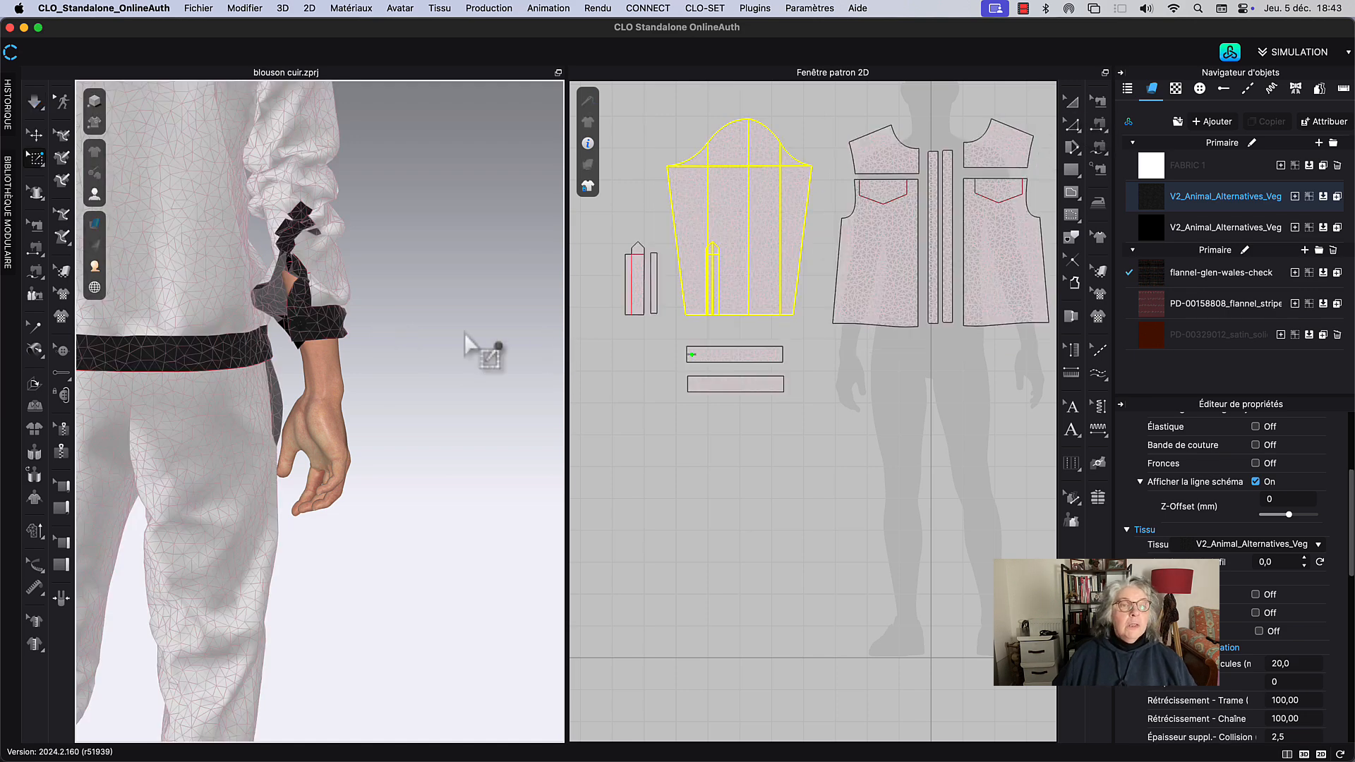
key("q")
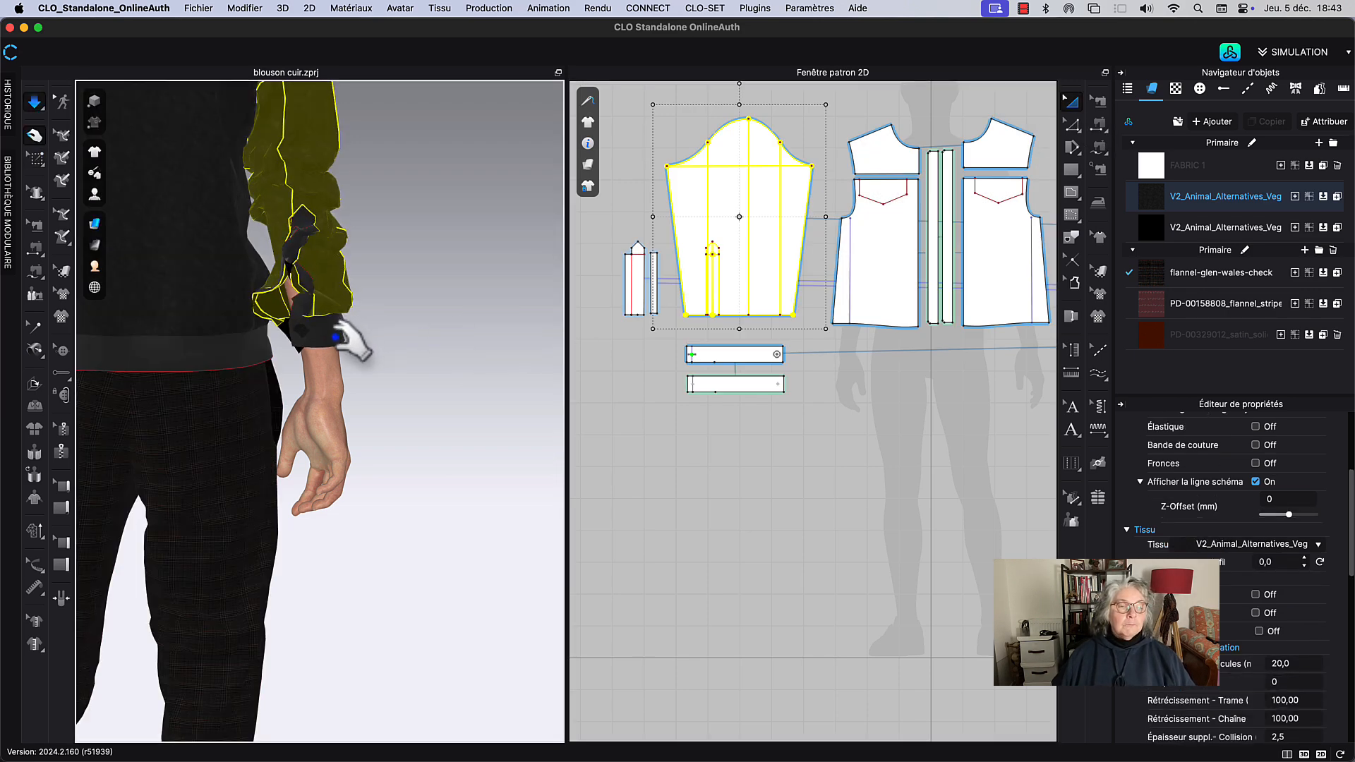
left_click_drag(344, 339, 319, 432)
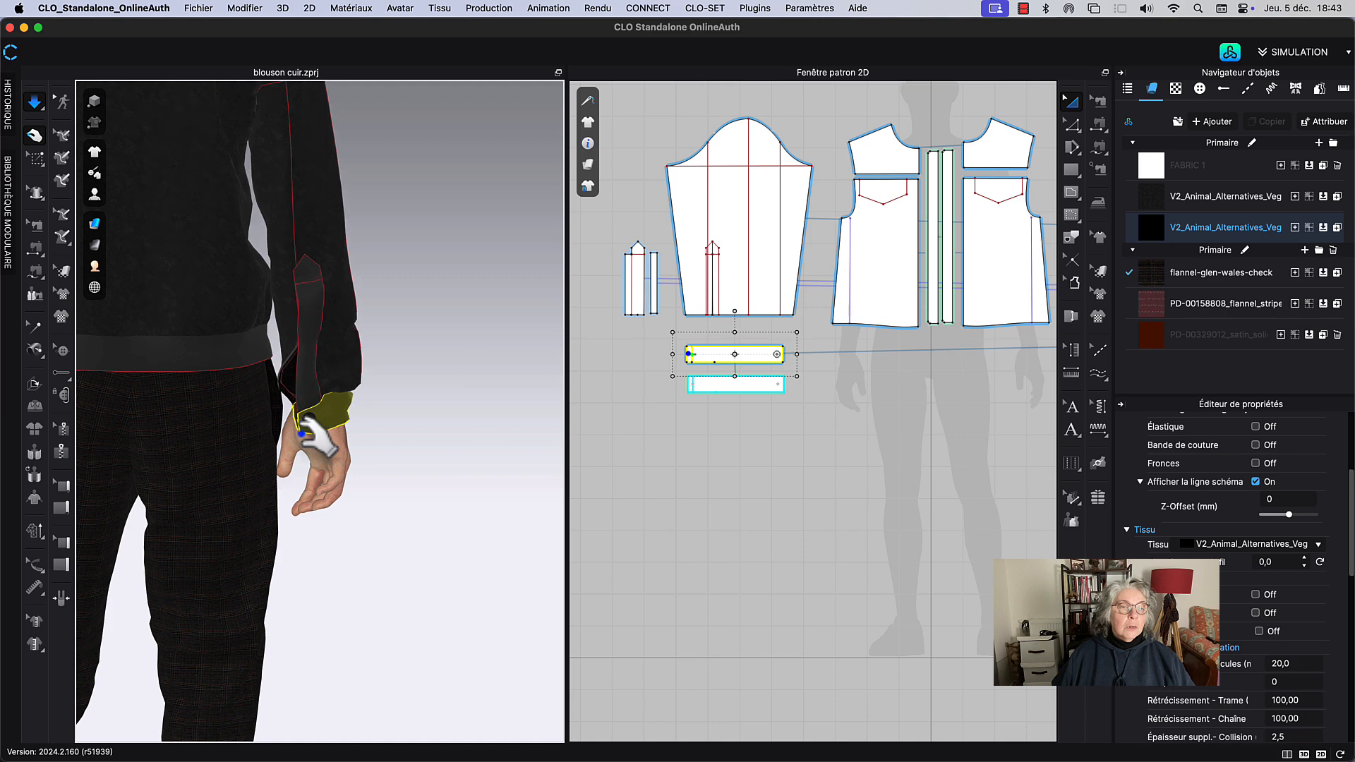
right_click_drag(393, 369, 252, 363)
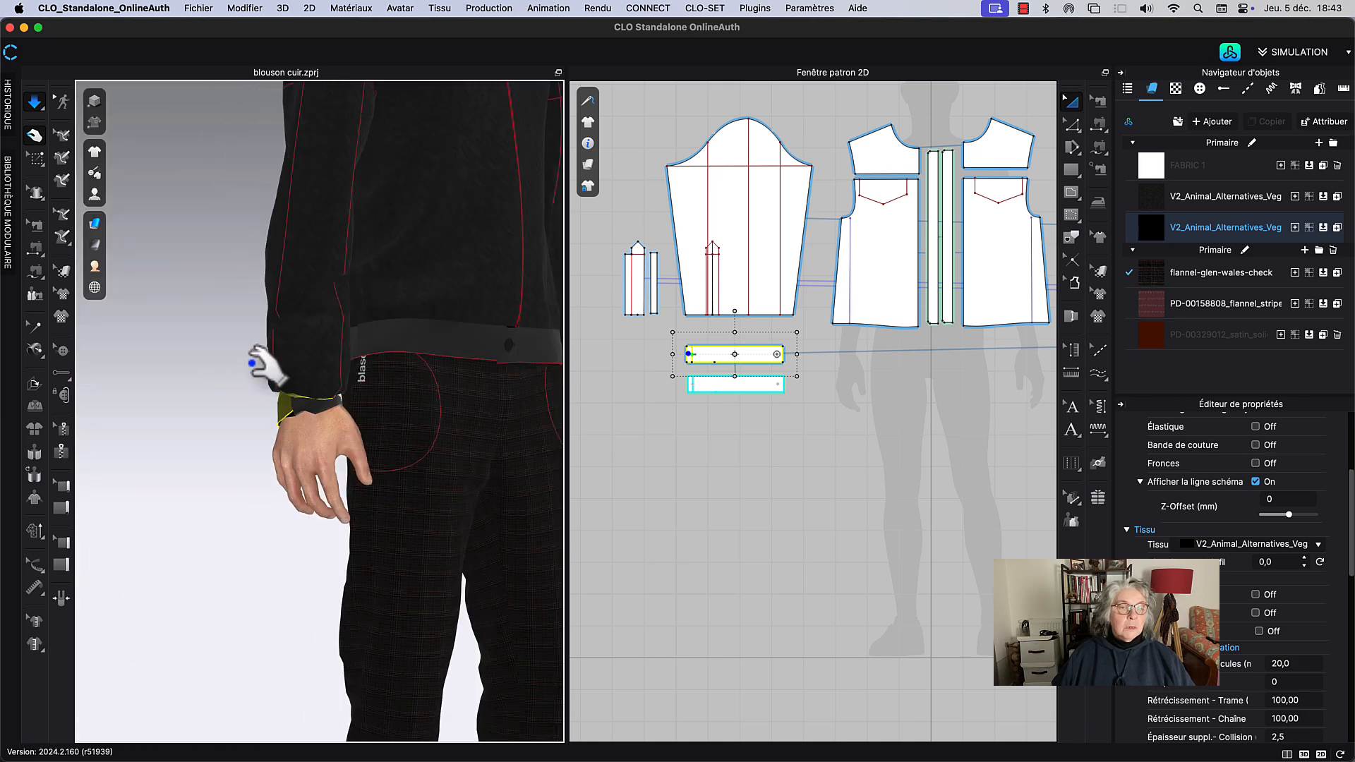
left_click(306, 325)
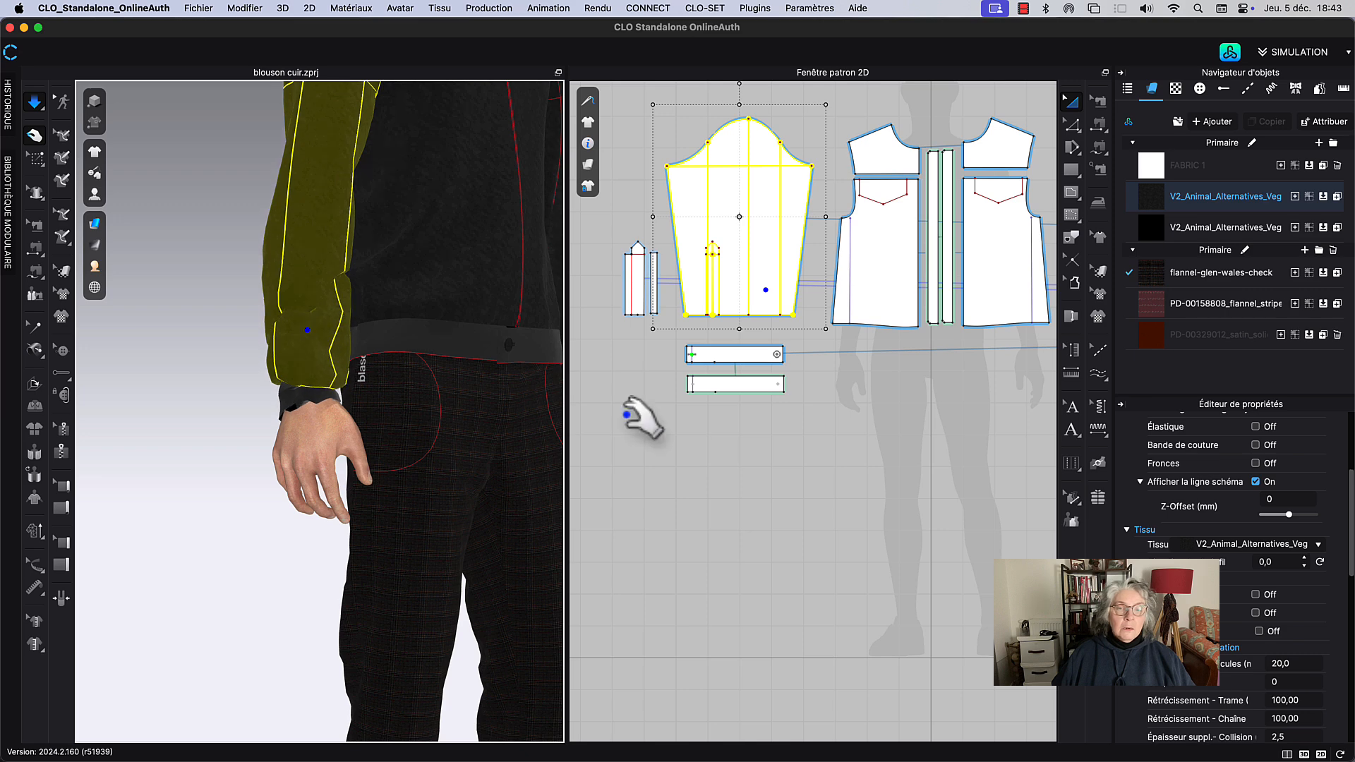
left_click(702, 417)
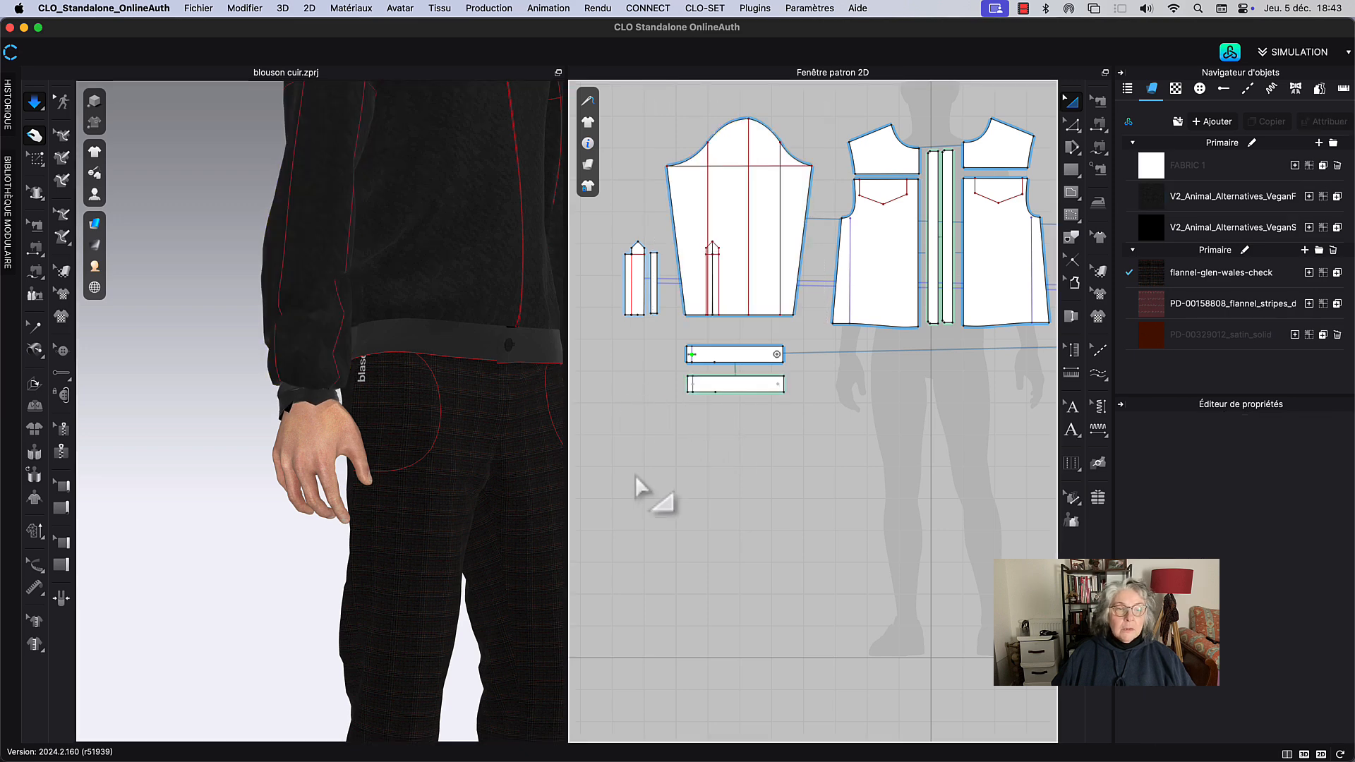
Step: Select the right sleeve's inner cuff piece, pull it downward at the wrist during simulation, then stop and deselect it
left_click(311, 400)
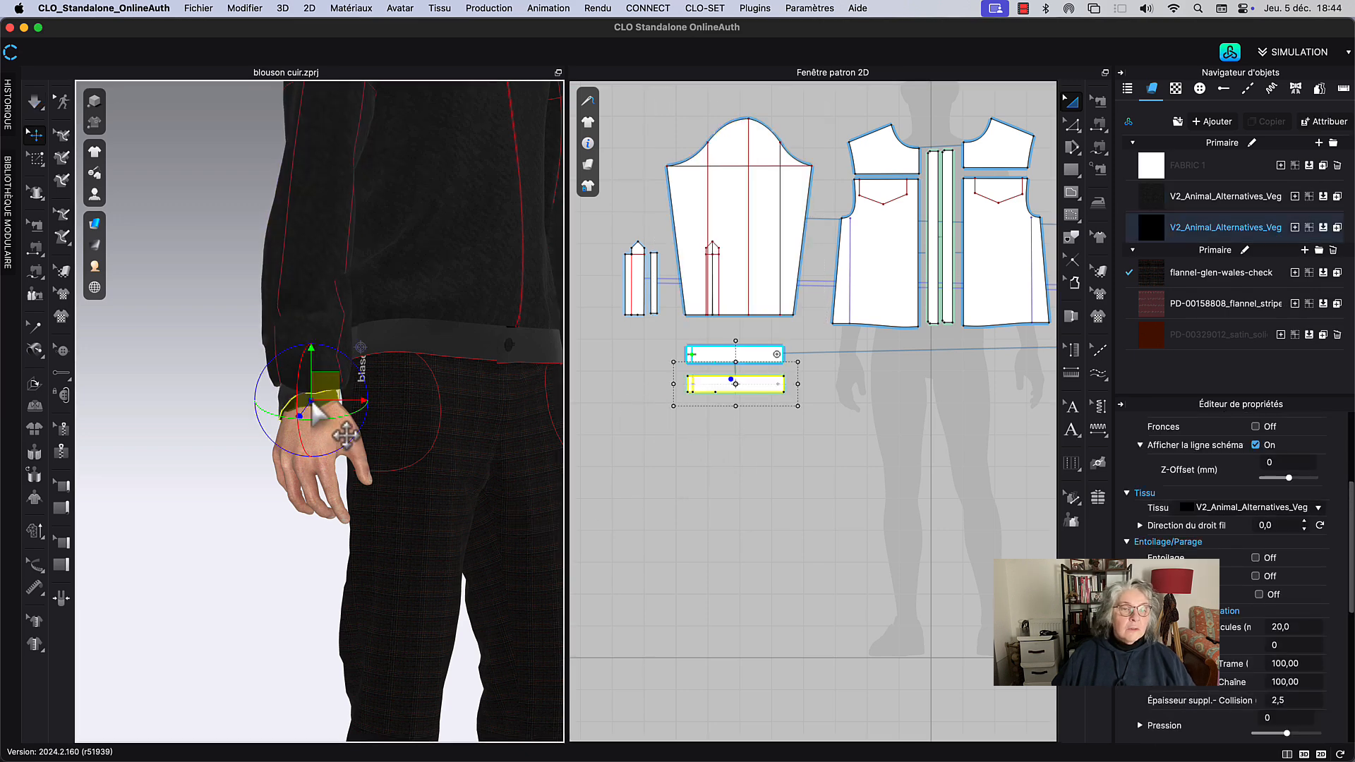
right_click_drag(312, 399, 417, 353)
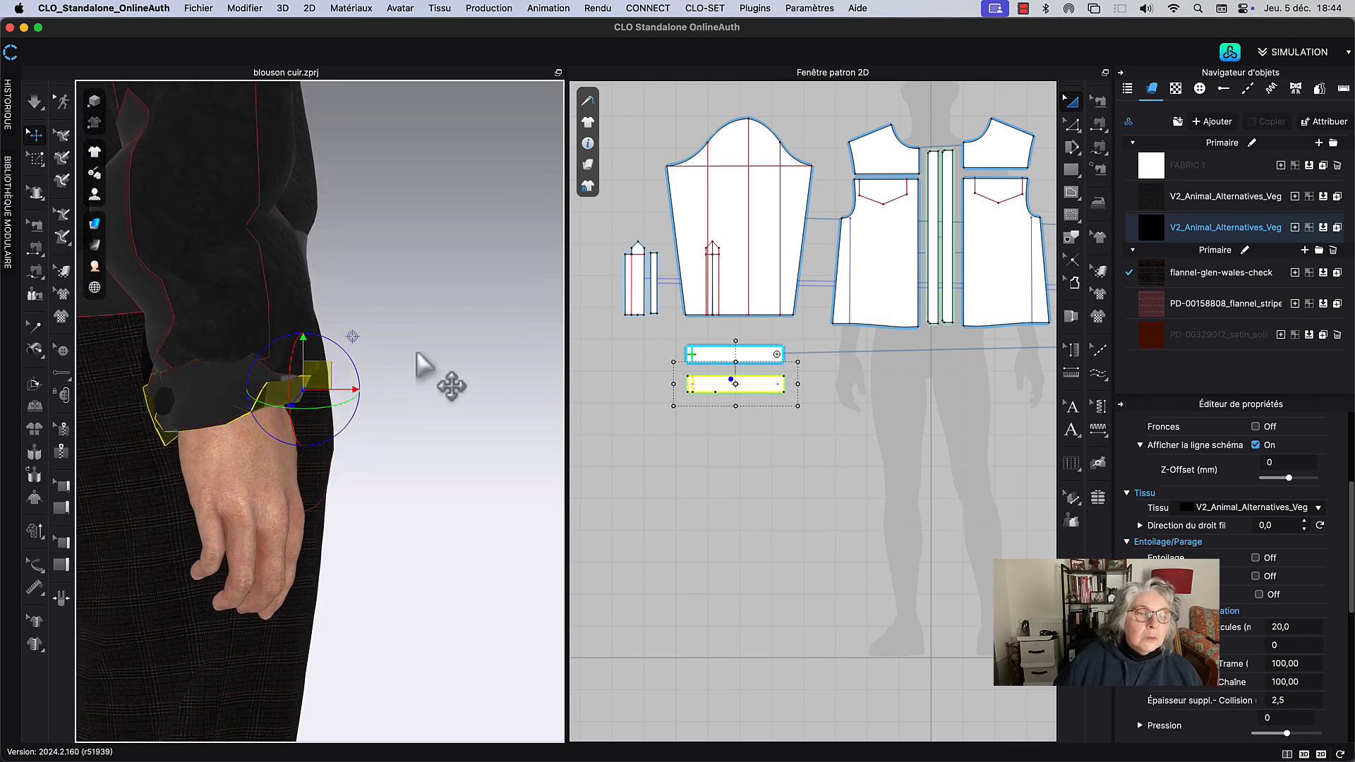
key("space")
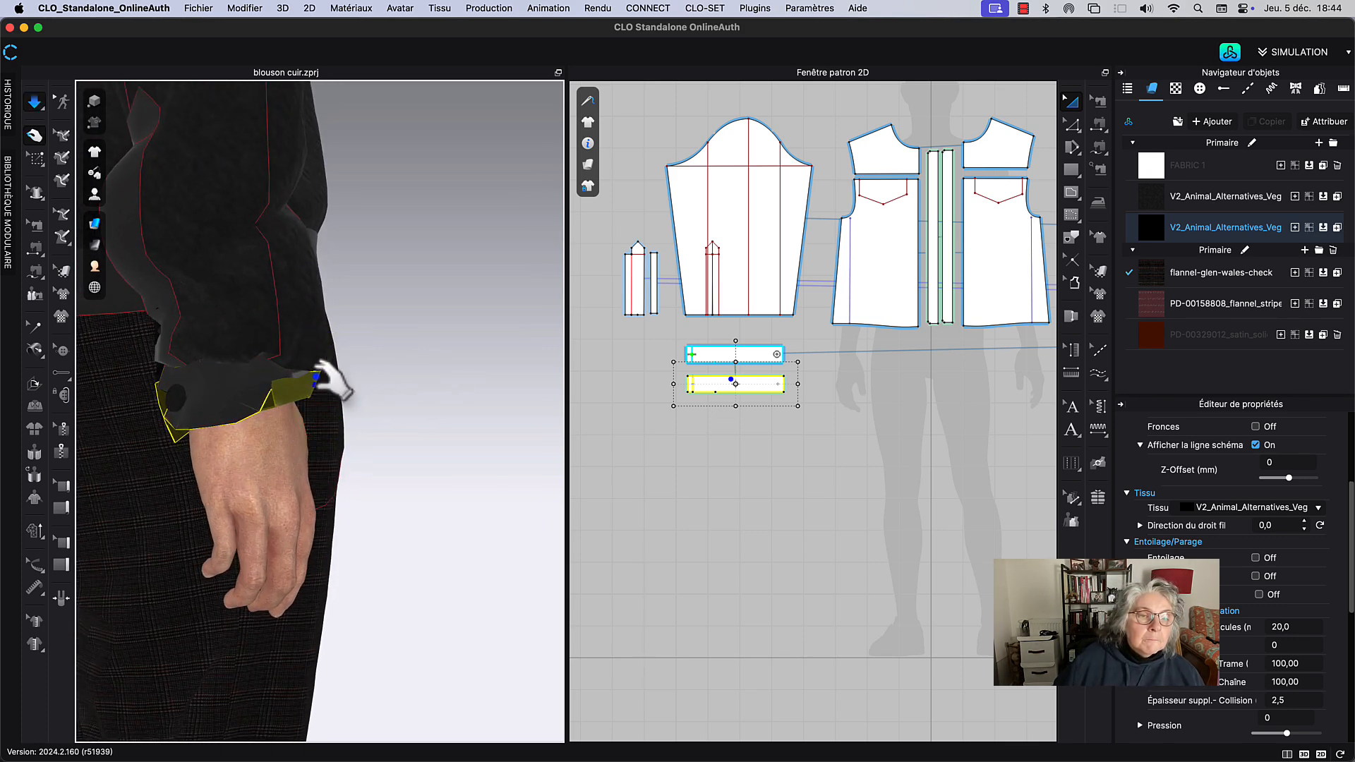
left_click_drag(316, 378, 393, 478)
key("space")
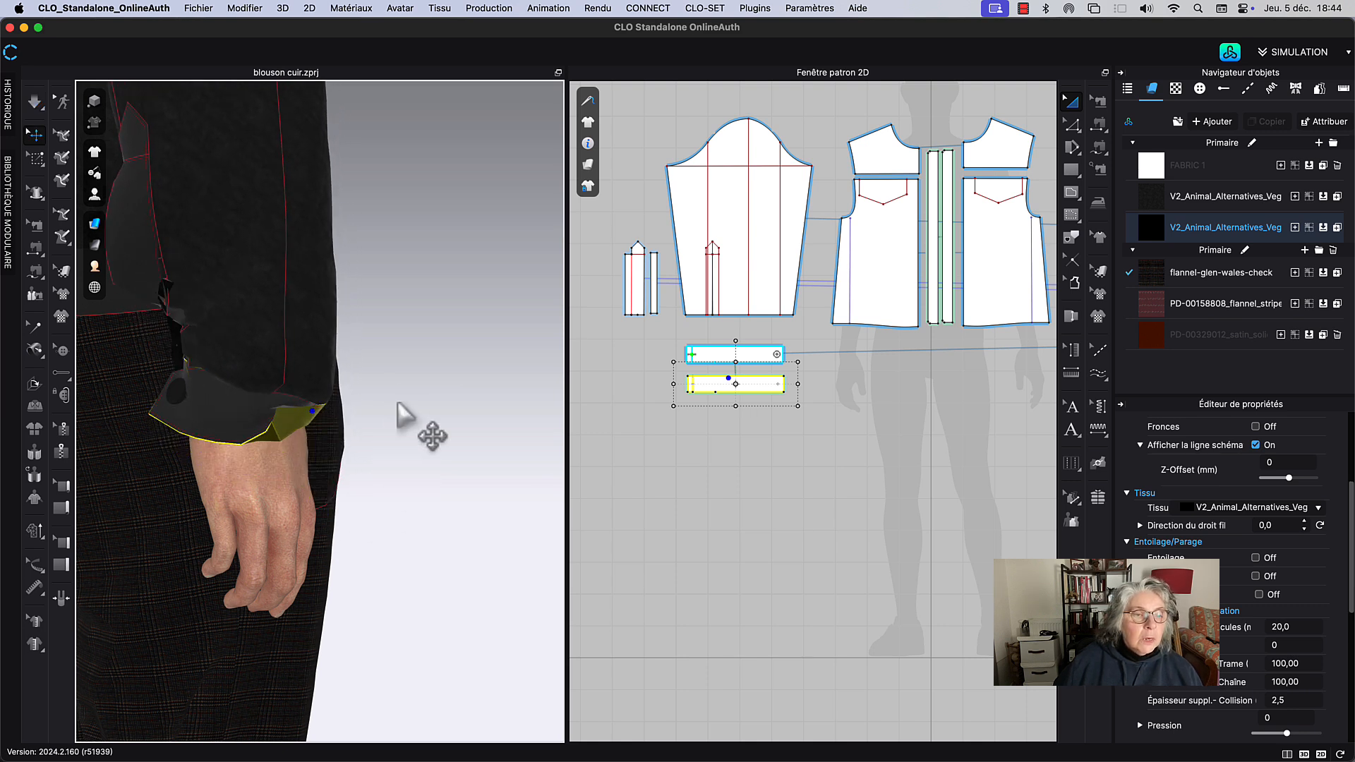
left_click(765, 422)
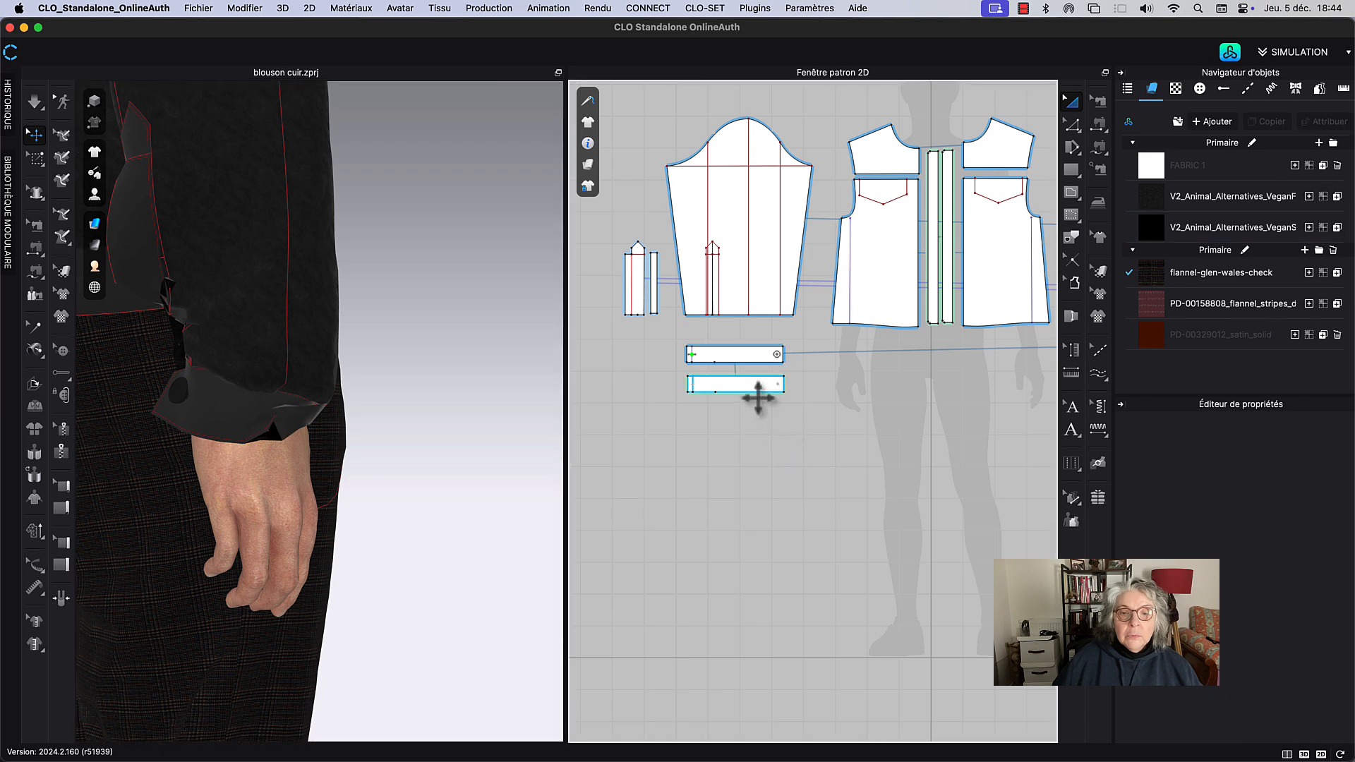
Step: Archive the right sleeve's inner cuff piece and restart the simulation
right_click(755, 390)
left_click(792, 370)
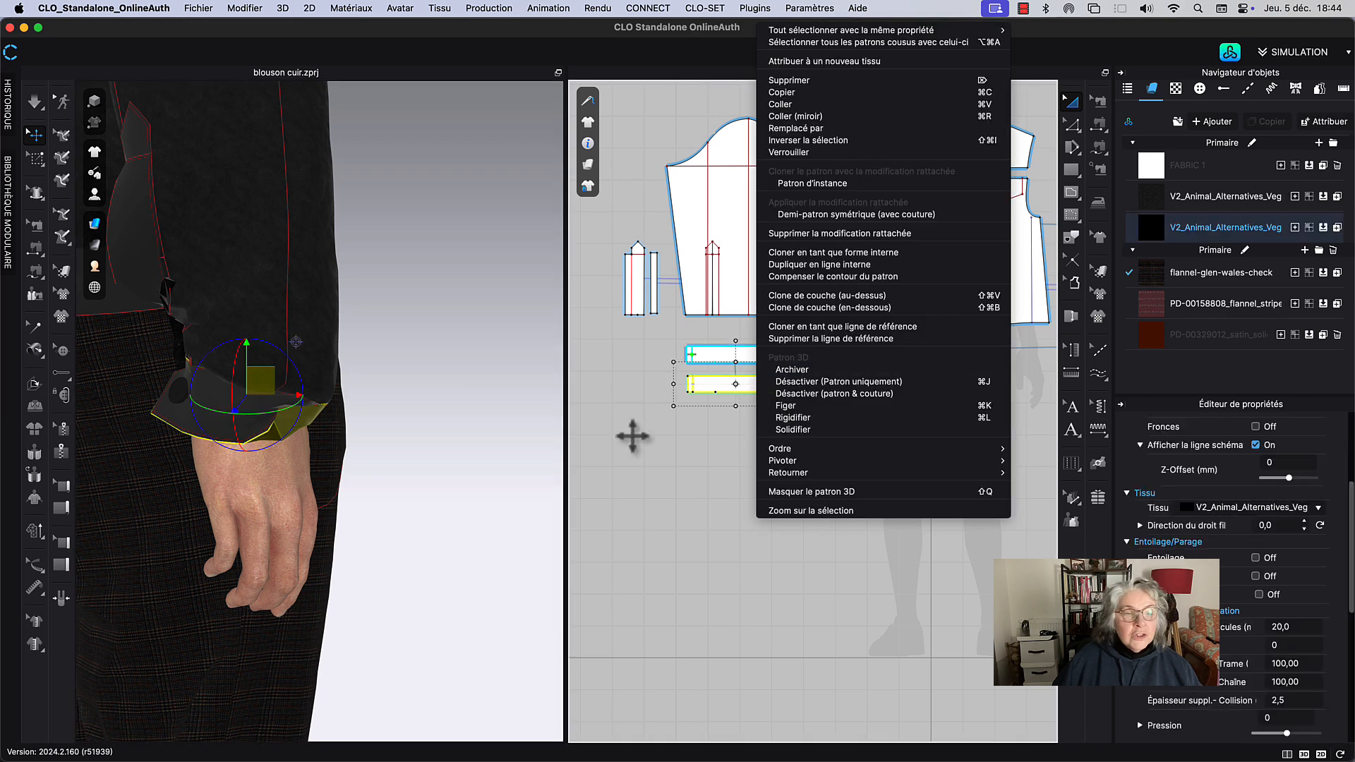
key("space")
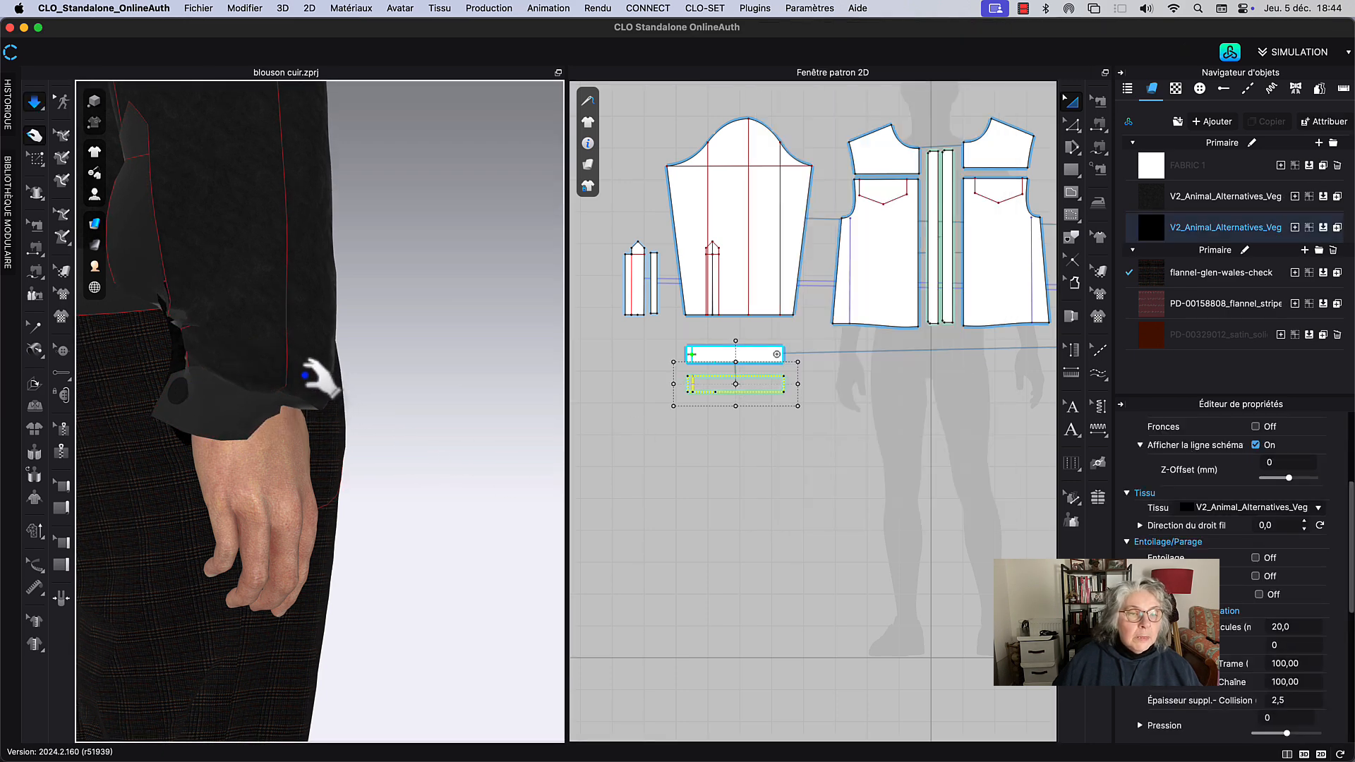
Step: Tug the right sleeve and its outer cuff into place around the wrist during simulation, then stop the simulation
mouse_move(305, 374)
left_mouse_down()
mouse_move(303, 388)
mouse_move(290, 272)
mouse_move(289, 374)
left_mouse_up()
right_click_drag(290, 374, 278, 303)
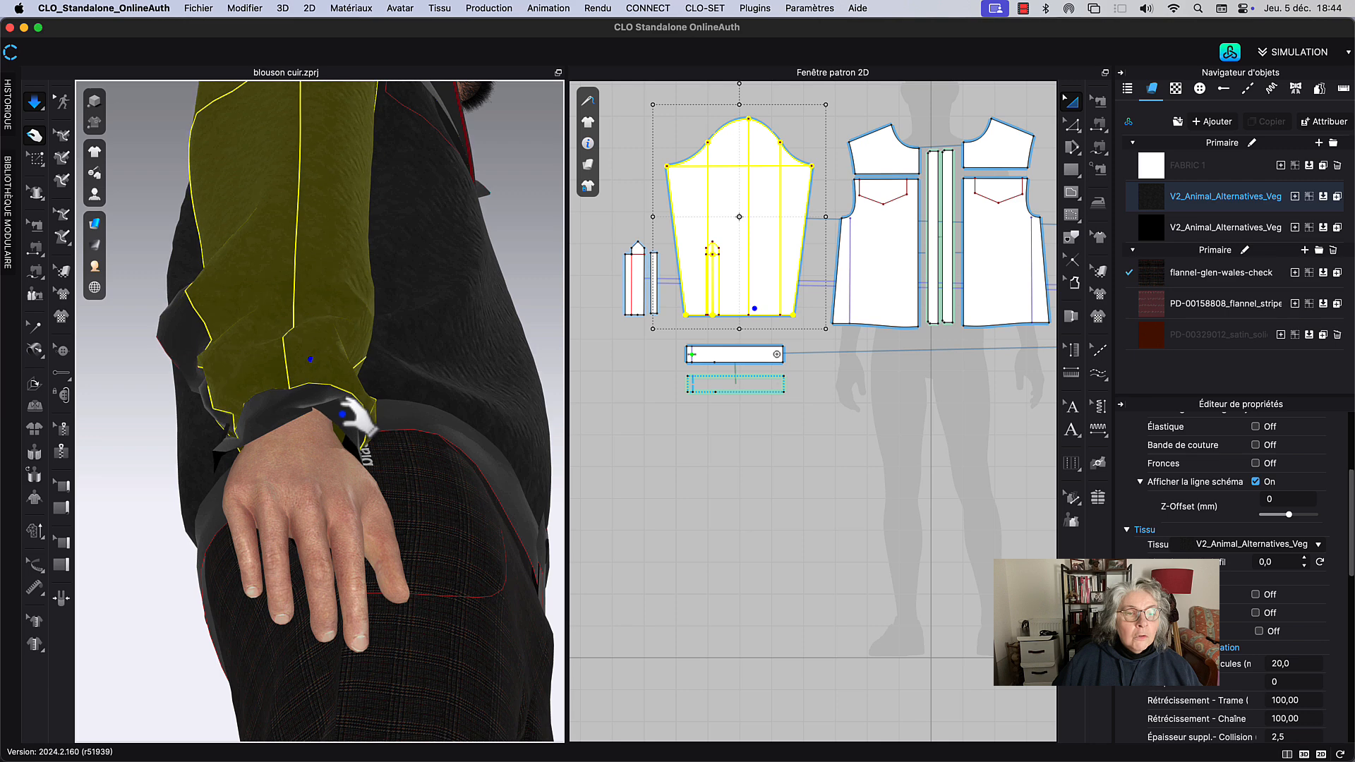
left_click_drag(349, 416, 423, 445)
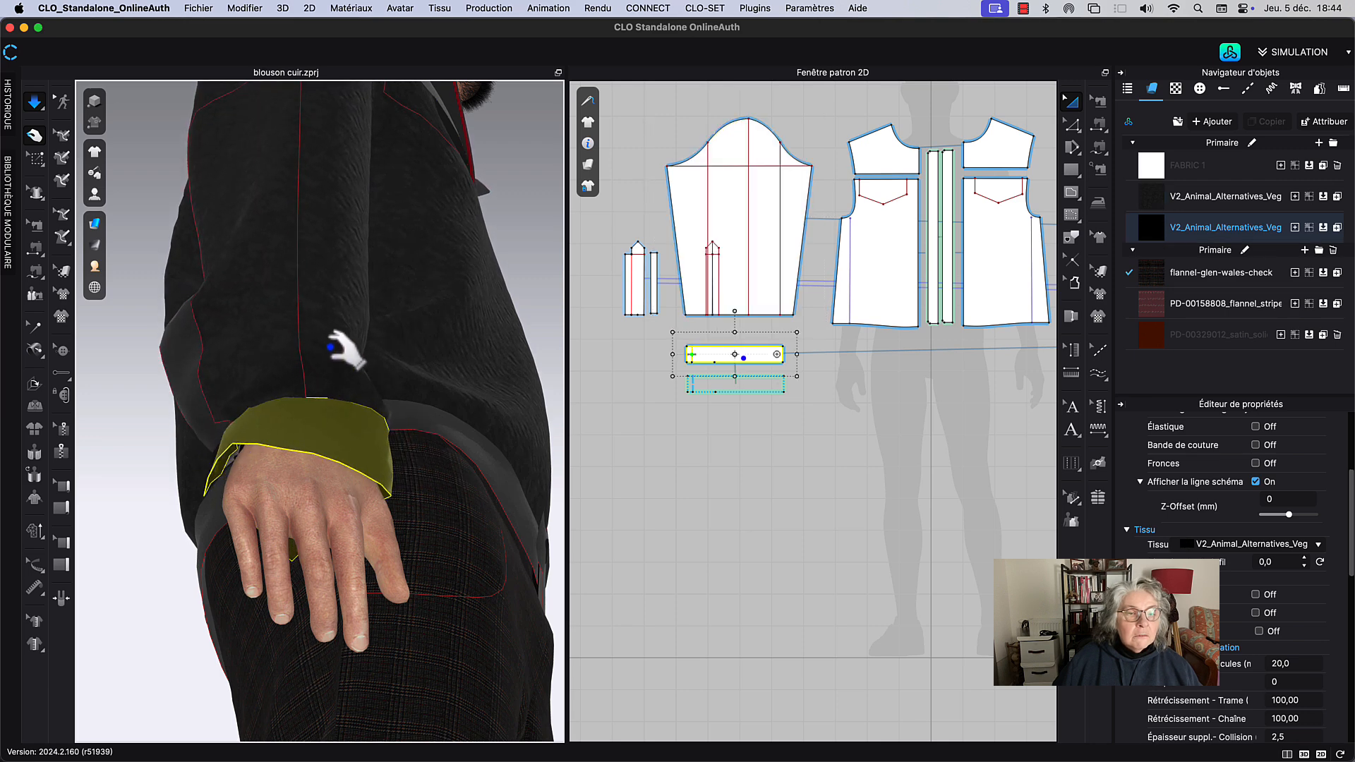
key("space")
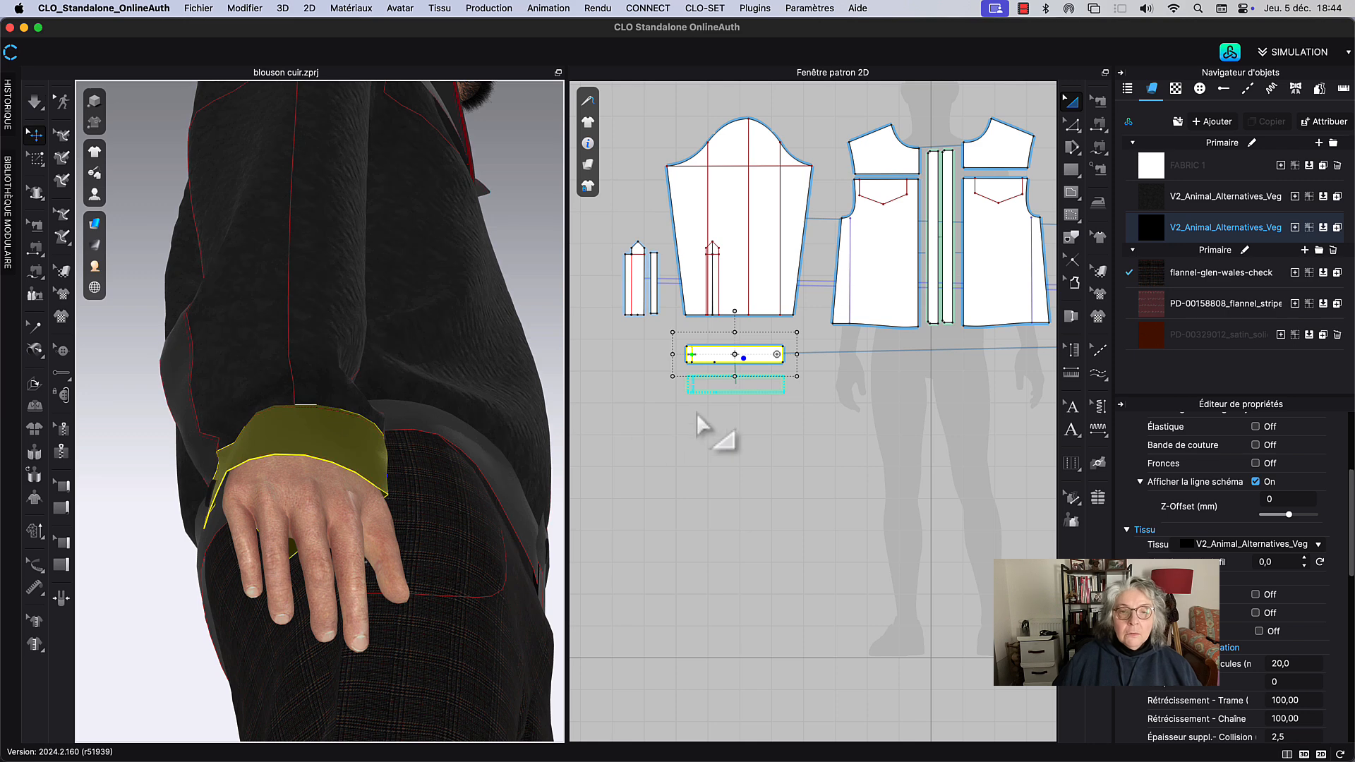
Step: Unarchive the right sleeve's inner cuff piece, tug it at the wrist during simulation, and settle it with short simulation runs
left_click(697, 413)
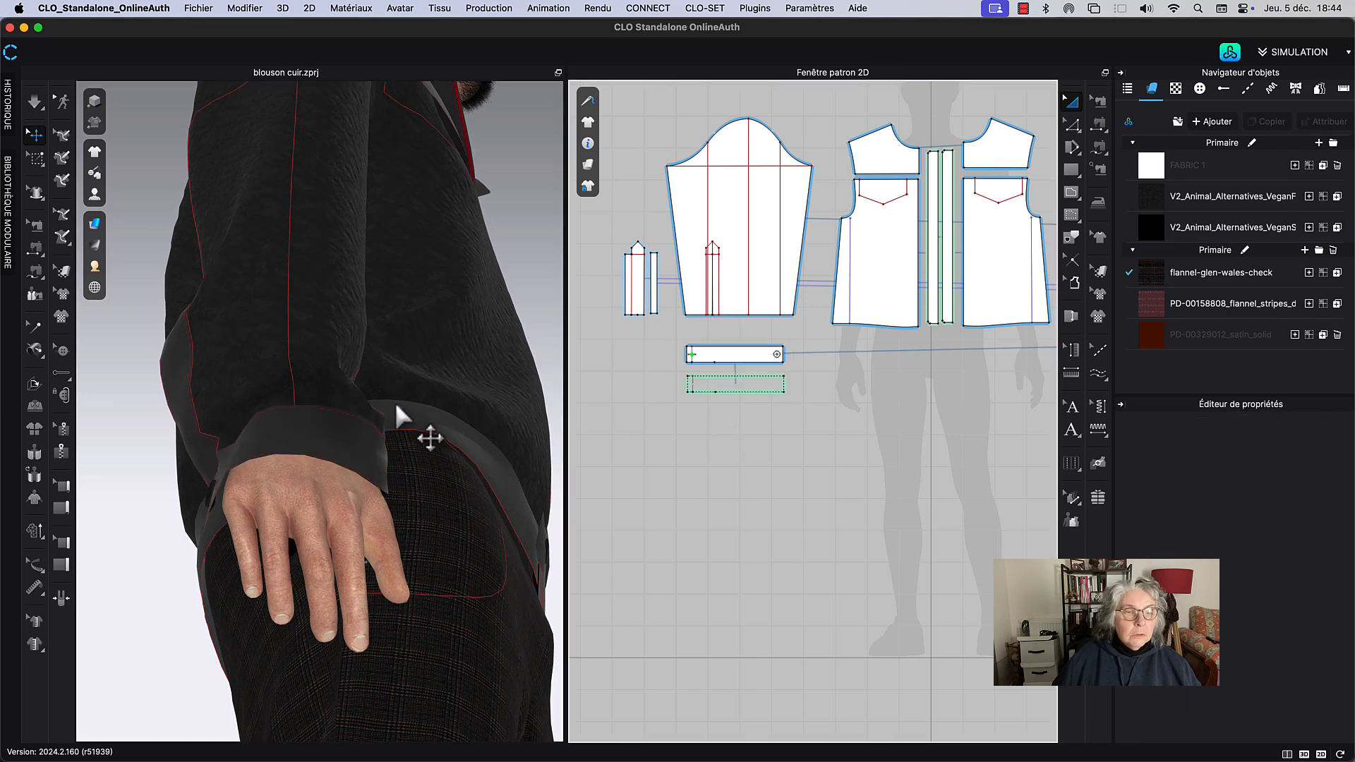
right_click(737, 385)
left_click(788, 372)
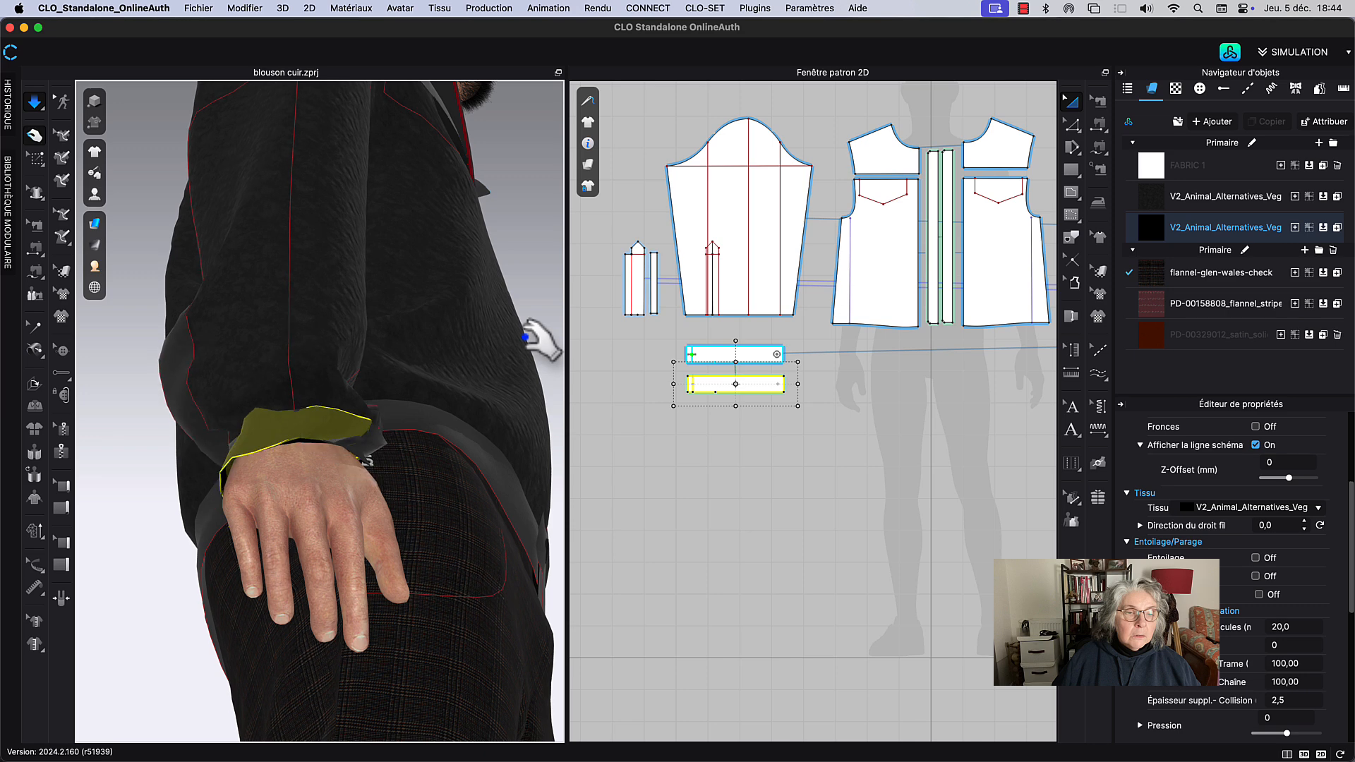
left_click_drag(388, 409, 365, 417)
key("space")
scroll(669, 406, "up", 5)
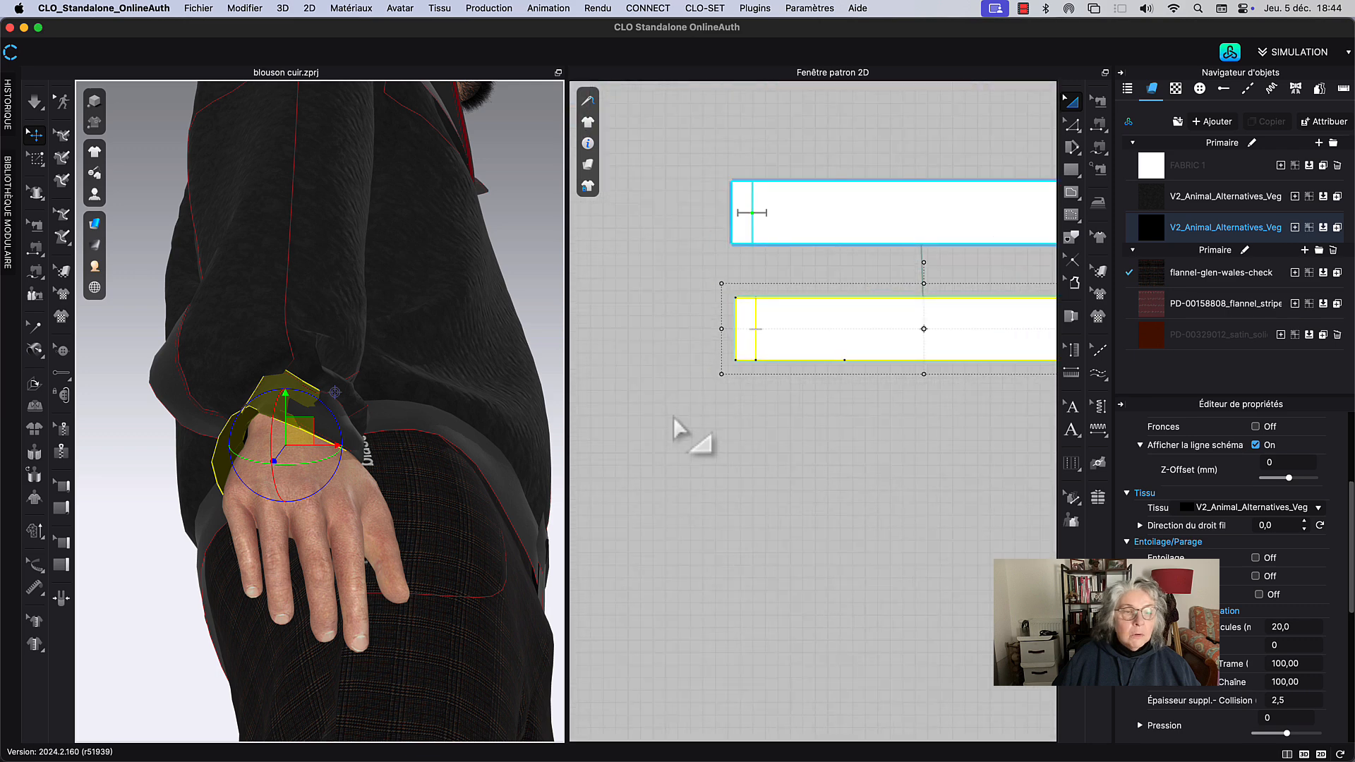
middle_click_drag(847, 460, 678, 494)
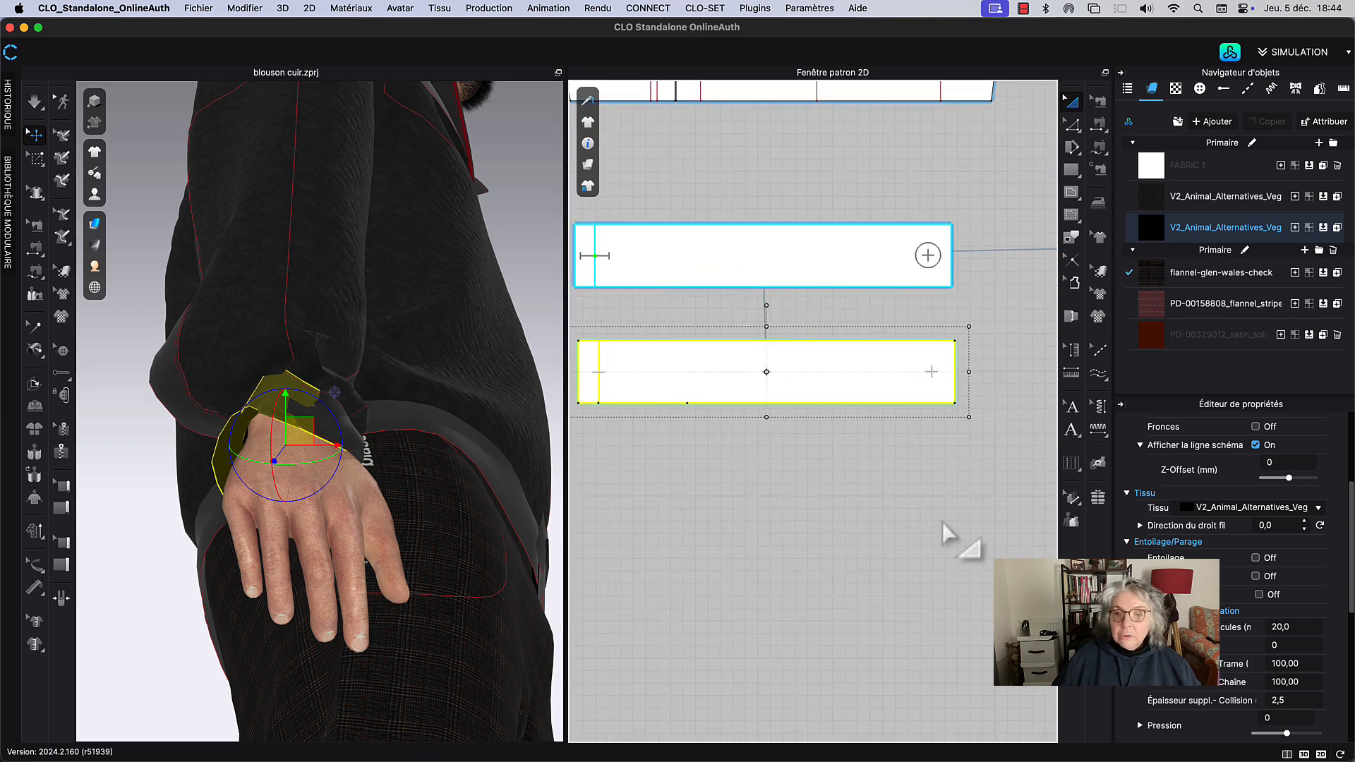
key("space")
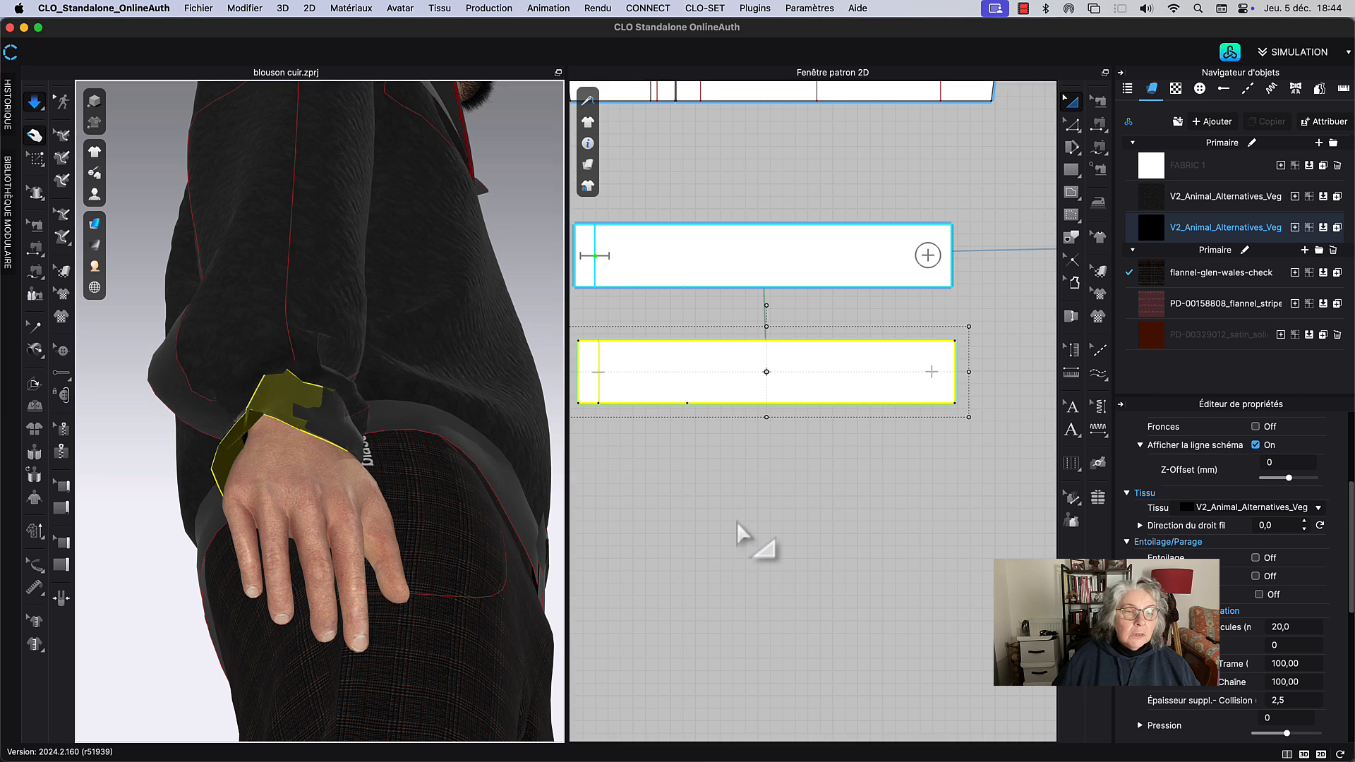
key("space")
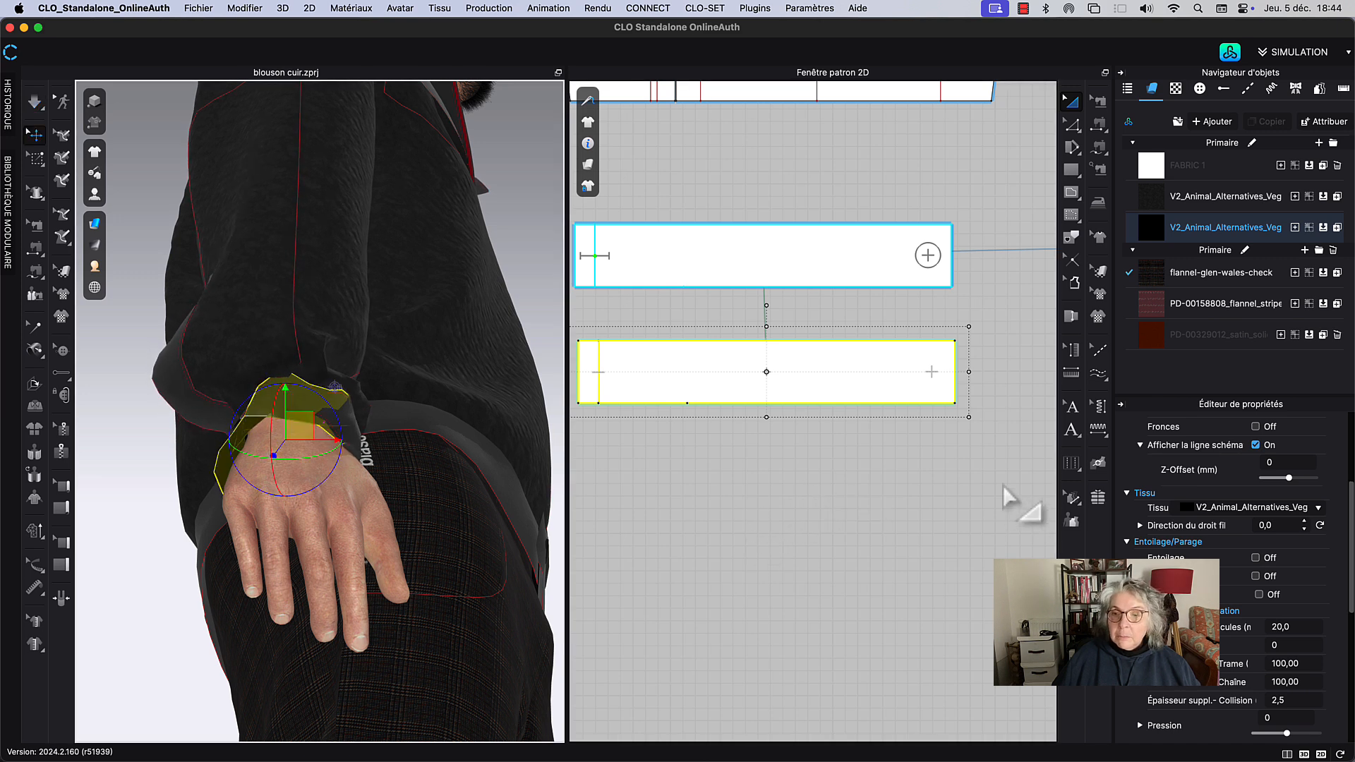
Step: Set the sublayer order from the right sleeve's outer cuff piece to its inner one and run the simulation briefly
left_click(1097, 465)
left_click_drag(763, 255, 765, 371)
key("space")
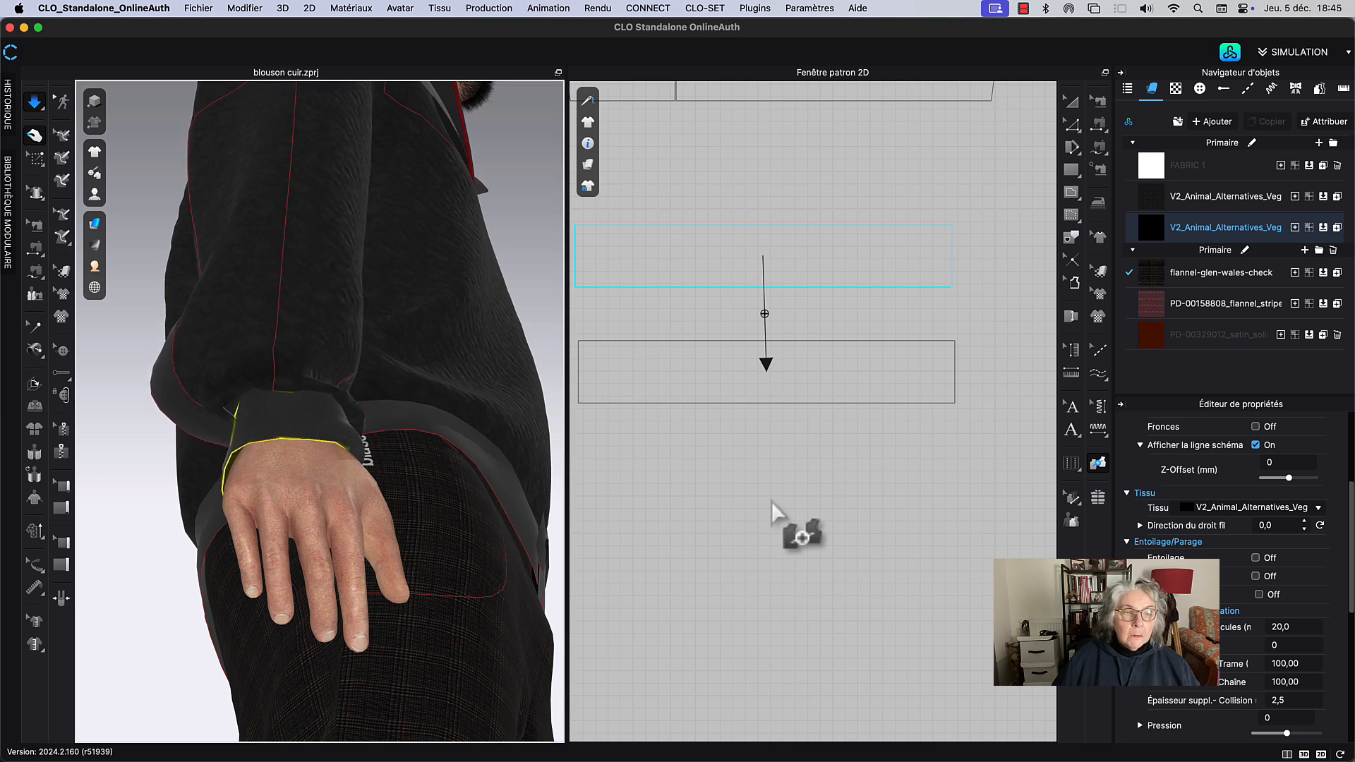
key("space")
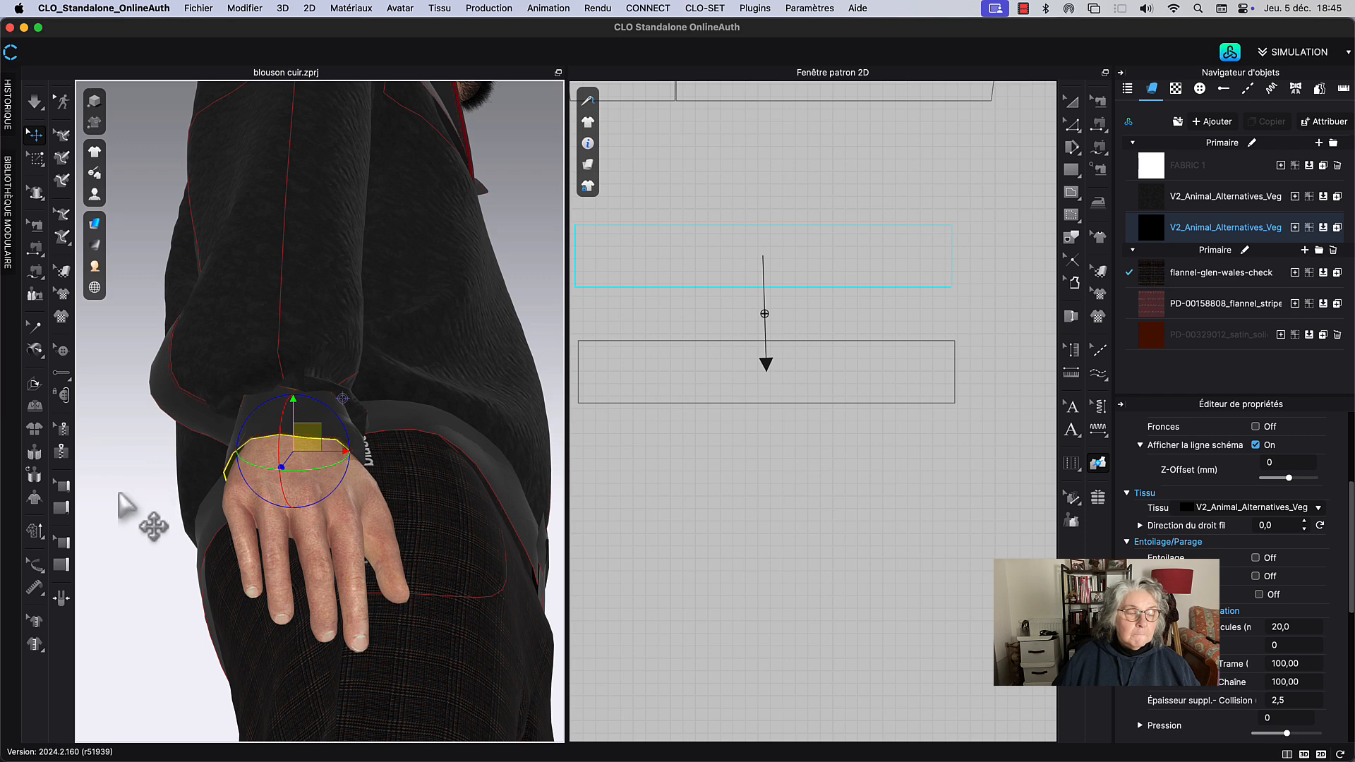
Step: Pull the right sleeve upward away from the cuff during simulation, then stop the simulation
right_click_drag(119, 491, 247, 551)
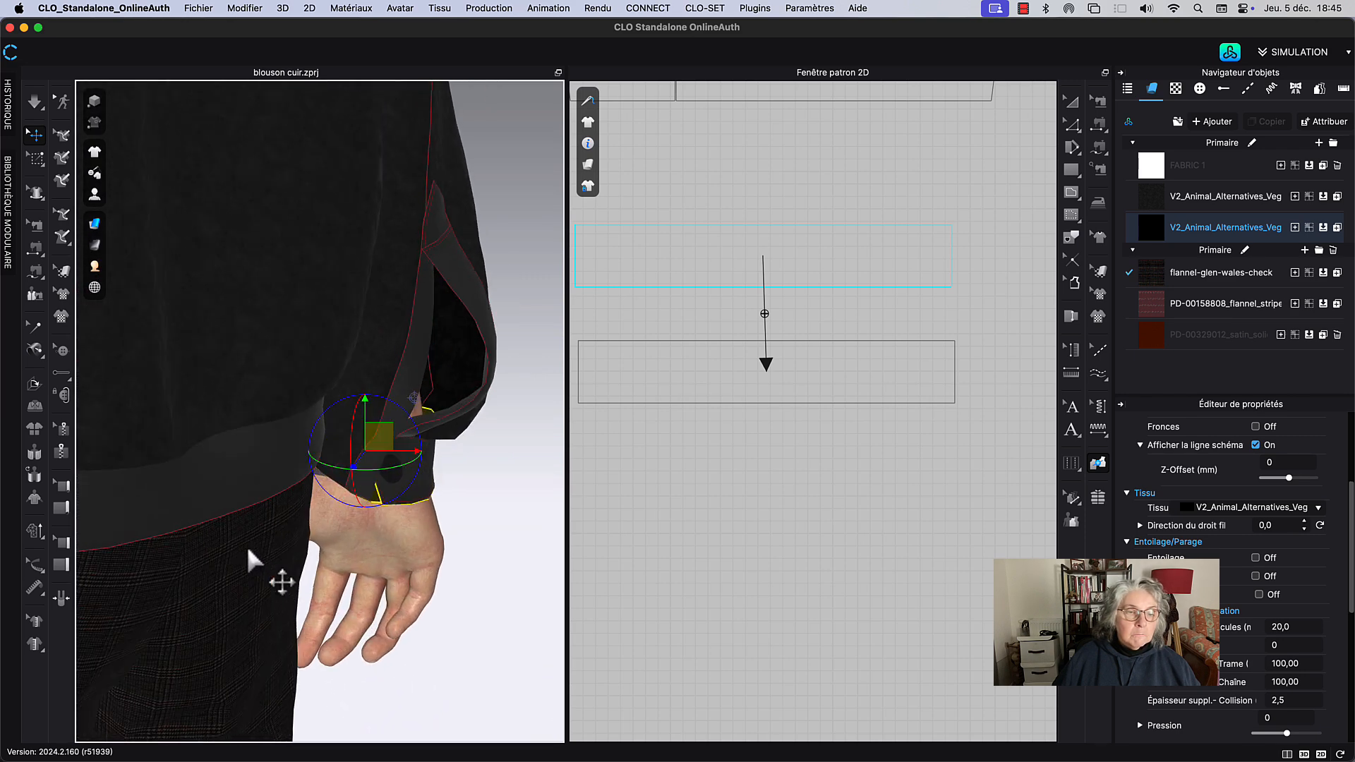
left_click(1077, 101)
key("space")
left_click_drag(413, 488, 402, 290)
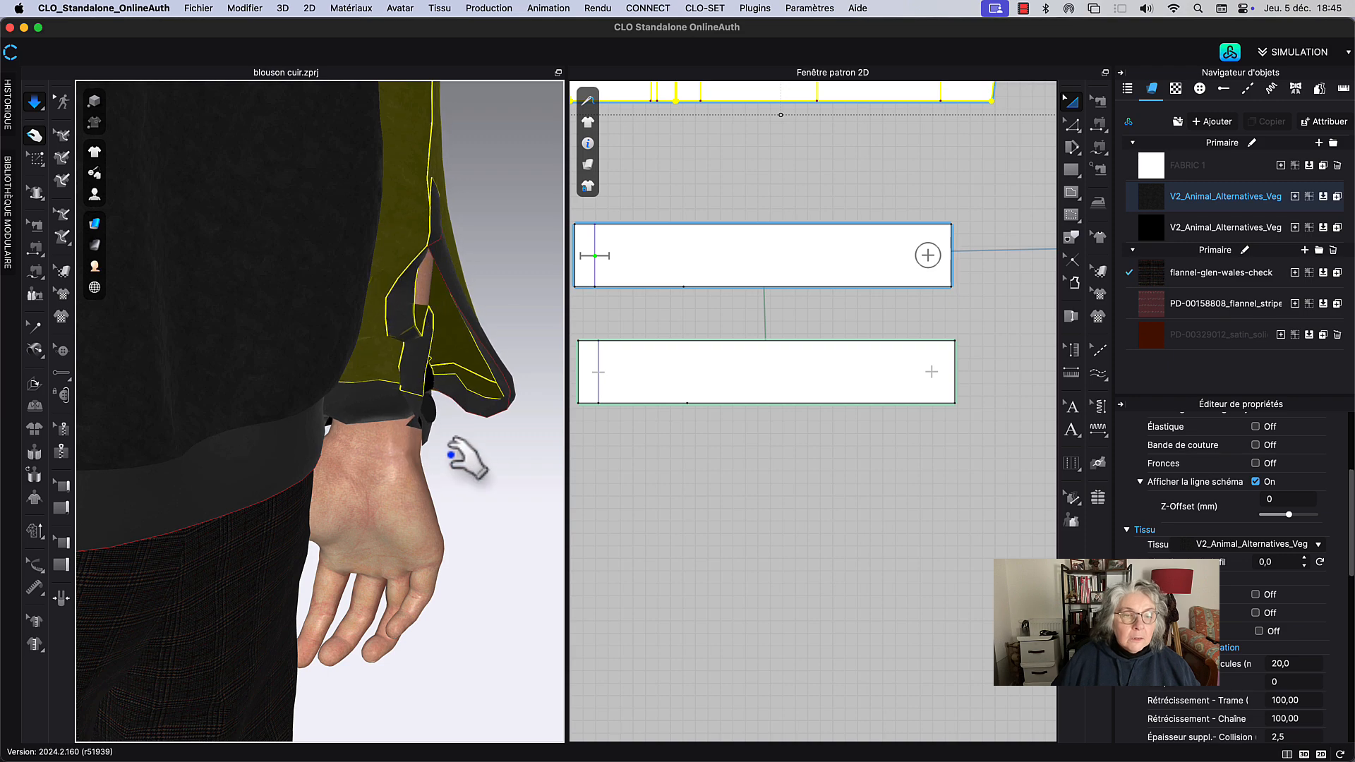
key("space")
right_click_drag(463, 474, 418, 442)
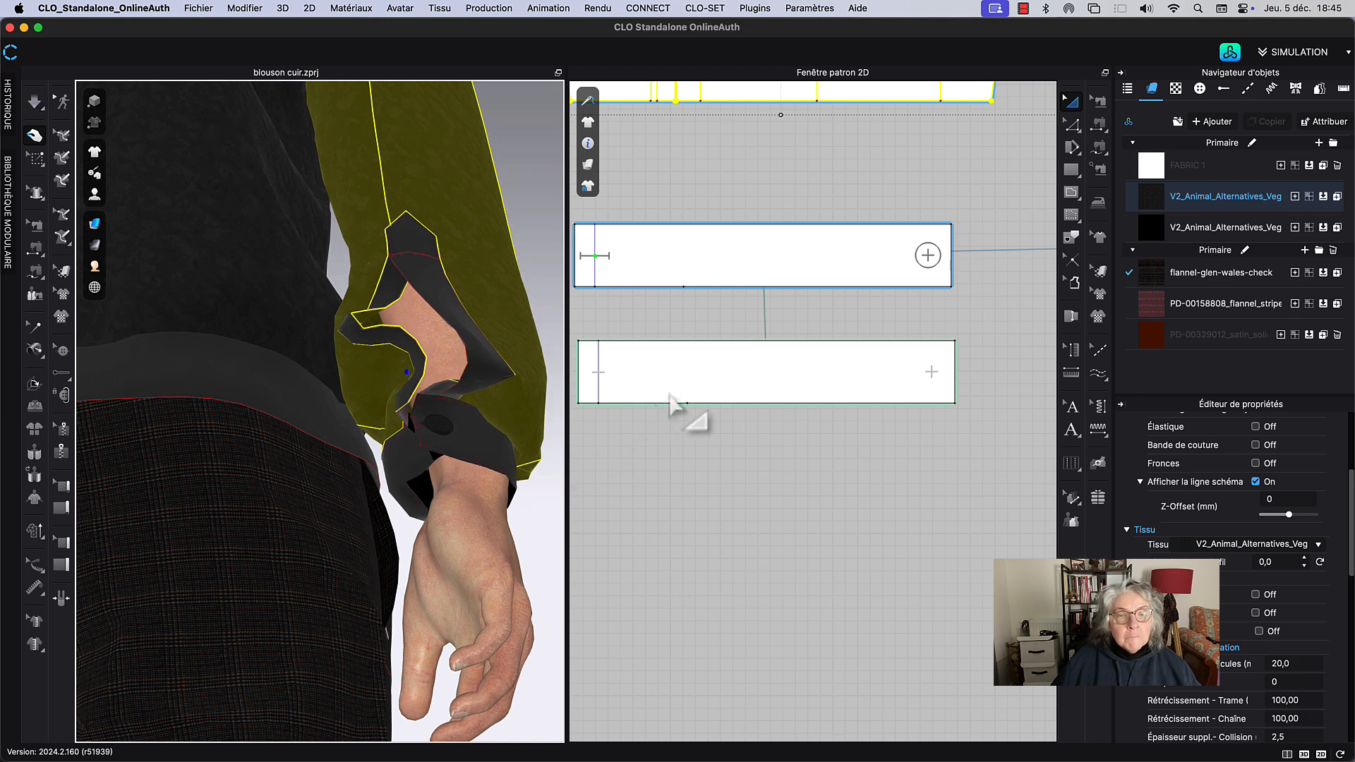
Step: Archive the right sleeve's inner cuff piece again and restart the simulation
left_click(692, 370)
right_click(694, 370)
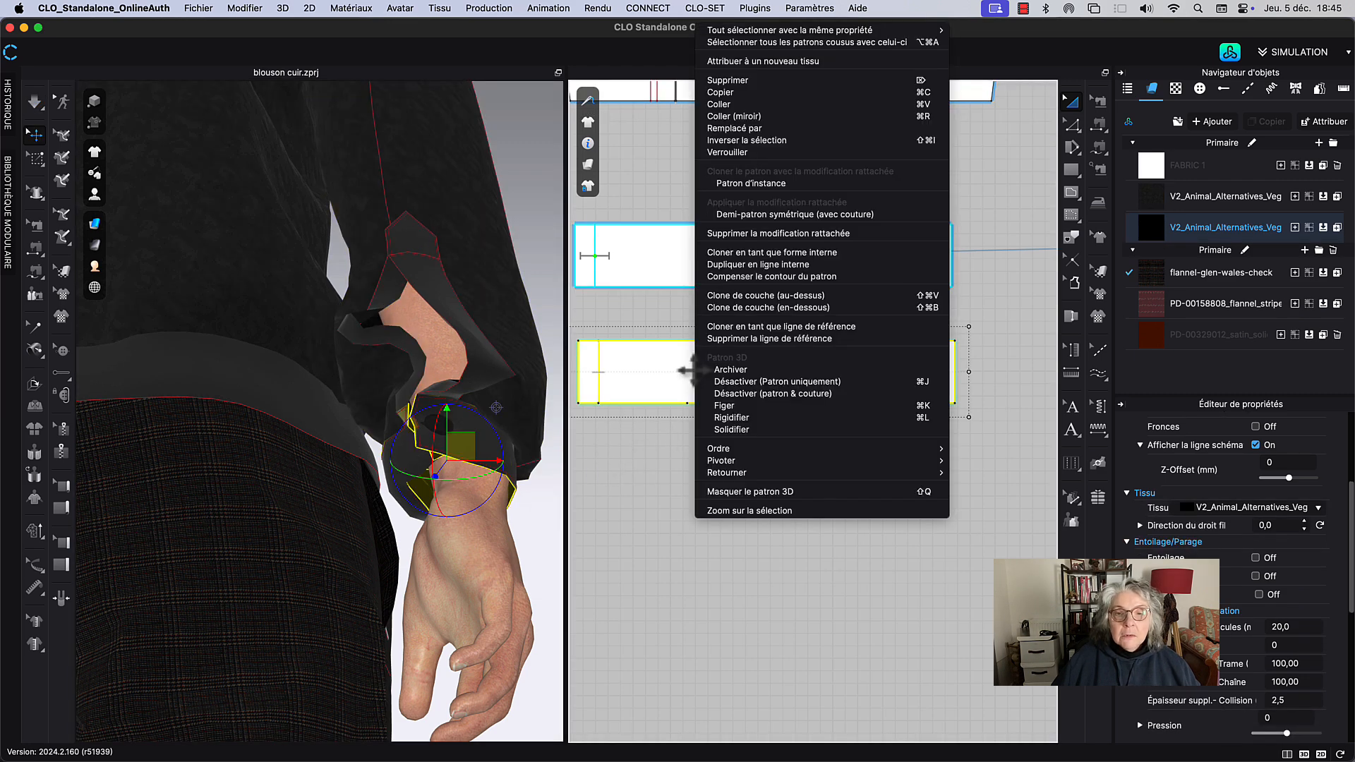
left_click(734, 381)
key("space")
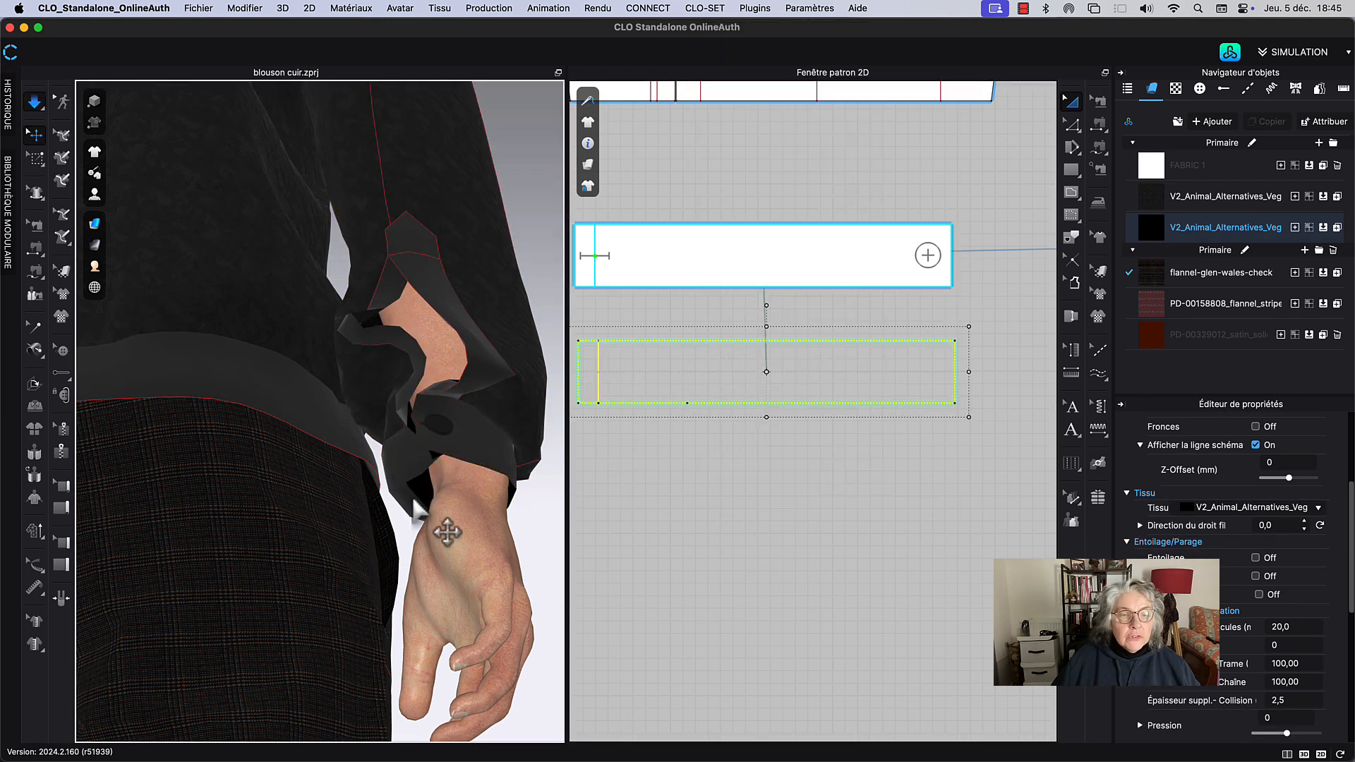
Step: Tug the outer cuff down around the wrist and straighten the lower right sleeve during simulation, then stop the simulation
left_click(399, 483)
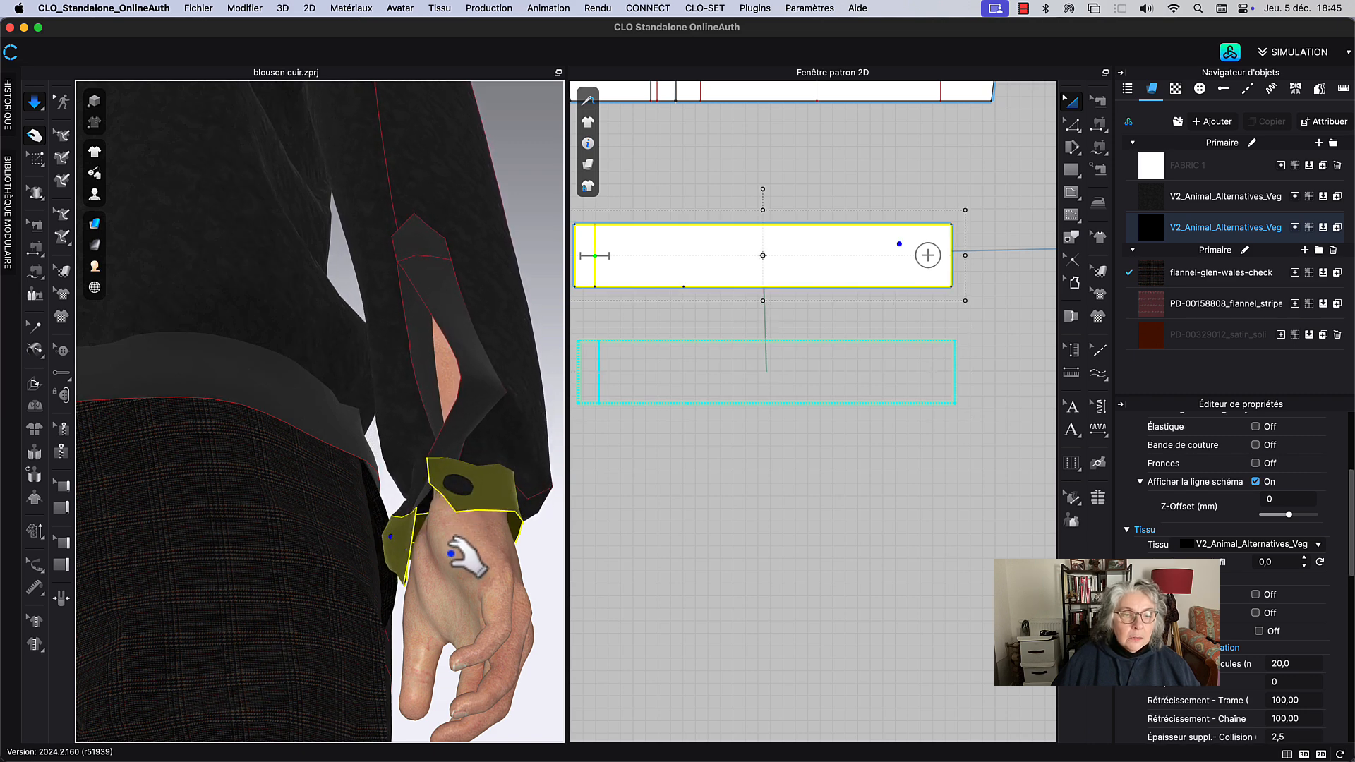
right_click_drag(458, 554, 325, 600)
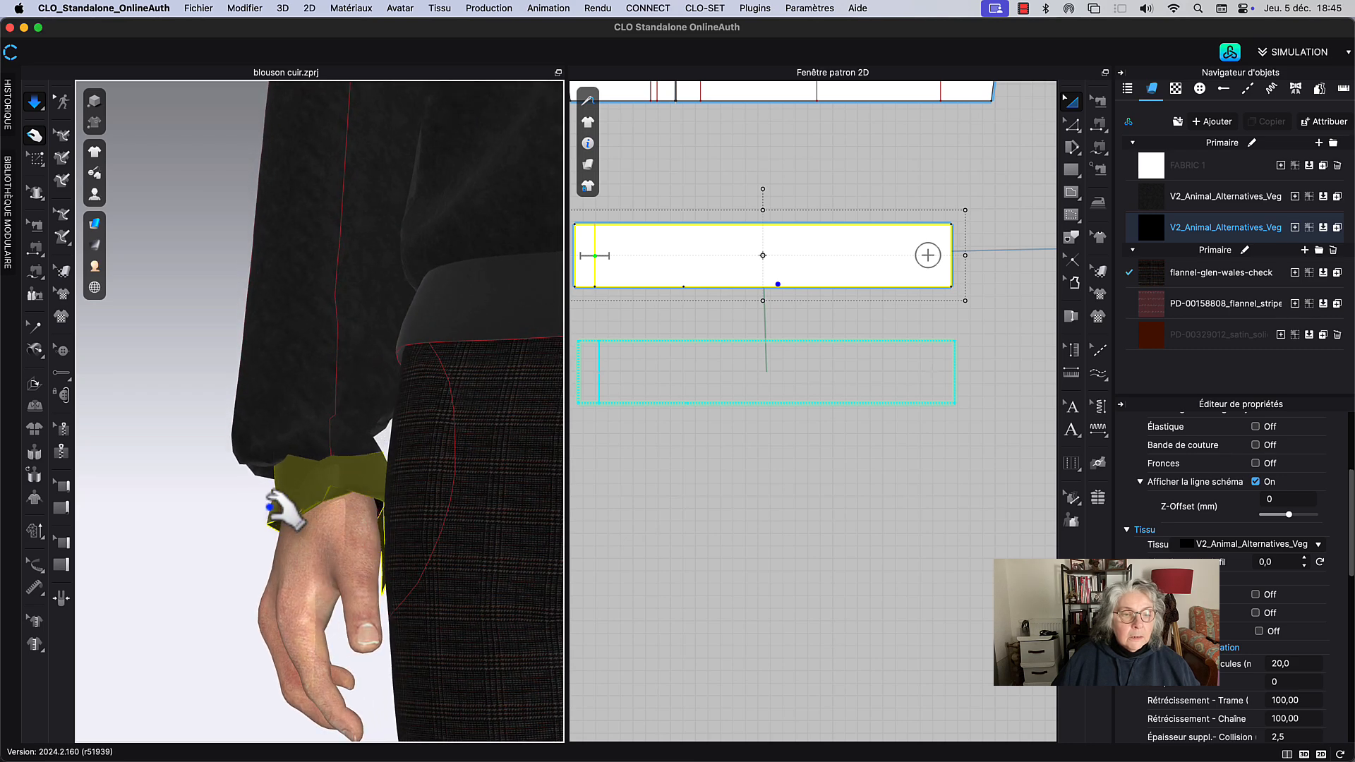
left_click(337, 361)
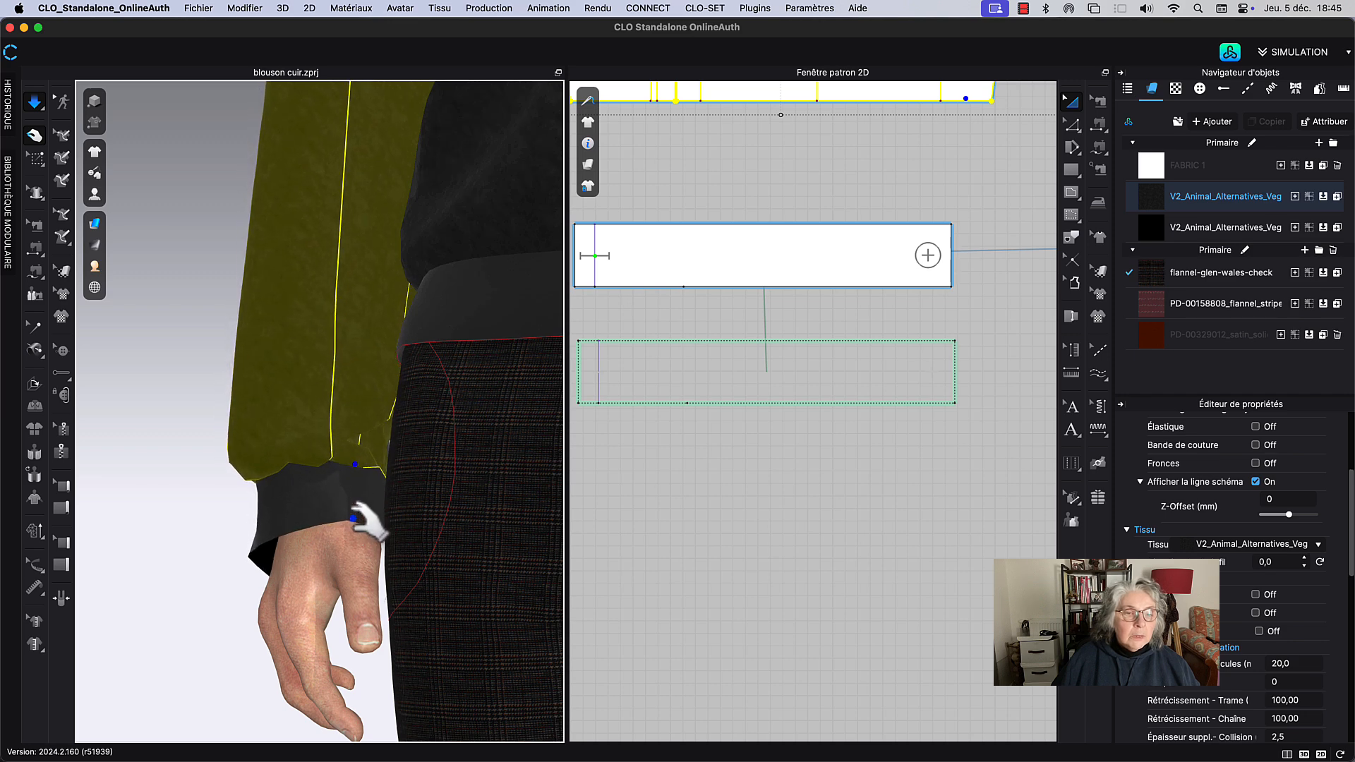
right_click_drag(262, 515, 423, 526)
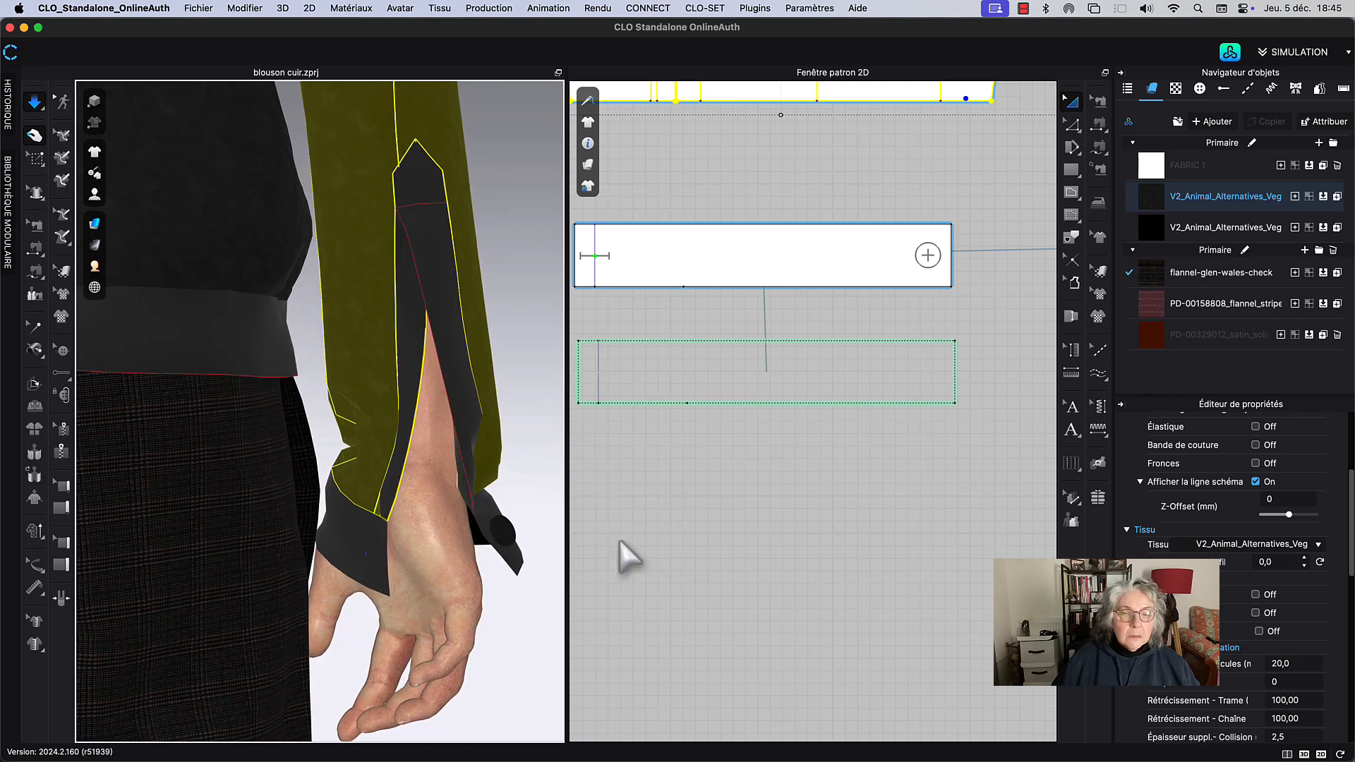
middle_click_drag(677, 477, 687, 478)
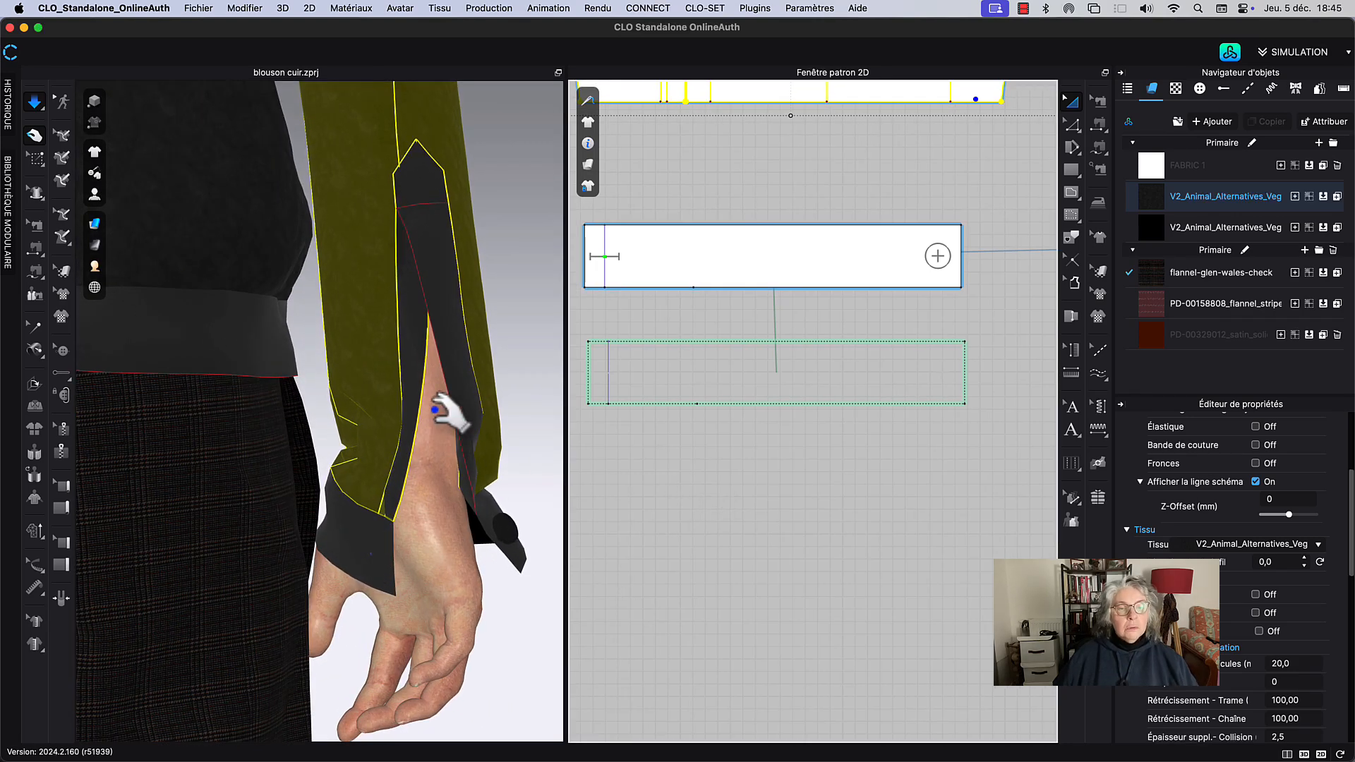
key("space")
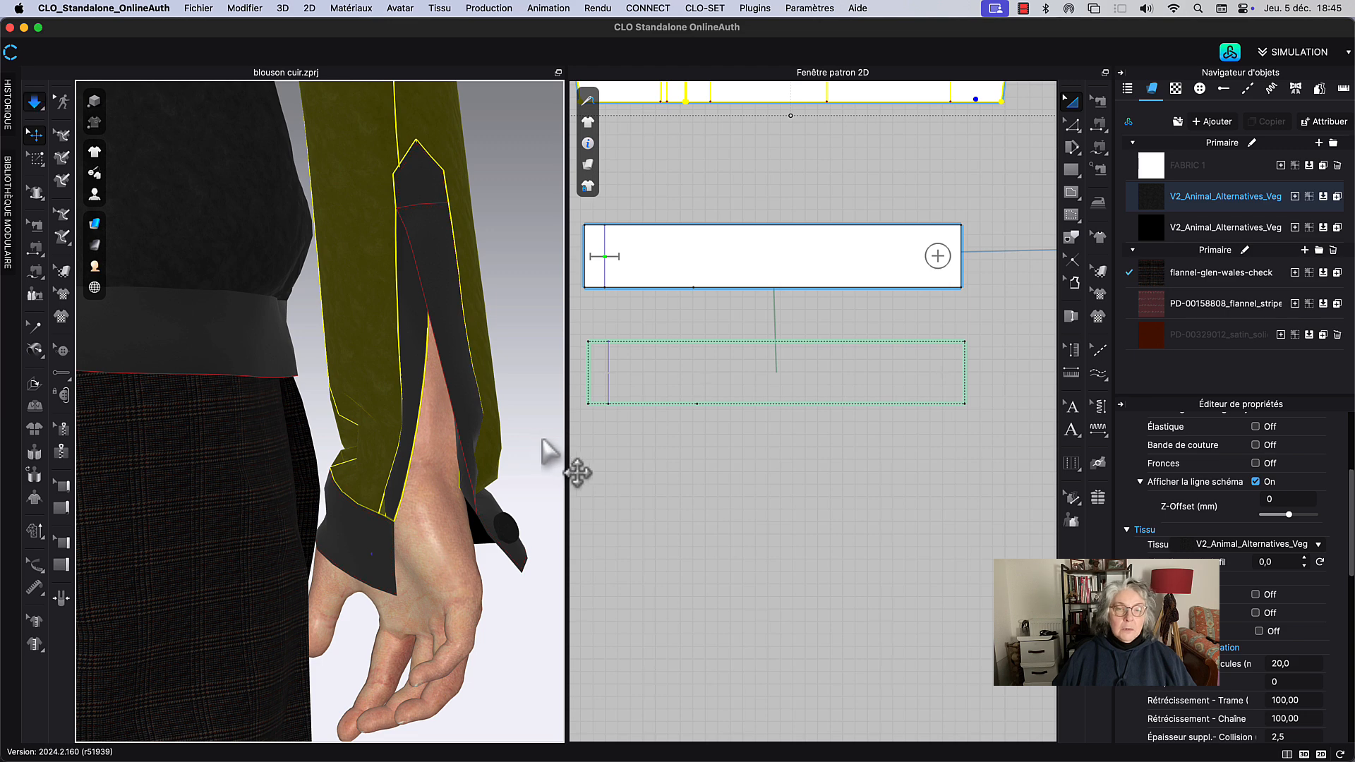
Step: Unarchive the right sleeve's inner cuff piece and run a short simulation to drape it with the outer cuff
left_click(700, 389)
right_click(699, 388)
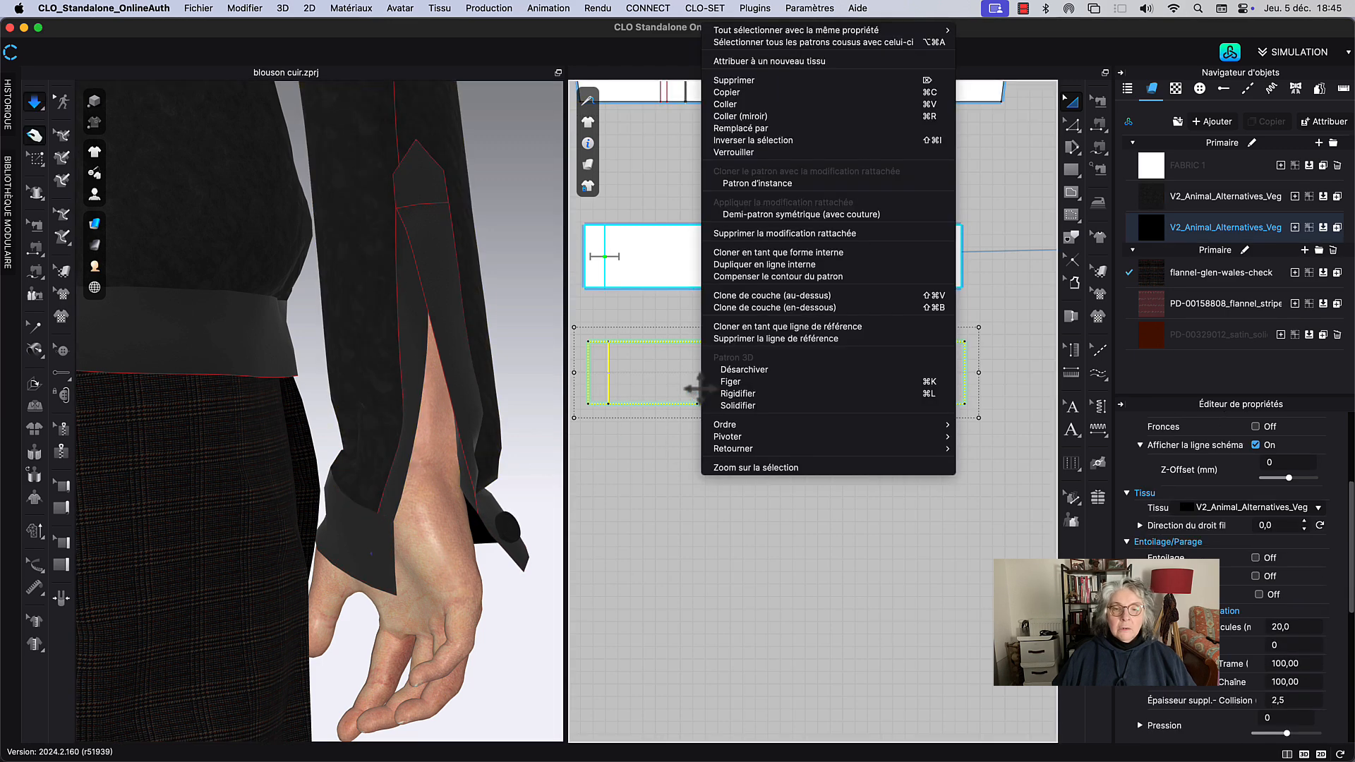
left_click(749, 371)
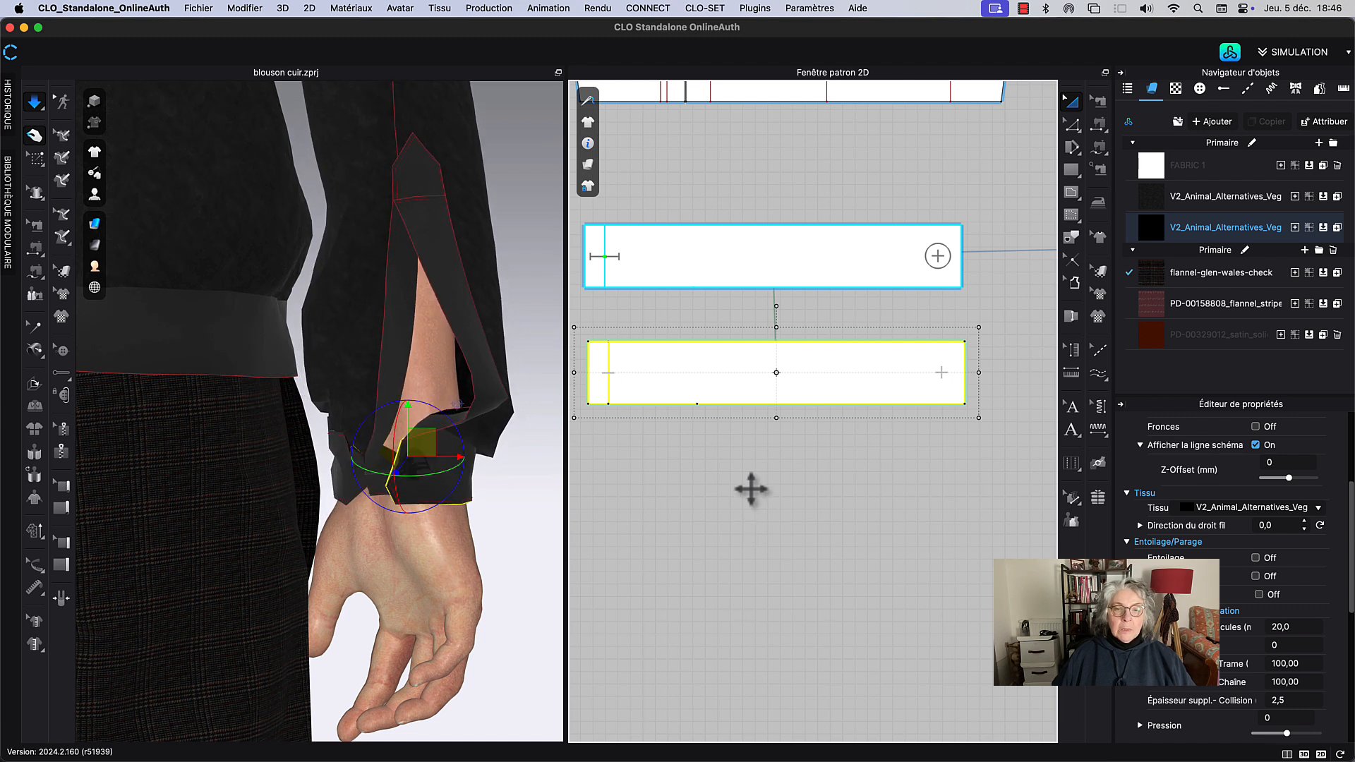
key("space")
key("space")
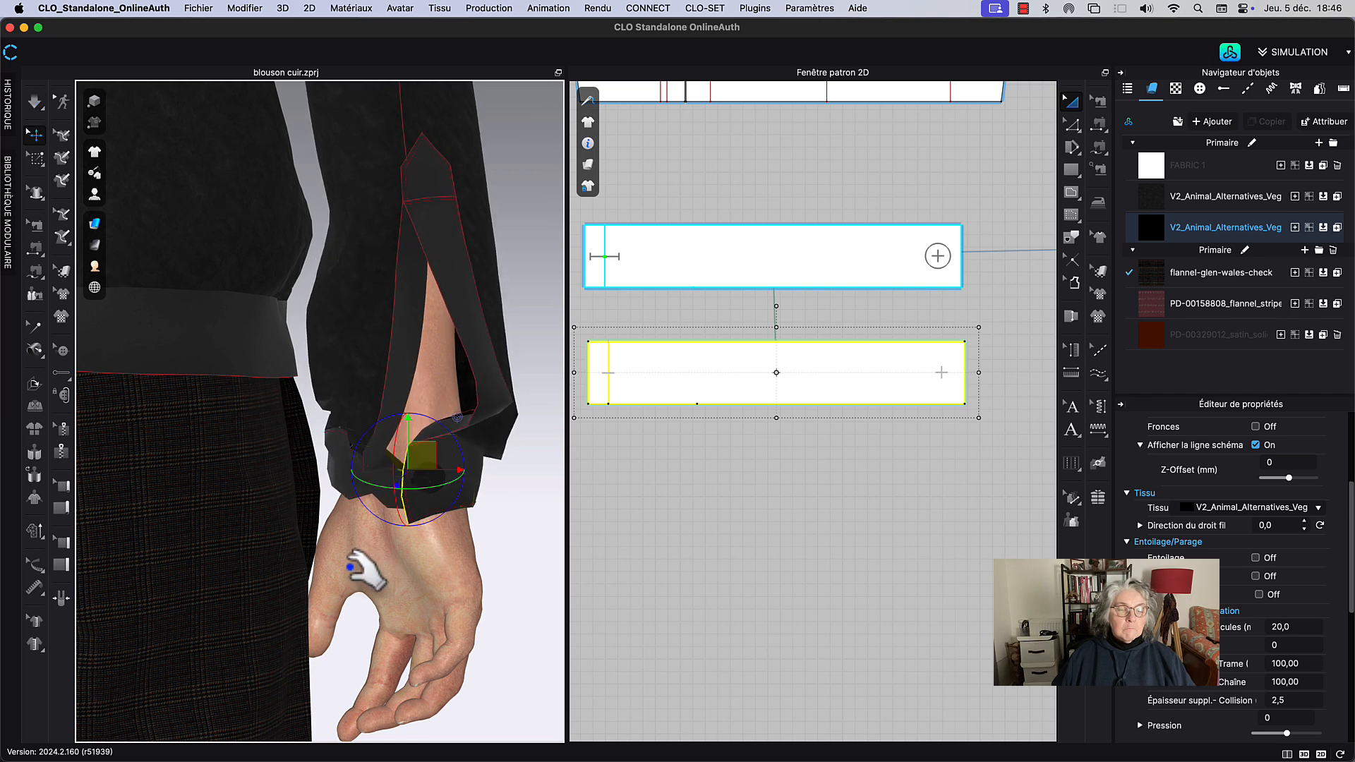
Step: Adjust the right outer cuff over the inner piece on all sides of the wrist during simulation, then stop the simulation
right_click_drag(454, 543, 283, 552)
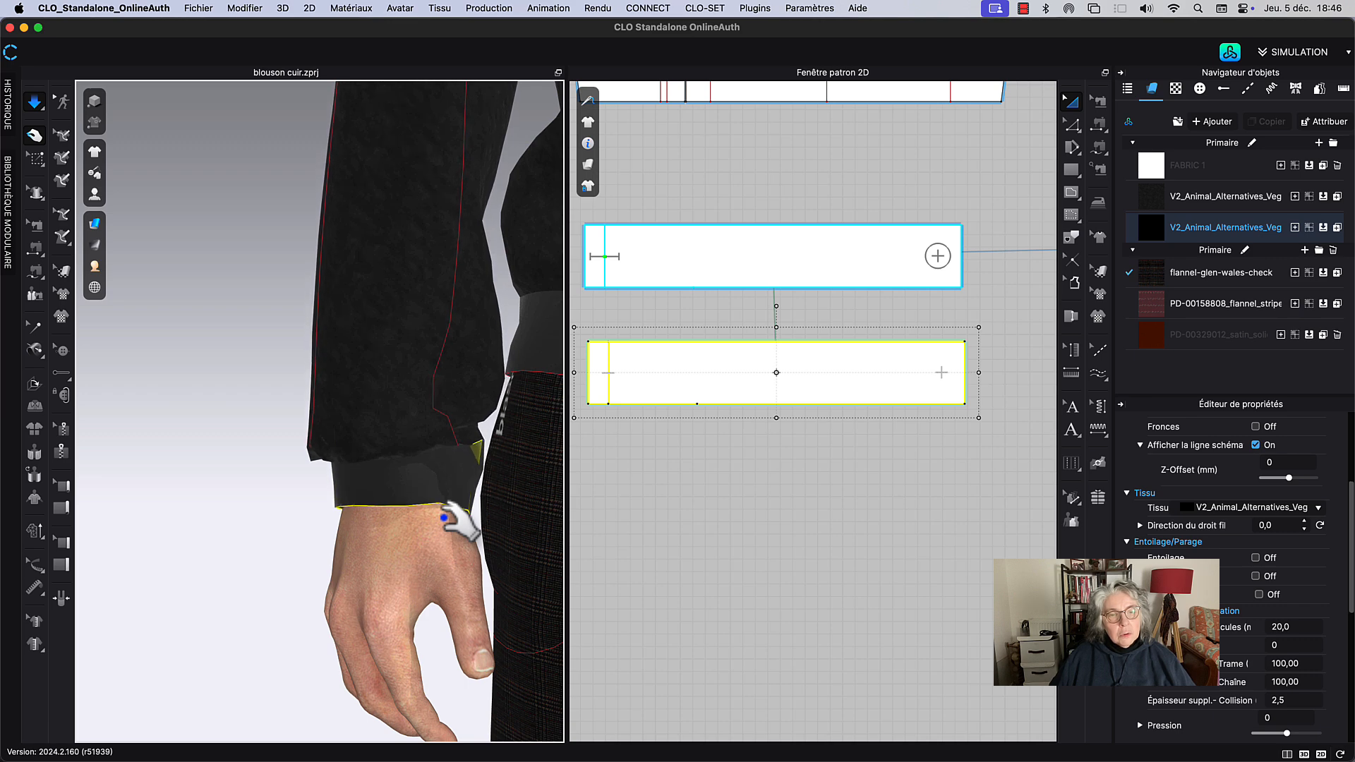
right_click_drag(321, 517, 411, 521)
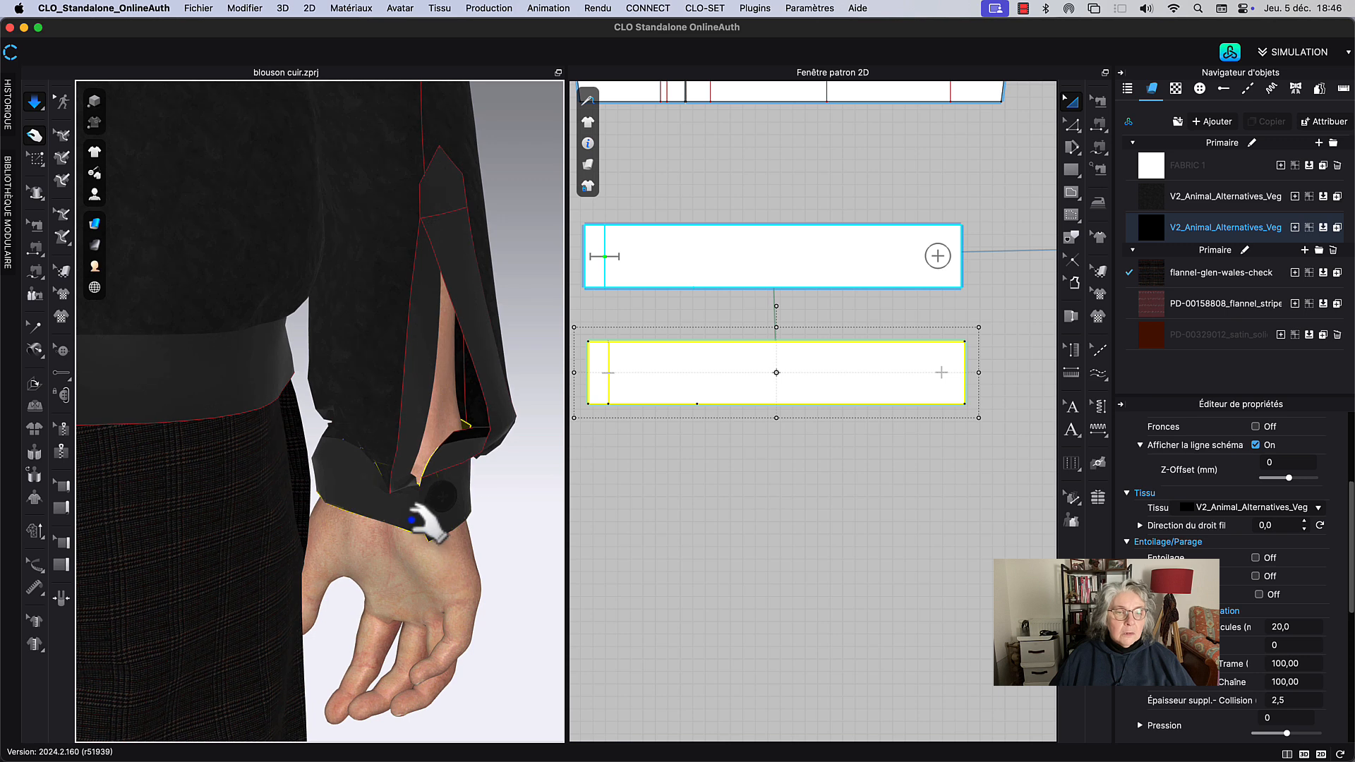
left_click(413, 522)
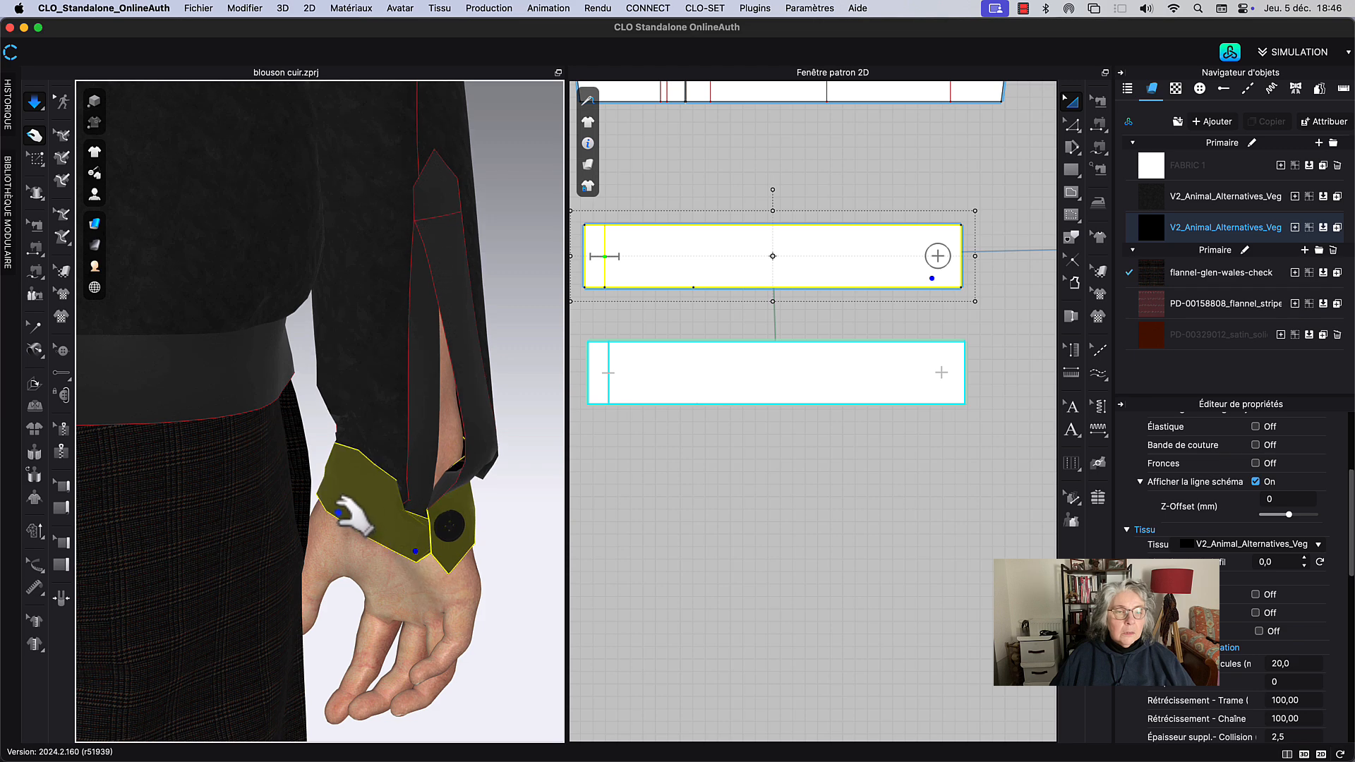
right_click_drag(487, 529, 262, 505)
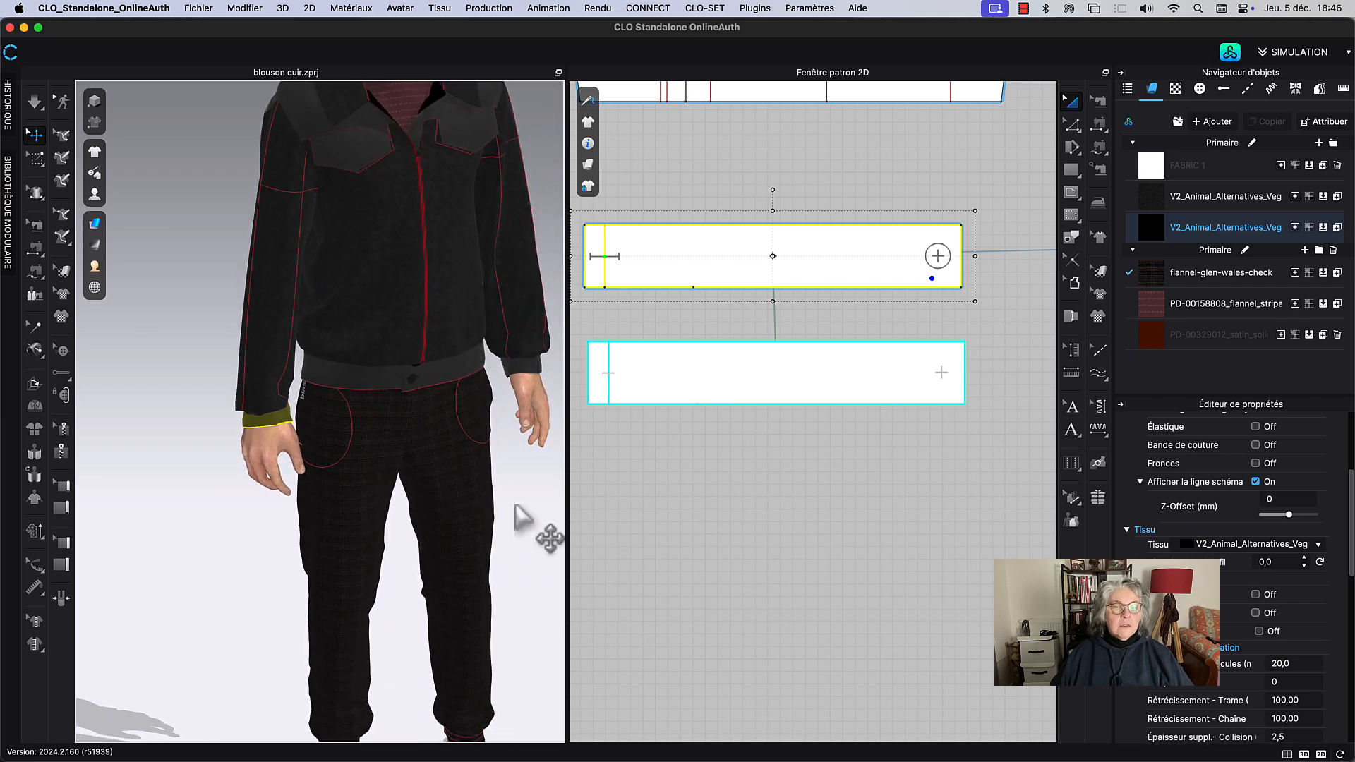
Step: Show the avatar from the front and hide the garments' internal lines
right_click(529, 530)
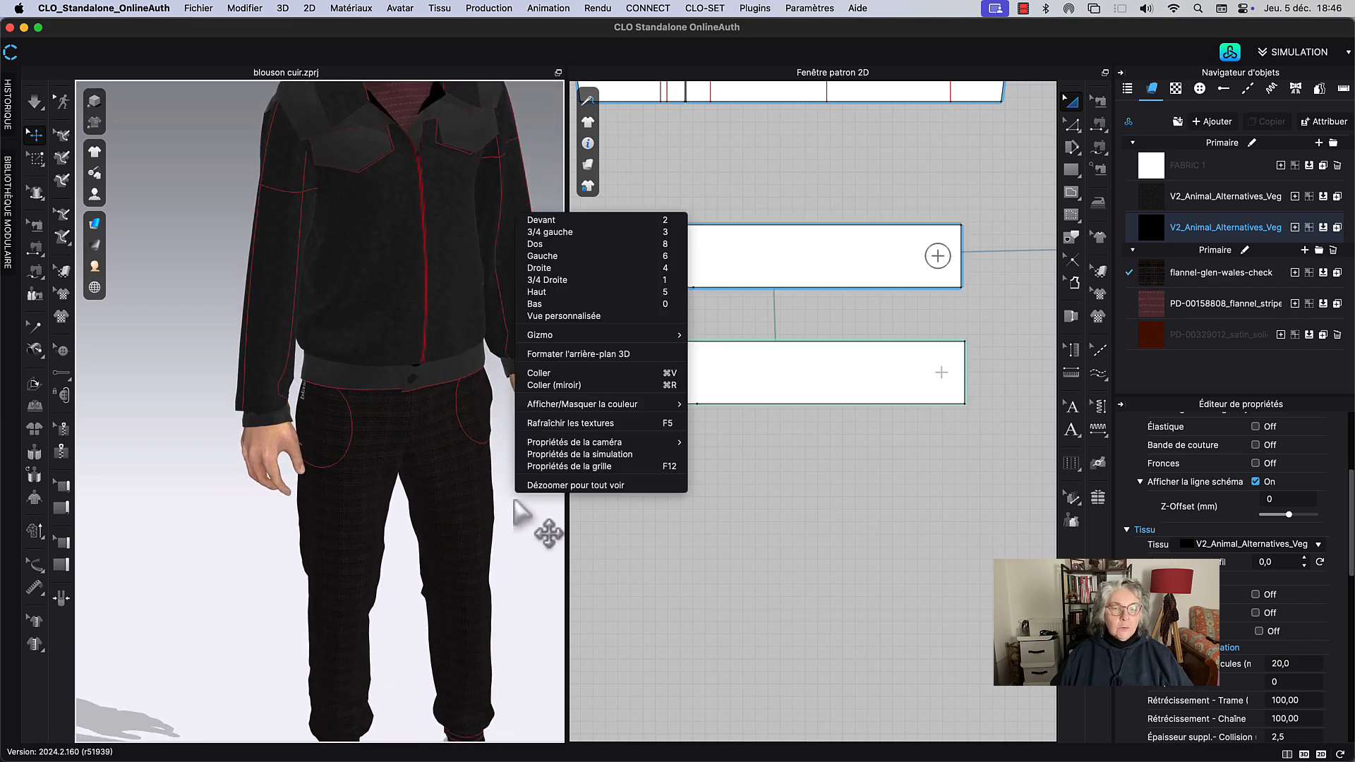
left_click(547, 220)
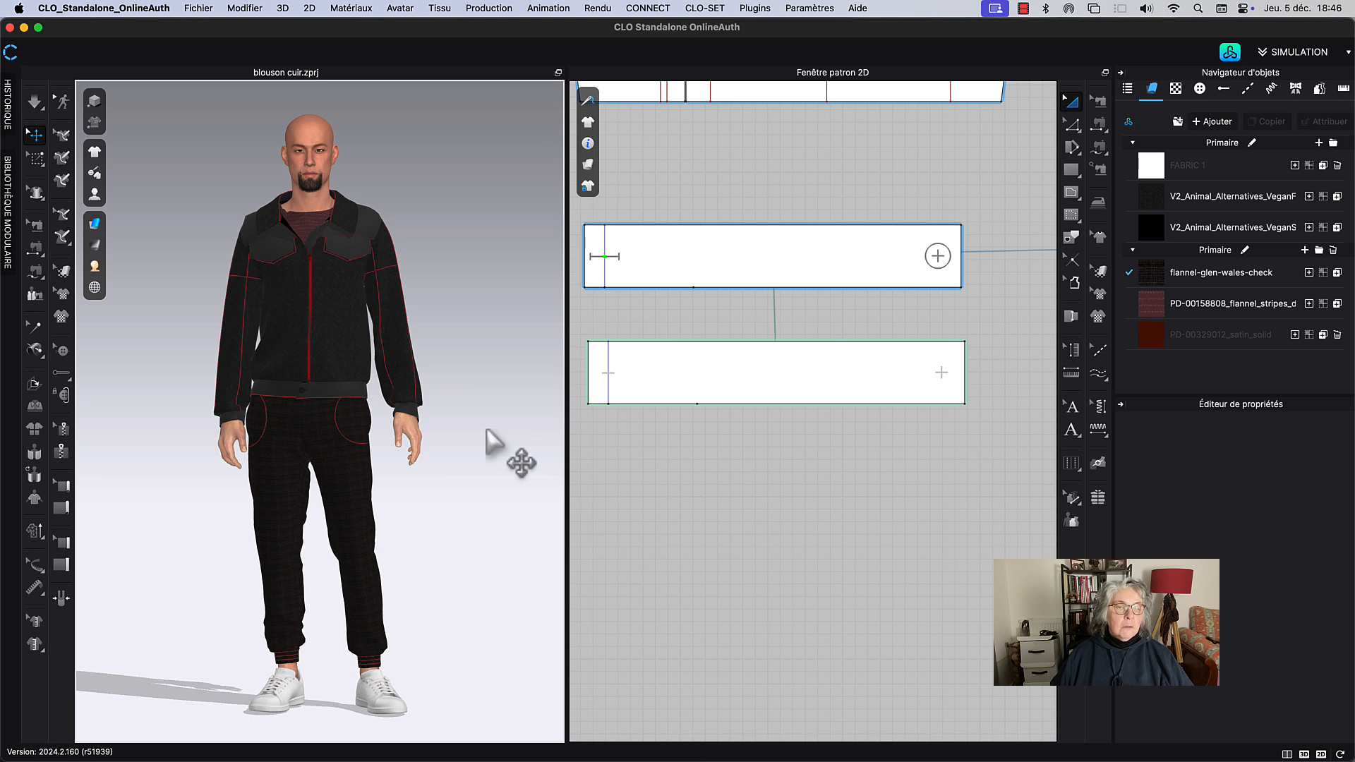
left_click(96, 152)
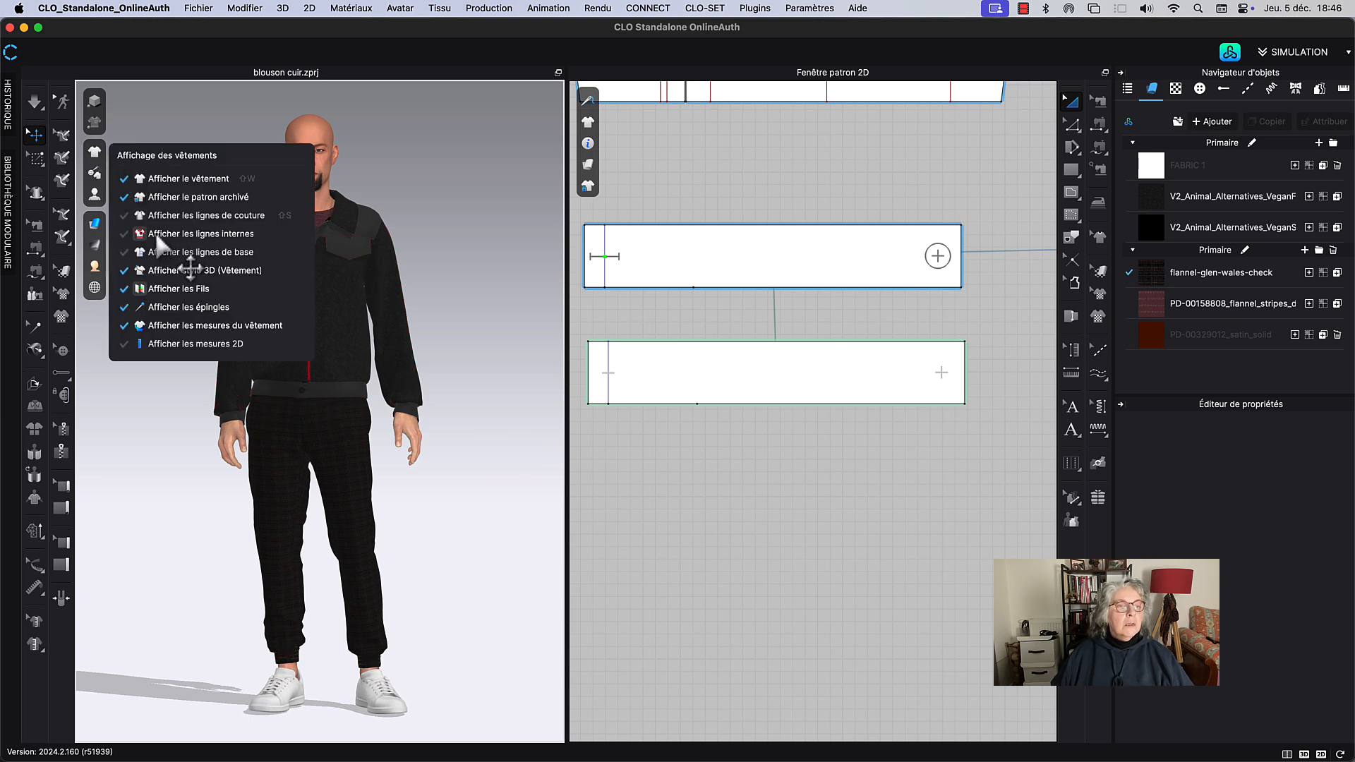
Step: Examine the complete outfit on the avatar and the jacket's 2D pattern pieces
scroll(205, 318, "up", 3)
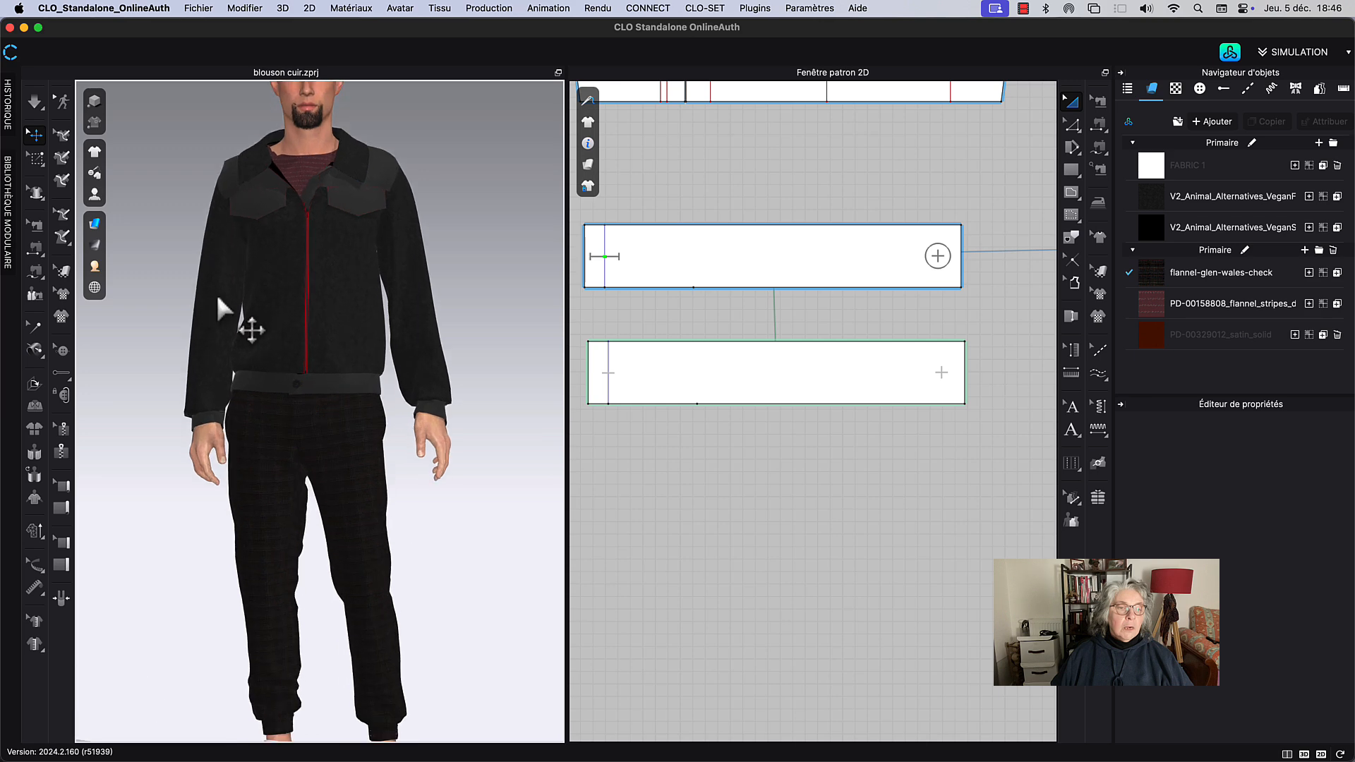
scroll(487, 296, "down", 3)
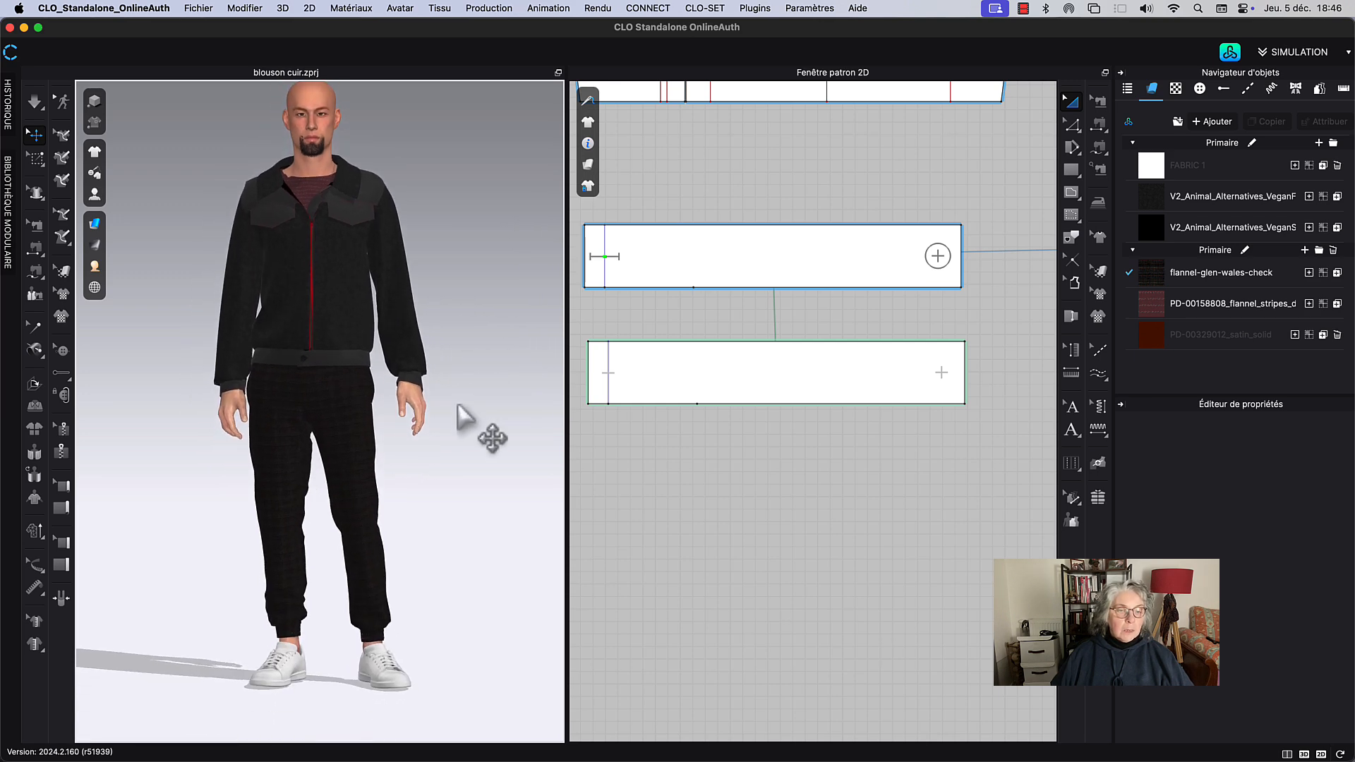
scroll(446, 490, "up", 2)
scroll(446, 490, "up", 3)
scroll(698, 480, "down", 5)
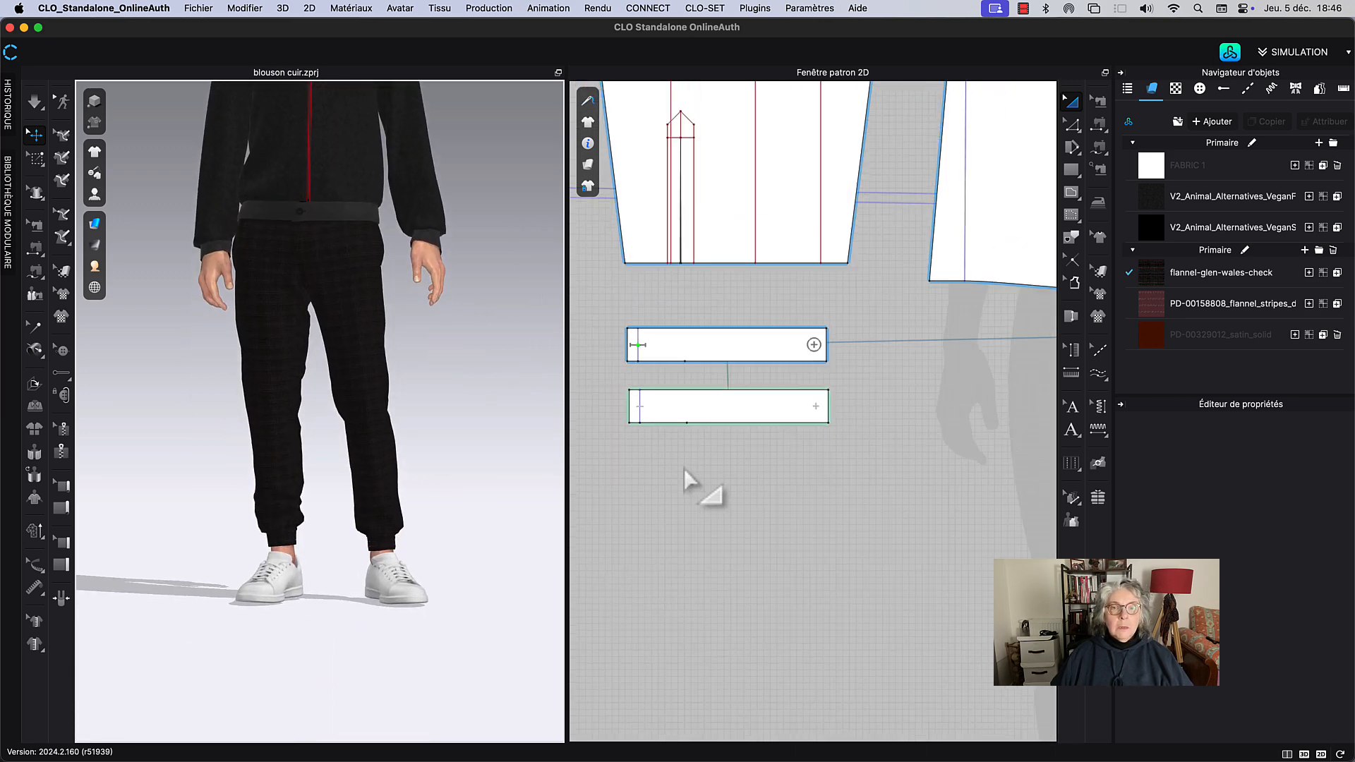
scroll(728, 490, "down", 3)
scroll(696, 642, "up", 2)
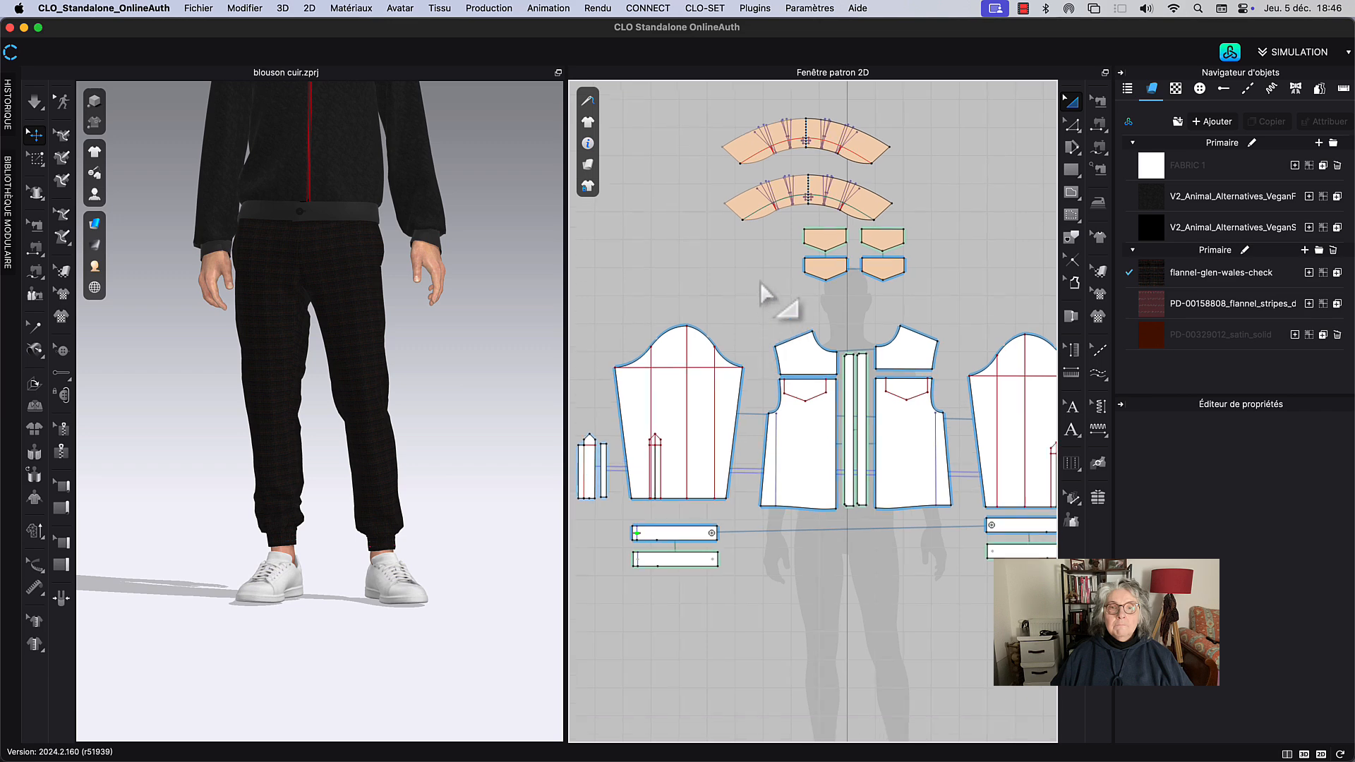
scroll(765, 287, "up", 1)
scroll(493, 402, "down", 4)
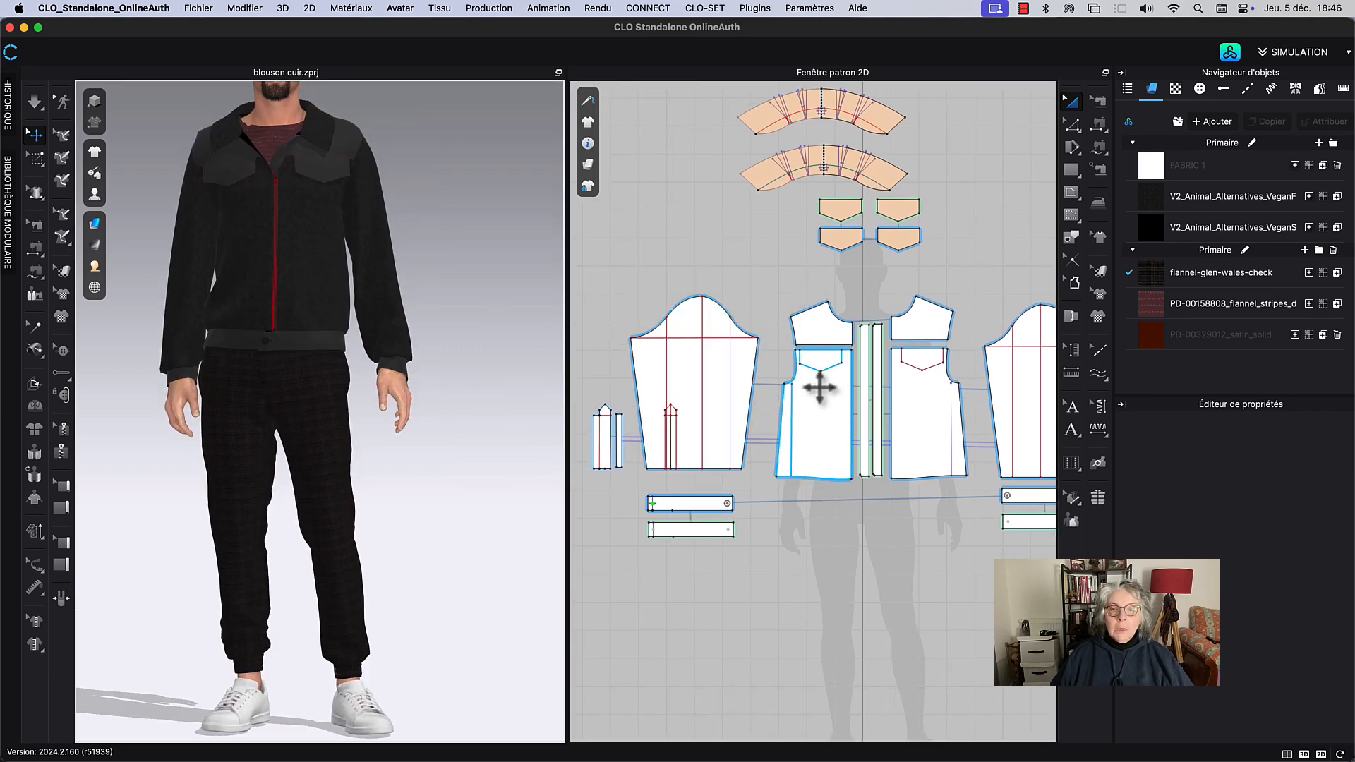
scroll(792, 249, "up", 6)
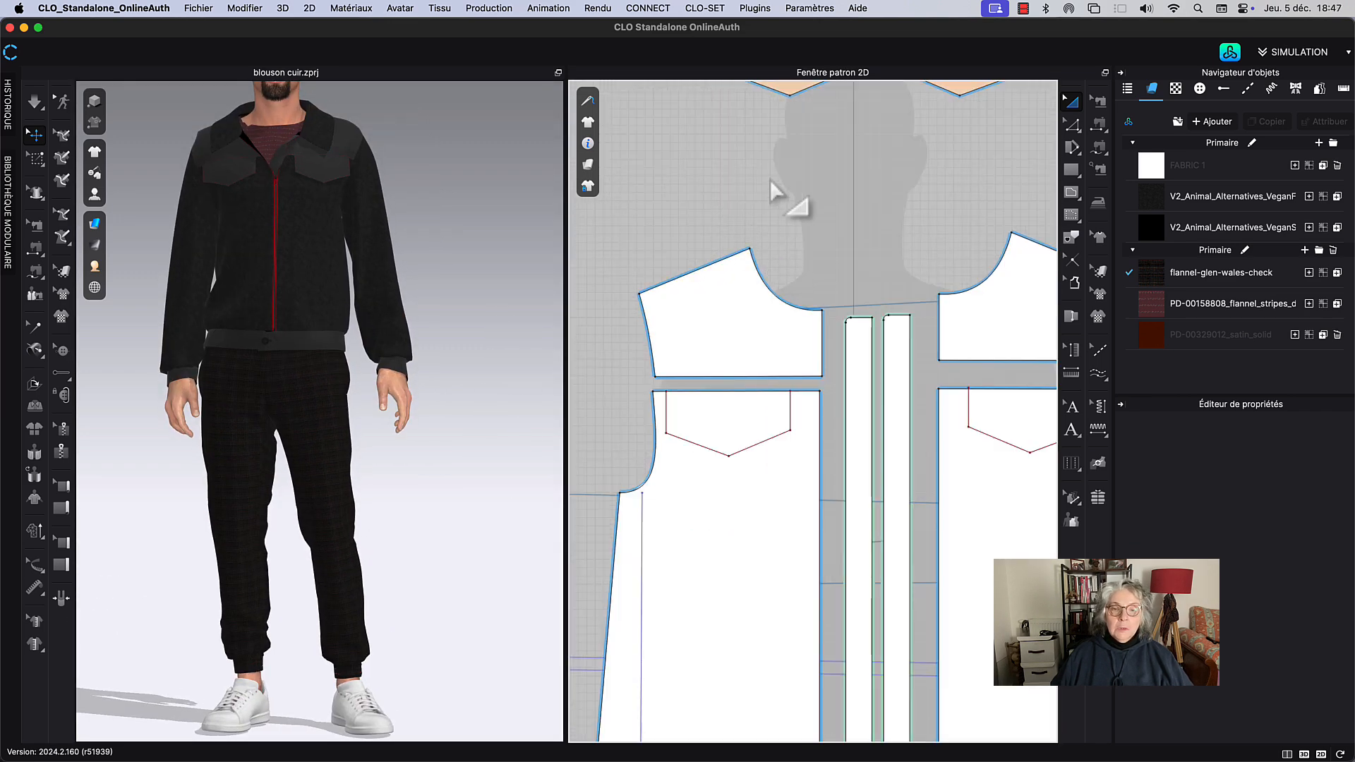
Step: Draw a vertical internal rectangle about 30 by 180 mm on the lower front panel and show the garments' internal lines in 3D
right_click_drag(720, 324, 791, 287)
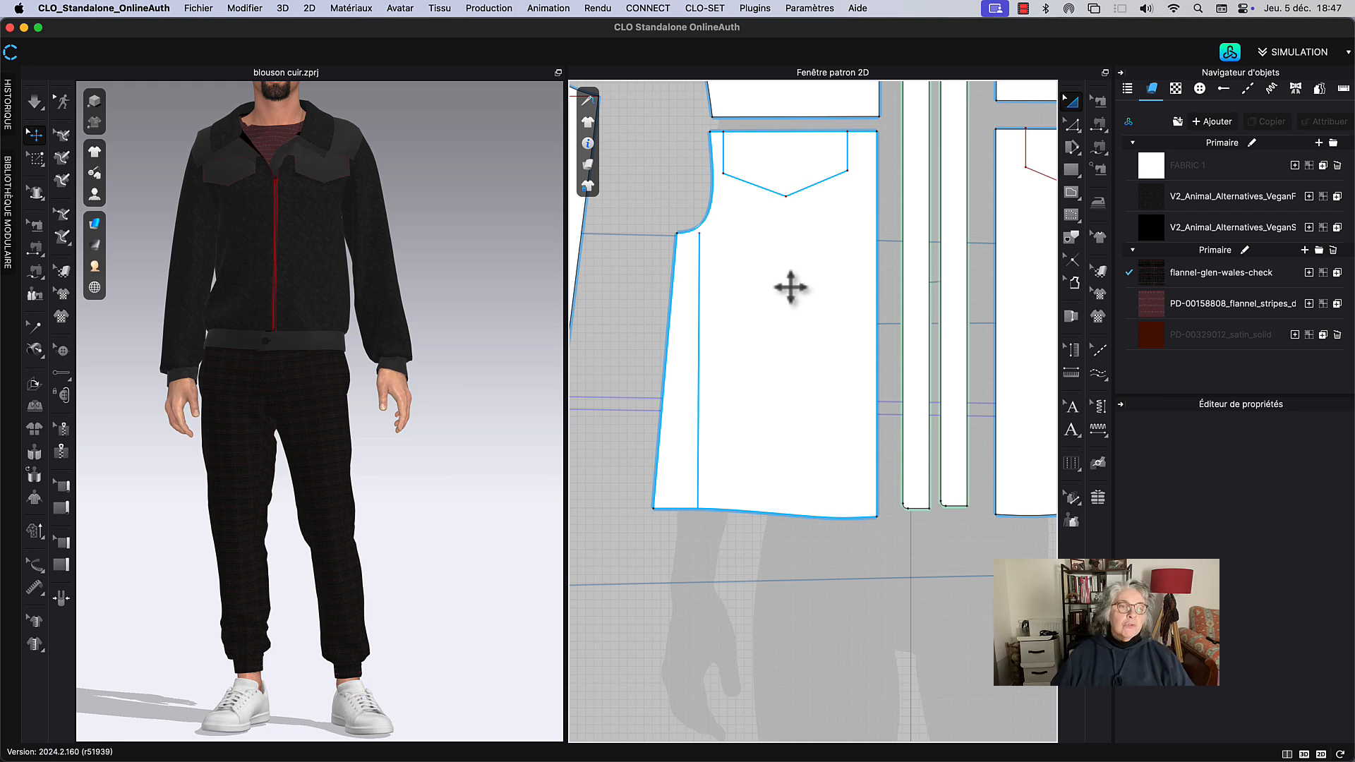
middle_click_drag(784, 324, 773, 298)
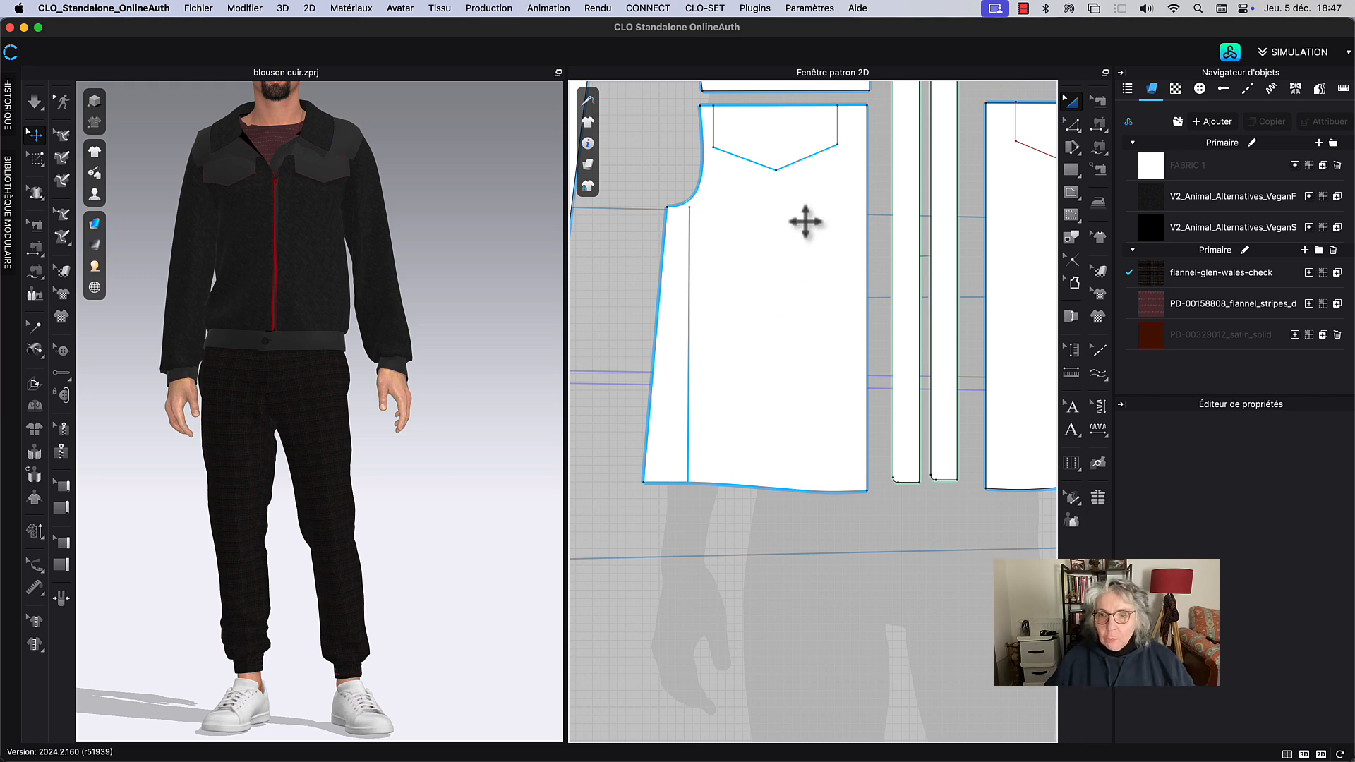
left_click(1073, 193)
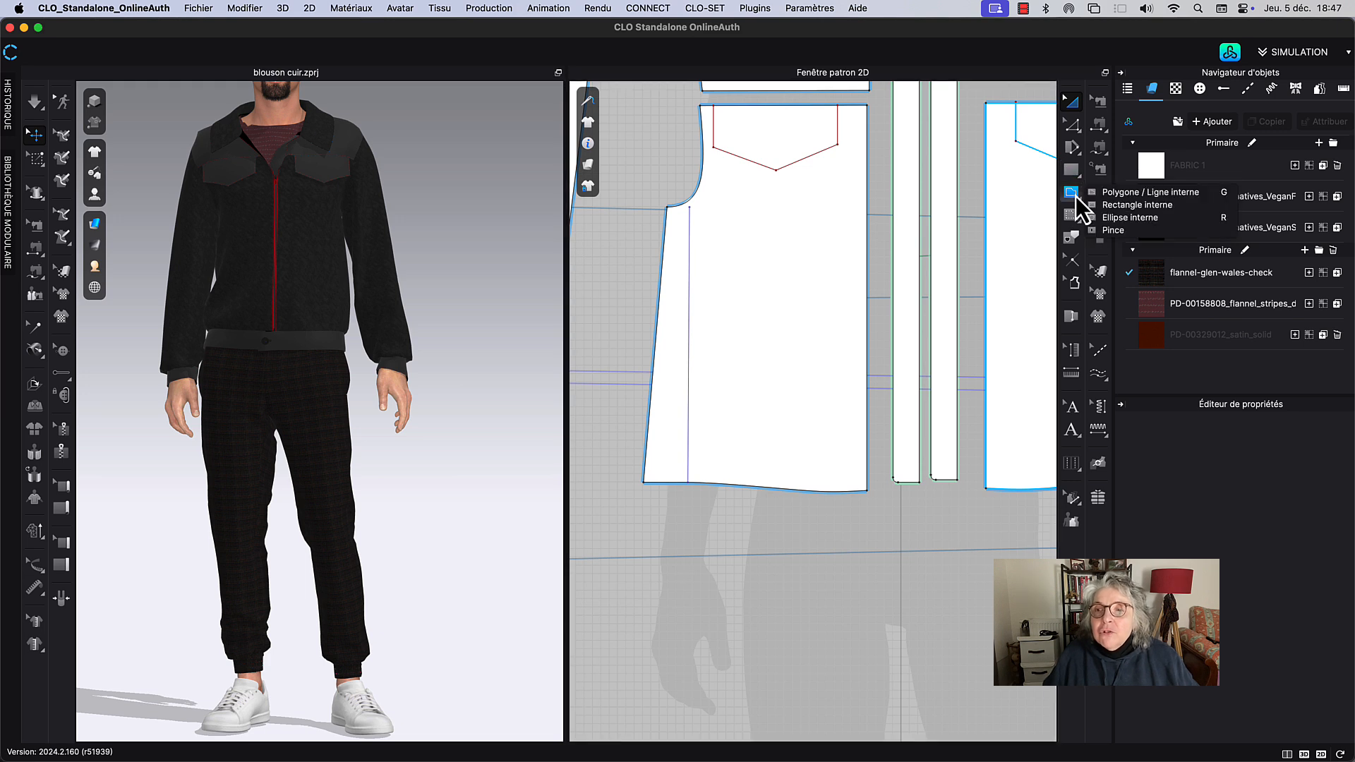
left_click(1131, 204)
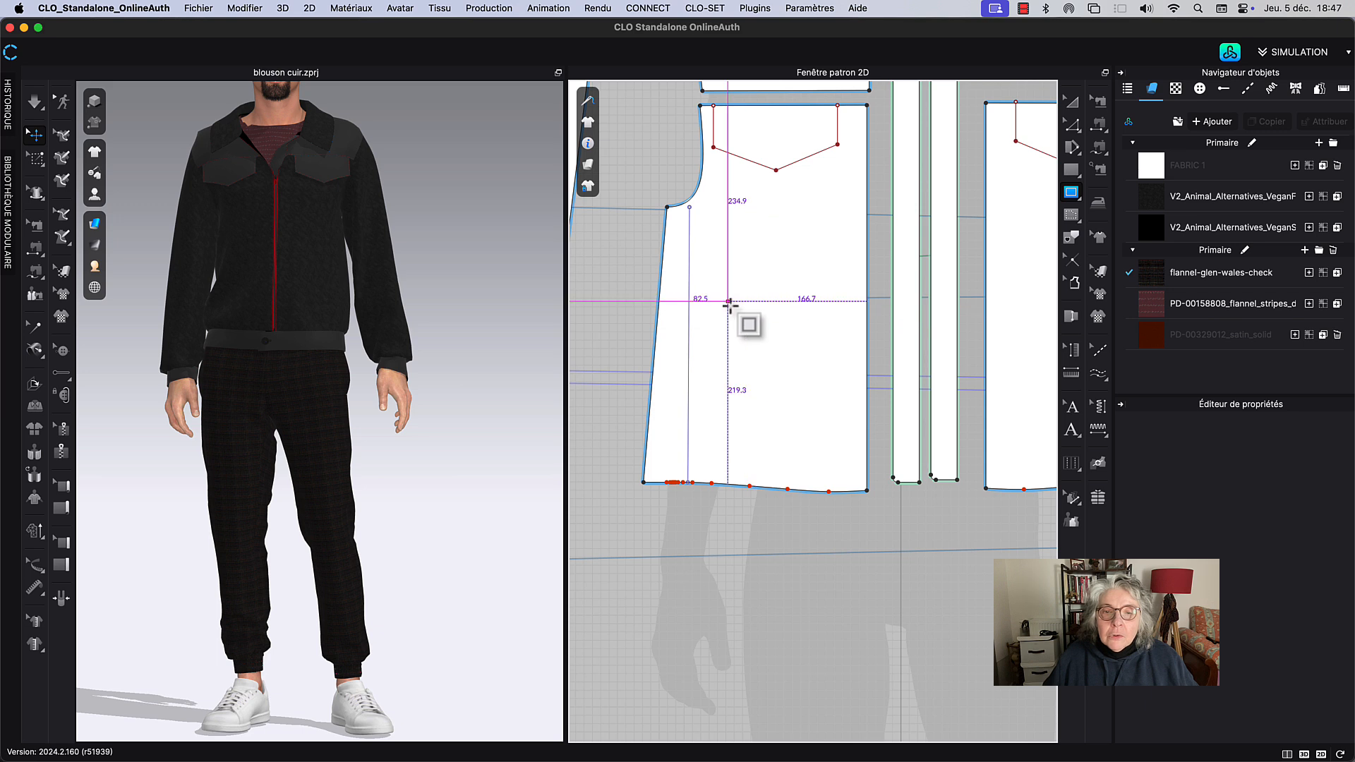
left_click_drag(729, 303, 747, 421)
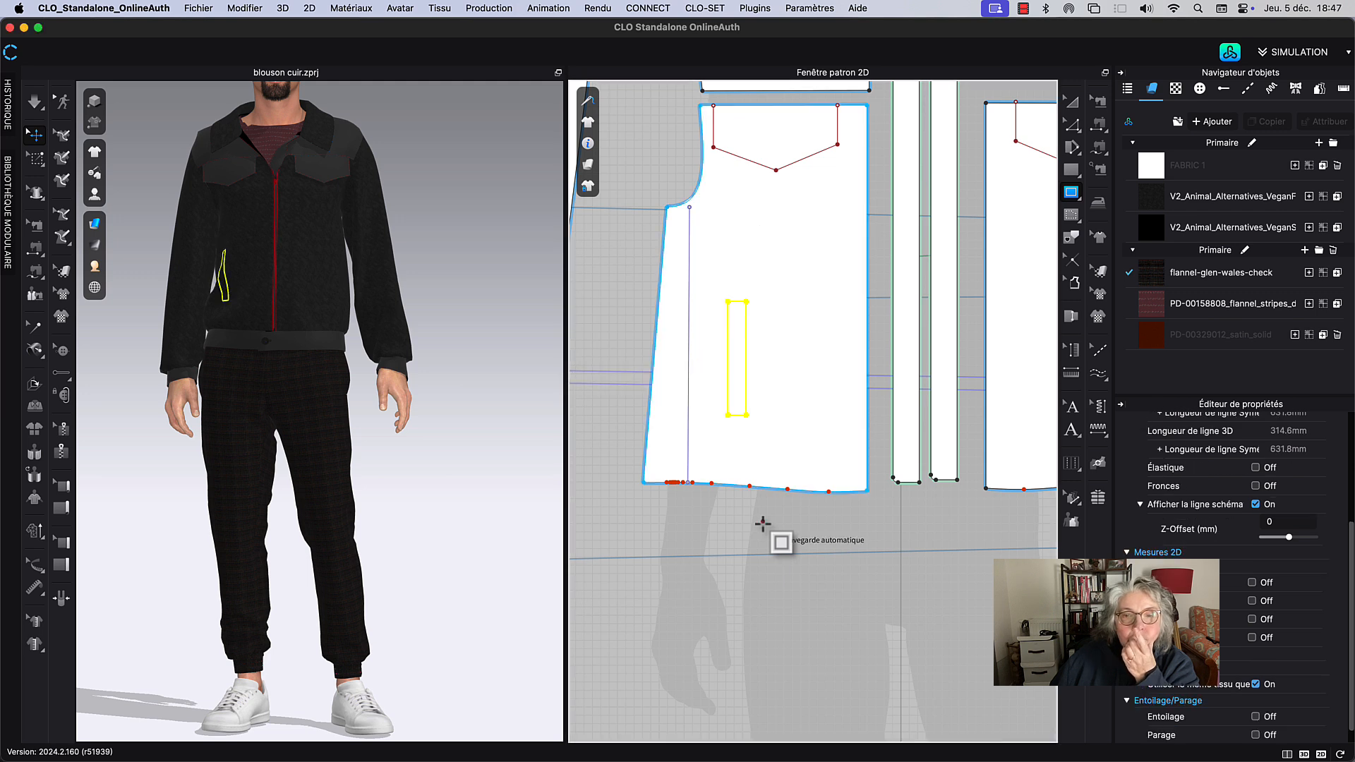
left_click(95, 151)
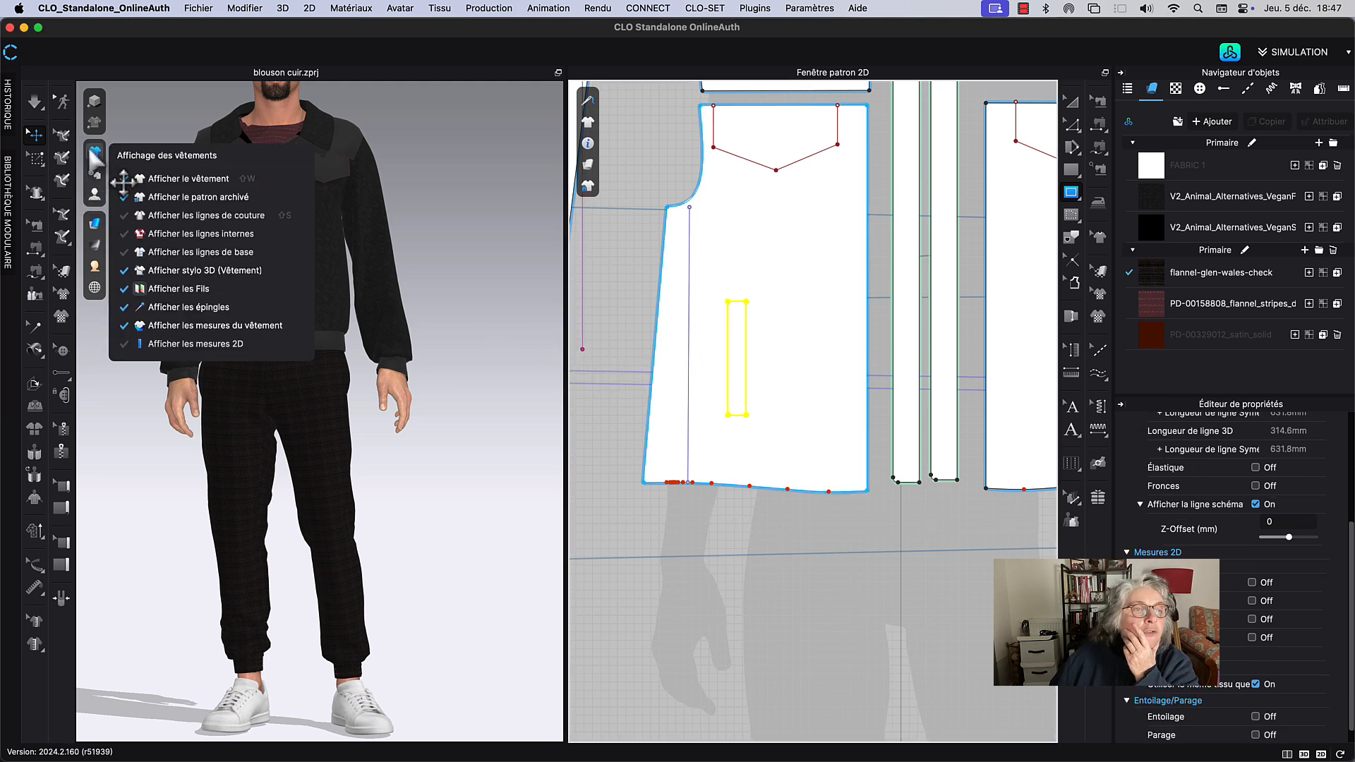
left_click(189, 233)
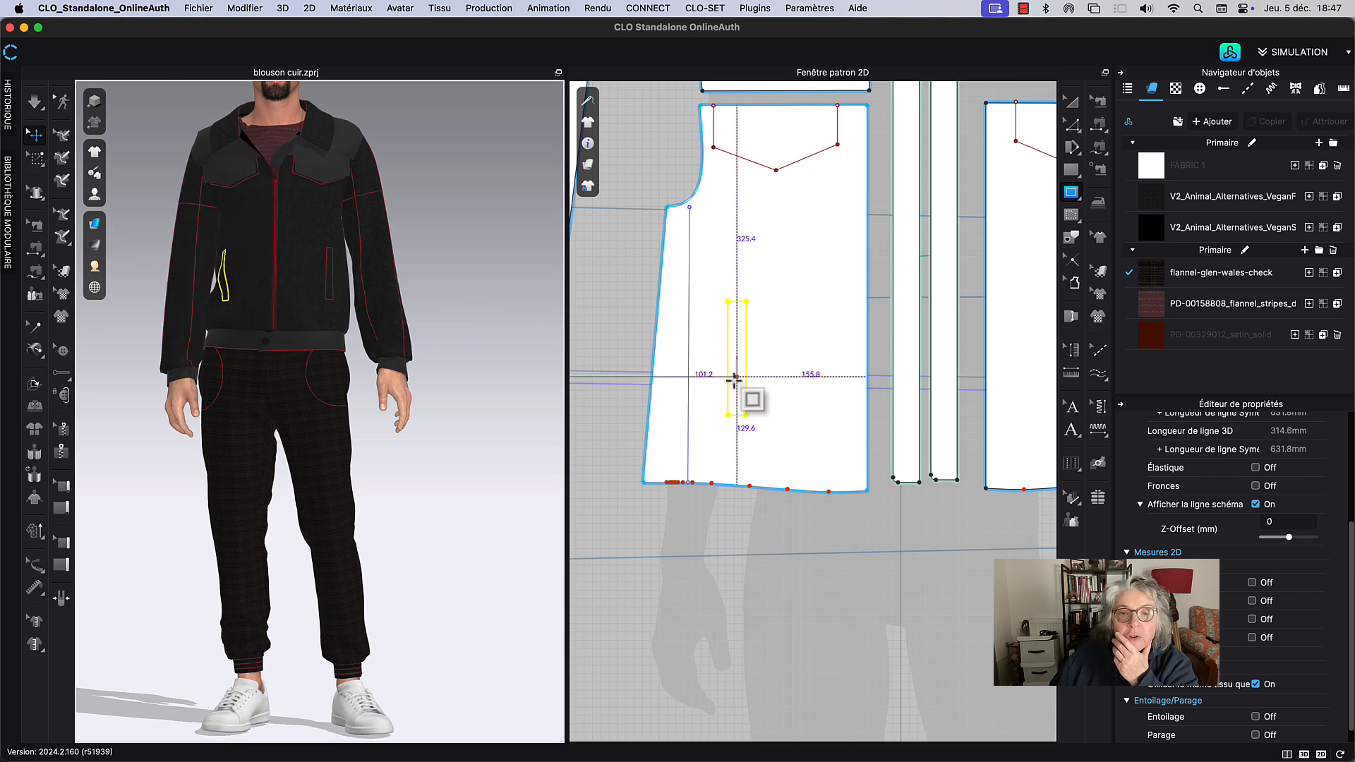
Step: Clone the internal rectangle as a separate pattern piece and place it directly below the front panel
left_click(1069, 103)
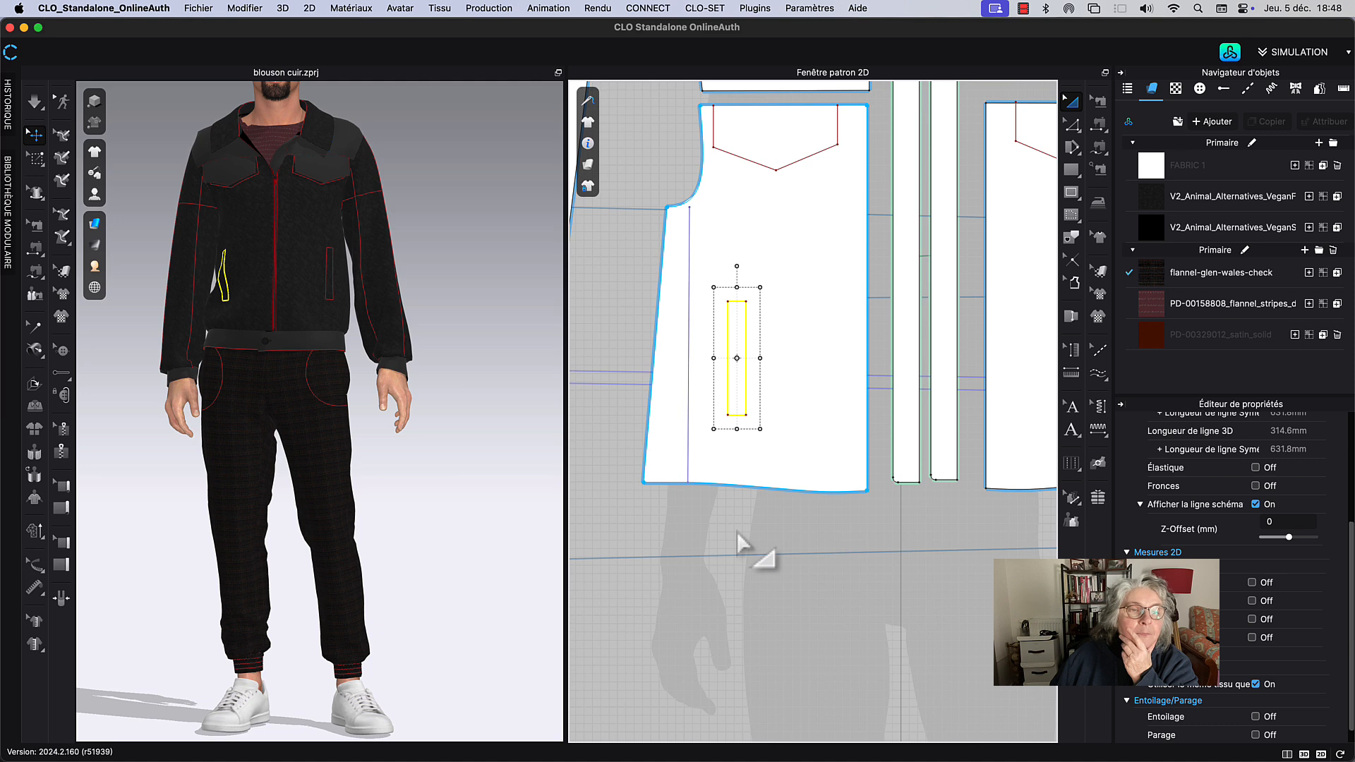
right_click(742, 399)
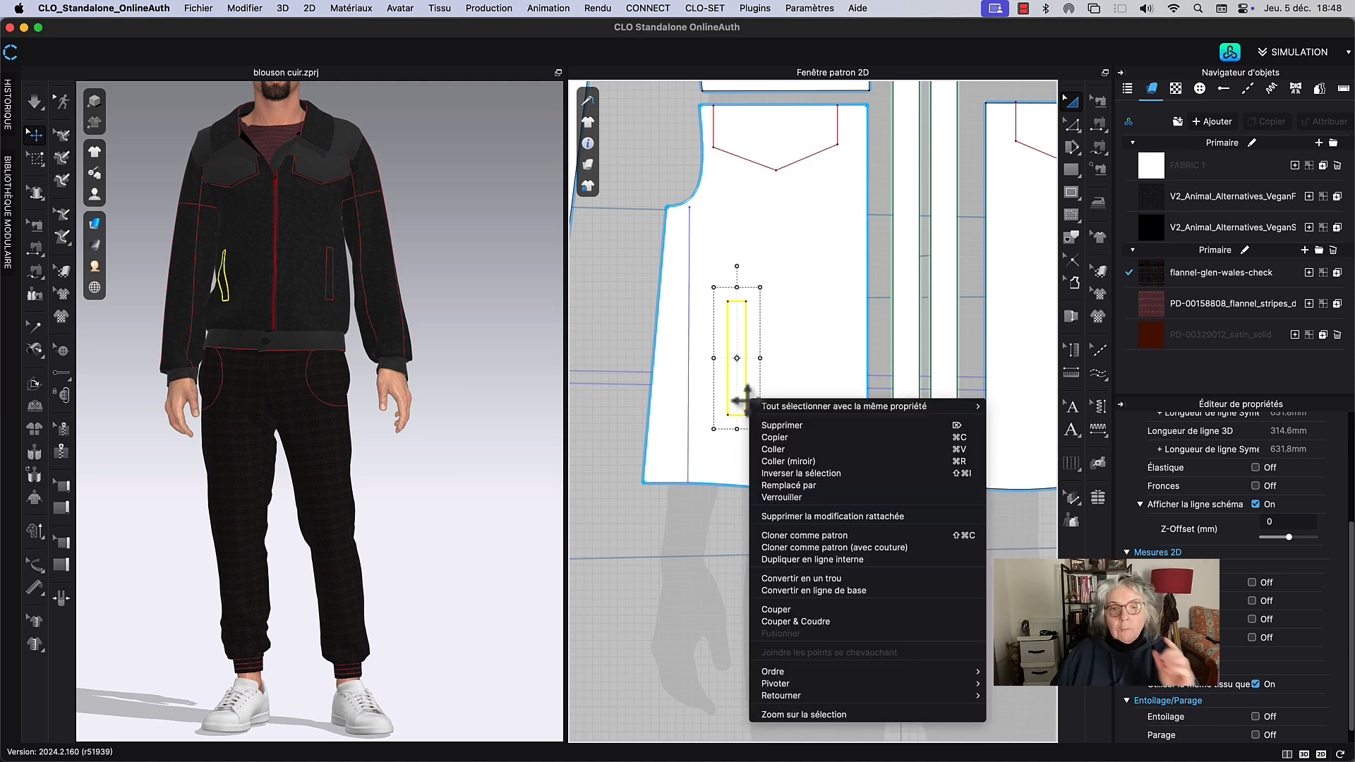
left_click(827, 537)
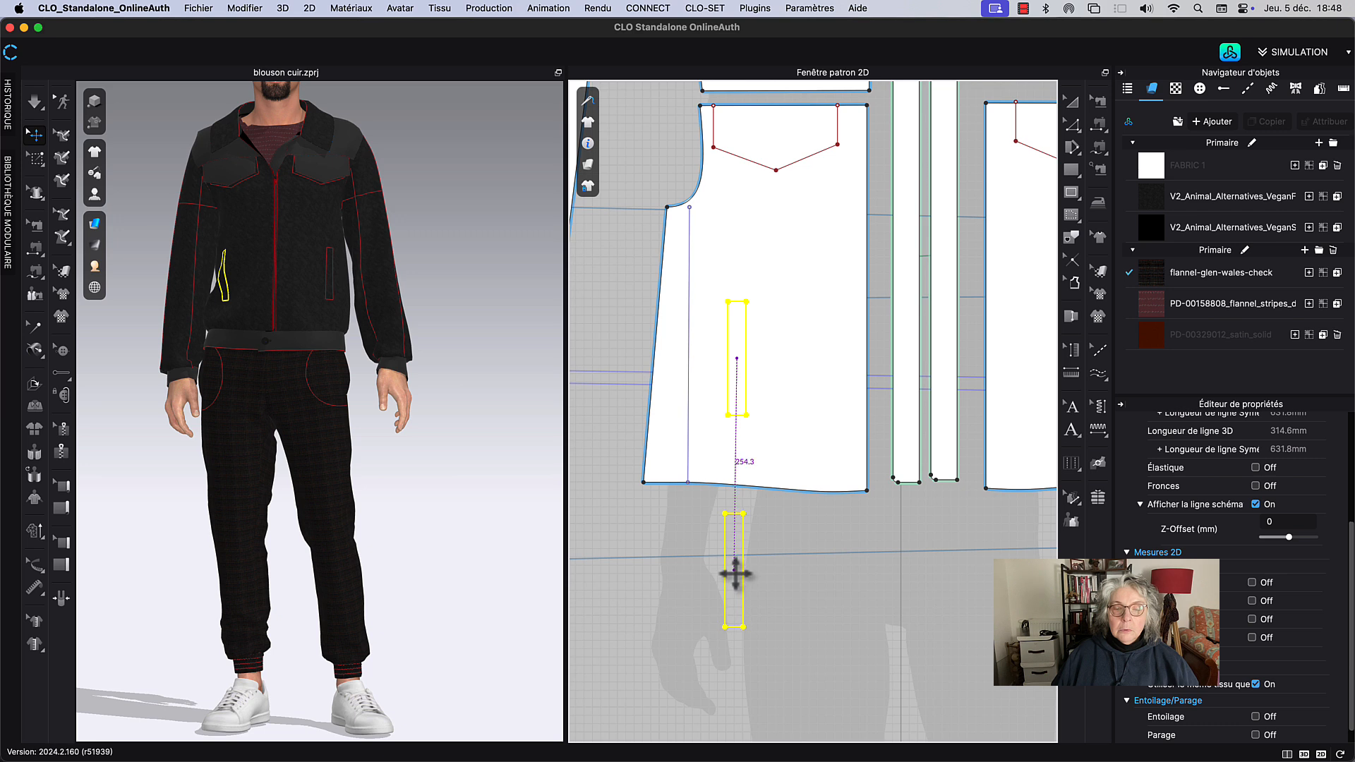
left_click(735, 573)
left_click(827, 569)
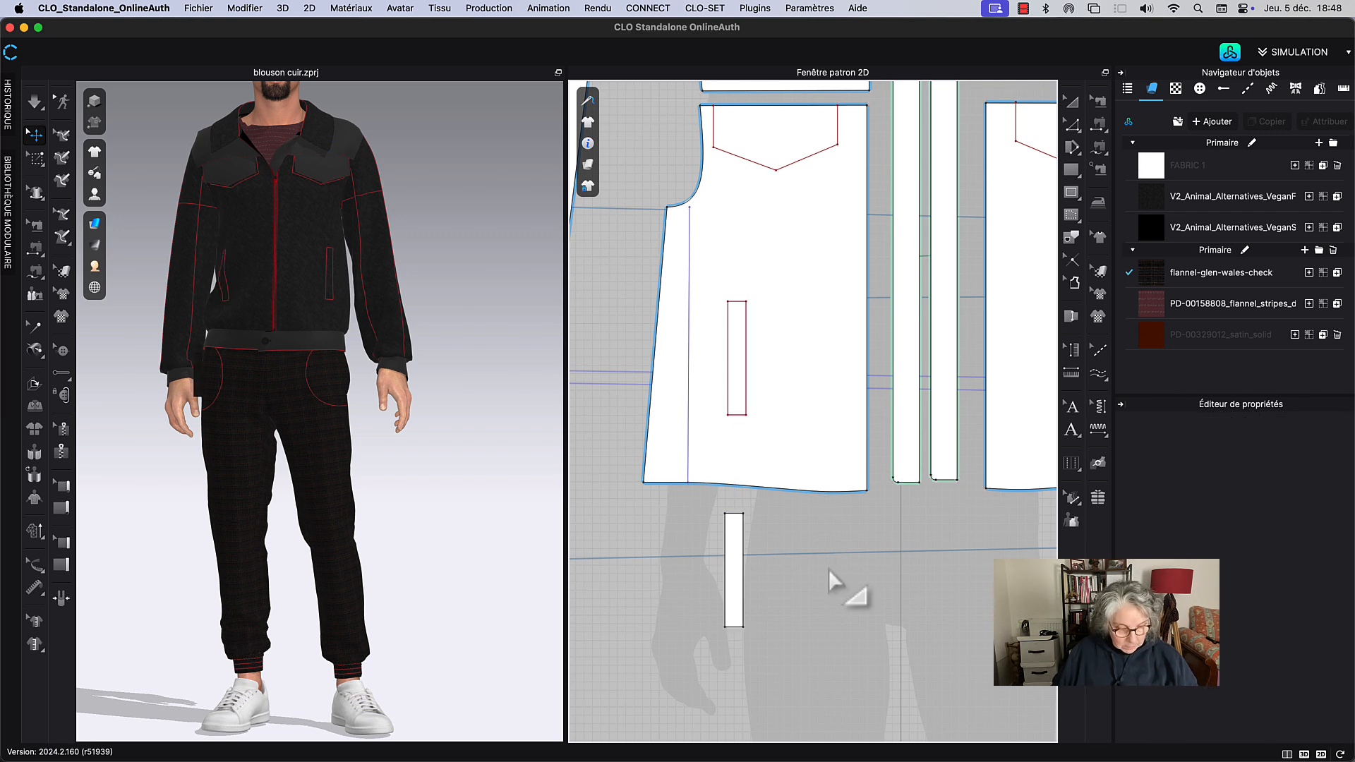
Step: Sew the cloned strip's two short edges and inner long edge to the matching edges of the rectangle on the front panel
key("shift+t")
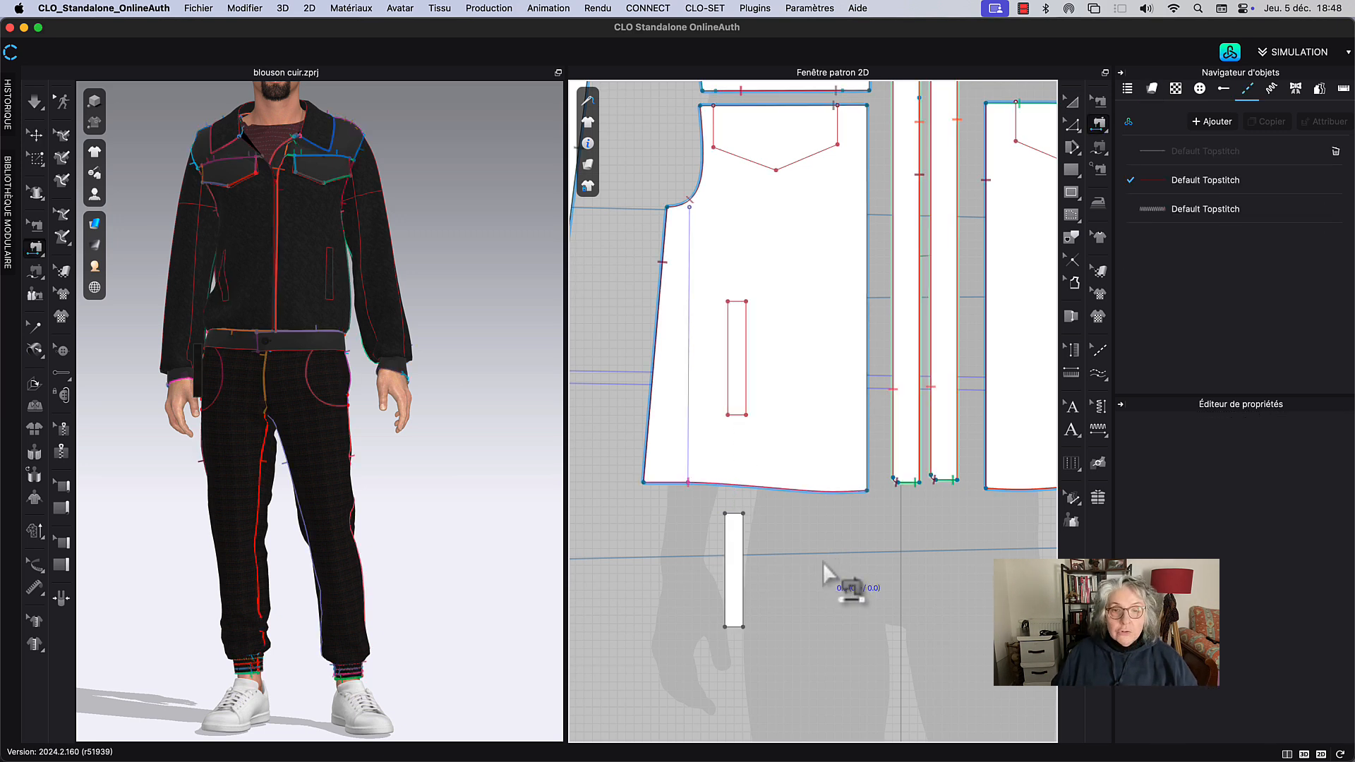
scroll(830, 569, "down", 1)
key("b")
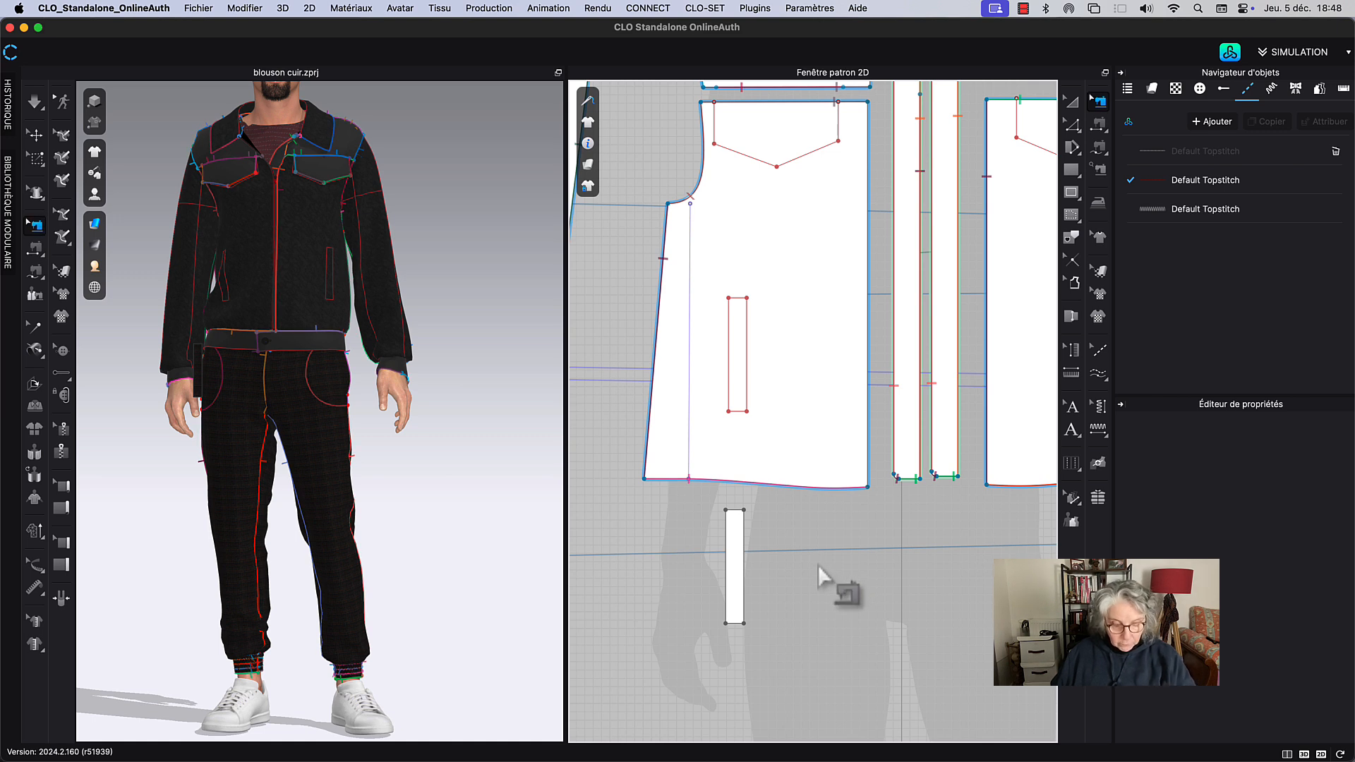
key("h")
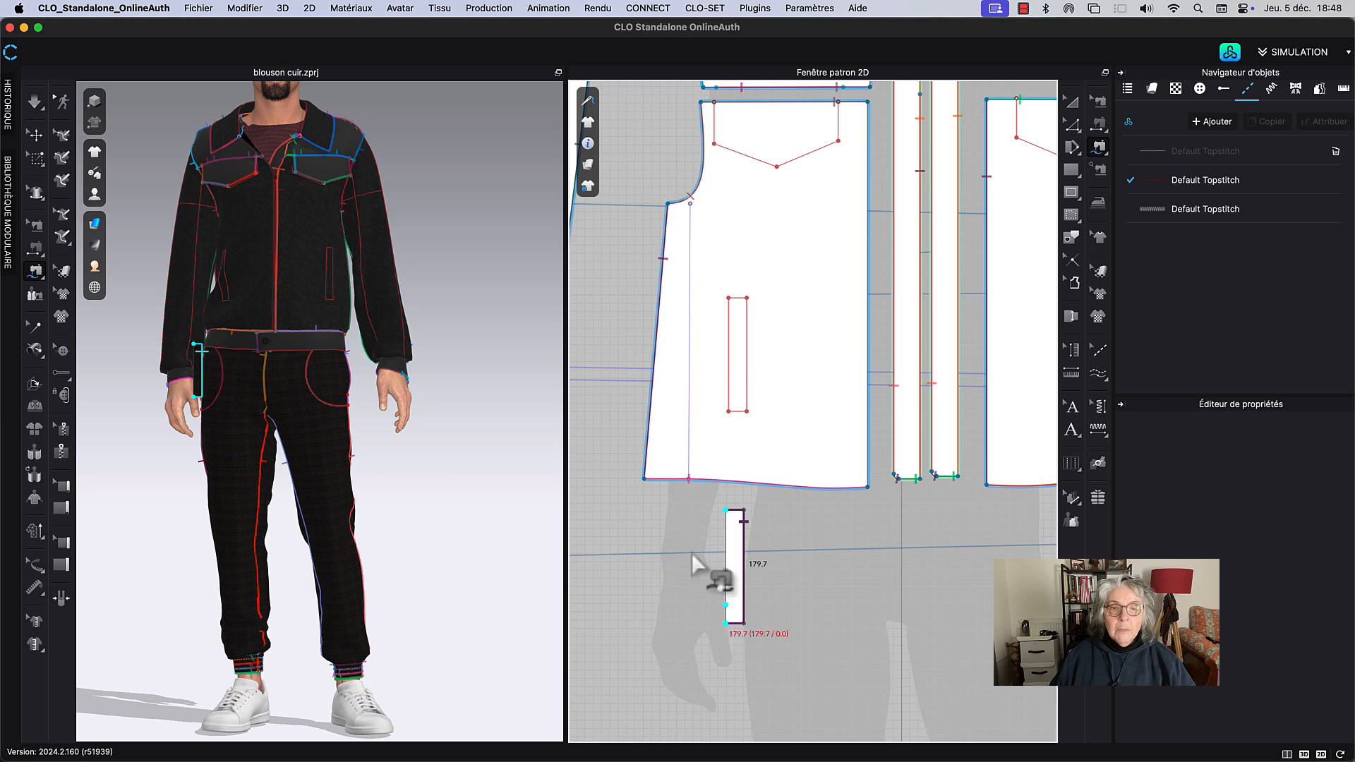
left_click(730, 300)
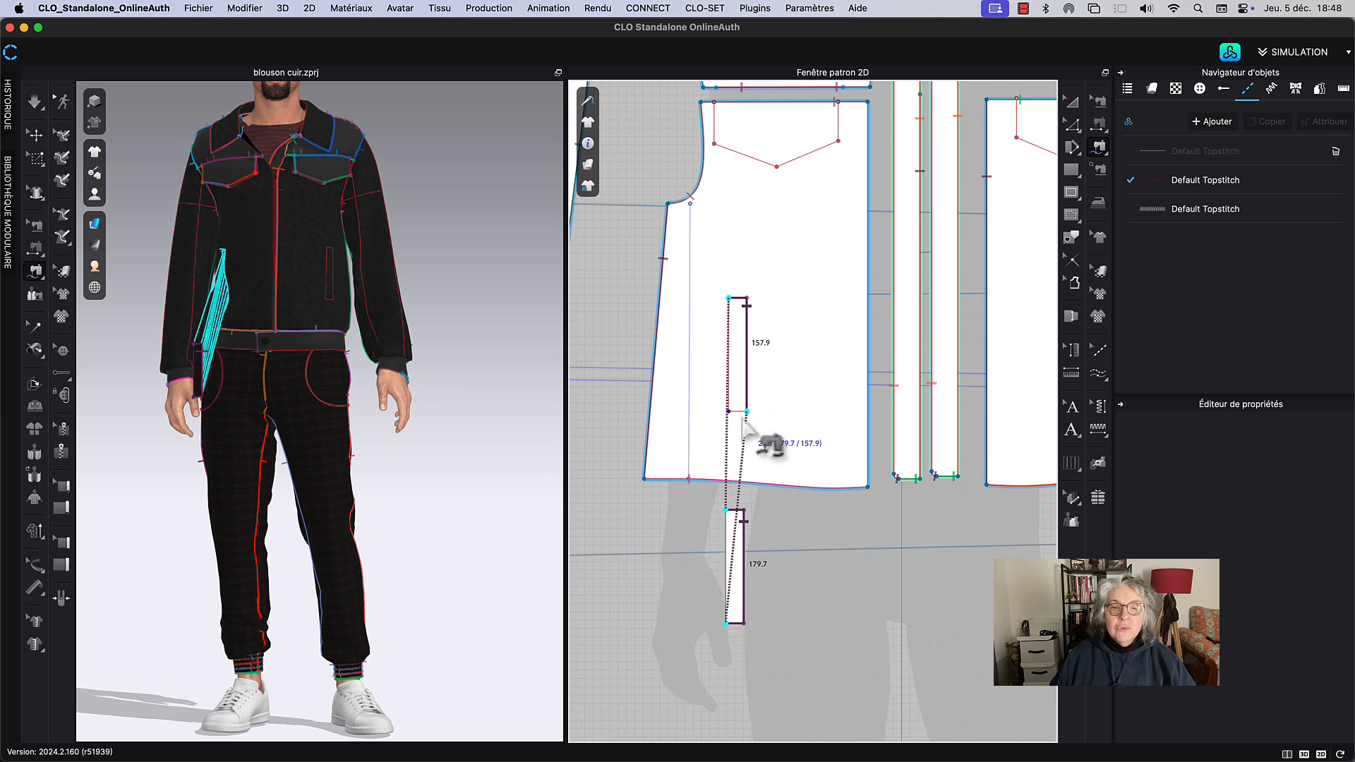
left_click(729, 411)
Step: Create a symmetric copy of the pocket strip with its sewing and place it below the opposite front panel
scroll(835, 568, "down", 3)
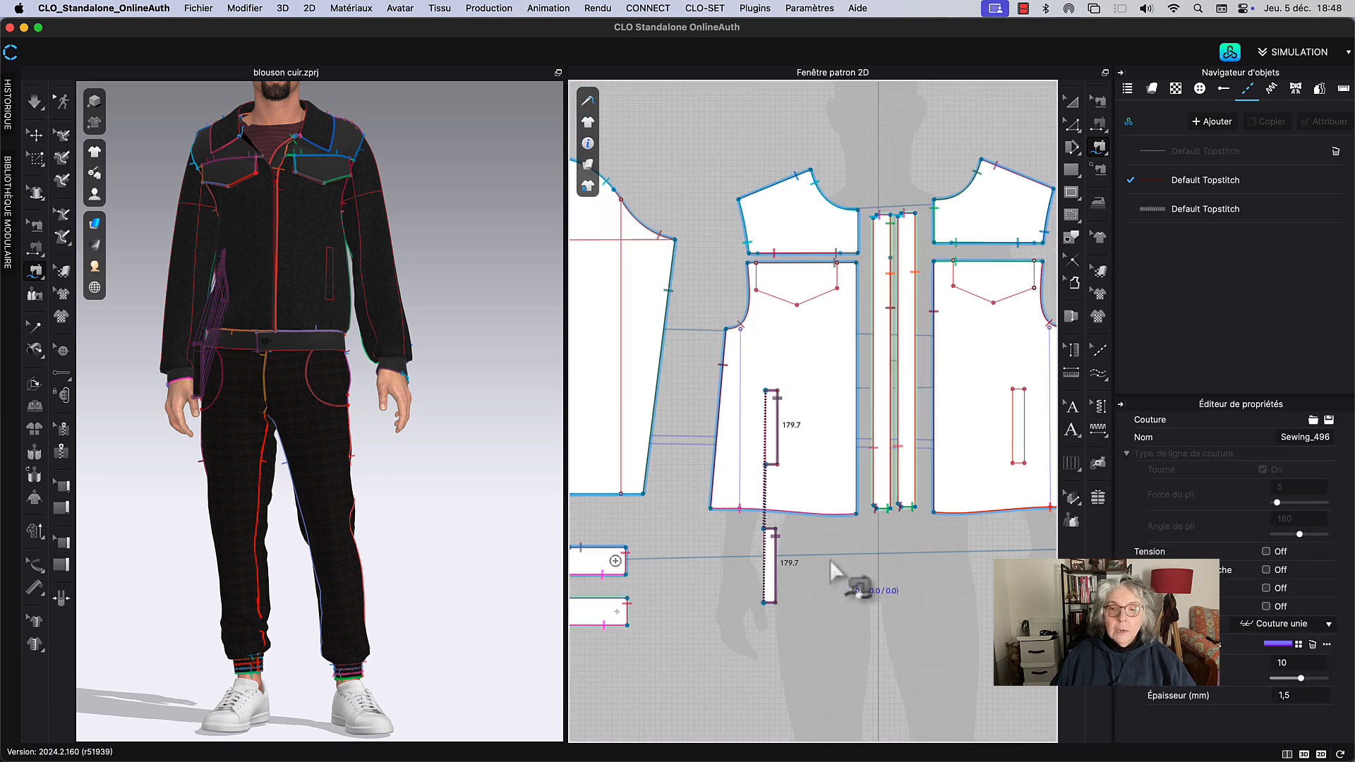
scroll(831, 560, "right", 3)
scroll(830, 560, "down", 1)
left_click(1072, 103)
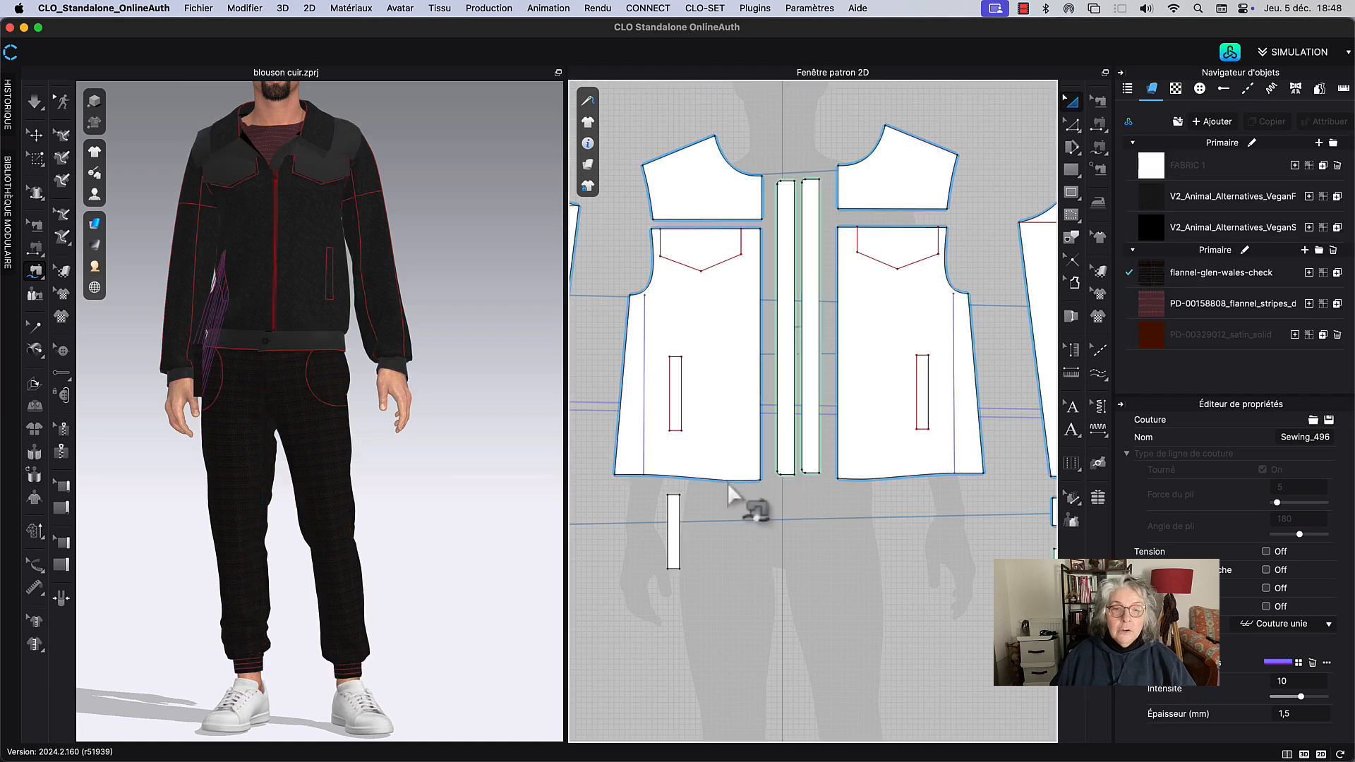
left_click(677, 519)
right_click(676, 521)
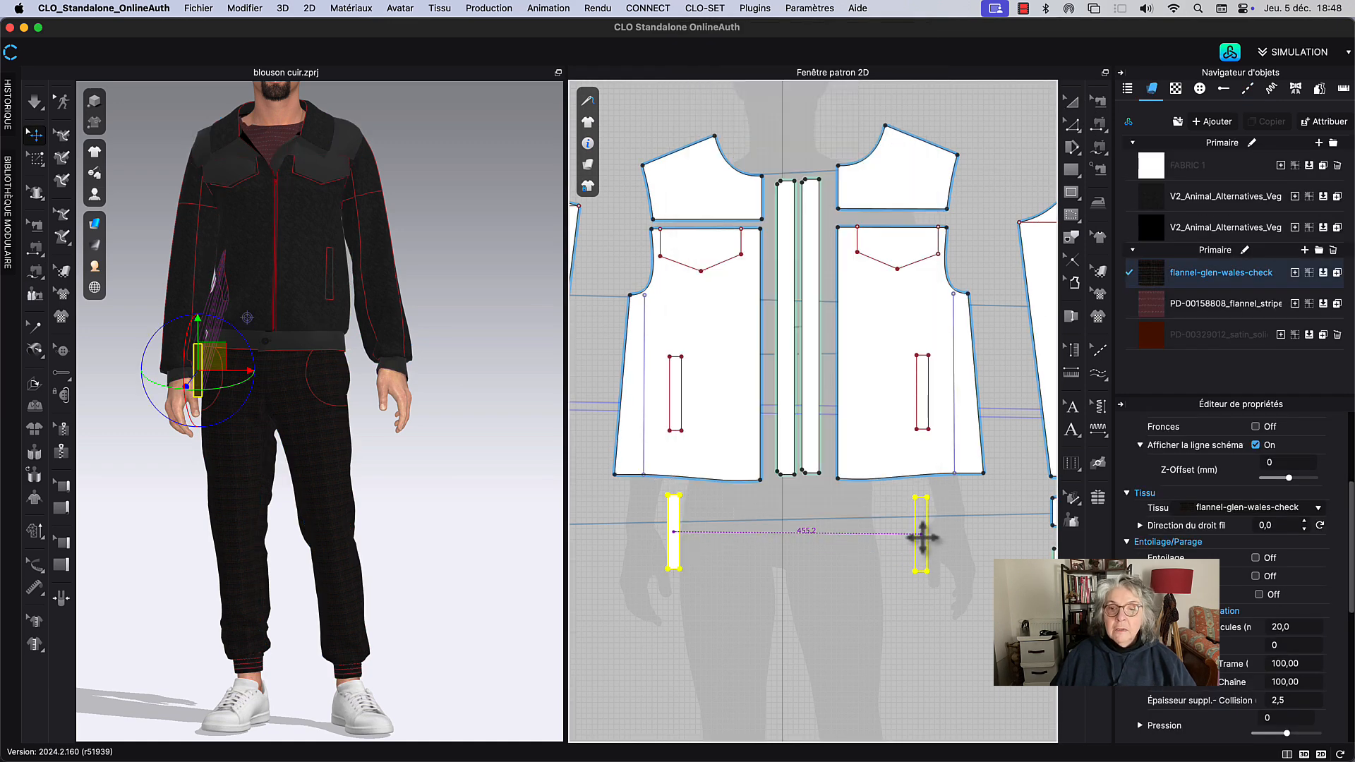
left_click(921, 535)
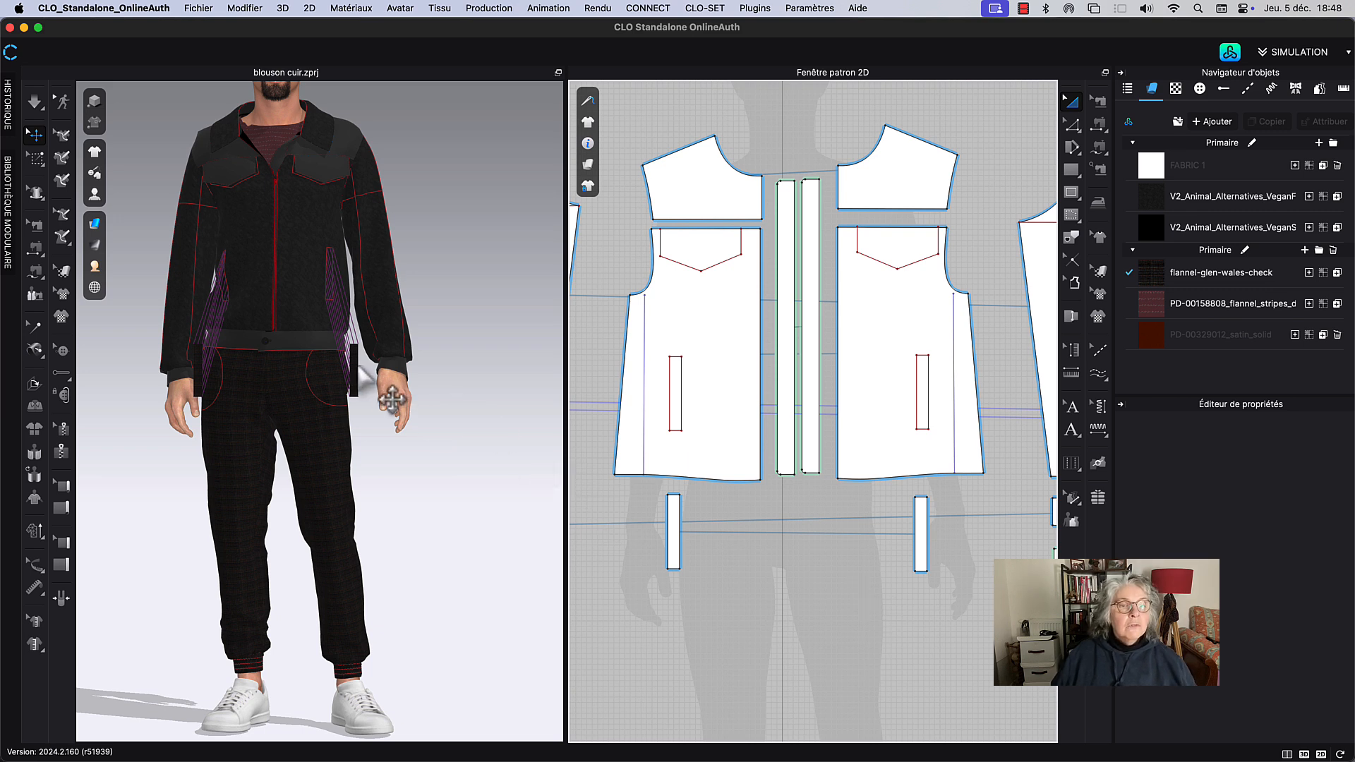
Step: Superimpose both pocket strips over the jacket fronts and assign them the black V2_Animal_Alternatives fabric
left_click(353, 370)
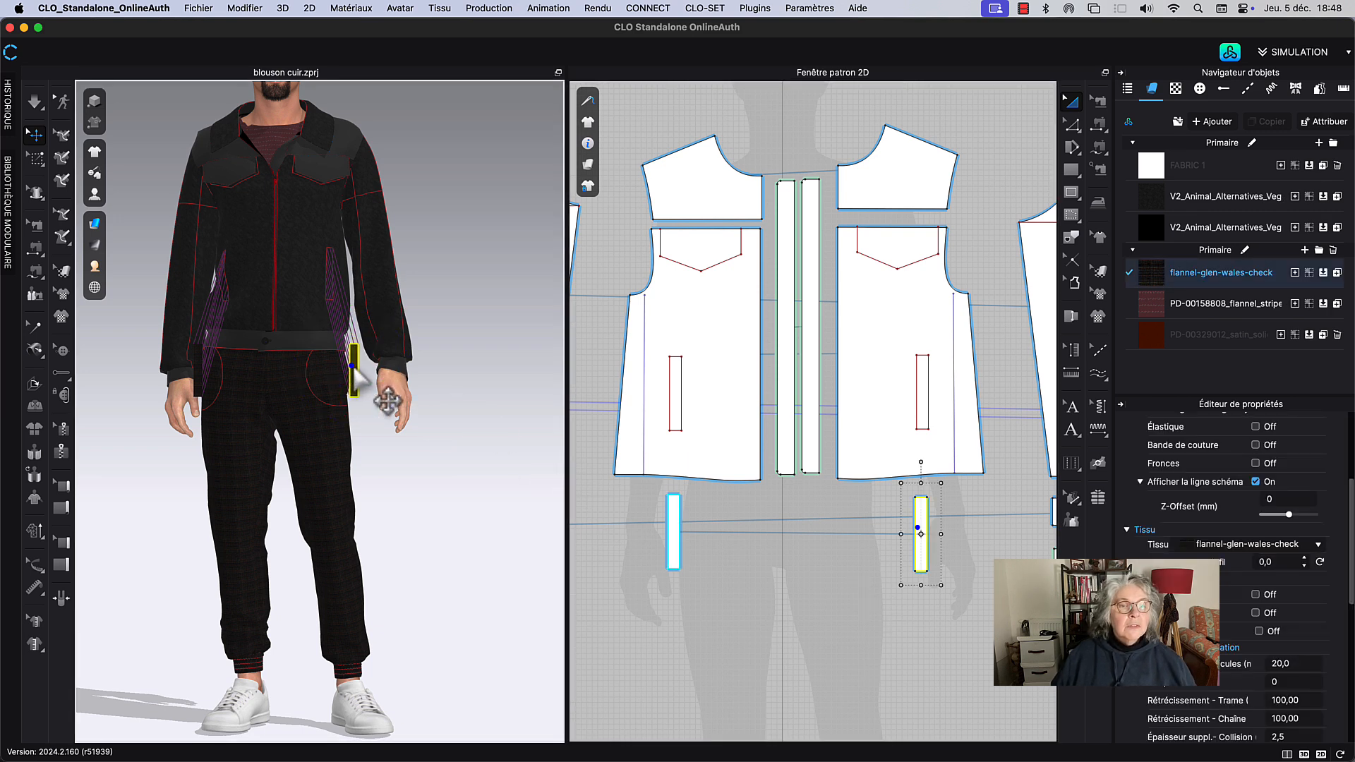
right_click(195, 388)
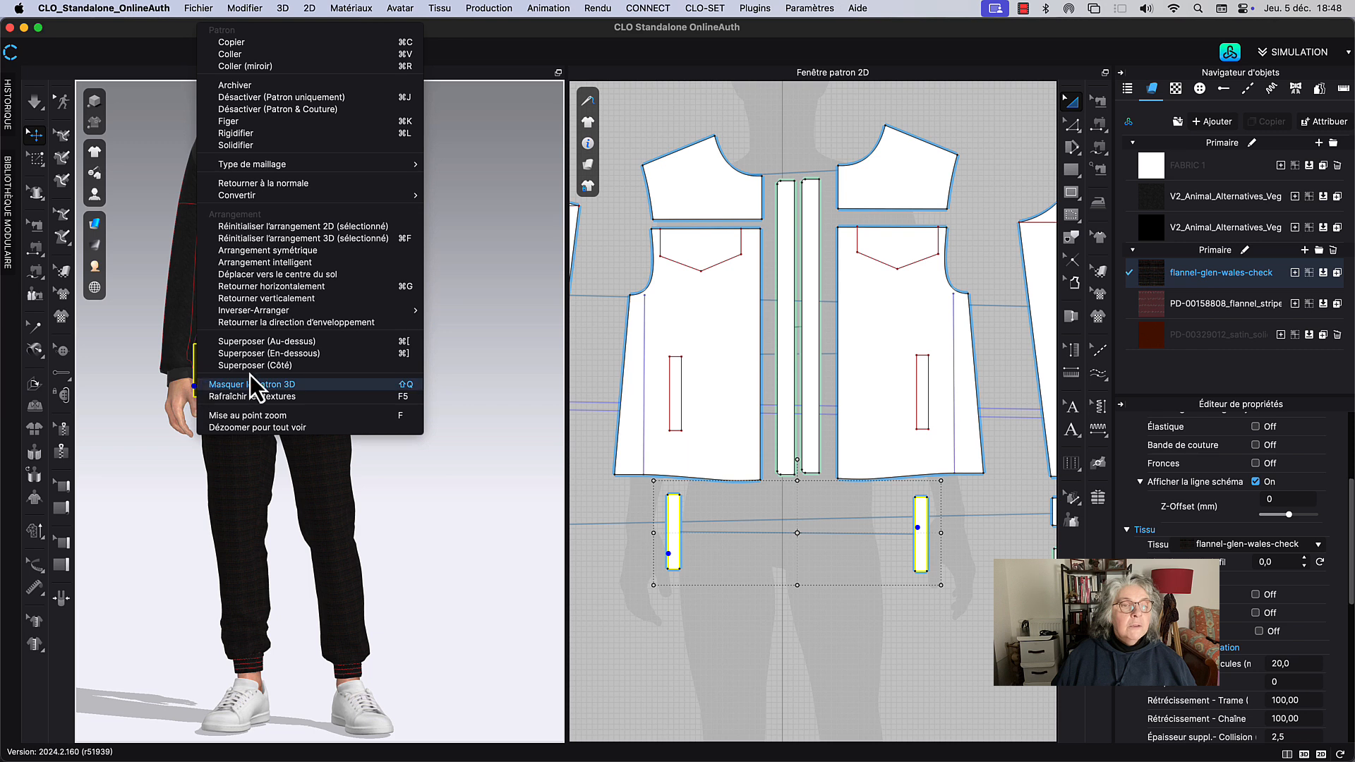
left_click(315, 343)
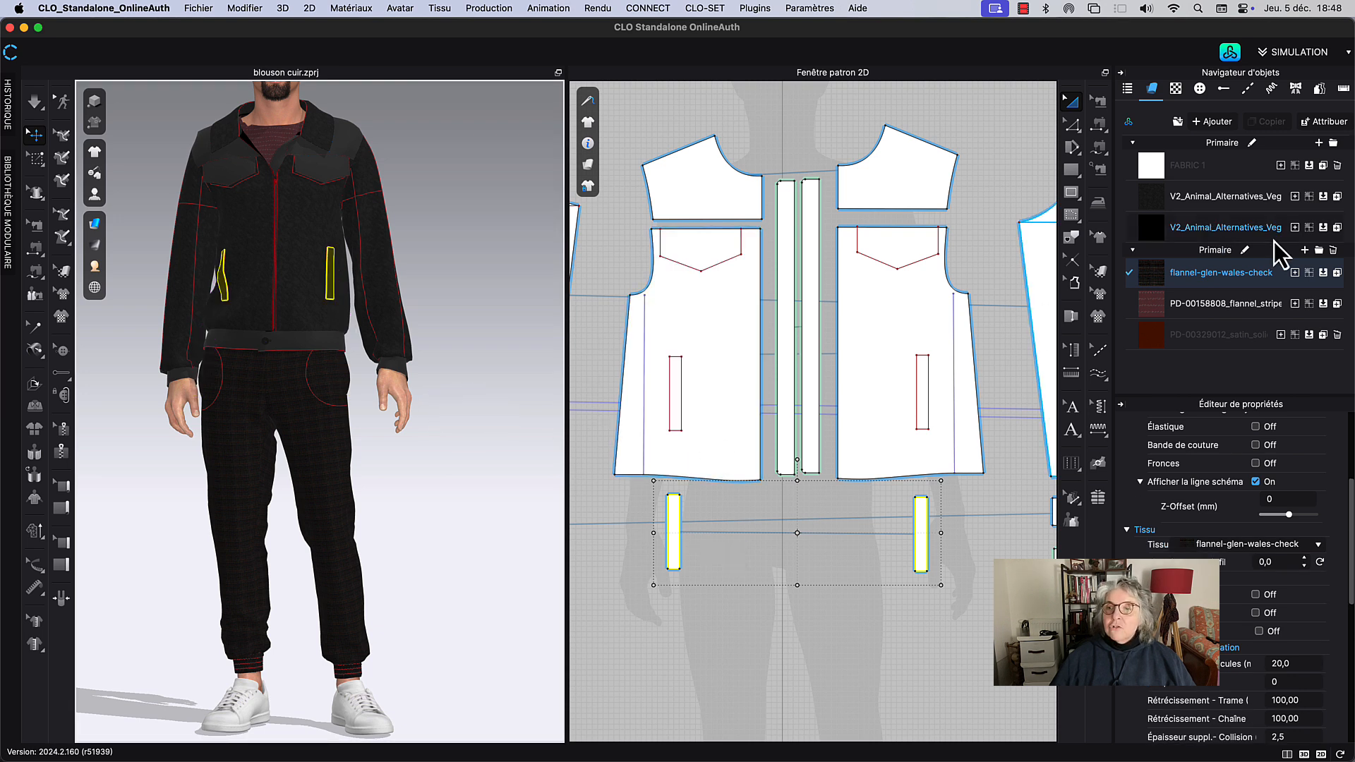
left_click(1311, 227)
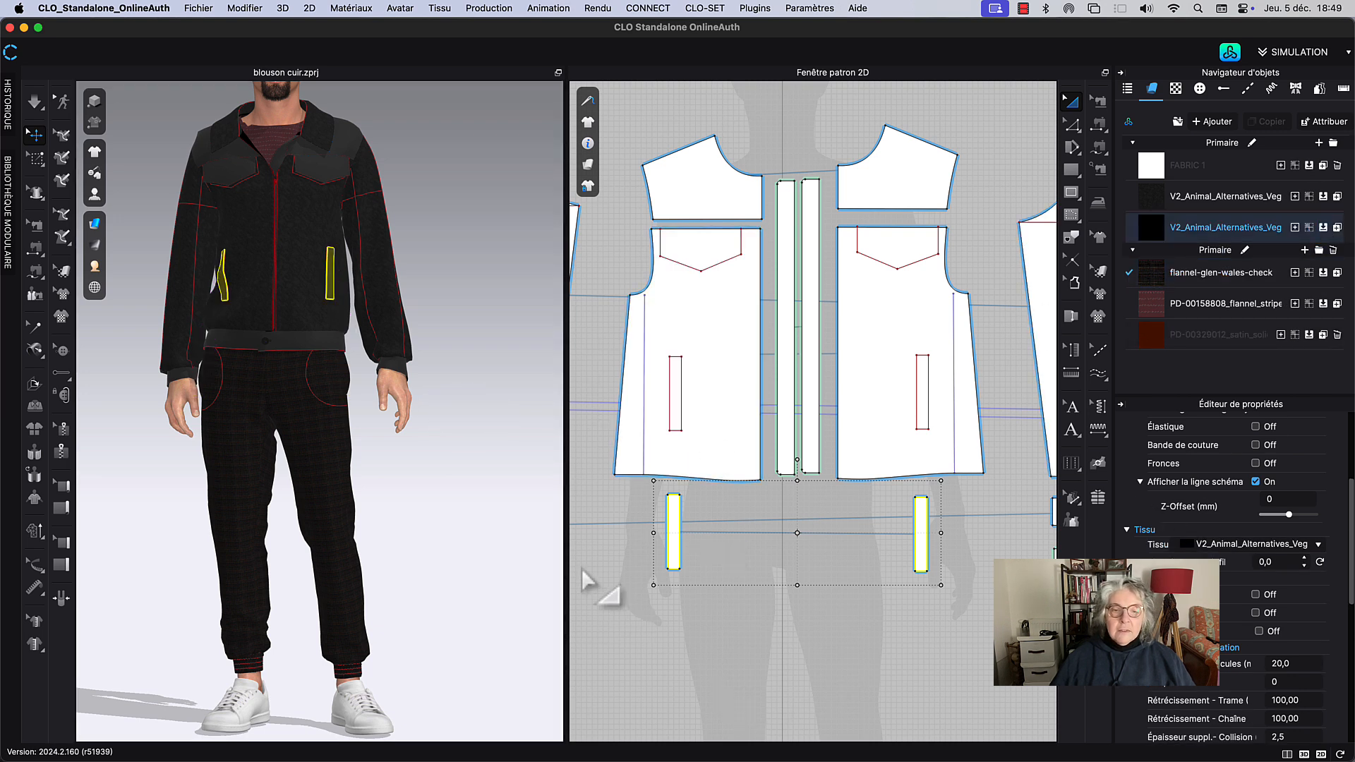
left_click(437, 244)
Step: Hide the garments' internal lines in 3D and show the outfit from the front
mouse_move(454, 249)
right_mouse_down()
mouse_move(451, 269)
mouse_move(476, 277)
mouse_move(451, 275)
right_mouse_up()
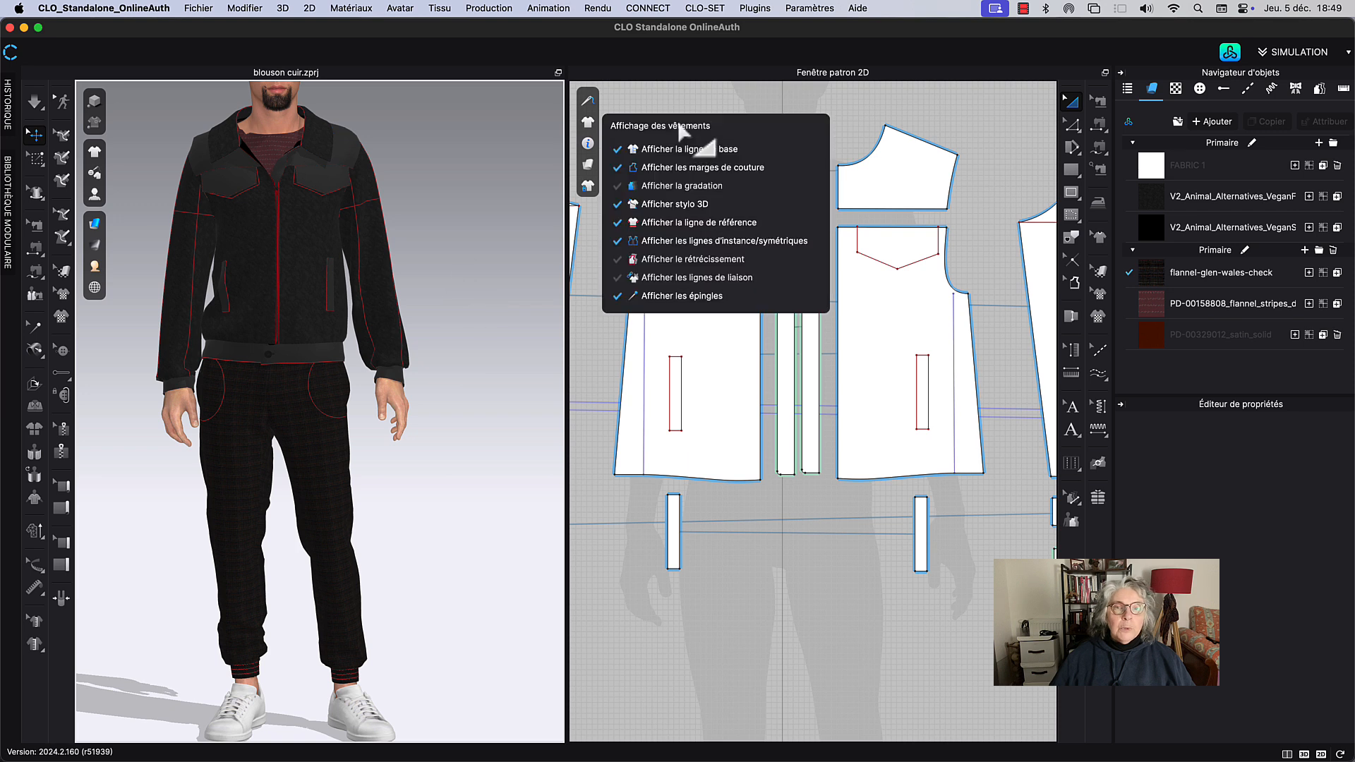
left_click(677, 122)
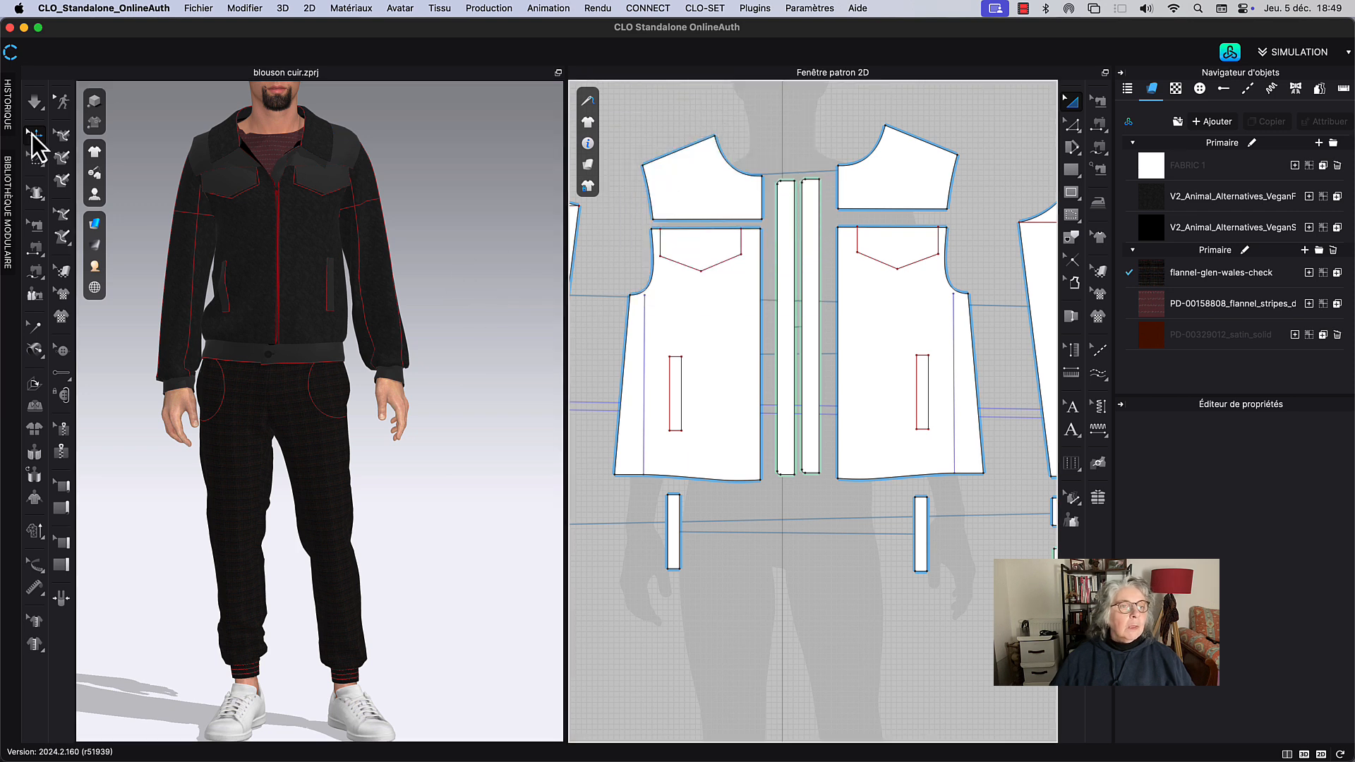
mouse_move(98, 157)
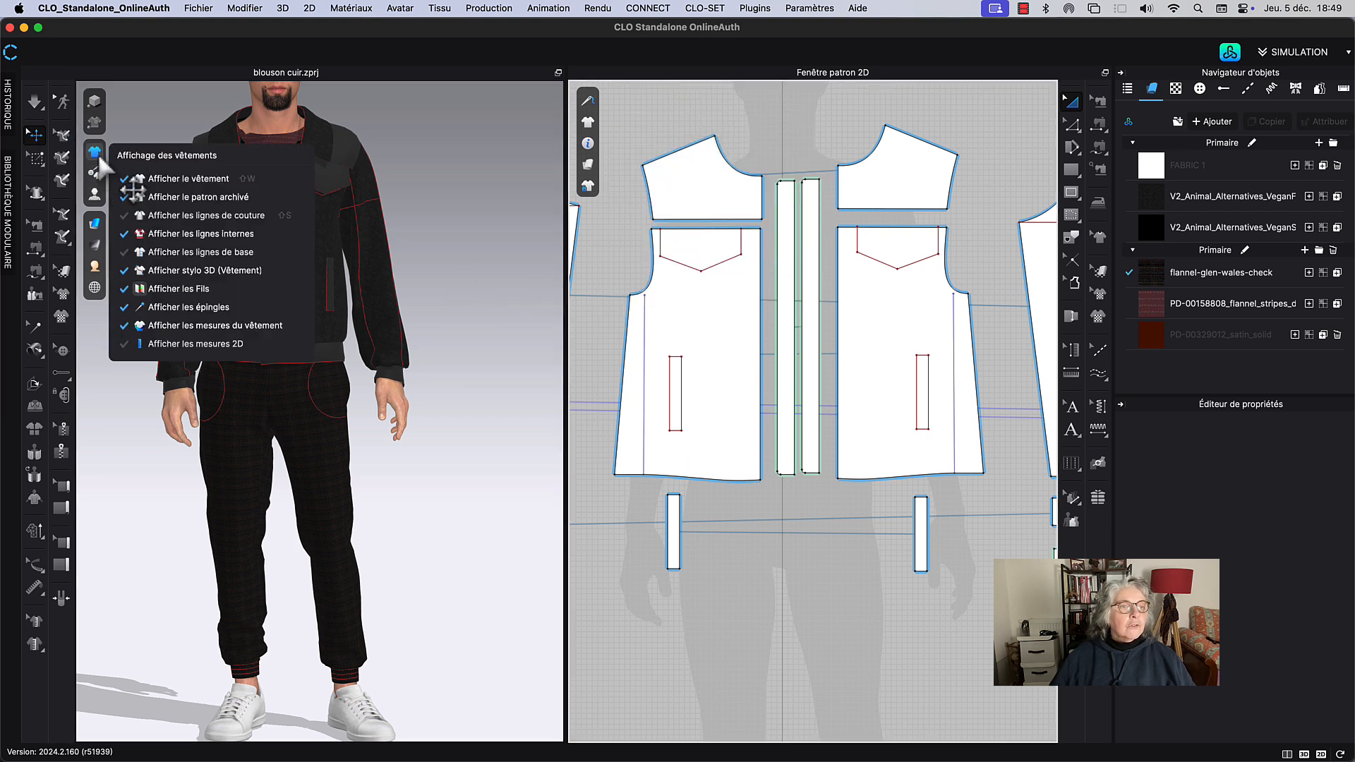
left_click(134, 234)
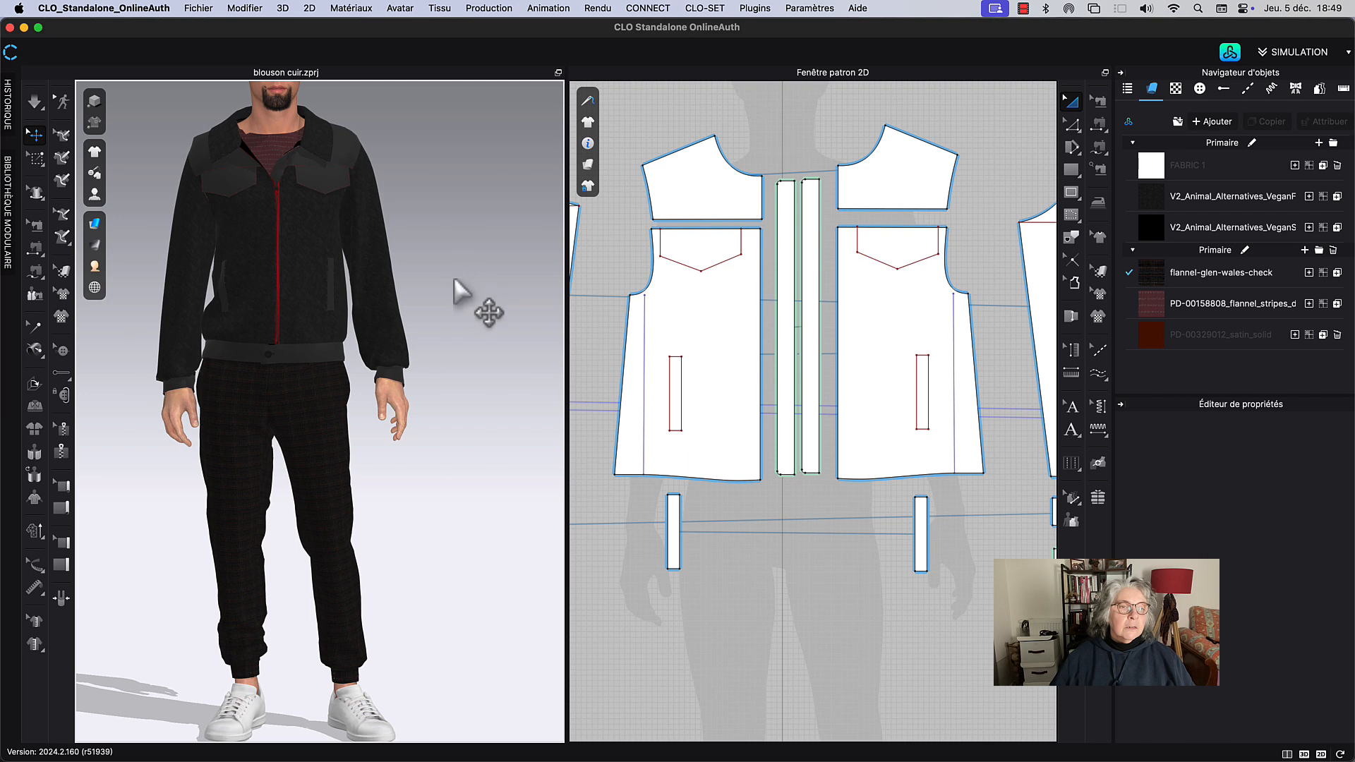
scroll(448, 357, "down", 3)
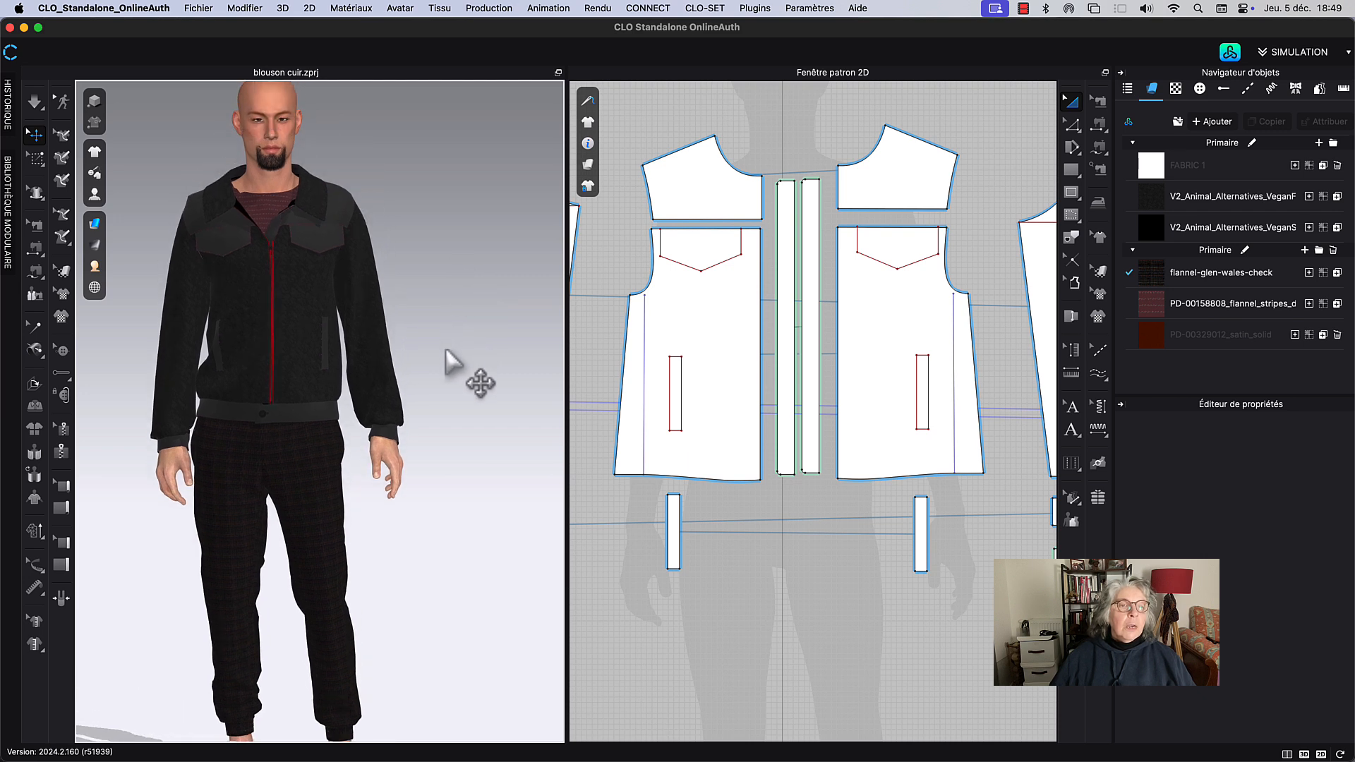
Step: Add a red Default Topstitch with free topstitching along the pocket strip's two short edges and inner long edge
scroll(705, 472, "up", 5)
middle_click_drag(743, 447, 843, 108)
left_click(1247, 89)
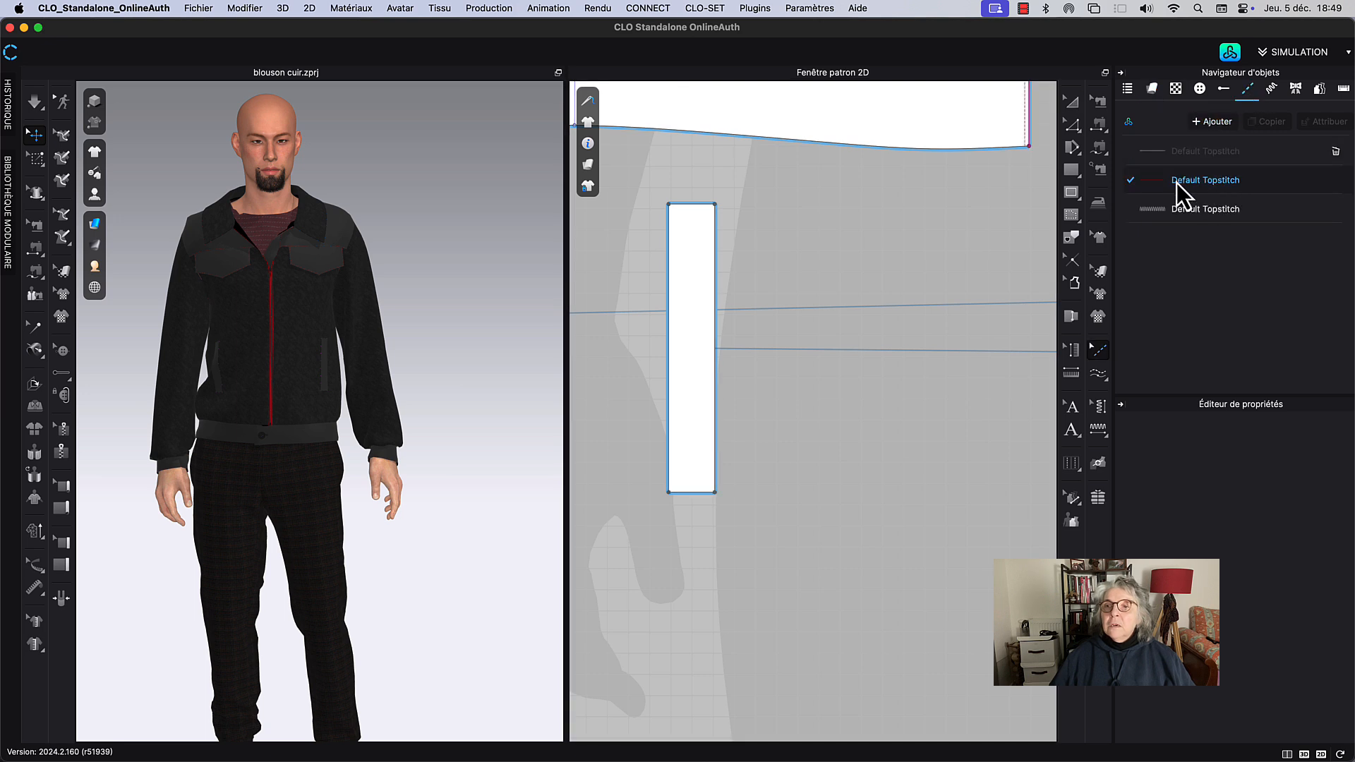
left_click(1169, 185)
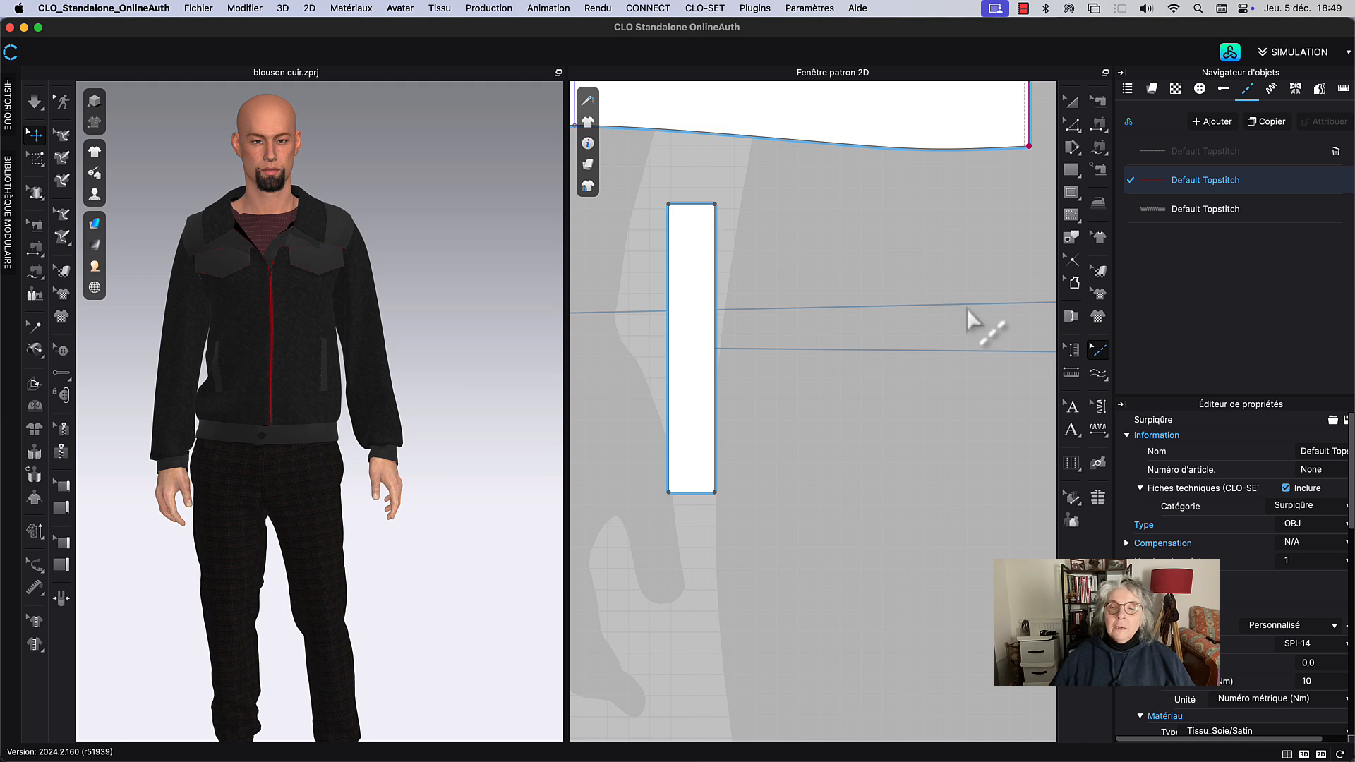
left_click(1104, 375)
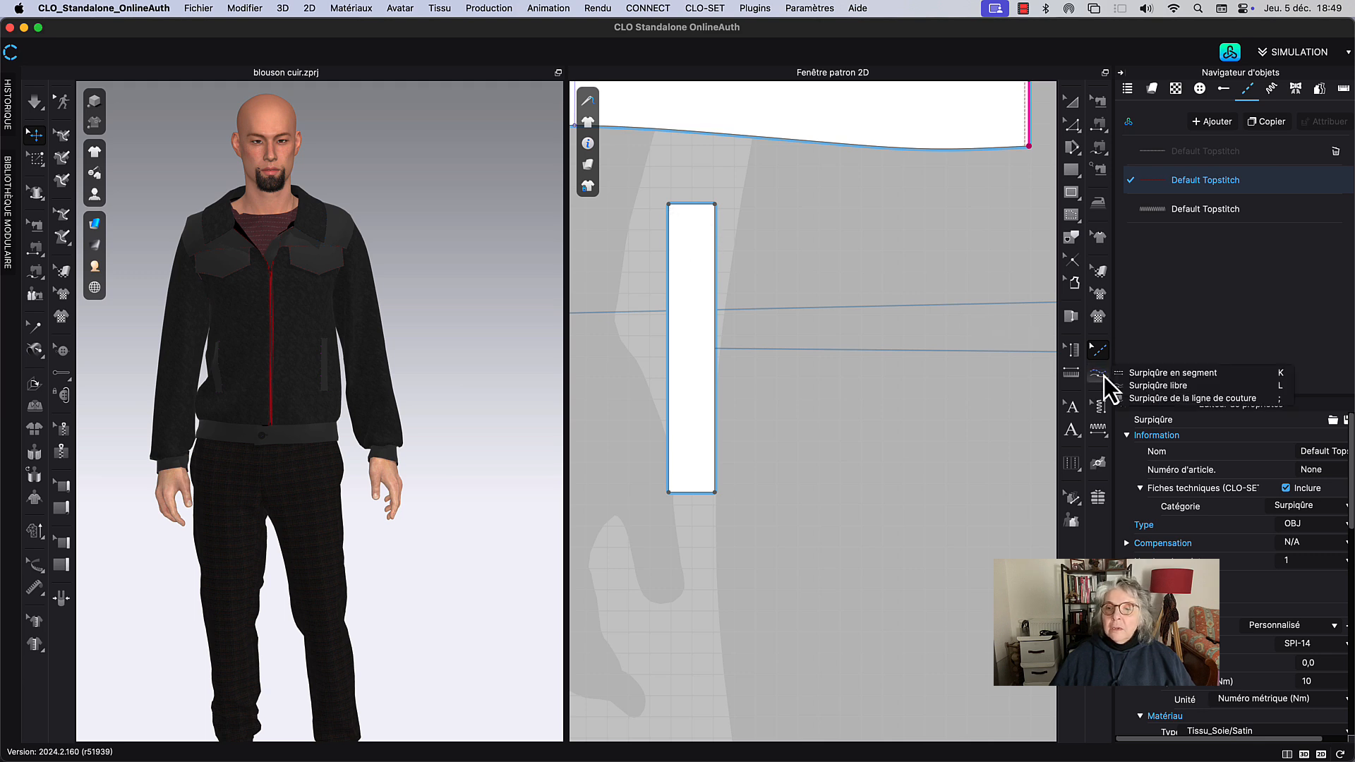
left_click(1158, 384)
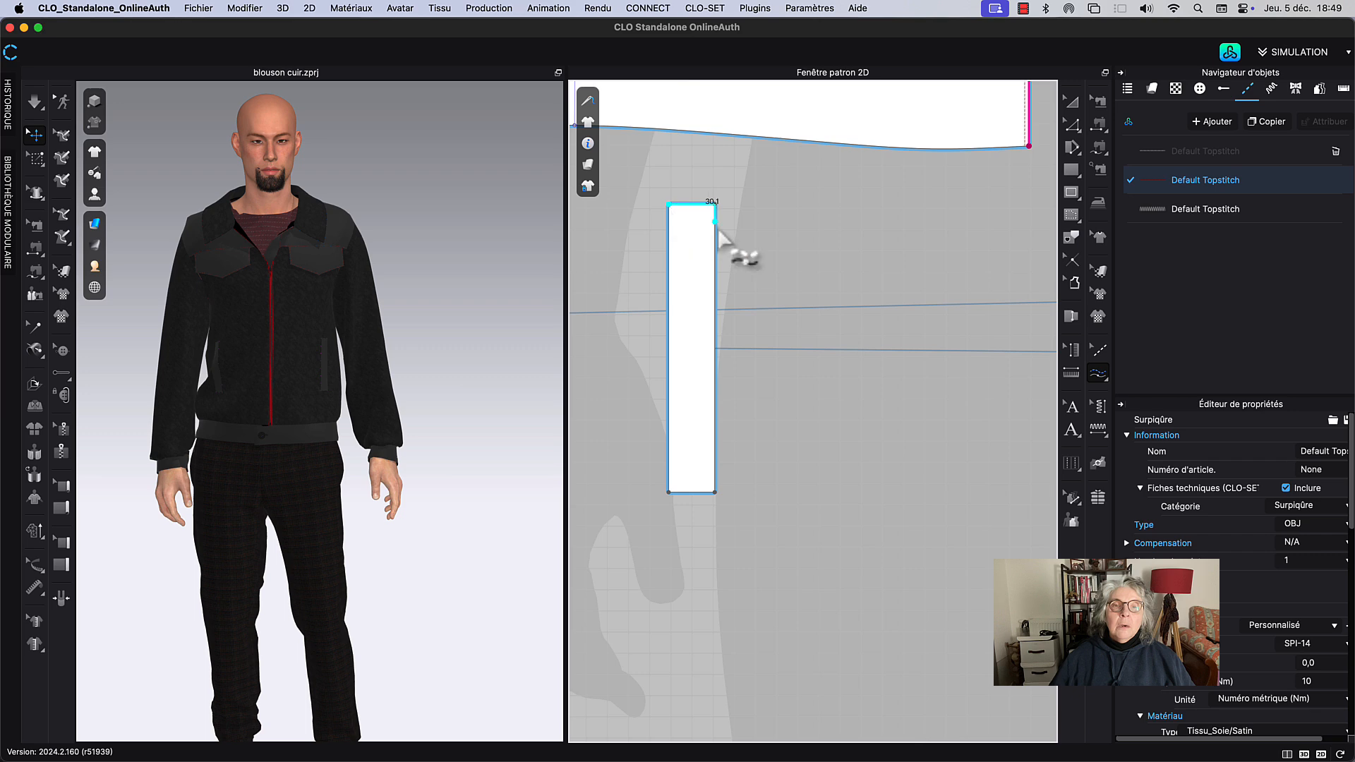
left_click(666, 496)
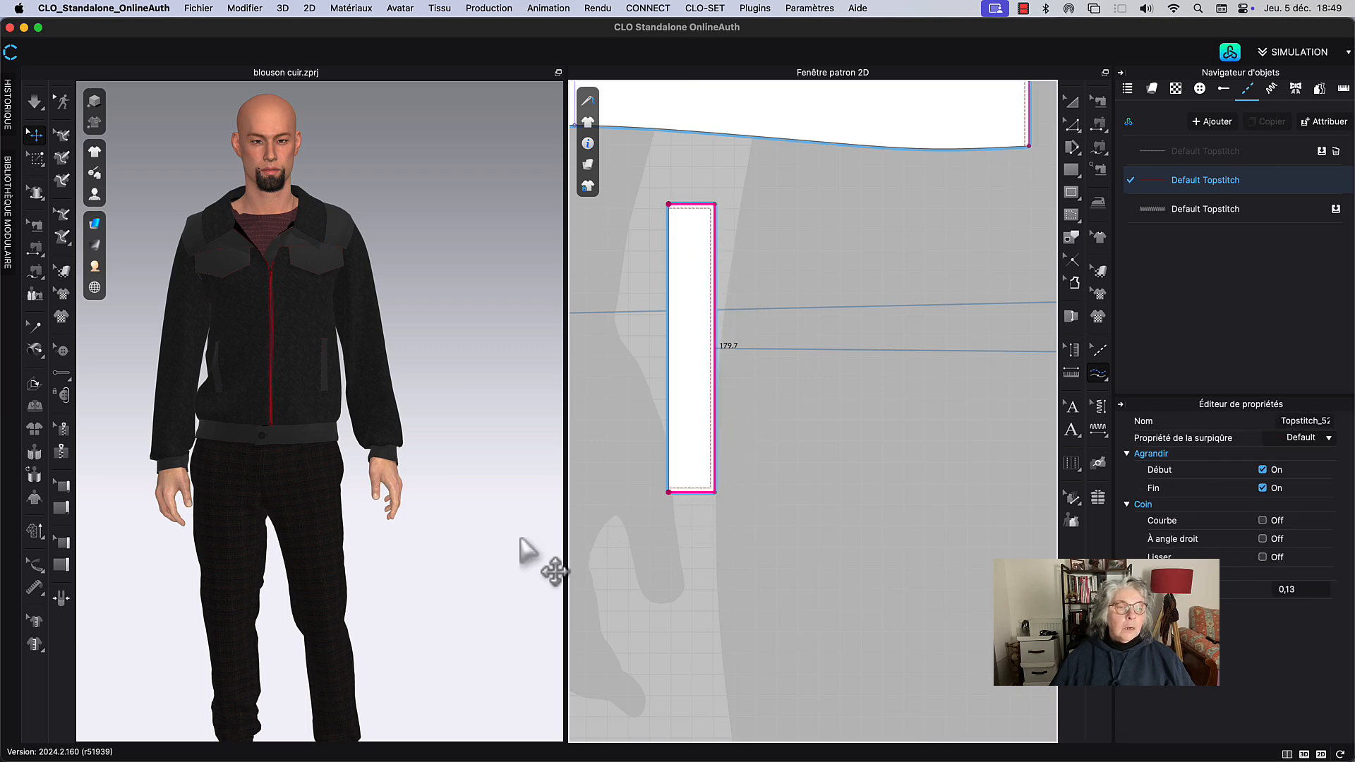
scroll(321, 360, "up", 8)
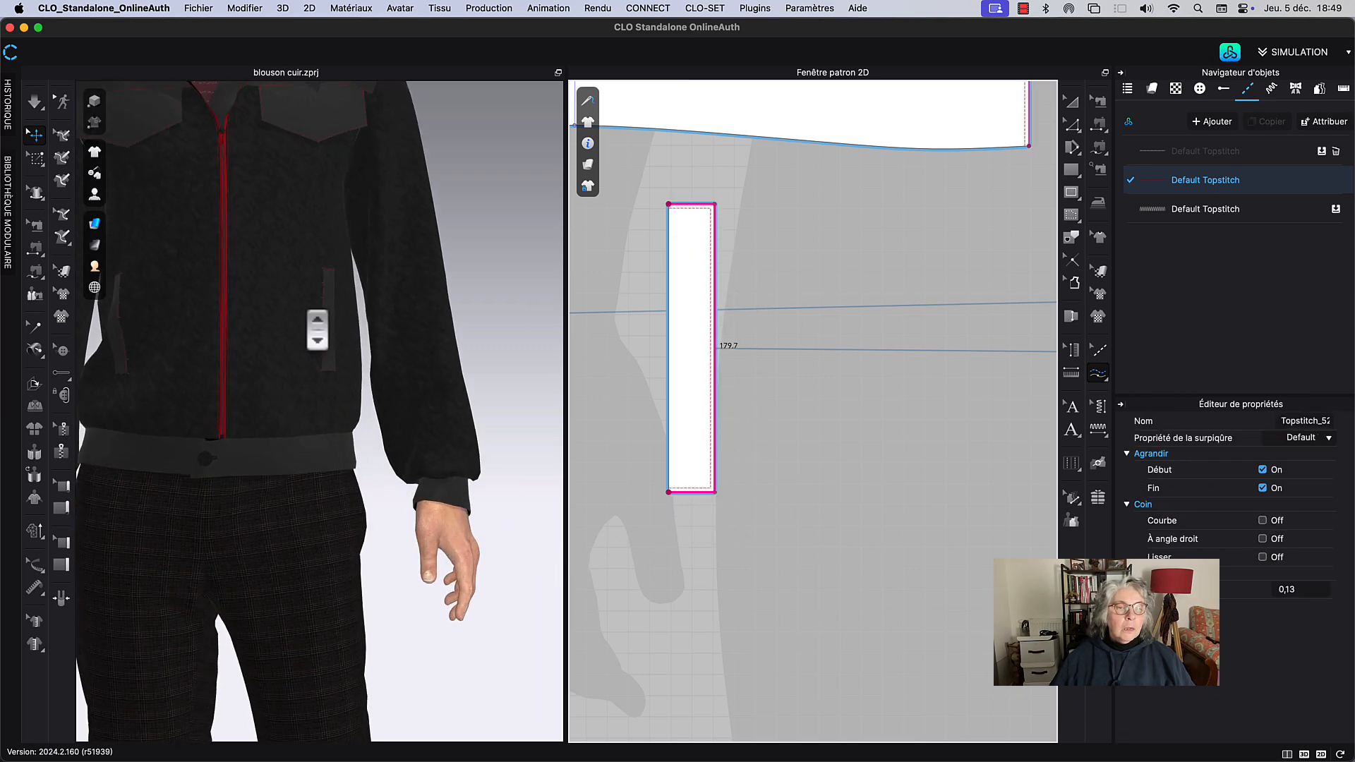
scroll(318, 330, "up", 5)
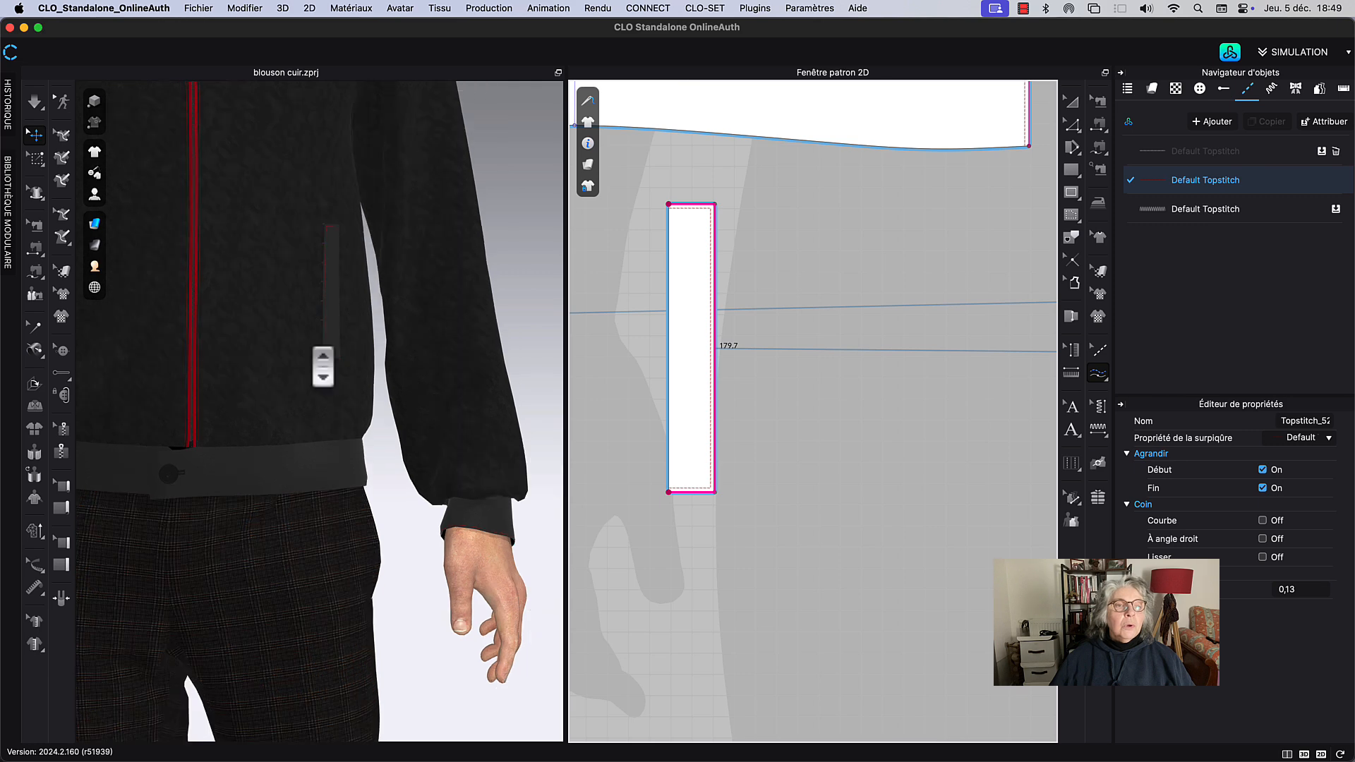
Step: Stand the jacket collar up around the back of the neck by pulling its upper edge upward during a simulation
scroll(323, 365, "down", 12)
left_click(1072, 102)
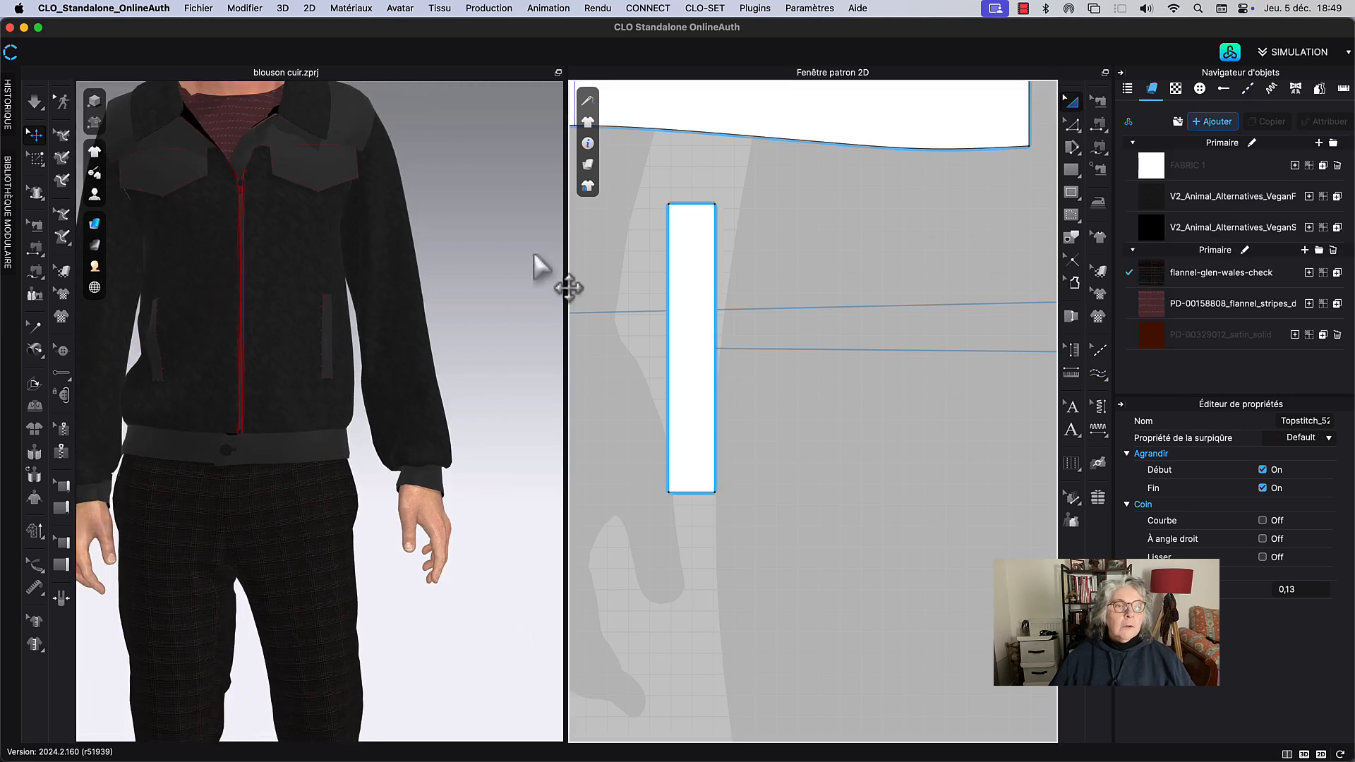
scroll(460, 260, "down", 10)
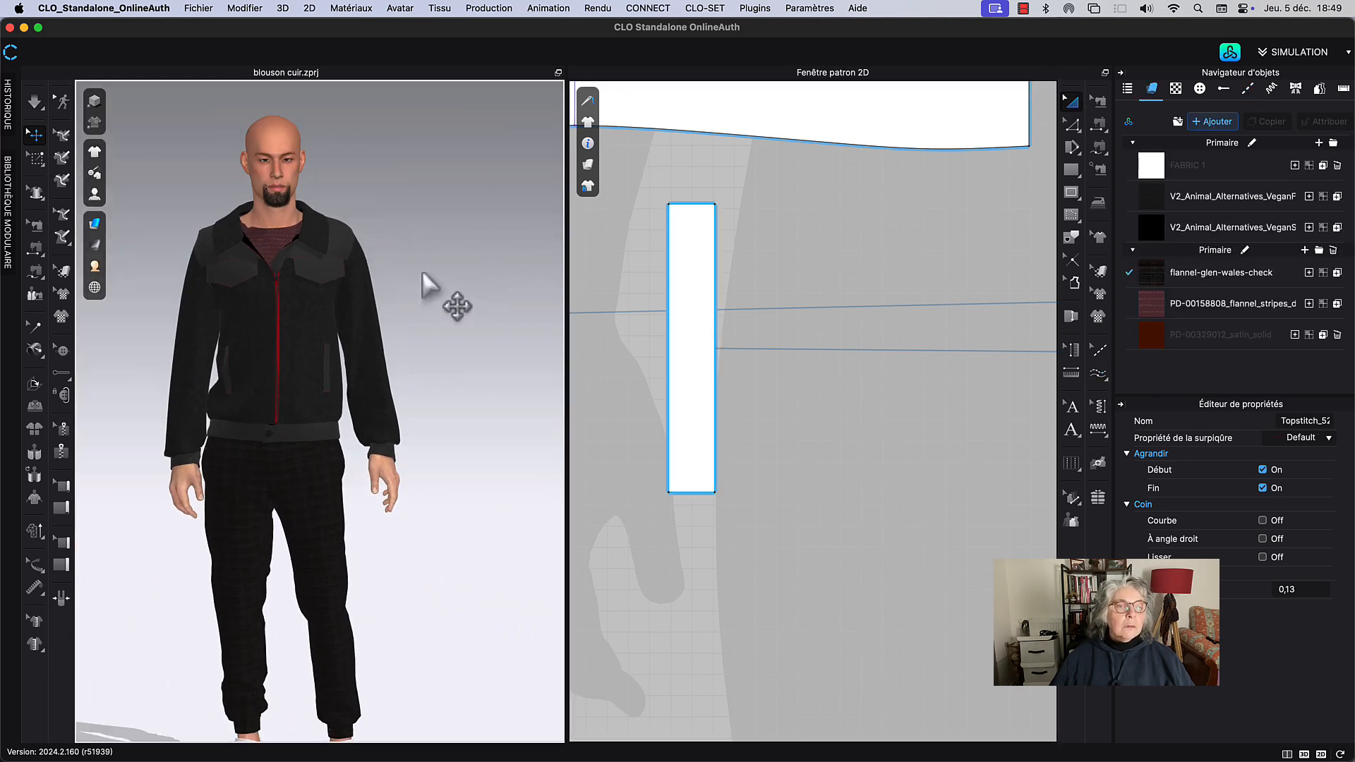
right_click_drag(422, 273, 547, 268)
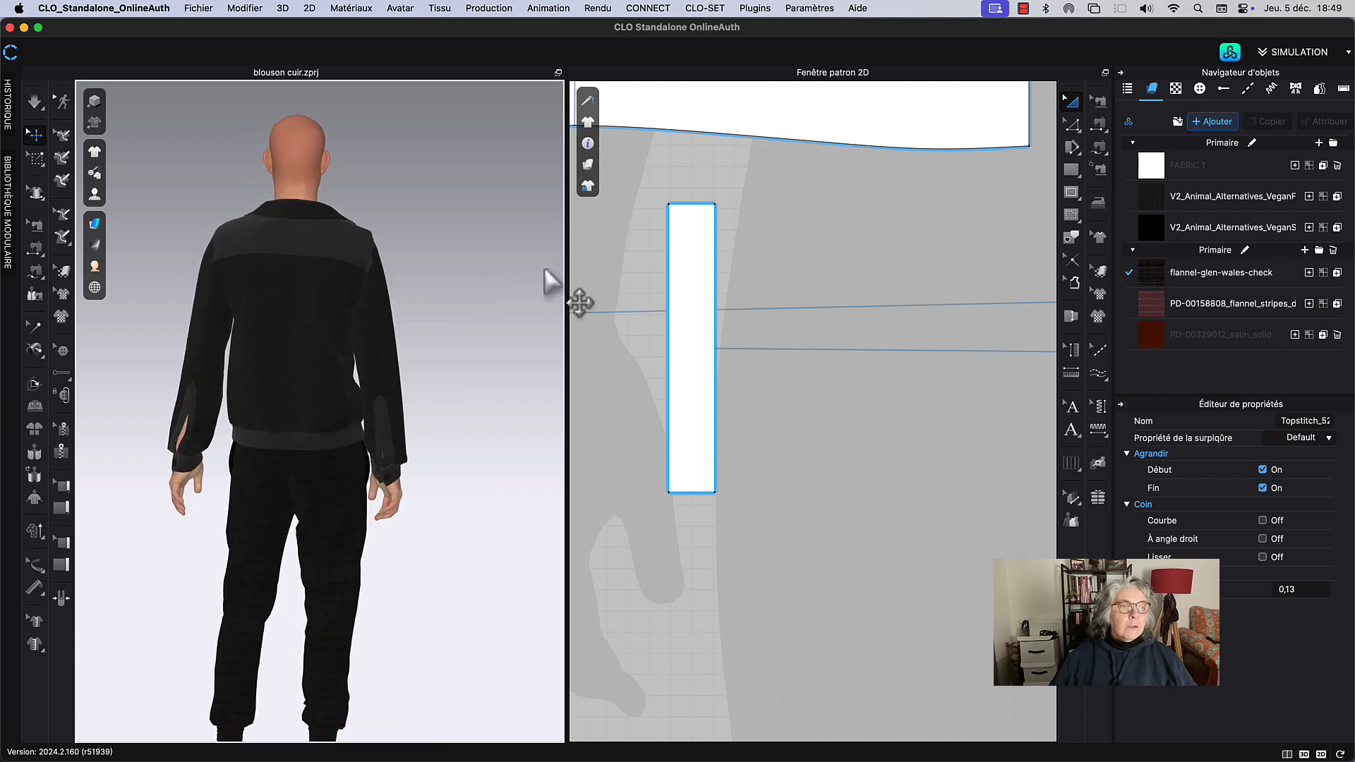
key("space")
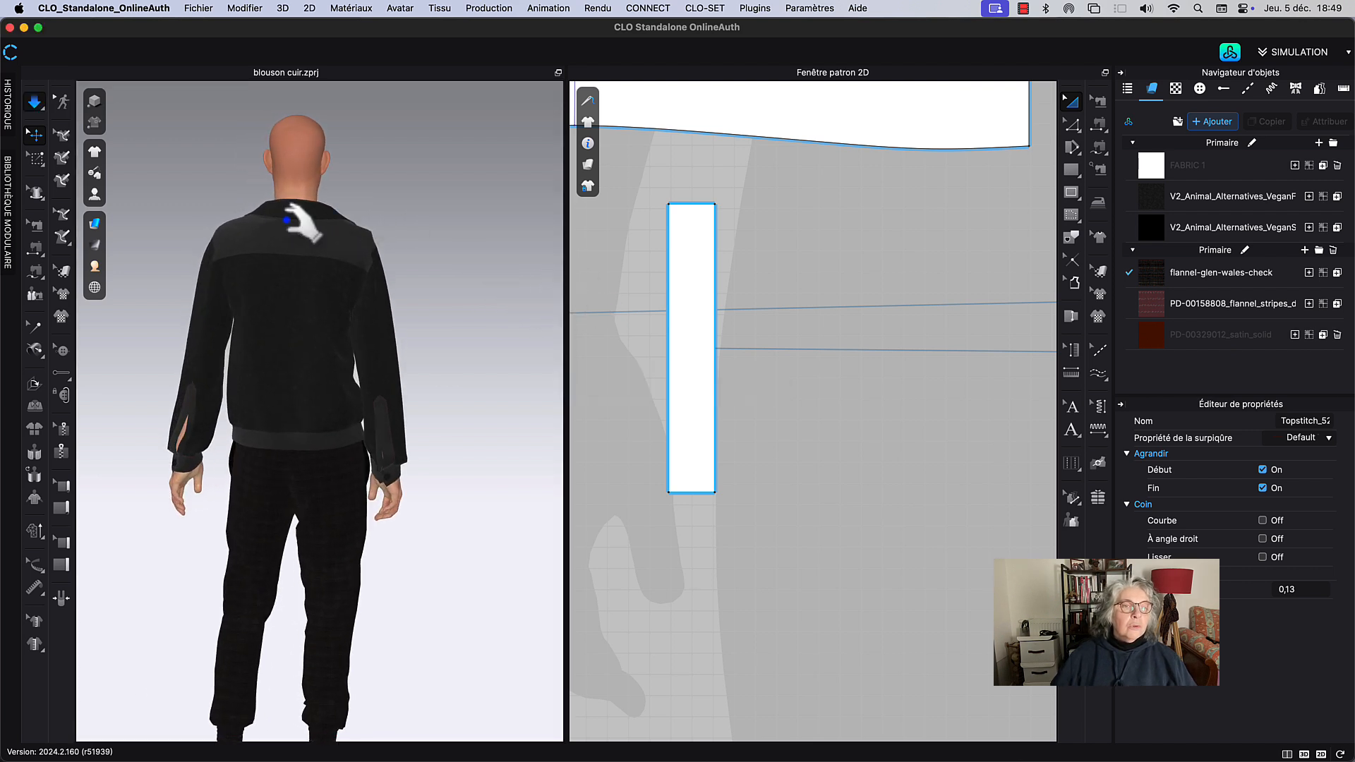
left_click(300, 187)
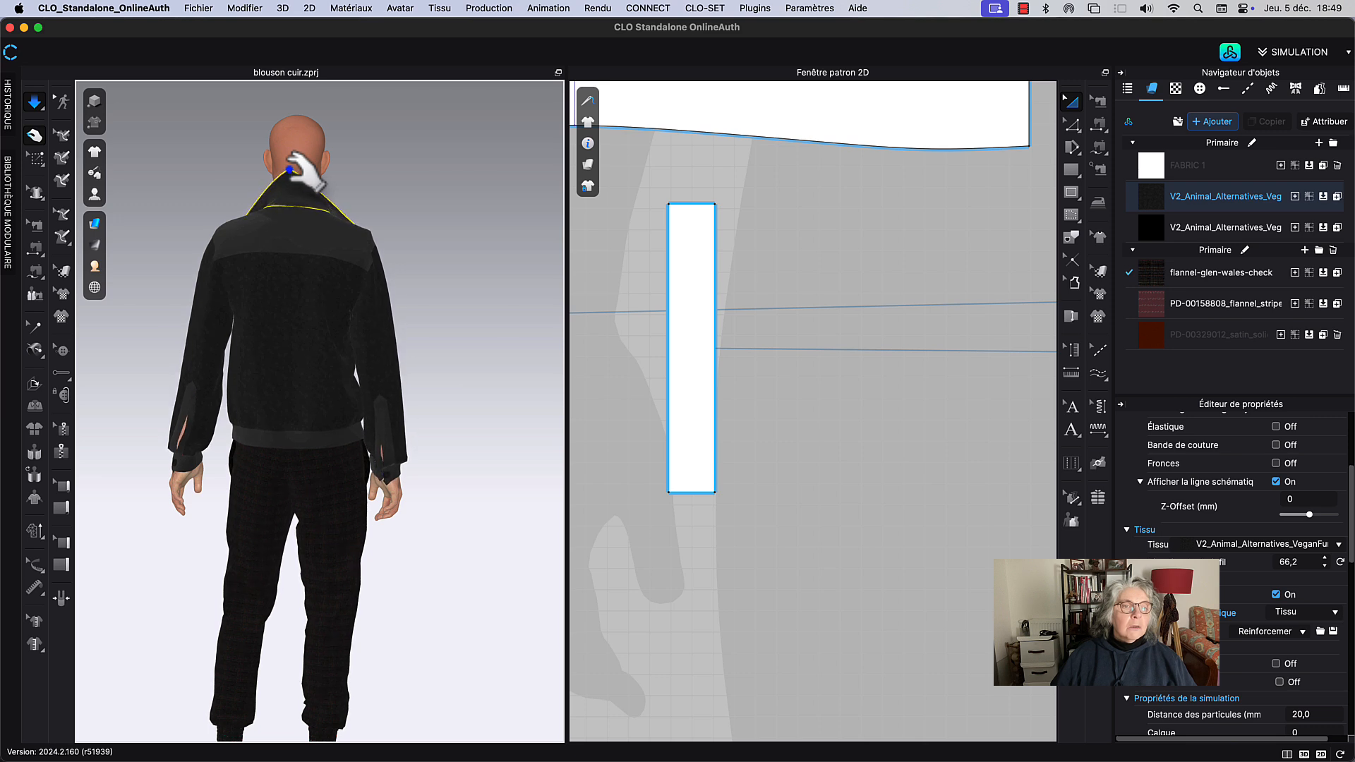
left_click_drag(289, 169, 293, 163)
left_click_drag(292, 162, 300, 170)
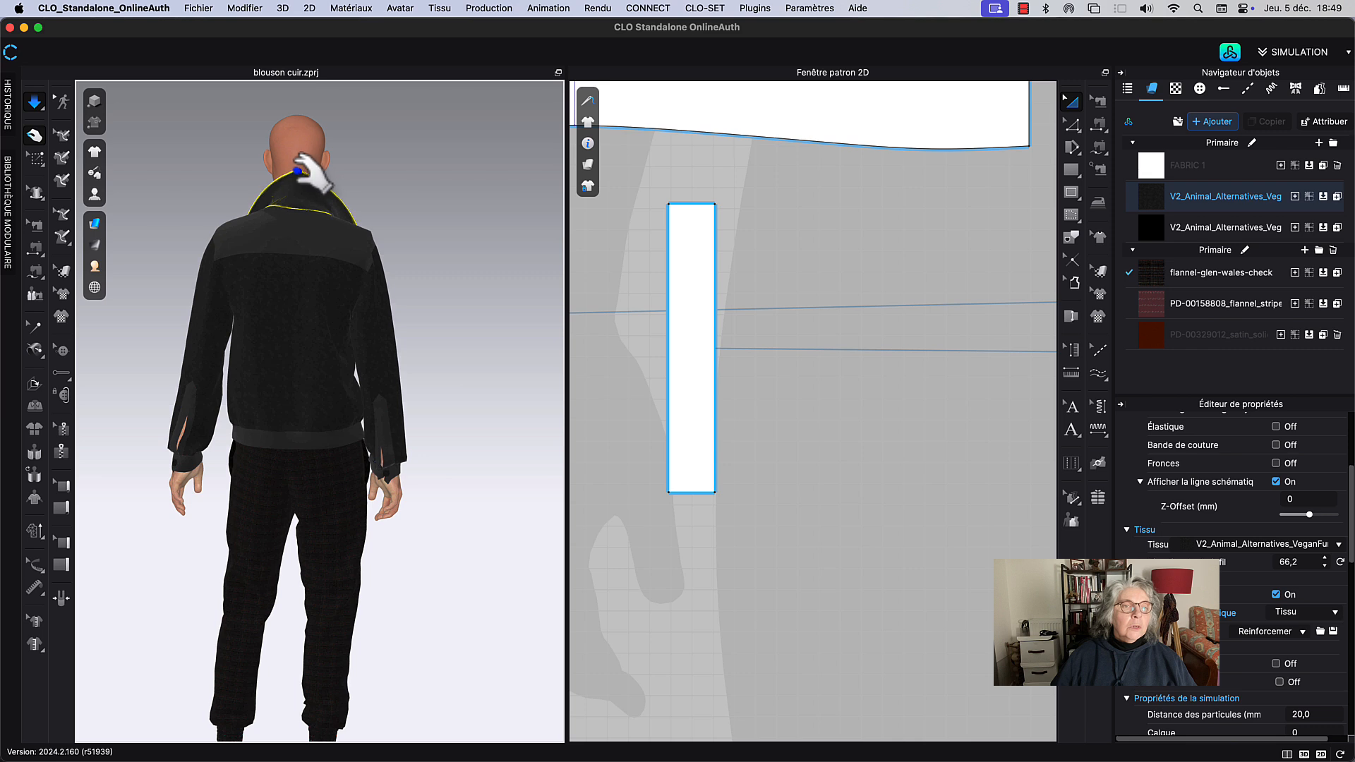
key("space")
left_click(419, 209)
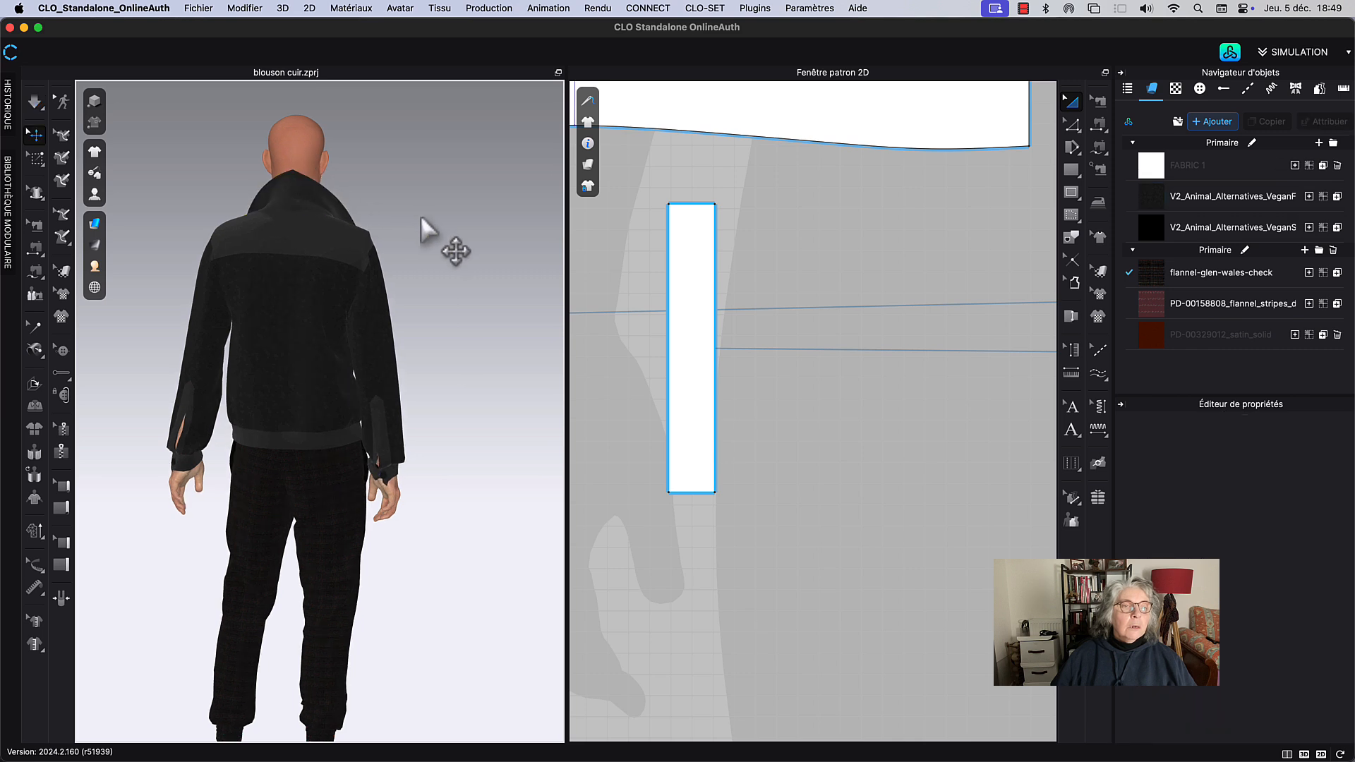
Step: Simulate again and adjust the drape of the jacket front at the zipper and the raised collar at the nape
right_click_drag(421, 215, 311, 307)
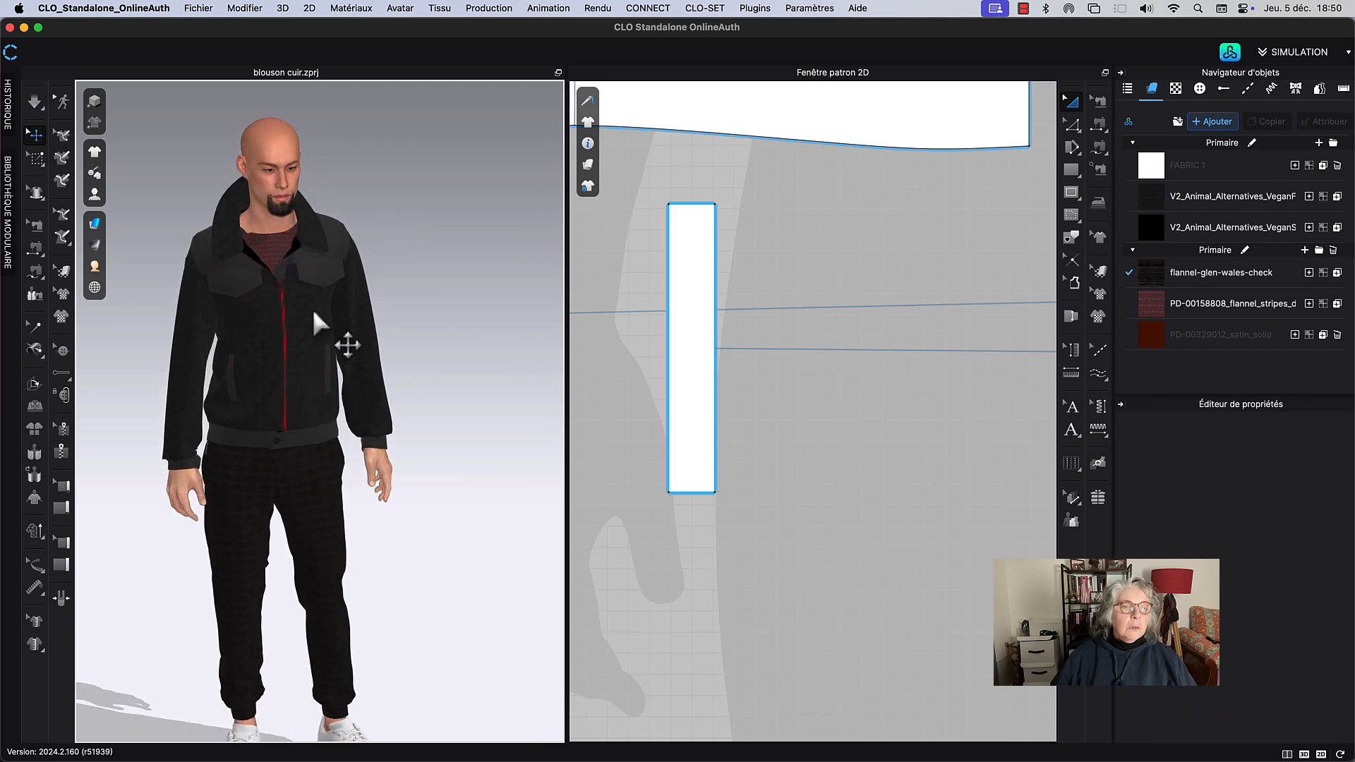
key("space")
left_click(284, 368)
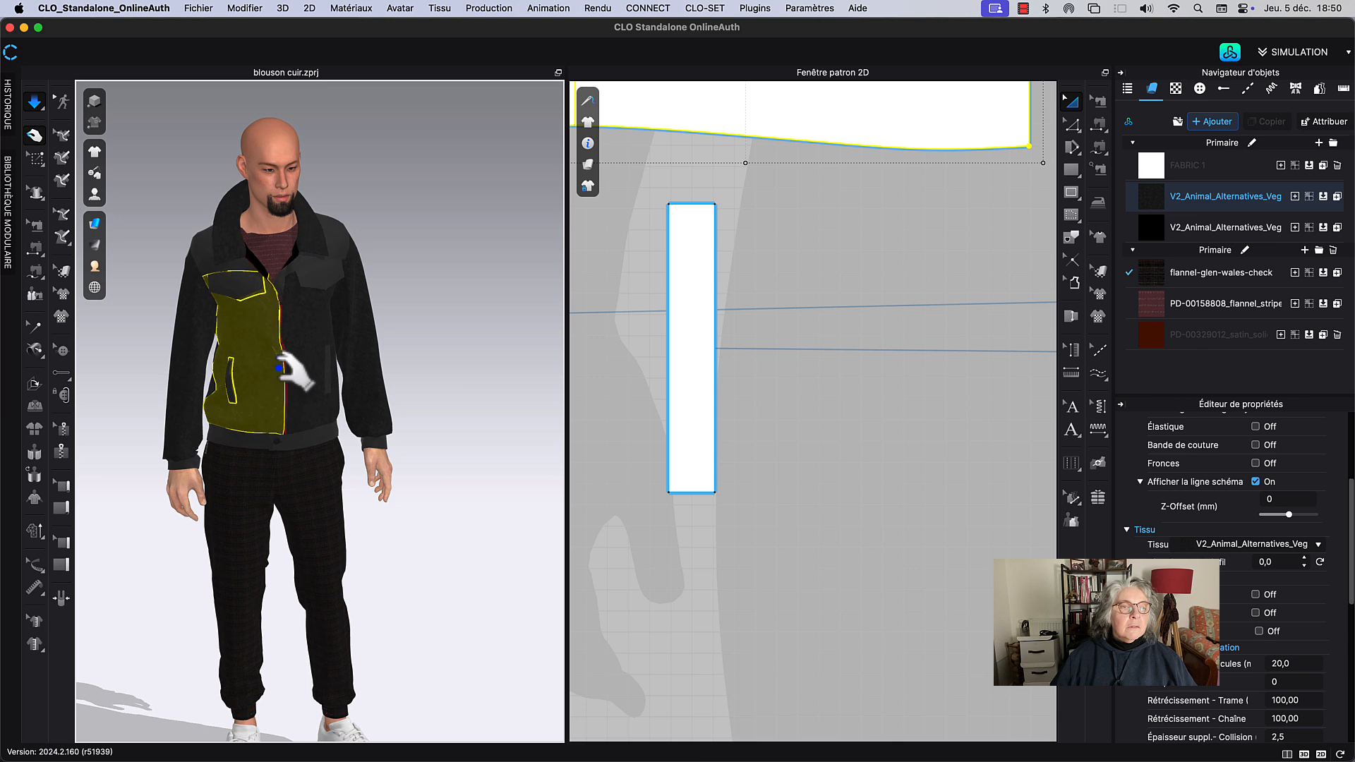
right_click_drag(244, 218, 303, 212)
left_click(206, 201)
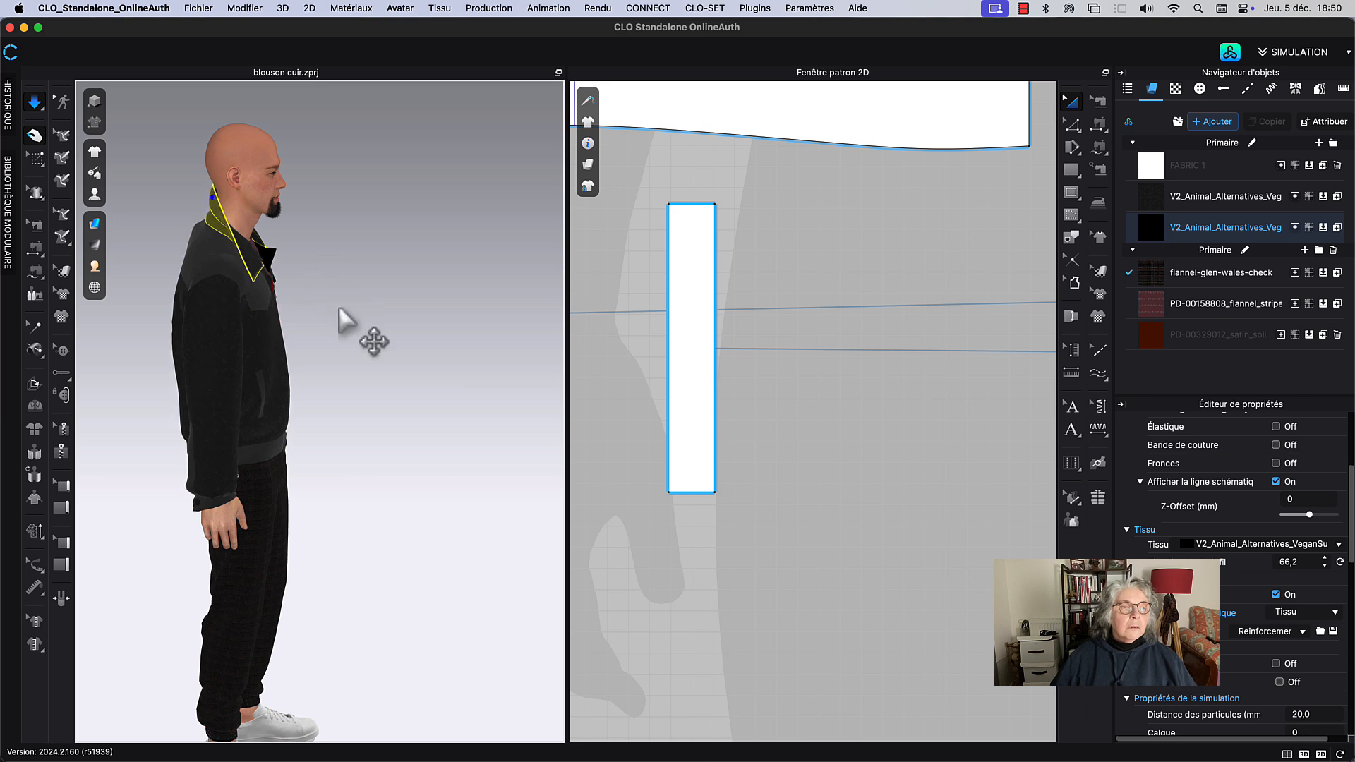
right_click_drag(342, 311, 266, 303)
middle_click_drag(312, 205, 383, 201)
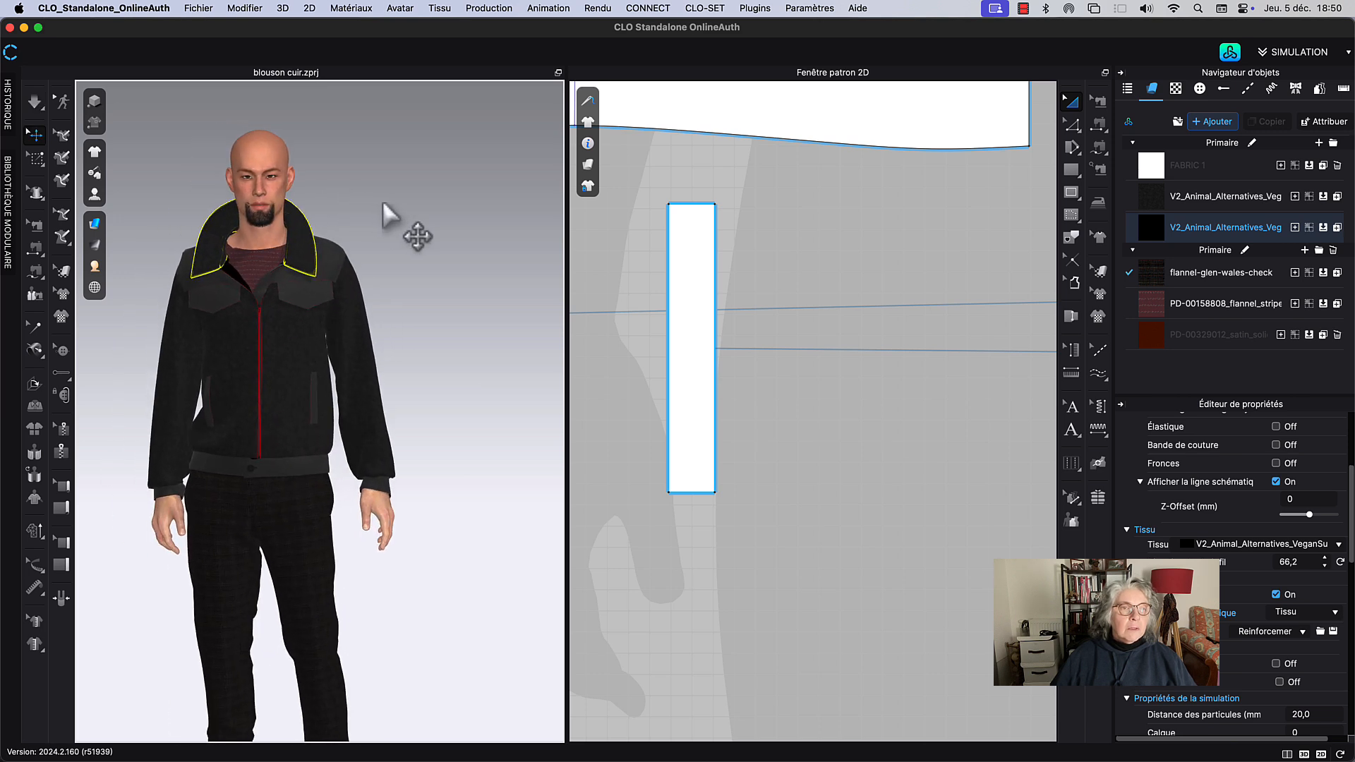
Step: Settle both jacket front panels with a further simulation, tugging each one into place, and clear the selection
key("space")
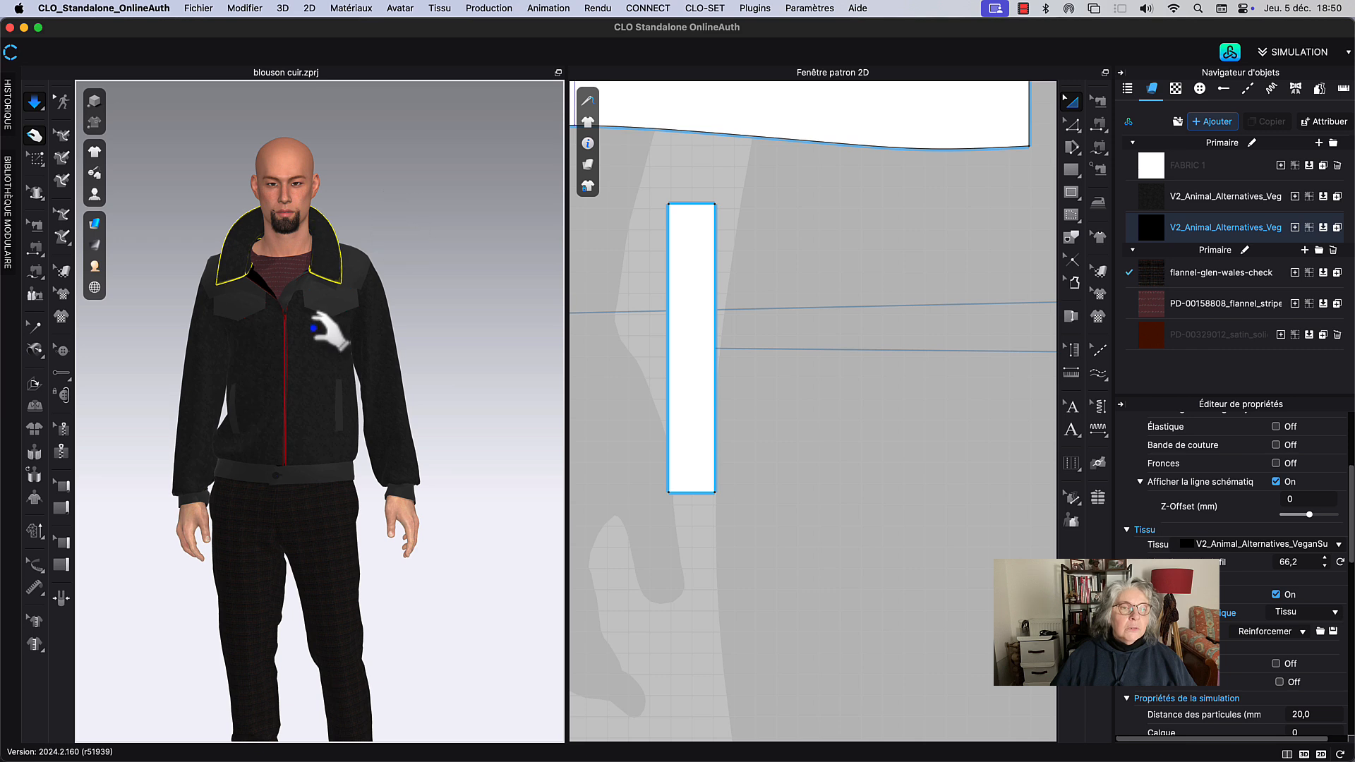
left_click(284, 407)
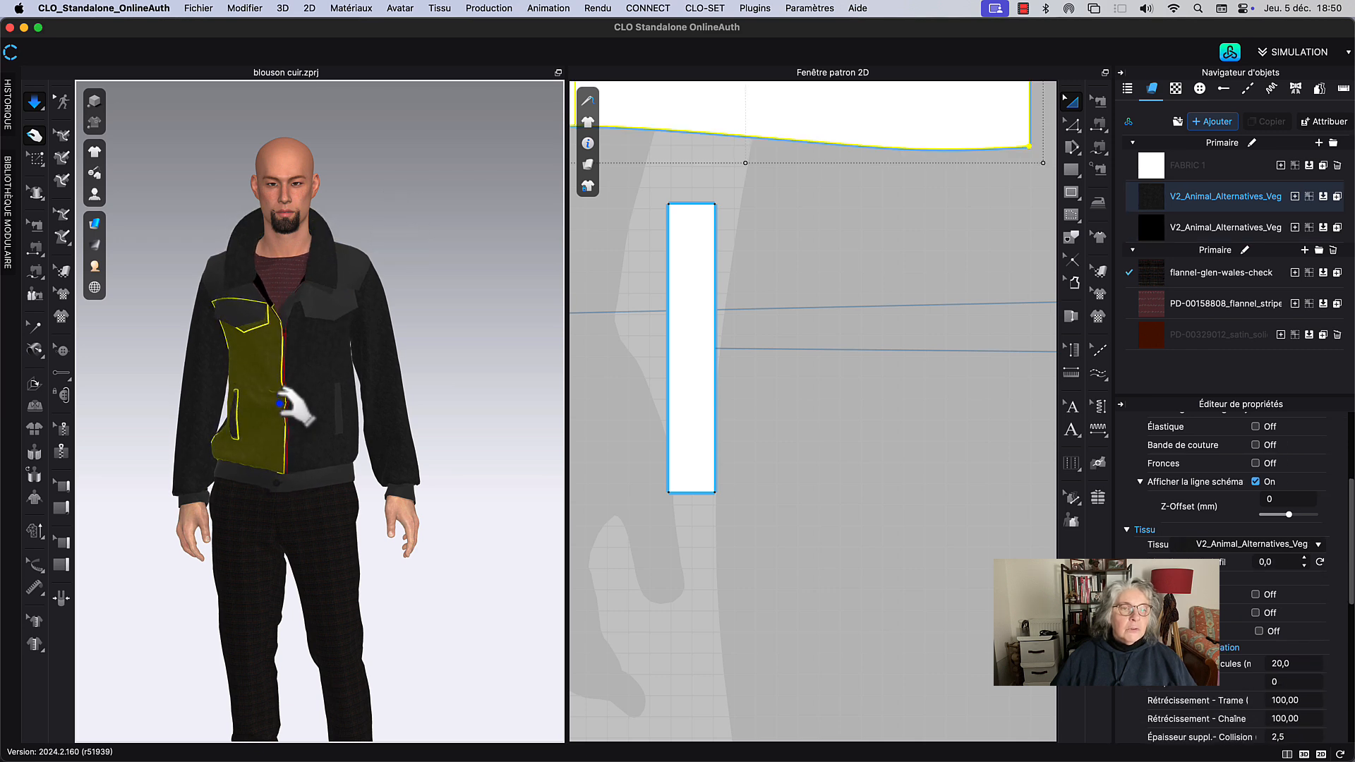
left_click(326, 367)
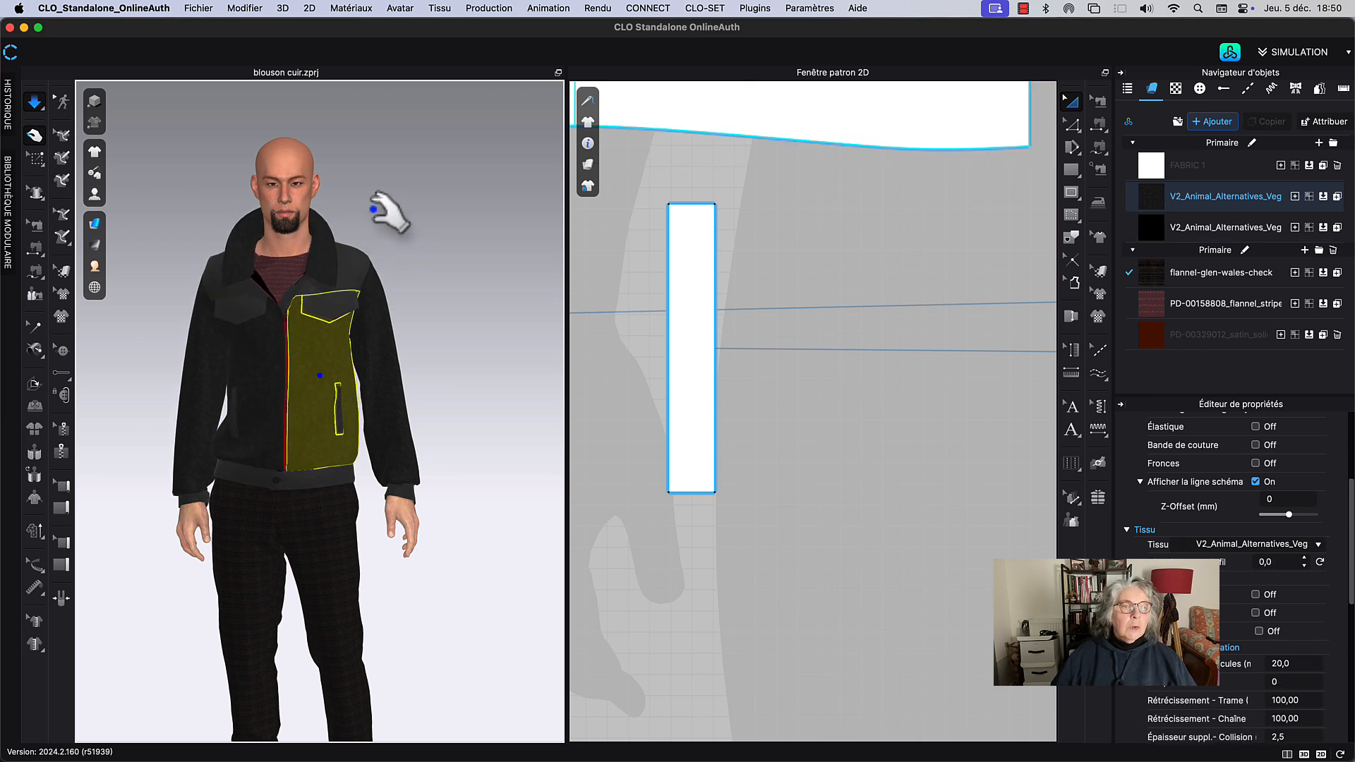
key("space")
left_click(395, 233)
Step: Frame the whole avatar from the front and start an interactive render of the outfit
scroll(450, 222, "down", 3)
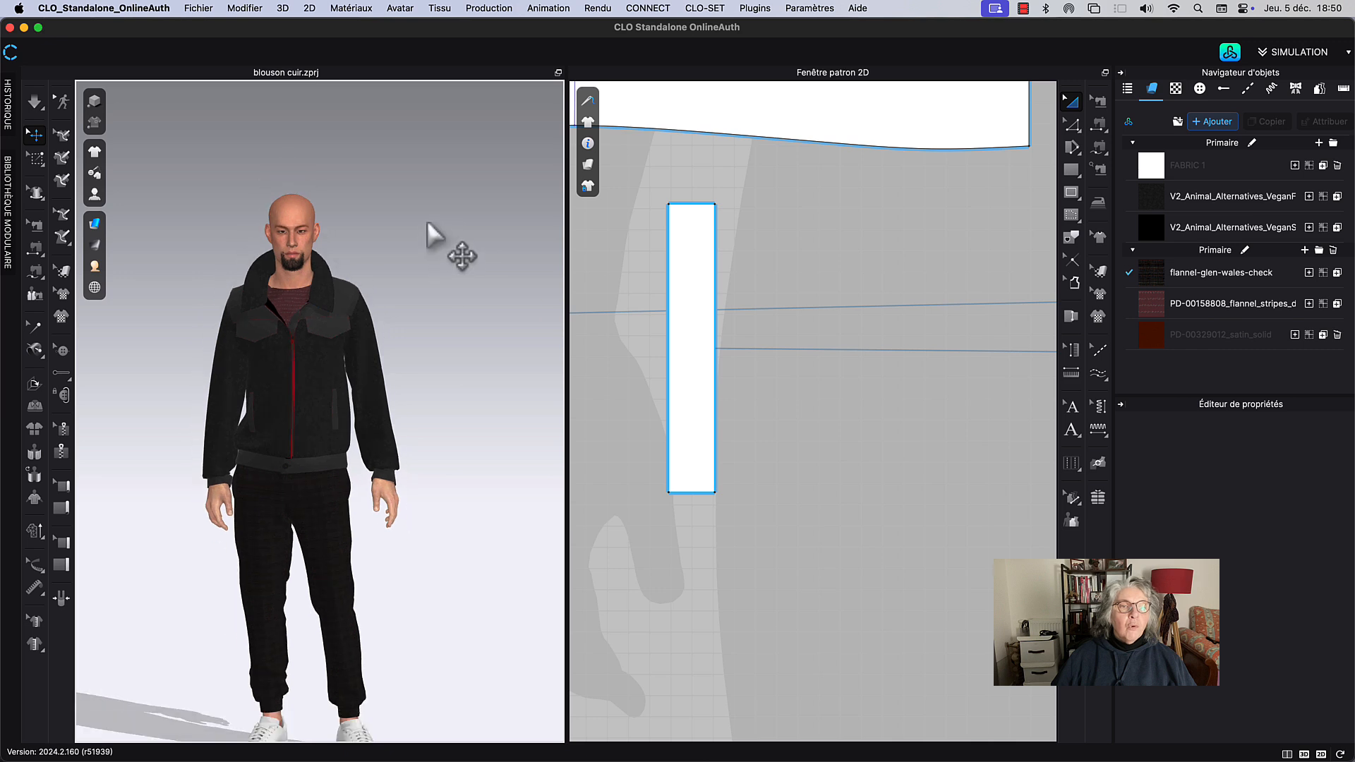
scroll(473, 215, "down", 2)
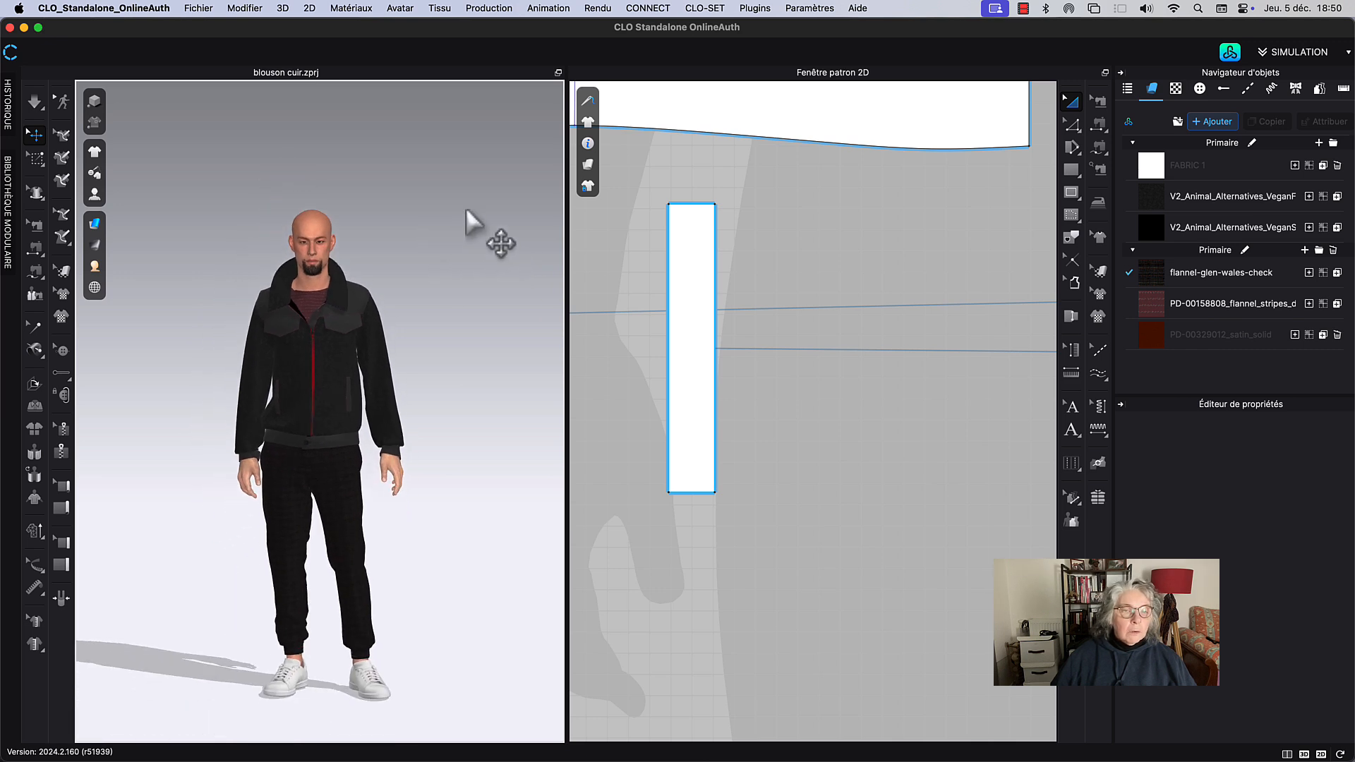
middle_click_drag(466, 208, 465, 176)
right_click(466, 177)
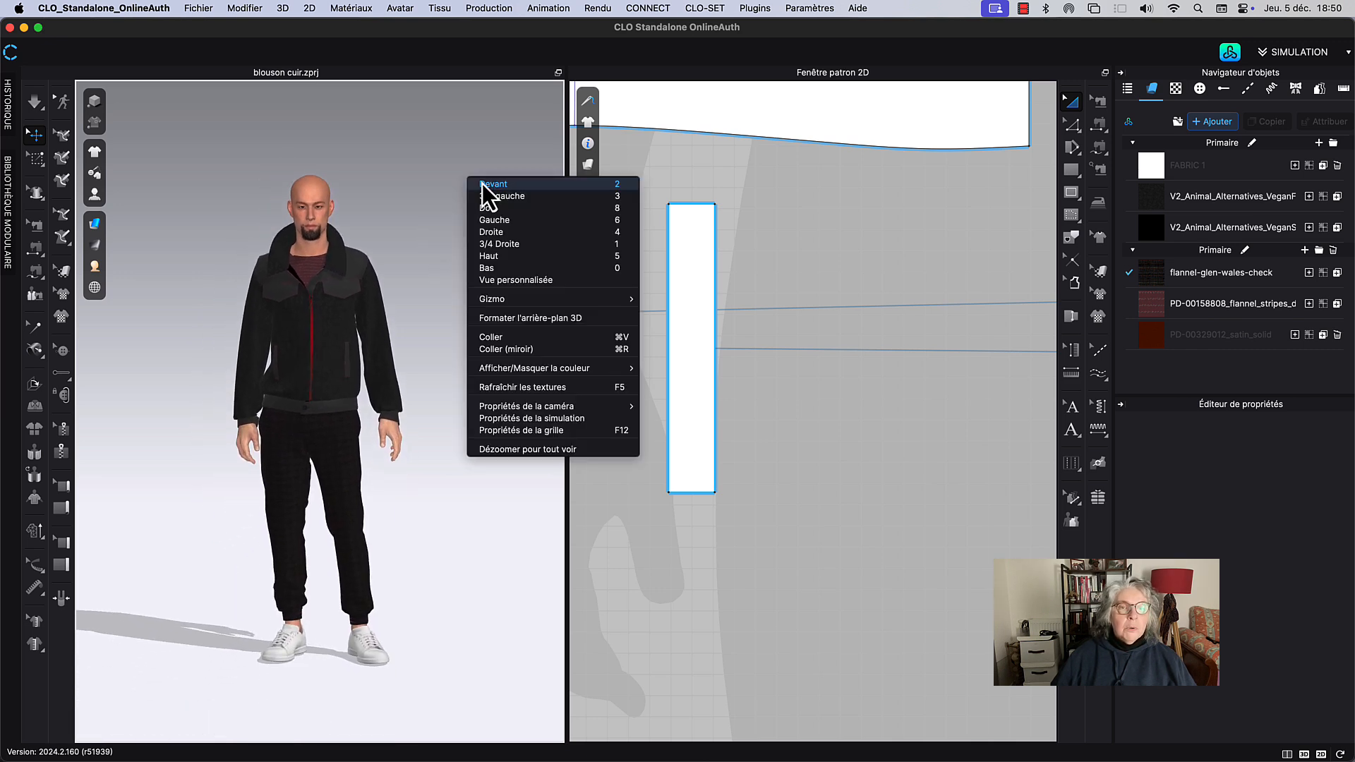
left_click(481, 184)
left_click(598, 9)
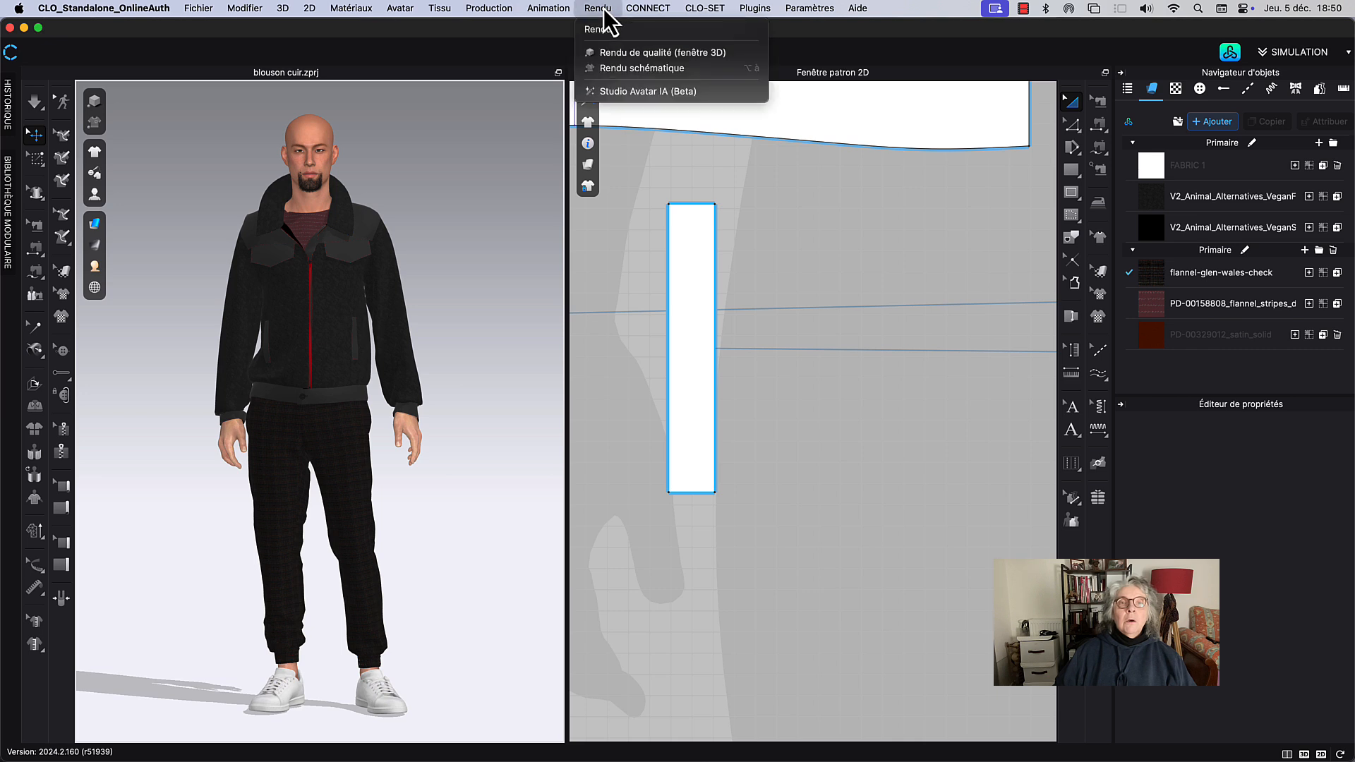
left_click(608, 29)
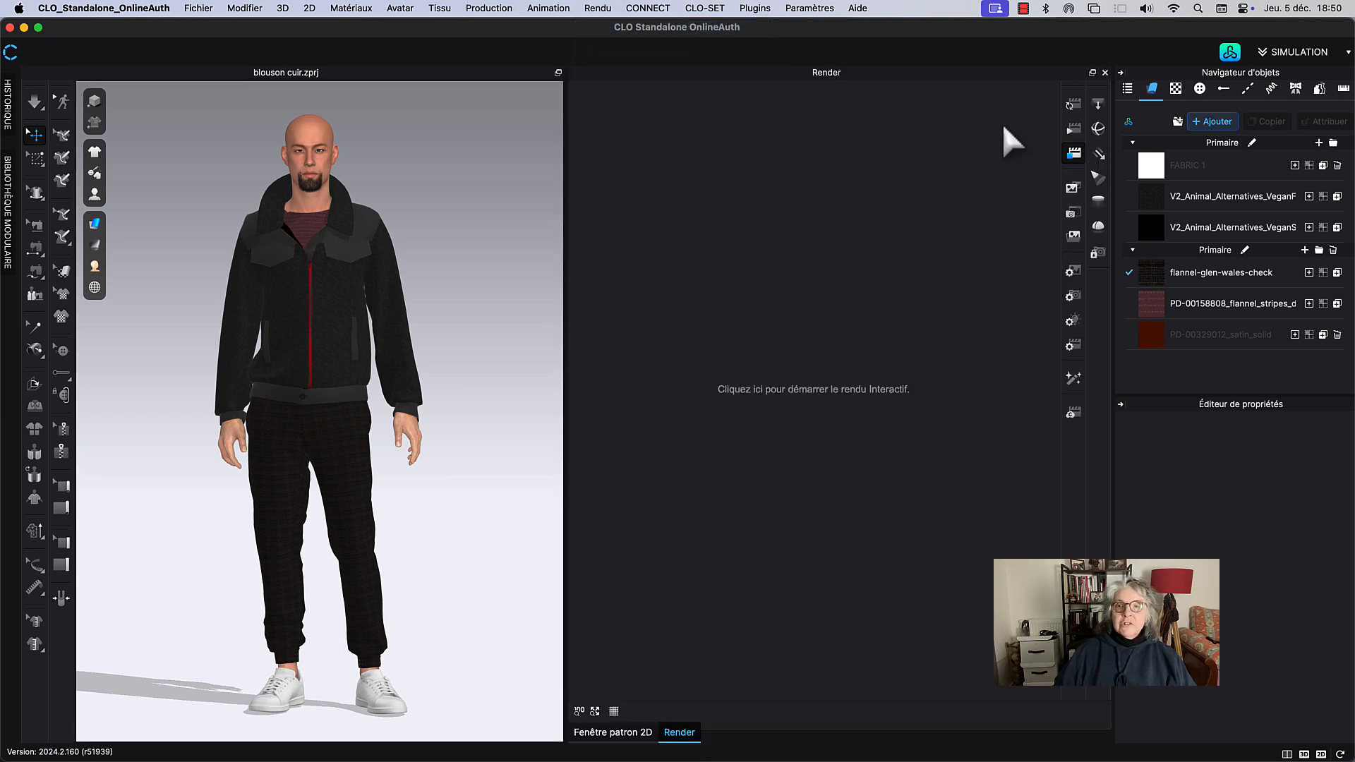
left_click(1074, 106)
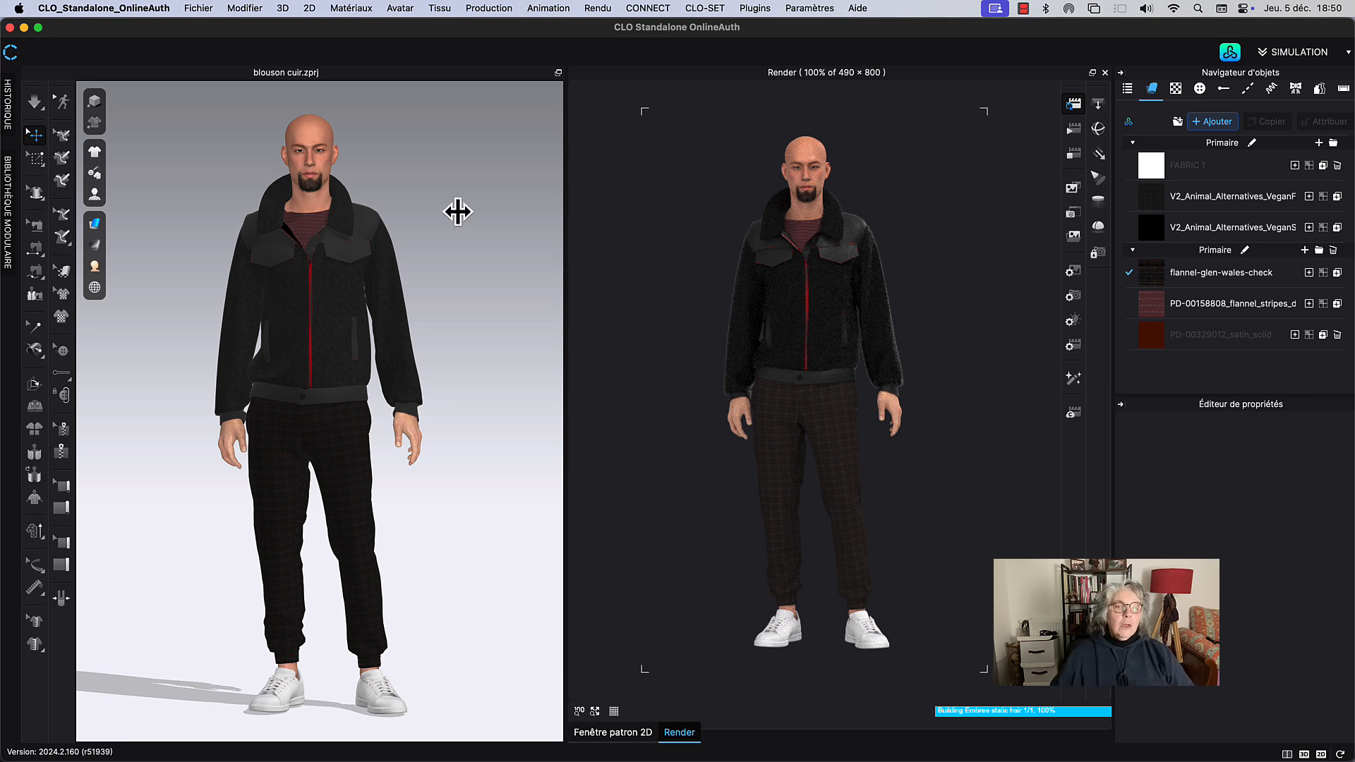
Step: Reframe the live render closer on the jacket, from the avatar's head to the thighs
scroll(472, 235, "up", 3)
middle_click_drag(462, 177, 462, 224)
scroll(469, 244, "up", 3)
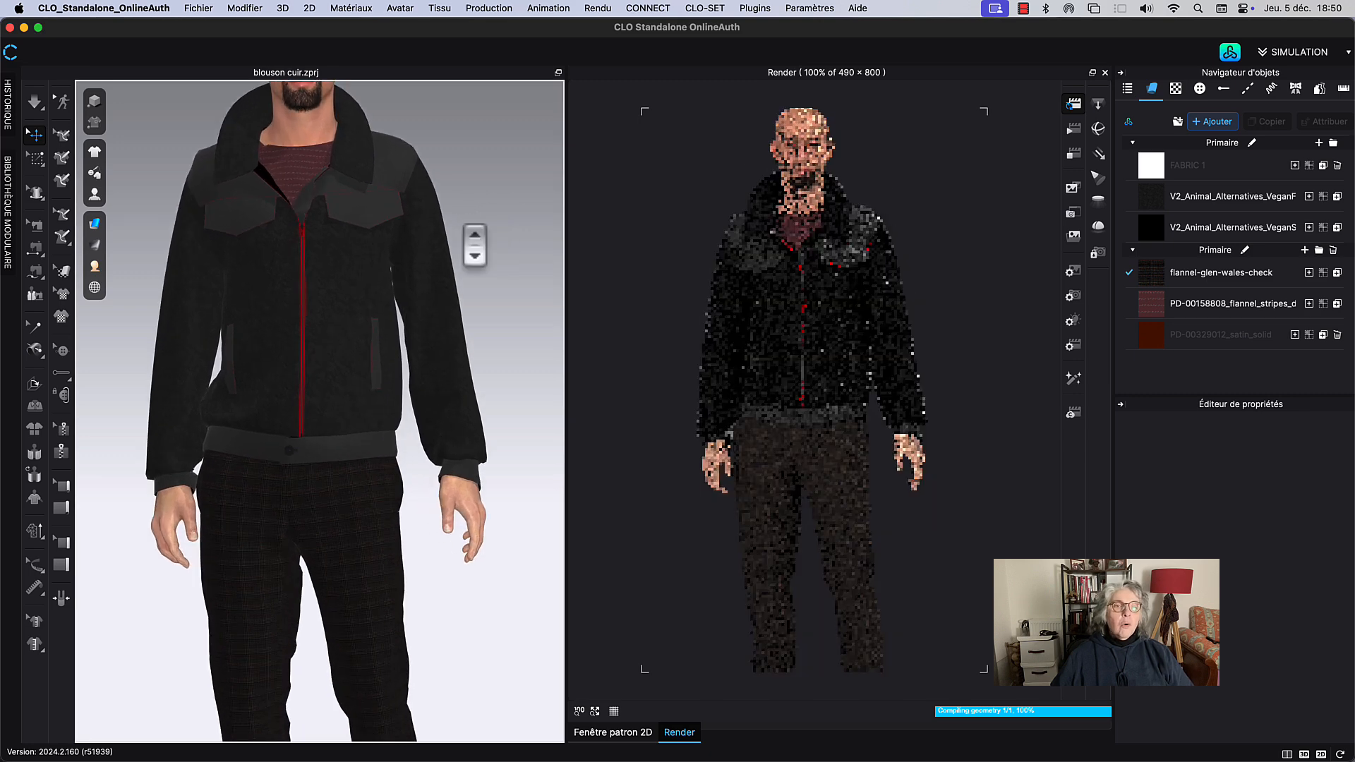
middle_click_drag(475, 273, 475, 285)
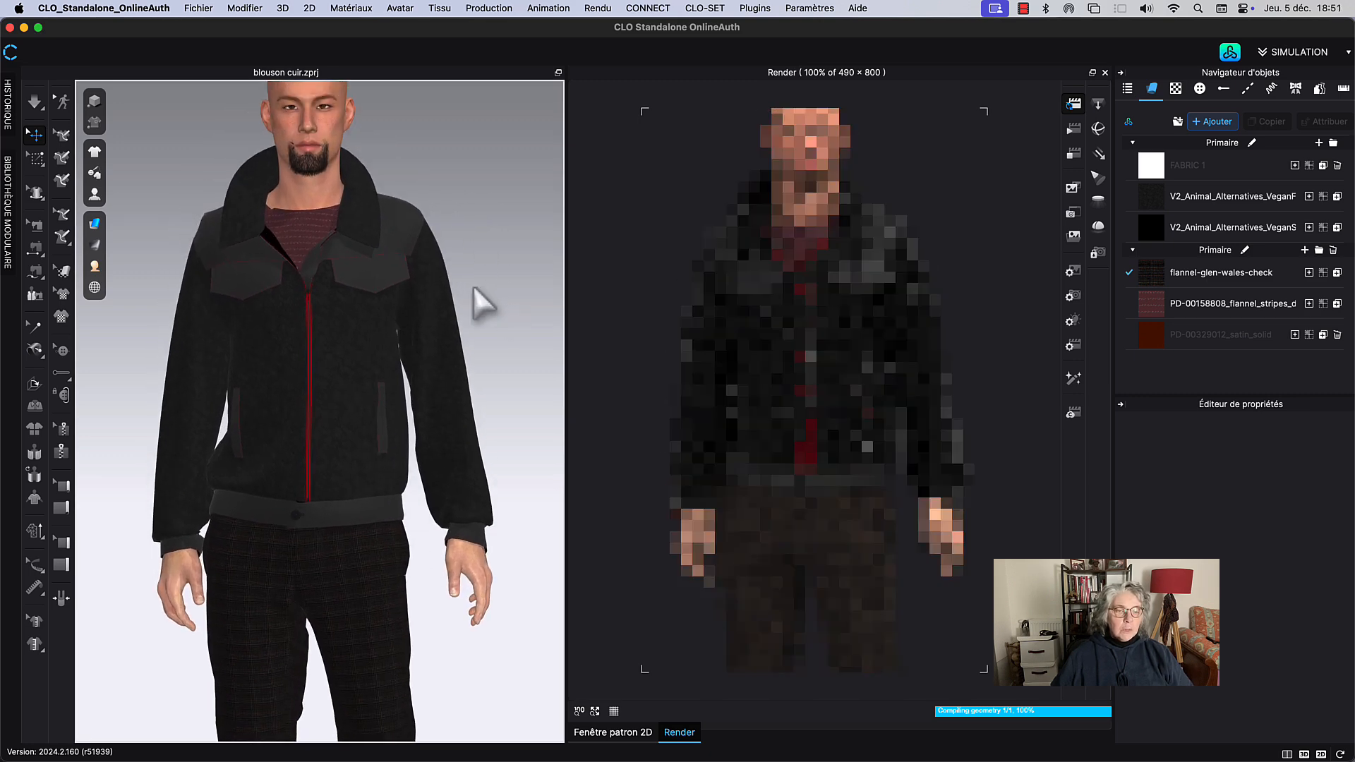